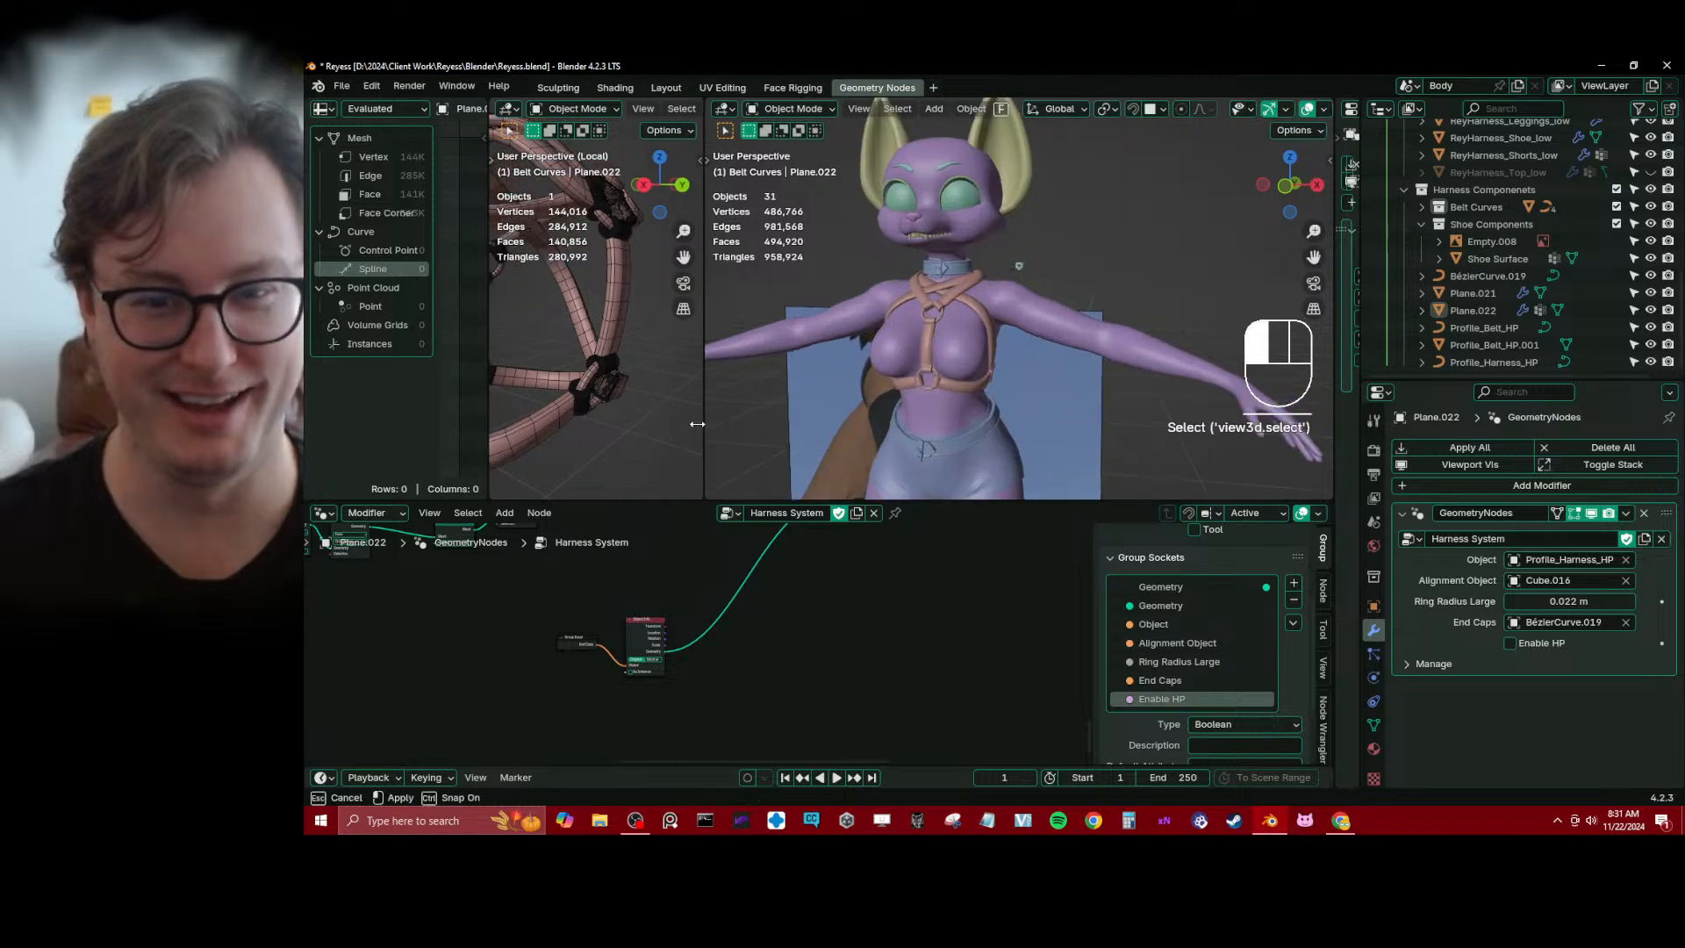
Select the end cap curve BézierCurve.019 and switch its bevel from the profile object to Round
{"action": "middle_click_drag", "start_coordinate": [1054, 391], "coordinate": [1091, 307]}
{"action": "scroll", "coordinate": [1088, 296], "scroll_direction": "up", "scroll_amount": 6}
{"action": "middle_click_drag", "start_coordinate": [1079, 263], "coordinate": [1048, 337], "text": "shift"}
{"action": "scroll", "coordinate": [1046, 338], "scroll_direction": "up", "scroll_amount": 5}
{"action": "left_click", "coordinate": [993, 296]}
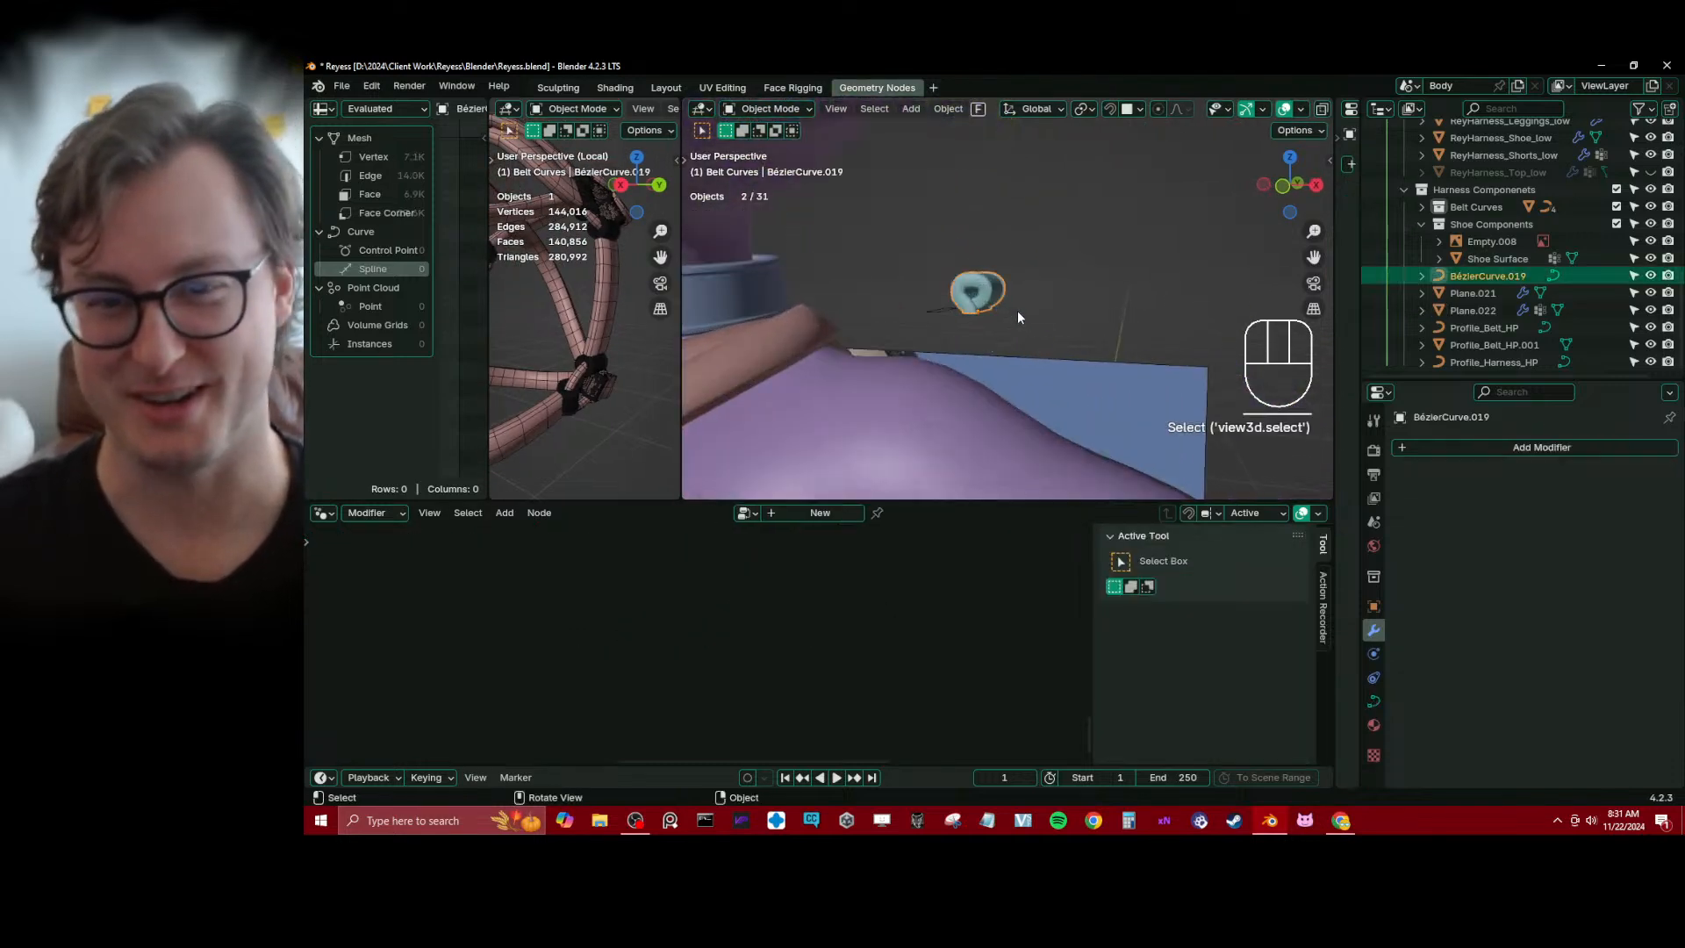
{"action": "left_click", "coordinate": [1371, 702]}
{"action": "scroll", "coordinate": [1506, 676], "scroll_direction": "down", "scroll_amount": 10}
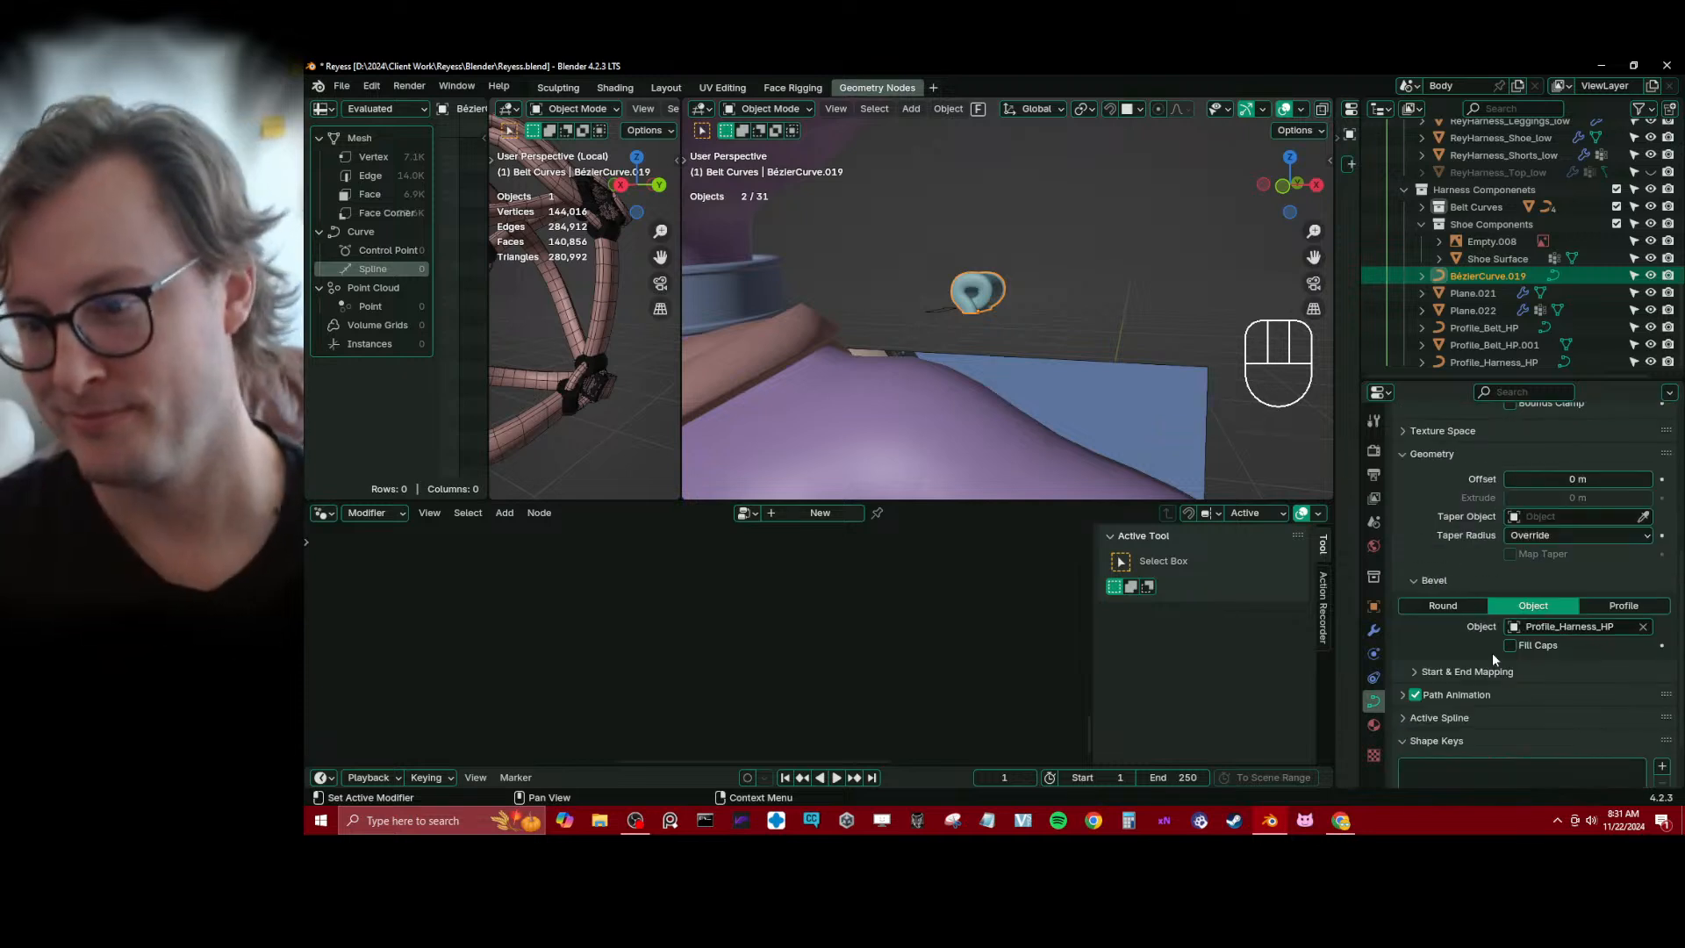
{"action": "left_click", "coordinate": [1435, 581]}
{"action": "left_click", "coordinate": [1432, 583]}
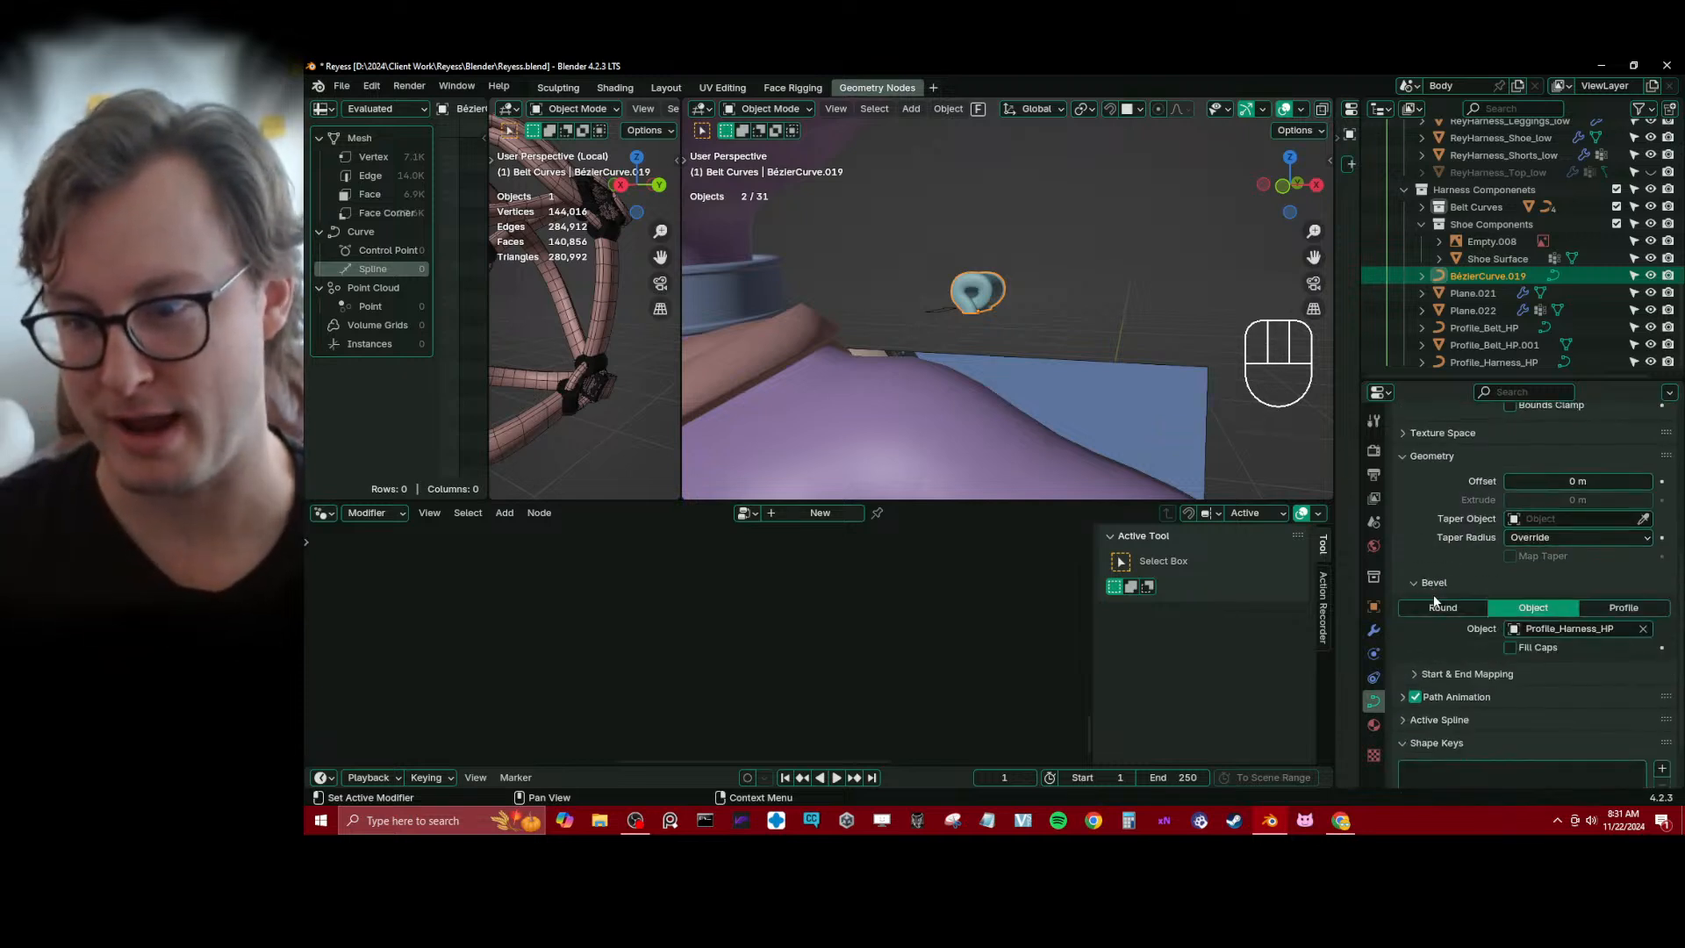
{"action": "left_click", "coordinate": [1471, 612]}
{"action": "scroll", "coordinate": [934, 358], "scroll_direction": "up", "scroll_amount": 4}
Save the file and compare the end cap curve with the harness profile in front view
{"action": "middle_click_drag", "start_coordinate": [934, 358], "coordinate": [1055, 347]}
{"action": "key", "text": "ctrl+s"}
{"action": "key", "text": "KP_3"}
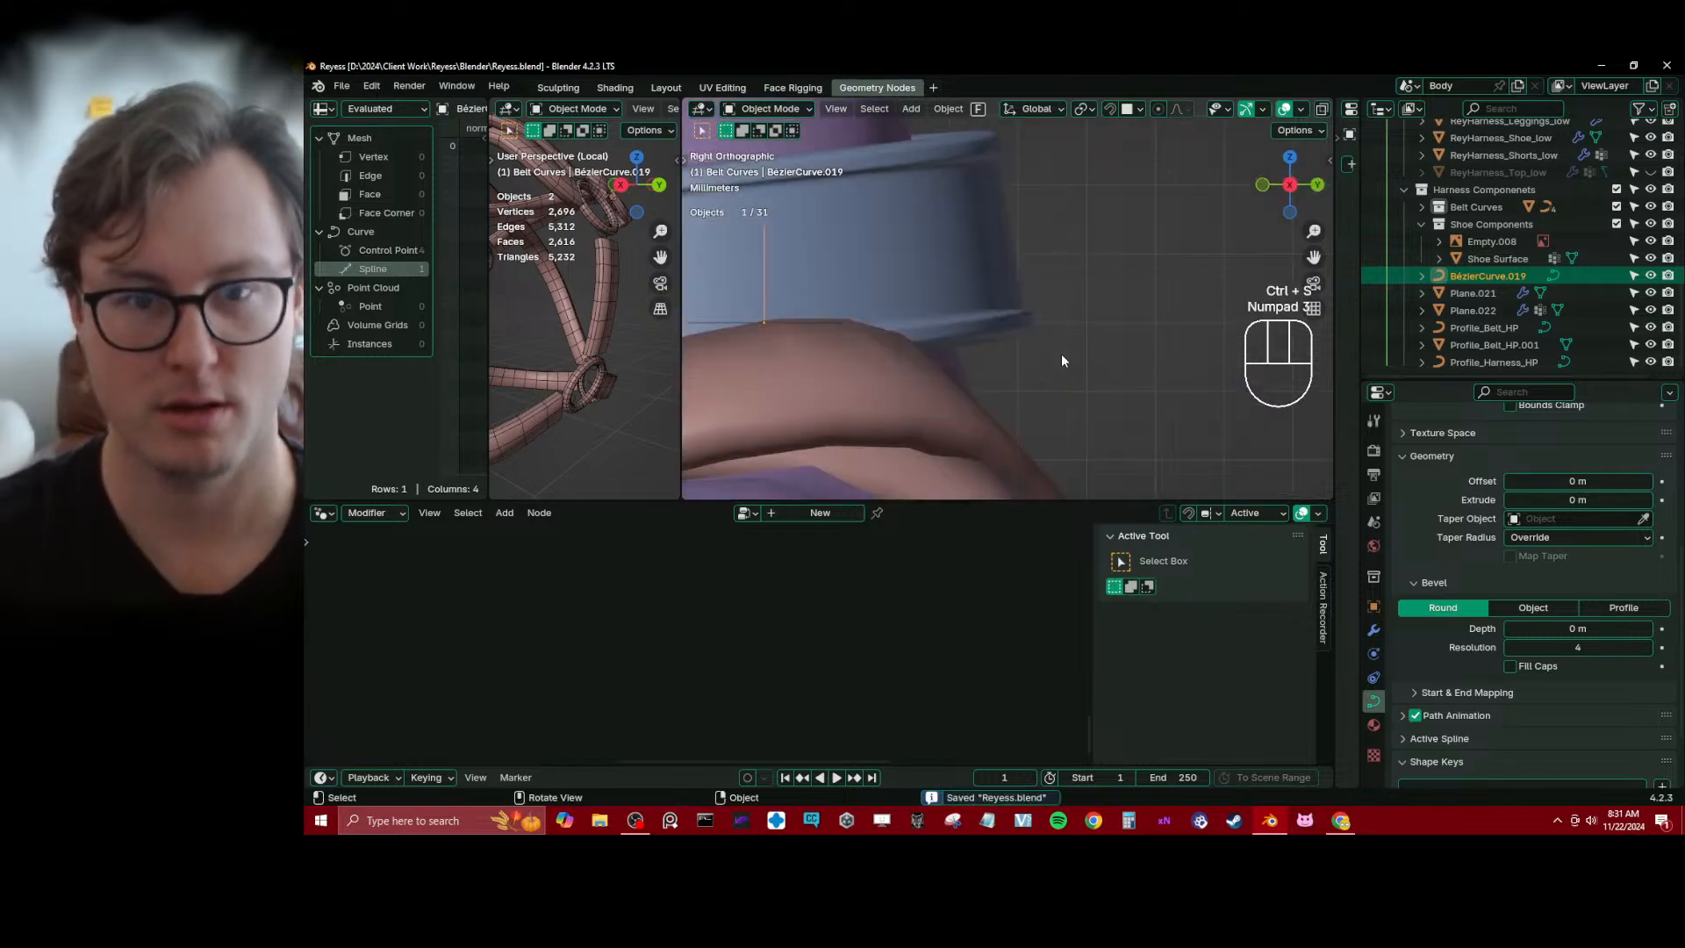
{"action": "key", "text": "KP_Decimal"}
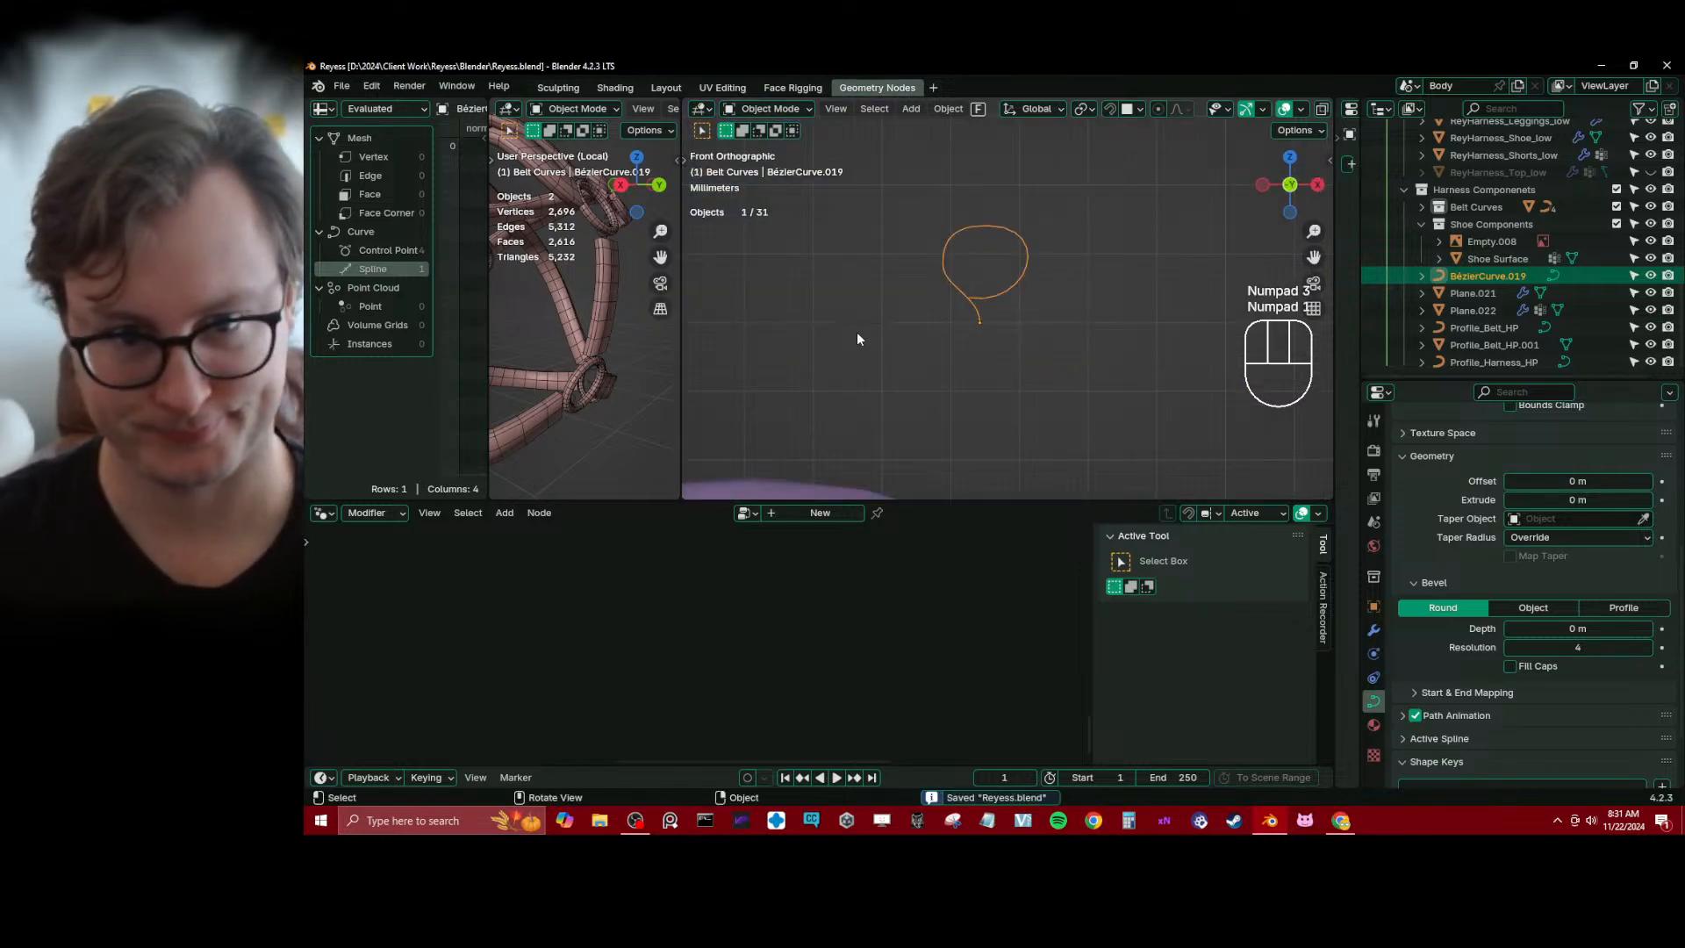
{"action": "left_click", "coordinate": [858, 324]}
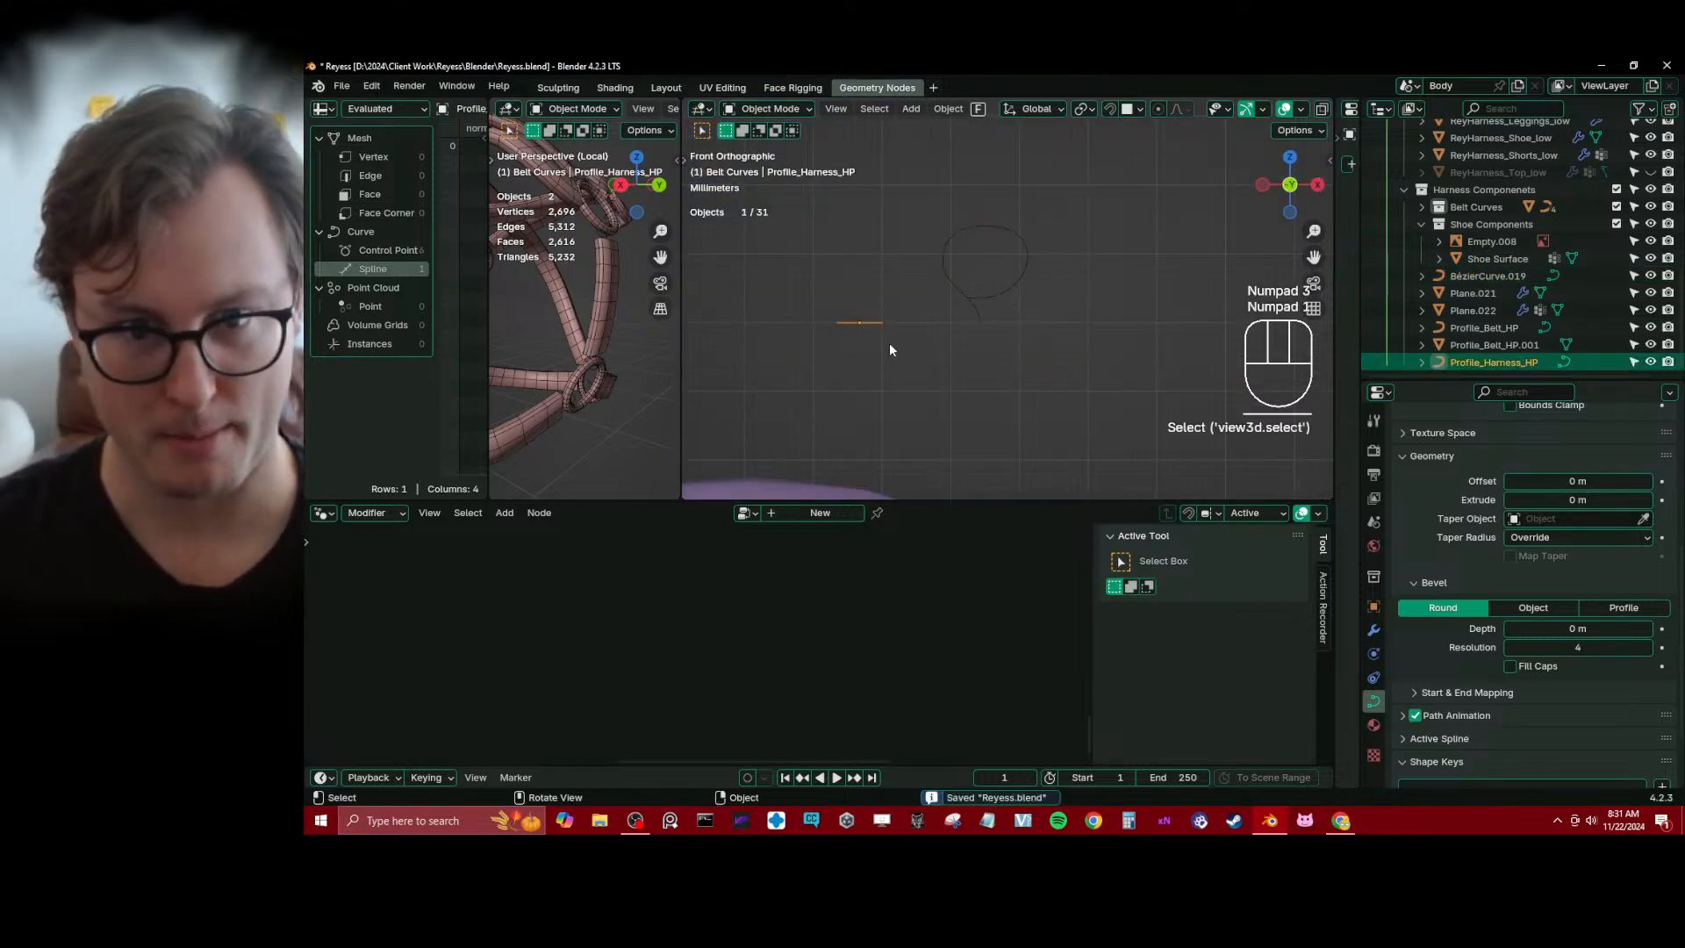
{"action": "left_click", "coordinate": [982, 295]}
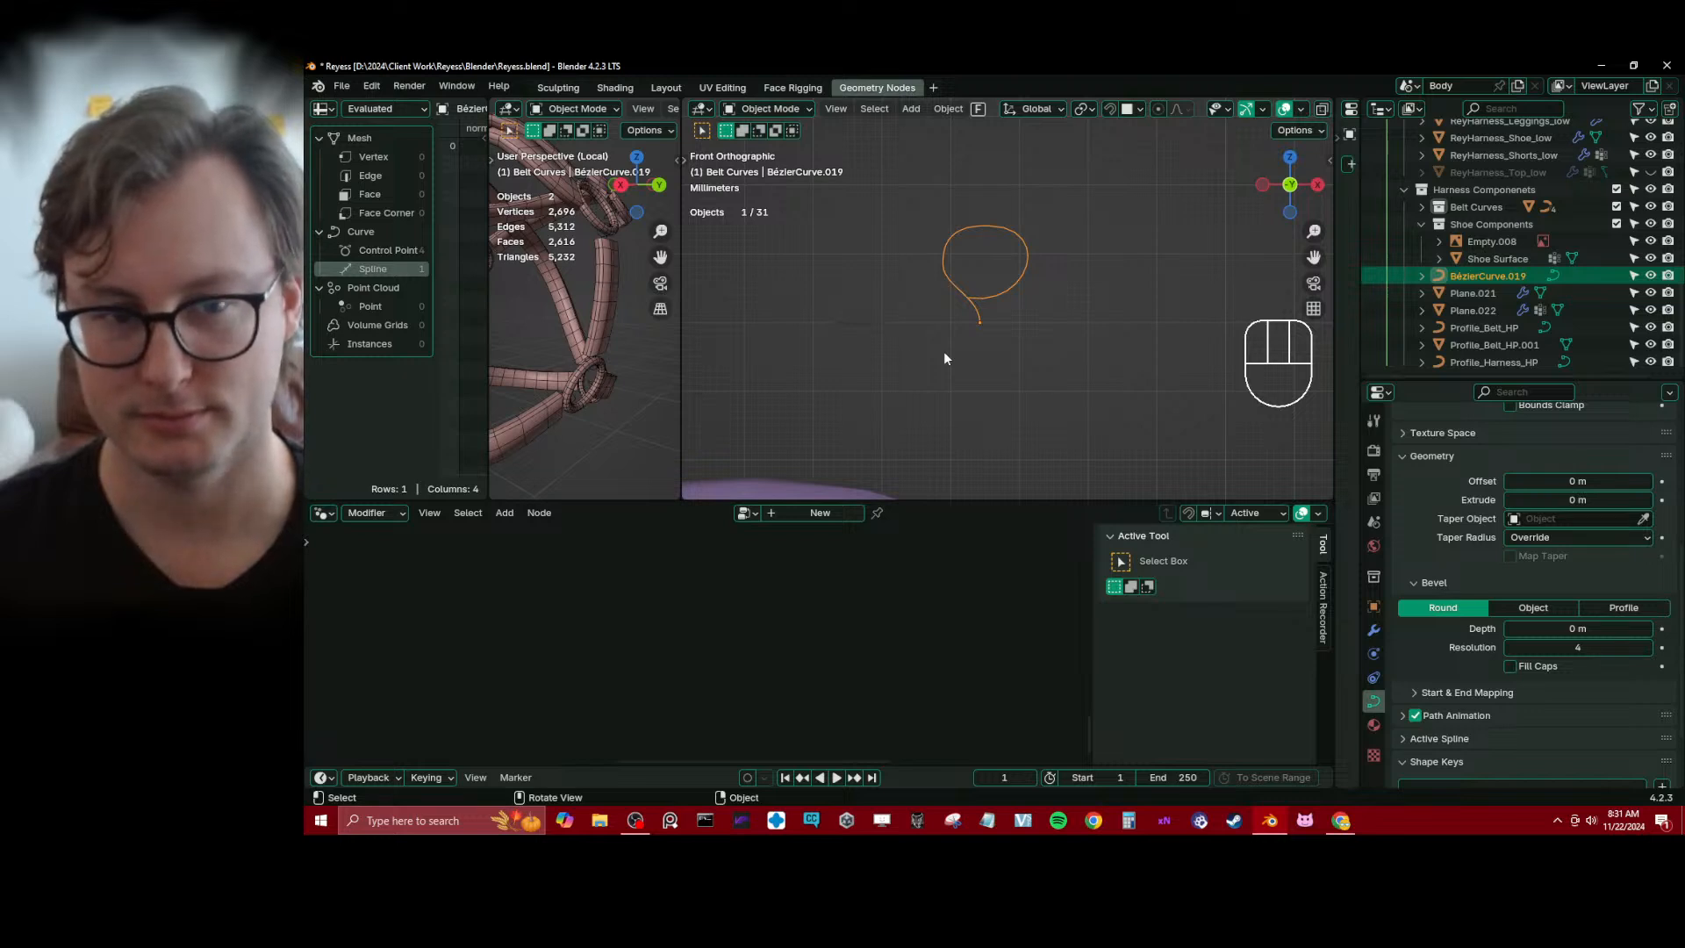
Select the harness object Plane.022 and examine the chain of nodes in its Harness System node tree
{"action": "left_click", "coordinate": [614, 325]}
{"action": "scroll", "coordinate": [659, 627], "scroll_direction": "down", "scroll_amount": 1}
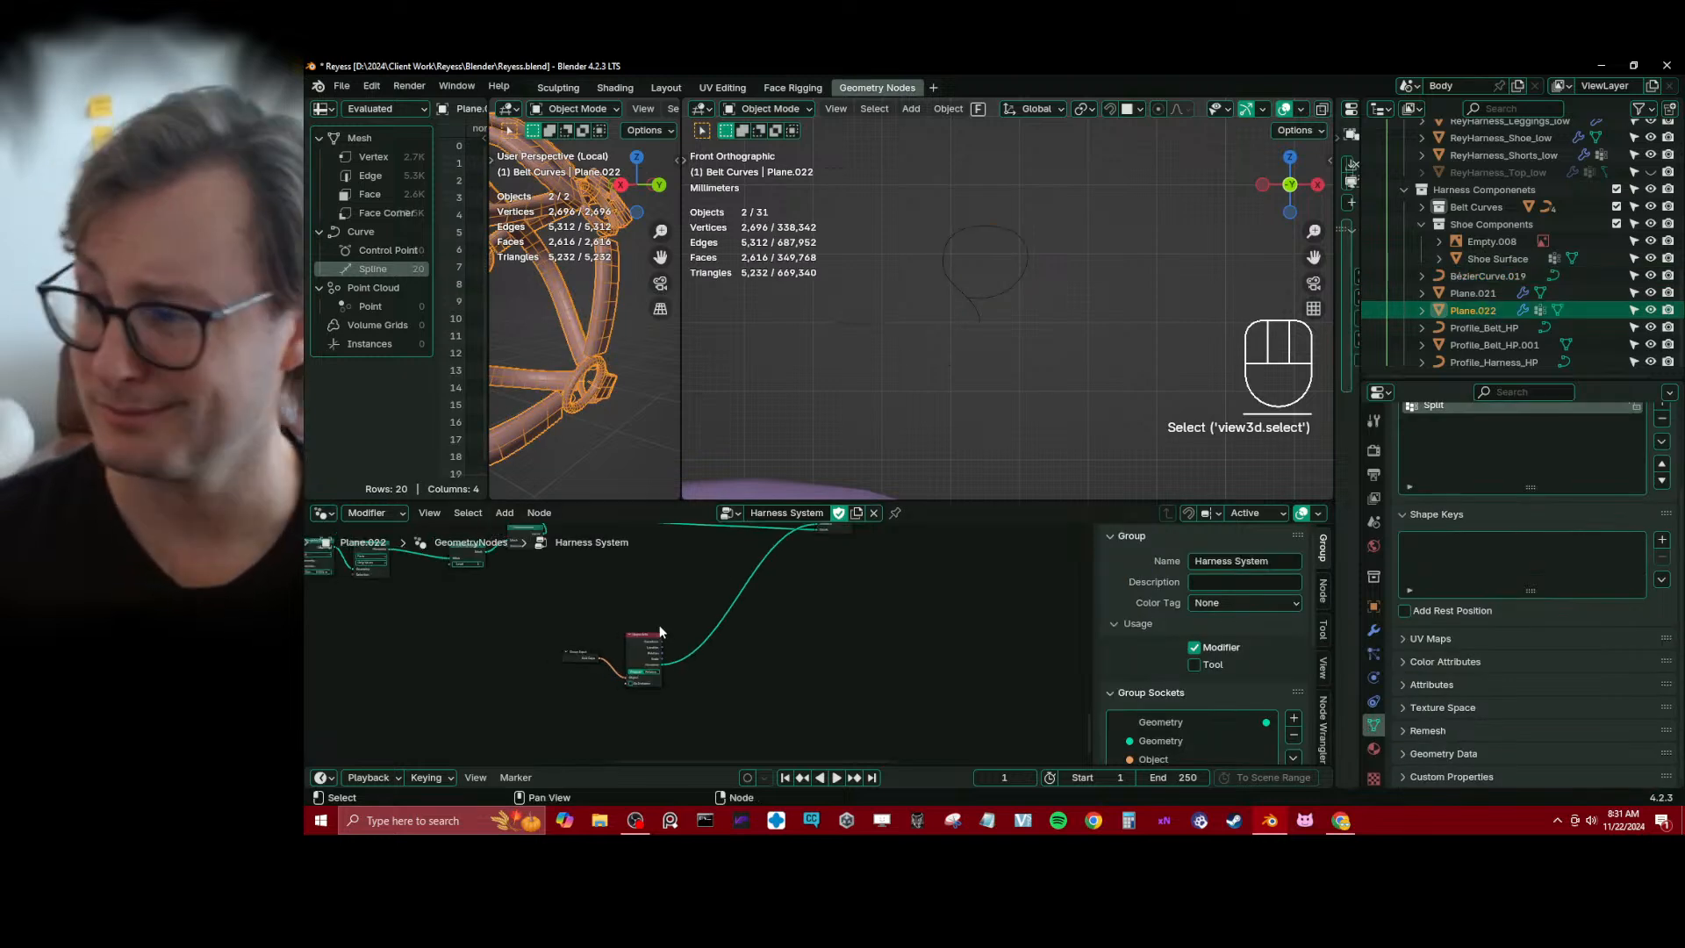
{"action": "scroll", "coordinate": [665, 647], "scroll_direction": "down", "scroll_amount": 5}
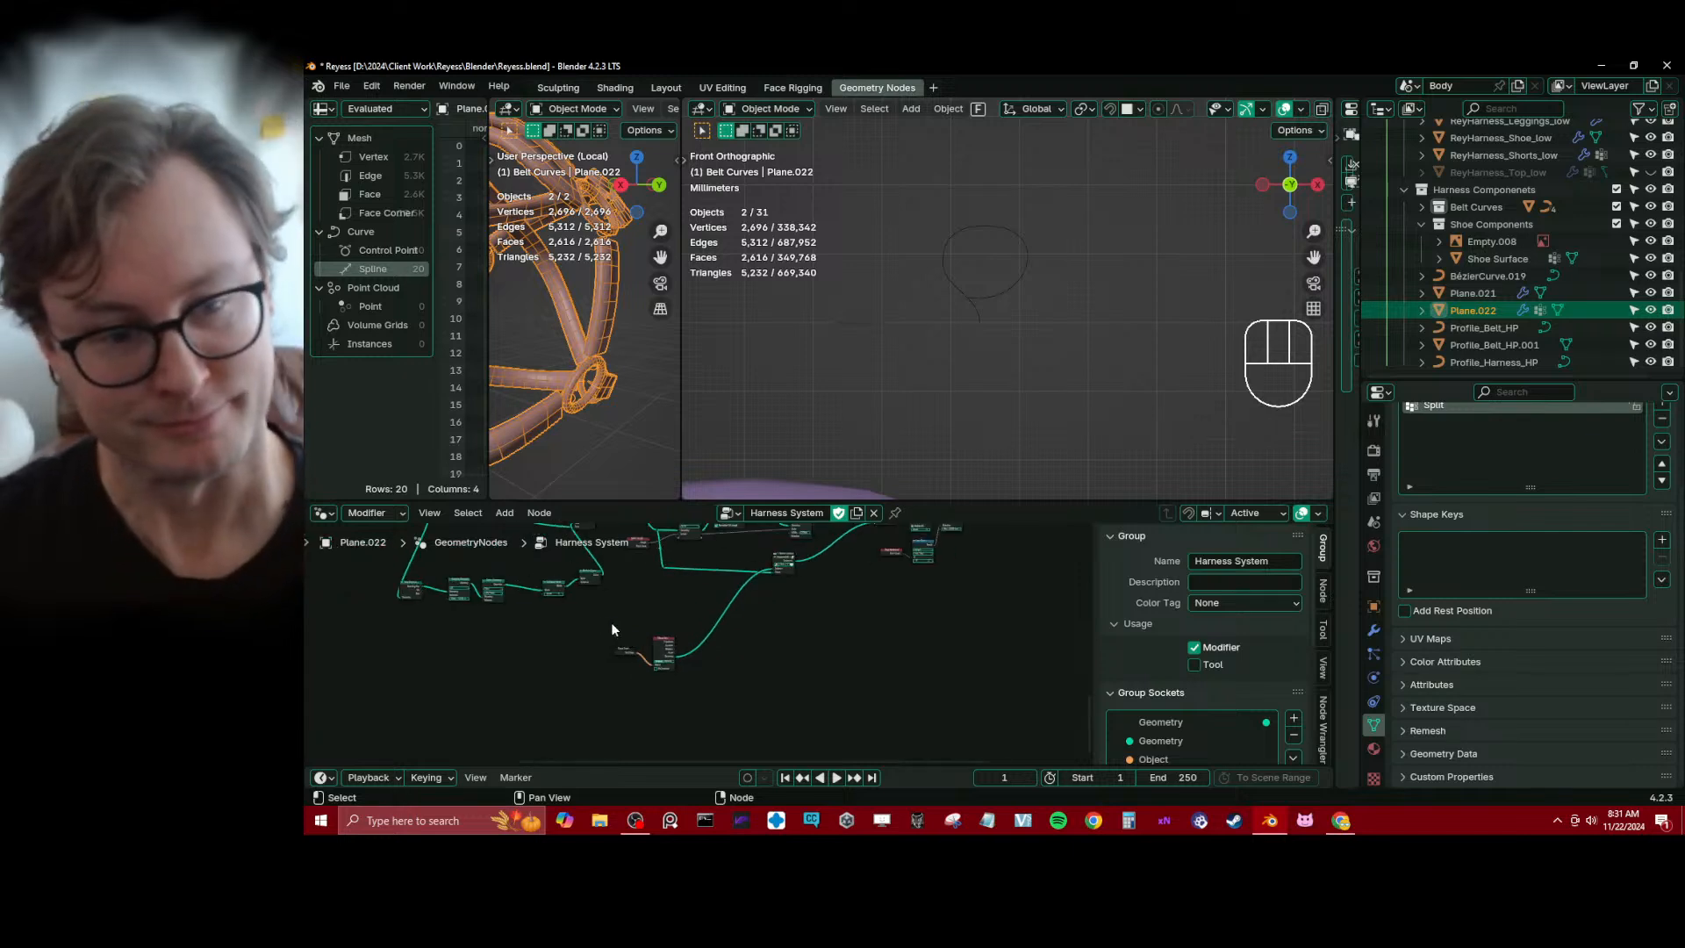
{"action": "middle_click_drag", "start_coordinate": [595, 601], "coordinate": [760, 651]}
{"action": "scroll", "coordinate": [669, 666], "scroll_direction": "up", "scroll_amount": 5}
{"action": "scroll", "coordinate": [760, 650], "scroll_direction": "up", "scroll_amount": 1}
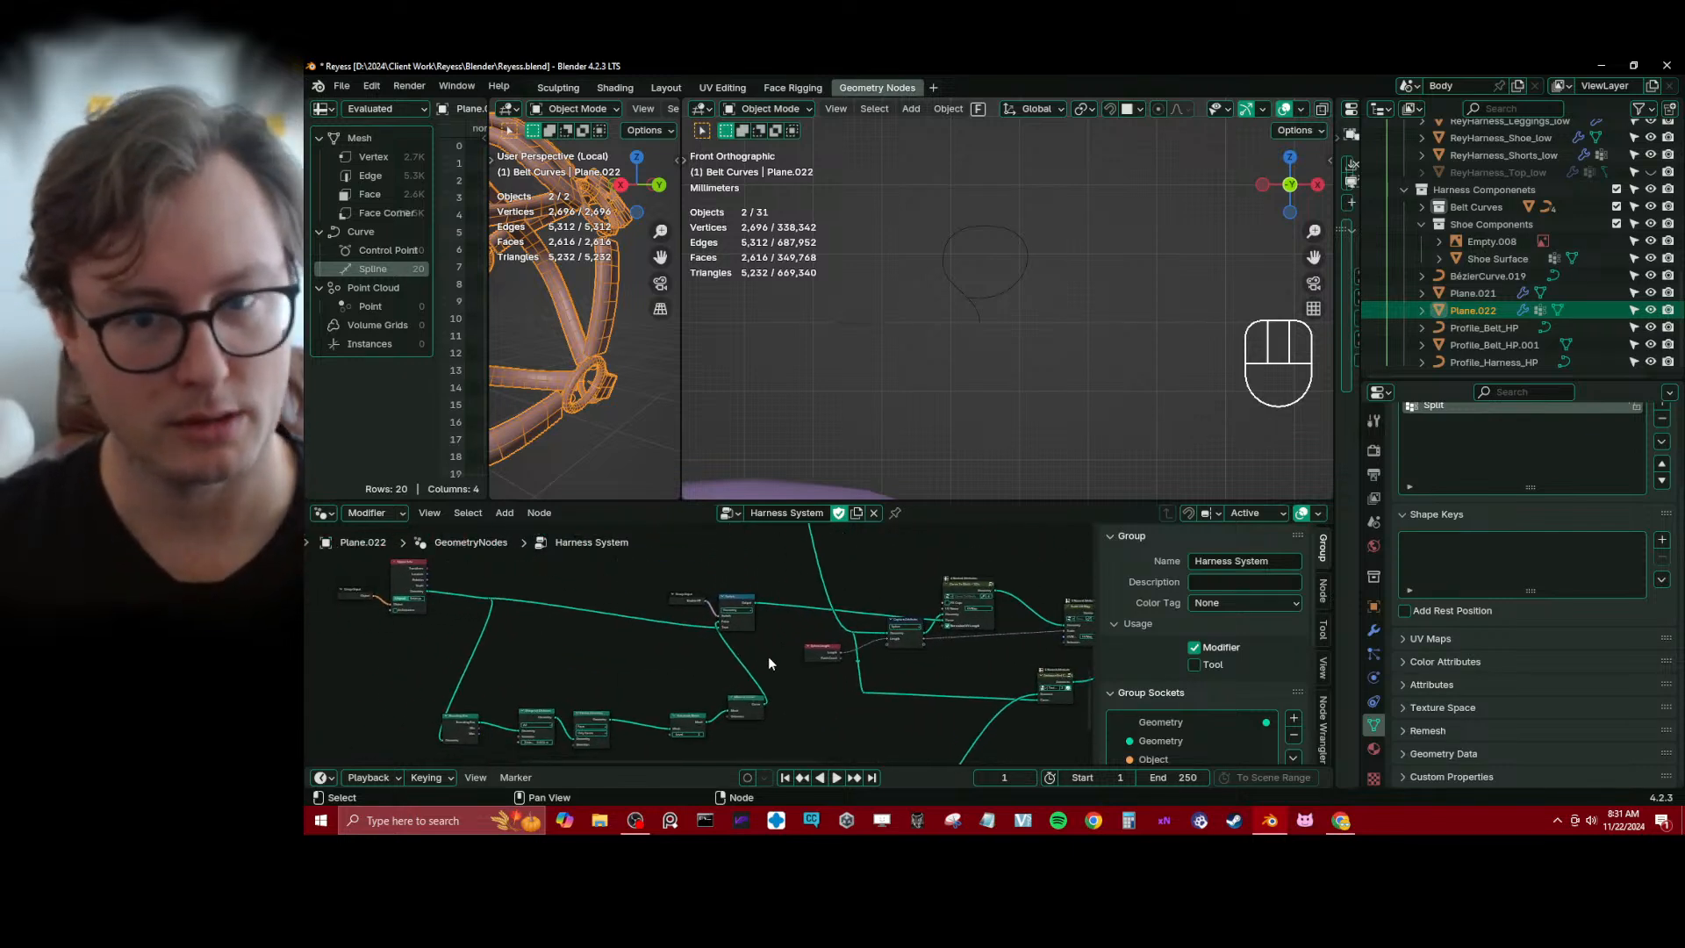
{"action": "scroll", "coordinate": [766, 657], "scroll_direction": "up", "scroll_amount": 3}
{"action": "scroll", "coordinate": [756, 664], "scroll_direction": "down", "scroll_amount": 2}
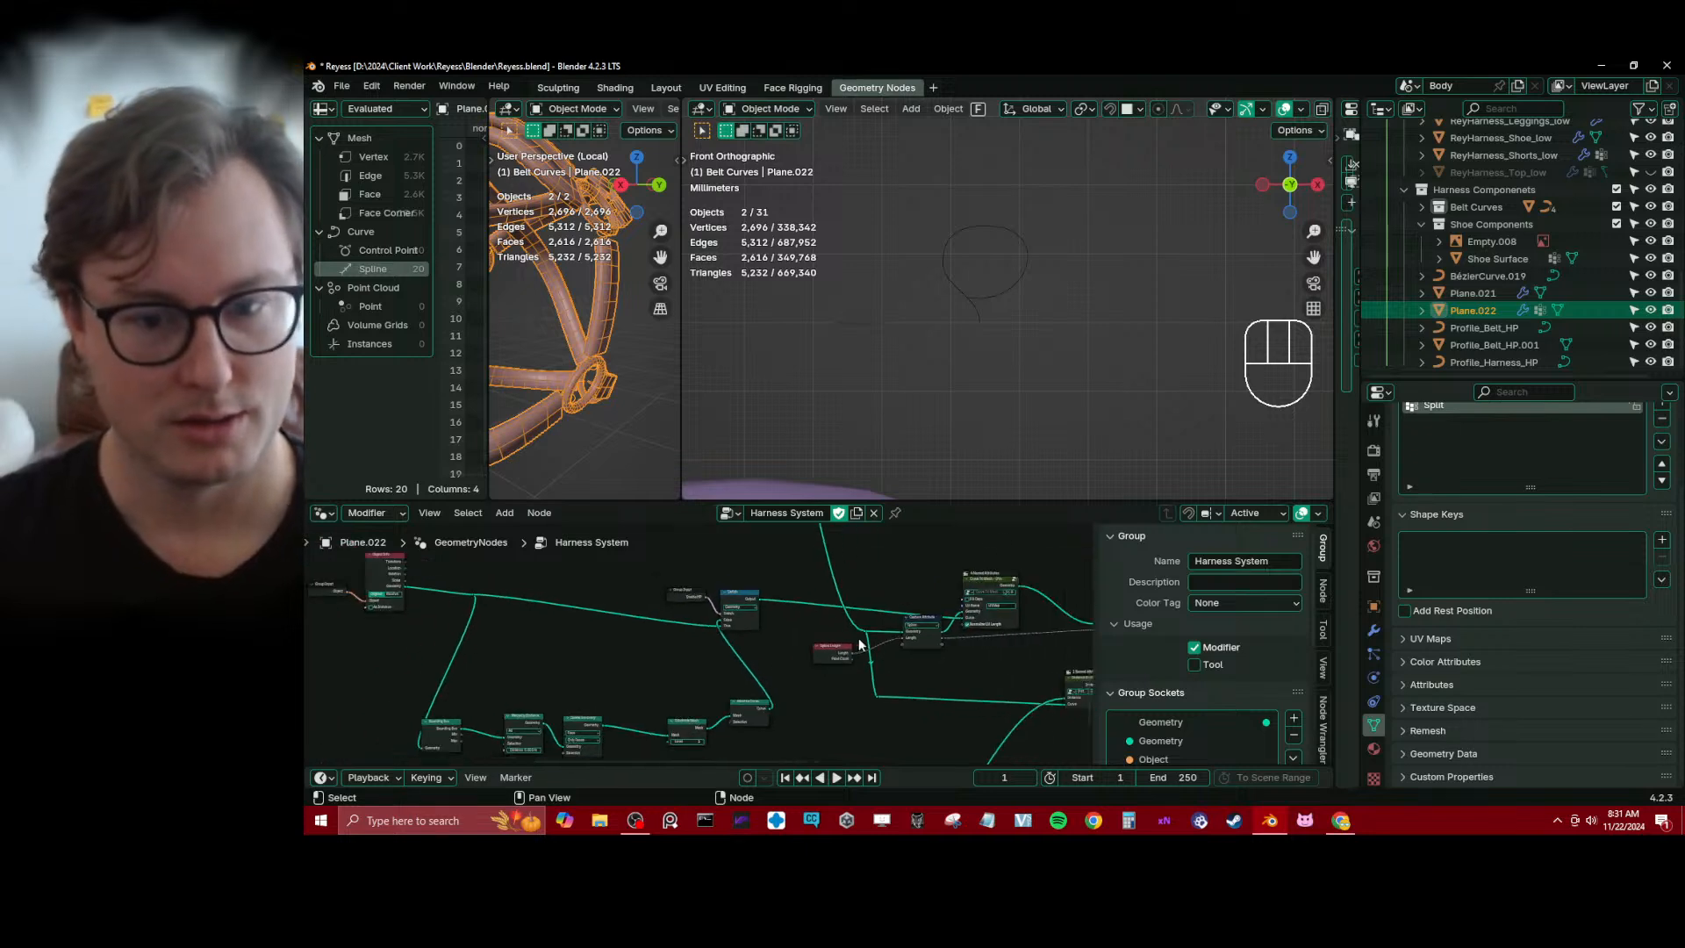
{"action": "middle_click_drag", "start_coordinate": [860, 639], "coordinate": [664, 627]}
{"action": "scroll", "coordinate": [664, 626], "scroll_direction": "down", "scroll_amount": 4}
{"action": "scroll", "coordinate": [693, 647], "scroll_direction": "up", "scroll_amount": 5}
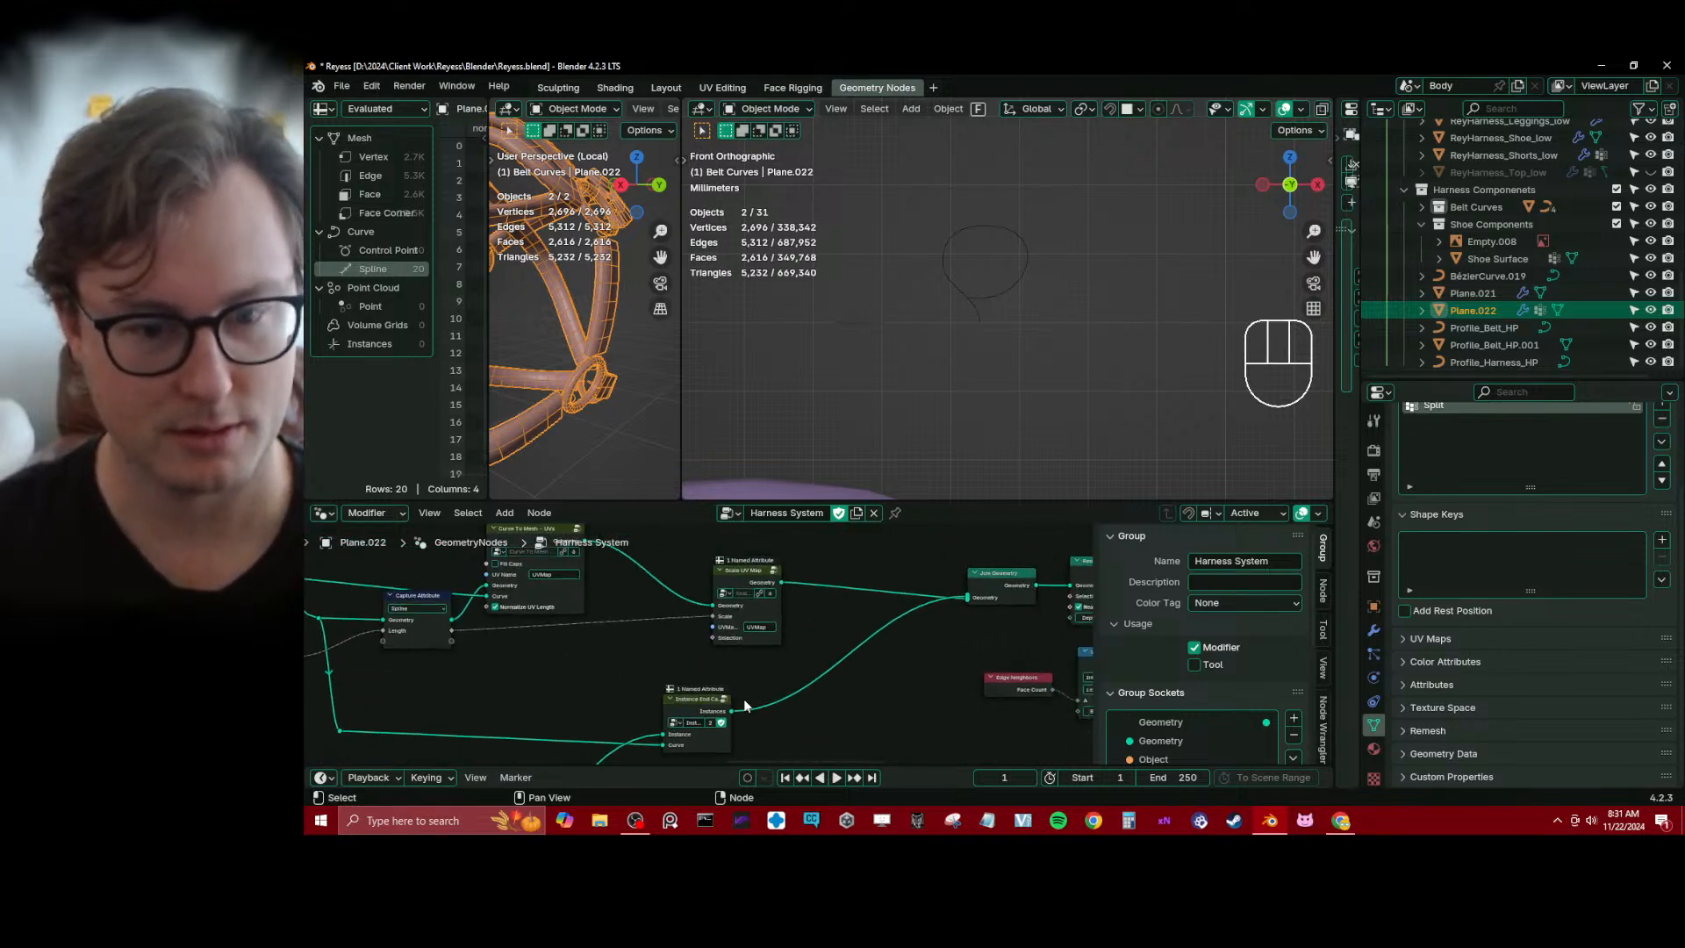
Disconnect the Instance End Caps node from Join Geometry and move it further left in the node tree
{"action": "right_click_drag", "start_coordinate": [797, 647], "coordinate": [802, 721], "text": "ctrl"}
{"action": "middle_click_drag", "start_coordinate": [746, 691], "coordinate": [802, 646]}
{"action": "left_click", "coordinate": [713, 681]}
{"action": "key", "text": "g"}
{"action": "left_click", "coordinate": [599, 695]}
{"action": "scroll", "coordinate": [651, 647], "scroll_direction": "down", "scroll_amount": 1}
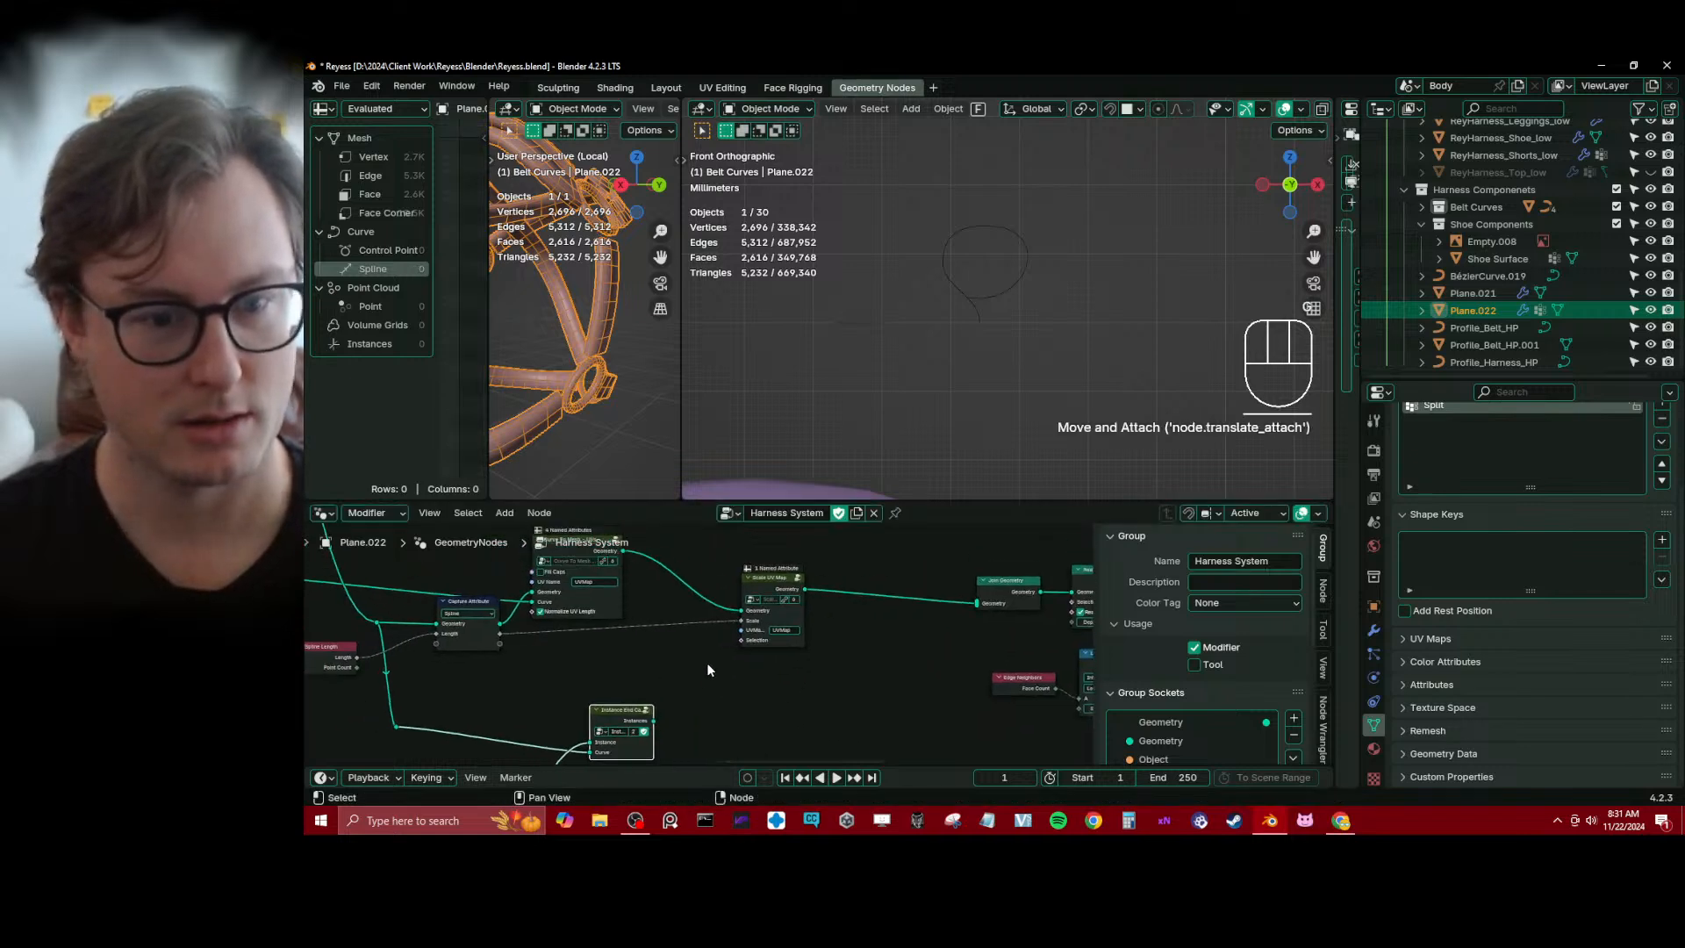
Move the Curve To Mesh and Scale UV Map nodes to the right, away from Capture Attribute
{"action": "middle_click_drag", "start_coordinate": [602, 581], "coordinate": [617, 595]}
{"action": "key", "text": "b"}
{"action": "left_click_drag", "start_coordinate": [765, 558], "coordinate": [575, 671]}
{"action": "key", "text": "g"}
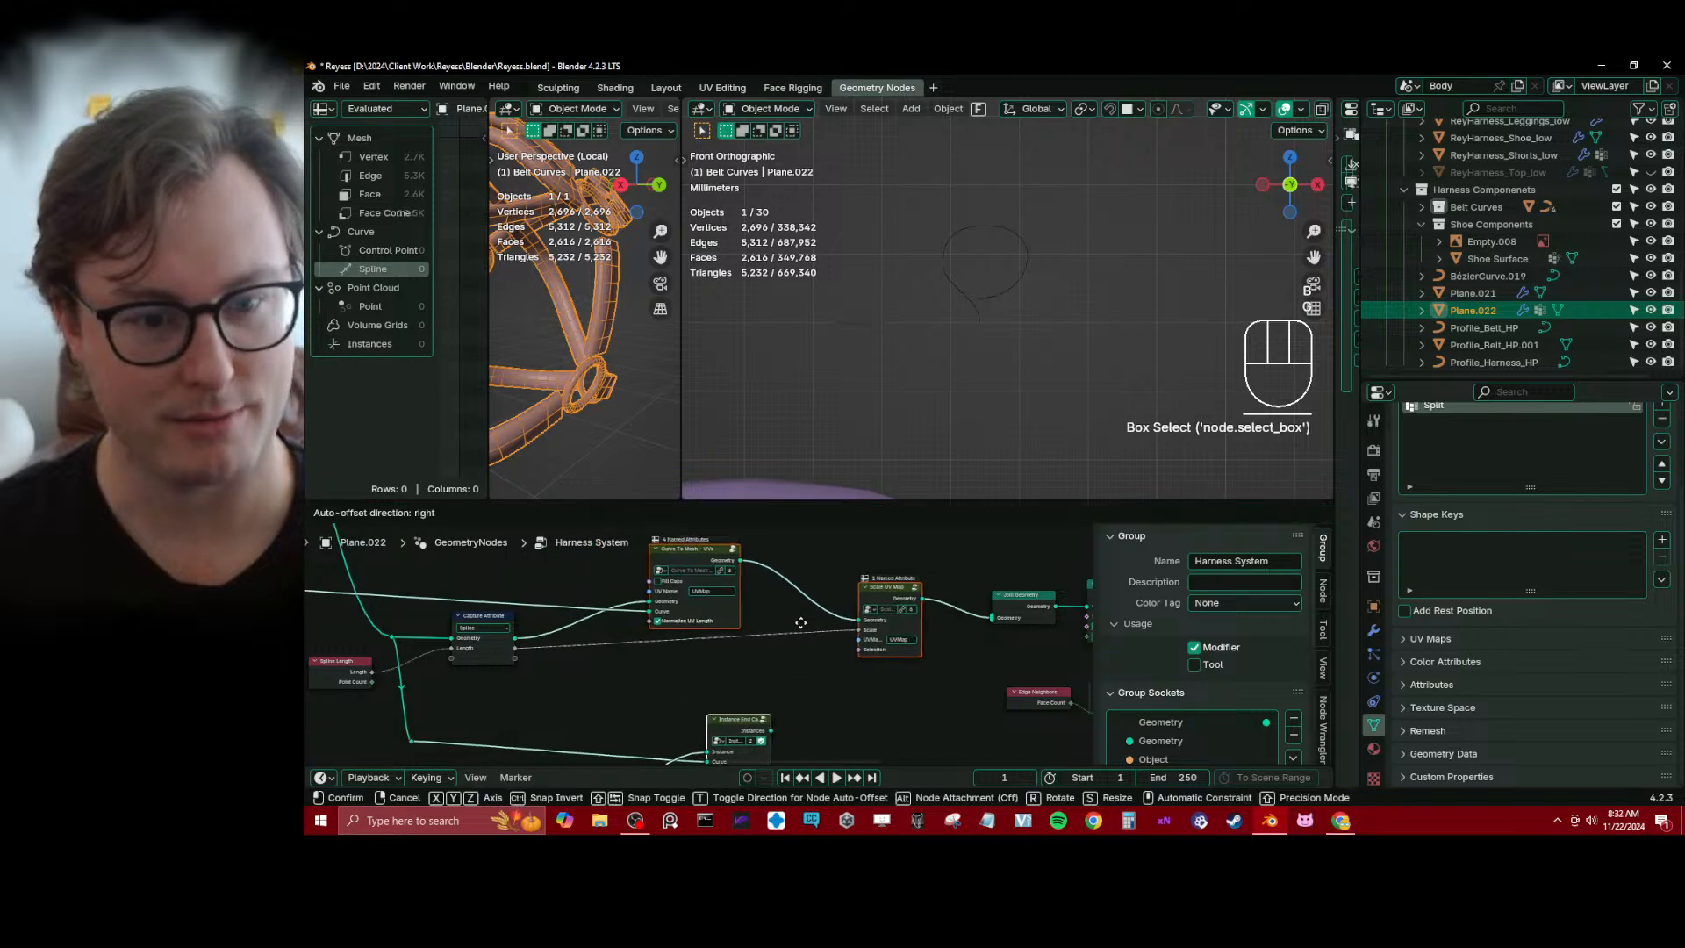
{"action": "left_click", "coordinate": [824, 624]}
Move the Instance End Caps node left so it sits below the Capture Attribute node
{"action": "middle_click_drag", "start_coordinate": [794, 687], "coordinate": [812, 644]}
{"action": "left_click", "coordinate": [790, 687]}
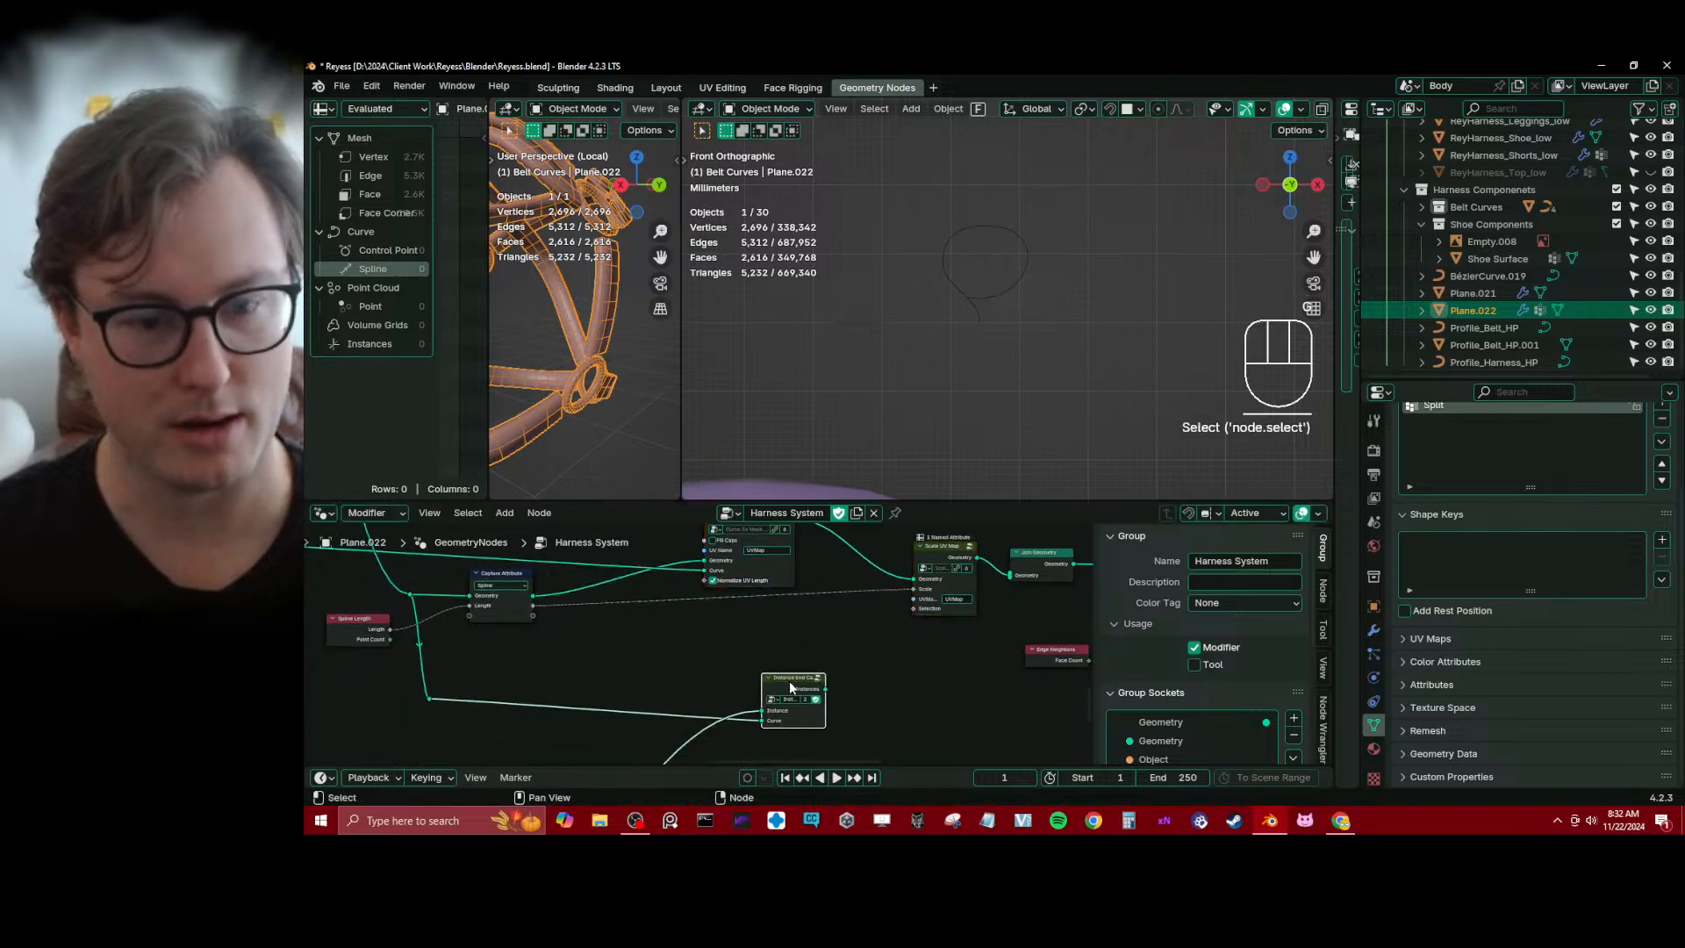
{"action": "key", "text": "g"}
{"action": "left_click", "coordinate": [574, 686]}
{"action": "middle_click_drag", "start_coordinate": [573, 684], "coordinate": [685, 642]}
{"action": "scroll", "coordinate": [685, 643], "scroll_direction": "down", "scroll_amount": 1}
{"action": "key", "text": "b"}
{"action": "left_click_drag", "start_coordinate": [521, 656], "coordinate": [685, 695]}
{"action": "key", "text": "g"}
{"action": "left_click", "coordinate": [686, 691]}
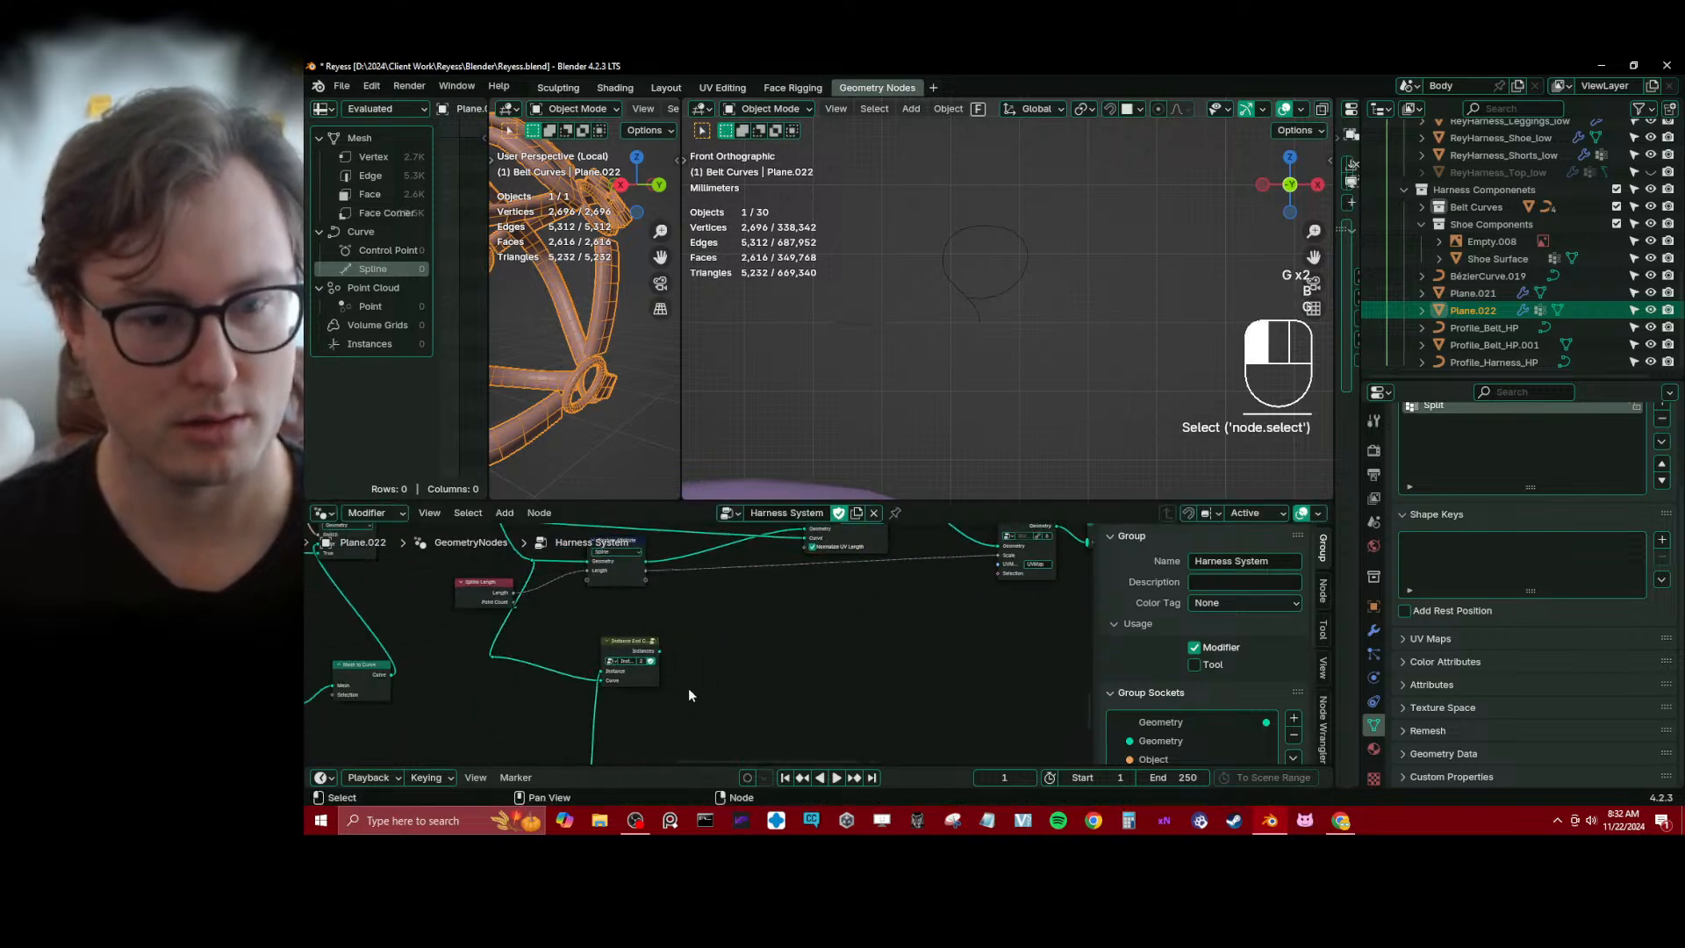
Reposition the Spline Length node beside the Capture Attribute node
{"action": "middle_click_drag", "start_coordinate": [484, 611], "coordinate": [991, 702]}
{"action": "left_click", "coordinate": [661, 612]}
{"action": "key", "text": "g"}
{"action": "left_click", "coordinate": [632, 590]}
Move the whole group of curve-building nodes at the start of the tree further left
{"action": "scroll", "coordinate": [631, 590], "scroll_direction": "down", "scroll_amount": 1}
{"action": "scroll", "coordinate": [965, 698], "scroll_direction": "down", "scroll_amount": 1}
{"action": "middle_click_drag", "start_coordinate": [807, 719], "coordinate": [752, 609]}
{"action": "scroll", "coordinate": [755, 611], "scroll_direction": "up", "scroll_amount": 4}
{"action": "middle_click_drag", "start_coordinate": [986, 606], "coordinate": [734, 613]}
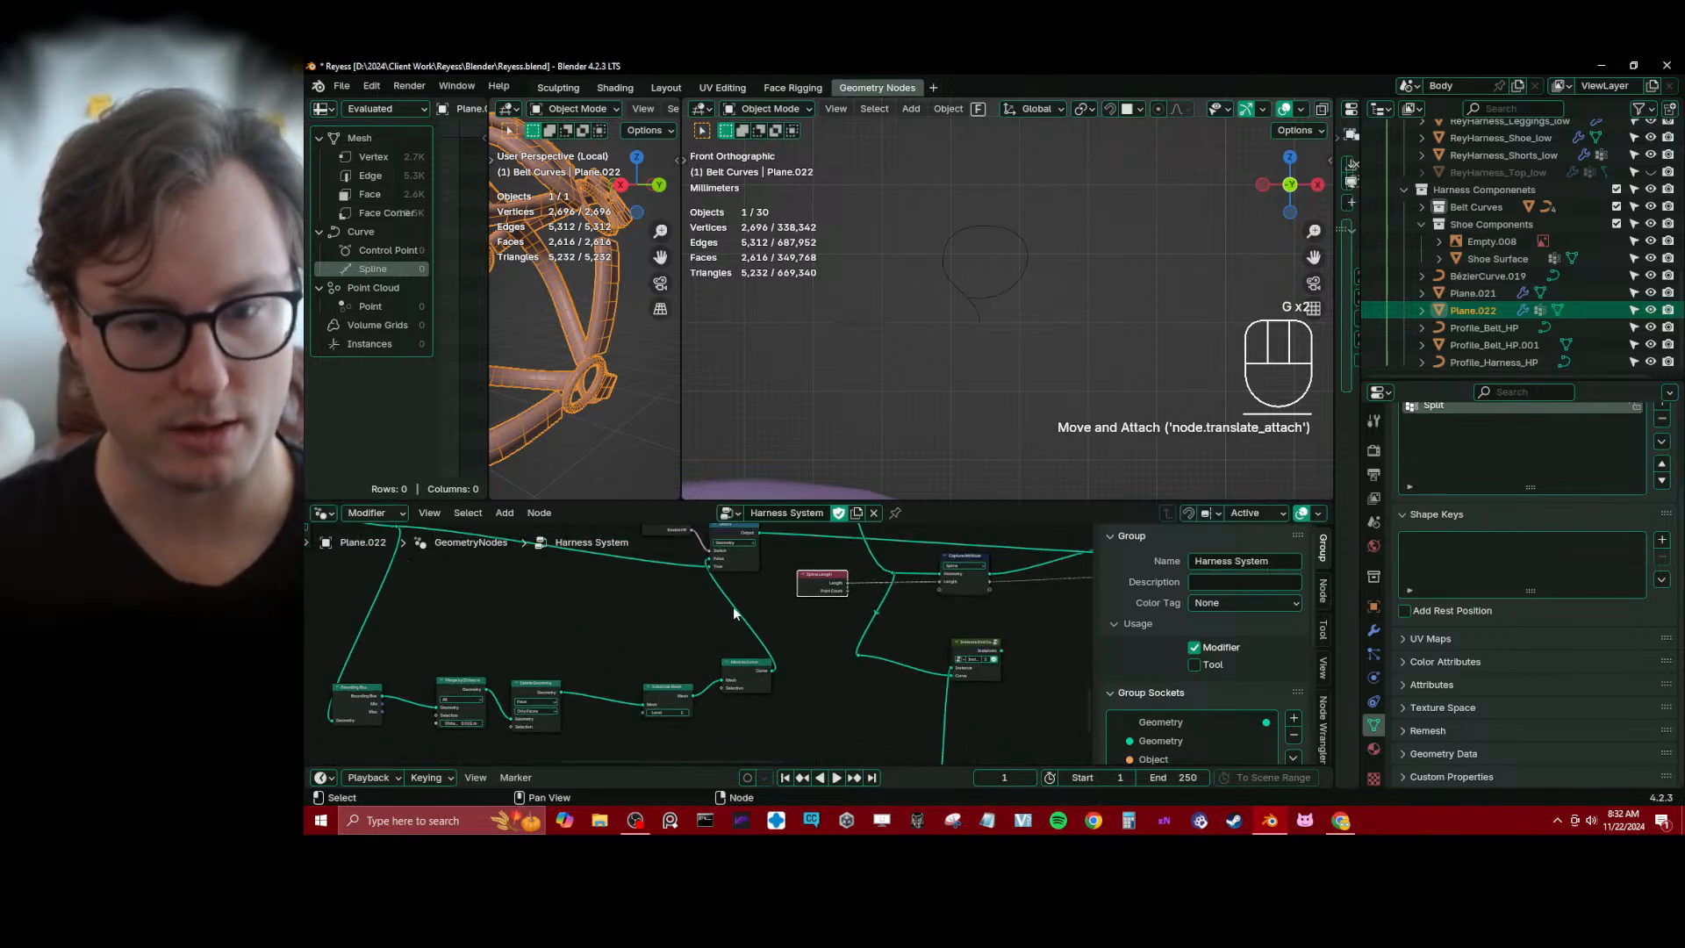
{"action": "scroll", "coordinate": [763, 597], "scroll_direction": "down", "scroll_amount": 5}
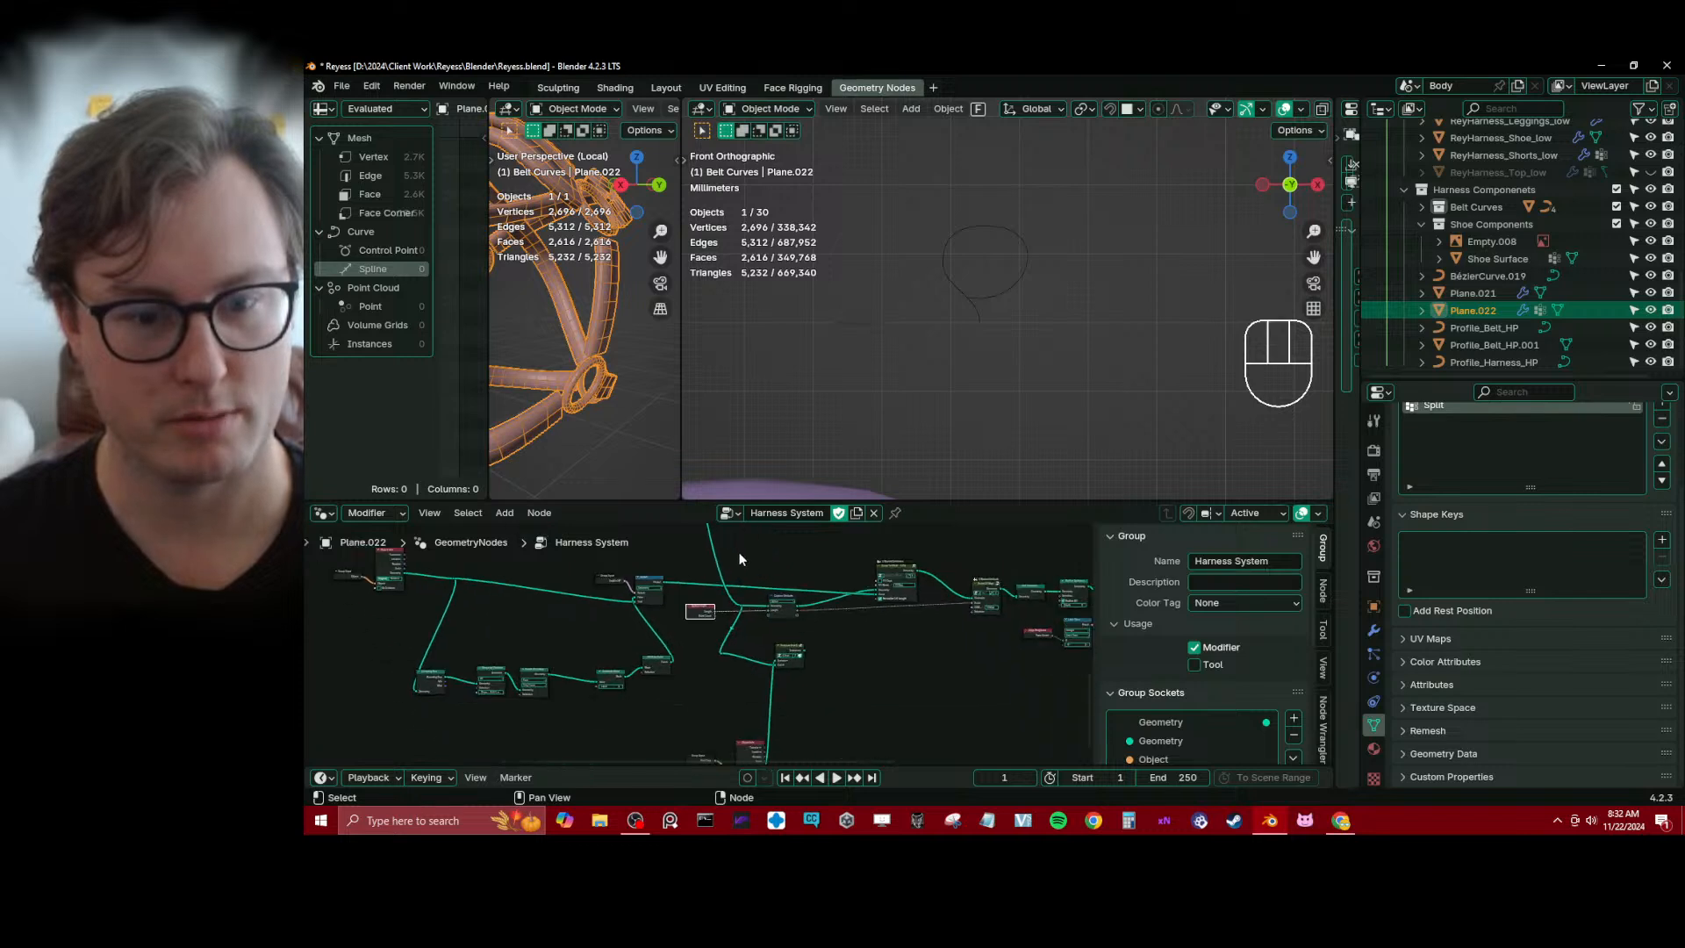
{"action": "left_click", "coordinate": [495, 684]}
{"action": "key", "text": "b"}
{"action": "left_click_drag", "start_coordinate": [466, 583], "coordinate": [685, 699]}
{"action": "key", "text": "g"}
{"action": "left_click", "coordinate": [493, 683]}
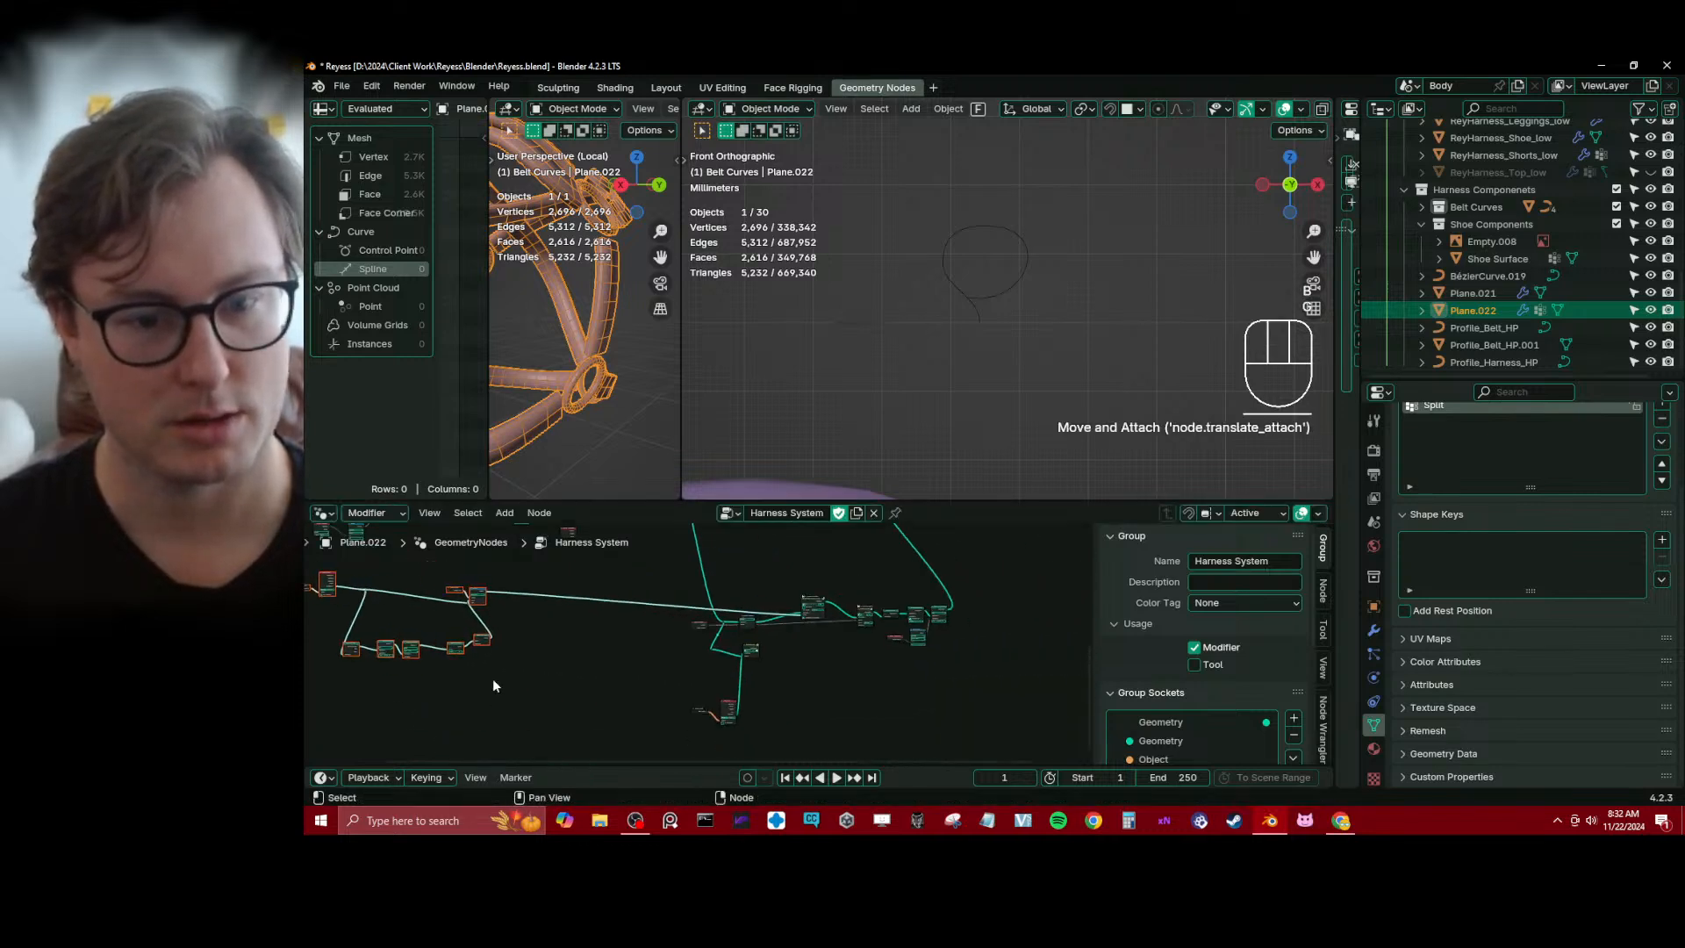
Move the Spline Length, Capture Attribute, Instance End Caps and end cap input nodes left, away from Curve To Mesh
{"action": "left_click", "coordinate": [526, 681]}
{"action": "middle_click_drag", "start_coordinate": [616, 676], "coordinate": [590, 630]}
{"action": "key", "text": "b"}
{"action": "left_click_drag", "start_coordinate": [613, 576], "coordinate": [785, 727]}
{"action": "key", "text": "b"}
{"action": "left_click_drag", "start_coordinate": [673, 594], "coordinate": [691, 565]}
{"action": "key", "text": "g"}
{"action": "left_click", "coordinate": [729, 648]}
{"action": "key", "text": "b"}
{"action": "key", "text": "g"}
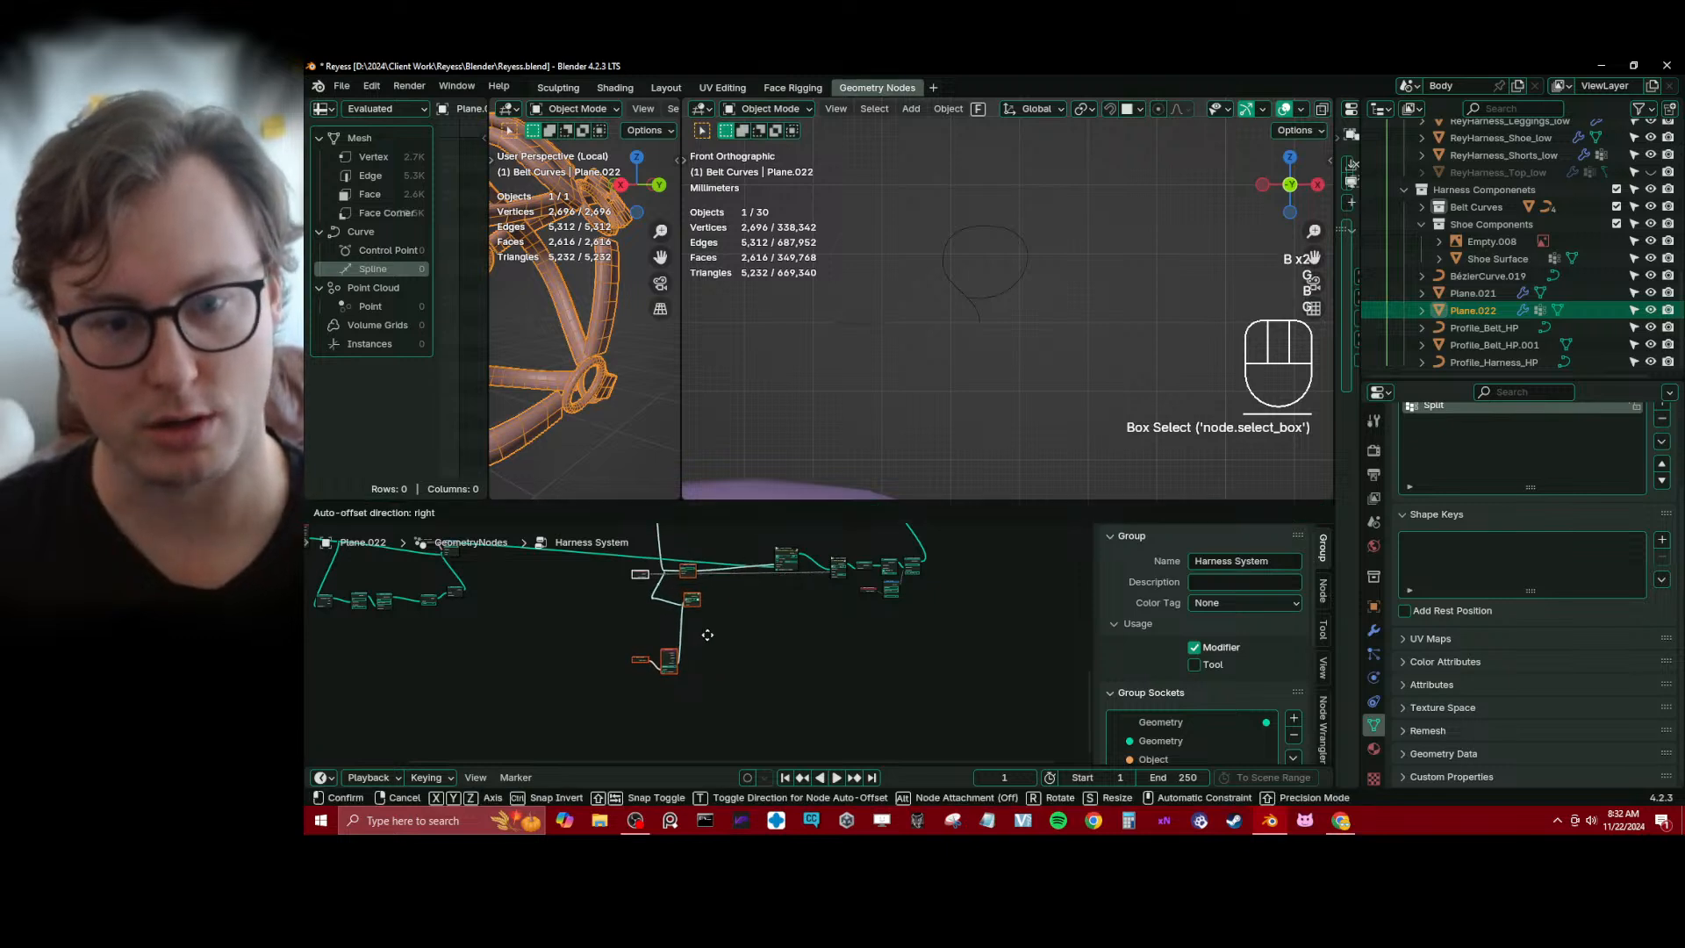
{"action": "left_click", "coordinate": [709, 625]}
{"action": "left_click", "coordinate": [710, 623]}
Move the Capture Attribute and Spline Length nodes right, next to the Curve To Mesh node
{"action": "scroll", "coordinate": [731, 576], "scroll_direction": "up", "scroll_amount": 5}
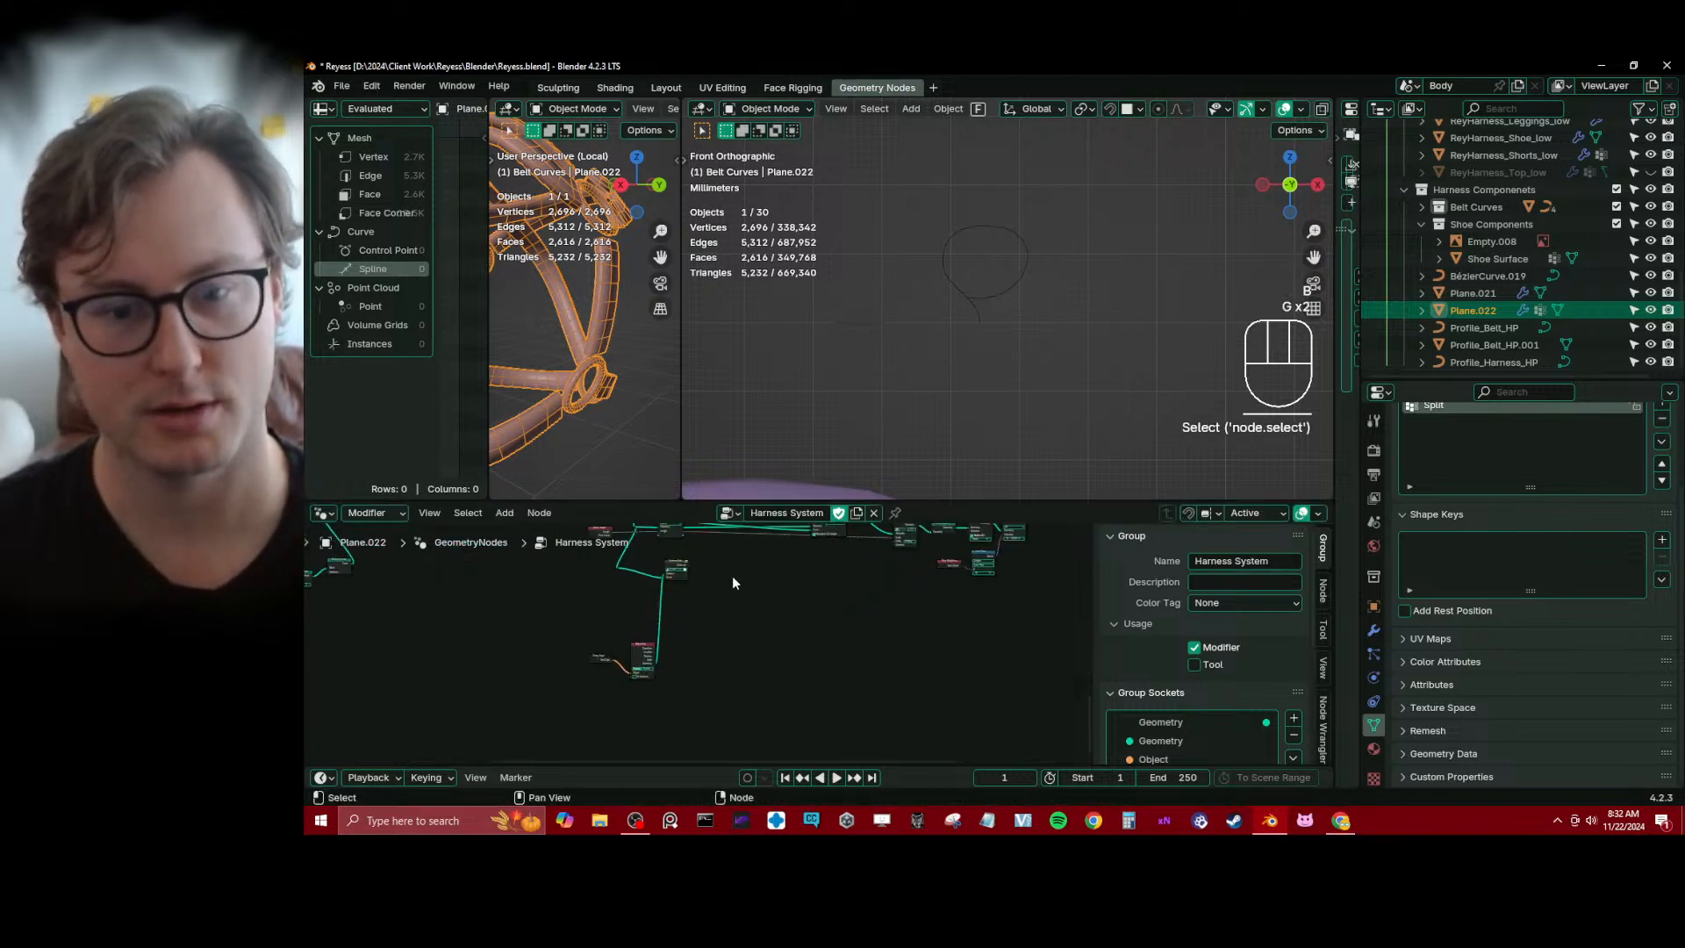
{"action": "scroll", "coordinate": [840, 645], "scroll_direction": "up", "scroll_amount": 3}
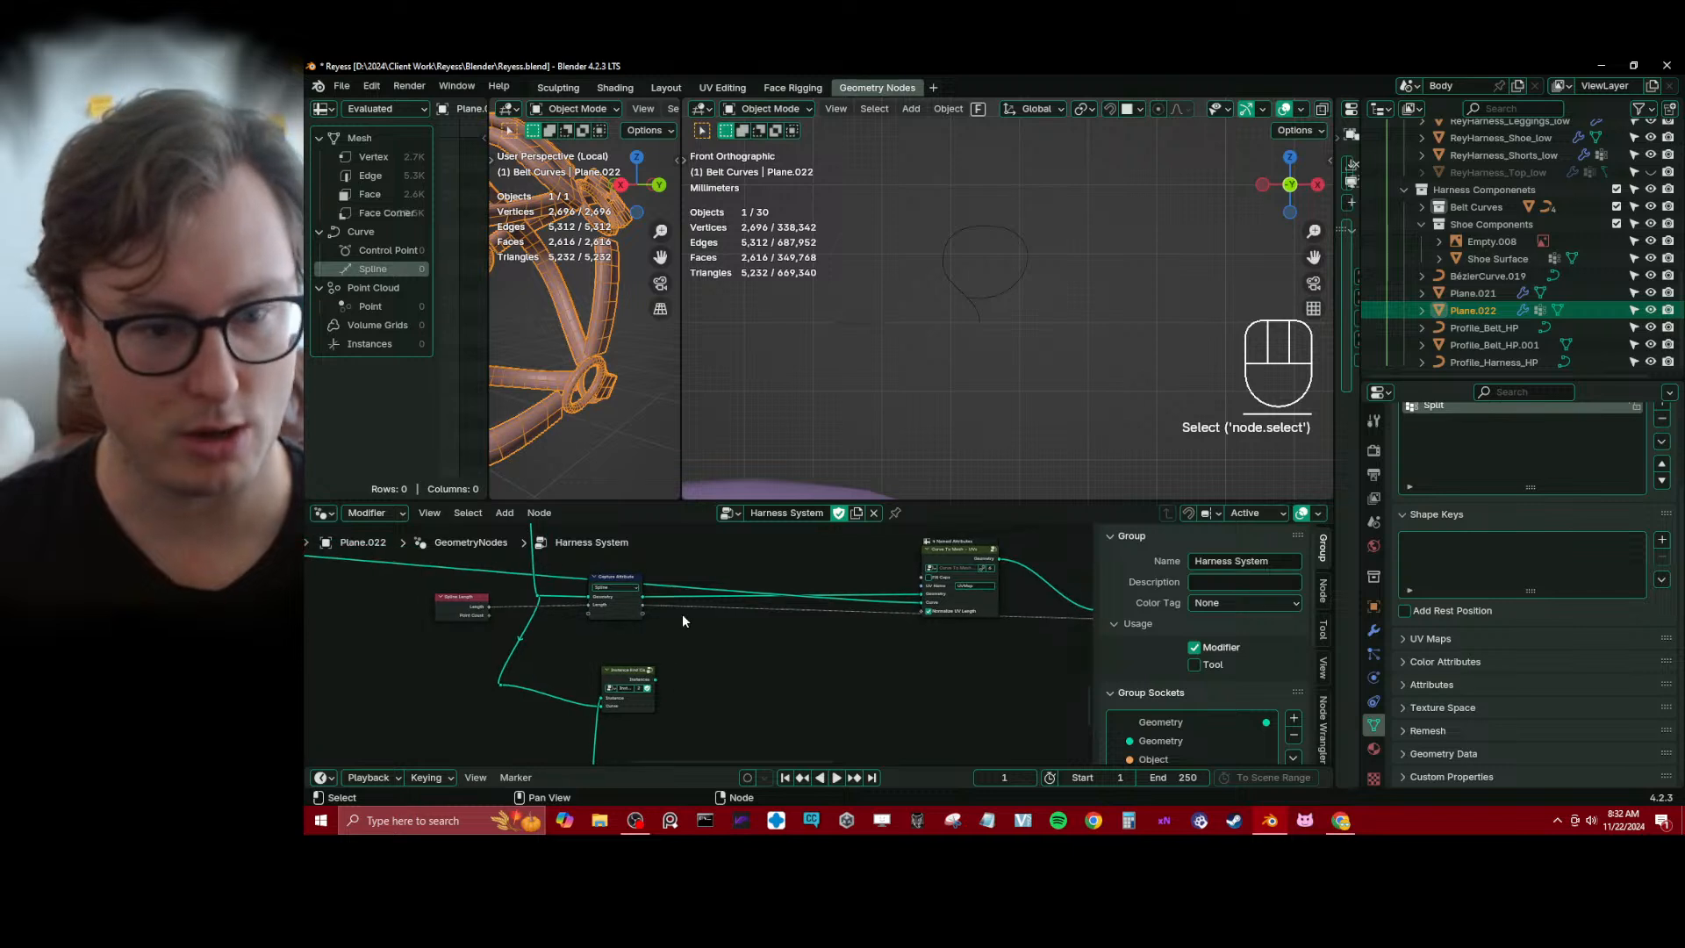
{"action": "left_click", "coordinate": [459, 609]}
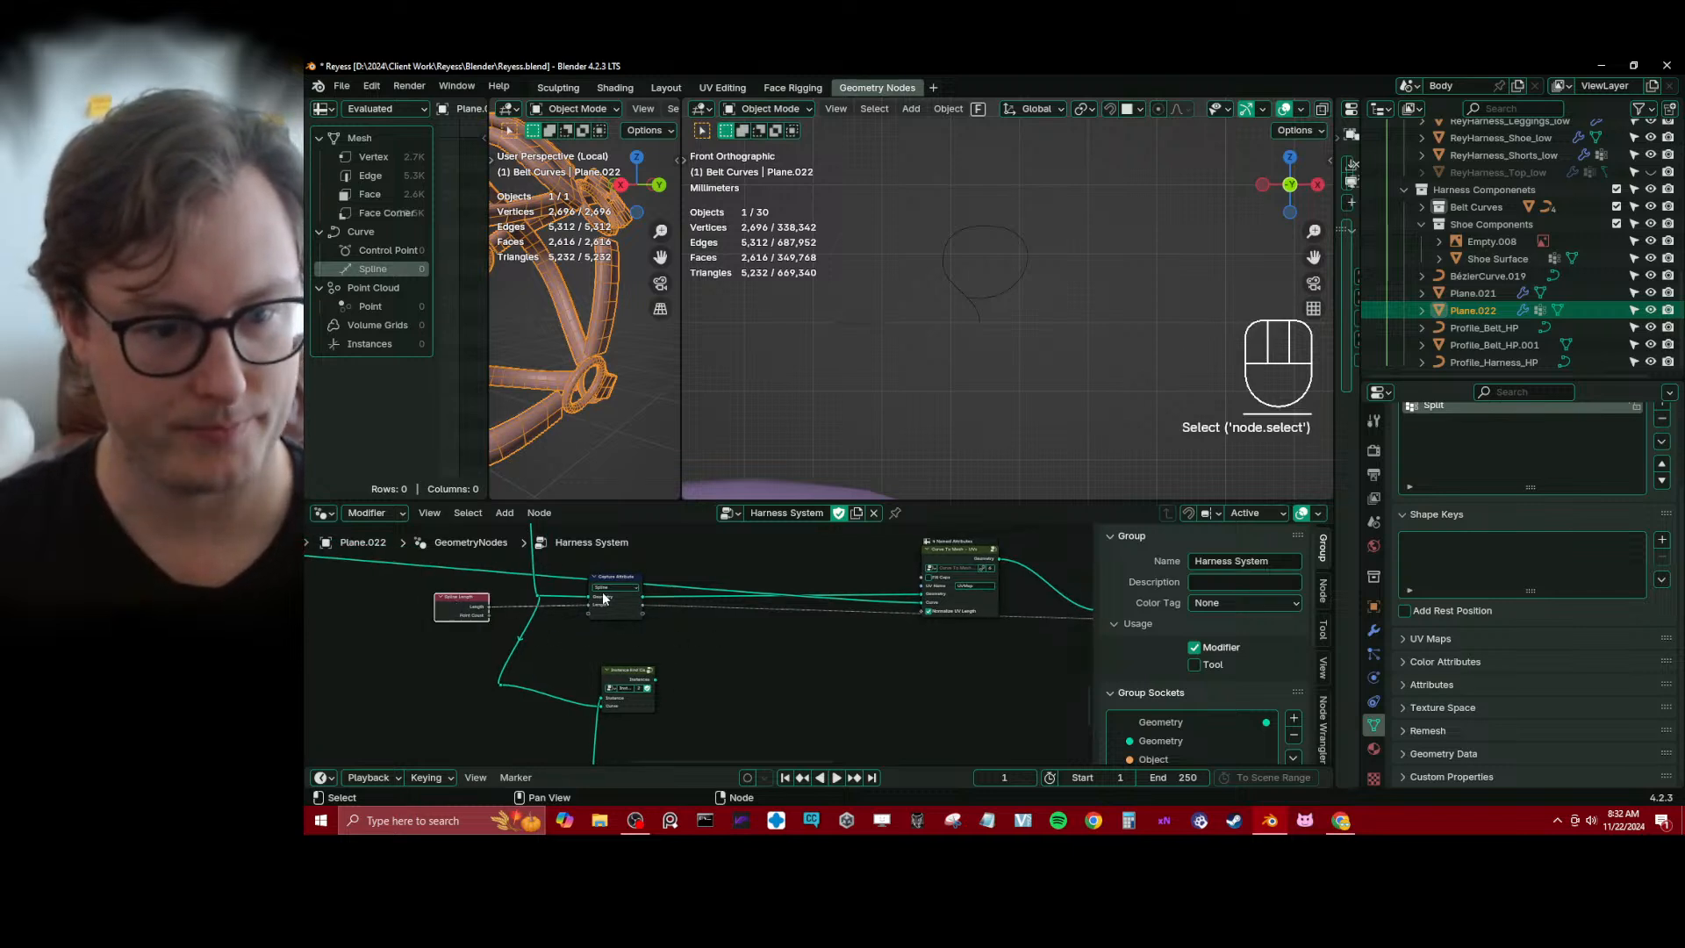
{"action": "left_click", "coordinate": [603, 591], "text": "shift"}
{"action": "left_click_drag", "start_coordinate": [604, 592], "coordinate": [909, 647]}
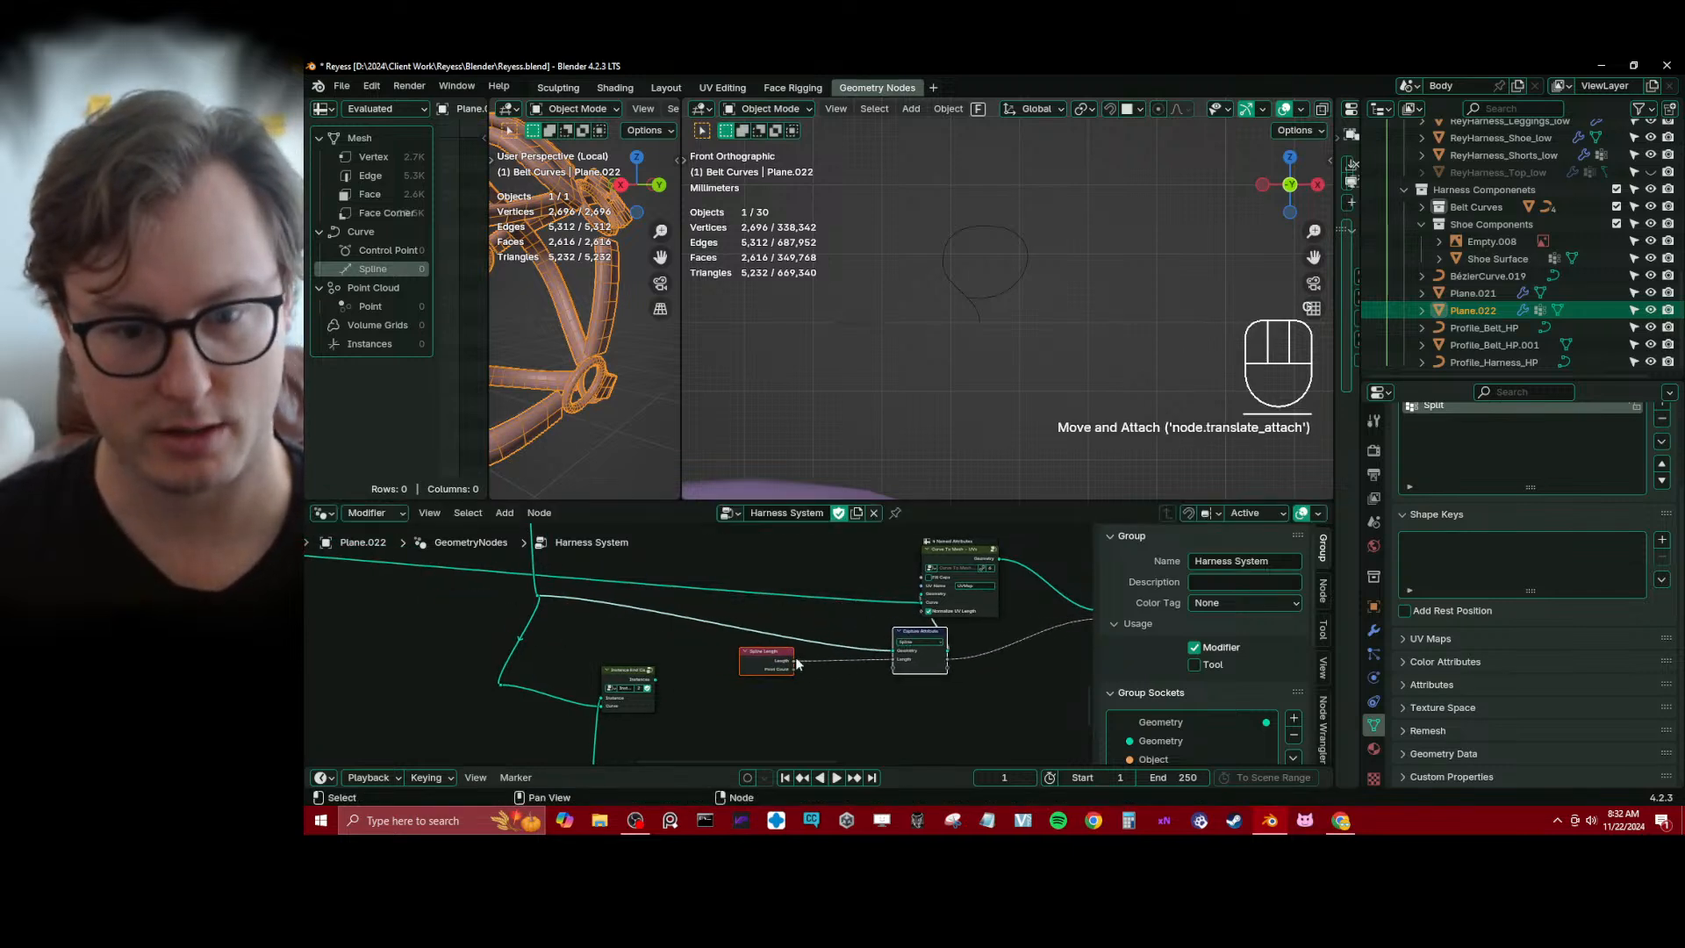
{"action": "left_click", "coordinate": [792, 658]}
{"action": "left_click", "coordinate": [765, 654]}
{"action": "key", "text": "g"}
{"action": "left_click", "coordinate": [843, 648]}
{"action": "scroll", "coordinate": [842, 628], "scroll_direction": "down", "scroll_amount": 1}
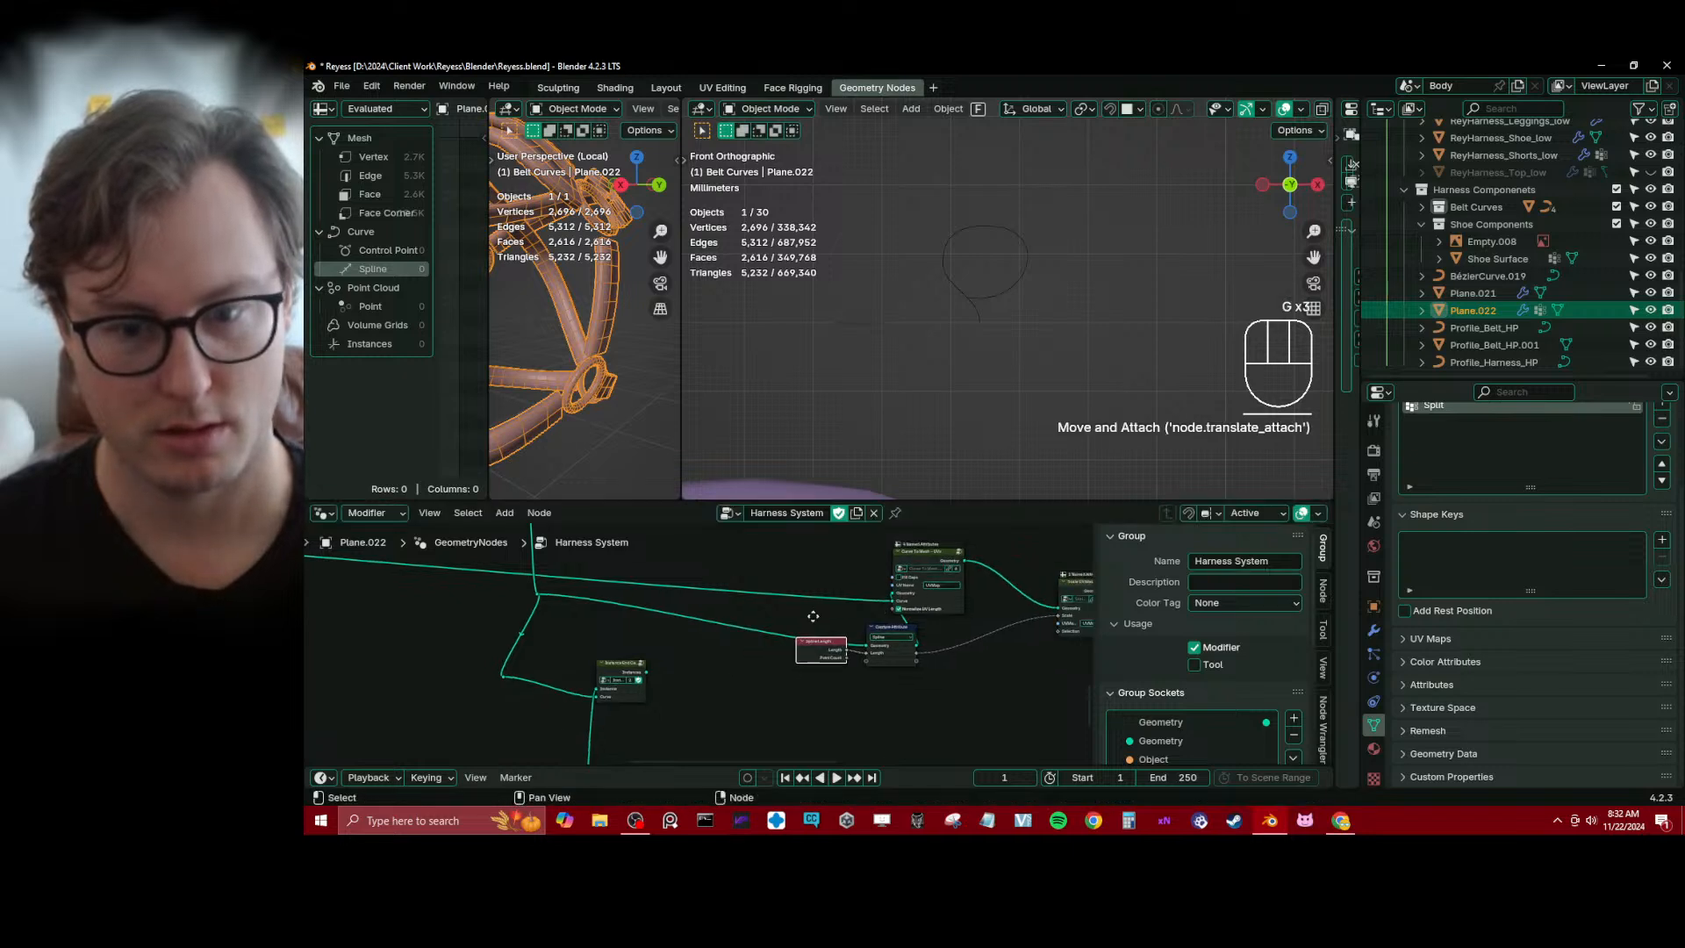
Tighten the layout by shifting Curve To Mesh, then the Spline Length and Capture Attribute nodes, closer to Scale UV Map
{"action": "middle_click_drag", "start_coordinate": [841, 615], "coordinate": [674, 616]}
{"action": "left_click", "coordinate": [809, 569]}
{"action": "key", "text": "g"}
{"action": "left_click", "coordinate": [857, 573]}
{"action": "key", "text": "b"}
{"action": "left_click_drag", "start_coordinate": [598, 600], "coordinate": [821, 684]}
{"action": "key", "text": "g"}
{"action": "left_click", "coordinate": [849, 691]}
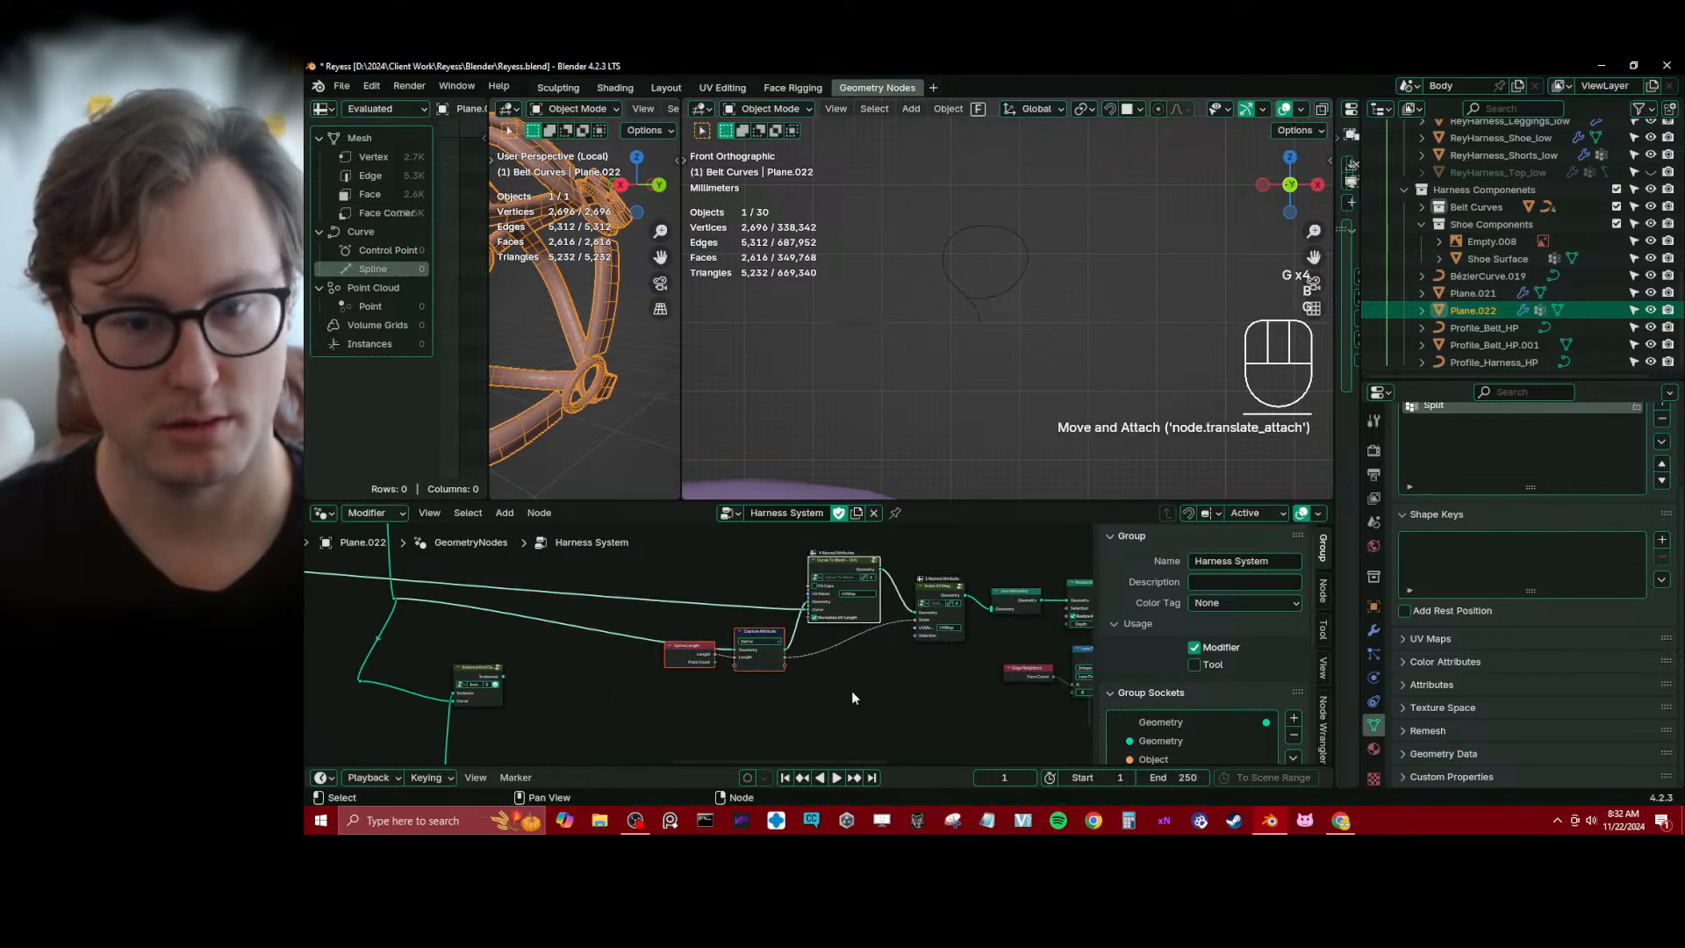
Move the end cap Group Input and Object Info nodes up beside the Instance End Caps node
{"action": "scroll", "coordinate": [824, 693], "scroll_direction": "down", "scroll_amount": 4}
{"action": "left_click", "coordinate": [649, 721]}
{"action": "scroll", "coordinate": [623, 728], "scroll_direction": "down", "scroll_amount": 3}
{"action": "middle_click_drag", "start_coordinate": [592, 740], "coordinate": [711, 660]}
{"action": "key", "text": "b"}
{"action": "left_click_drag", "start_coordinate": [566, 674], "coordinate": [661, 741]}
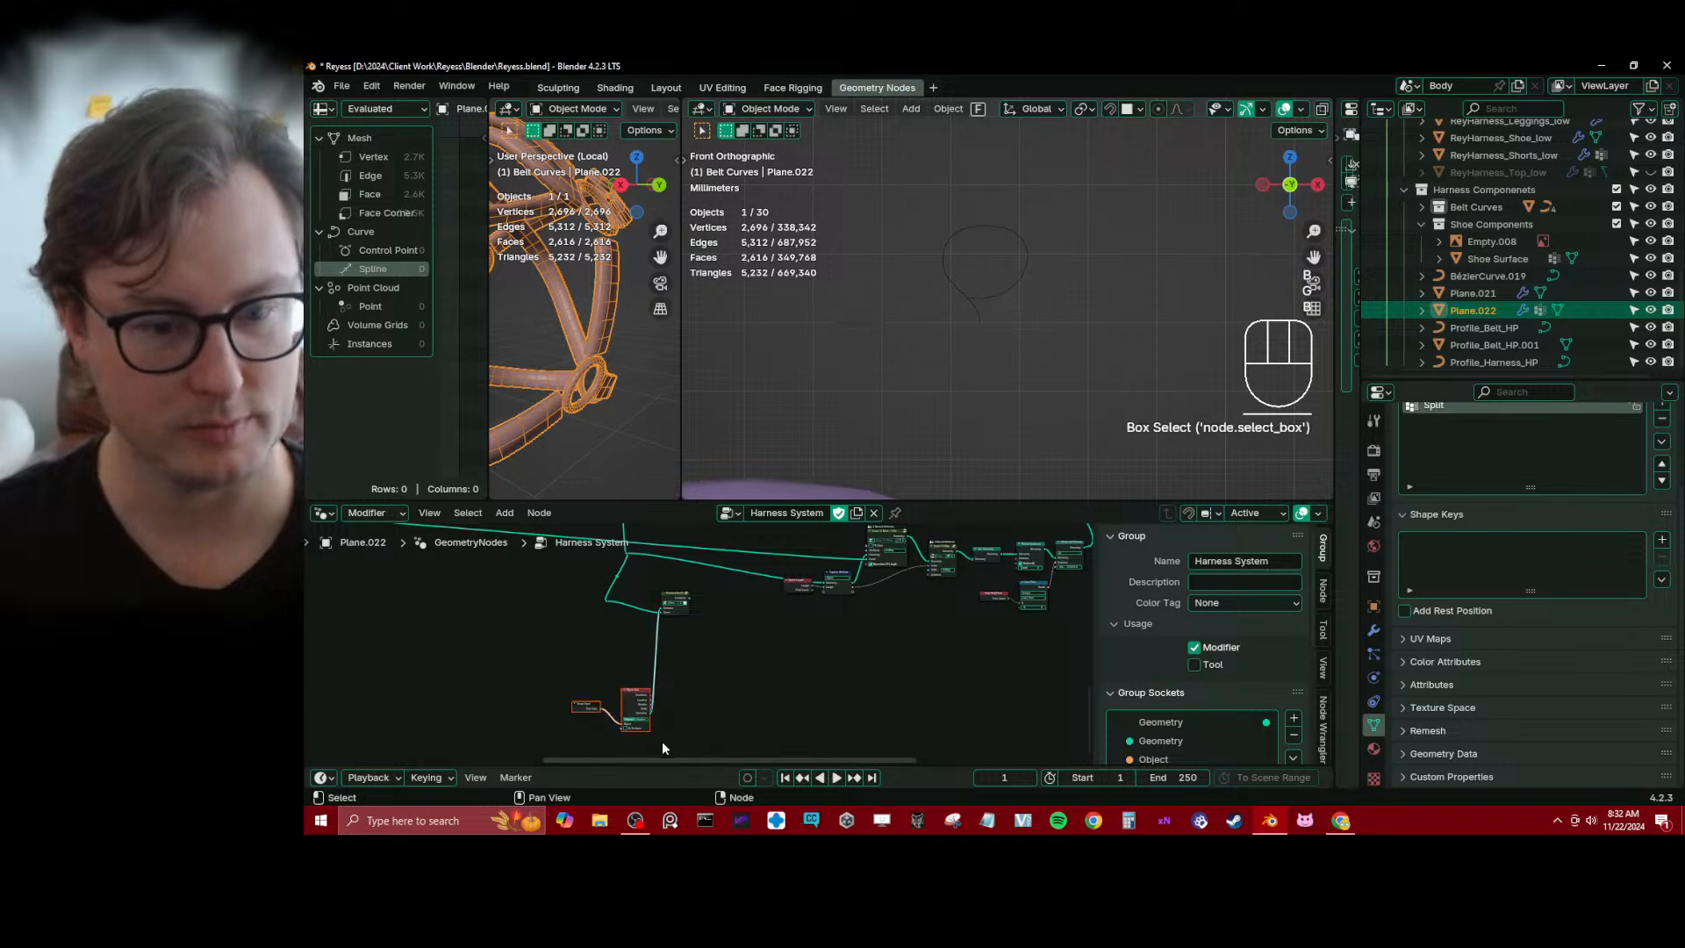
{"action": "key", "text": "g"}
{"action": "left_click", "coordinate": [618, 680]}
{"action": "key", "text": "g"}
{"action": "left_click", "coordinate": [586, 627]}
{"action": "left_click", "coordinate": [673, 658]}
Move the end cap Group Input, Object Info and Instance End Caps nodes together to the left
{"action": "scroll", "coordinate": [677, 653], "scroll_direction": "up", "scroll_amount": 4}
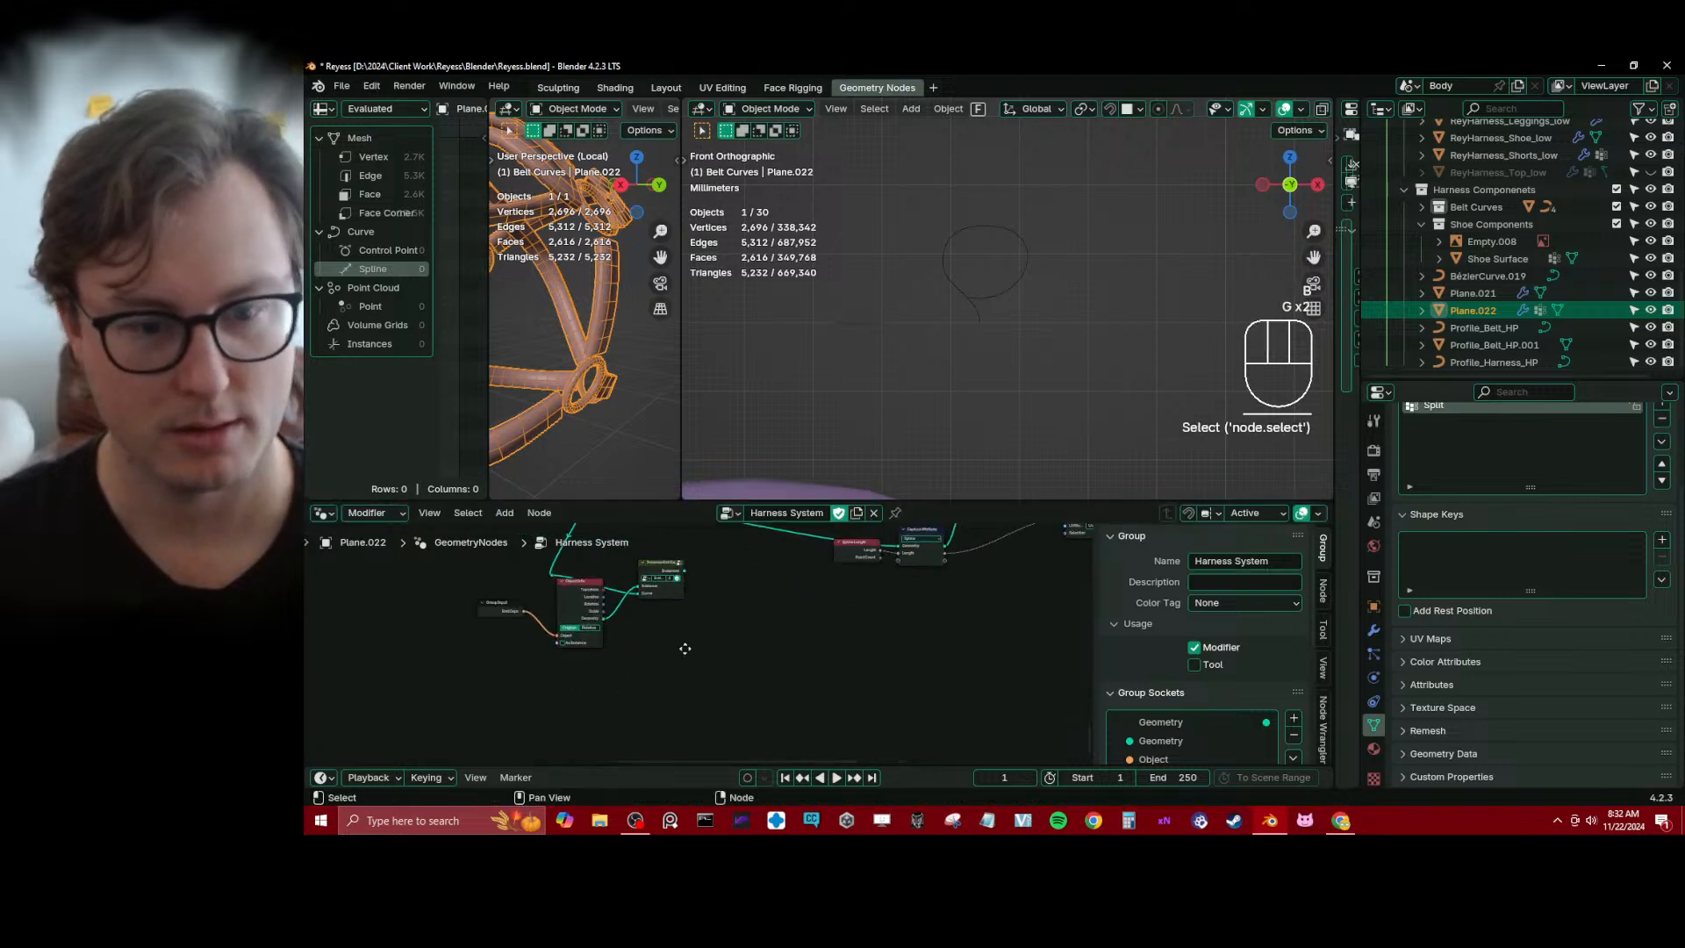
{"action": "middle_click_drag", "start_coordinate": [684, 647], "coordinate": [712, 654]}
{"action": "key", "text": "b"}
{"action": "left_click_drag", "start_coordinate": [747, 661], "coordinate": [712, 686]}
{"action": "key", "text": "b"}
{"action": "key", "text": "g"}
{"action": "left_click", "coordinate": [576, 679]}
{"action": "left_click", "coordinate": [664, 651]}
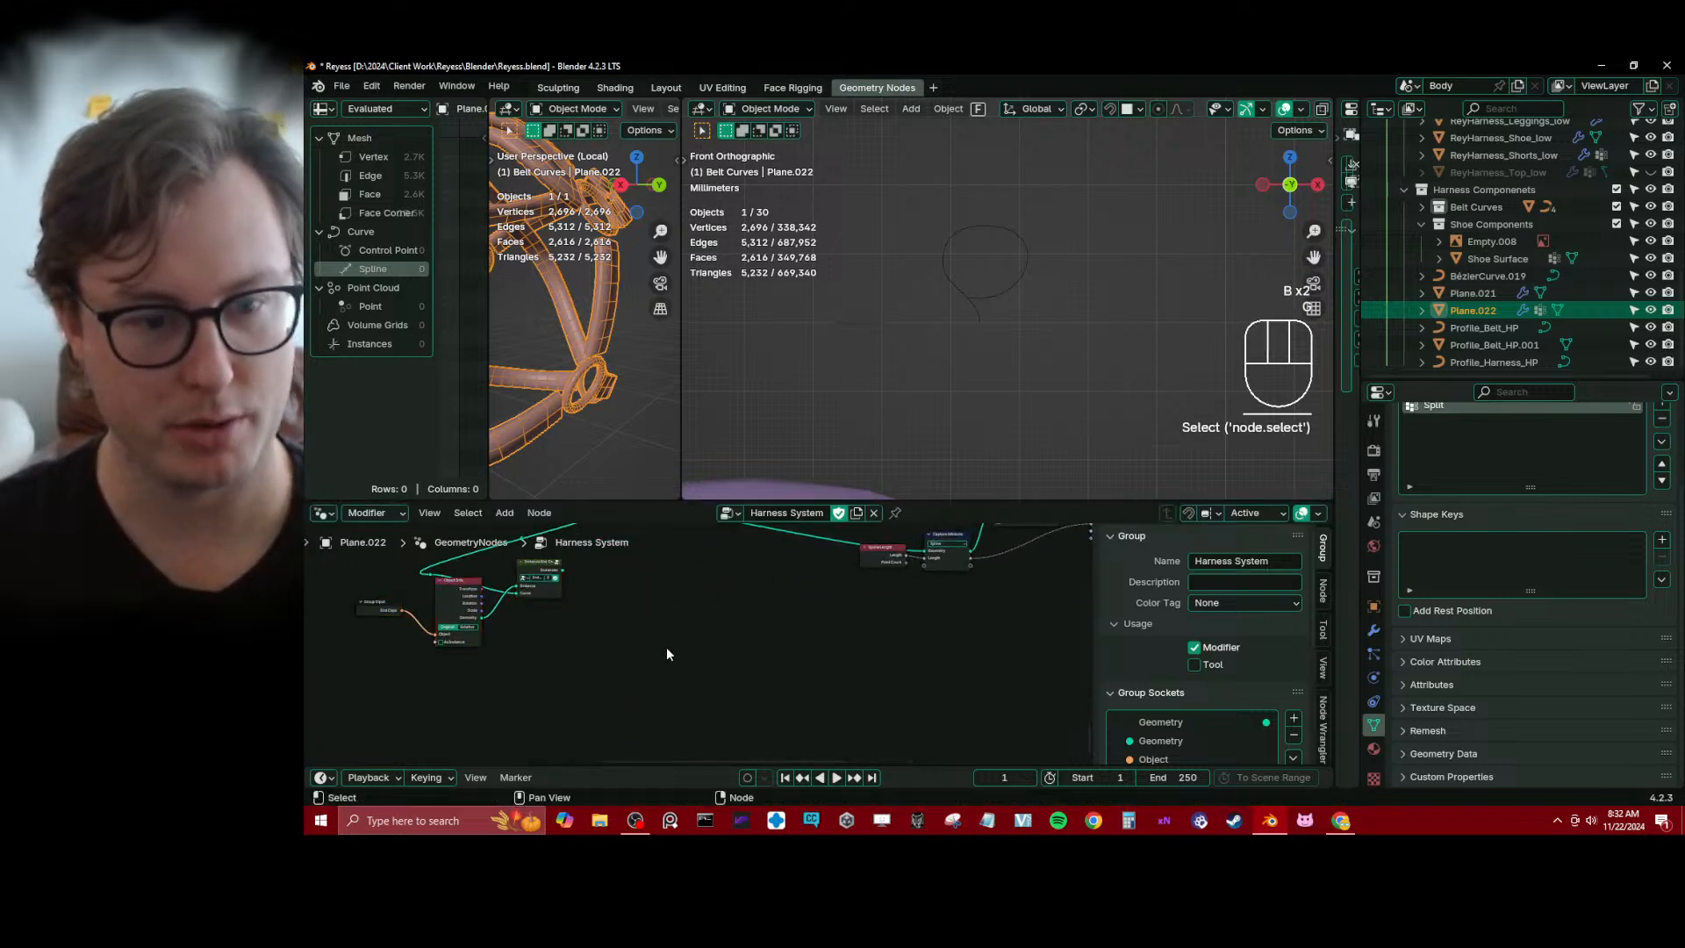
Move the reroute where the curve link branches left, above the end cap nodes
{"action": "middle_click_drag", "start_coordinate": [656, 599], "coordinate": [729, 678]}
{"action": "scroll", "coordinate": [729, 680], "scroll_direction": "up", "scroll_amount": 4}
{"action": "middle_click_drag", "start_coordinate": [702, 572], "coordinate": [772, 624]}
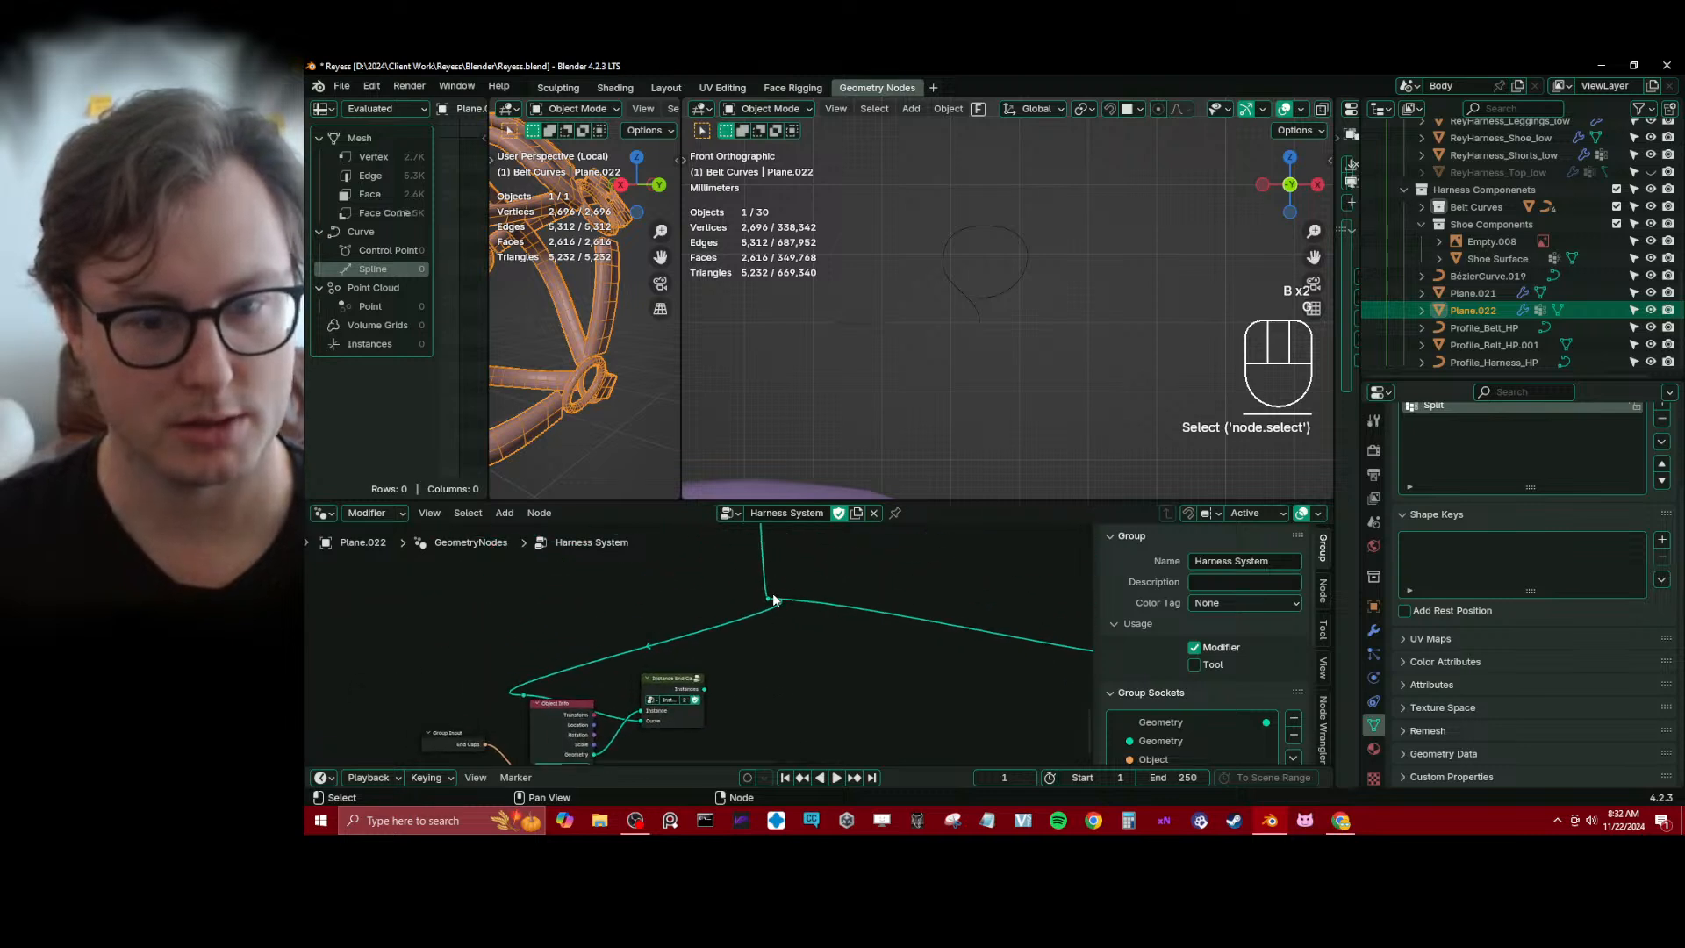
{"action": "left_click", "coordinate": [768, 601]}
{"action": "key", "text": "g"}
{"action": "left_click", "coordinate": [490, 597]}
Reposition the Spline Length, Capture Attribute, Curve To Mesh and Scale UV Map nodes as one group
{"action": "middle_click_drag", "start_coordinate": [968, 685], "coordinate": [736, 640]}
{"action": "scroll", "coordinate": [736, 640], "scroll_direction": "down", "scroll_amount": 4}
{"action": "middle_click_drag", "start_coordinate": [828, 577], "coordinate": [793, 600]}
{"action": "scroll", "coordinate": [794, 600], "scroll_direction": "down", "scroll_amount": 4}
{"action": "key", "text": "b"}
{"action": "left_click_drag", "start_coordinate": [776, 569], "coordinate": [990, 688]}
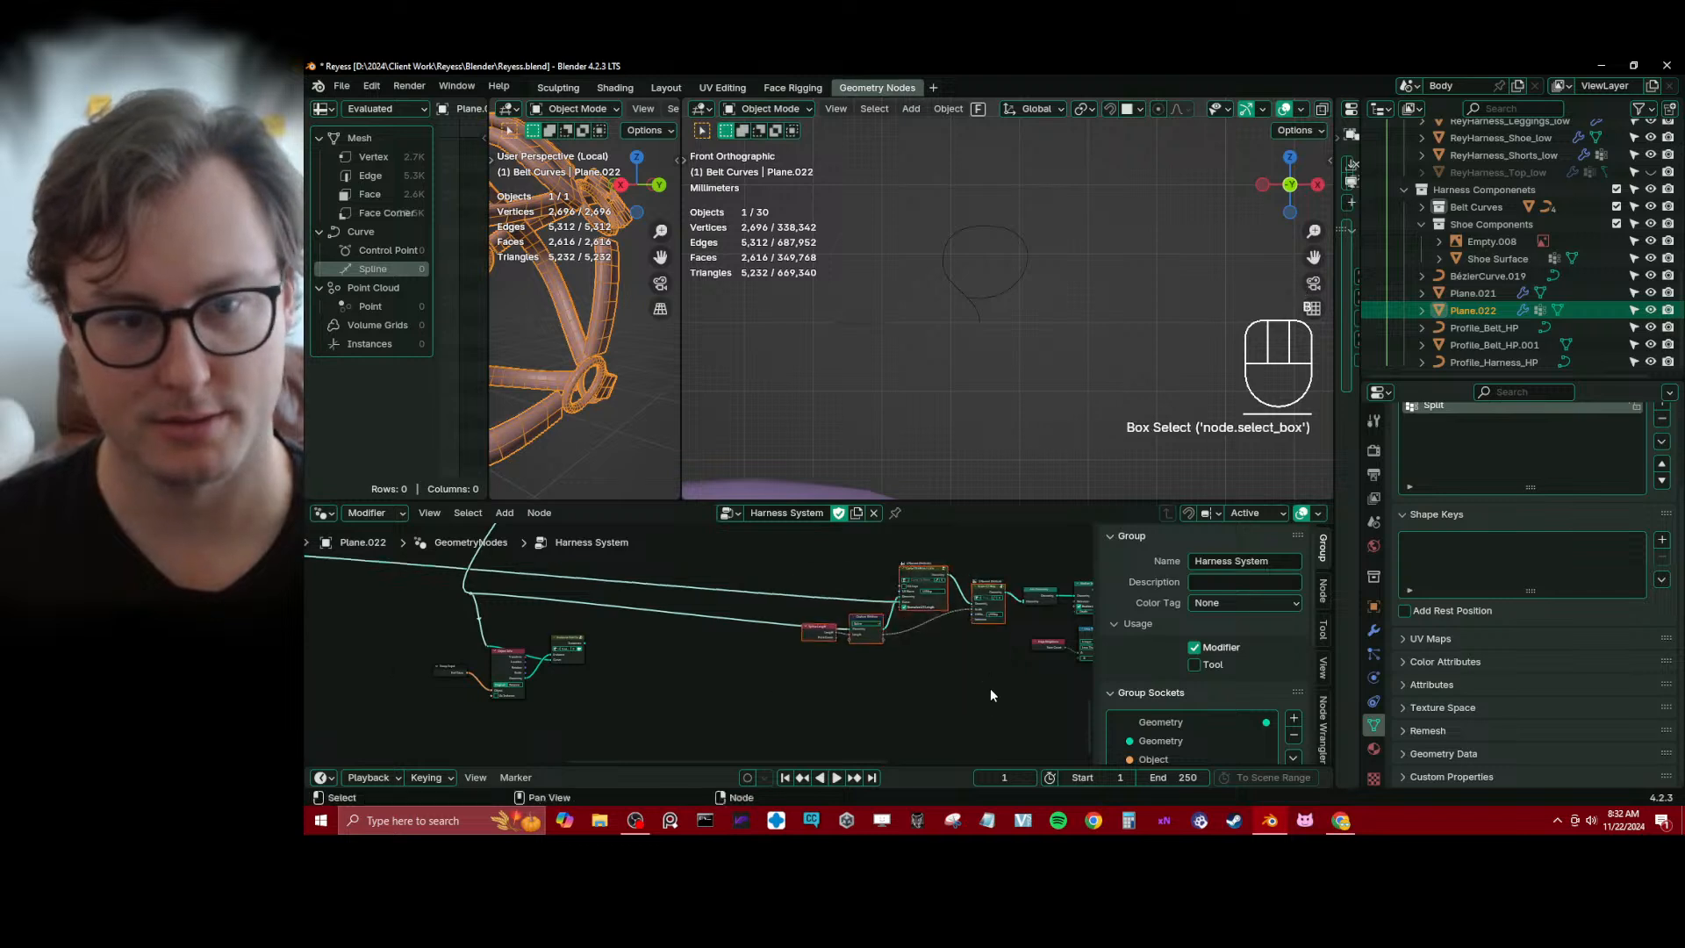
{"action": "key", "text": "g"}
{"action": "left_click", "coordinate": [989, 664]}
Widen the local harness viewport and preview the Instance End Caps output through a Viewer node
{"action": "middle_click_drag", "start_coordinate": [681, 565], "coordinate": [812, 614]}
{"action": "scroll", "coordinate": [615, 403], "scroll_direction": "up", "scroll_amount": 4}
{"action": "middle_click_drag", "start_coordinate": [614, 402], "coordinate": [591, 302]}
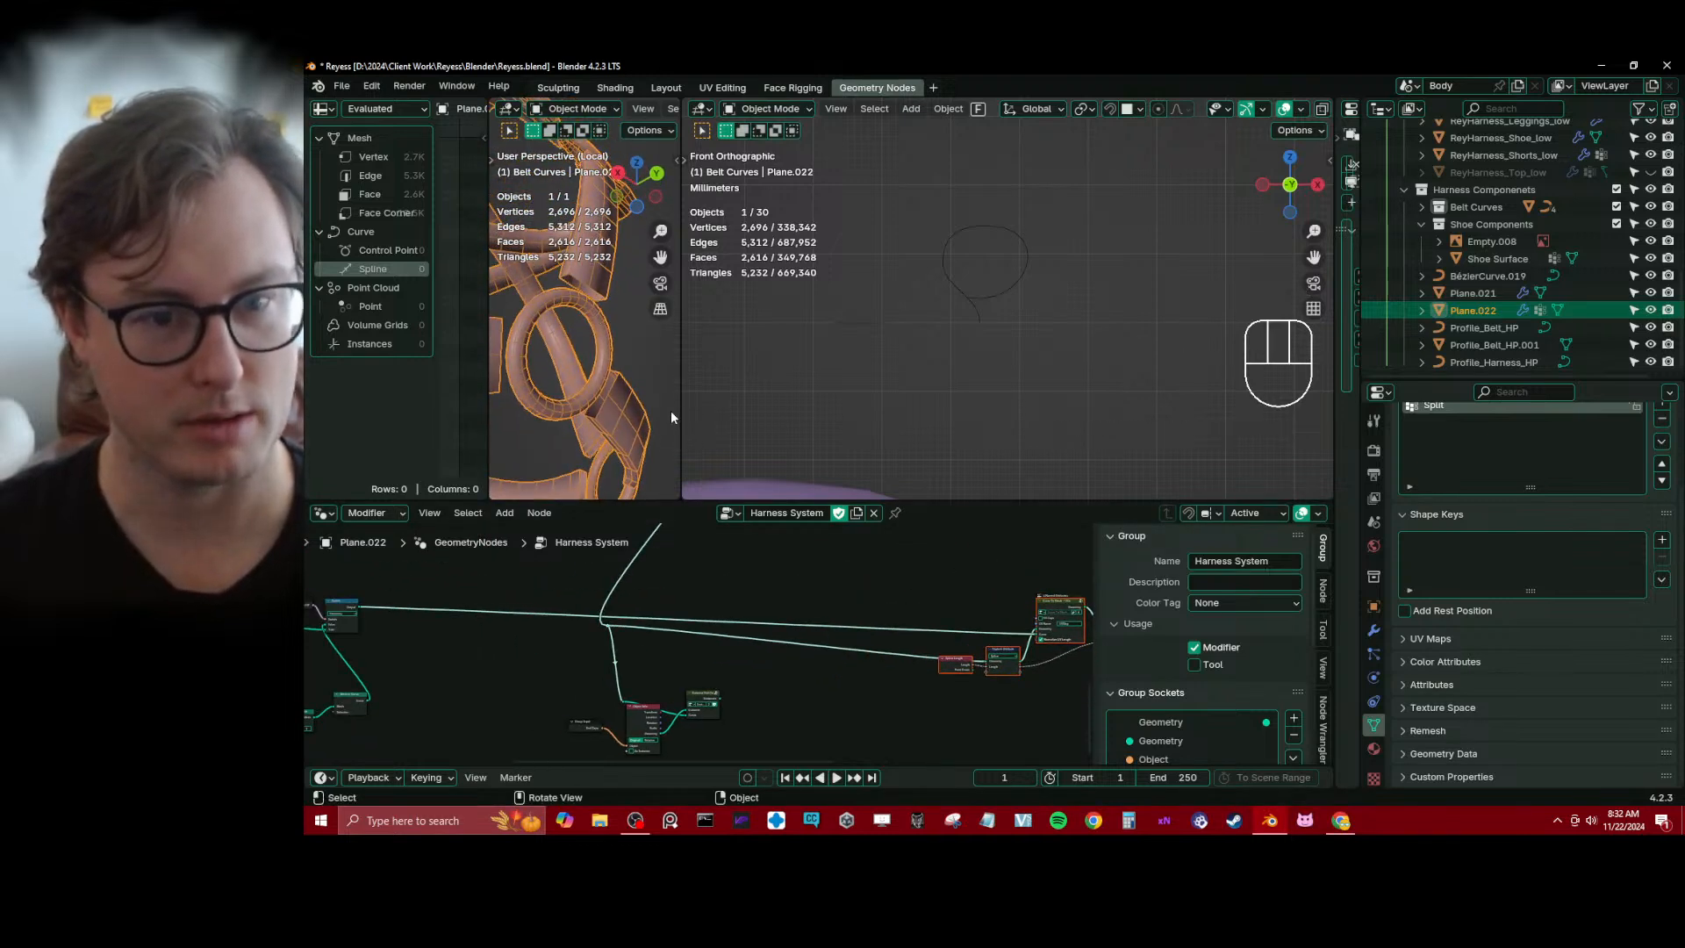
{"action": "left_click_drag", "start_coordinate": [680, 412], "coordinate": [1059, 395]}
{"action": "scroll", "coordinate": [738, 375], "scroll_direction": "up", "scroll_amount": 2}
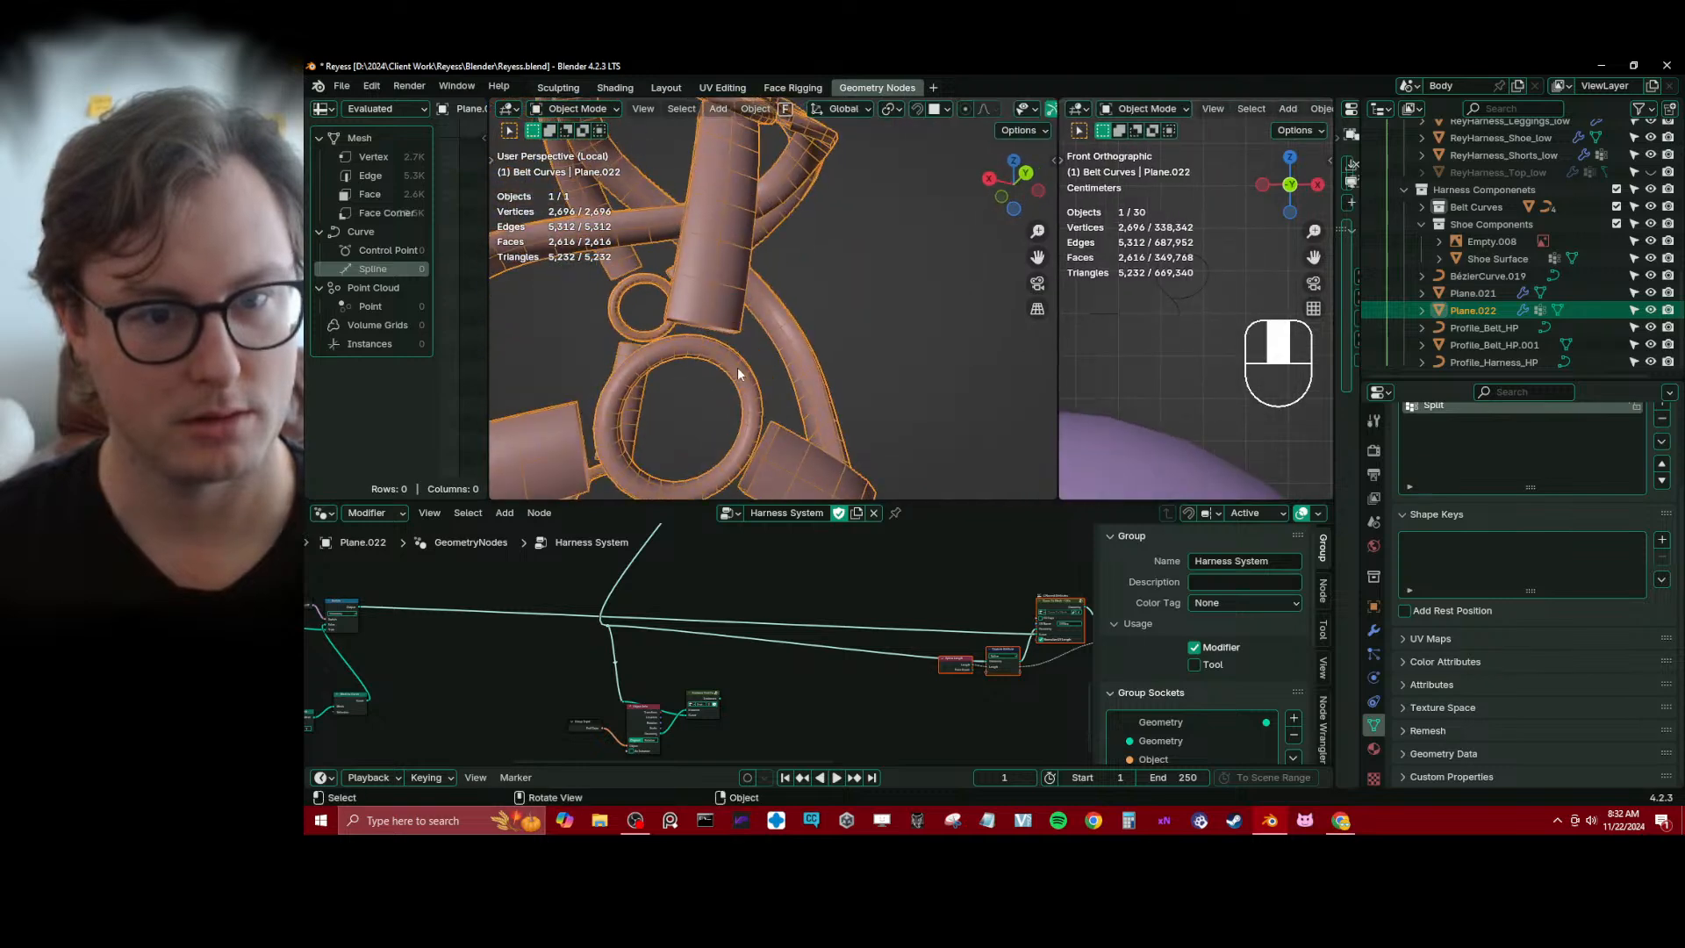
{"action": "scroll", "coordinate": [772, 580], "scroll_direction": "up", "scroll_amount": 2}
{"action": "left_click", "coordinate": [729, 679]}
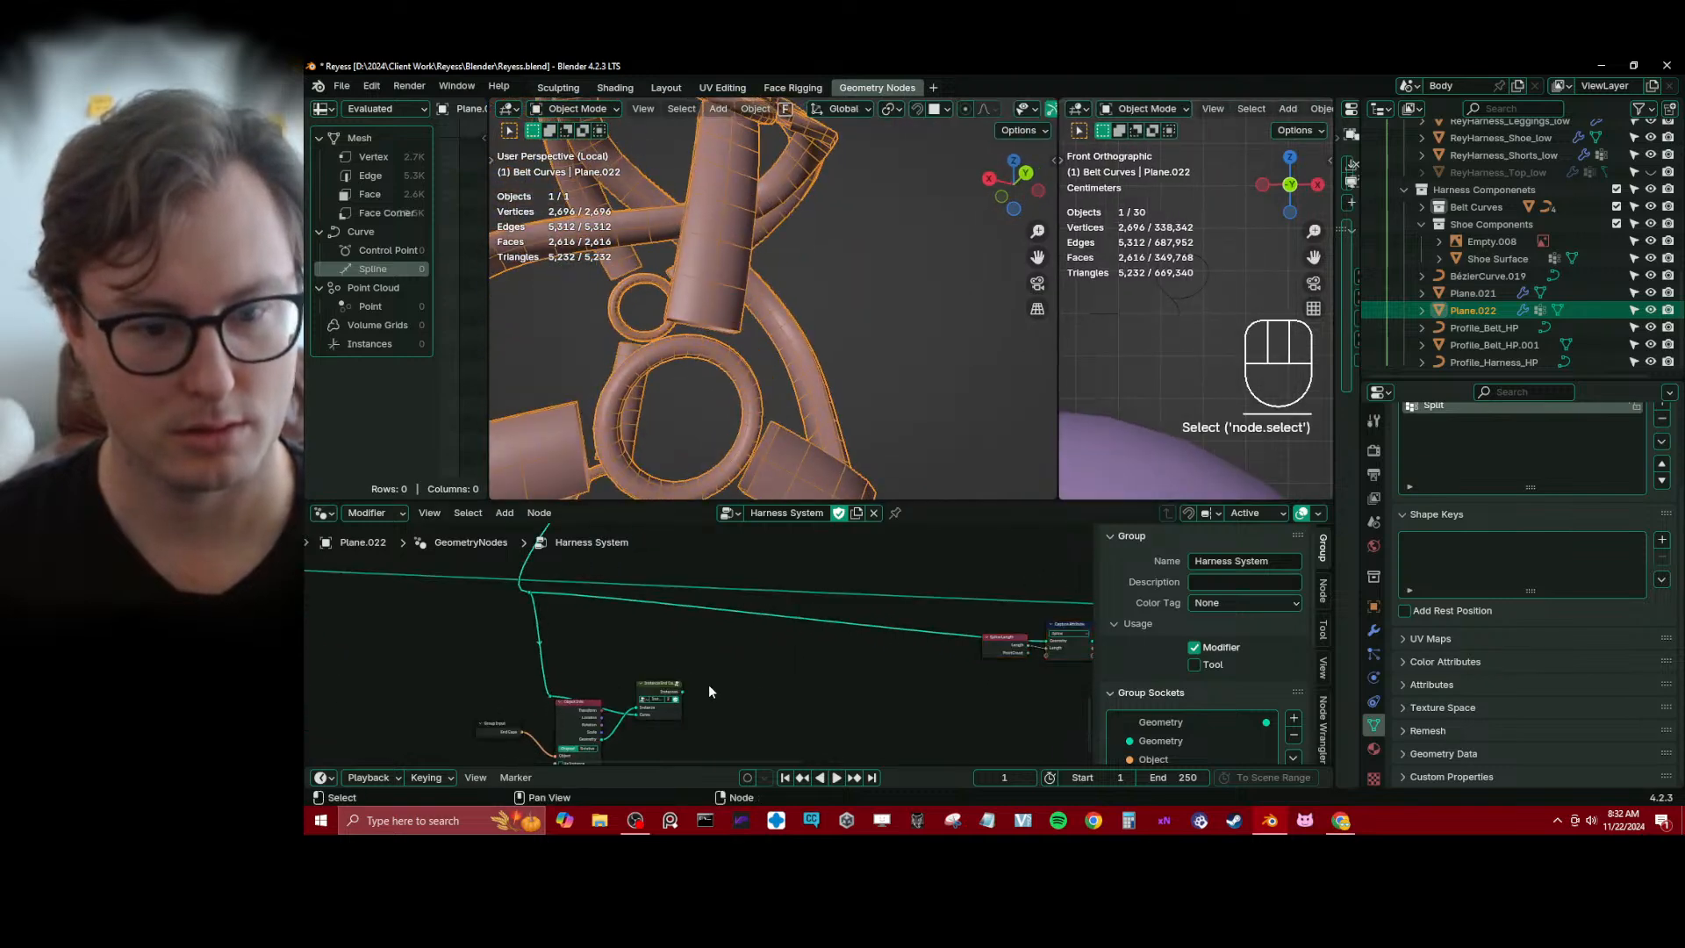
{"action": "left_click", "coordinate": [670, 711], "text": "ctrl+shift"}
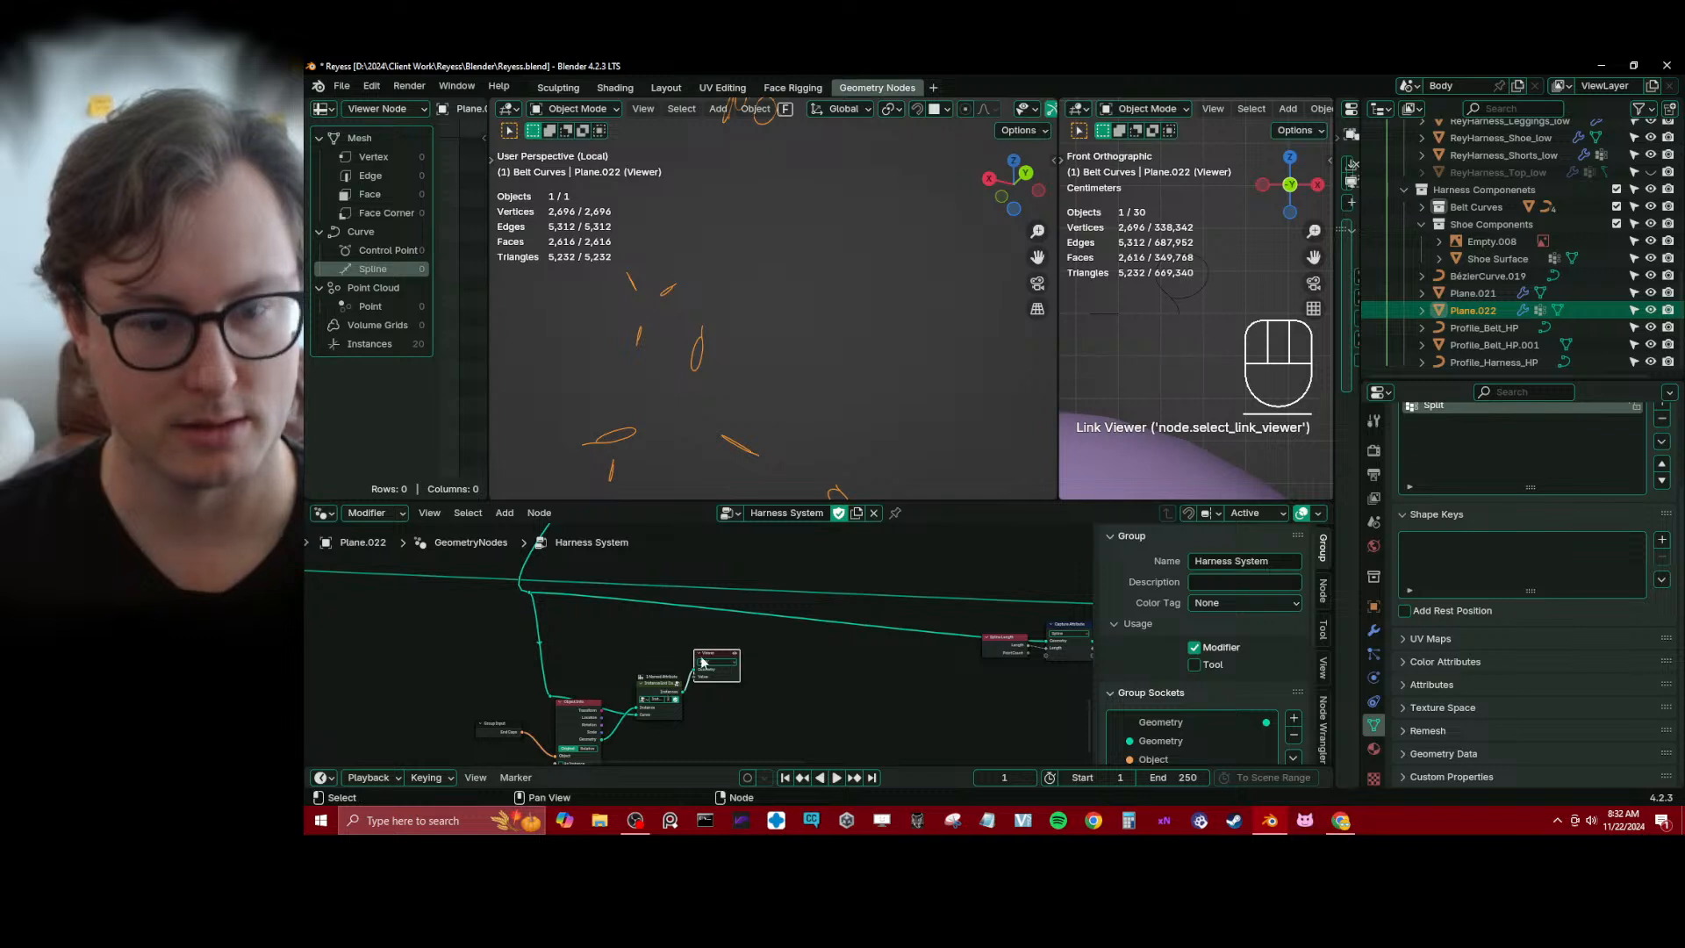
Delete the Viewer node linked to Instance End Caps and save the file
{"action": "key", "text": "x"}
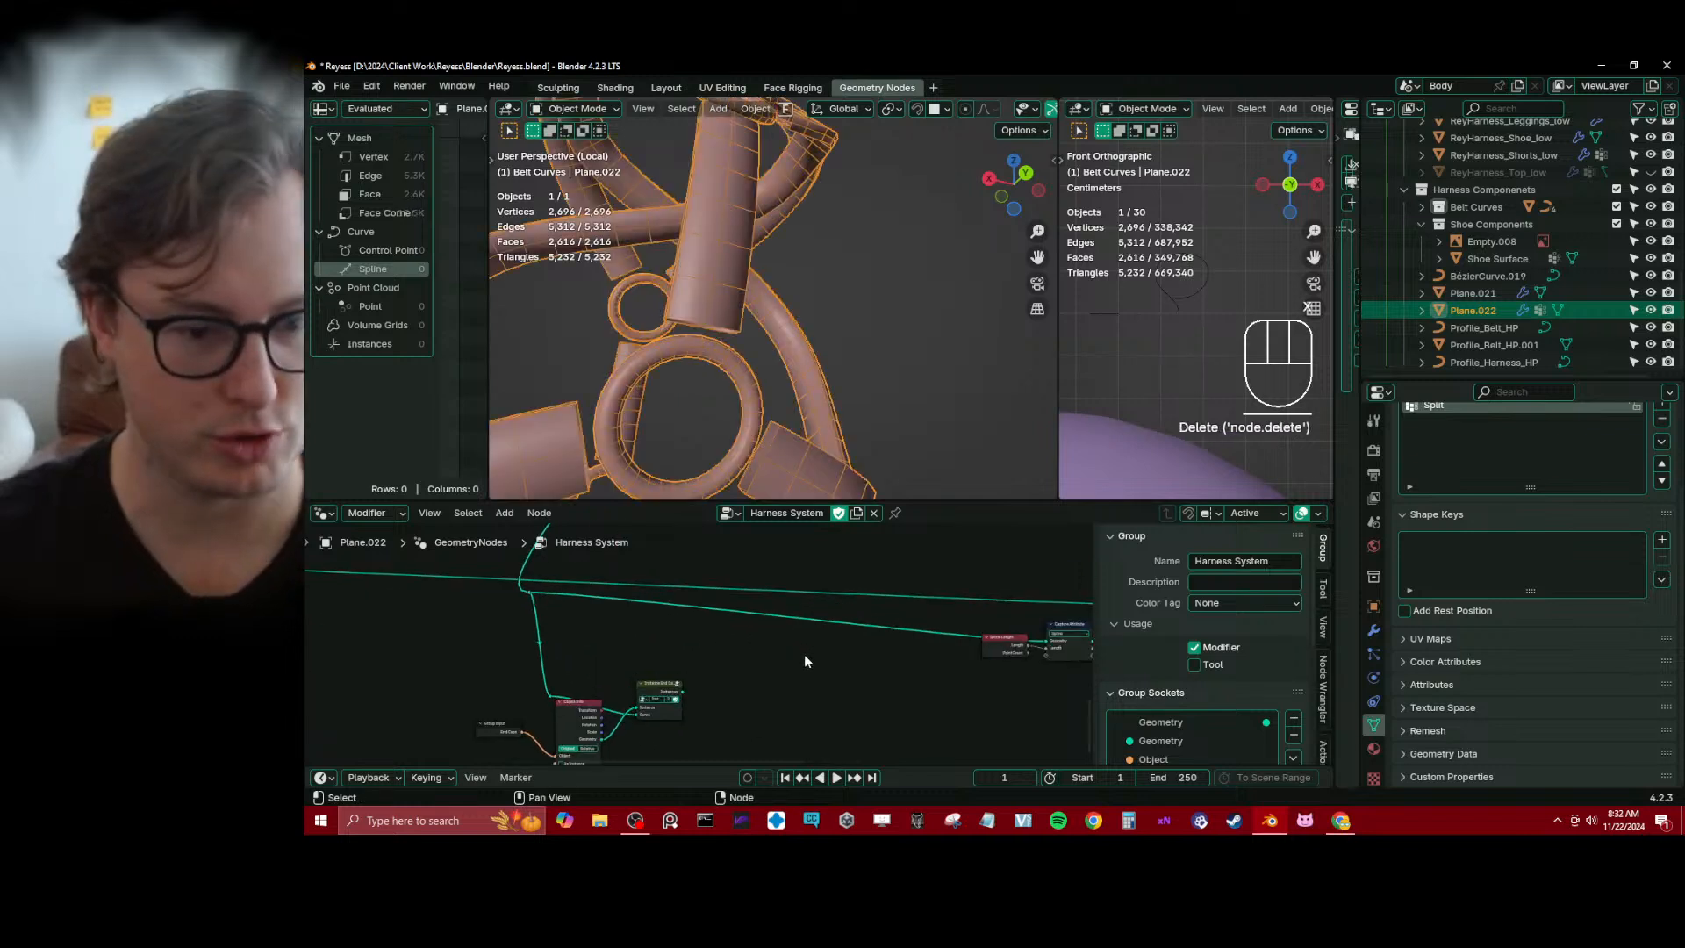
{"action": "key", "text": "ctrl+s"}
Leave local view, select the ReyHarness_Belts_low belts around the lower leg, frame their buckles closely and save the file
{"action": "scroll", "coordinate": [771, 425], "scroll_direction": "down", "scroll_amount": 8}
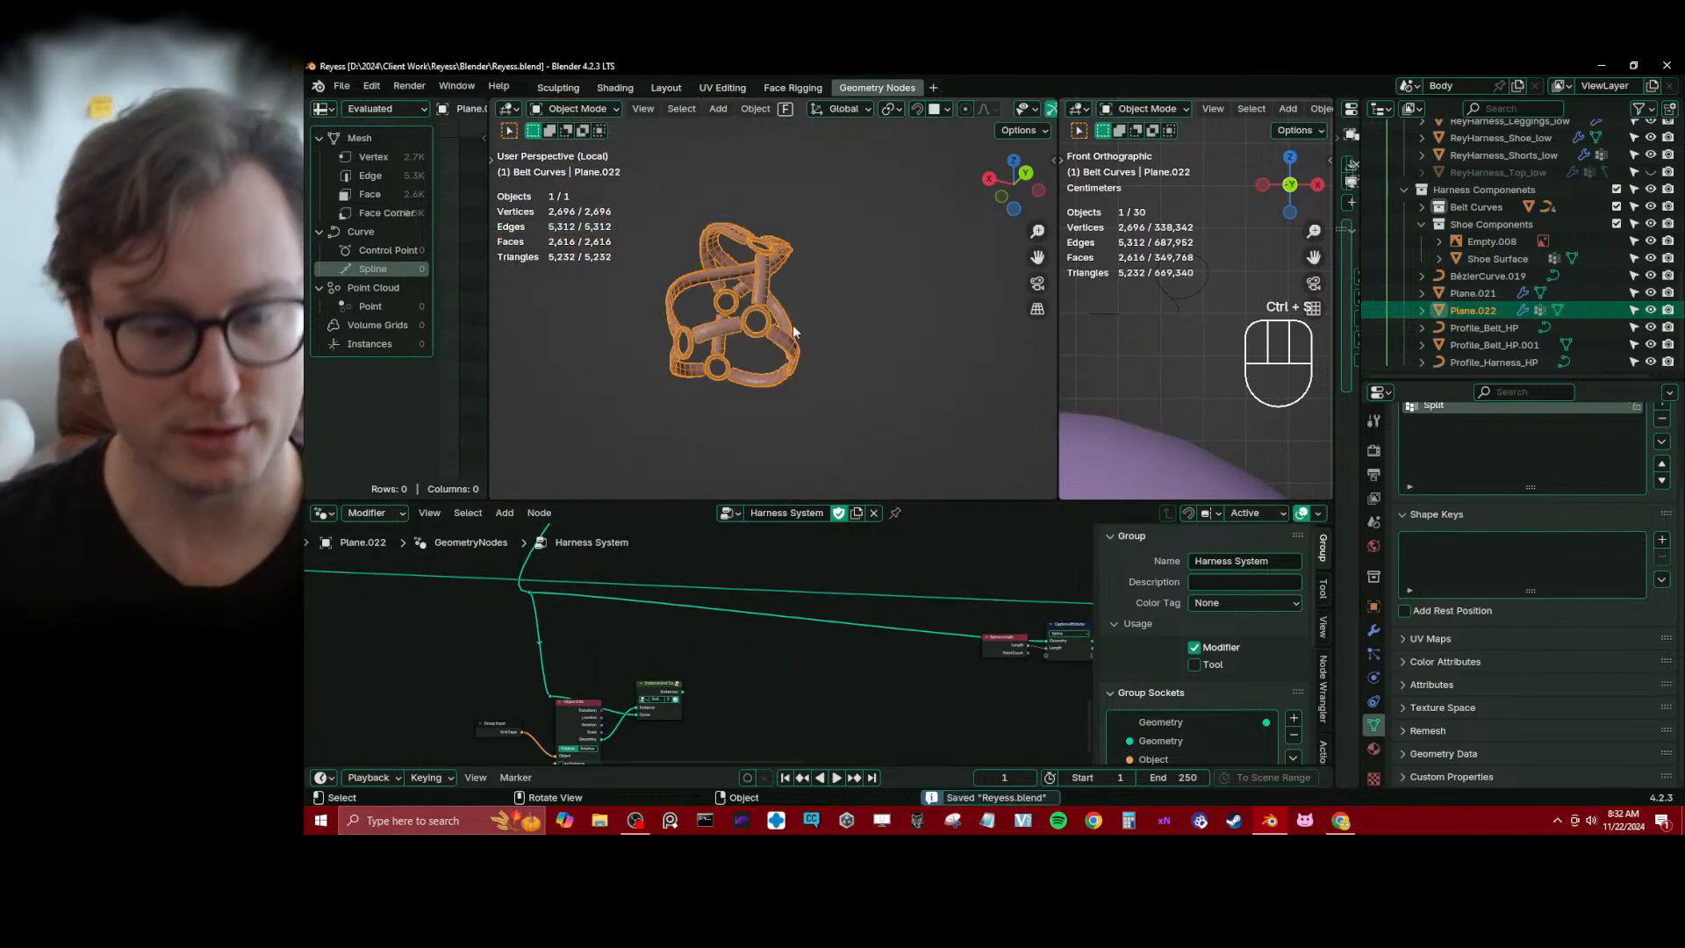
{"action": "middle_click_drag", "start_coordinate": [792, 327], "coordinate": [844, 374]}
{"action": "key", "text": "KP_Divide"}
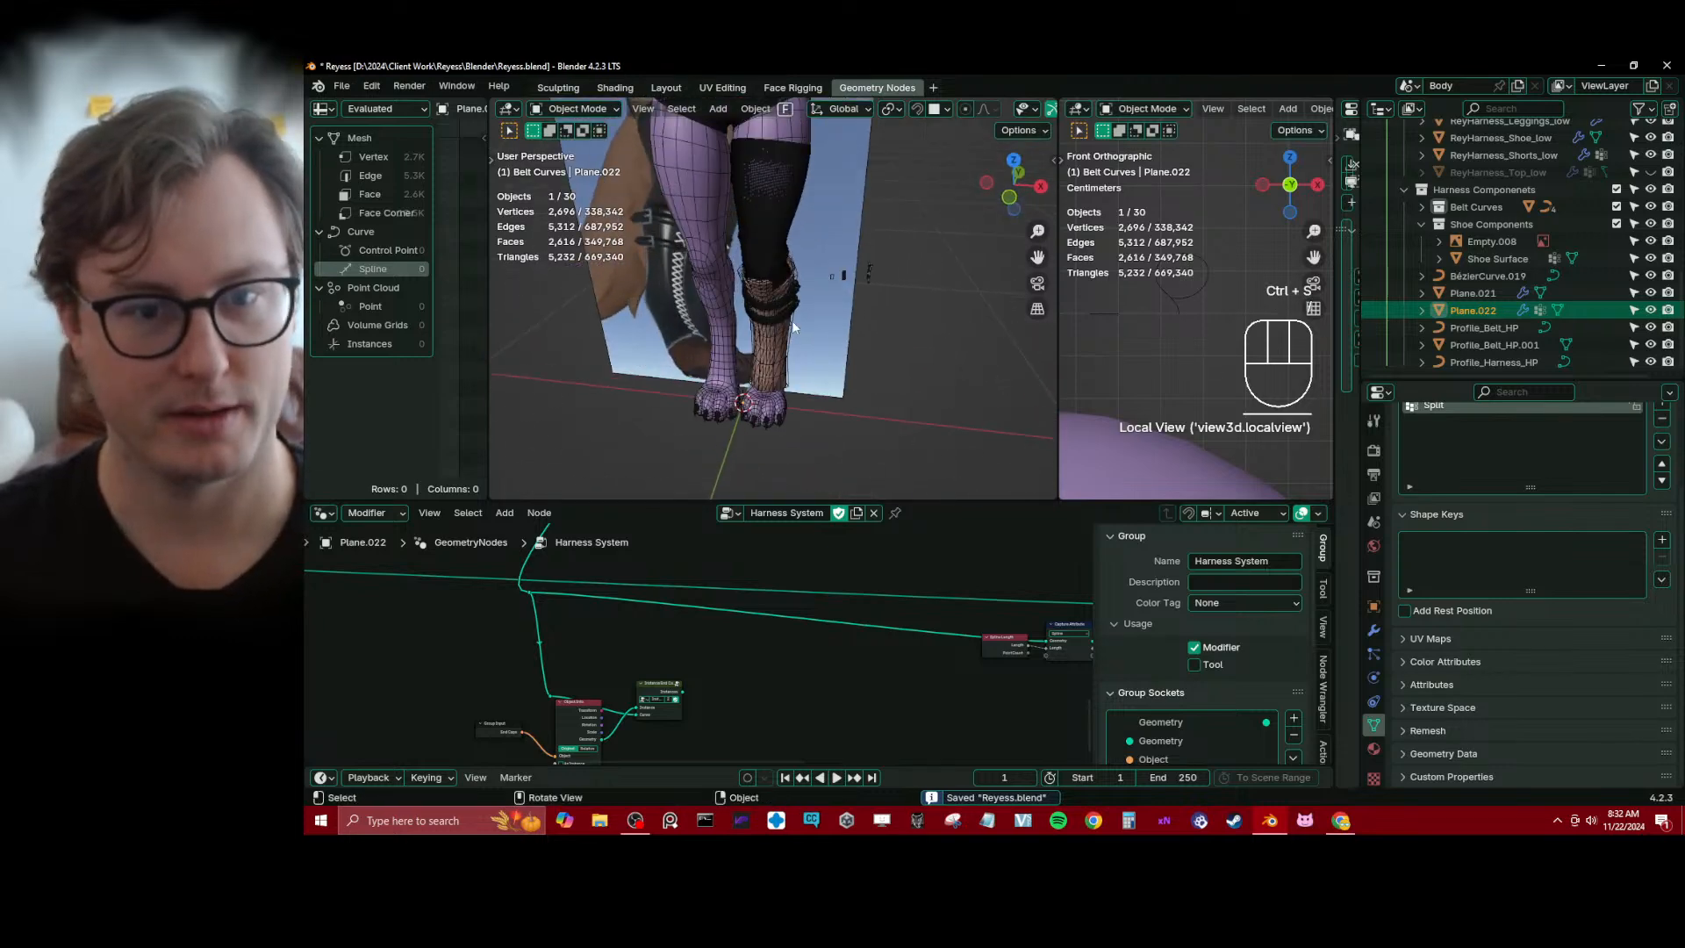
{"action": "left_click", "coordinate": [790, 313]}
{"action": "scroll", "coordinate": [755, 281], "scroll_direction": "up", "scroll_amount": 10}
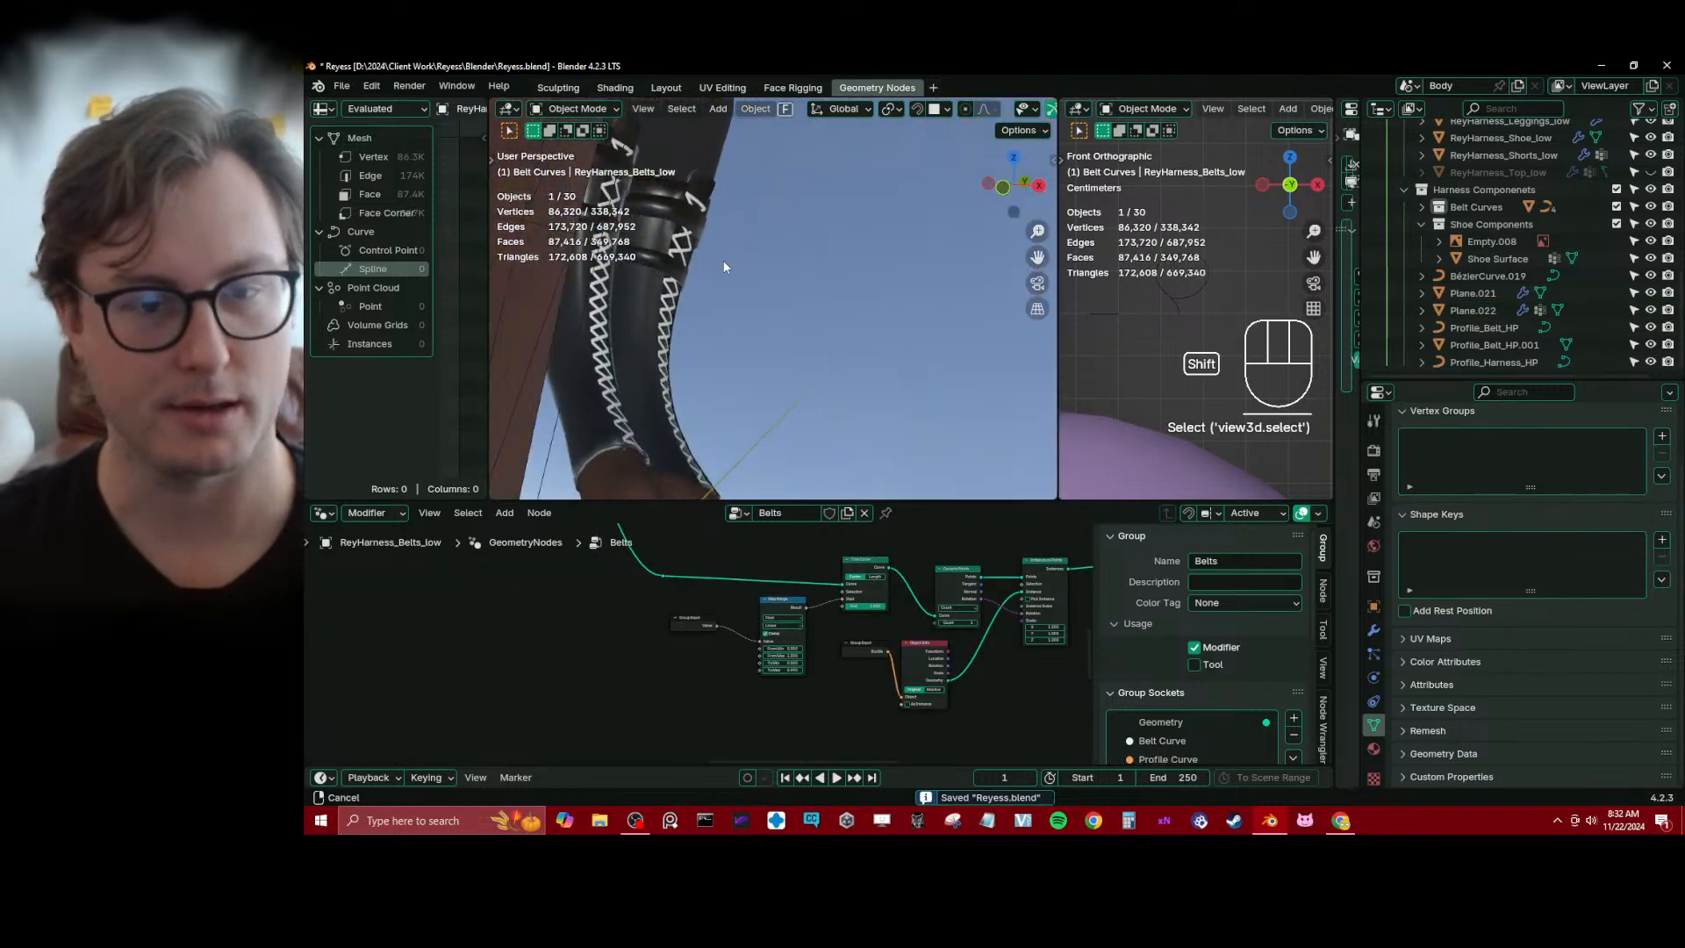
{"action": "key", "text": "KP_Decimal"}
{"action": "scroll", "coordinate": [825, 304], "scroll_direction": "up", "scroll_amount": 5}
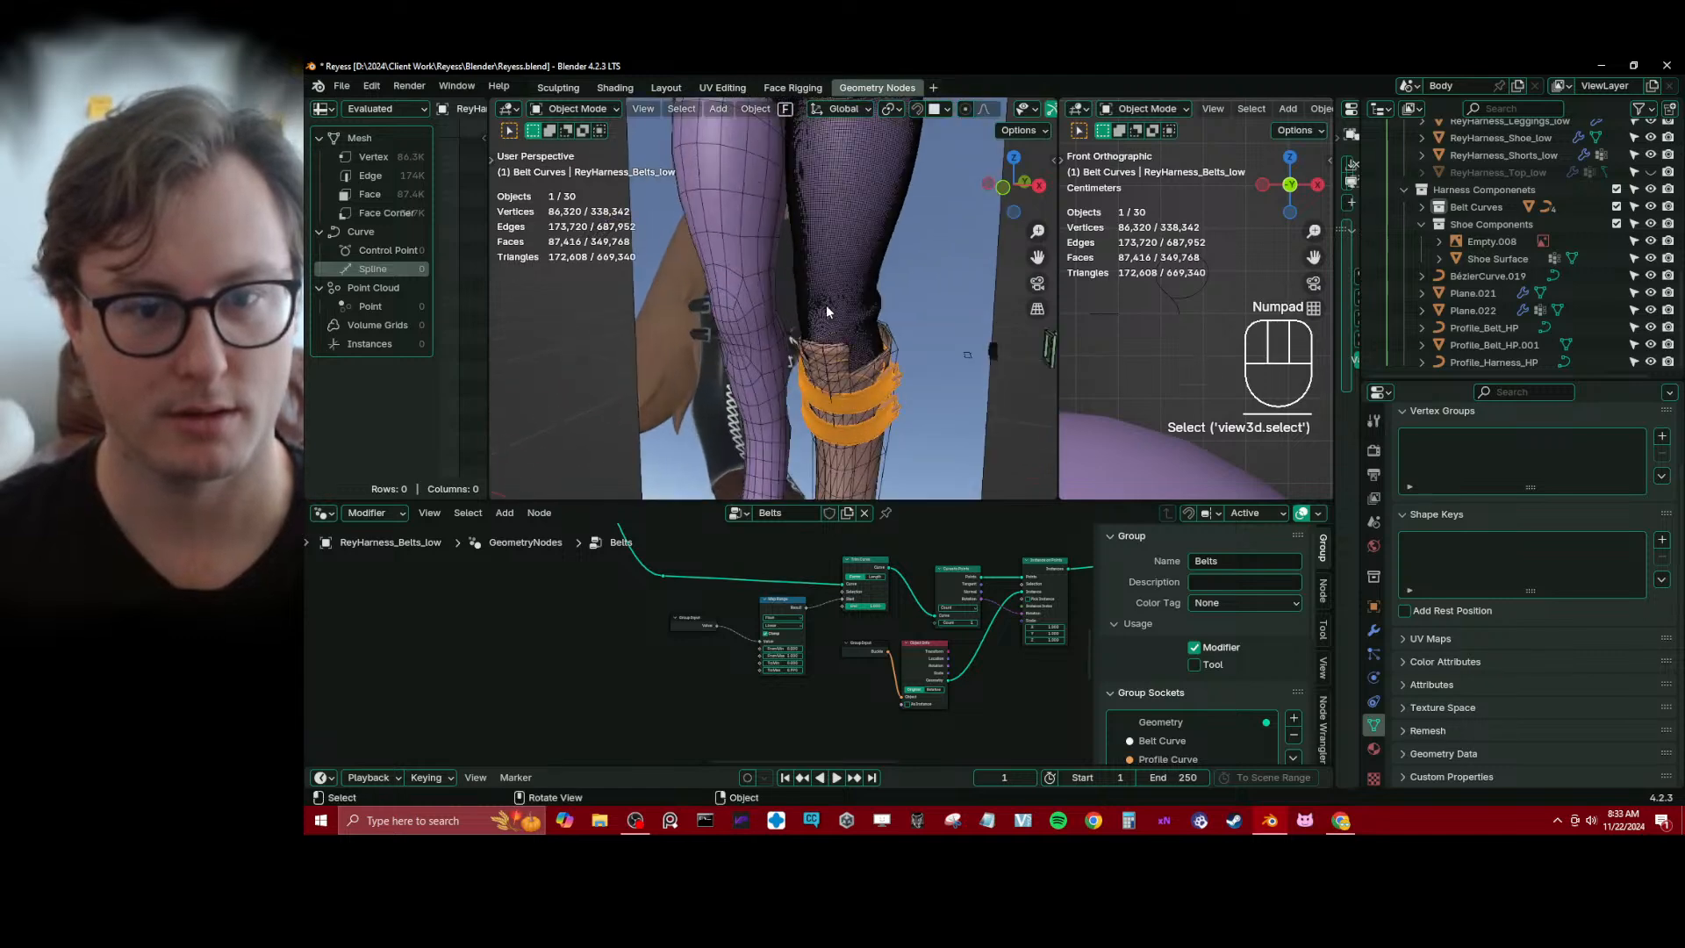
{"action": "middle_click_drag", "start_coordinate": [825, 304], "coordinate": [782, 300]}
{"action": "middle_click_drag", "start_coordinate": [783, 300], "coordinate": [709, 331], "text": "shift"}
{"action": "scroll", "coordinate": [781, 250], "scroll_direction": "up", "scroll_amount": 4}
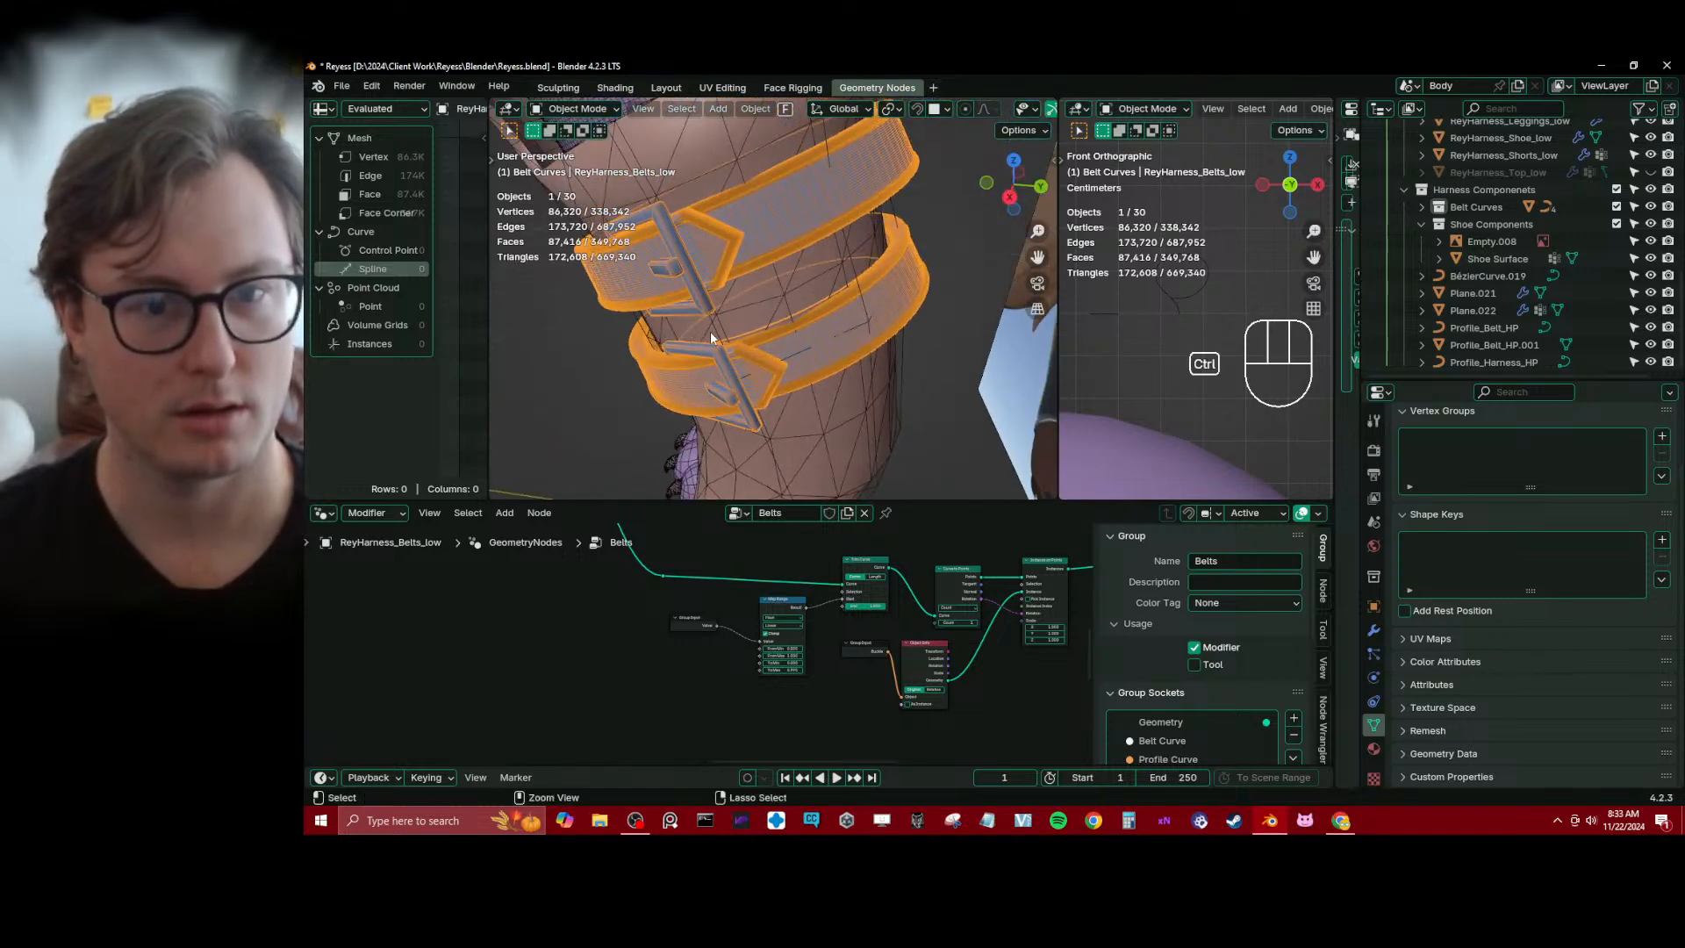
{"action": "key", "text": "ctrl+s"}
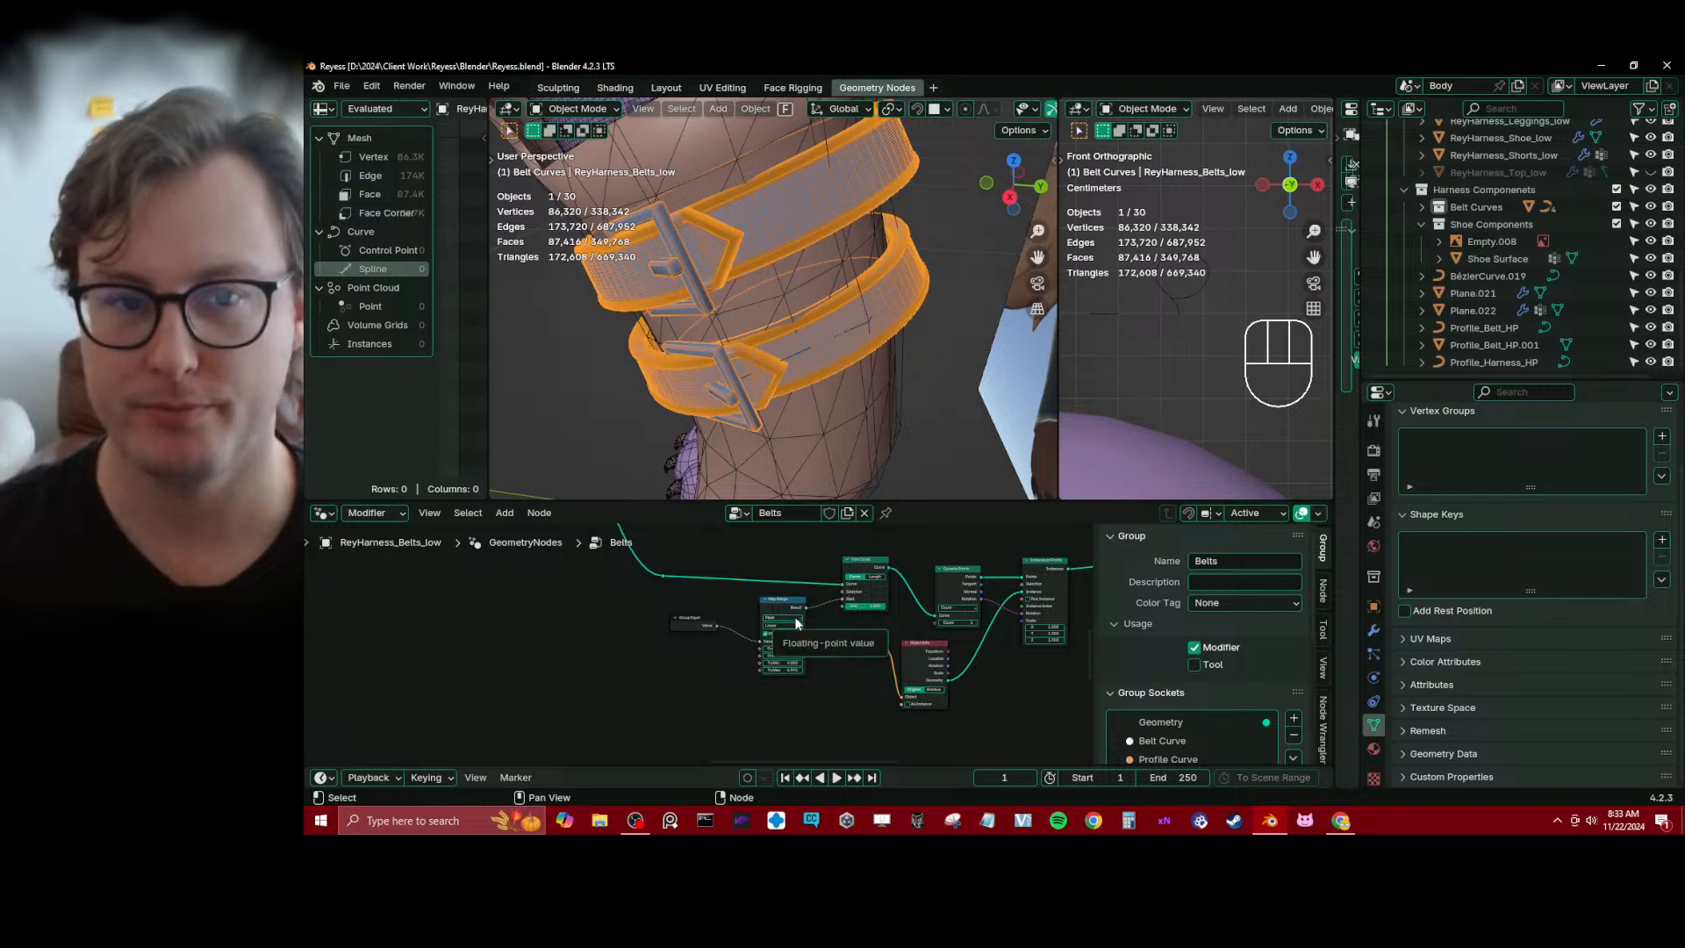
Examine the Belts node tree, from the buckle branches back to the framed tilt storage and Join Geometry section
{"action": "scroll", "coordinate": [456, 607], "scroll_direction": "down", "scroll_amount": 5}
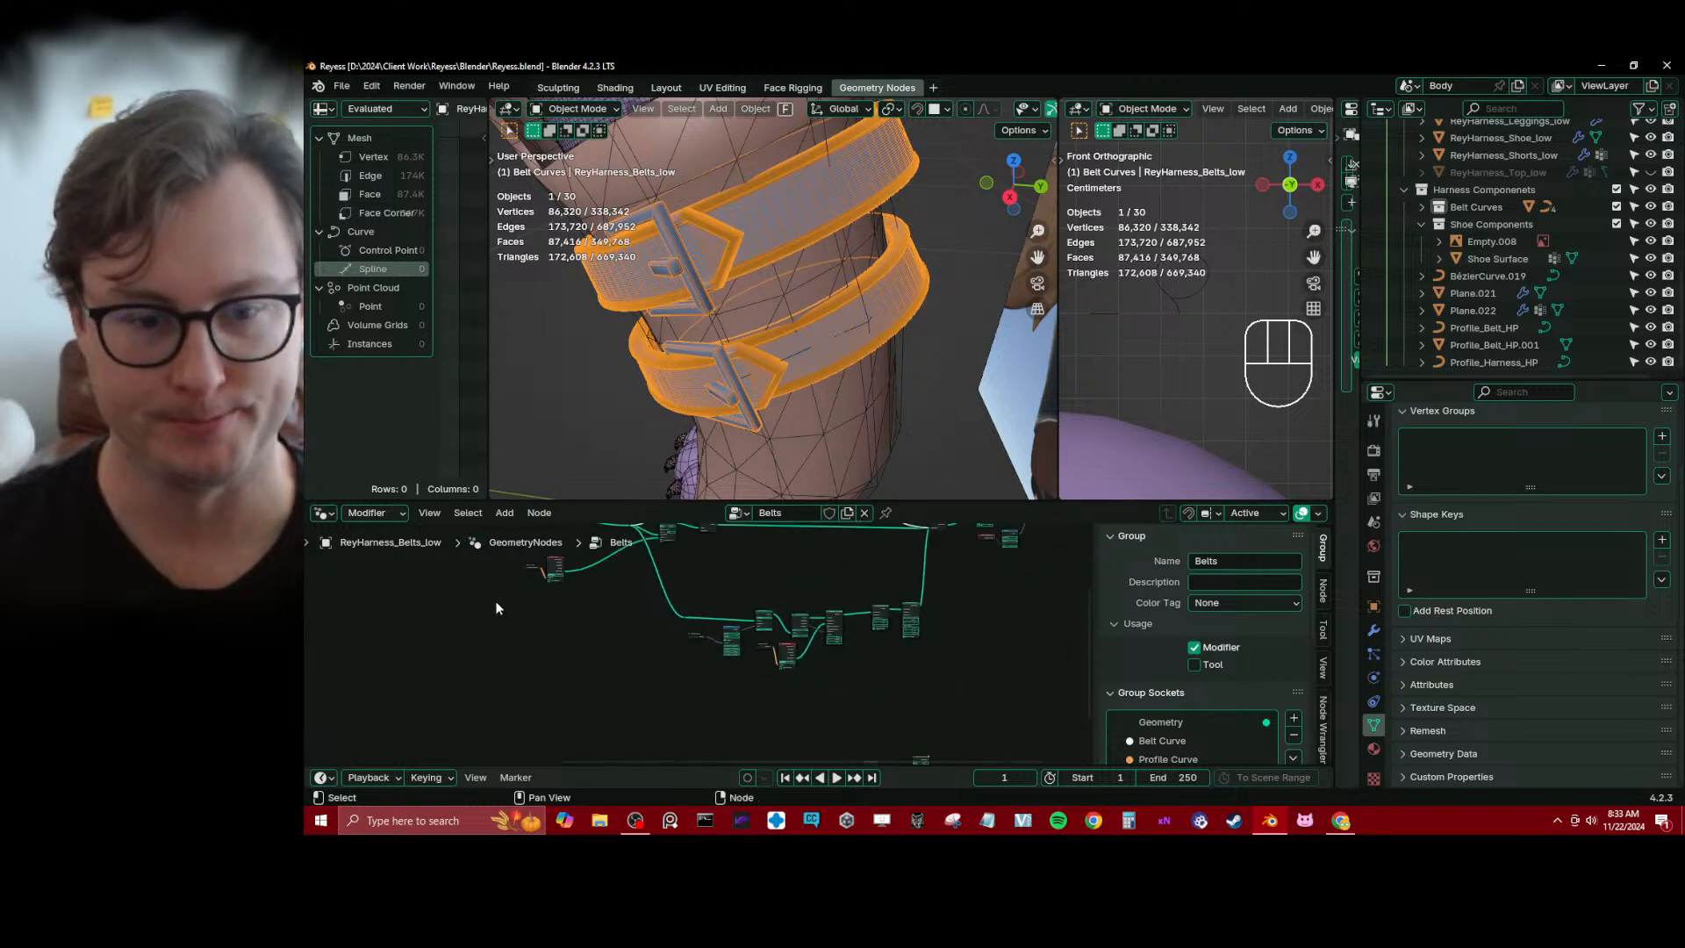
{"action": "scroll", "coordinate": [523, 666], "scroll_direction": "down", "scroll_amount": 4}
{"action": "middle_click_drag", "start_coordinate": [447, 653], "coordinate": [692, 666]}
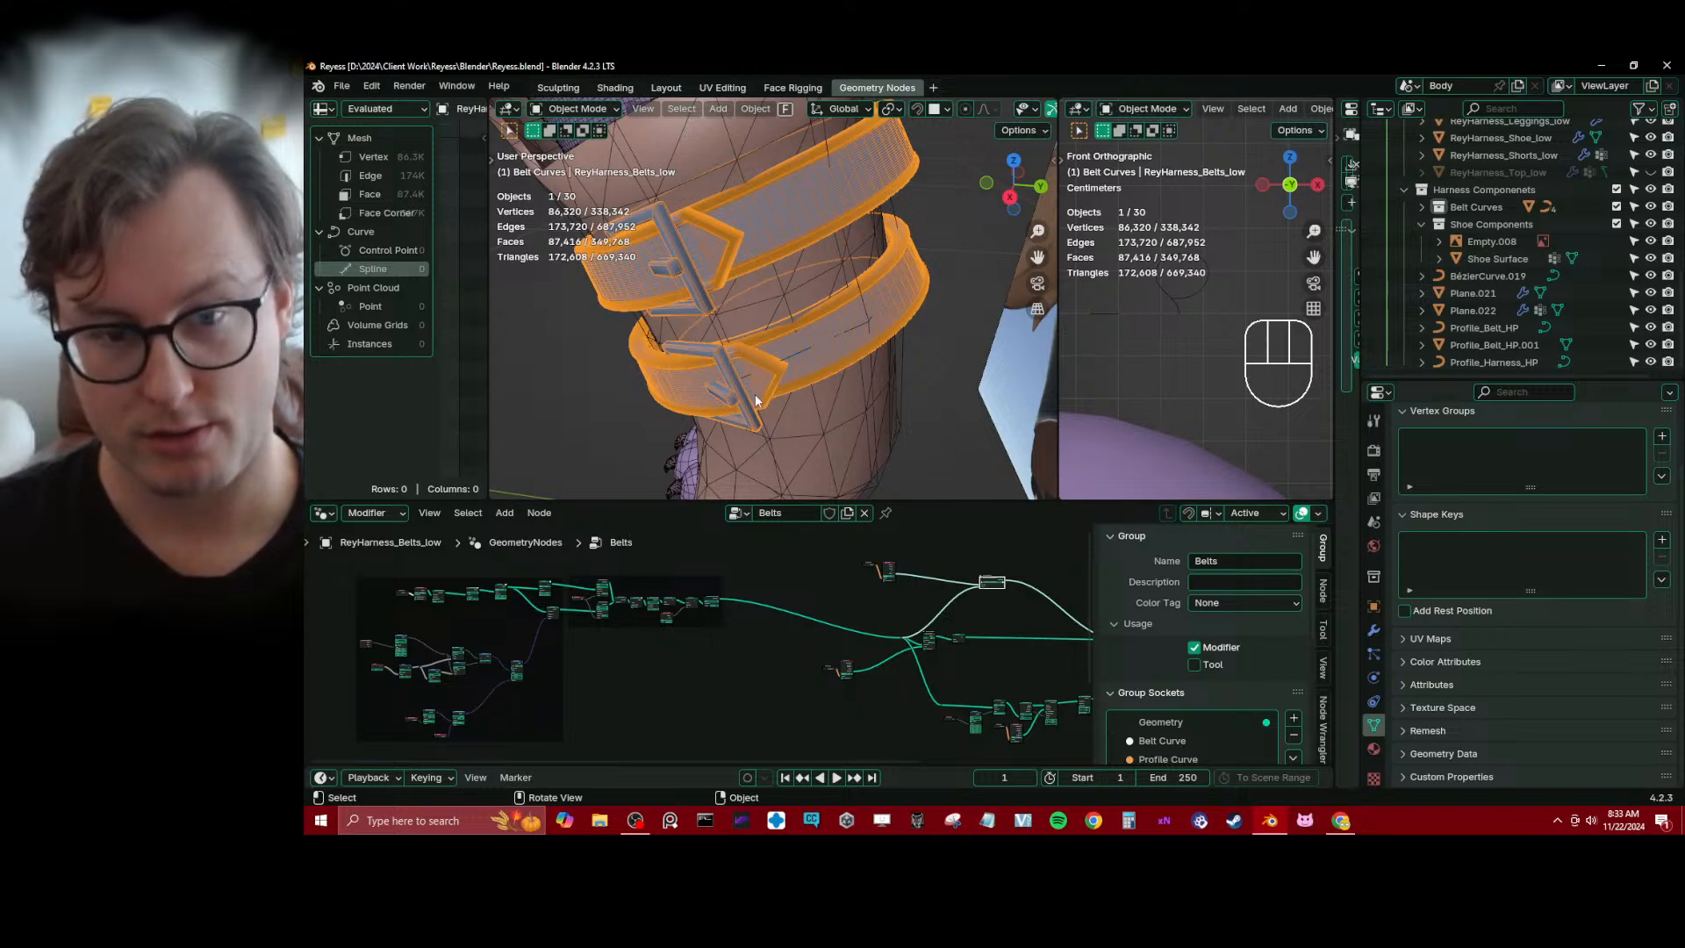
{"action": "scroll", "coordinate": [782, 692], "scroll_direction": "up", "scroll_amount": 3}
{"action": "middle_click_drag", "start_coordinate": [826, 648], "coordinate": [764, 661]}
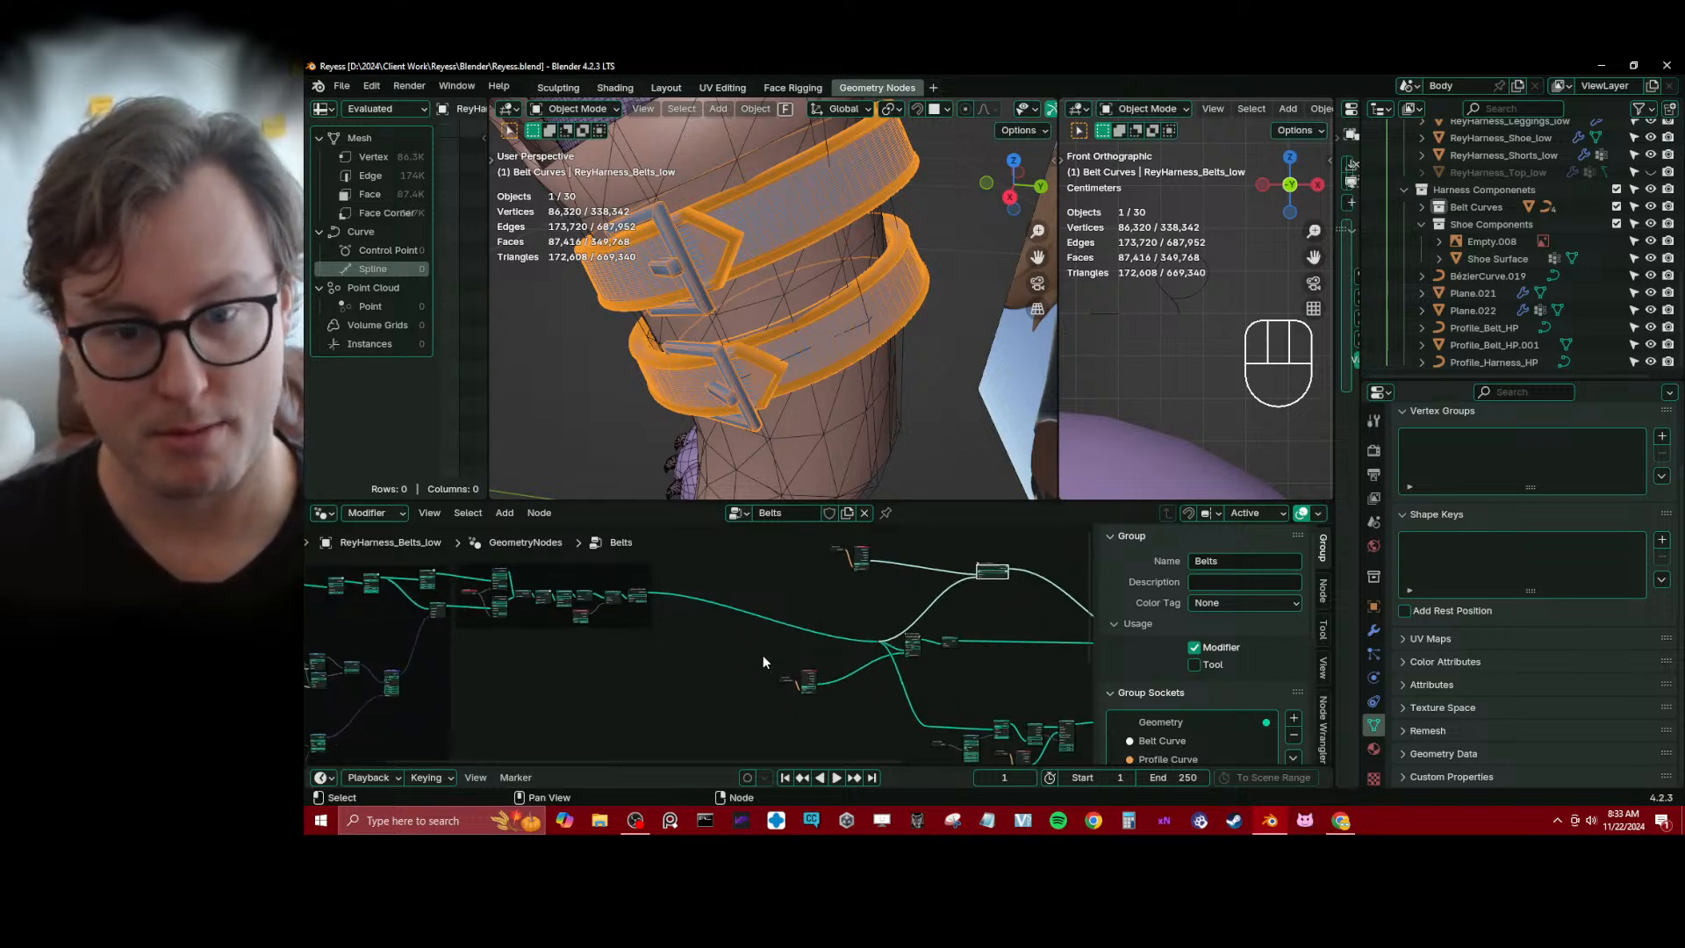
{"action": "middle_click_drag", "start_coordinate": [900, 648], "coordinate": [688, 660]}
{"action": "middle_click_drag", "start_coordinate": [496, 639], "coordinate": [912, 645]}
{"action": "scroll", "coordinate": [839, 664], "scroll_direction": "up", "scroll_amount": 6}
{"action": "scroll", "coordinate": [839, 660], "scroll_direction": "up", "scroll_amount": 4}
{"action": "middle_click_drag", "start_coordinate": [754, 598], "coordinate": [793, 676]}
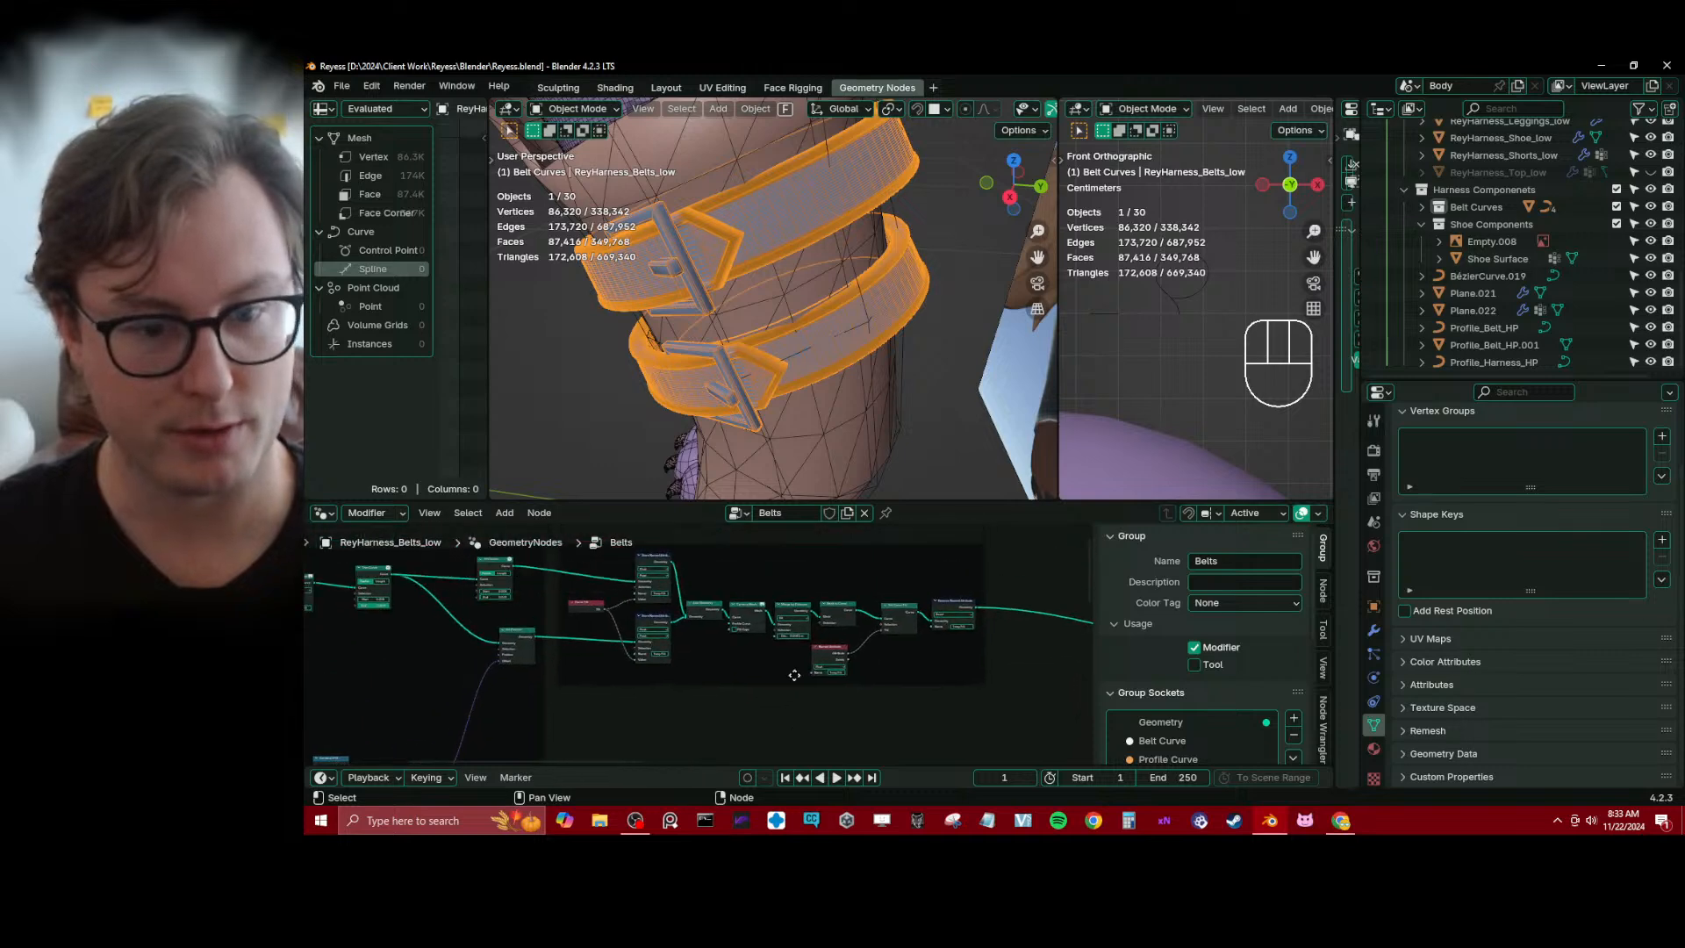
Move the Curve Tilt node and both TempTilt Store Named Attribute nodes left, away from Join Geometry
{"action": "left_click", "coordinate": [787, 565]}
{"action": "middle_click_drag", "start_coordinate": [786, 565], "coordinate": [763, 562]}
{"action": "left_click_drag", "start_coordinate": [763, 563], "coordinate": [830, 592]}
{"action": "scroll", "coordinate": [719, 625], "scroll_direction": "up", "scroll_amount": 7}
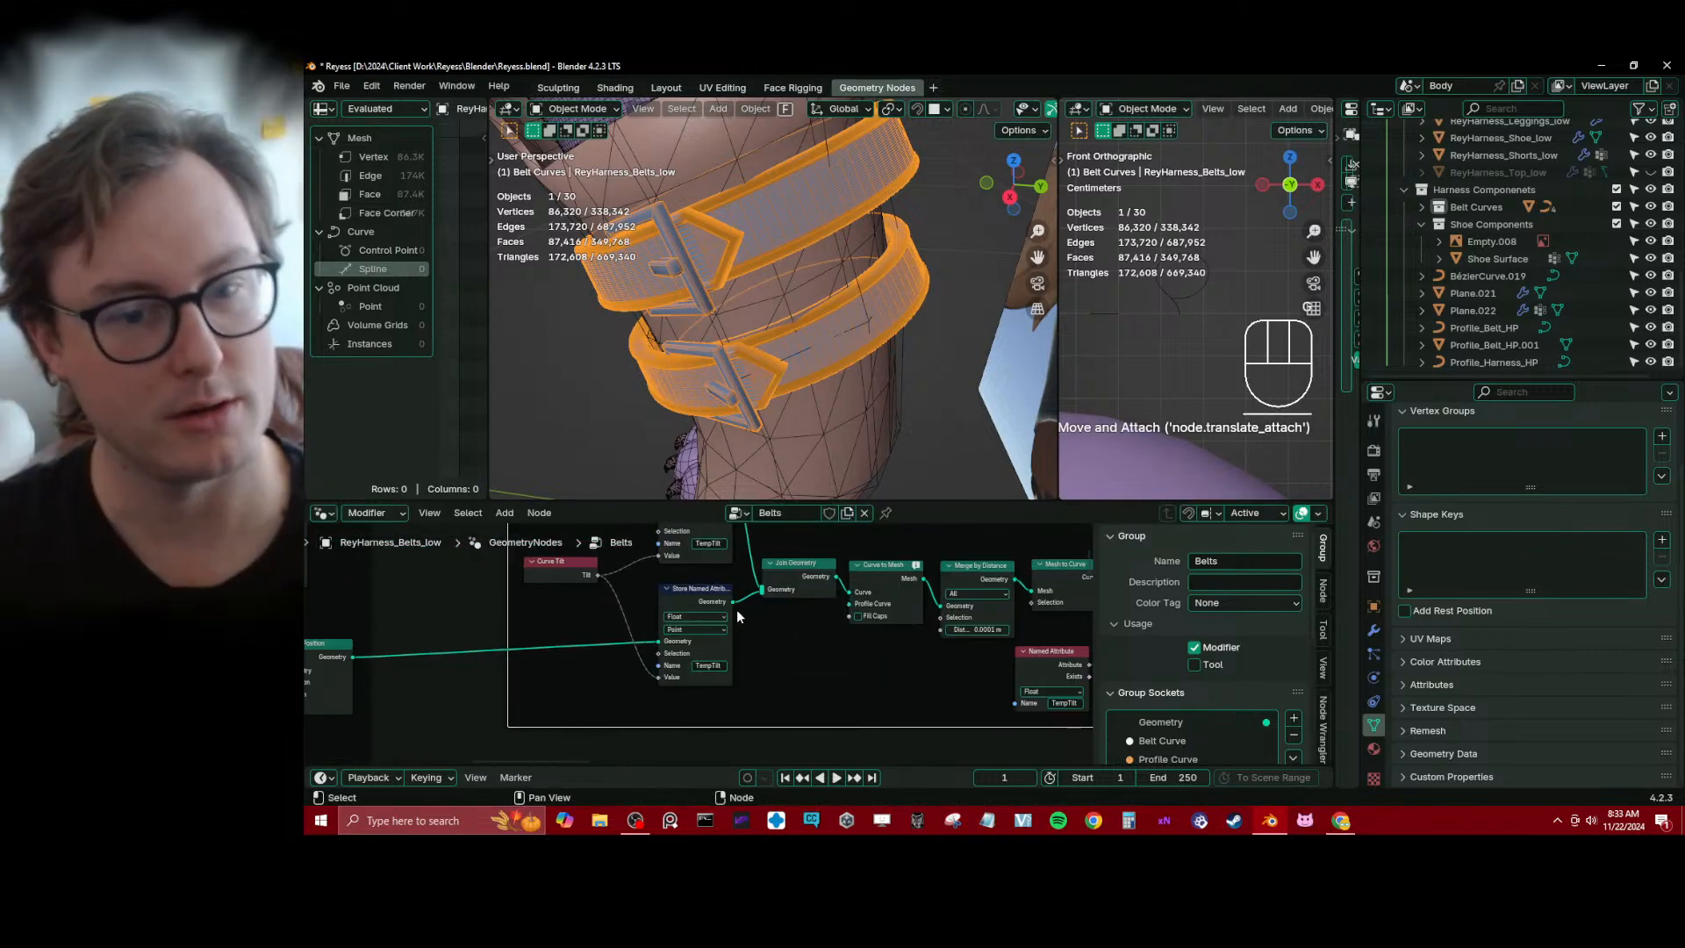
{"action": "middle_click_drag", "start_coordinate": [735, 609], "coordinate": [793, 673]}
{"action": "scroll", "coordinate": [755, 670], "scroll_direction": "down", "scroll_amount": 3}
{"action": "left_click", "coordinate": [792, 674]}
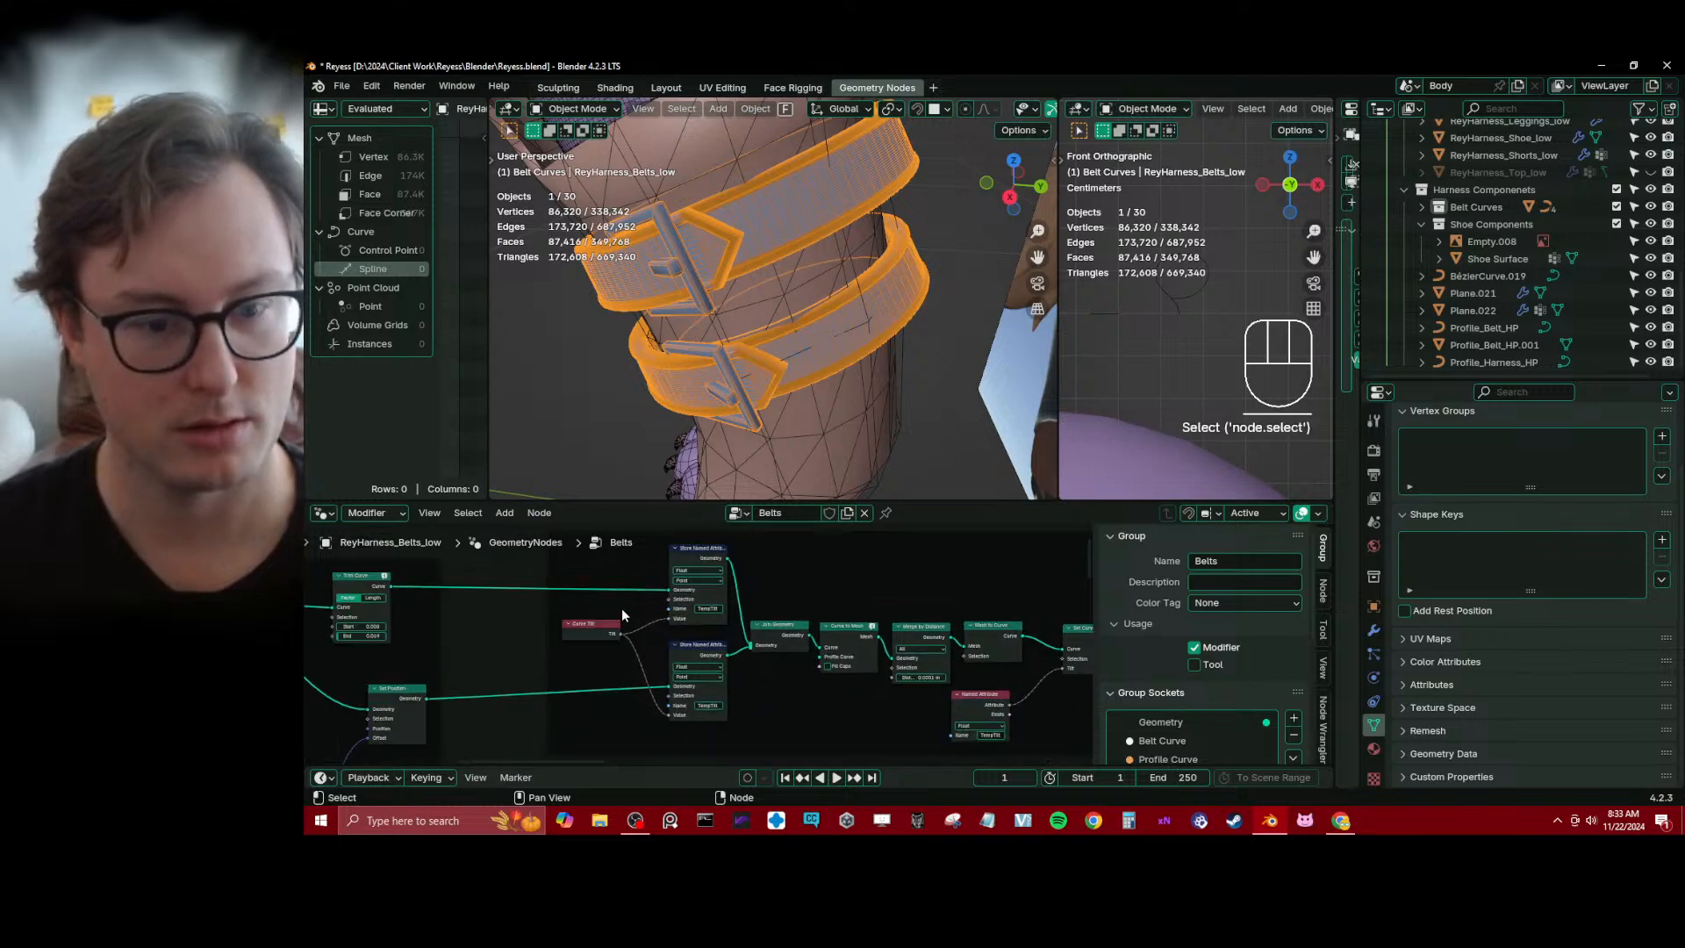
{"action": "key", "text": "b"}
{"action": "left_click_drag", "start_coordinate": [525, 545], "coordinate": [709, 701]}
{"action": "key", "text": "g"}
{"action": "left_click", "coordinate": [642, 693]}
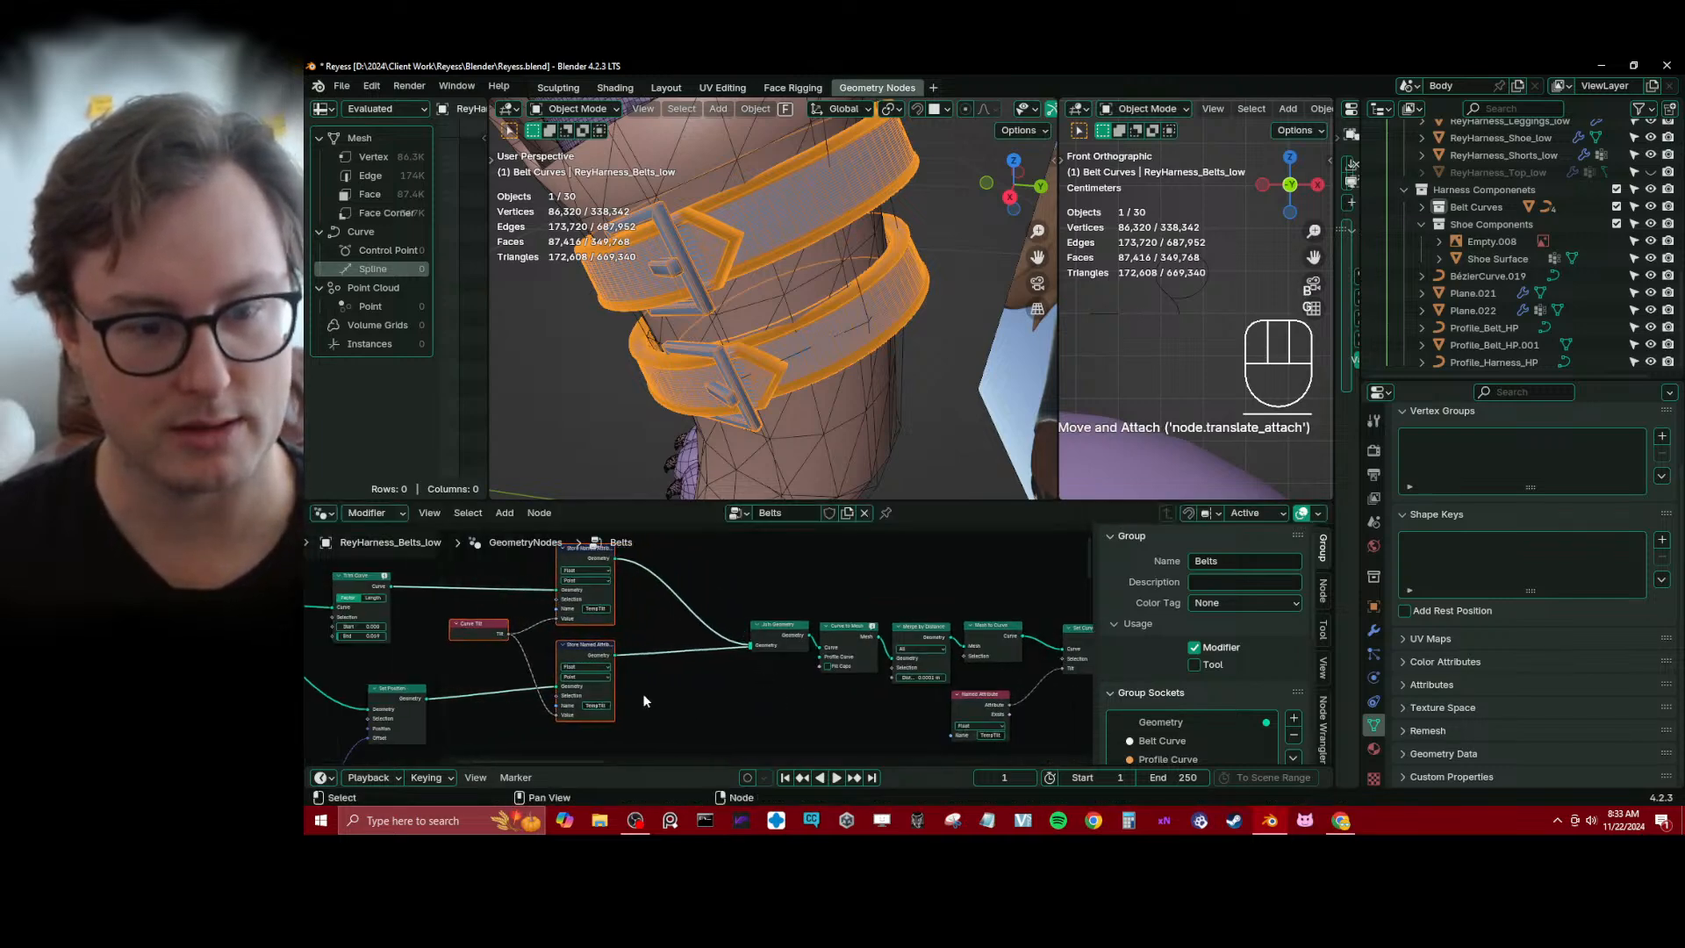
Delete the frame surrounding the tilt storage, Join Geometry and curve conversion nodes, keeping the nodes inside it
{"action": "scroll", "coordinate": [642, 693], "scroll_direction": "down", "scroll_amount": 3}
{"action": "left_click_drag", "start_coordinate": [658, 618], "coordinate": [902, 690]}
{"action": "key", "text": "b"}
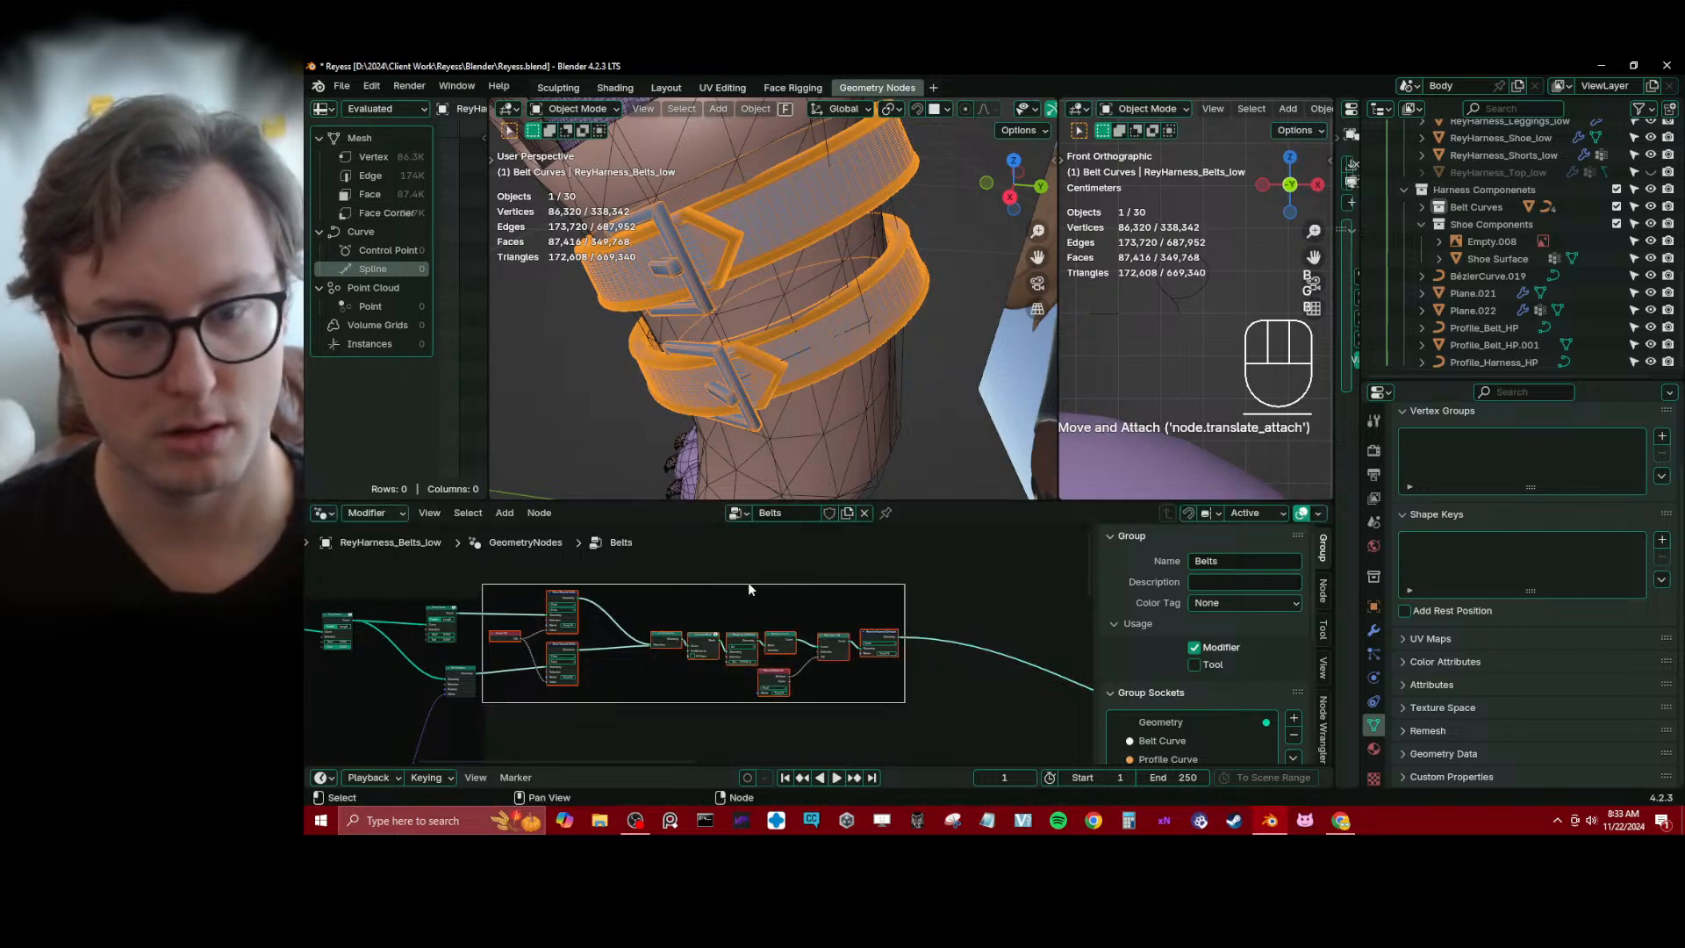
{"action": "key", "text": "b"}
{"action": "left_click_drag", "start_coordinate": [749, 572], "coordinate": [772, 605], "text": "shift"}
{"action": "left_click", "coordinate": [729, 588]}
{"action": "key", "text": "x"}
{"action": "scroll", "coordinate": [683, 629], "scroll_direction": "down", "scroll_amount": 3}
Move the tilt storage nodes and the whole chain following Join Geometry to the right as one group
{"action": "left_click", "coordinate": [602, 603]}
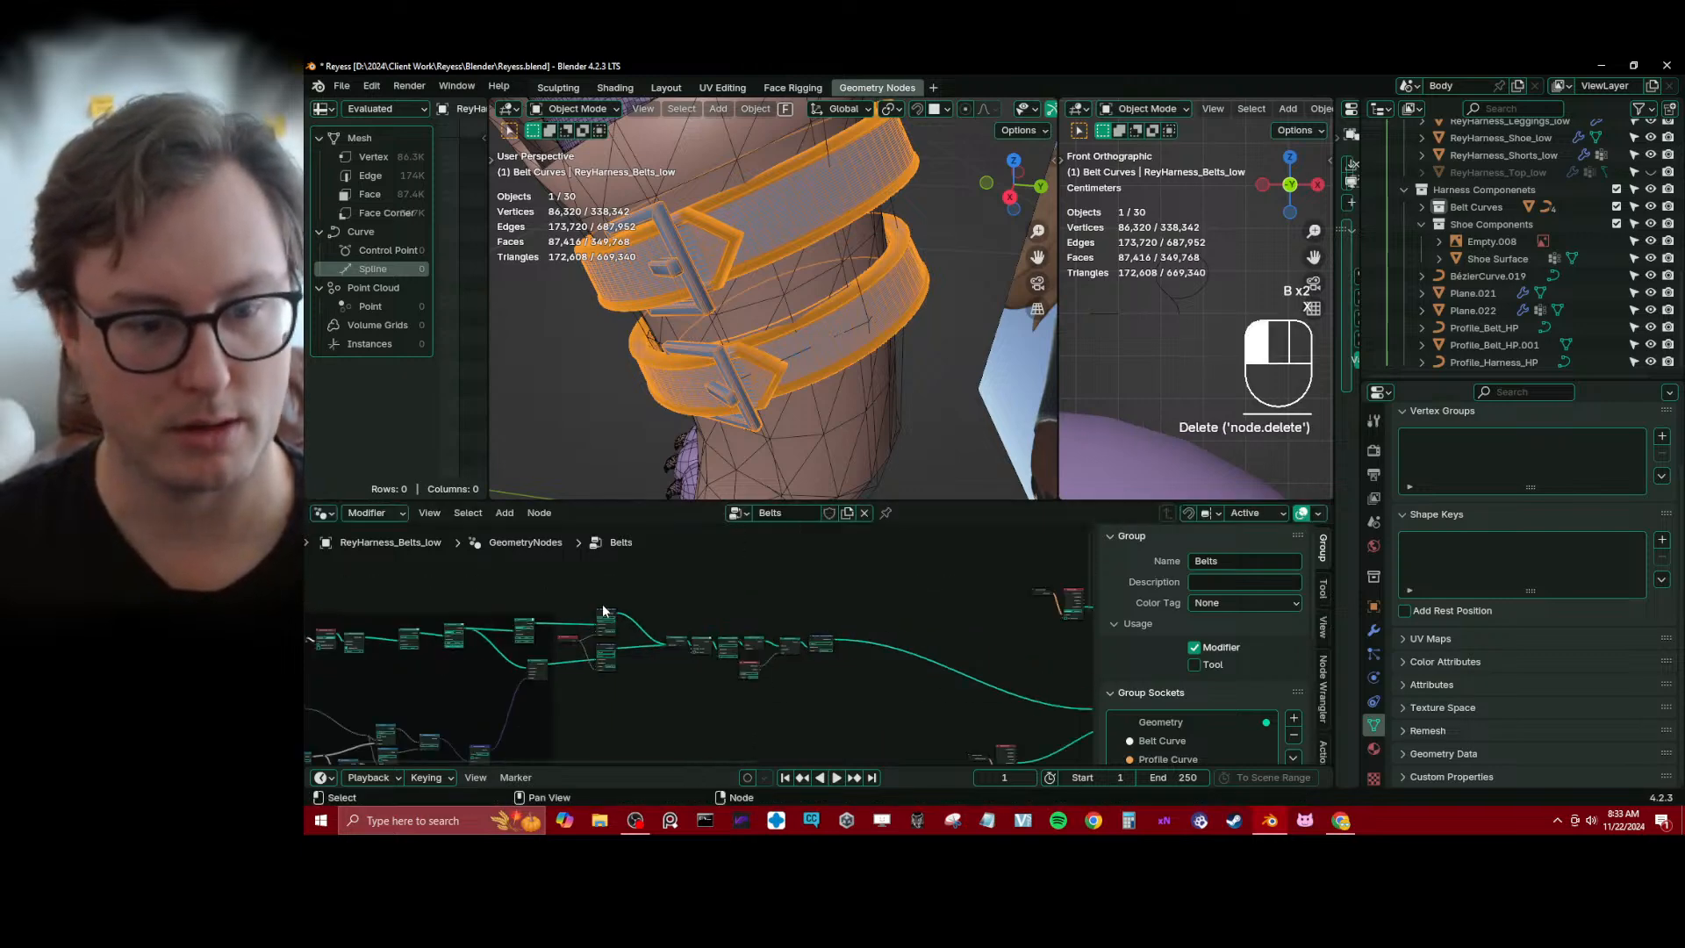
{"action": "key", "text": "b"}
{"action": "left_click_drag", "start_coordinate": [577, 596], "coordinate": [661, 690]}
{"action": "key", "text": "b"}
{"action": "key", "text": "g"}
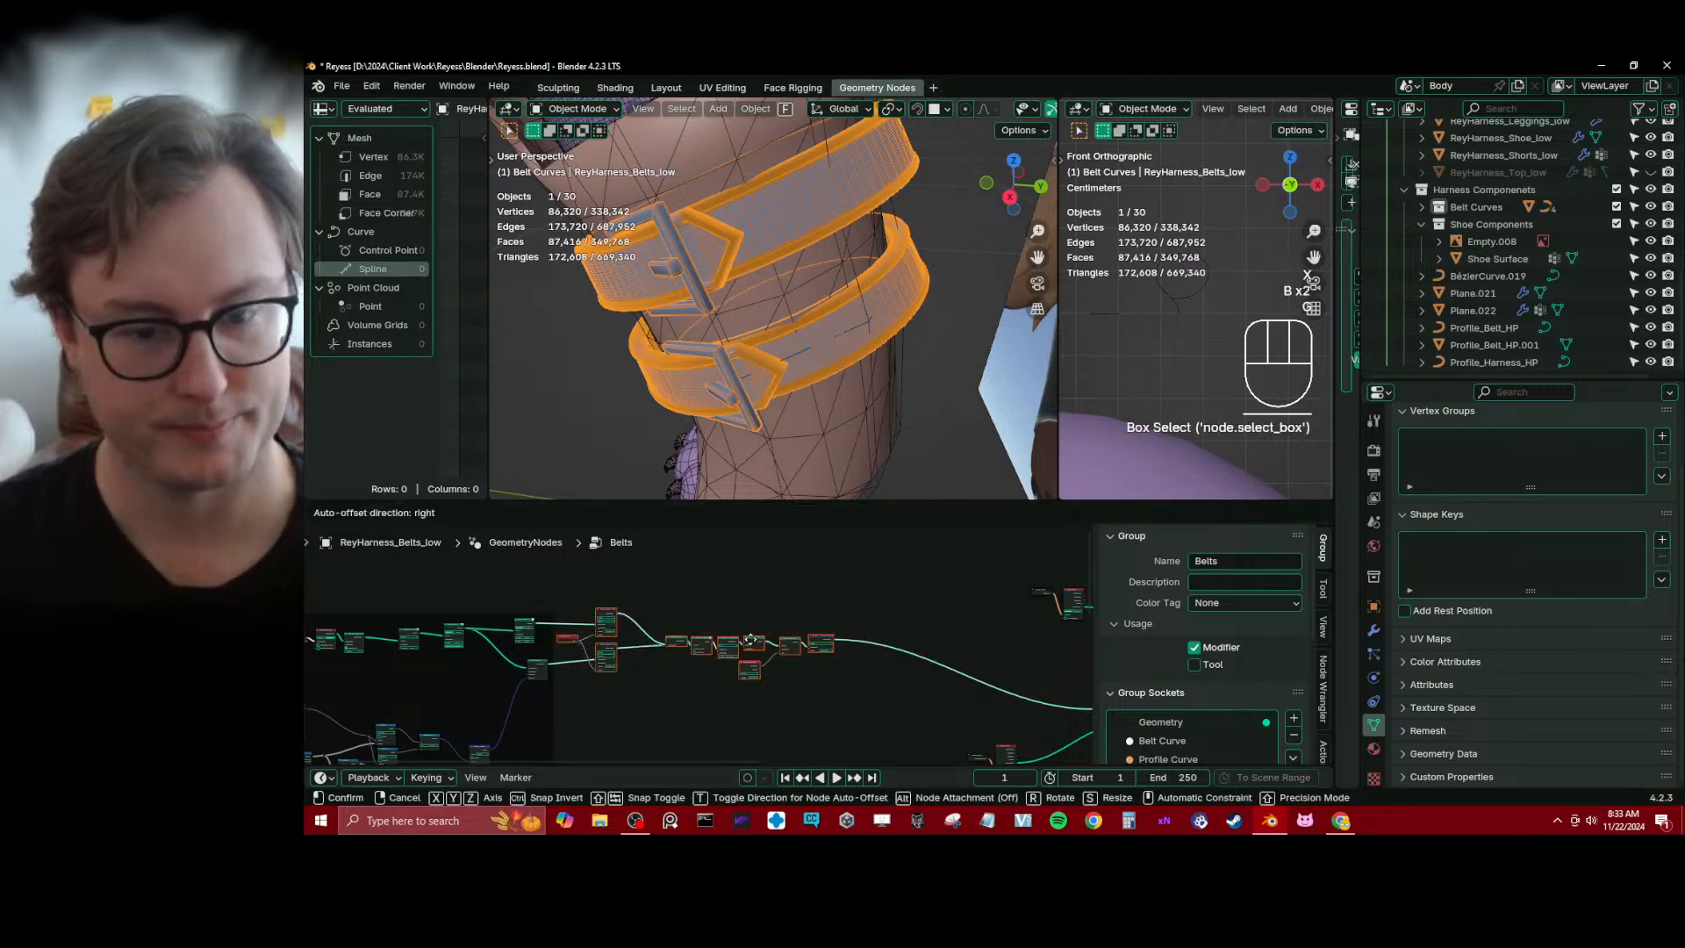
{"action": "left_click", "coordinate": [728, 677]}
{"action": "left_click", "coordinate": [715, 665]}
{"action": "scroll", "coordinate": [705, 648], "scroll_direction": "up", "scroll_amount": 5}
{"action": "middle_click_drag", "start_coordinate": [686, 602], "coordinate": [769, 617]}
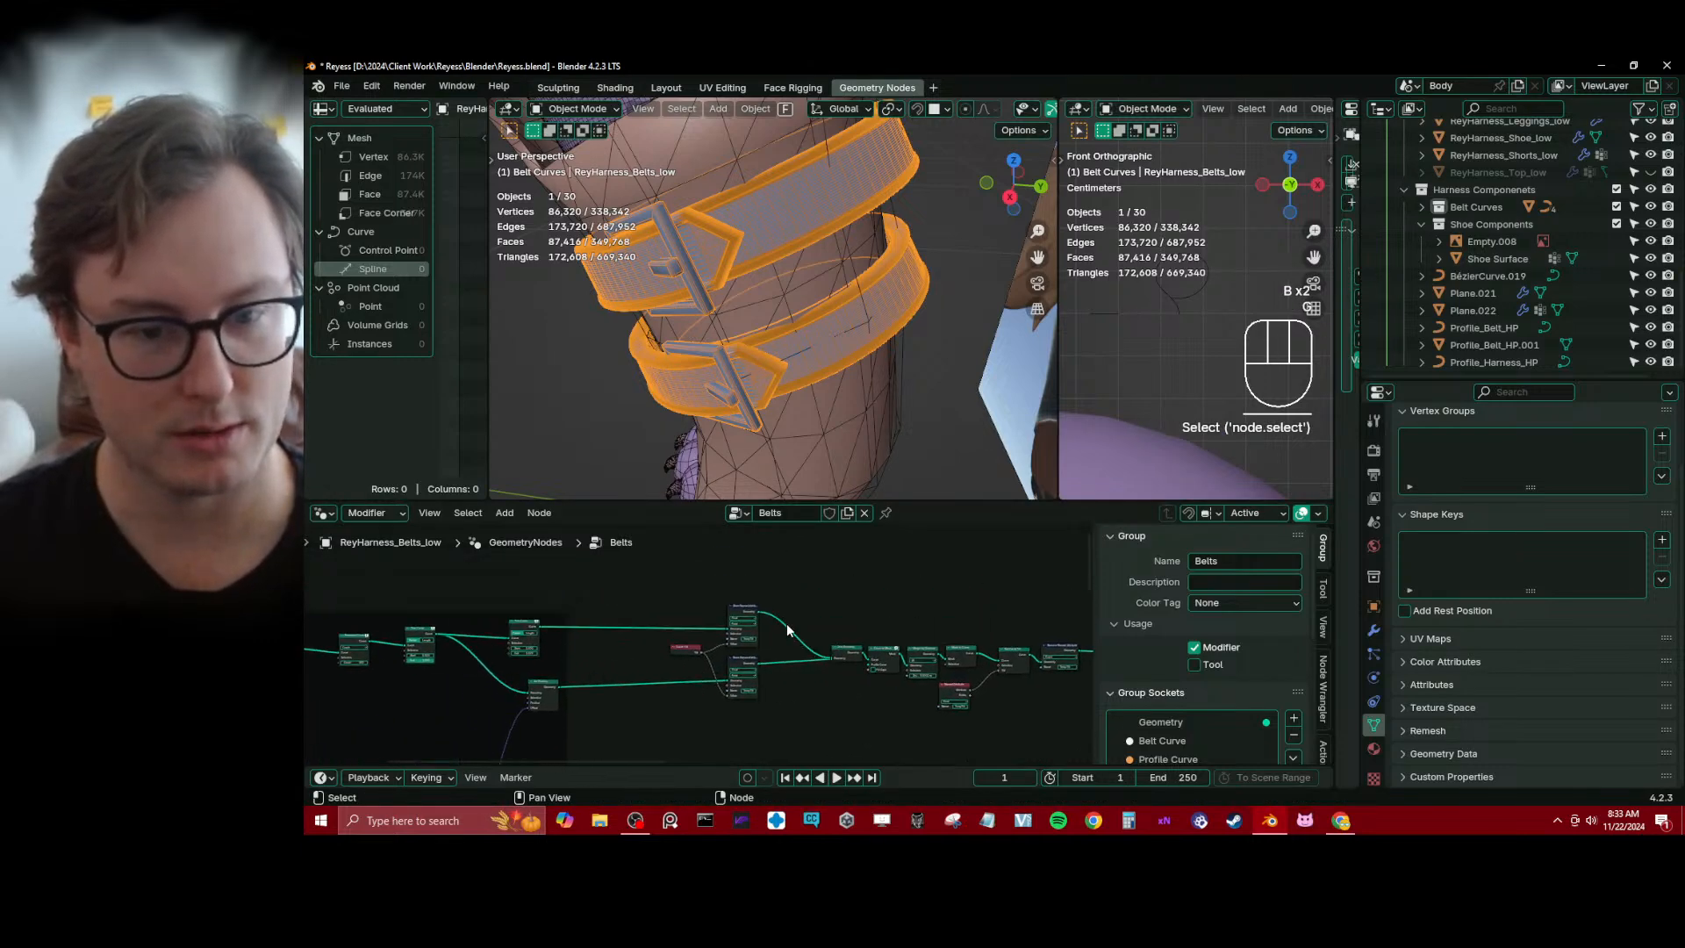
Shift Curve Tilt and its two Store Named Attribute nodes back left to open more space before Join Geometry
{"action": "key", "text": "b"}
{"action": "left_click_drag", "start_coordinate": [665, 586], "coordinate": [740, 699]}
{"action": "key", "text": "g"}
{"action": "middle_click", "coordinate": [734, 700]}
{"action": "left_click", "coordinate": [708, 634]}
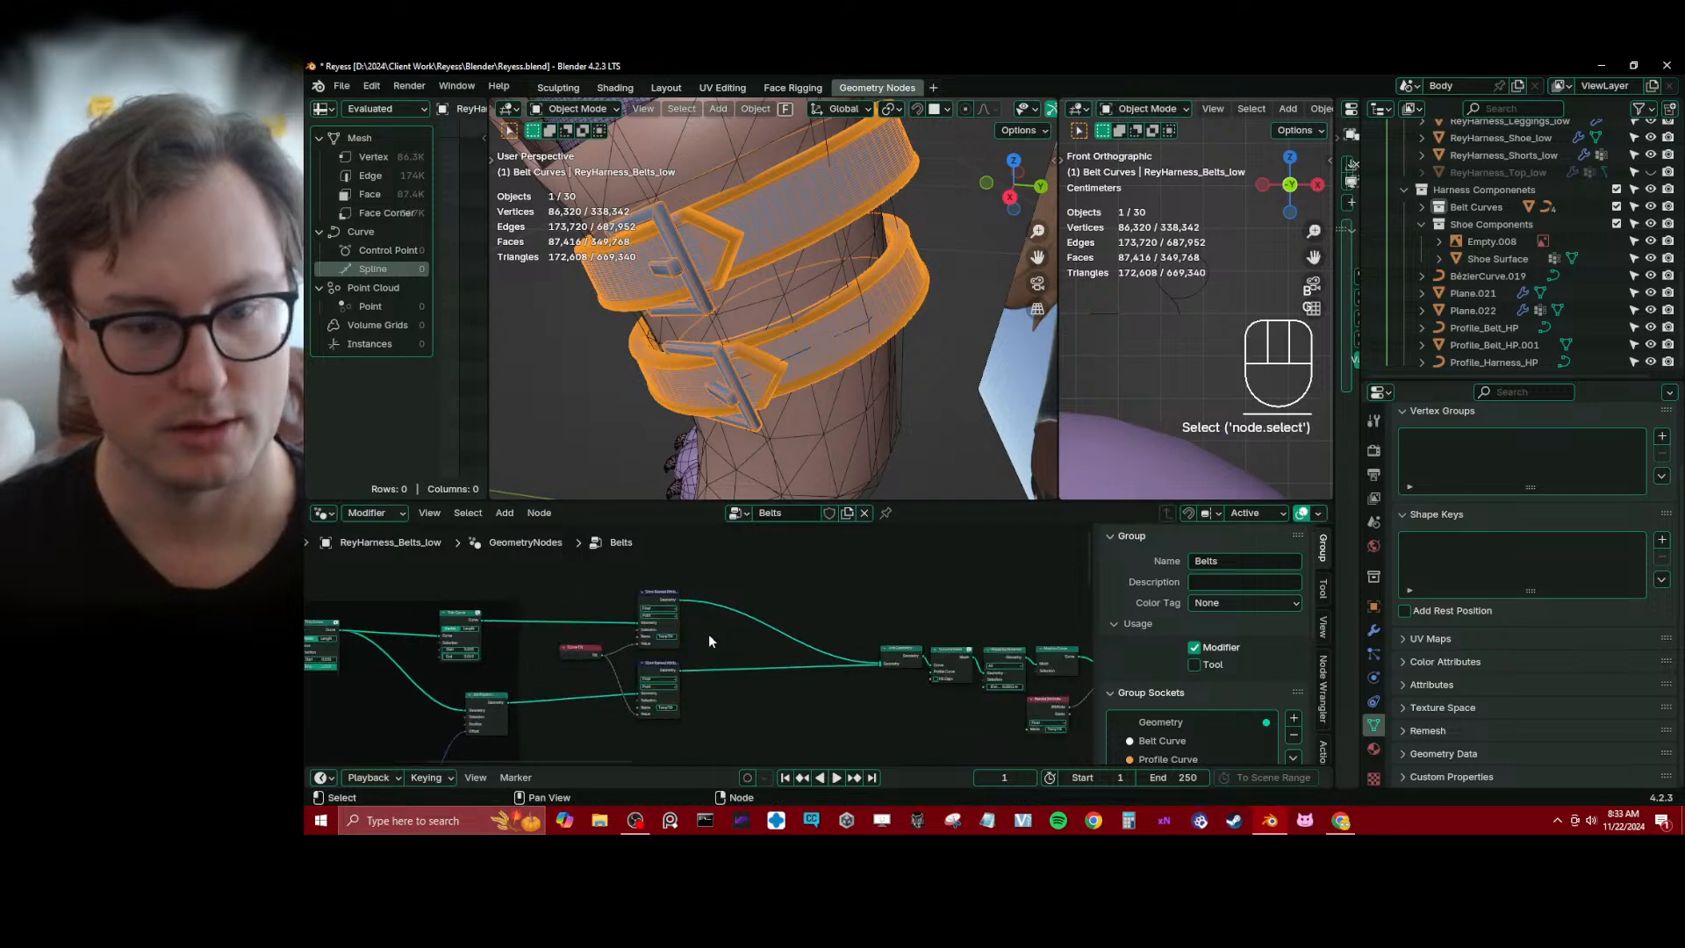
Duplicate a TempTilt Store Named Attribute node and name the copy's attribute TempRadius
{"action": "scroll", "coordinate": [676, 614], "scroll_direction": "up", "scroll_amount": 2}
{"action": "key", "text": "shift+d"}
{"action": "left_click", "coordinate": [811, 549]}
{"action": "scroll", "coordinate": [829, 589], "scroll_direction": "up", "scroll_amount": 2}
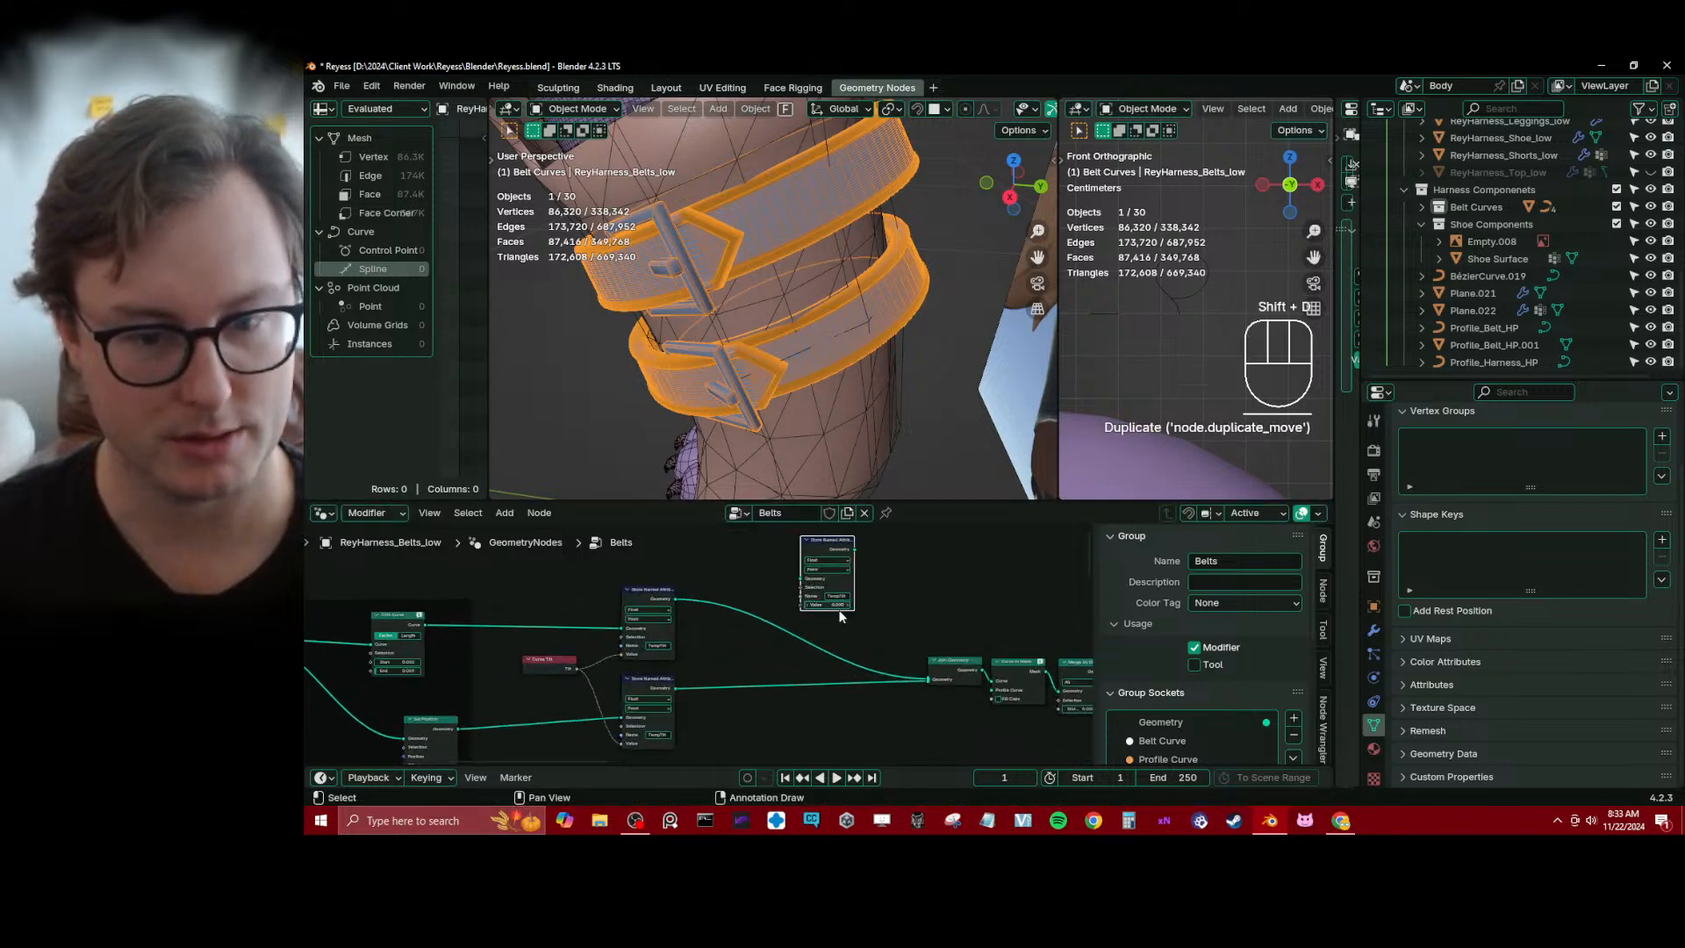
{"action": "left_click", "coordinate": [855, 592]}
{"action": "type", "text": "TempR"}
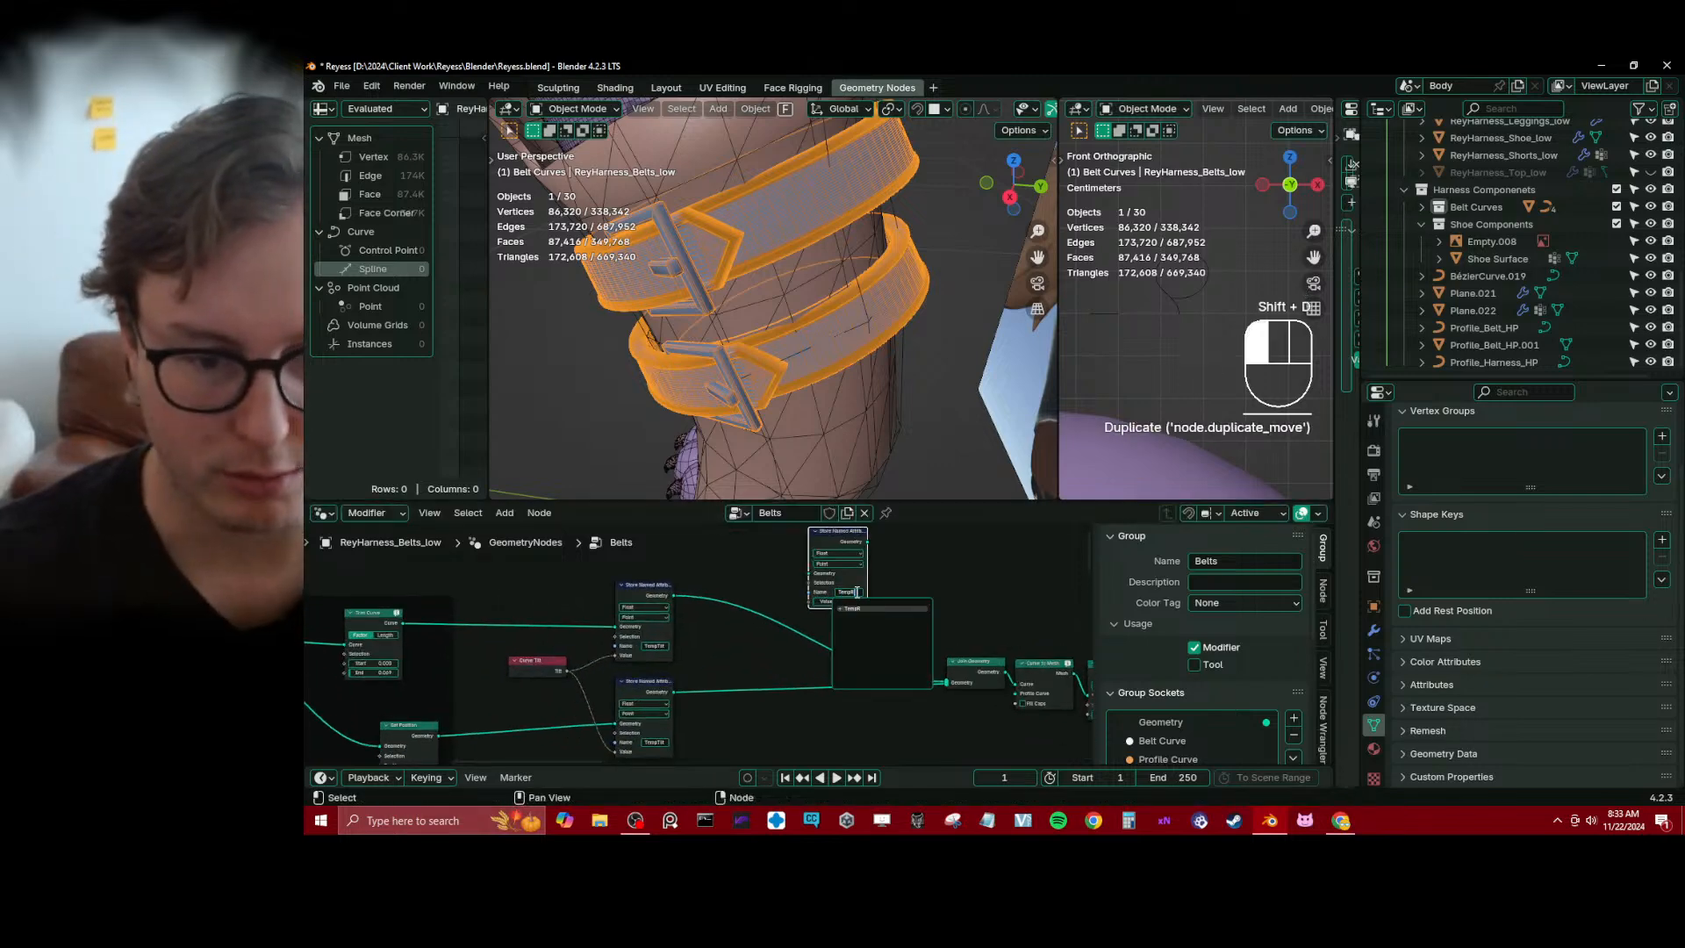
{"action": "type", "text": "adius"}
{"action": "key", "text": "Return"}
Insert the TempRadius Store Named Attribute node into the upper link between TempTilt storage and Join Geometry
{"action": "key", "text": "g"}
{"action": "left_click", "coordinate": [817, 650]}
{"action": "scroll", "coordinate": [830, 664], "scroll_direction": "up", "scroll_amount": 2}
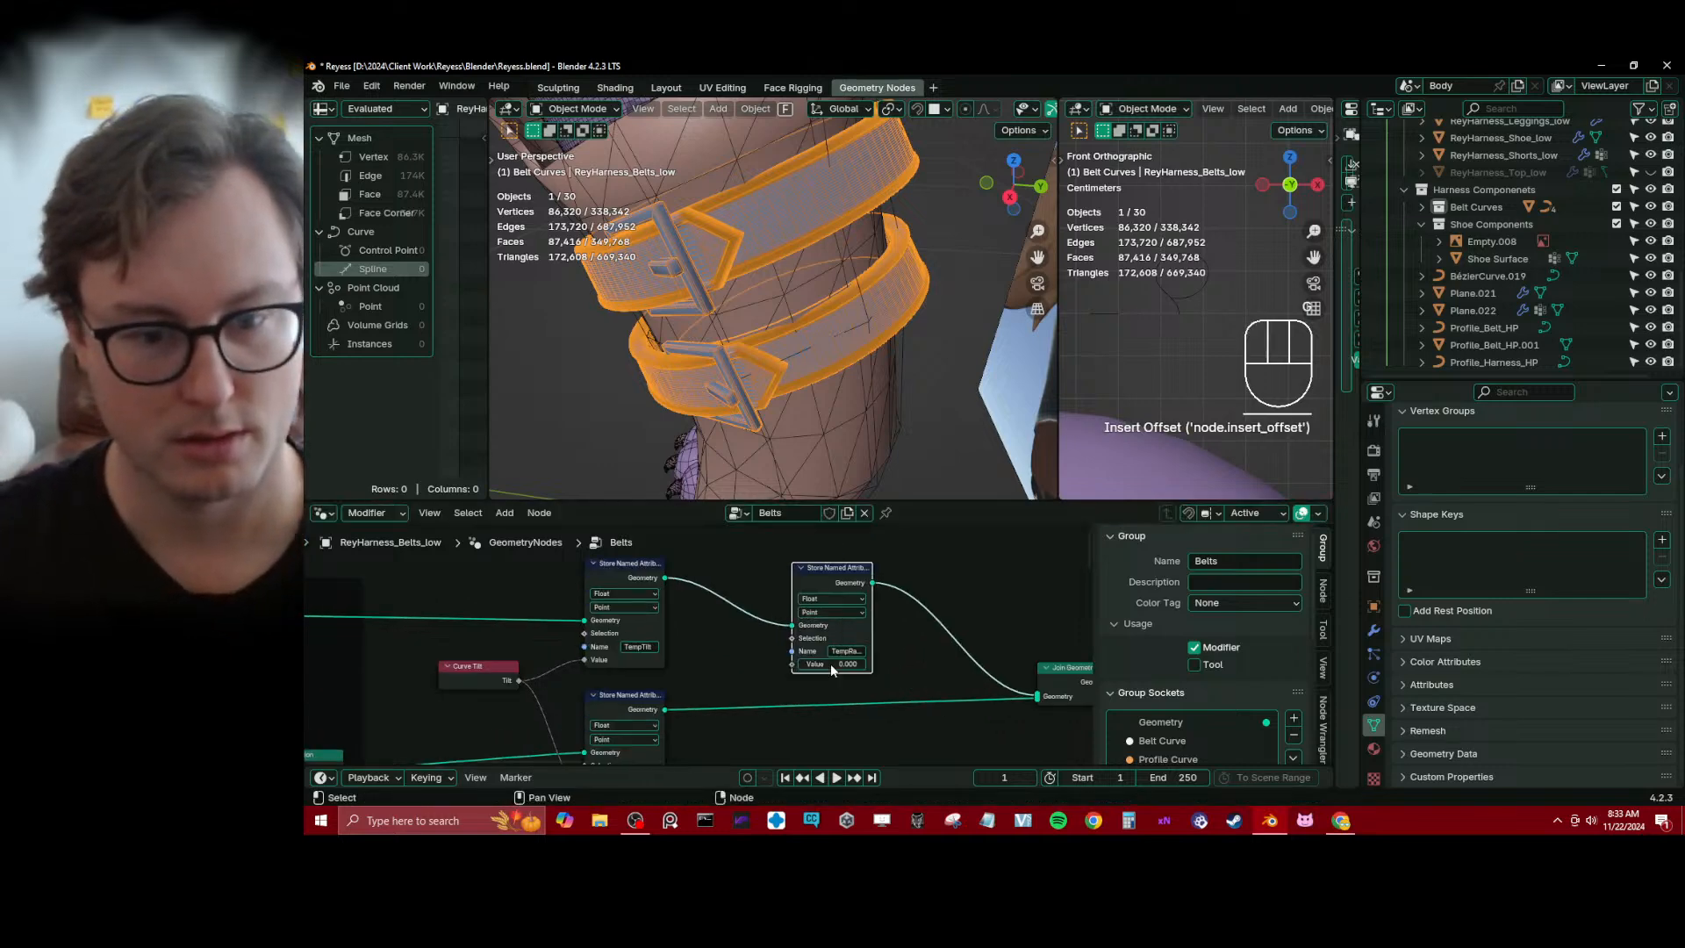
{"action": "scroll", "coordinate": [775, 673], "scroll_direction": "up", "scroll_amount": 1}
{"action": "scroll", "coordinate": [770, 675], "scroll_direction": "down", "scroll_amount": 4}
{"action": "middle_click_drag", "start_coordinate": [751, 650], "coordinate": [723, 617]}
Duplicate the TempRadius Store Named Attribute node and insert the copy into the lower link before Join Geometry
{"action": "left_click", "coordinate": [844, 558]}
{"action": "key", "text": "shift+d"}
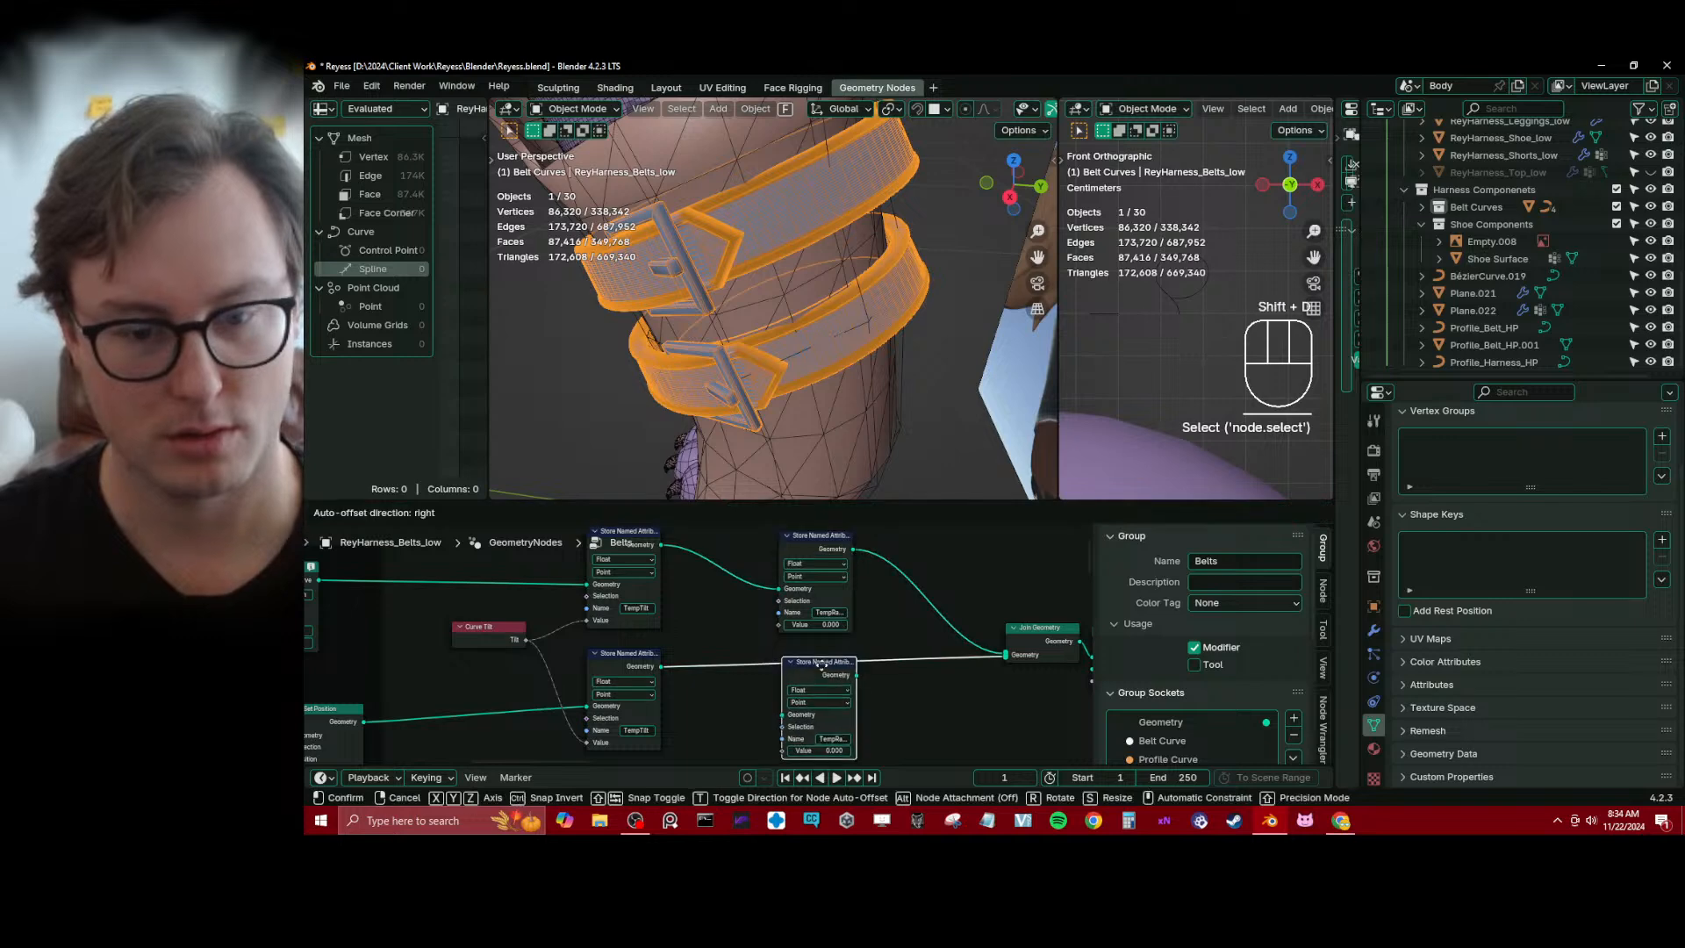
{"action": "left_click", "coordinate": [848, 671]}
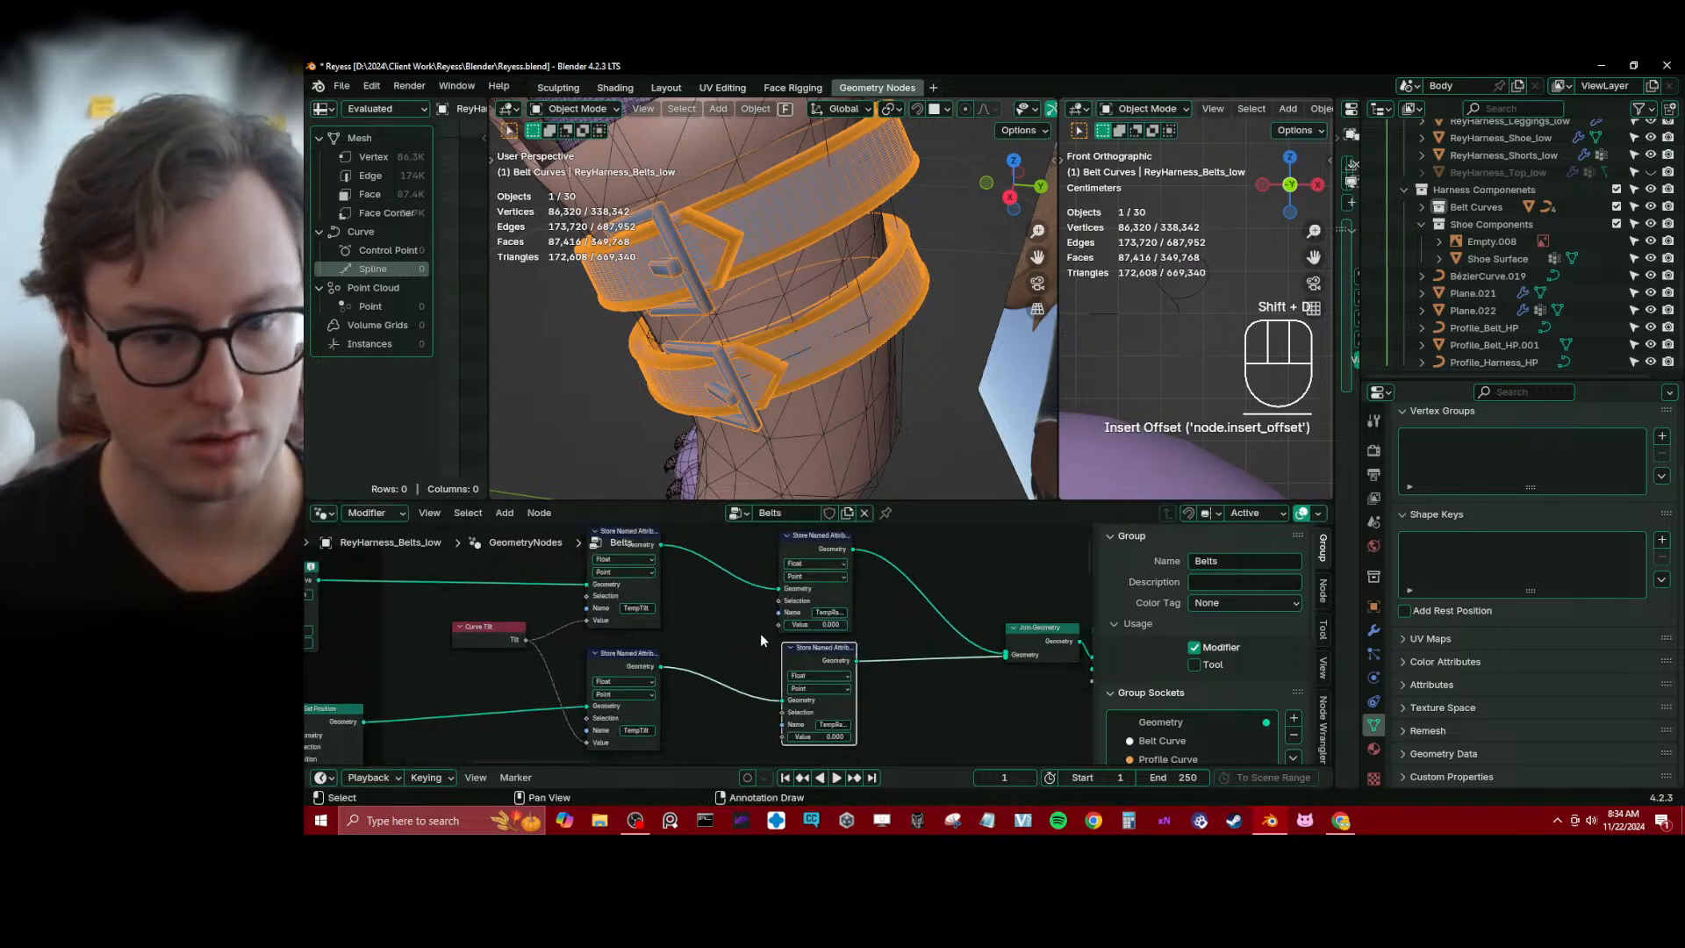
Add a Radius node and connect it to the Value inputs of both TempRadius Store Named Attribute nodes
{"action": "key", "text": "shift+a"}
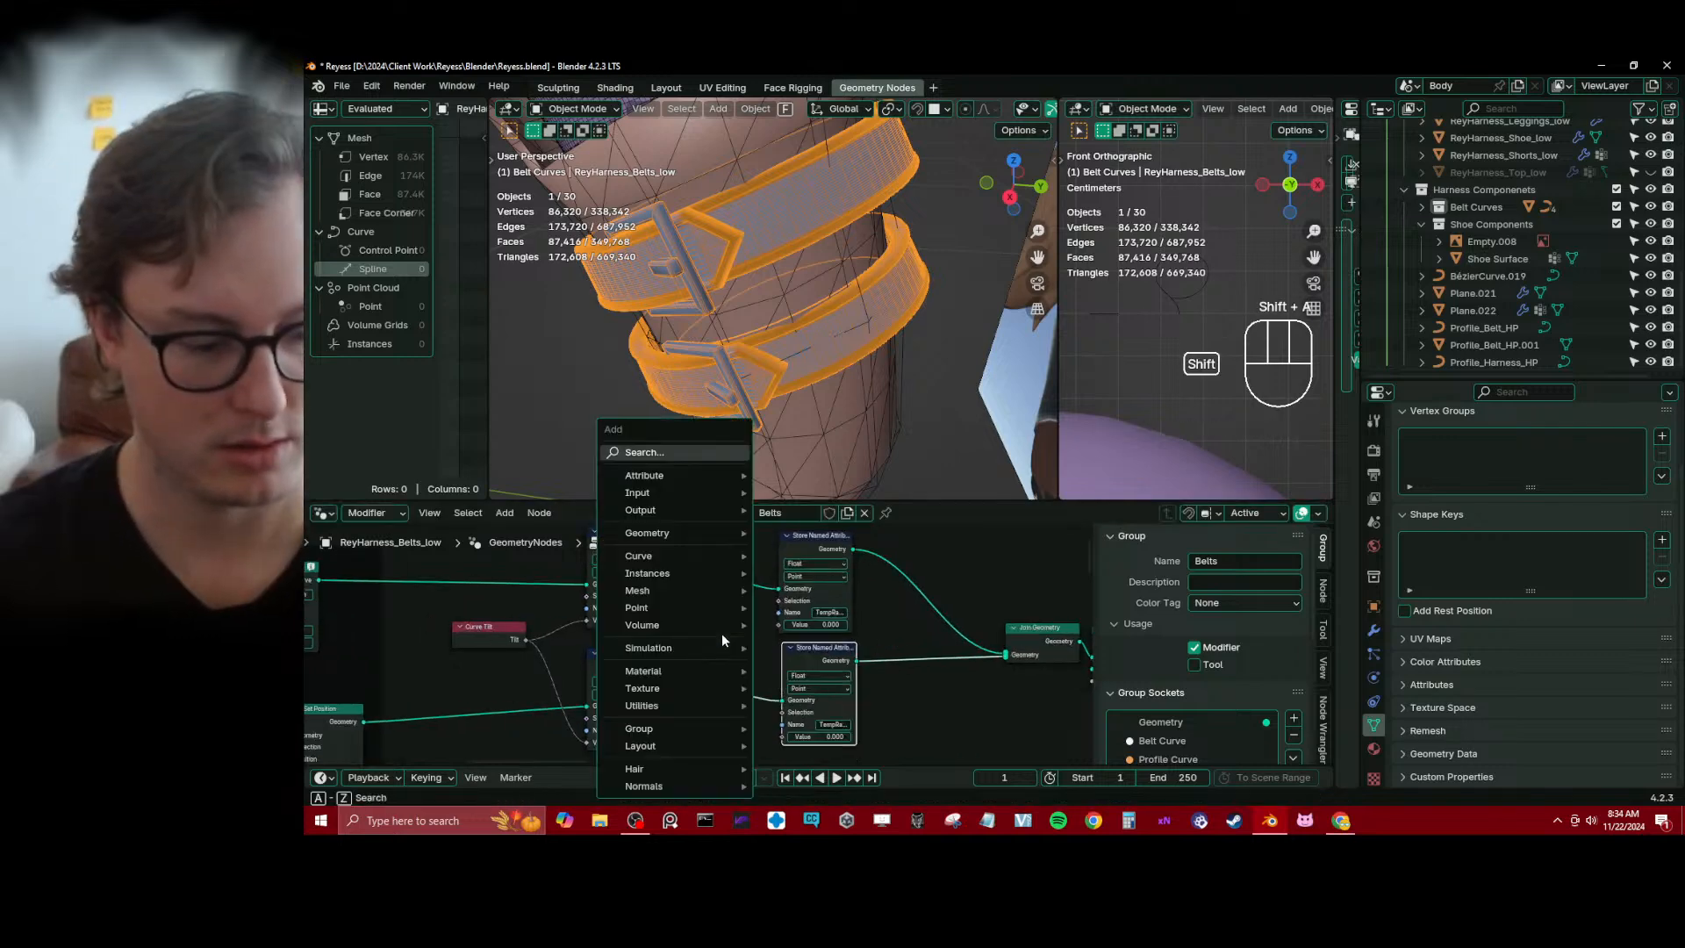
{"action": "type", "text": "raidu"}
{"action": "key", "text": "BackSpace"}
{"action": "key", "text": "BackSpace"}
{"action": "key", "text": "BackSpace"}
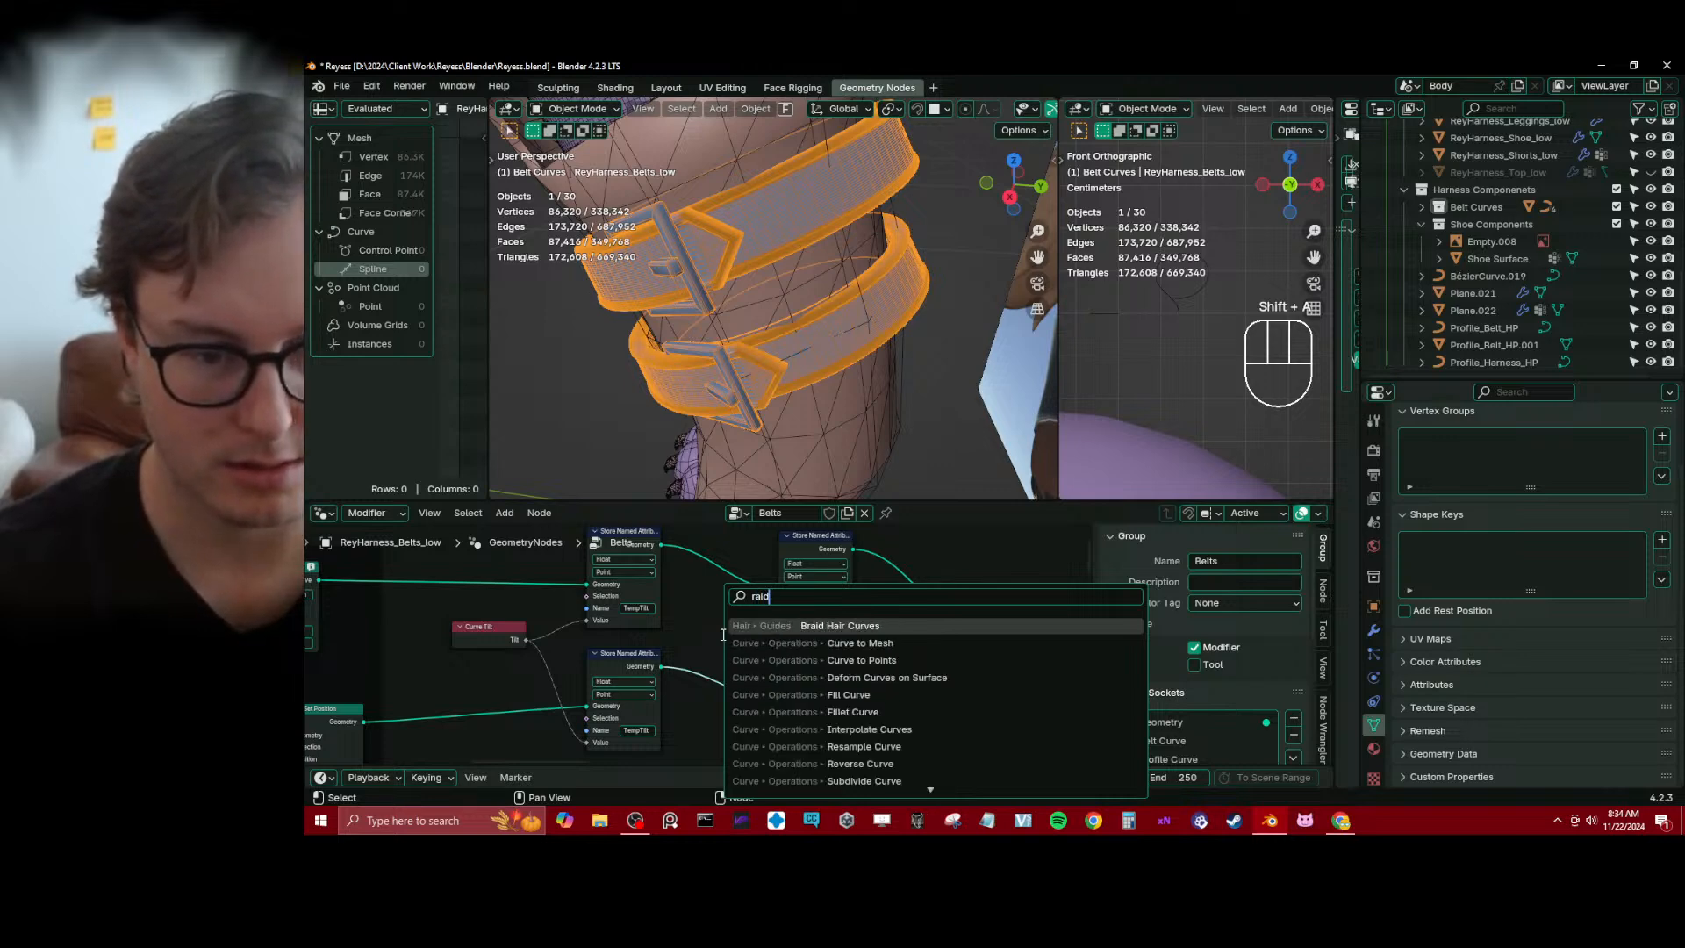
{"action": "type", "text": "dius"}
{"action": "key", "text": "Return"}
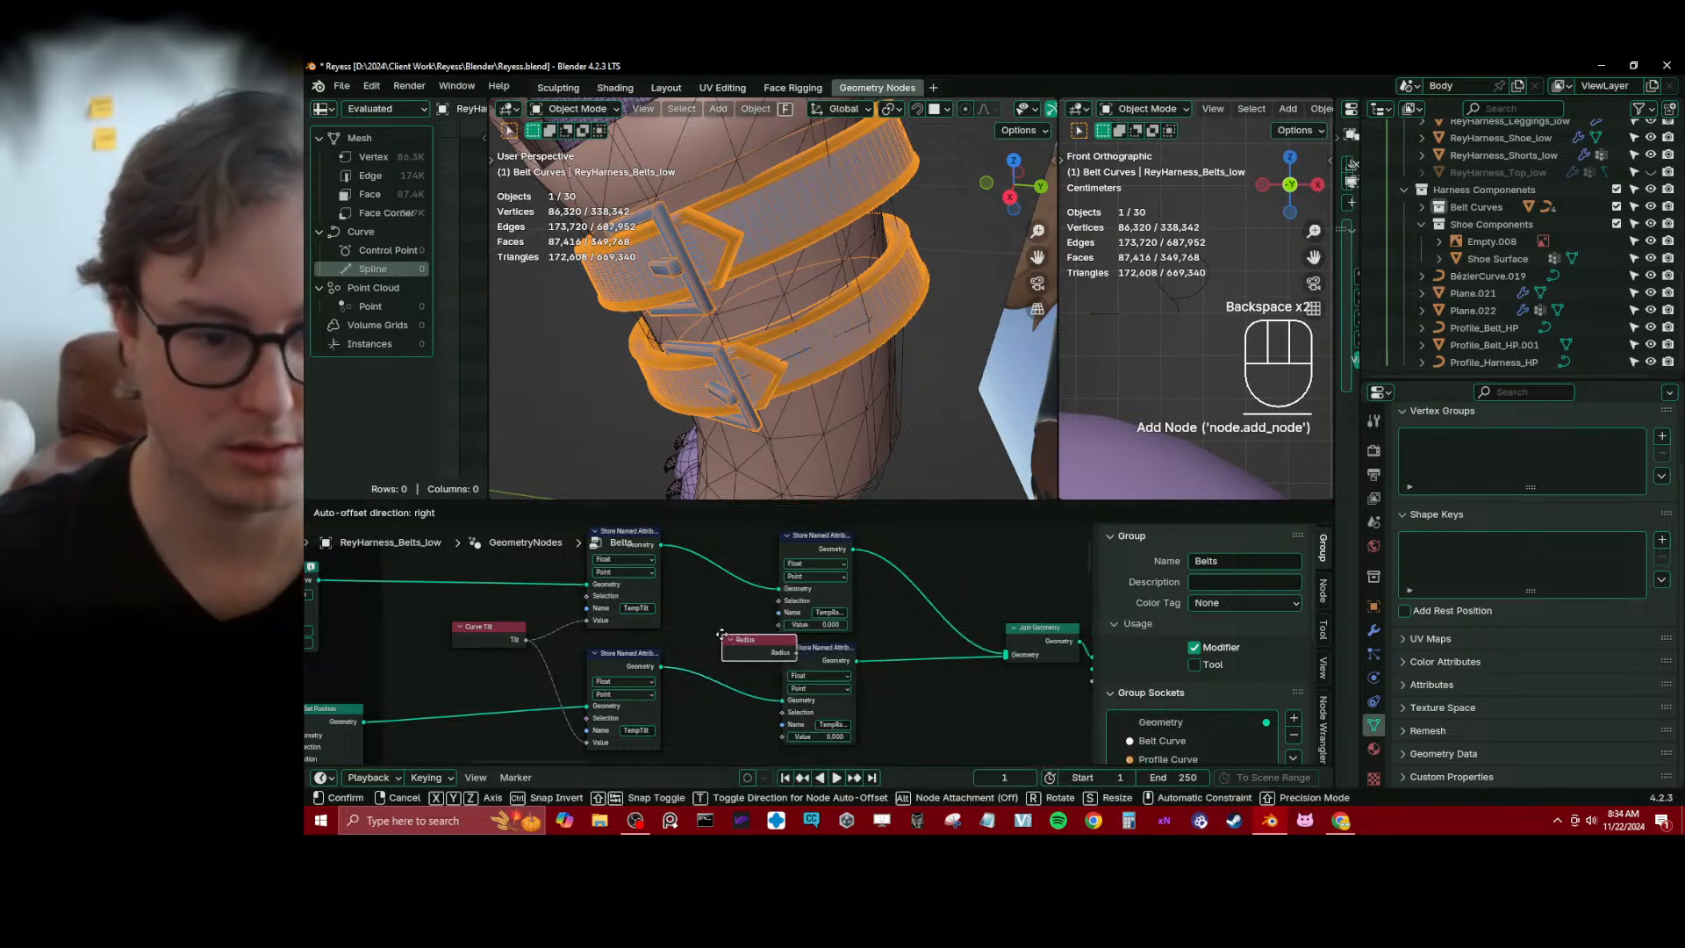
{"action": "left_click_drag", "start_coordinate": [799, 623], "coordinate": [772, 695]}
{"action": "left_click", "coordinate": [841, 682]}
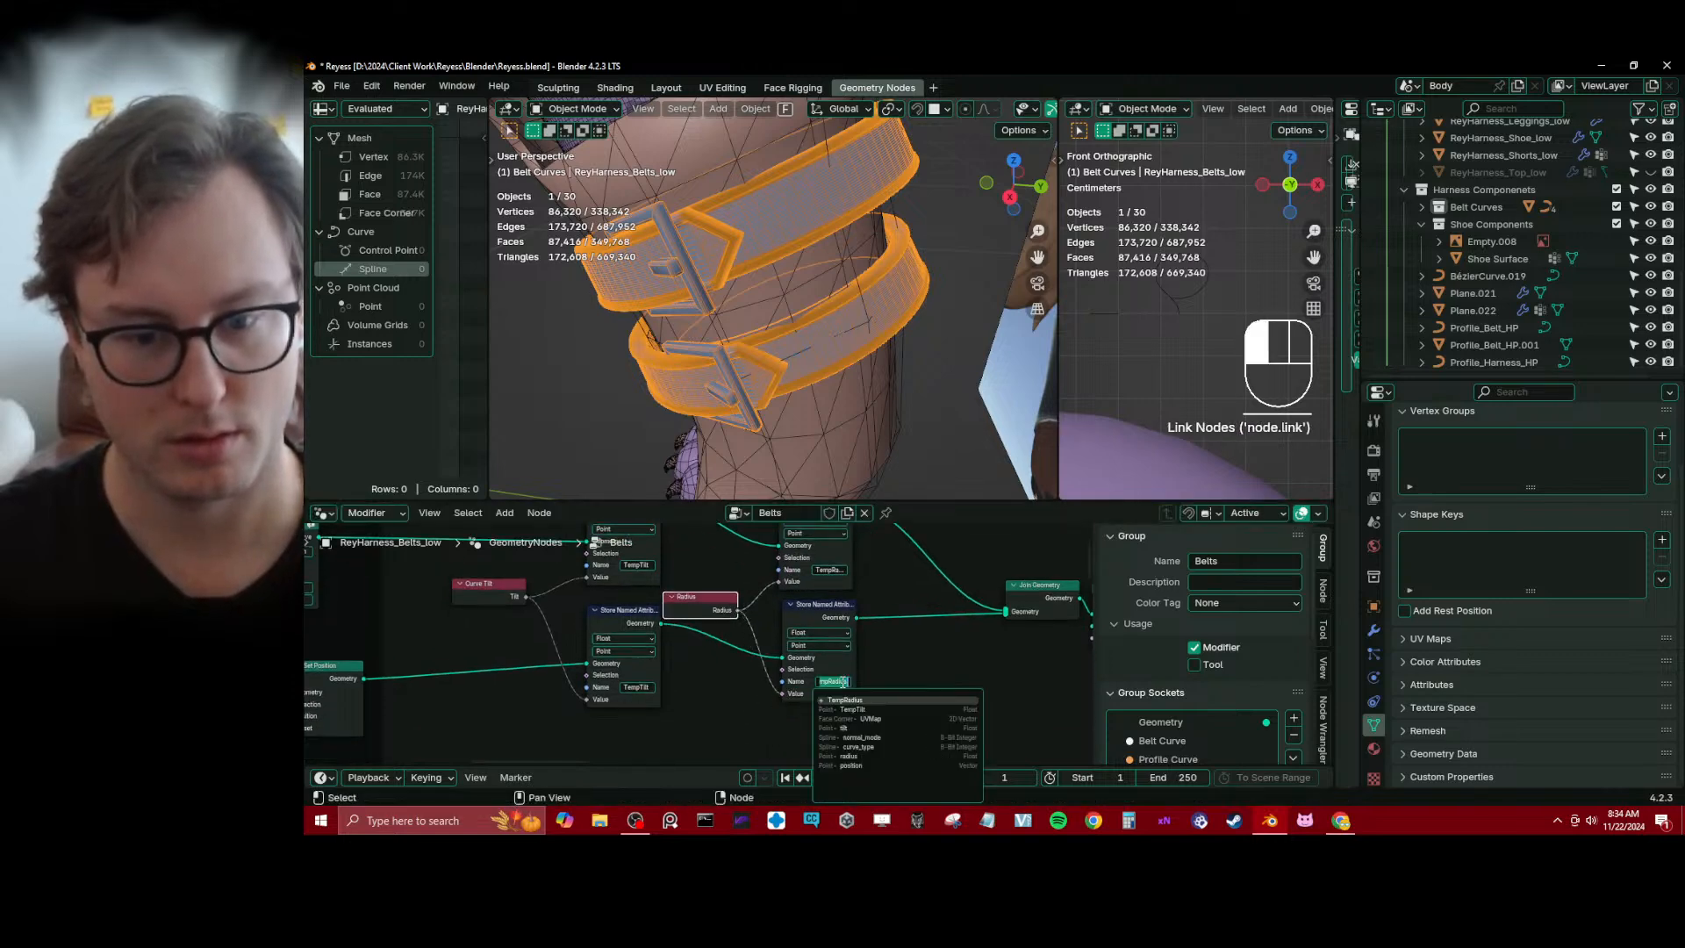
{"action": "left_click", "coordinate": [960, 654]}
Examine the node chain after Join Geometry and the start of the tree from Group Input to Trim Curve
{"action": "scroll", "coordinate": [983, 660], "scroll_direction": "down", "scroll_amount": 2}
{"action": "middle_click_drag", "start_coordinate": [997, 664], "coordinate": [630, 663]}
{"action": "scroll", "coordinate": [658, 656], "scroll_direction": "up", "scroll_amount": 1}
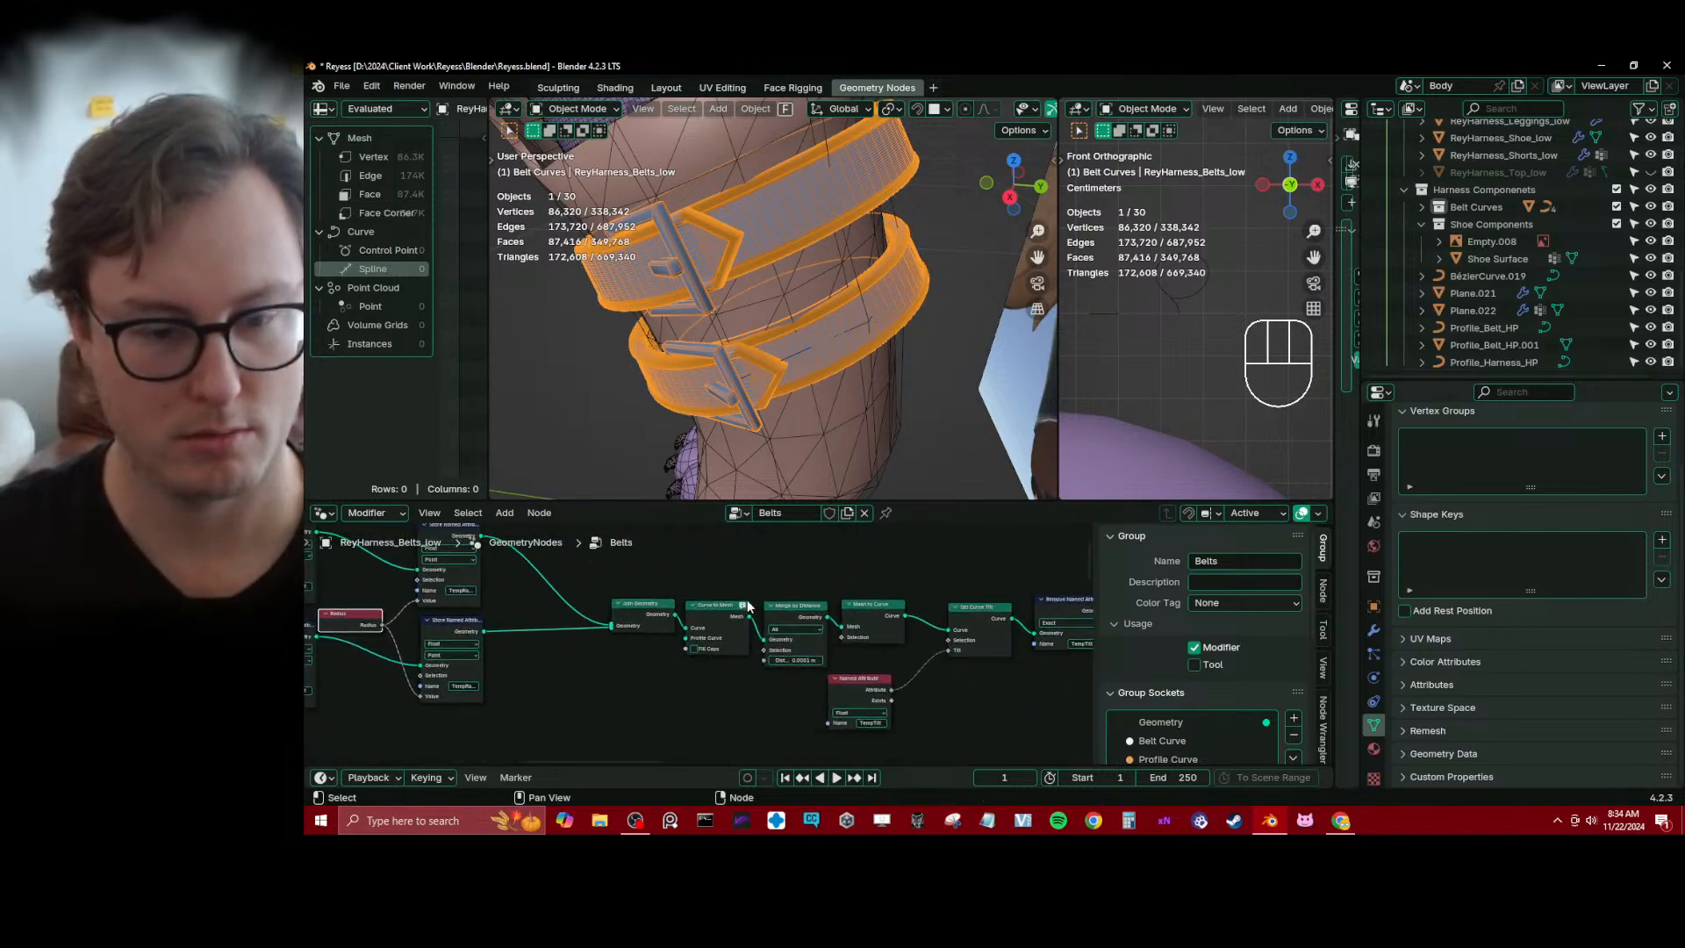
{"action": "scroll", "coordinate": [456, 624], "scroll_direction": "down", "scroll_amount": 4}
{"action": "middle_click_drag", "start_coordinate": [426, 628], "coordinate": [856, 621]}
{"action": "middle_click_drag", "start_coordinate": [495, 638], "coordinate": [688, 667]}
{"action": "scroll", "coordinate": [688, 667], "scroll_direction": "up", "scroll_amount": 2}
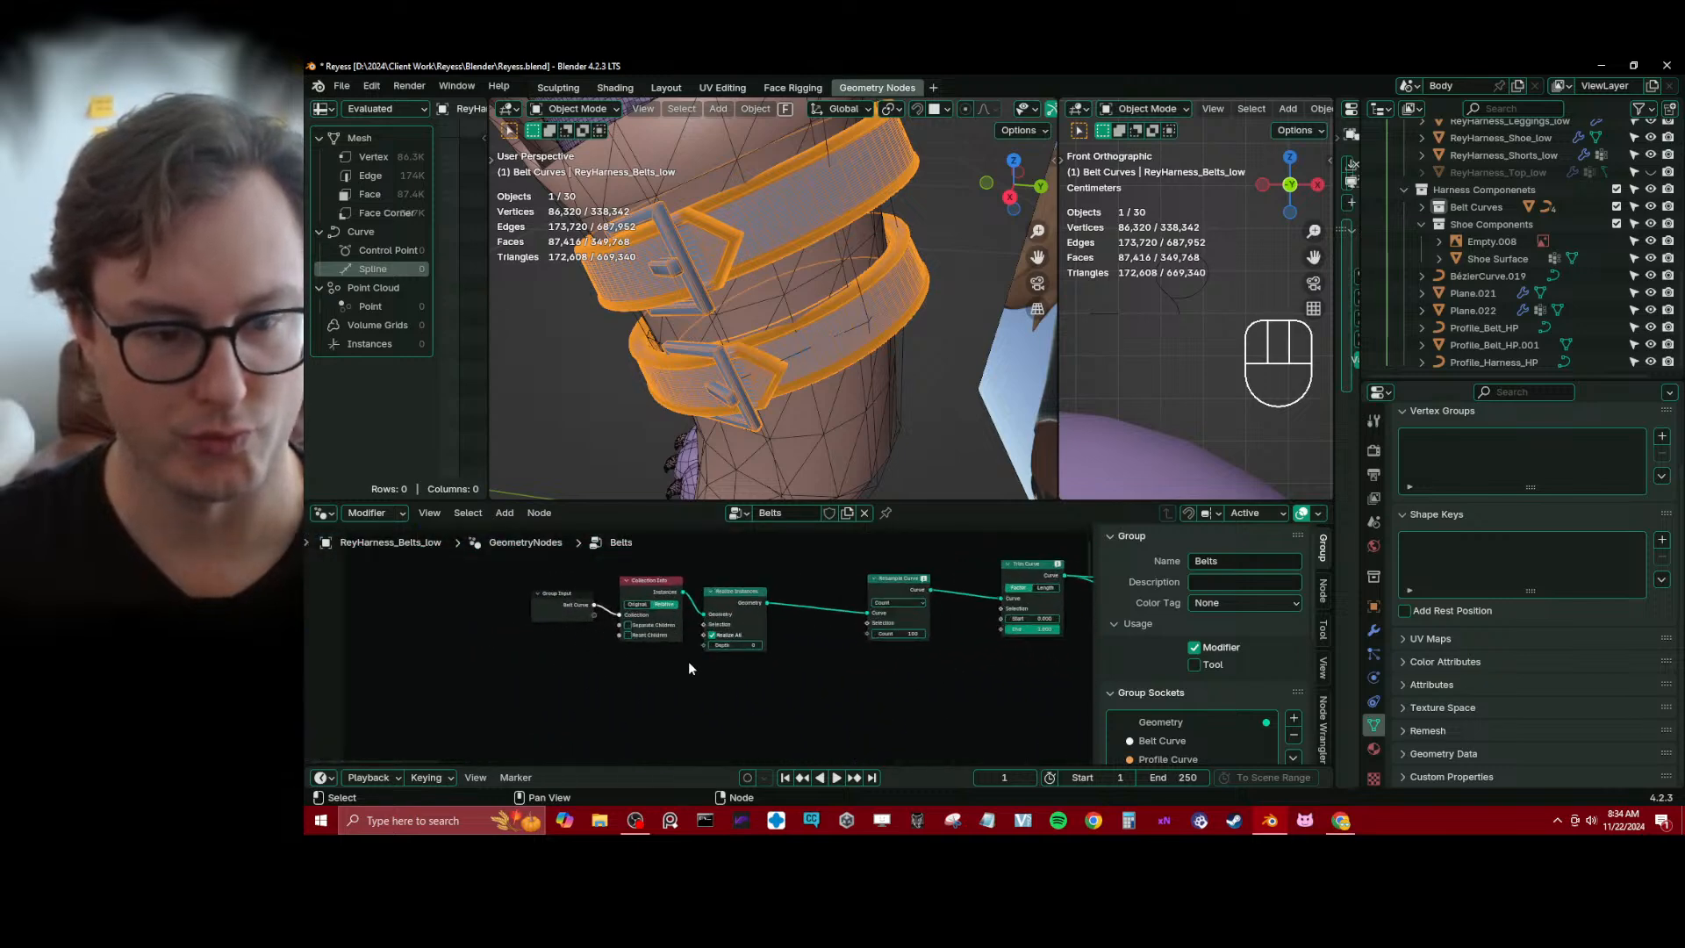
{"action": "left_click", "coordinate": [640, 677]}
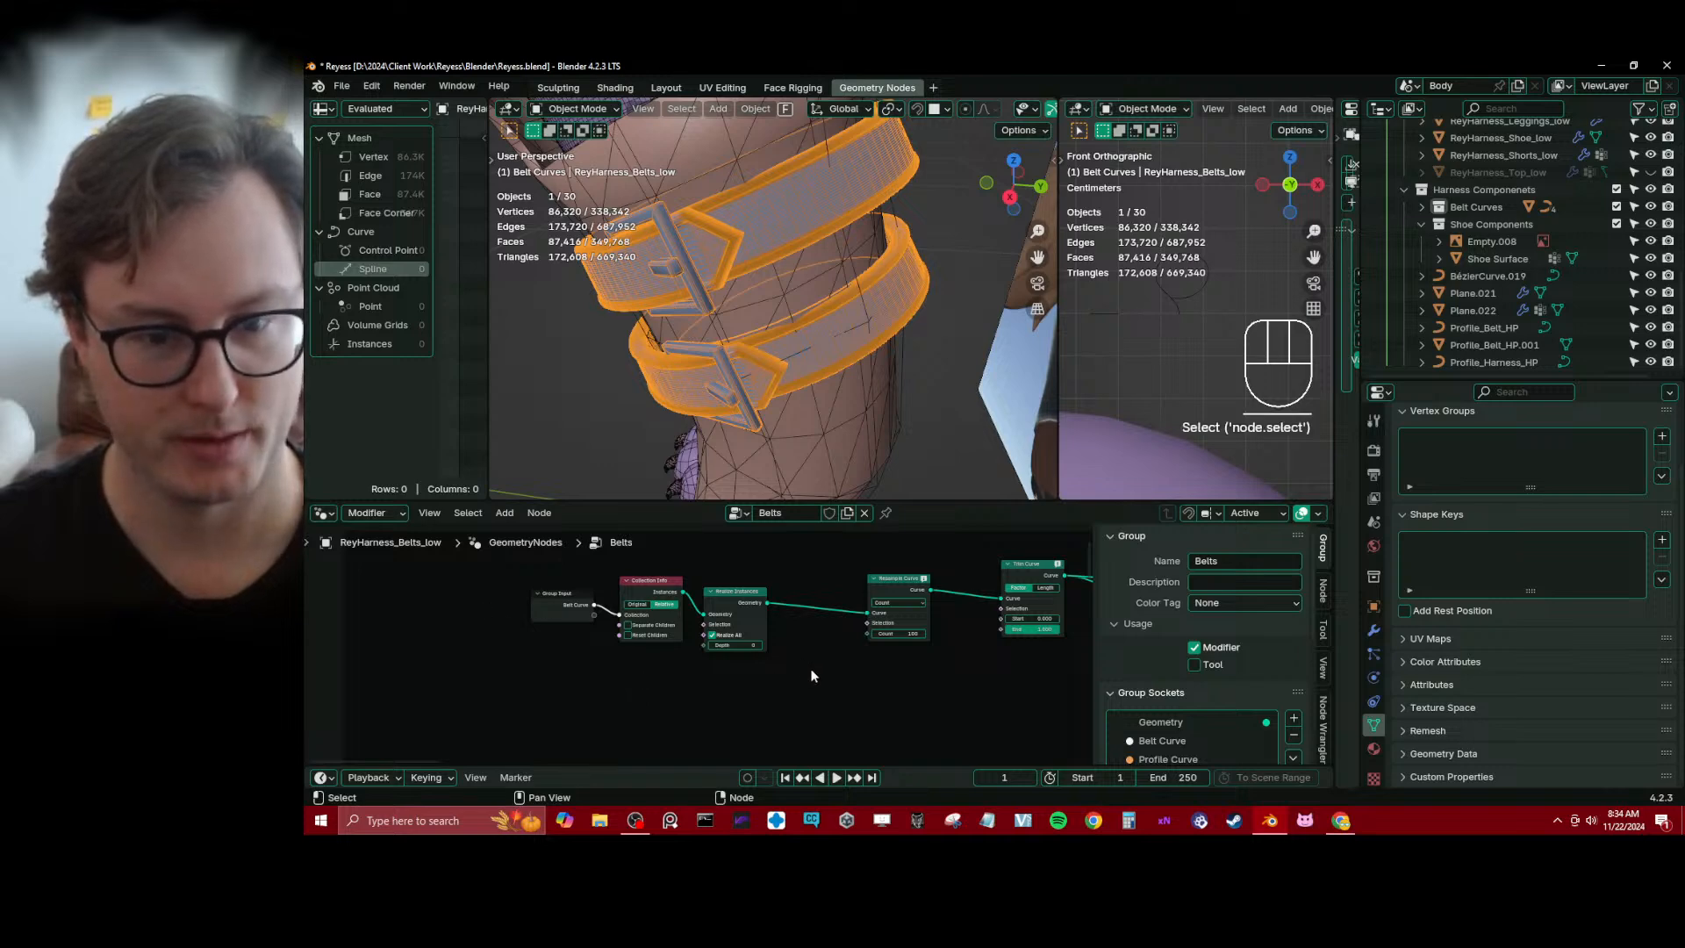
{"action": "middle_click_drag", "start_coordinate": [811, 672], "coordinate": [739, 692]}
{"action": "scroll", "coordinate": [737, 683], "scroll_direction": "down", "scroll_amount": 4}
{"action": "scroll", "coordinate": [739, 688], "scroll_direction": "up", "scroll_amount": 4}
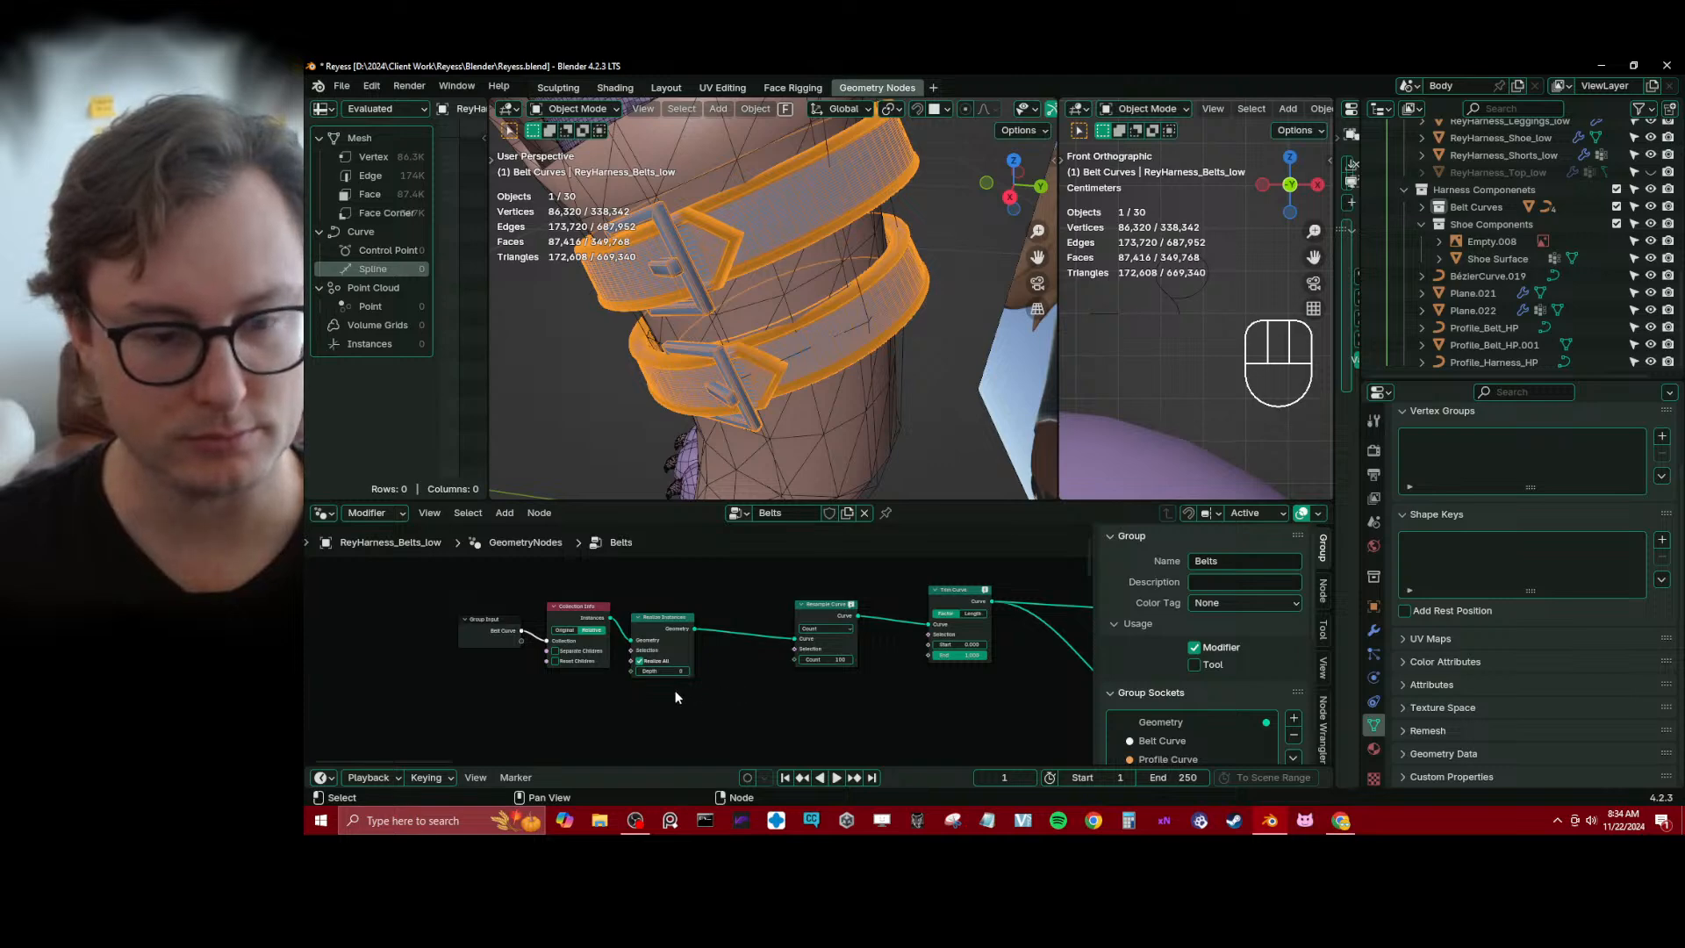
Move the Group Input, Collection Info and Realize Instances nodes left to open a gap before Resample Curve
{"action": "middle_click_drag", "start_coordinate": [613, 695], "coordinate": [702, 666]}
{"action": "left_click_drag", "start_coordinate": [565, 614], "coordinate": [629, 667]}
{"action": "left_click", "coordinate": [605, 618]}
{"action": "left_click", "coordinate": [651, 683]}
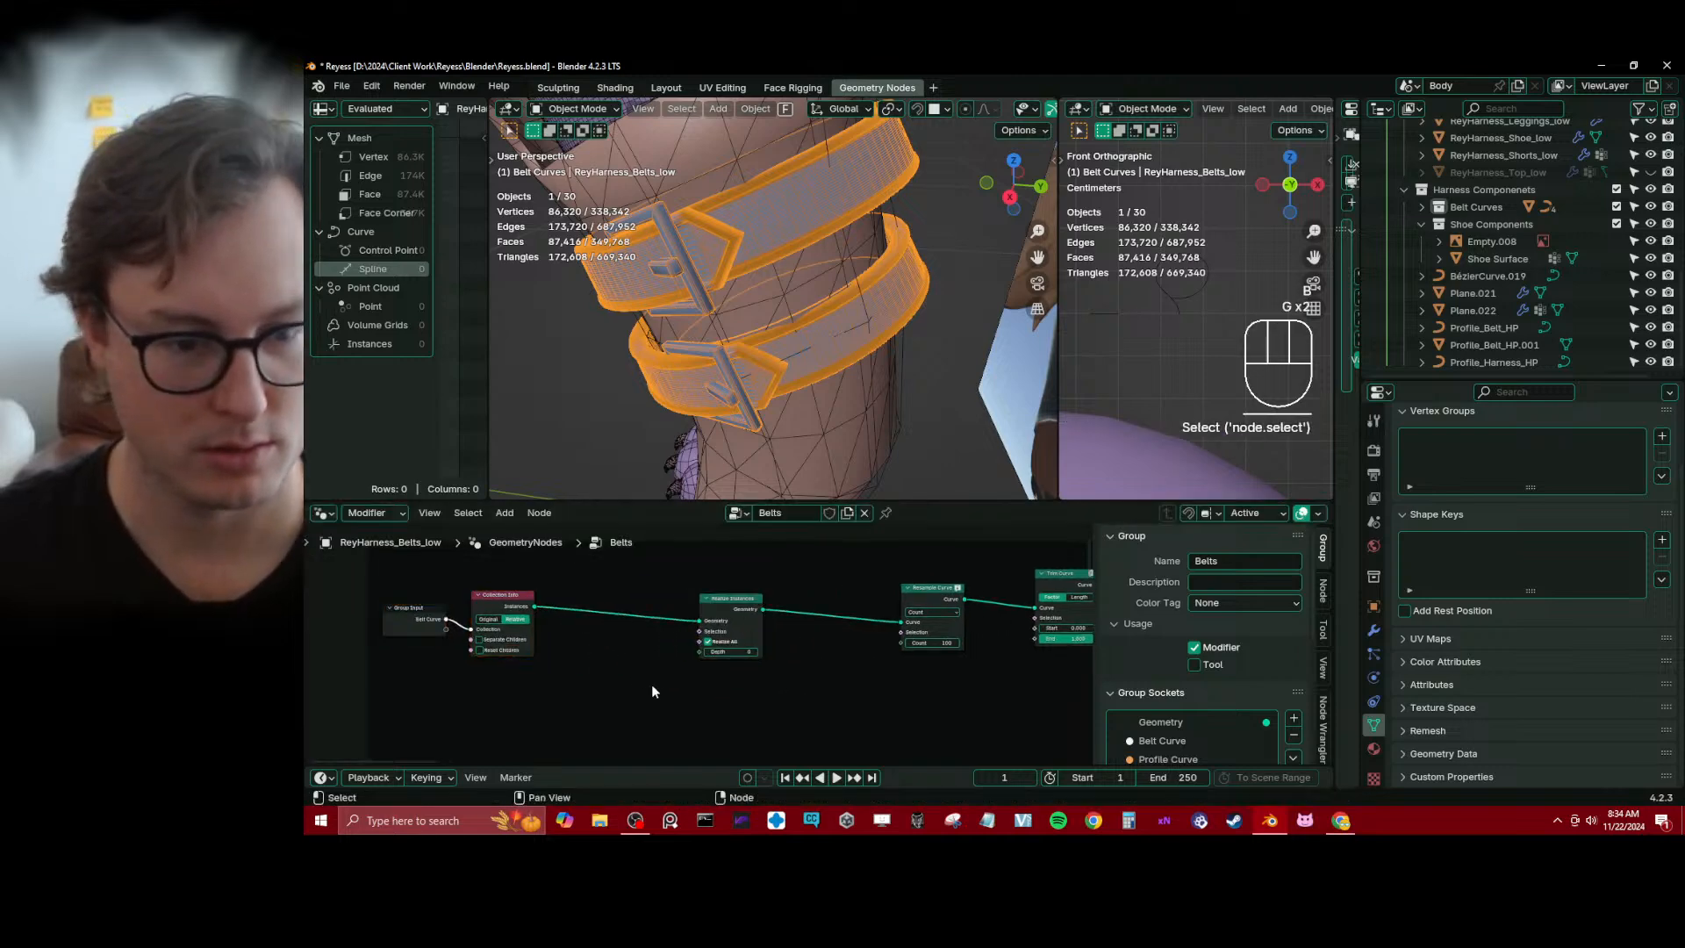
{"action": "left_click", "coordinate": [727, 602]}
{"action": "key", "text": "g"}
{"action": "left_click", "coordinate": [612, 607]}
{"action": "left_click", "coordinate": [726, 673]}
Try to insert a Separate Components node on the link between Realize Instances and Resample Curve
{"action": "key", "text": "shift+a"}
{"action": "type", "text": "sepa"}
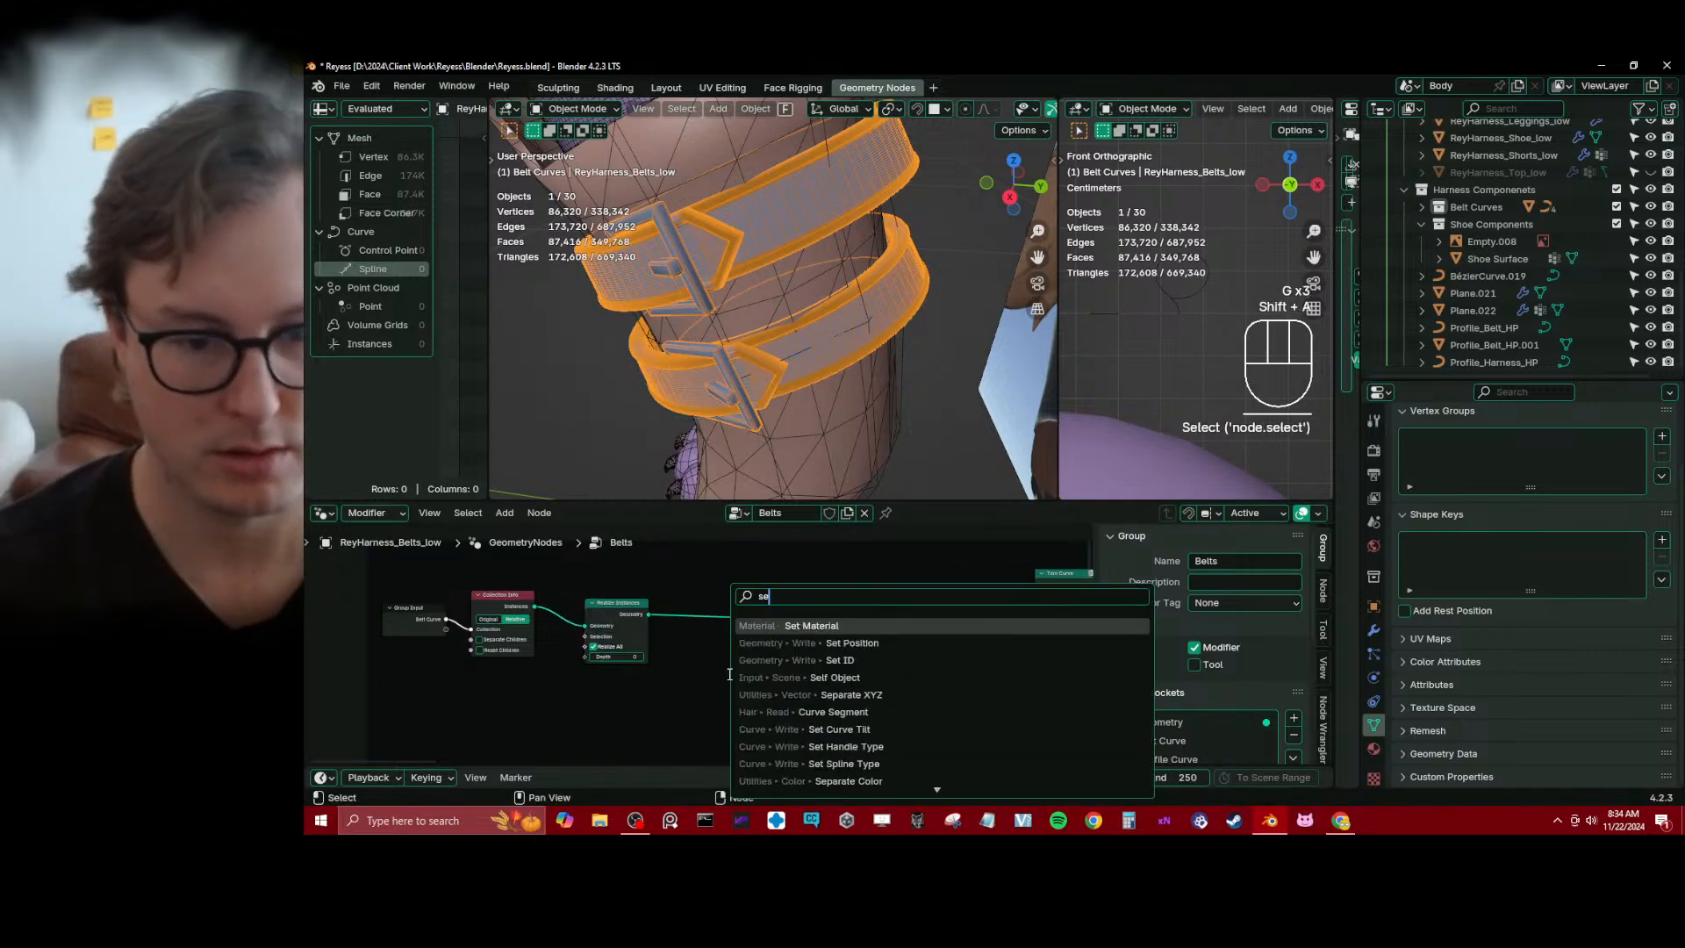
{"action": "key", "text": "Down"}
{"action": "key", "text": "Down"}
{"action": "key", "text": "Down"}
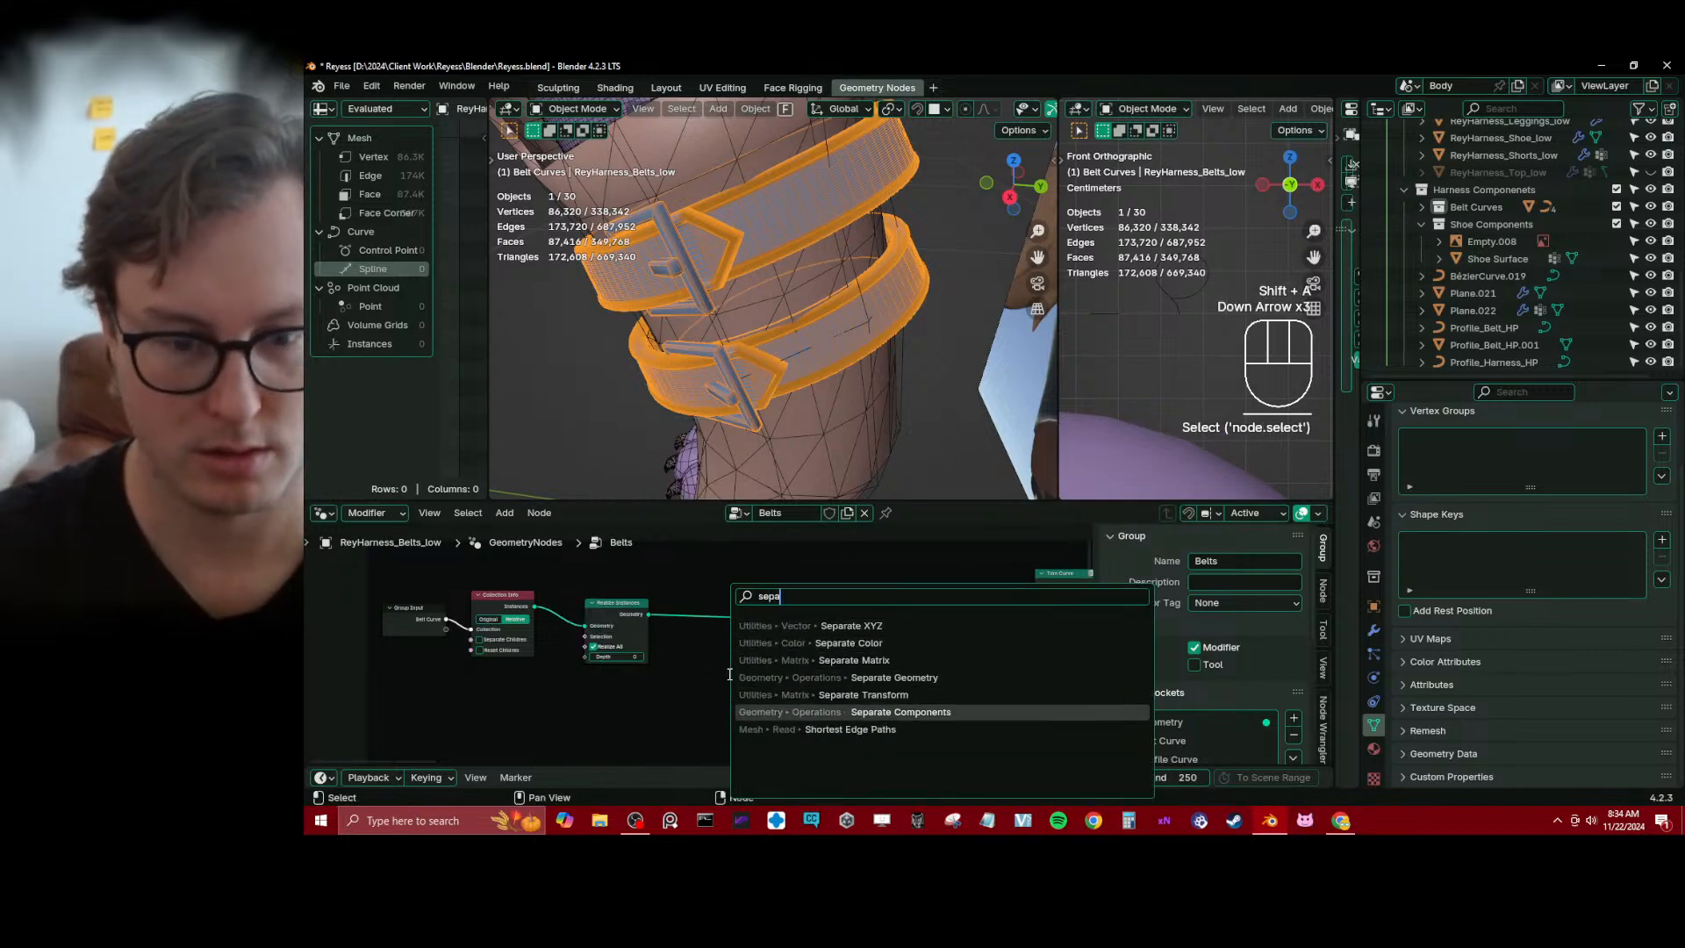
{"action": "left_click", "coordinate": [789, 711]}
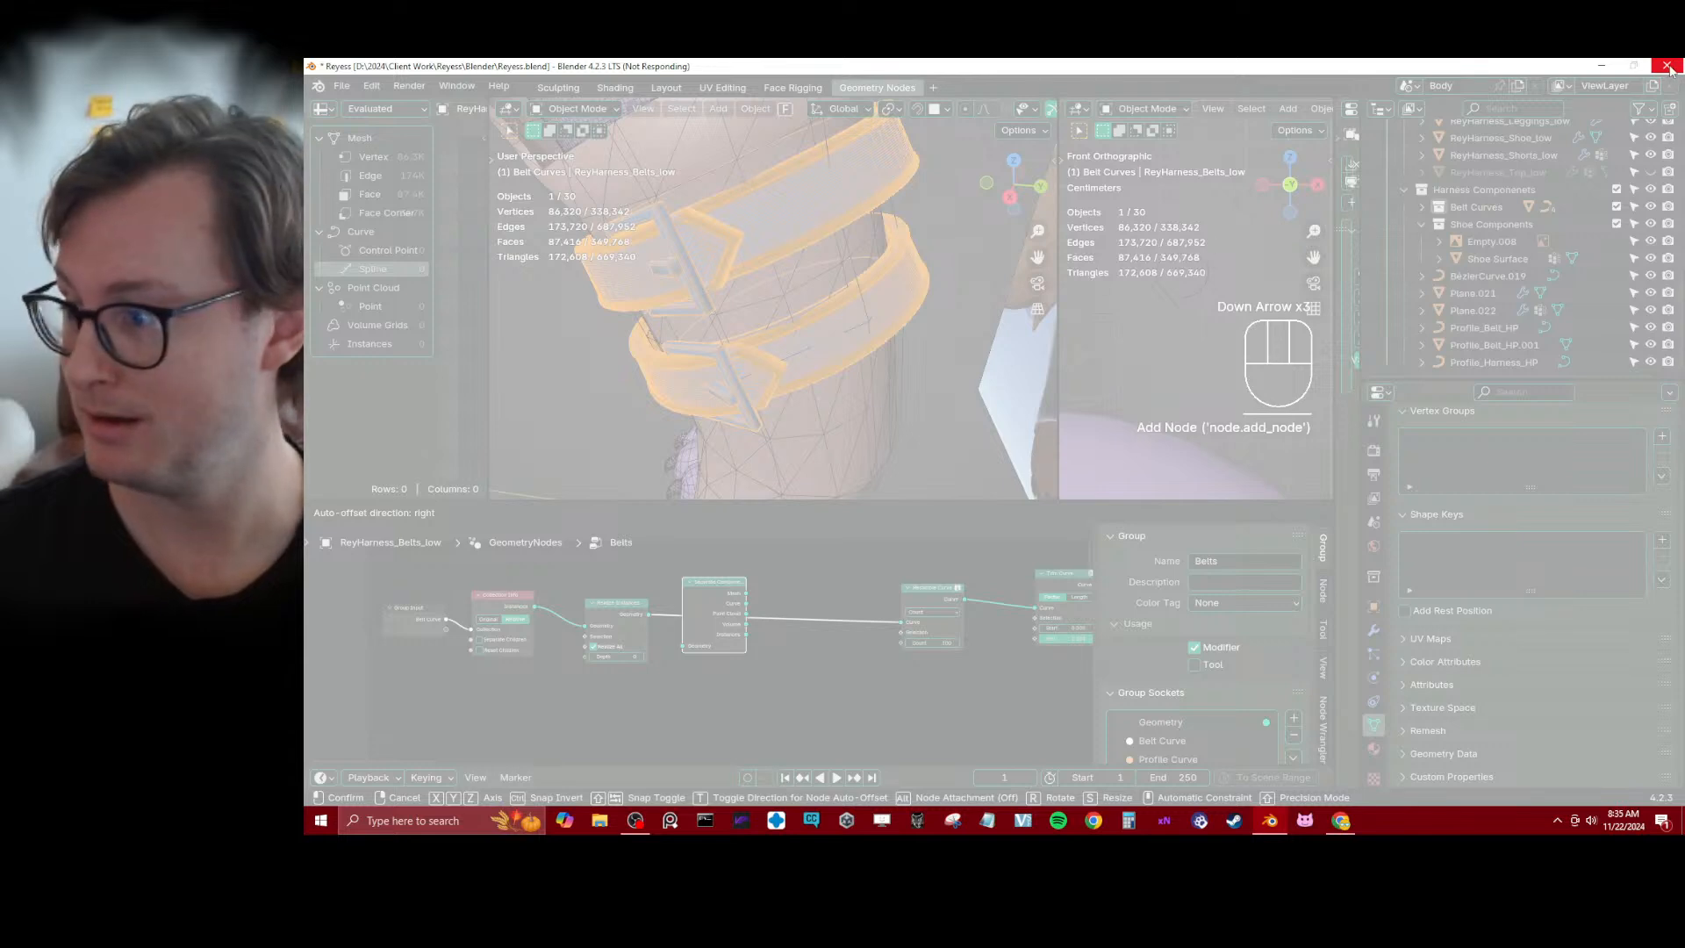
Close the frozen Blender session and reopen Reyess.blend from the recent files in a new one
{"action": "left_click", "coordinate": [1667, 67]}
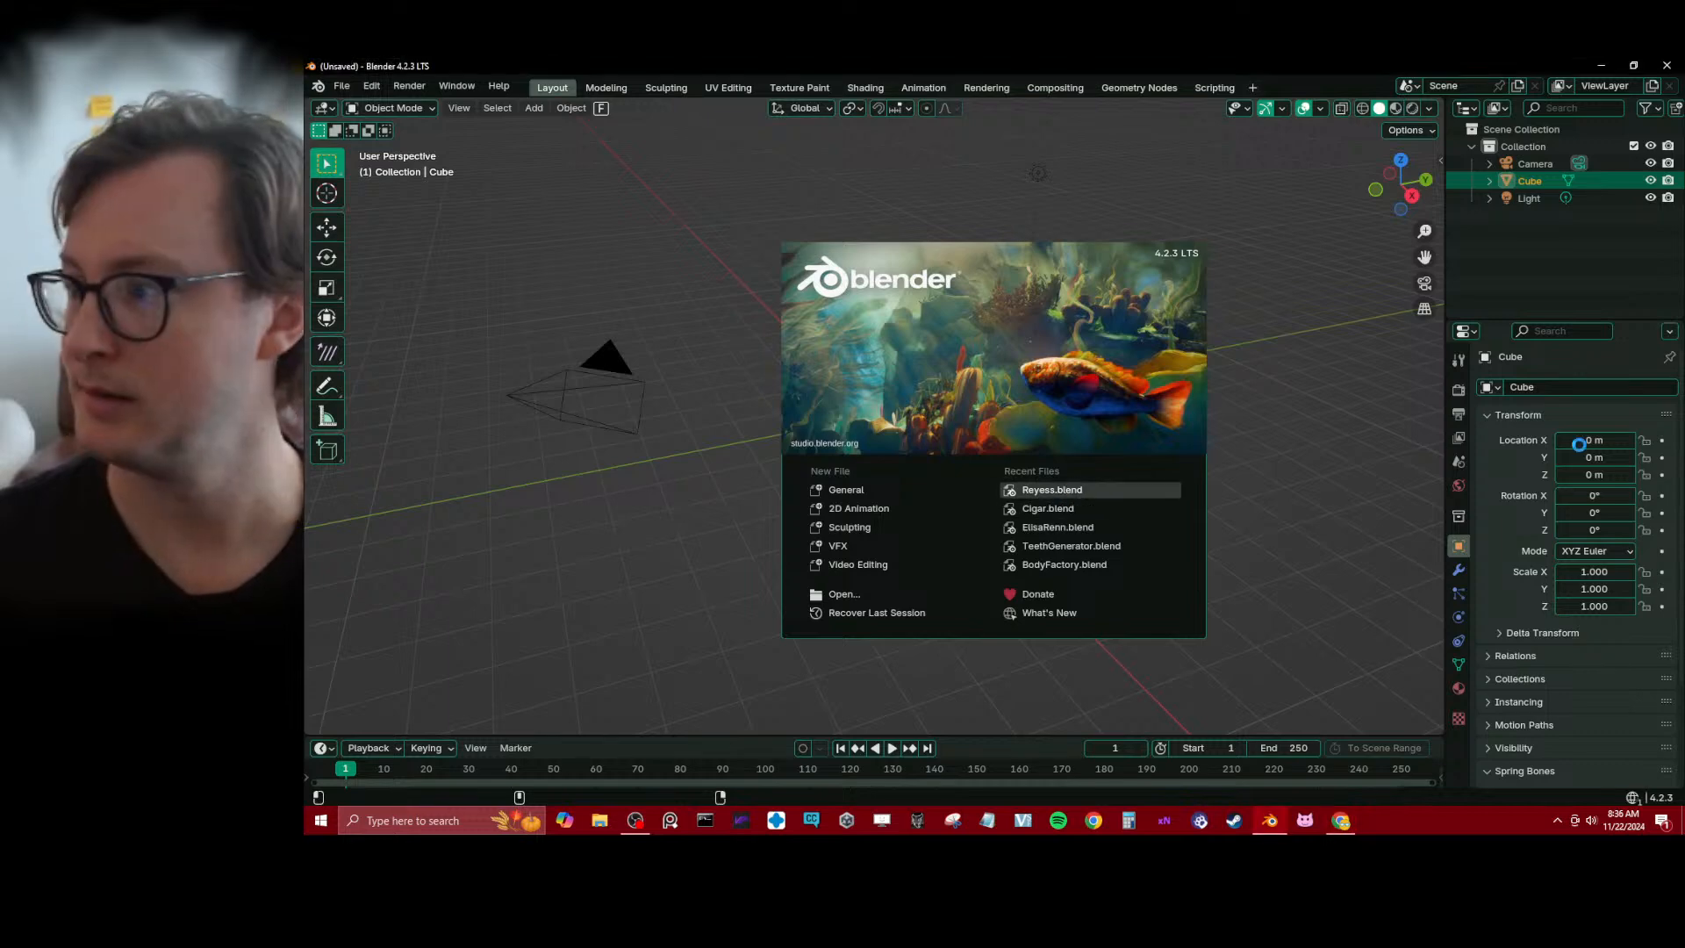
{"action": "left_click", "coordinate": [1044, 490]}
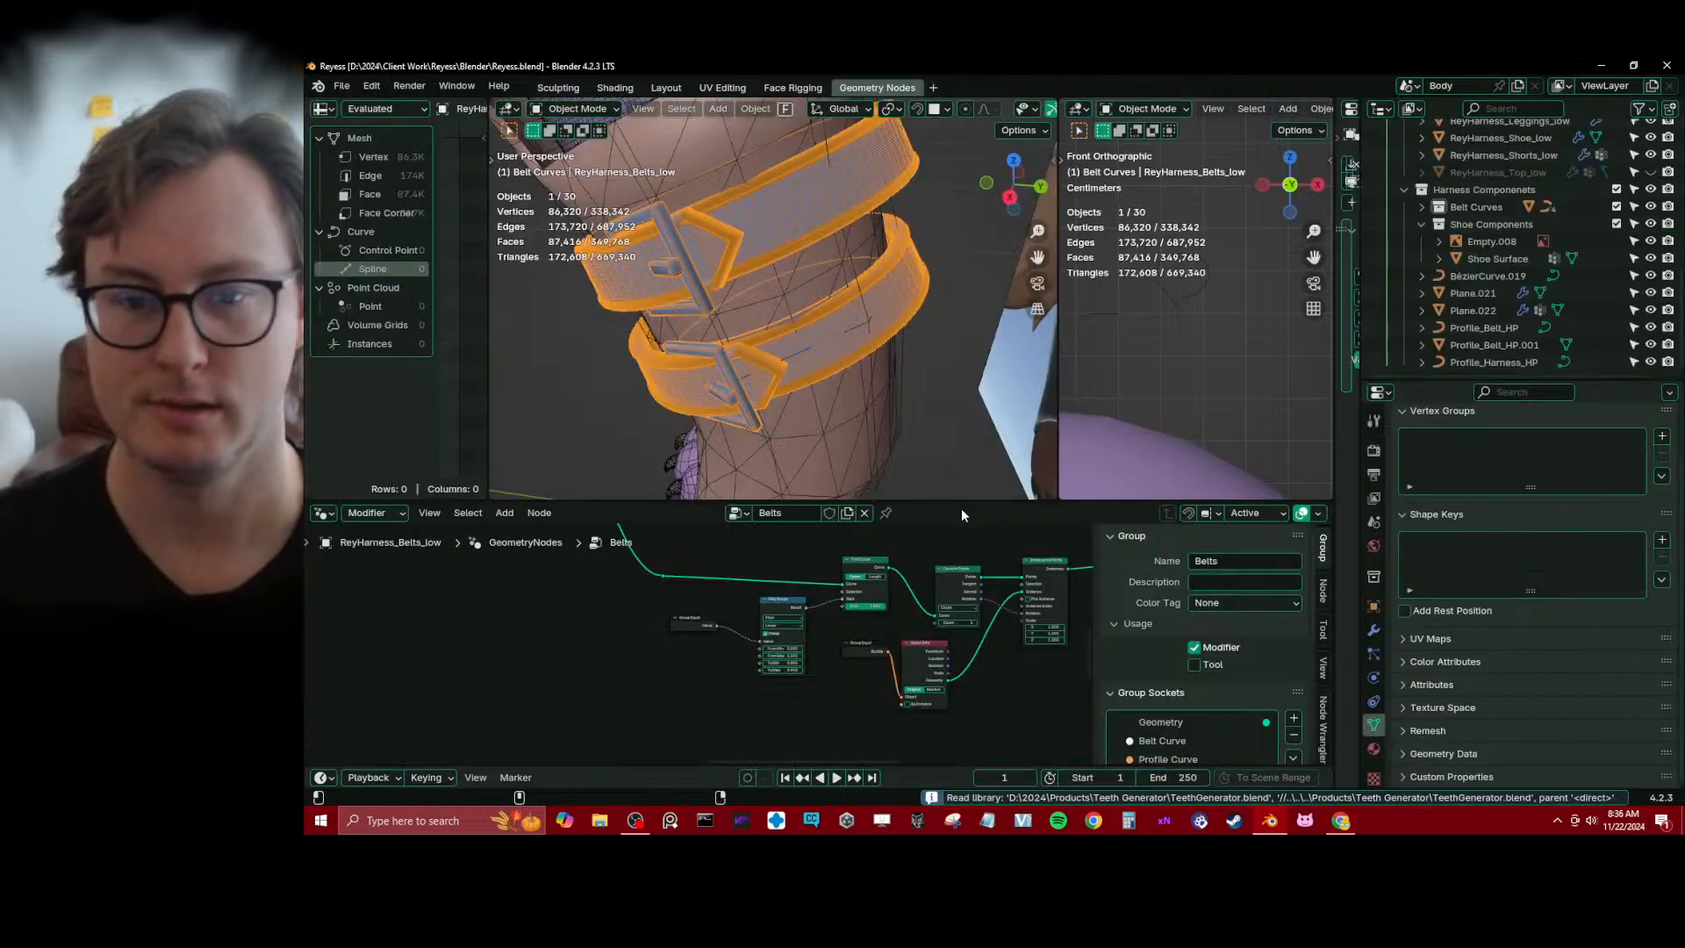
Delete the frame surrounding the Store Named Attribute nodes and the chain after Join Geometry
{"action": "middle_click_drag", "start_coordinate": [581, 574], "coordinate": [911, 691]}
{"action": "scroll", "coordinate": [702, 636], "scroll_direction": "down", "scroll_amount": 8}
{"action": "scroll", "coordinate": [772, 645], "scroll_direction": "down", "scroll_amount": 3}
{"action": "middle_click_drag", "start_coordinate": [775, 602], "coordinate": [906, 677]}
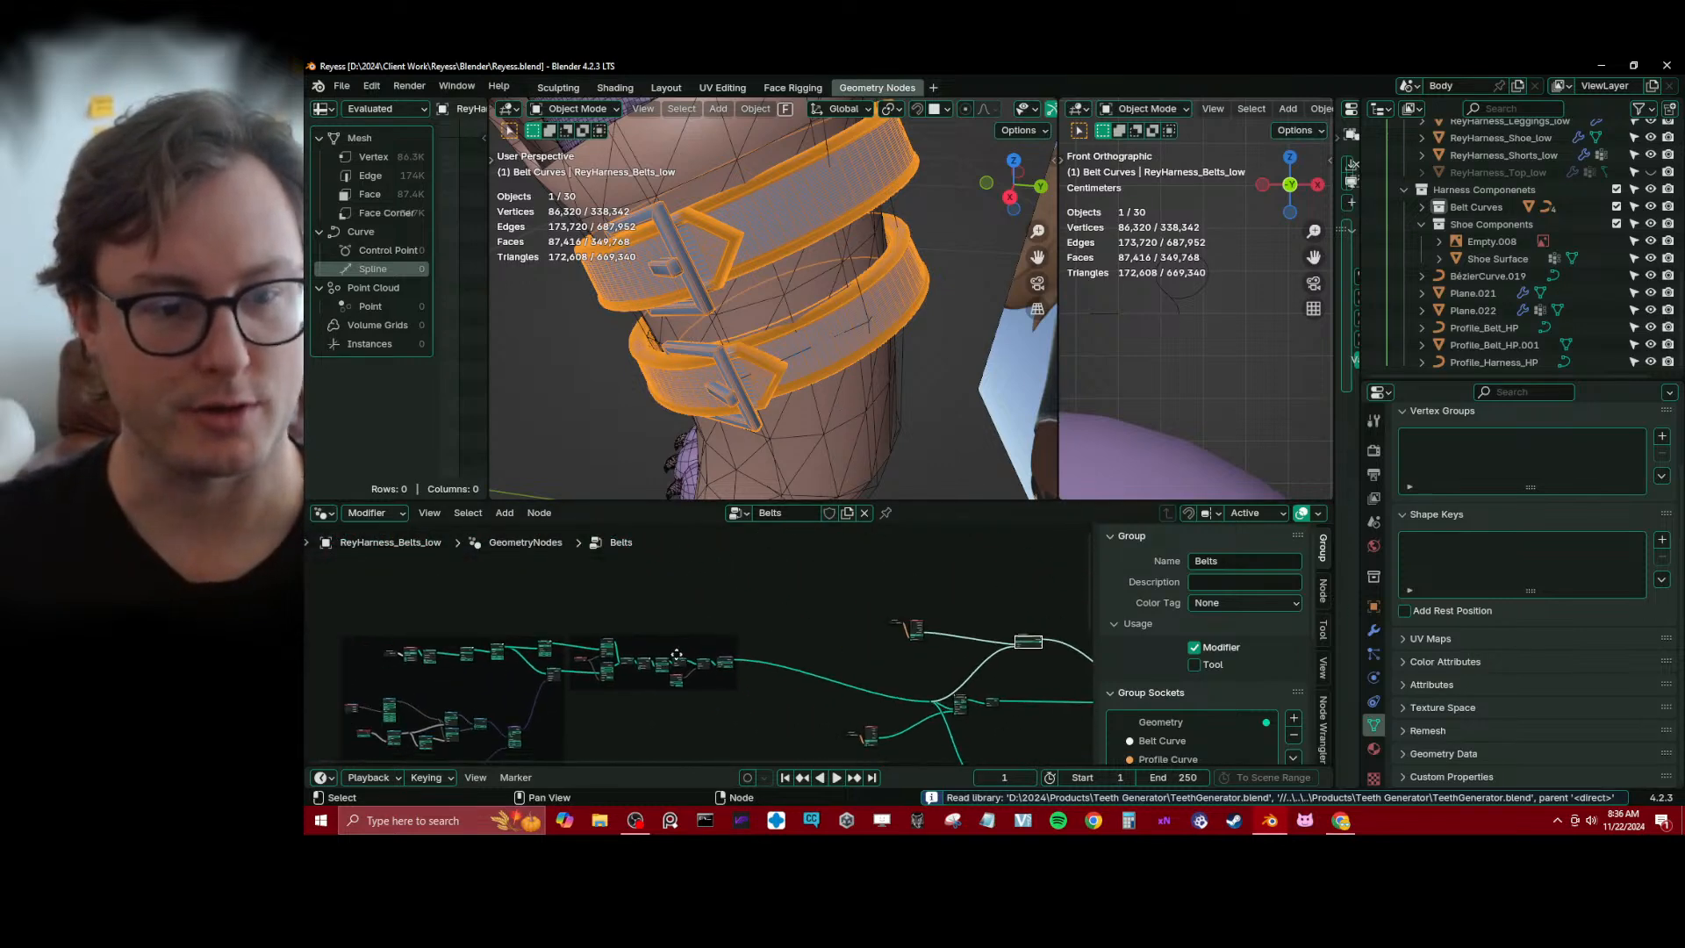
{"action": "scroll", "coordinate": [808, 640], "scroll_direction": "up", "scroll_amount": 7}
{"action": "middle_click_drag", "start_coordinate": [643, 650], "coordinate": [604, 664]}
{"action": "left_click", "coordinate": [603, 661]}
{"action": "scroll", "coordinate": [639, 597], "scroll_direction": "down", "scroll_amount": 4}
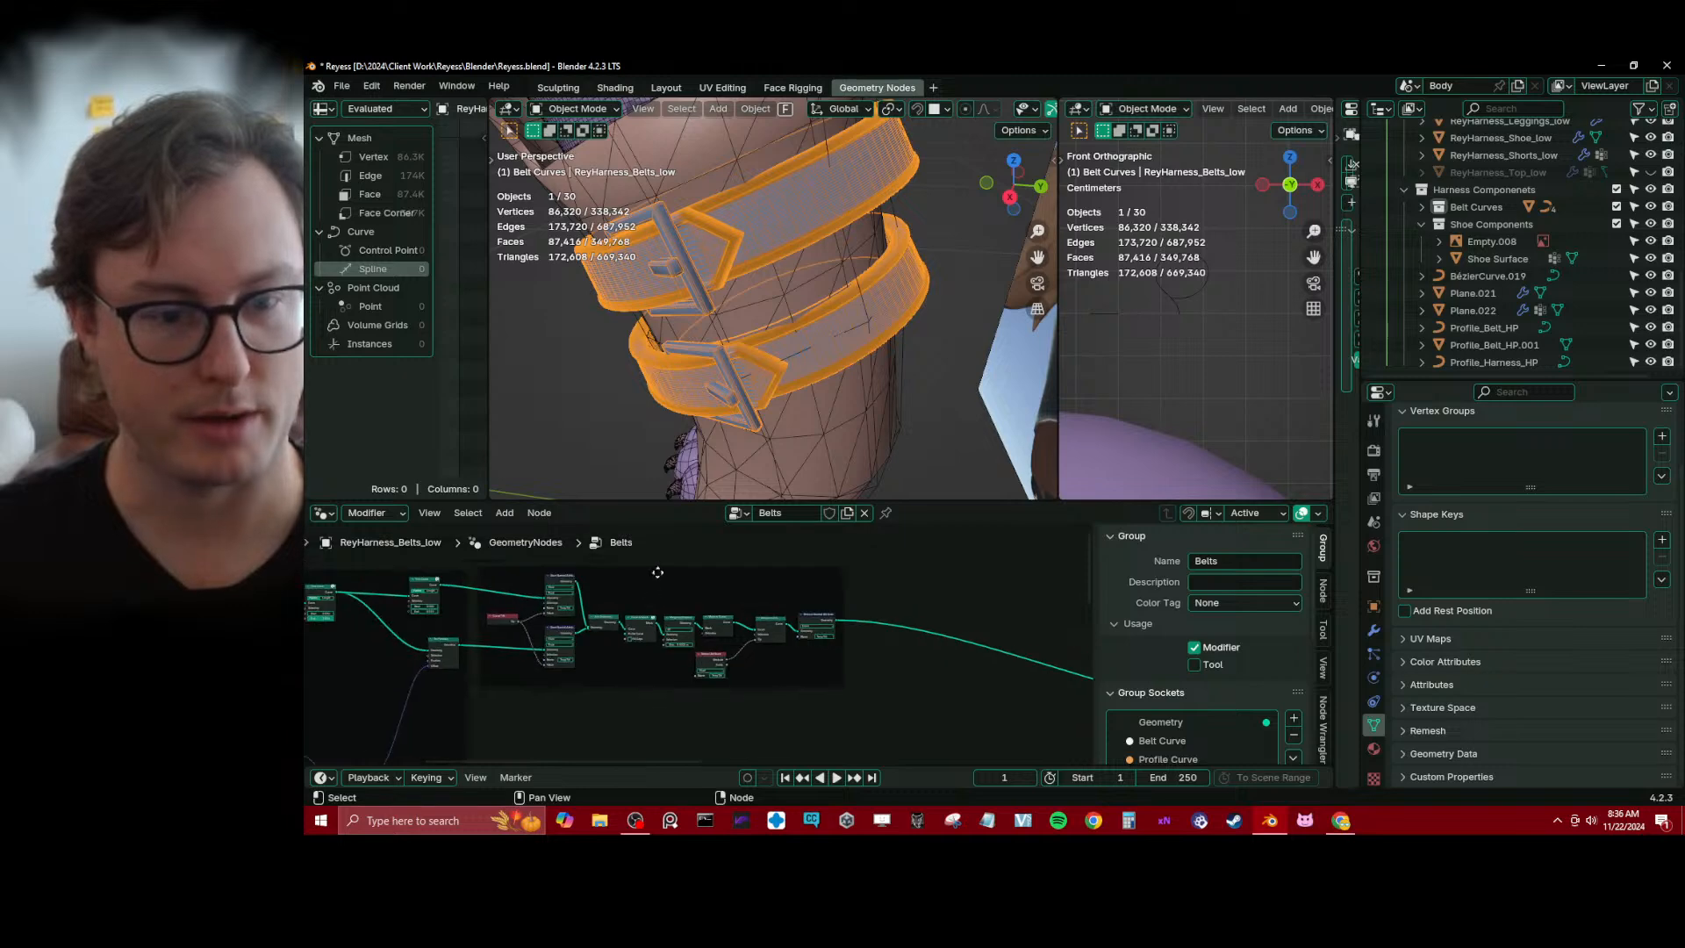
{"action": "left_click", "coordinate": [656, 572]}
{"action": "key", "text": "x"}
Shift Join Geometry and the nodes following it right to open a gap after the Store Named Attribute nodes, and save the file
{"action": "key", "text": "b"}
{"action": "left_click_drag", "start_coordinate": [598, 601], "coordinate": [862, 692]}
{"action": "key", "text": "g"}
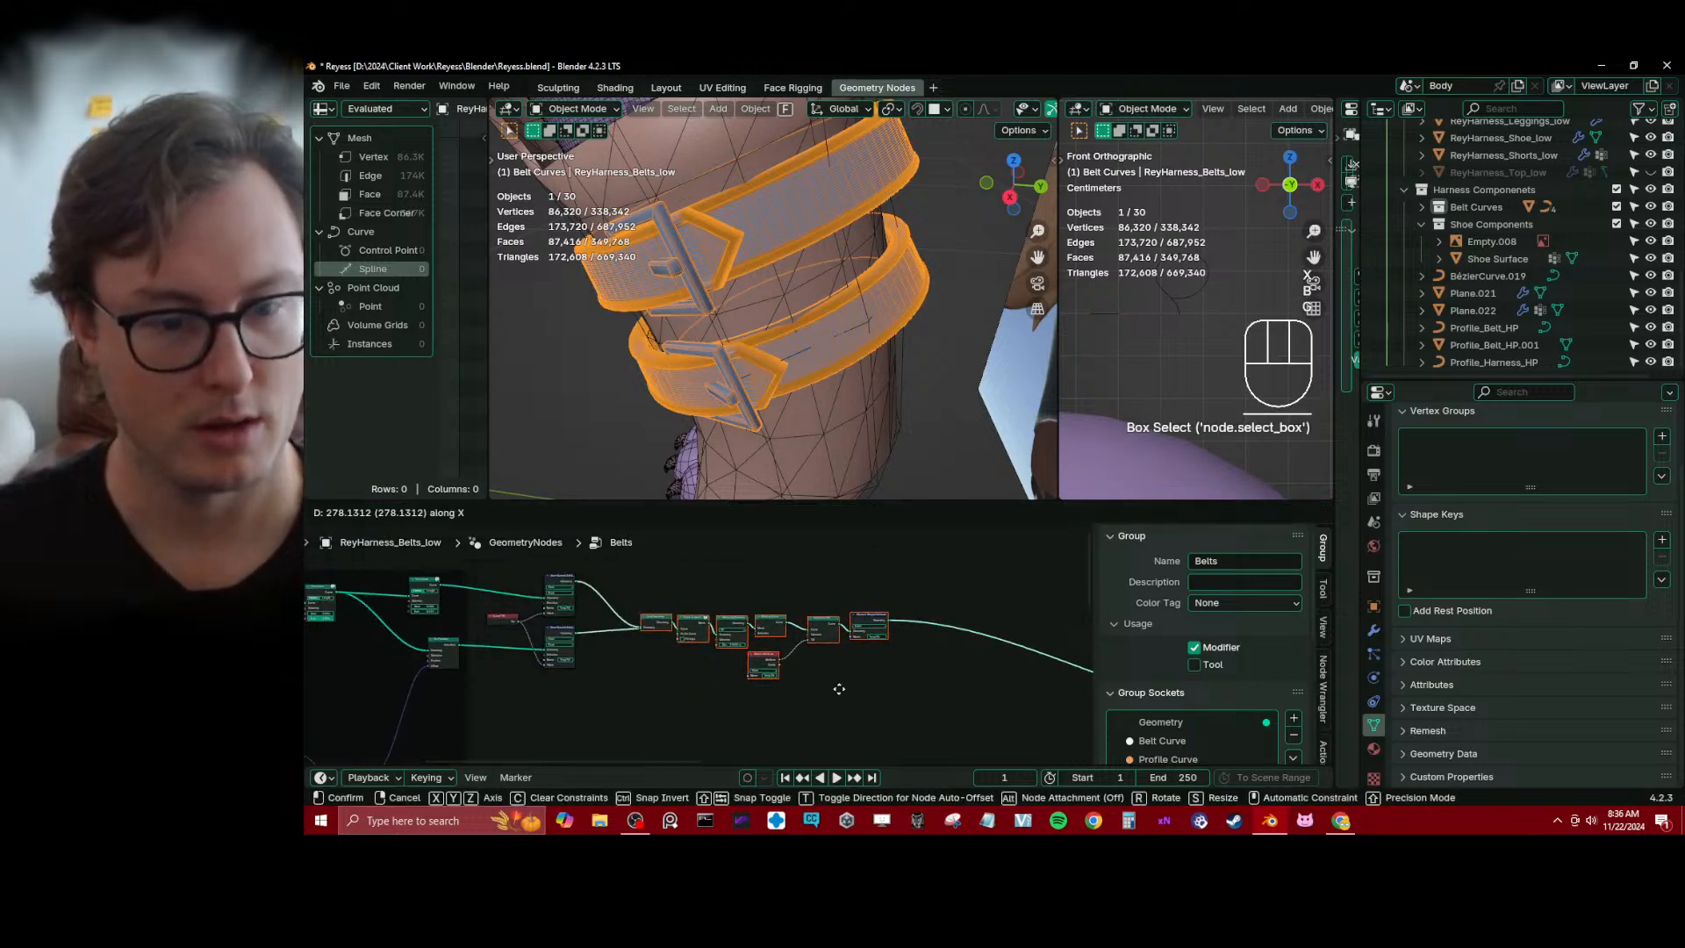
{"action": "left_click", "coordinate": [897, 688]}
{"action": "middle_click_drag", "start_coordinate": [724, 655], "coordinate": [737, 650]}
{"action": "scroll", "coordinate": [737, 650], "scroll_direction": "up", "scroll_amount": 2}
{"action": "middle_click_drag", "start_coordinate": [618, 665], "coordinate": [903, 661]}
{"action": "middle_click_drag", "start_coordinate": [435, 667], "coordinate": [790, 676]}
{"action": "left_click", "coordinate": [583, 673]}
{"action": "key", "text": "ctrl+s"}
Add a Separate Components node in the empty space below Realize Instances and Resample Curve
{"action": "scroll", "coordinate": [670, 647], "scroll_direction": "up", "scroll_amount": 3}
{"action": "key", "text": "shift+a"}
{"action": "type", "text": "sepa"}
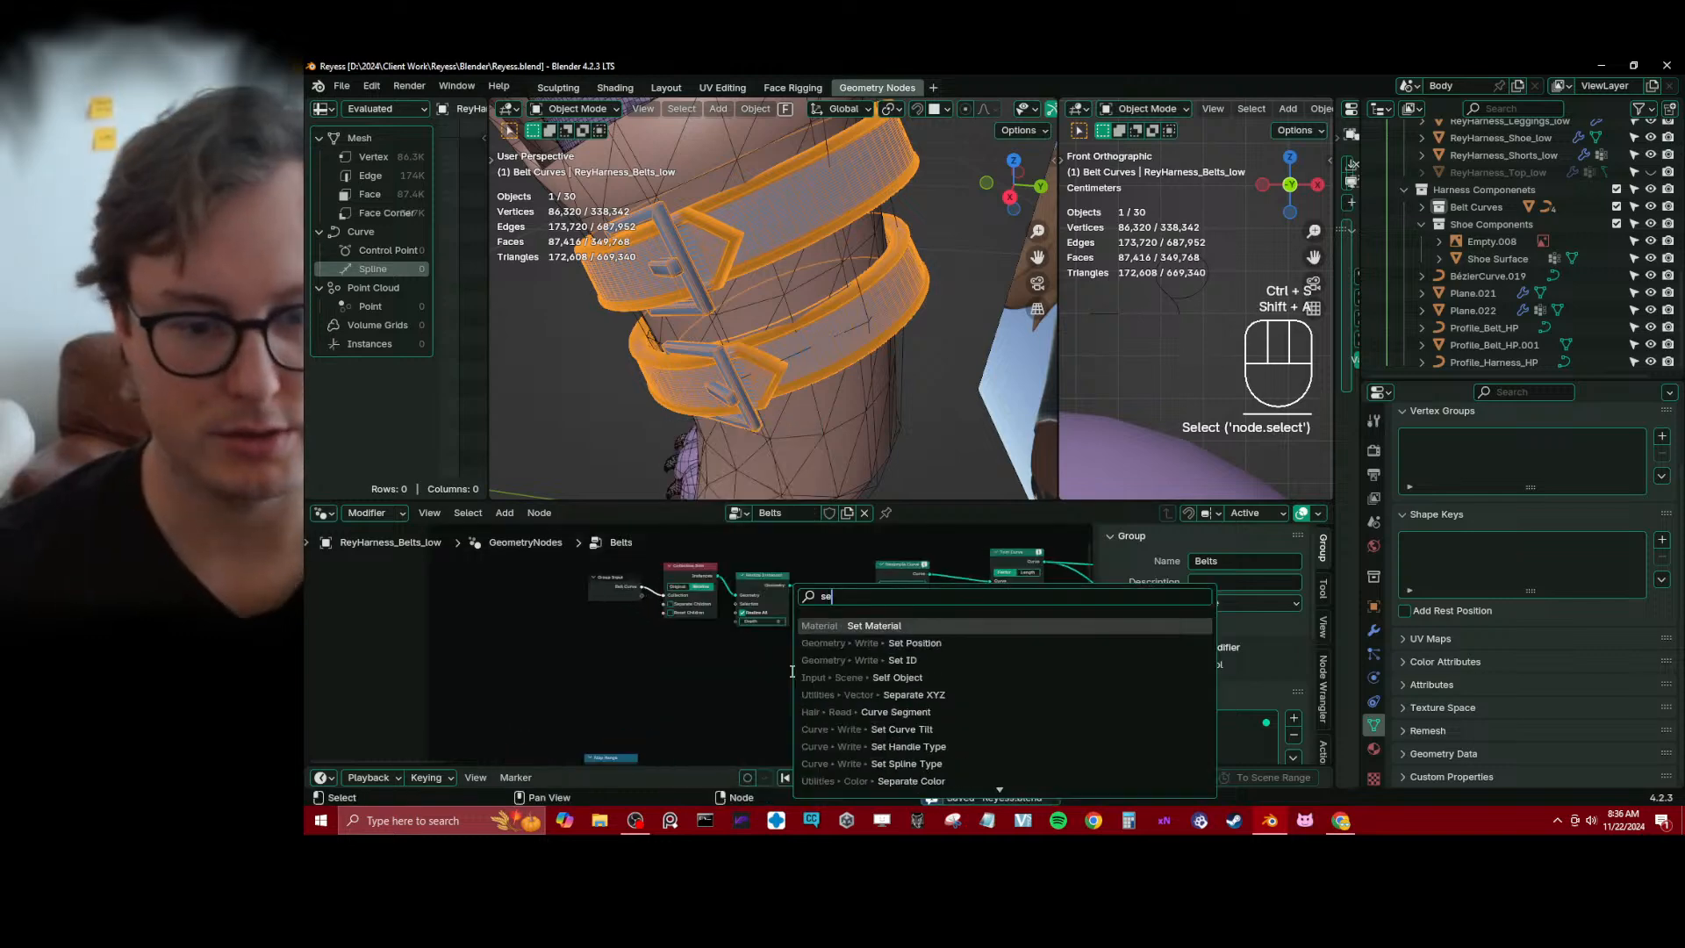
{"action": "key", "text": "Down"}
{"action": "key", "text": "Down"}
{"action": "key", "text": "Down"}
{"action": "key", "text": "Down"}
{"action": "key", "text": "Down"}
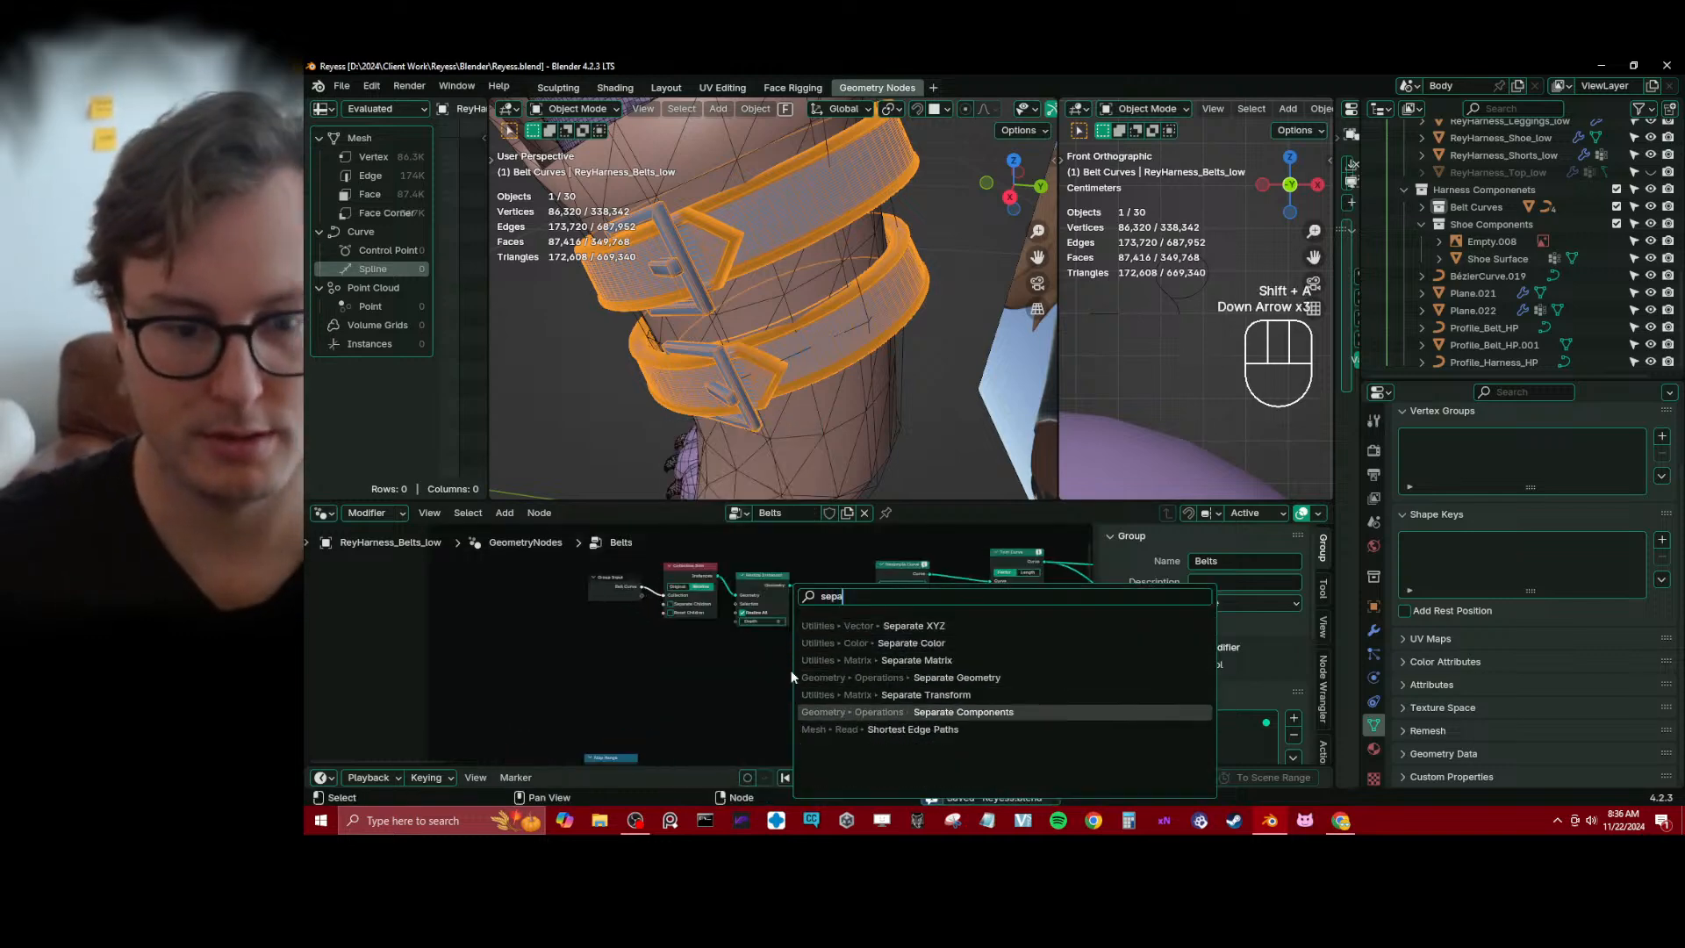
{"action": "key", "text": "Return"}
{"action": "scroll", "coordinate": [816, 697], "scroll_direction": "up", "scroll_amount": 1}
{"action": "middle_click_drag", "start_coordinate": [816, 697], "coordinate": [776, 646]}
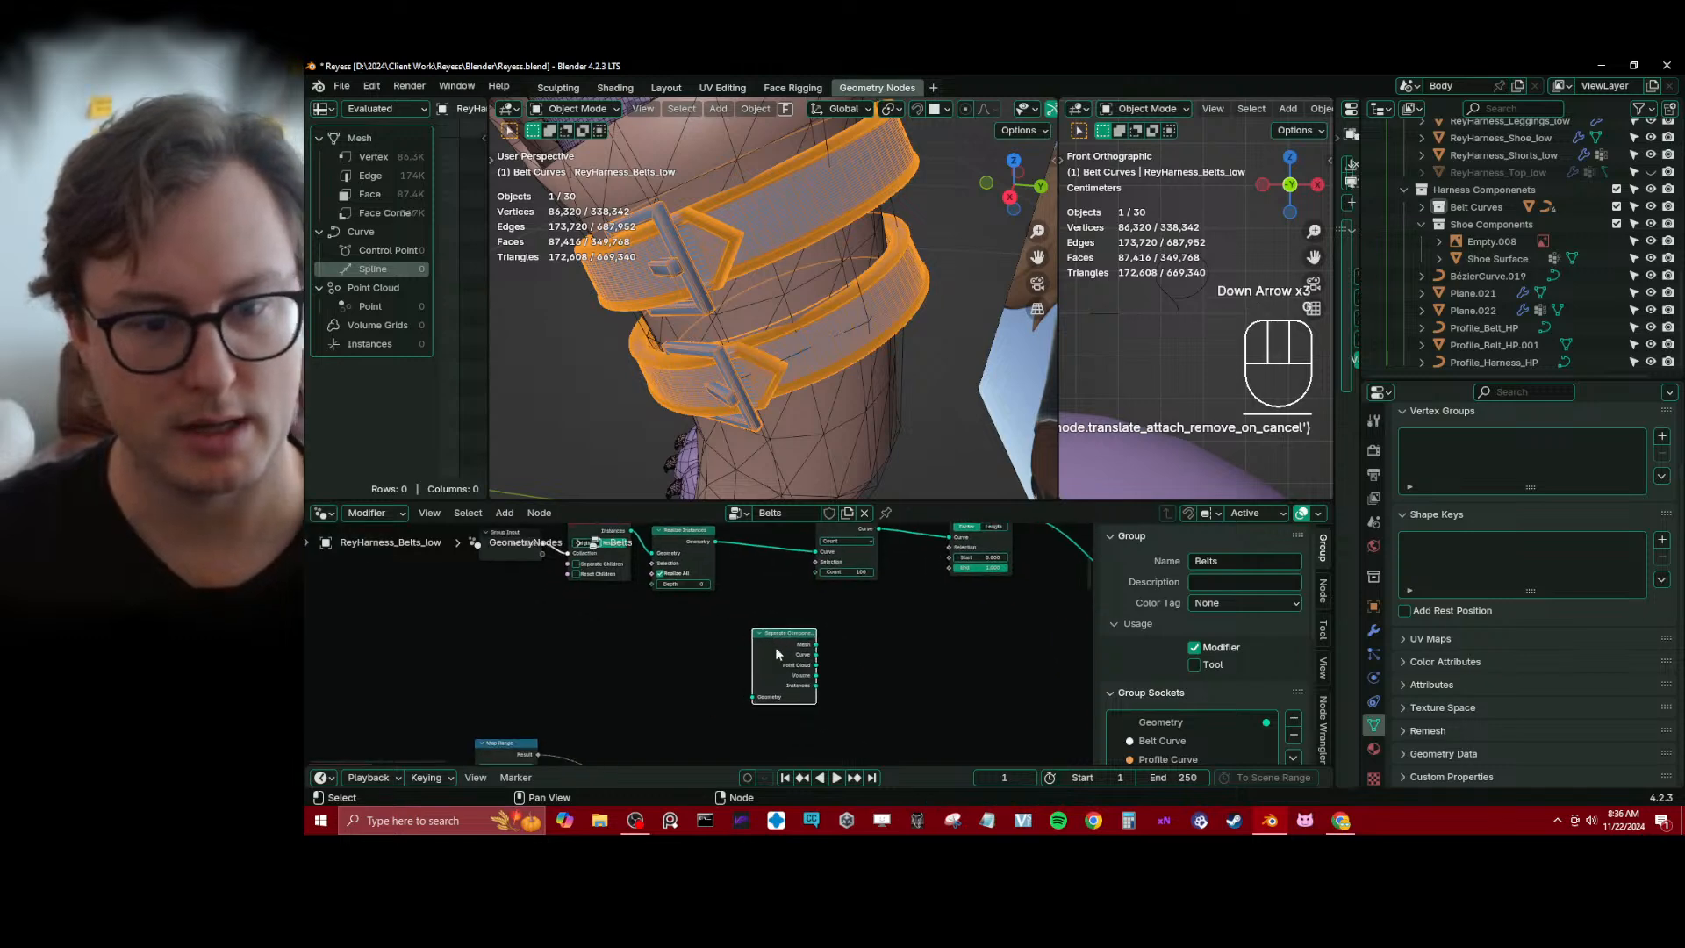
Route the Realize Instances geometry through Separate Components, connect its Curve output to Resample Curve, and save the file
{"action": "left_click_drag", "start_coordinate": [716, 542], "coordinate": [752, 698]}
{"action": "scroll", "coordinate": [793, 679], "scroll_direction": "up", "scroll_amount": 4}
{"action": "middle_click_drag", "start_coordinate": [793, 676], "coordinate": [760, 687]}
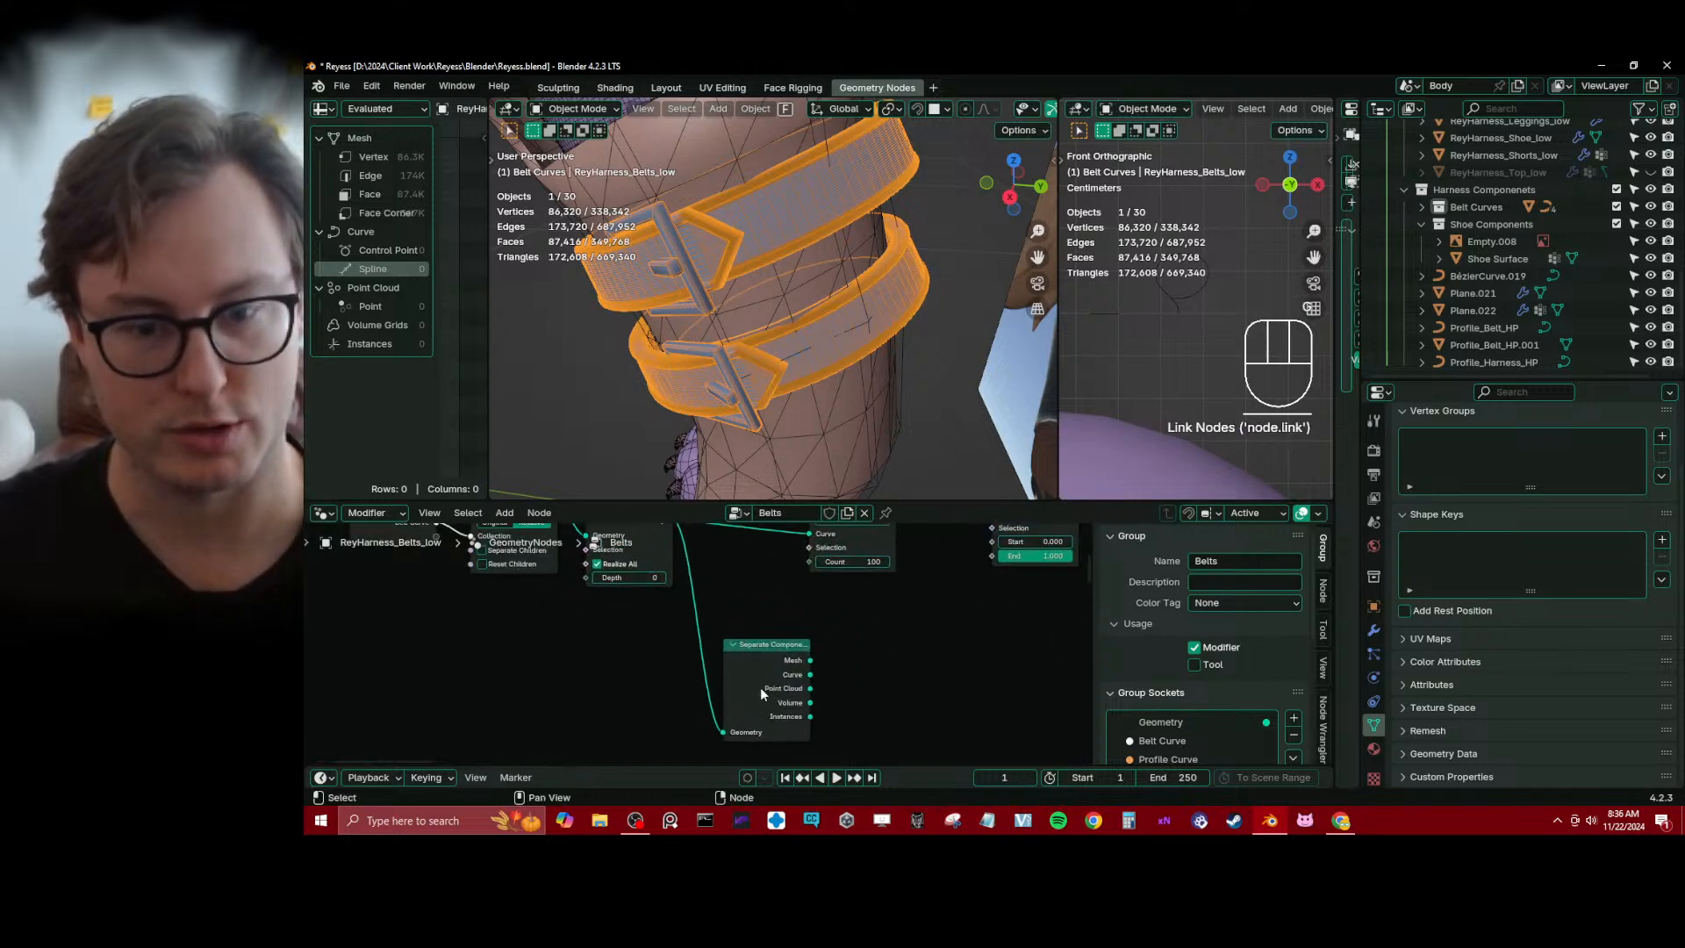
{"action": "left_click_drag", "start_coordinate": [809, 674], "coordinate": [803, 586]}
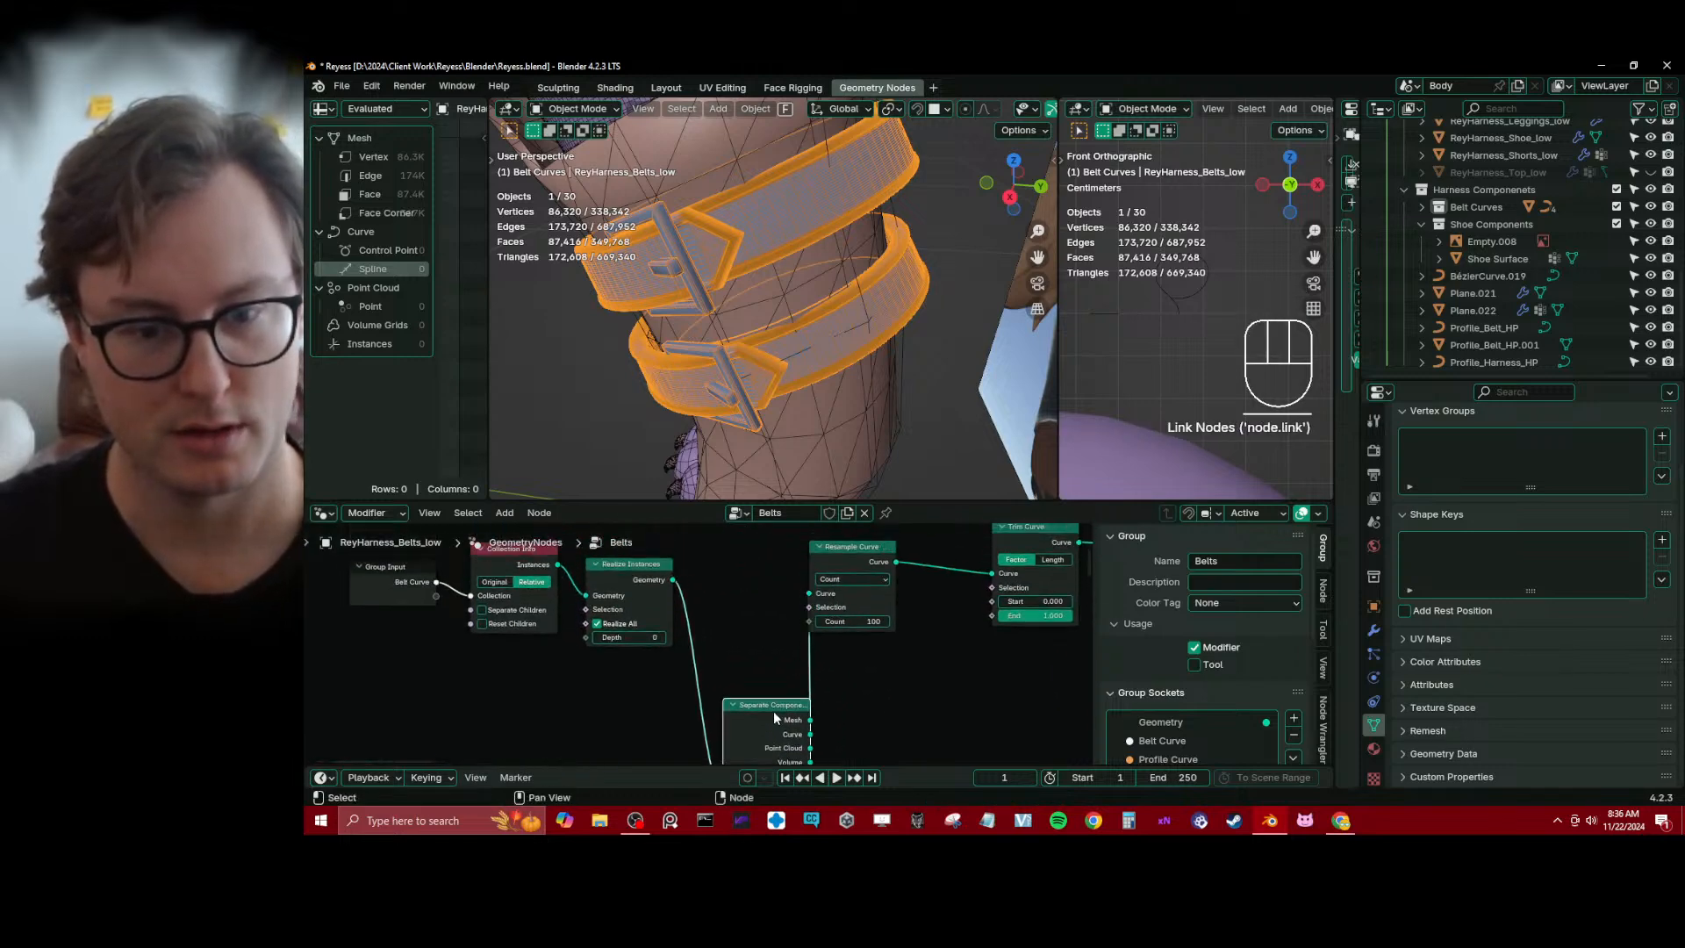
{"action": "left_click_drag", "start_coordinate": [772, 710], "coordinate": [749, 562]}
{"action": "scroll", "coordinate": [749, 570], "scroll_direction": "down", "scroll_amount": 5}
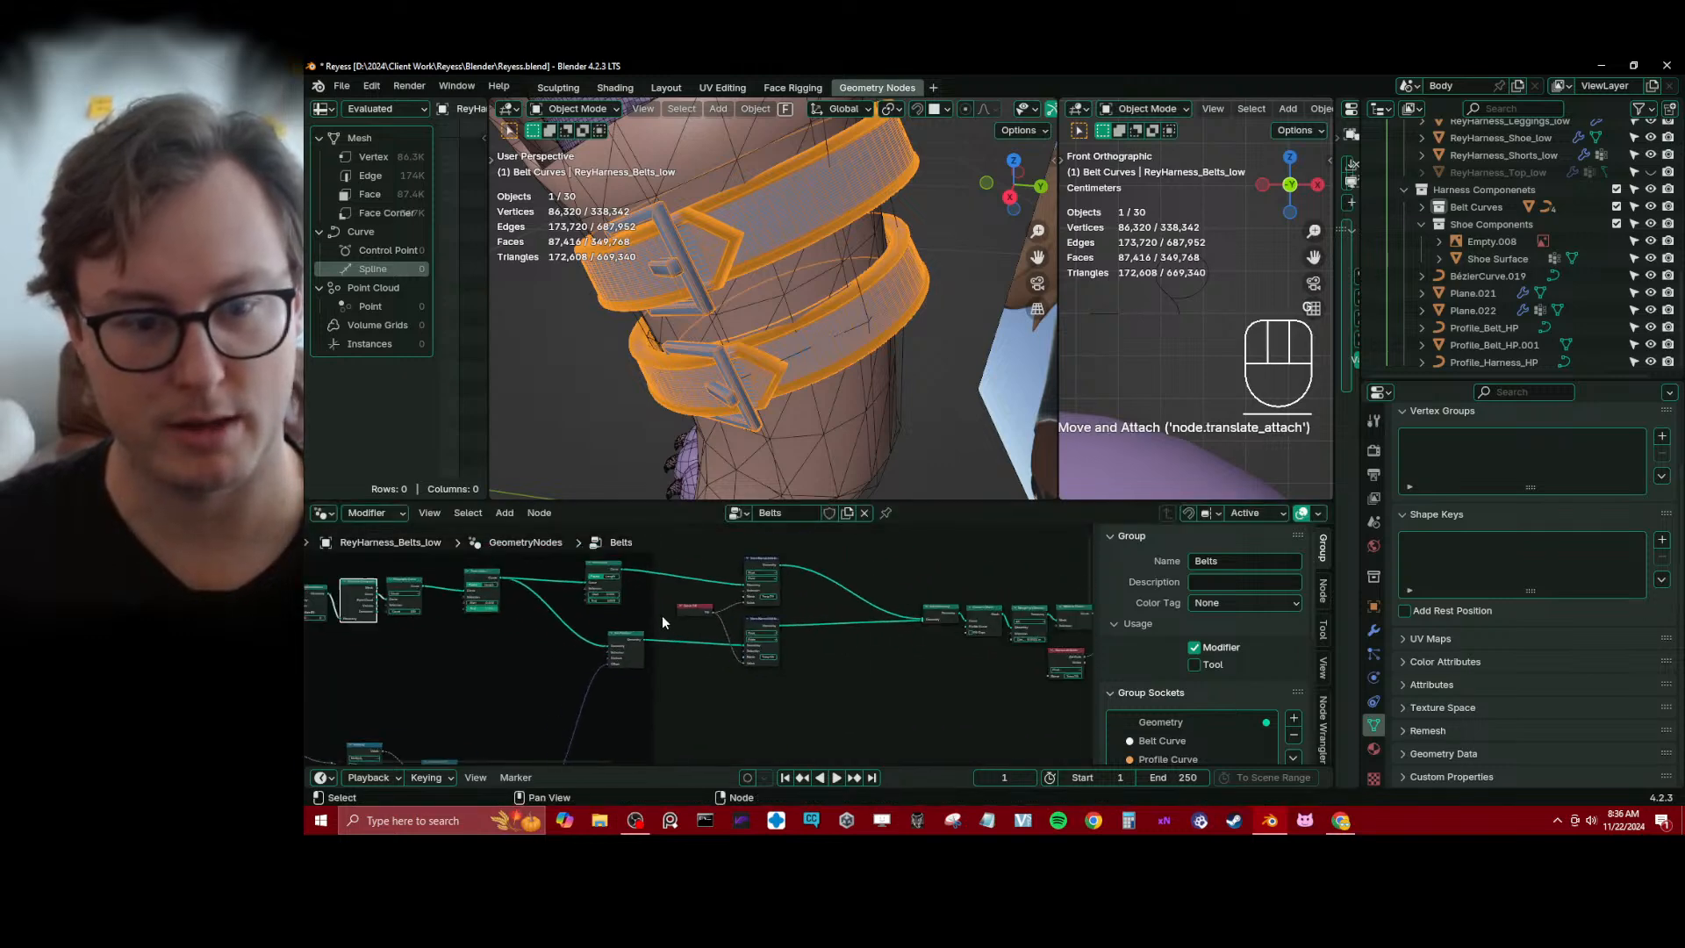
{"action": "middle_click_drag", "start_coordinate": [902, 685], "coordinate": [817, 627]}
{"action": "scroll", "coordinate": [812, 635], "scroll_direction": "up", "scroll_amount": 5}
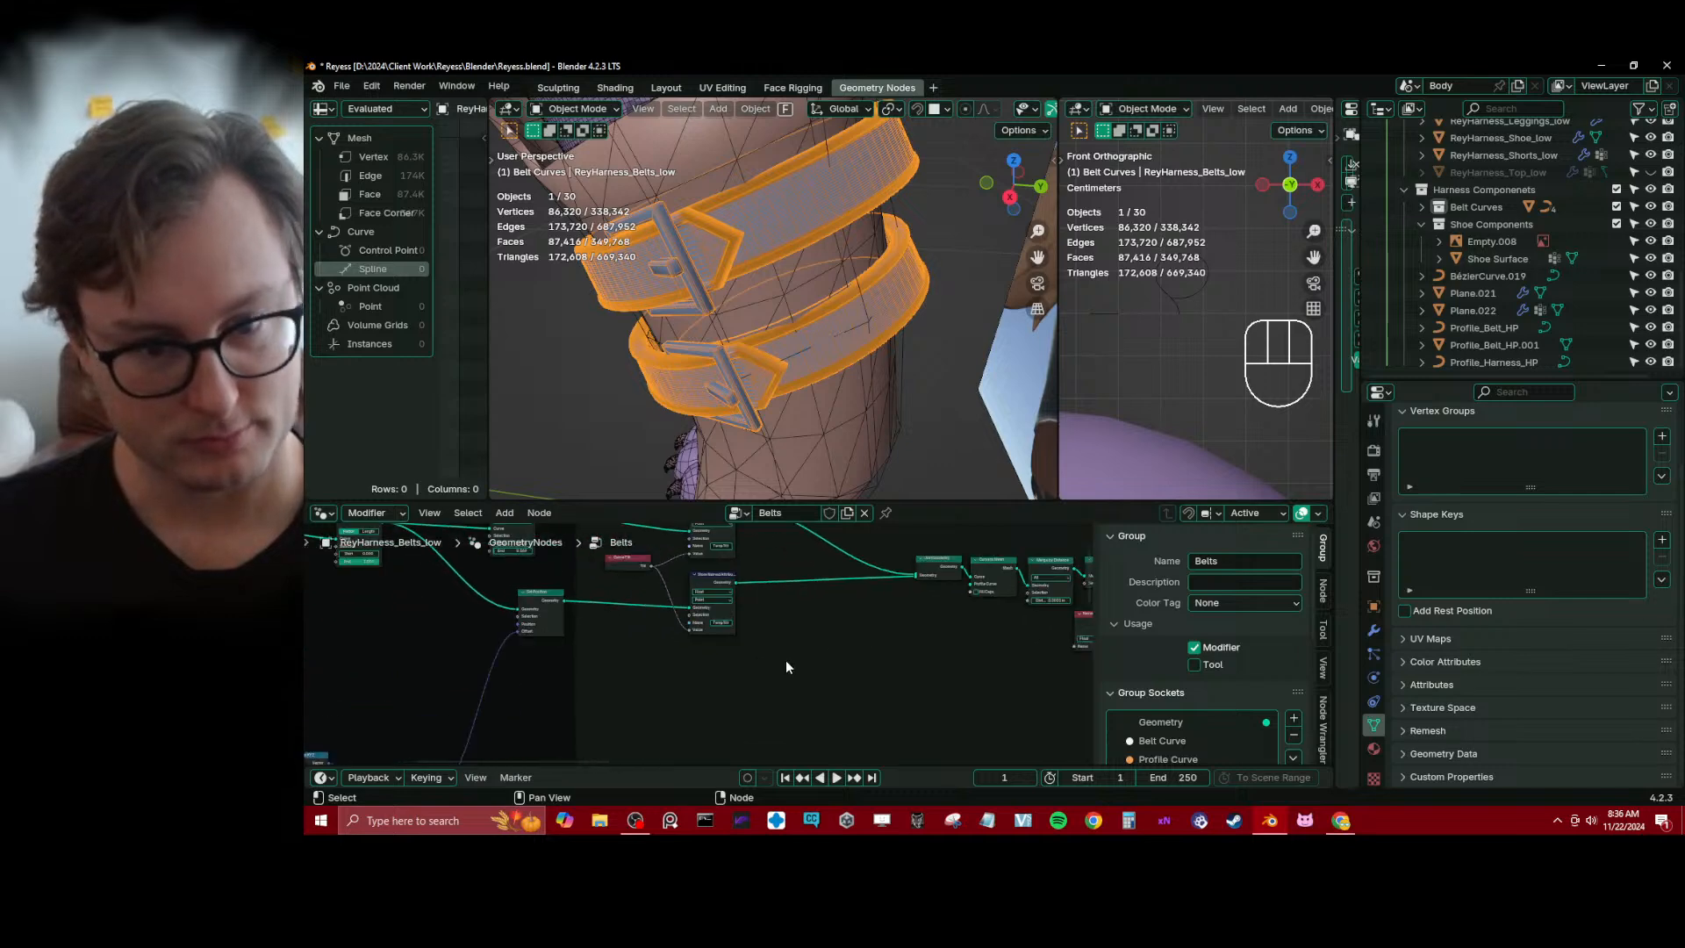
{"action": "key", "text": "ctrl"}
{"action": "key", "text": "ctrl+s"}
Duplicate the upper TempTilt Store Named Attribute node and insert the copy into the upper link before Join Geometry
{"action": "scroll", "coordinate": [742, 671], "scroll_direction": "up", "scroll_amount": 5}
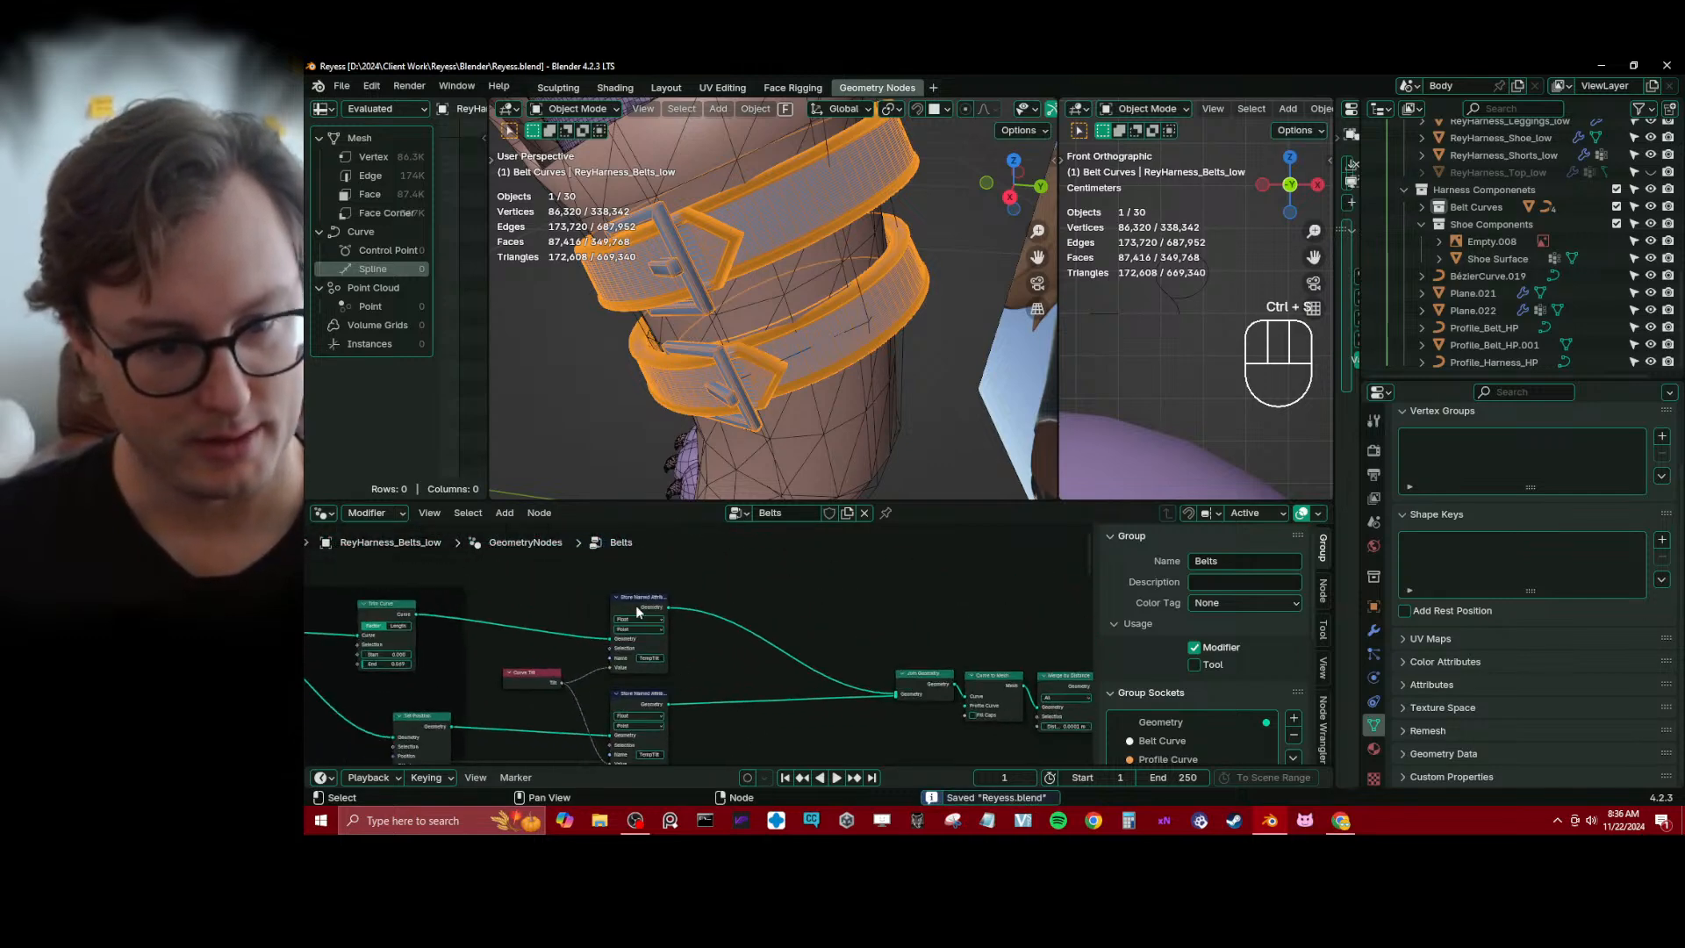
{"action": "left_click", "coordinate": [630, 598]}
{"action": "key", "text": "shift+d"}
{"action": "left_click", "coordinate": [924, 549]}
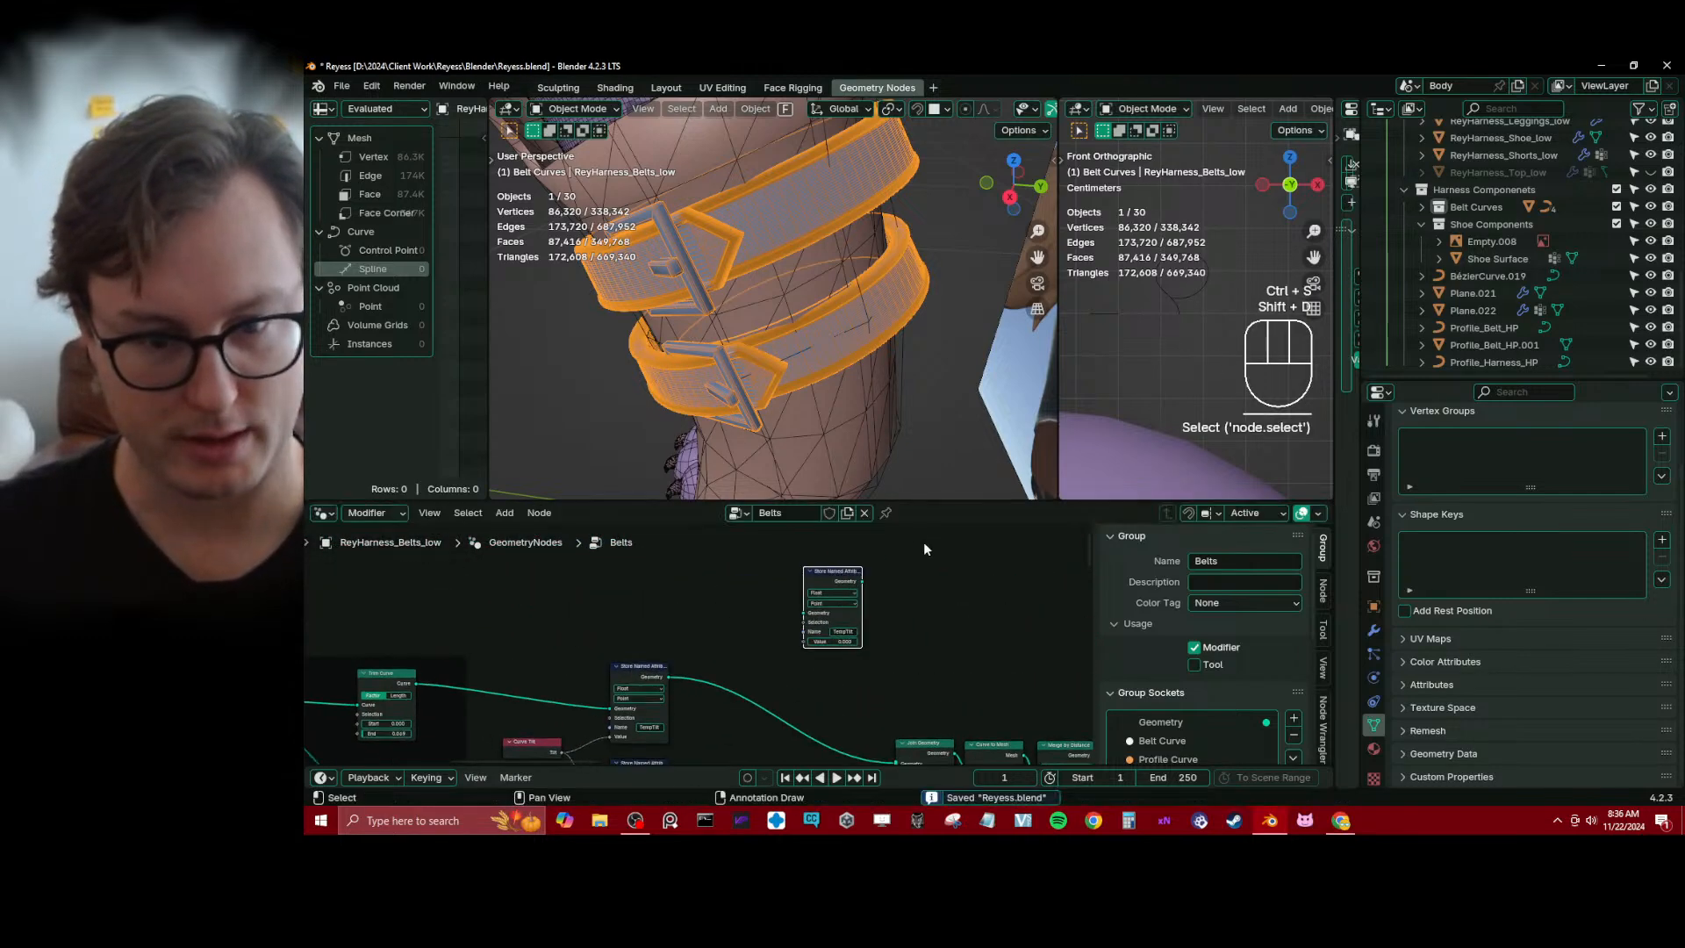
{"action": "left_click", "coordinate": [849, 631]}
{"action": "middle_click_drag", "start_coordinate": [746, 733], "coordinate": [741, 633]}
{"action": "scroll", "coordinate": [741, 633], "scroll_direction": "up", "scroll_amount": 3}
{"action": "key", "text": "g"}
{"action": "left_click", "coordinate": [781, 665]}
Rename the attribute in the duplicated Store Named Attribute node to TempRadius
{"action": "left_click", "coordinate": [819, 638]}
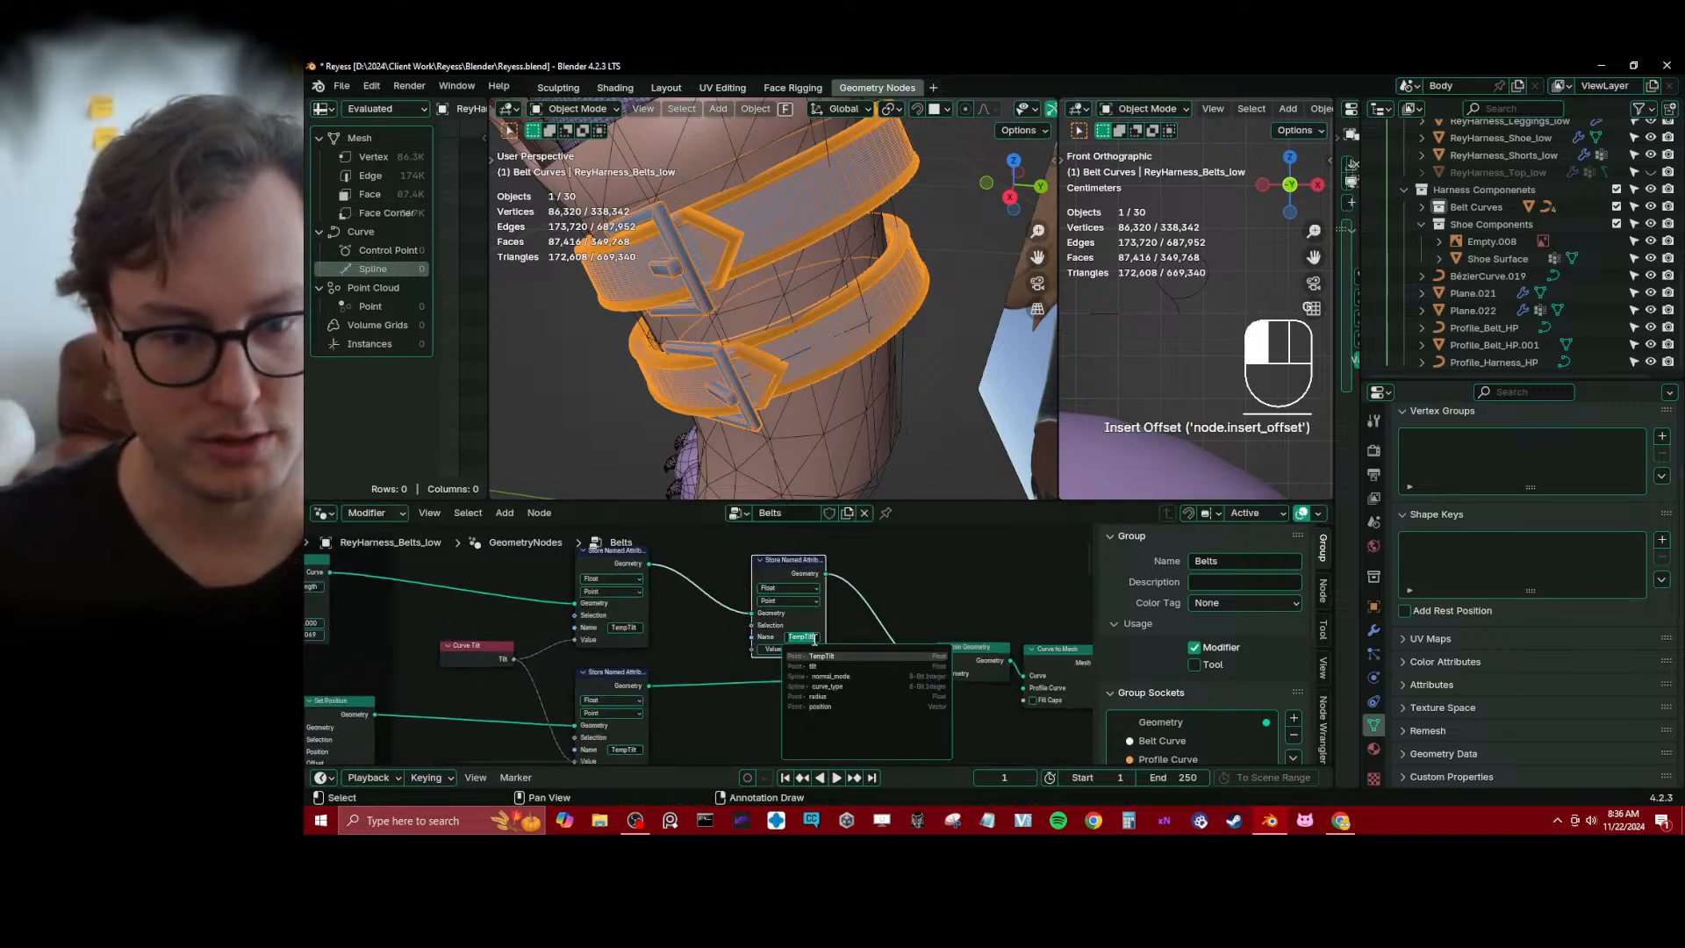
{"action": "type", "text": "TempRadius"}
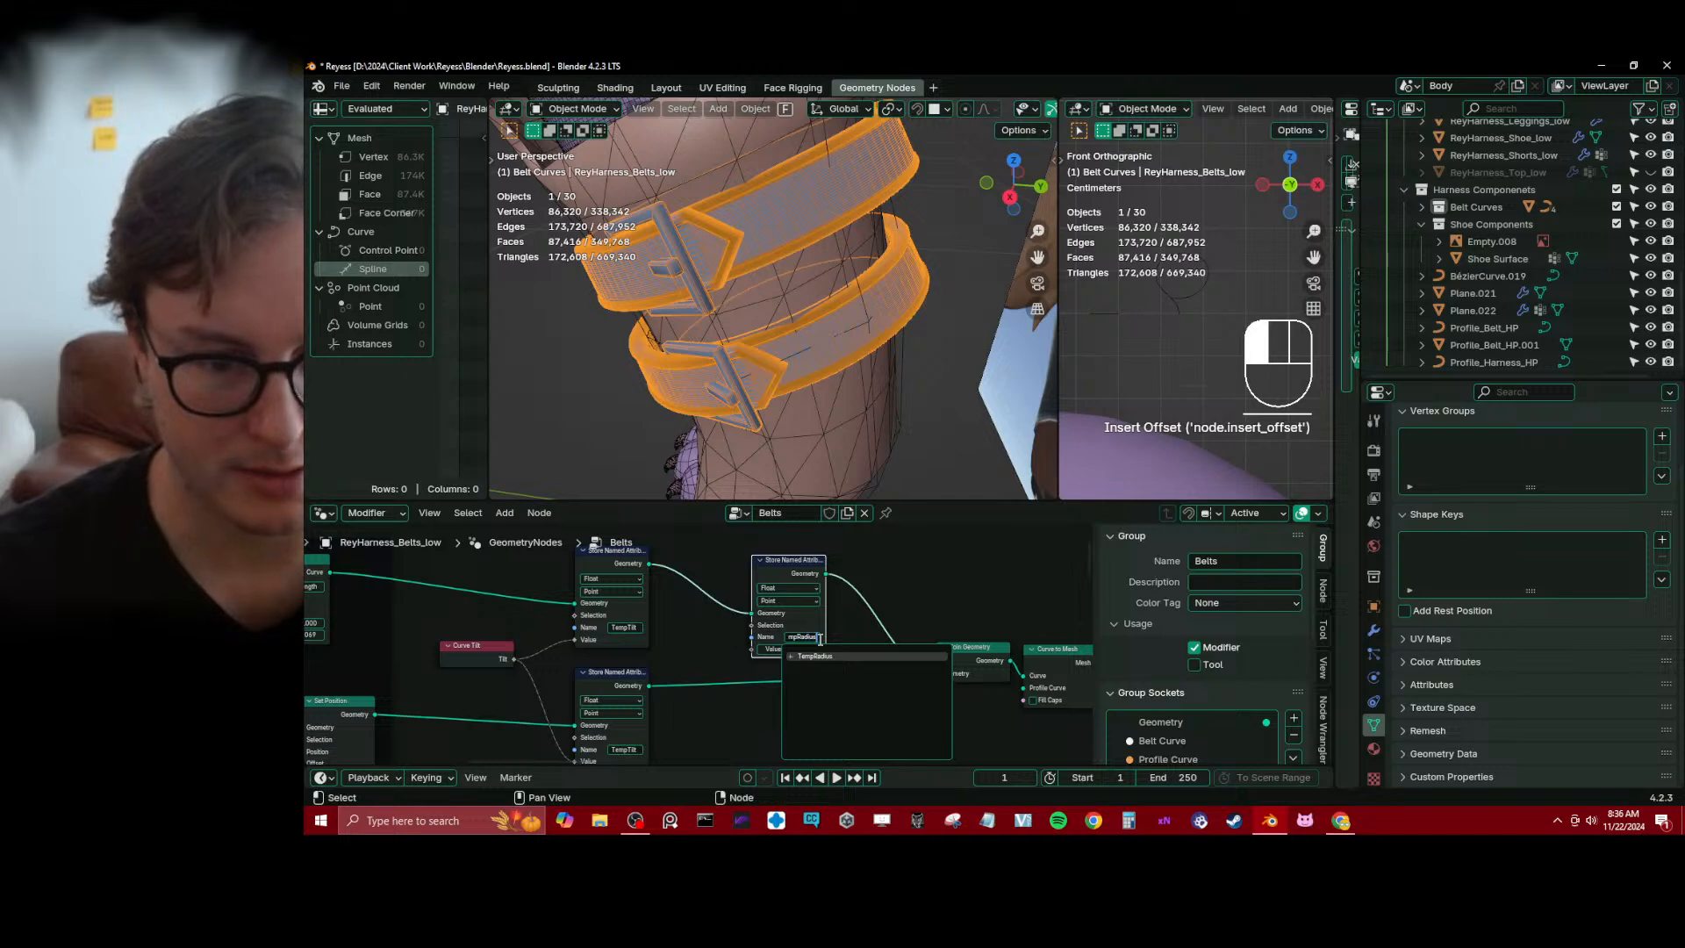
{"action": "key", "text": "Return"}
Duplicate the TempRadius Store Named Attribute node into the lower link before Join Geometry and align it beneath the original
{"action": "key", "text": "shift+d"}
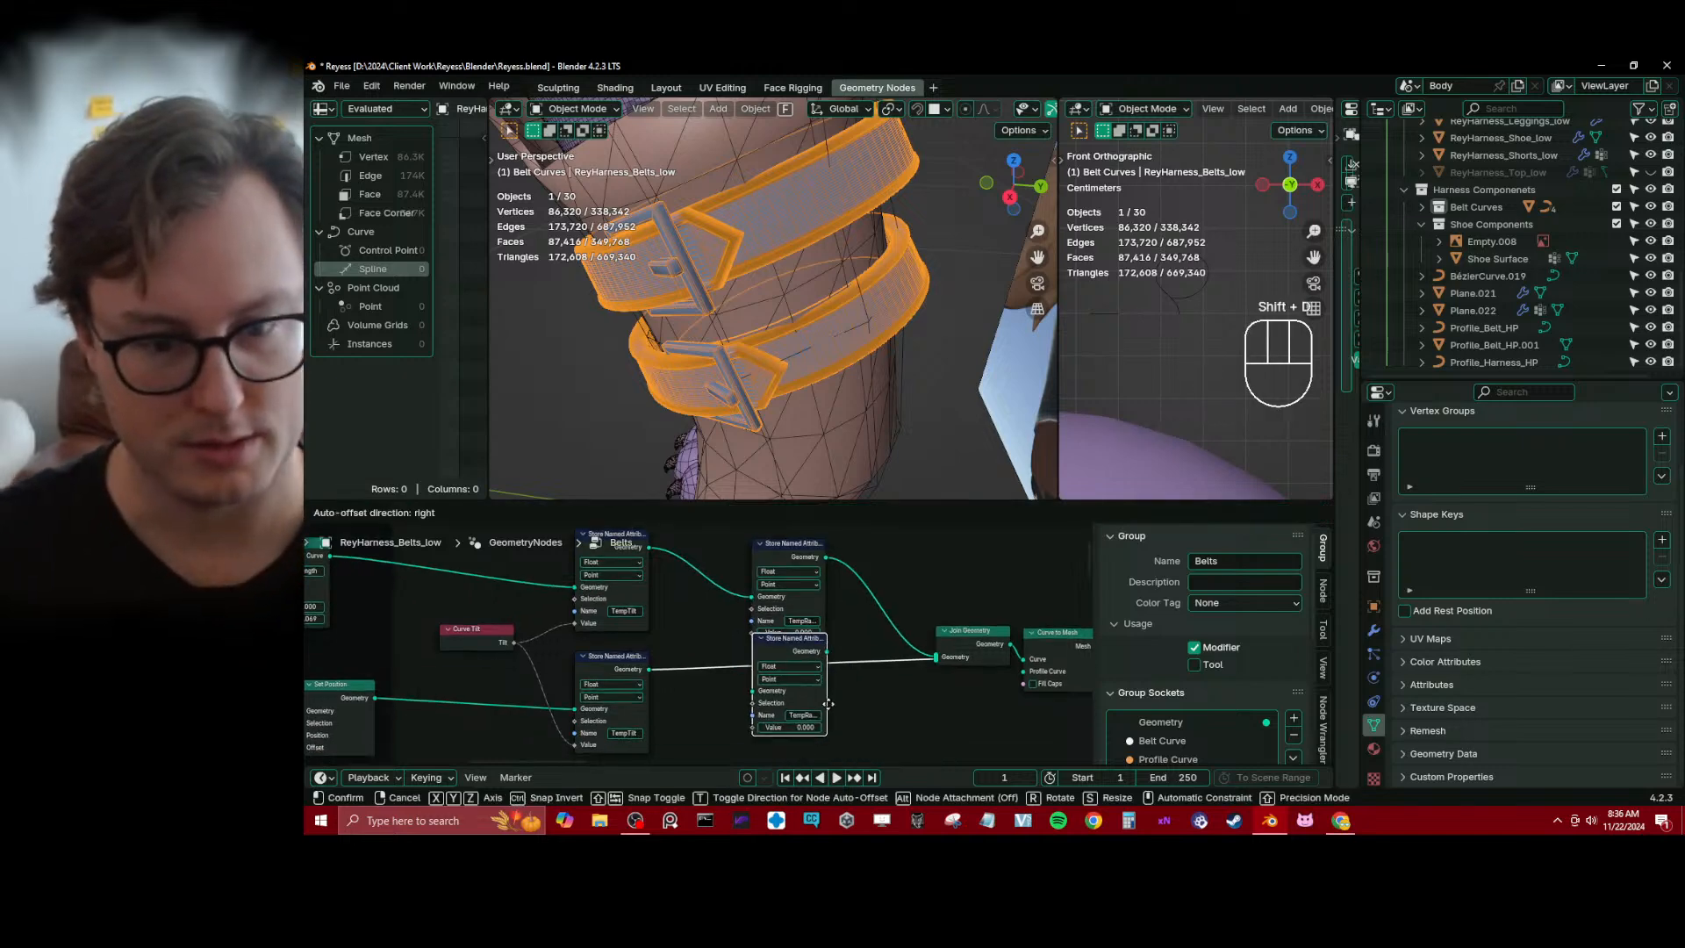
{"action": "left_click", "coordinate": [827, 708]}
{"action": "key", "text": "g"}
{"action": "left_click", "coordinate": [735, 639]}
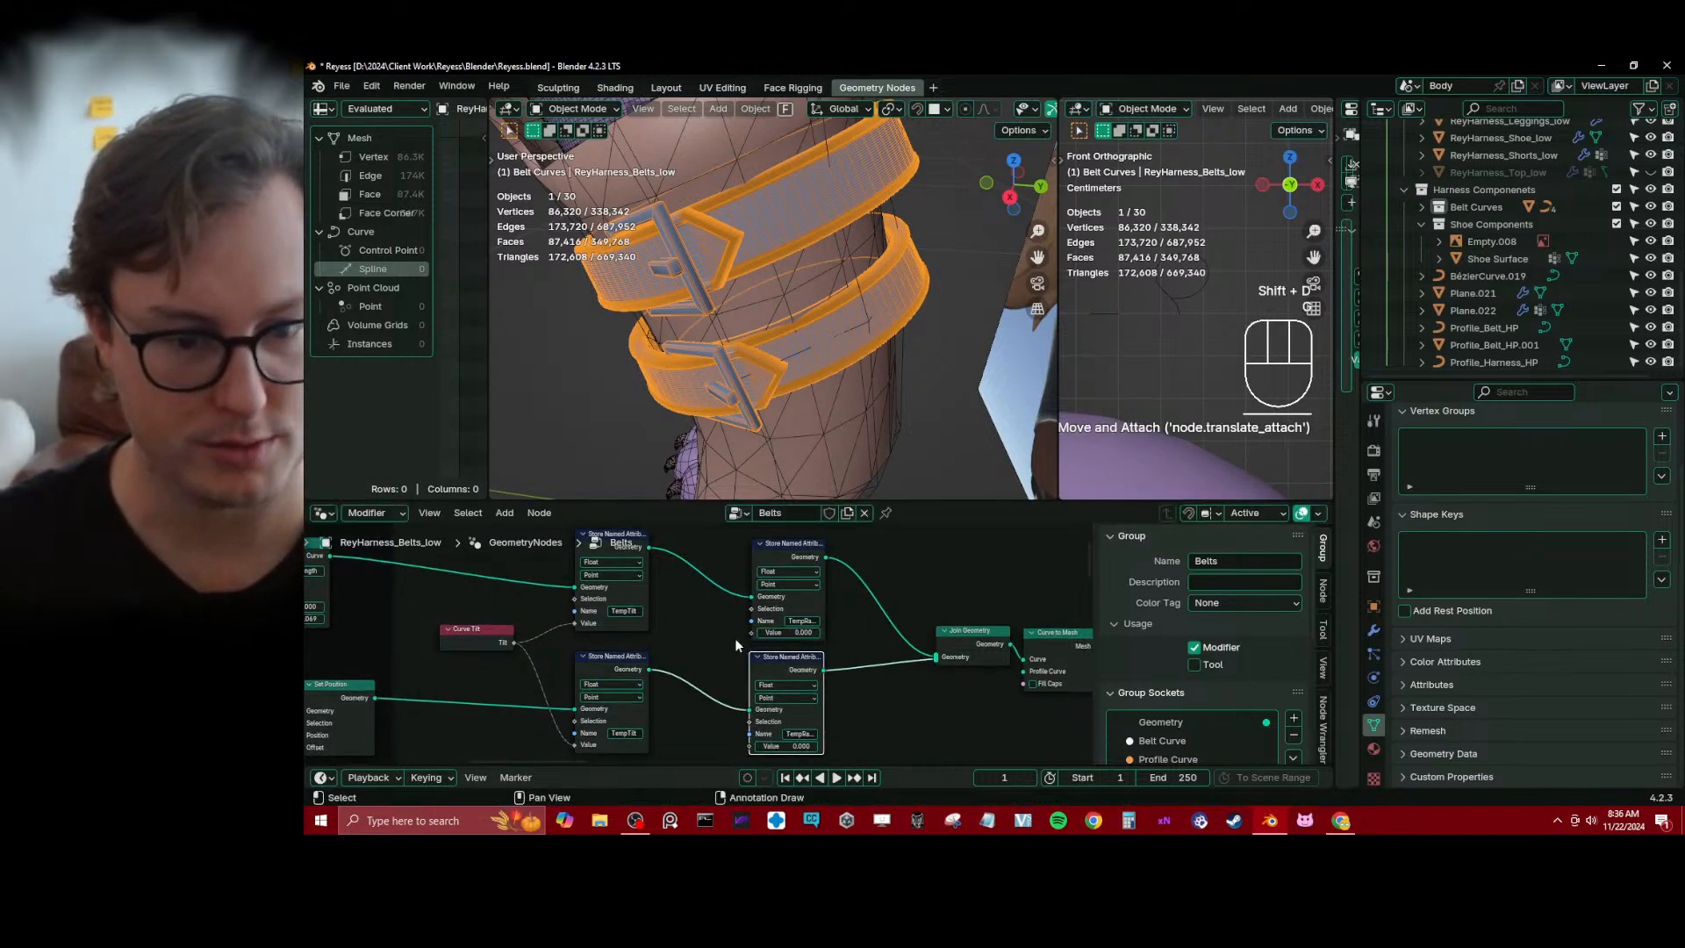
{"action": "left_click", "coordinate": [736, 640]}
Add a Radius node and connect it to the Value inputs of both TempRadius Store Named Attribute nodes
{"action": "left_click", "coordinate": [757, 631]}
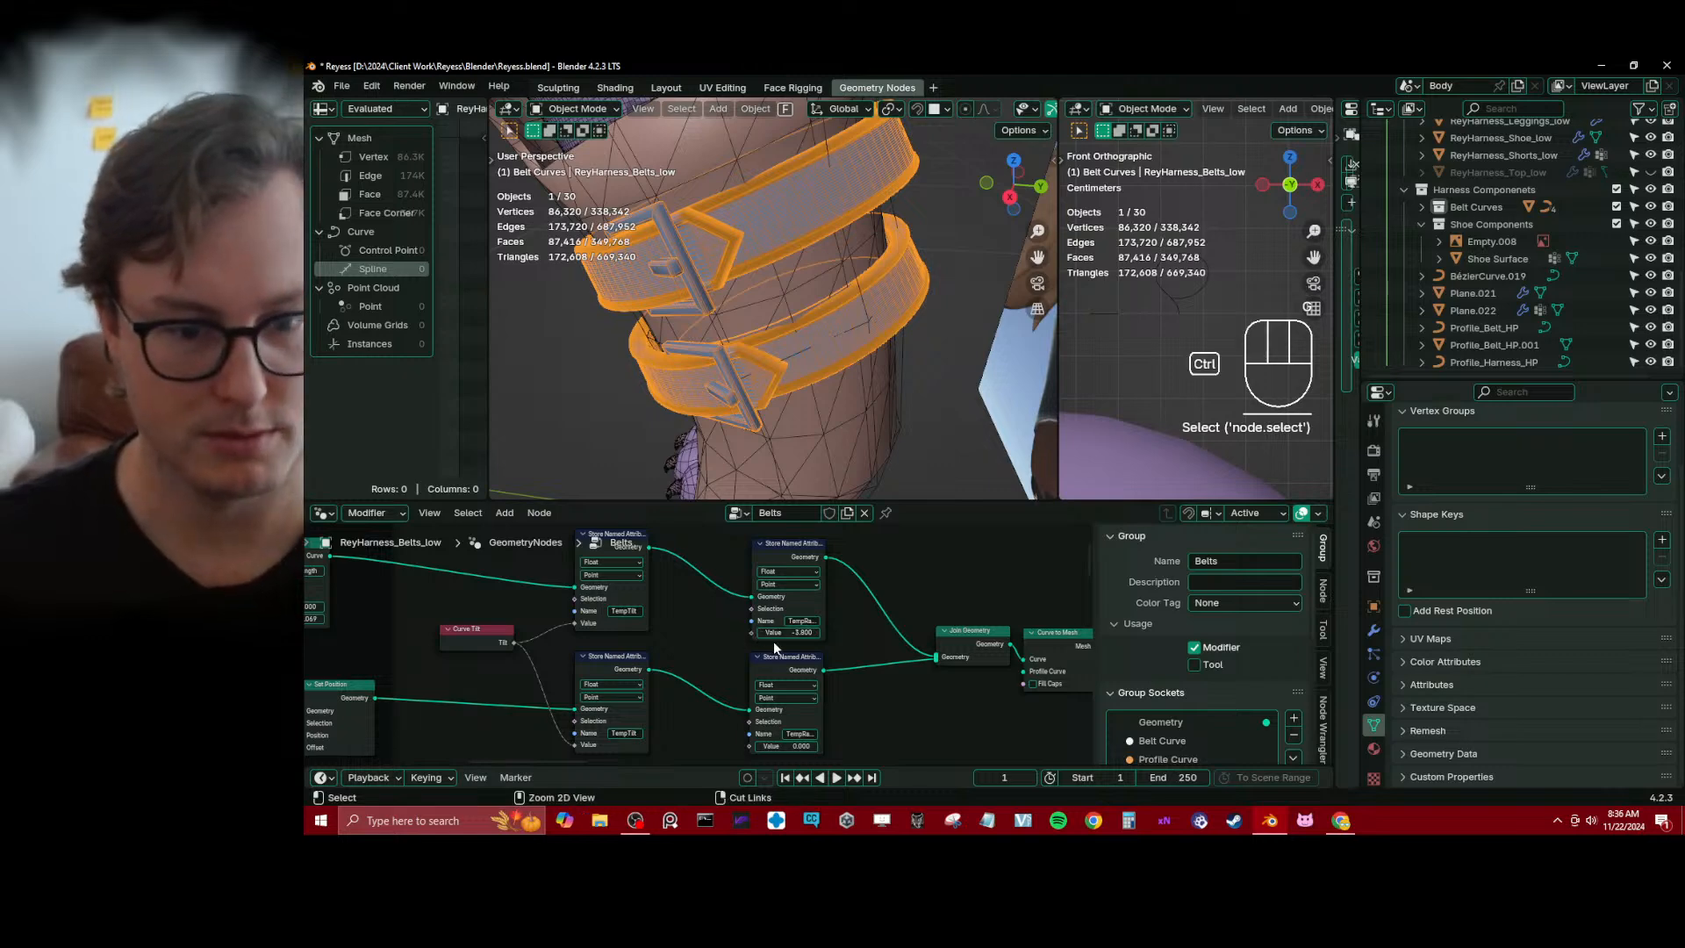
{"action": "key", "text": "ctrl+z"}
{"action": "left_click_drag", "start_coordinate": [757, 631], "coordinate": [719, 633]}
{"action": "type", "text": "re"}
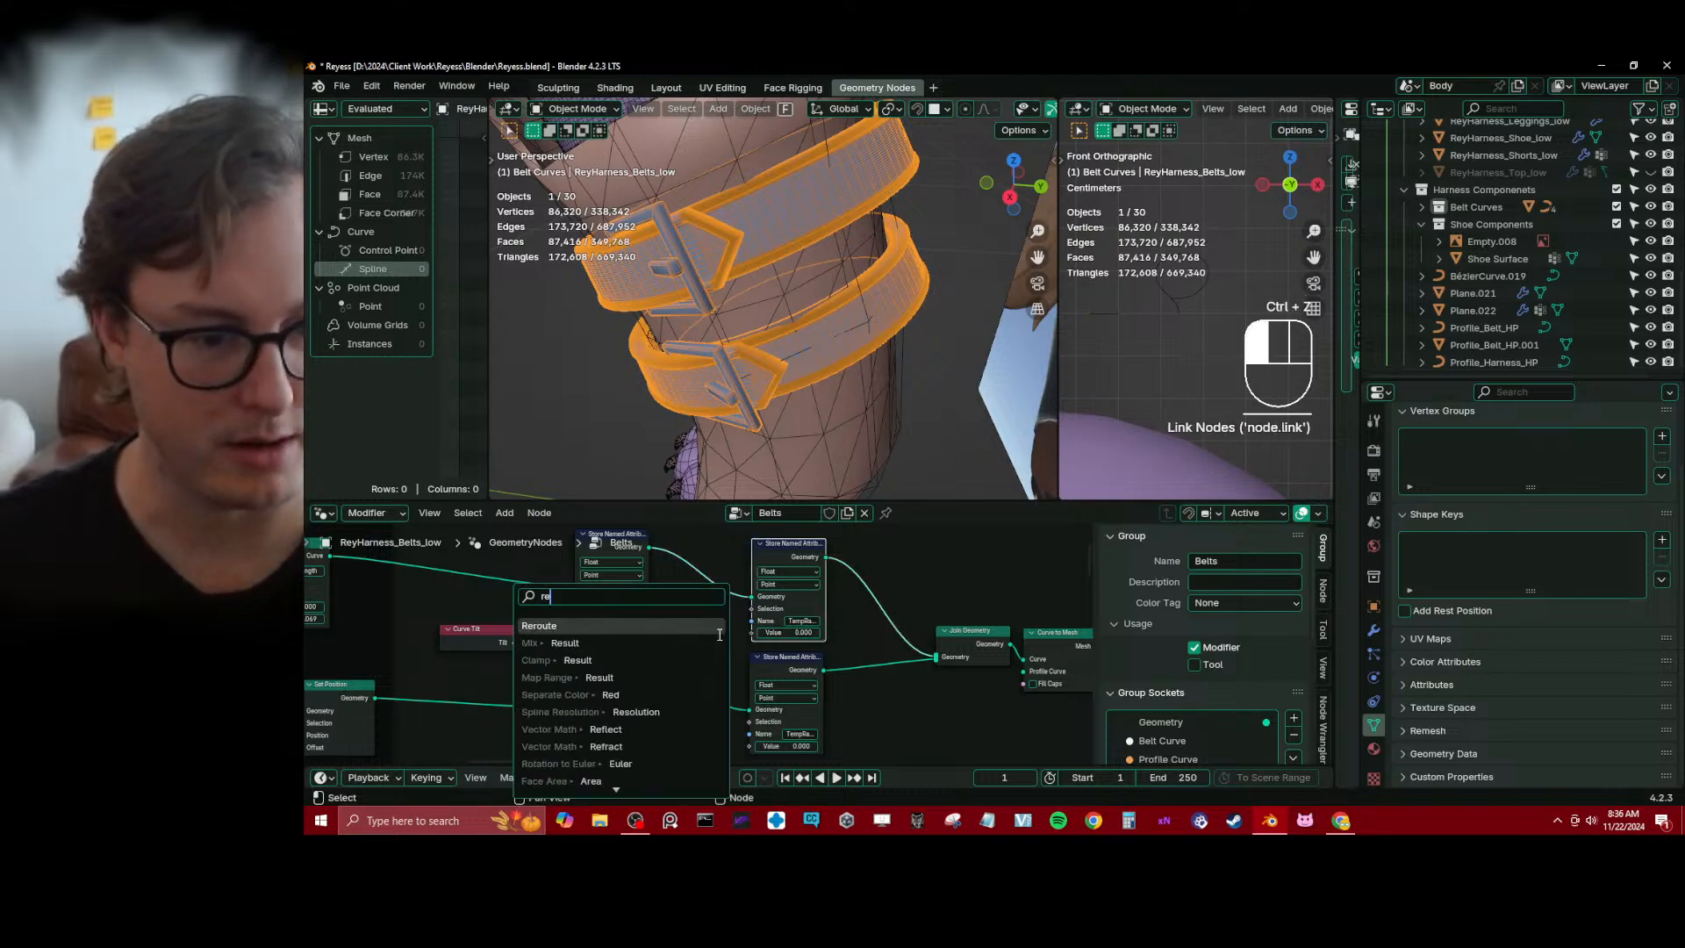
{"action": "key", "text": "BackSpace"}
{"action": "type", "text": "ad"}
{"action": "key", "text": "Return"}
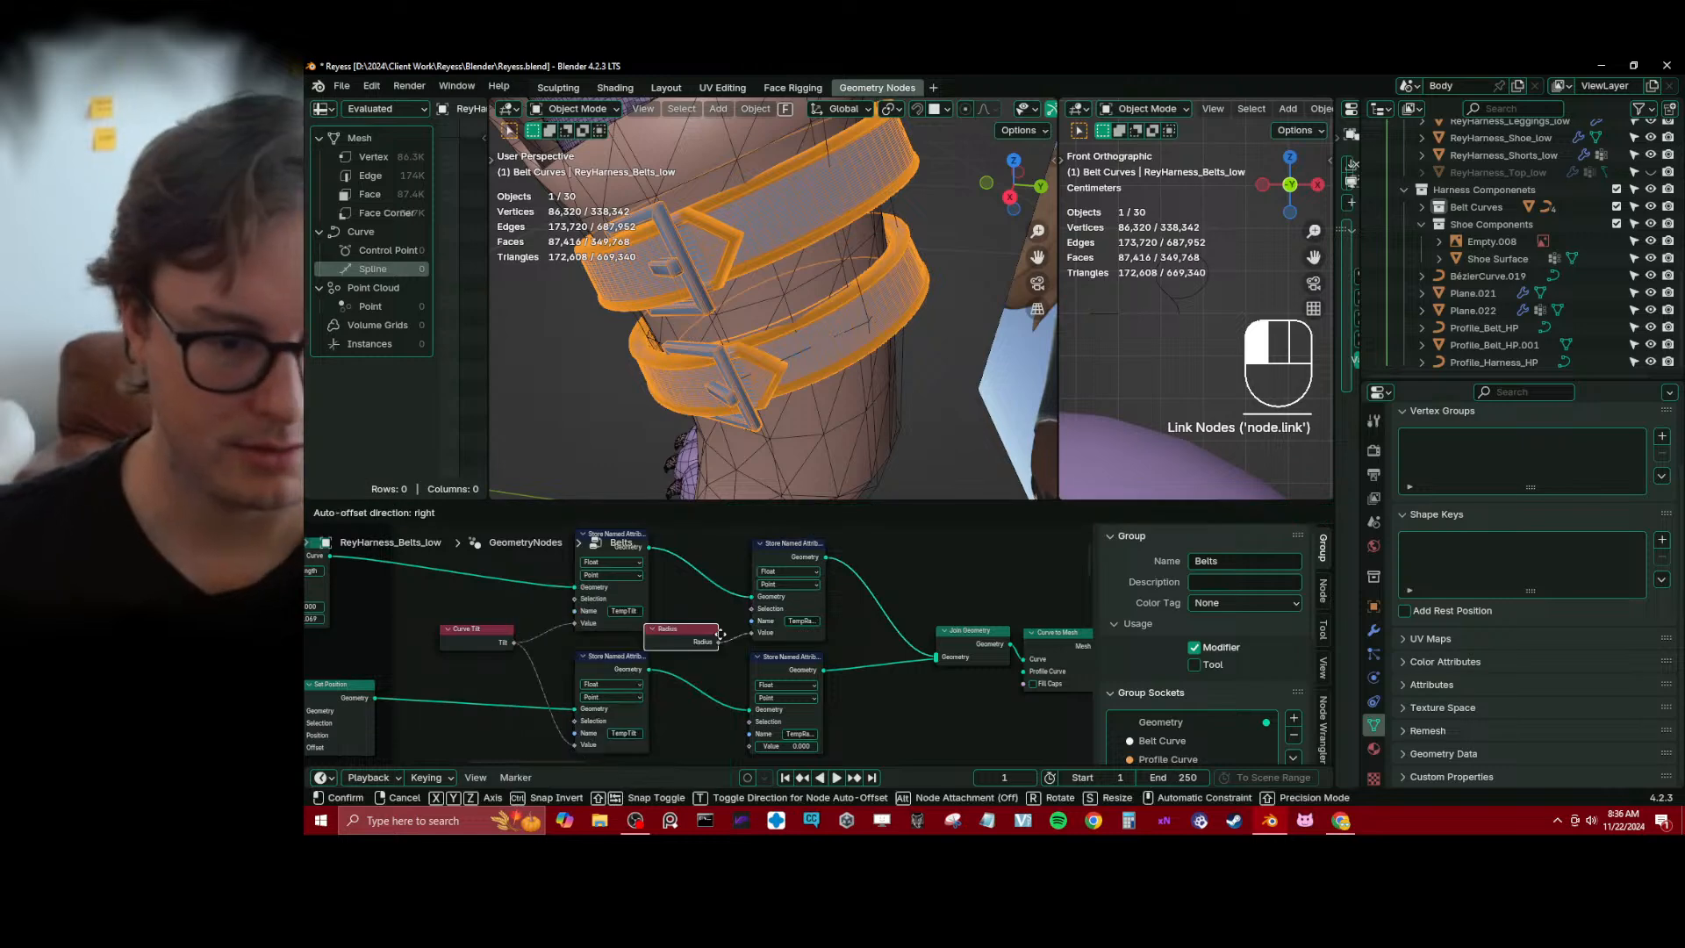
{"action": "left_click", "coordinate": [720, 639]}
{"action": "middle_click_drag", "start_coordinate": [720, 640], "coordinate": [703, 602]}
{"action": "left_click_drag", "start_coordinate": [704, 603], "coordinate": [726, 702]}
Duplicate the Remove Named Attribute node at the end of the chain and set the copy's attribute name to TempRadius
{"action": "middle_click_drag", "start_coordinate": [727, 701], "coordinate": [594, 629]}
{"action": "scroll", "coordinate": [594, 629], "scroll_direction": "down", "scroll_amount": 3}
{"action": "middle_click_drag", "start_coordinate": [825, 624], "coordinate": [579, 615]}
{"action": "scroll", "coordinate": [749, 631], "scroll_direction": "up", "scroll_amount": 4}
{"action": "left_click", "coordinate": [719, 610]}
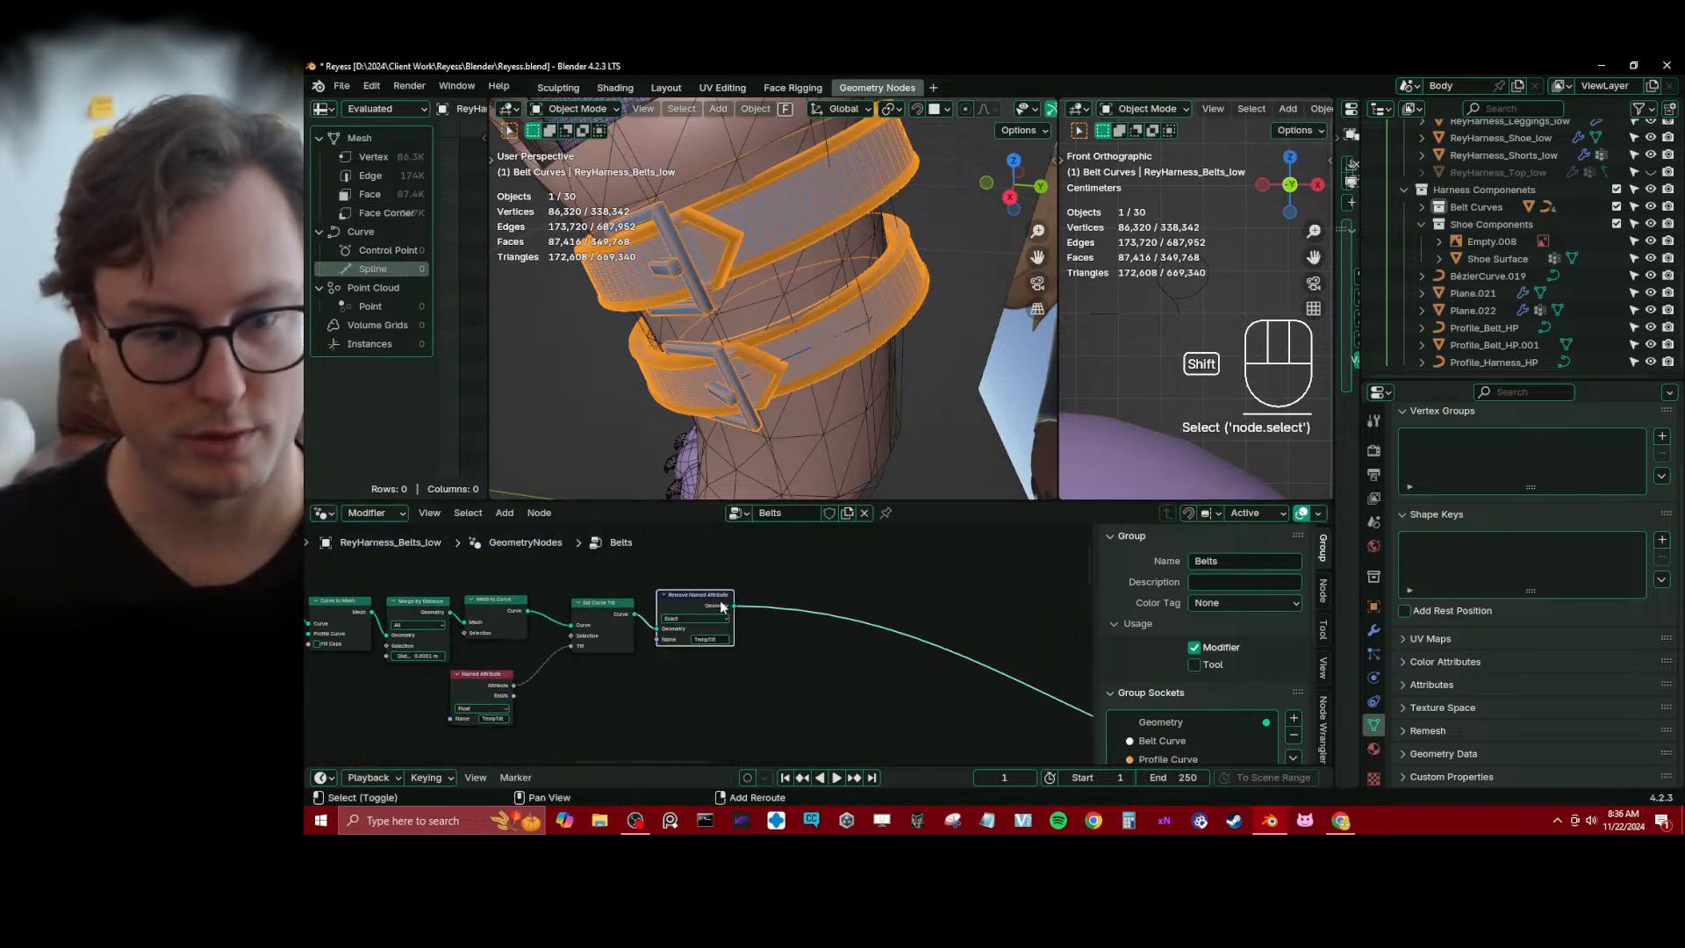
{"action": "key", "text": "shift+d"}
{"action": "left_click", "coordinate": [833, 606]}
{"action": "left_click", "coordinate": [823, 633]}
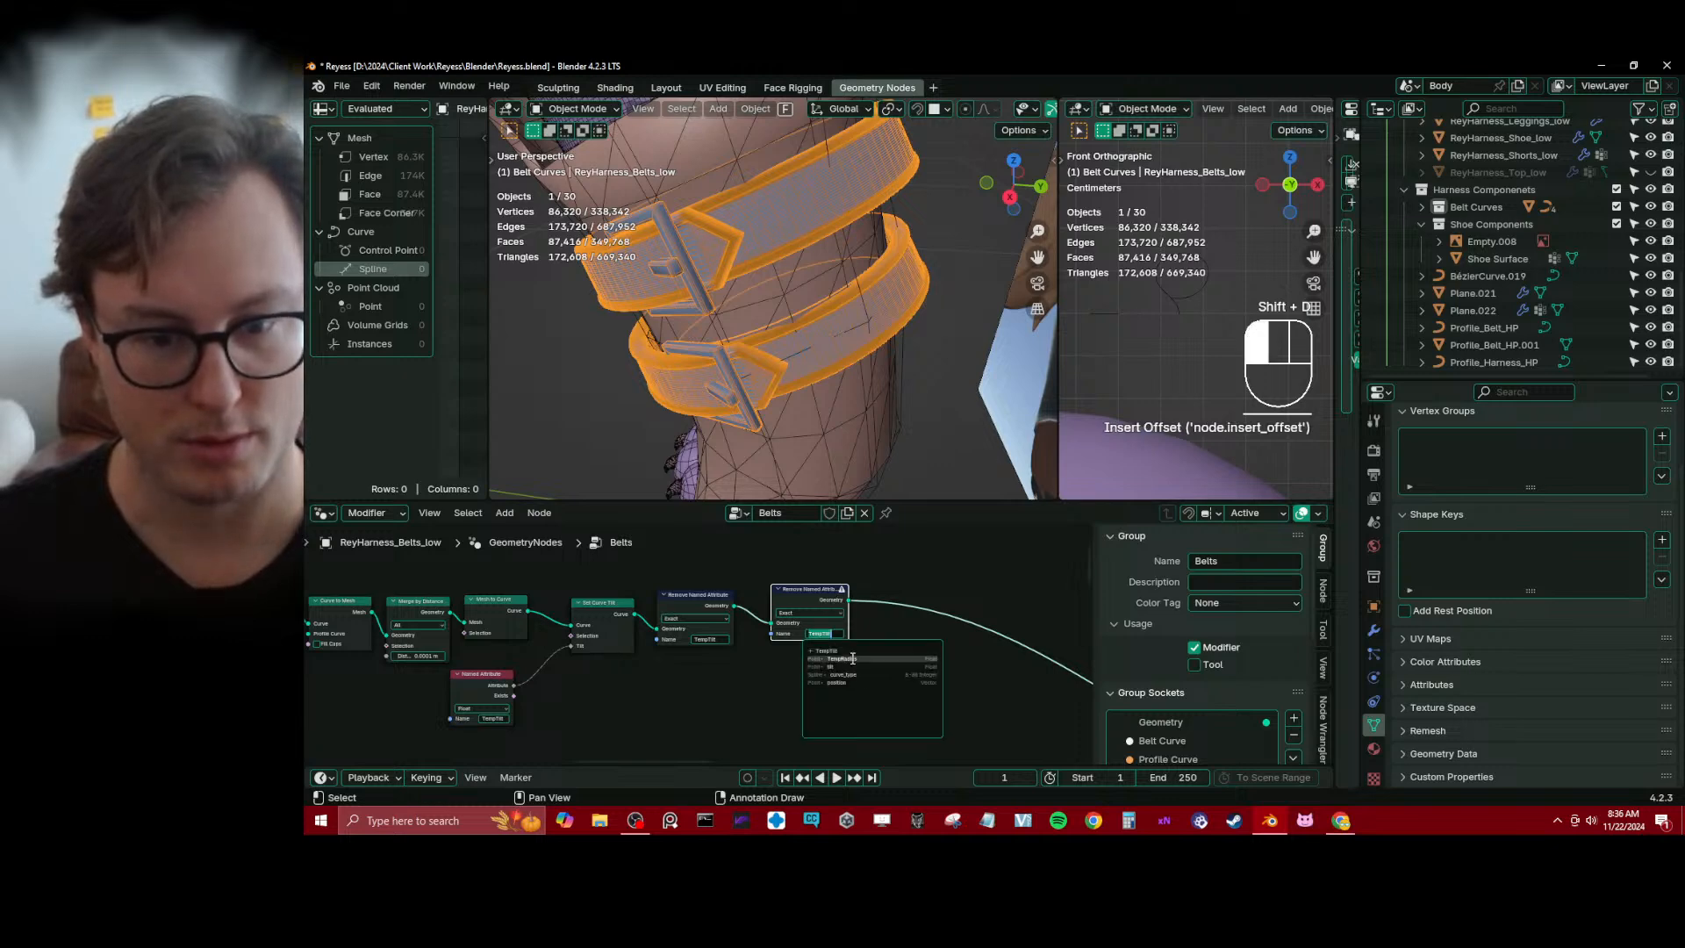
{"action": "left_click", "coordinate": [835, 659]}
Move the TempRadius Remove Named Attribute node closer to the TempTilt one
{"action": "scroll", "coordinate": [690, 642], "scroll_direction": "down", "scroll_amount": 1}
{"action": "scroll", "coordinate": [719, 651], "scroll_direction": "down", "scroll_amount": 4}
{"action": "scroll", "coordinate": [790, 614], "scroll_direction": "up", "scroll_amount": 3}
{"action": "left_click", "coordinate": [823, 596]}
{"action": "key", "text": "g"}
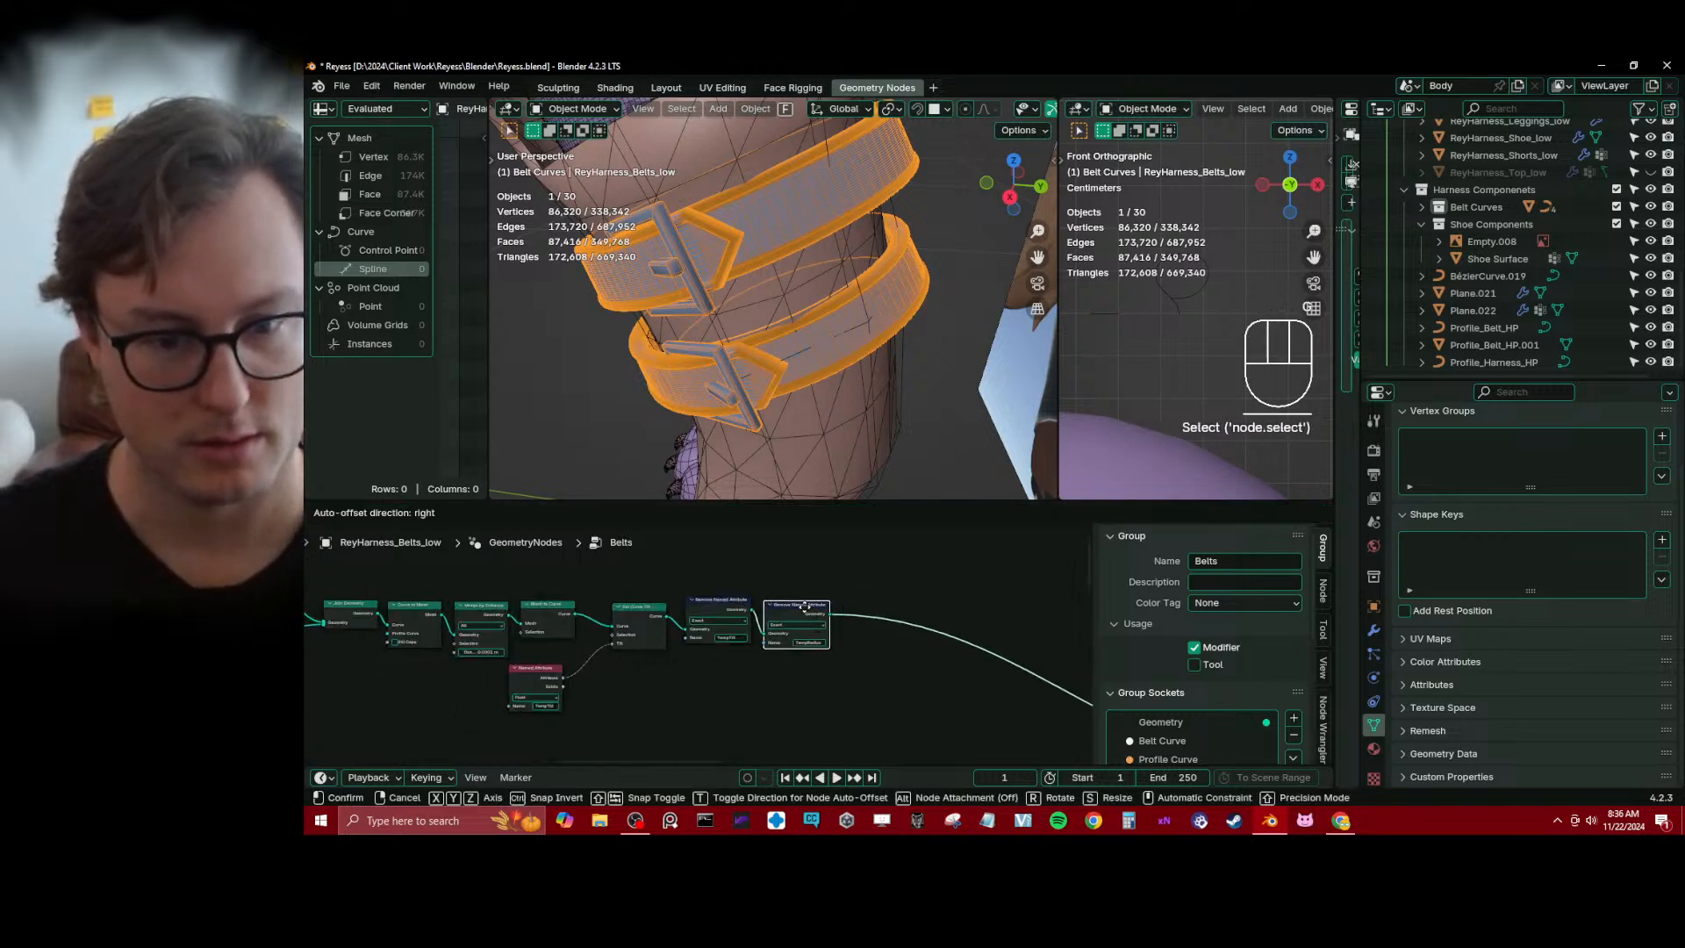
{"action": "left_click", "coordinate": [802, 605]}
Move the TempTilt Named Attribute node up closer beneath Mesh to Curve
{"action": "scroll", "coordinate": [702, 634], "scroll_direction": "down", "scroll_amount": 5}
{"action": "scroll", "coordinate": [628, 644], "scroll_direction": "up", "scroll_amount": 1}
{"action": "middle_click_drag", "start_coordinate": [430, 664], "coordinate": [718, 667]}
{"action": "scroll", "coordinate": [630, 642], "scroll_direction": "down", "scroll_amount": 1}
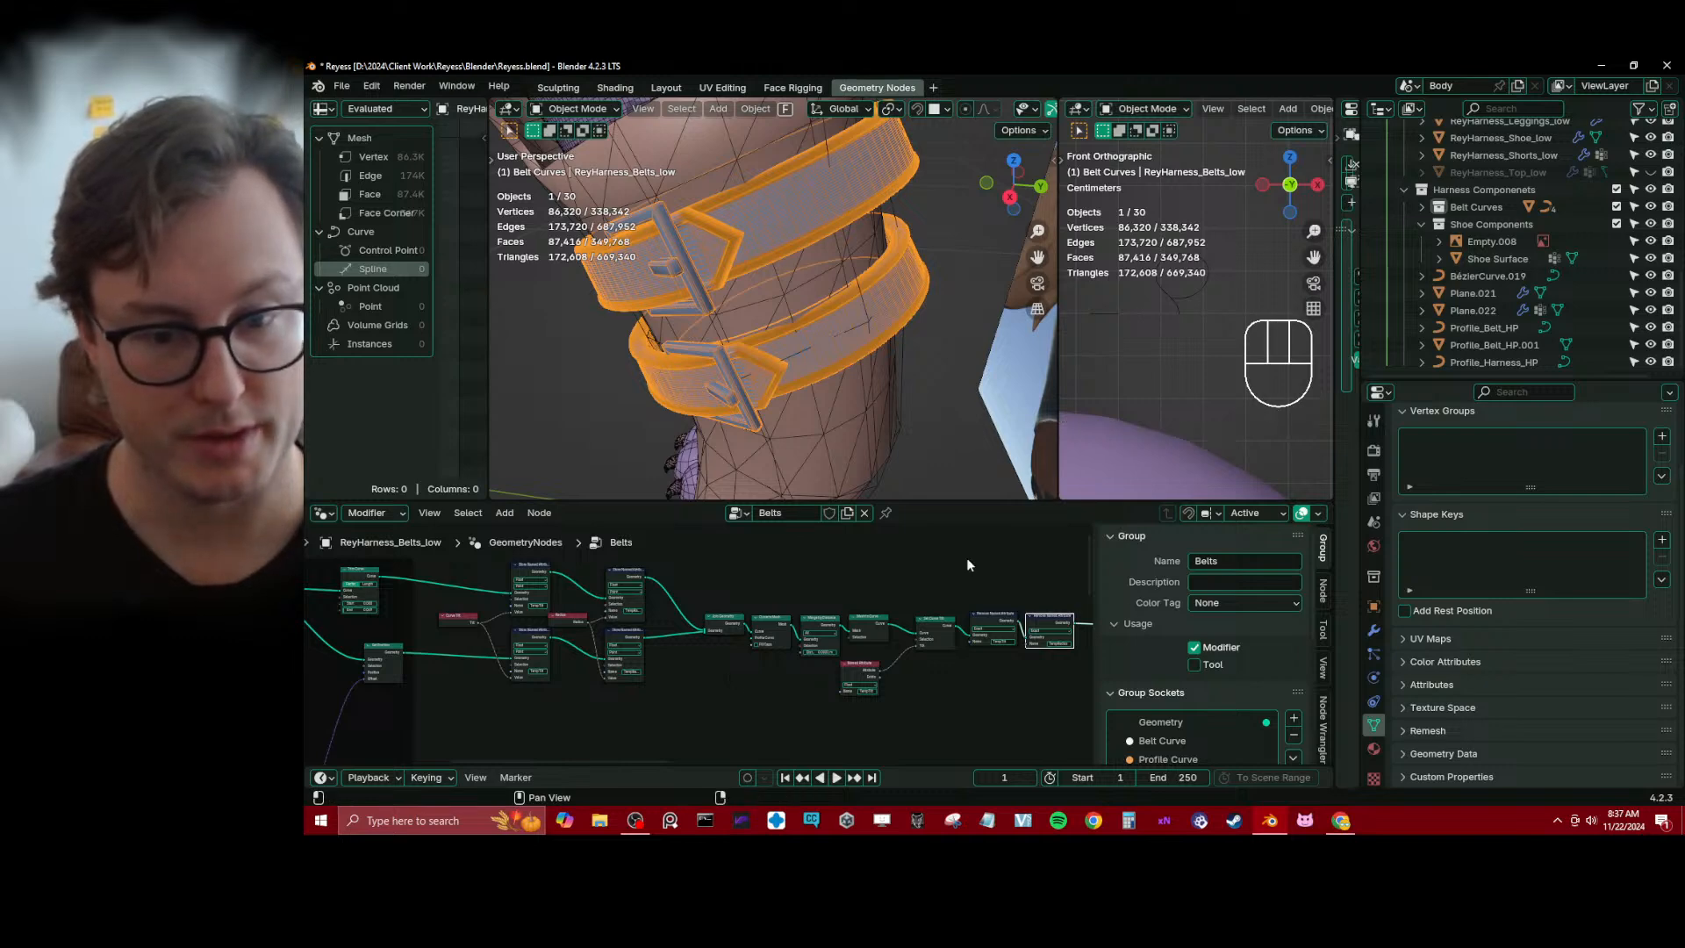
{"action": "middle_click_drag", "start_coordinate": [760, 640], "coordinate": [624, 616]}
{"action": "scroll", "coordinate": [698, 633], "scroll_direction": "up", "scroll_amount": 2}
{"action": "left_click", "coordinate": [739, 649]}
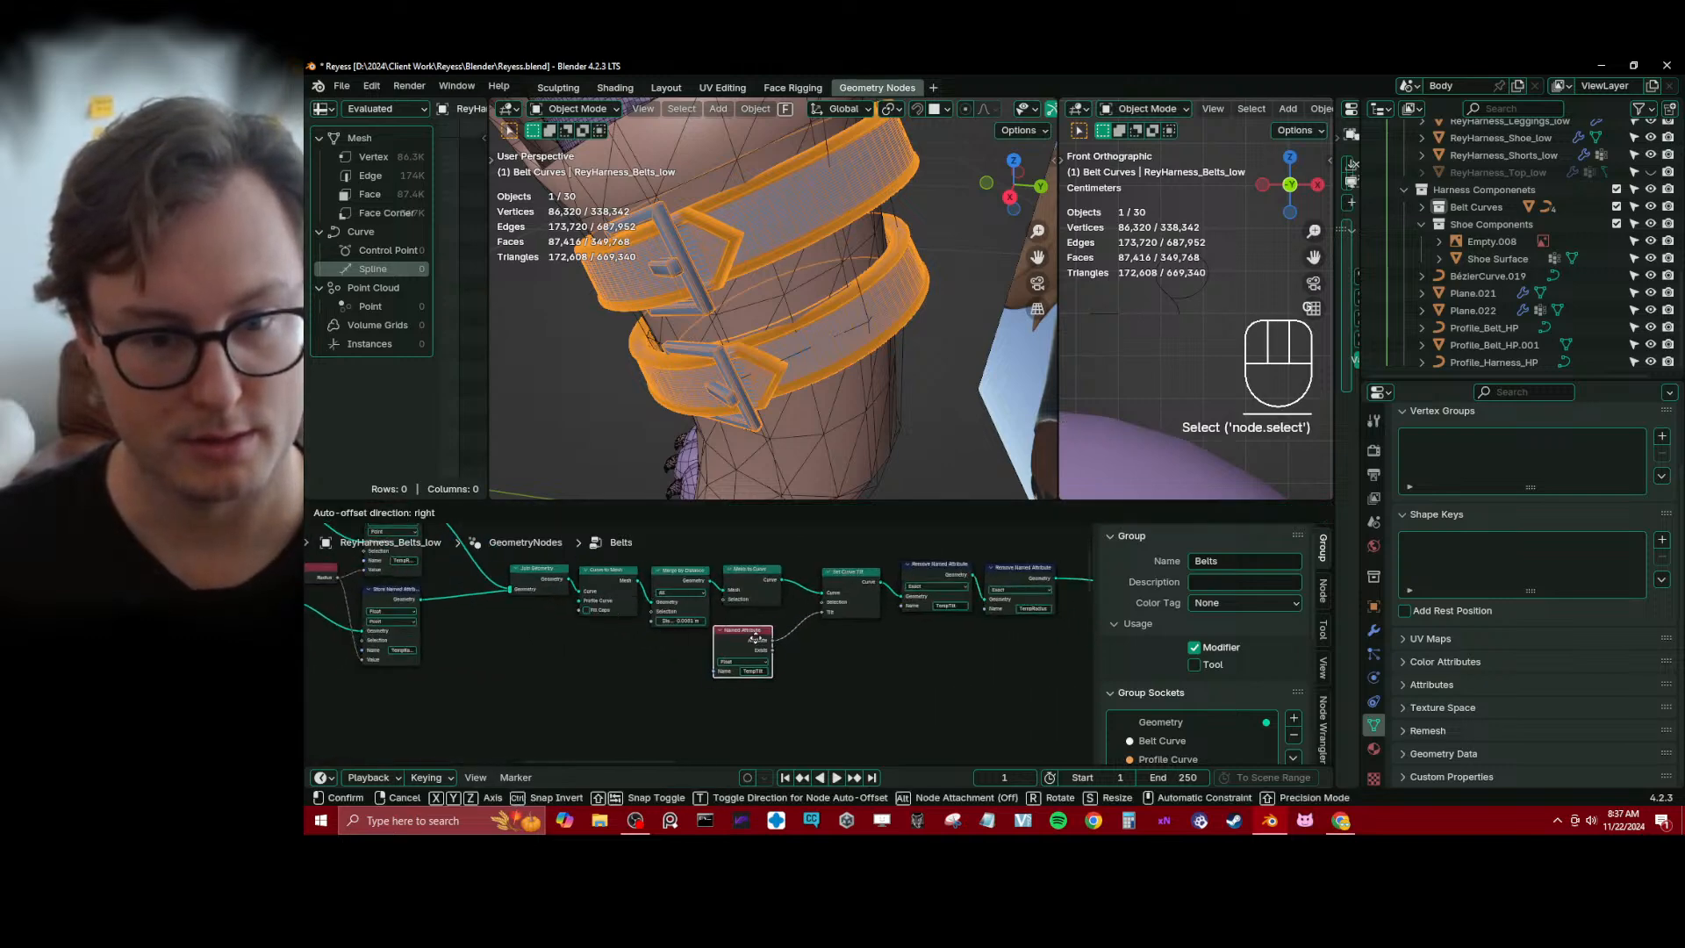
{"action": "key", "text": "g"}
{"action": "key", "text": "g"}
{"action": "left_click", "coordinate": [803, 628]}
Move both Remove Named Attribute nodes right to open a gap after Set Curve Tilt
{"action": "middle_click_drag", "start_coordinate": [996, 648], "coordinate": [703, 645]}
{"action": "left_click", "coordinate": [648, 625]}
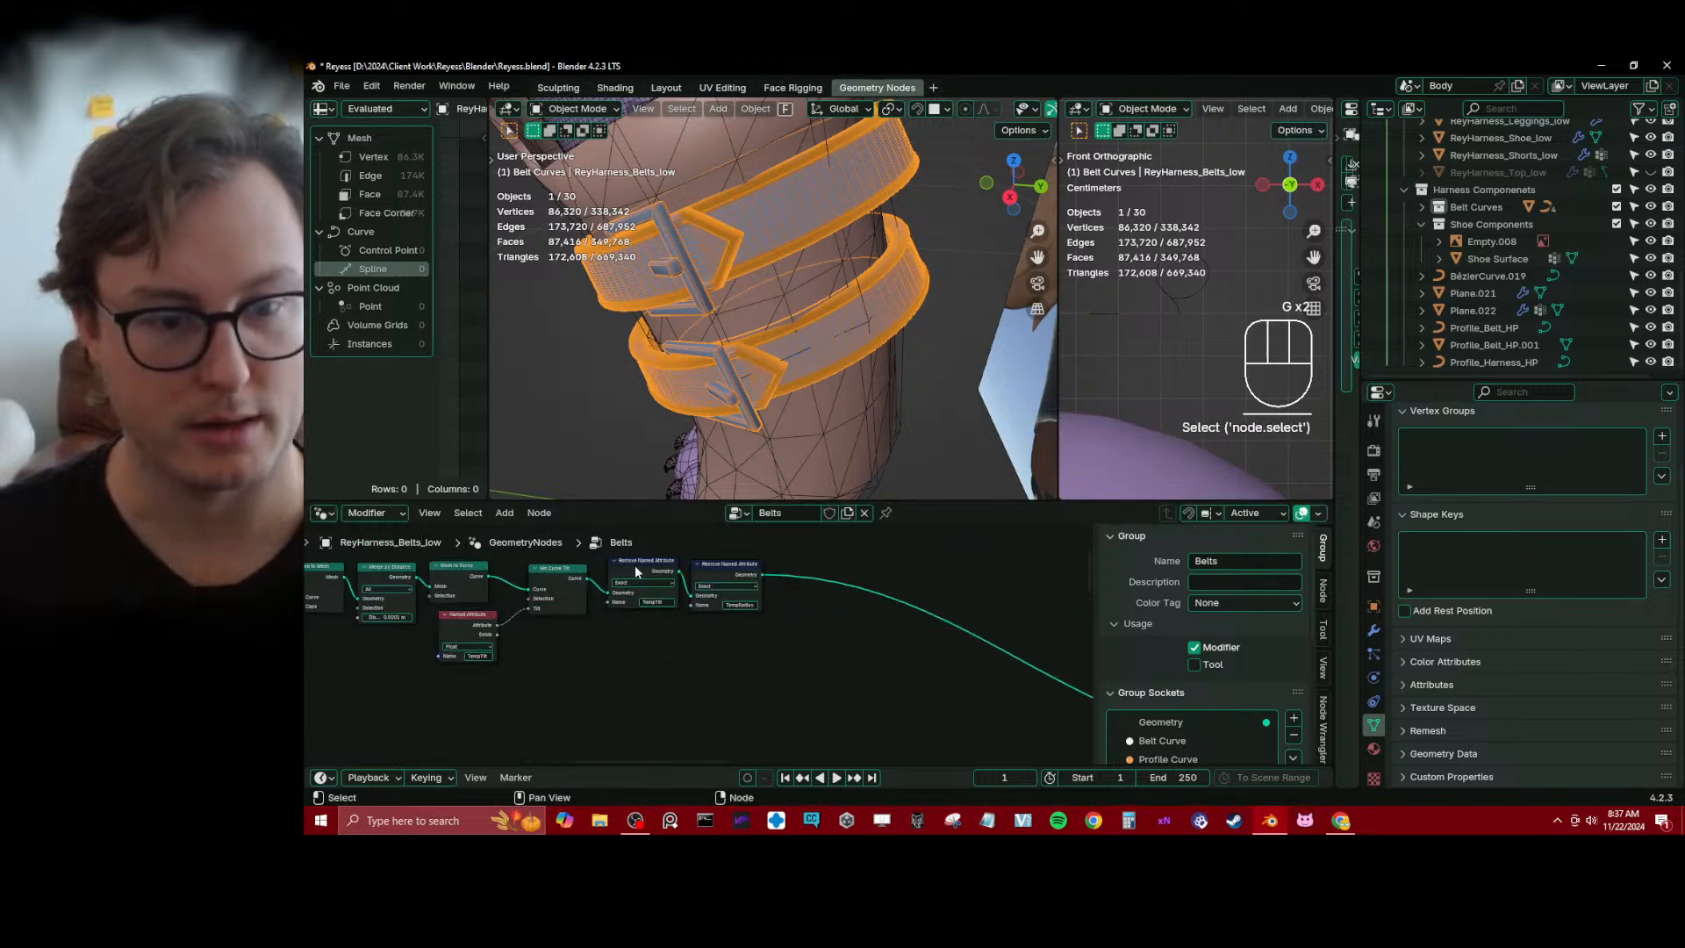
{"action": "key", "text": "b"}
{"action": "left_click_drag", "start_coordinate": [630, 561], "coordinate": [732, 607]}
{"action": "key", "text": "g"}
{"action": "left_click", "coordinate": [786, 601]}
{"action": "key", "text": "g"}
{"action": "left_click", "coordinate": [685, 624]}
{"action": "middle_click_drag", "start_coordinate": [680, 623], "coordinate": [818, 643]}
{"action": "left_click", "coordinate": [695, 600]}
{"action": "key", "text": "shift+d"}
{"action": "left_click", "coordinate": [774, 650]}
{"action": "key", "text": "x"}
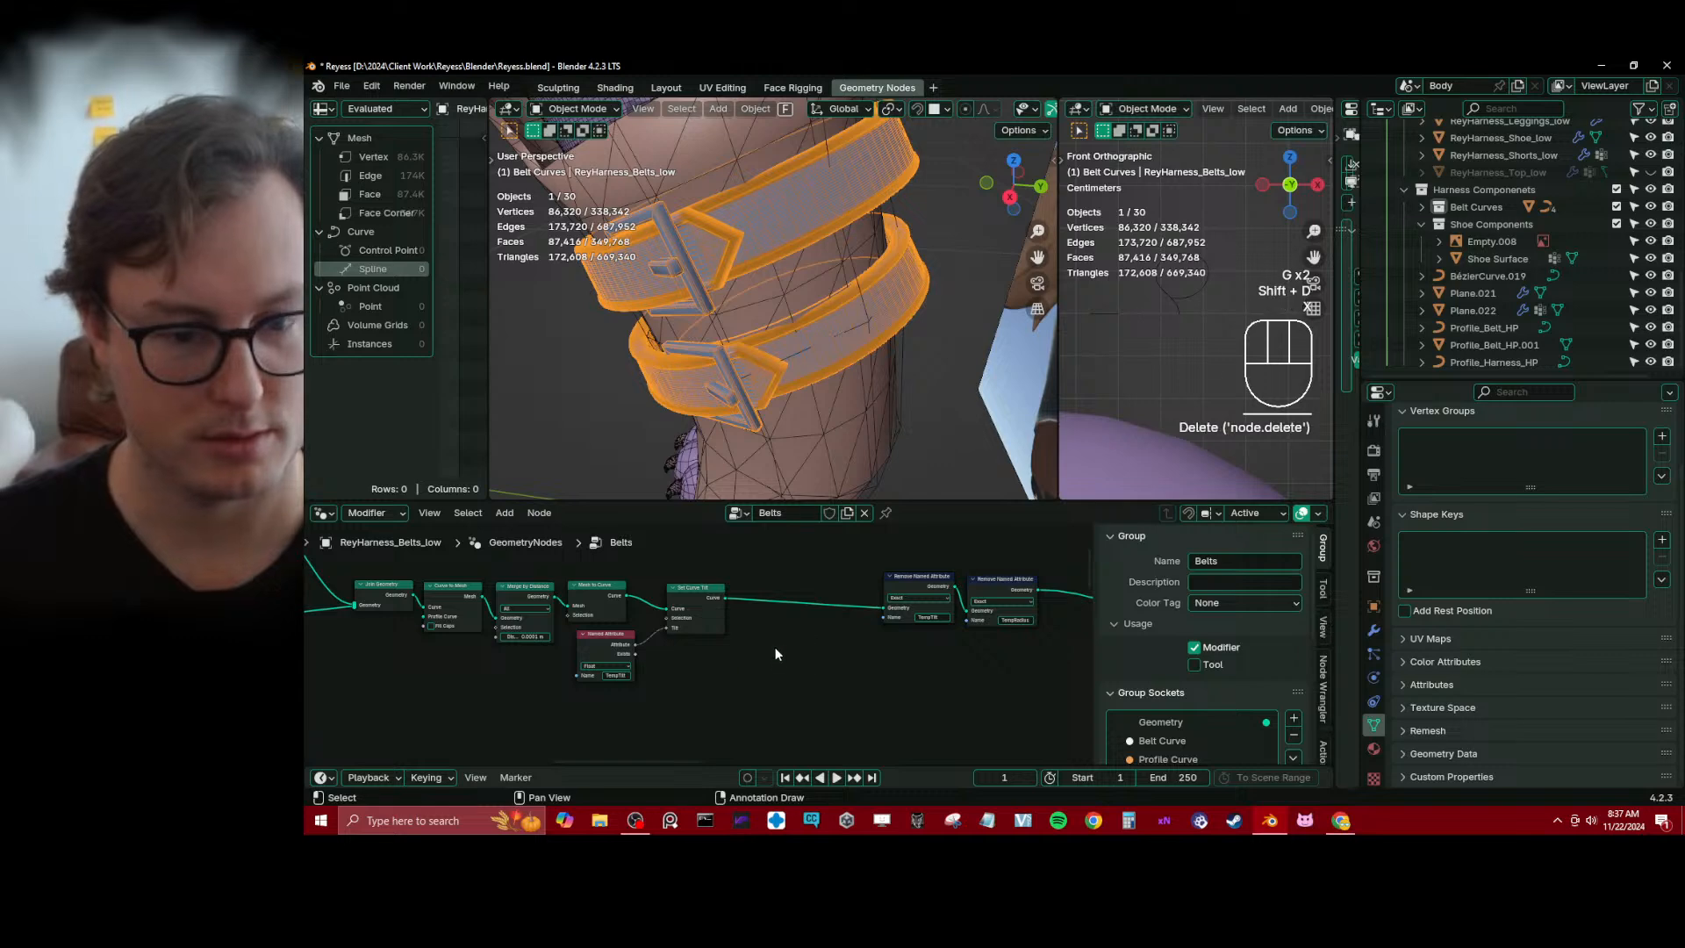
Add a Set Curve Radius node and insert it between Set Curve Tilt and the first Remove Named Attribute node
{"action": "key", "text": "shift+a"}
{"action": "key", "text": "Escape"}
{"action": "key", "text": "shift+a"}
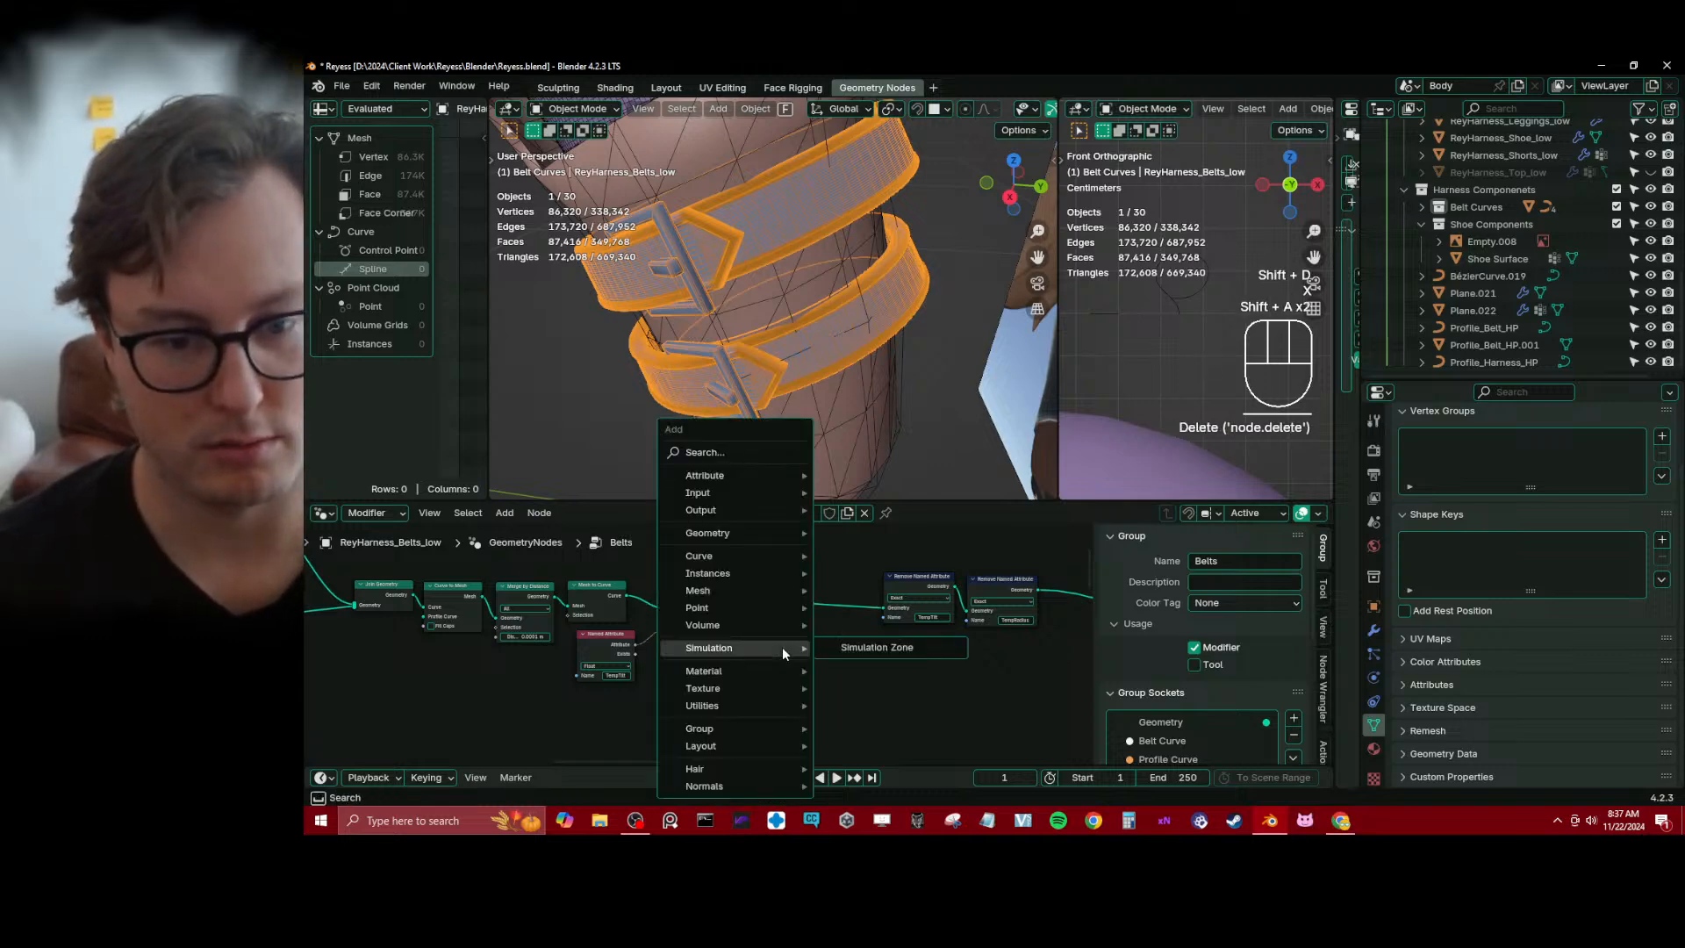
{"action": "type", "text": "radius"}
{"action": "key", "text": "Down"}
{"action": "key", "text": "Down"}
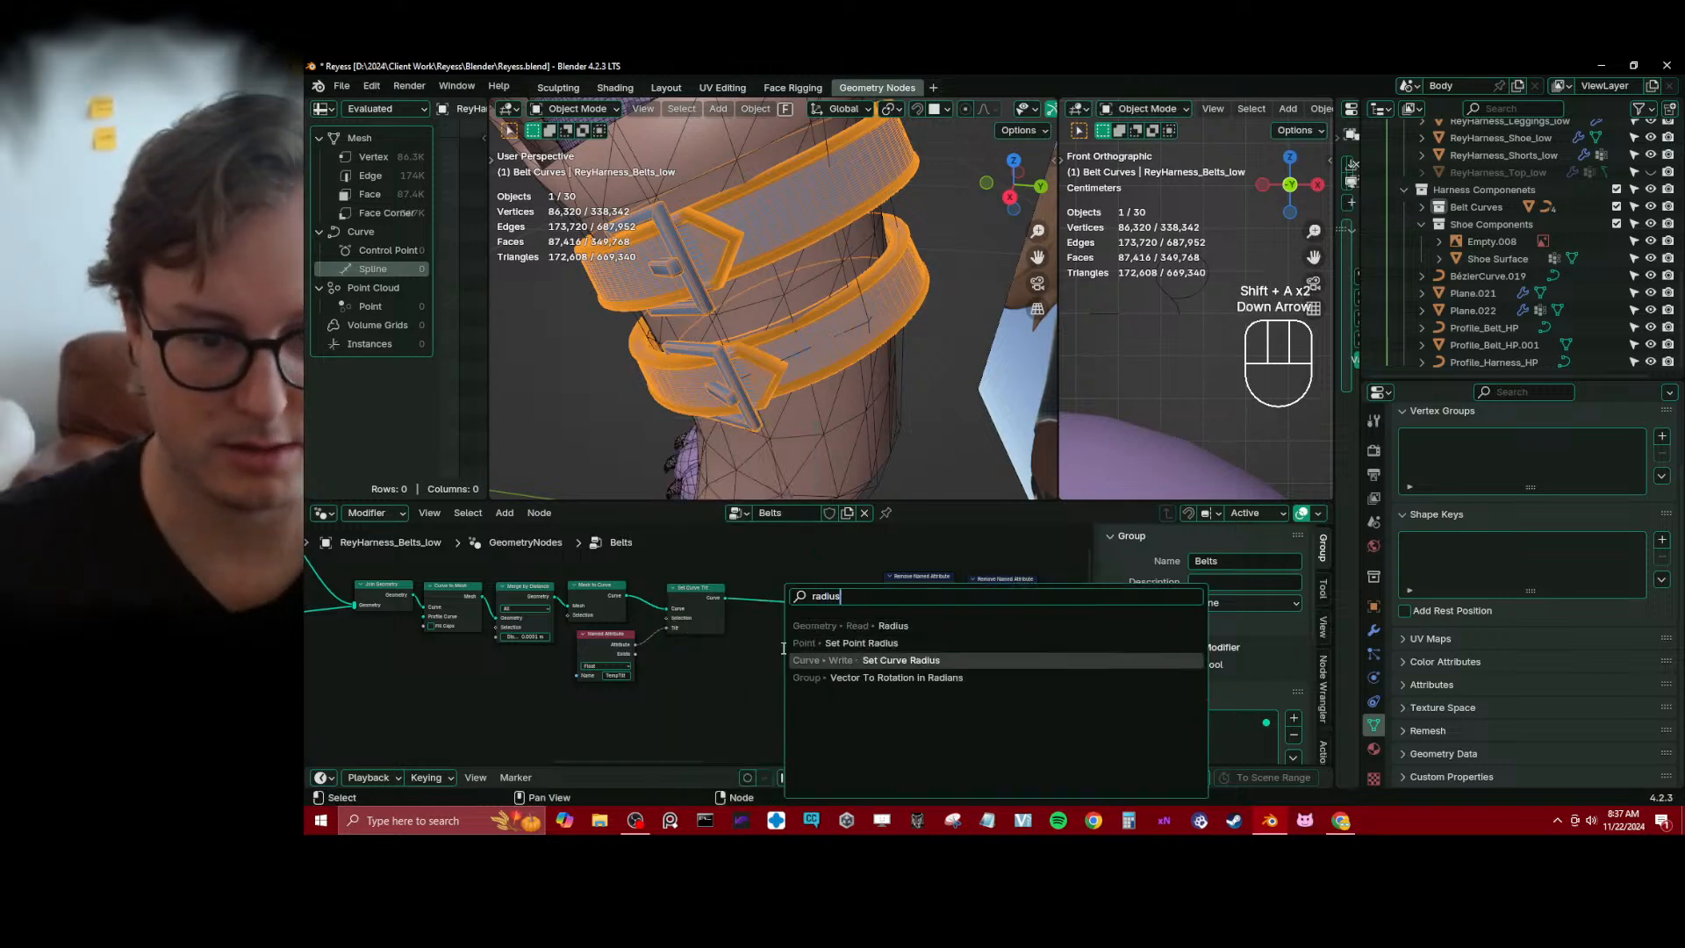
{"action": "key", "text": "Return"}
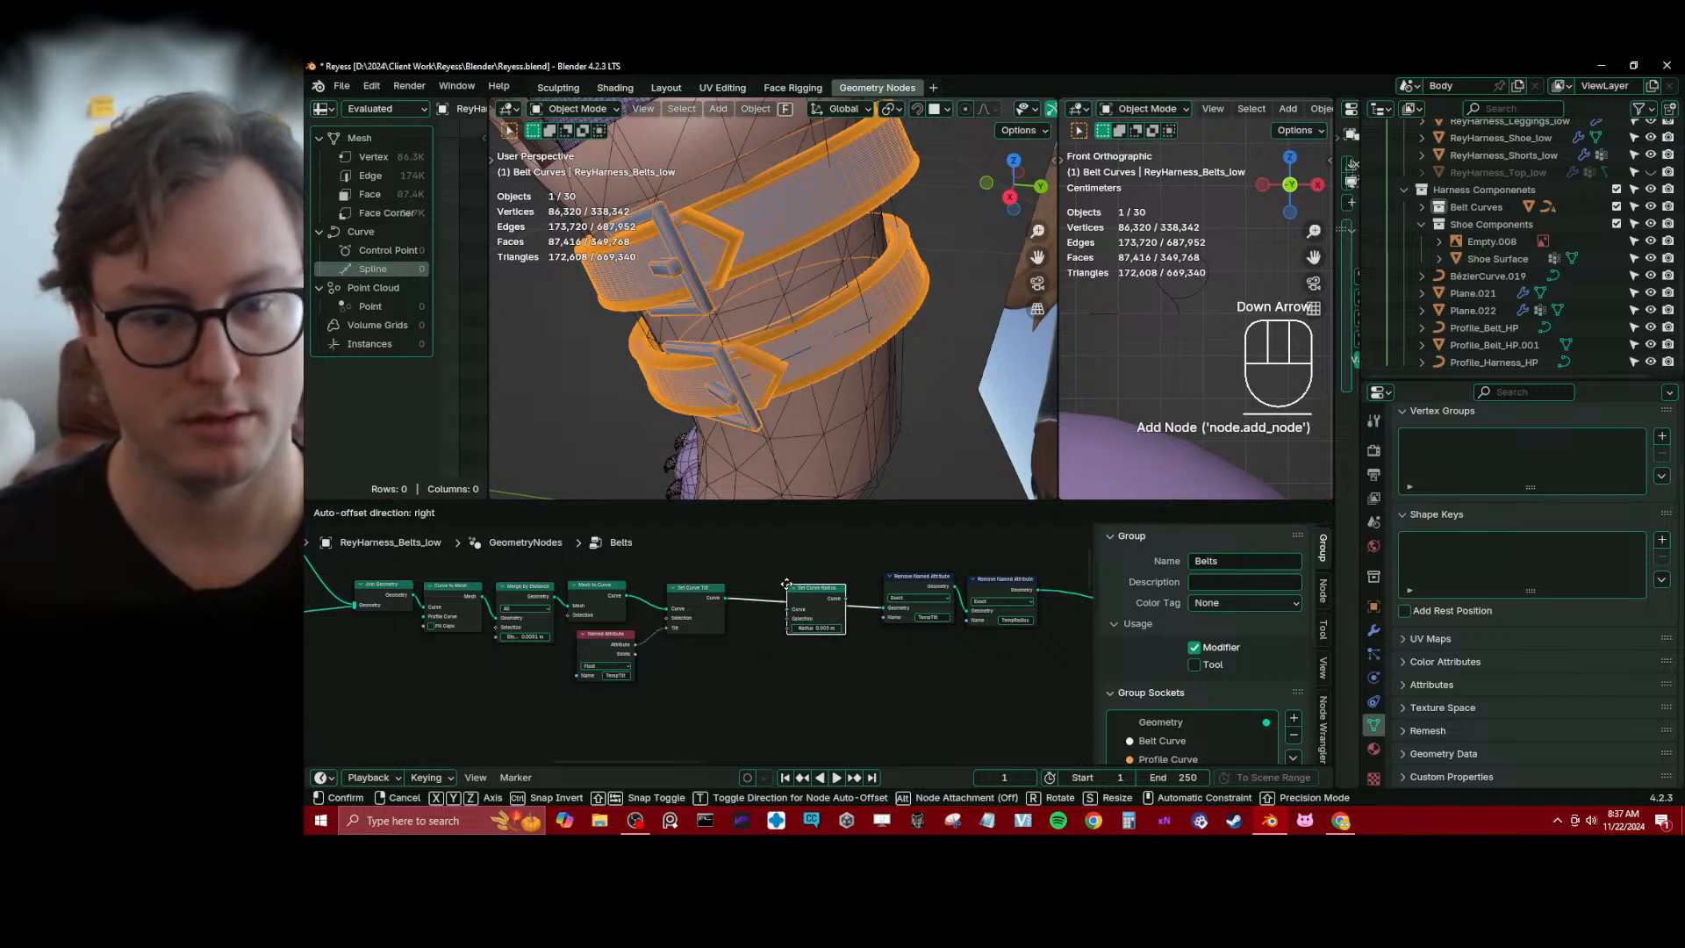
{"action": "left_click", "coordinate": [787, 582]}
{"action": "scroll", "coordinate": [781, 635], "scroll_direction": "up", "scroll_amount": 3}
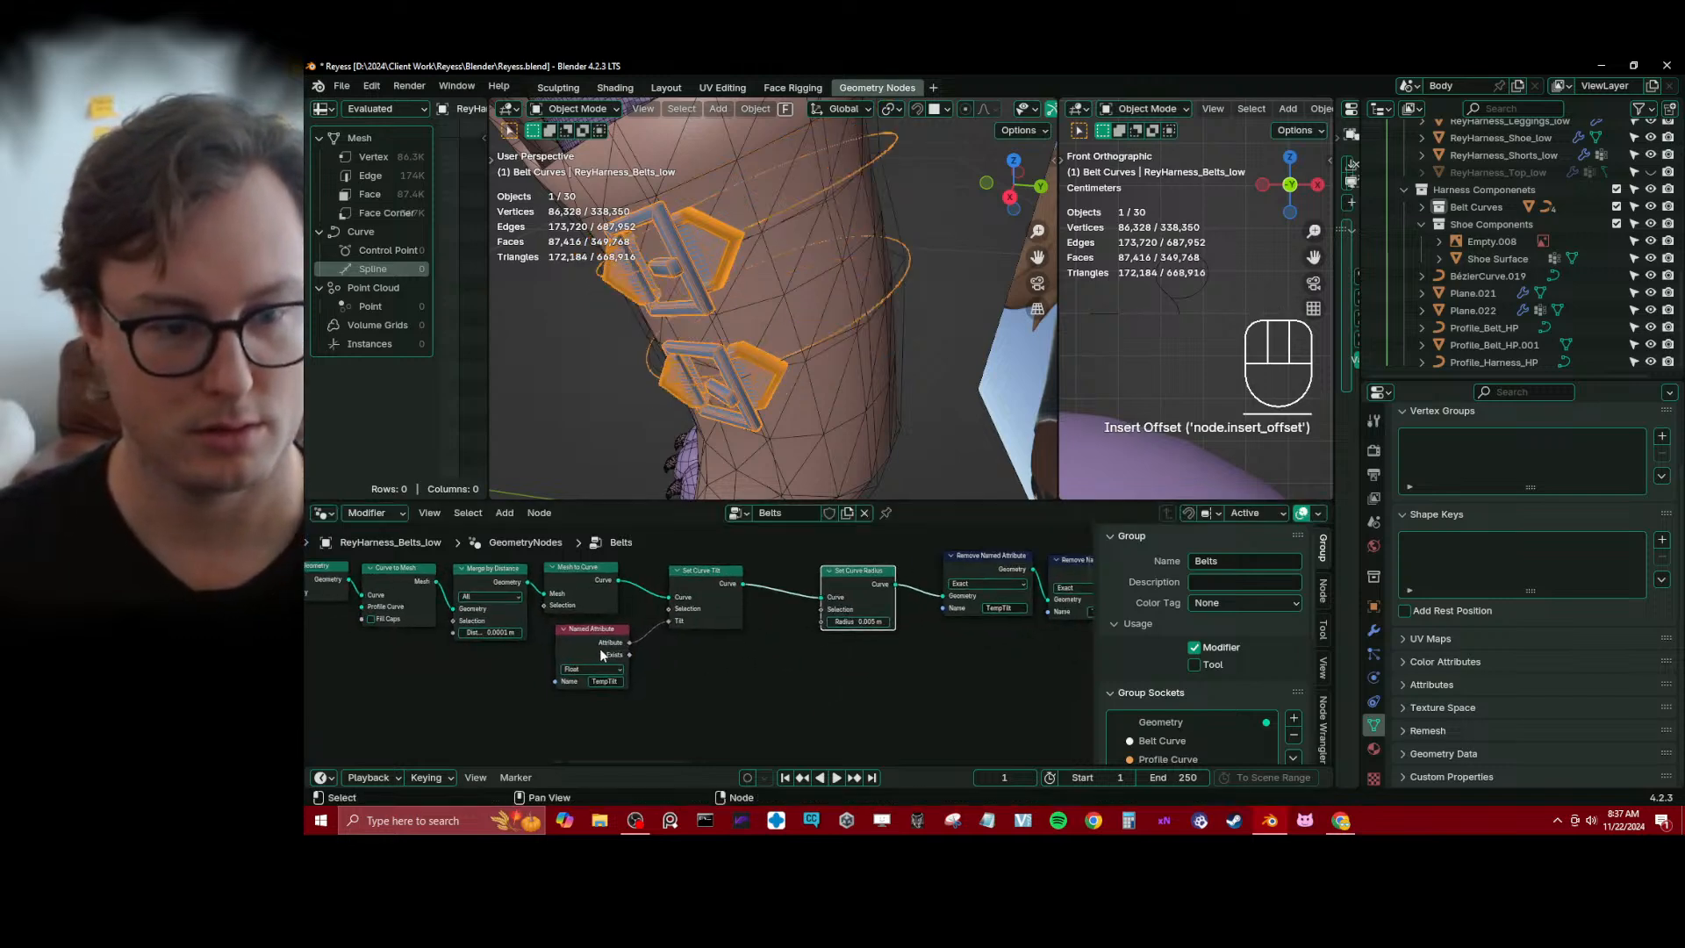
Duplicate the TempTilt Named Attribute node, set the copy's name to TempRadius and link it to Set Curve Radius's Radius input
{"action": "left_click", "coordinate": [599, 647]}
{"action": "key", "text": "shift+d"}
{"action": "left_click", "coordinate": [750, 655]}
{"action": "left_click", "coordinate": [743, 688]}
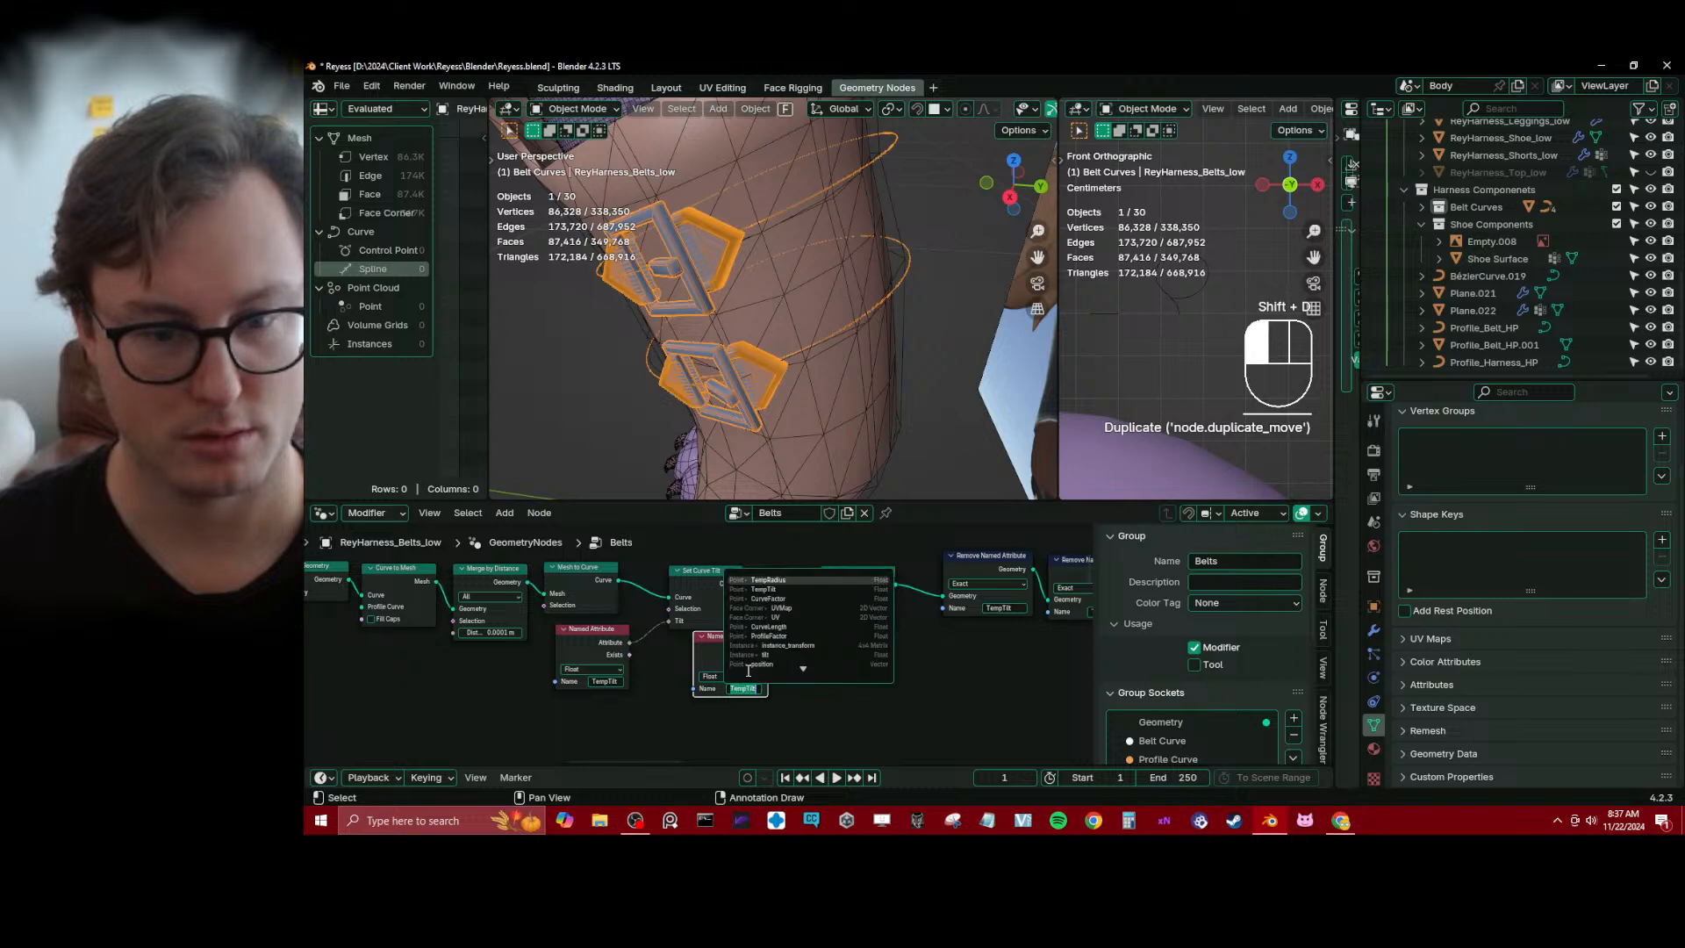
{"action": "left_click", "coordinate": [769, 580]}
{"action": "left_click_drag", "start_coordinate": [769, 649], "coordinate": [821, 623]}
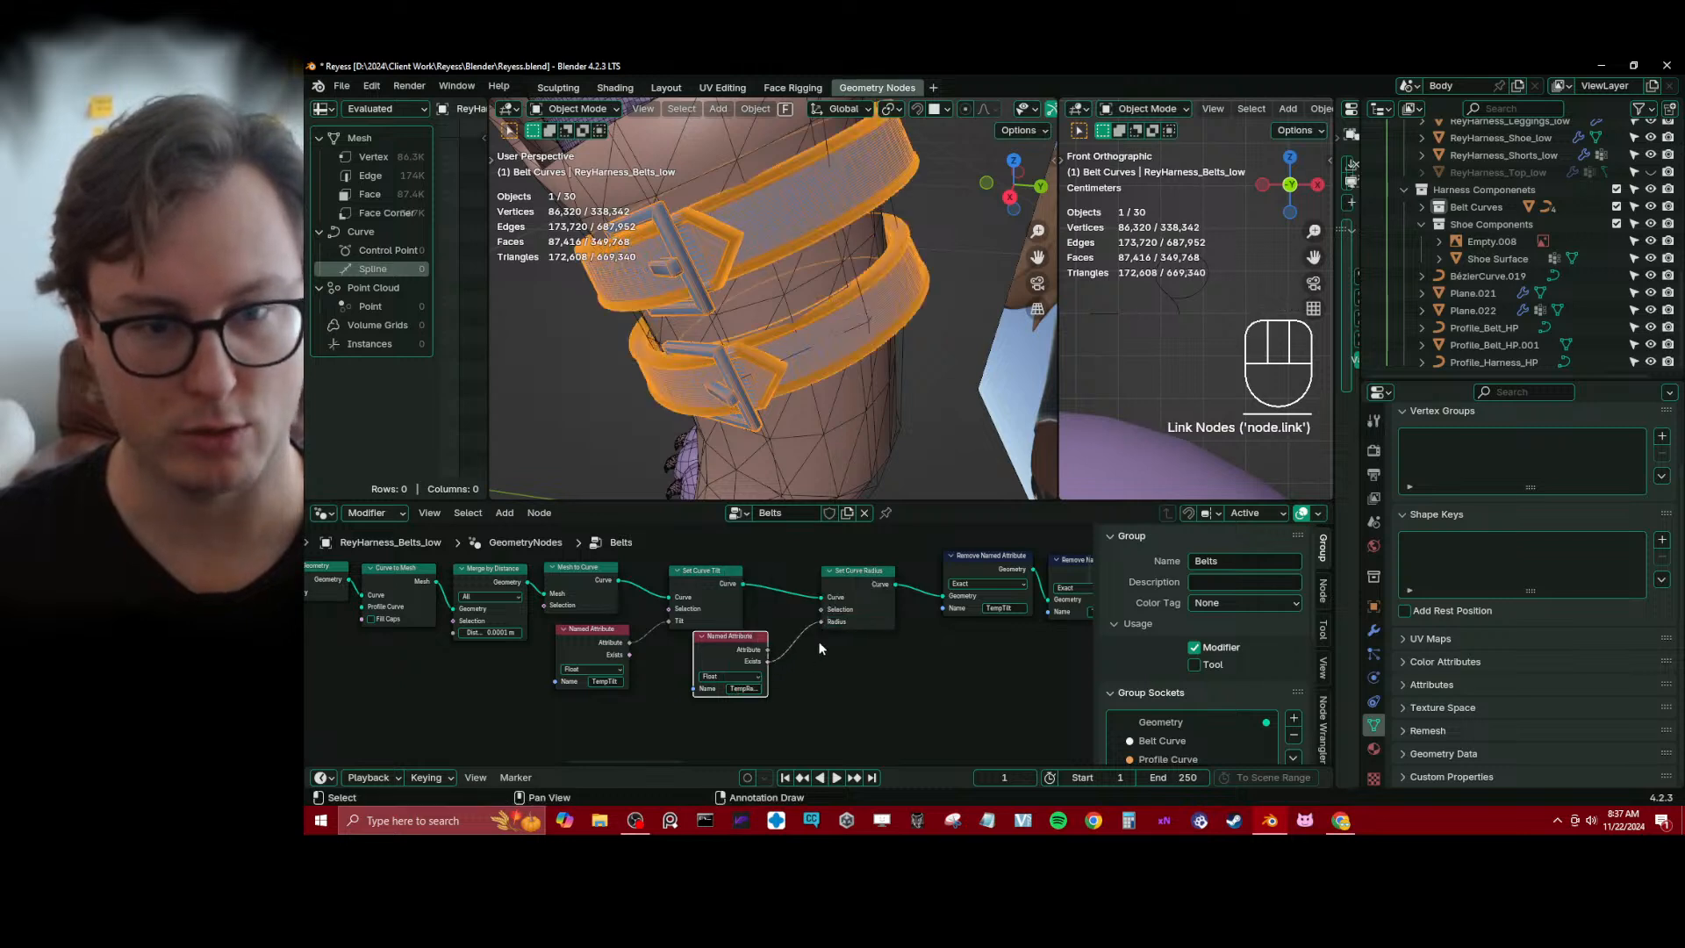
Position the TempRadius Named Attribute node just beneath Set Curve Radius and save the file
{"action": "left_click", "coordinate": [724, 635]}
{"action": "key", "text": "g"}
{"action": "left_click", "coordinate": [704, 639]}
{"action": "scroll", "coordinate": [700, 640], "scroll_direction": "down", "scroll_amount": 2}
{"action": "key", "text": "g"}
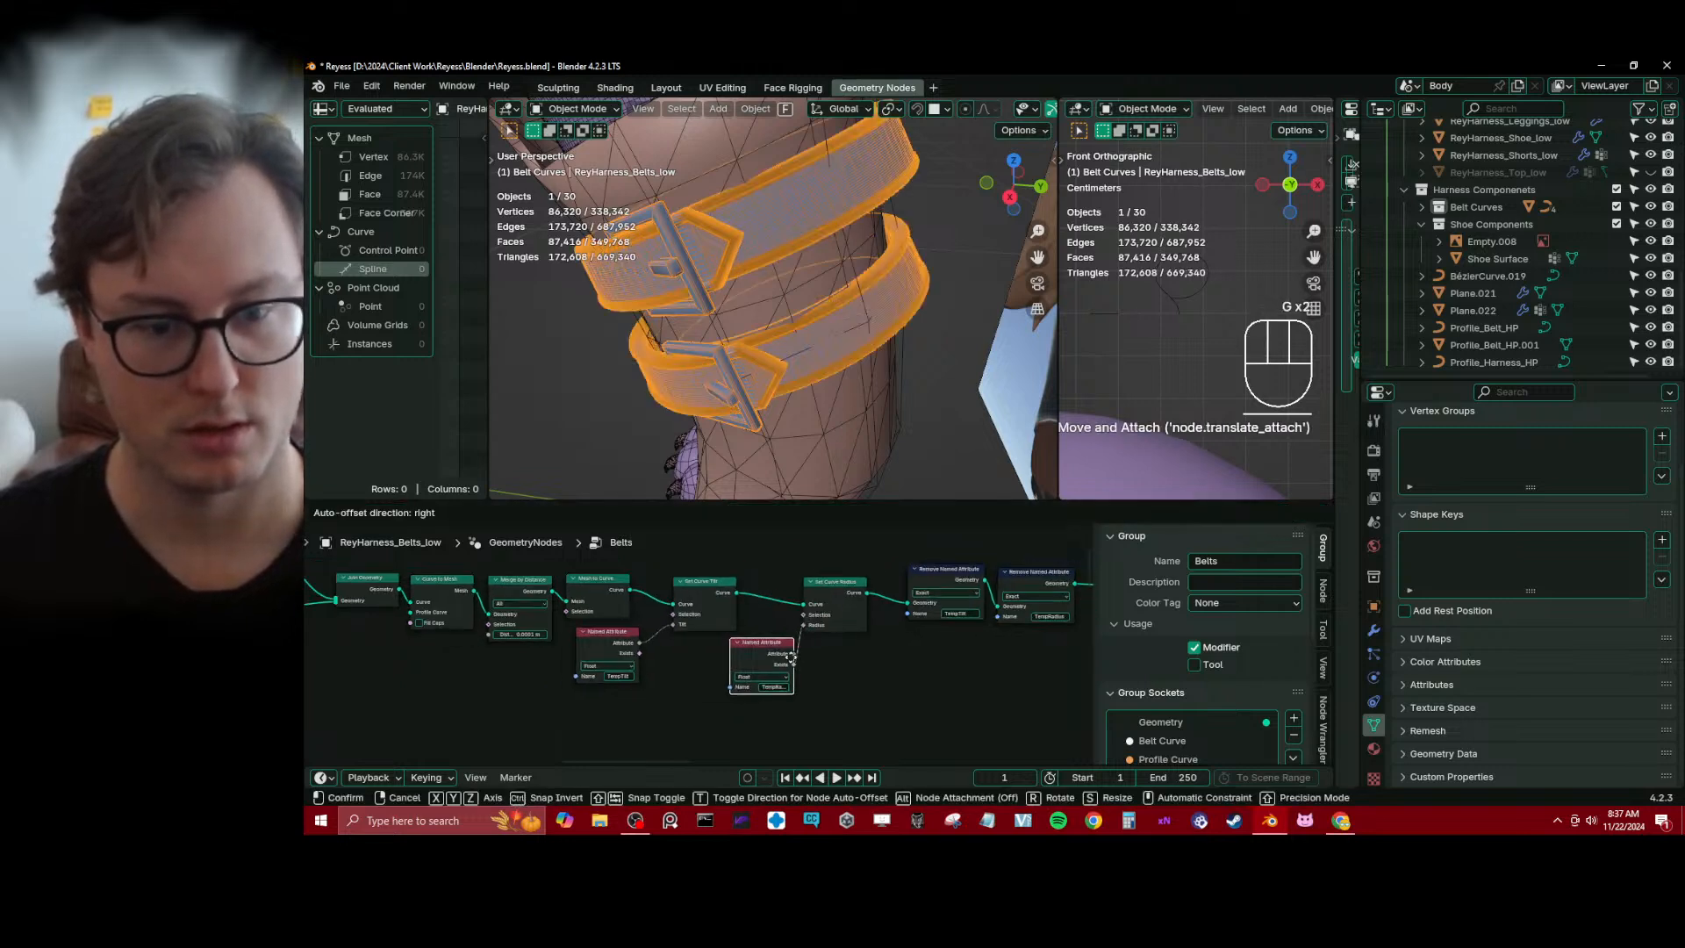
{"action": "left_click", "coordinate": [758, 644]}
{"action": "scroll", "coordinate": [829, 588], "scroll_direction": "down", "scroll_amount": 4}
{"action": "scroll", "coordinate": [641, 686], "scroll_direction": "up", "scroll_amount": 1, "text": "ctrl"}
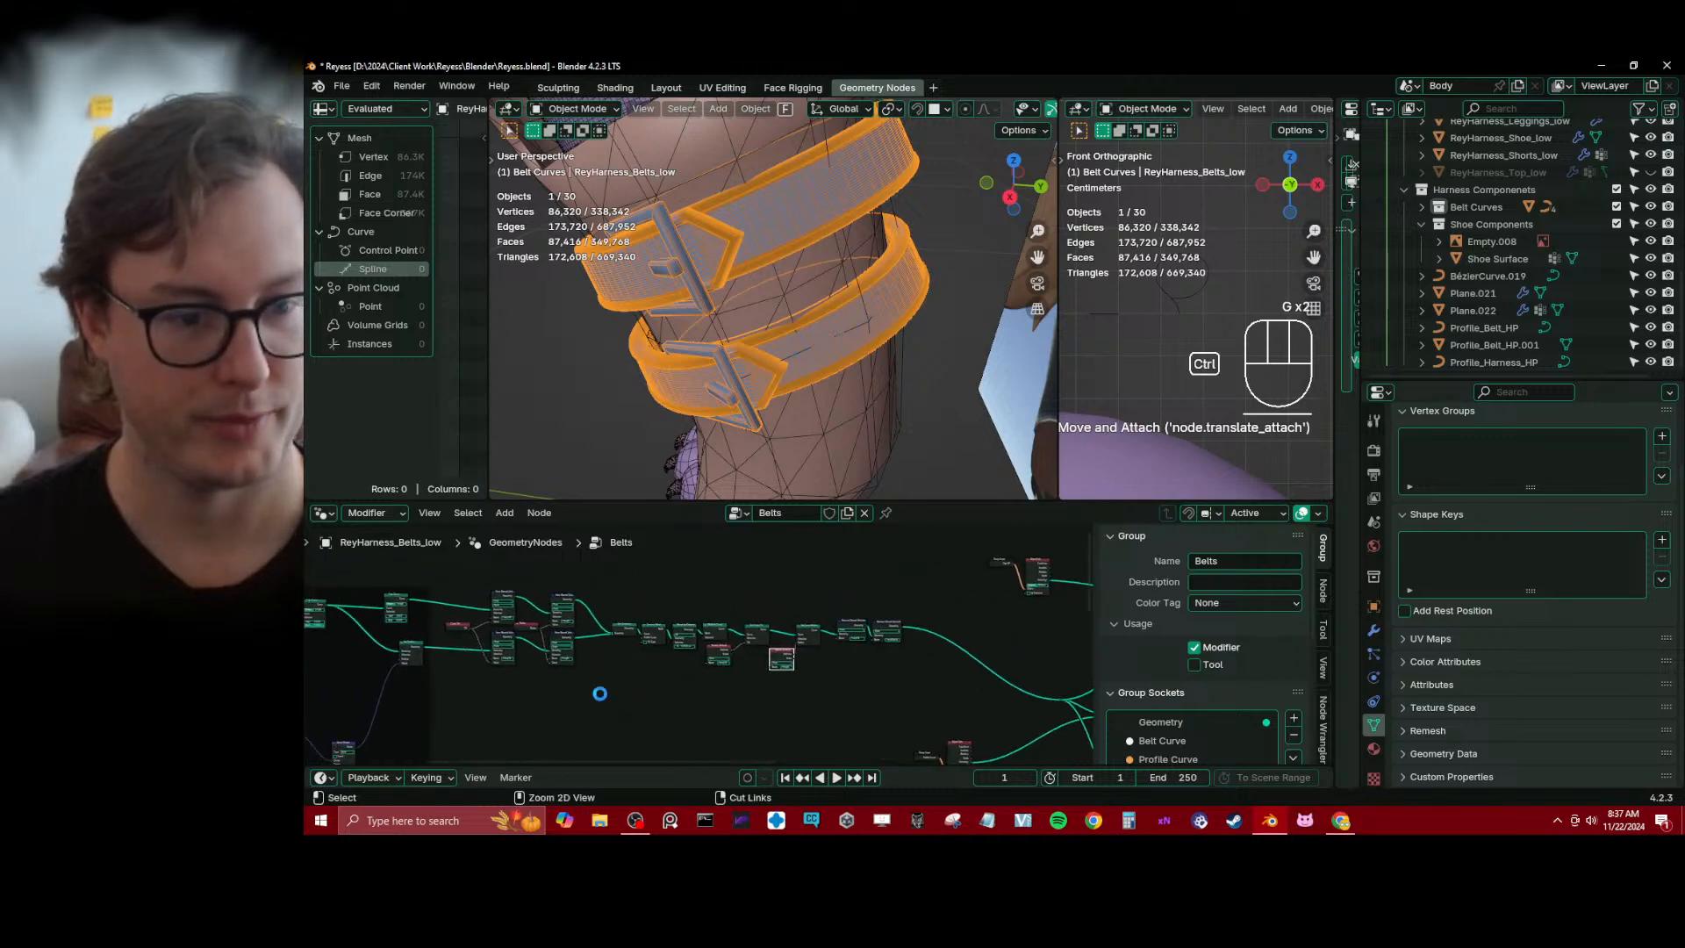
{"action": "key", "text": "ctrl+s"}
{"action": "left_click_drag", "start_coordinate": [456, 554], "coordinate": [884, 693]}
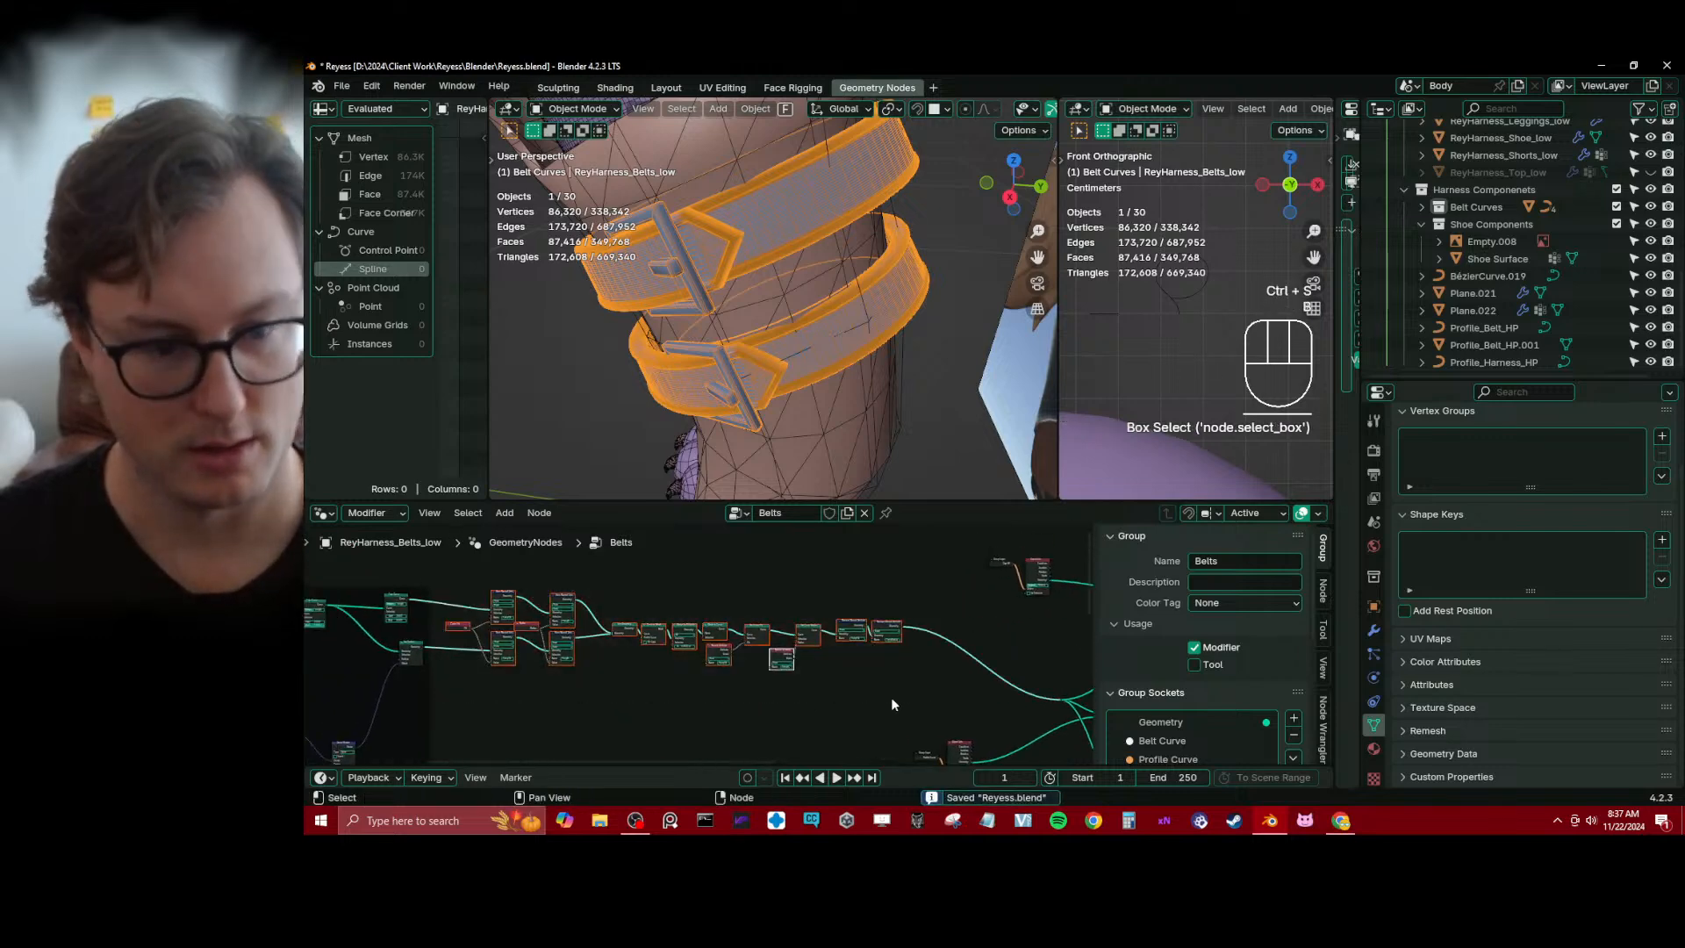
{"action": "key", "text": "ctrl+j"}
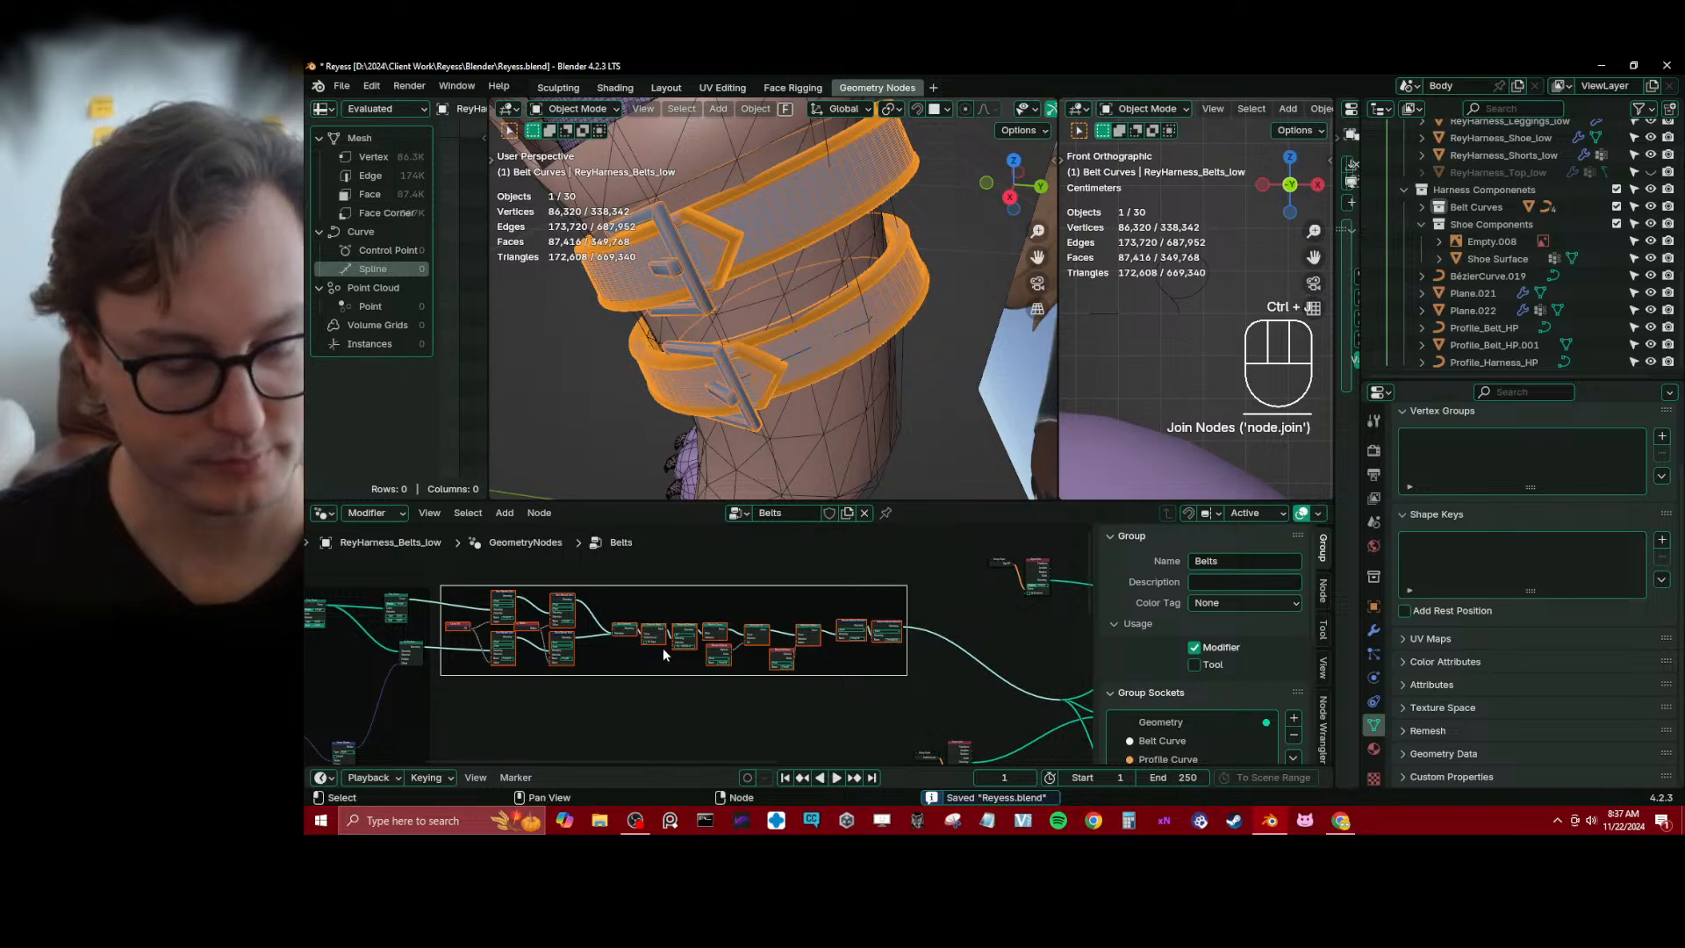
{"action": "left_click", "coordinate": [776, 581]}
{"action": "key", "text": "x"}
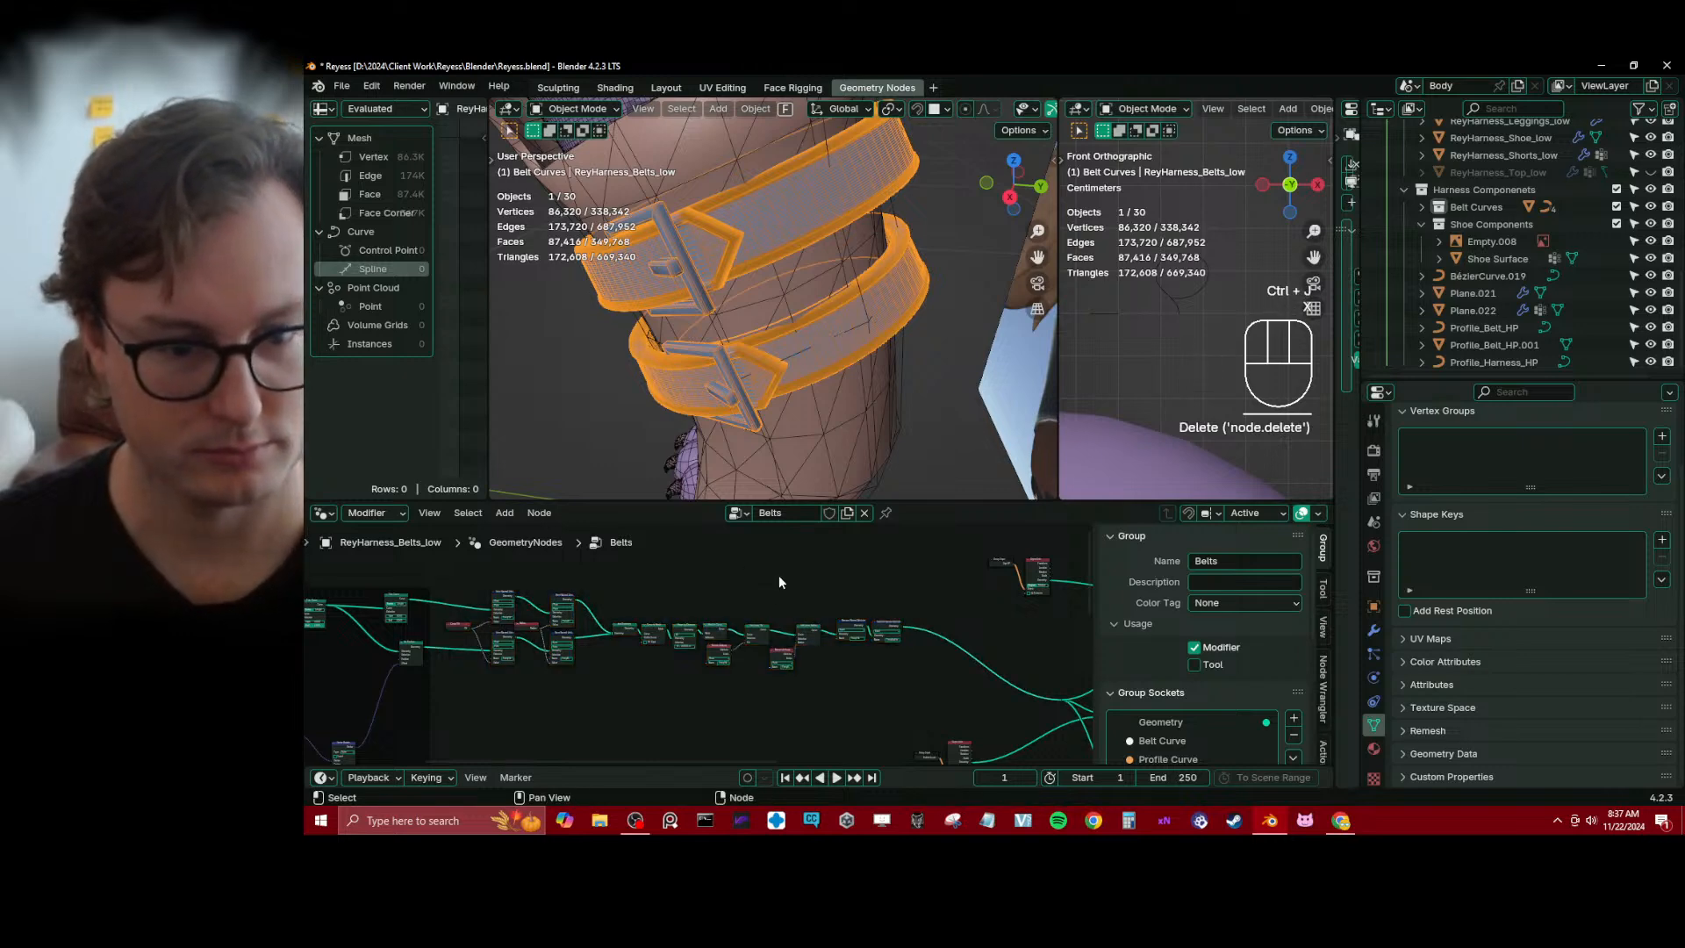
Group the chain from Curve Tilt to the last Remove Named Attribute, return to the Belts tree and save the file
{"action": "left_click_drag", "start_coordinate": [445, 575], "coordinate": [892, 690]}
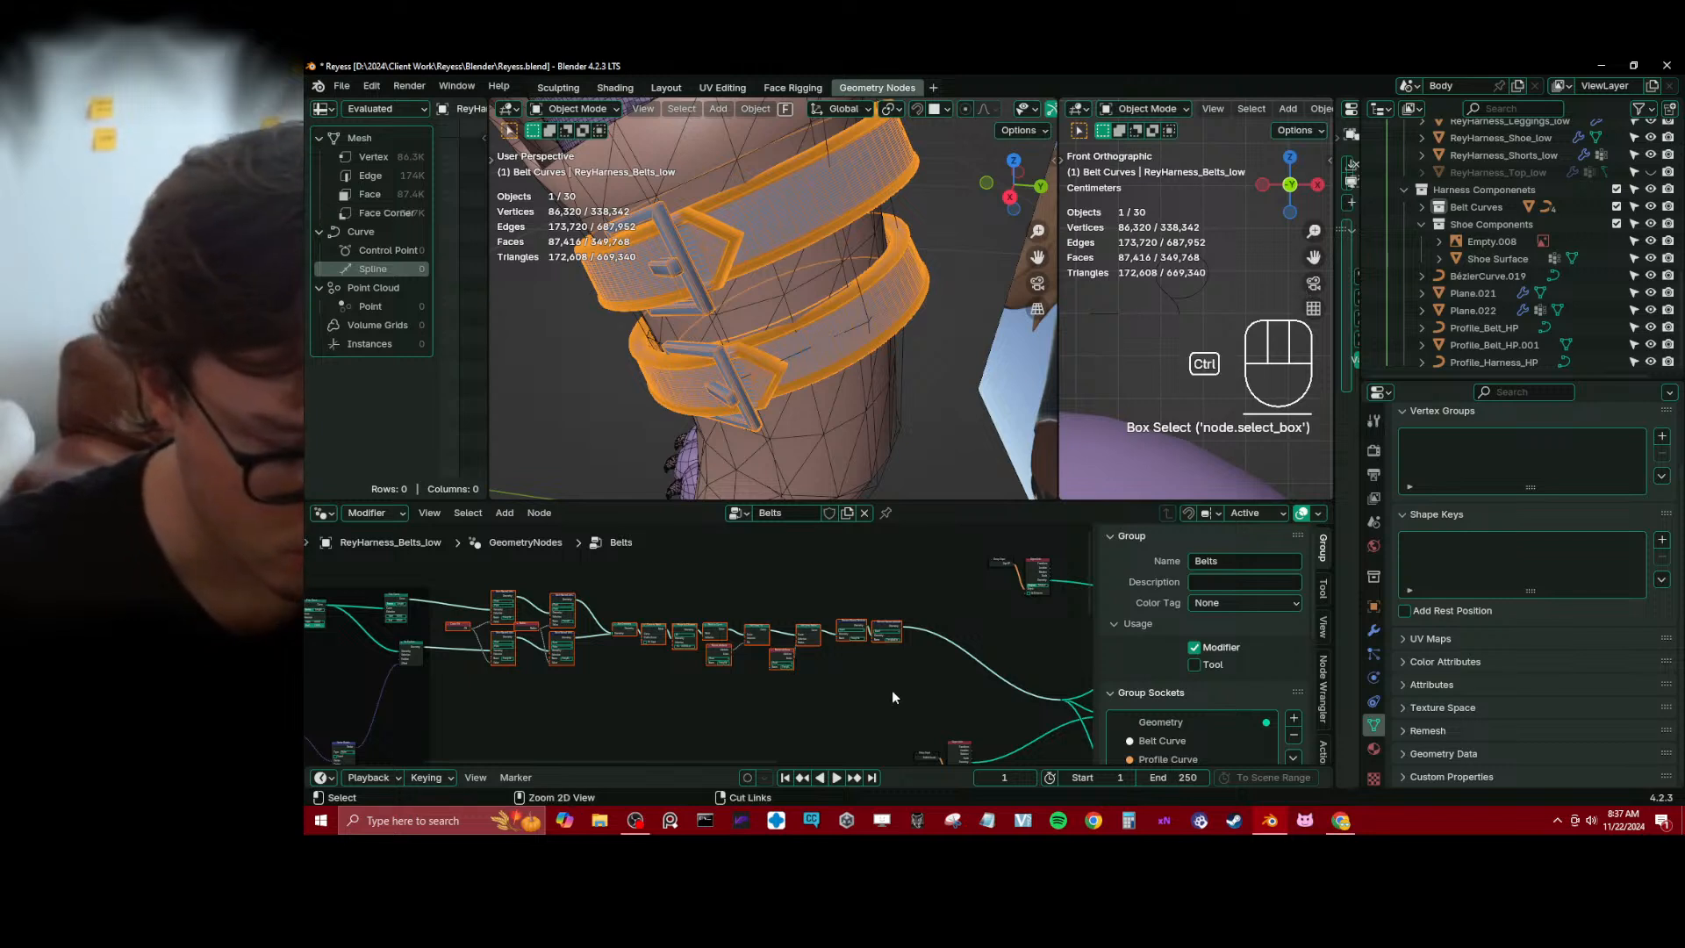
{"action": "key", "text": "ctrl+g"}
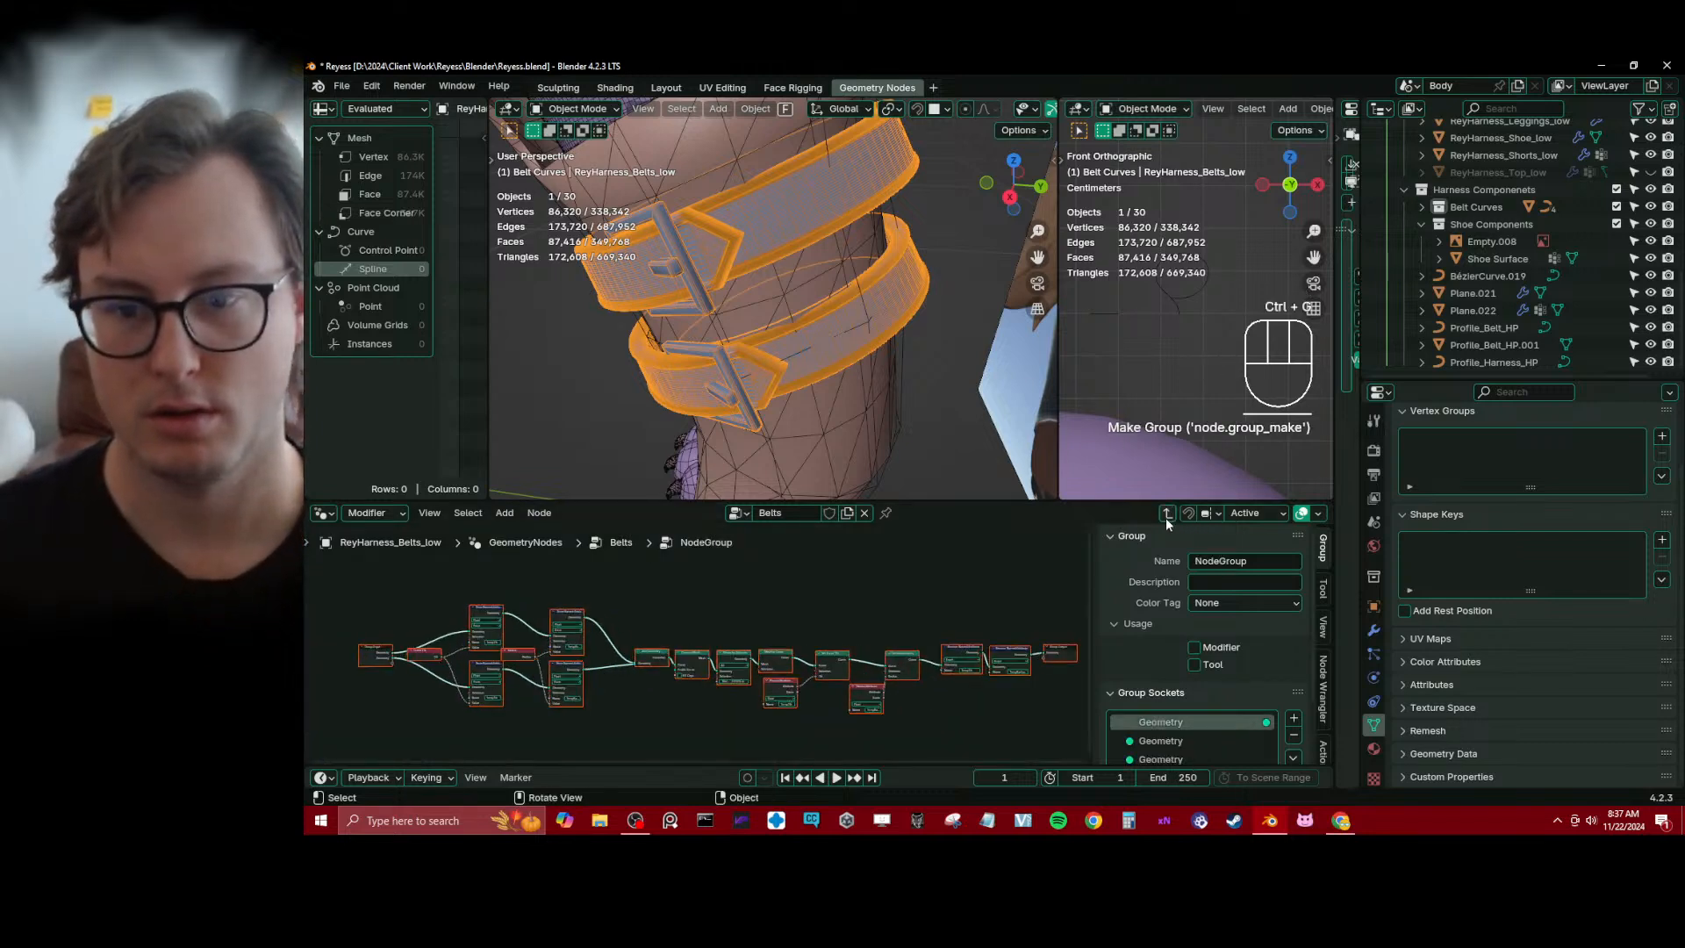
{"action": "left_click", "coordinate": [1166, 515]}
{"action": "middle_click_drag", "start_coordinate": [709, 612], "coordinate": [845, 649], "text": "ctrl"}
{"action": "key", "text": "ctrl+s"}
Rename the new node group Join Curves, enable its fake user and save the file
{"action": "left_click_drag", "start_coordinate": [809, 636], "coordinate": [754, 641]}
{"action": "scroll", "coordinate": [701, 643], "scroll_direction": "up", "scroll_amount": 3}
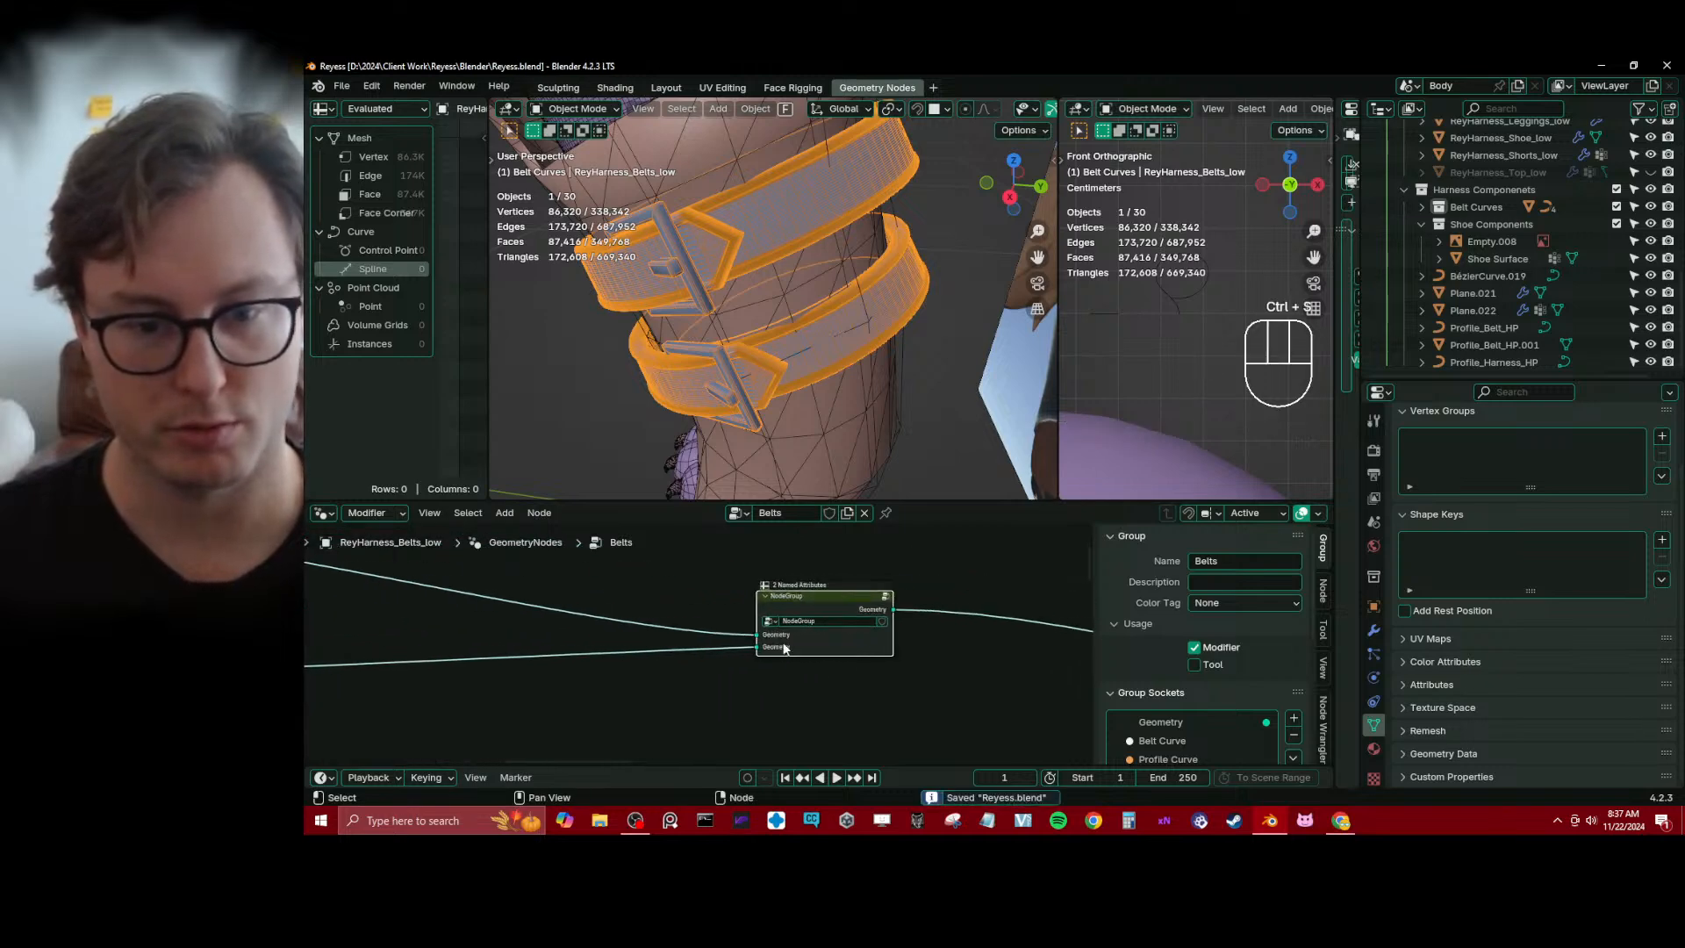
{"action": "left_click", "coordinate": [843, 620]}
{"action": "type", "text": "Join"}
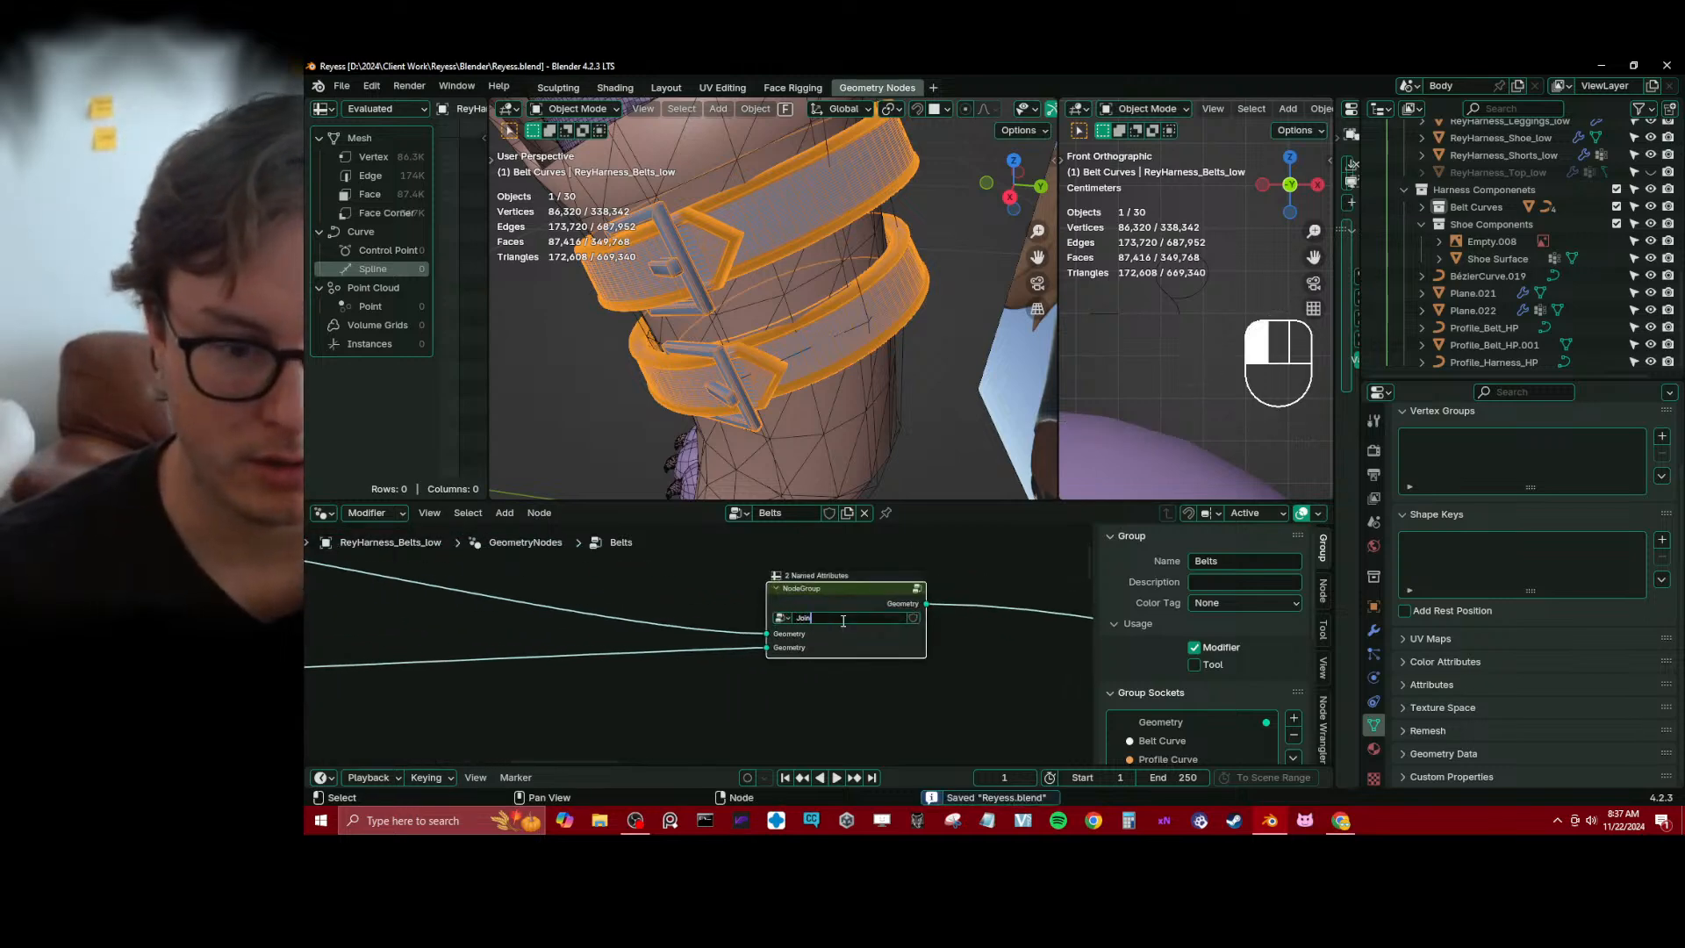
{"action": "type", "text": " Curves"}
{"action": "key", "text": "Return"}
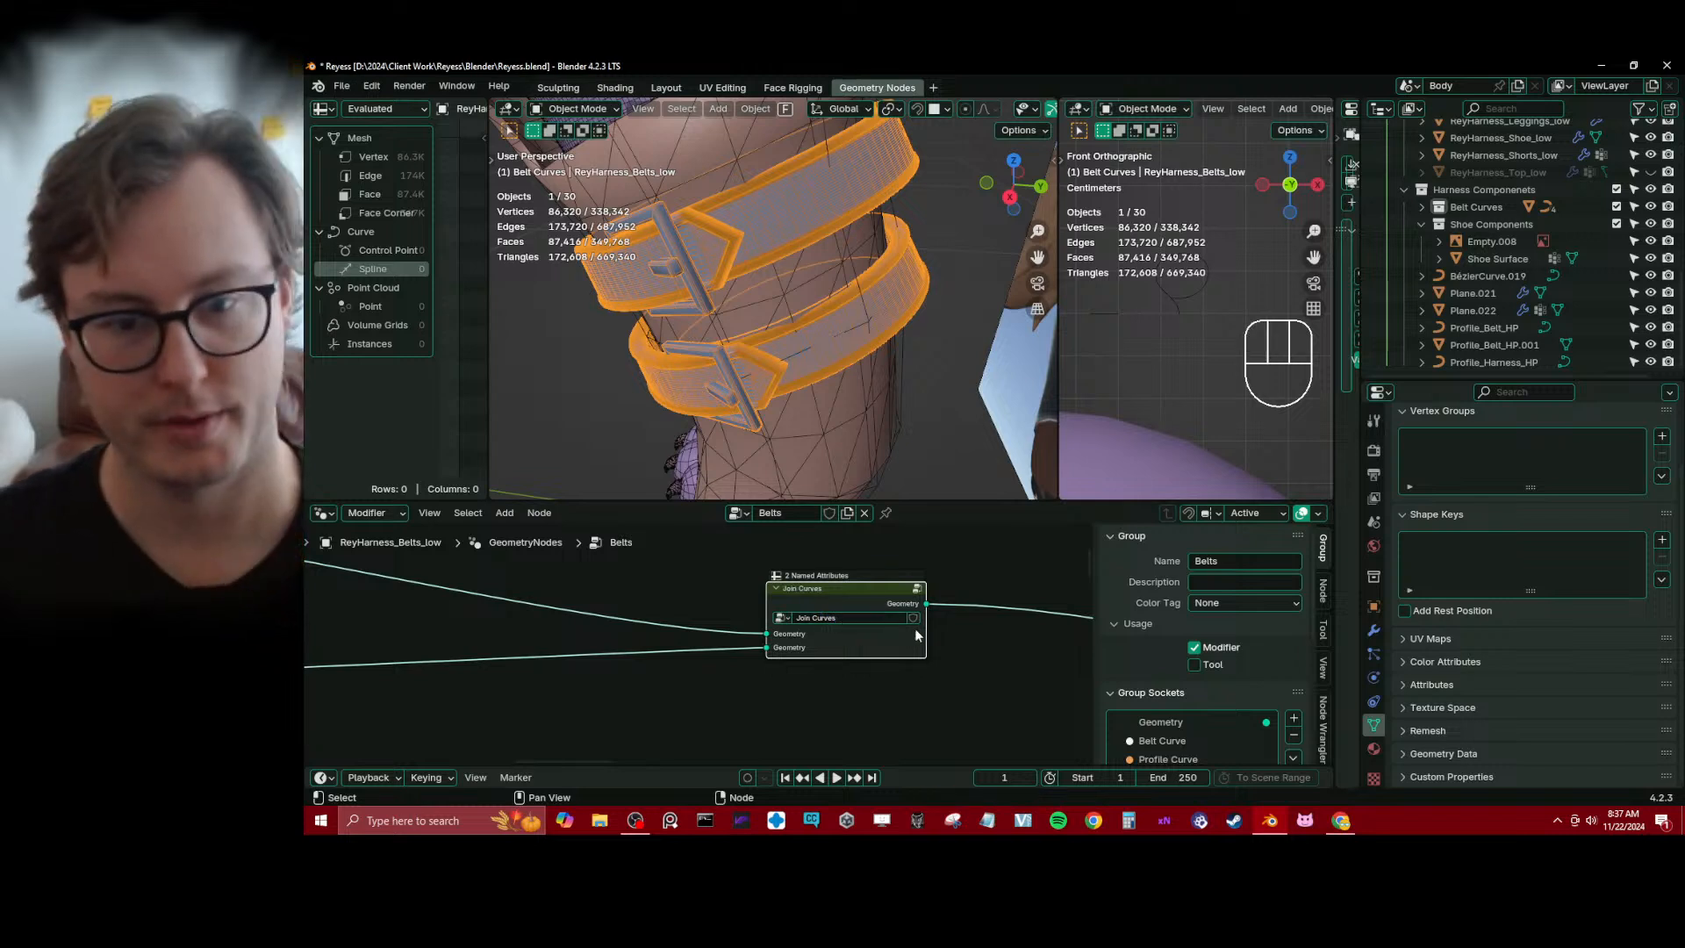
{"action": "key", "text": "ctrl+s"}
Change the node group's name to Join Two Curves and save the file
{"action": "middle_click_drag", "start_coordinate": [944, 640], "coordinate": [810, 640]}
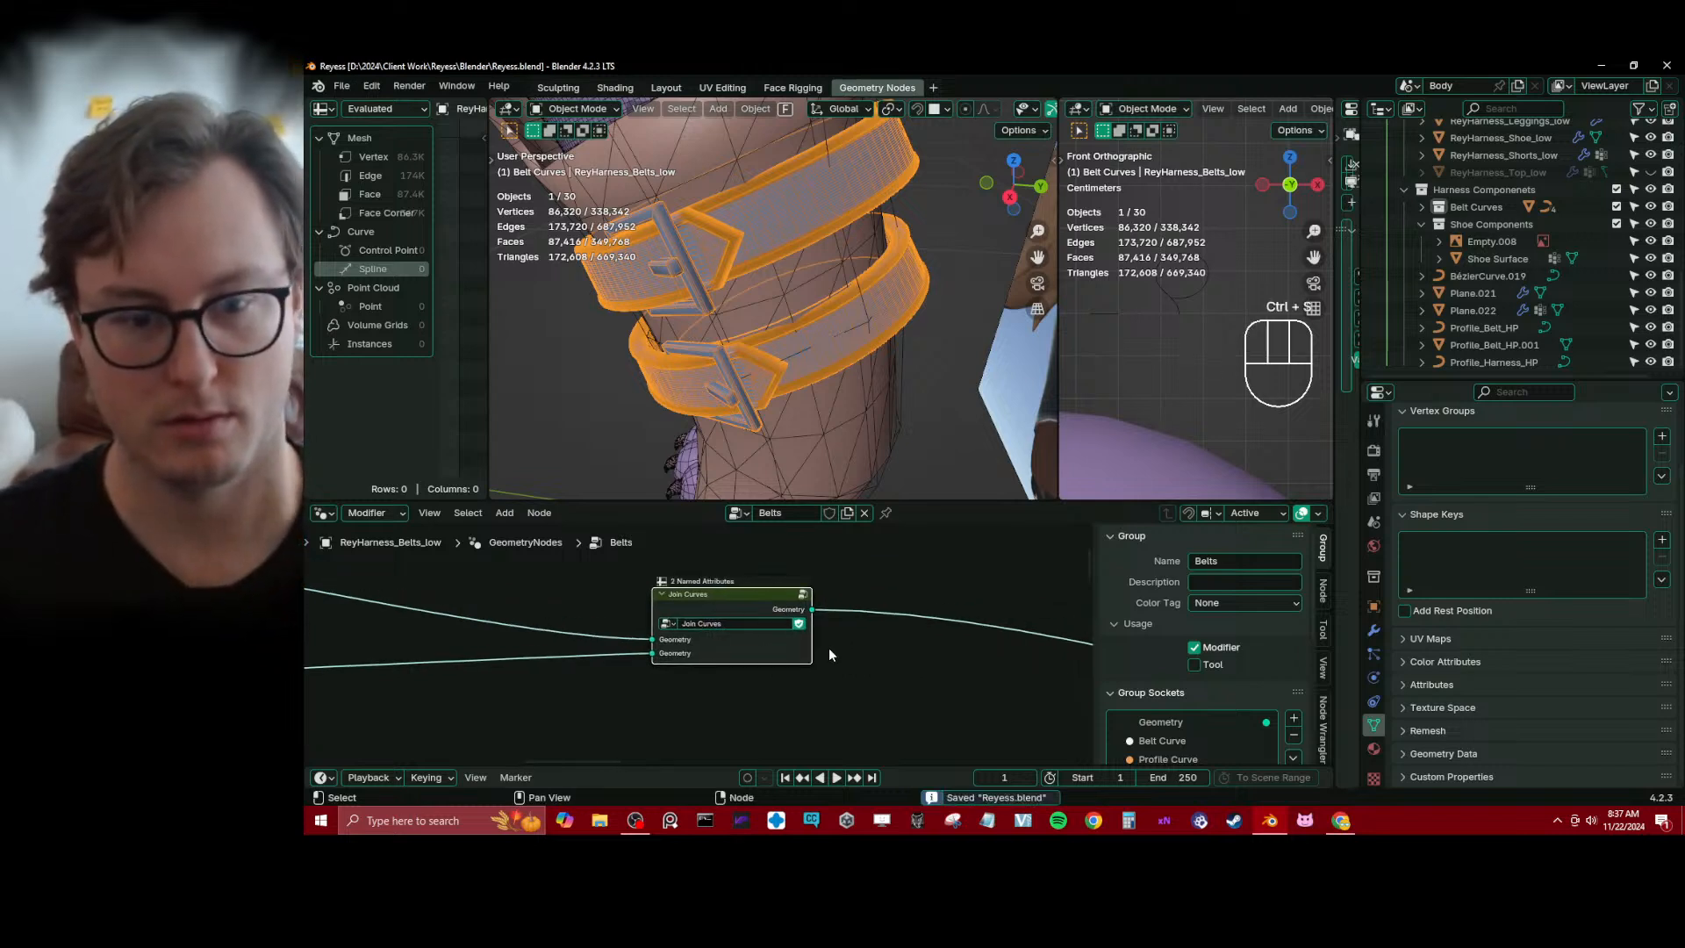
{"action": "left_click", "coordinate": [700, 624]}
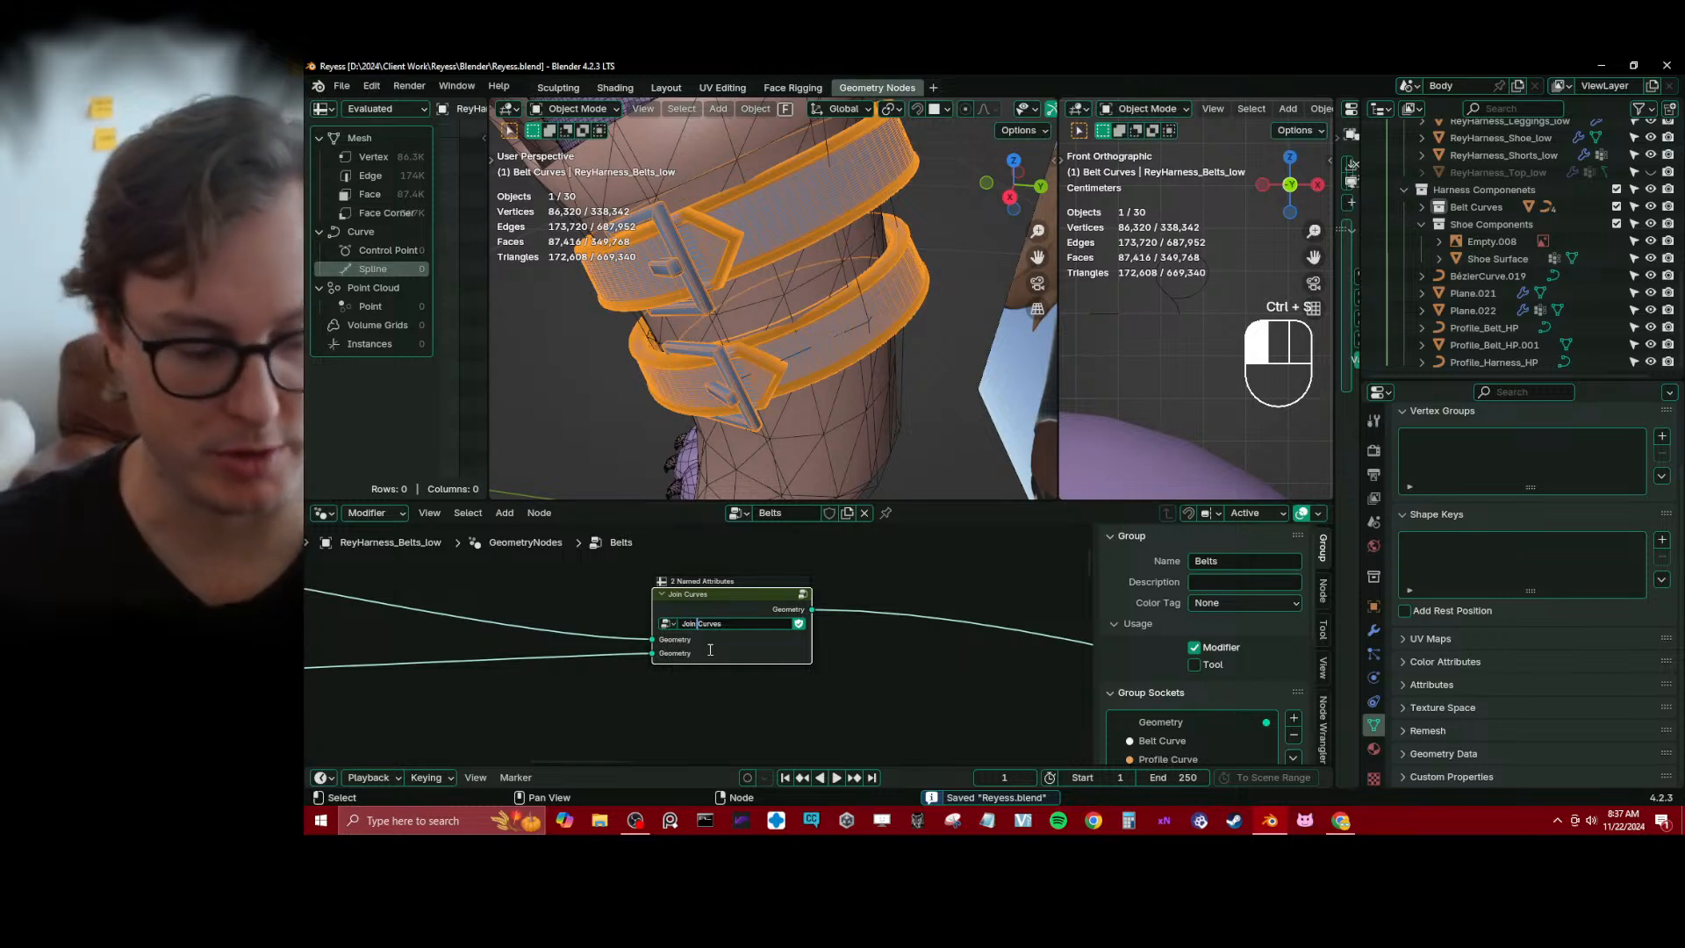
{"action": "type", "text": "Two"}
{"action": "key", "text": "Return"}
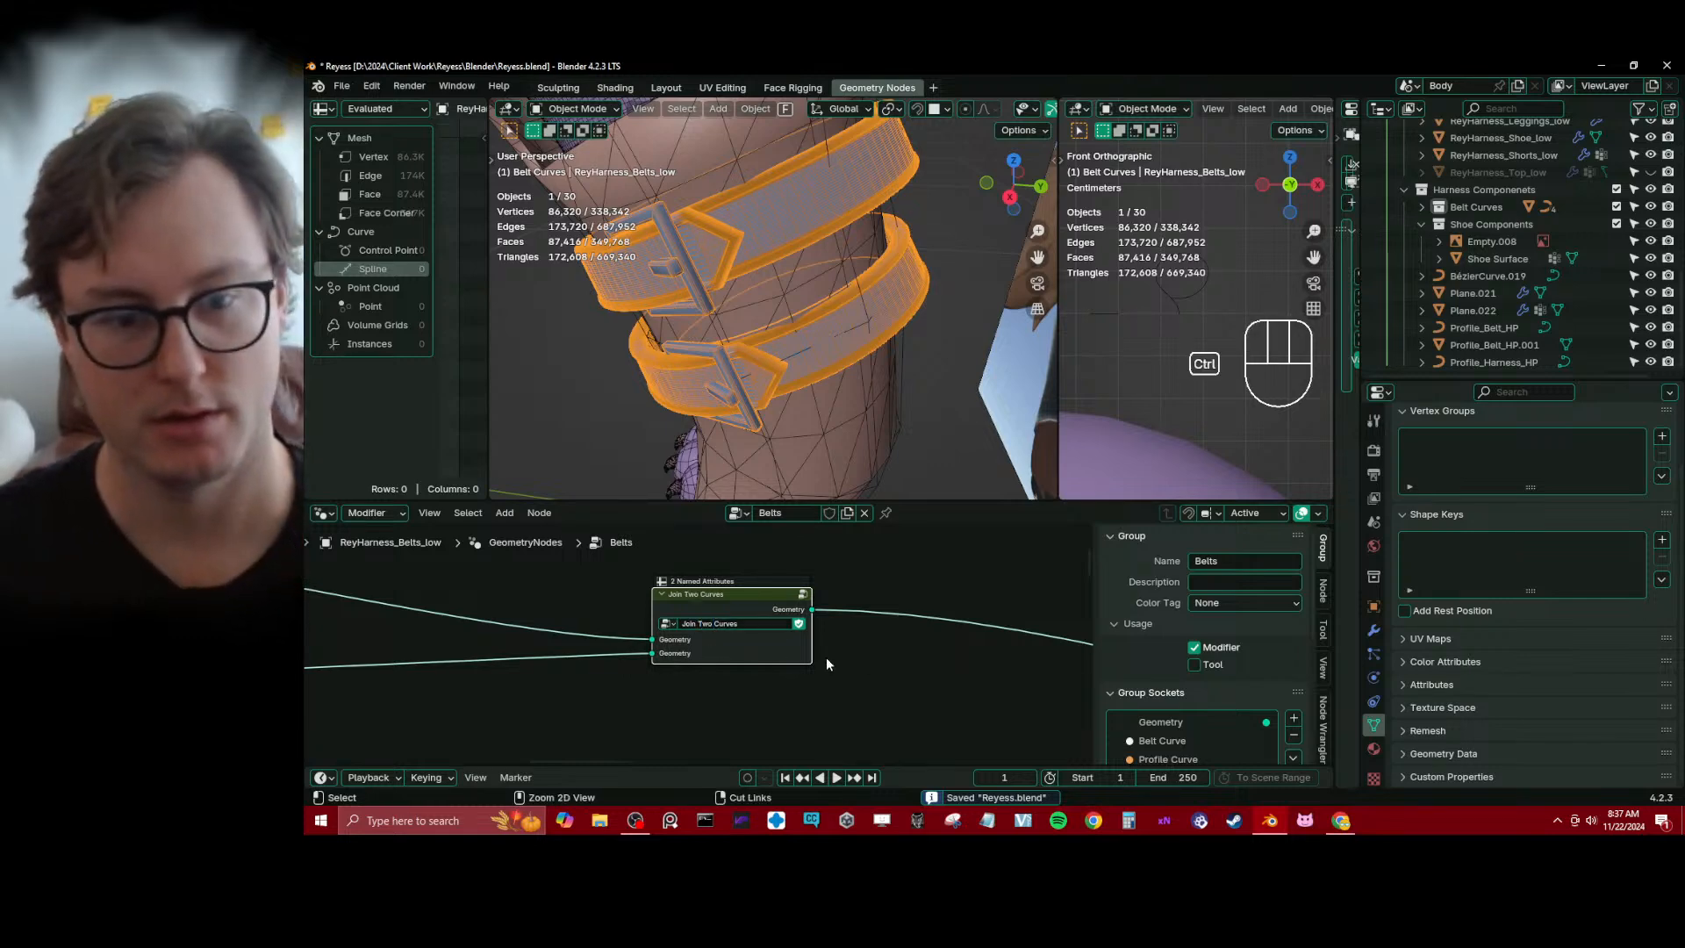
{"action": "key", "text": "ctrl+s"}
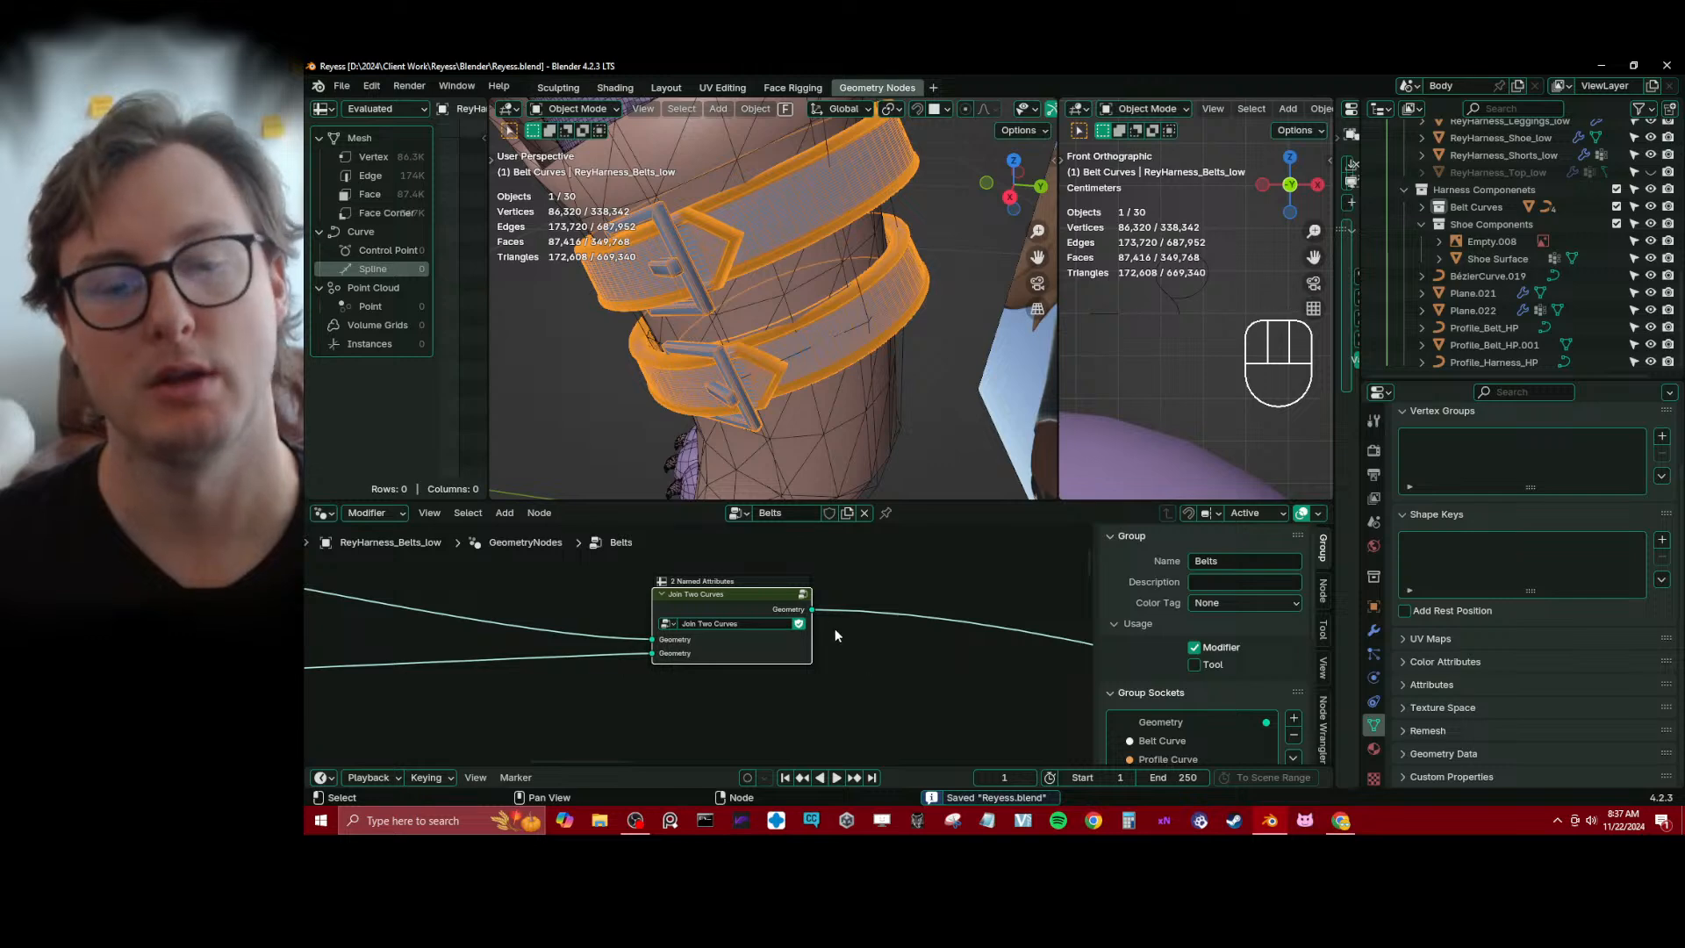
Open the Join Two Curves group, examine its attribute storing and joining chain, and return to the Belts tree
{"action": "key", "text": "Tab"}
{"action": "middle_click_drag", "start_coordinate": [346, 664], "coordinate": [686, 631]}
{"action": "scroll", "coordinate": [666, 650], "scroll_direction": "up", "scroll_amount": 3}
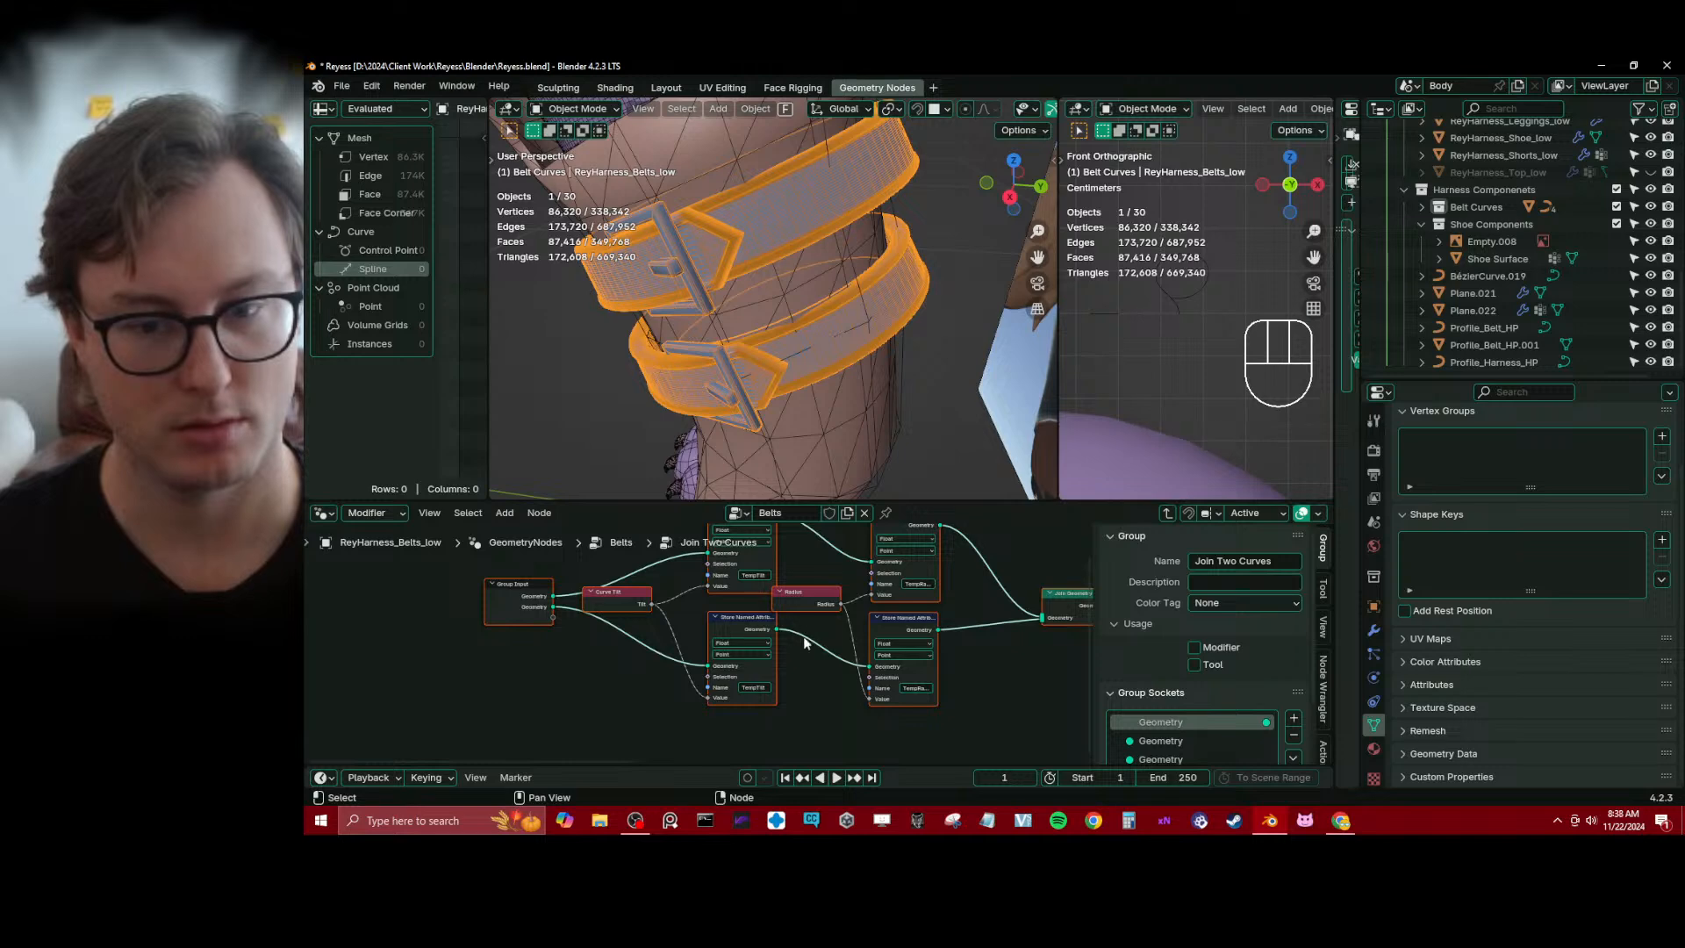
{"action": "middle_click_drag", "start_coordinate": [807, 643], "coordinate": [440, 638]}
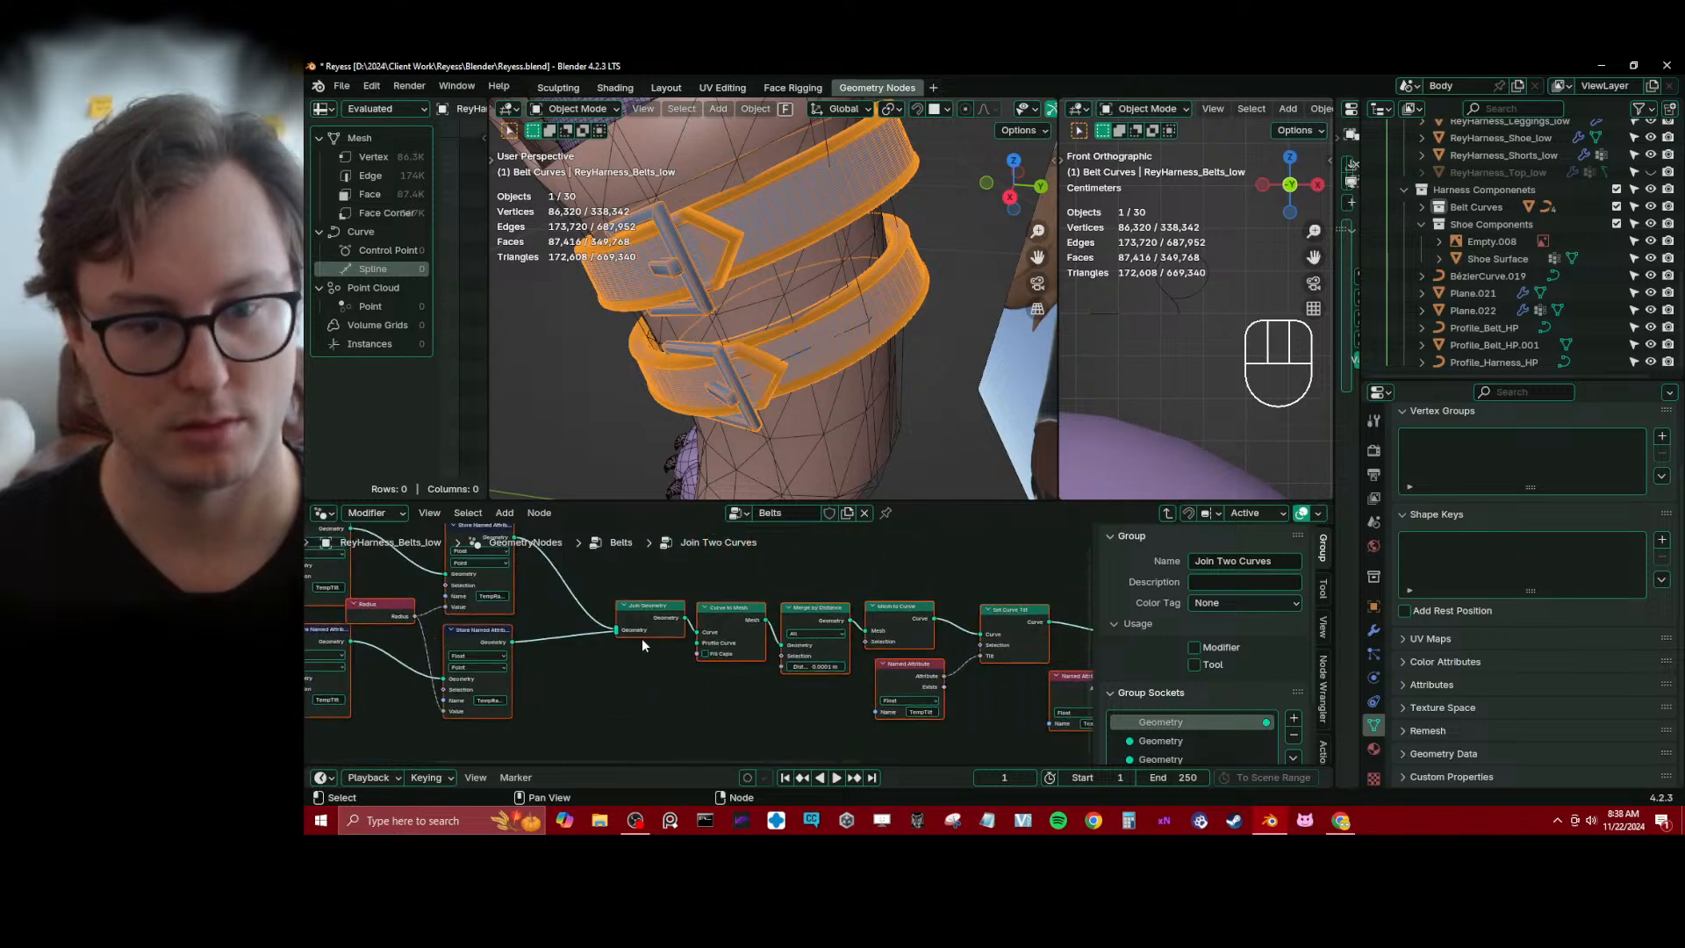
{"action": "scroll", "coordinate": [641, 639], "scroll_direction": "down", "scroll_amount": 2}
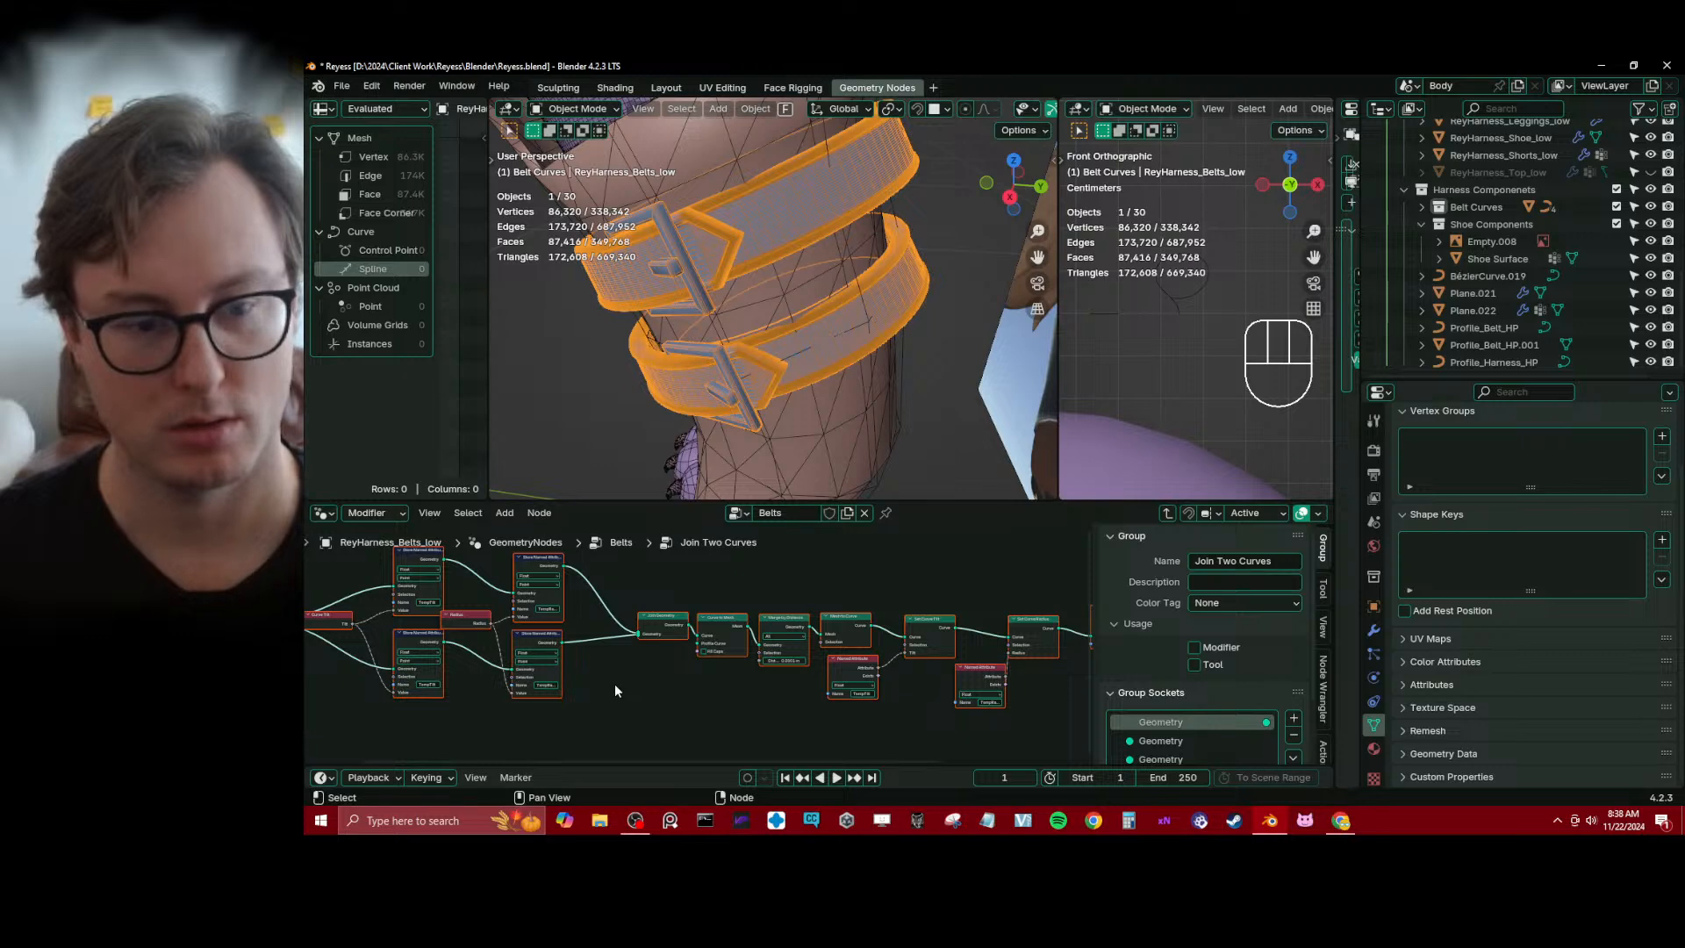
{"action": "left_click", "coordinate": [1169, 514]}
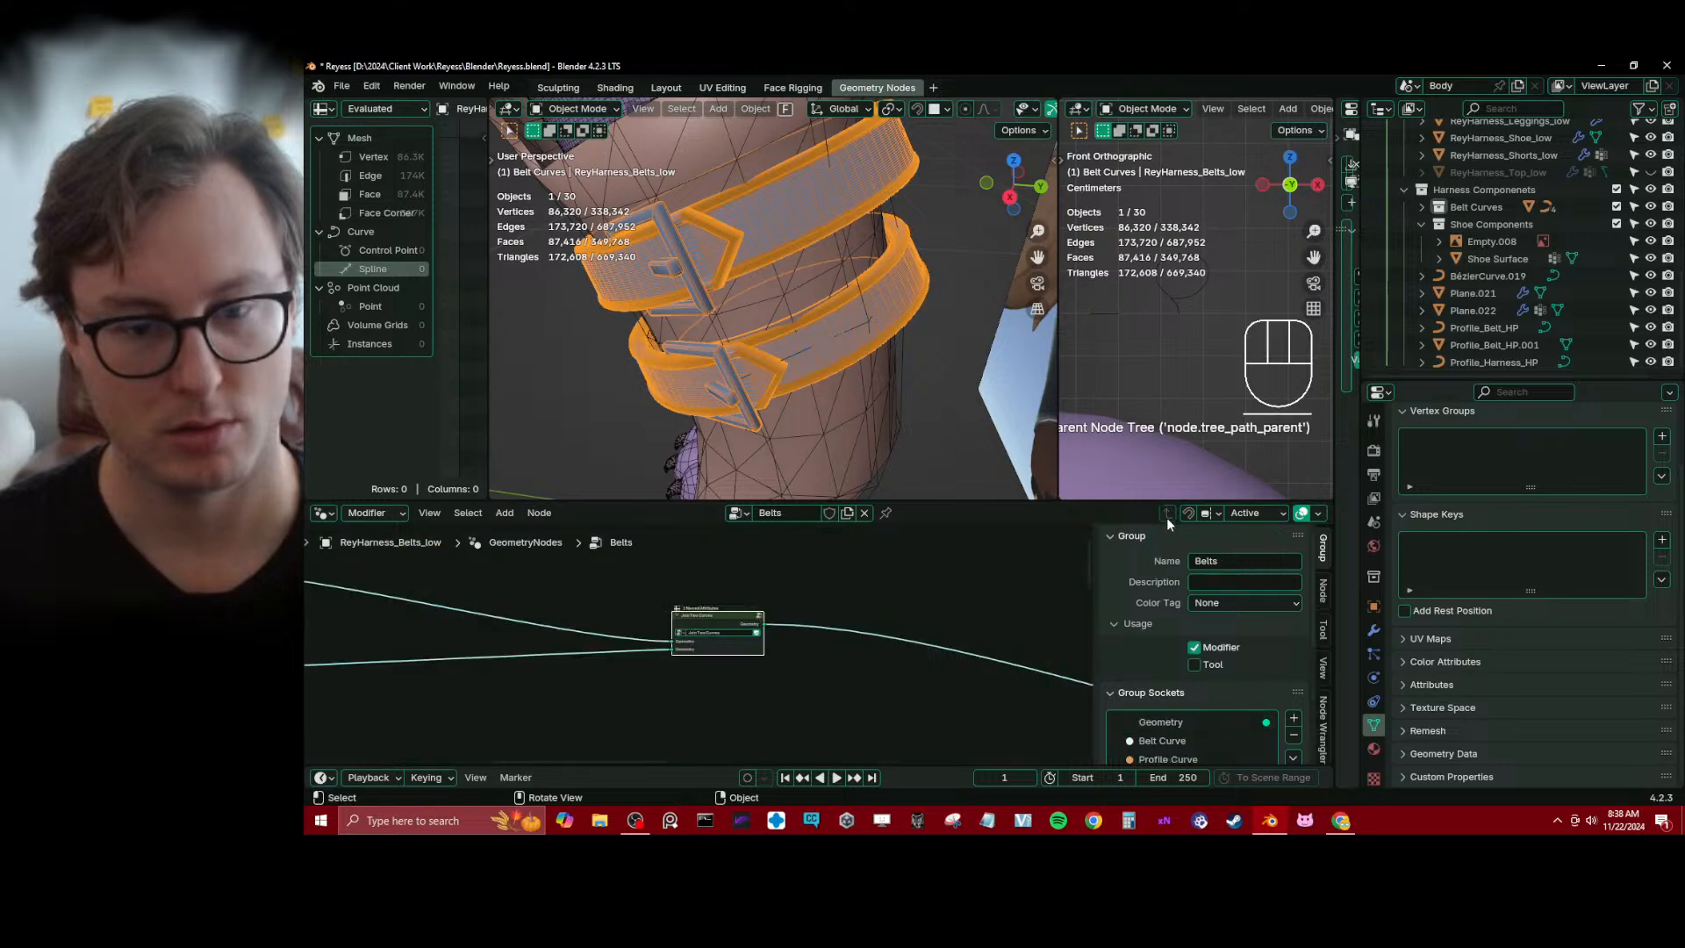
{"action": "scroll", "coordinate": [730, 660], "scroll_direction": "up", "scroll_amount": 2}
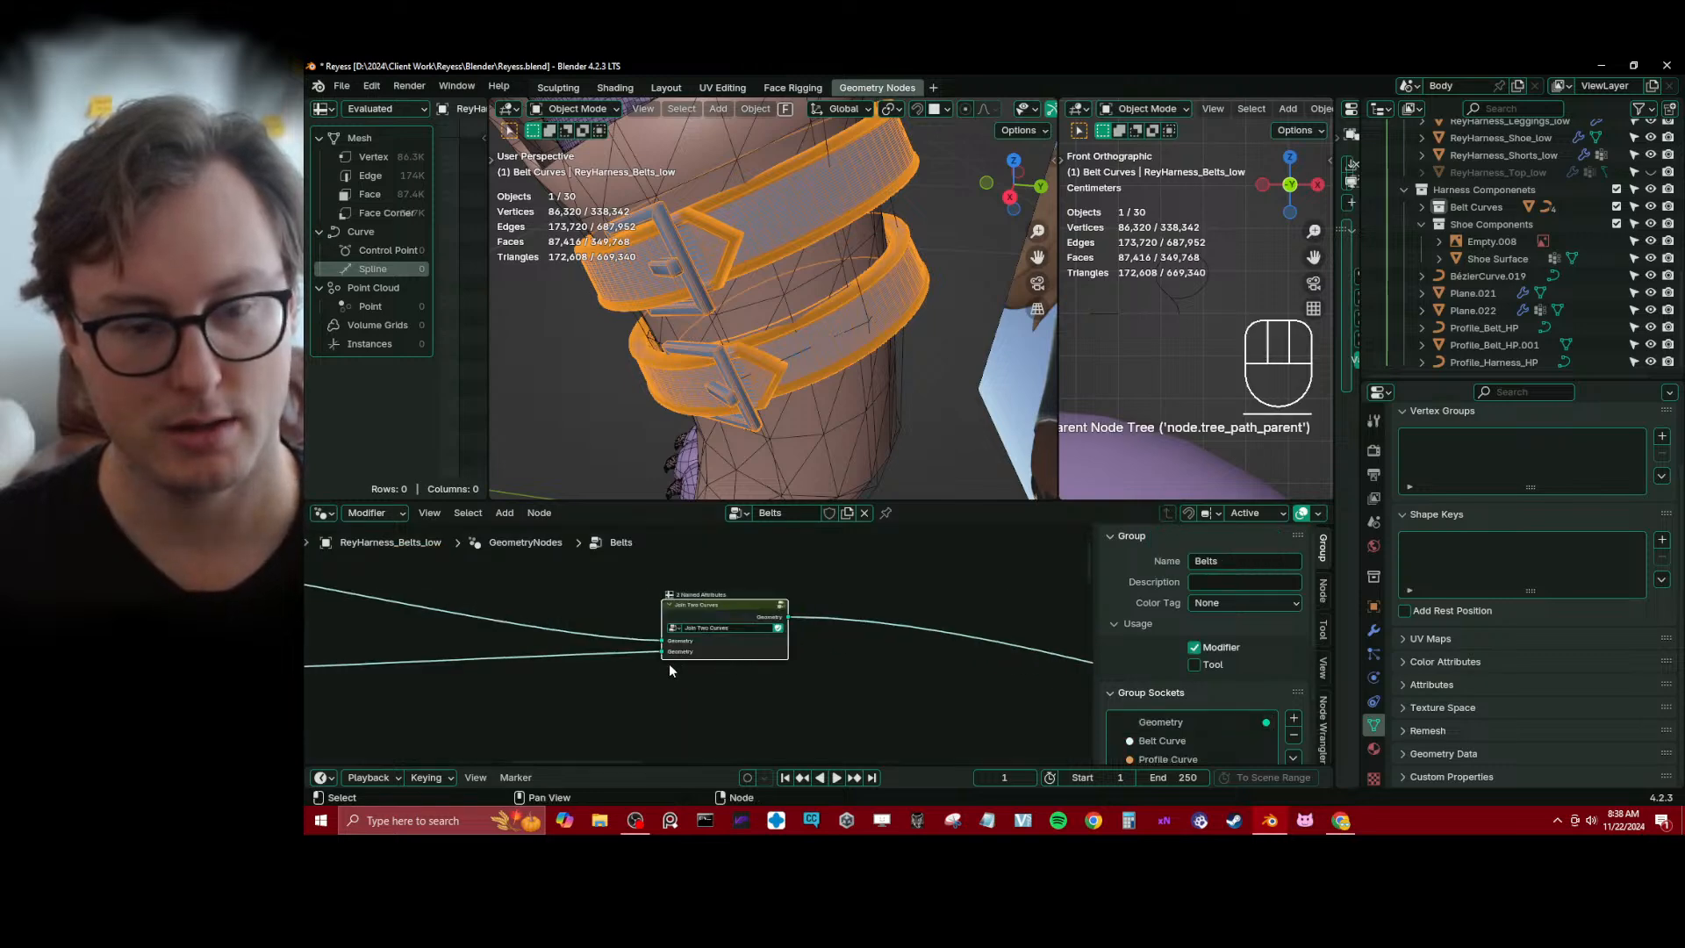
{"action": "middle_click_drag", "start_coordinate": [613, 667], "coordinate": [811, 682]}
{"action": "scroll", "coordinate": [810, 682], "scroll_direction": "up", "scroll_amount": 1}
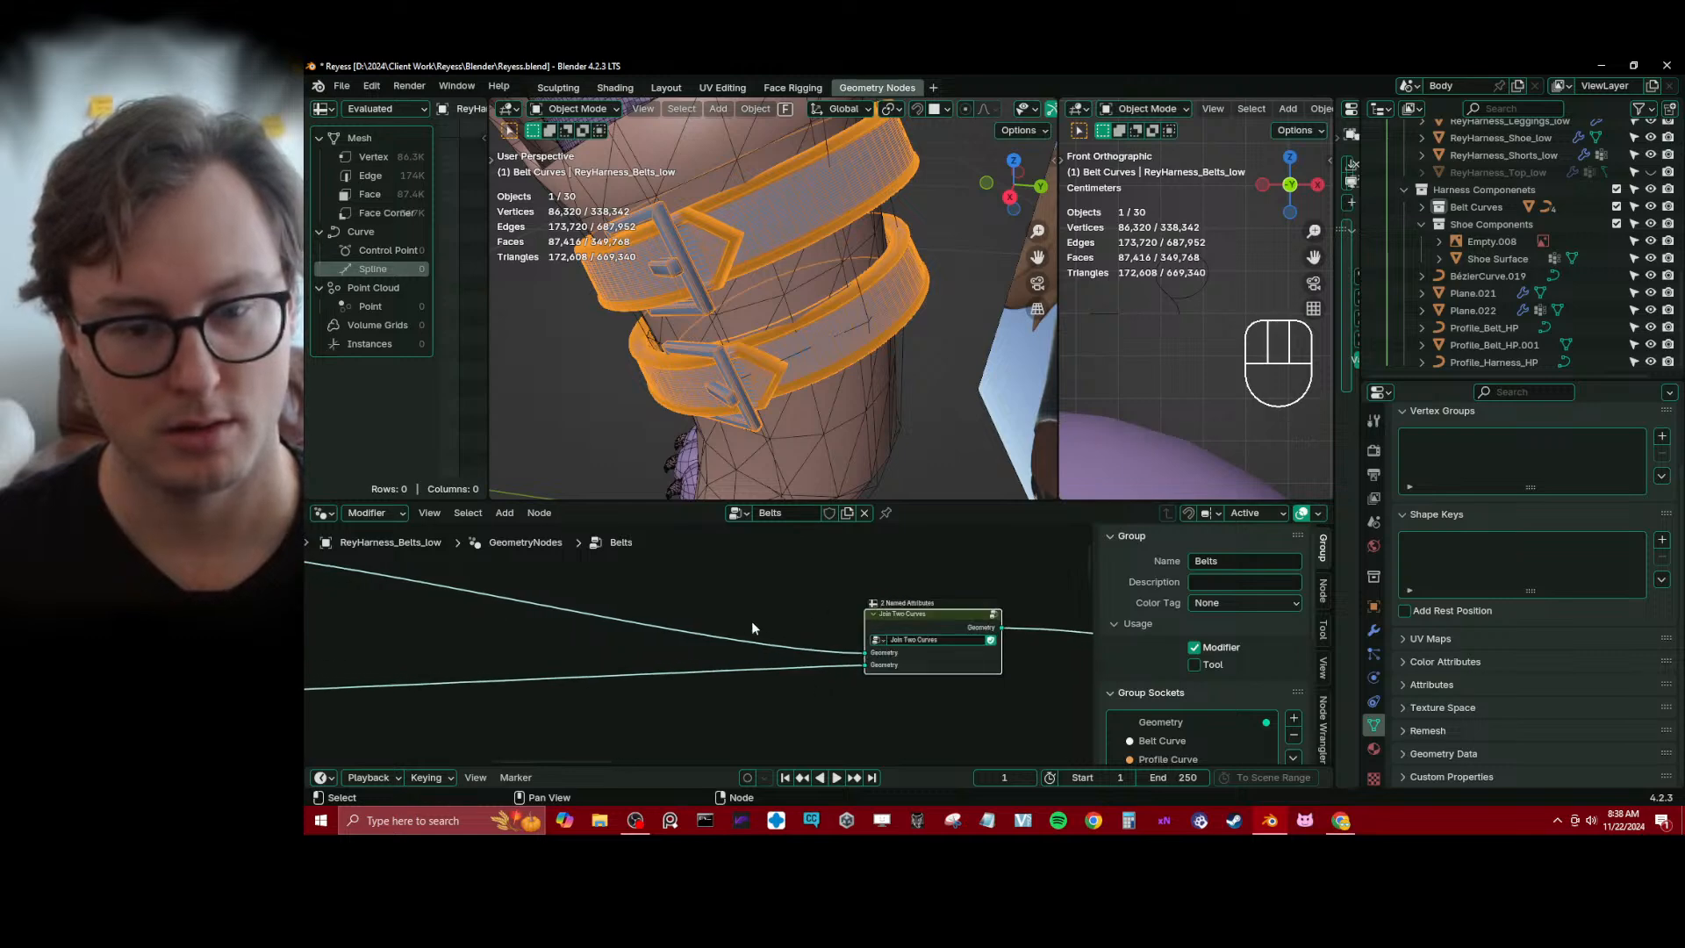
{"action": "right_click_drag", "start_coordinate": [738, 619], "coordinate": [721, 676], "text": "shift"}
{"action": "key", "text": "g"}
{"action": "left_click", "coordinate": [653, 659]}
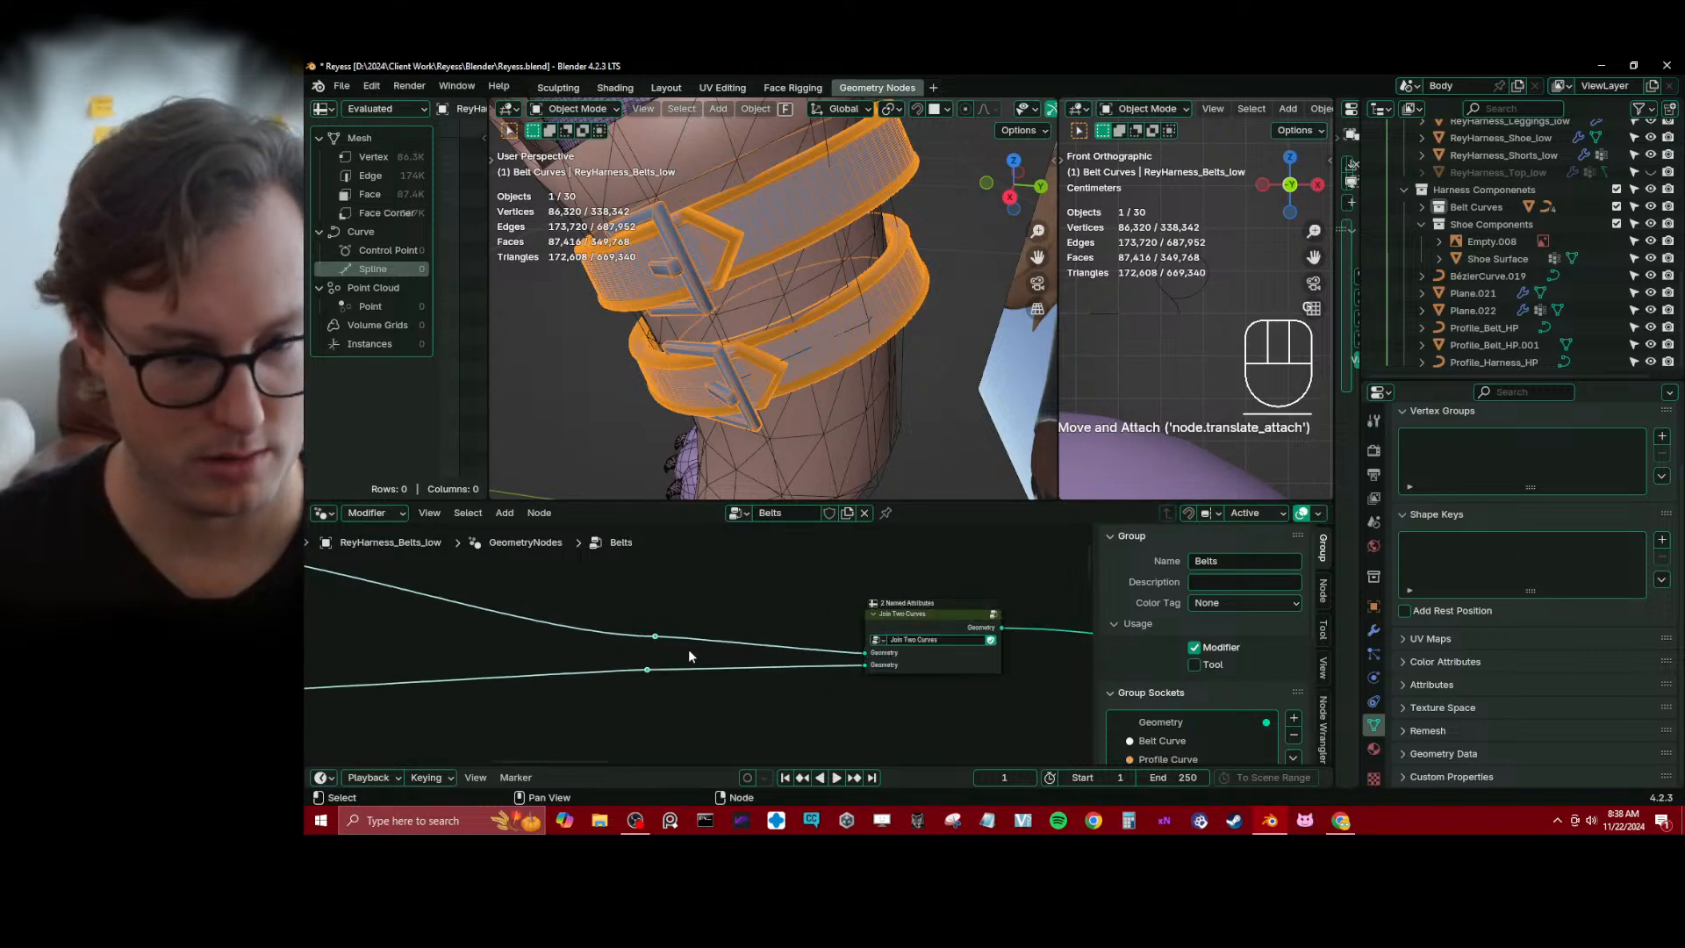
{"action": "key", "text": "ctrl+z"}
{"action": "key", "text": "ctrl+x"}
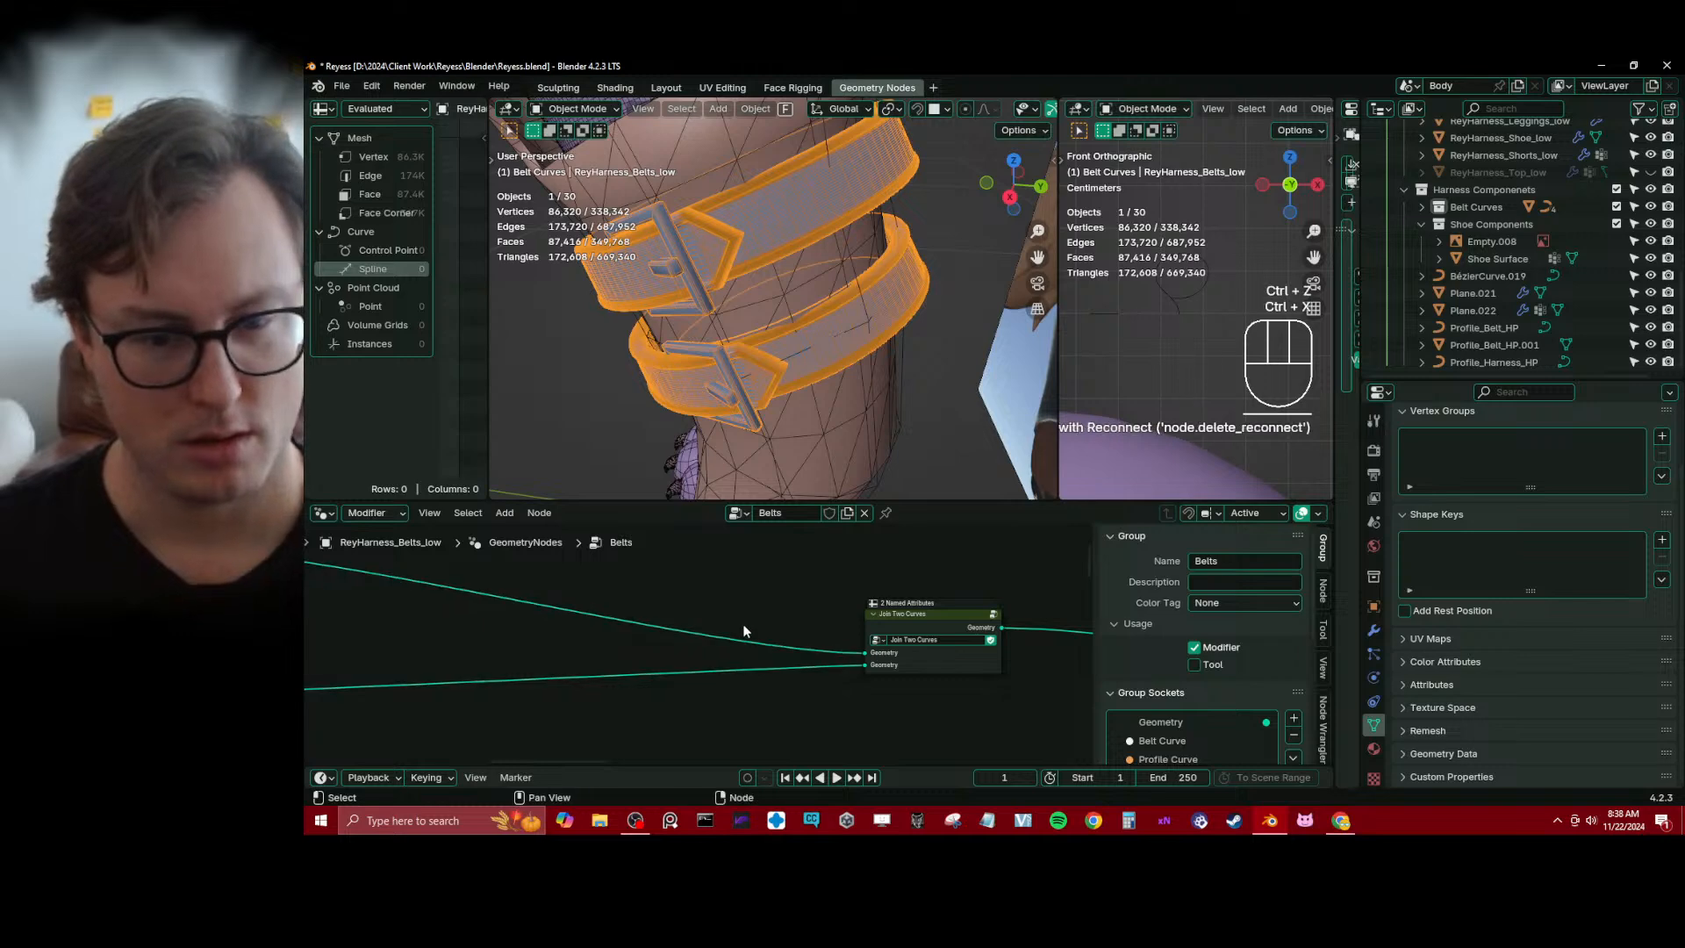
Add a Join Geometry node and insert it on the upper link into the Join Two Curves group
{"action": "key", "text": "shift+a"}
{"action": "type", "text": "join"}
{"action": "key", "text": "Return"}
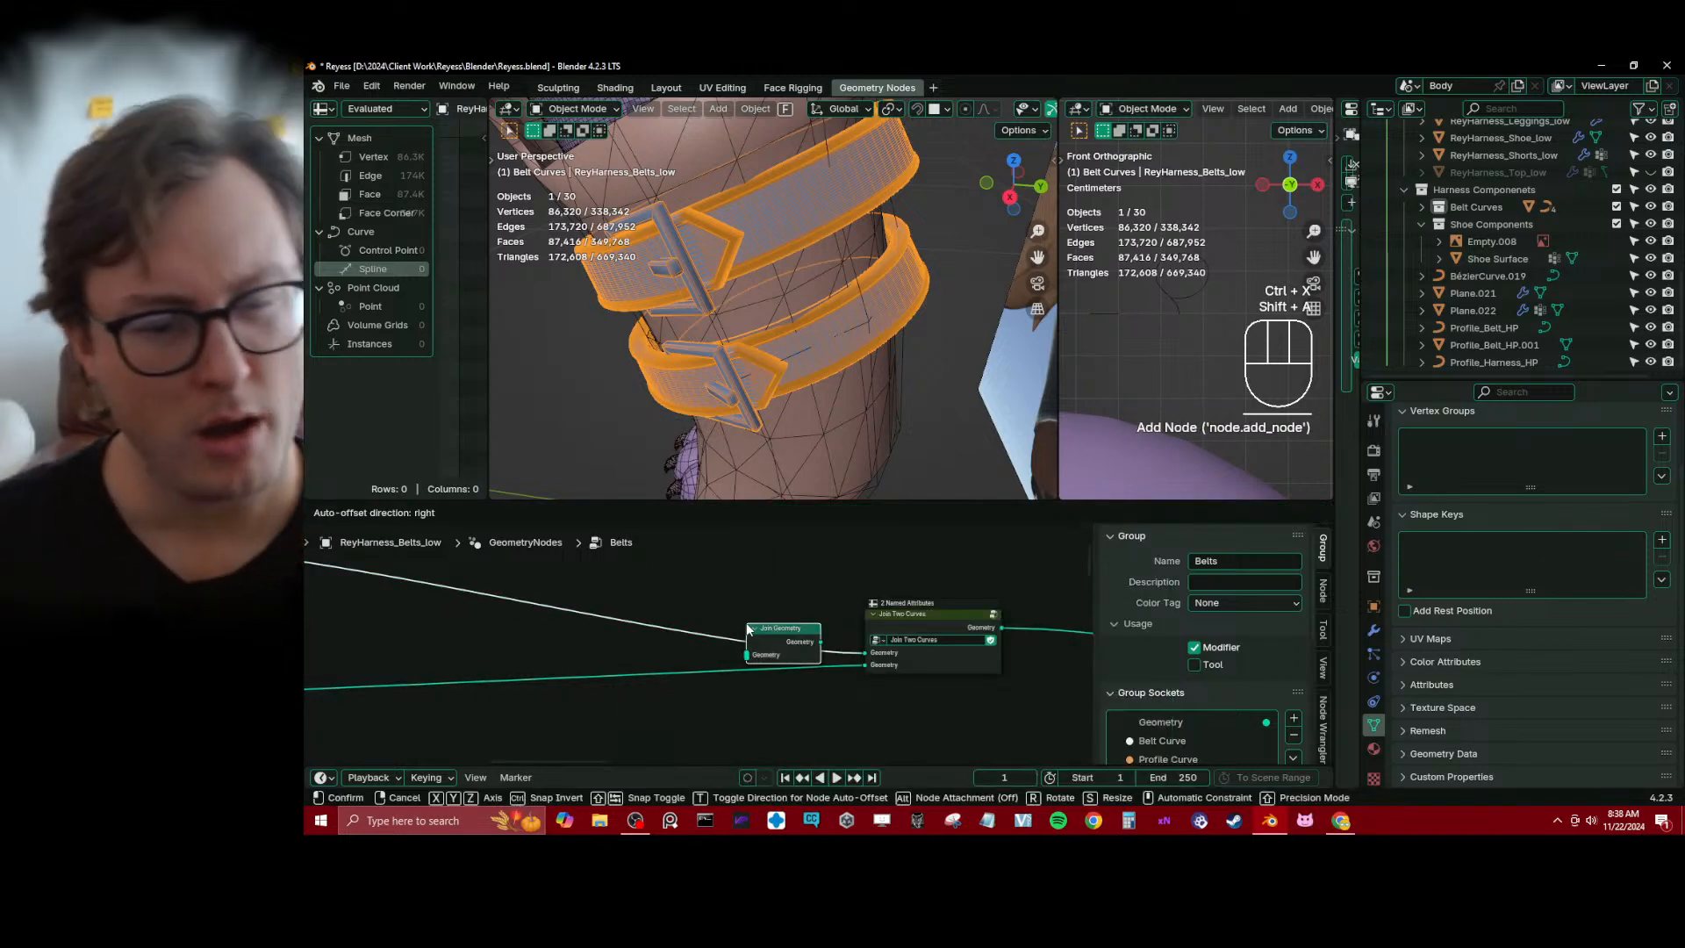
{"action": "left_click", "coordinate": [730, 615]}
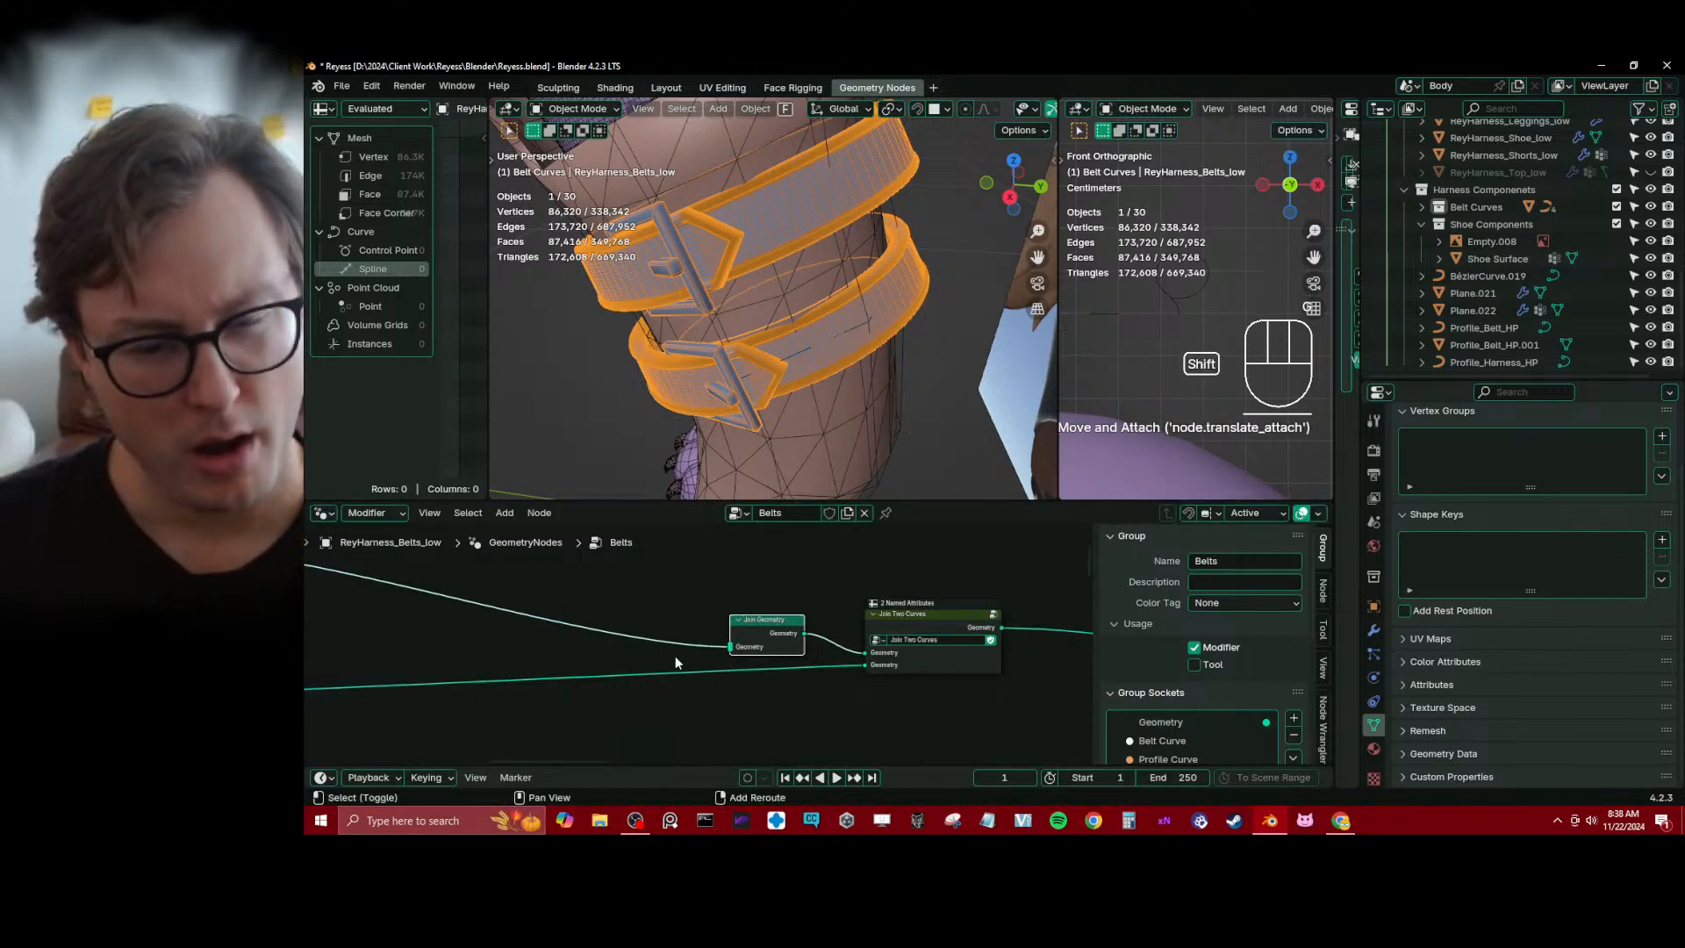
Redirect the lower geometry link from the group's second input into Join Geometry, and align that node without a leftover reroute
{"action": "right_click_drag", "start_coordinate": [675, 656], "coordinate": [680, 674], "text": "shift"}
{"action": "left_click_drag", "start_coordinate": [681, 672], "coordinate": [729, 647]}
{"action": "right_click_drag", "start_coordinate": [827, 653], "coordinate": [832, 683], "text": "ctrl"}
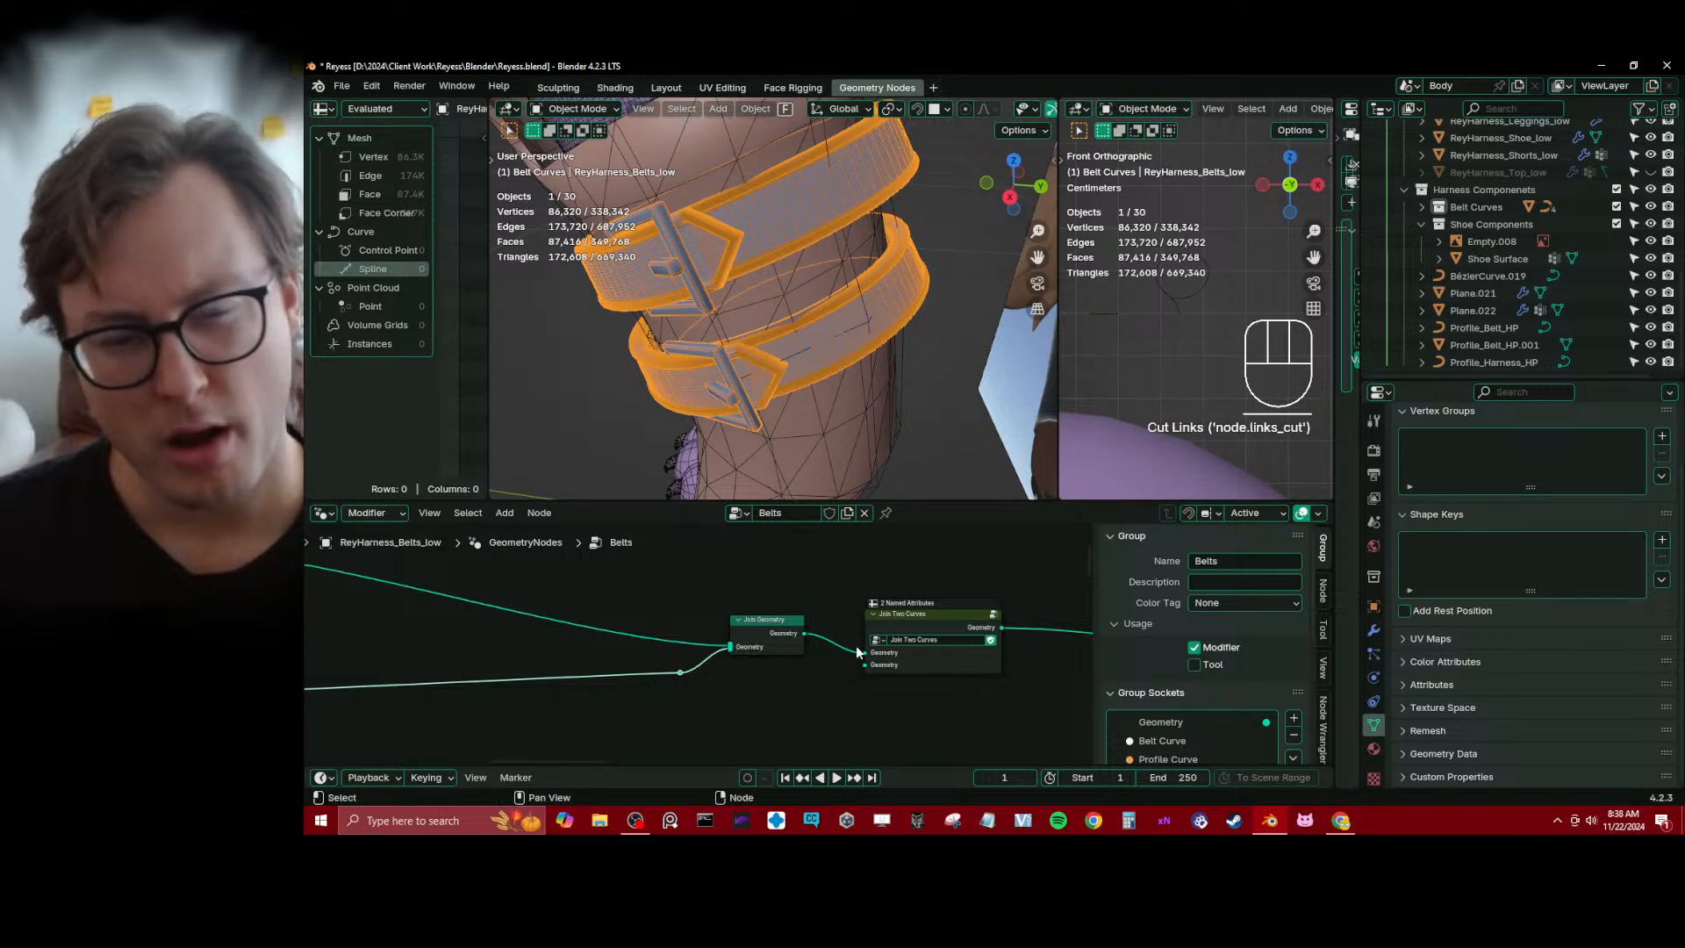
{"action": "left_click_drag", "start_coordinate": [772, 642], "coordinate": [770, 665]}
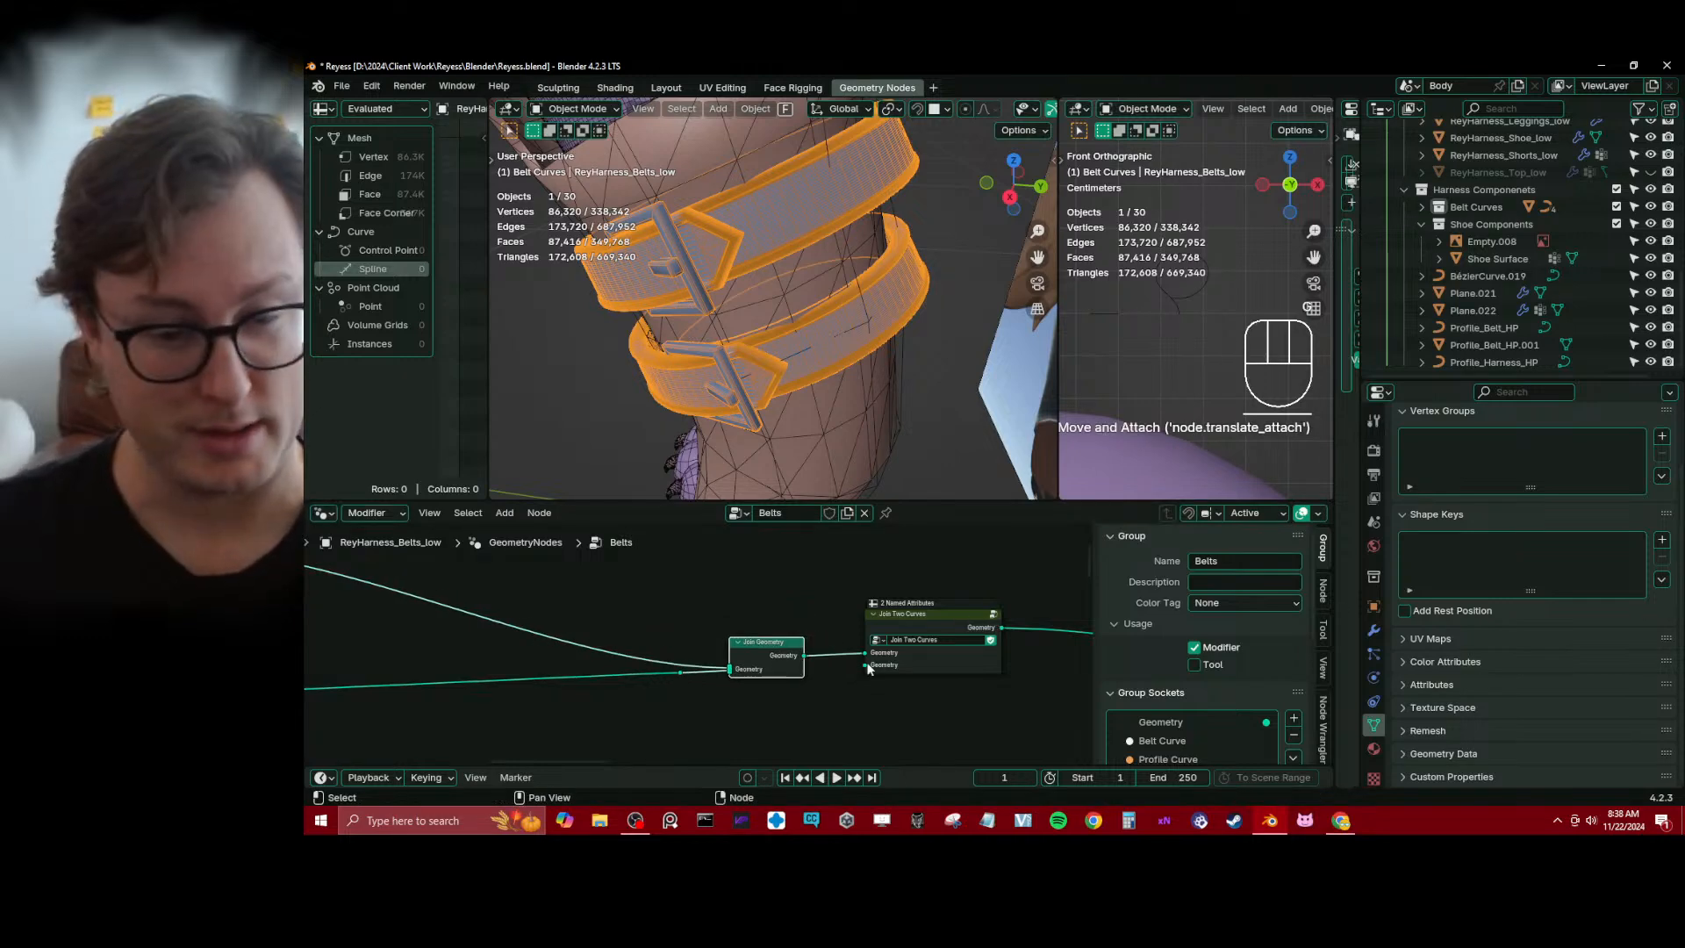
{"action": "left_click", "coordinate": [681, 672]}
{"action": "key", "text": "ctrl+x"}
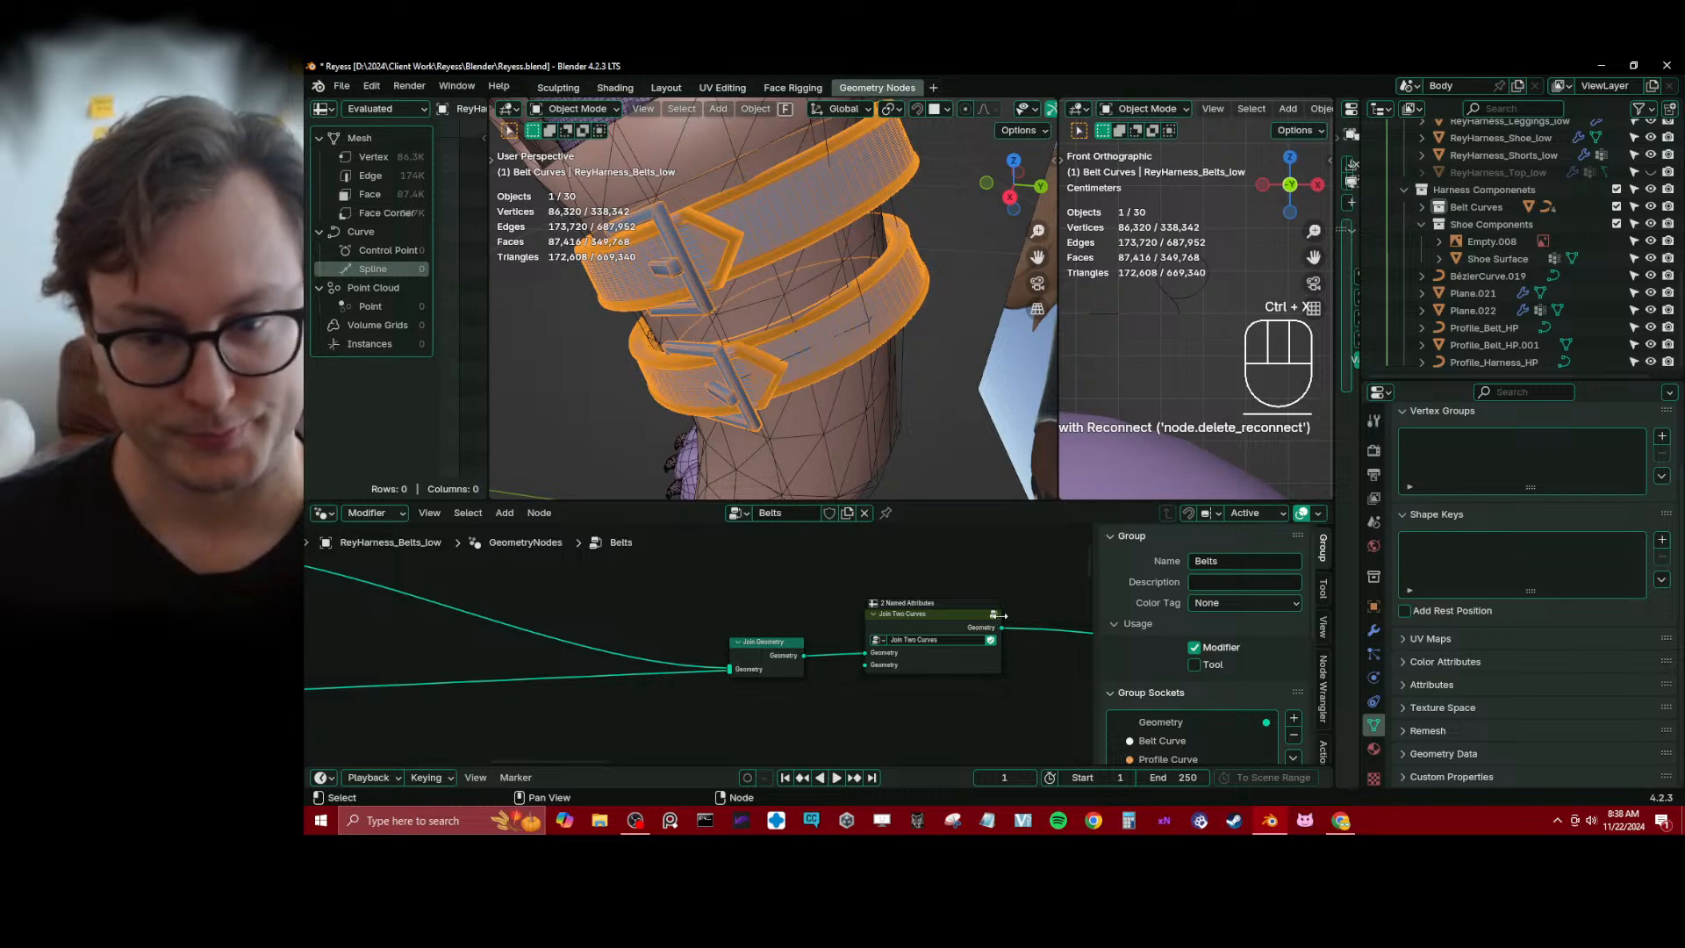
Open the Join Two Curves group and delete the lower pair of Store Named Attribute nodes
{"action": "left_click", "coordinate": [998, 616]}
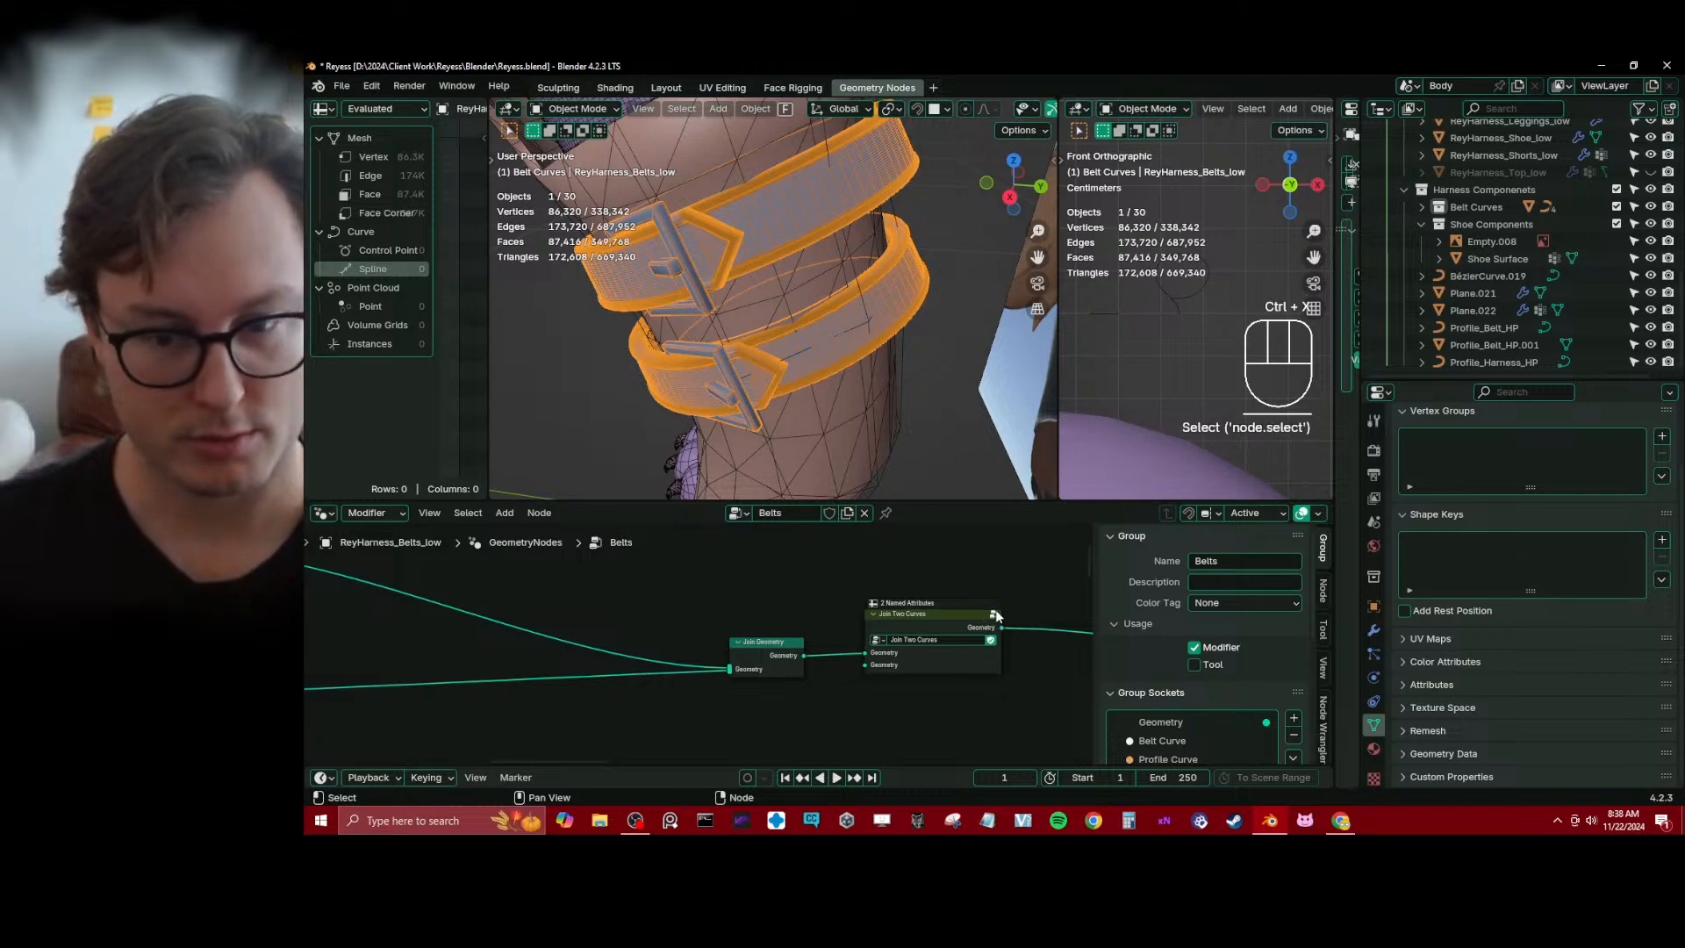
{"action": "left_click", "coordinate": [992, 614]}
{"action": "left_click_drag", "start_coordinate": [481, 705], "coordinate": [688, 713]}
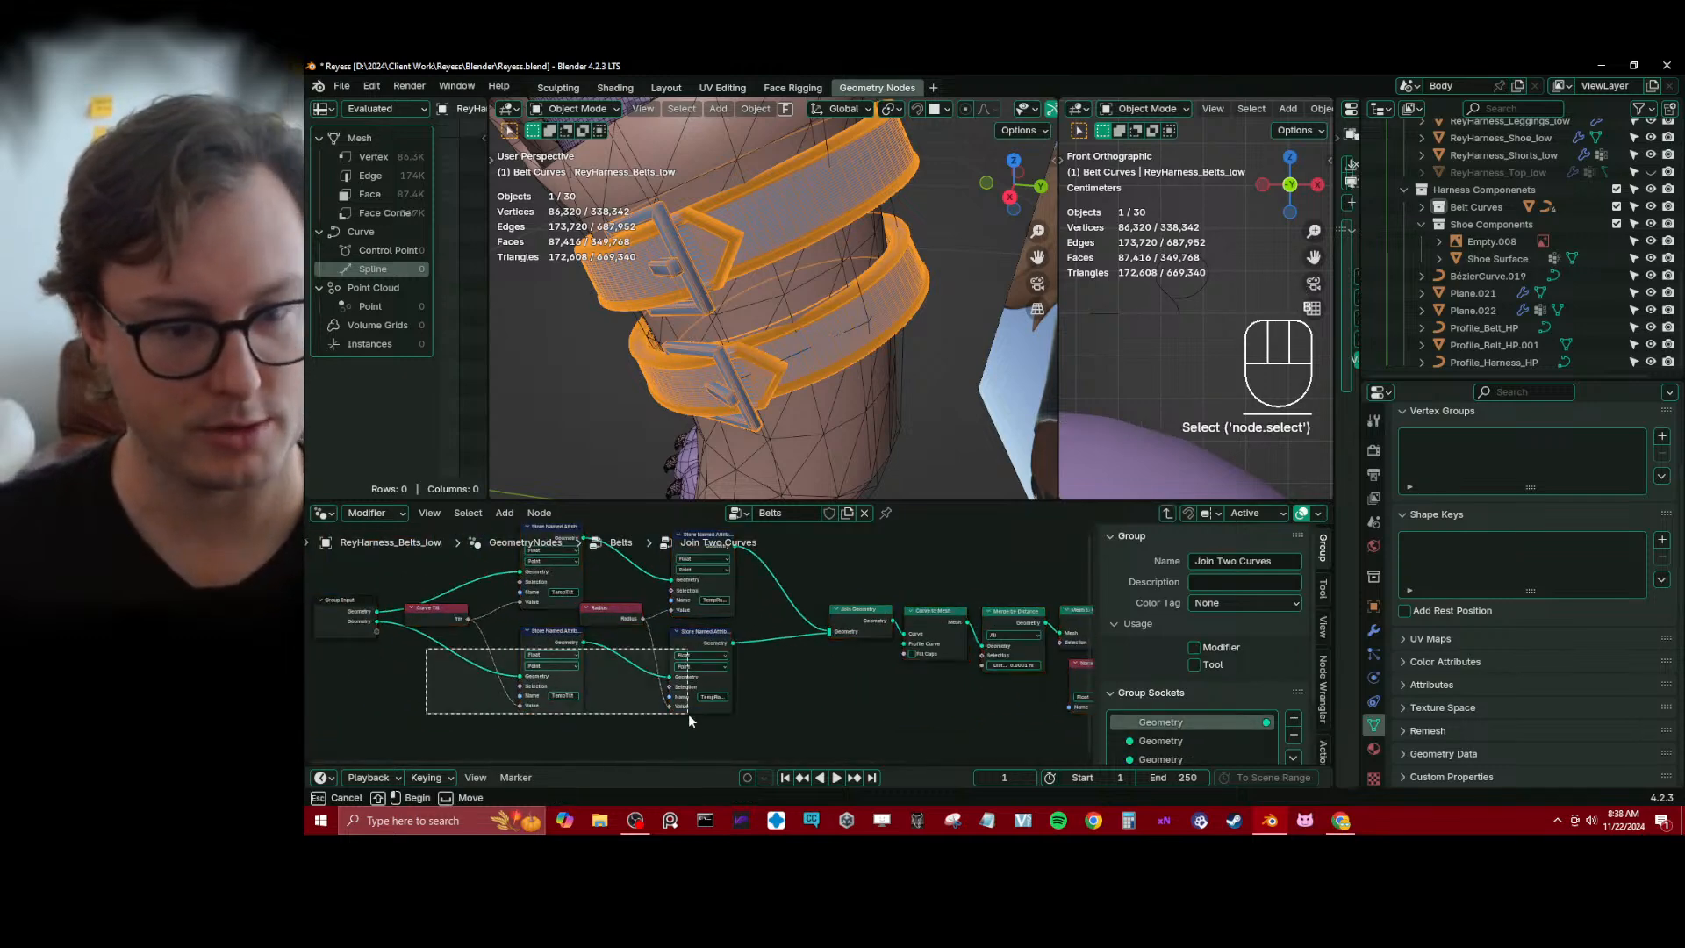
{"action": "key", "text": "ctrl+x"}
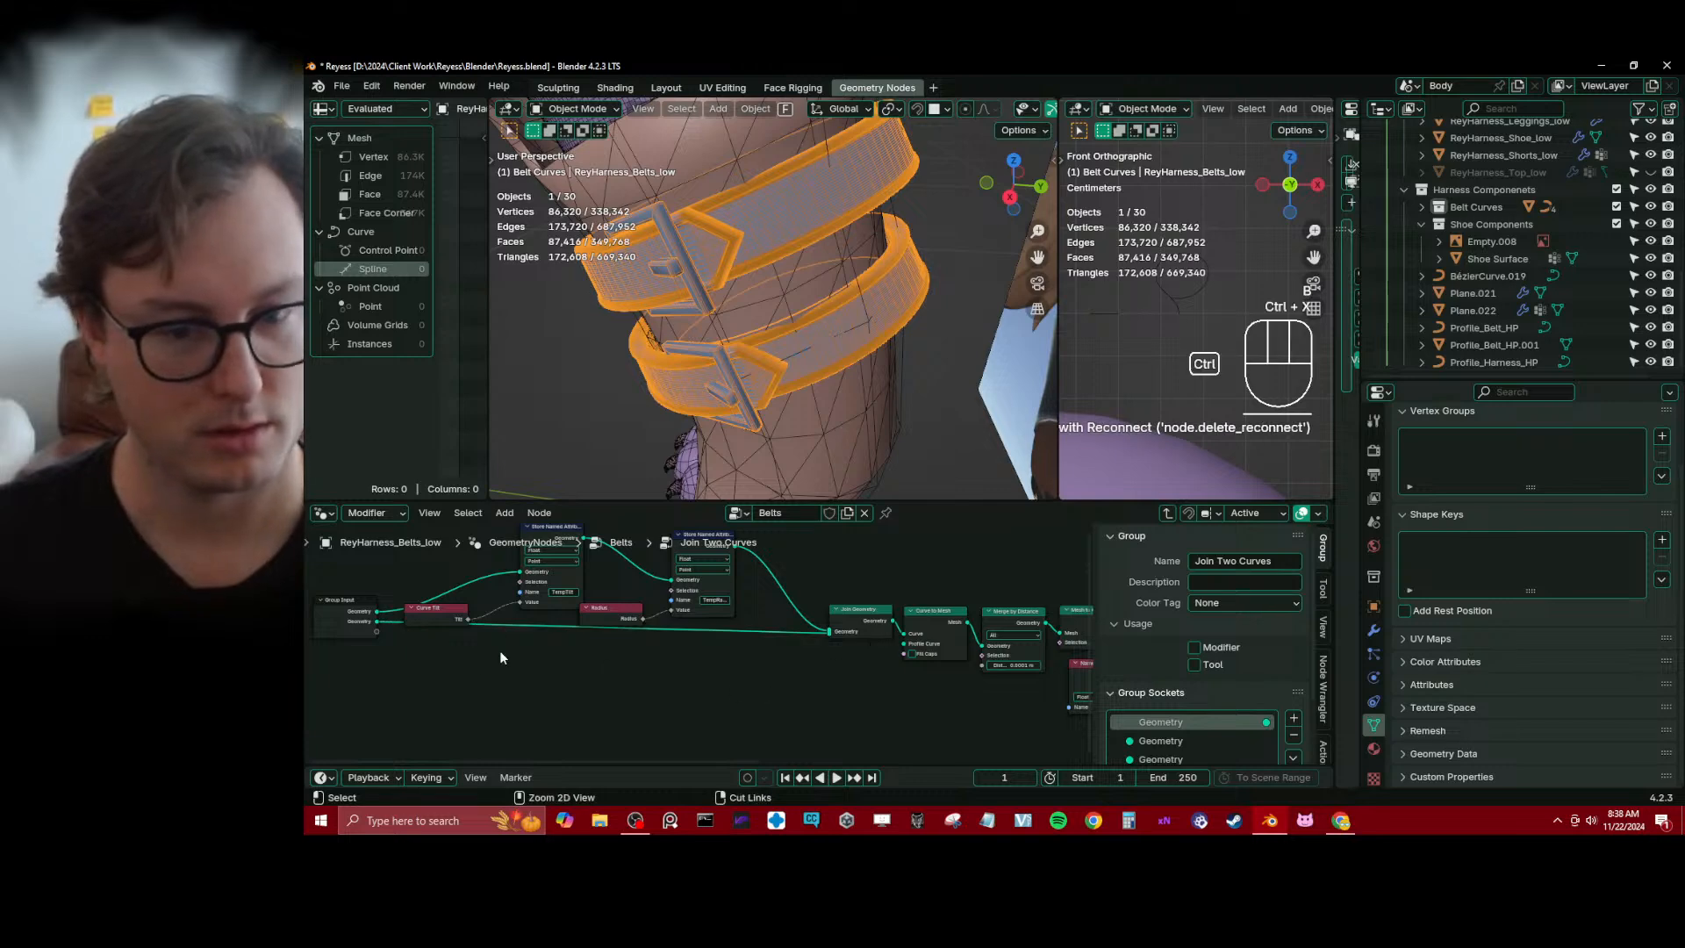
Cut the Group Input's second Geometry link and delete Join Geometry, keeping the TempRadius store node connected to Curve to Mesh
{"action": "right_click_drag", "start_coordinate": [761, 665], "coordinate": [866, 608], "text": "ctrl"}
{"action": "left_click", "coordinate": [864, 614]}
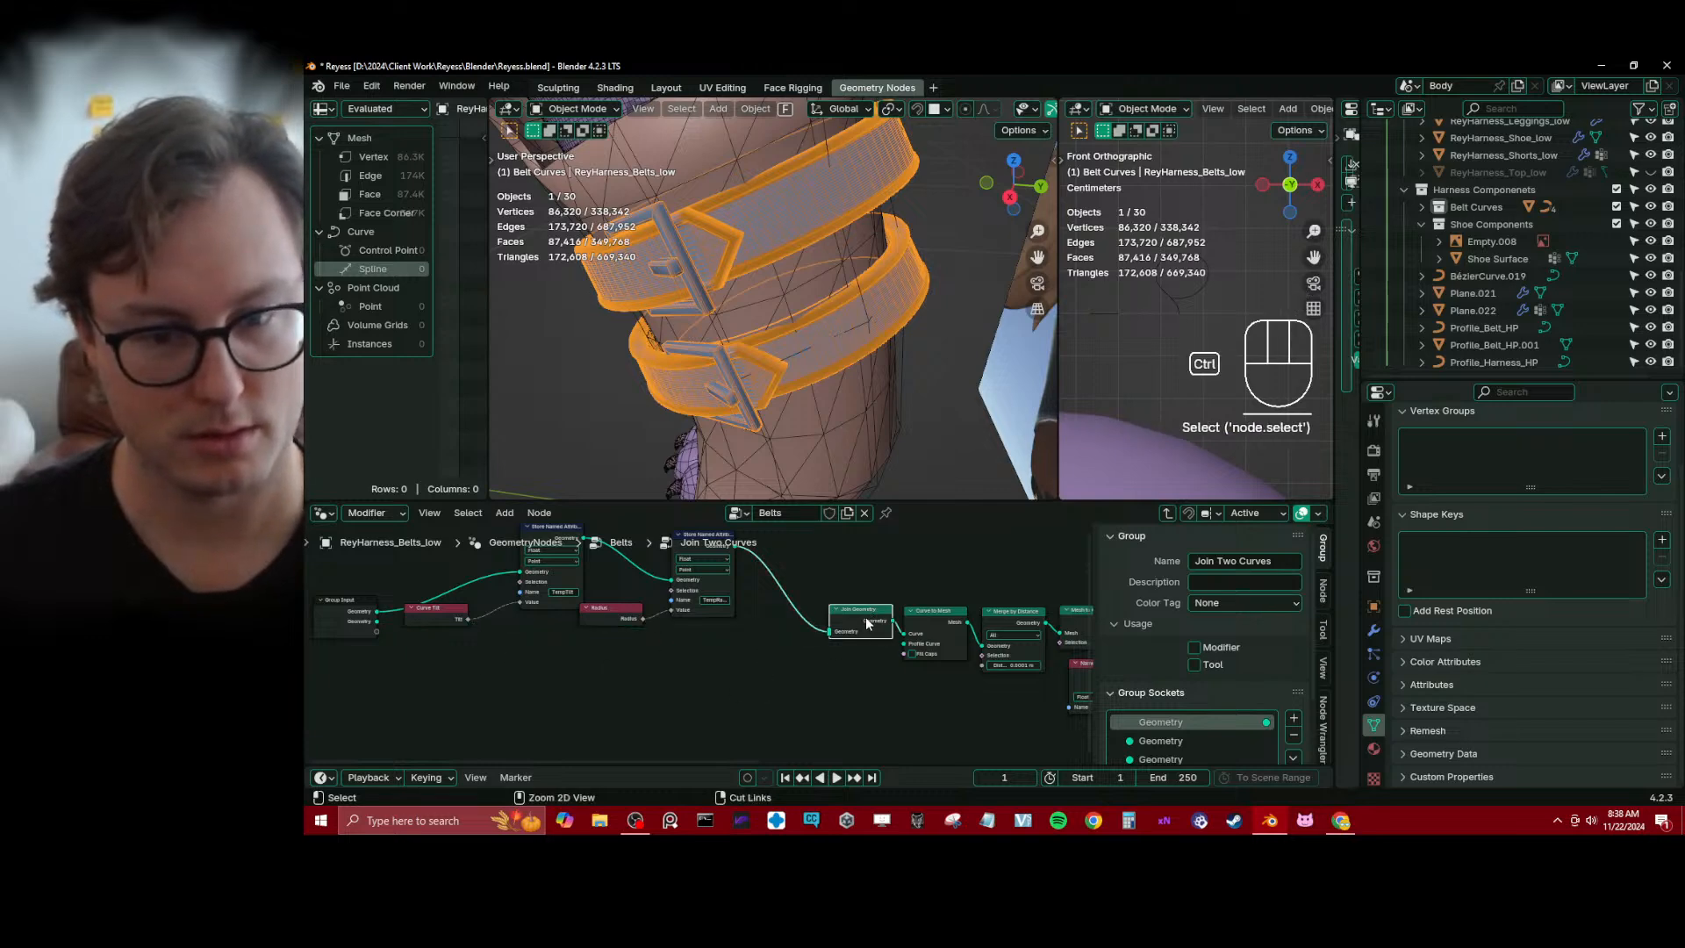
{"action": "key", "text": "x"}
{"action": "key", "text": "ctrl+z"}
{"action": "key", "text": "ctrl+x"}
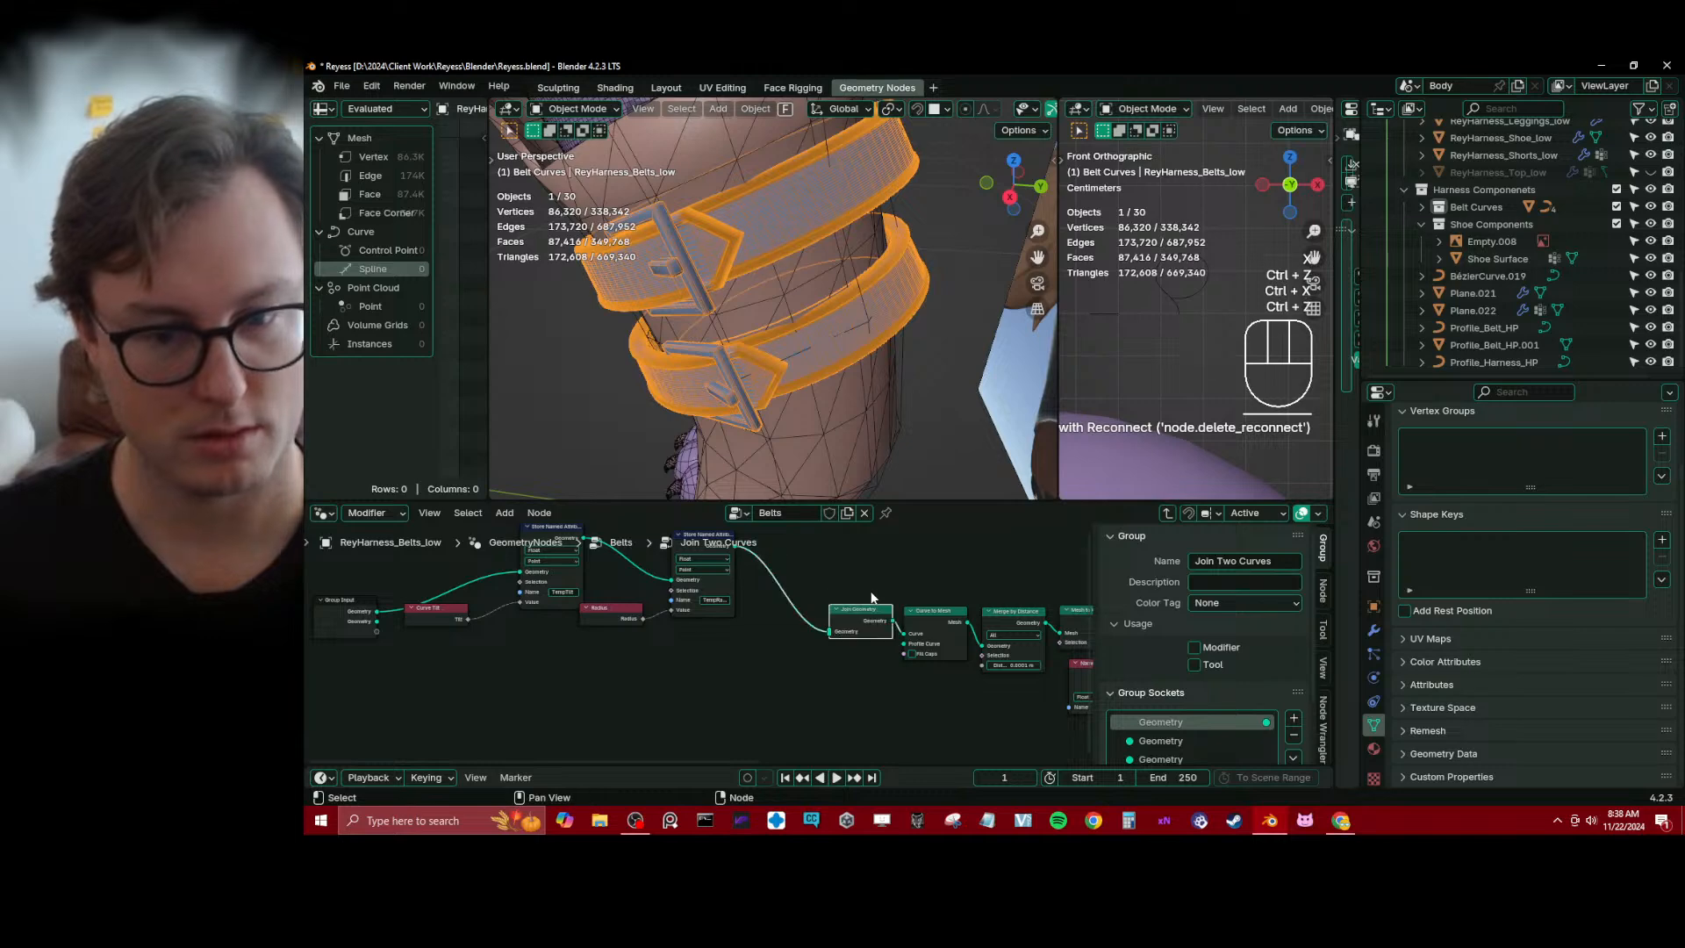
Move the two Store Named Attribute nodes with their inputs toward Curve to Mesh, and bring the Group Input node up beside them
{"action": "scroll", "coordinate": [526, 586], "scroll_direction": "down", "scroll_amount": 2}
{"action": "key", "text": "b"}
{"action": "left_click_drag", "start_coordinate": [529, 572], "coordinate": [708, 660]}
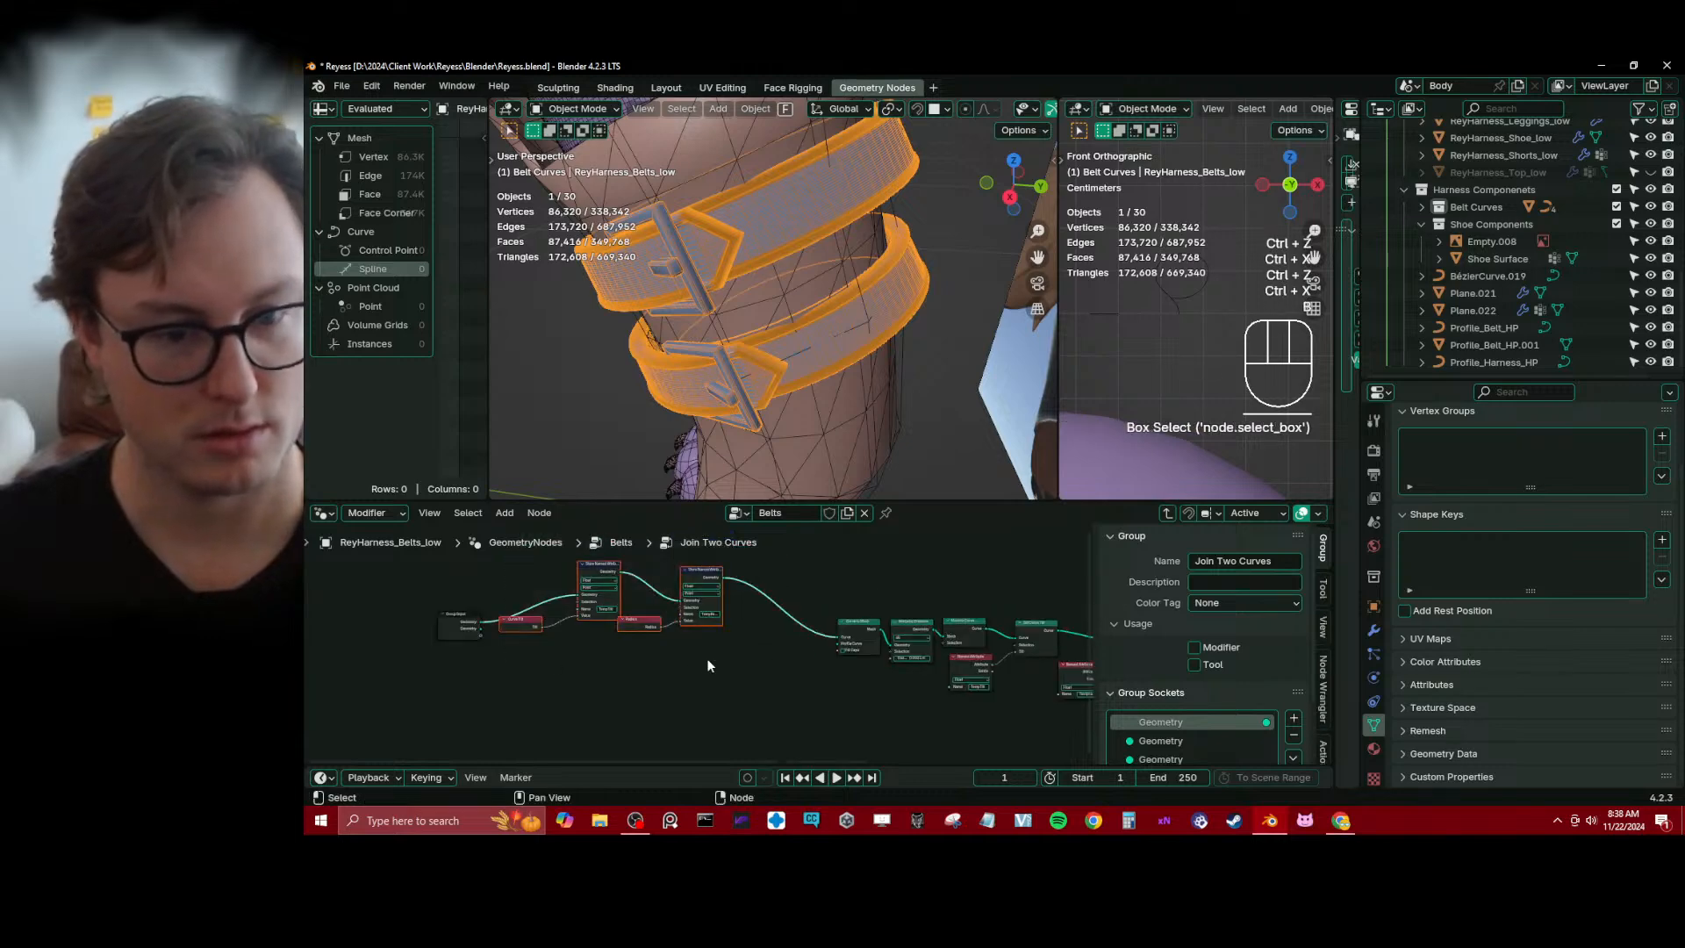
{"action": "key", "text": "g"}
{"action": "left_click", "coordinate": [769, 700]}
{"action": "left_click", "coordinate": [770, 701]}
{"action": "left_click", "coordinate": [451, 632]}
{"action": "key", "text": "g"}
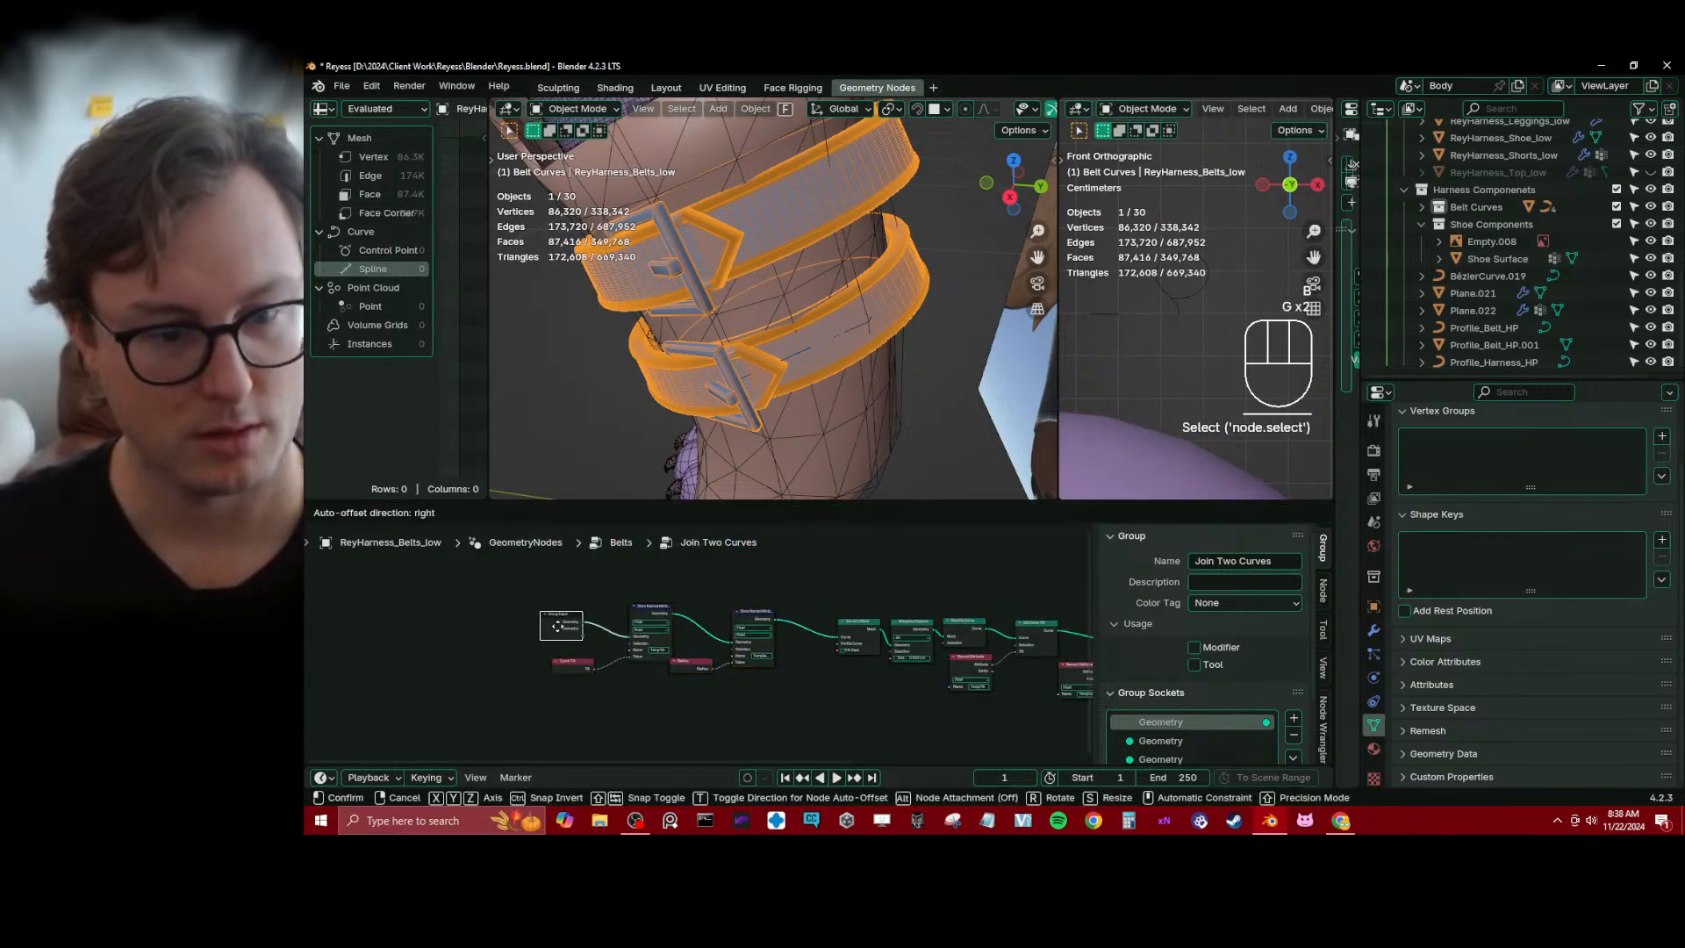
{"action": "left_click", "coordinate": [554, 632]}
Remove the unused second Geometry input socket from the group and rename the remaining input socket Curves
{"action": "scroll", "coordinate": [754, 647], "scroll_direction": "up", "scroll_amount": 1}
{"action": "scroll", "coordinate": [1142, 702], "scroll_direction": "down", "scroll_amount": 2}
{"action": "left_click", "coordinate": [1158, 697]}
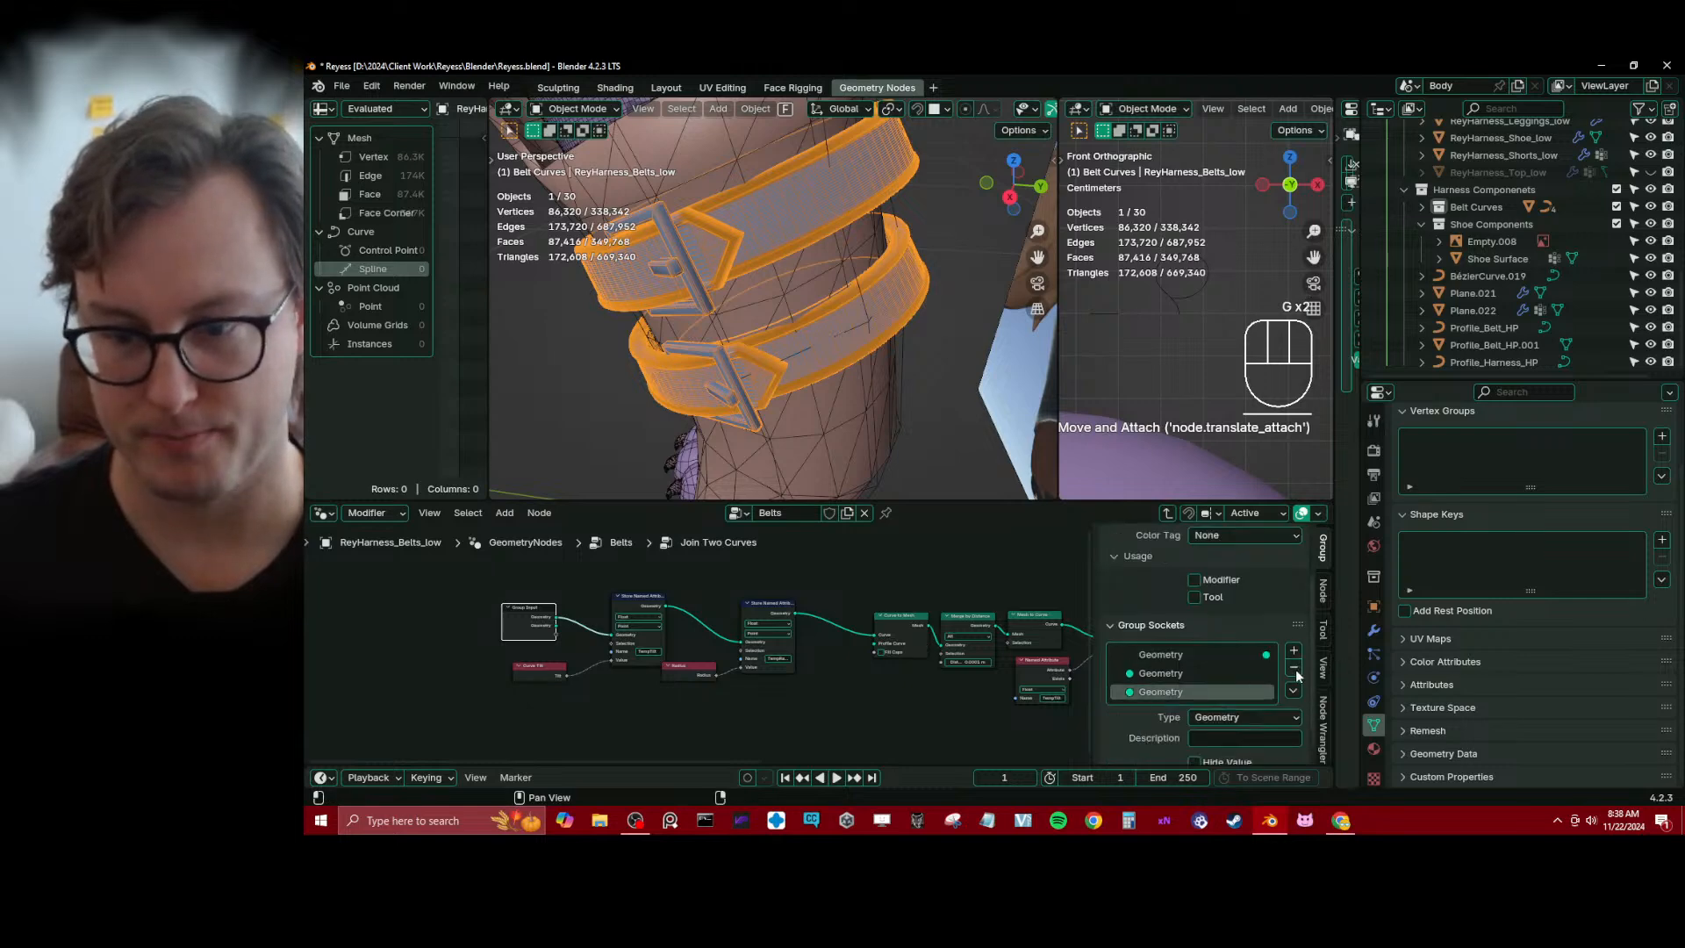
{"action": "left_click", "coordinate": [1294, 667]}
{"action": "double_click", "coordinate": [1170, 673]}
{"action": "type", "text": "Curves"}
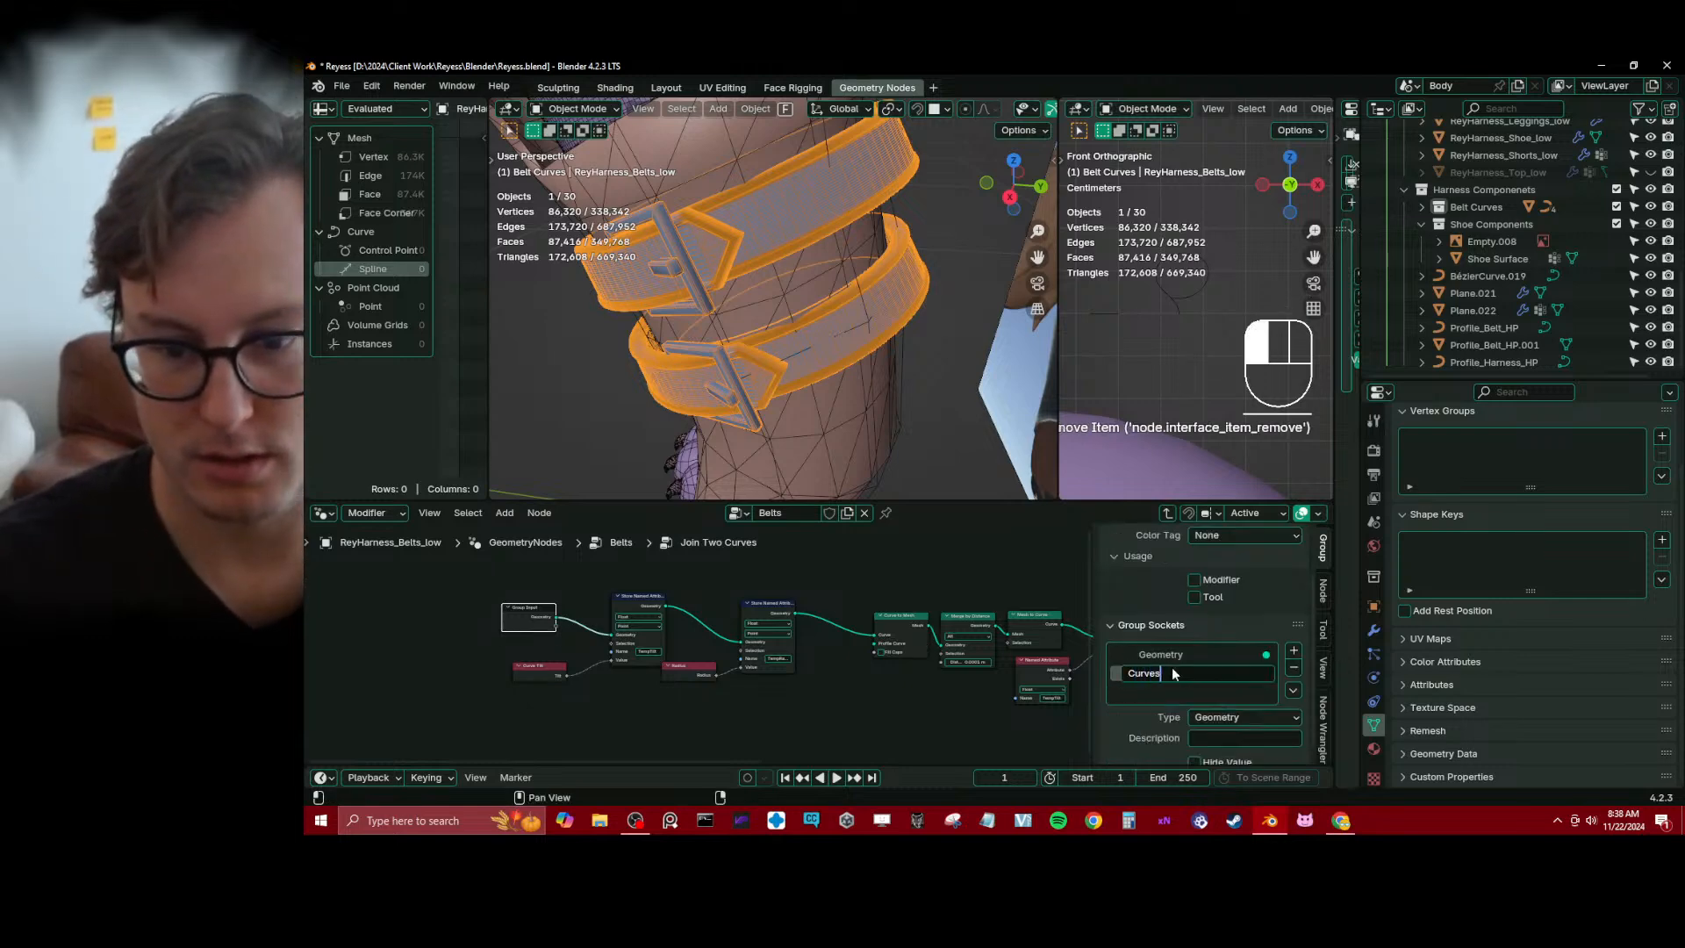
{"action": "key", "text": "Return"}
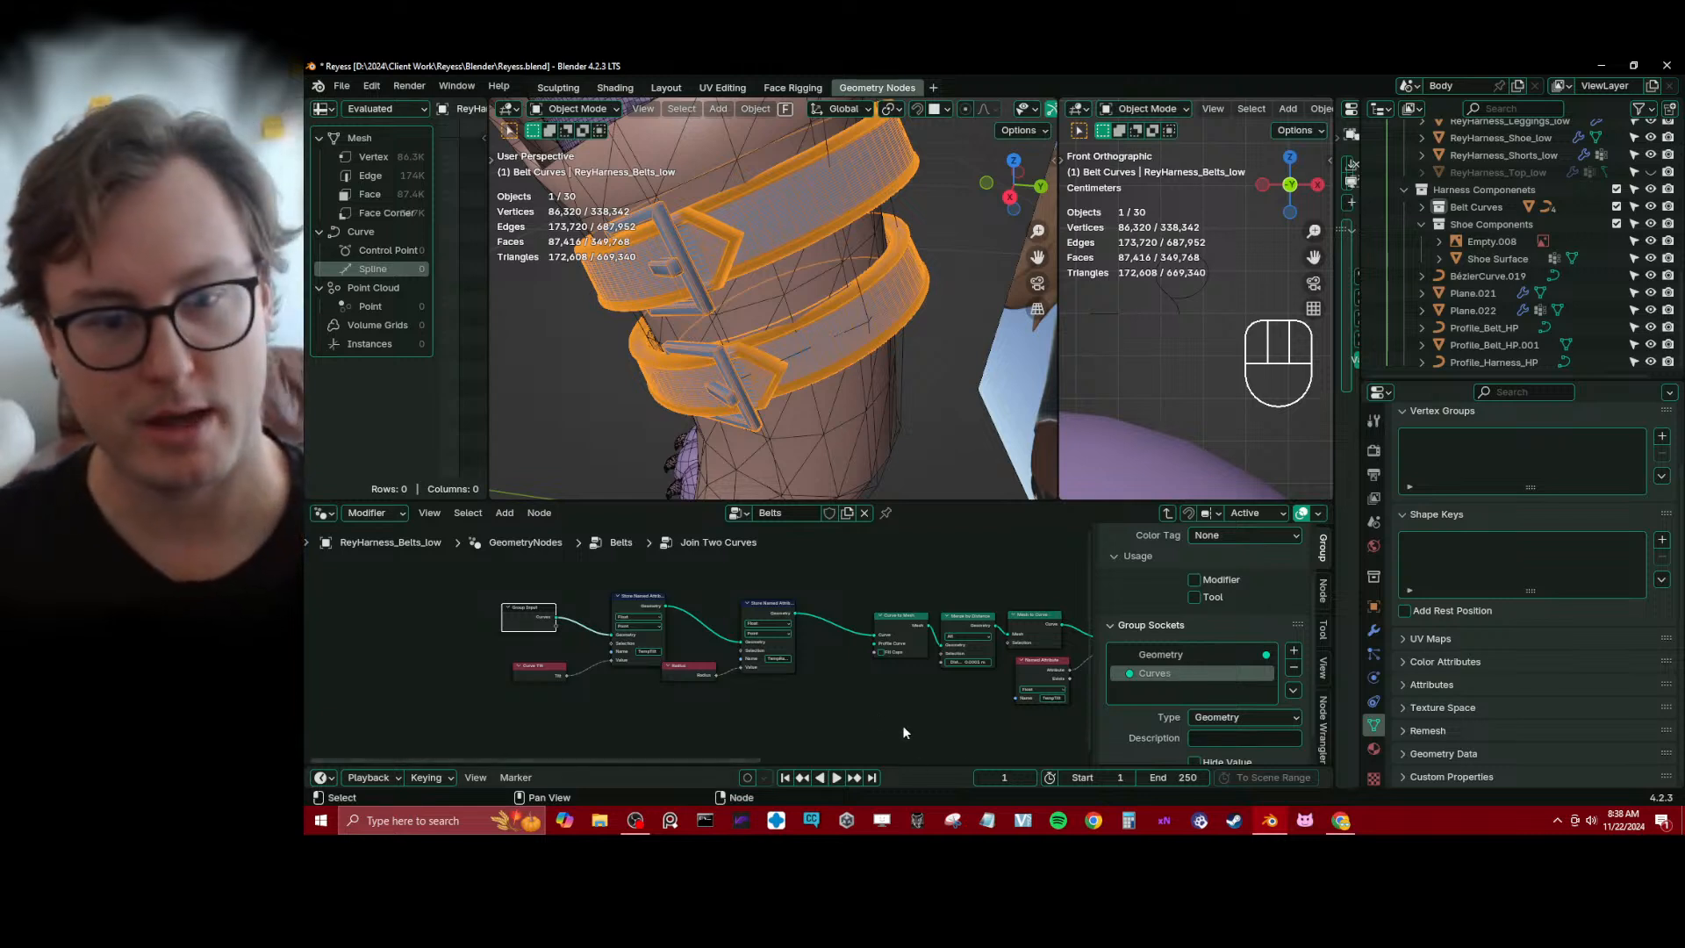
Close the gap between the attribute-storing nodes and Curve to Mesh, check the chain through to Group Output, and save the file
{"action": "scroll", "coordinate": [693, 676], "scroll_direction": "down", "scroll_amount": 2}
{"action": "key", "text": "b"}
{"action": "left_click_drag", "start_coordinate": [519, 603], "coordinate": [842, 714]}
{"action": "left_click", "coordinate": [791, 672]}
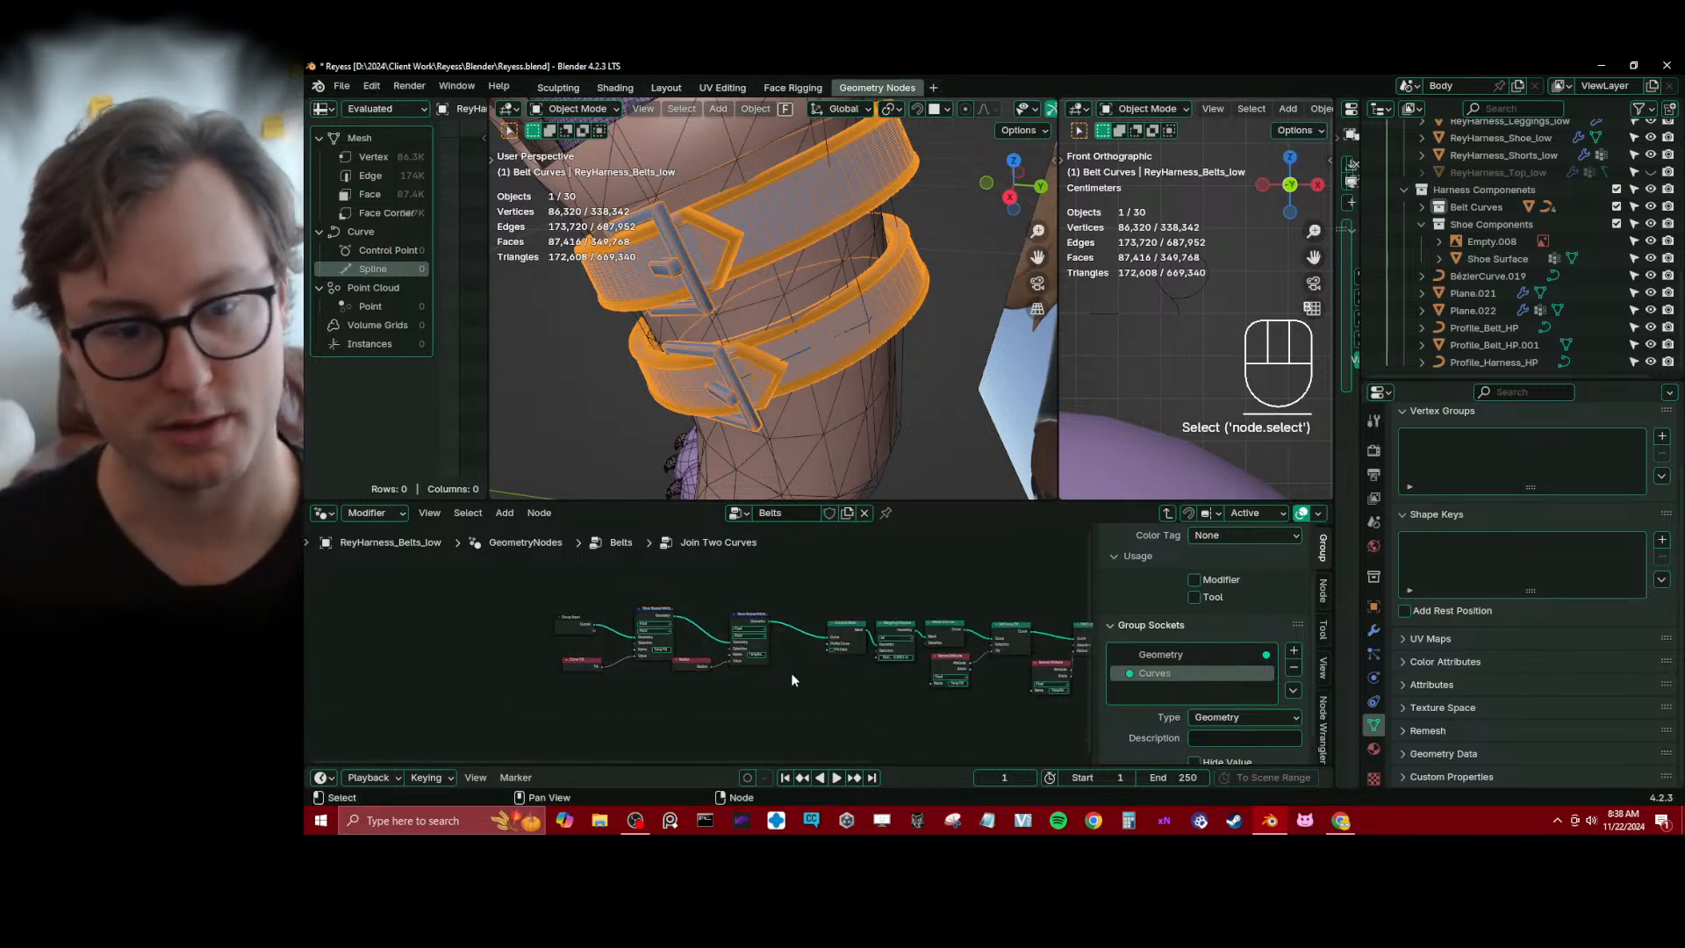
{"action": "key", "text": "b"}
{"action": "left_click_drag", "start_coordinate": [495, 570], "coordinate": [770, 695]}
{"action": "key", "text": "g"}
{"action": "left_click", "coordinate": [809, 703]}
{"action": "left_click", "coordinate": [847, 704]}
{"action": "middle_click_drag", "start_coordinate": [1025, 681], "coordinate": [720, 651]}
{"action": "scroll", "coordinate": [719, 651], "scroll_direction": "up", "scroll_amount": 1}
{"action": "middle_click_drag", "start_coordinate": [999, 633], "coordinate": [749, 652]}
{"action": "scroll", "coordinate": [749, 653], "scroll_direction": "up", "scroll_amount": 2}
{"action": "key", "text": "ctrl+s"}
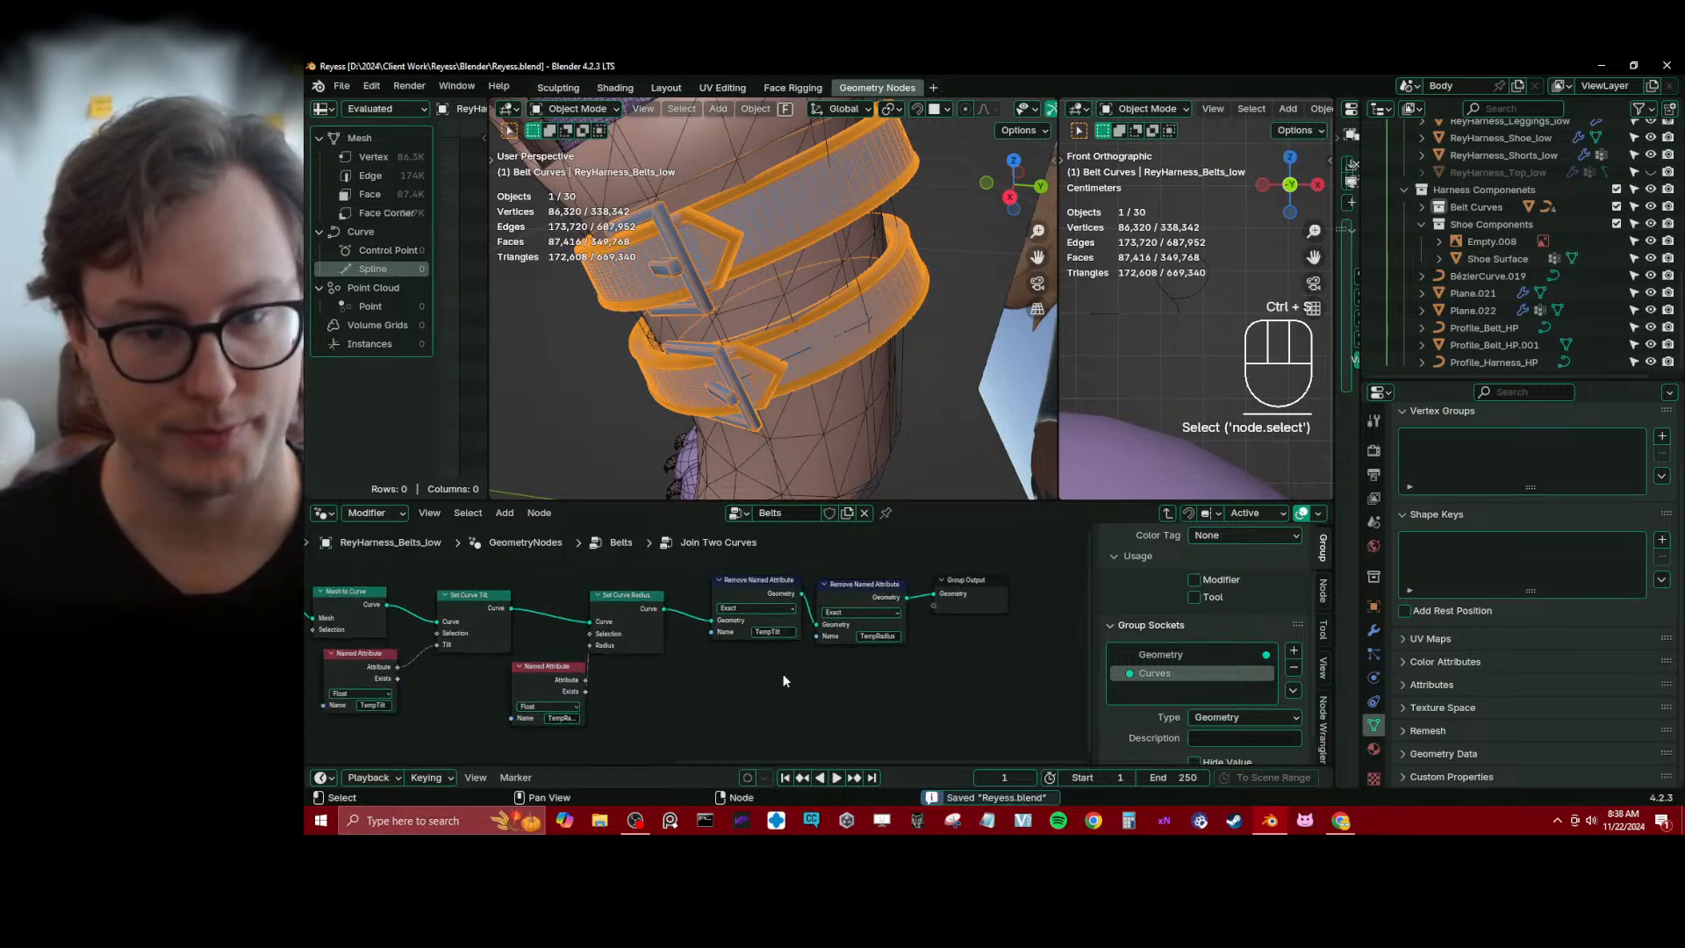
Return to the Belts node tree, align Join Geometry with the group node, and rename the group Join Curves
{"action": "scroll", "coordinate": [772, 671], "scroll_direction": "down", "scroll_amount": 4}
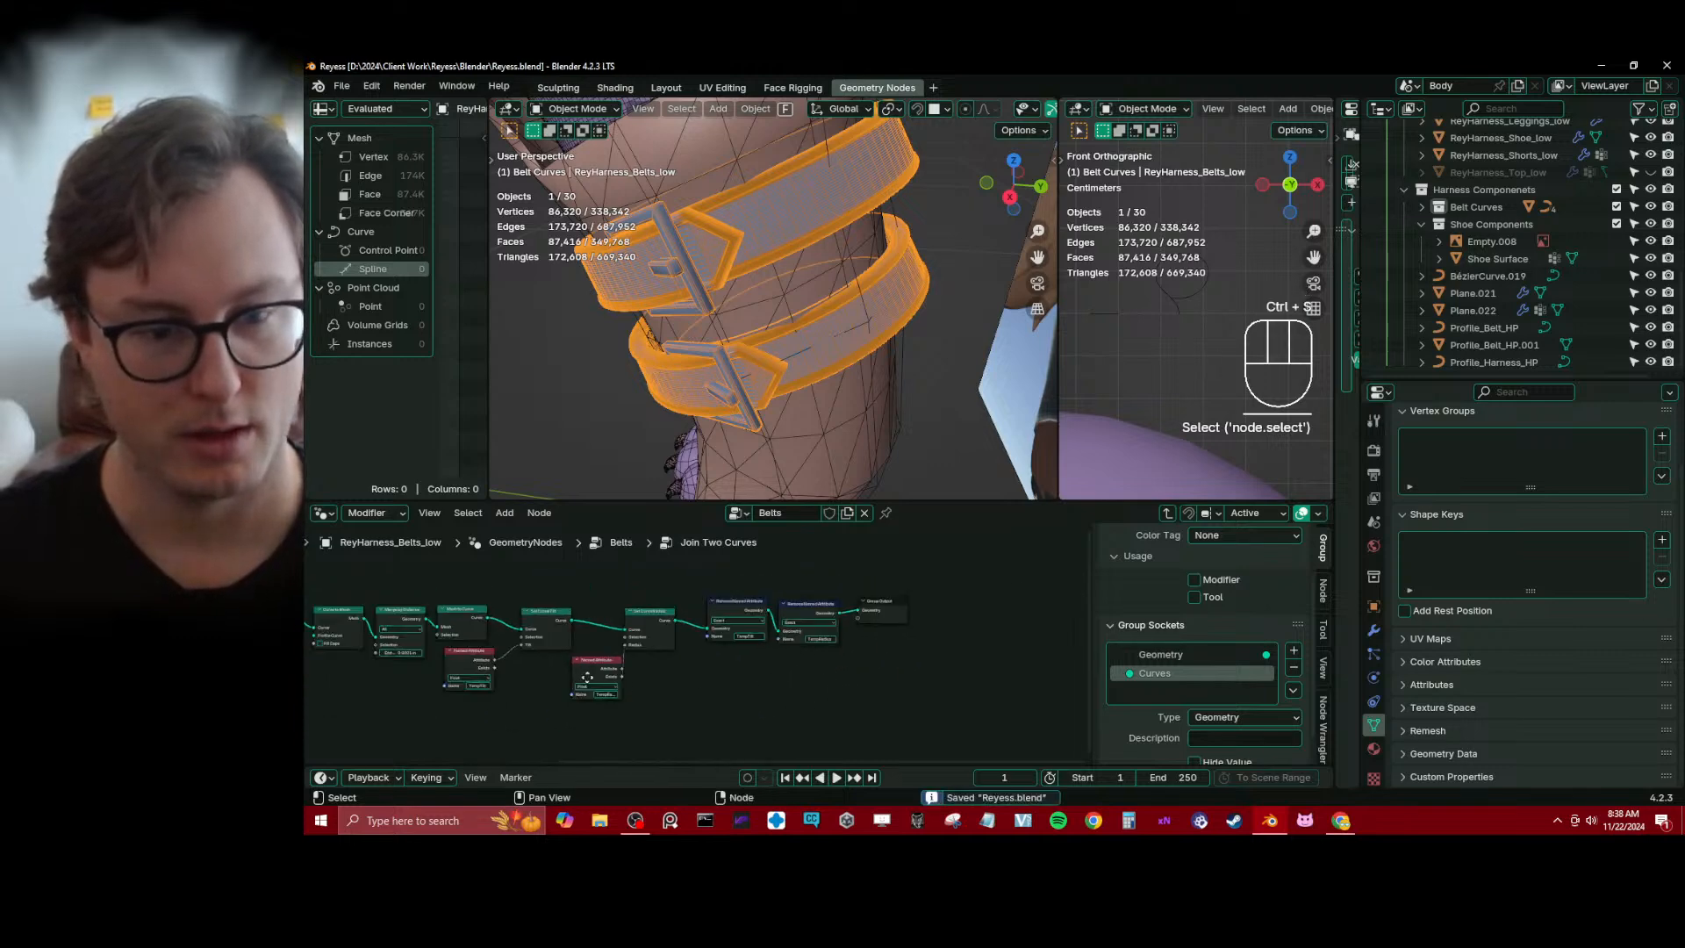
{"action": "left_click", "coordinate": [1168, 512]}
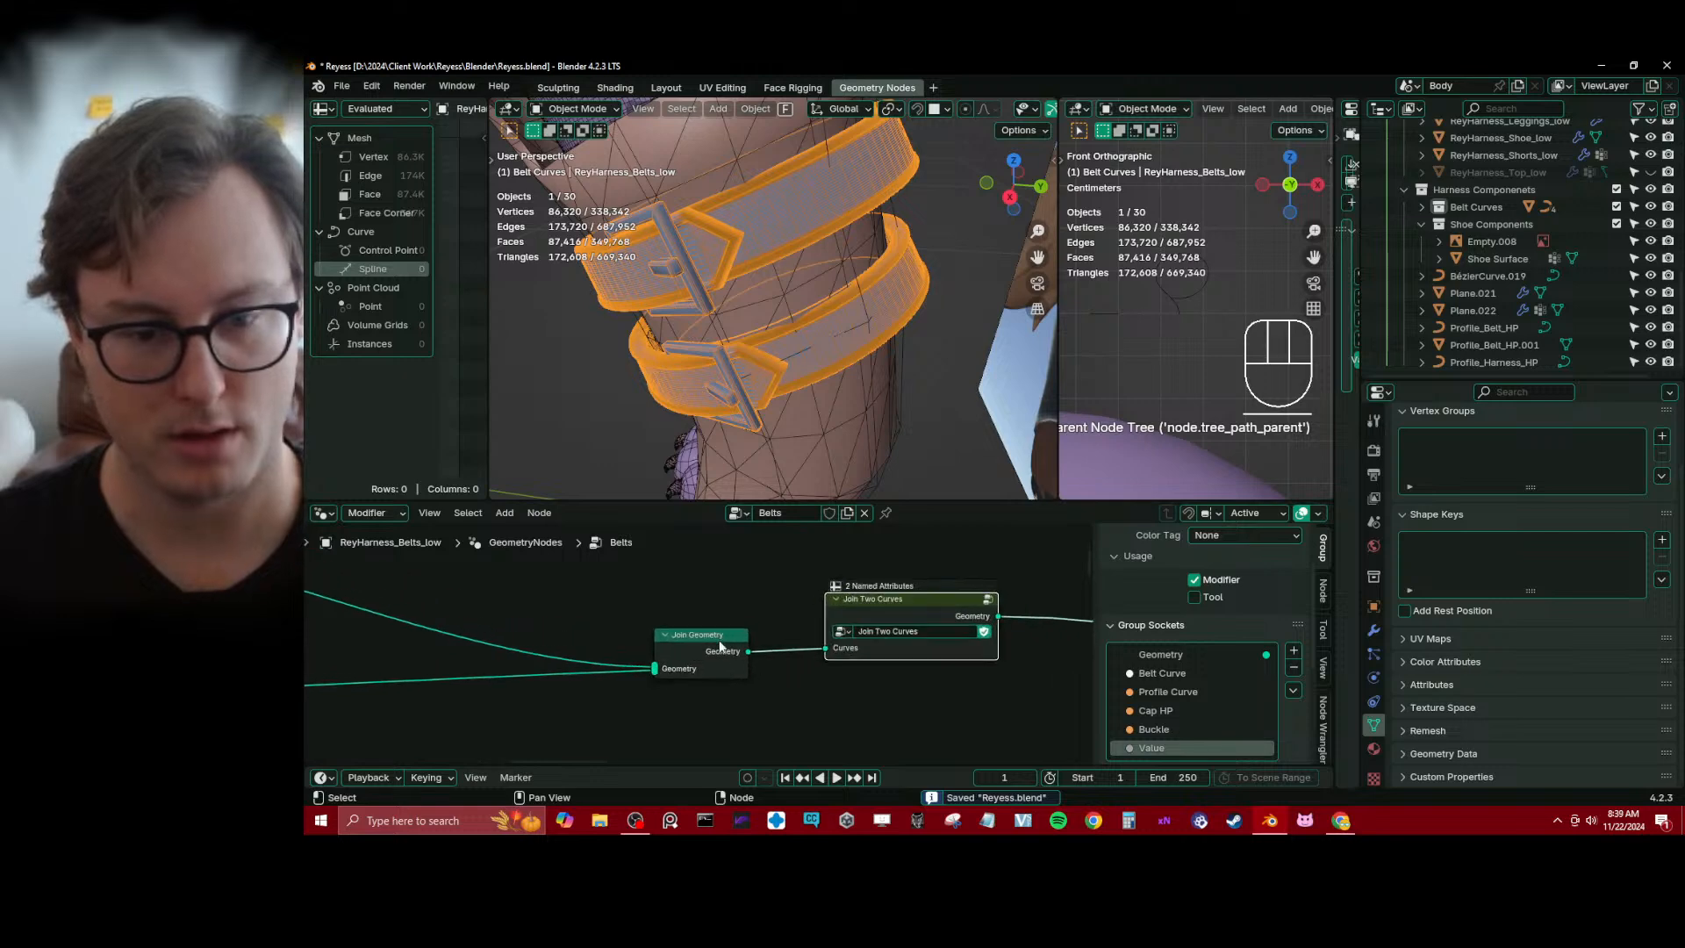
{"action": "left_click_drag", "start_coordinate": [720, 647], "coordinate": [506, 646]}
{"action": "left_click", "coordinate": [694, 629]}
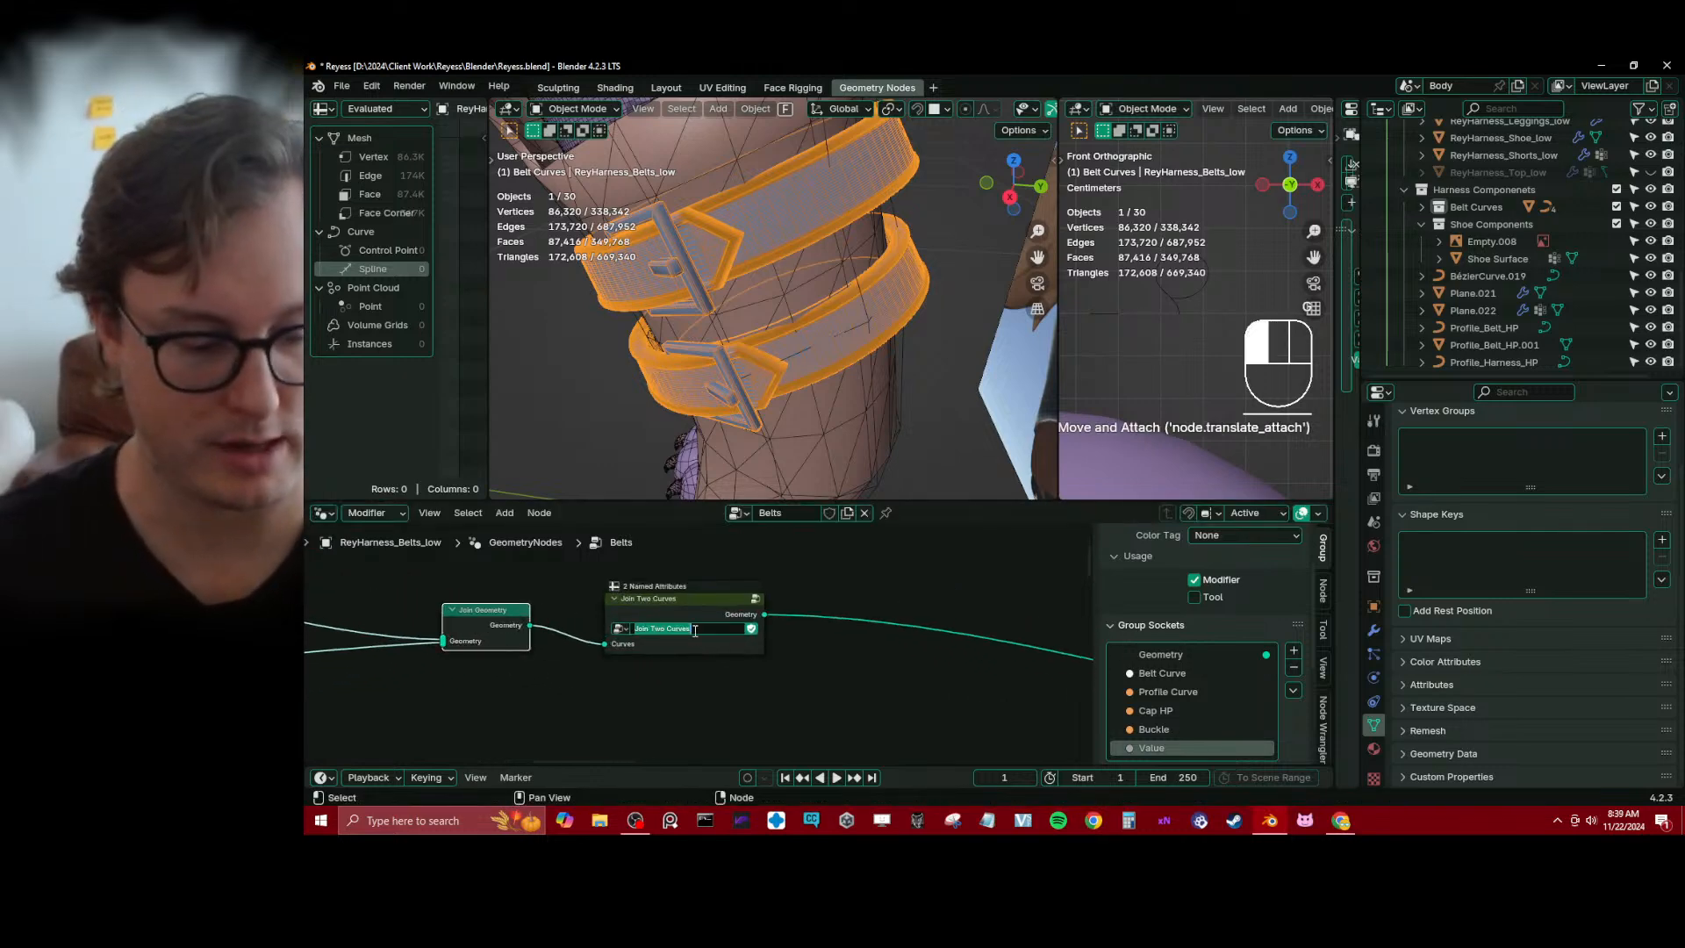
{"action": "key", "text": "BackSpace"}
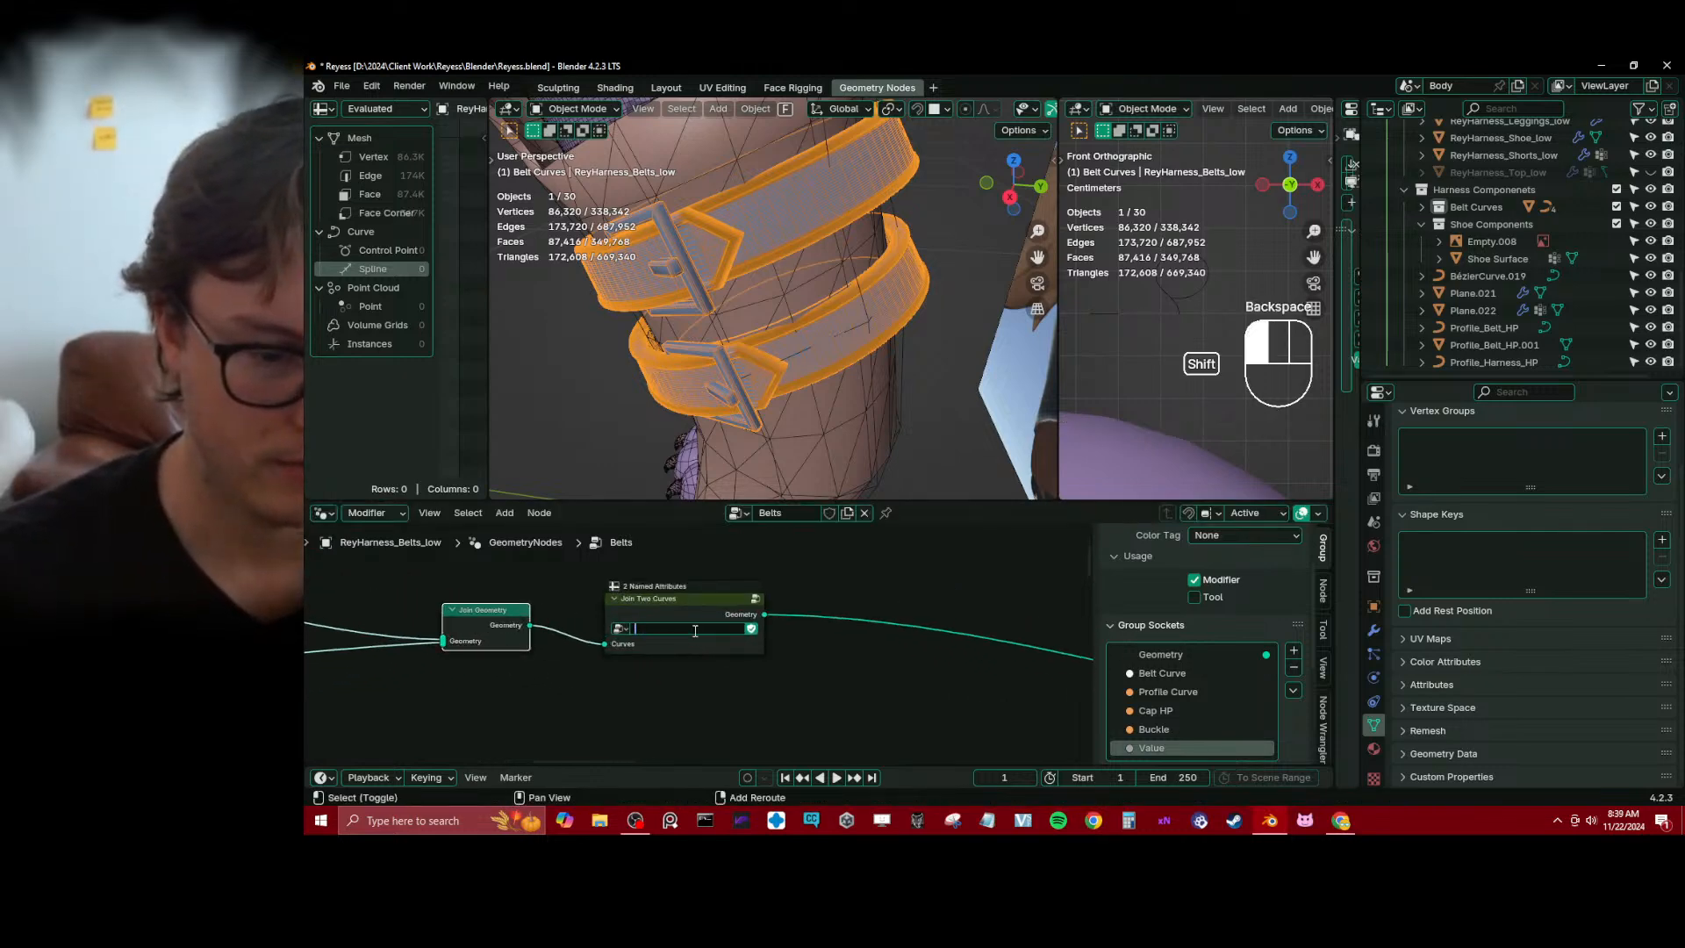
{"action": "type", "text": "Join Curves"}
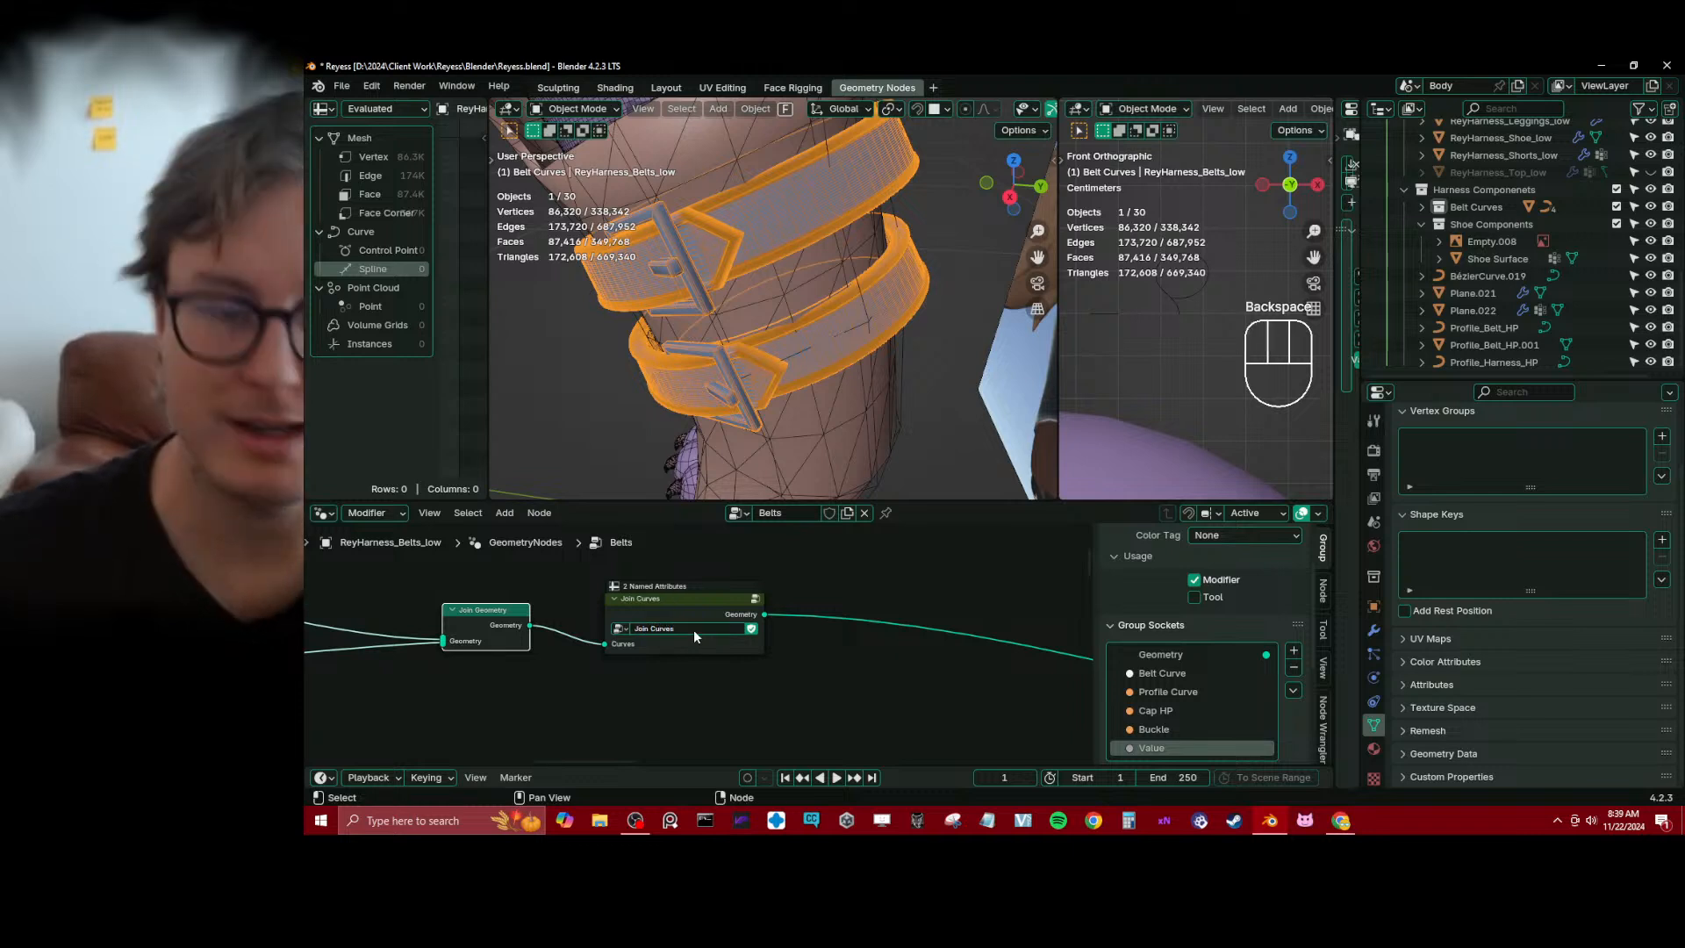
{"action": "key", "text": "Return"}
Move the Join Curves group node slightly closer to Join Geometry and save the file
{"action": "scroll", "coordinate": [693, 641], "scroll_direction": "down", "scroll_amount": 2}
{"action": "key", "text": "ctrl+s"}
{"action": "scroll", "coordinate": [734, 676], "scroll_direction": "up", "scroll_amount": 2}
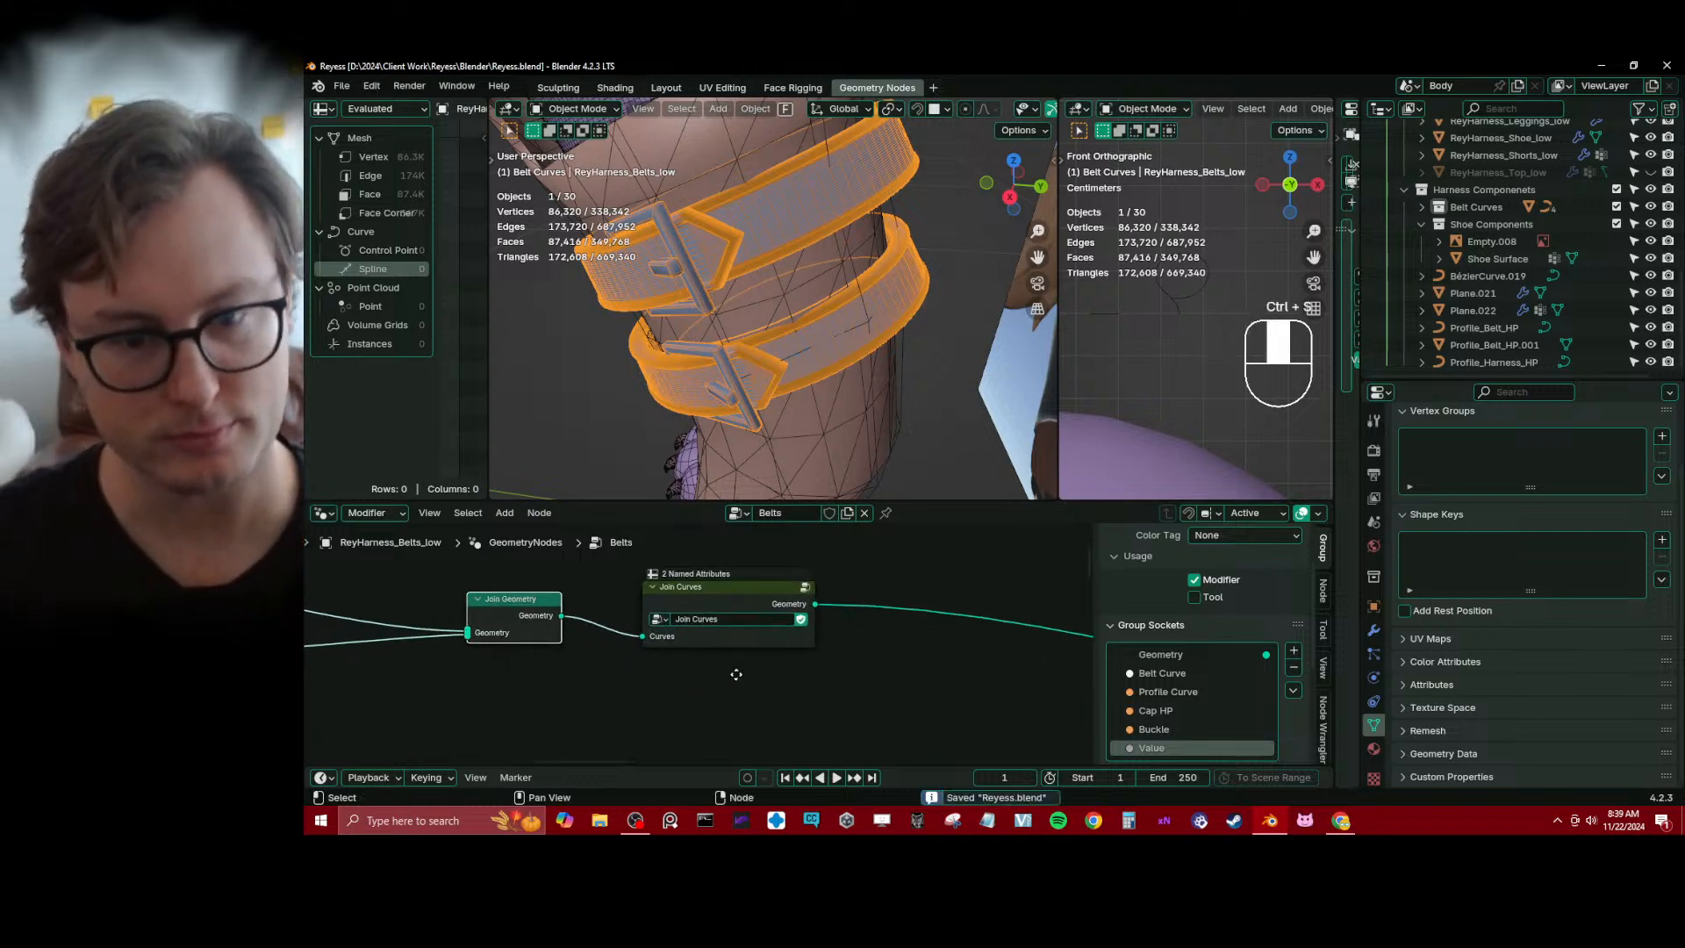
{"action": "left_click_drag", "start_coordinate": [872, 636], "coordinate": [840, 636]}
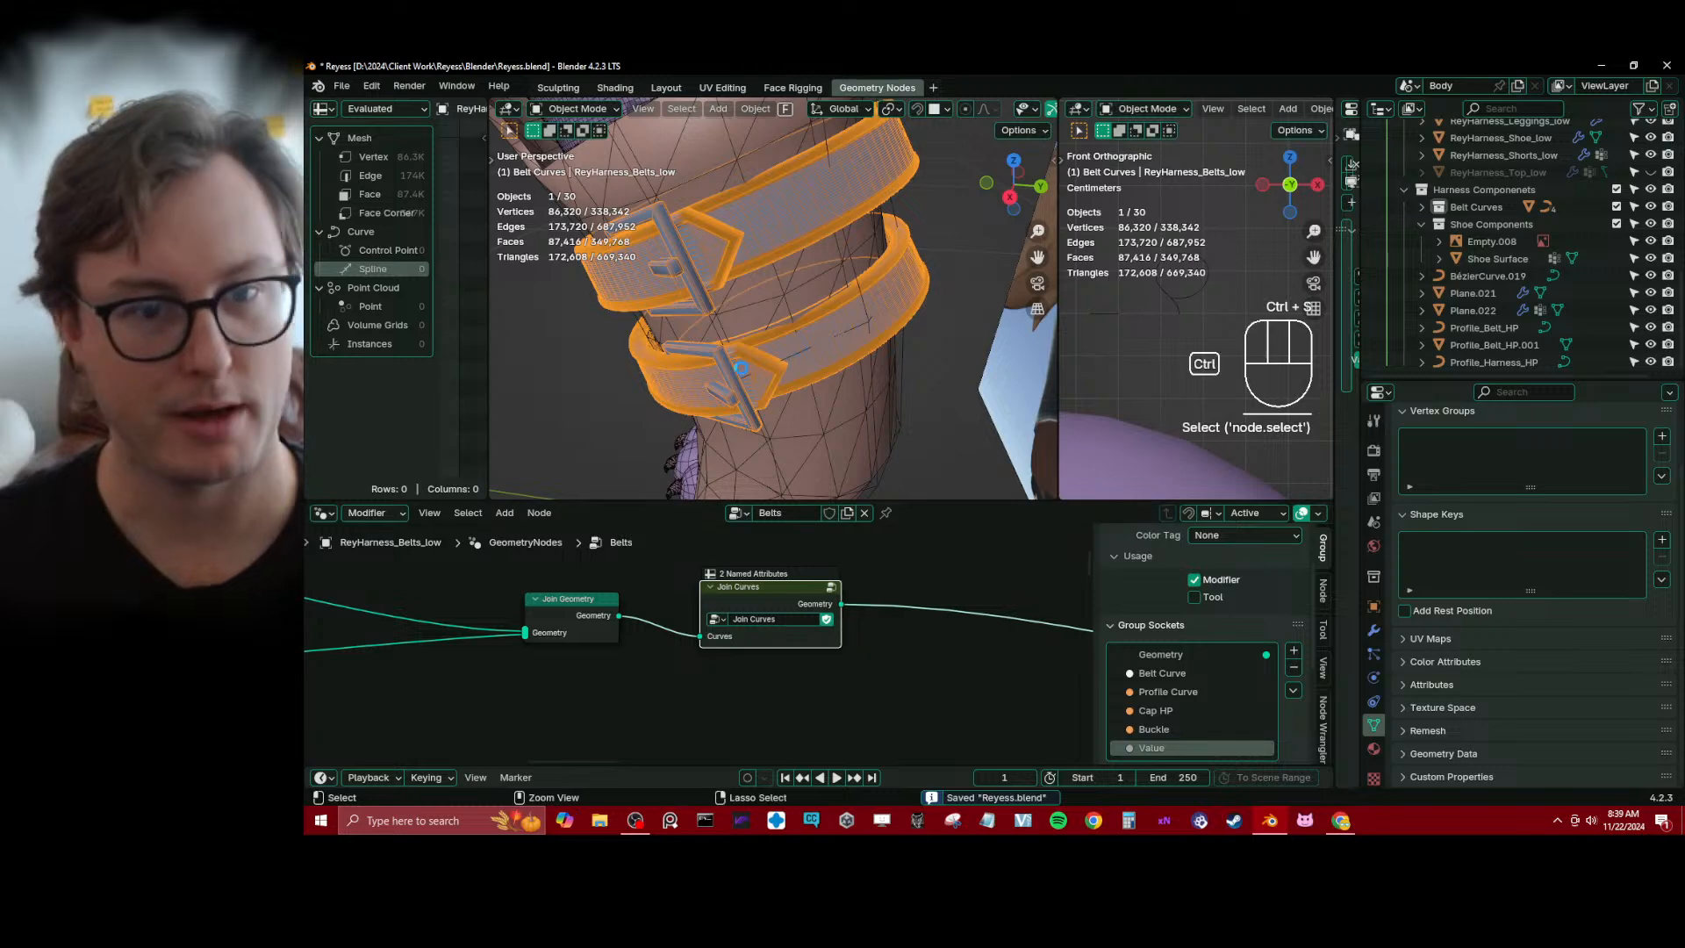
{"action": "key", "text": "ctrl+s"}
Select the chest harness Plane.022 on the character and bring its Harness System nodes into view
{"action": "scroll", "coordinate": [781, 334], "scroll_direction": "down", "scroll_amount": 12}
{"action": "middle_click_drag", "start_coordinate": [793, 341], "coordinate": [780, 233]}
{"action": "middle_click_drag", "start_coordinate": [781, 233], "coordinate": [823, 321], "text": "shift"}
{"action": "scroll", "coordinate": [823, 323], "scroll_direction": "up", "scroll_amount": 5}
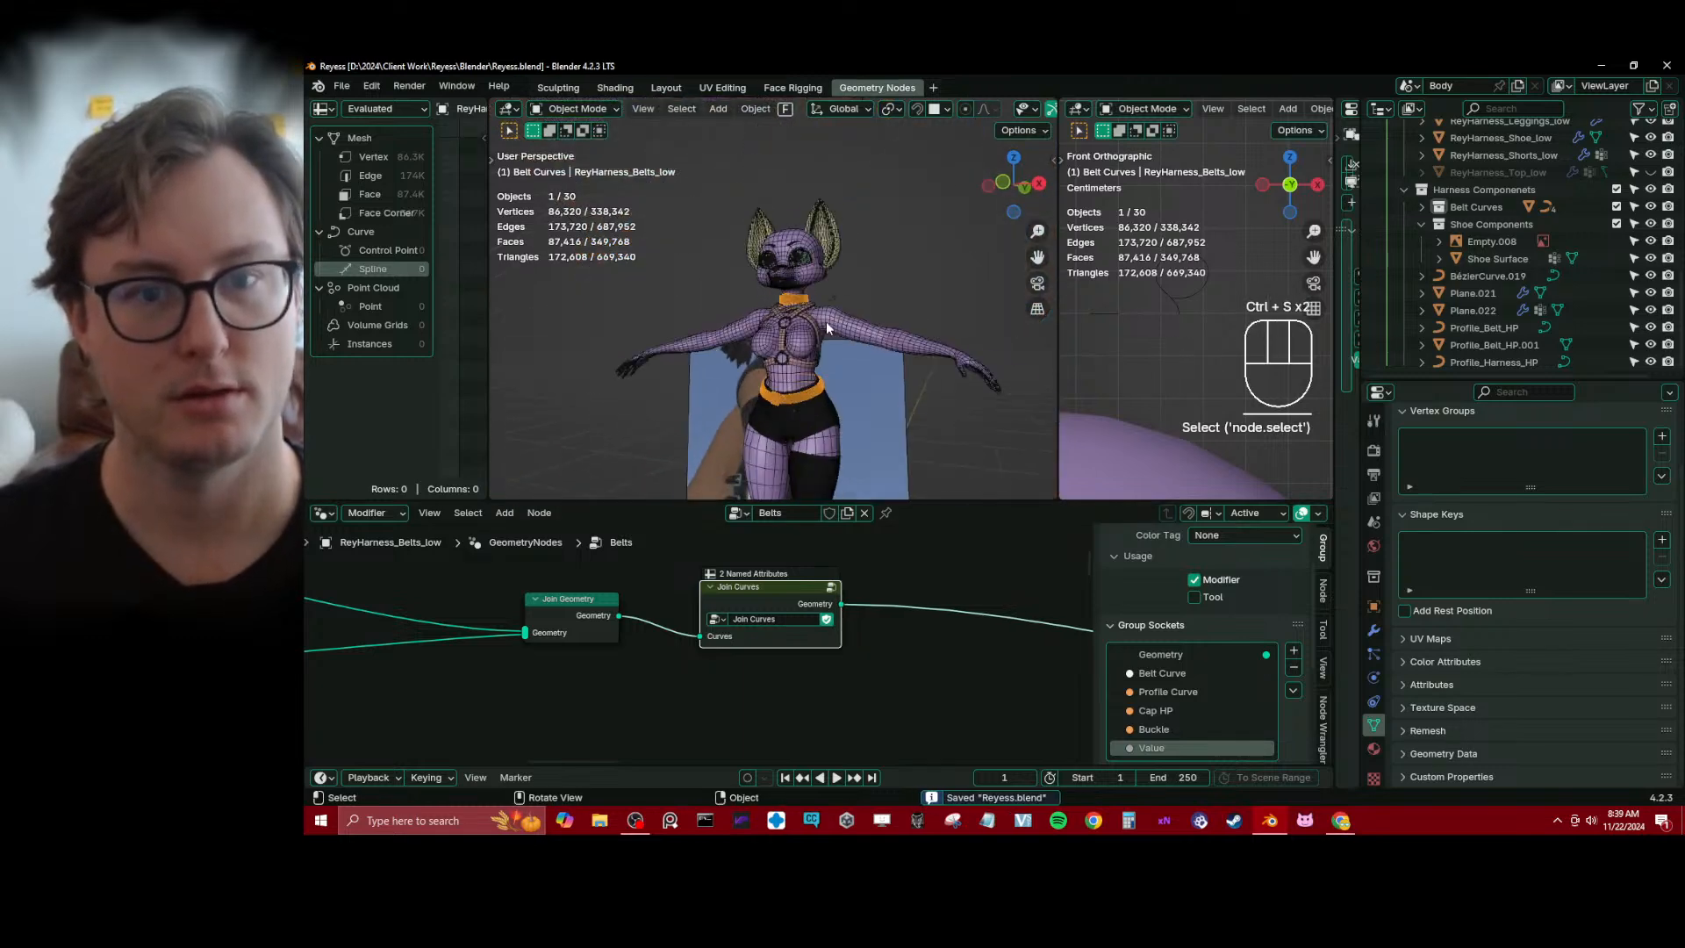
{"action": "left_click", "coordinate": [822, 335]}
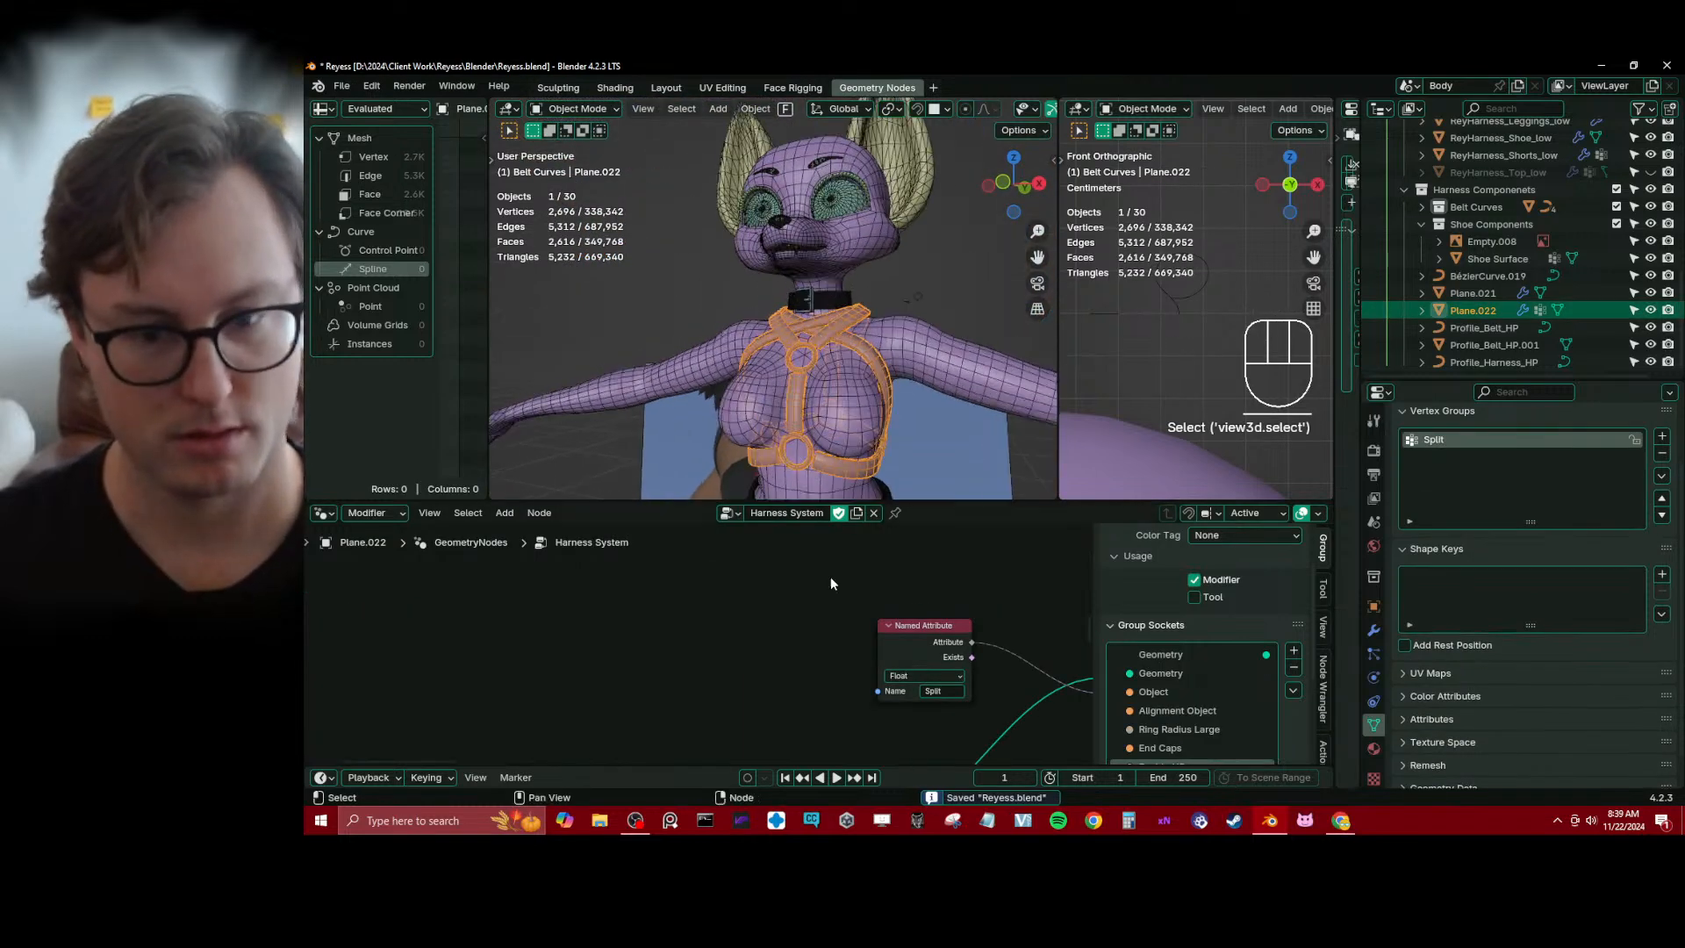
{"action": "scroll", "coordinate": [848, 648], "scroll_direction": "down", "scroll_amount": 3}
{"action": "middle_click_drag", "start_coordinate": [848, 648], "coordinate": [688, 611]}
{"action": "scroll", "coordinate": [746, 639], "scroll_direction": "up", "scroll_amount": 3}
{"action": "middle_click_drag", "start_coordinate": [843, 647], "coordinate": [739, 628]}
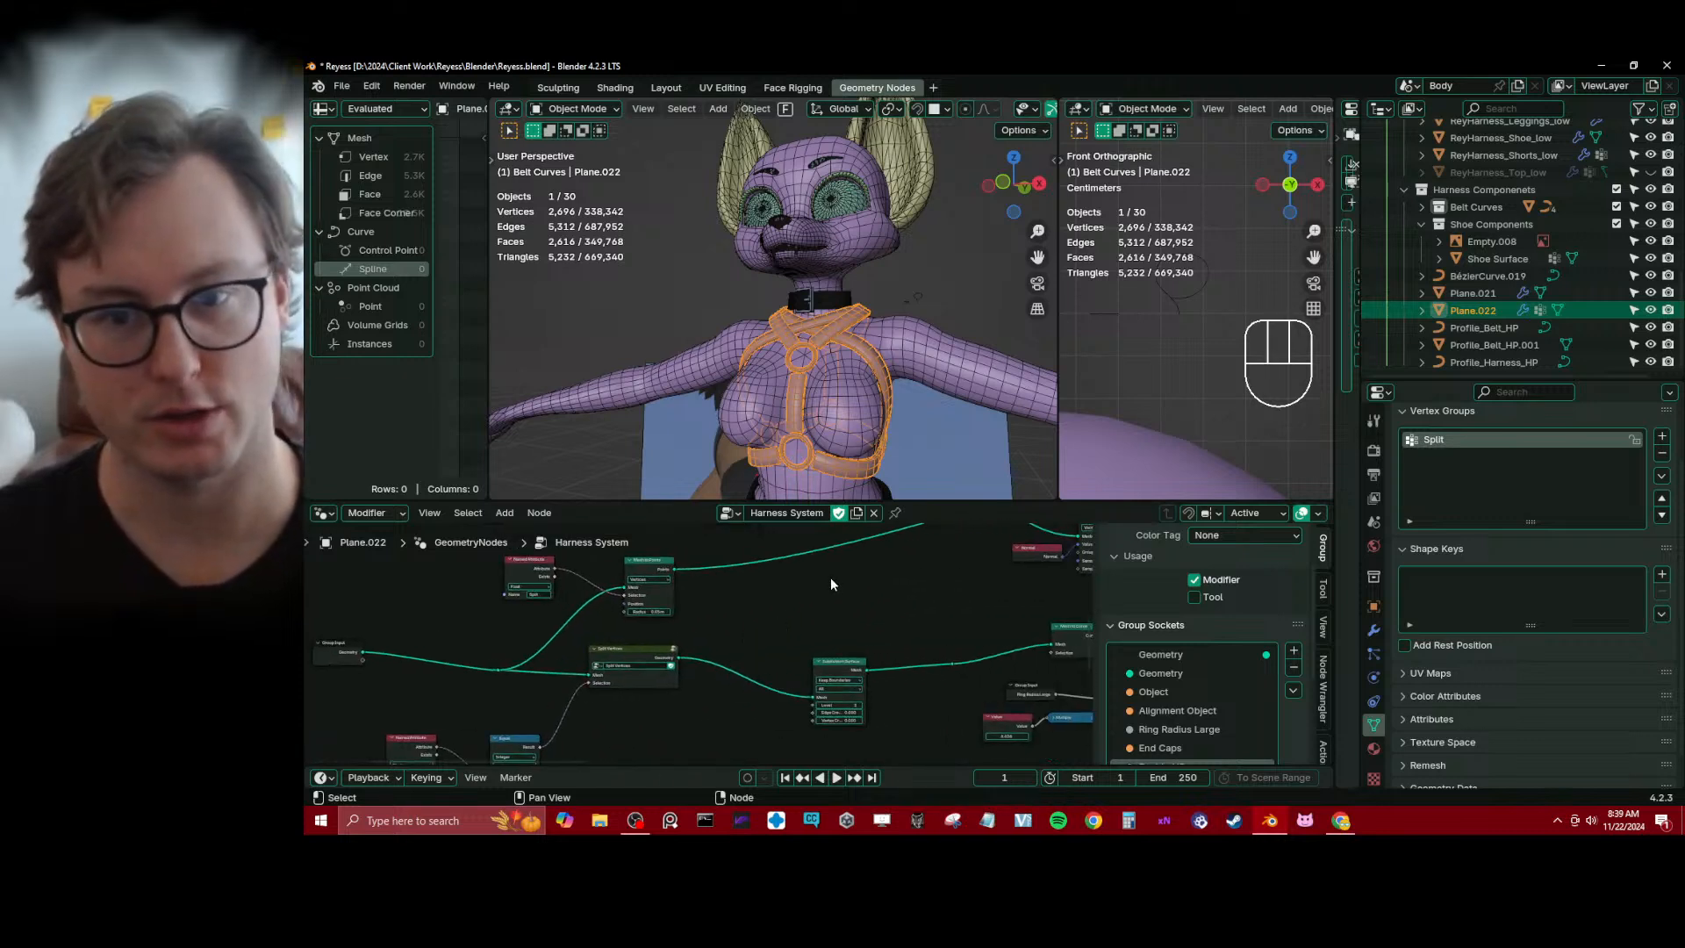
Join the two 3D viewport areas into one perspective viewport and slightly enlarge the node editor
{"action": "right_click", "coordinate": [1055, 449]}
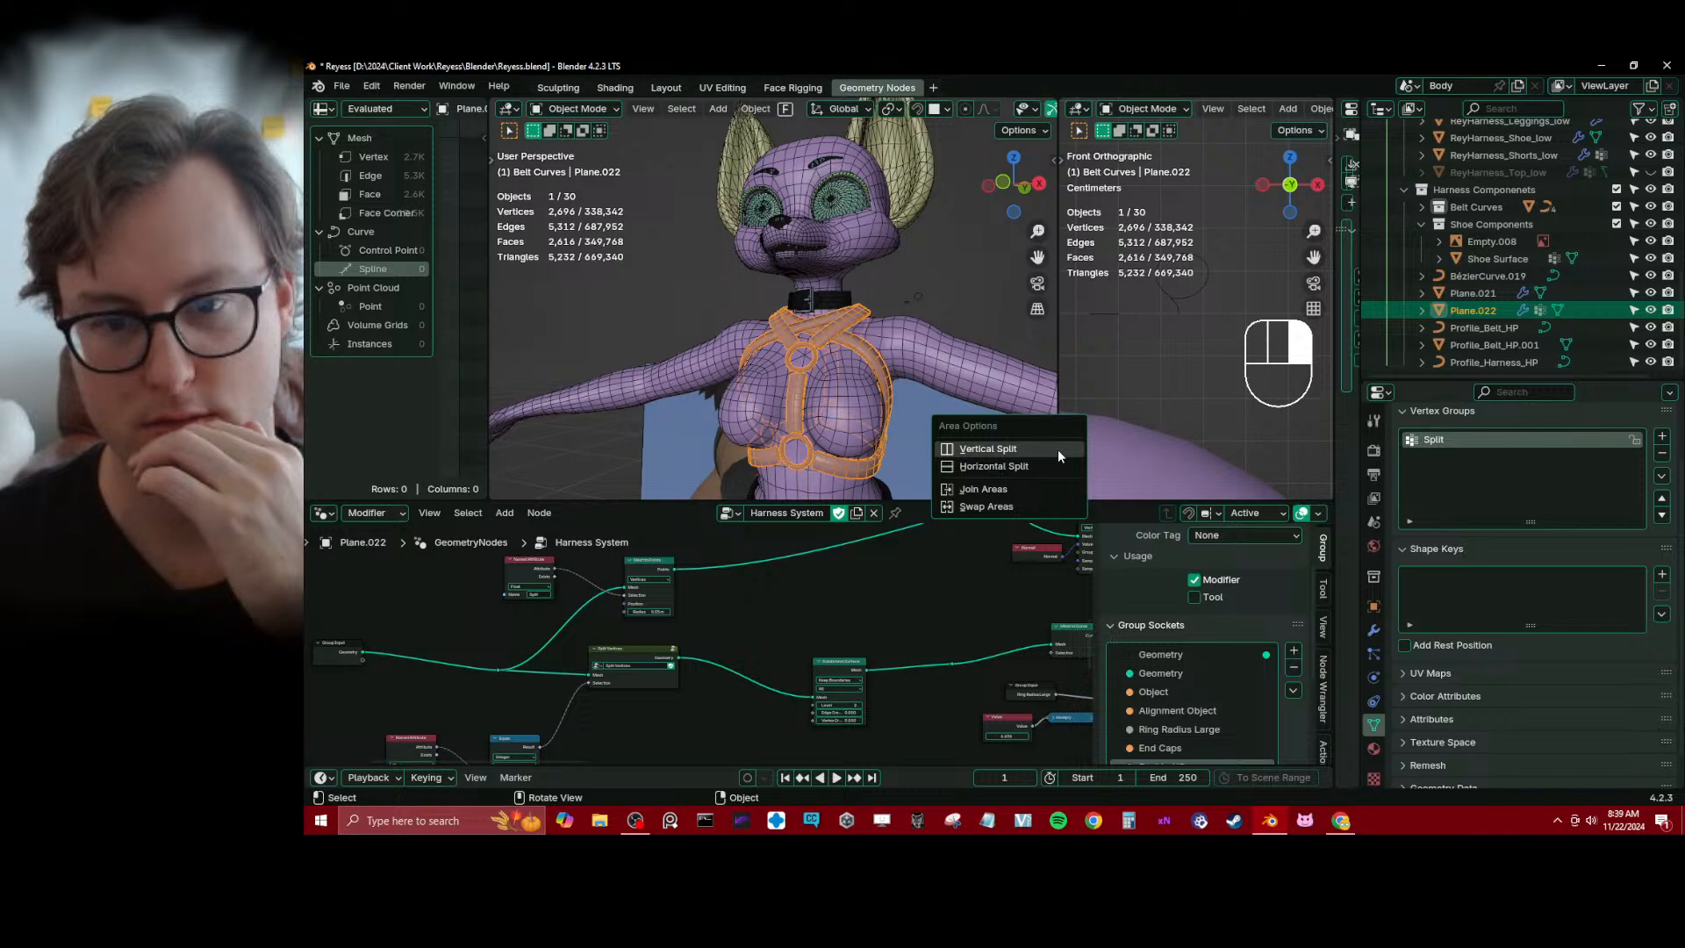
{"action": "left_click", "coordinate": [1024, 487]}
{"action": "left_click", "coordinate": [1101, 465]}
{"action": "left_click_drag", "start_coordinate": [684, 500], "coordinate": [683, 494]}
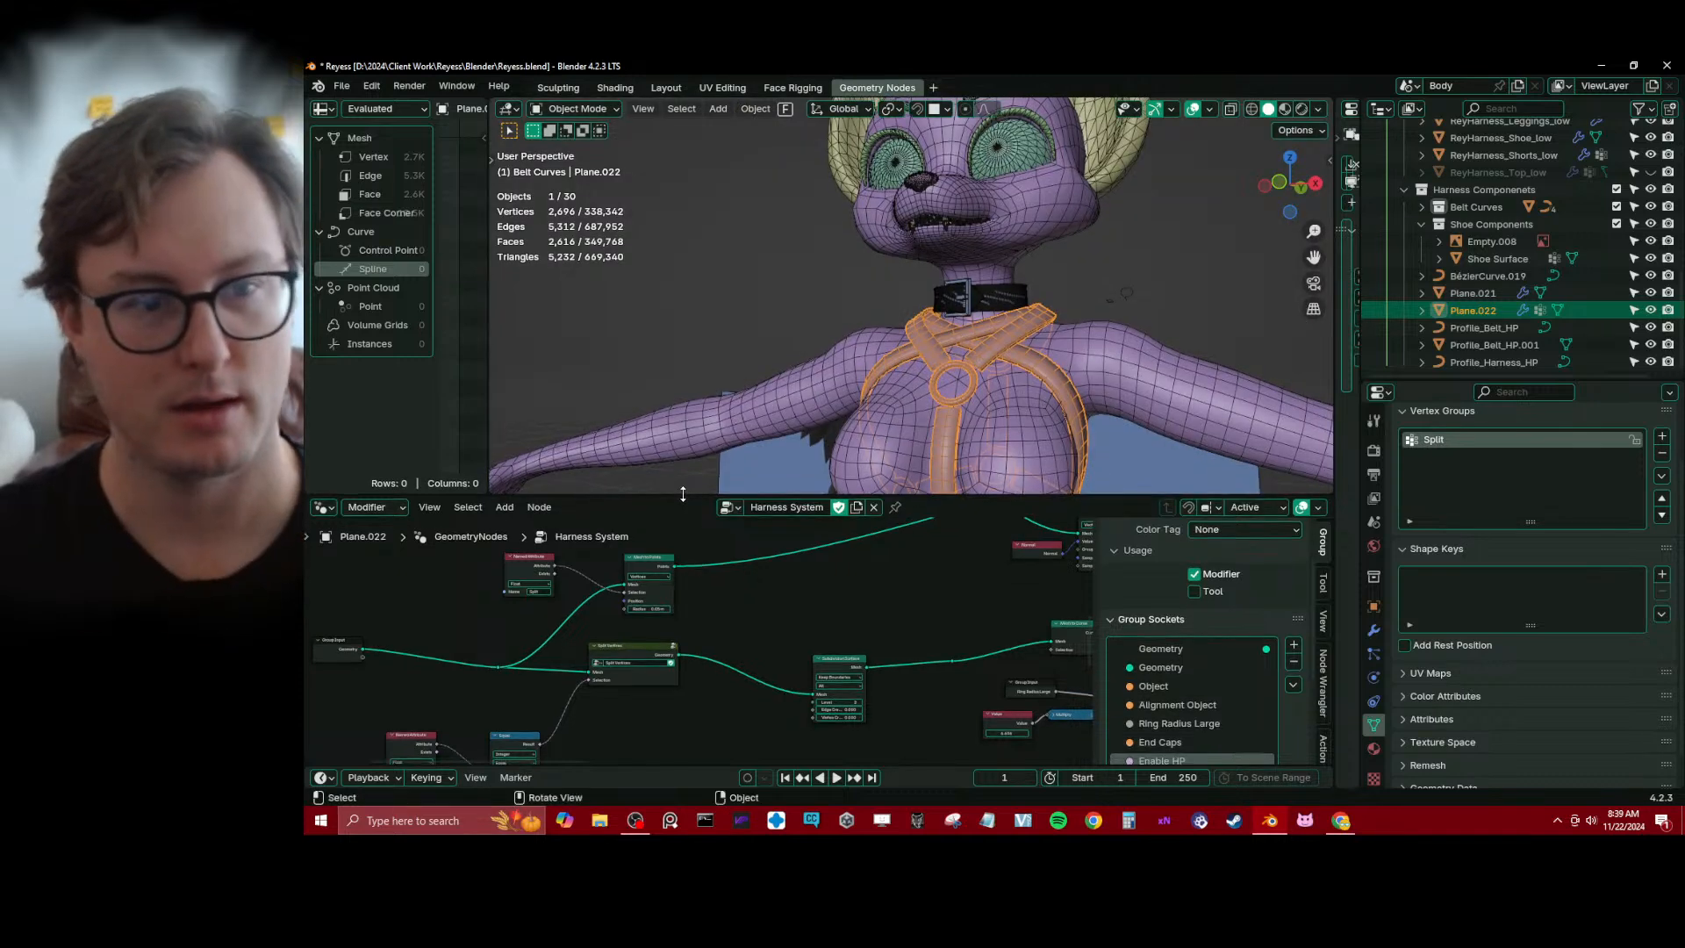
Examine the Harness System node tree up to its unconnected end caps branch, along with the harness straps and rings on the model
{"action": "scroll", "coordinate": [851, 623], "scroll_direction": "down", "scroll_amount": 4}
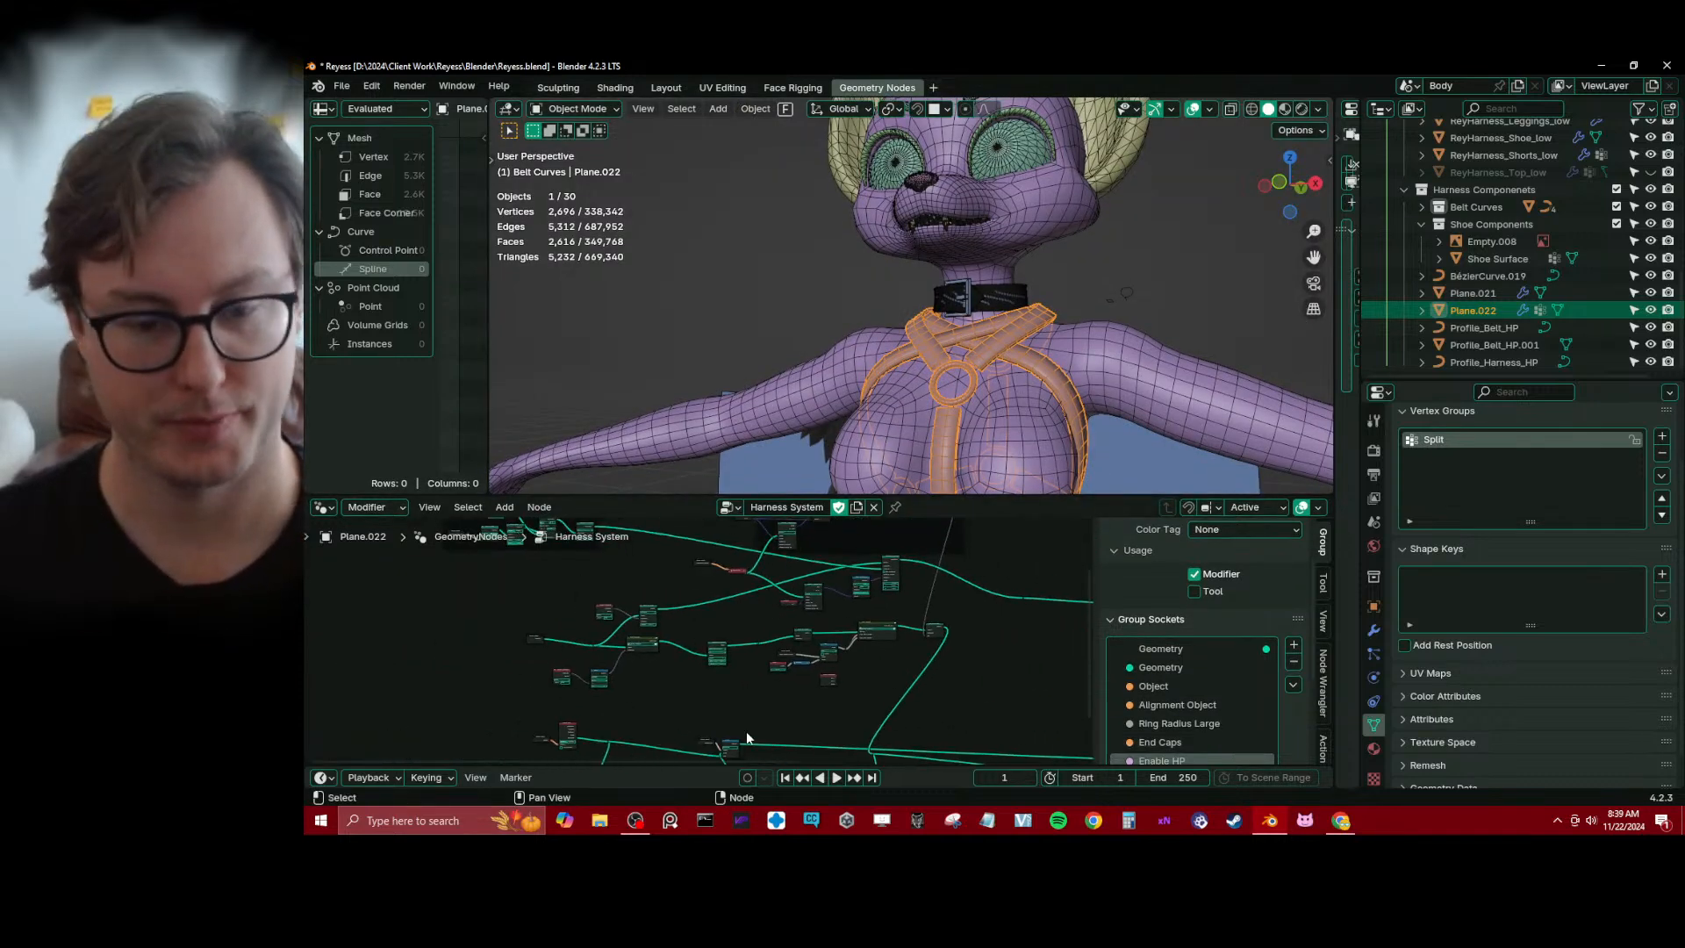
{"action": "left_click_drag", "start_coordinate": [683, 768], "coordinate": [681, 774]}
{"action": "scroll", "coordinate": [758, 623], "scroll_direction": "up", "scroll_amount": 4}
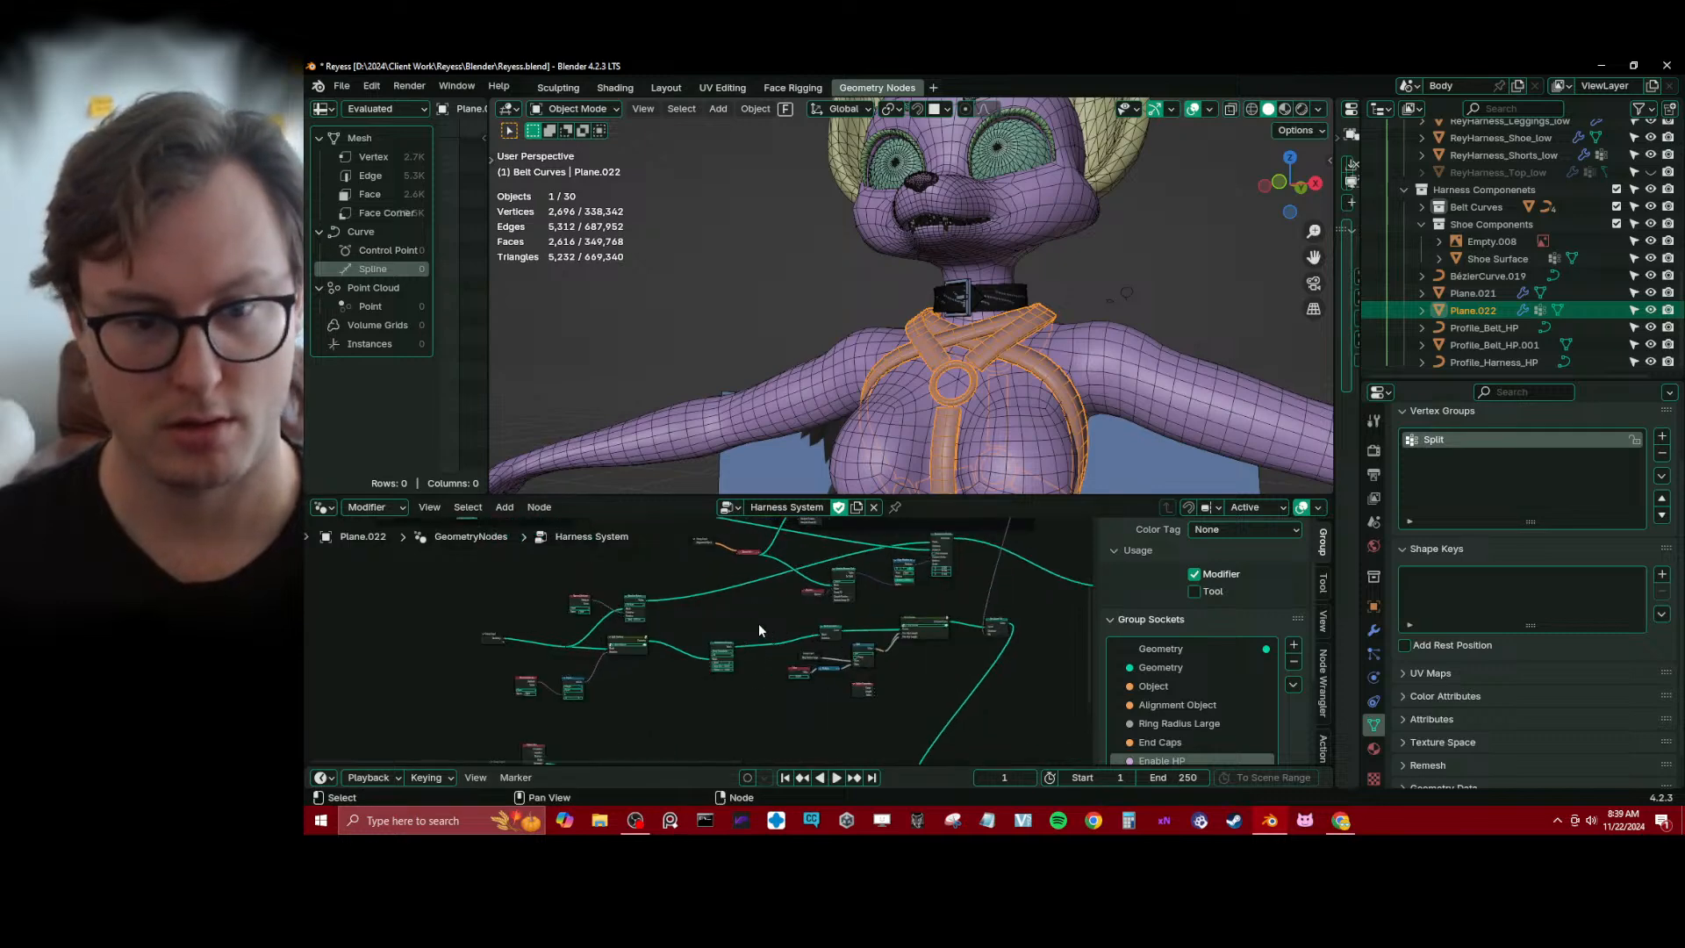
{"action": "scroll", "coordinate": [702, 659], "scroll_direction": "up", "scroll_amount": 2}
{"action": "middle_click_drag", "start_coordinate": [728, 670], "coordinate": [678, 633]}
{"action": "scroll", "coordinate": [664, 644], "scroll_direction": "down", "scroll_amount": 3}
{"action": "middle_click_drag", "start_coordinate": [1009, 386], "coordinate": [973, 418]}
{"action": "scroll", "coordinate": [972, 417], "scroll_direction": "up", "scroll_amount": 4}
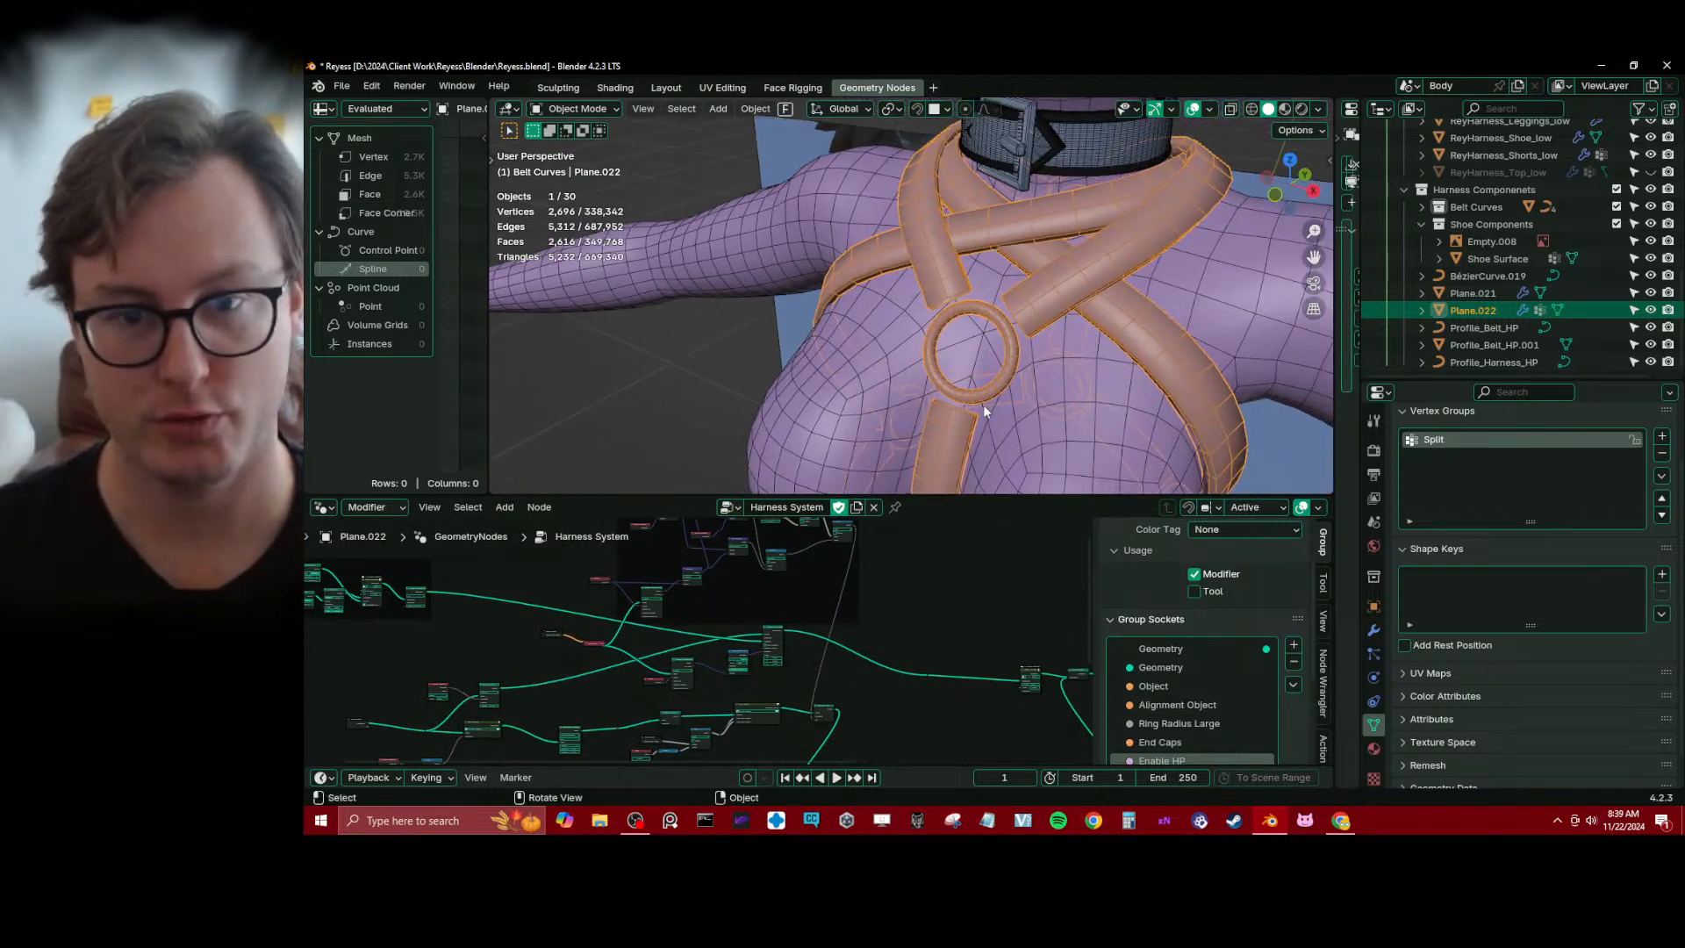
{"action": "scroll", "coordinate": [983, 409], "scroll_direction": "down", "scroll_amount": 1}
{"action": "middle_click_drag", "start_coordinate": [864, 755], "coordinate": [717, 546]}
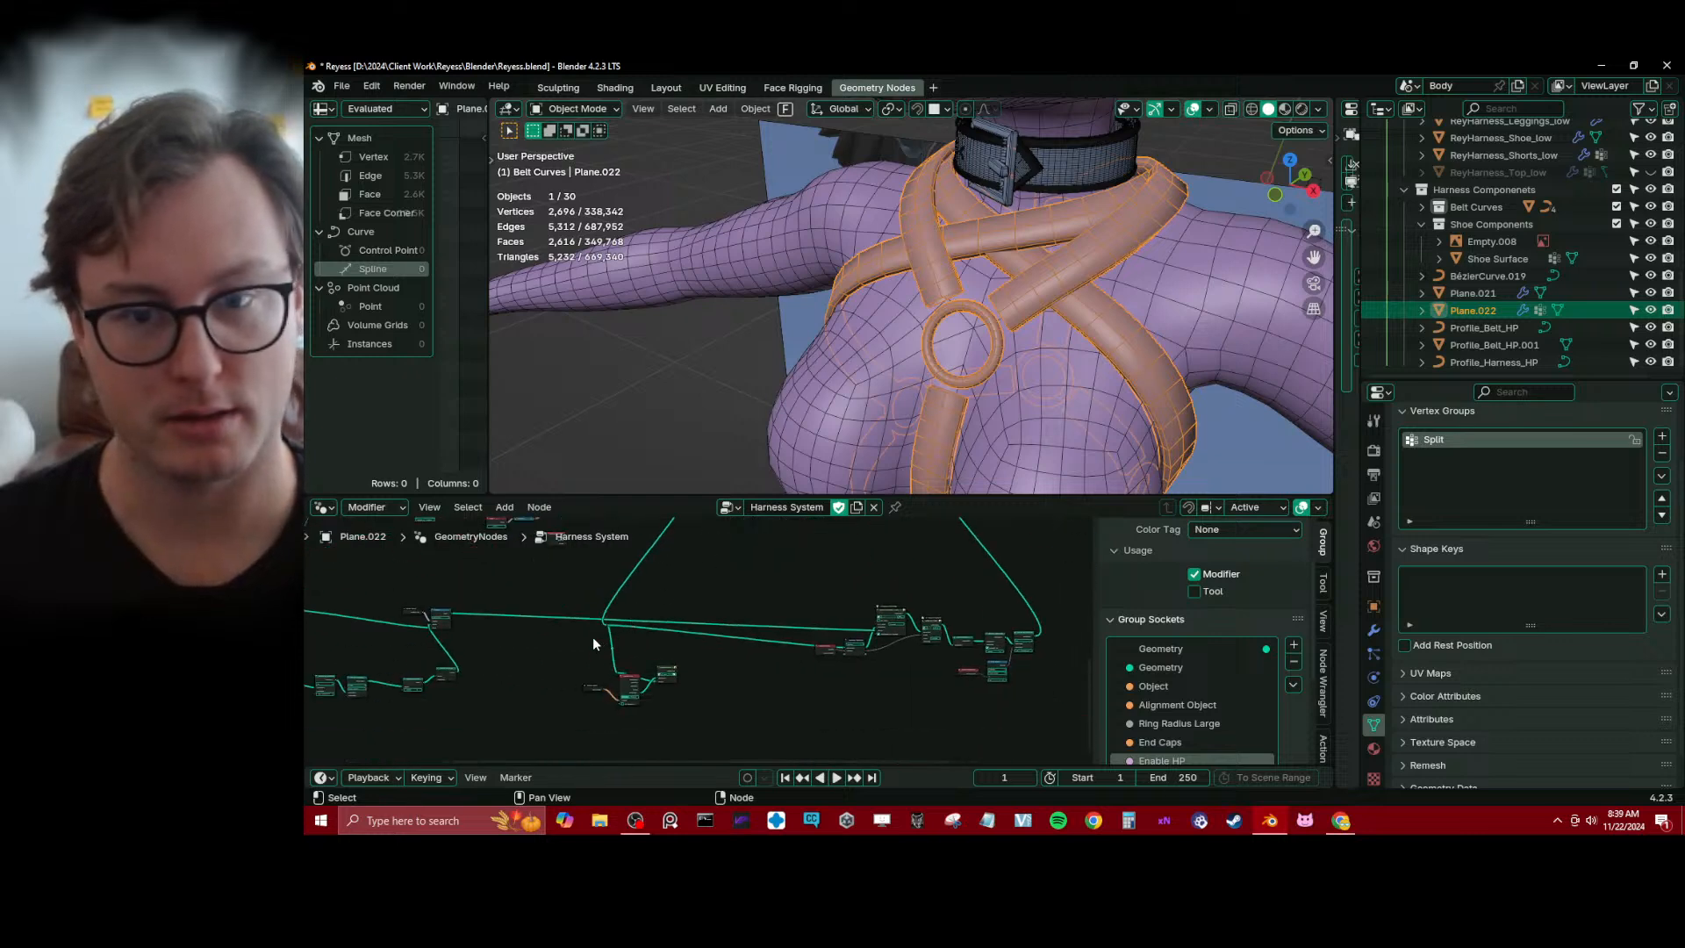
{"action": "scroll", "coordinate": [566, 650], "scroll_direction": "down", "scroll_amount": 4}
{"action": "middle_click_drag", "start_coordinate": [430, 647], "coordinate": [558, 654]}
{"action": "scroll", "coordinate": [558, 658], "scroll_direction": "up", "scroll_amount": 4}
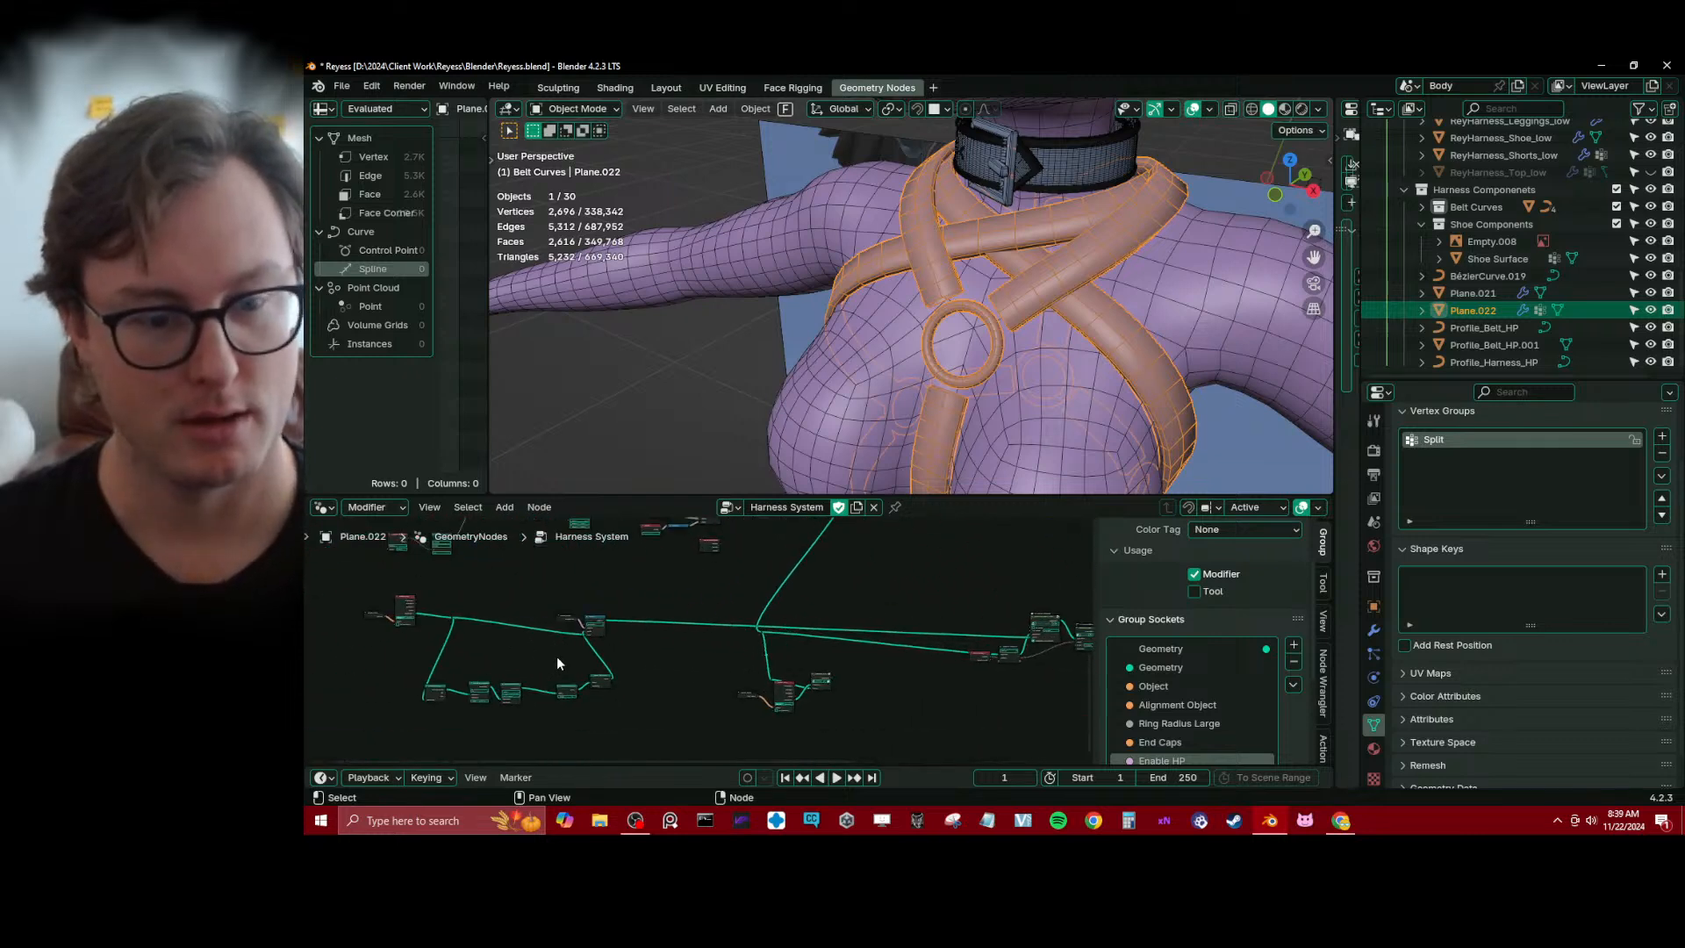
{"action": "middle_click_drag", "start_coordinate": [764, 641], "coordinate": [698, 589]}
{"action": "scroll", "coordinate": [774, 612], "scroll_direction": "up", "scroll_amount": 7}
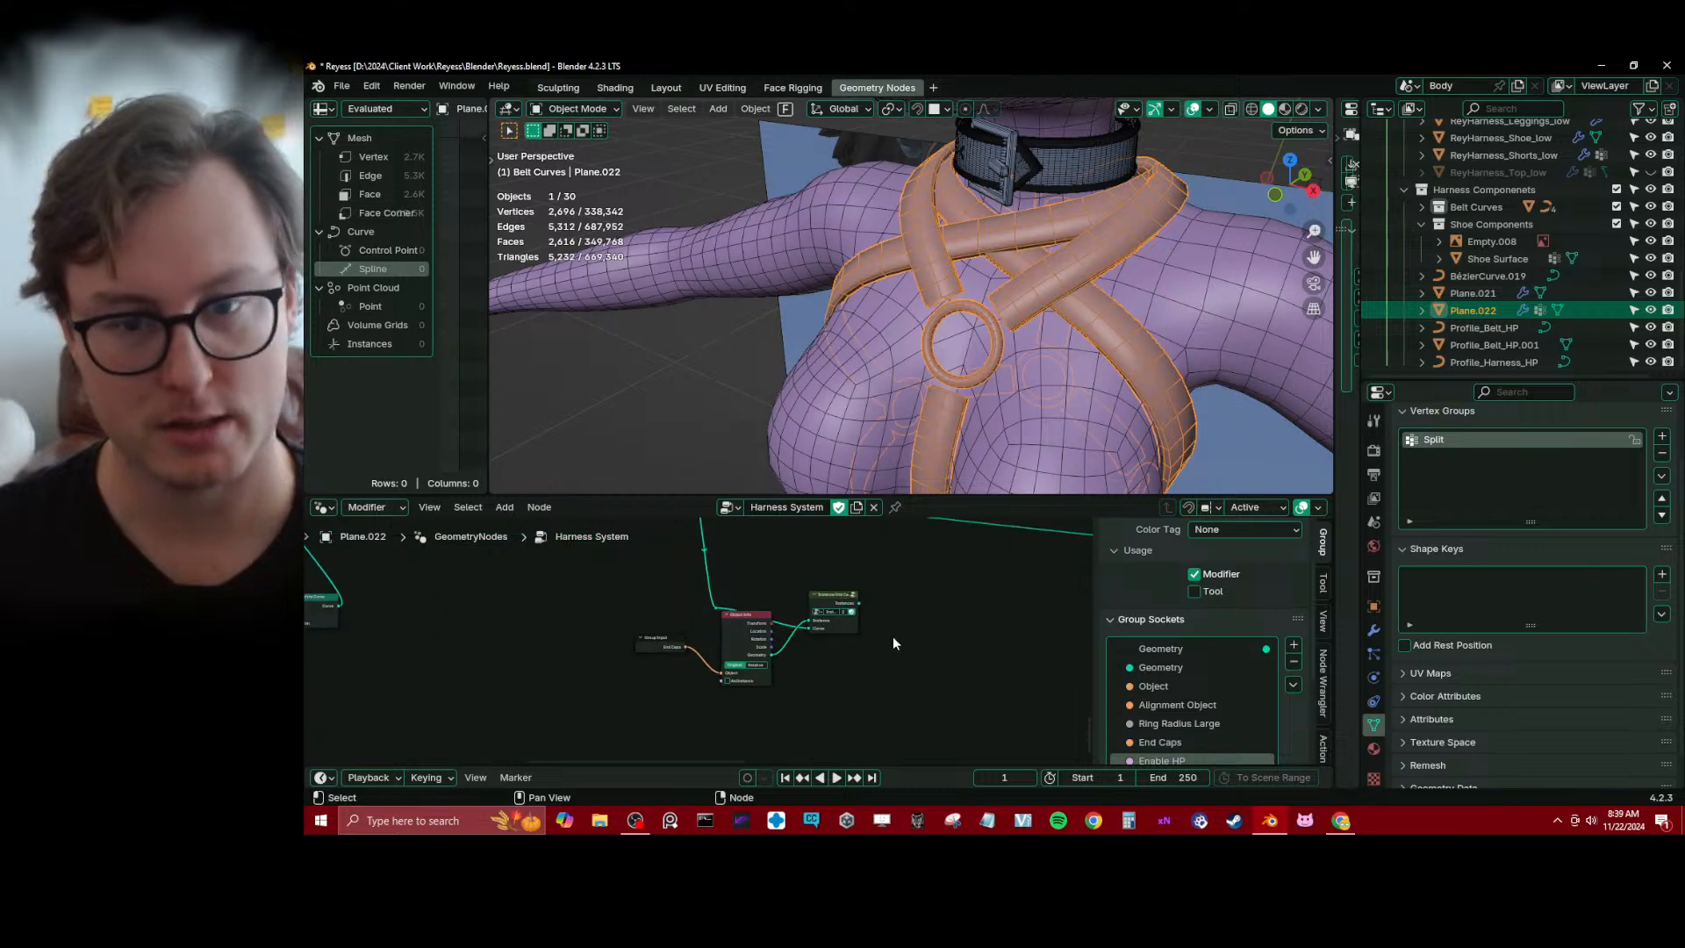
{"action": "middle_click_drag", "start_coordinate": [906, 621], "coordinate": [705, 658]}
{"action": "scroll", "coordinate": [705, 658], "scroll_direction": "up", "scroll_amount": 4}
{"action": "scroll", "coordinate": [1041, 402], "scroll_direction": "down", "scroll_amount": 4}
{"action": "middle_click_drag", "start_coordinate": [1043, 400], "coordinate": [1100, 328]}
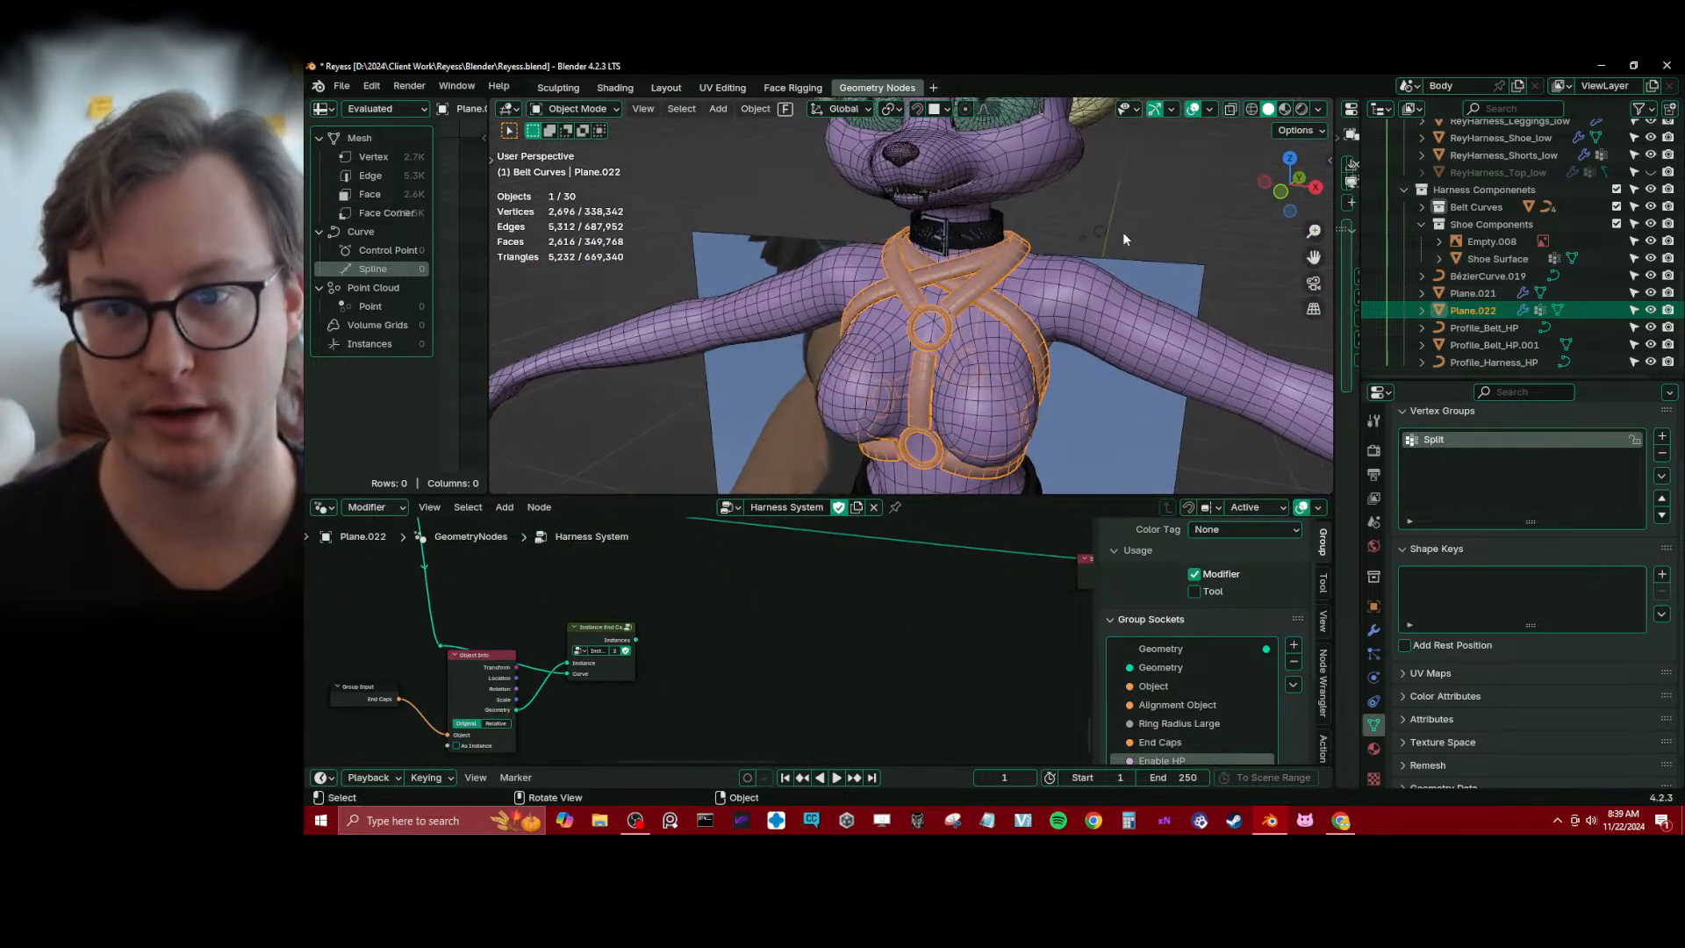
{"action": "scroll", "coordinate": [1123, 232], "scroll_direction": "up", "scroll_amount": 2}
{"action": "mouse_move", "coordinate": [1123, 230]}
{"action": "middle_mouse_down"}
{"action": "mouse_move", "coordinate": [1148, 176]}
{"action": "mouse_move", "coordinate": [1132, 240]}
{"action": "middle_mouse_up"}
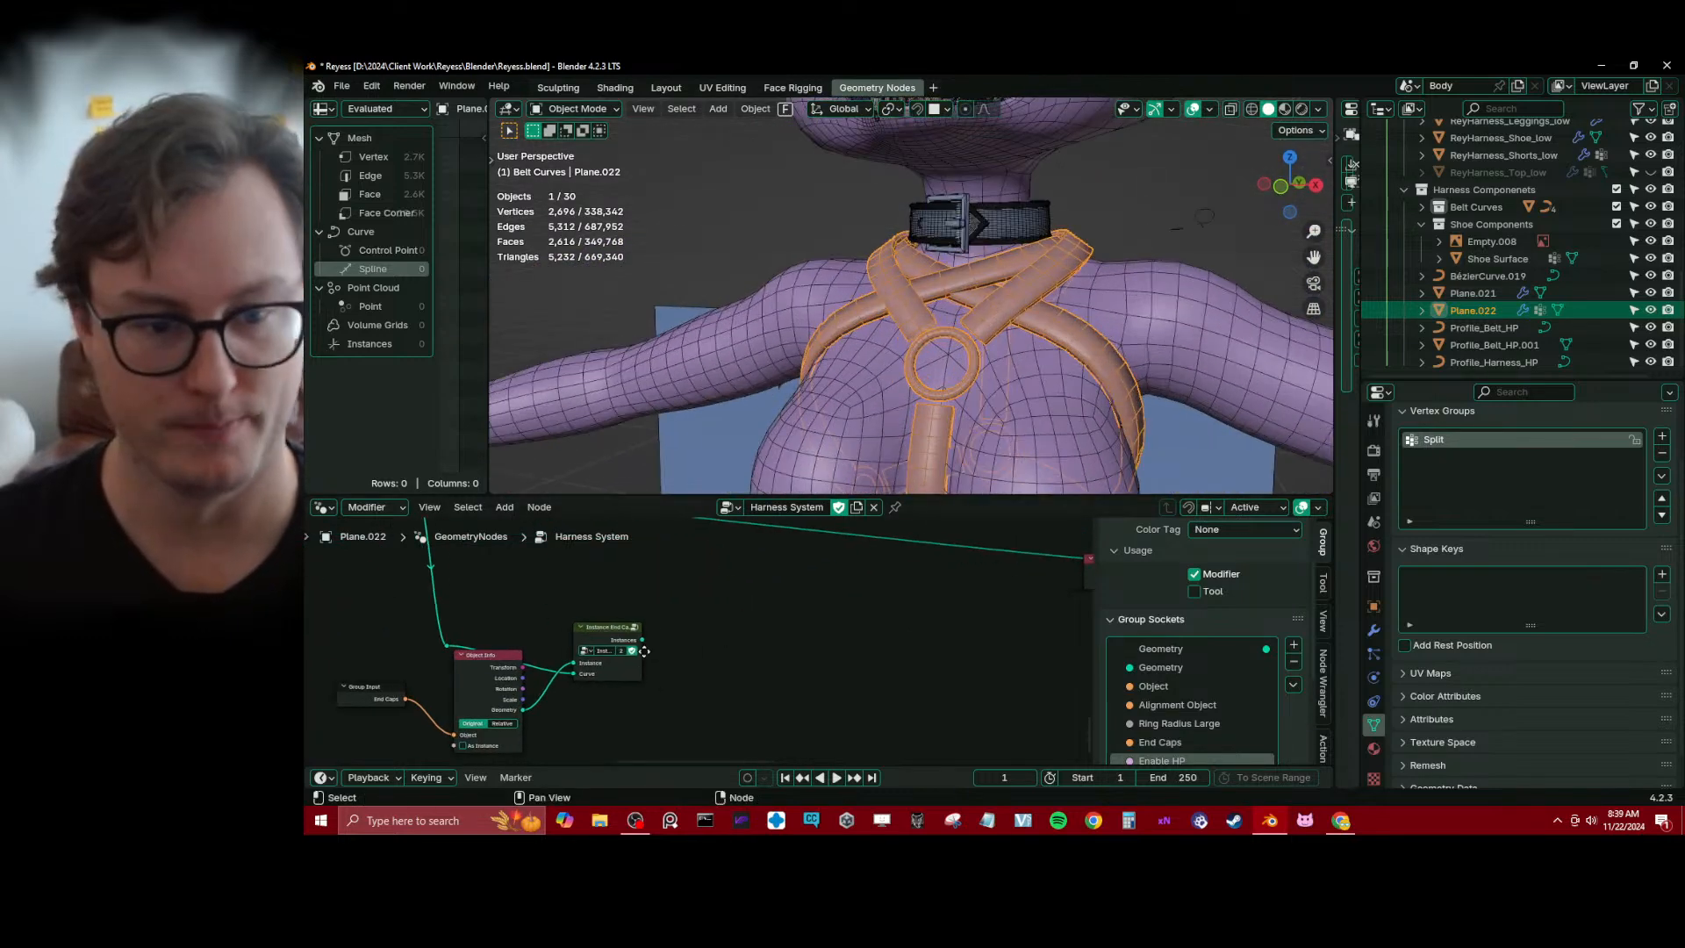
Preview the Instance End Caps output with a temporary Viewer node and delete the Viewer
{"action": "middle_click_drag", "start_coordinate": [600, 615], "coordinate": [635, 625]}
{"action": "left_click", "coordinate": [635, 625], "text": "ctrl+shift"}
{"action": "middle_click_drag", "start_coordinate": [1011, 308], "coordinate": [972, 306]}
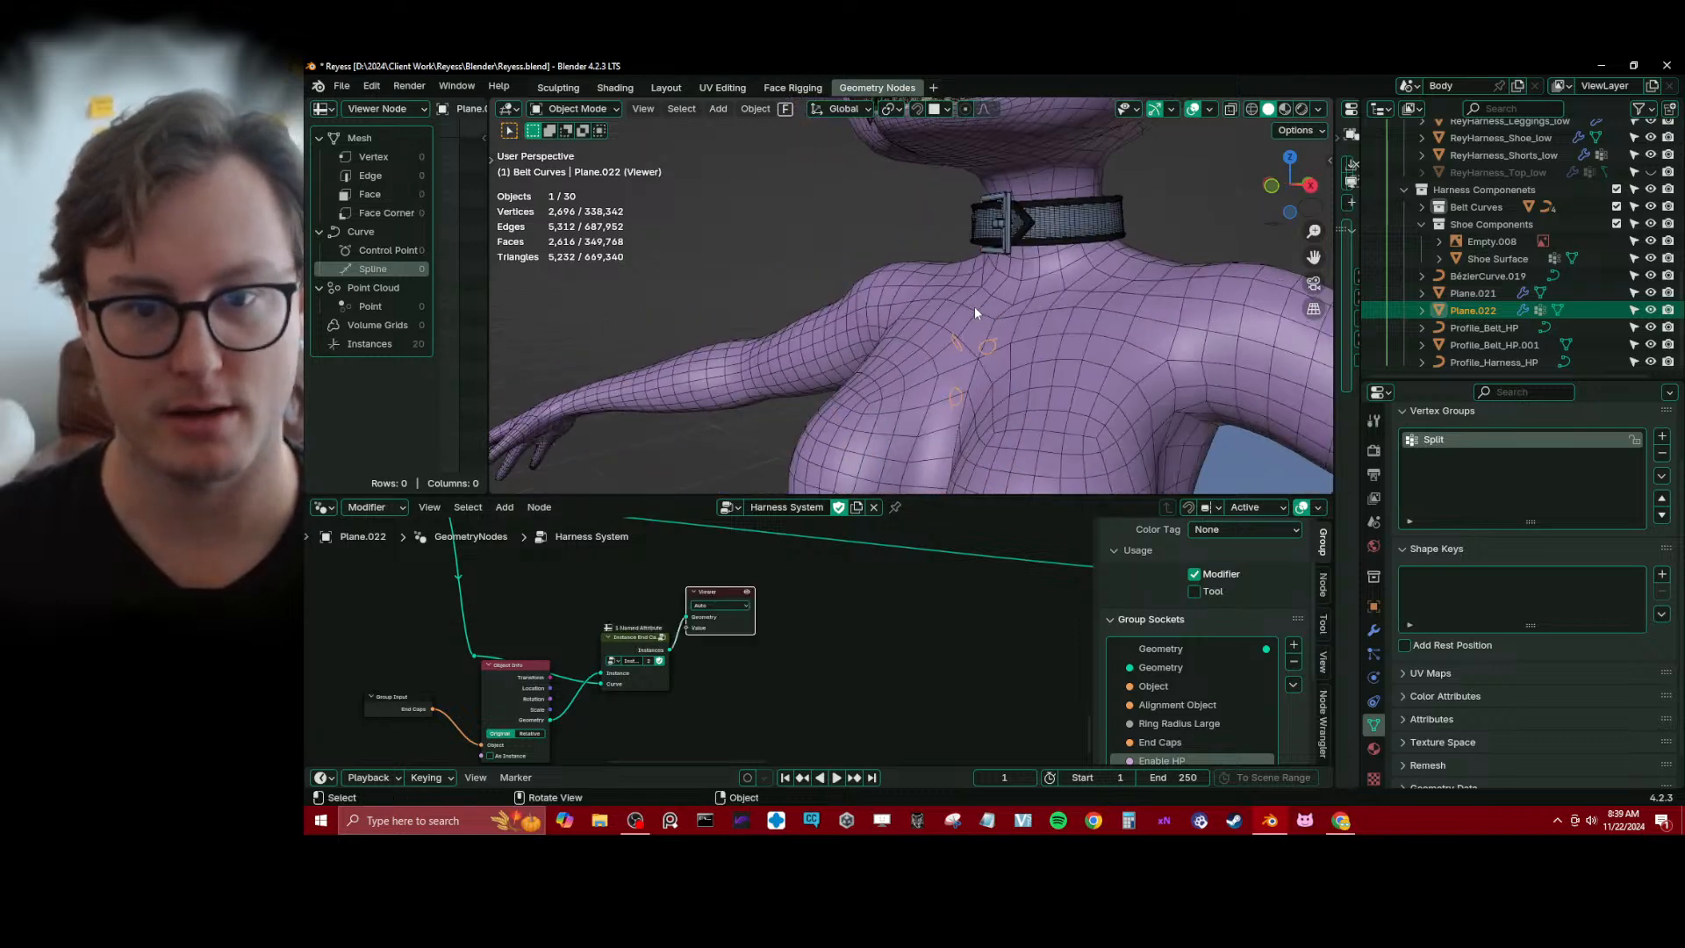
{"action": "middle_click_drag", "start_coordinate": [777, 562], "coordinate": [805, 652]}
{"action": "key", "text": "x"}
{"action": "middle_click_drag", "start_coordinate": [681, 564], "coordinate": [728, 624]}
Add the Join Curves group to the Harness System tree in the empty space beside the Instance End Caps node
{"action": "scroll", "coordinate": [768, 682], "scroll_direction": "down", "scroll_amount": 7}
{"action": "scroll", "coordinate": [805, 669], "scroll_direction": "up", "scroll_amount": 3}
{"action": "middle_click_drag", "start_coordinate": [805, 670], "coordinate": [741, 632]}
{"action": "middle_click_drag", "start_coordinate": [617, 655], "coordinate": [719, 649]}
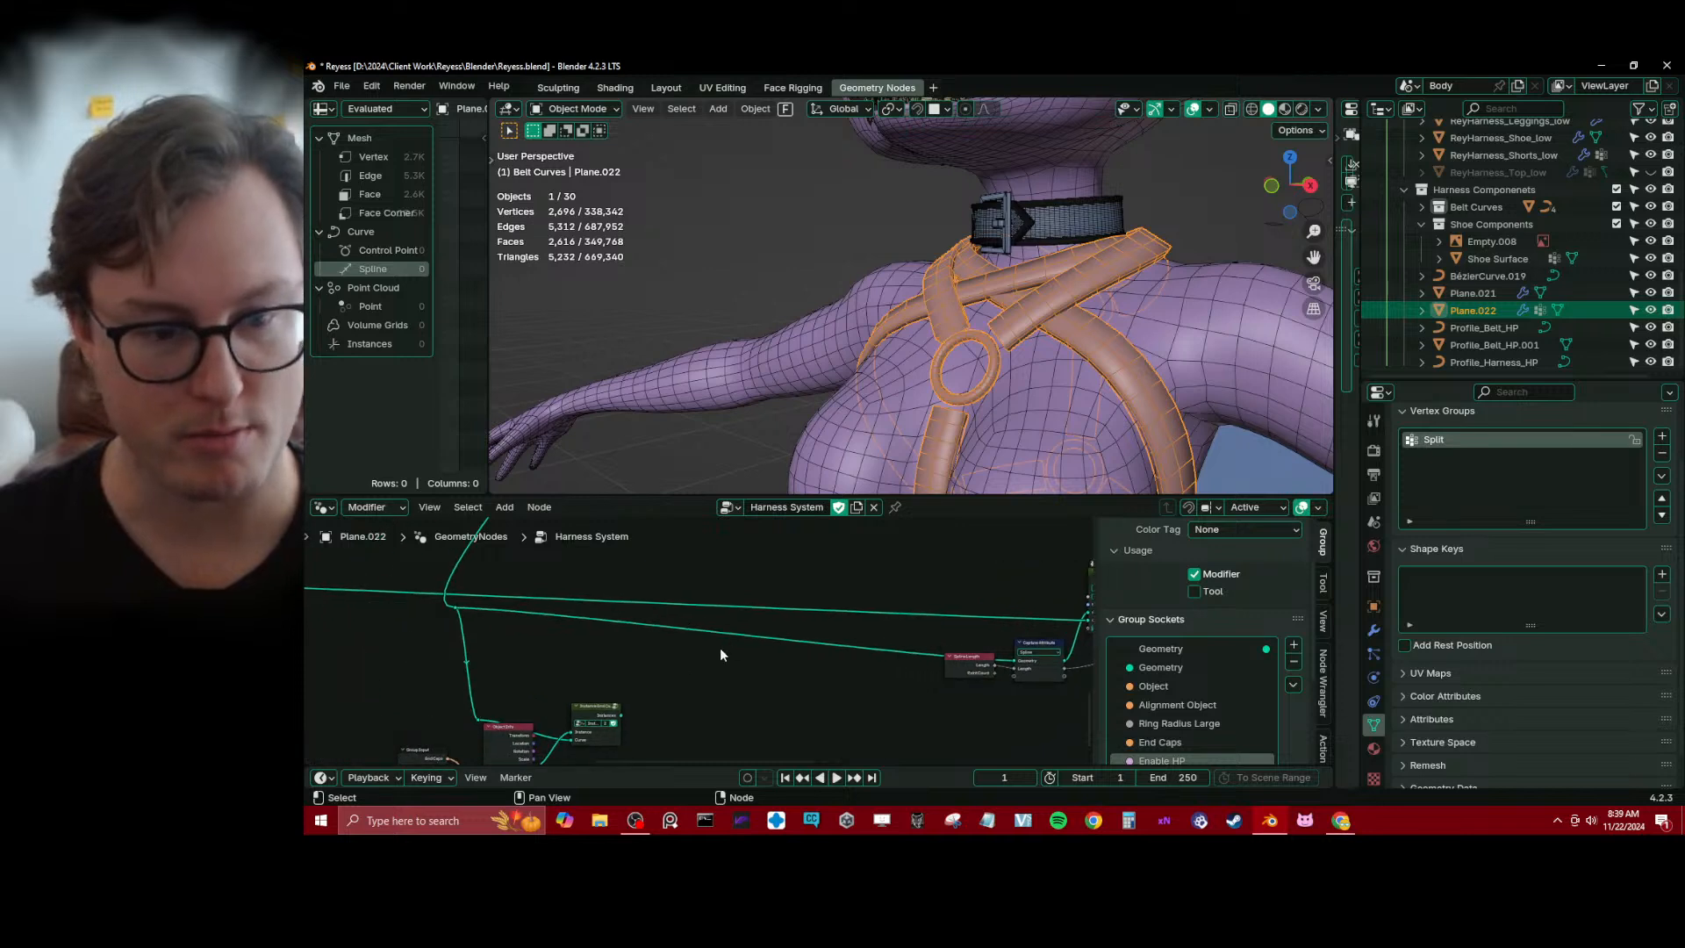
{"action": "key", "text": "shift+a"}
{"action": "type", "text": "j"}
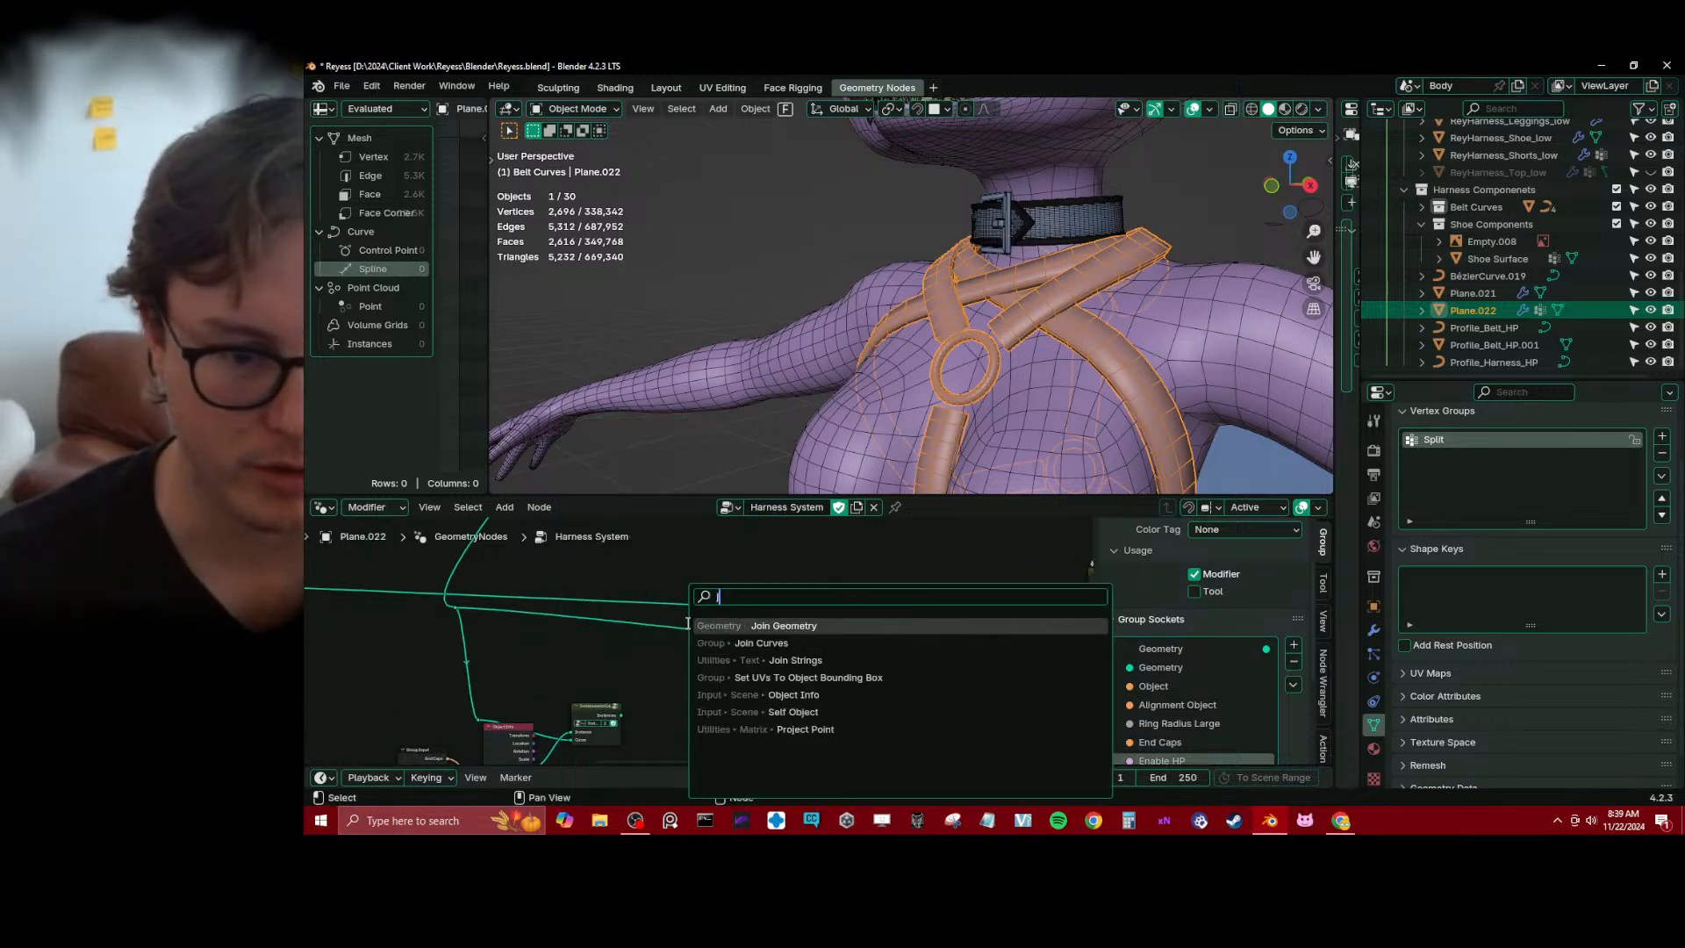
{"action": "key", "text": "Return"}
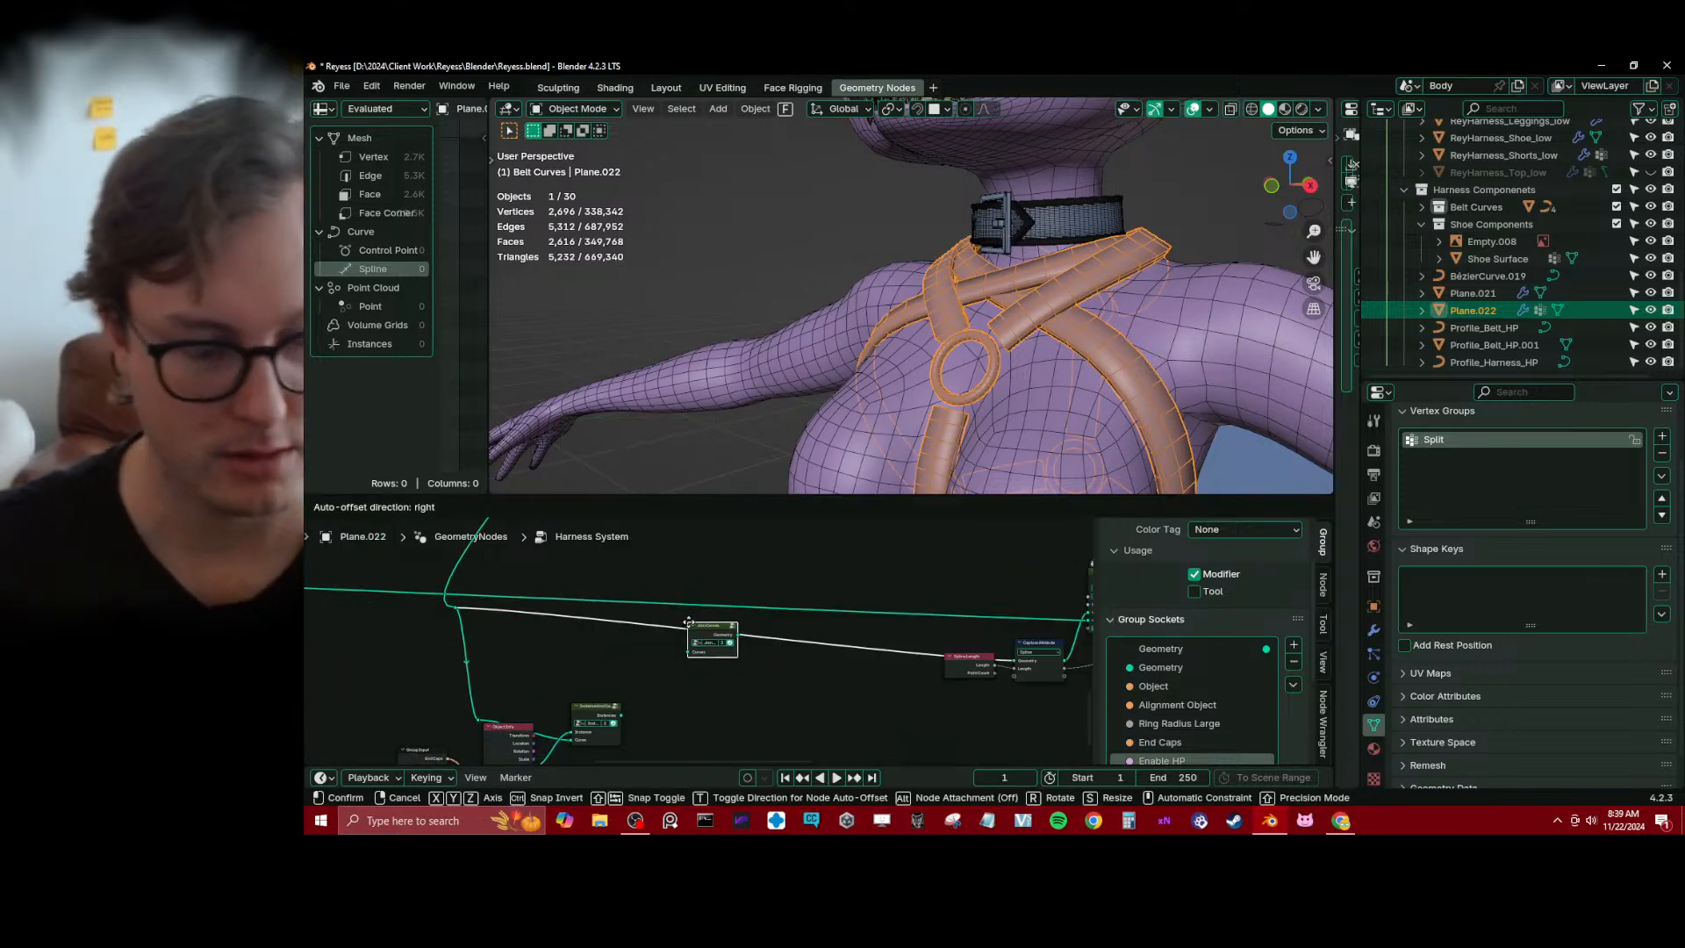
{"action": "left_click", "coordinate": [759, 681]}
{"action": "scroll", "coordinate": [685, 683], "scroll_direction": "up", "scroll_amount": 2}
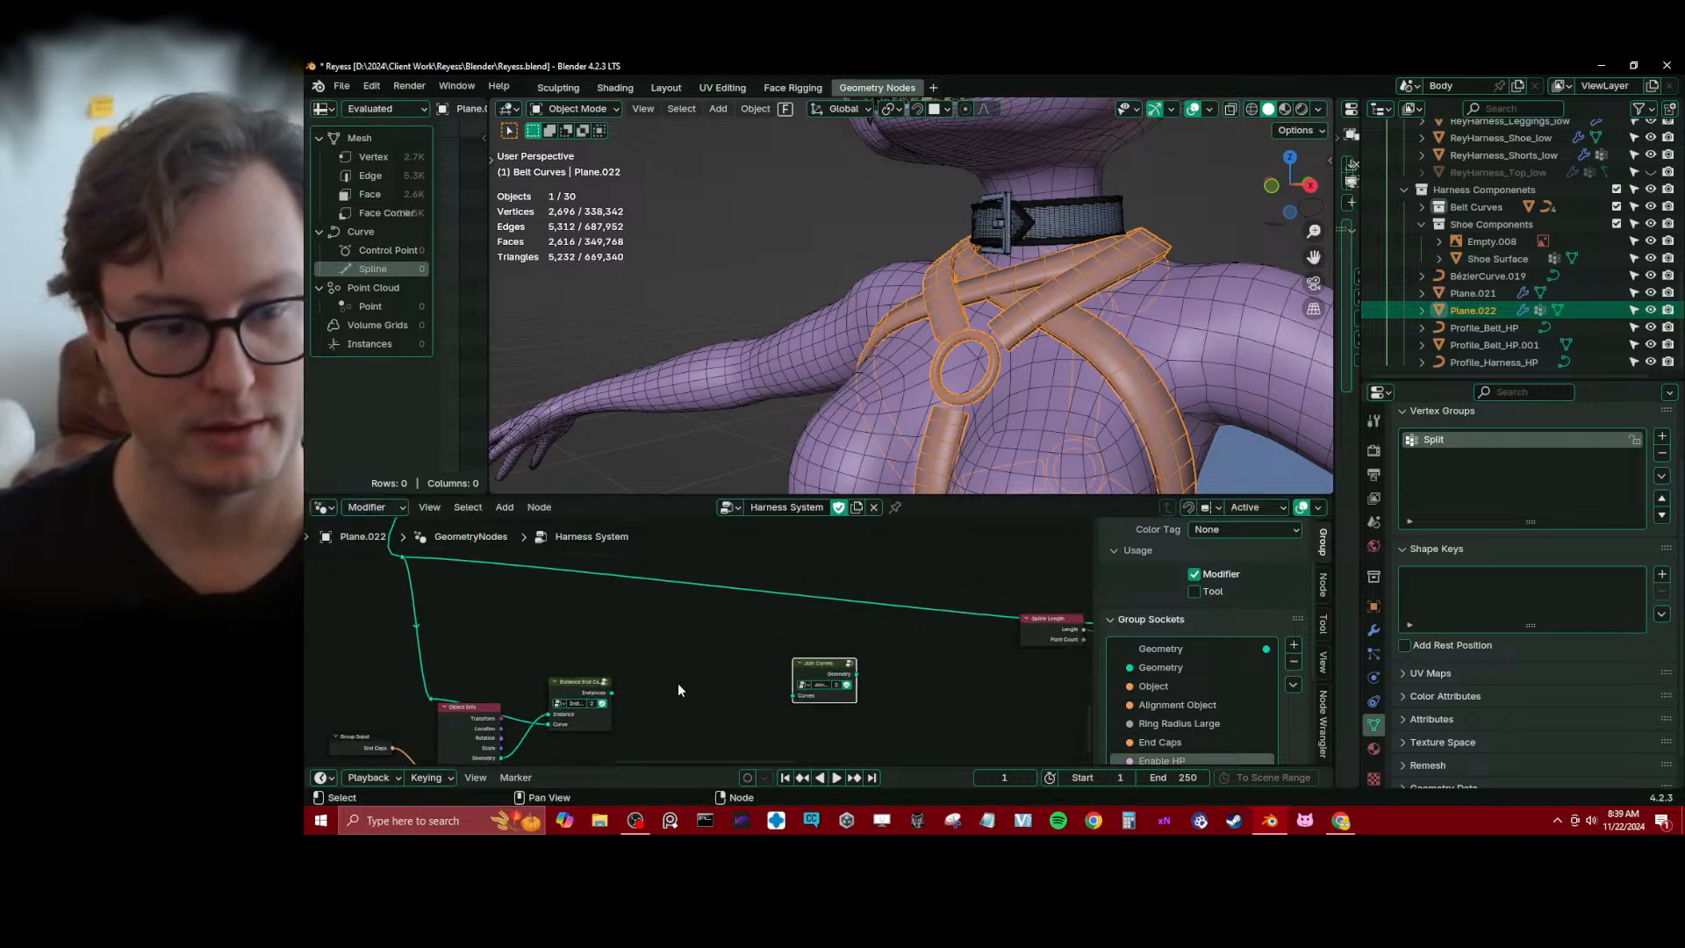
Add a Join Geometry node and insert it on the upper of the two long curve links
{"action": "scroll", "coordinate": [677, 587], "scroll_direction": "down", "scroll_amount": 1}
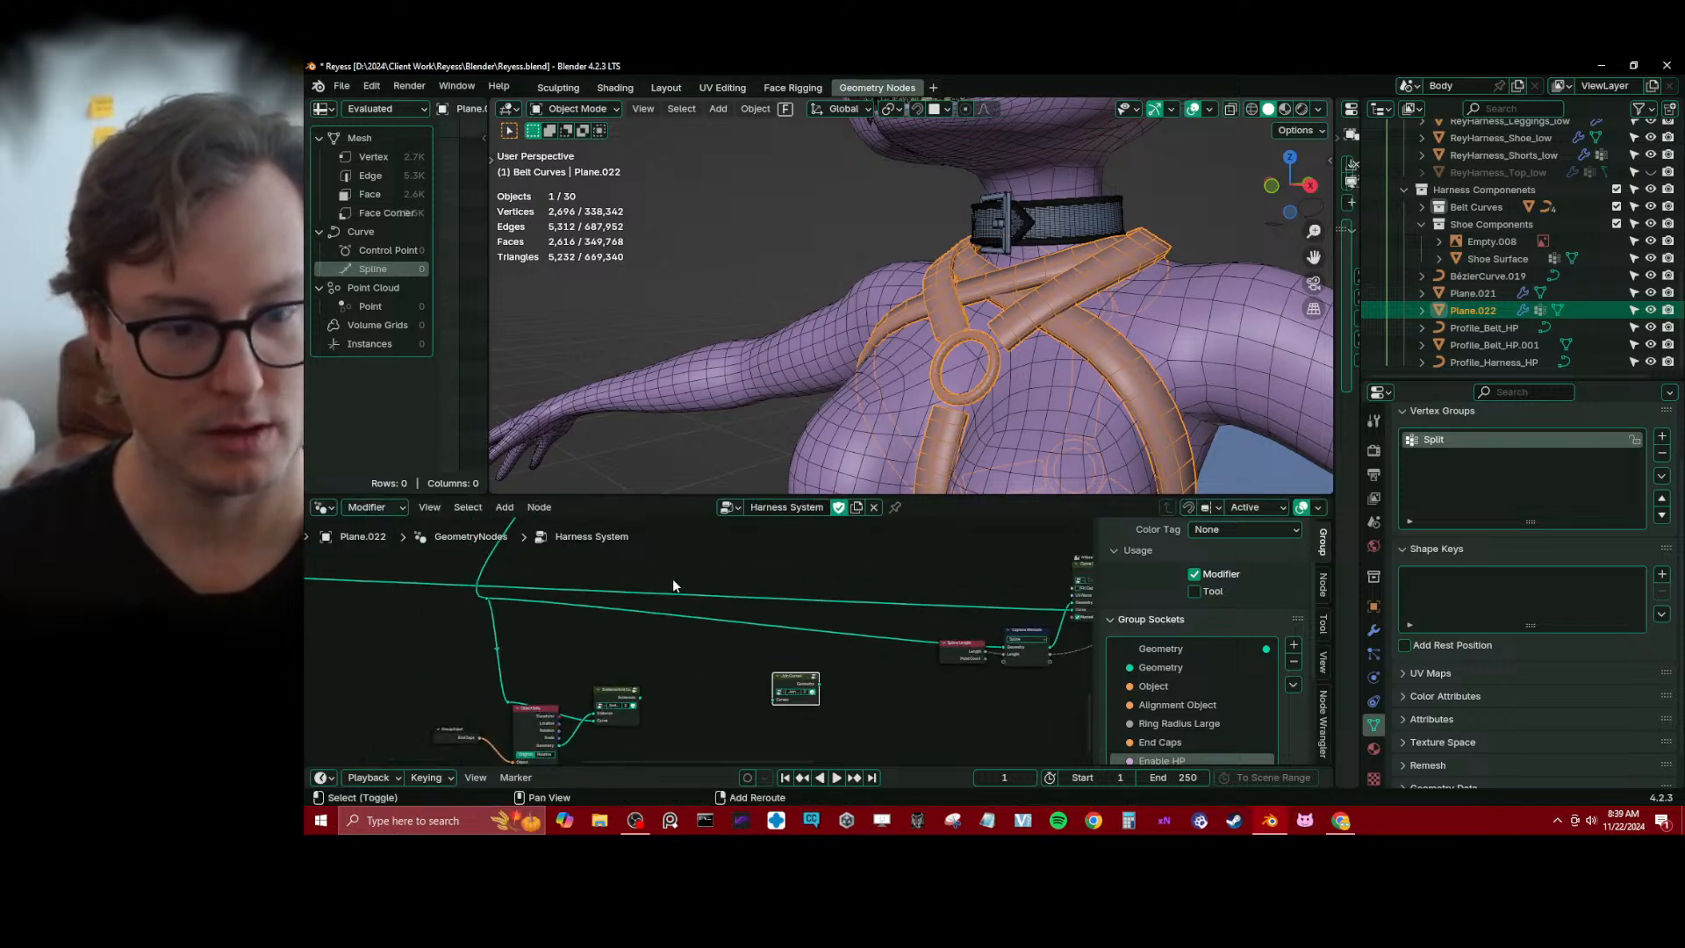
{"action": "key", "text": "shift+a"}
{"action": "type", "text": "j"}
{"action": "key", "text": "Down"}
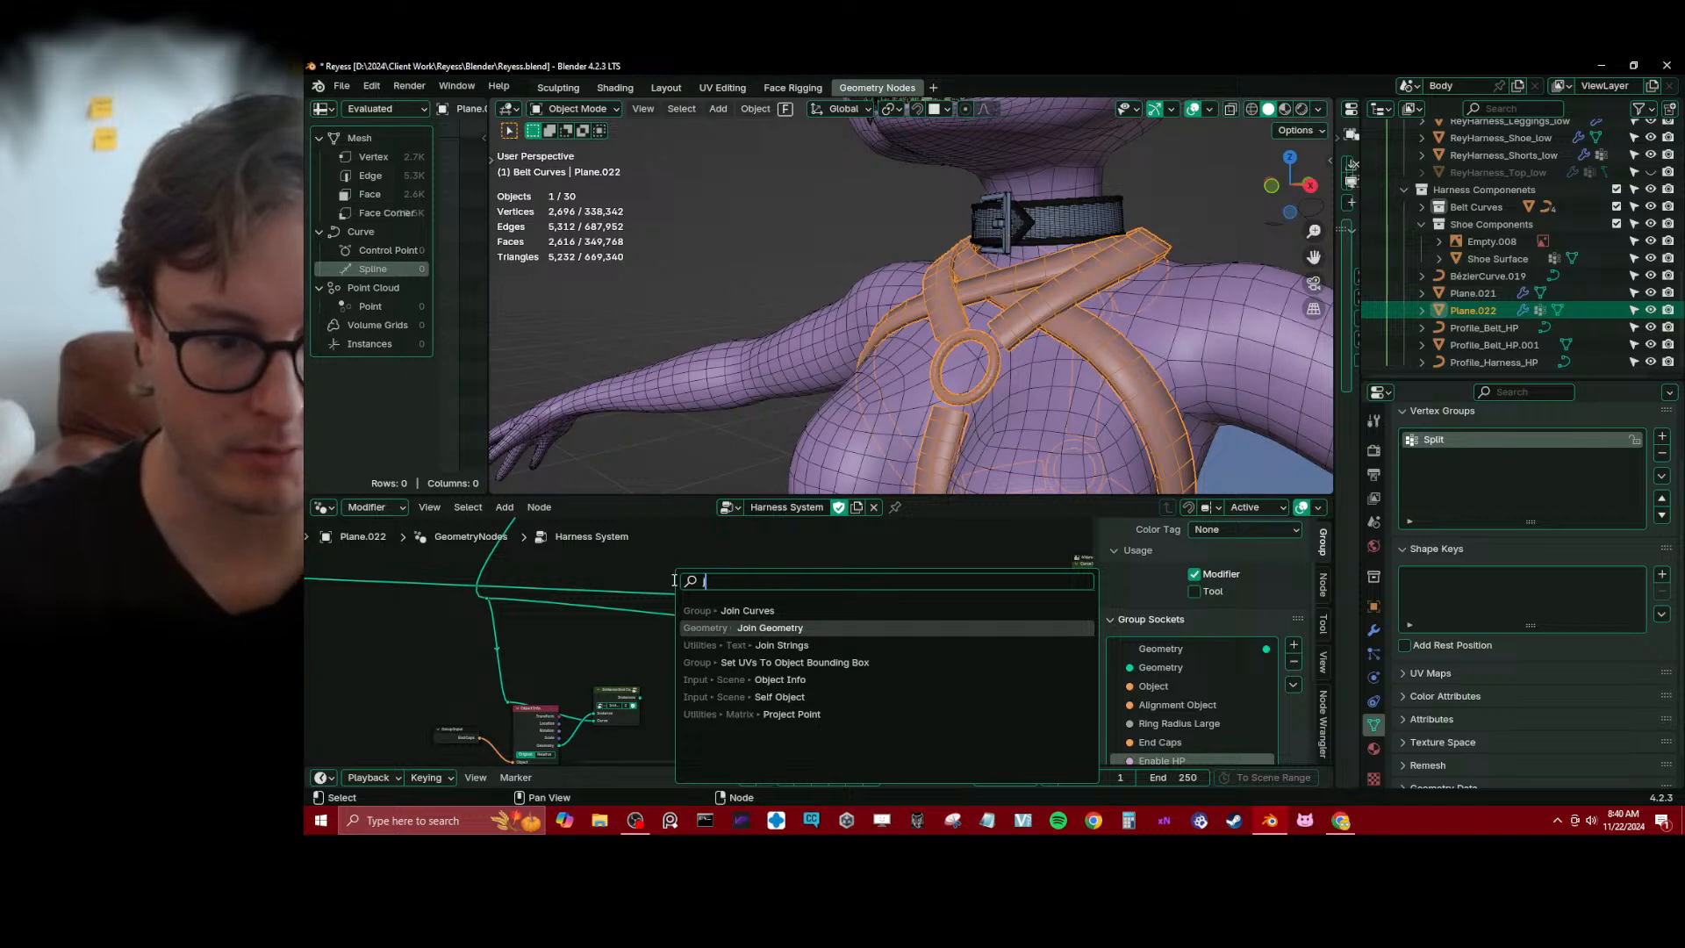
{"action": "key", "text": "Return"}
{"action": "left_click", "coordinate": [673, 580]}
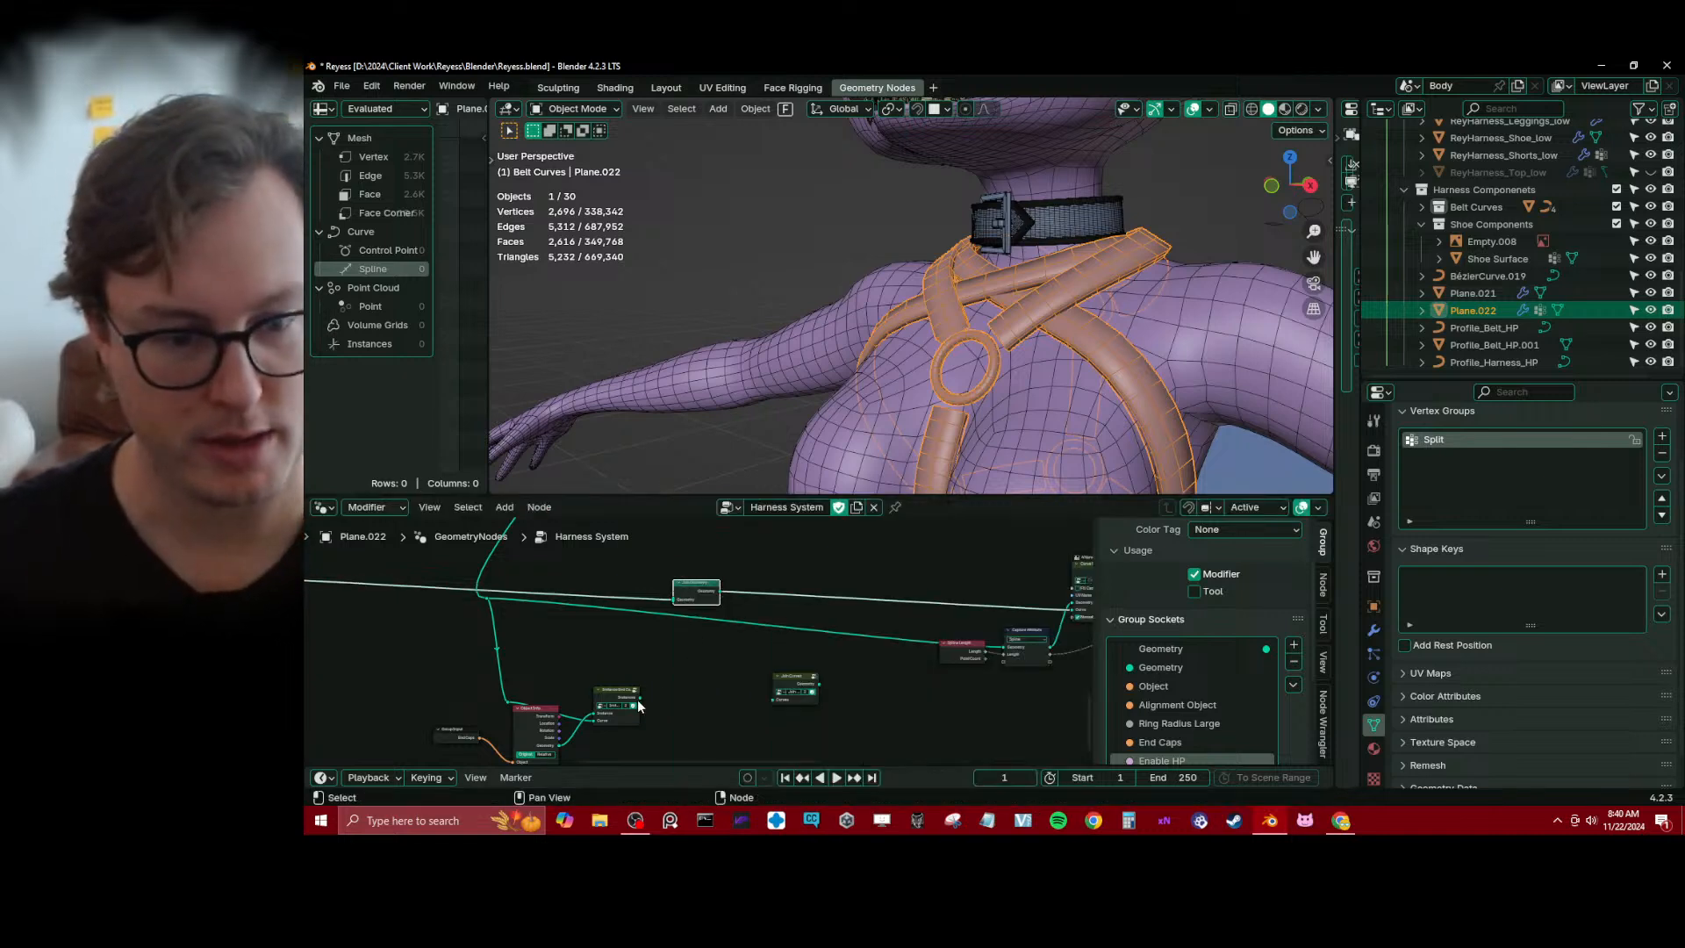
Connect the Instance End Caps output to the Join Geometry node and insert a Realize Instances node on that link
{"action": "left_click_drag", "start_coordinate": [639, 702], "coordinate": [673, 599]}
{"action": "left_click", "coordinate": [688, 679]}
{"action": "key", "text": "shift+a"}
{"action": "type", "text": "real"}
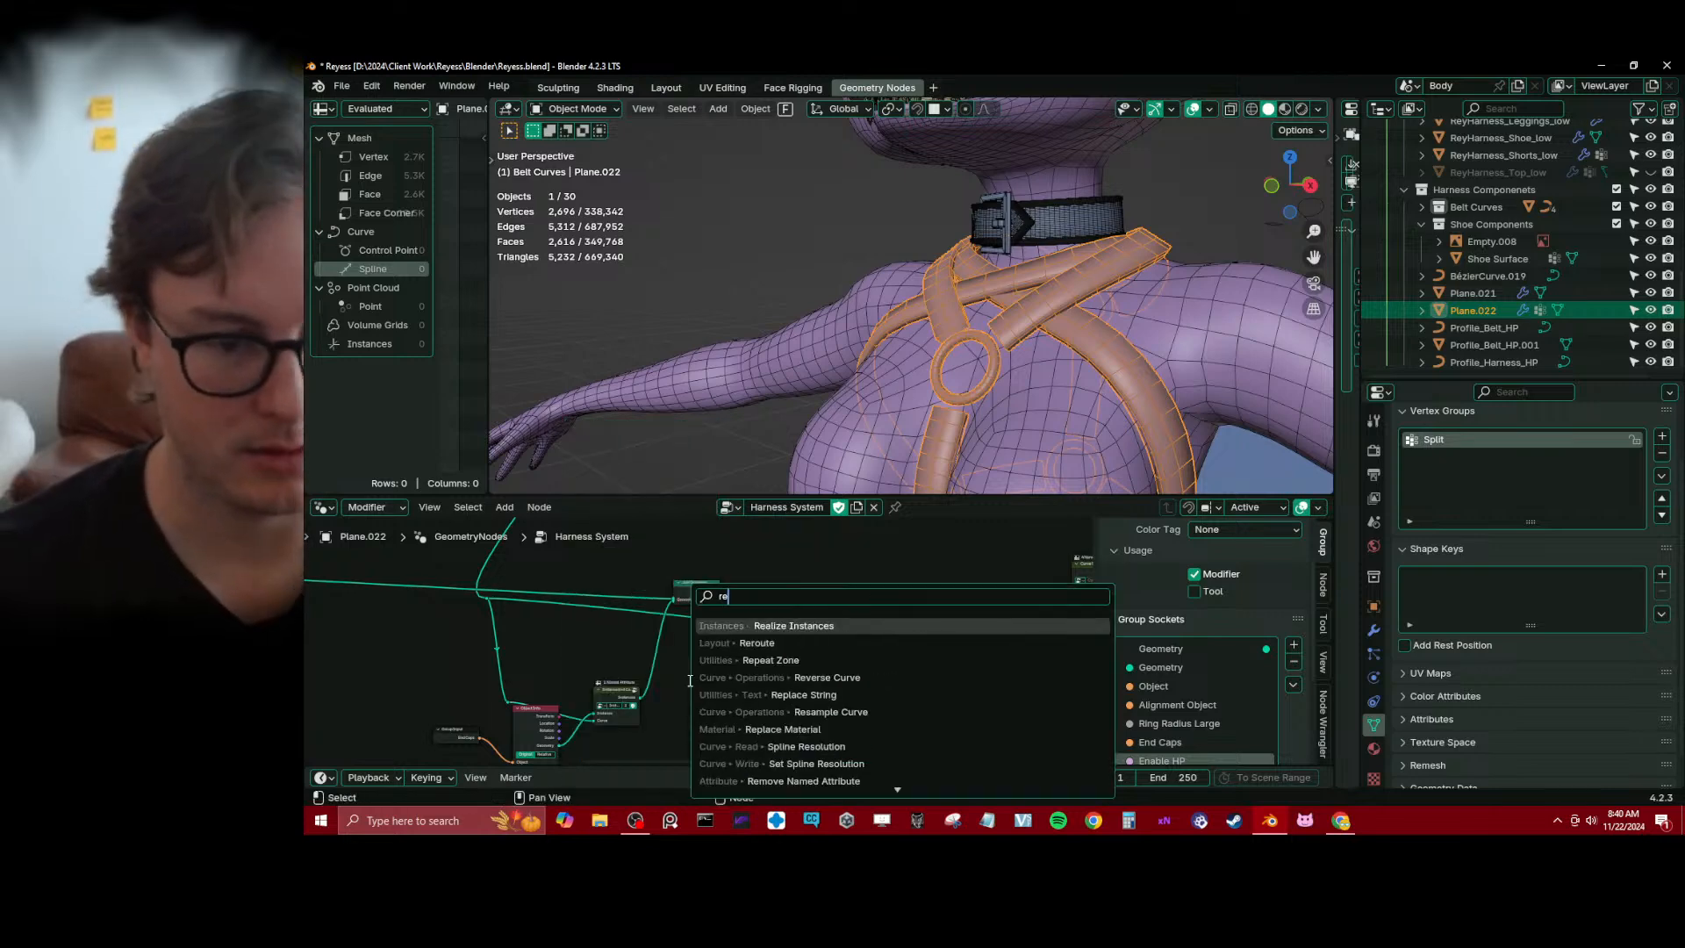
{"action": "key", "text": "Return"}
{"action": "left_click", "coordinate": [653, 629]}
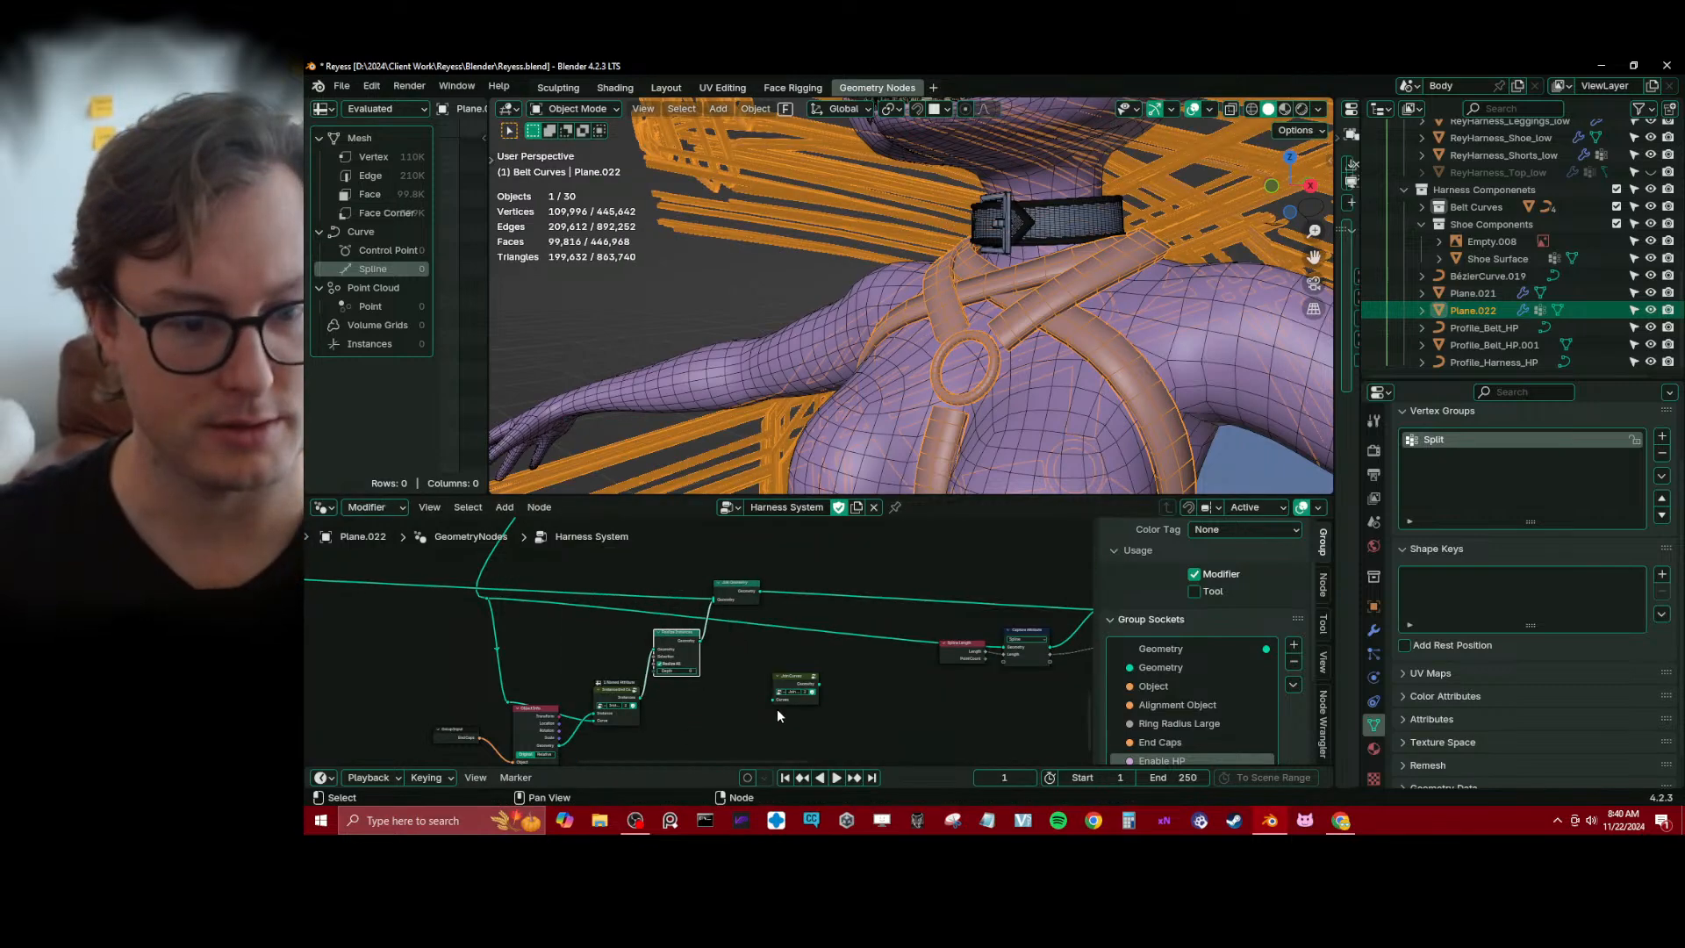
Insert the Join Curves group on the link directly after the Join Geometry node
{"action": "left_click_drag", "start_coordinate": [790, 672], "coordinate": [798, 569]}
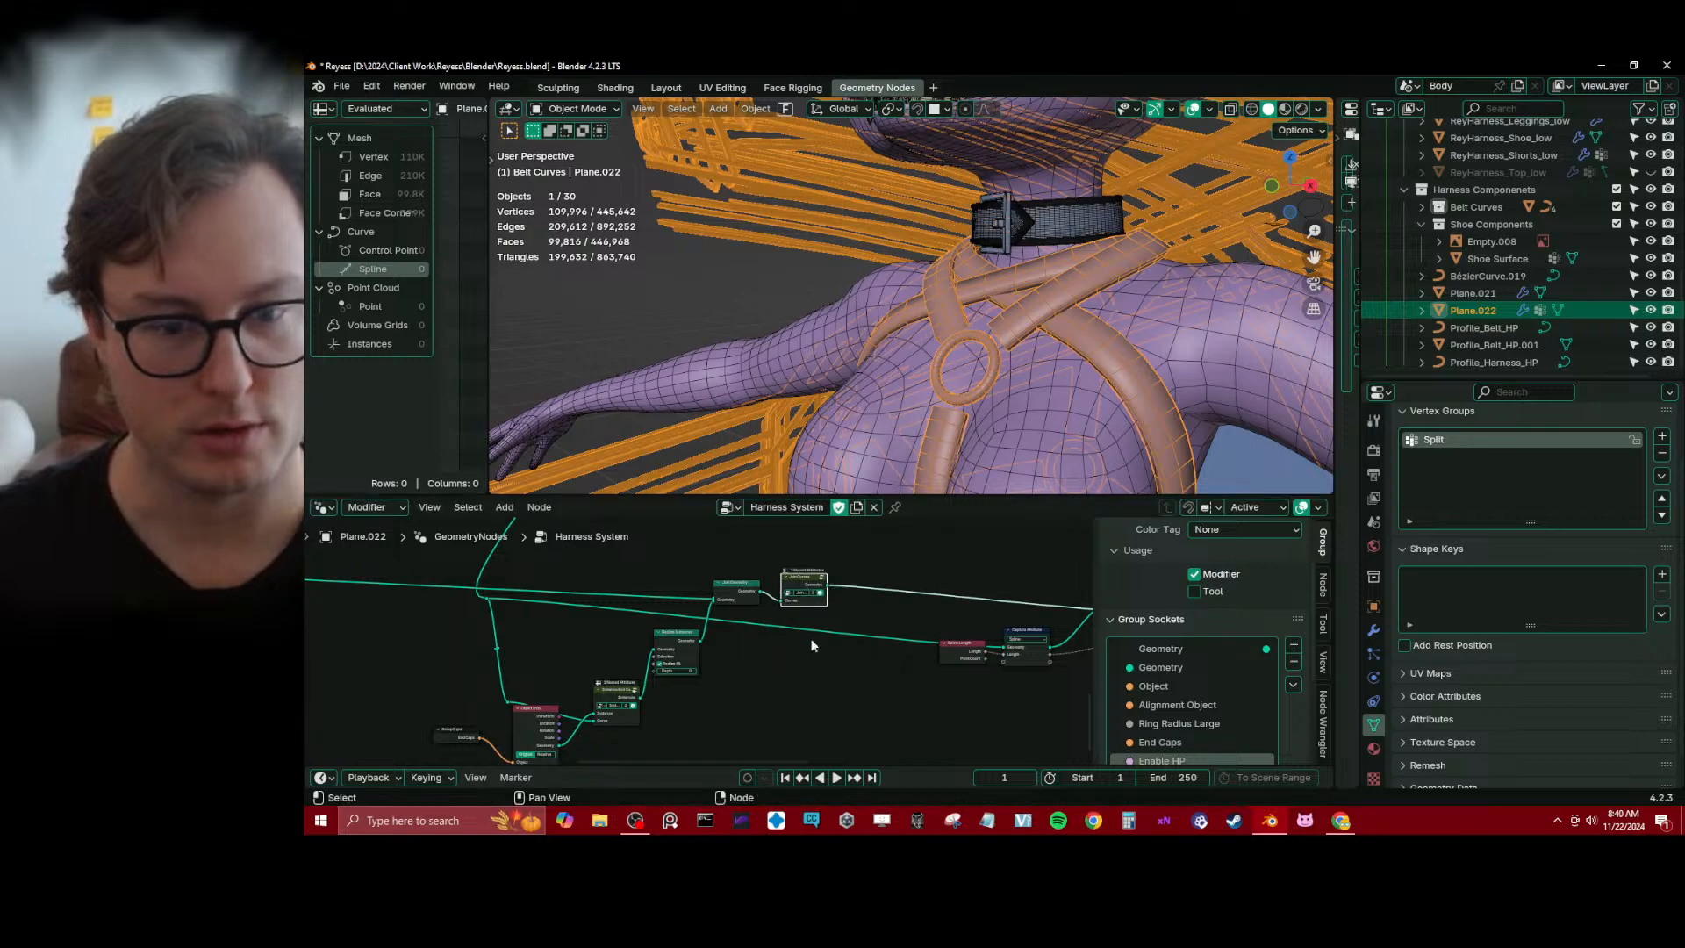
{"action": "scroll", "coordinate": [819, 314], "scroll_direction": "down", "scroll_amount": 5}
{"action": "middle_click_drag", "start_coordinate": [897, 258], "coordinate": [872, 361]}
{"action": "scroll", "coordinate": [707, 703], "scroll_direction": "up", "scroll_amount": 4}
{"action": "middle_click_drag", "start_coordinate": [703, 703], "coordinate": [787, 614]}
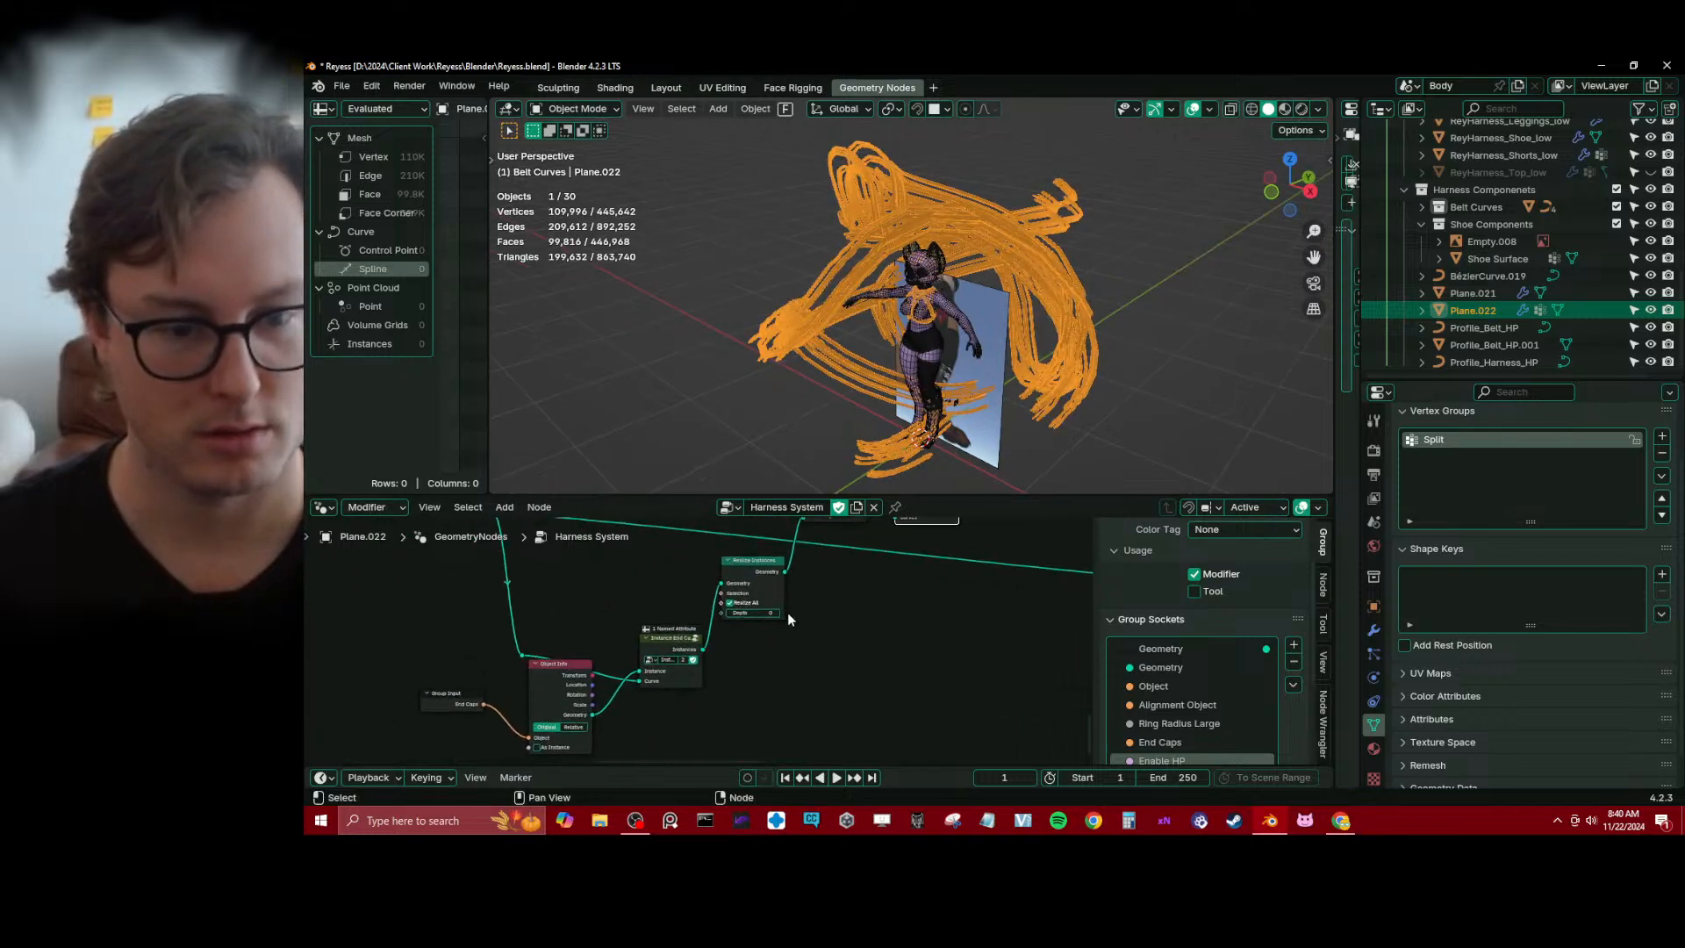
Remove the Realize Instances node while keeping Instance End Caps connected to Join Geometry, and check the harness at the chest
{"action": "left_click", "coordinate": [743, 574]}
{"action": "key", "text": "ctrl+x"}
{"action": "middle_click_drag", "start_coordinate": [802, 557], "coordinate": [745, 630]}
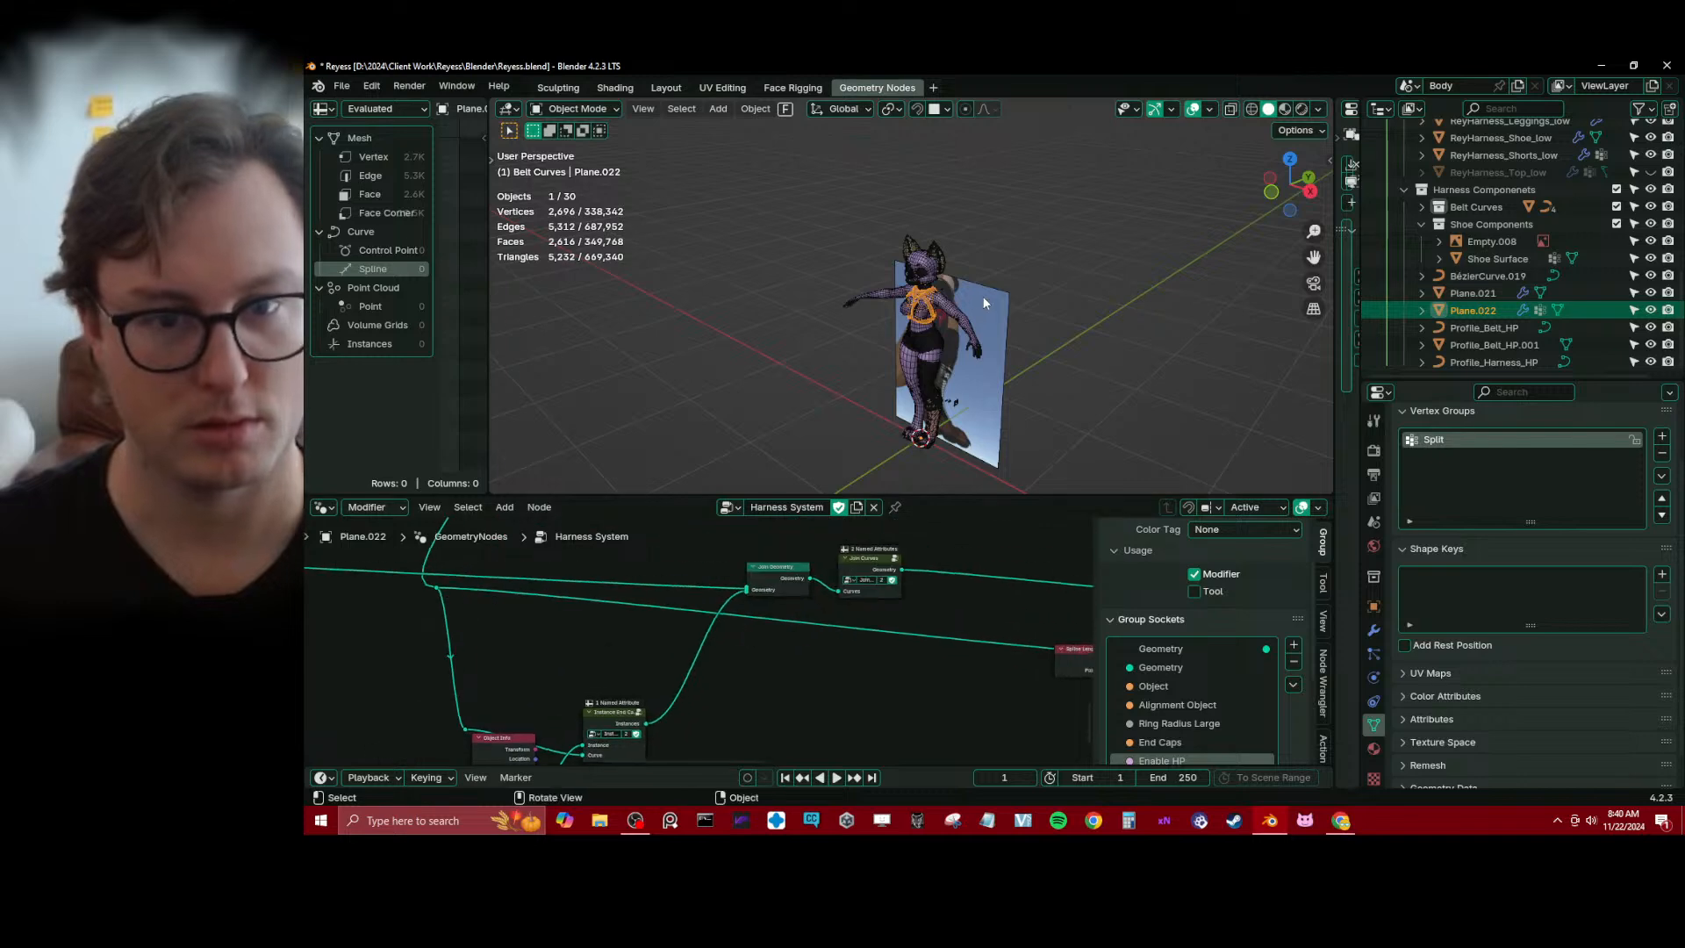
{"action": "scroll", "coordinate": [930, 282], "scroll_direction": "up", "scroll_amount": 9}
{"action": "middle_click_drag", "start_coordinate": [930, 283], "coordinate": [1010, 251]}
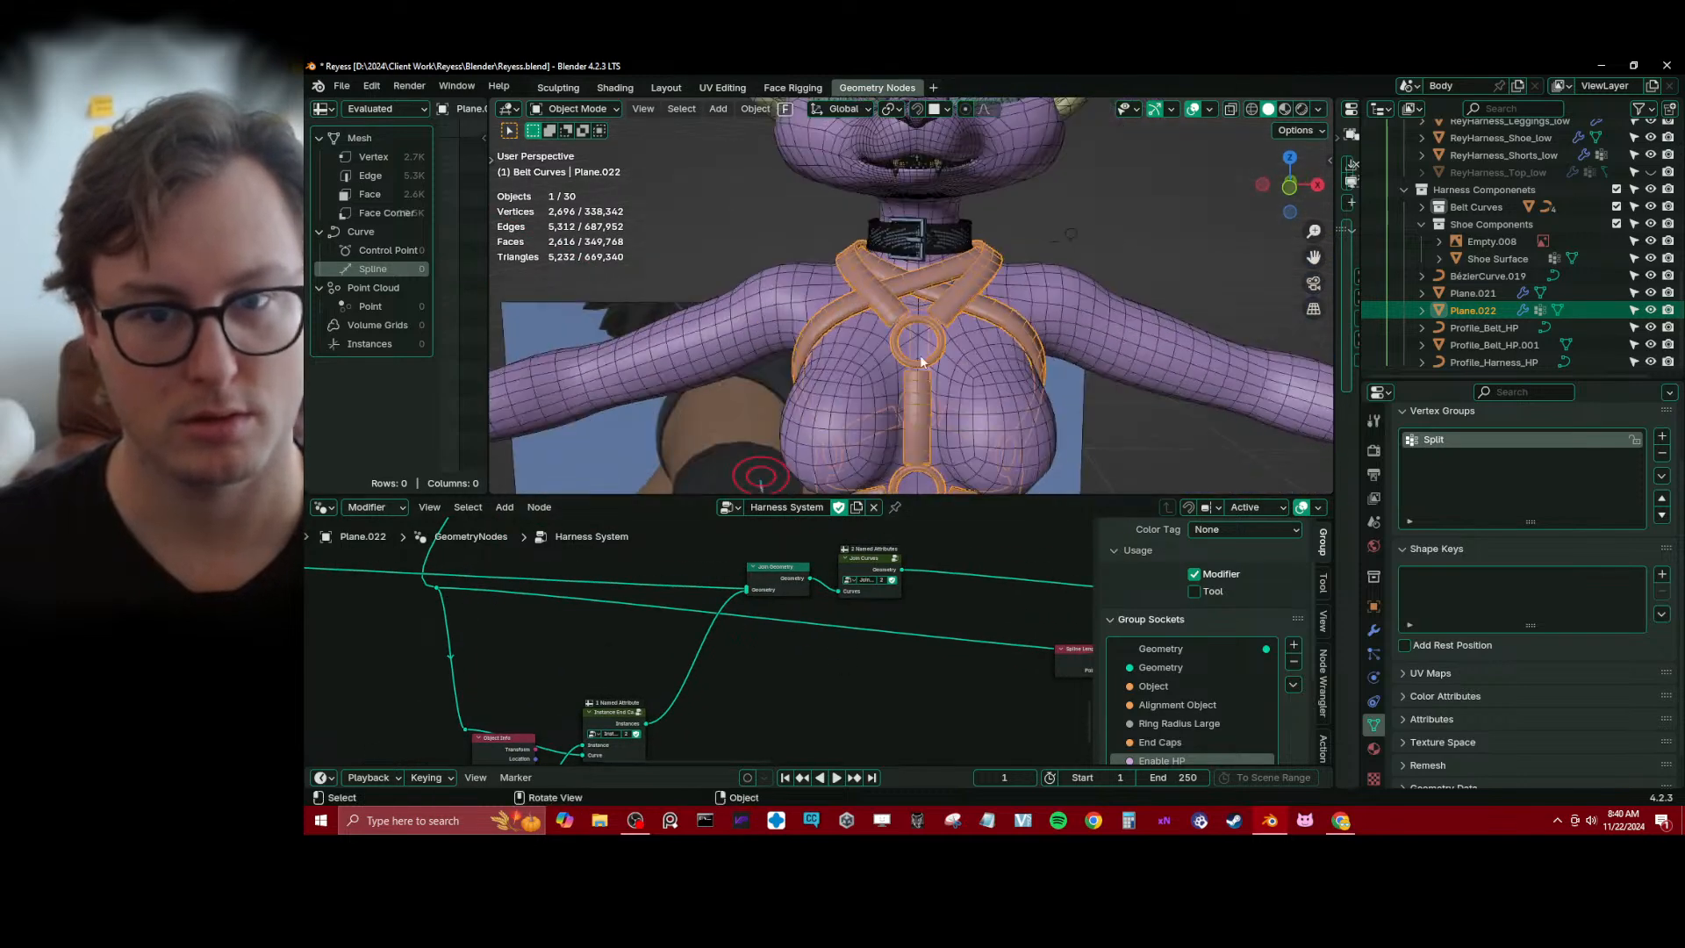
{"action": "scroll", "coordinate": [921, 360], "scroll_direction": "up", "scroll_amount": 4}
Inspect the nodes inside the Join Curves group and preview the Join Geometry output with a temporary Viewer node
{"action": "left_click", "coordinate": [893, 561]}
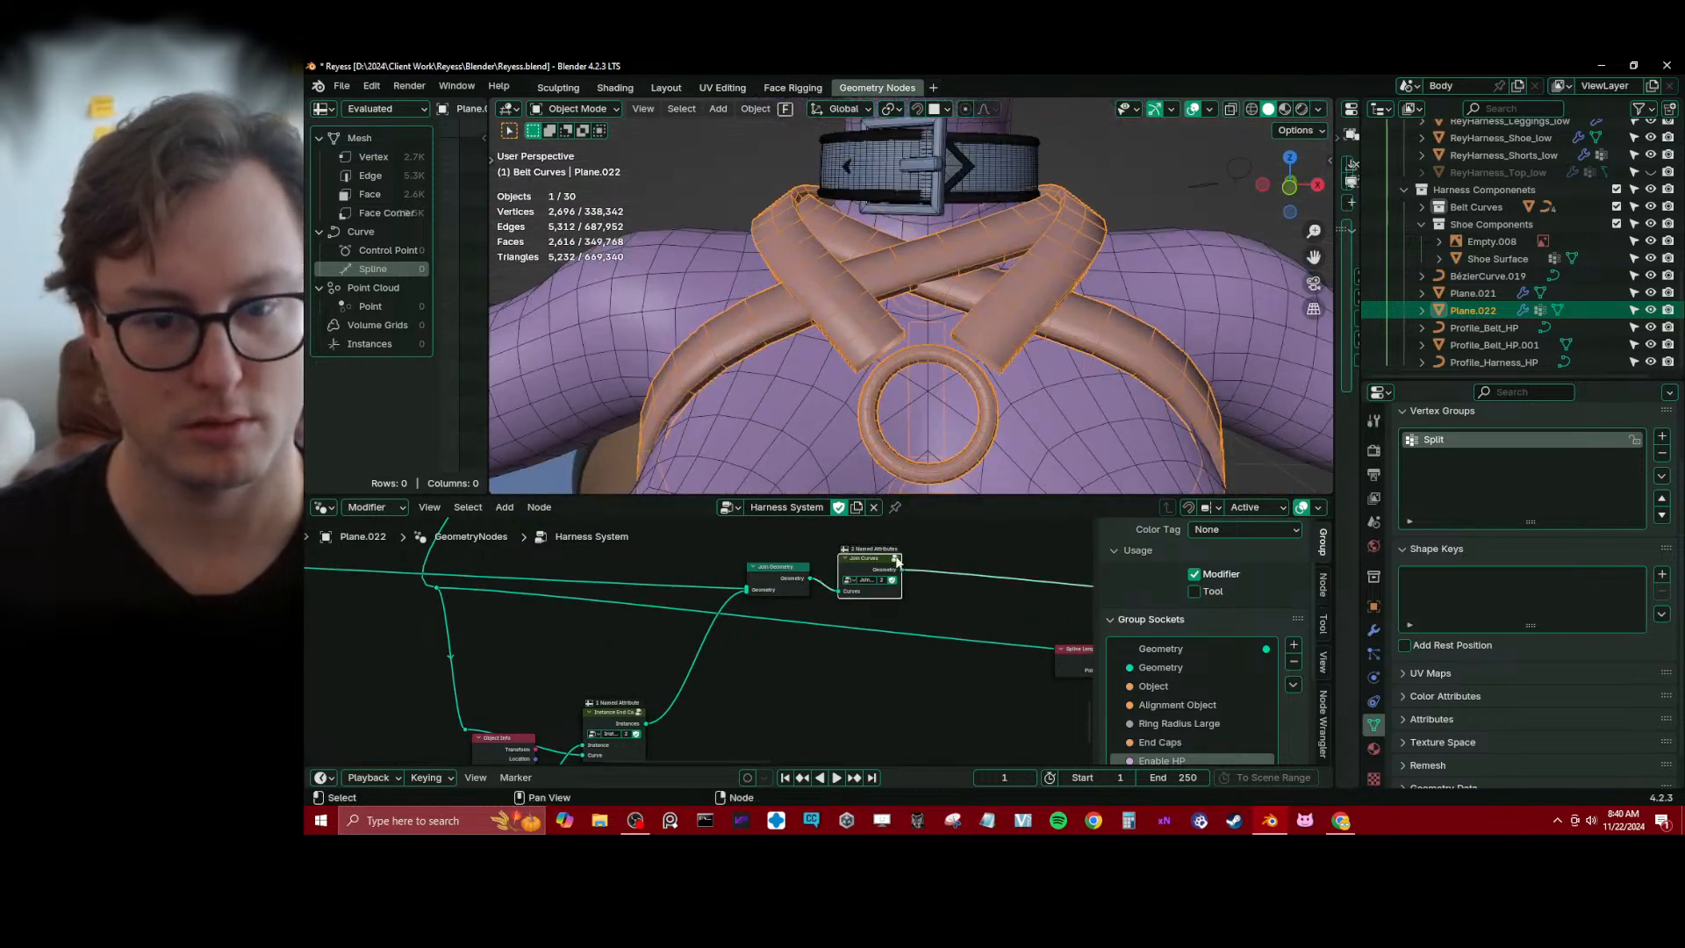
{"action": "left_click", "coordinate": [896, 558]}
{"action": "key", "text": "Home"}
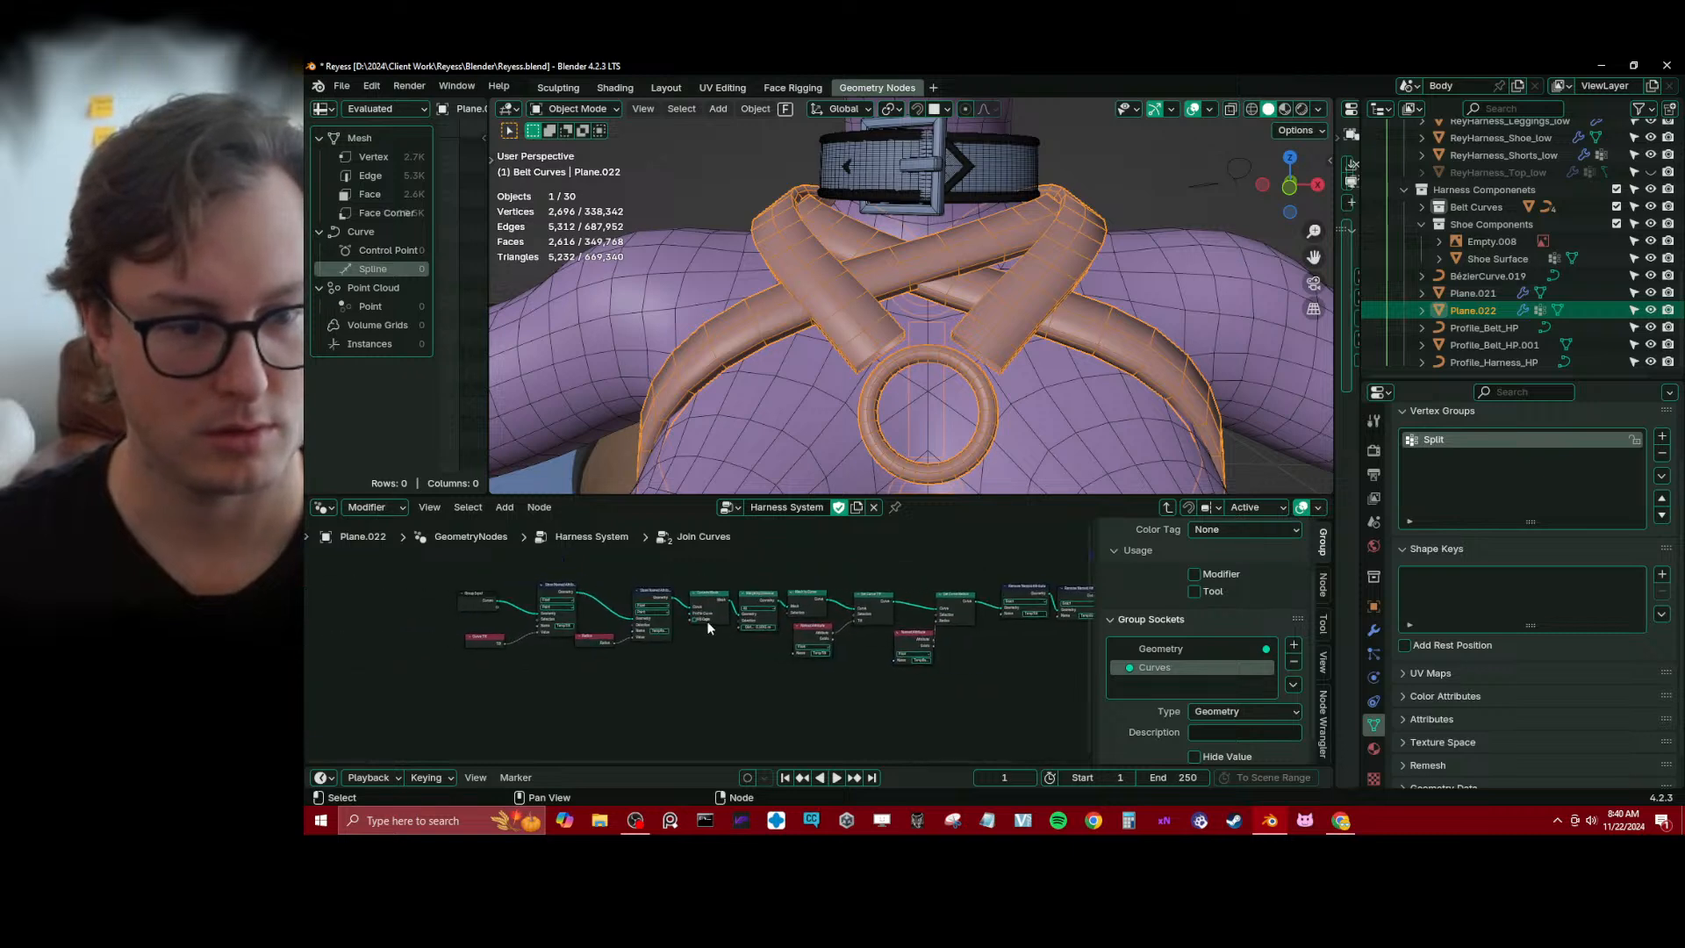
{"action": "middle_click_drag", "start_coordinate": [840, 625], "coordinate": [790, 619]}
{"action": "left_click", "coordinate": [1167, 507]}
{"action": "left_click", "coordinate": [760, 605], "text": "ctrl+shift"}
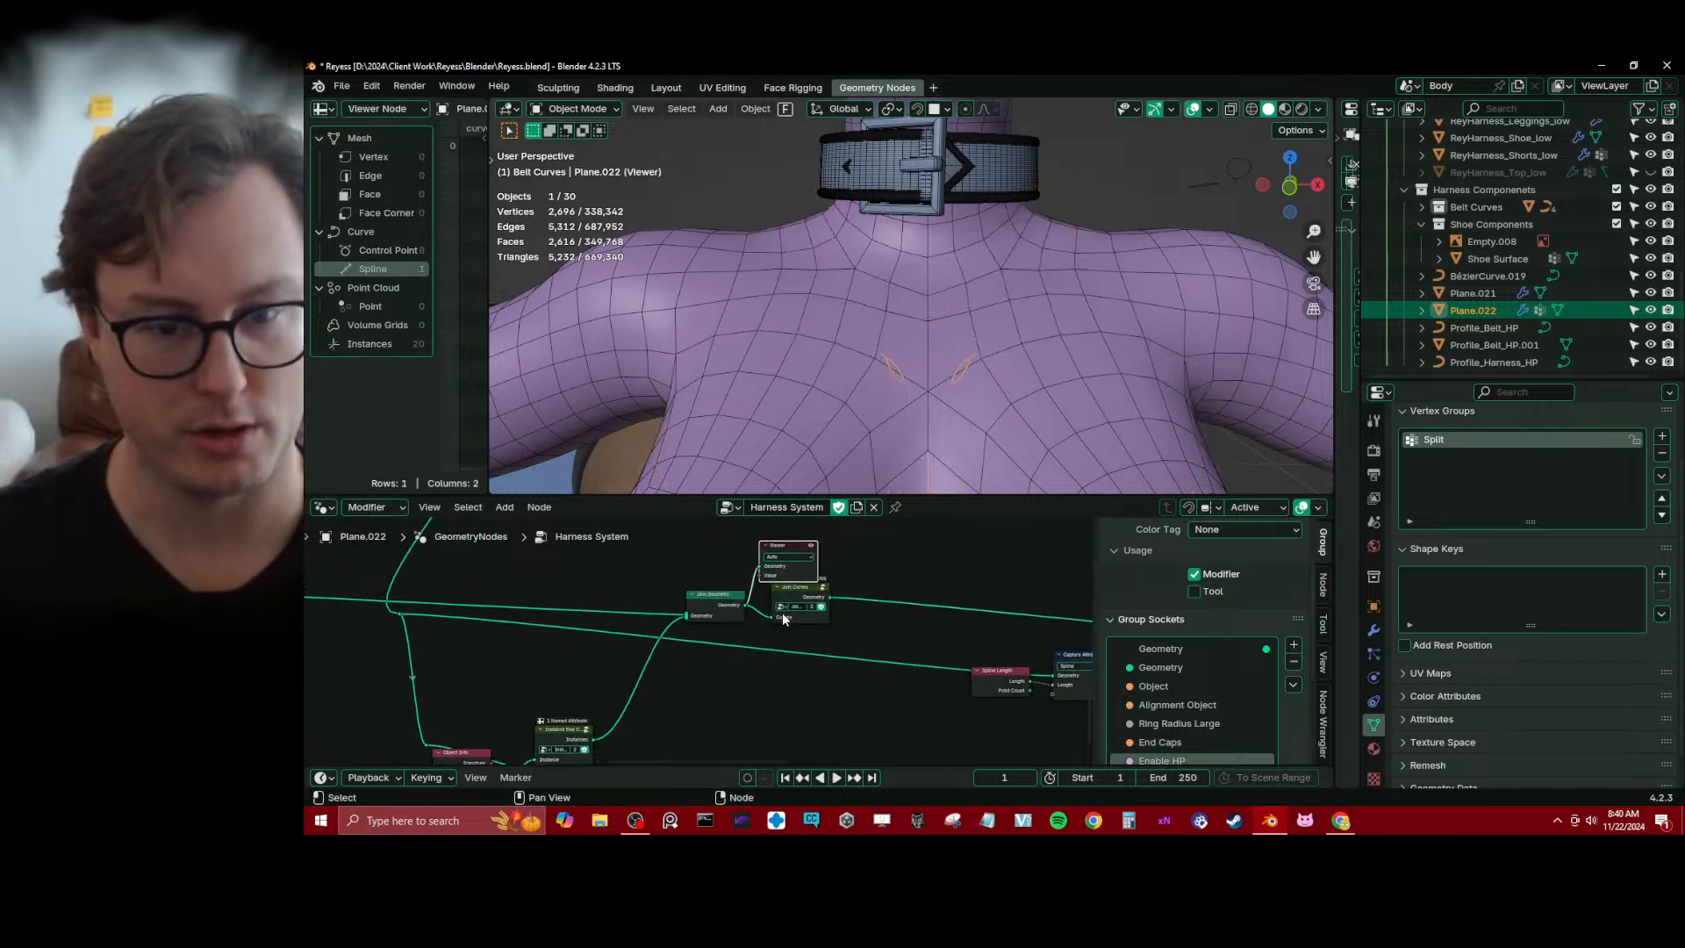
{"action": "key", "text": "x"}
{"action": "scroll", "coordinate": [681, 597], "scroll_direction": "down", "scroll_amount": 5}
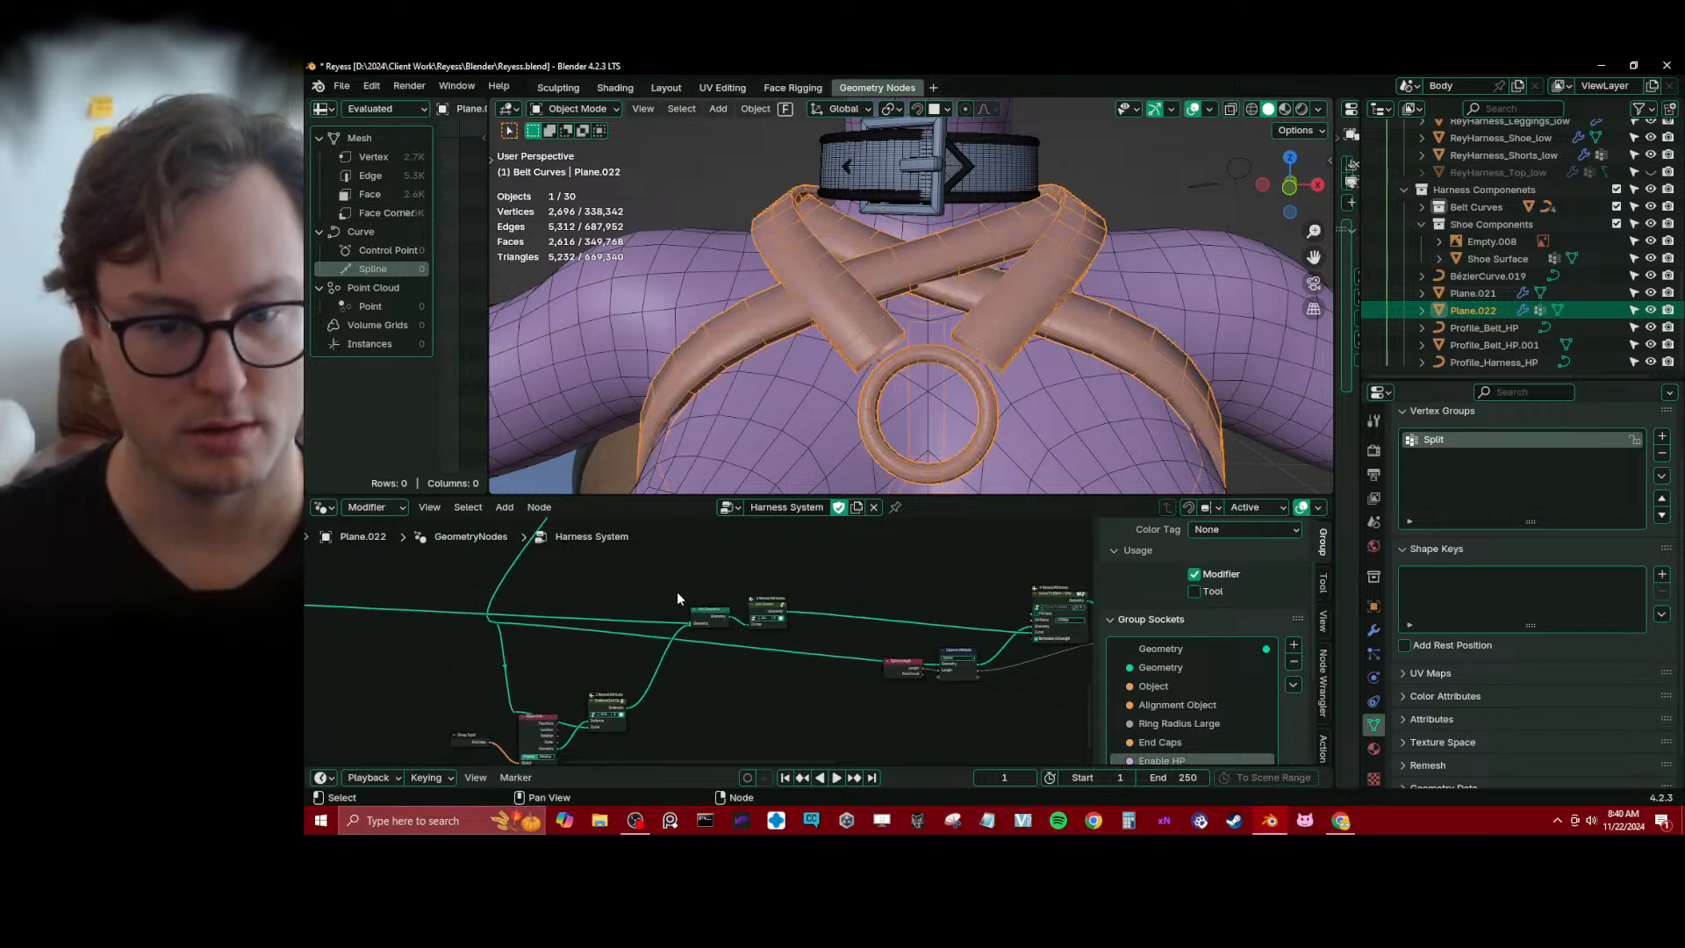
Select the Spline Length and Capture Attribute nodes together and move them to make room in the tree
{"action": "middle_click_drag", "start_coordinate": [681, 597], "coordinate": [538, 640]}
{"action": "scroll", "coordinate": [679, 641], "scroll_direction": "up", "scroll_amount": 2}
{"action": "key", "text": "b"}
{"action": "left_click_drag", "start_coordinate": [722, 677], "coordinate": [833, 712]}
{"action": "key", "text": "g"}
{"action": "left_click", "coordinate": [807, 717]}
{"action": "middle_click_drag", "start_coordinate": [620, 671], "coordinate": [709, 651]}
{"action": "scroll", "coordinate": [708, 650], "scroll_direction": "up", "scroll_amount": 2}
{"action": "middle_click_drag", "start_coordinate": [603, 618], "coordinate": [671, 628]}
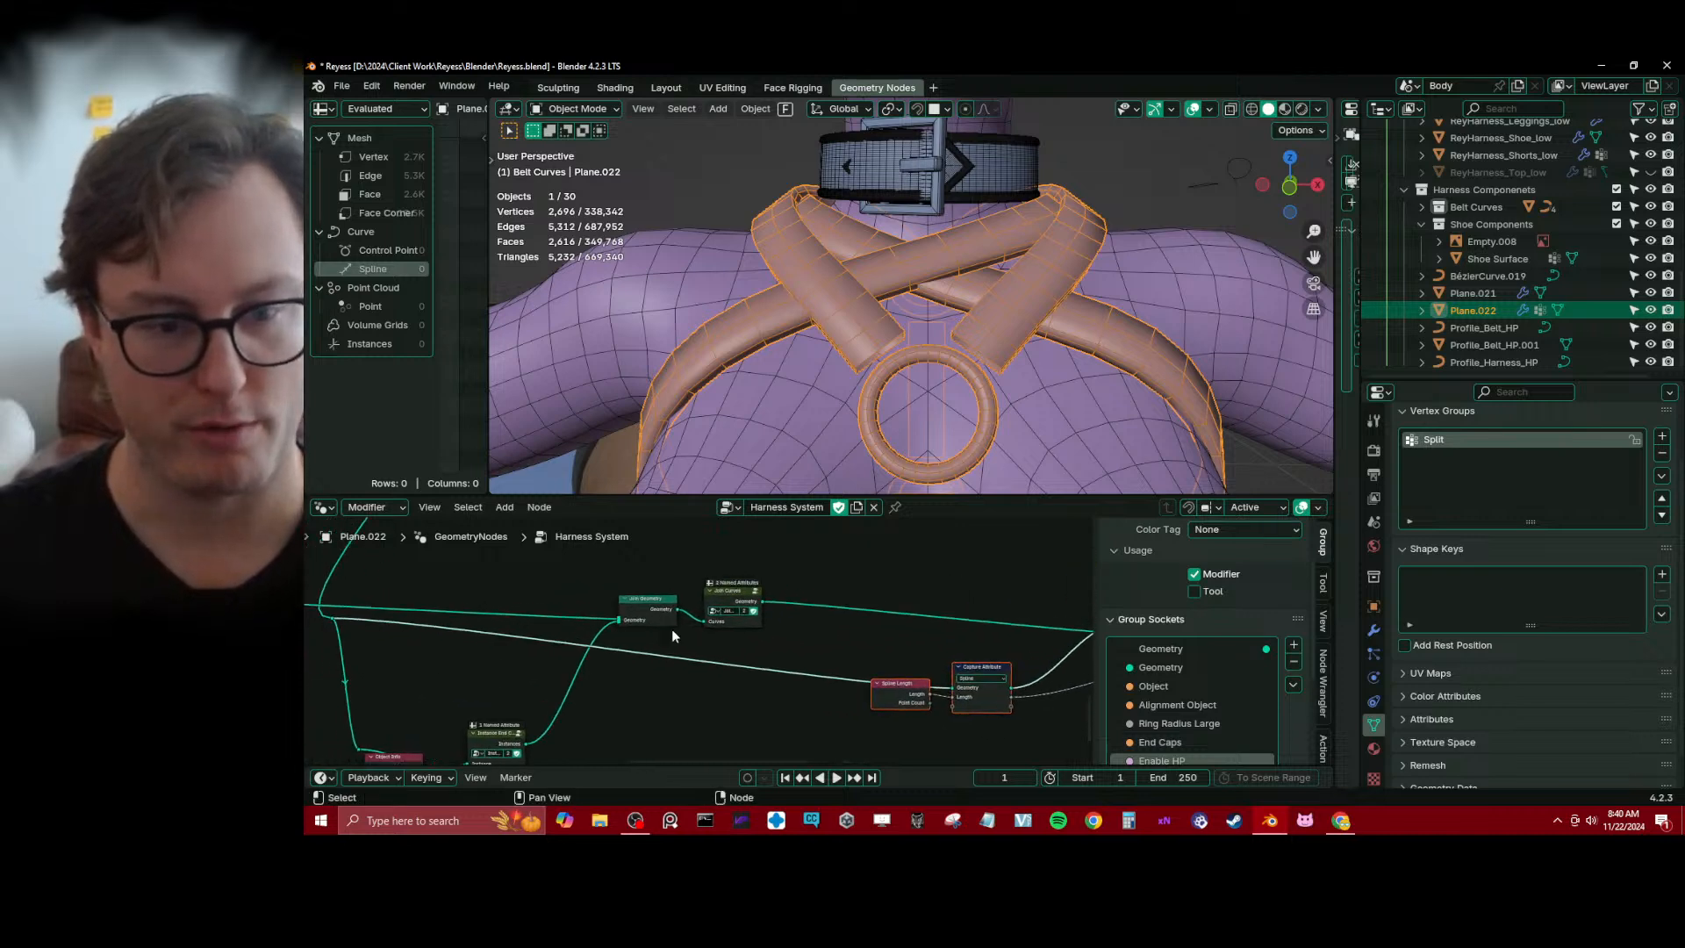
Duplicate the Join Geometry and Join Curves nodes and place the copies below the lower curve link
{"action": "left_click", "coordinate": [659, 616]}
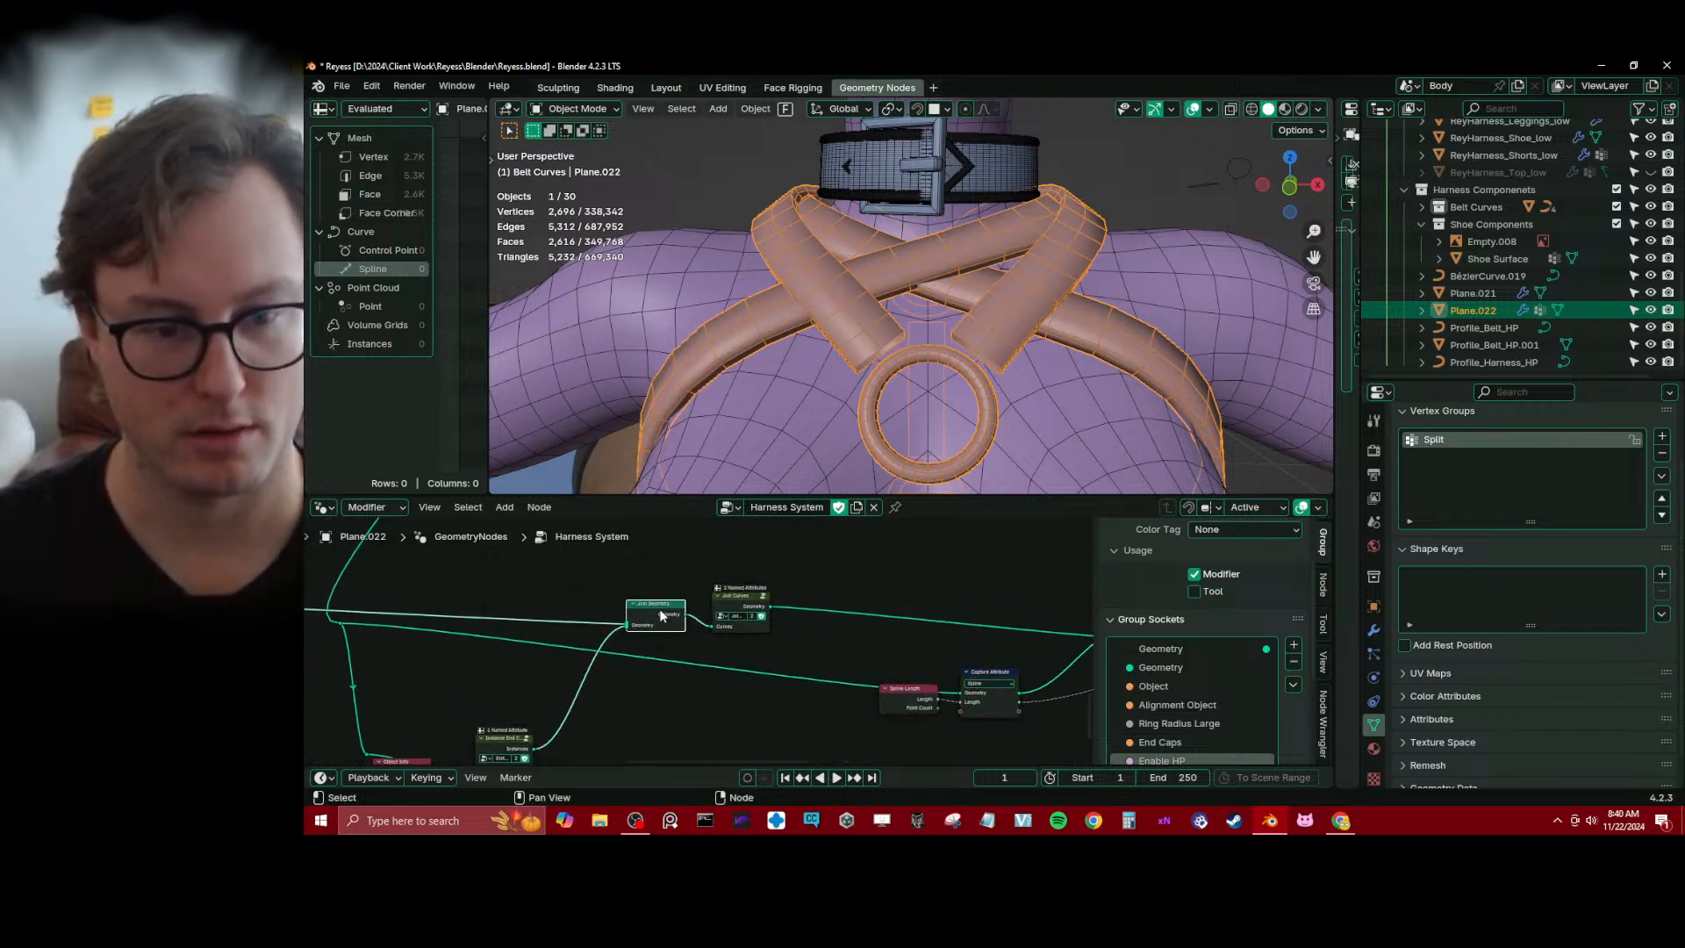
{"action": "key", "text": "shift+d"}
{"action": "left_click", "coordinate": [651, 707]}
{"action": "left_click", "coordinate": [754, 603]}
{"action": "key", "text": "shift+d"}
{"action": "left_click", "coordinate": [744, 741]}
Remove the original Join Geometry and Join Curves nodes from the upper curve link while keeping that link connected
{"action": "left_click", "coordinate": [662, 606]}
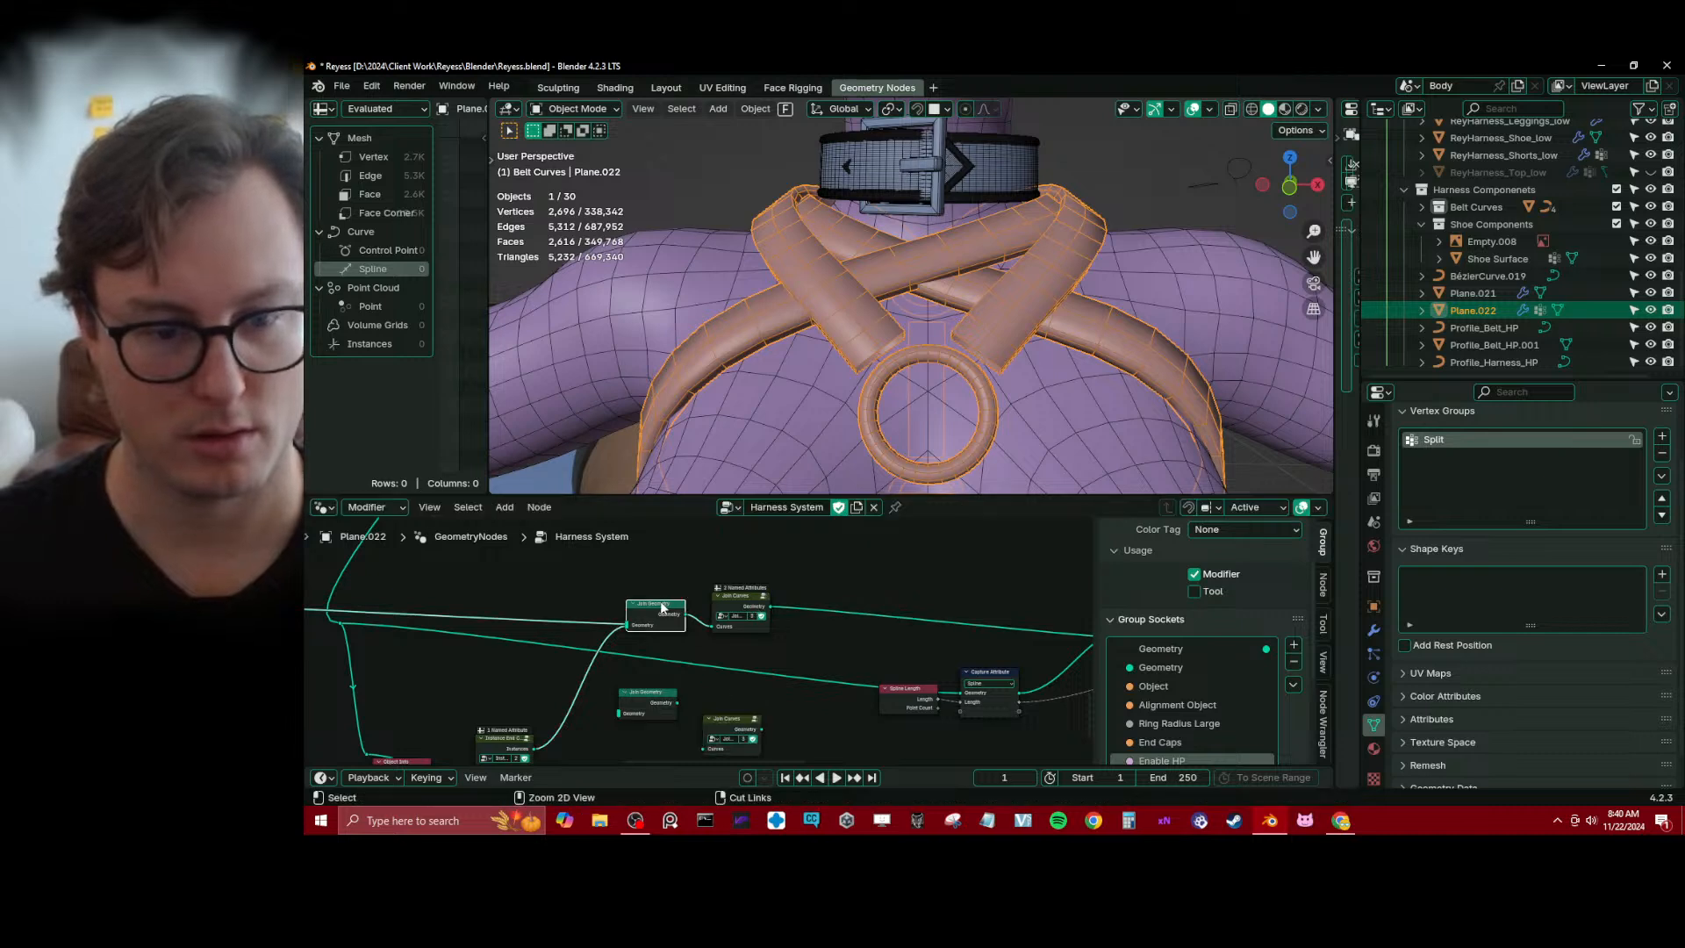
{"action": "right_click_drag", "start_coordinate": [555, 681], "coordinate": [605, 684], "text": "ctrl"}
{"action": "key", "text": "ctrl+x"}
{"action": "left_click", "coordinate": [734, 602]}
{"action": "key", "text": "ctrl+x"}
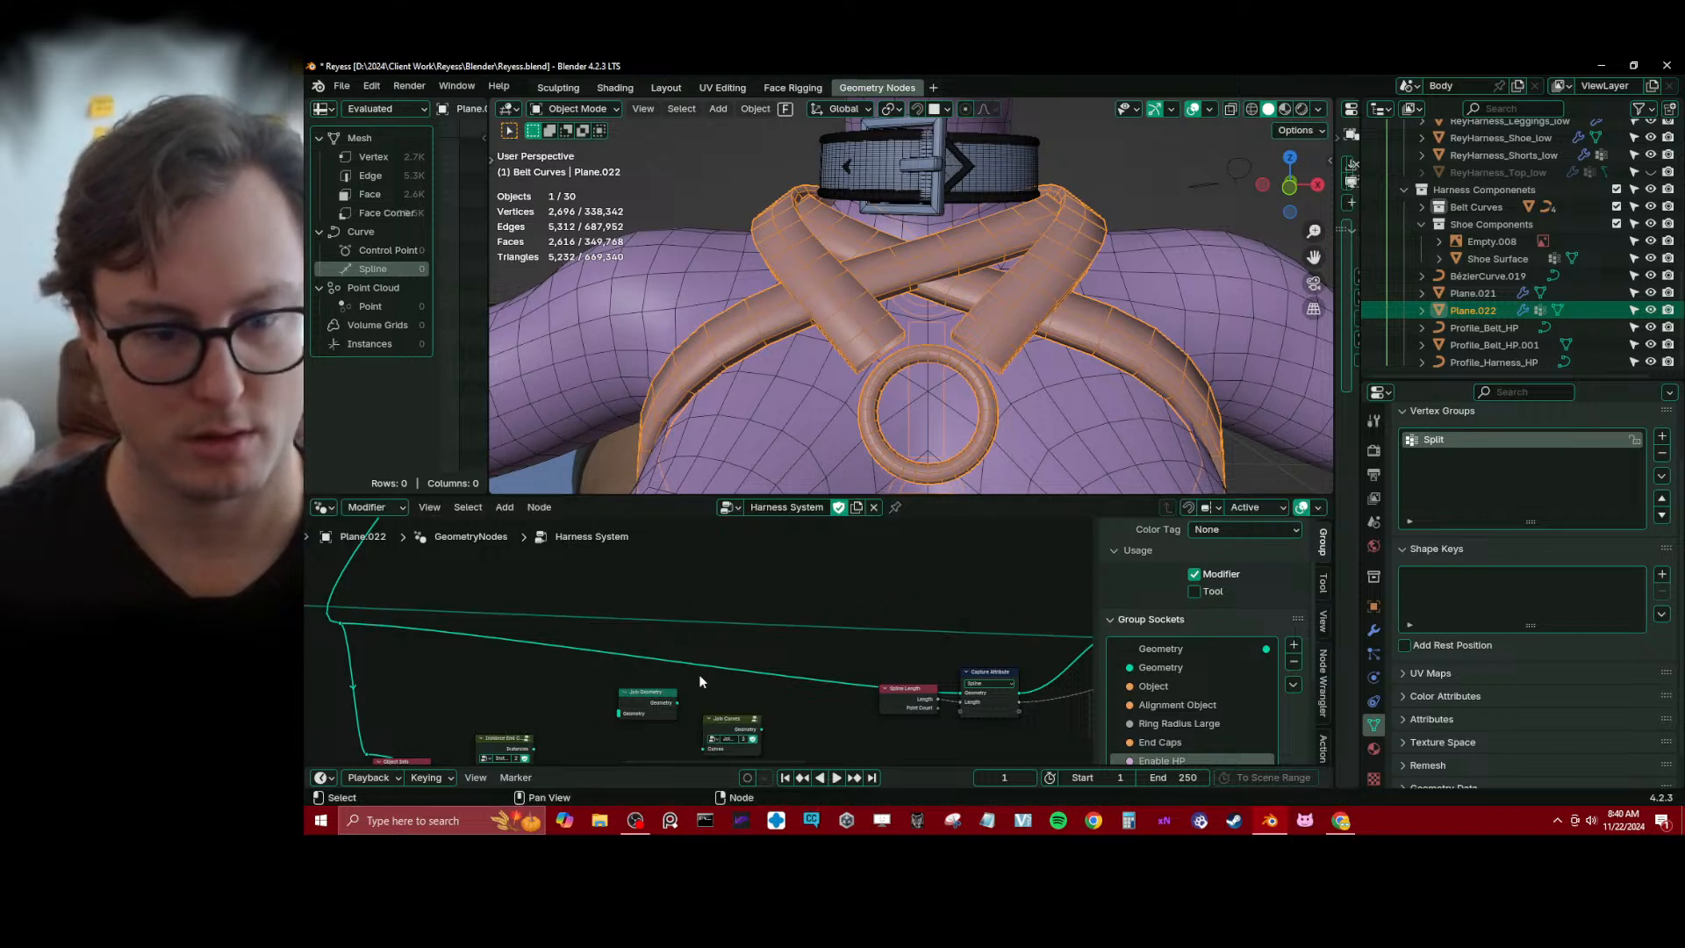
Insert the duplicated Join Geometry node on the lower curve link and connect the Instance End Caps output to it
{"action": "middle_click_drag", "start_coordinate": [699, 674], "coordinate": [699, 613]}
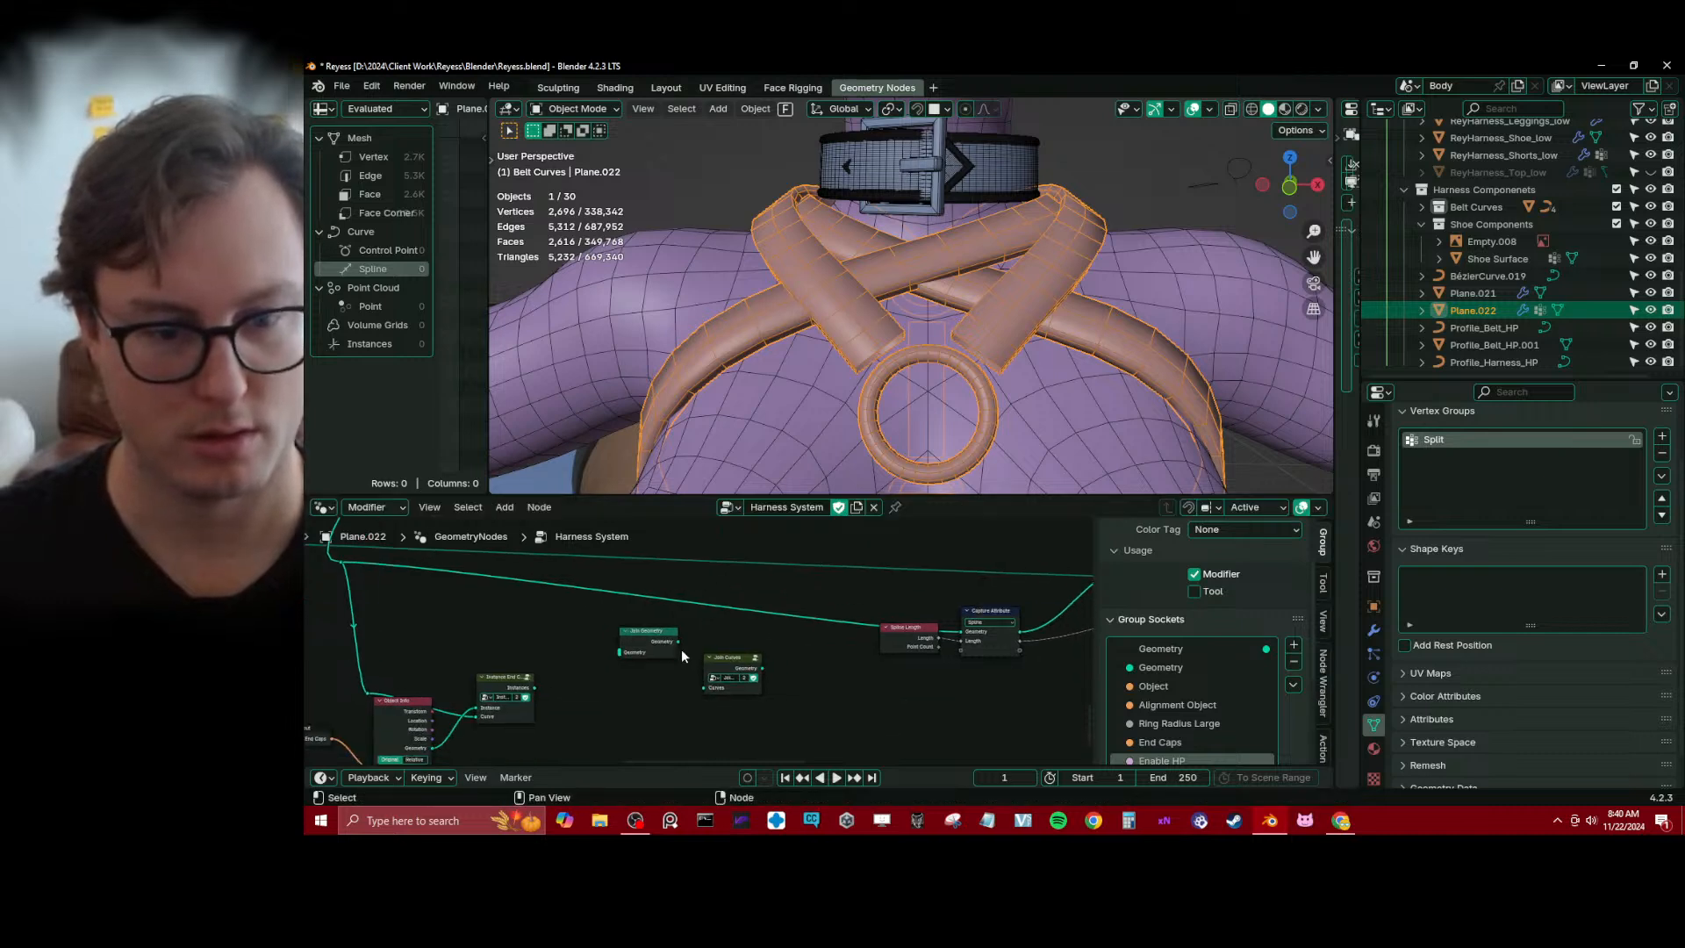
{"action": "left_click", "coordinate": [342, 562], "text": "ctrl+shift"}
{"action": "key", "text": "x"}
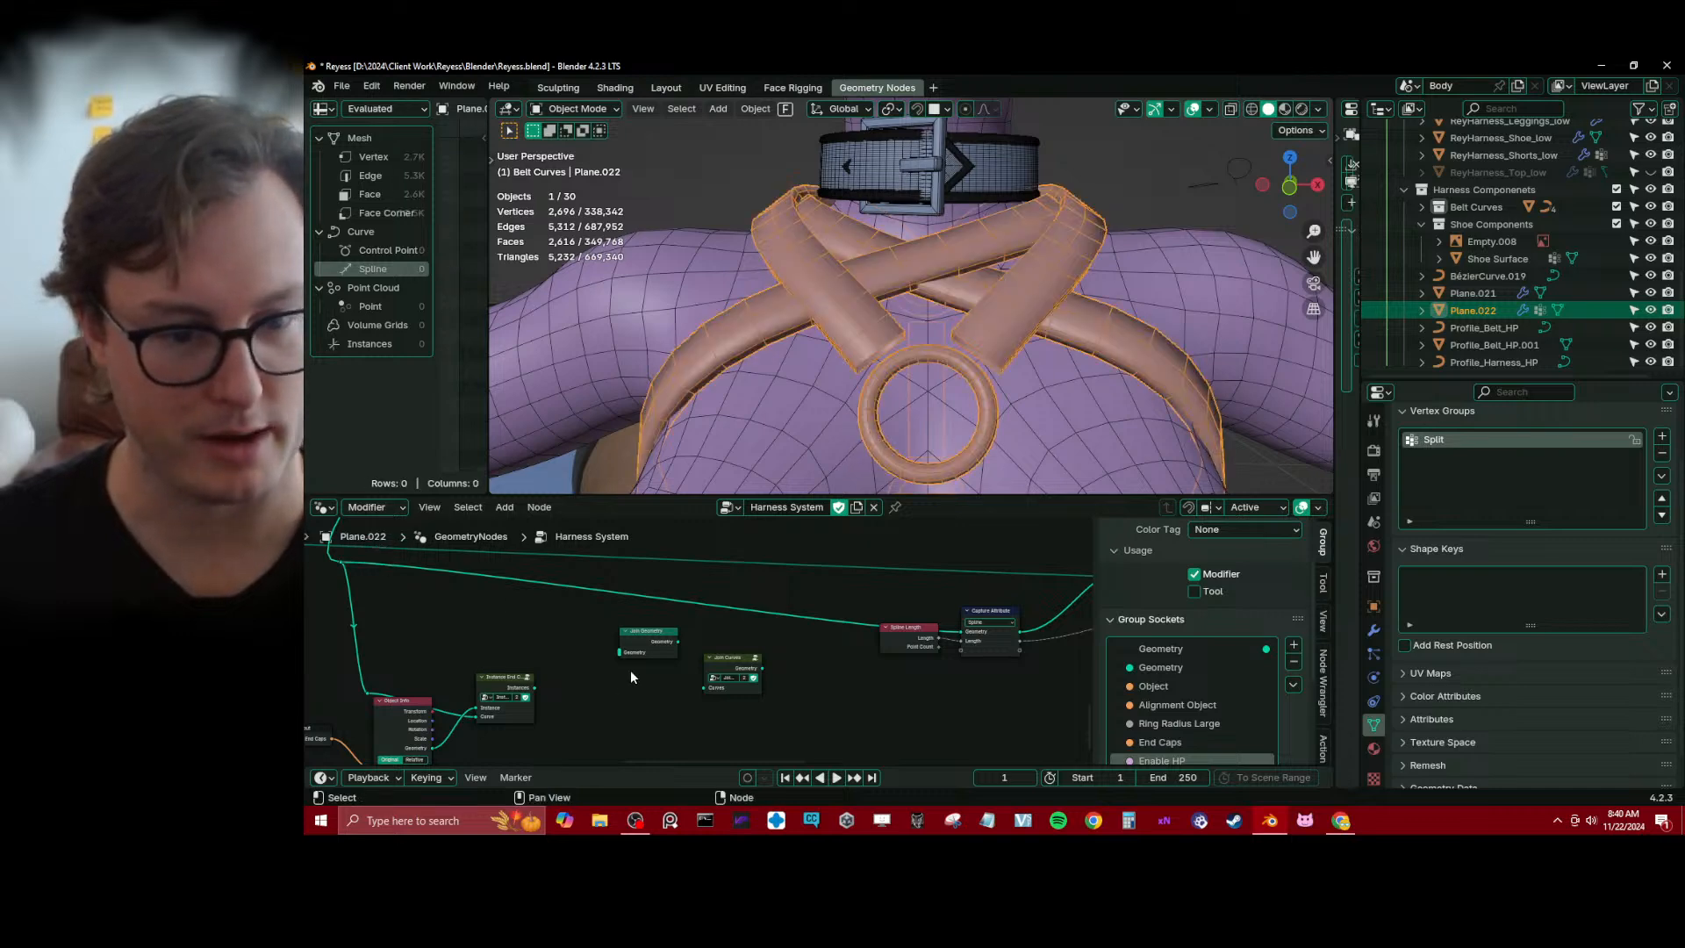
{"action": "left_click_drag", "start_coordinate": [637, 649], "coordinate": [644, 608]}
{"action": "left_click_drag", "start_coordinate": [534, 688], "coordinate": [618, 611]}
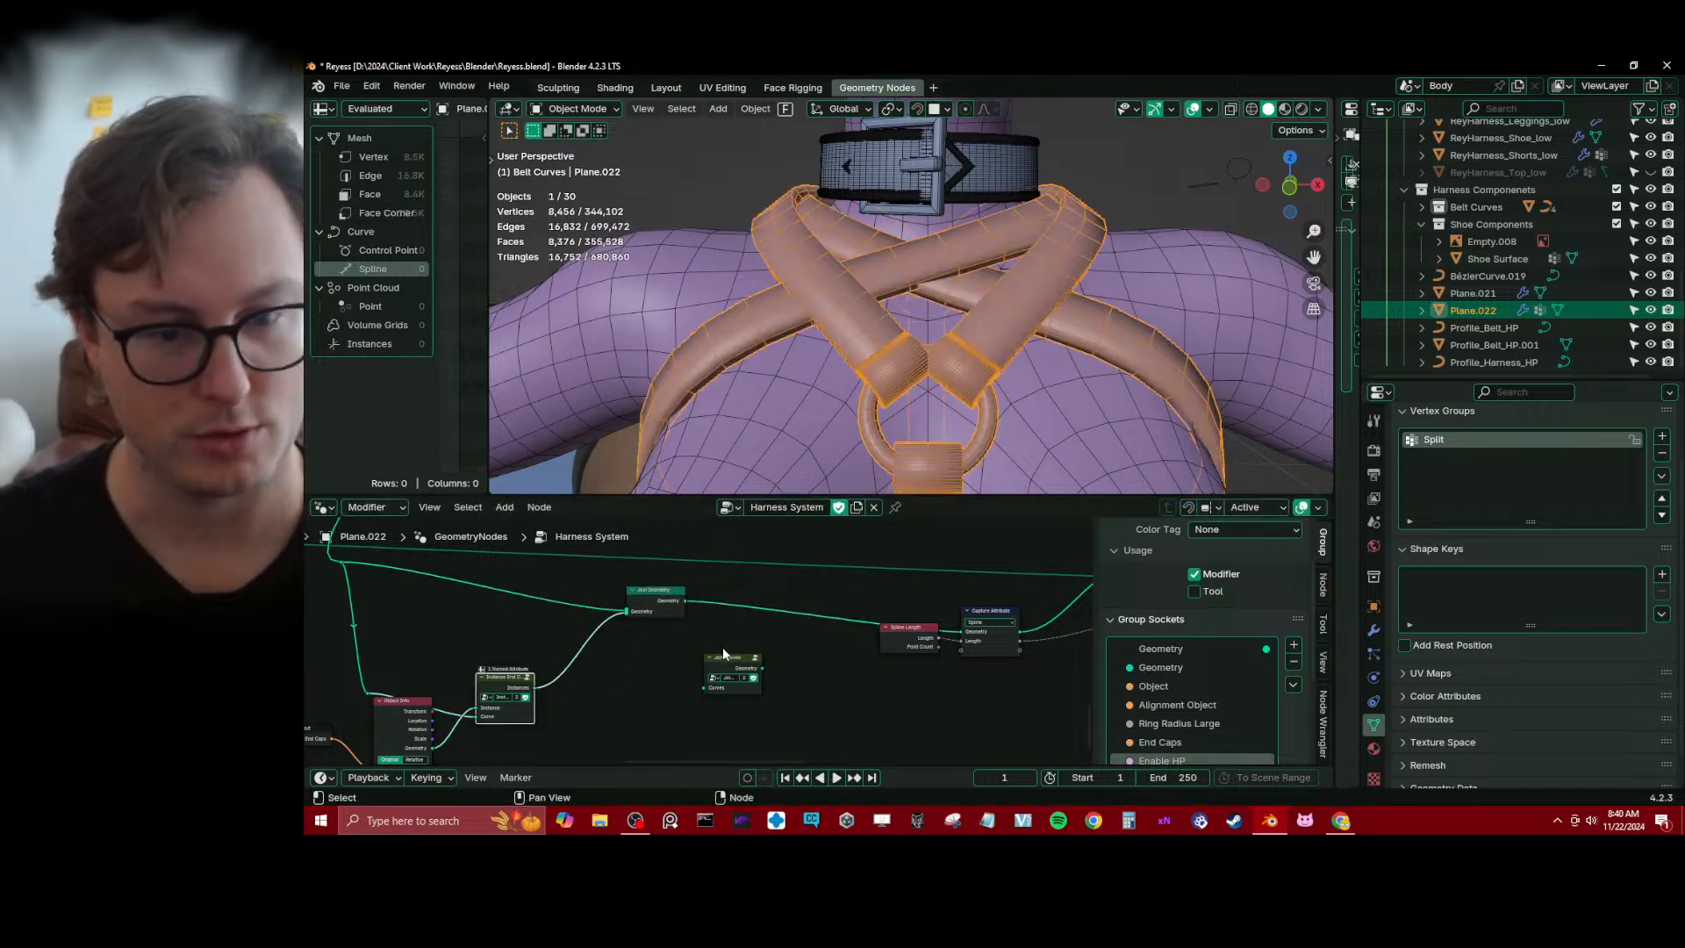
Insert the duplicated Join Curves group between Join Geometry and Spline Length, and save the file
{"action": "left_click_drag", "start_coordinate": [729, 660], "coordinate": [744, 607]}
{"action": "middle_click_drag", "start_coordinate": [1006, 349], "coordinate": [848, 333]}
{"action": "key", "text": "ctrl+s"}
{"action": "scroll", "coordinate": [691, 623], "scroll_direction": "down", "scroll_amount": 4}
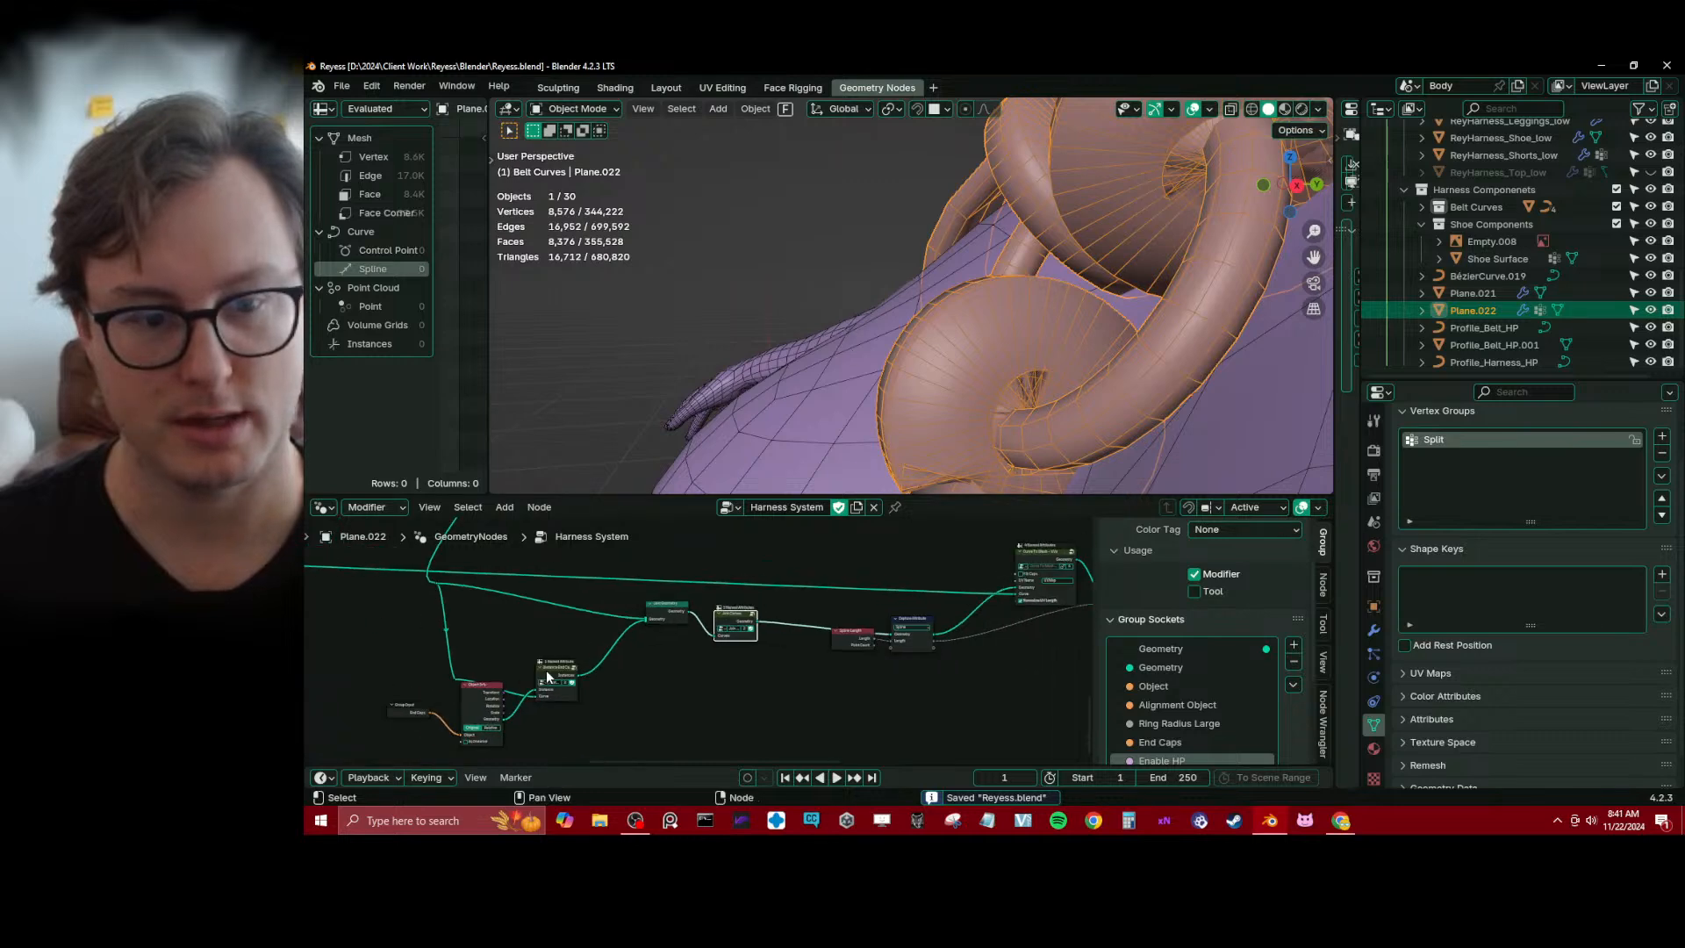
Insert a Set Curve Tilt node between Instance End Caps and Join Geometry with a tilt of 90°
{"action": "middle_click_drag", "start_coordinate": [545, 666], "coordinate": [698, 658]}
{"action": "scroll", "coordinate": [699, 658], "scroll_direction": "up", "scroll_amount": 6}
{"action": "left_click_drag", "start_coordinate": [699, 658], "coordinate": [676, 658]}
{"action": "key", "text": "shift+a"}
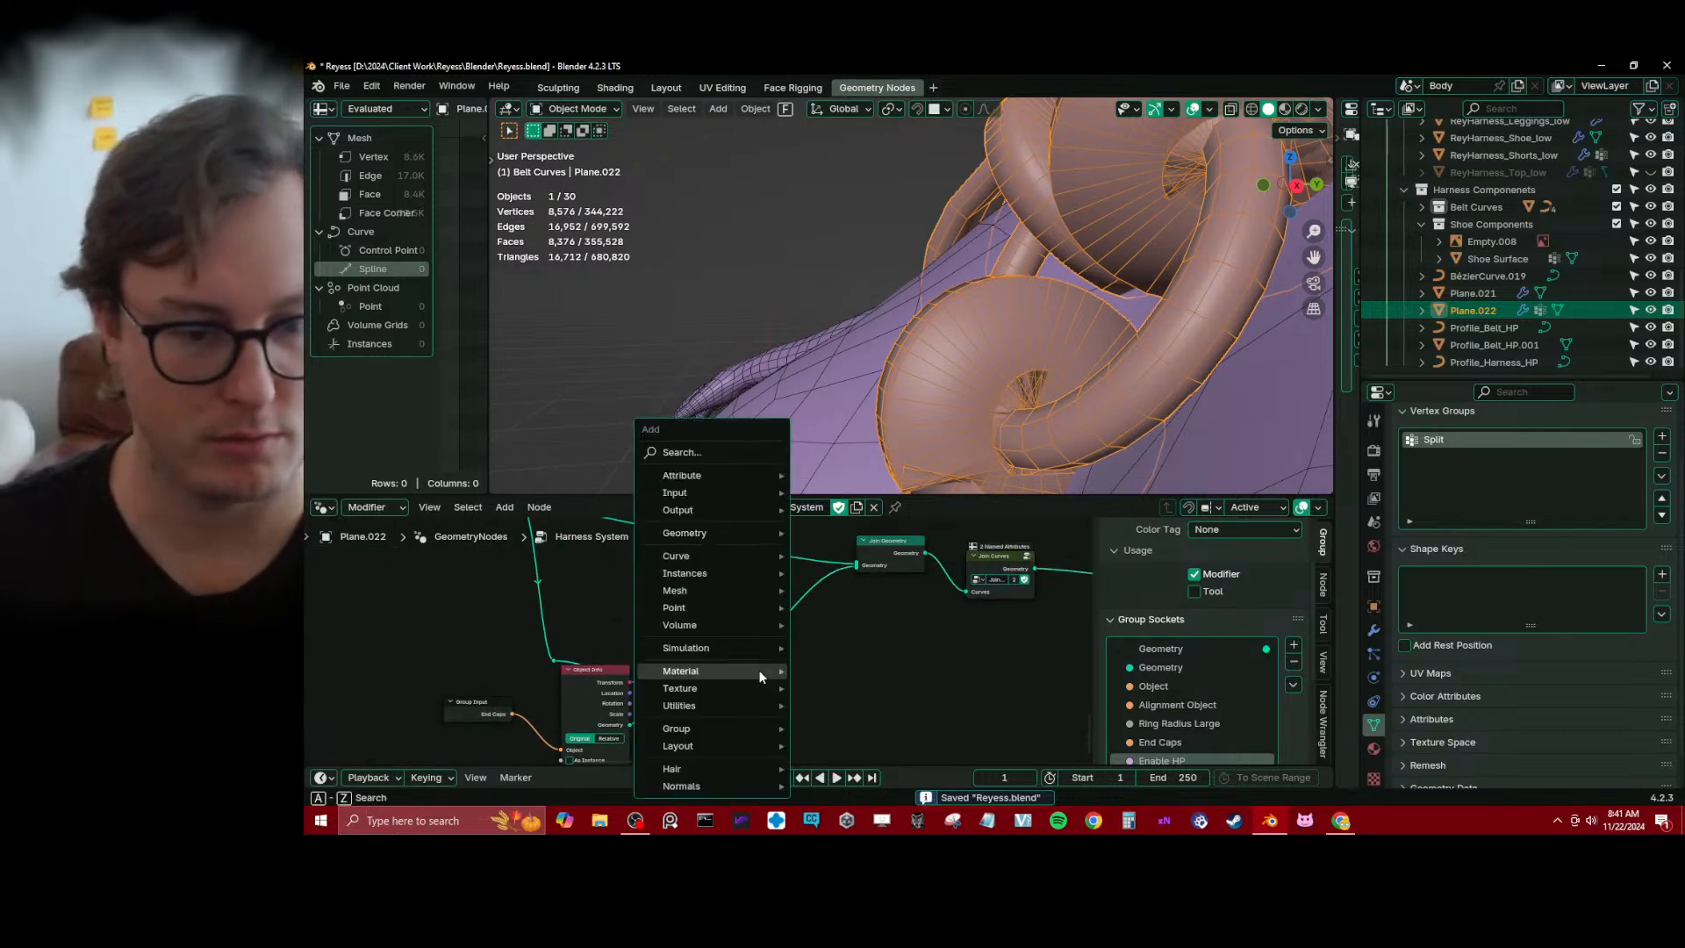
{"action": "type", "text": "set cur"}
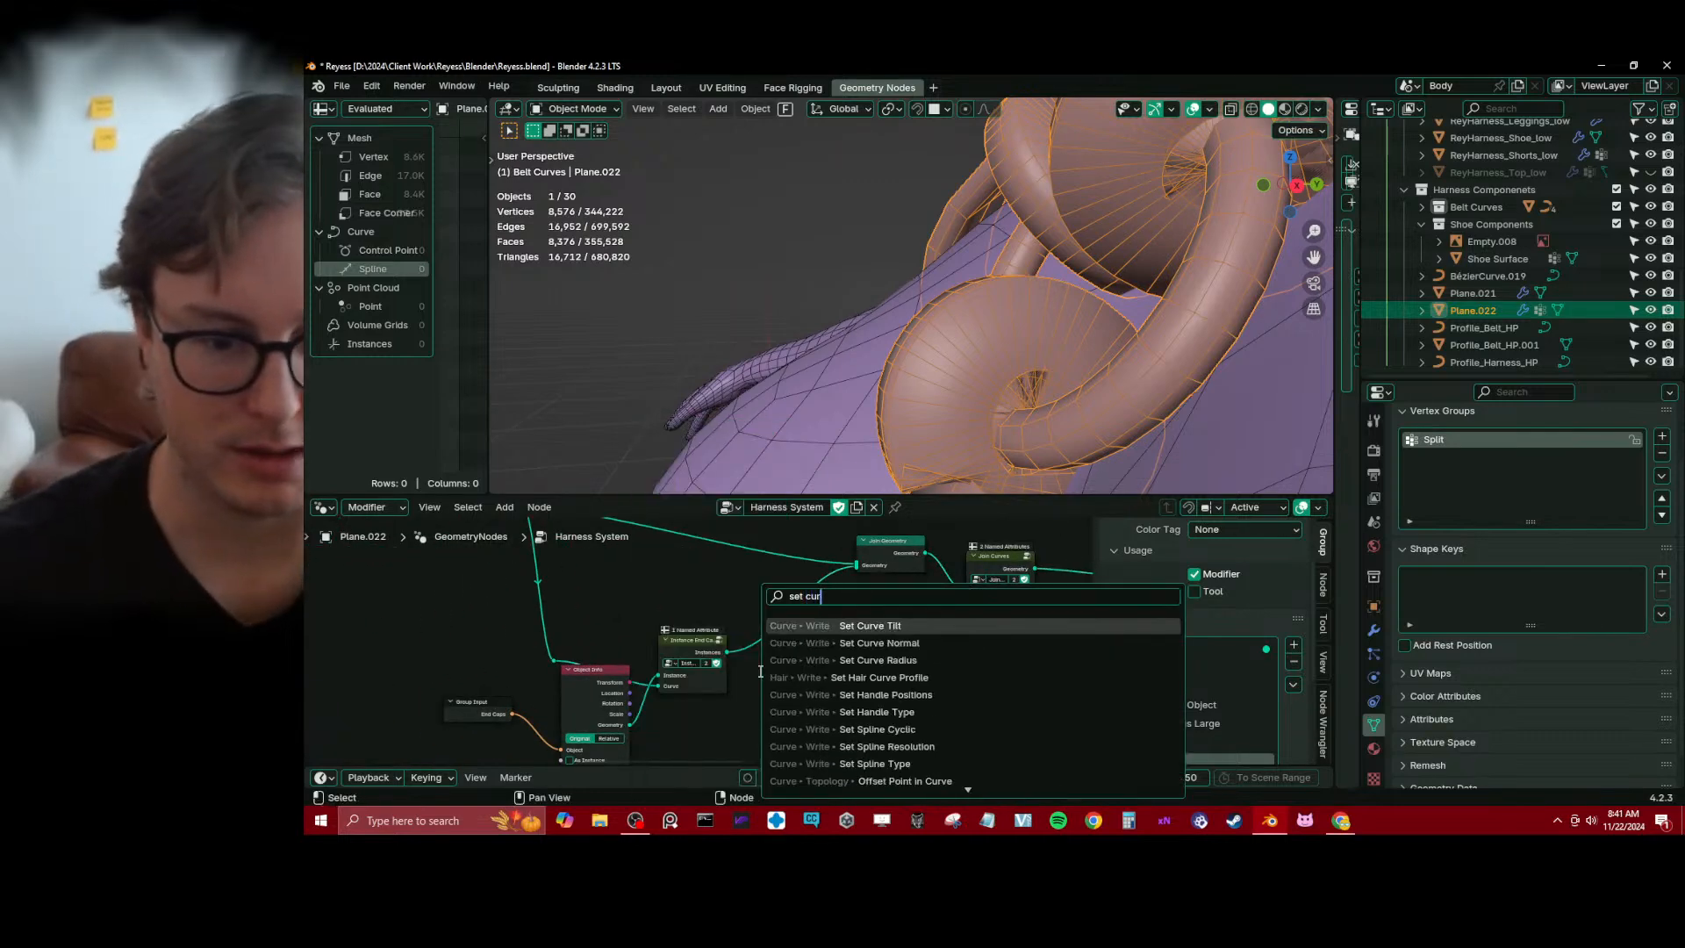
{"action": "left_click", "coordinate": [790, 677]}
{"action": "left_click", "coordinate": [769, 619]}
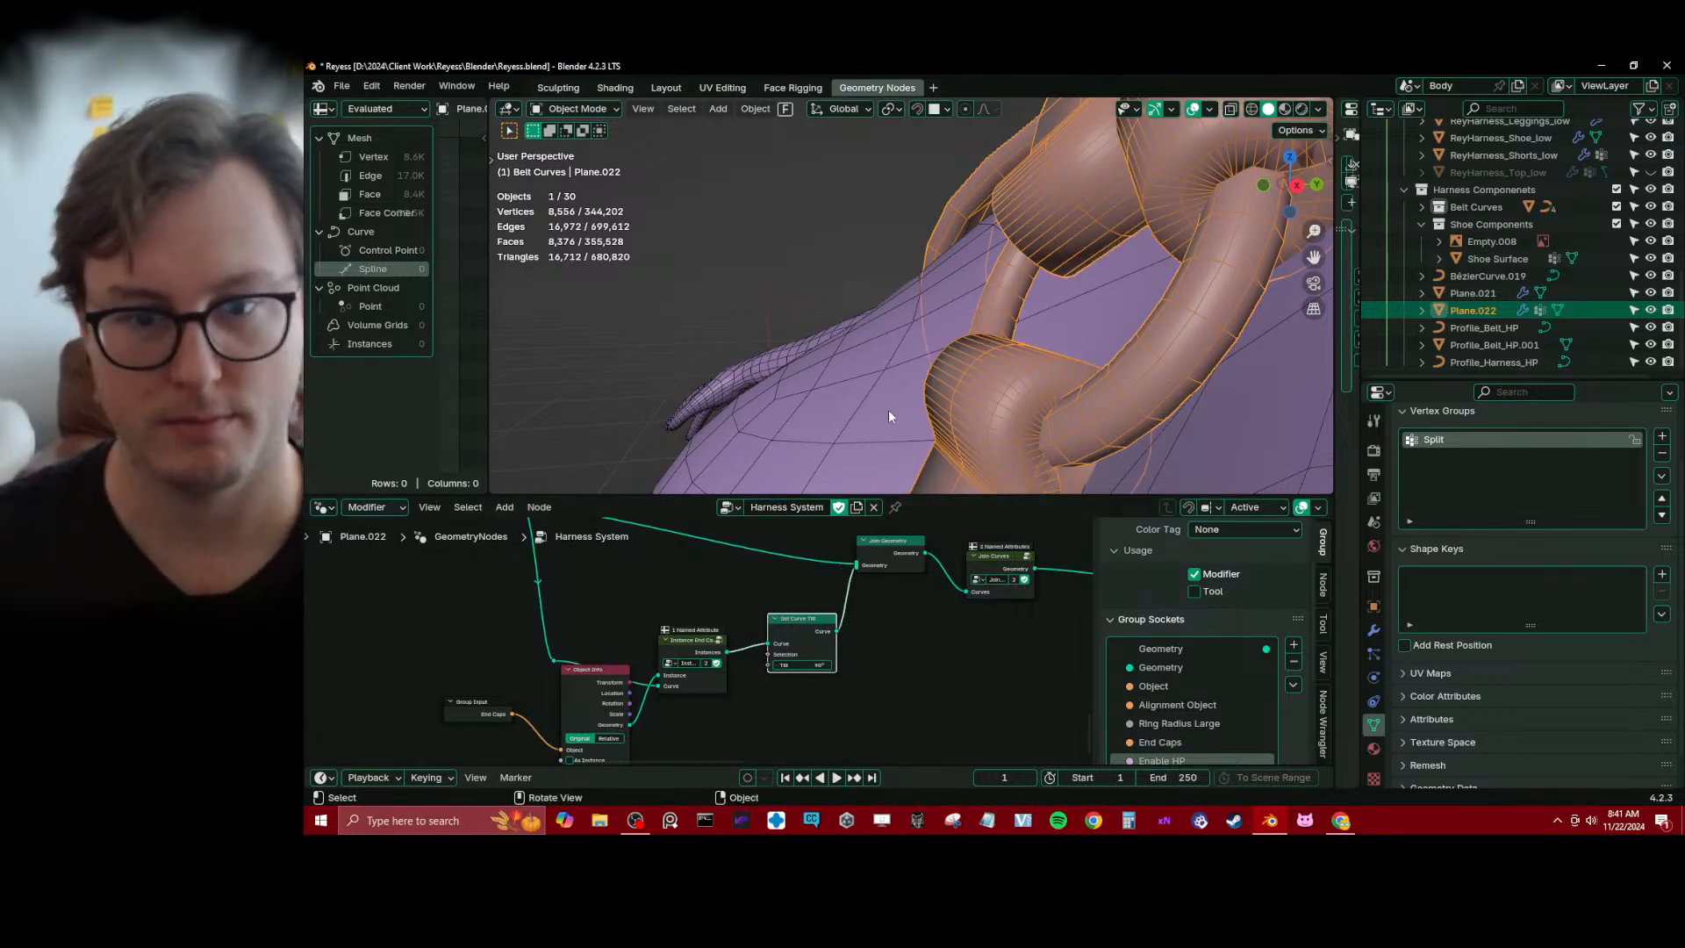
Check the tilted end caps around the chest rings from several angles and save the file
{"action": "middle_click_drag", "start_coordinate": [888, 409], "coordinate": [935, 382]}
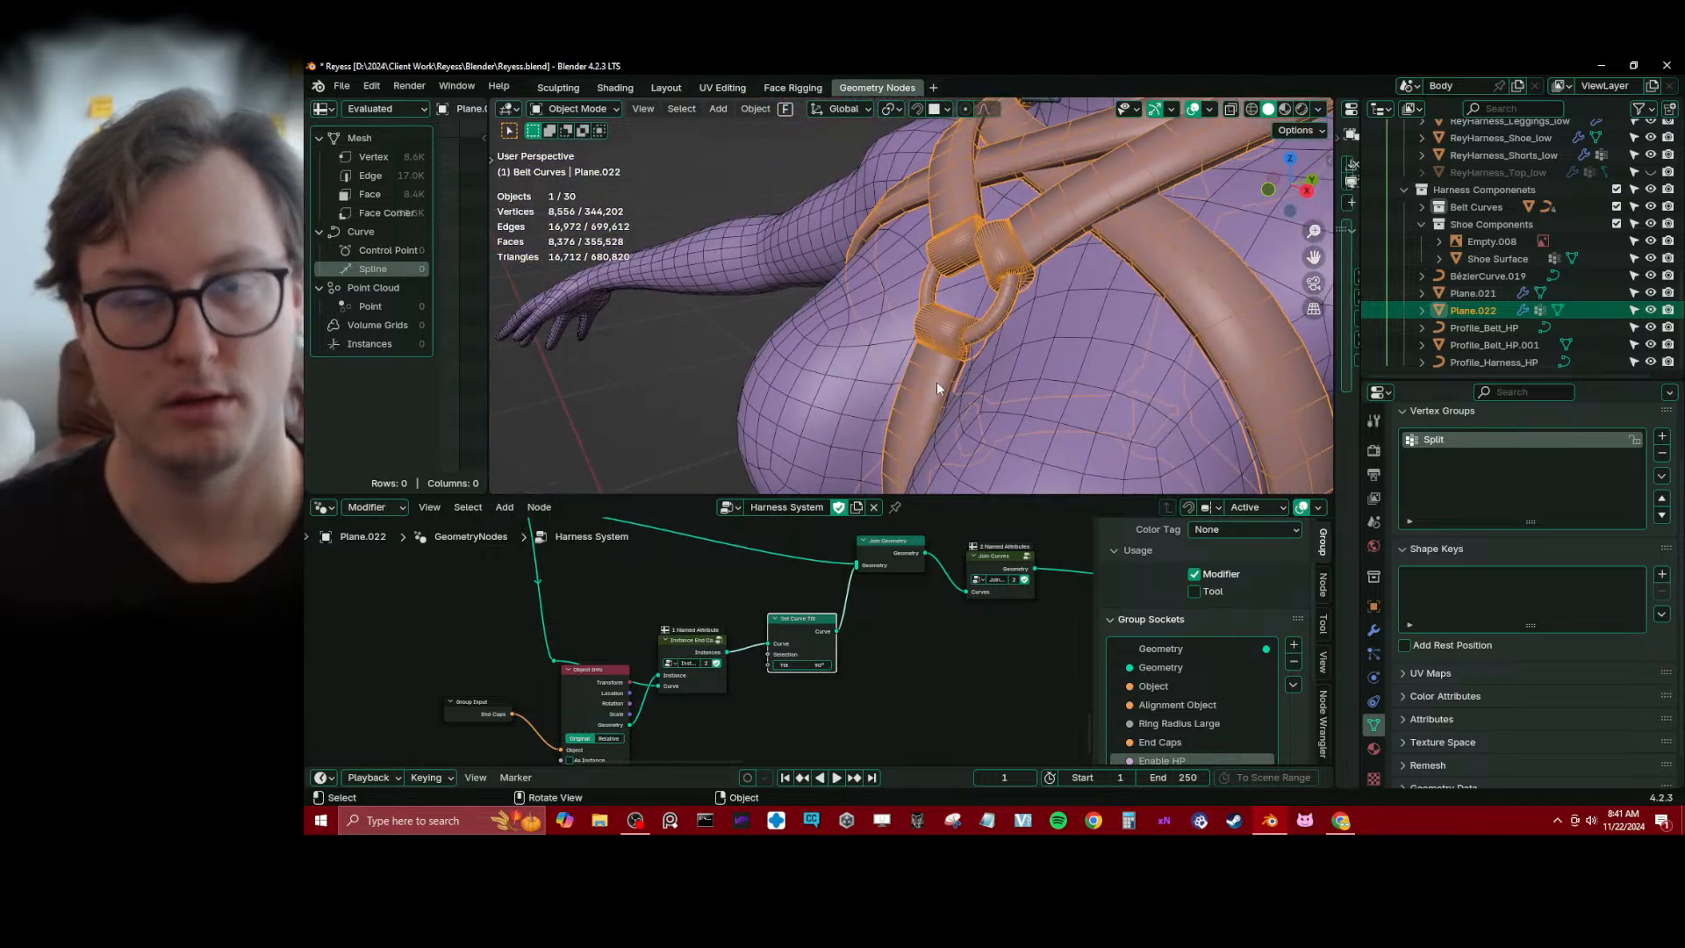
{"action": "scroll", "coordinate": [865, 624], "scroll_direction": "down", "scroll_amount": 1}
{"action": "scroll", "coordinate": [829, 649], "scroll_direction": "up", "scroll_amount": 2}
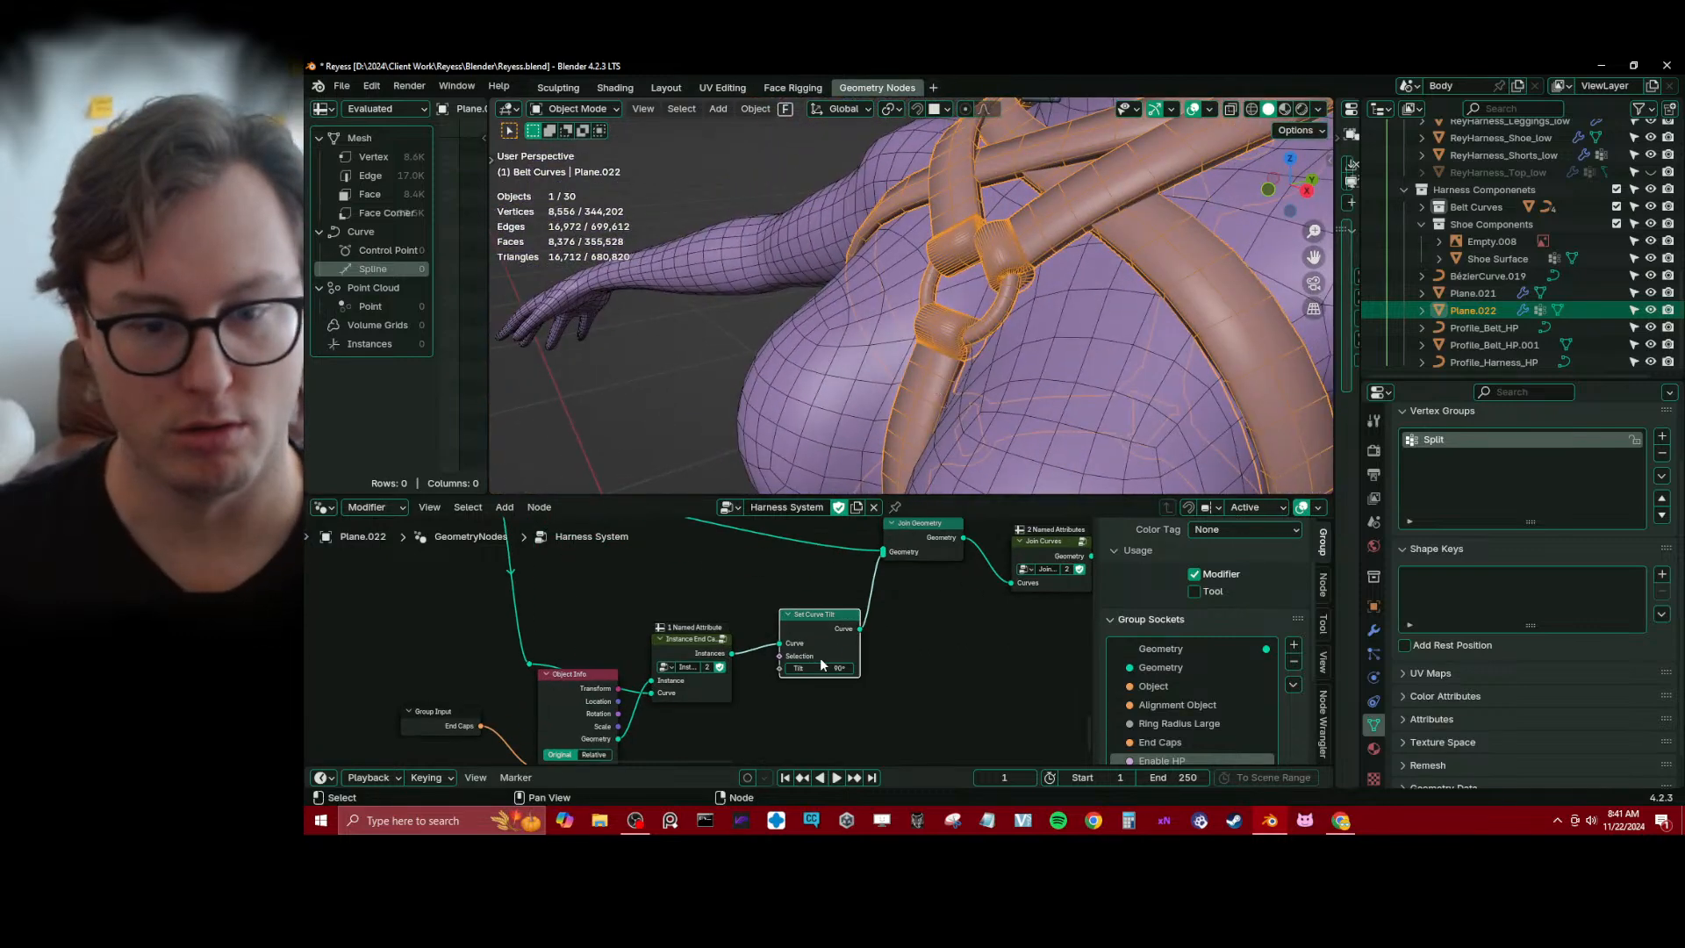
{"action": "middle_click_drag", "start_coordinate": [820, 656], "coordinate": [681, 658]}
{"action": "left_click_drag", "start_coordinate": [713, 637], "coordinate": [719, 621]}
{"action": "scroll", "coordinate": [794, 556], "scroll_direction": "up", "scroll_amount": 1}
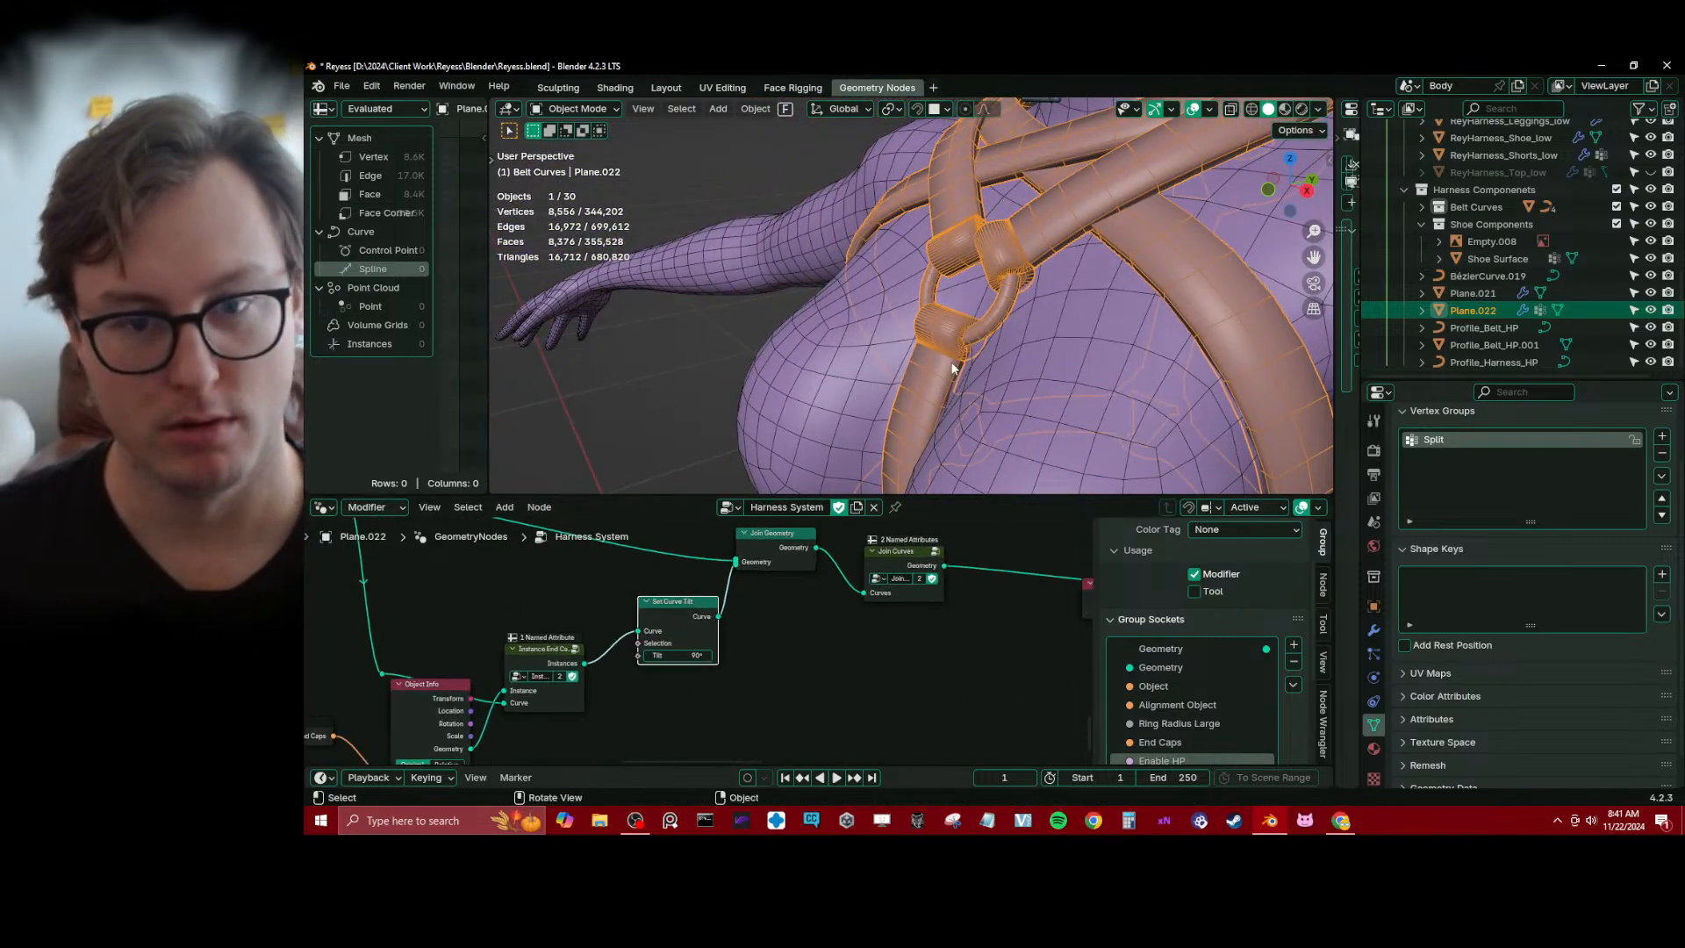
{"action": "scroll", "coordinate": [954, 354], "scroll_direction": "down", "scroll_amount": 5}
{"action": "middle_click_drag", "start_coordinate": [911, 330], "coordinate": [979, 197]}
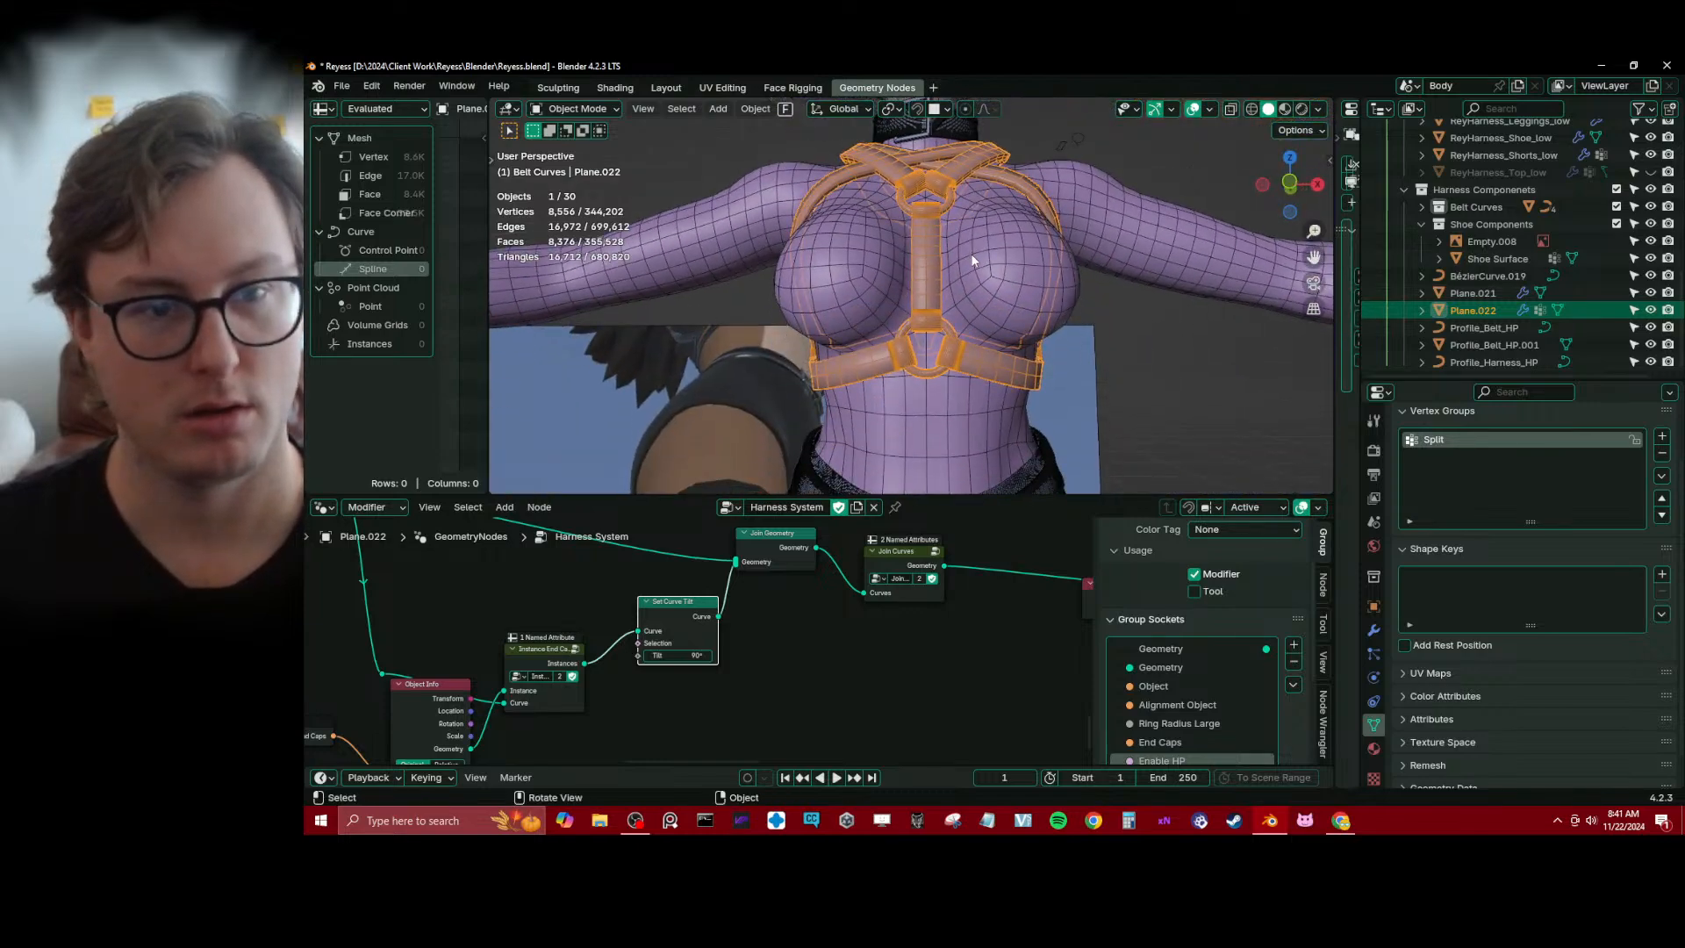
{"action": "scroll", "coordinate": [965, 211], "scroll_direction": "up", "scroll_amount": 4}
{"action": "key", "text": "ctrl+s"}
Isolate the harness in local view, examine where the end caps meet the straps around the rings, and leave the isolation
{"action": "middle_click_drag", "start_coordinate": [926, 280], "coordinate": [972, 286]}
{"action": "key", "text": "KP_Divide"}
{"action": "scroll", "coordinate": [904, 300], "scroll_direction": "up", "scroll_amount": 5}
{"action": "scroll", "coordinate": [976, 276], "scroll_direction": "up", "scroll_amount": 4}
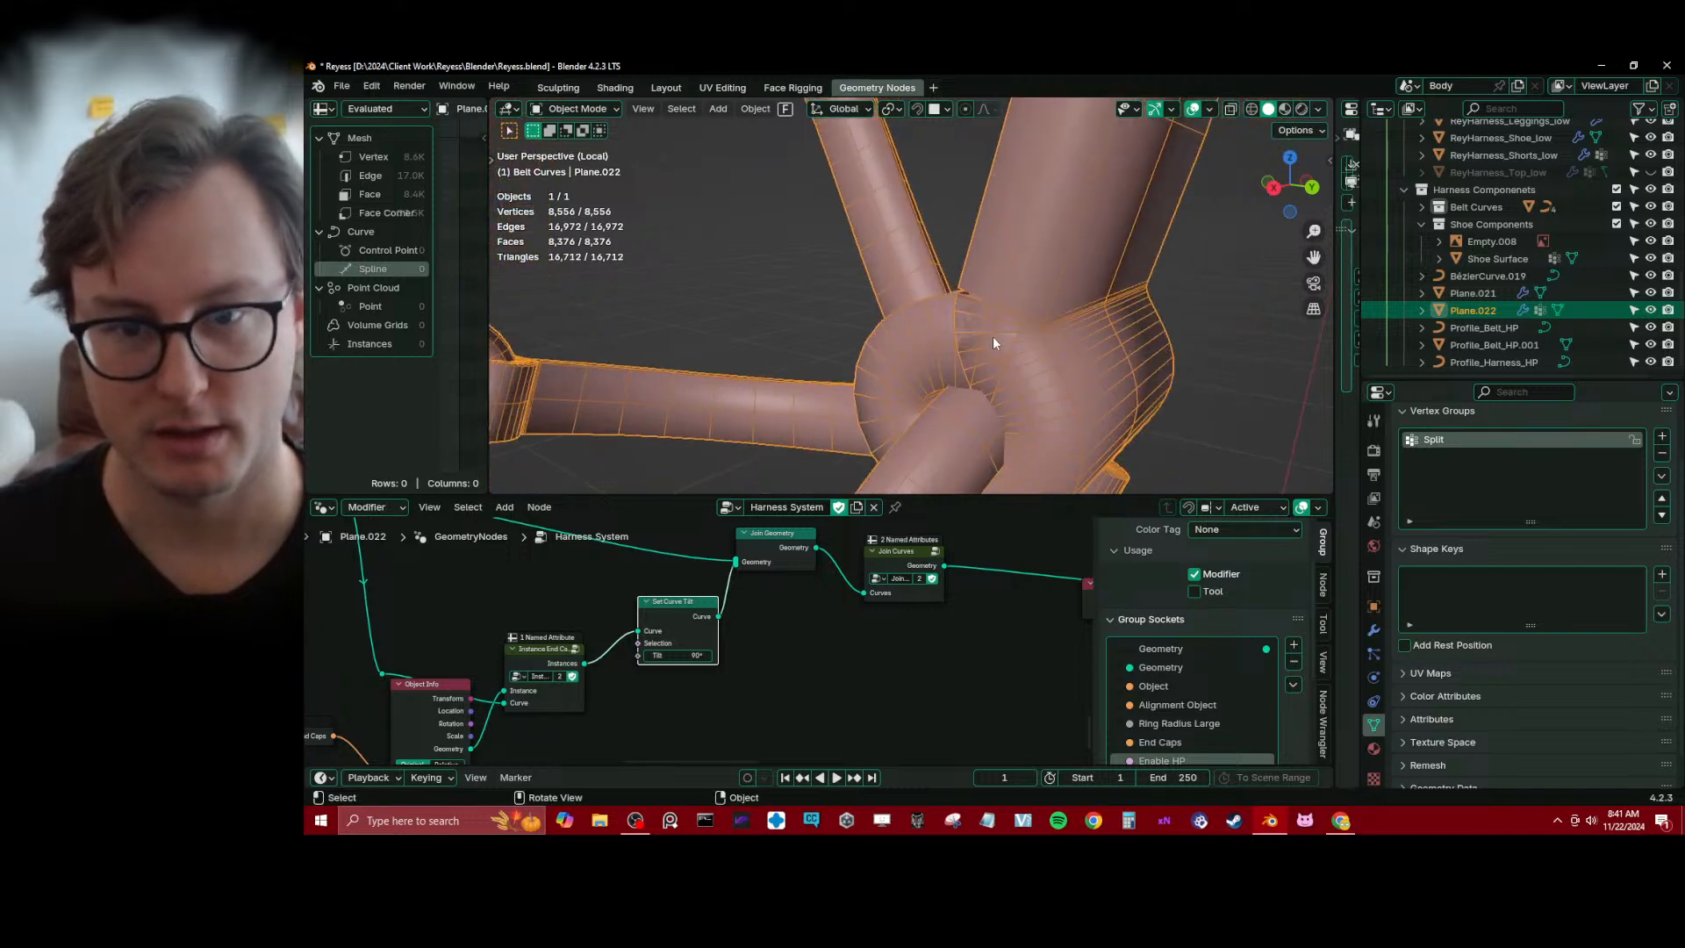
{"action": "middle_click_drag", "start_coordinate": [1004, 301], "coordinate": [967, 296]}
{"action": "scroll", "coordinate": [991, 321], "scroll_direction": "up", "scroll_amount": 3}
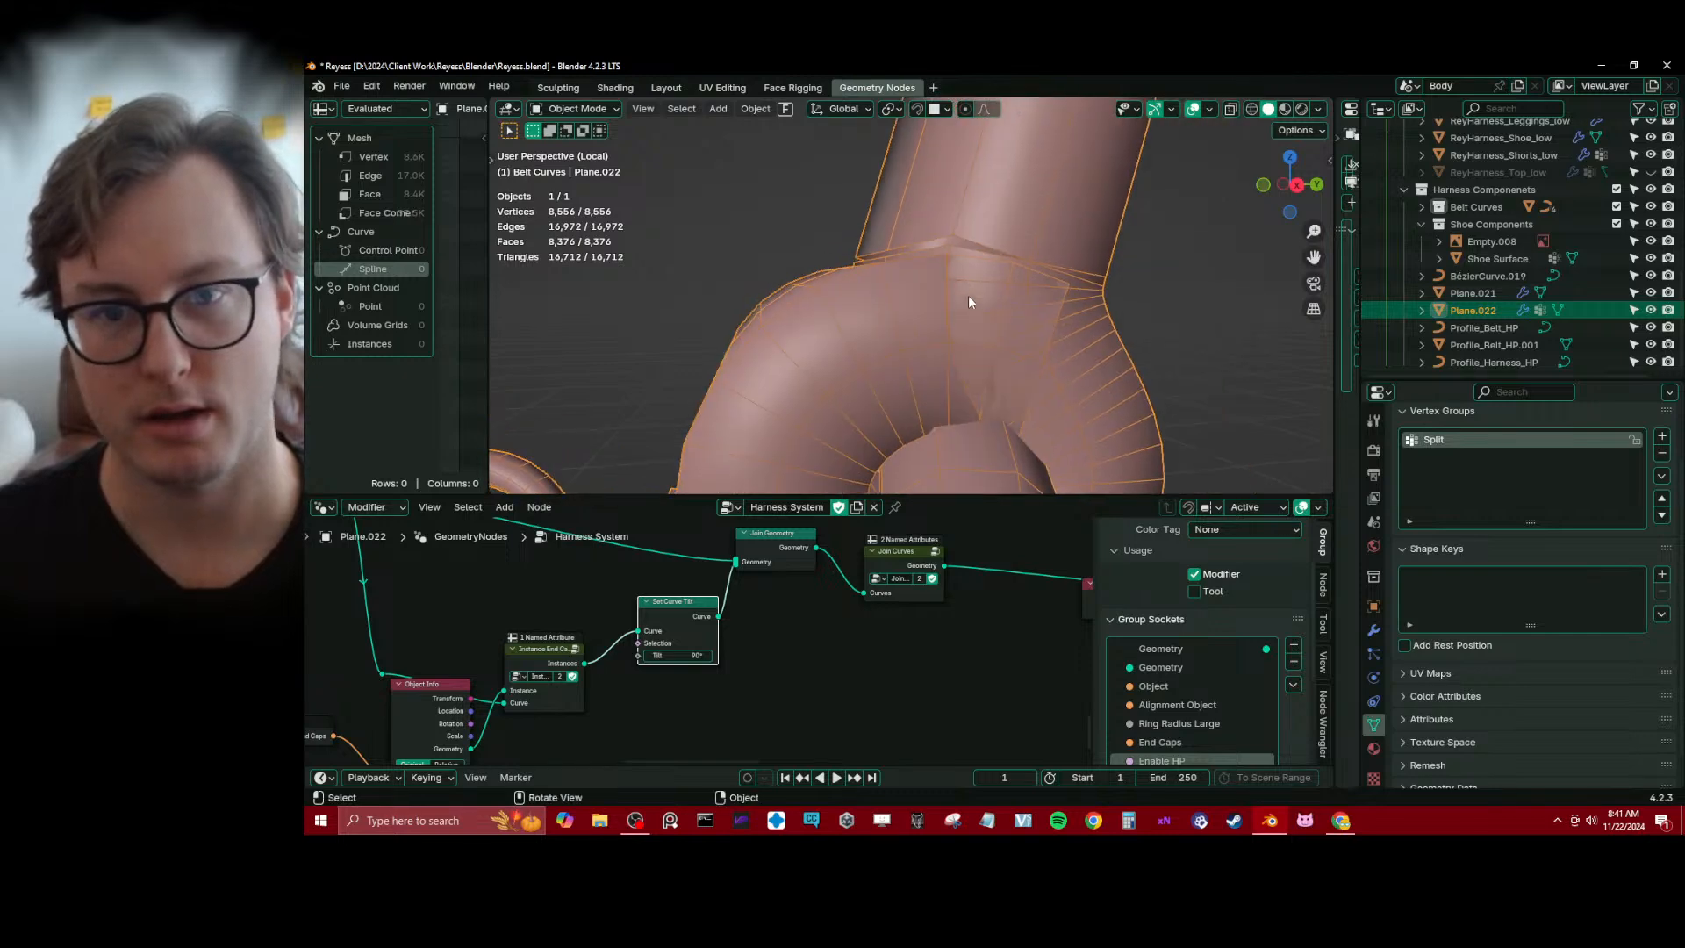
{"action": "scroll", "coordinate": [974, 294], "scroll_direction": "up", "scroll_amount": 2}
{"action": "scroll", "coordinate": [913, 535], "scroll_direction": "up", "scroll_amount": 1}
{"action": "scroll", "coordinate": [1105, 269], "scroll_direction": "down", "scroll_amount": 8}
{"action": "scroll", "coordinate": [1089, 273], "scroll_direction": "down", "scroll_amount": 1}
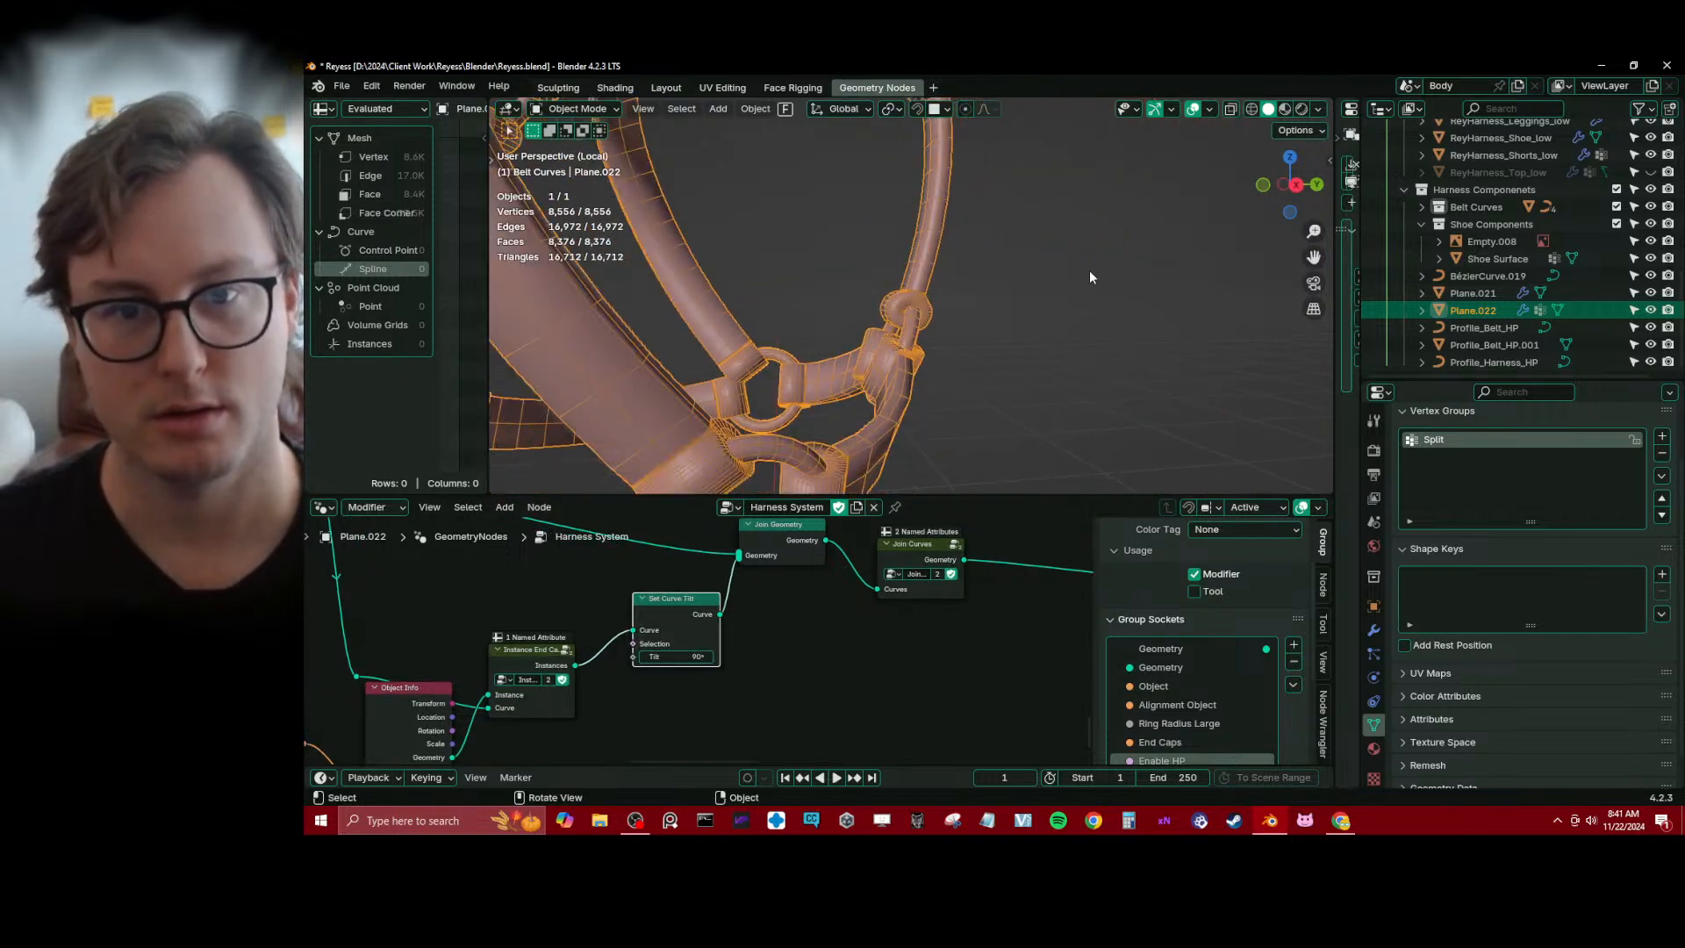
{"action": "scroll", "coordinate": [1088, 274], "scroll_direction": "up", "scroll_amount": 4}
{"action": "middle_click_drag", "start_coordinate": [986, 358], "coordinate": [961, 303]}
{"action": "scroll", "coordinate": [930, 339], "scroll_direction": "up", "scroll_amount": 6}
{"action": "scroll", "coordinate": [932, 349], "scroll_direction": "down", "scroll_amount": 6}
{"action": "scroll", "coordinate": [930, 344], "scroll_direction": "down", "scroll_amount": 5}
{"action": "scroll", "coordinate": [962, 303], "scroll_direction": "down", "scroll_amount": 5}
{"action": "key", "text": "KP_Divide"}
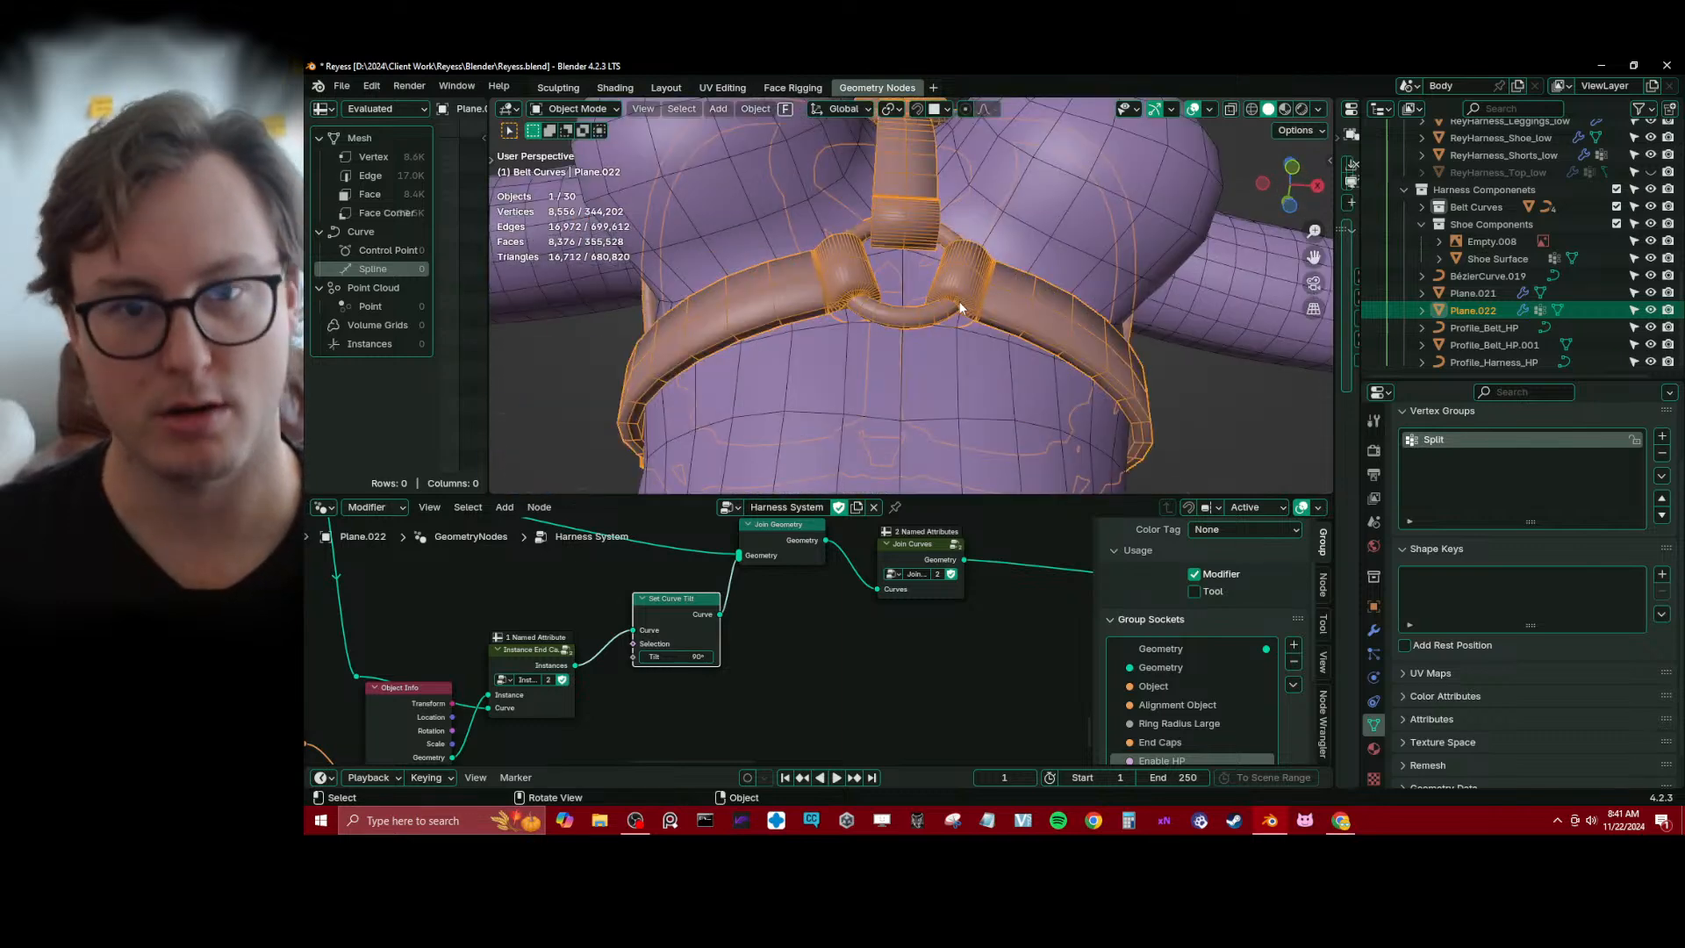
Split the 3D viewport vertically into two equal views and isolate the harness in one of them
{"action": "right_click", "coordinate": [954, 496]}
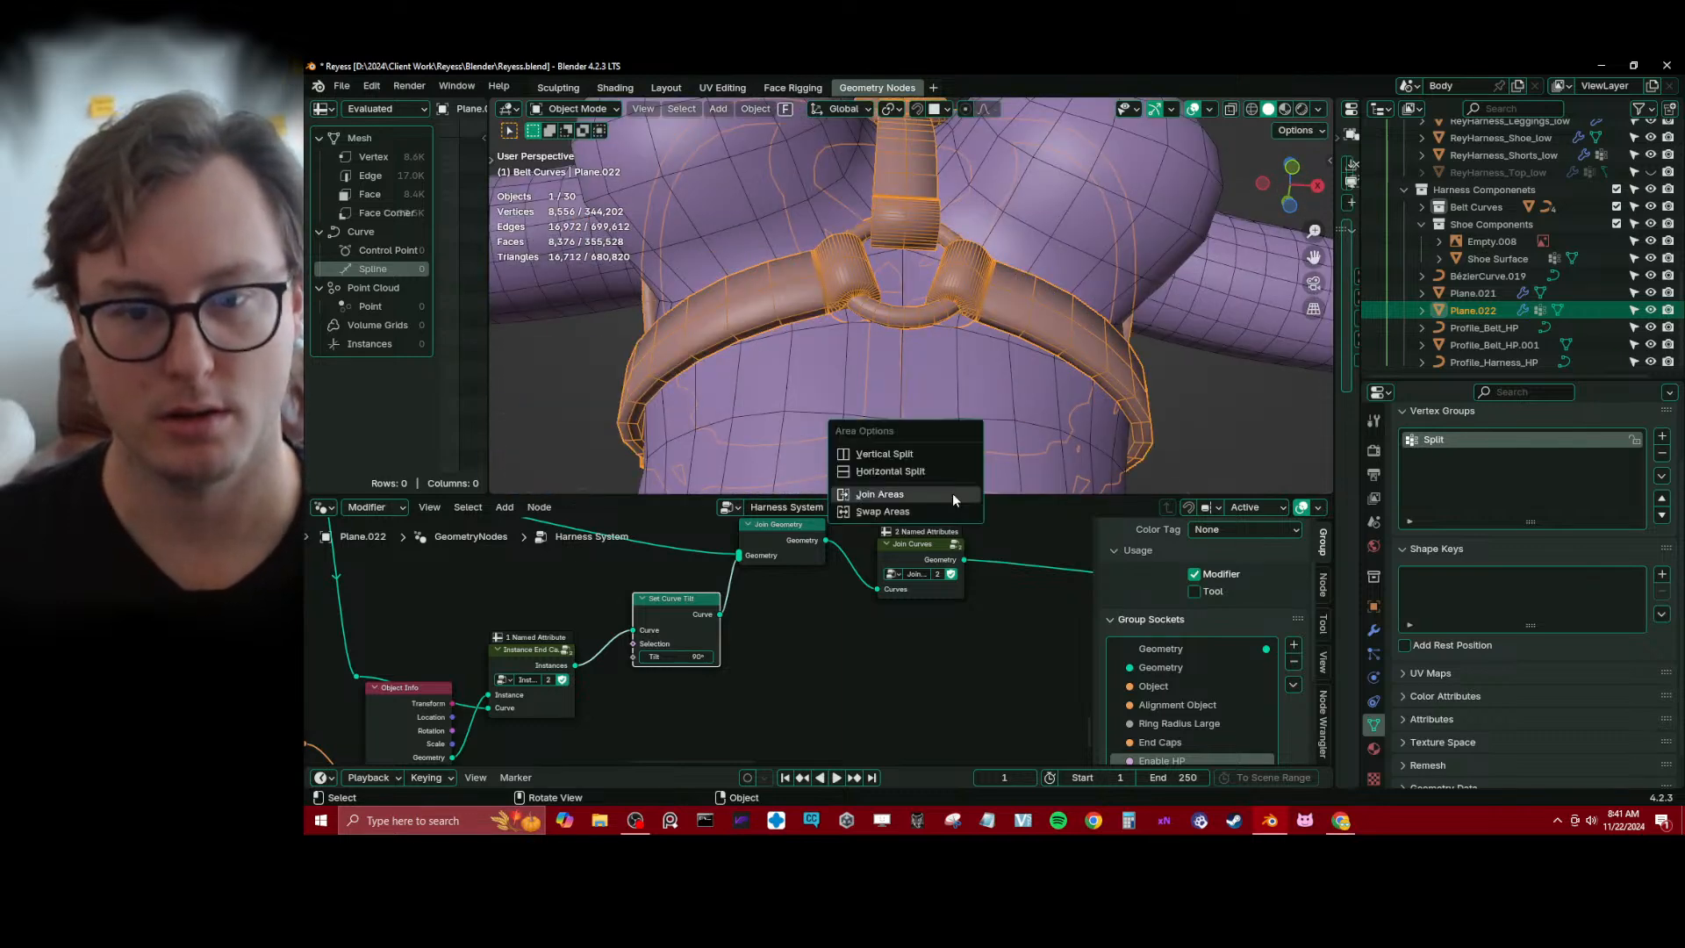
{"action": "left_click", "coordinate": [919, 456]}
{"action": "left_click", "coordinate": [931, 412]}
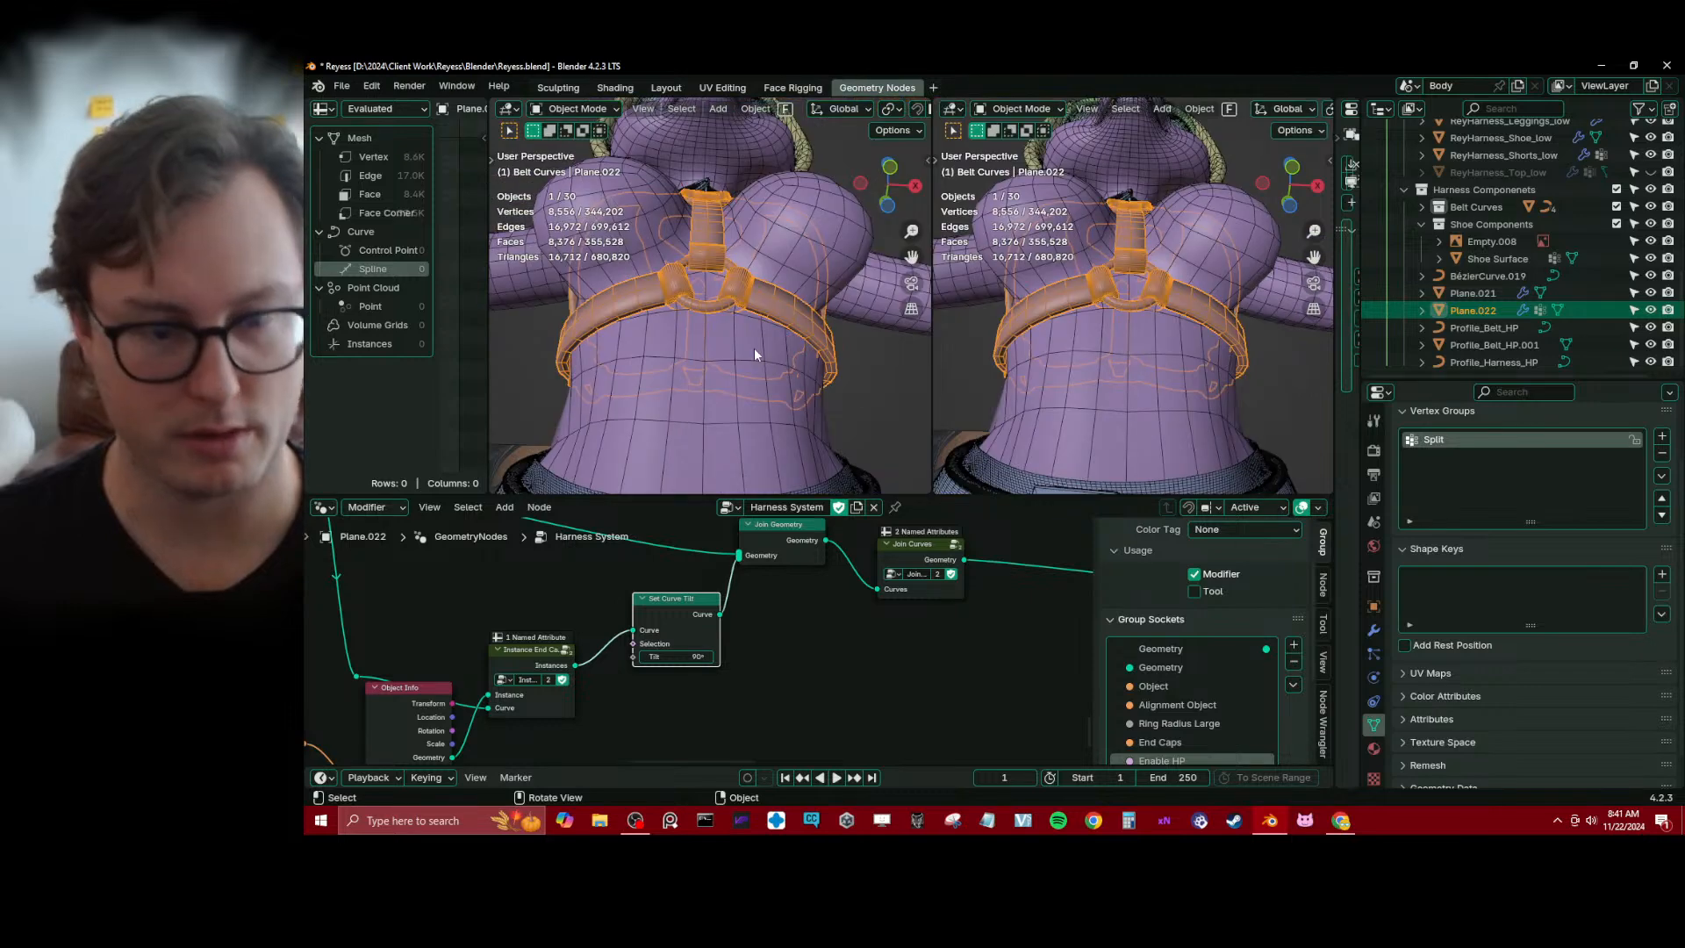
{"action": "key", "text": "KP_Divide"}
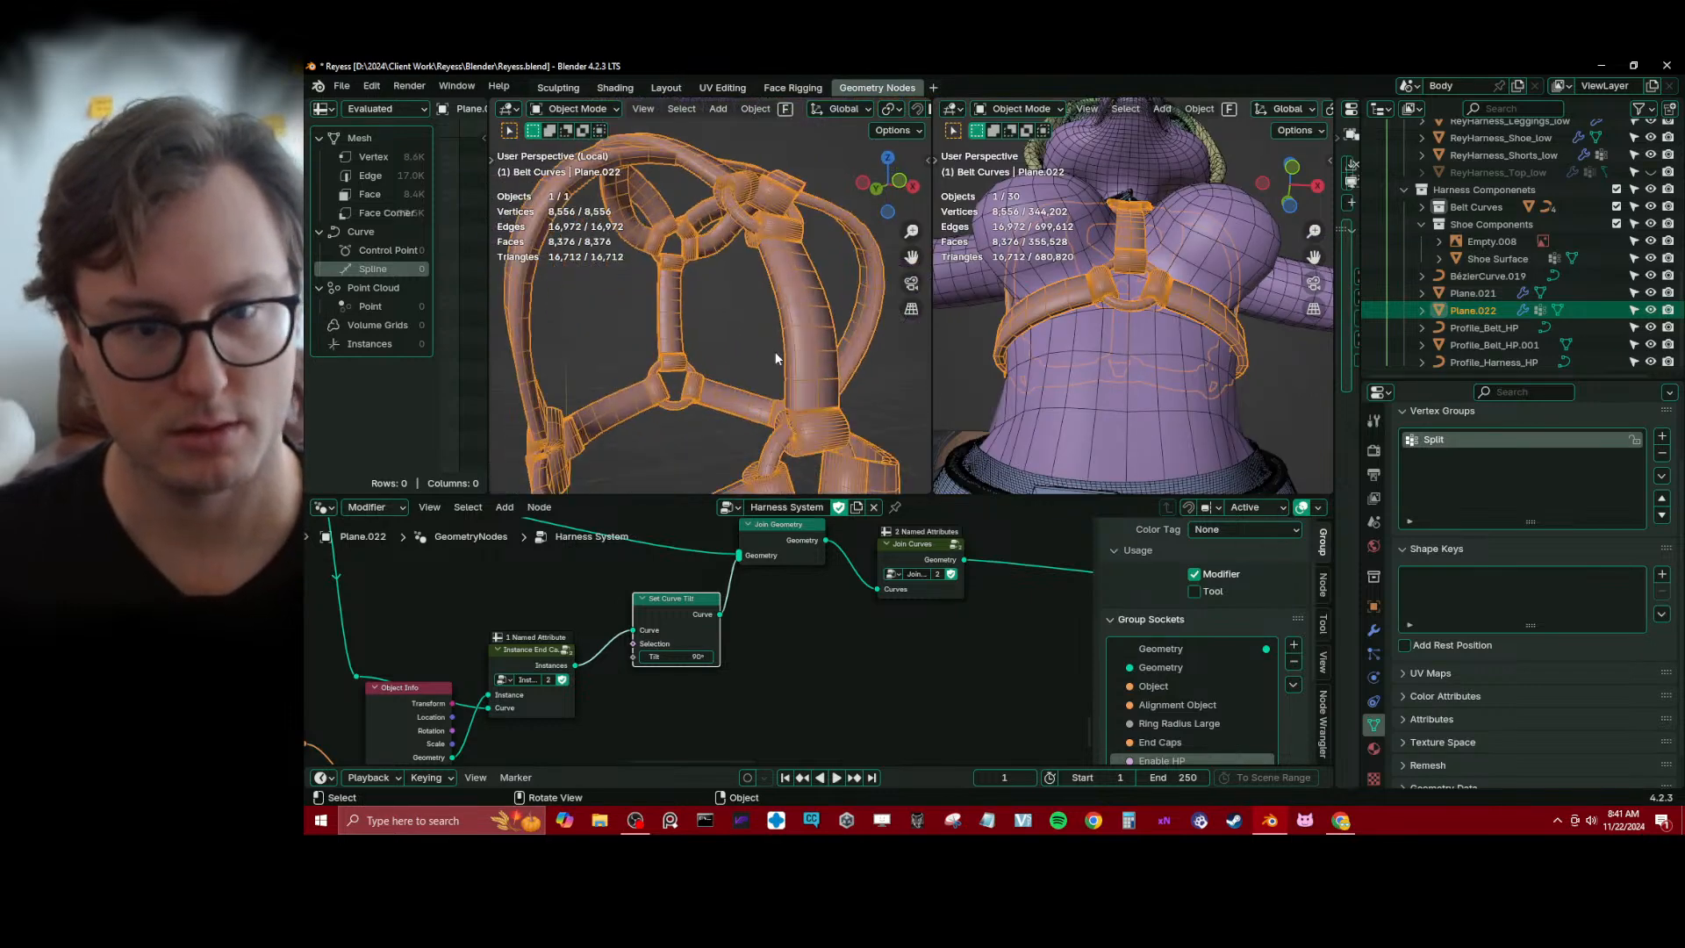
Examine up close the seam between one end cap and its strap in the isolated view
{"action": "middle_click_drag", "start_coordinate": [837, 339], "coordinate": [793, 390]}
{"action": "scroll", "coordinate": [763, 351], "scroll_direction": "up", "scroll_amount": 4}
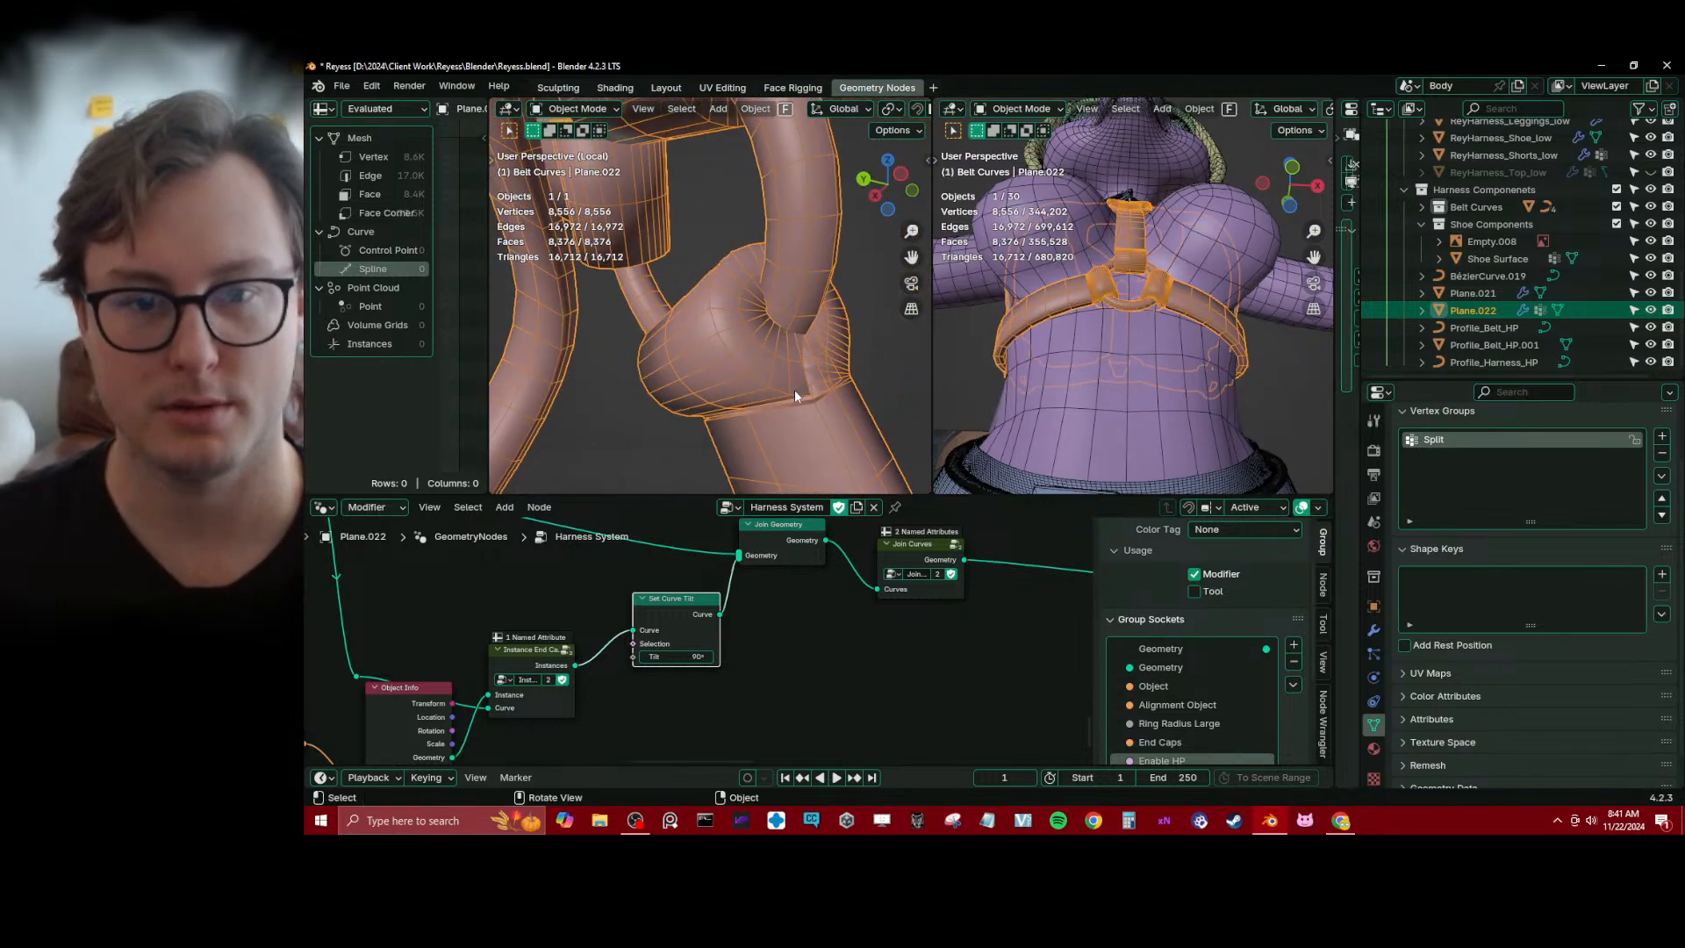
{"action": "scroll", "coordinate": [682, 256], "scroll_direction": "up", "scroll_amount": 4}
{"action": "mouse_move", "coordinate": [681, 248]}
{"action": "middle_mouse_down"}
{"action": "mouse_move", "coordinate": [645, 244]}
{"action": "mouse_move", "coordinate": [684, 277]}
{"action": "middle_mouse_up"}
{"action": "scroll", "coordinate": [645, 244], "scroll_direction": "down", "scroll_amount": 3}
{"action": "scroll", "coordinate": [683, 277], "scroll_direction": "up", "scroll_amount": 3}
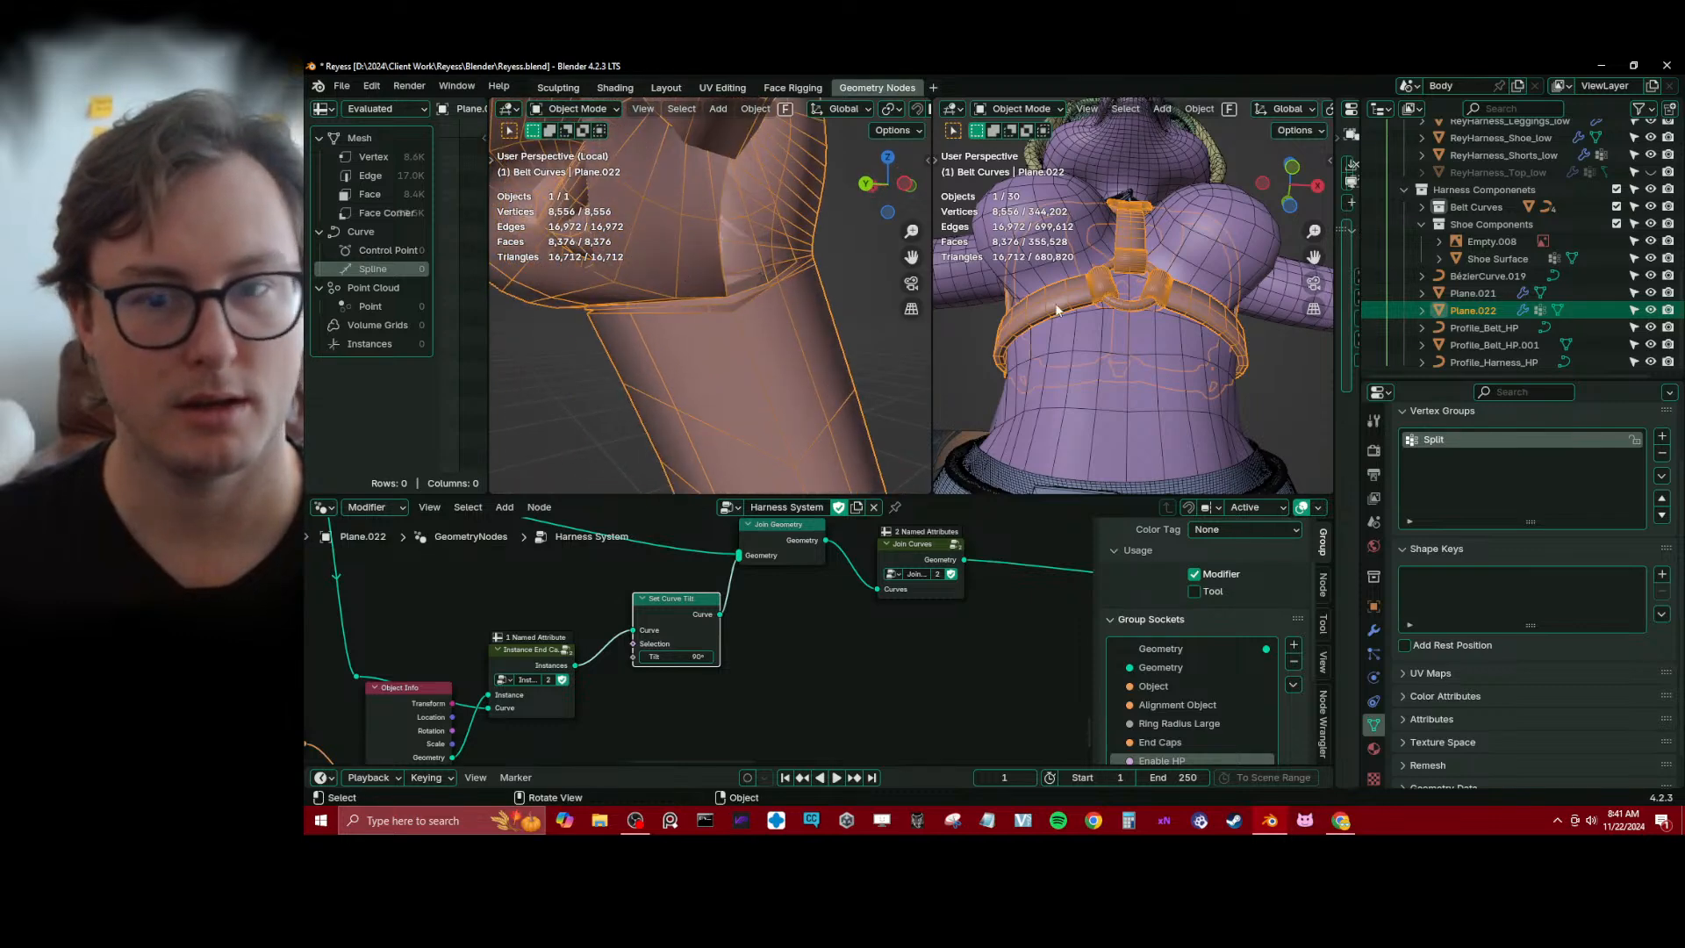
Select the small curve object BézierCurve.019 beside the character in the full-scene view
{"action": "scroll", "coordinate": [1141, 307], "scroll_direction": "down", "scroll_amount": 6}
{"action": "mouse_move", "coordinate": [1140, 307]}
{"action": "middle_mouse_down"}
{"action": "mouse_move", "coordinate": [1143, 343]}
{"action": "mouse_move", "coordinate": [1124, 298]}
{"action": "middle_mouse_up"}
{"action": "scroll", "coordinate": [1125, 299], "scroll_direction": "down", "scroll_amount": 2}
{"action": "left_click", "coordinate": [1129, 303]}
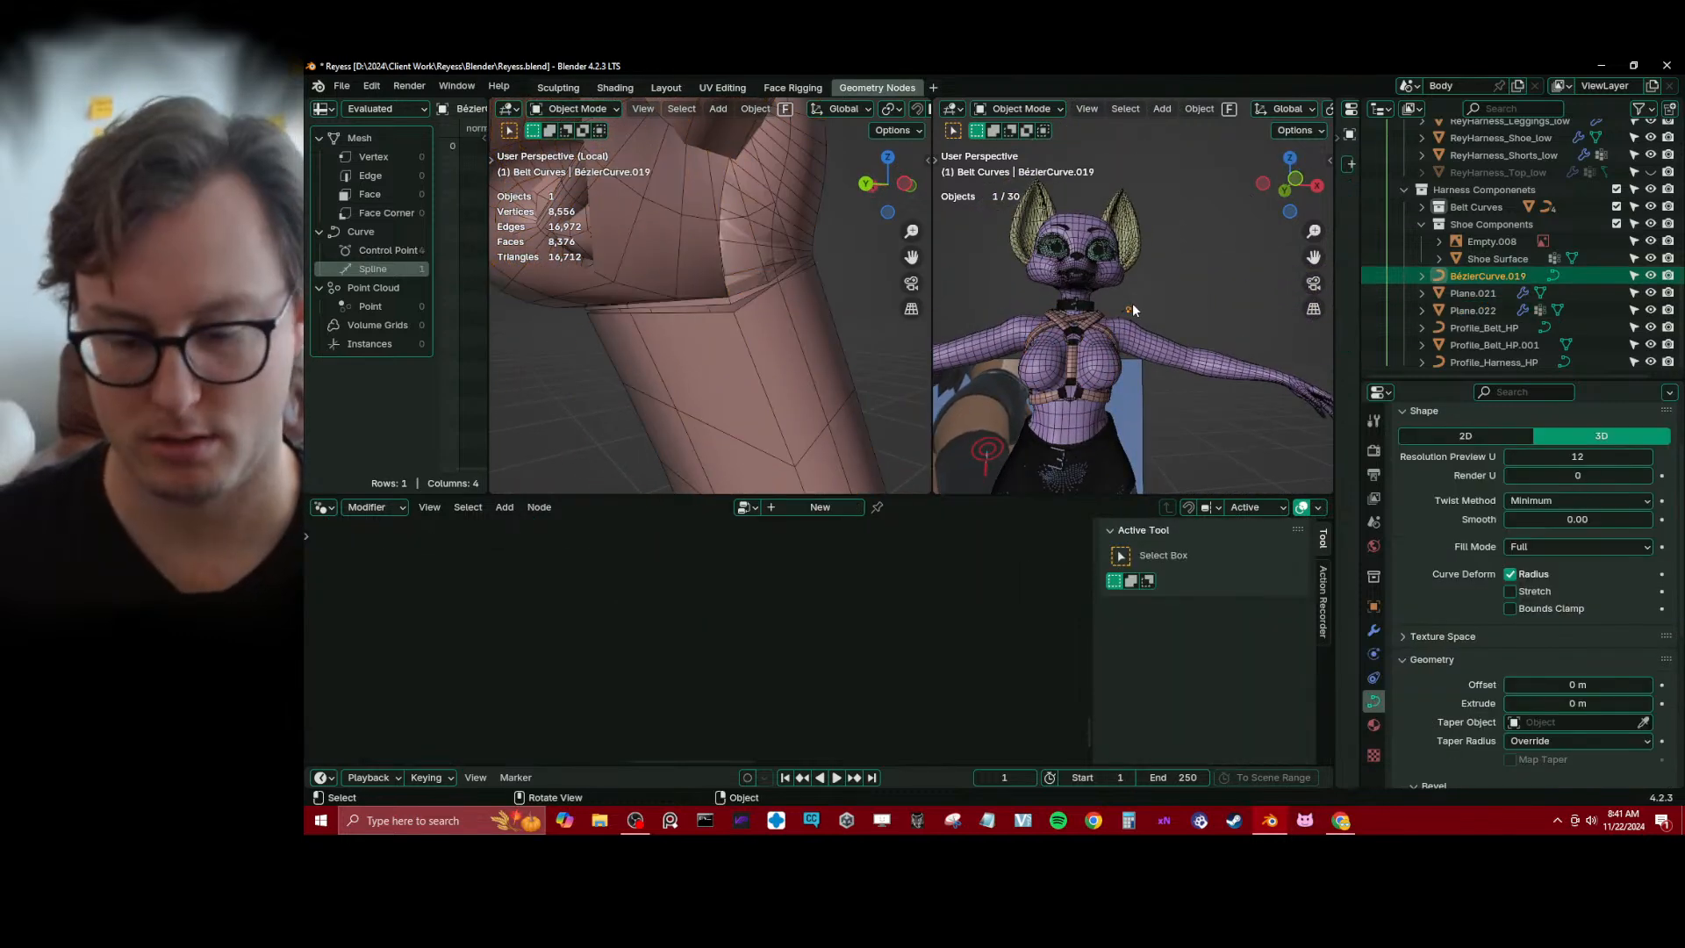
Open BézierCurve.019 for point editing and frame it up close in the full-scene view
{"action": "scroll", "coordinate": [1131, 307], "scroll_direction": "down", "scroll_amount": 2}
{"action": "key", "text": "Tab"}
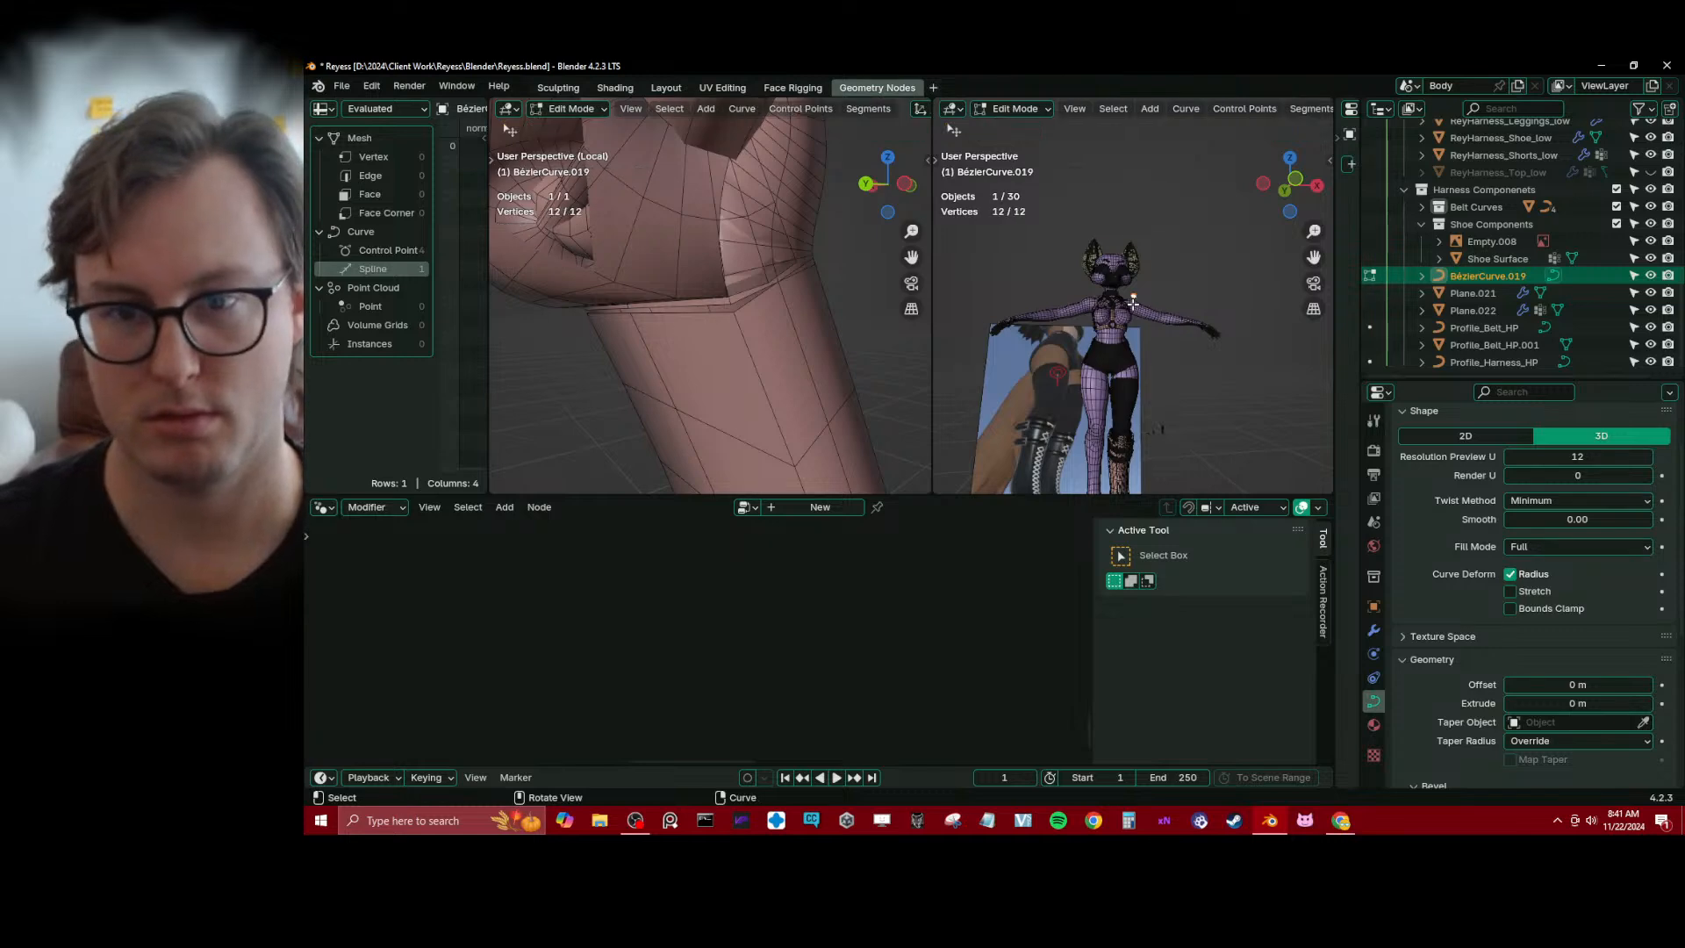
{"action": "key", "text": "KP_Decimal"}
{"action": "key", "text": "Tab"}
{"action": "middle_click_drag", "start_coordinate": [1132, 305], "coordinate": [1086, 321]}
{"action": "key", "text": "Tab"}
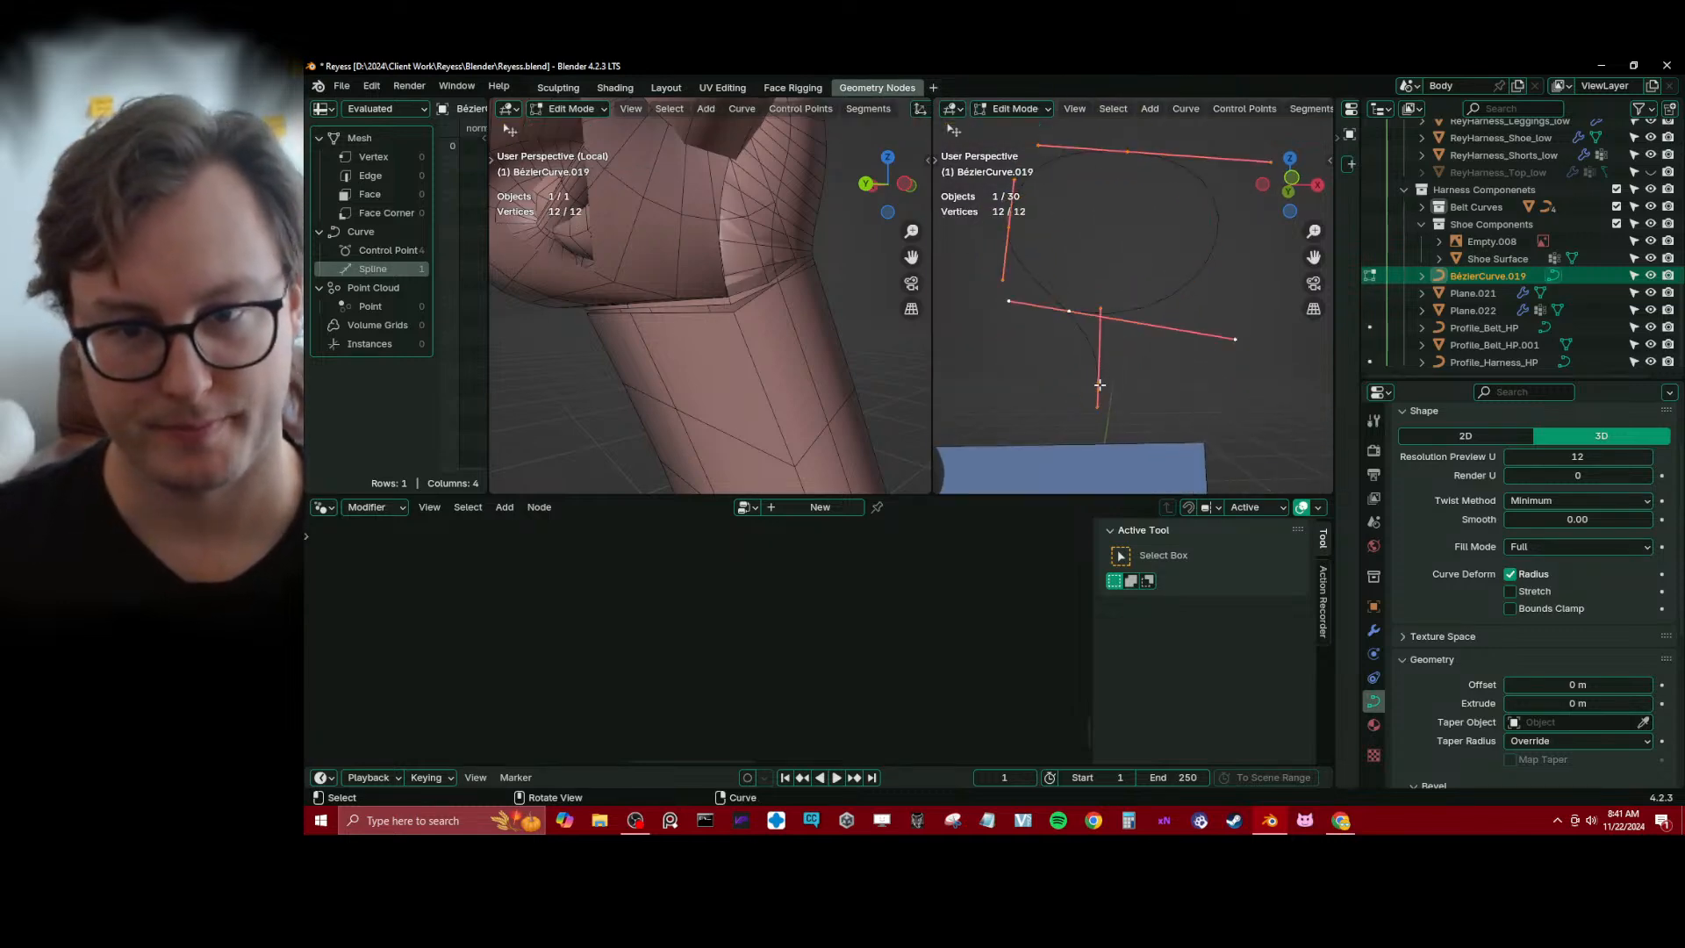
Try to scale the handles of the curve's lower end point and shift the point along Z
{"action": "left_click", "coordinate": [1101, 384]}
{"action": "key", "text": "s"}
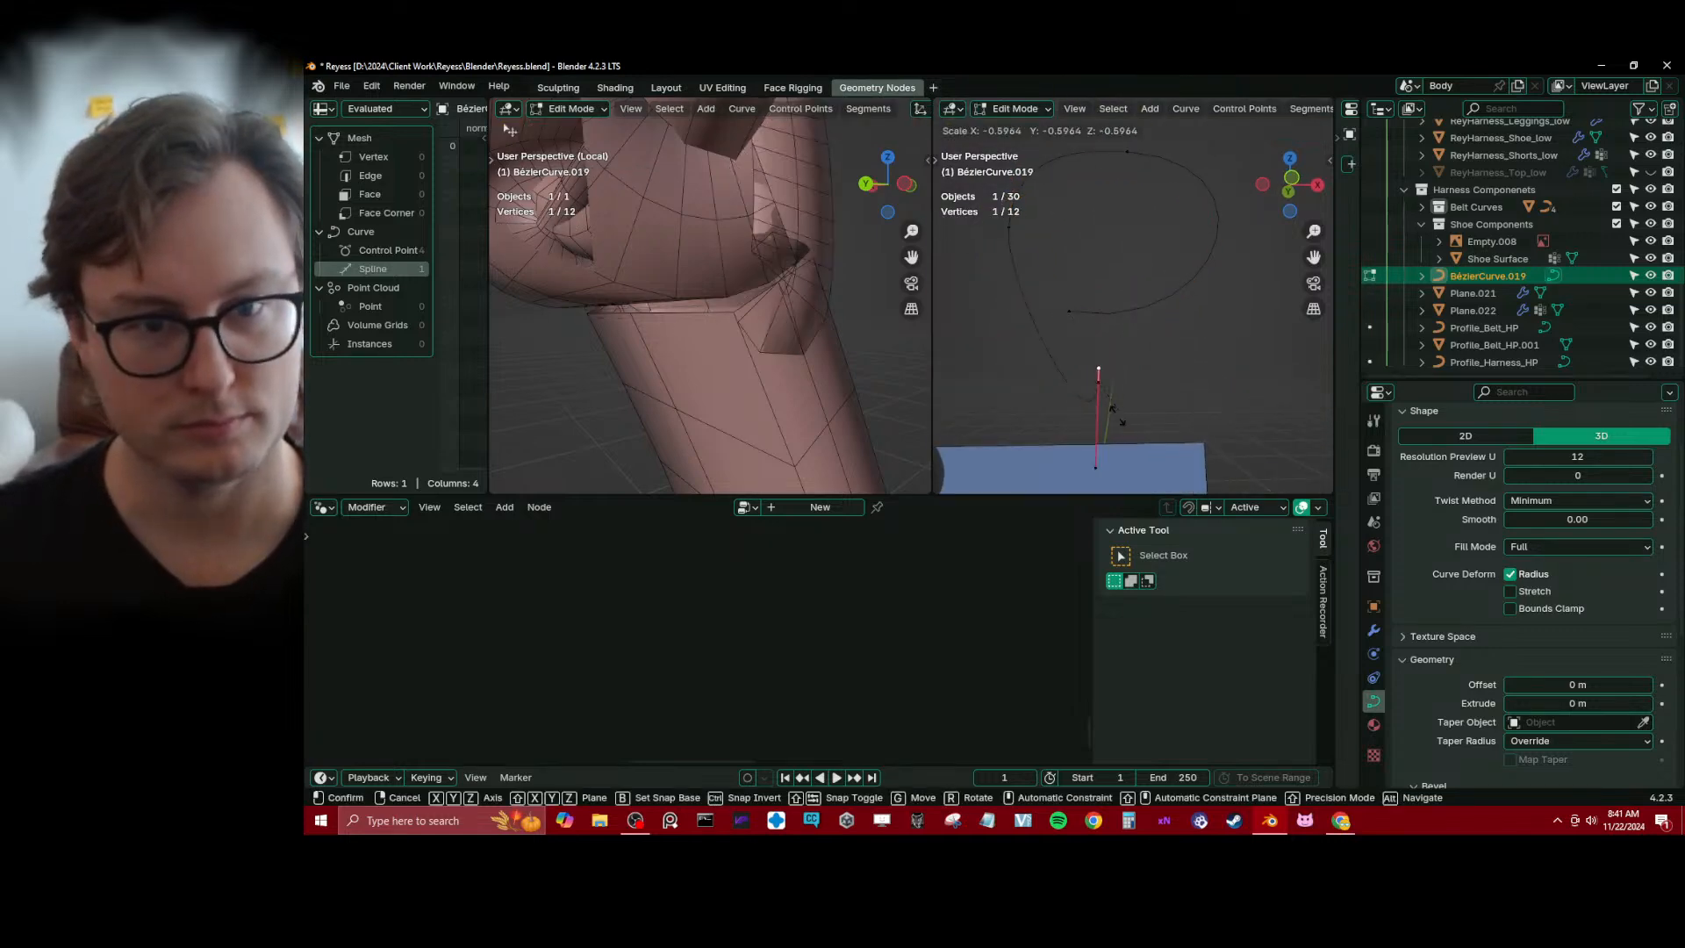
{"action": "left_click", "coordinate": [1103, 407]}
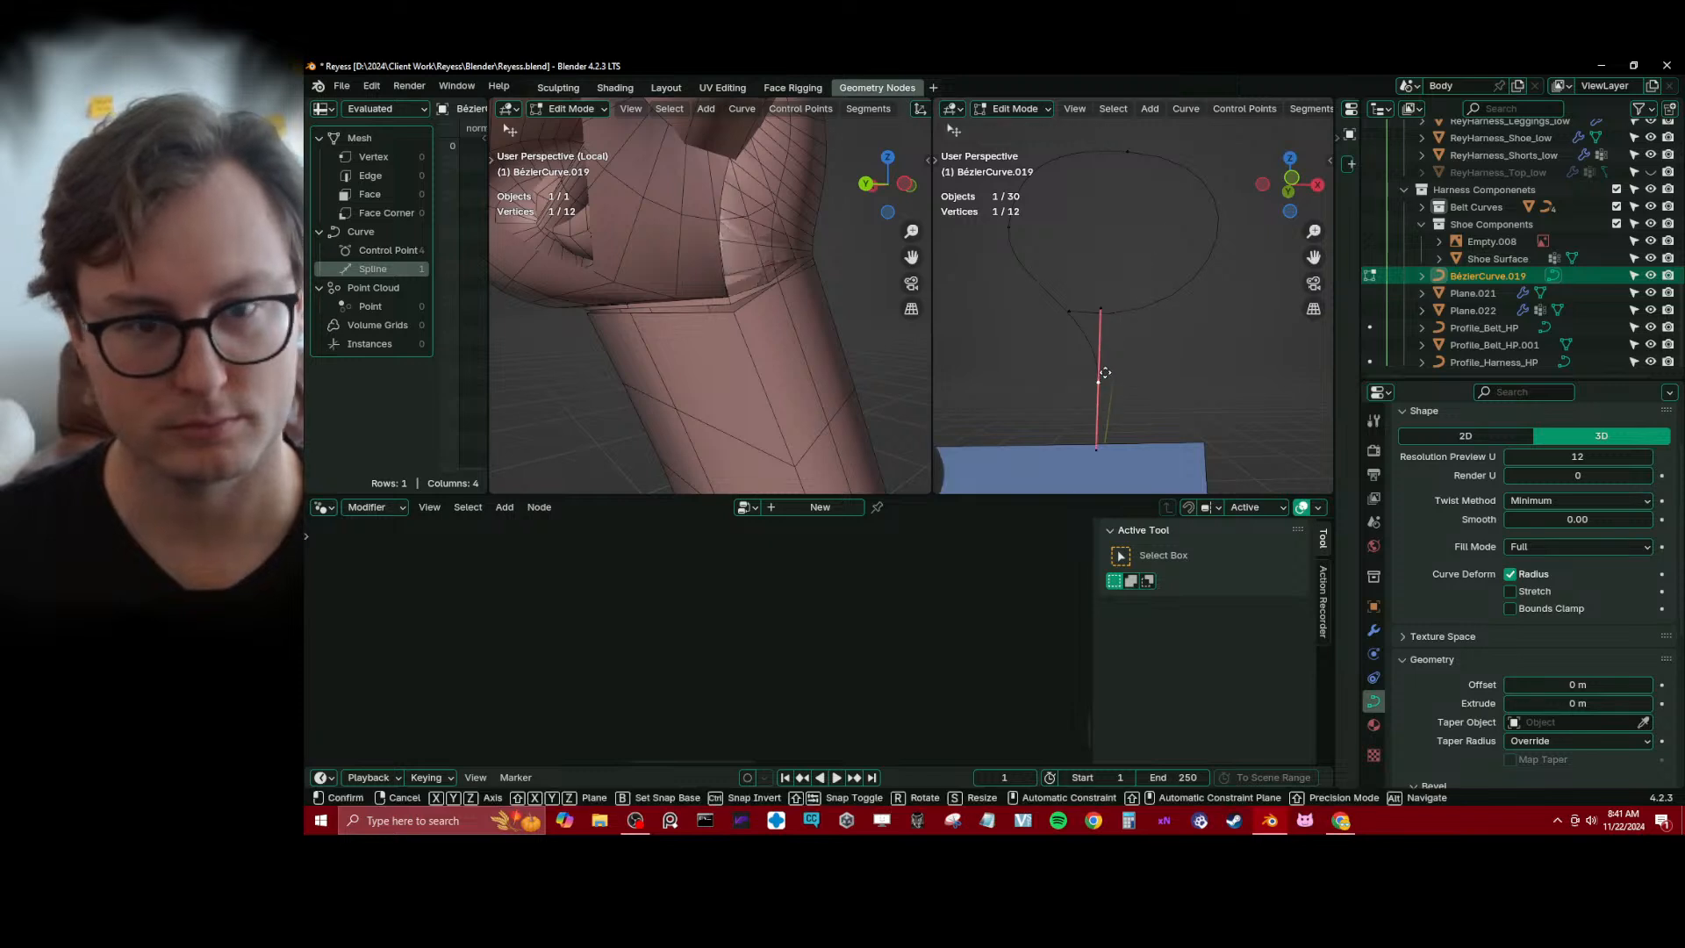
{"action": "key", "text": "g"}
{"action": "key", "text": "z"}
{"action": "left_click", "coordinate": [1109, 399]}
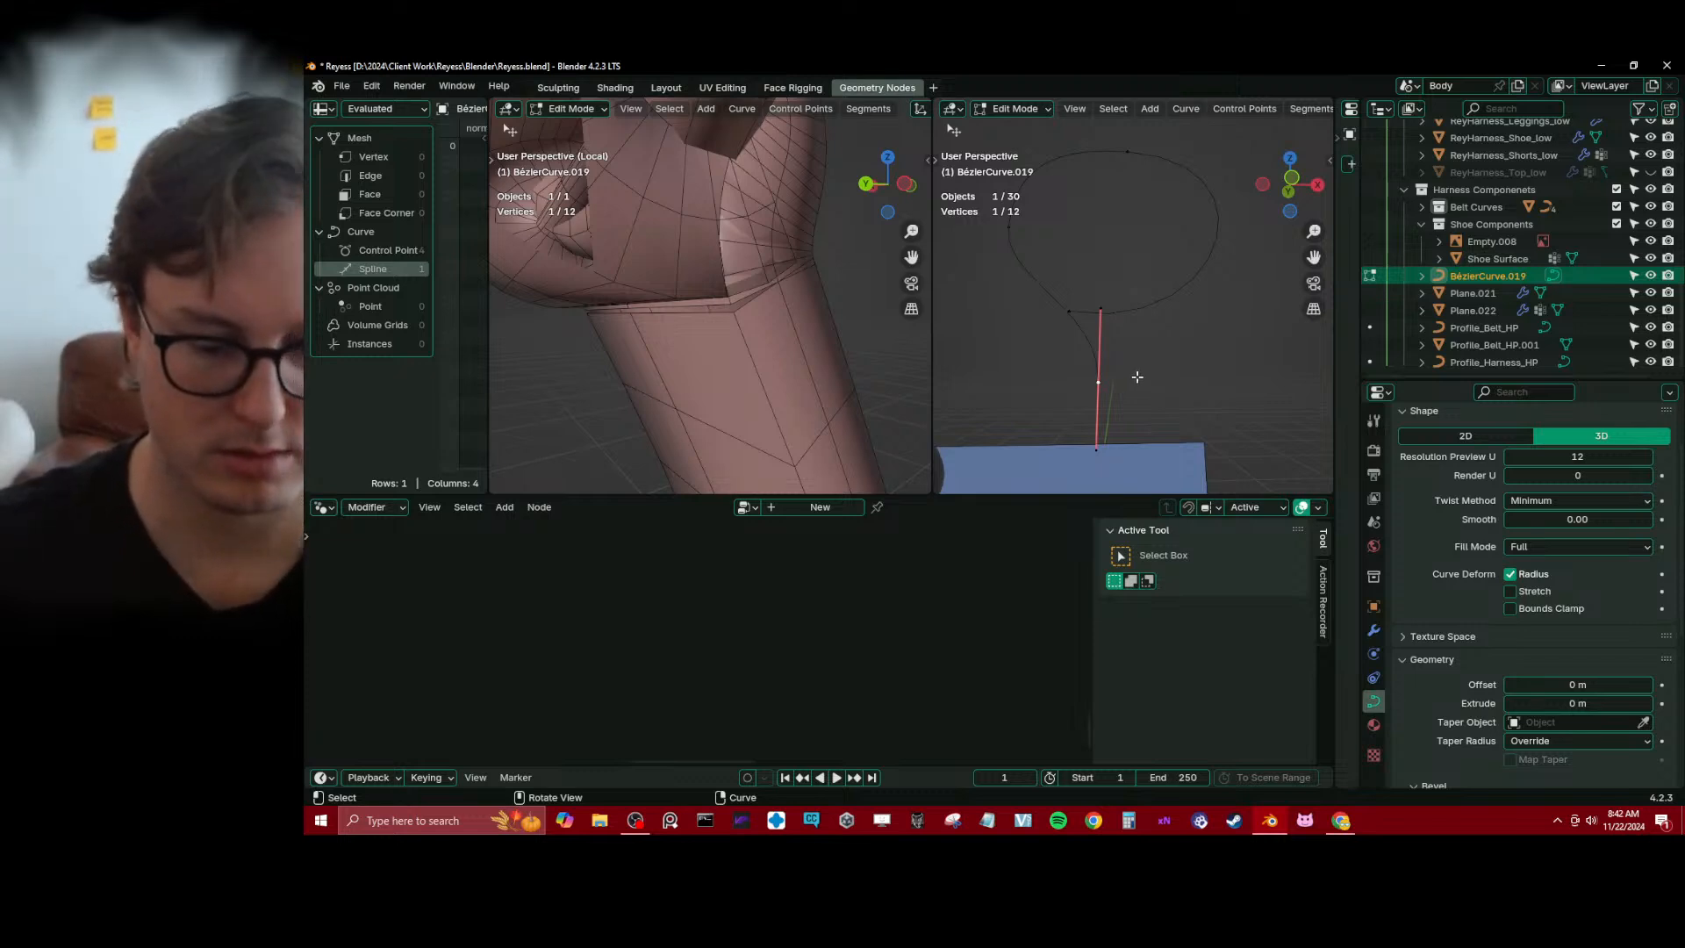
Place the 3D cursor on the curve's lower end point and scale the point and its handles to 0 along X
{"action": "left_click_drag", "start_coordinate": [1084, 290], "coordinate": [1127, 446]}
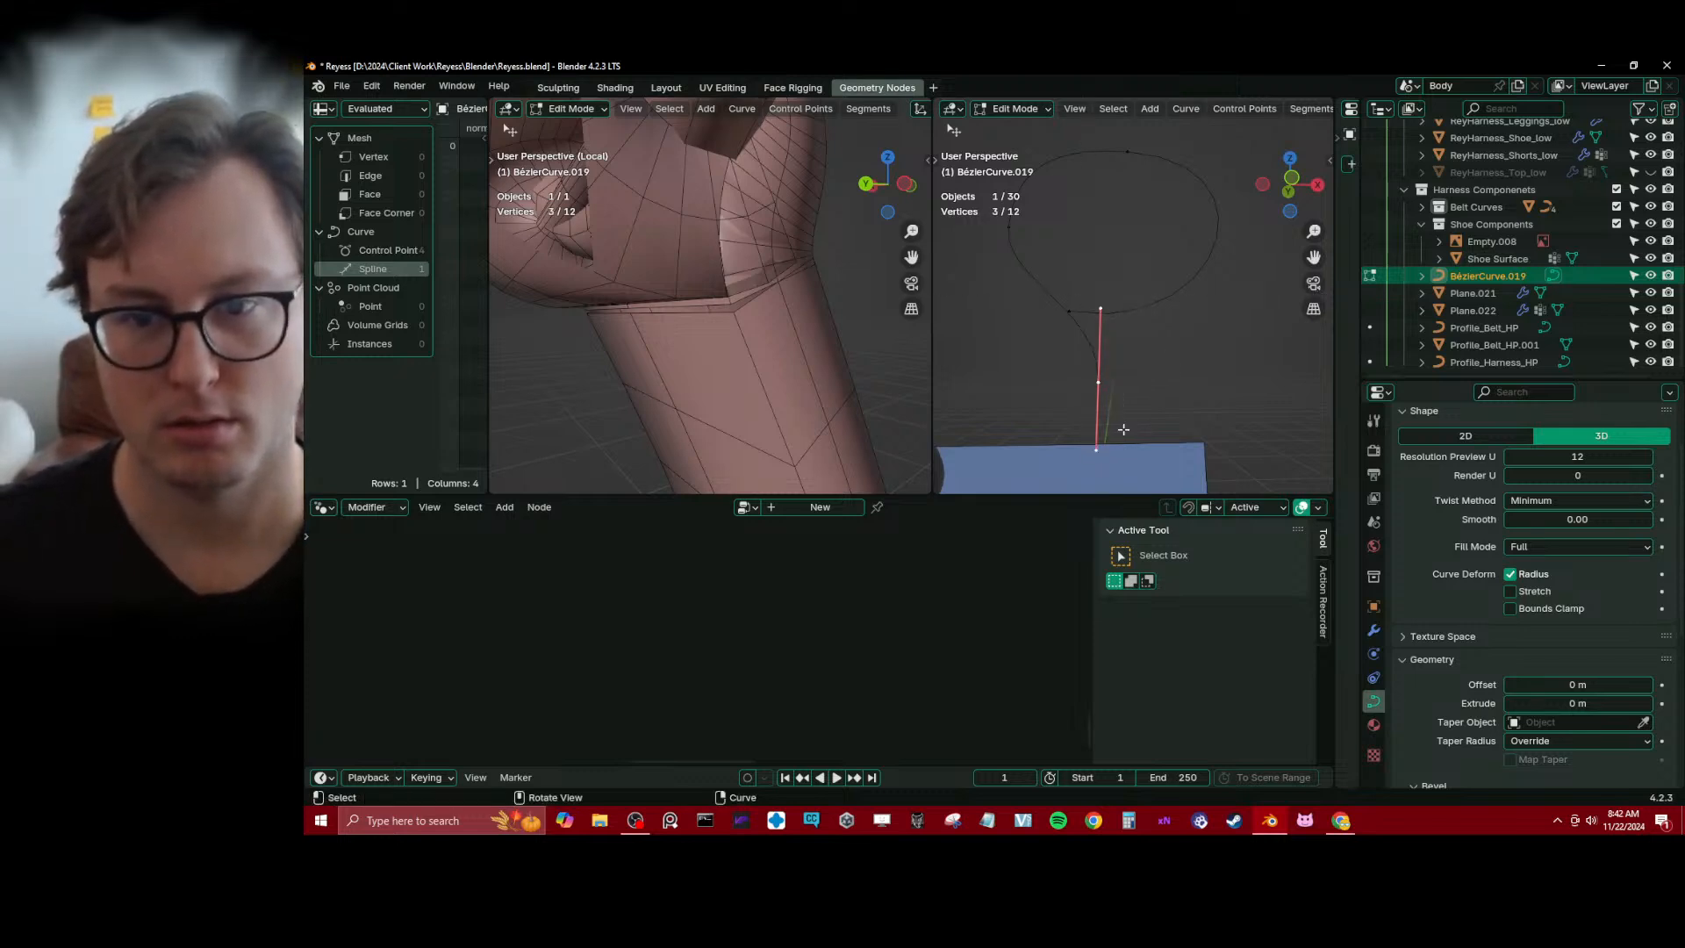
{"action": "key", "text": "Tab"}
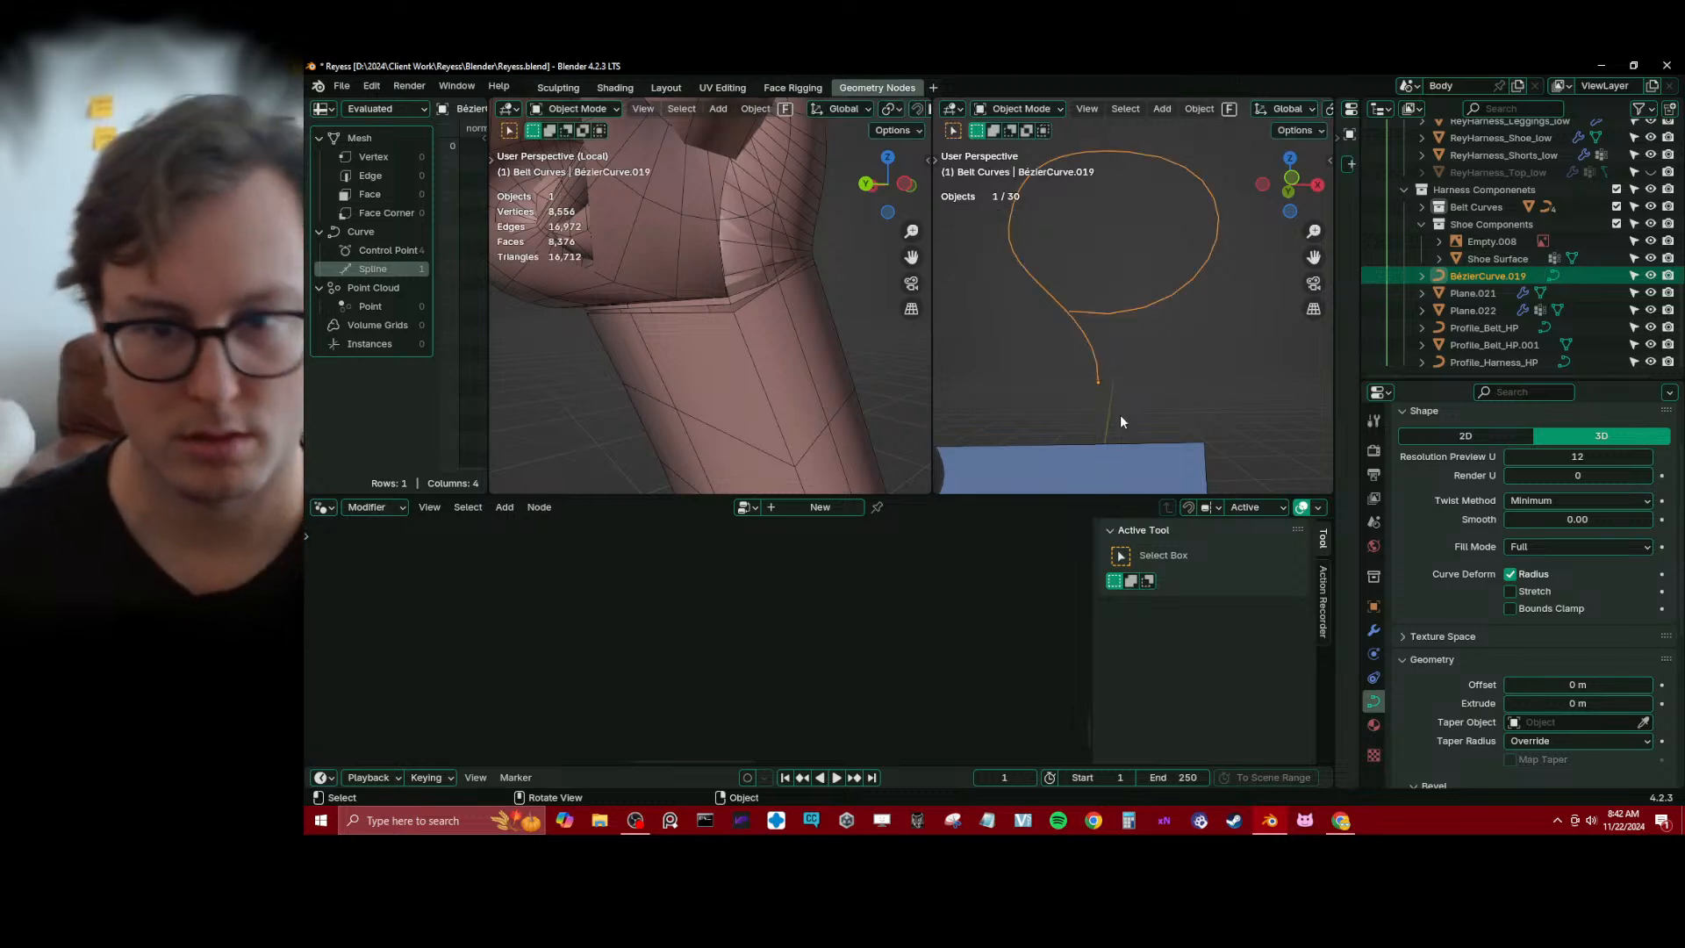
{"action": "key", "text": "Tab"}
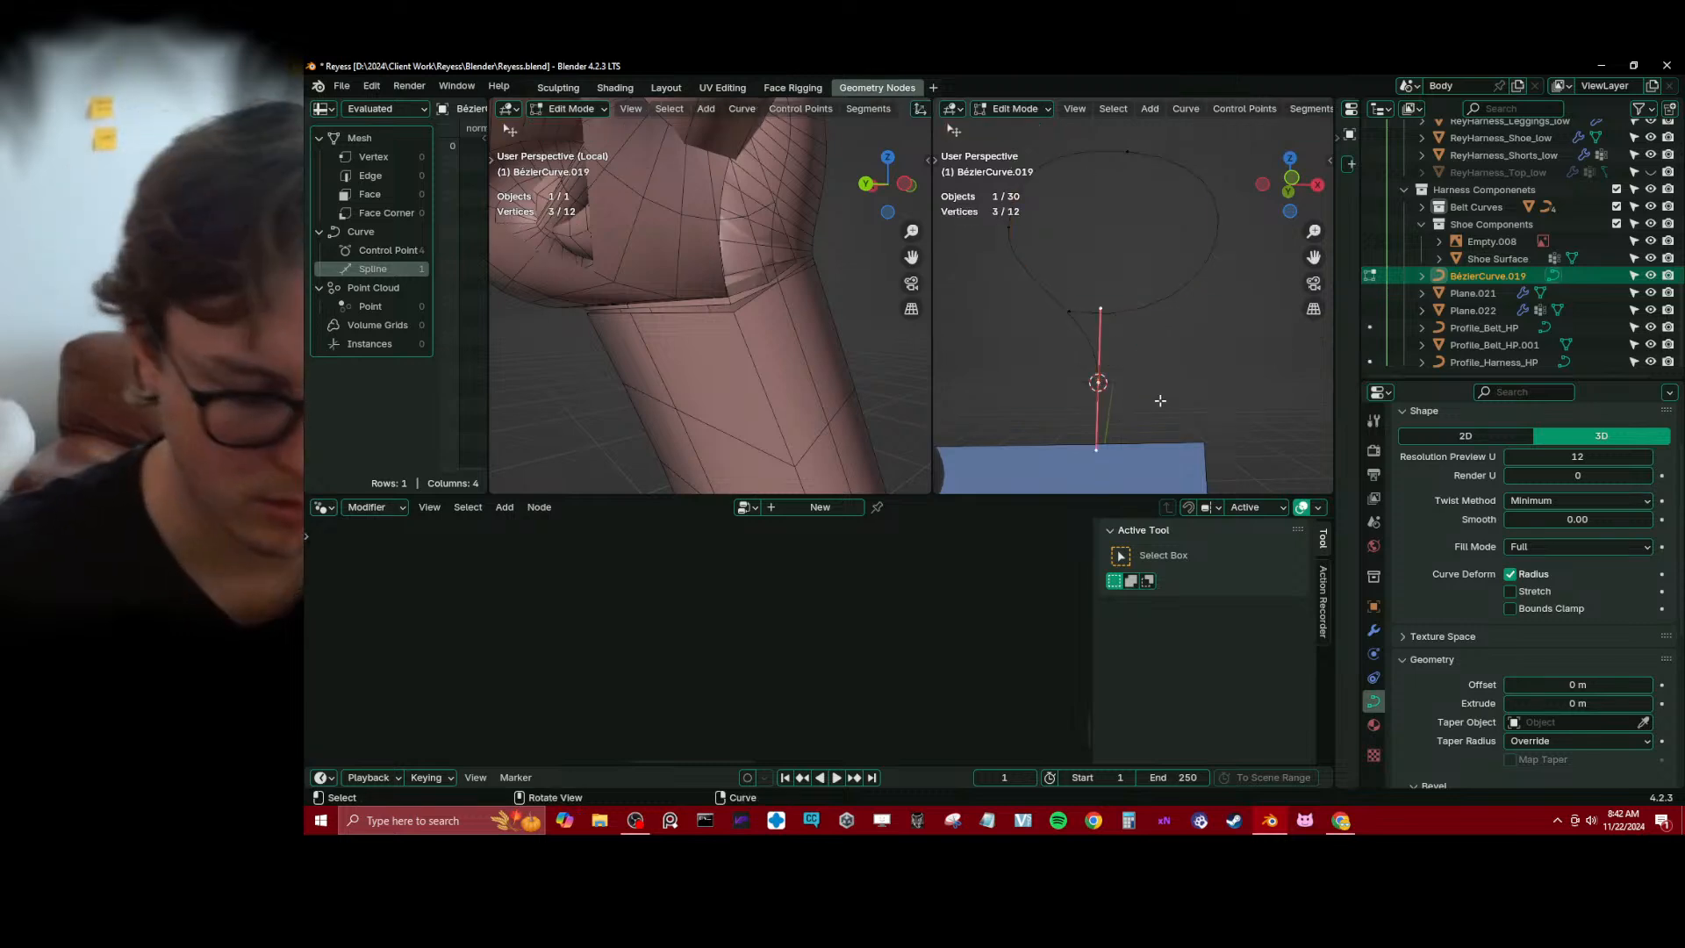
{"action": "key", "text": "period"}
{"action": "key", "text": "Escape"}
{"action": "key", "text": "s"}
{"action": "key", "text": "x"}
{"action": "key", "text": "0"}
{"action": "key", "text": "Return"}
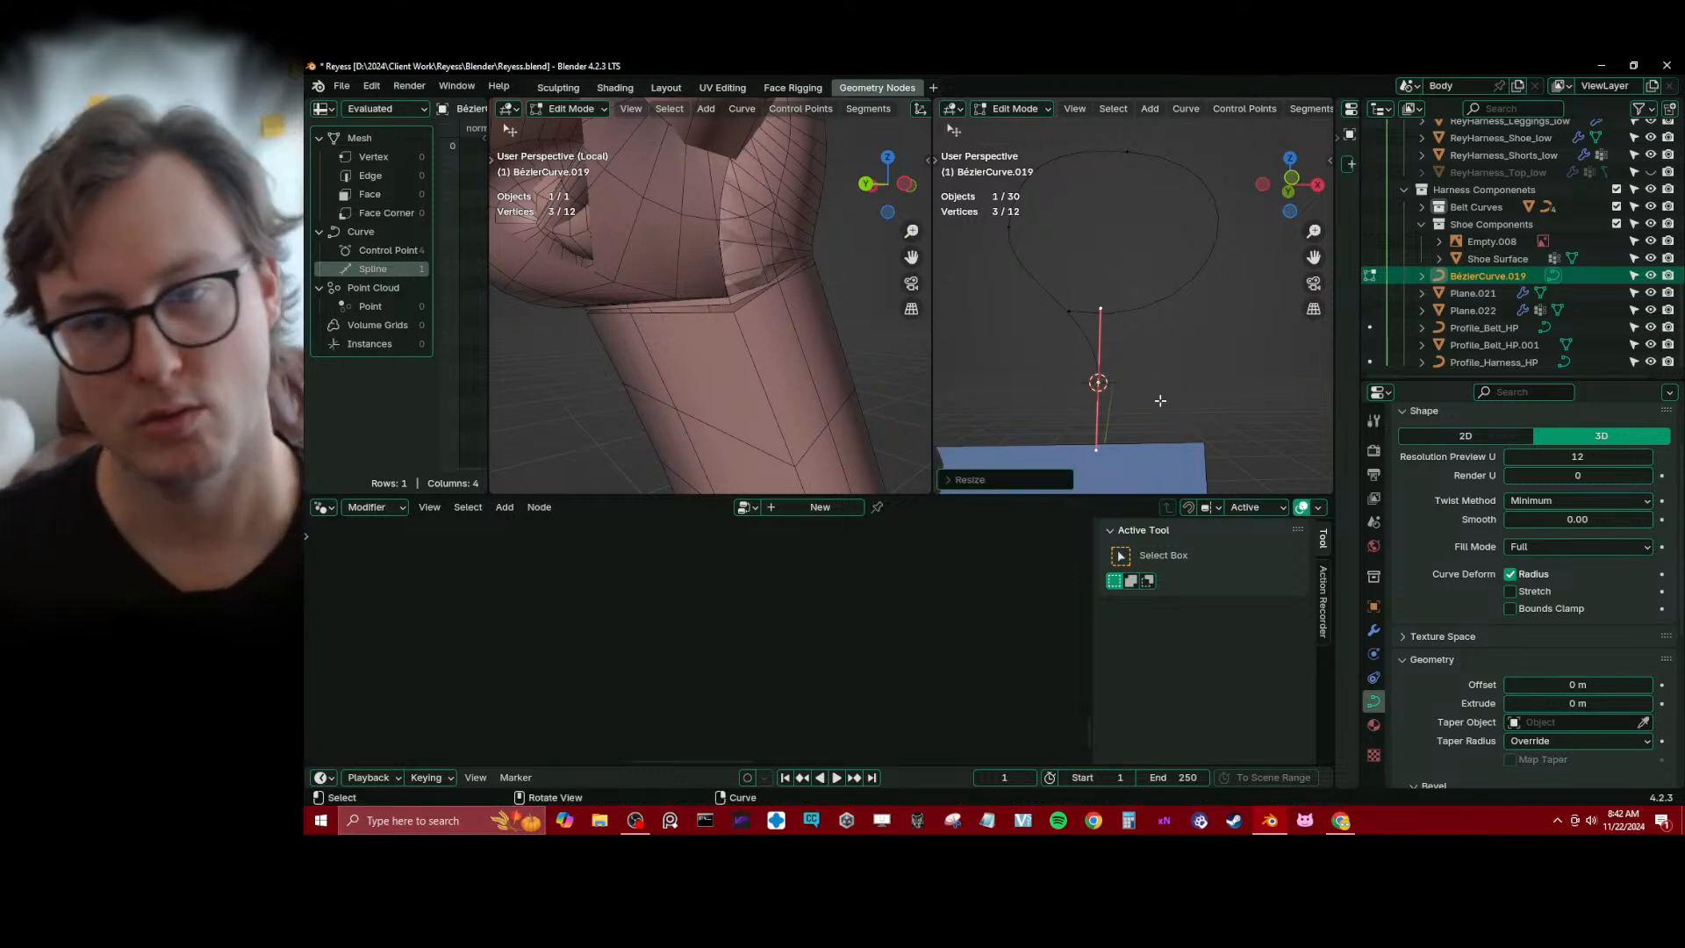
Try to enlarge and rescale the handles of the curve's lower end point, and undo the scaling
{"action": "key", "text": "s"}
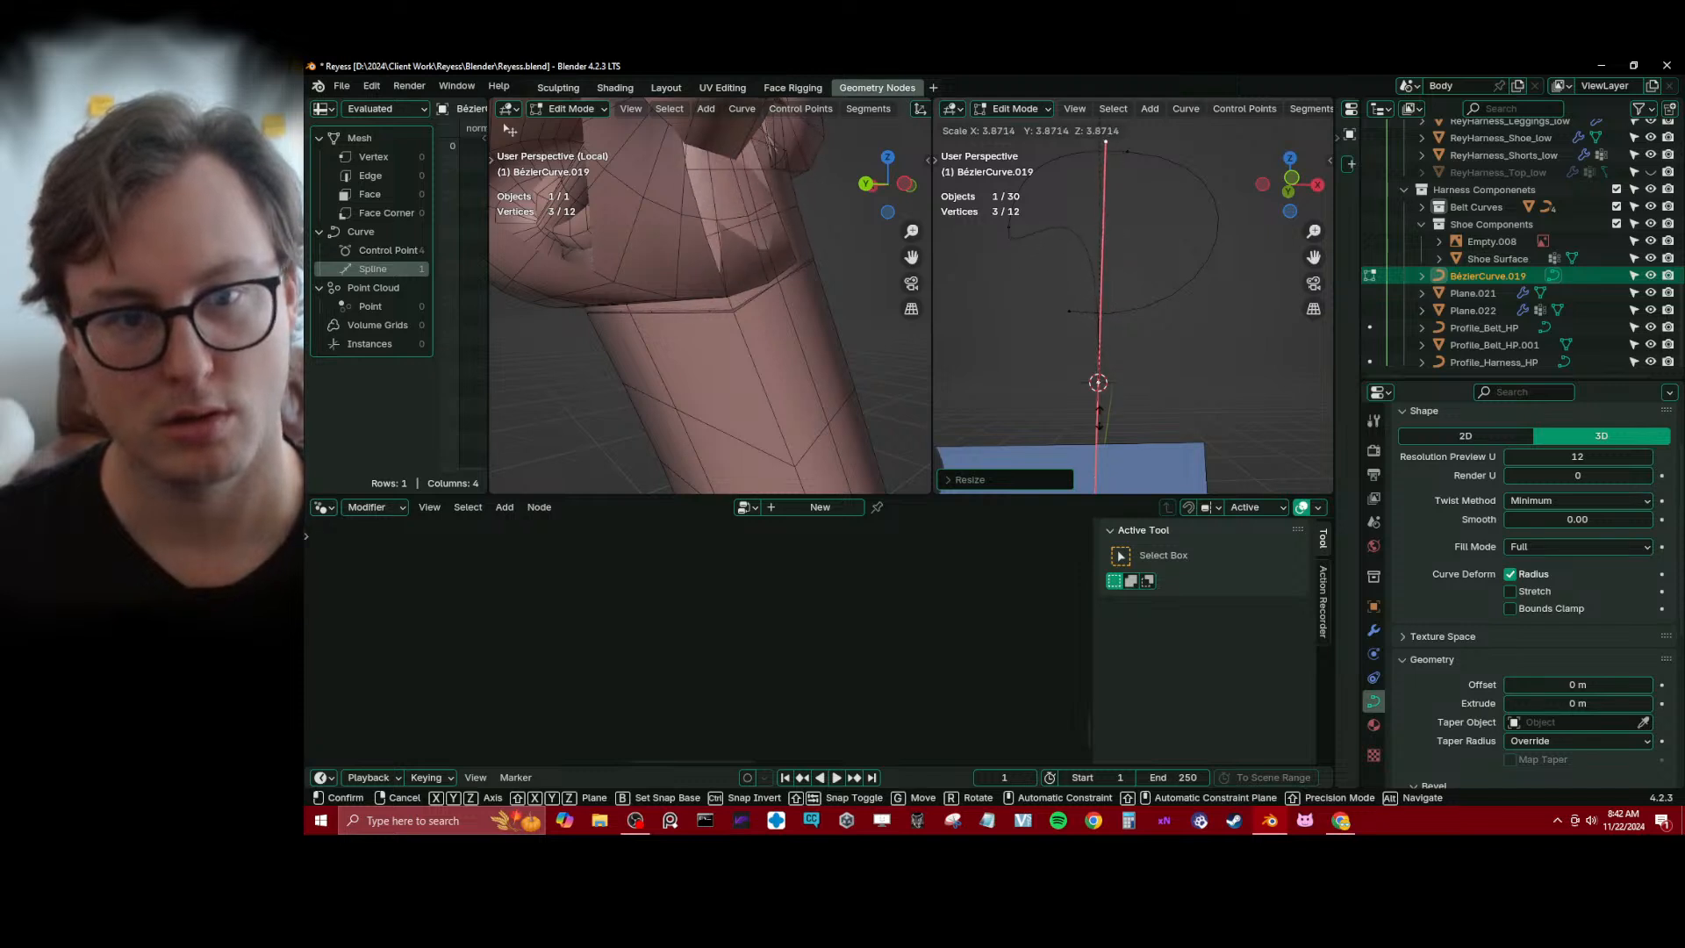
{"action": "left_click", "coordinate": [1115, 355]}
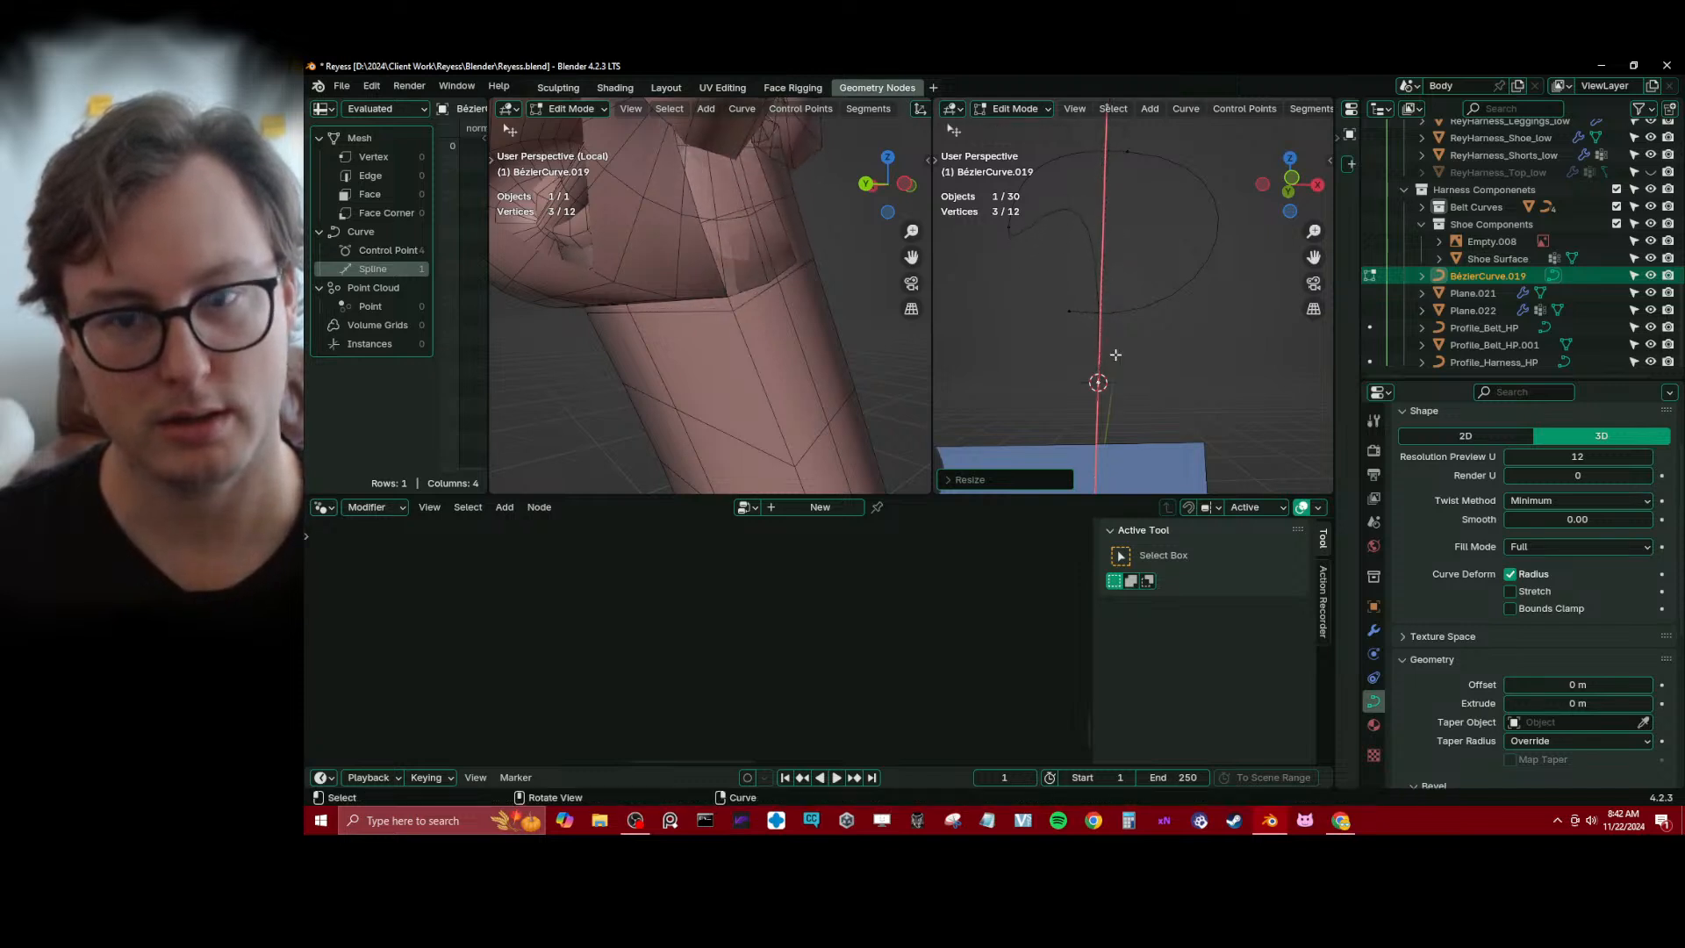
{"action": "scroll", "coordinate": [1095, 299], "scroll_direction": "down", "scroll_amount": 2}
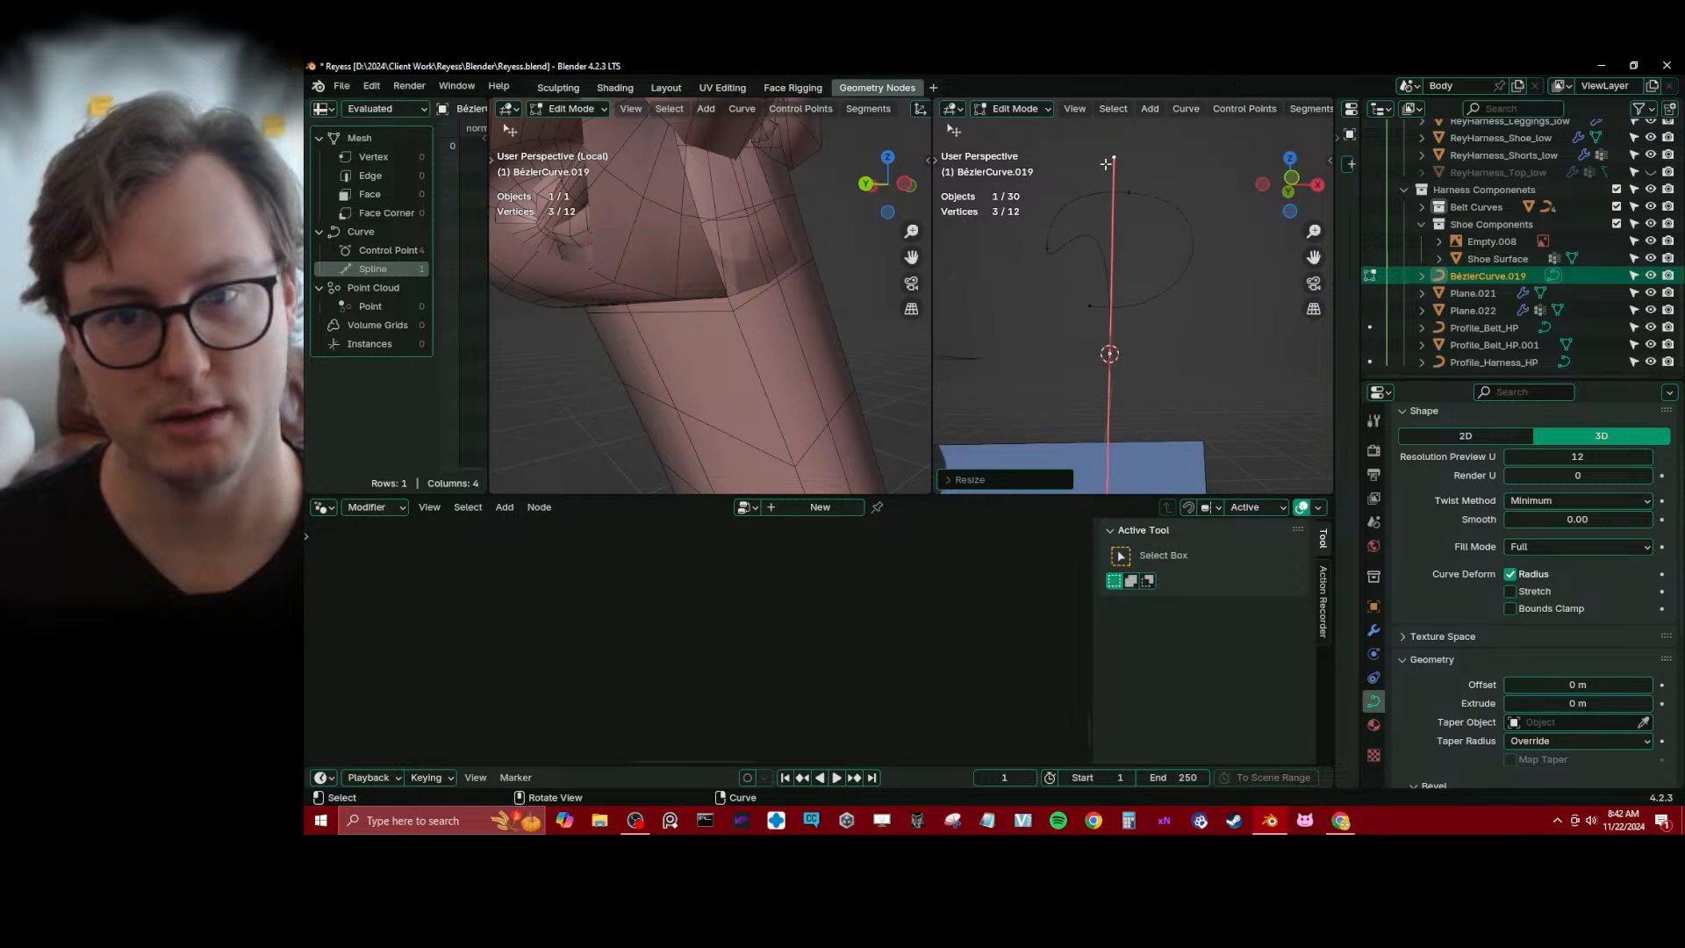
{"action": "left_click", "coordinate": [1107, 152]}
{"action": "key", "text": "s"}
{"action": "left_click", "coordinate": [1116, 289]}
{"action": "key", "text": "ctrl+z"}
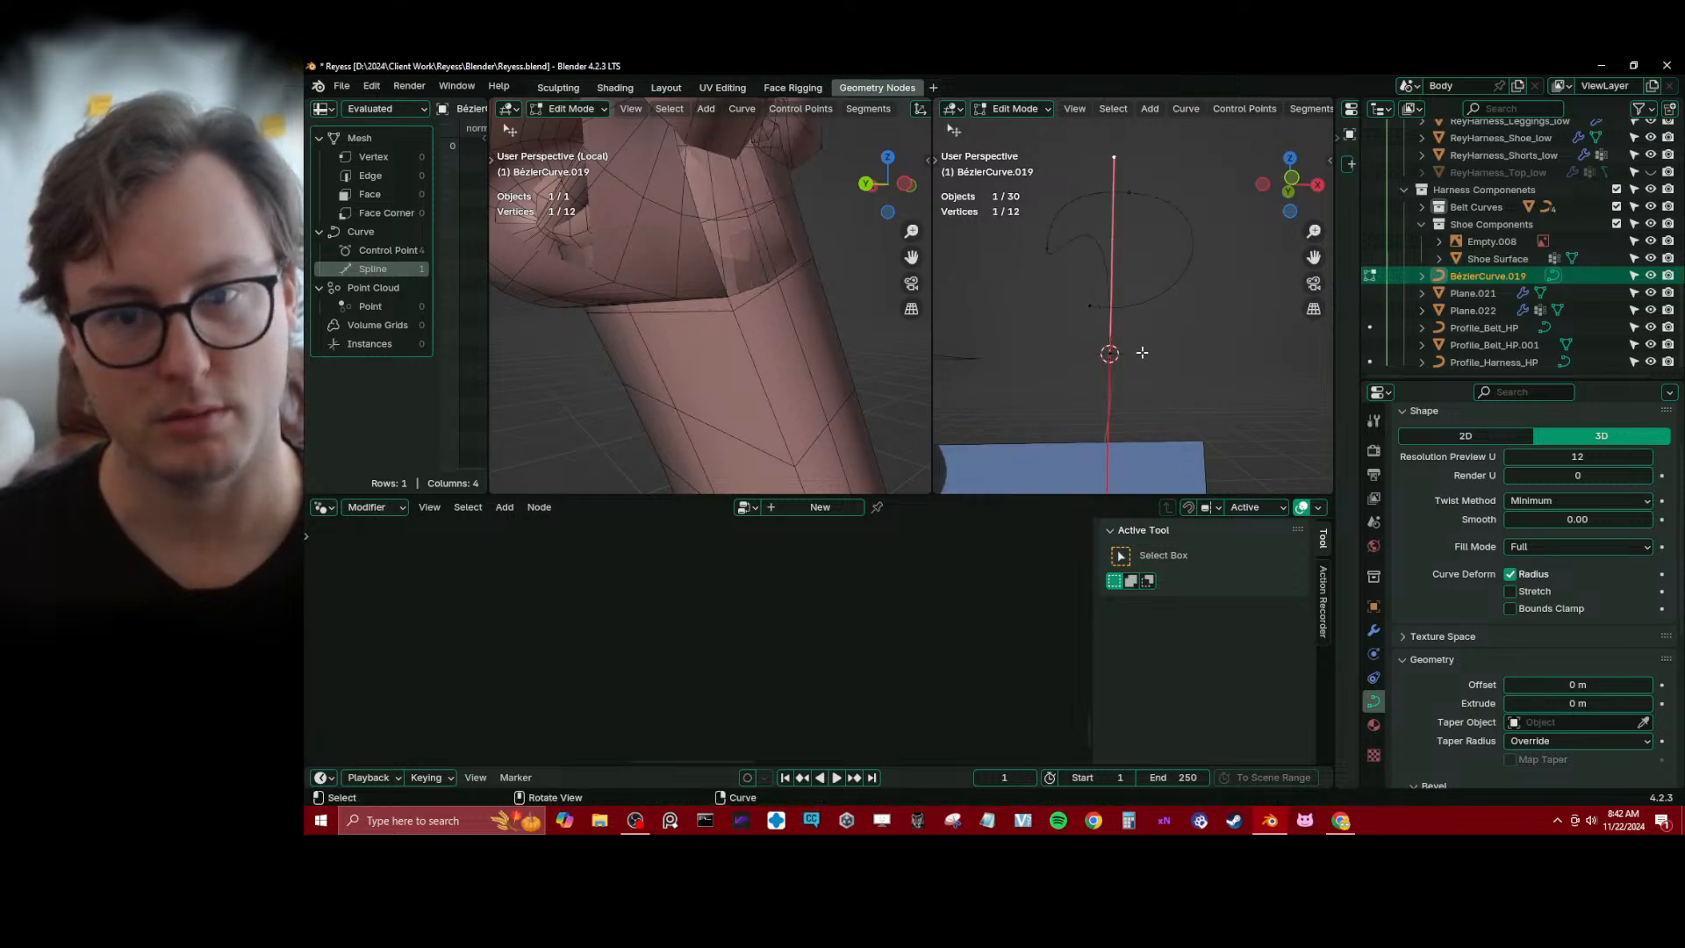
{"action": "key", "text": "ctrl+z"}
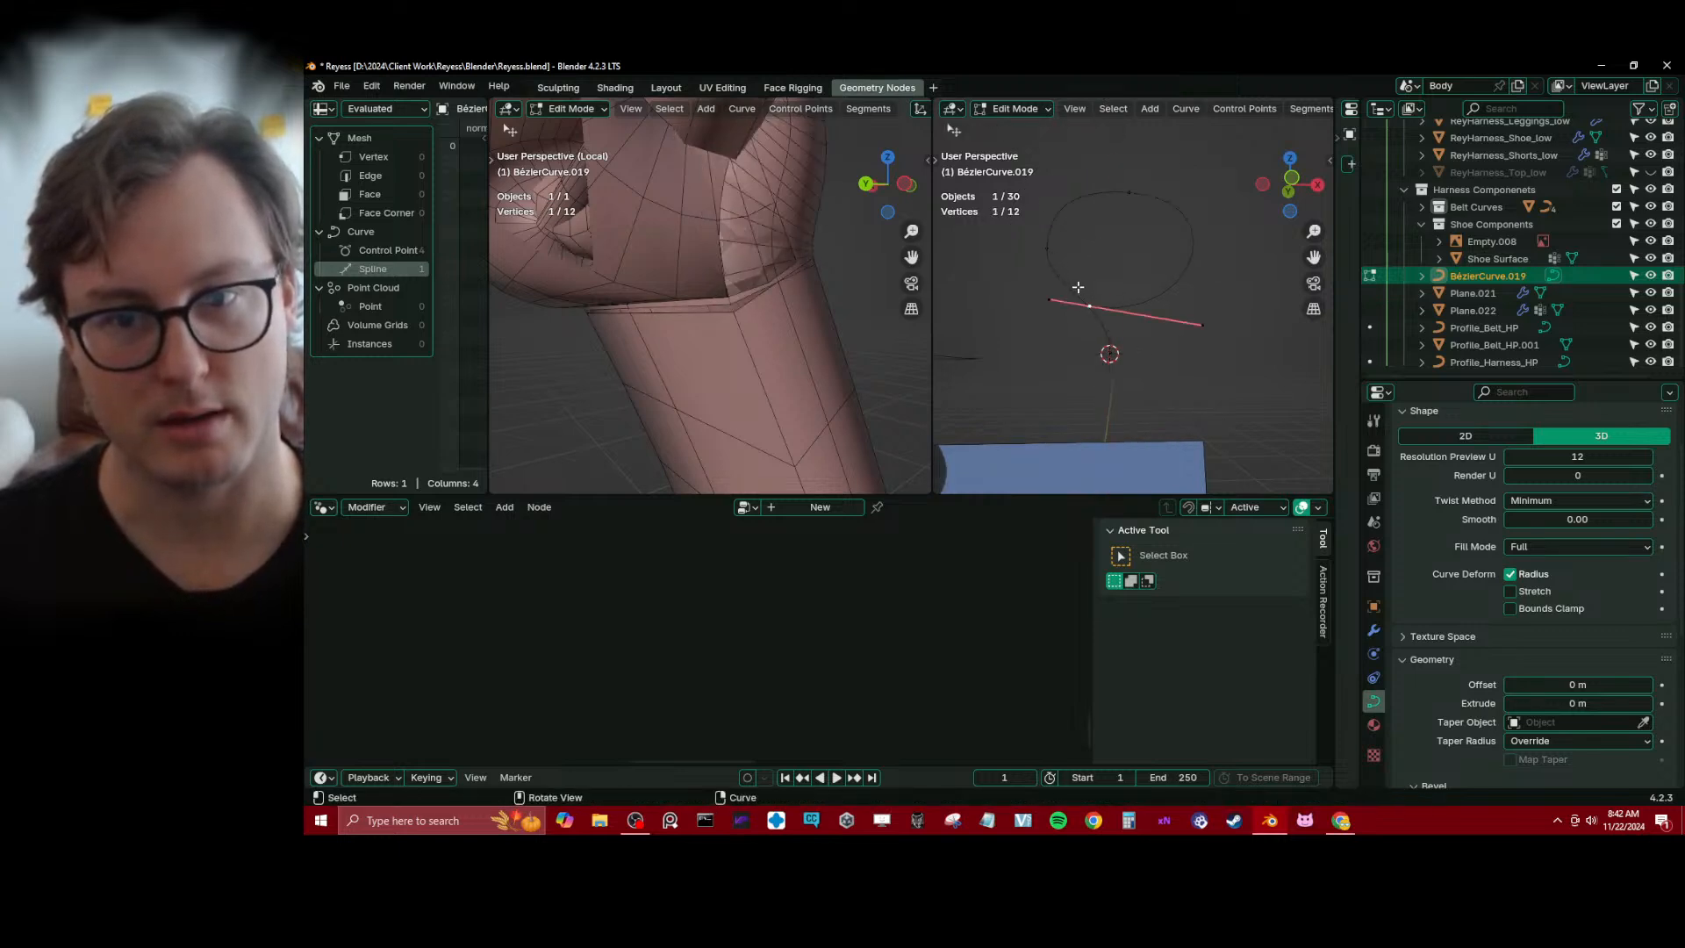
Try to reshape the loop by adding and moving a point on its lower-left segment, and remove that point again
{"action": "key", "text": "g"}
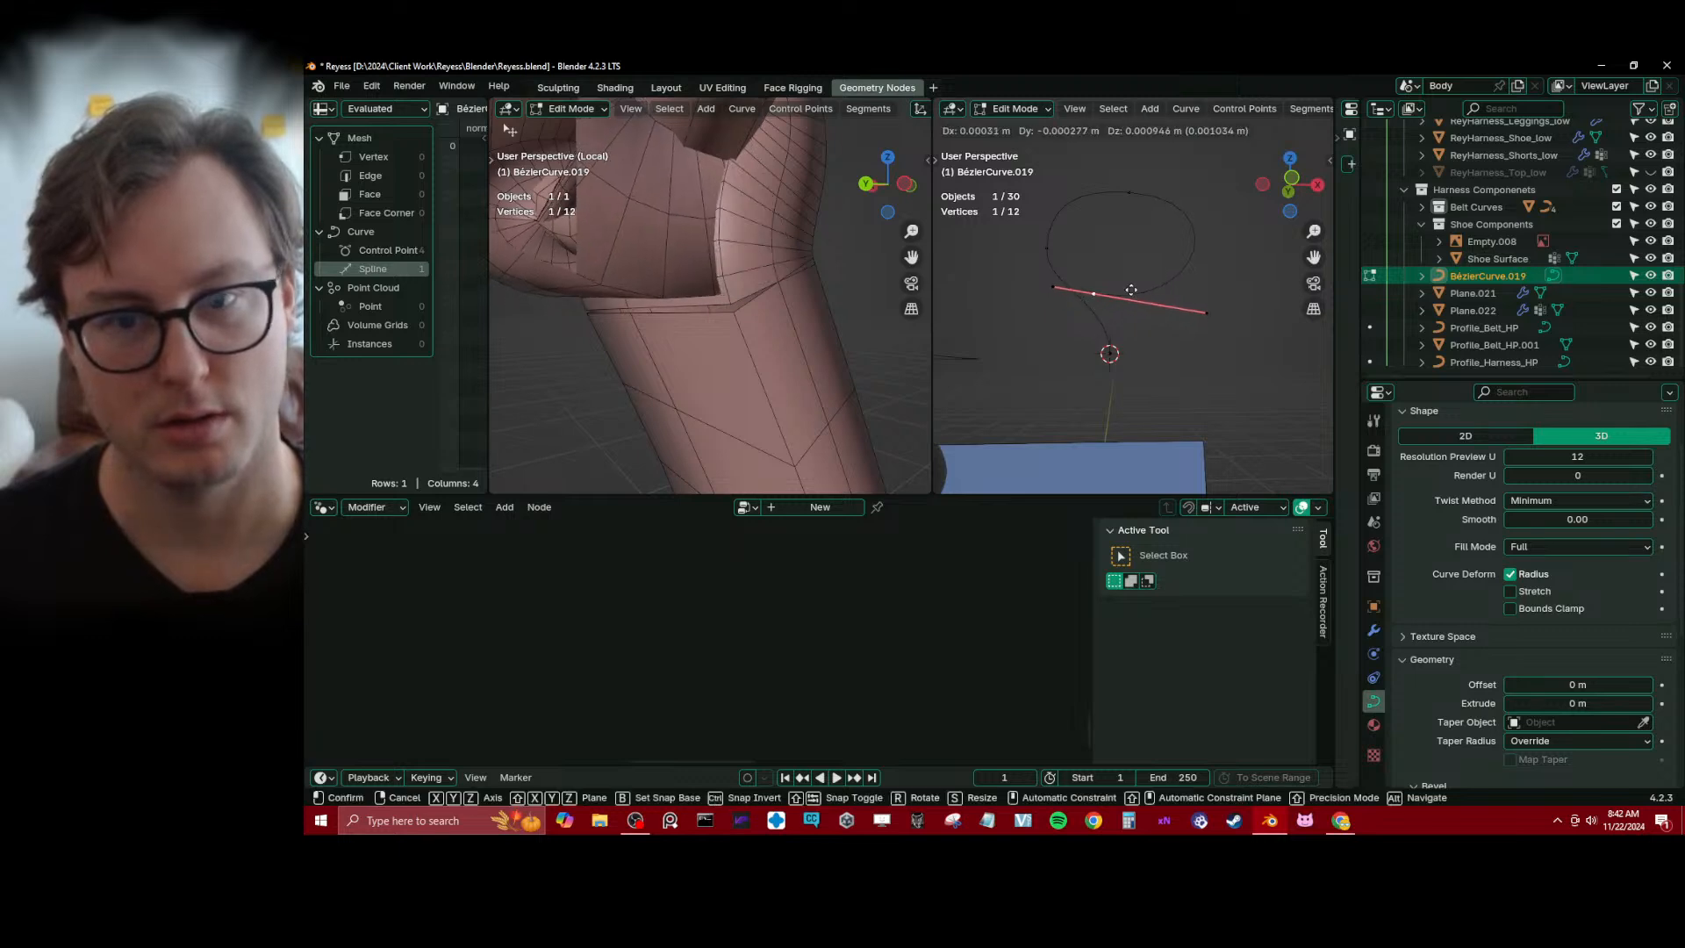
{"action": "right_click", "coordinate": [1127, 288]}
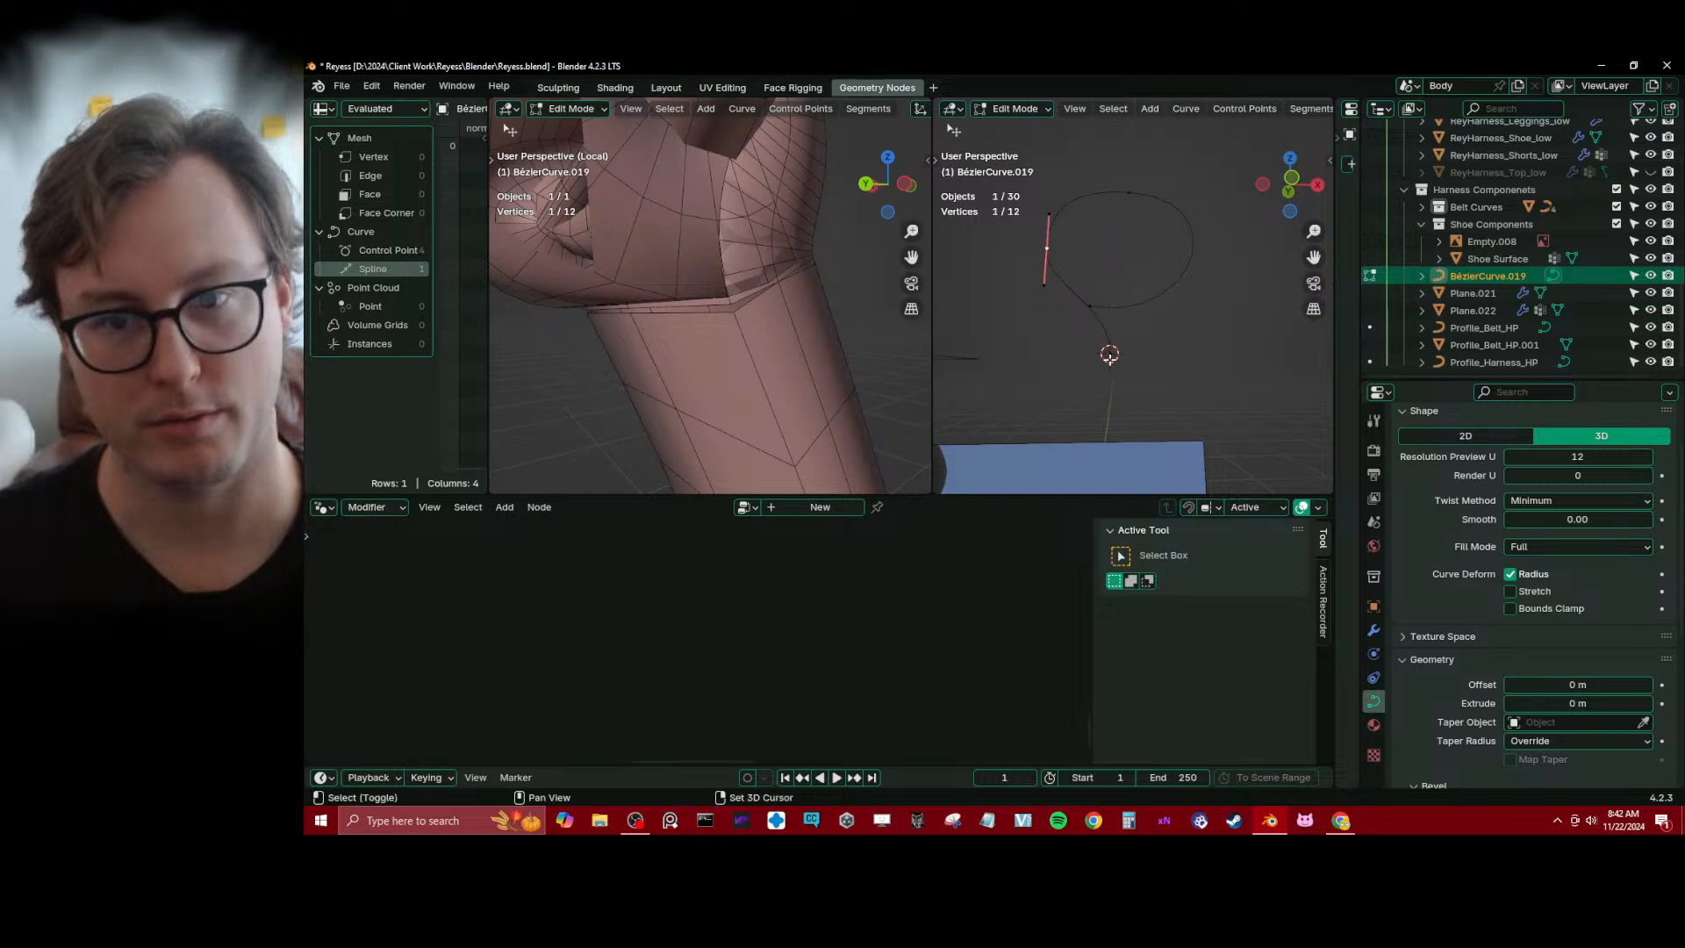
{"action": "left_click", "coordinate": [1110, 358], "text": "shift"}
{"action": "key", "text": "q"}
{"action": "left_click", "coordinate": [1148, 349]}
{"action": "scroll", "coordinate": [1141, 340], "scroll_direction": "up", "scroll_amount": 2}
{"action": "left_click", "coordinate": [1055, 296]}
{"action": "key", "text": "g"}
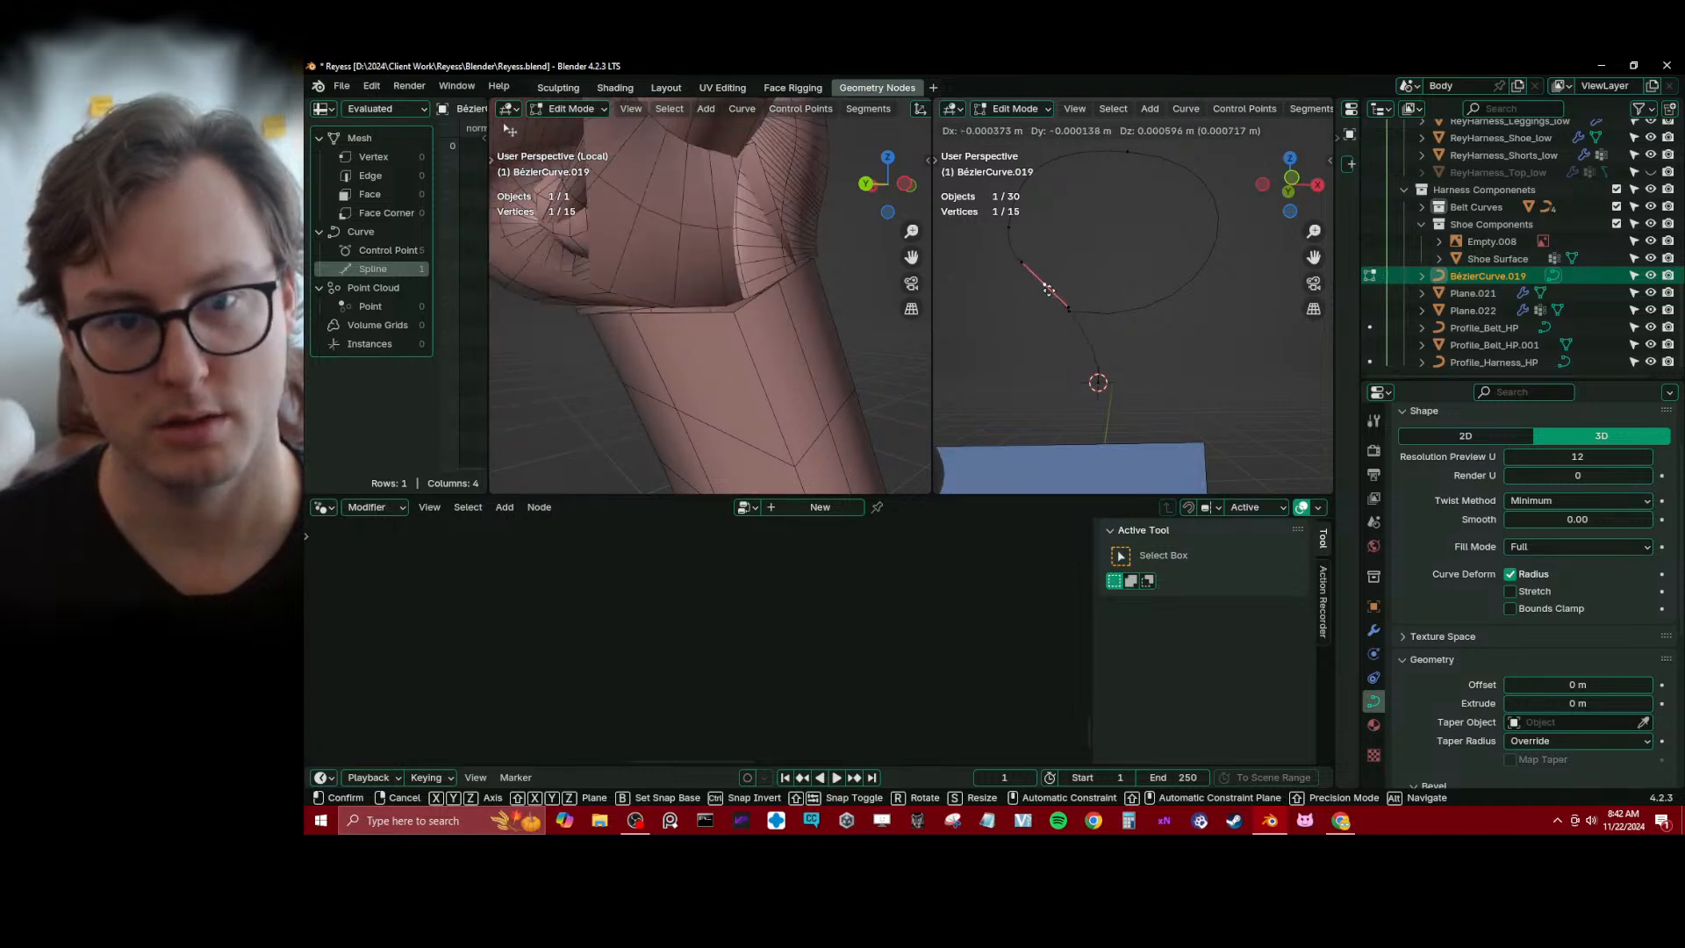
{"action": "left_click", "coordinate": [1051, 294]}
{"action": "key", "text": "ctrl+x"}
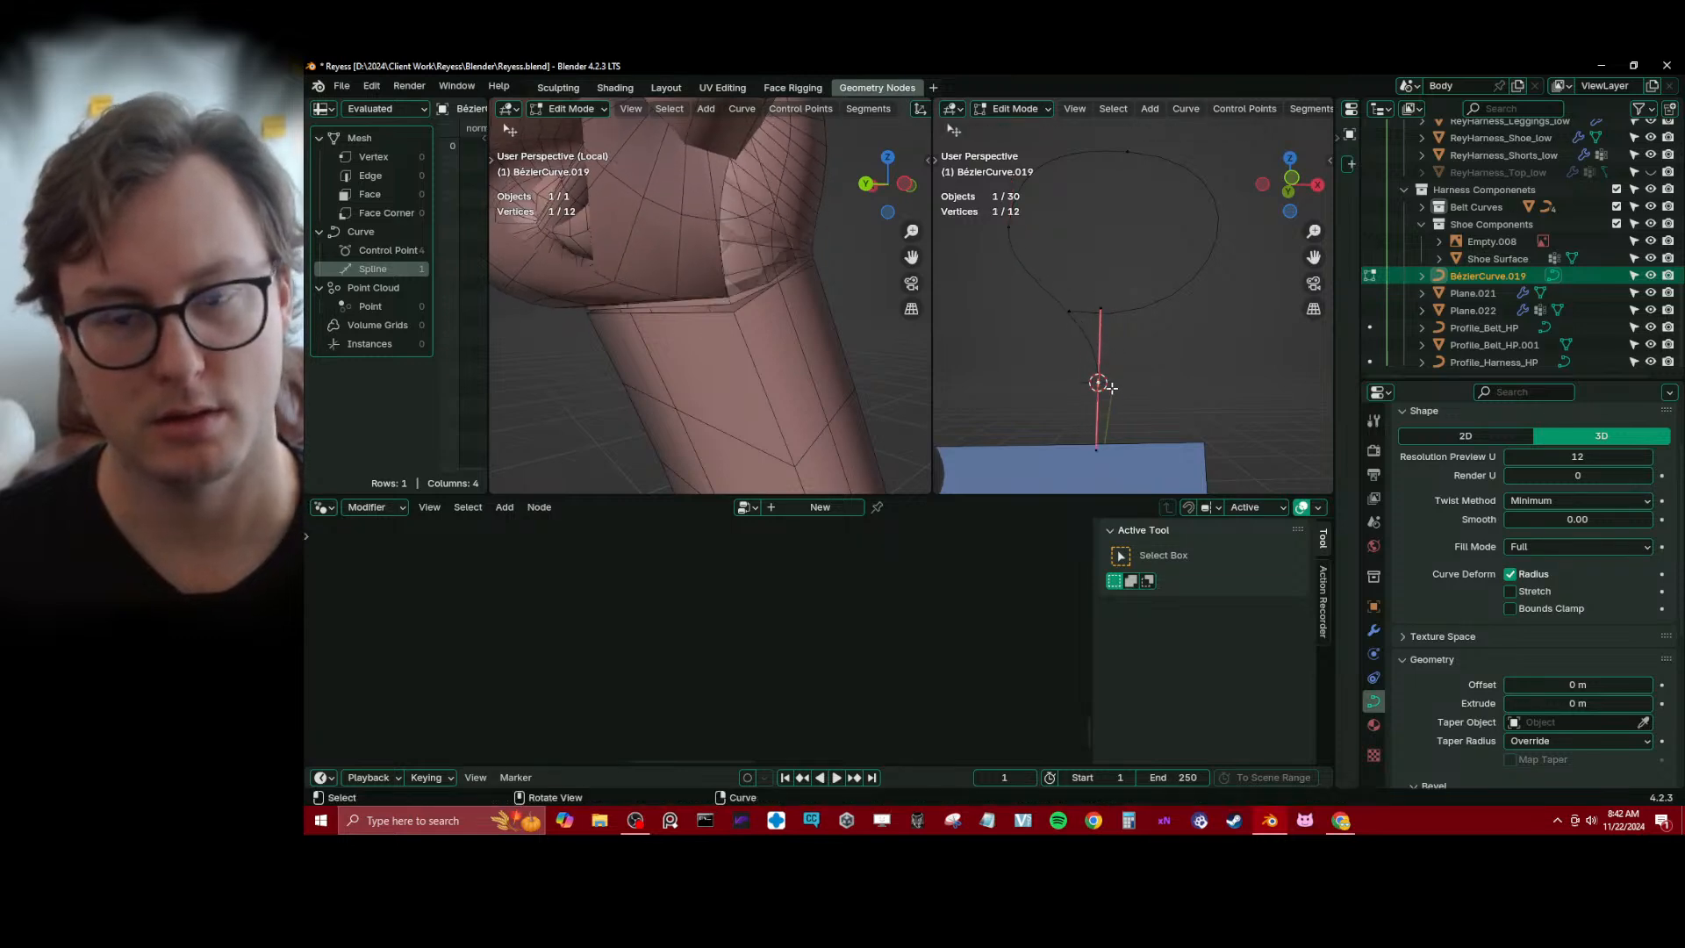
Raise the curve's lower end point about 0.0009 m along Z and rescale its handles about the 3D cursor
{"action": "scroll", "coordinate": [1112, 387], "scroll_direction": "up", "scroll_amount": 2}
{"action": "scroll", "coordinate": [1144, 368], "scroll_direction": "down", "scroll_amount": 2}
{"action": "key", "text": "KP_Decimal"}
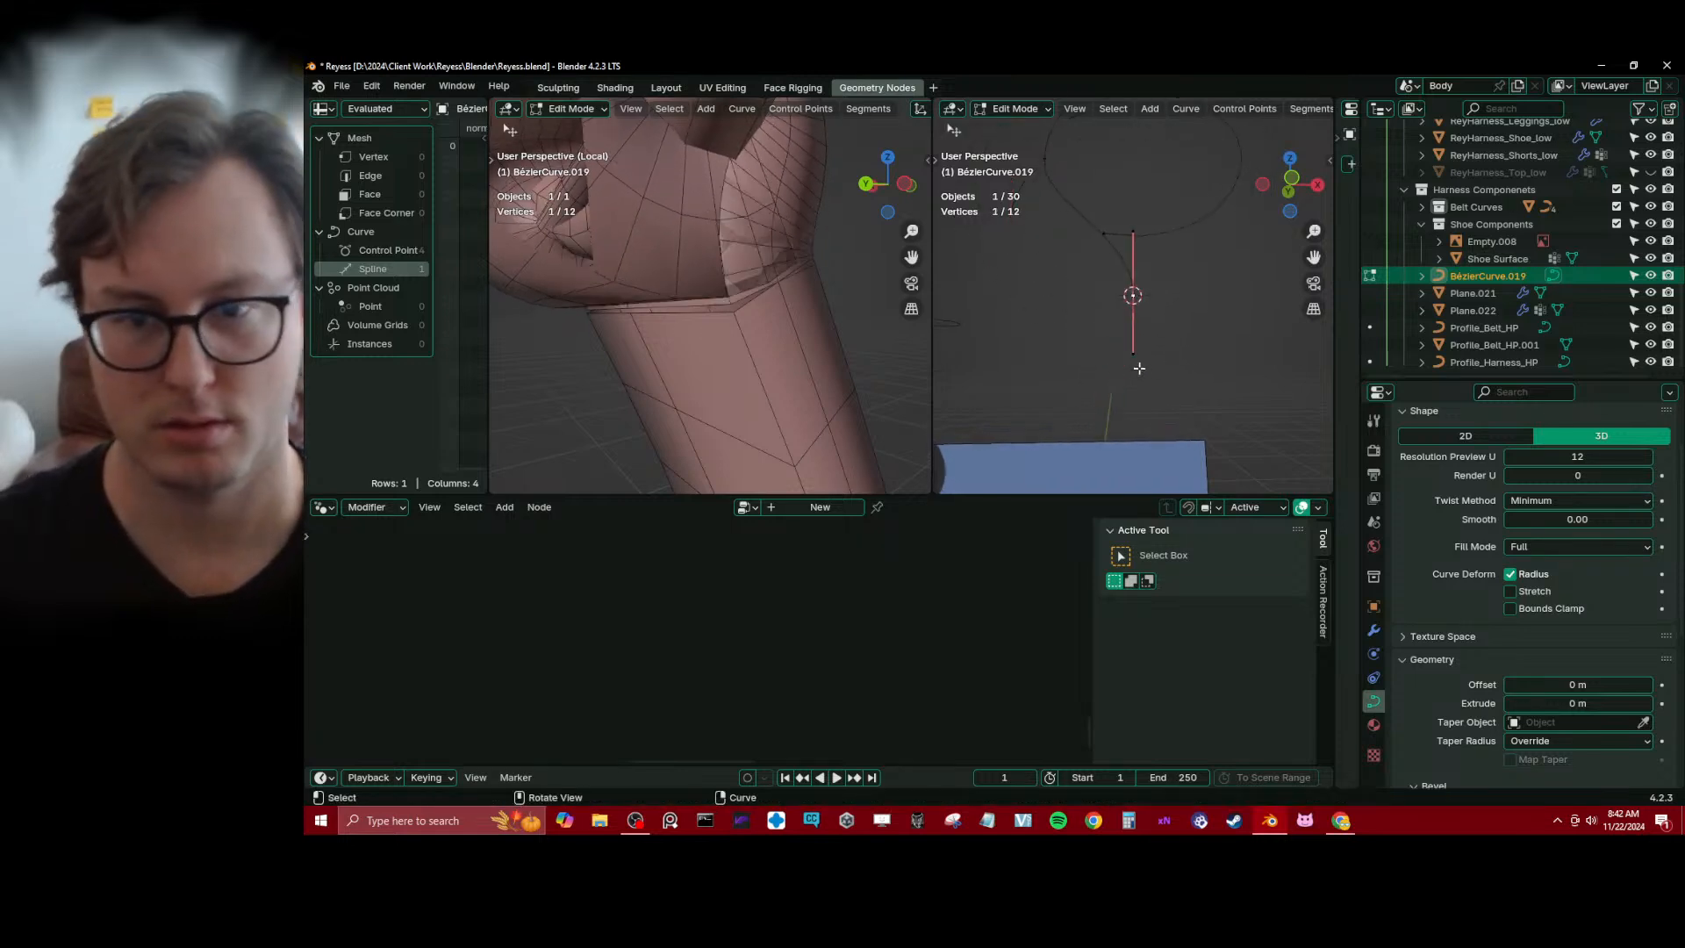
{"action": "key", "text": "s"}
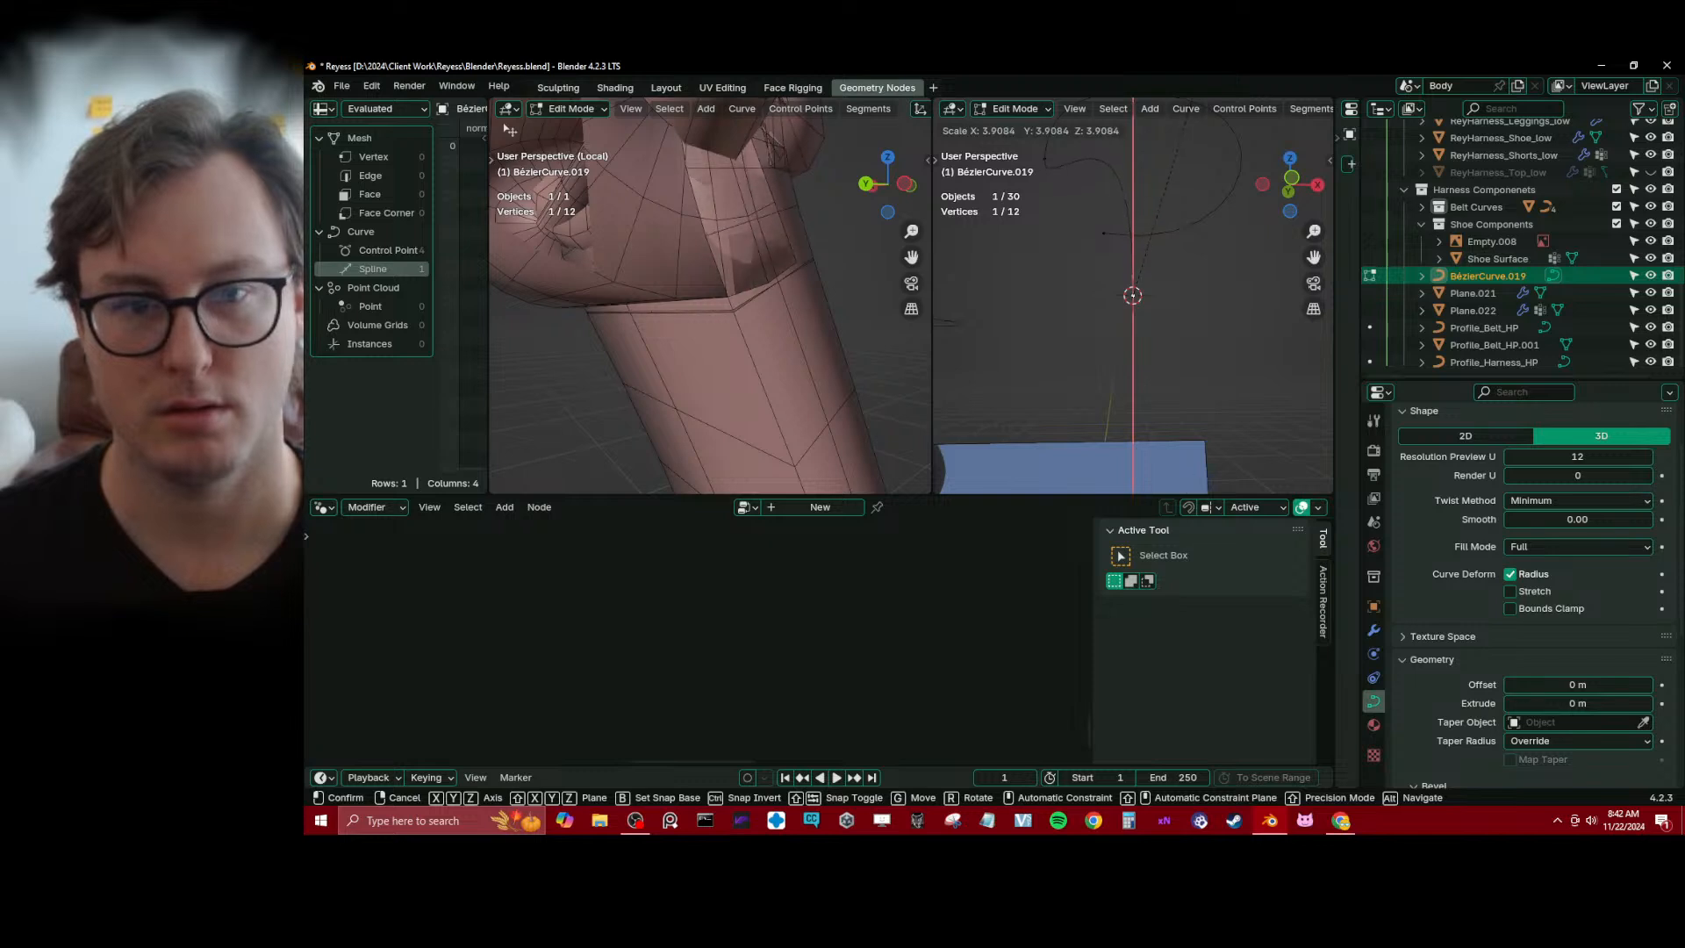
{"action": "left_click", "coordinate": [1199, 154]}
{"action": "key", "text": "g"}
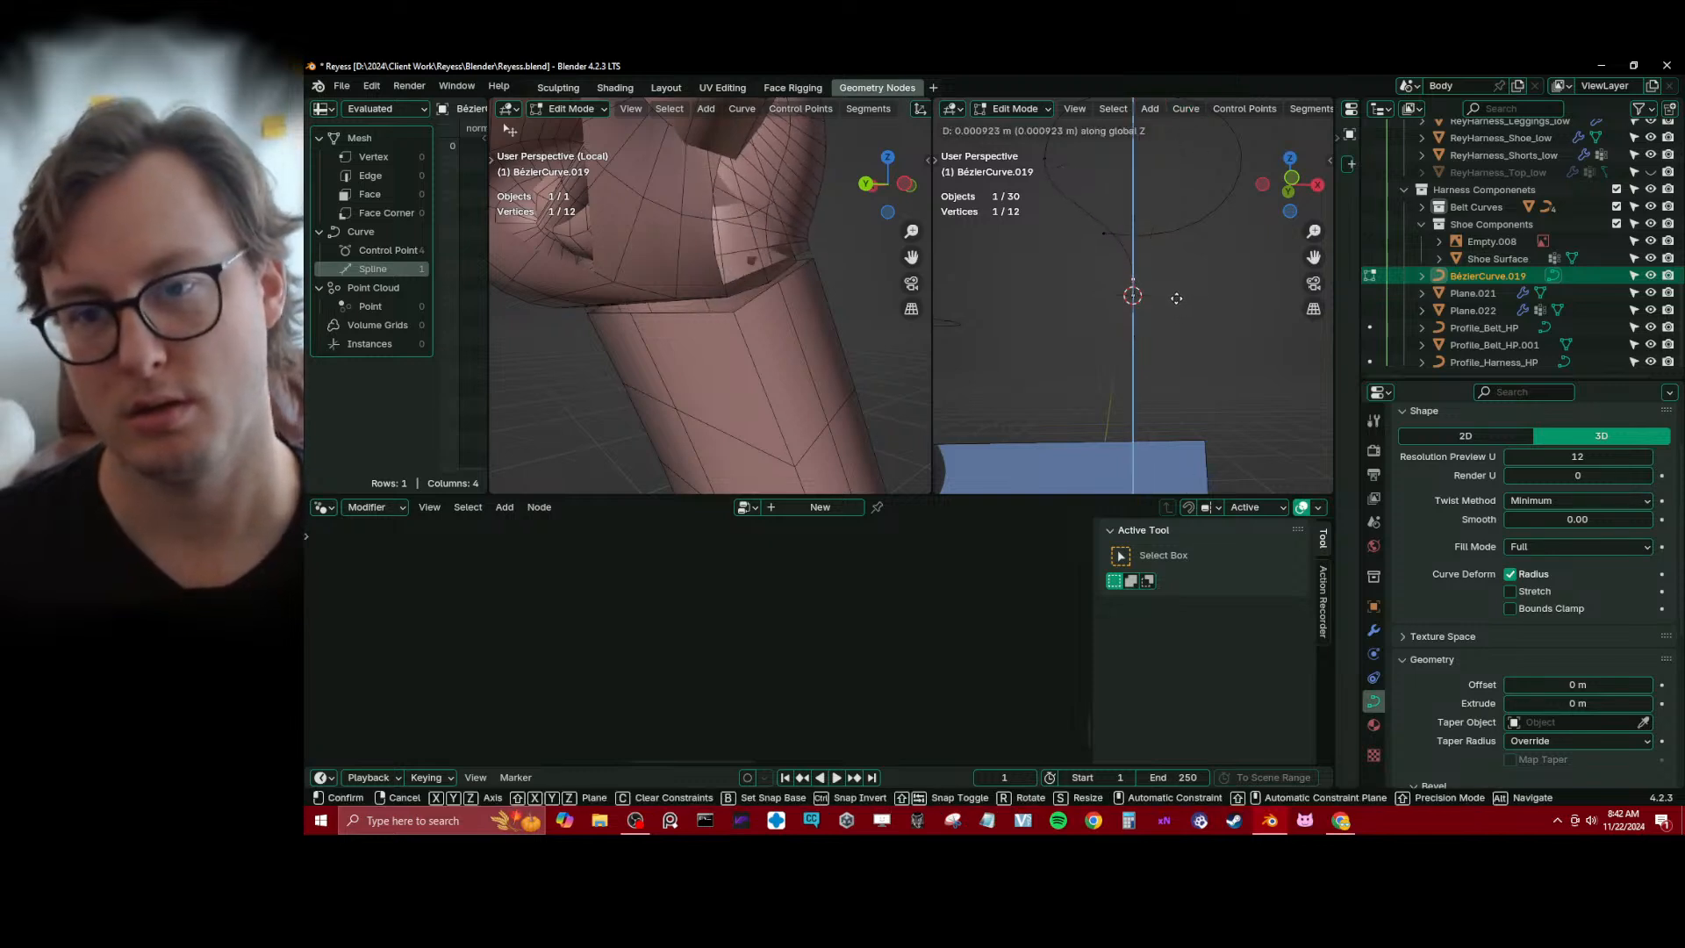
{"action": "left_click", "coordinate": [1177, 298]}
{"action": "key", "text": "s"}
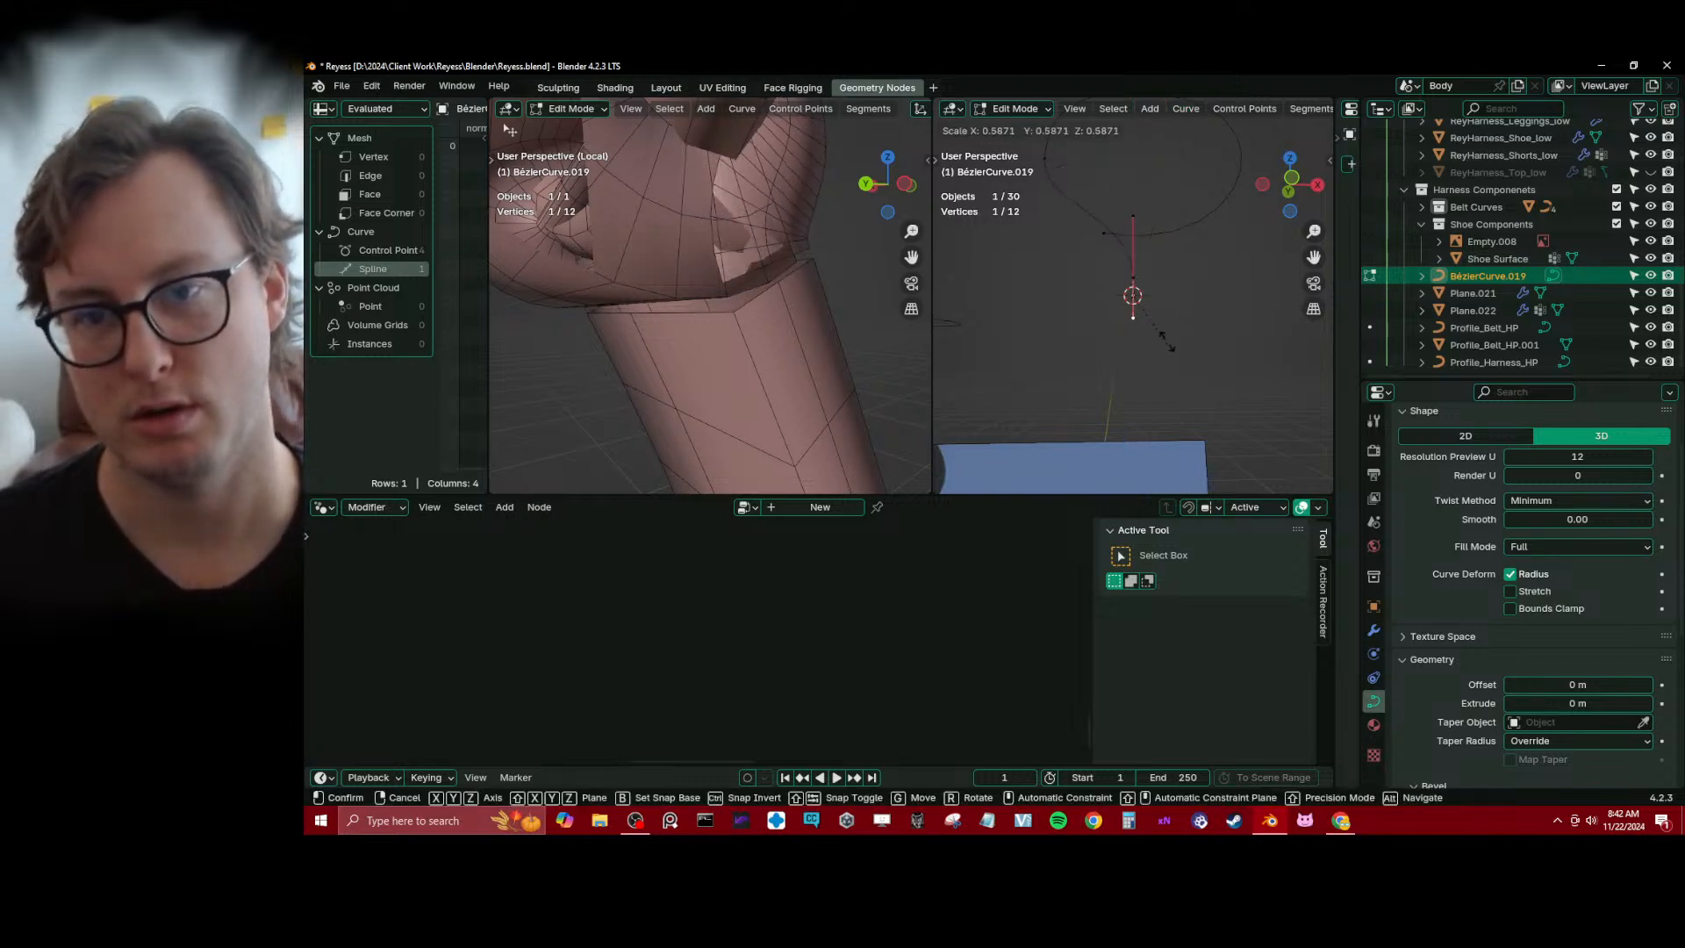
{"action": "left_click", "coordinate": [1160, 292]}
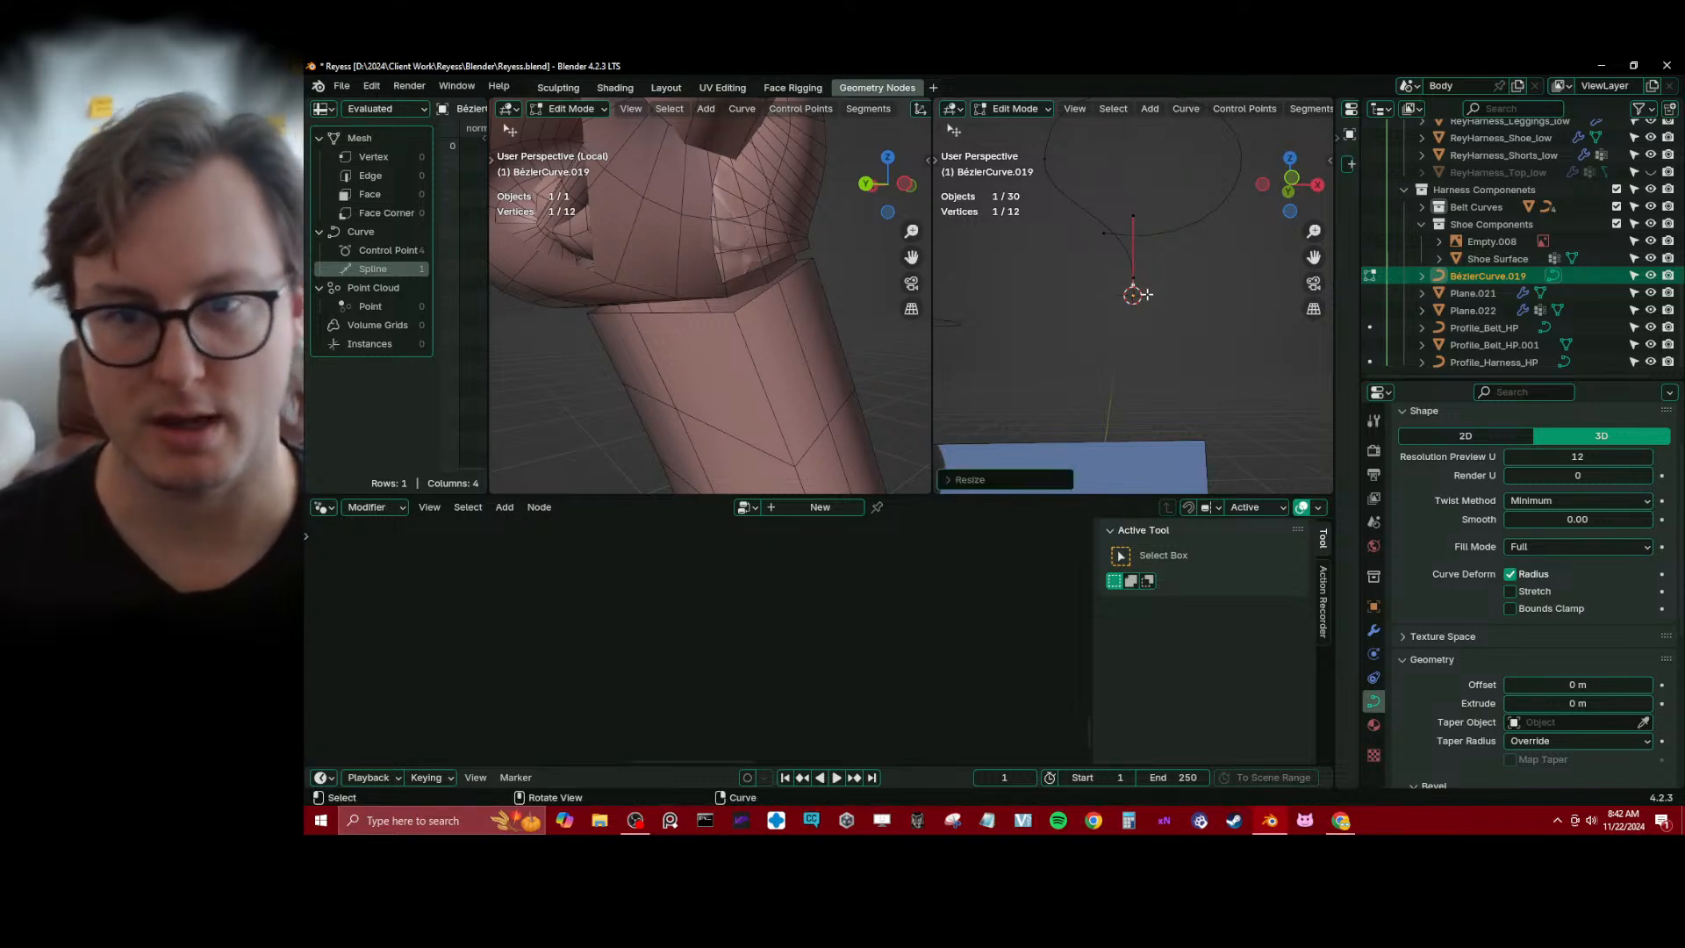
Try to extrude a point below the curve's end and snap it, and undo the extrusion
{"action": "key", "text": "e"}
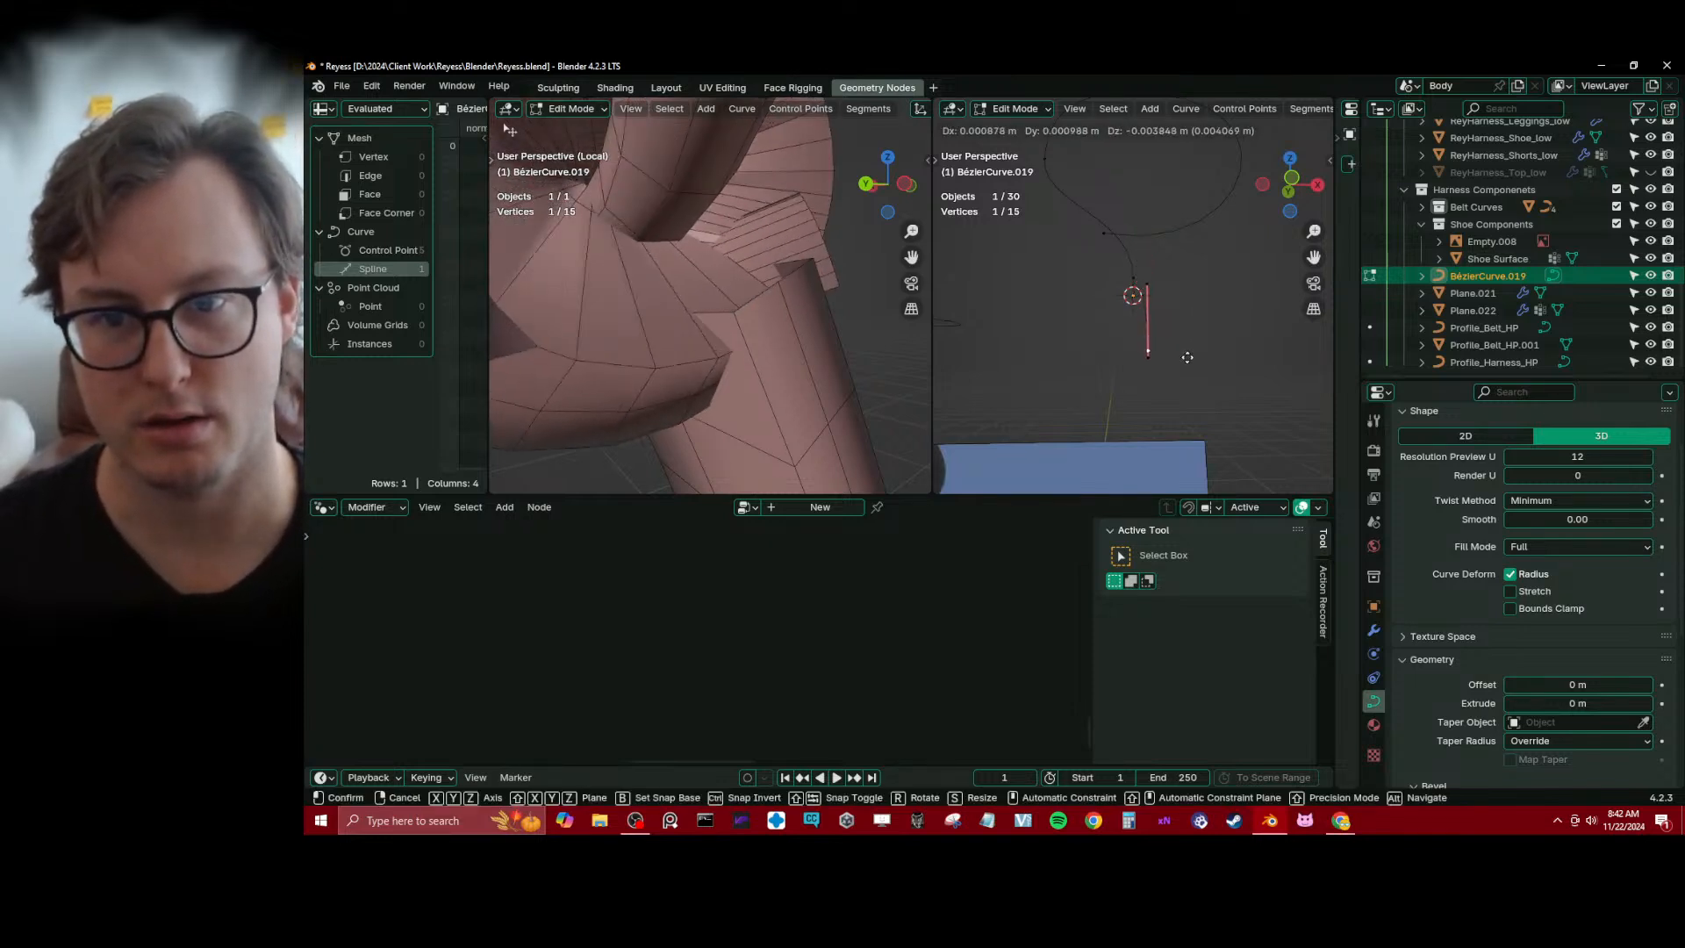
{"action": "left_click", "coordinate": [1176, 360]}
{"action": "key", "text": "shift+s"}
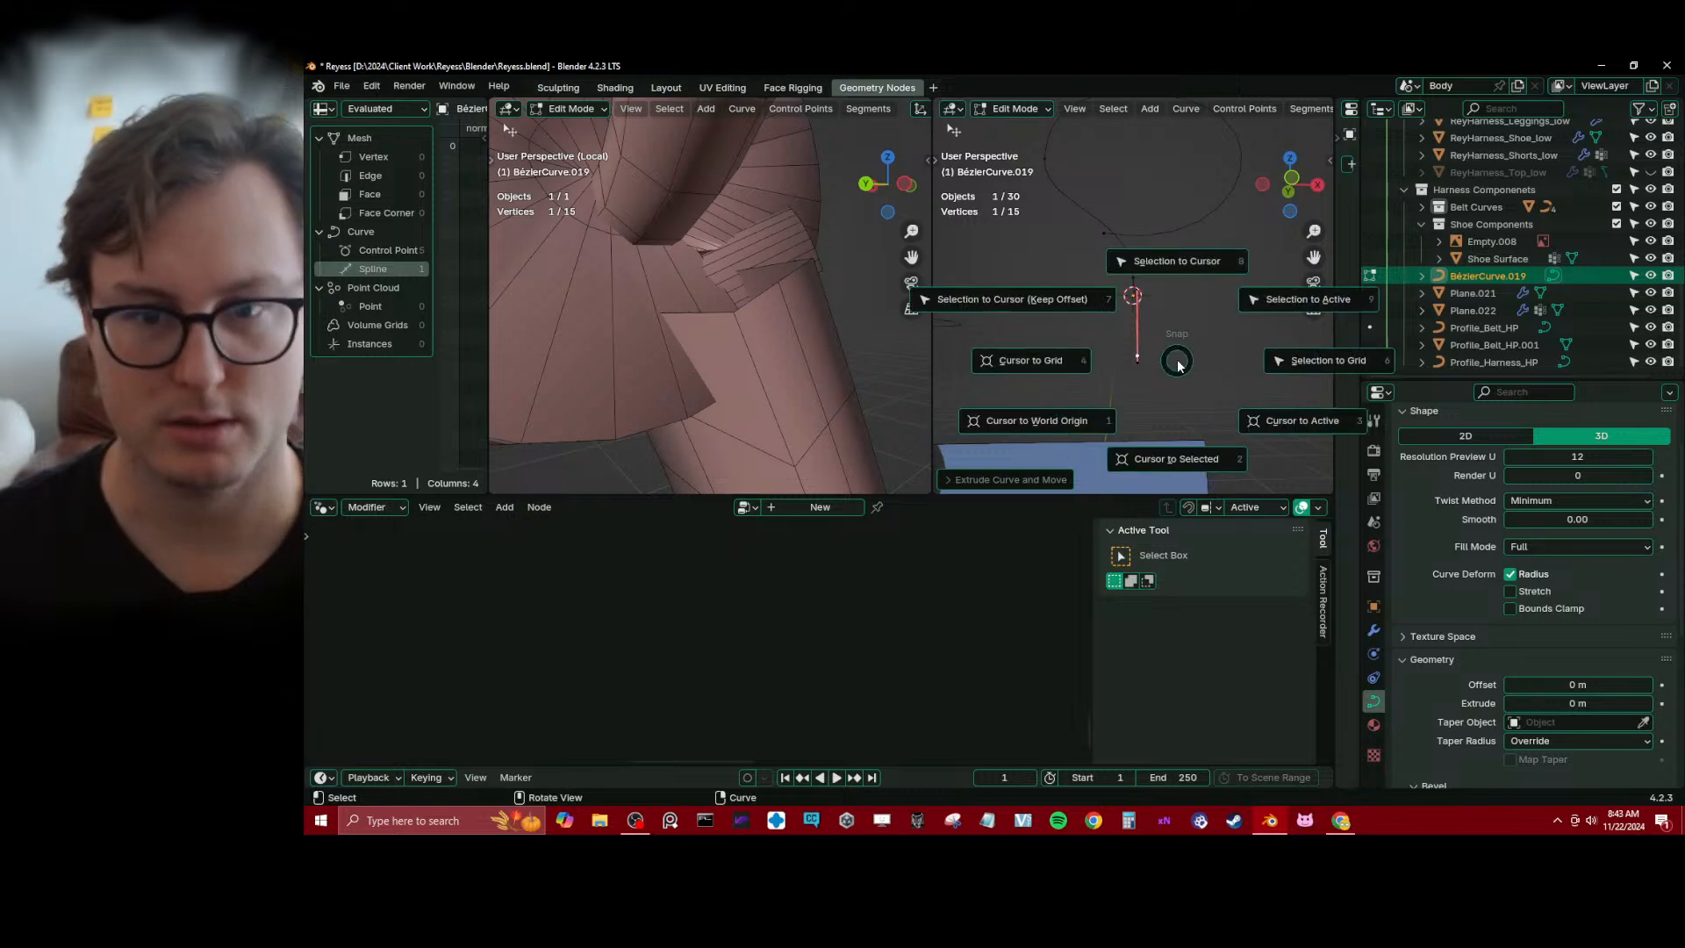
{"action": "left_click", "coordinate": [1072, 314]}
{"action": "key", "text": "ctrl+z"}
{"action": "key", "text": "ctrl+z"}
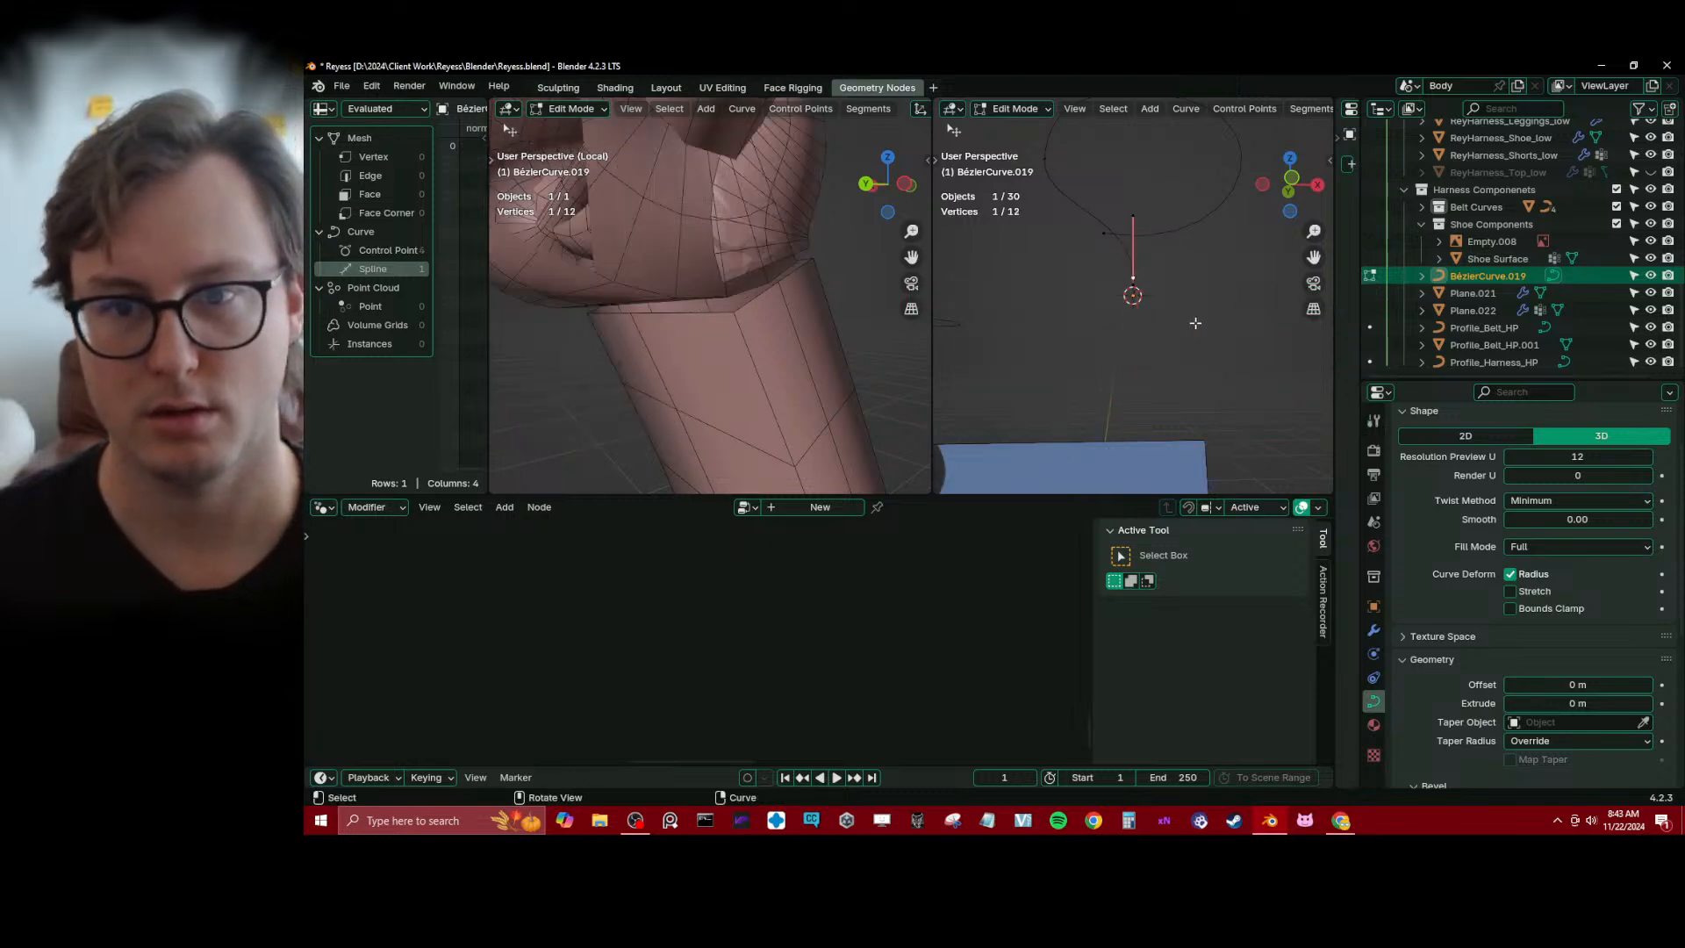
Try to shift the curve's end point along Z and undo the move
{"action": "key", "text": "g"}
{"action": "key", "text": "z"}
{"action": "left_click", "coordinate": [1194, 335]}
{"action": "key", "text": "ctrl+z"}
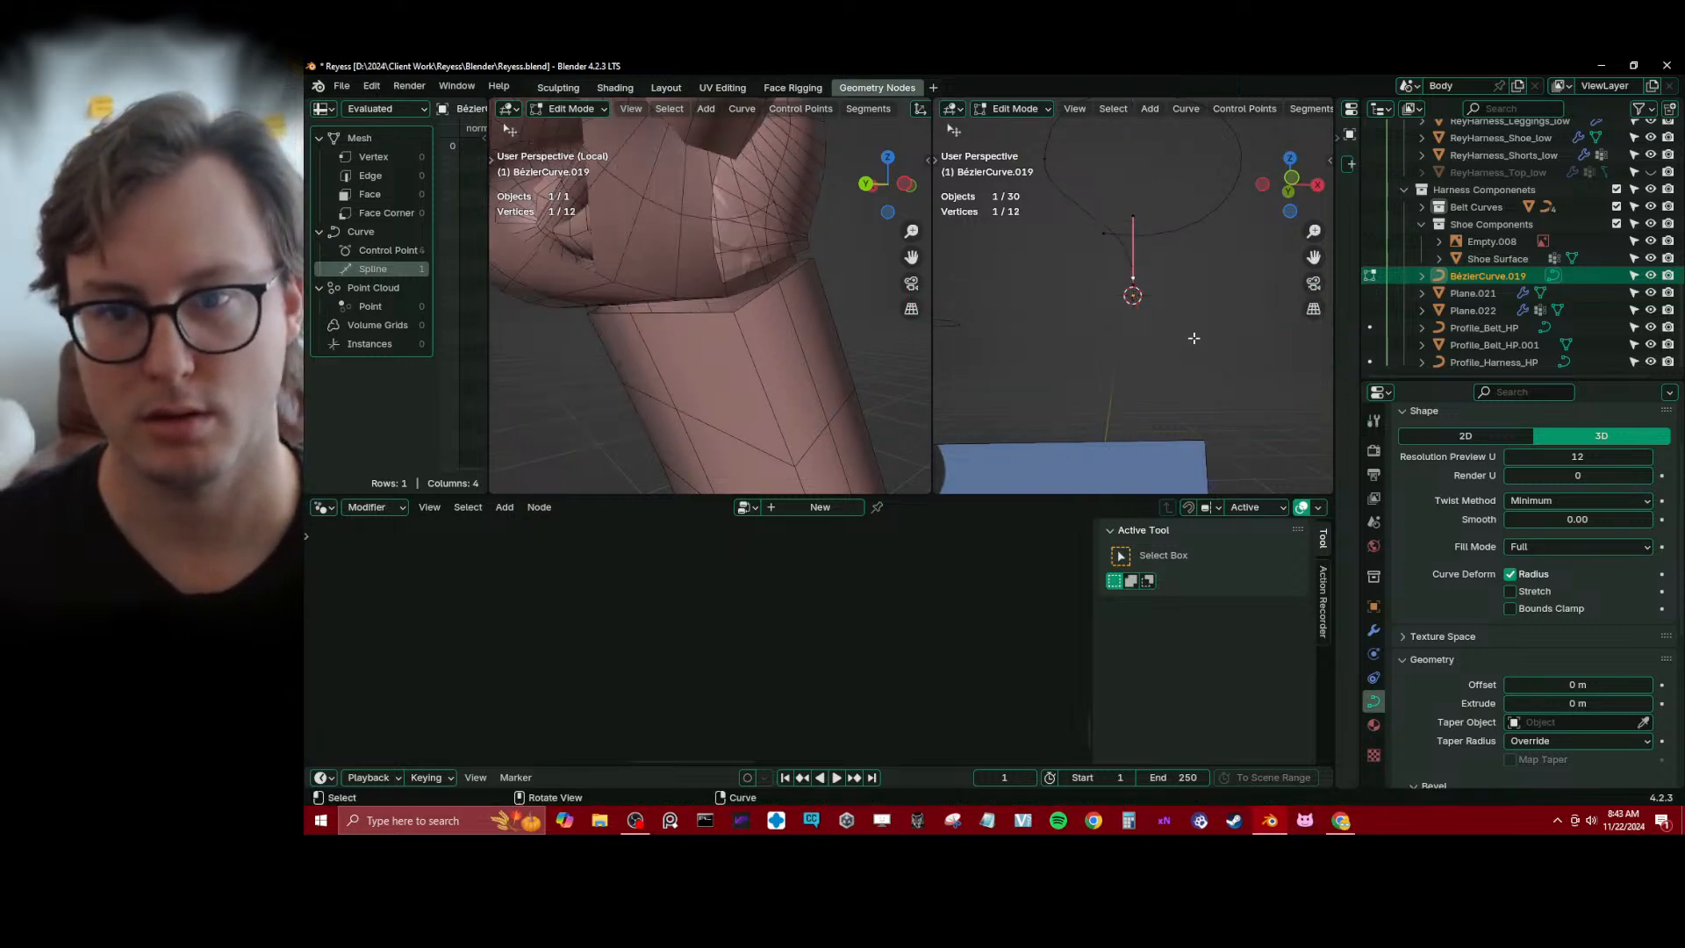
Extrude a new point straight down from the curve's end along Z and scale it by about -0.6 about the 3D cursor
{"action": "key", "text": "e"}
{"action": "key", "text": "z"}
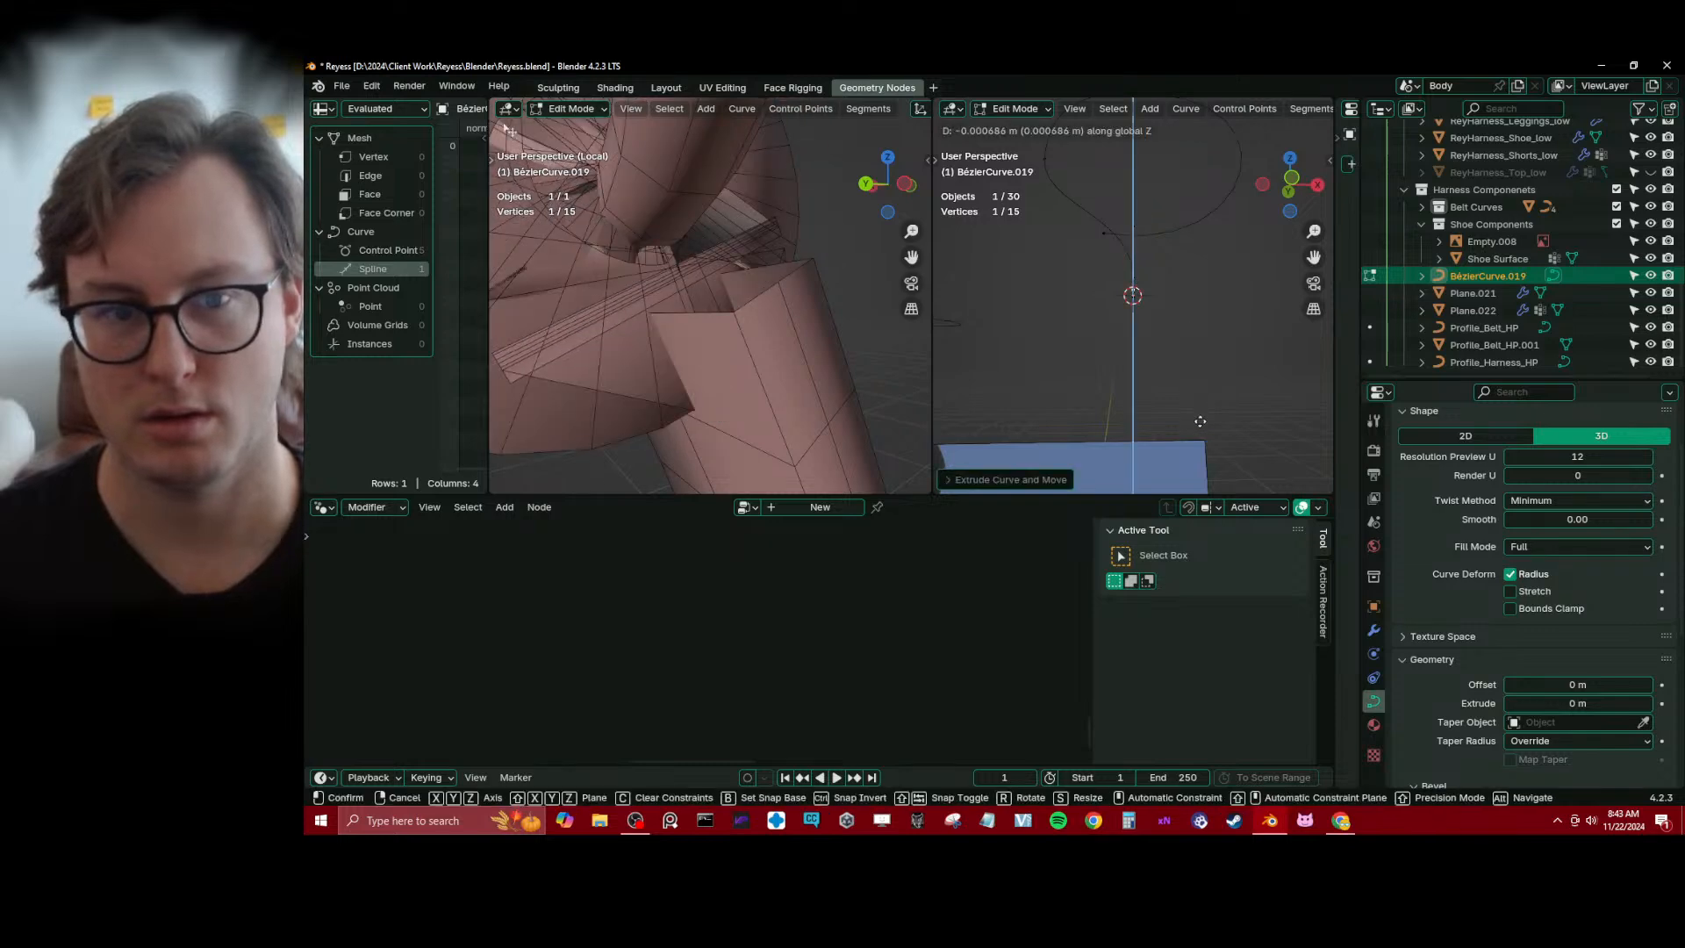
{"action": "left_click", "coordinate": [1178, 406]}
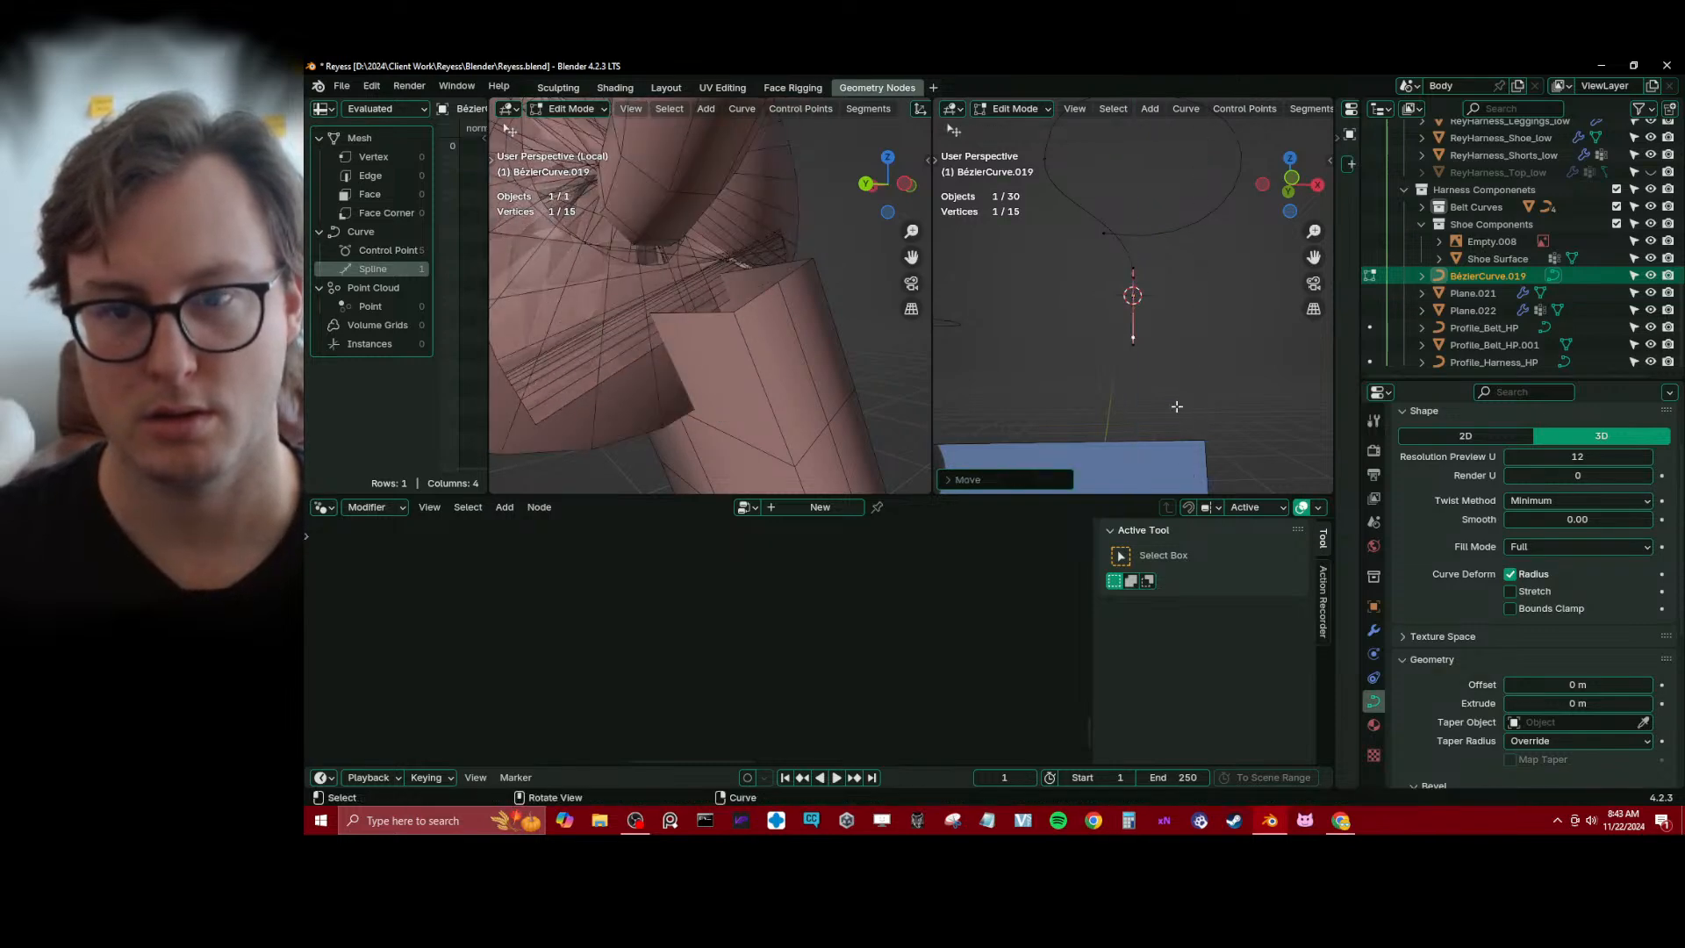
{"action": "middle_click_drag", "start_coordinate": [1164, 359], "coordinate": [1167, 237]}
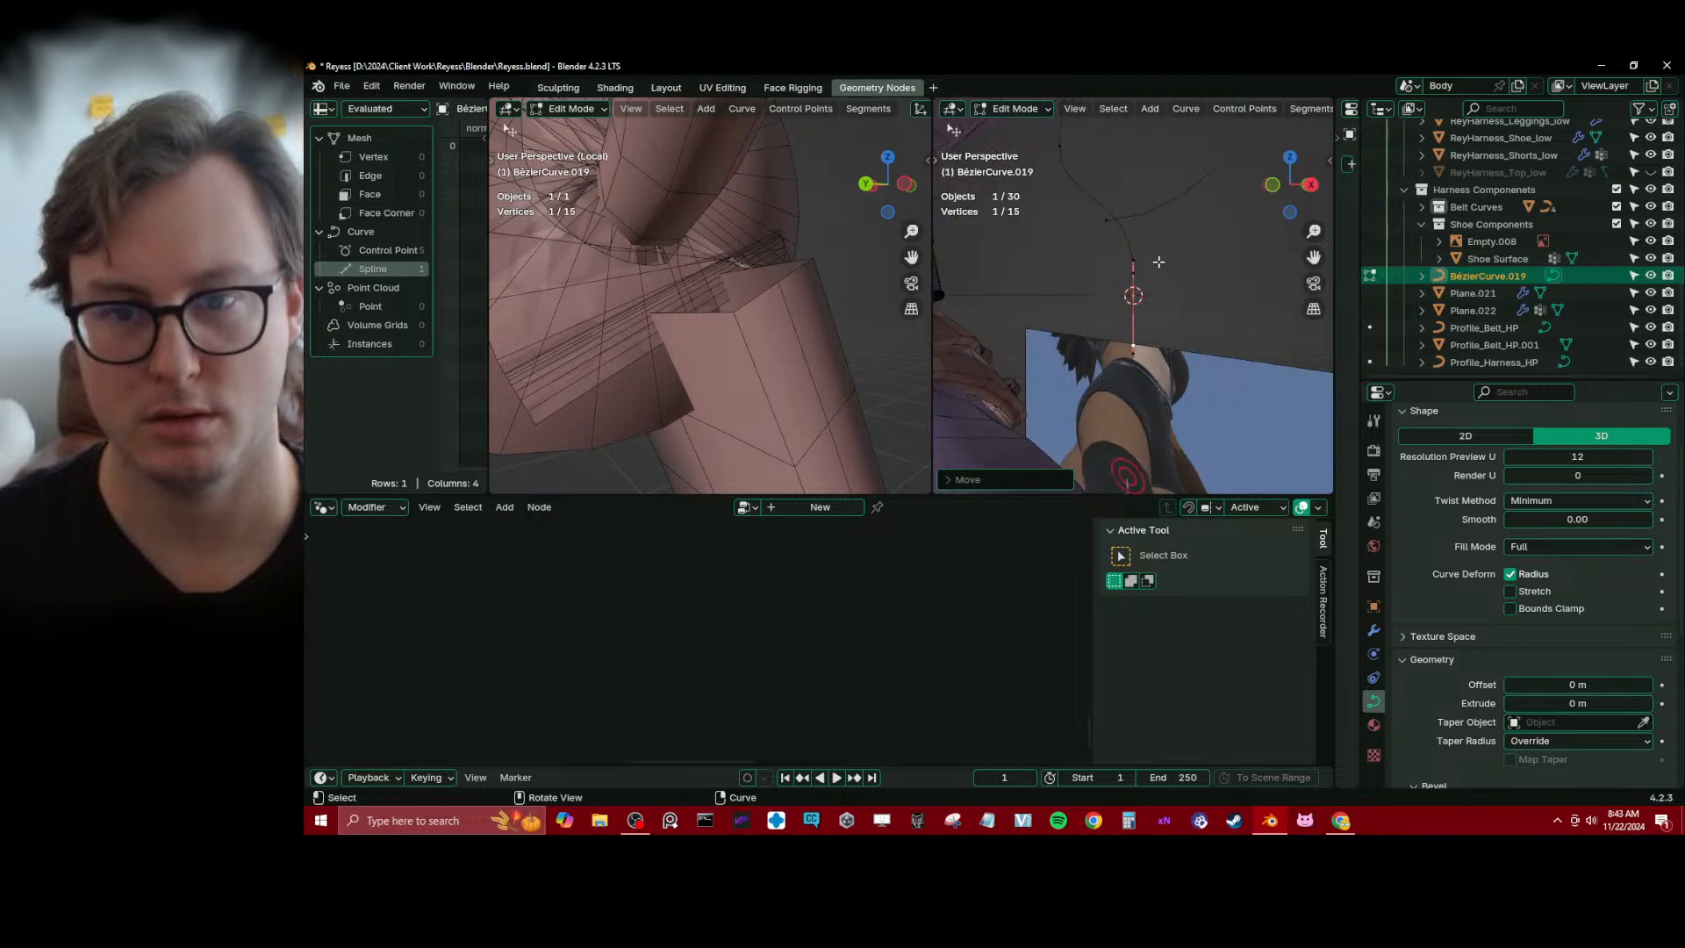
{"action": "key", "text": "s"}
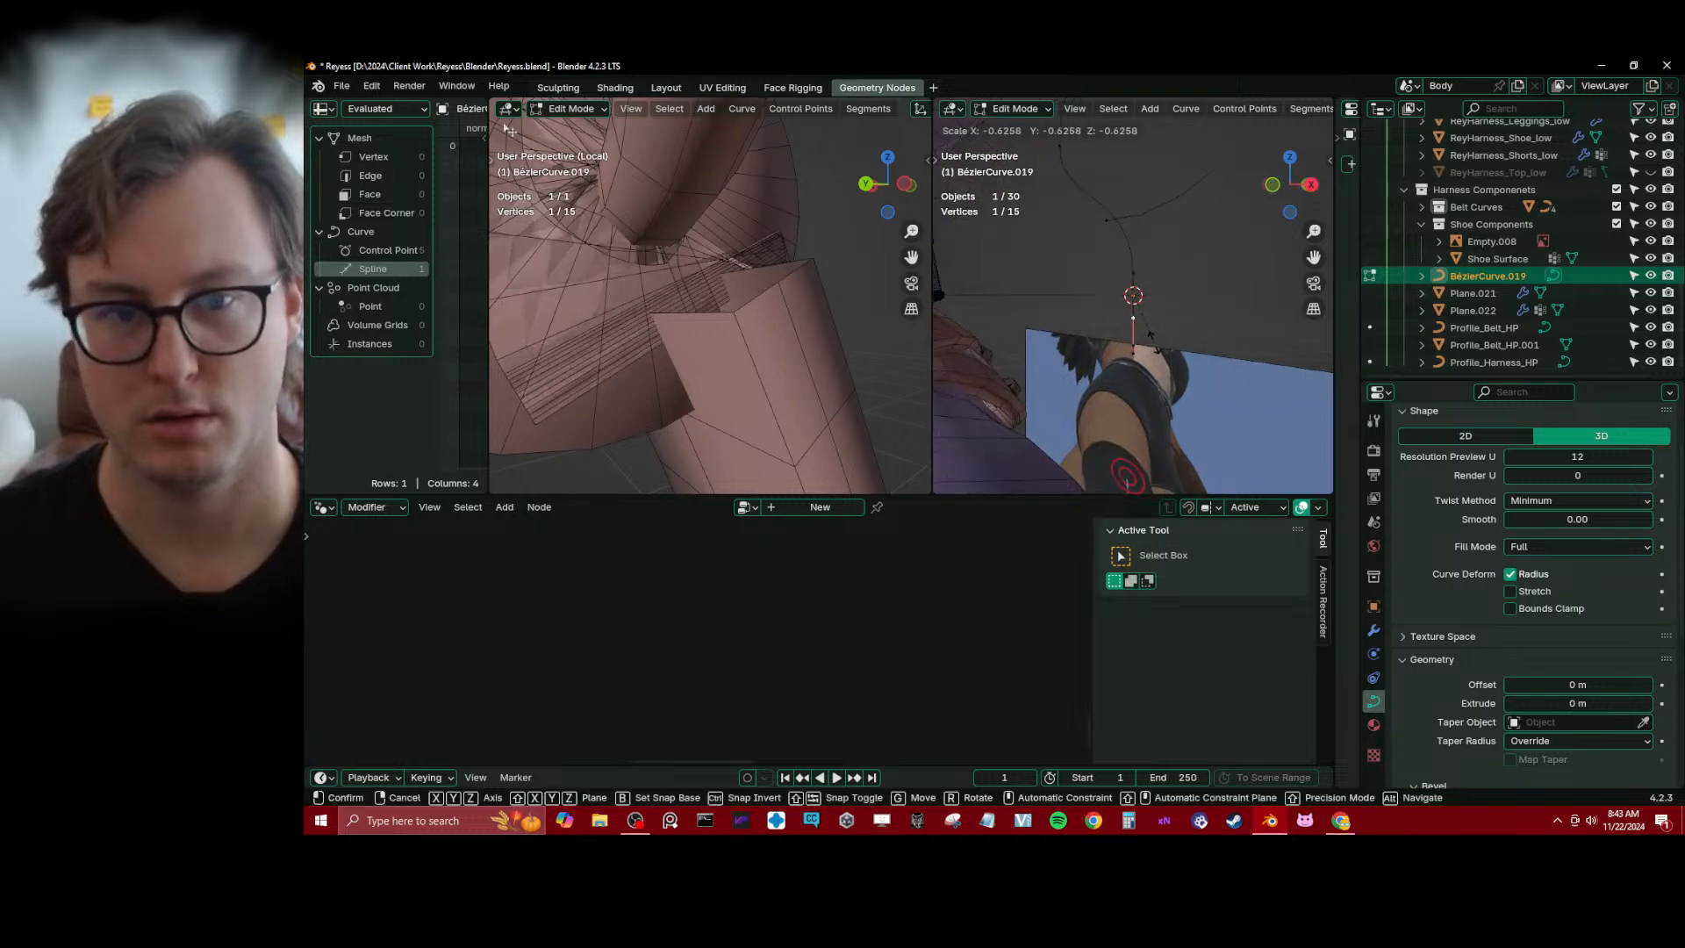
{"action": "left_click", "coordinate": [1153, 333]}
Move the newly extruded end point up about 0.002 m along Z towards the previous point
{"action": "middle_click_drag", "start_coordinate": [1138, 325], "coordinate": [1129, 291]}
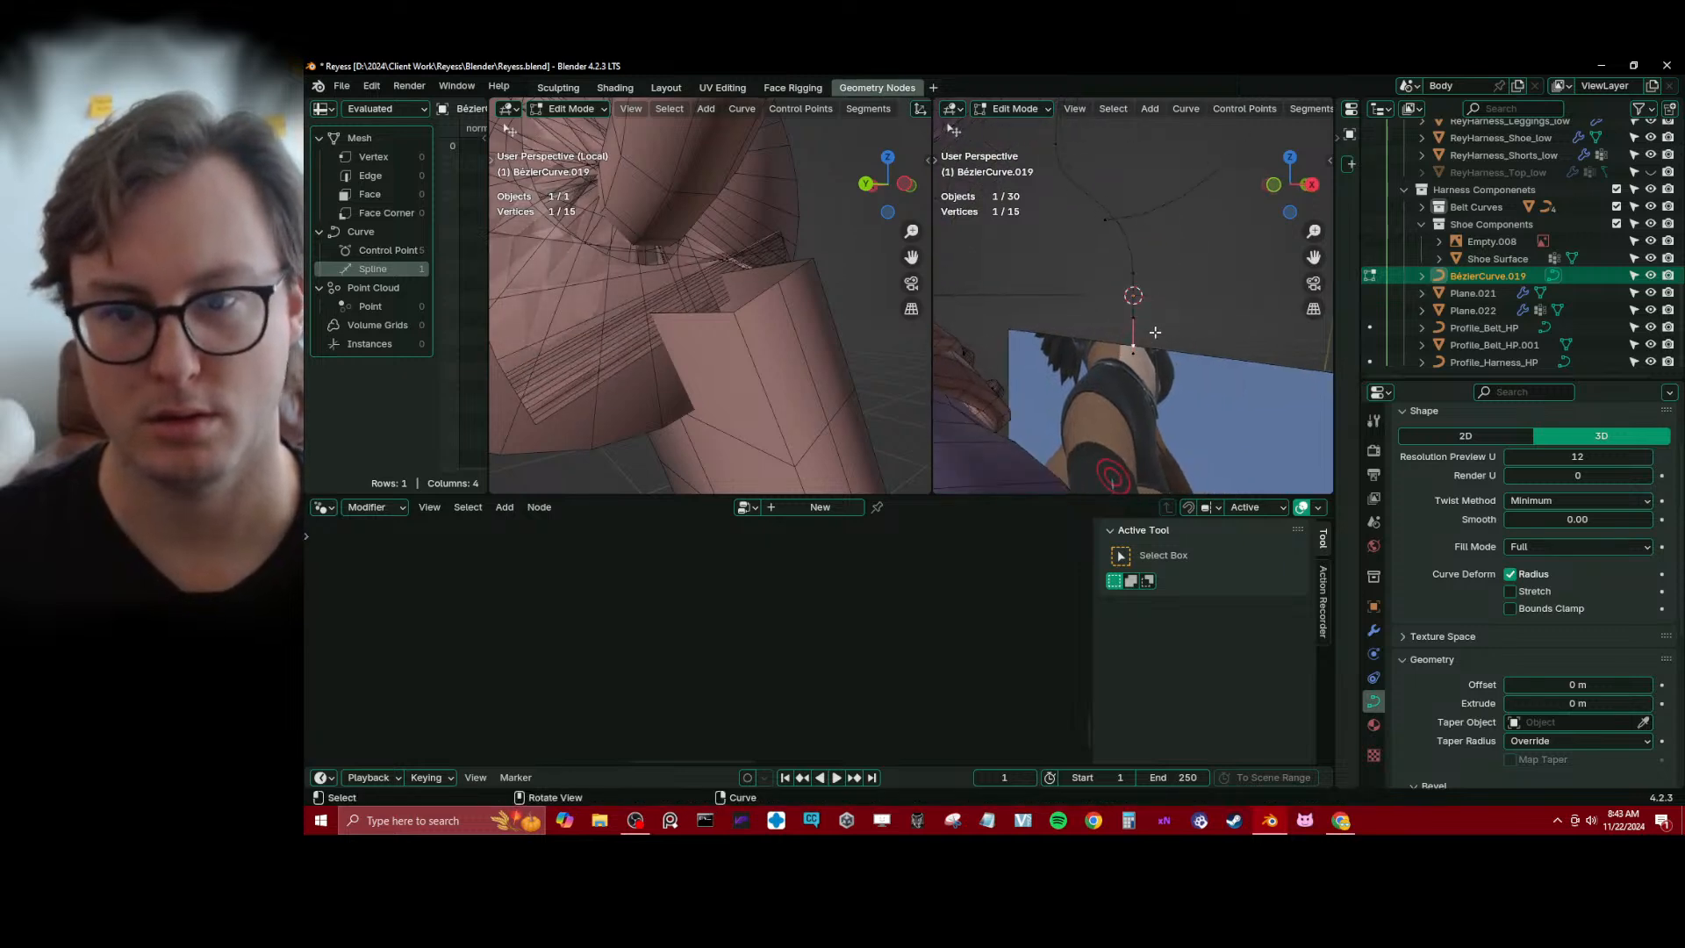
{"action": "key", "text": "e"}
{"action": "key", "text": "z"}
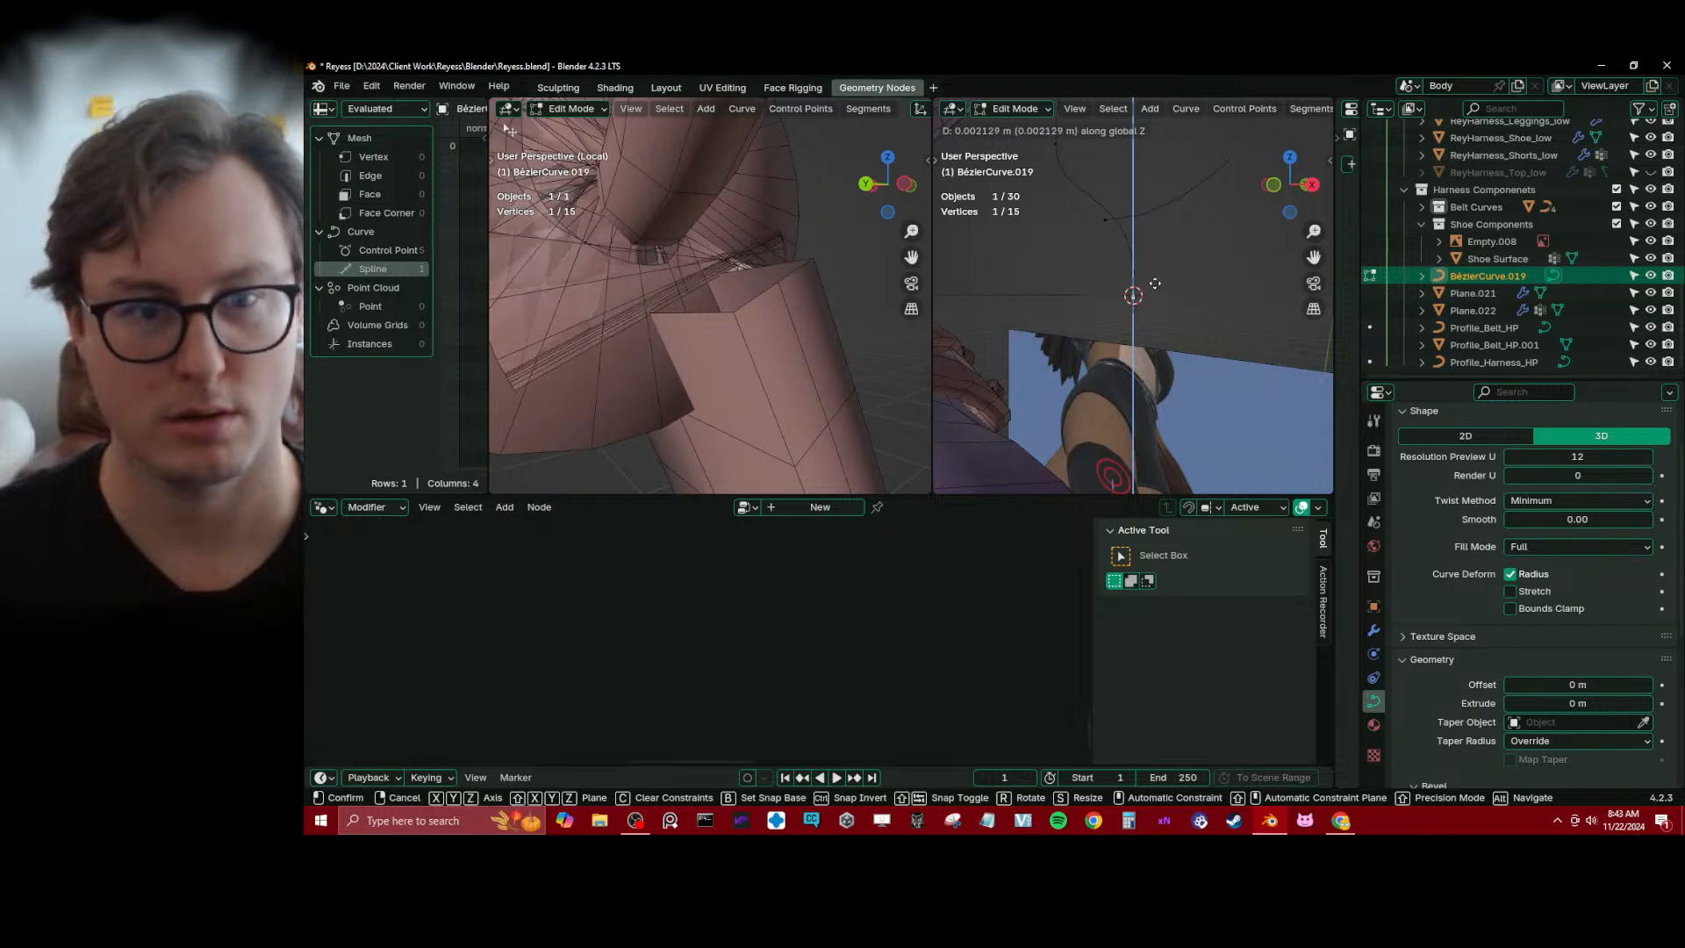
{"action": "left_click", "coordinate": [1155, 272]}
Select all points of the curve and run a curve command on them through the operator search
{"action": "middle_click_drag", "start_coordinate": [1155, 273], "coordinate": [1166, 304]}
{"action": "key", "text": "a"}
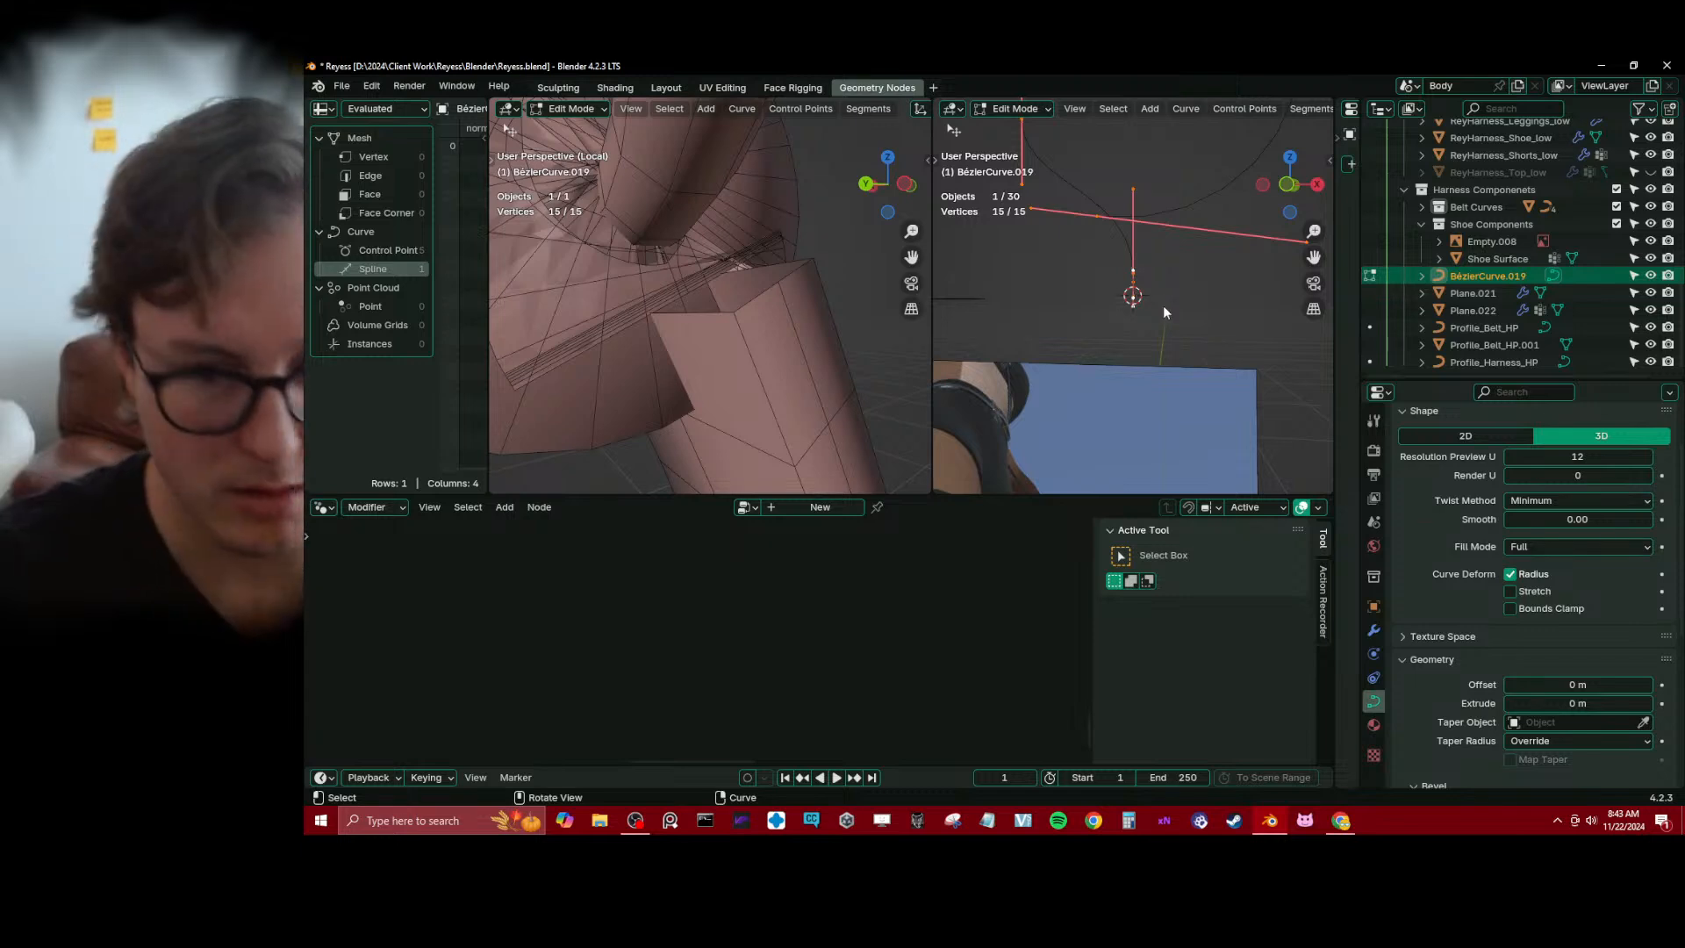
{"action": "key", "text": "F3"}
{"action": "key", "text": "Down"}
{"action": "key", "text": "Return"}
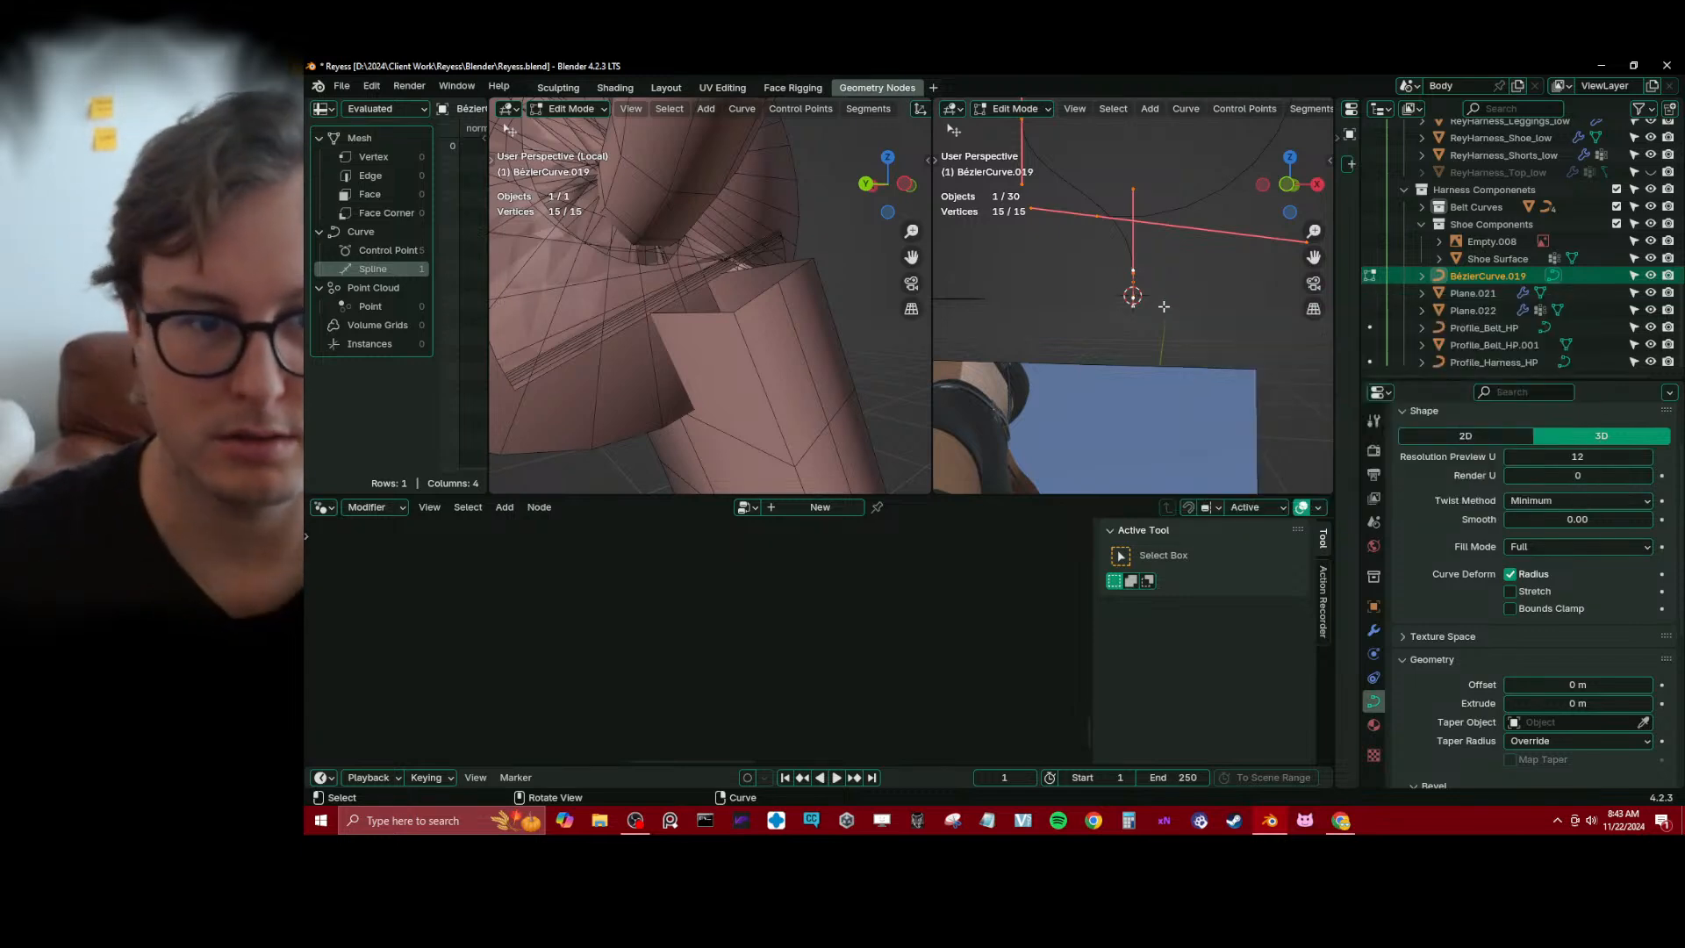
Select the lowest control point of BézierCurve.019 and scale the whole curve object up in Object Mode
{"action": "scroll", "coordinate": [1129, 266], "scroll_direction": "up", "scroll_amount": 2}
{"action": "scroll", "coordinate": [1129, 266], "scroll_direction": "down", "scroll_amount": 2}
{"action": "left_click", "coordinate": [1138, 274]}
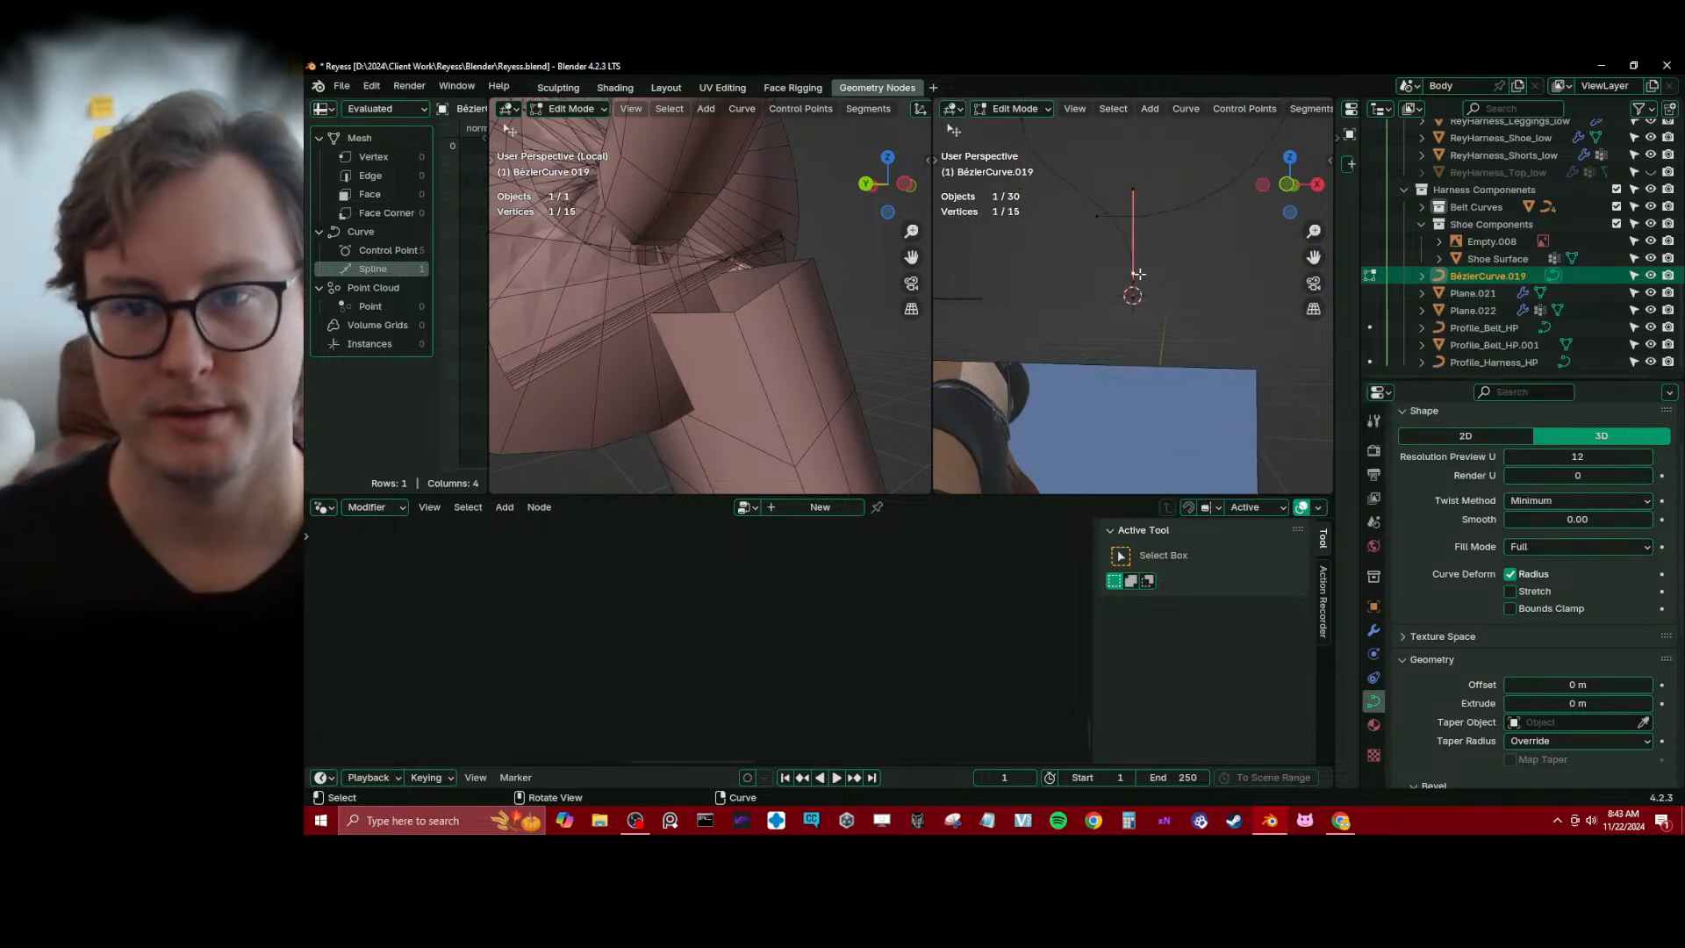
{"action": "scroll", "coordinate": [1138, 273], "scroll_direction": "down", "scroll_amount": 10}
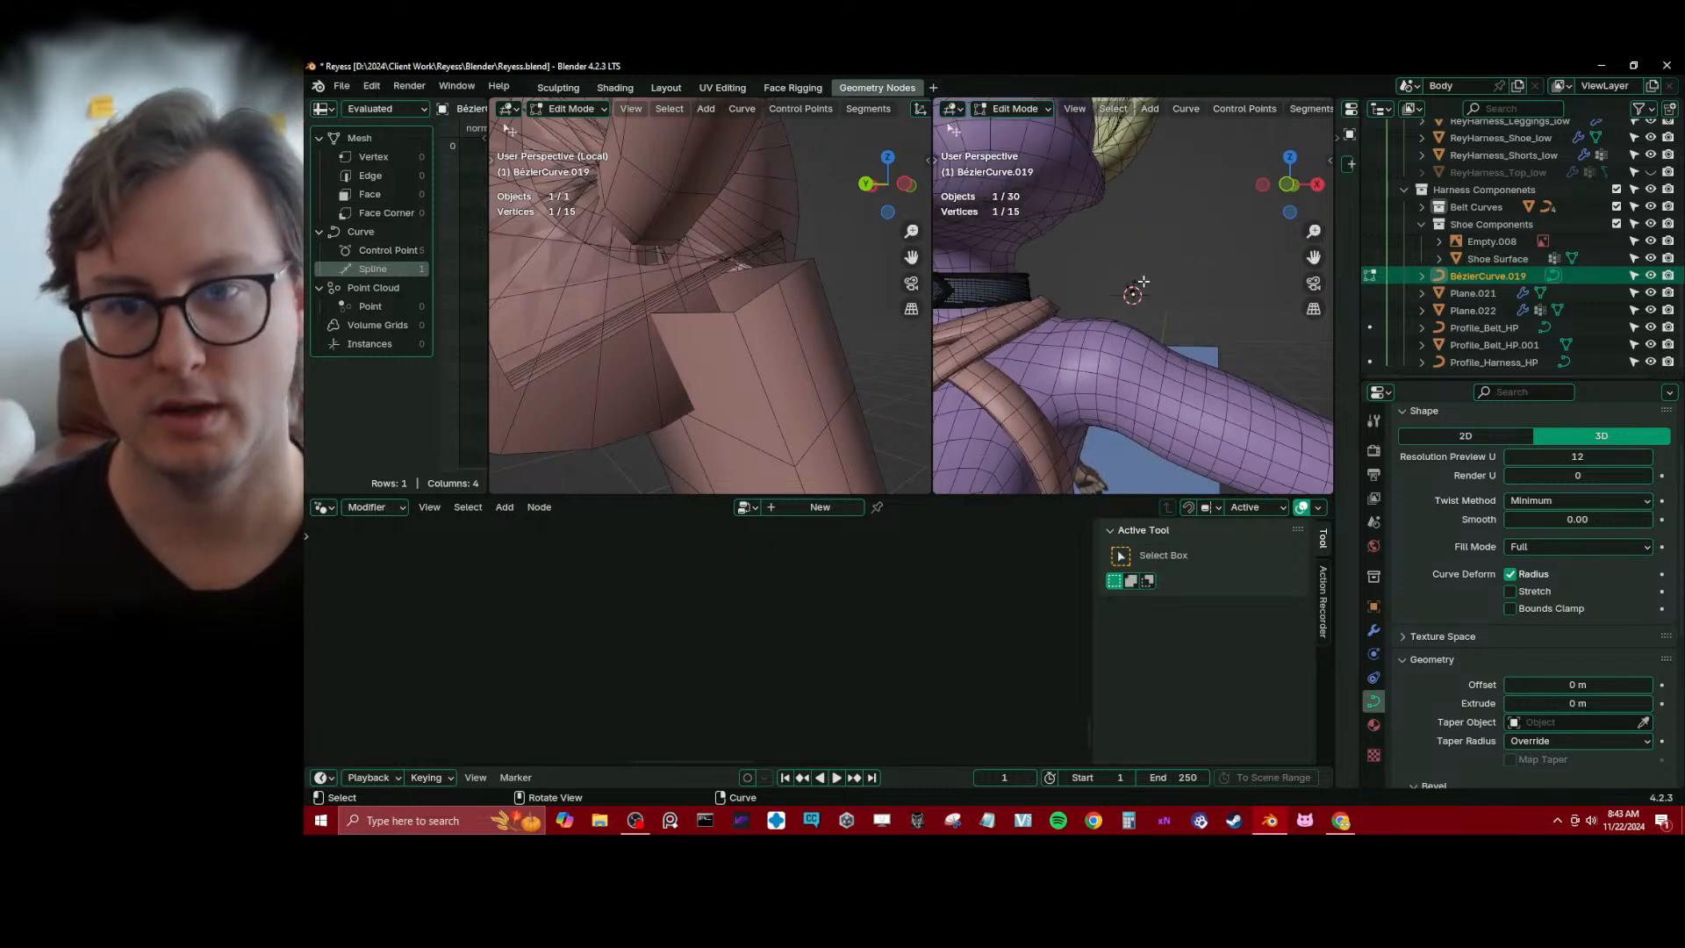
{"action": "key", "text": "Tab"}
{"action": "key", "text": "s"}
{"action": "left_click", "coordinate": [1197, 189]}
{"action": "key", "text": "Tab"}
{"action": "scroll", "coordinate": [1145, 247], "scroll_direction": "up", "scroll_amount": 10}
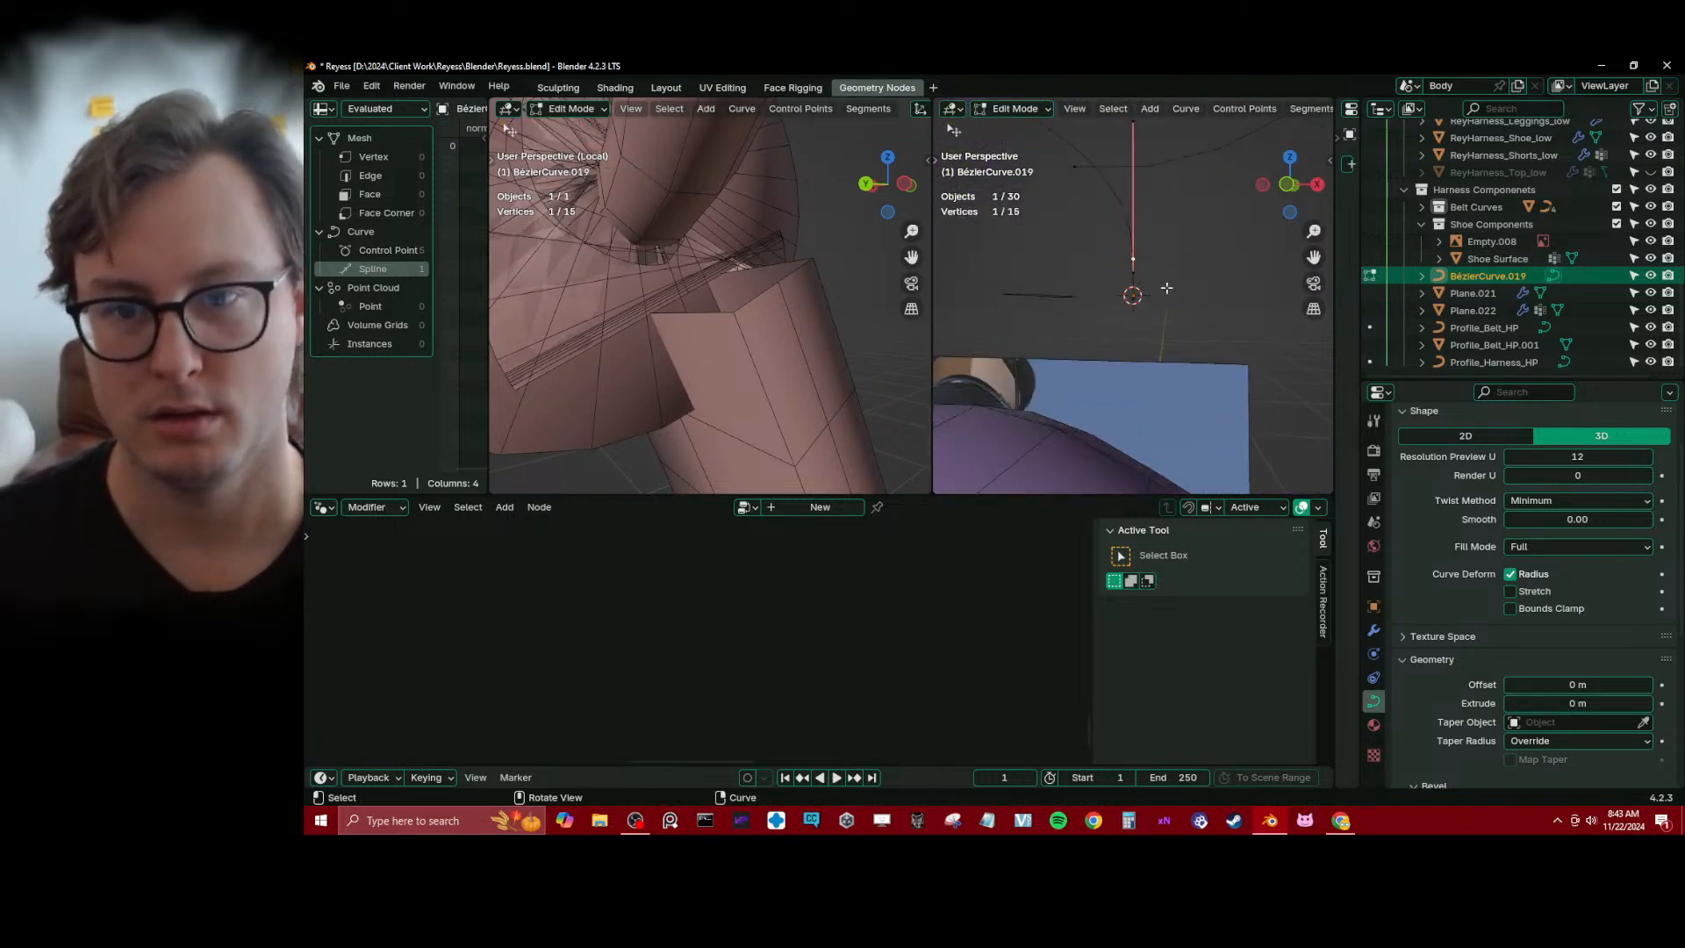
Adjust the position of the curve's lowest point, select the point above it and return to Object Mode
{"action": "middle_click_drag", "start_coordinate": [1135, 190], "coordinate": [1151, 249], "text": "shift"}
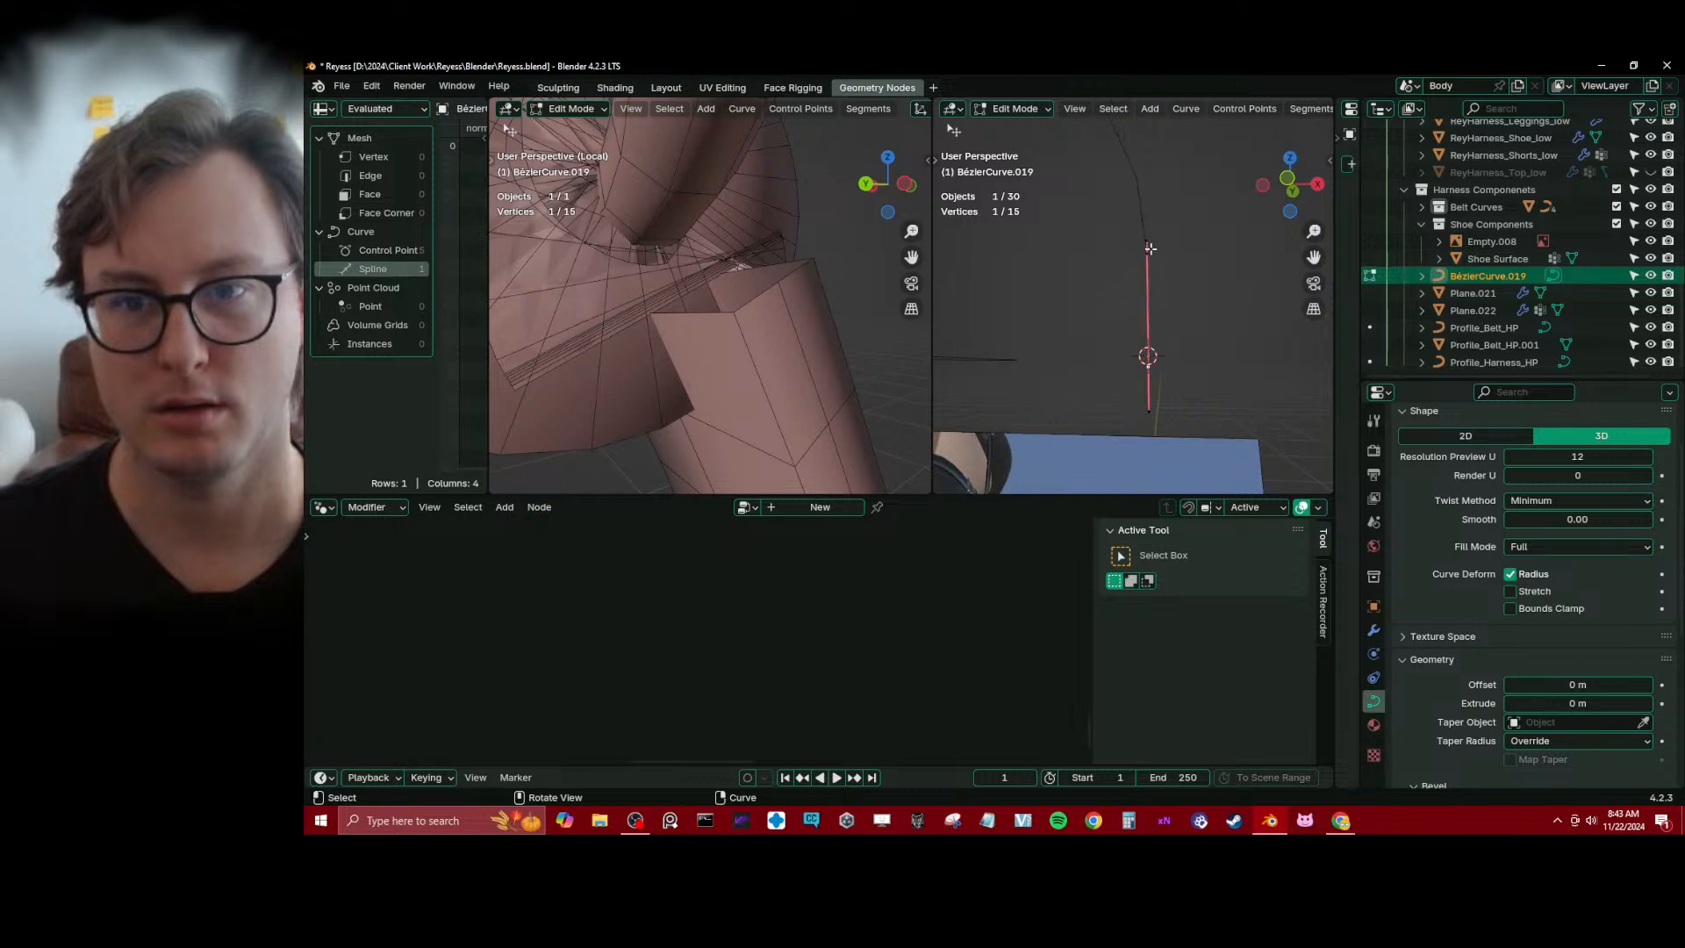
{"action": "key", "text": "g"}
{"action": "left_click", "coordinate": [1179, 309]}
{"action": "left_click", "coordinate": [1153, 262]}
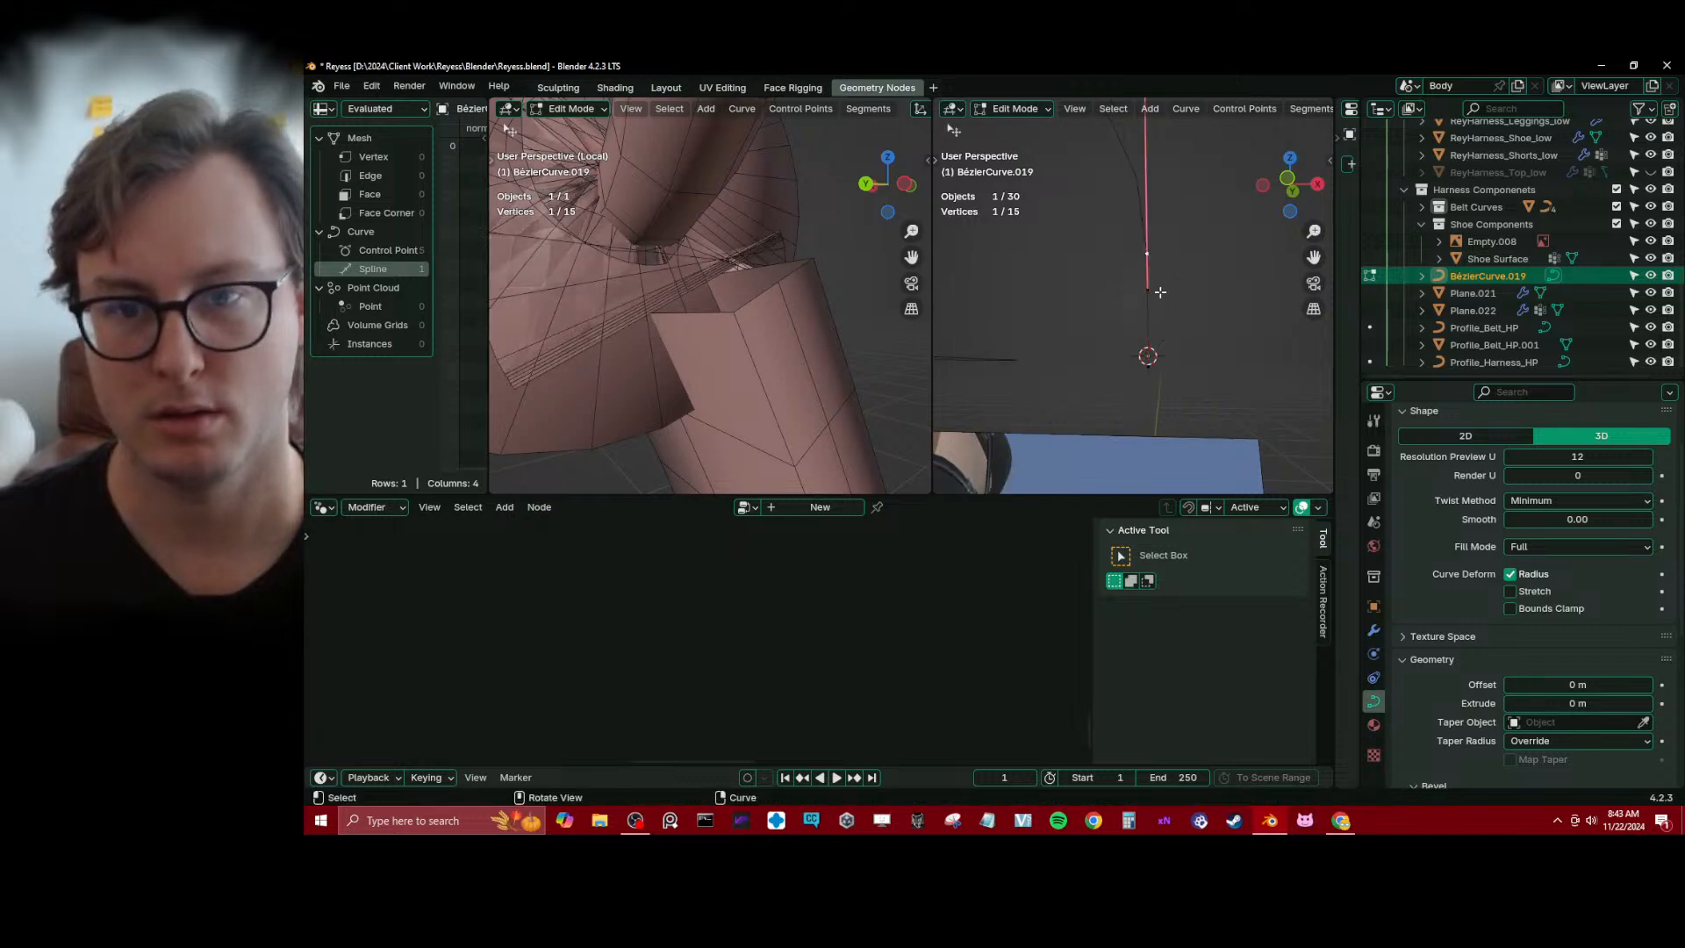
{"action": "key", "text": "Tab"}
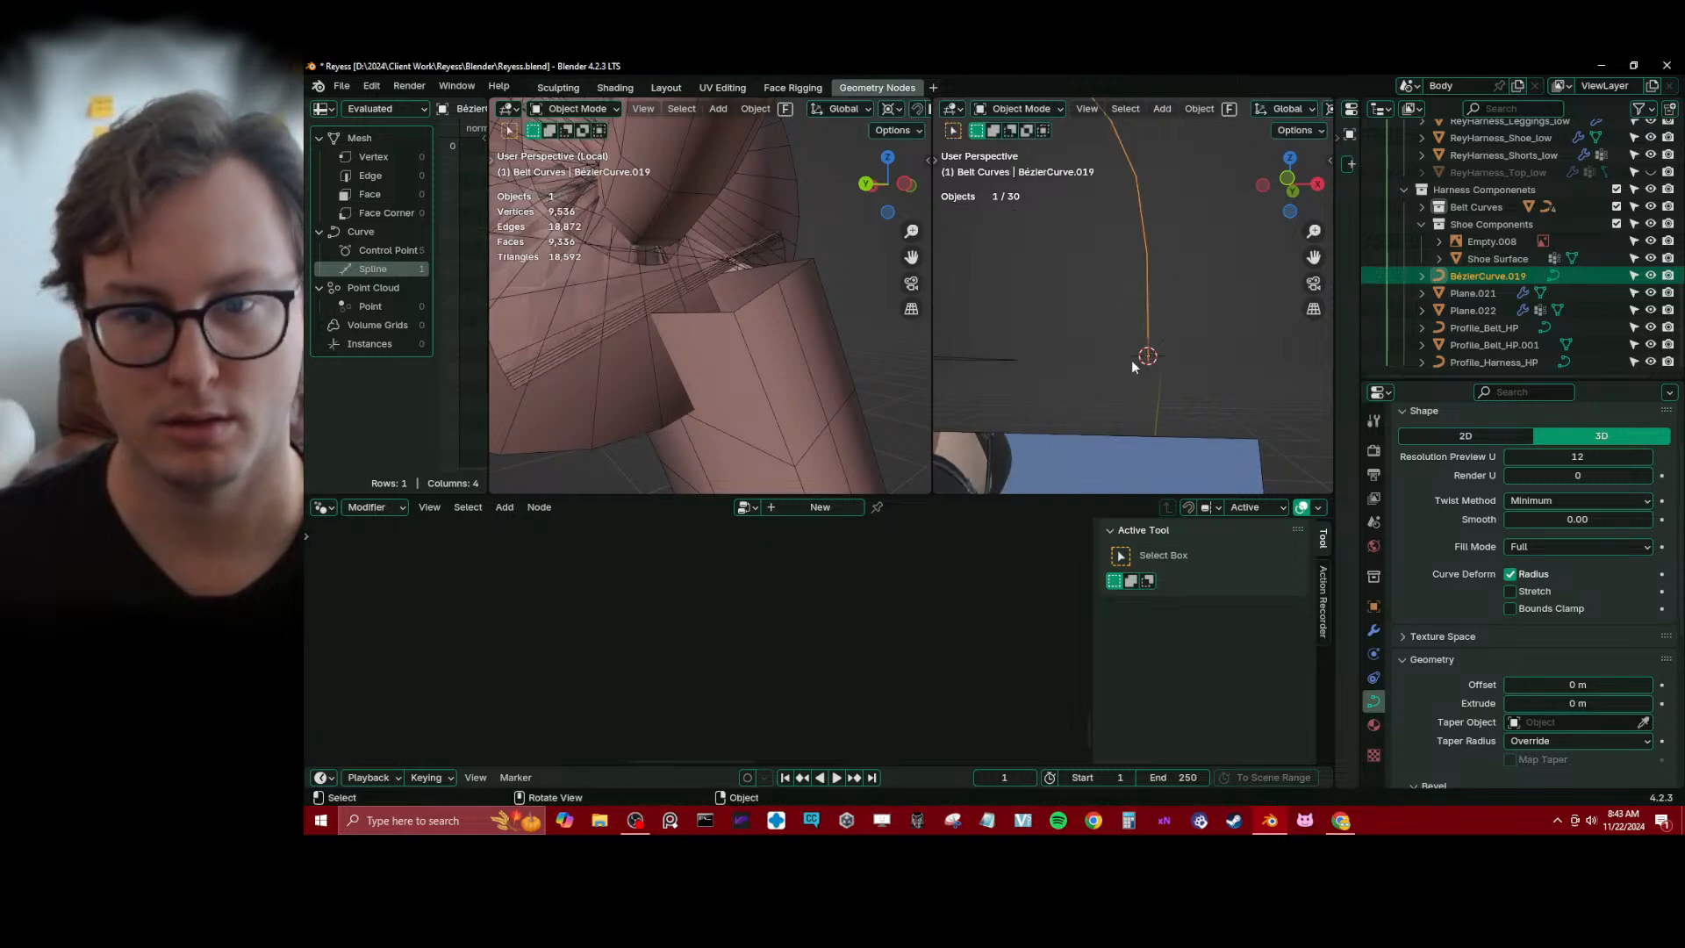
Select Plane.022 and set the tilt of its Set Curve Tilt node to 0°
{"action": "left_click", "coordinate": [837, 375]}
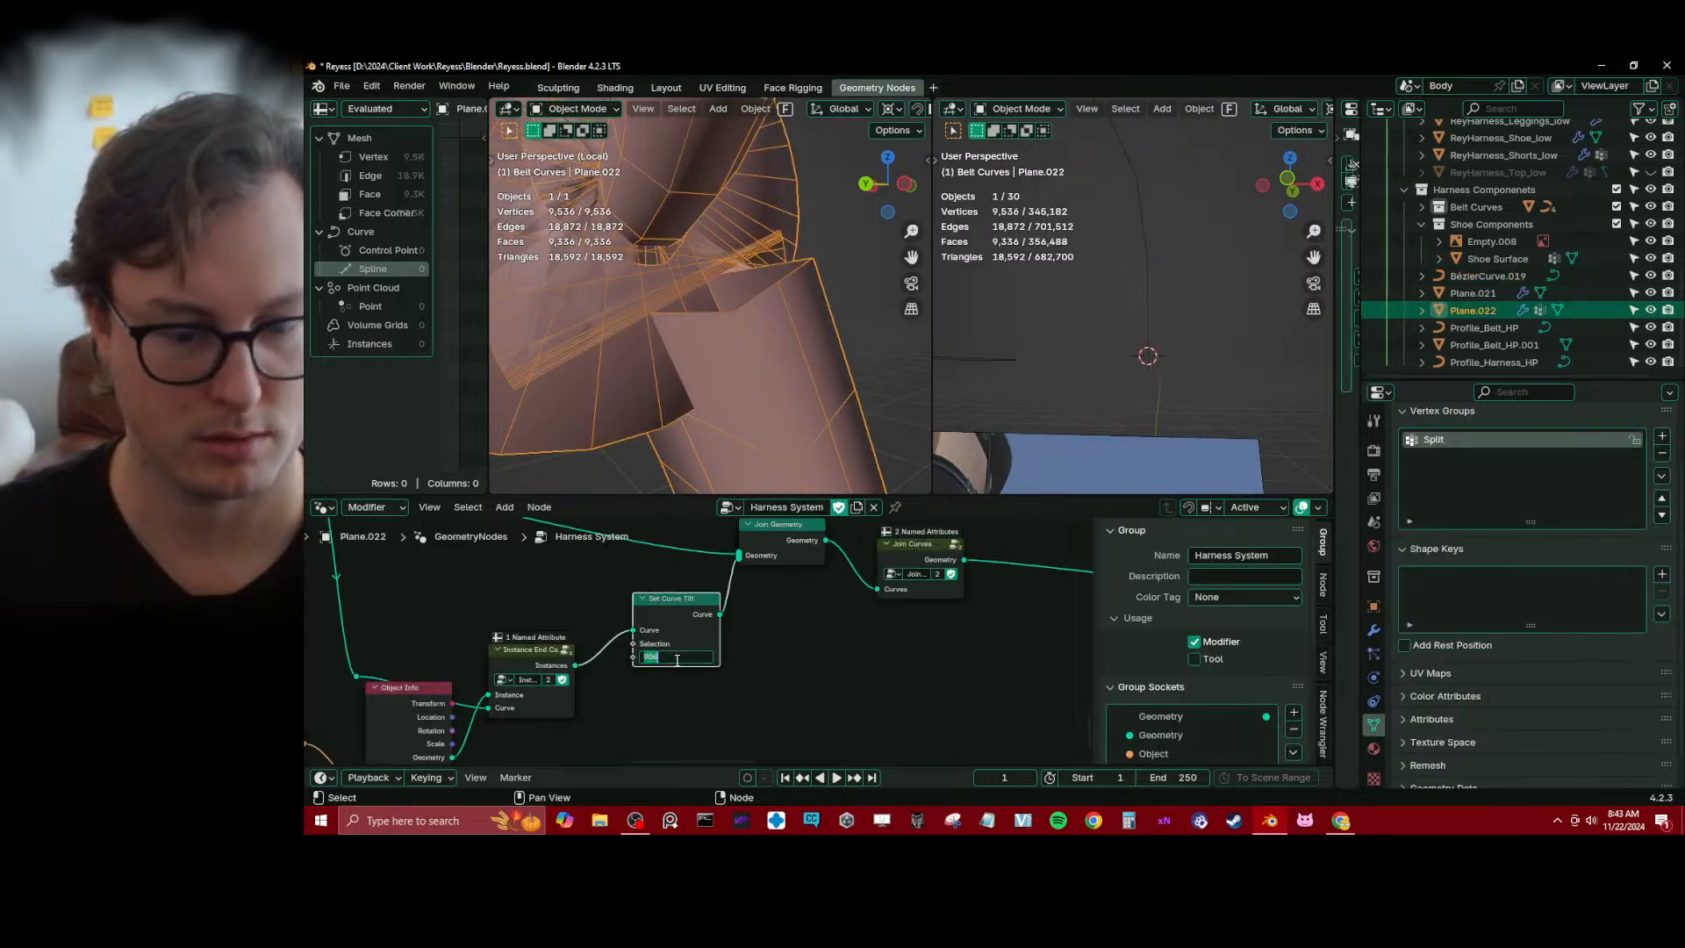
{"action": "key", "text": "Return"}
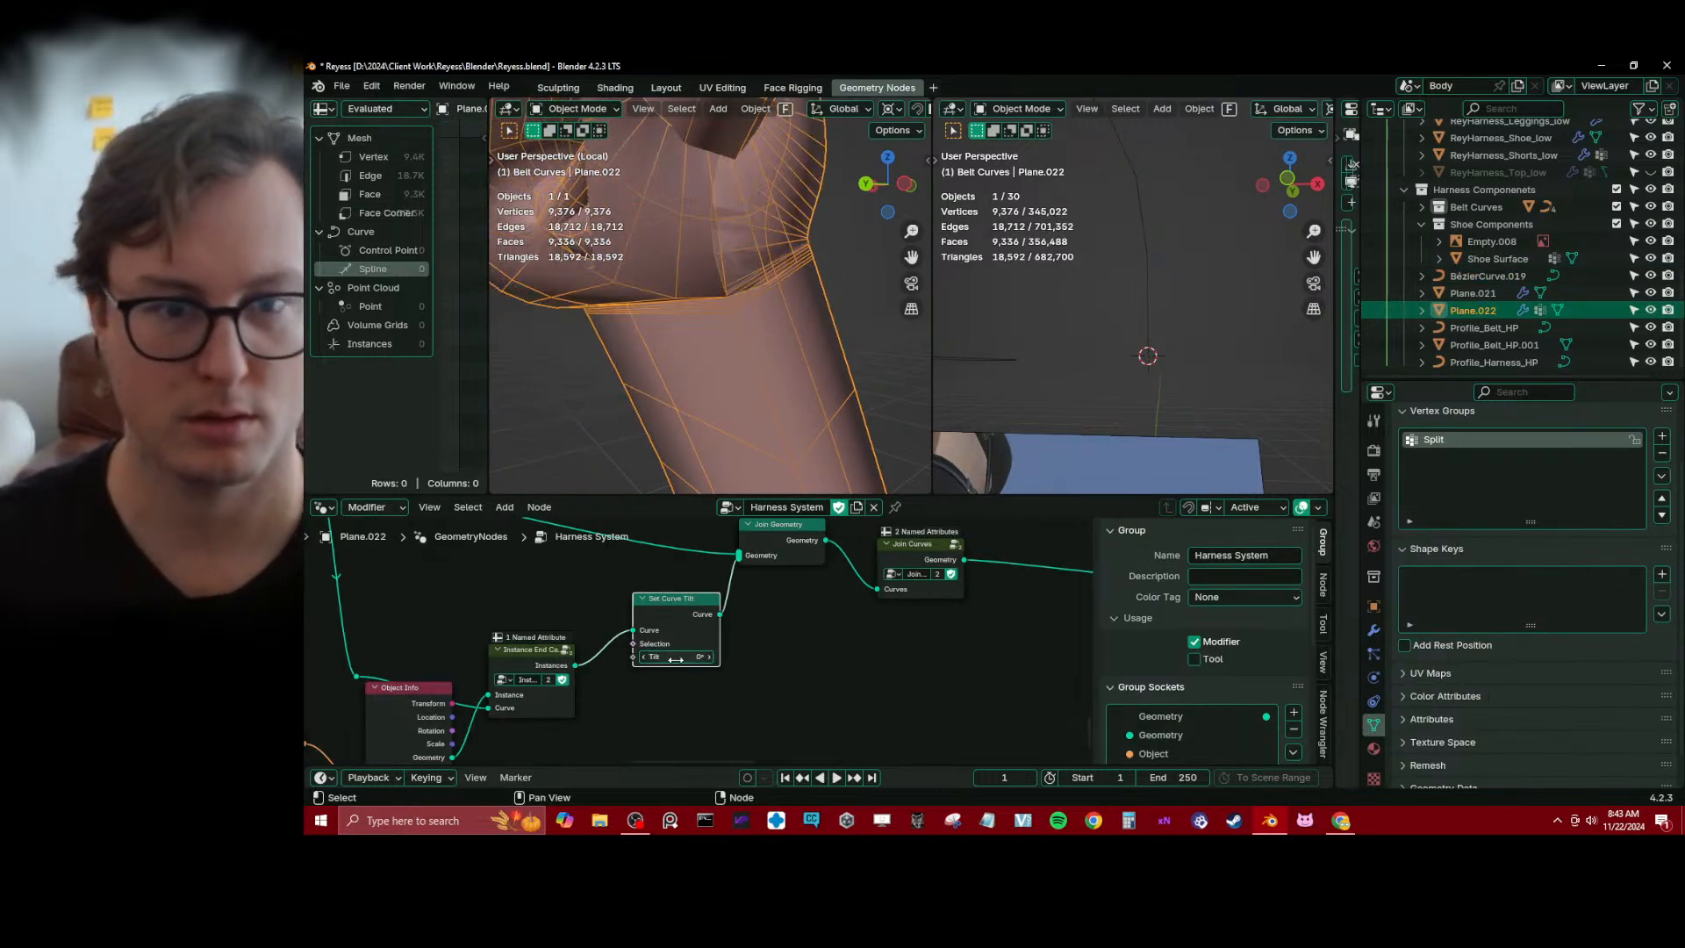
Examine the joined strap and ring from several angles together with the end points of BézierCurve.019
{"action": "left_click", "coordinate": [1148, 326]}
{"action": "middle_click_drag", "start_coordinate": [877, 303], "coordinate": [579, 338]}
{"action": "scroll", "coordinate": [604, 326], "scroll_direction": "up", "scroll_amount": 3}
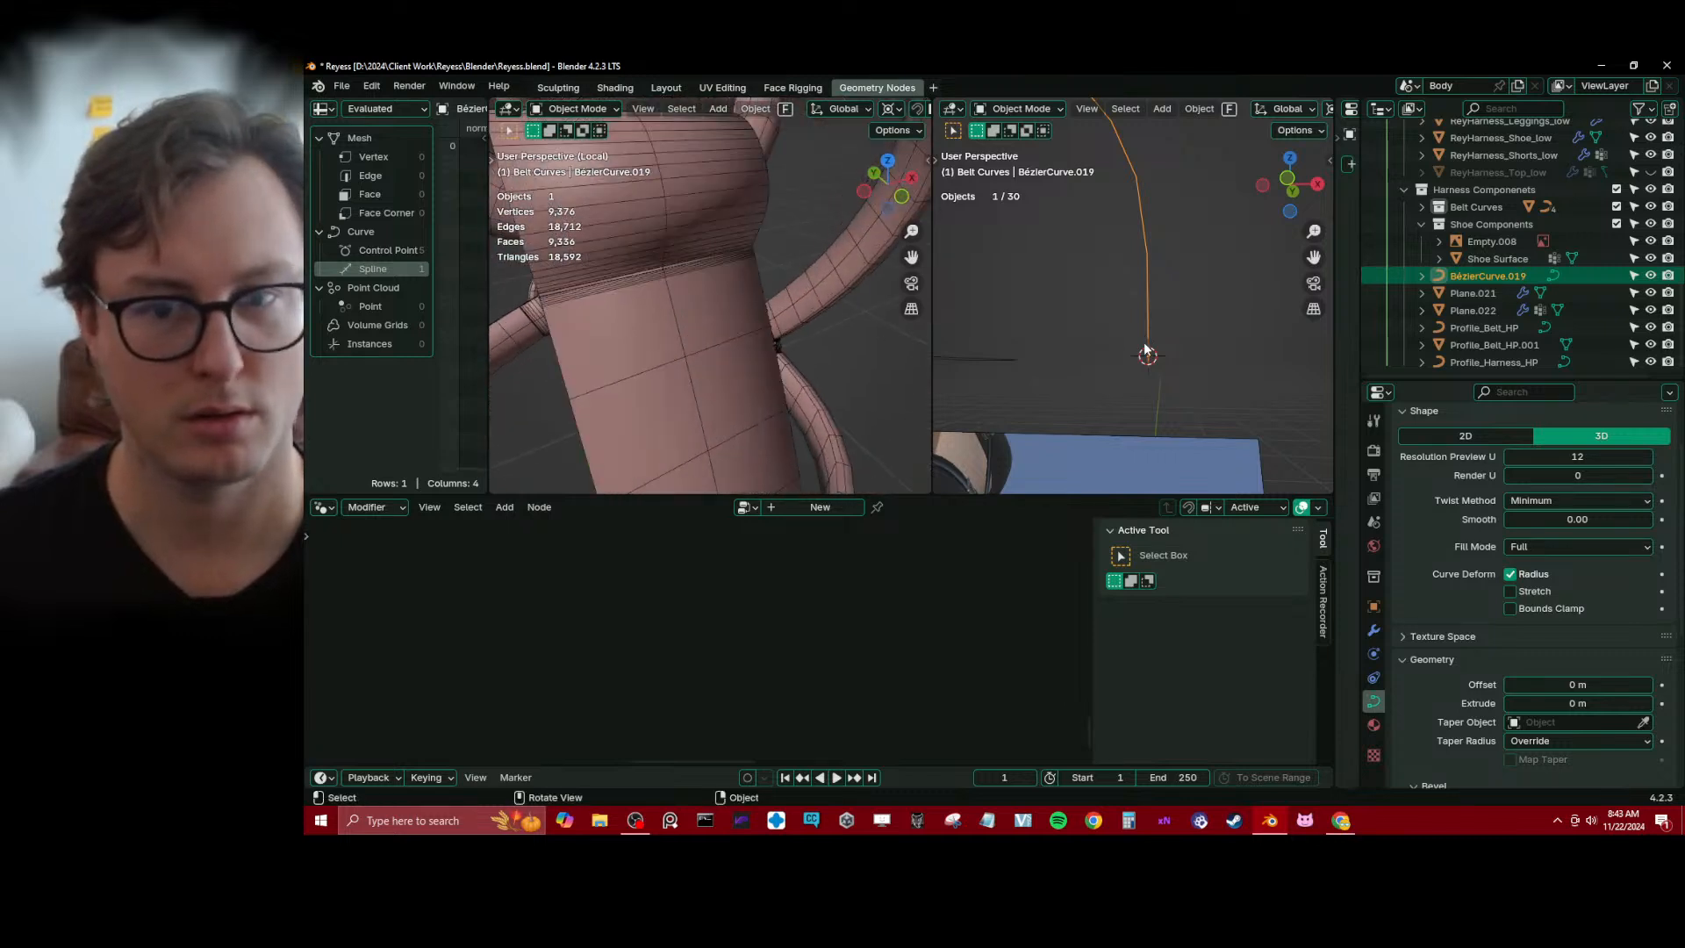
{"action": "key", "text": "Tab"}
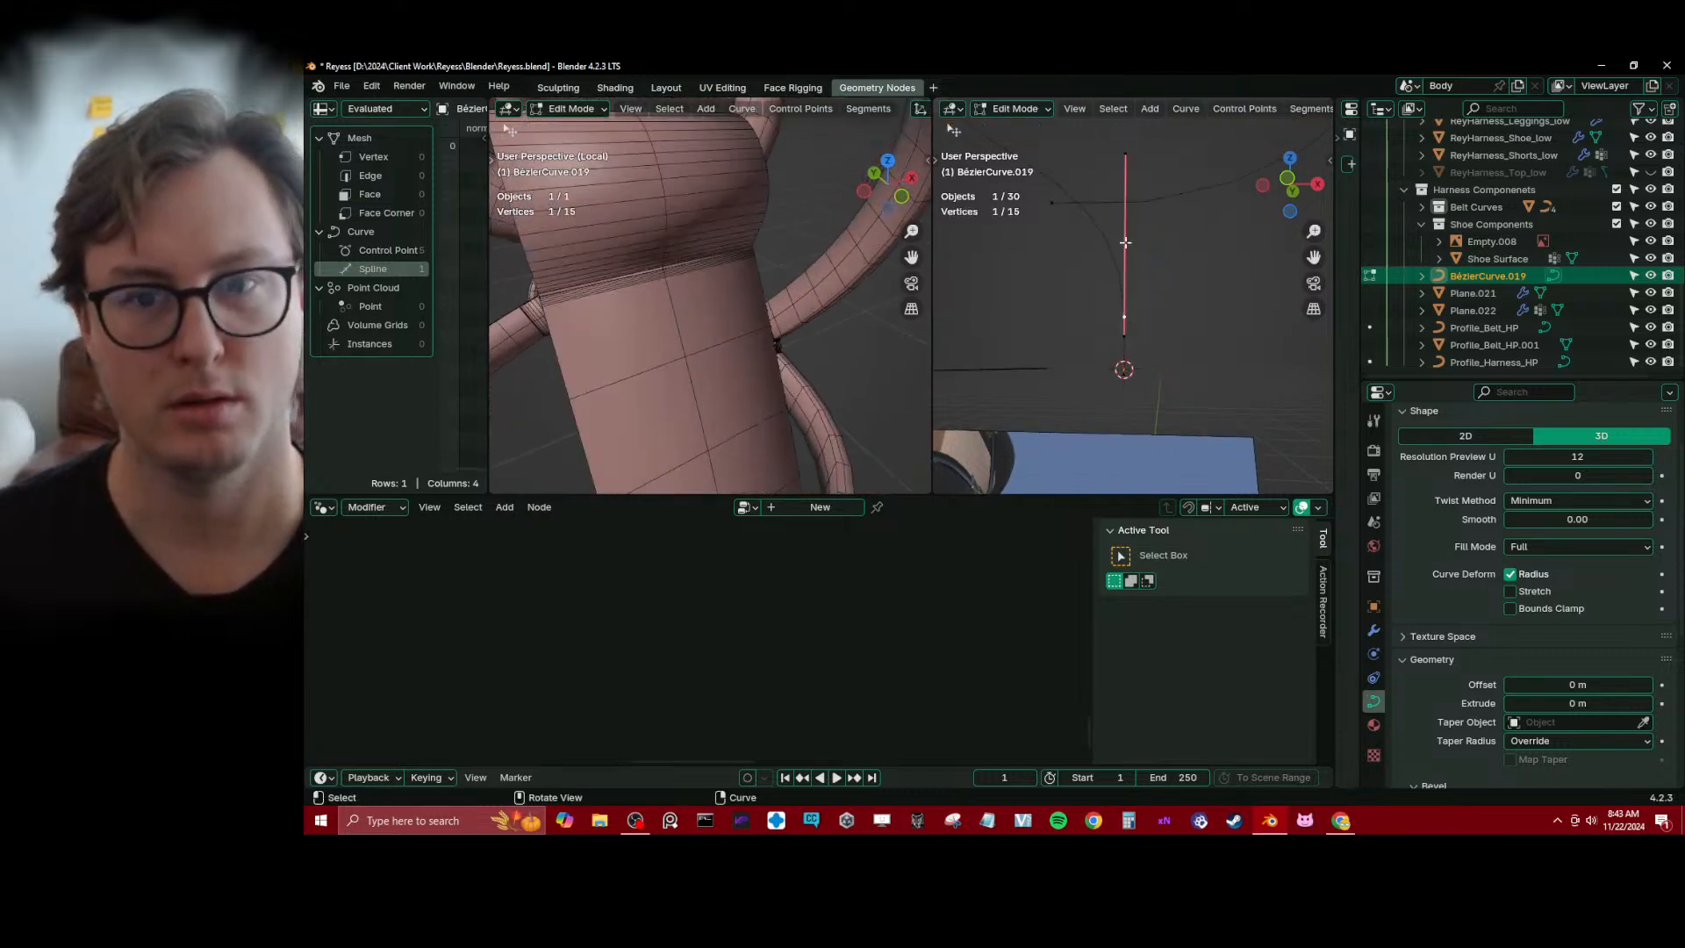
{"action": "middle_click_drag", "start_coordinate": [1125, 242], "coordinate": [1126, 324], "text": "shift"}
{"action": "scroll", "coordinate": [1104, 337], "scroll_direction": "down", "scroll_amount": 1}
{"action": "middle_click_drag", "start_coordinate": [637, 379], "coordinate": [745, 302]}
{"action": "key", "text": "Tab"}
{"action": "scroll", "coordinate": [1161, 334], "scroll_direction": "down", "scroll_amount": 2}
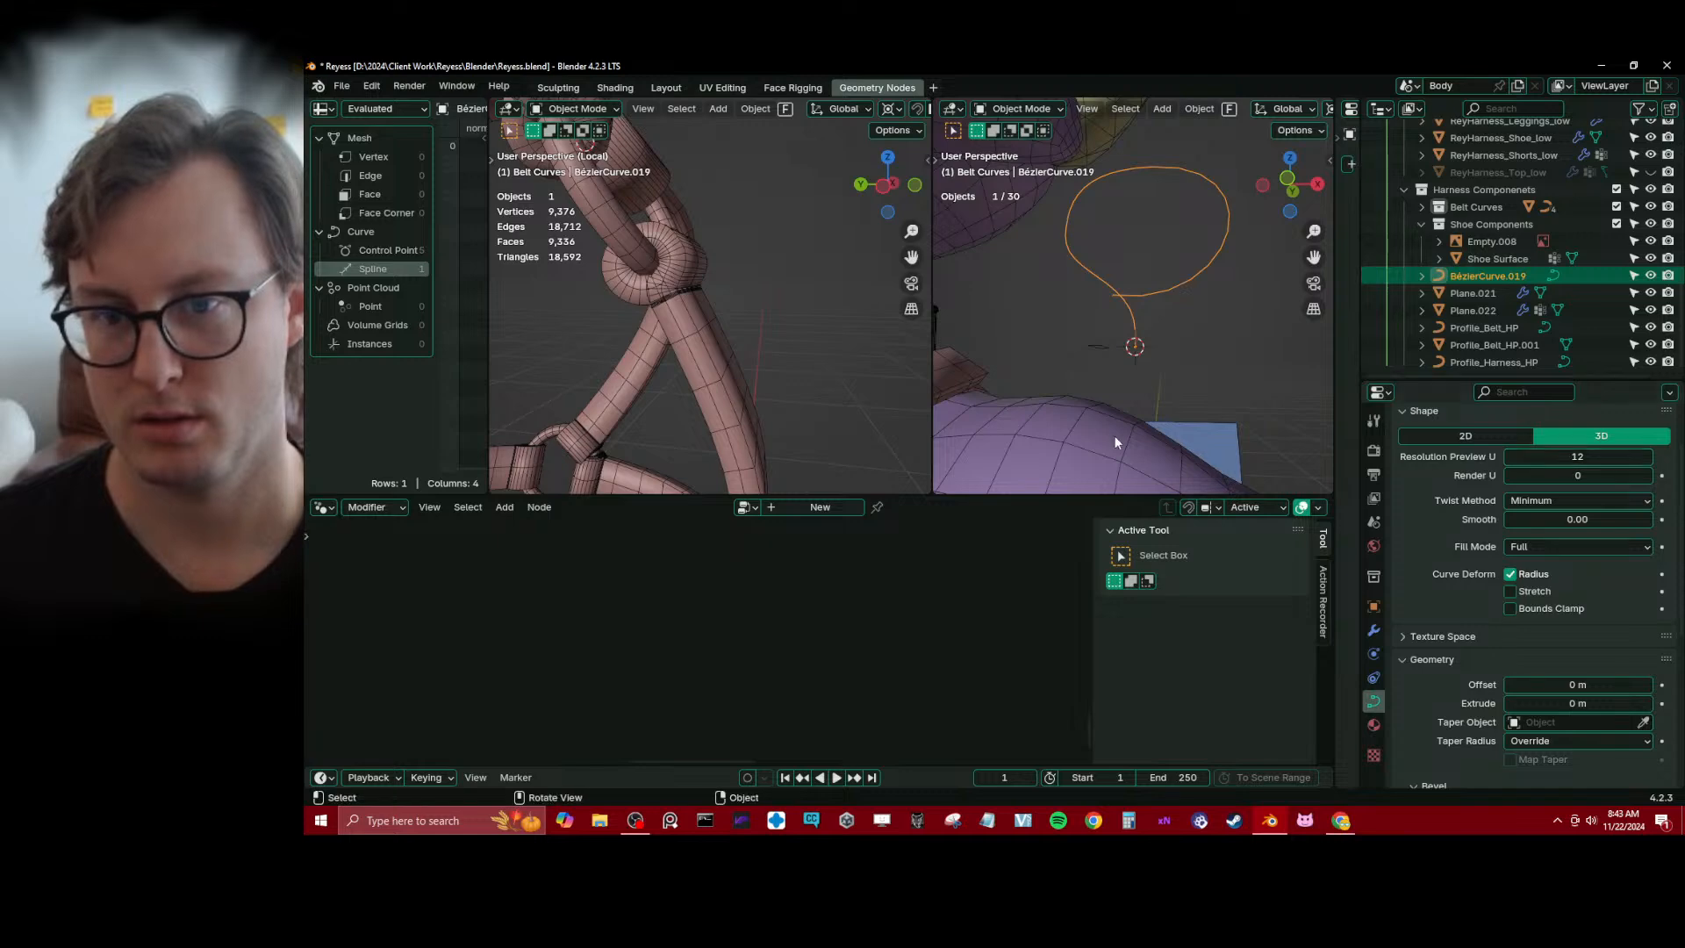
In Plane.022's Harness System tree, move the end cap input, Object Info and Instance End Caps nodes away from Set Curve Tilt
{"action": "left_click", "coordinate": [671, 344]}
{"action": "scroll", "coordinate": [645, 577], "scroll_direction": "down", "scroll_amount": 4}
{"action": "middle_click_drag", "start_coordinate": [693, 580], "coordinate": [764, 601]}
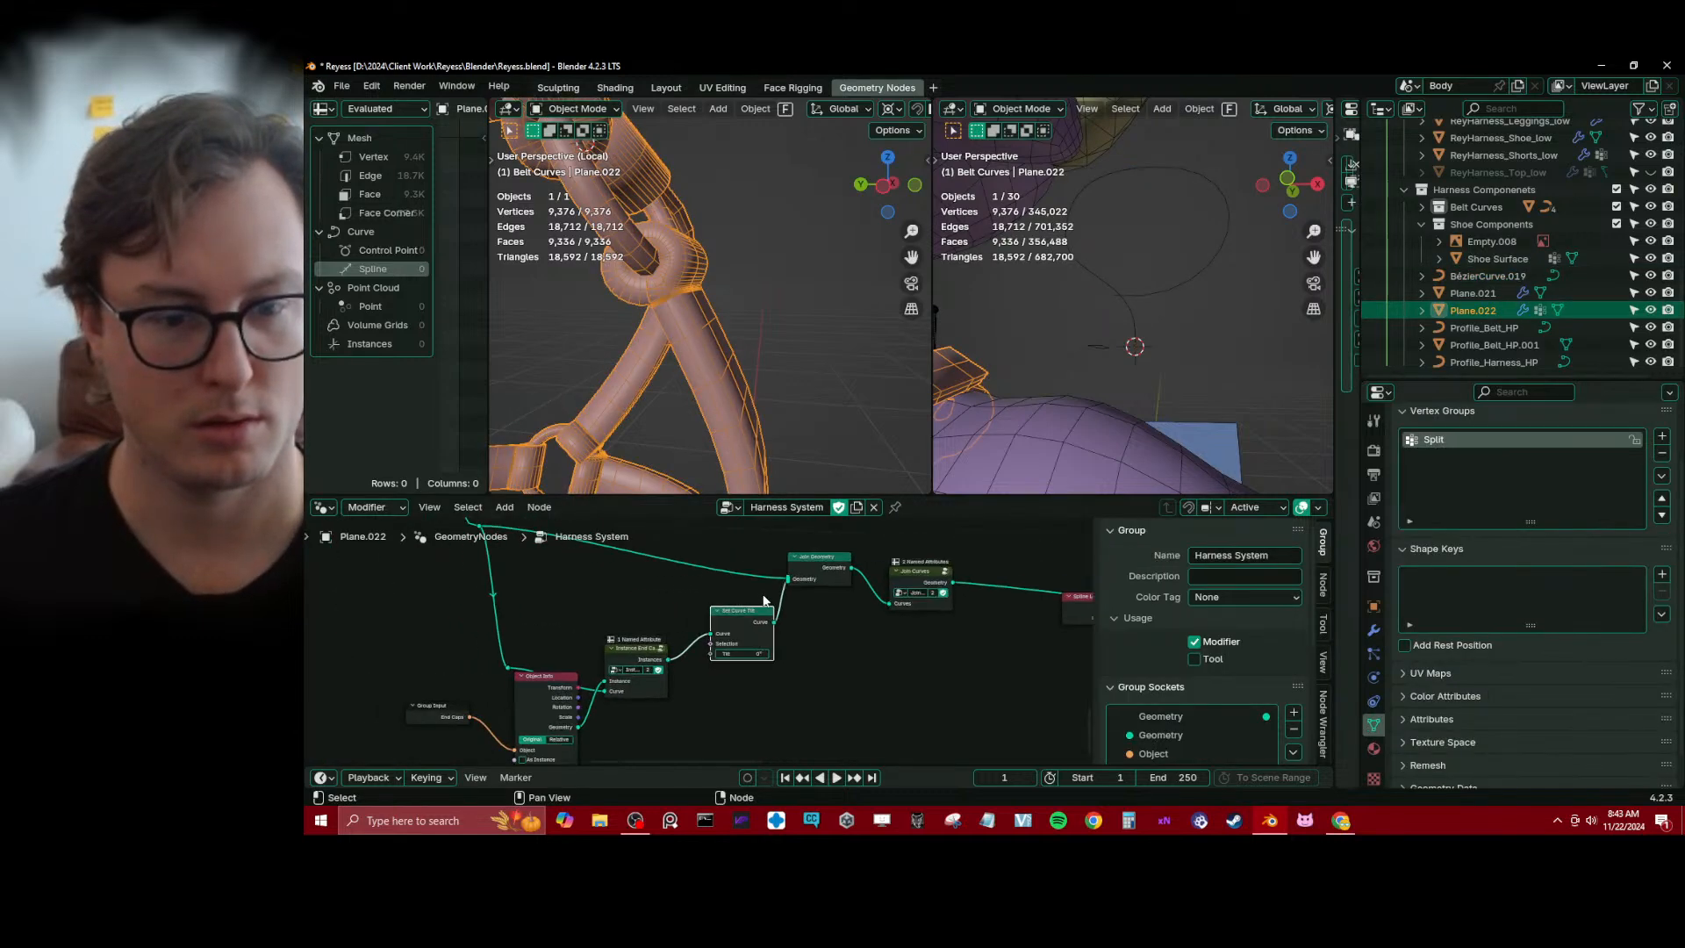
{"action": "scroll", "coordinate": [704, 645], "scroll_direction": "up", "scroll_amount": 4}
{"action": "scroll", "coordinate": [700, 645], "scroll_direction": "down", "scroll_amount": 7}
{"action": "key", "text": "b"}
{"action": "left_click_drag", "start_coordinate": [414, 630], "coordinate": [651, 719]}
{"action": "key", "text": "g"}
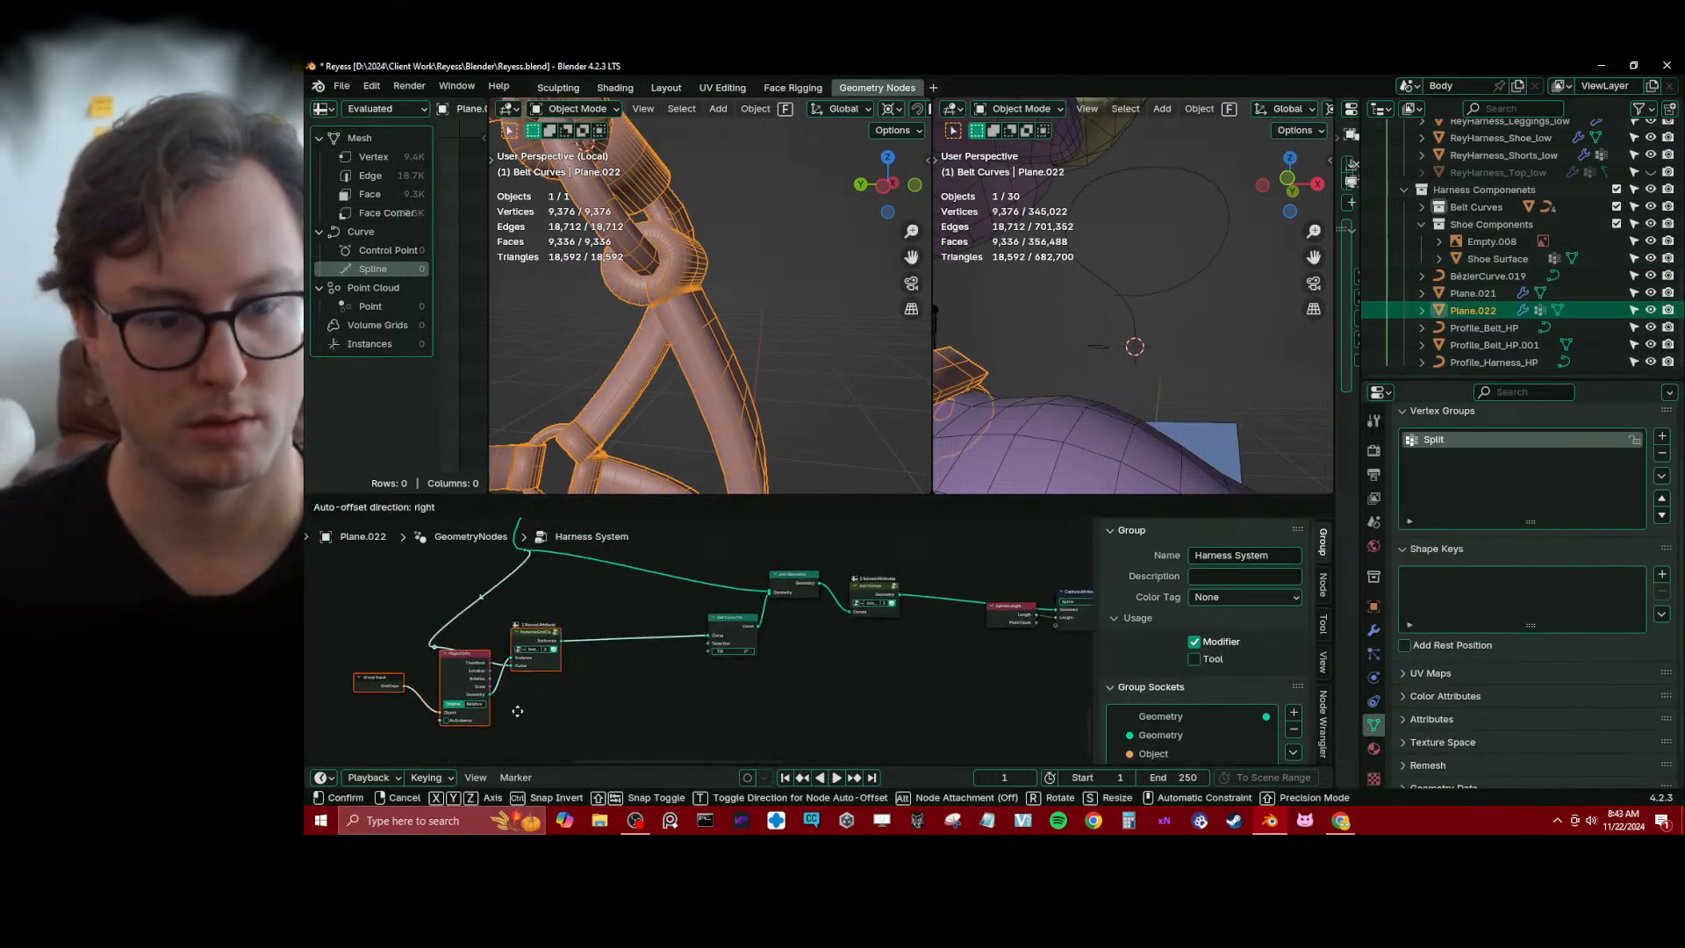
{"action": "left_click", "coordinate": [498, 707]}
{"action": "left_click", "coordinate": [579, 683]}
{"action": "scroll", "coordinate": [611, 689], "scroll_direction": "up", "scroll_amount": 5}
{"action": "middle_click_drag", "start_coordinate": [611, 692], "coordinate": [705, 671]}
Insert a Resample Curve node with a count of 10 between Instance End Caps and Set Curve Tilt
{"action": "key", "text": "shift+a"}
{"action": "type", "text": "r"}
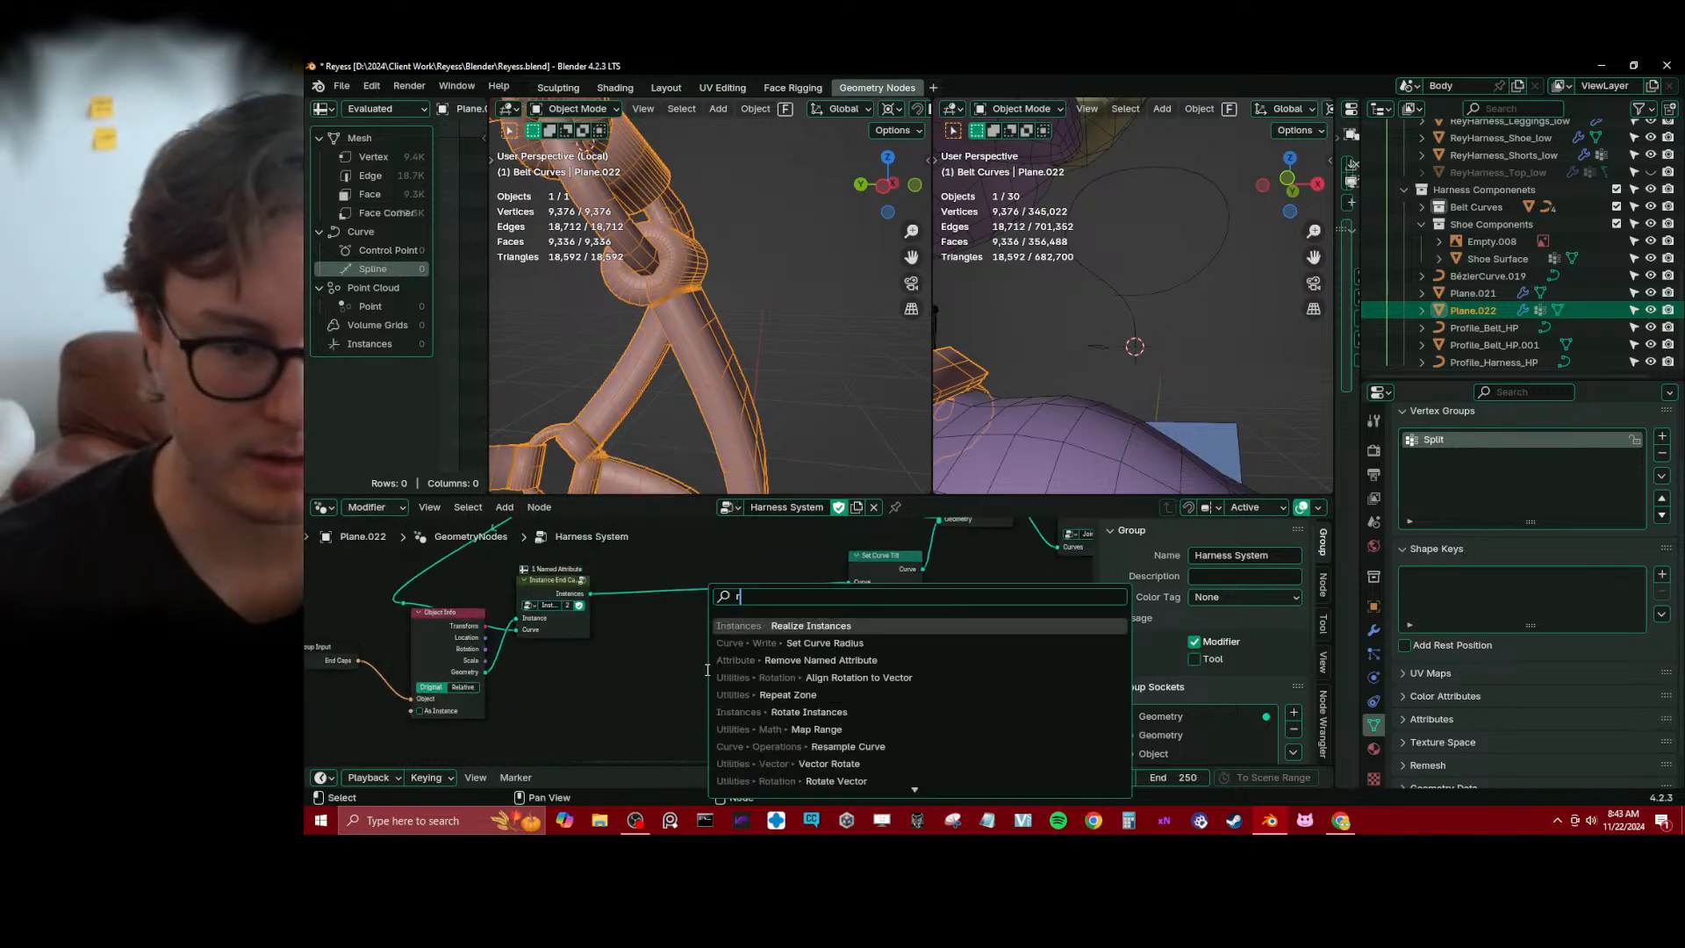
{"action": "type", "text": "esa"}
{"action": "key", "text": "Return"}
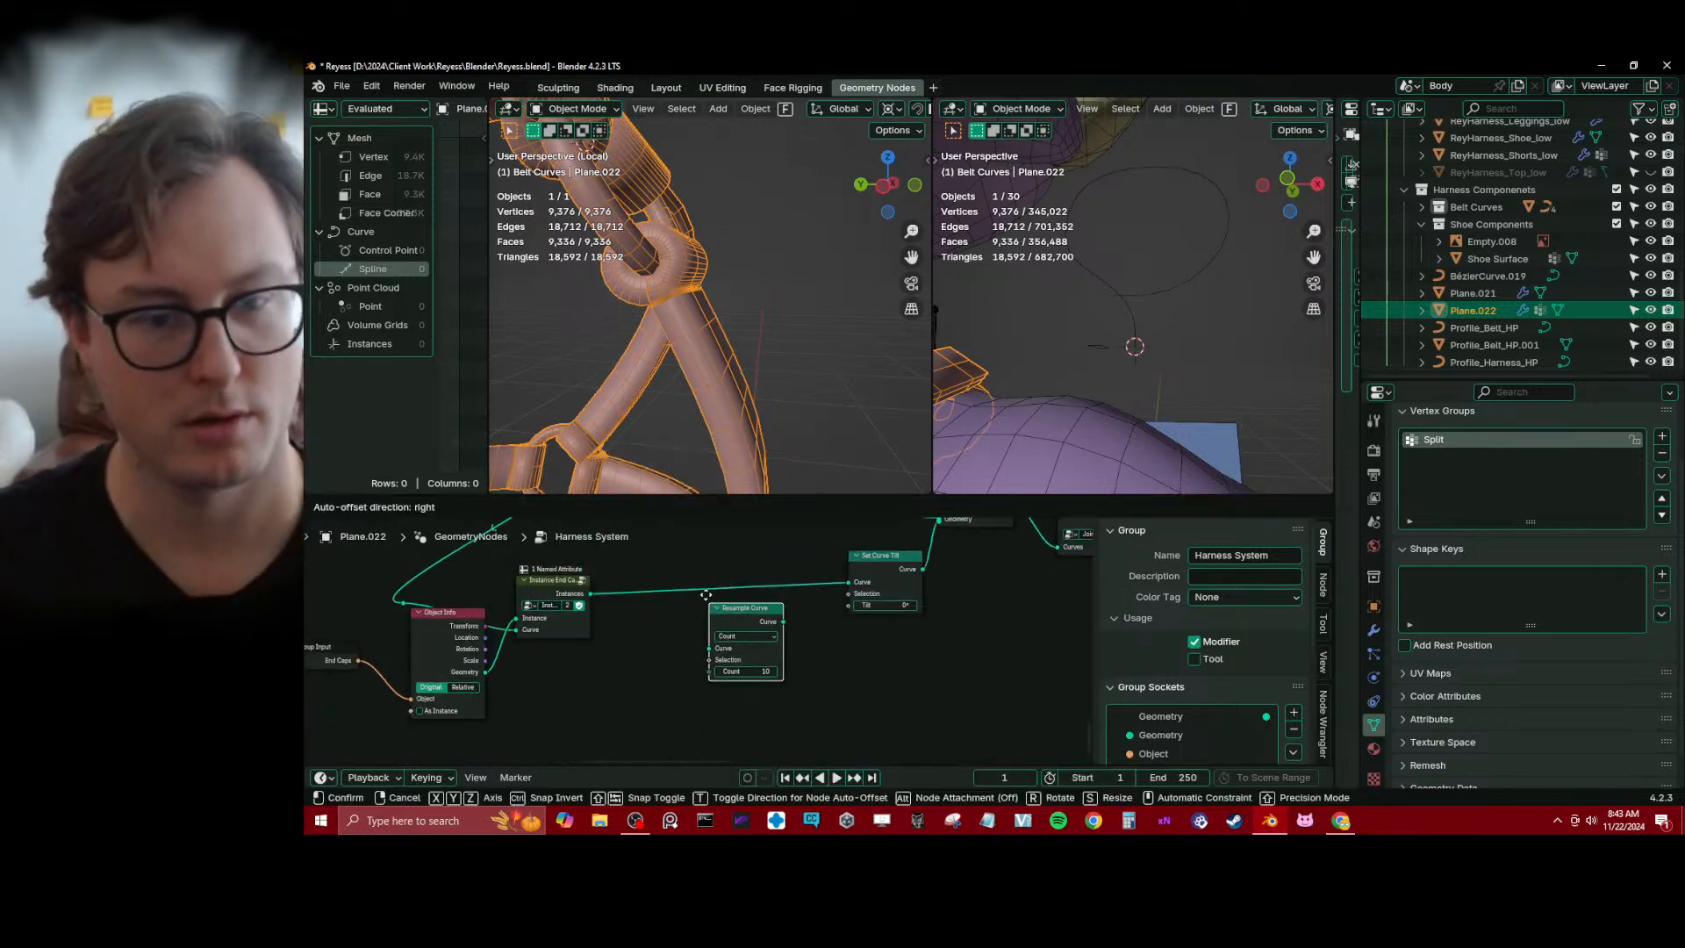
{"action": "left_click", "coordinate": [700, 571]}
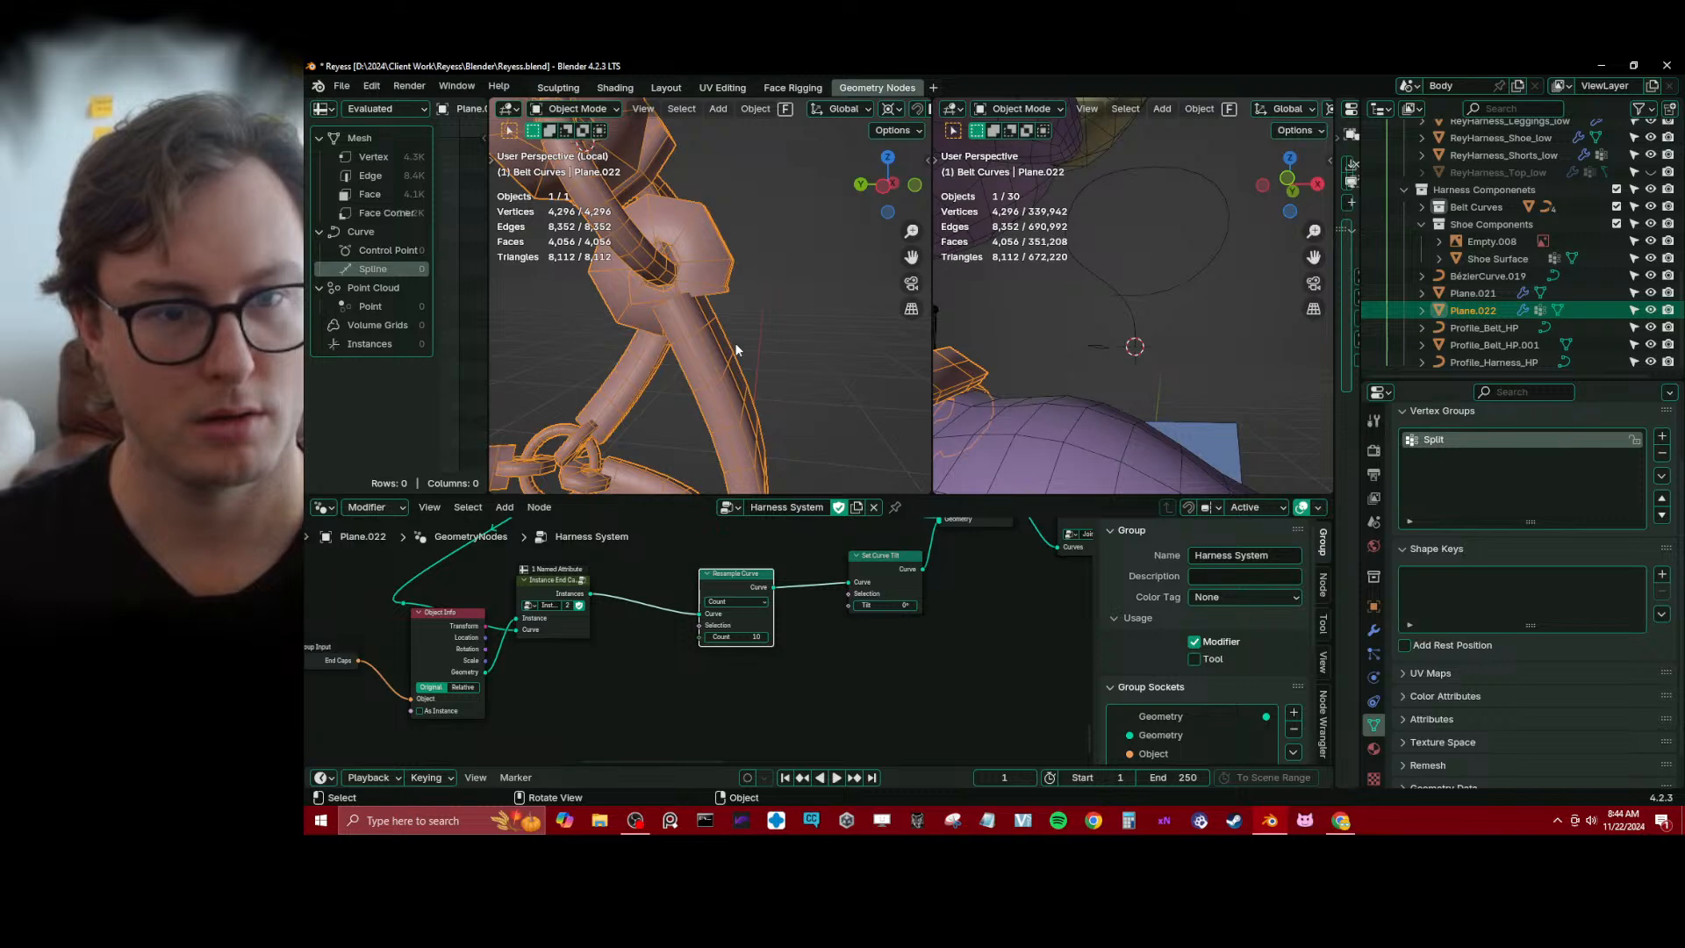
{"action": "middle_click_drag", "start_coordinate": [735, 349], "coordinate": [630, 340]}
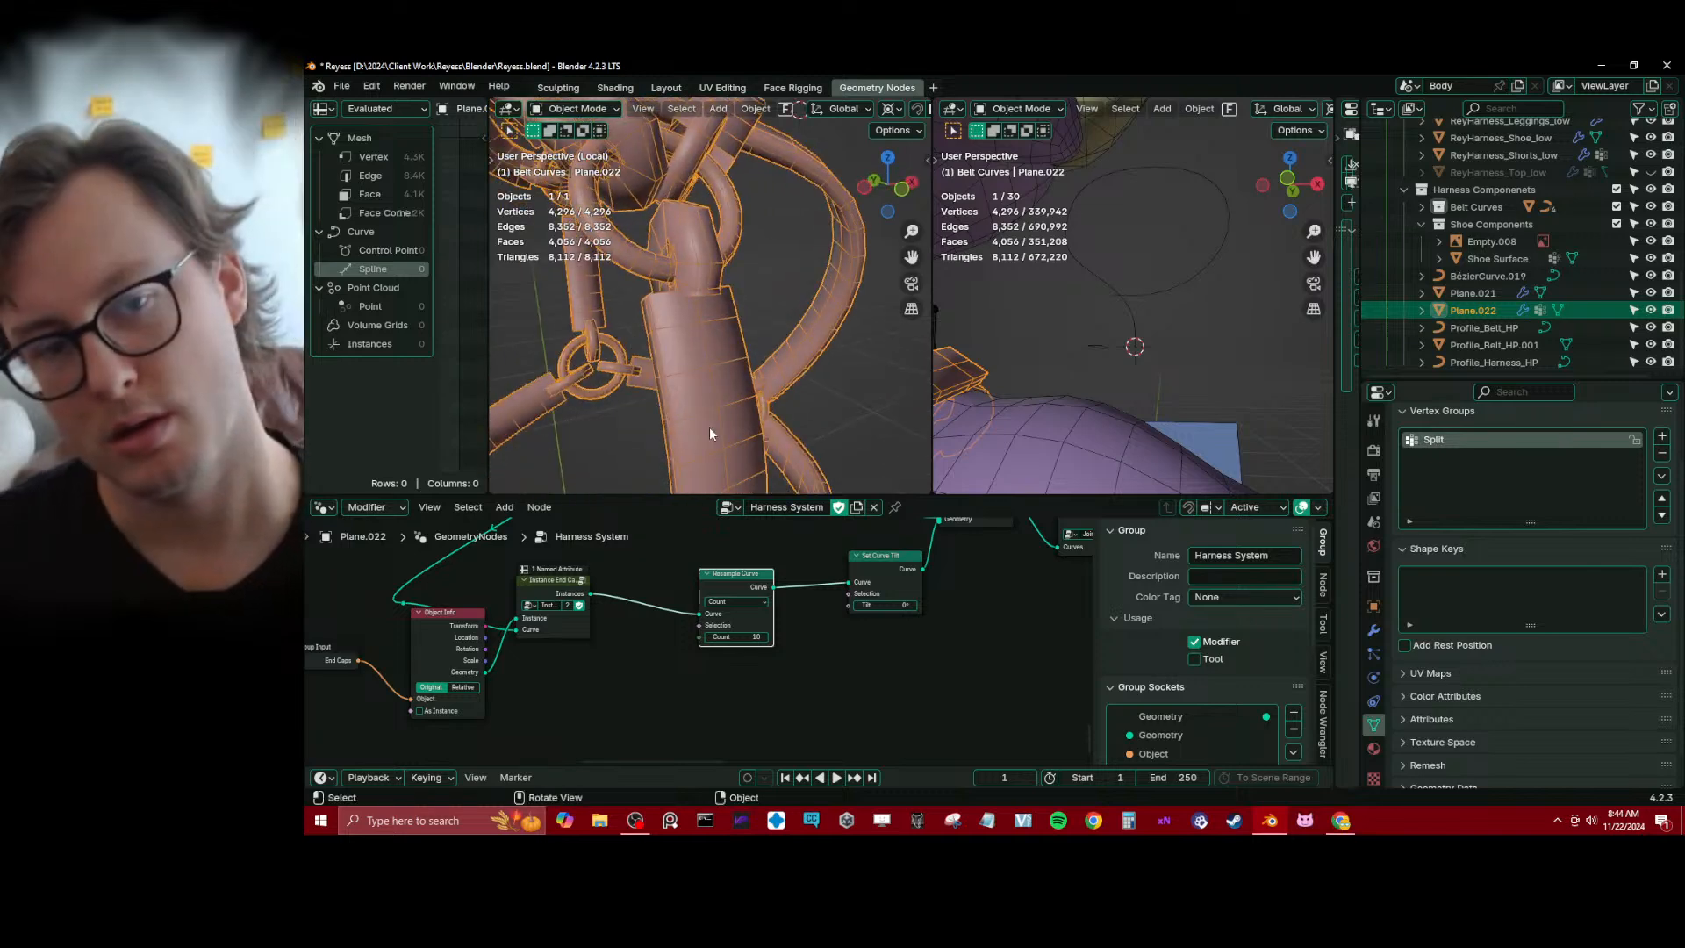
Try dissolving the Set Curve Tilt node, restore it and save the file
{"action": "left_click", "coordinate": [899, 568]}
{"action": "key", "text": "ctrl+x"}
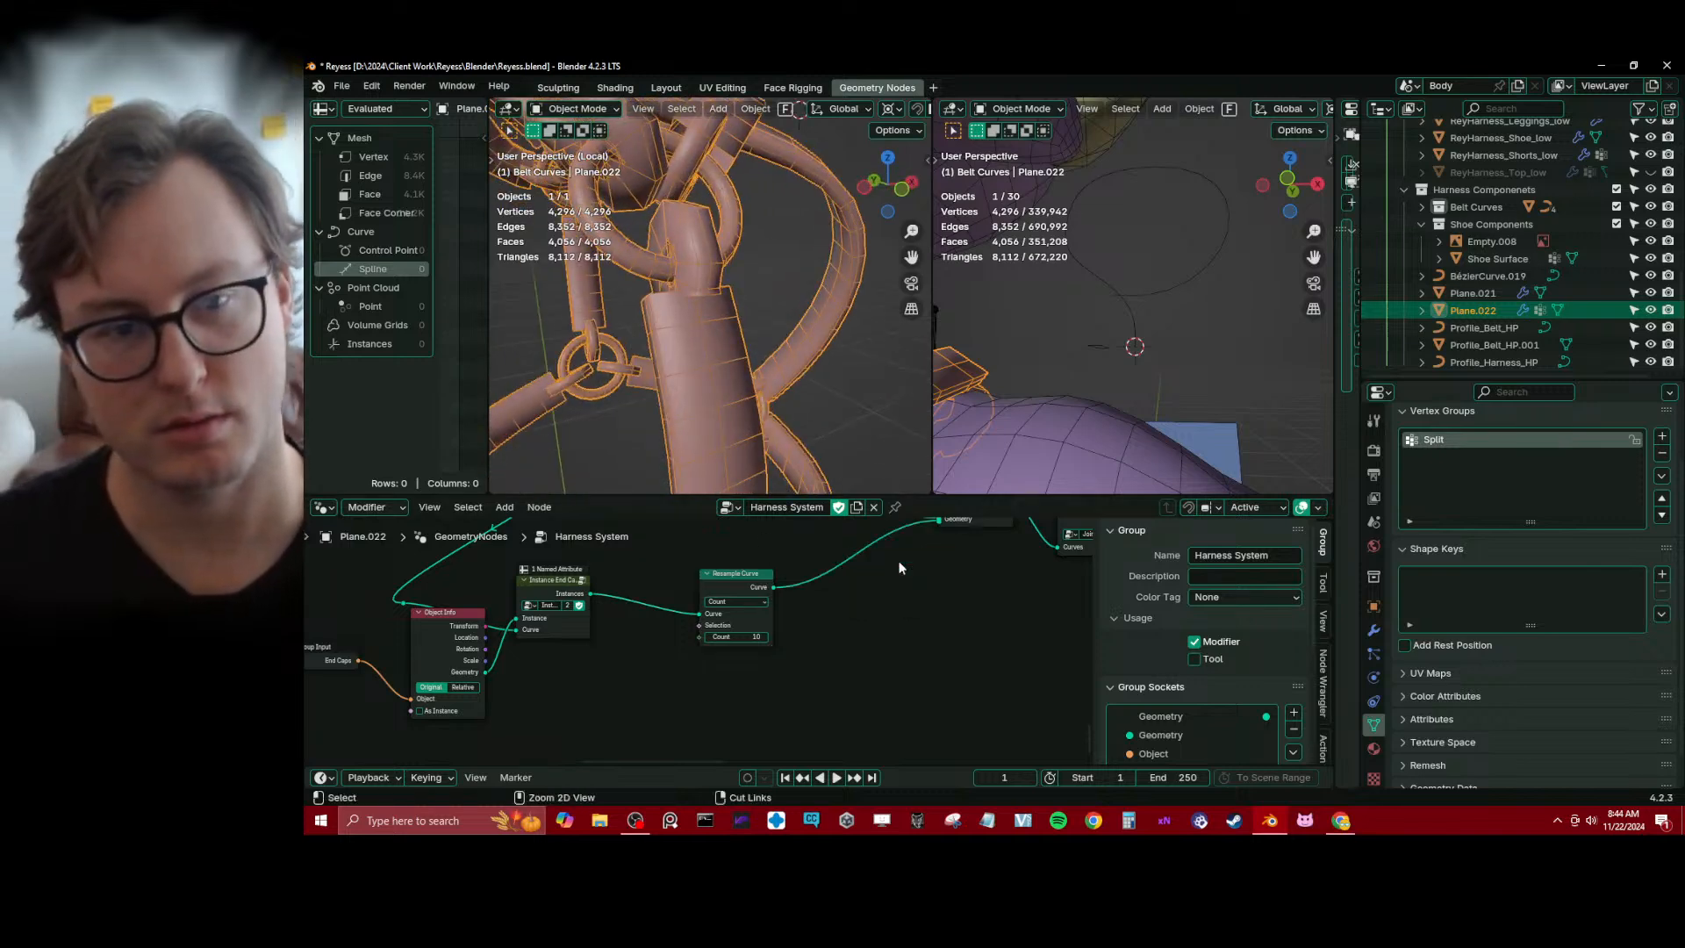
{"action": "middle_click_drag", "start_coordinate": [911, 556], "coordinate": [836, 636]}
{"action": "key", "text": "ctrl+s"}
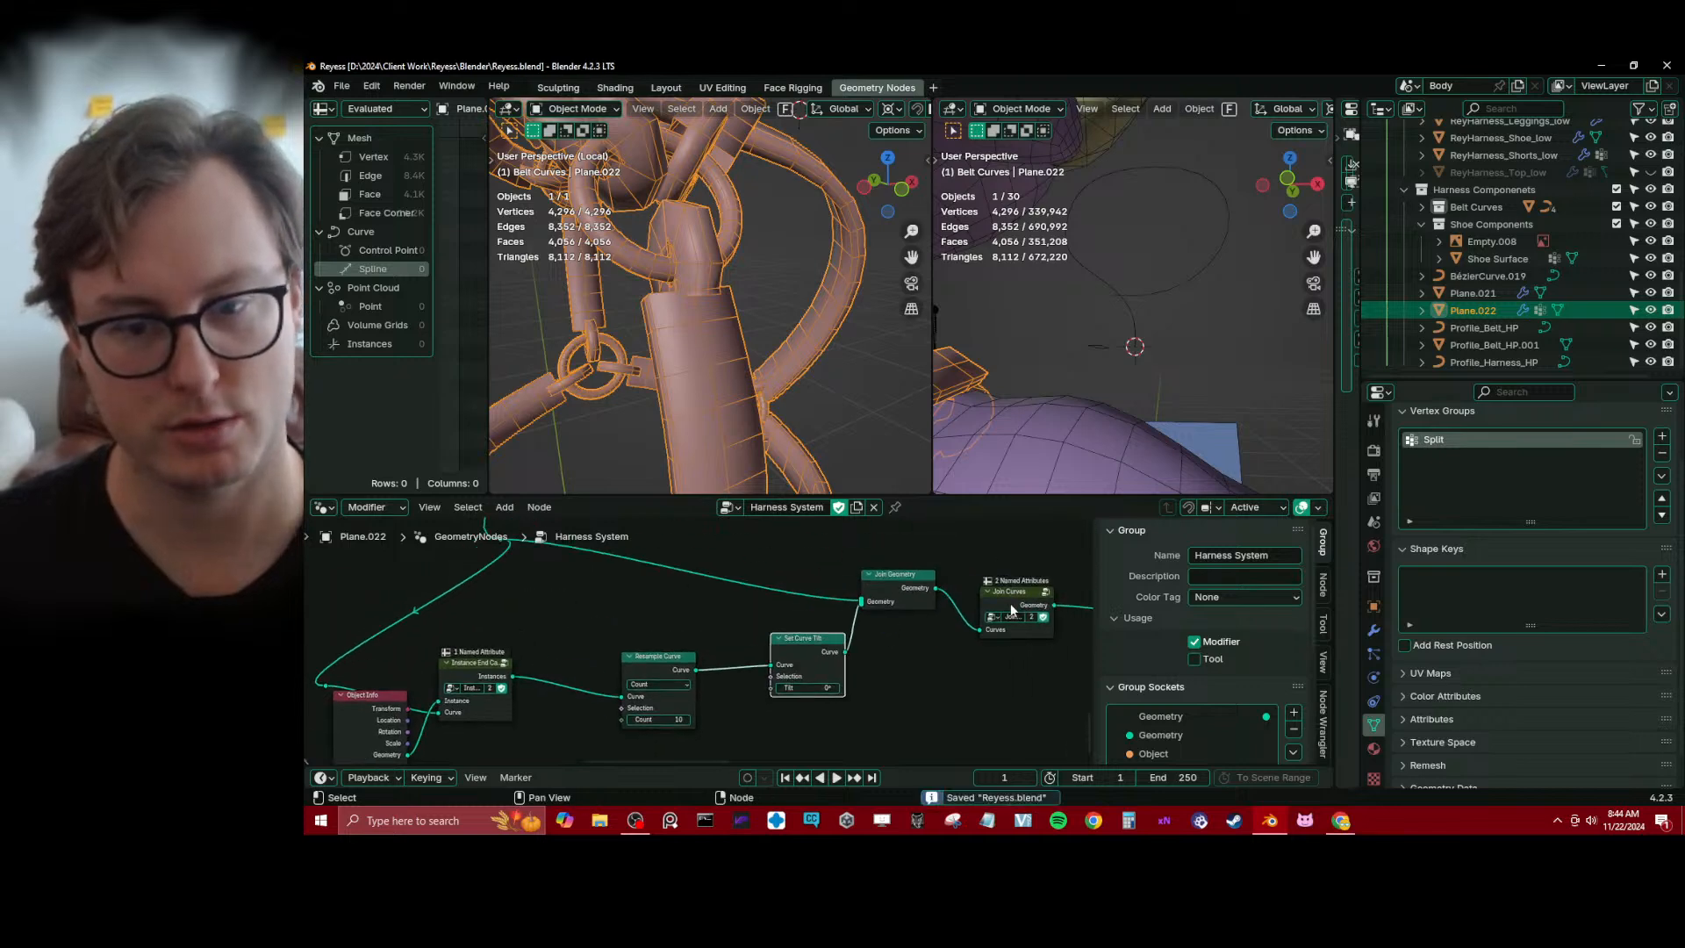
Open the Join Curves node group and move its Group Input node away from the attribute storing nodes
{"action": "middle_click_drag", "start_coordinate": [1006, 611], "coordinate": [772, 570]}
{"action": "scroll", "coordinate": [773, 570], "scroll_direction": "up", "scroll_amount": 3}
{"action": "left_click", "coordinate": [818, 546]}
{"action": "left_click", "coordinate": [824, 538]}
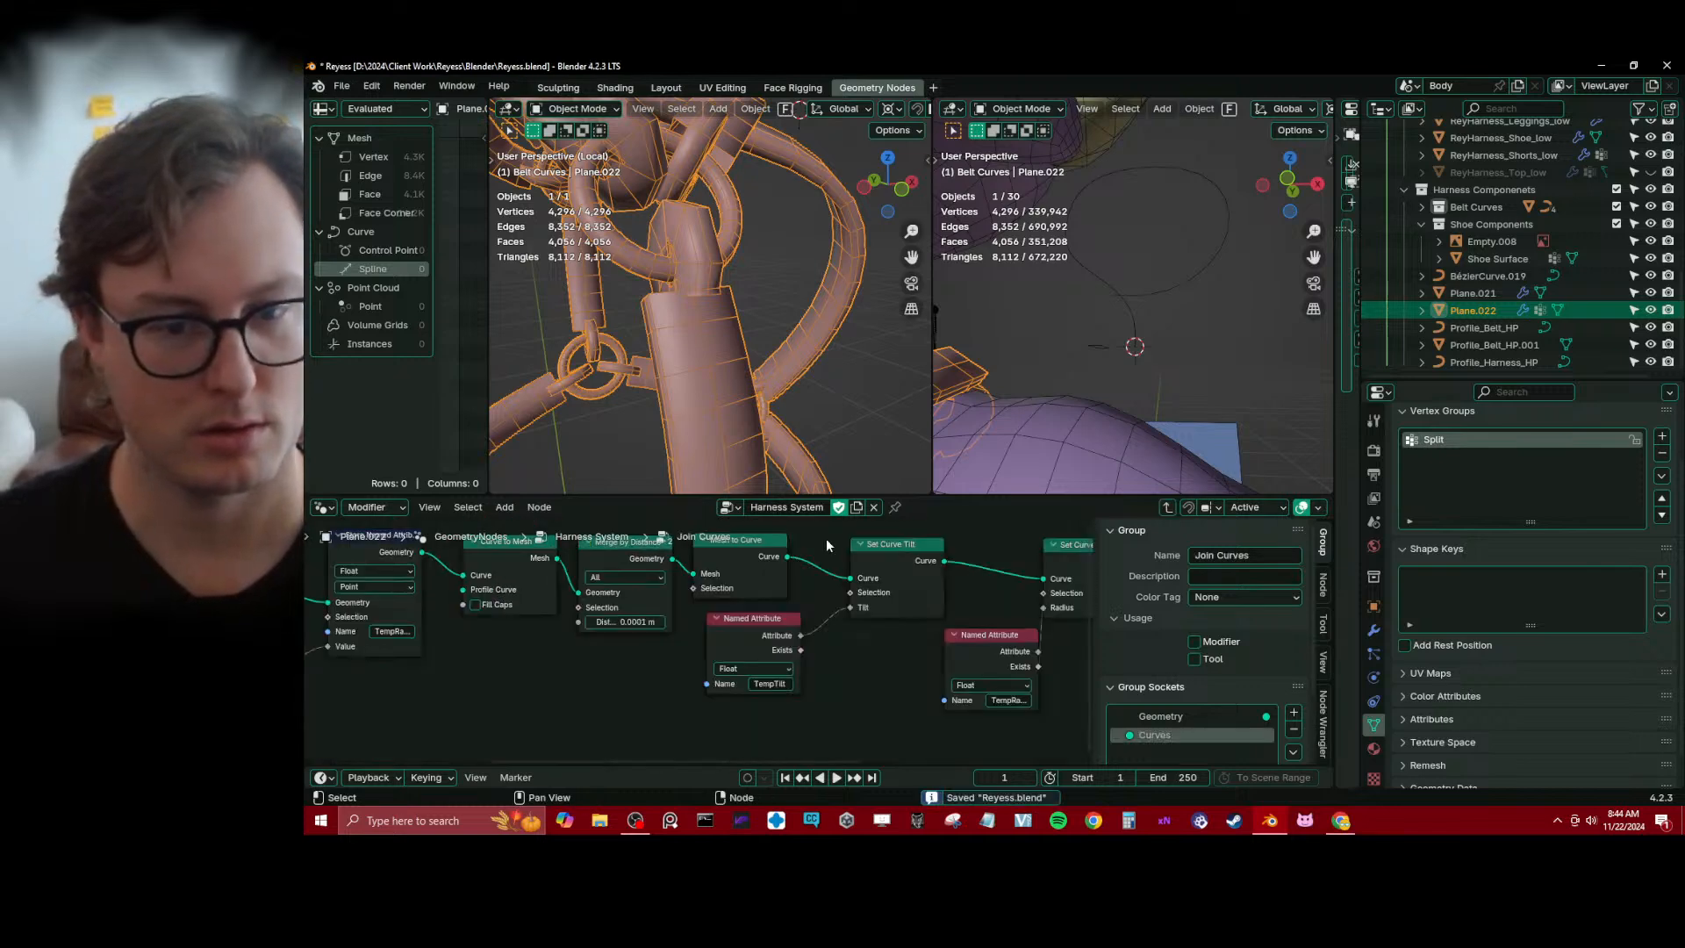
{"action": "scroll", "coordinate": [684, 649], "scroll_direction": "down", "scroll_amount": 3}
{"action": "middle_click_drag", "start_coordinate": [428, 624], "coordinate": [847, 641]}
{"action": "scroll", "coordinate": [672, 661], "scroll_direction": "up", "scroll_amount": 4}
{"action": "middle_click_drag", "start_coordinate": [587, 609], "coordinate": [627, 636]}
{"action": "left_click_drag", "start_coordinate": [554, 588], "coordinate": [432, 588]}
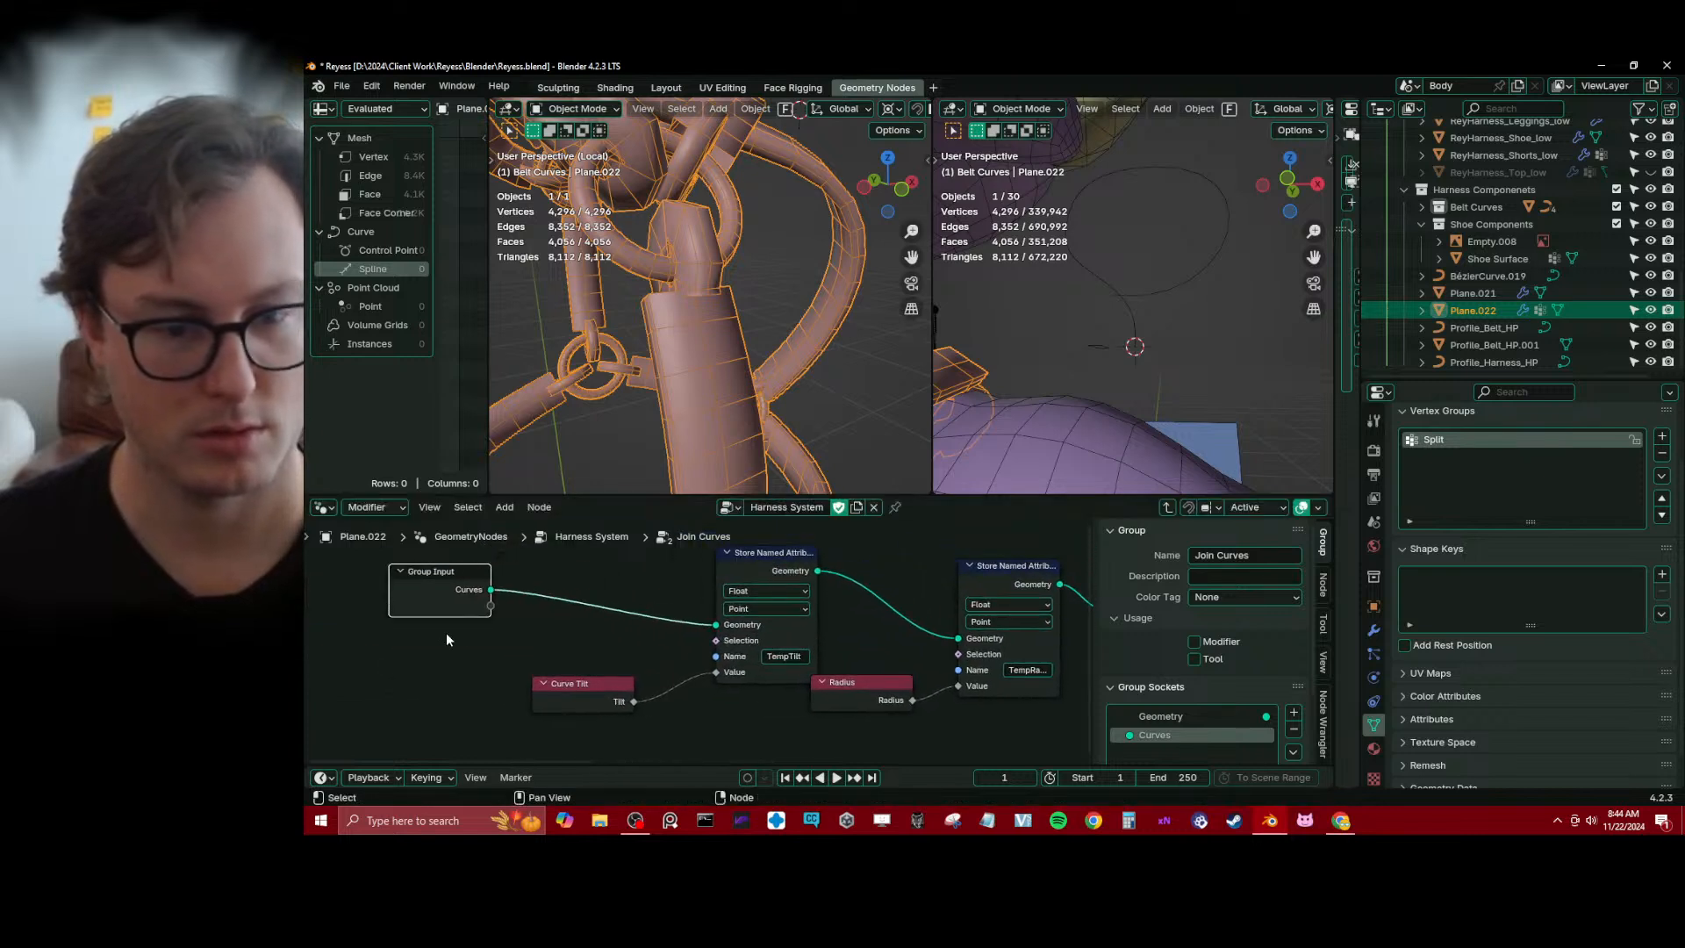
Rearrange the TempTilt Store Named Attribute node and the Radius input node inside the Join Curves group
{"action": "middle_click_drag", "start_coordinate": [724, 663], "coordinate": [597, 643]}
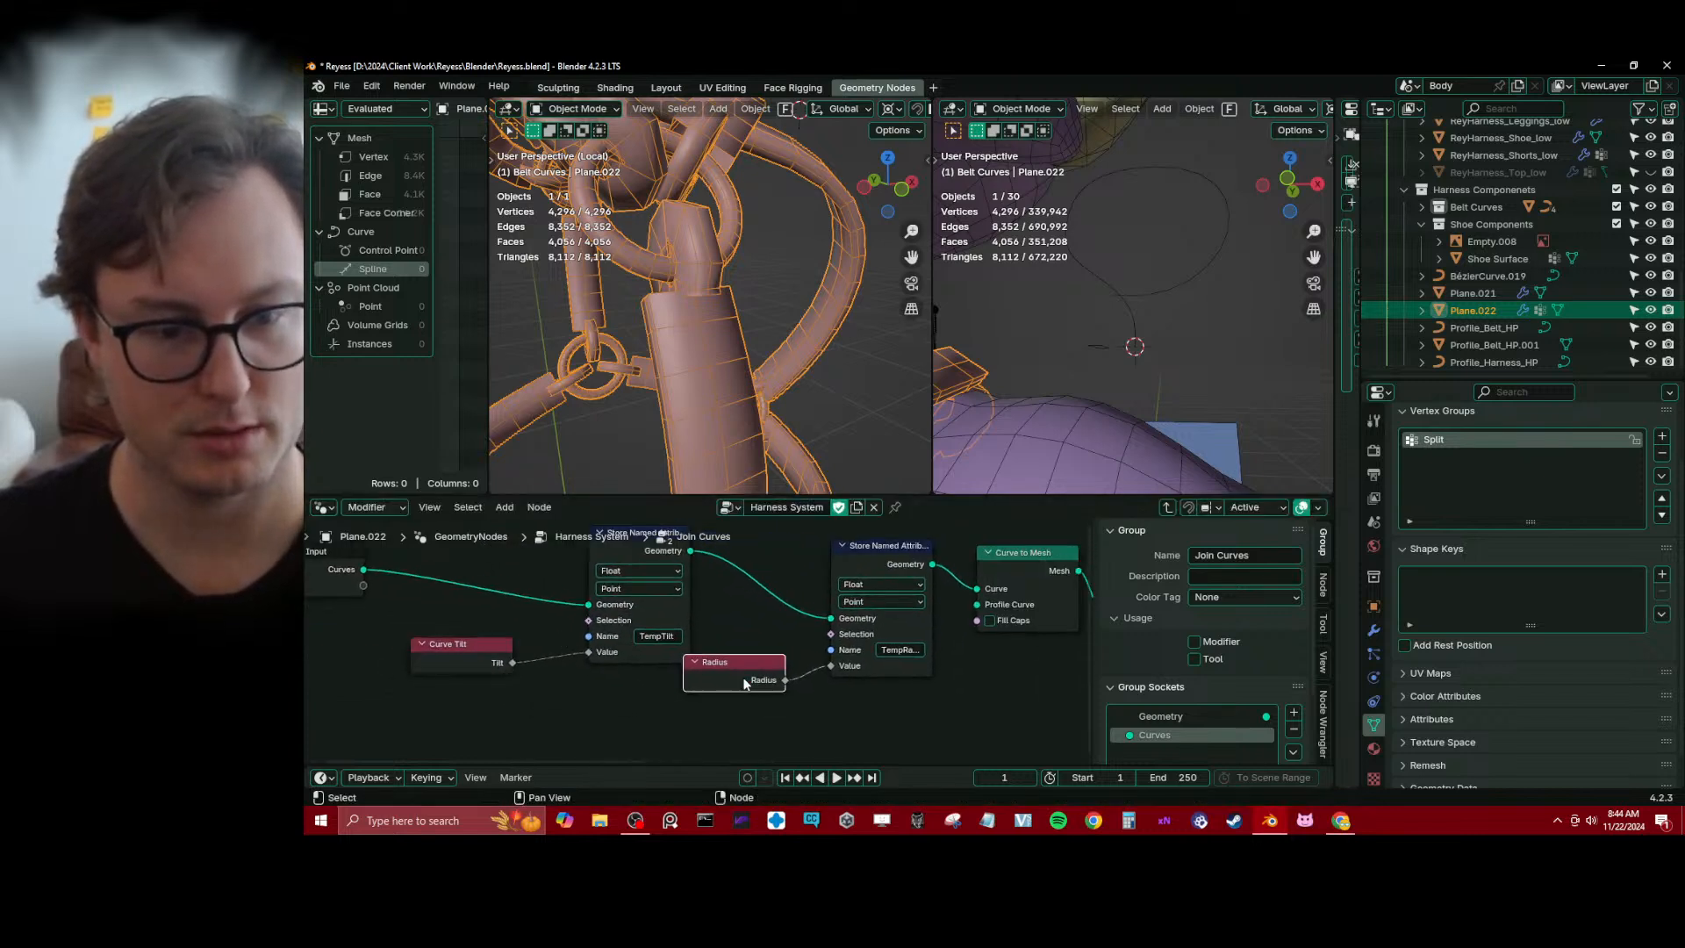
{"action": "left_click_drag", "start_coordinate": [746, 683], "coordinate": [784, 664]}
{"action": "left_click_drag", "start_coordinate": [681, 564], "coordinate": [621, 567]}
{"action": "middle_click_drag", "start_coordinate": [907, 647], "coordinate": [623, 638]}
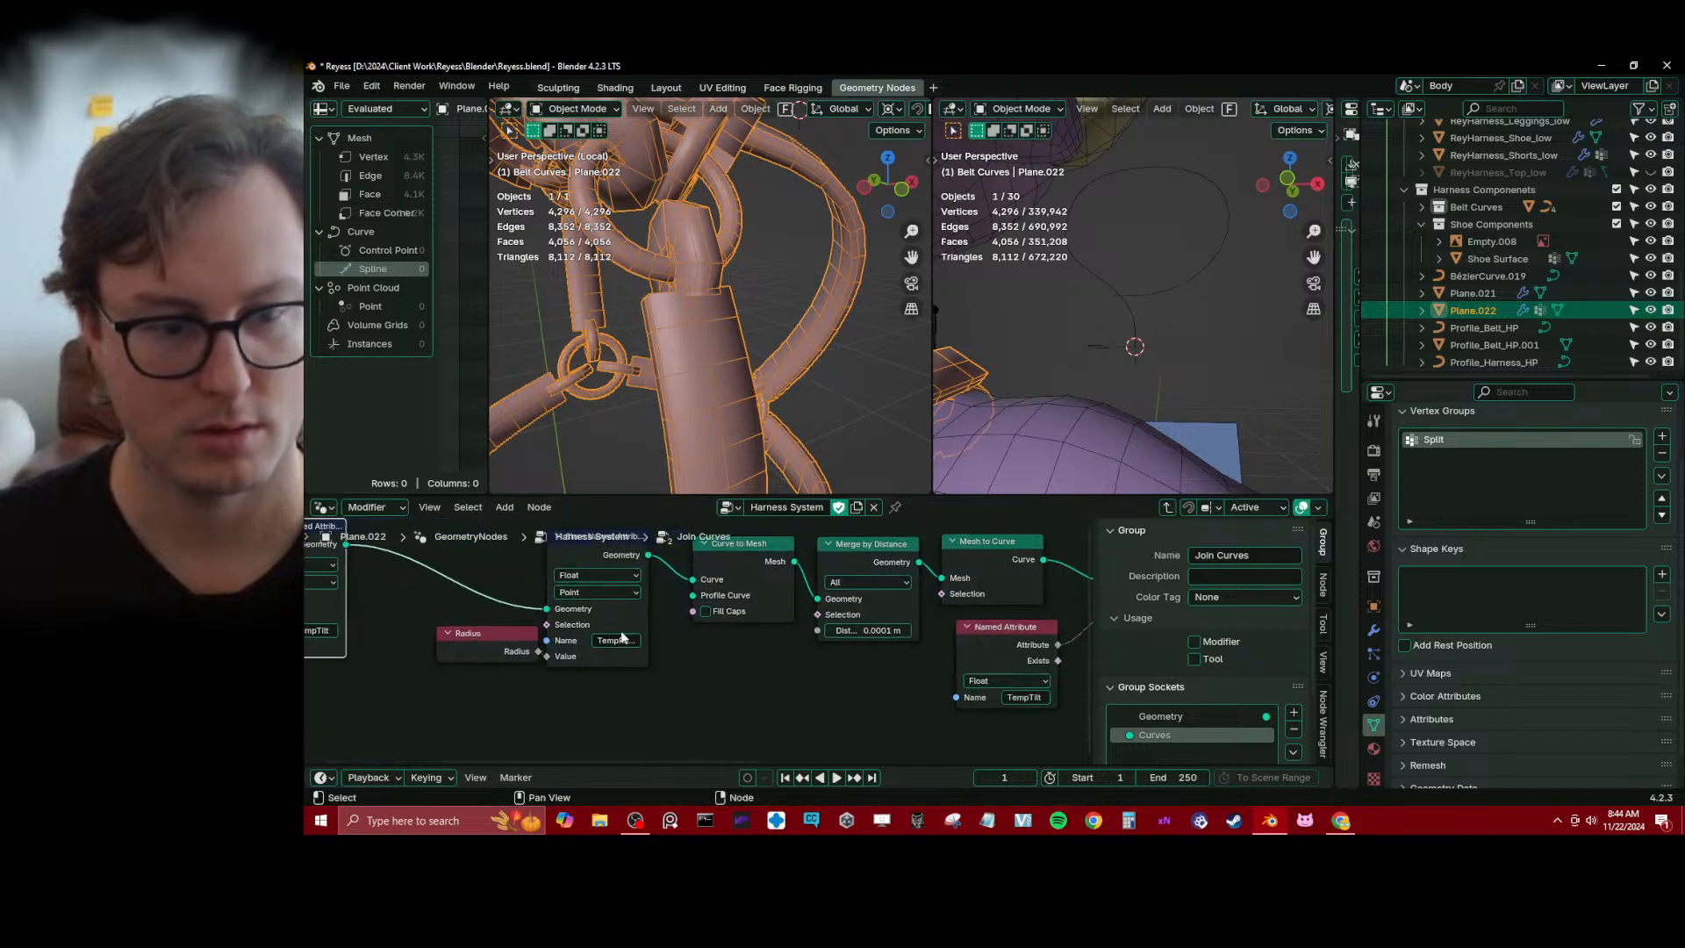
{"action": "left_click_drag", "start_coordinate": [503, 645], "coordinate": [481, 650]}
{"action": "middle_click_drag", "start_coordinate": [786, 656], "coordinate": [628, 657]}
{"action": "scroll", "coordinate": [783, 650], "scroll_direction": "down", "scroll_amount": 2}
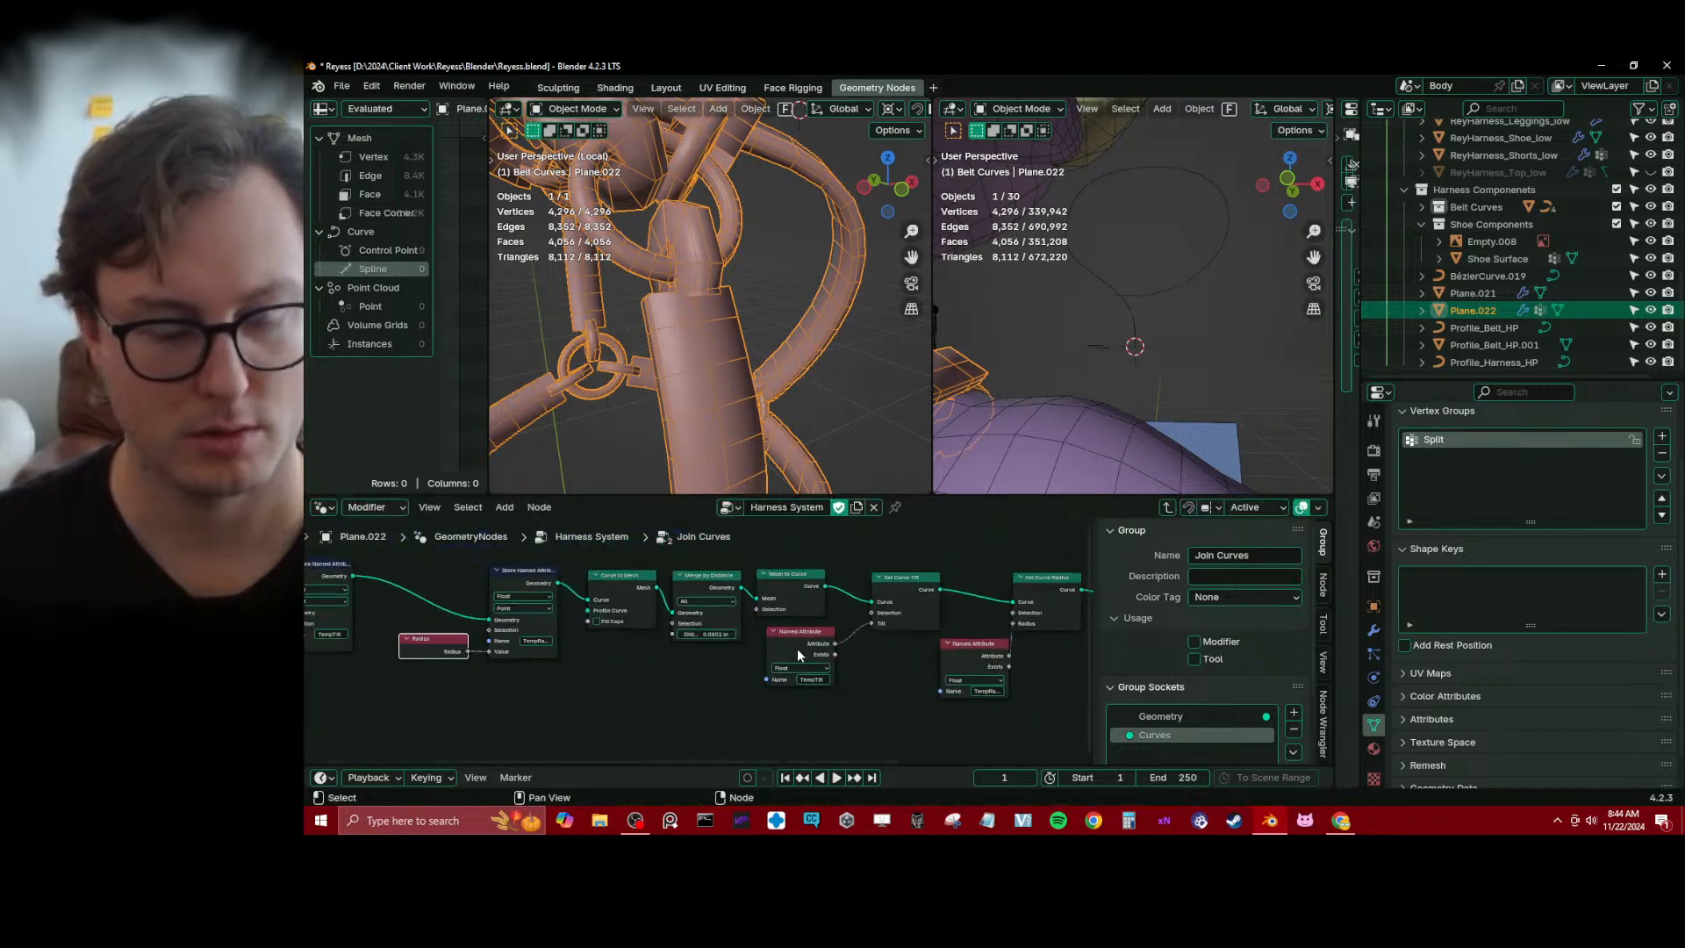
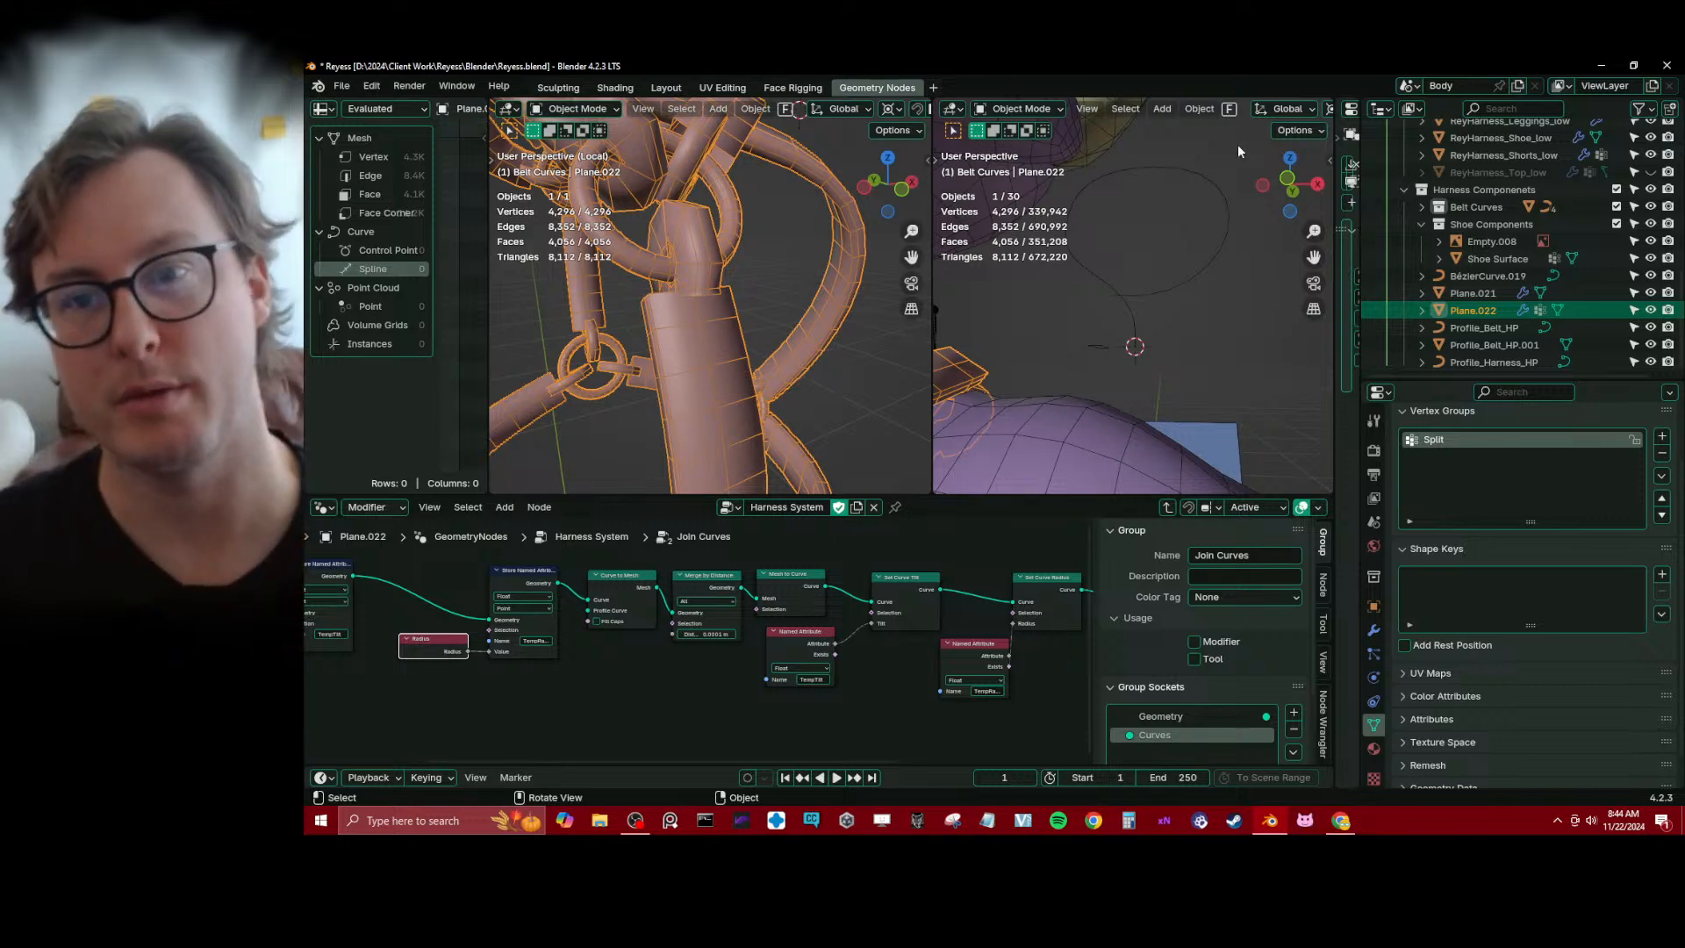
Save the file and leave the Join Curves group for the parent Harness System node tree
{"action": "key", "text": "s"}
{"action": "key", "text": "Escape"}
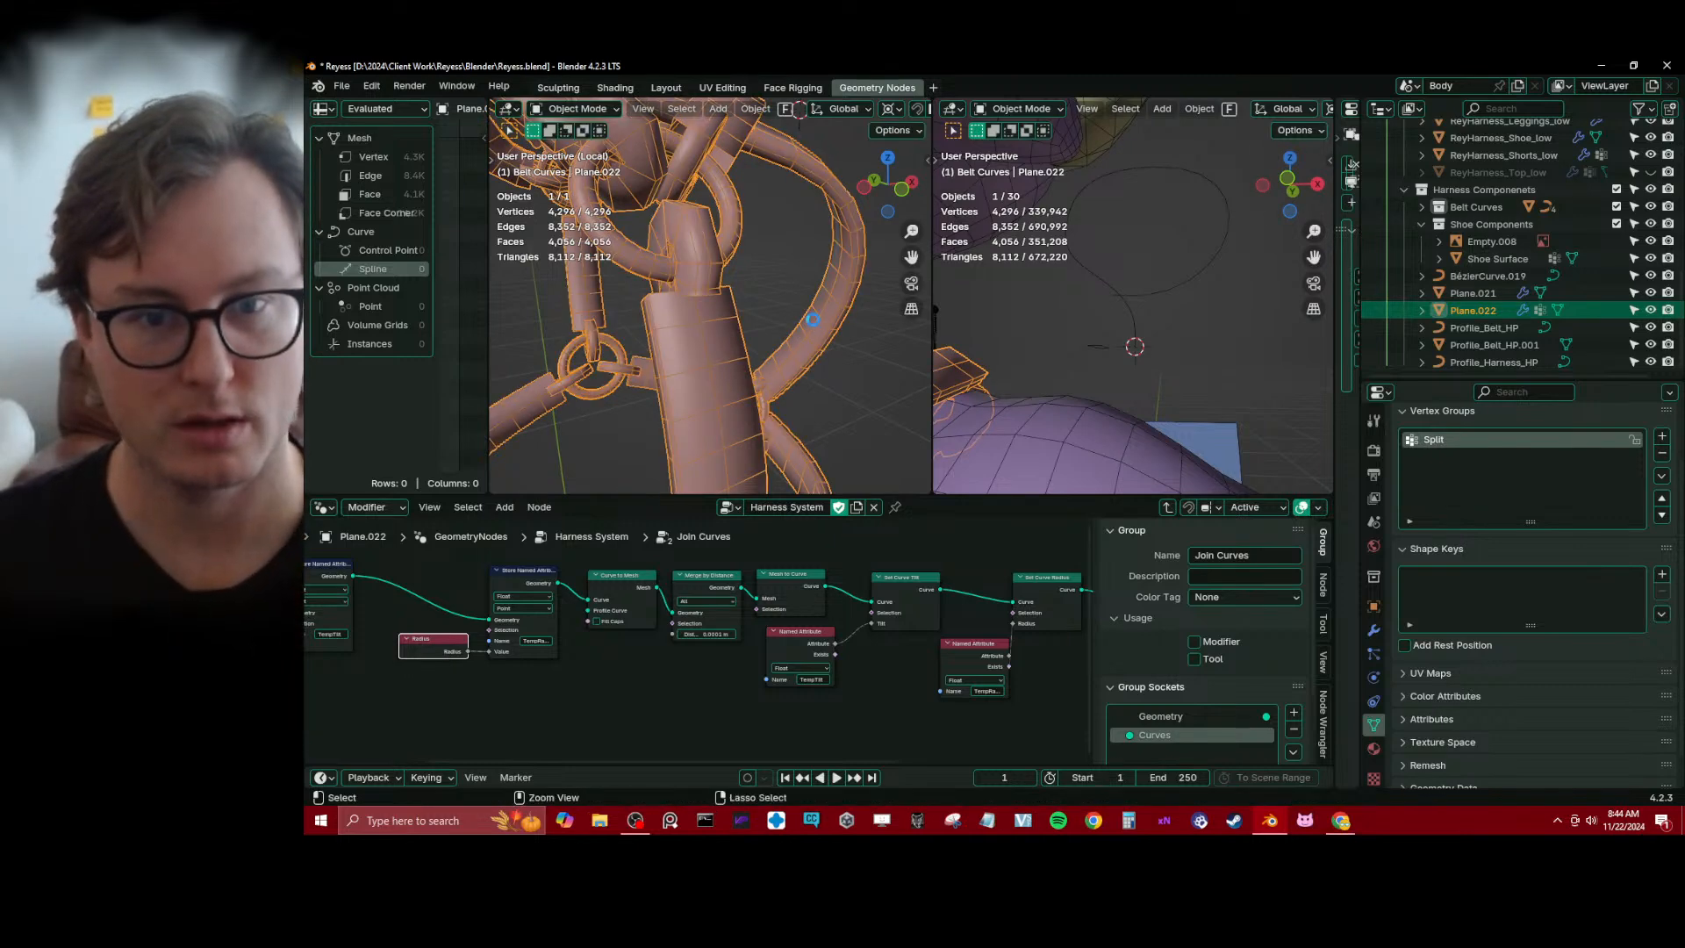
{"action": "key", "text": "ctrl+s"}
{"action": "scroll", "coordinate": [724, 576], "scroll_direction": "down", "scroll_amount": 1}
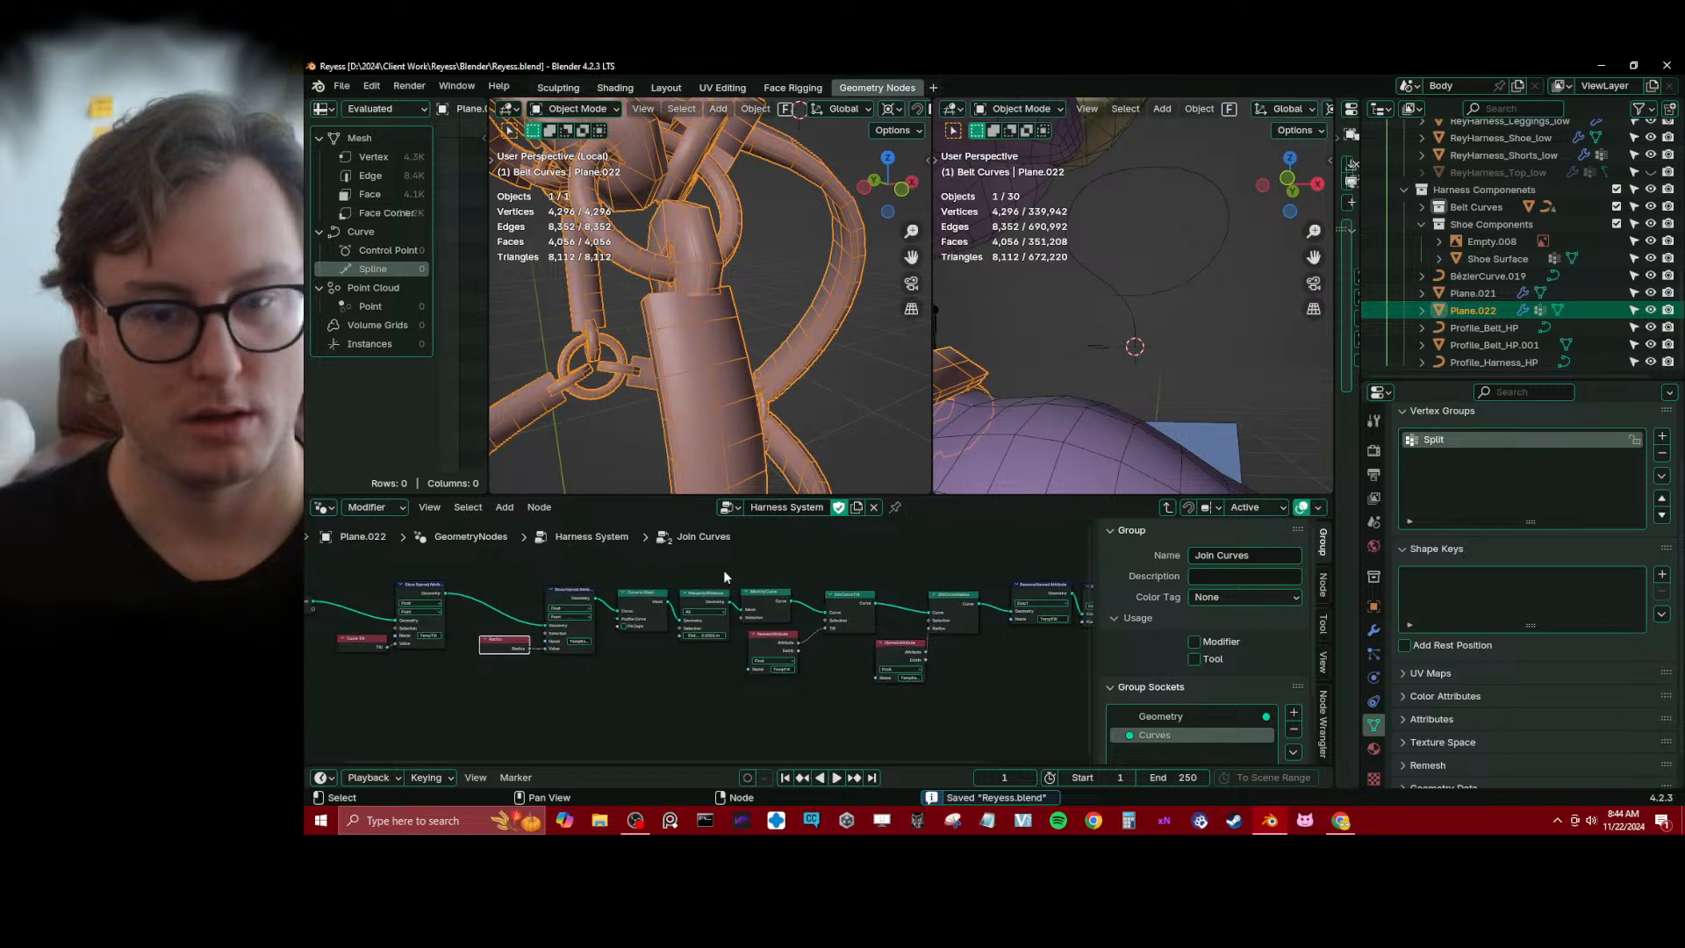
{"action": "left_click", "coordinate": [1165, 507]}
Move the End Caps Group Input, Object Info and Instance End Caps nodes farther away from the Resample Curve node
{"action": "left_click_drag", "start_coordinate": [557, 548], "coordinate": [744, 672]}
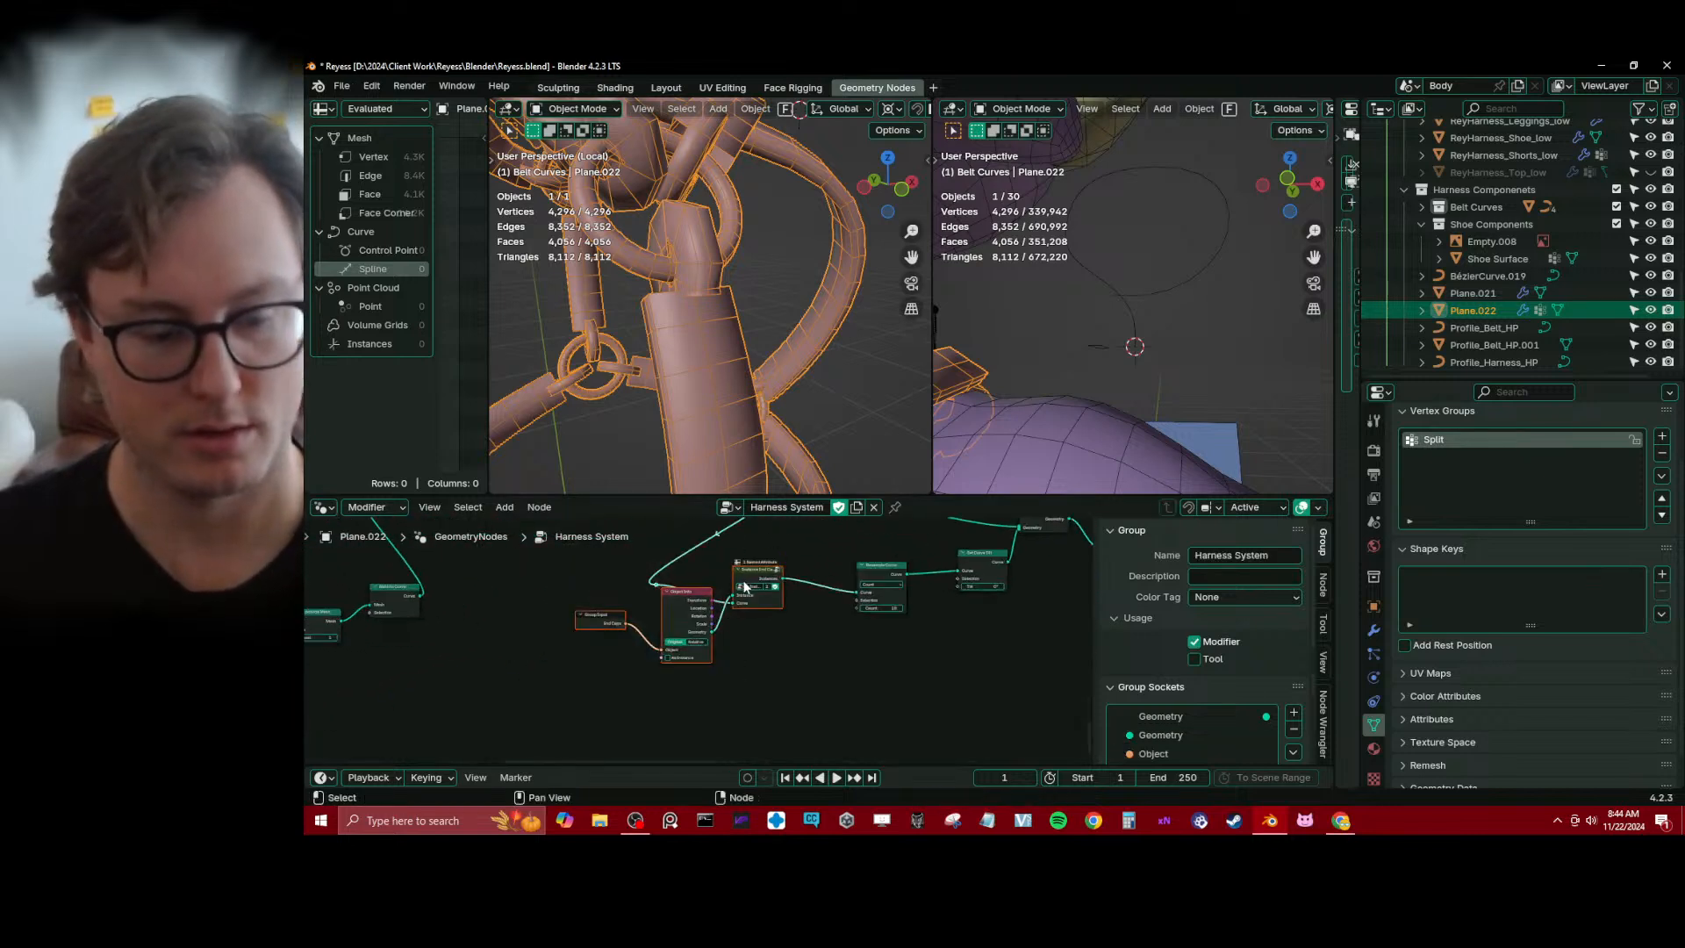
{"action": "left_click_drag", "start_coordinate": [742, 589], "coordinate": [716, 659]}
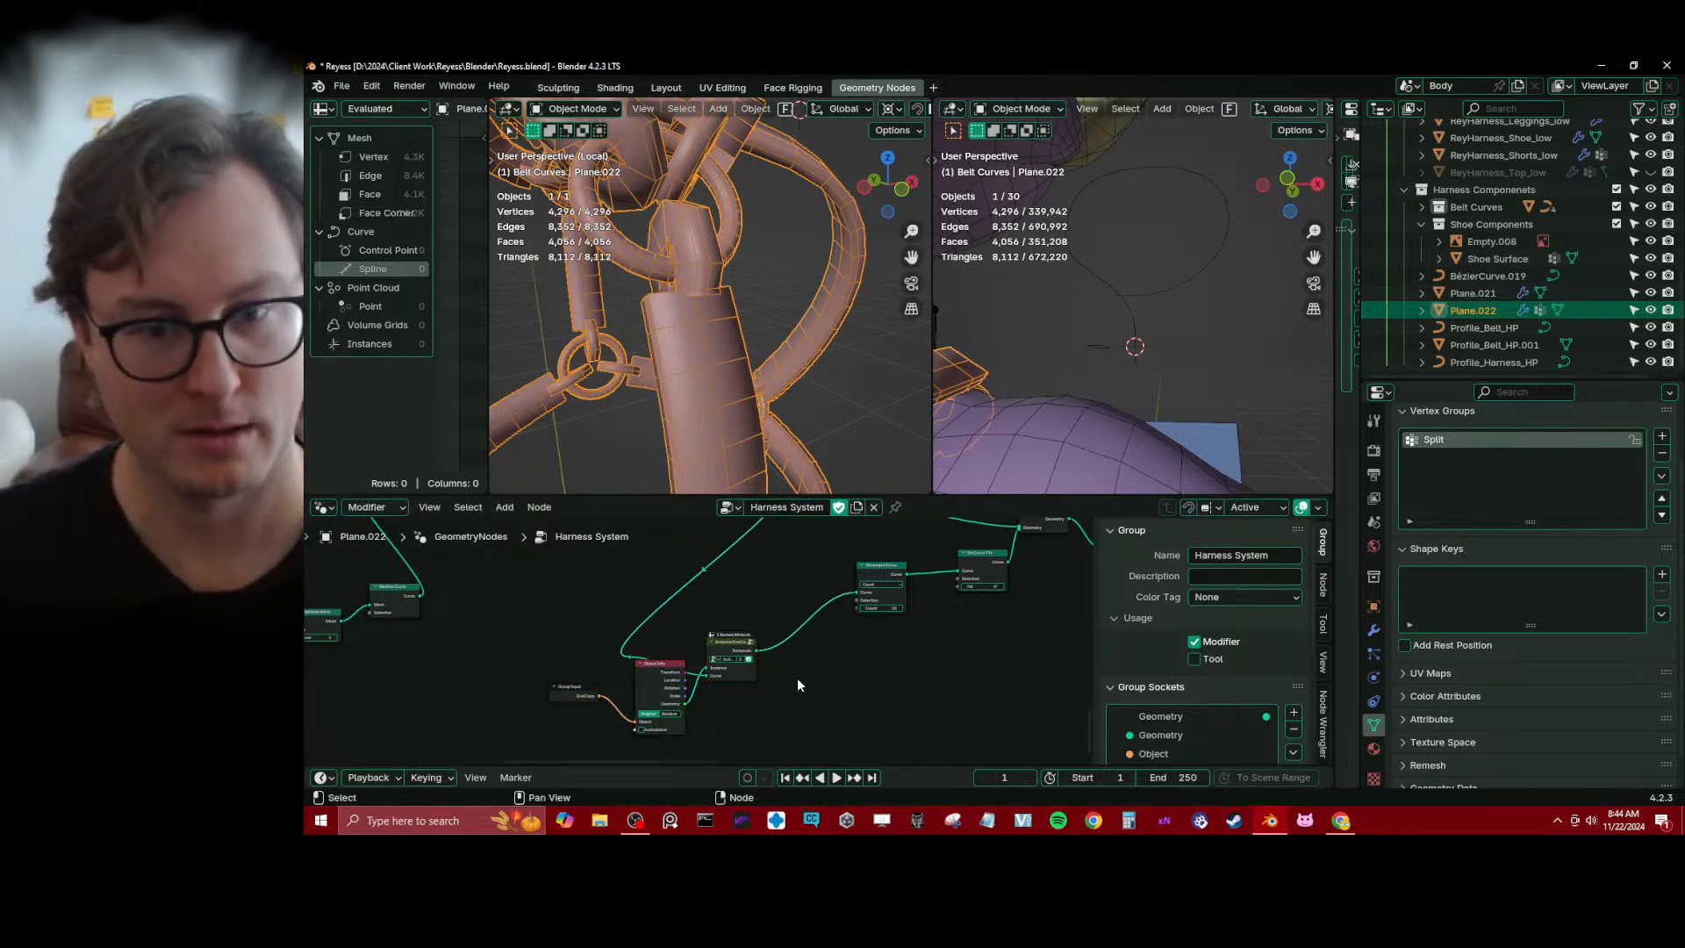
{"action": "middle_click_drag", "start_coordinate": [816, 636], "coordinate": [781, 627]}
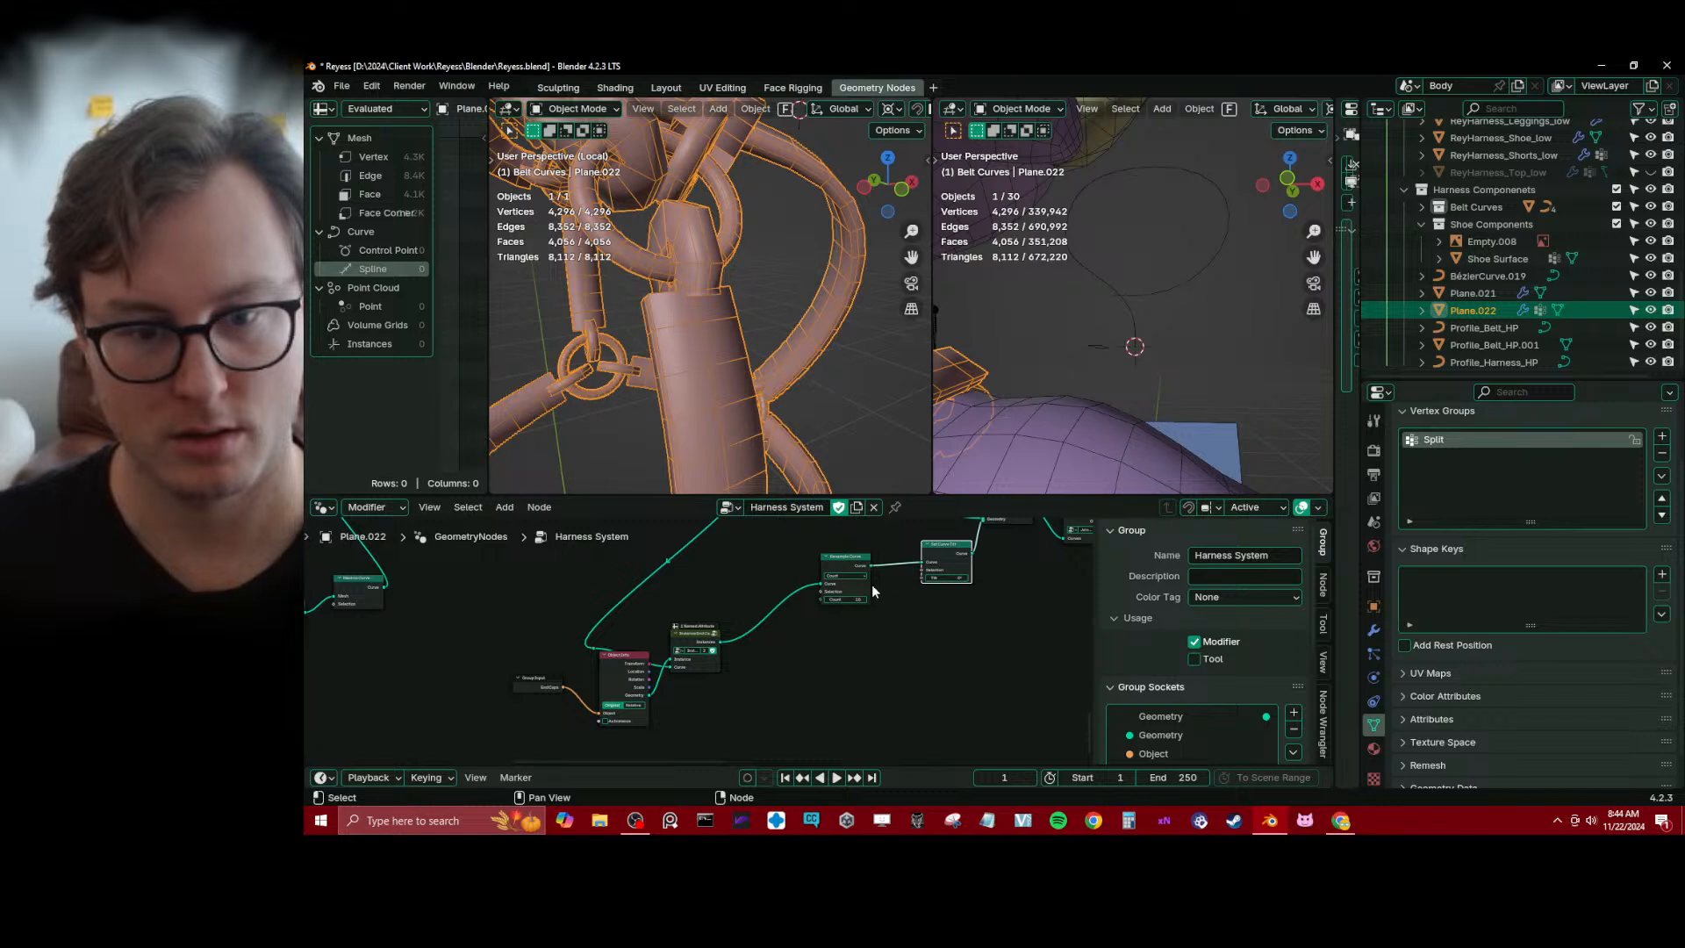
Relocate the Set Curve Tilt node from after Resample Curve to the link between Instance End Caps and Resample Curve
{"action": "key", "text": "ctrl+c"}
{"action": "key", "text": "ctrl+v"}
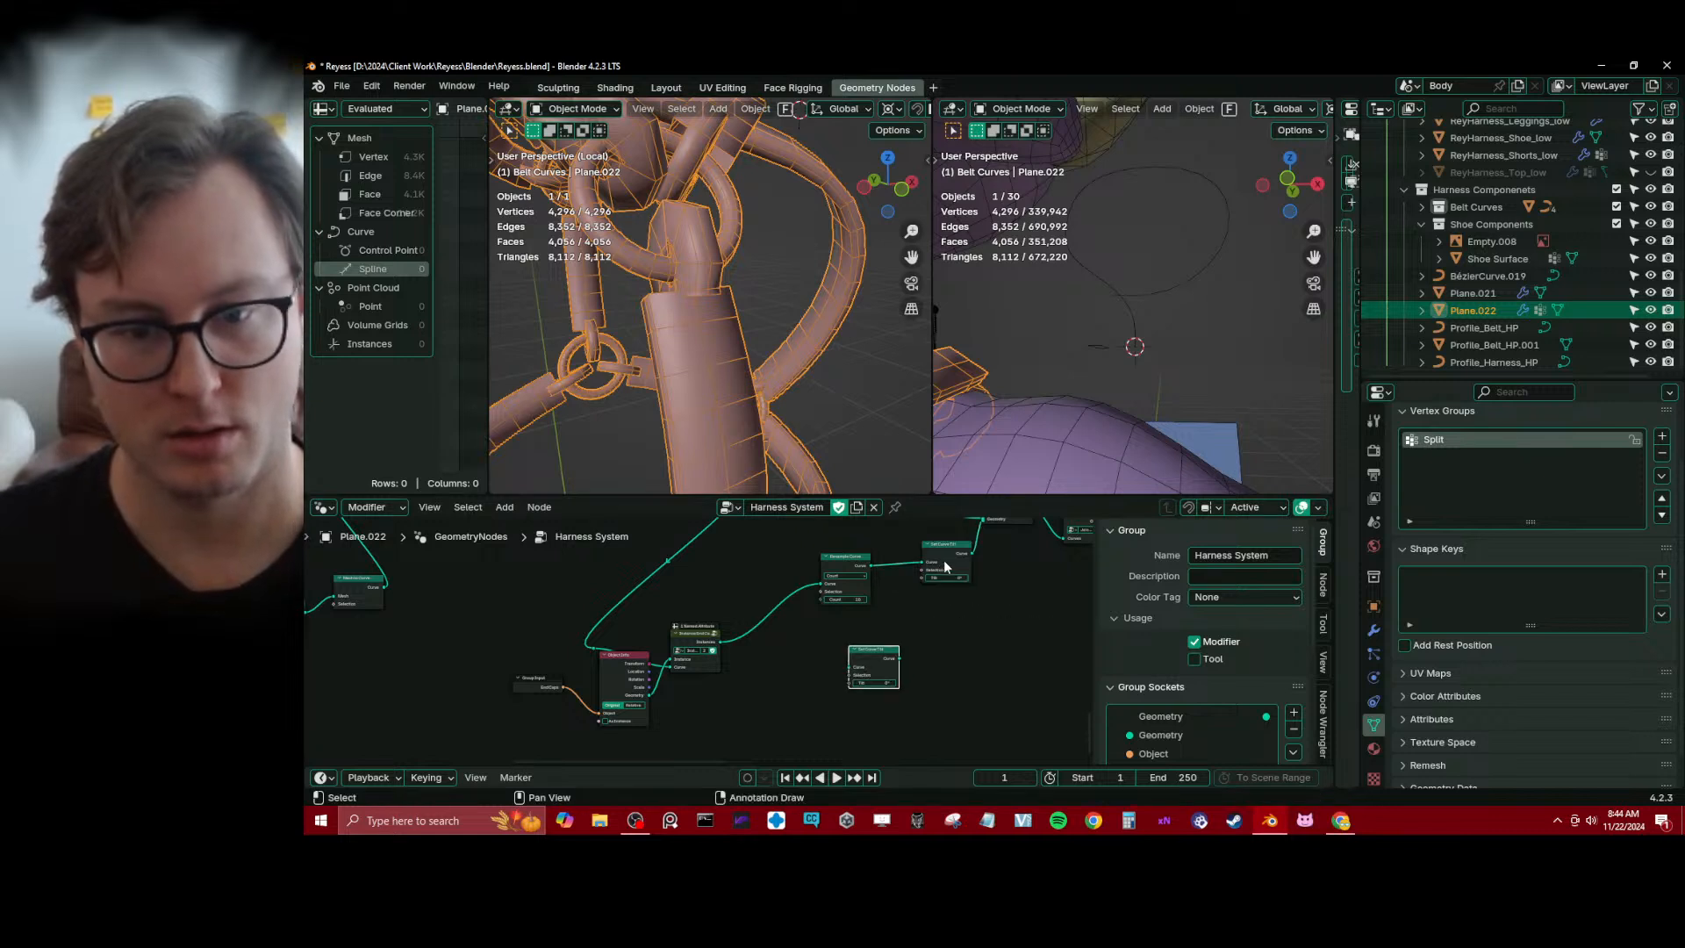
{"action": "left_click", "coordinate": [944, 563]}
{"action": "key", "text": "ctrl+x"}
{"action": "left_click_drag", "start_coordinate": [847, 568], "coordinate": [929, 555]}
{"action": "scroll", "coordinate": [889, 652], "scroll_direction": "up", "scroll_amount": 3}
{"action": "left_click", "coordinate": [910, 661]}
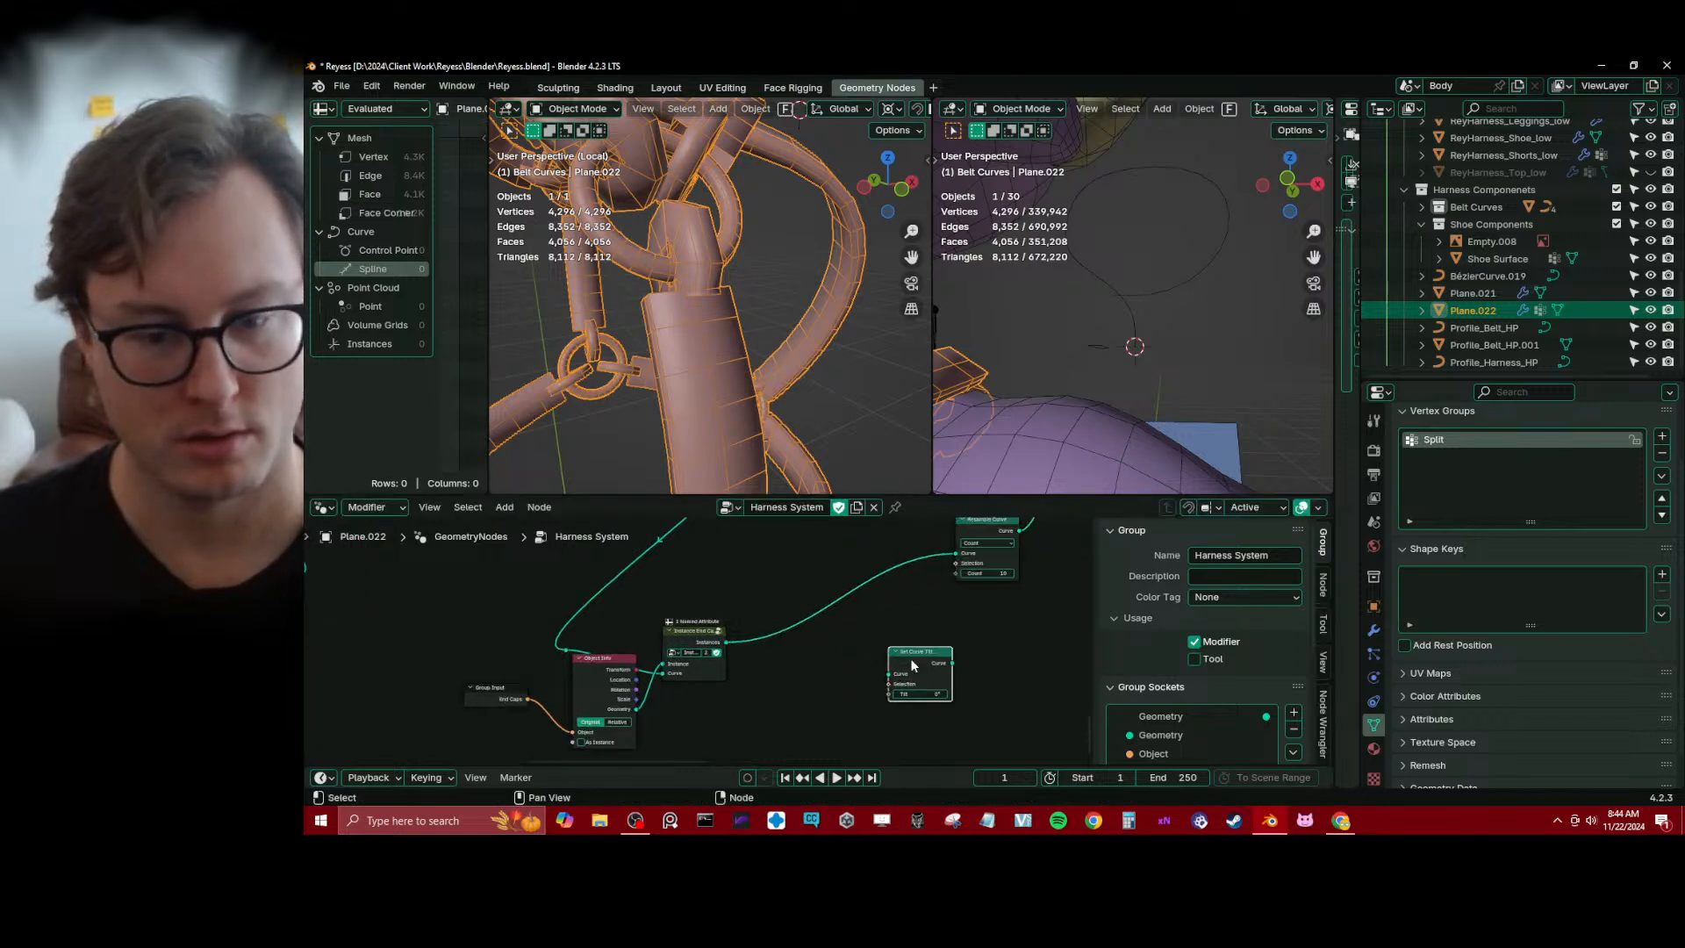
{"action": "left_click_drag", "start_coordinate": [911, 660], "coordinate": [825, 632]}
{"action": "scroll", "coordinate": [867, 648], "scroll_direction": "up", "scroll_amount": 2}
{"action": "middle_click_drag", "start_coordinate": [738, 647], "coordinate": [722, 602]}
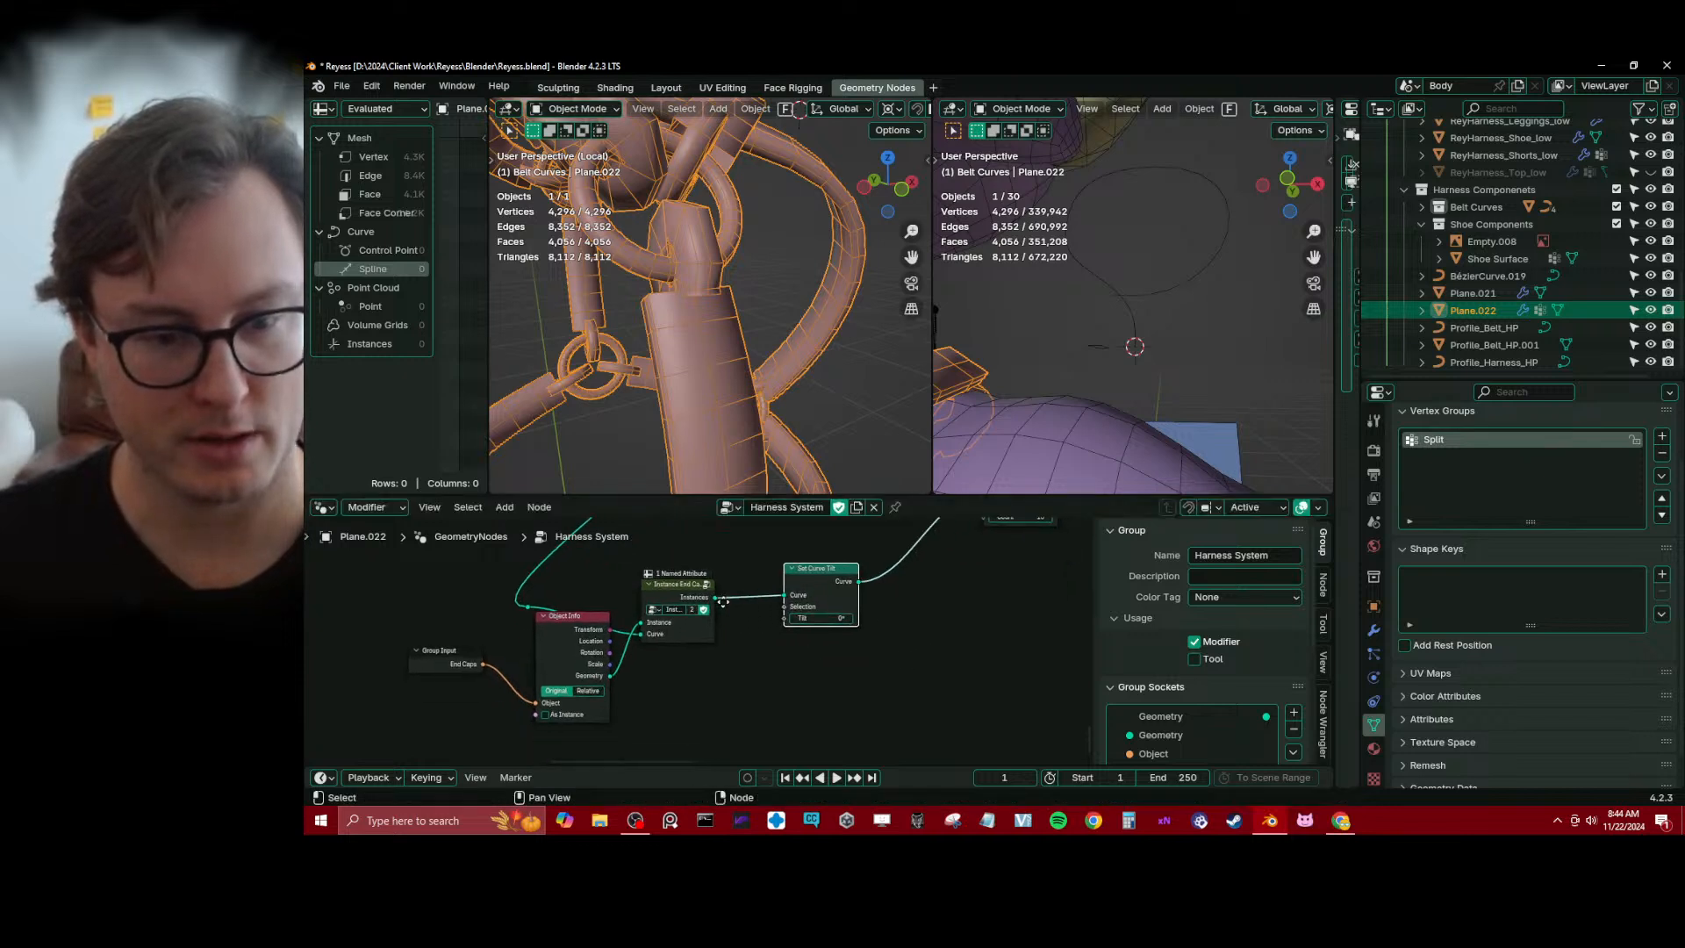
Move the End Caps Group Input and Object Info nodes lower to clear space before Instance End Caps
{"action": "scroll", "coordinate": [715, 622], "scroll_direction": "up", "scroll_amount": 2}
{"action": "scroll", "coordinate": [695, 630], "scroll_direction": "down", "scroll_amount": 3}
{"action": "left_click_drag", "start_coordinate": [406, 621], "coordinate": [570, 701]}
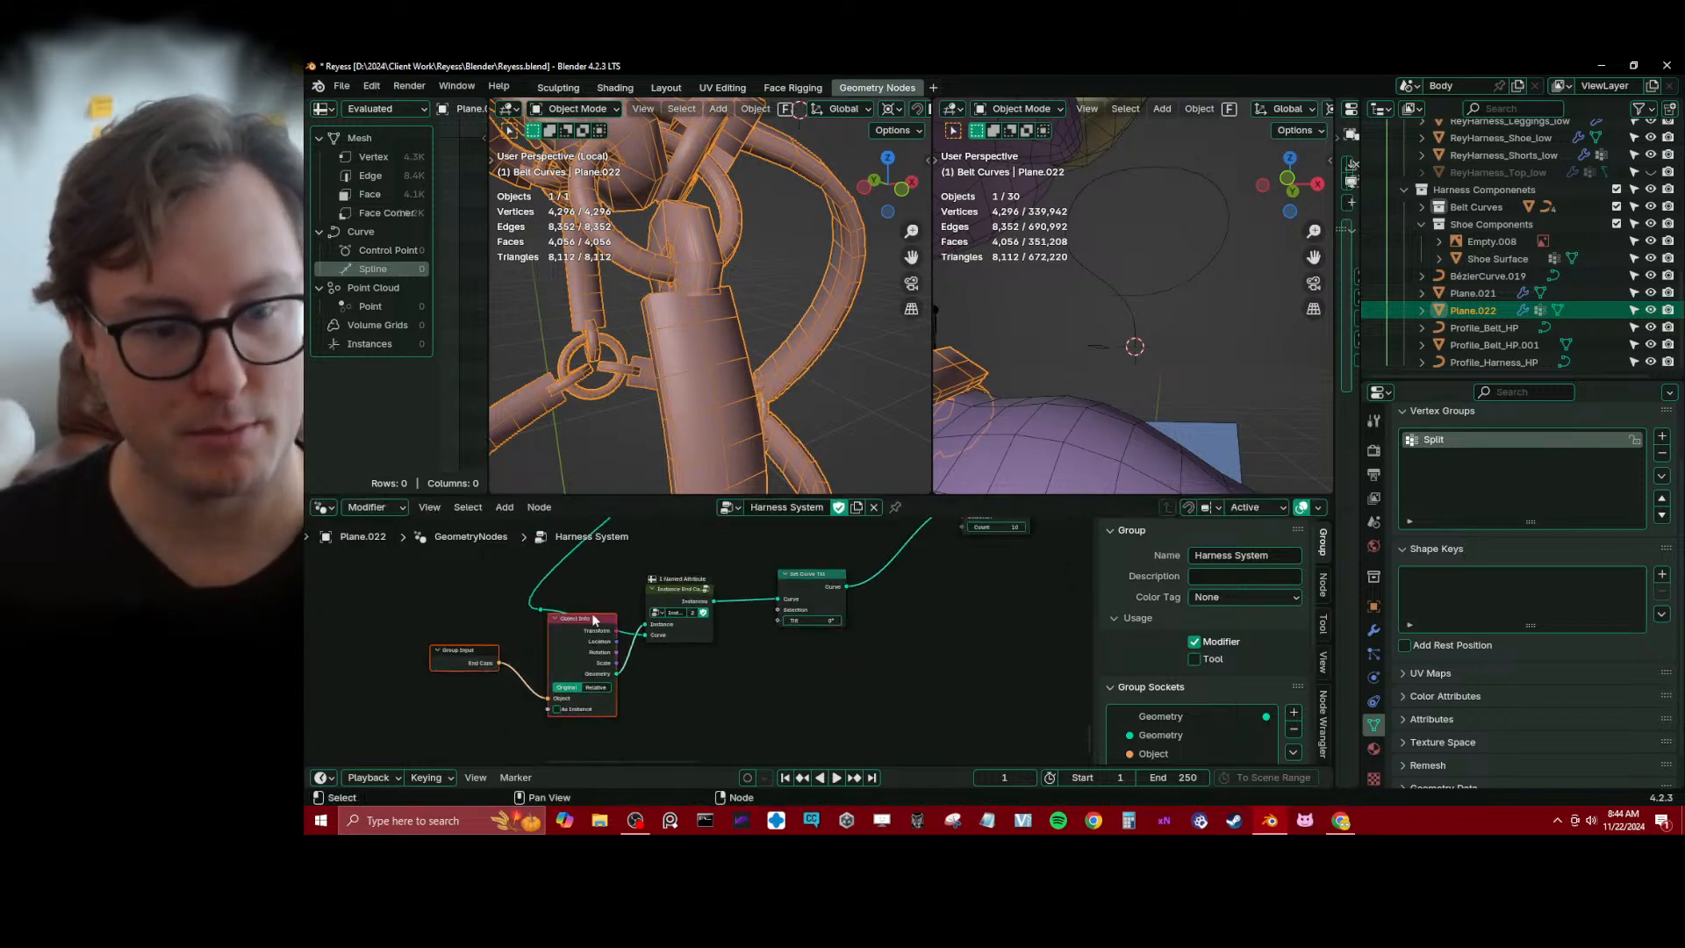
{"action": "left_click_drag", "start_coordinate": [592, 618], "coordinate": [546, 702]}
{"action": "left_click_drag", "start_coordinate": [704, 630], "coordinate": [707, 634]}
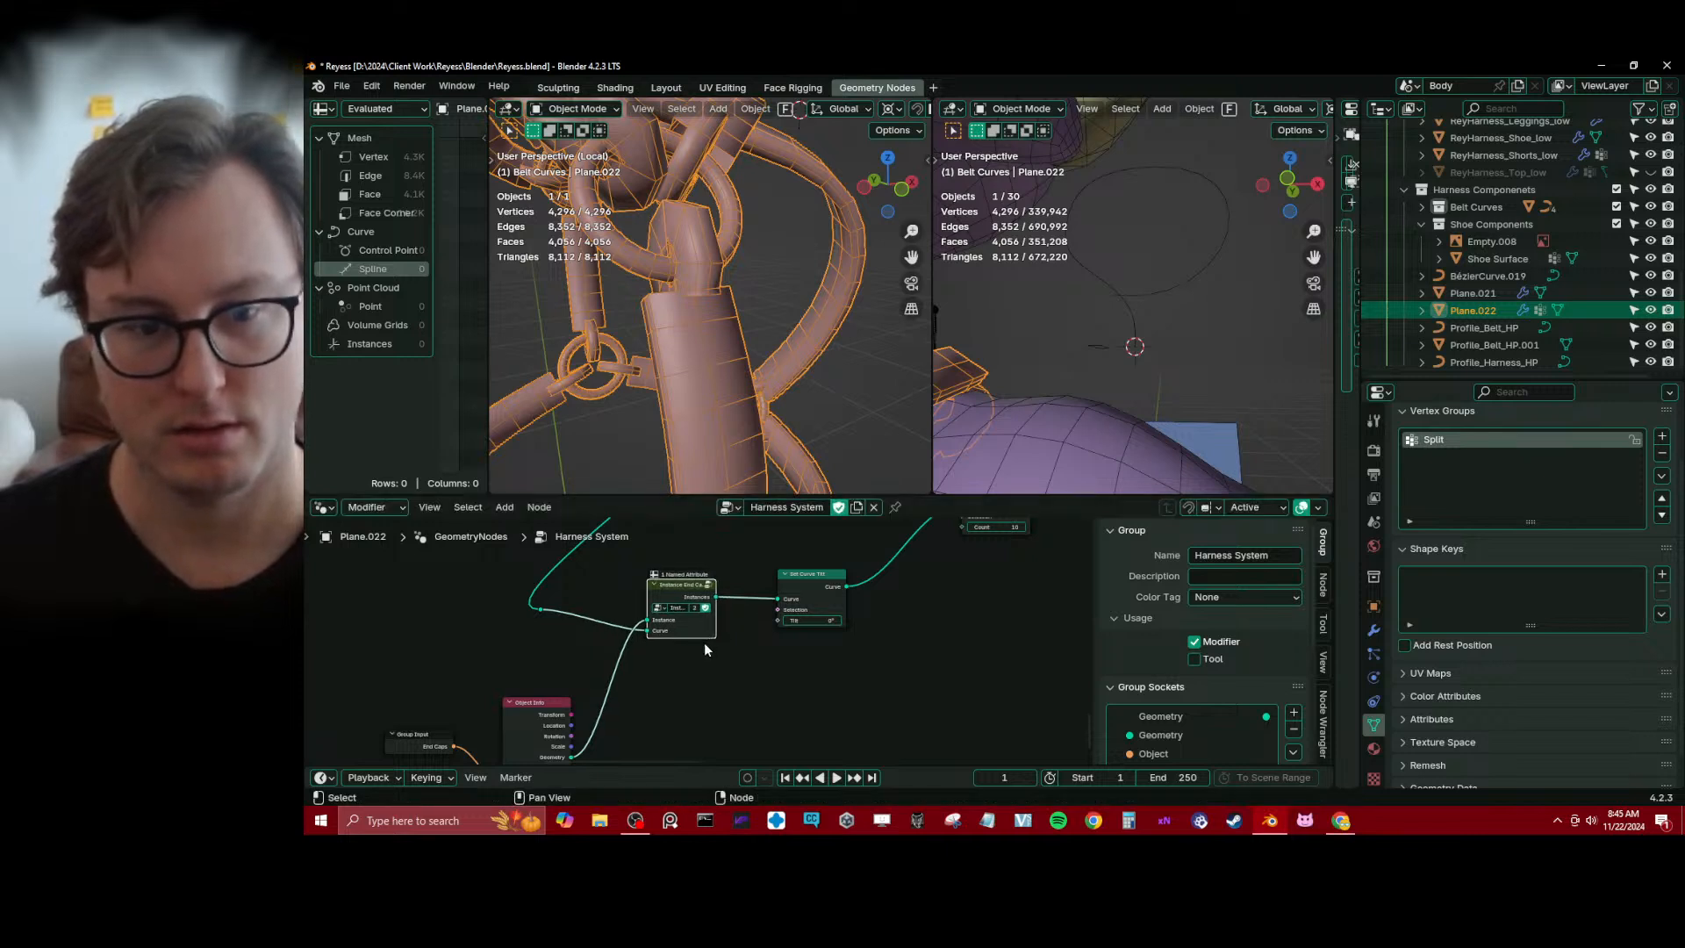
Insert a Capture Attribute node on the curve link feeding the Instance End Caps node
{"action": "key", "text": "shift+a"}
{"action": "type", "text": "ca"}
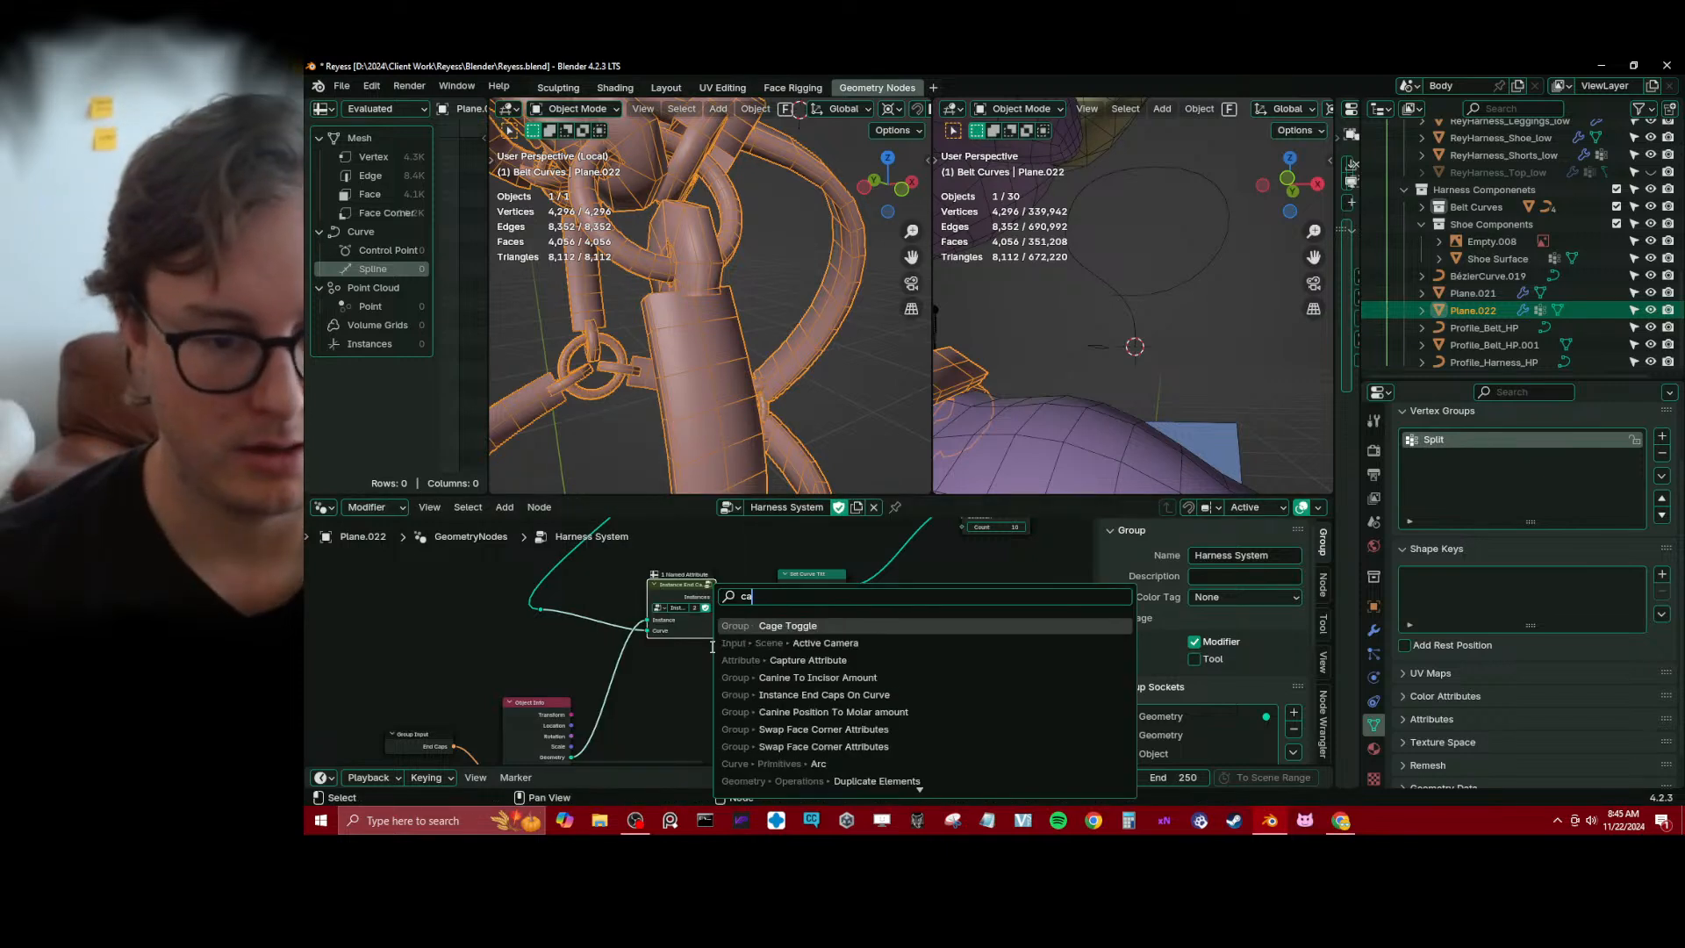
{"action": "type", "text": "p"}
{"action": "key", "text": "Return"}
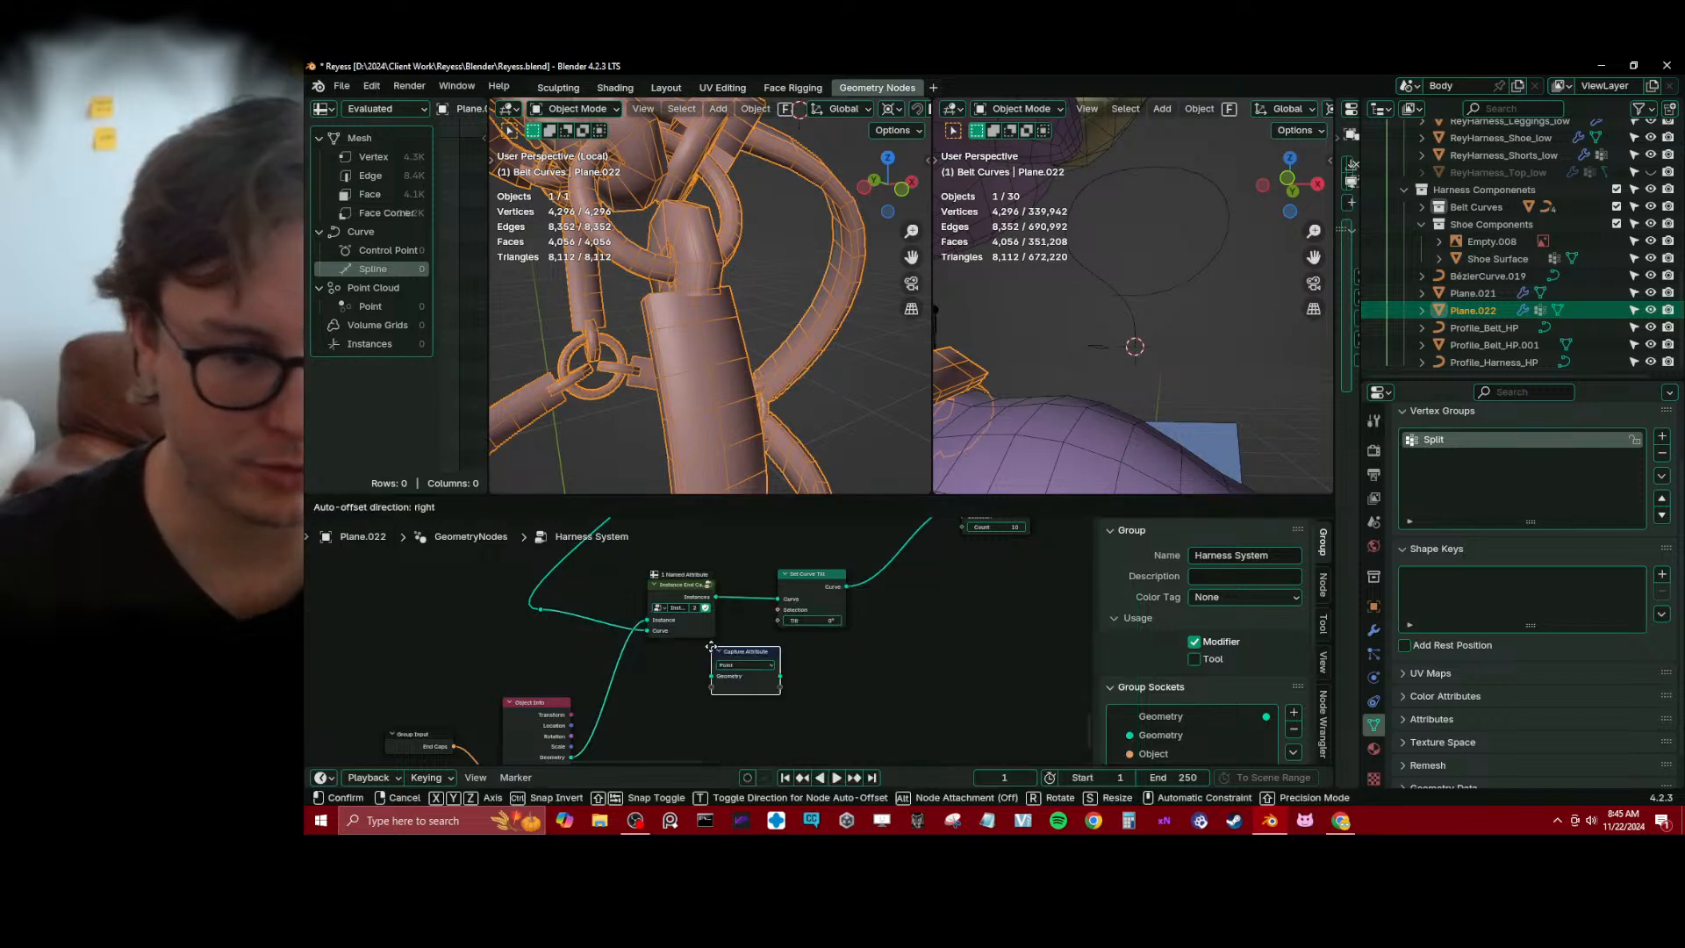
{"action": "left_click", "coordinate": [712, 649]}
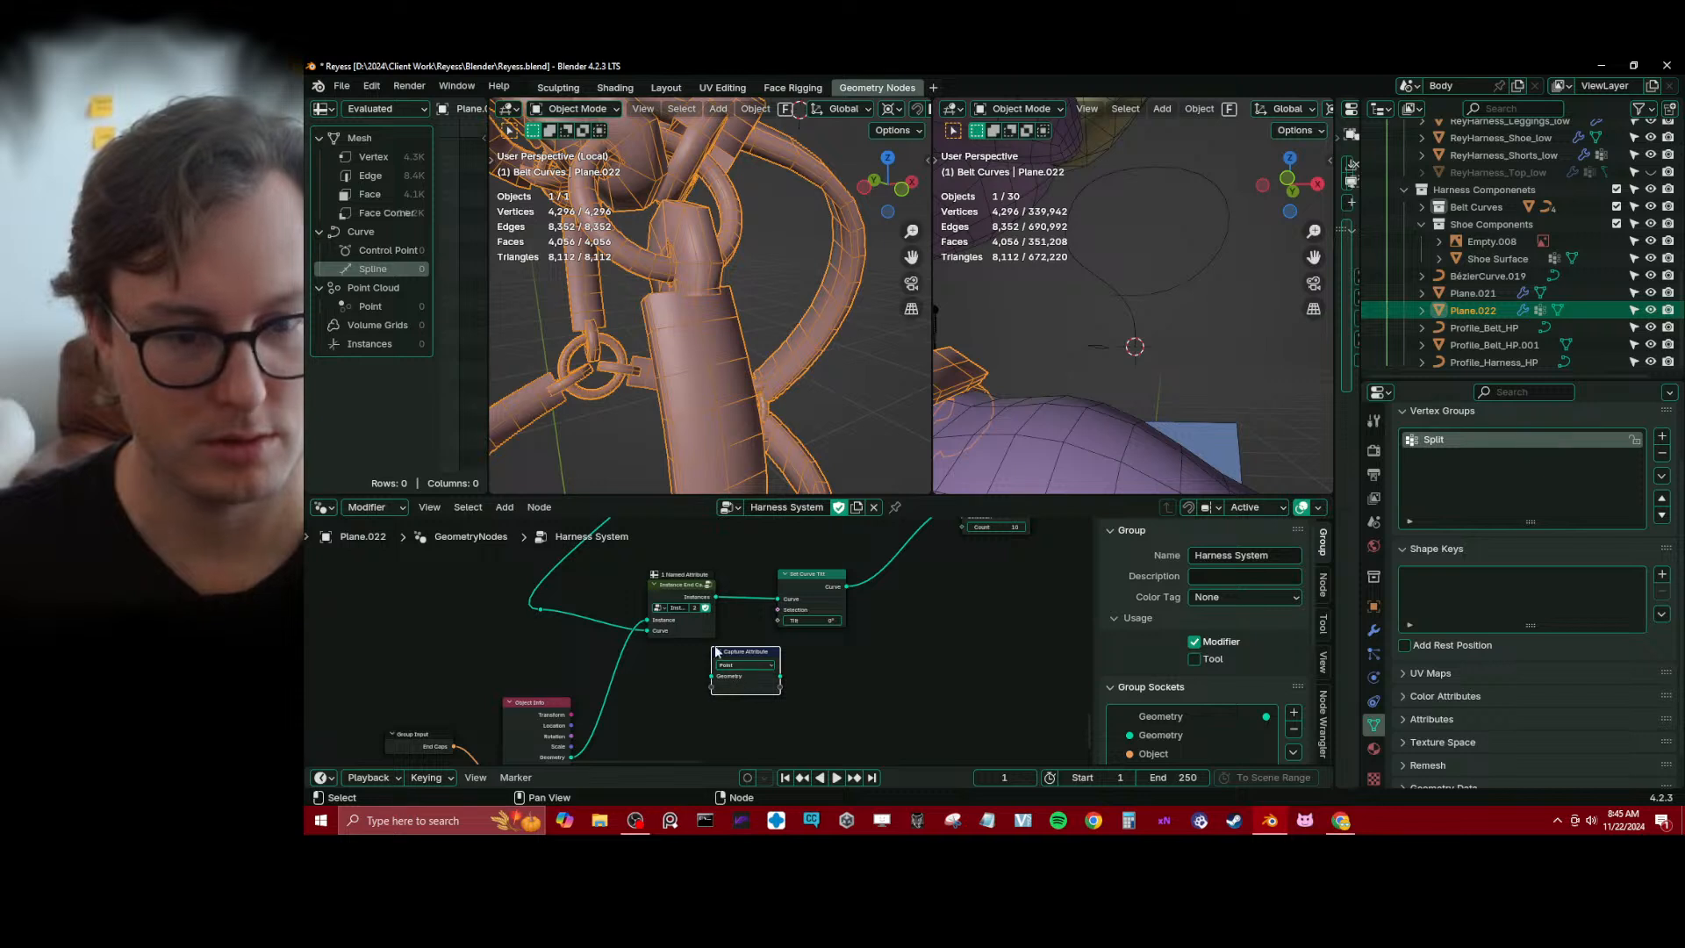
{"action": "mouse_move", "coordinate": [703, 628]}
{"action": "left_mouse_down"}
{"action": "mouse_move", "coordinate": [677, 640]}
{"action": "mouse_move", "coordinate": [696, 642]}
{"action": "left_mouse_up"}
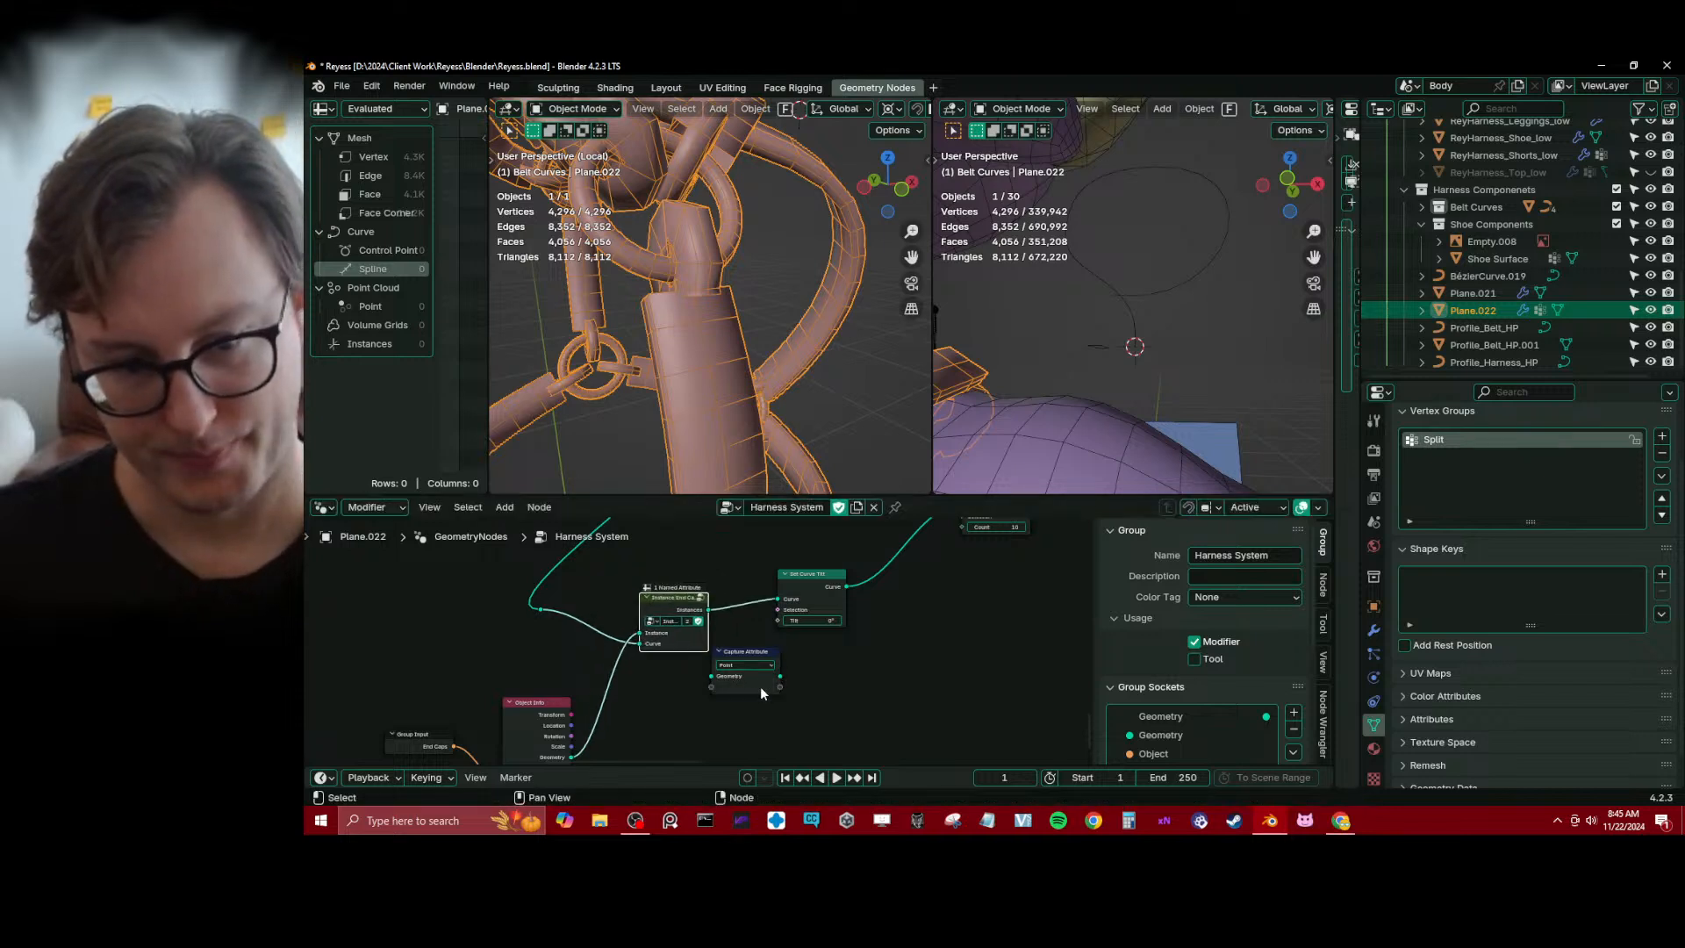
{"action": "left_click_drag", "start_coordinate": [760, 686], "coordinate": [611, 638]}
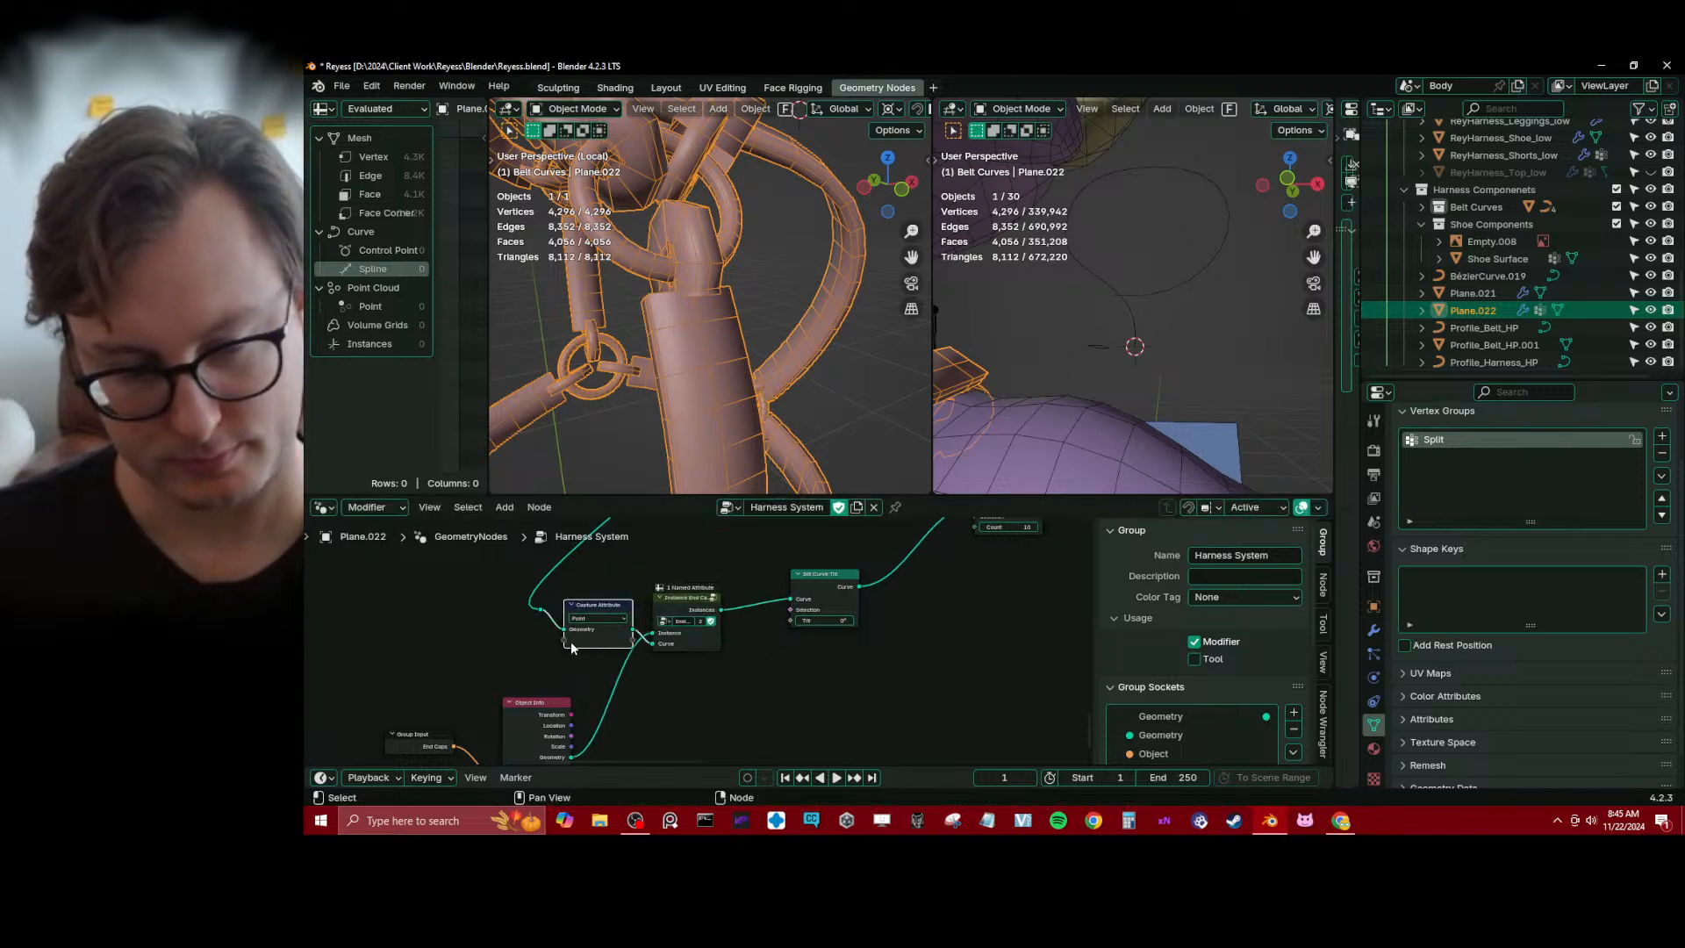
Add a Curve Tilt node and connect its Tilt output to the Capture Attribute node
{"action": "scroll", "coordinate": [695, 632], "scroll_direction": "down", "scroll_amount": 1}
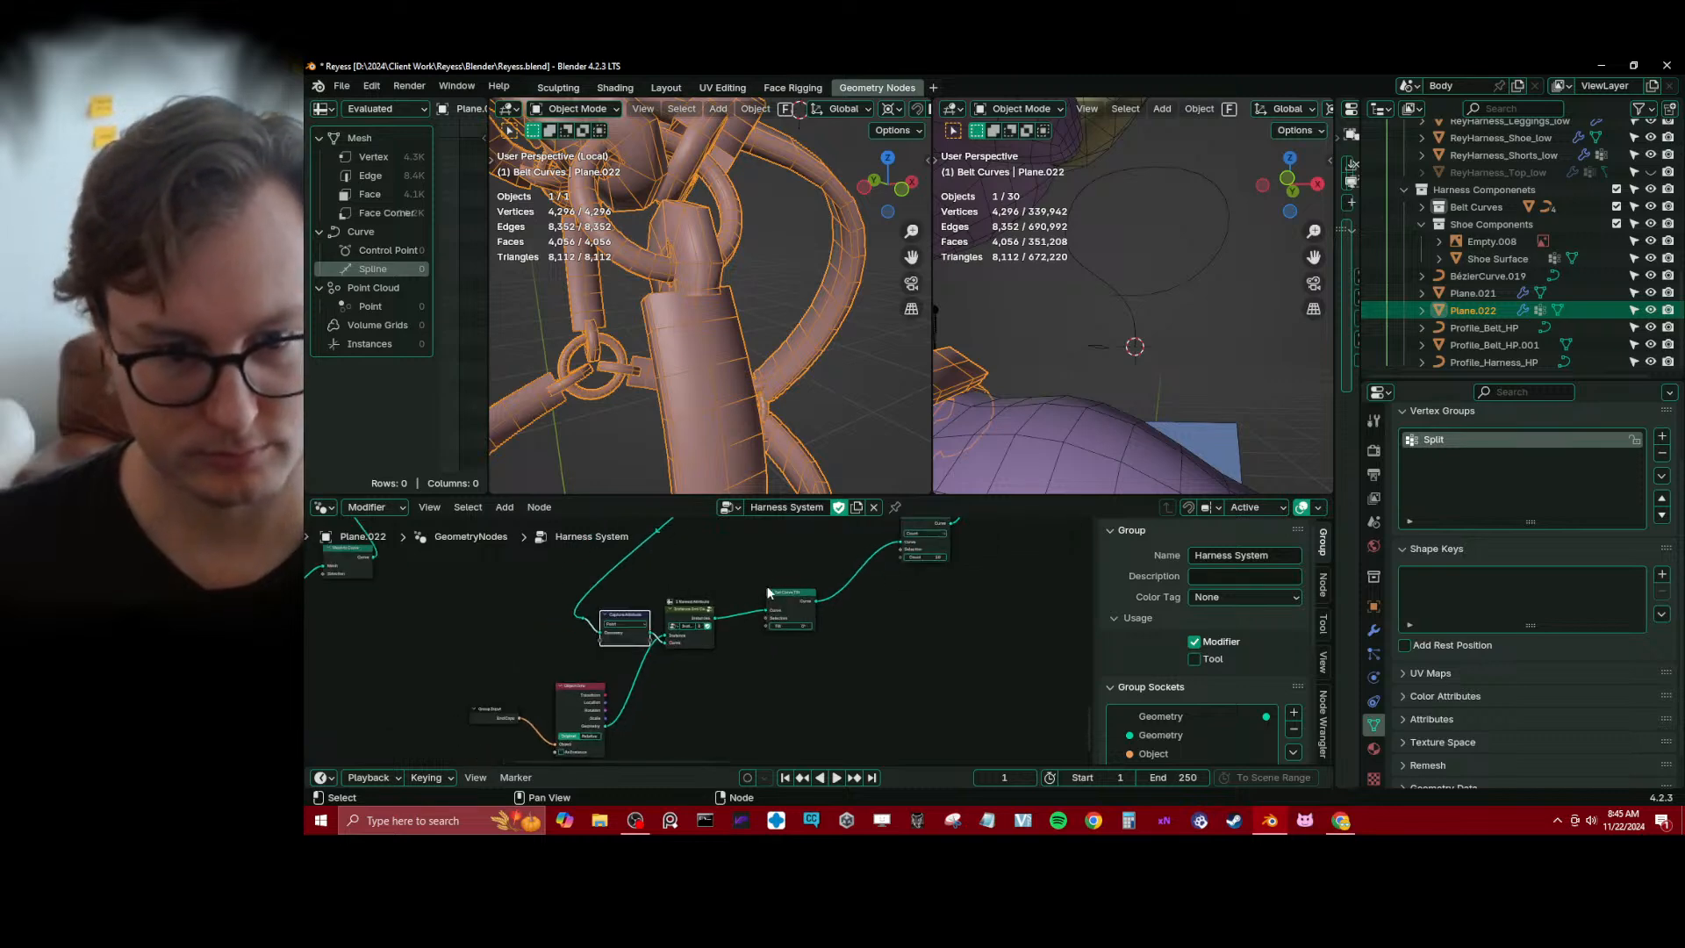
{"action": "scroll", "coordinate": [576, 649], "scroll_direction": "up", "scroll_amount": 2}
{"action": "key", "text": "shift+a"}
{"action": "type", "text": "tilt"}
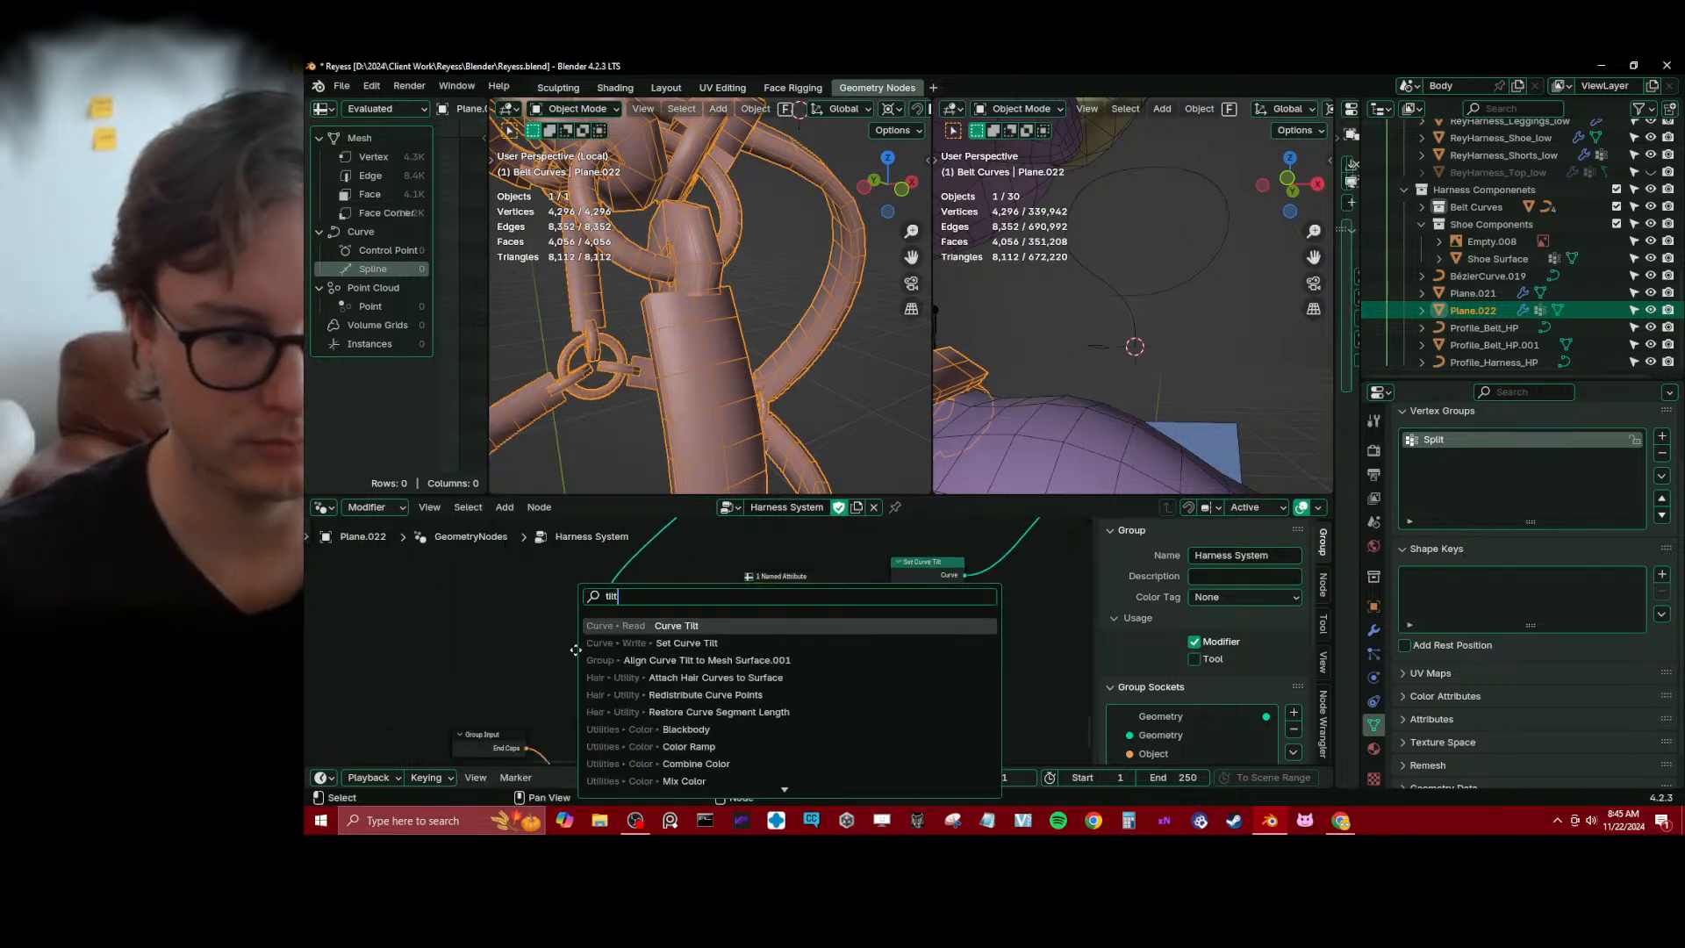
{"action": "key", "text": "Return"}
{"action": "left_click", "coordinate": [516, 635]}
{"action": "left_click_drag", "start_coordinate": [589, 650], "coordinate": [640, 637]}
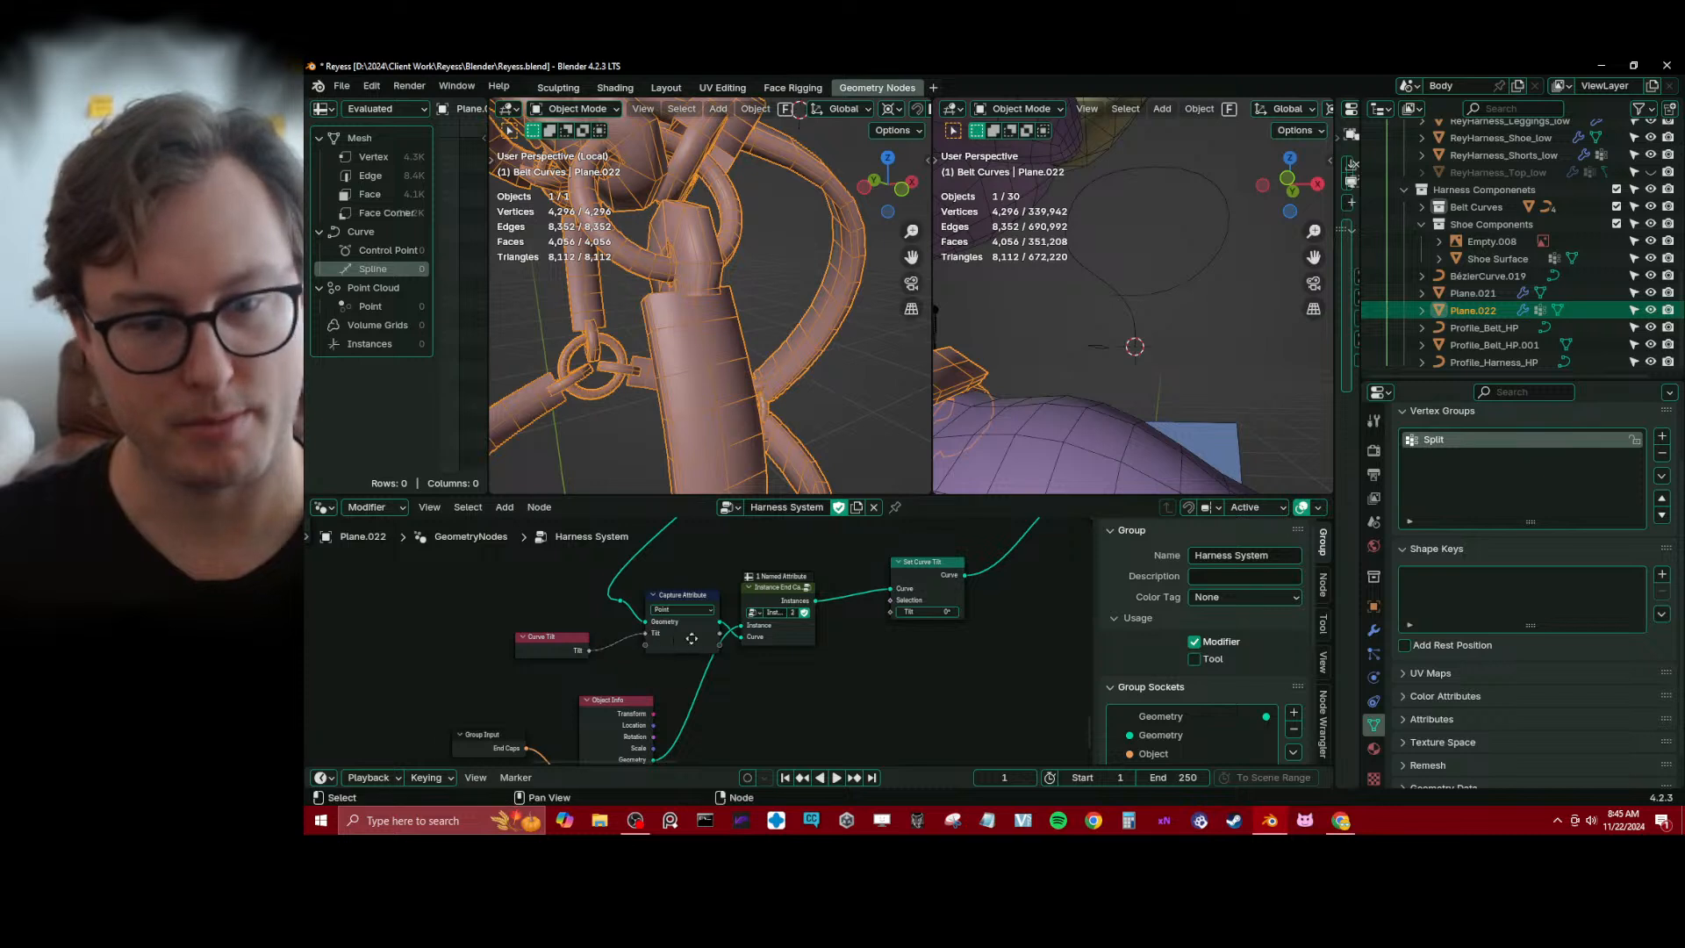
Dissolve the Capture Attribute node, keeping its curve link connected, and delete the Curve Tilt node
{"action": "middle_click_drag", "start_coordinate": [691, 639], "coordinate": [679, 644]}
{"action": "left_click_drag", "start_coordinate": [707, 639], "coordinate": [747, 652]}
{"action": "left_click_drag", "start_coordinate": [867, 631], "coordinate": [867, 624]}
{"action": "middle_click_drag", "start_coordinate": [865, 646], "coordinate": [855, 671]}
{"action": "left_click", "coordinate": [772, 621]}
{"action": "mouse_move", "coordinate": [772, 622]}
{"action": "left_mouse_down"}
{"action": "mouse_move", "coordinate": [784, 572]}
{"action": "mouse_move", "coordinate": [779, 620]}
{"action": "left_mouse_up"}
{"action": "right_click_drag", "start_coordinate": [716, 656], "coordinate": [709, 672], "text": "ctrl"}
{"action": "key", "text": "ctrl+x"}
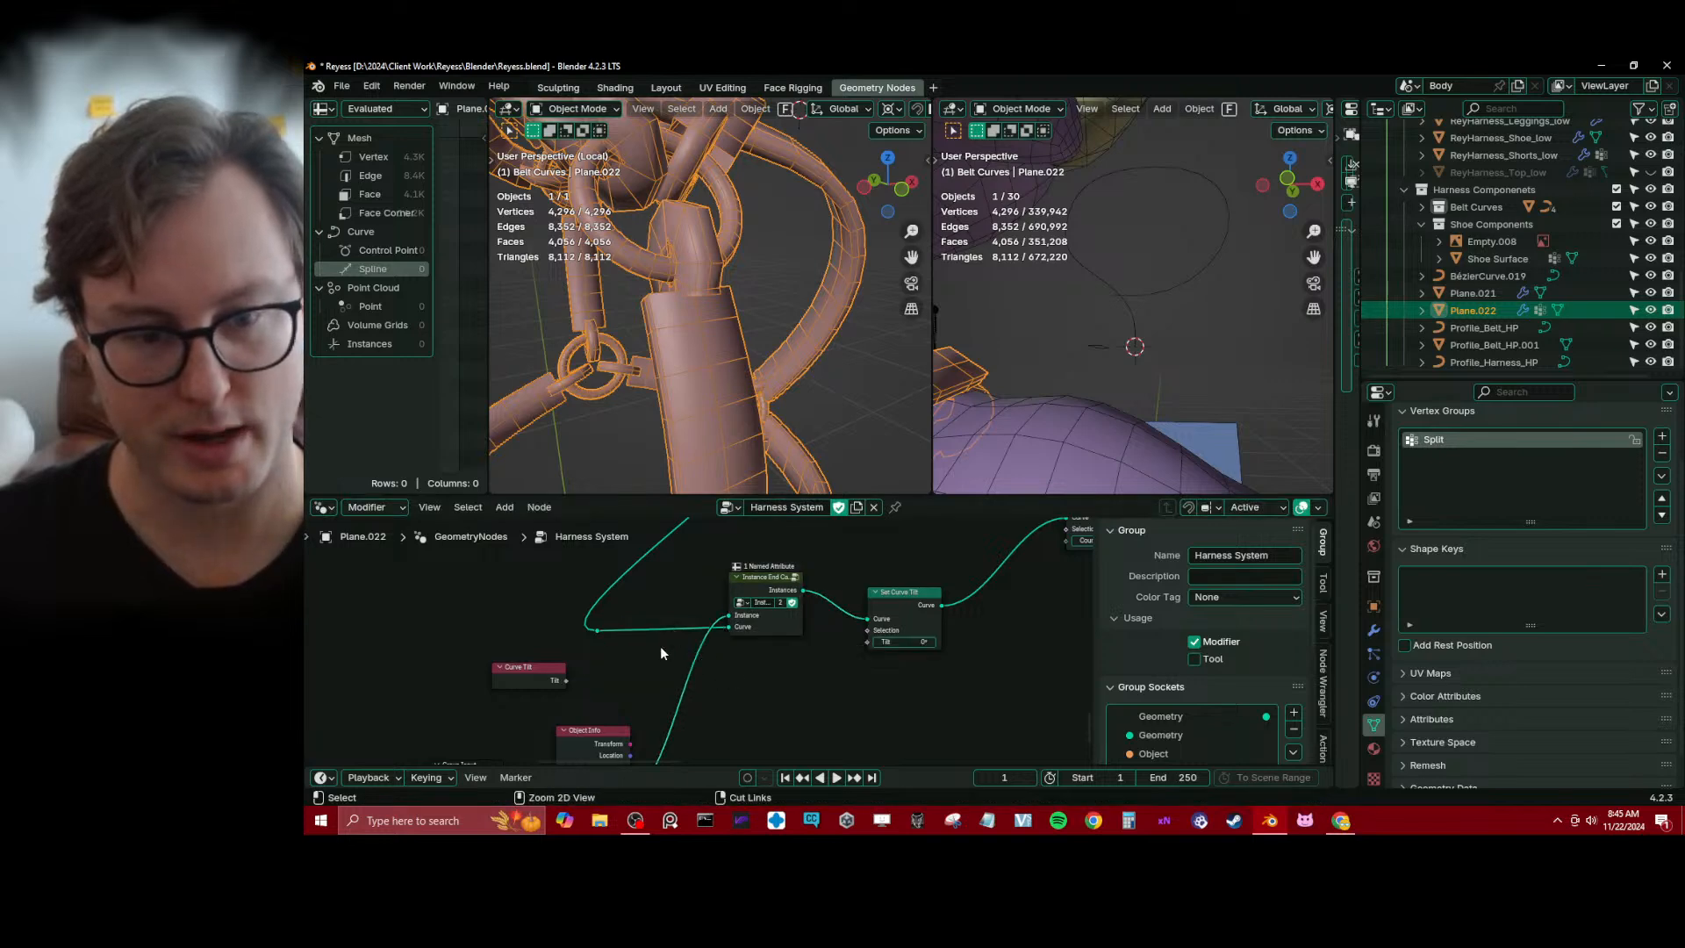
{"action": "key", "text": "x"}
Try a Sample Nearest node below Set Curve Tilt and remove it from the tree
{"action": "key", "text": "shift+a"}
{"action": "type", "text": "sa"}
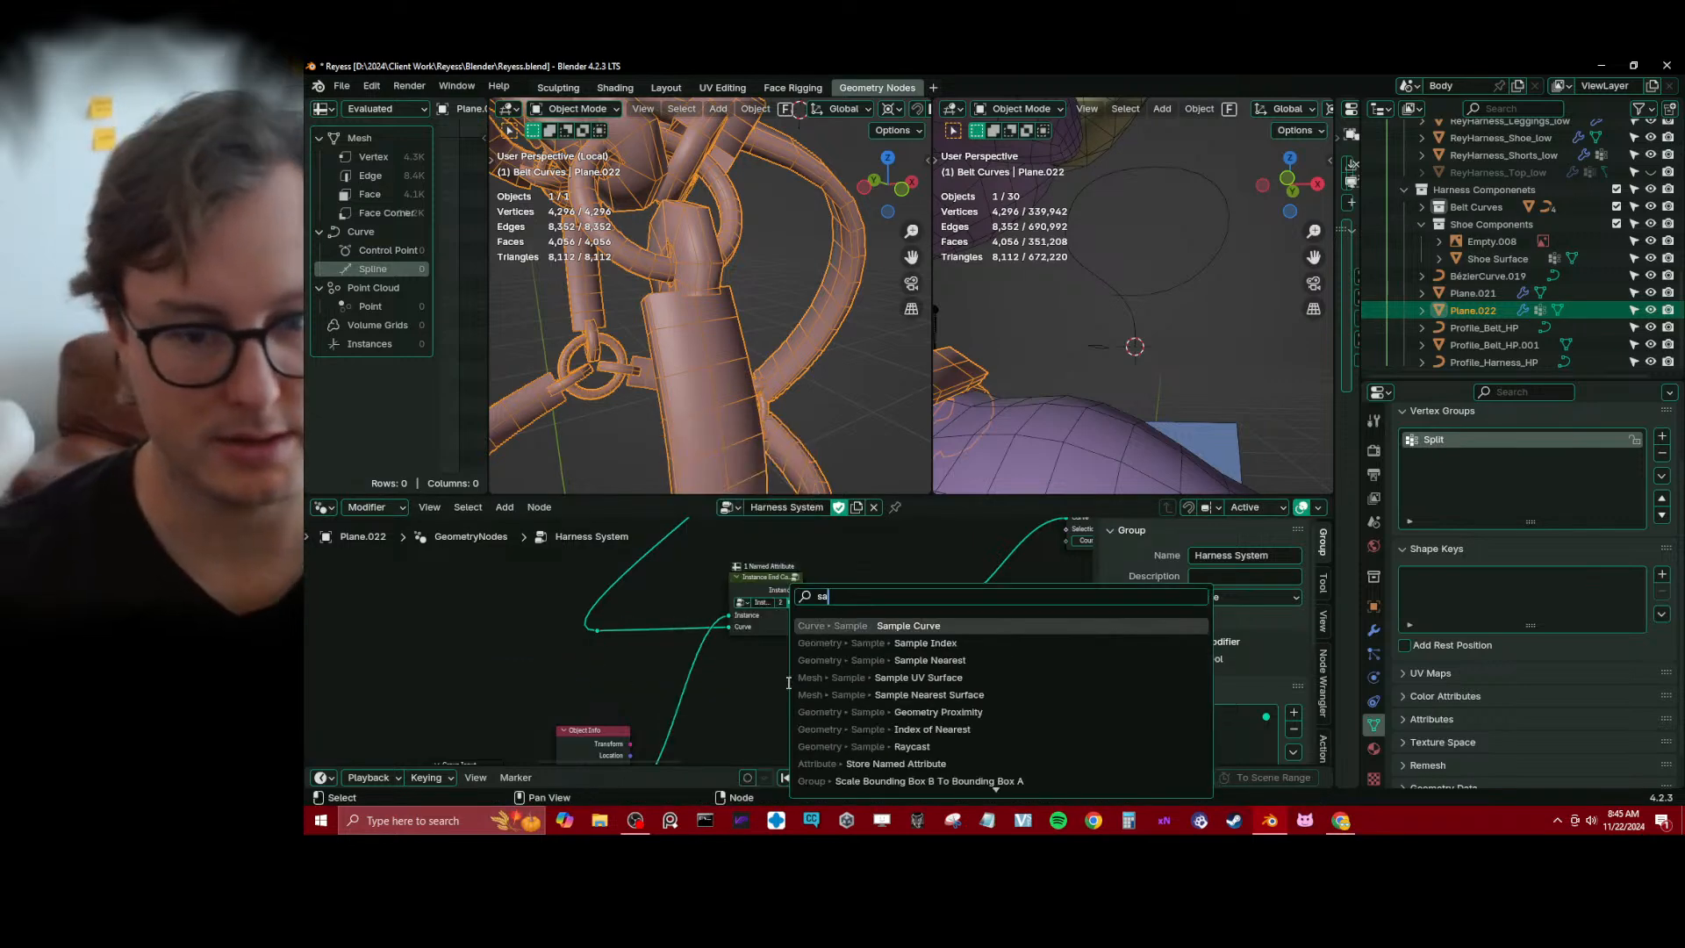
{"action": "type", "text": "mple ne"}
{"action": "key", "text": "Return"}
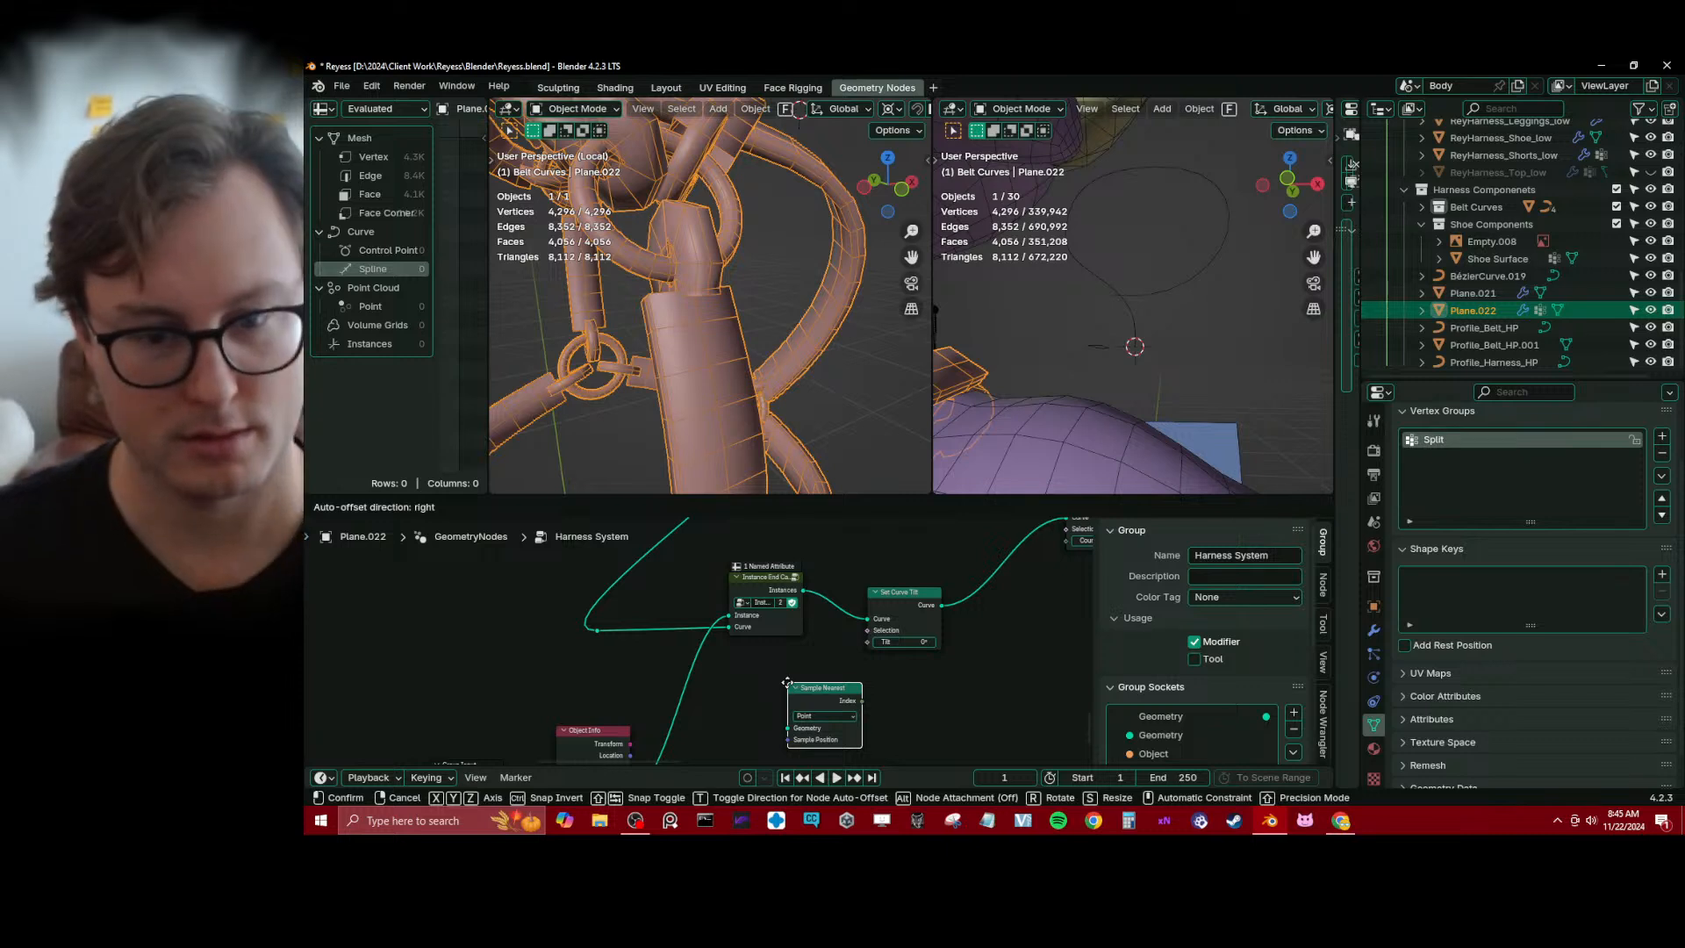
{"action": "left_click", "coordinate": [788, 683]}
{"action": "left_click_drag", "start_coordinate": [834, 697], "coordinate": [811, 684]}
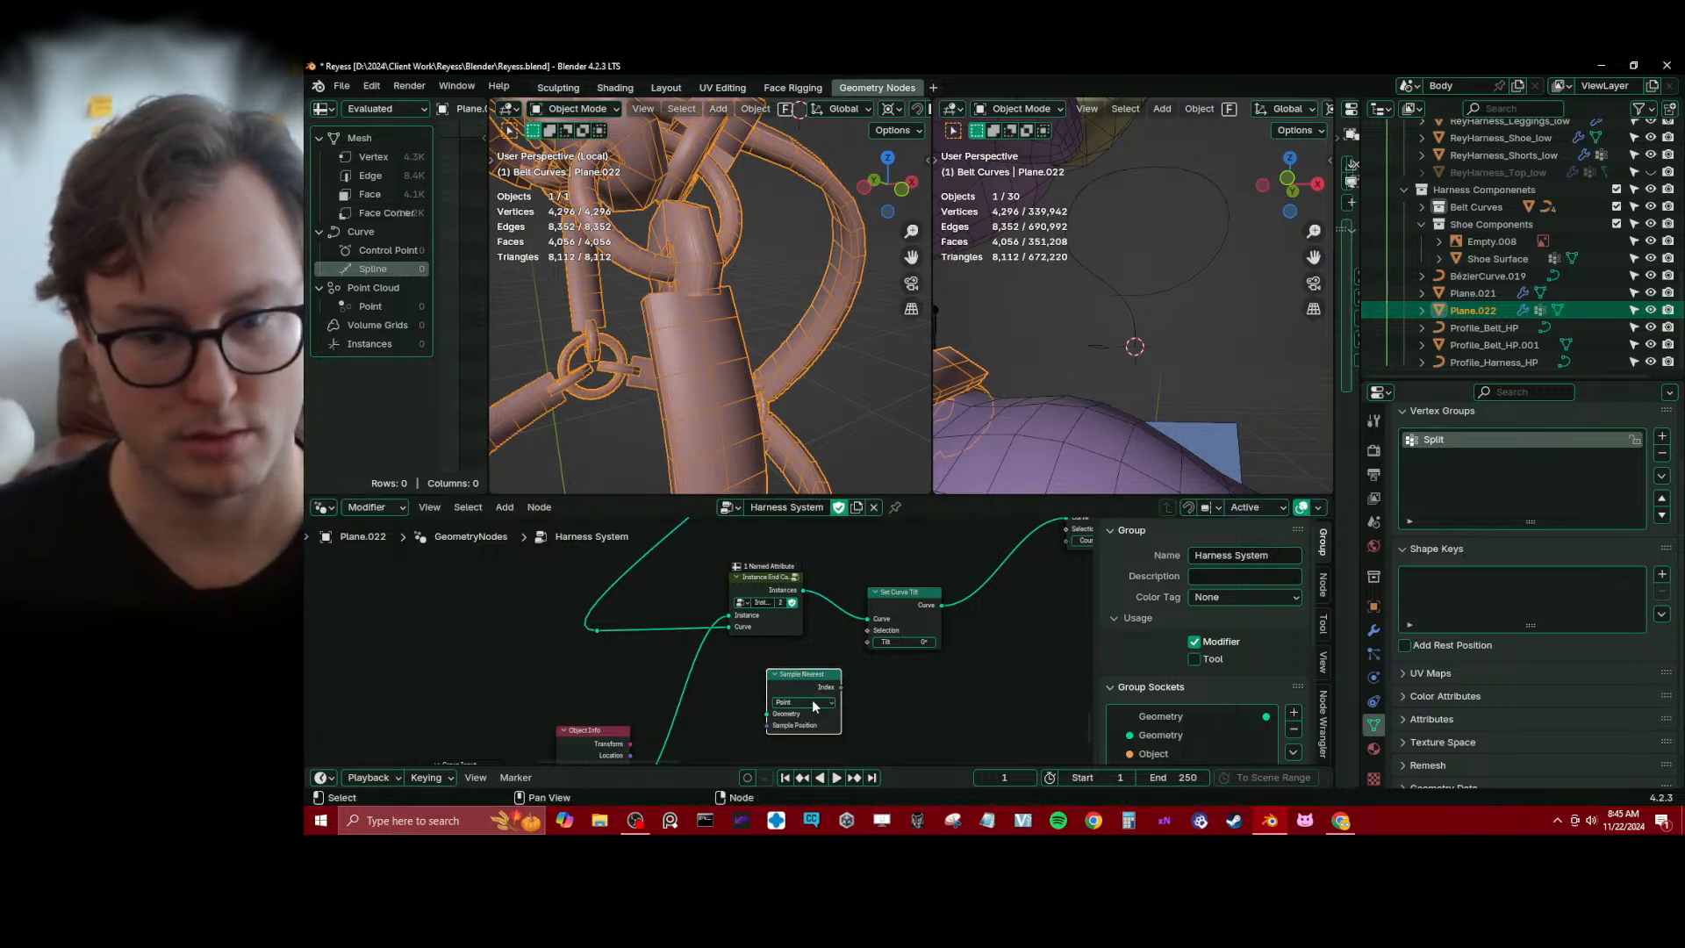
{"action": "middle_click_drag", "start_coordinate": [813, 698], "coordinate": [792, 610]}
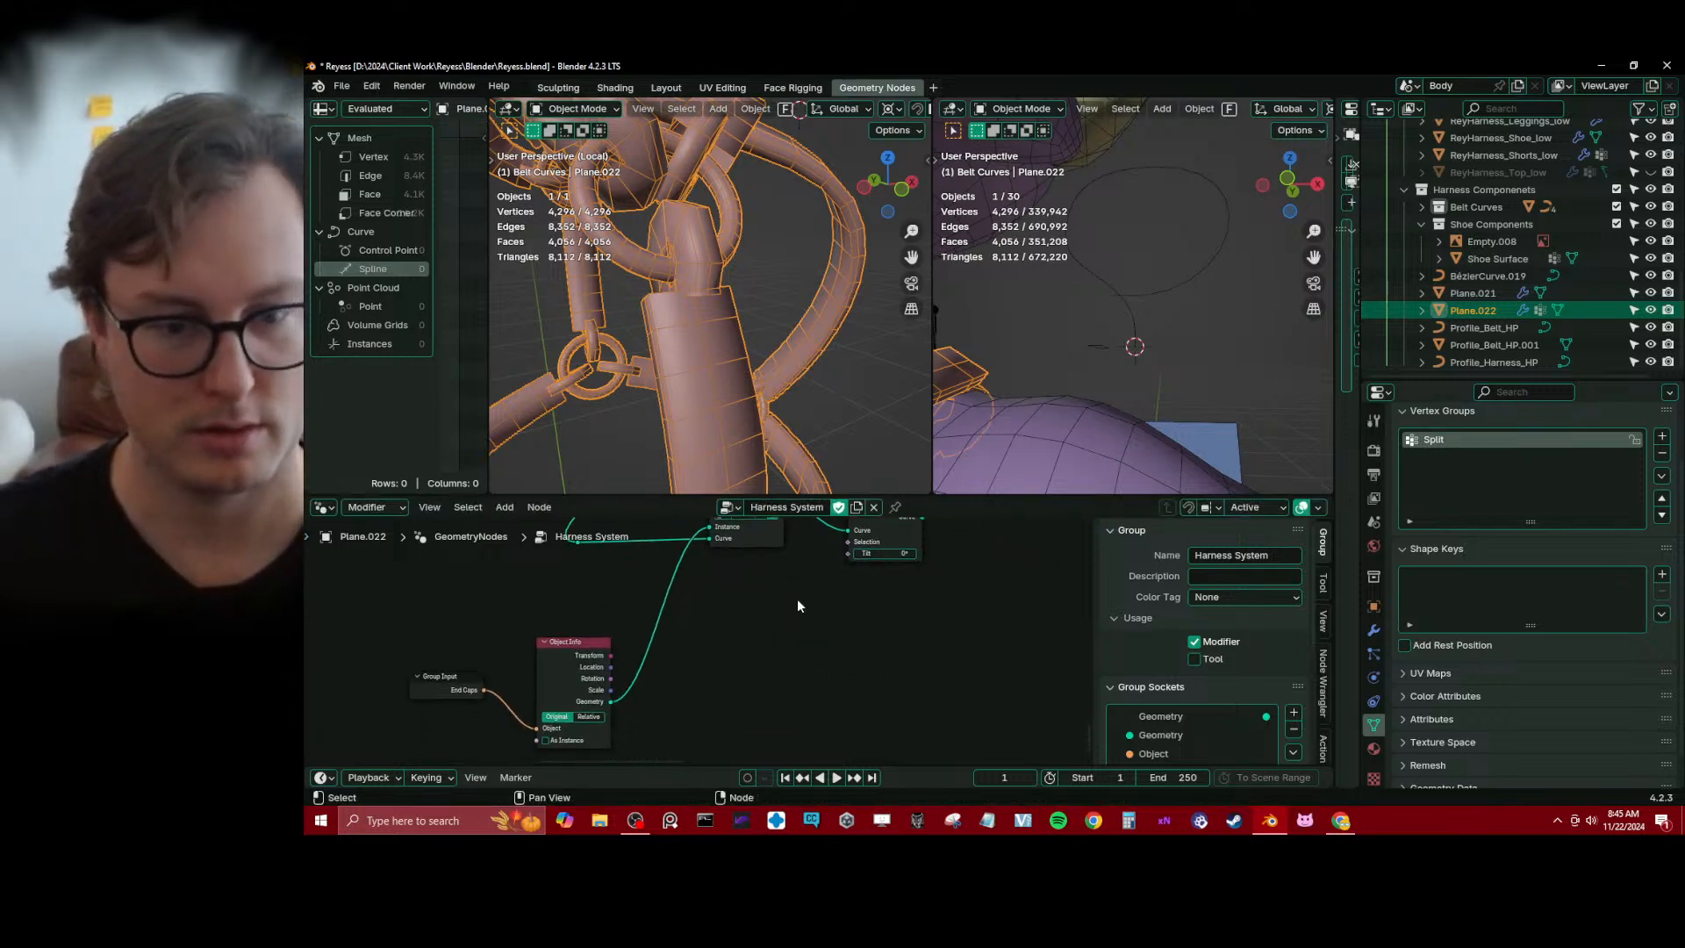
Add a Sample Curve node in the empty area below the Set Curve Tilt node
{"action": "key", "text": "shift+a"}
{"action": "type", "text": "sample"}
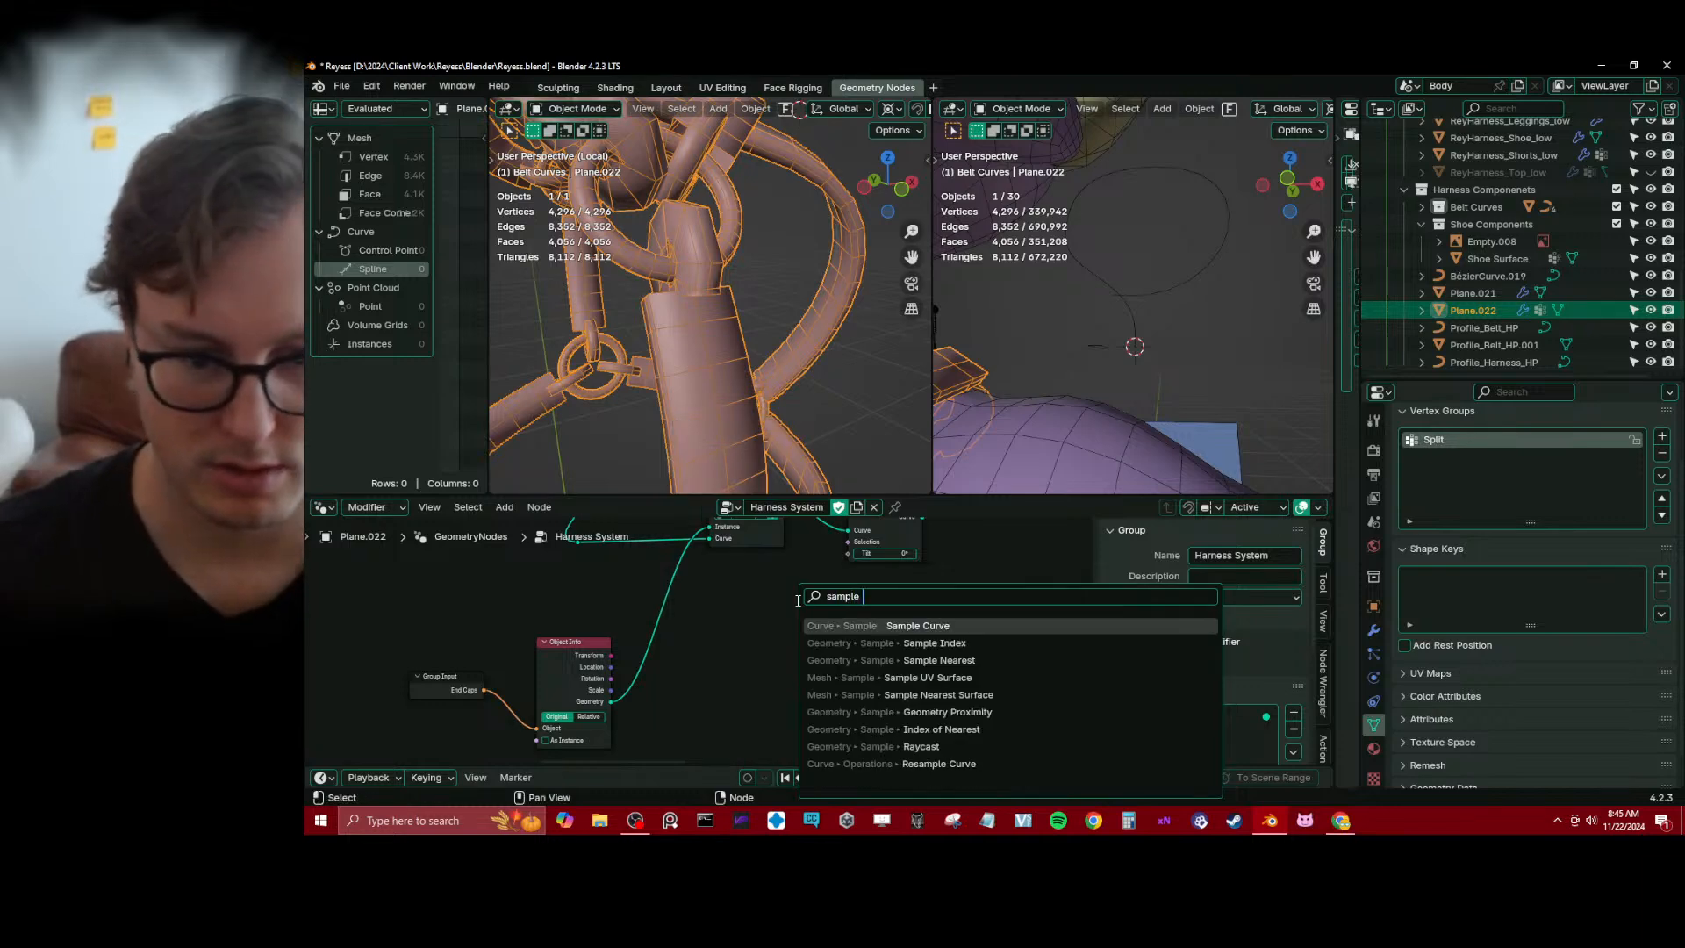
{"action": "key", "text": "Down"}
{"action": "key", "text": "Down"}
{"action": "key", "text": "Up"}
{"action": "key", "text": "Up"}
{"action": "key", "text": "Return"}
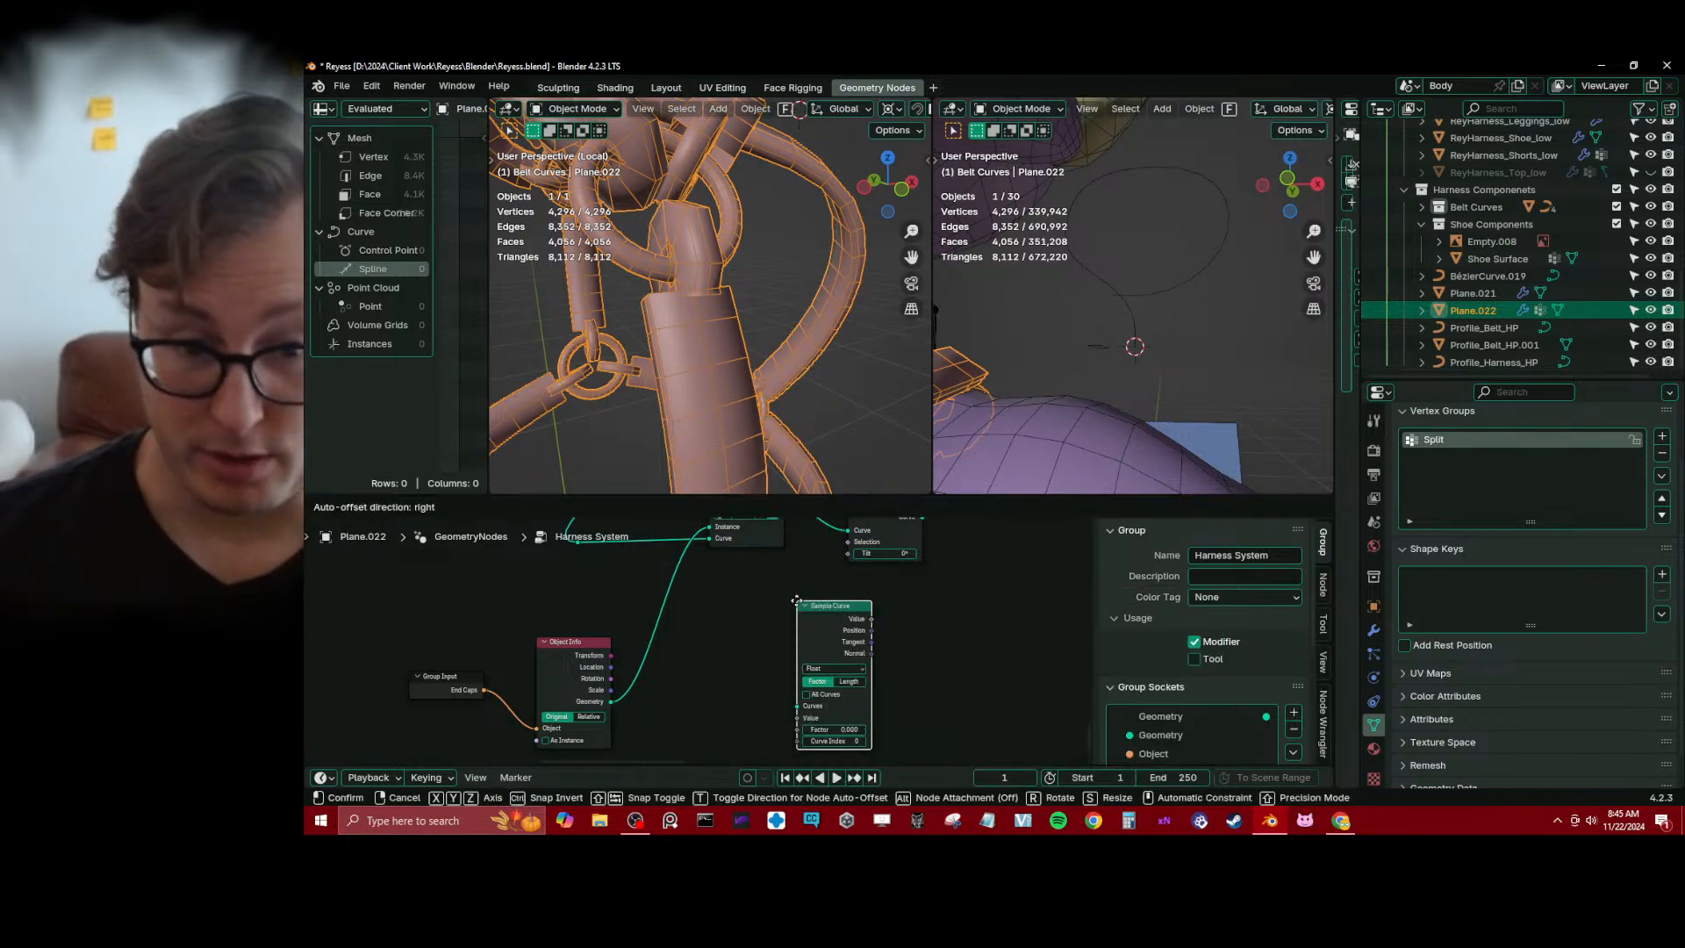
{"action": "left_click", "coordinate": [800, 643]}
{"action": "left_click_drag", "start_coordinate": [800, 639], "coordinate": [785, 634]}
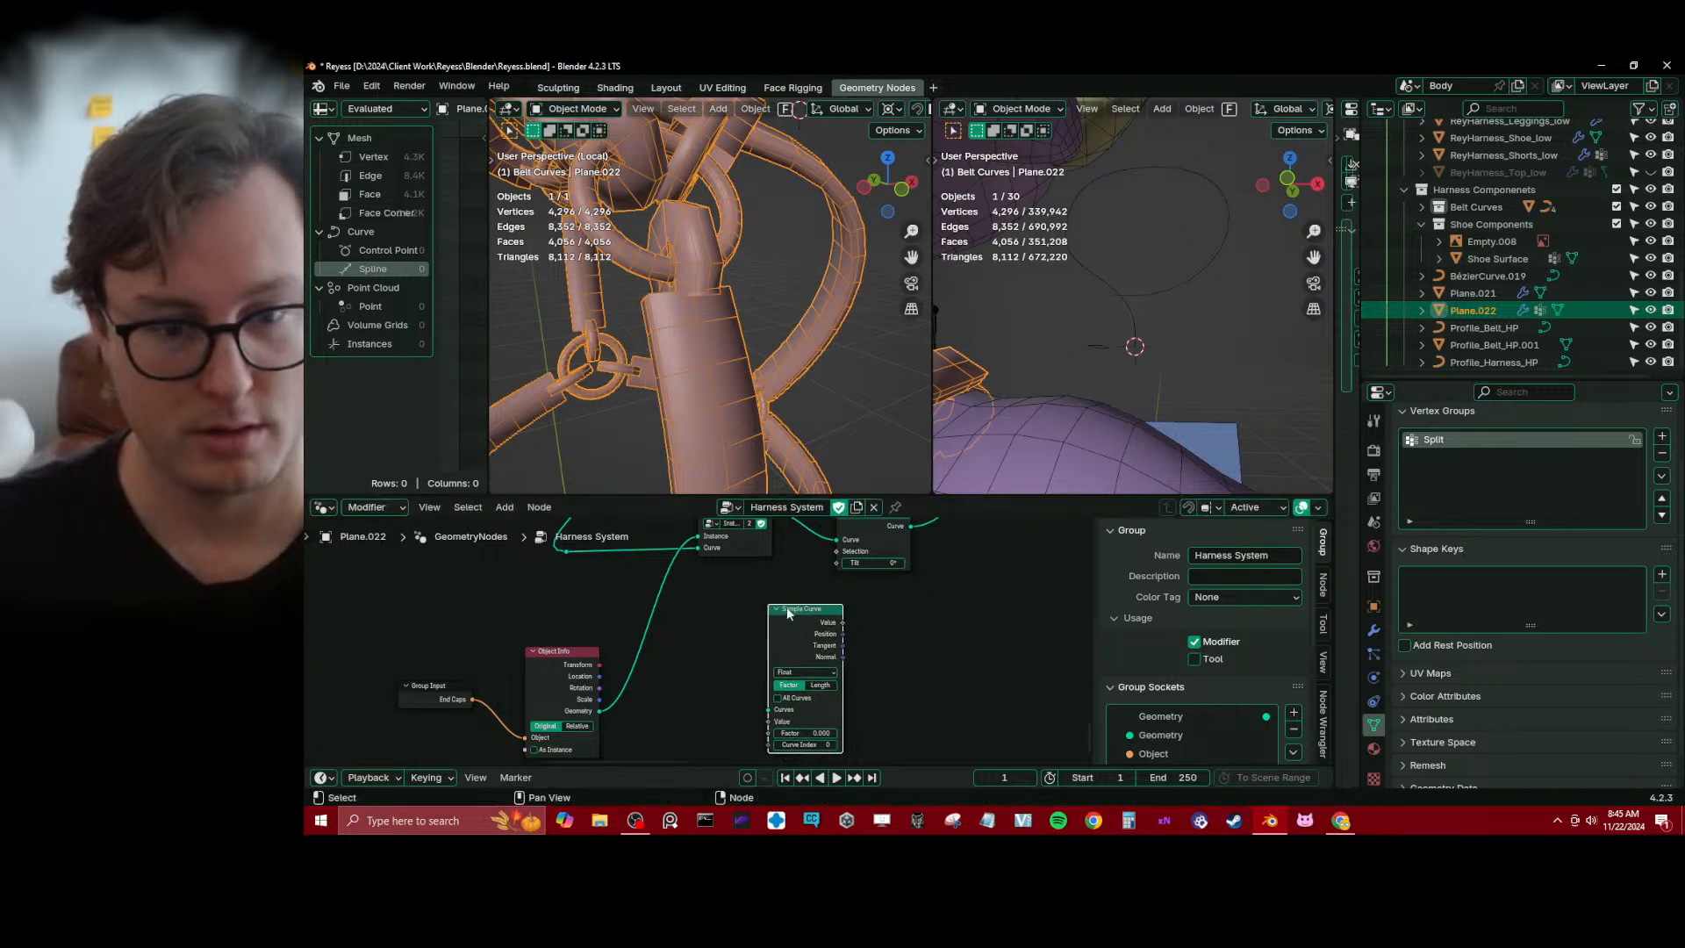
Arrange the Sample Curve node beneath Instance End Caps and shift Set Curve Tilt farther along the chain
{"action": "scroll", "coordinate": [788, 635], "scroll_direction": "down", "scroll_amount": 1}
{"action": "middle_click_drag", "start_coordinate": [817, 635], "coordinate": [797, 645]}
{"action": "left_click_drag", "start_coordinate": [804, 647], "coordinate": [788, 644]}
{"action": "middle_click_drag", "start_coordinate": [801, 623], "coordinate": [795, 654]}
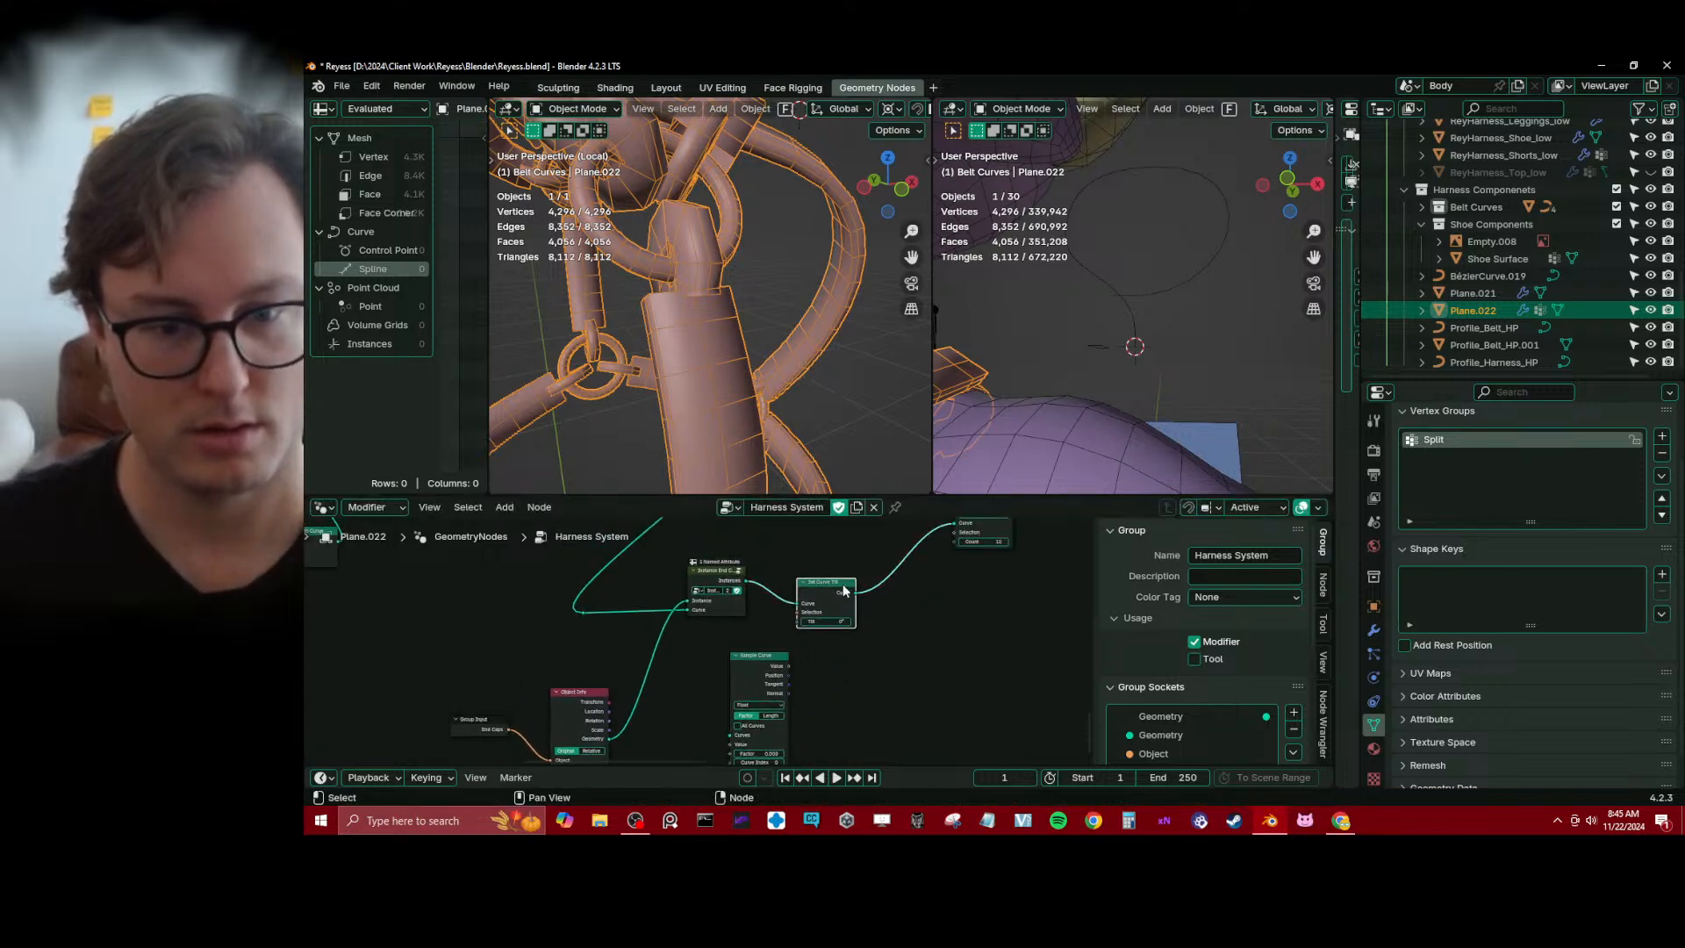
{"action": "left_click_drag", "start_coordinate": [843, 585], "coordinate": [868, 572]}
{"action": "middle_click_drag", "start_coordinate": [818, 652], "coordinate": [807, 637]}
{"action": "left_click_drag", "start_coordinate": [754, 663], "coordinate": [756, 643]}
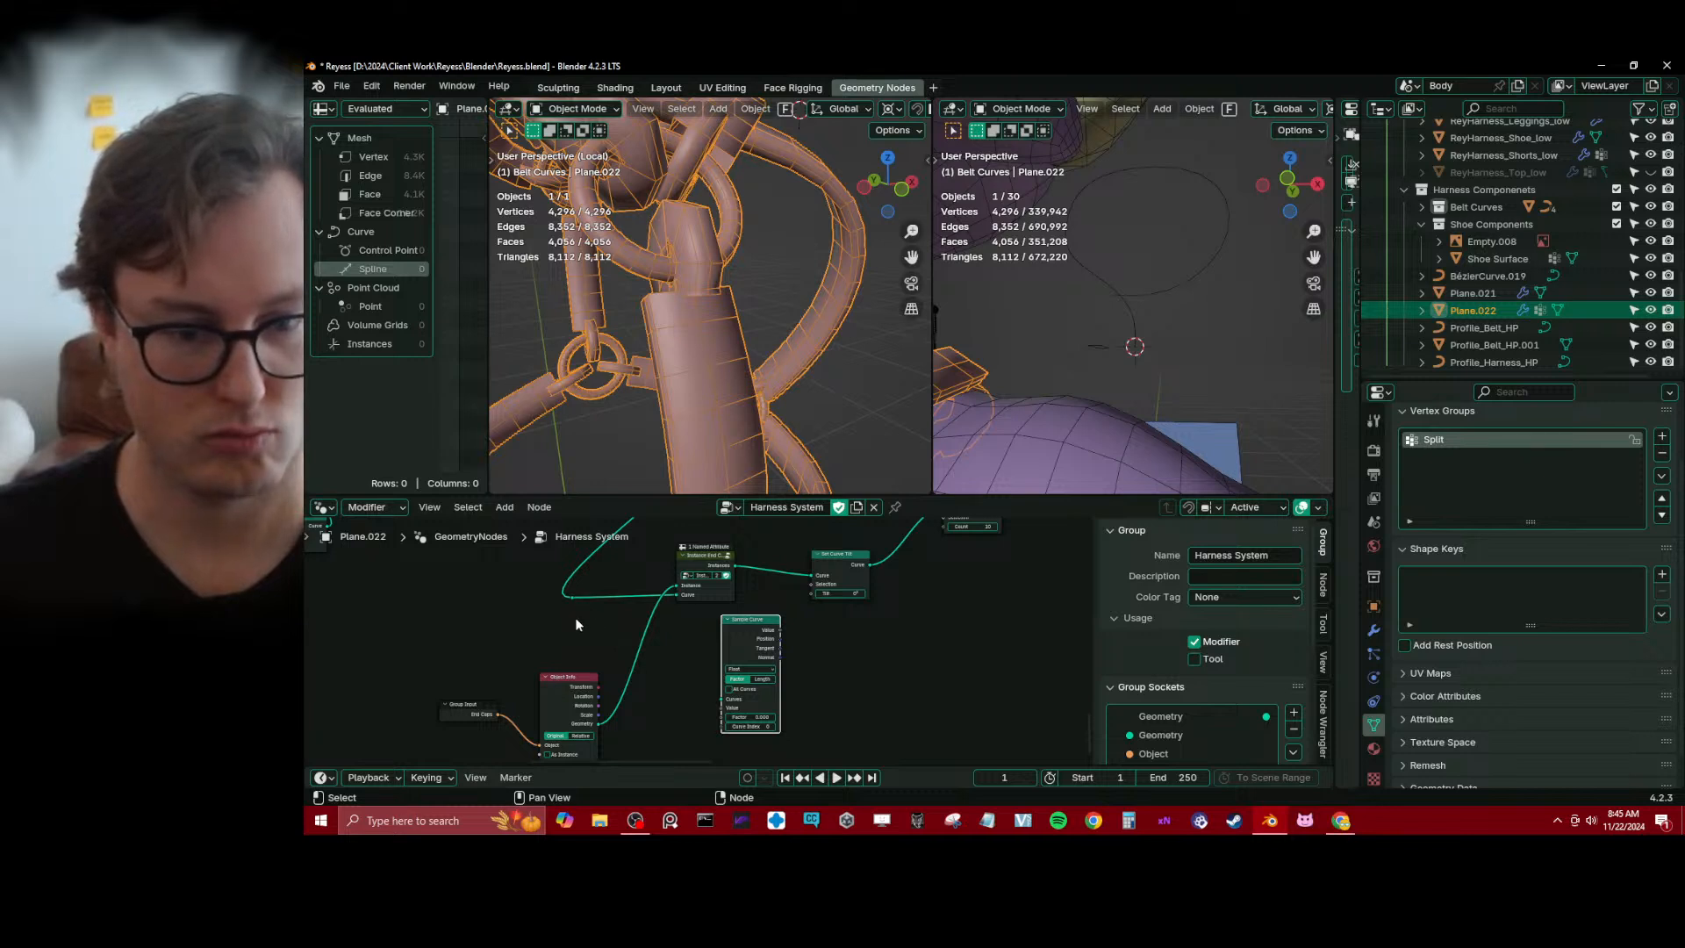
Feed the strap curve into Sample Curve's Curves input and a new Curve Tilt node into its Value input
{"action": "left_click_drag", "start_coordinate": [572, 602], "coordinate": [721, 699]}
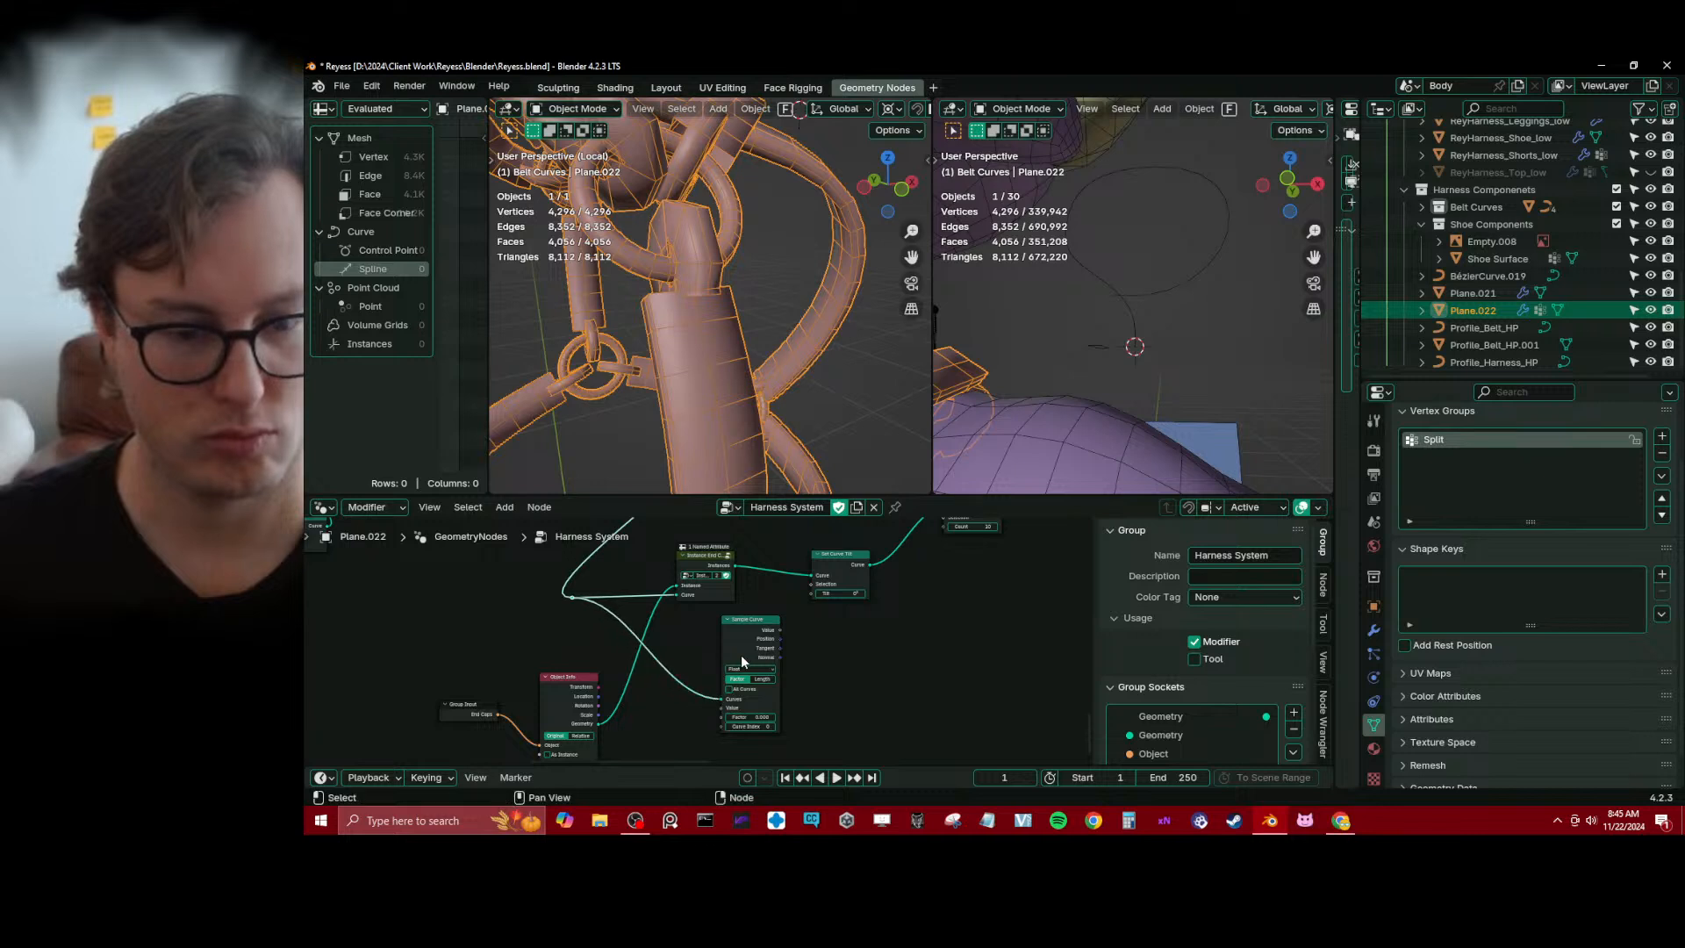
{"action": "left_click_drag", "start_coordinate": [743, 630], "coordinate": [744, 621]}
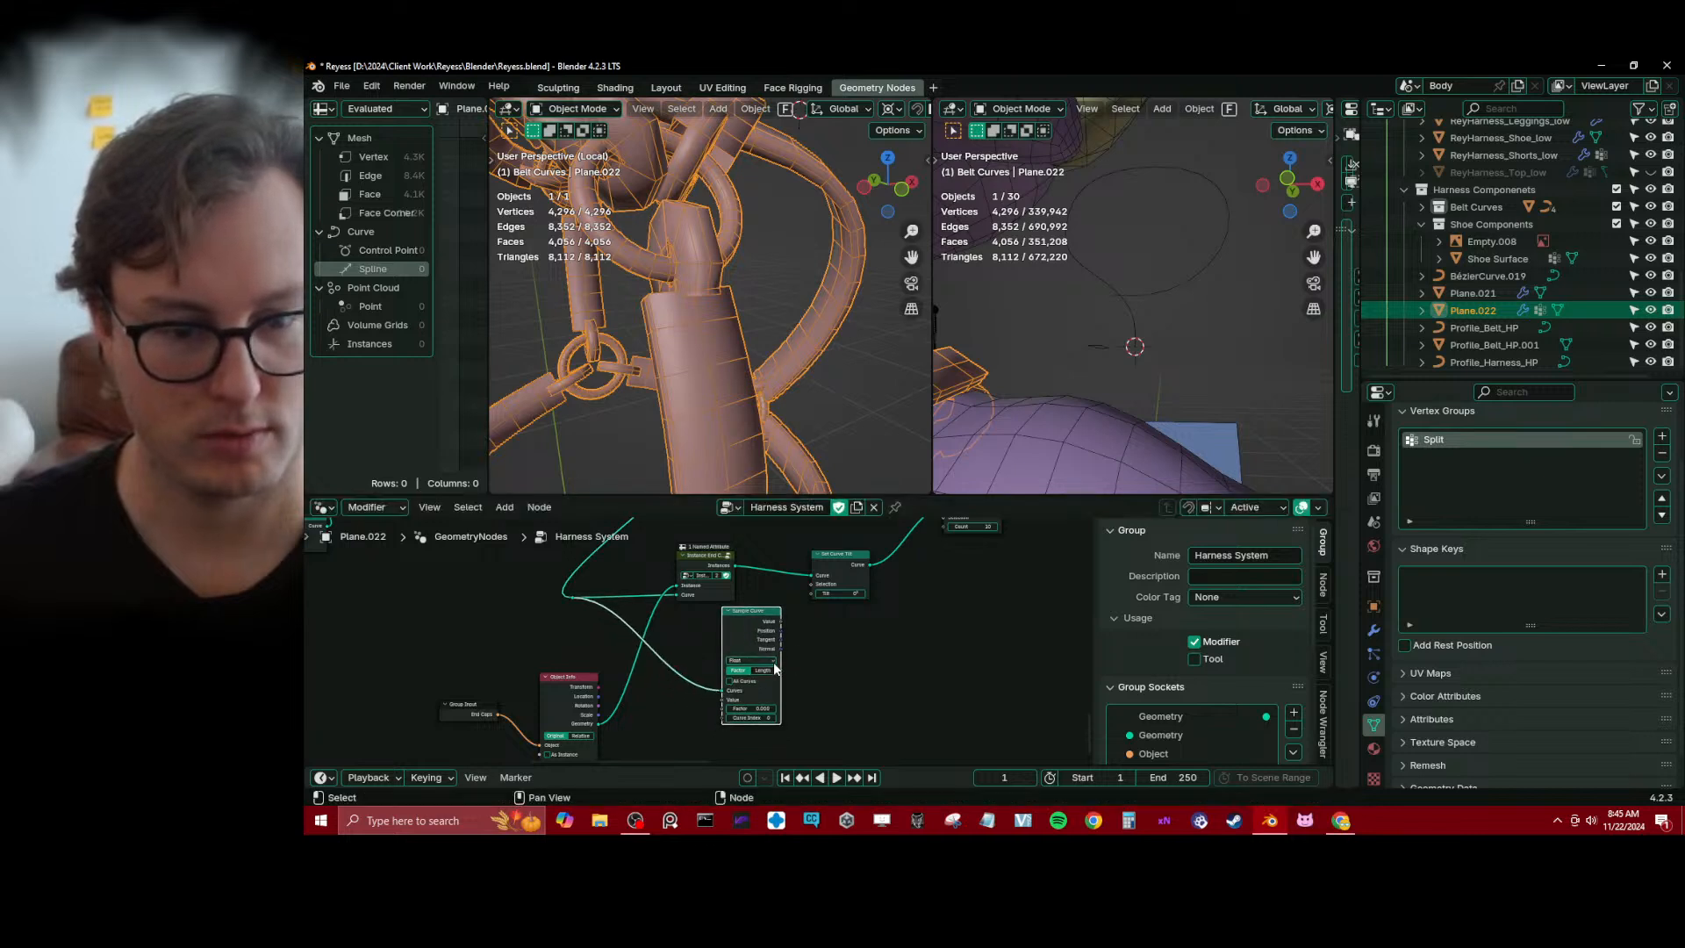
{"action": "left_click_drag", "start_coordinate": [728, 701], "coordinate": [720, 699]}
{"action": "type", "text": "ti"}
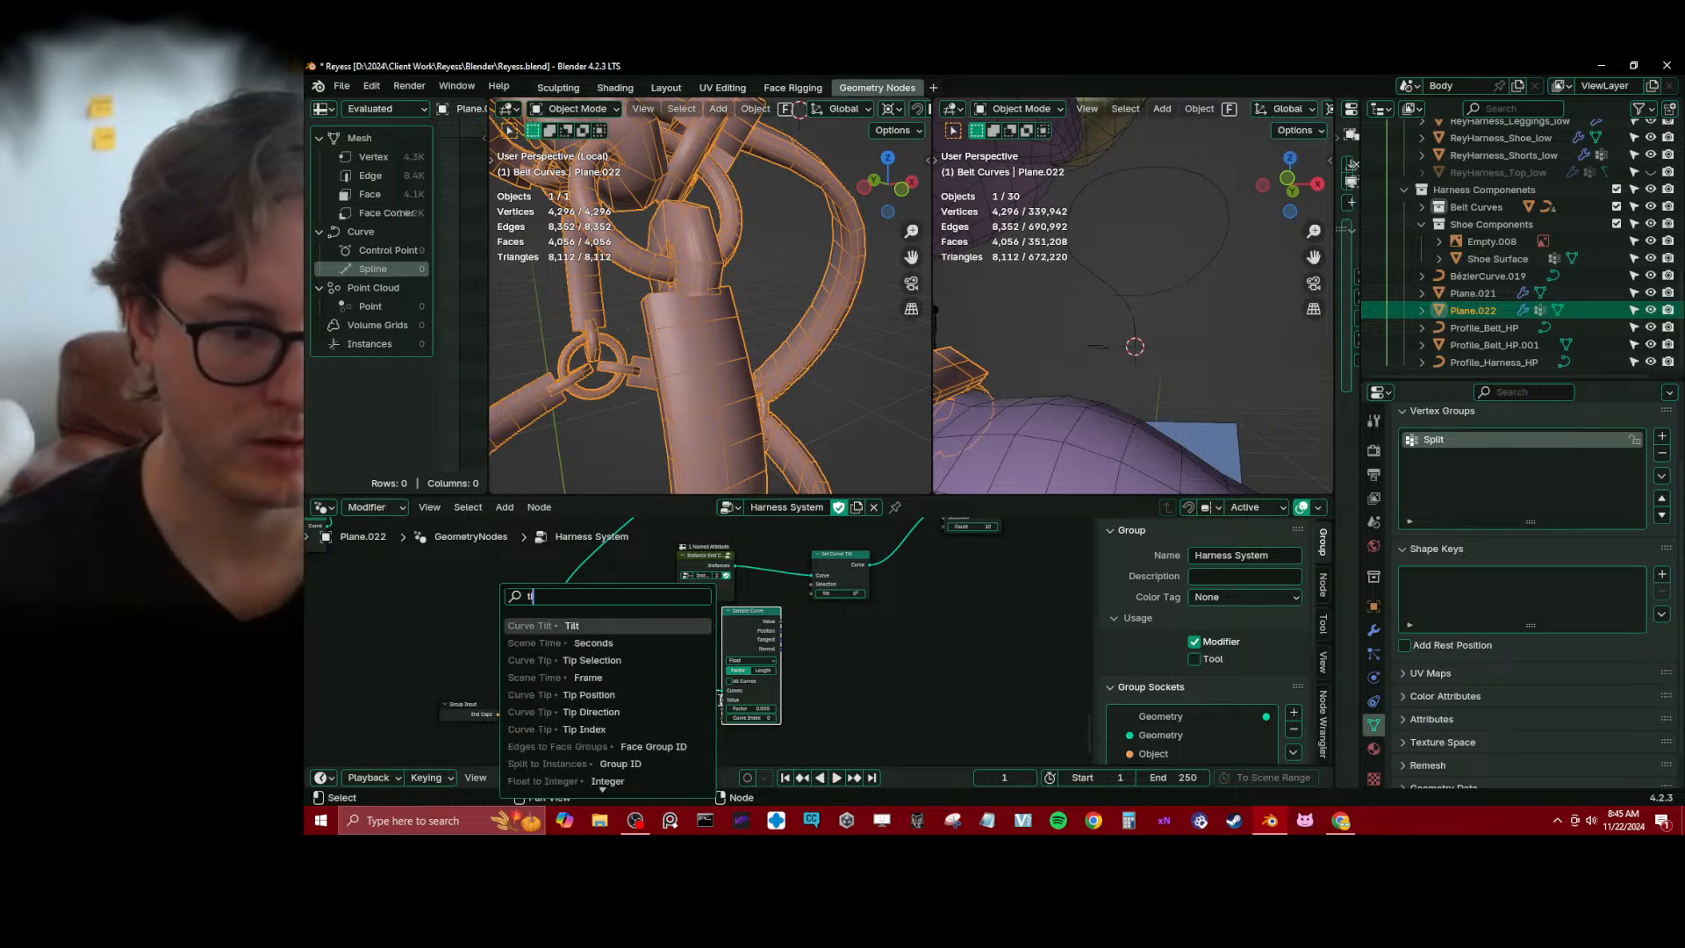
{"action": "key", "text": "Return"}
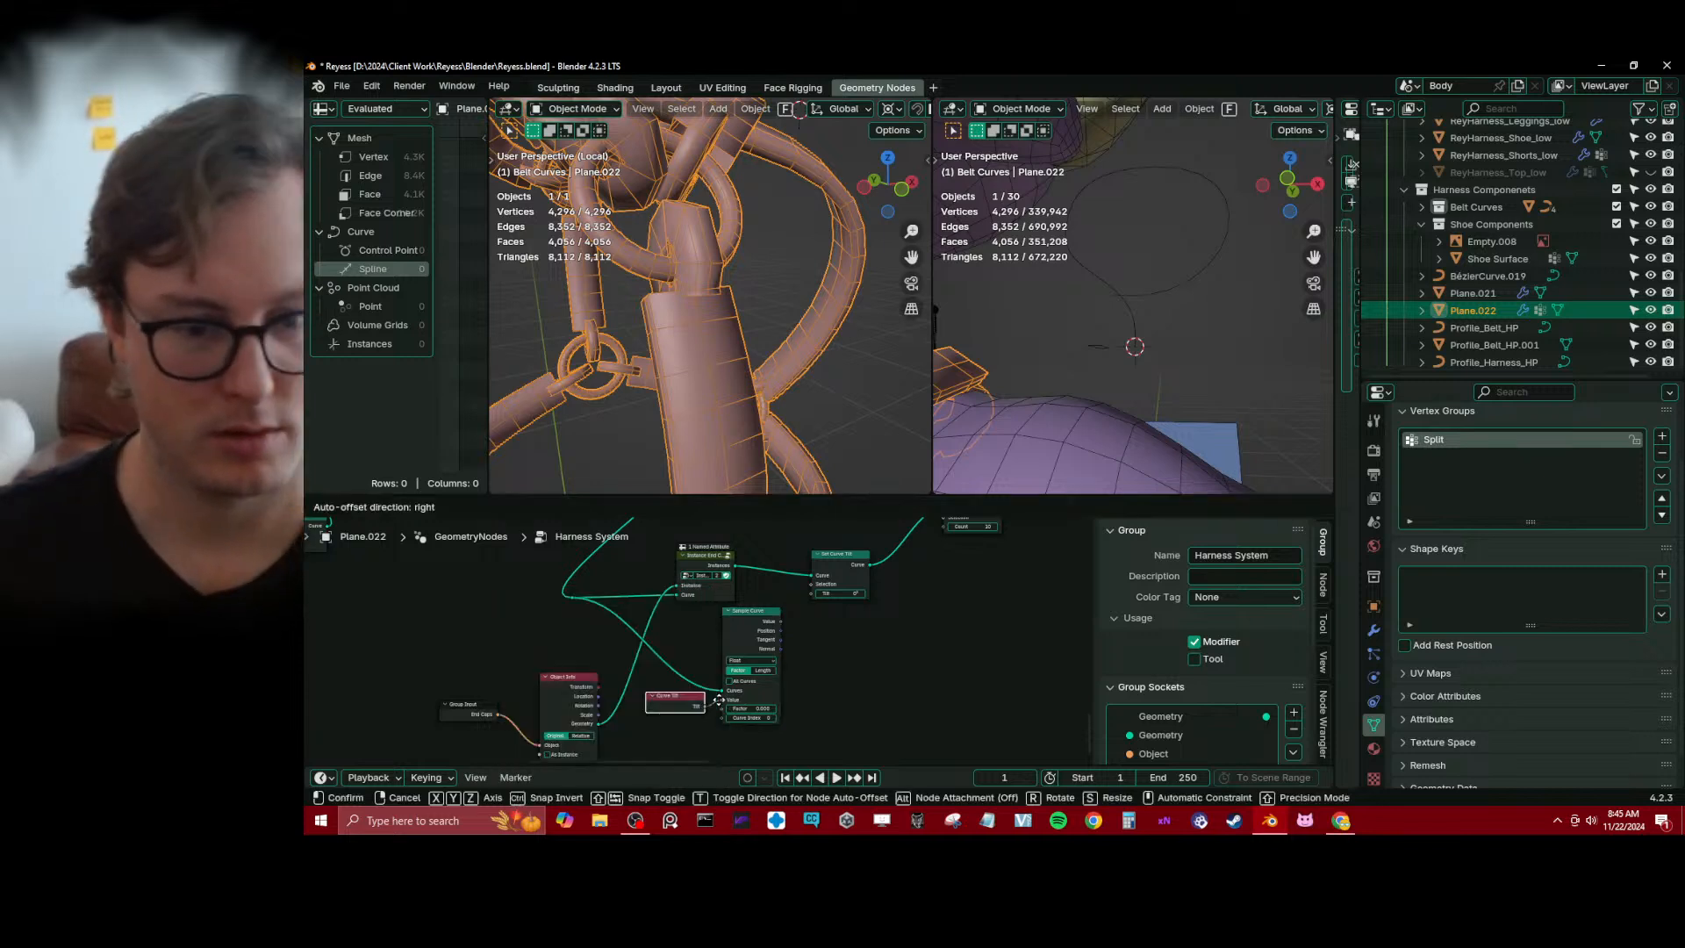
{"action": "left_click", "coordinate": [706, 699]}
{"action": "scroll", "coordinate": [702, 645], "scroll_direction": "up", "scroll_amount": 2}
Connect Sample Curve's Value output to Set Curve Tilt's Tilt input and set the sampling Factor to 1.000
{"action": "left_click_drag", "start_coordinate": [794, 618], "coordinate": [830, 586]}
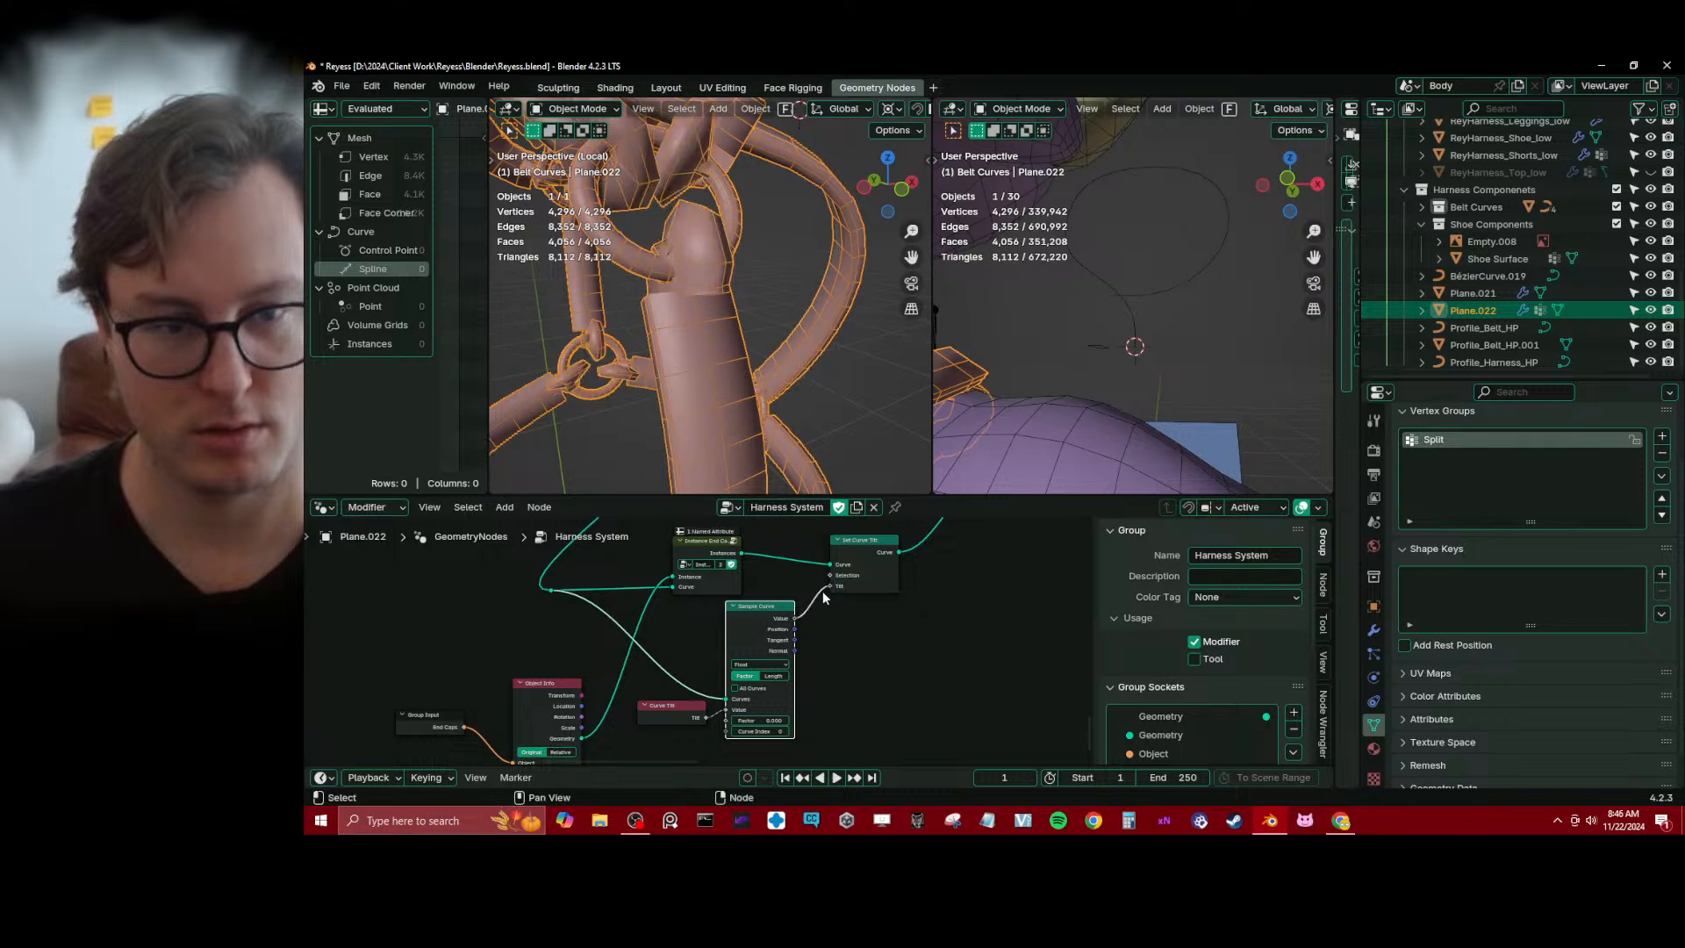
{"action": "mouse_move", "coordinate": [746, 351]}
{"action": "middle_mouse_down"}
{"action": "mouse_move", "coordinate": [617, 299]}
{"action": "mouse_move", "coordinate": [749, 318]}
{"action": "middle_mouse_up"}
{"action": "scroll", "coordinate": [814, 662], "scroll_direction": "up", "scroll_amount": 2}
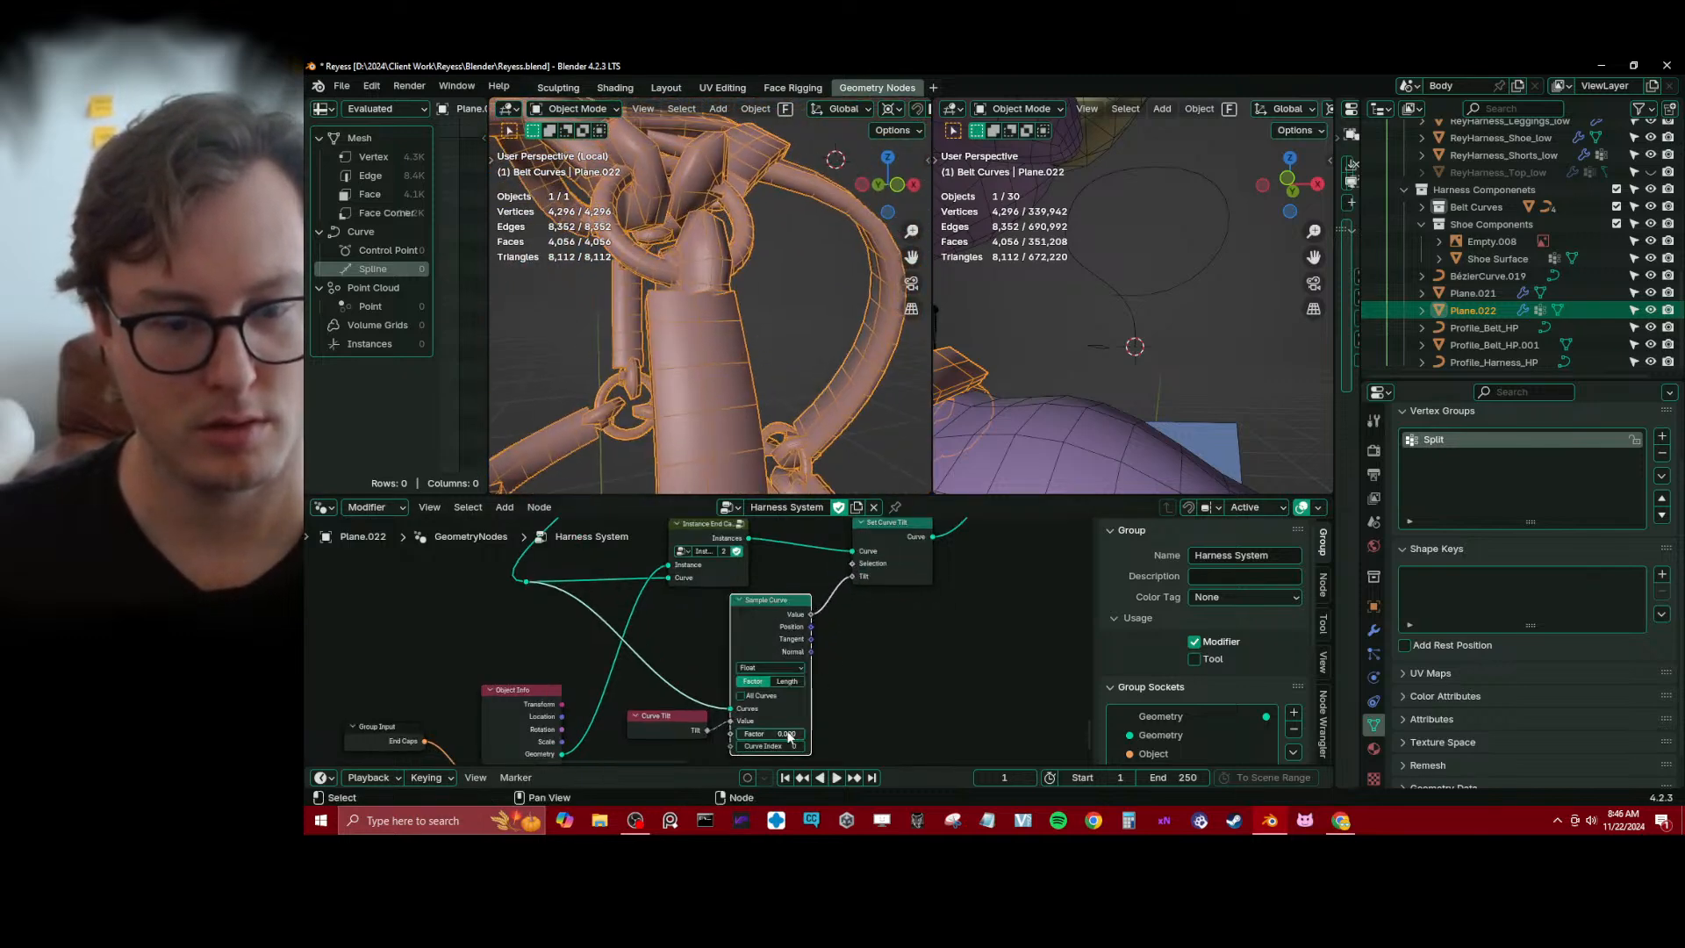
{"action": "left_click_drag", "start_coordinate": [789, 732], "coordinate": [939, 731]}
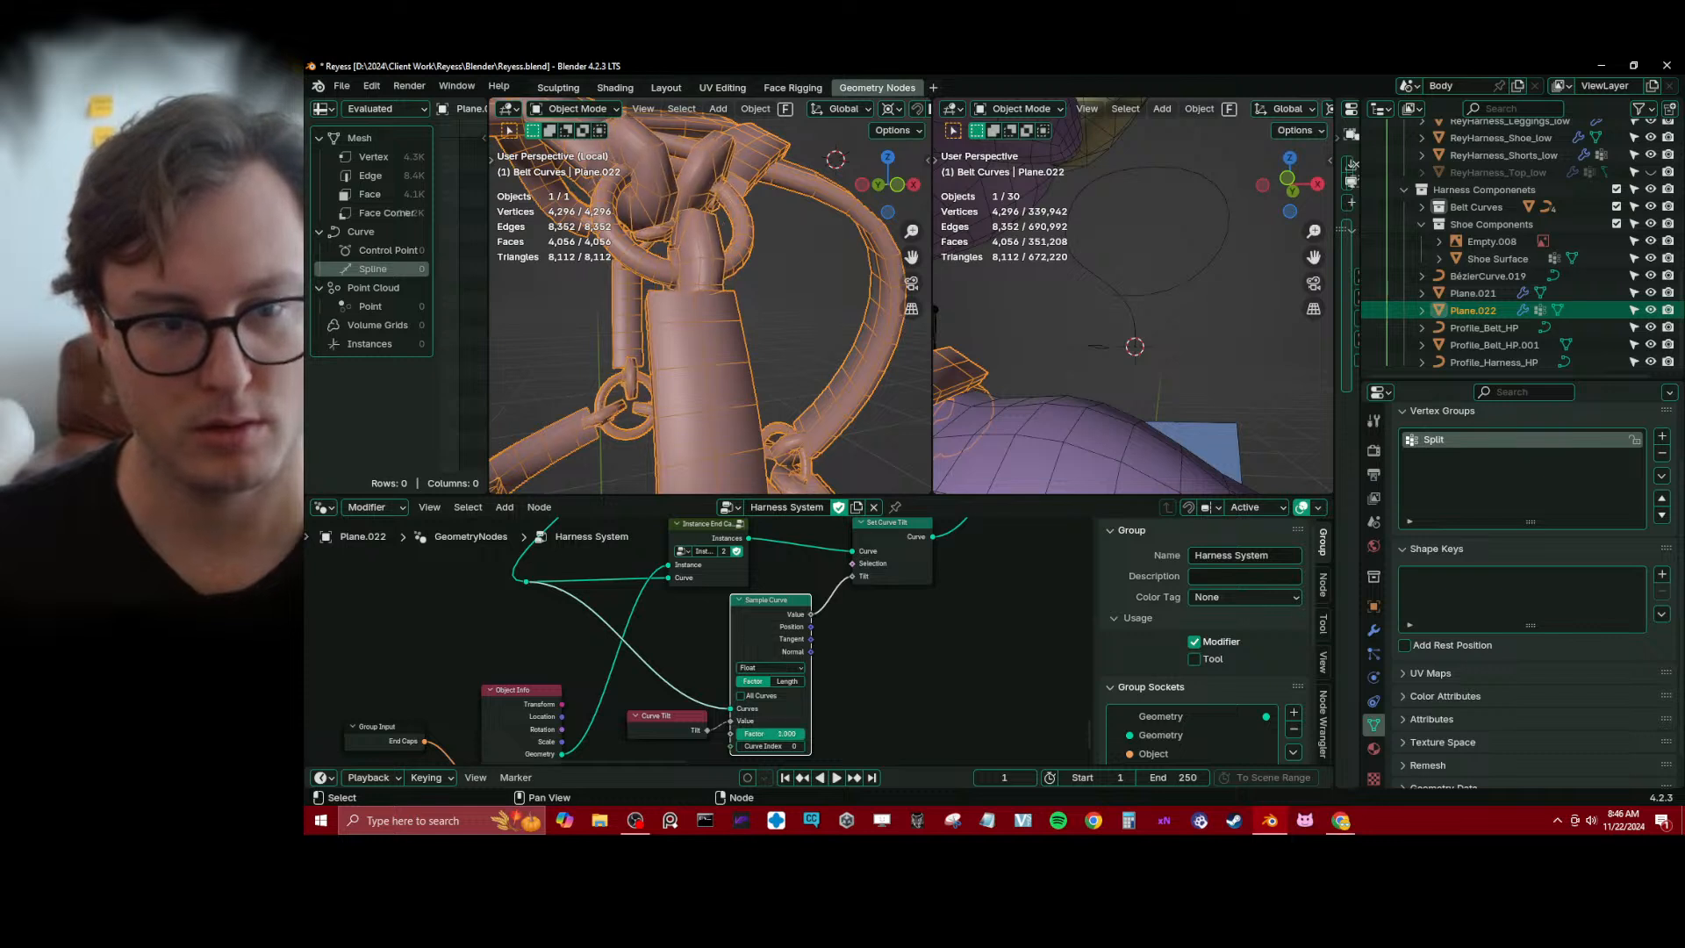
Try Curve Index 2 on the Sample Curve node, and drive that input with a newly added Index node instead
{"action": "left_click", "coordinate": [799, 746]}
{"action": "left_click", "coordinate": [800, 747]}
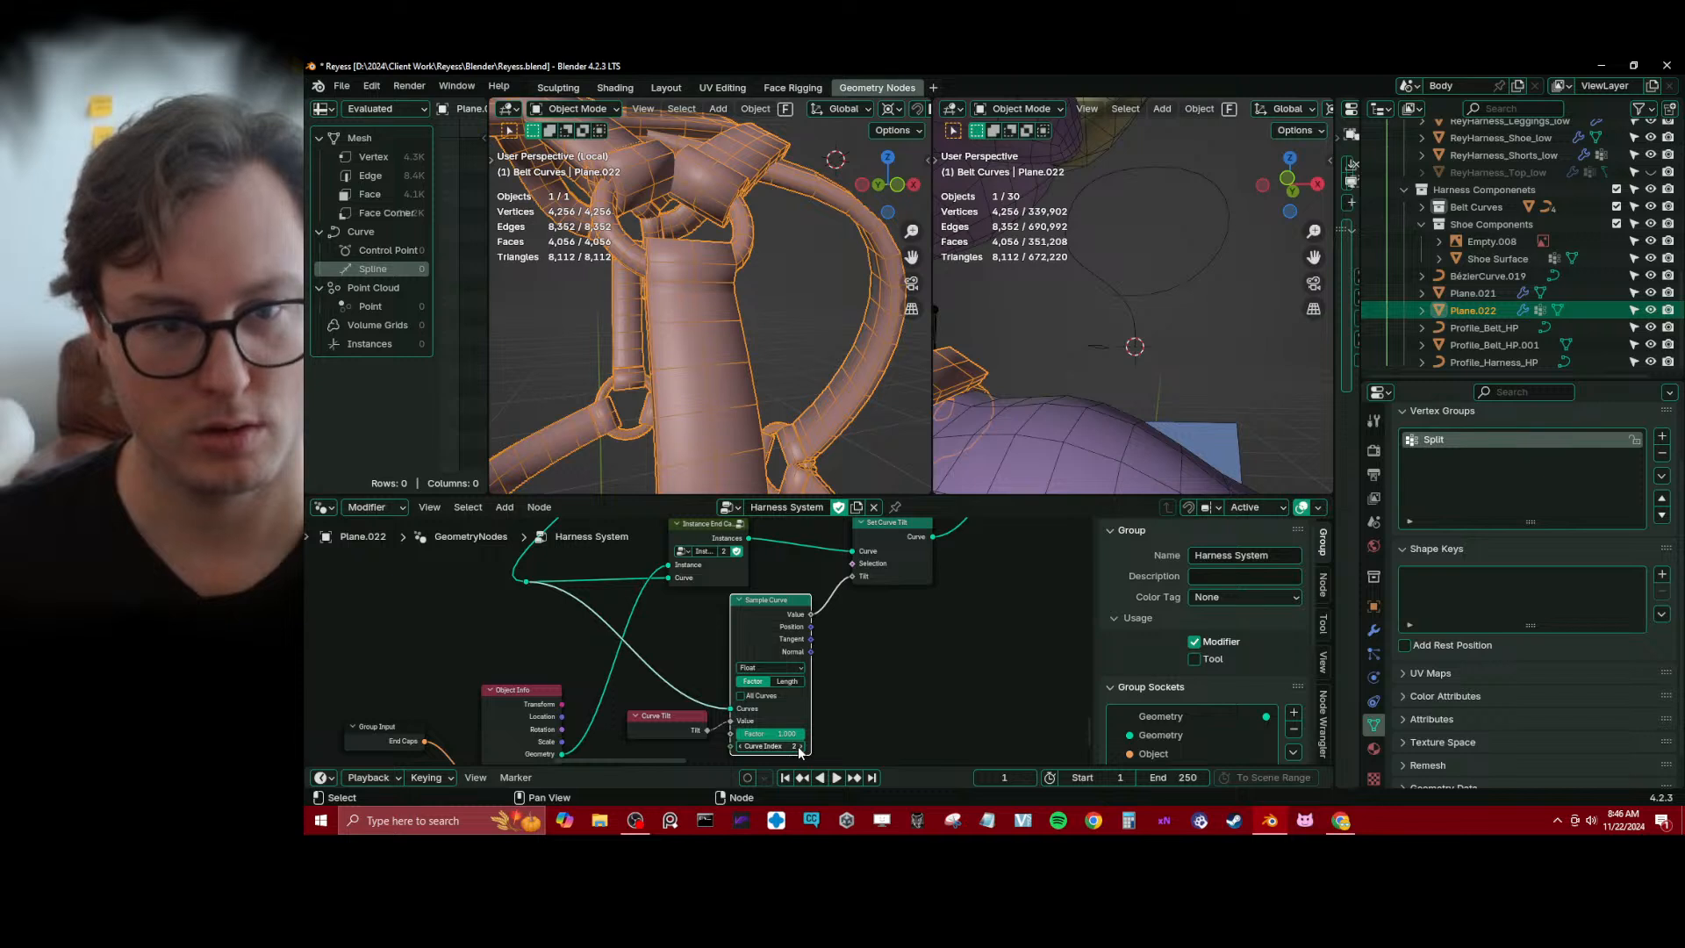
{"action": "scroll", "coordinate": [816, 680], "scroll_direction": "down", "scroll_amount": 1}
{"action": "middle_click_drag", "start_coordinate": [816, 681], "coordinate": [830, 564]}
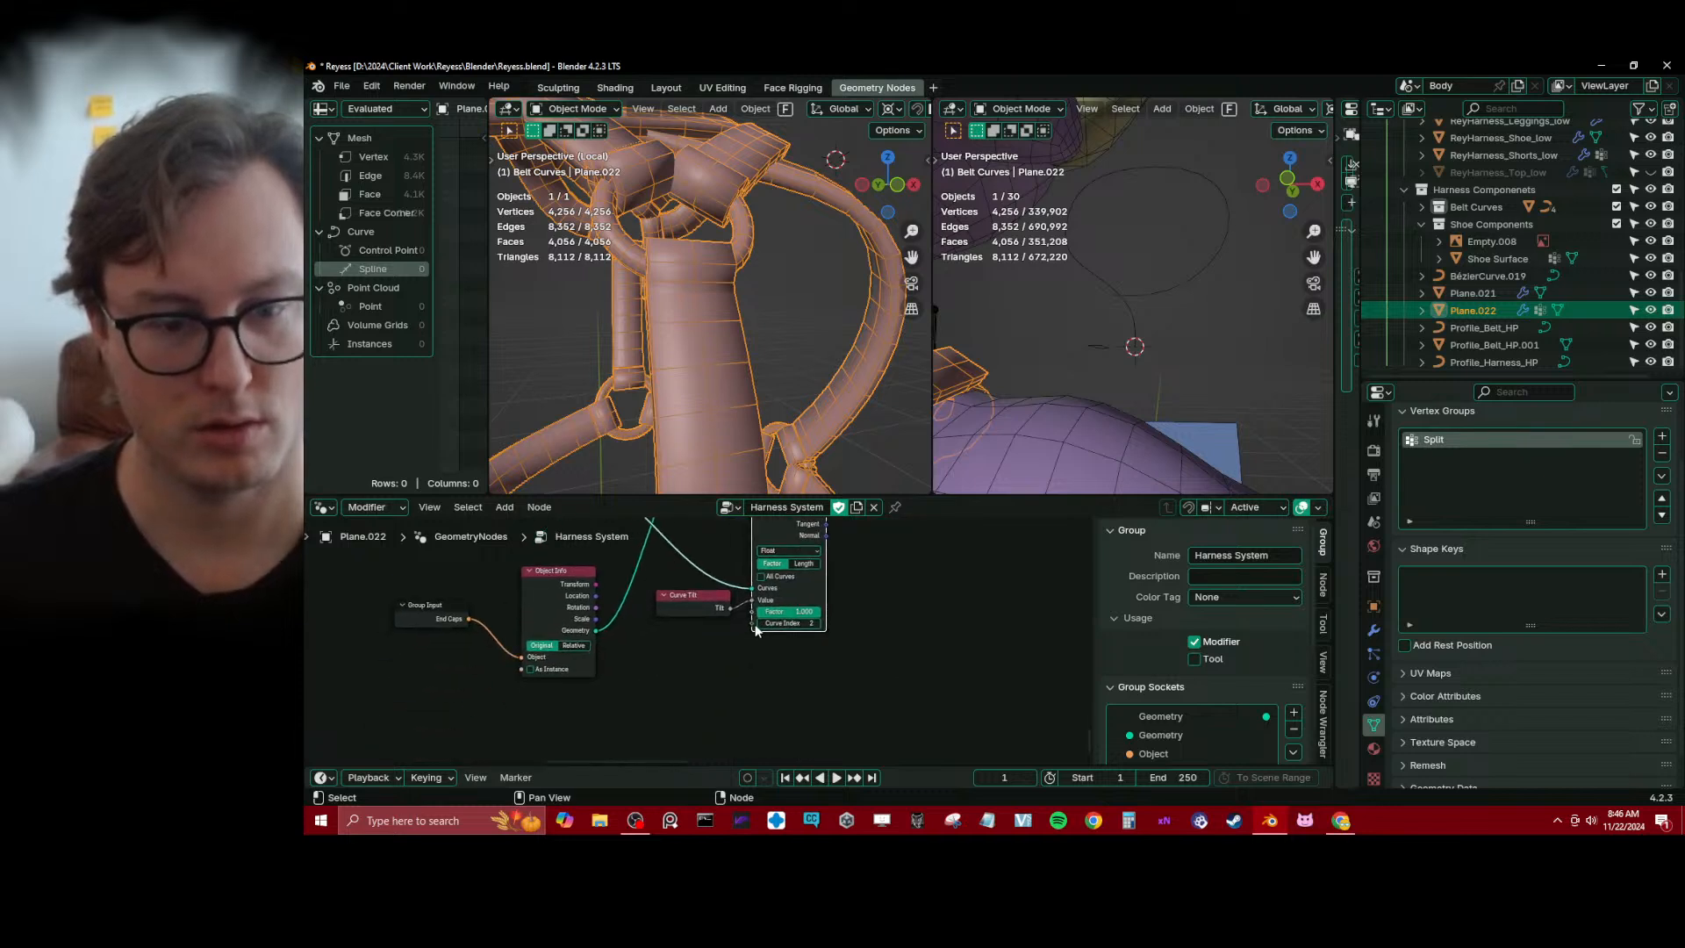
{"action": "key", "text": "shift+a"}
{"action": "type", "text": "in"}
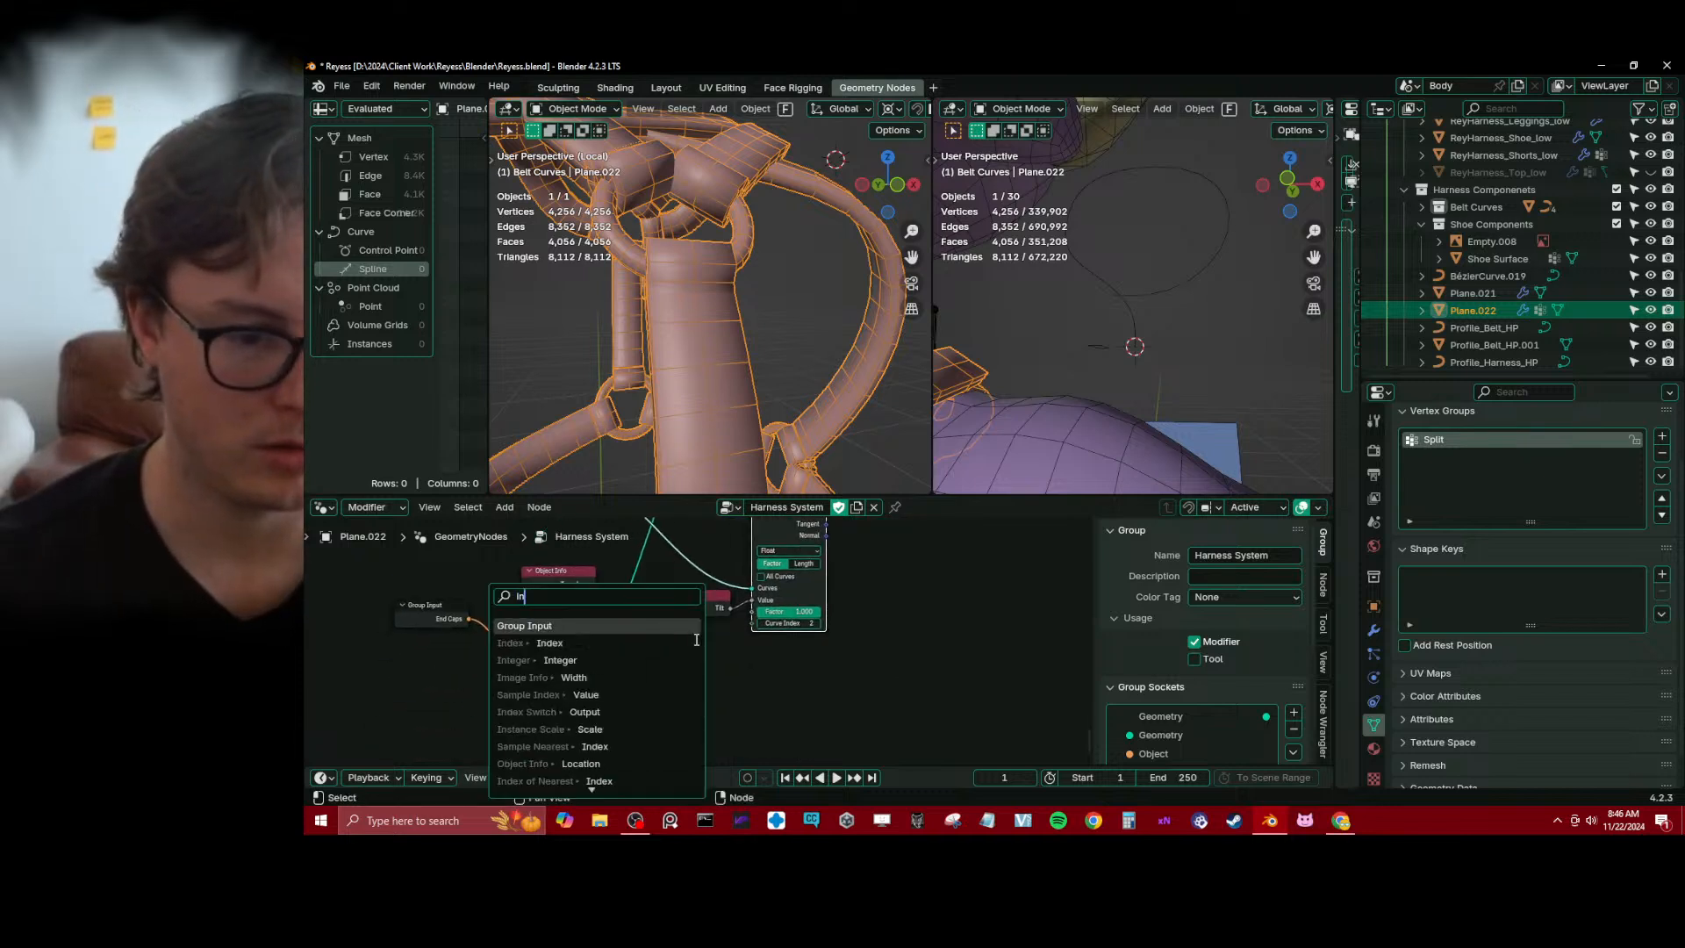
{"action": "left_click", "coordinate": [696, 642]}
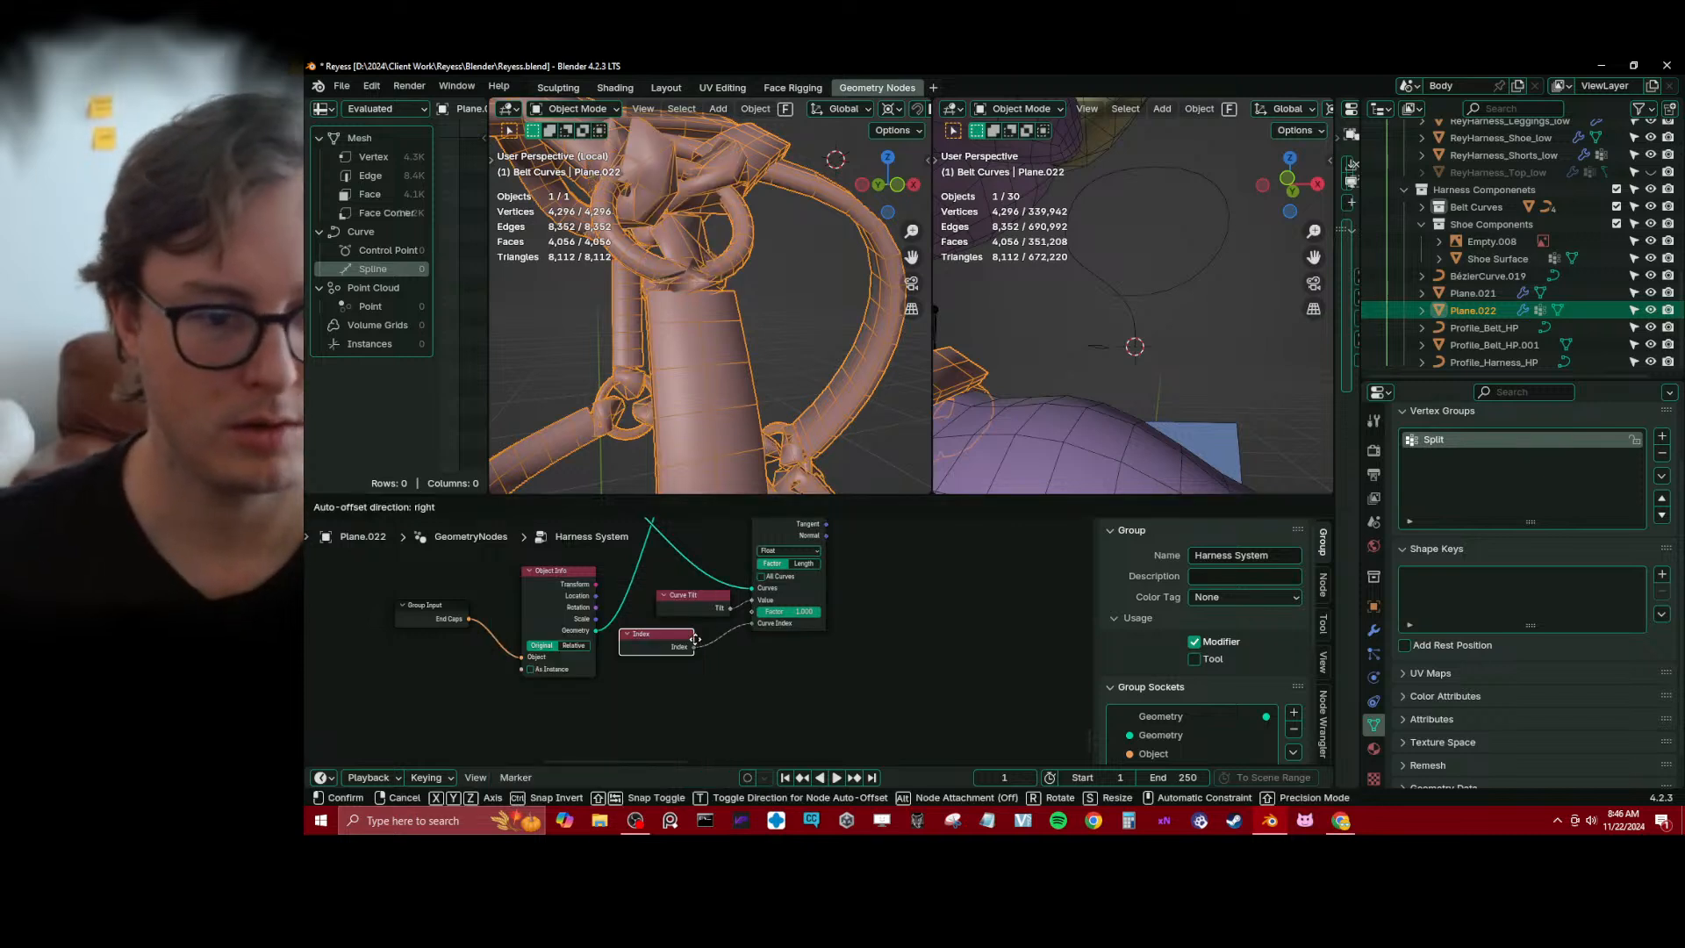
{"action": "left_click", "coordinate": [698, 642]}
{"action": "scroll", "coordinate": [699, 643], "scroll_direction": "down", "scroll_amount": 1}
{"action": "middle_click_drag", "start_coordinate": [700, 643], "coordinate": [765, 722]}
{"action": "key", "text": "g"}
{"action": "left_click", "coordinate": [766, 713]}
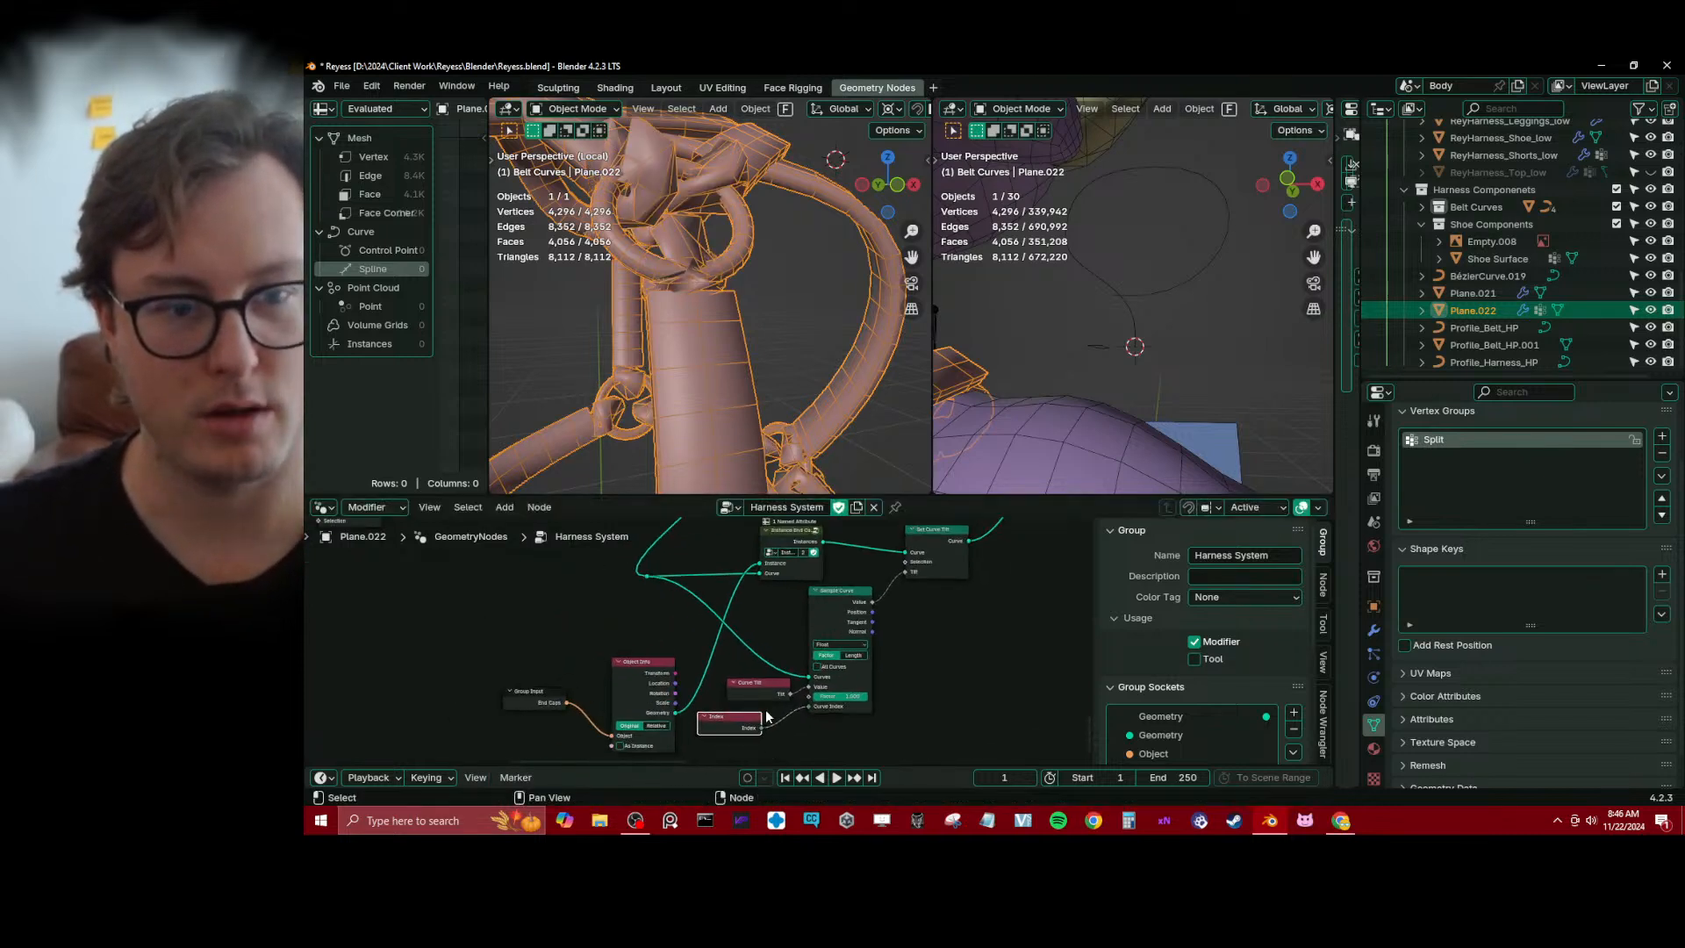
Move Group Input and Object Info to the row of Instance End Caps, and reposition Sample Curve, Instance End Caps and Set Curve Tilt
{"action": "left_click_drag", "start_coordinate": [756, 697], "coordinate": [698, 739]}
{"action": "scroll", "coordinate": [666, 612], "scroll_direction": "down", "scroll_amount": 1}
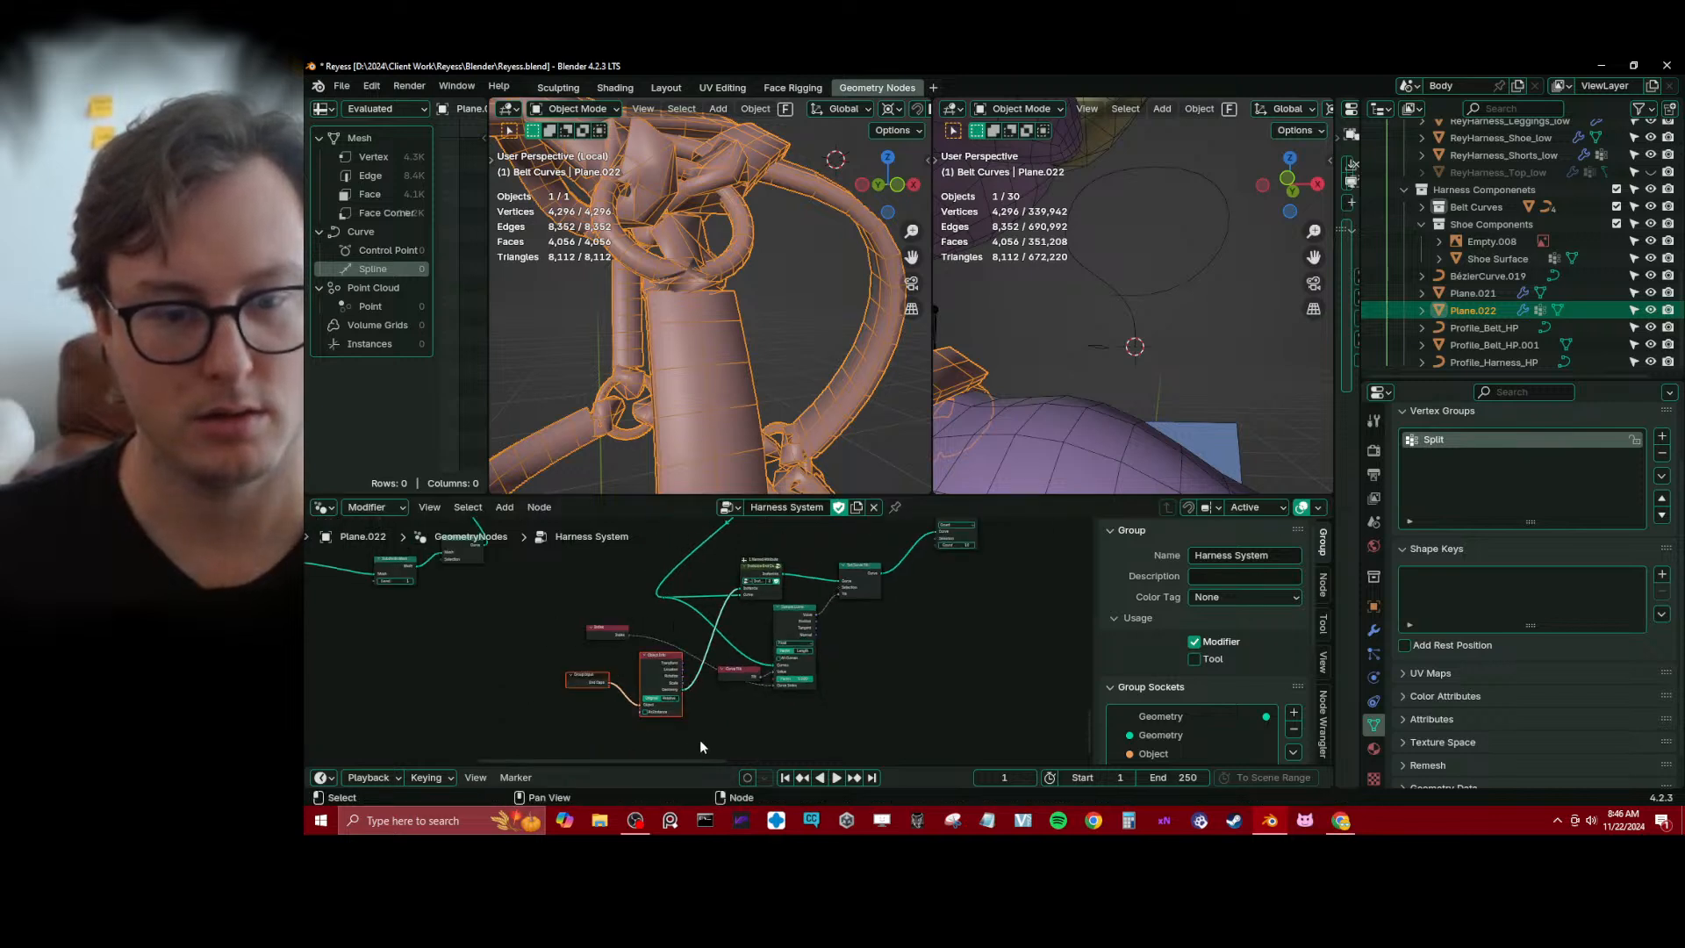
{"action": "key", "text": "g"}
{"action": "left_click", "coordinate": [631, 603]}
{"action": "left_click", "coordinate": [794, 619]}
{"action": "middle_click_drag", "start_coordinate": [795, 623], "coordinate": [769, 662]}
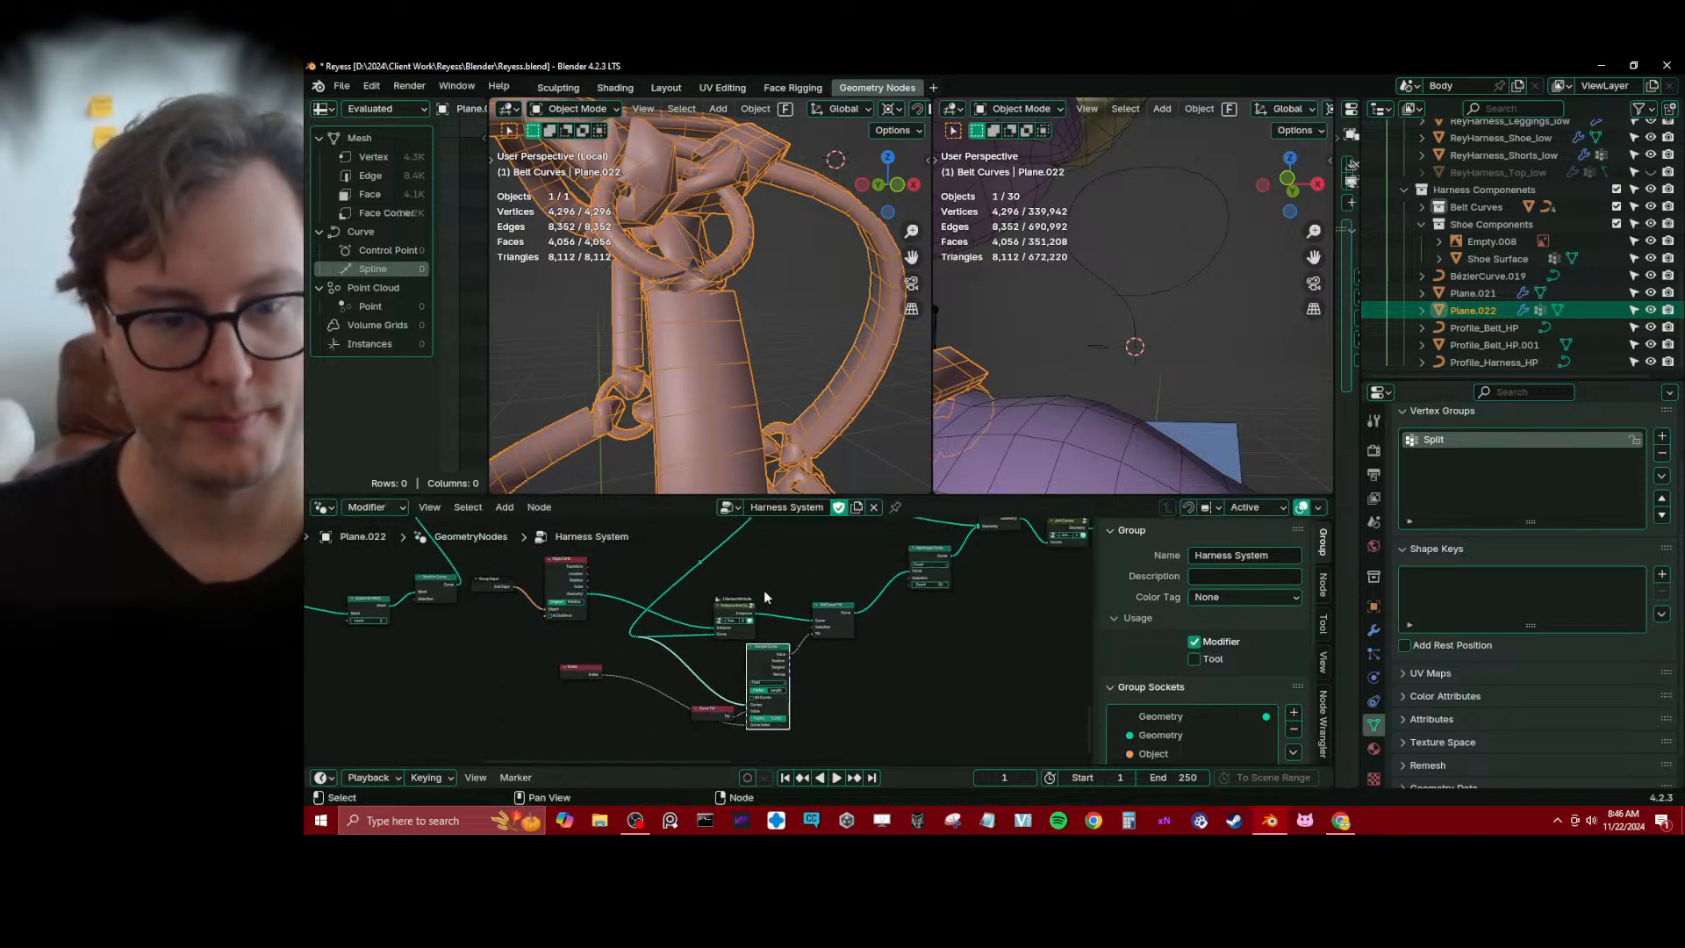
{"action": "left_click_drag", "start_coordinate": [713, 588], "coordinate": [841, 642]}
{"action": "key", "text": "g"}
{"action": "left_click", "coordinate": [848, 618]}
Lower the Sample Curve node, stack Curve Tilt directly above Index, and save the file
{"action": "left_click_drag", "start_coordinate": [560, 647], "coordinate": [762, 719]}
{"action": "middle_click_drag", "start_coordinate": [761, 720], "coordinate": [768, 666]}
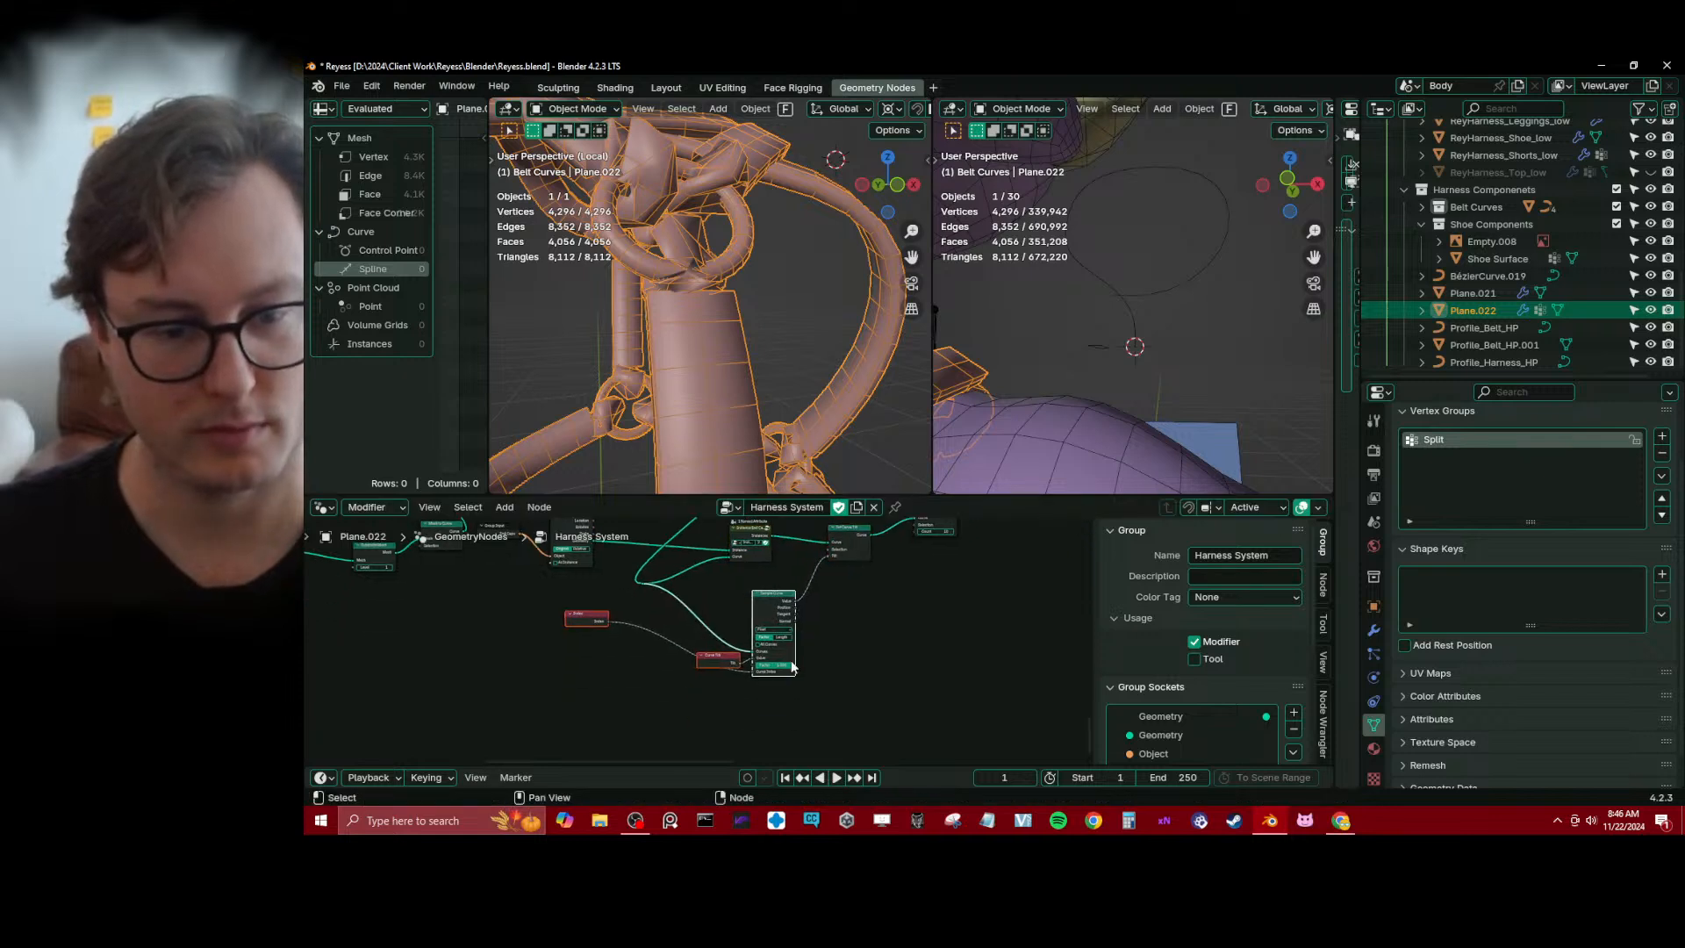
{"action": "key", "text": "g"}
{"action": "left_click", "coordinate": [761, 716]}
{"action": "left_click", "coordinate": [698, 712]}
{"action": "key", "text": "g"}
{"action": "left_click", "coordinate": [566, 647]}
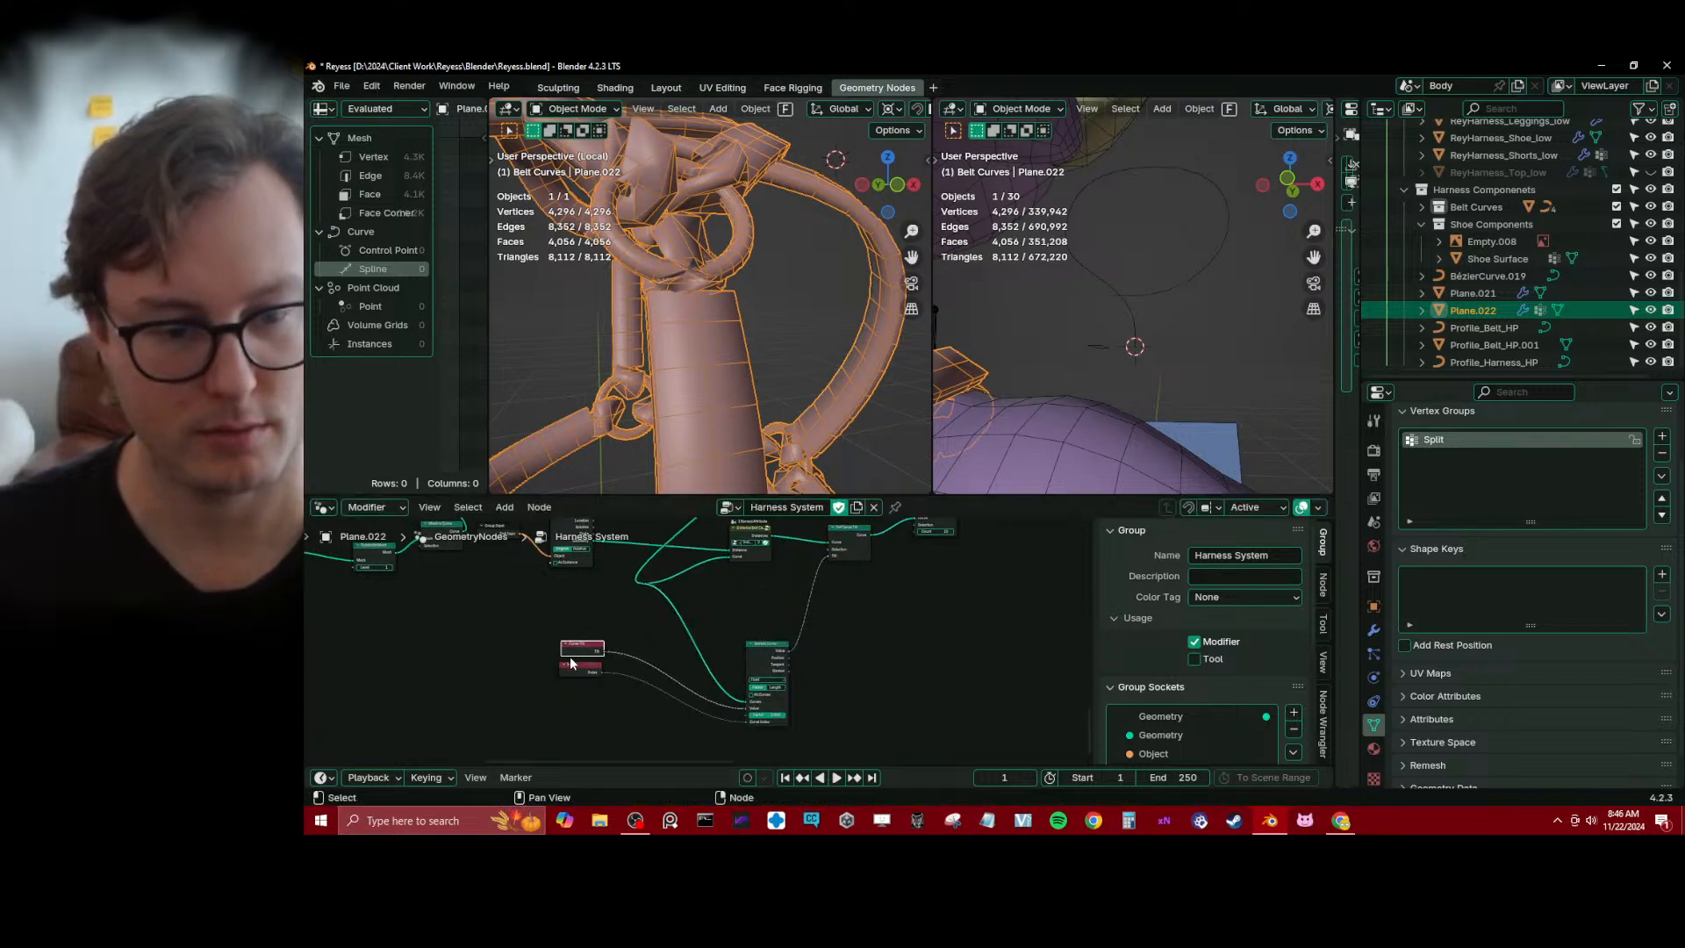
{"action": "scroll", "coordinate": [630, 653], "scroll_direction": "up", "scroll_amount": 2}
{"action": "key", "text": "ctrl+s"}
{"action": "scroll", "coordinate": [654, 666], "scroll_direction": "up", "scroll_amount": 2}
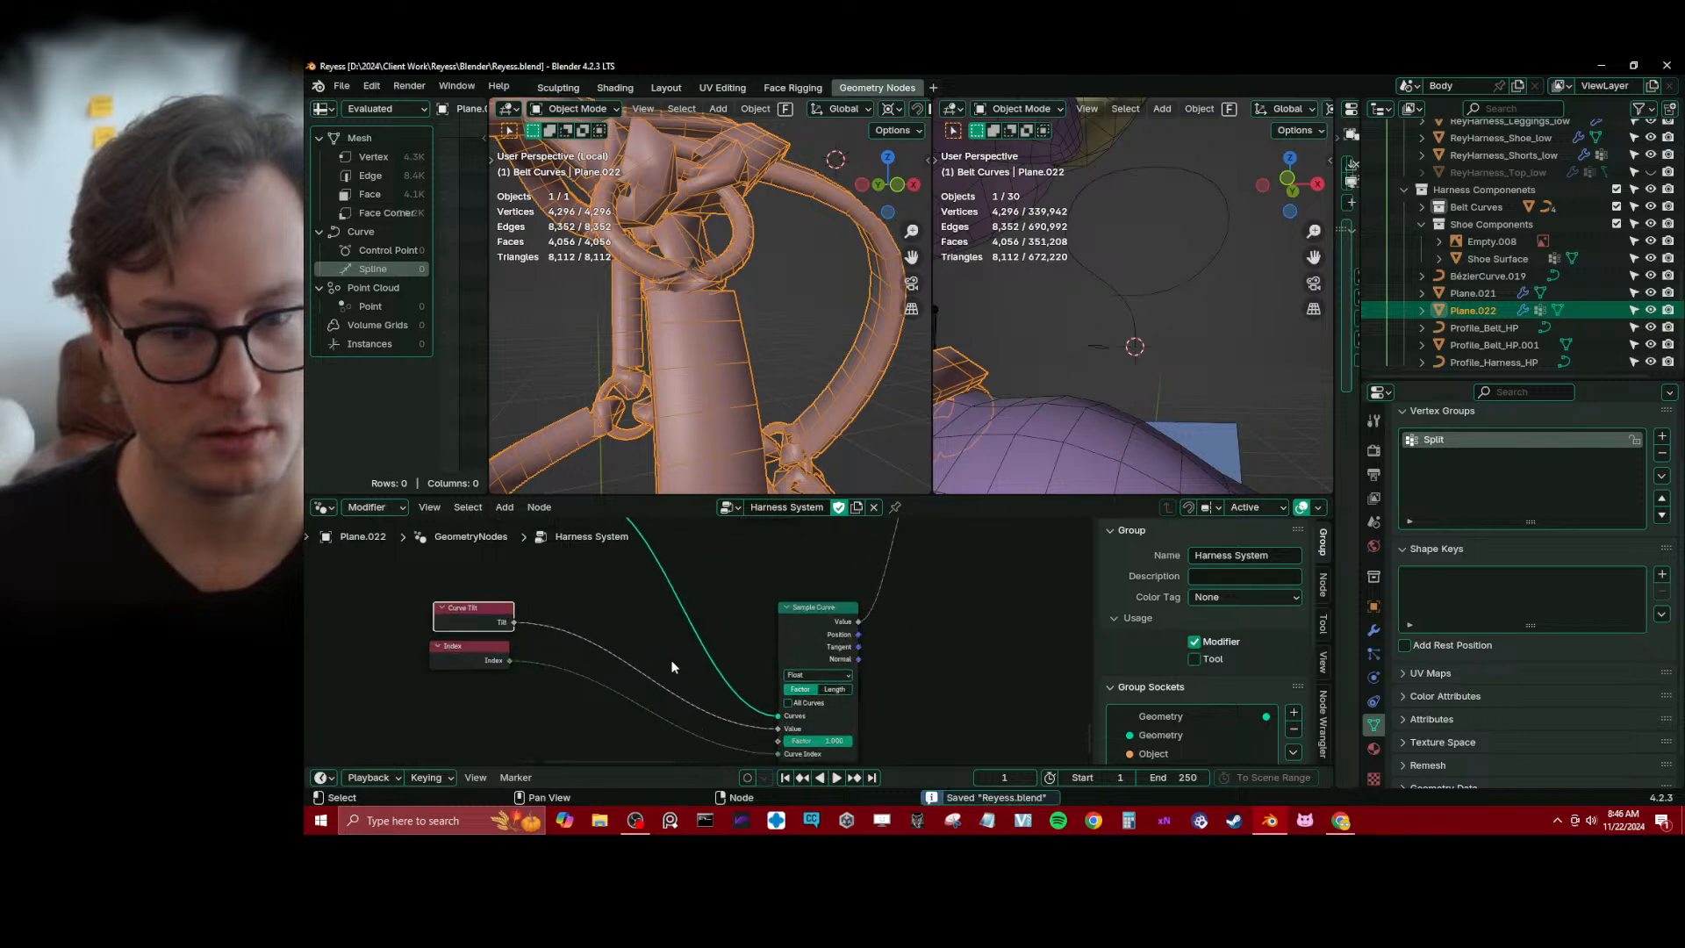
Enable All Curves on Sample Curve, delete the unused Index node and move Curve Tilt closer to Sample Curve
{"action": "left_click", "coordinate": [789, 704]}
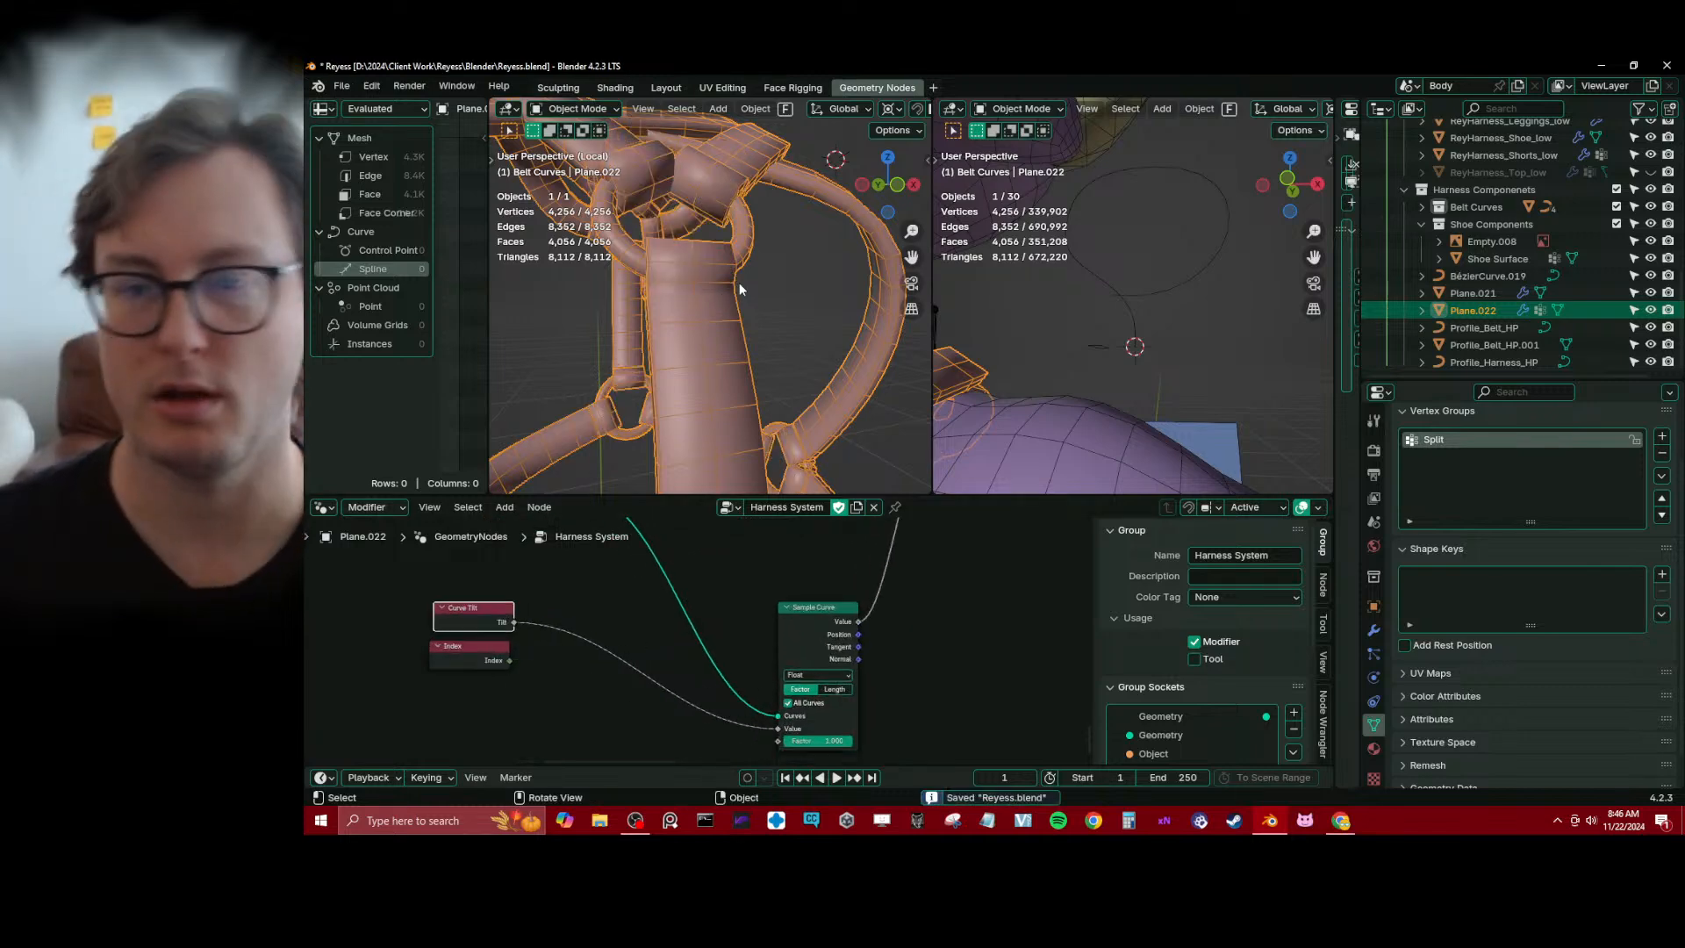
{"action": "middle_click_drag", "start_coordinate": [738, 282], "coordinate": [713, 395]}
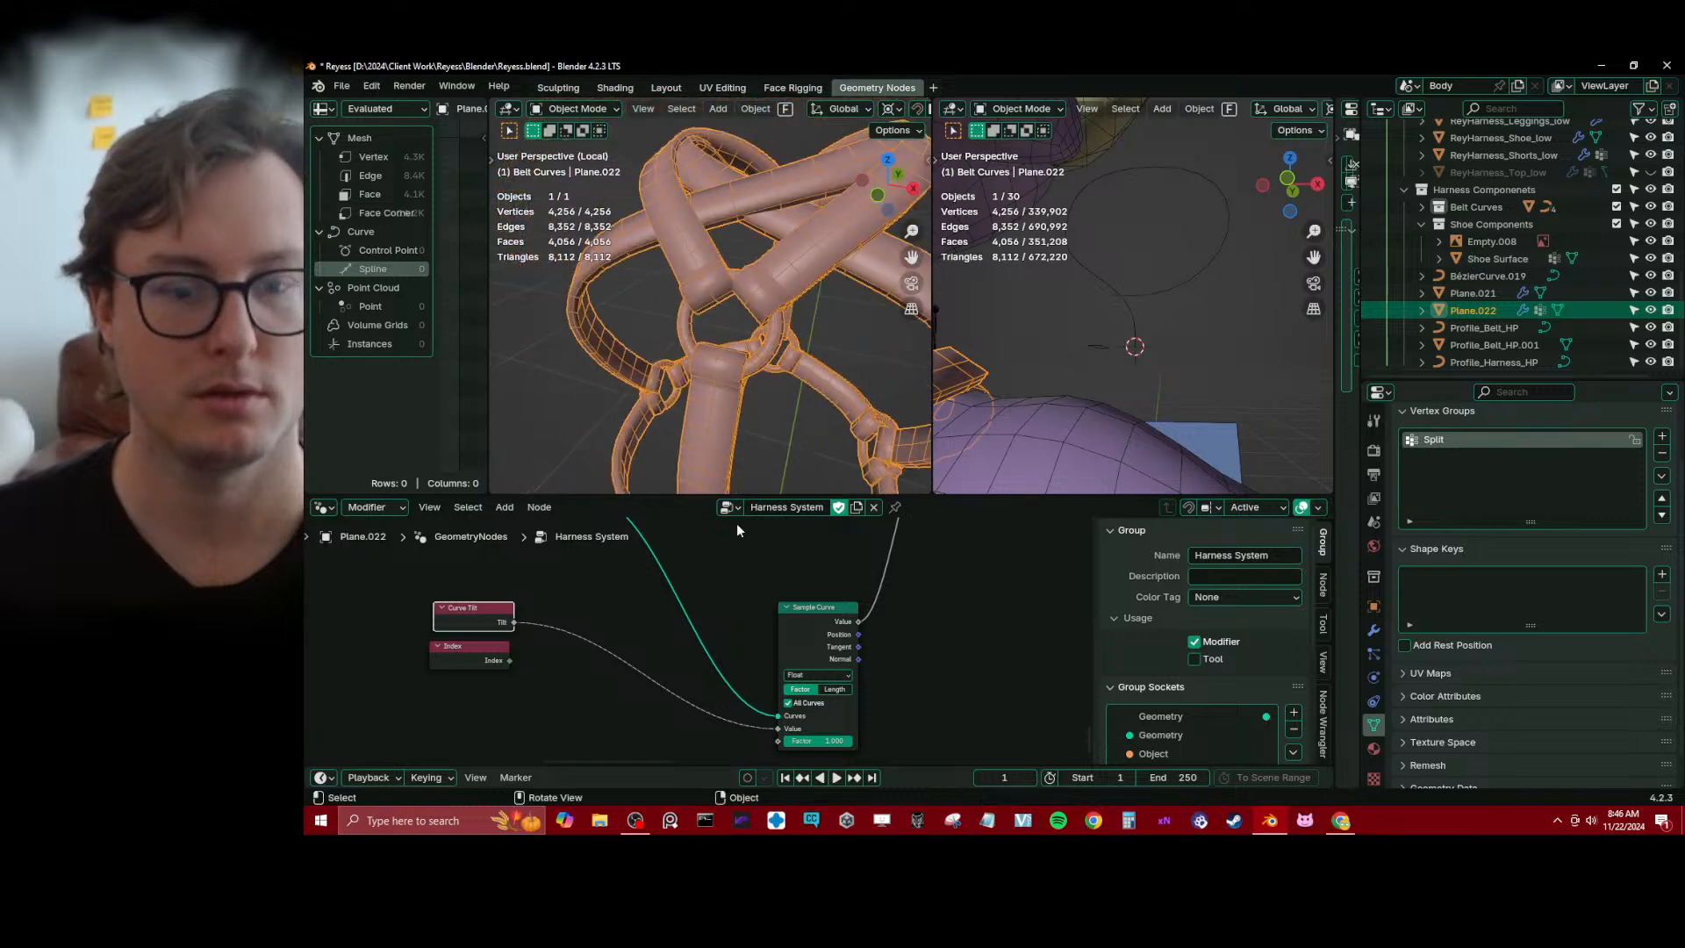
{"action": "left_click", "coordinate": [476, 665]}
{"action": "key", "text": "x"}
{"action": "left_click_drag", "start_coordinate": [475, 617], "coordinate": [573, 673]}
Inspect the joins between the end caps and straps up close, and save the file
{"action": "middle_click_drag", "start_coordinate": [776, 355], "coordinate": [715, 294]}
{"action": "scroll", "coordinate": [692, 312], "scroll_direction": "up", "scroll_amount": 4}
{"action": "middle_click_drag", "start_coordinate": [682, 384], "coordinate": [798, 555]}
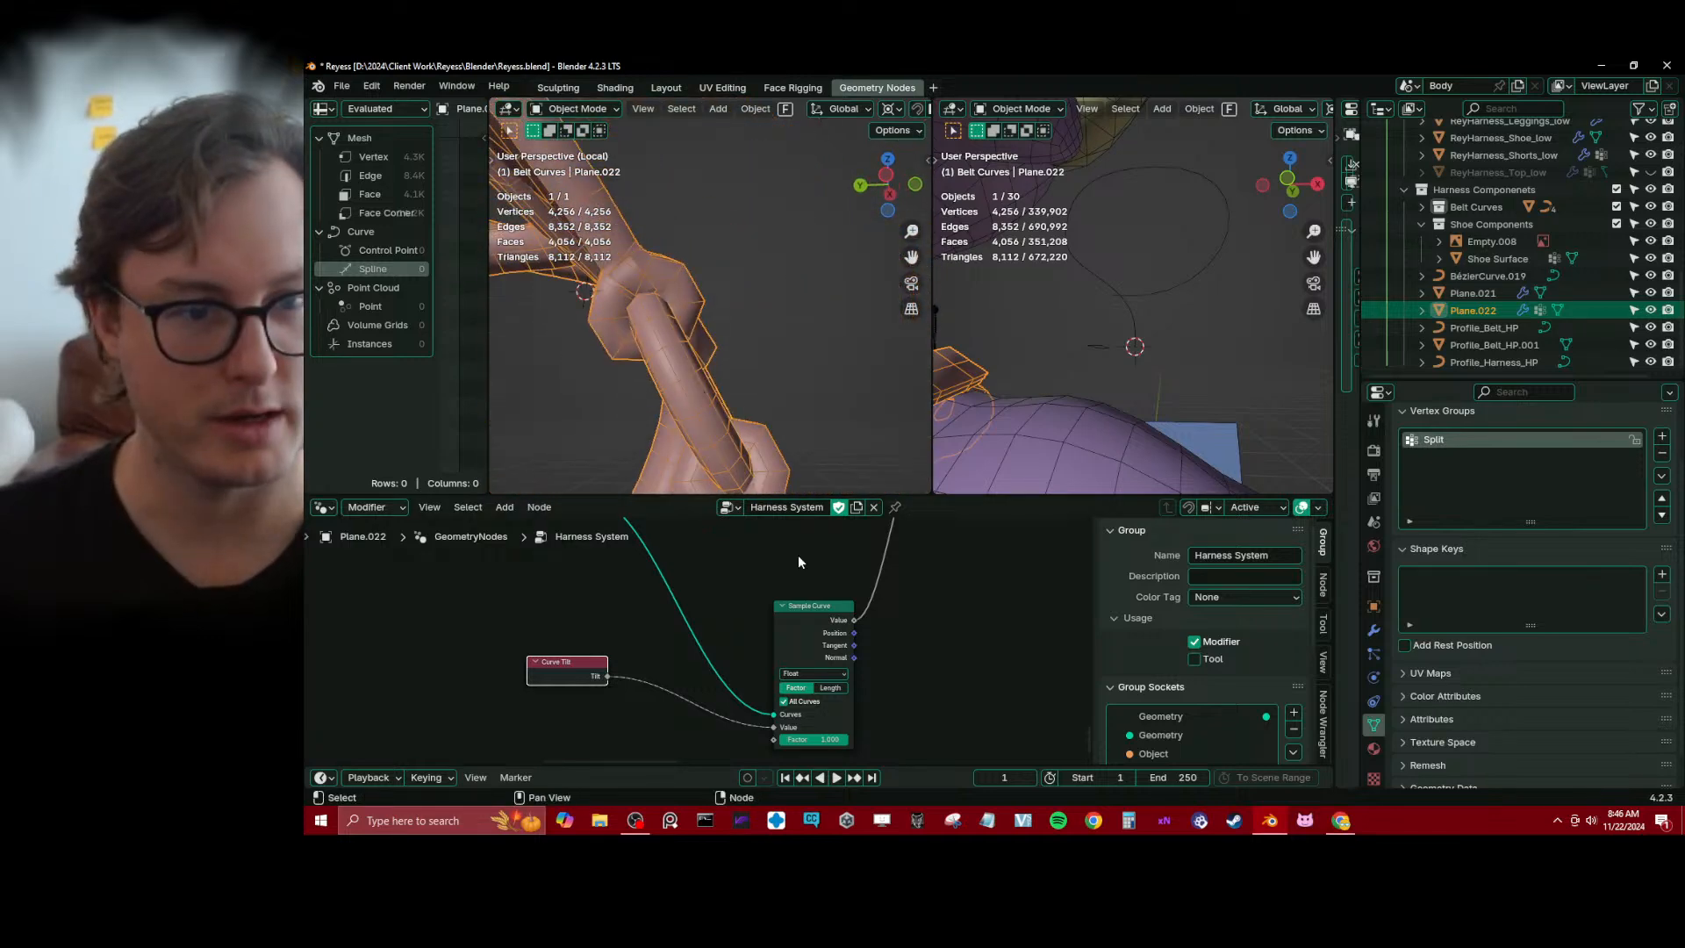
{"action": "middle_click_drag", "start_coordinate": [755, 322], "coordinate": [724, 289]}
{"action": "key", "text": "ctrl+s"}
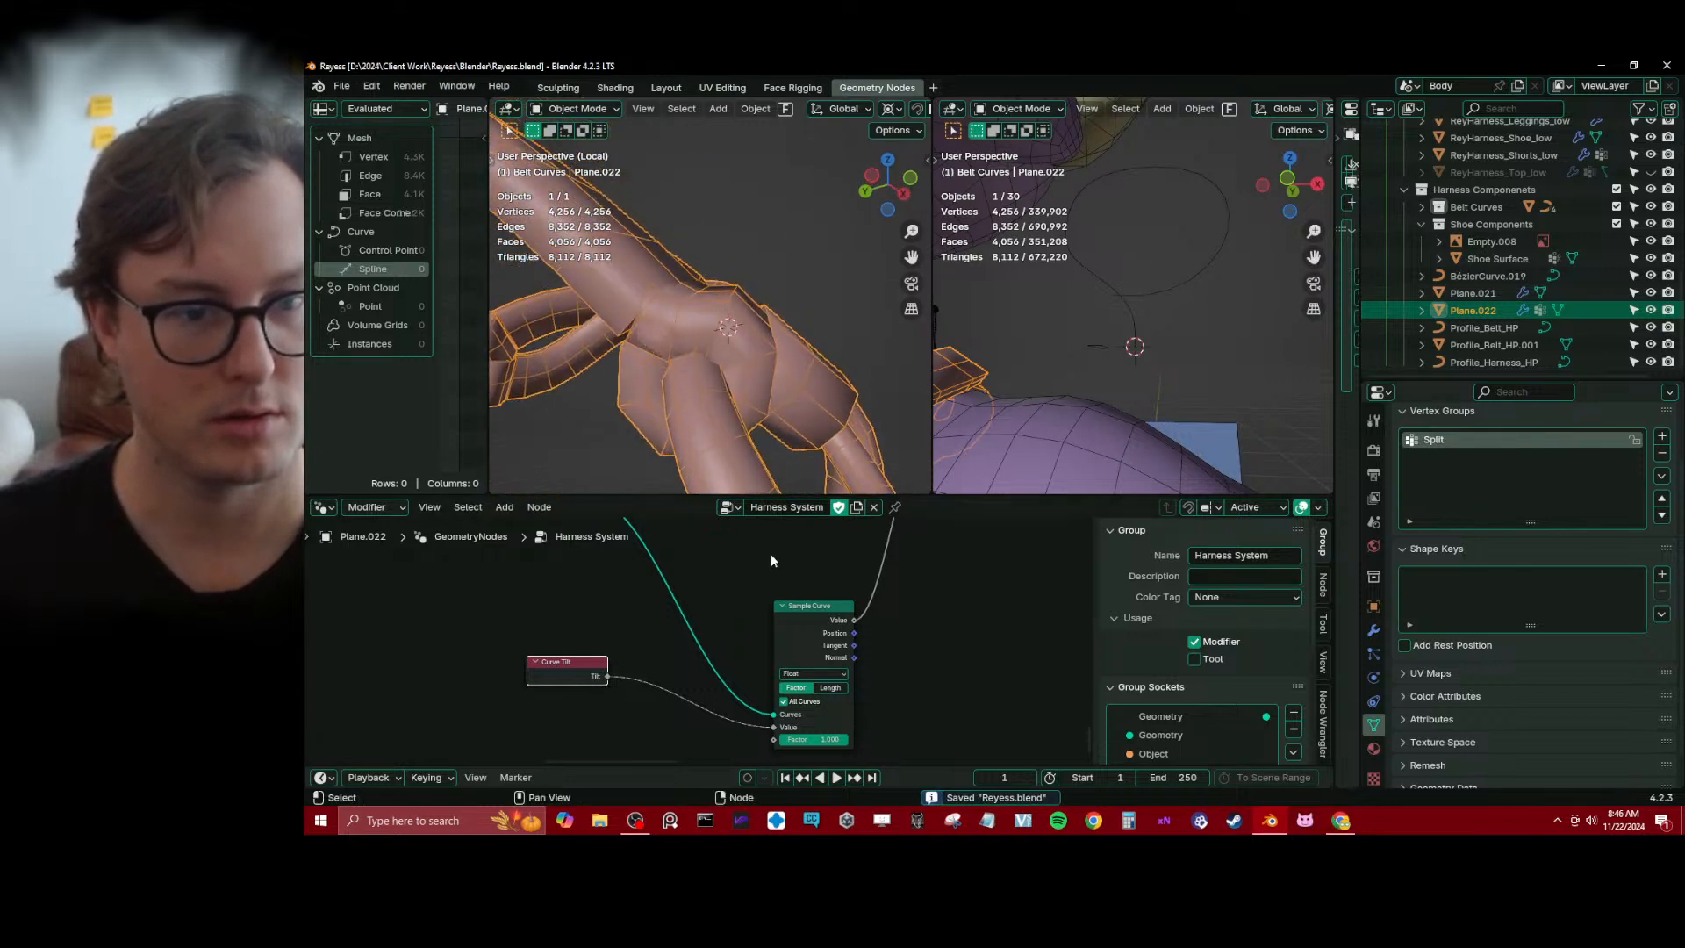
Try inserting a Set Position node between Set Curve Tilt and Resample Curve
{"action": "scroll", "coordinate": [825, 614], "scroll_direction": "down", "scroll_amount": 3}
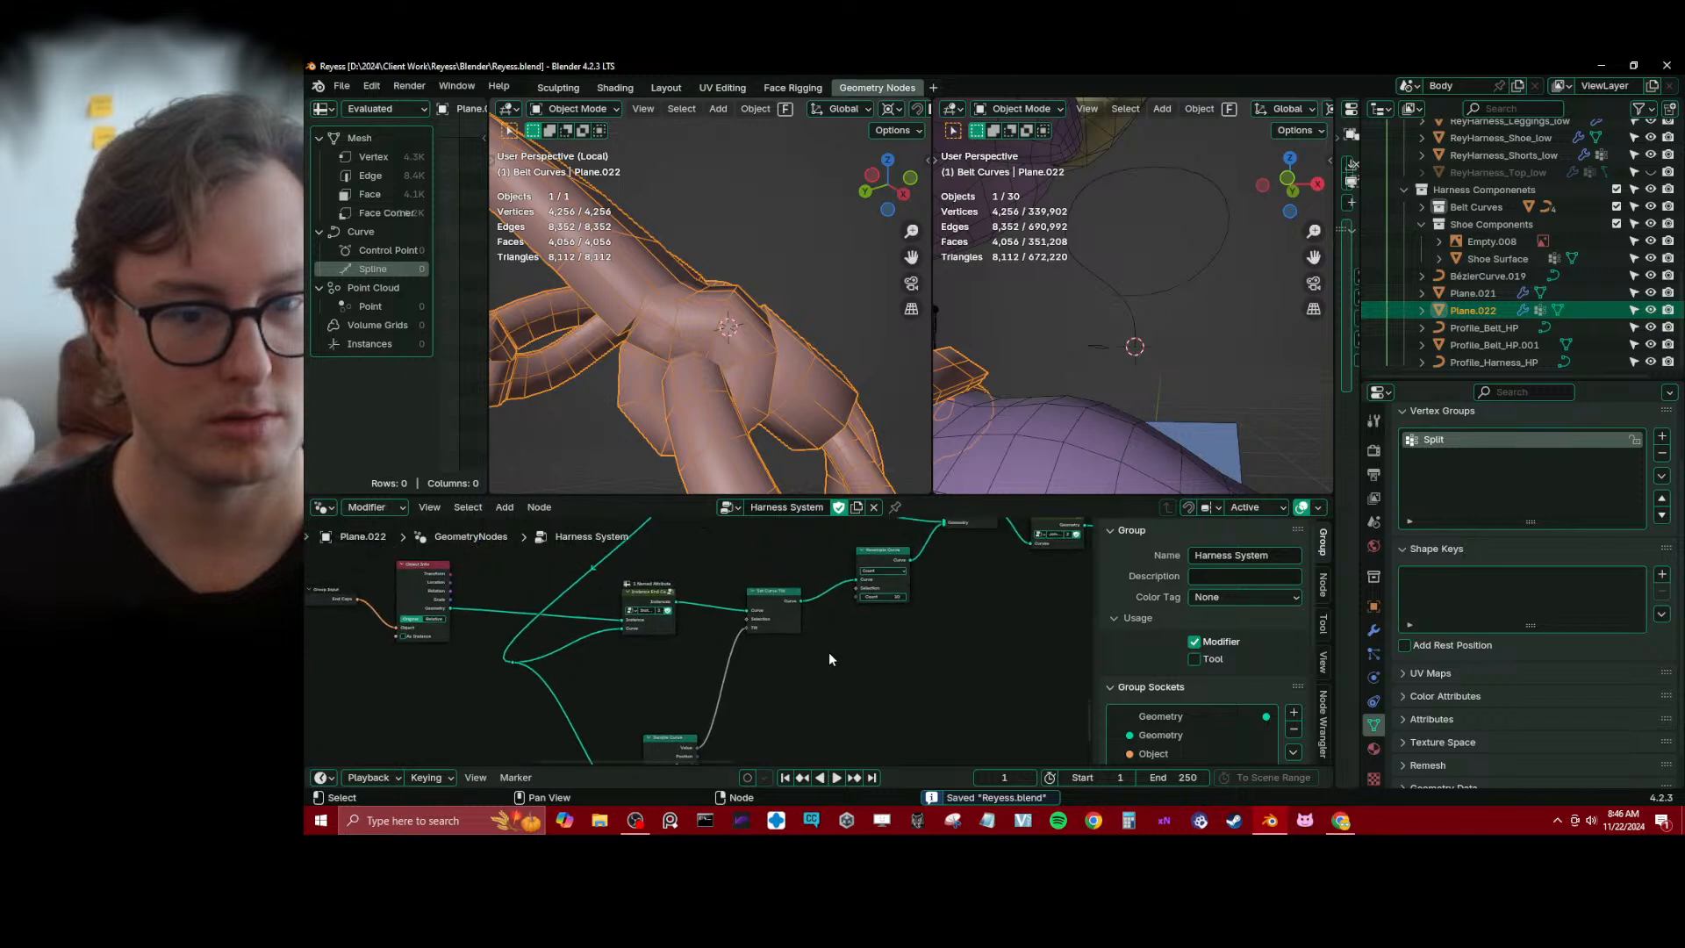
{"action": "middle_click_drag", "start_coordinate": [828, 652], "coordinate": [820, 665]}
{"action": "scroll", "coordinate": [818, 663], "scroll_direction": "up", "scroll_amount": 2}
{"action": "left_click_drag", "start_coordinate": [772, 638], "coordinate": [728, 649]}
{"action": "left_click", "coordinate": [783, 658]}
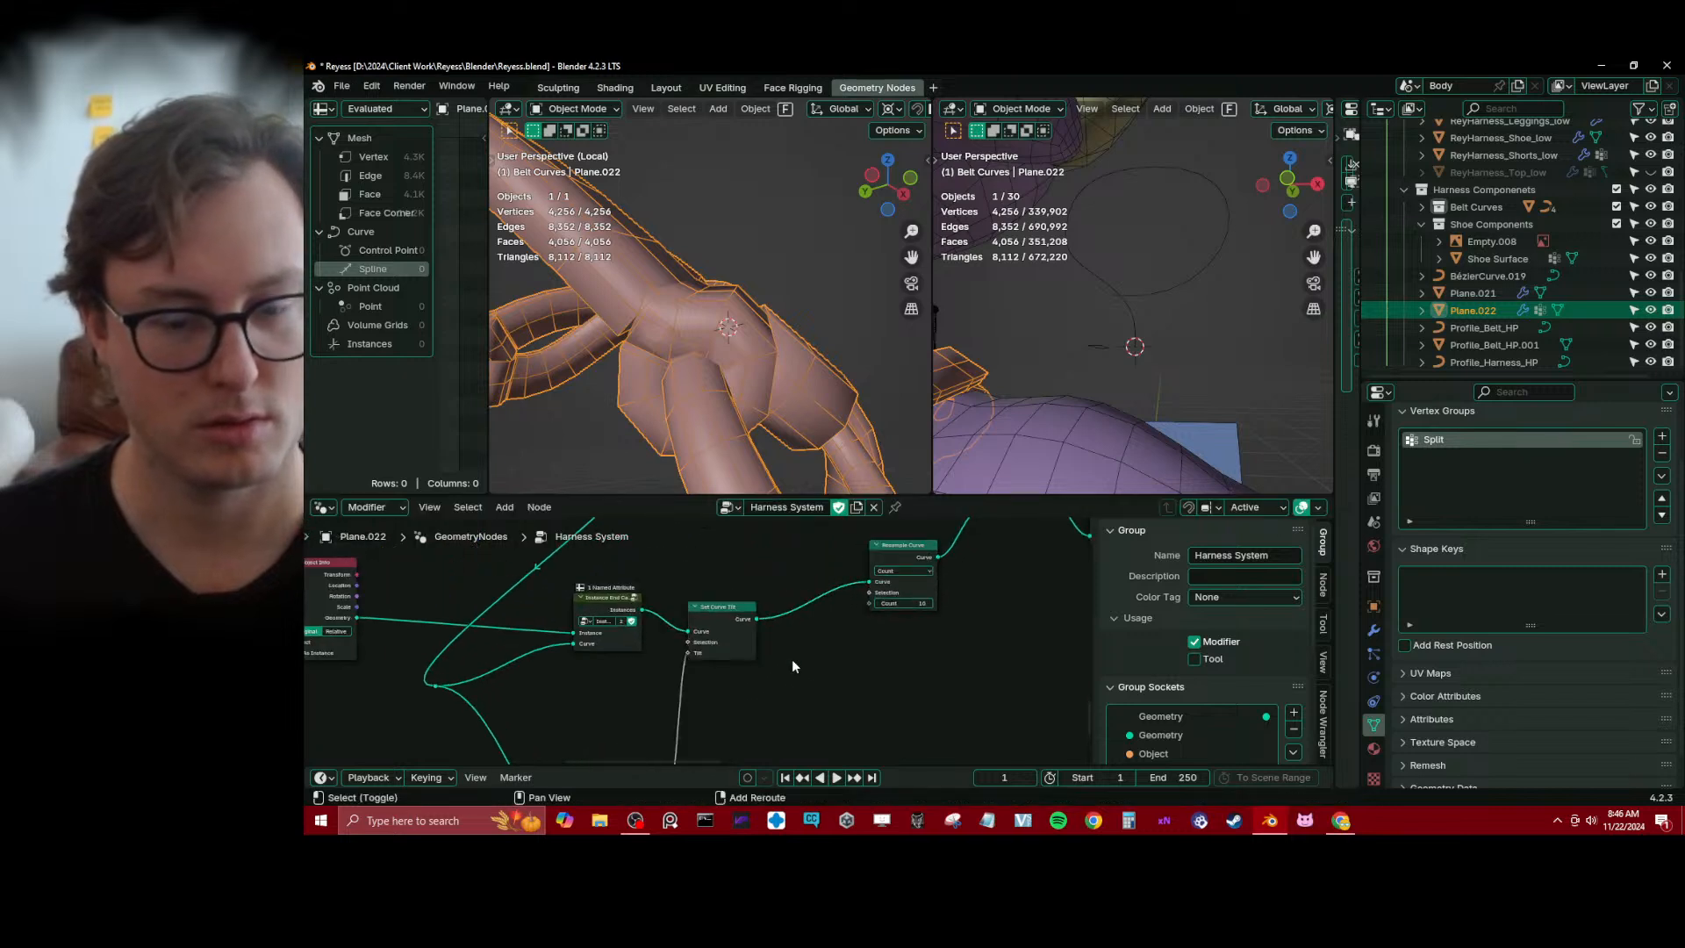
{"action": "key", "text": "shift+a"}
{"action": "type", "text": "set pos"}
{"action": "key", "text": "Return"}
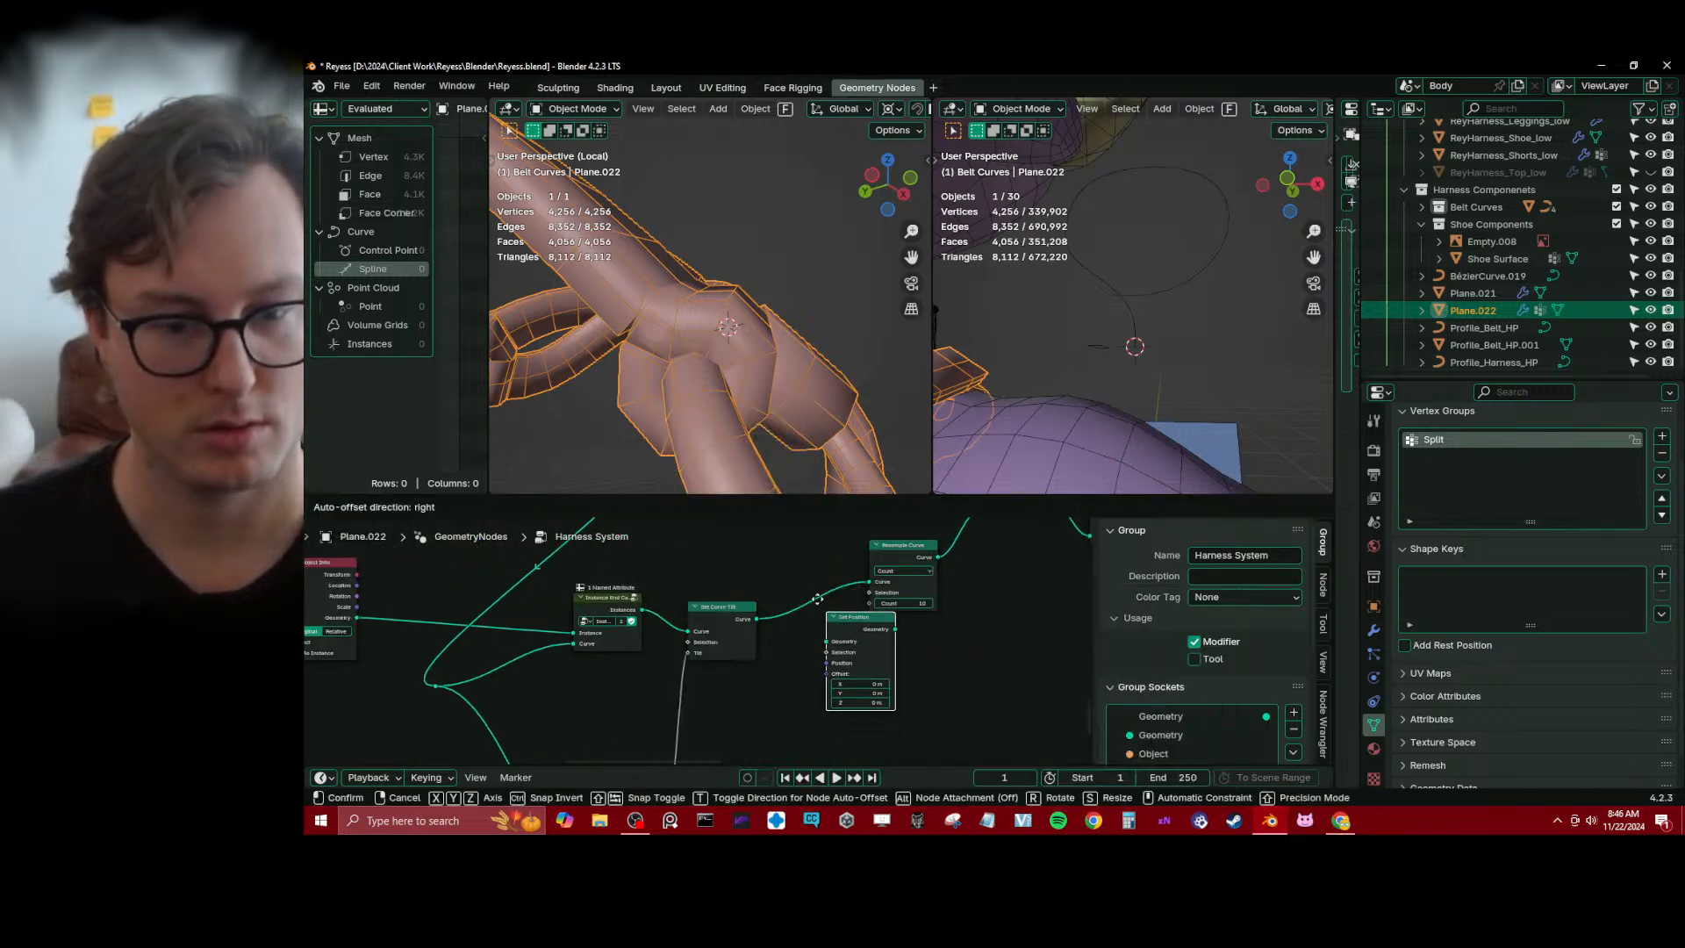
{"action": "left_click", "coordinate": [808, 595]}
{"action": "left_click_drag", "start_coordinate": [806, 654], "coordinate": [810, 608]}
{"action": "key", "text": "ctrl+z"}
{"action": "left_click", "coordinate": [772, 629]}
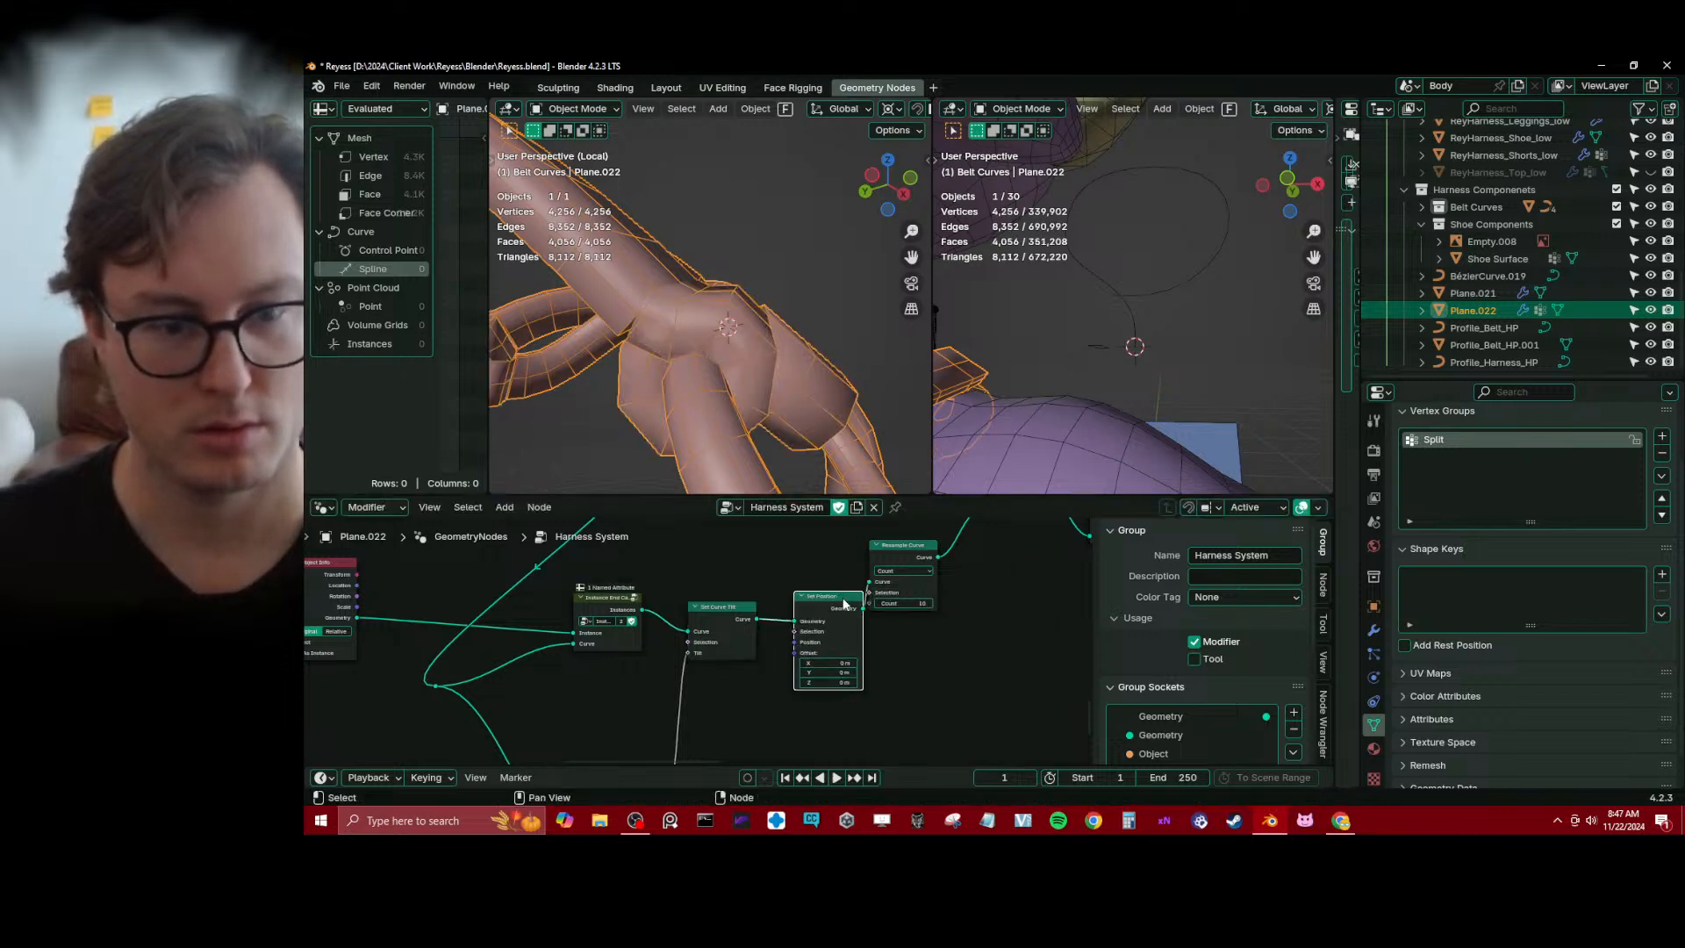
{"action": "key", "text": "ctrl+x"}
Nudge the Instance End Caps node down slightly to line it up with Set Curve Tilt
{"action": "scroll", "coordinate": [1040, 618], "scroll_direction": "down", "scroll_amount": 2}
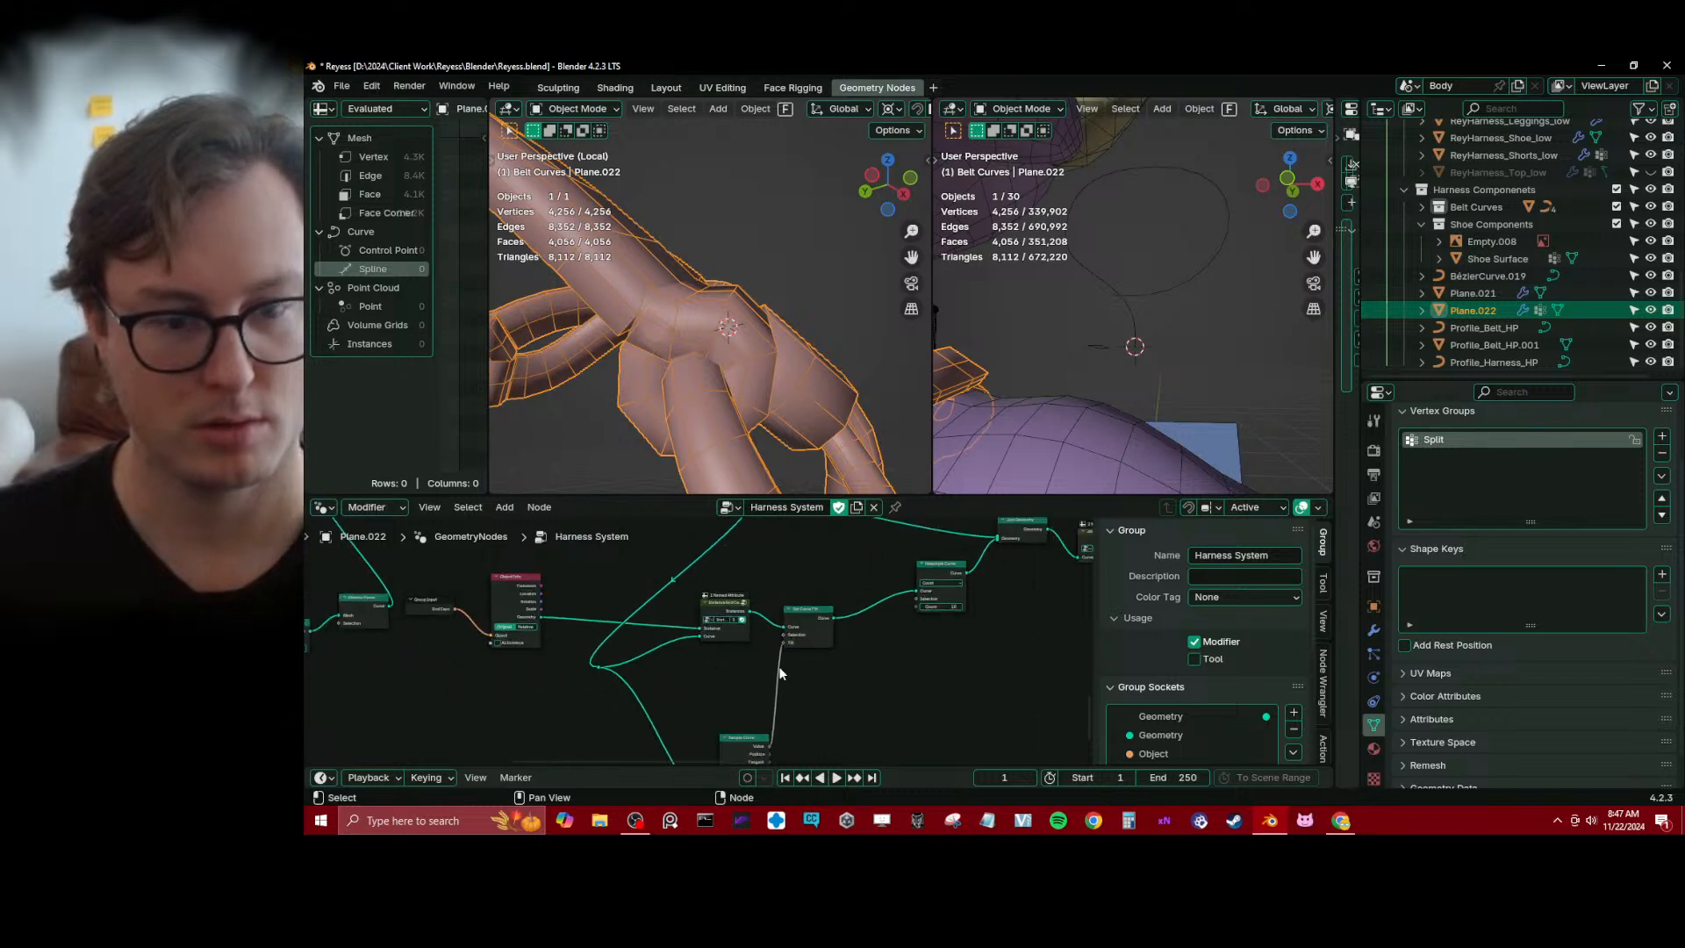
{"action": "scroll", "coordinate": [780, 673], "scroll_direction": "up", "scroll_amount": 1}
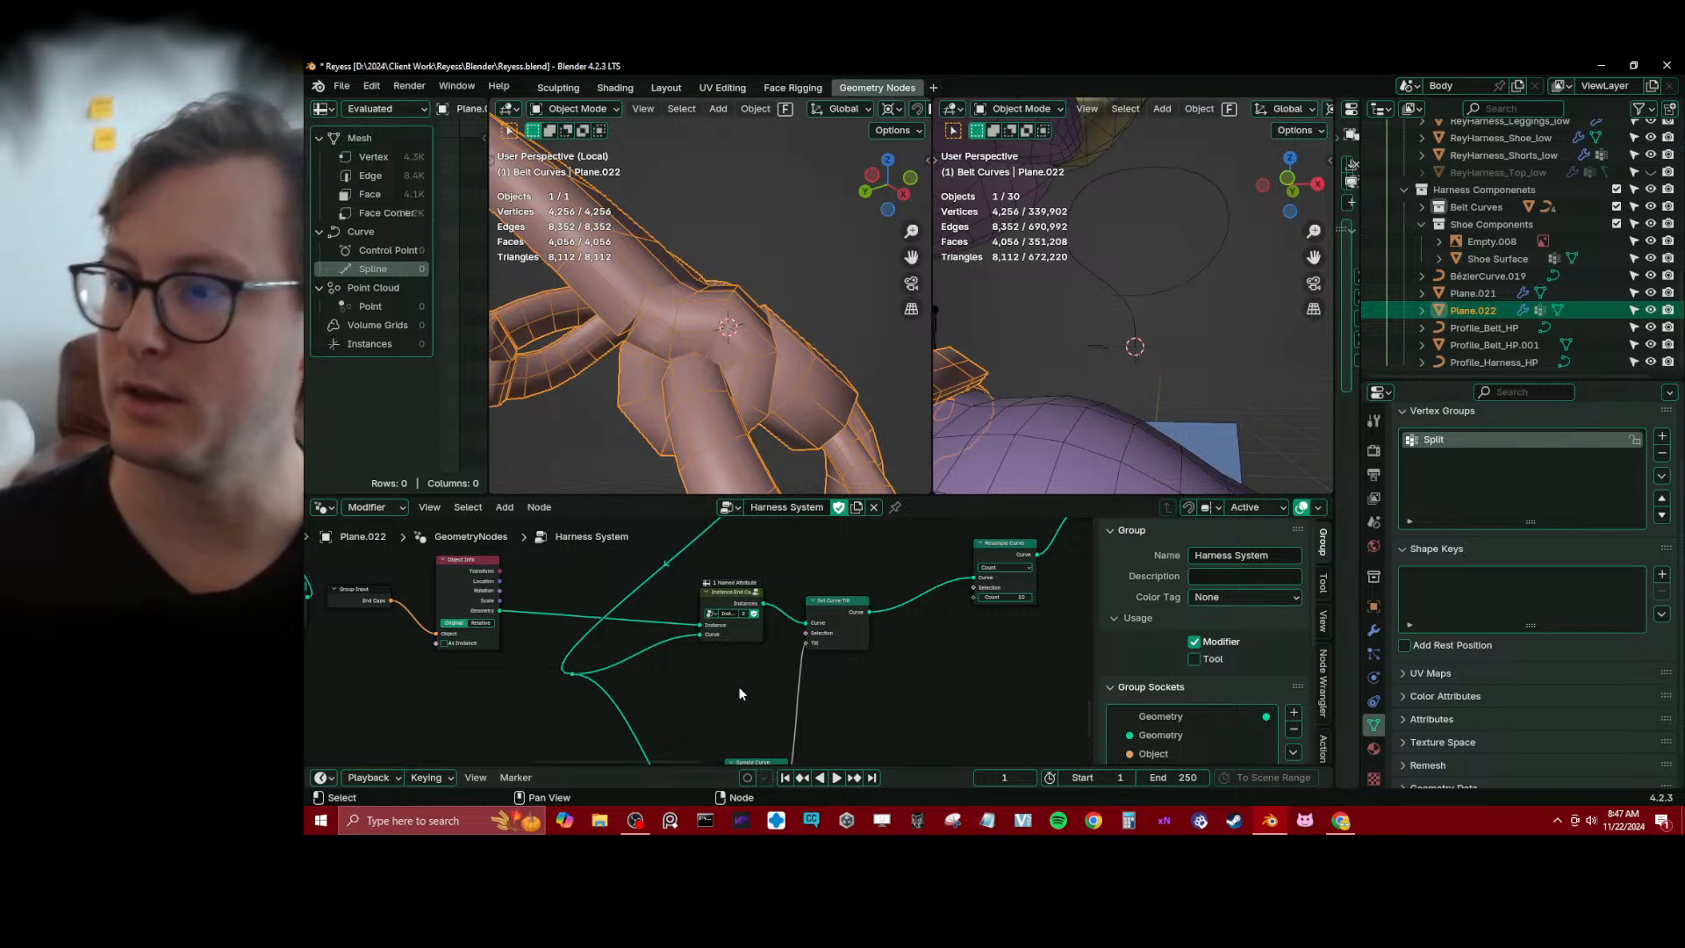
{"action": "scroll", "coordinate": [739, 689], "scroll_direction": "down", "scroll_amount": 1}
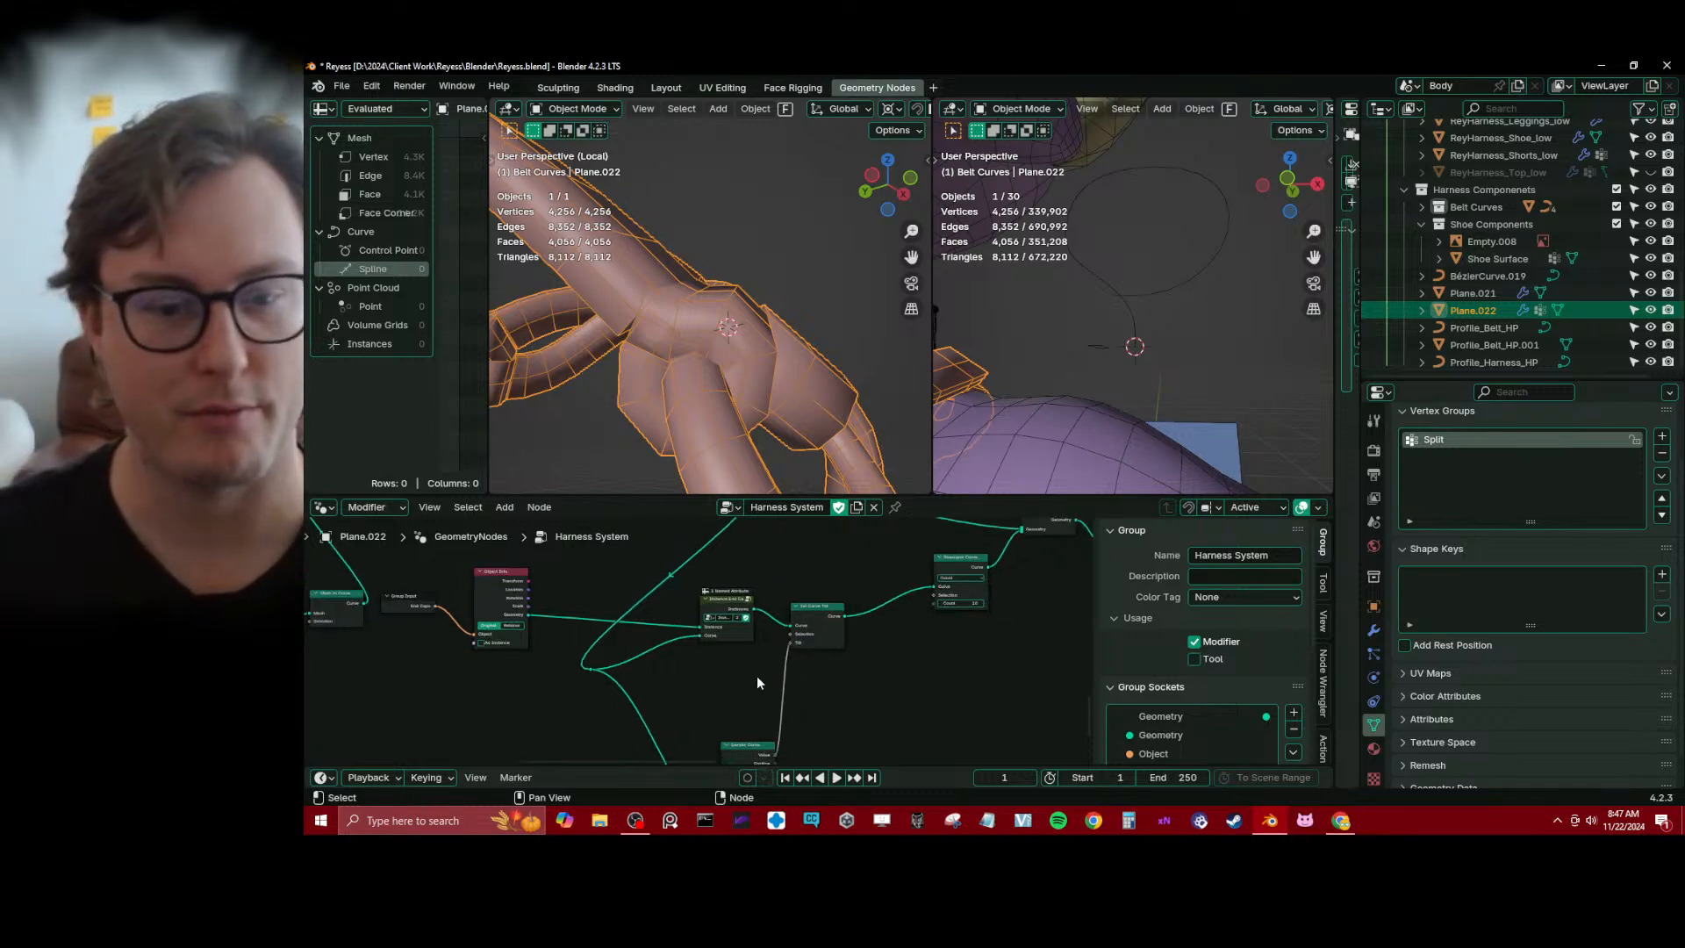
{"action": "middle_click_drag", "start_coordinate": [774, 672], "coordinate": [664, 683]}
{"action": "scroll", "coordinate": [664, 683], "scroll_direction": "up", "scroll_amount": 2}
{"action": "left_click_drag", "start_coordinate": [629, 650], "coordinate": [632, 665]}
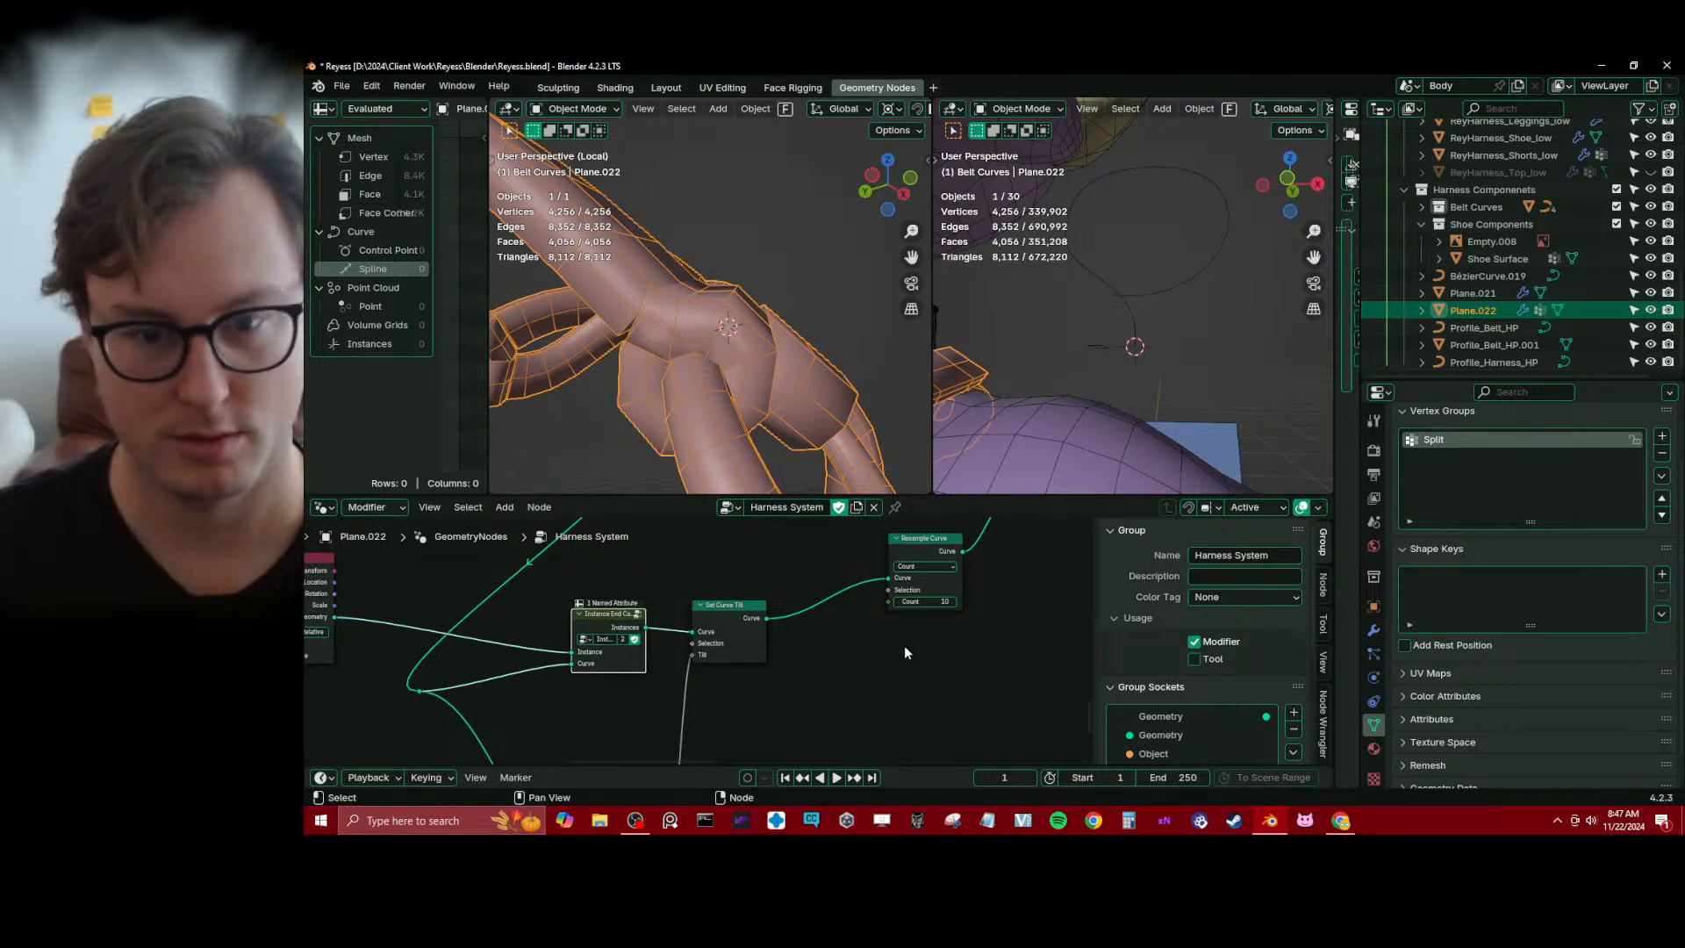
{"action": "middle_click_drag", "start_coordinate": [905, 652], "coordinate": [818, 700]}
Remove the Resample Curve node from the end cap chain, keeping Set Curve Tilt linked to Join Geometry
{"action": "left_click", "coordinate": [826, 583]}
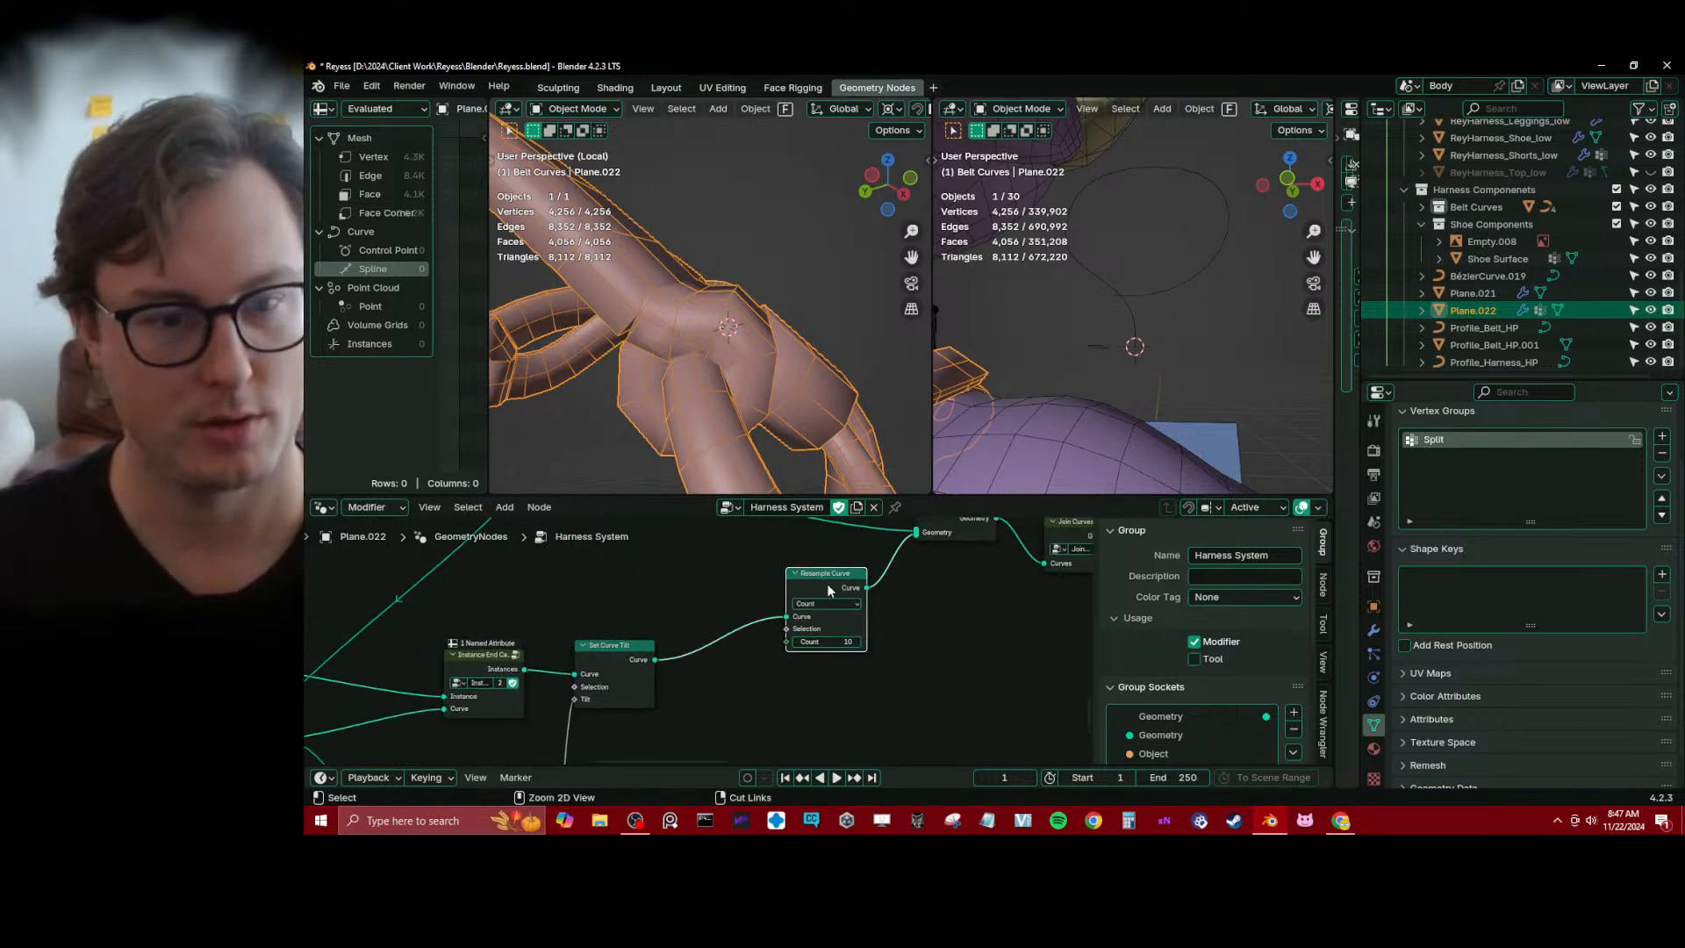
{"action": "key", "text": "ctrl+x"}
{"action": "key", "text": "ctrl+z"}
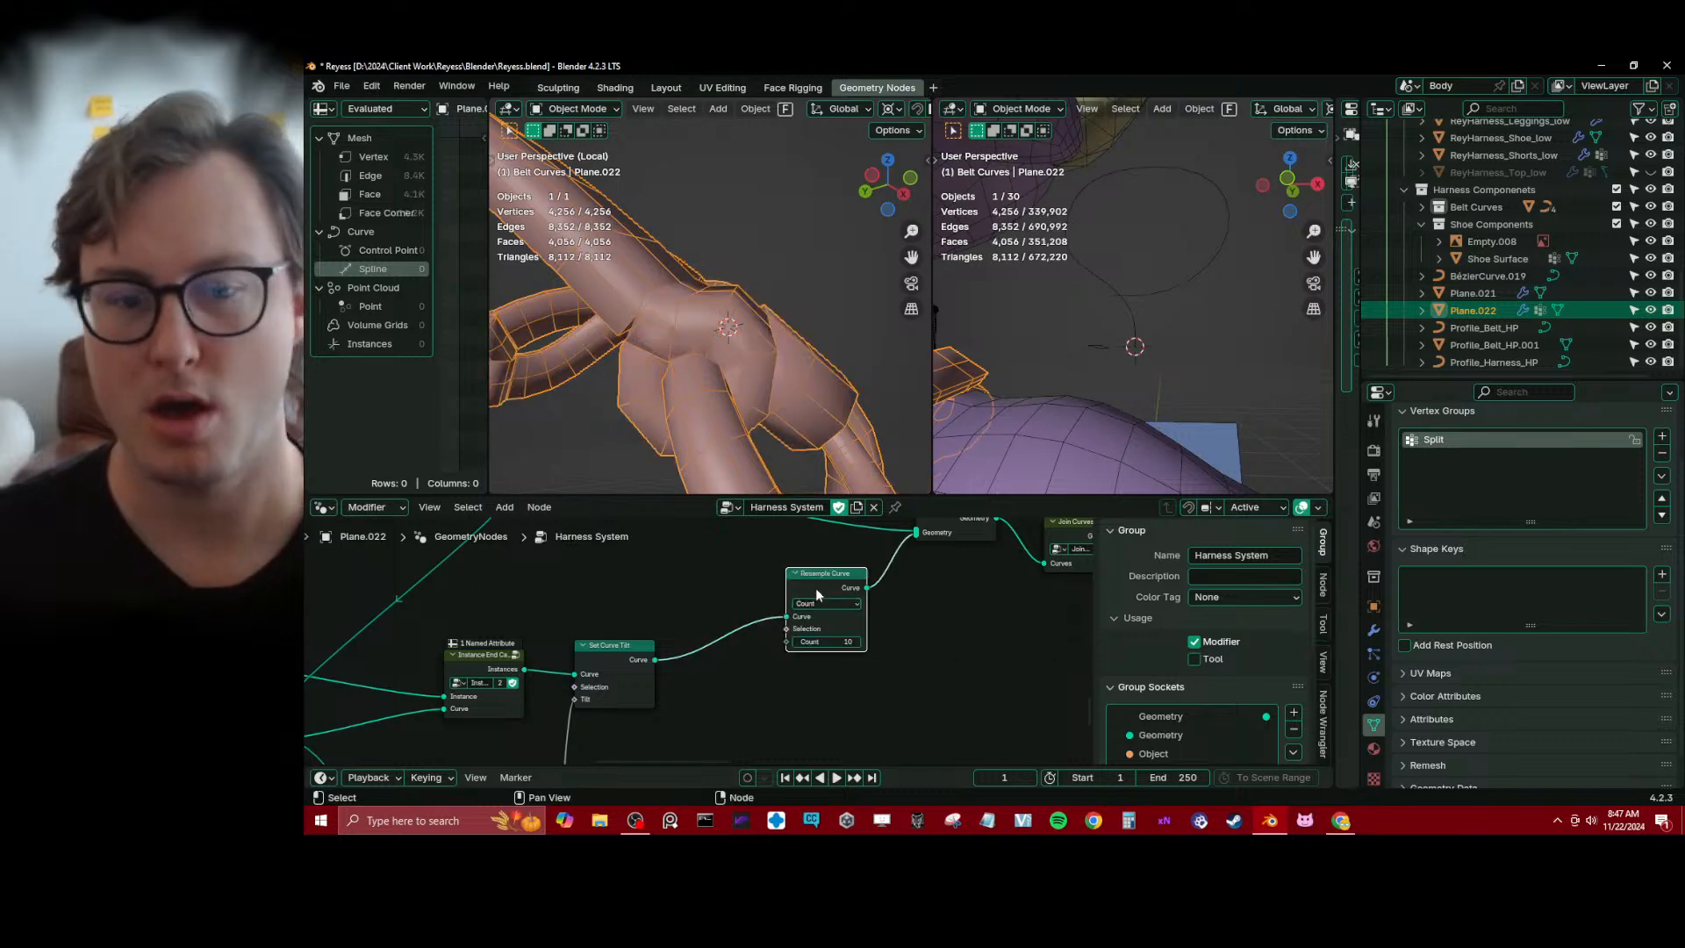
{"action": "key", "text": "ctrl+x"}
{"action": "scroll", "coordinate": [797, 364], "scroll_direction": "down", "scroll_amount": 3}
{"action": "middle_click_drag", "start_coordinate": [794, 364], "coordinate": [655, 438]}
{"action": "scroll", "coordinate": [626, 618], "scroll_direction": "down", "scroll_amount": 4}
Move Set Curve Tilt farther from Instance End Caps and raise the Sample Curve node toward them
{"action": "middle_click_drag", "start_coordinate": [625, 619], "coordinate": [676, 566]}
{"action": "left_click_drag", "start_coordinate": [682, 591], "coordinate": [760, 593]}
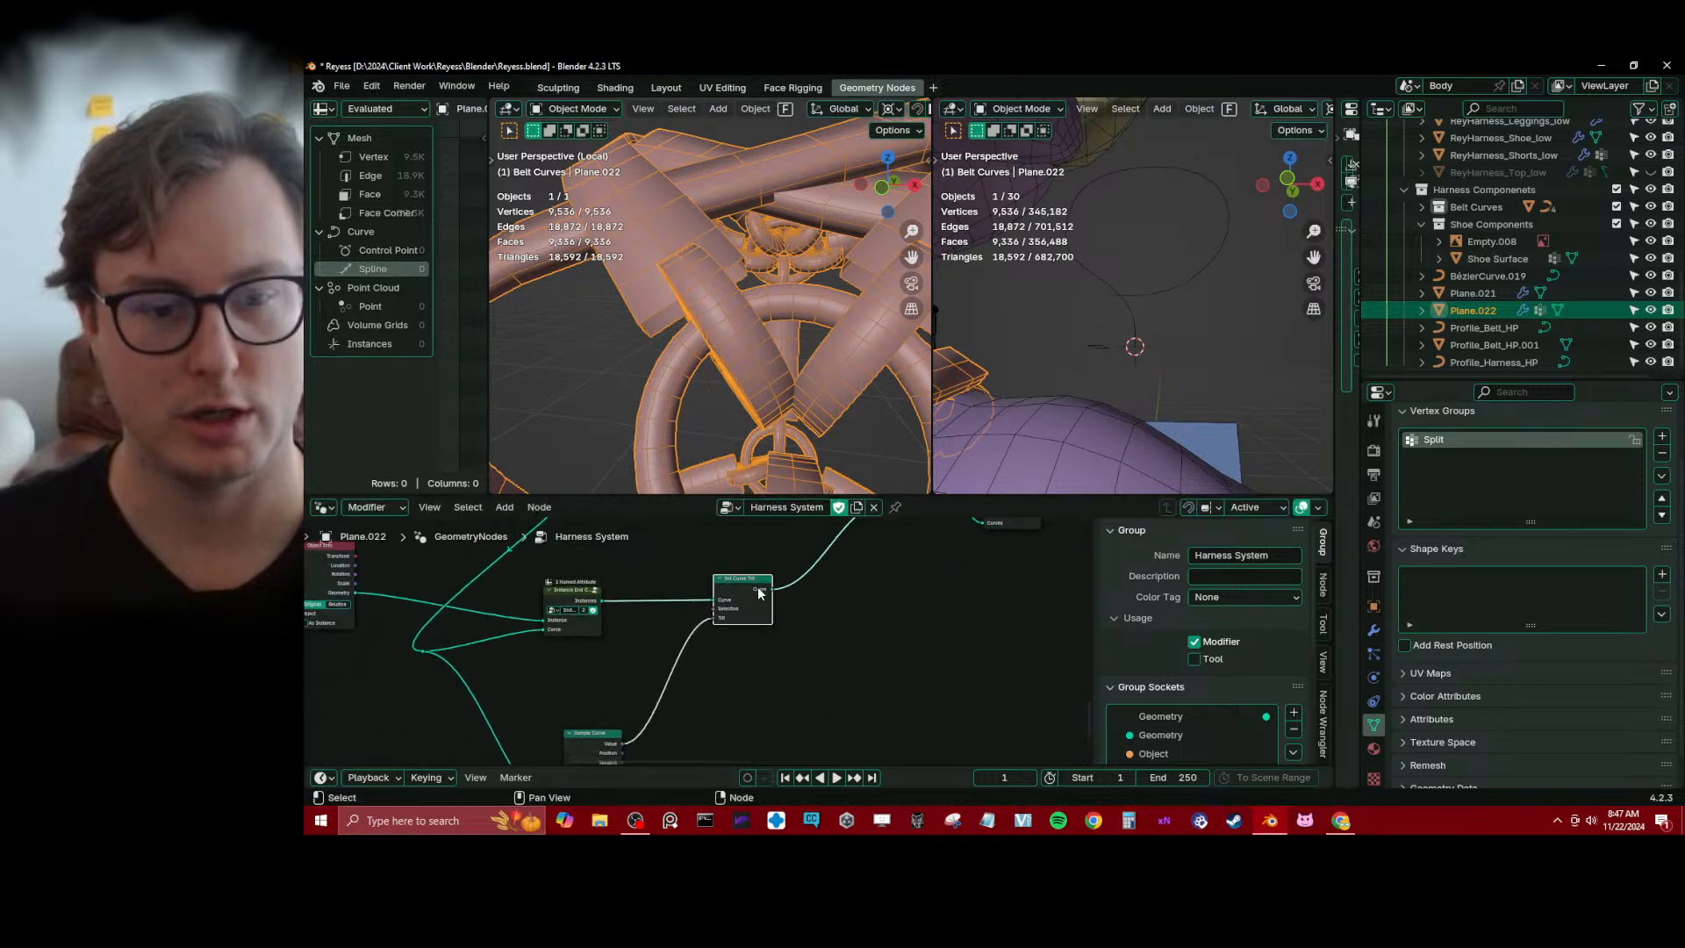
{"action": "left_click_drag", "start_coordinate": [582, 746], "coordinate": [600, 709]}
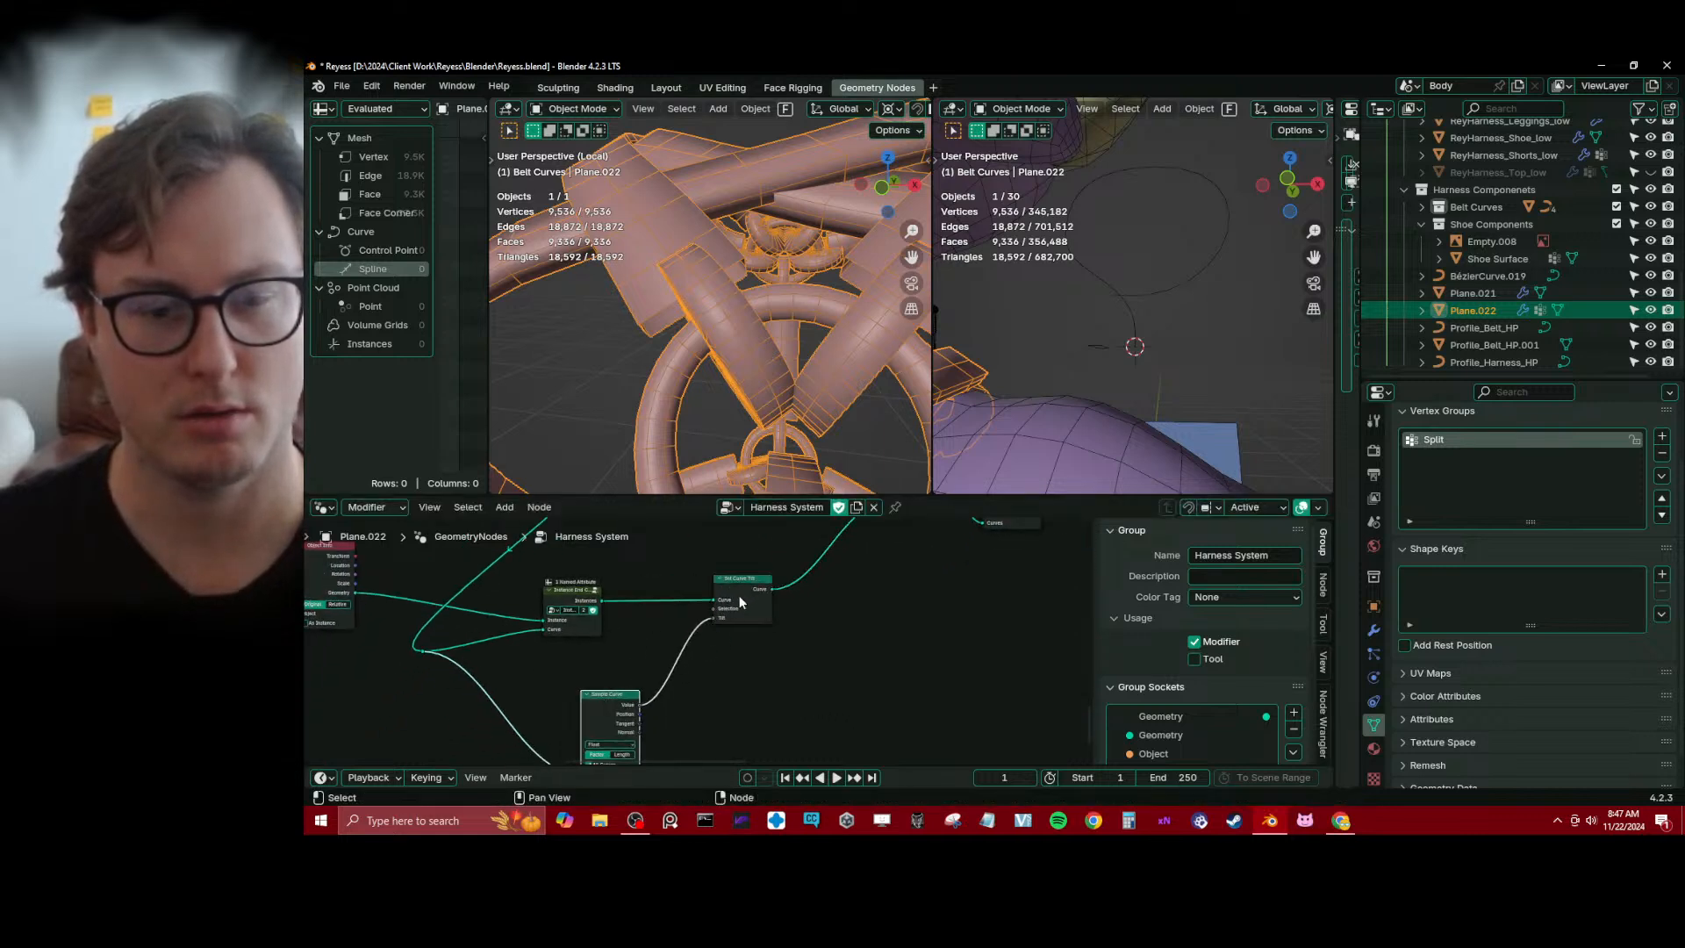
{"action": "middle_click_drag", "start_coordinate": [739, 600], "coordinate": [732, 672]}
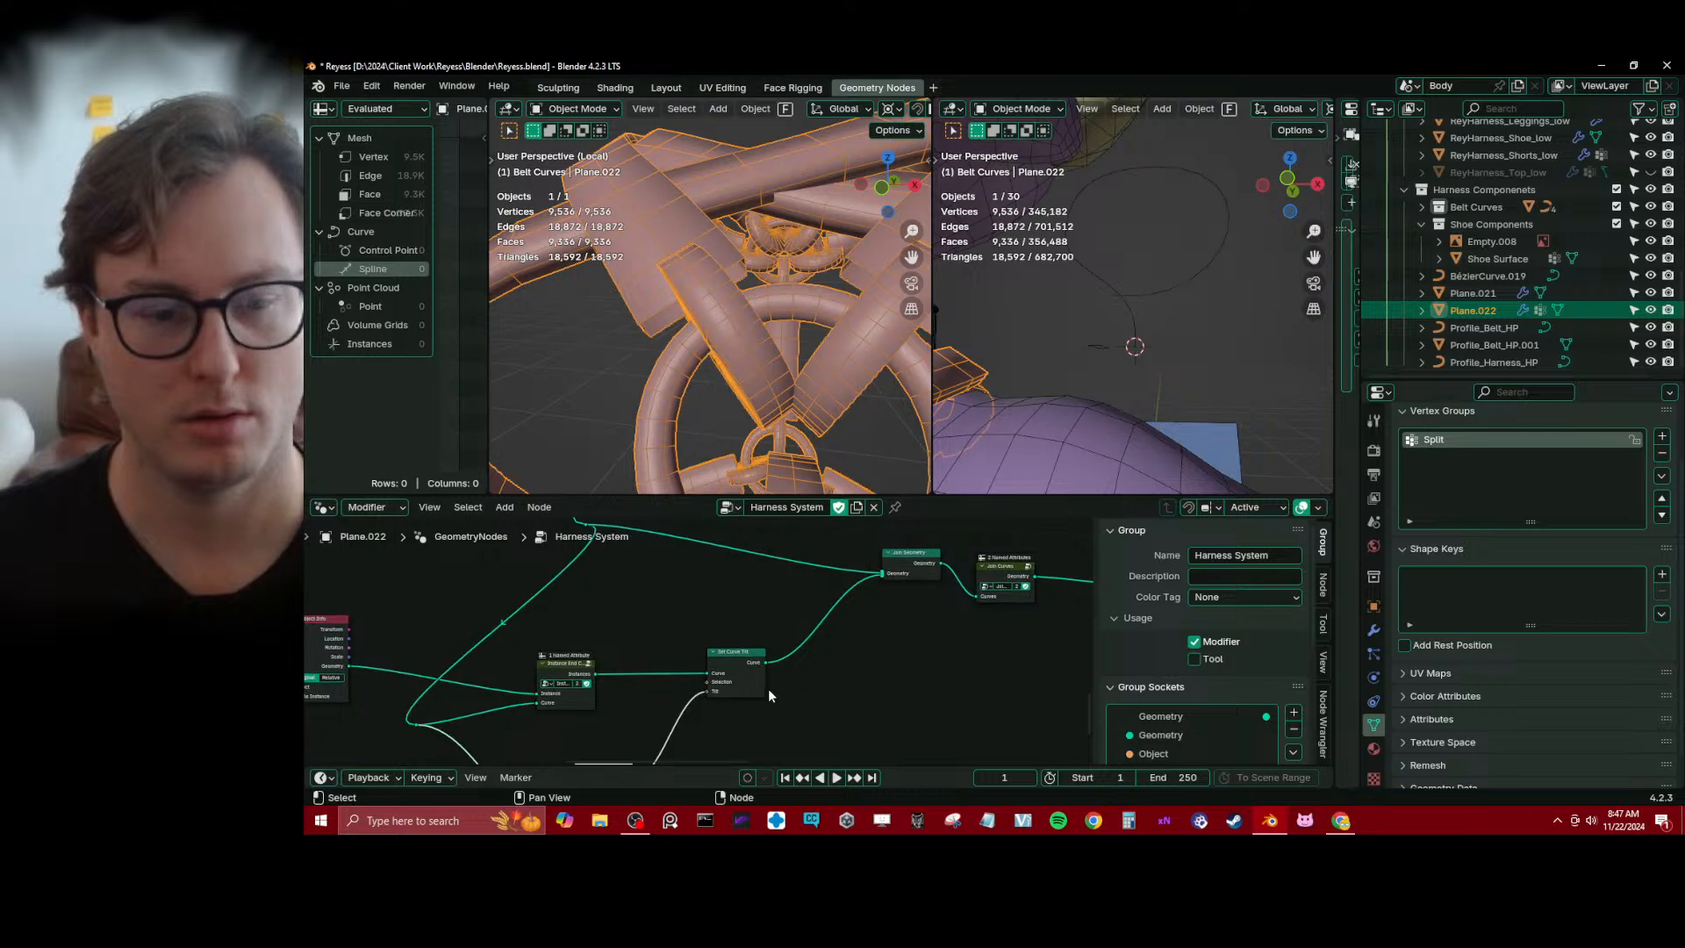
{"action": "middle_click_drag", "start_coordinate": [738, 735], "coordinate": [751, 688]}
Try a Realize Instances node between Instance End Caps and Set Curve Tilt
{"action": "key", "text": "shift+a"}
{"action": "mouse_move", "coordinate": [753, 688]}
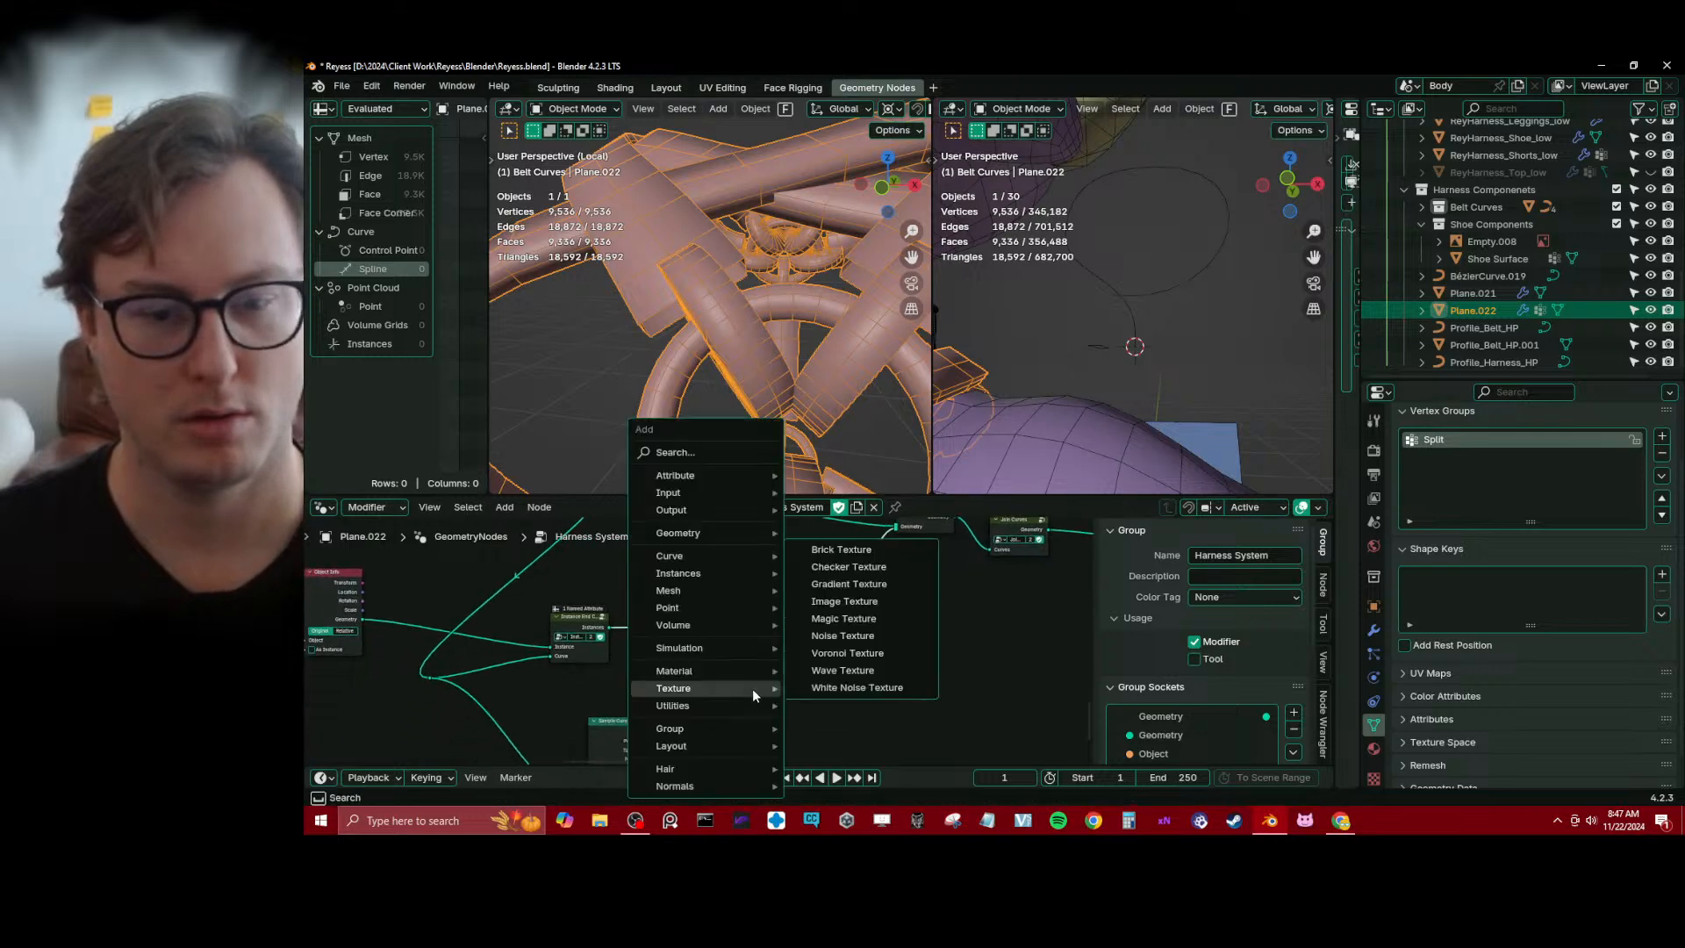
{"action": "type", "text": "rea"}
{"action": "key", "text": "Return"}
{"action": "left_click", "coordinate": [671, 612]}
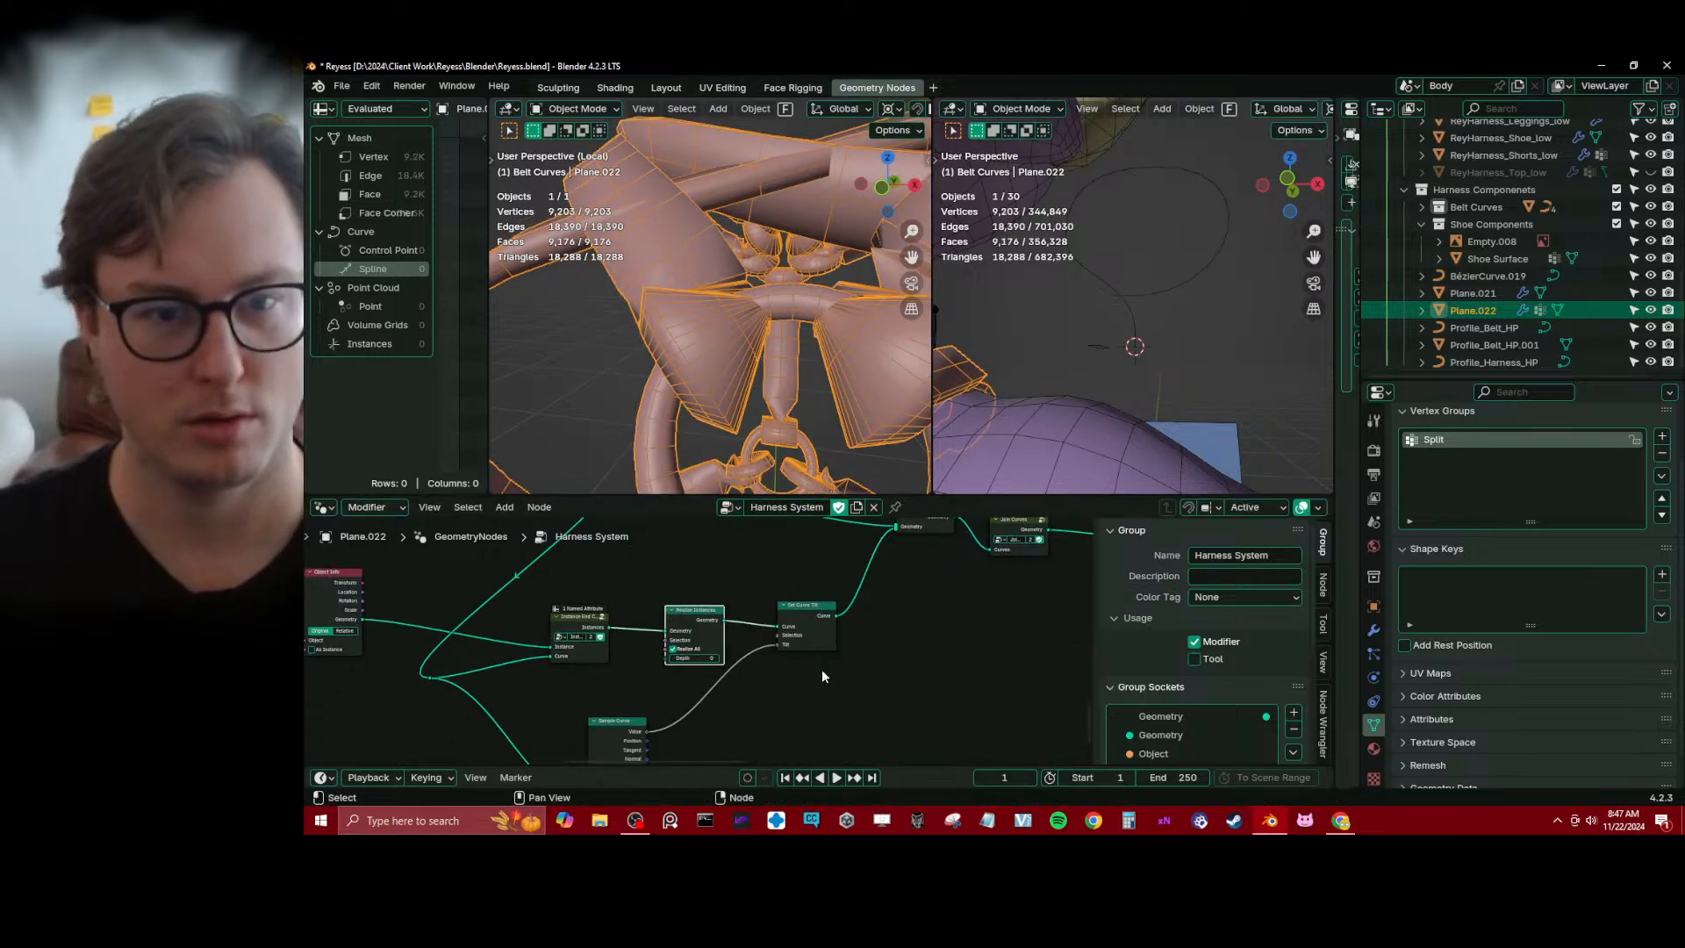
{"action": "key", "text": "ctrl"}
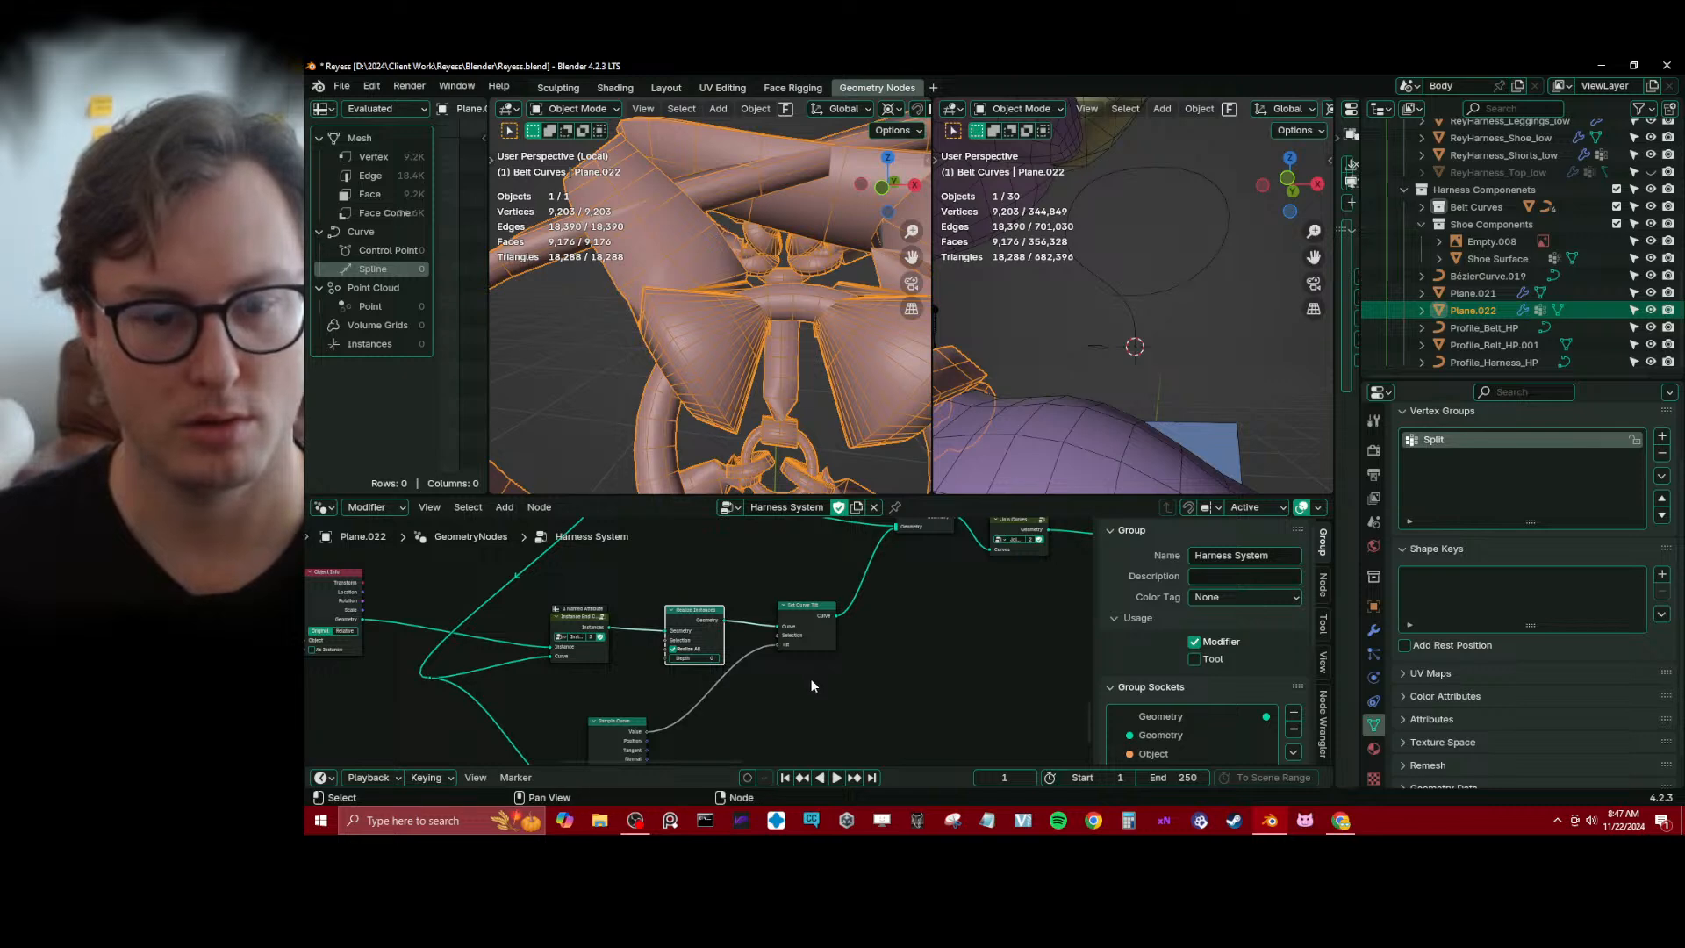
{"action": "key", "text": "ctrl+x"}
Try a Realize Instances node between Set Curve Tilt and Join Geometry
{"action": "left_click_drag", "start_coordinate": [812, 644], "coordinate": [748, 650]}
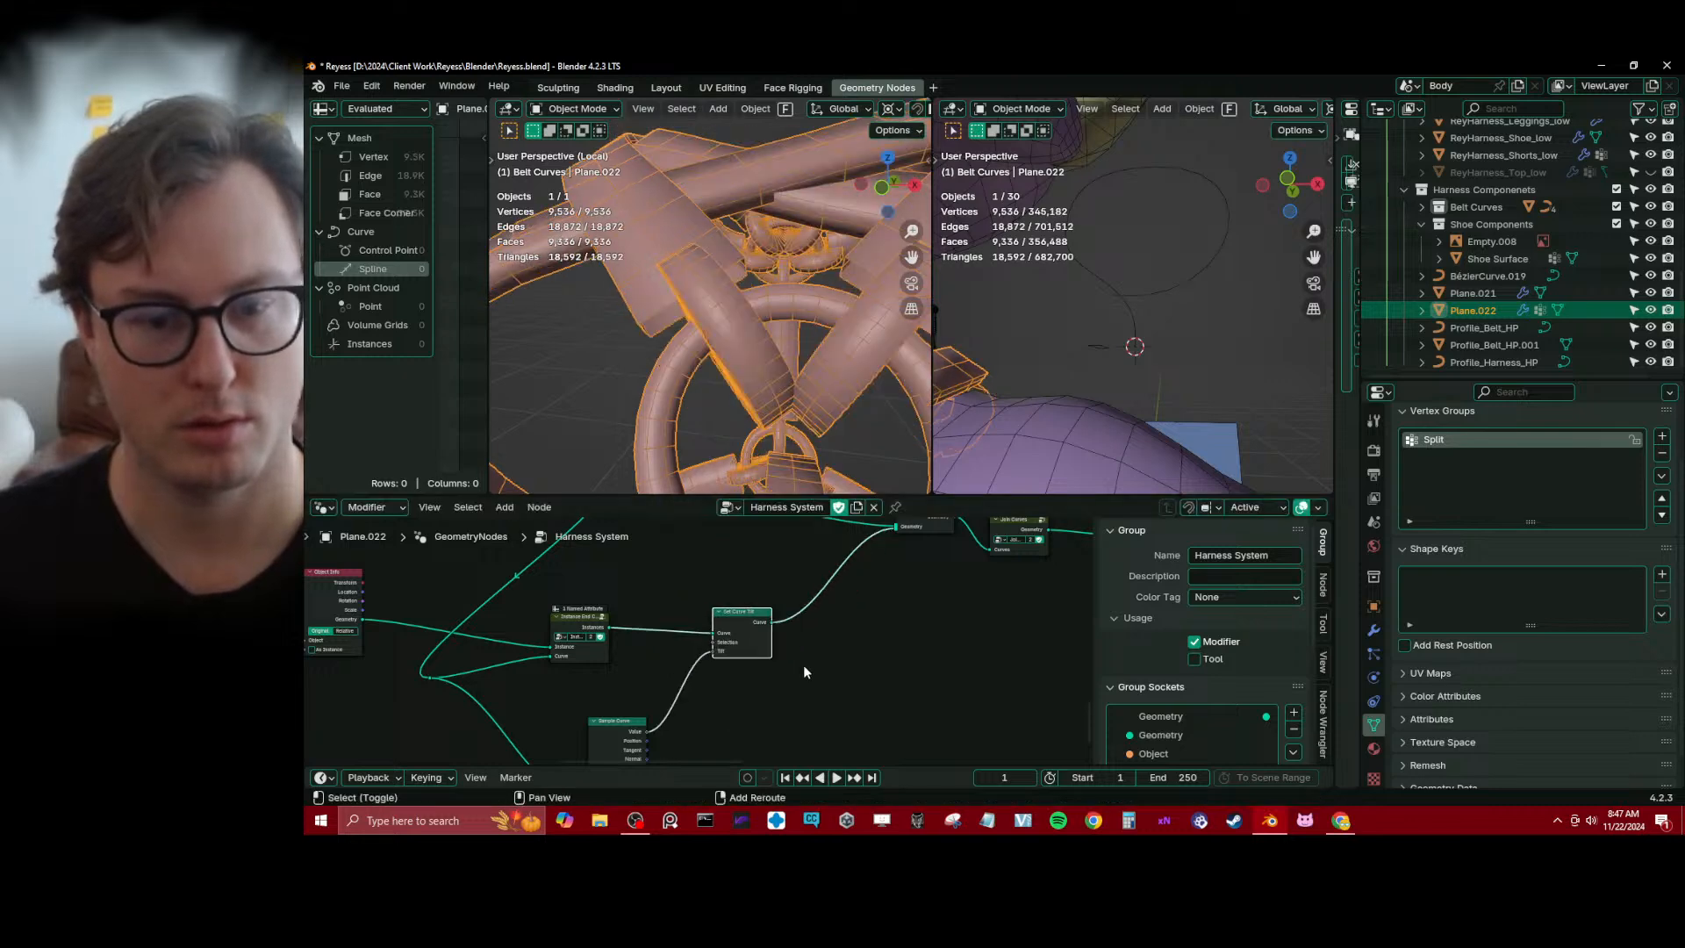
{"action": "key", "text": "shift+a"}
{"action": "type", "text": "rea"}
{"action": "key", "text": "Return"}
{"action": "left_click", "coordinate": [797, 592]}
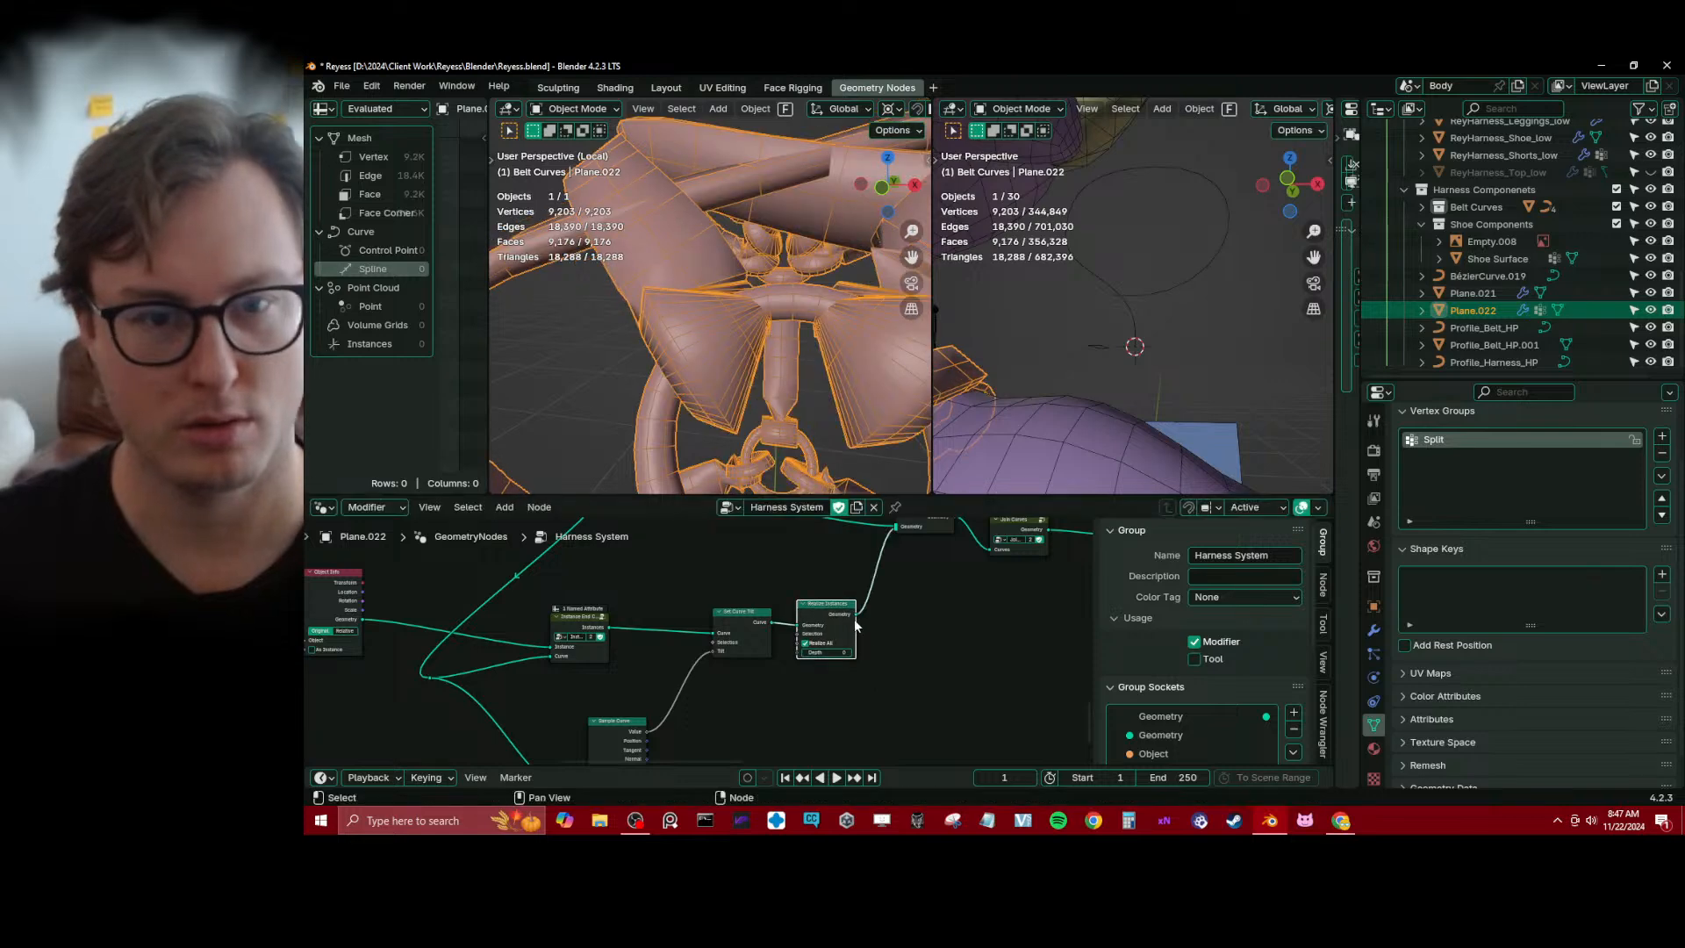
{"action": "key", "text": "ctrl+x"}
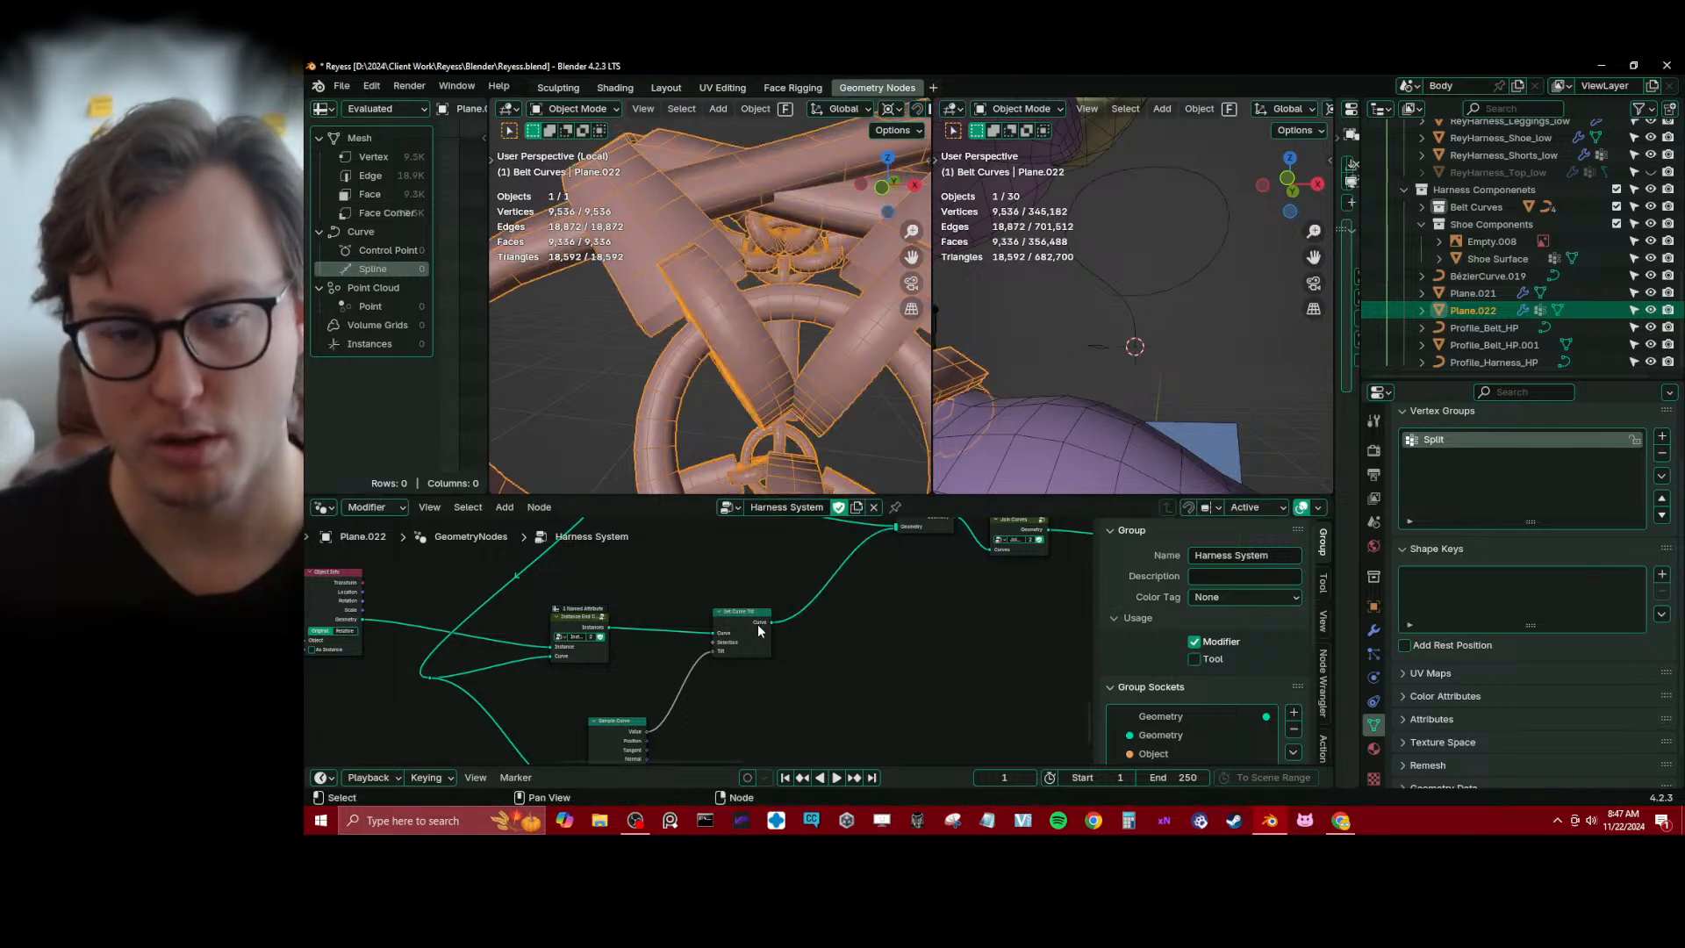
Tighten the layout by moving Set Curve Tilt toward Instance End Caps and Curve Tilt closer to Sample Curve
{"action": "left_click_drag", "start_coordinate": [756, 624], "coordinate": [718, 623]}
{"action": "middle_click_drag", "start_coordinate": [623, 695], "coordinate": [728, 585]}
{"action": "left_click_drag", "start_coordinate": [702, 639], "coordinate": [696, 627]}
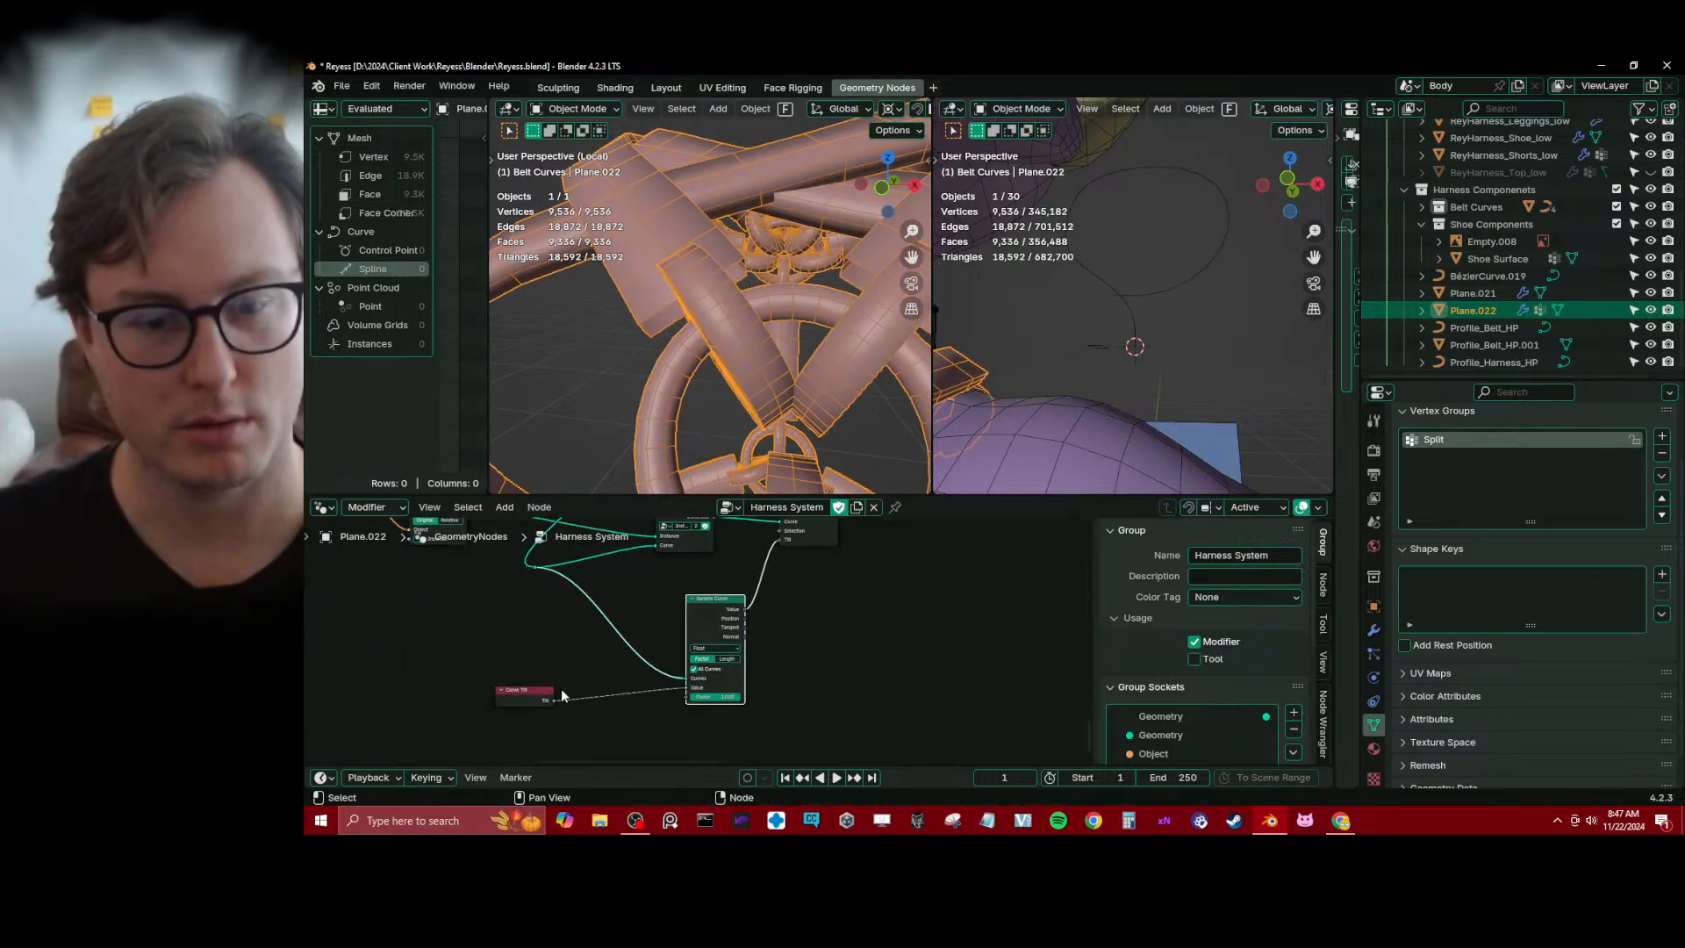
{"action": "left_click_drag", "start_coordinate": [522, 699], "coordinate": [603, 678]}
{"action": "scroll", "coordinate": [696, 705], "scroll_direction": "up", "scroll_amount": 2}
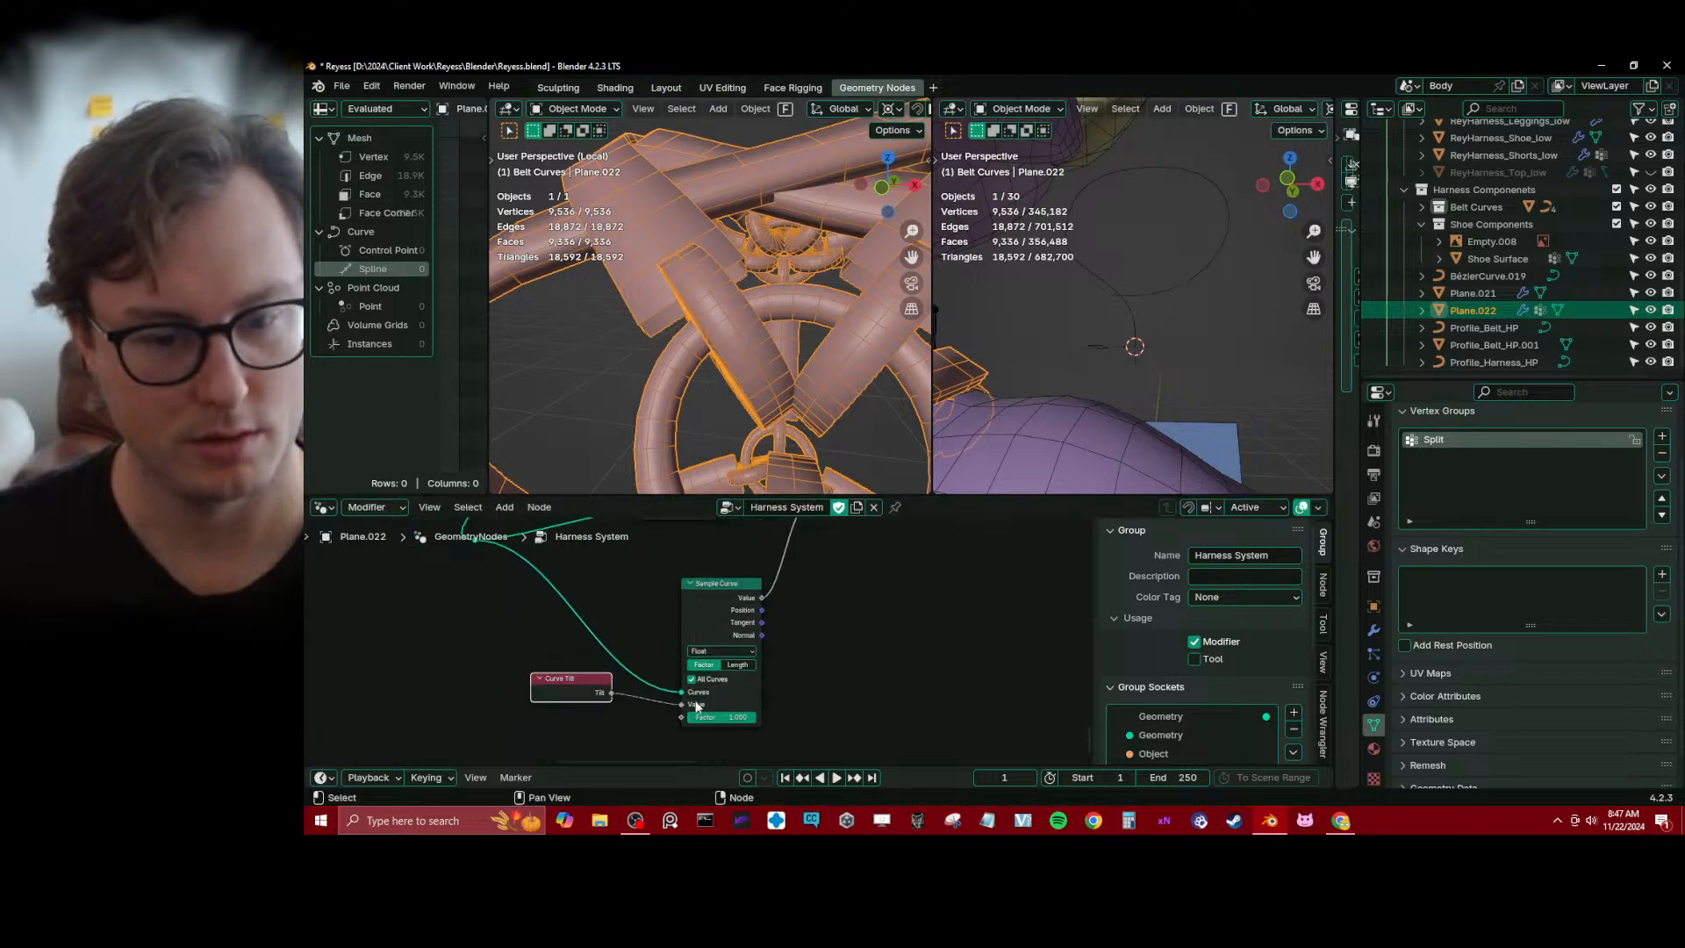
Disconnect the Curve Tilt node from the Value input of Sample Curve and delete Curve Tilt
{"action": "mouse_move", "coordinate": [752, 717]}
{"action": "left_mouse_down"}
{"action": "mouse_move", "coordinate": [688, 717]}
{"action": "mouse_move", "coordinate": [754, 717]}
{"action": "left_mouse_up"}
{"action": "scroll", "coordinate": [837, 595], "scroll_direction": "down", "scroll_amount": 4}
{"action": "middle_click_drag", "start_coordinate": [829, 558], "coordinate": [827, 615]}
{"action": "scroll", "coordinate": [826, 615], "scroll_direction": "up", "scroll_amount": 1}
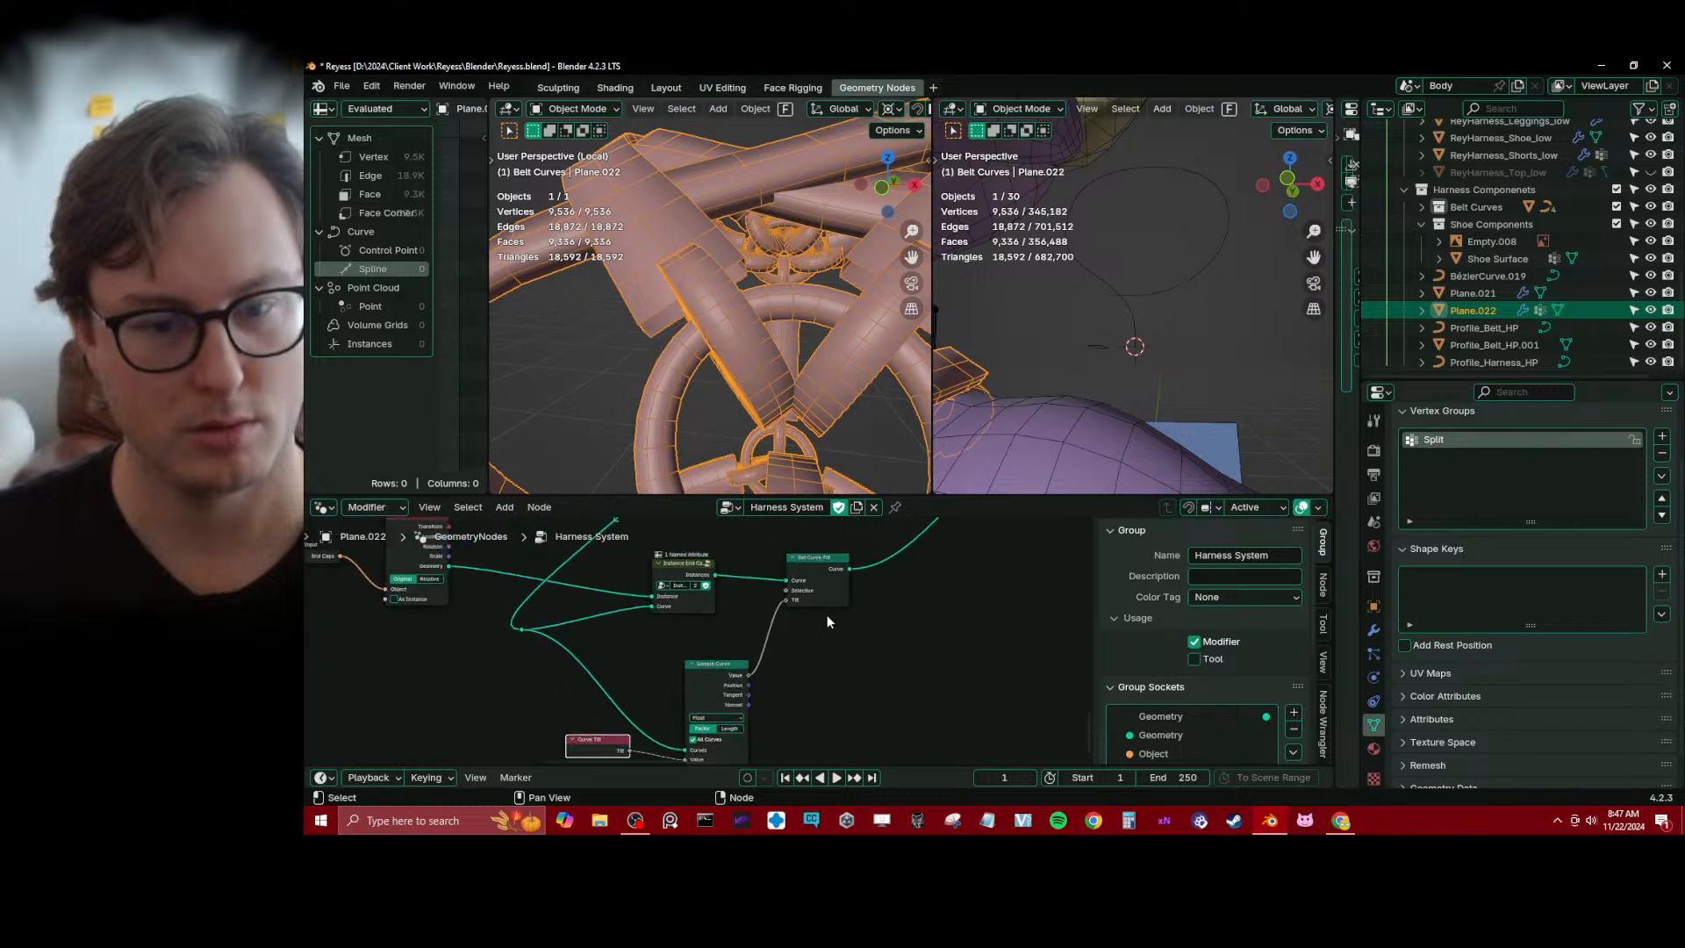
{"action": "scroll", "coordinate": [838, 586], "scroll_direction": "down", "scroll_amount": 2}
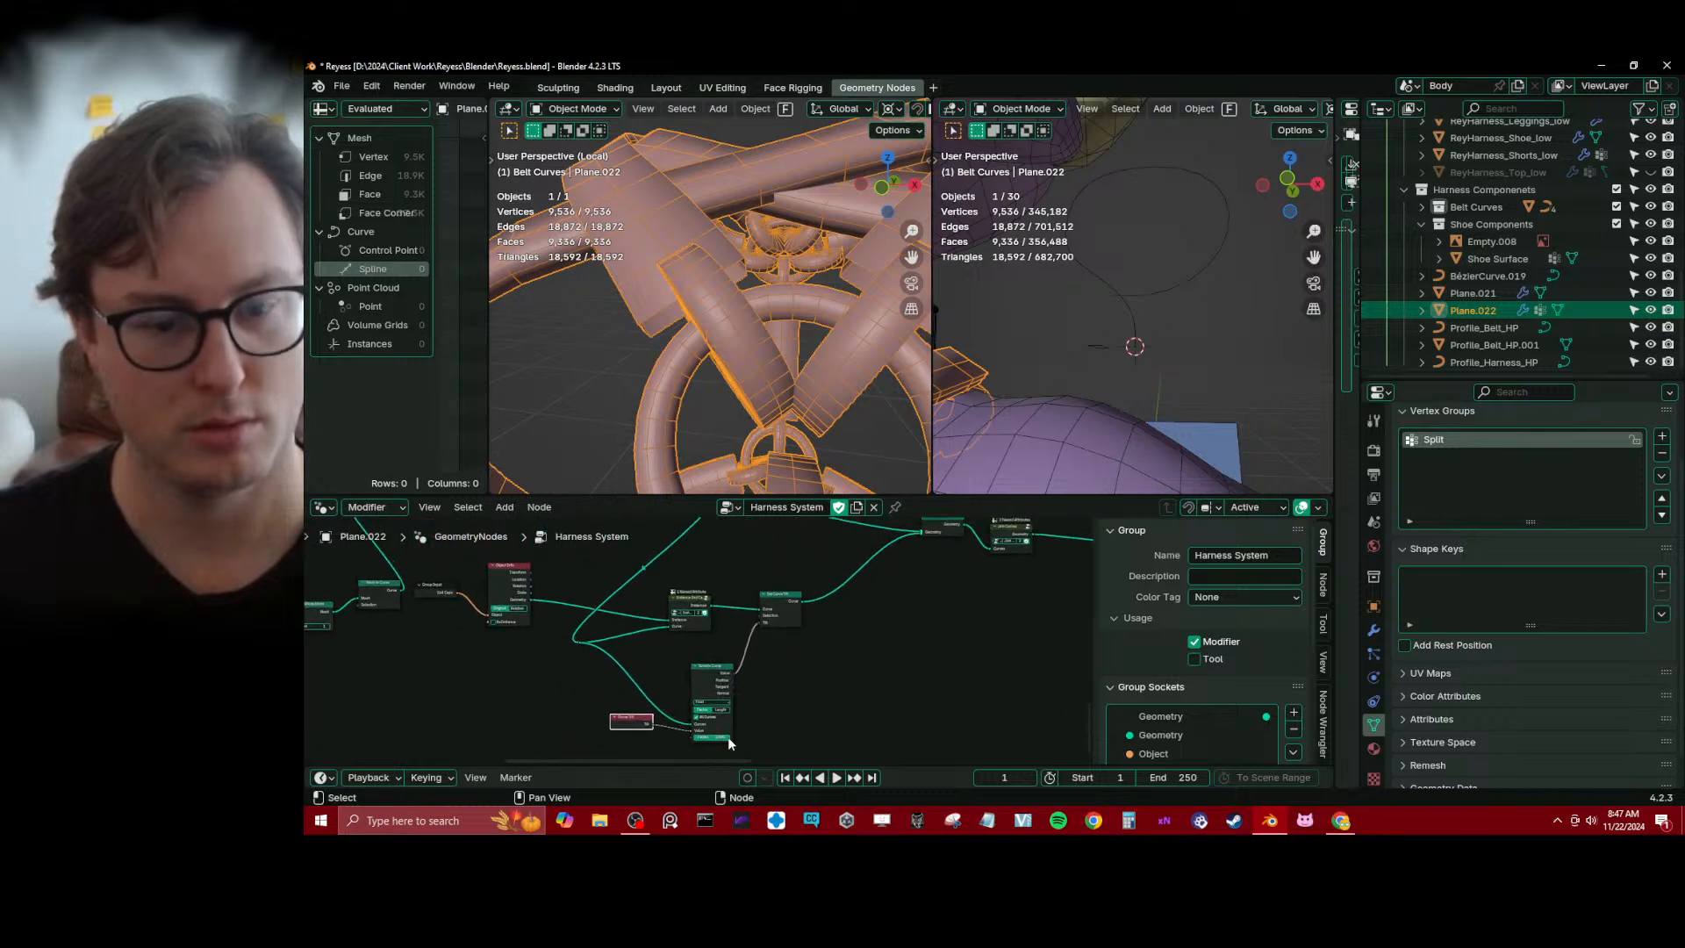
{"action": "scroll", "coordinate": [728, 742], "scroll_direction": "up", "scroll_amount": 2}
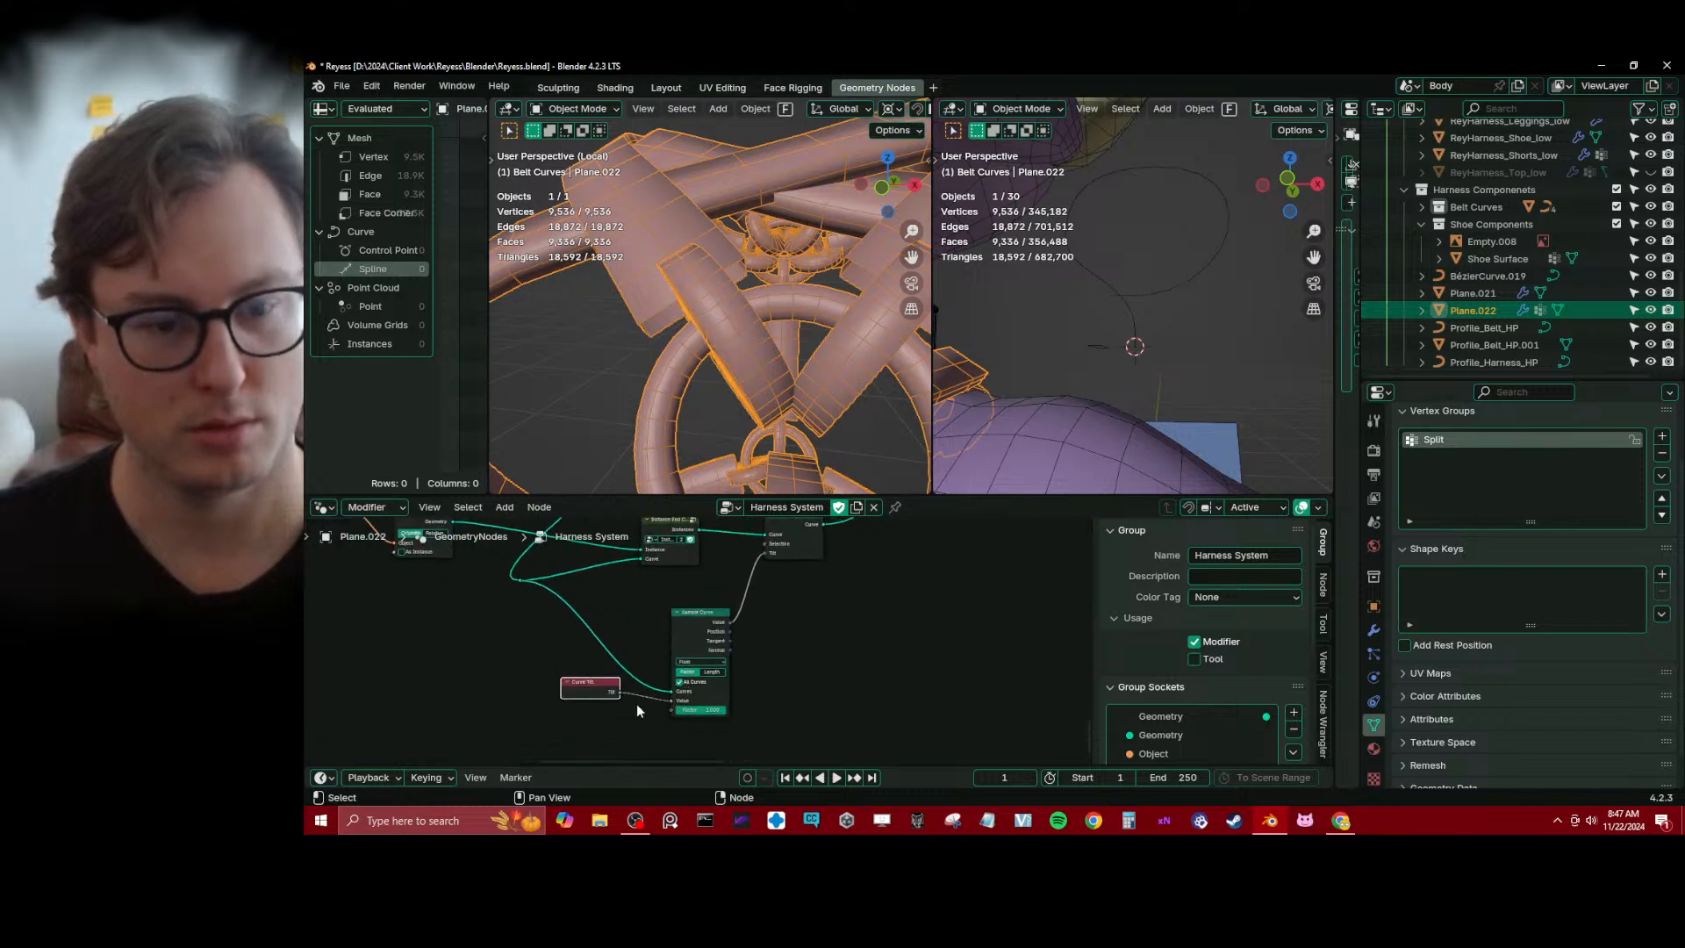
{"action": "right_click_drag", "start_coordinate": [635, 678], "coordinate": [629, 716], "text": "ctrl"}
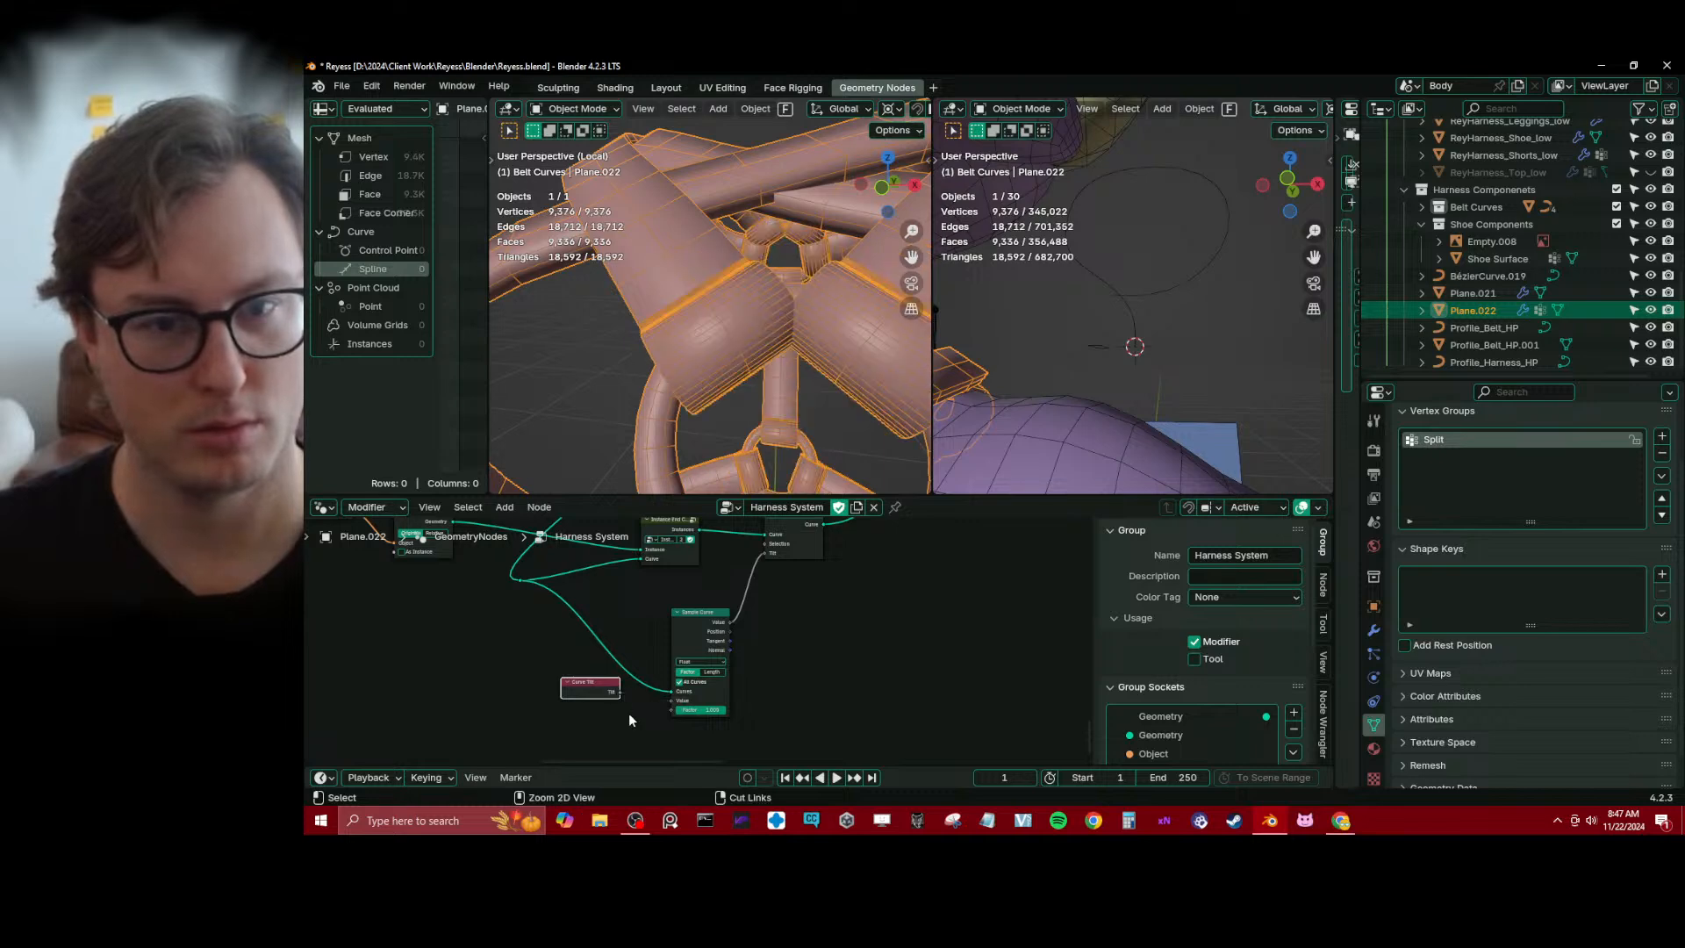
{"action": "middle_click_drag", "start_coordinate": [720, 290], "coordinate": [675, 223]}
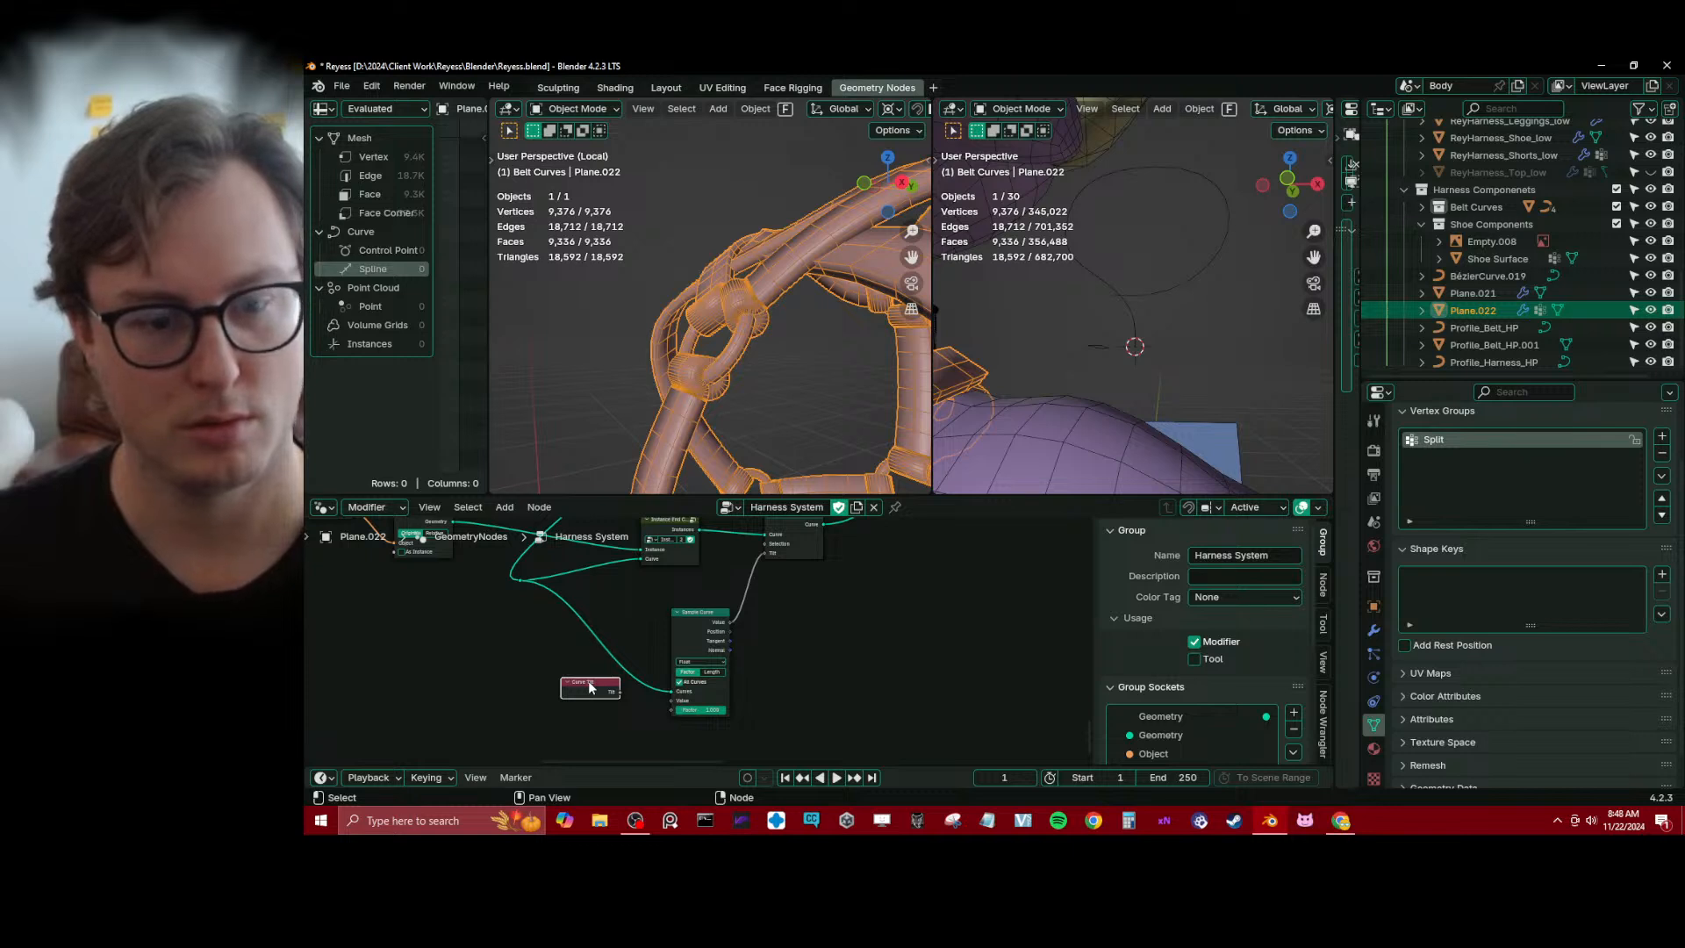
{"action": "key", "text": "x"}
Move the Join Geometry and Join Curves nodes closer to Set Curve Tilt
{"action": "middle_click_drag", "start_coordinate": [790, 566], "coordinate": [695, 691]}
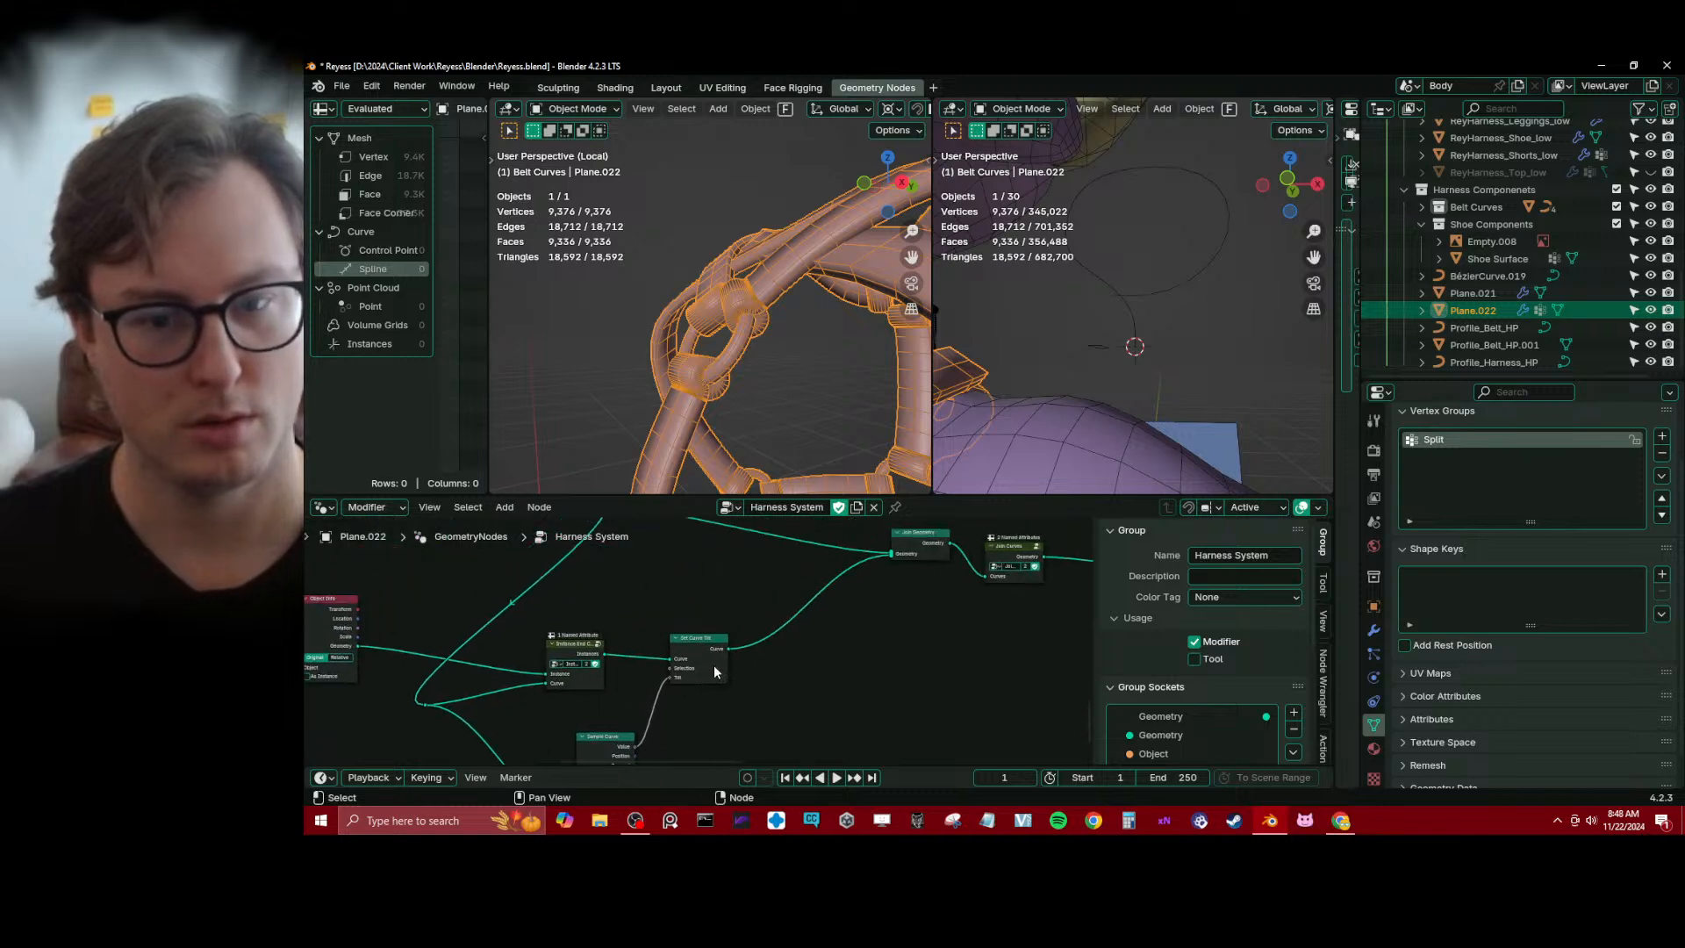
{"action": "scroll", "coordinate": [767, 346], "scroll_direction": "up", "scroll_amount": 3}
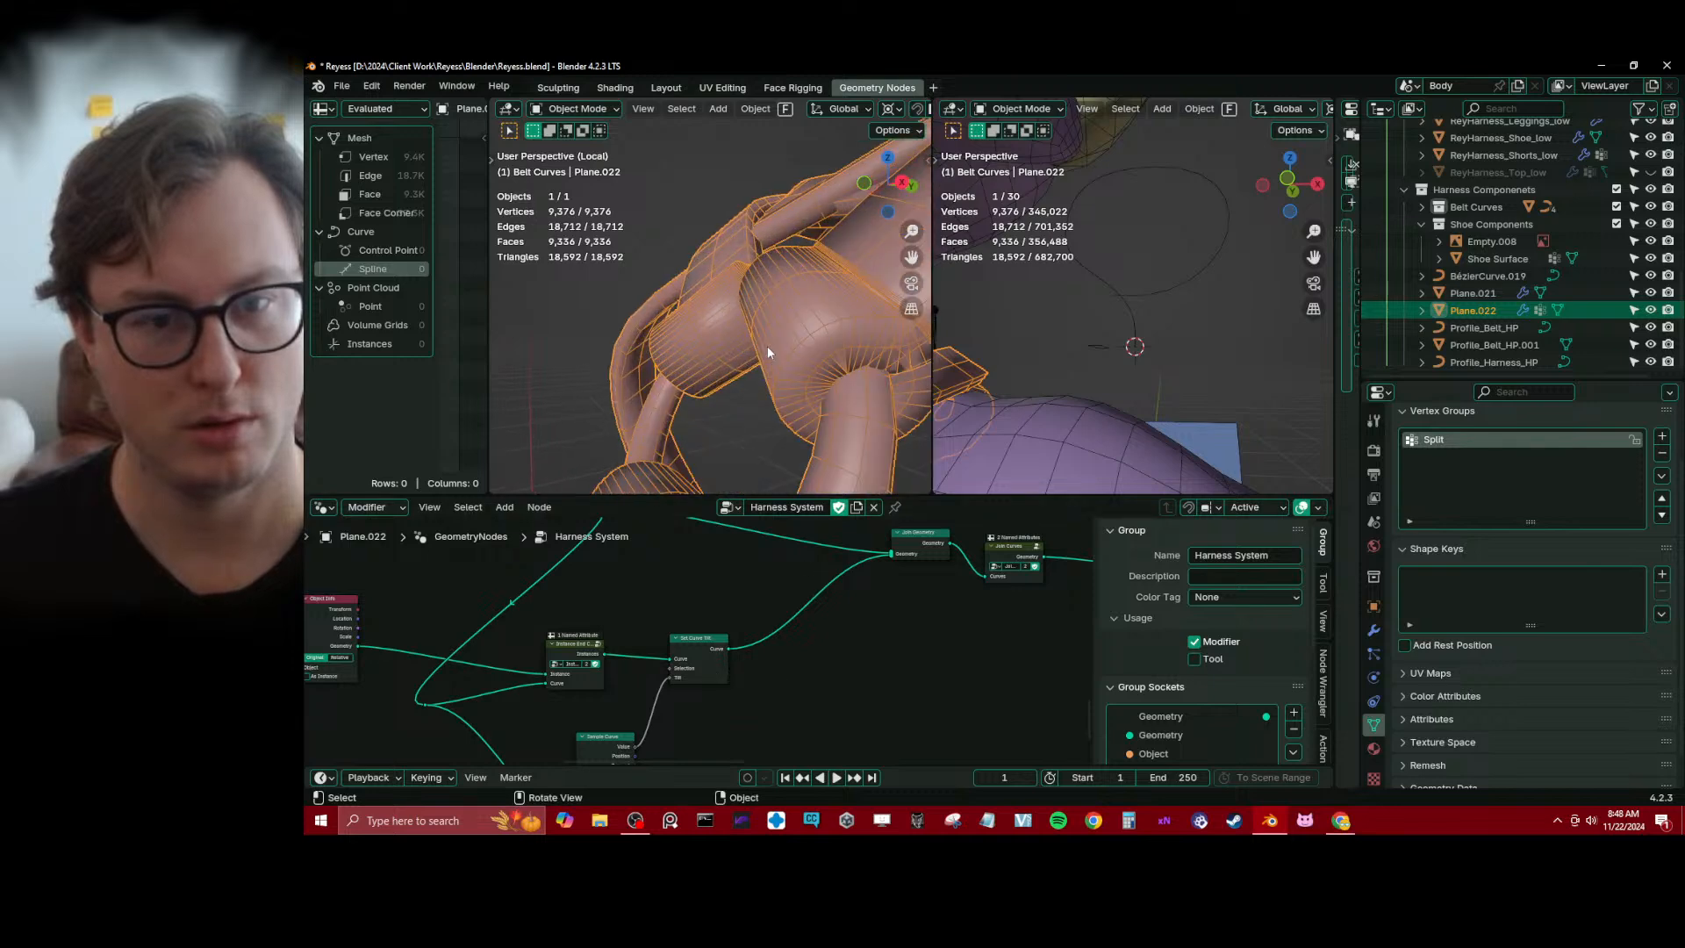
{"action": "middle_click_drag", "start_coordinate": [767, 346], "coordinate": [687, 328]}
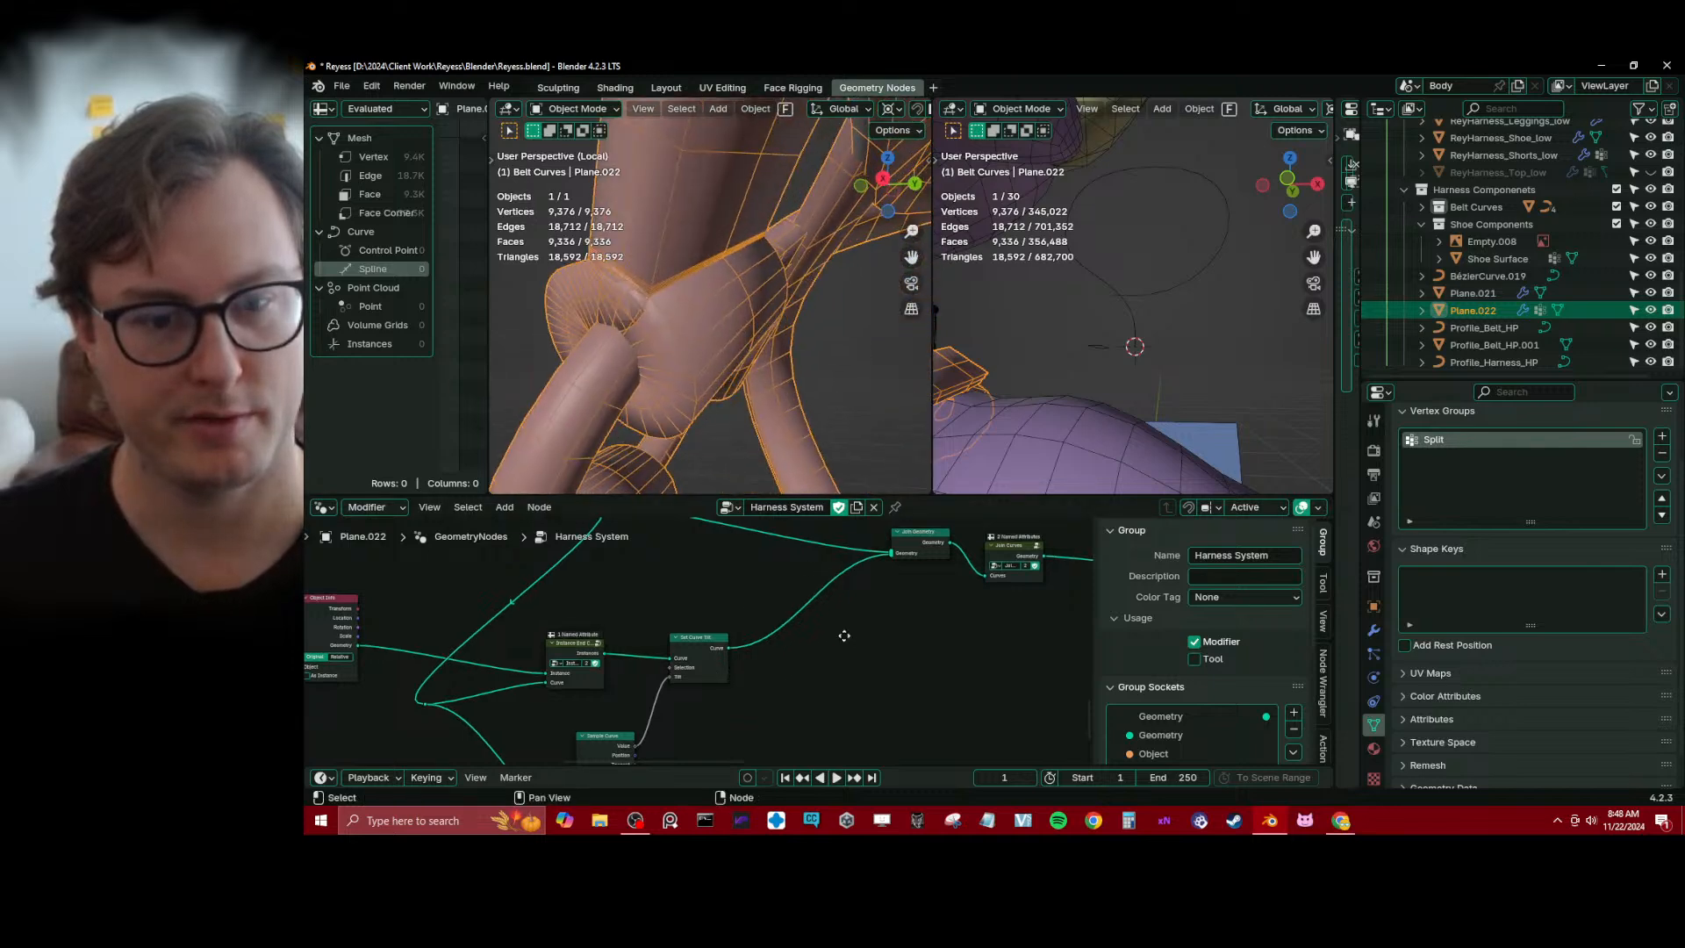
{"action": "middle_click_drag", "start_coordinate": [844, 635], "coordinate": [647, 671]}
{"action": "left_click_drag", "start_coordinate": [811, 579], "coordinate": [751, 589]}
{"action": "middle_click_drag", "start_coordinate": [585, 693], "coordinate": [595, 692]}
{"action": "left_click_drag", "start_coordinate": [516, 688], "coordinate": [570, 683]}
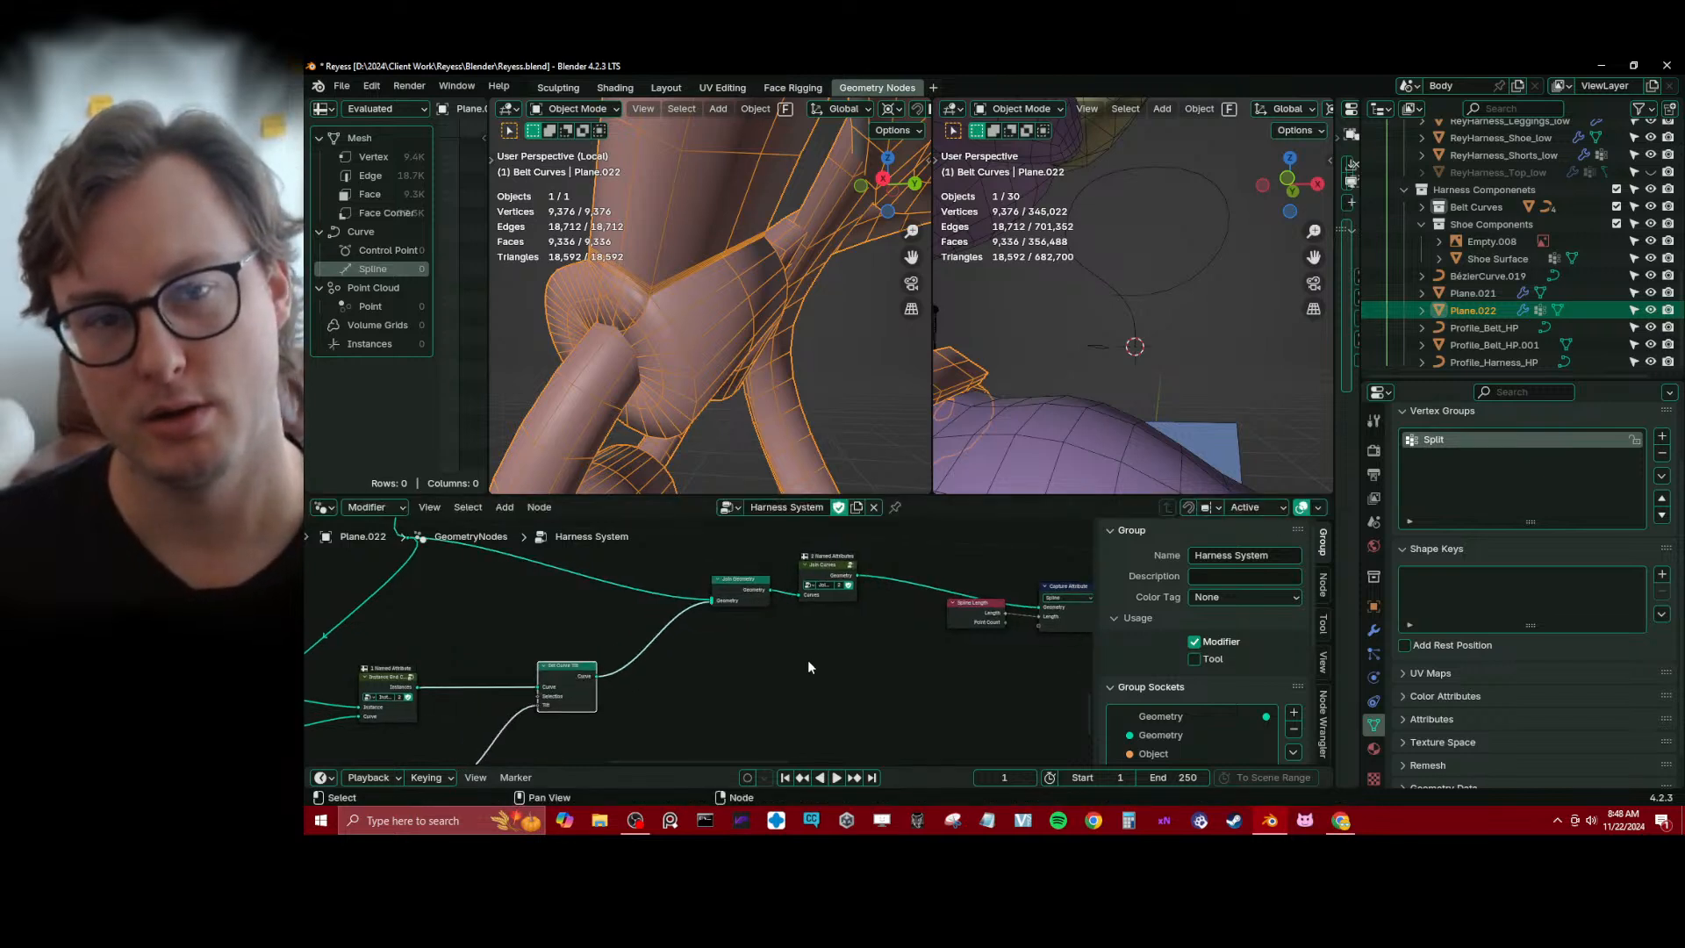
{"action": "left_click", "coordinate": [754, 583]}
{"action": "left_click", "coordinate": [814, 576], "text": "shift"}
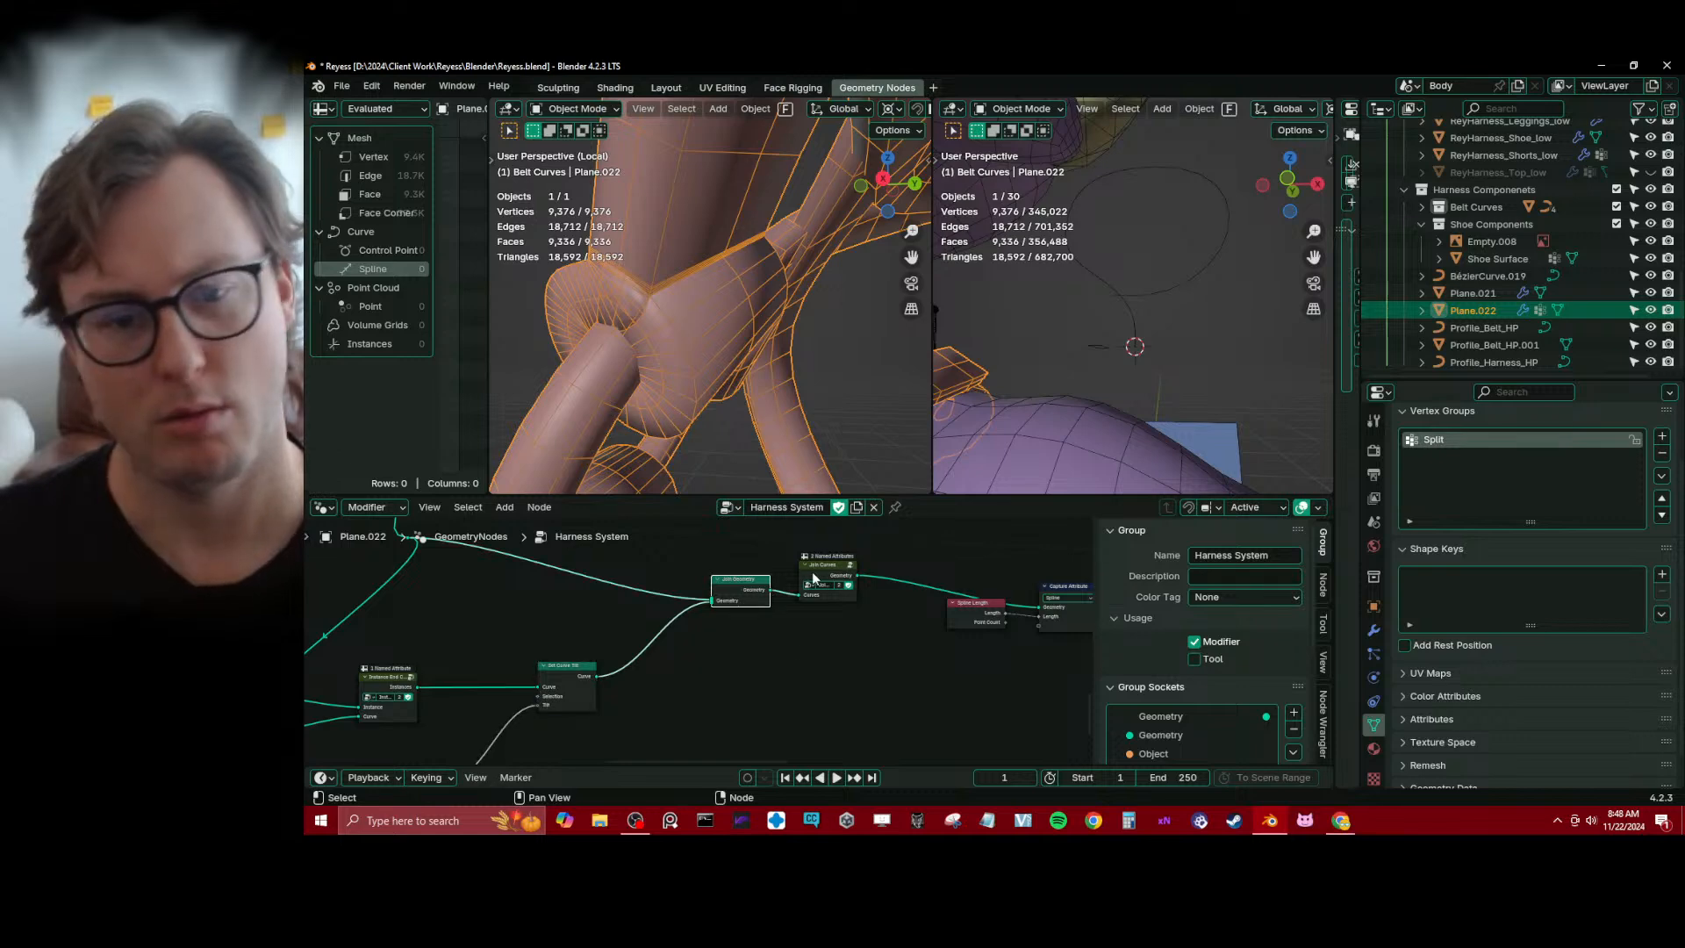
{"action": "left_click_drag", "start_coordinate": [815, 576], "coordinate": [749, 581]}
Try a Resample Curve node between Join Curves and Capture Attribute
{"action": "left_click", "coordinate": [809, 636]}
{"action": "key", "text": "shift+a"}
{"action": "type", "text": "resa"}
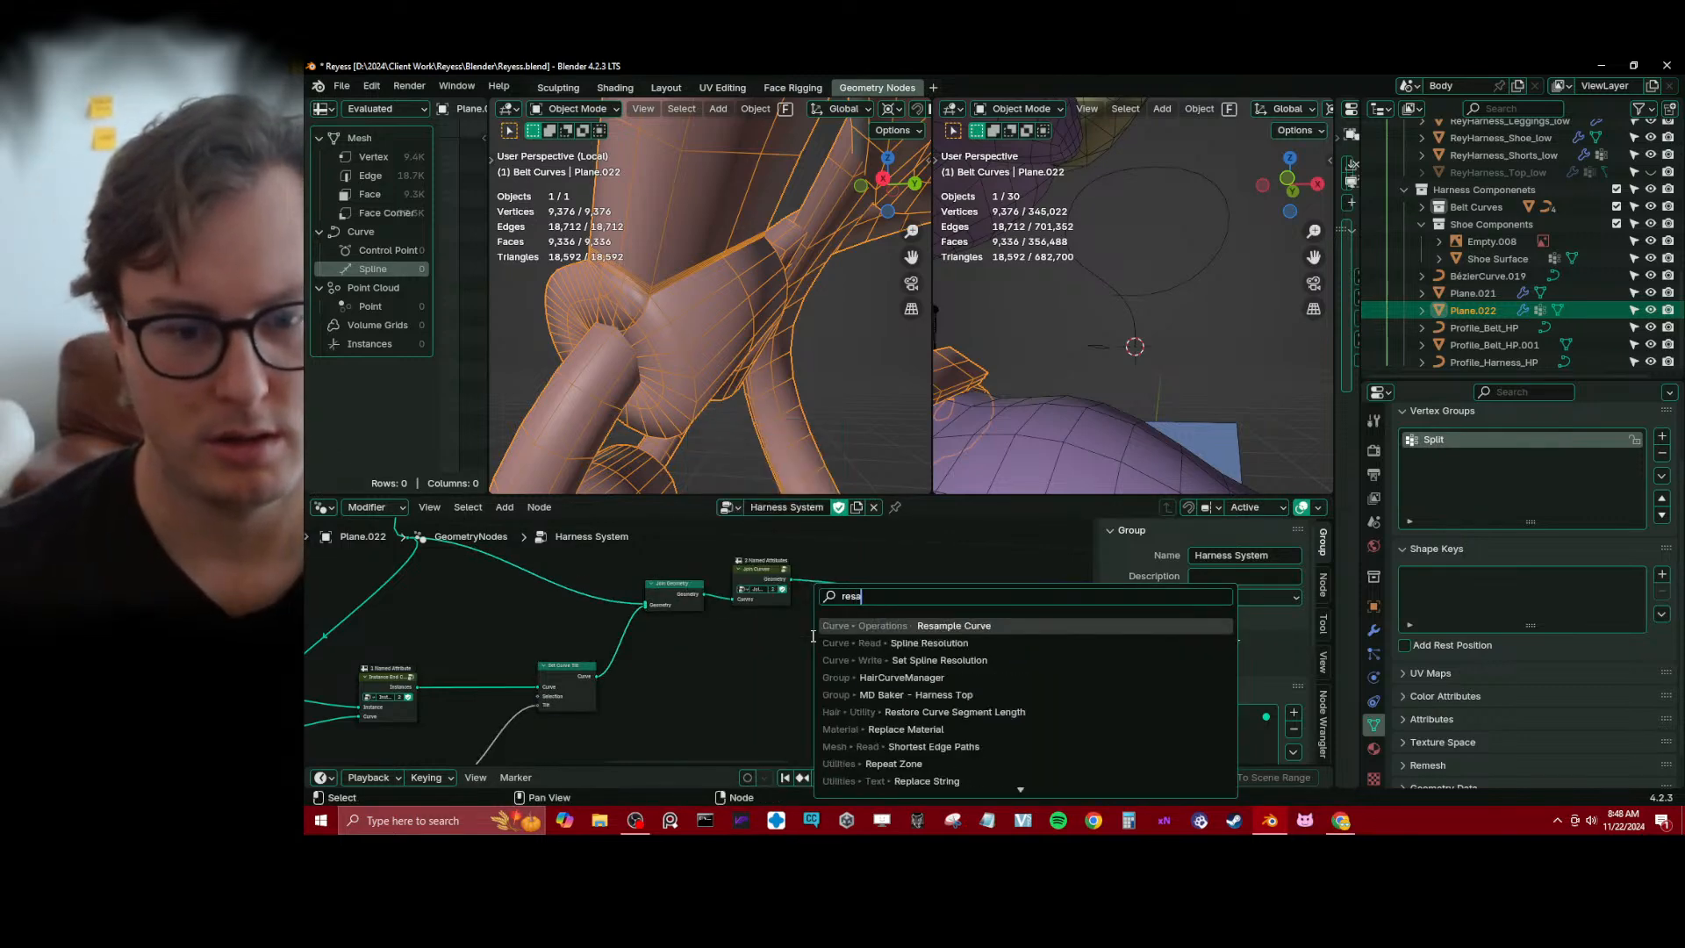
{"action": "key", "text": "Return"}
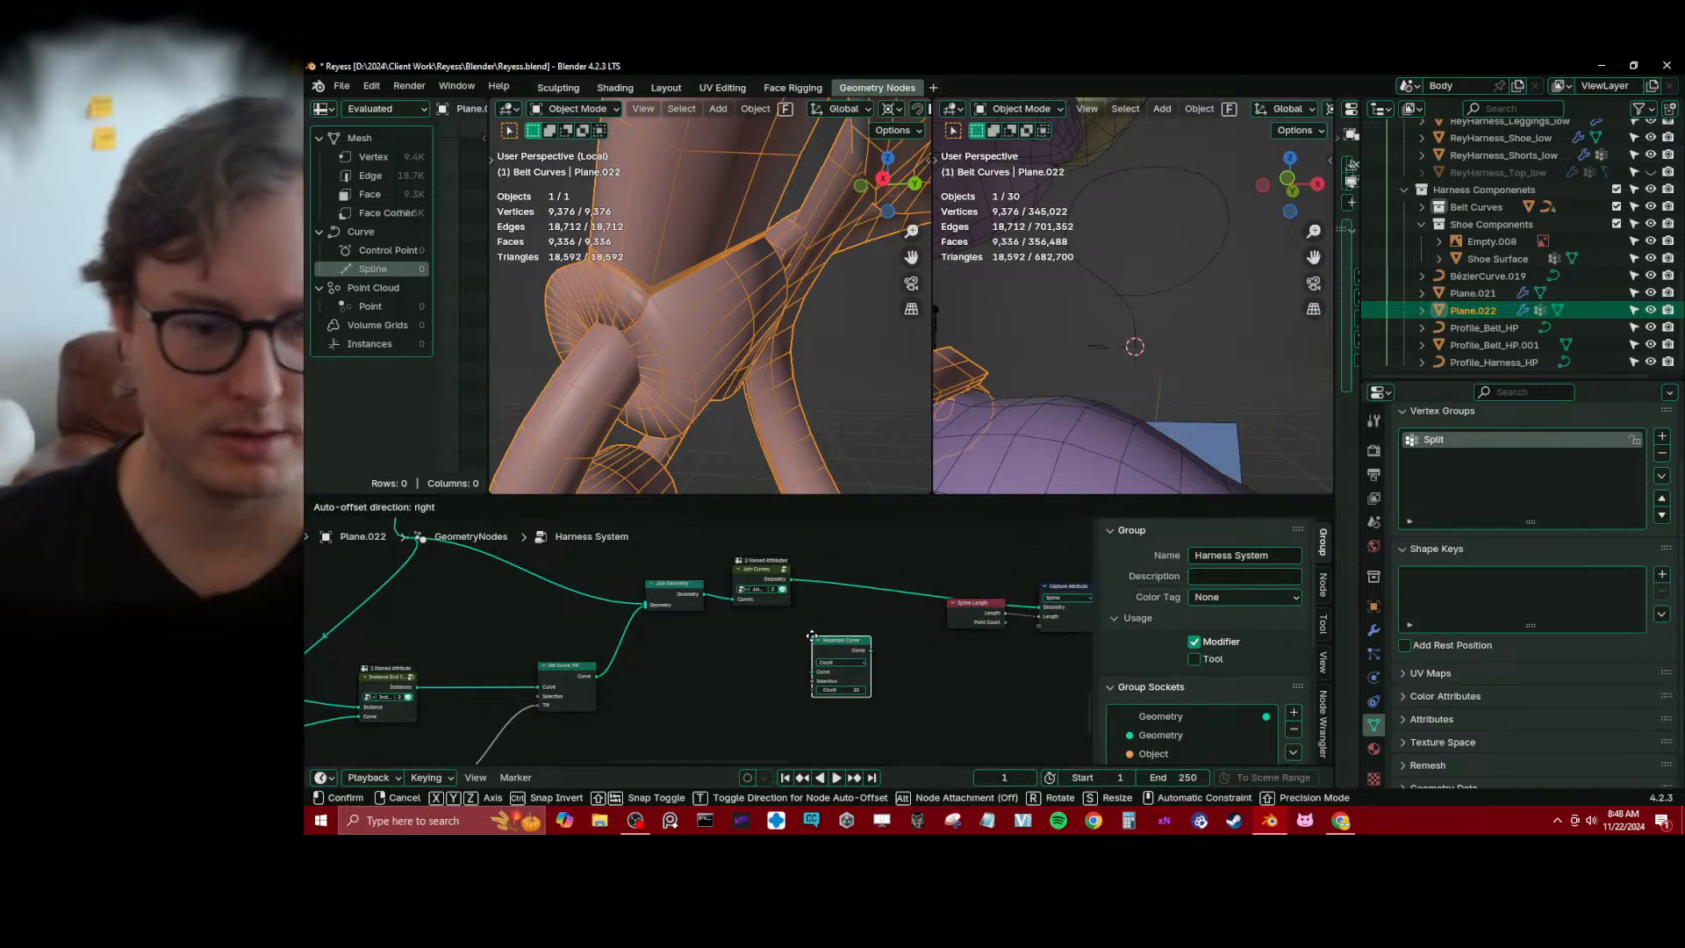
{"action": "left_click", "coordinate": [868, 645]}
{"action": "scroll", "coordinate": [870, 640], "scroll_direction": "up", "scroll_amount": 1}
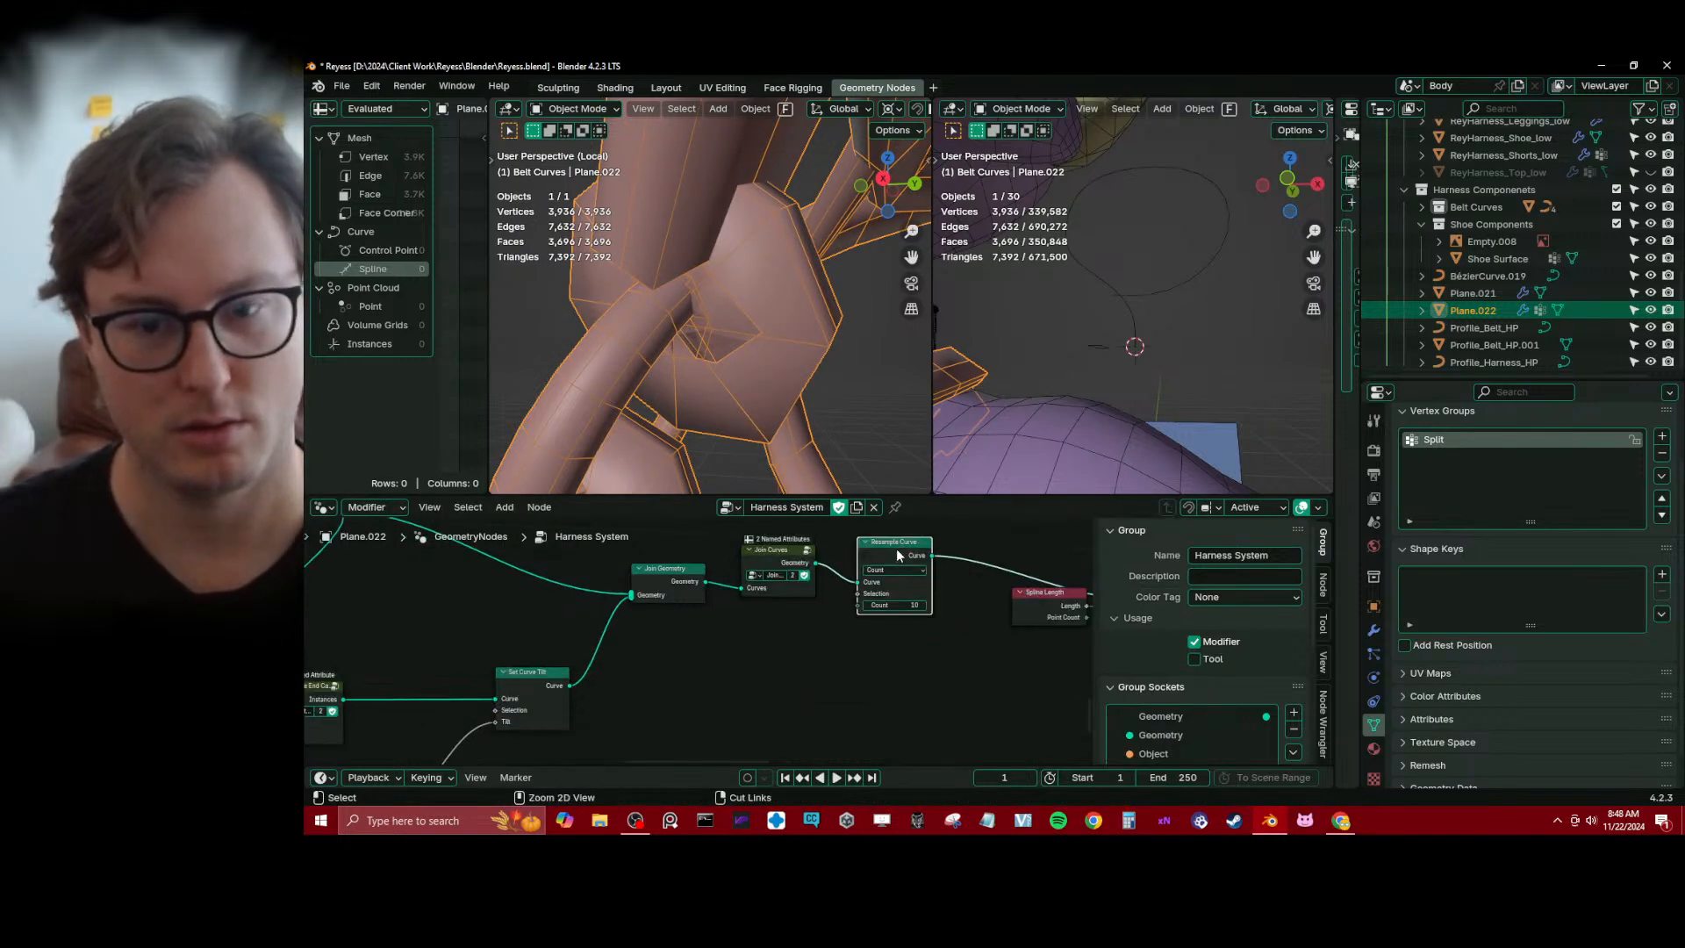
{"action": "key", "text": "ctrl+x"}
Select the end cap curve BézierCurve.019 and set its Resolution Preview U to 2
{"action": "middle_click_drag", "start_coordinate": [734, 293], "coordinate": [746, 368]}
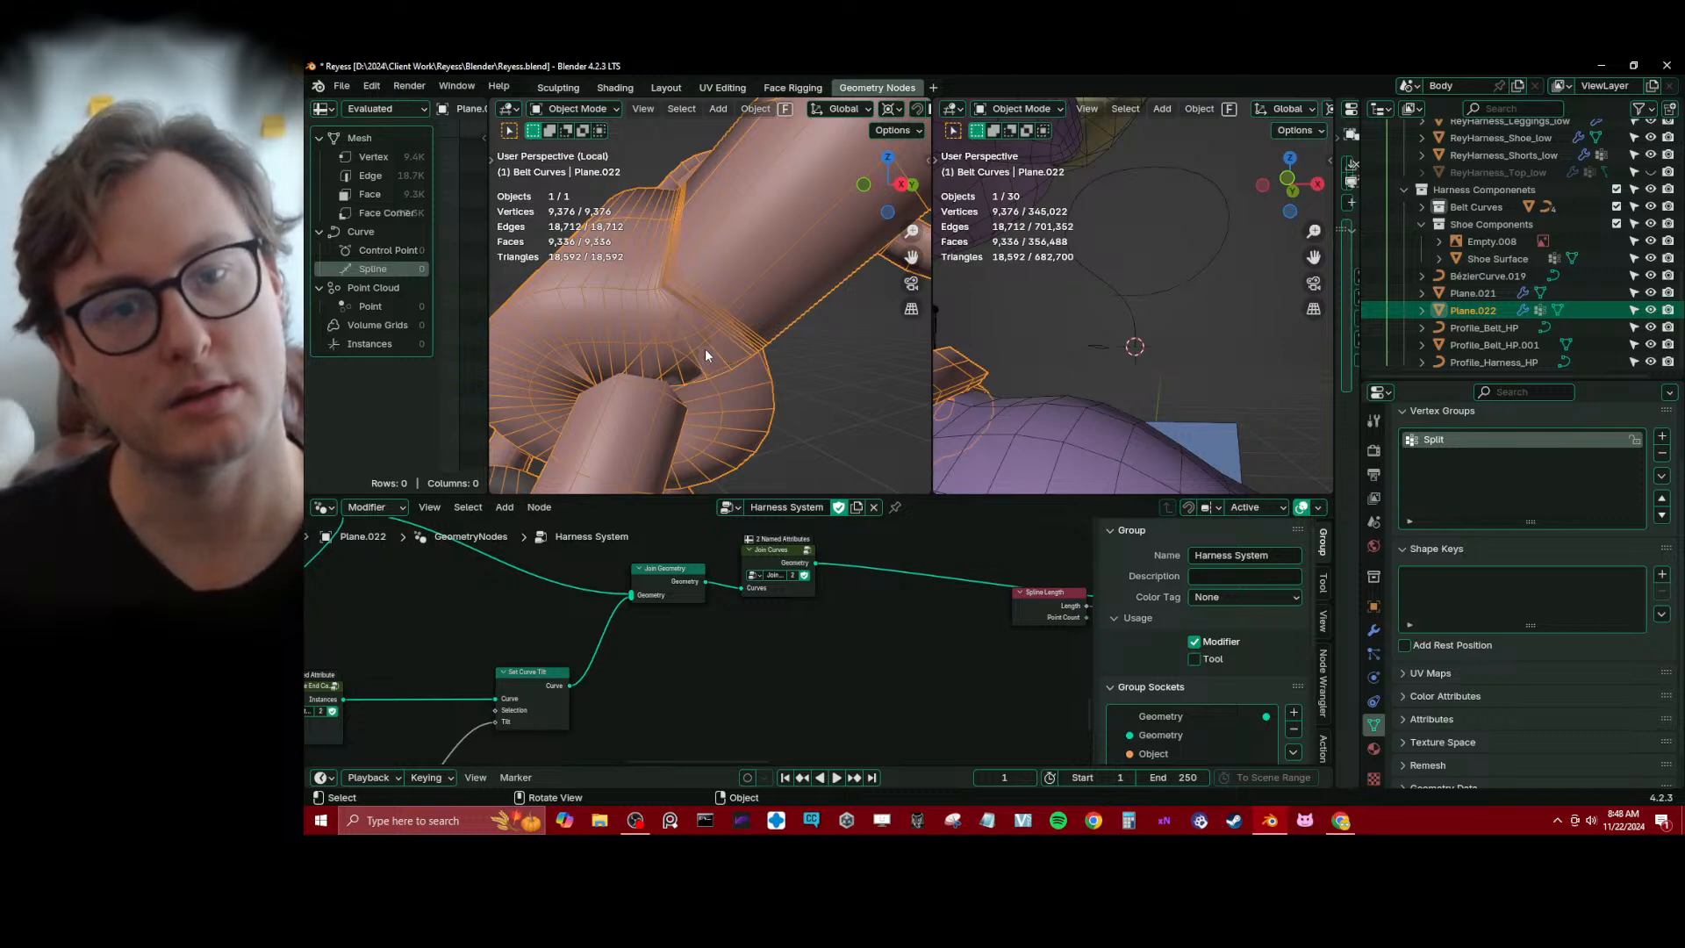
{"action": "scroll", "coordinate": [706, 351], "scroll_direction": "down", "scroll_amount": 7}
{"action": "middle_click_drag", "start_coordinate": [713, 342], "coordinate": [764, 304]}
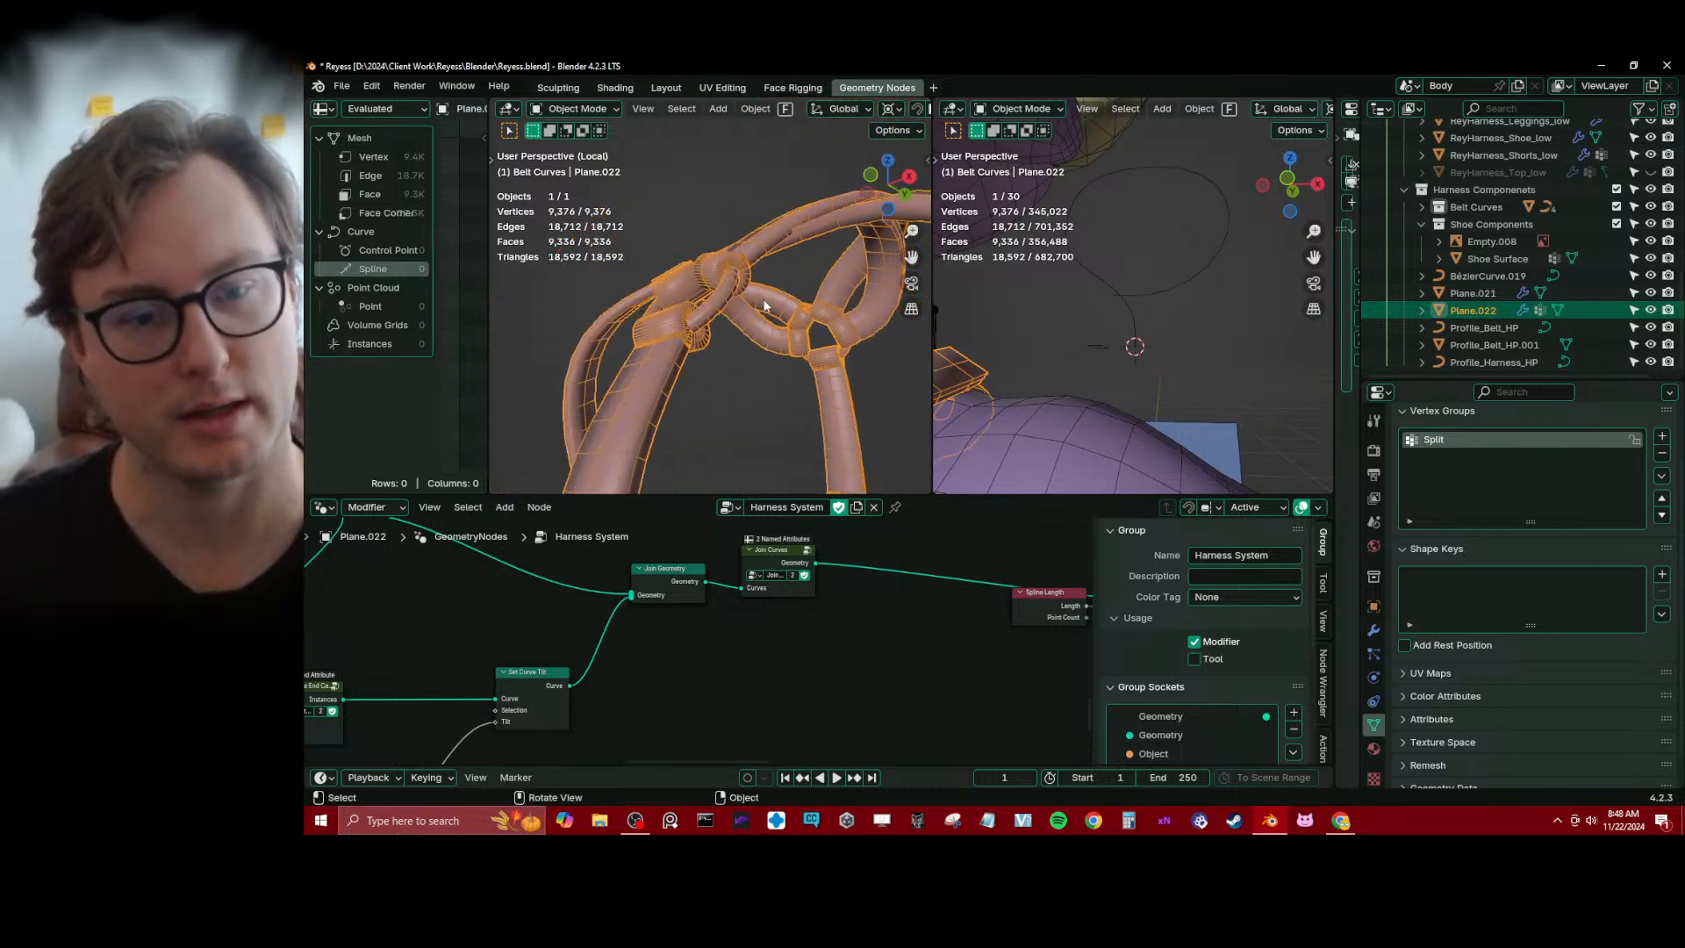
{"action": "middle_click_drag", "start_coordinate": [619, 671], "coordinate": [728, 645]}
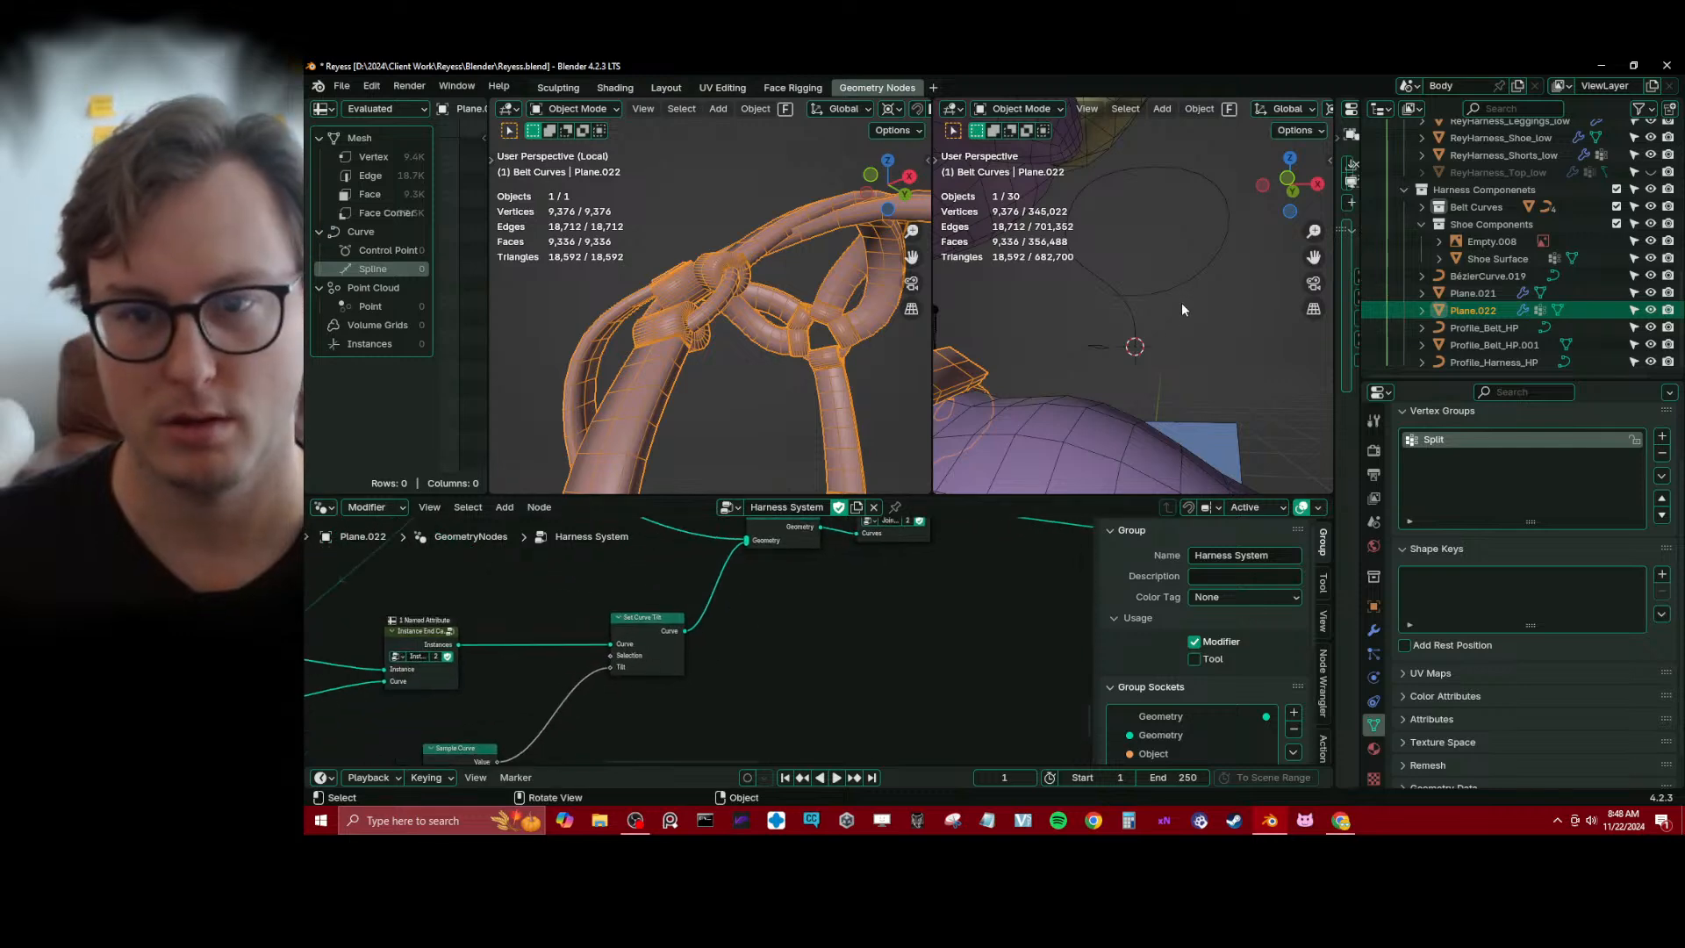
{"action": "left_click", "coordinate": [1178, 279]}
{"action": "left_click_drag", "start_coordinate": [1605, 457], "coordinate": [1527, 457]}
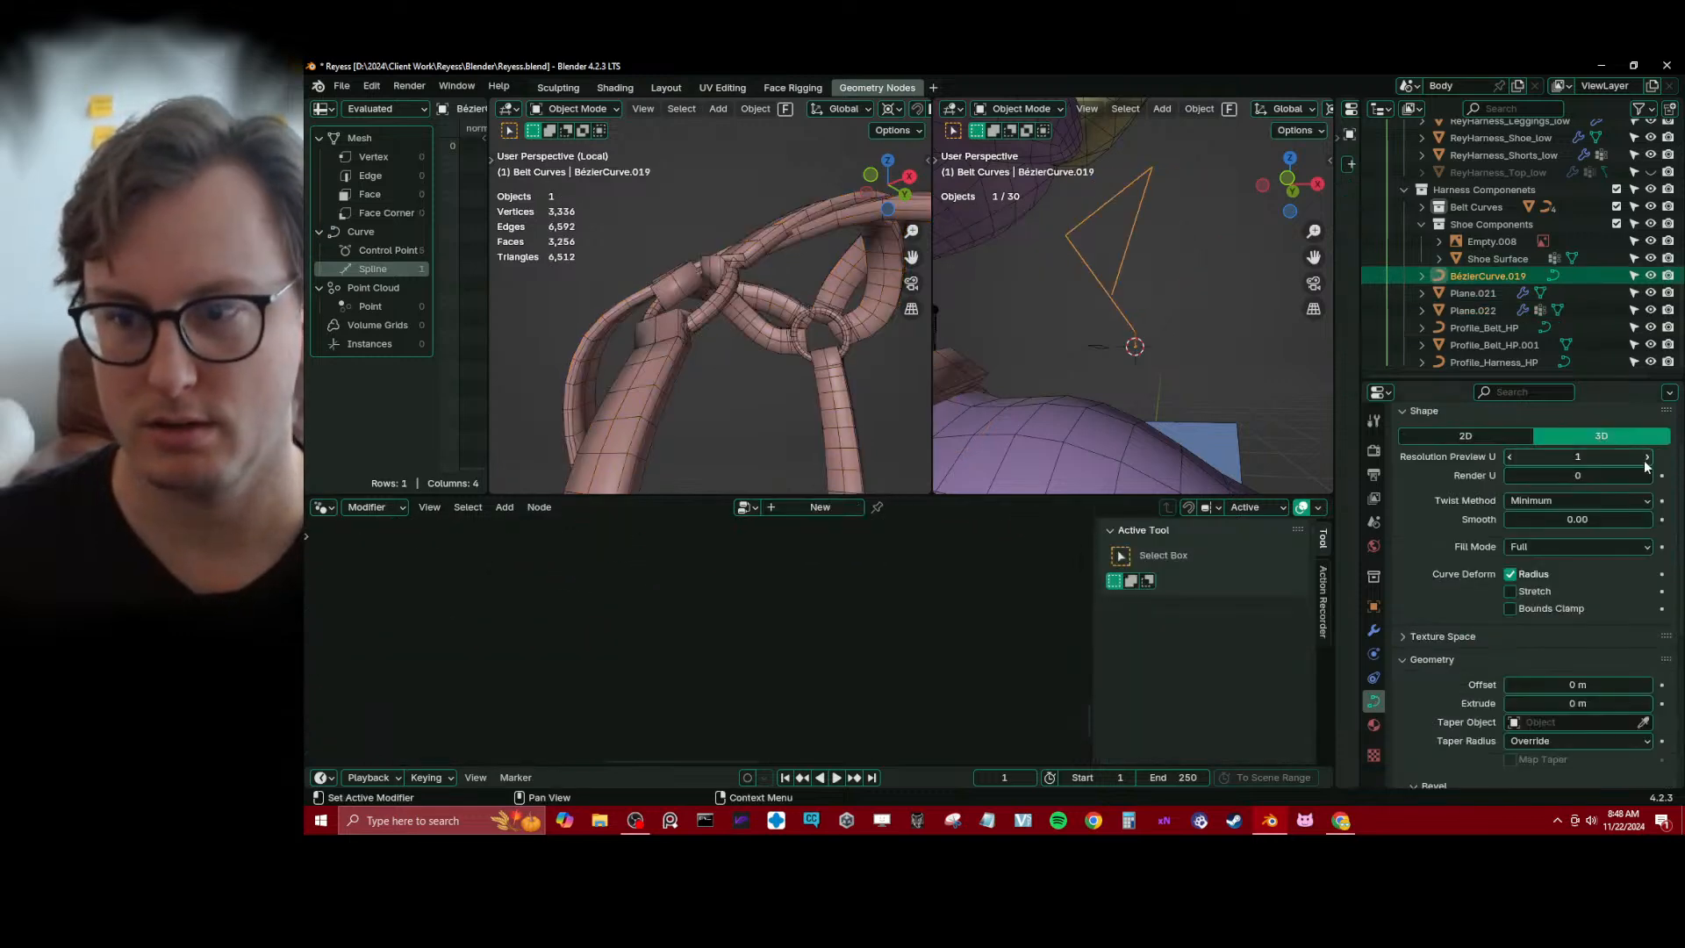
{"action": "left_click", "coordinate": [1647, 458]}
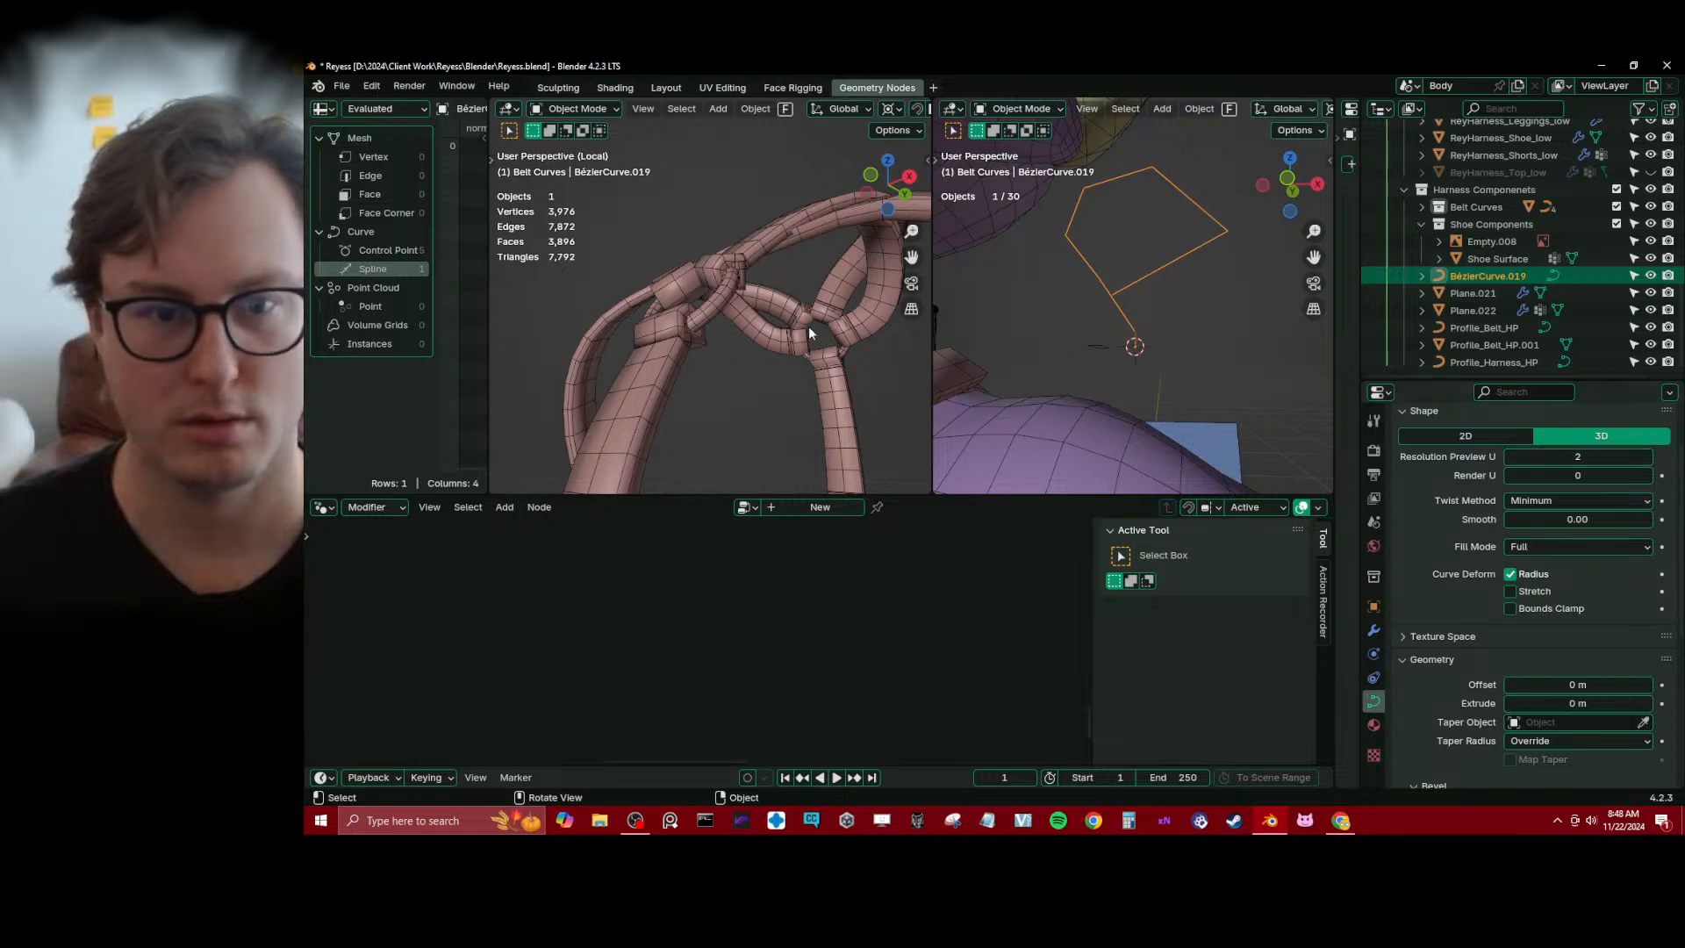
Inspect the end cap joints on the straps up close and give the 3D viewports more height
{"action": "mouse_move", "coordinate": [808, 324]}
{"action": "middle_mouse_down"}
{"action": "mouse_move", "coordinate": [772, 375]}
{"action": "mouse_move", "coordinate": [675, 358]}
{"action": "mouse_move", "coordinate": [675, 314]}
{"action": "mouse_move", "coordinate": [827, 342]}
{"action": "mouse_move", "coordinate": [823, 366]}
{"action": "mouse_move", "coordinate": [803, 355]}
{"action": "middle_mouse_up"}
{"action": "scroll", "coordinate": [724, 314], "scroll_direction": "up", "scroll_amount": 6}
{"action": "scroll", "coordinate": [688, 325], "scroll_direction": "down", "scroll_amount": 7}
{"action": "scroll", "coordinate": [827, 342], "scroll_direction": "up", "scroll_amount": 2}
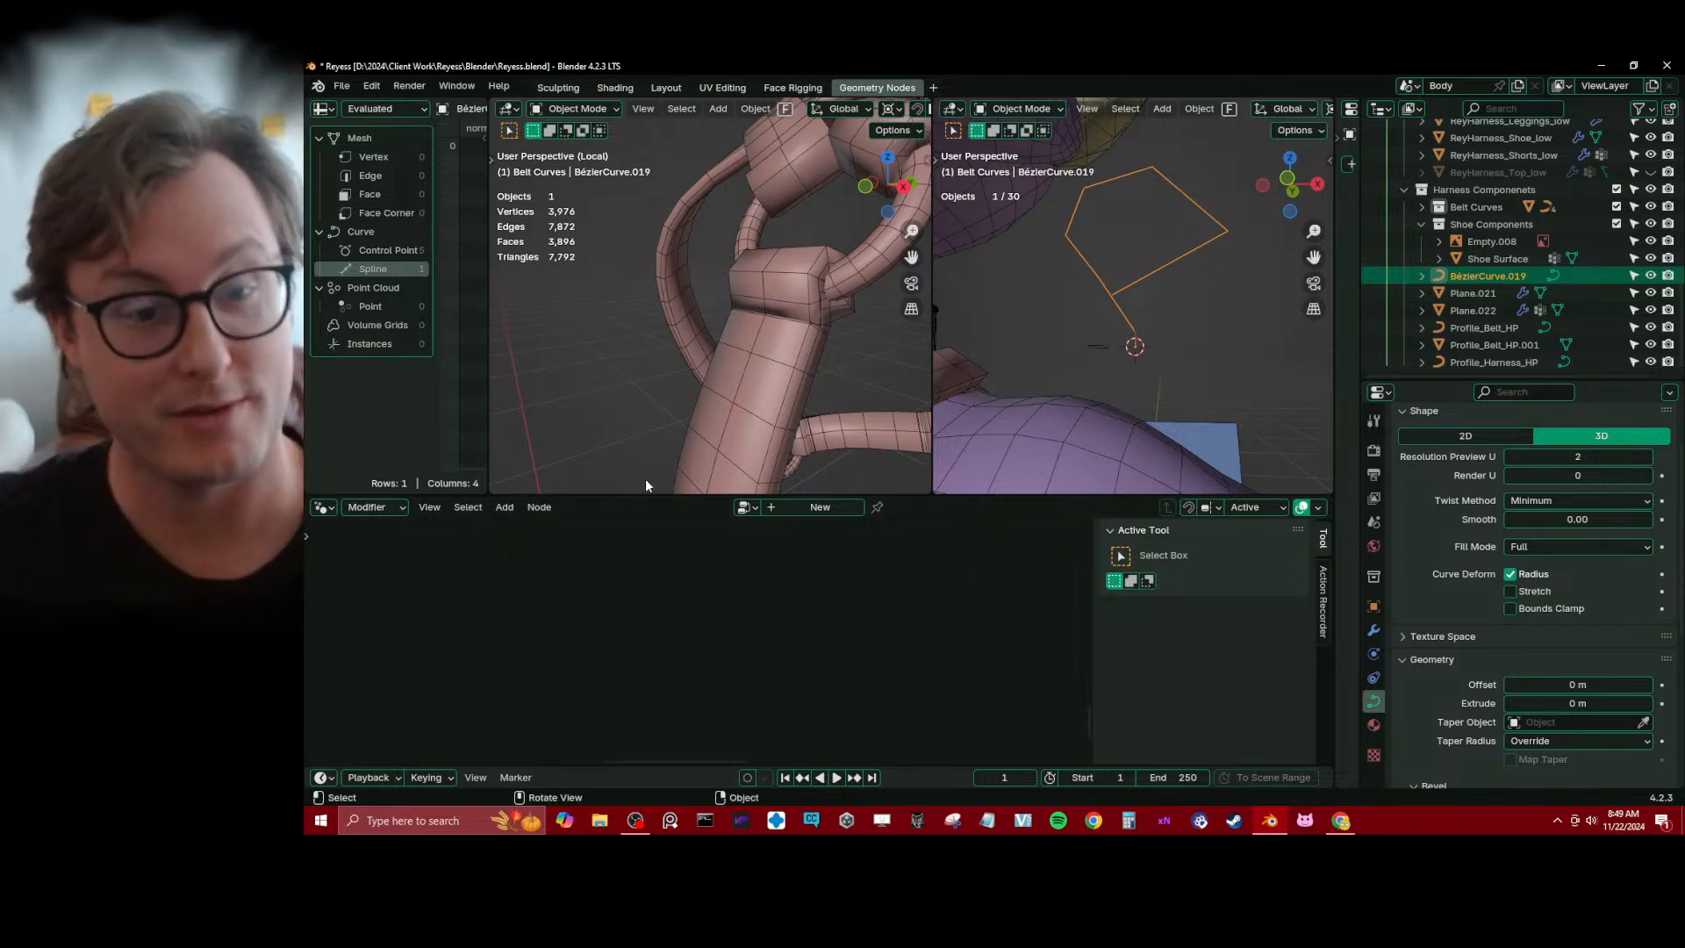
{"action": "left_click_drag", "start_coordinate": [629, 496], "coordinate": [630, 568]}
Search Windows for "dis" and launch Discord
{"action": "left_click", "coordinate": [439, 821]}
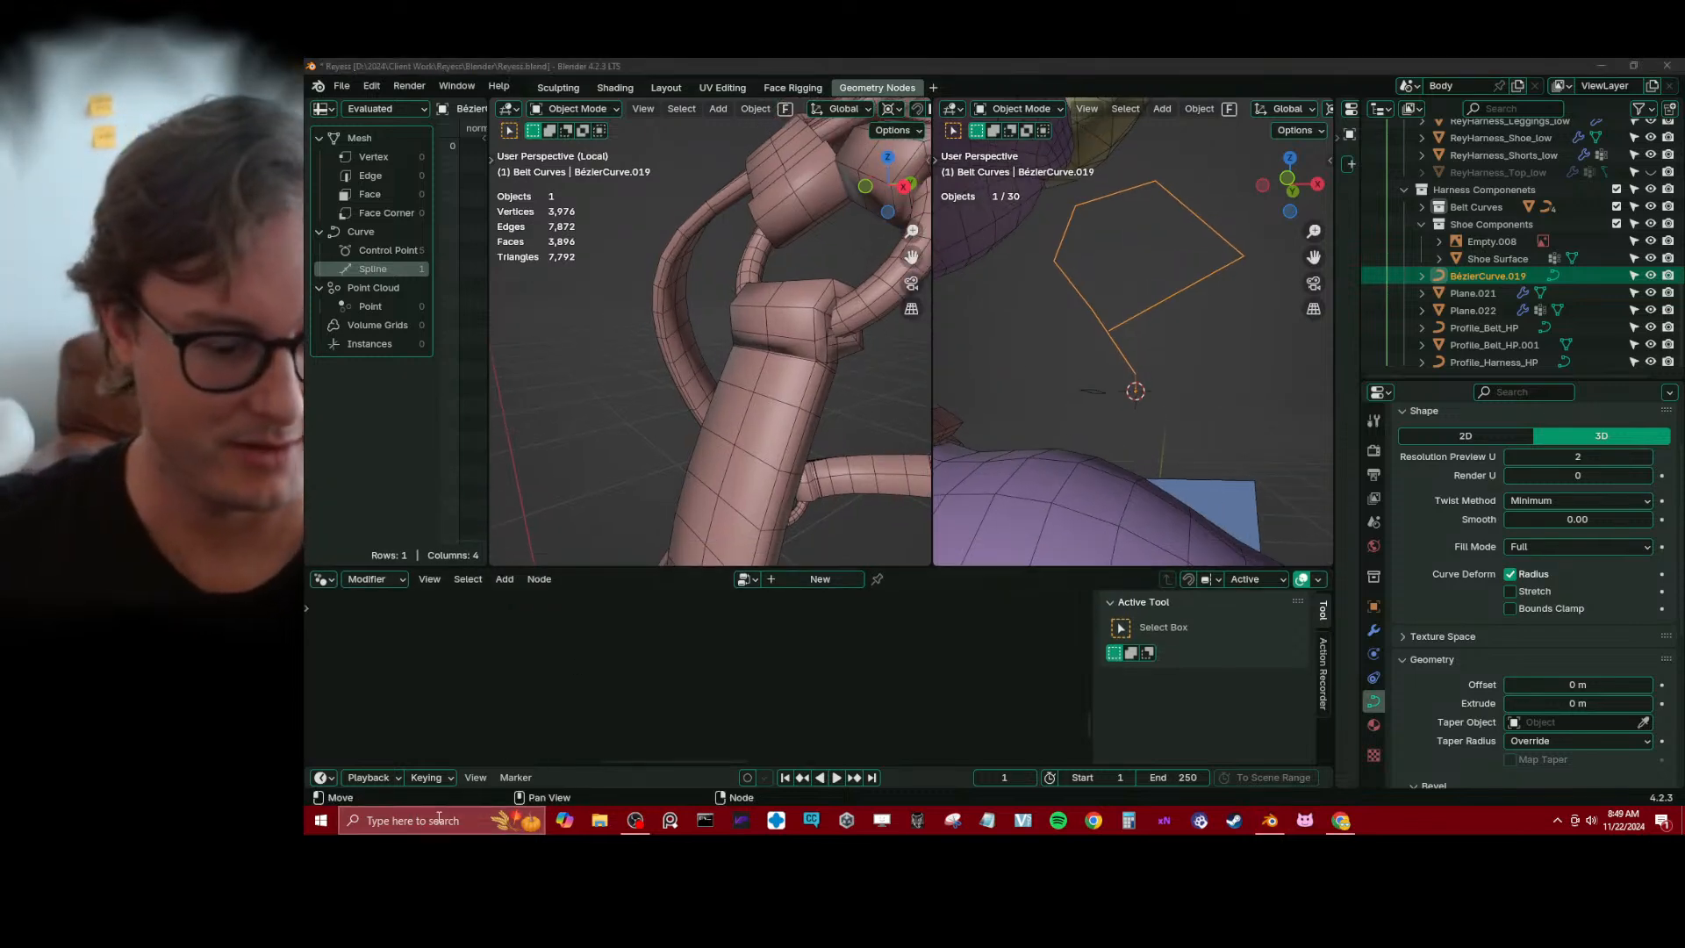
{"action": "type", "text": "dis"}
{"action": "key", "text": "Return"}
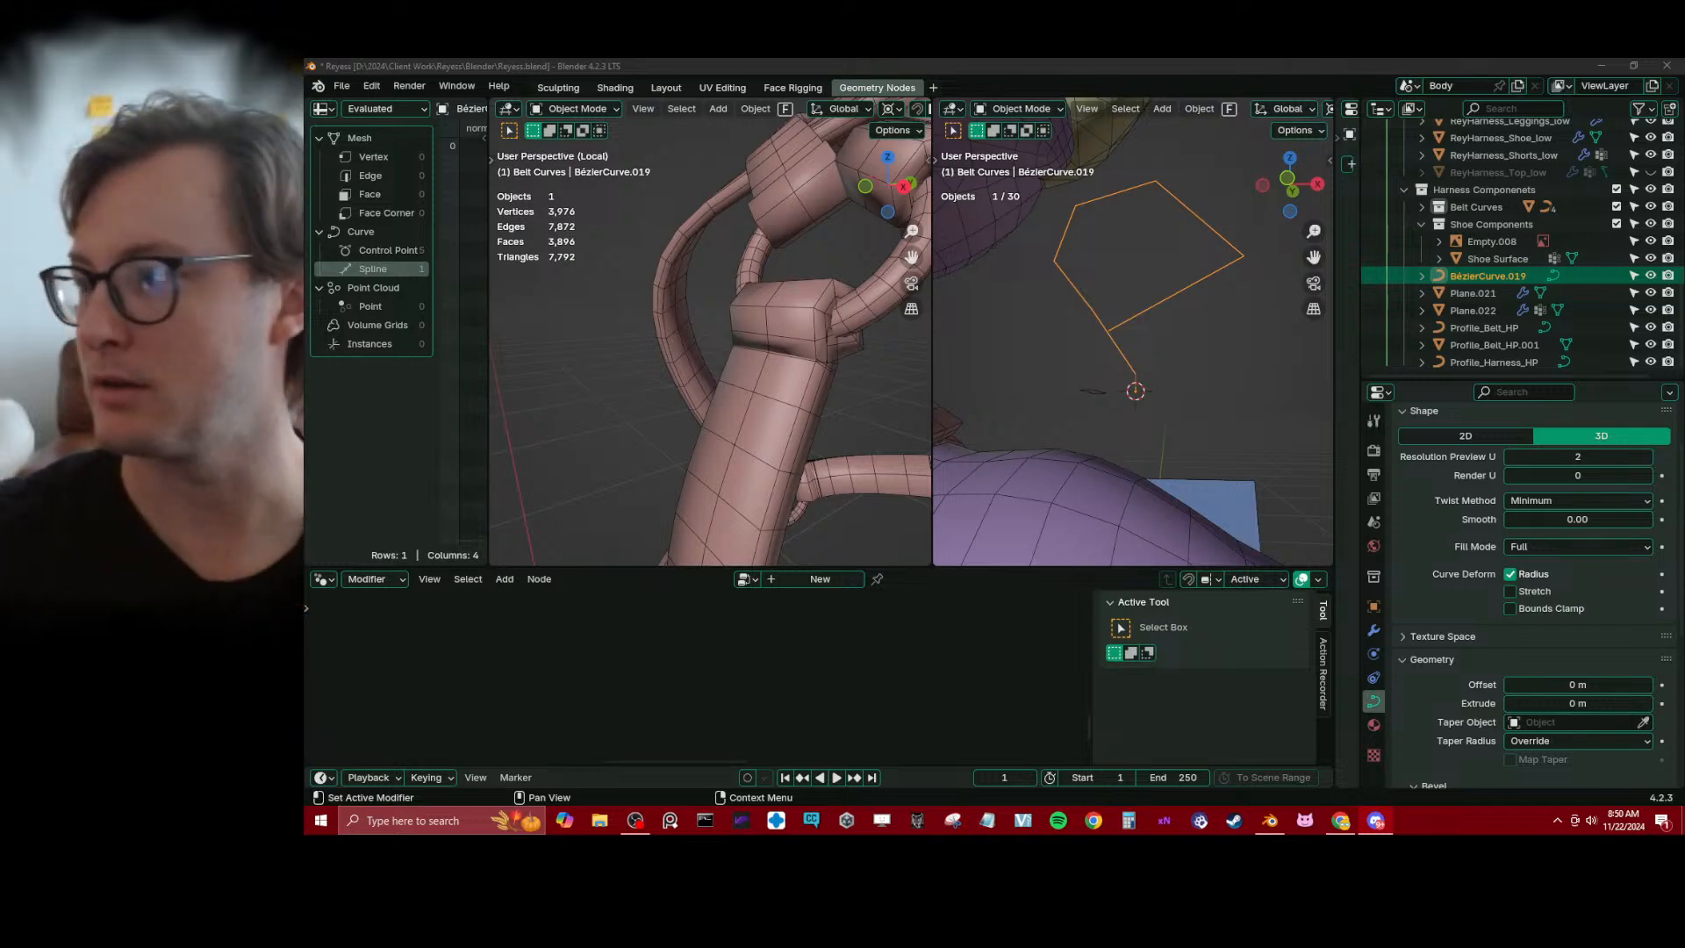
Return to Blender, select the harness object Plane.022 and preview the Join Curves output through a Viewer node
{"action": "left_click", "coordinate": [813, 390]}
{"action": "middle_click_drag", "start_coordinate": [812, 391], "coordinate": [727, 391]}
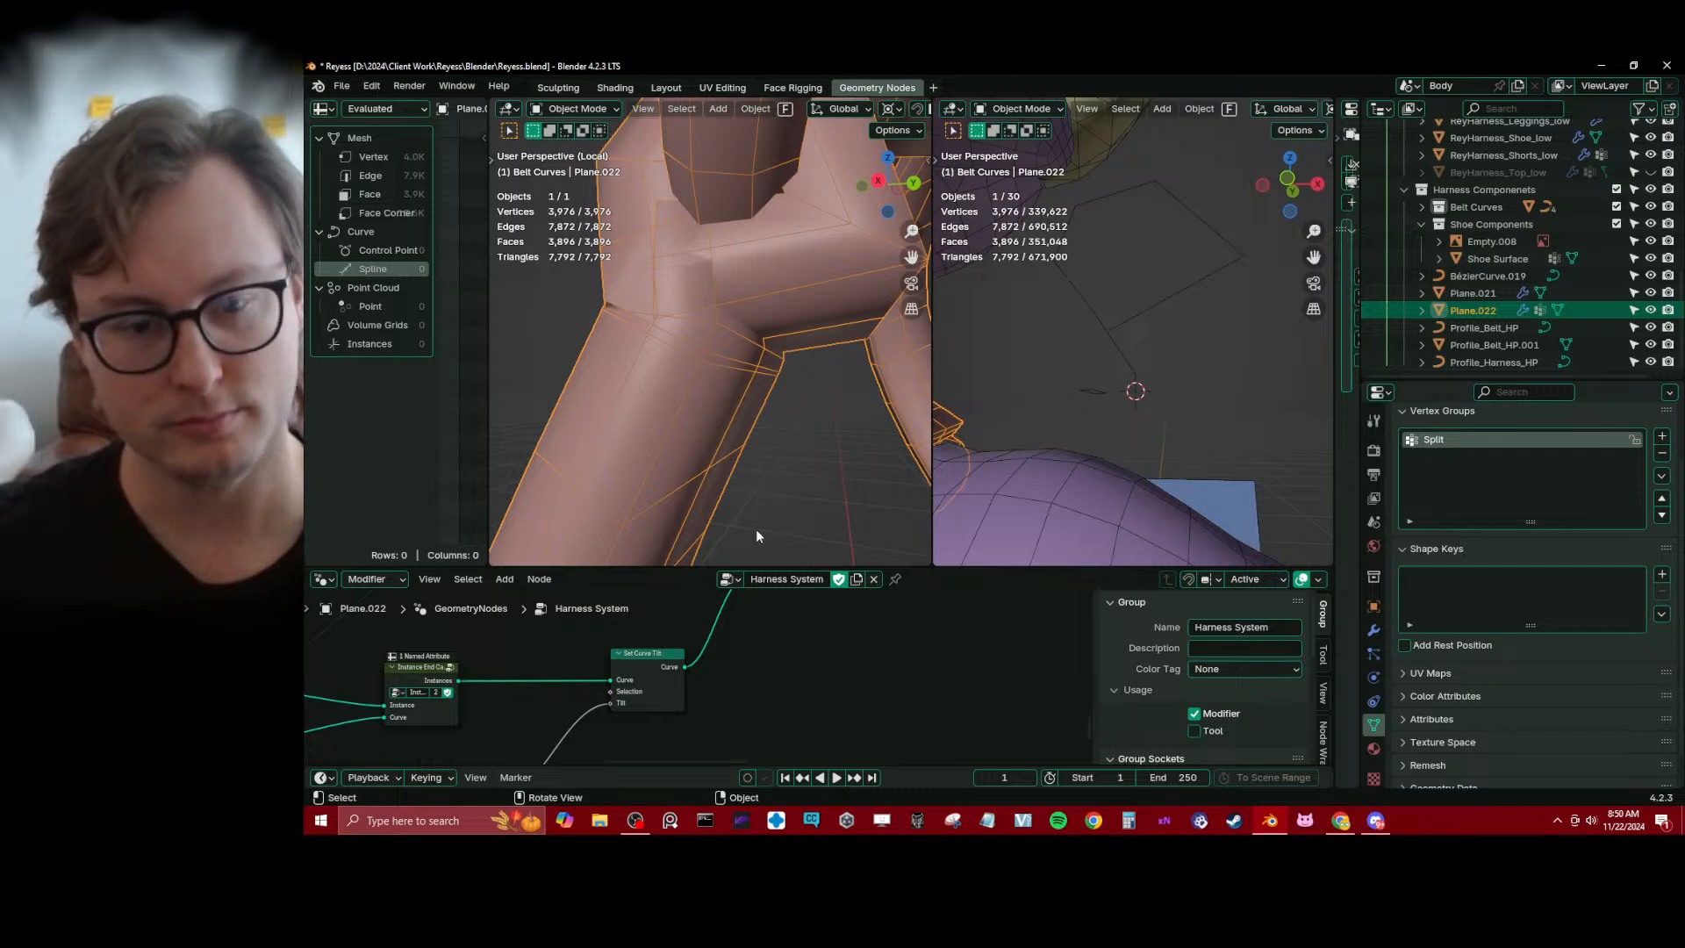
{"action": "scroll", "coordinate": [708, 625], "scroll_direction": "down", "scroll_amount": 2}
{"action": "middle_click_drag", "start_coordinate": [850, 646], "coordinate": [819, 725]}
{"action": "left_click", "coordinate": [791, 679], "text": "ctrl+shift"}
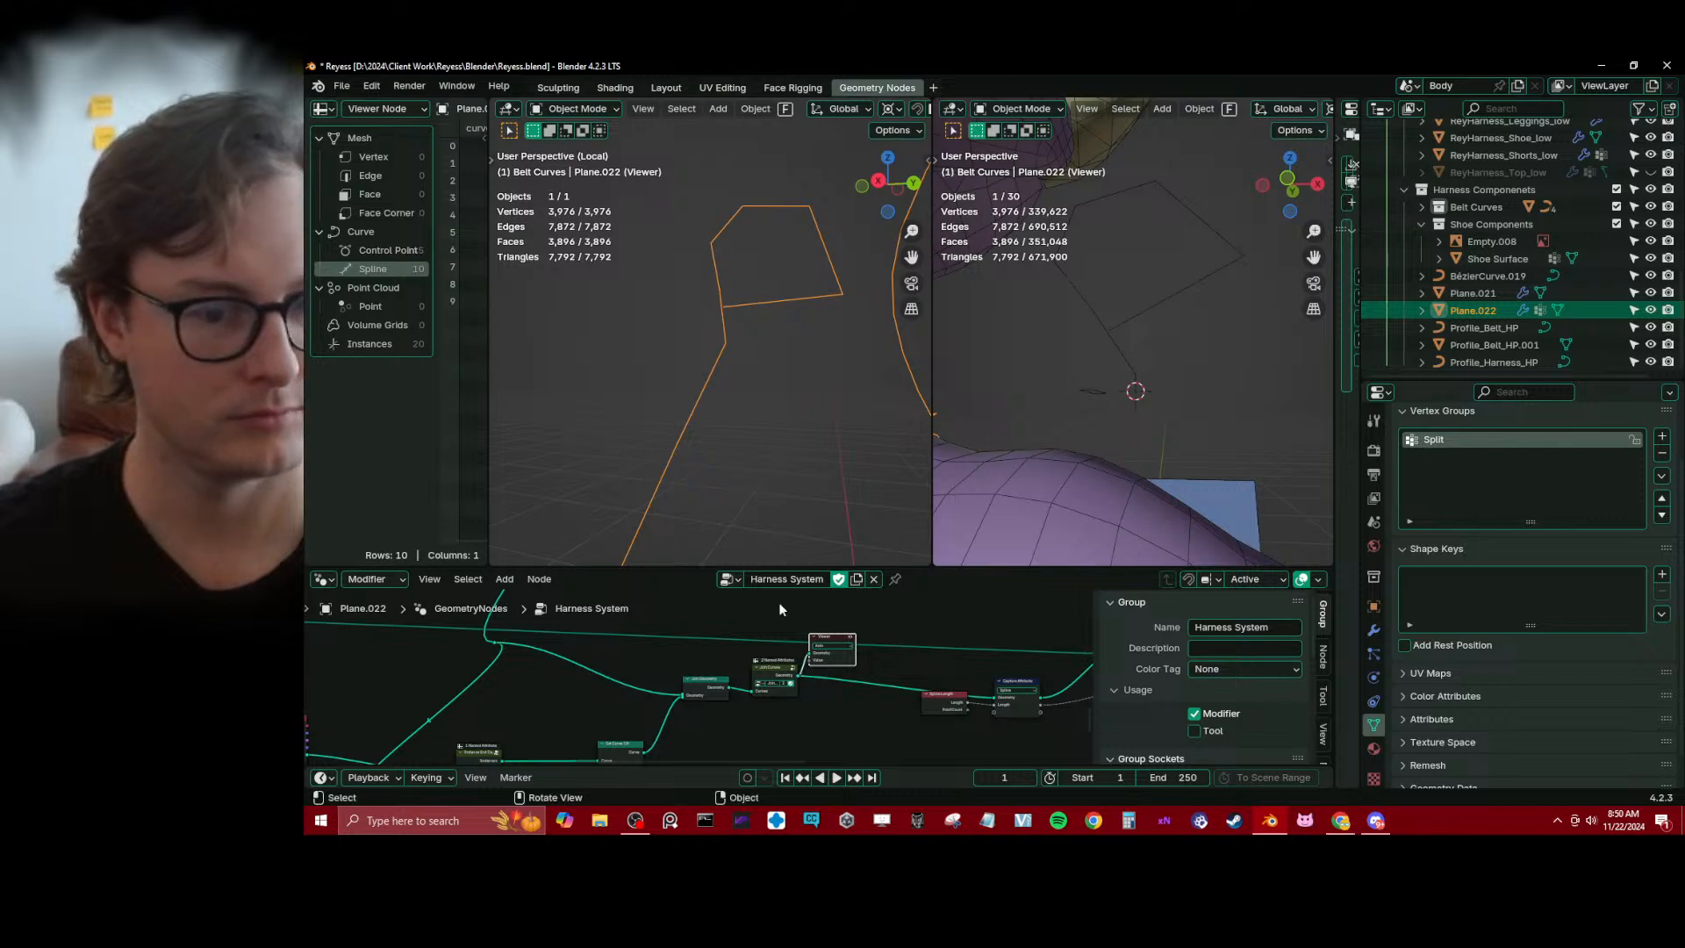
{"action": "scroll", "coordinate": [734, 695], "scroll_direction": "up", "scroll_amount": 1}
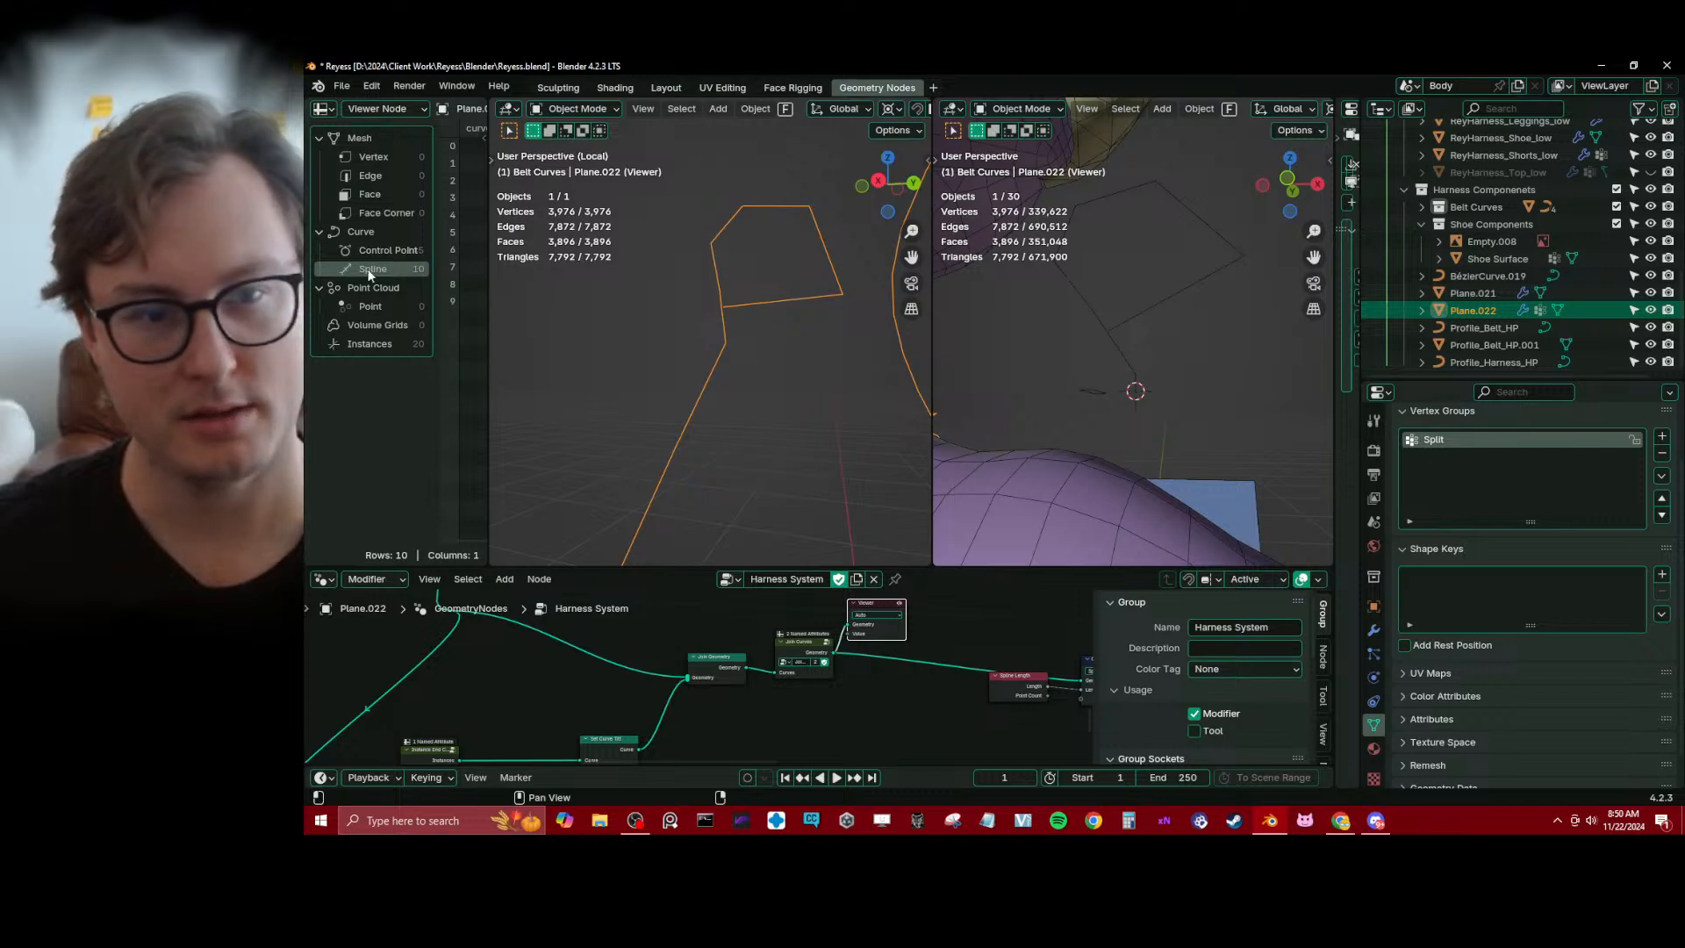
Examine how the previewed strap curves and end cap curves connect, up close and across the whole harness
{"action": "middle_click_drag", "start_coordinate": [632, 290], "coordinate": [729, 366]}
{"action": "scroll", "coordinate": [735, 369], "scroll_direction": "down", "scroll_amount": 2}
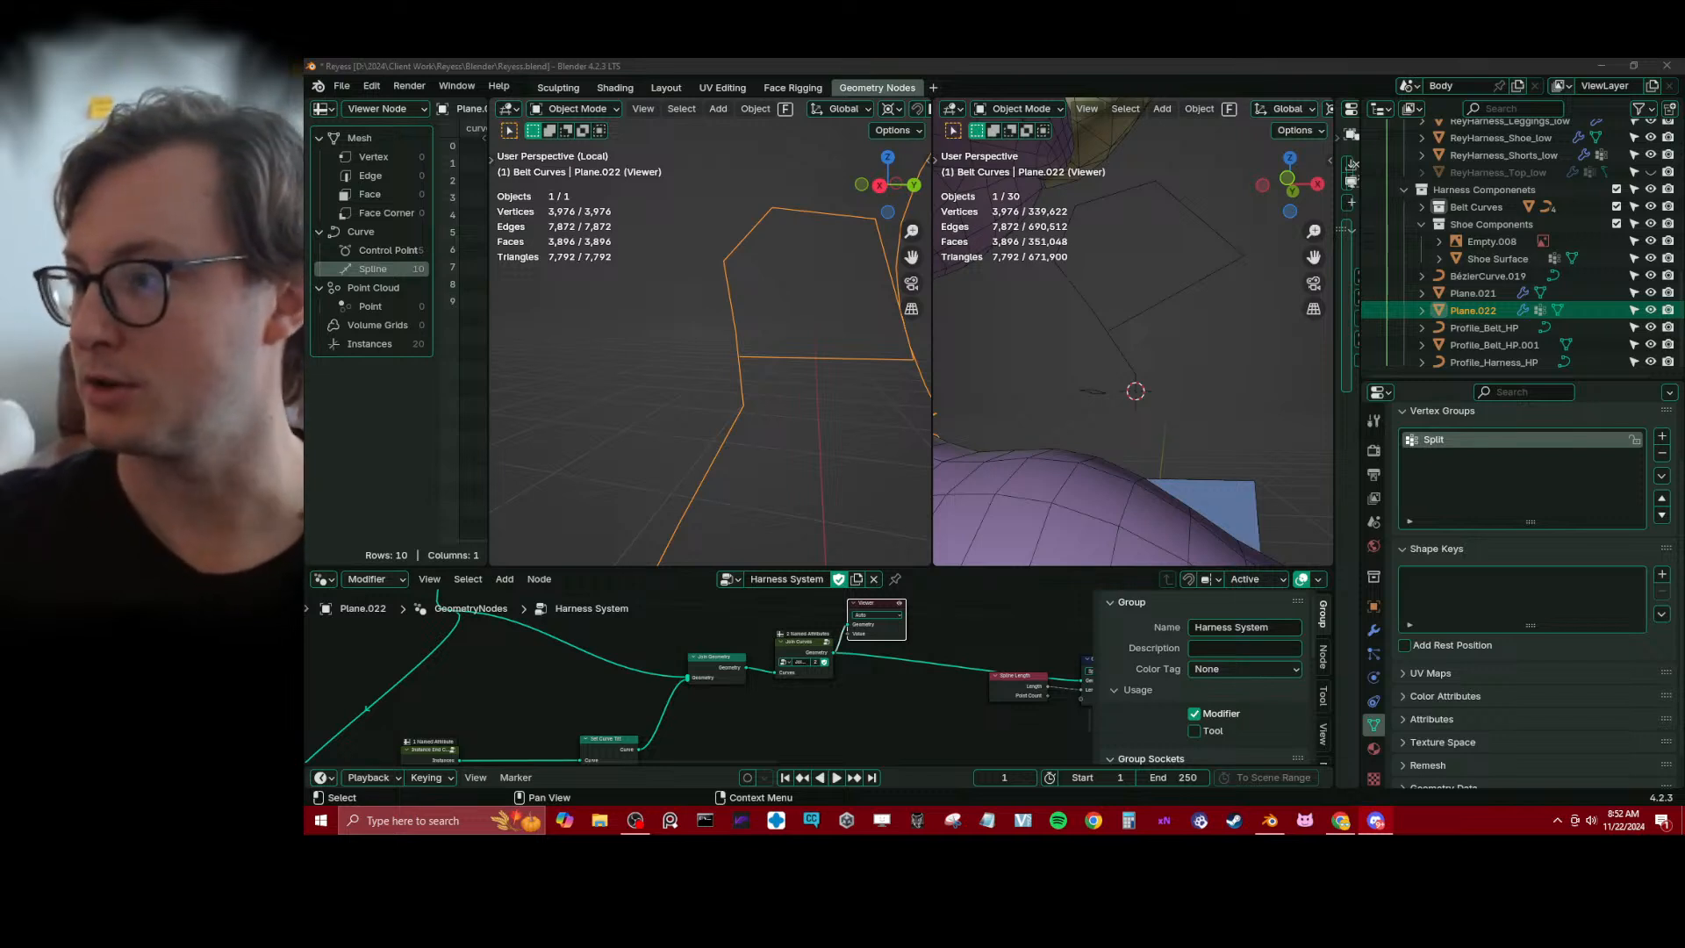
{"action": "left_click", "coordinate": [828, 396]}
{"action": "left_click", "coordinate": [766, 355]}
{"action": "scroll", "coordinate": [760, 373], "scroll_direction": "down", "scroll_amount": 4}
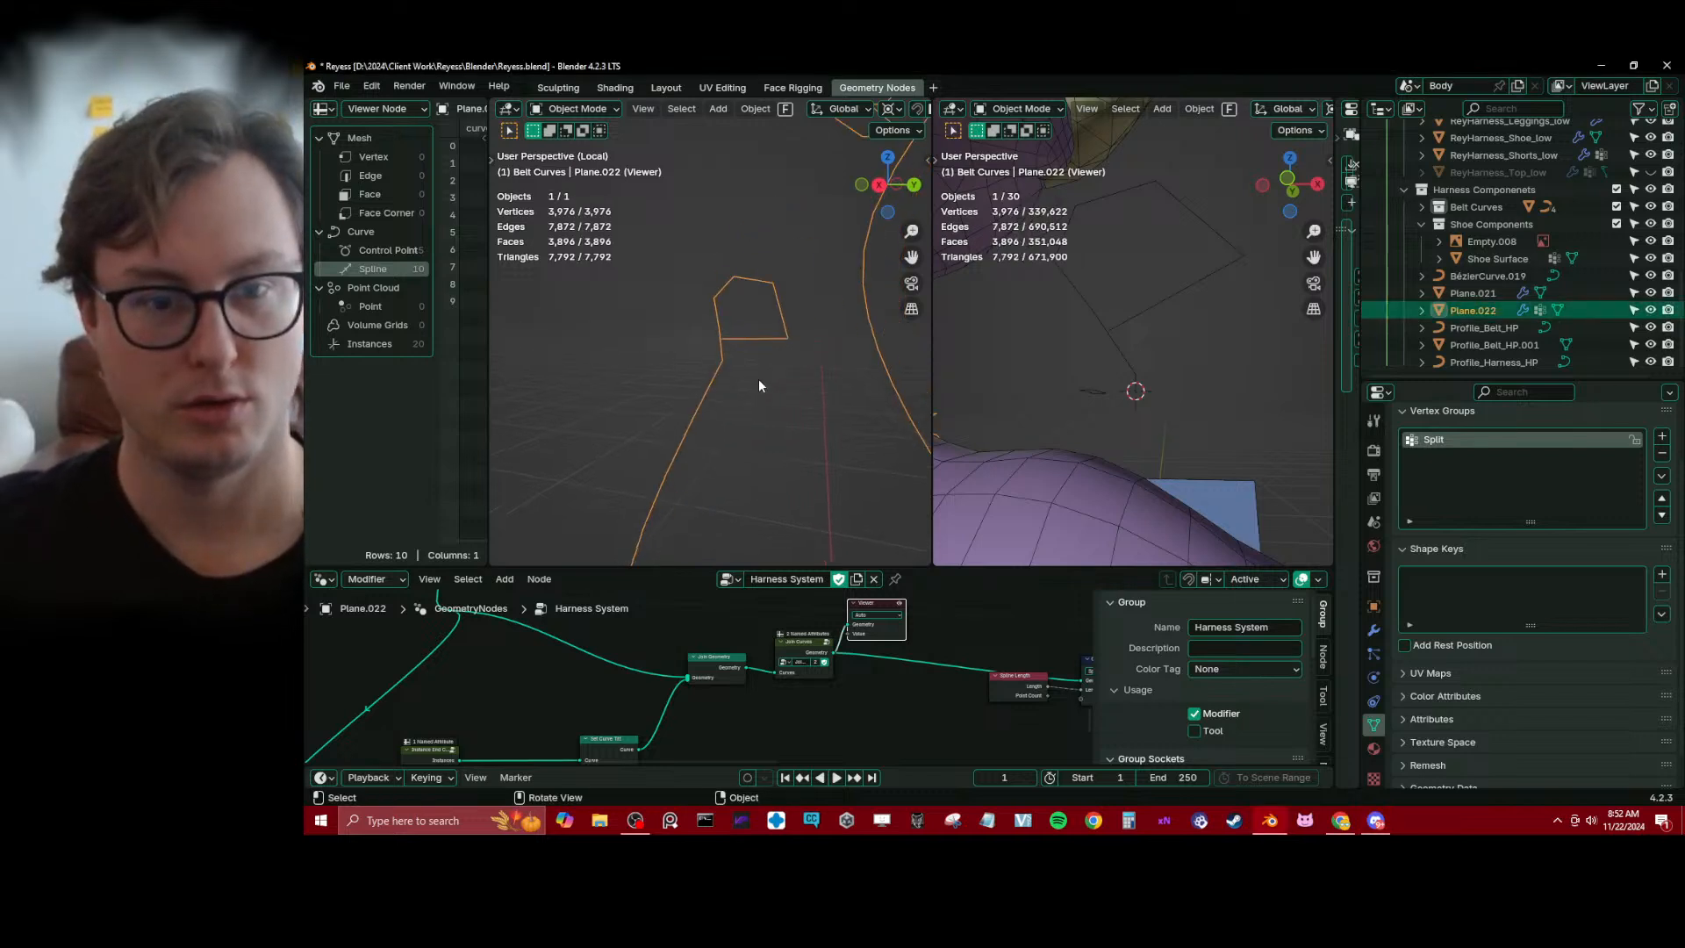
{"action": "key", "text": "Tab"}
{"action": "scroll", "coordinate": [732, 413], "scroll_direction": "up", "scroll_amount": 2}
{"action": "key", "text": "Tab"}
{"action": "mouse_move", "coordinate": [733, 407]}
{"action": "middle_mouse_down"}
{"action": "mouse_move", "coordinate": [850, 445]}
{"action": "mouse_move", "coordinate": [718, 409]}
{"action": "middle_mouse_up"}
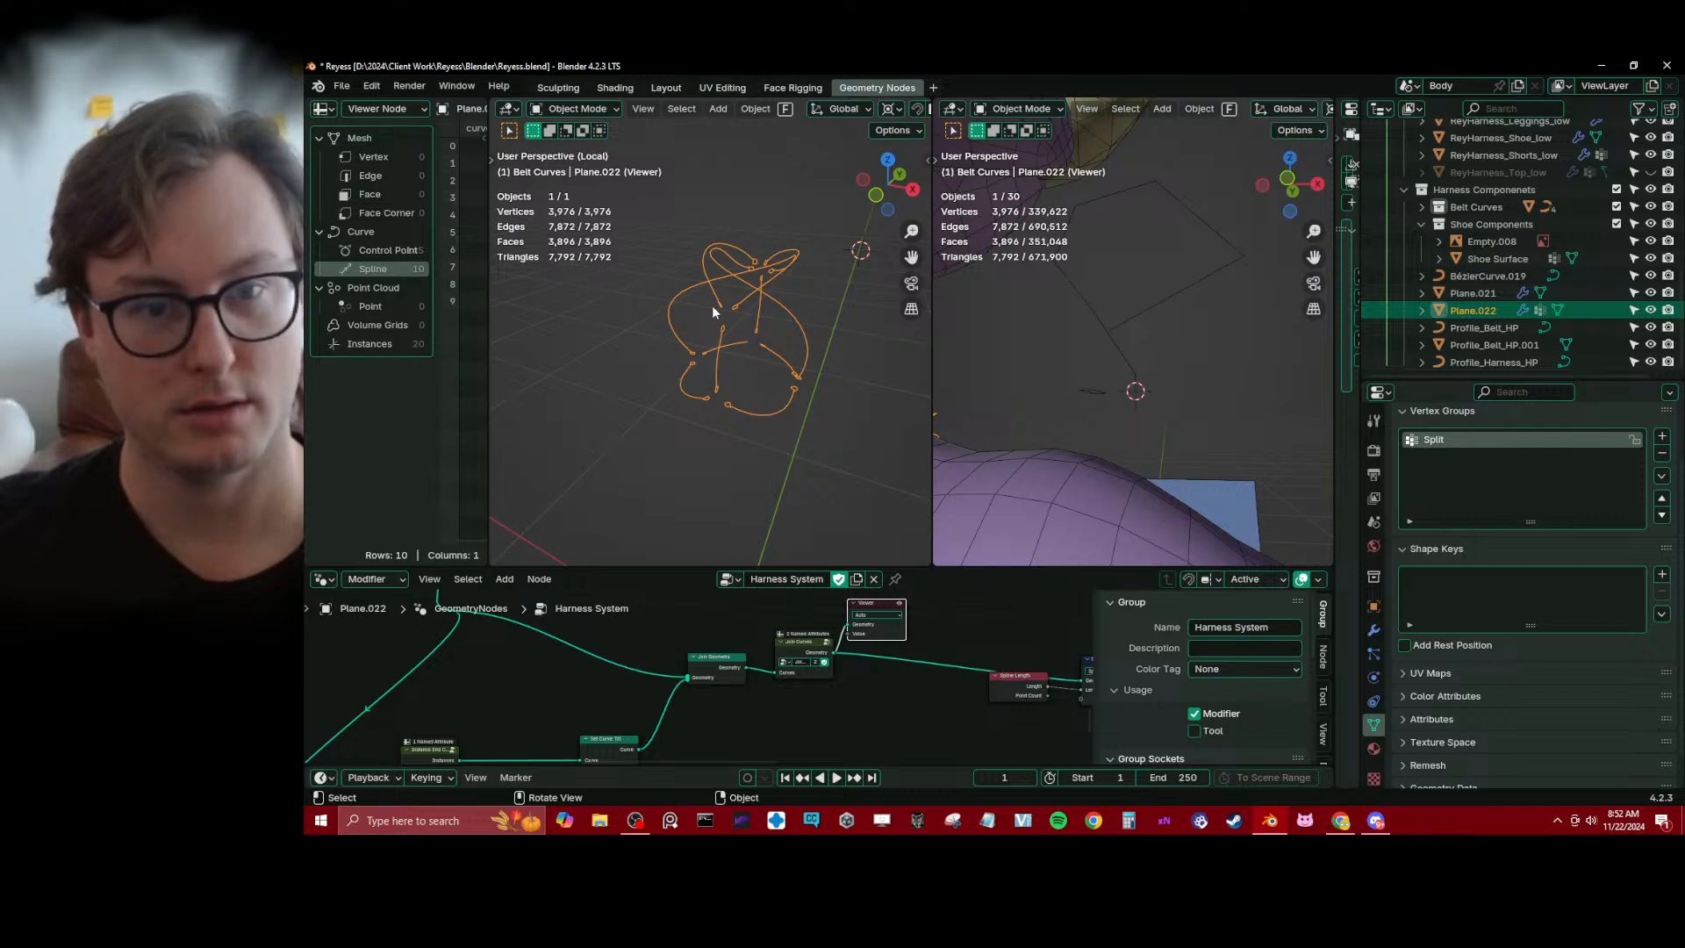
{"action": "middle_click_drag", "start_coordinate": [713, 277], "coordinate": [733, 353]}
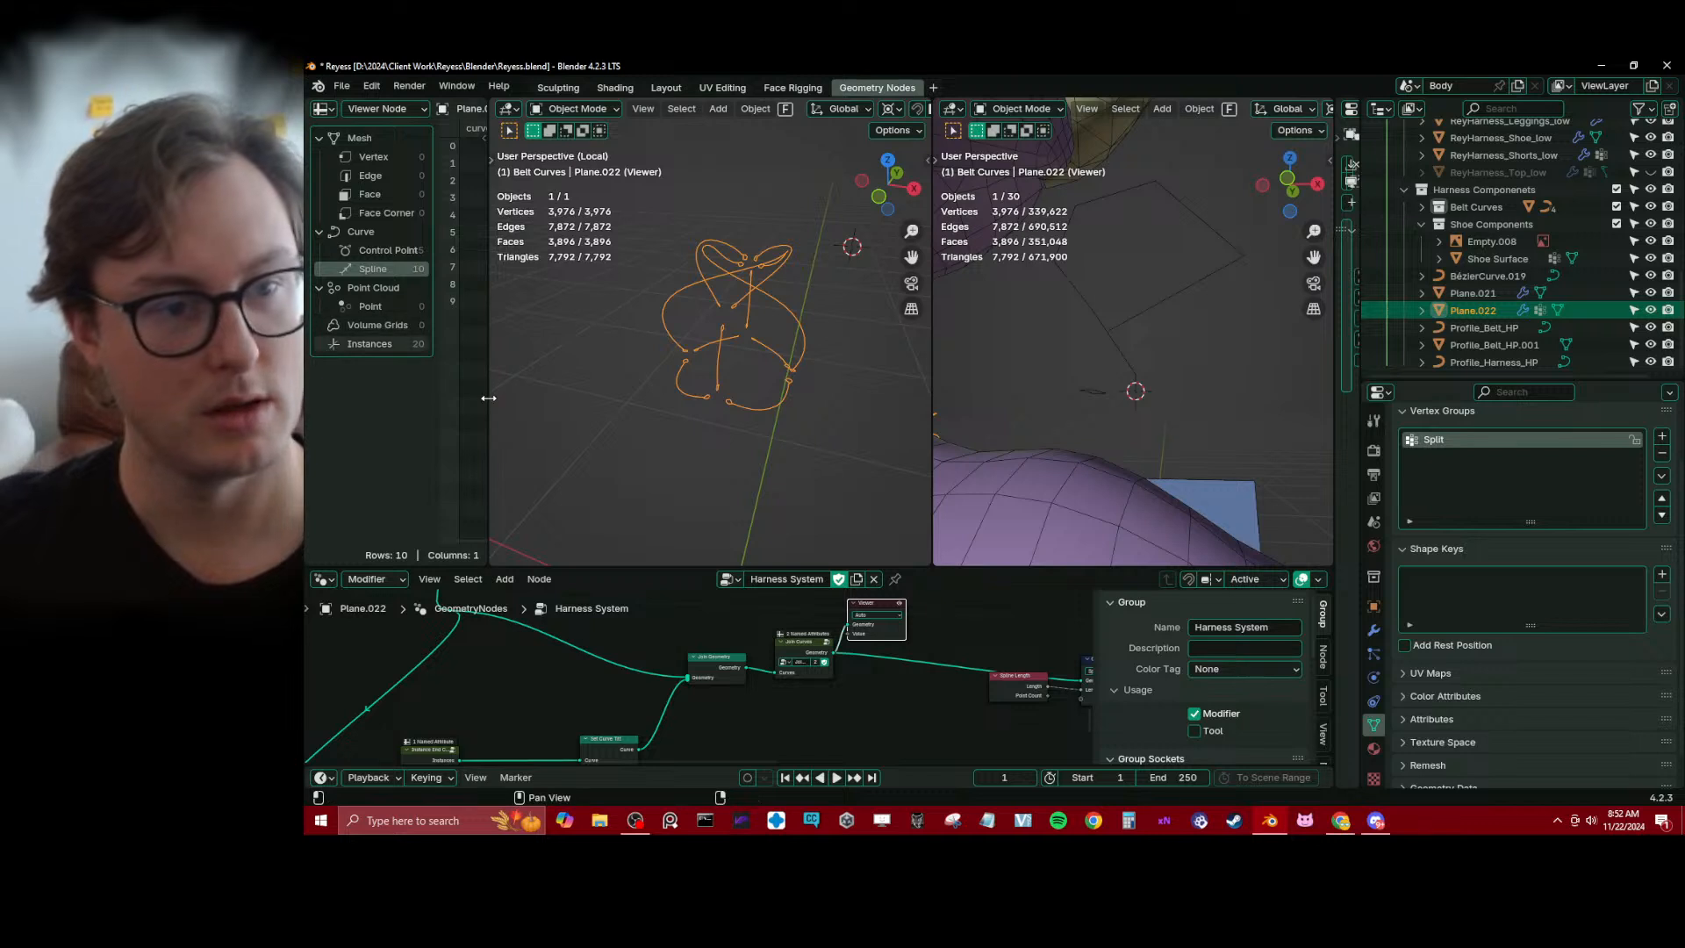
{"action": "middle_click_drag", "start_coordinate": [780, 441], "coordinate": [799, 414]}
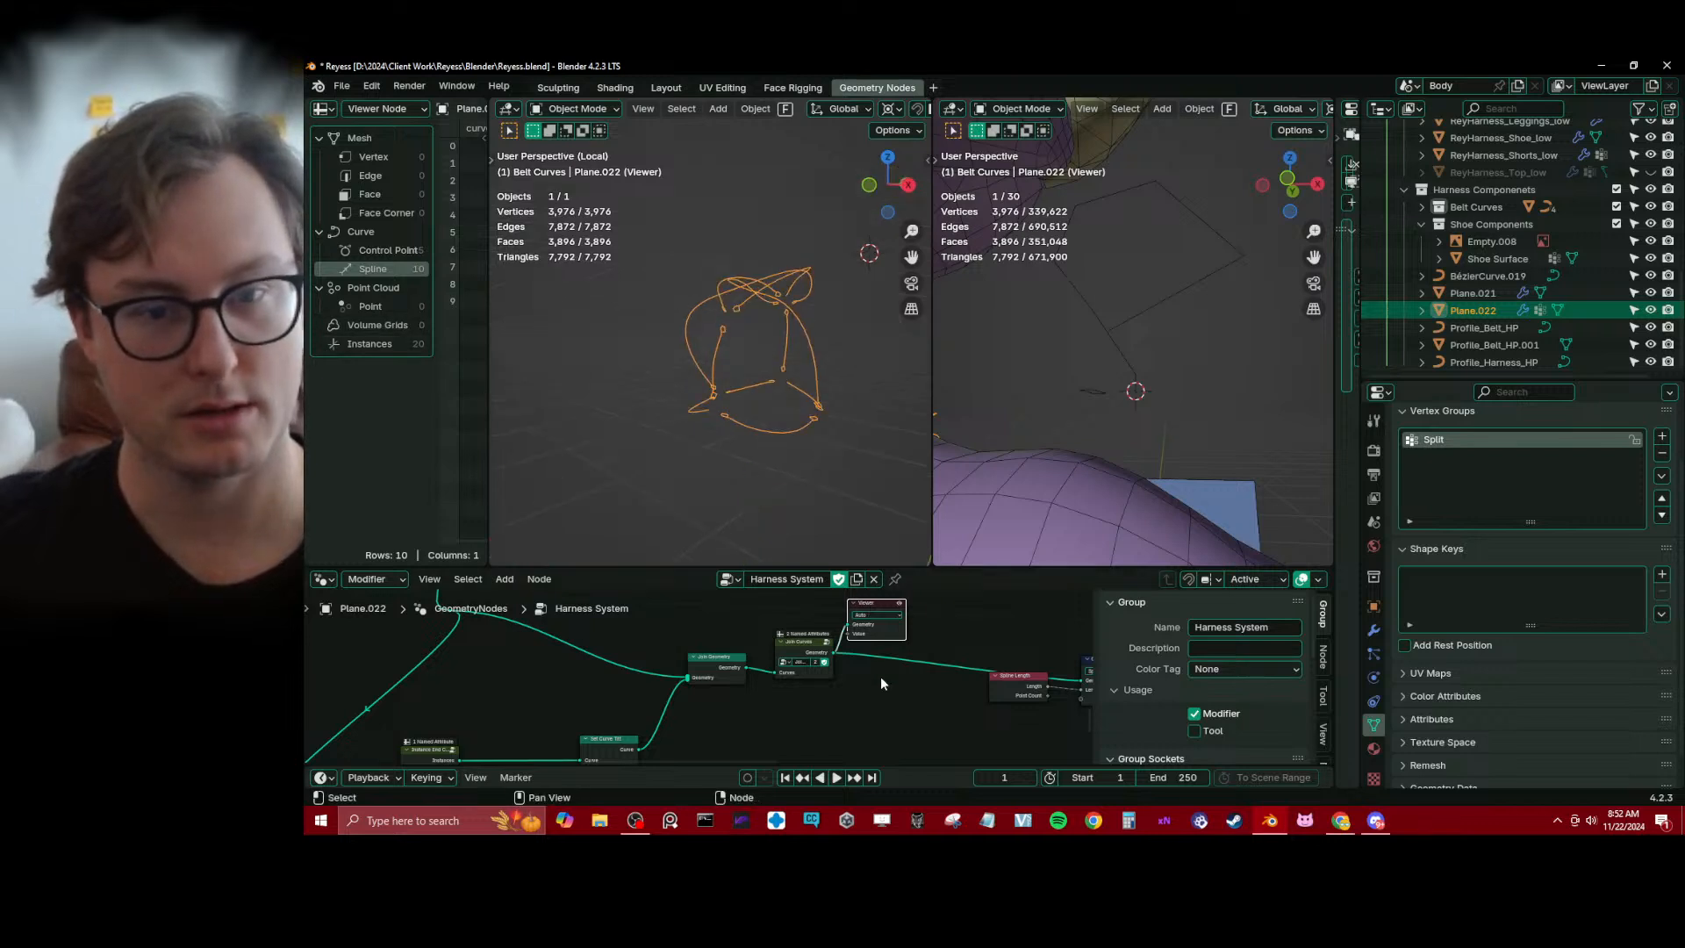
Delete the Viewer node and check the harness mesh where the straps meet the end caps
{"action": "key", "text": "x"}
{"action": "key", "text": "x"}
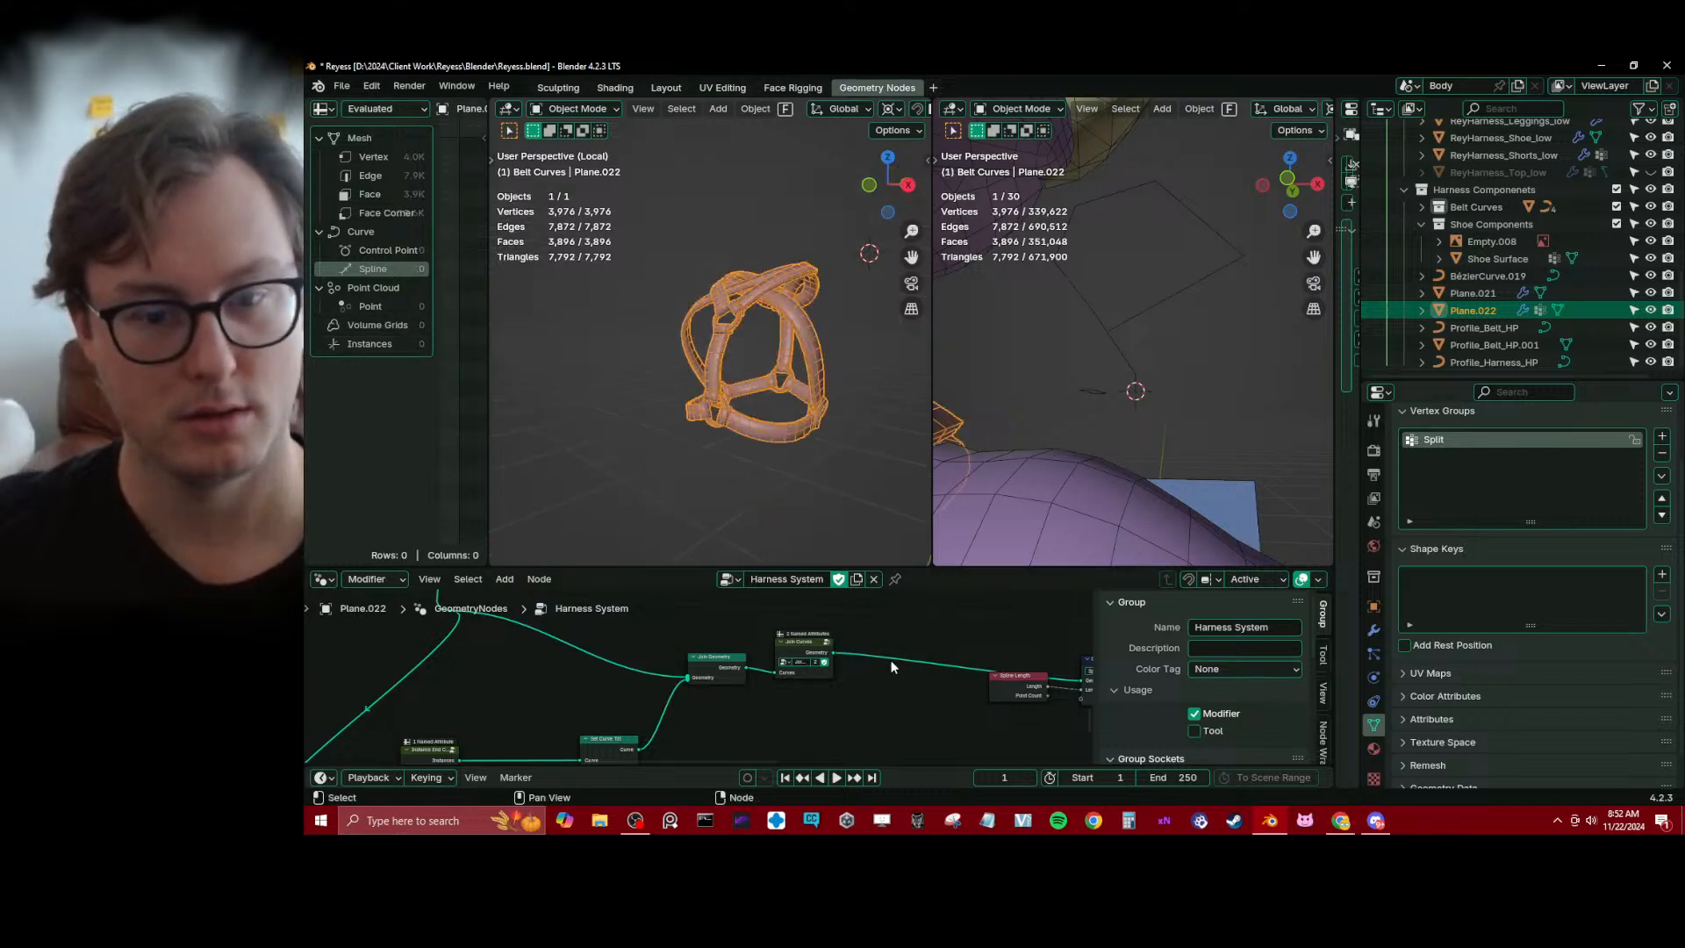
{"action": "scroll", "coordinate": [762, 414], "scroll_direction": "up", "scroll_amount": 4}
{"action": "scroll", "coordinate": [762, 412], "scroll_direction": "up", "scroll_amount": 4}
{"action": "middle_click_drag", "start_coordinate": [774, 354], "coordinate": [640, 336]}
{"action": "scroll", "coordinate": [641, 337], "scroll_direction": "up", "scroll_amount": 4}
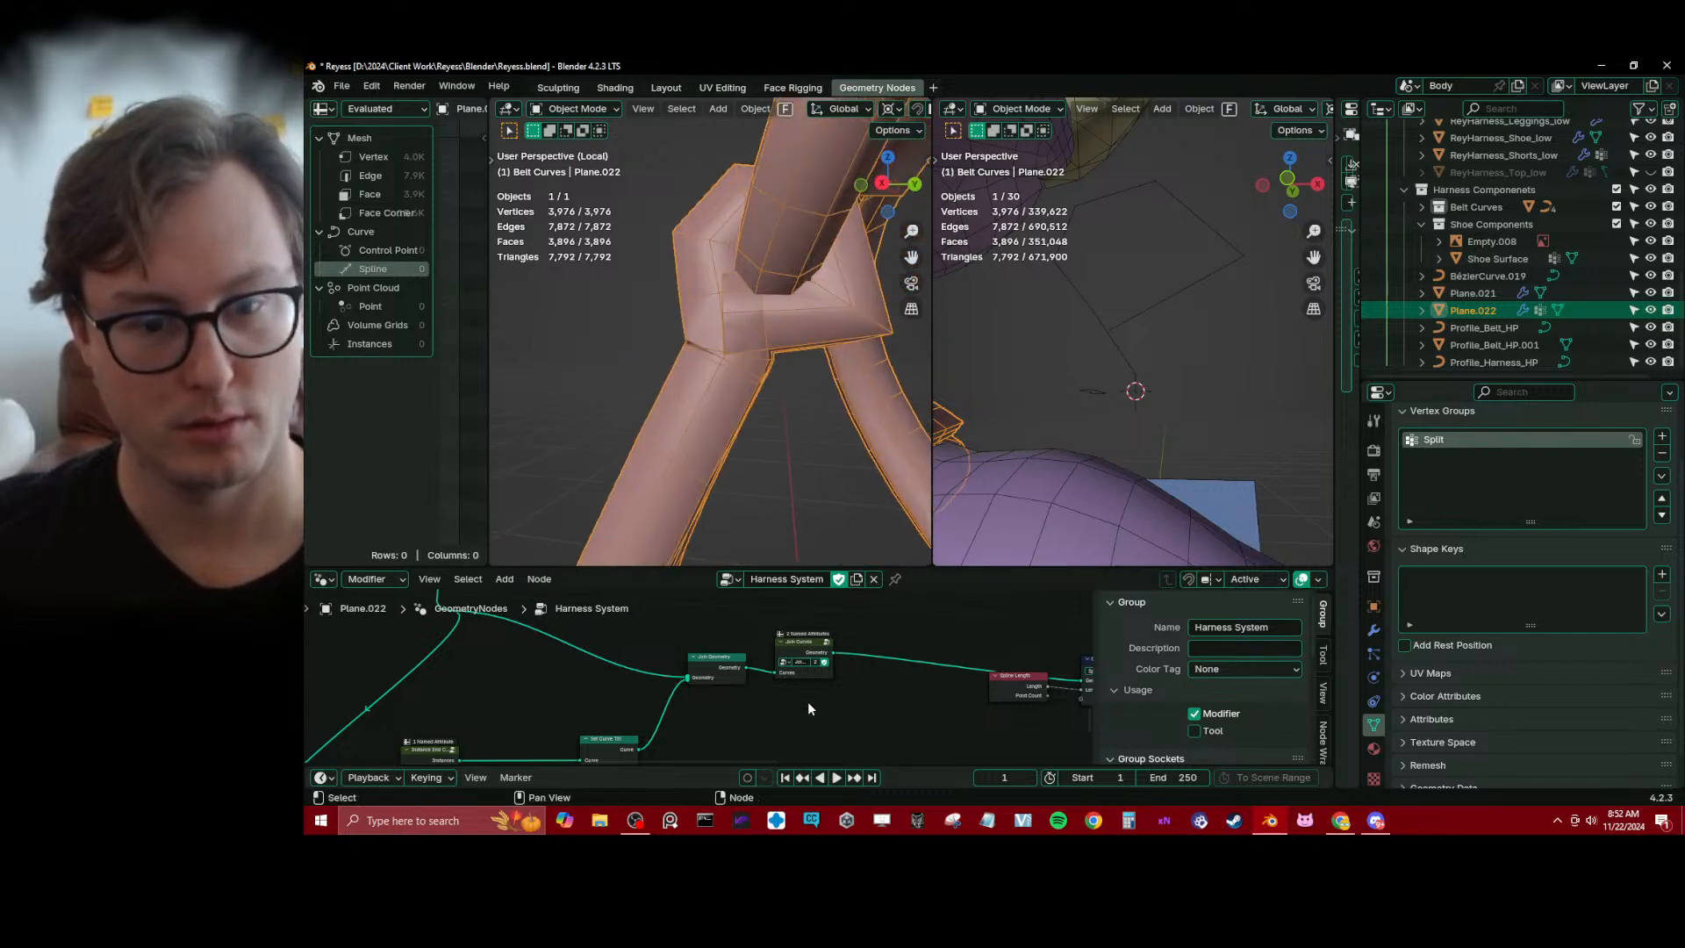
Add a Resample Curve node beneath the link that runs from Join Curves to Capture Attribute
{"action": "middle_click_drag", "start_coordinate": [808, 701], "coordinate": [746, 691]}
{"action": "scroll", "coordinate": [751, 686], "scroll_direction": "up", "scroll_amount": 2}
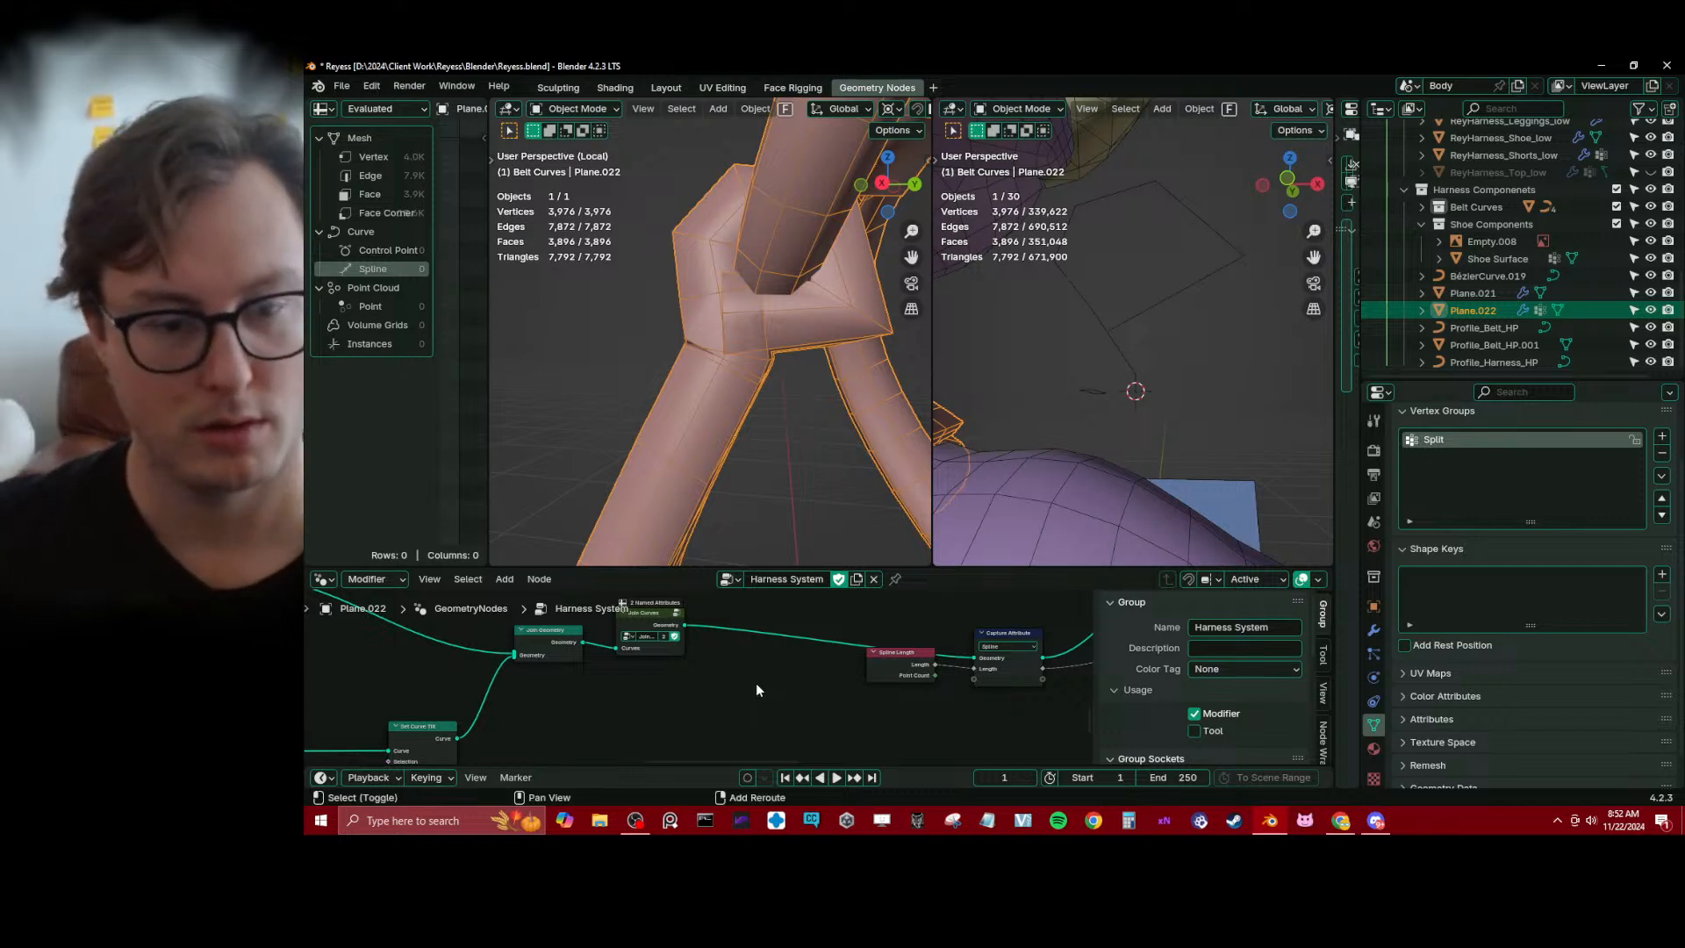
{"action": "key", "text": "shift+a"}
{"action": "type", "text": "re"}
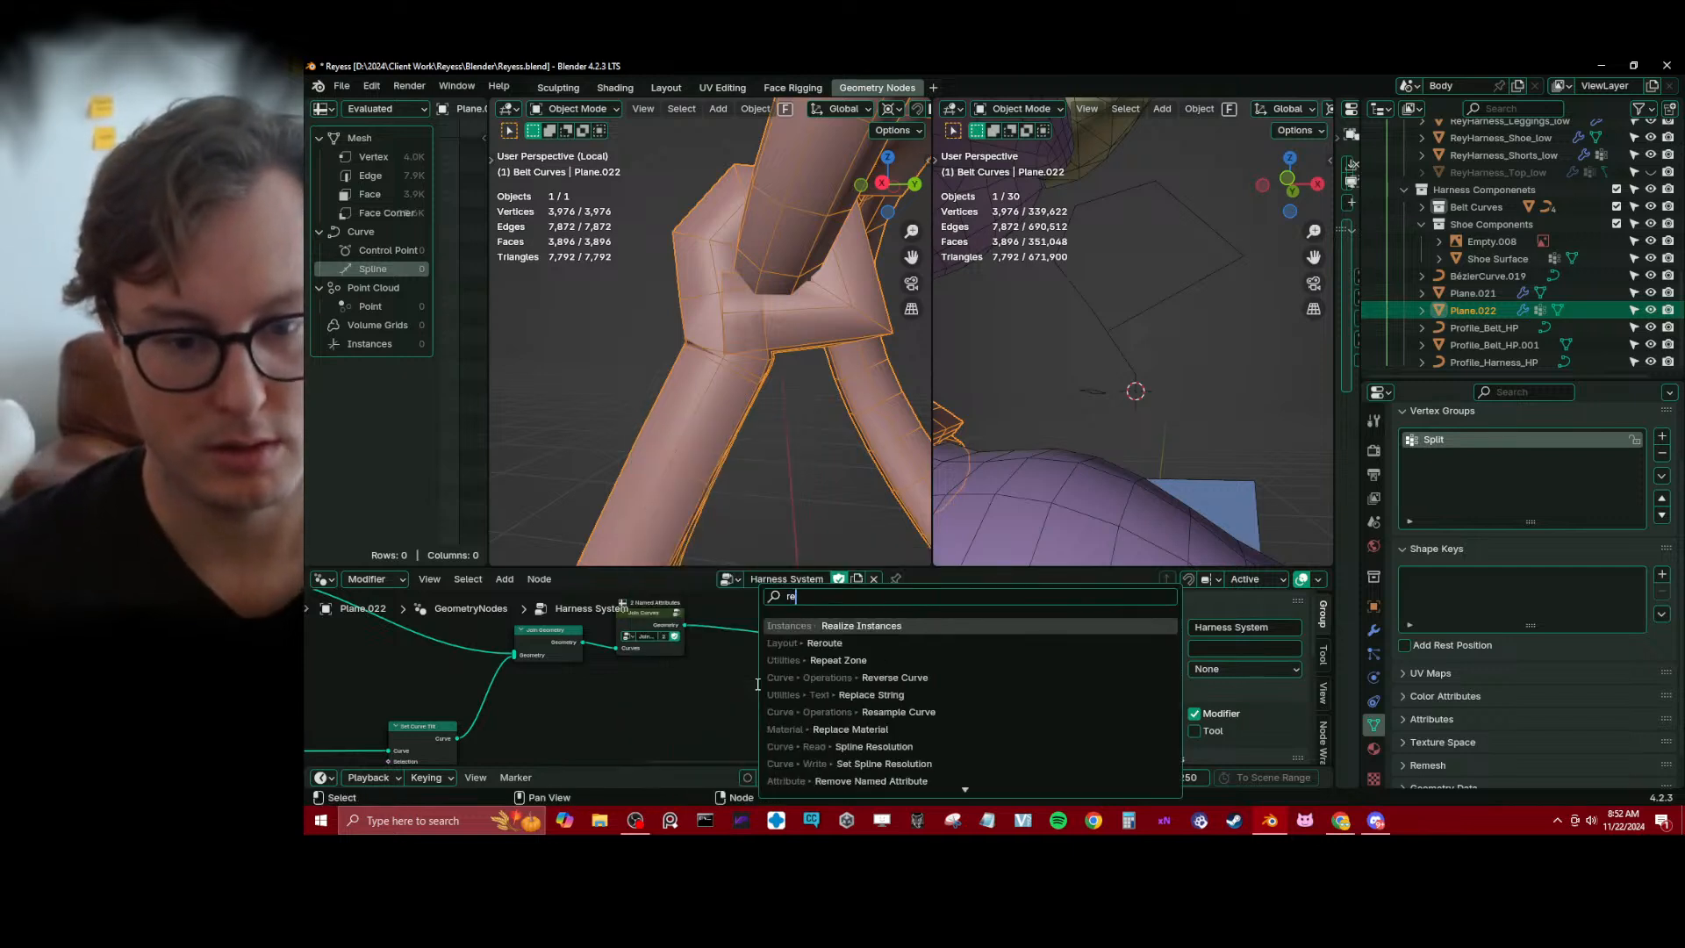
{"action": "key", "text": "Down"}
{"action": "key", "text": "Down"}
{"action": "key", "text": "Down"}
{"action": "key", "text": "Down"}
{"action": "key", "text": "Down"}
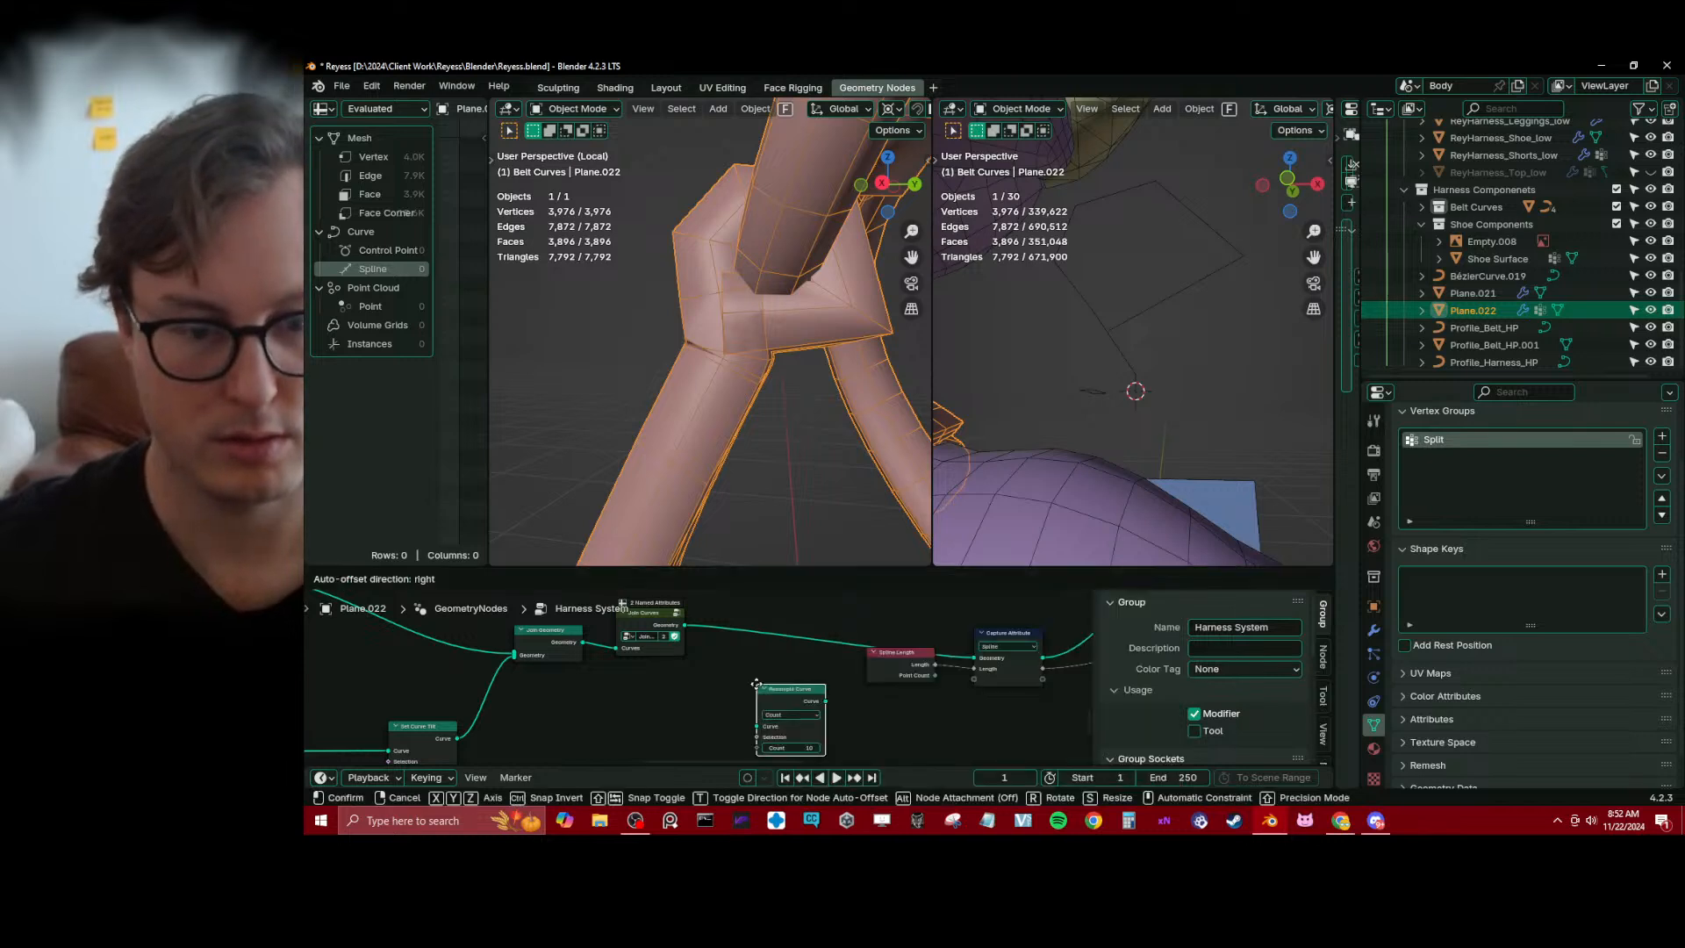
{"action": "key", "text": "Return"}
{"action": "left_click", "coordinate": [756, 683]}
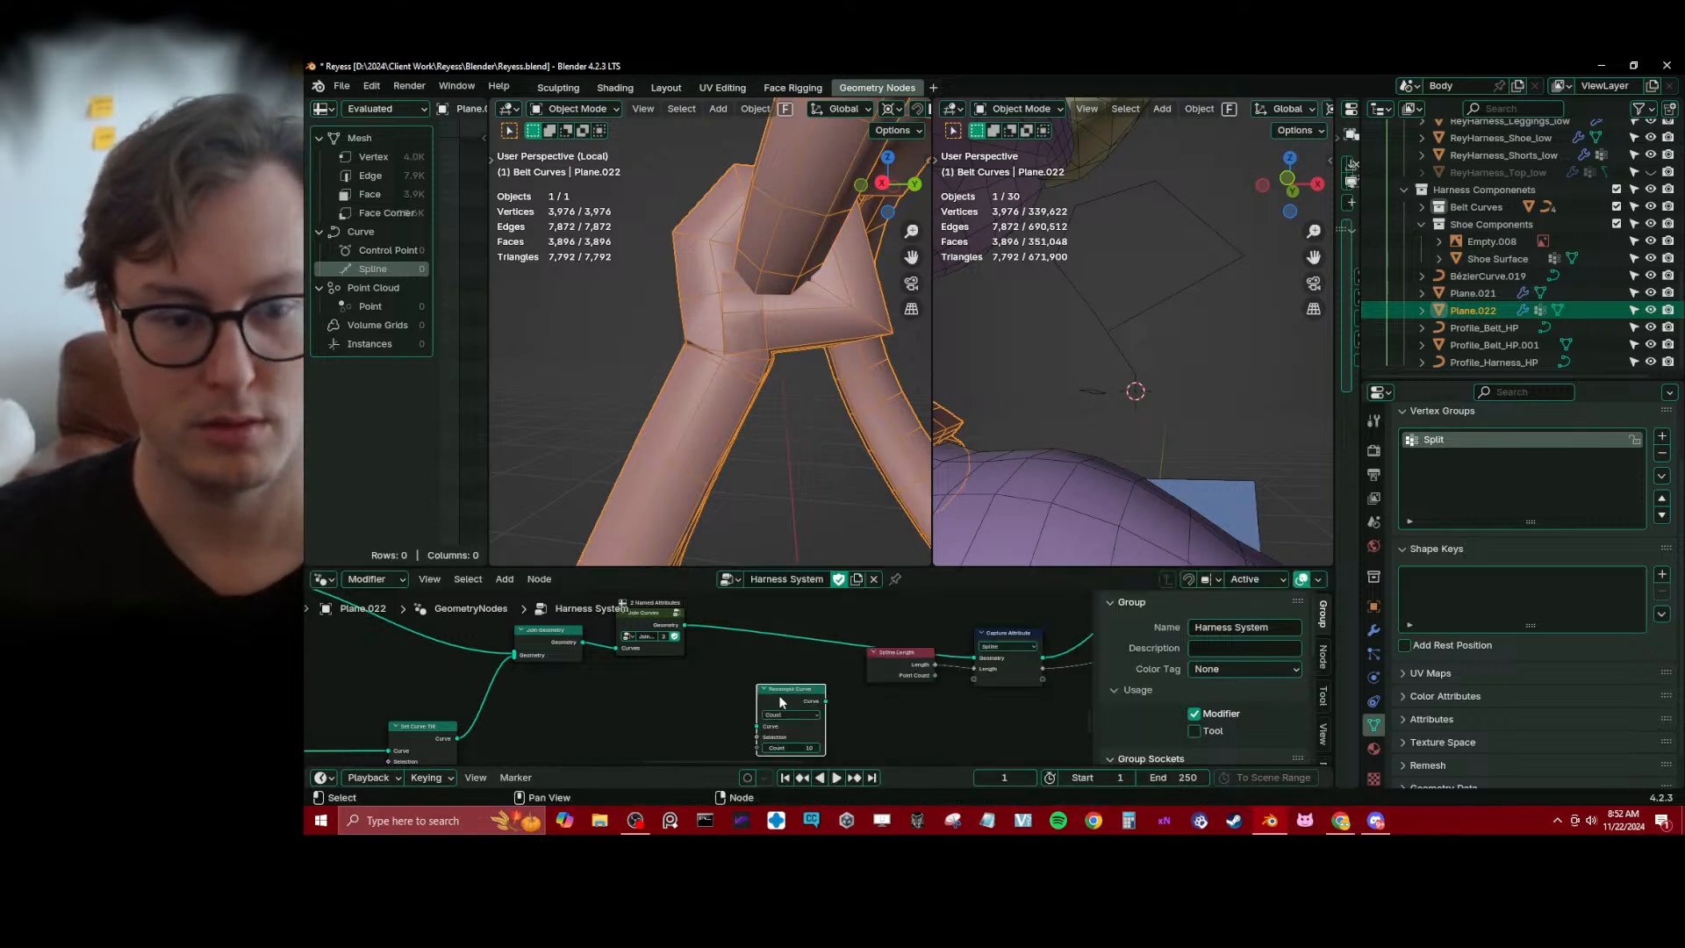
Try the Resample Curve node on the link from Join Curves to Capture Attribute and remove it again
{"action": "left_click_drag", "start_coordinate": [779, 701], "coordinate": [756, 606]}
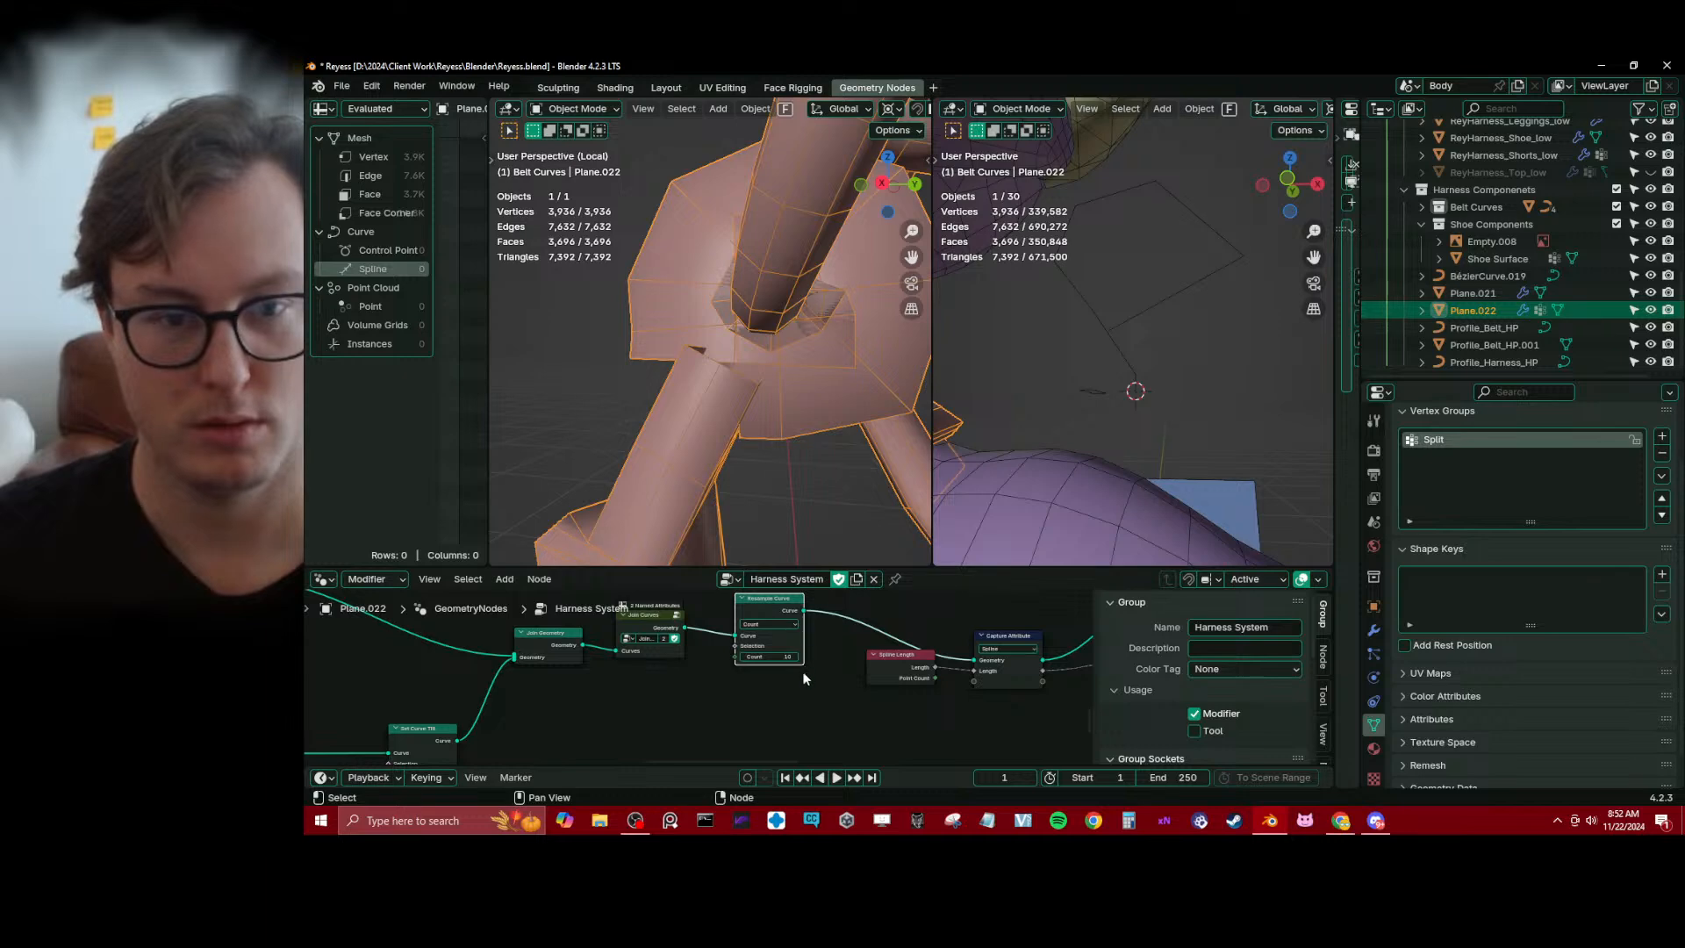
{"action": "middle_click_drag", "start_coordinate": [742, 461], "coordinate": [571, 387]}
{"action": "key", "text": "ctrl+x"}
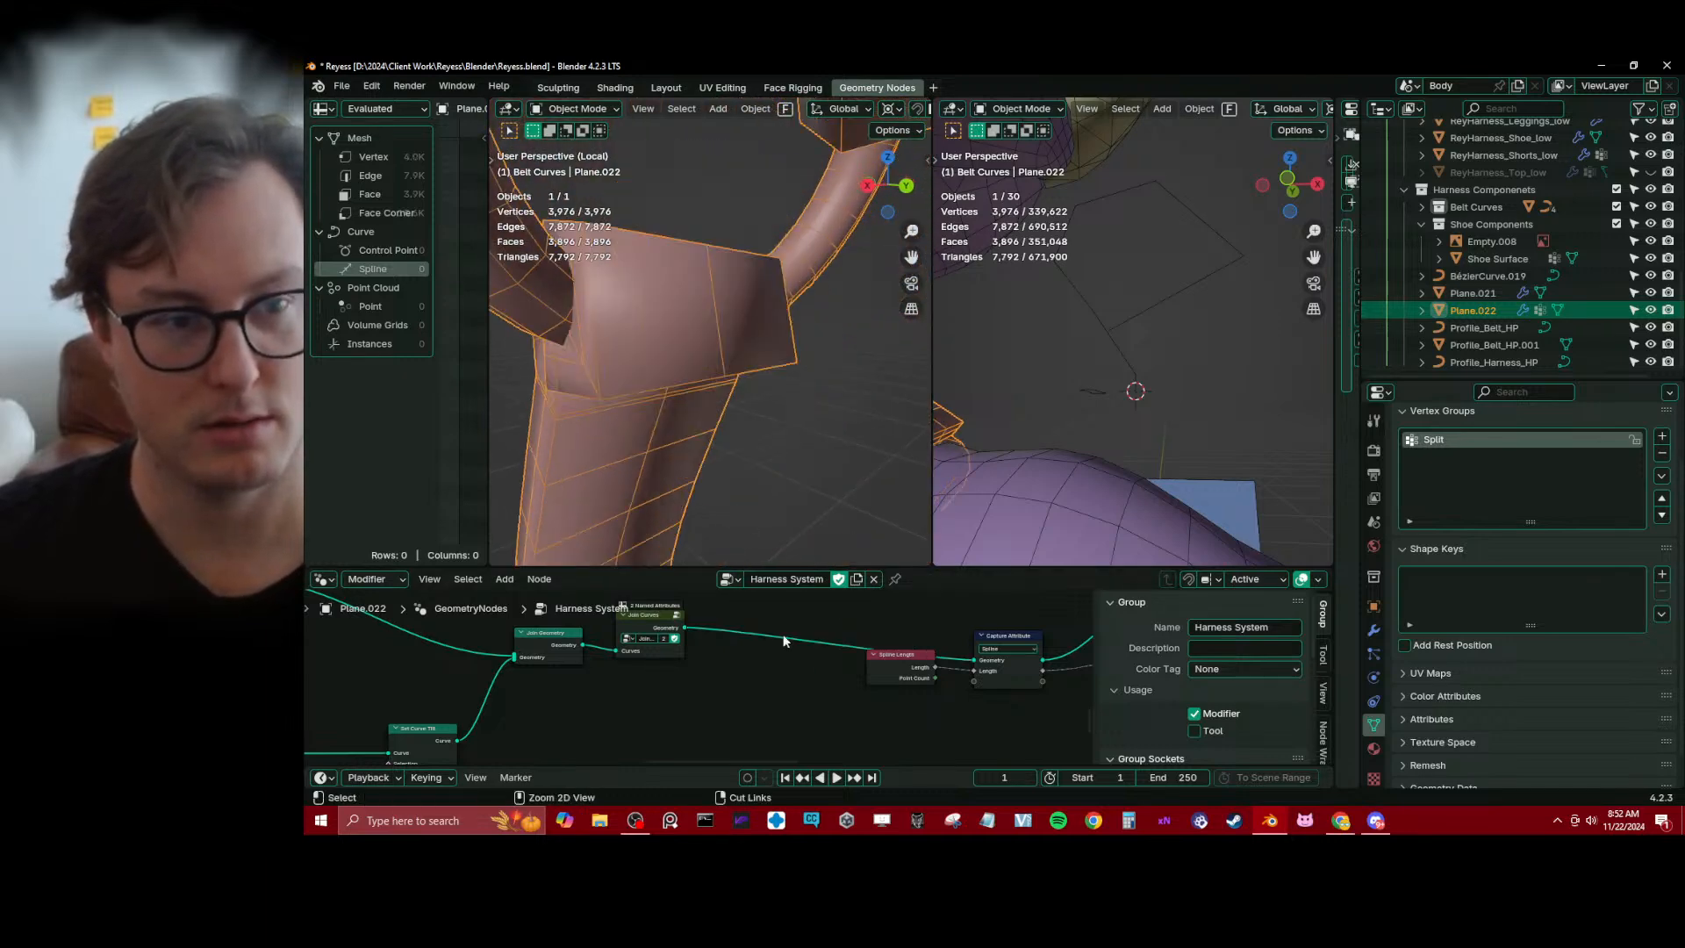
Move the Join Geometry and Join Curves nodes together closer to the Spline Length node to make room before them
{"action": "middle_click_drag", "start_coordinate": [682, 690], "coordinate": [758, 700]}
{"action": "scroll", "coordinate": [636, 677], "scroll_direction": "down", "scroll_amount": 4}
{"action": "middle_click_drag", "start_coordinate": [540, 710], "coordinate": [693, 639]}
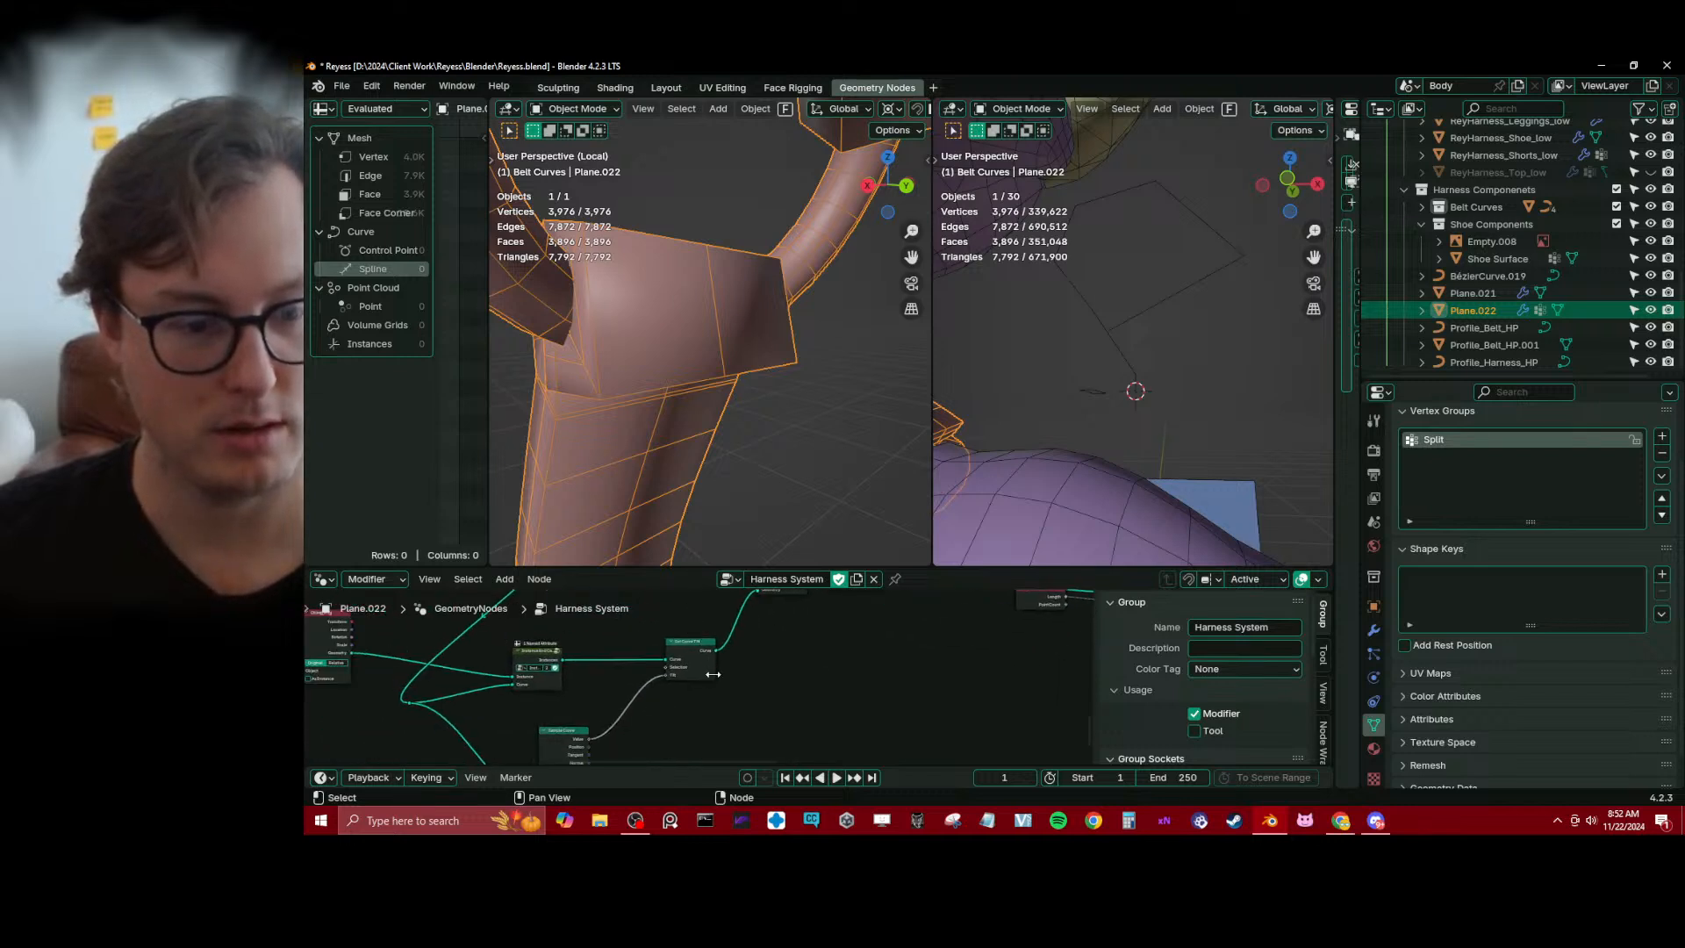
{"action": "middle_click_drag", "start_coordinate": [809, 653], "coordinate": [694, 711]}
{"action": "left_click_drag", "start_coordinate": [644, 627], "coordinate": [760, 665]}
{"action": "key", "text": "g"}
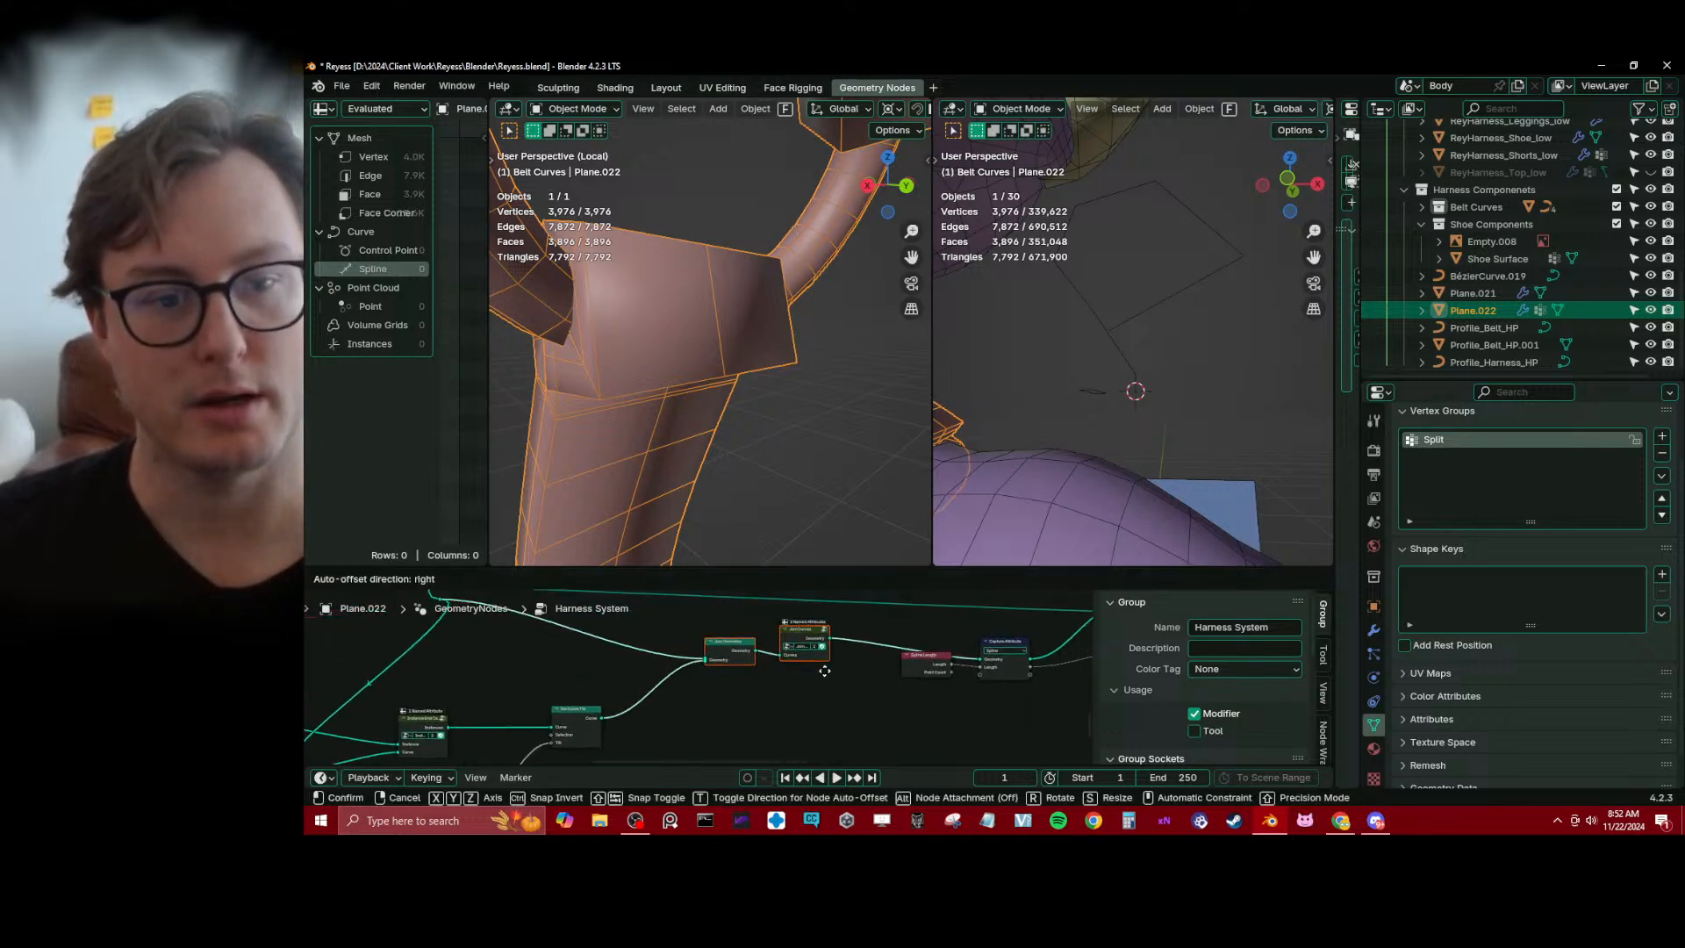
{"action": "left_click", "coordinate": [823, 668]}
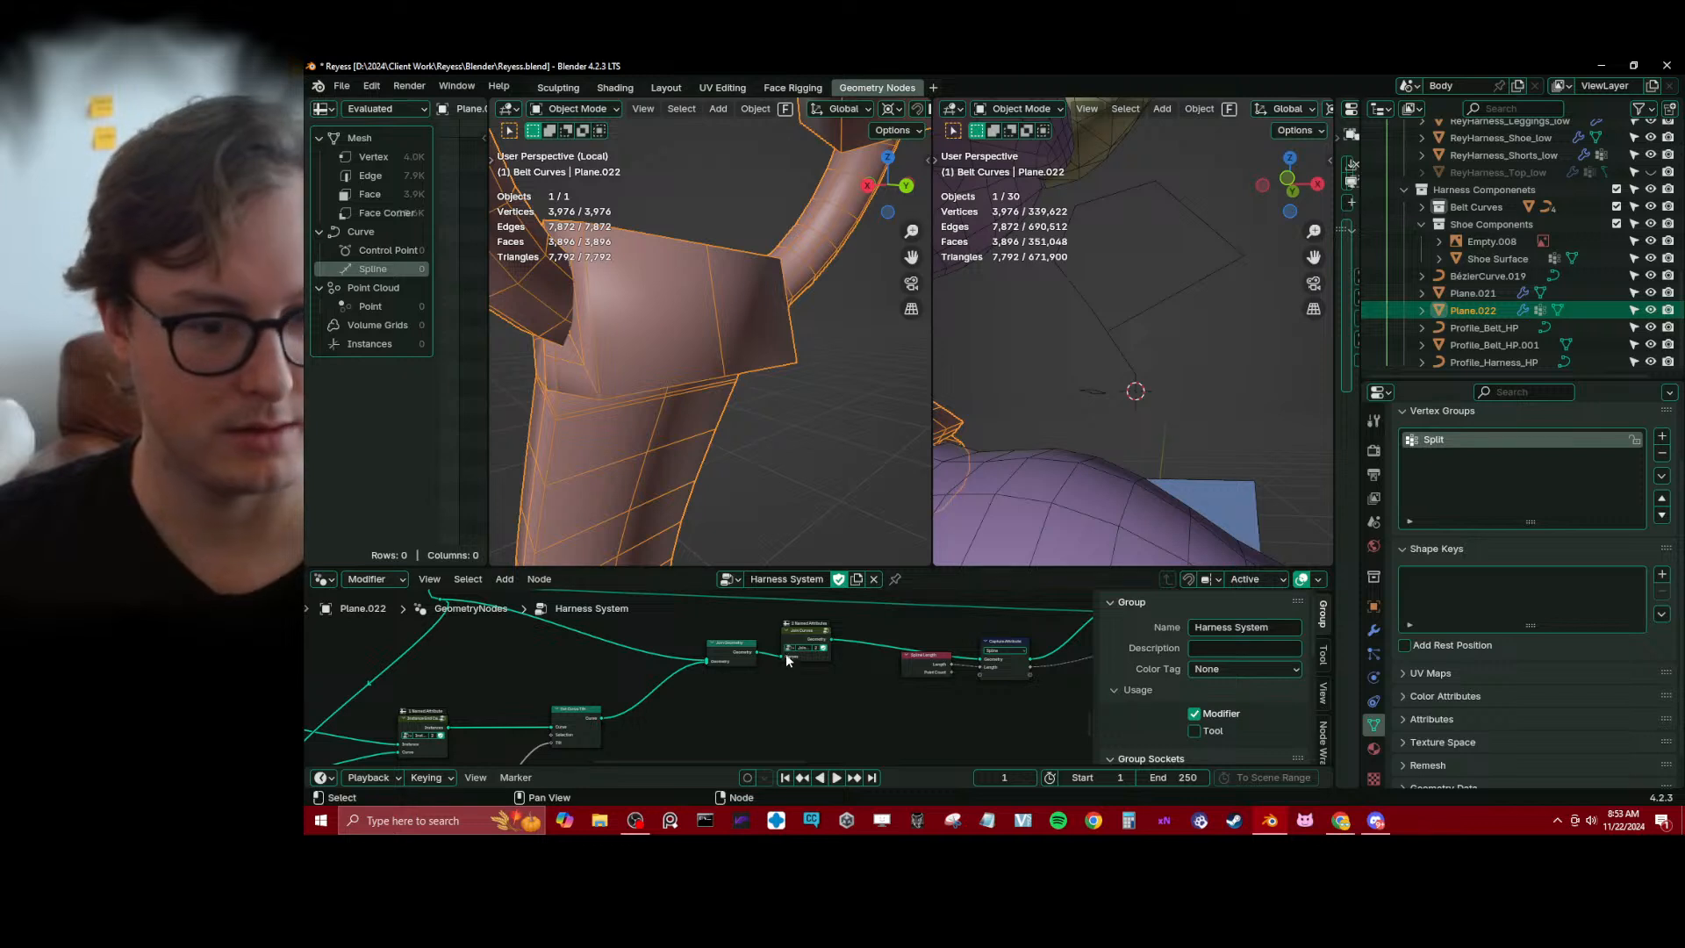
Preview the Join Curves output briefly through a Viewer node and delete the Viewer again
{"action": "left_click", "coordinate": [808, 630], "text": "ctrl+shift"}
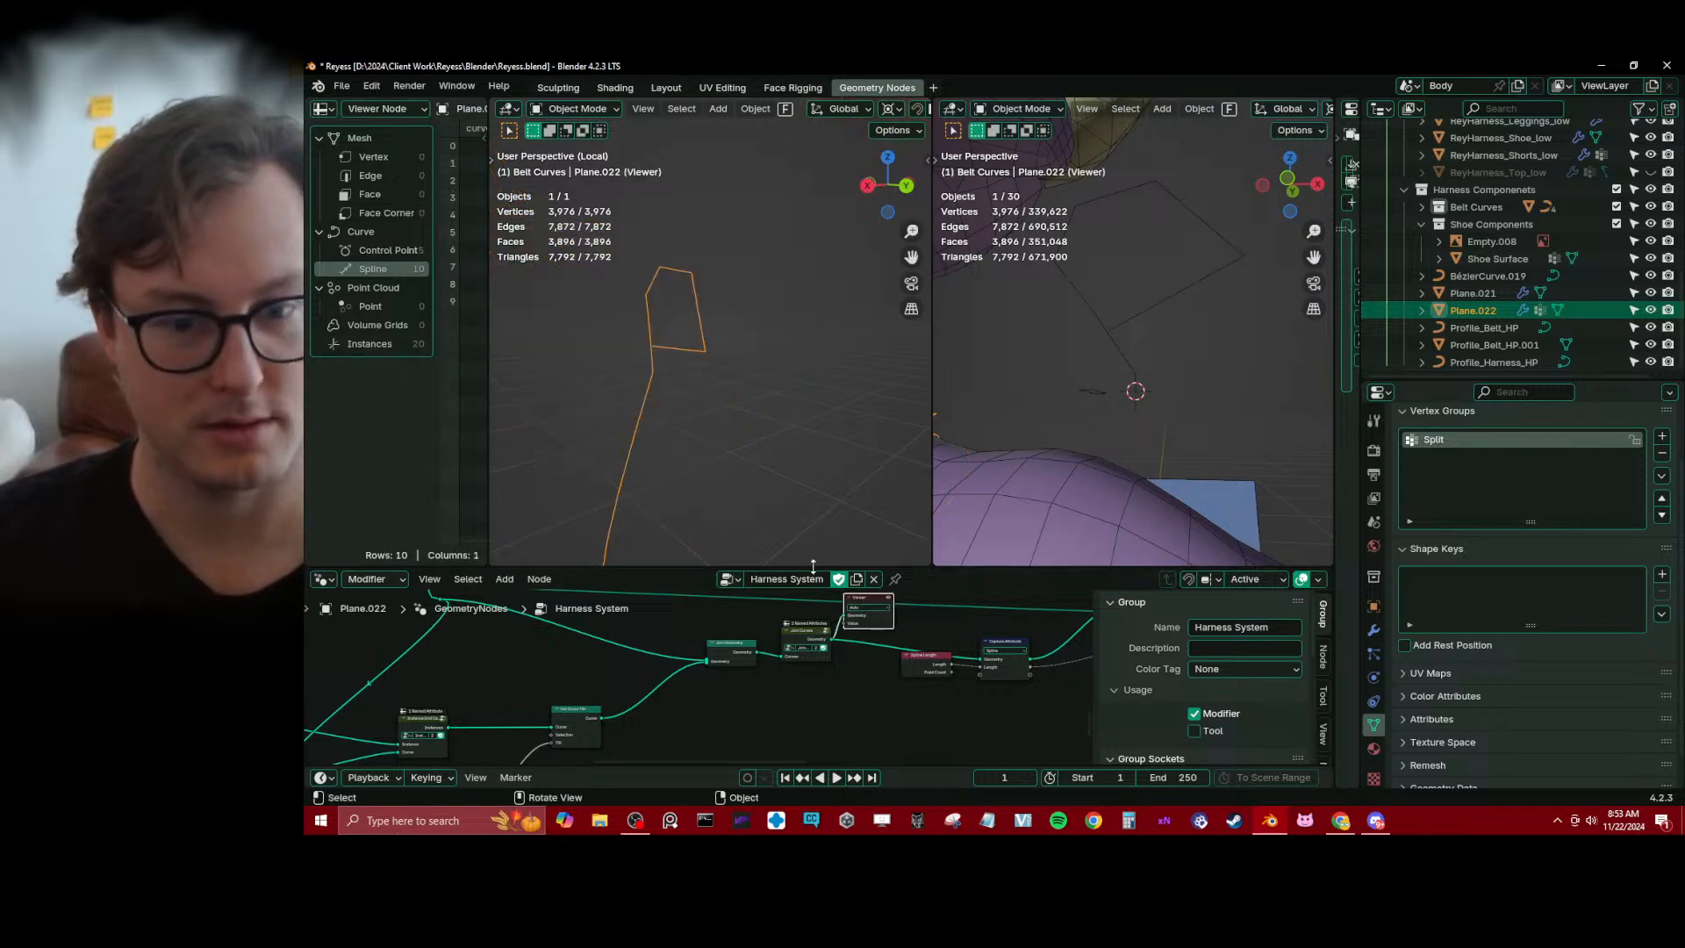
{"action": "key", "text": "x"}
{"action": "scroll", "coordinate": [756, 677], "scroll_direction": "up", "scroll_amount": 4}
Insert a Realize Instances node between Set Curve Tilt and Join Geometry and inspect the end caps on the mesh
{"action": "left_click", "coordinate": [745, 646]}
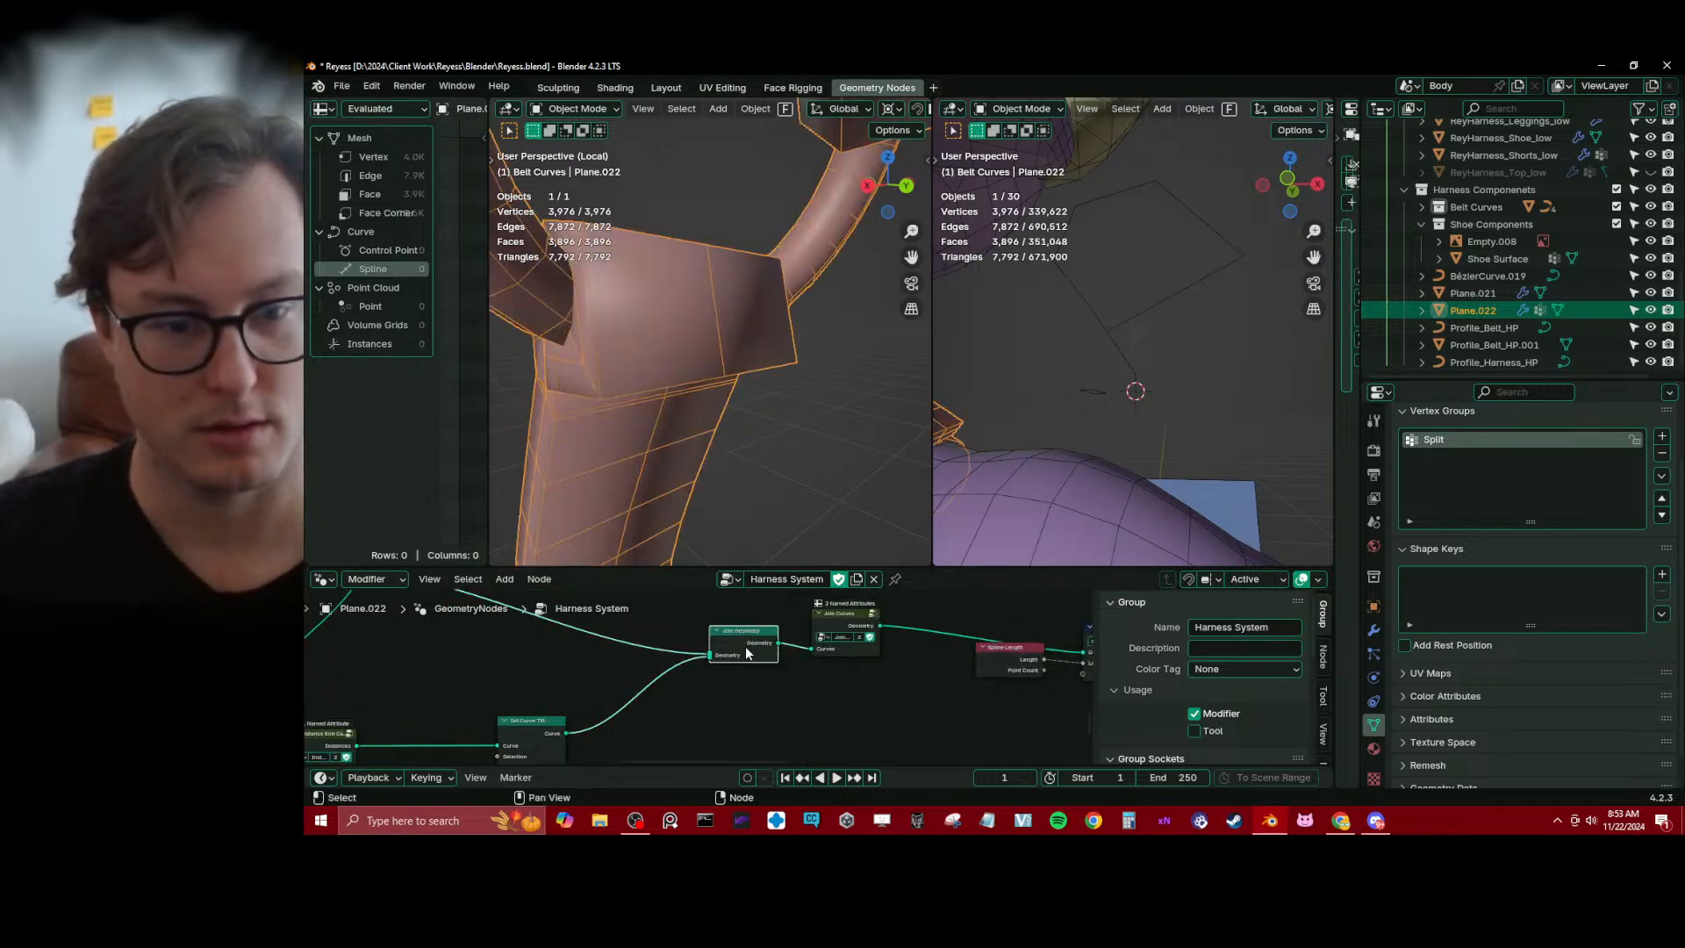
{"action": "middle_click_drag", "start_coordinate": [693, 680], "coordinate": [661, 664]}
{"action": "middle_click_drag", "start_coordinate": [605, 722], "coordinate": [676, 697]}
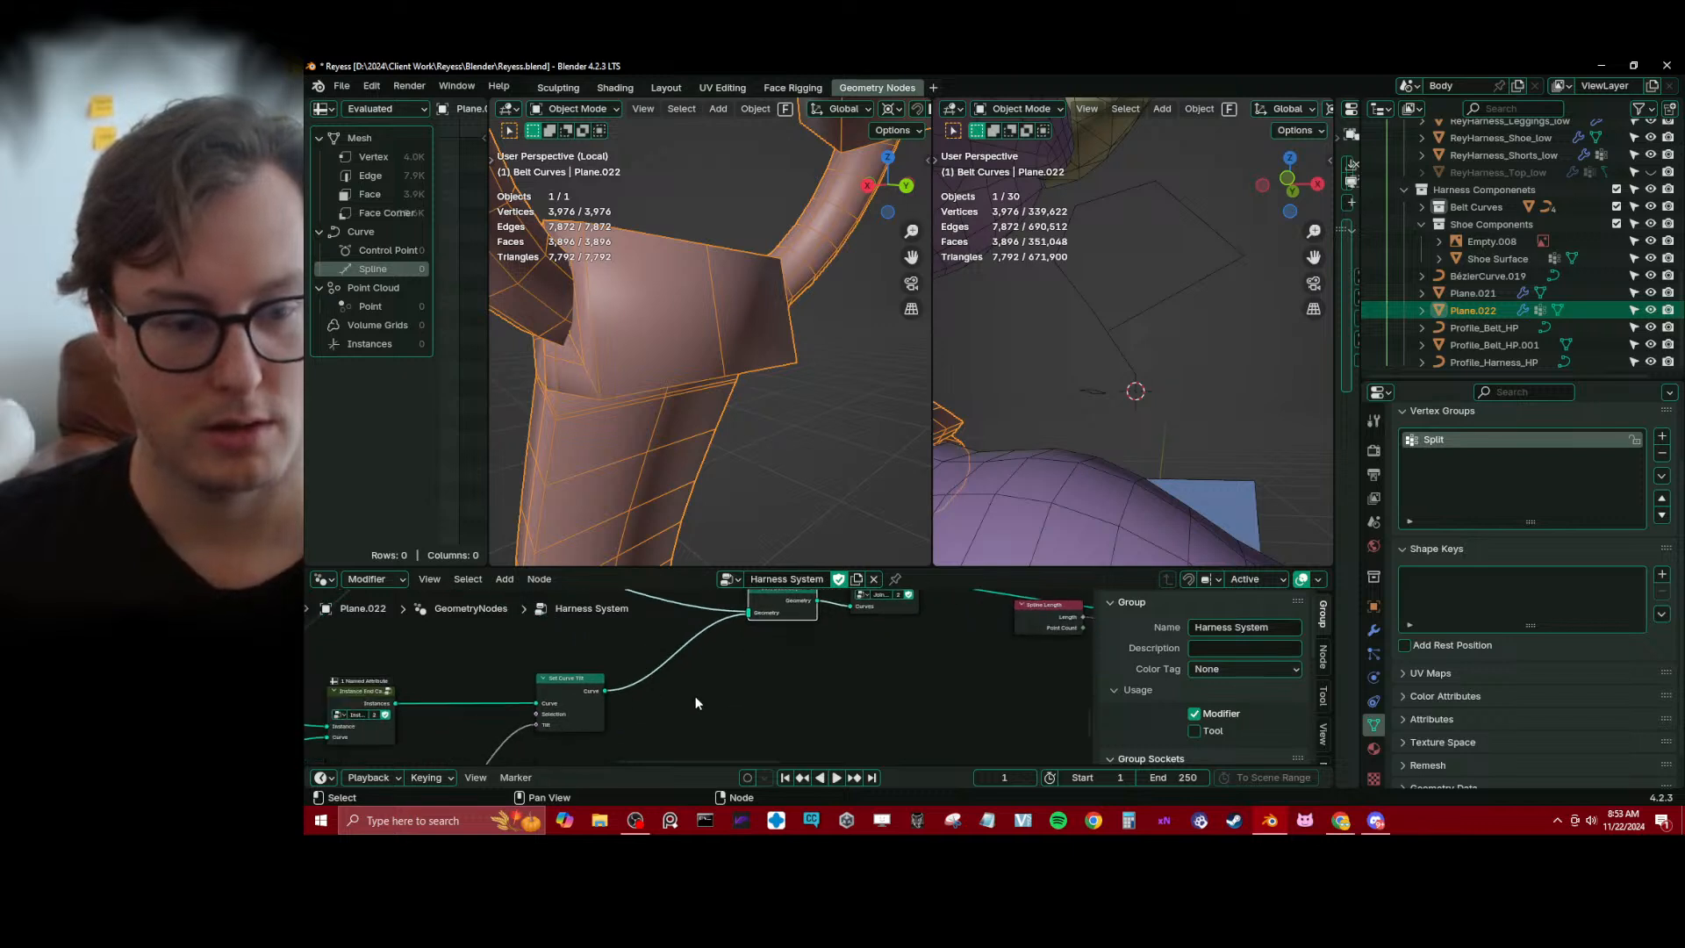
{"action": "middle_click_drag", "start_coordinate": [571, 702], "coordinate": [509, 694]}
{"action": "key", "text": "shift+a"}
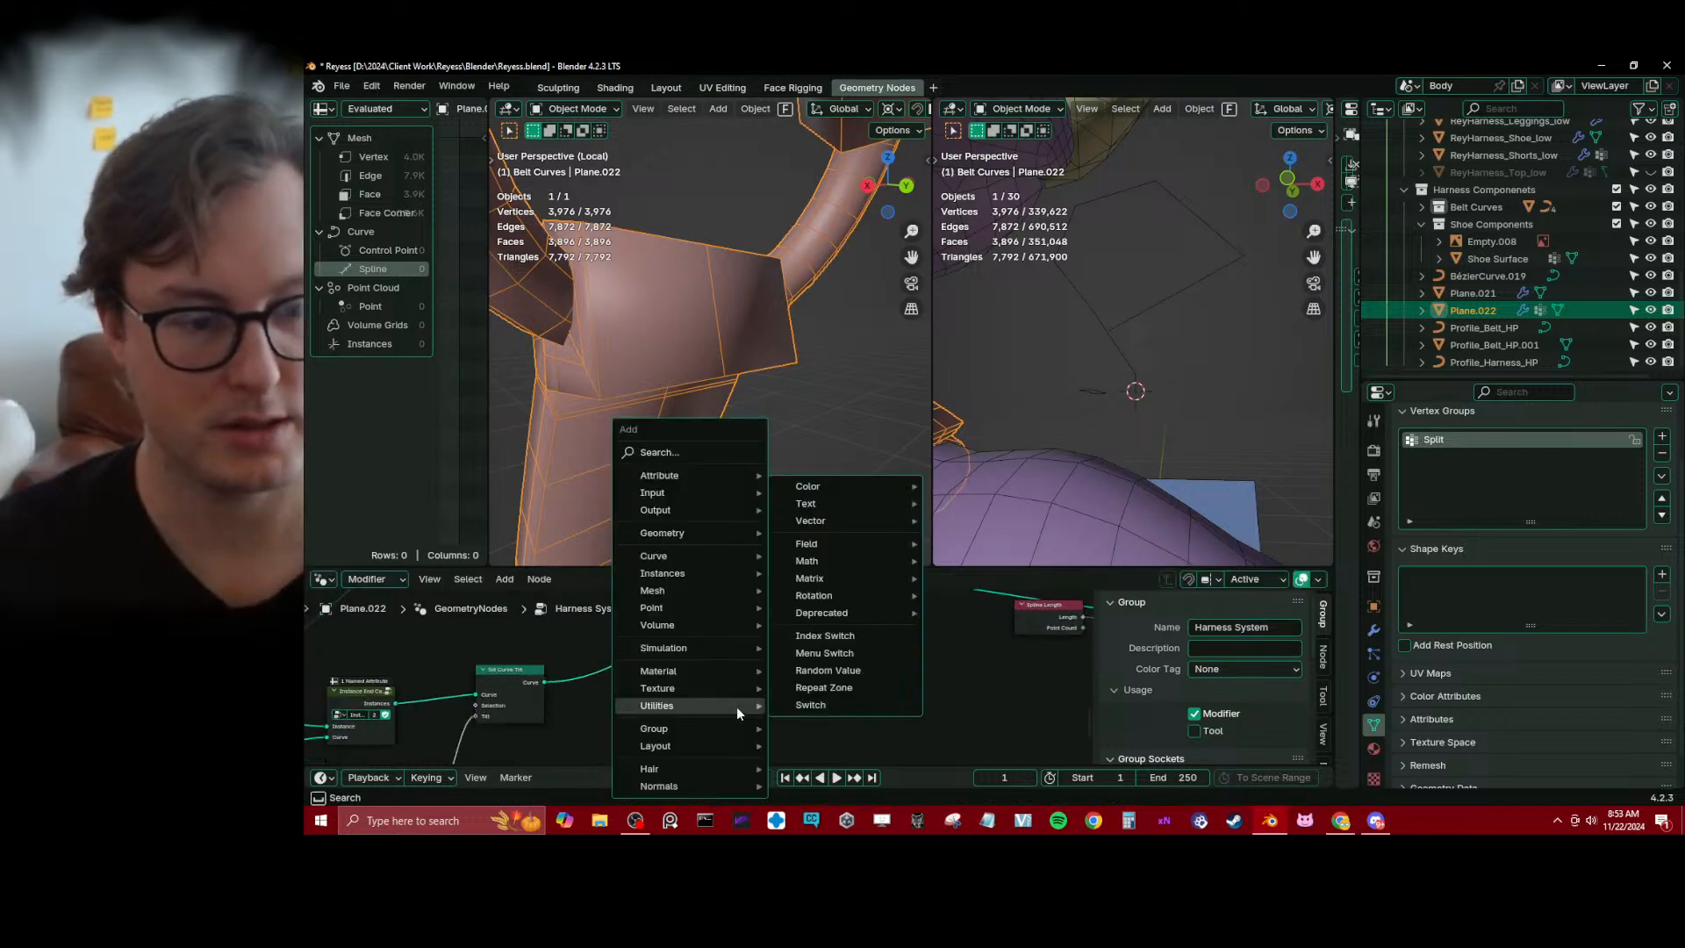
{"action": "type", "text": "re"}
{"action": "key", "text": "Return"}
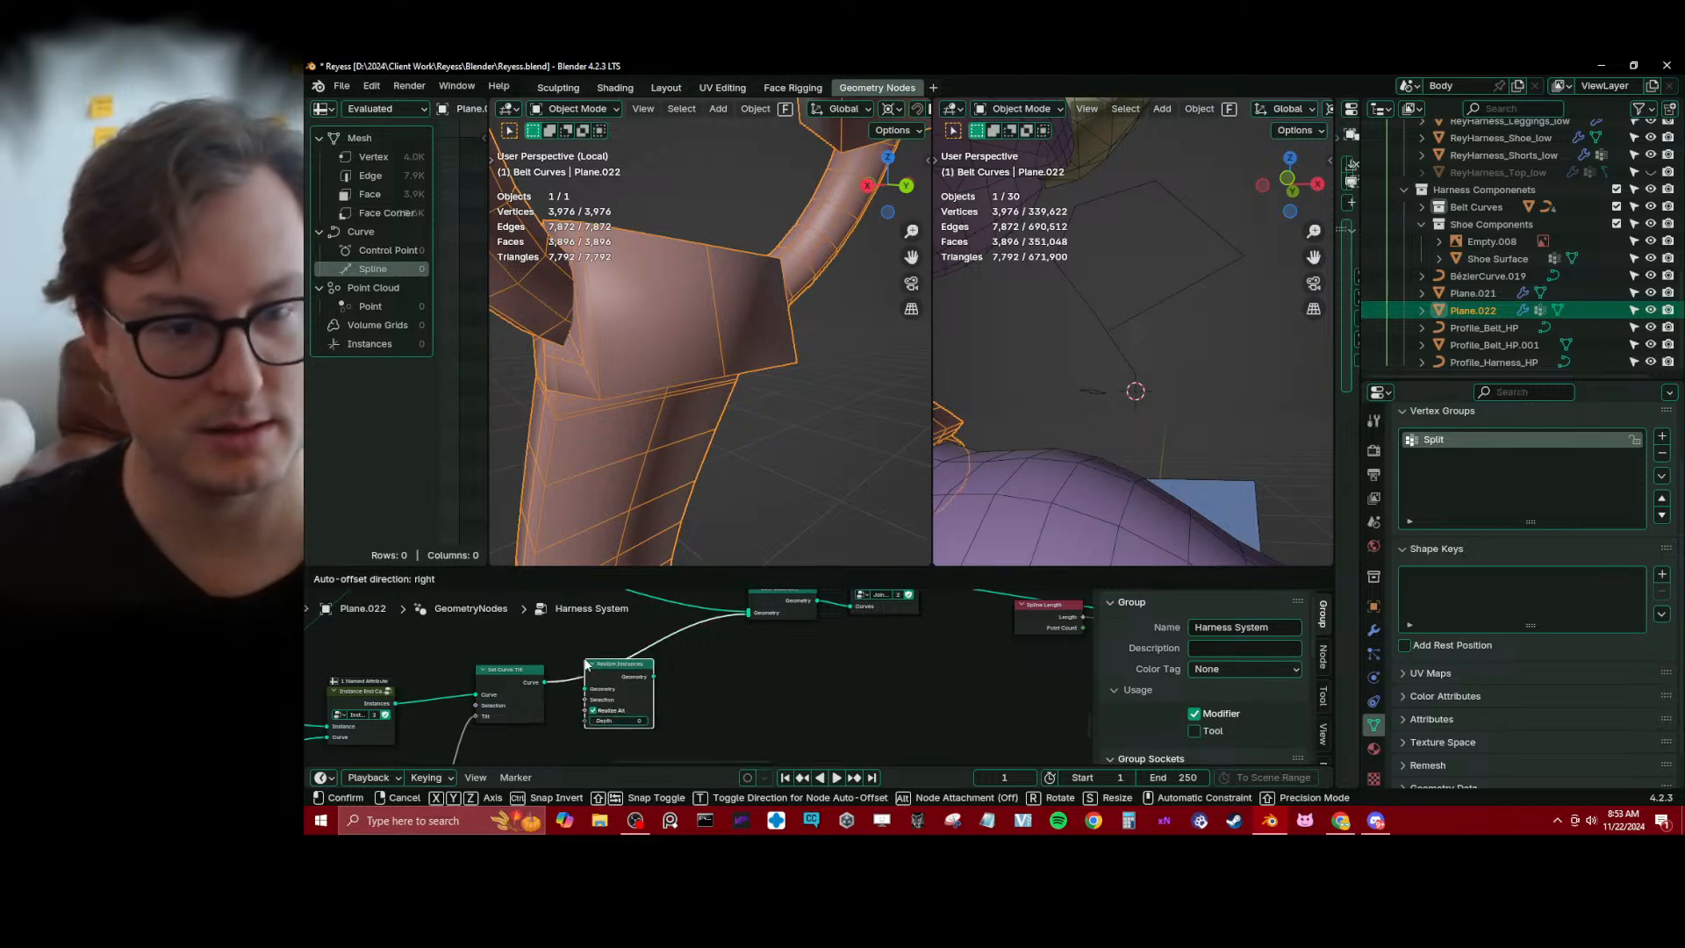
{"action": "left_click", "coordinate": [640, 677]}
{"action": "middle_click_drag", "start_coordinate": [641, 678], "coordinate": [765, 644]}
{"action": "middle_click_drag", "start_coordinate": [697, 499], "coordinate": [800, 520]}
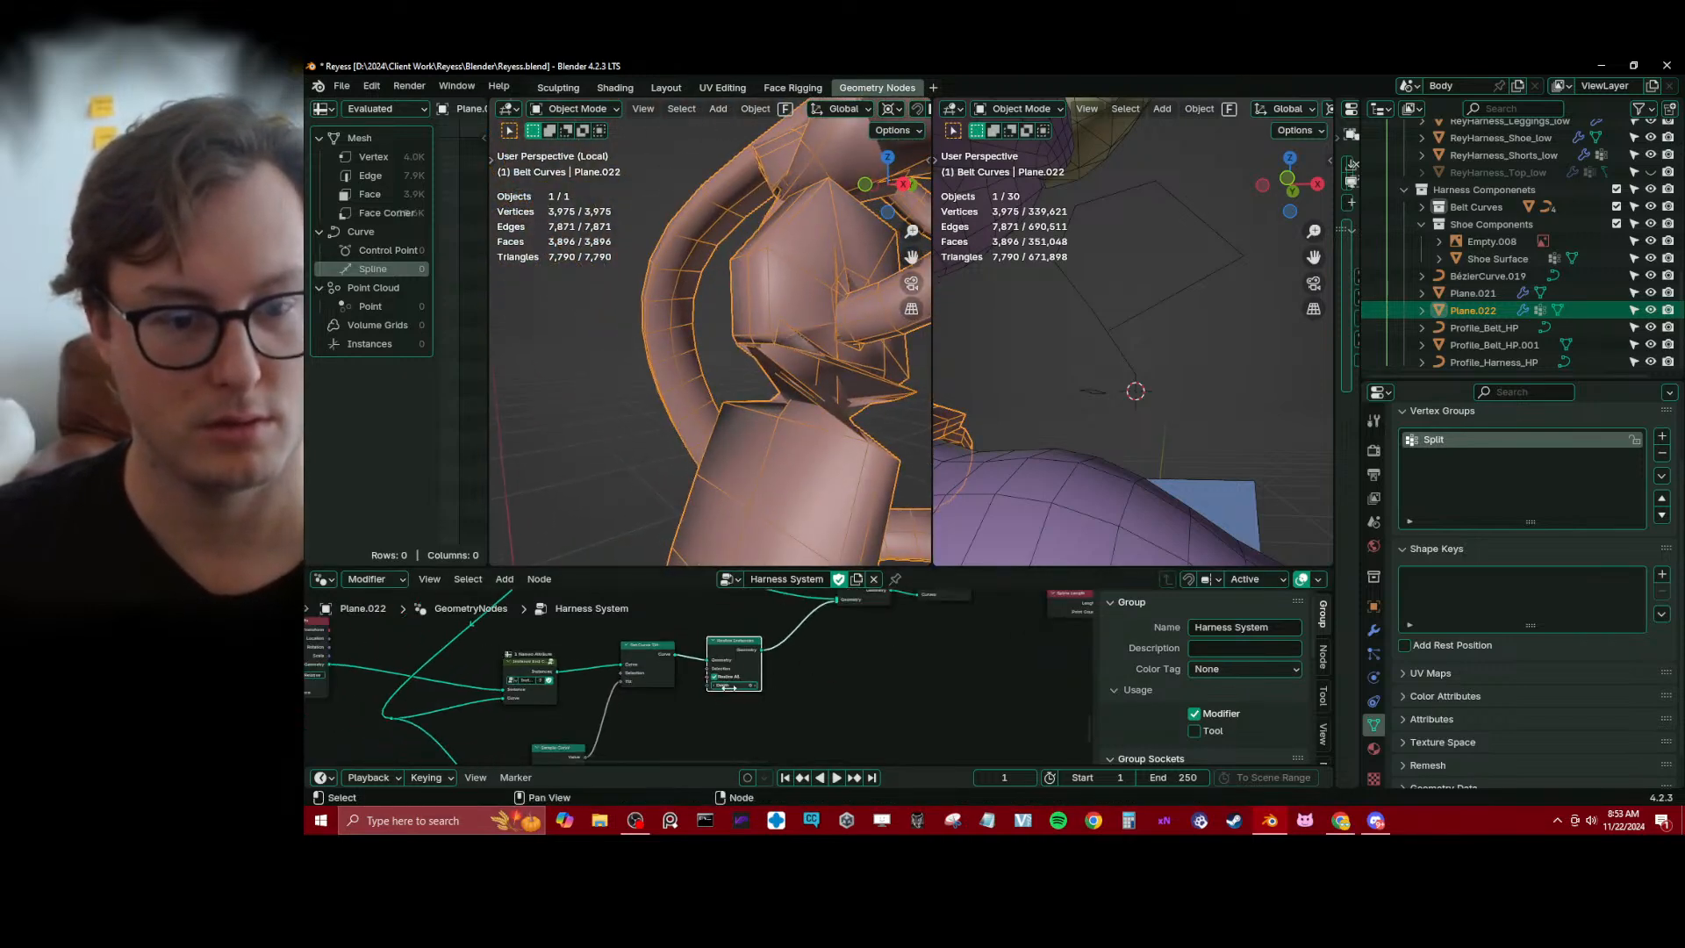
Feed a Curve Tilt input node into the Value of the Sample Curve node and save the file
{"action": "middle_click_drag", "start_coordinate": [695, 699], "coordinate": [667, 610]}
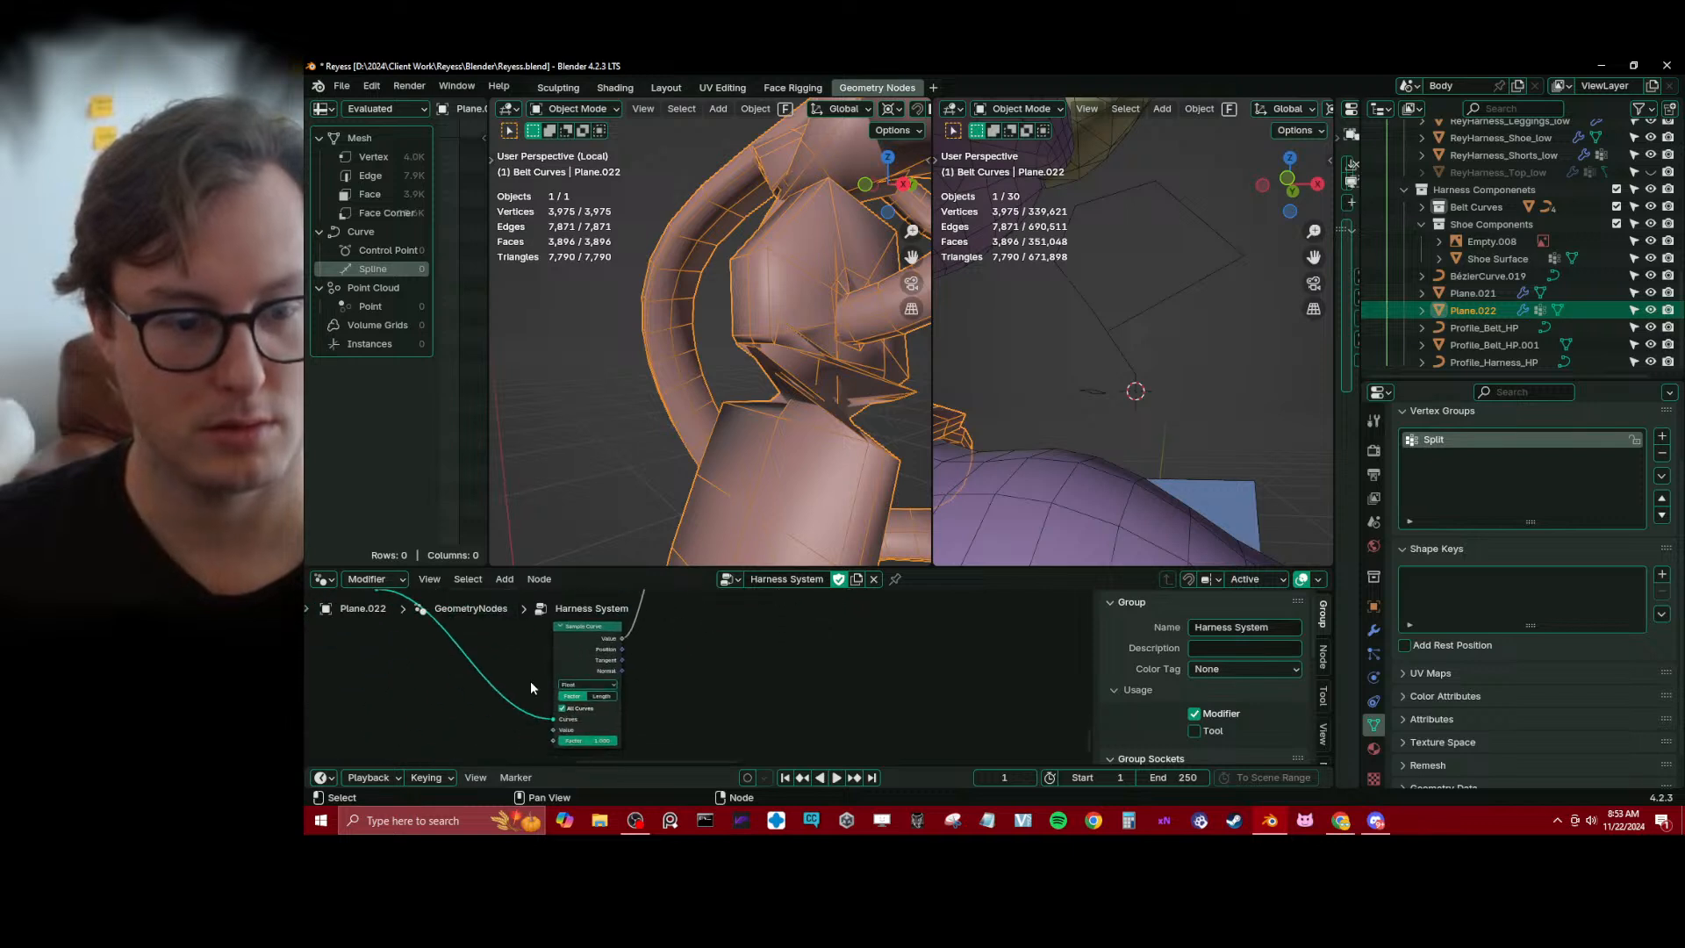
{"action": "left_click_drag", "start_coordinate": [530, 694], "coordinate": [576, 657]}
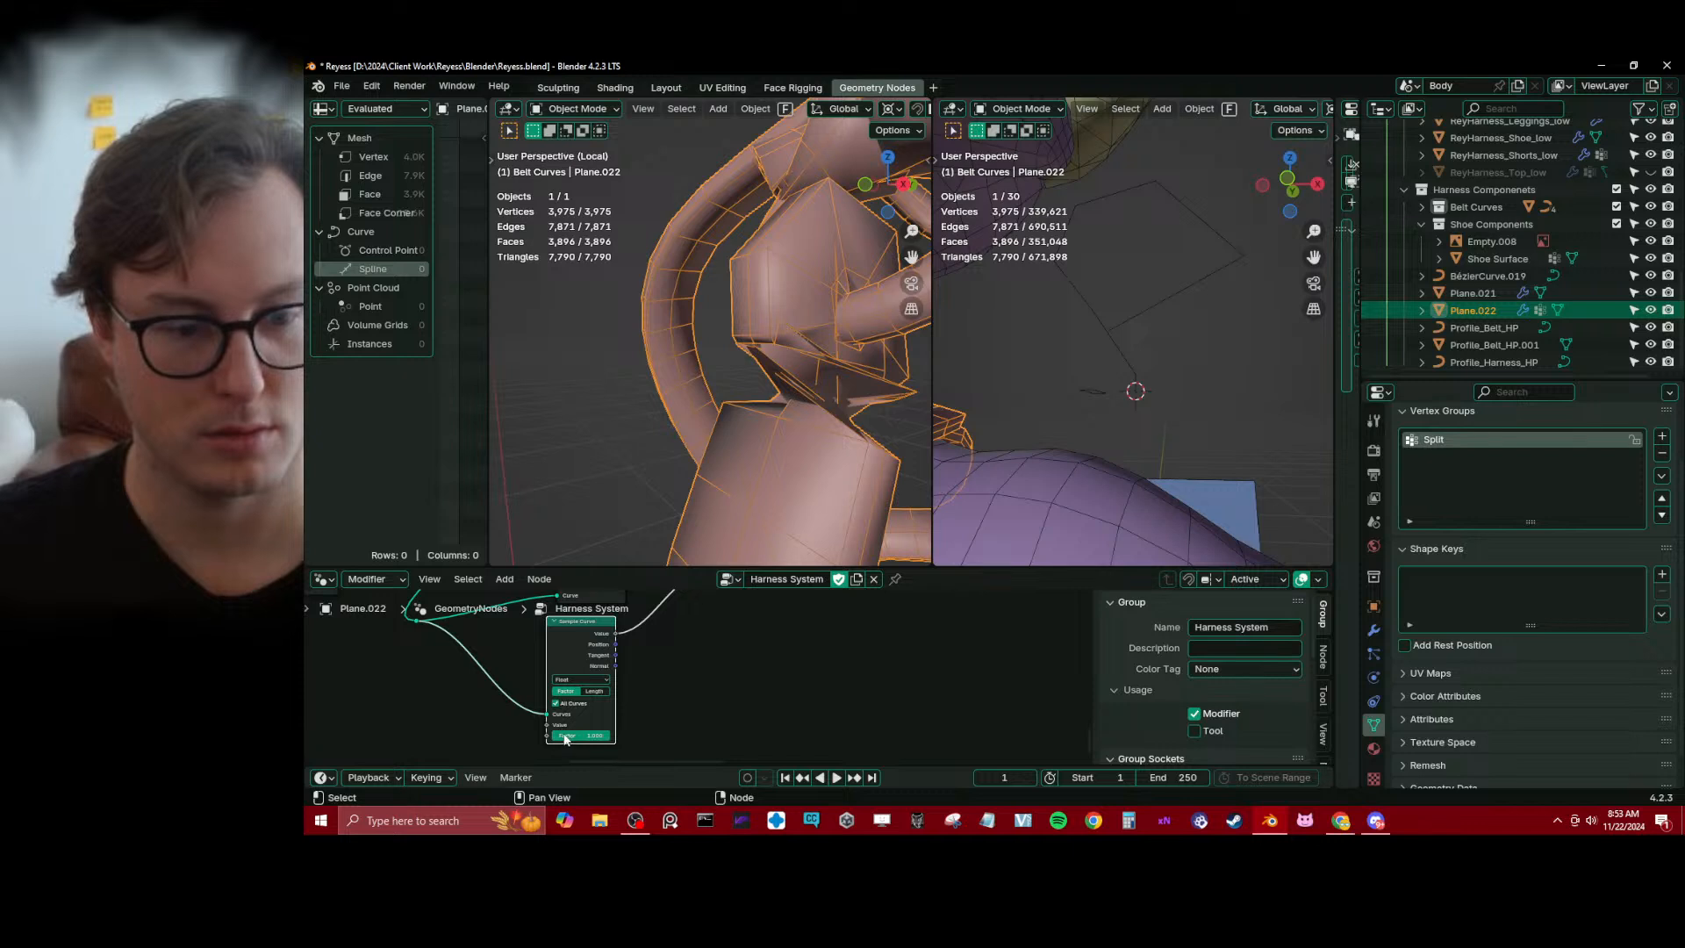
{"action": "left_click_drag", "start_coordinate": [547, 735], "coordinate": [518, 721]}
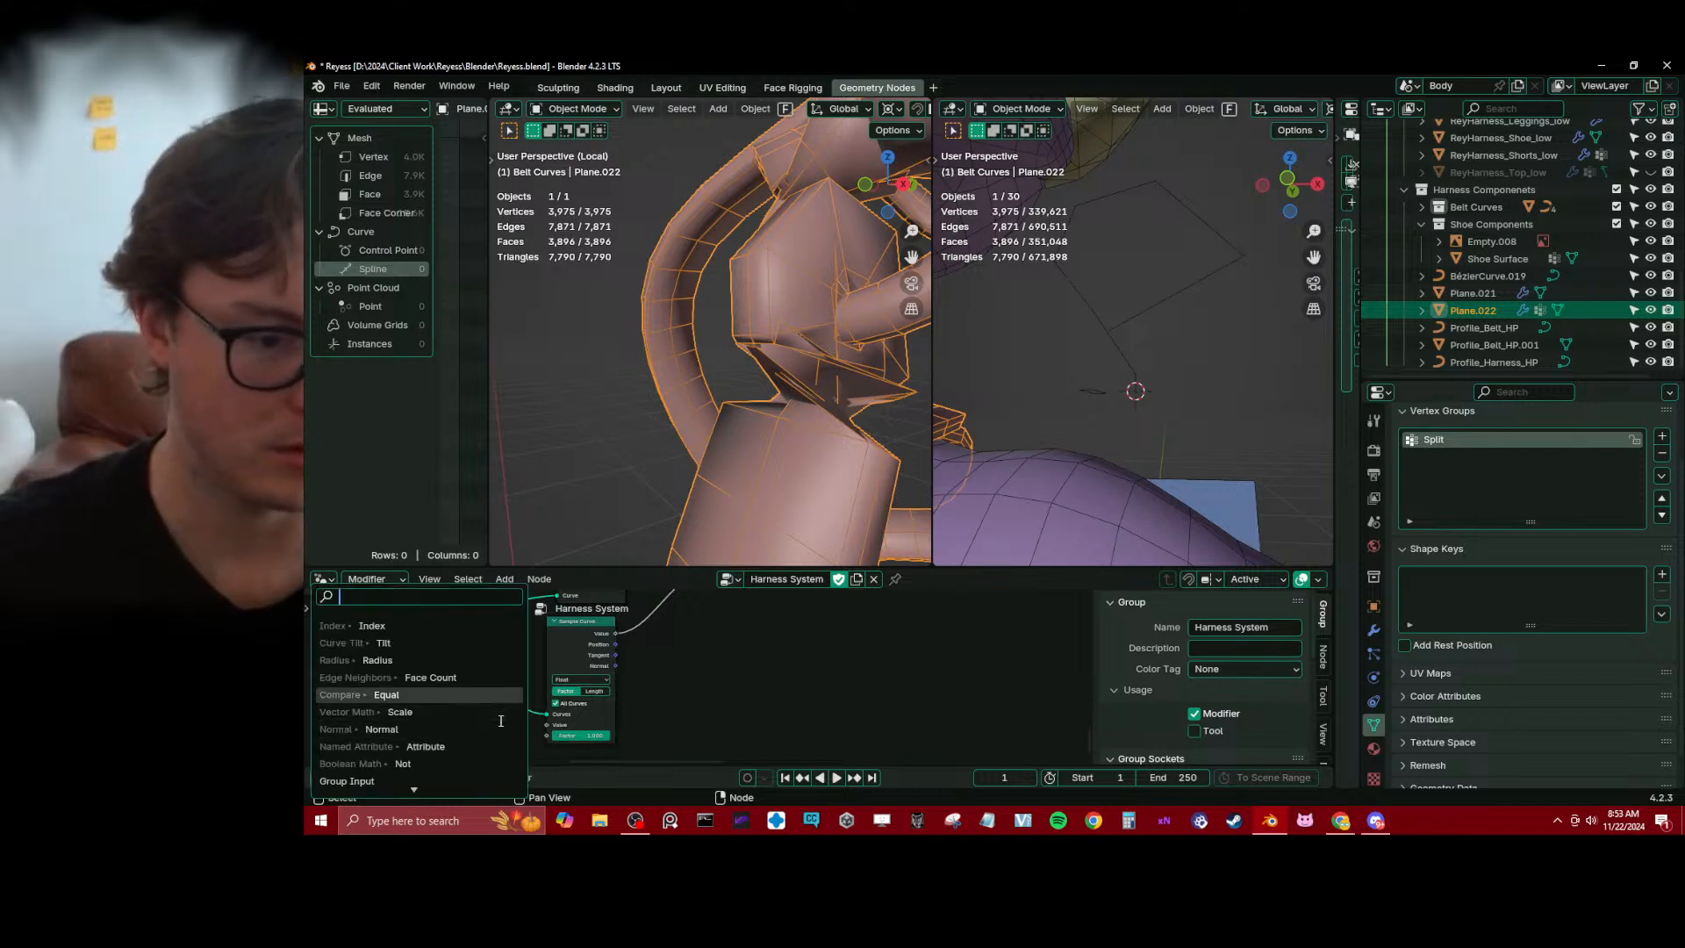
{"action": "key", "text": "Up"}
{"action": "key", "text": "Up"}
{"action": "key", "text": "Up"}
{"action": "key", "text": "Return"}
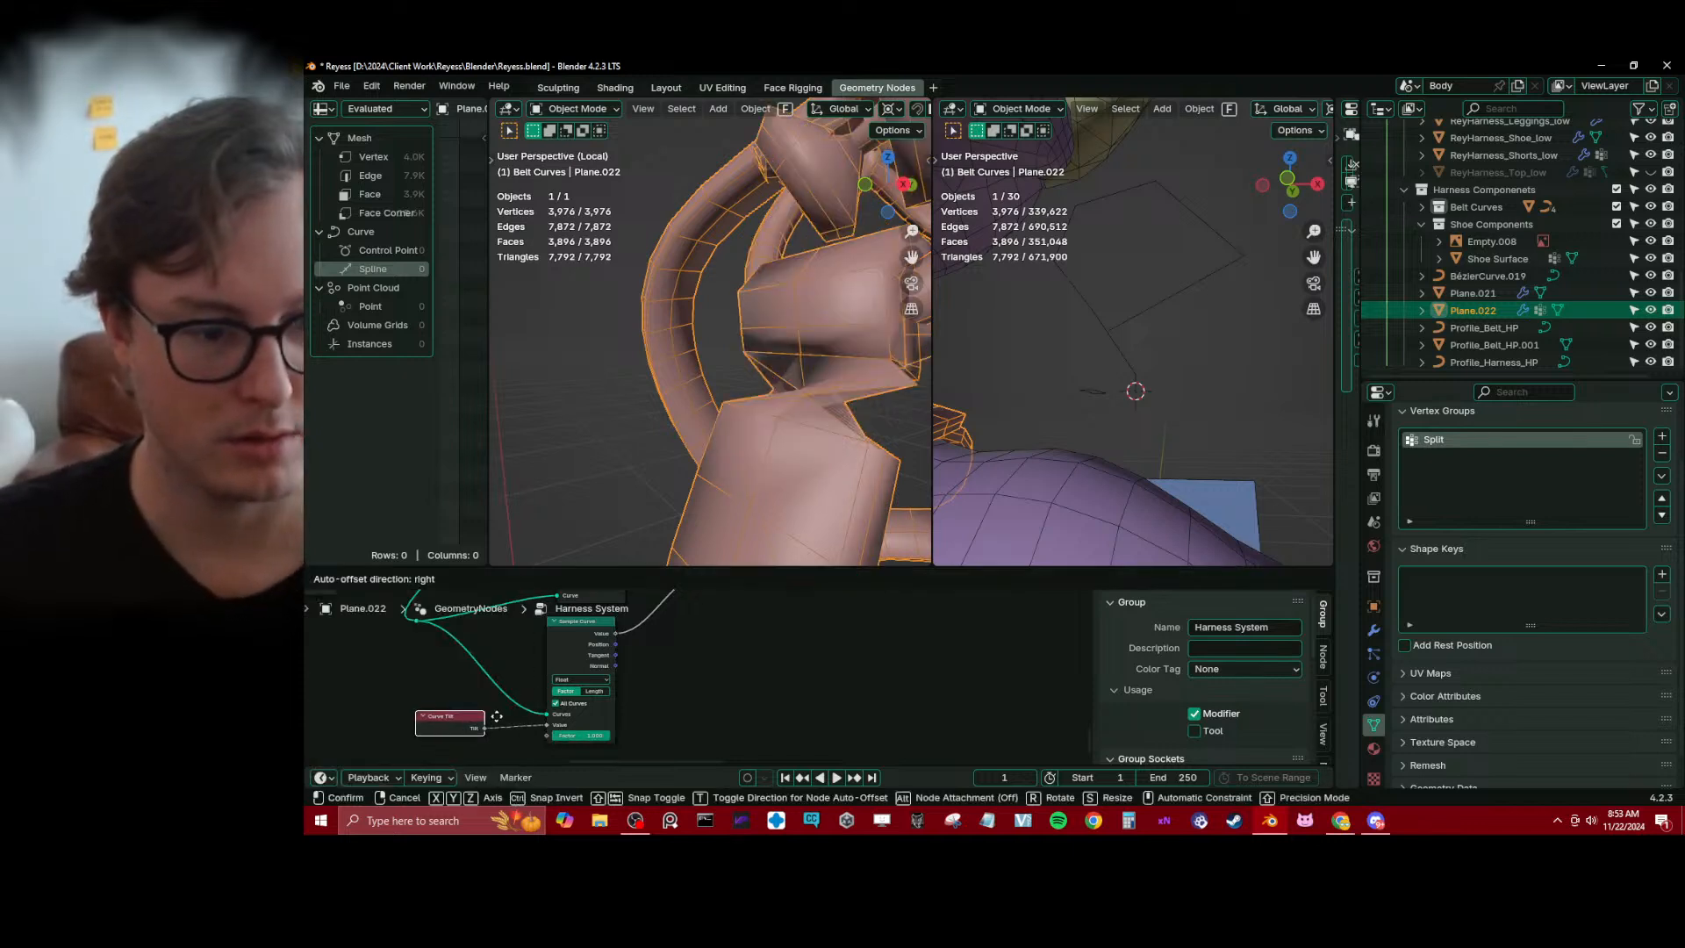
{"action": "left_click", "coordinate": [496, 716]}
{"action": "key", "text": "ctrl+s"}
Try Length mode and disabling All Curves on the Sample Curve node, restoring Factor mode and All Curves
{"action": "scroll", "coordinate": [740, 337], "scroll_direction": "down", "scroll_amount": 3}
{"action": "middle_click_drag", "start_coordinate": [741, 337], "coordinate": [709, 477]}
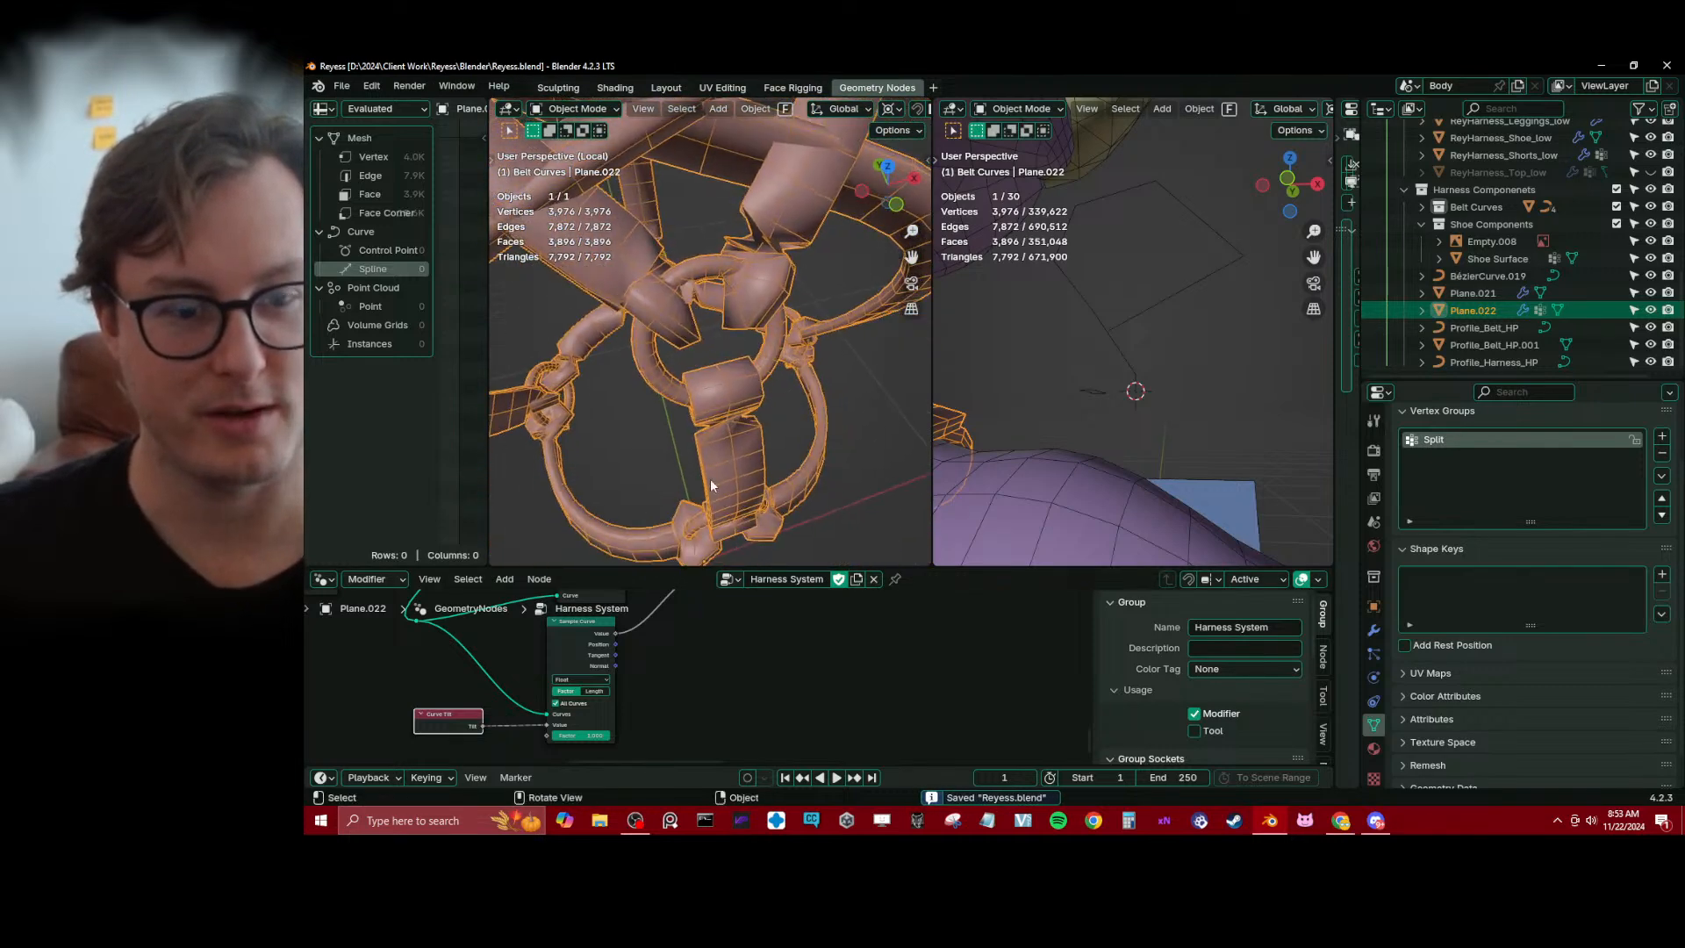
{"action": "scroll", "coordinate": [682, 696], "scroll_direction": "up", "scroll_amount": 2}
{"action": "left_click", "coordinate": [556, 696]}
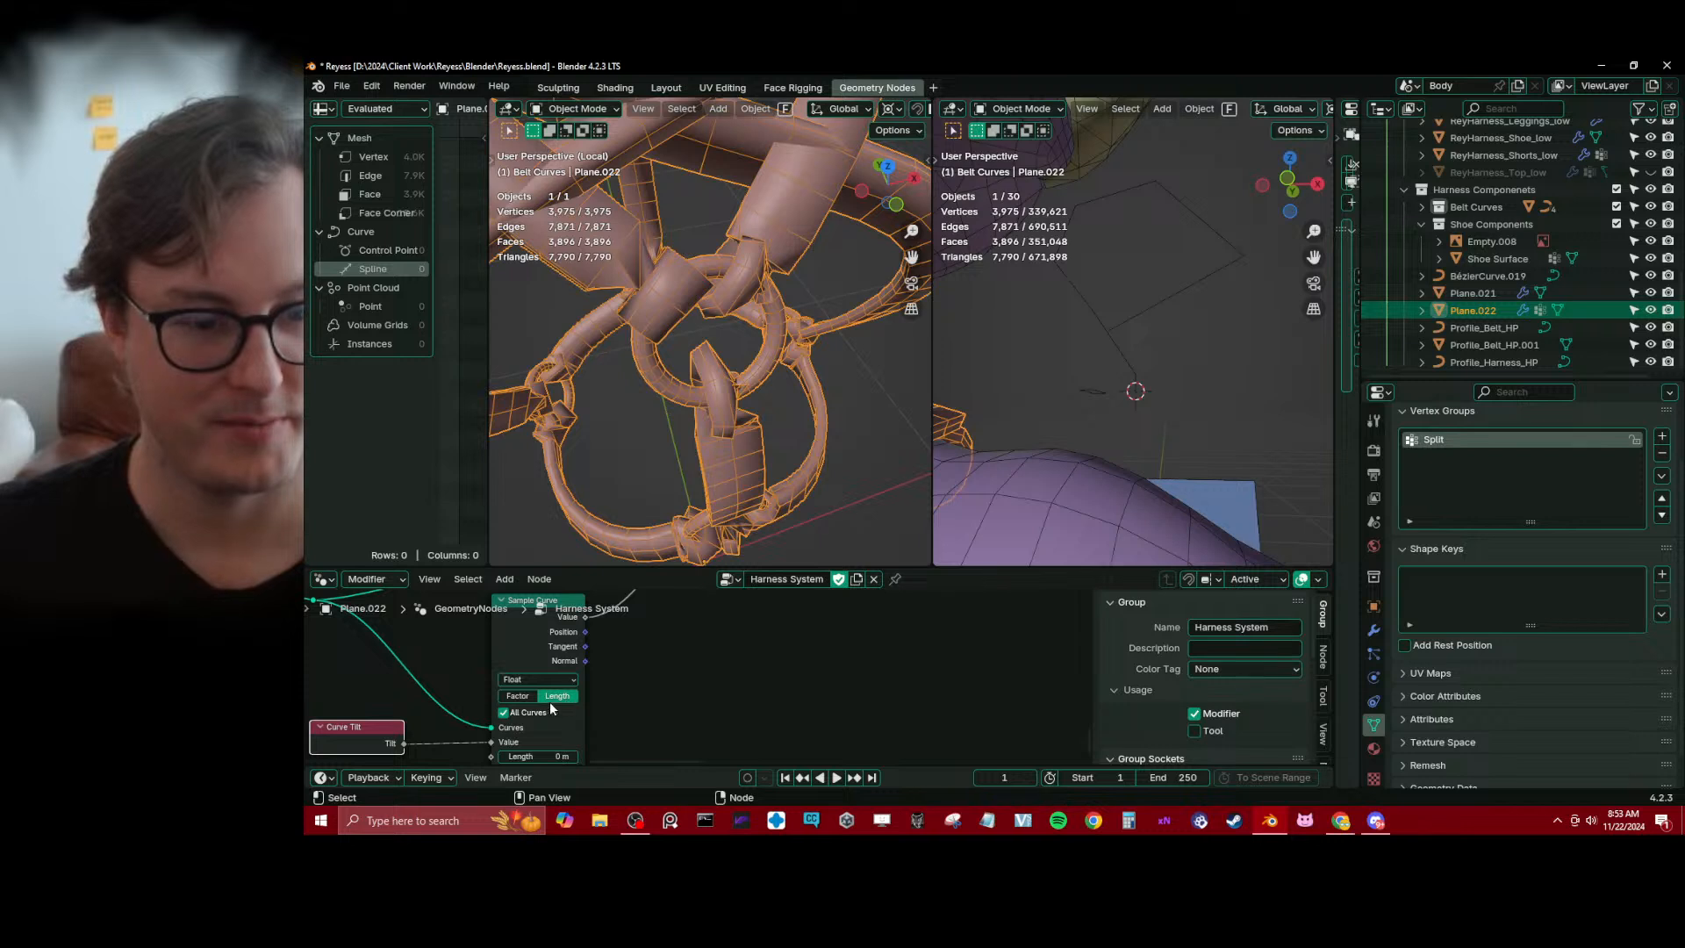
{"action": "left_click", "coordinate": [523, 699]}
{"action": "middle_click_drag", "start_coordinate": [577, 713], "coordinate": [650, 676]}
{"action": "left_click", "coordinate": [577, 677]}
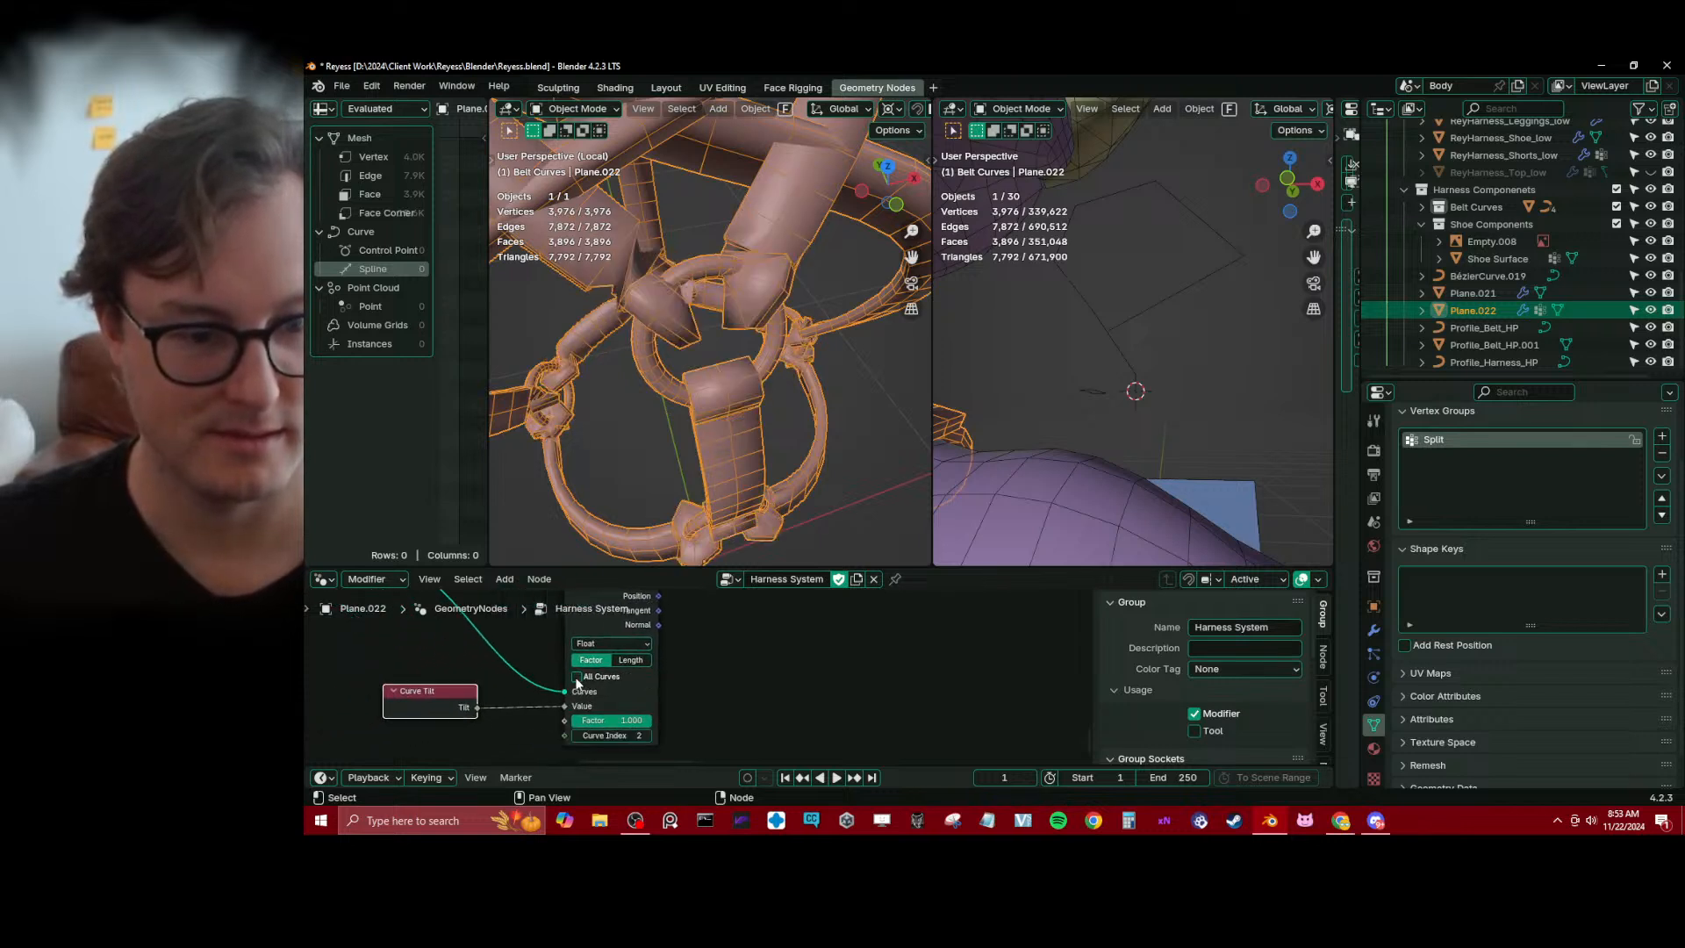
{"action": "left_click", "coordinate": [577, 676]}
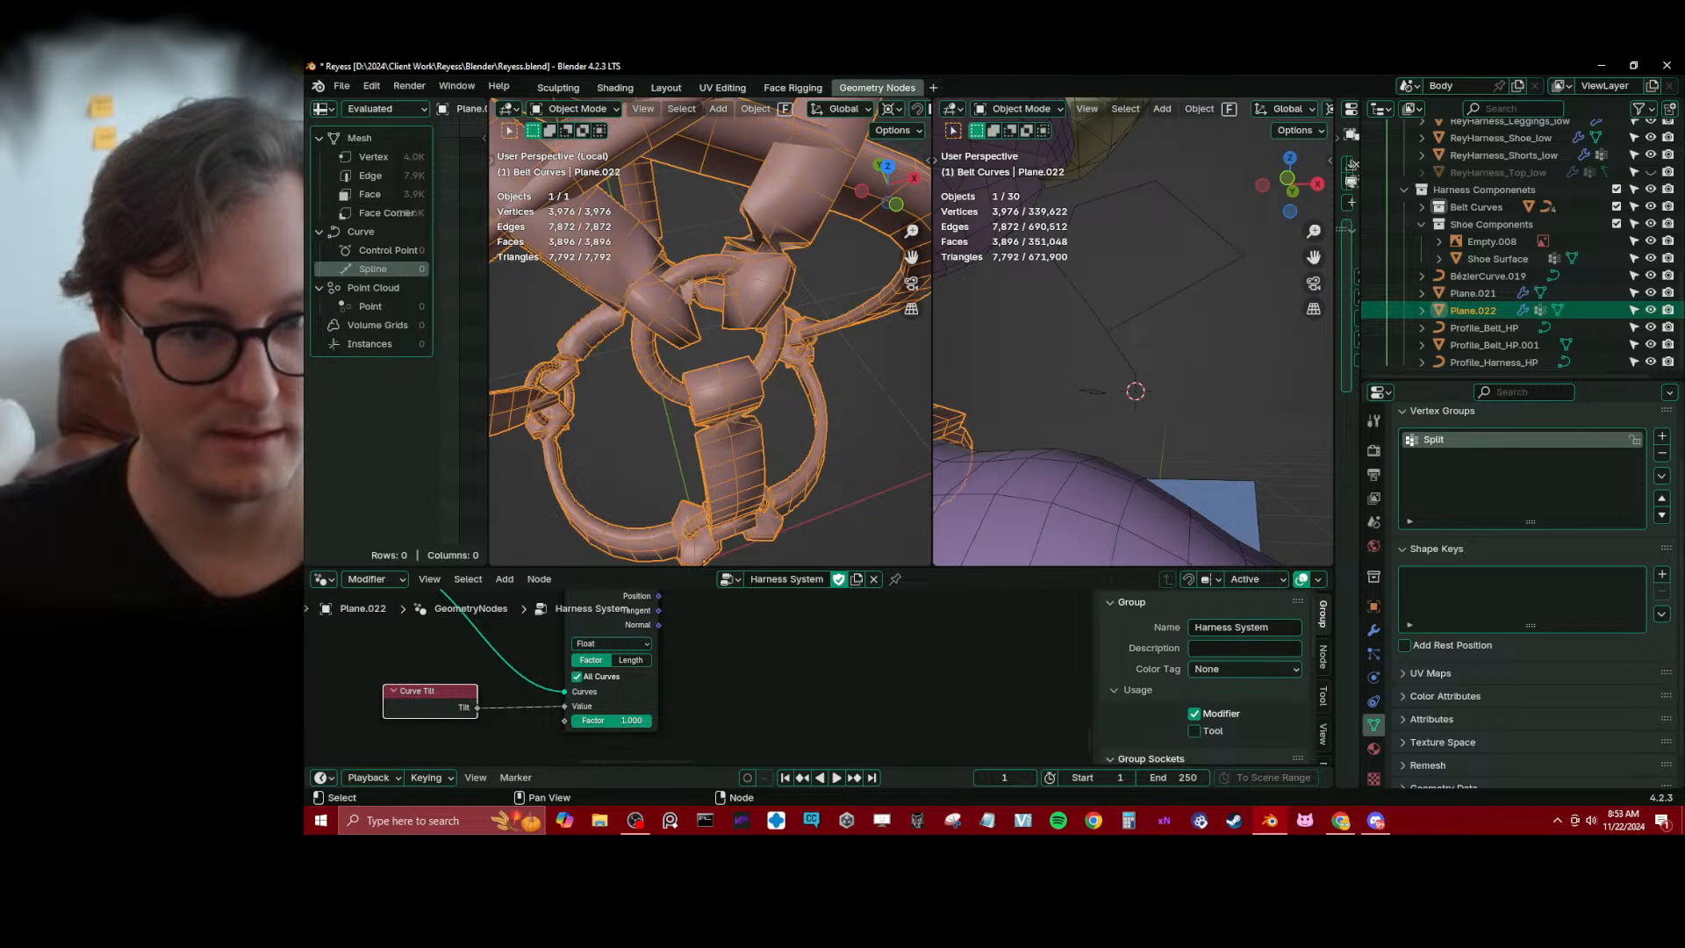
{"action": "mouse_move", "coordinate": [648, 720]}
{"action": "left_mouse_down"}
{"action": "mouse_move", "coordinate": [572, 720]}
{"action": "mouse_move", "coordinate": [649, 720]}
{"action": "left_mouse_up"}
Space out the Realize Instances, Set Curve Tilt, Sample Curve and end cap instancing nodes in the chain
{"action": "scroll", "coordinate": [670, 702], "scroll_direction": "down", "scroll_amount": 3}
{"action": "middle_click_drag", "start_coordinate": [702, 351], "coordinate": [756, 351]}
{"action": "scroll", "coordinate": [772, 654], "scroll_direction": "down", "scroll_amount": 2}
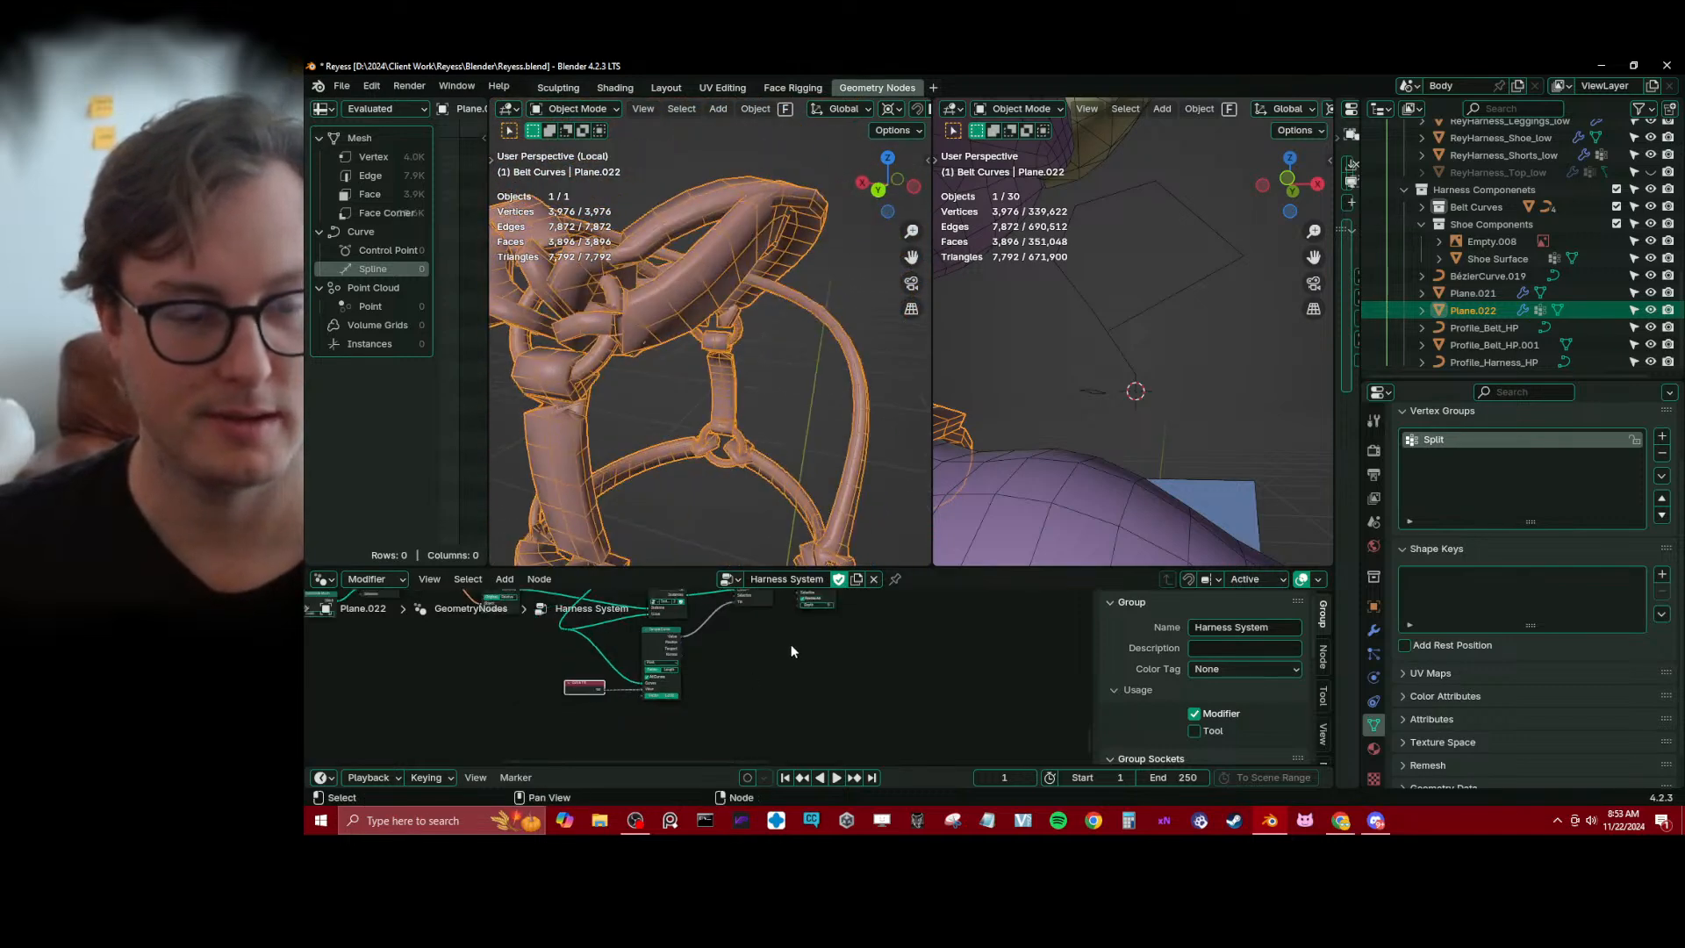
{"action": "middle_click_drag", "start_coordinate": [786, 665], "coordinate": [765, 702]}
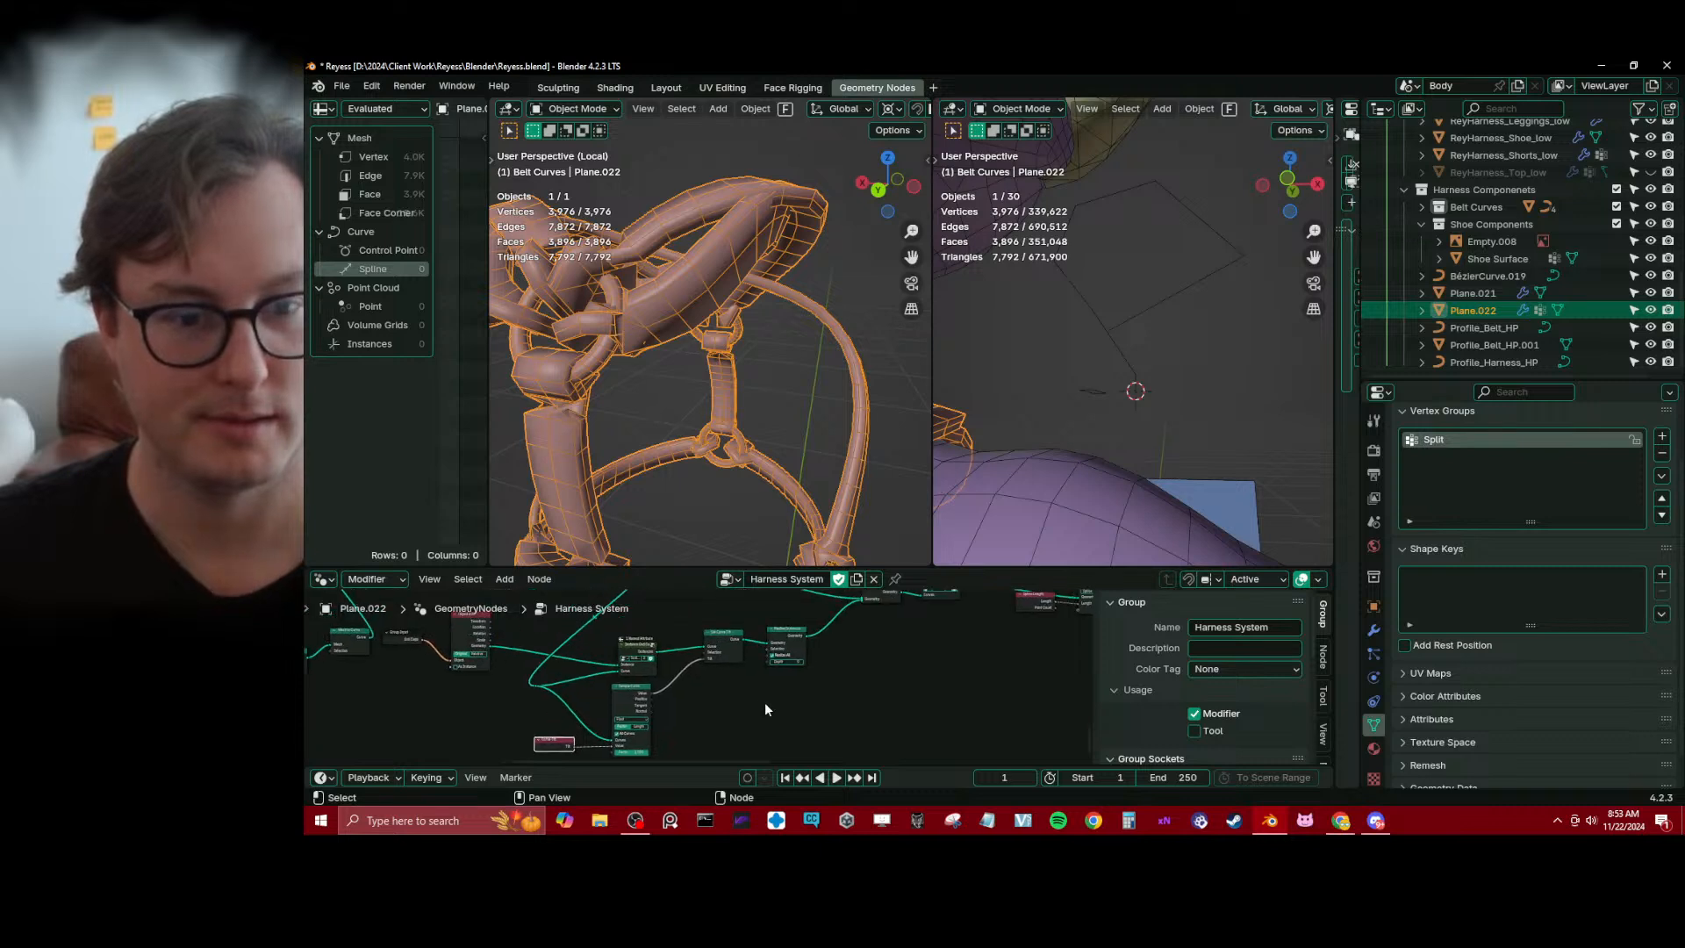
{"action": "left_click", "coordinate": [788, 629]}
{"action": "left_click_drag", "start_coordinate": [783, 641], "coordinate": [833, 639]}
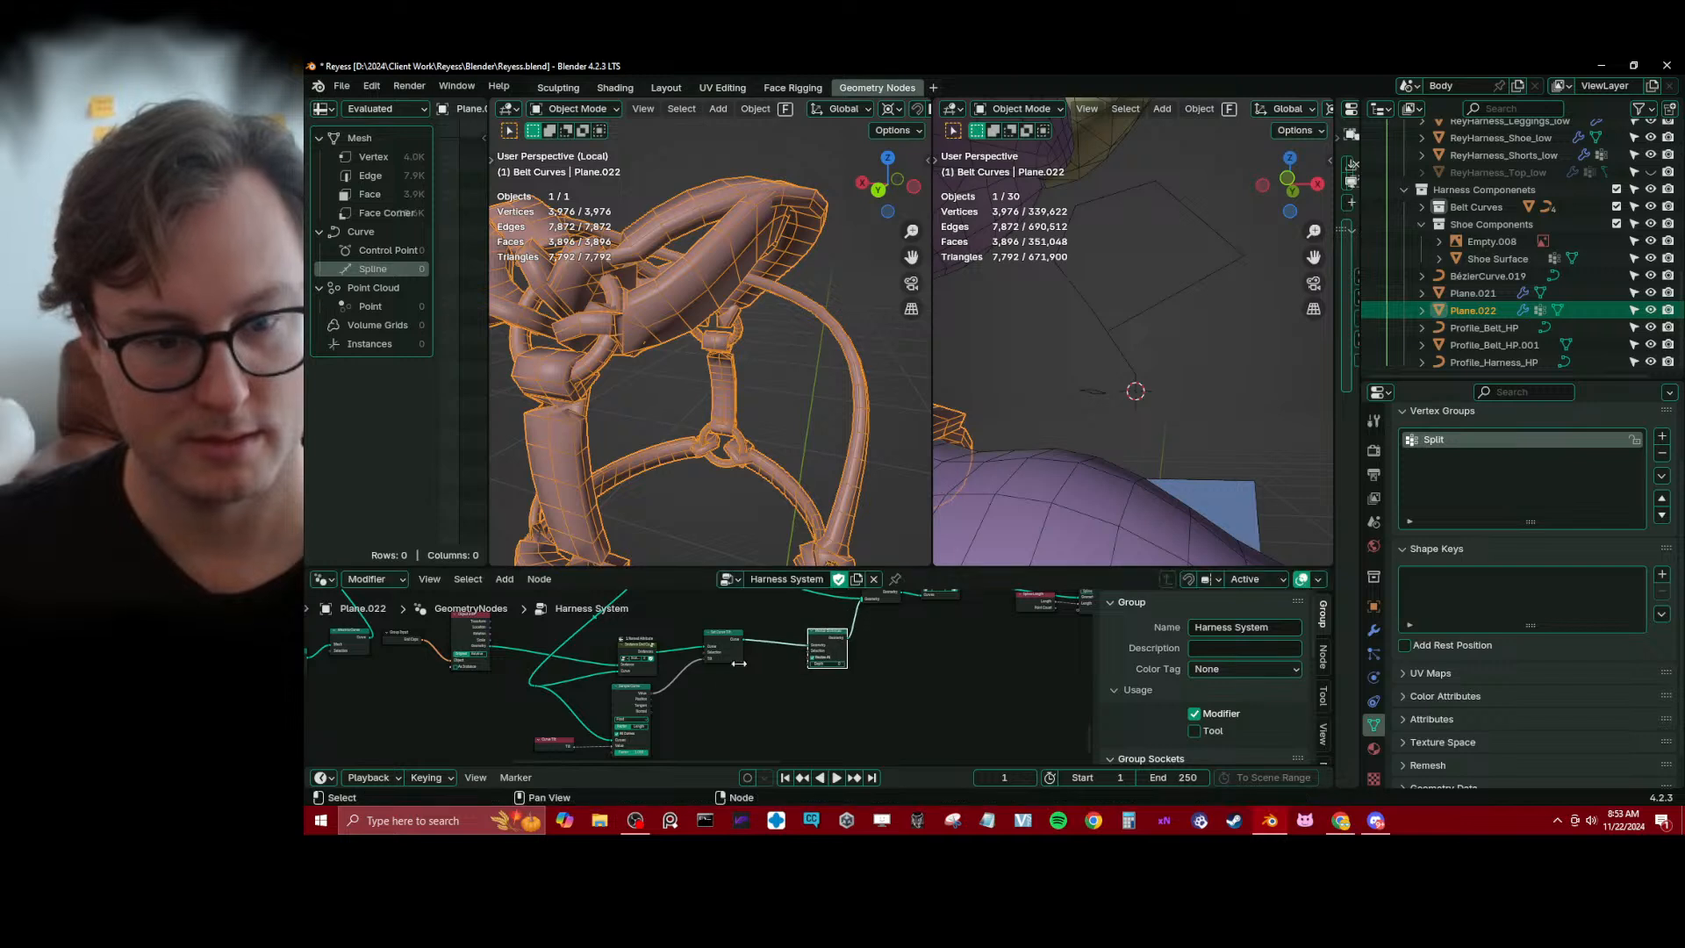
{"action": "scroll", "coordinate": [708, 680], "scroll_direction": "up", "scroll_amount": 2}
{"action": "left_click_drag", "start_coordinate": [736, 619], "coordinate": [752, 626]}
{"action": "left_click_drag", "start_coordinate": [618, 677], "coordinate": [614, 692]}
{"action": "left_click_drag", "start_coordinate": [633, 629], "coordinate": [631, 619]}
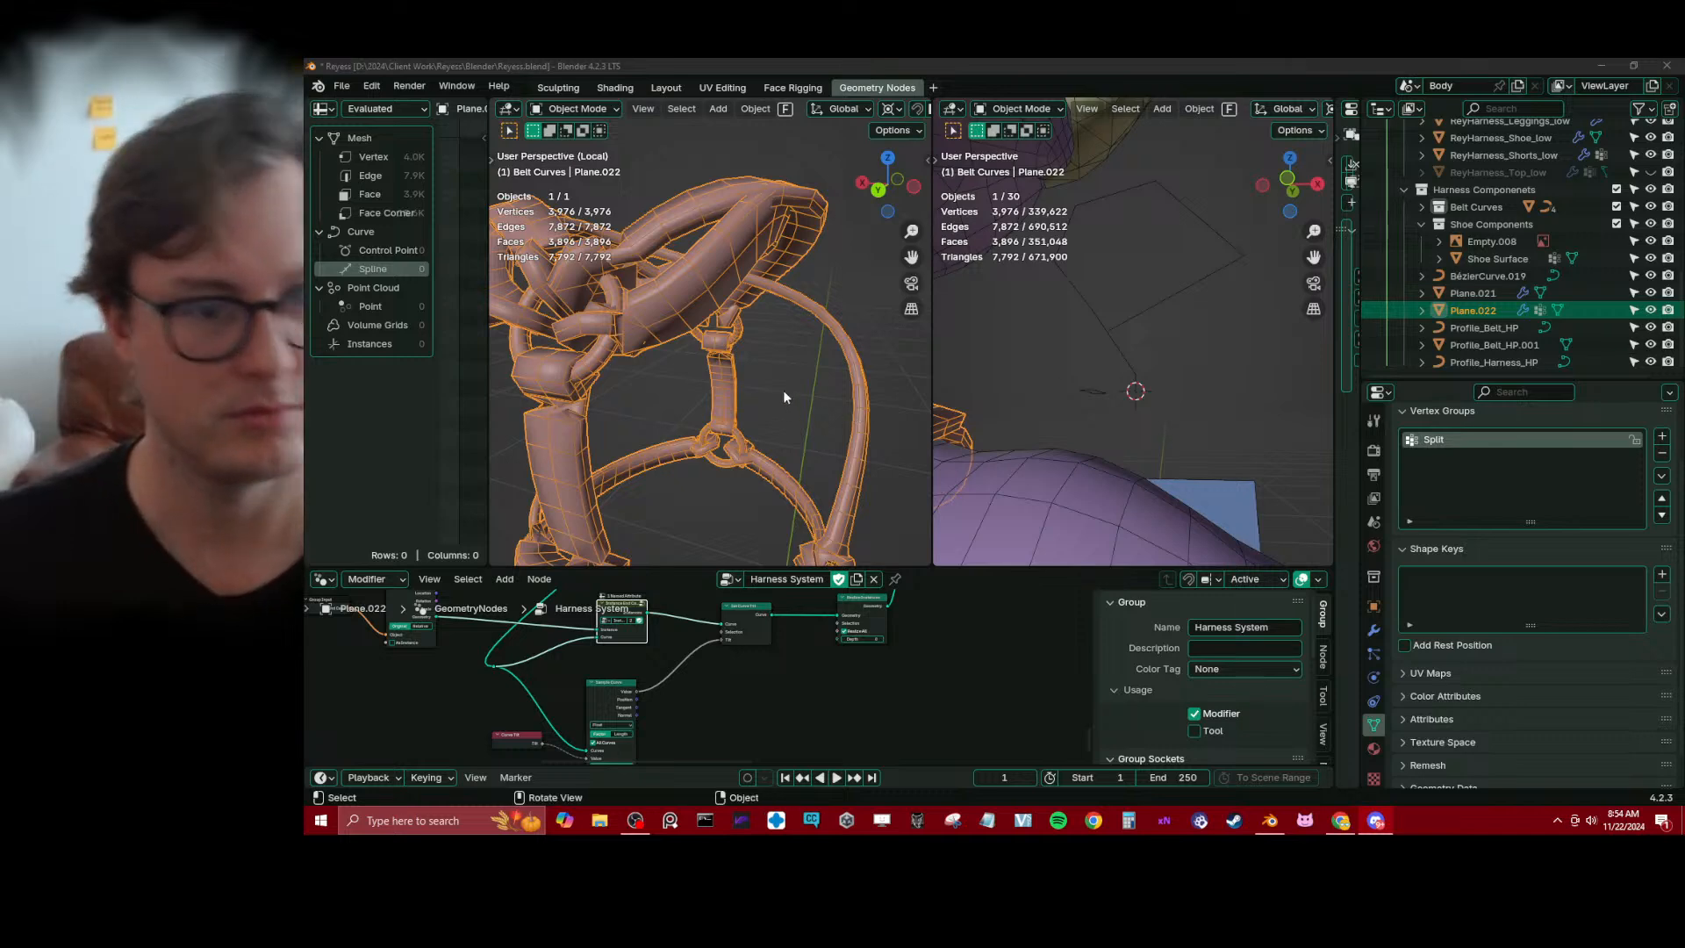
Mute and unmute Join Geometry repeatedly to compare the whole harness with and without end caps, and save the file
{"action": "middle_click_drag", "start_coordinate": [735, 264], "coordinate": [658, 302]}
{"action": "middle_click_drag", "start_coordinate": [570, 379], "coordinate": [675, 300]}
{"action": "scroll", "coordinate": [851, 625], "scroll_direction": "up", "scroll_amount": 4}
{"action": "middle_click_drag", "start_coordinate": [853, 625], "coordinate": [697, 722]}
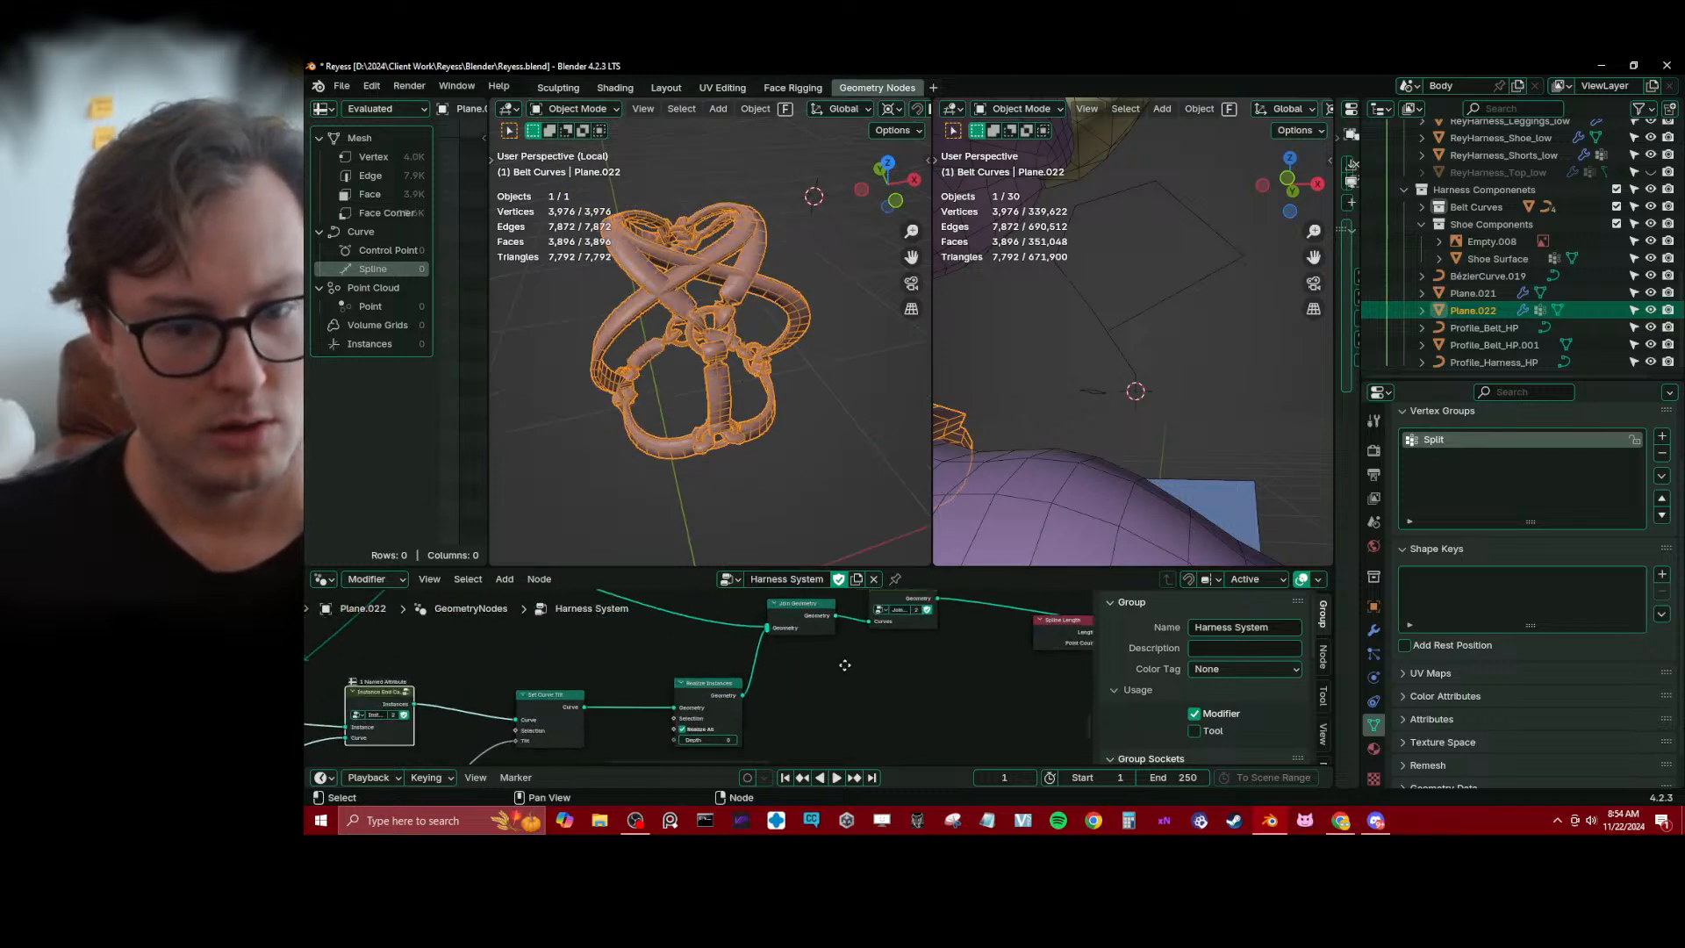
{"action": "middle_click_drag", "start_coordinate": [844, 665], "coordinate": [812, 660]}
{"action": "left_click", "coordinate": [812, 662]}
{"action": "key", "text": "m"}
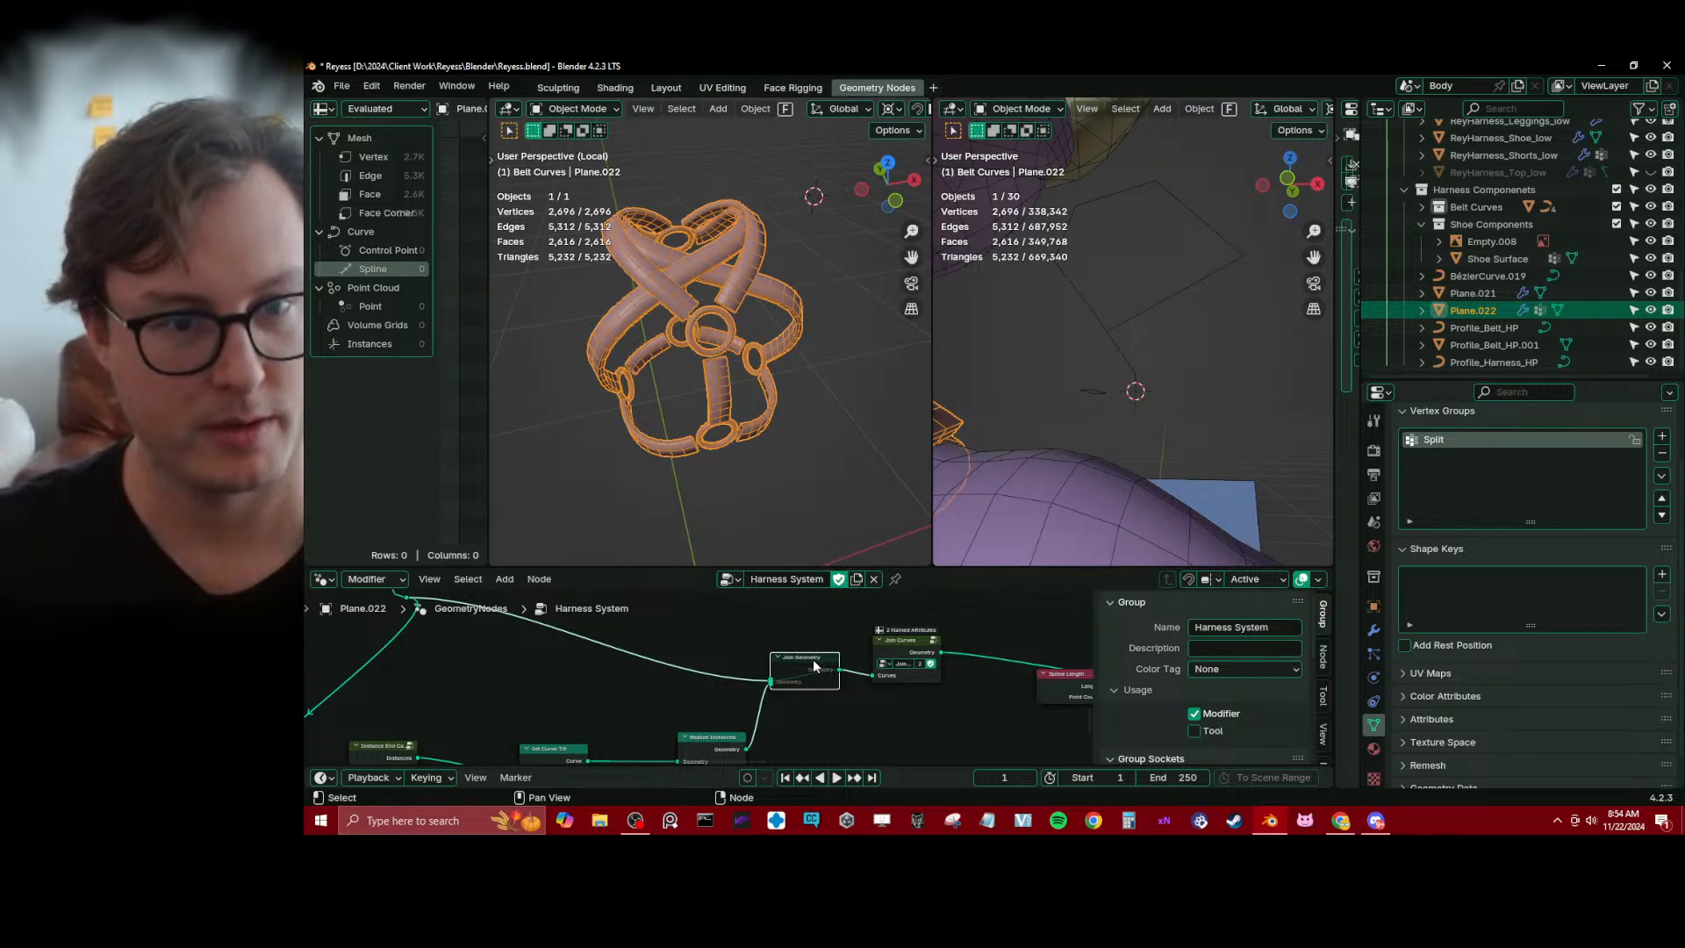
{"action": "key", "text": "m"}
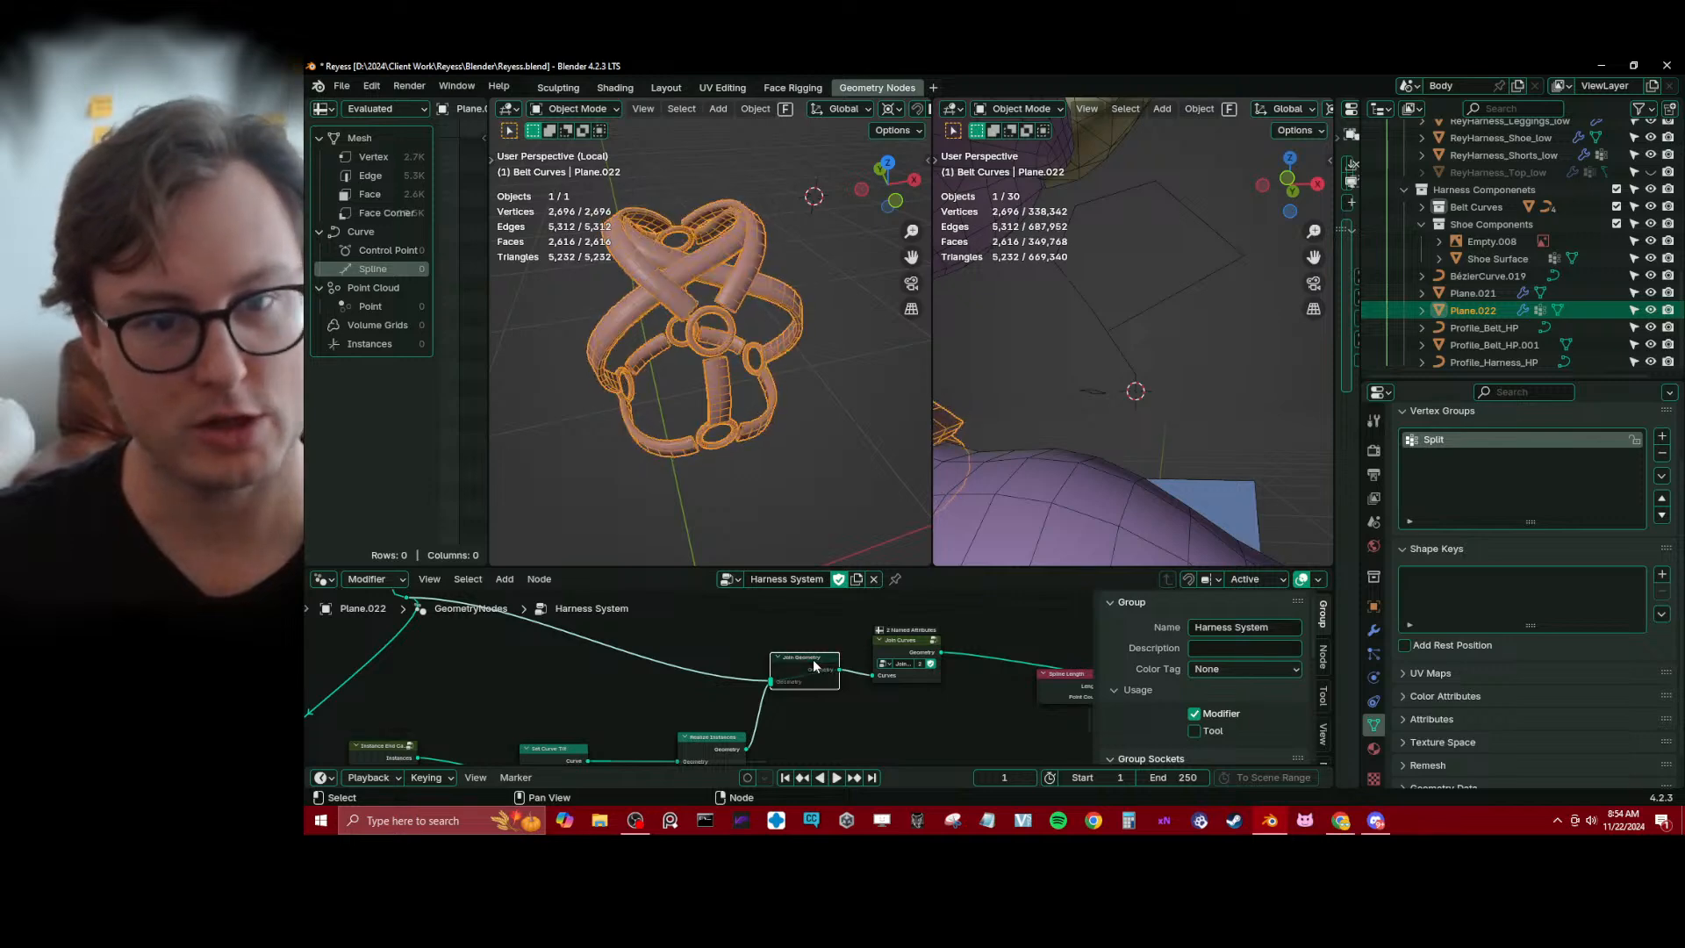
{"action": "key", "text": "m"}
{"action": "key", "text": "m"}
{"action": "key", "text": "m"}
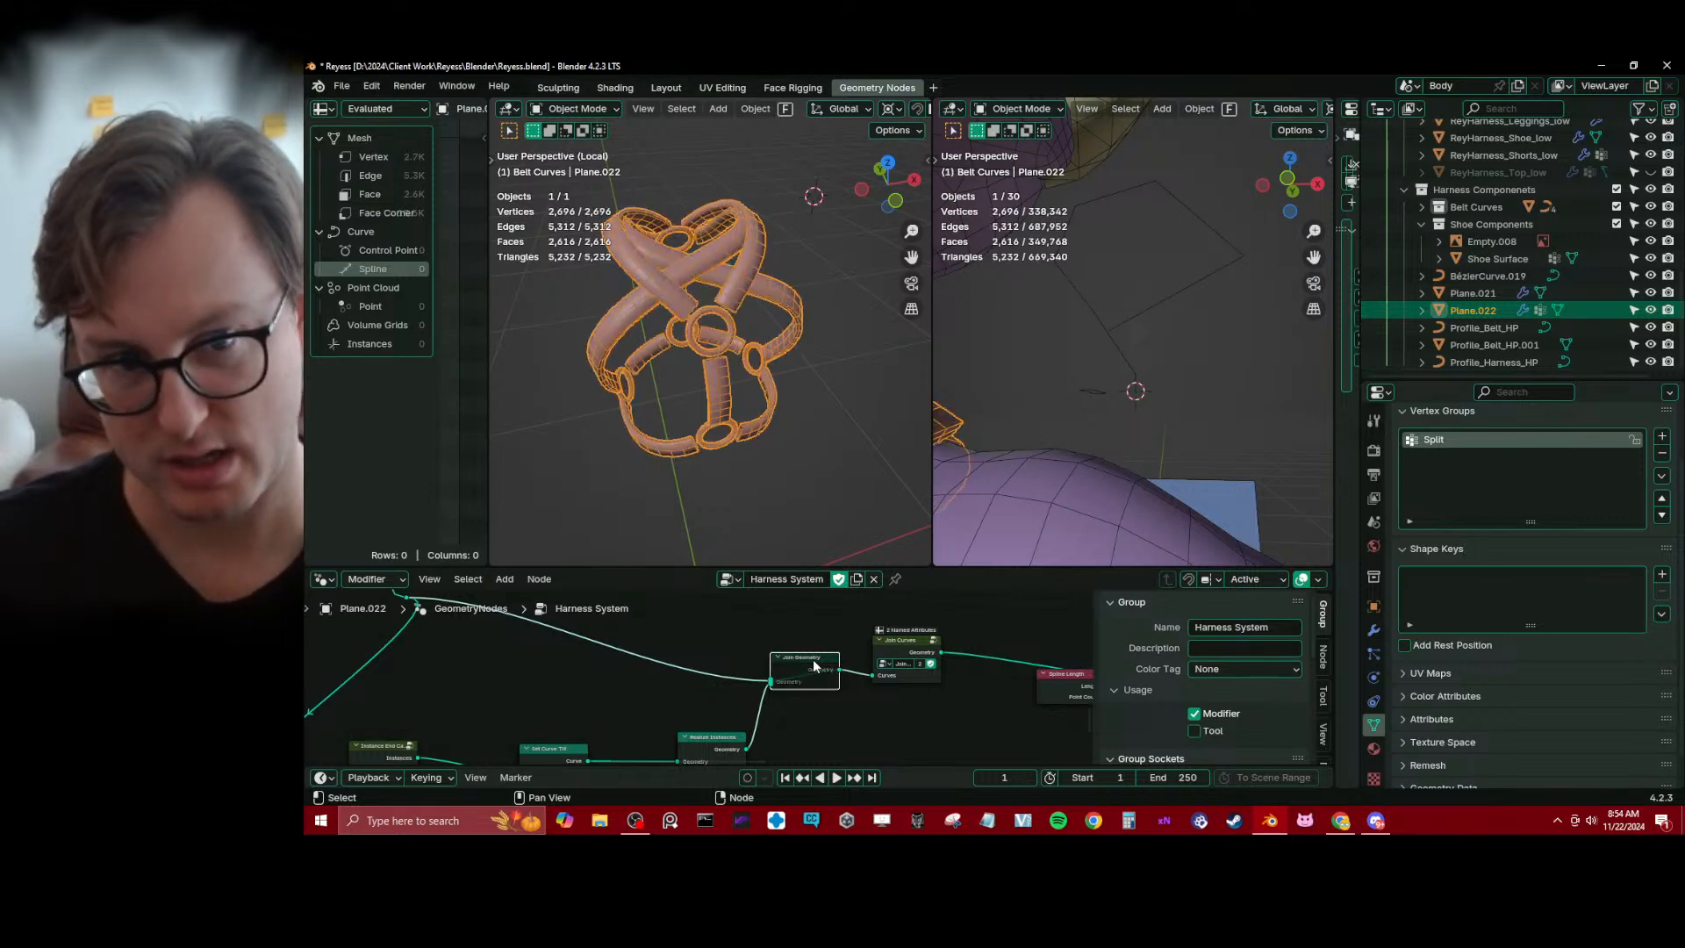
{"action": "key", "text": "m"}
{"action": "key", "text": "m"}
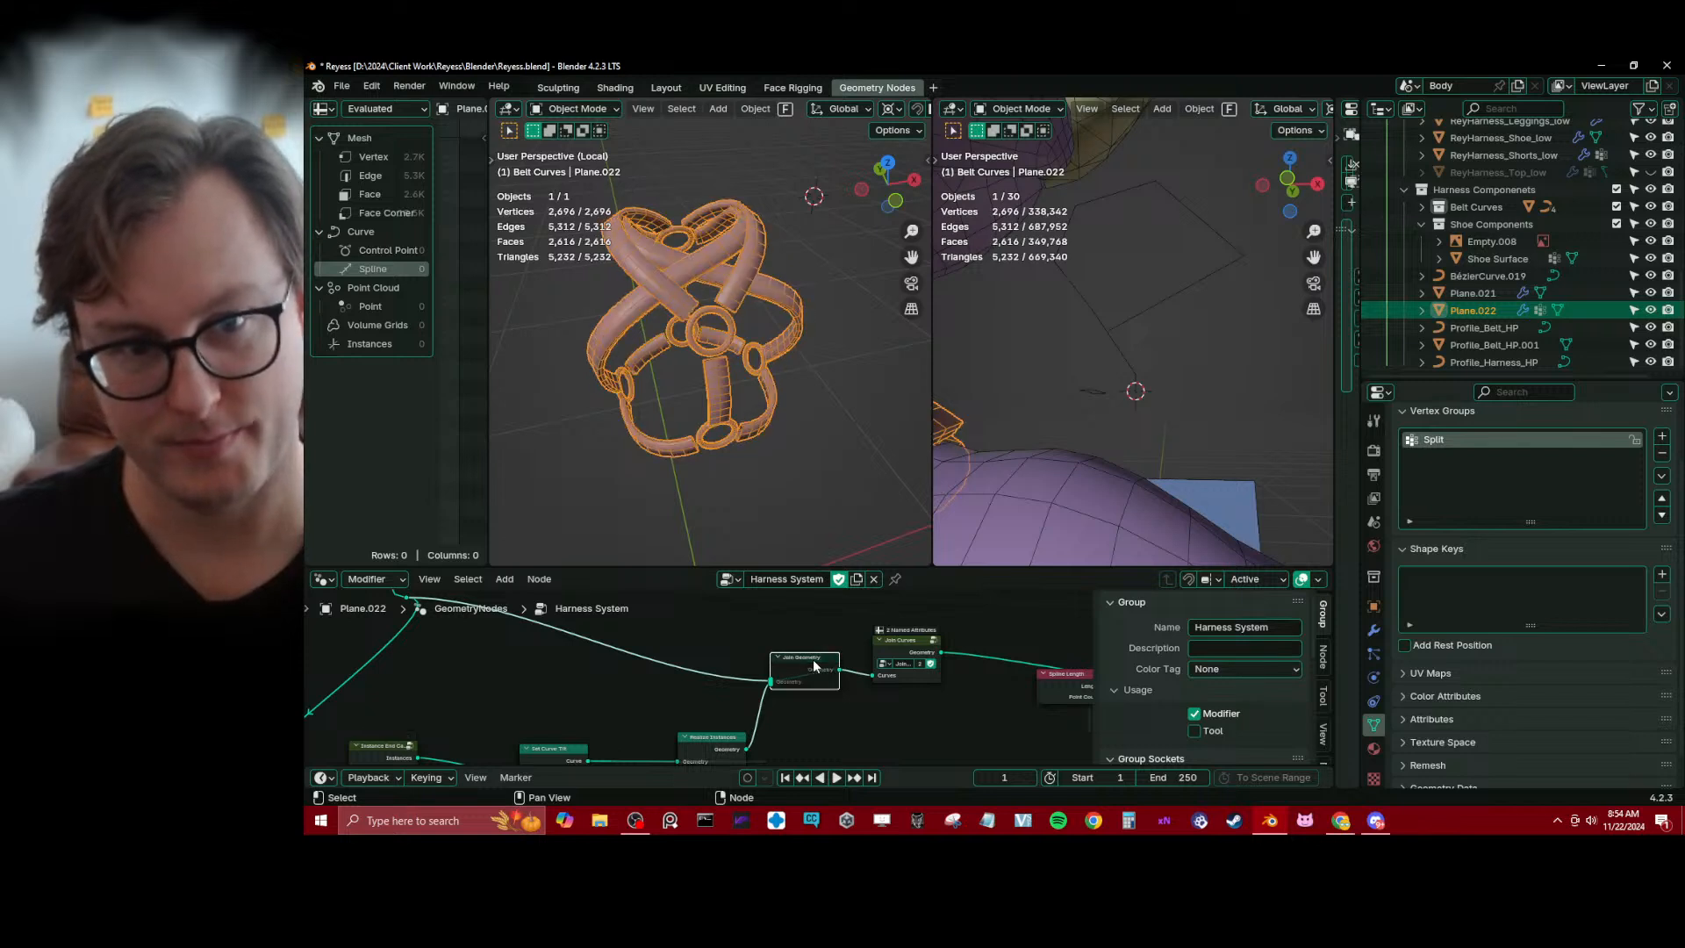
{"action": "key", "text": "m"}
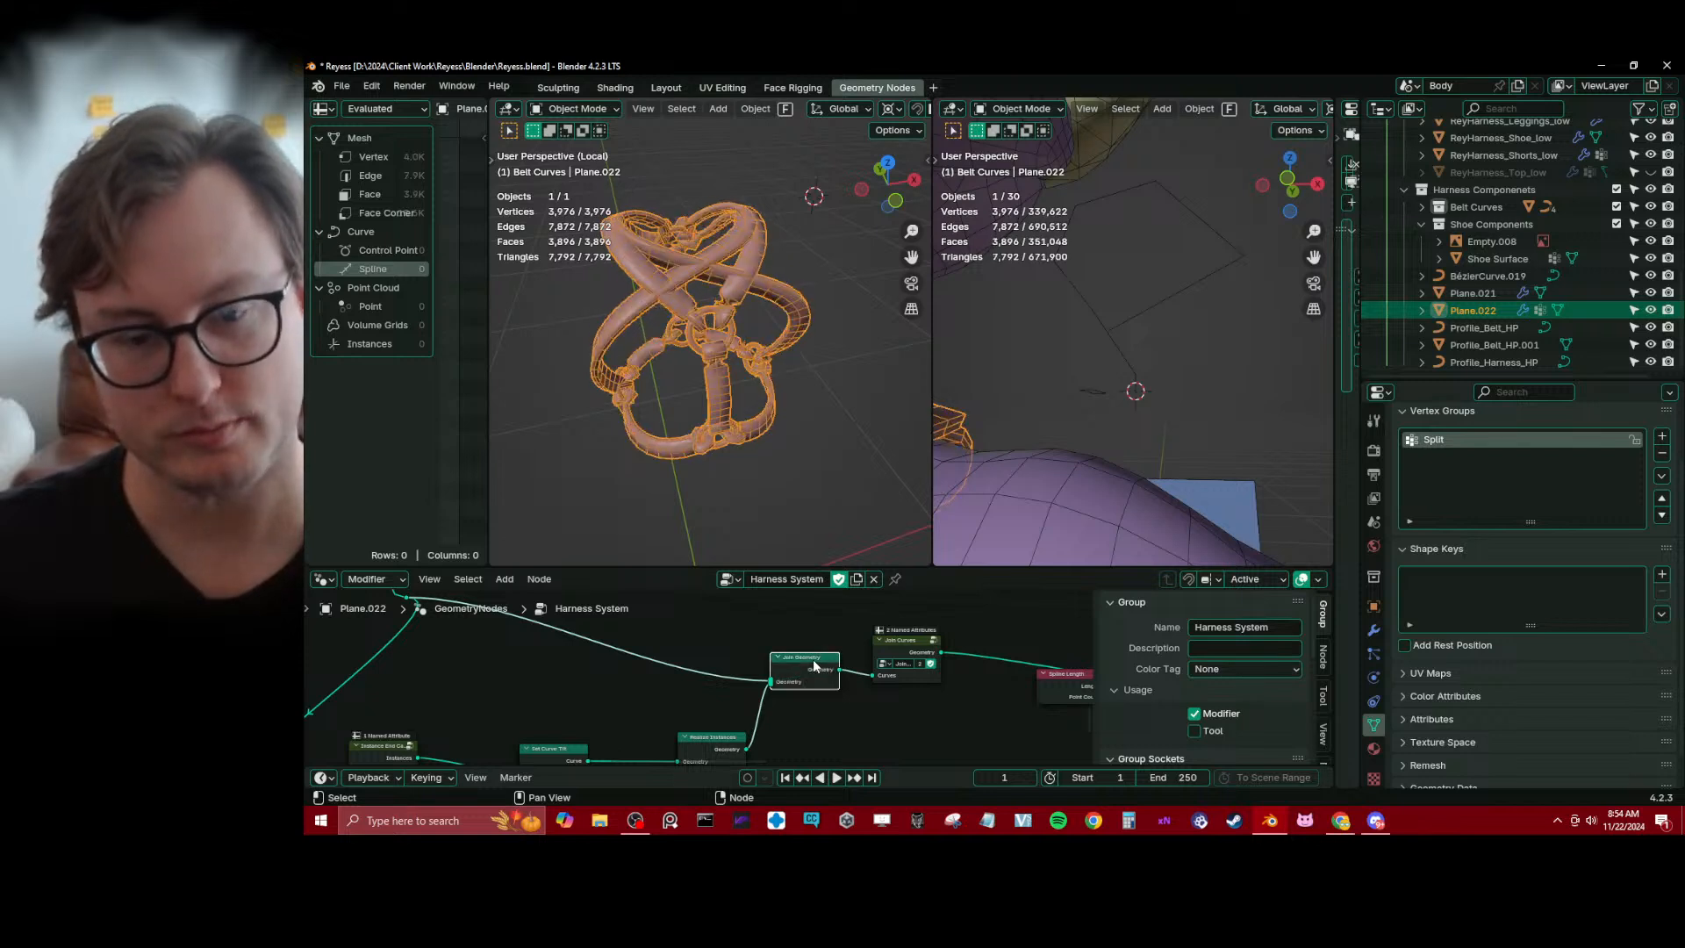
{"action": "scroll", "coordinate": [746, 684], "scroll_direction": "down", "scroll_amount": 2}
{"action": "key", "text": "ctrl+s"}
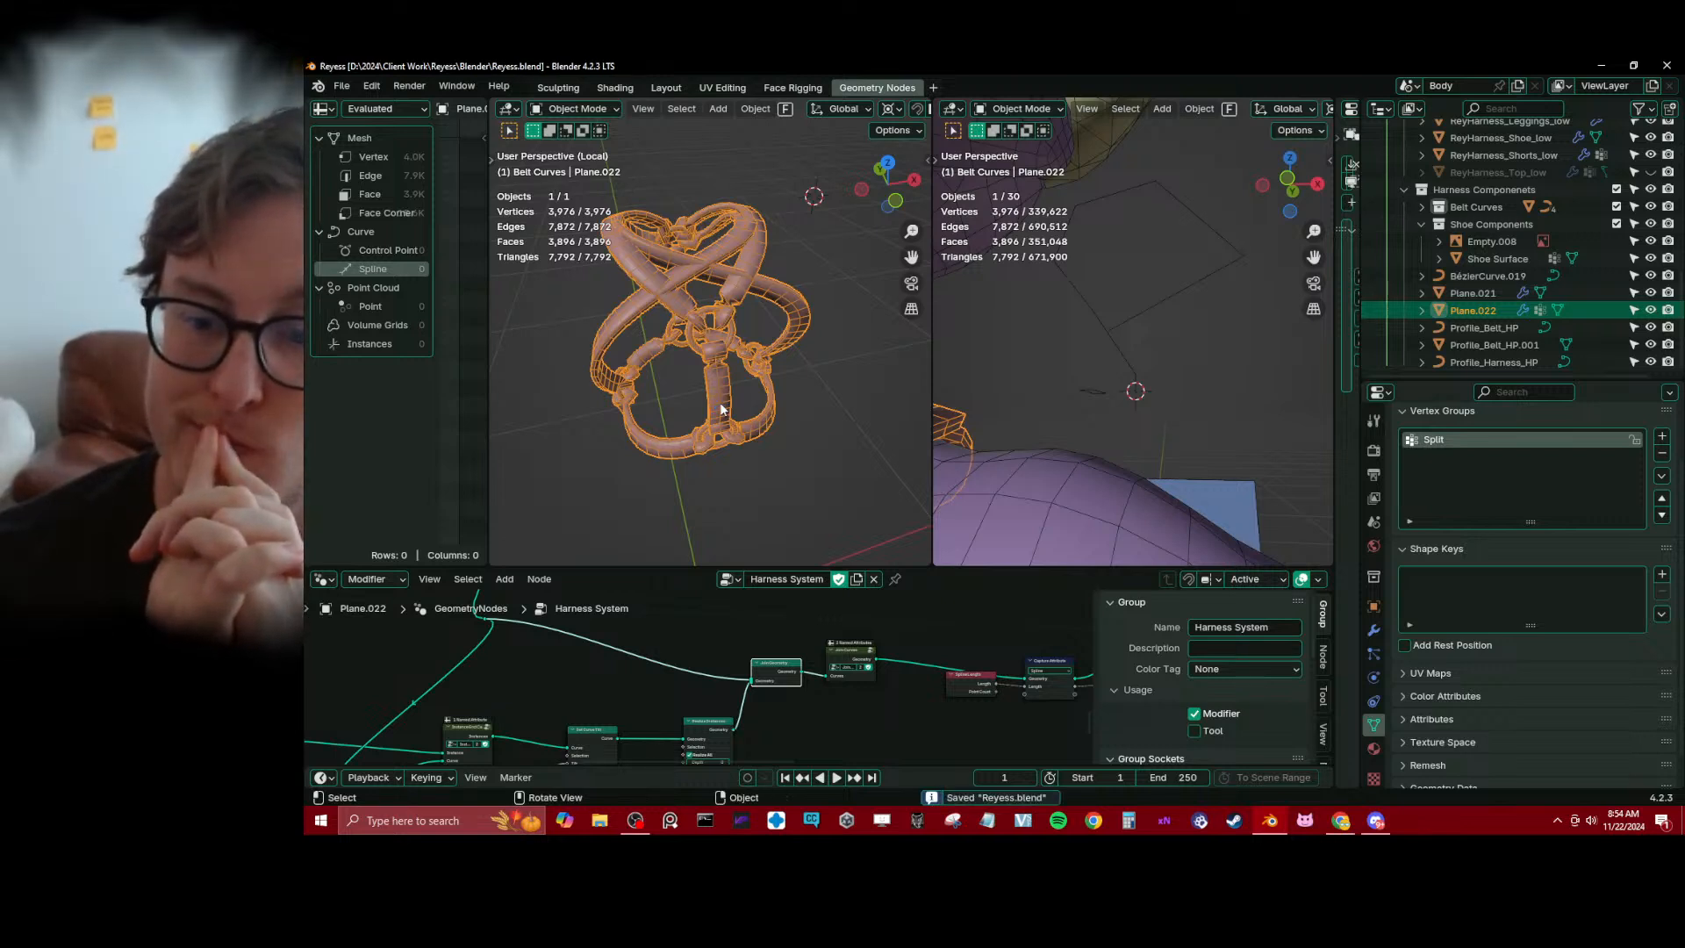
Mute and unmute the Set Curve Tilt node to compare the end cap orientation with and without tilt
{"action": "left_click", "coordinate": [593, 746]}
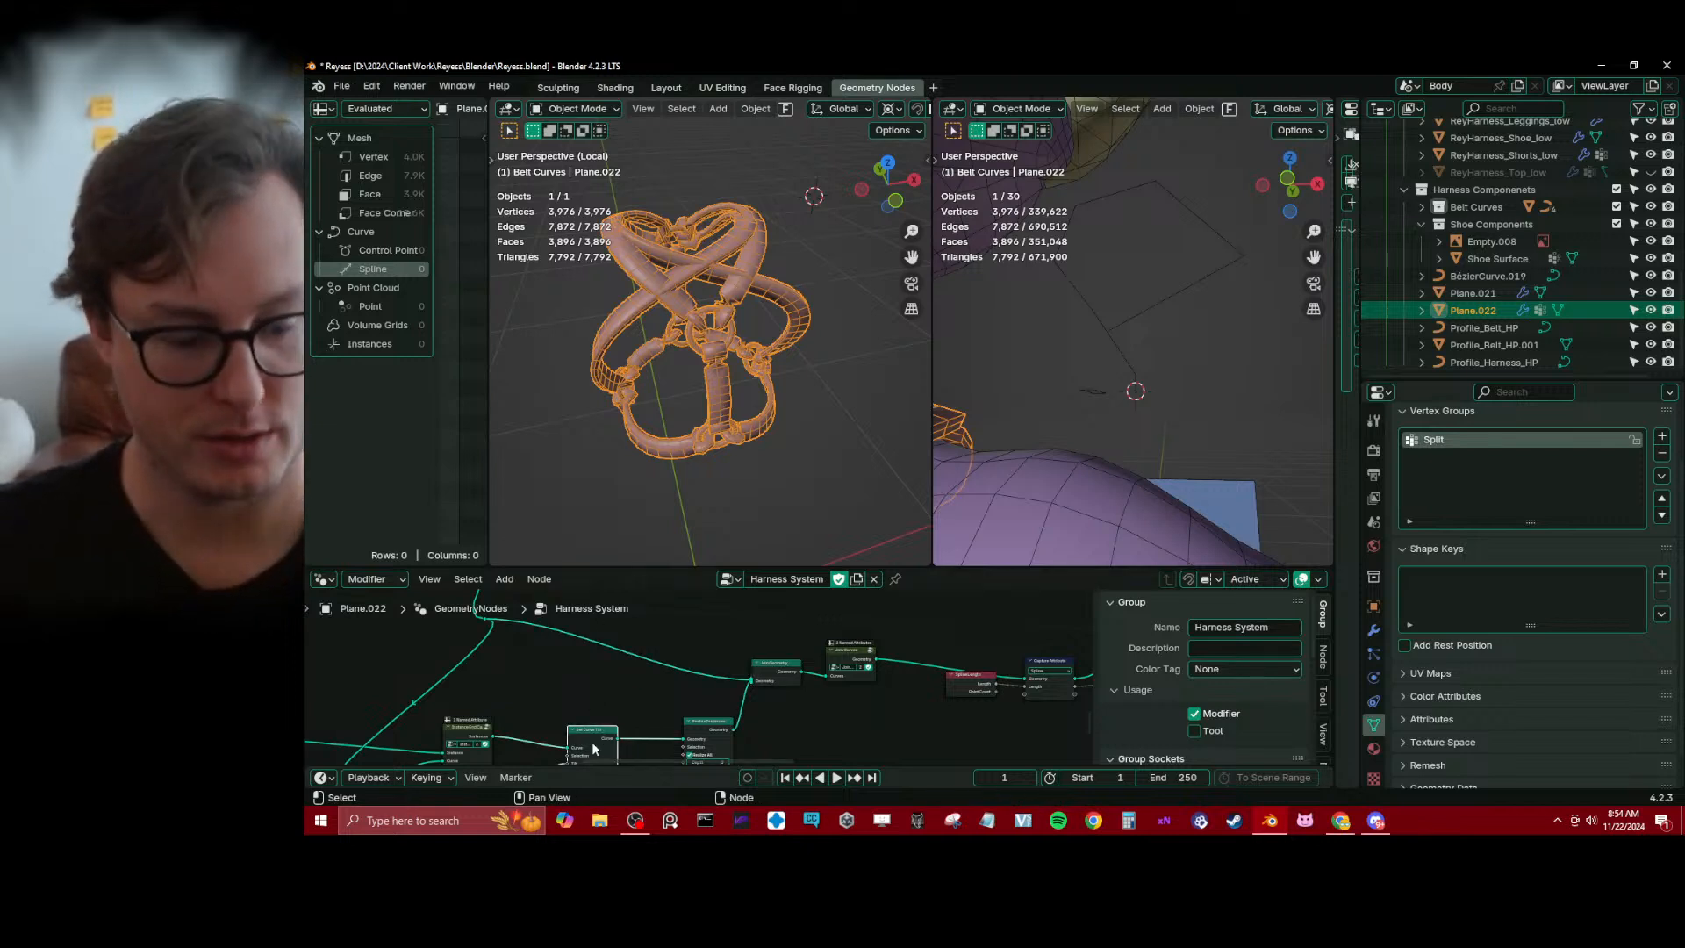
{"action": "key", "text": "m"}
{"action": "key", "text": "m"}
{"action": "key", "text": "m"}
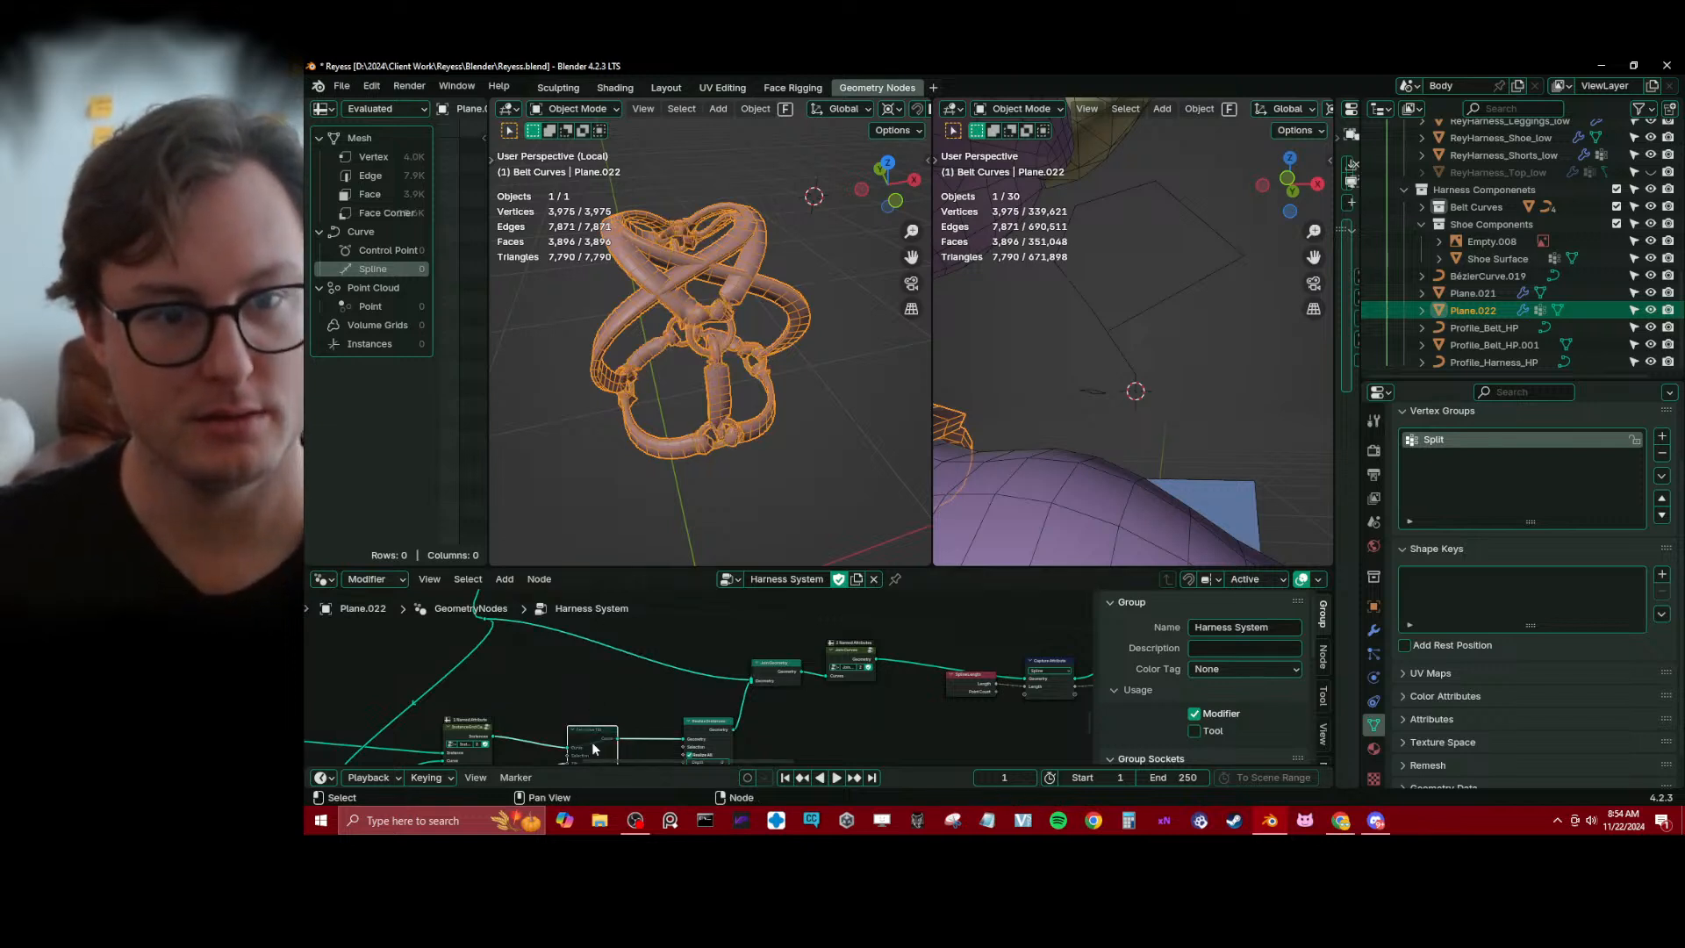
{"action": "key", "text": "m"}
{"action": "middle_click_drag", "start_coordinate": [809, 685], "coordinate": [801, 672]}
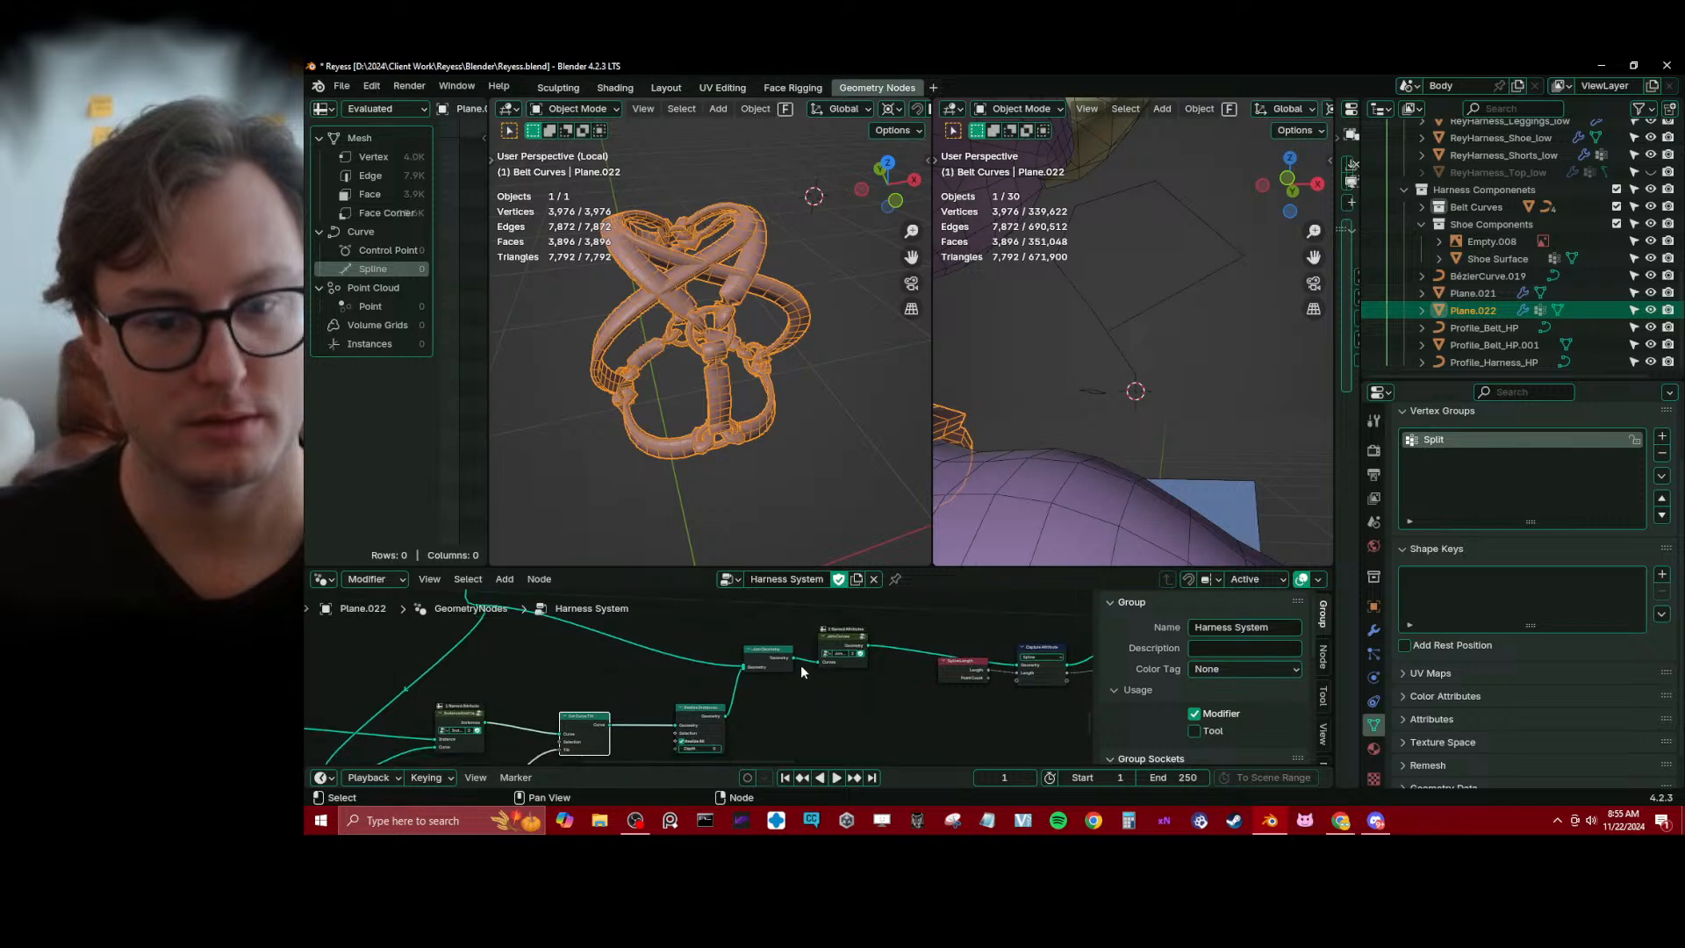
Mute and unmute the Join Geometry node to compare the harness with and without its end caps
{"action": "left_click", "coordinate": [853, 647]}
{"action": "left_click", "coordinate": [759, 666]}
{"action": "key", "text": "m"}
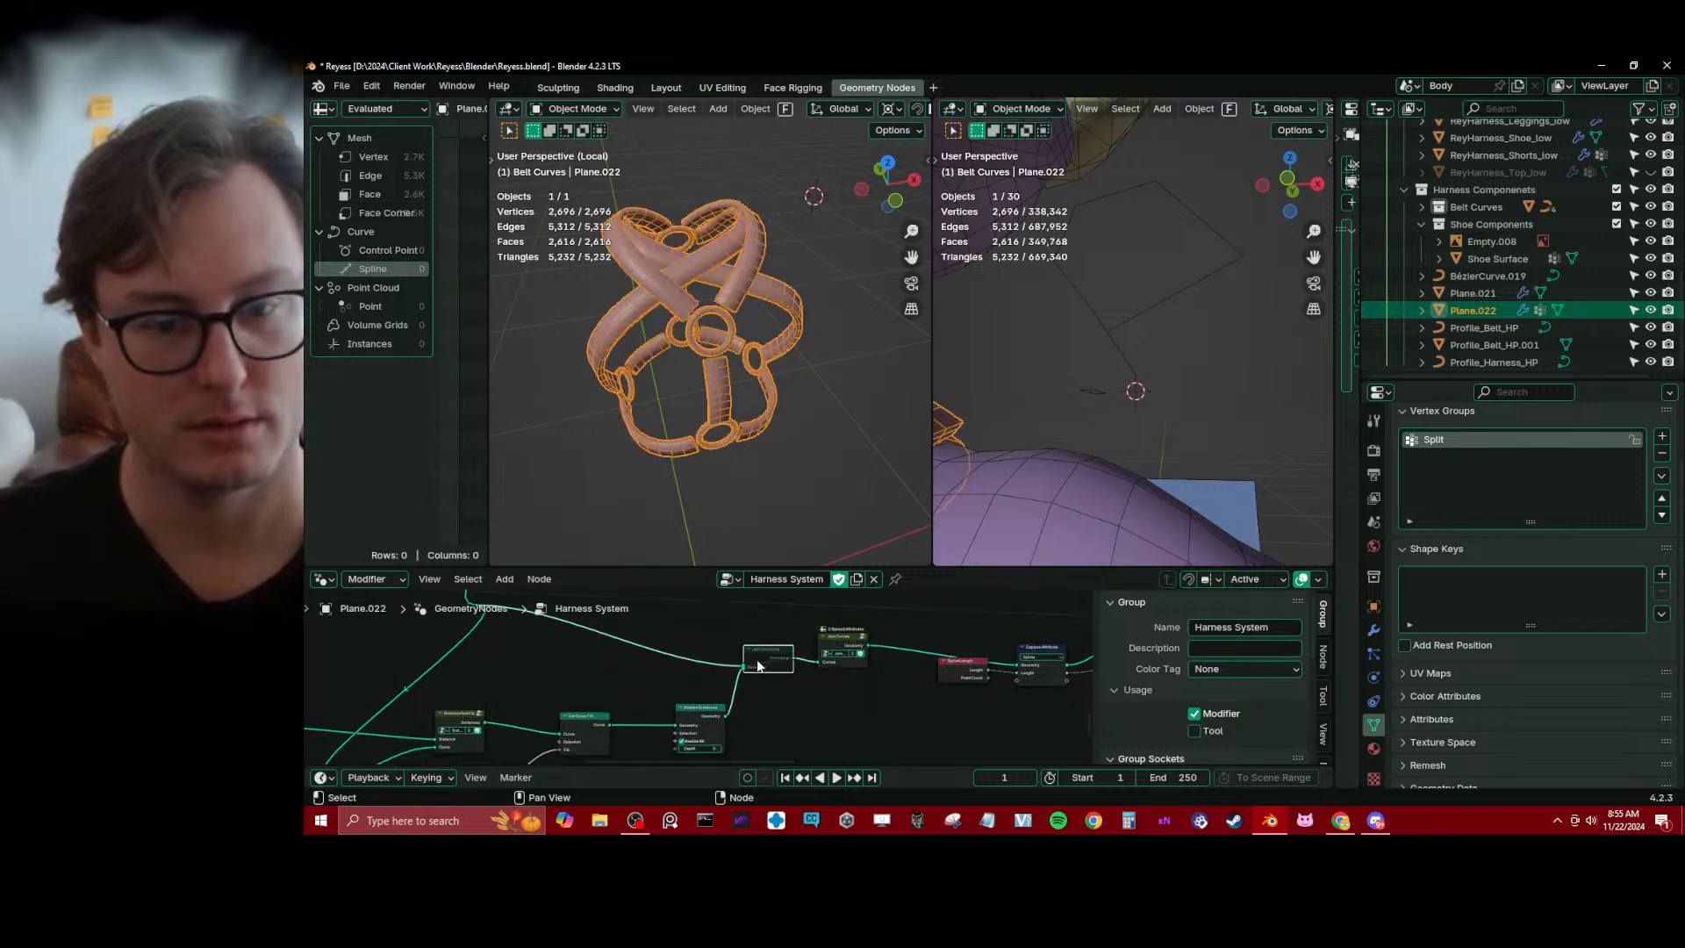
{"action": "key", "text": "m"}
{"action": "key", "text": "m"}
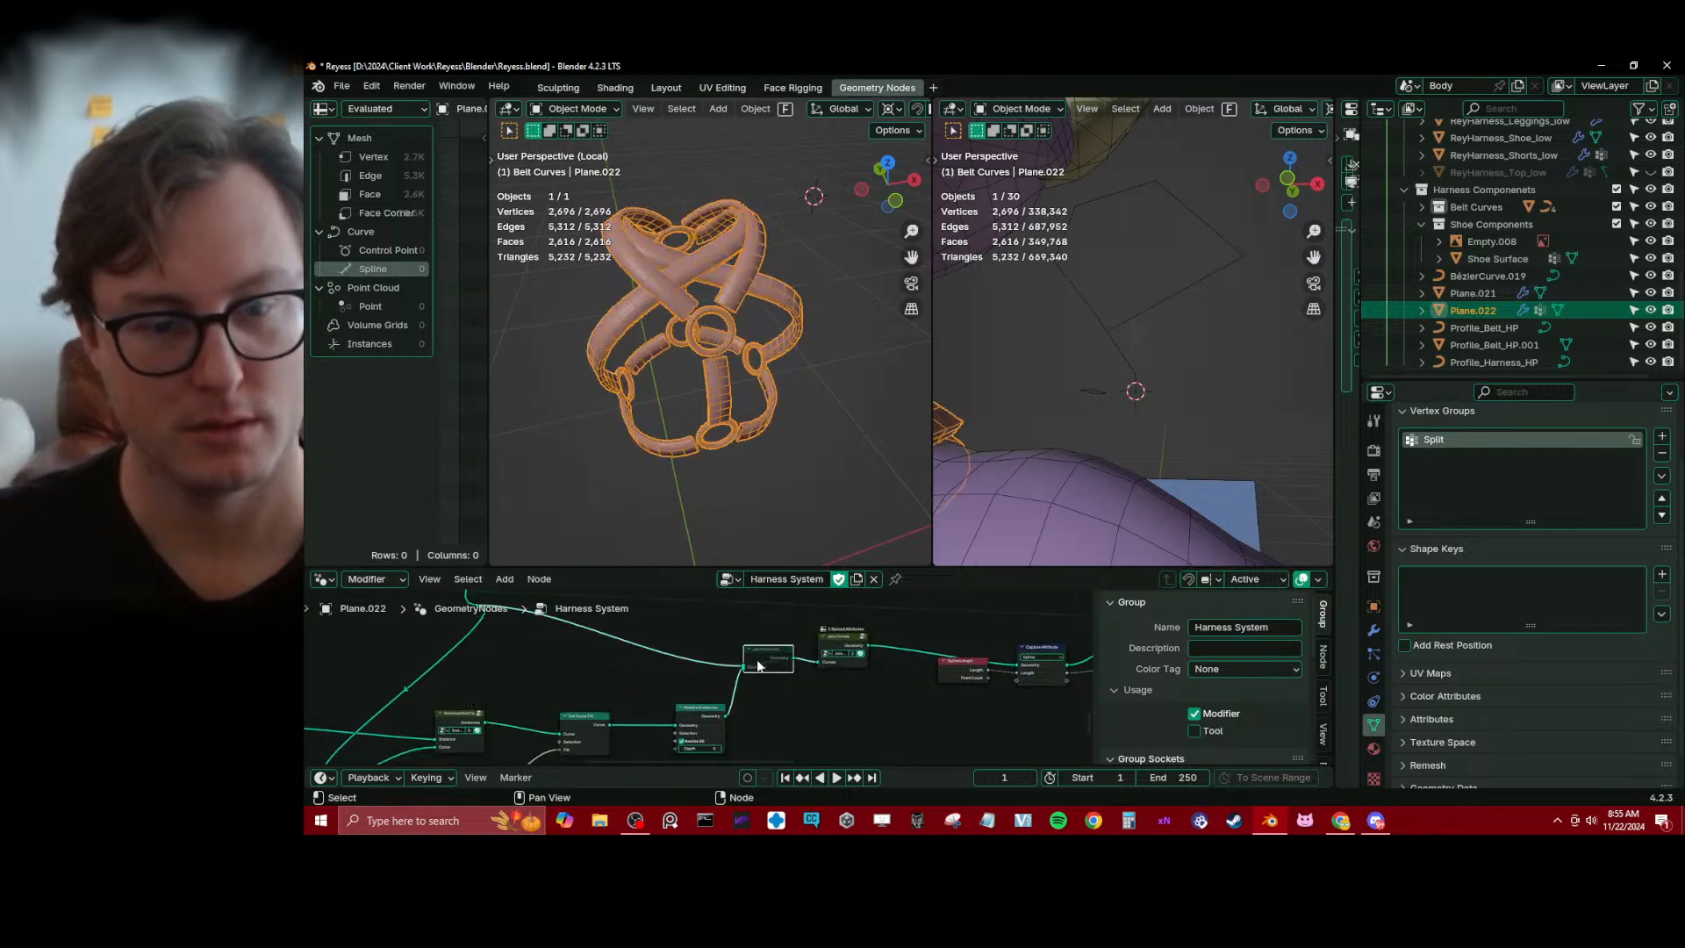
{"action": "key", "text": "m"}
Enlarge the node editor and trace the strap curve chain from Set Curve Tilt to the end cap nodes
{"action": "scroll", "coordinate": [673, 647], "scroll_direction": "down", "scroll_amount": 5}
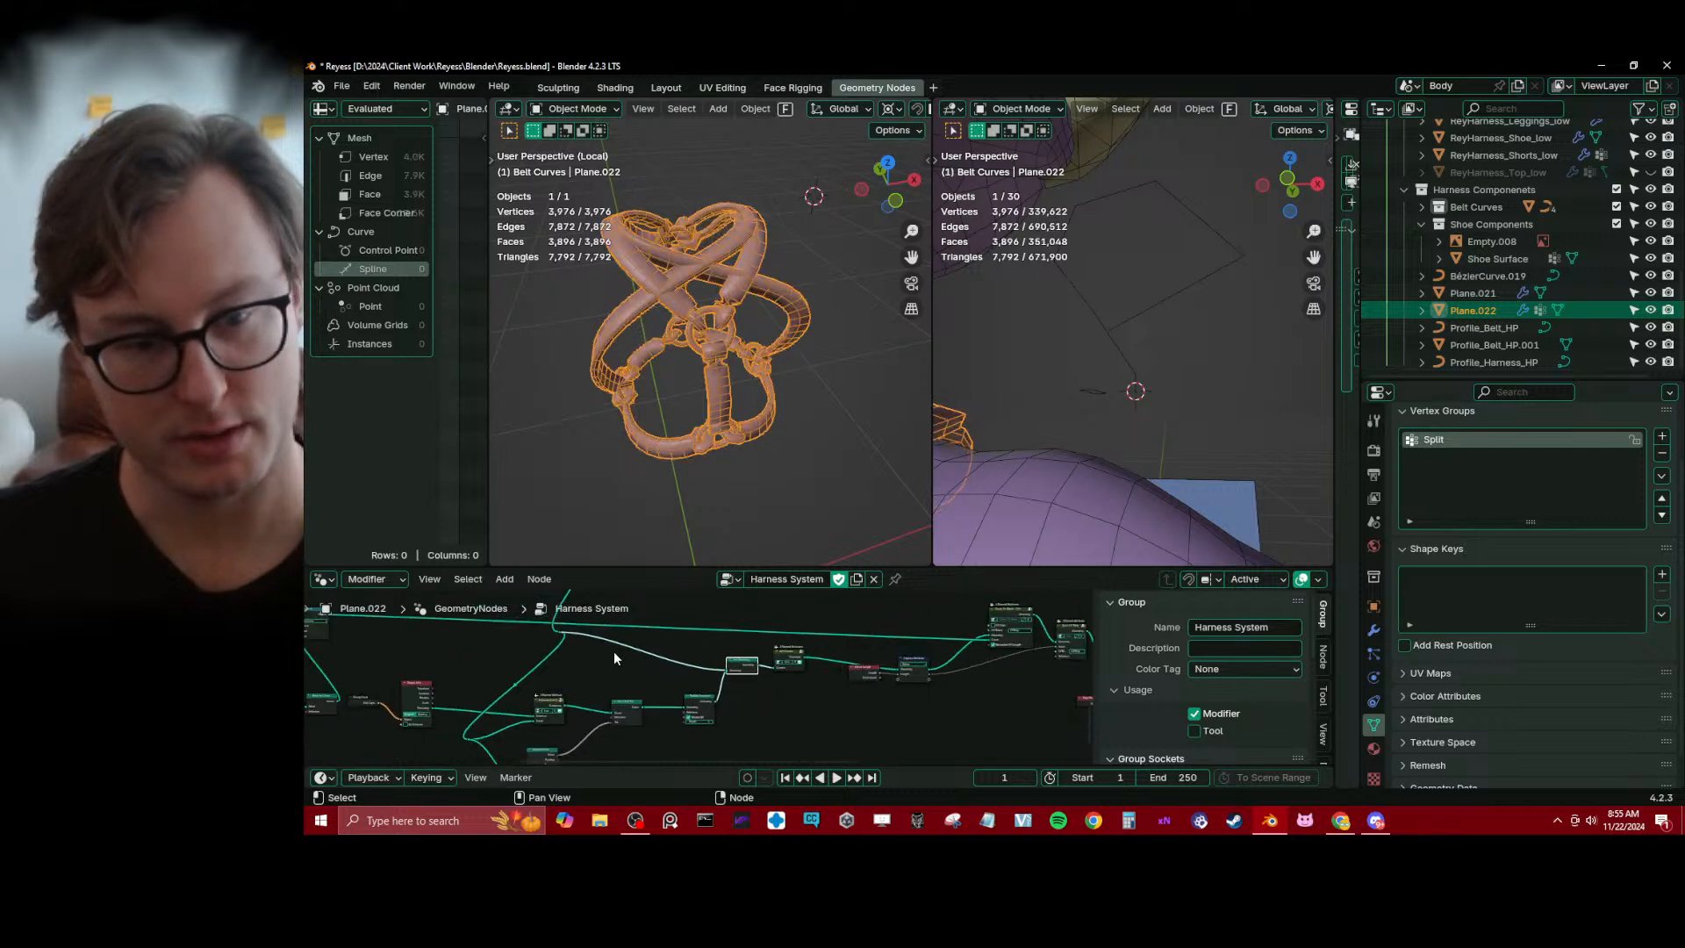
{"action": "middle_click_drag", "start_coordinate": [614, 651], "coordinate": [739, 676]}
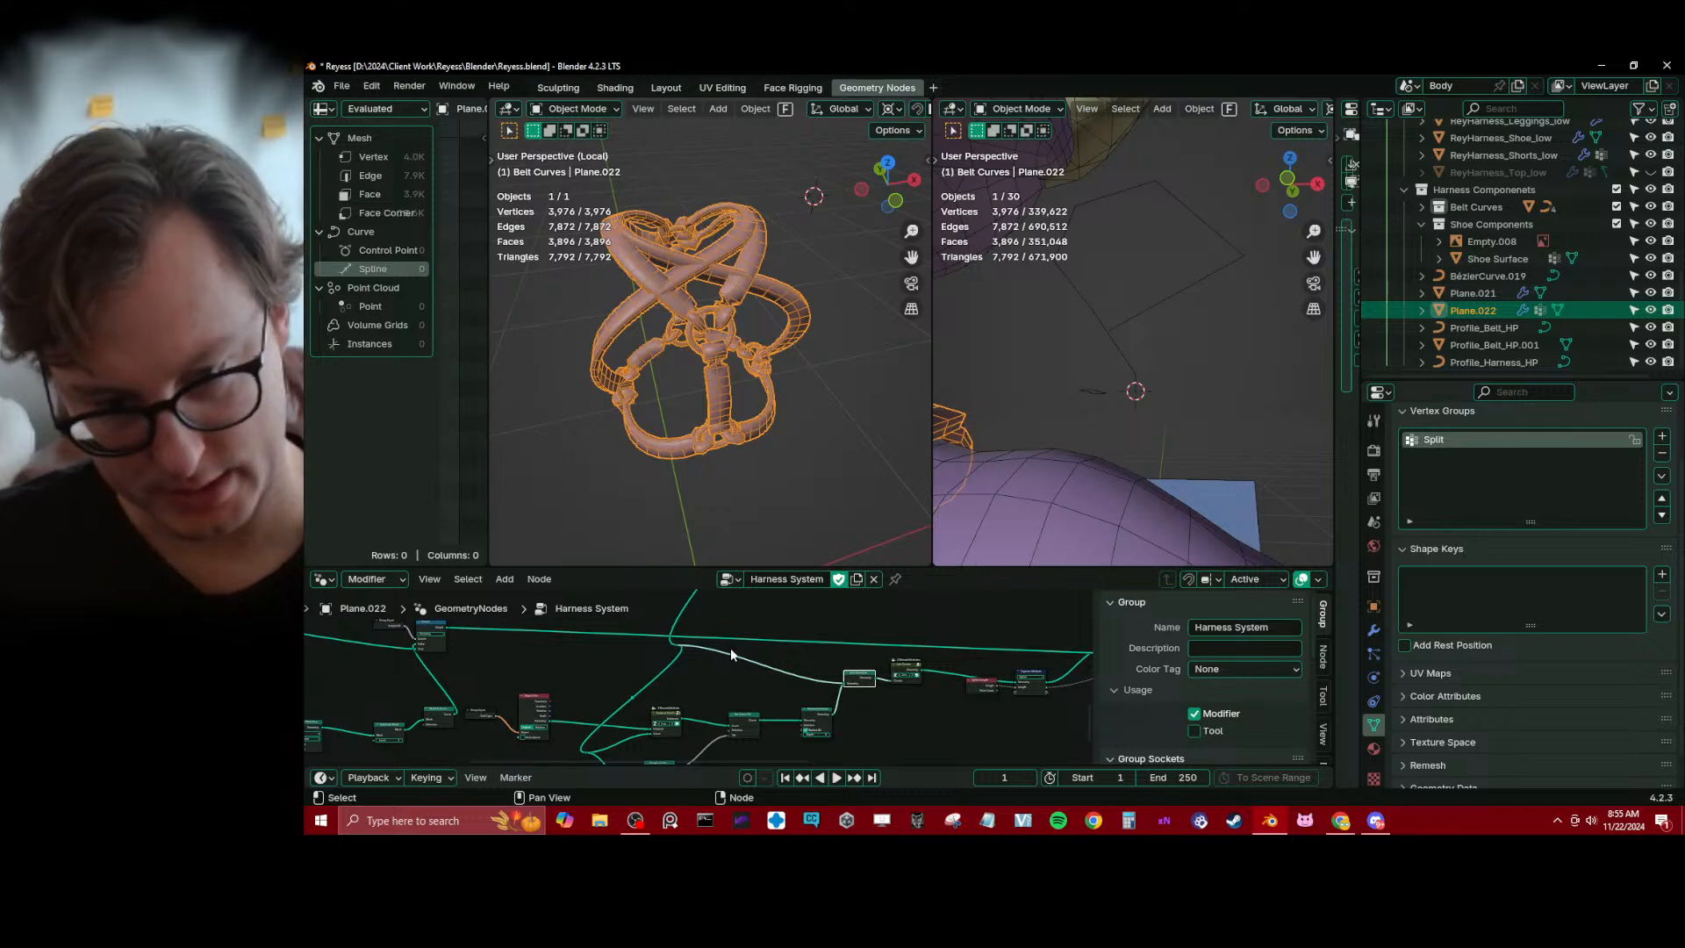
{"action": "scroll", "coordinate": [729, 640], "scroll_direction": "down", "scroll_amount": 5}
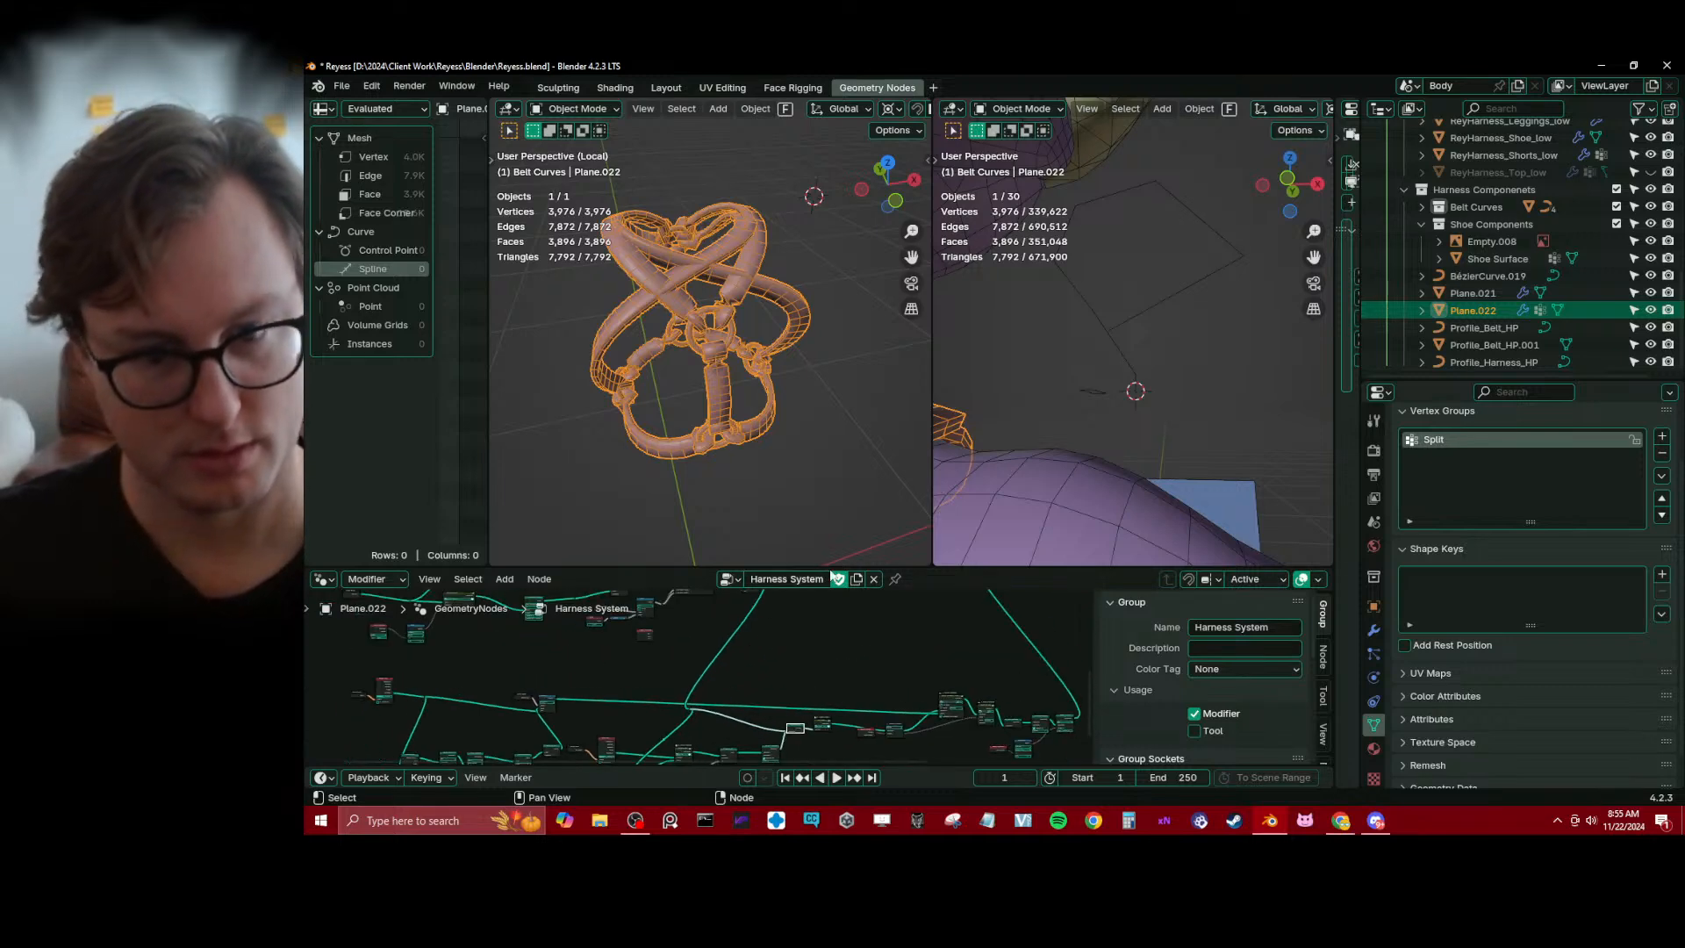
{"action": "left_click_drag", "start_coordinate": [831, 569], "coordinate": [831, 414]}
{"action": "scroll", "coordinate": [786, 579], "scroll_direction": "up", "scroll_amount": 5}
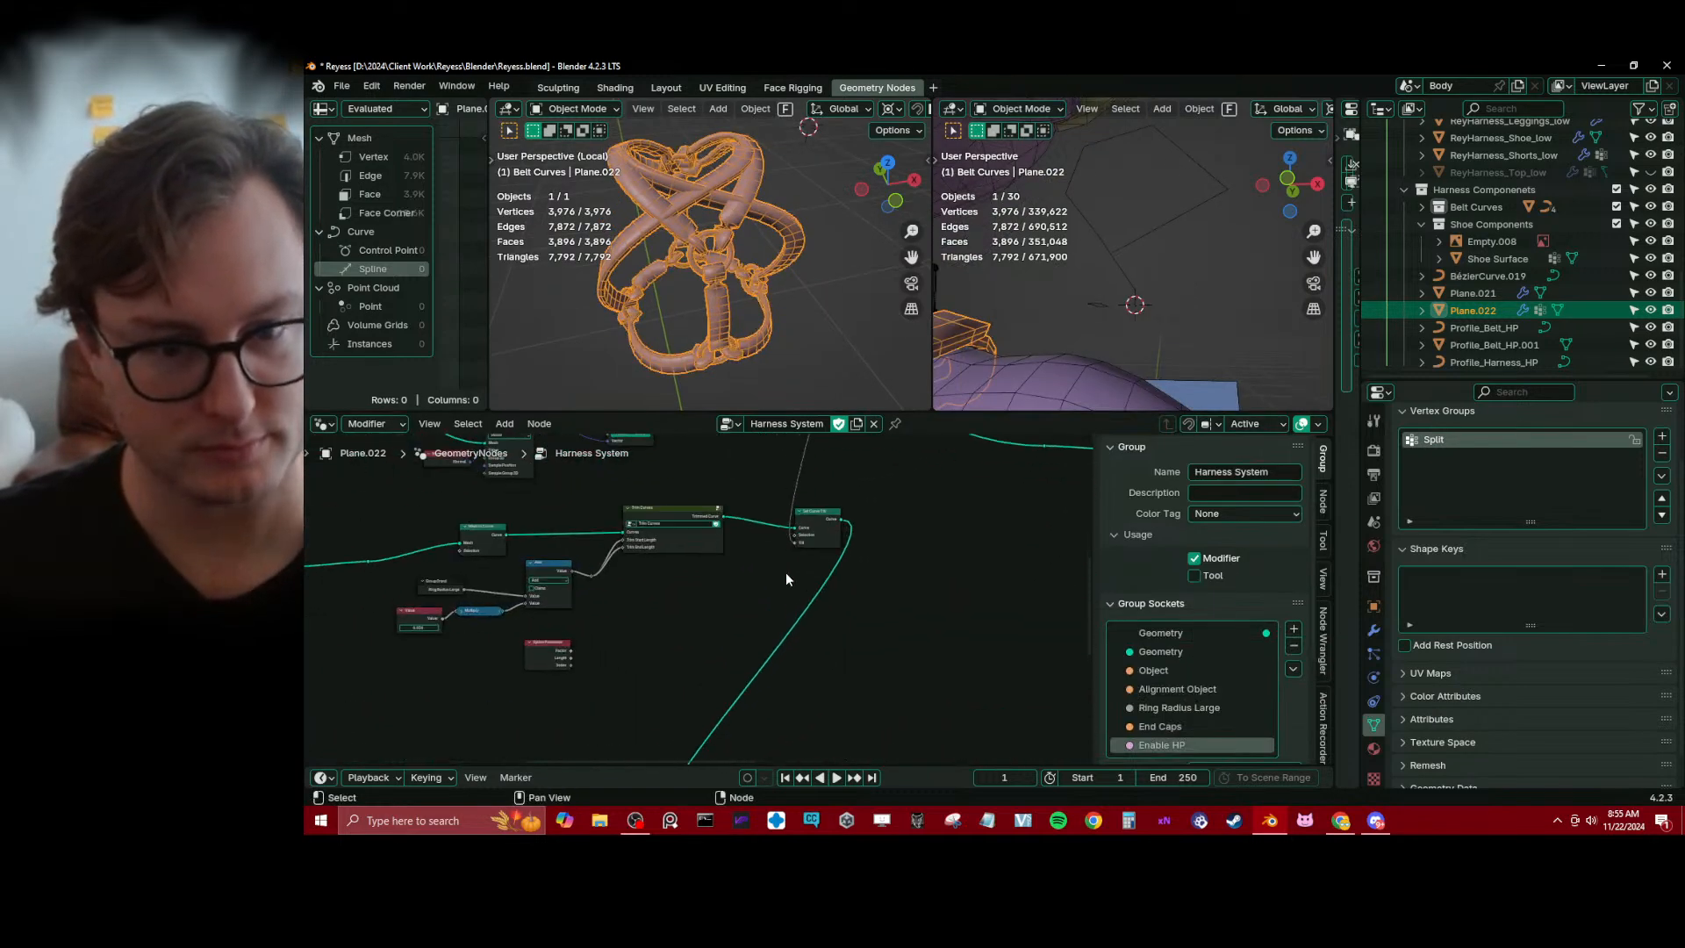
{"action": "scroll", "coordinate": [790, 553], "scroll_direction": "down", "scroll_amount": 3}
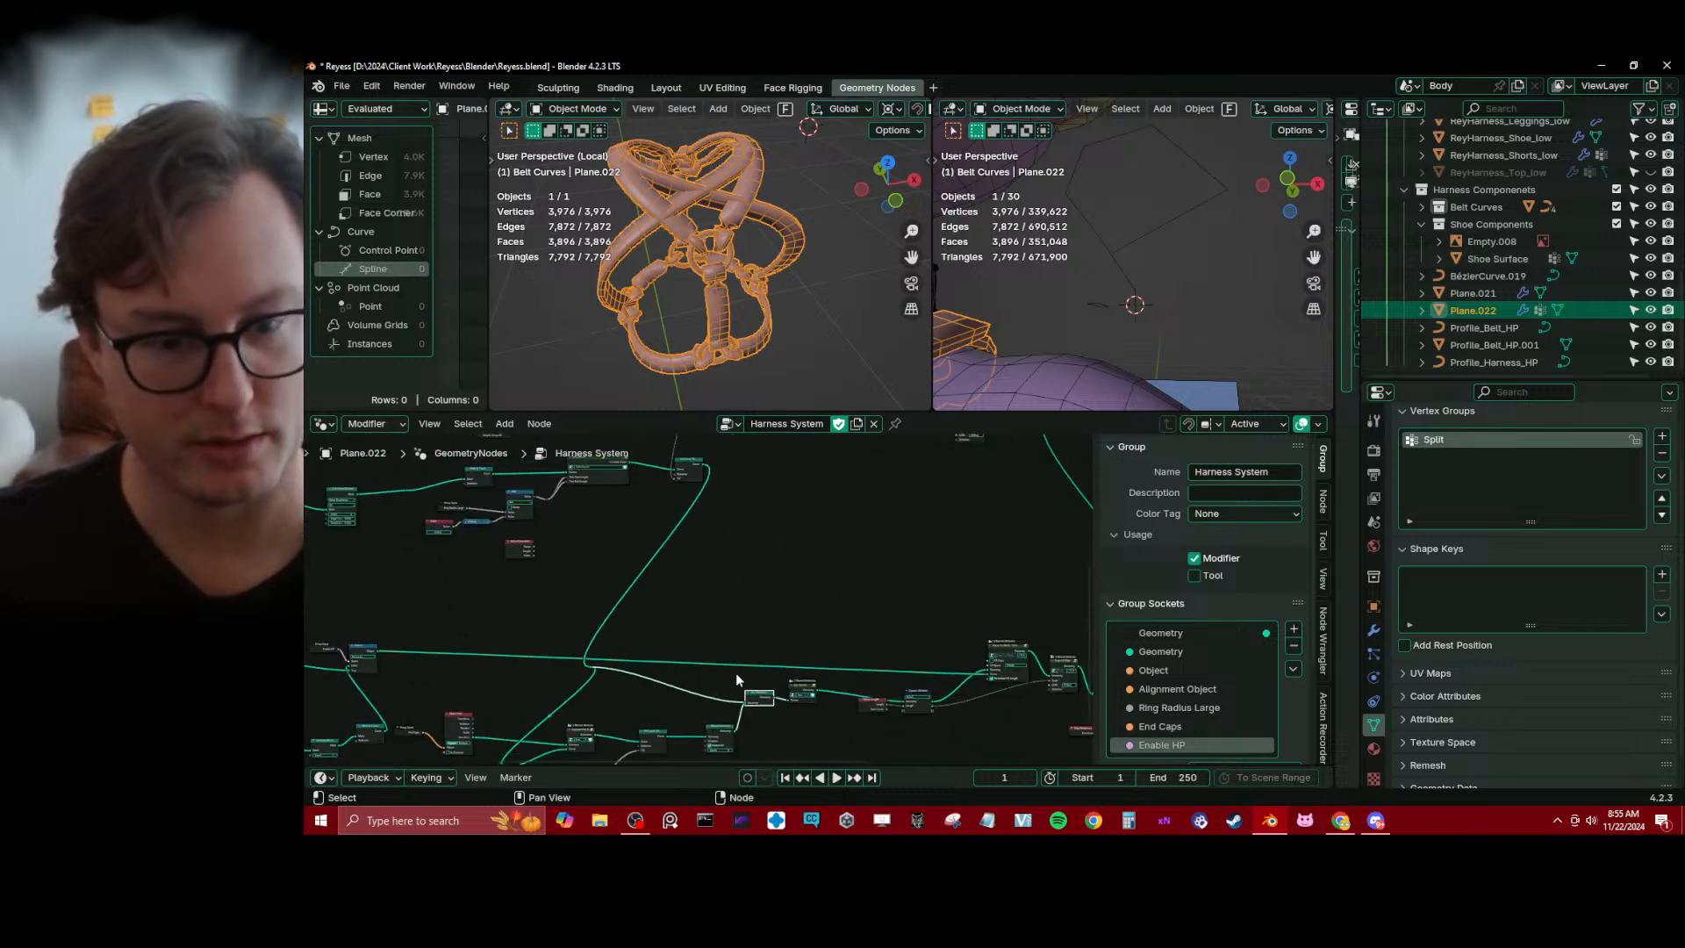
{"action": "scroll", "coordinate": [735, 672], "scroll_direction": "up", "scroll_amount": 3}
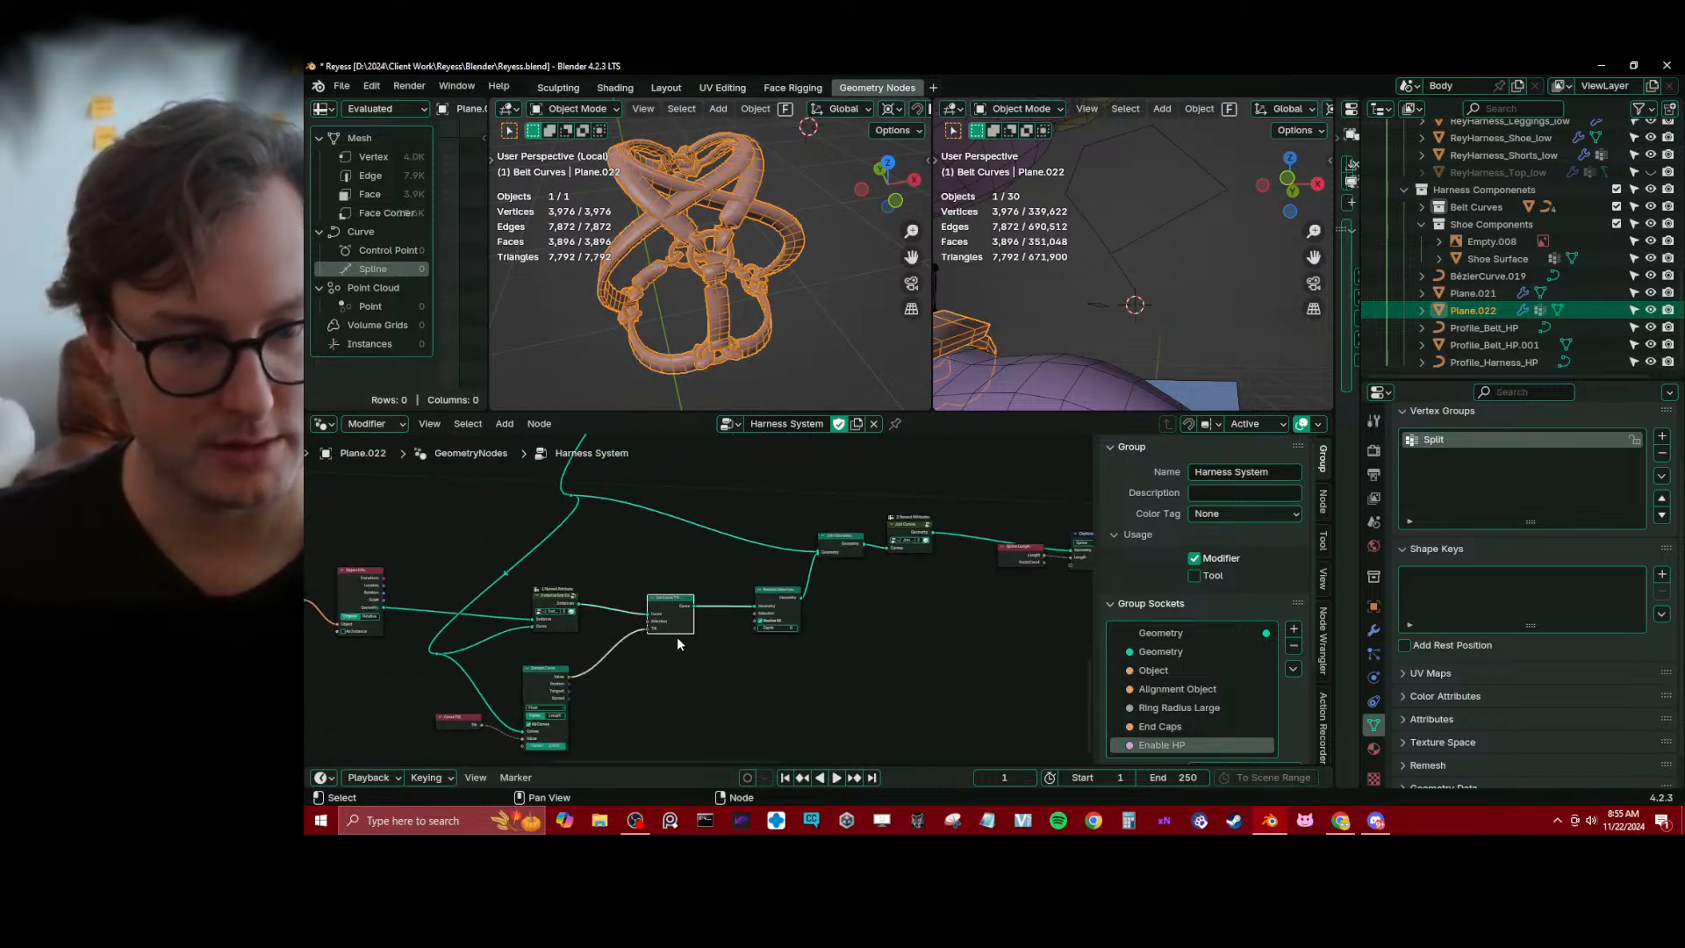
Cut the sampled tilt link, dissolve the Set Curve Tilt node after the end cap instancing, and move Realize Instances closer
{"action": "right_click_drag", "start_coordinate": [564, 660], "coordinate": [634, 678], "text": "ctrl"}
{"action": "key", "text": "ctrl+x"}
{"action": "scroll", "coordinate": [719, 592], "scroll_direction": "down", "scroll_amount": 4}
{"action": "middle_click_drag", "start_coordinate": [790, 531], "coordinate": [781, 620]}
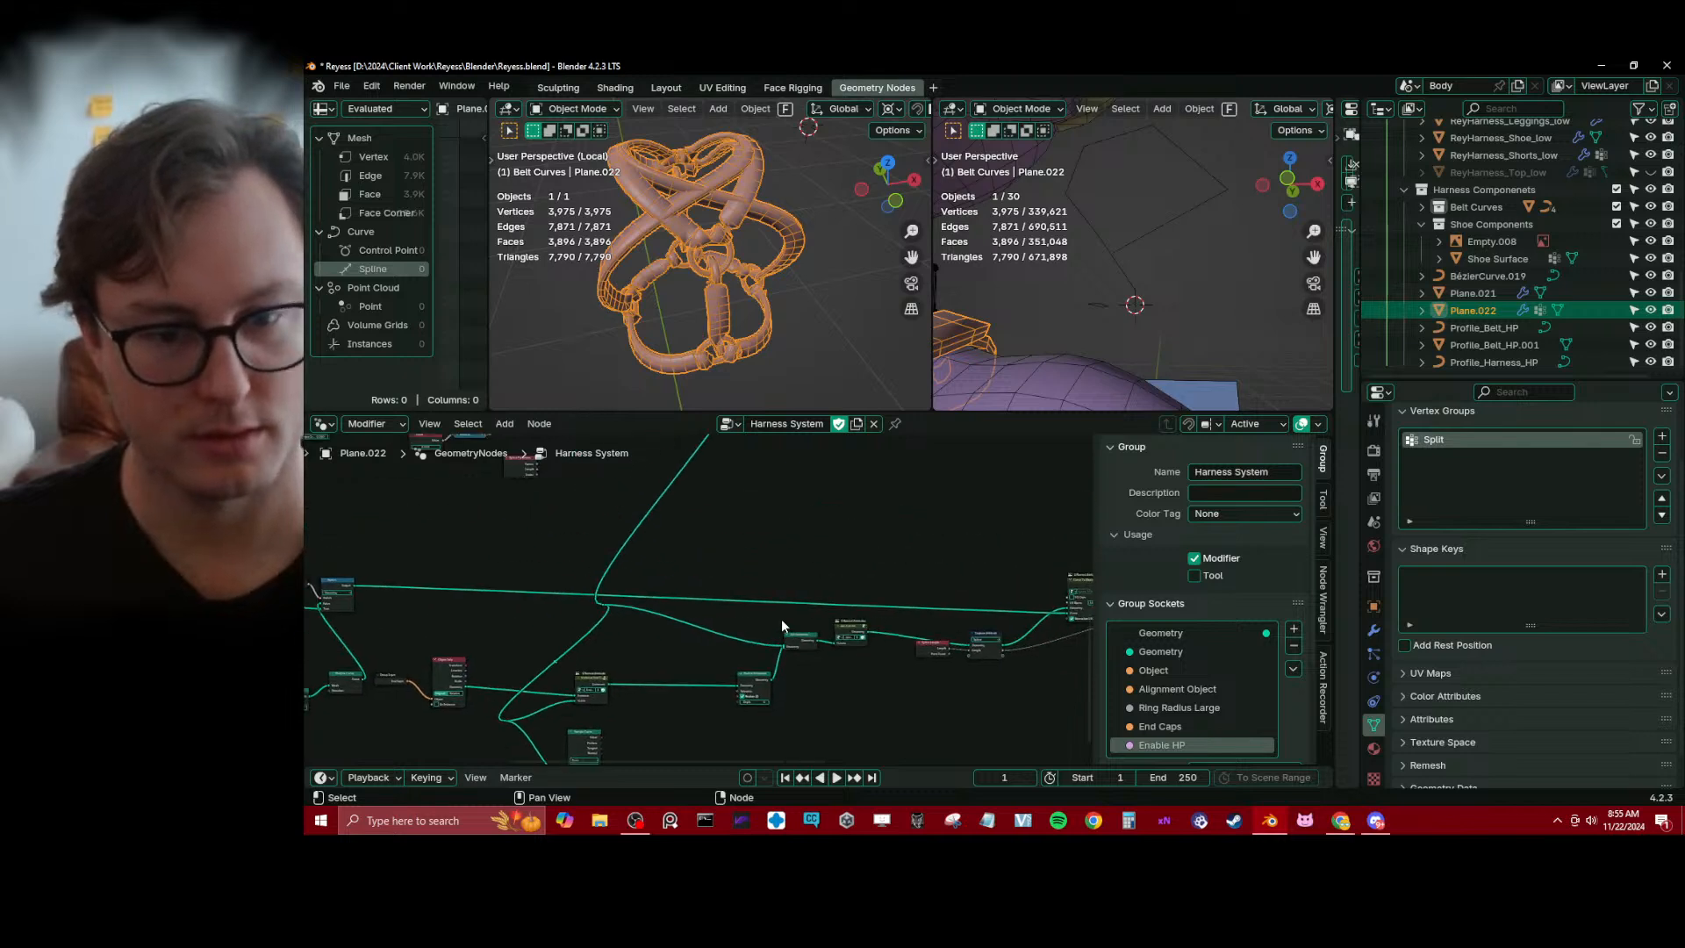
{"action": "left_click_drag", "start_coordinate": [744, 619], "coordinate": [821, 704]}
{"action": "key", "text": "g"}
{"action": "left_click", "coordinate": [727, 698]}
Duplicate the strap curves' Set Curve Tilt node and place the copy beside the original
{"action": "scroll", "coordinate": [688, 500], "scroll_direction": "down", "scroll_amount": 4}
{"action": "middle_click_drag", "start_coordinate": [689, 500], "coordinate": [709, 604]}
{"action": "scroll", "coordinate": [709, 669], "scroll_direction": "up", "scroll_amount": 1}
{"action": "left_click", "coordinate": [723, 500]}
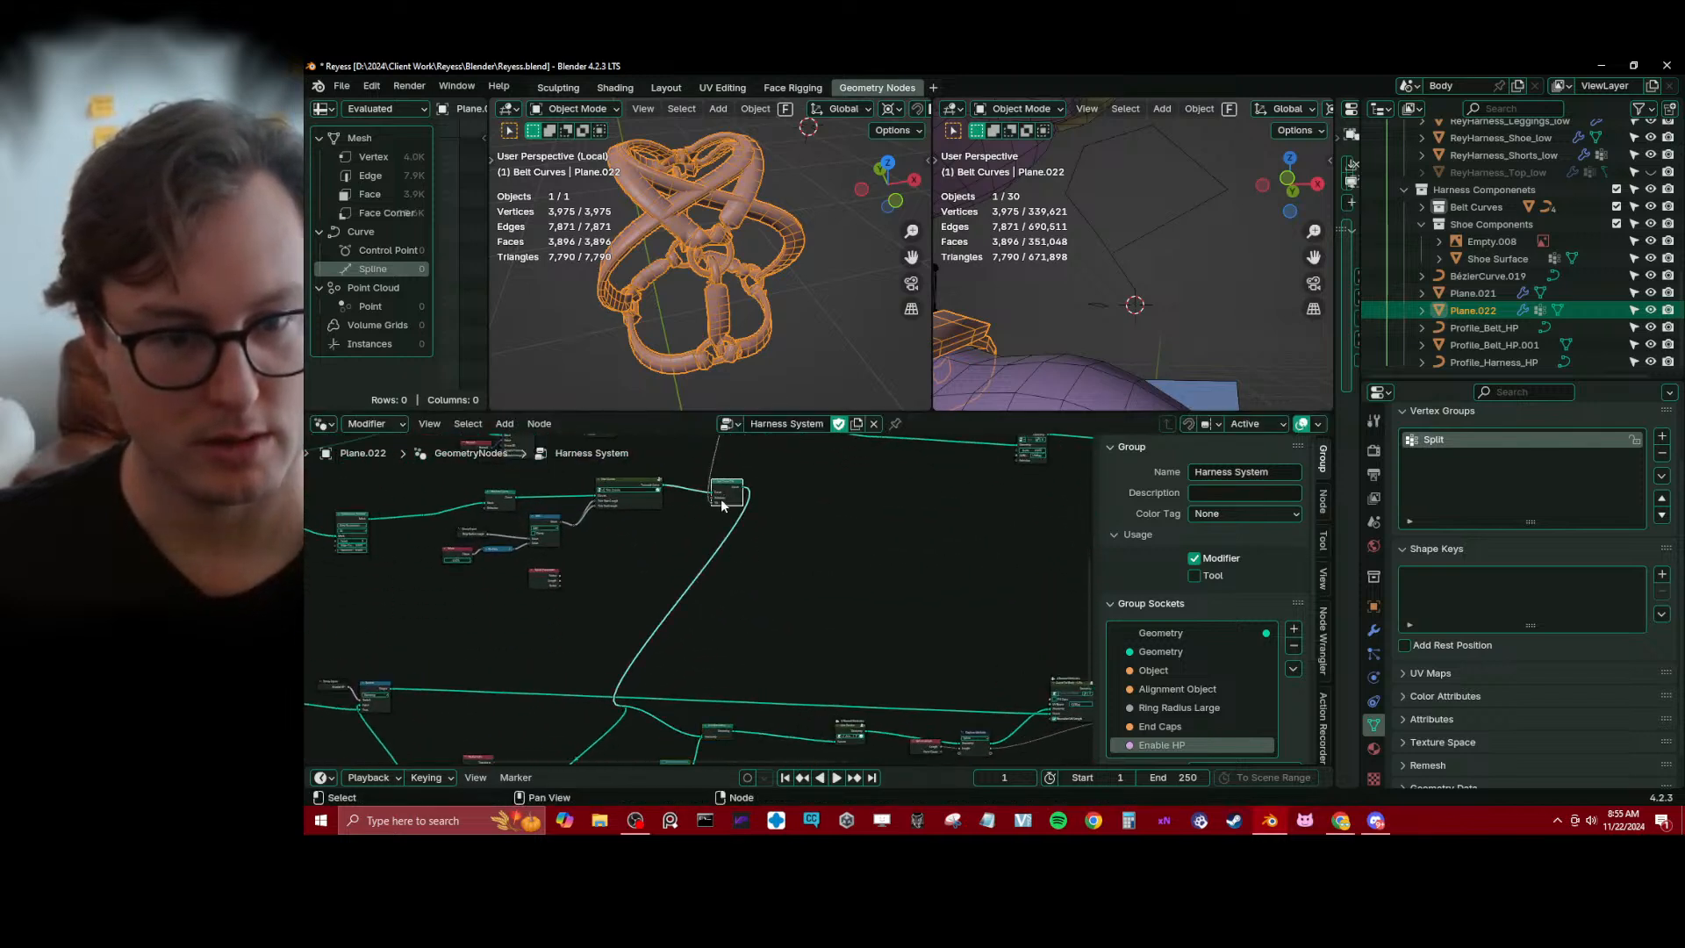
{"action": "key", "text": "shift+d"}
{"action": "left_click", "coordinate": [811, 495]}
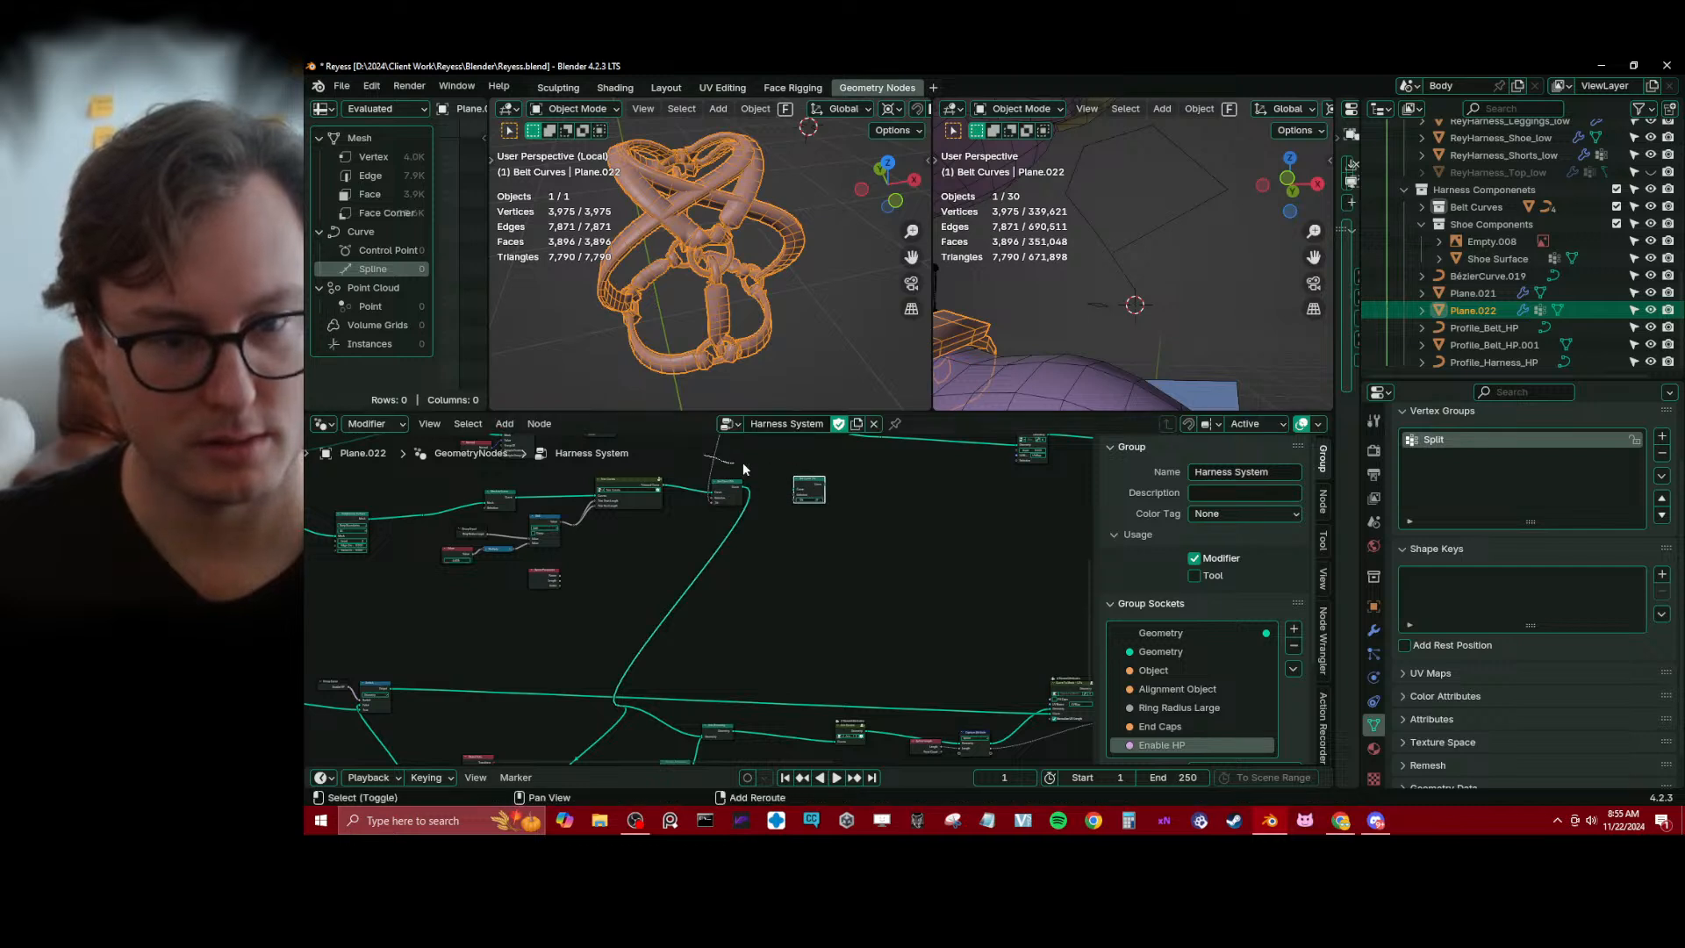
Reroute the tilt value to the duplicated Set Curve Tilt node, dissolve the original, and bring the copy down to Join Geometry
{"action": "right_click_drag", "start_coordinate": [742, 461], "coordinate": [702, 454], "text": "shift"}
{"action": "left_click_drag", "start_coordinate": [713, 456], "coordinate": [787, 660]}
{"action": "scroll", "coordinate": [765, 508], "scroll_direction": "up", "scroll_amount": 1}
{"action": "left_click", "coordinate": [740, 476]}
{"action": "key", "text": "ctrl+x"}
{"action": "scroll", "coordinate": [787, 660], "scroll_direction": "up", "scroll_amount": 3}
{"action": "middle_click_drag", "start_coordinate": [777, 677], "coordinate": [736, 608]}
{"action": "scroll", "coordinate": [735, 608], "scroll_direction": "up", "scroll_amount": 4}
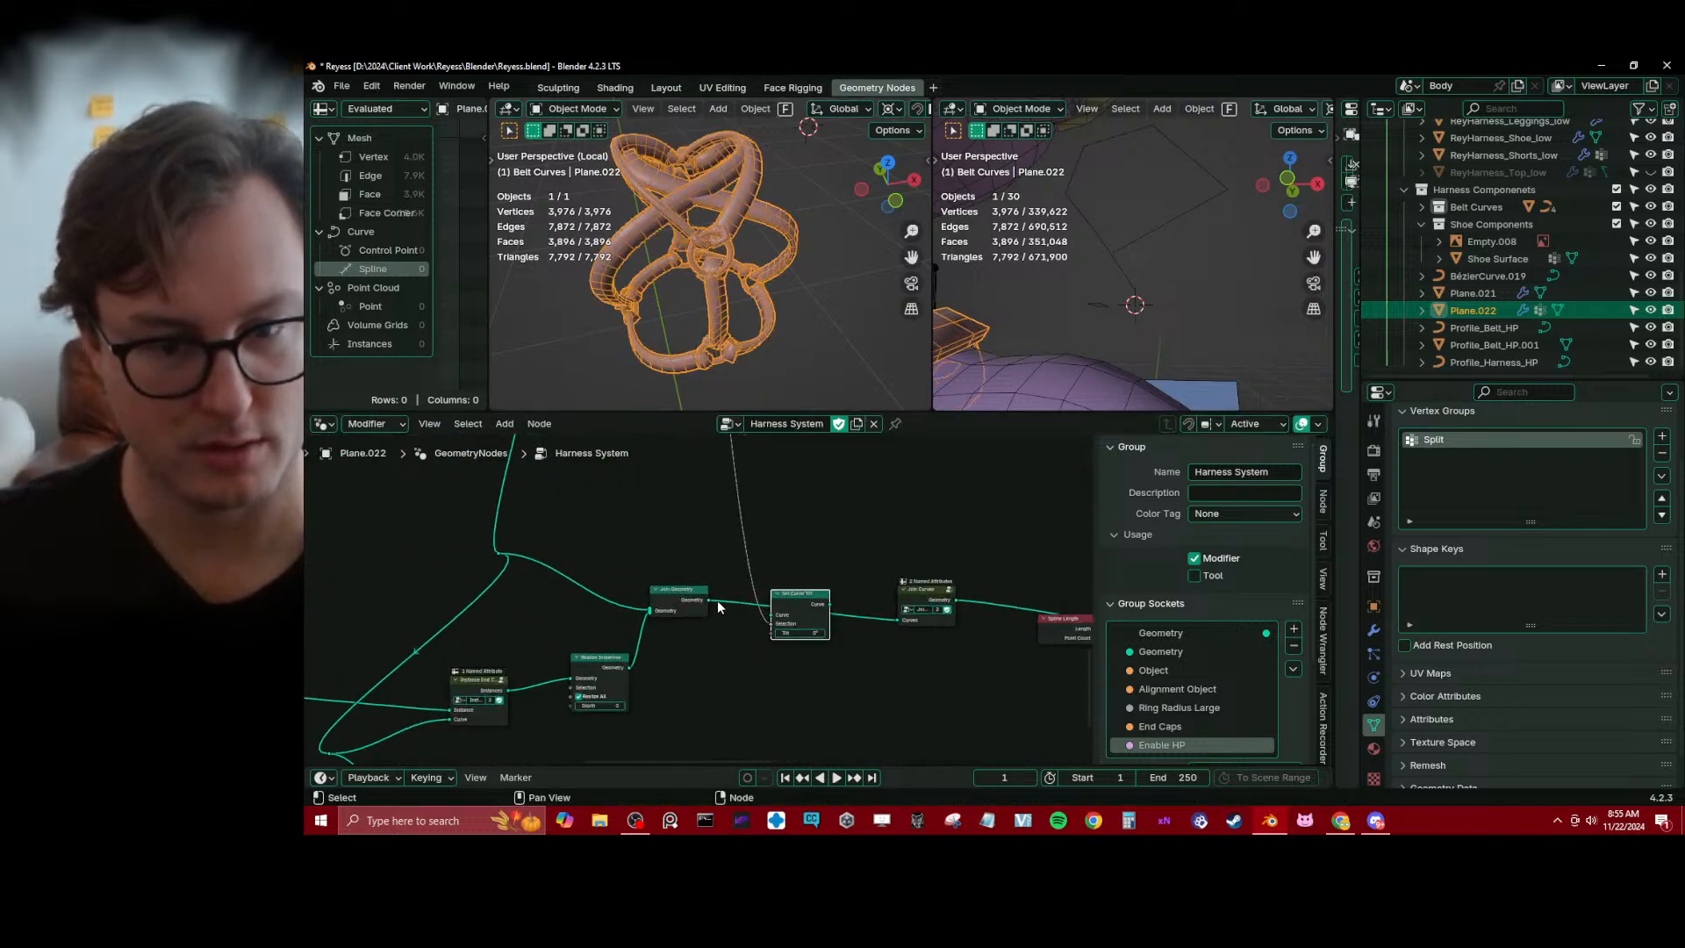
Move Join Curves next to Join Geometry and insert Set Curve Tilt between Join Curves and Capture Attribute
{"action": "key", "text": "g"}
{"action": "left_click", "coordinate": [862, 523]}
{"action": "left_click_drag", "start_coordinate": [923, 594], "coordinate": [799, 596]}
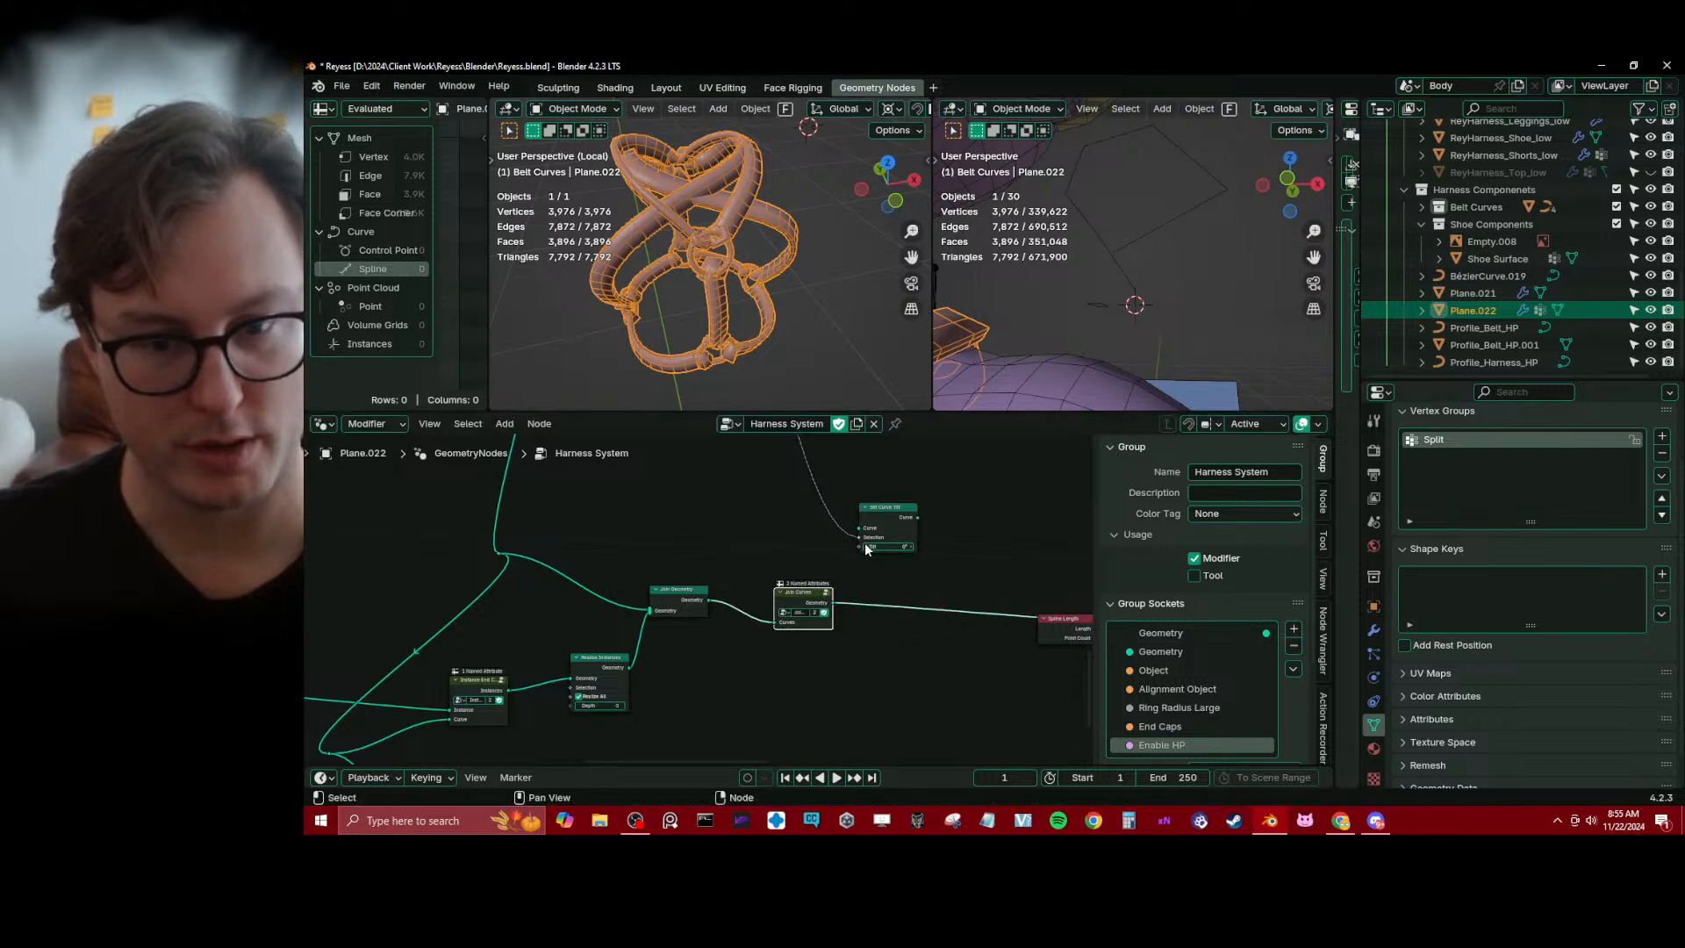
{"action": "middle_click_drag", "start_coordinate": [865, 541], "coordinate": [765, 534]}
{"action": "scroll", "coordinate": [765, 534], "scroll_direction": "up", "scroll_amount": 1}
{"action": "left_click_drag", "start_coordinate": [729, 602], "coordinate": [1051, 624]}
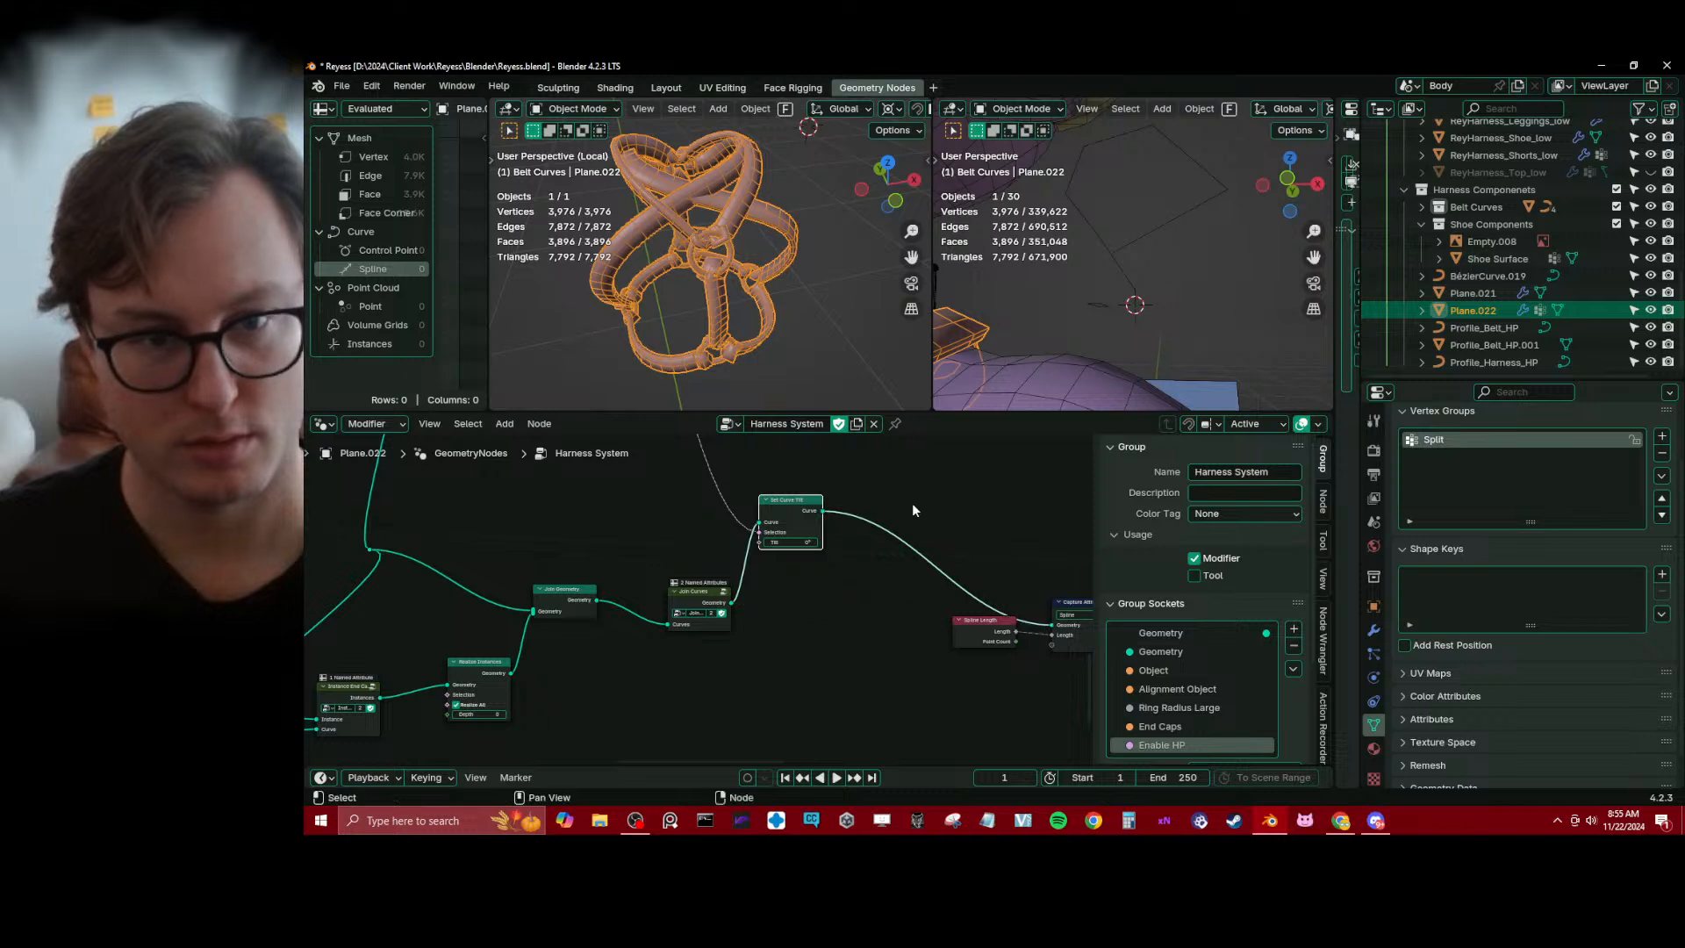
Move the tilt value link from Selection to Tilt on Set Curve Tilt, inspect the straps, and save the file
{"action": "middle_click_drag", "start_coordinate": [757, 285], "coordinate": [700, 230]}
{"action": "middle_click_drag", "start_coordinate": [699, 230], "coordinate": [709, 254], "text": "shift"}
{"action": "scroll", "coordinate": [830, 596], "scroll_direction": "down", "scroll_amount": 3}
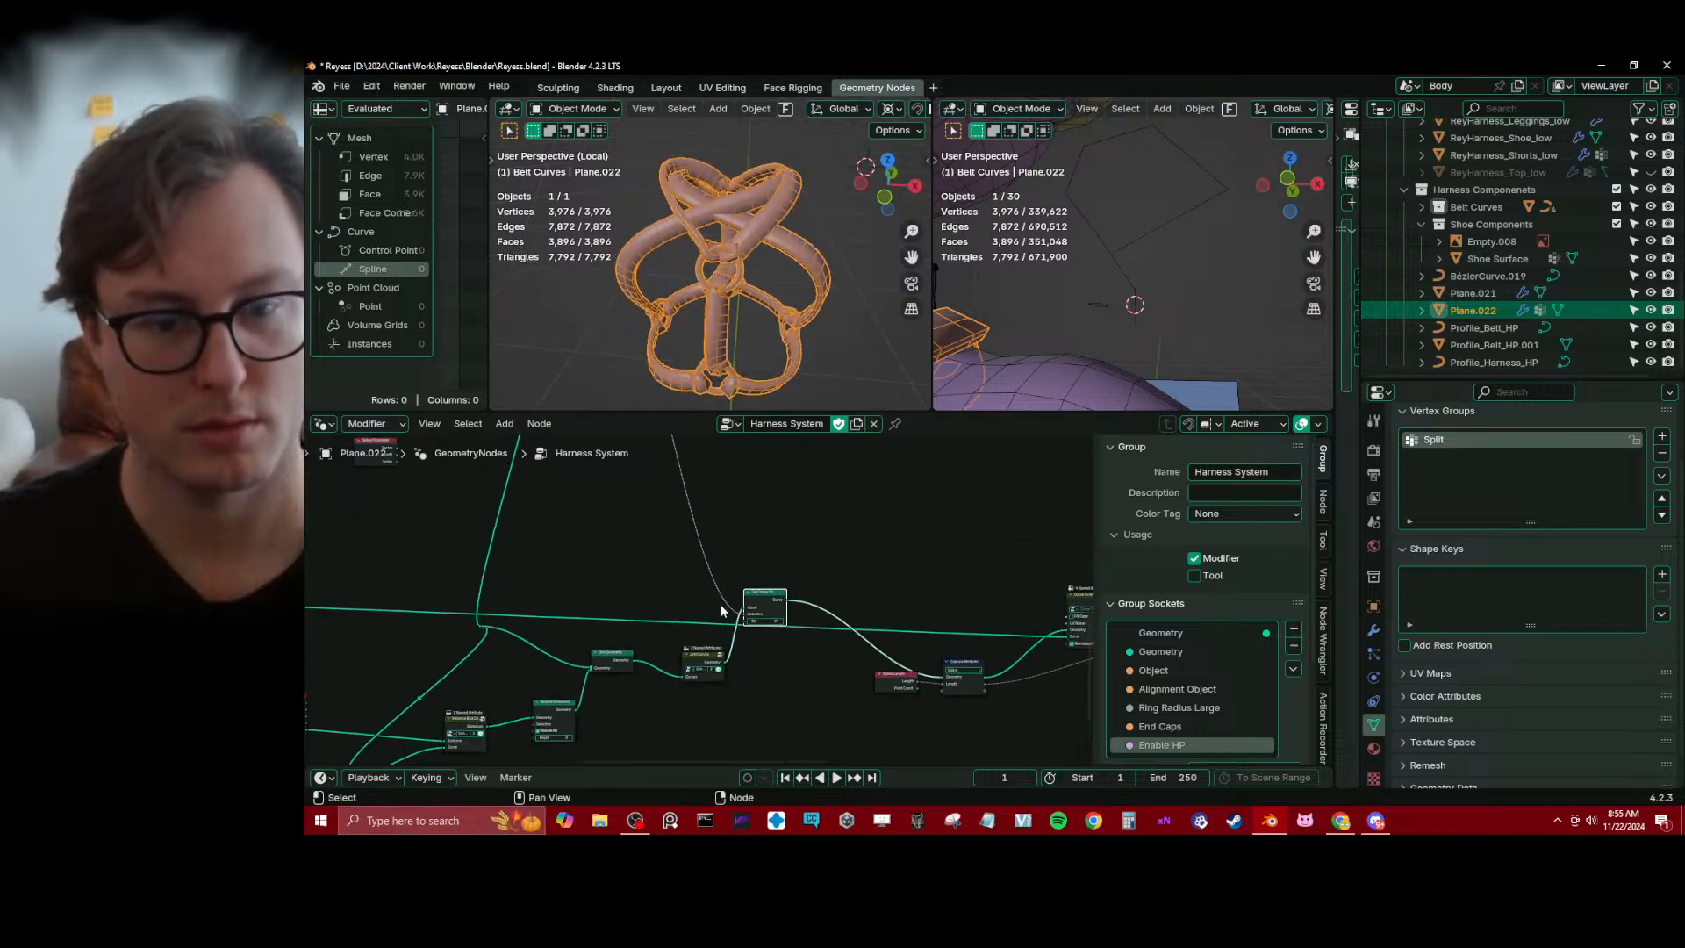
{"action": "left_click_drag", "start_coordinate": [744, 616], "coordinate": [739, 624]}
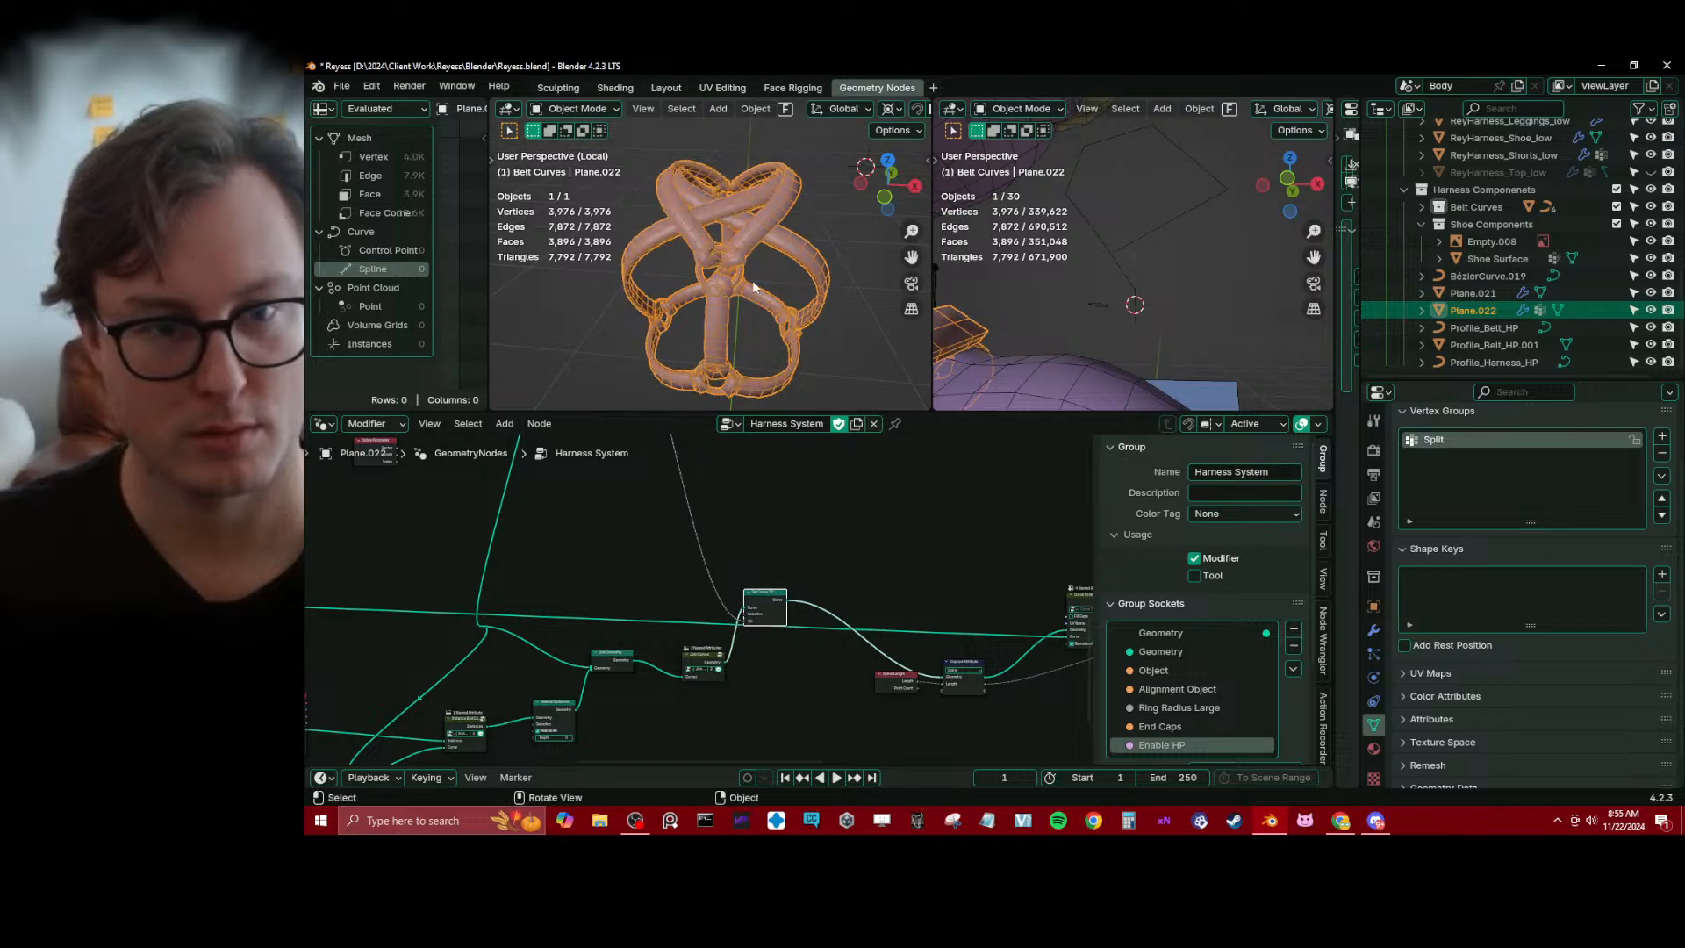
{"action": "middle_click_drag", "start_coordinate": [741, 255], "coordinate": [707, 286], "text": "shift"}
{"action": "scroll", "coordinate": [757, 243], "scroll_direction": "up", "scroll_amount": 6}
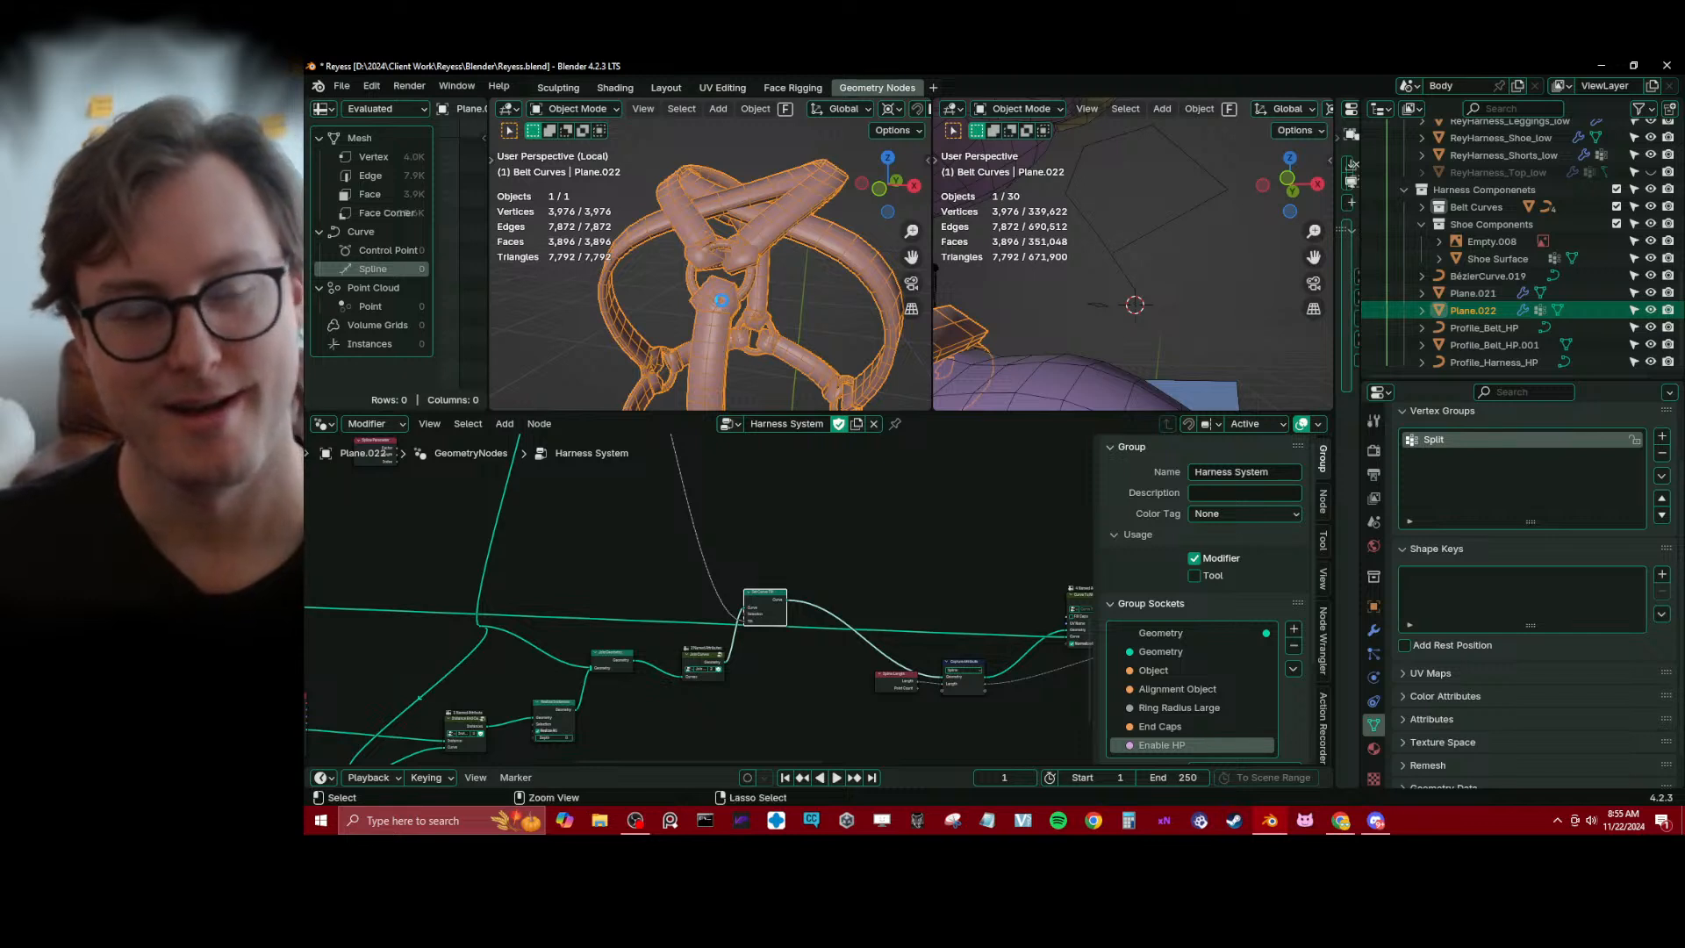
{"action": "key", "text": "ctrl+s"}
Space out the Set Curve Tilt, Join Curves and Join Geometry nodes to make room after Realize Instances
{"action": "scroll", "coordinate": [763, 579], "scroll_direction": "up", "scroll_amount": 2}
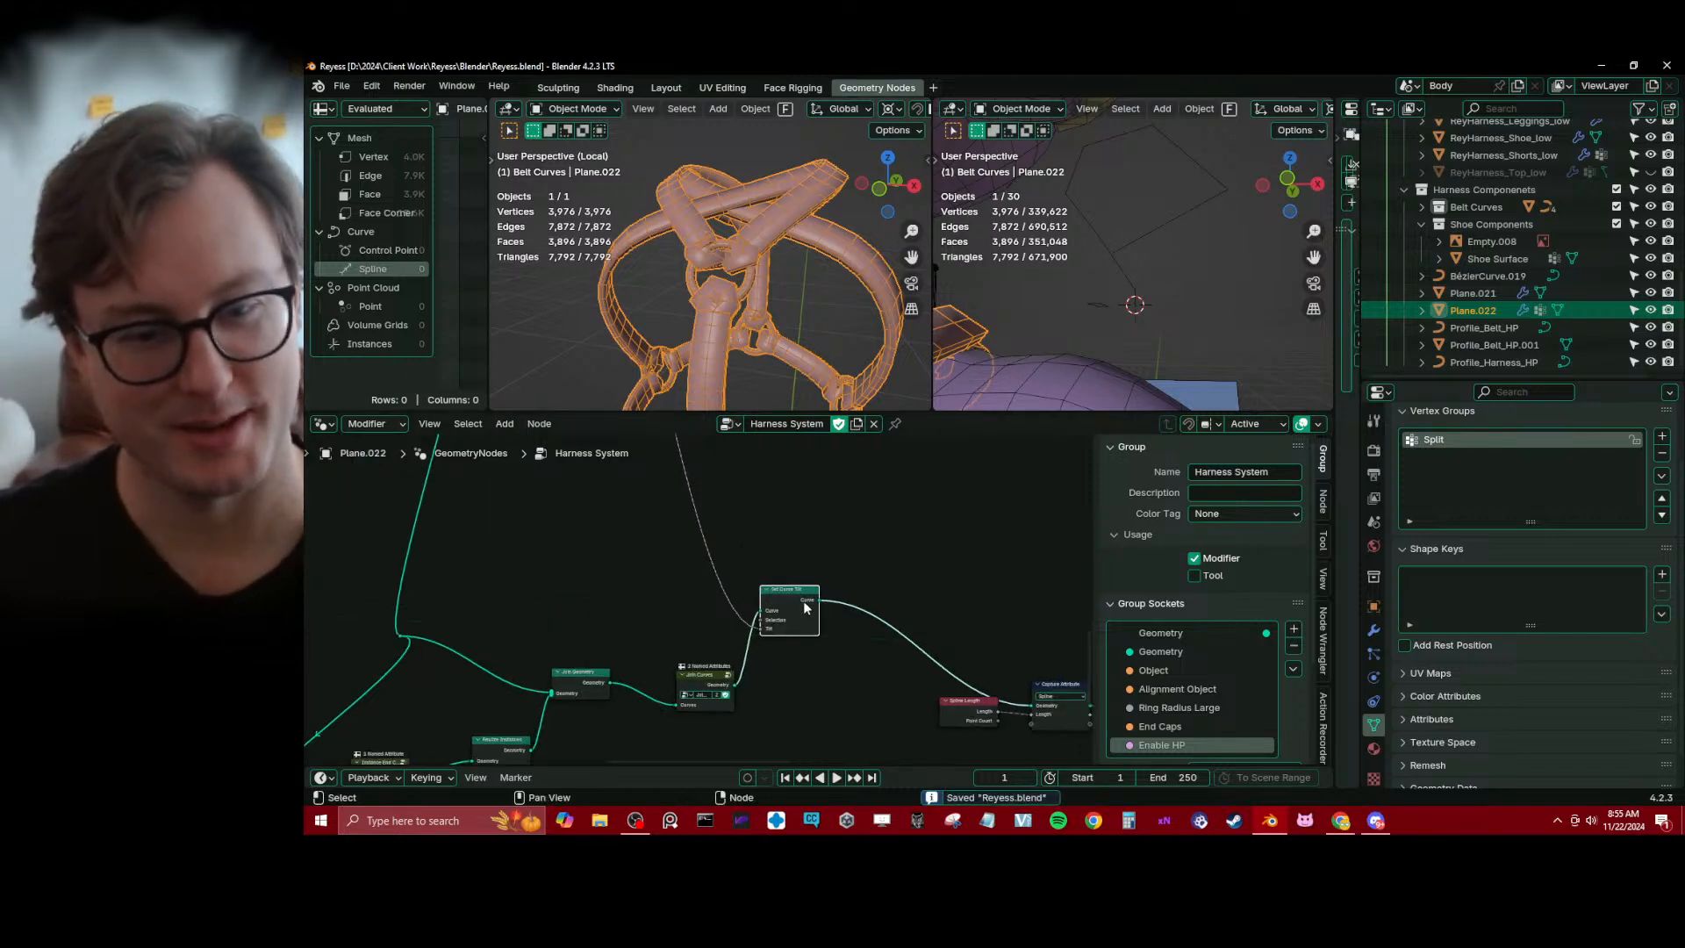
{"action": "left_click_drag", "start_coordinate": [805, 608], "coordinate": [866, 605]}
{"action": "middle_click_drag", "start_coordinate": [672, 684], "coordinate": [700, 600]}
{"action": "left_click", "coordinate": [704, 601]}
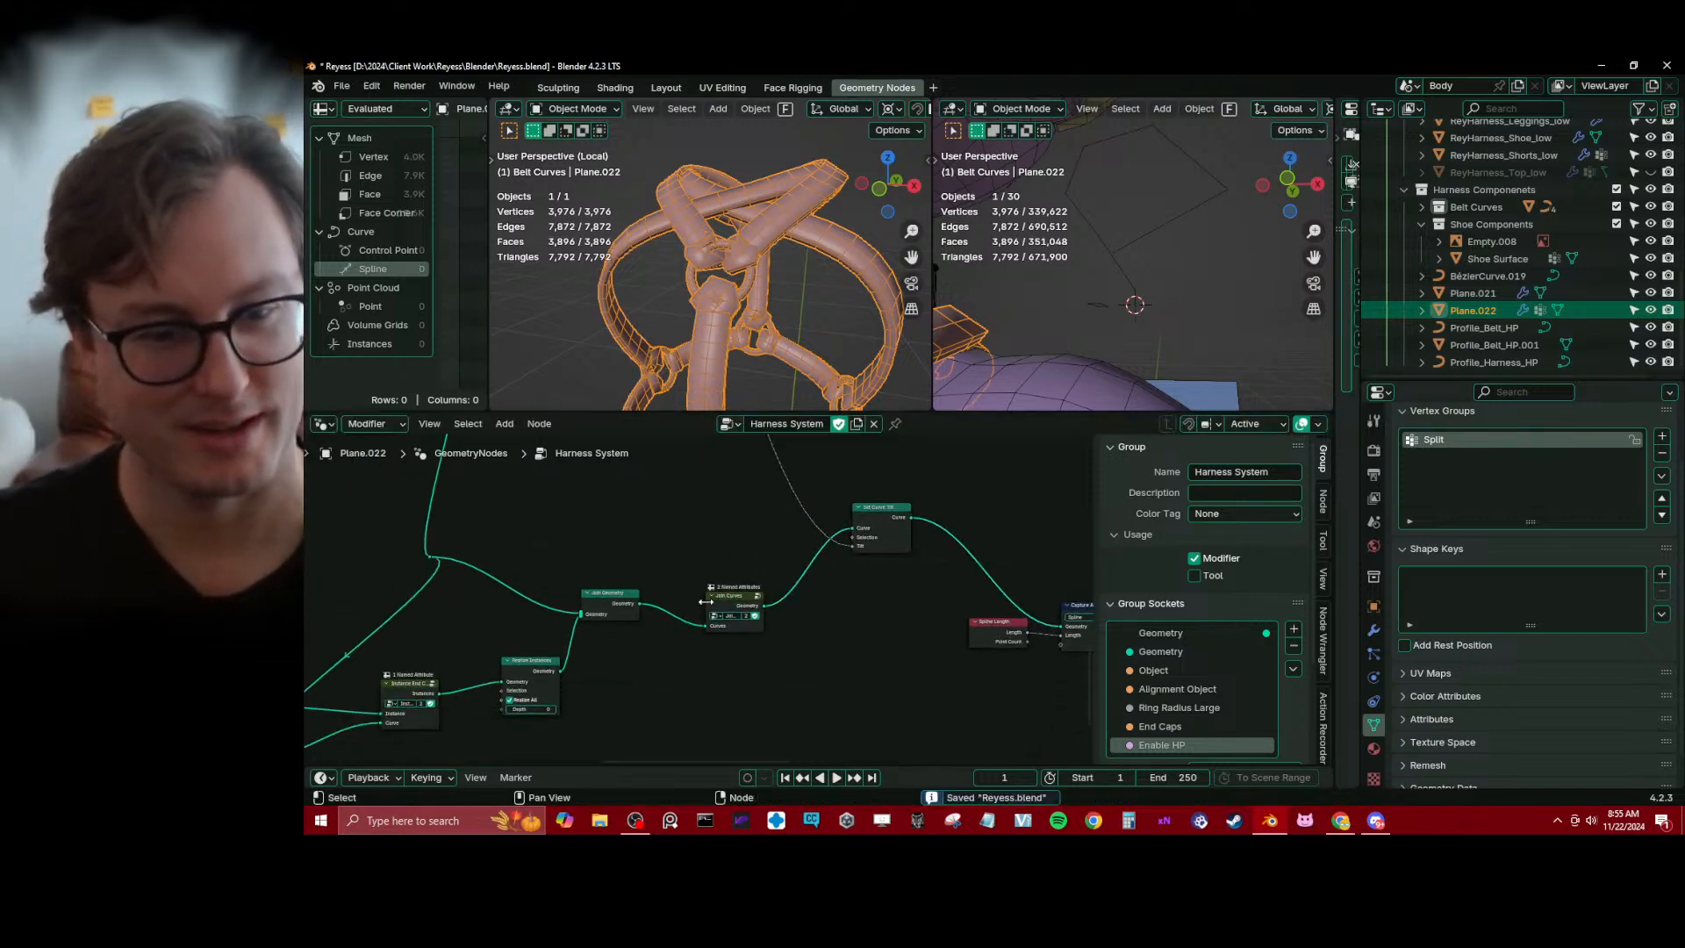
{"action": "left_click_drag", "start_coordinate": [703, 600], "coordinate": [722, 578]}
{"action": "middle_click_drag", "start_coordinate": [639, 541], "coordinate": [702, 525]}
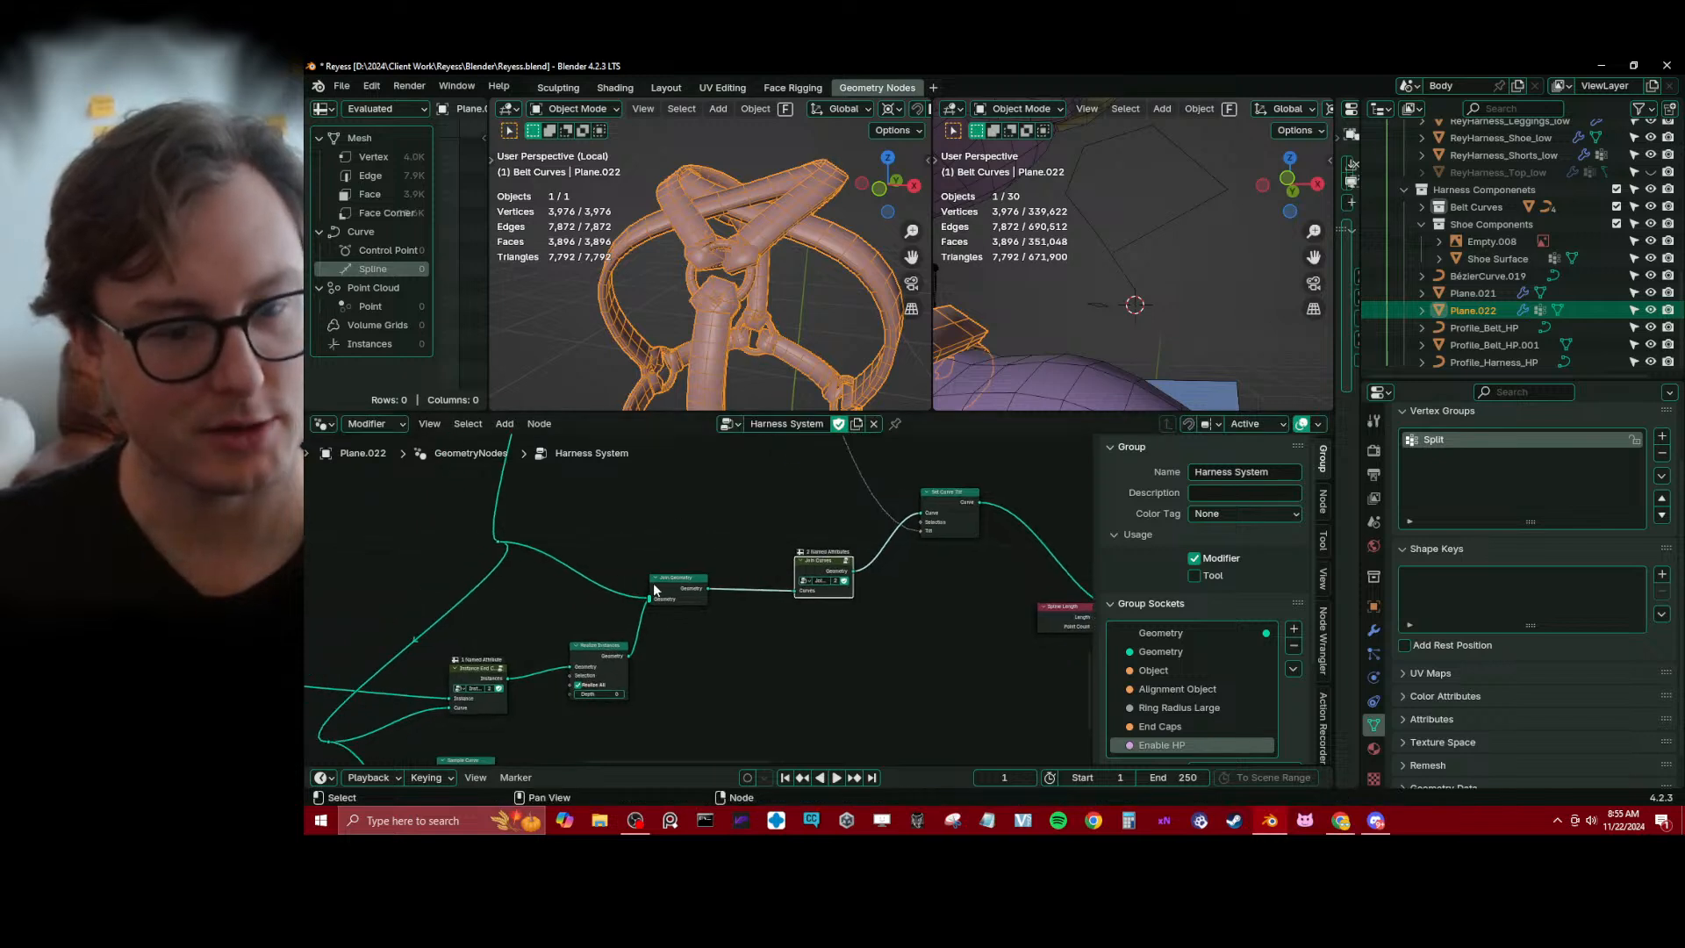
{"action": "left_click_drag", "start_coordinate": [654, 590], "coordinate": [701, 573]}
Insert another Set Curve Tilt node between Realize Instances and Join Geometry and try a 90-degree tilt on the end caps
{"action": "key", "text": "shift+a"}
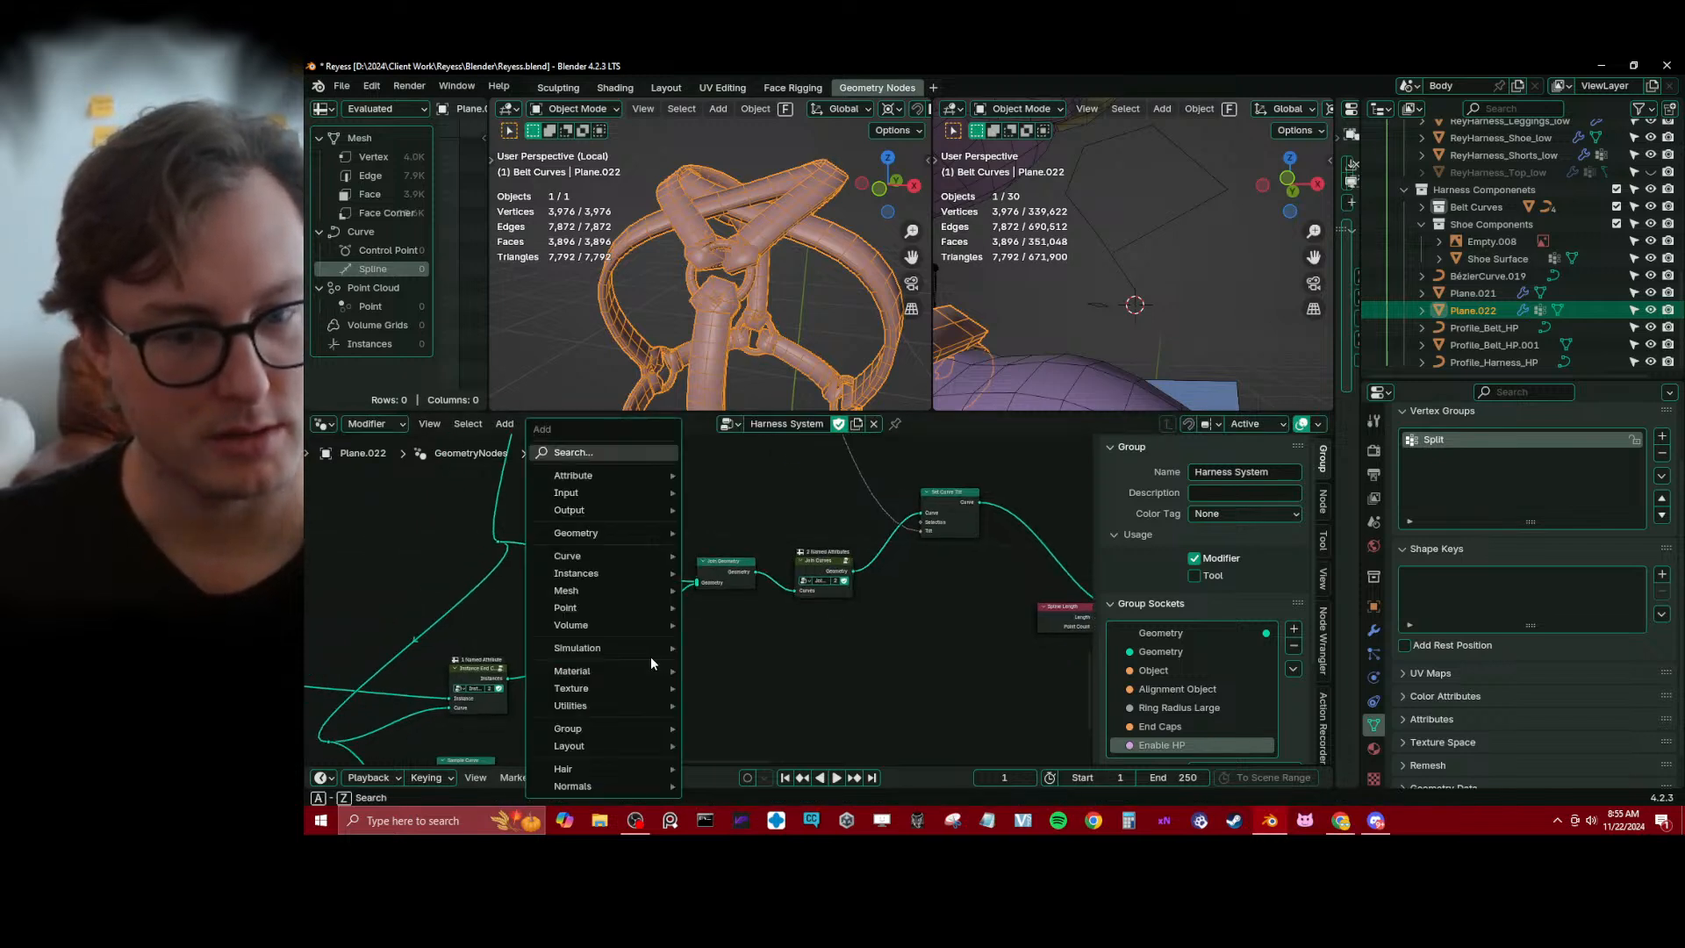
{"action": "type", "text": "s"}
{"action": "left_click", "coordinate": [745, 675]}
{"action": "left_click", "coordinate": [667, 628]}
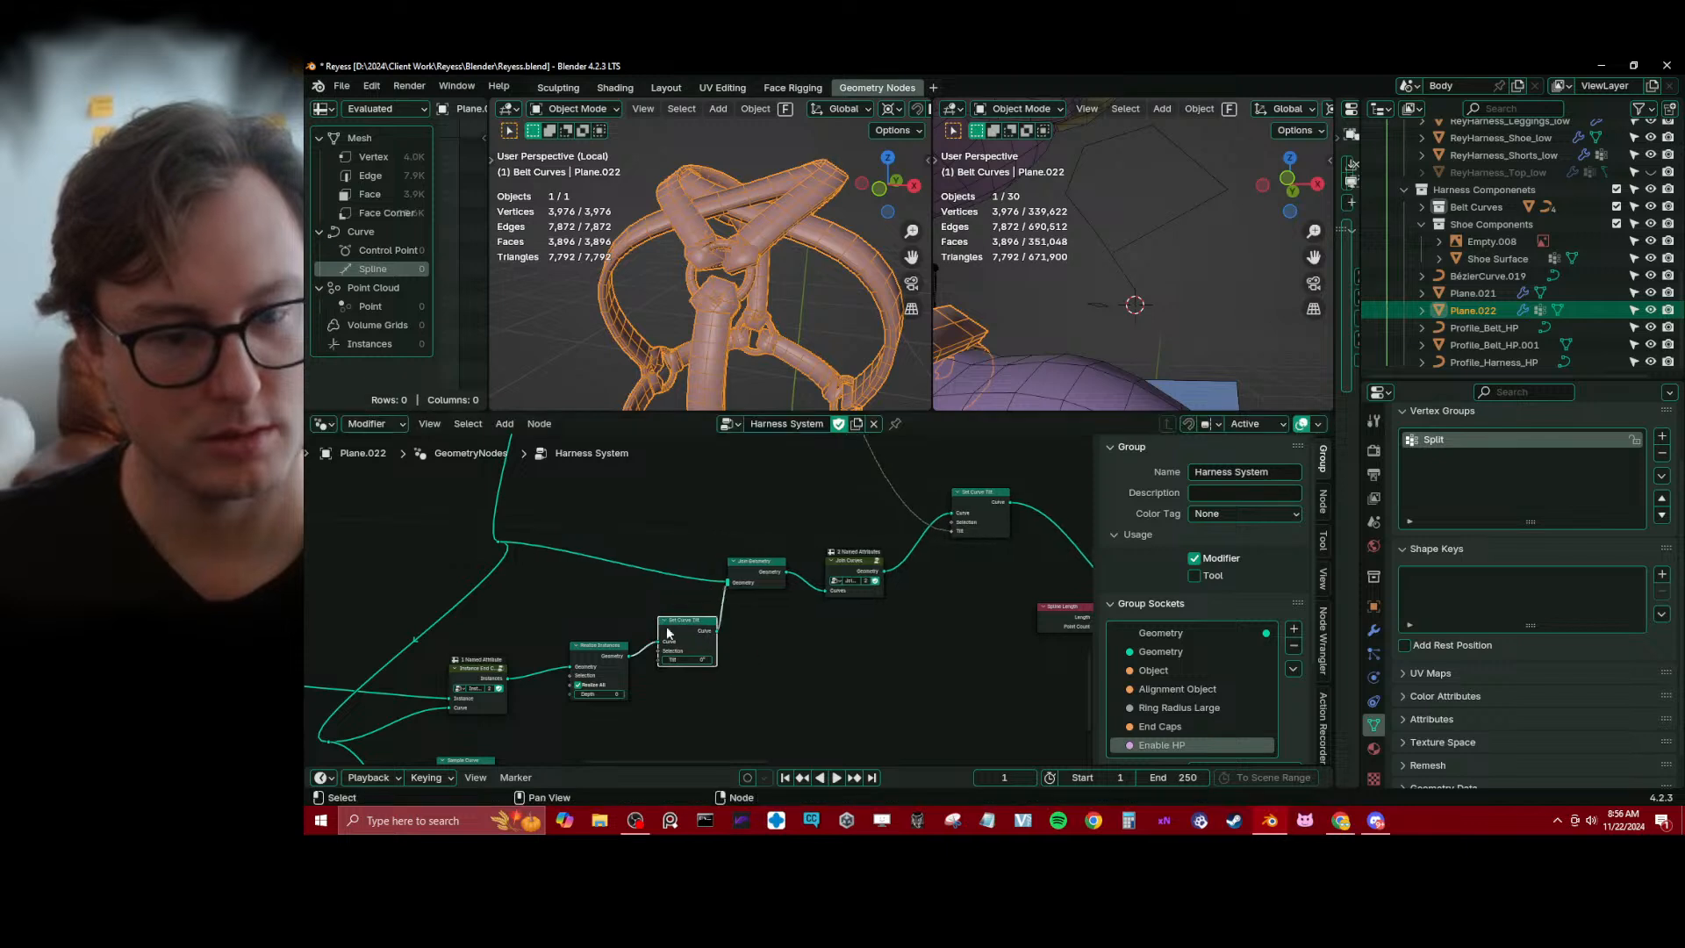
{"action": "type", "text": "90"}
{"action": "key", "text": "Return"}
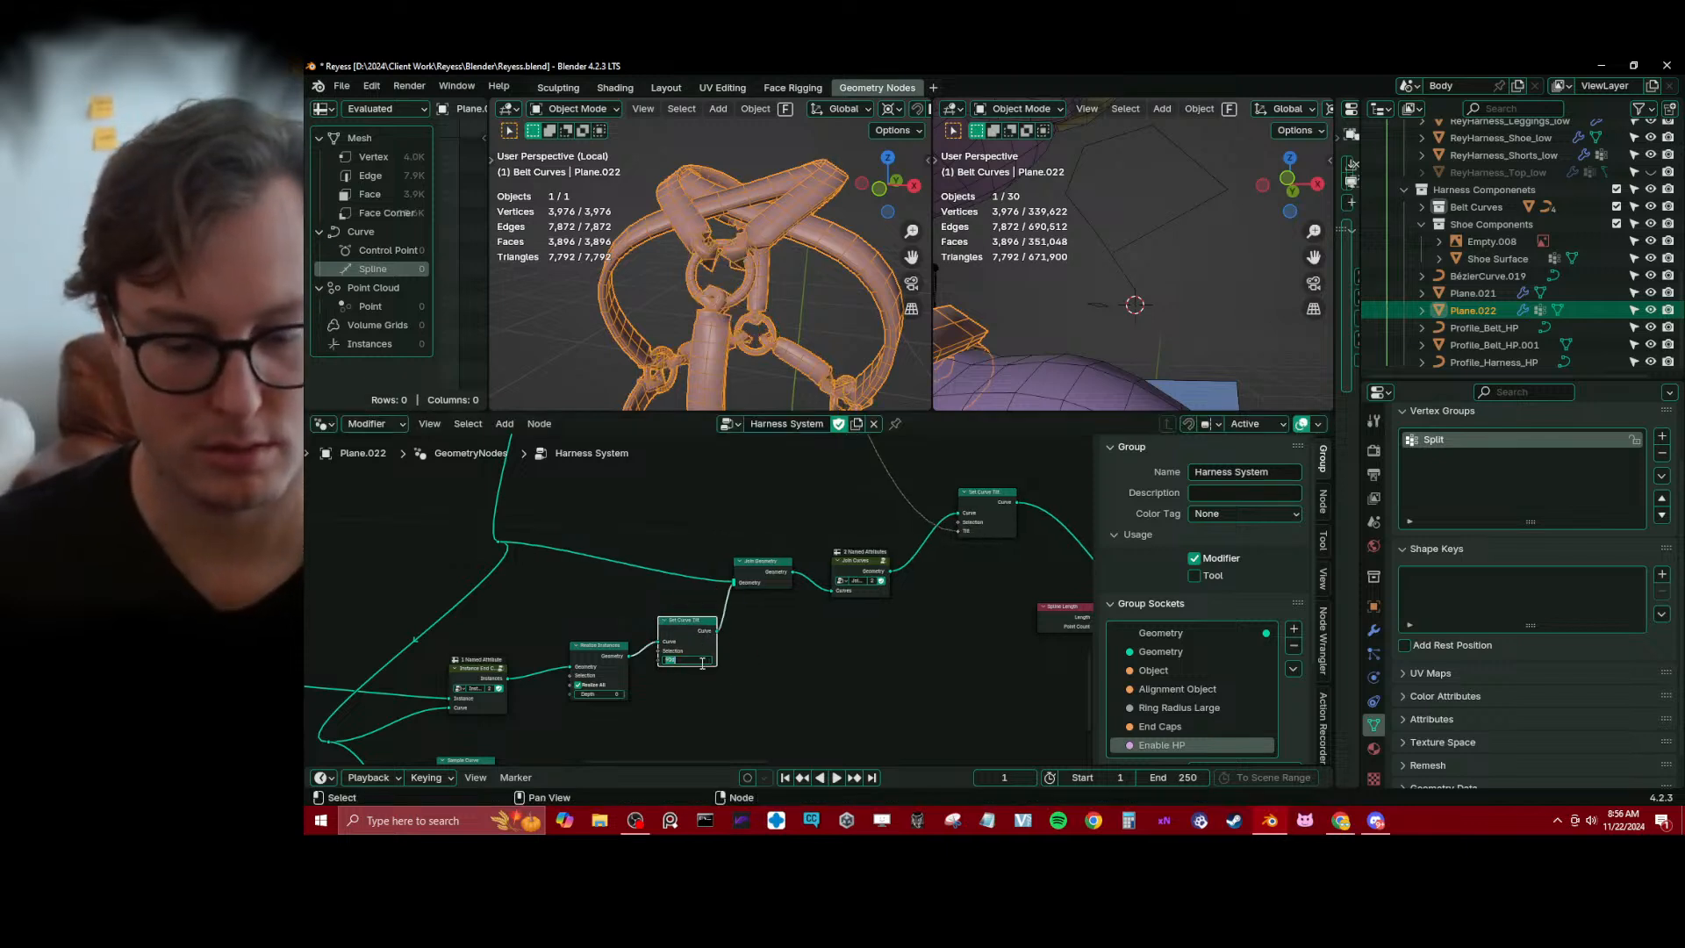
{"action": "key", "text": "Return"}
{"action": "left_click_drag", "start_coordinate": [702, 663], "coordinate": [737, 663], "text": "shift"}
{"action": "key", "text": "ctrl+z"}
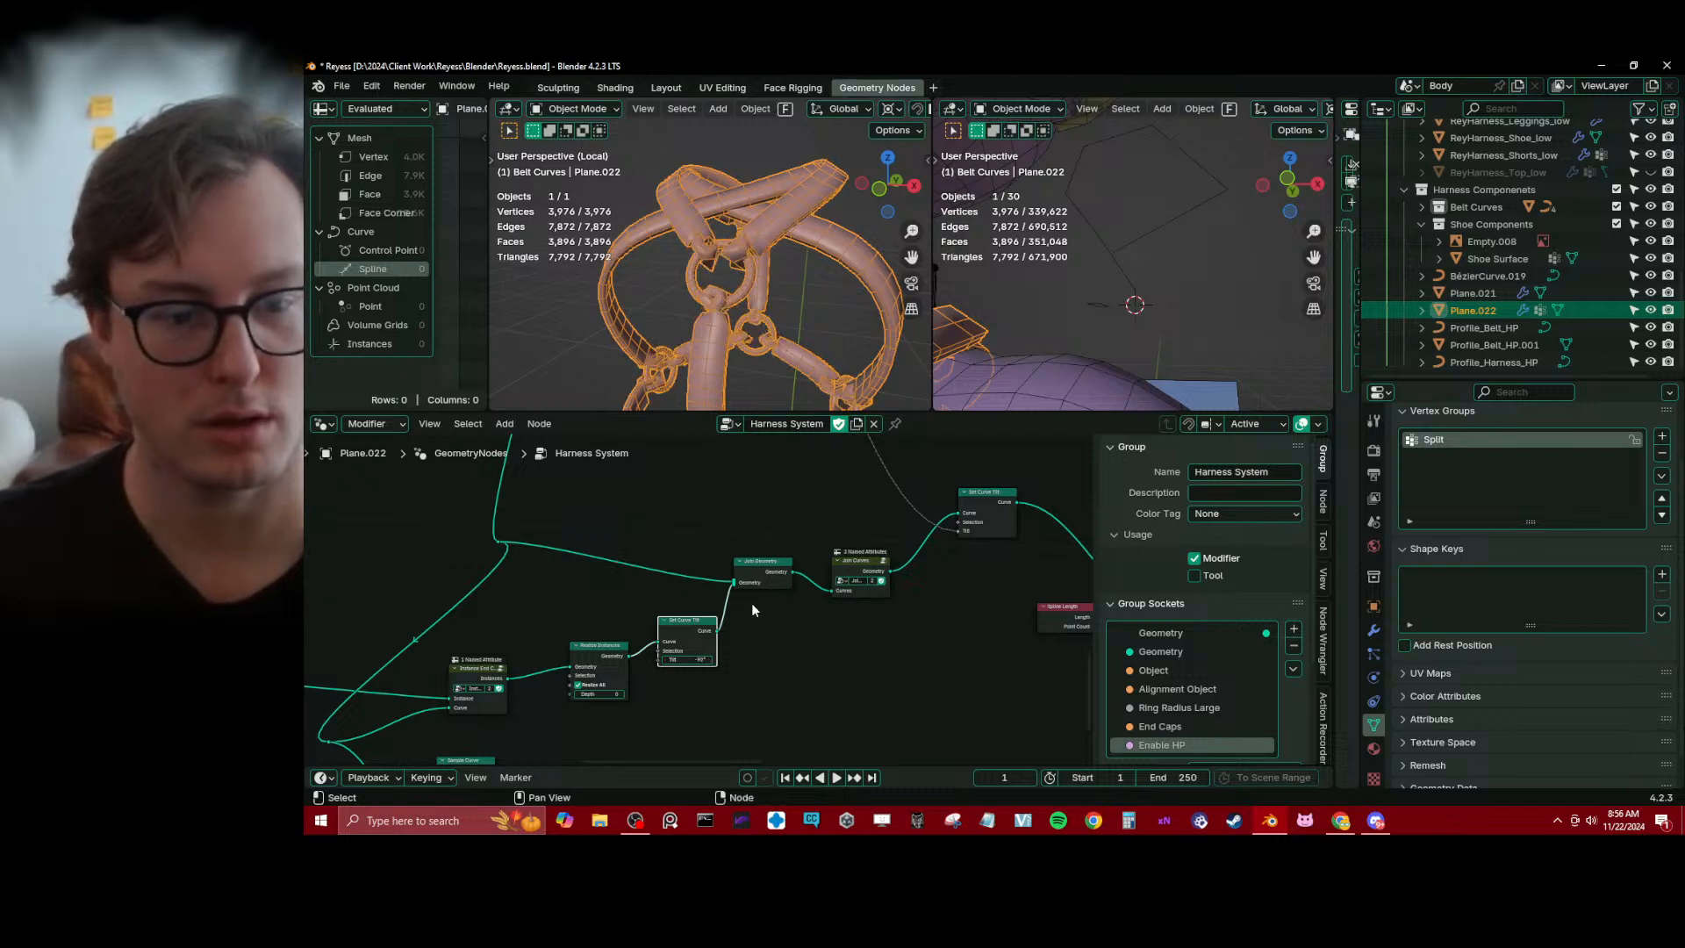
Dissolve the Set Curve Tilt node between Realize Instances and Join Geometry
{"action": "key", "text": "ctrl+x"}
{"action": "middle_click_drag", "start_coordinate": [809, 606], "coordinate": [678, 651]}
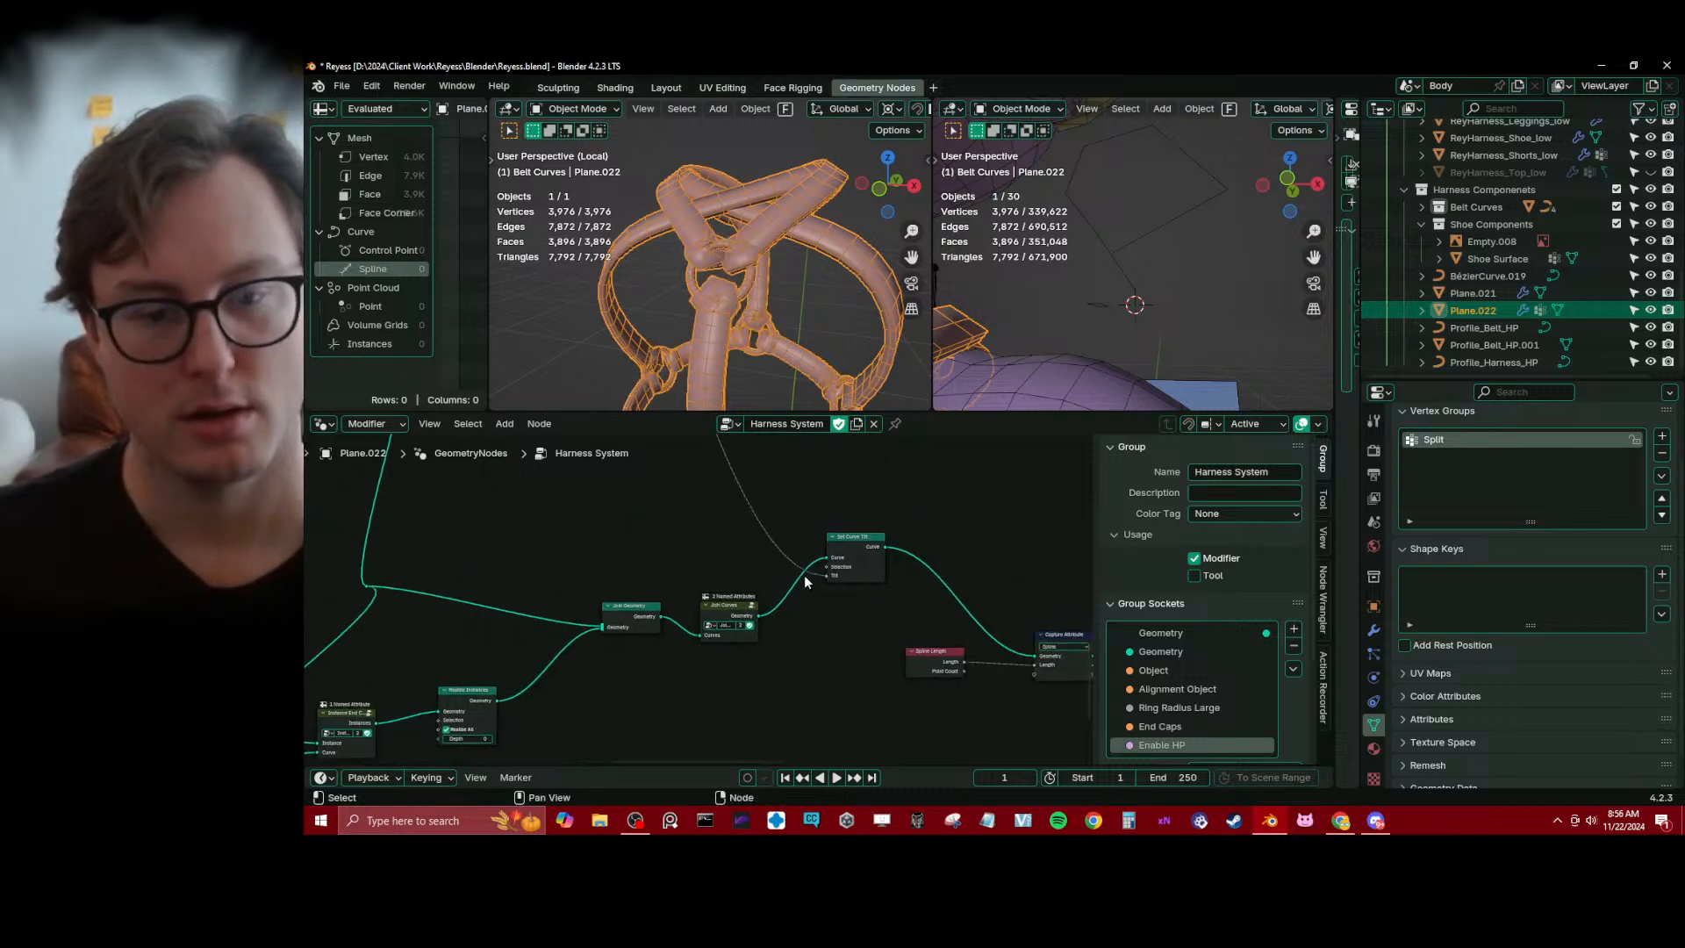
{"action": "scroll", "coordinate": [806, 581], "scroll_direction": "down", "scroll_amount": 4}
{"action": "middle_click_drag", "start_coordinate": [803, 550], "coordinate": [798, 661]}
Undo the tilt rewiring step by step, back to before the strap curves' Set Curve Tilt node was duplicated
{"action": "key", "text": "ctrl+z"}
{"action": "key", "text": "ctrl+z"}
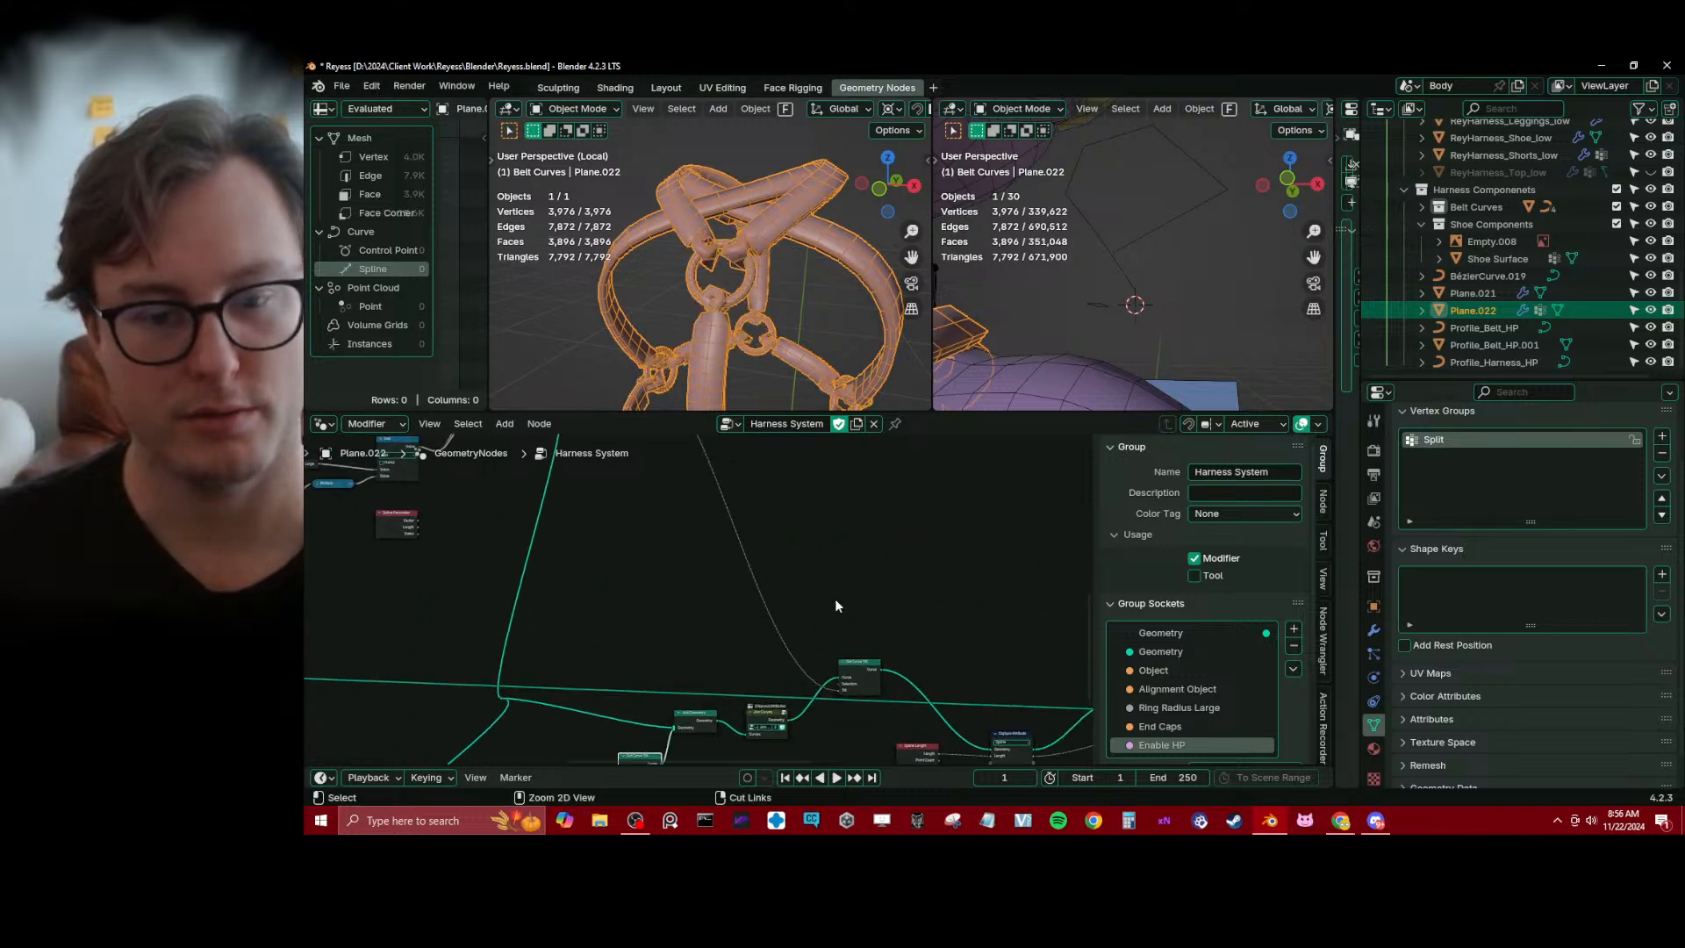
{"action": "key", "text": "ctrl+z"}
{"action": "key", "text": "ctrl+z"}
{"action": "key", "text": "ctrl+z"}
{"action": "key", "text": "ctrl+z"}
{"action": "key", "text": "ctrl+z"}
{"action": "key", "text": "ctrl+z"}
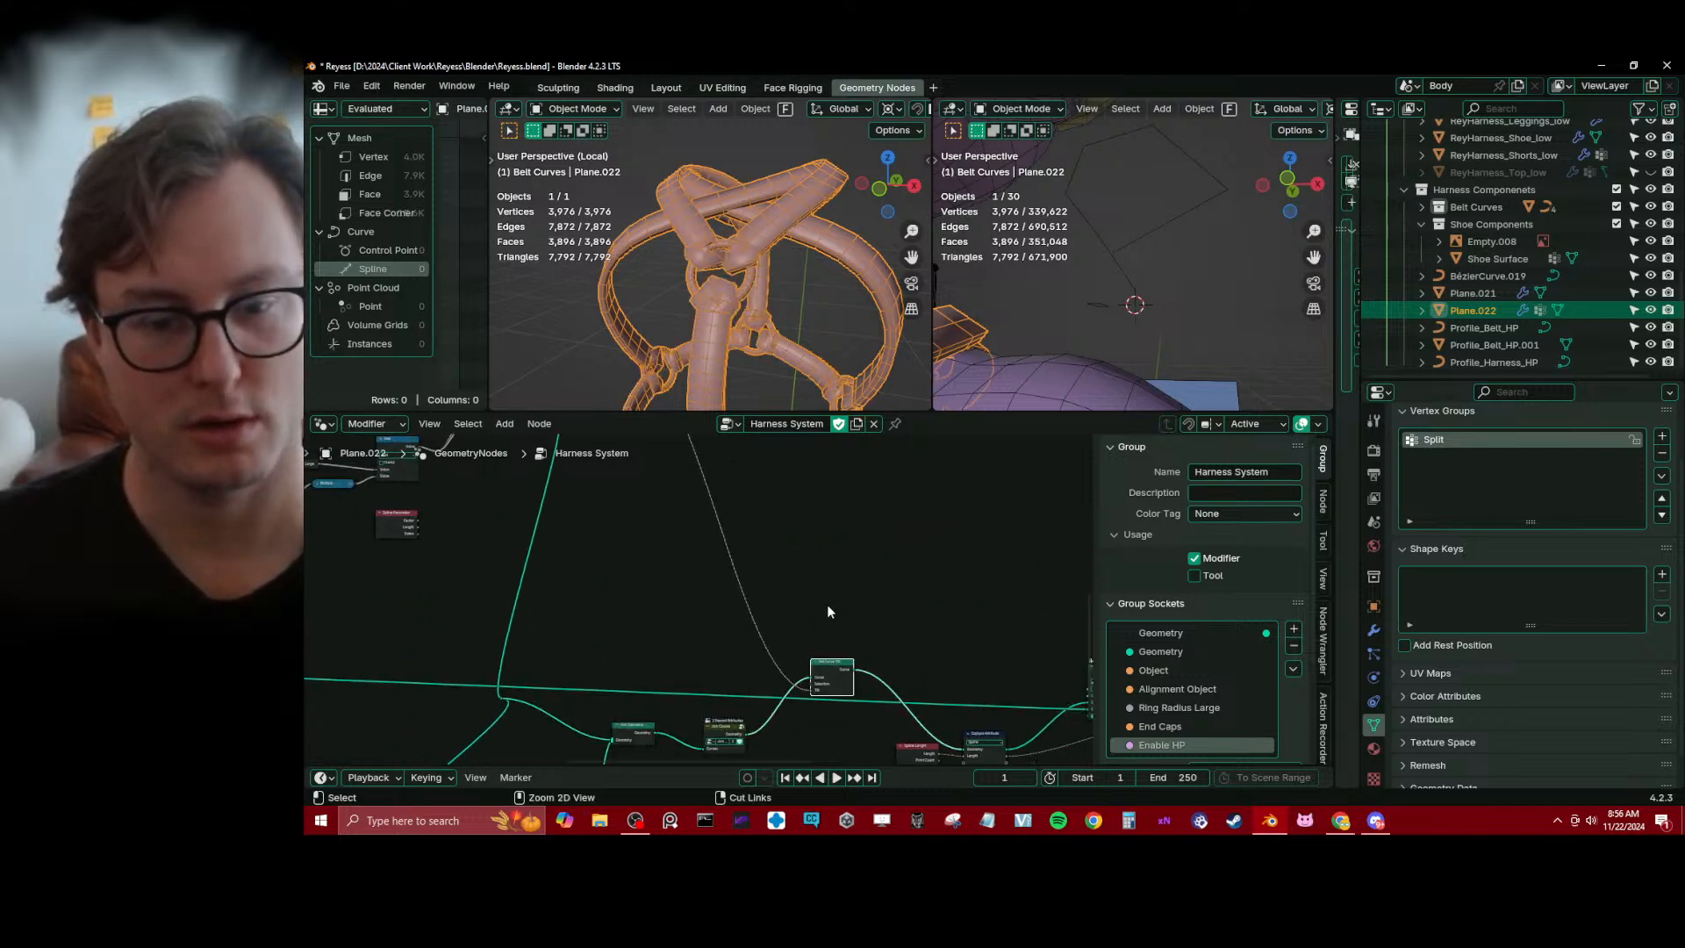
{"action": "key", "text": "ctrl+z"}
{"action": "key", "text": "ctrl+z"}
{"action": "key", "text": "ctrl+z"}
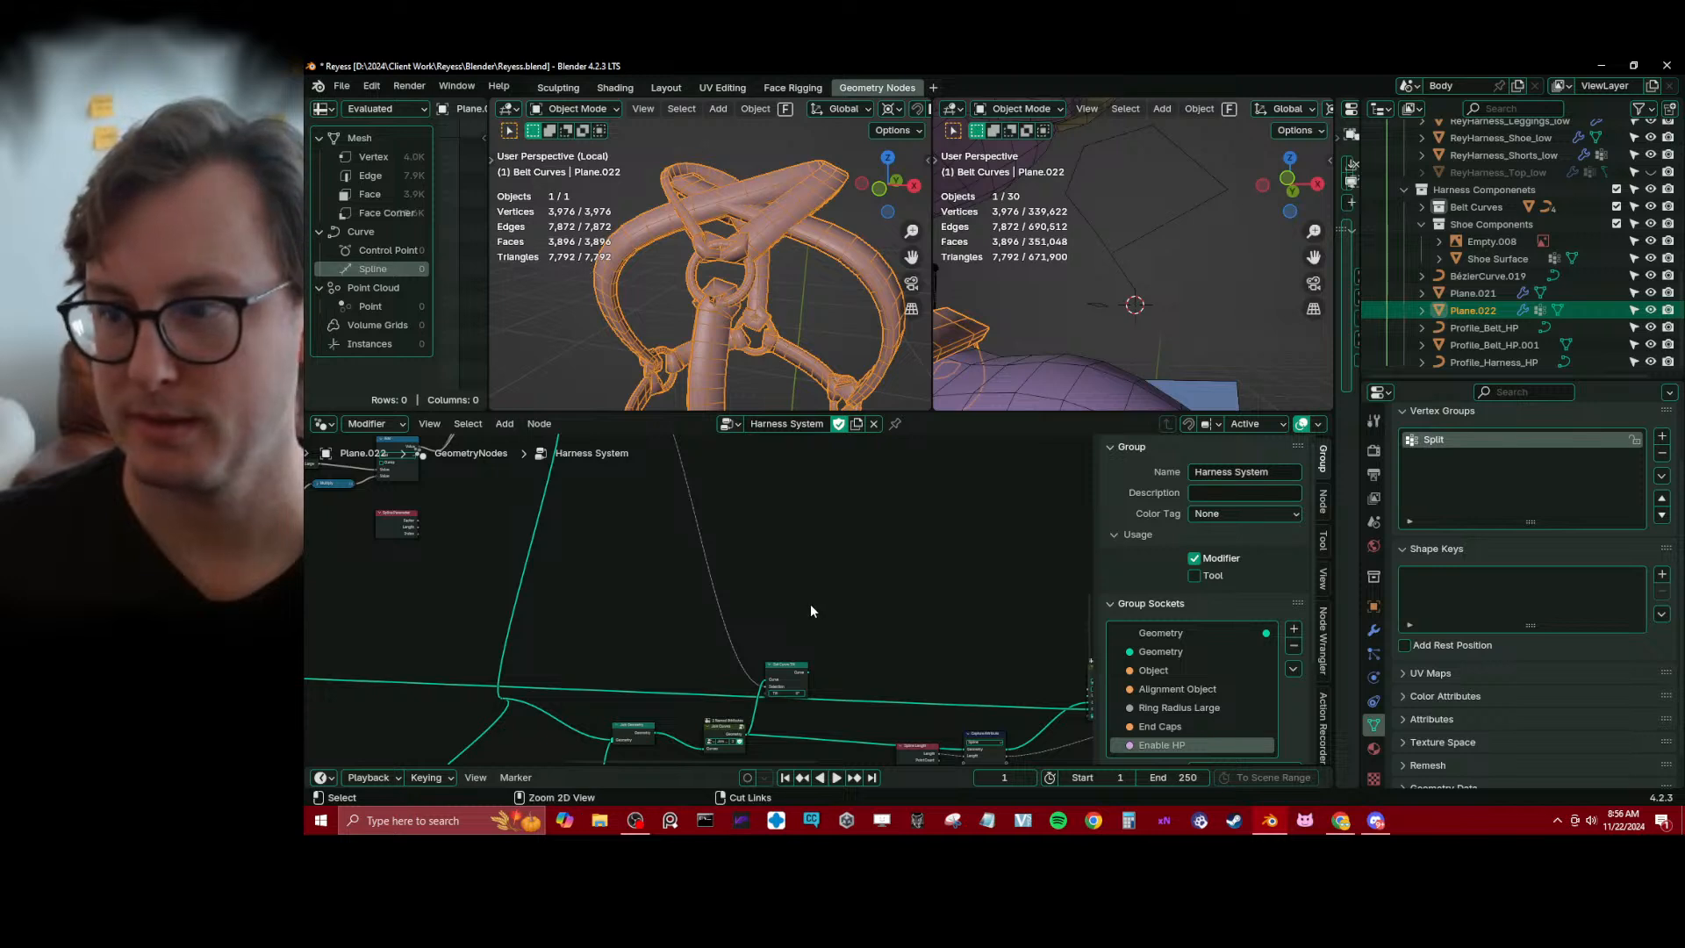
{"action": "key", "text": "ctrl+z"}
{"action": "key", "text": "ctrl+z"}
{"action": "key", "text": "ctrl+z"}
{"action": "scroll", "coordinate": [760, 577], "scroll_direction": "down", "scroll_amount": 3}
{"action": "middle_click_drag", "start_coordinate": [760, 577], "coordinate": [782, 676]}
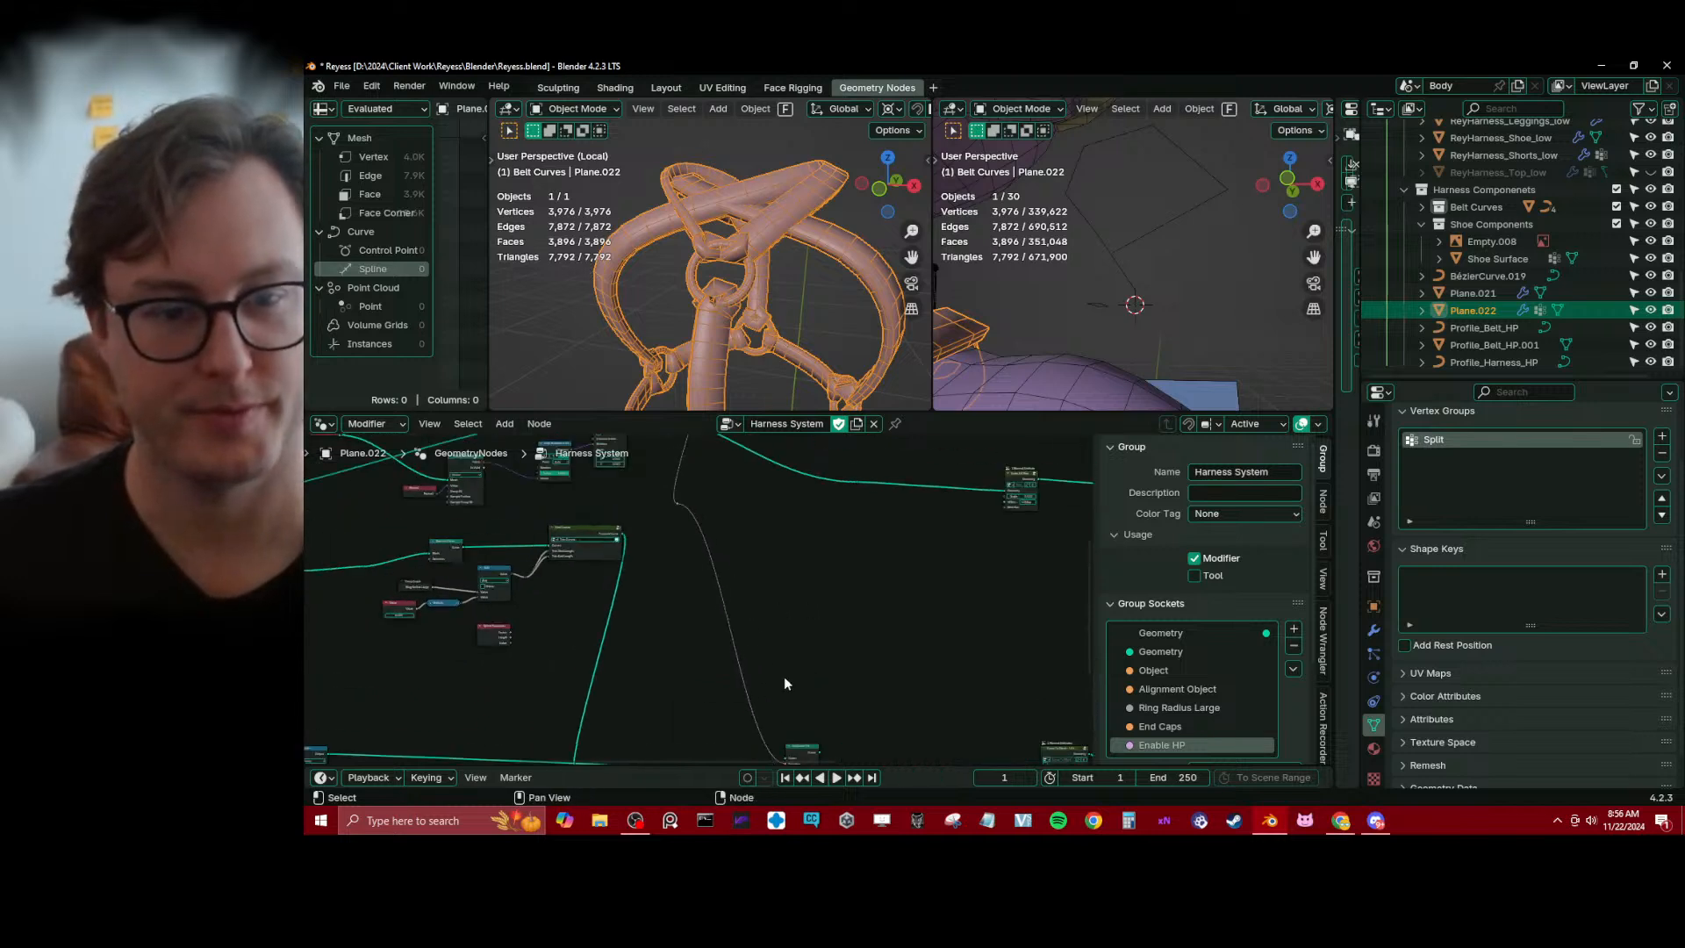
{"action": "key", "text": "ctrl+z"}
{"action": "key", "text": "ctrl+z"}
{"action": "key", "text": "ctrl+z"}
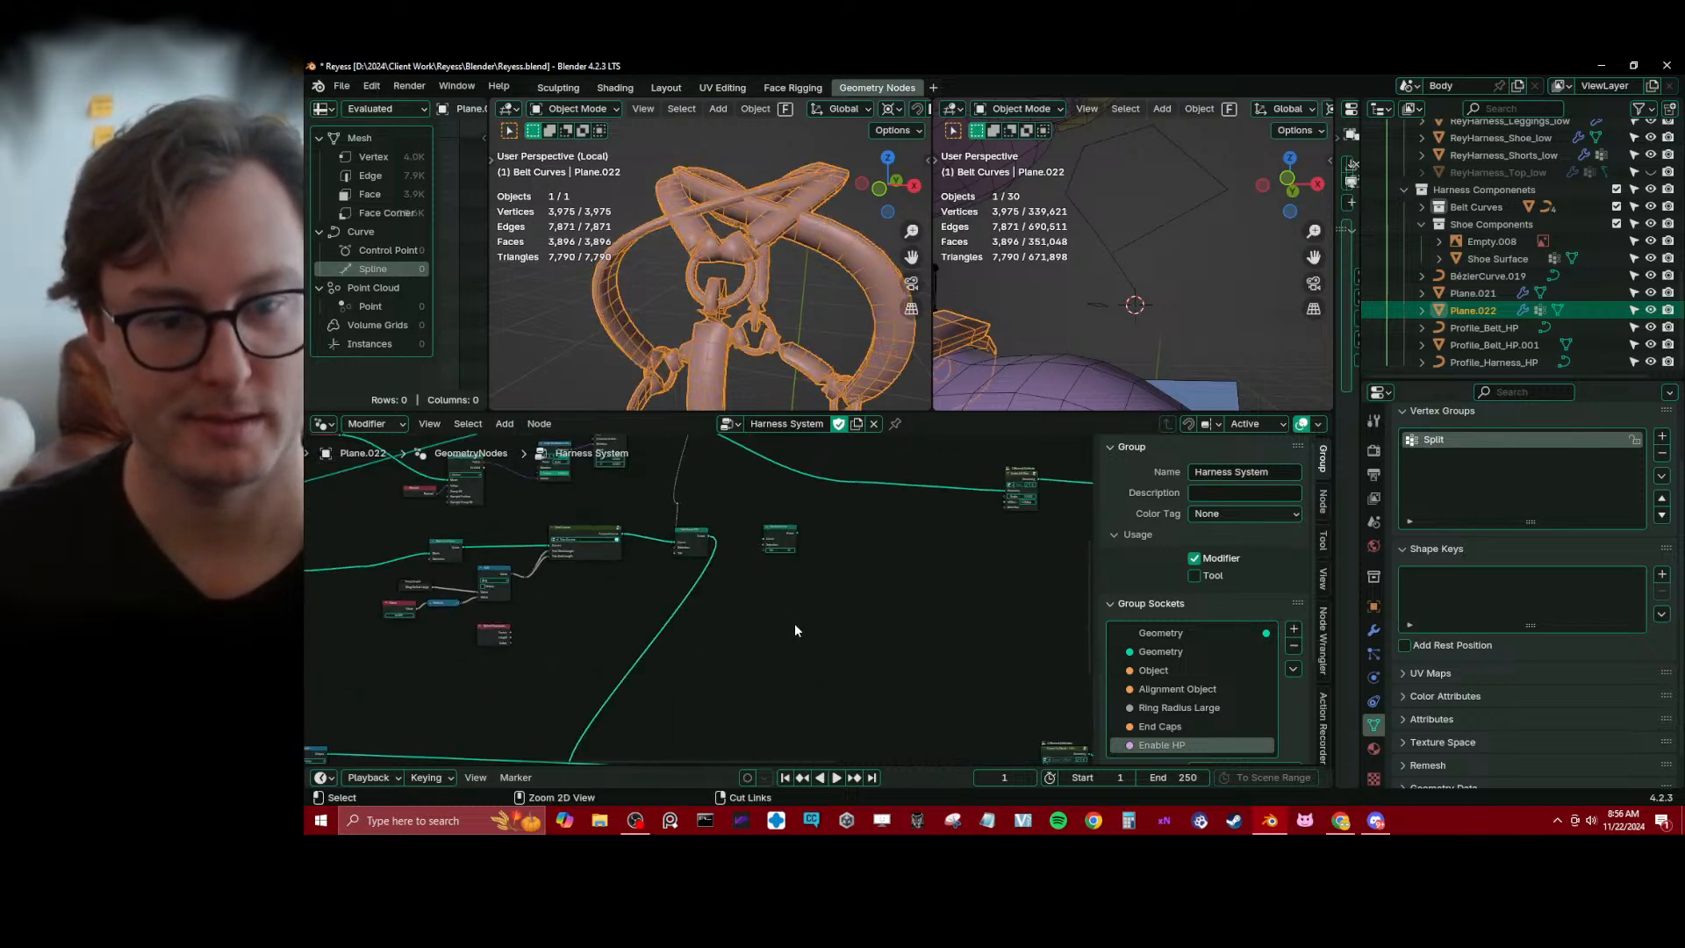
{"action": "key", "text": "ctrl+z"}
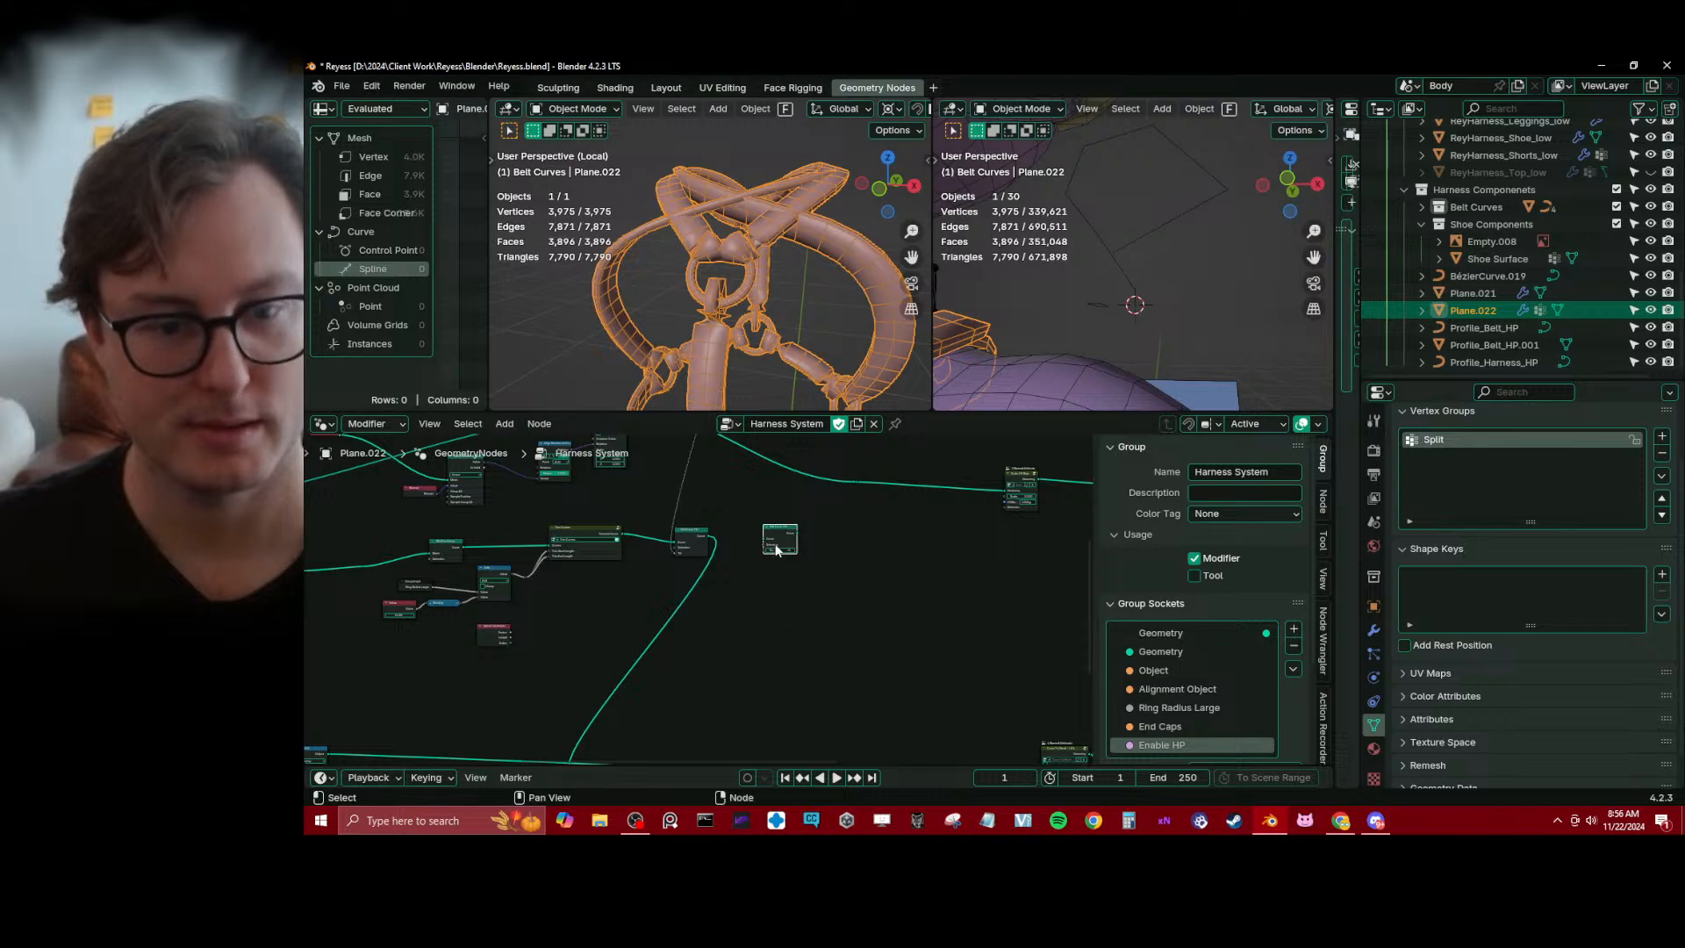
Inspect the end caps around a harness ring up close and save the file
{"action": "middle_click_drag", "start_coordinate": [770, 265], "coordinate": [790, 219]}
{"action": "scroll", "coordinate": [699, 253], "scroll_direction": "up", "scroll_amount": 4}
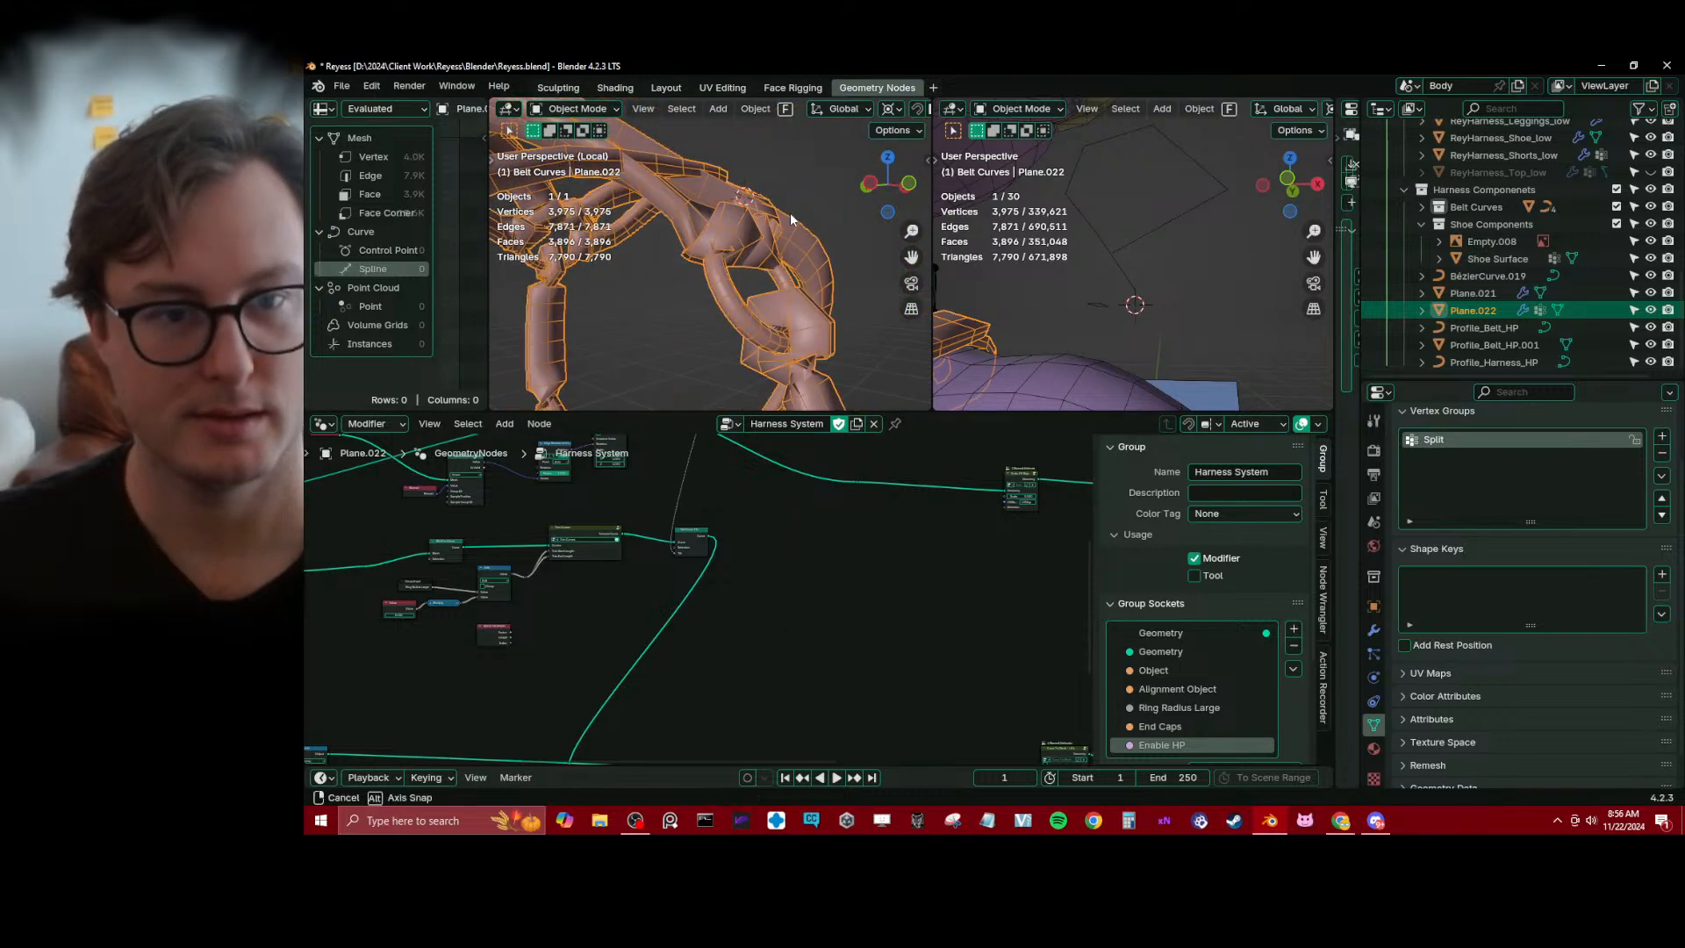
{"action": "key", "text": "ctrl+s"}
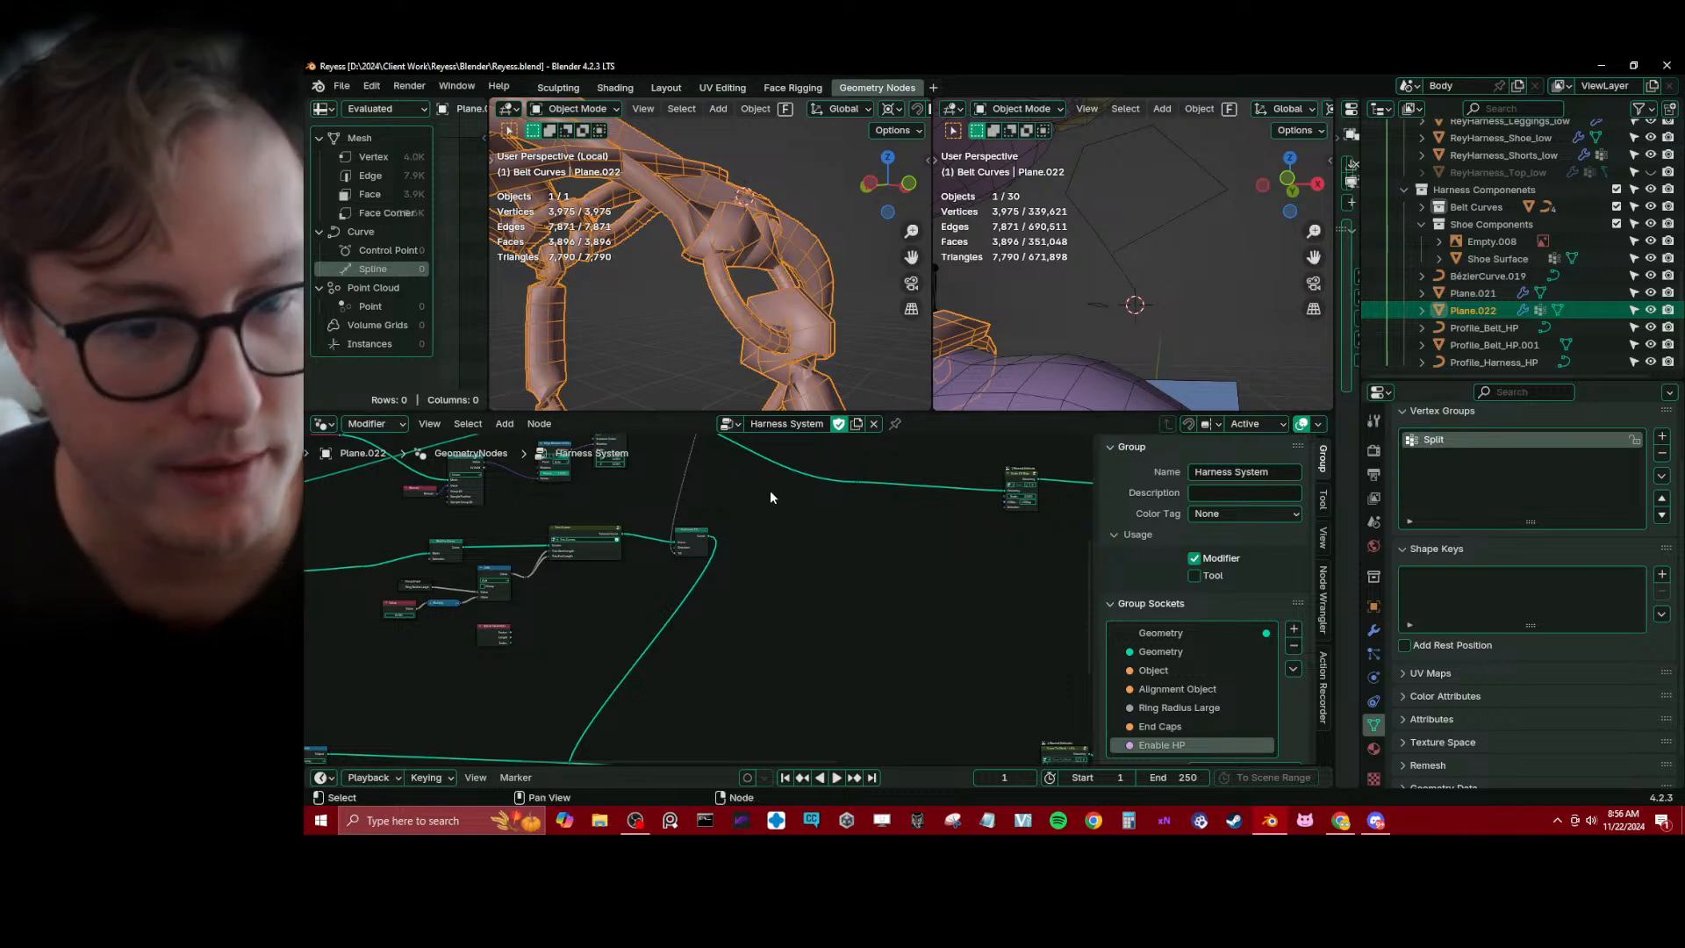
Examine the end cap node chain from object input through instancing to Join Geometry, including the unlinked Sample Curve node
{"action": "scroll", "coordinate": [709, 621], "scroll_direction": "down", "scroll_amount": 6}
{"action": "middle_click_drag", "start_coordinate": [635, 661], "coordinate": [653, 559]}
{"action": "scroll", "coordinate": [567, 586], "scroll_direction": "up", "scroll_amount": 6}
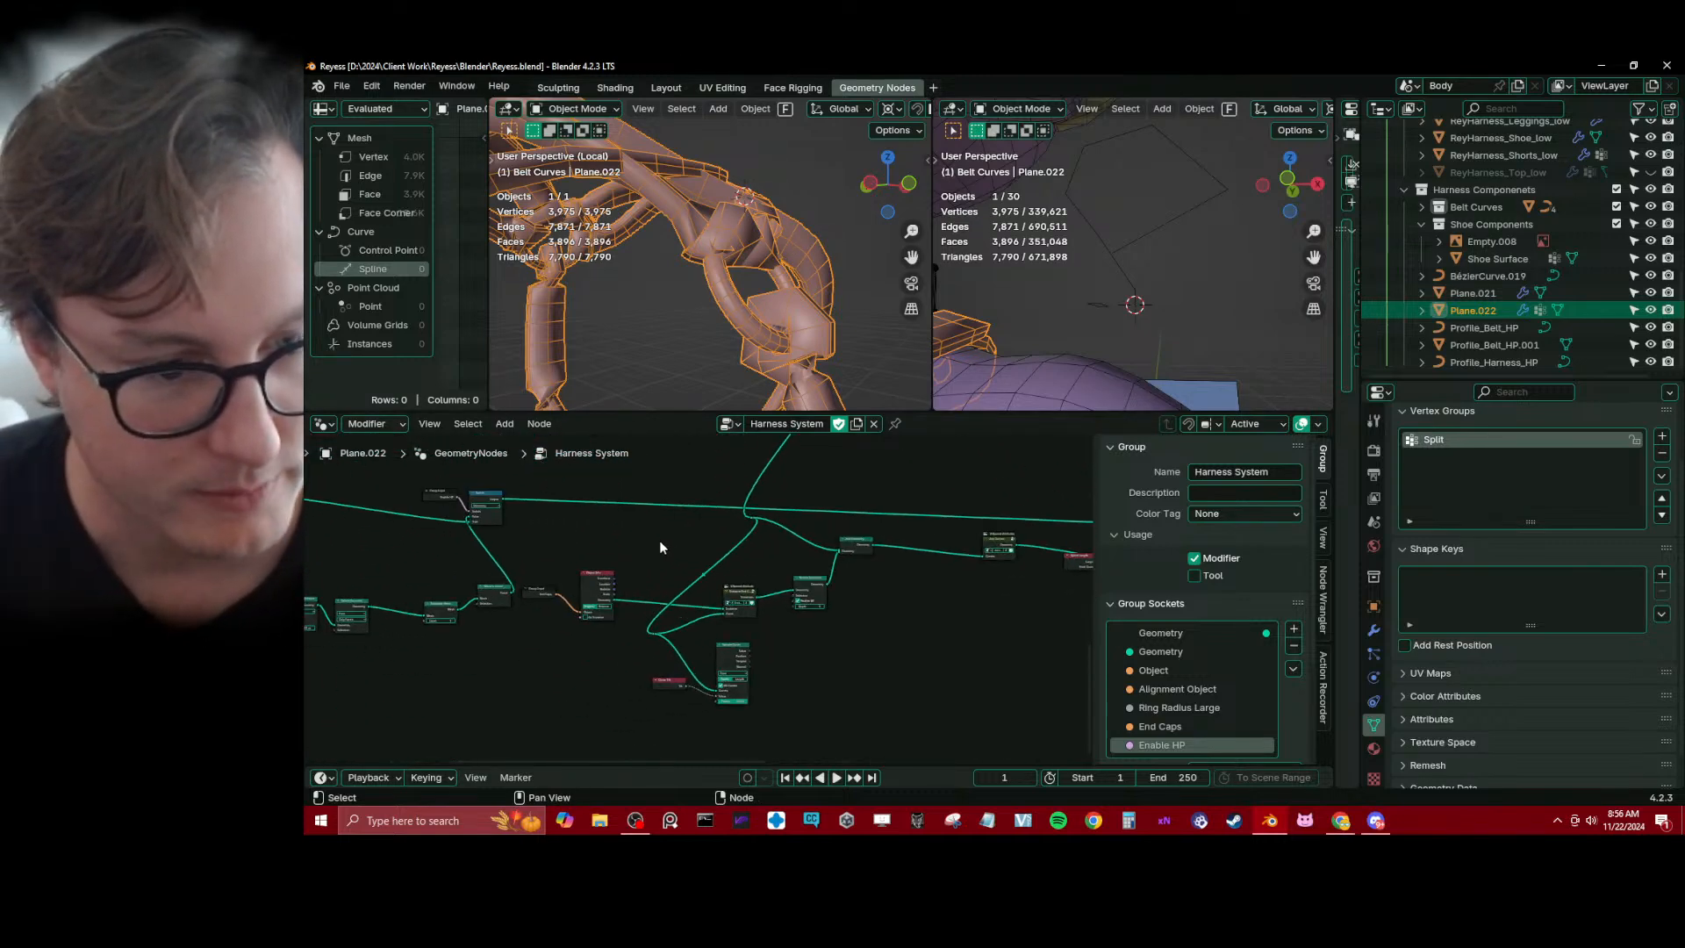
{"action": "scroll", "coordinate": [693, 566], "scroll_direction": "down", "scroll_amount": 1}
{"action": "middle_click_drag", "start_coordinate": [966, 514], "coordinate": [829, 553]}
{"action": "scroll", "coordinate": [725, 597], "scroll_direction": "down", "scroll_amount": 3}
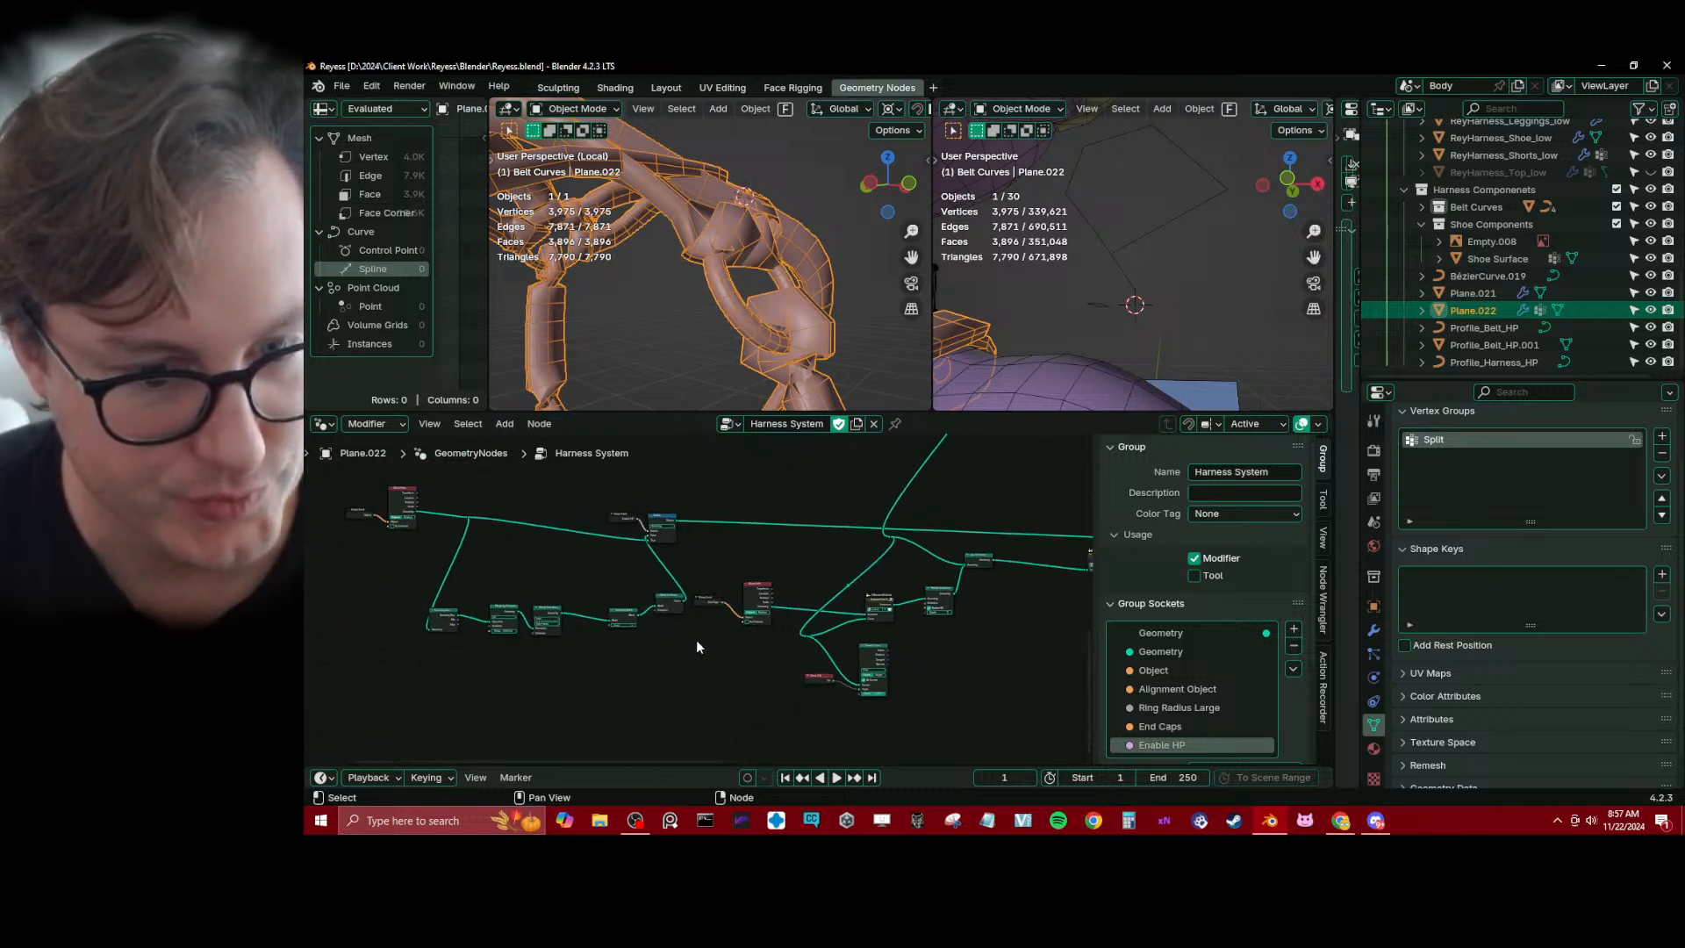
Move the end cap Group Input and Object Info nodes down beside the Curve Tilt and Sample Curve nodes
{"action": "scroll", "coordinate": [699, 638], "scroll_direction": "up", "scroll_amount": 5}
{"action": "left_click_drag", "start_coordinate": [710, 553], "coordinate": [784, 645]}
{"action": "key", "text": "g"}
{"action": "left_click", "coordinate": [797, 704]}
{"action": "scroll", "coordinate": [824, 649], "scroll_direction": "down", "scroll_amount": 6}
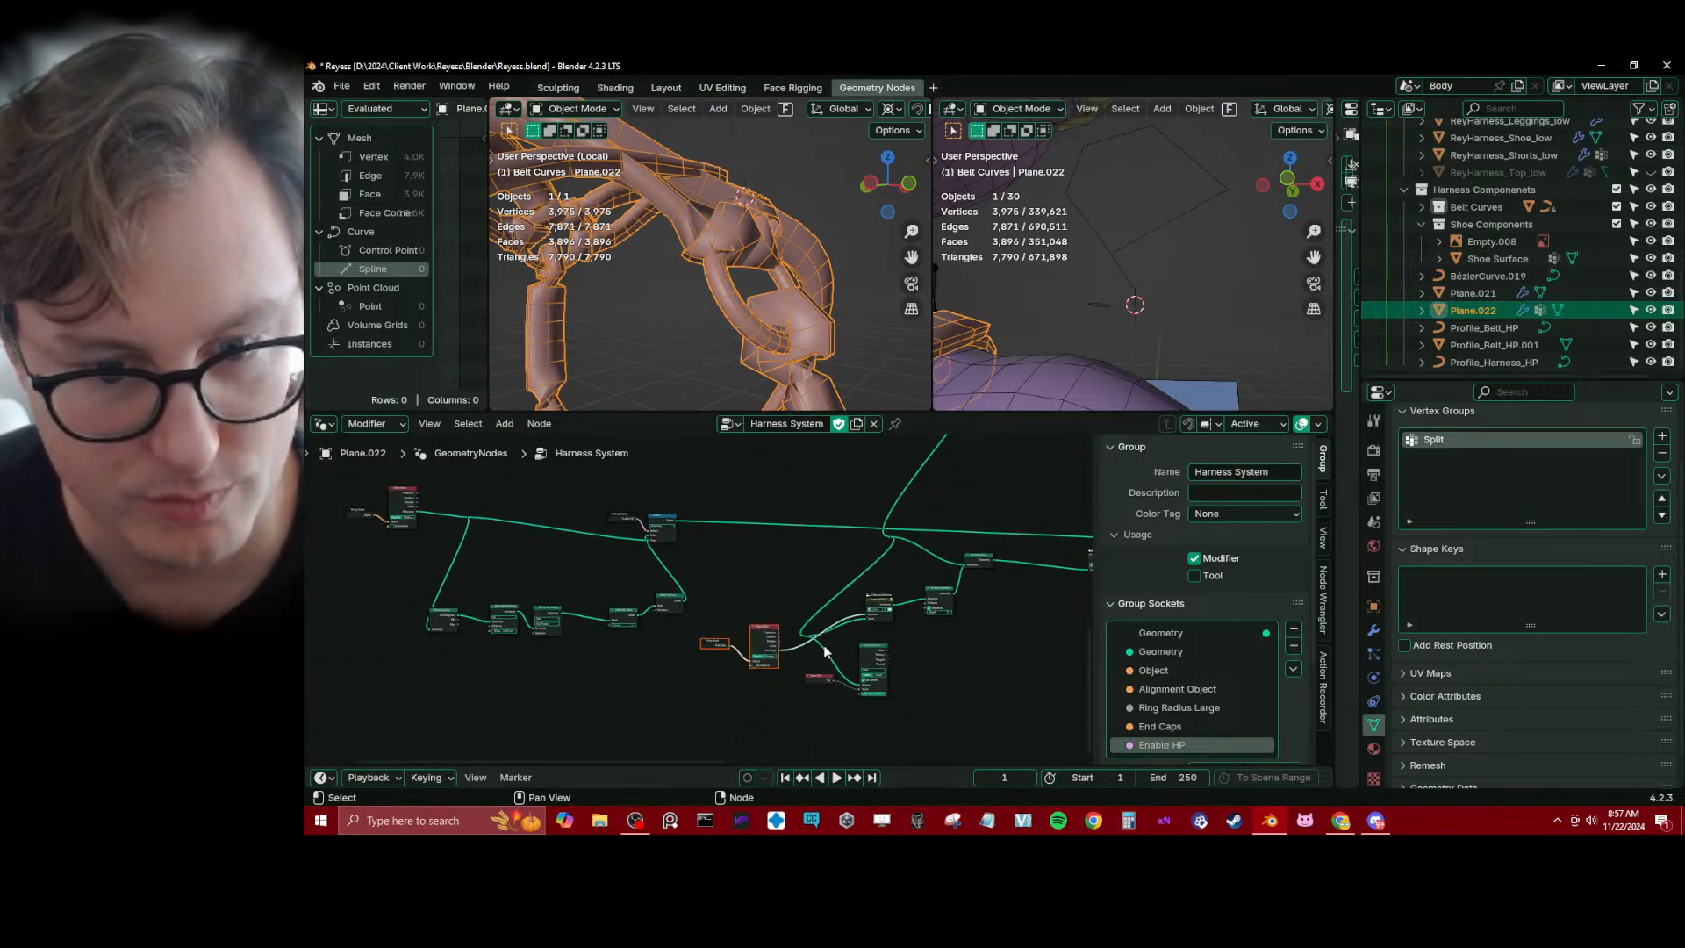
Move the whole node cluster left of the end cap nodes to the free space below the downstream chain it feeds
{"action": "key", "text": "b"}
{"action": "left_click_drag", "start_coordinate": [349, 476], "coordinate": [699, 705]}
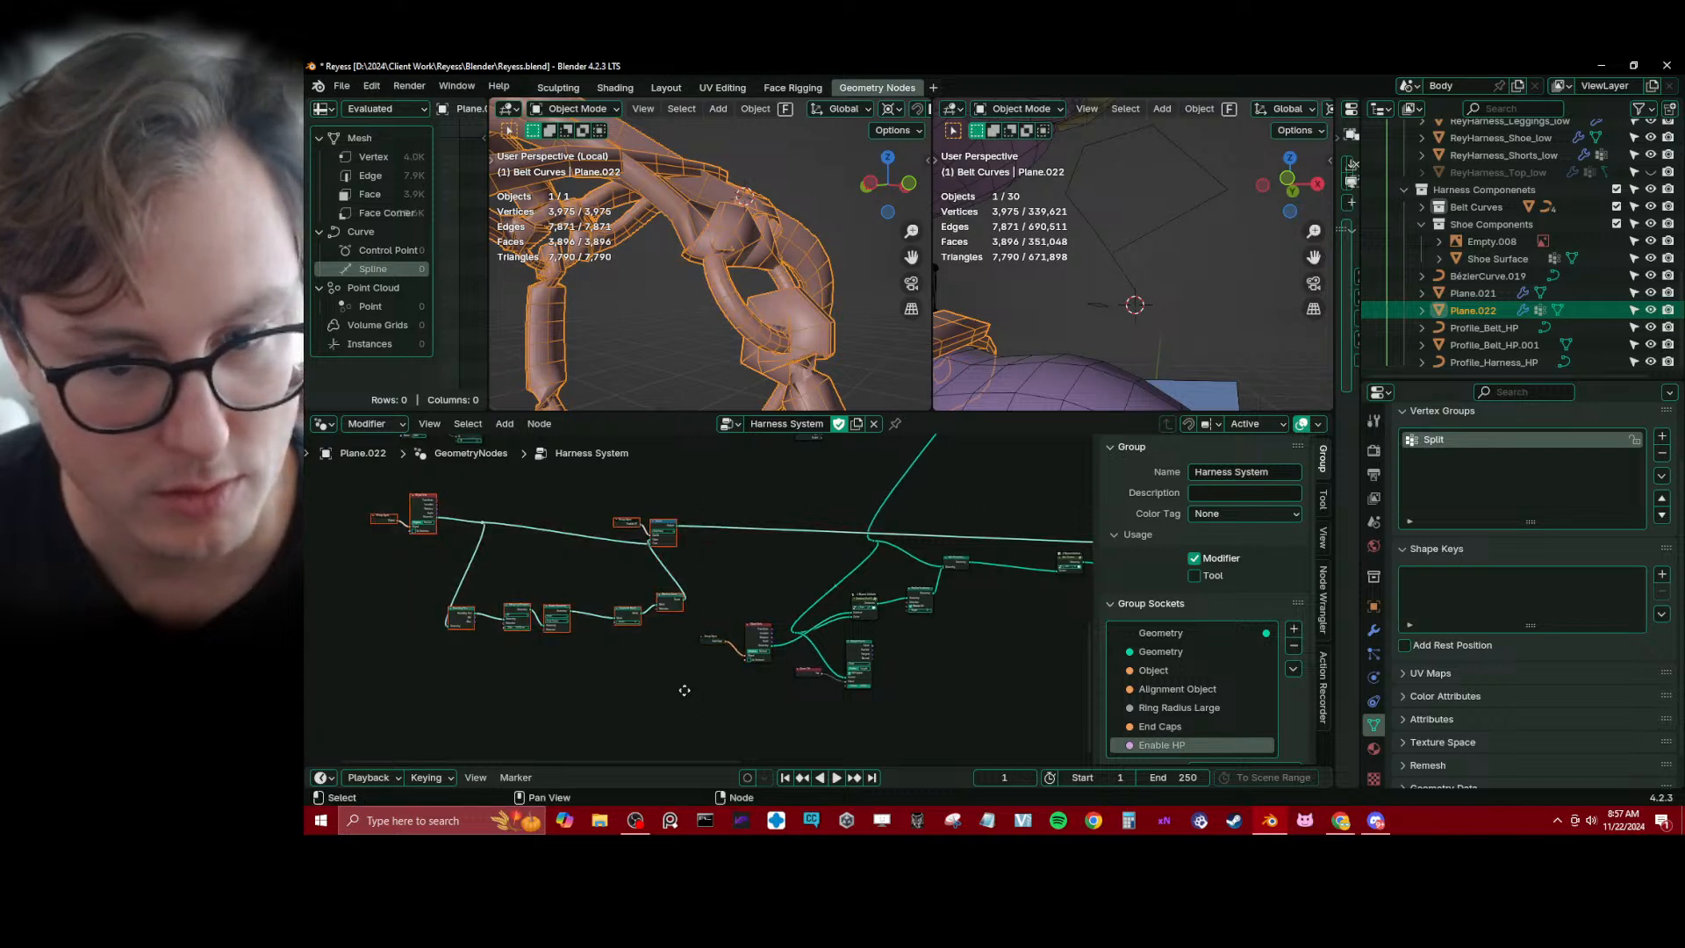
{"action": "middle_click_drag", "start_coordinate": [680, 689], "coordinate": [586, 593]}
{"action": "key", "text": "g"}
{"action": "left_click", "coordinate": [980, 726]}
{"action": "middle_click_drag", "start_coordinate": [977, 722], "coordinate": [734, 708]}
{"action": "key", "text": "g"}
{"action": "left_click", "coordinate": [904, 647]}
{"action": "middle_click_drag", "start_coordinate": [906, 643], "coordinate": [946, 682]}
{"action": "scroll", "coordinate": [824, 606], "scroll_direction": "down", "scroll_amount": 2}
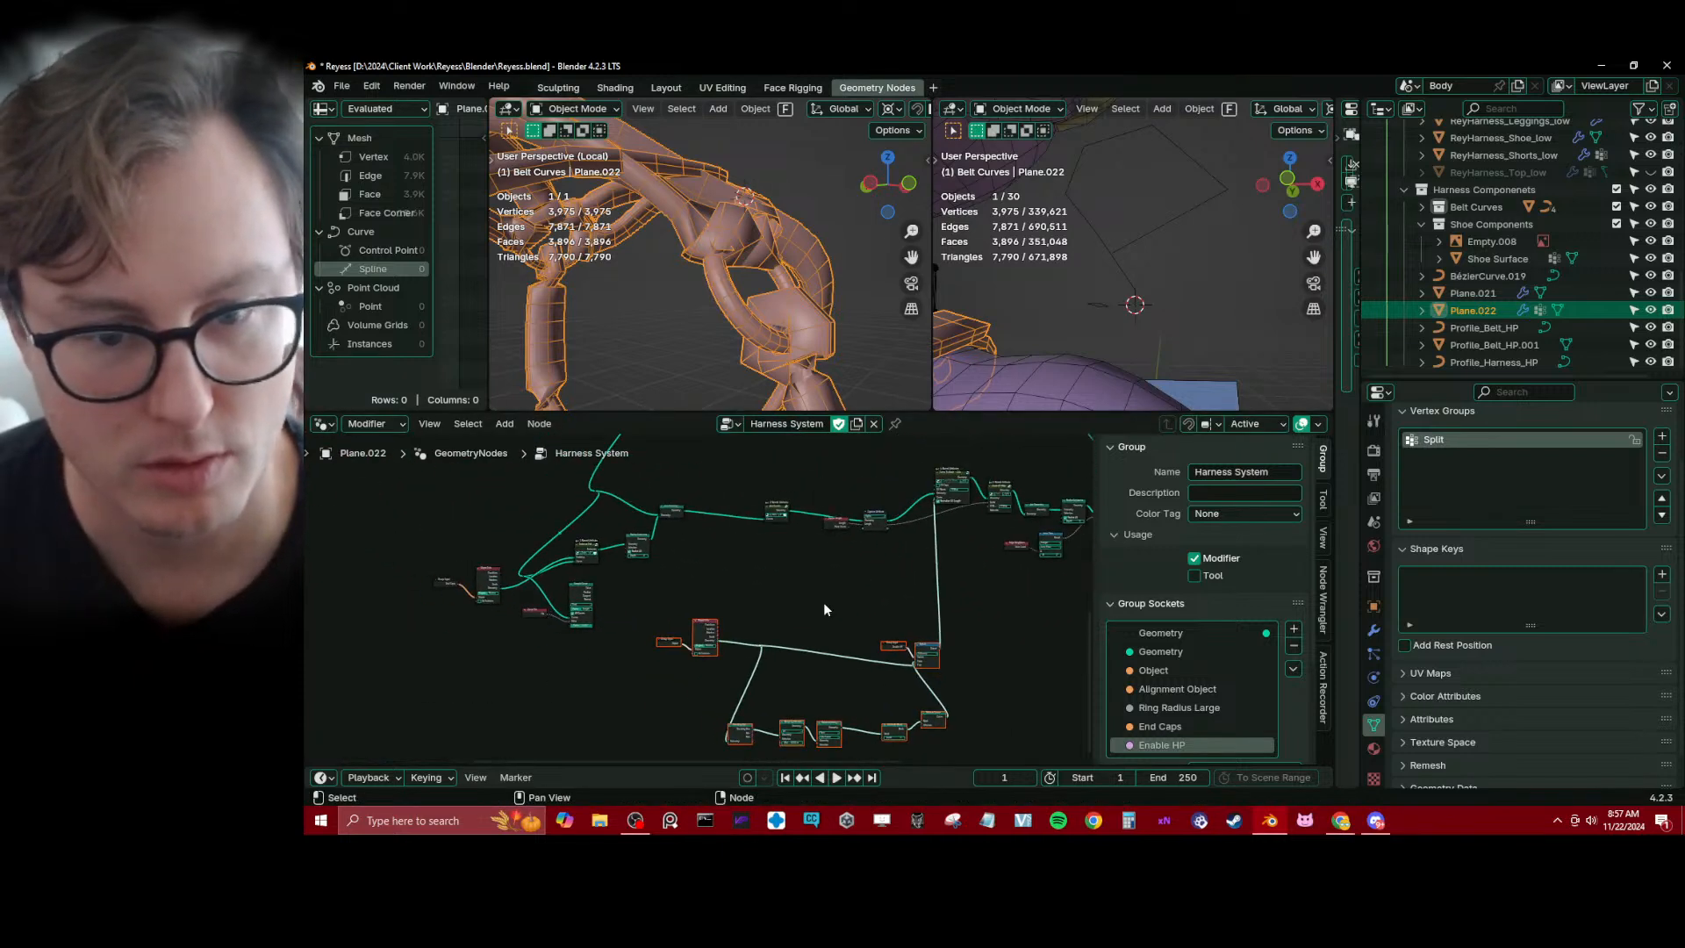
Move the end cap Object Info, Curve Tilt, Sample Curve and Instance End Caps nodes together, away from Realize Instances
{"action": "left_click", "coordinate": [823, 602]}
{"action": "scroll", "coordinate": [719, 586], "scroll_direction": "up", "scroll_amount": 2}
{"action": "middle_click_drag", "start_coordinate": [717, 585], "coordinate": [794, 658]}
{"action": "key", "text": "b"}
{"action": "left_click_drag", "start_coordinate": [487, 576], "coordinate": [688, 721]}
{"action": "key", "text": "g"}
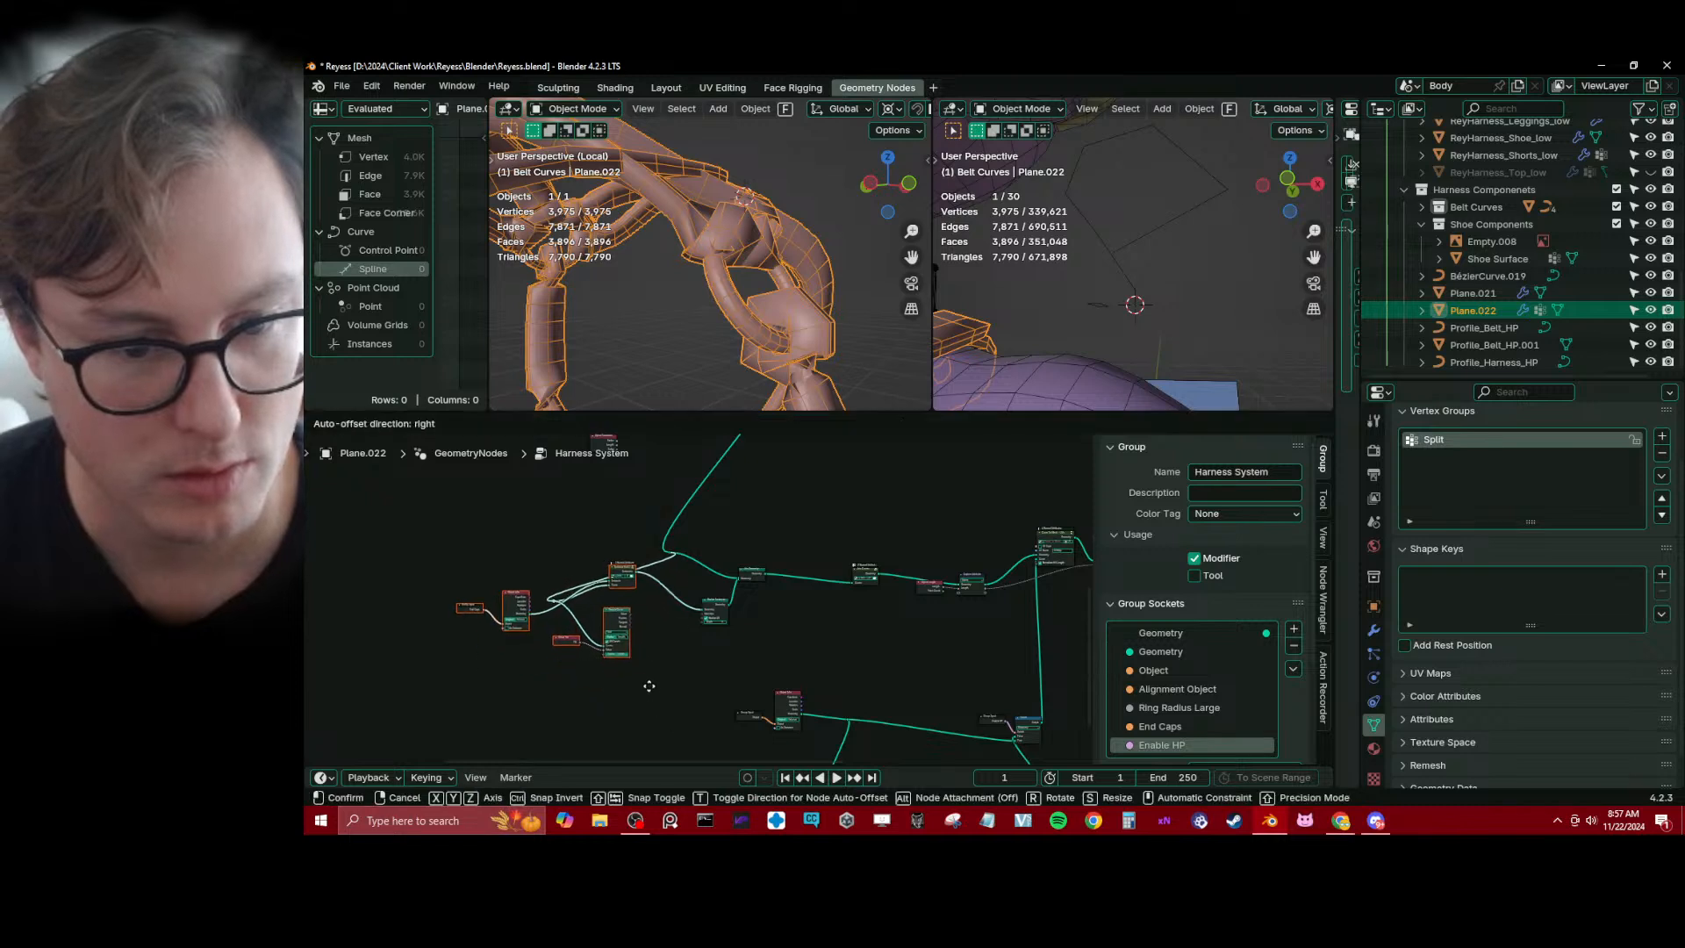
{"action": "left_click", "coordinate": [647, 680]}
{"action": "left_click", "coordinate": [643, 674]}
Raise the Instance End Caps node above Sample Curve and shift the strap curve link's upper reroute left
{"action": "scroll", "coordinate": [592, 646], "scroll_direction": "up", "scroll_amount": 2}
{"action": "middle_click_drag", "start_coordinate": [562, 551], "coordinate": [721, 649]}
{"action": "left_click_drag", "start_coordinate": [730, 644], "coordinate": [760, 688]}
{"action": "scroll", "coordinate": [767, 693], "scroll_direction": "up", "scroll_amount": 2}
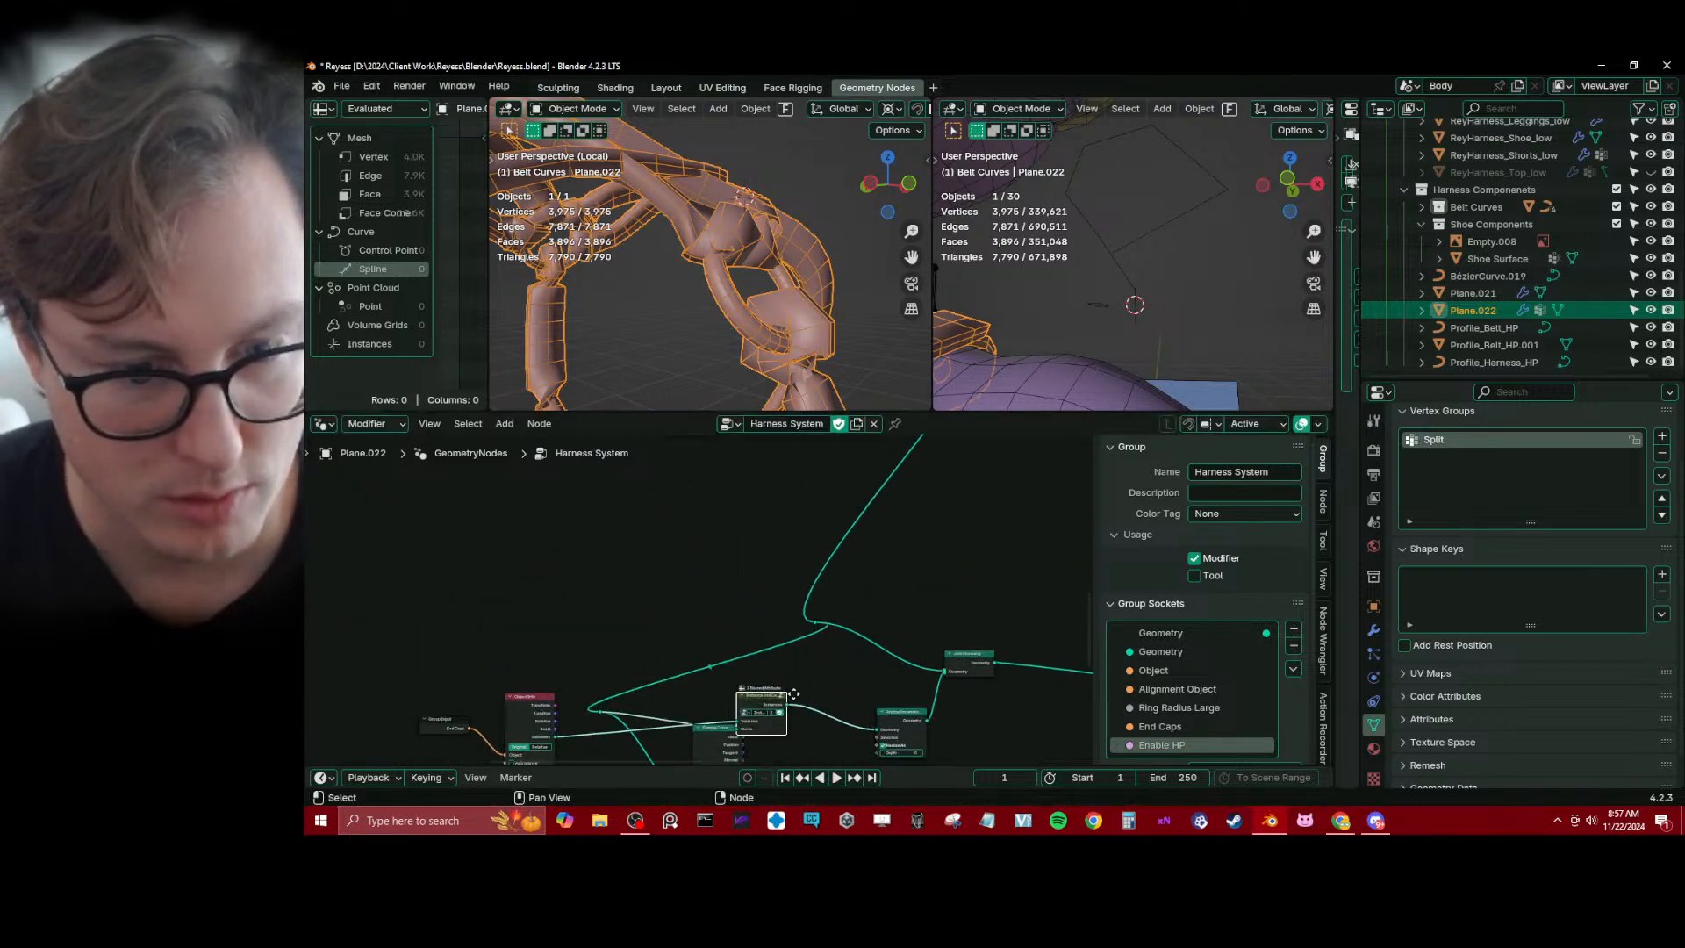
{"action": "middle_click_drag", "start_coordinate": [774, 700], "coordinate": [797, 641]}
{"action": "left_click_drag", "start_coordinate": [836, 550], "coordinate": [554, 570]}
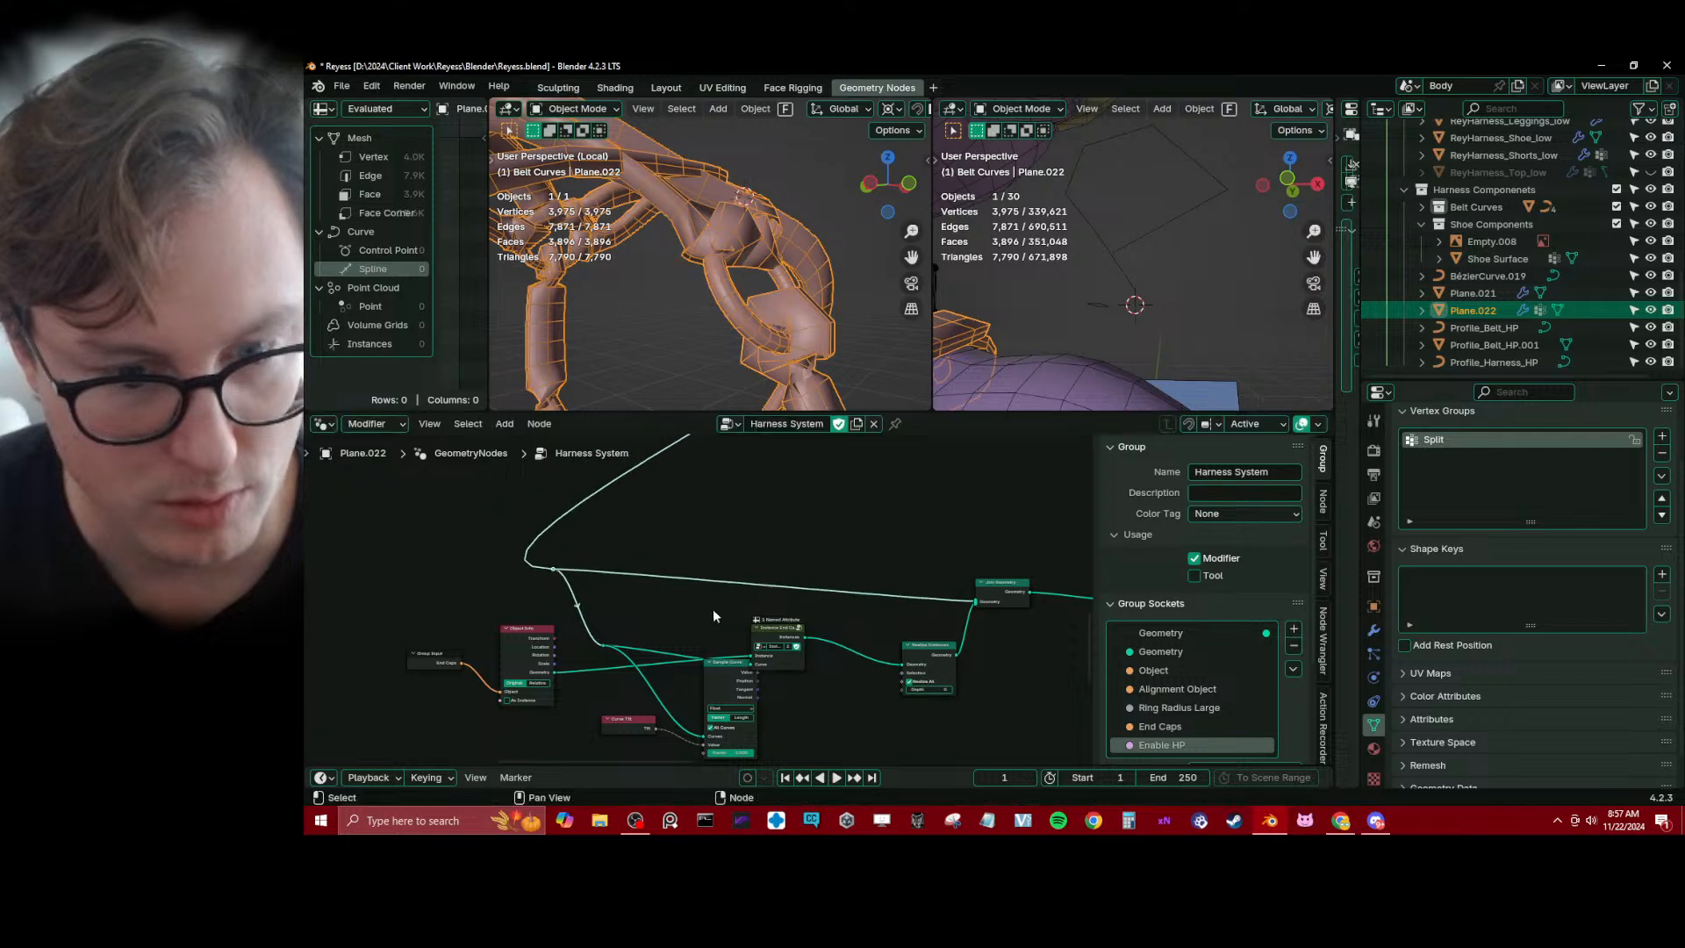
Adjust the lower reroute, Instance End Caps and Sample Curve nodes so their links and bodies are spaced apart
{"action": "left_click", "coordinate": [603, 648]}
{"action": "left_click_drag", "start_coordinate": [603, 648], "coordinate": [633, 632]}
{"action": "left_click_drag", "start_coordinate": [783, 629], "coordinate": [787, 607]}
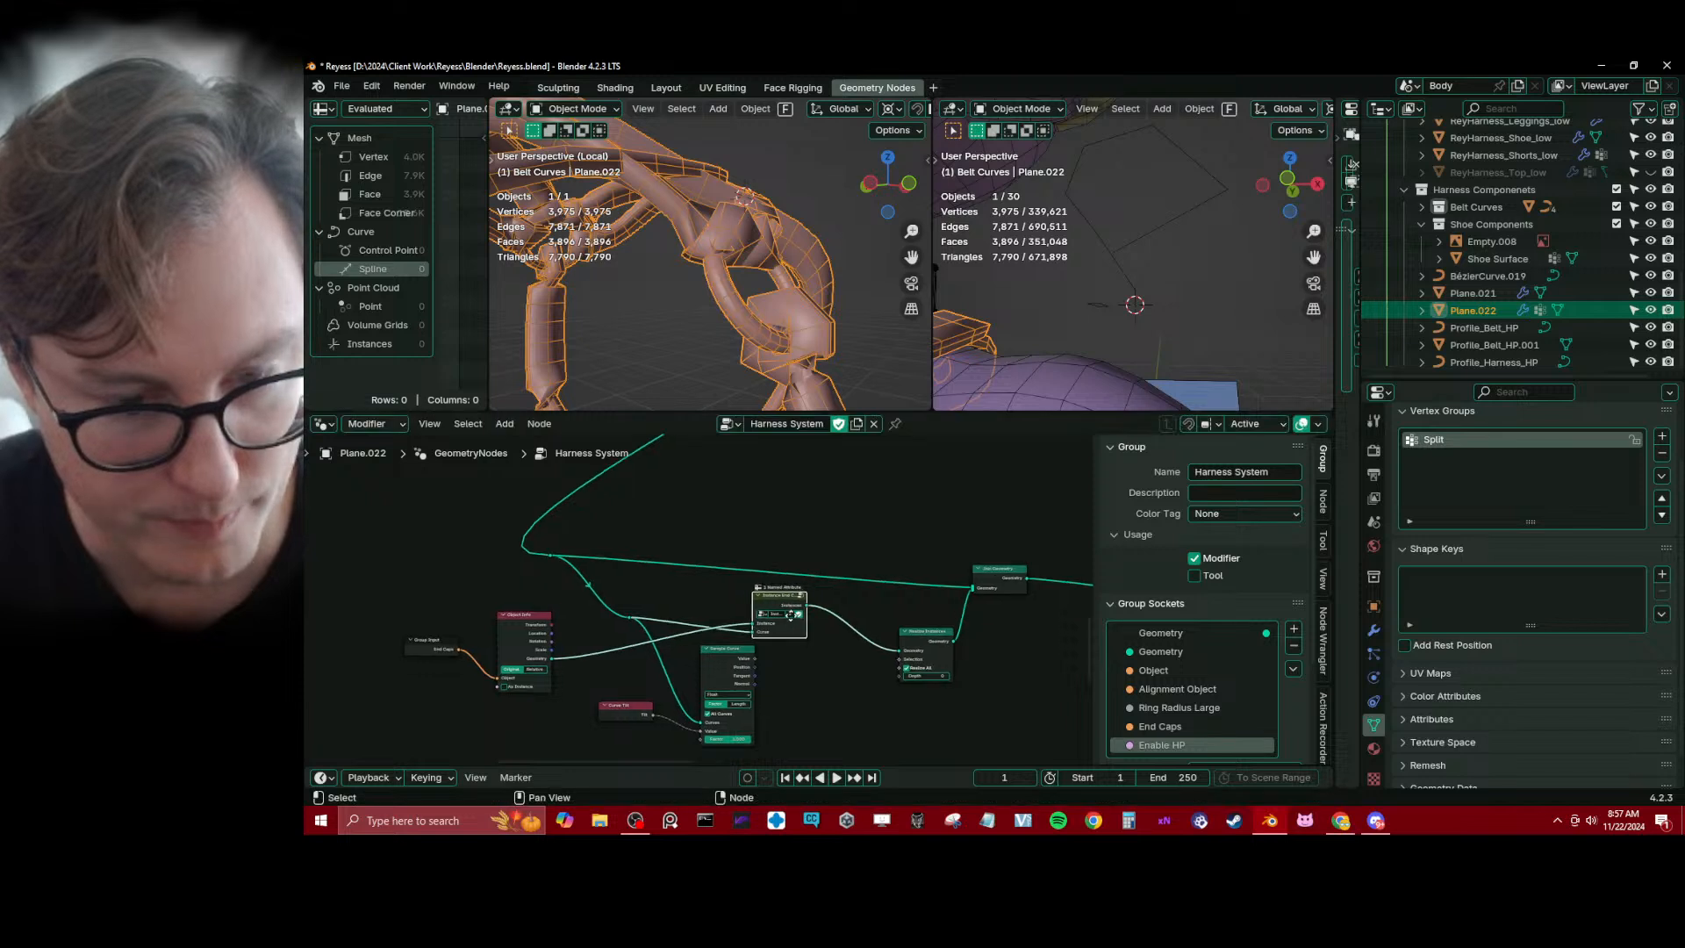
{"action": "scroll", "coordinate": [763, 614], "scroll_direction": "up", "scroll_amount": 1}
{"action": "left_click", "coordinate": [605, 577]}
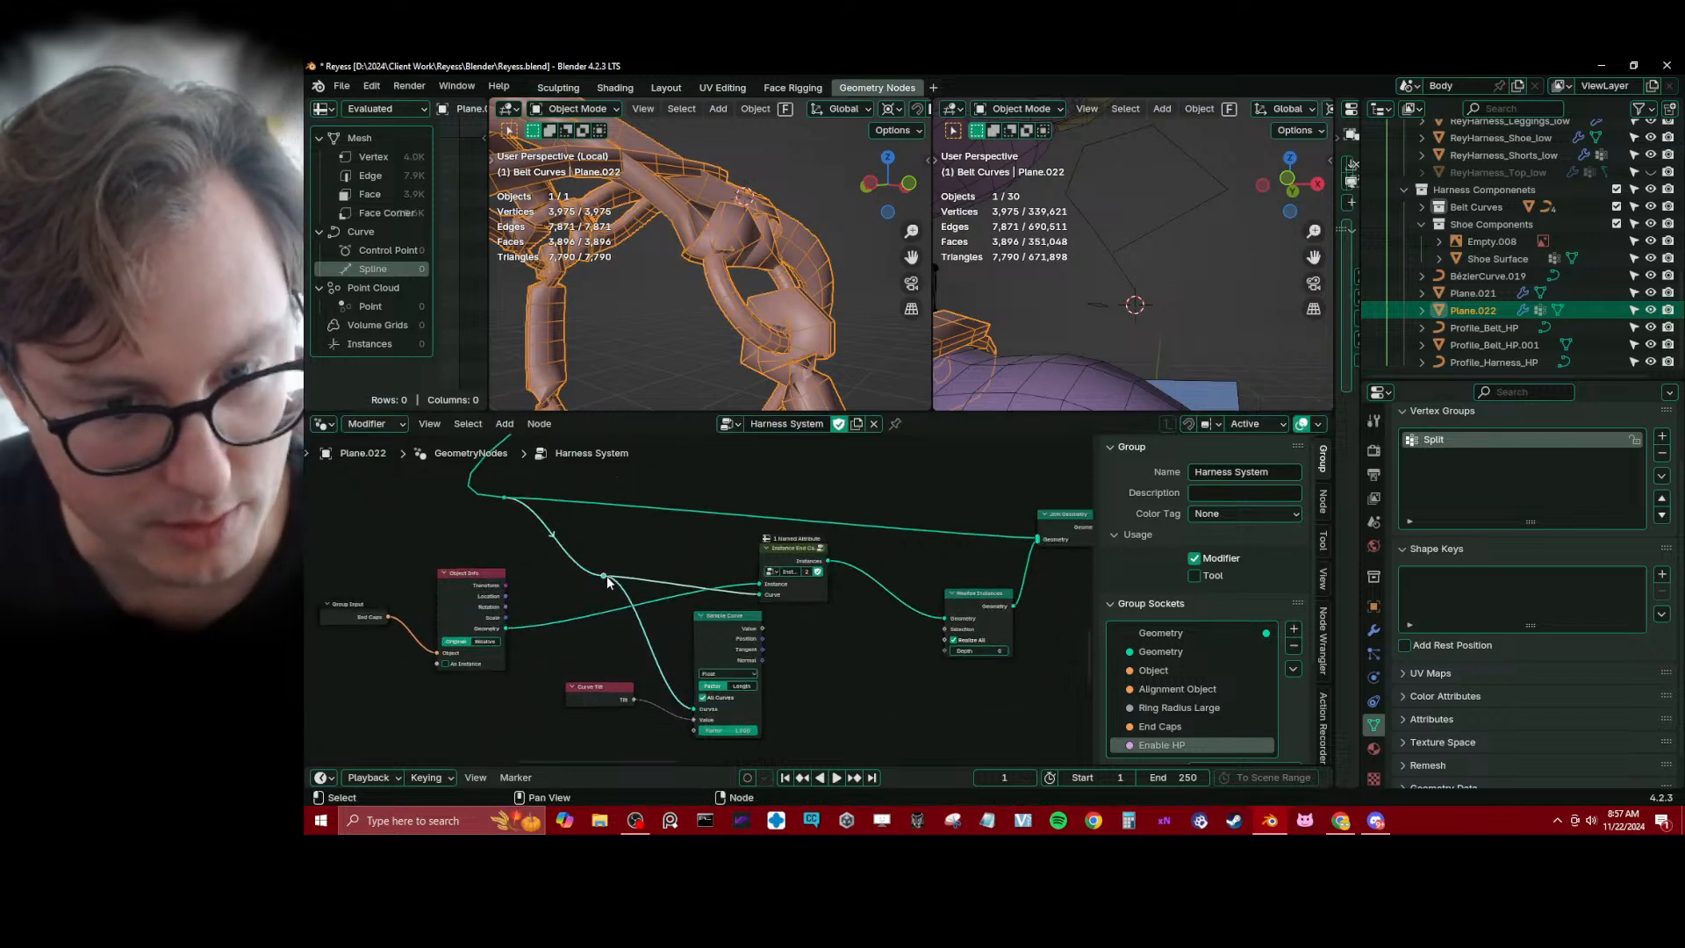
{"action": "left_click_drag", "start_coordinate": [750, 671], "coordinate": [744, 666]}
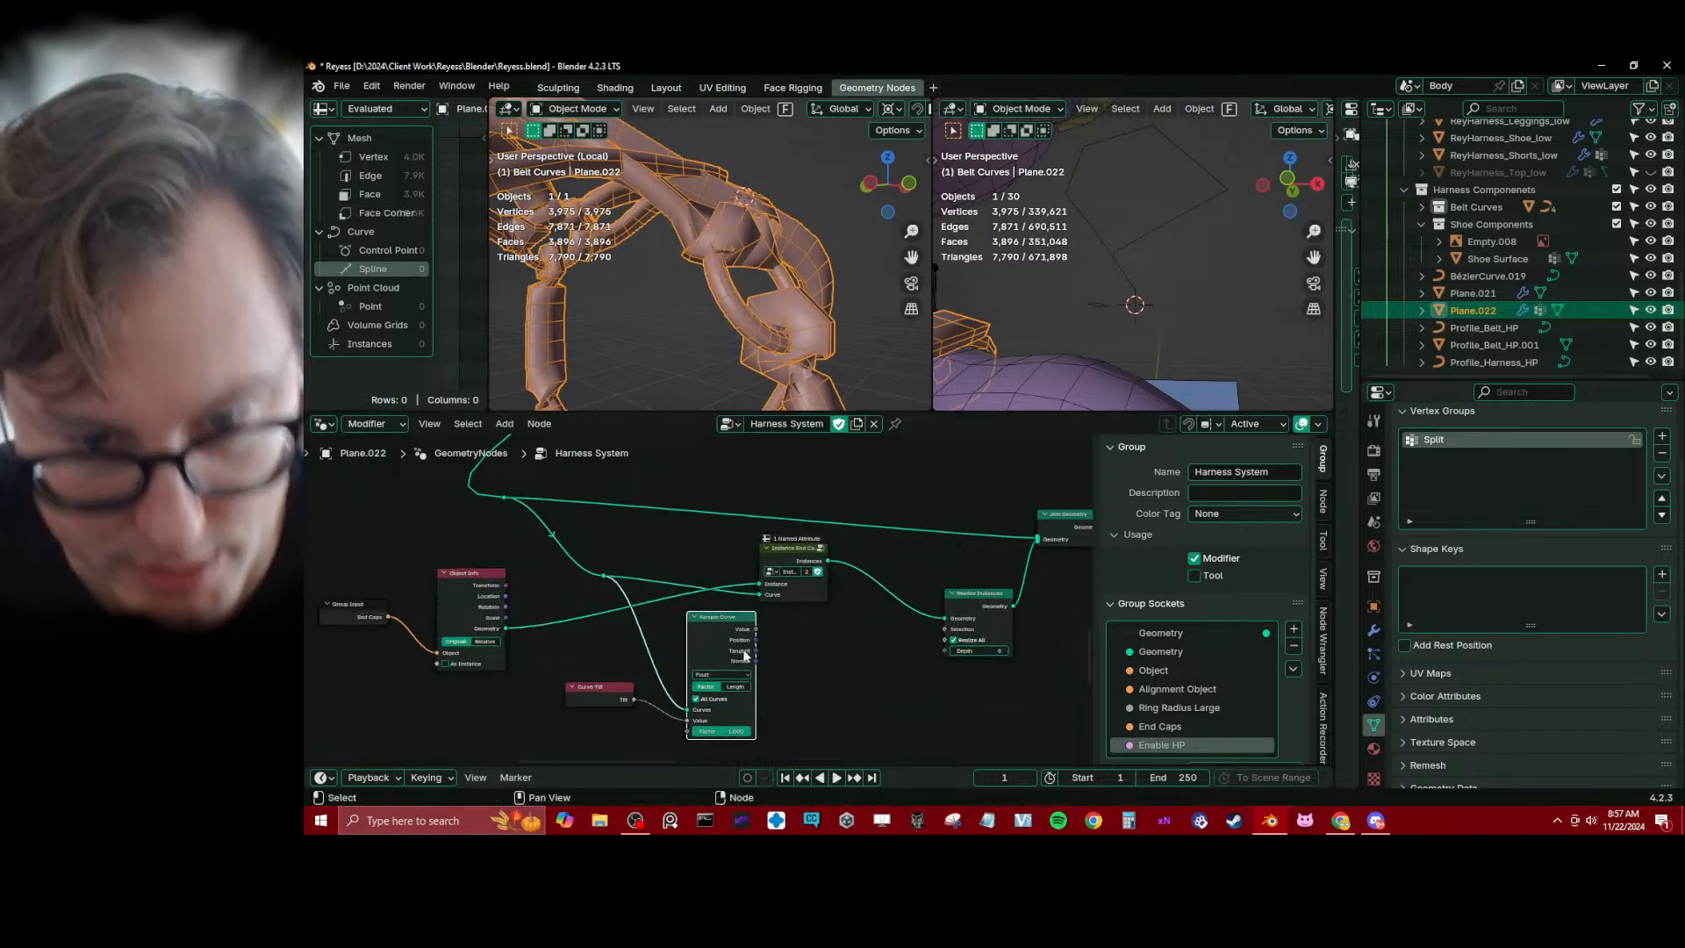
{"action": "middle_click_drag", "start_coordinate": [886, 629], "coordinate": [787, 627]}
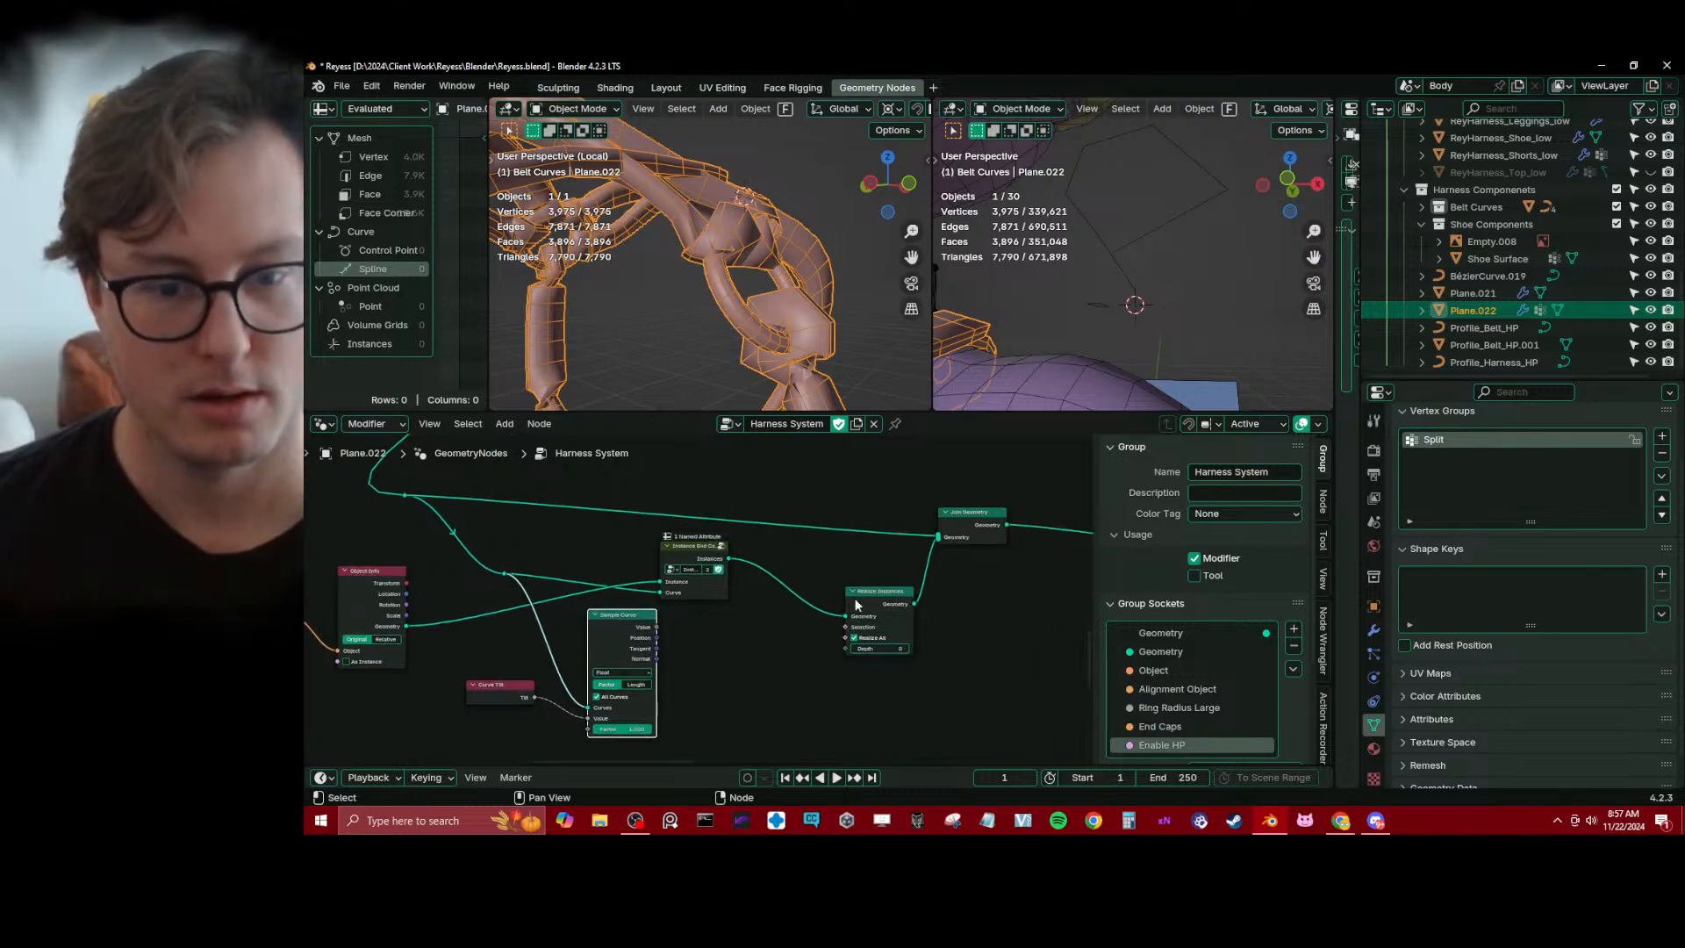
Preview the Realize Instances output in a Viewer node, select the separate Bézier curve object and save the file
{"action": "left_click", "coordinate": [890, 597], "text": "ctrl+shift"}
{"action": "middle_click_drag", "start_coordinate": [907, 576], "coordinate": [890, 584]}
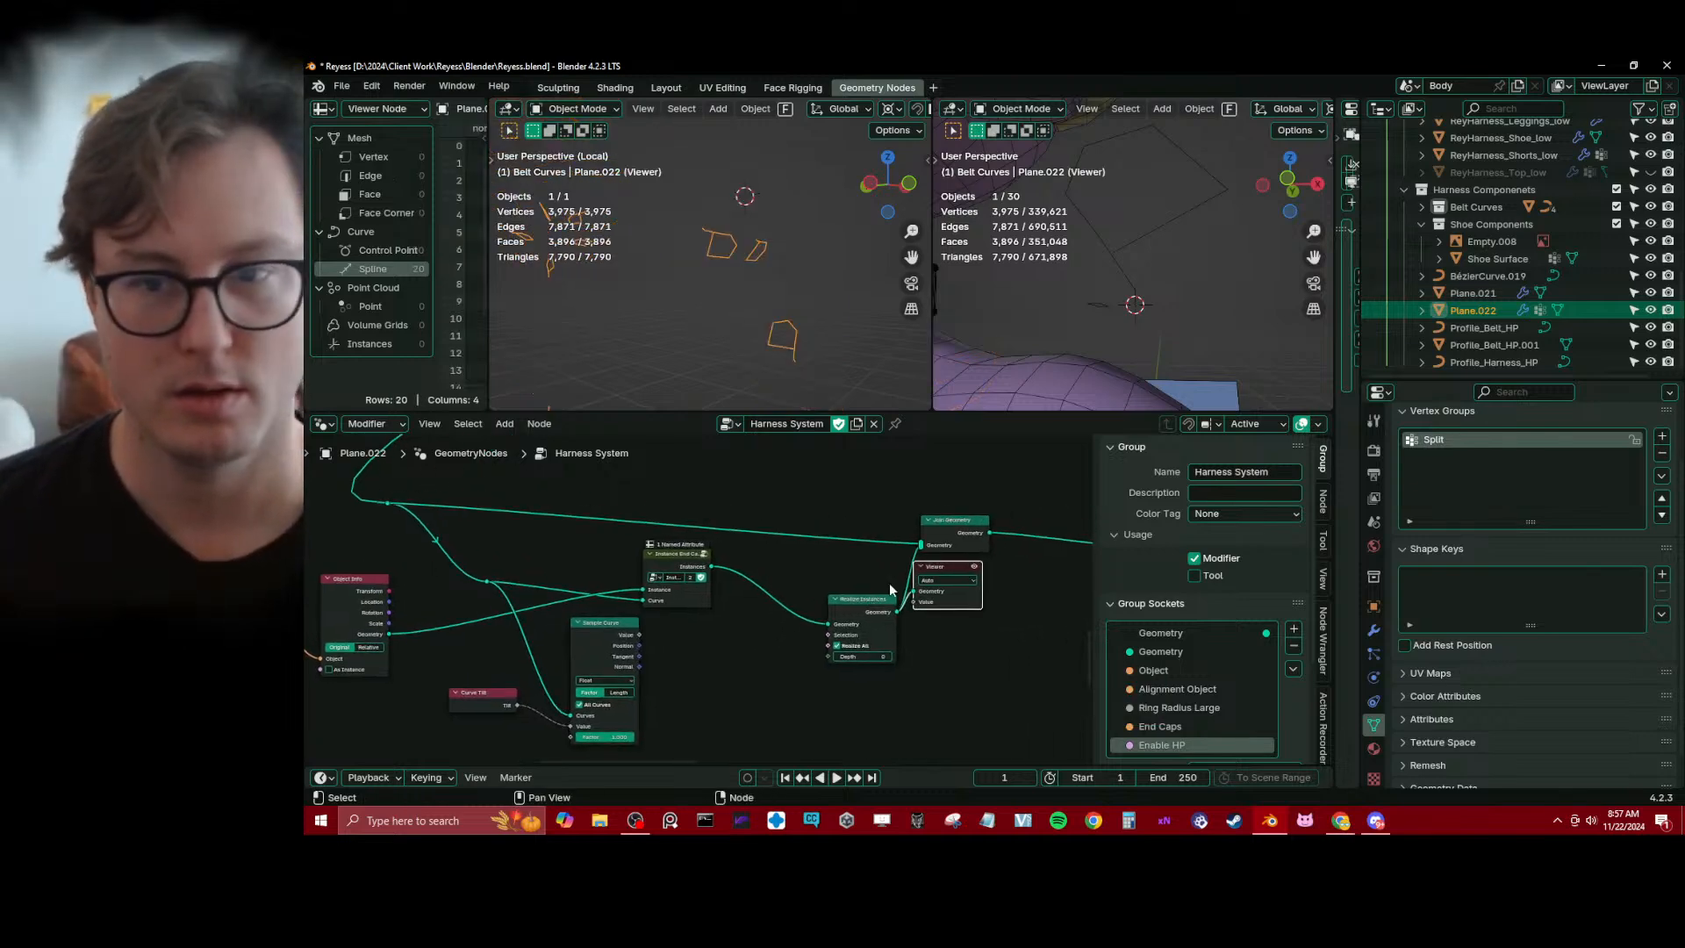
{"action": "left_click", "coordinate": [1145, 230]}
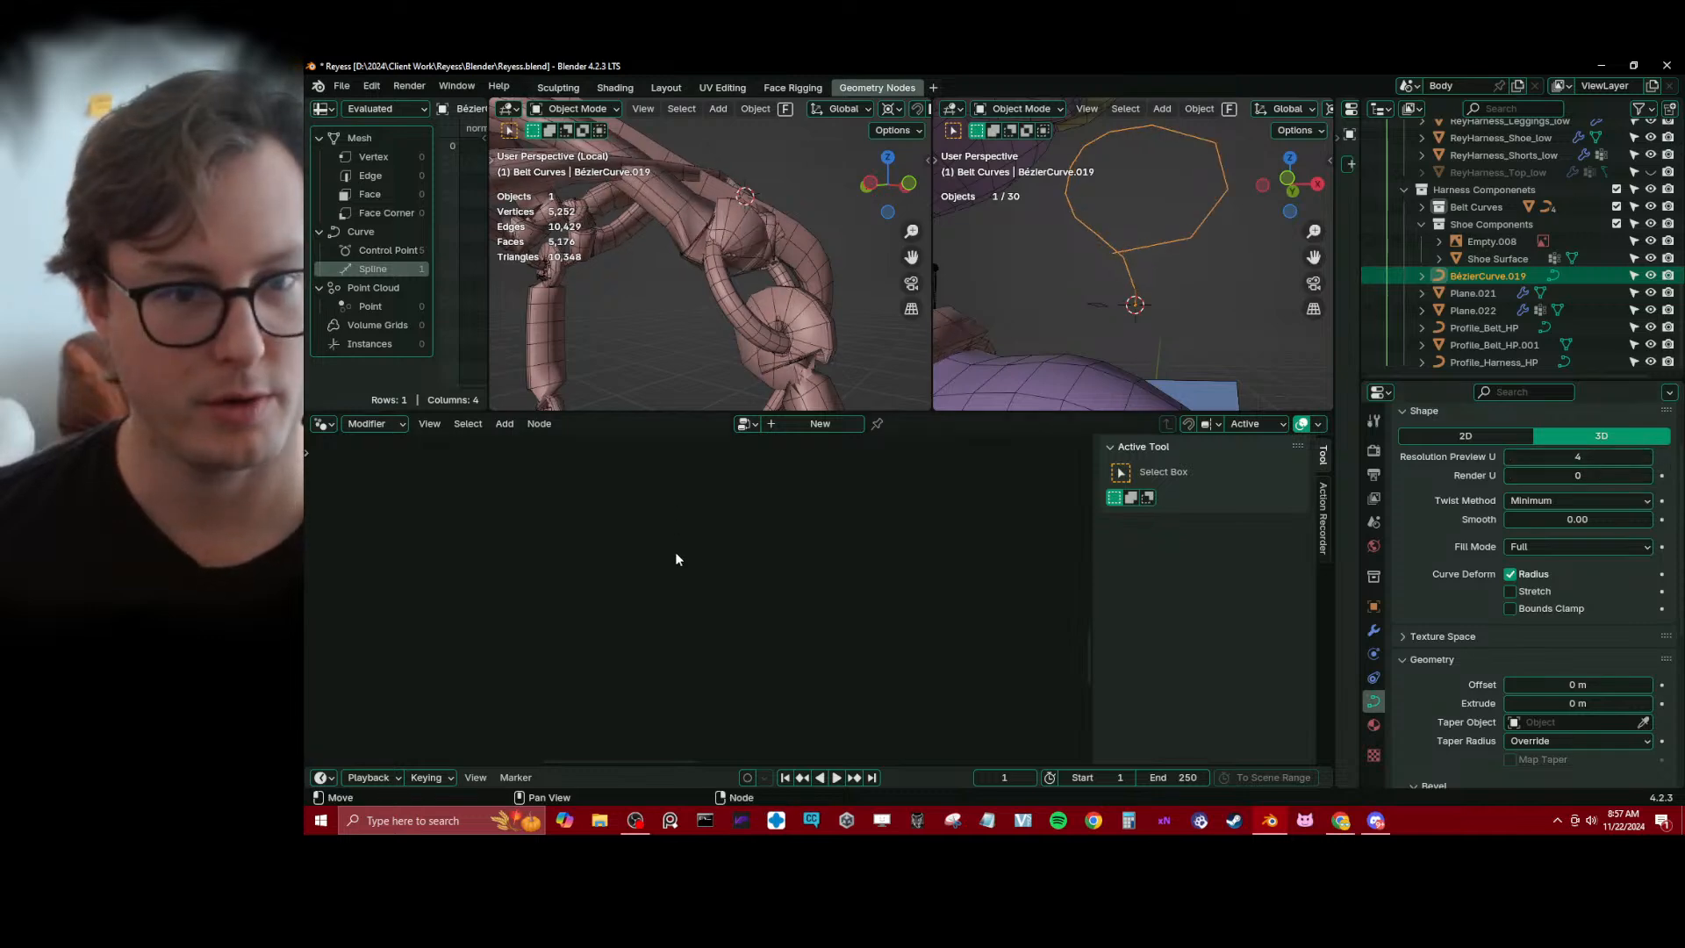
{"action": "key", "text": "ctrl+s"}
Inspect a harness ring up close, reselect the harness and delete the Viewer node
{"action": "middle_click_drag", "start_coordinate": [748, 248], "coordinate": [723, 301]}
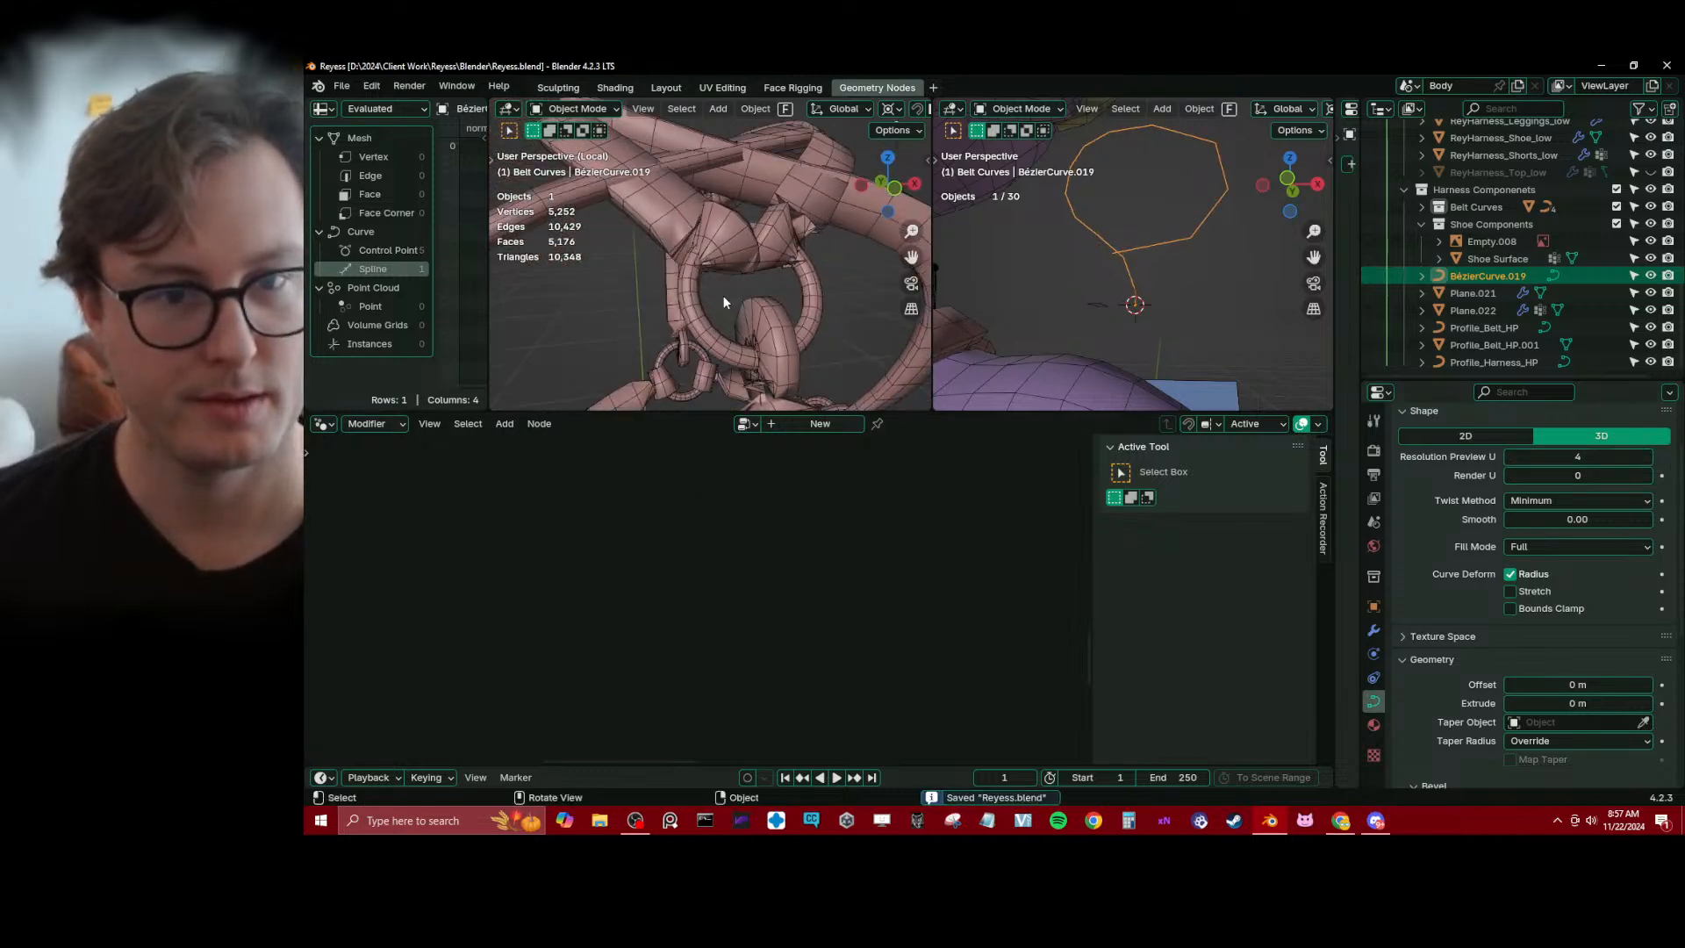
{"action": "left_click", "coordinate": [748, 249]}
{"action": "scroll", "coordinate": [796, 632], "scroll_direction": "up", "scroll_amount": 2}
{"action": "left_click", "coordinate": [825, 592]}
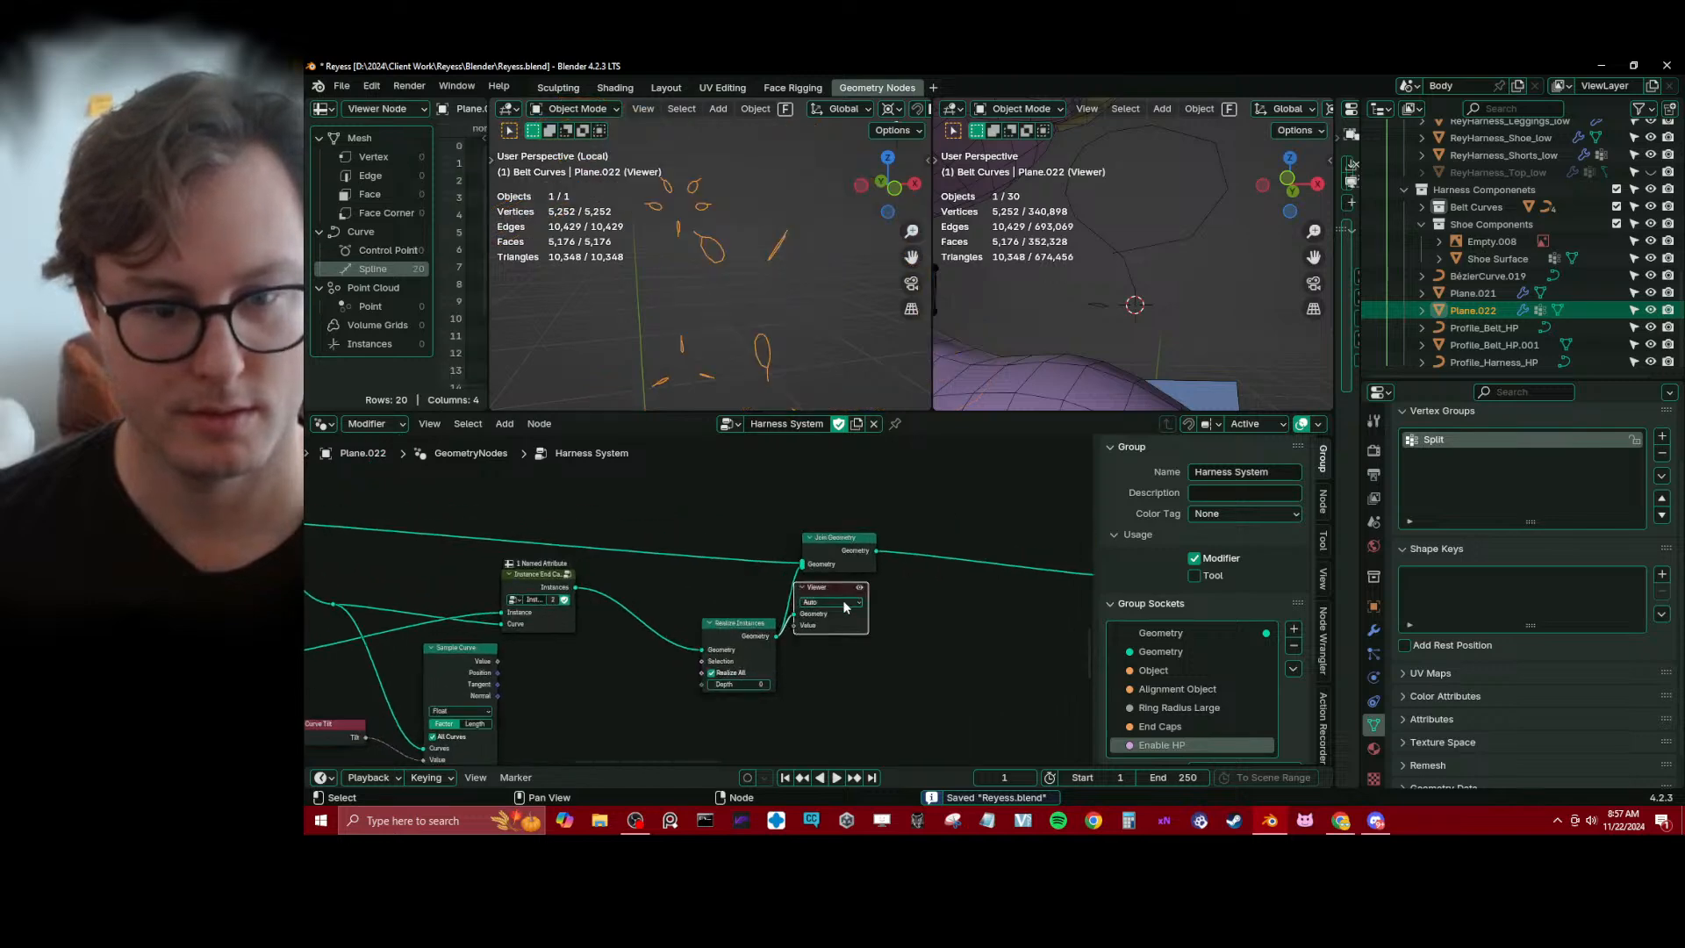
{"action": "key", "text": "x"}
Tidy the positions of the Join Curves, Spline Length and Join Geometry nodes along the chain
{"action": "scroll", "coordinate": [882, 607], "scroll_direction": "down", "scroll_amount": 5}
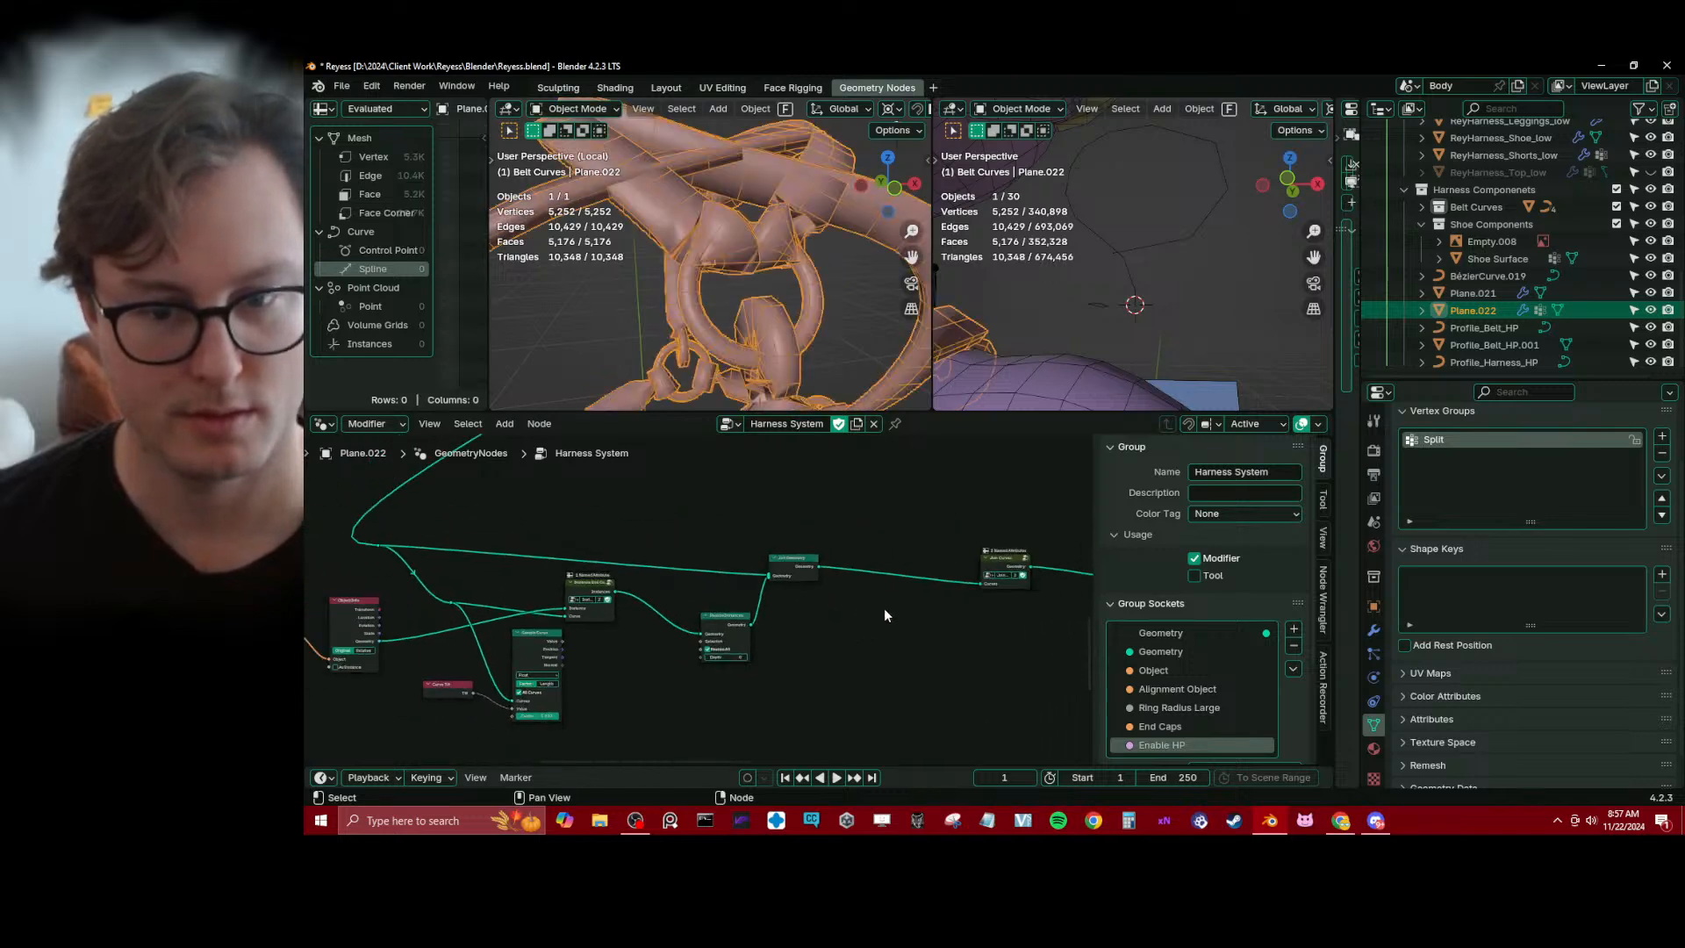
{"action": "left_click_drag", "start_coordinate": [1015, 581], "coordinate": [959, 578]}
{"action": "middle_click_drag", "start_coordinate": [960, 581], "coordinate": [700, 572]}
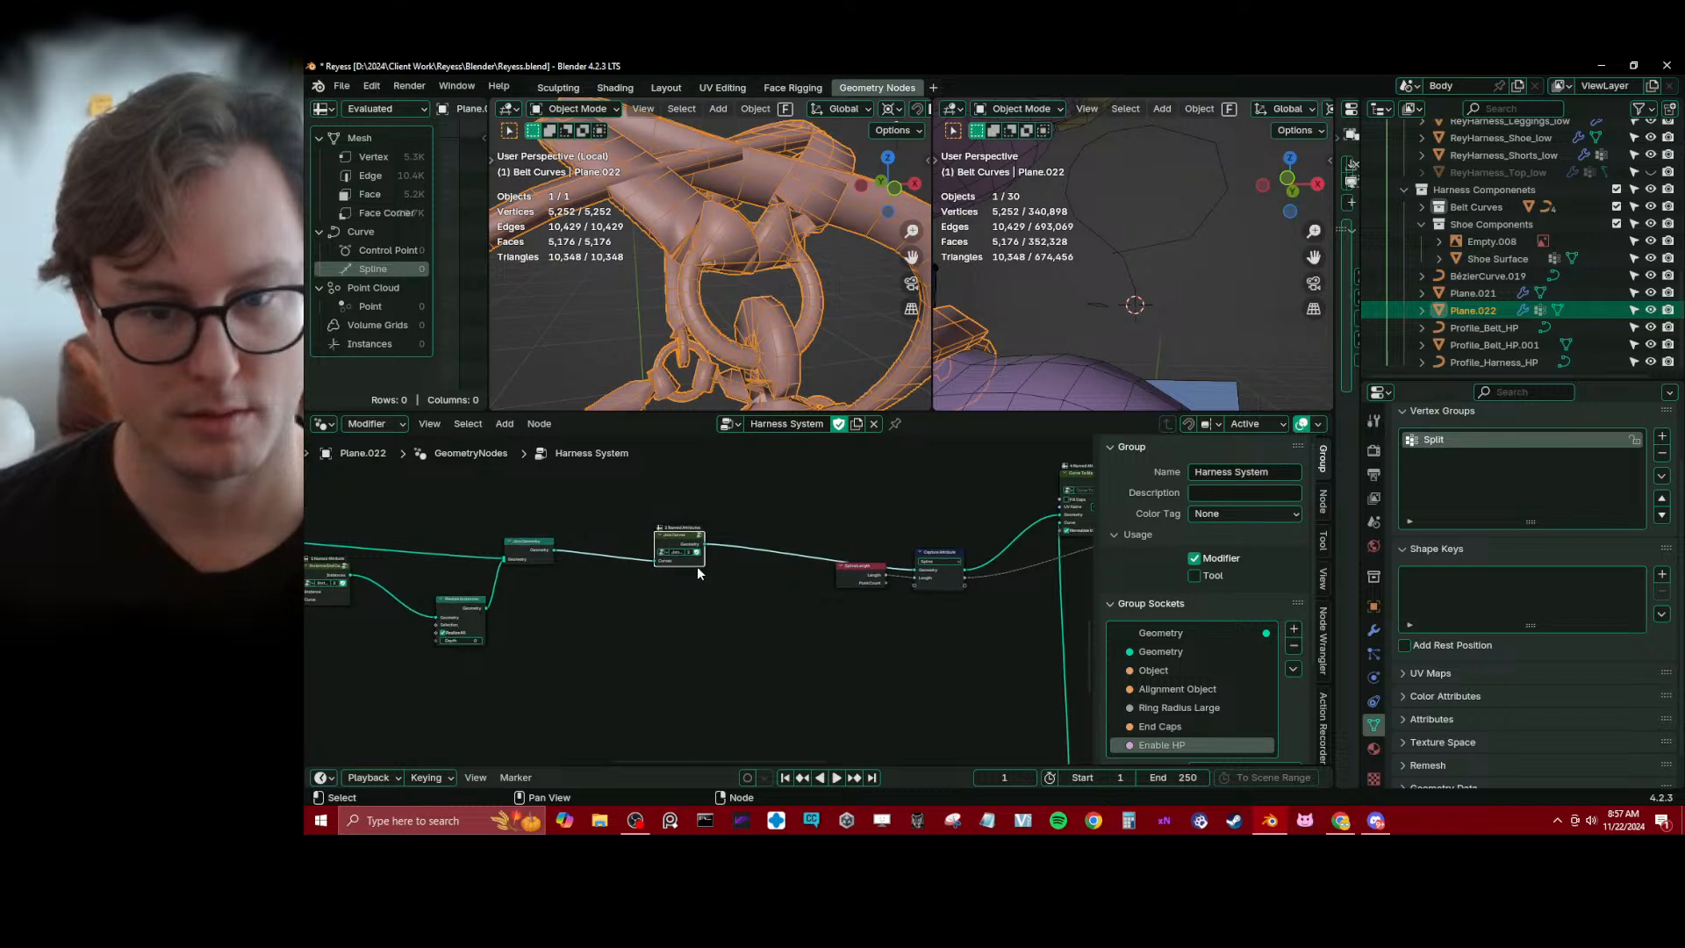
{"action": "left_click_drag", "start_coordinate": [855, 574], "coordinate": [852, 588]}
{"action": "middle_click_drag", "start_coordinate": [638, 632], "coordinate": [833, 657]}
{"action": "scroll", "coordinate": [821, 647], "scroll_direction": "up", "scroll_amount": 3}
{"action": "left_click", "coordinate": [723, 571]}
{"action": "left_click_drag", "start_coordinate": [723, 571], "coordinate": [740, 568]}
{"action": "scroll", "coordinate": [633, 640], "scroll_direction": "up", "scroll_amount": 3}
{"action": "middle_click_drag", "start_coordinate": [633, 641], "coordinate": [772, 619]}
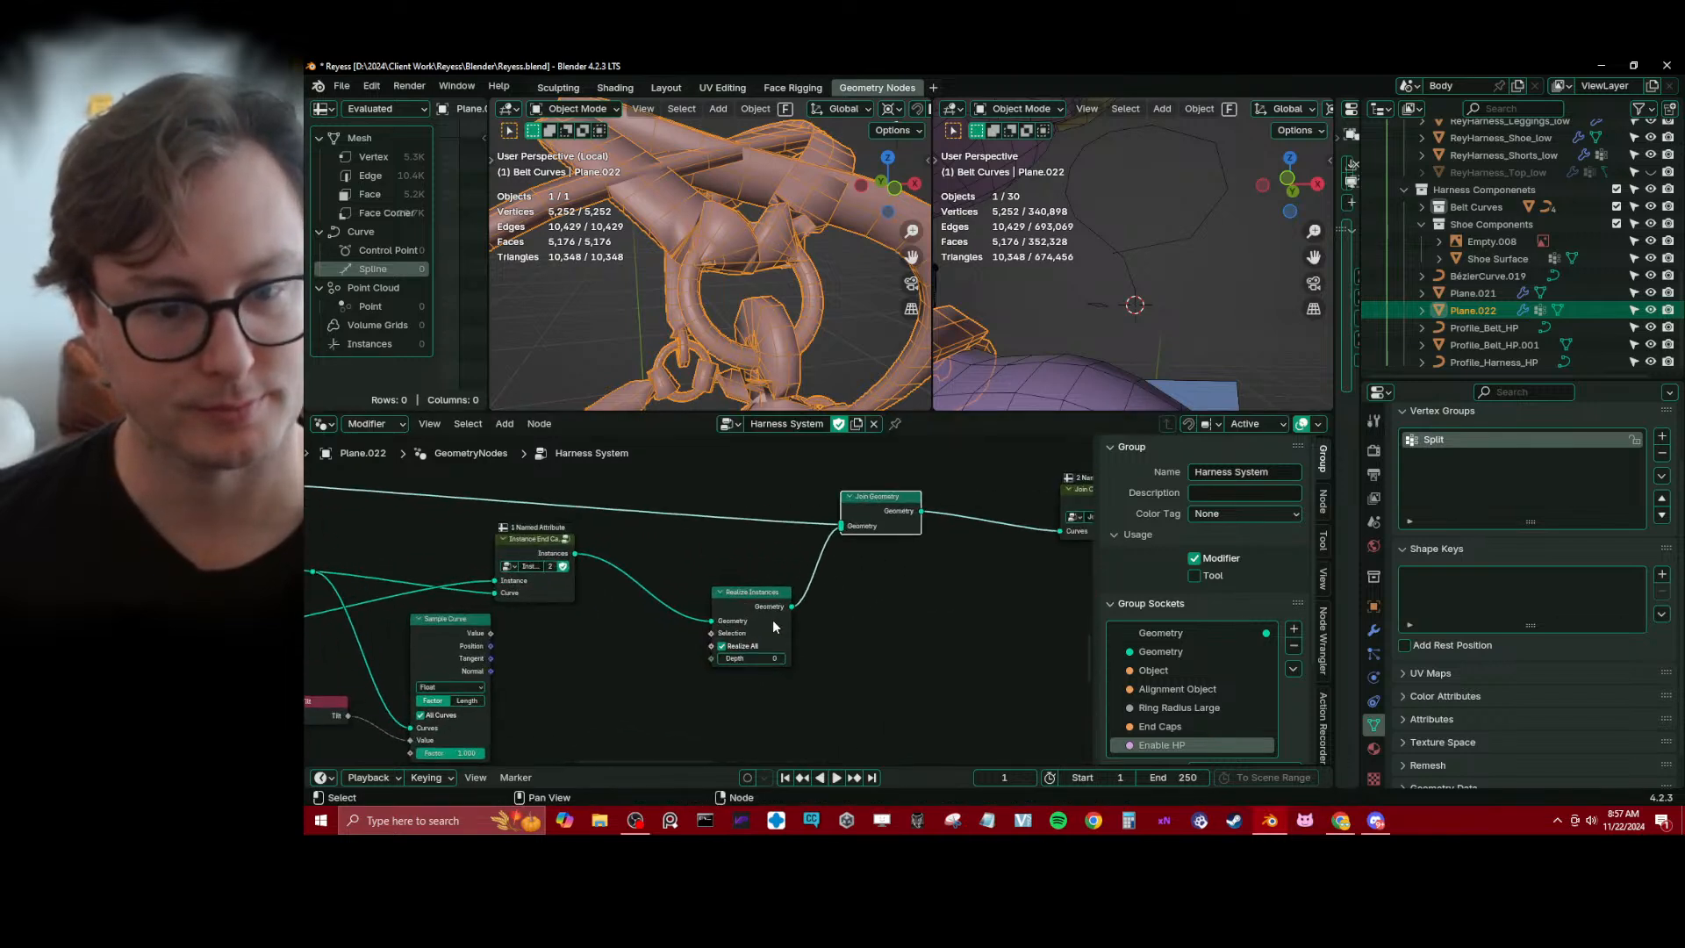
Mute the Realize Instances node, toggling it to compare the end cap orientation around the harness
{"action": "left_click_drag", "start_coordinate": [766, 608], "coordinate": [760, 561]}
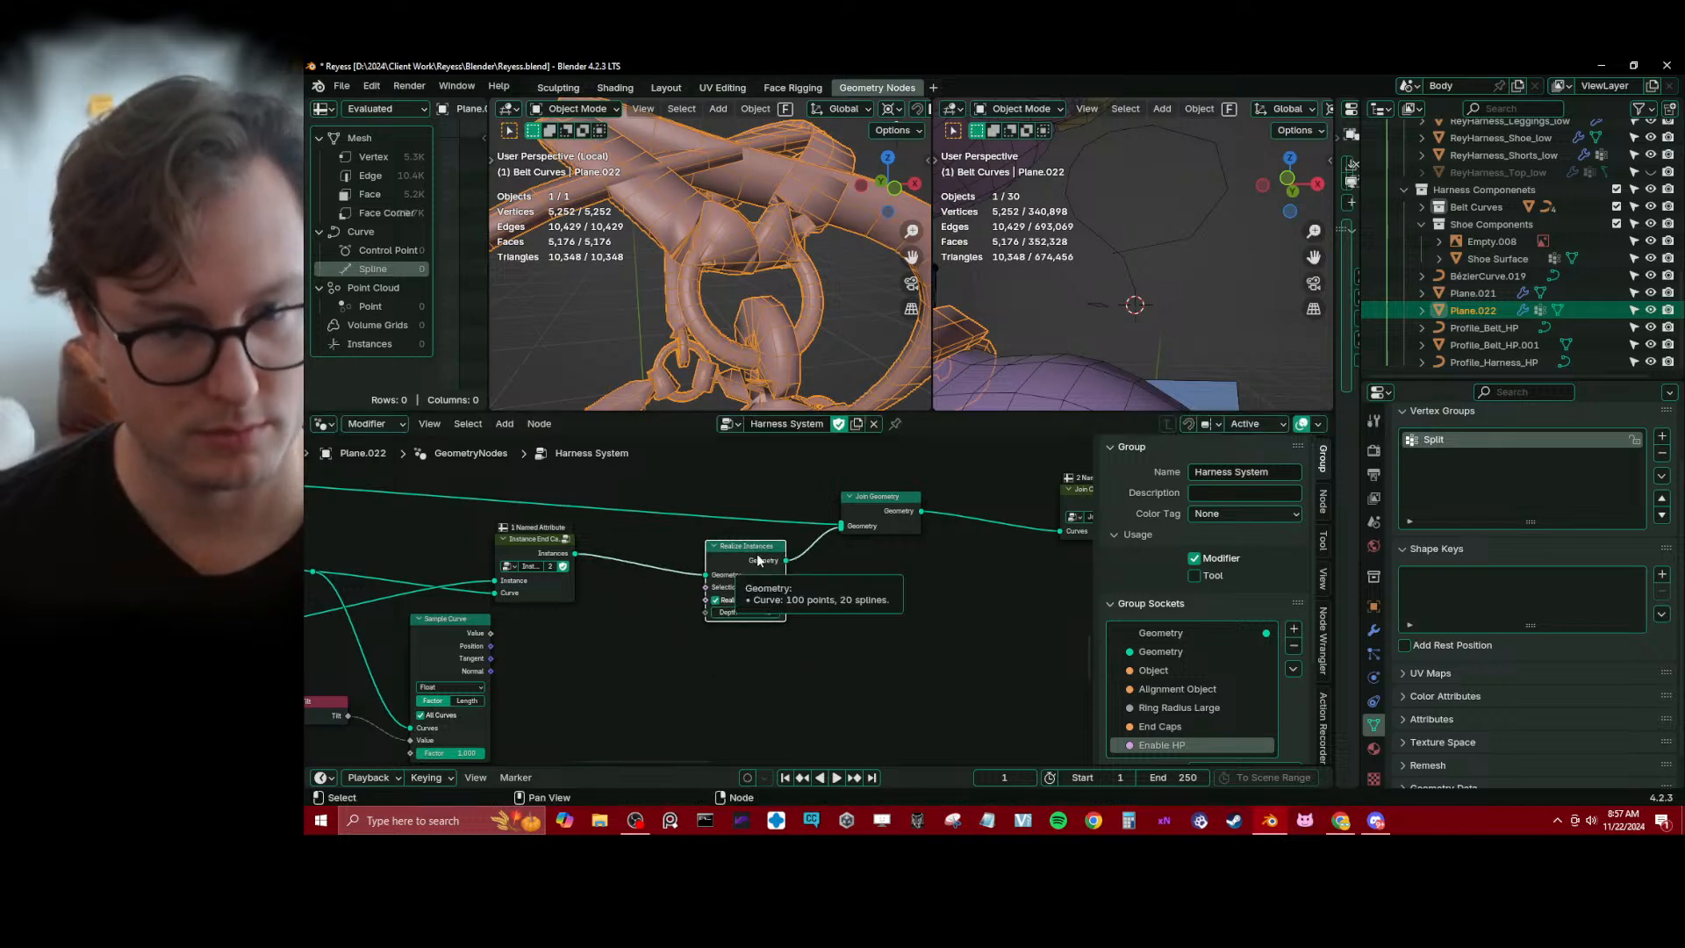
{"action": "key", "text": "m"}
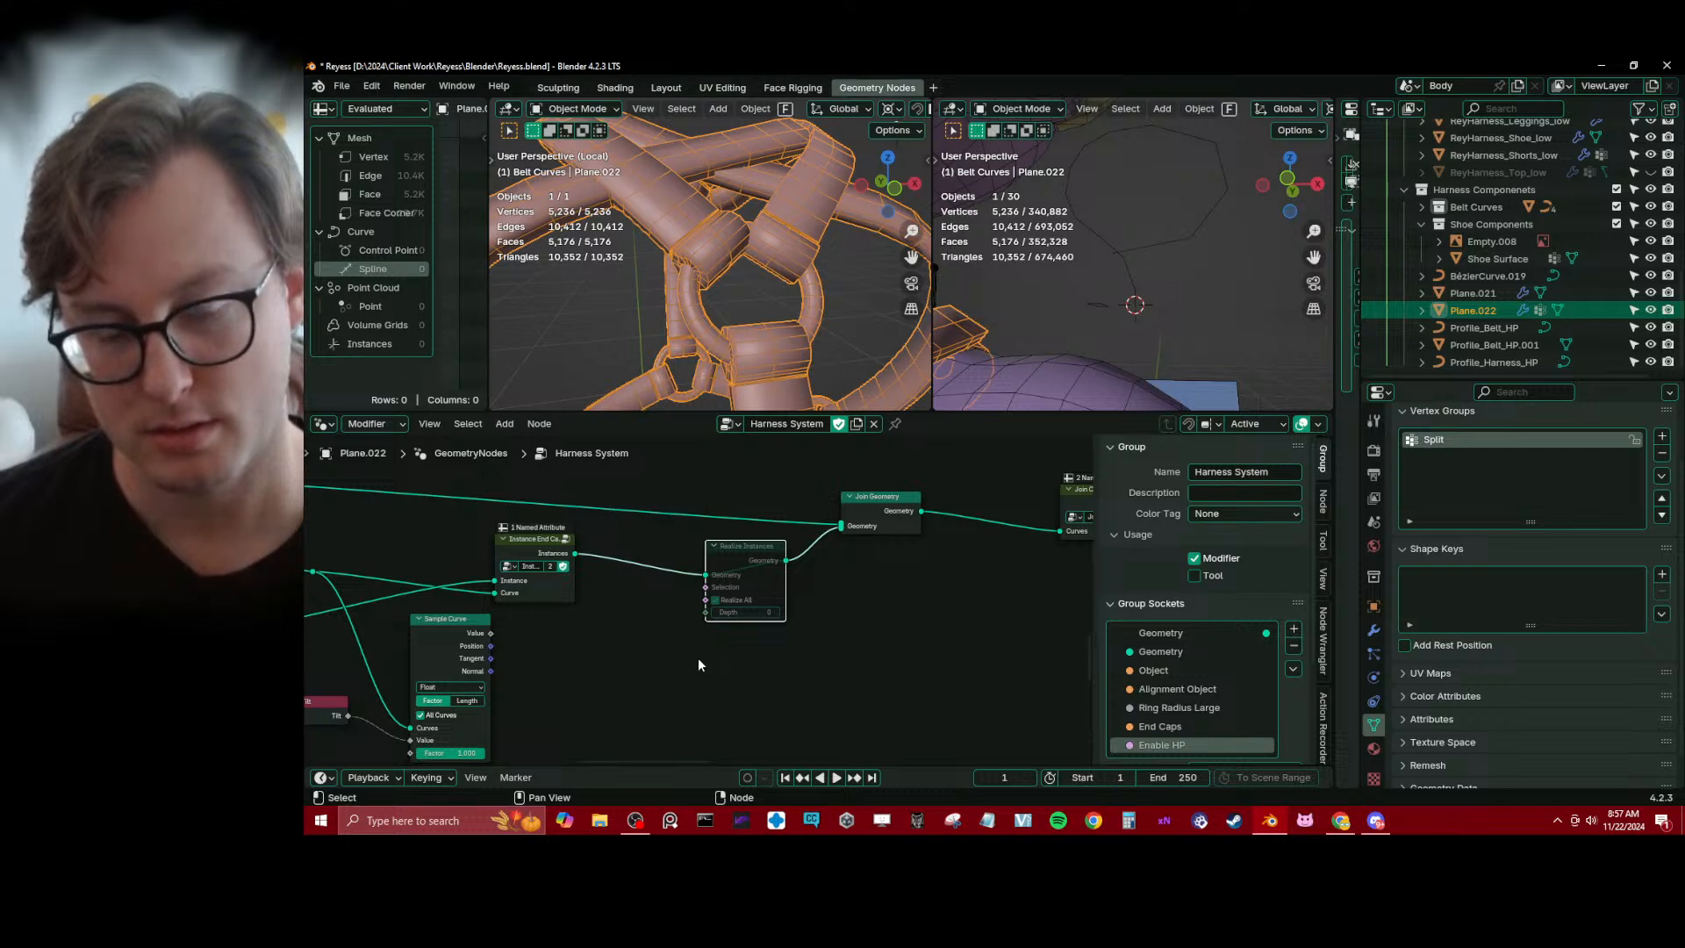
{"action": "key", "text": "m"}
{"action": "key", "text": "m"}
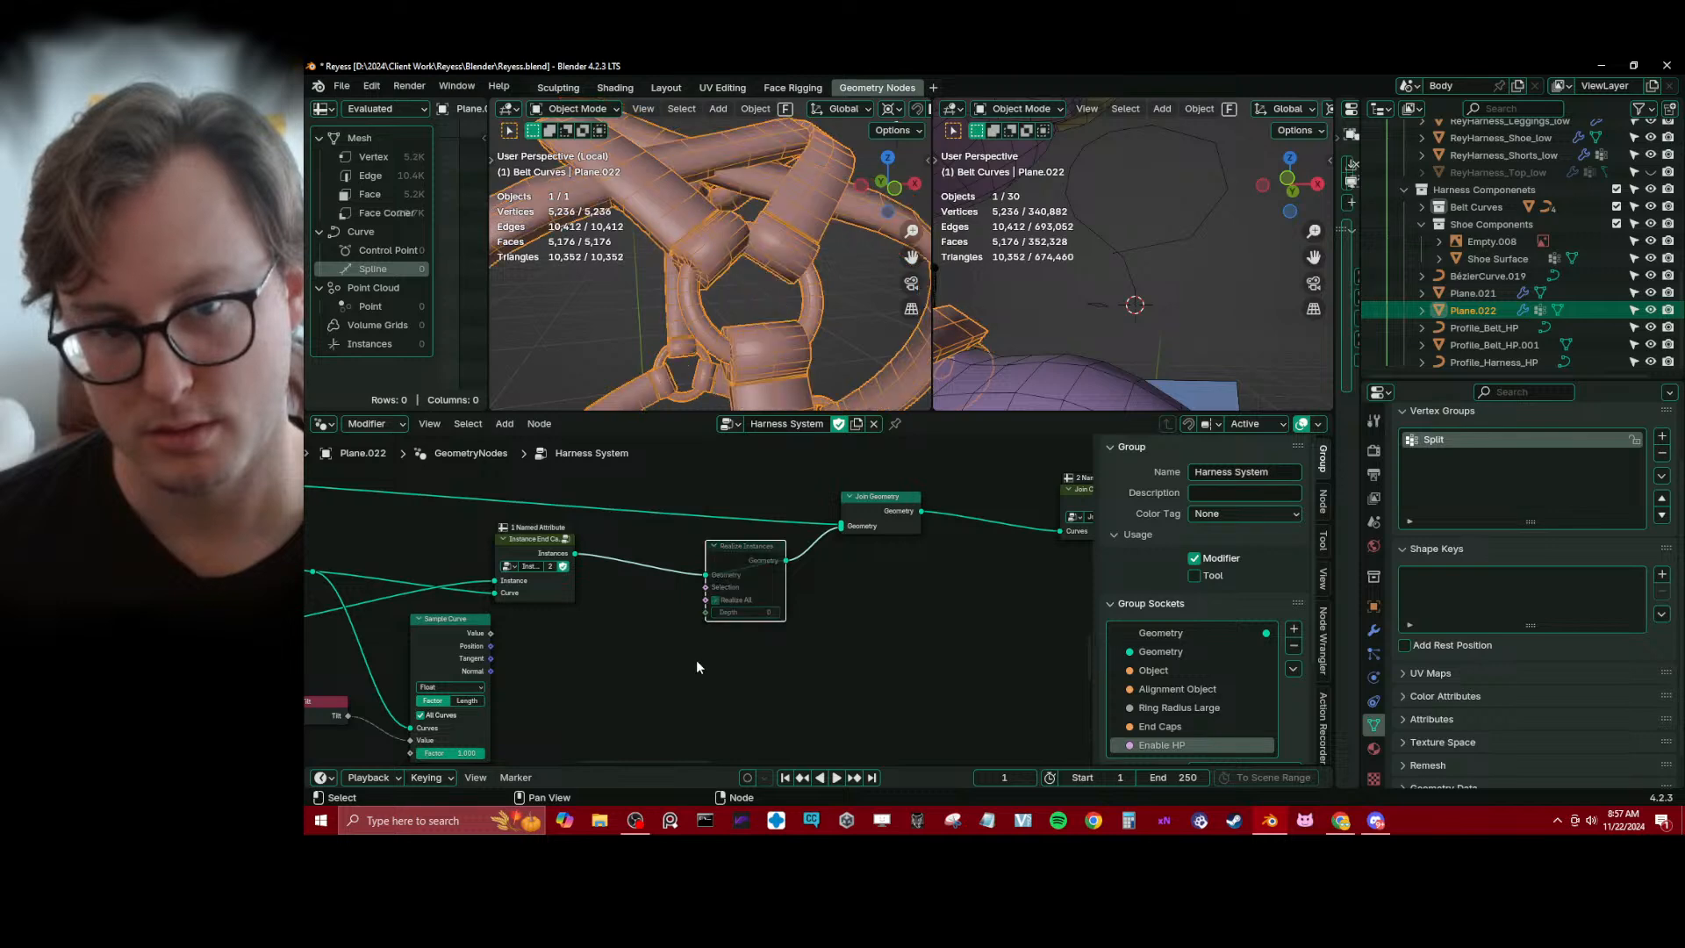
{"action": "key", "text": "m"}
{"action": "key", "text": "m"}
{"action": "scroll", "coordinate": [702, 255], "scroll_direction": "down", "scroll_amount": 3}
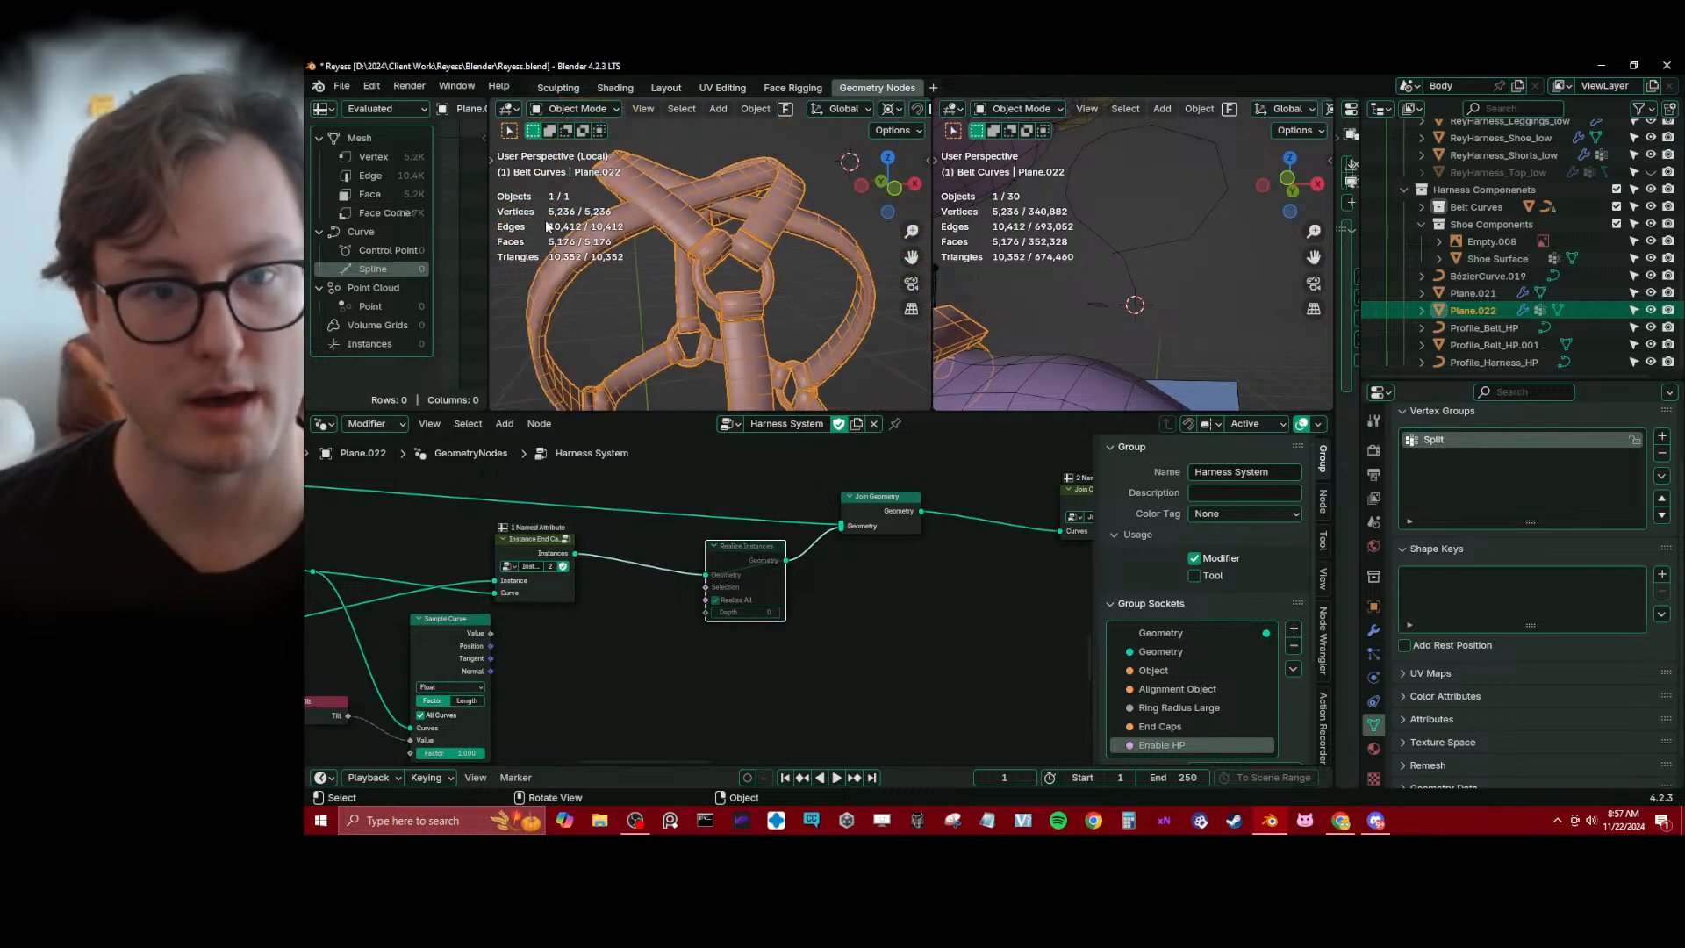
{"action": "middle_click_drag", "start_coordinate": [546, 227], "coordinate": [745, 350]}
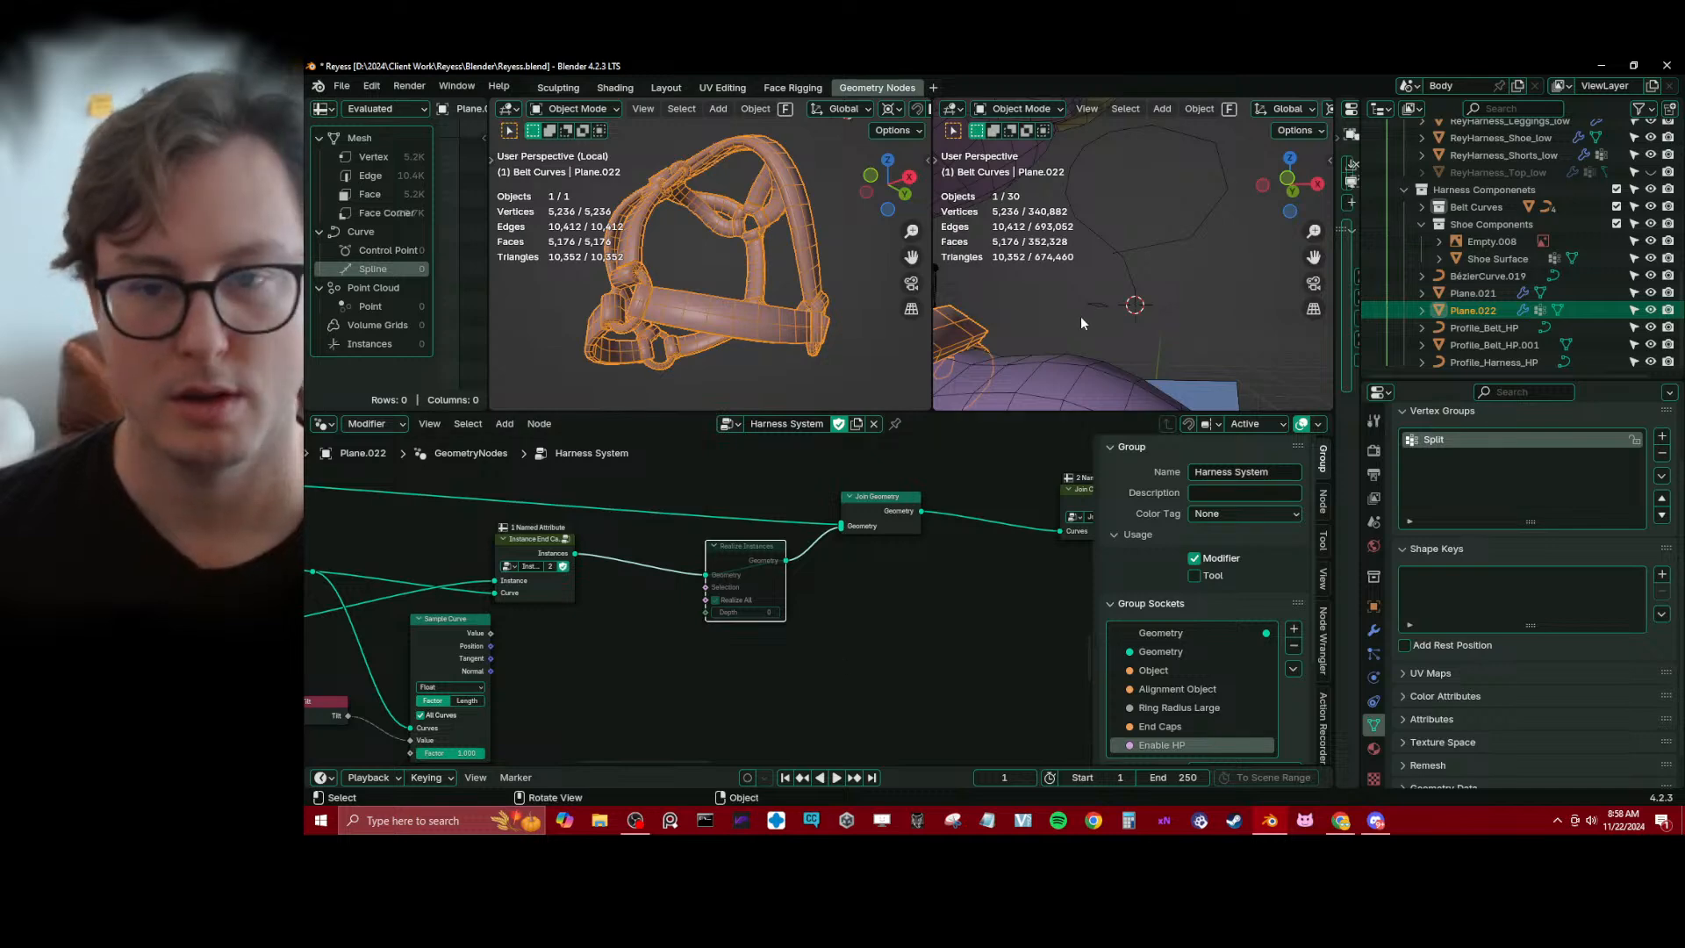
Check the mean tilt of all control points on BézierCurve.019 and save the file
{"action": "left_click", "coordinate": [1190, 235]}
{"action": "key", "text": "Tab"}
{"action": "key", "text": "a"}
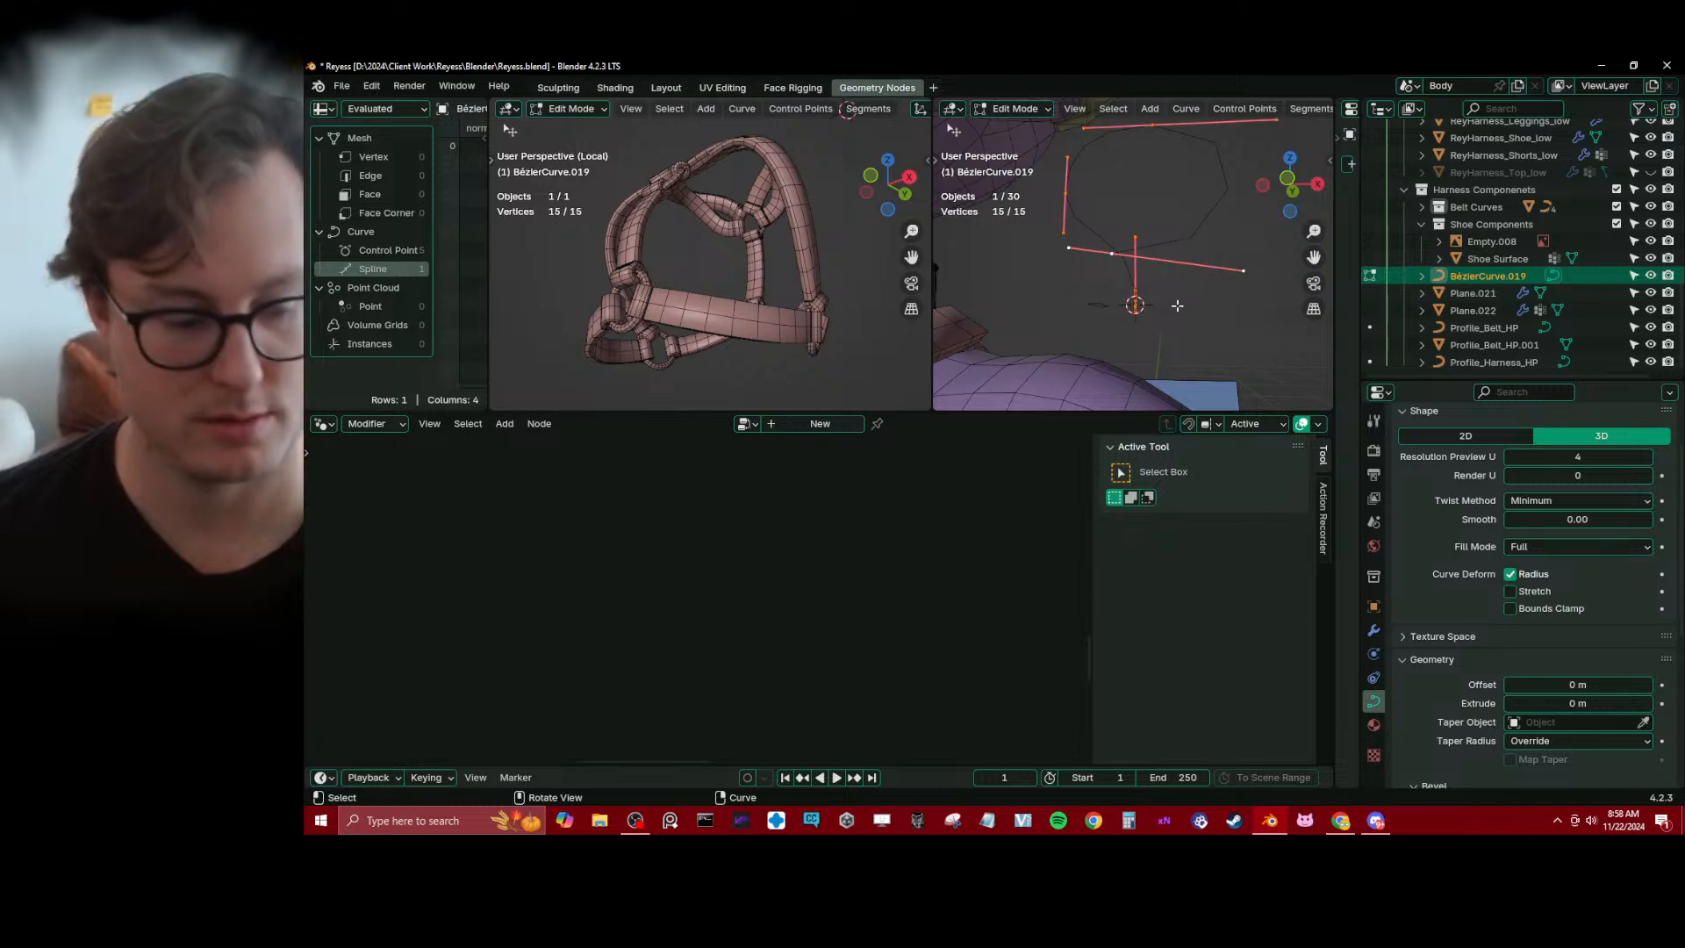
{"action": "key", "text": "n"}
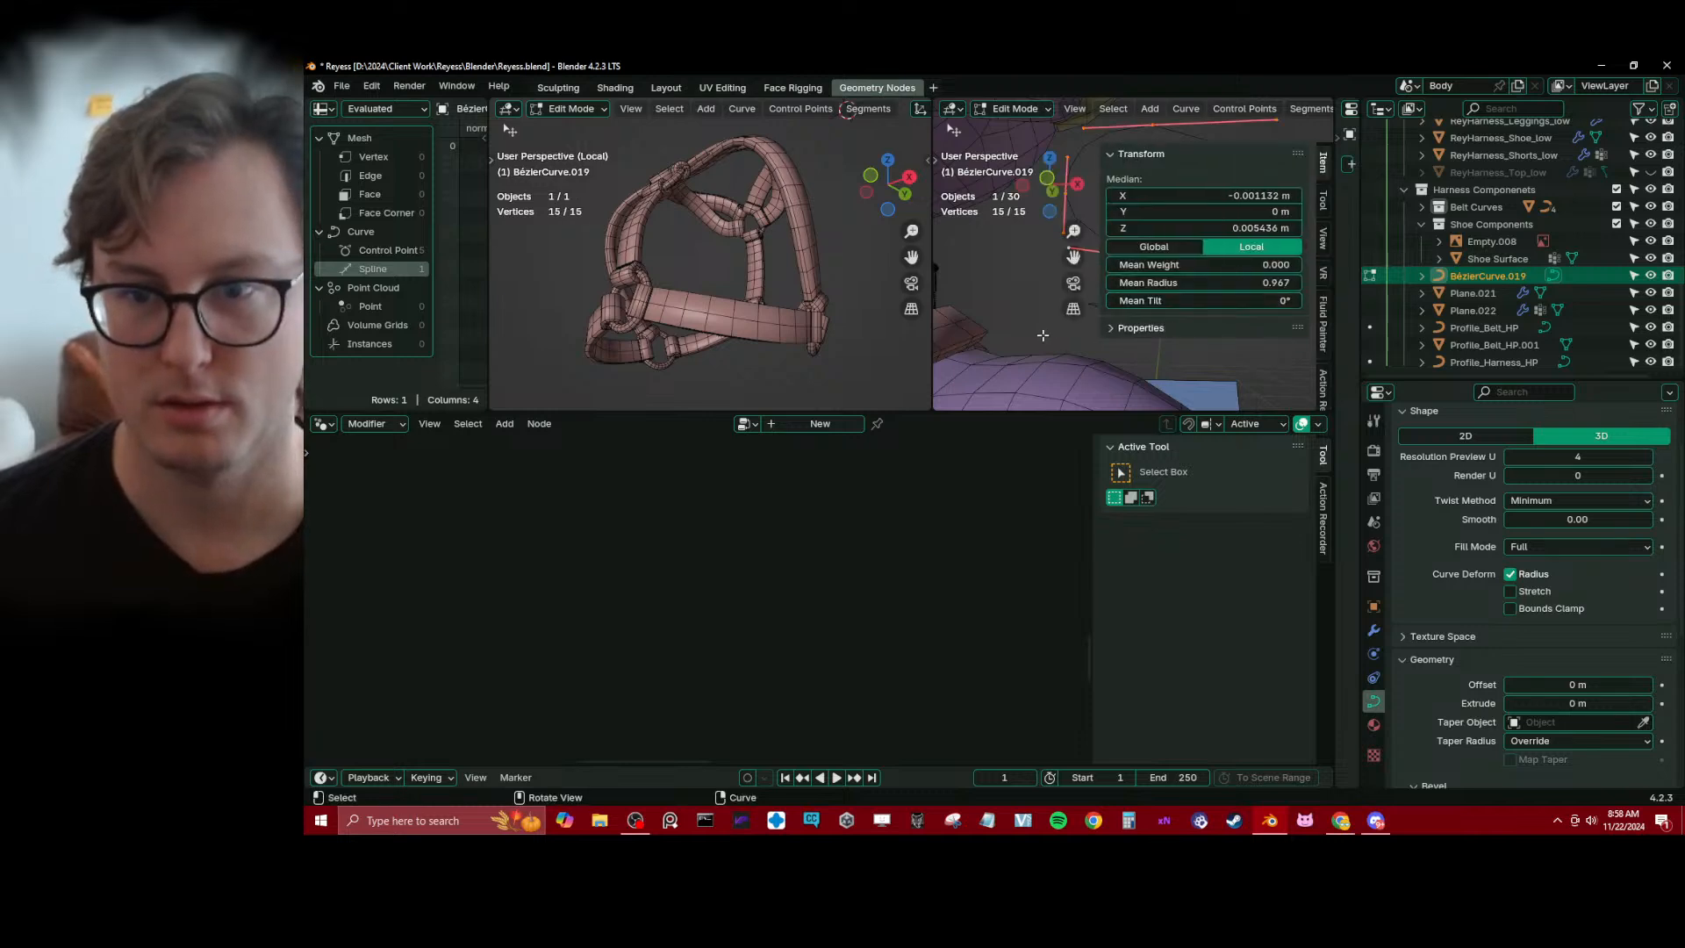
{"action": "key", "text": "n"}
{"action": "key", "text": "Tab"}
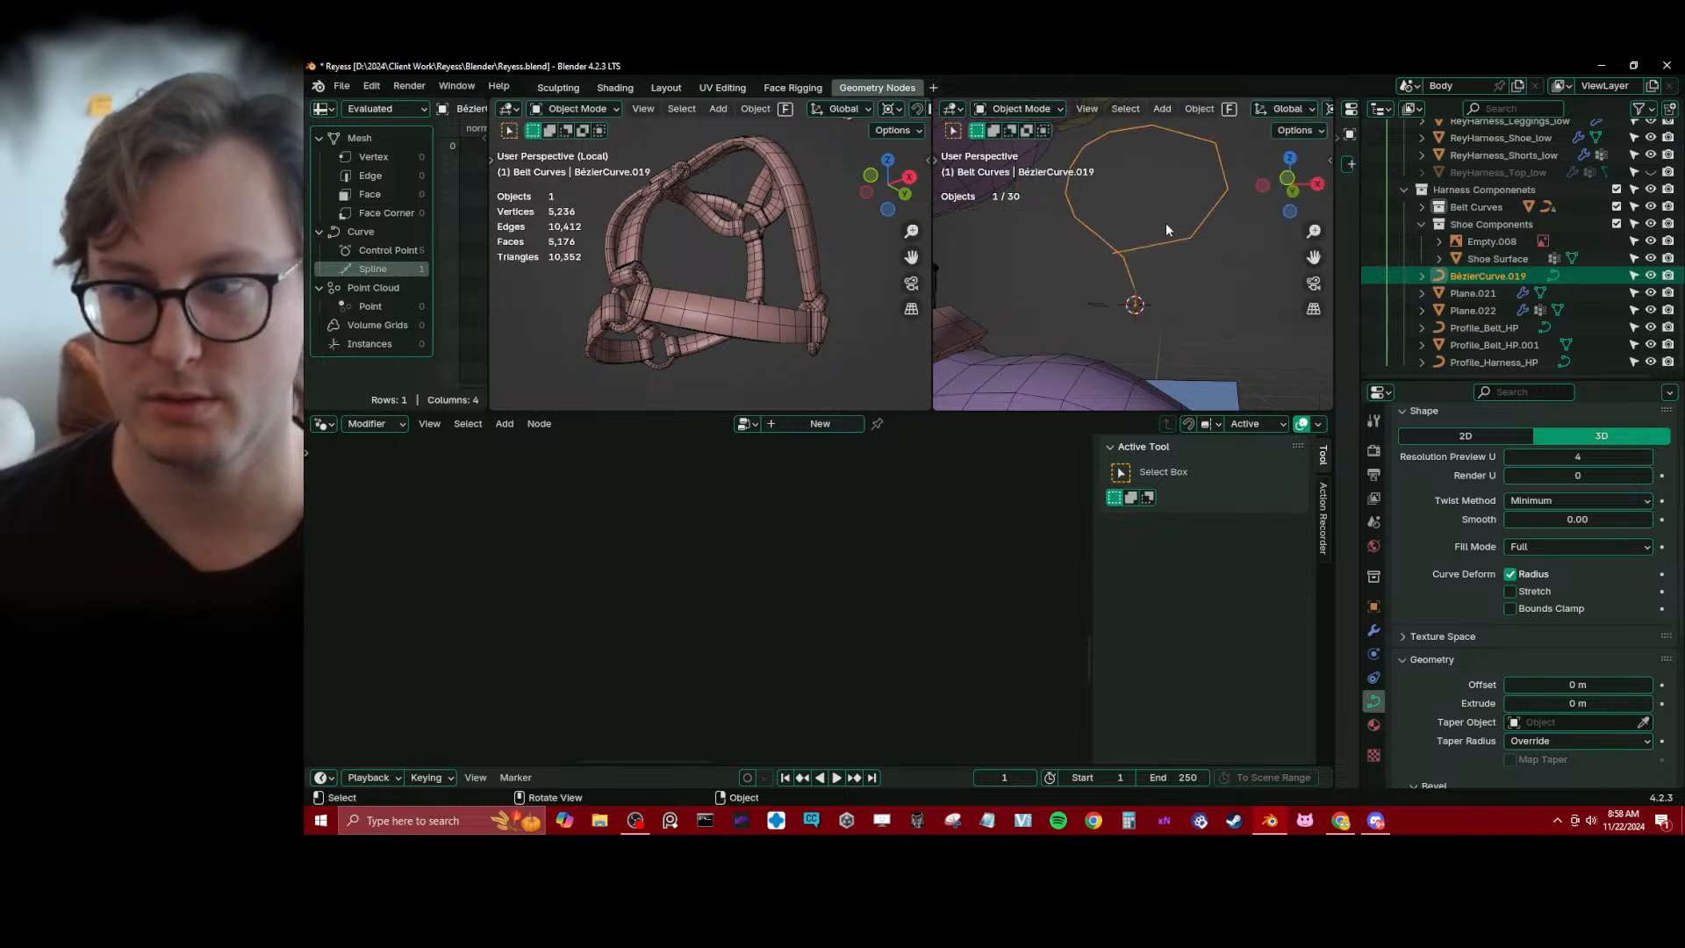
{"action": "key", "text": "ctrl+s"}
Reselect the harness near a ring and move the Join Geometry node farther from Realize Instances
{"action": "scroll", "coordinate": [792, 302], "scroll_direction": "up", "scroll_amount": 6}
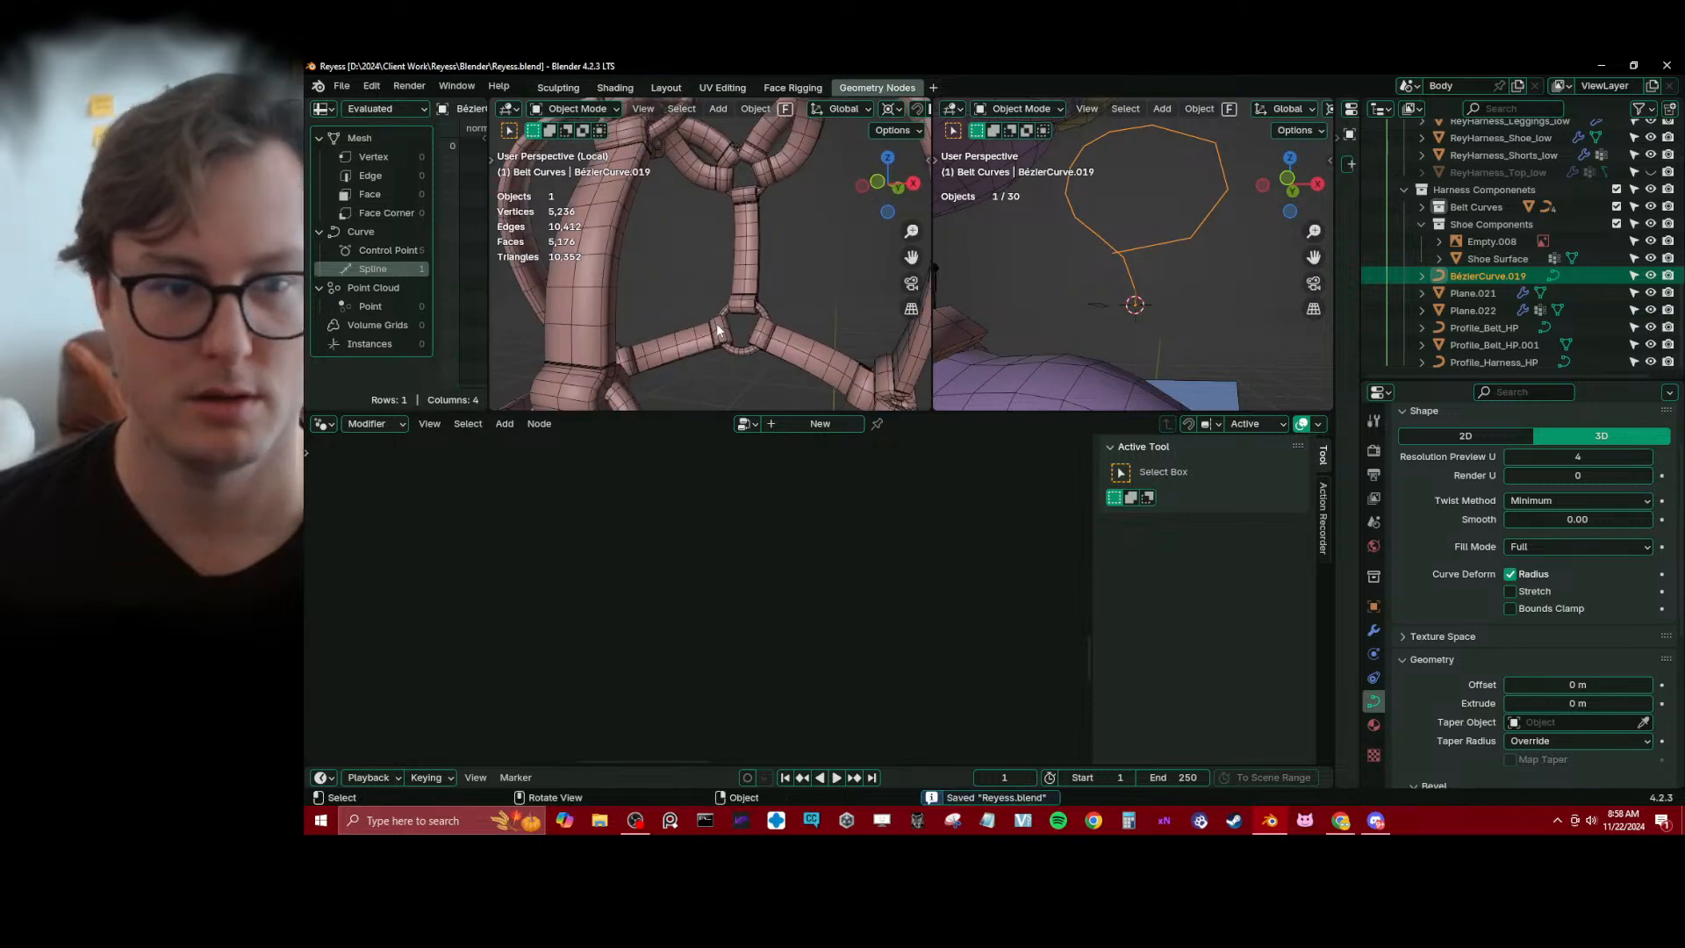
{"action": "left_click", "coordinate": [688, 225]}
{"action": "scroll", "coordinate": [851, 571], "scroll_direction": "up", "scroll_amount": 2}
{"action": "middle_click_drag", "start_coordinate": [851, 571], "coordinate": [816, 581]}
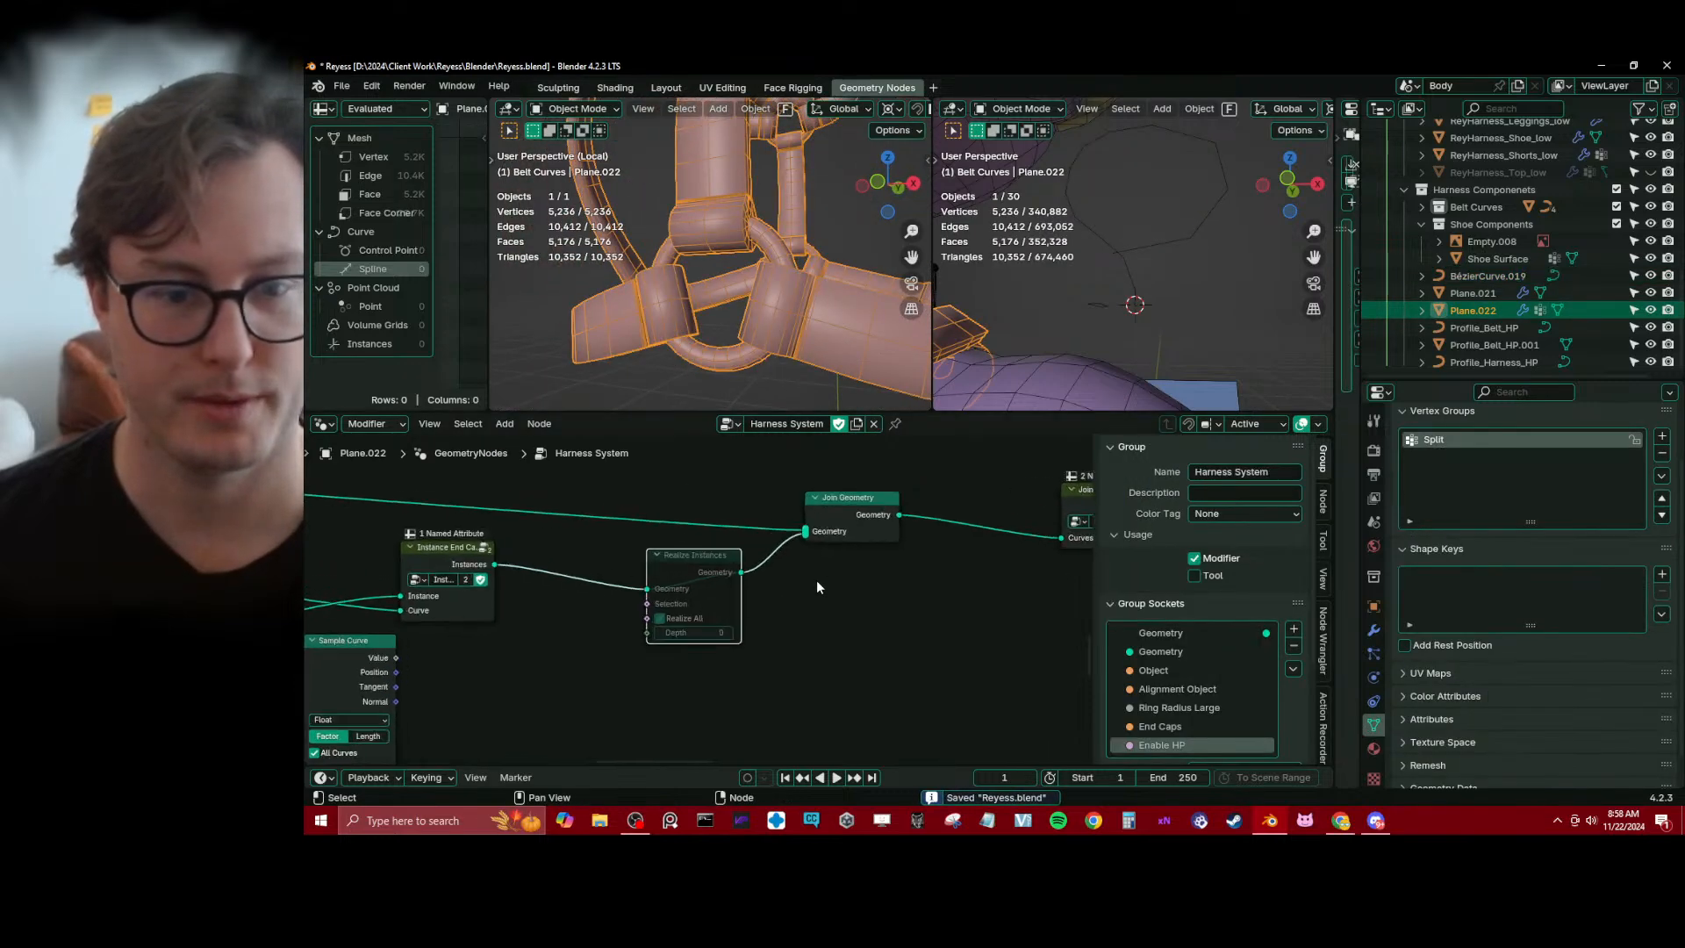
{"action": "left_click", "coordinate": [887, 521]}
{"action": "middle_click_drag", "start_coordinate": [887, 520], "coordinate": [744, 547]}
{"action": "left_click_drag", "start_coordinate": [744, 552], "coordinate": [820, 563]}
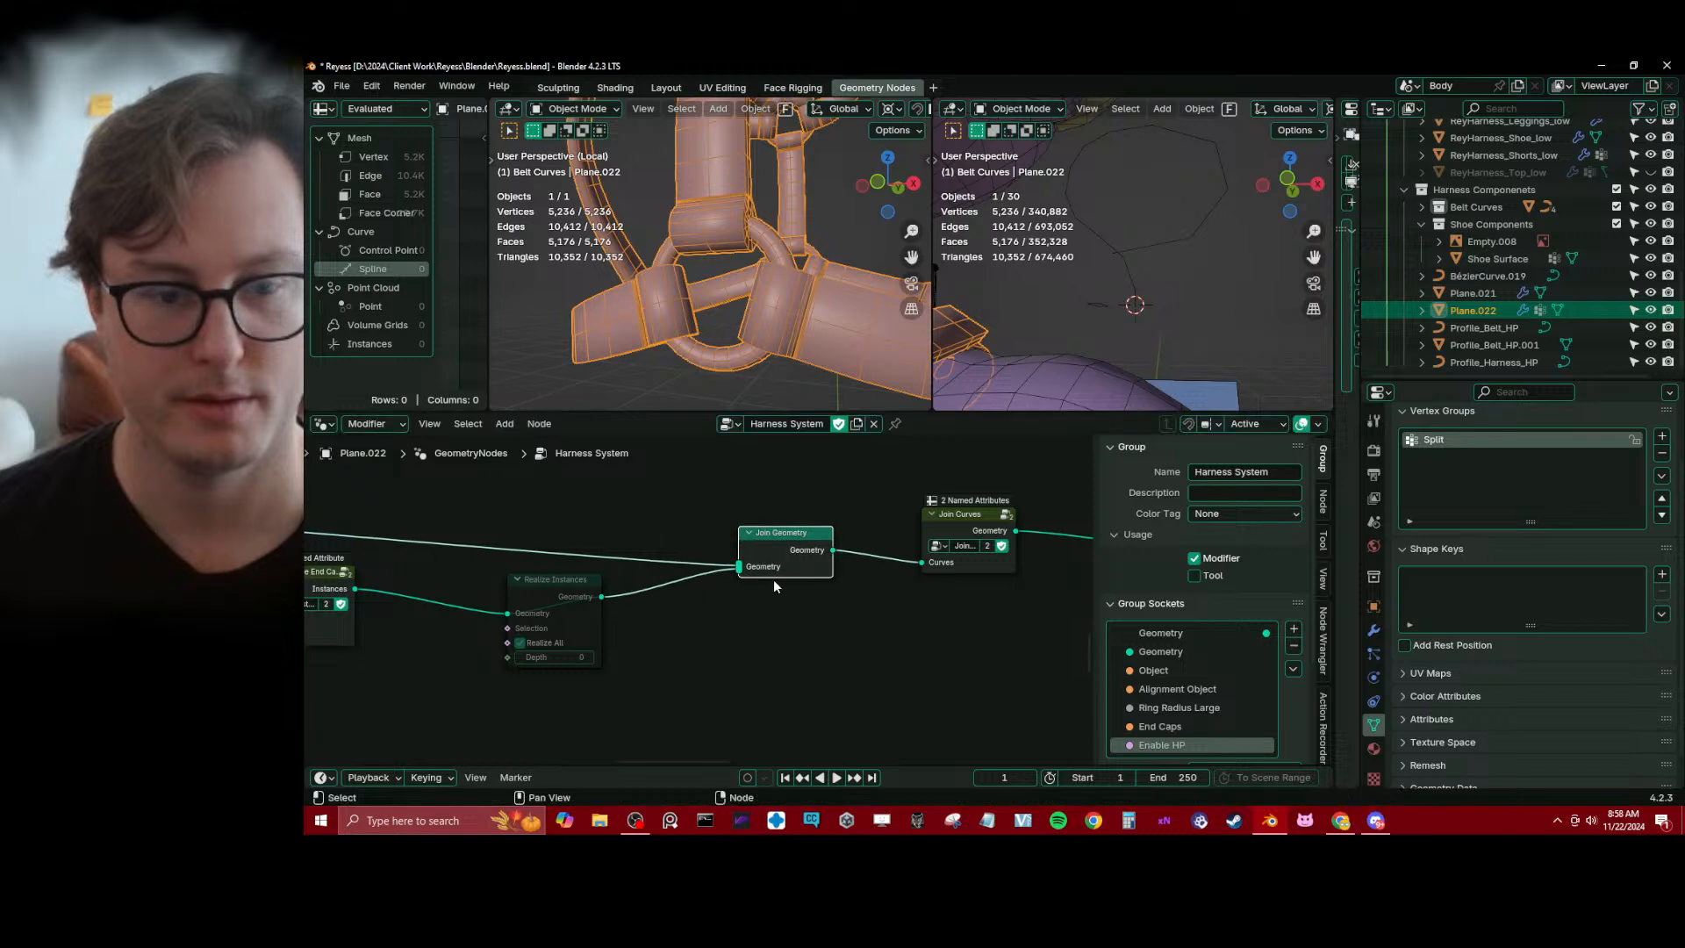
Dissolve the muted Realize Instances node, linking Instance End Caps straight into Join Geometry
{"action": "scroll", "coordinate": [693, 596], "scroll_direction": "down", "scroll_amount": 1}
{"action": "left_click", "coordinate": [575, 594]}
{"action": "key", "text": "ctrl+x"}
{"action": "middle_click_drag", "start_coordinate": [575, 591], "coordinate": [669, 600]}
{"action": "scroll", "coordinate": [724, 607], "scroll_direction": "down", "scroll_amount": 3}
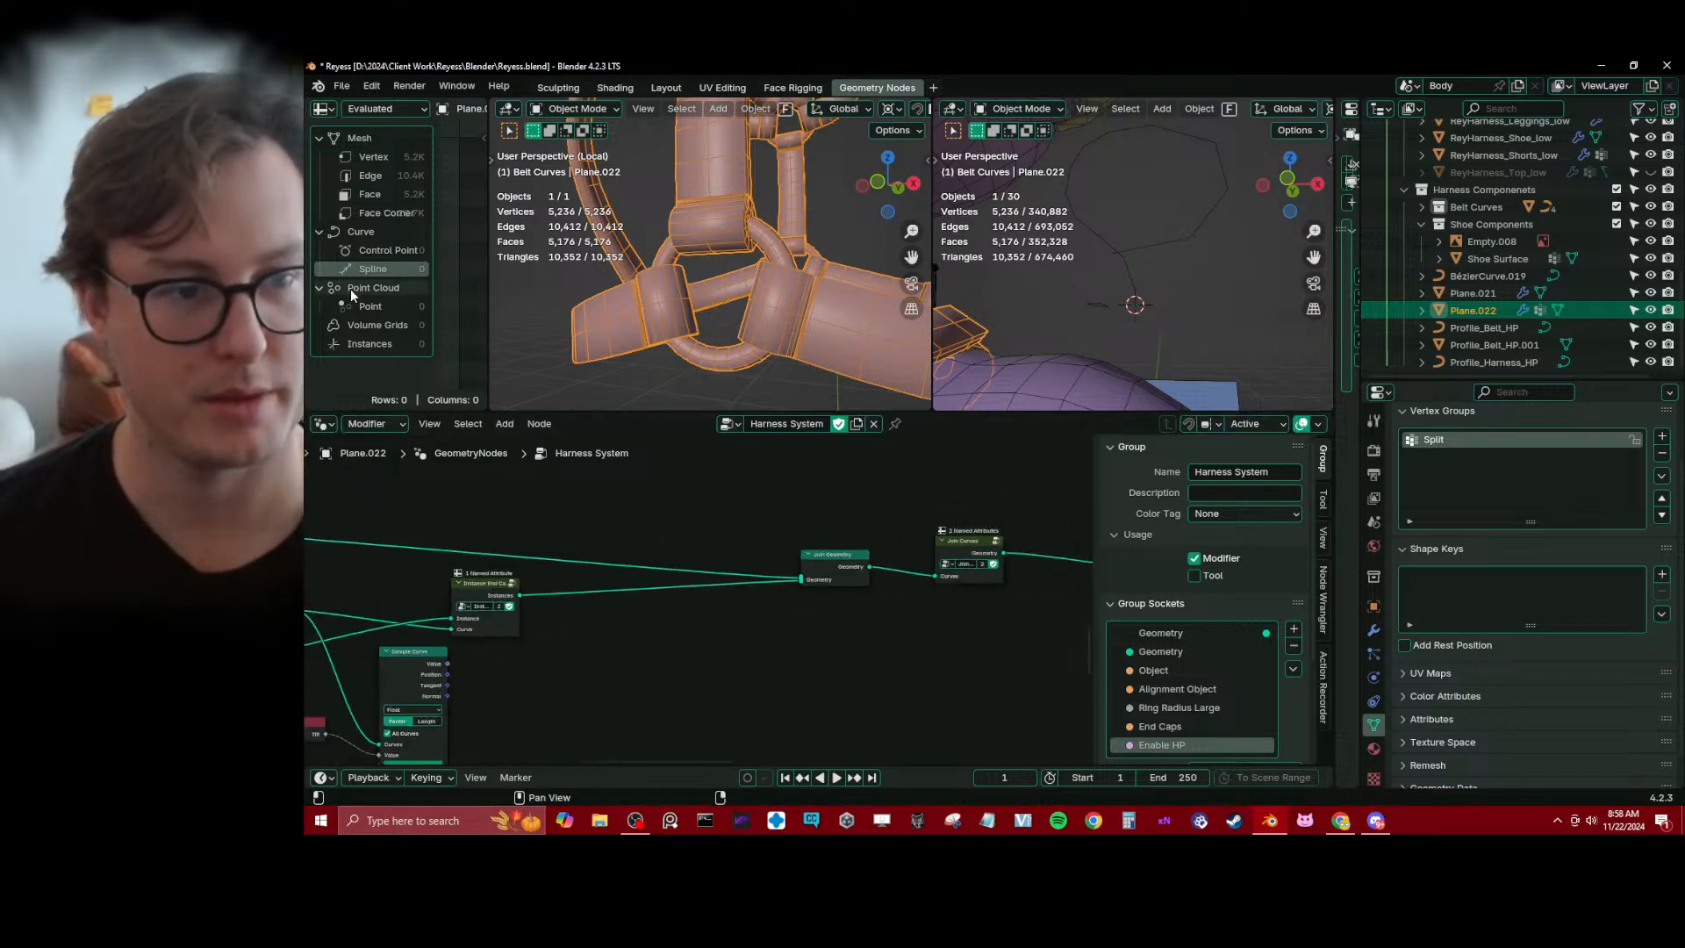
Preview the Join Curves output in a Viewer node to inspect its splines and instances, and delete the Viewer
{"action": "left_click", "coordinate": [972, 542], "text": "ctrl+shift"}
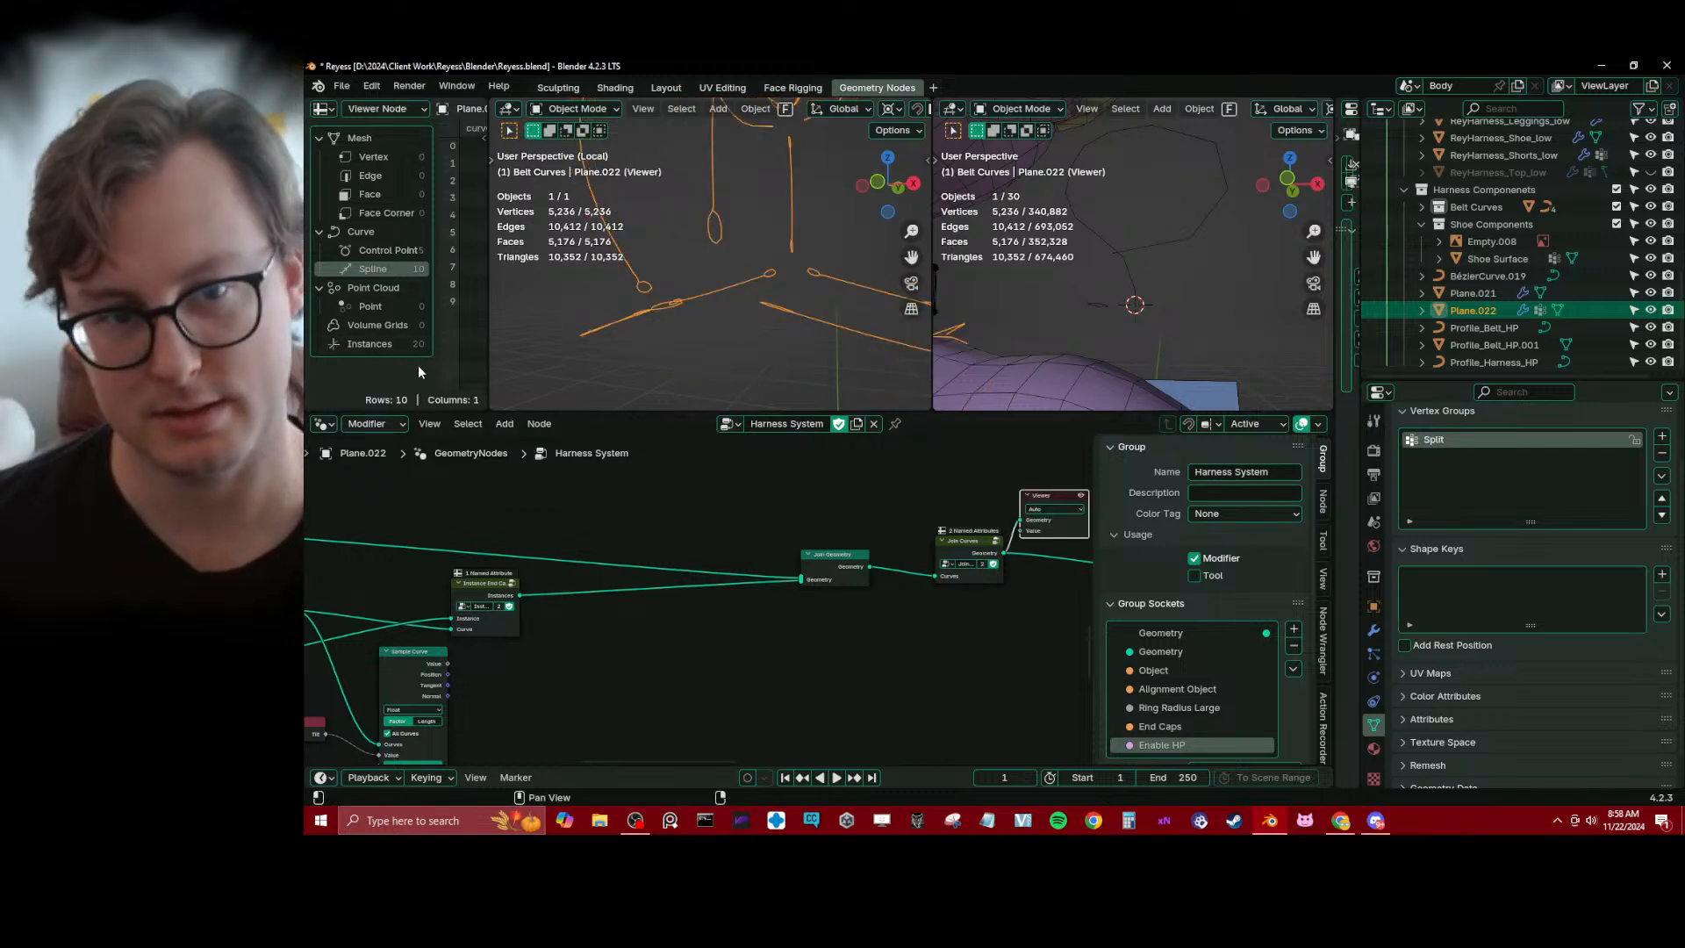
{"action": "middle_click_drag", "start_coordinate": [827, 565], "coordinate": [712, 555]}
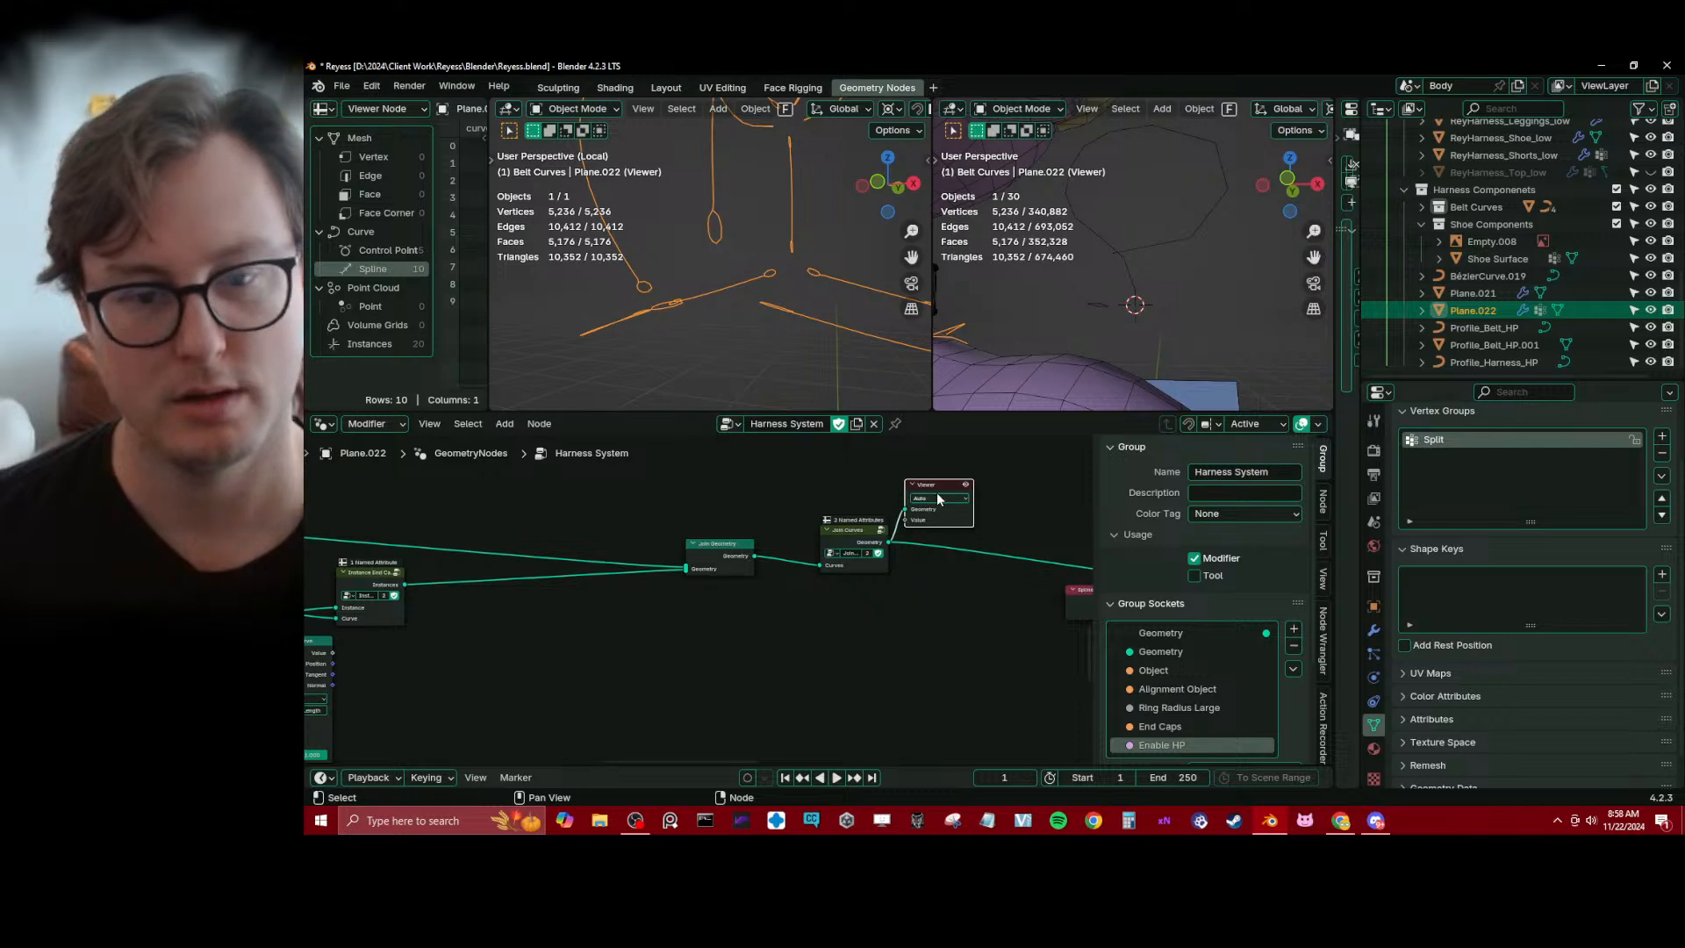
{"action": "key", "text": "x"}
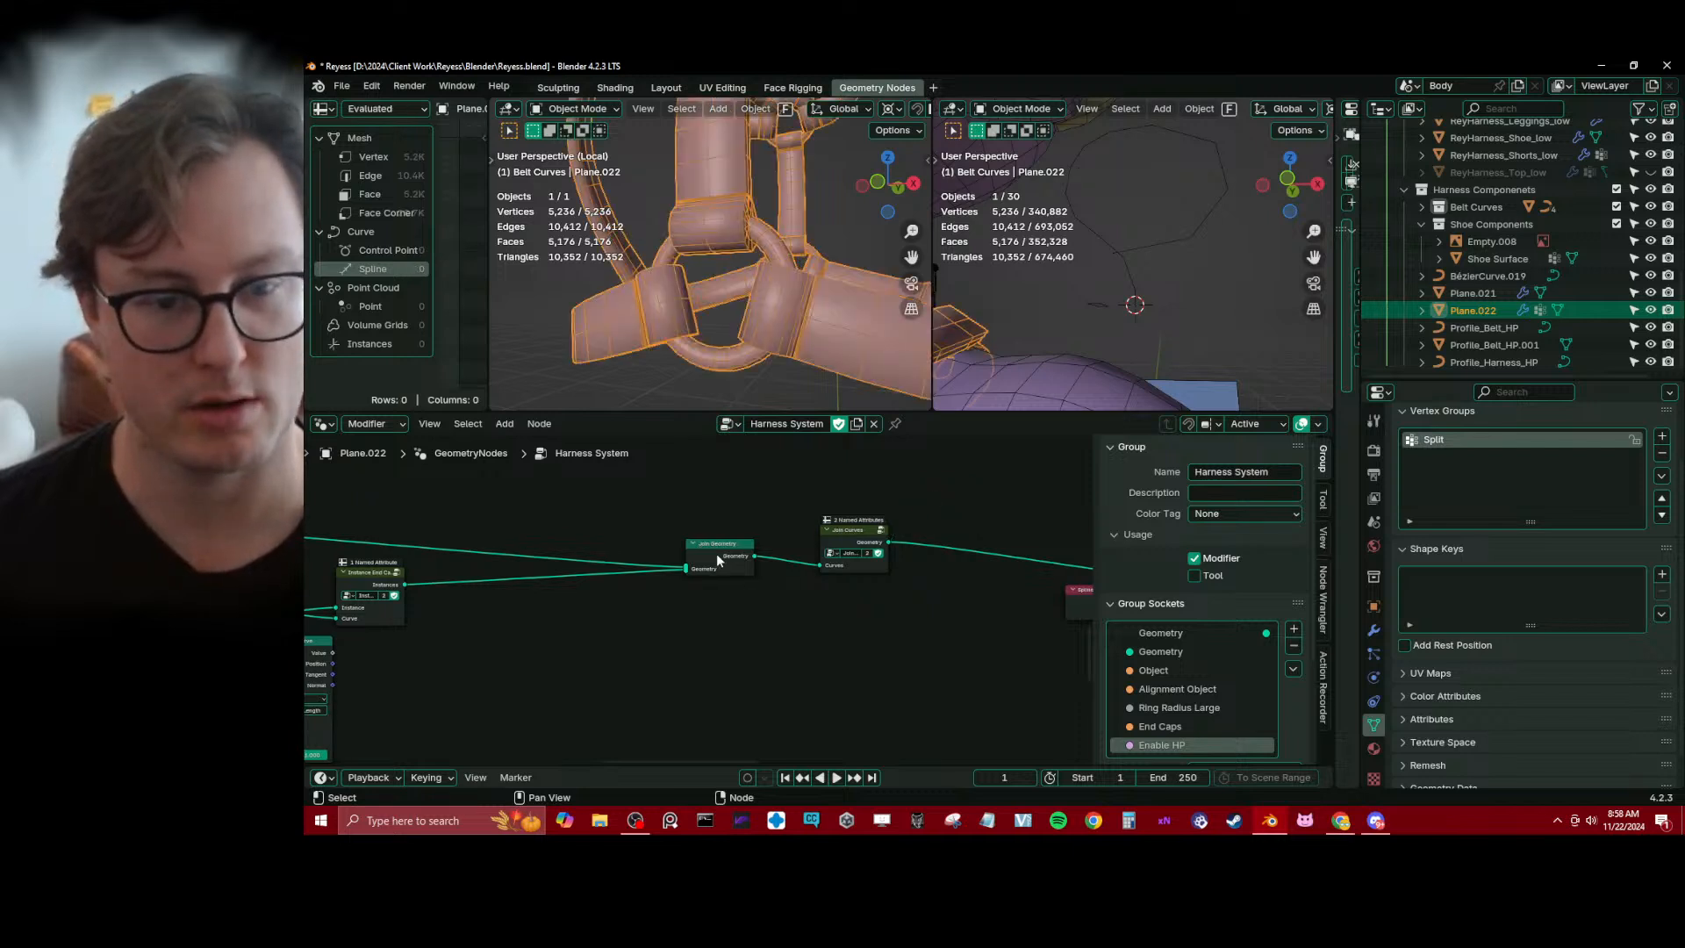
Shift Join Geometry left, insert a Realize Instances node between it and Join Curves, and inspect the end caps
{"action": "left_click_drag", "start_coordinate": [720, 563], "coordinate": [651, 562]}
{"action": "key", "text": "shift+a"}
{"action": "type", "text": "realize"}
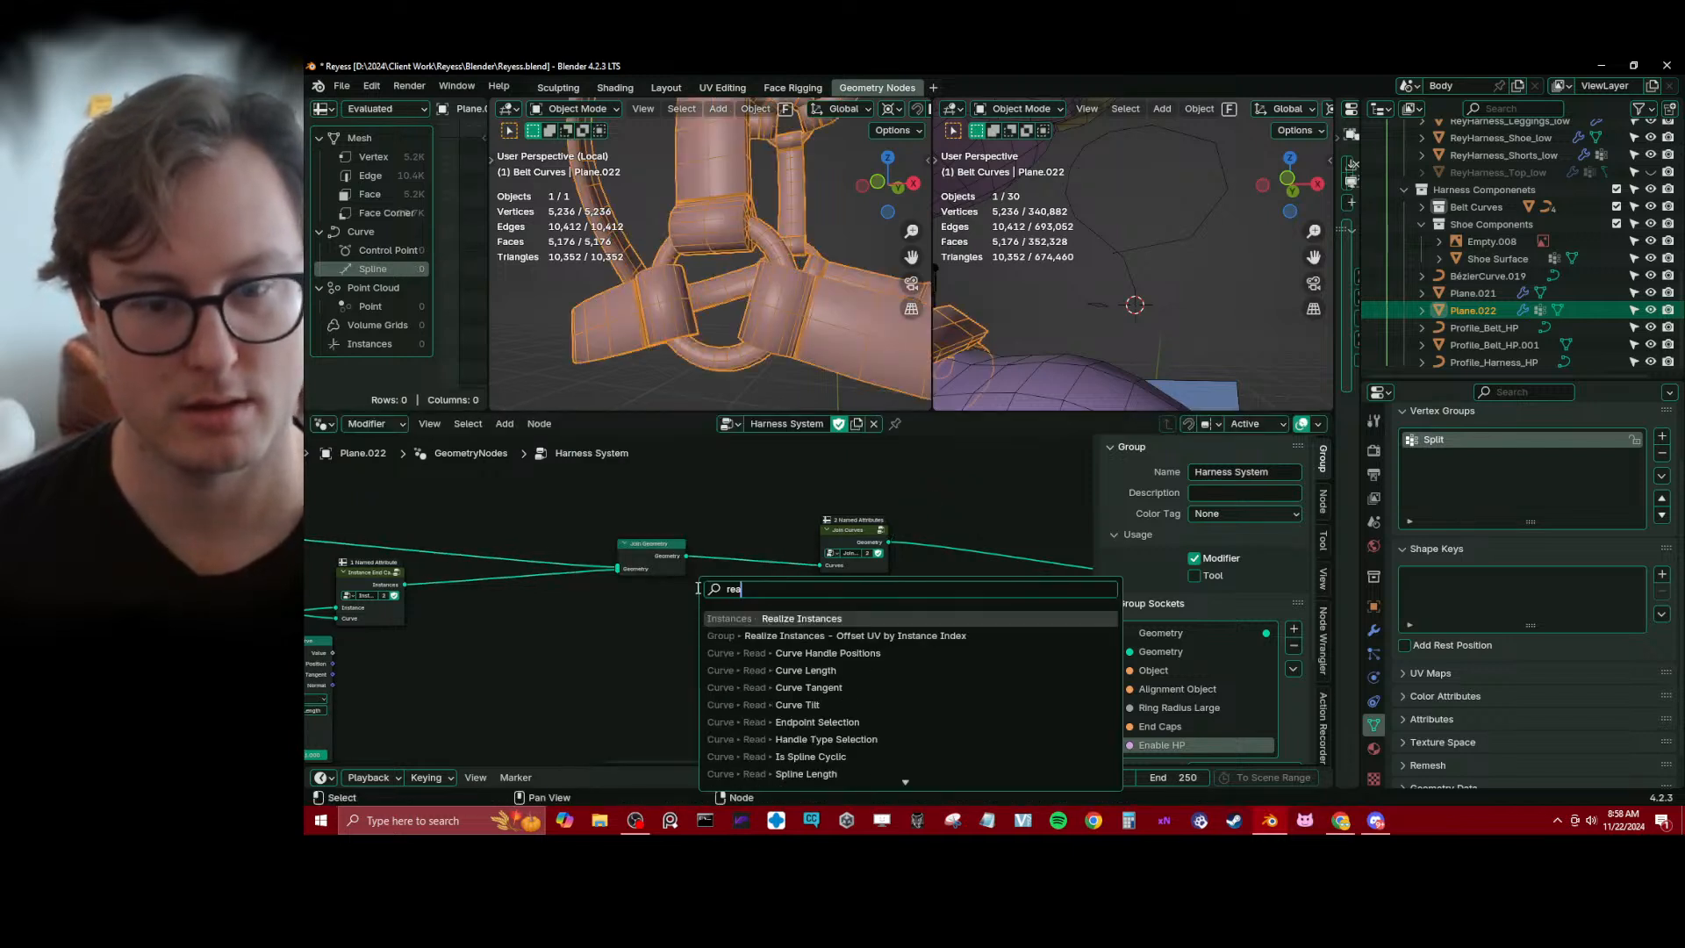
{"action": "key", "text": "Return"}
{"action": "left_click", "coordinate": [711, 545]}
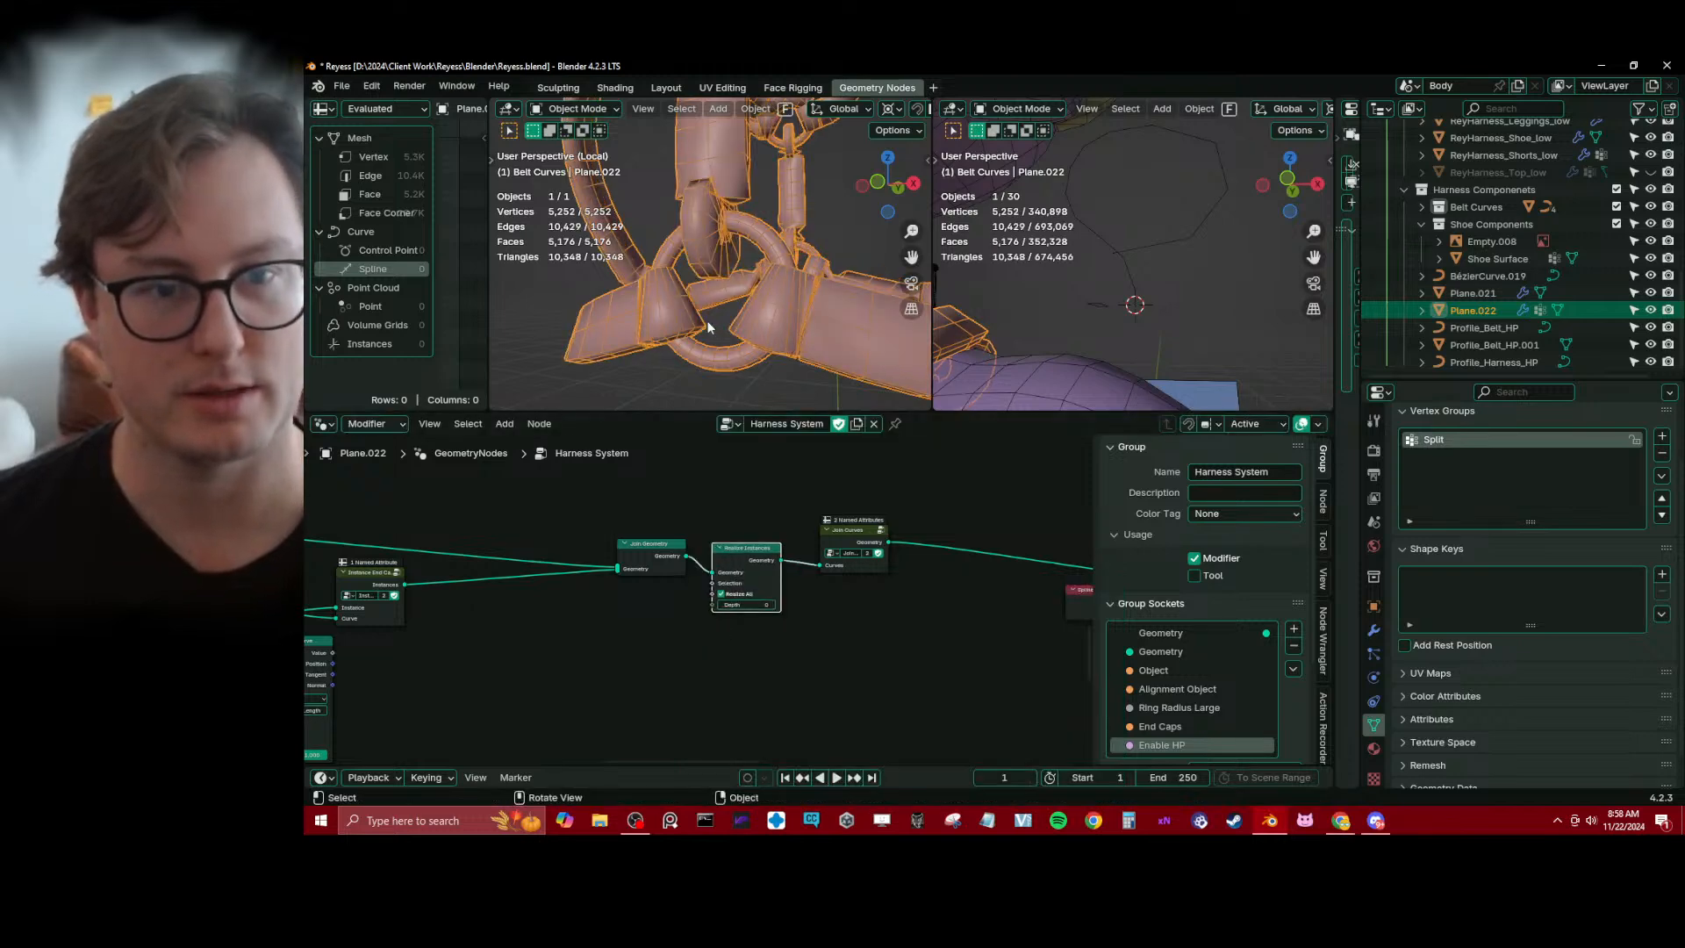
{"action": "middle_click_drag", "start_coordinate": [680, 329], "coordinate": [682, 295]}
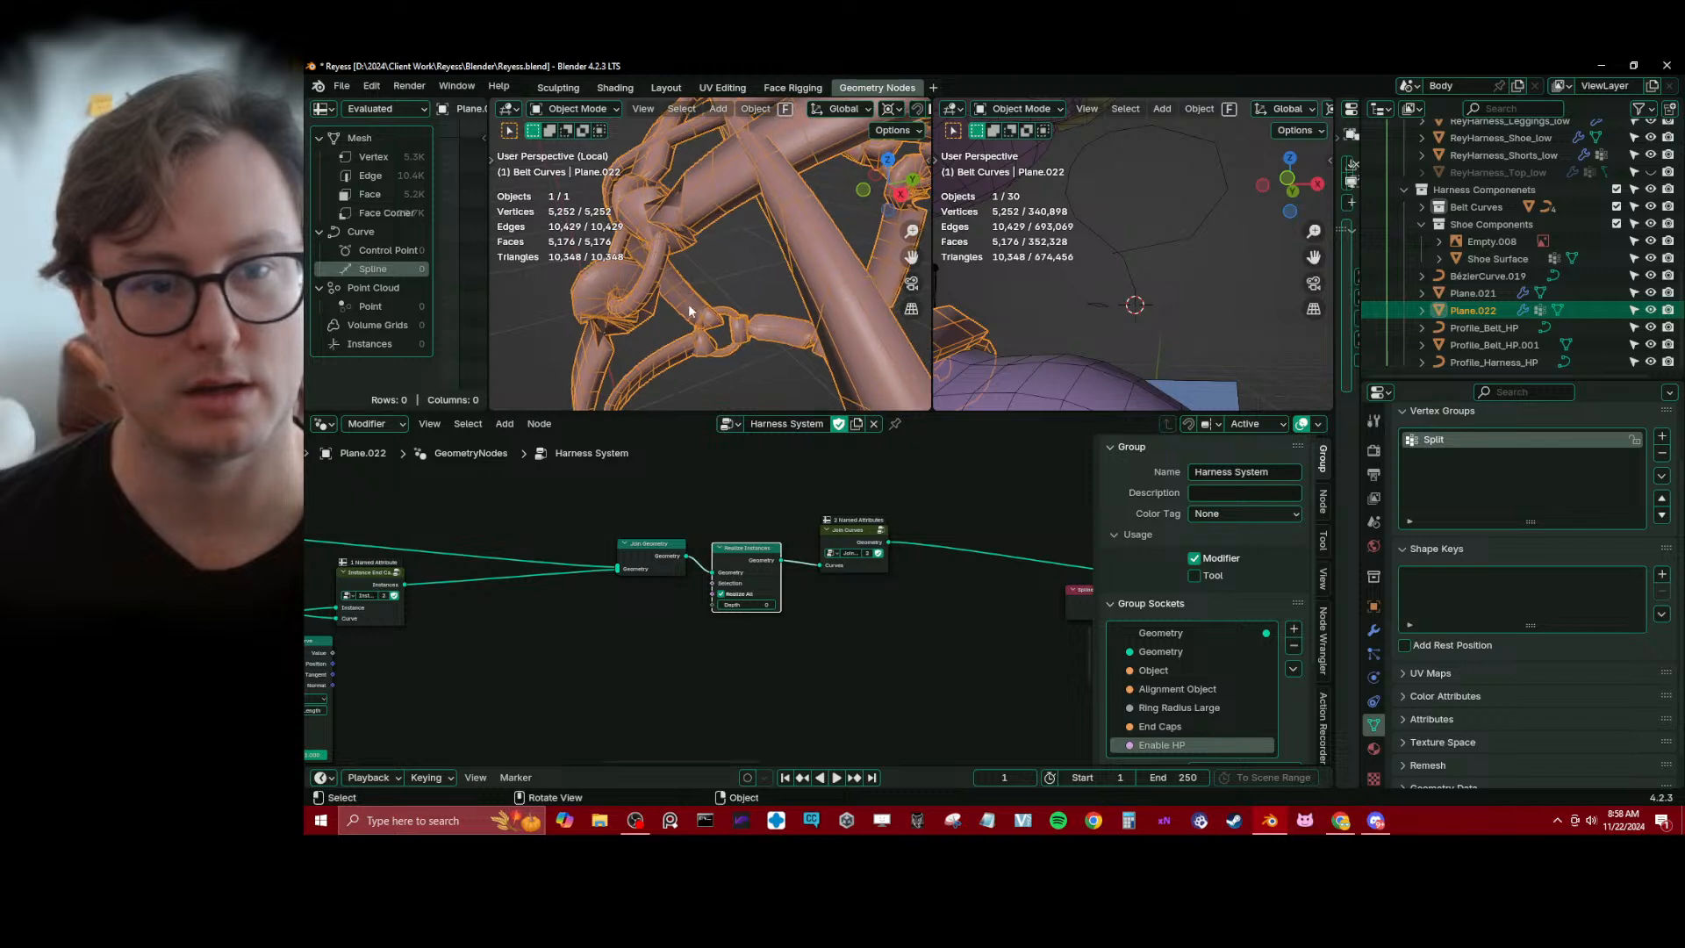
Save the file and shift the Instance End Caps On Curve node back so it sits above Sample Curve
{"action": "middle_click_drag", "start_coordinate": [571, 656], "coordinate": [671, 633]}
{"action": "key", "text": "ctrl+s"}
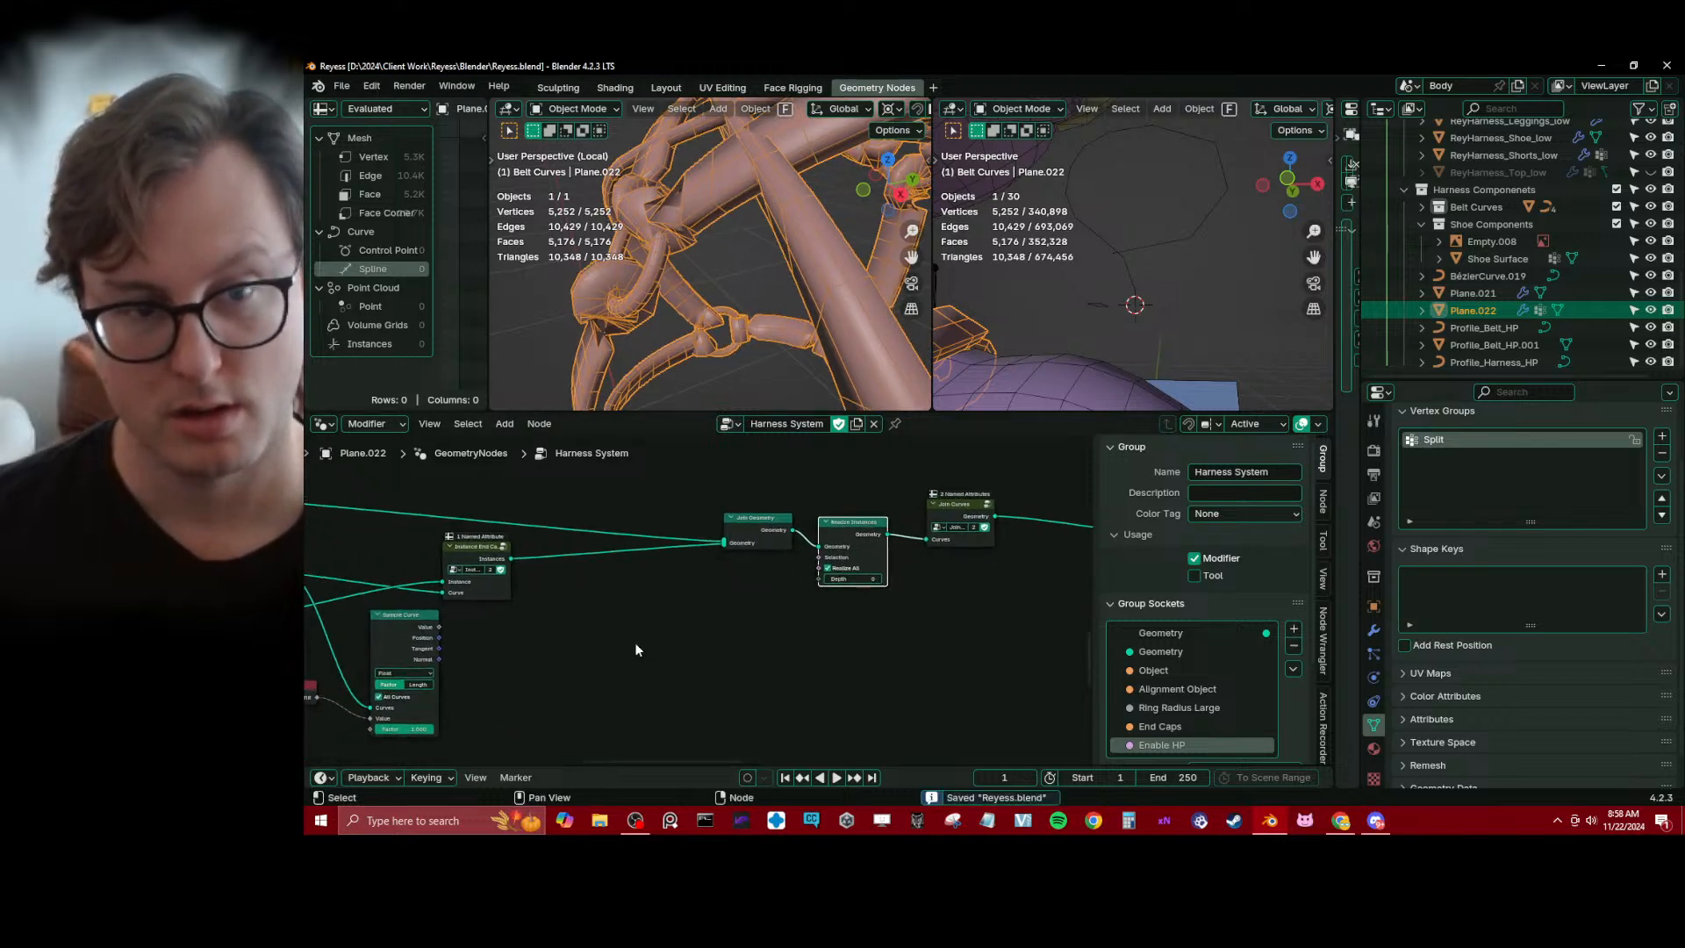
{"action": "middle_click_drag", "start_coordinate": [480, 636], "coordinate": [628, 609]}
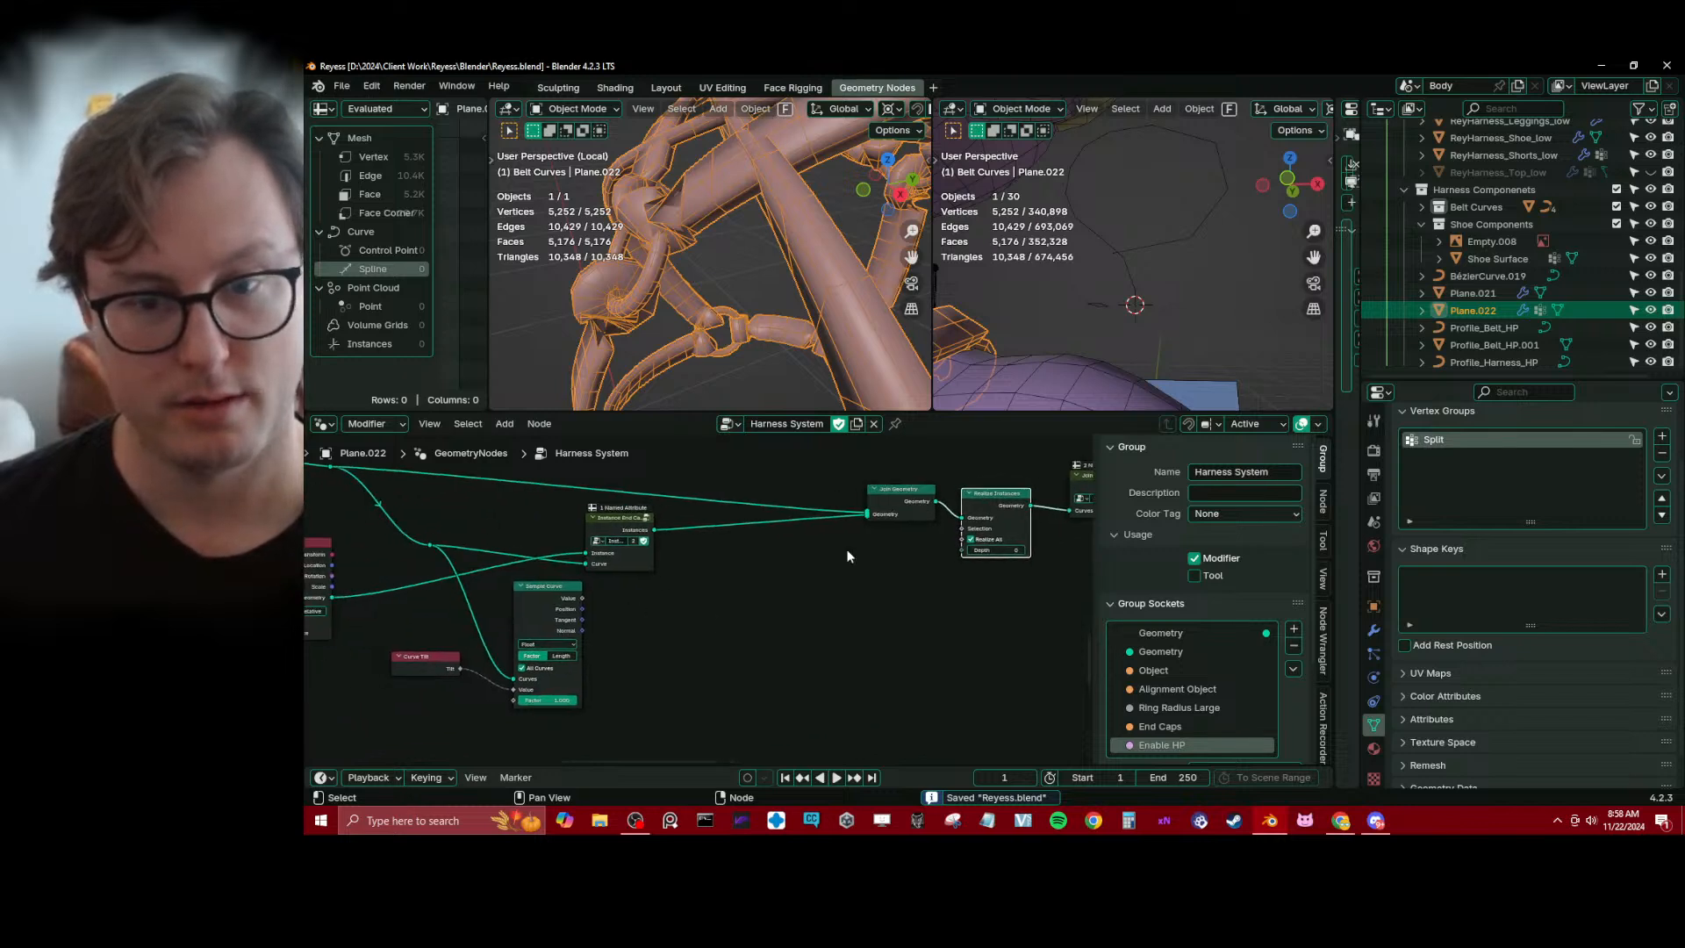
{"action": "scroll", "coordinate": [707, 571], "scroll_direction": "up", "scroll_amount": 2}
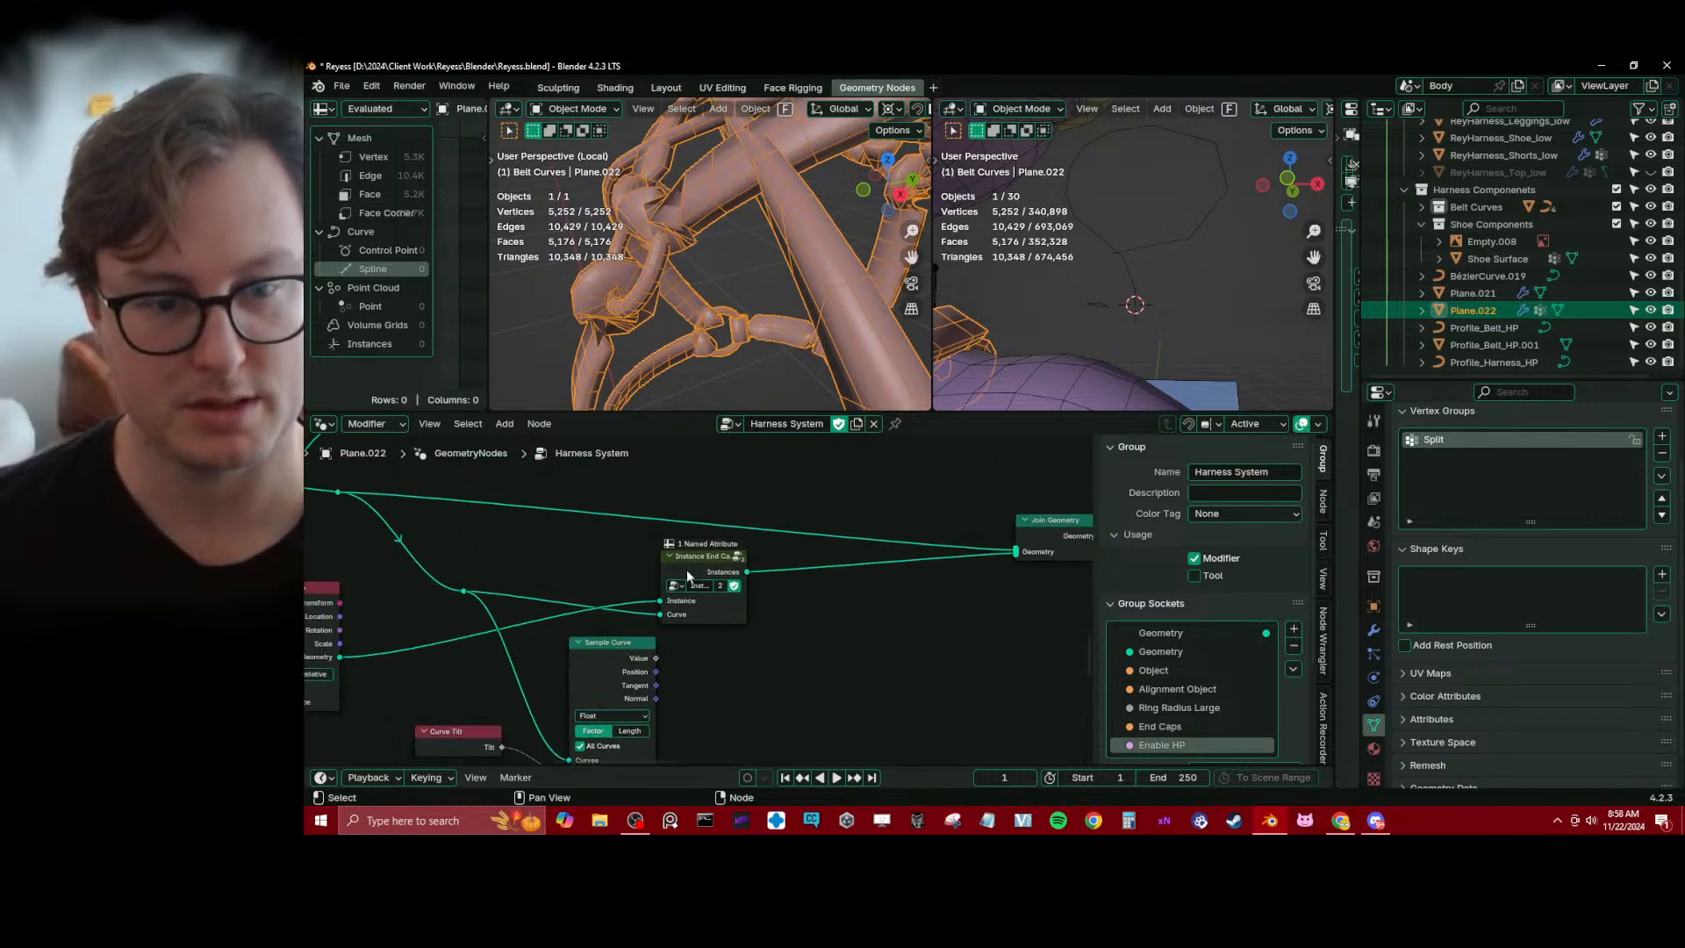
{"action": "left_click_drag", "start_coordinate": [686, 572], "coordinate": [602, 572]}
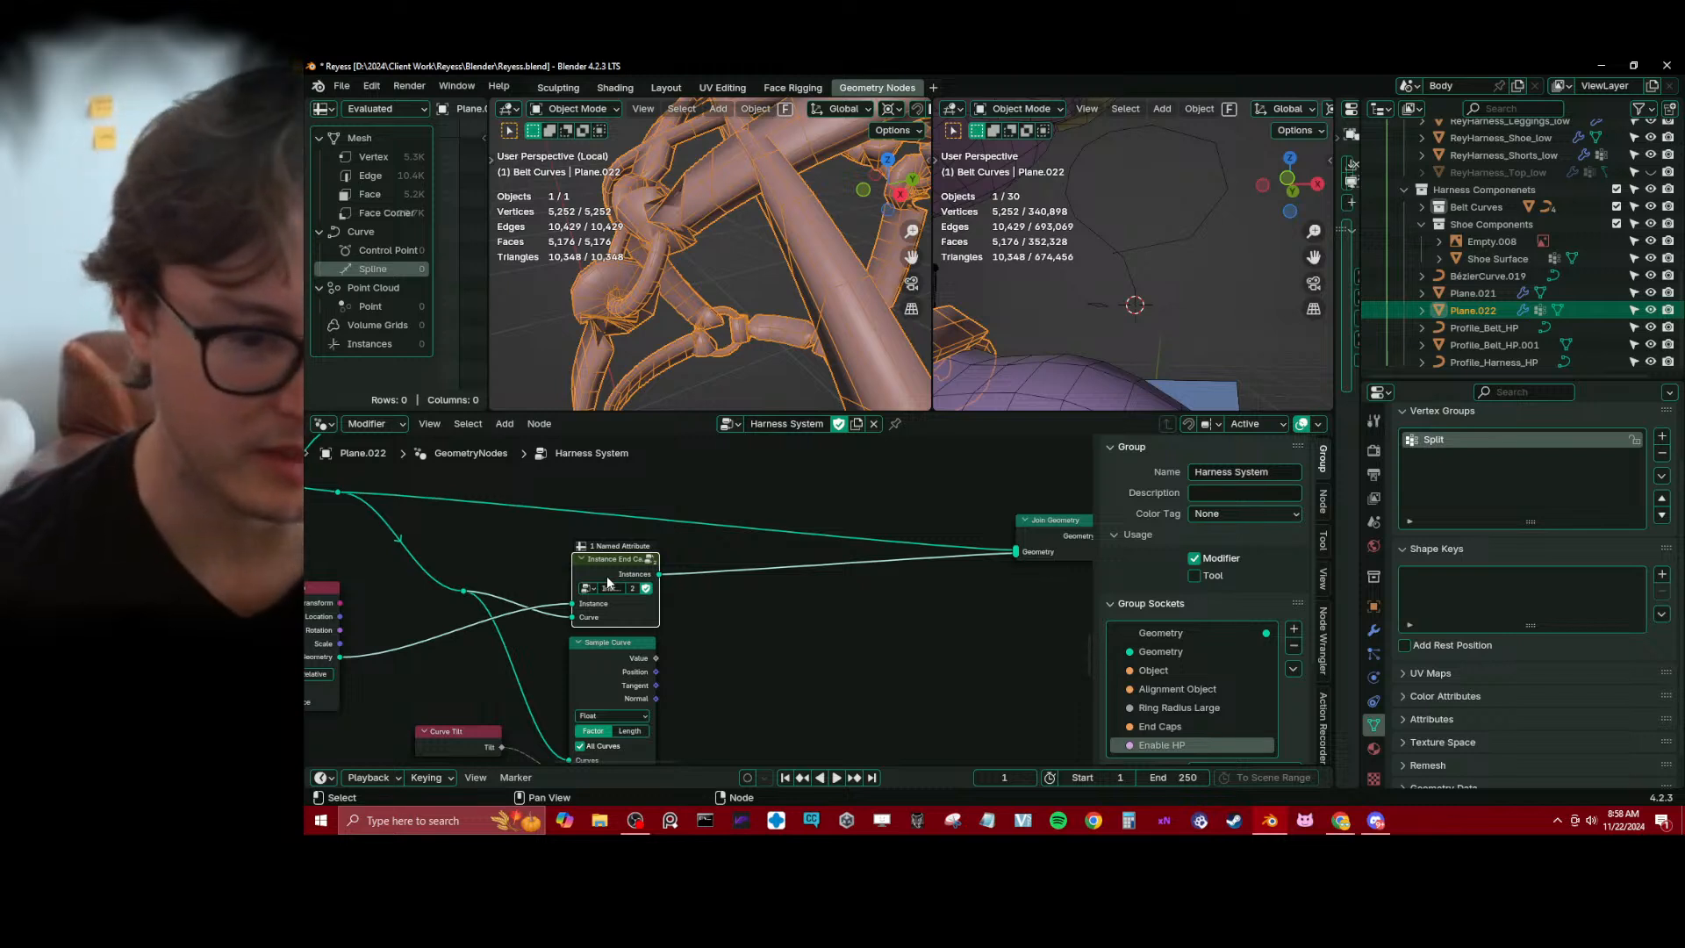
Move Sample Curve slightly lower and place the Curve Tilt node beside its Value input
{"action": "middle_click_drag", "start_coordinate": [679, 586], "coordinate": [723, 517]}
{"action": "scroll", "coordinate": [723, 518], "scroll_direction": "down", "scroll_amount": 2}
{"action": "left_click", "coordinate": [686, 579]}
{"action": "left_click_drag", "start_coordinate": [688, 579], "coordinate": [691, 603]}
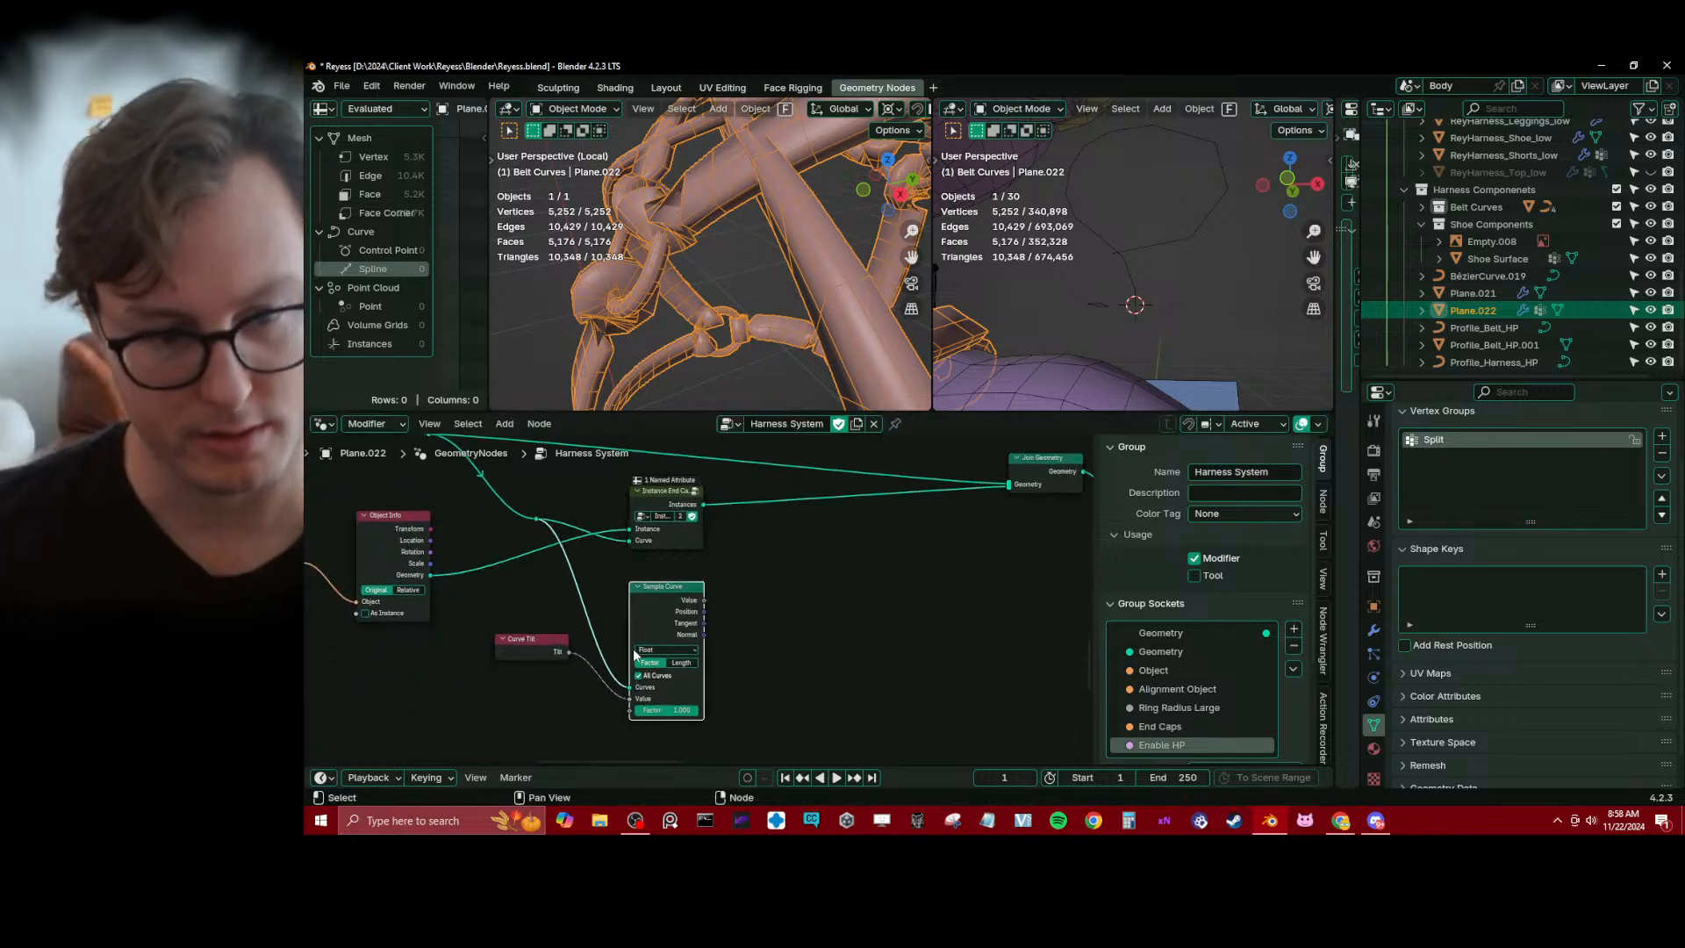
{"action": "left_click_drag", "start_coordinate": [538, 654], "coordinate": [566, 702]}
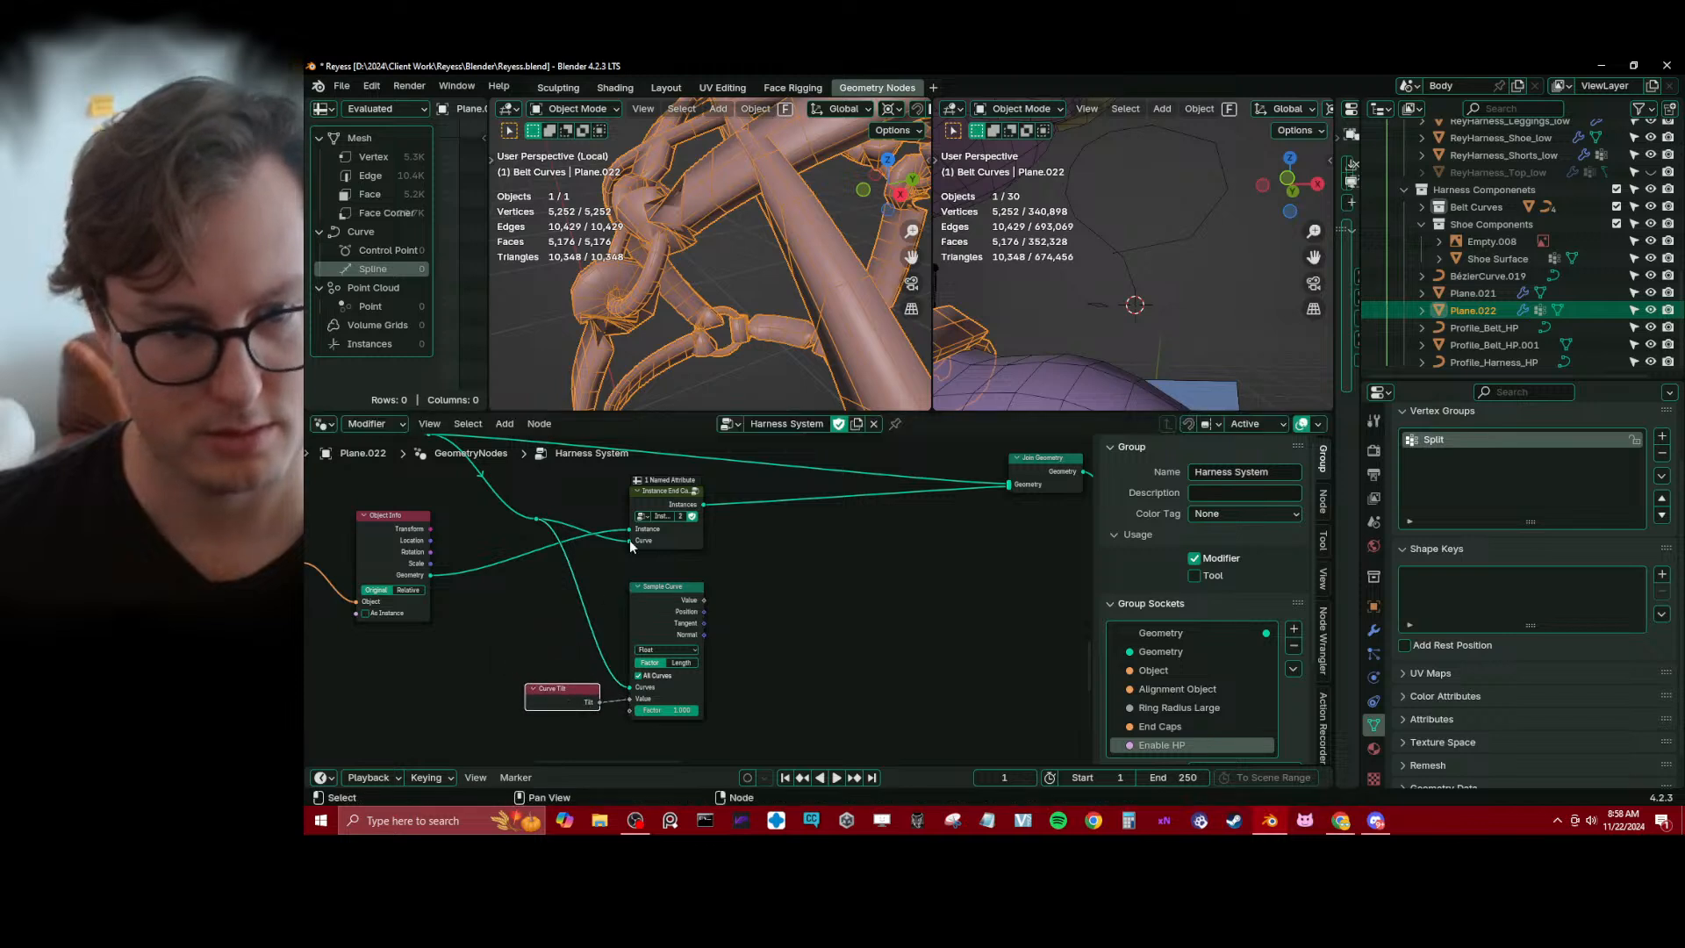
Enter the Instance End Caps On Curve group and move its Named Attribute and Equal nodes below the main instances link
{"action": "left_click", "coordinate": [696, 497]}
{"action": "key", "text": "Tab"}
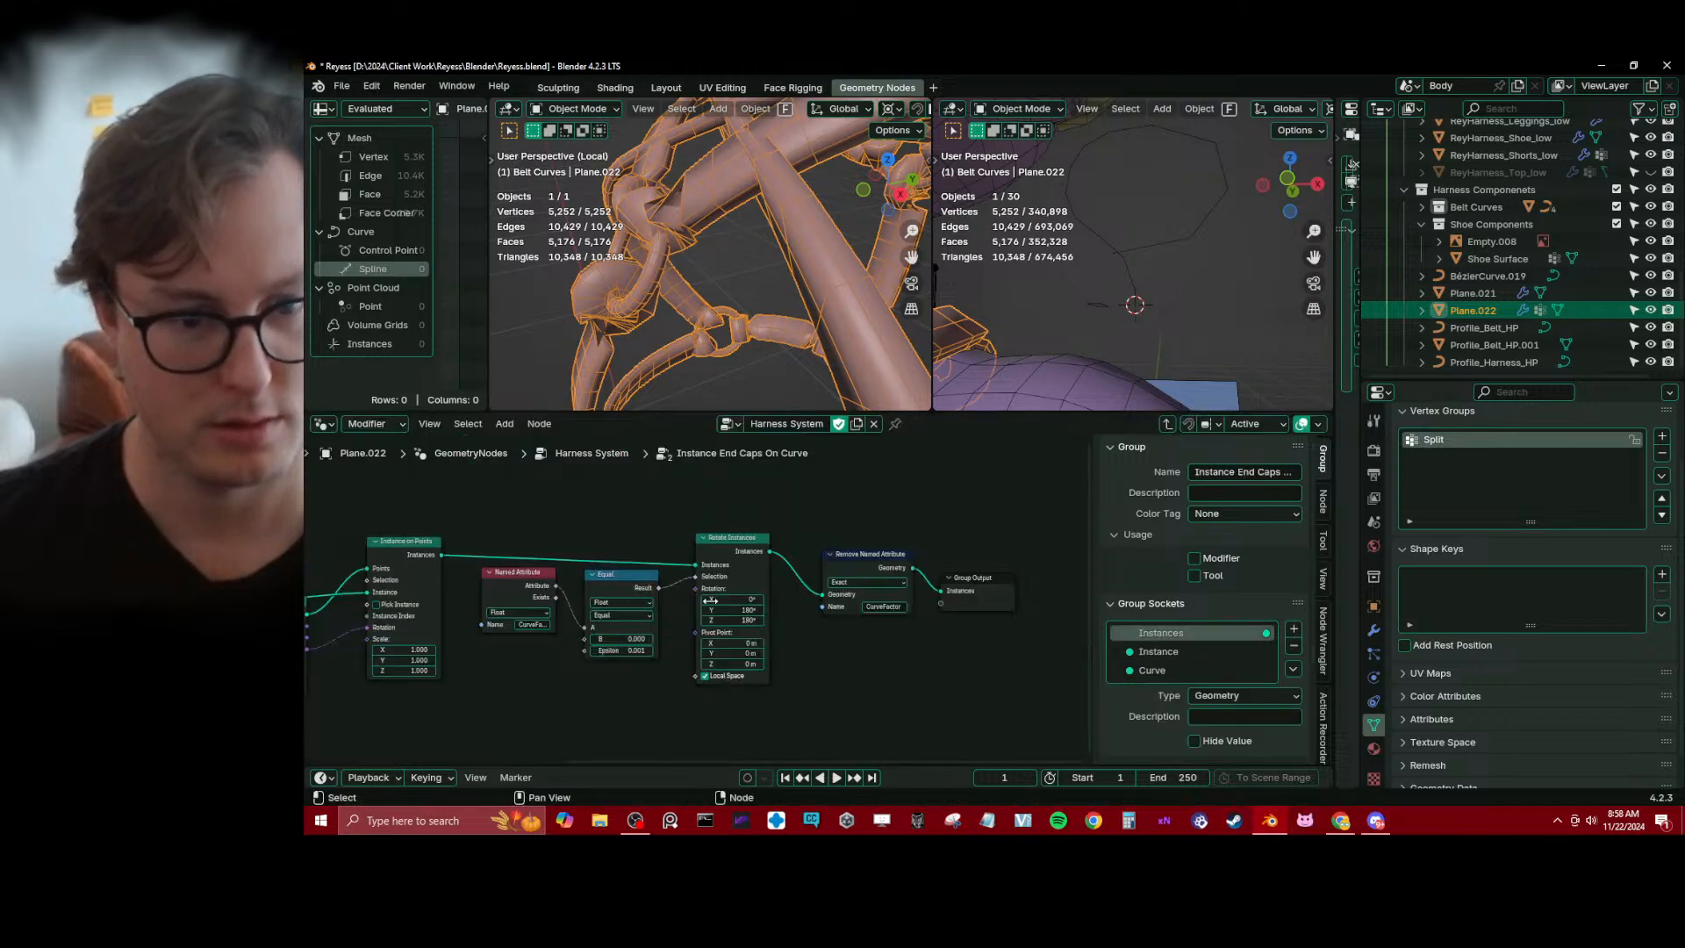
{"action": "scroll", "coordinate": [594, 688], "scroll_direction": "up", "scroll_amount": 3}
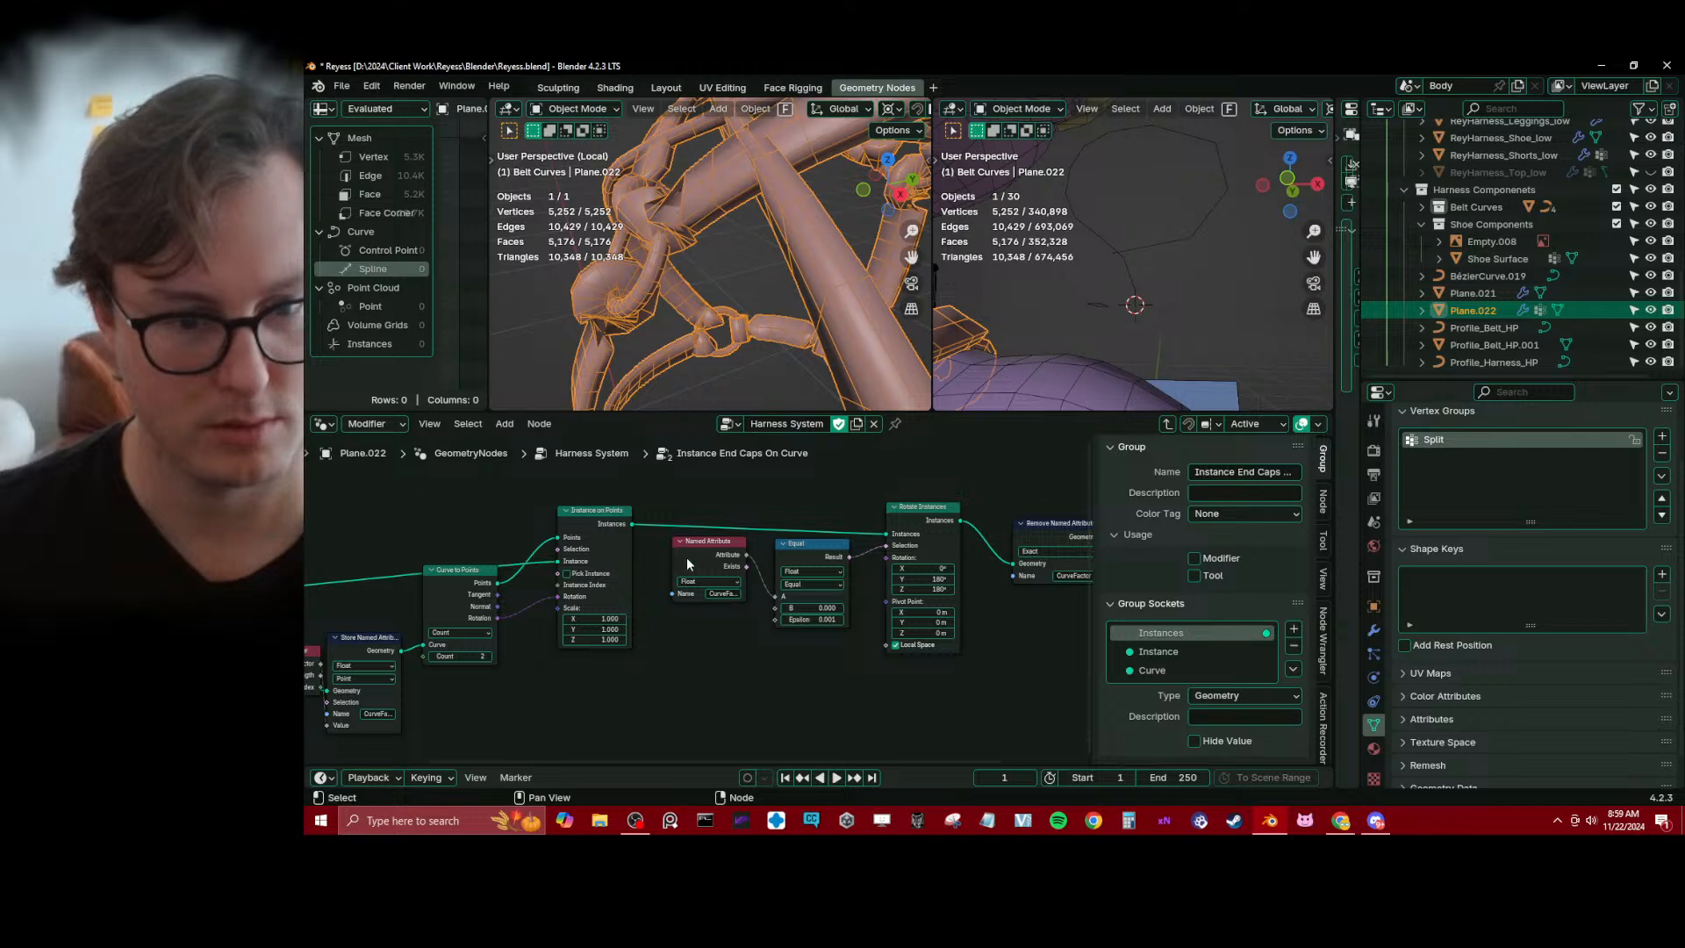
{"action": "mouse_move", "coordinate": [686, 557]}
{"action": "left_mouse_down"}
{"action": "mouse_move", "coordinate": [739, 585]}
{"action": "mouse_move", "coordinate": [693, 549]}
{"action": "left_mouse_up"}
{"action": "left_click_drag", "start_coordinate": [662, 518], "coordinate": [830, 638]}
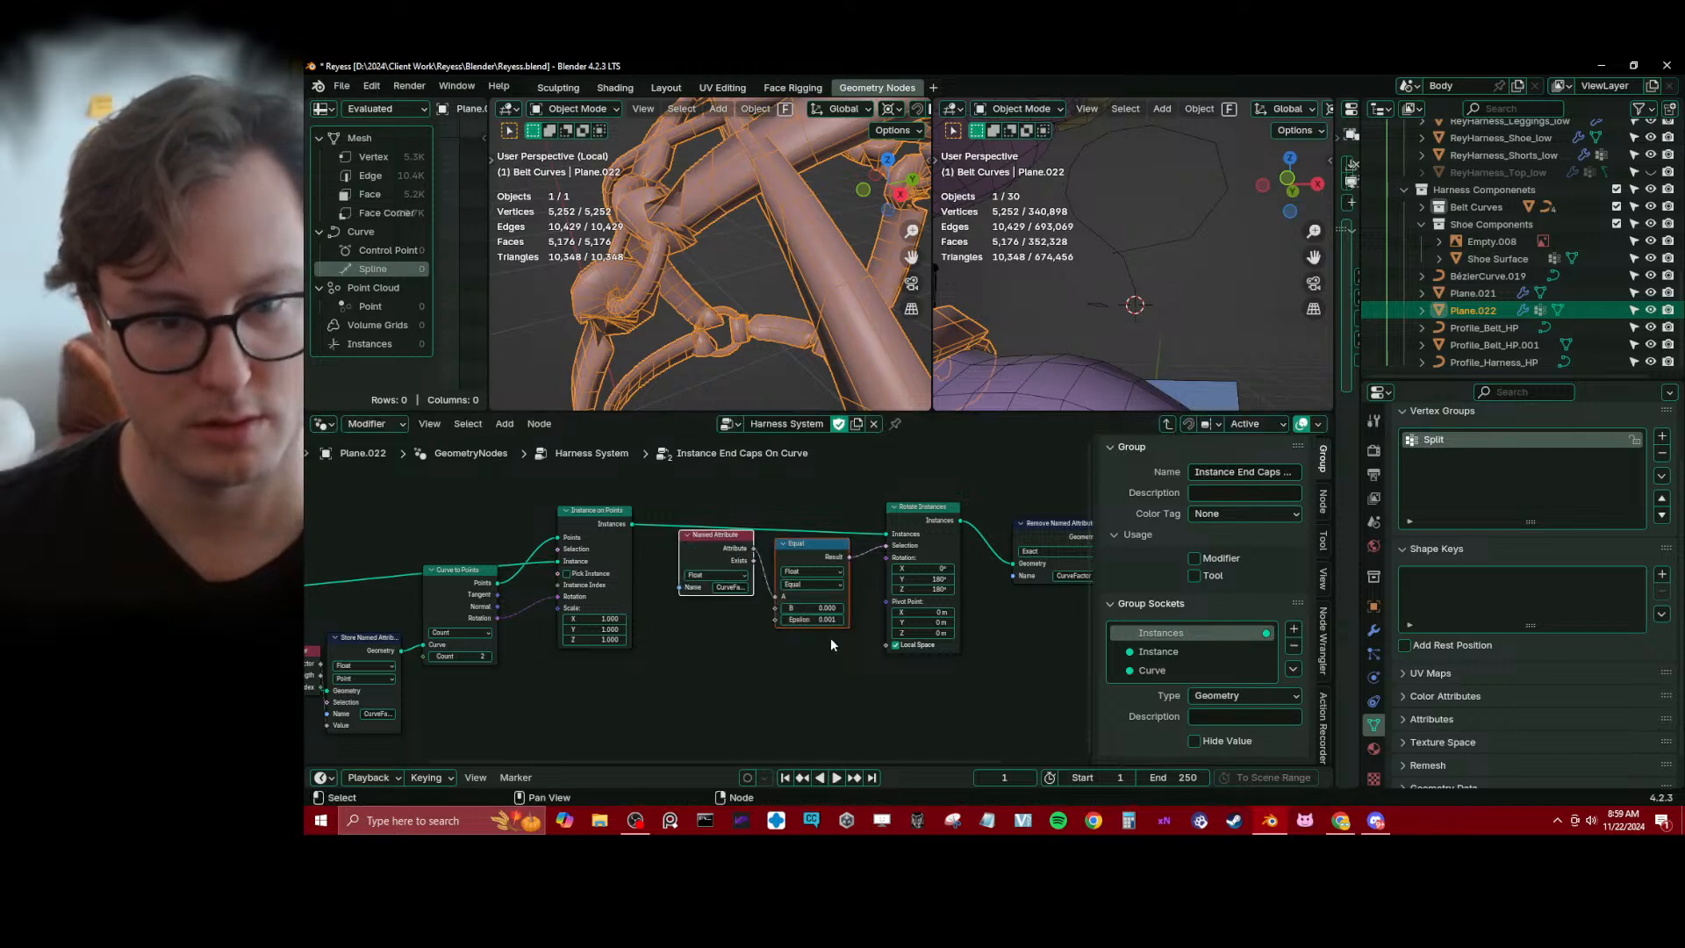
{"action": "key", "text": "g"}
{"action": "left_click", "coordinate": [824, 697]}
{"action": "middle_click_drag", "start_coordinate": [821, 681], "coordinate": [783, 653]}
{"action": "left_click", "coordinate": [687, 687]}
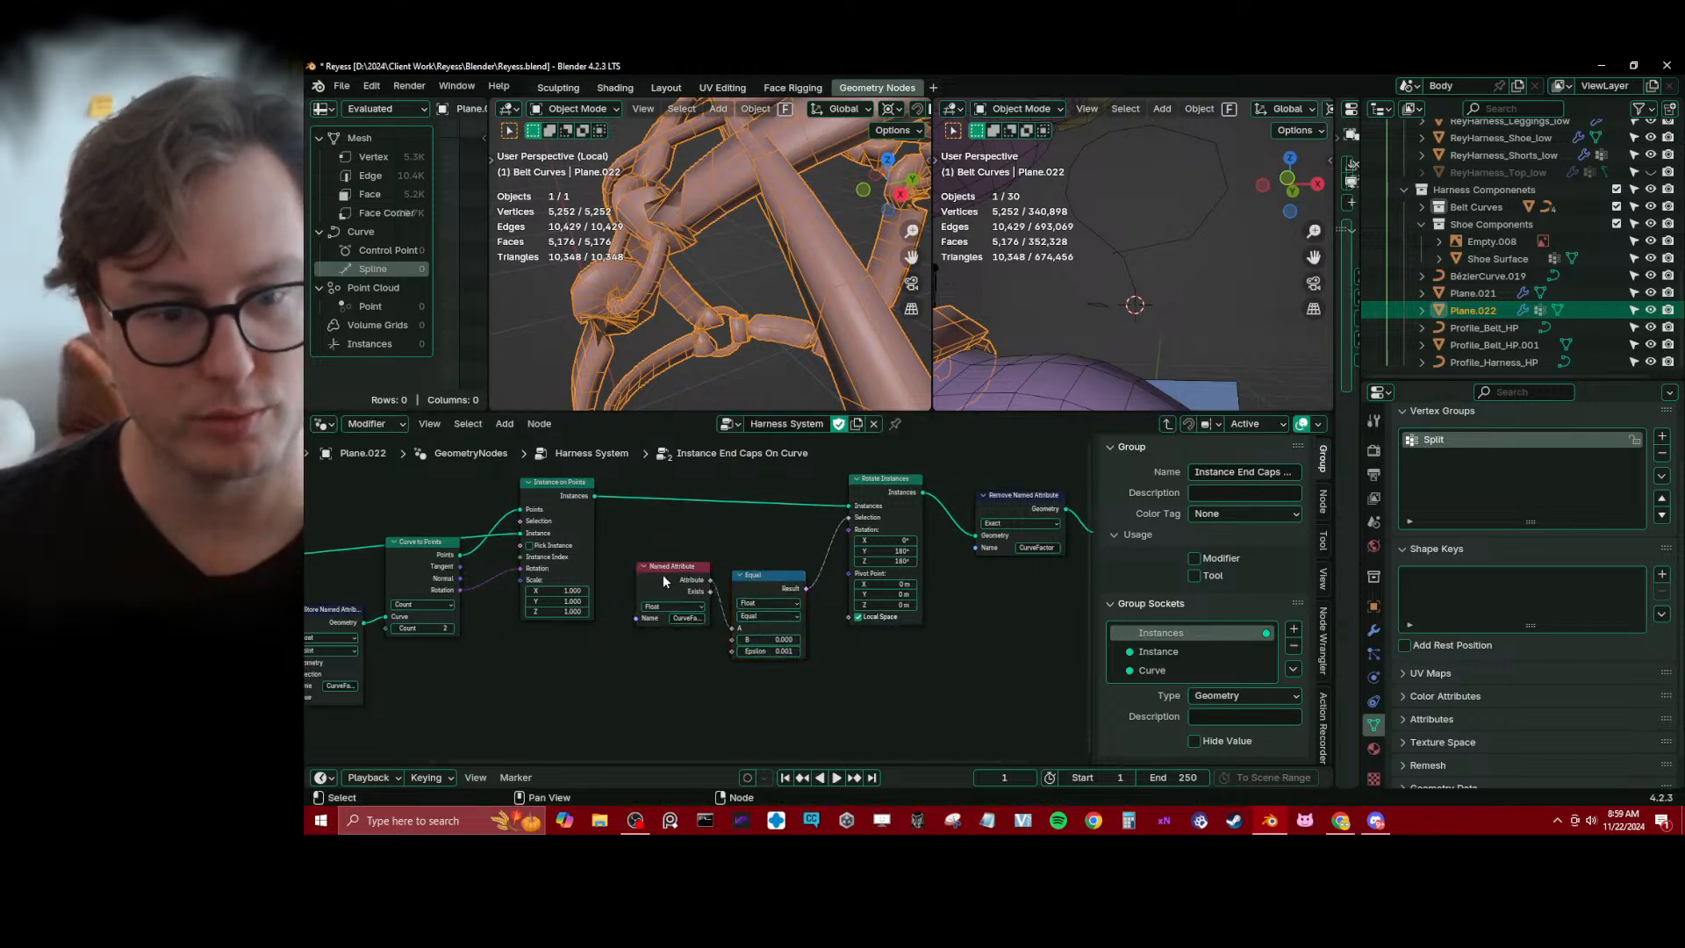
{"action": "left_click_drag", "start_coordinate": [662, 574], "coordinate": [657, 599]}
Move Spline Parameter below Group Input, clear of Store Named Attribute, and bring Named Attribute closer in line with Equal
{"action": "scroll", "coordinate": [643, 613], "scroll_direction": "down", "scroll_amount": 2}
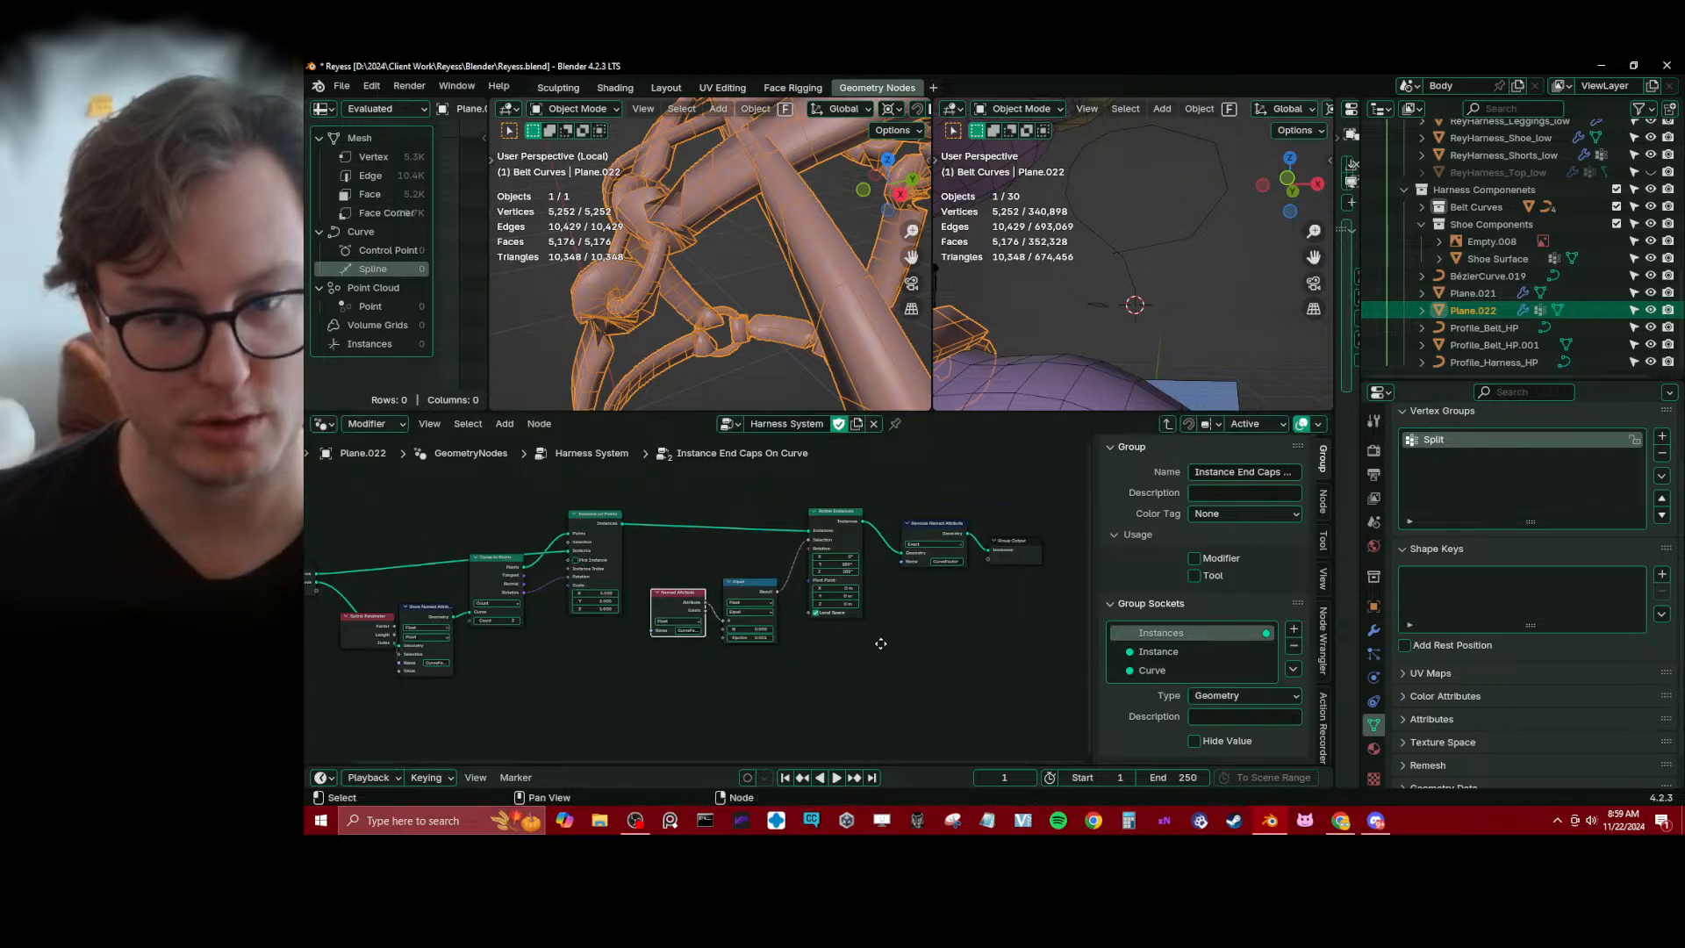
{"action": "middle_click_drag", "start_coordinate": [881, 643], "coordinate": [784, 641]}
{"action": "scroll", "coordinate": [769, 641], "scroll_direction": "up", "scroll_amount": 3}
{"action": "middle_click_drag", "start_coordinate": [511, 658], "coordinate": [839, 646]}
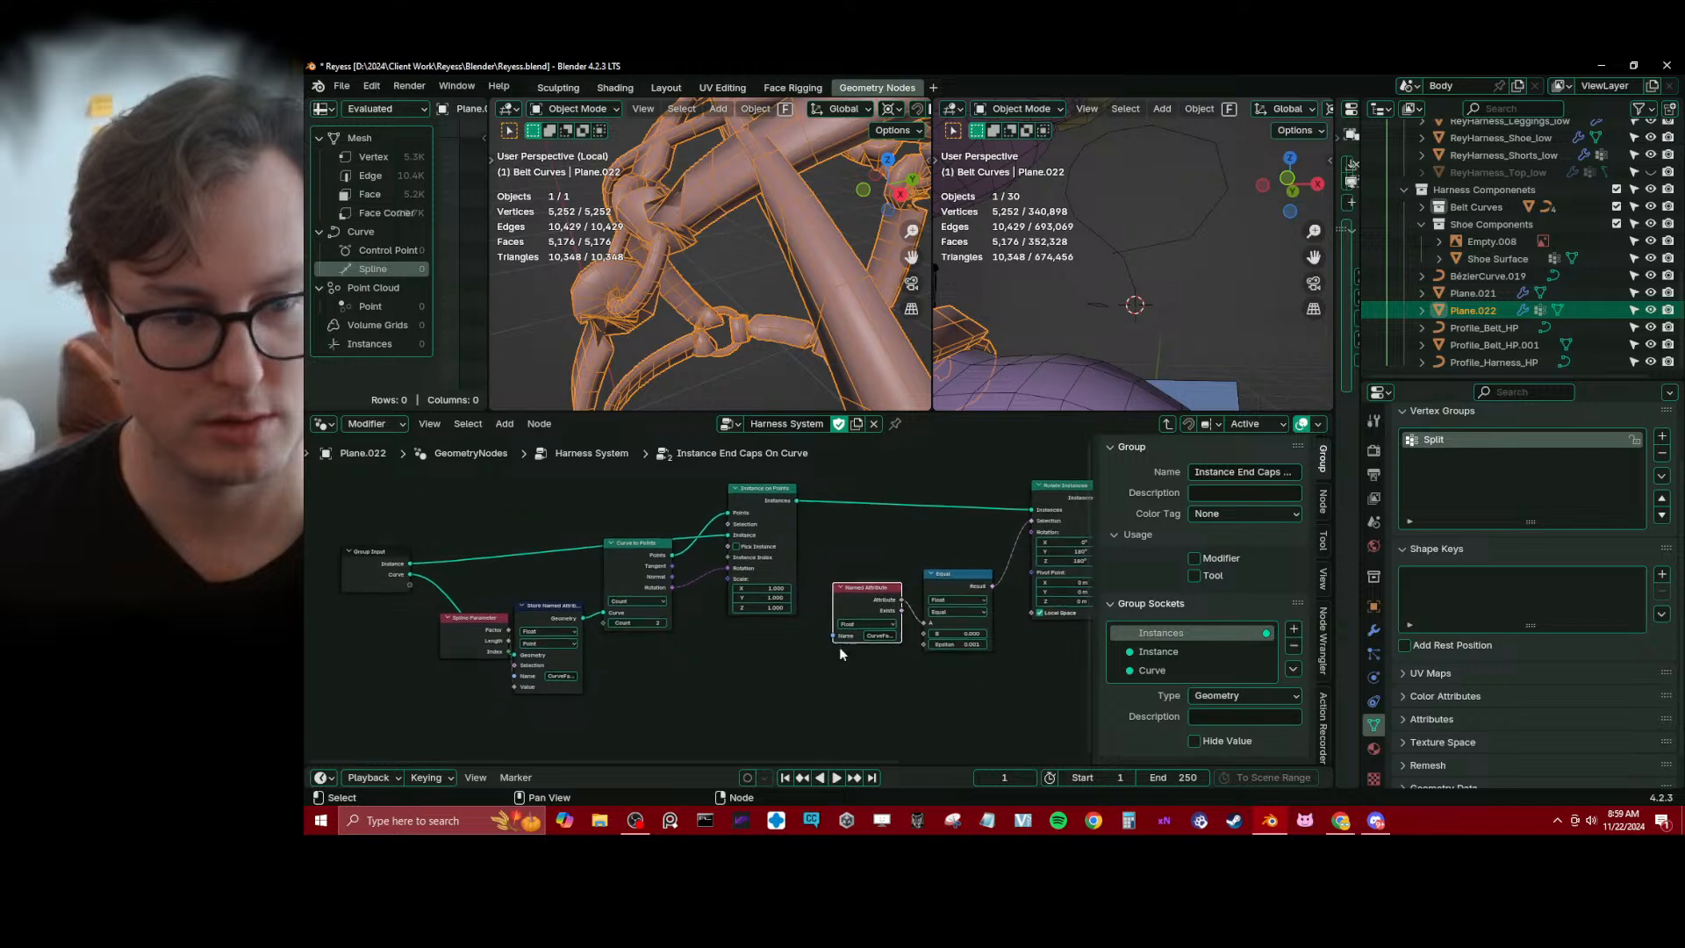
{"action": "left_click_drag", "start_coordinate": [484, 651], "coordinate": [437, 672]}
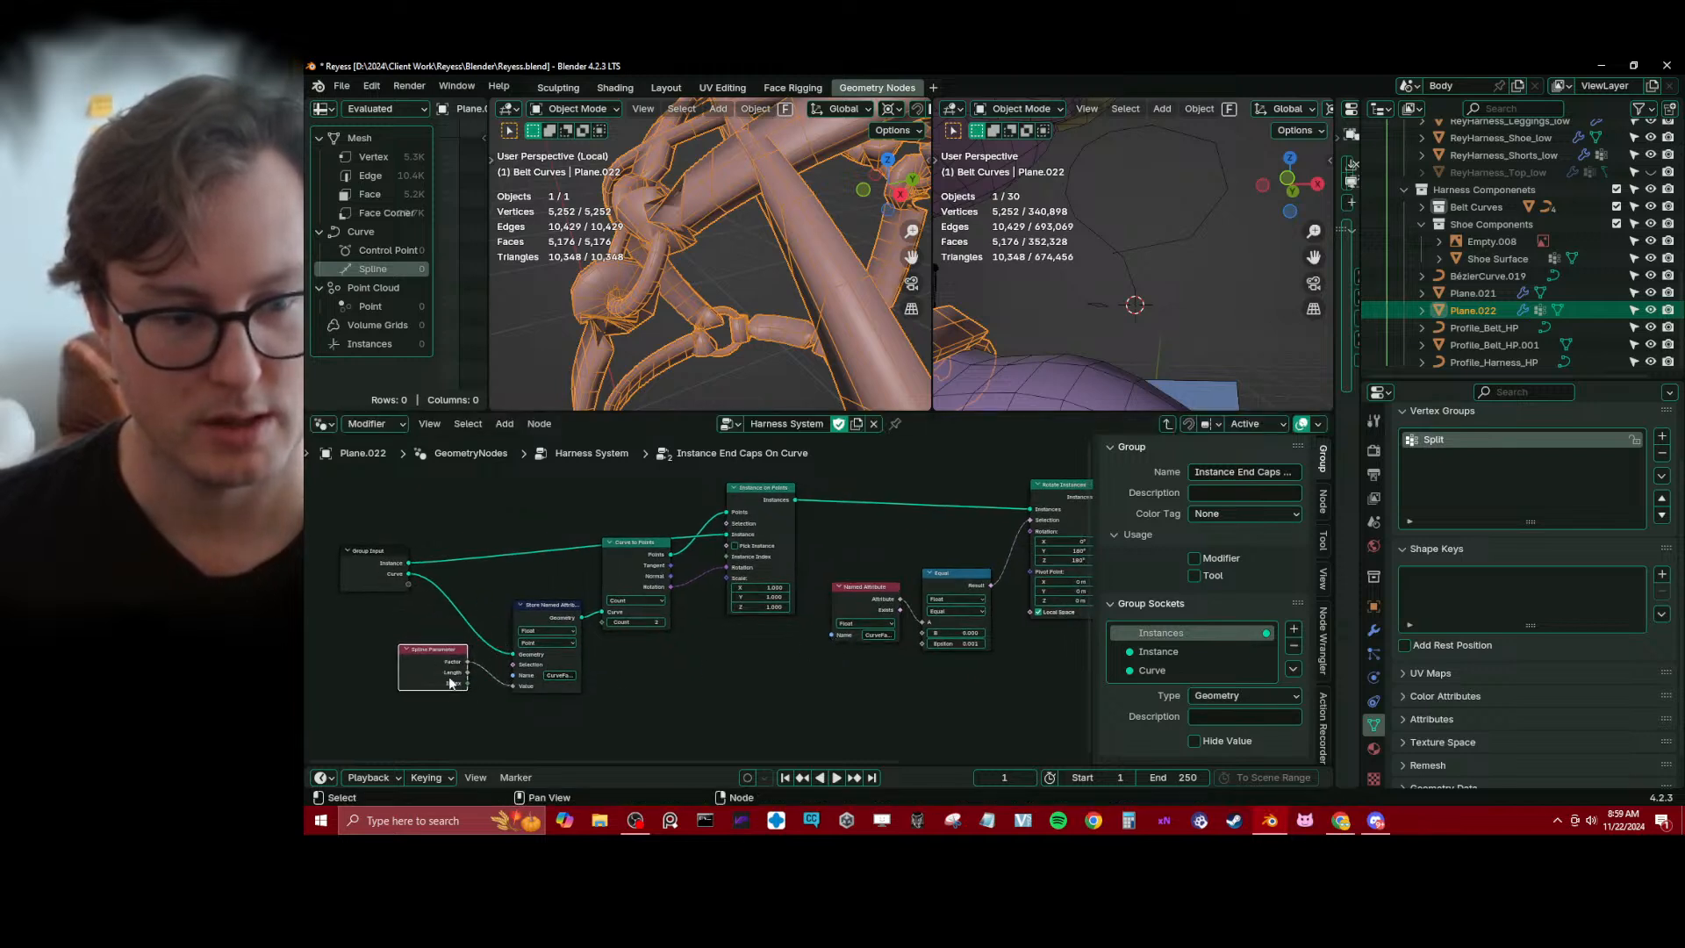
{"action": "middle_click_drag", "start_coordinate": [739, 643], "coordinate": [614, 628]}
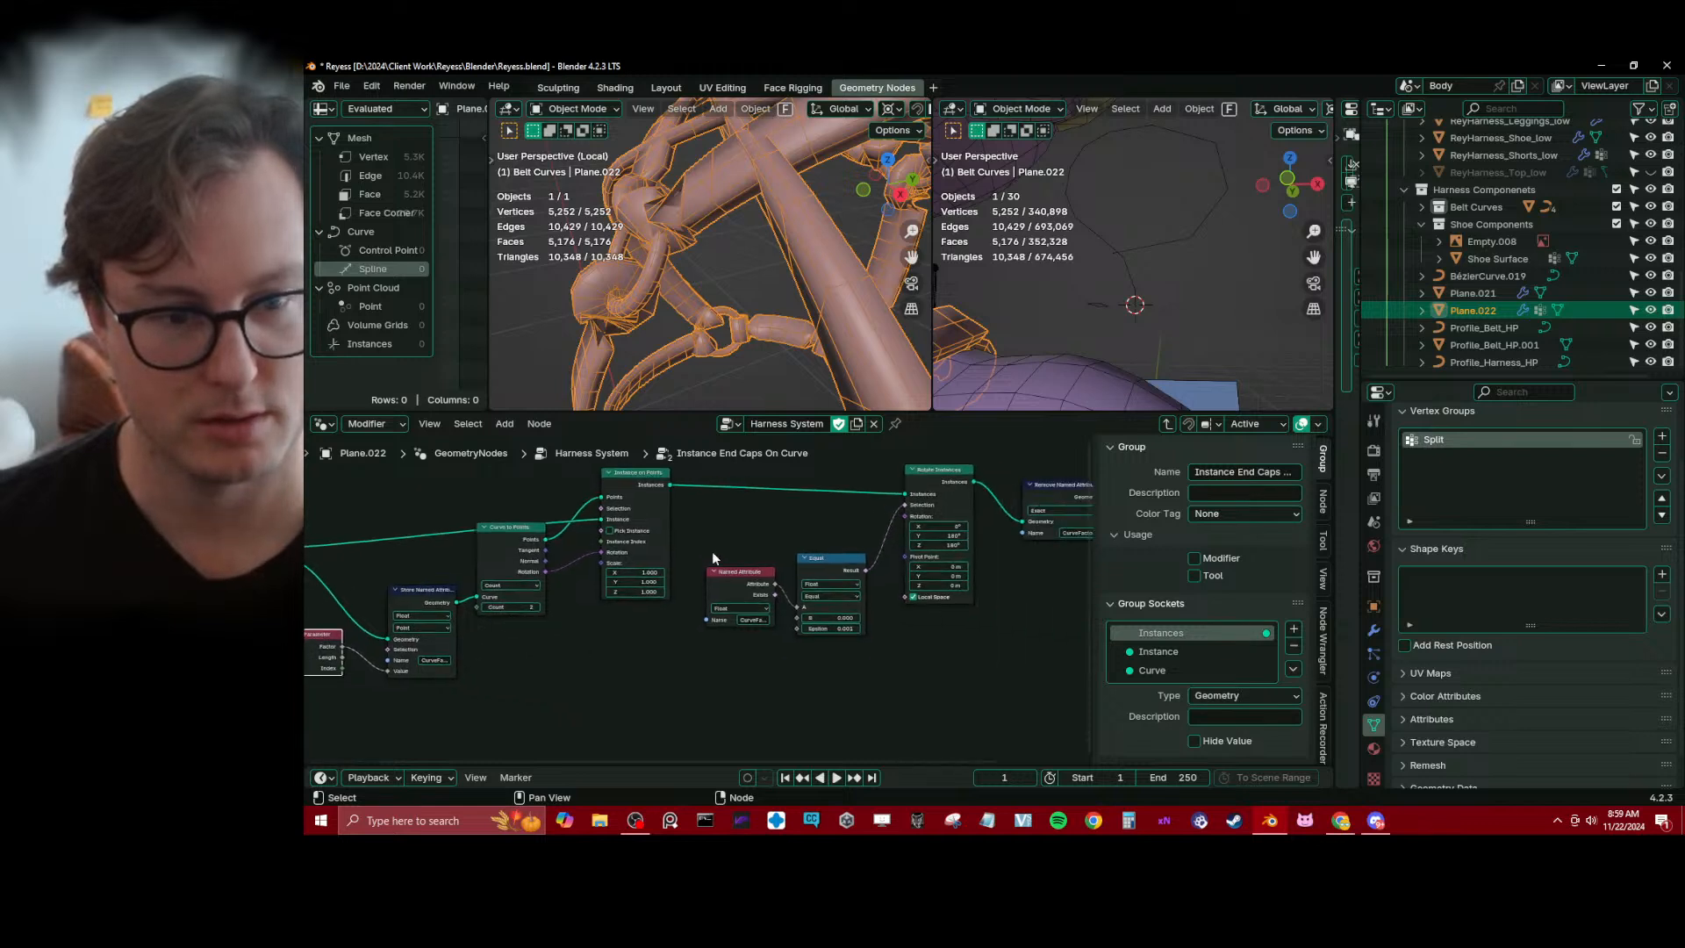
{"action": "middle_click_drag", "start_coordinate": [713, 558], "coordinate": [614, 566]}
{"action": "left_click_drag", "start_coordinate": [650, 580], "coordinate": [653, 577]}
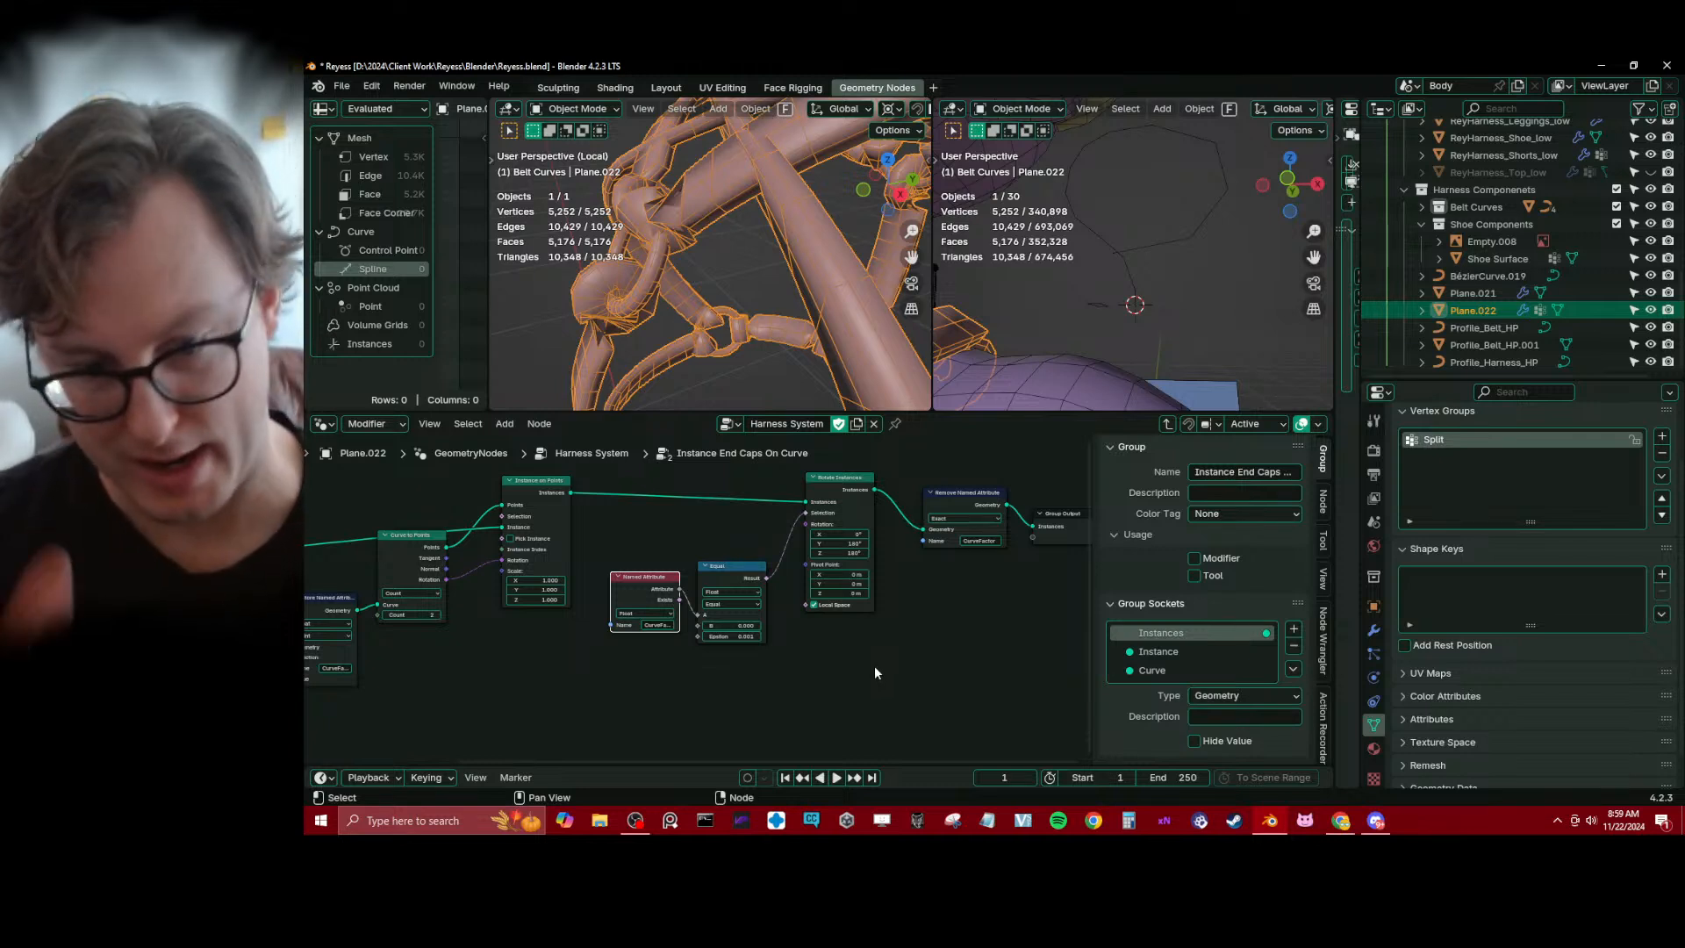
Move the Remove Named Attribute and Group Output nodes together farther away from Rotate Instances
{"action": "scroll", "coordinate": [874, 665], "scroll_direction": "down", "scroll_amount": 2}
{"action": "key", "text": "b"}
{"action": "left_click_drag", "start_coordinate": [800, 550], "coordinate": [918, 578]}
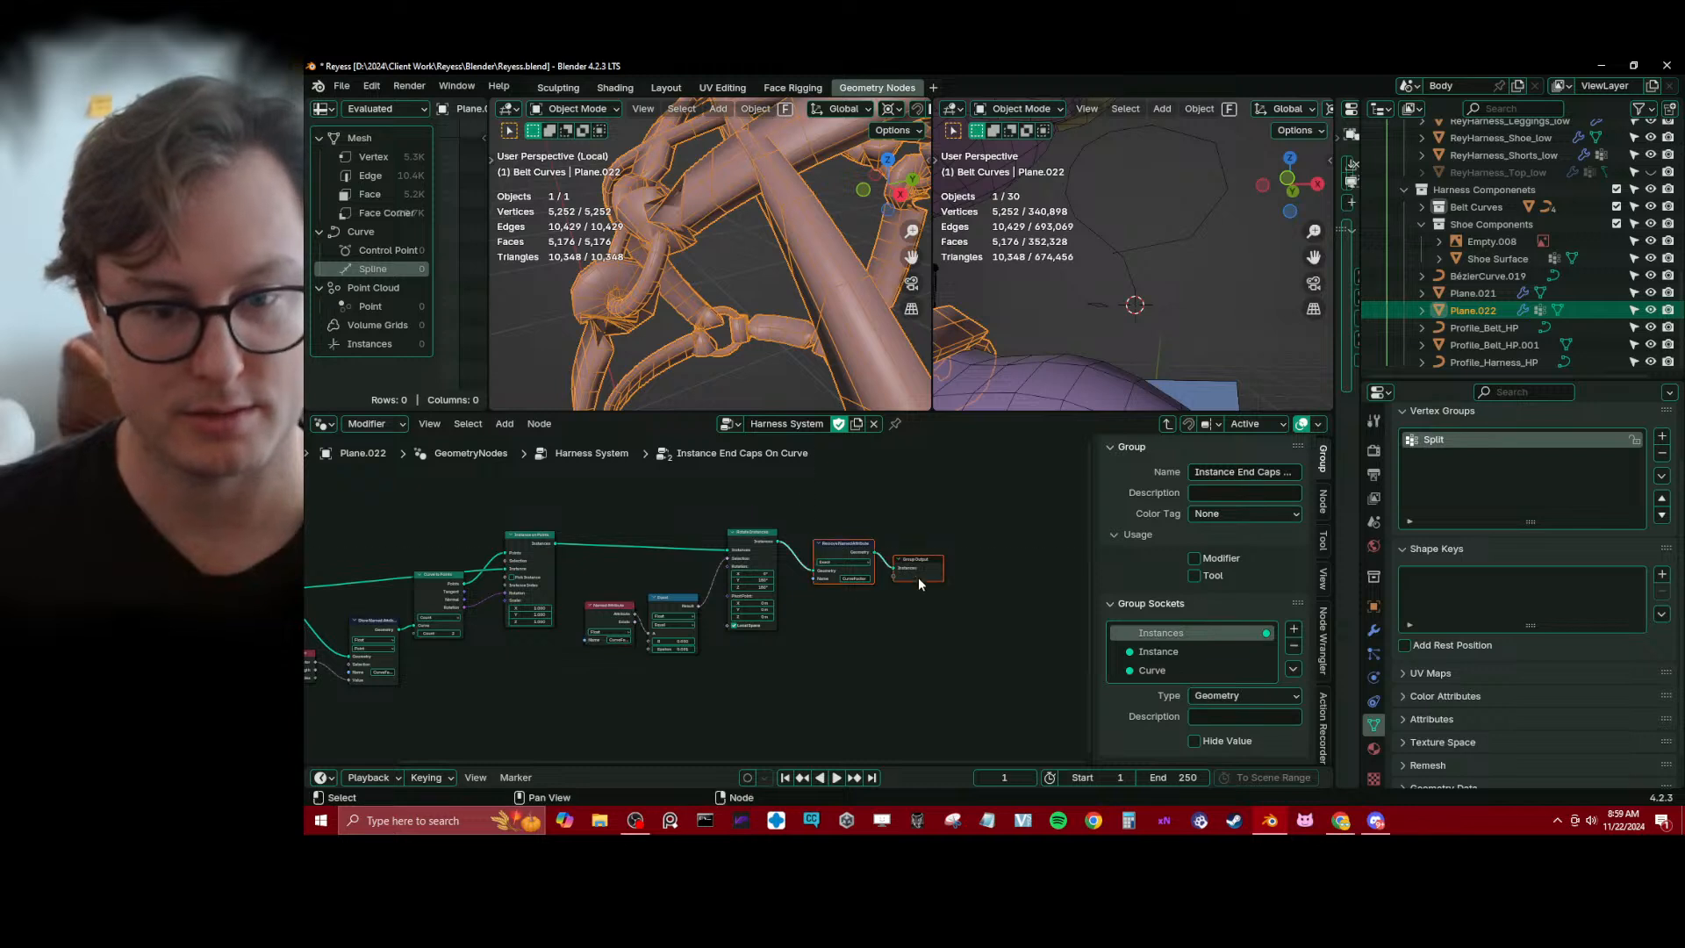
{"action": "key", "text": "g"}
{"action": "left_click", "coordinate": [1032, 571]}
{"action": "scroll", "coordinate": [873, 623], "scroll_direction": "down", "scroll_amount": 4}
{"action": "left_click", "coordinate": [744, 661]}
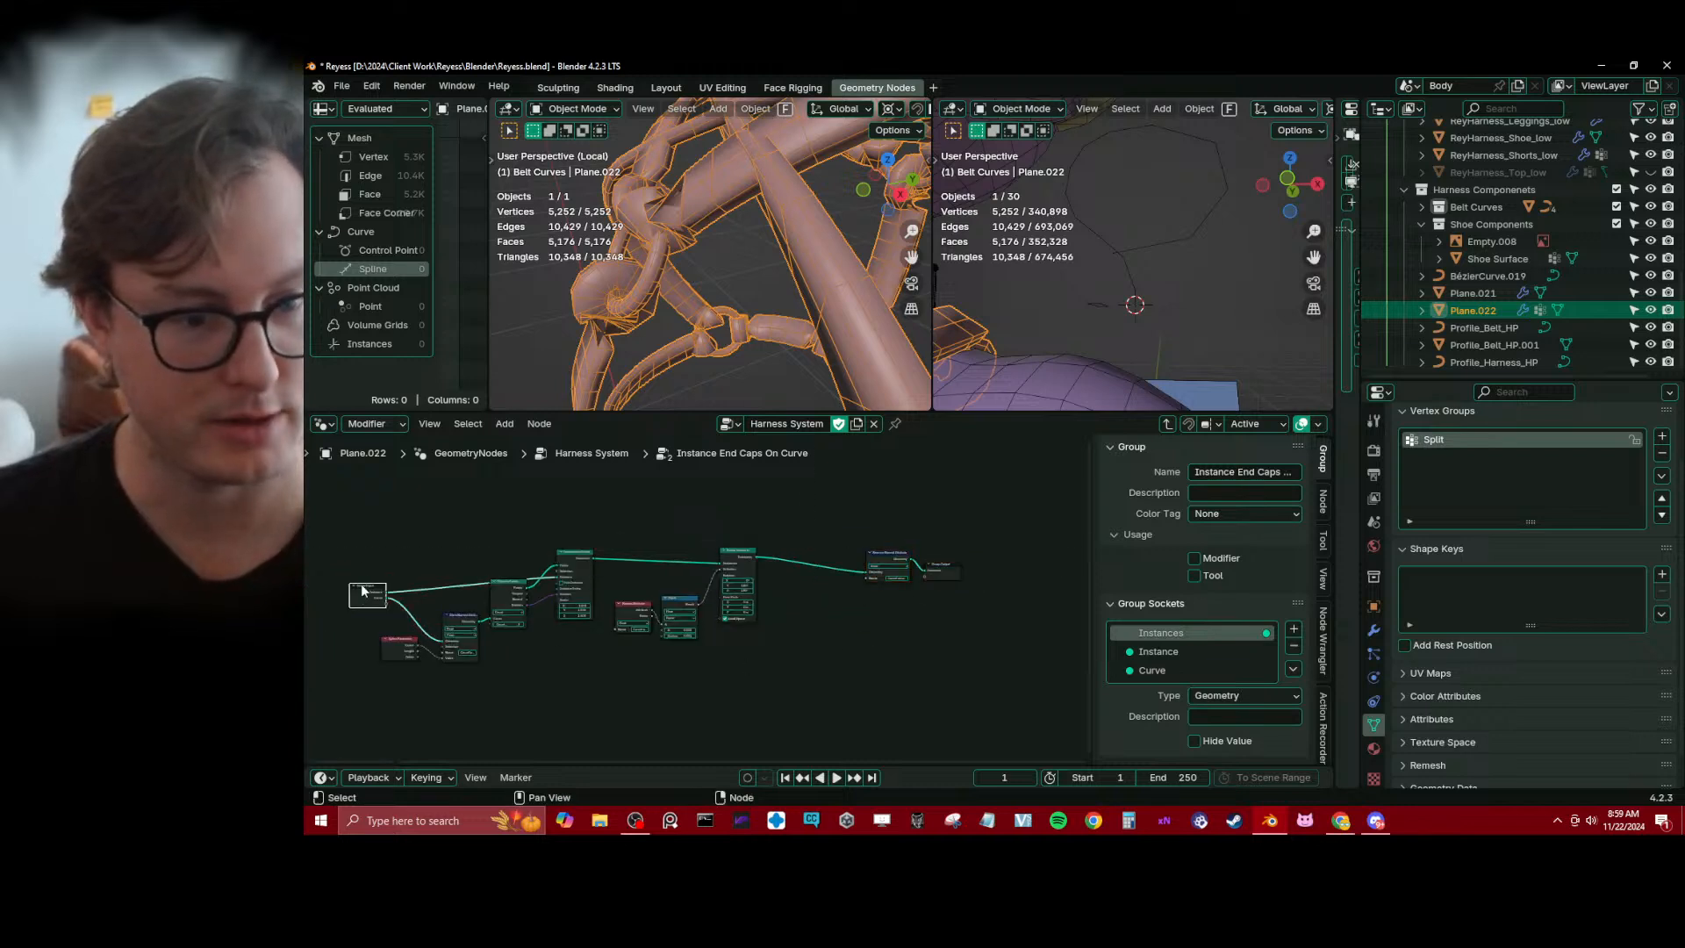
Reposition Group Input ahead of the other nodes, lower Curve to Points beneath the Instance link, and save the file
{"action": "key", "text": "g"}
{"action": "left_click", "coordinate": [358, 561]}
{"action": "scroll", "coordinate": [391, 564], "scroll_direction": "up", "scroll_amount": 4}
{"action": "key", "text": "g"}
{"action": "left_click", "coordinate": [478, 576]}
{"action": "middle_click_drag", "start_coordinate": [477, 576], "coordinate": [632, 572]}
{"action": "left_click_drag", "start_coordinate": [583, 587], "coordinate": [583, 595]}
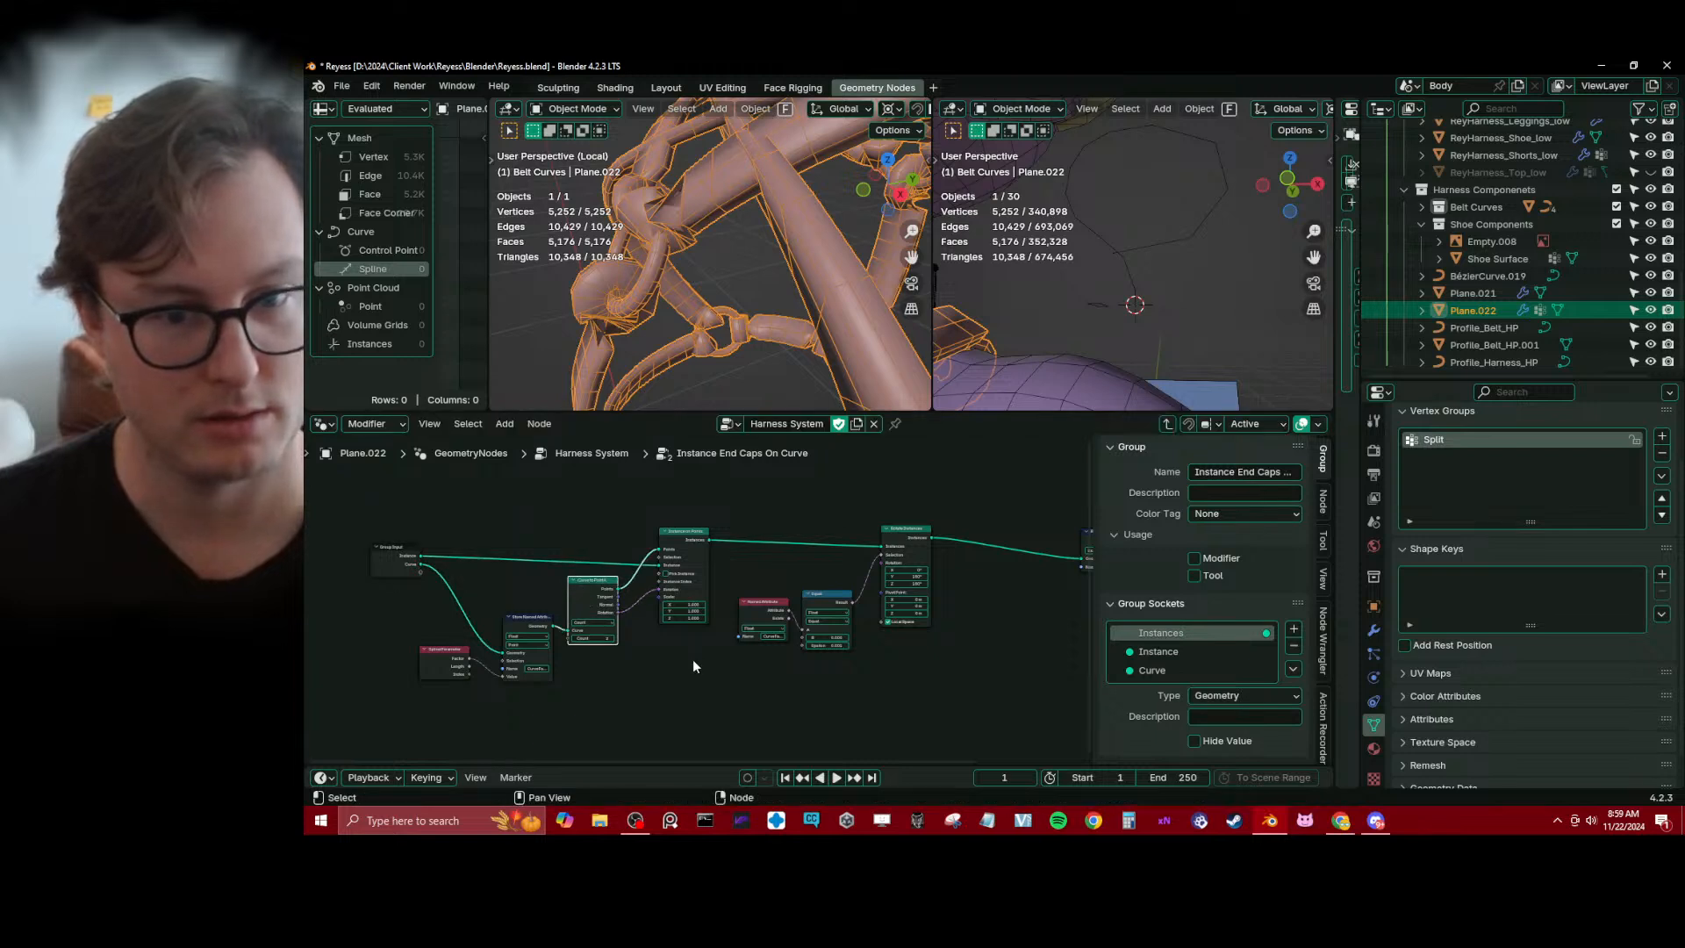
{"action": "key", "text": "ctrl+s"}
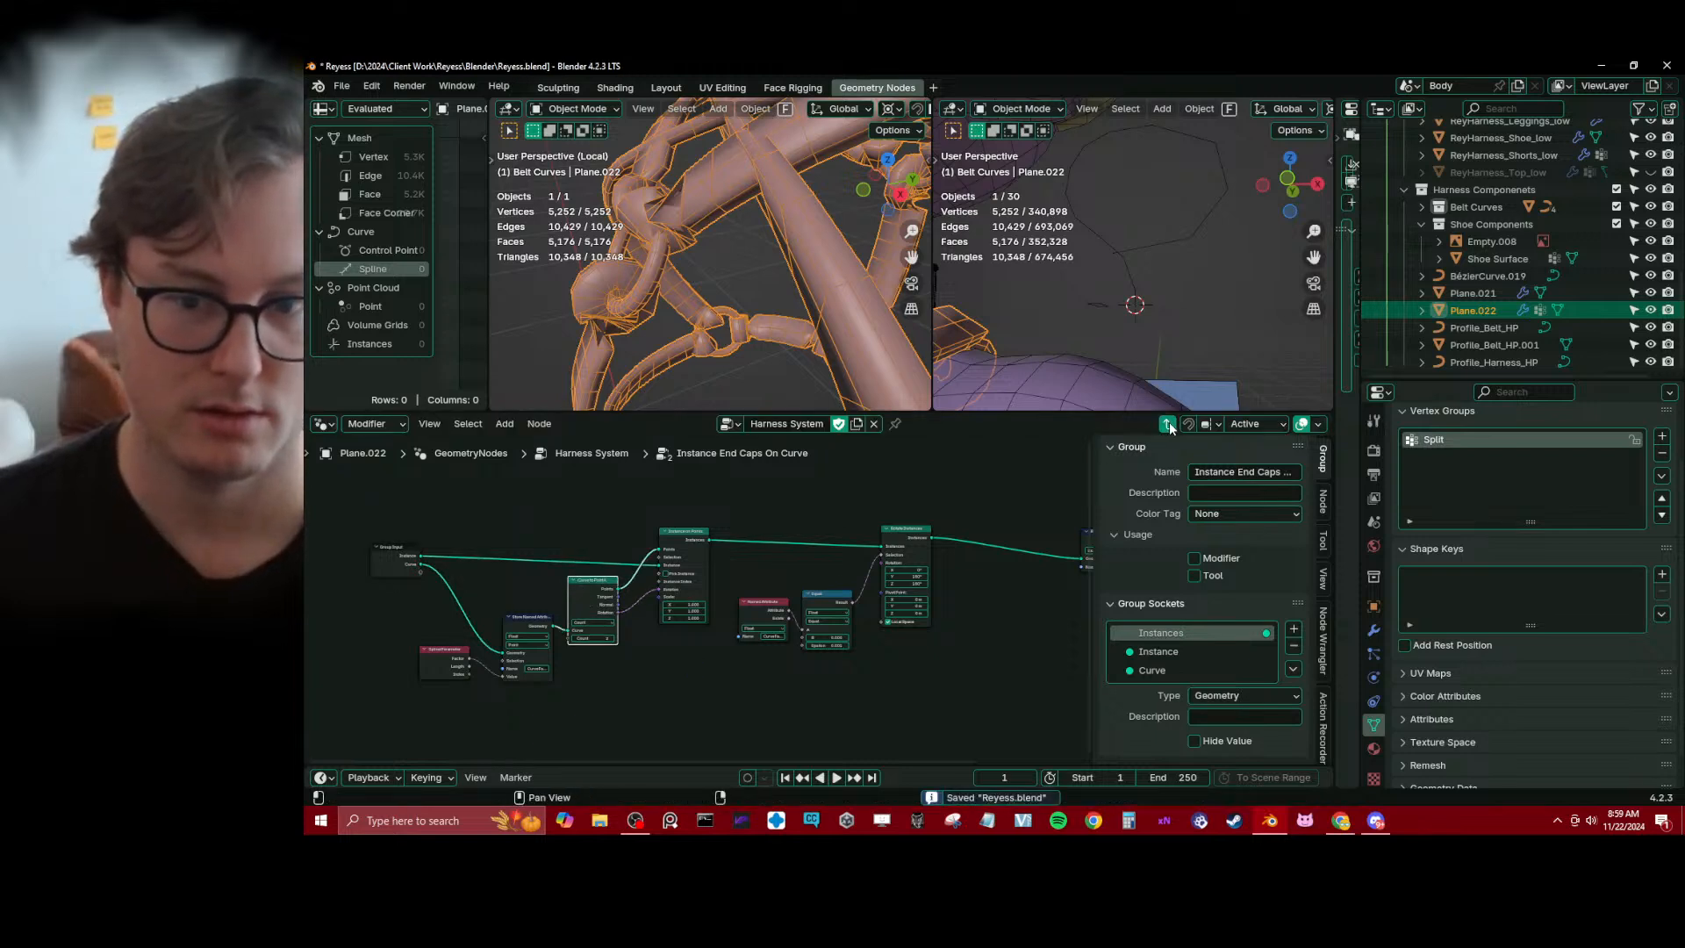
Return to the Harness System tree, widen the end caps group node until its full name fits, and save
{"action": "left_click", "coordinate": [1167, 425]}
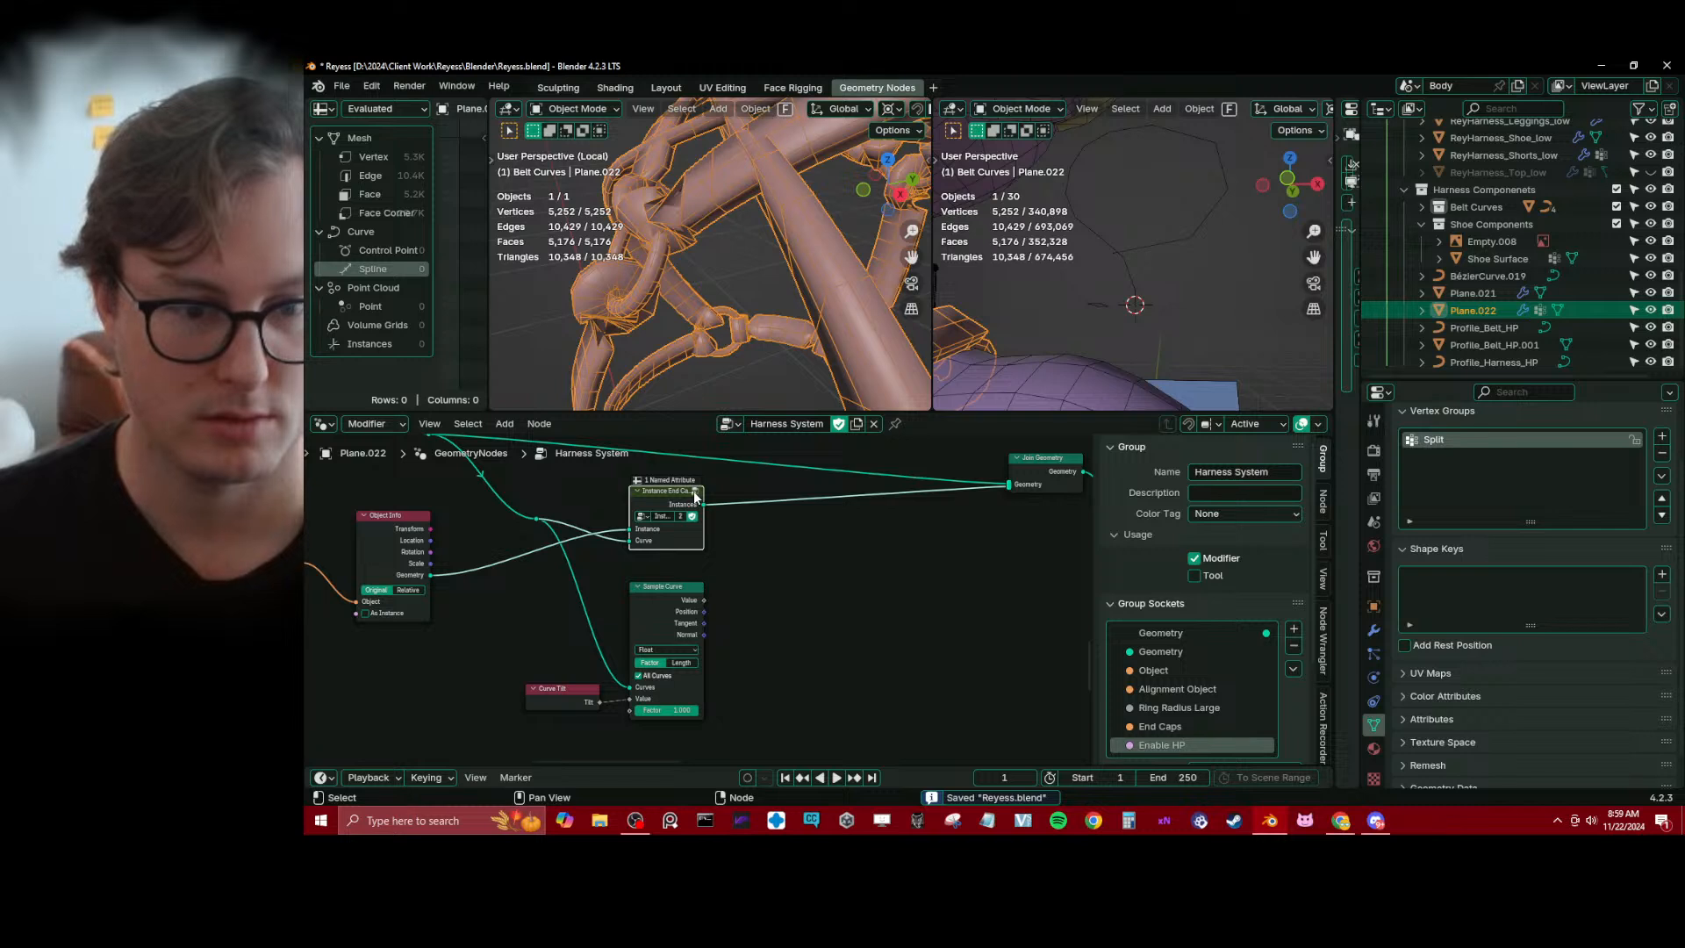
{"action": "left_click_drag", "start_coordinate": [701, 534], "coordinate": [780, 537]}
{"action": "scroll", "coordinate": [778, 551], "scroll_direction": "up", "scroll_amount": 1}
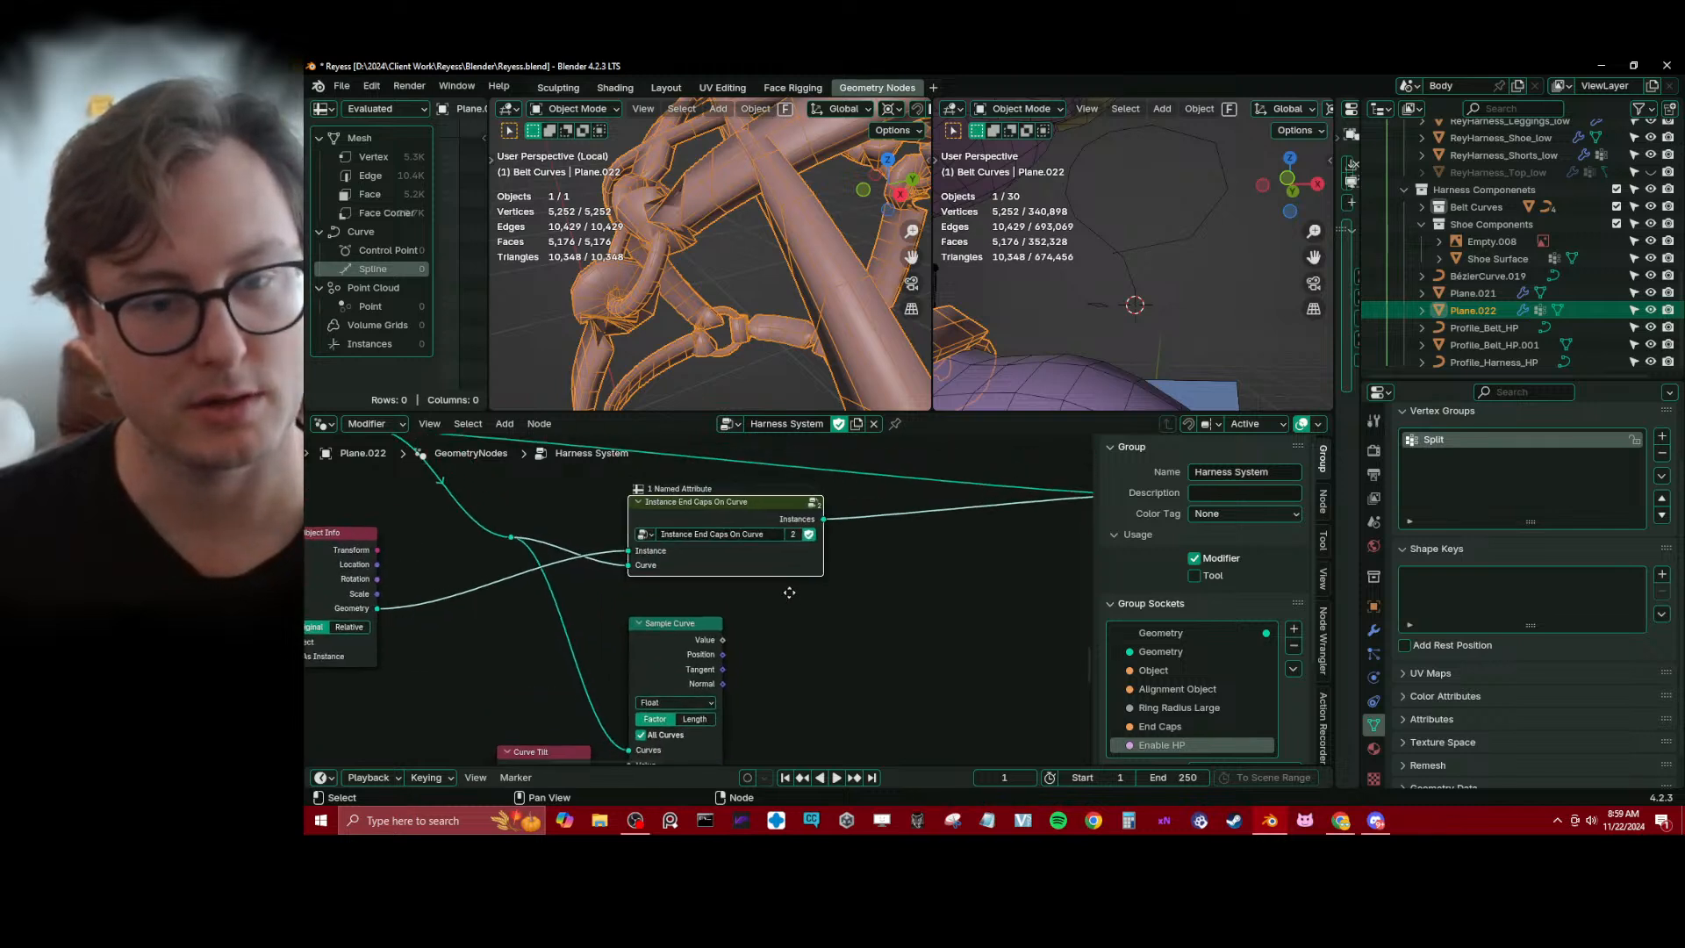
{"action": "key", "text": "ctrl+s"}
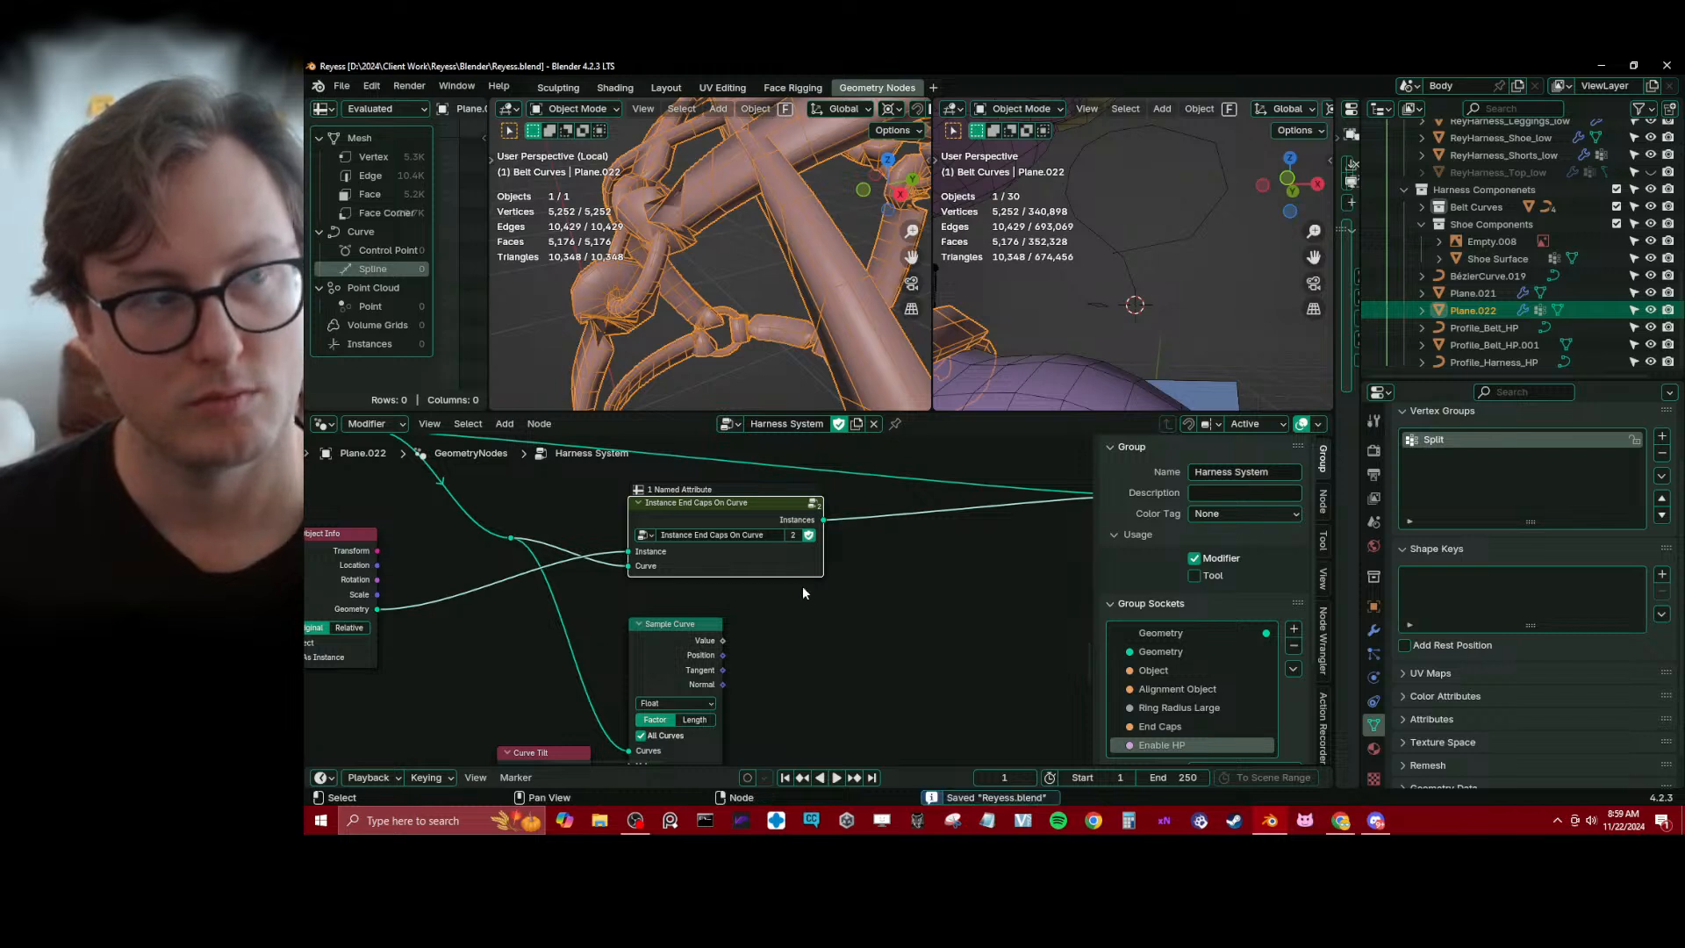
Make the Instance End Caps On Curve group a single-user copy and start renaming it "Instace Curve Ca"
{"action": "left_click", "coordinate": [793, 535]}
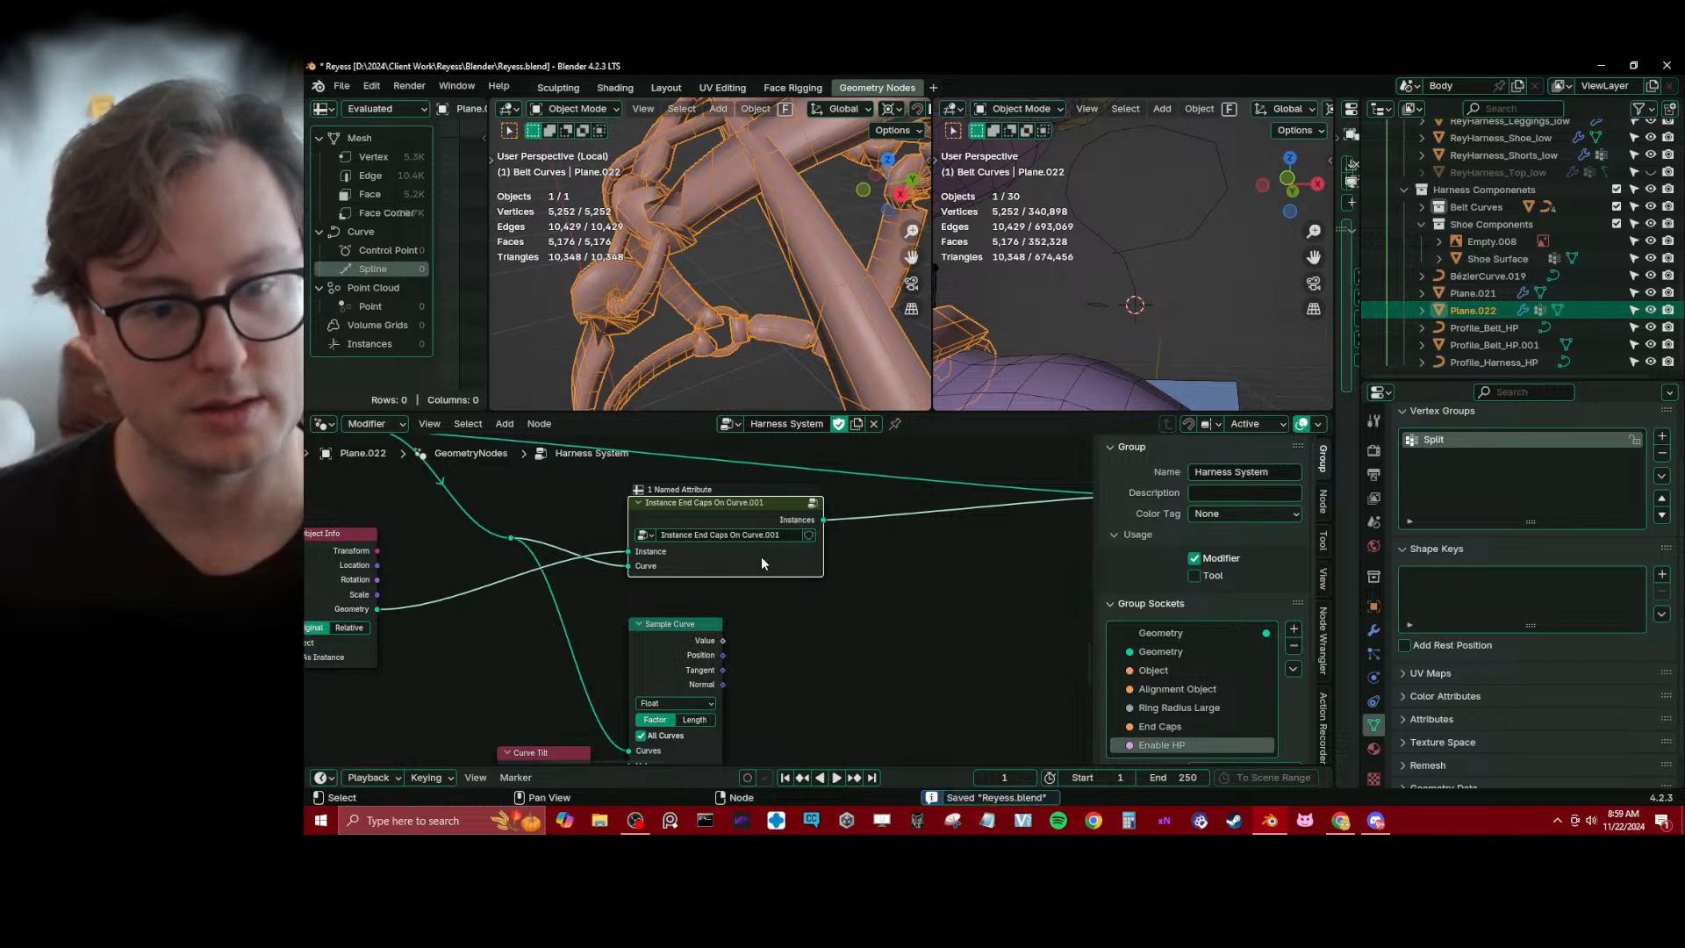
{"action": "double_click", "coordinate": [757, 537]}
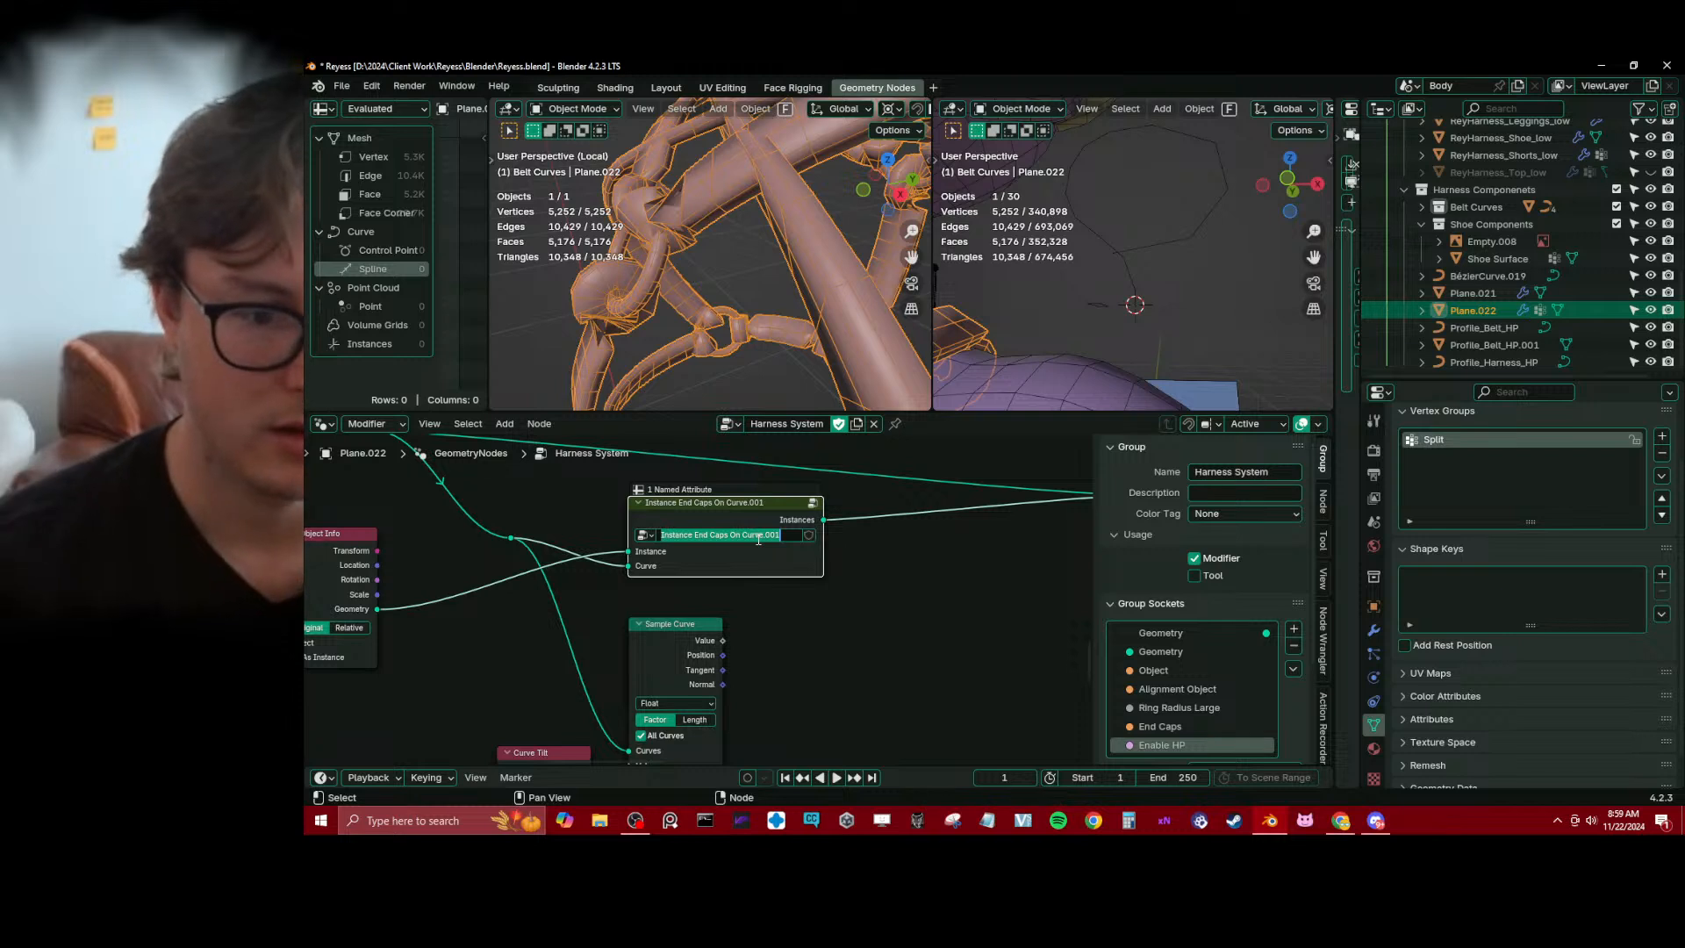
{"action": "type", "text": "Instac"}
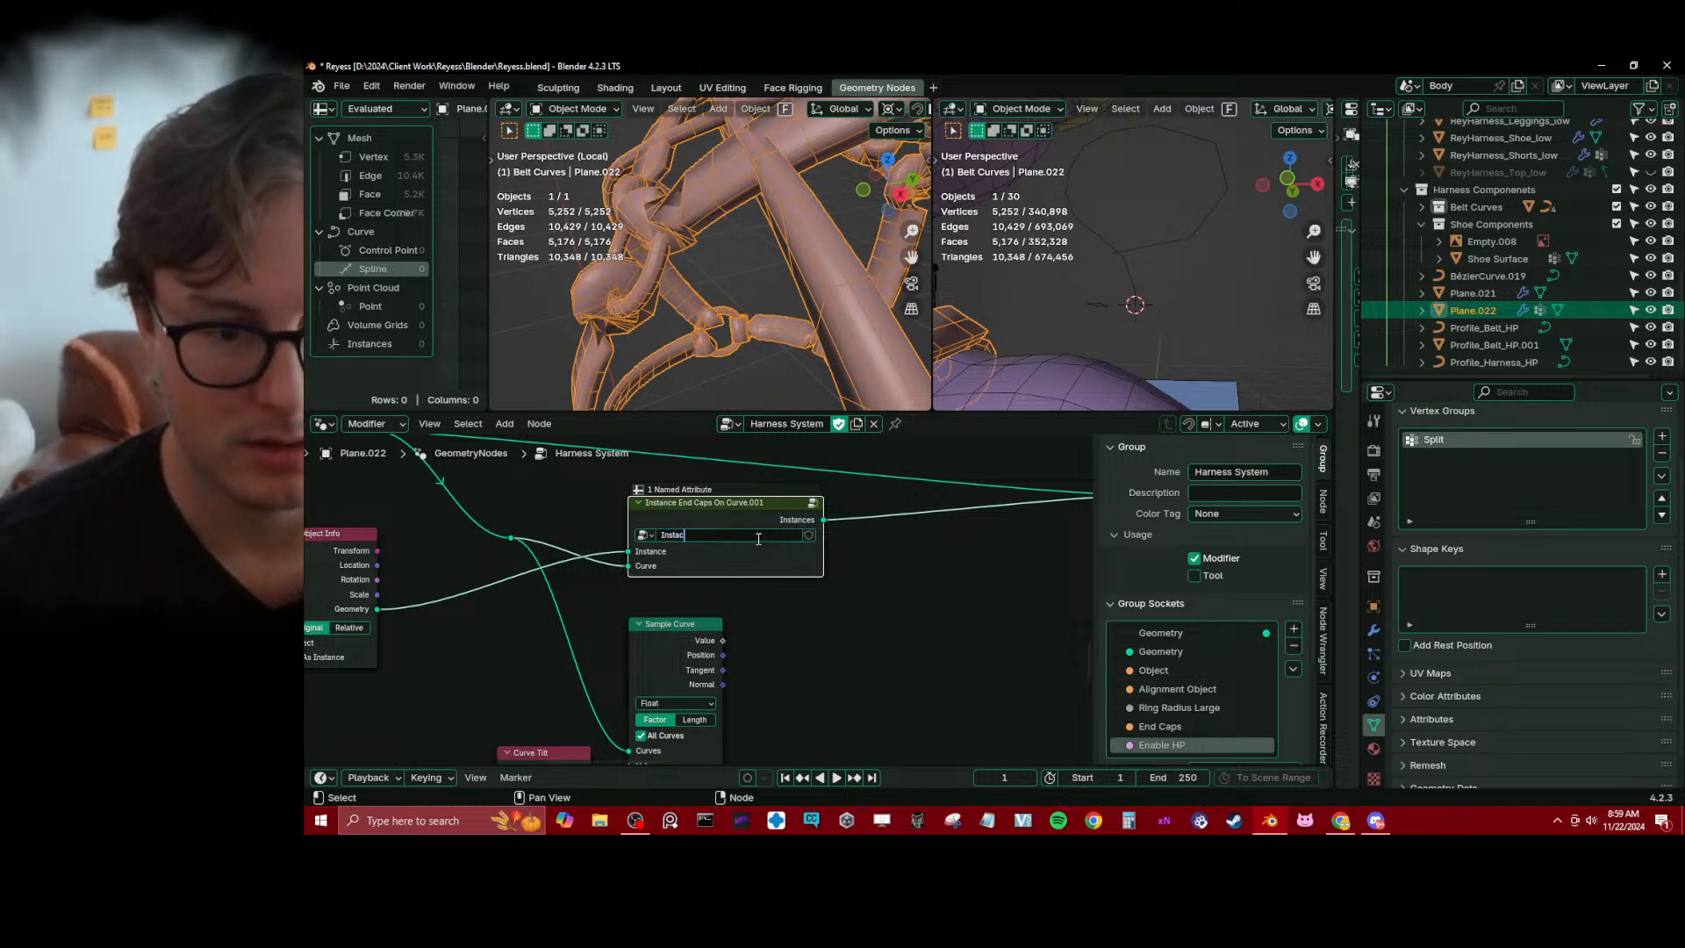
{"action": "type", "text": "e Curve Cap on Ends"}
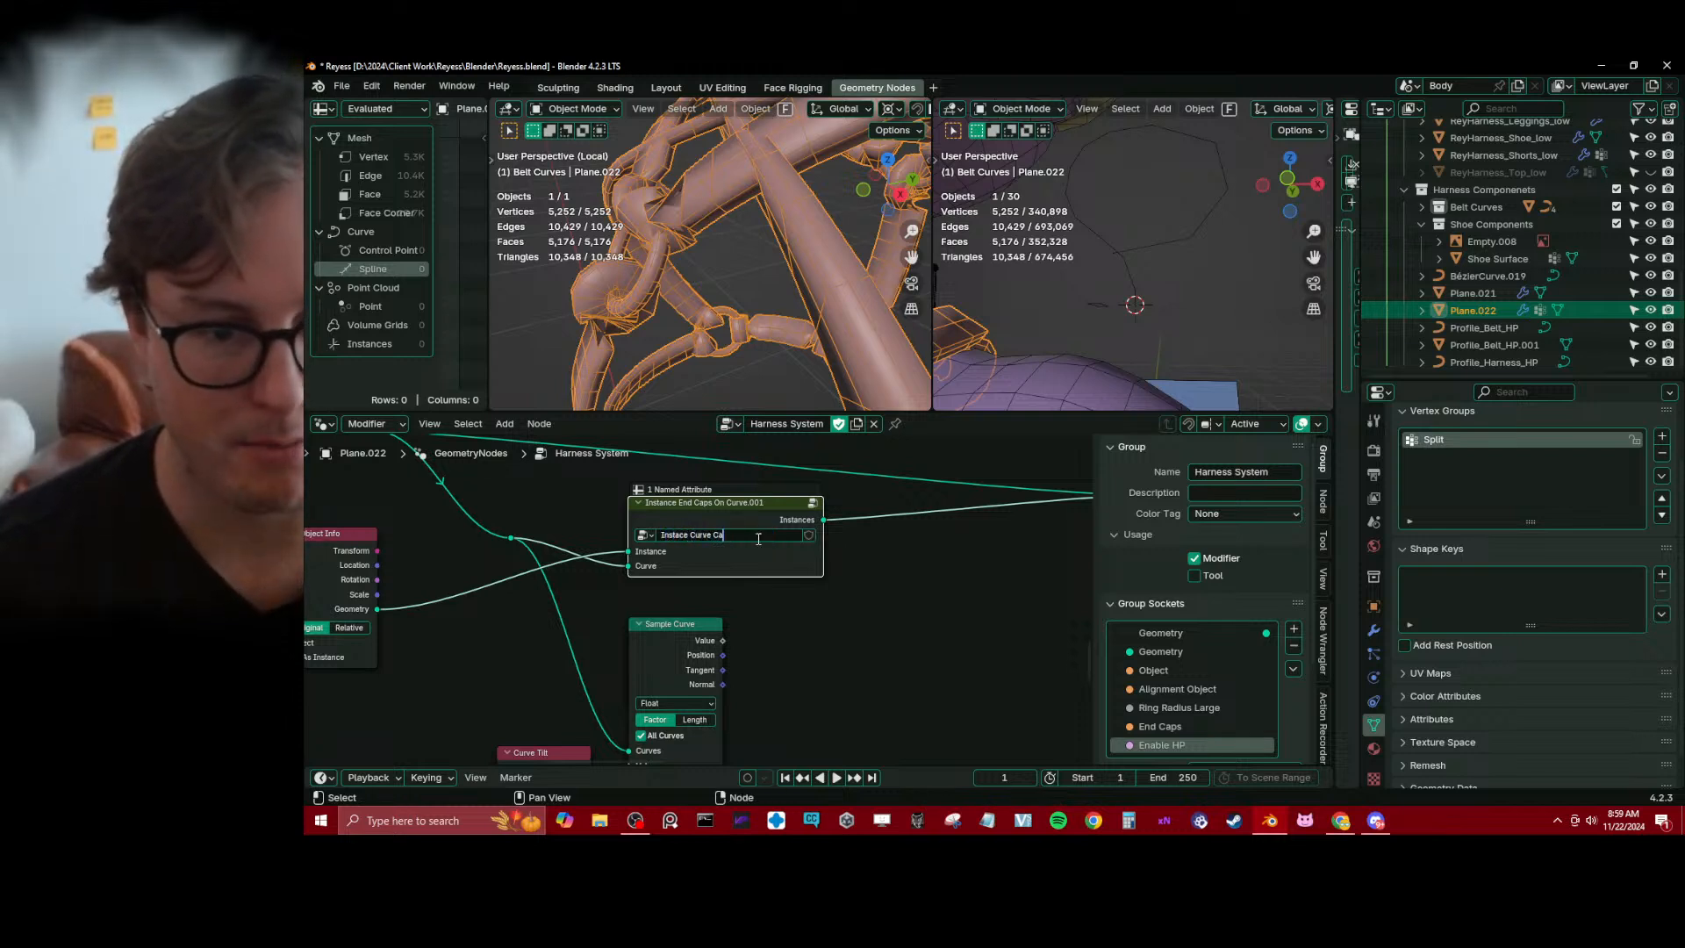
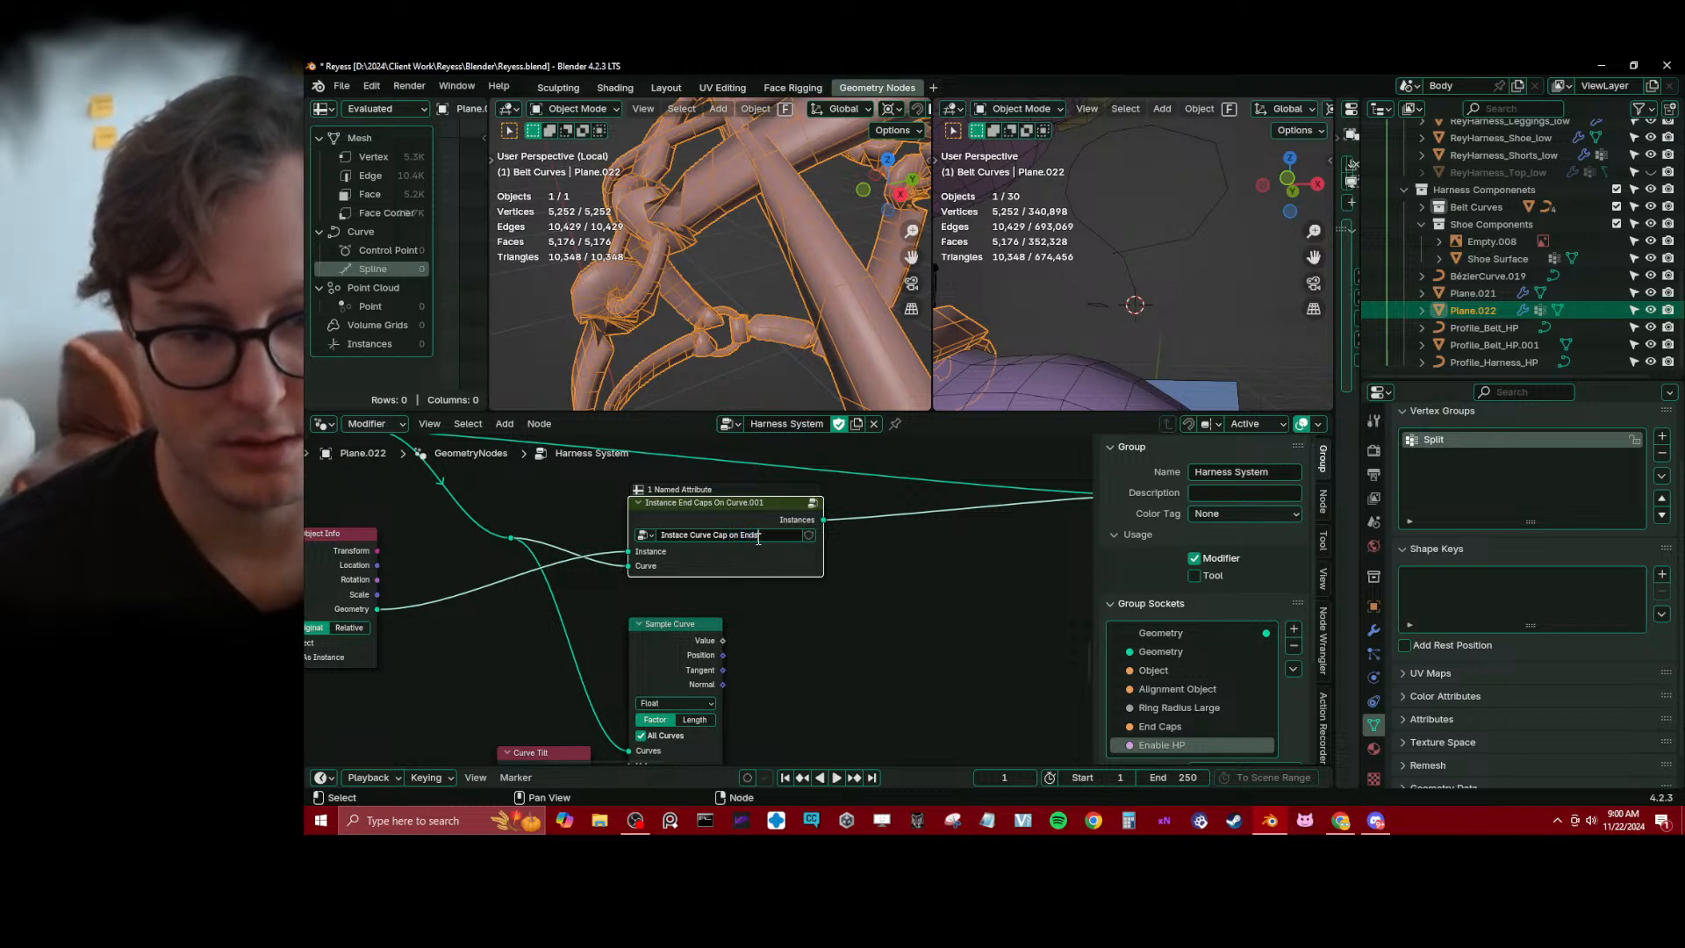
Name the copied end caps group "Instace Curve Cap on Ends", save the file, and slightly widen and reposition its node
{"action": "key", "text": "Return"}
{"action": "key", "text": "ctrl+s"}
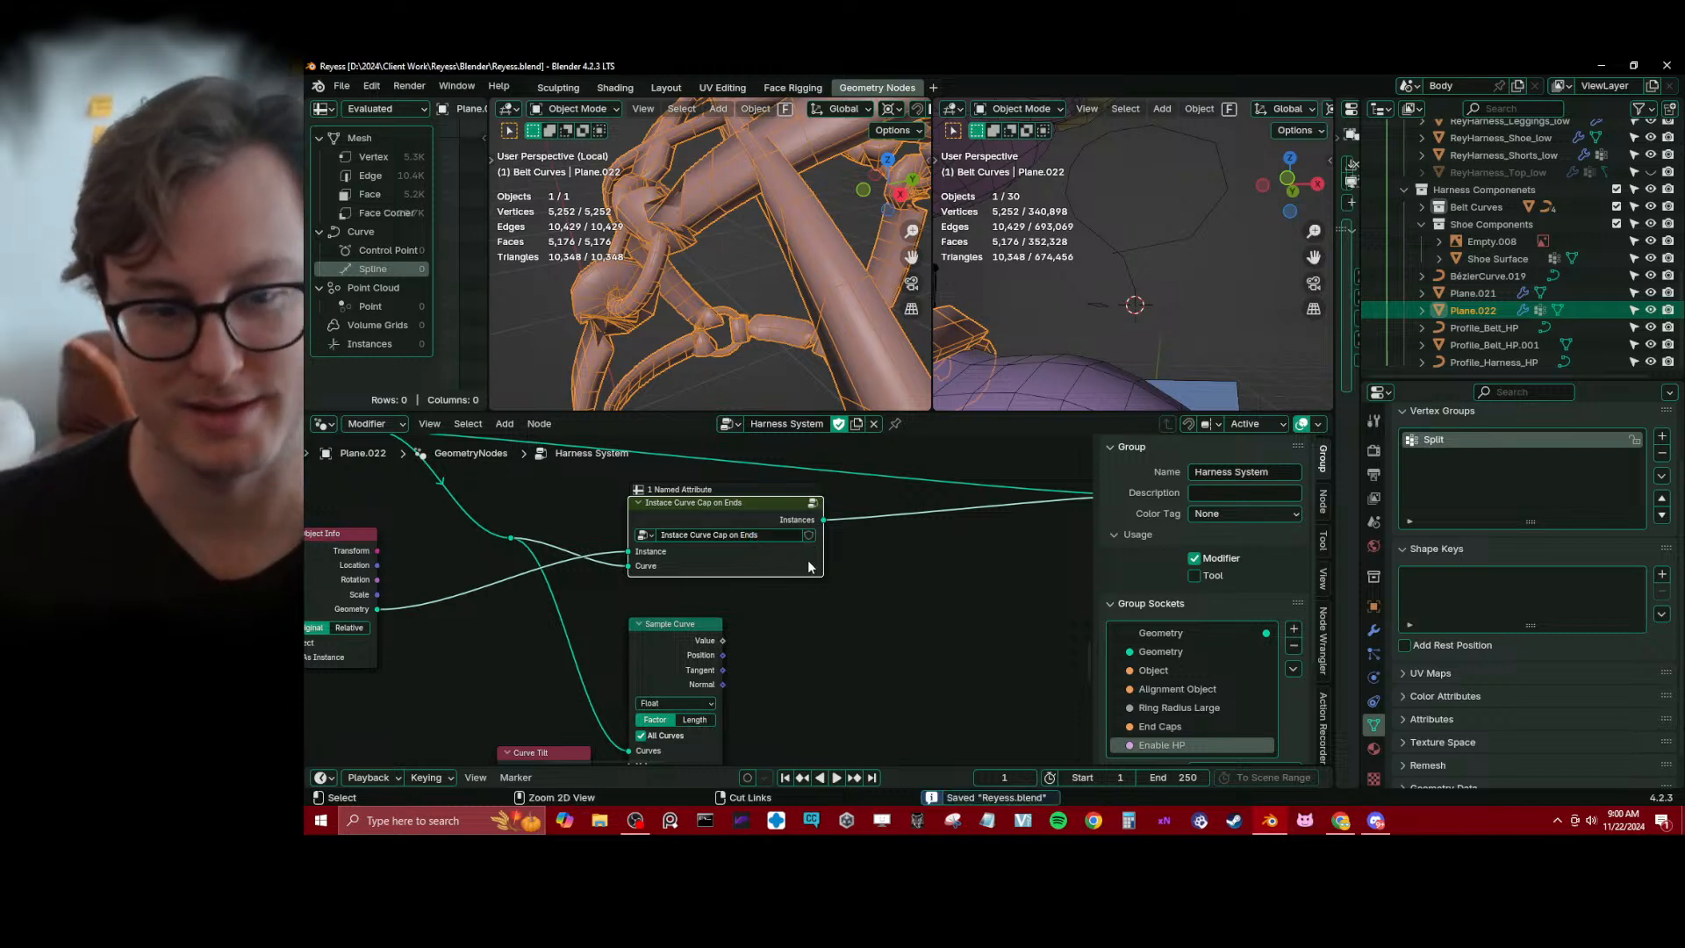
{"action": "mouse_move", "coordinate": [822, 565]}
{"action": "left_mouse_down"}
{"action": "mouse_move", "coordinate": [716, 561]}
{"action": "mouse_move", "coordinate": [832, 563]}
{"action": "left_mouse_up"}
{"action": "left_click_drag", "start_coordinate": [756, 504], "coordinate": [852, 478]}
{"action": "scroll", "coordinate": [823, 569], "scroll_direction": "down", "scroll_amount": 5}
{"action": "scroll", "coordinate": [441, 612], "scroll_direction": "up", "scroll_amount": 1}
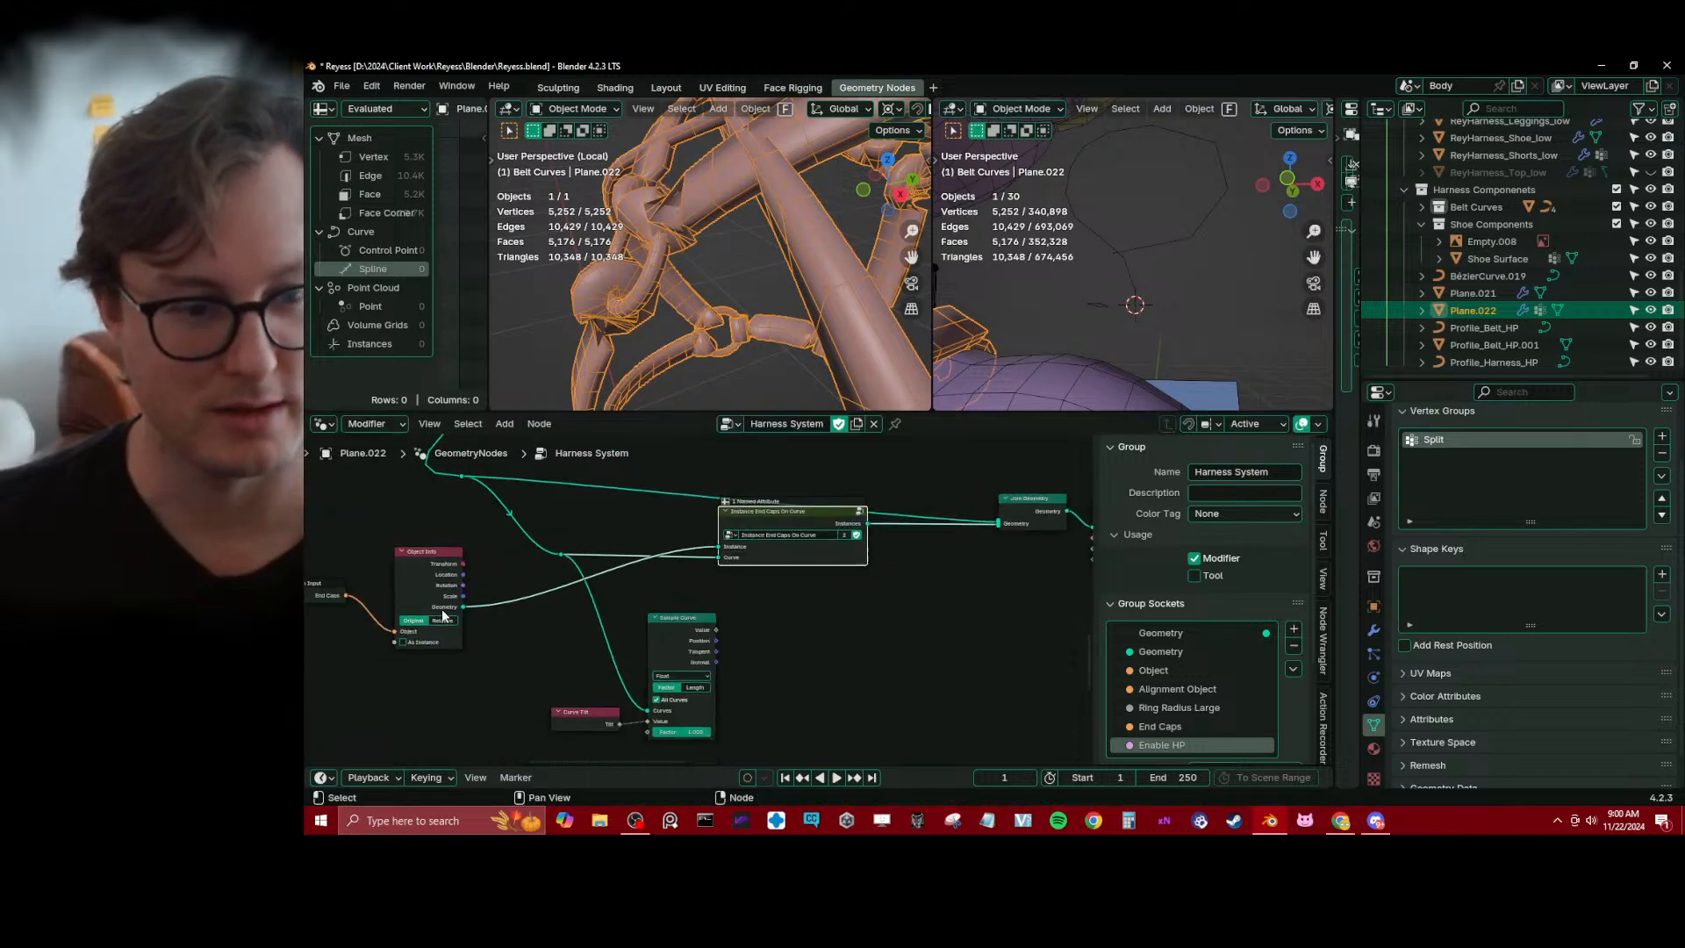
Delete the Sample Curve and Curve Tilt nodes beneath the end caps group
{"action": "left_click_drag", "start_coordinate": [671, 631], "coordinate": [662, 655]}
{"action": "key", "text": "b"}
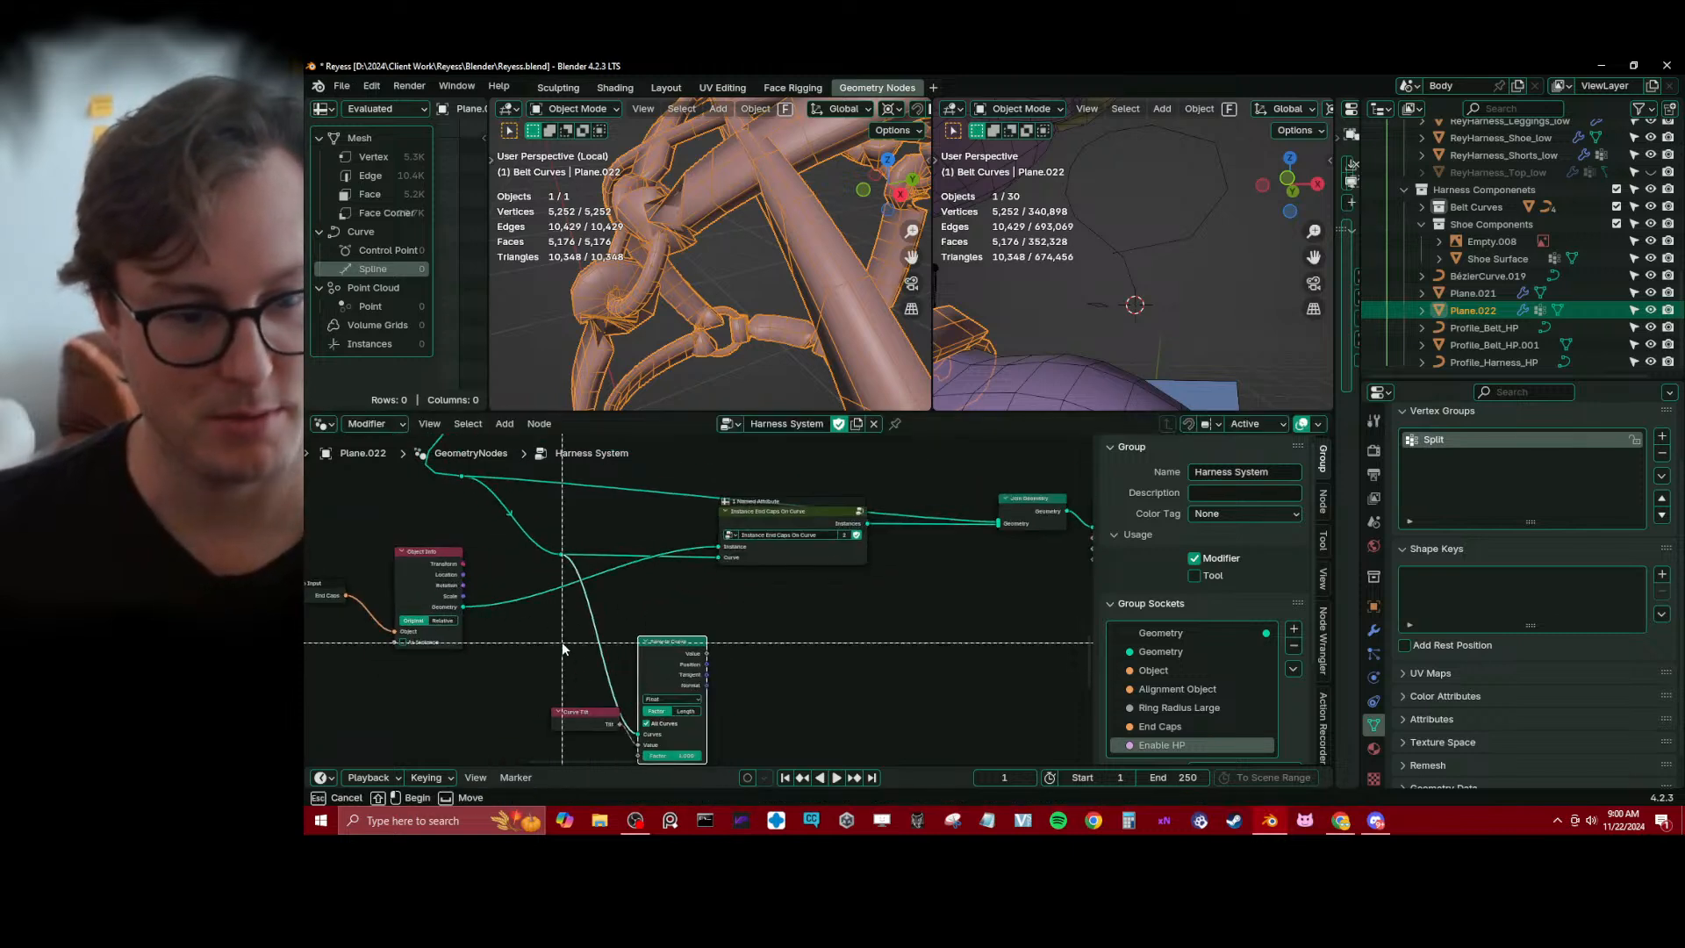
{"action": "left_click_drag", "start_coordinate": [562, 644], "coordinate": [761, 737]}
{"action": "key", "text": "x"}
Insert a Capture Attribute node on the link feeding the end caps group's Curve input
{"action": "key", "text": "shift+a"}
{"action": "type", "text": "ca"}
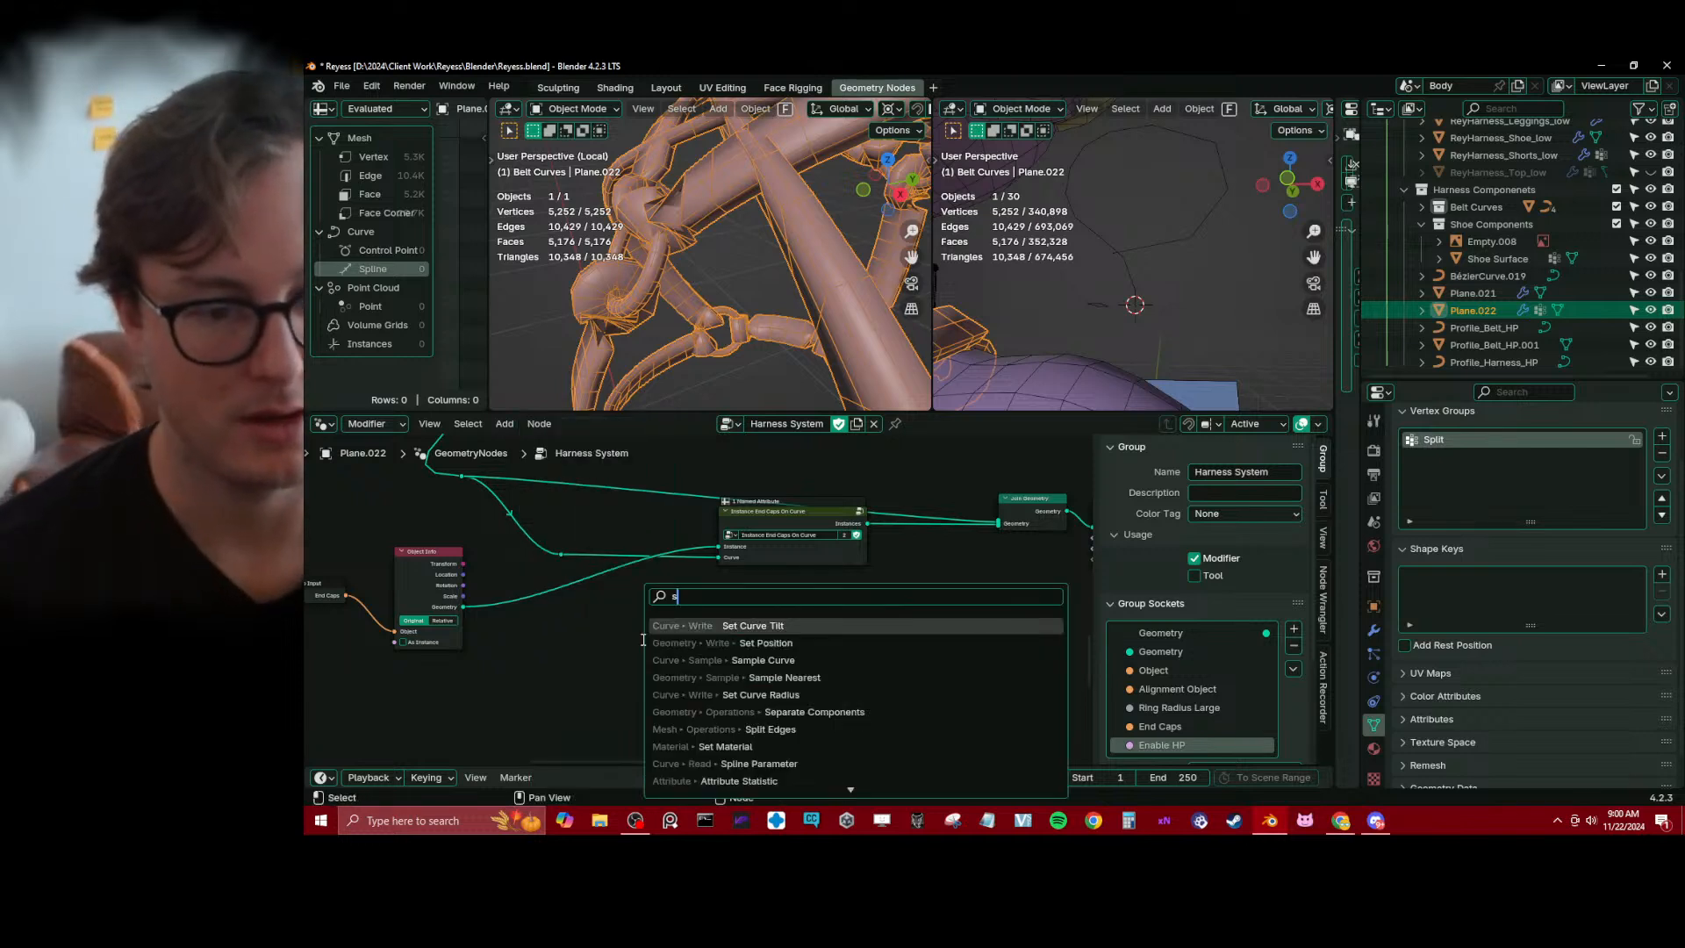
{"action": "type", "text": "p"}
{"action": "key", "text": "Return"}
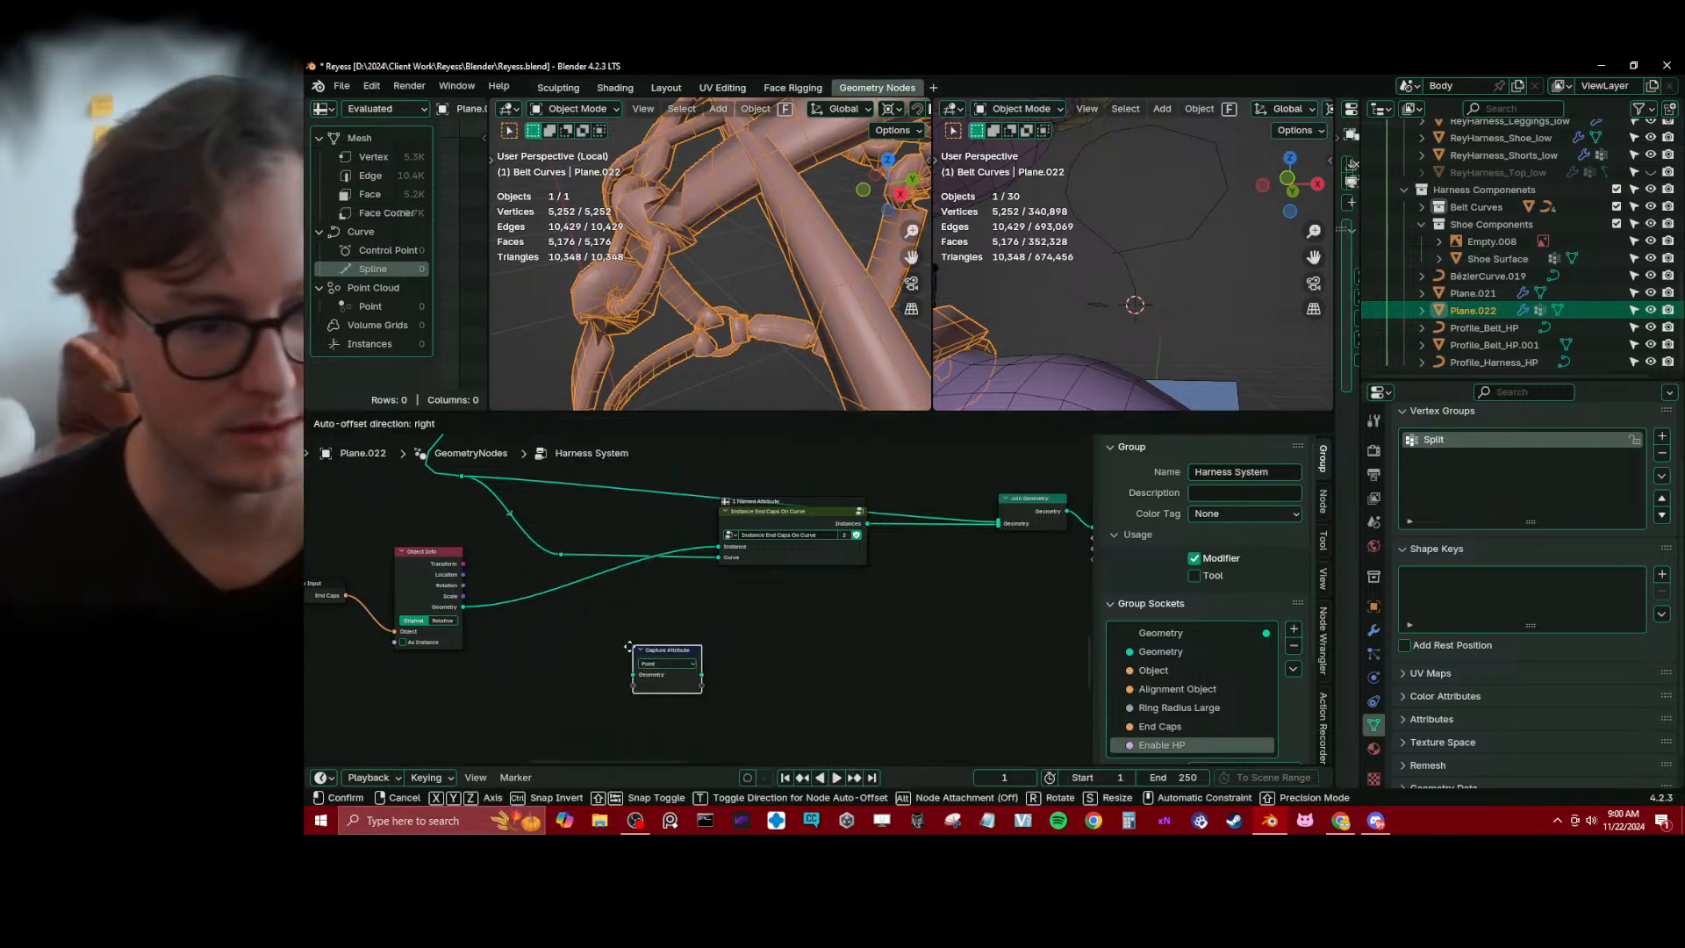
{"action": "left_click", "coordinate": [629, 612]}
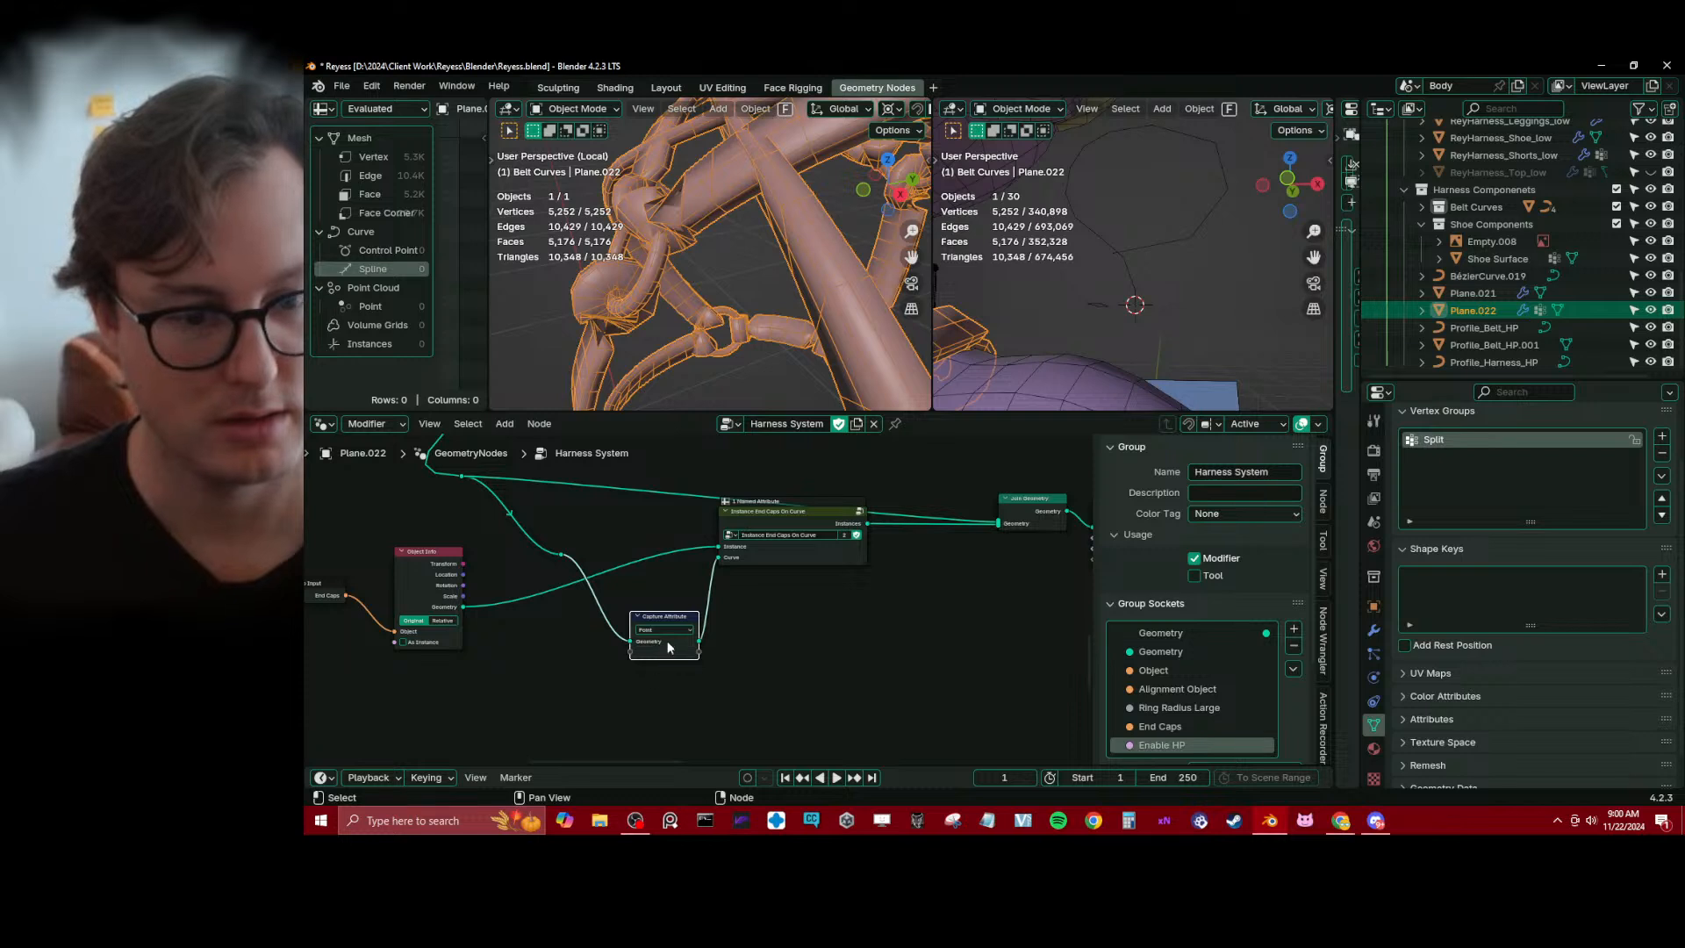
{"action": "middle_click_drag", "start_coordinate": [562, 665], "coordinate": [610, 671]}
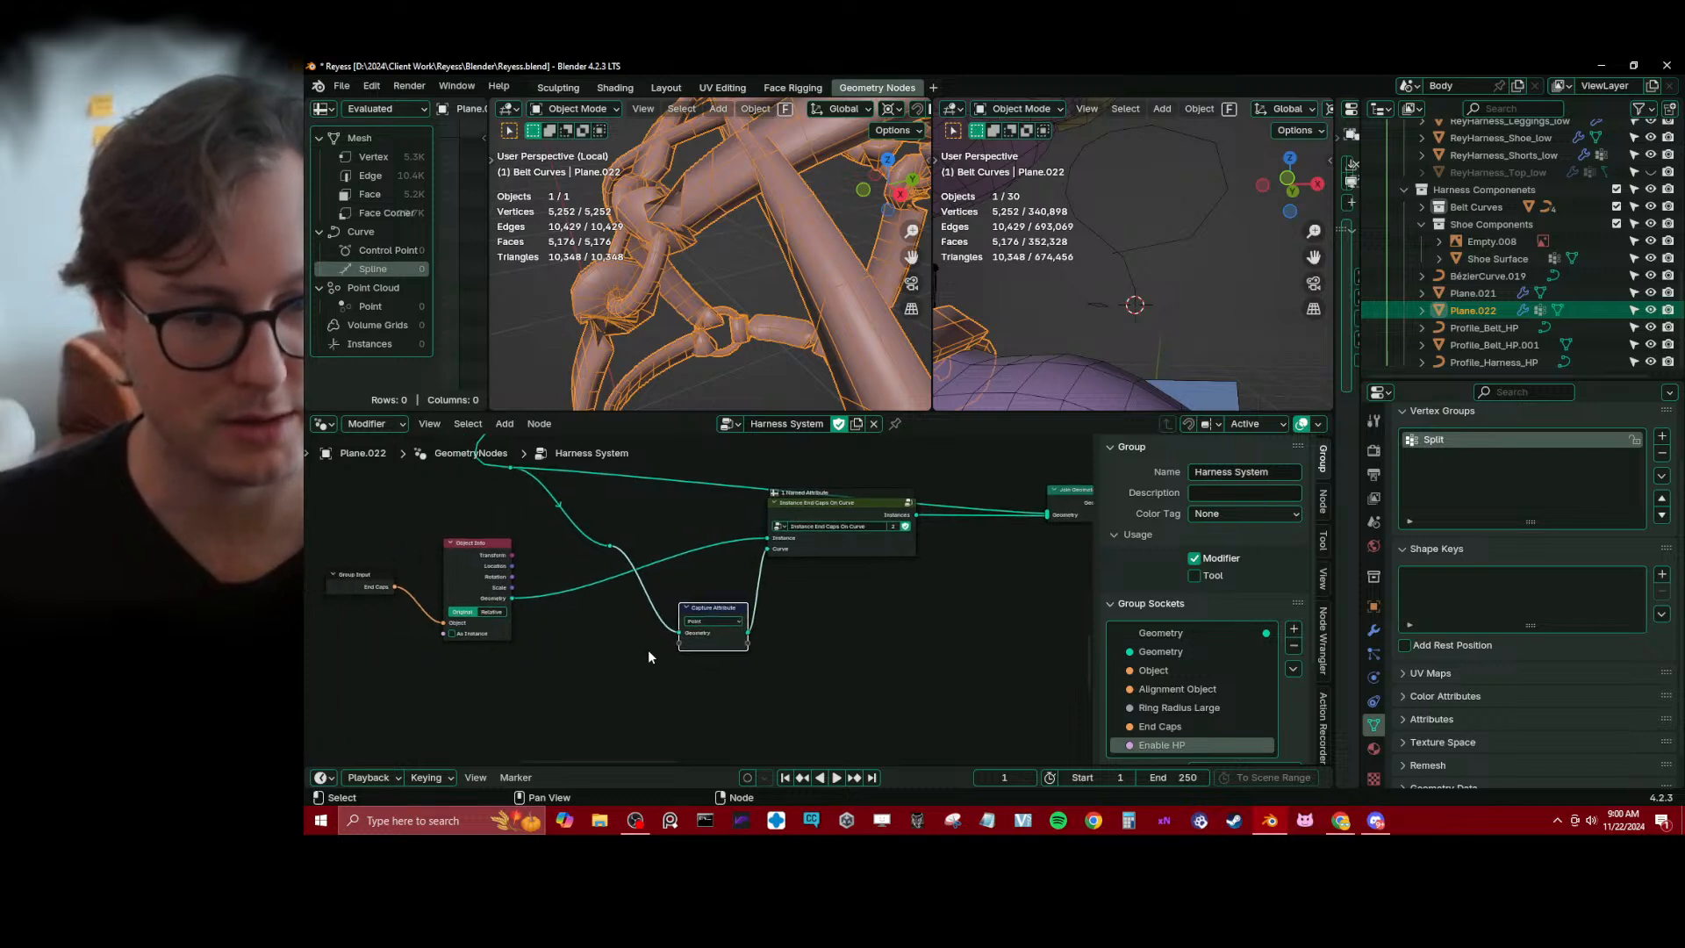
Add a Spline Parameter node beside Capture Attribute and capture its Factor output
{"action": "key", "text": "shift+a"}
{"action": "type", "text": "splin"}
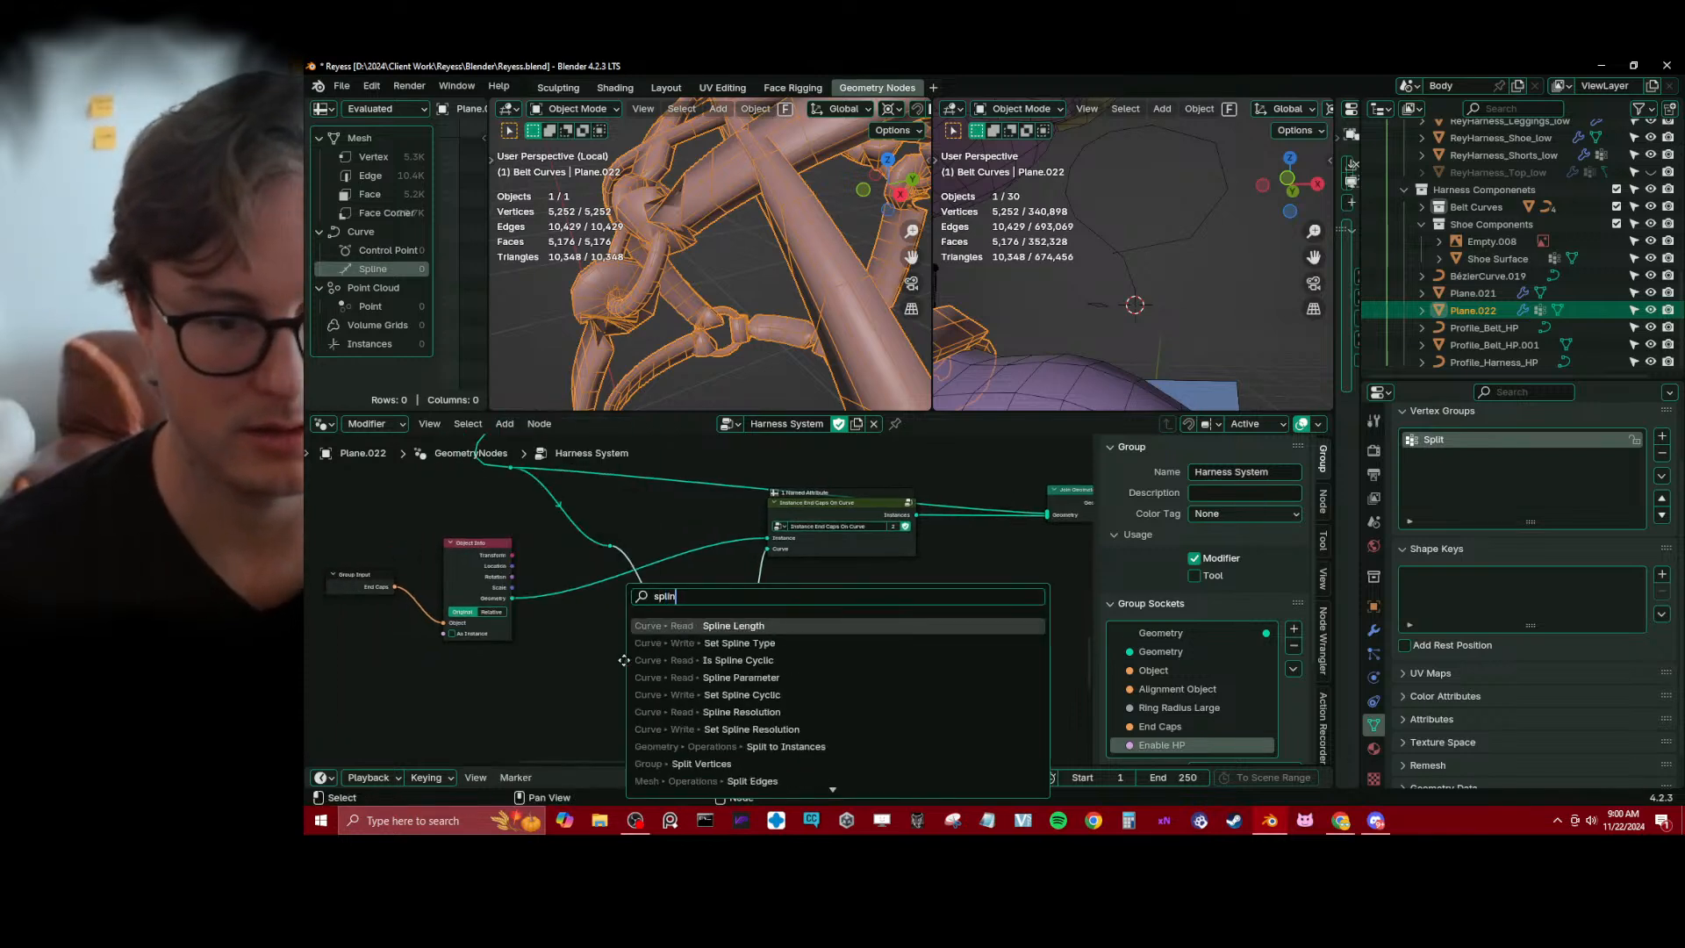
{"action": "key", "text": "Escape"}
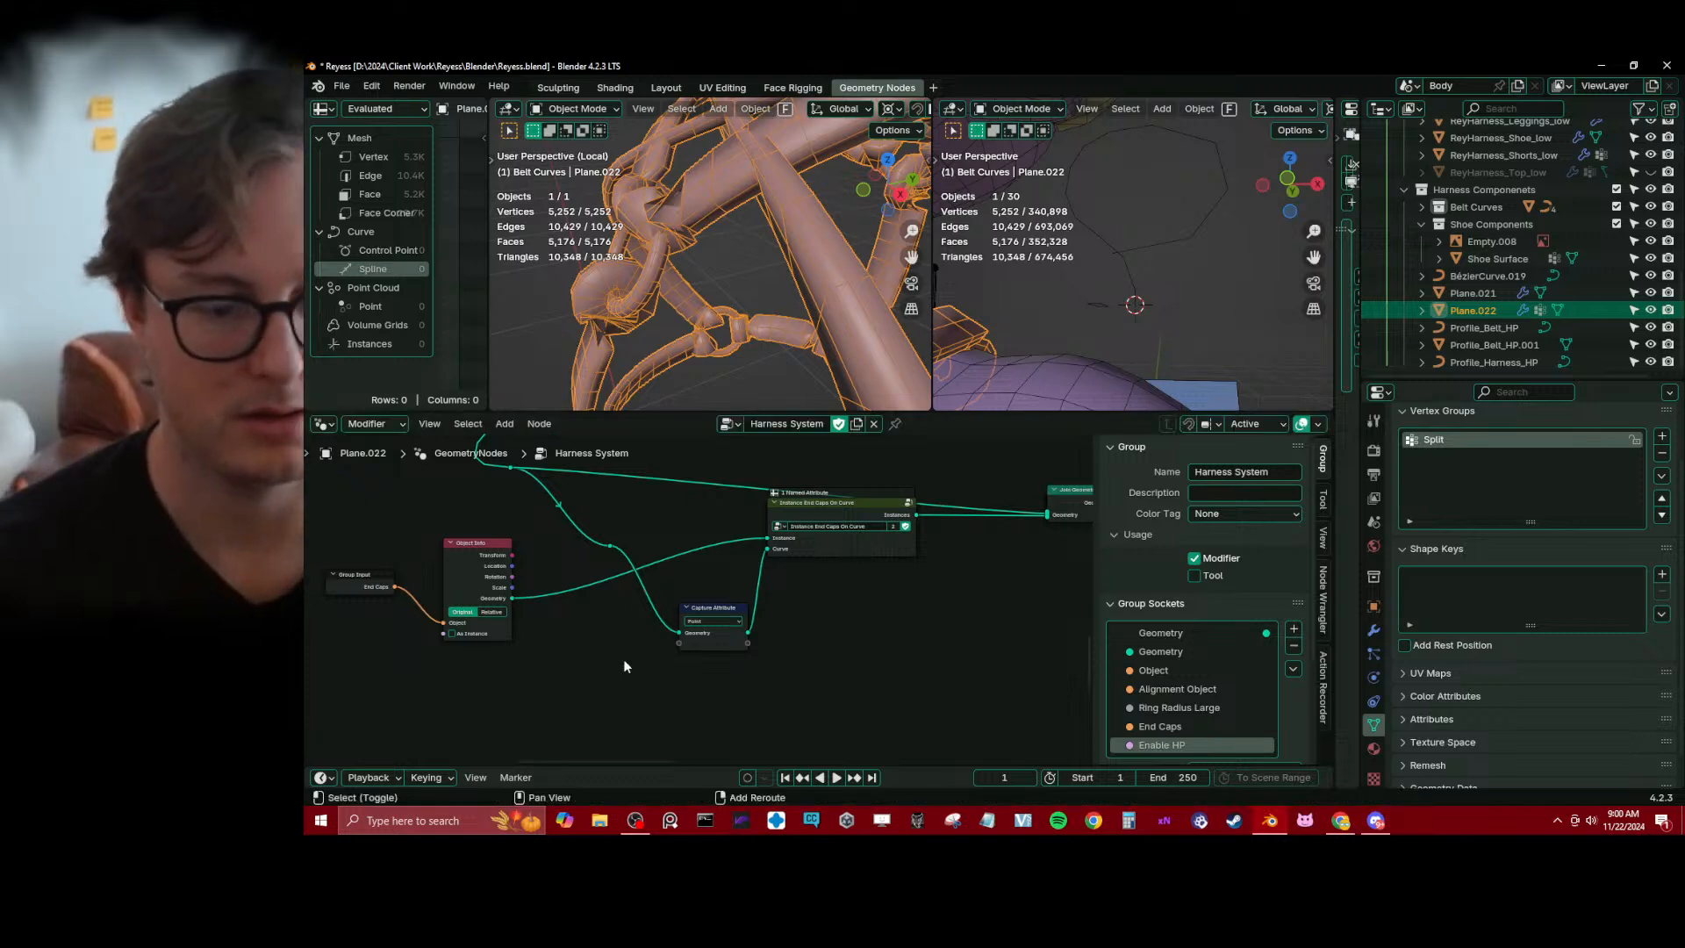
{"action": "key", "text": "shift+a"}
{"action": "type", "text": "spline pa"}
{"action": "key", "text": "Return"}
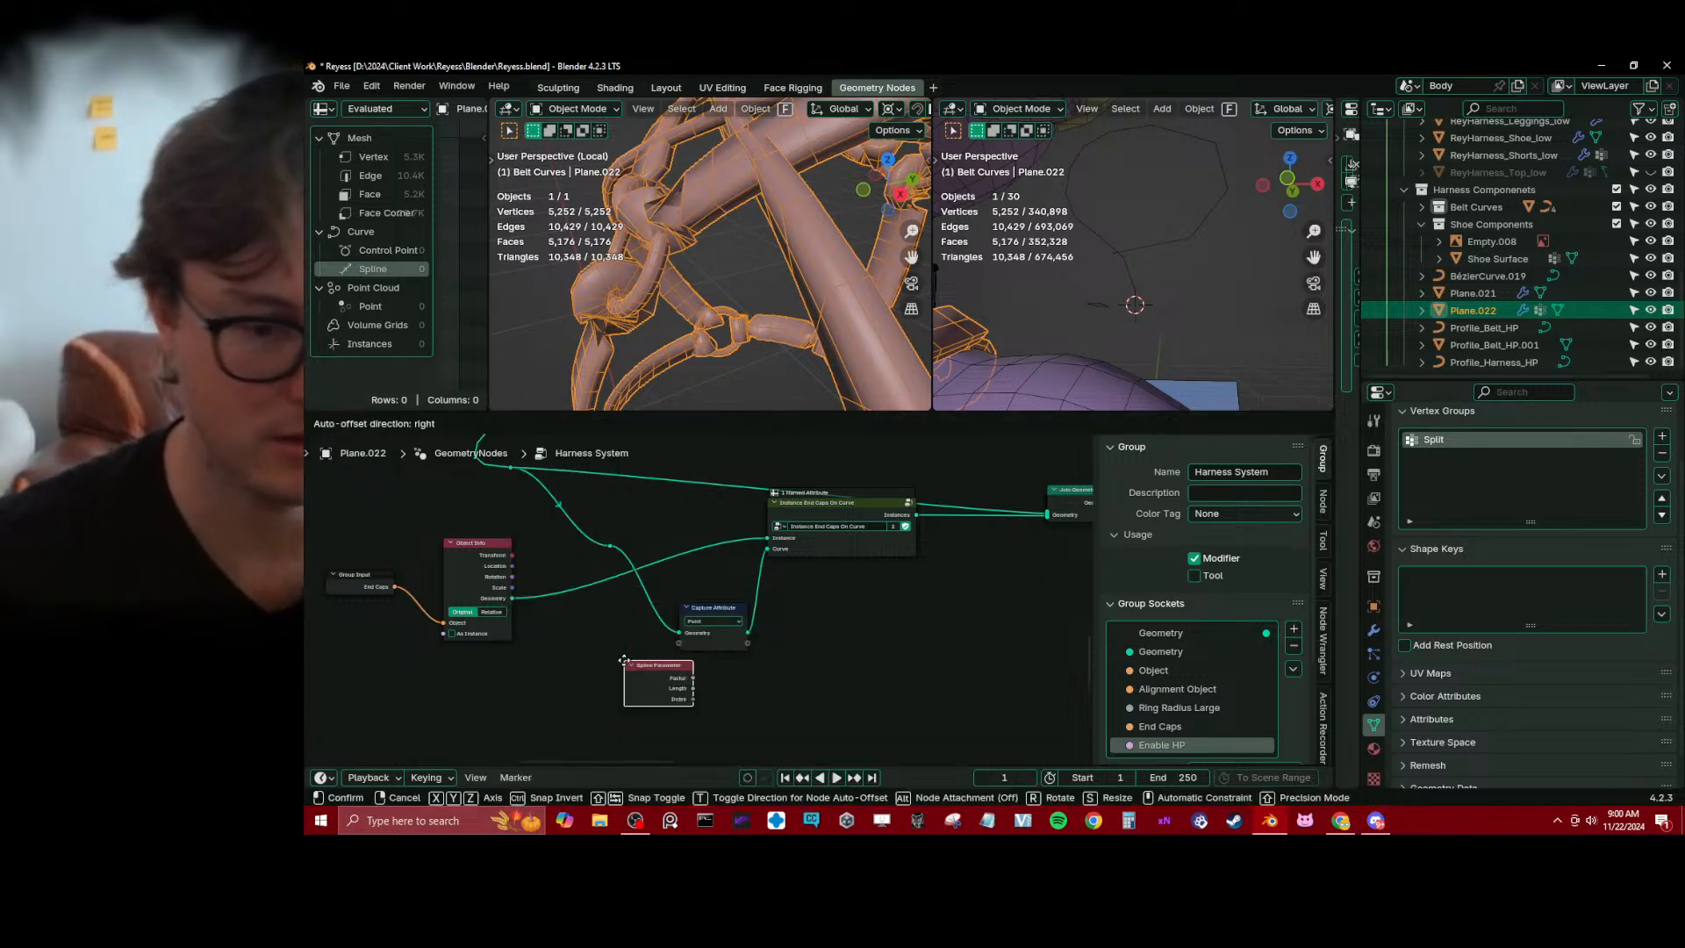
{"action": "left_click", "coordinate": [568, 649]}
{"action": "left_click_drag", "start_coordinate": [679, 652], "coordinate": [613, 657]}
{"action": "scroll", "coordinate": [812, 609], "scroll_direction": "down", "scroll_amount": 2}
{"action": "middle_click_drag", "start_coordinate": [812, 609], "coordinate": [742, 632]}
{"action": "scroll", "coordinate": [816, 604], "scroll_direction": "up", "scroll_amount": 1}
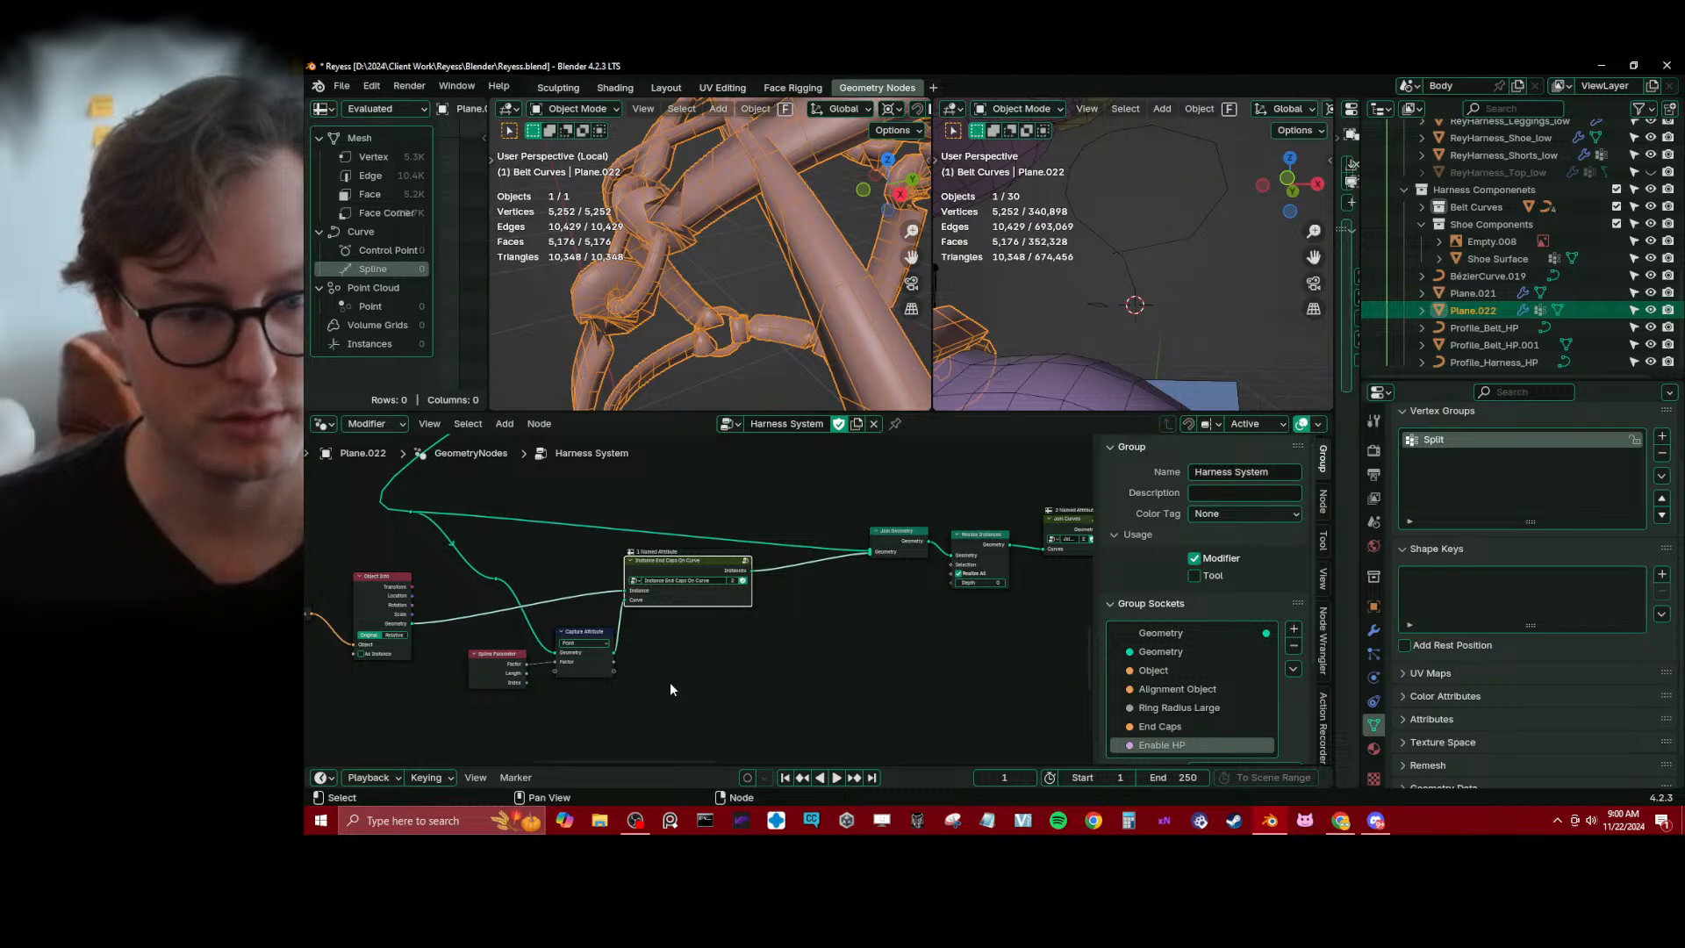
Add a Sample Curve node in the empty area below the Instance End Caps On Curve group
{"action": "middle_click_drag", "start_coordinate": [670, 682], "coordinate": [709, 639]}
{"action": "key", "text": "shift+a"}
{"action": "type", "text": "samp"}
{"action": "key", "text": "Return"}
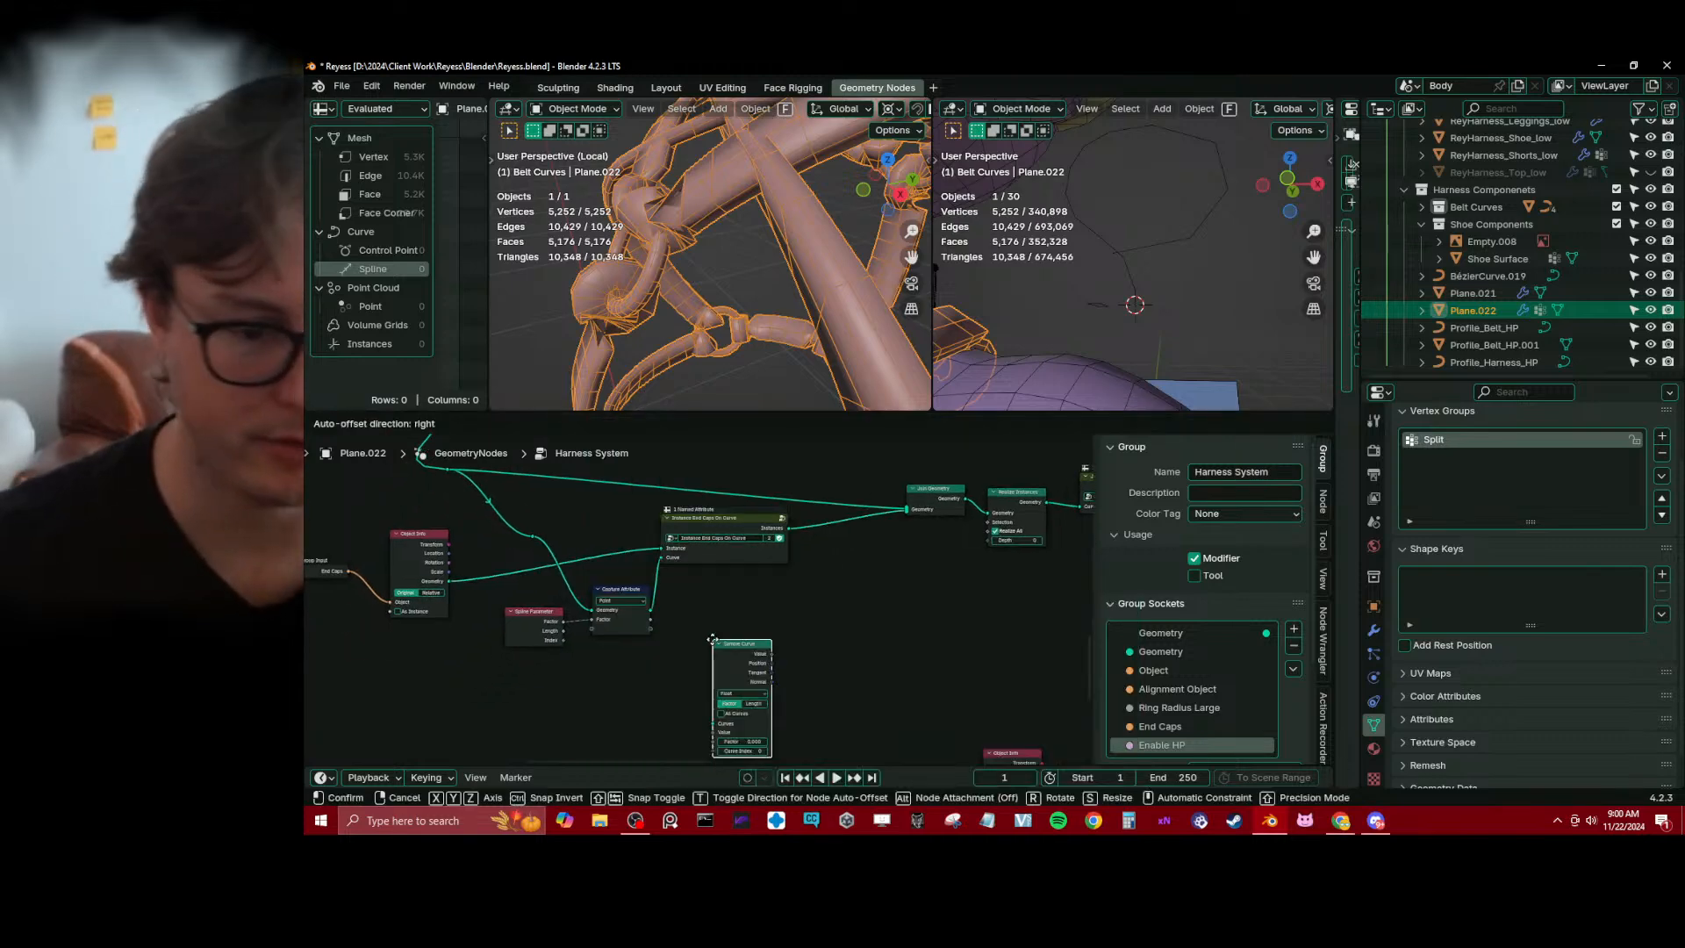
{"action": "left_click", "coordinate": [697, 623]}
{"action": "scroll", "coordinate": [697, 624], "scroll_direction": "up", "scroll_amount": 1}
{"action": "middle_click_drag", "start_coordinate": [696, 624], "coordinate": [702, 599]}
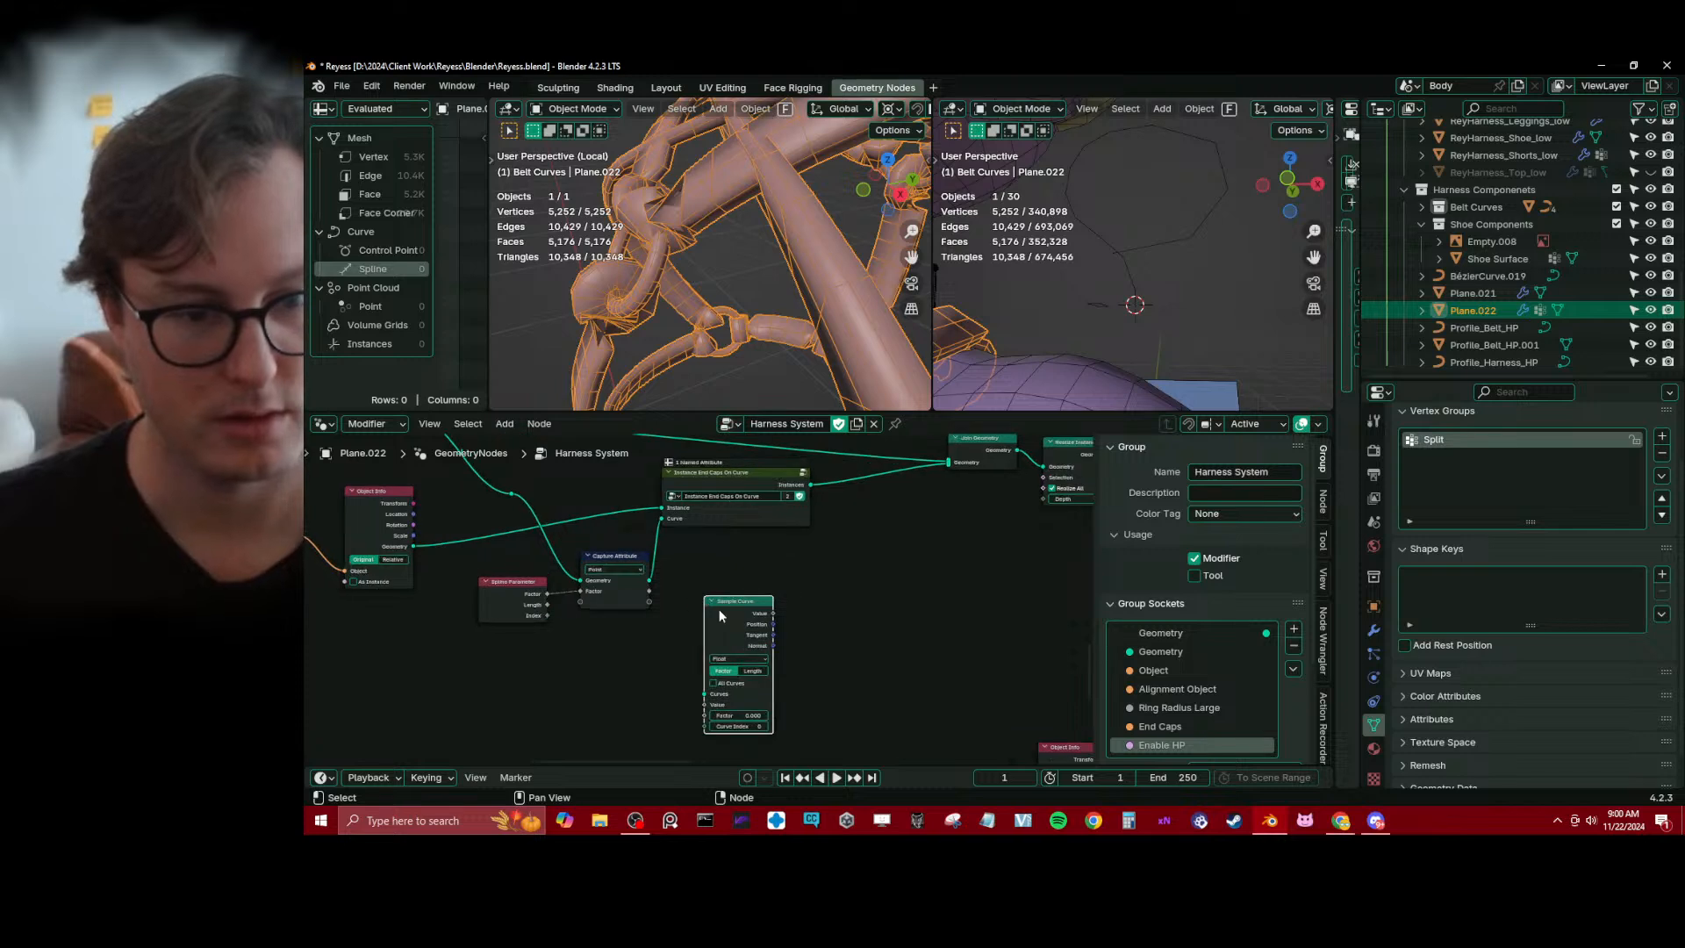
Feed the strap curve into Sample Curve with All Curves enabled, routing the link through a reroute around Spline Parameter
{"action": "left_click_drag", "start_coordinate": [580, 580], "coordinate": [703, 693]}
{"action": "left_click", "coordinate": [713, 682]}
{"action": "right_click_drag", "start_coordinate": [676, 645], "coordinate": [625, 668], "text": "shift"}
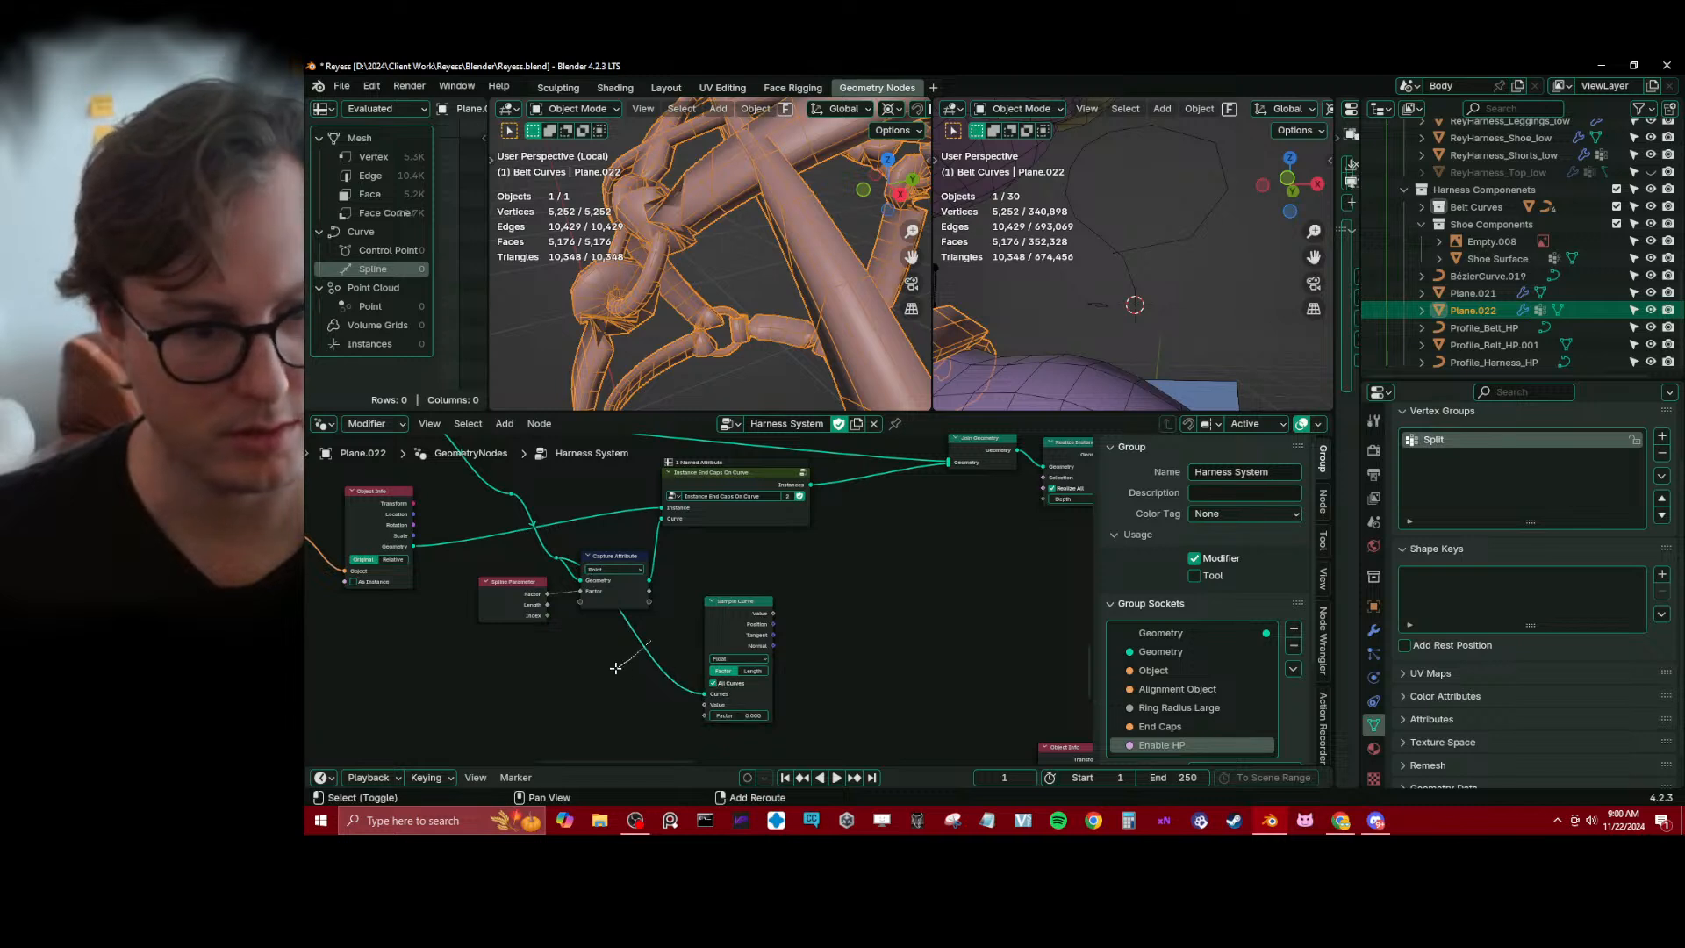
{"action": "key", "text": "g"}
{"action": "left_click", "coordinate": [465, 682]}
{"action": "left_click_drag", "start_coordinate": [499, 616], "coordinate": [631, 696]}
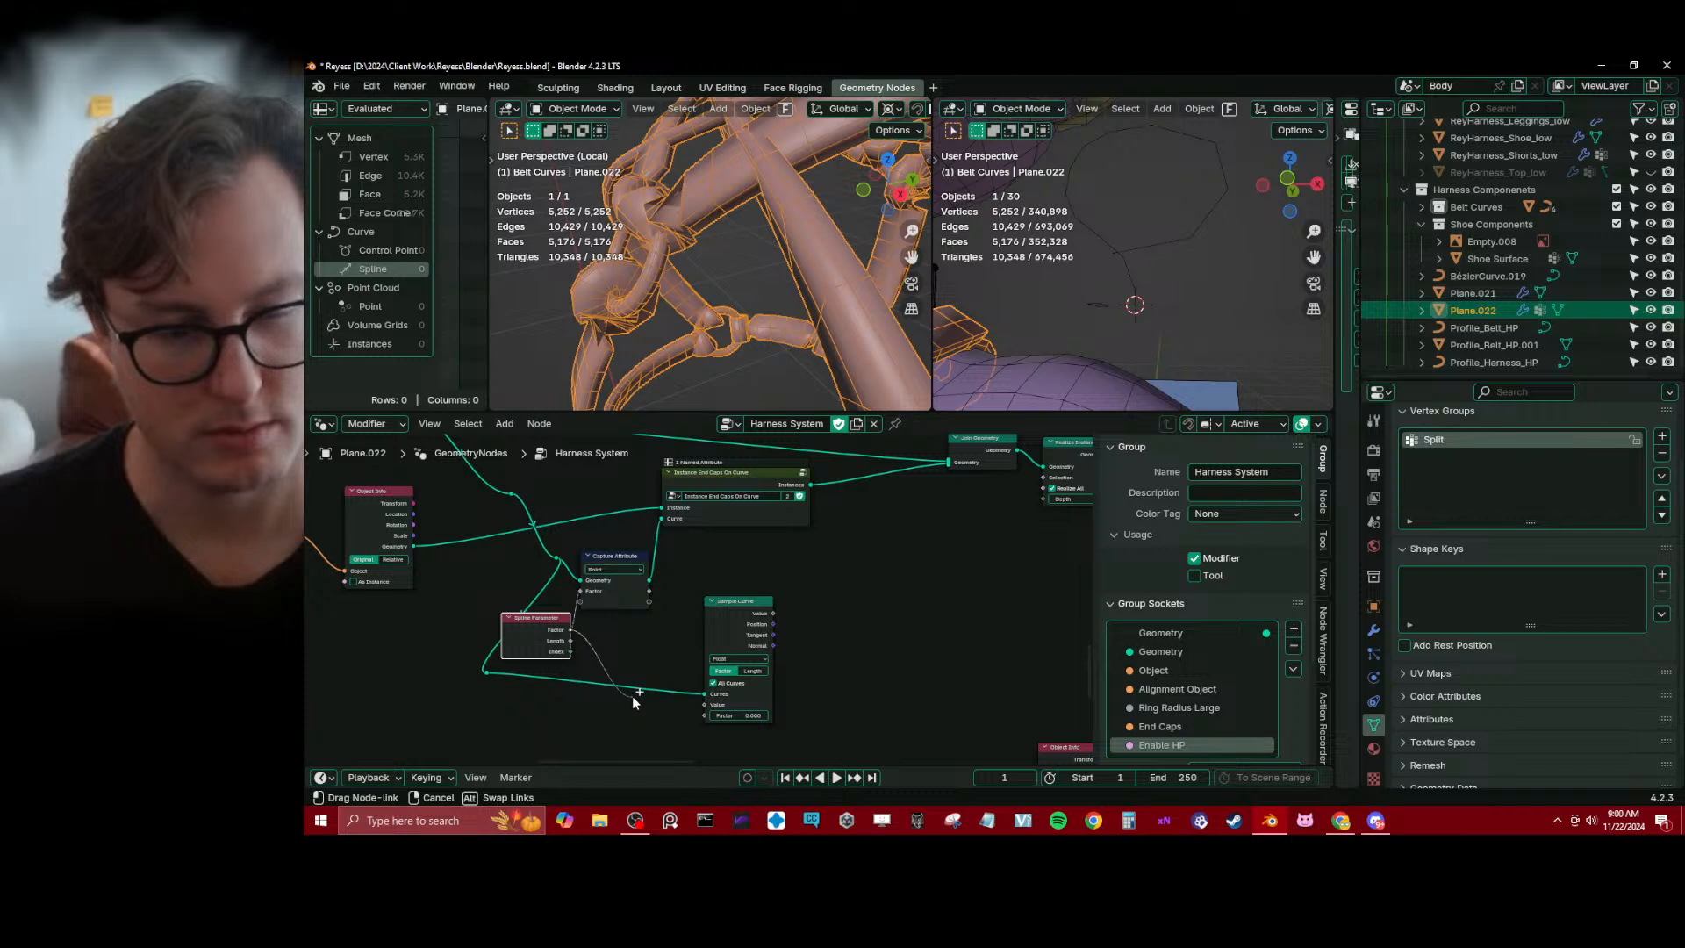
{"action": "left_click_drag", "start_coordinate": [631, 697], "coordinate": [631, 697]}
Inside the Instance End Caps On Curve group, move Named Attribute slightly up beside Equal, and return to the Harness System tree
{"action": "key", "text": "Tab"}
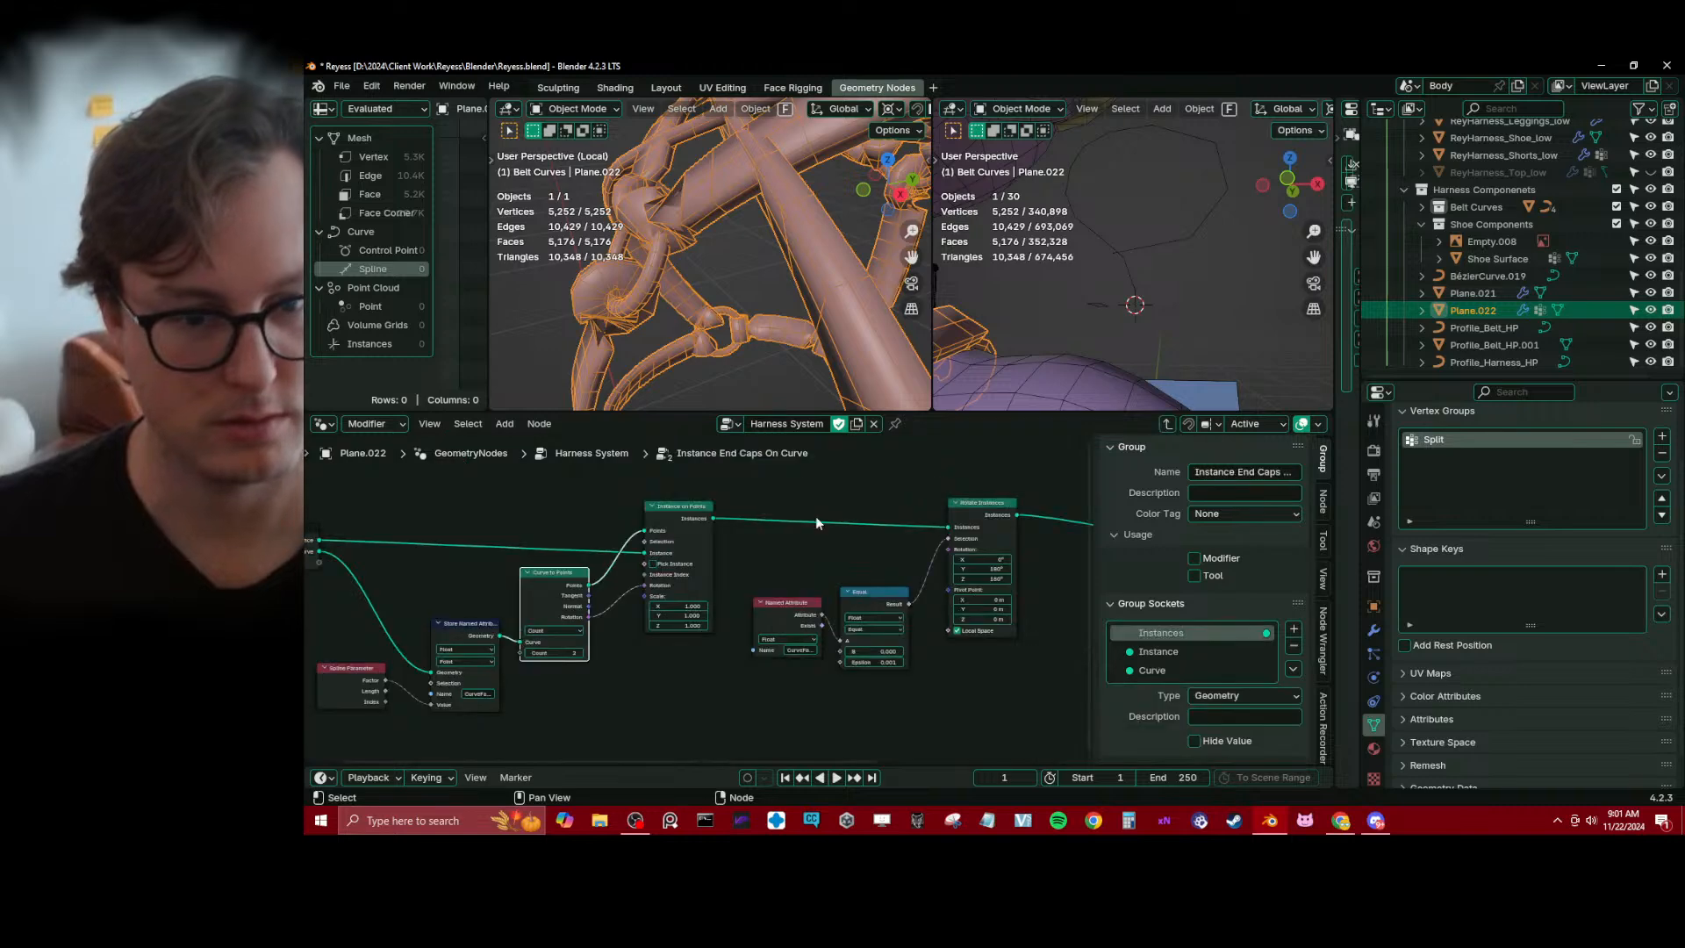
{"action": "scroll", "coordinate": [681, 683], "scroll_direction": "up", "scroll_amount": 2}
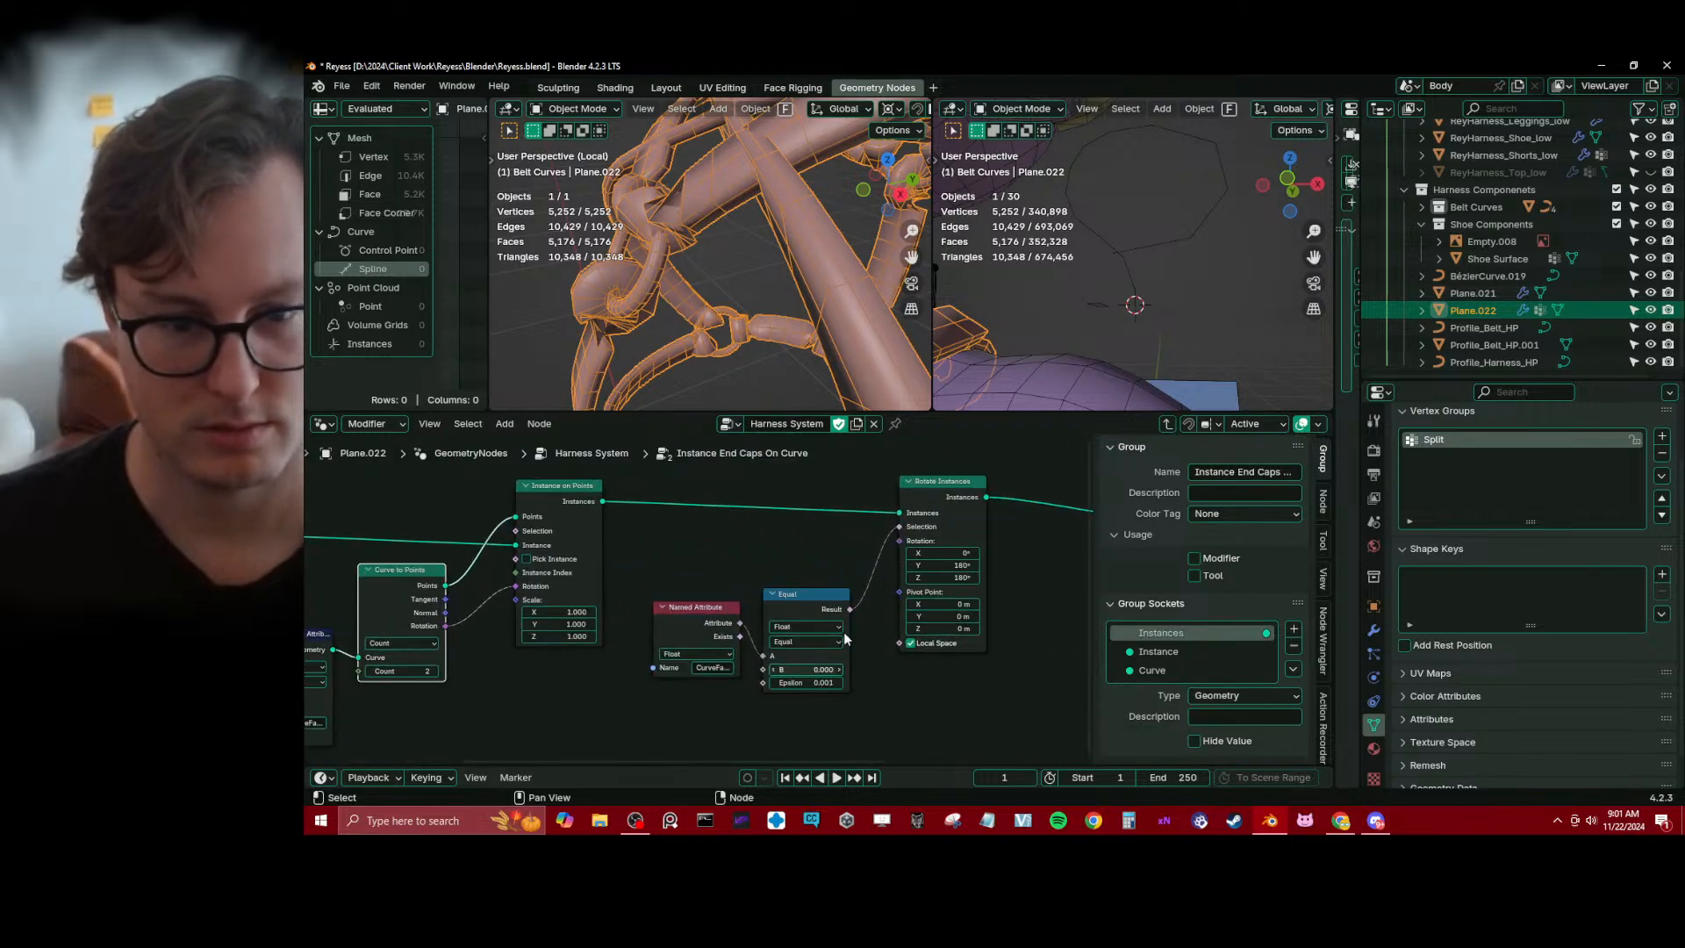
{"action": "left_click_drag", "start_coordinate": [702, 612], "coordinate": [705, 605]}
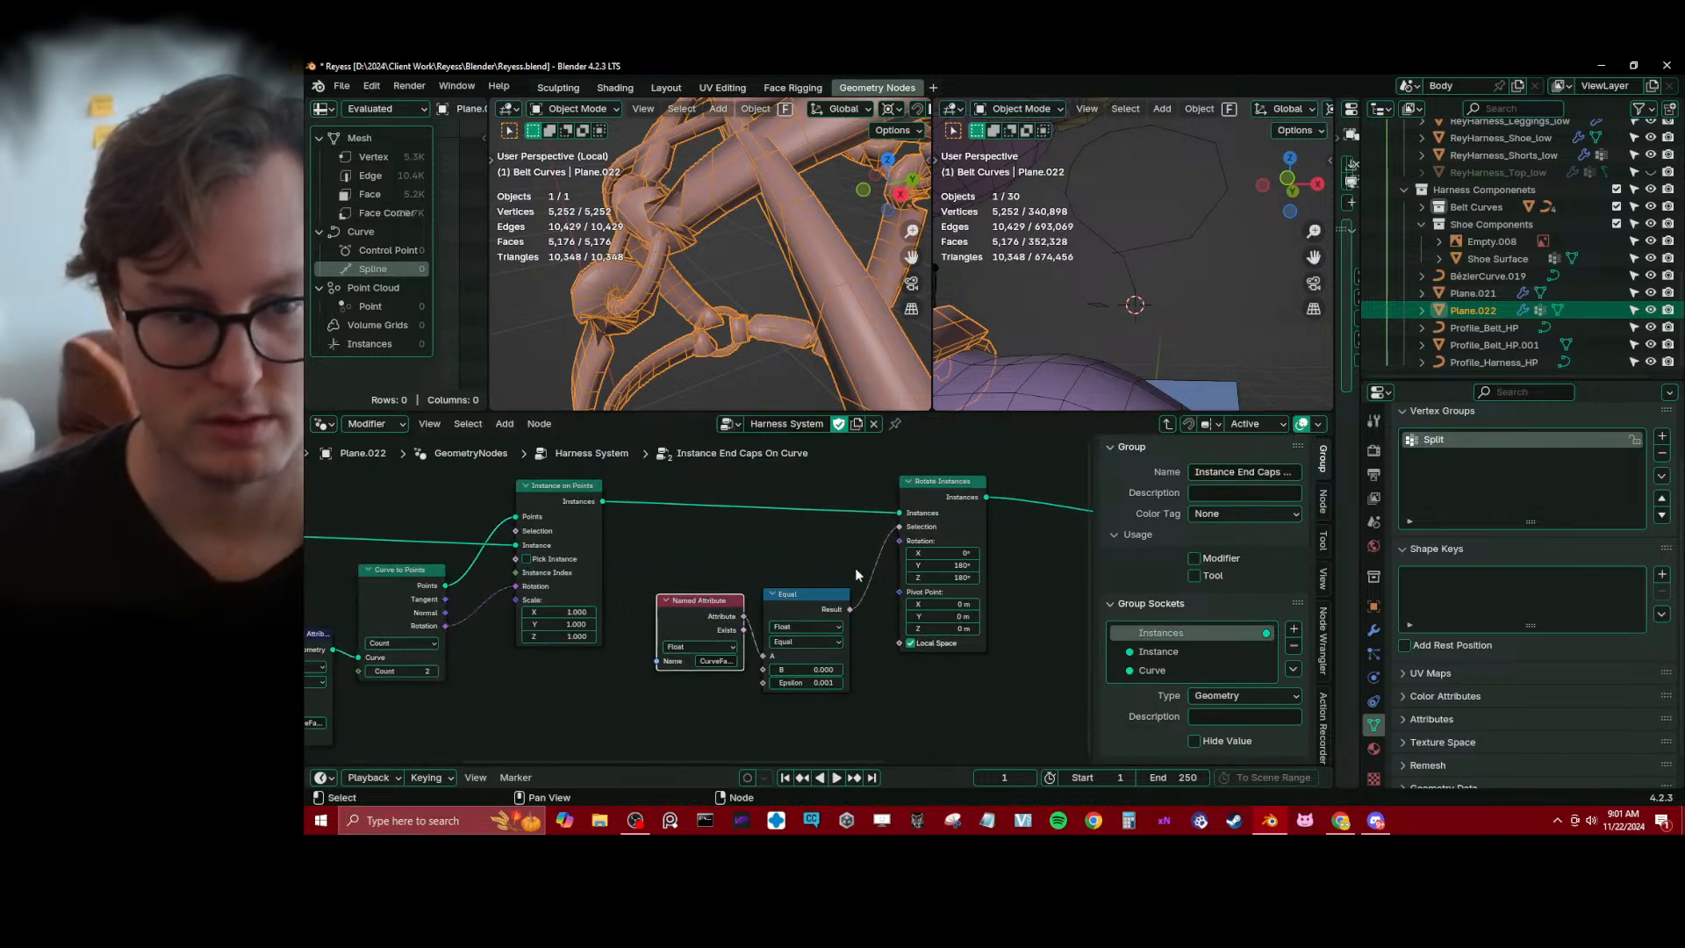
{"action": "key", "text": "Tab"}
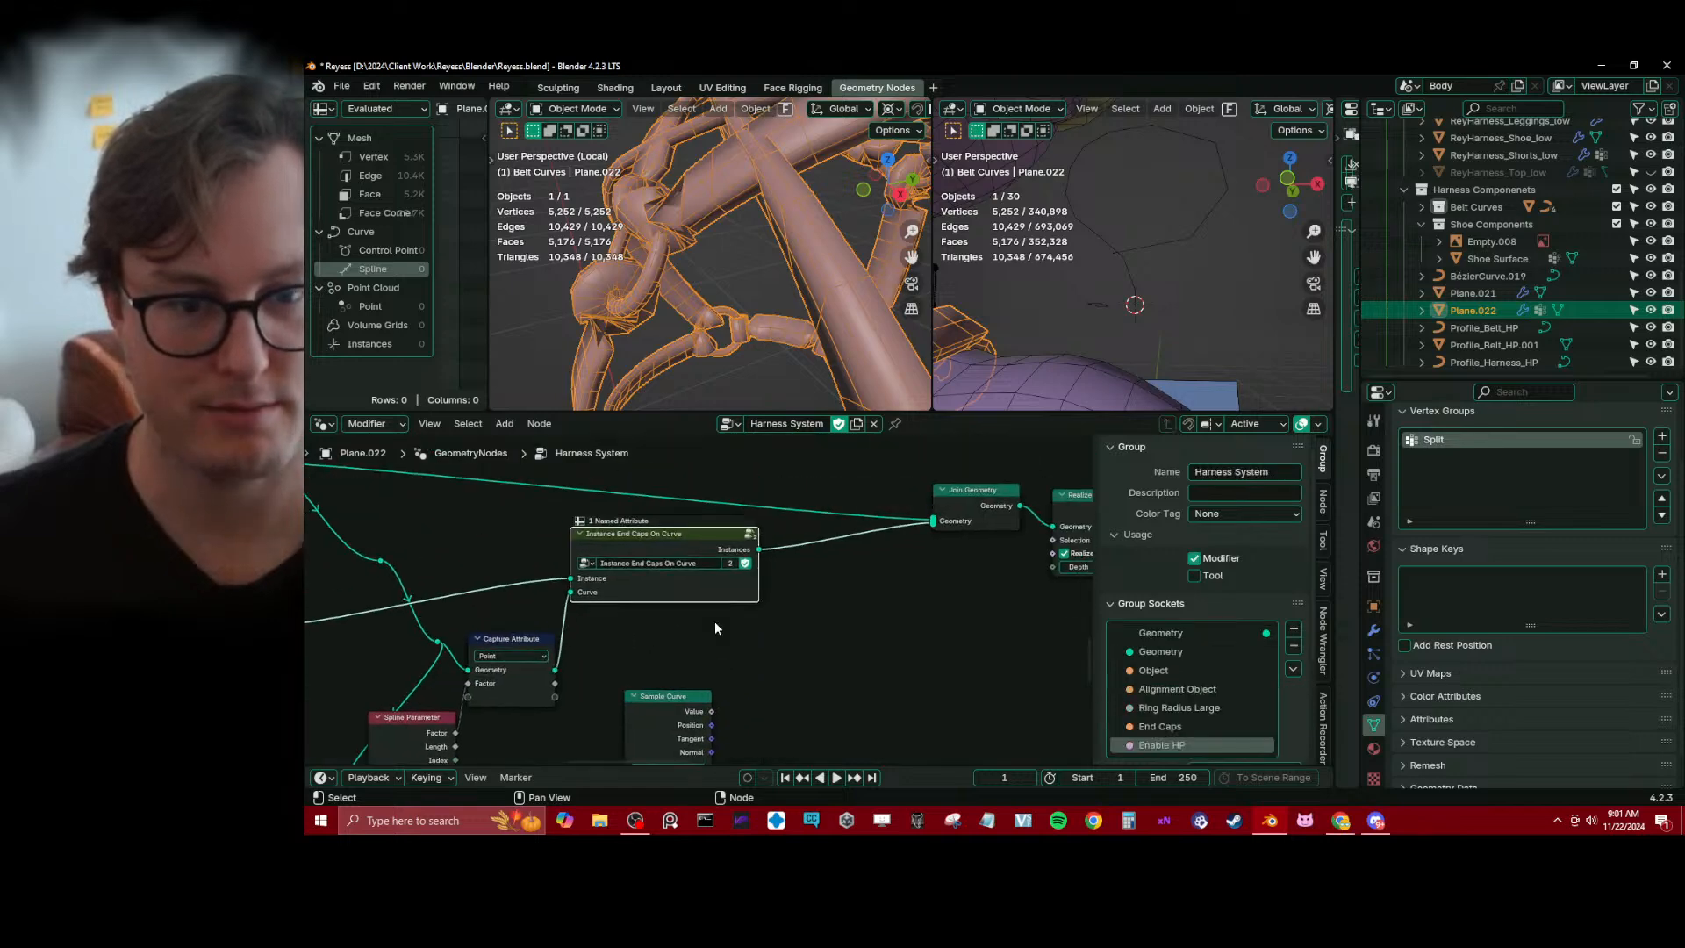
Preview the end caps group's Instances output with a Viewer and widen the spreadsheet to examine the instance attributes
{"action": "left_click", "coordinate": [725, 545], "text": "ctrl+shift"}
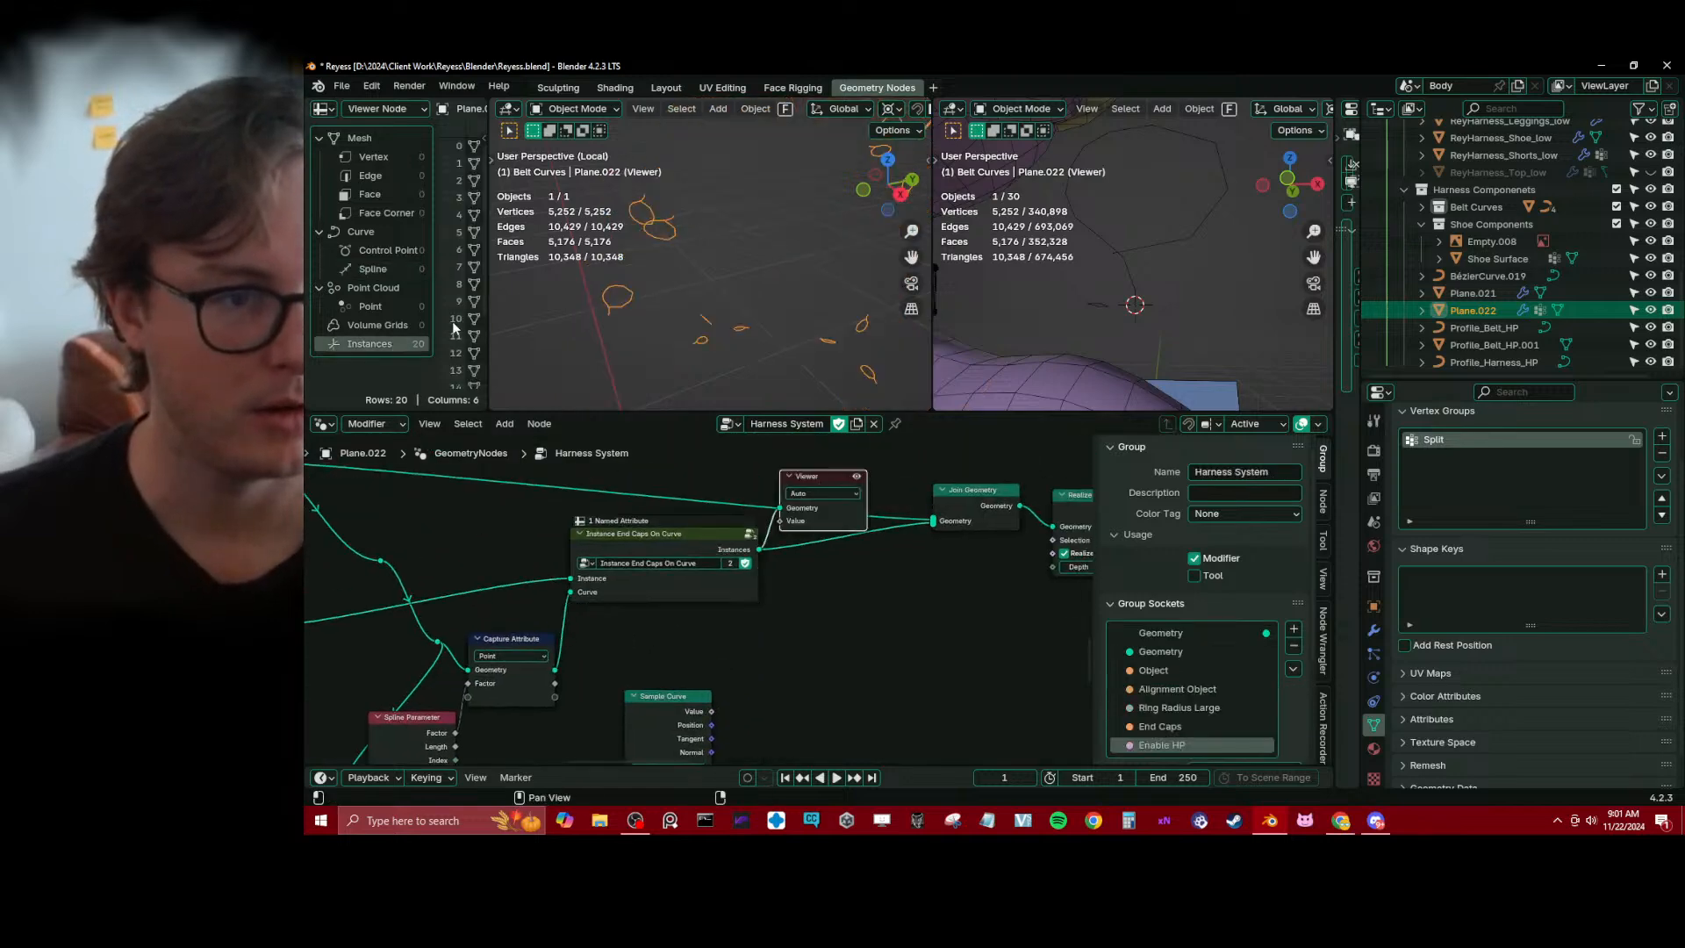
{"action": "left_click_drag", "start_coordinate": [489, 290], "coordinate": [818, 290]}
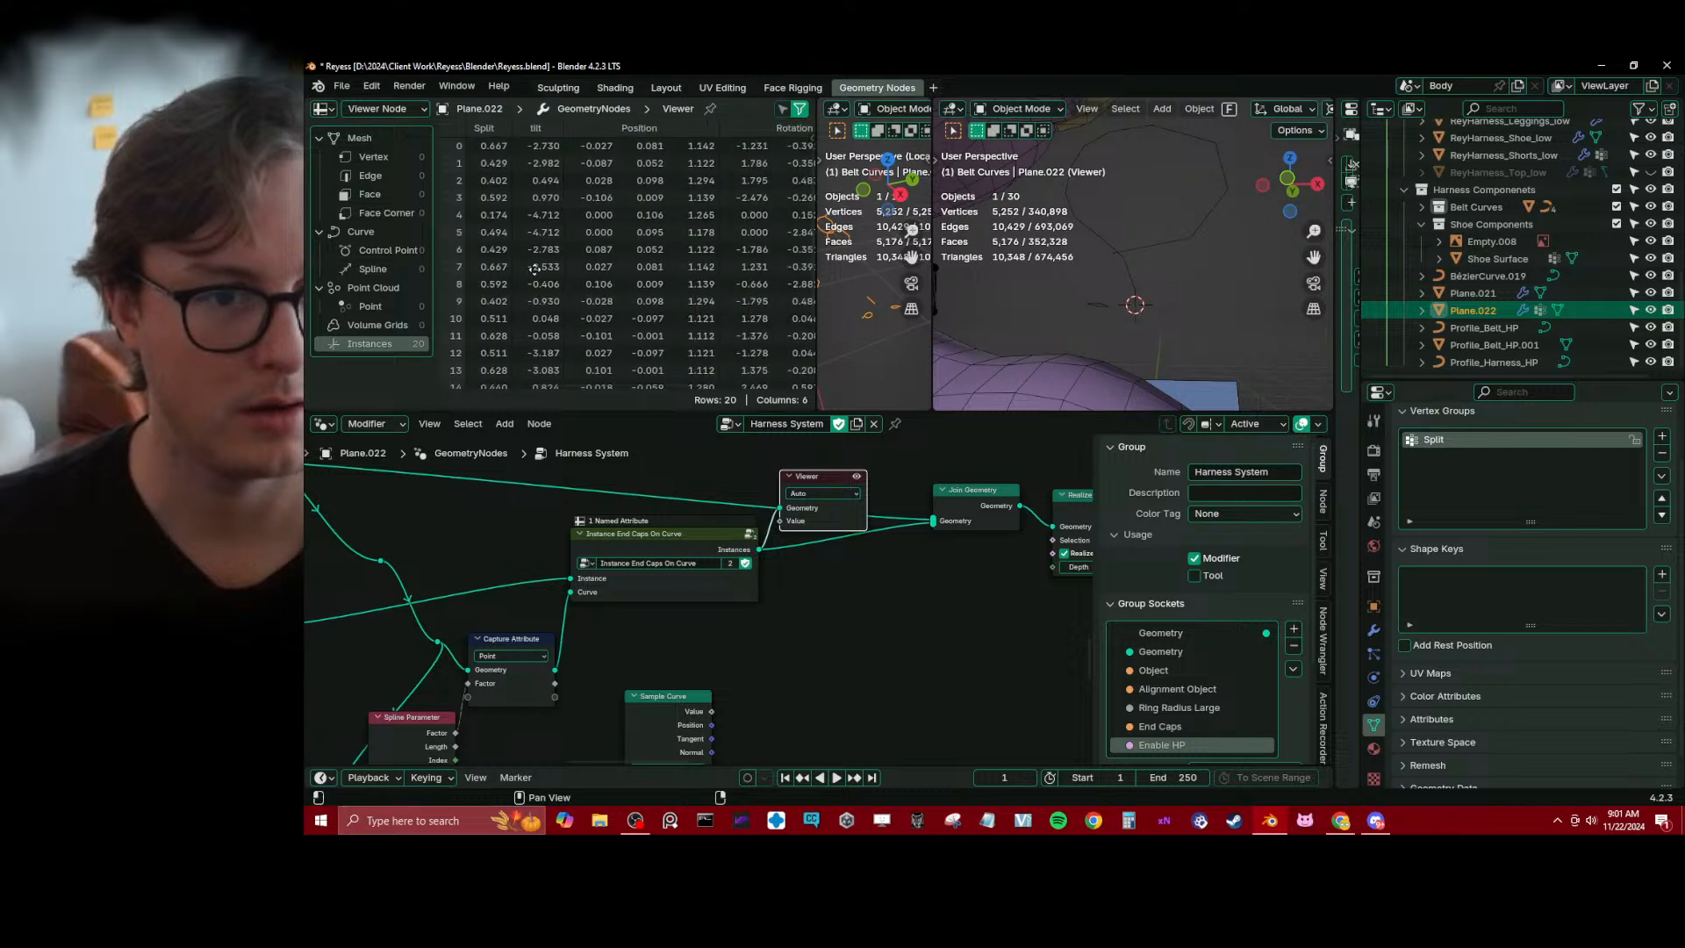
{"action": "middle_click_drag", "start_coordinate": [534, 270], "coordinate": [505, 310]}
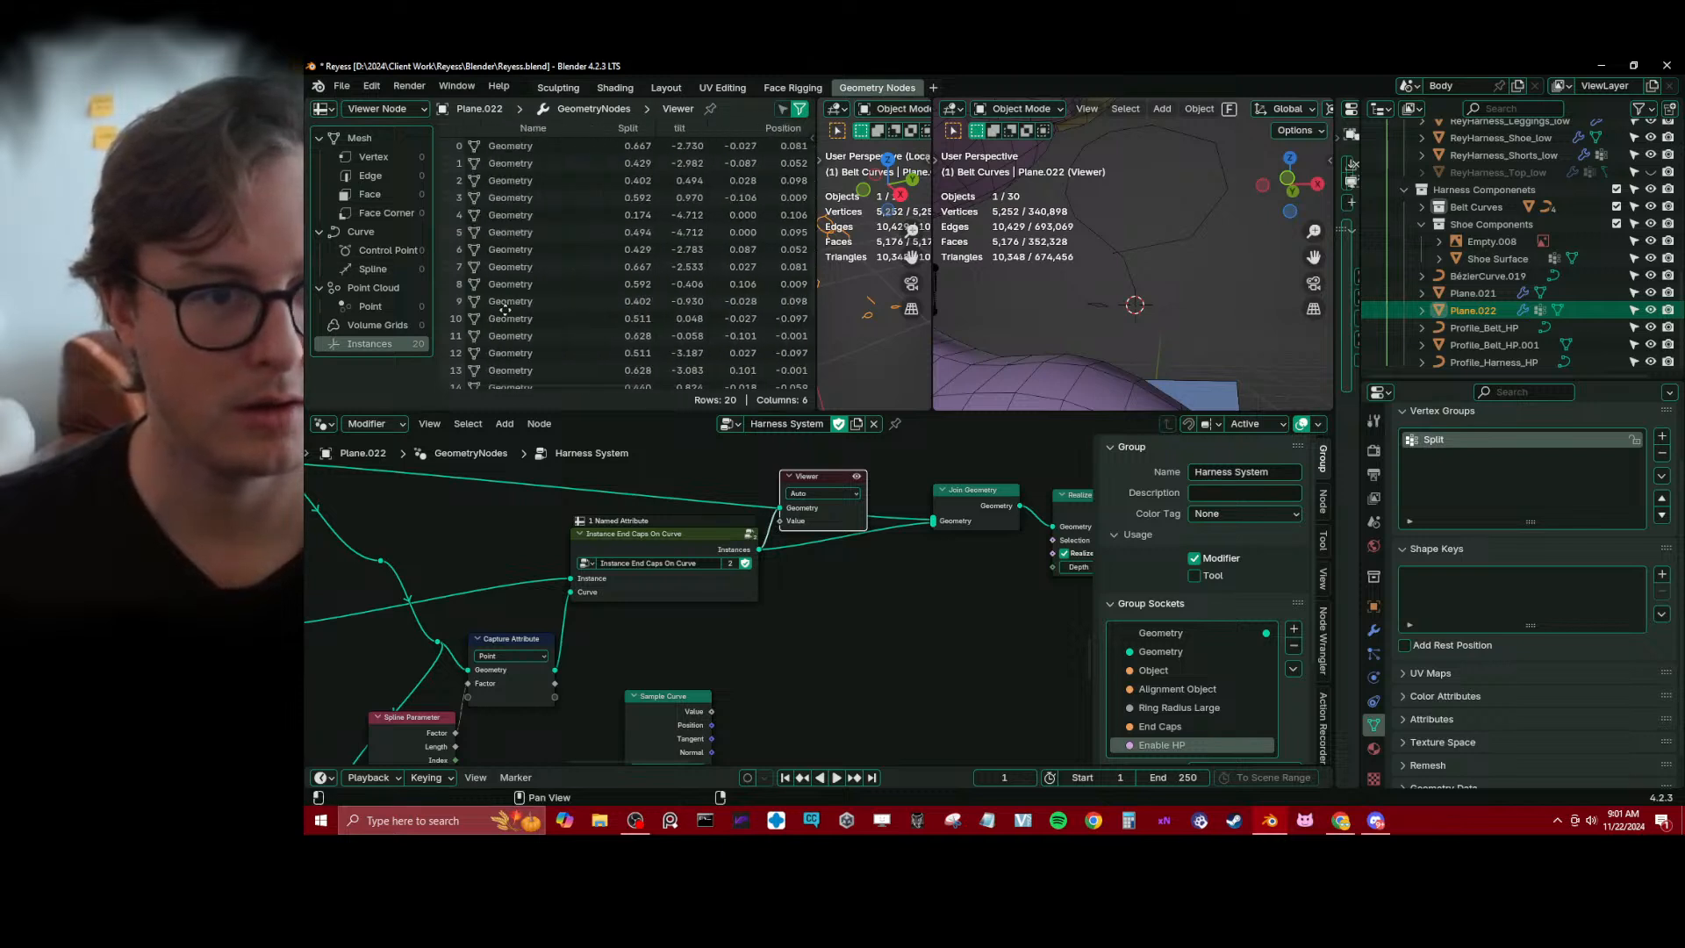
{"action": "left_click_drag", "start_coordinate": [816, 355], "coordinate": [788, 355]}
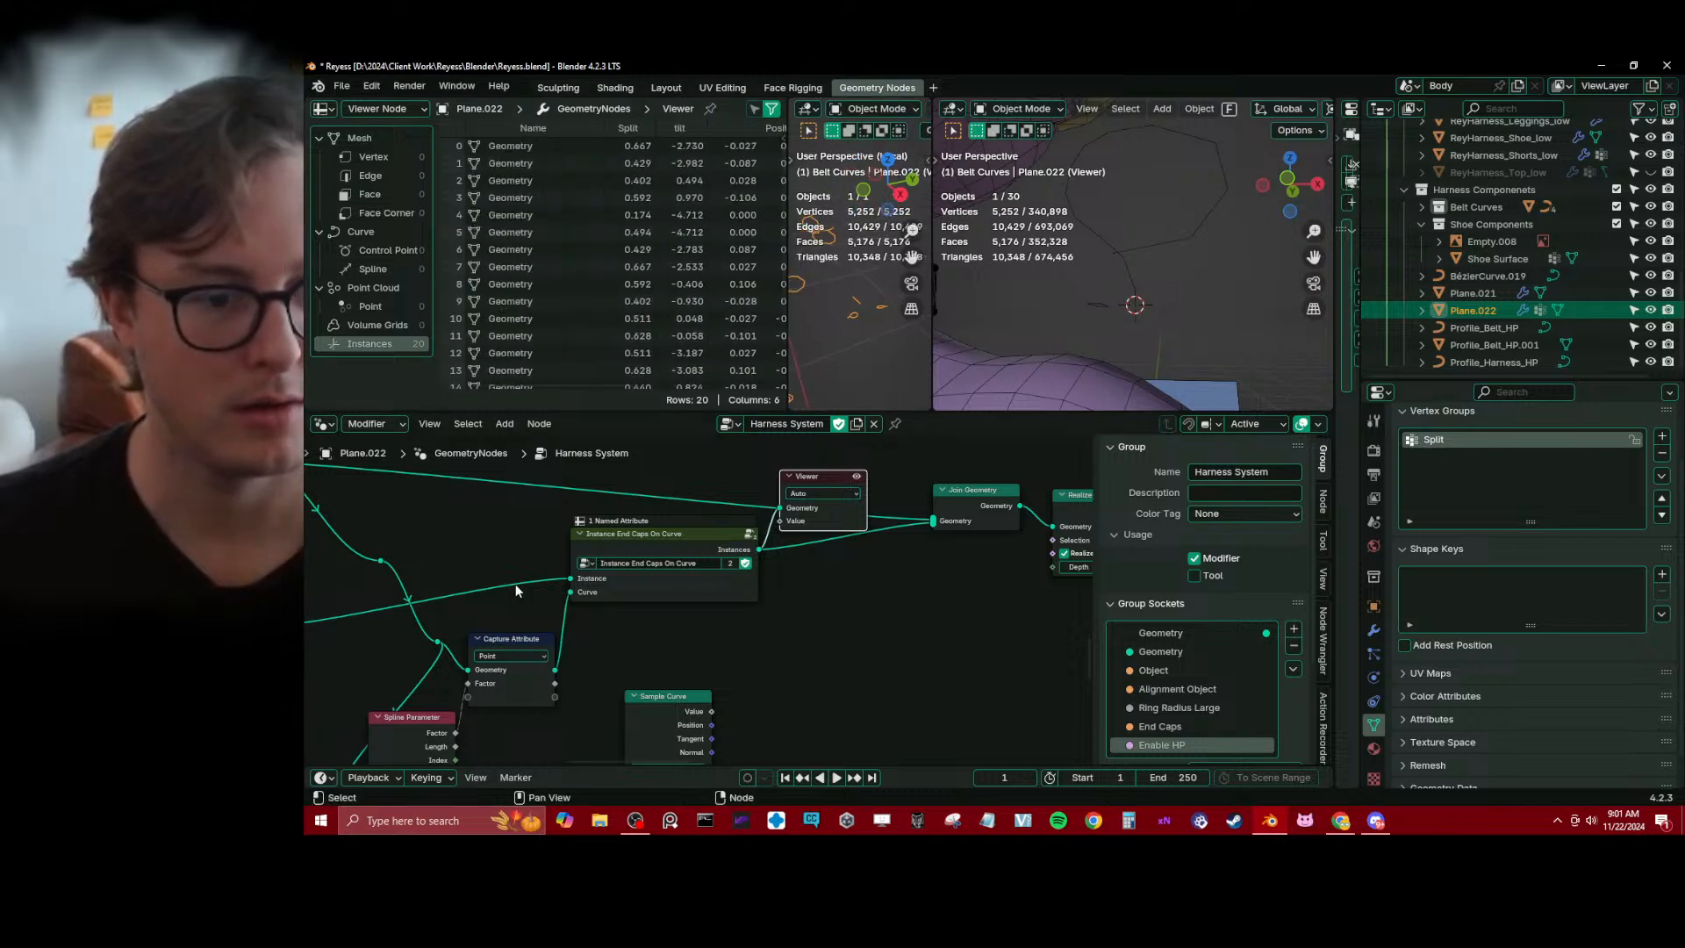
Replace Capture Attribute with a Store Named Attribute node on the link into the end caps group's Curve input
{"action": "middle_click_drag", "start_coordinate": [514, 582], "coordinate": [651, 546]}
{"action": "key", "text": "shift+a"}
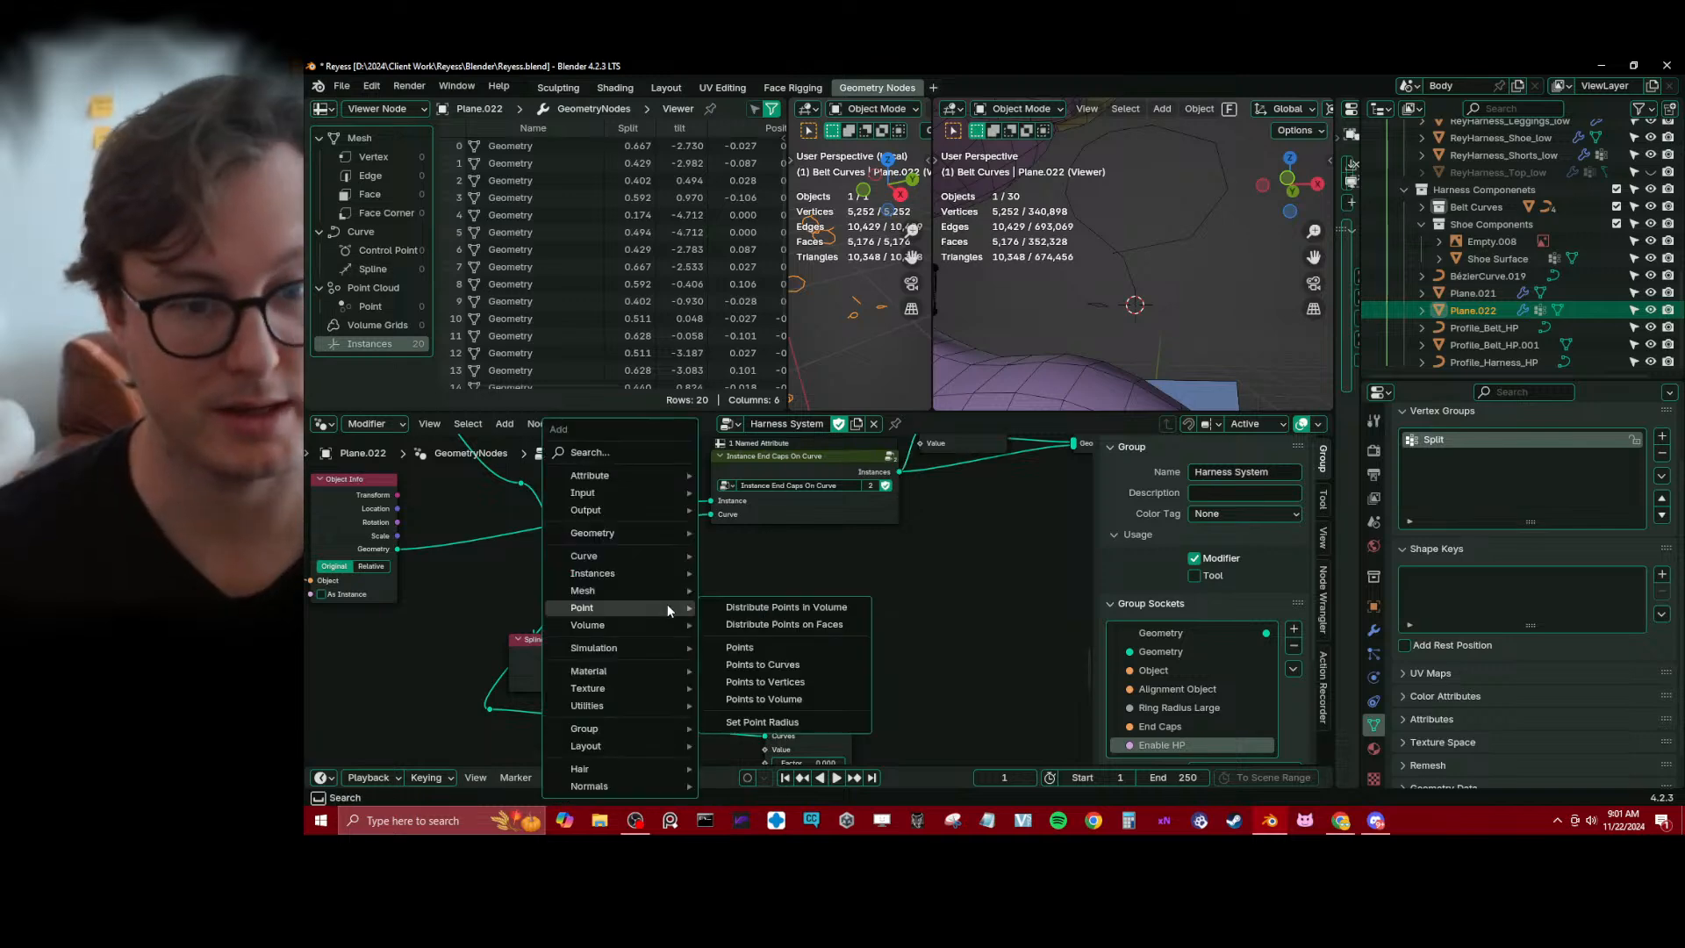
{"action": "type", "text": "store"}
{"action": "key", "text": "Return"}
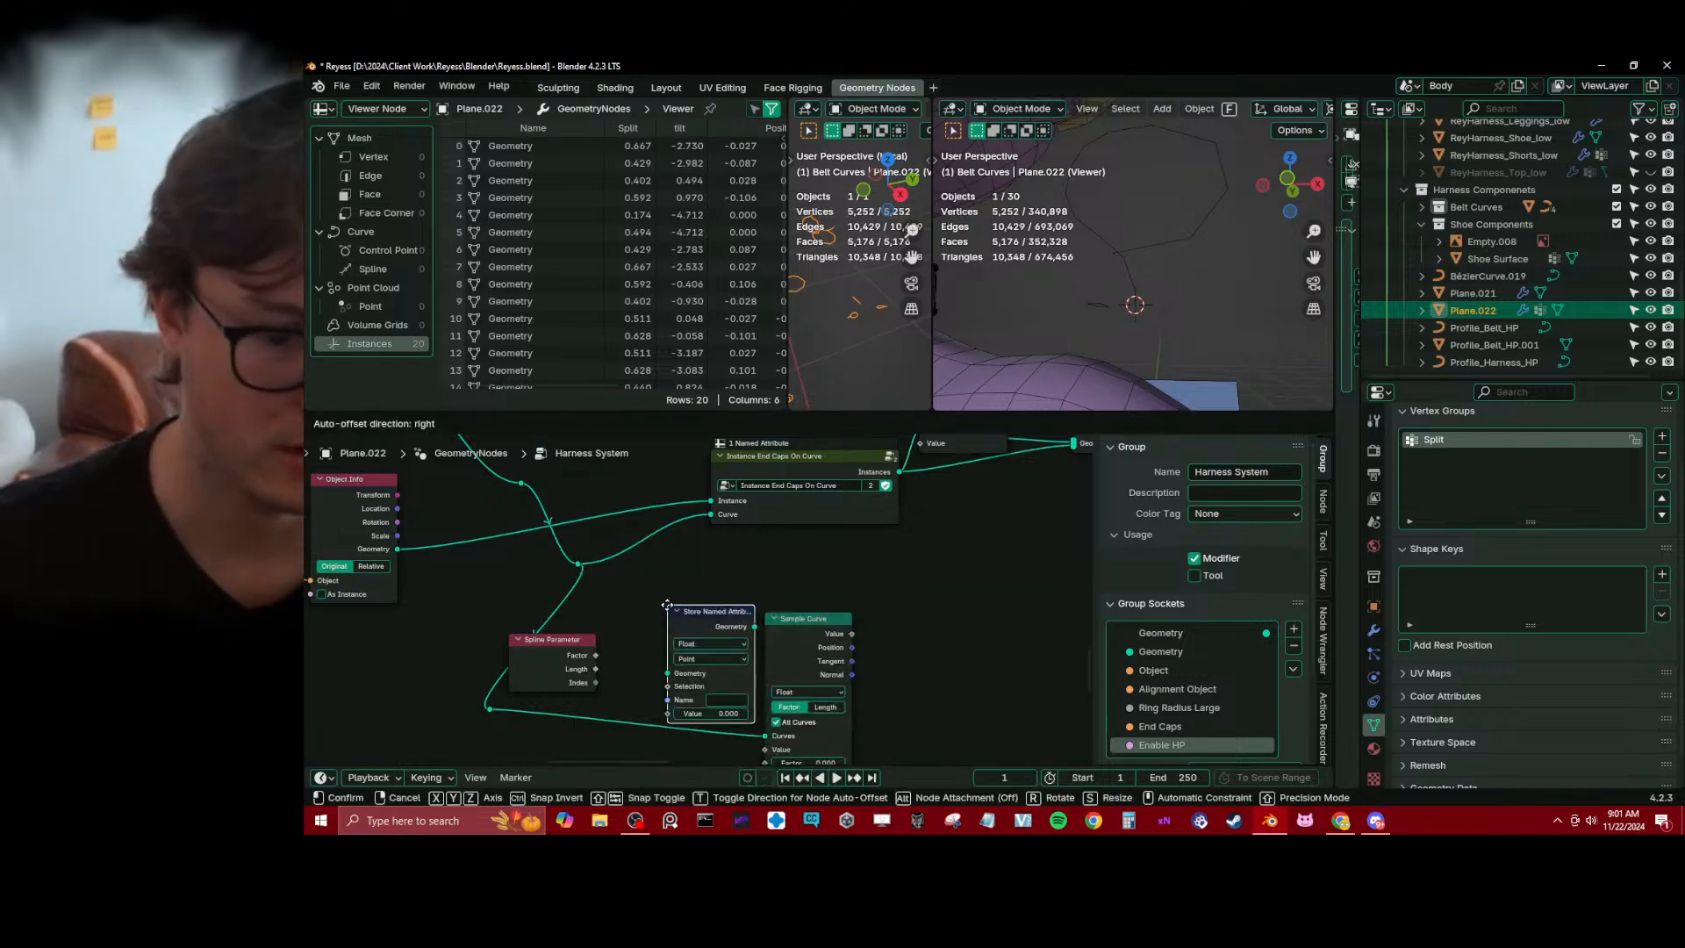
{"action": "left_click", "coordinate": [620, 534]}
Name the stored attribute InstanceFactor and connect Spline Parameter's Factor to its Value
{"action": "left_click", "coordinate": [695, 624]}
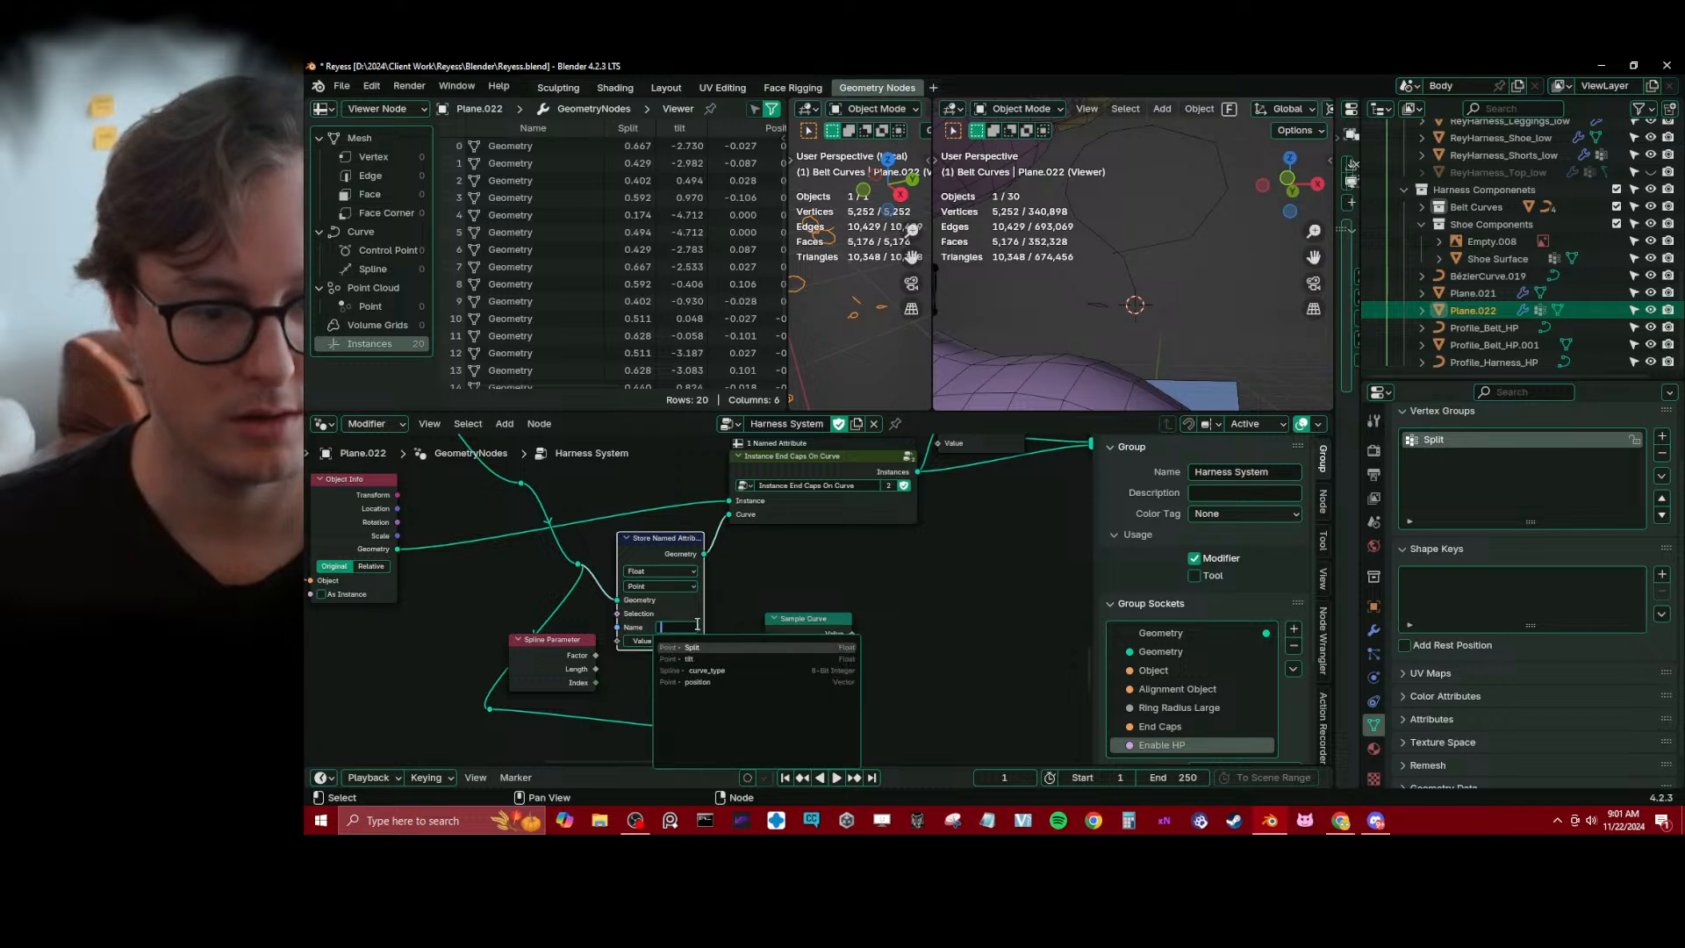
{"action": "type", "text": "Inst"}
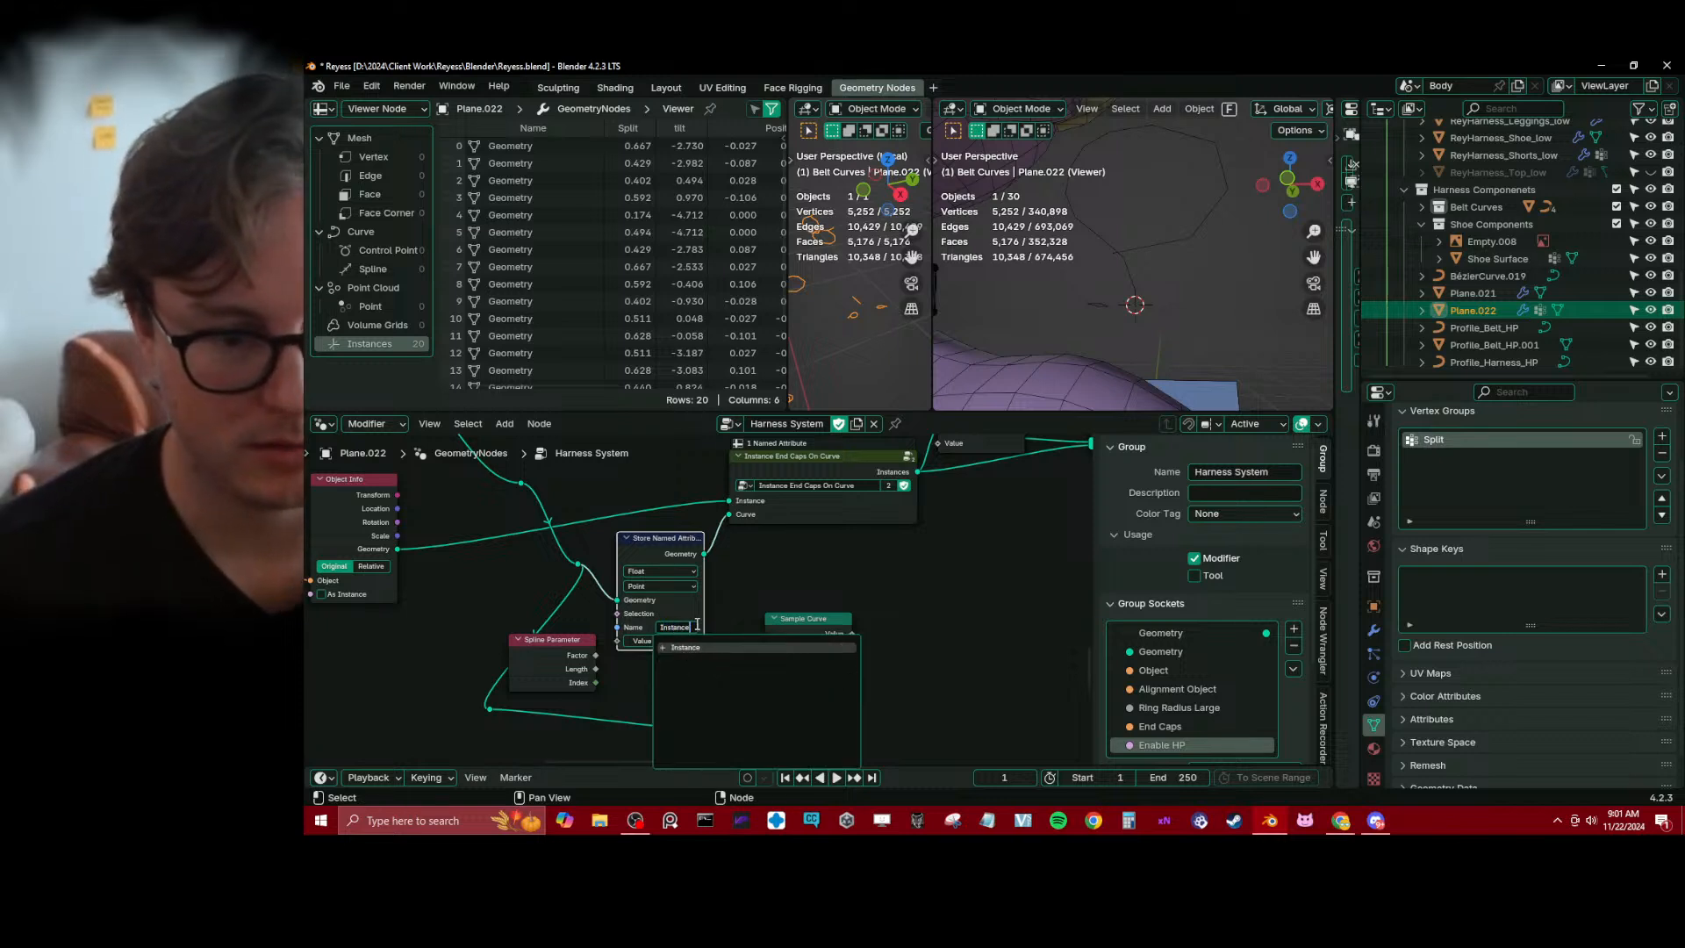
{"action": "type", "text": "ance"}
{"action": "key", "text": "Return"}
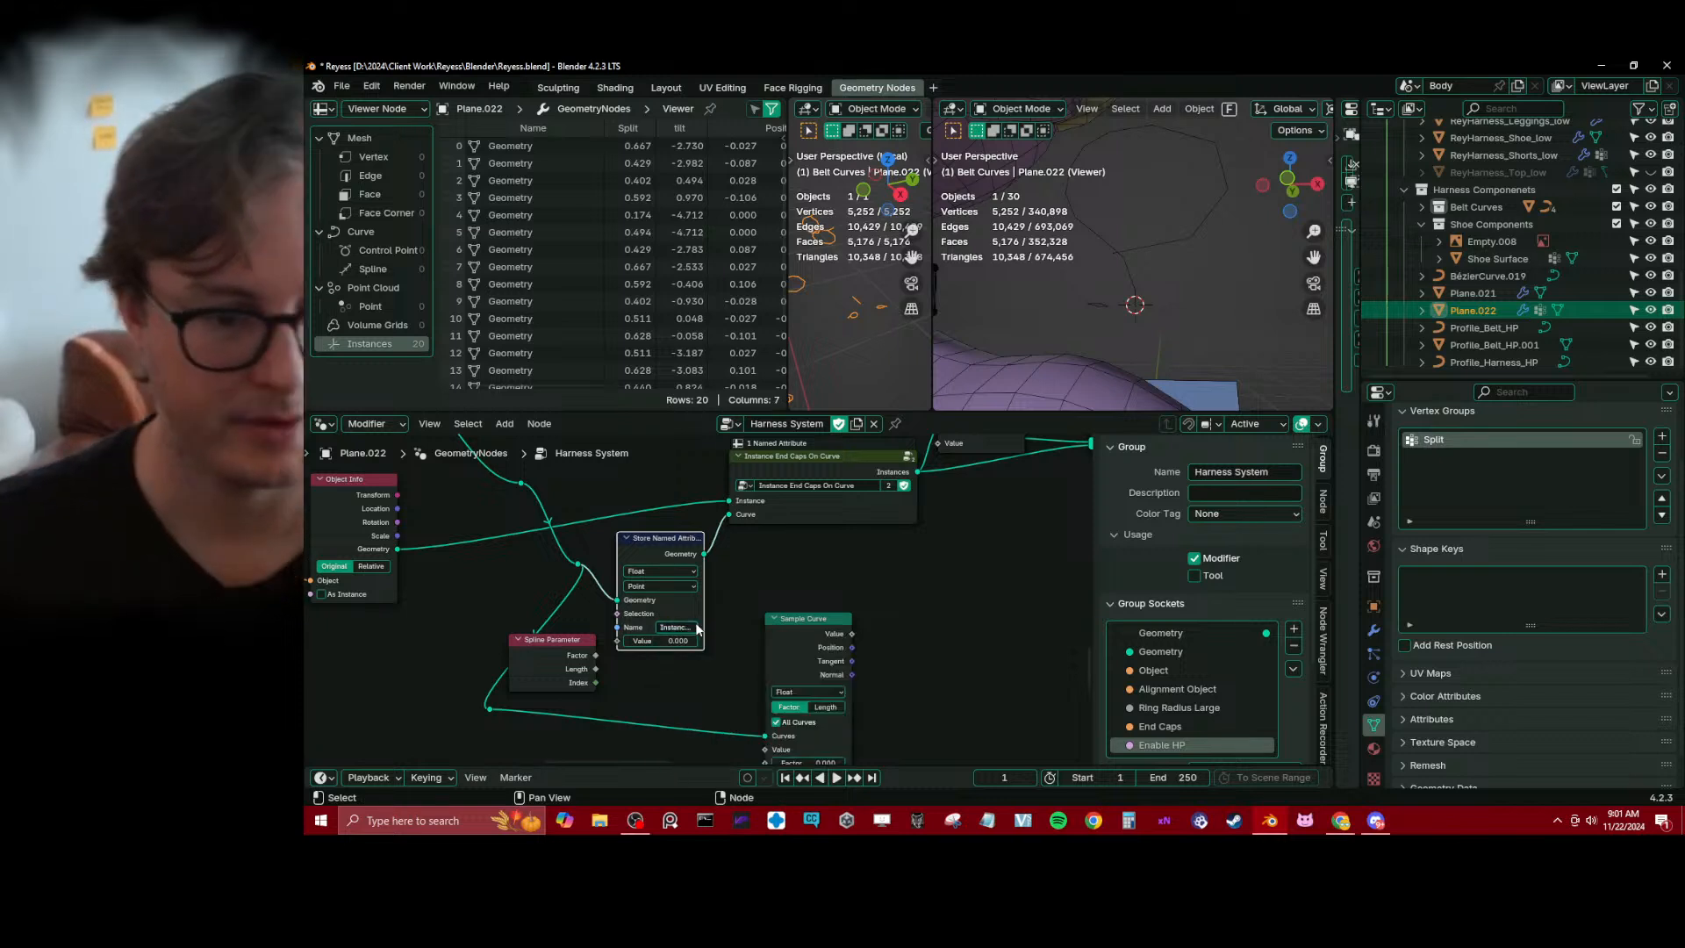
{"action": "left_click_drag", "start_coordinate": [596, 655], "coordinate": [614, 645]}
Examine the InstanceFactor column of the previewed end cap instances in the spreadsheet
{"action": "middle_click_drag", "start_coordinate": [747, 572], "coordinate": [561, 601]}
{"action": "scroll", "coordinate": [562, 601], "scroll_direction": "down", "scroll_amount": 1}
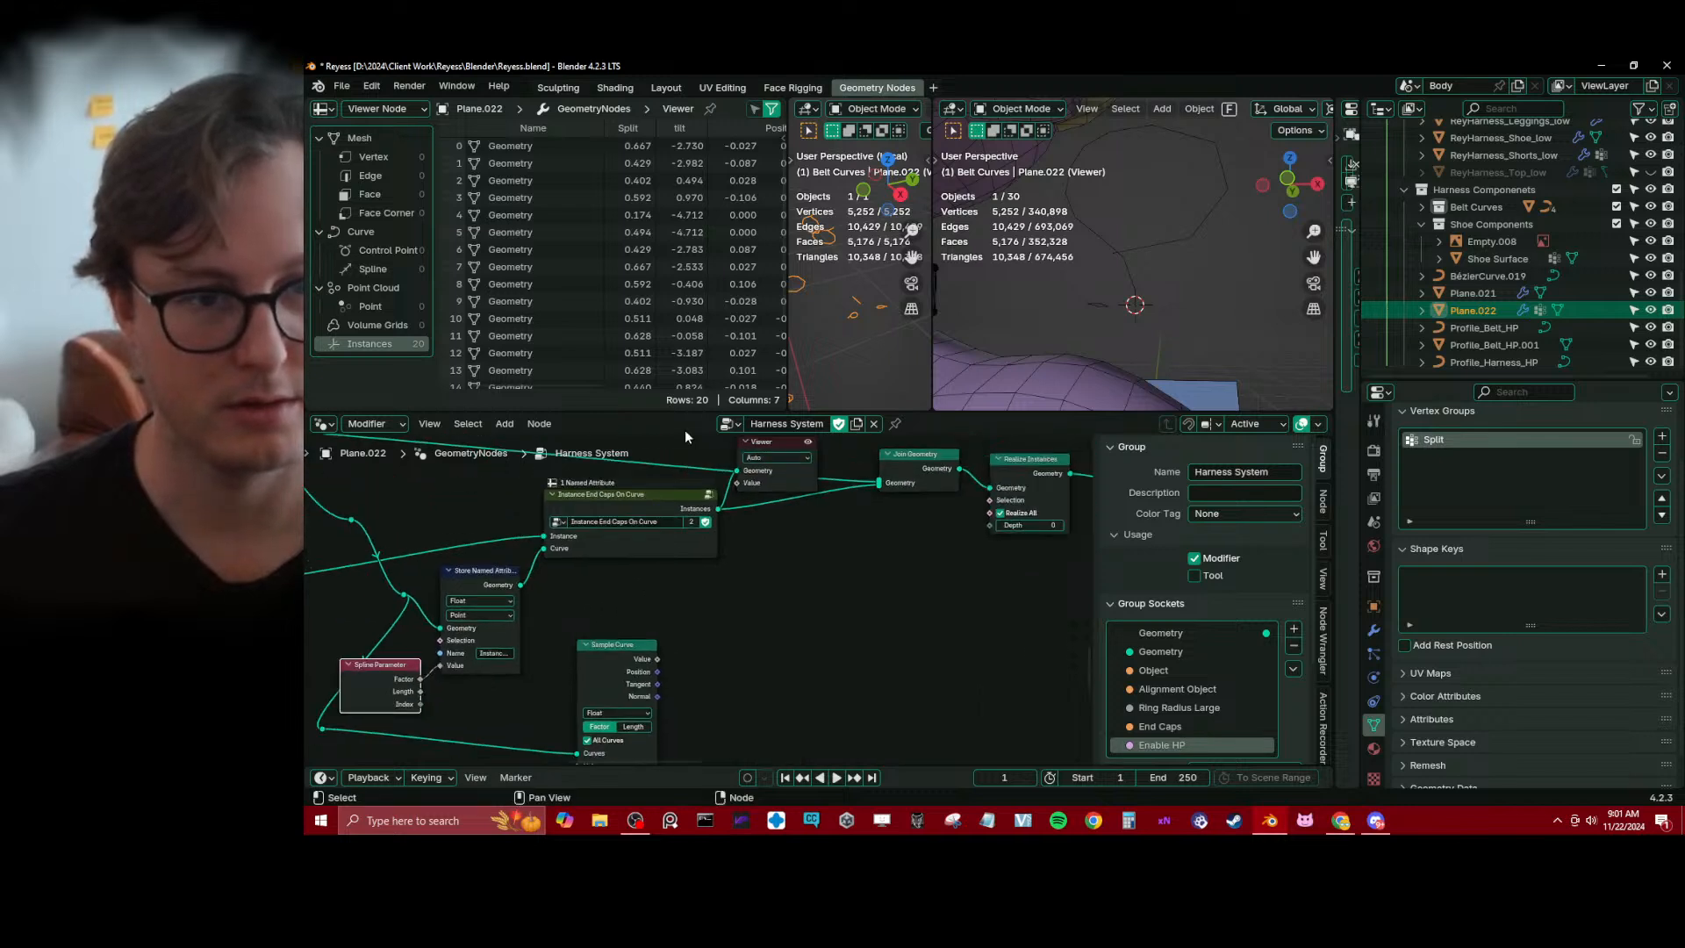
{"action": "scroll", "coordinate": [684, 334], "scroll_direction": "right", "scroll_amount": 6, "text": "ctrl"}
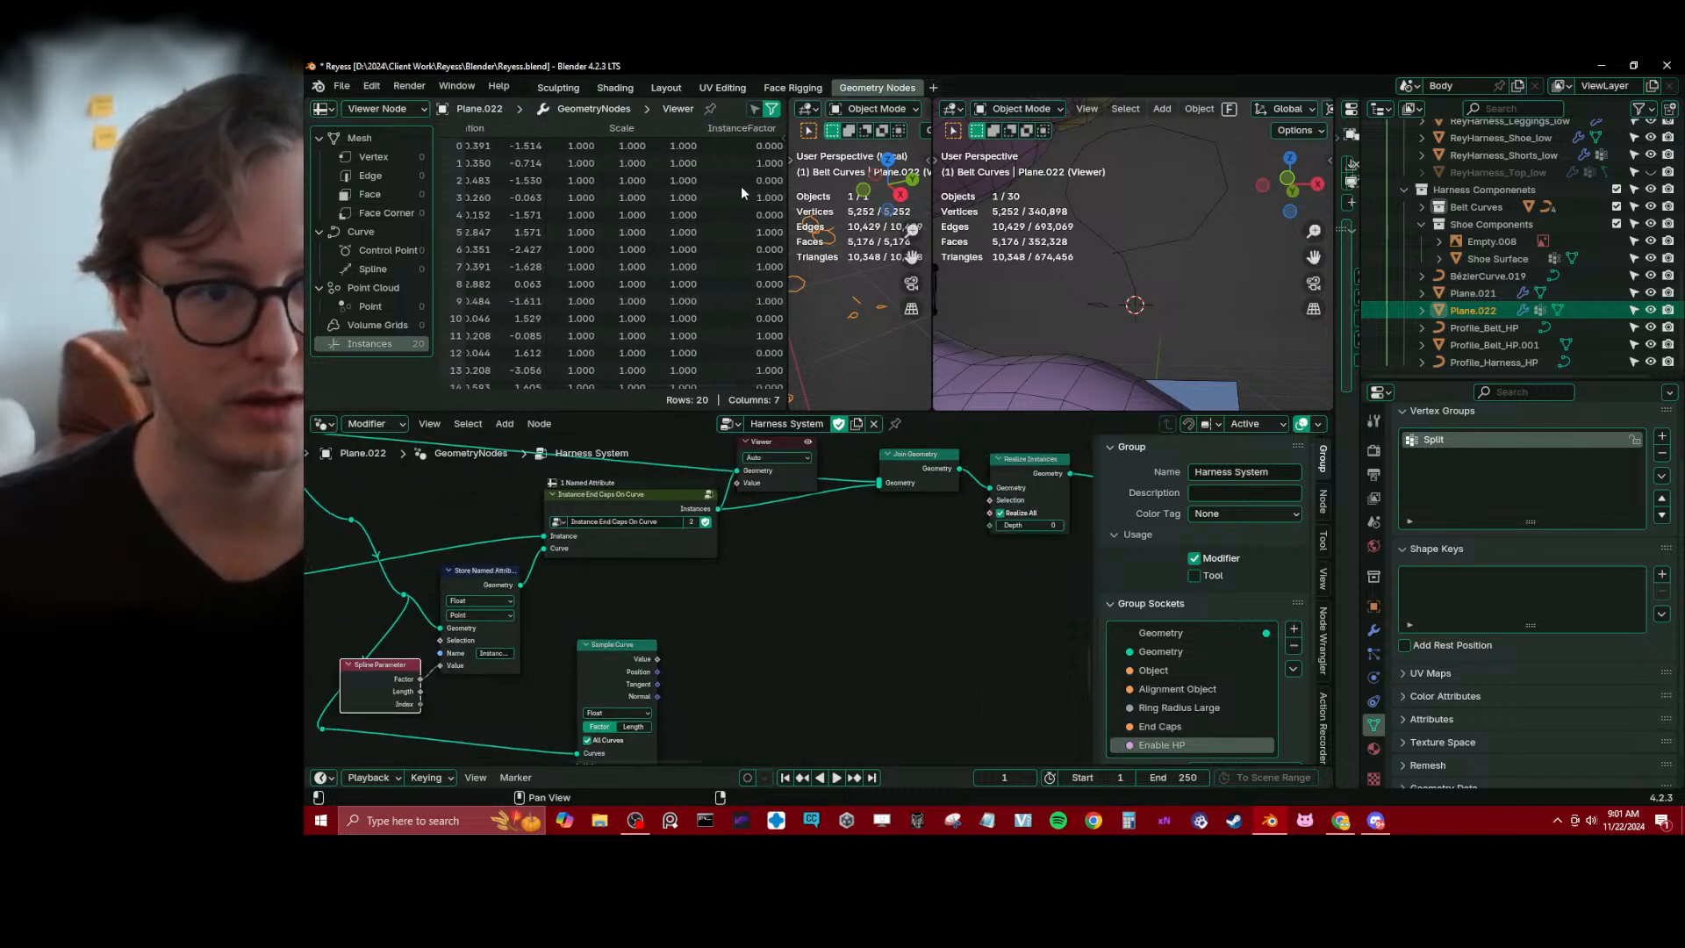
{"action": "scroll", "coordinate": [836, 677], "scroll_direction": "down", "scroll_amount": 4}
{"action": "middle_click_drag", "start_coordinate": [833, 677], "coordinate": [687, 681]}
{"action": "left_click", "coordinate": [656, 509]}
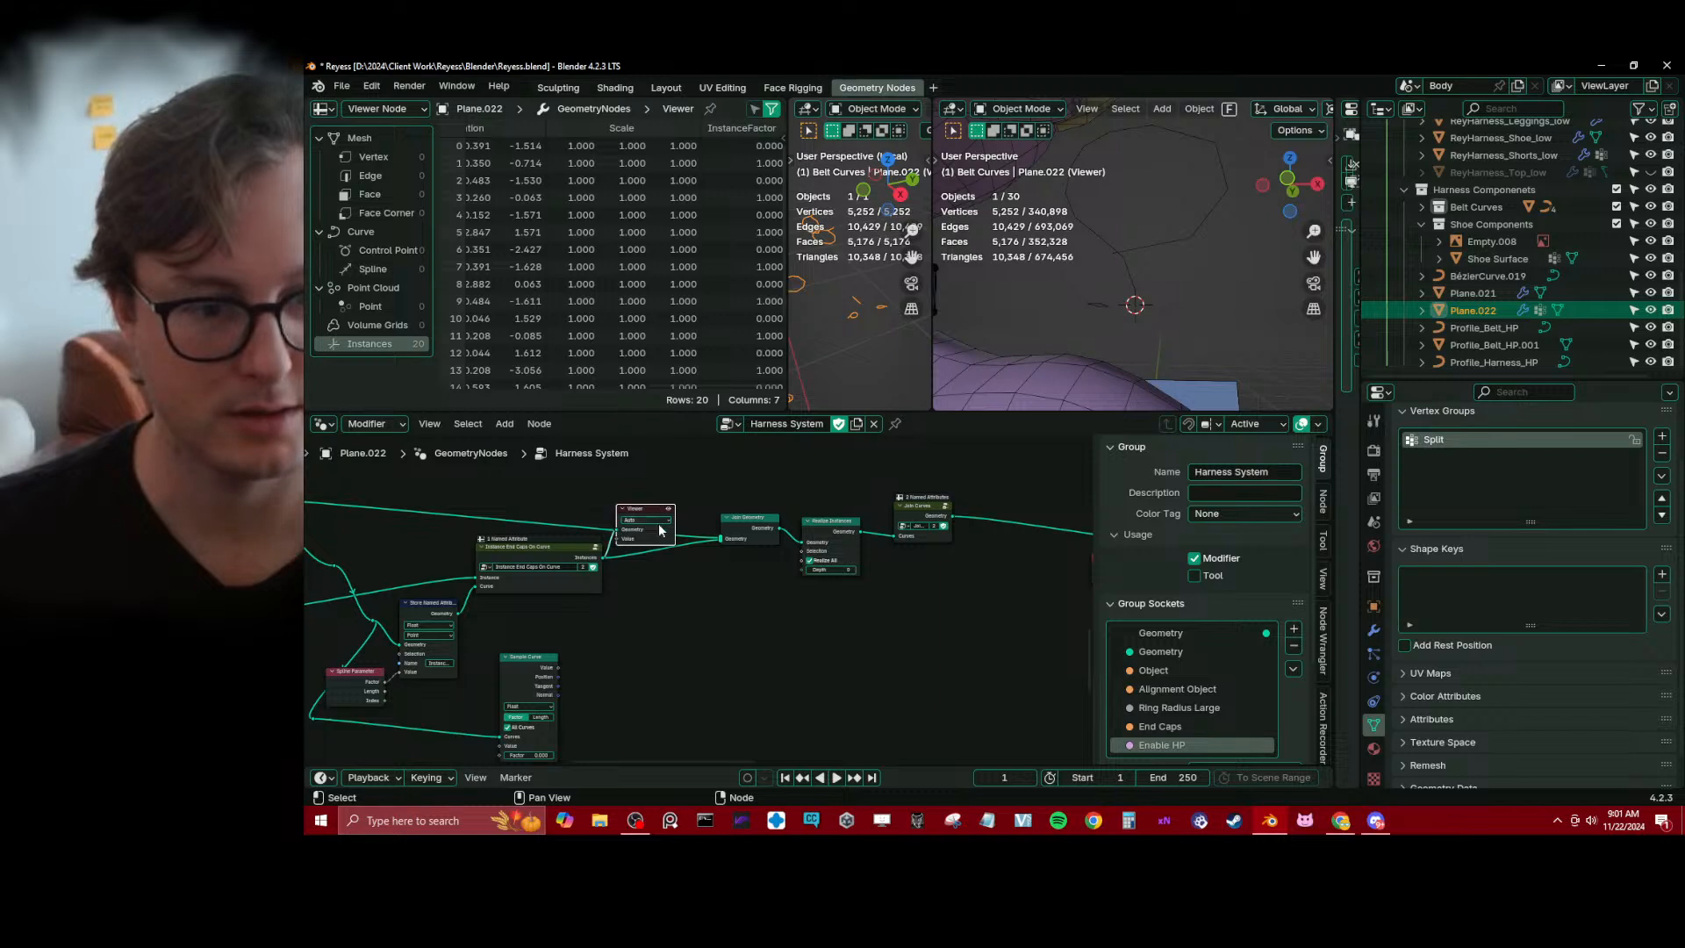
{"action": "middle_click_drag", "start_coordinate": [675, 585], "coordinate": [686, 560]}
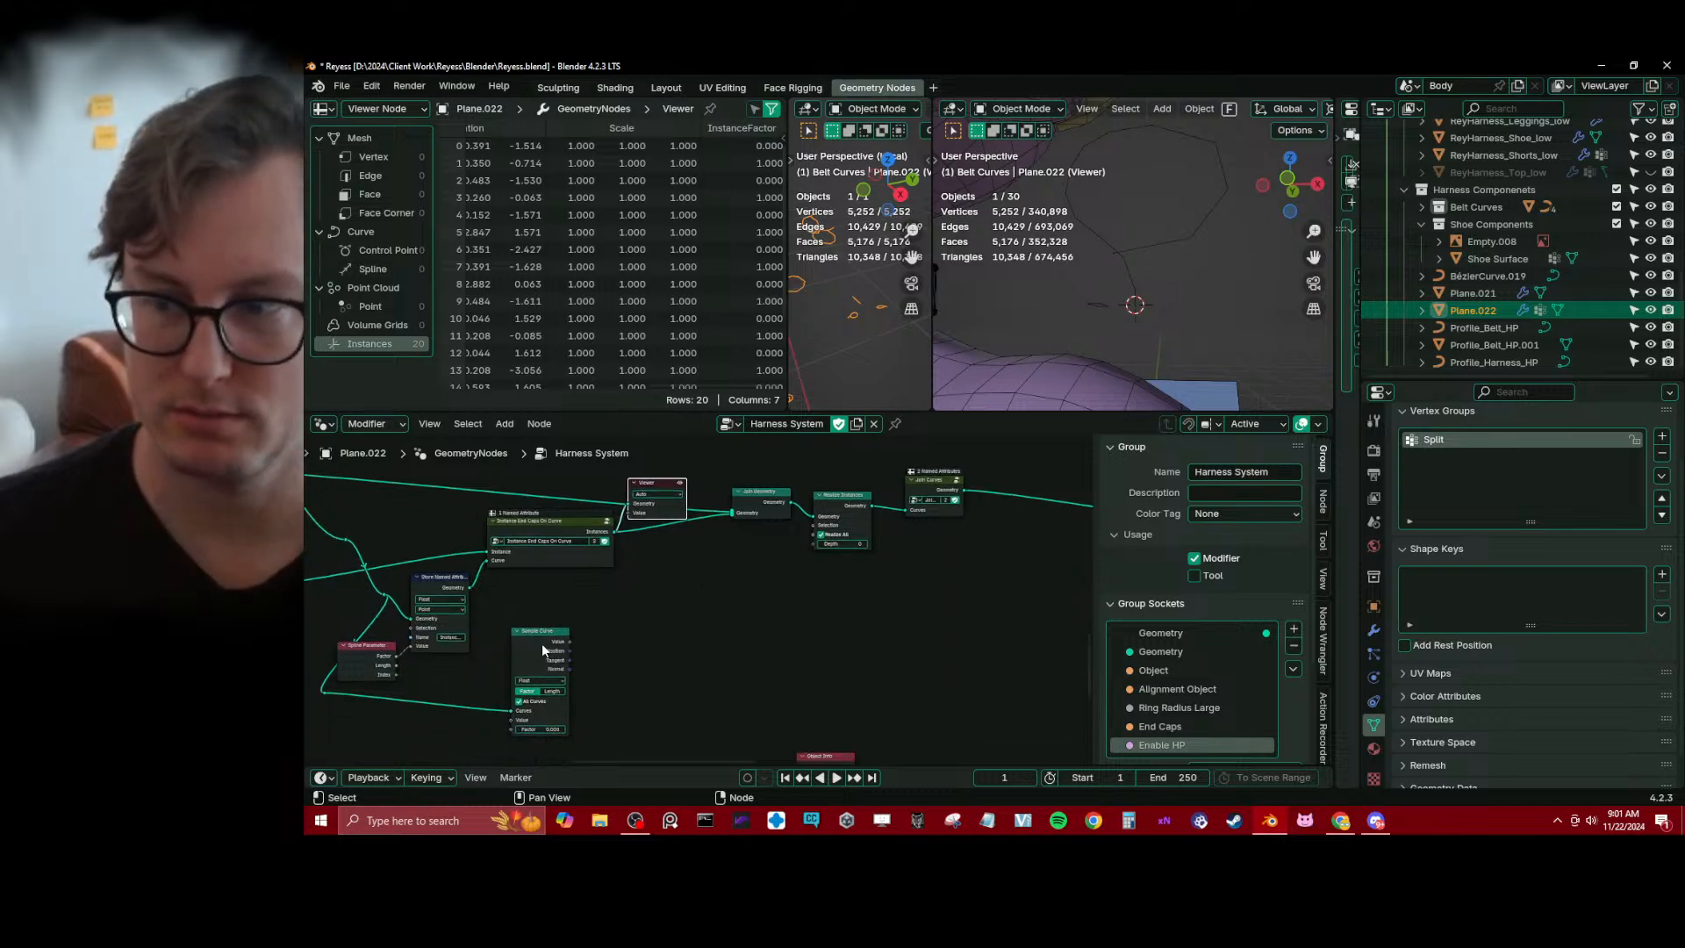
Narrow the spreadsheet to enlarge the local 3D viewport, and view the character's upper body and the wider node tree
{"action": "scroll", "coordinate": [1063, 309], "scroll_direction": "down", "scroll_amount": 7}
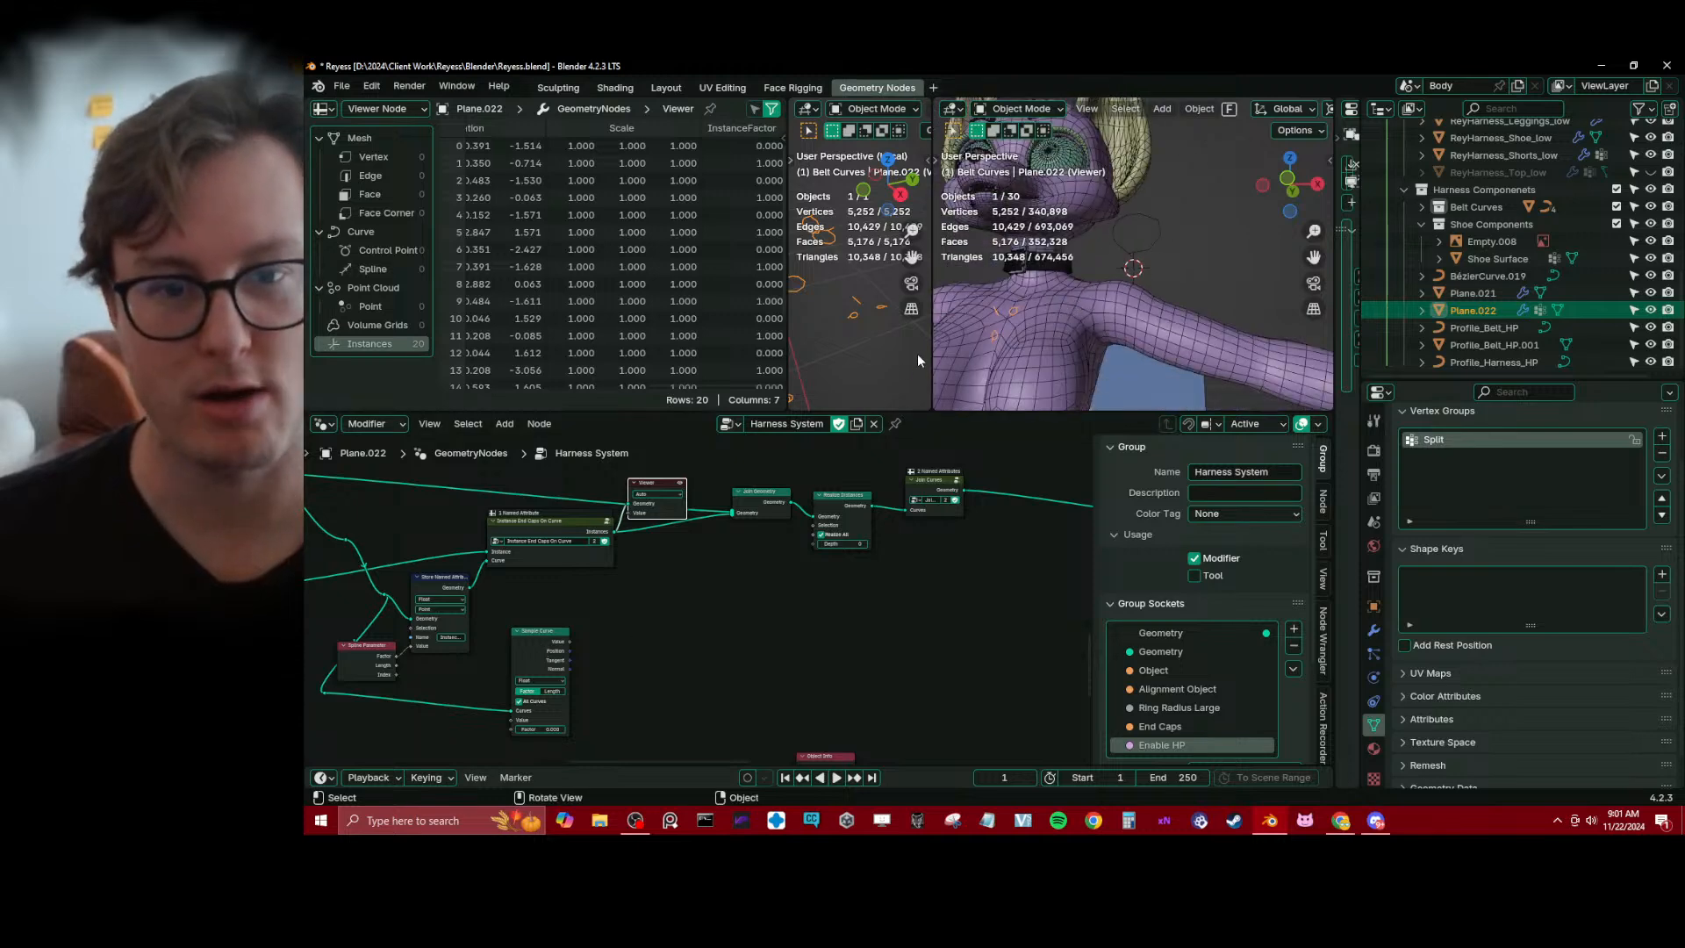
{"action": "left_click_drag", "start_coordinate": [791, 349], "coordinate": [431, 349]}
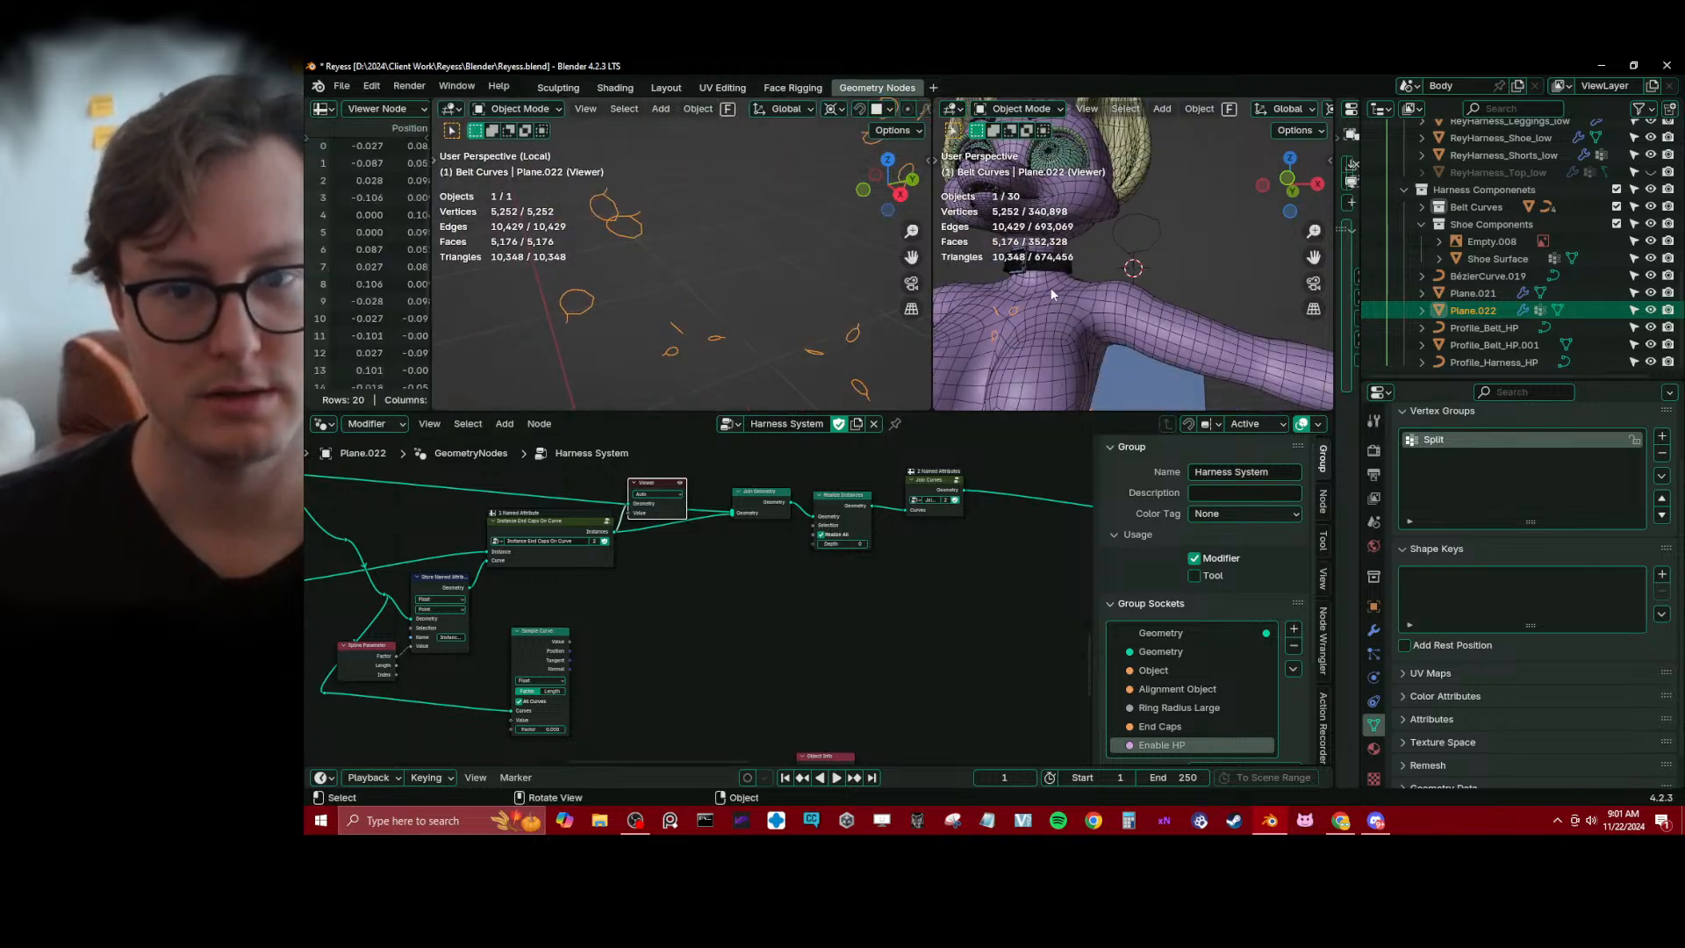
{"action": "middle_click_drag", "start_coordinate": [1050, 288], "coordinate": [1046, 333]}
{"action": "scroll", "coordinate": [878, 373], "scroll_direction": "up", "scroll_amount": 1}
{"action": "scroll", "coordinate": [797, 495], "scroll_direction": "down", "scroll_amount": 3}
{"action": "middle_click_drag", "start_coordinate": [796, 544], "coordinate": [692, 633]}
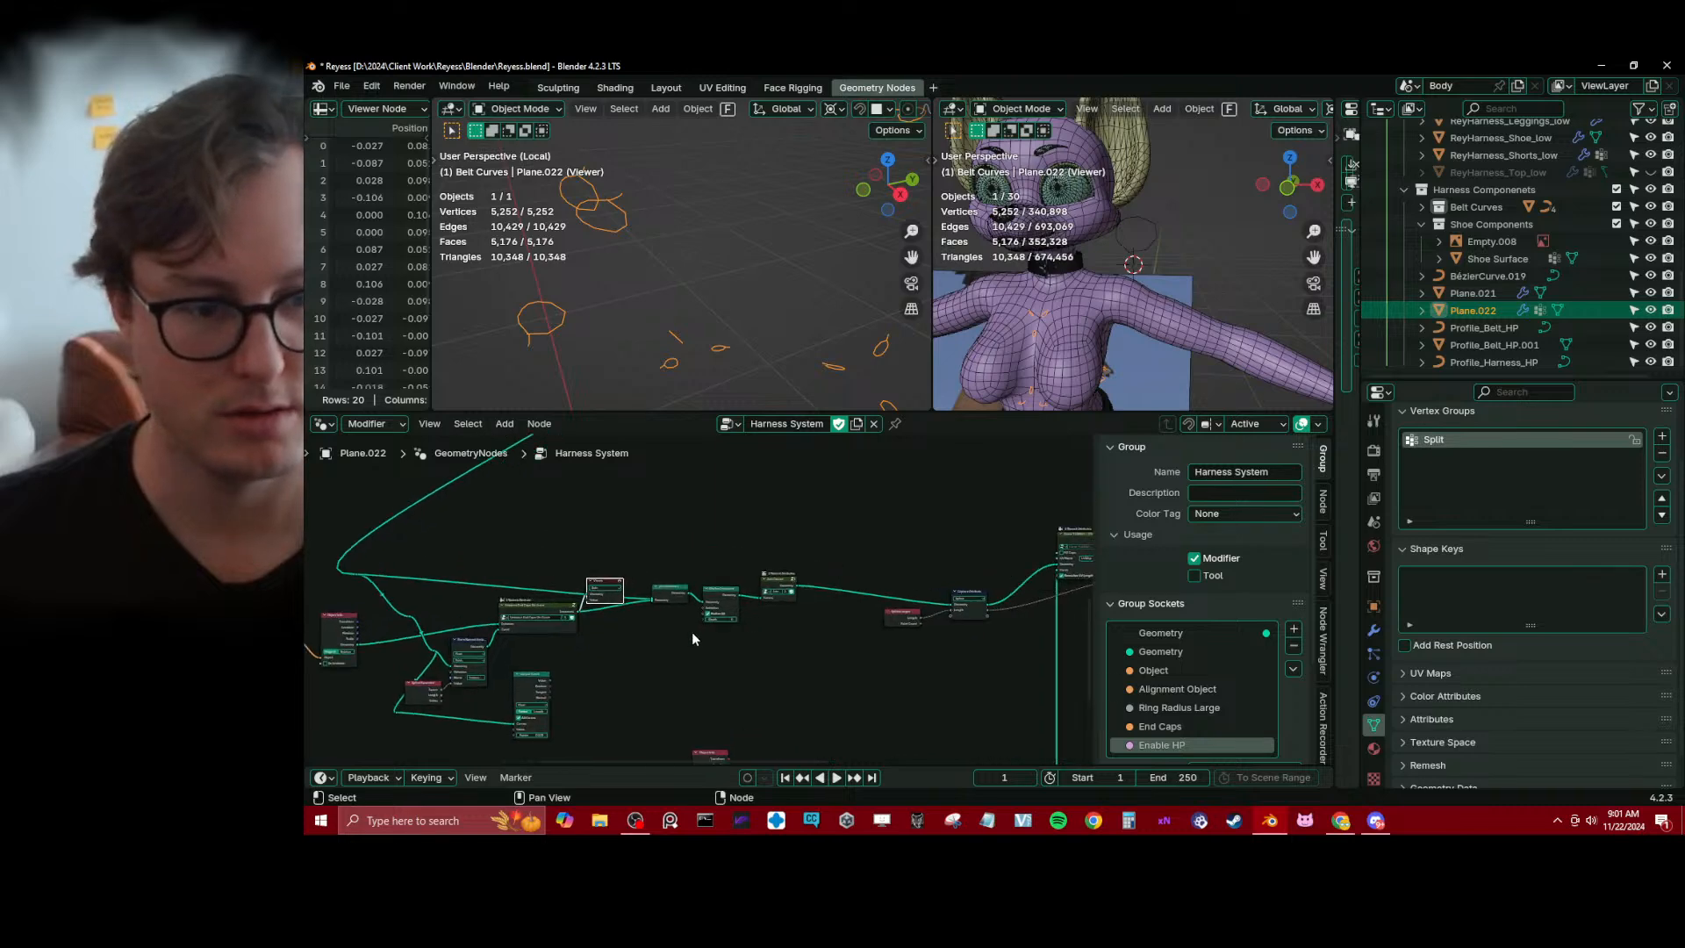
Delete the Viewer node and view the harness mesh on the character's back and side
{"action": "scroll", "coordinate": [693, 614], "scroll_direction": "up", "scroll_amount": 3}
{"action": "key", "text": "x"}
{"action": "scroll", "coordinate": [1106, 294], "scroll_direction": "down", "scroll_amount": 5}
{"action": "mouse_move", "coordinate": [1107, 293]}
{"action": "middle_mouse_down"}
{"action": "mouse_move", "coordinate": [1086, 286]}
{"action": "mouse_move", "coordinate": [1113, 281]}
{"action": "mouse_move", "coordinate": [1094, 282]}
{"action": "middle_mouse_up"}
{"action": "scroll", "coordinate": [1089, 291], "scroll_direction": "up", "scroll_amount": 4}
{"action": "scroll", "coordinate": [1106, 293], "scroll_direction": "up", "scroll_amount": 4}
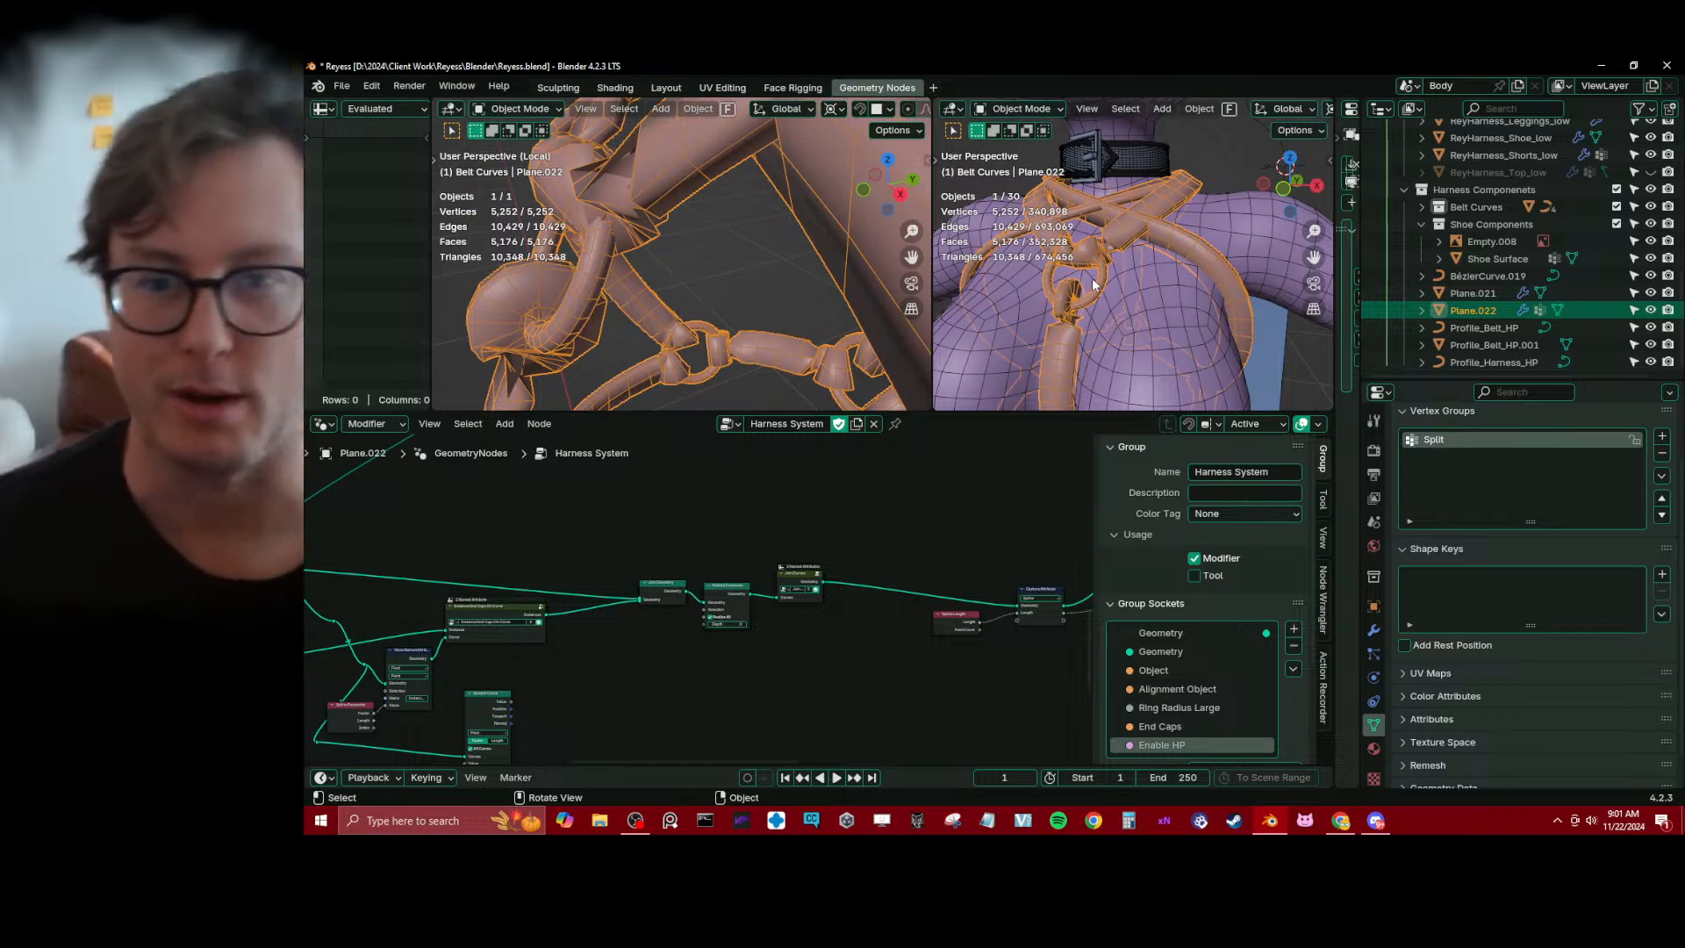
{"action": "scroll", "coordinate": [1092, 277], "scroll_direction": "down", "scroll_amount": 5}
{"action": "middle_click_drag", "start_coordinate": [1092, 278], "coordinate": [1114, 239]}
{"action": "scroll", "coordinate": [671, 605], "scroll_direction": "up", "scroll_amount": 2}
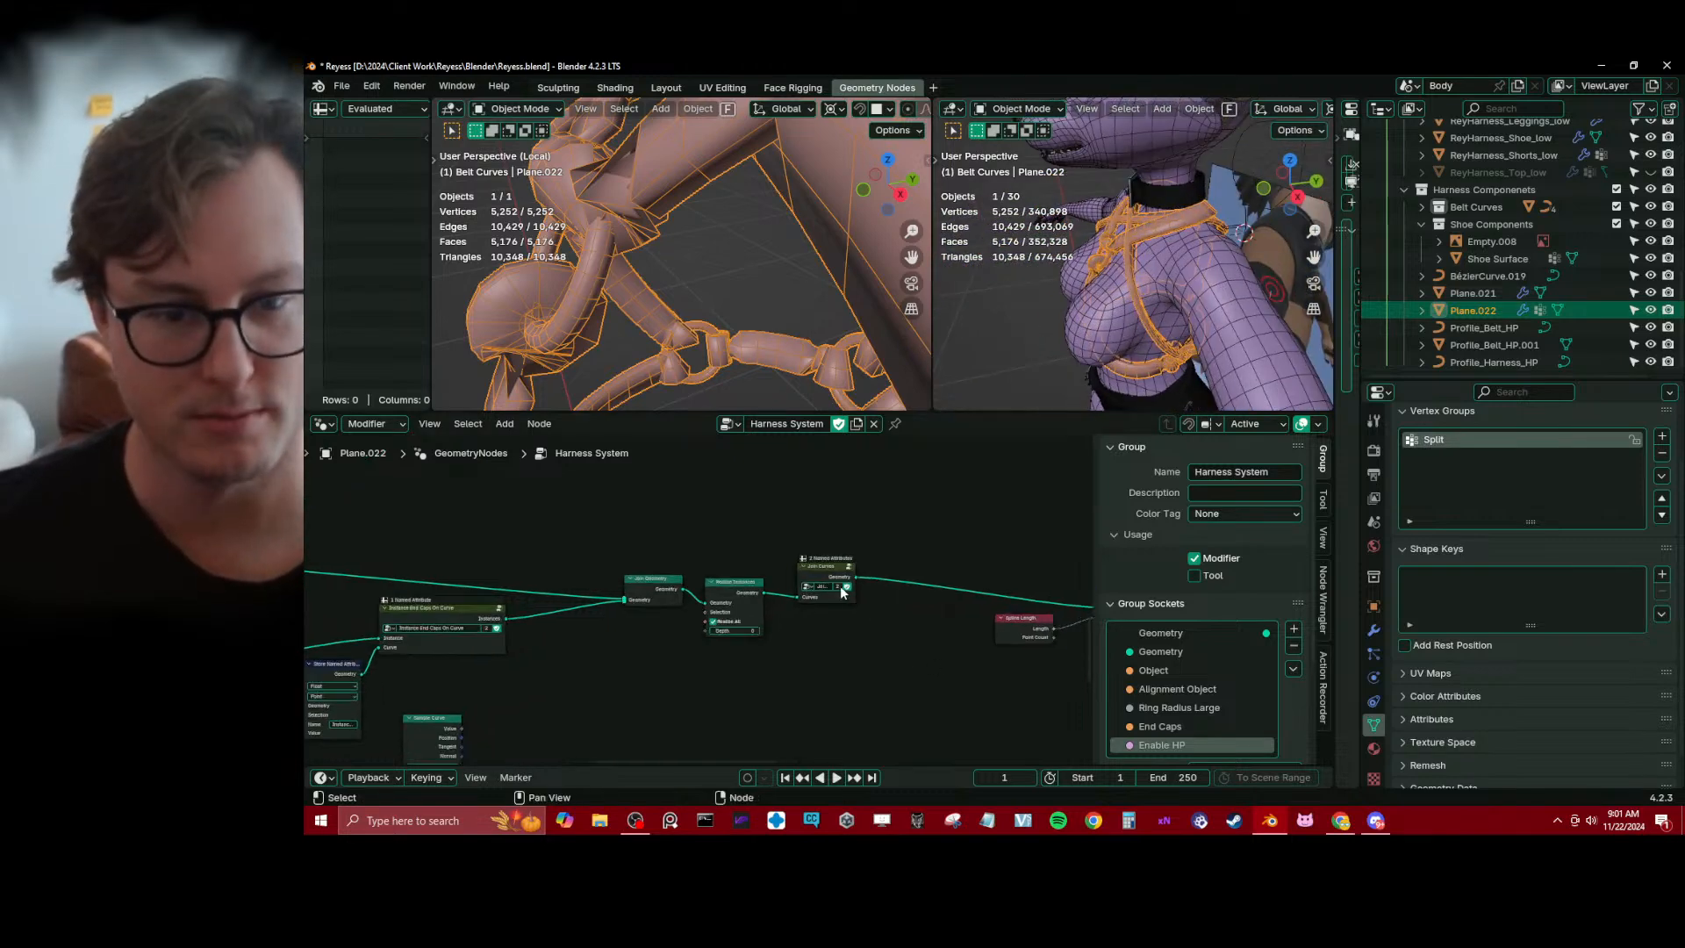
Preview the Join Geometry output and view the combined strap curves and end caps from another angle
{"action": "left_click", "coordinate": [676, 589], "text": "ctrl+shift"}
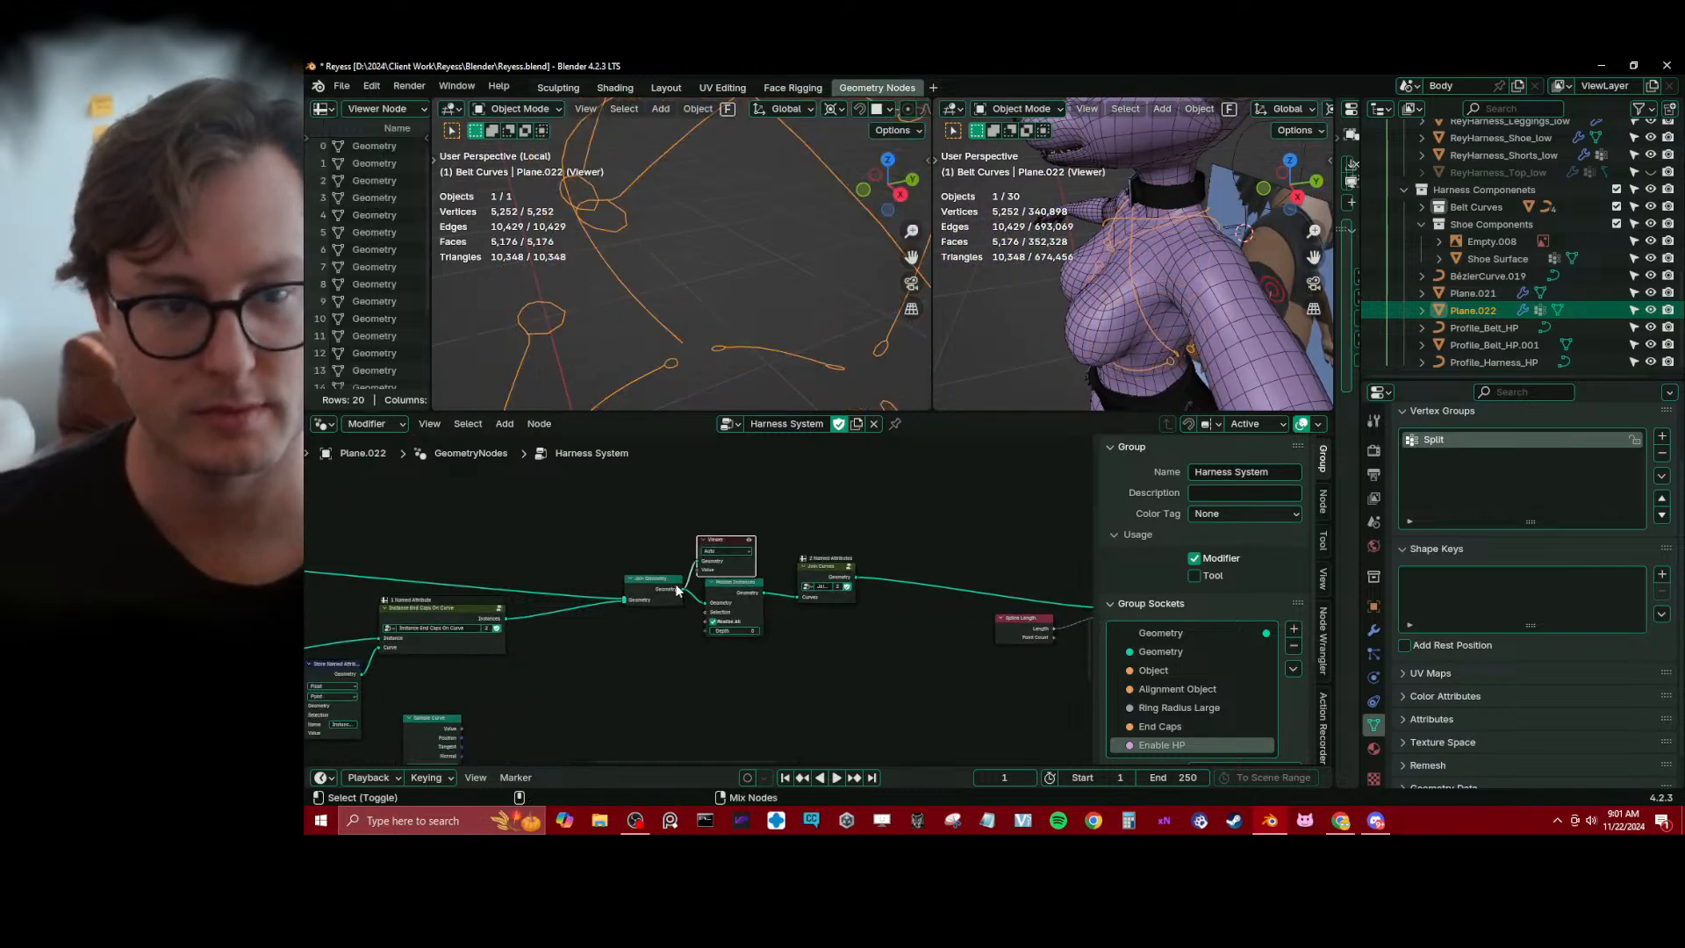
{"action": "middle_click_drag", "start_coordinate": [755, 351], "coordinate": [651, 331]}
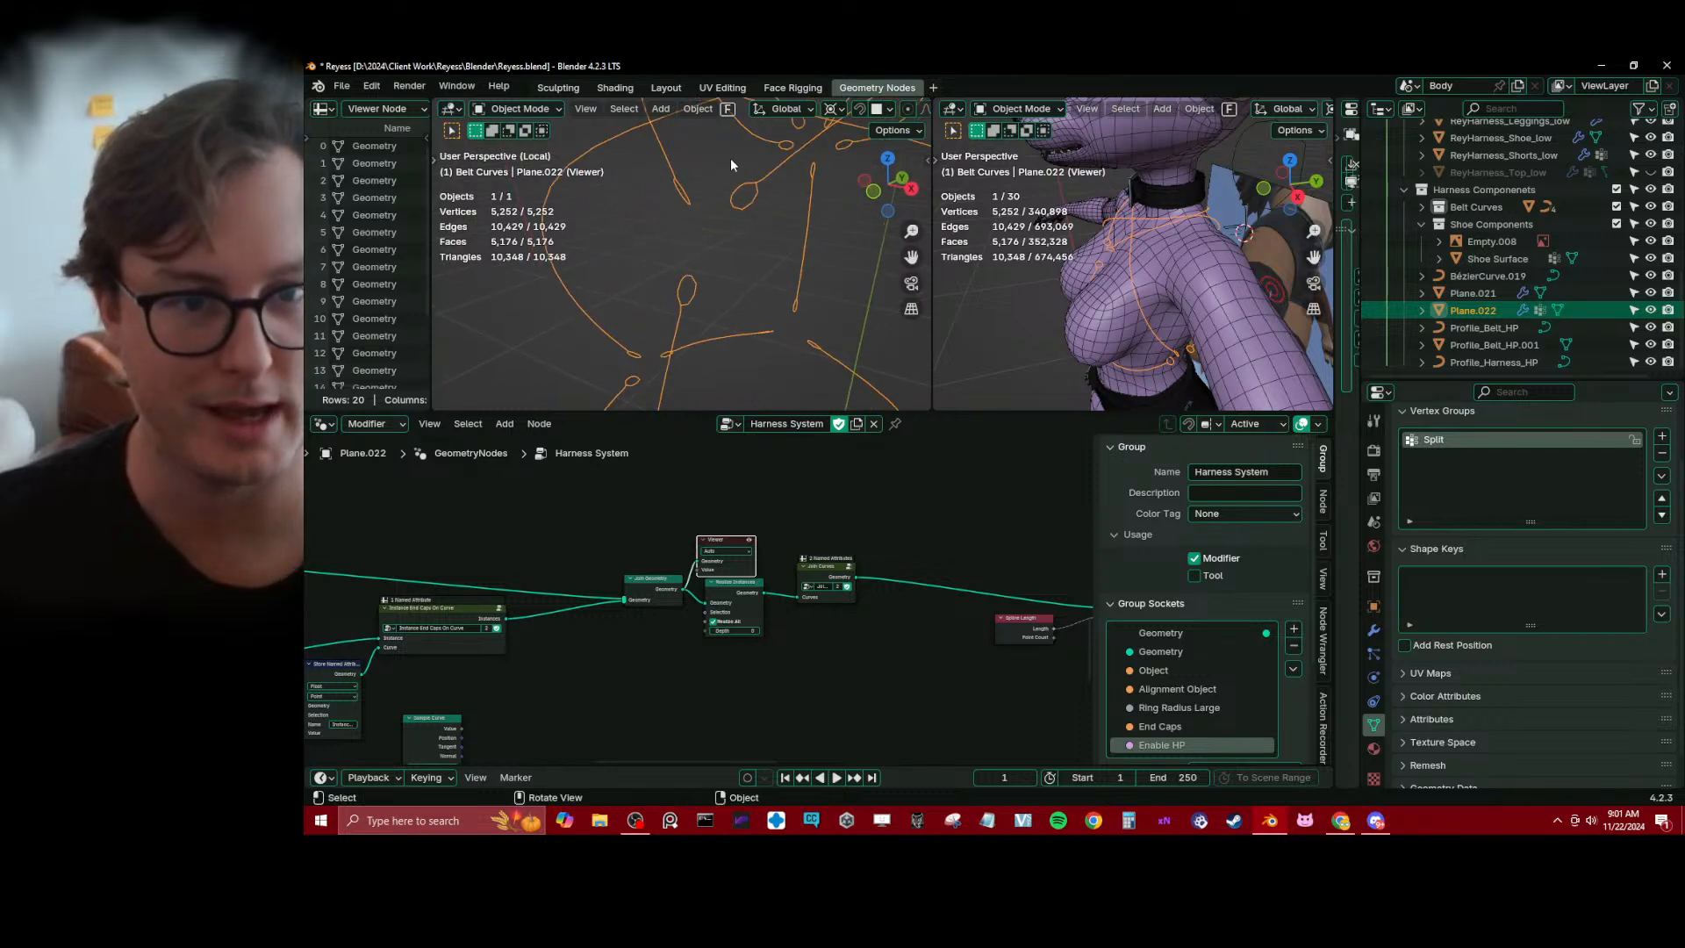
{"action": "scroll", "coordinate": [772, 250], "scroll_direction": "down", "scroll_amount": 2}
{"action": "middle_click_drag", "start_coordinate": [772, 249], "coordinate": [709, 200]}
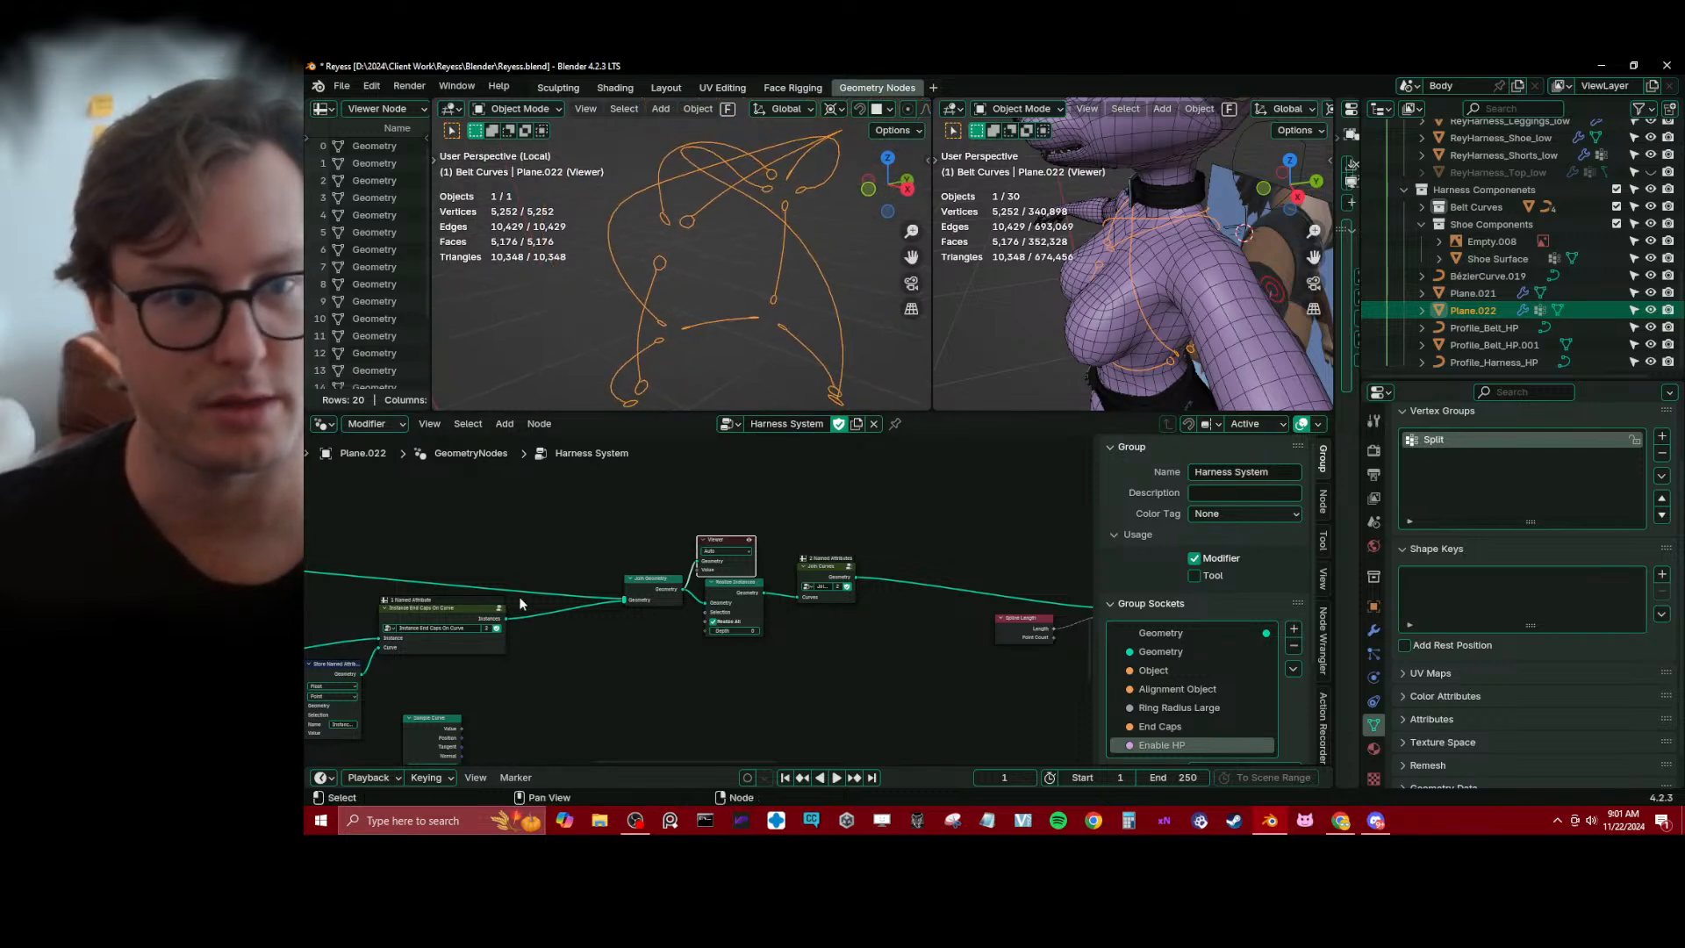
Preview the output of the Instance End Caps On Curve group on its own
{"action": "scroll", "coordinate": [530, 612], "scroll_direction": "up", "scroll_amount": 1}
{"action": "middle_click_drag", "start_coordinate": [544, 621], "coordinate": [659, 569]}
{"action": "scroll", "coordinate": [658, 569], "scroll_direction": "up", "scroll_amount": 2}
{"action": "middle_click_drag", "start_coordinate": [630, 642], "coordinate": [832, 640]}
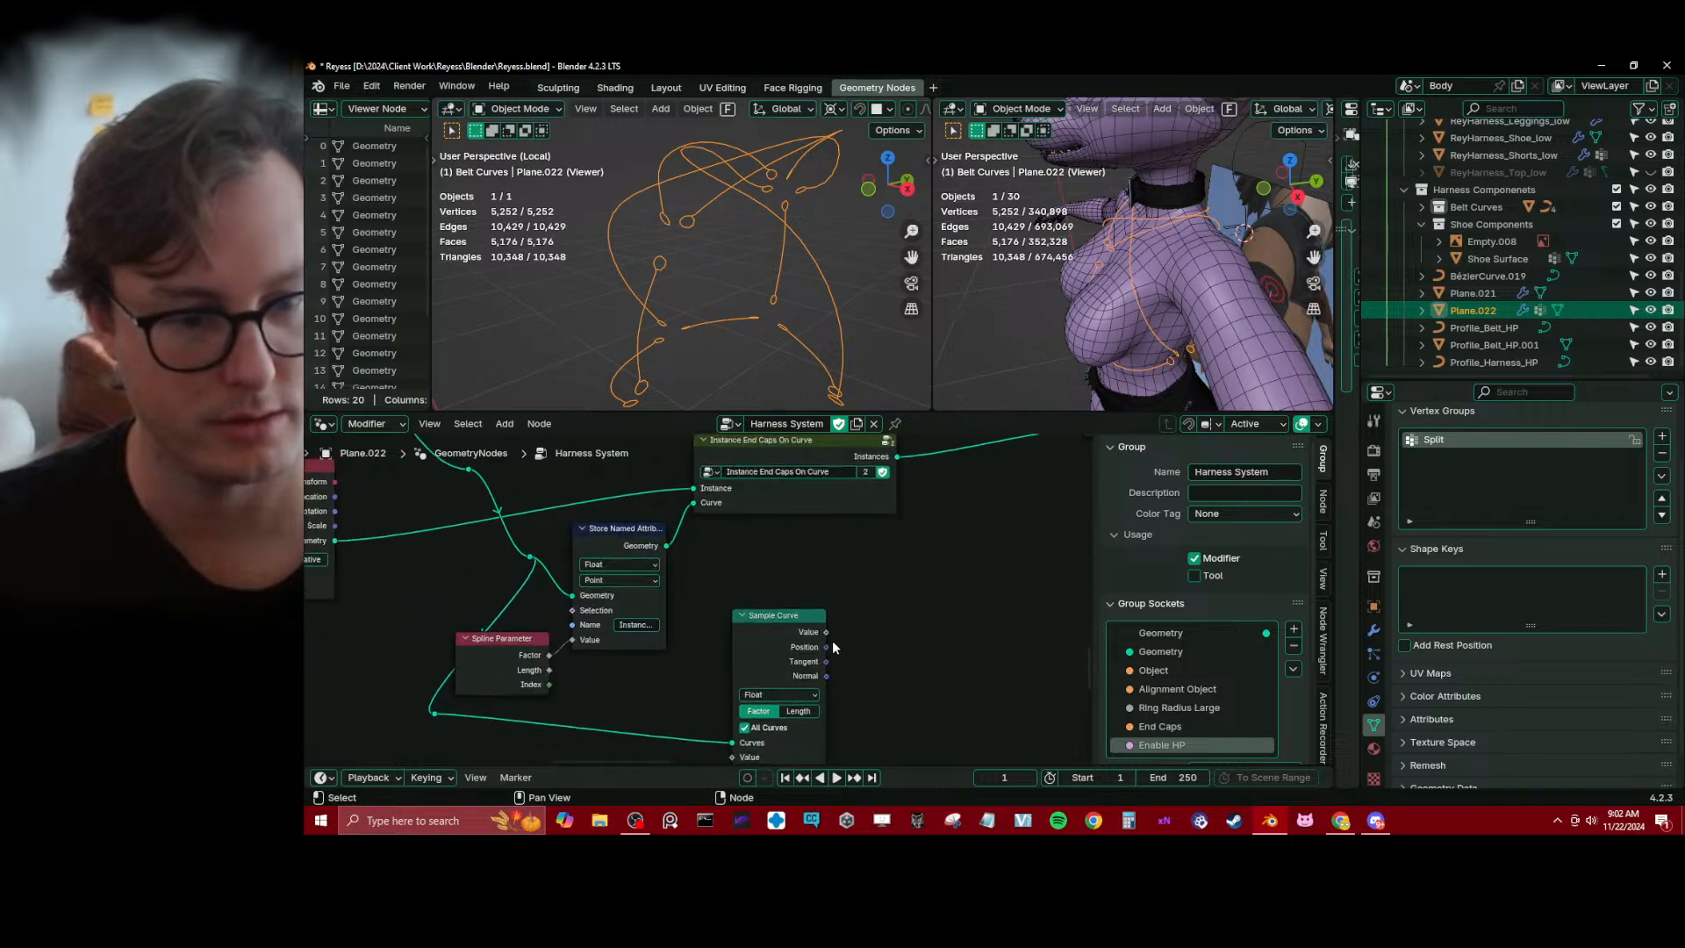
{"action": "scroll", "coordinate": [701, 645], "scroll_direction": "down", "scroll_amount": 1}
{"action": "left_click_drag", "start_coordinate": [734, 630], "coordinate": [791, 628]}
{"action": "middle_click_drag", "start_coordinate": [907, 576], "coordinate": [853, 607]}
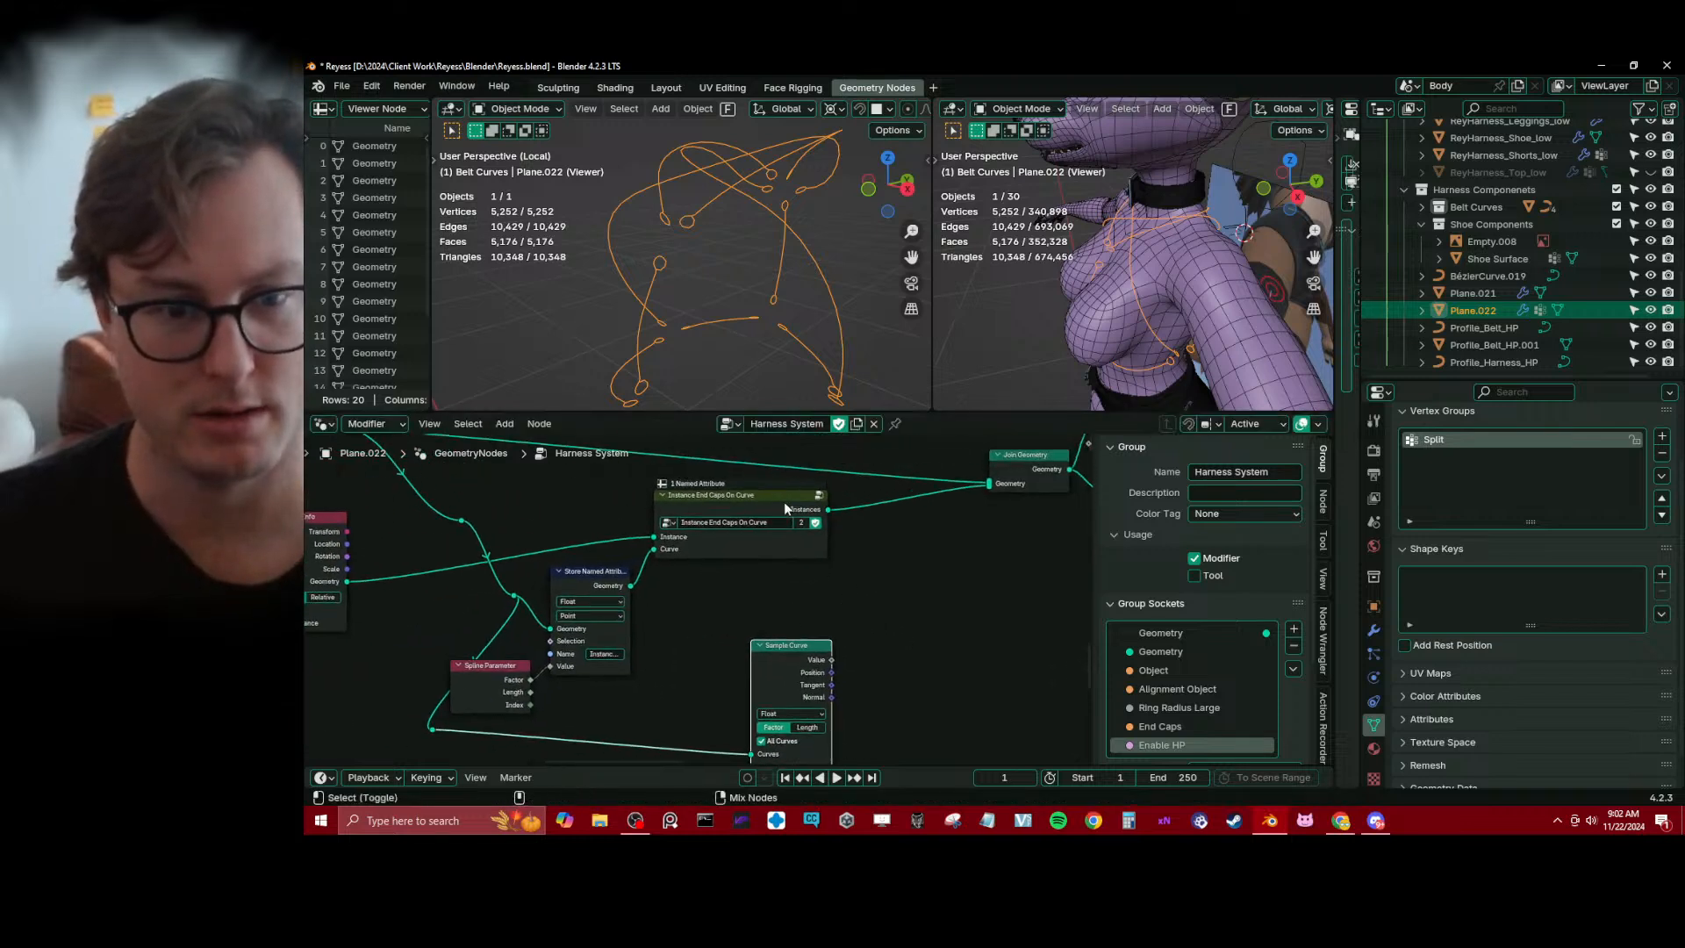
{"action": "left_click", "coordinate": [783, 504], "text": "ctrl+shift"}
{"action": "middle_click_drag", "start_coordinate": [879, 544], "coordinate": [867, 547]}
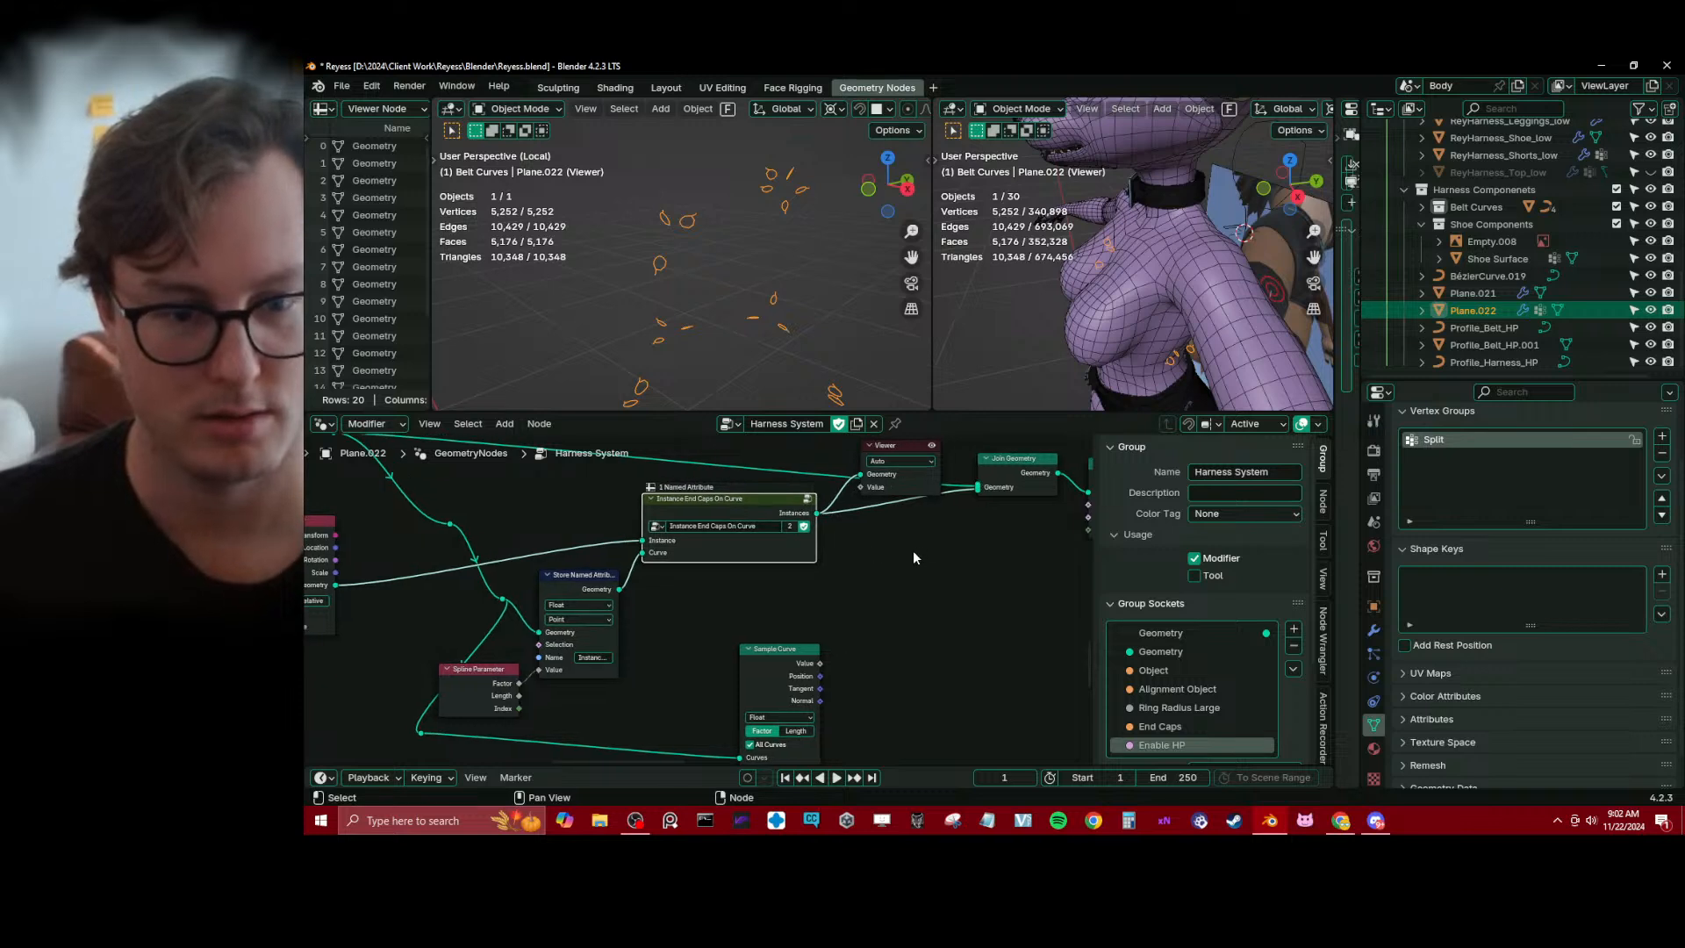
Reposition the Sample Curve node beside the end caps nodes and delete the Viewer node
{"action": "left_click_drag", "start_coordinate": [769, 679], "coordinate": [748, 668]}
{"action": "middle_click_drag", "start_coordinate": [748, 669], "coordinate": [743, 620]}
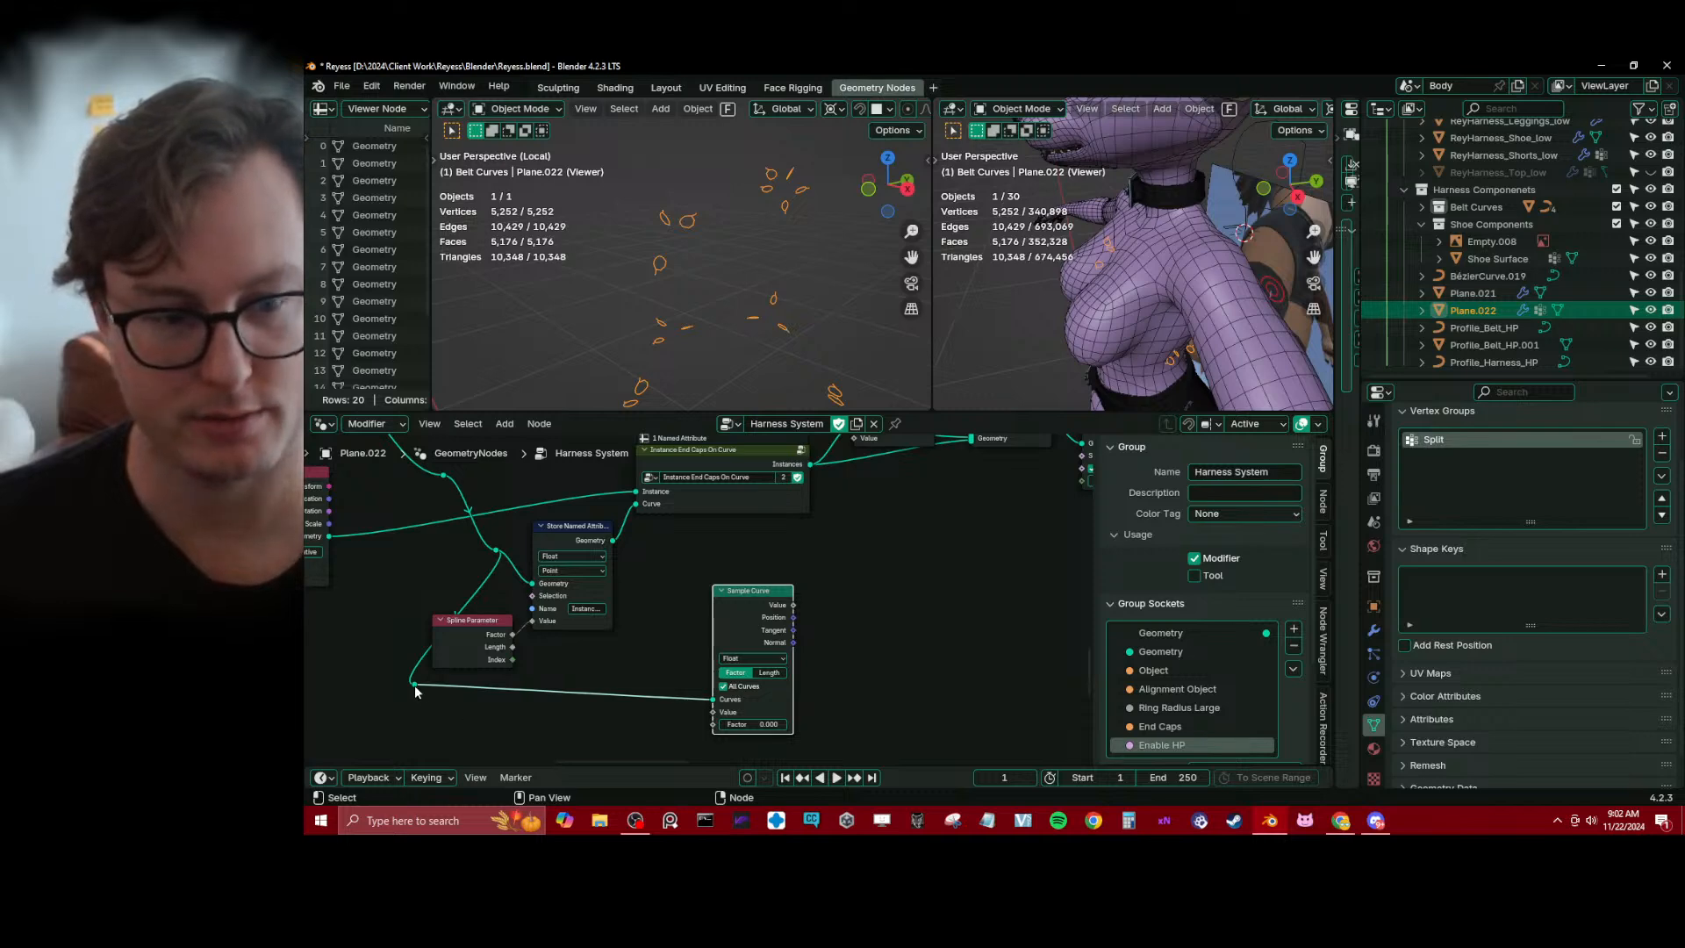
{"action": "left_click_drag", "start_coordinate": [735, 612], "coordinate": [995, 587]}
{"action": "middle_click_drag", "start_coordinate": [971, 588], "coordinate": [761, 624]}
{"action": "scroll", "coordinate": [834, 665], "scroll_direction": "down", "scroll_amount": 3}
{"action": "left_click", "coordinate": [746, 534]}
{"action": "key", "text": "x"}
Move the Join Geometry, Realize Instances and Join Curves nodes further downstream to free space after the end caps group
{"action": "left_click_drag", "start_coordinate": [777, 644], "coordinate": [818, 643]}
{"action": "middle_click_drag", "start_coordinate": [924, 601], "coordinate": [776, 642]}
{"action": "left_click_drag", "start_coordinate": [714, 515], "coordinate": [808, 597]}
{"action": "key", "text": "g"}
{"action": "left_click", "coordinate": [914, 594]}
{"action": "key", "text": "g"}
{"action": "left_click", "coordinate": [800, 642]}
{"action": "middle_click_drag", "start_coordinate": [652, 631], "coordinate": [737, 616]}
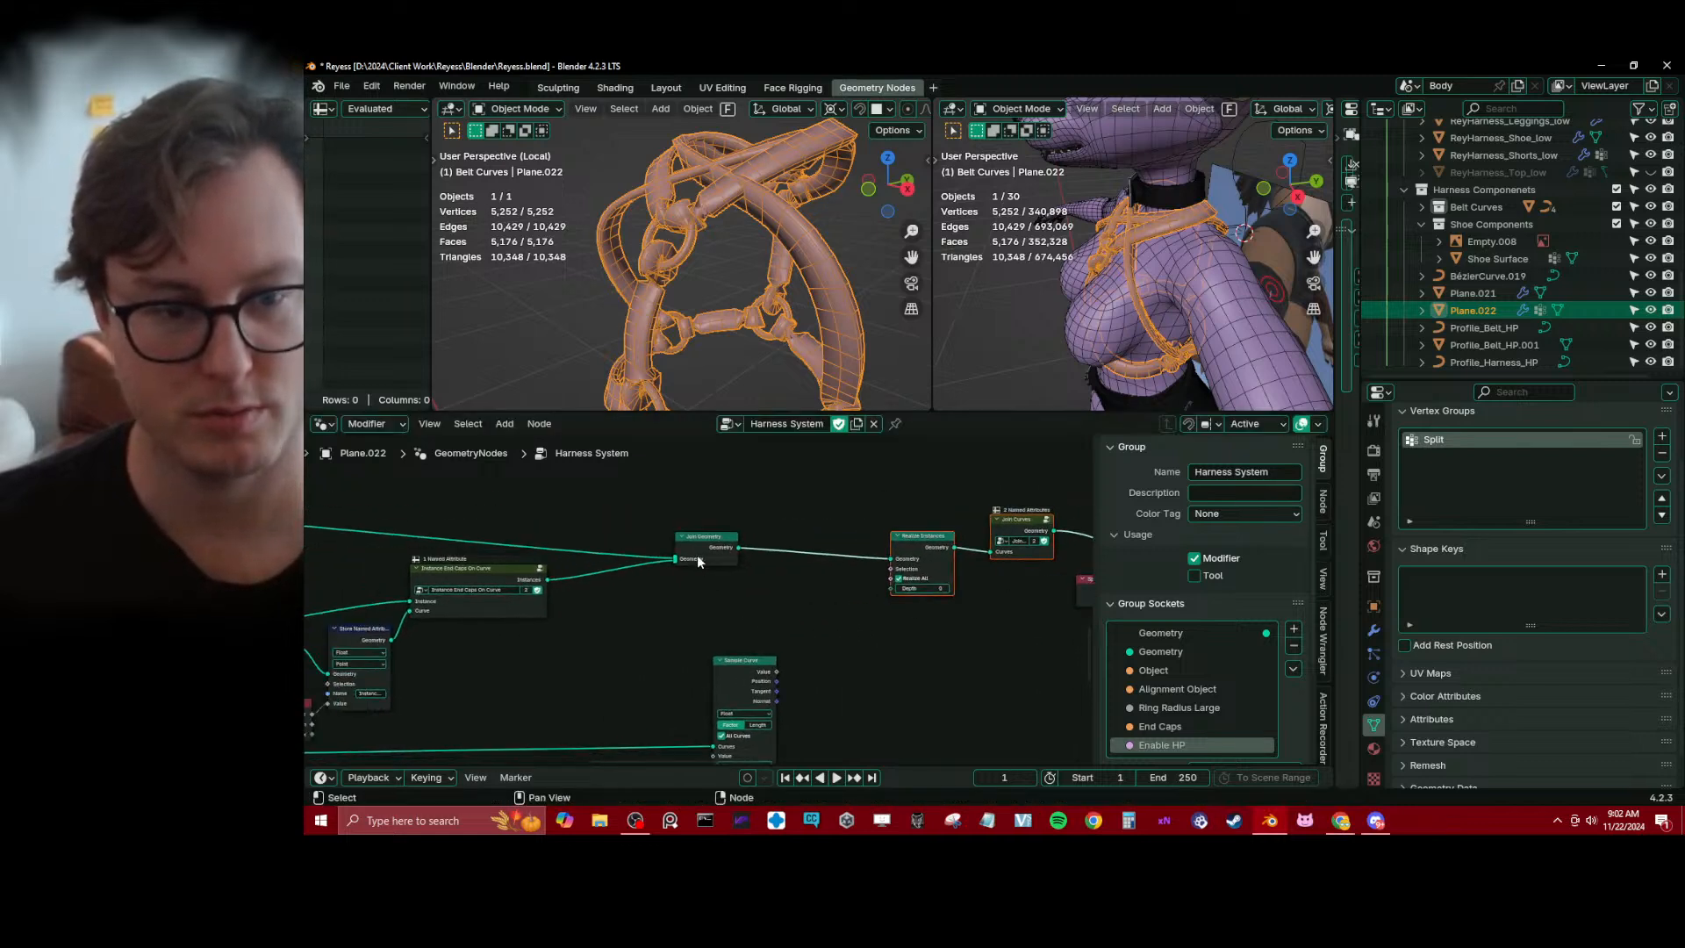
{"action": "left_click_drag", "start_coordinate": [708, 556], "coordinate": [764, 528]}
{"action": "middle_click_drag", "start_coordinate": [522, 589], "coordinate": [664, 570]}
{"action": "left_click", "coordinate": [655, 571]}
{"action": "type", "text": "g"}
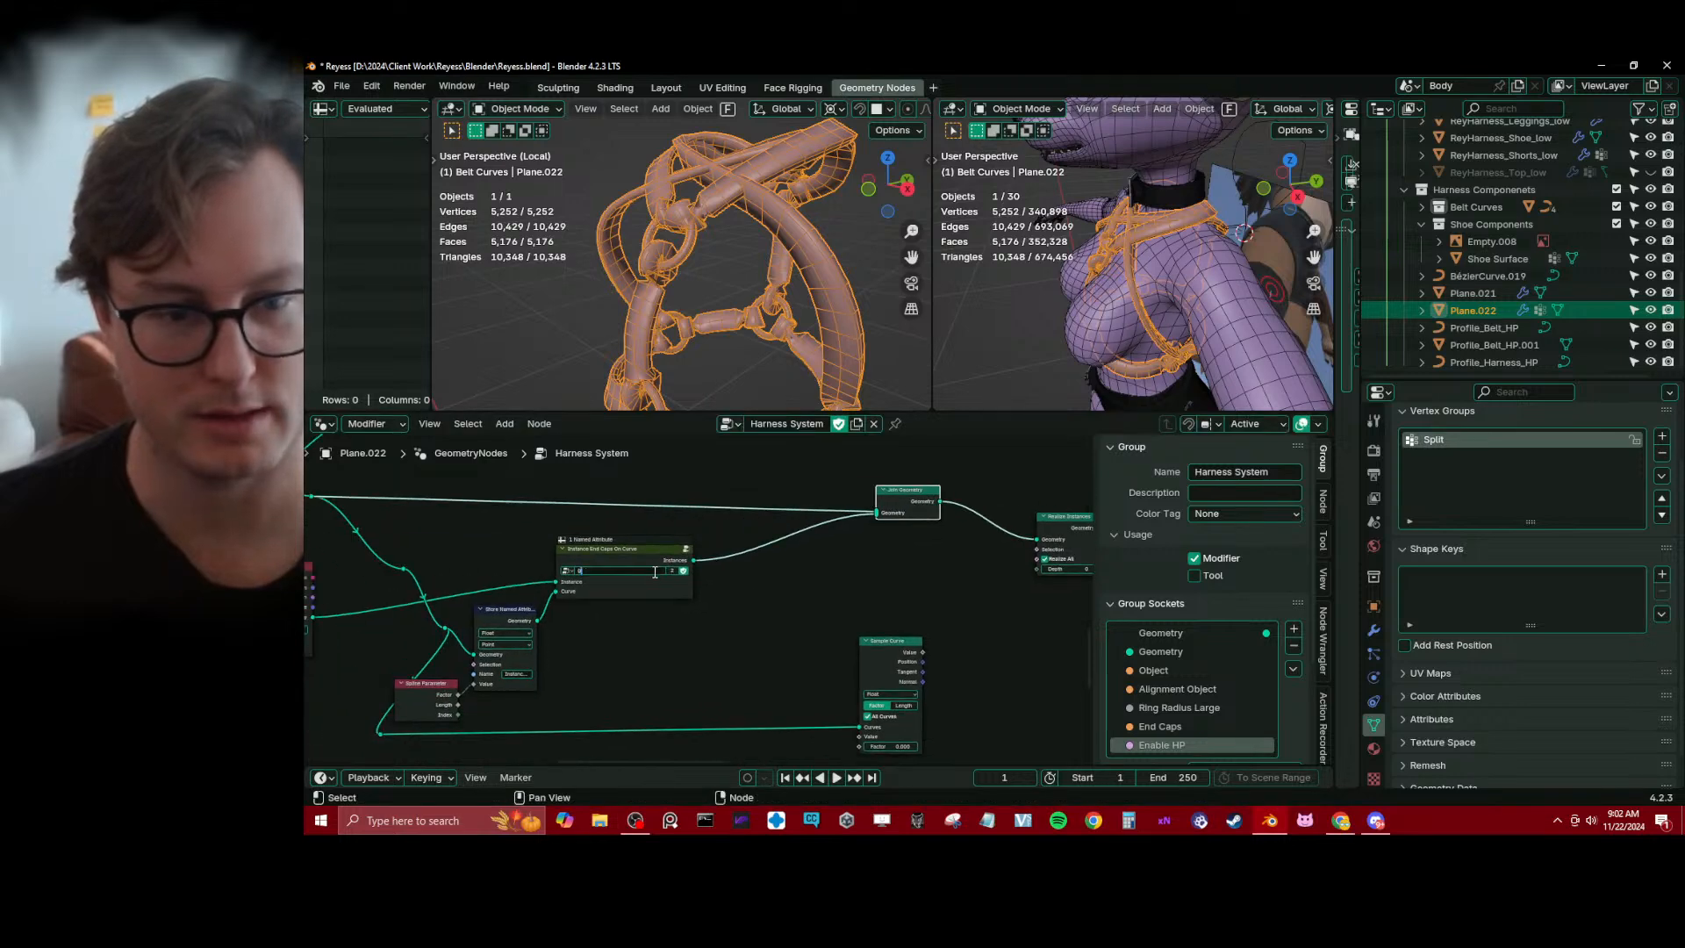
{"action": "left_click", "coordinate": [674, 621]}
{"action": "key", "text": "ctrl+z"}
Save the file and insert a Set Curve Tilt node between the end caps group and Join Geometry, keeping Tilt at 0°
{"action": "key", "text": "ctrl+s"}
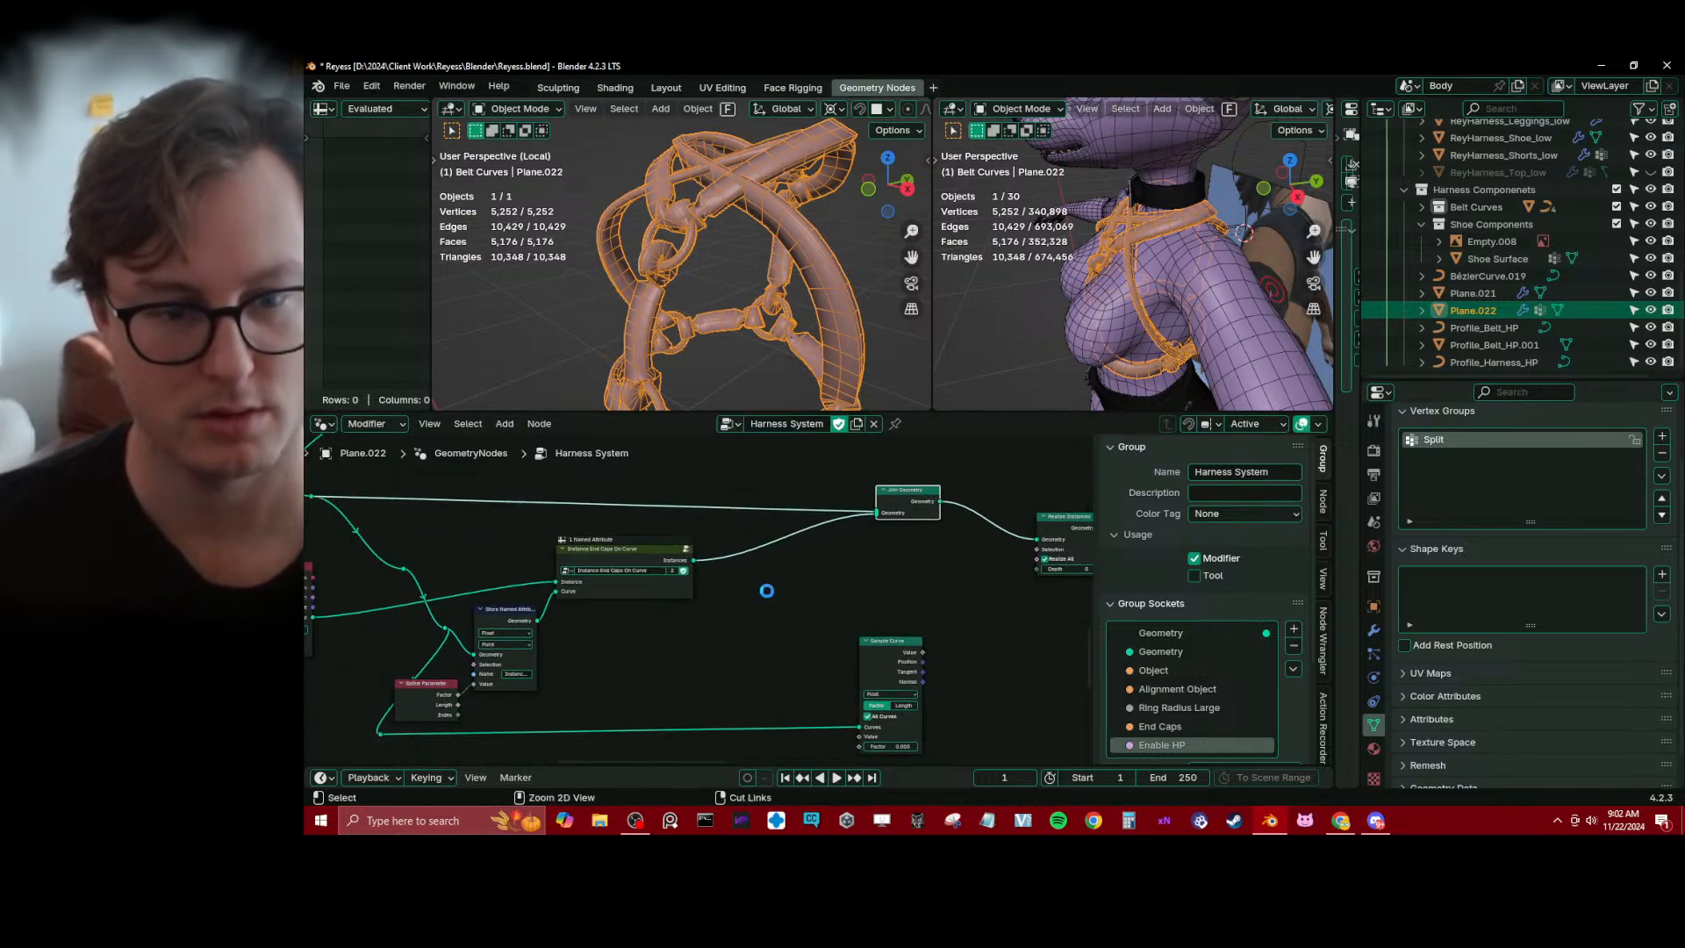
{"action": "key", "text": "shift+a"}
{"action": "type", "text": "se"}
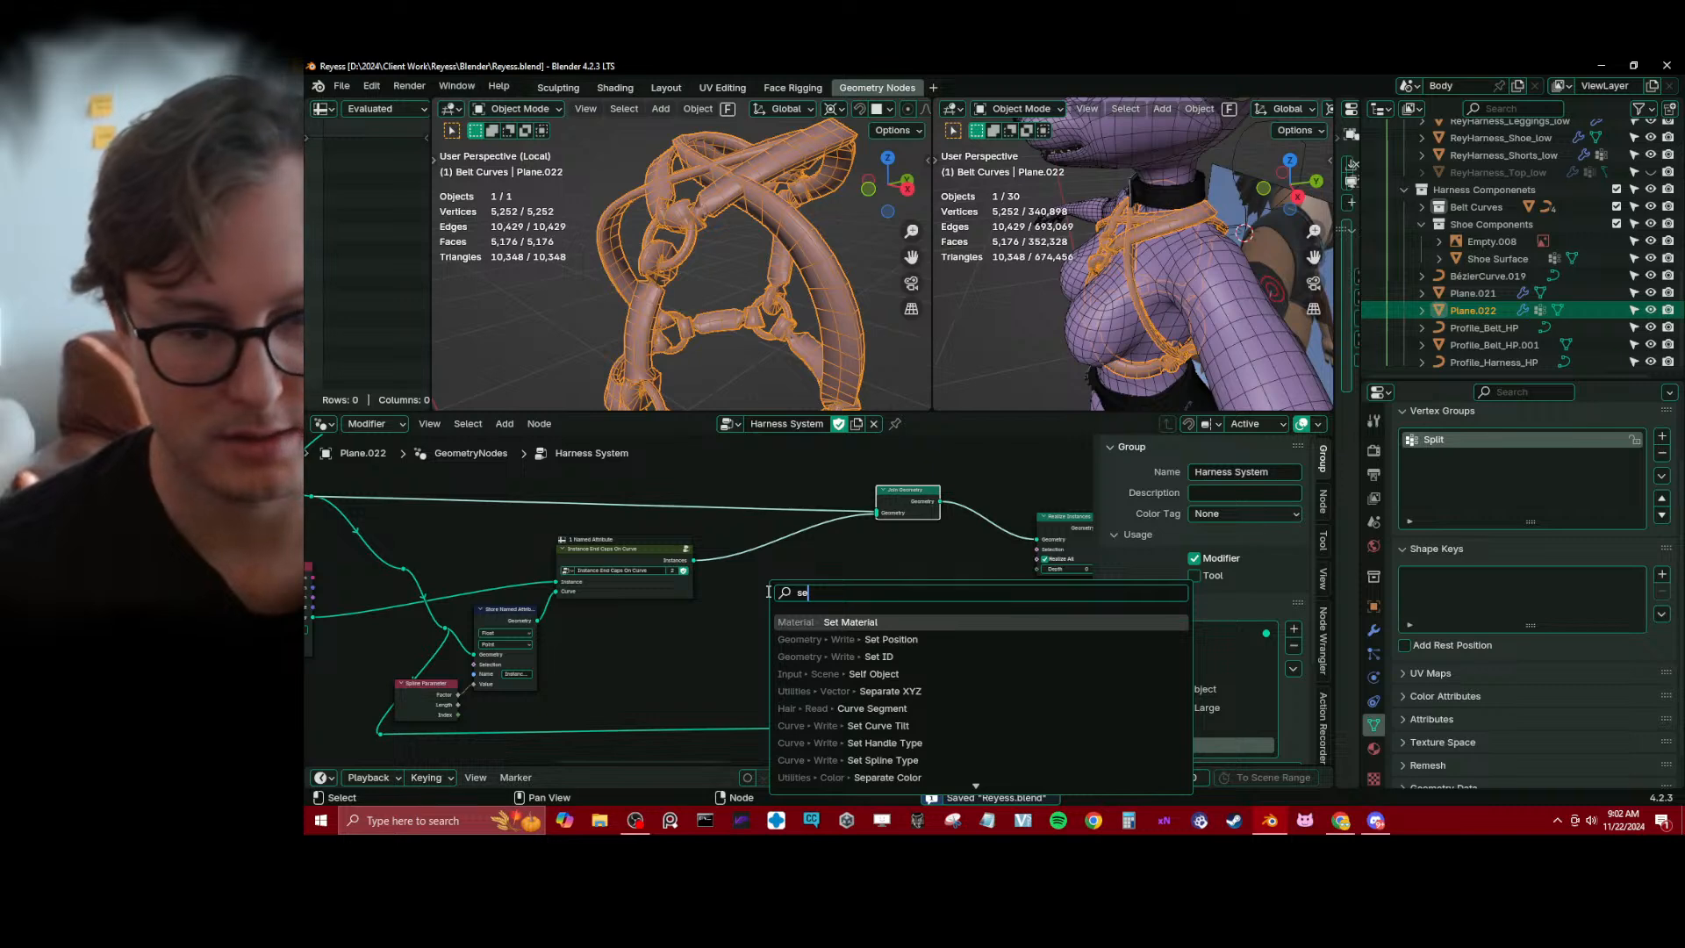
{"action": "type", "text": "t ti"}
{"action": "key", "text": "Return"}
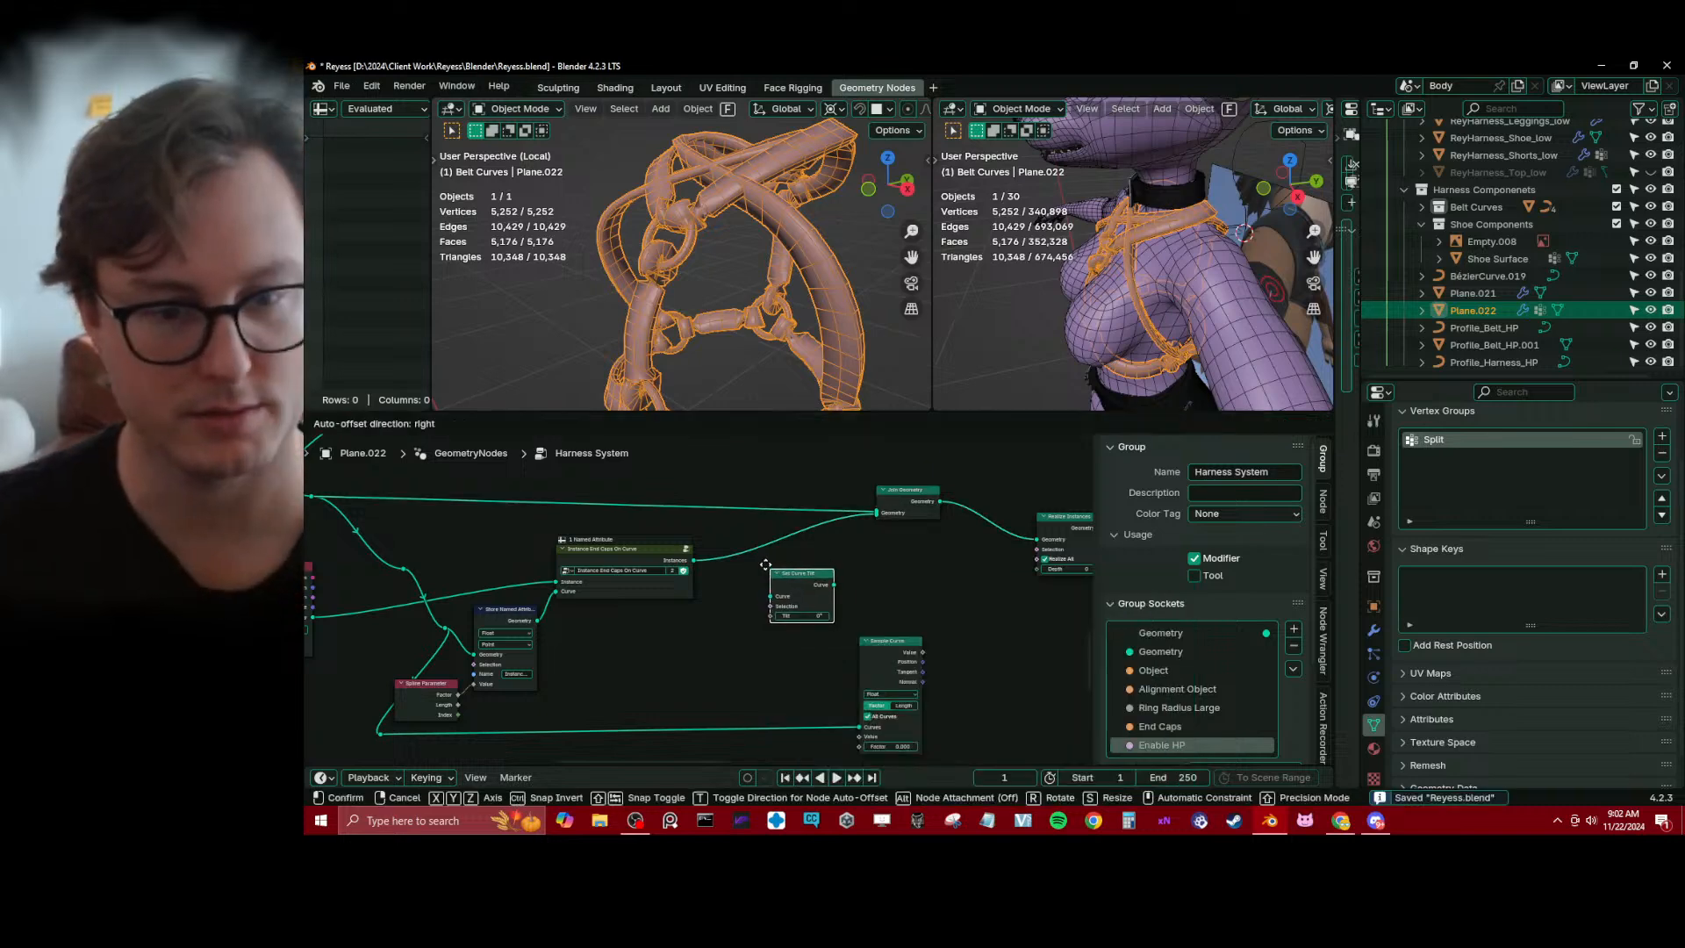
{"action": "left_click", "coordinate": [825, 557]}
{"action": "left_click_drag", "start_coordinate": [825, 572], "coordinate": [760, 571]}
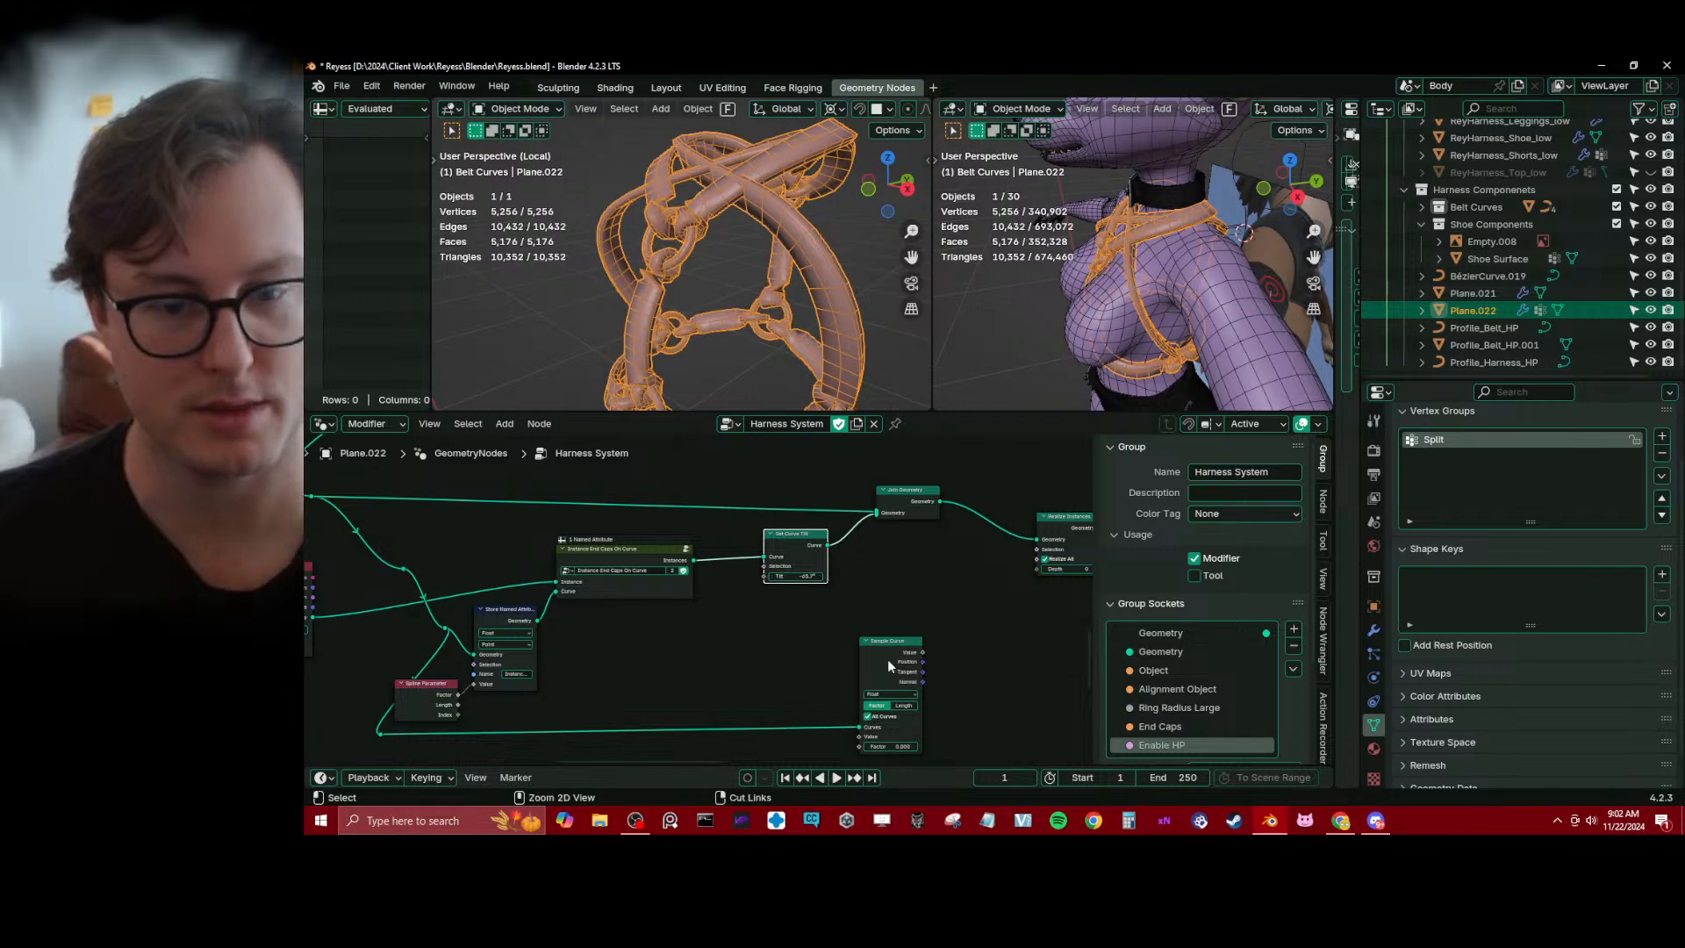
{"action": "key", "text": "ctrl+z"}
Rearrange the Sample Curve, Spline Parameter, Store Named Attribute and end caps group nodes to open a gap before Set Curve Tilt
{"action": "left_click_drag", "start_coordinate": [891, 656], "coordinate": [636, 640]}
{"action": "middle_click_drag", "start_coordinate": [582, 675], "coordinate": [681, 652]}
{"action": "key", "text": "g"}
{"action": "left_click", "coordinate": [728, 662]}
{"action": "scroll", "coordinate": [727, 662], "scroll_direction": "up", "scroll_amount": 1}
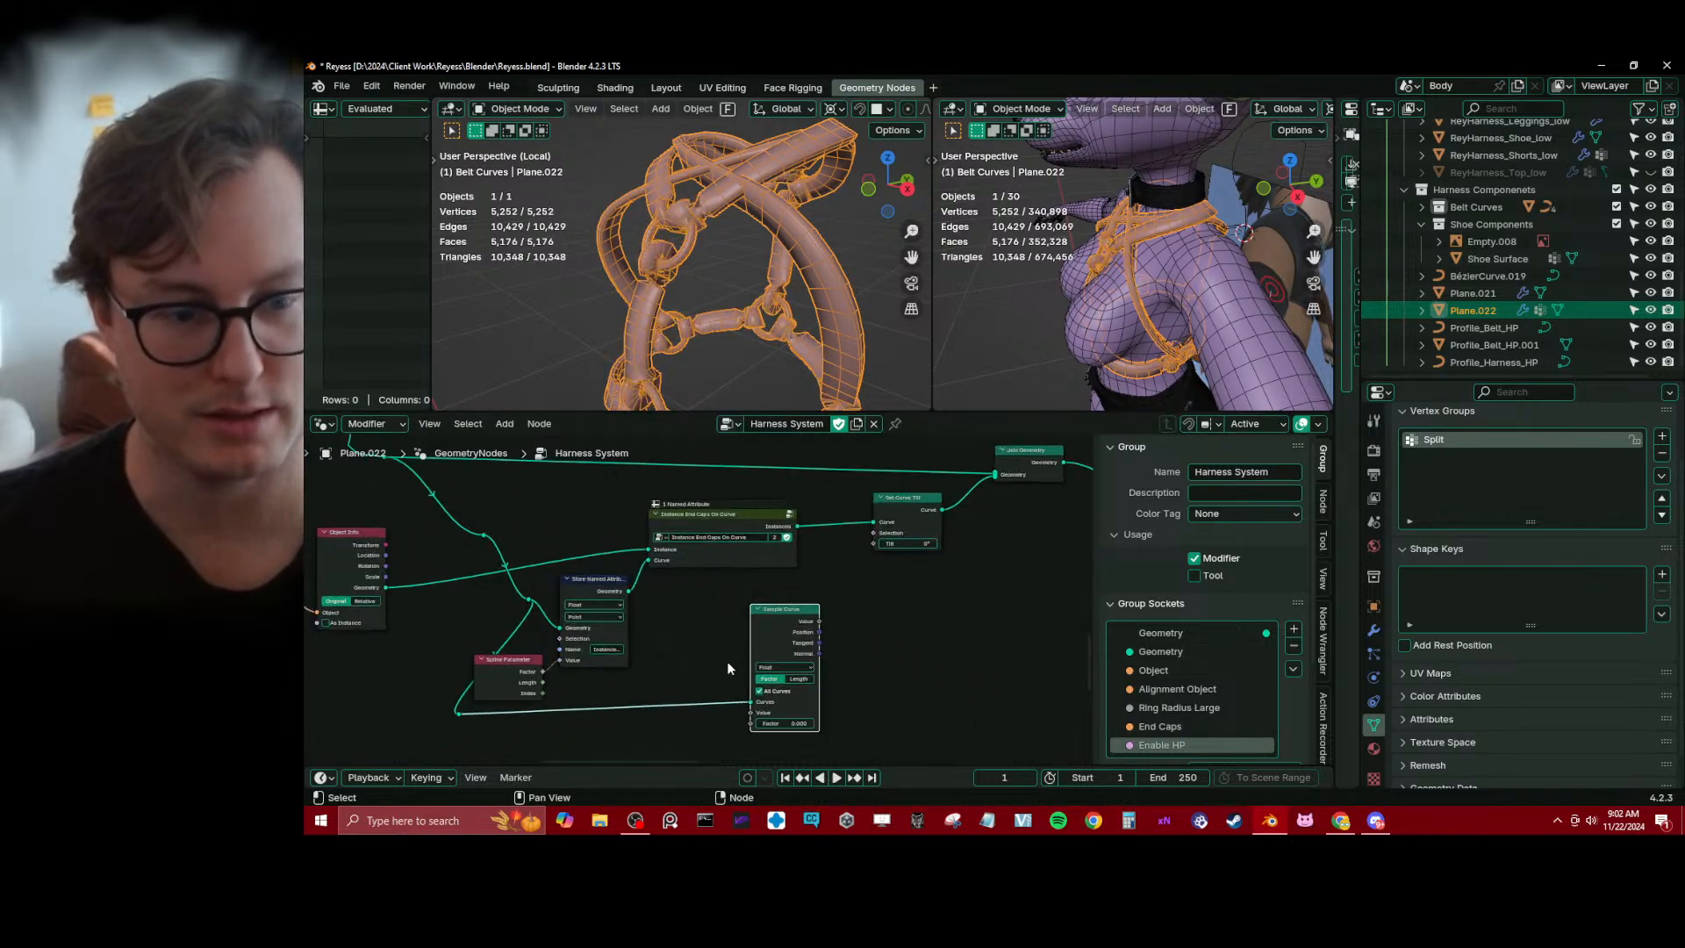
{"action": "left_click_drag", "start_coordinate": [495, 697], "coordinate": [478, 676]}
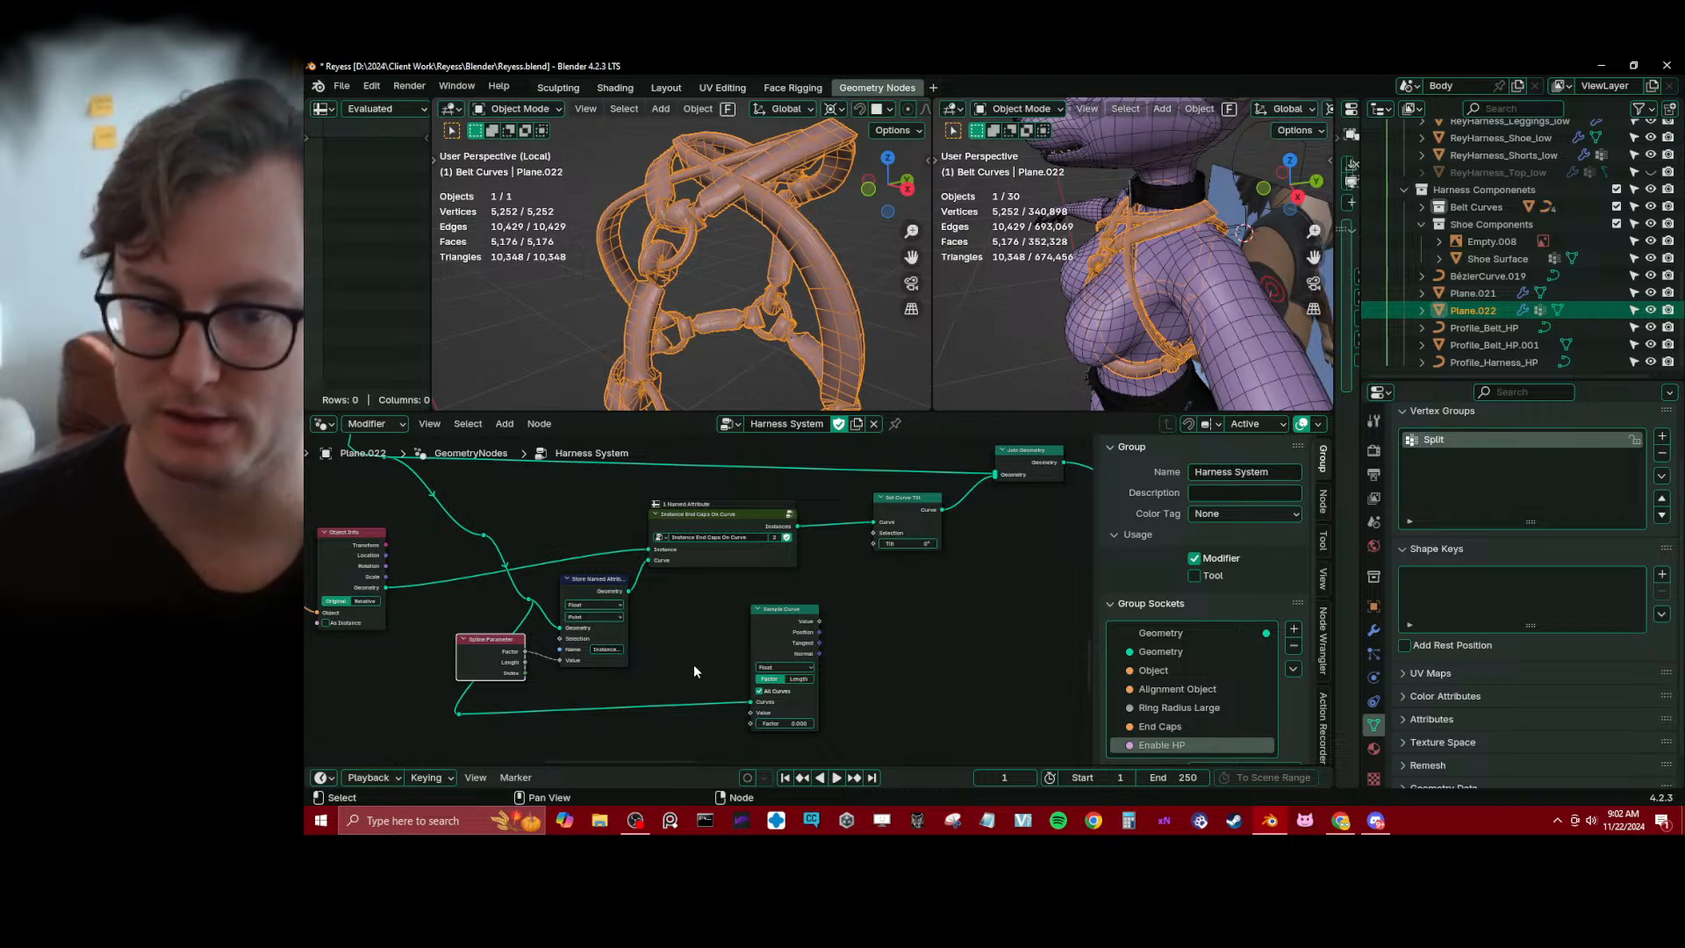
{"action": "left_click_drag", "start_coordinate": [771, 608], "coordinate": [931, 612]}
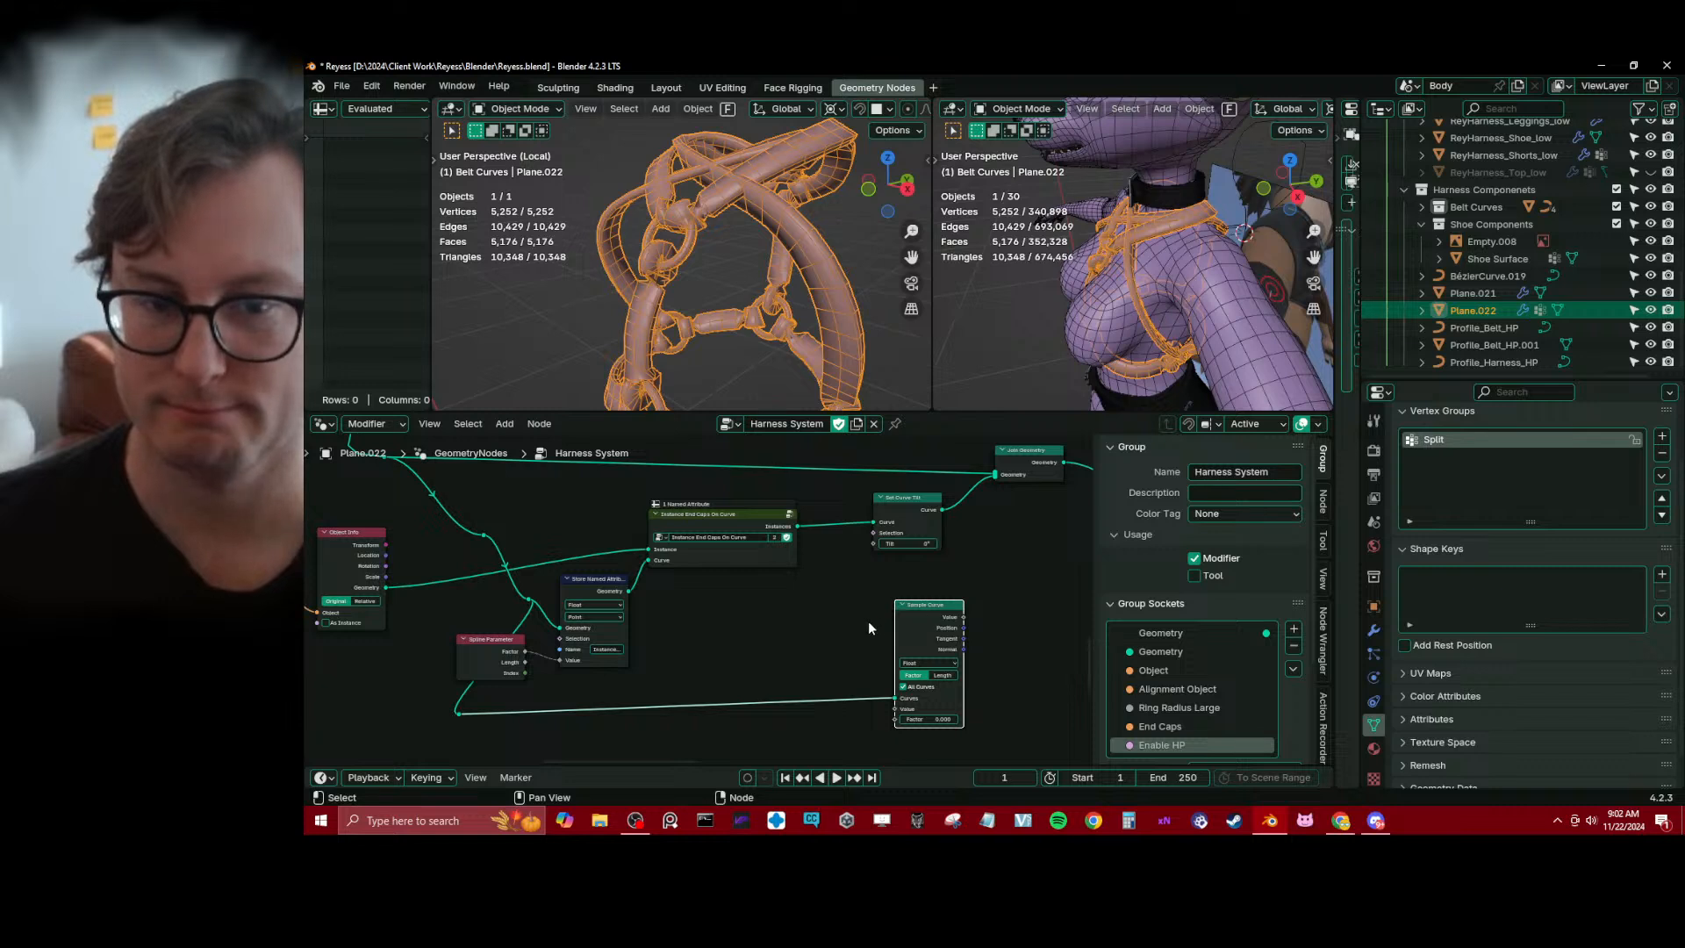
{"action": "left_click_drag", "start_coordinate": [723, 518], "coordinate": [698, 515]}
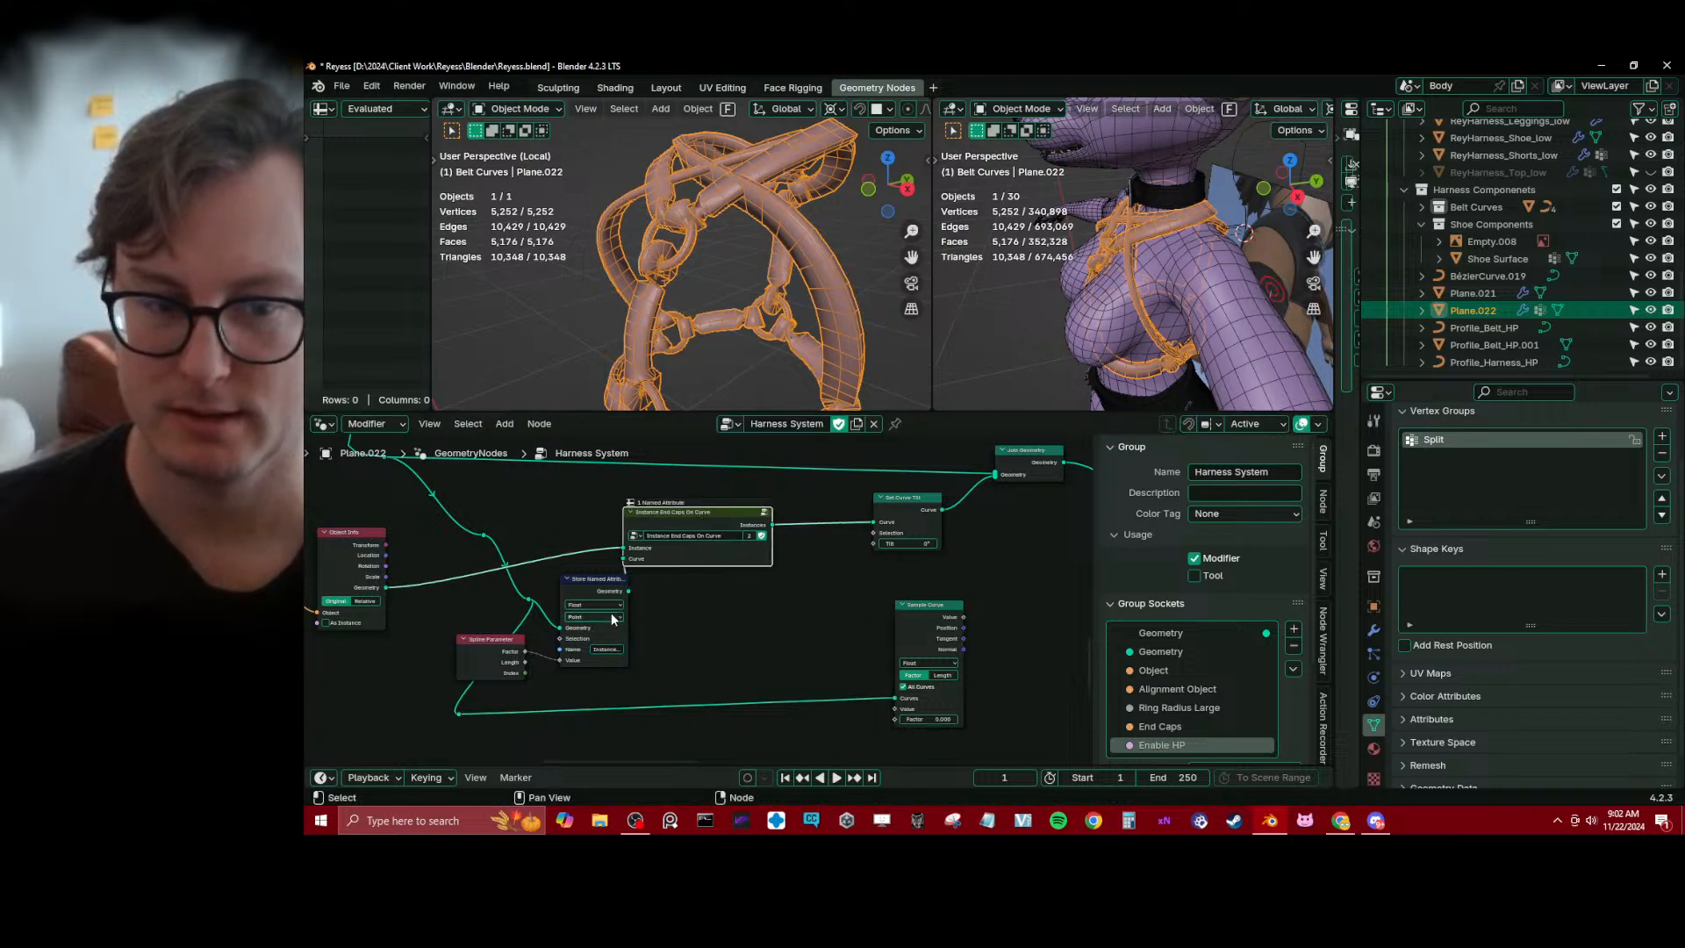
{"action": "left_click_drag", "start_coordinate": [593, 592], "coordinate": [566, 587]}
Insert a Capture Attribute node between the end caps group and Set Curve Tilt
{"action": "key", "text": "shift+a"}
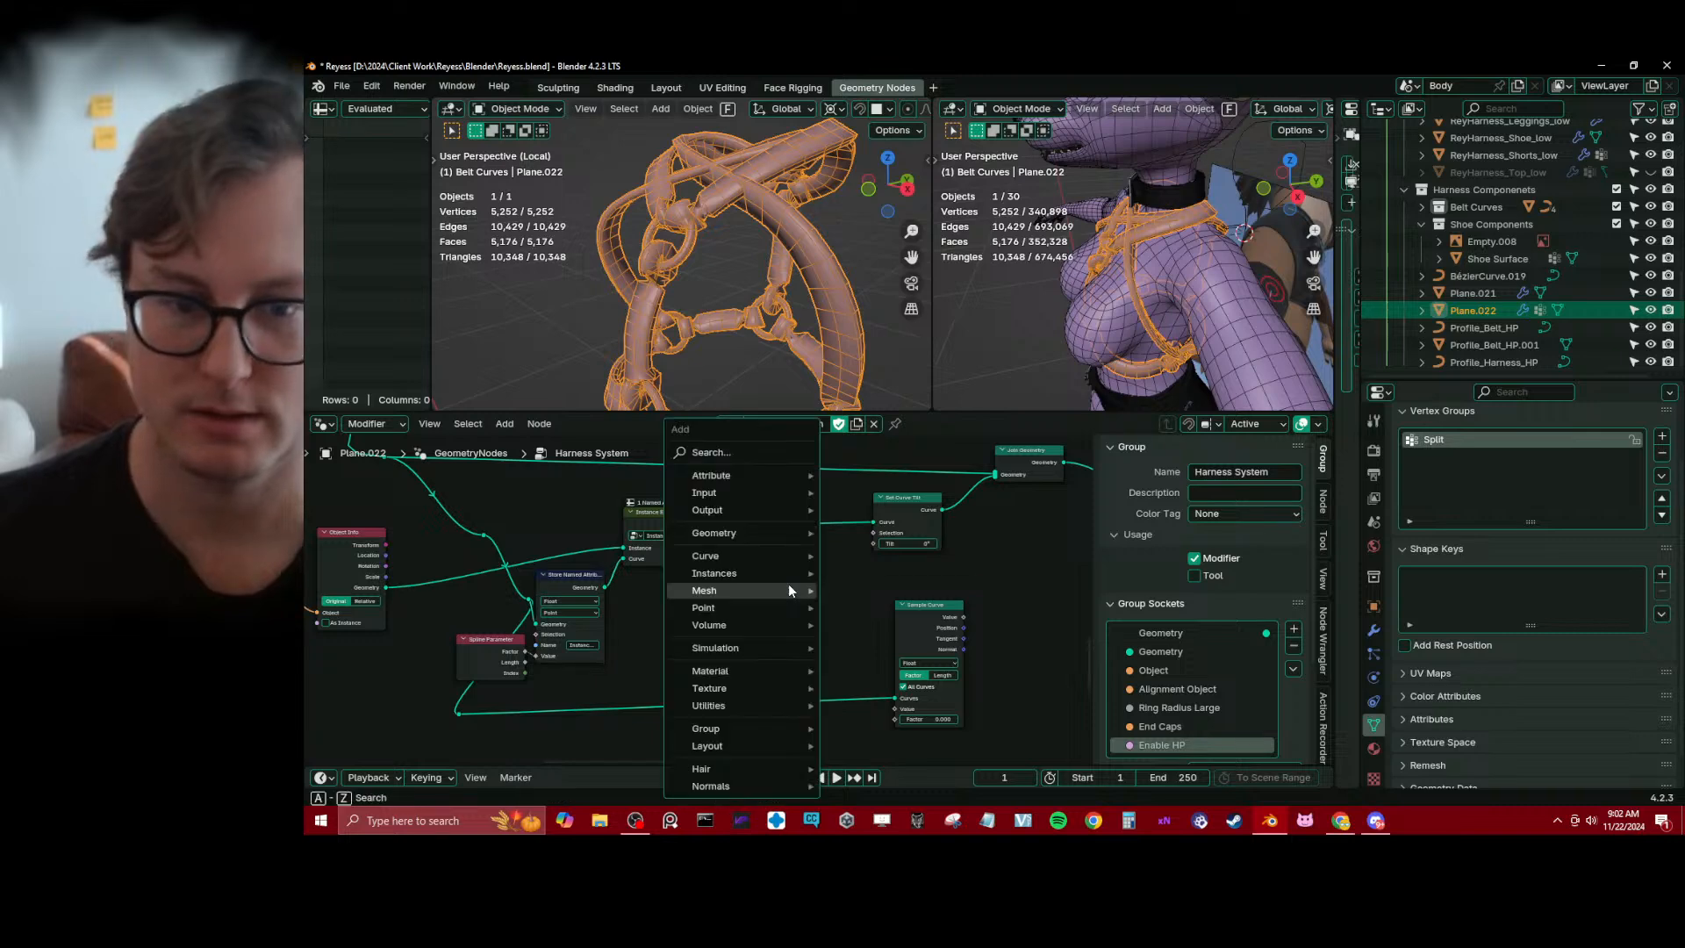
{"action": "type", "text": "capture"}
{"action": "key", "text": "Return"}
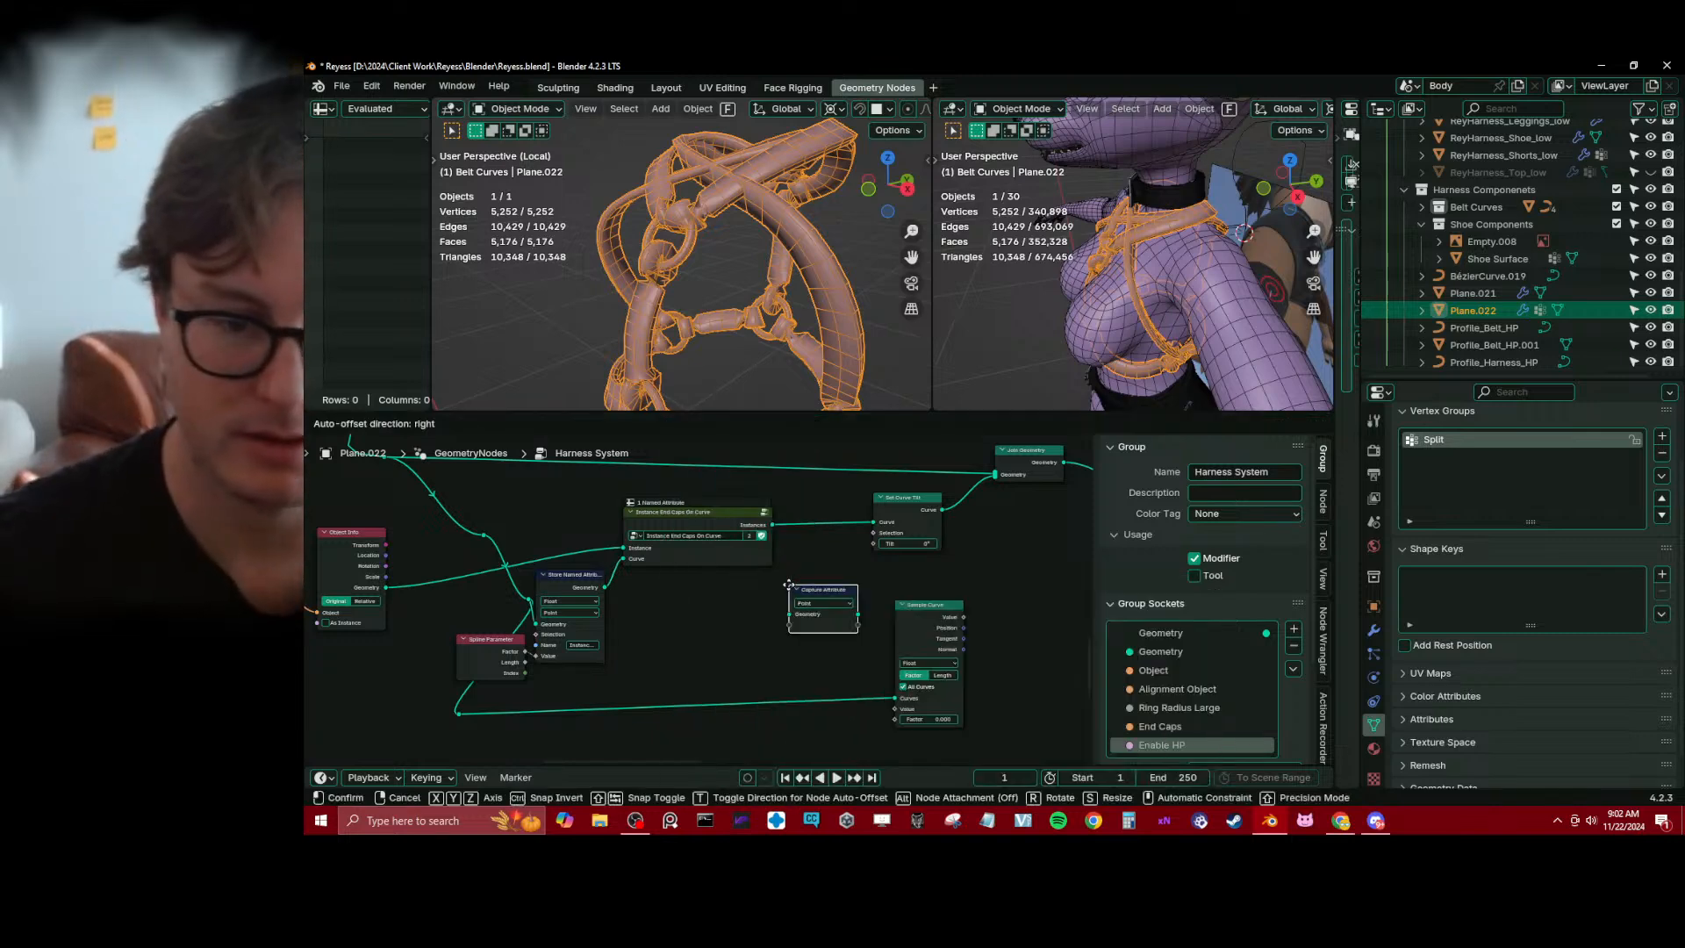
{"action": "left_click", "coordinate": [801, 551]}
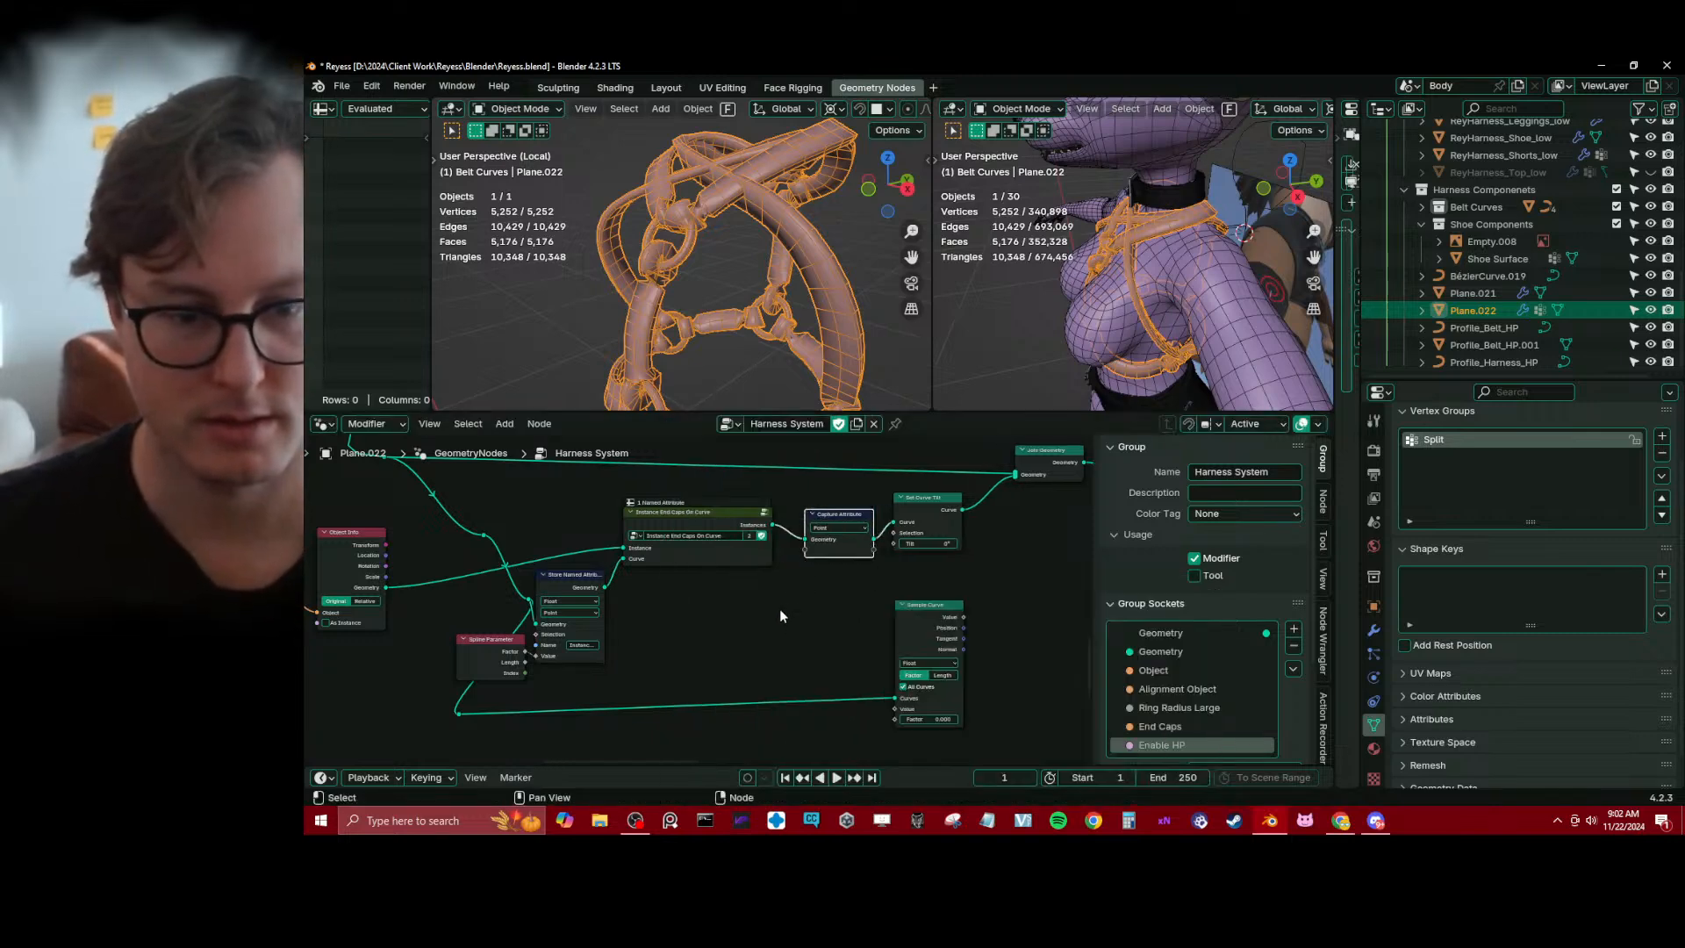
Add a float Named Attribute node reading InstanceFactor and connect its Attribute output to Capture Attribute
{"action": "key", "text": "shift+a"}
{"action": "type", "text": "named"}
{"action": "key", "text": "Return"}
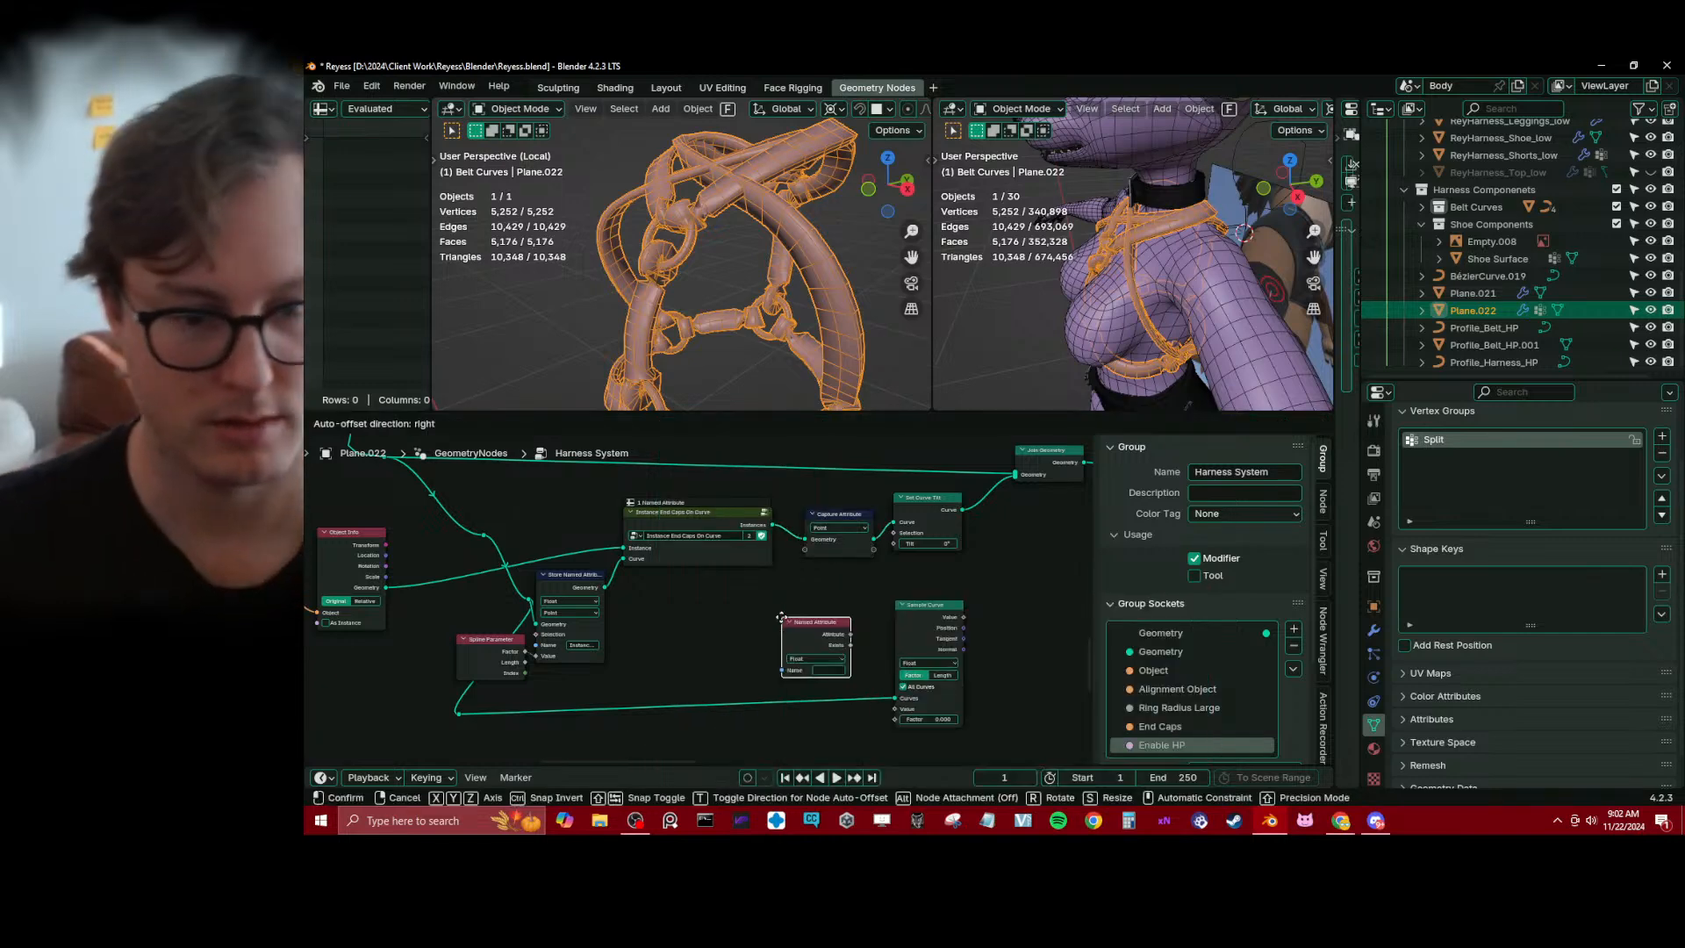
{"action": "left_click", "coordinate": [763, 601]}
{"action": "left_click", "coordinate": [800, 653]}
{"action": "left_click", "coordinate": [821, 672]}
{"action": "left_click_drag", "start_coordinate": [782, 624], "coordinate": [732, 611]}
{"action": "middle_click_drag", "start_coordinate": [881, 624], "coordinate": [675, 628]}
{"action": "left_click_drag", "start_coordinate": [715, 625], "coordinate": [751, 626]}
{"action": "scroll", "coordinate": [712, 636], "scroll_direction": "up", "scroll_amount": 4}
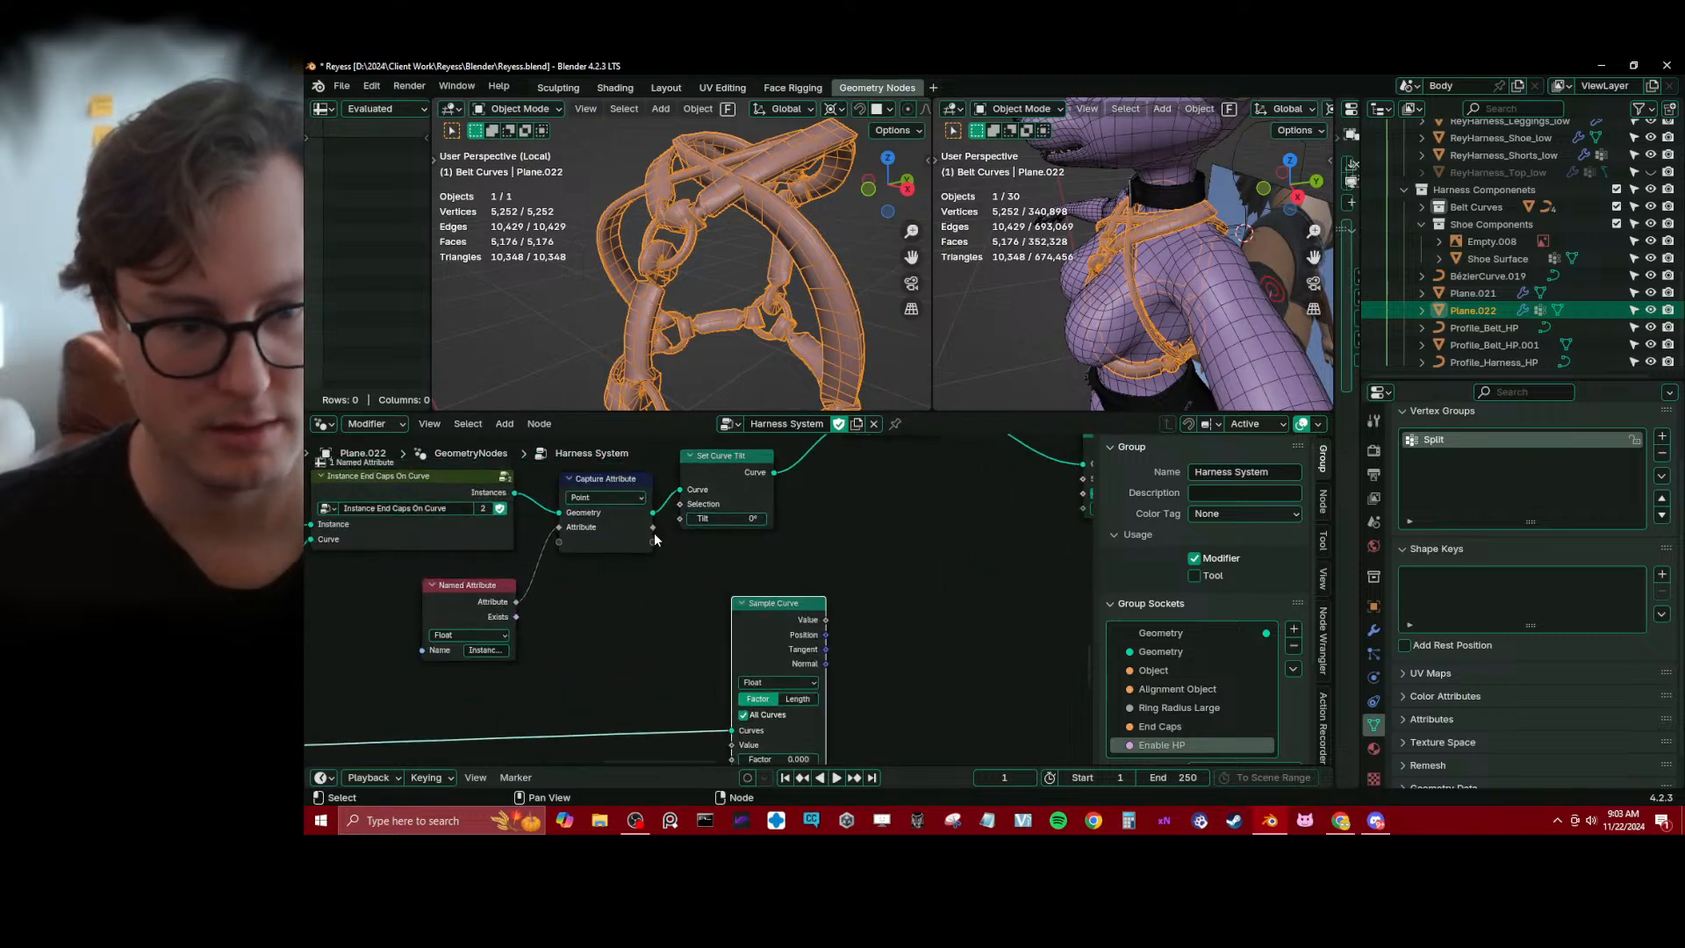
Connect the captured attribute to Sample Curve's Factor and space out the Sample Curve and Set Curve Tilt nodes
{"action": "left_click_drag", "start_coordinate": [652, 526], "coordinate": [724, 604]}
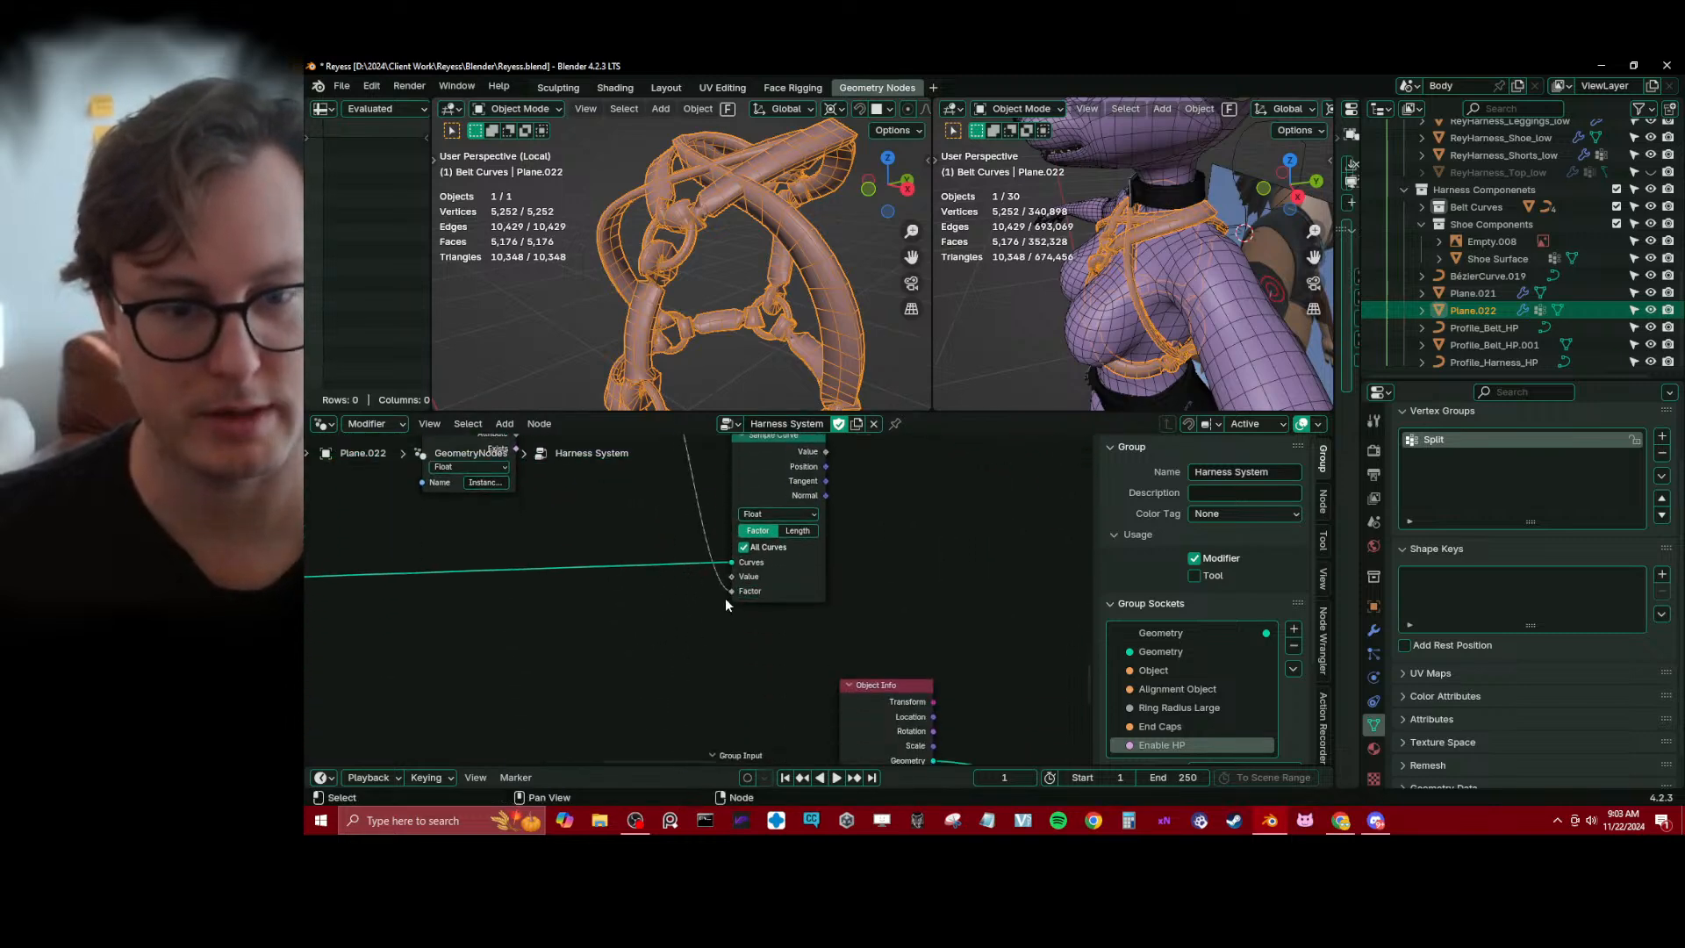
{"action": "middle_click_drag", "start_coordinate": [780, 529], "coordinate": [714, 701]}
{"action": "scroll", "coordinate": [770, 660], "scroll_direction": "down", "scroll_amount": 2}
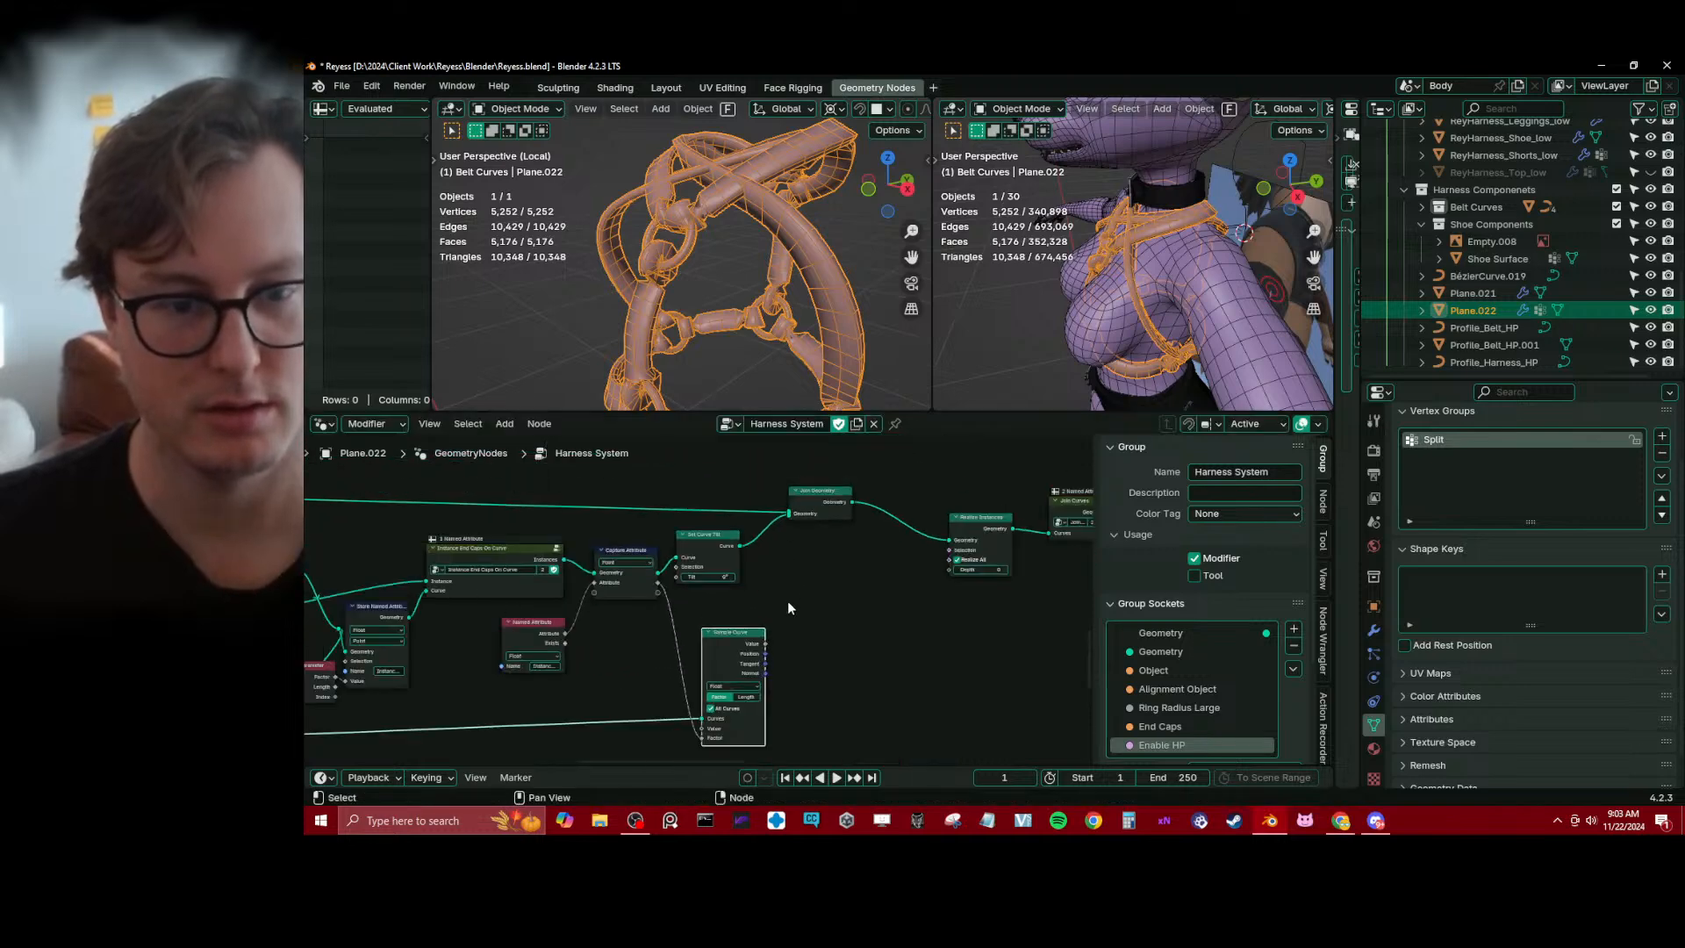
{"action": "left_click_drag", "start_coordinate": [730, 491], "coordinate": [850, 571]}
{"action": "scroll", "coordinate": [686, 629], "scroll_direction": "up", "scroll_amount": 2}
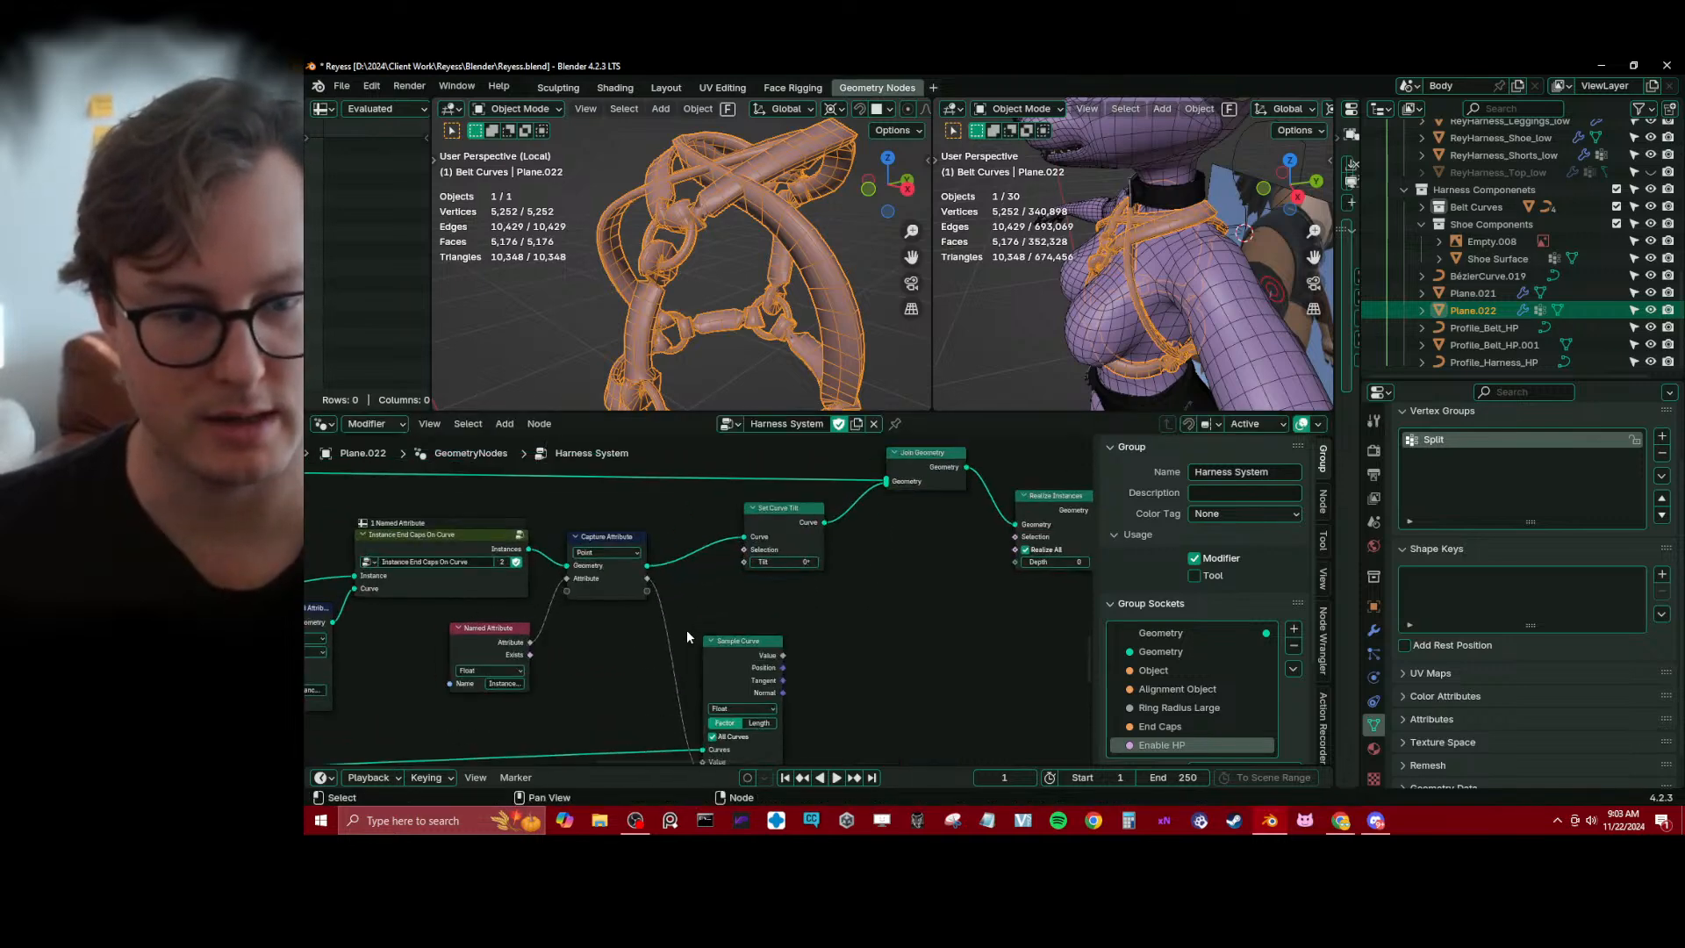
Compare the captured attribute with a new Equal node and connect its Result to Set Curve Tilt's Selection
{"action": "left_click_drag", "start_coordinate": [646, 579], "coordinate": [699, 574]}
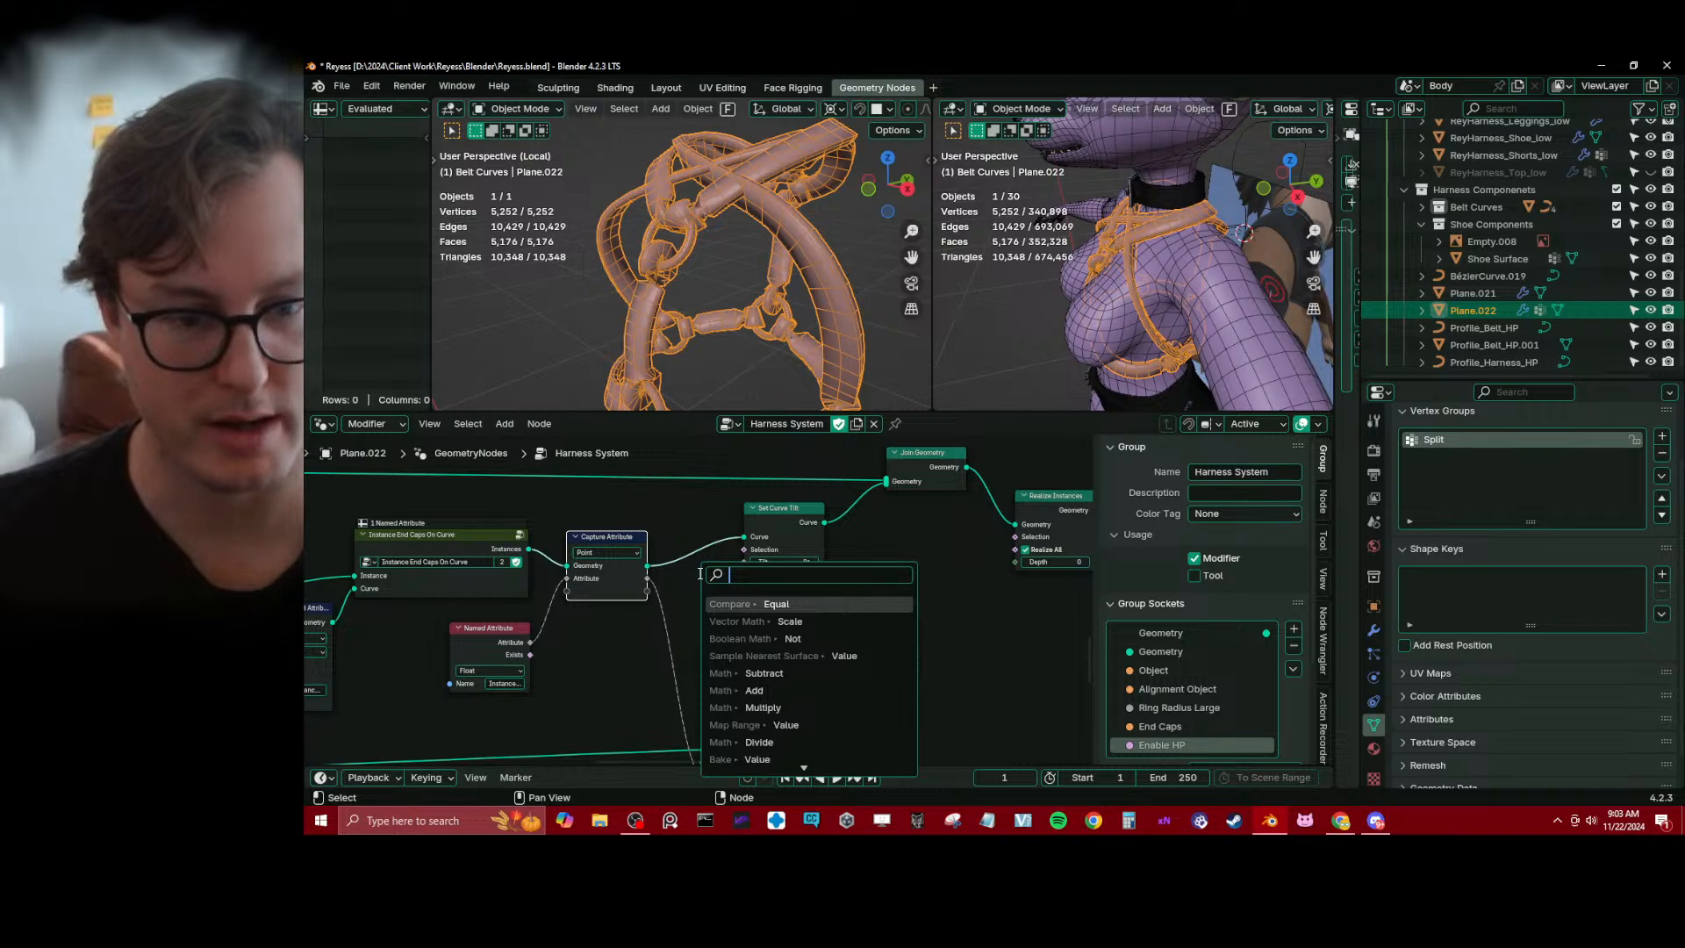
{"action": "key", "text": "Return"}
{"action": "left_click", "coordinate": [686, 570]}
{"action": "left_click", "coordinate": [781, 534]}
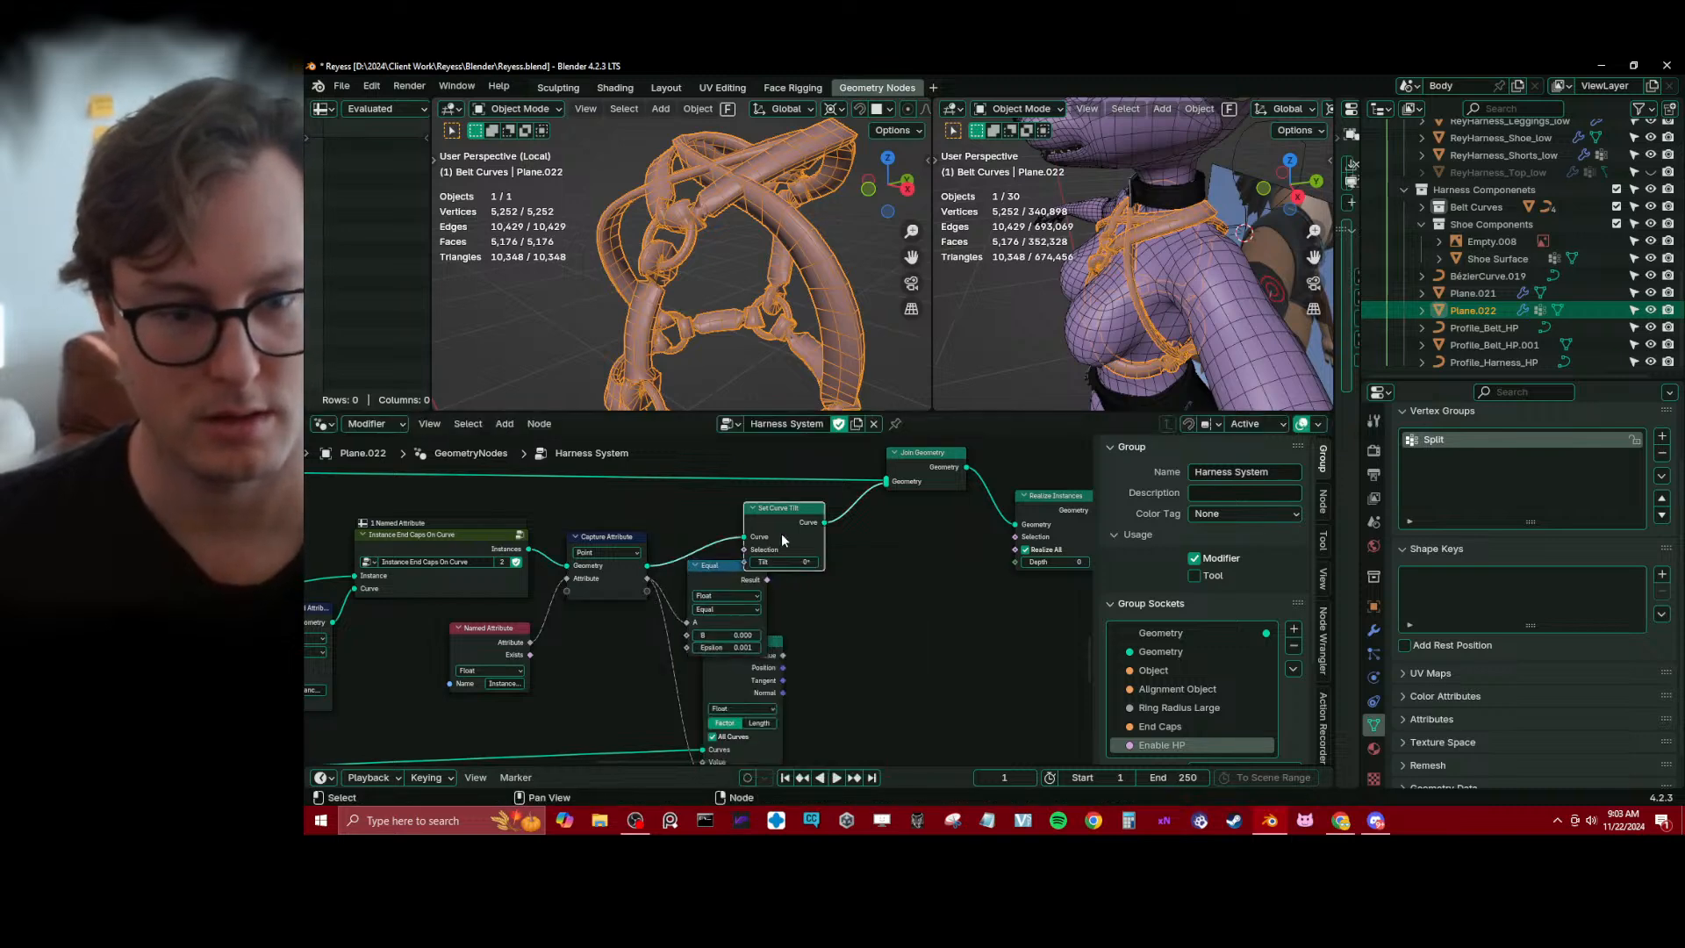
{"action": "left_click_drag", "start_coordinate": [780, 534], "coordinate": [820, 530]}
{"action": "left_click_drag", "start_coordinate": [766, 579], "coordinate": [781, 545]}
{"action": "scroll", "coordinate": [768, 650], "scroll_direction": "down", "scroll_amount": 1}
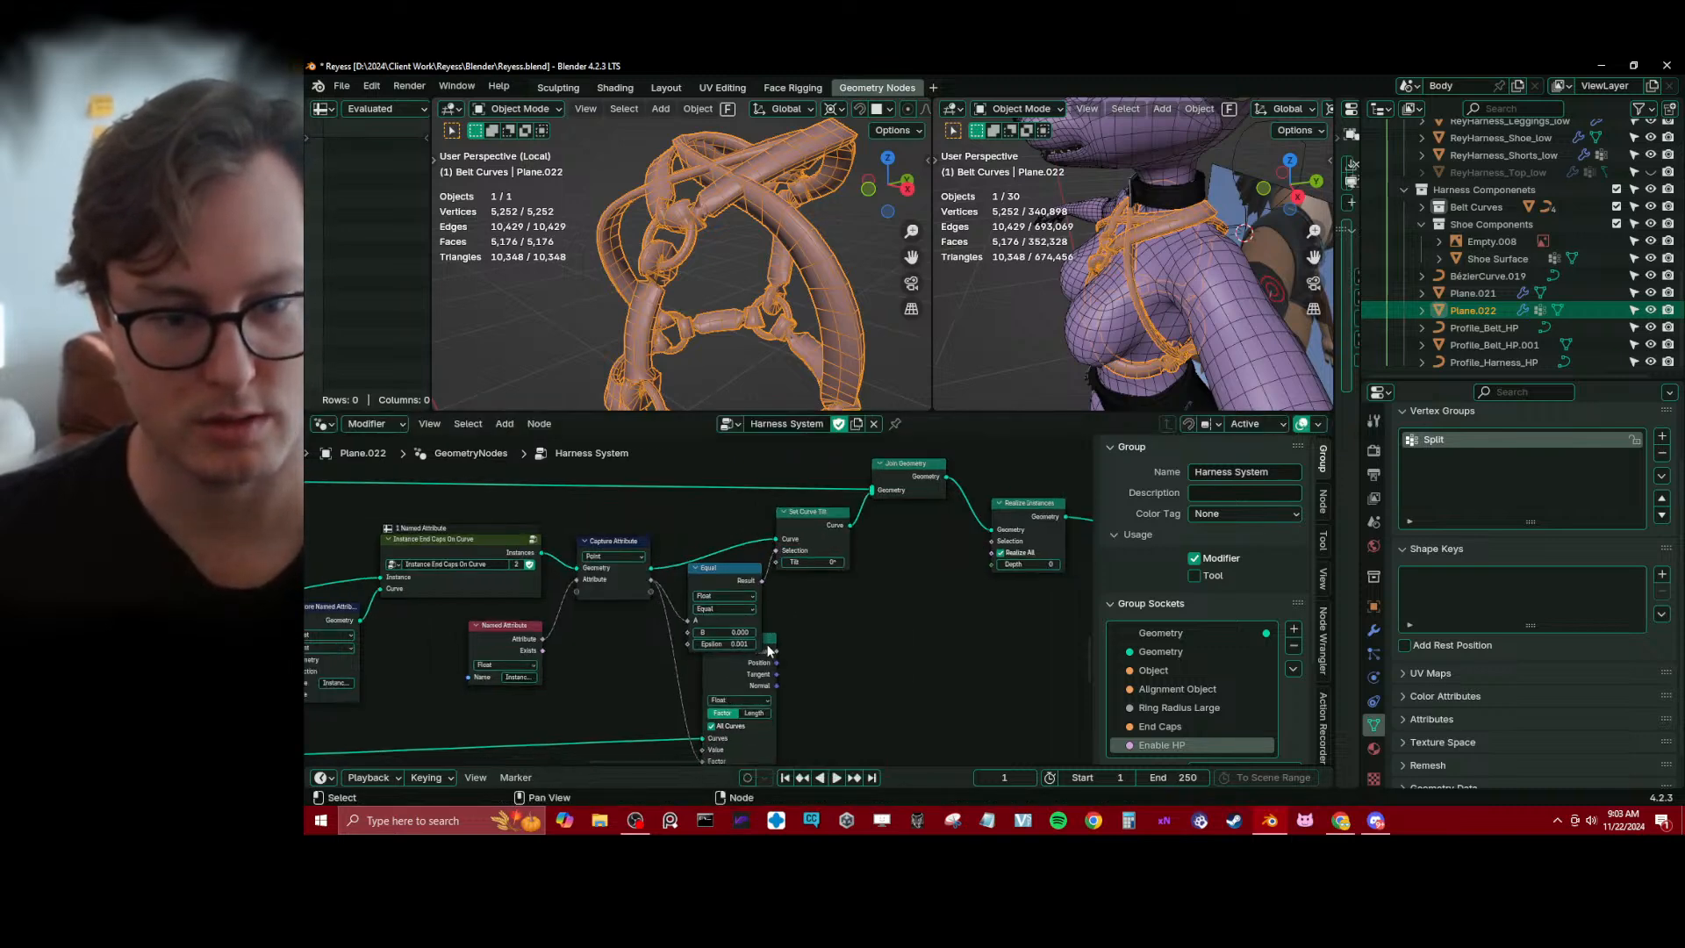
Connect Sample Curve's Value to Set Curve Tilt's Tilt input and save the file
{"action": "left_click_drag", "start_coordinate": [776, 651], "coordinate": [840, 534]}
{"action": "left_click", "coordinate": [714, 572]}
{"action": "key", "text": "h"}
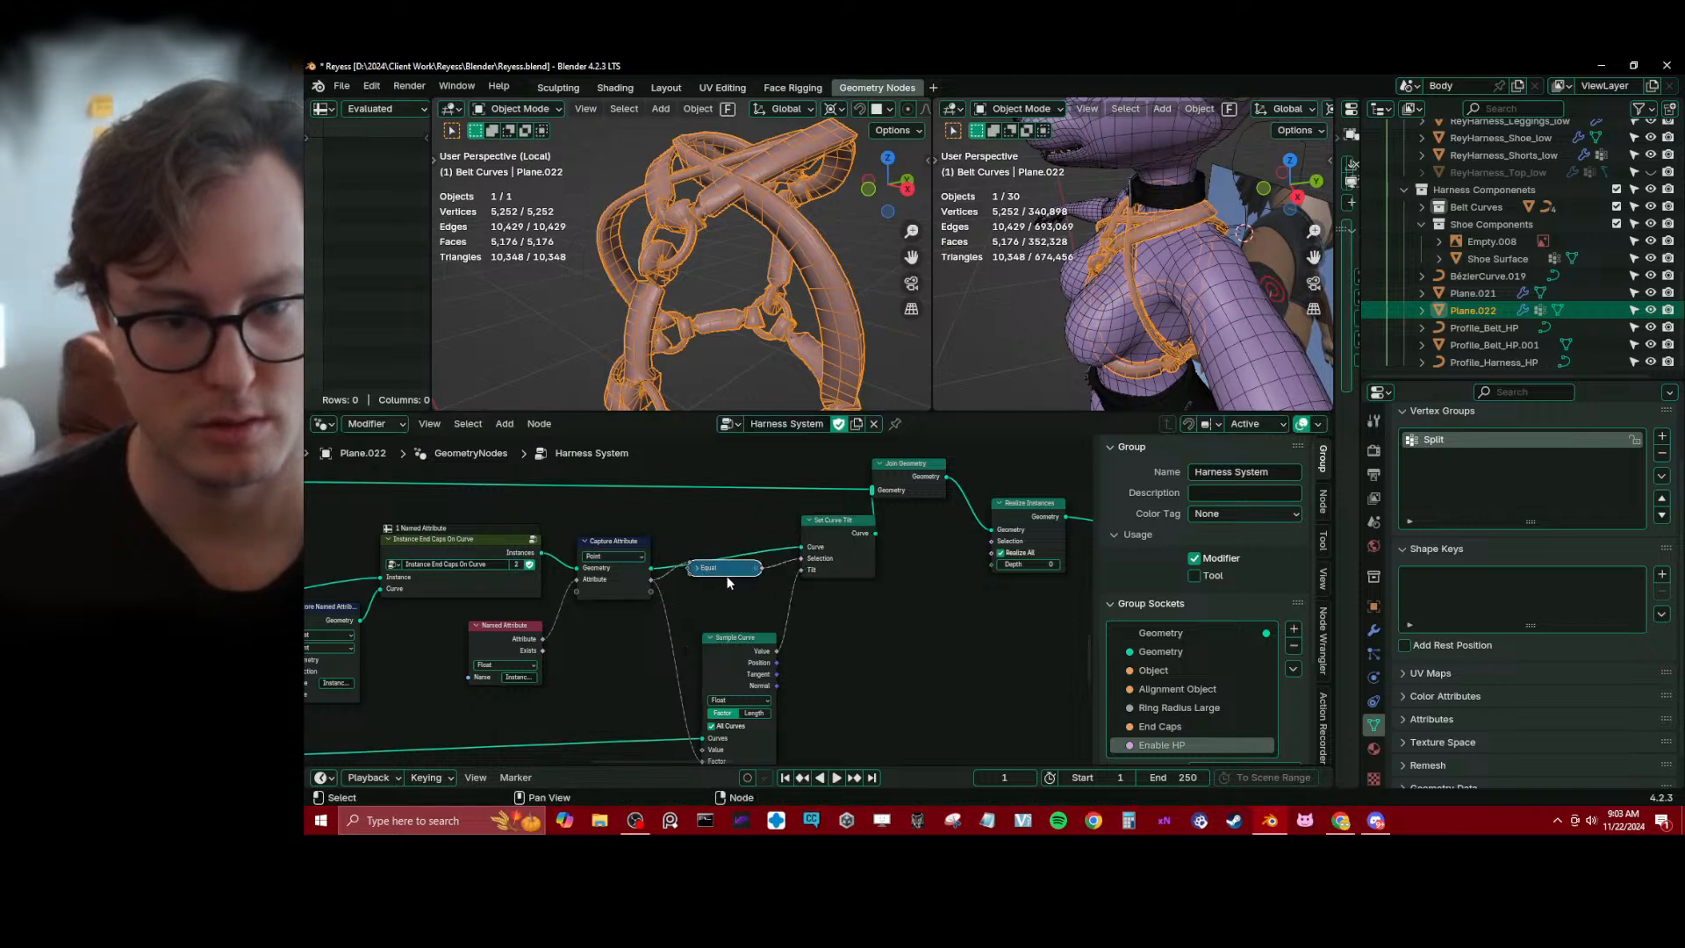
{"action": "left_click", "coordinate": [696, 568]}
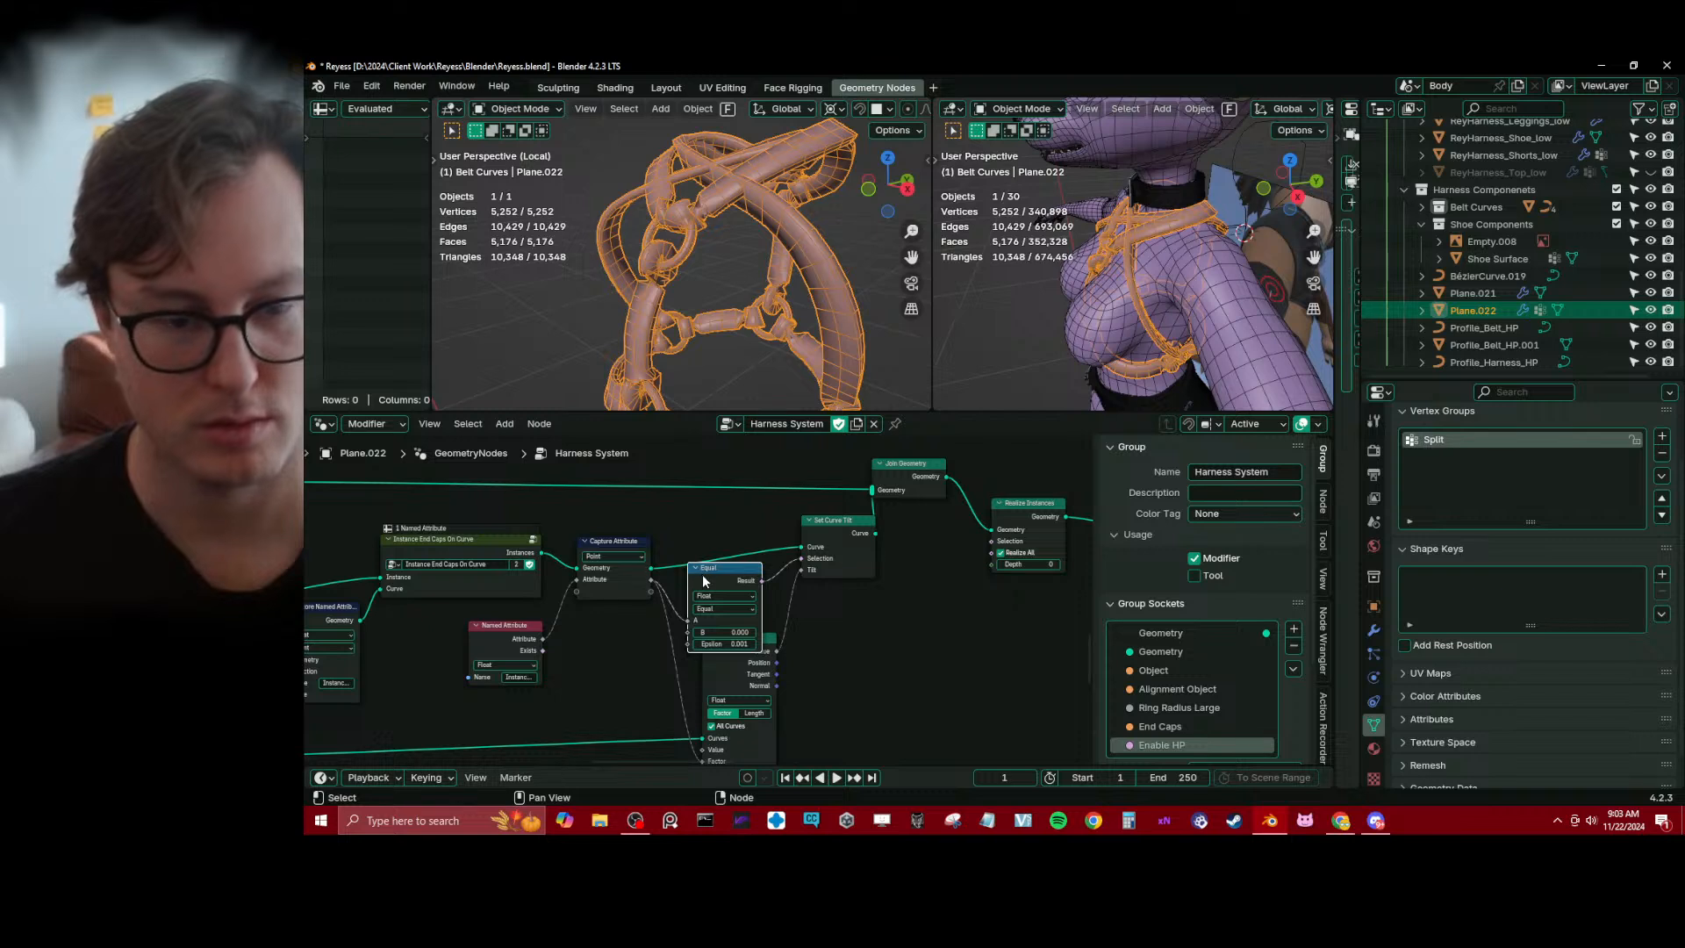
{"action": "key", "text": "ctrl+s"}
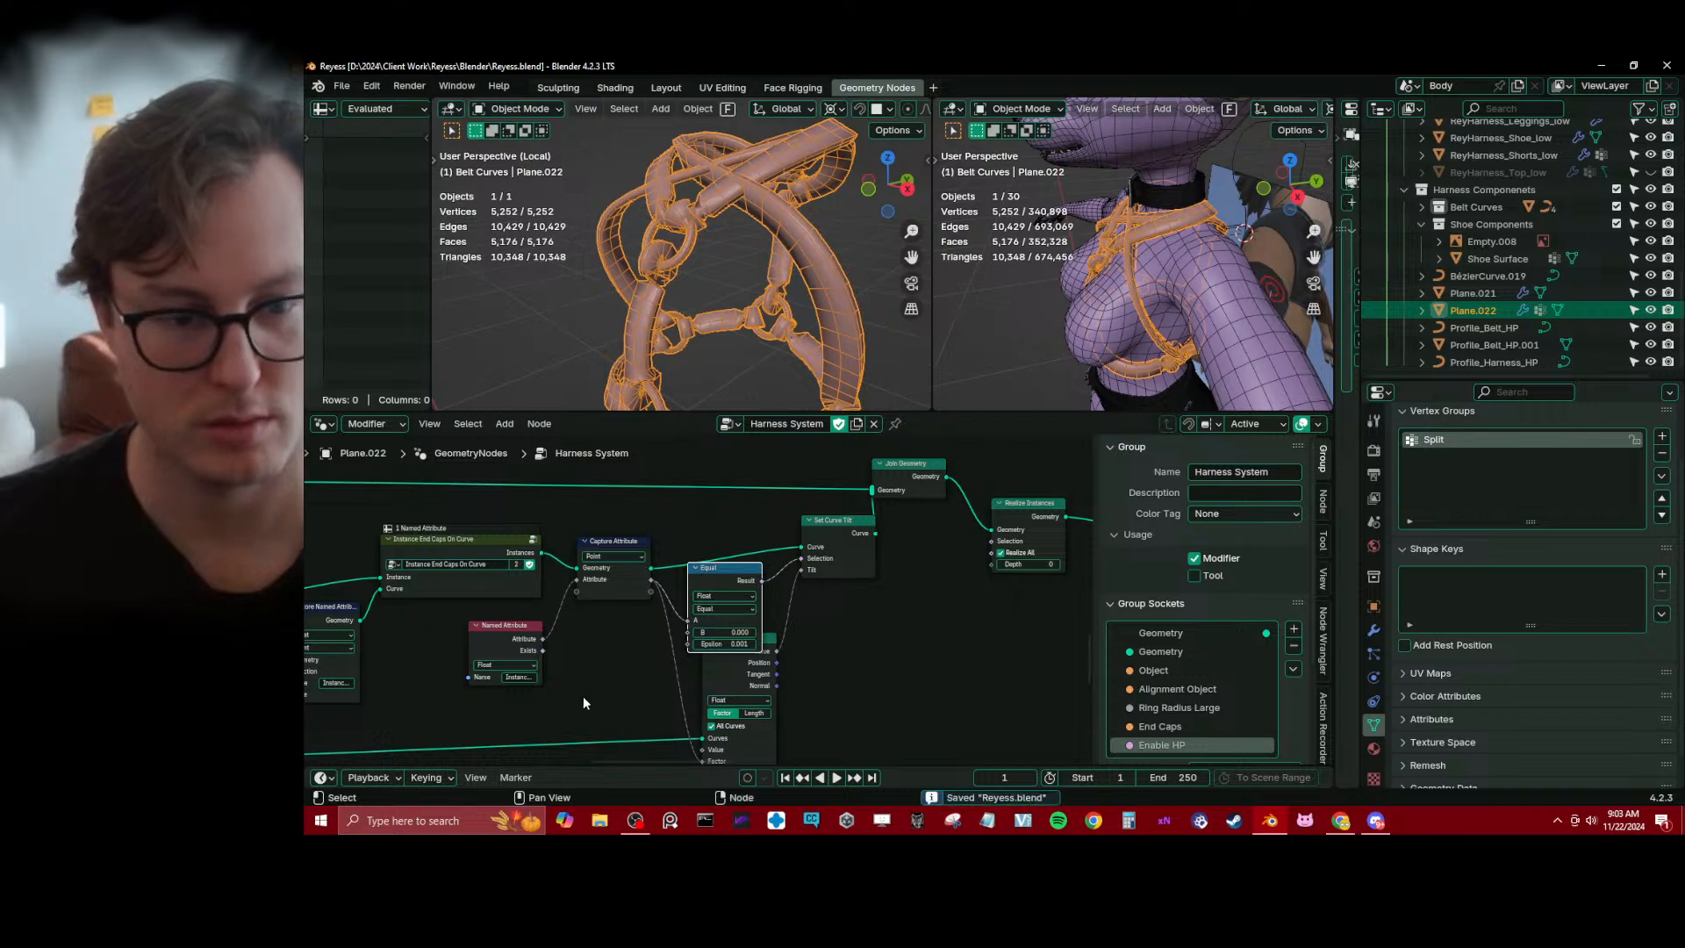
Open the Instance End Caps On Curve node group for editing
{"action": "left_click", "coordinate": [530, 544]}
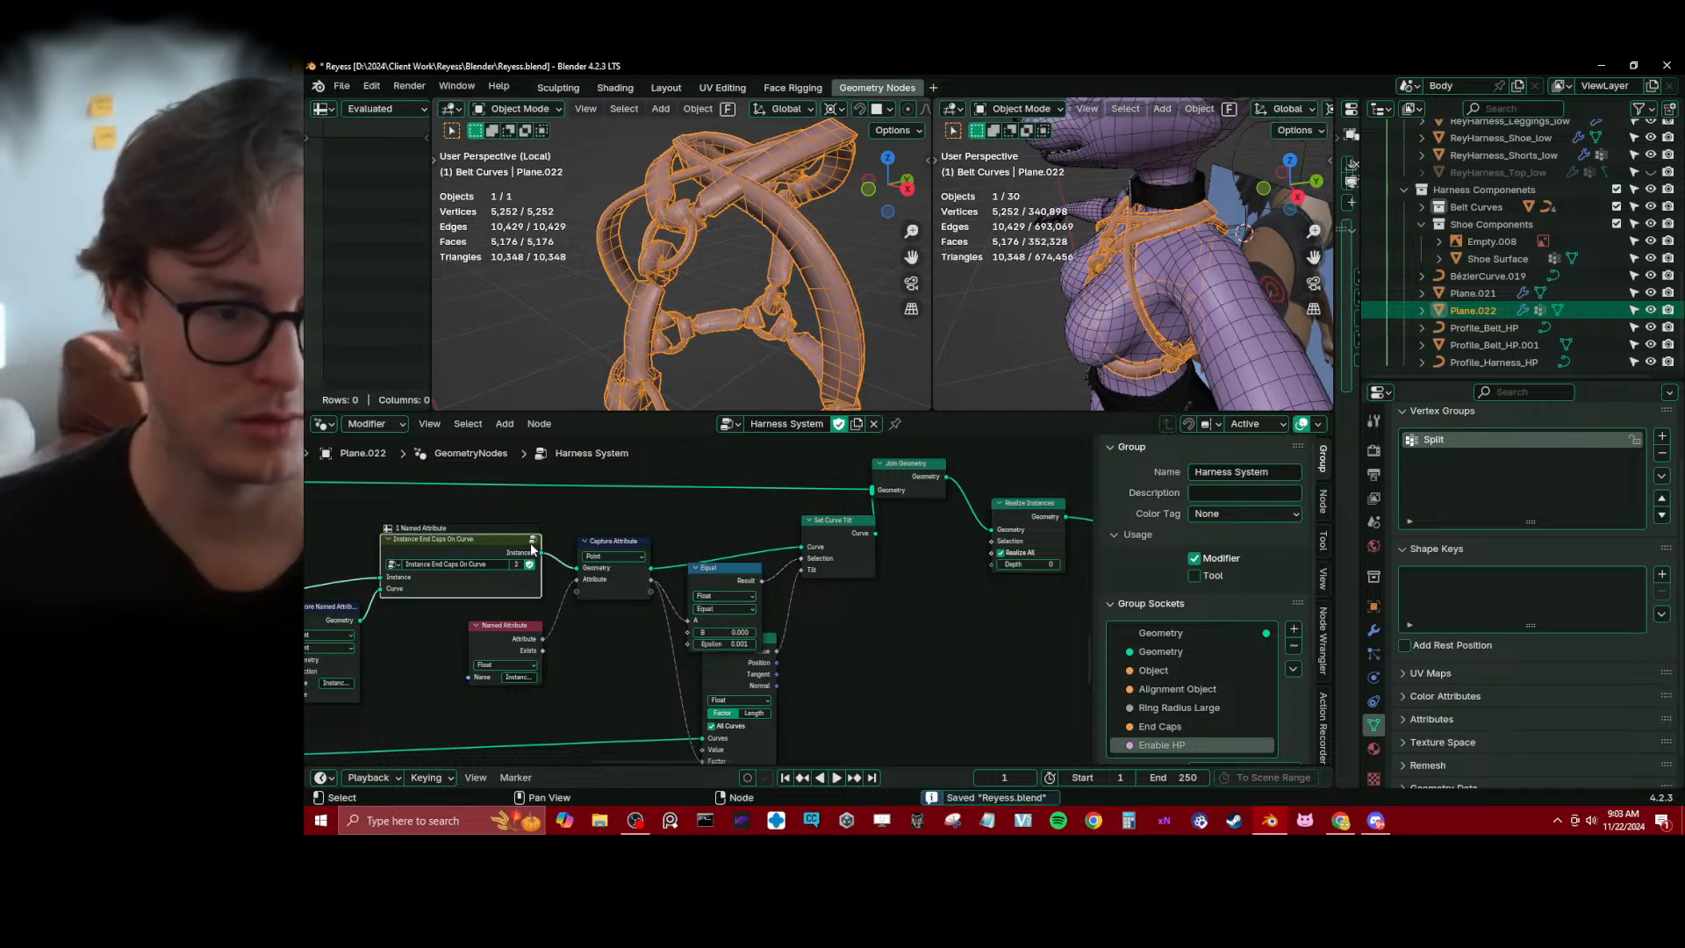
{"action": "left_click", "coordinate": [532, 542]}
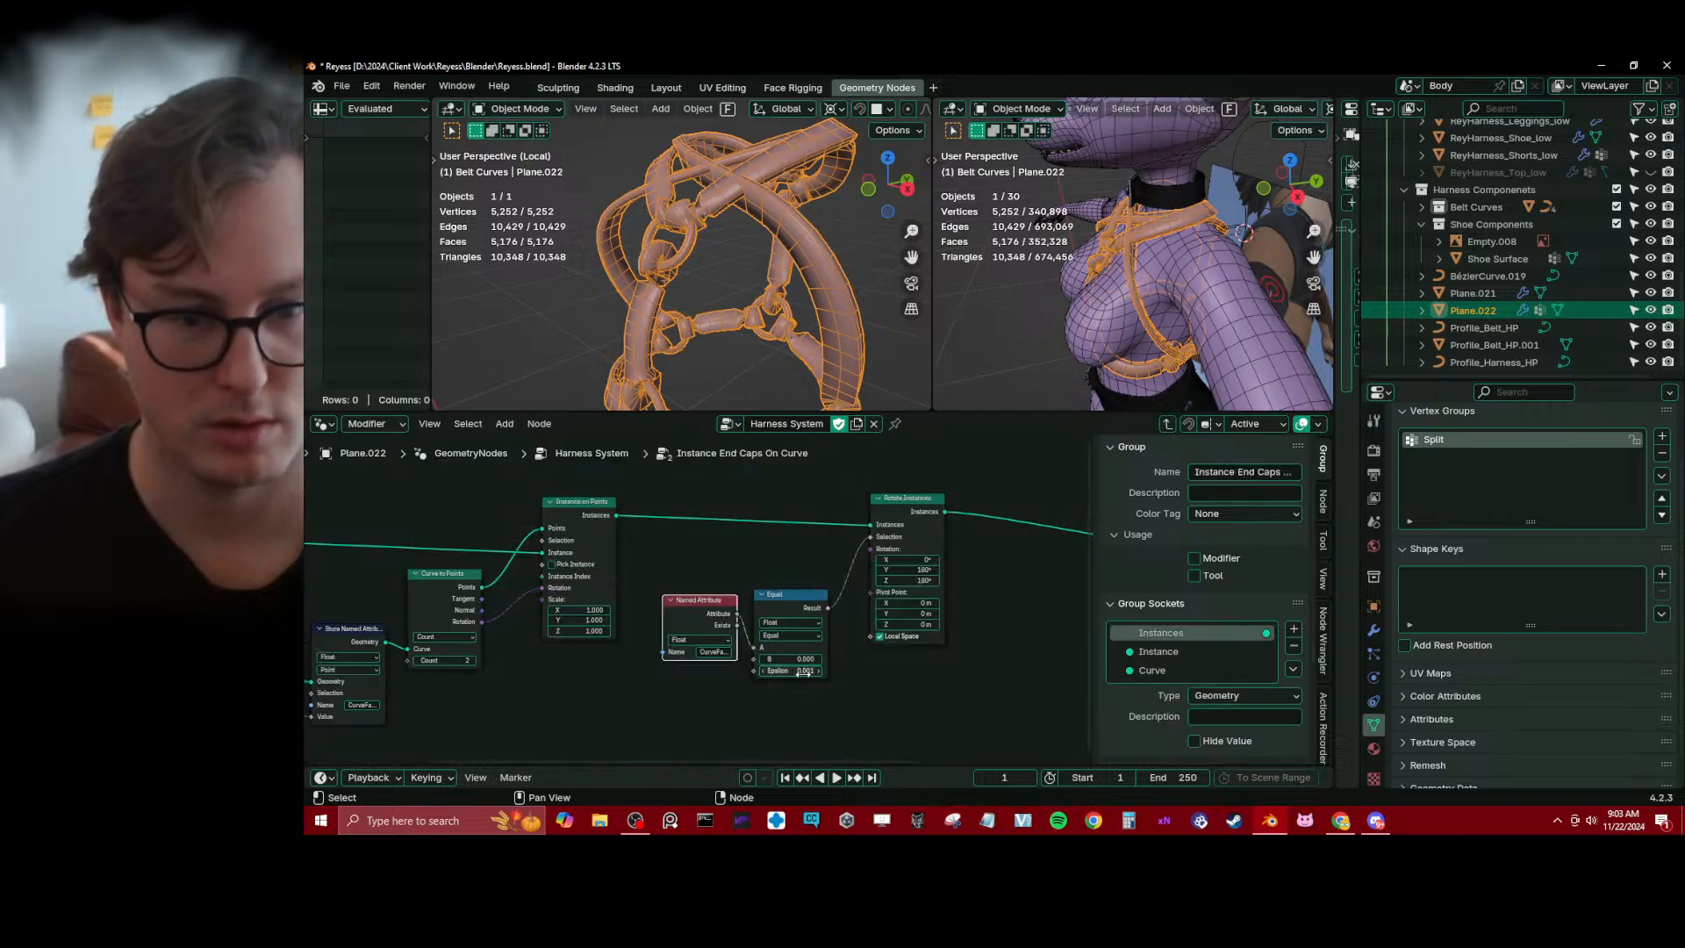
Return to the Harness System node tree and line up the Equal and Sample Curve nodes between Capture Attribute and Set Curve Tilt
{"action": "left_click", "coordinate": [1167, 424]}
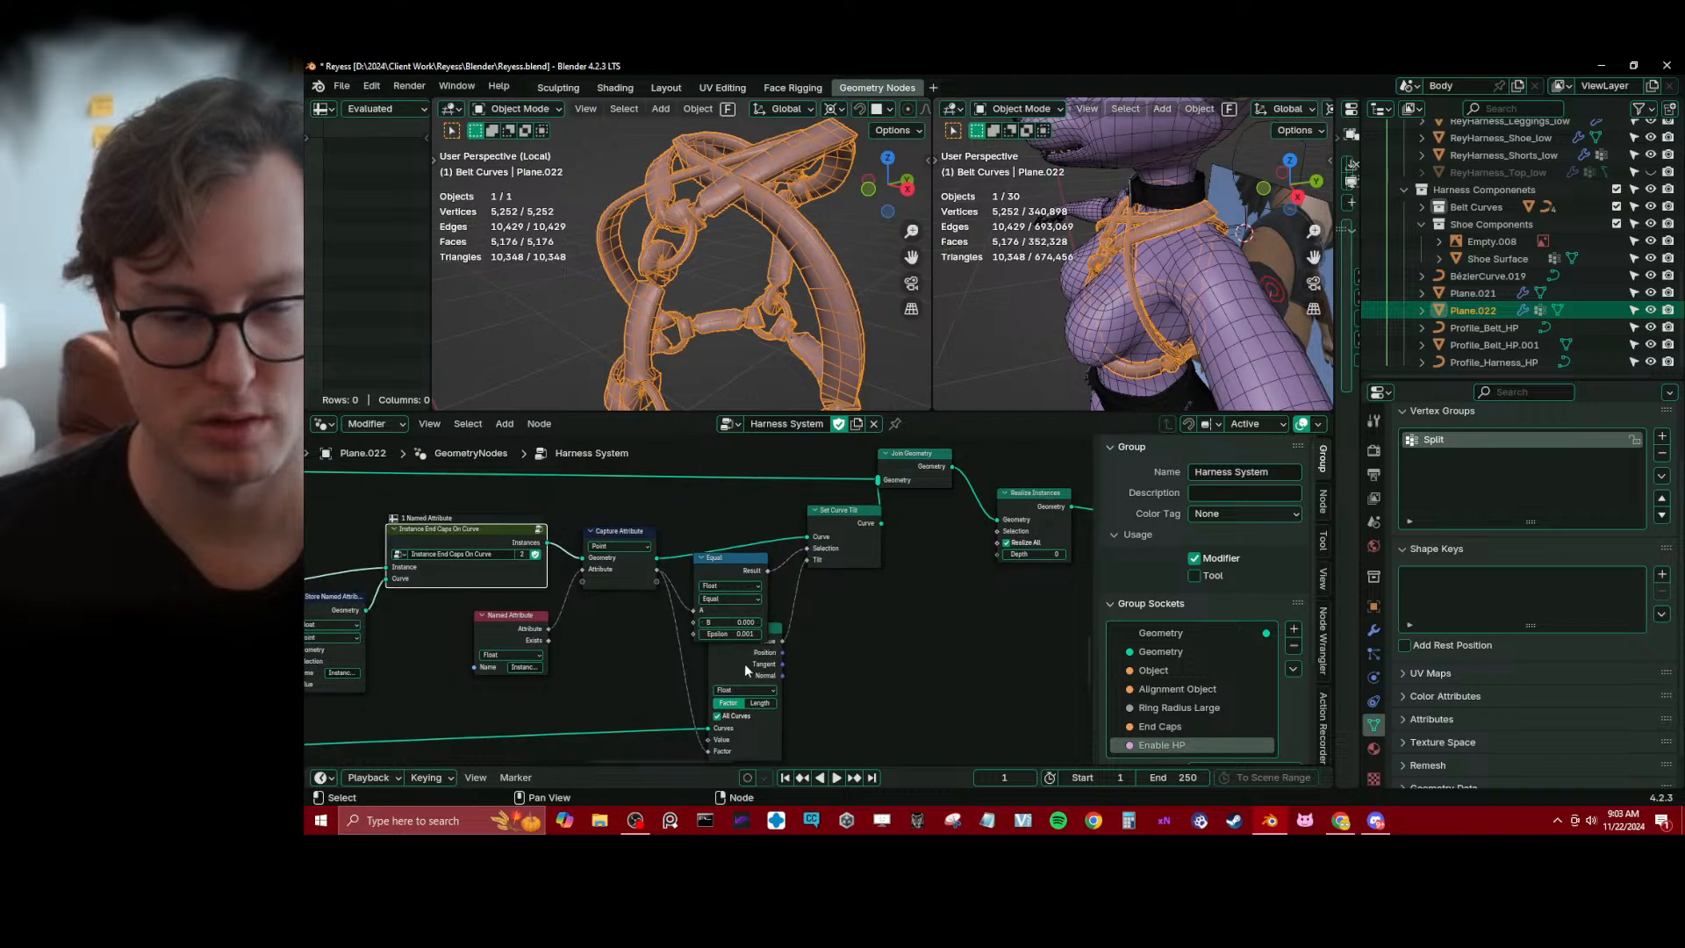
{"action": "left_click_drag", "start_coordinate": [744, 663], "coordinate": [733, 701]}
{"action": "middle_click_drag", "start_coordinate": [692, 637], "coordinate": [743, 601]}
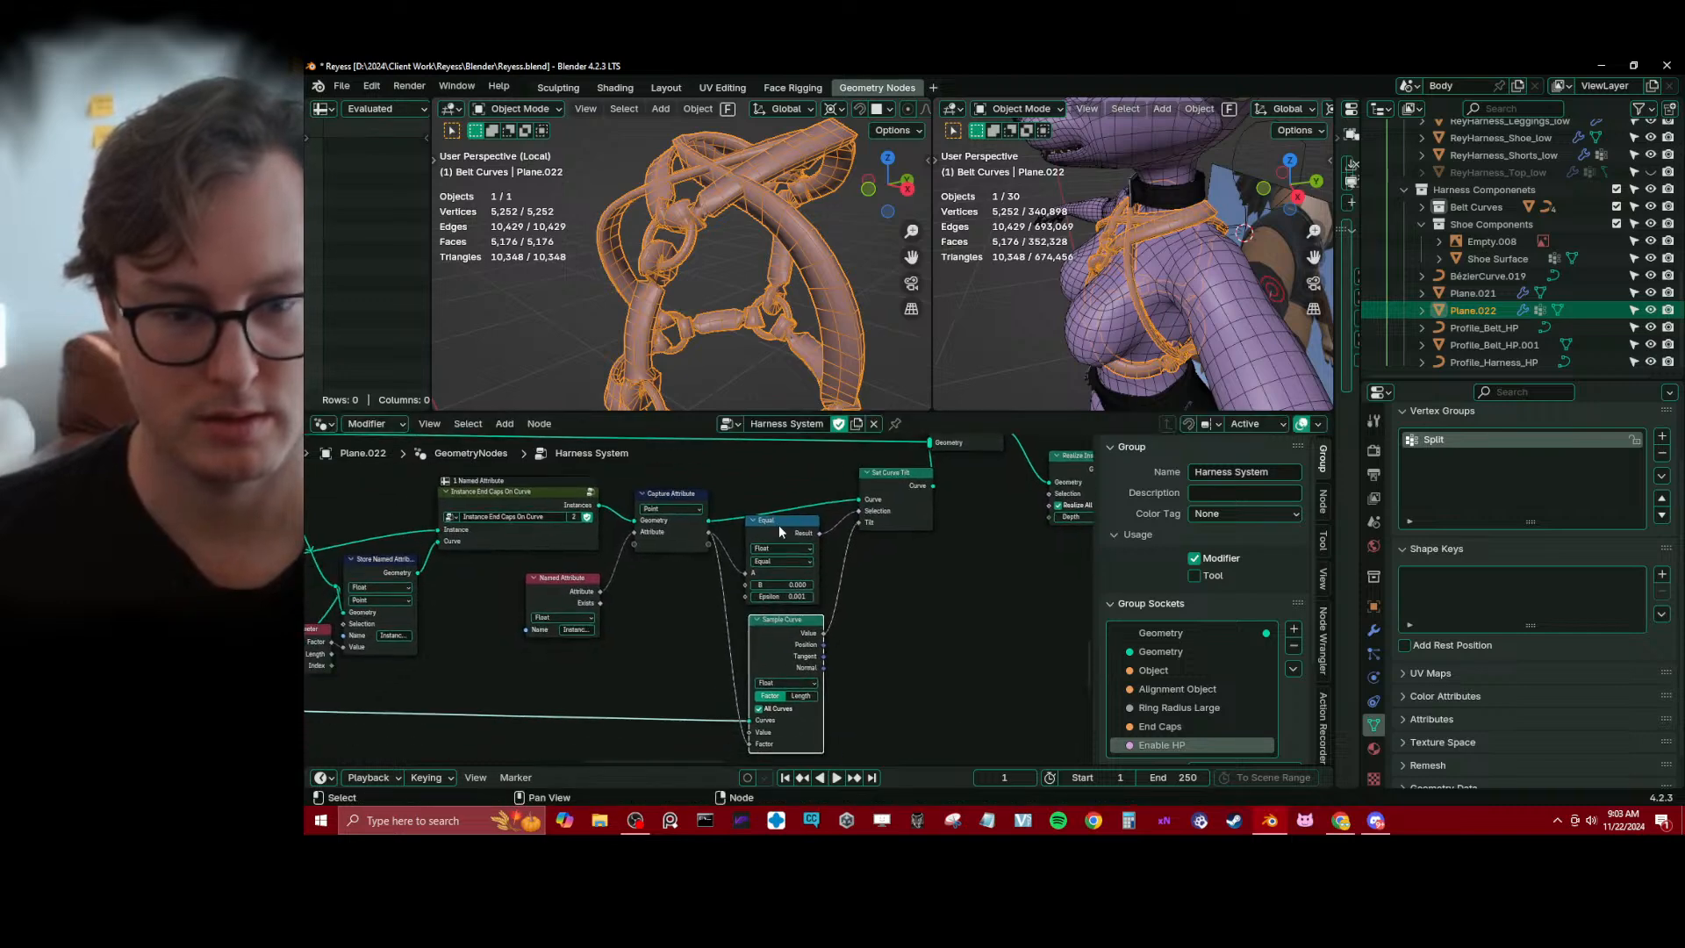
{"action": "left_click_drag", "start_coordinate": [781, 535], "coordinate": [784, 528]}
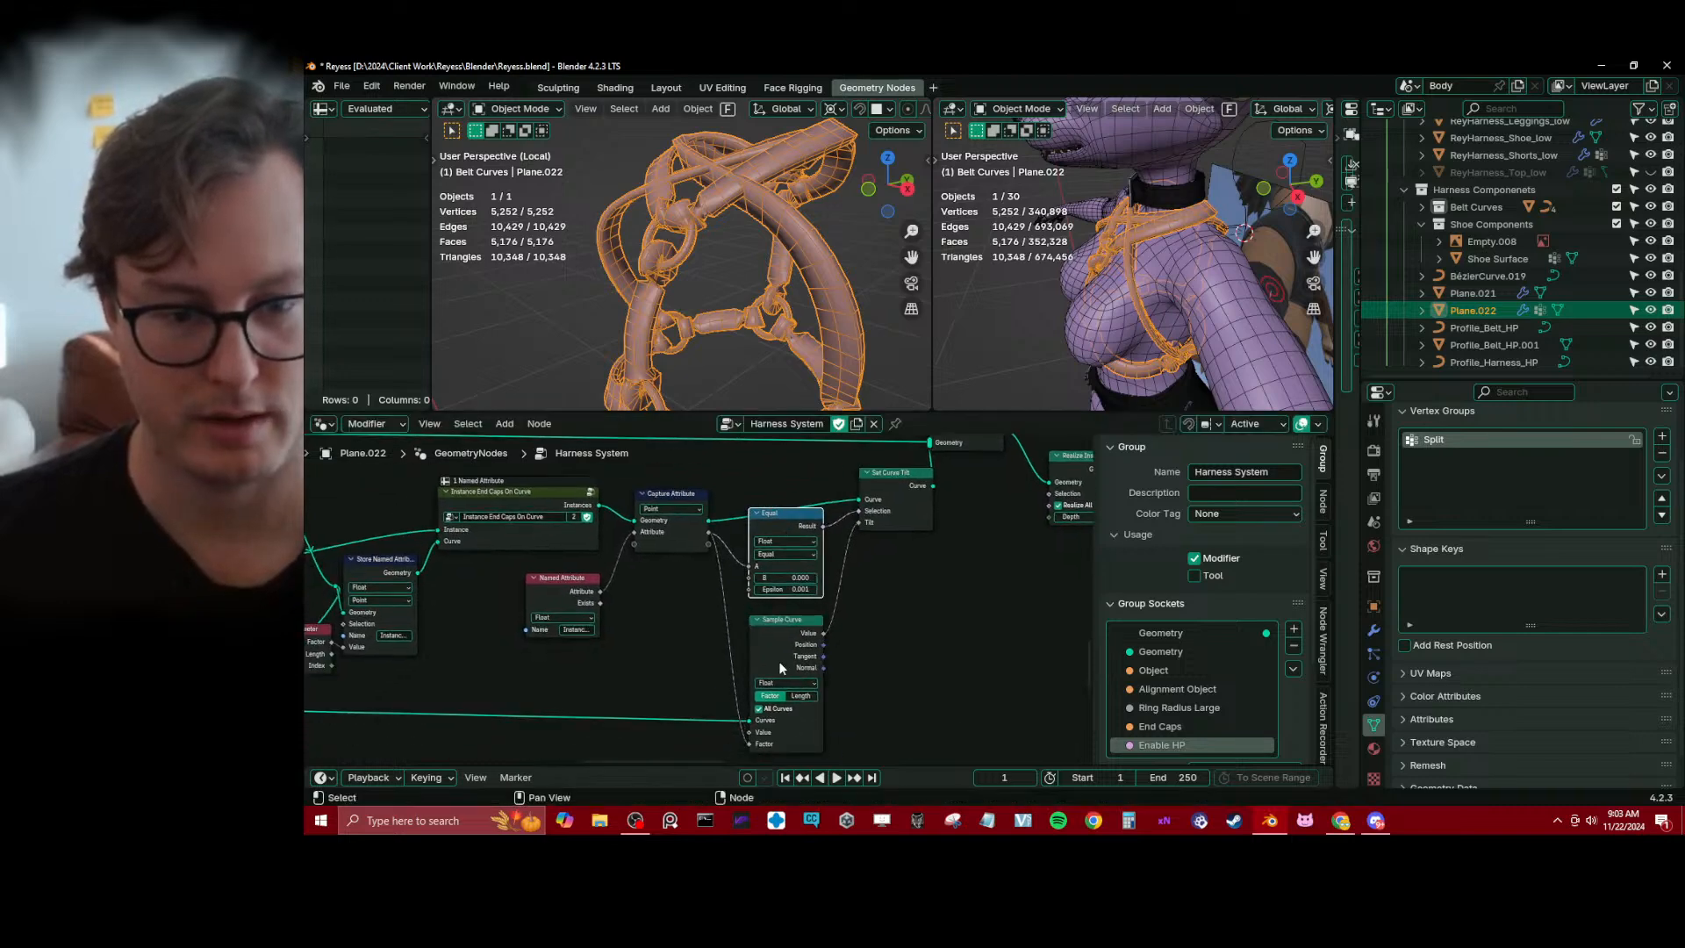
{"action": "left_click_drag", "start_coordinate": [779, 662], "coordinate": [767, 669]}
{"action": "middle_click_drag", "start_coordinate": [767, 669], "coordinate": [786, 630]}
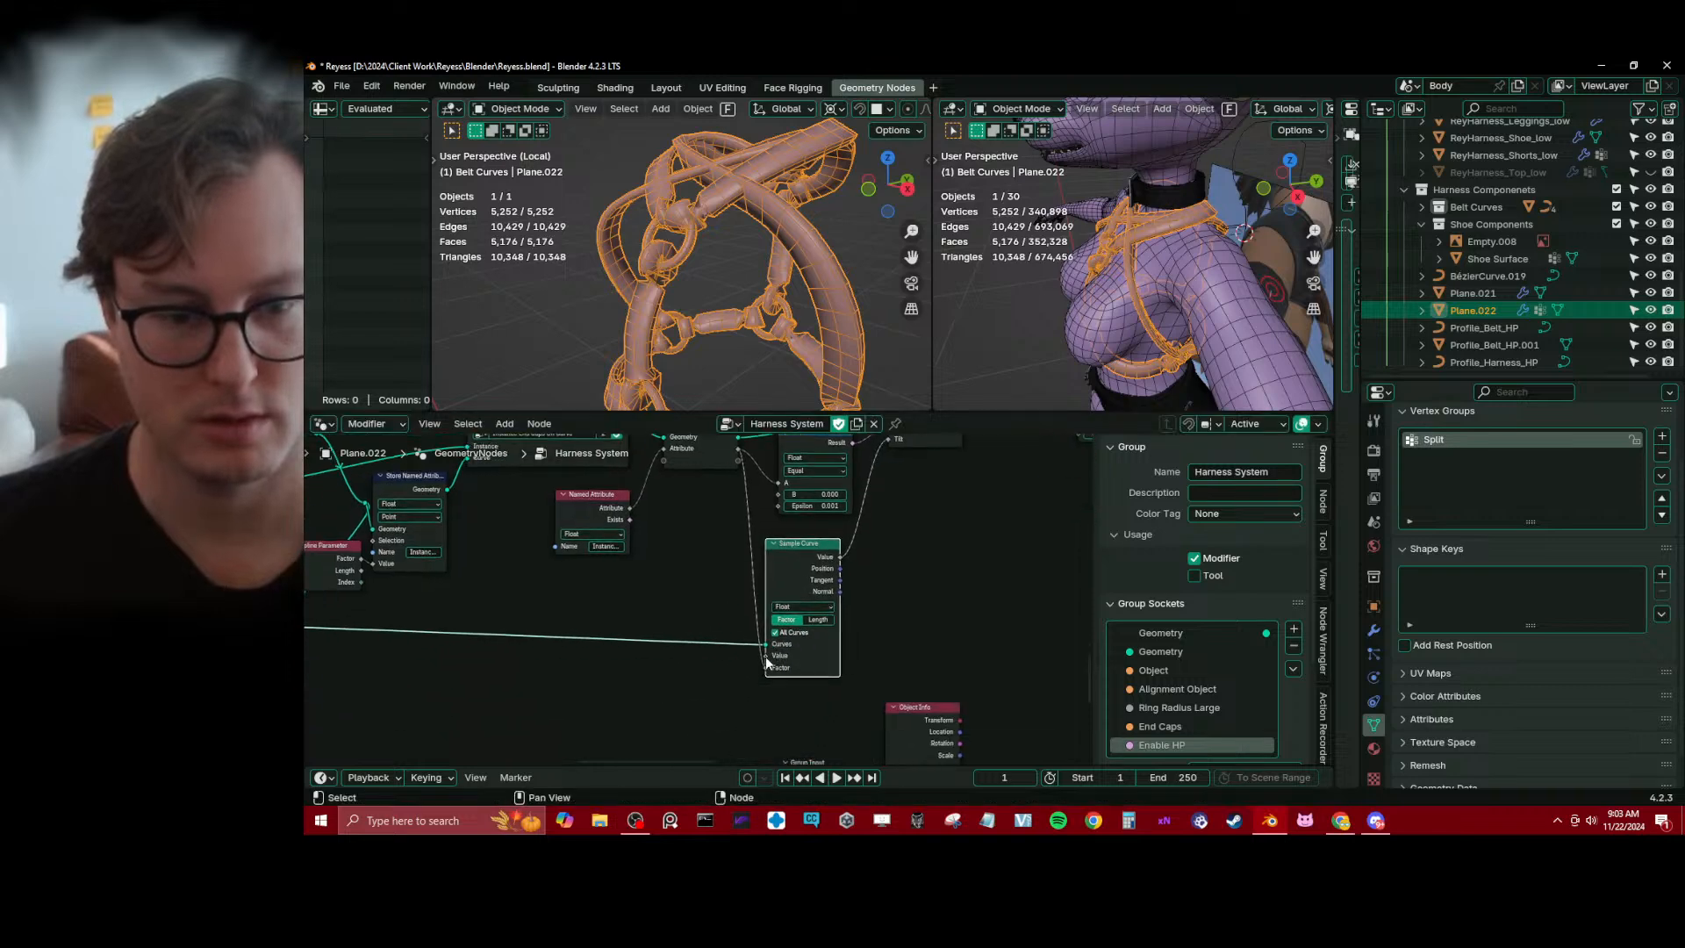
Add a Curve Tilt node connected to Sample Curve's Value input and save the file
{"action": "left_click_drag", "start_coordinate": [766, 657], "coordinate": [615, 662]}
{"action": "left_click", "coordinate": [614, 645]}
{"action": "left_click", "coordinate": [622, 666]}
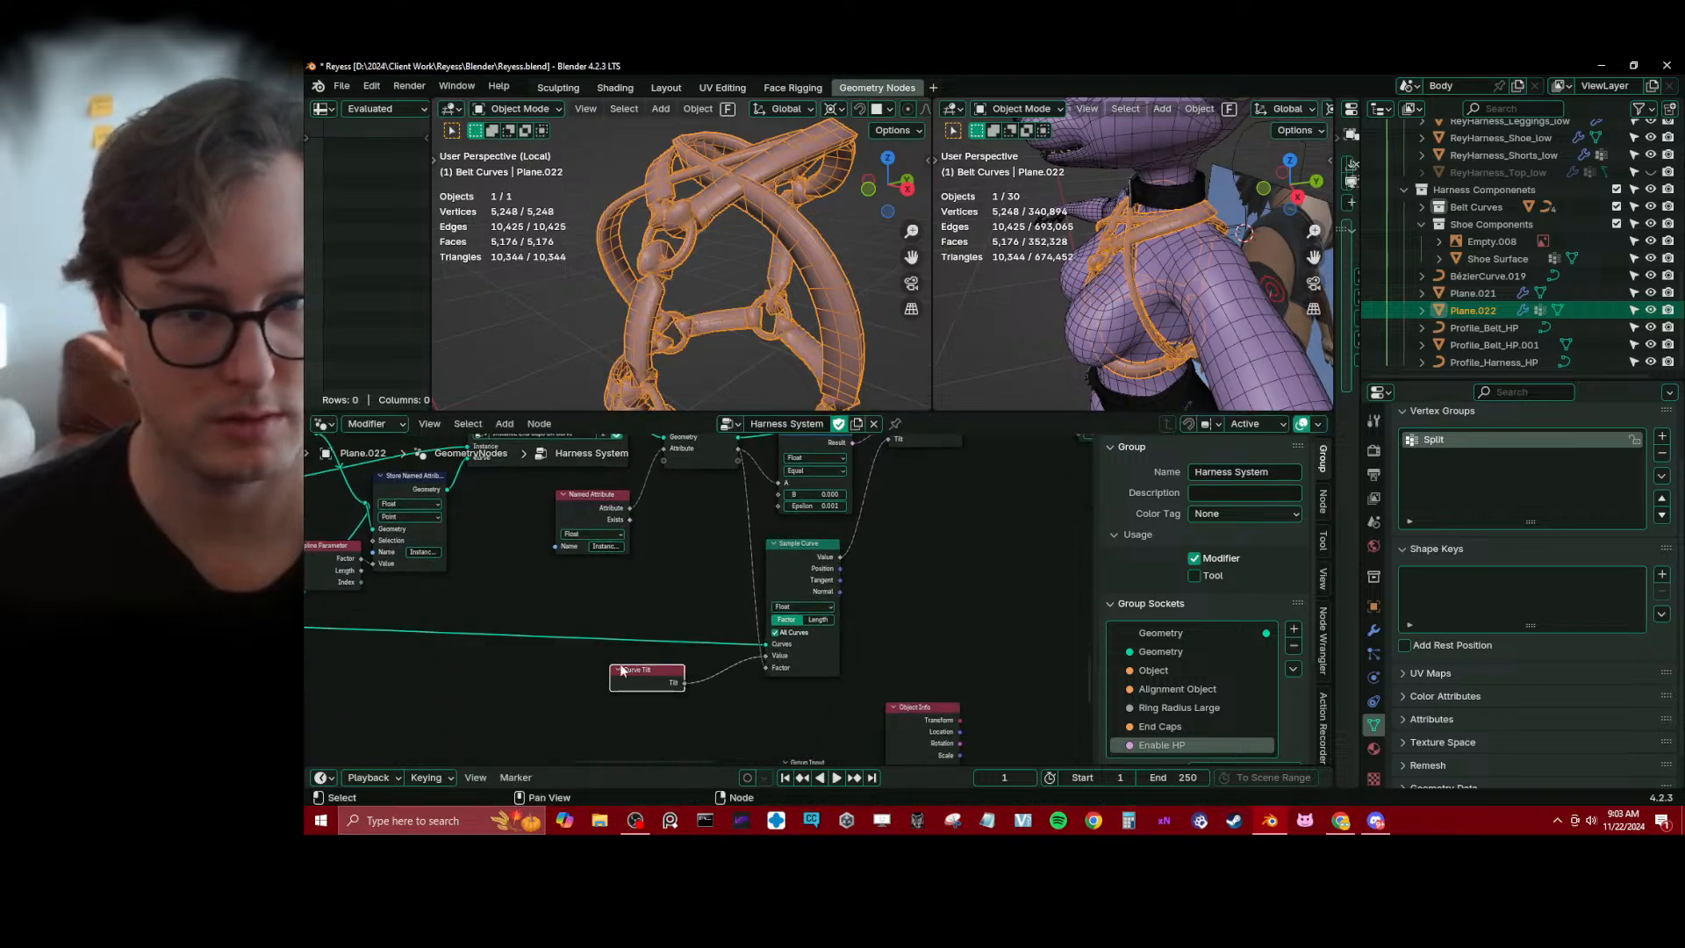
{"action": "key", "text": "ctrl+s"}
Test Sample Curve by toggling All Curves, cutting the link to Factor and varying the Factor value while viewing the end caps
{"action": "middle_click_drag", "start_coordinate": [702, 238], "coordinate": [764, 262]}
{"action": "scroll", "coordinate": [778, 288], "scroll_direction": "up", "scroll_amount": 4}
{"action": "left_click", "coordinate": [775, 633]}
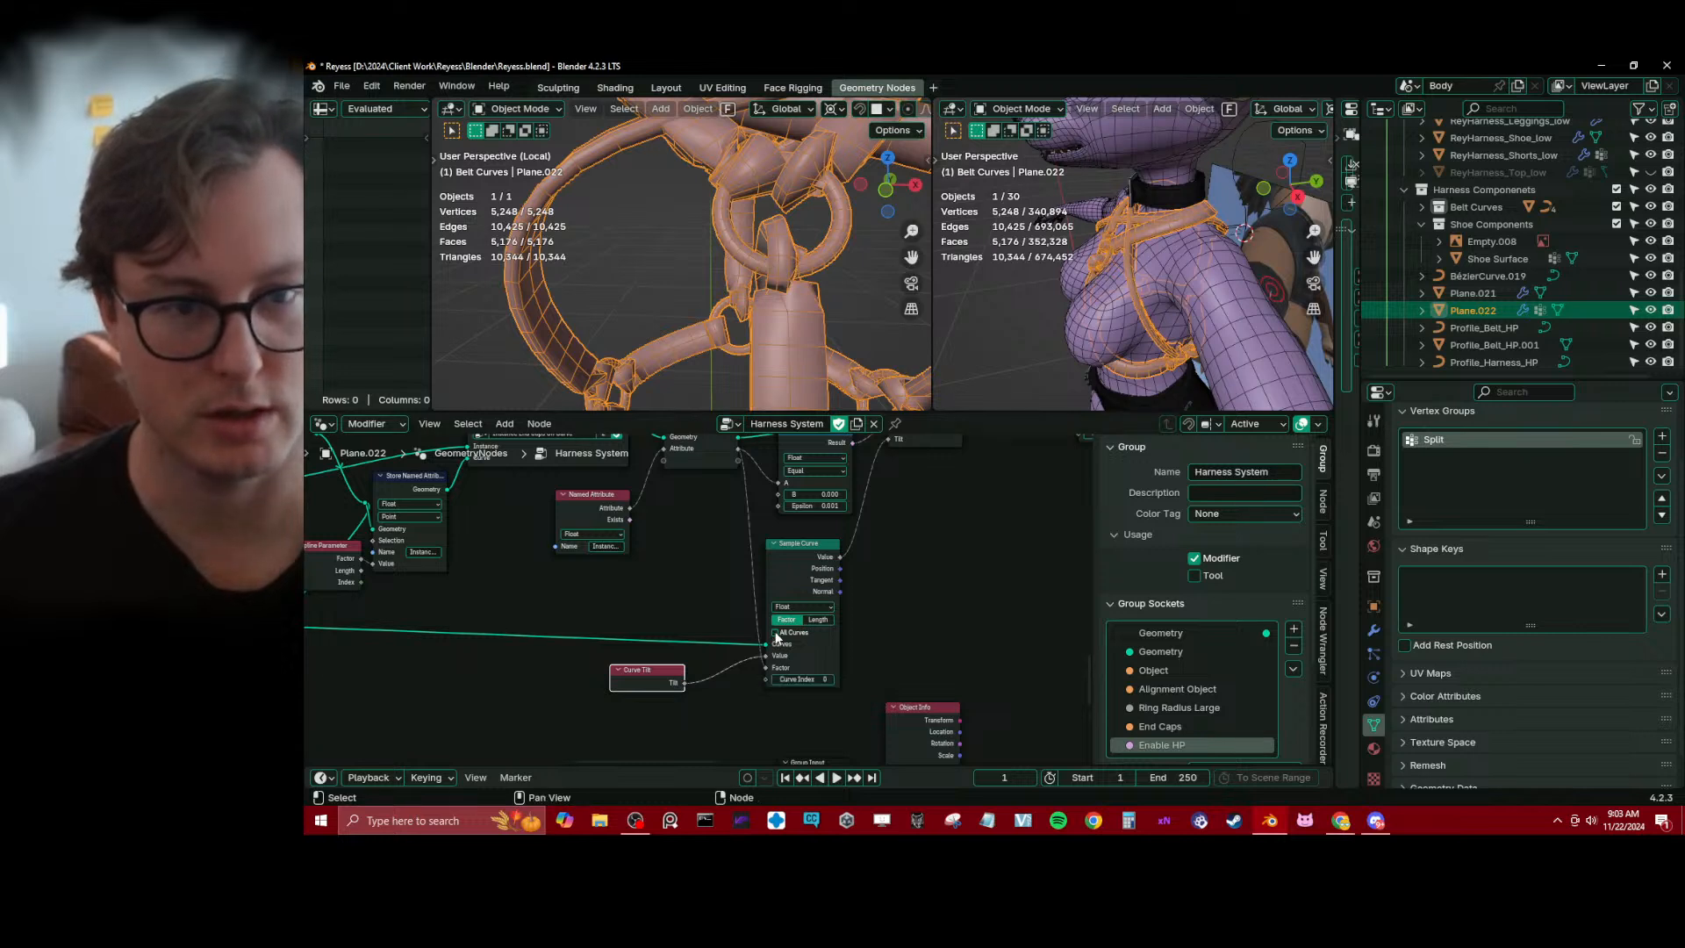
{"action": "left_click", "coordinate": [776, 633]}
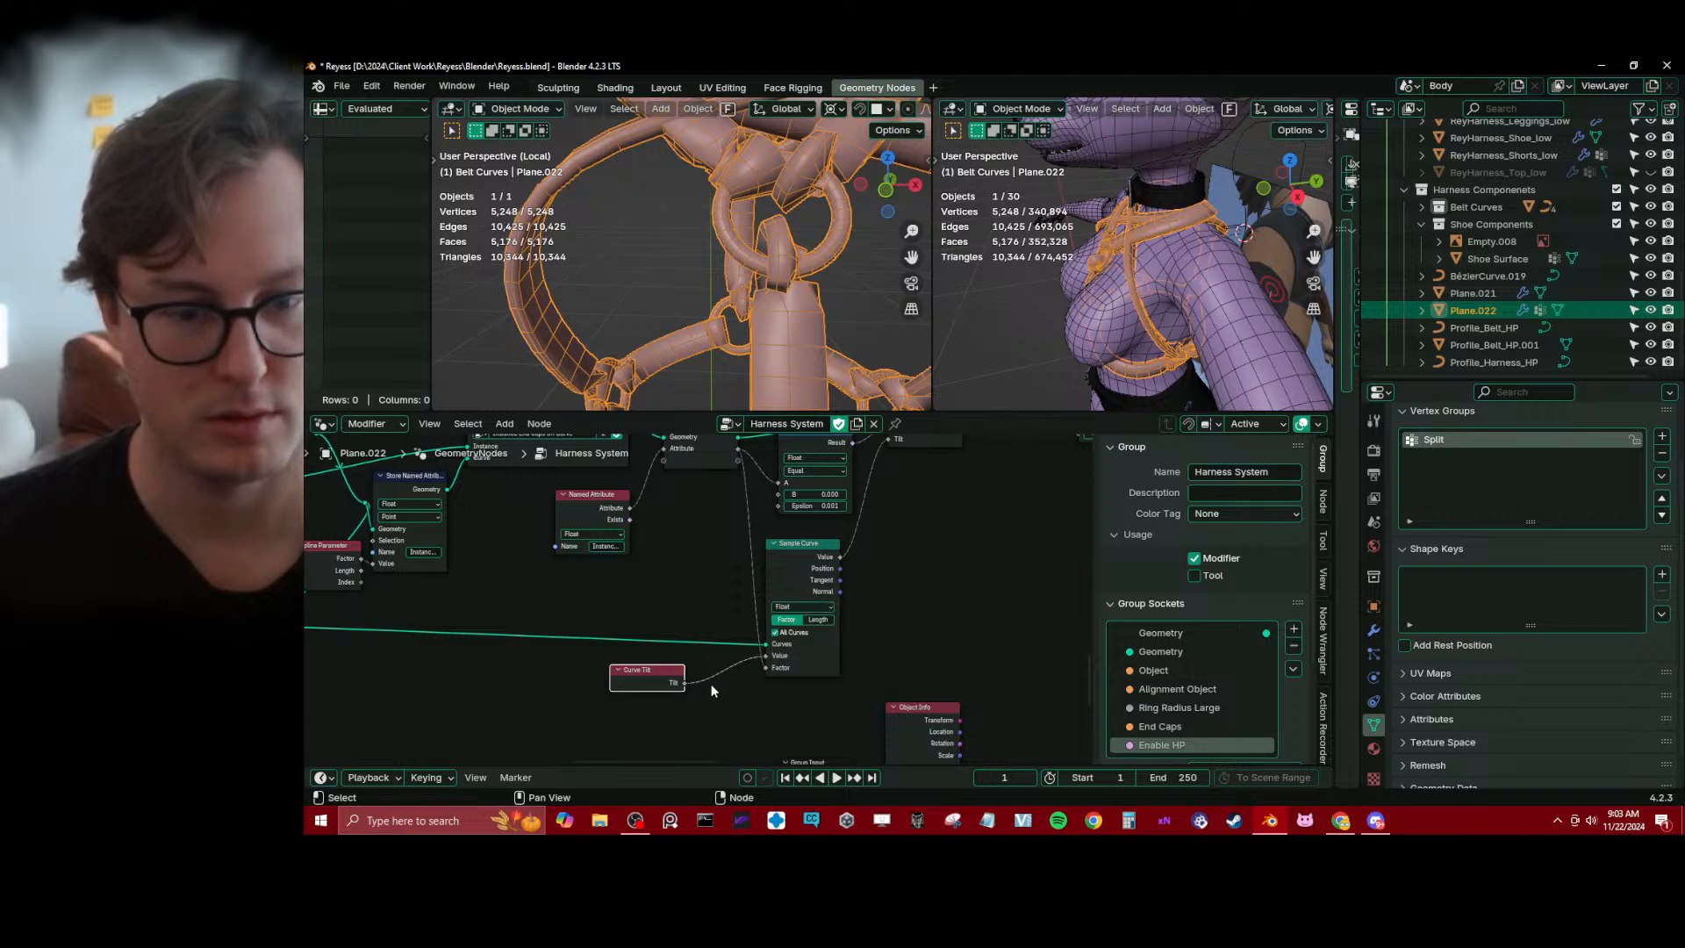
{"action": "mouse_move", "coordinate": [761, 570]}
{"action": "right_mouse_down", "text": "ctrl"}
{"action": "mouse_move", "coordinate": [741, 531]}
{"action": "mouse_move", "coordinate": [742, 549]}
{"action": "right_mouse_up", "text": "ctrl"}
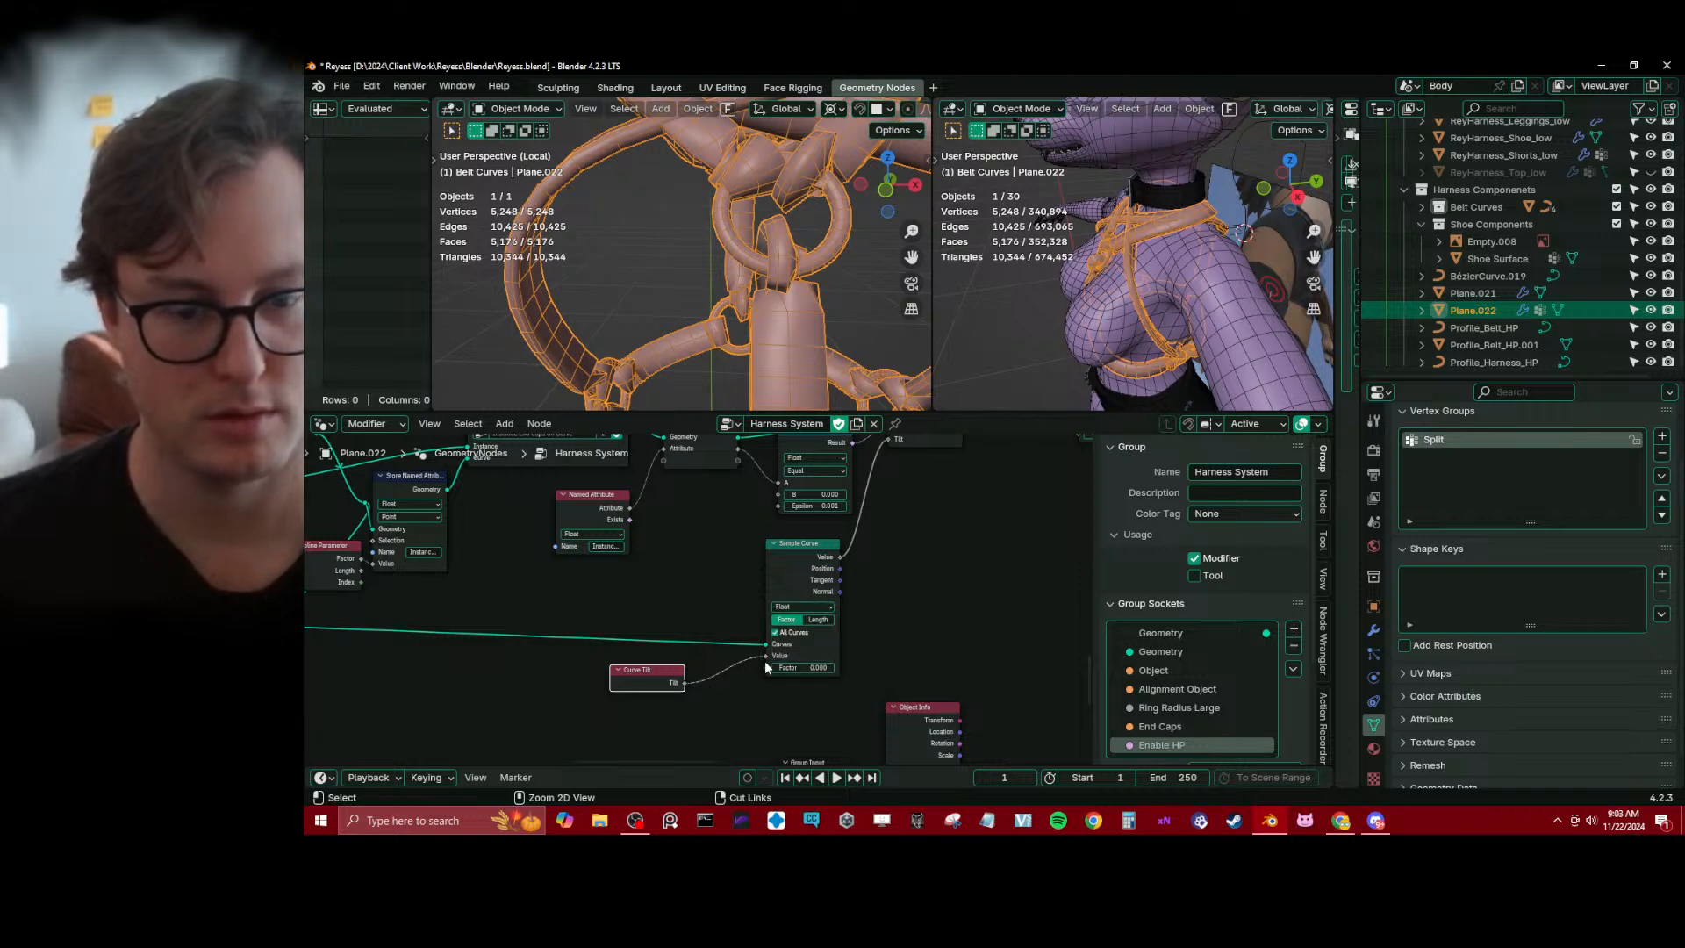
{"action": "mouse_move", "coordinate": [797, 668]}
{"action": "left_mouse_down"}
{"action": "mouse_move", "coordinate": [862, 668]}
{"action": "mouse_move", "coordinate": [772, 667]}
{"action": "left_mouse_up"}
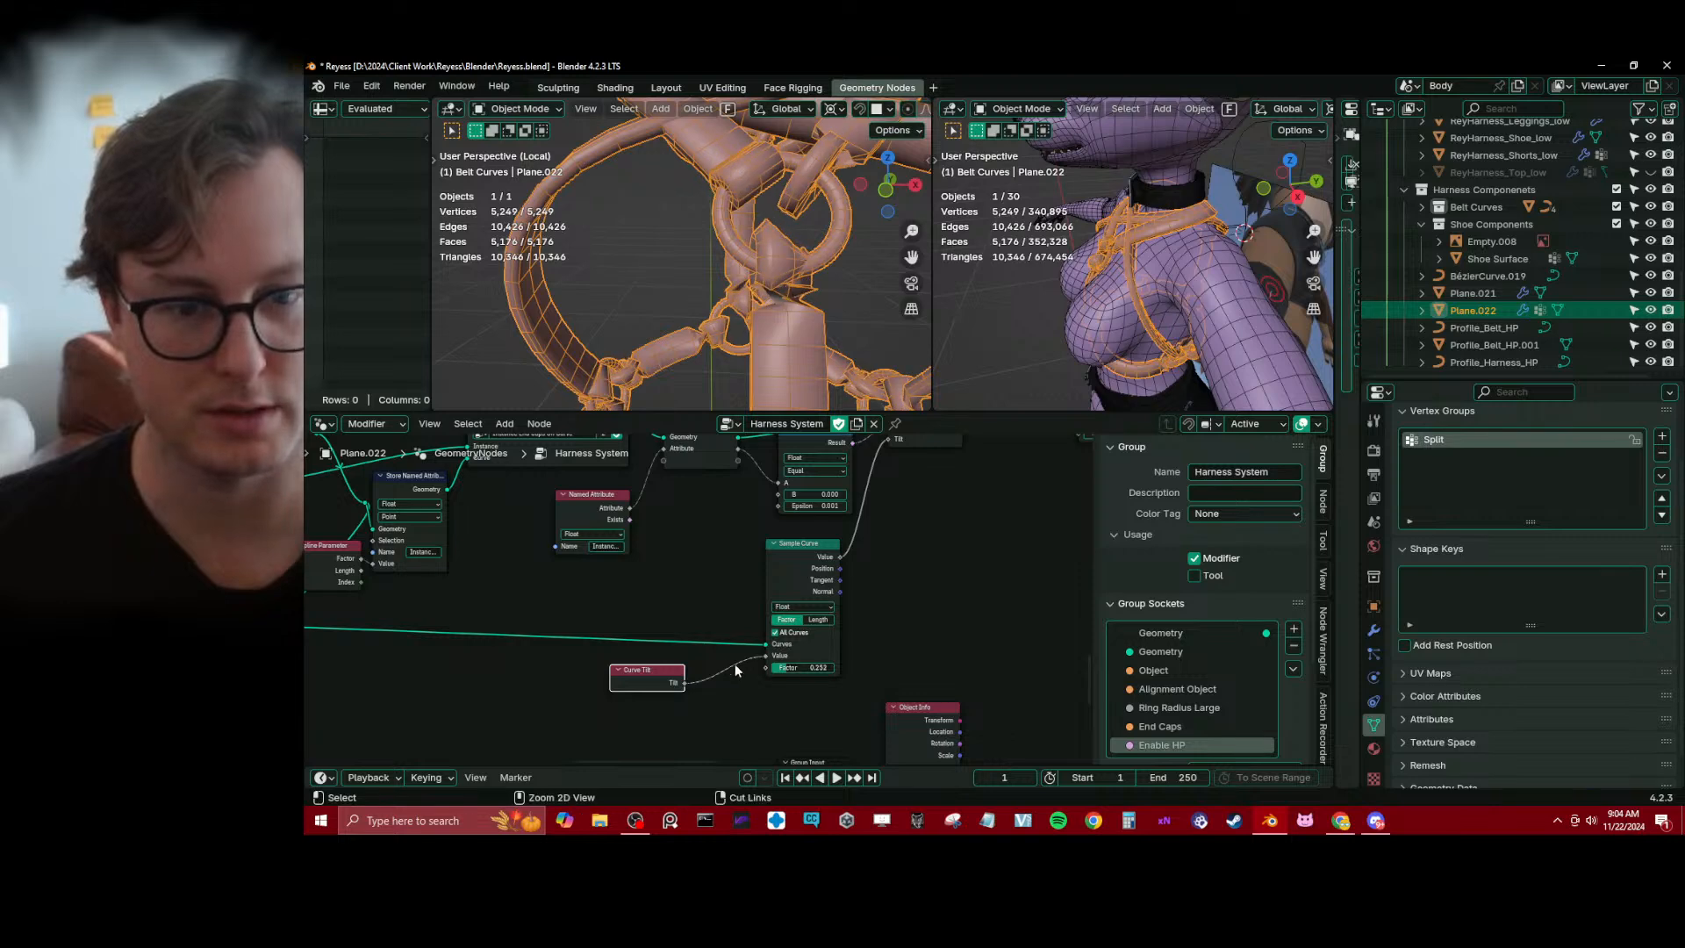
Move the lower branch of nodes beneath Sample Curve farther away to free space around the end cap nodes
{"action": "scroll", "coordinate": [692, 580], "scroll_direction": "down", "scroll_amount": 2}
{"action": "scroll", "coordinate": [692, 587], "scroll_direction": "down", "scroll_amount": 3}
{"action": "key", "text": "b"}
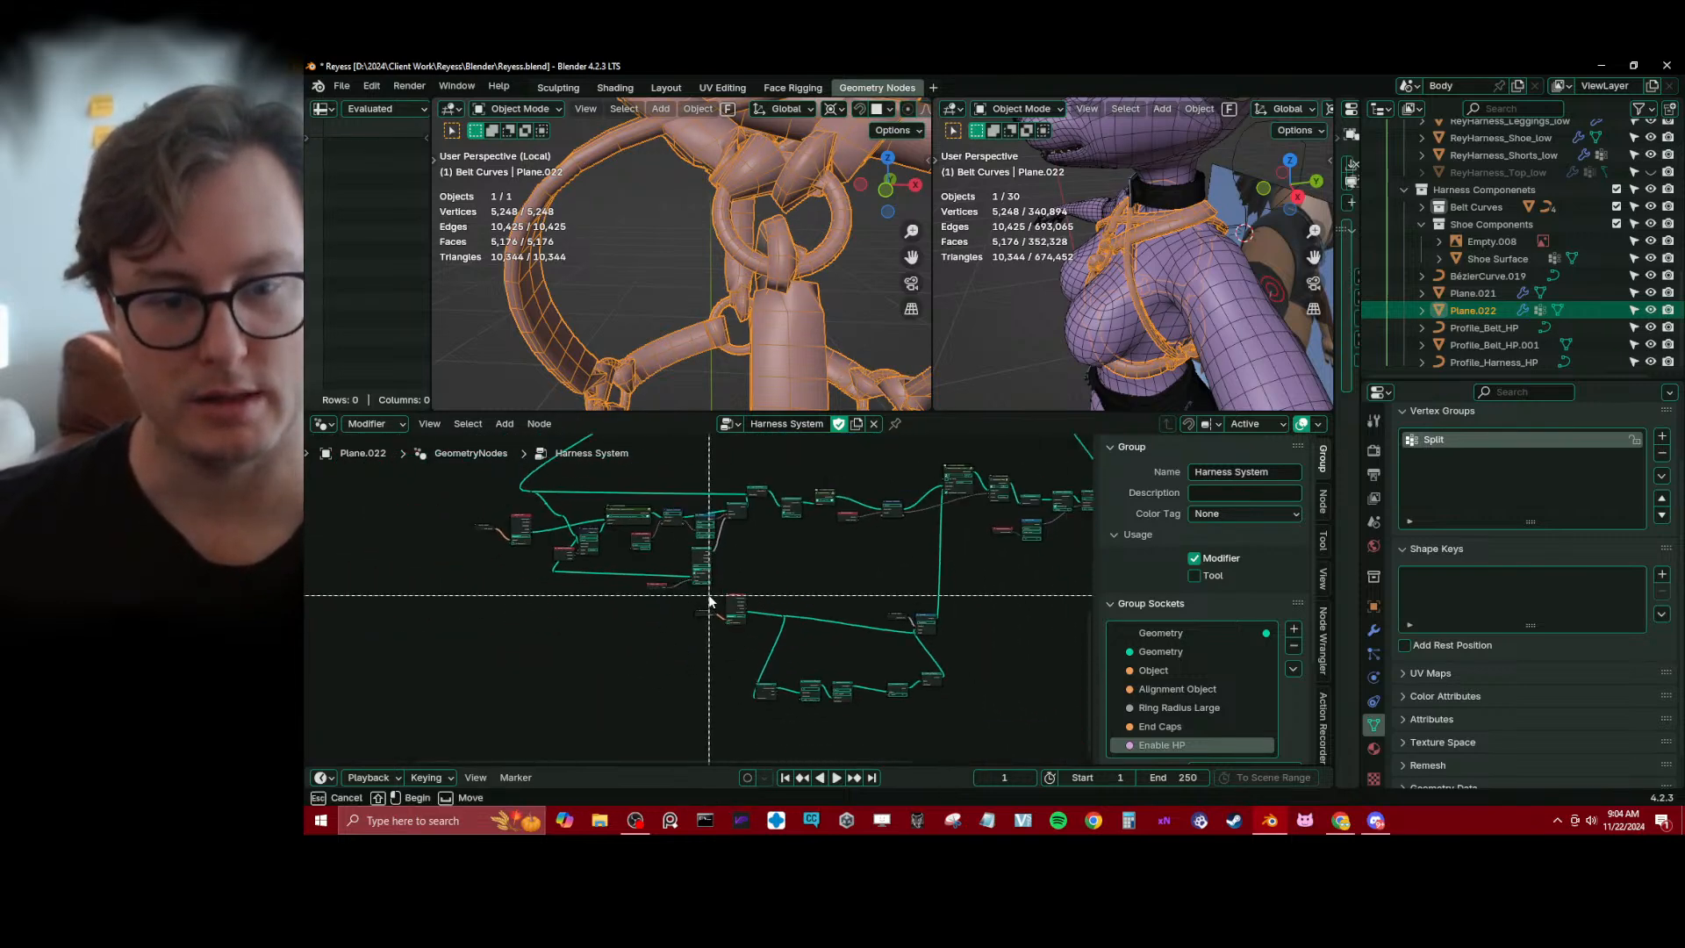
{"action": "left_click_drag", "start_coordinate": [709, 595], "coordinate": [974, 713]}
{"action": "key", "text": "g"}
{"action": "left_click", "coordinate": [807, 614]}
{"action": "key", "text": "g"}
{"action": "left_click", "coordinate": [838, 574]}
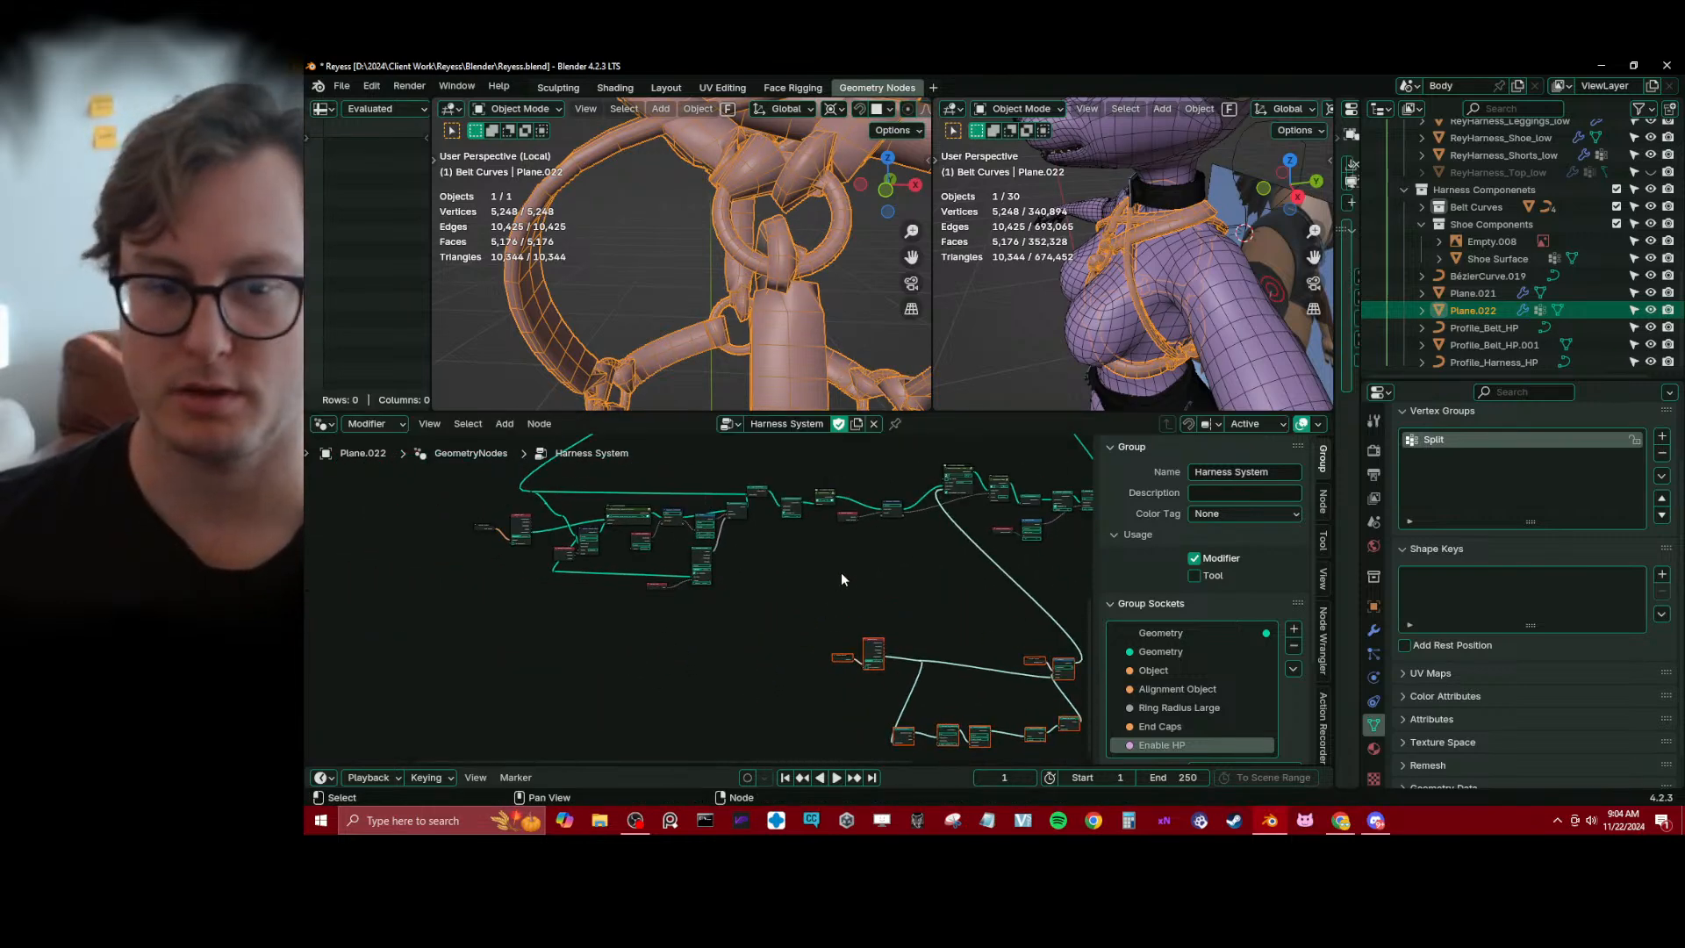
{"action": "scroll", "coordinate": [816, 568], "scroll_direction": "up", "scroll_amount": 4}
{"action": "middle_click_drag", "start_coordinate": [810, 567], "coordinate": [841, 634]}
{"action": "scroll", "coordinate": [649, 562], "scroll_direction": "up", "scroll_amount": 4}
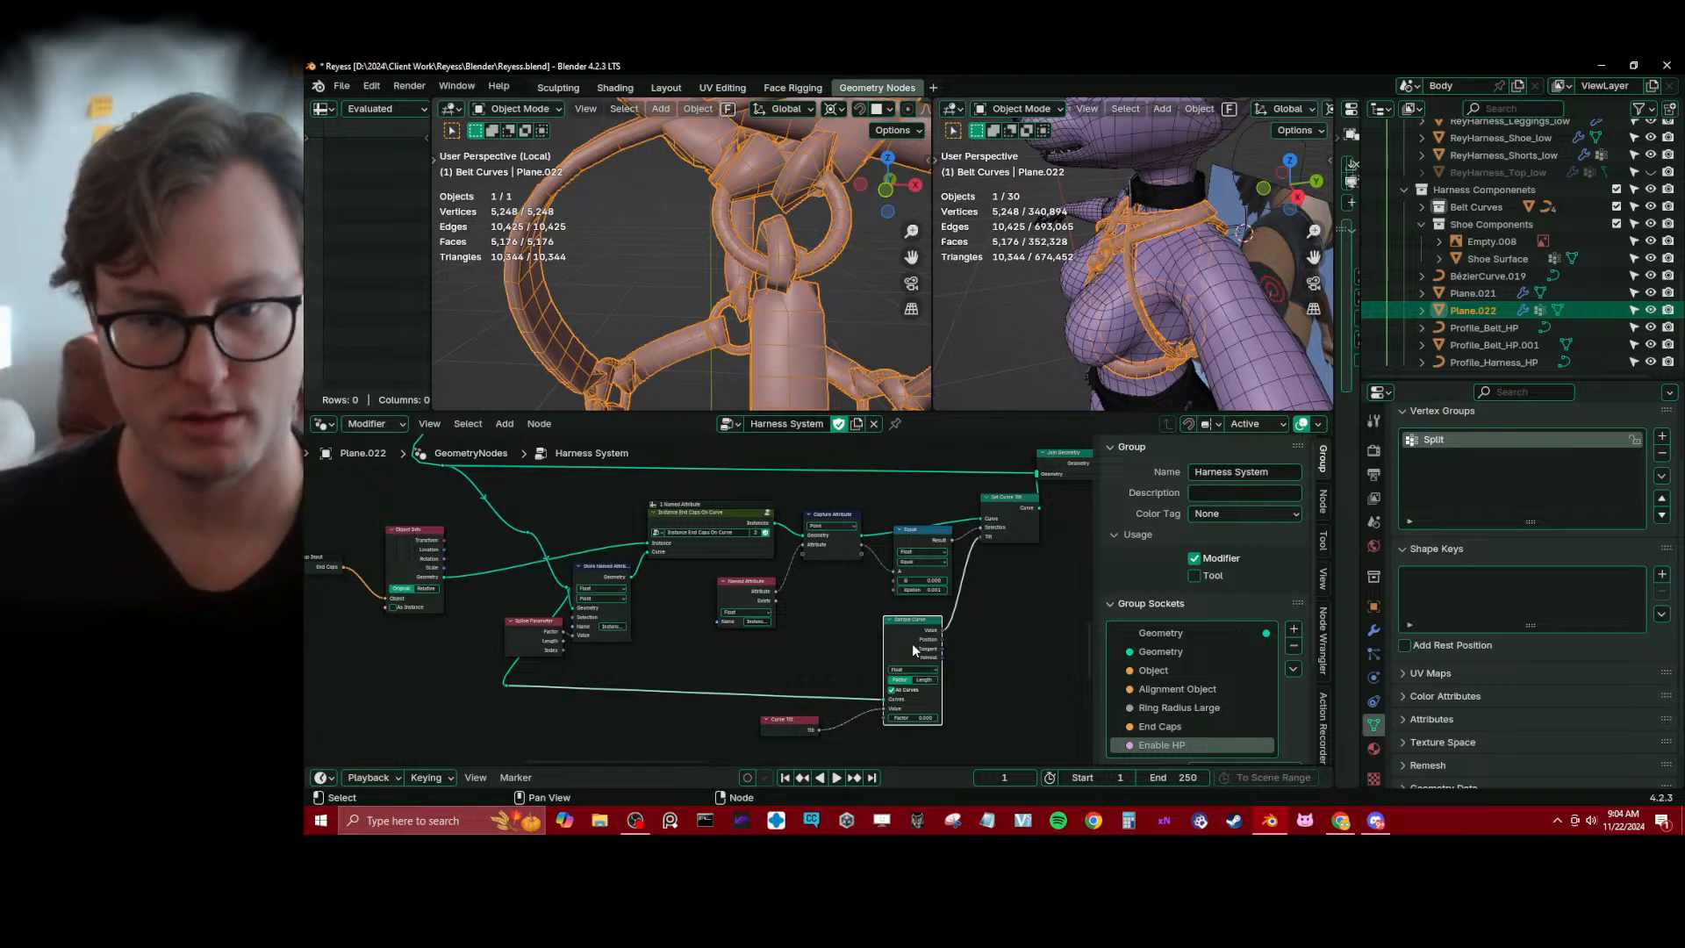
Delete the Curve Tilt and Sample Curve nodes together with the leftover reroute of their curve link
{"action": "middle_click_drag", "start_coordinate": [909, 648], "coordinate": [858, 574]}
{"action": "left_click_drag", "start_coordinate": [657, 661], "coordinate": [668, 658]}
{"action": "scroll", "coordinate": [613, 538], "scroll_direction": "down", "scroll_amount": 1}
{"action": "middle_click_drag", "start_coordinate": [614, 537], "coordinate": [601, 599]}
{"action": "scroll", "coordinate": [602, 601], "scroll_direction": "up", "scroll_amount": 2}
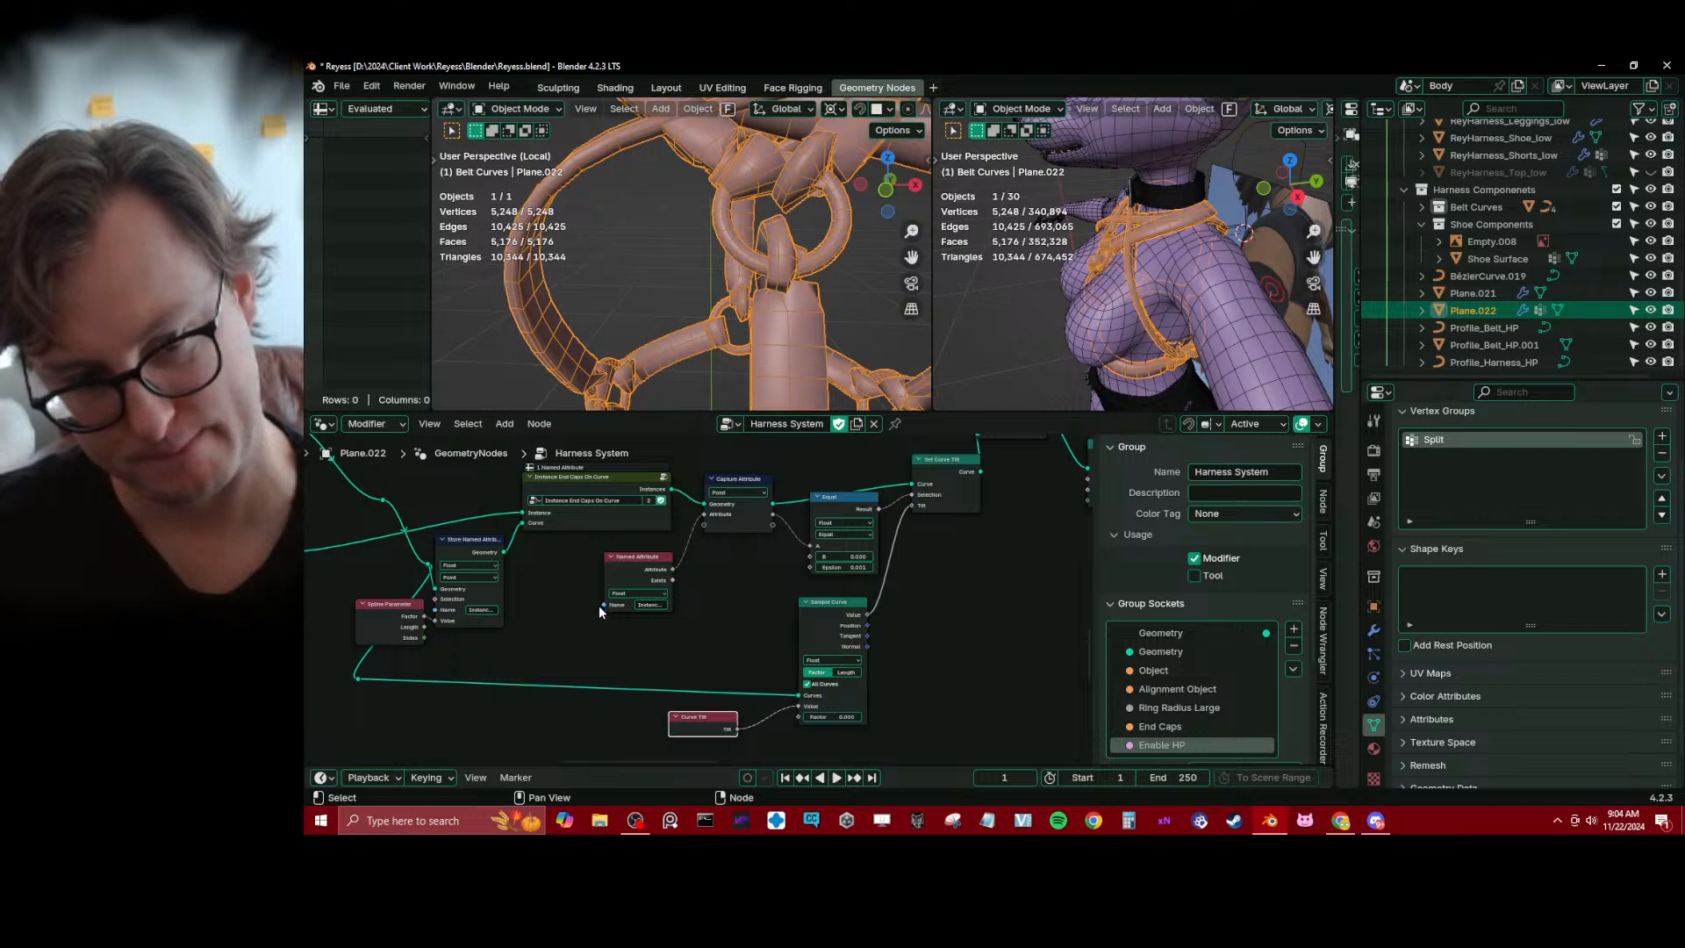
{"action": "key", "text": "ctrl+x"}
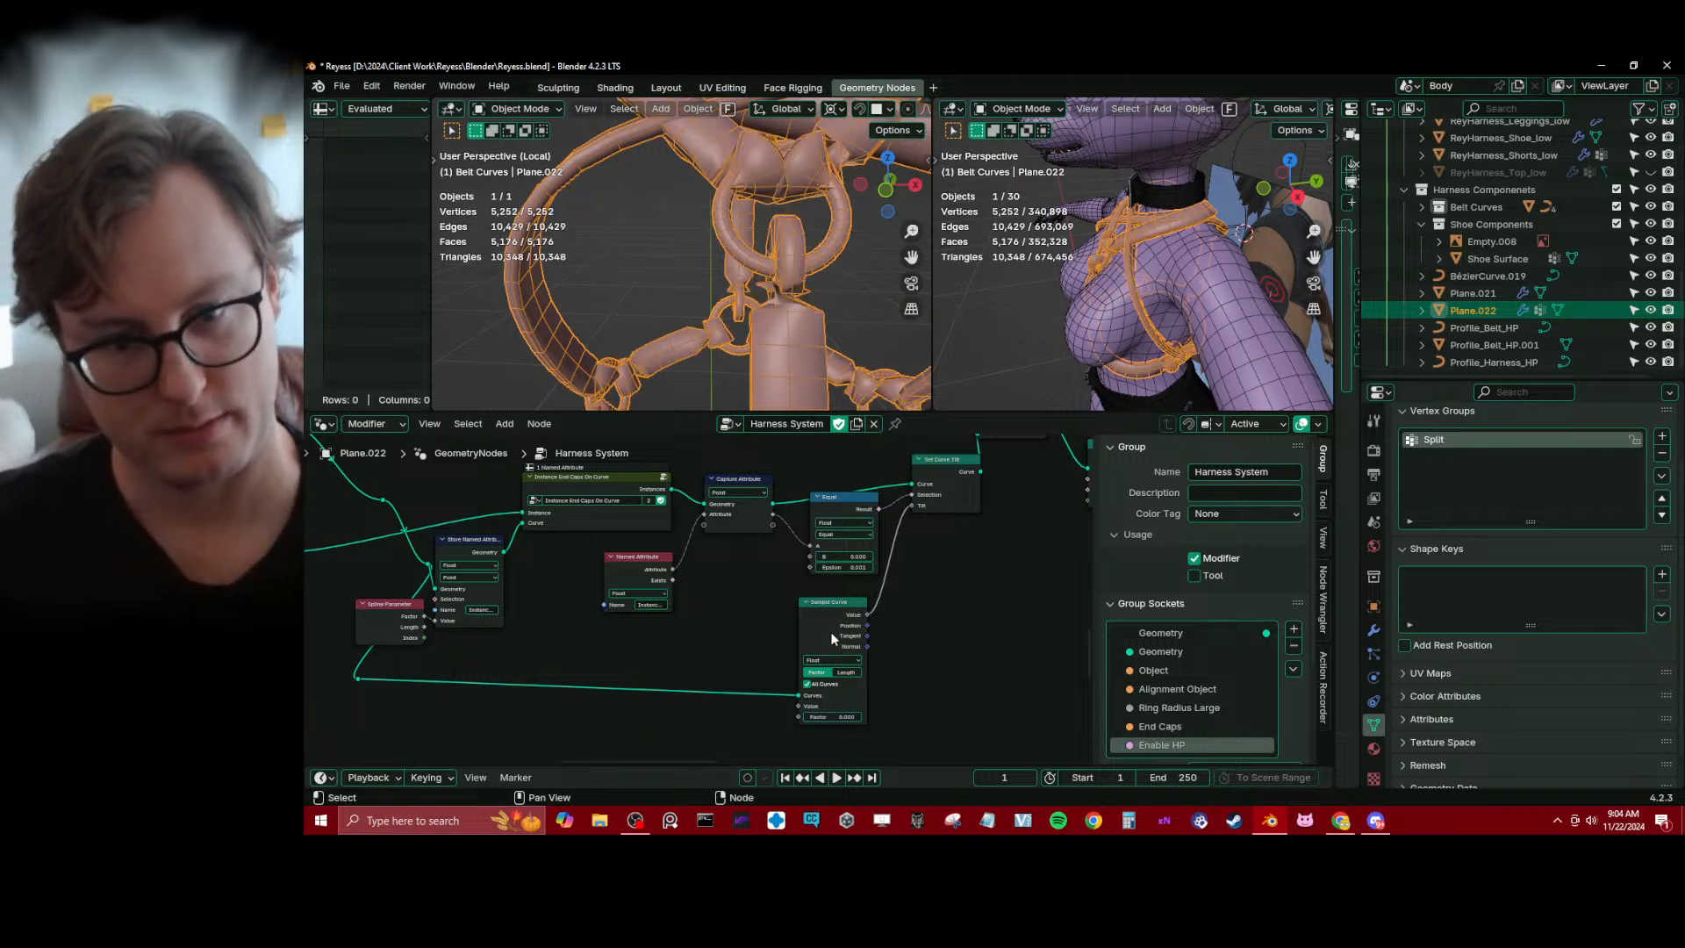
{"action": "left_click", "coordinate": [832, 633]}
{"action": "key", "text": "ctrl+x"}
{"action": "middle_click_drag", "start_coordinate": [630, 624], "coordinate": [742, 654]}
{"action": "left_click_drag", "start_coordinate": [416, 678], "coordinate": [547, 727]}
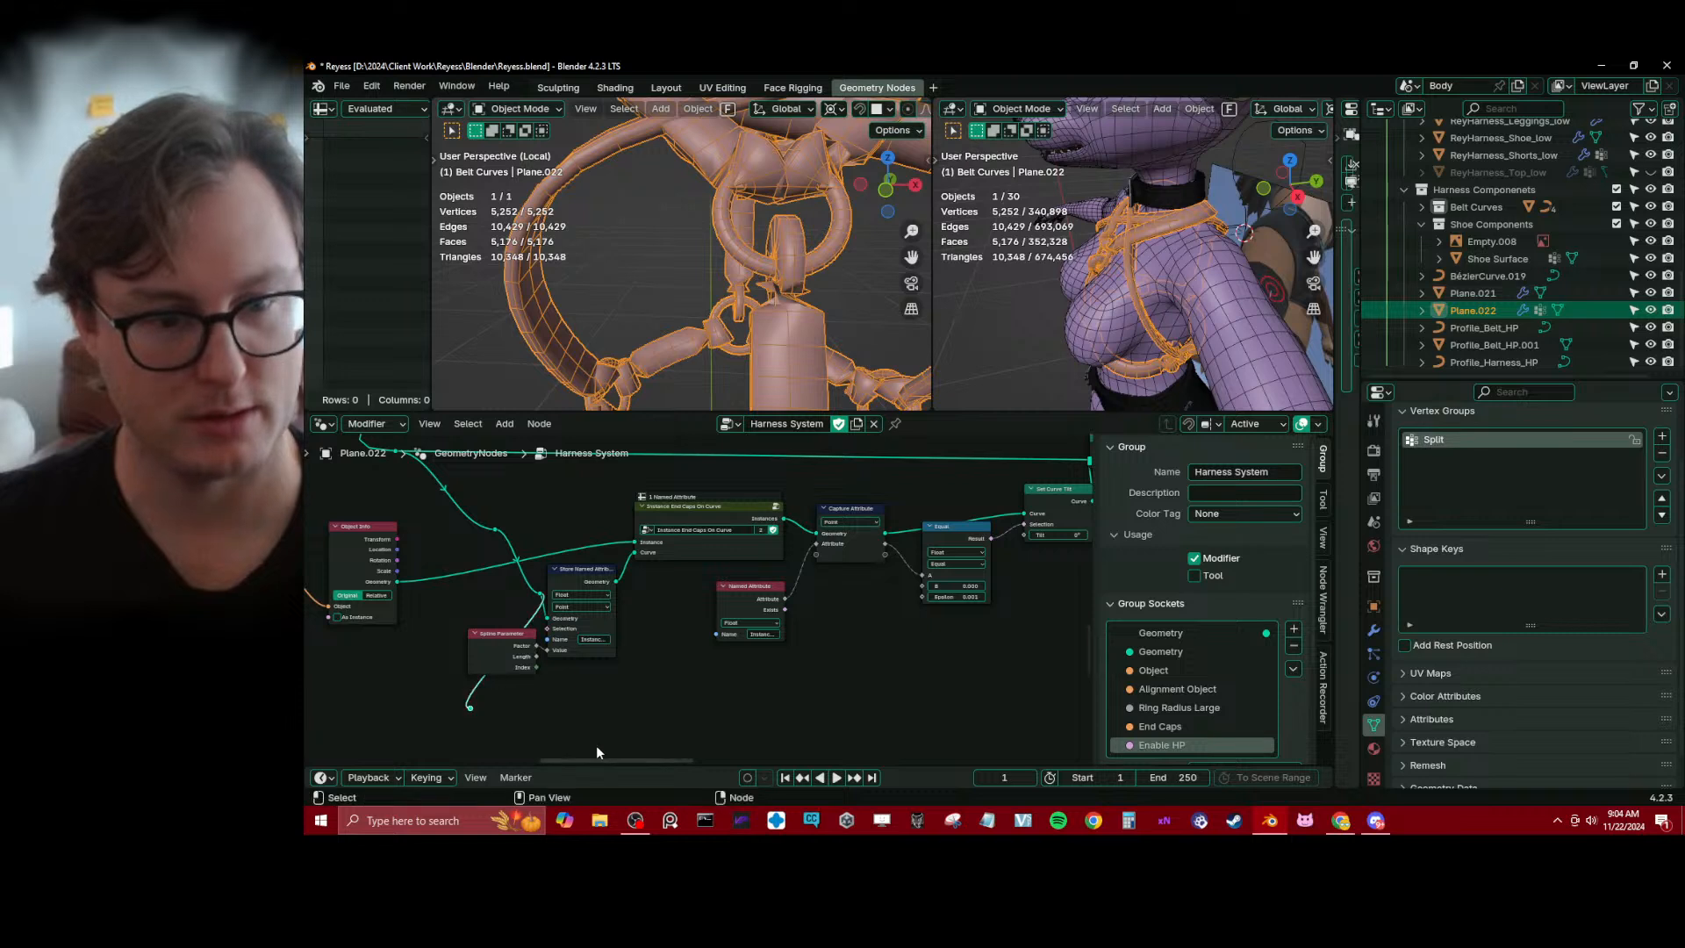
{"action": "key", "text": "ctrl+x"}
Remove the reroutes from the curve link into Store Named Attribute and tidy the Spline Parameter and Named Attribute nodes
{"action": "middle_click_drag", "start_coordinate": [601, 679], "coordinate": [653, 676]}
{"action": "left_click", "coordinate": [562, 649]}
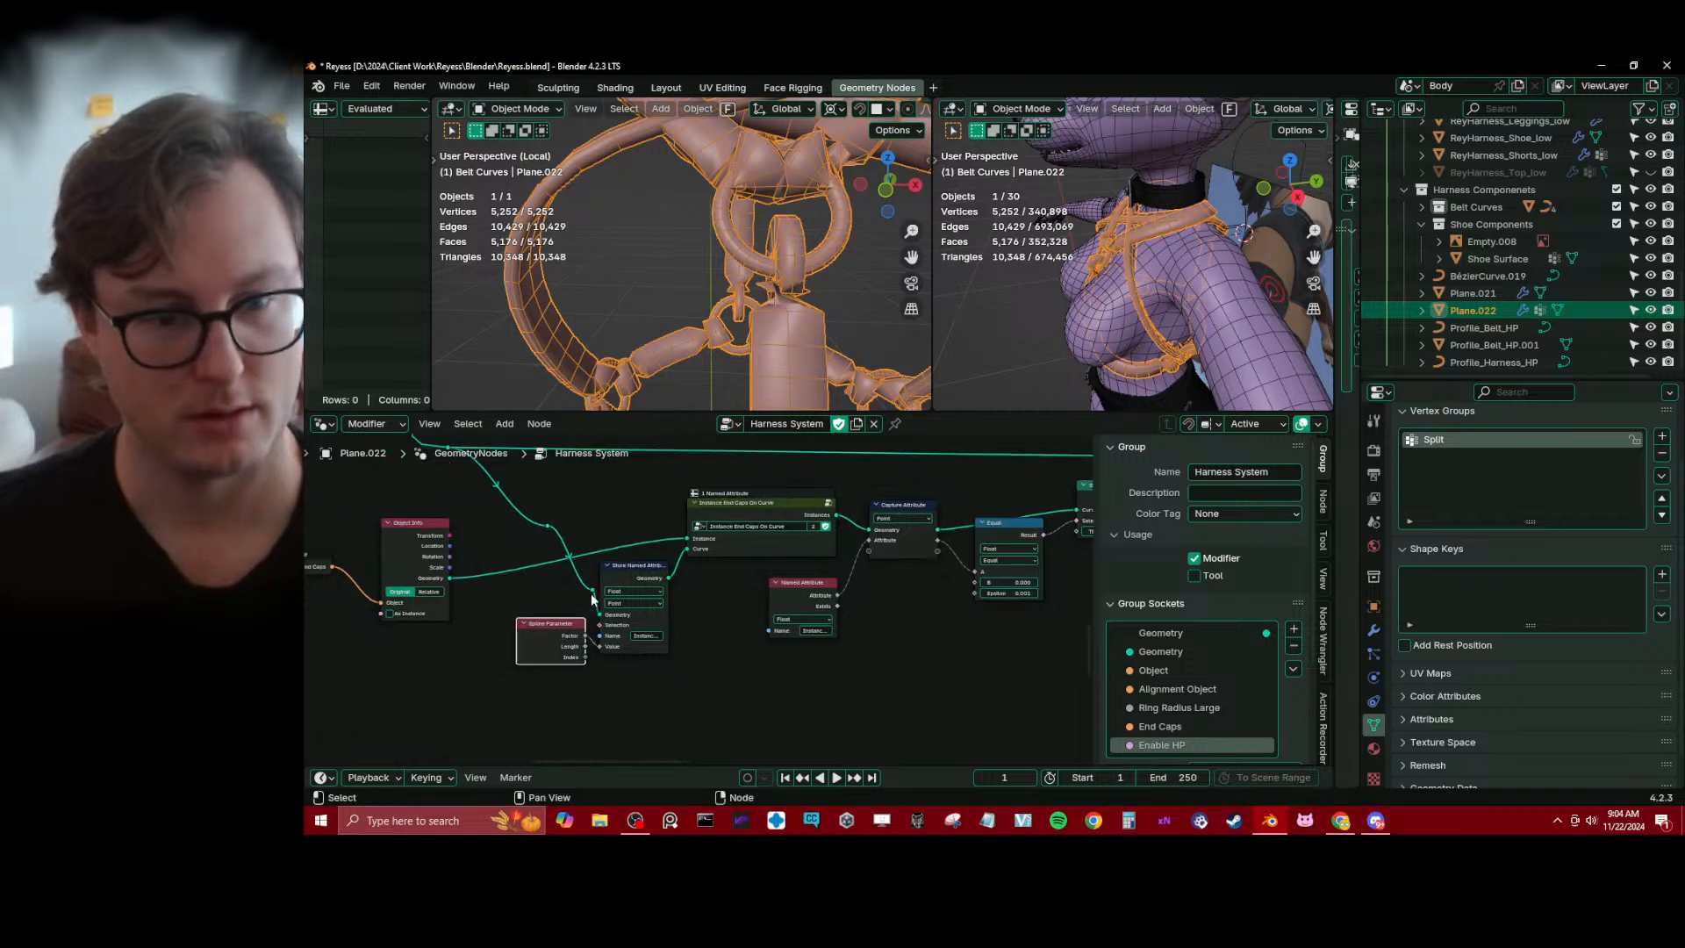
{"action": "left_click_drag", "start_coordinate": [592, 593], "coordinate": [599, 614]}
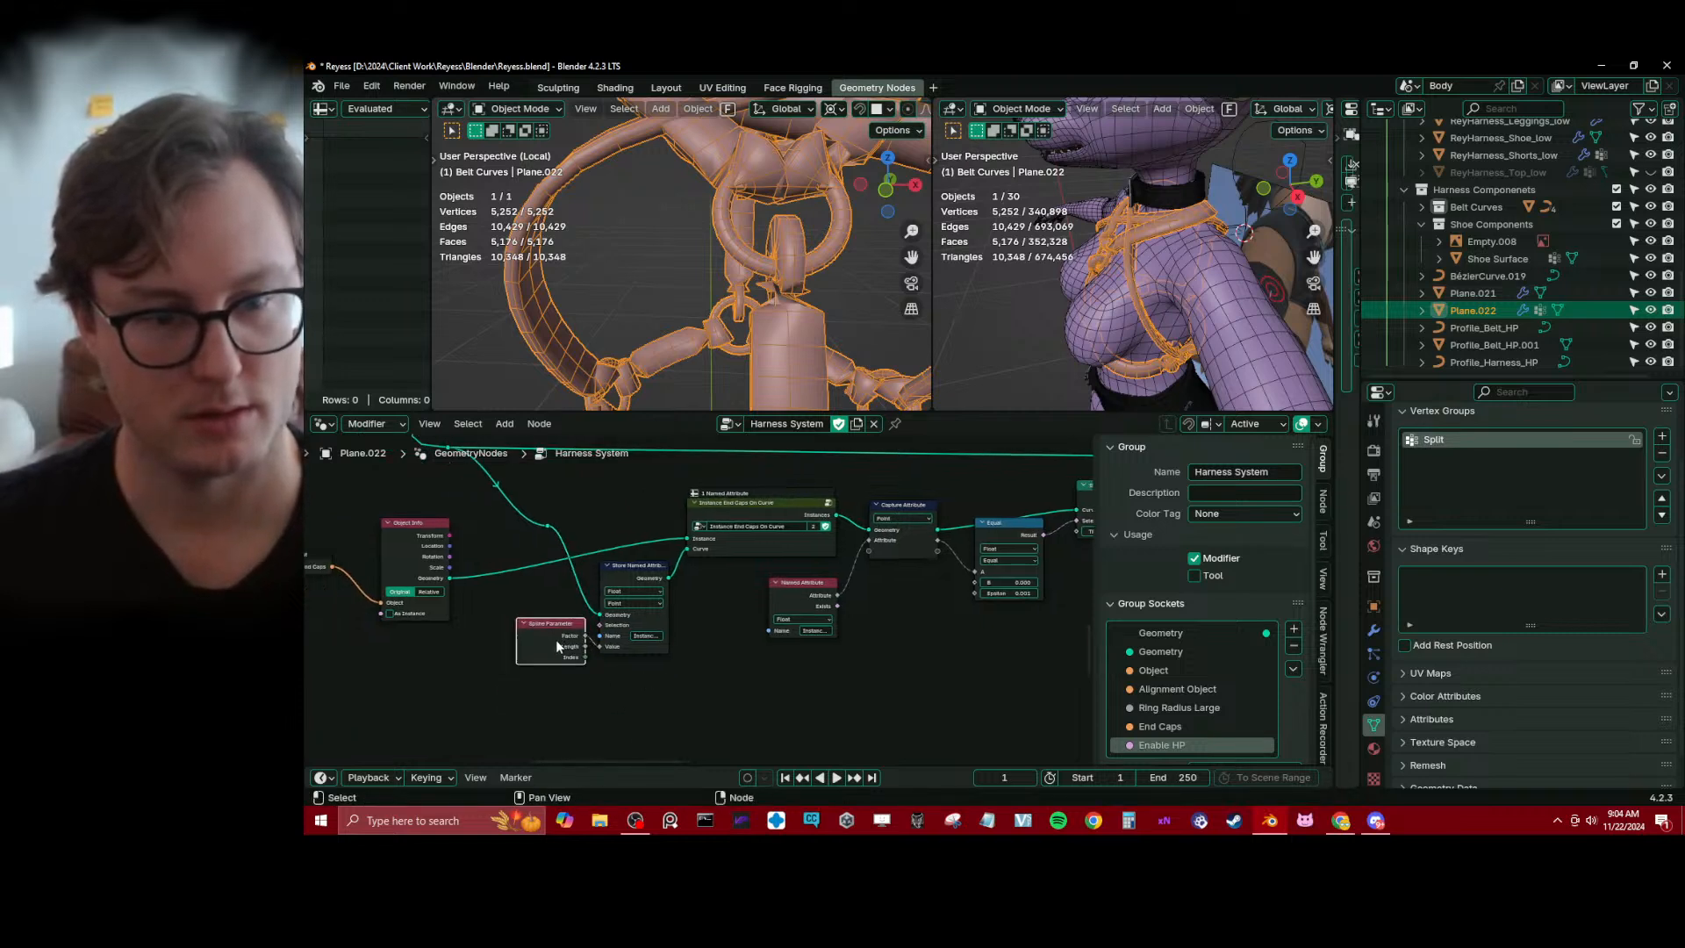
{"action": "left_click", "coordinate": [548, 527]}
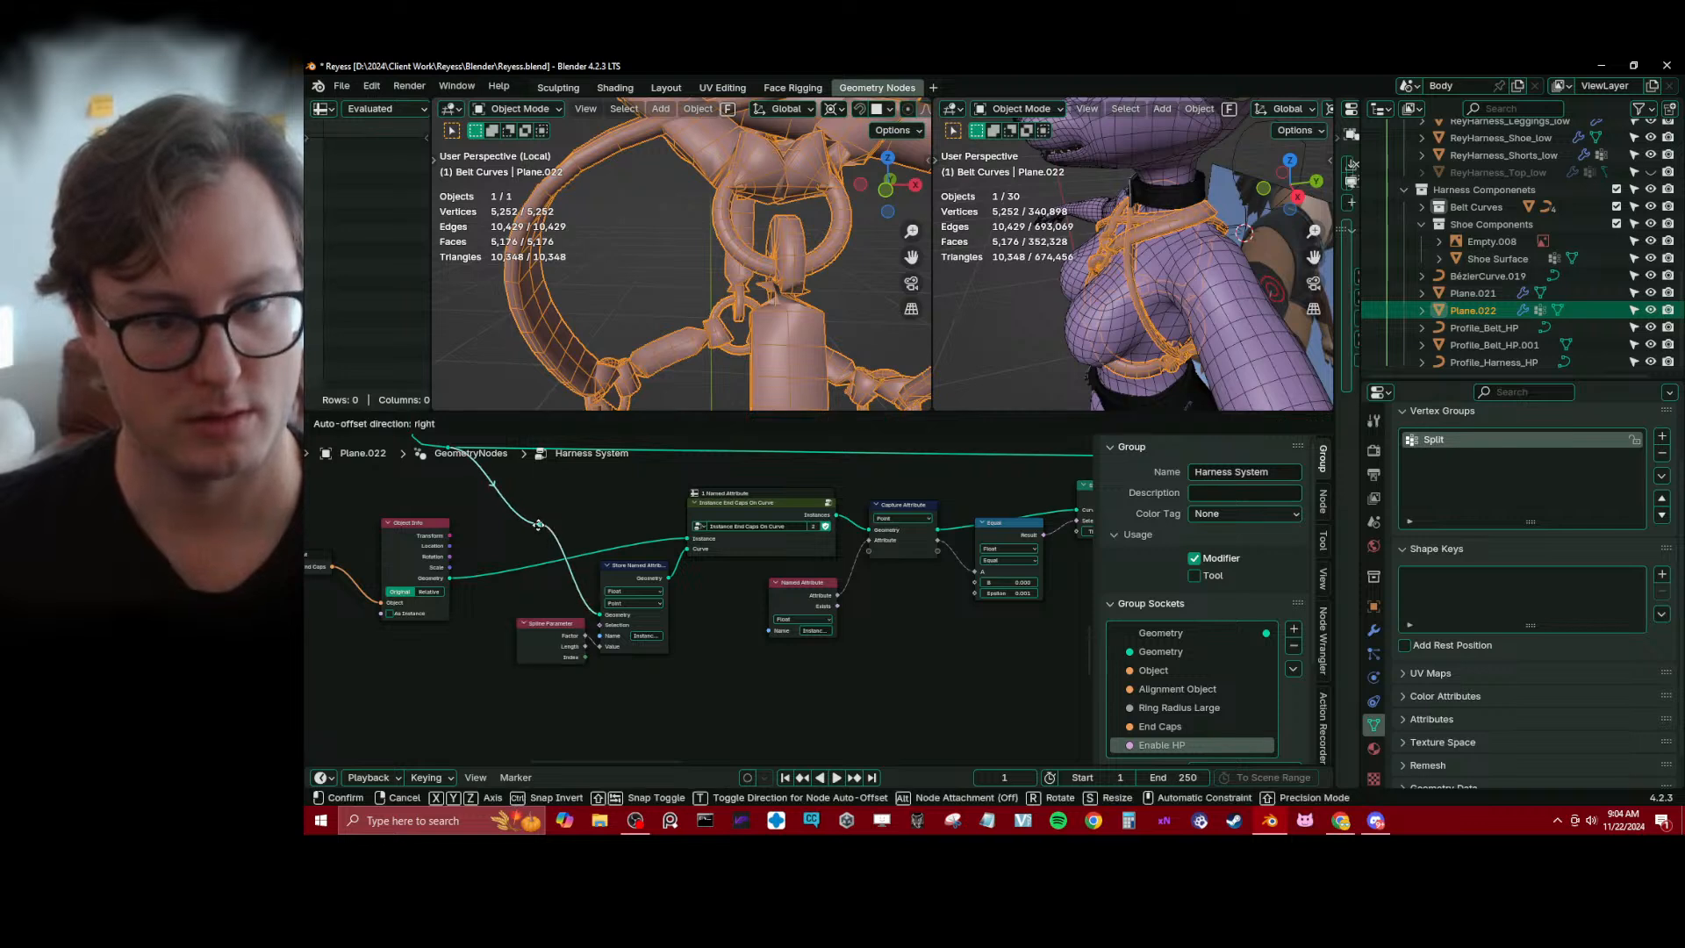
{"action": "left_click_drag", "start_coordinate": [528, 654], "coordinate": [521, 652]}
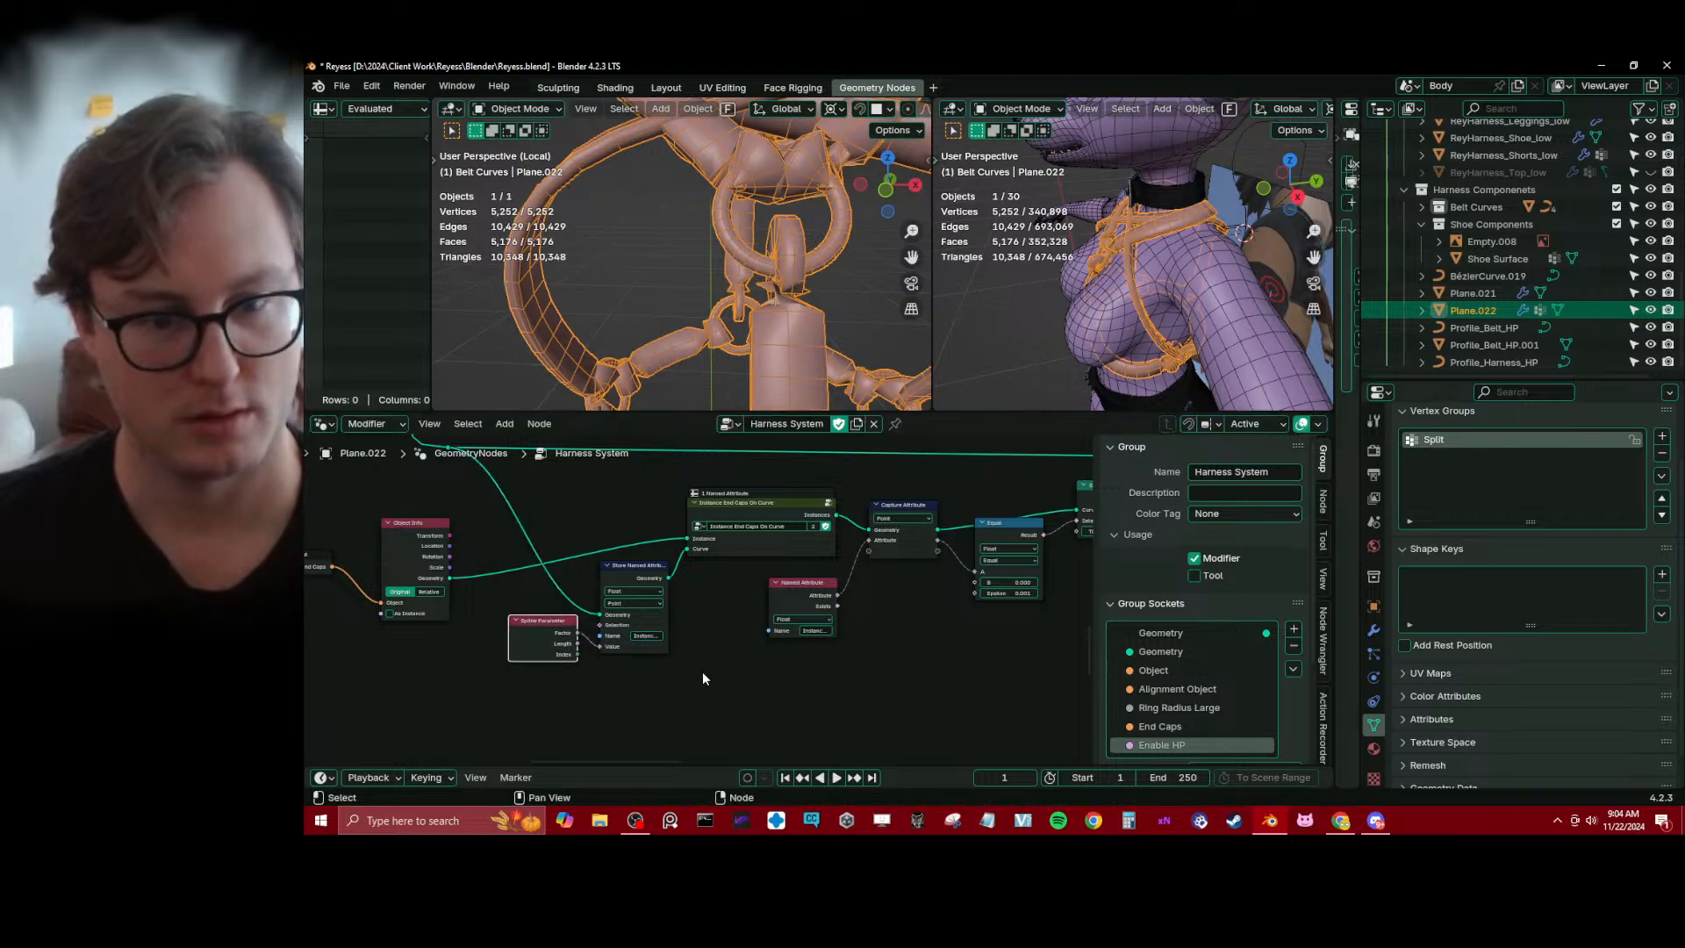
{"action": "left_click_drag", "start_coordinate": [812, 593], "coordinate": [814, 601]}
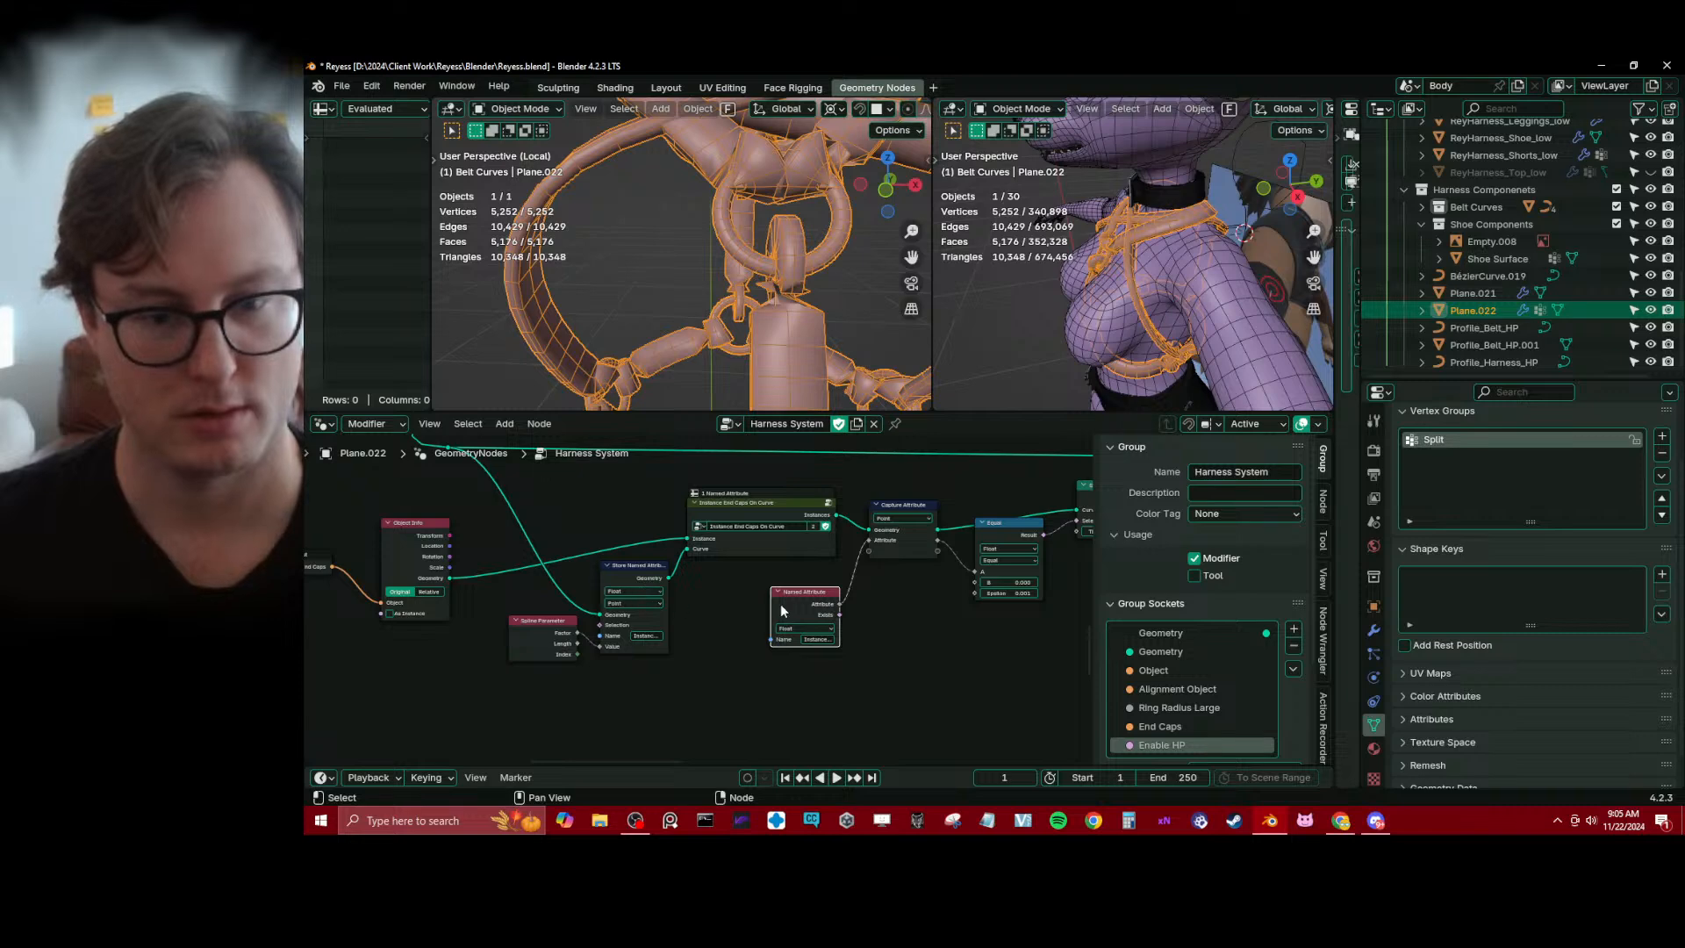
Open the Instance End Caps On Curve group and move Remove Named Attribute and Group Output farther from Rotate Instances
{"action": "left_click", "coordinate": [828, 502]}
{"action": "scroll", "coordinate": [872, 623], "scroll_direction": "down", "scroll_amount": 3}
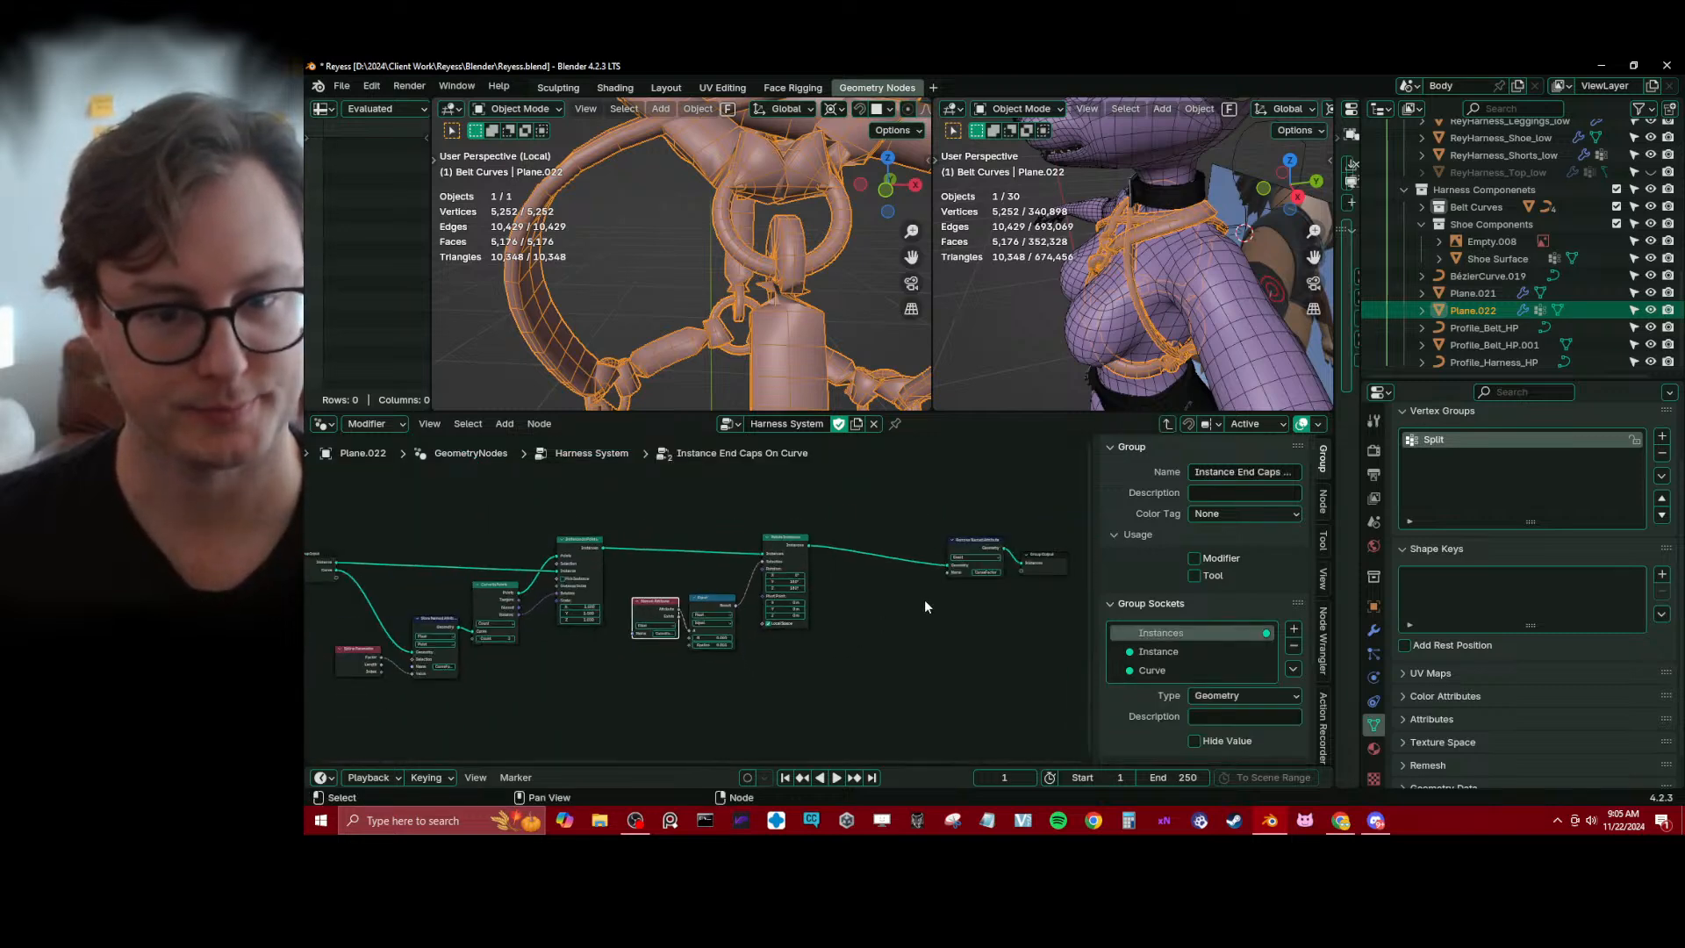
{"action": "left_click_drag", "start_coordinate": [933, 498], "coordinate": [1034, 603]}
{"action": "key", "text": "g"}
{"action": "left_click", "coordinate": [1015, 586]}
{"action": "left_click", "coordinate": [1010, 588]}
{"action": "middle_click_drag", "start_coordinate": [849, 609], "coordinate": [931, 616]}
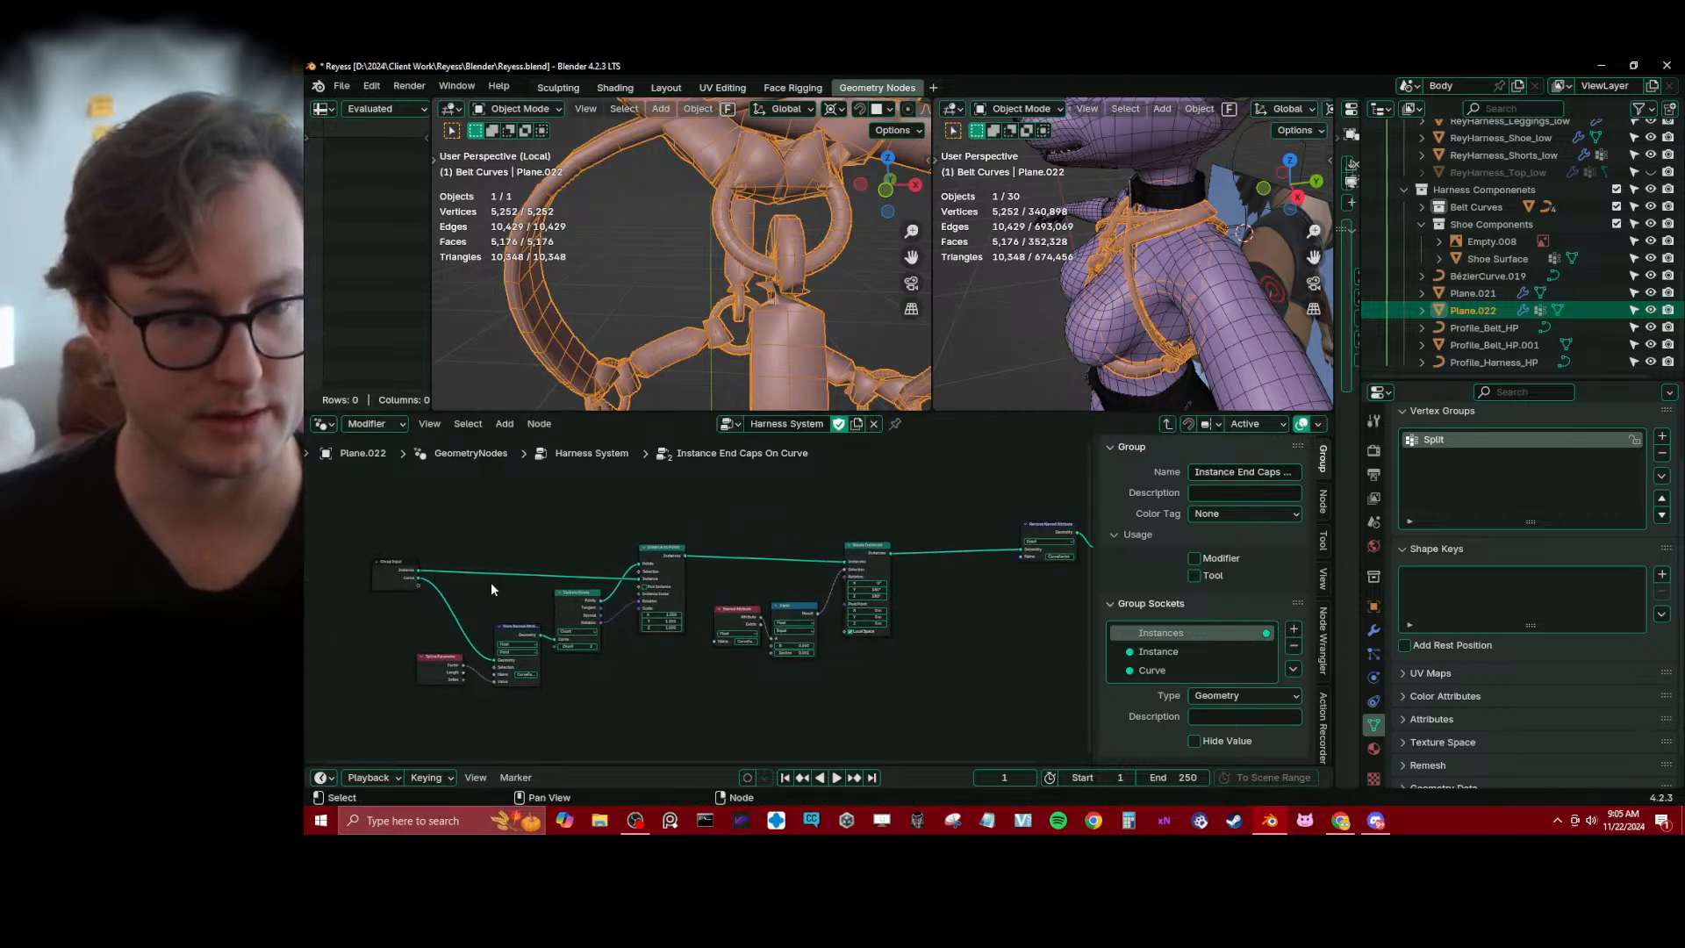
Duplicate Spline Parameter and Store Named Attribute, and insert the copied Store Named Attribute between Group Input's Curve and the original Store Named Attribute
{"action": "scroll", "coordinate": [494, 593], "scroll_direction": "up", "scroll_amount": 2}
{"action": "middle_click_drag", "start_coordinate": [493, 613], "coordinate": [794, 582]}
{"action": "left_click_drag", "start_coordinate": [647, 540], "coordinate": [480, 537]}
{"action": "scroll", "coordinate": [686, 632], "scroll_direction": "up", "scroll_amount": 1}
{"action": "left_click", "coordinate": [799, 615]}
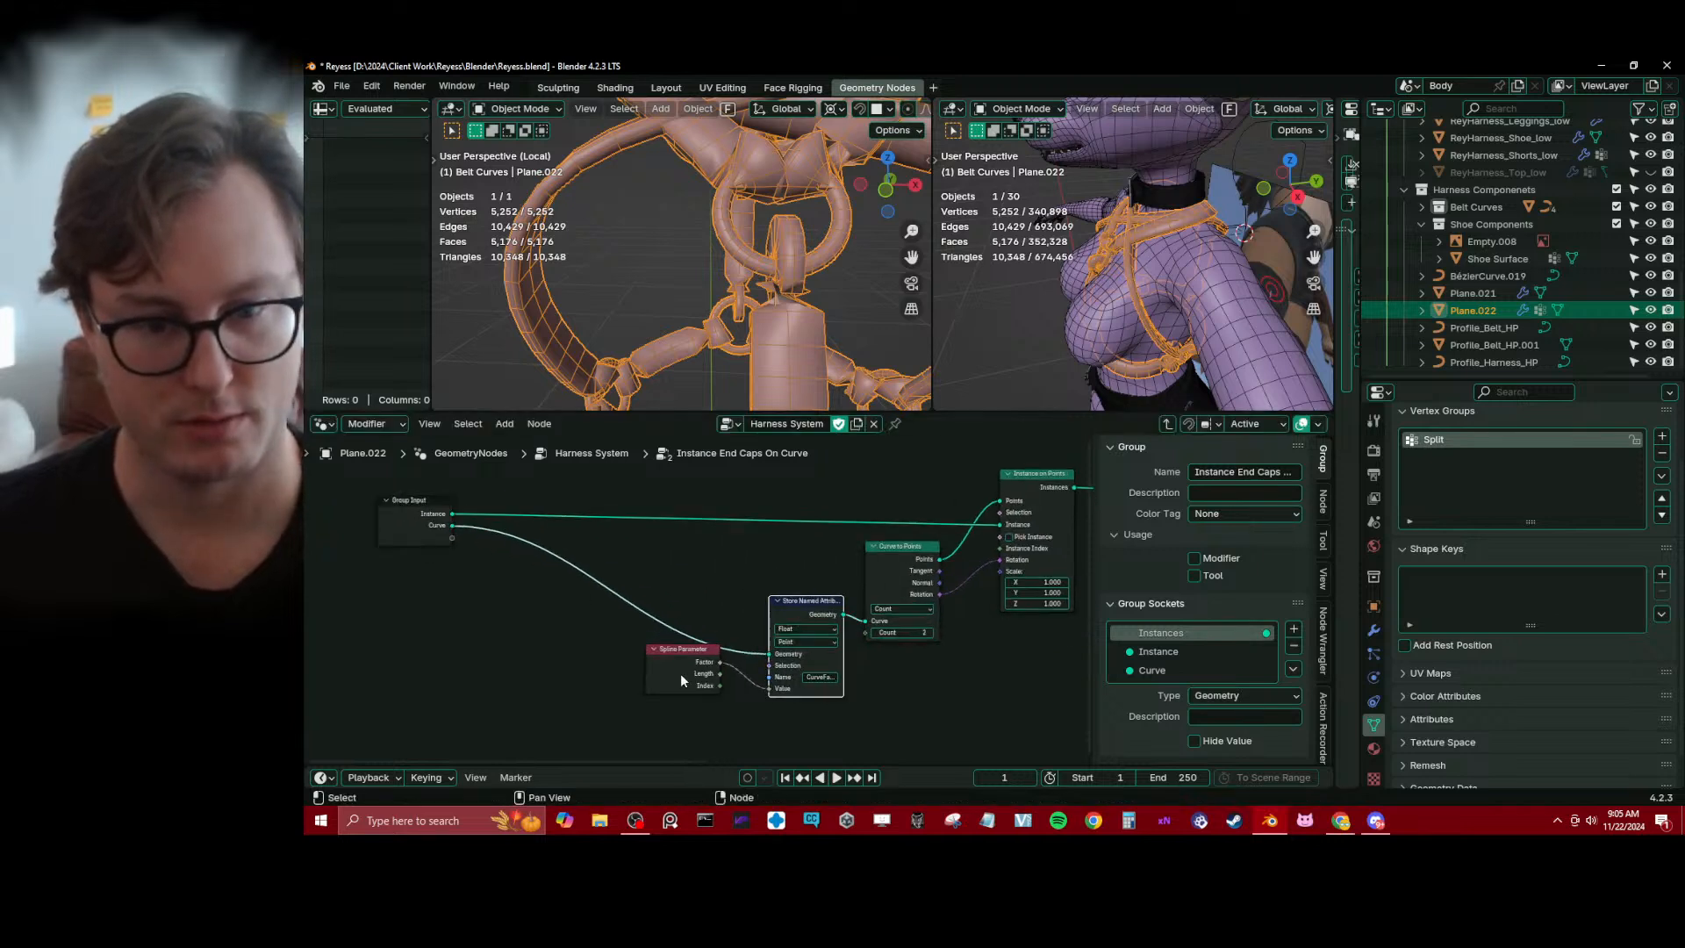
{"action": "left_click", "coordinate": [681, 672], "text": "shift"}
{"action": "key", "text": "shift+d"}
{"action": "left_click", "coordinate": [530, 656]}
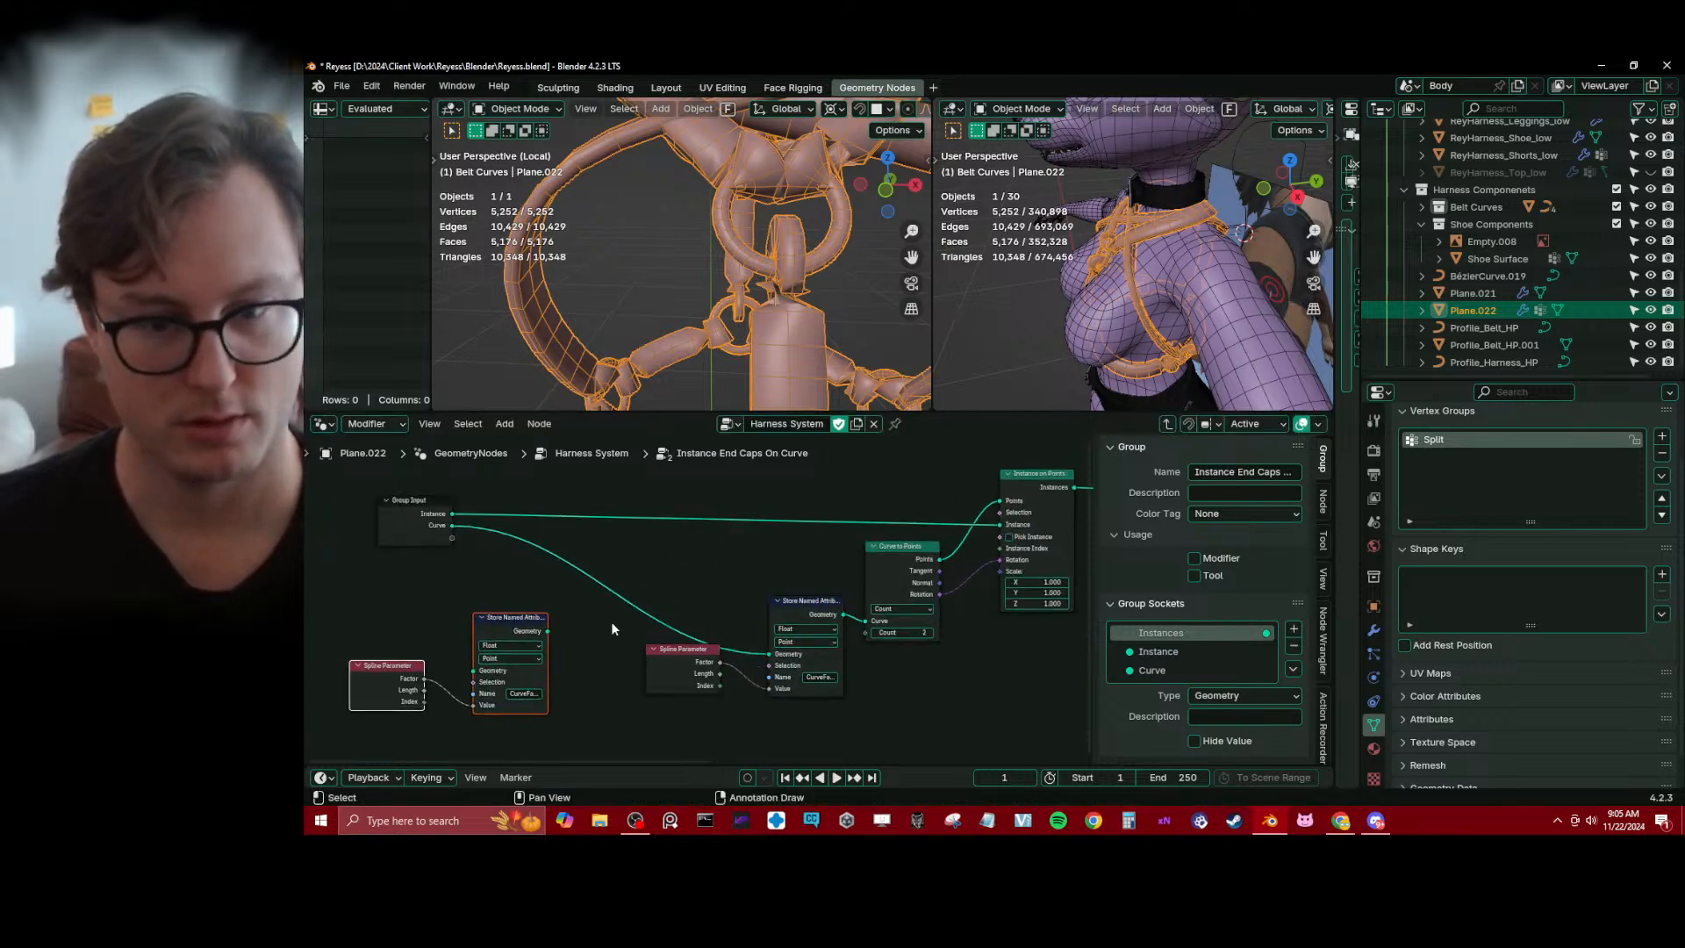
{"action": "left_click_drag", "start_coordinate": [515, 636], "coordinate": [547, 619]}
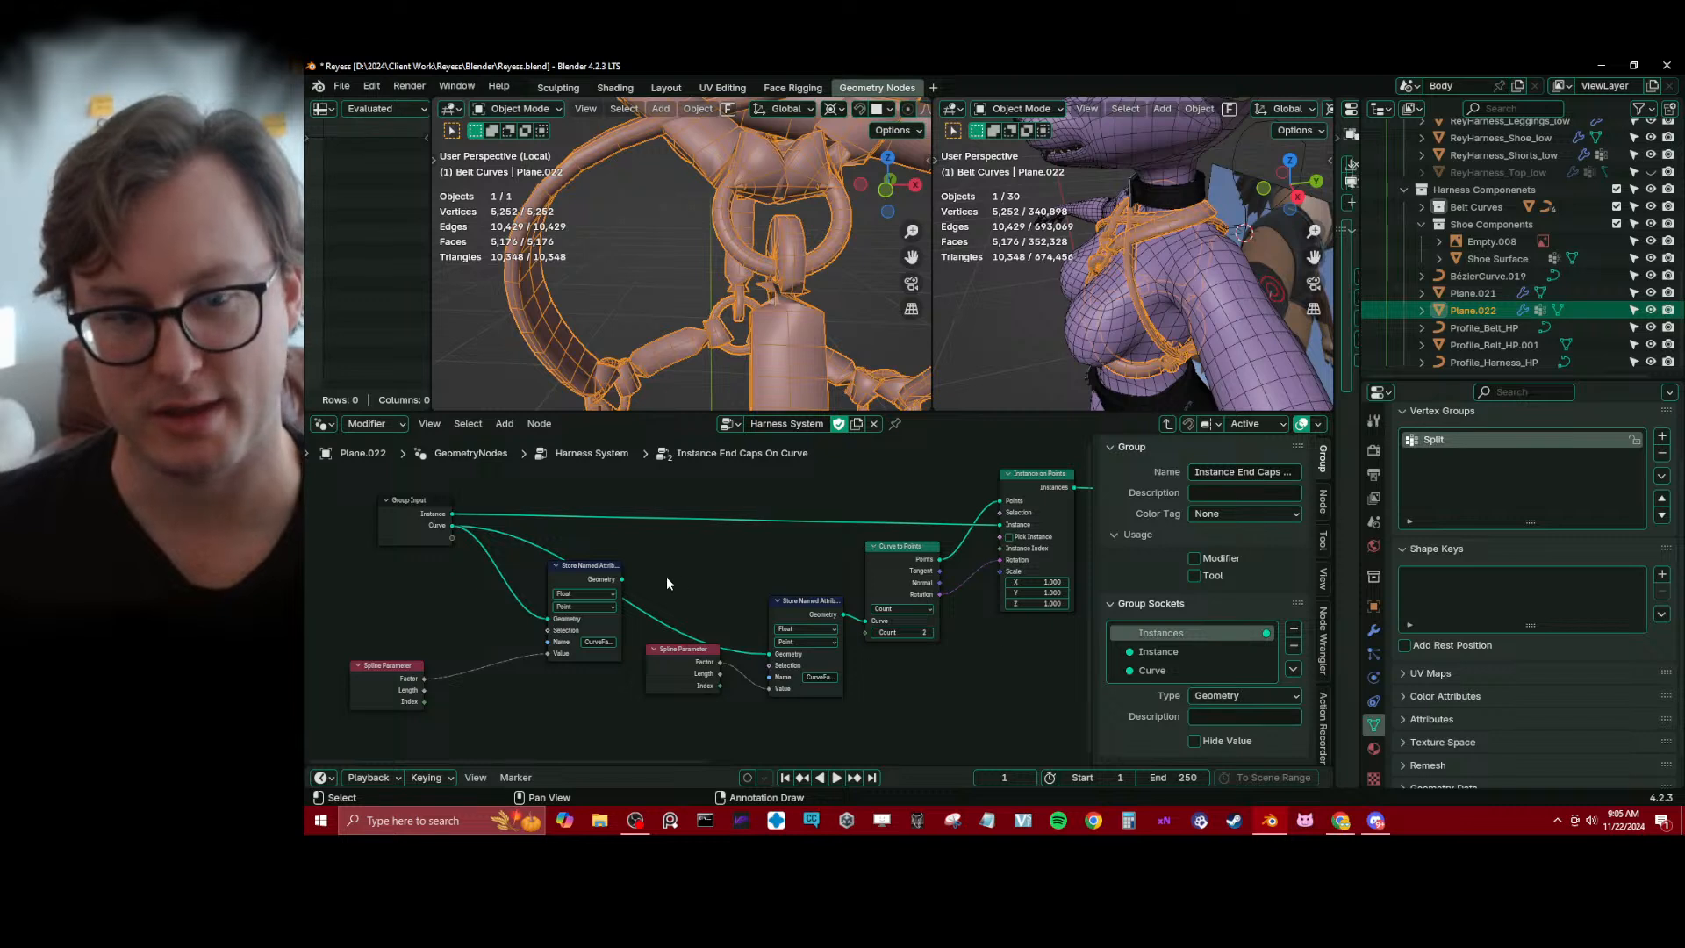
{"action": "left_click_drag", "start_coordinate": [621, 579], "coordinate": [764, 655]}
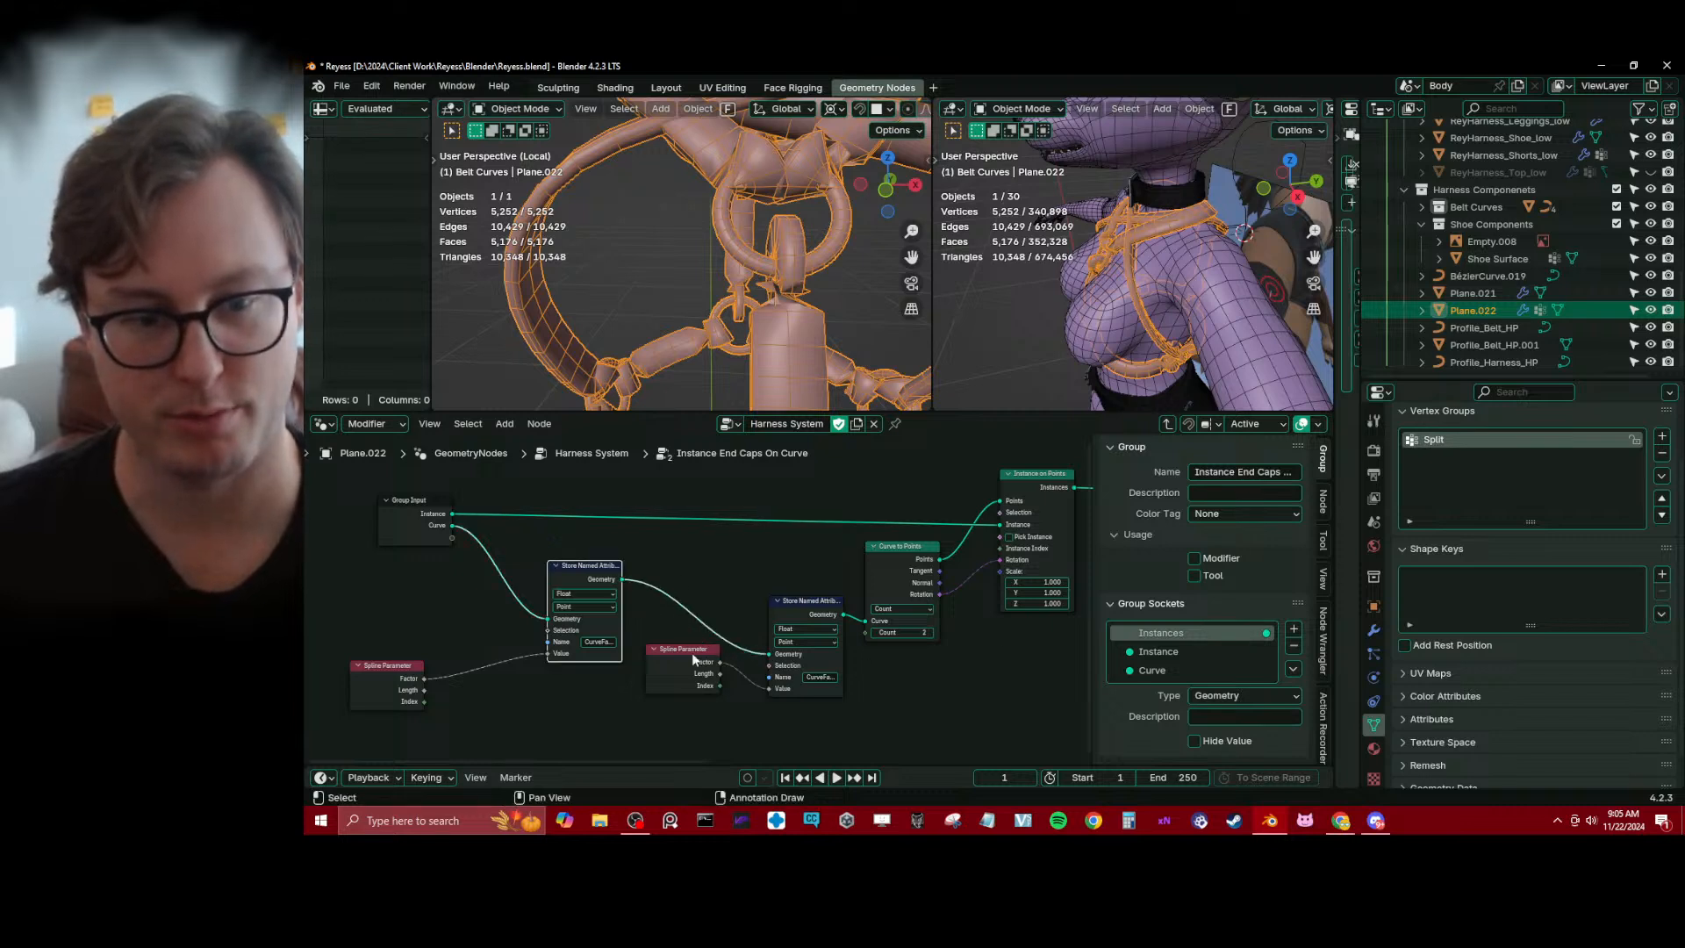
Replace the copied Spline Parameter with a Curve Tilt node feeding the first Store Named Attribute's Value
{"action": "scroll", "coordinate": [614, 656], "scroll_direction": "up", "scroll_amount": 3}
{"action": "middle_click_drag", "start_coordinate": [605, 657], "coordinate": [751, 624]}
{"action": "left_click", "coordinate": [449, 653]}
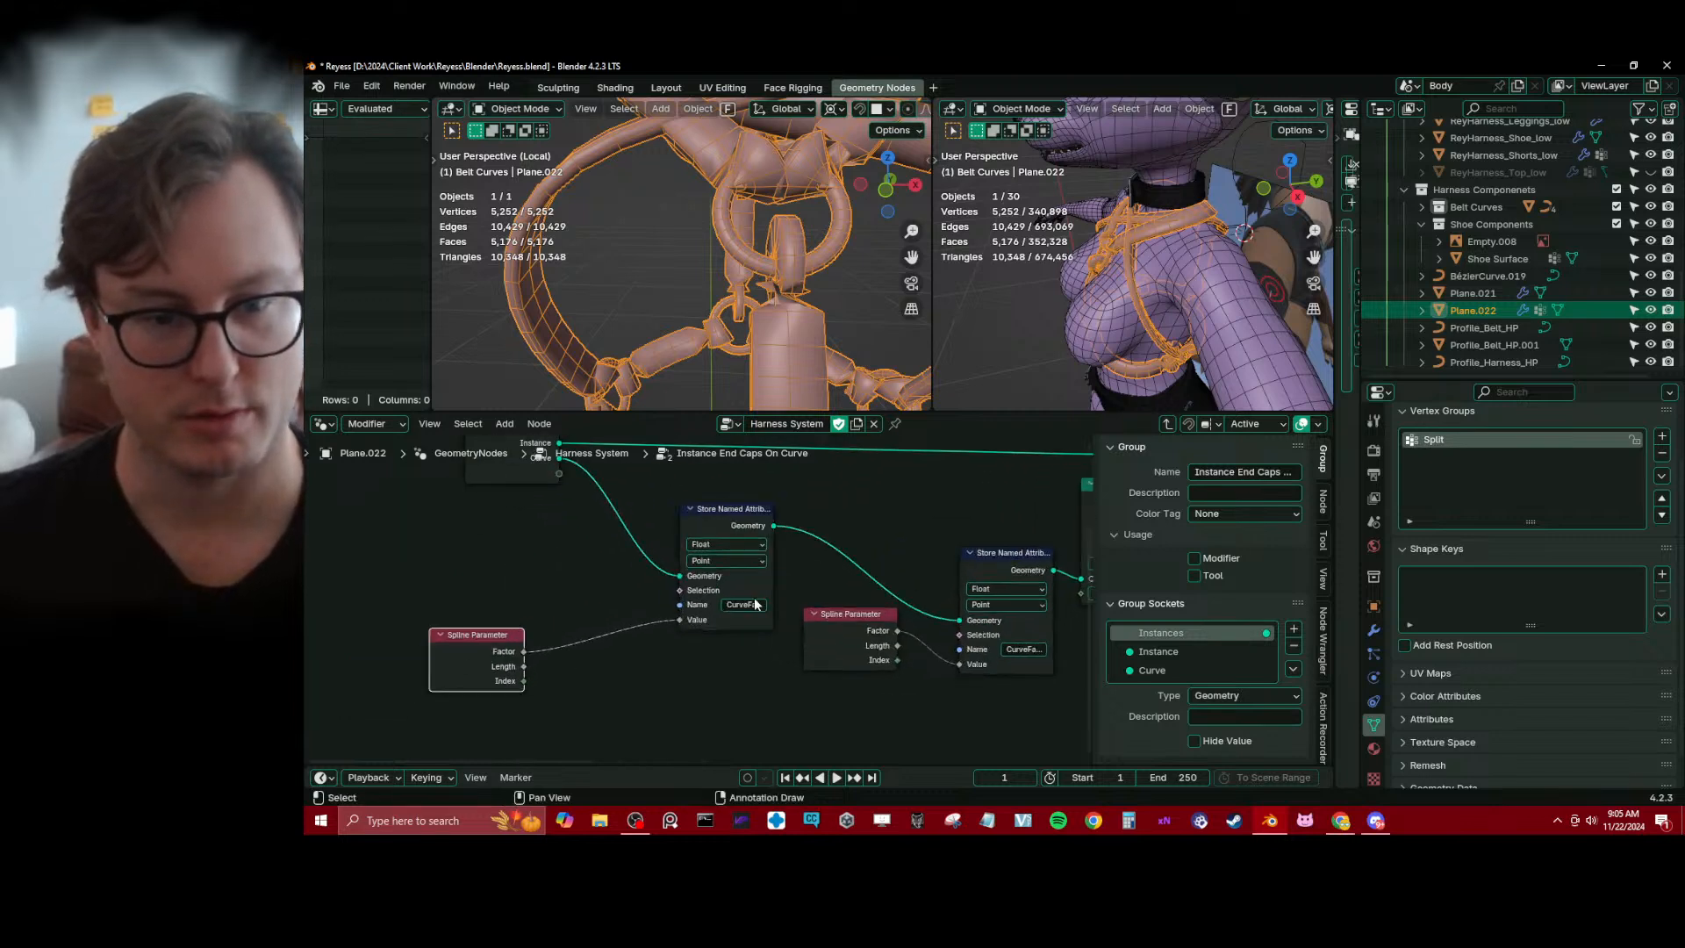
{"action": "key", "text": "x"}
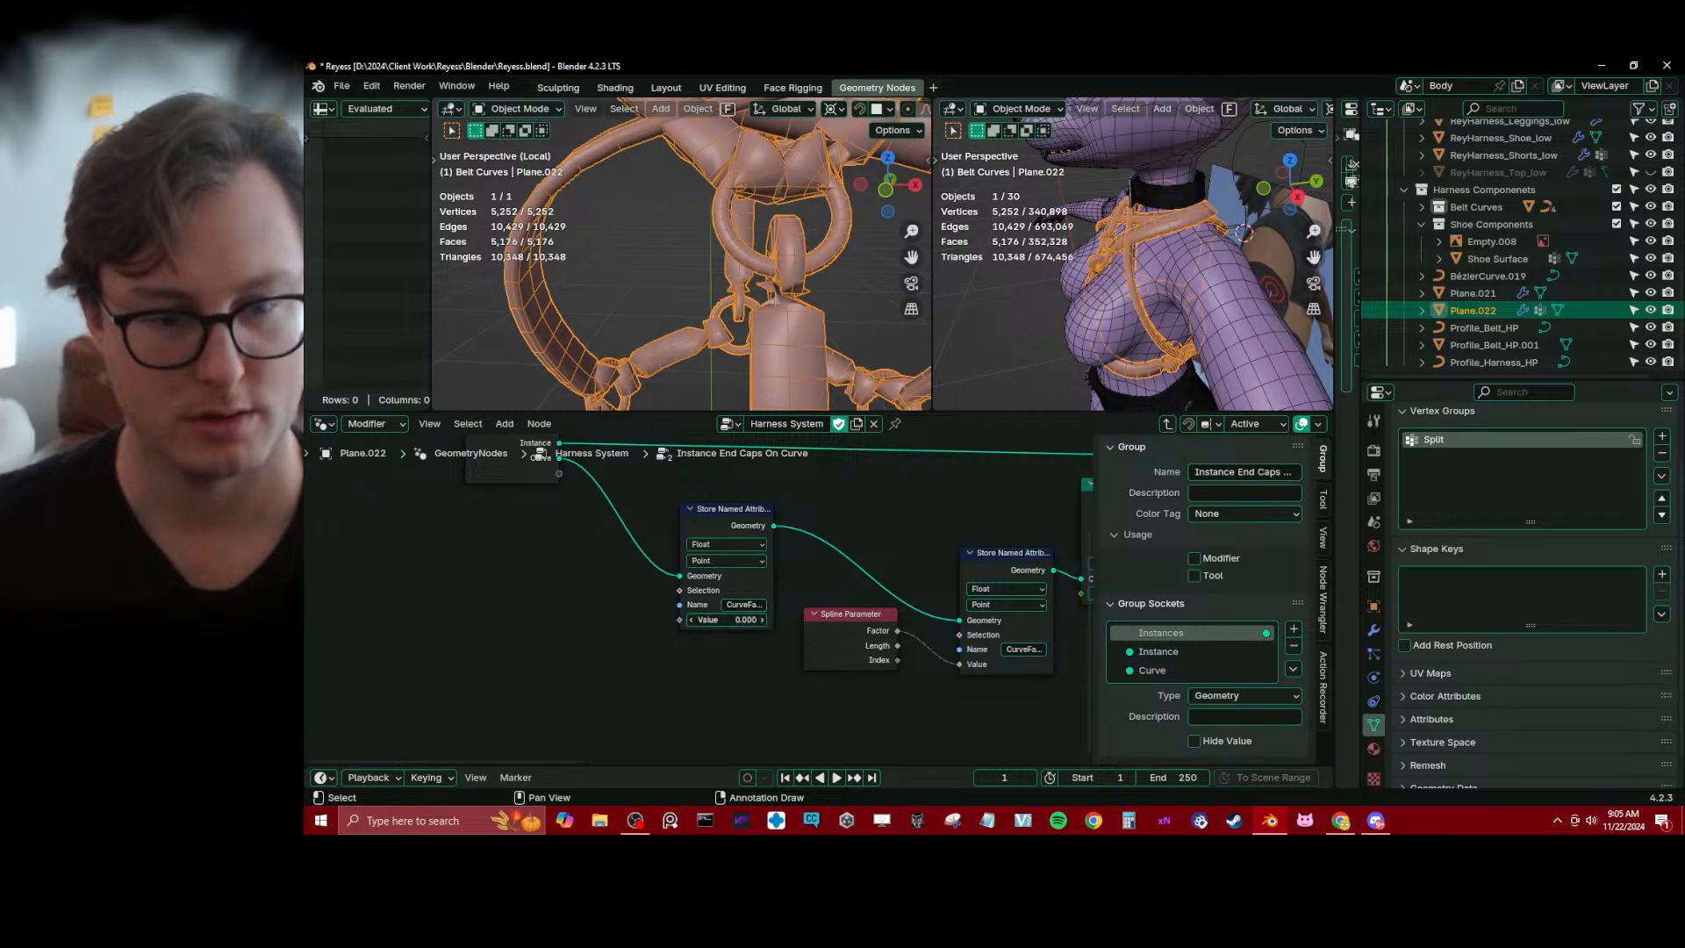
{"action": "left_click_drag", "start_coordinate": [680, 620], "coordinate": [538, 642]}
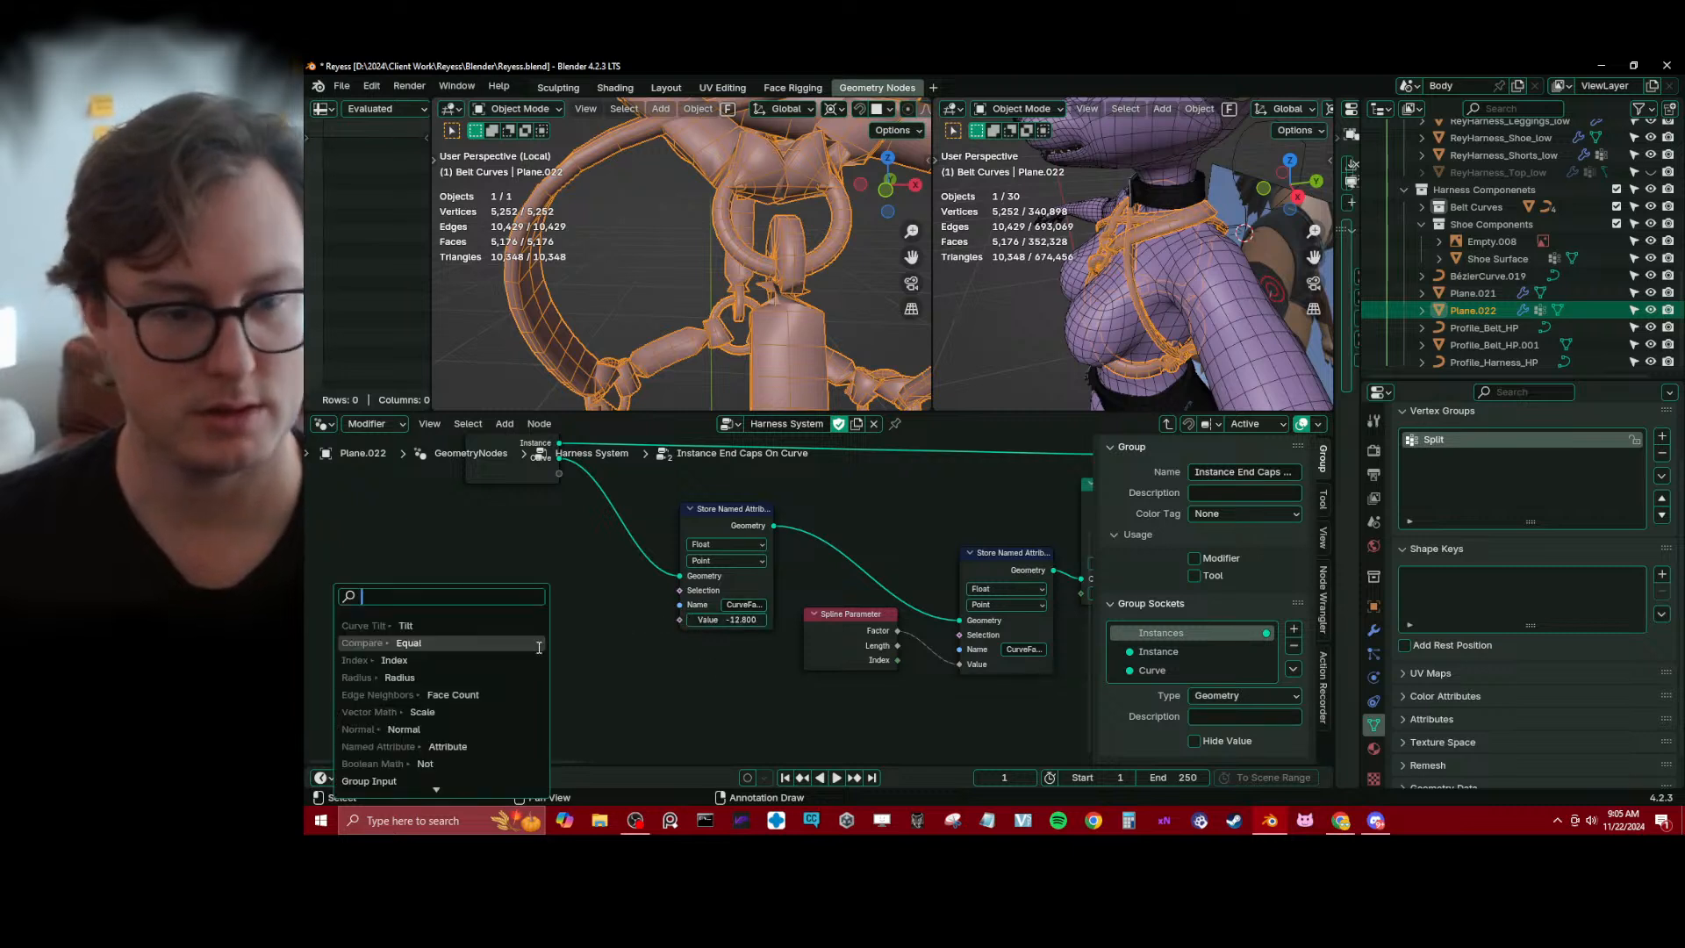
{"action": "left_click", "coordinate": [463, 624]}
{"action": "left_click", "coordinate": [518, 618]}
Name the attribute in the first Store Named Attribute node CurveTilt
{"action": "left_click", "coordinate": [742, 606]}
{"action": "type", "text": "CurveTilt"}
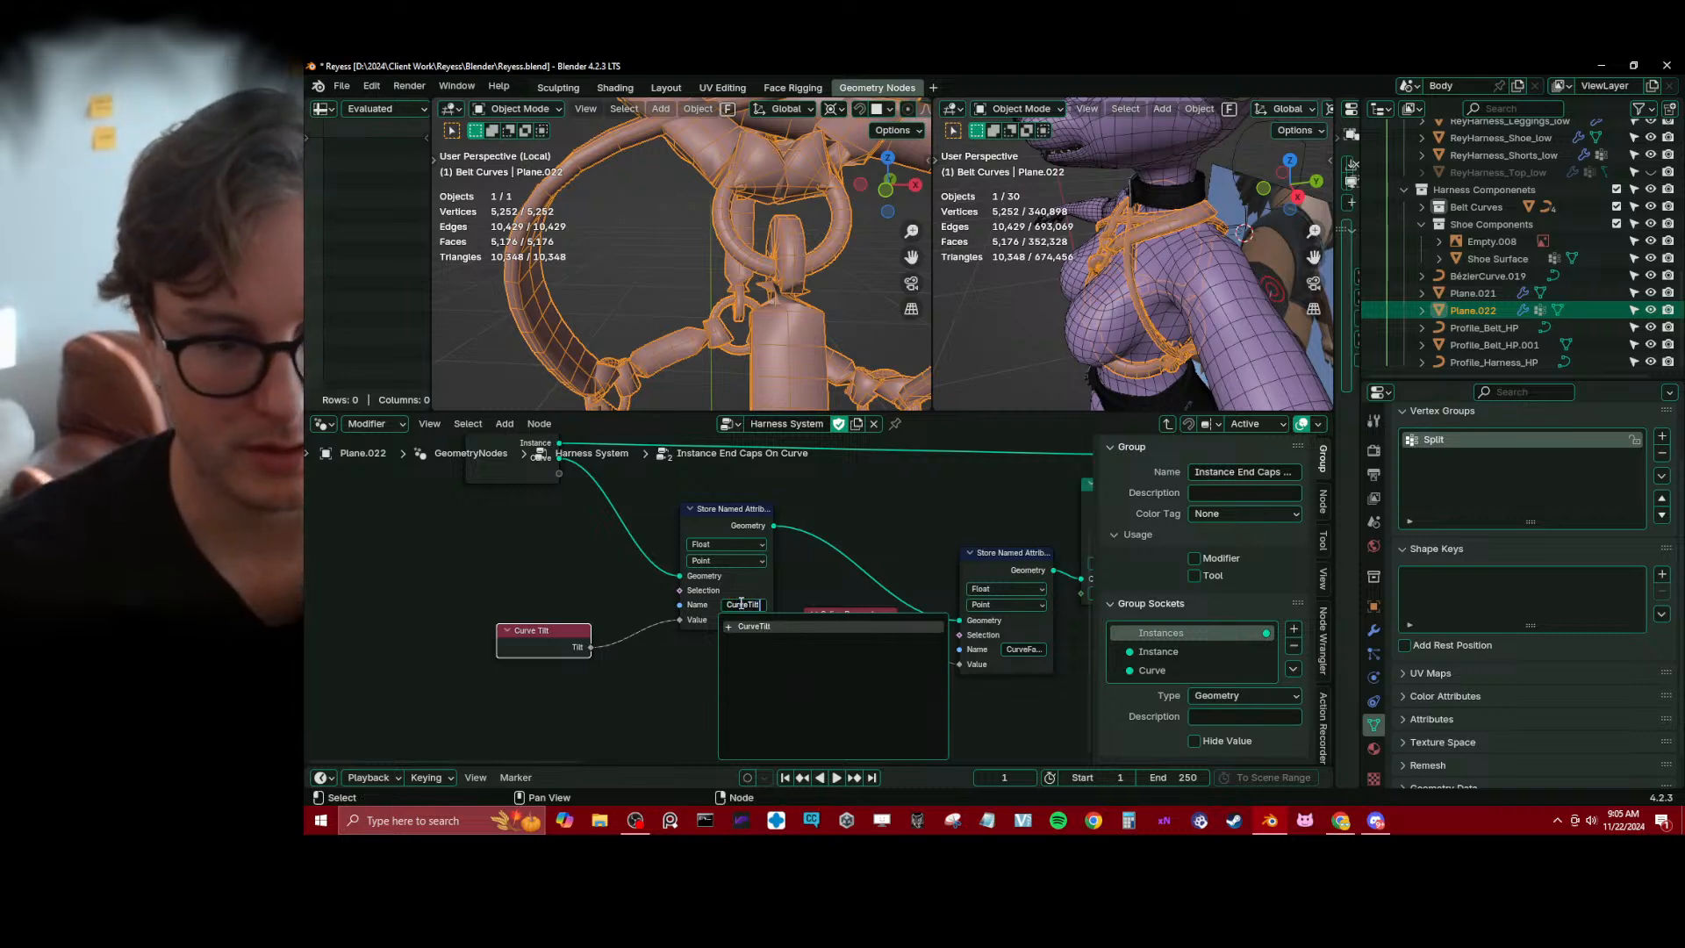
{"action": "key", "text": "Return"}
Insert a Set Curve Tilt node between Rotate Instances and Remove Named Attribute
{"action": "scroll", "coordinate": [737, 613], "scroll_direction": "down", "scroll_amount": 4}
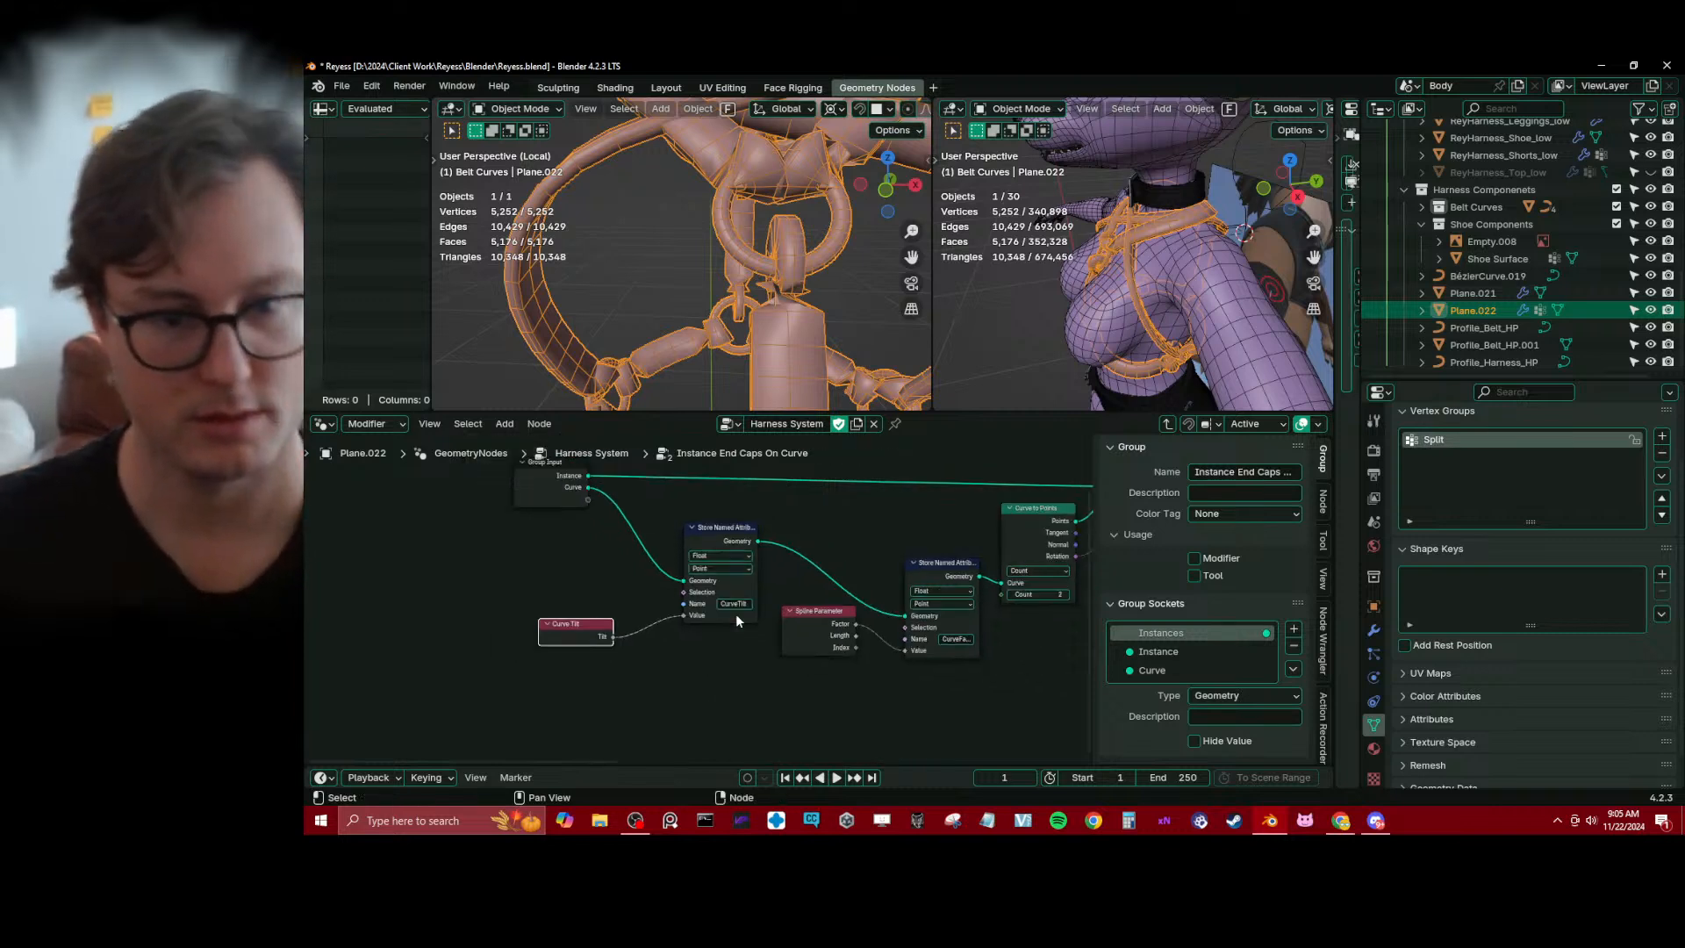
{"action": "middle_click_drag", "start_coordinate": [820, 605], "coordinate": [670, 602]}
{"action": "middle_click_drag", "start_coordinate": [864, 555], "coordinate": [451, 583]}
{"action": "middle_click_drag", "start_coordinate": [696, 628], "coordinate": [614, 653]}
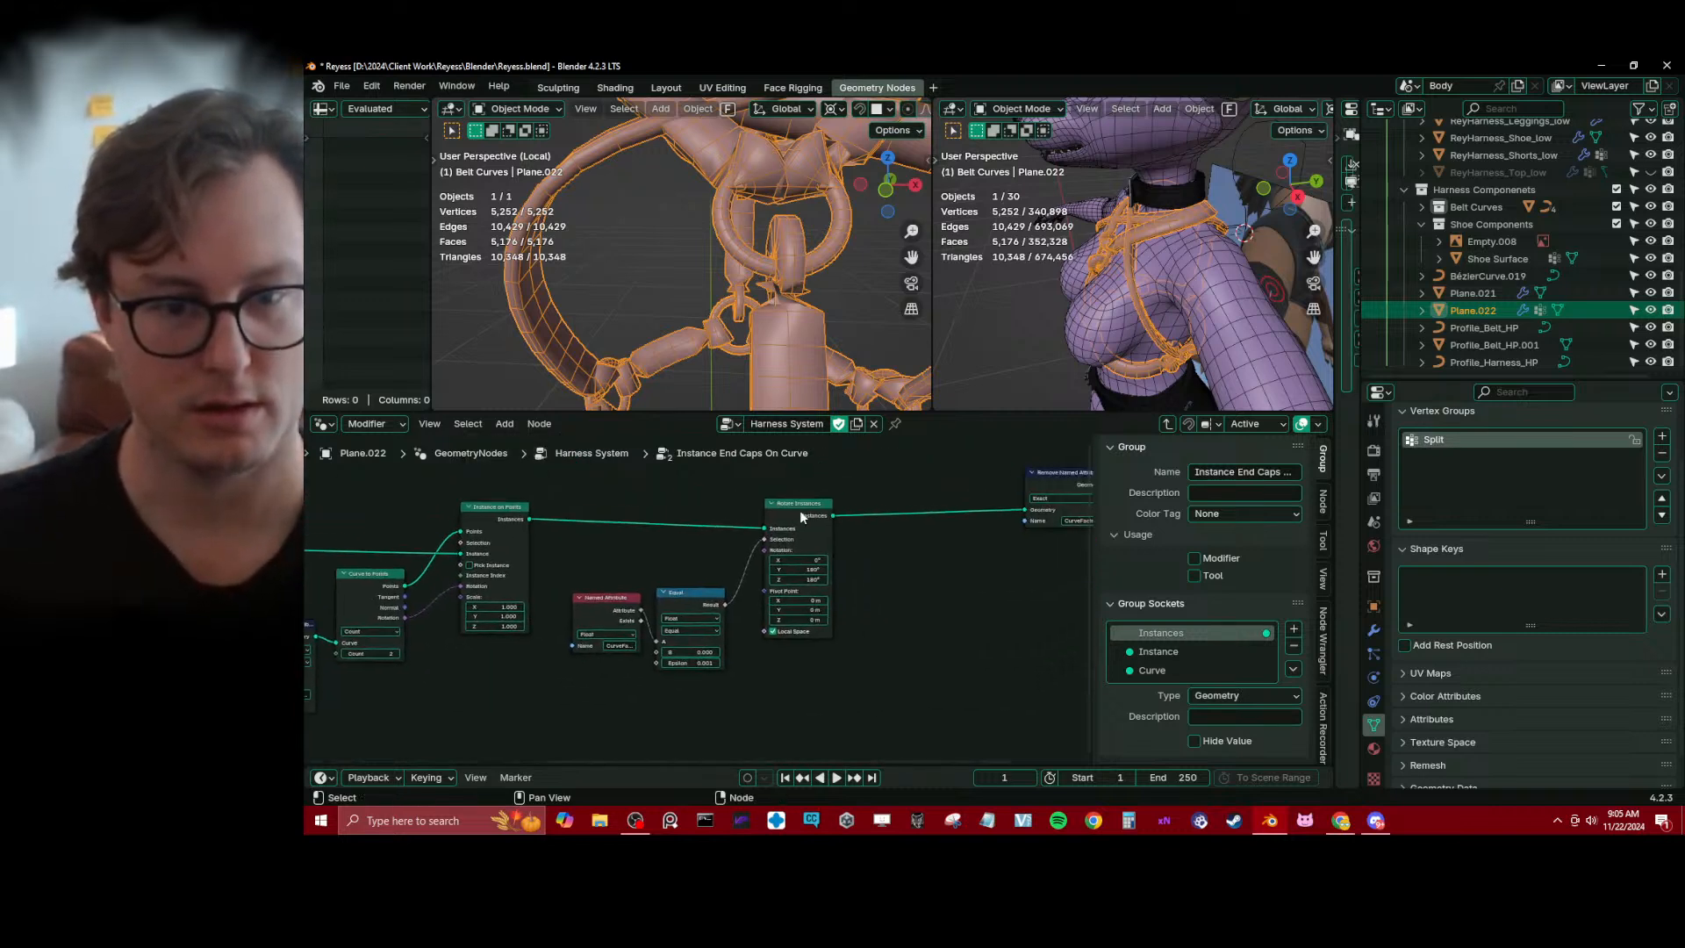
{"action": "left_click", "coordinate": [798, 509]}
{"action": "middle_click_drag", "start_coordinate": [825, 527], "coordinate": [746, 537]}
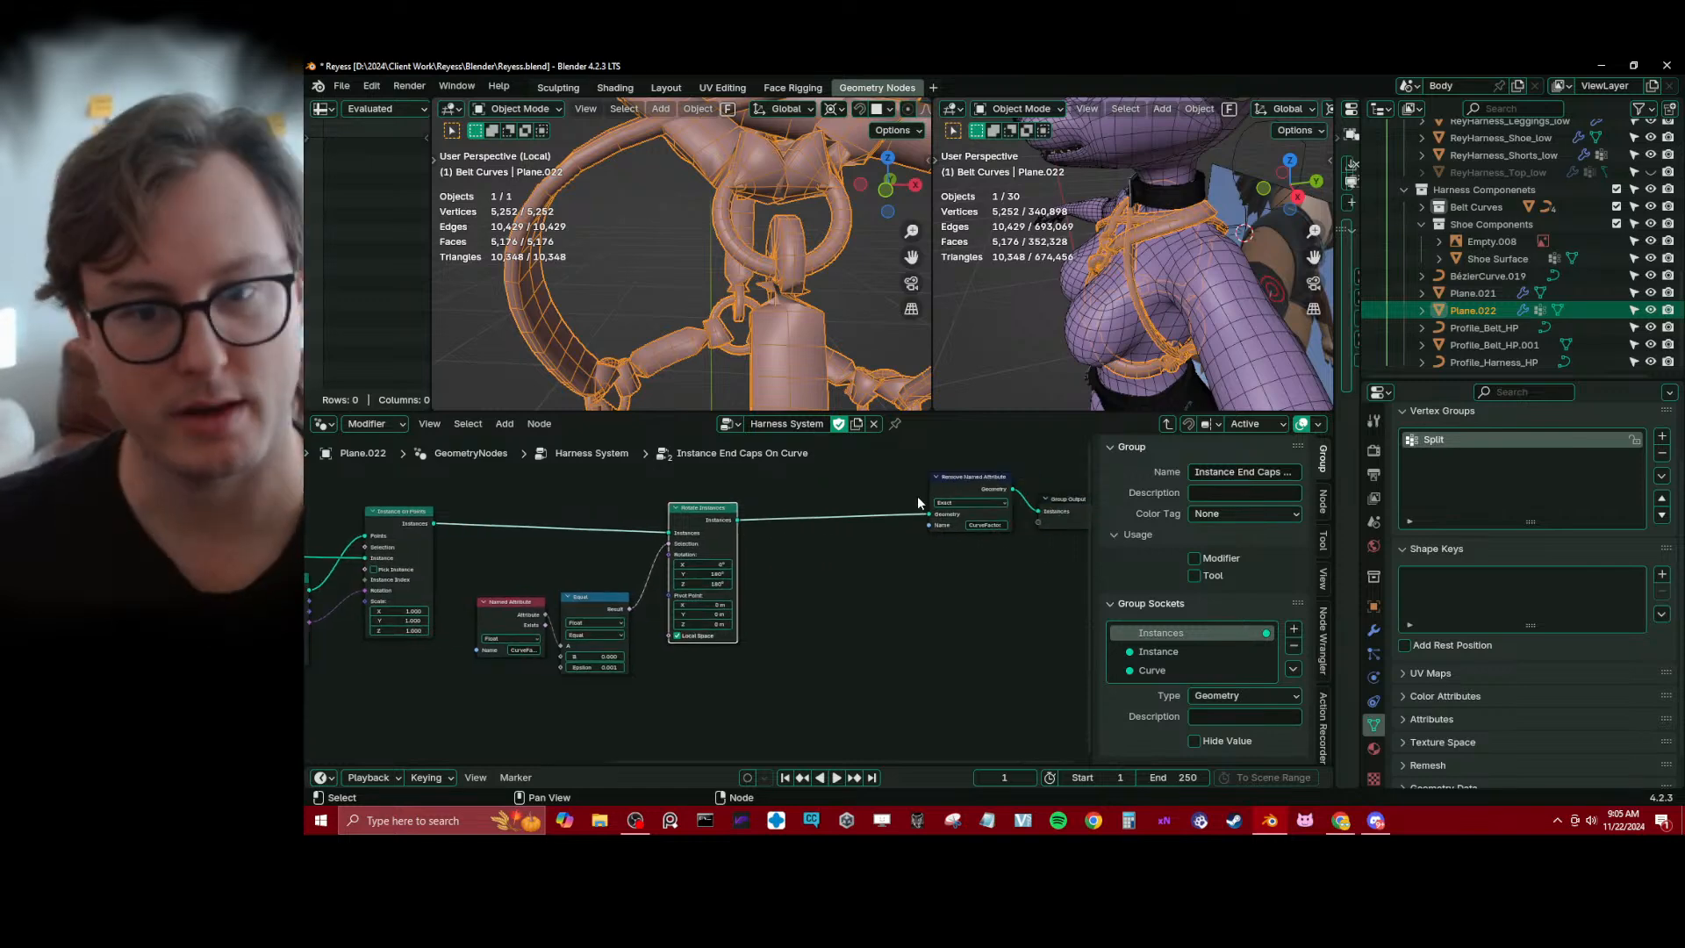
{"action": "key", "text": "shift+a"}
{"action": "type", "text": "set"}
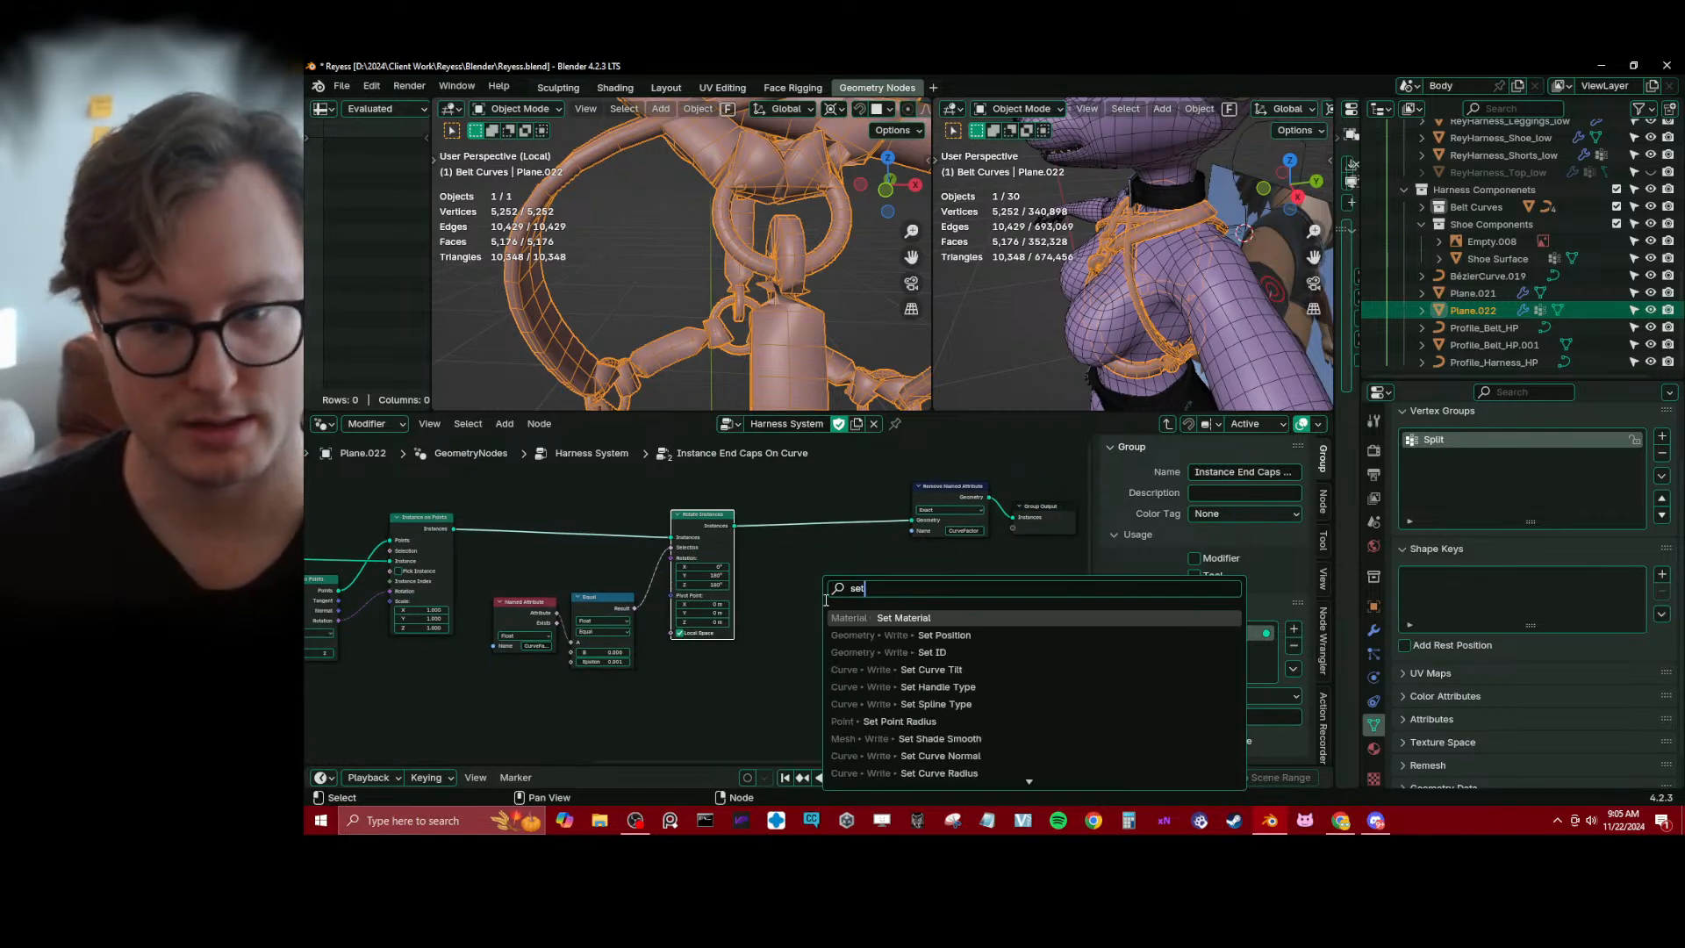
{"action": "left_click", "coordinate": [894, 667]}
{"action": "left_click", "coordinate": [853, 505]}
{"action": "scroll", "coordinate": [851, 556], "scroll_direction": "up", "scroll_amount": 4}
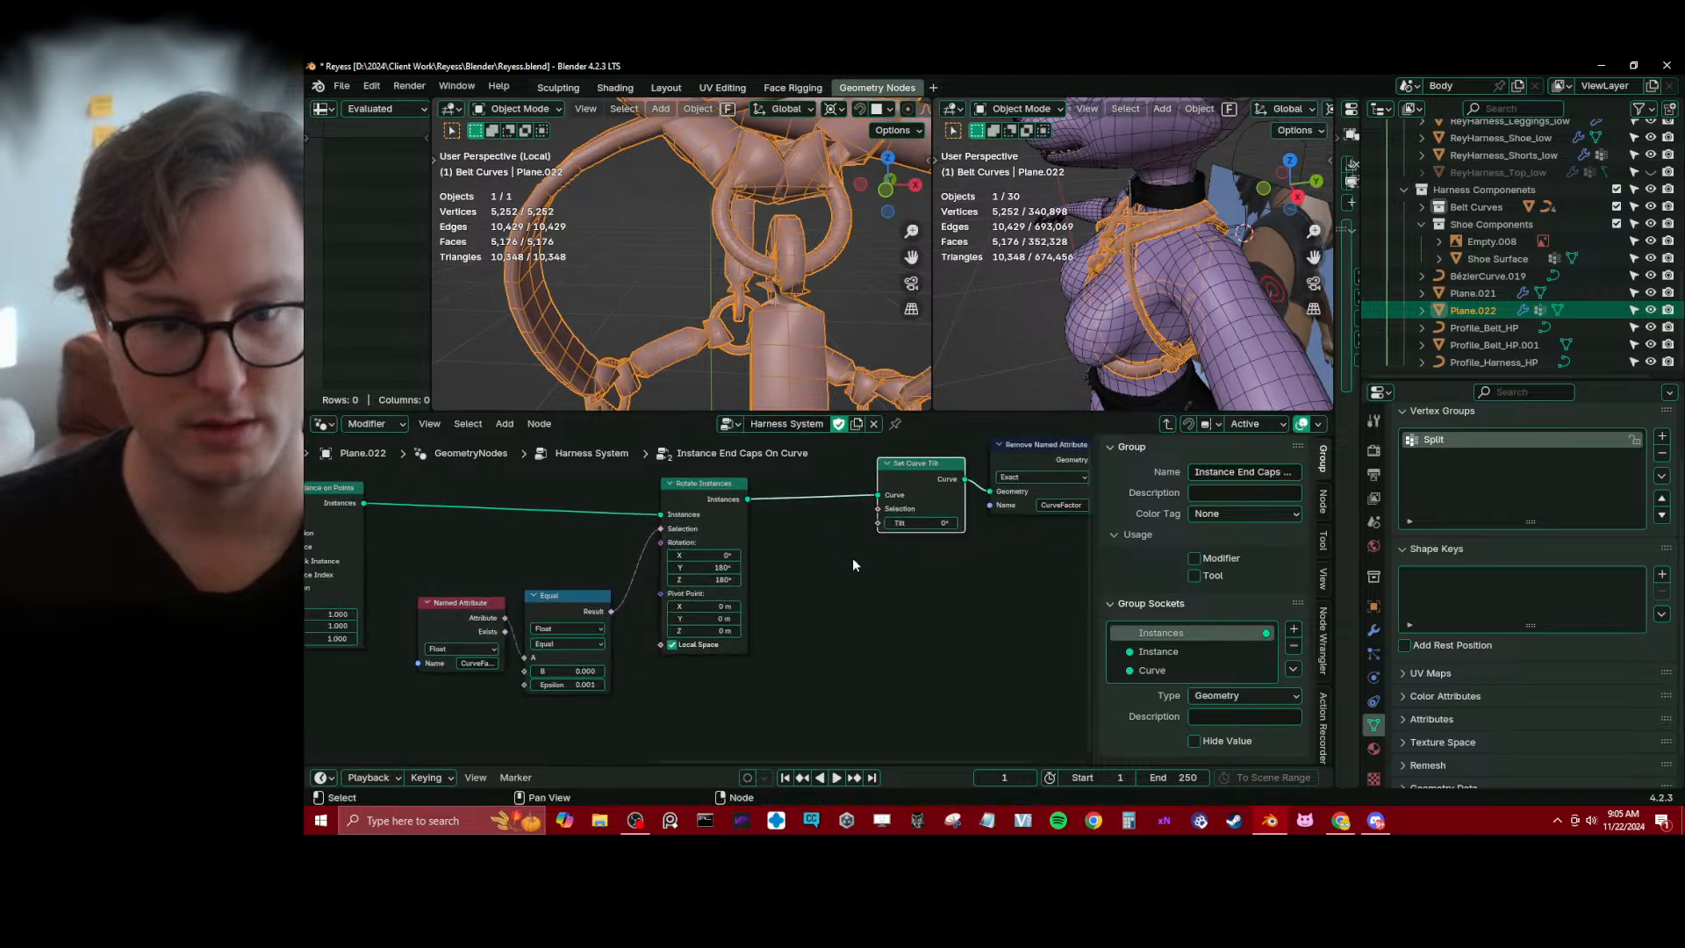
Move Remove Named Attribute and Group Output further downstream to make room around Set Curve Tilt
{"action": "left_click", "coordinate": [855, 561]}
{"action": "scroll", "coordinate": [857, 560], "scroll_direction": "down", "scroll_amount": 1}
{"action": "scroll", "coordinate": [965, 561], "scroll_direction": "down", "scroll_amount": 1}
{"action": "middle_click_drag", "start_coordinate": [1040, 580], "coordinate": [837, 627]}
{"action": "left_click_drag", "start_coordinate": [752, 479], "coordinate": [997, 606]}
{"action": "key", "text": "g"}
{"action": "left_click", "coordinate": [1120, 611]}
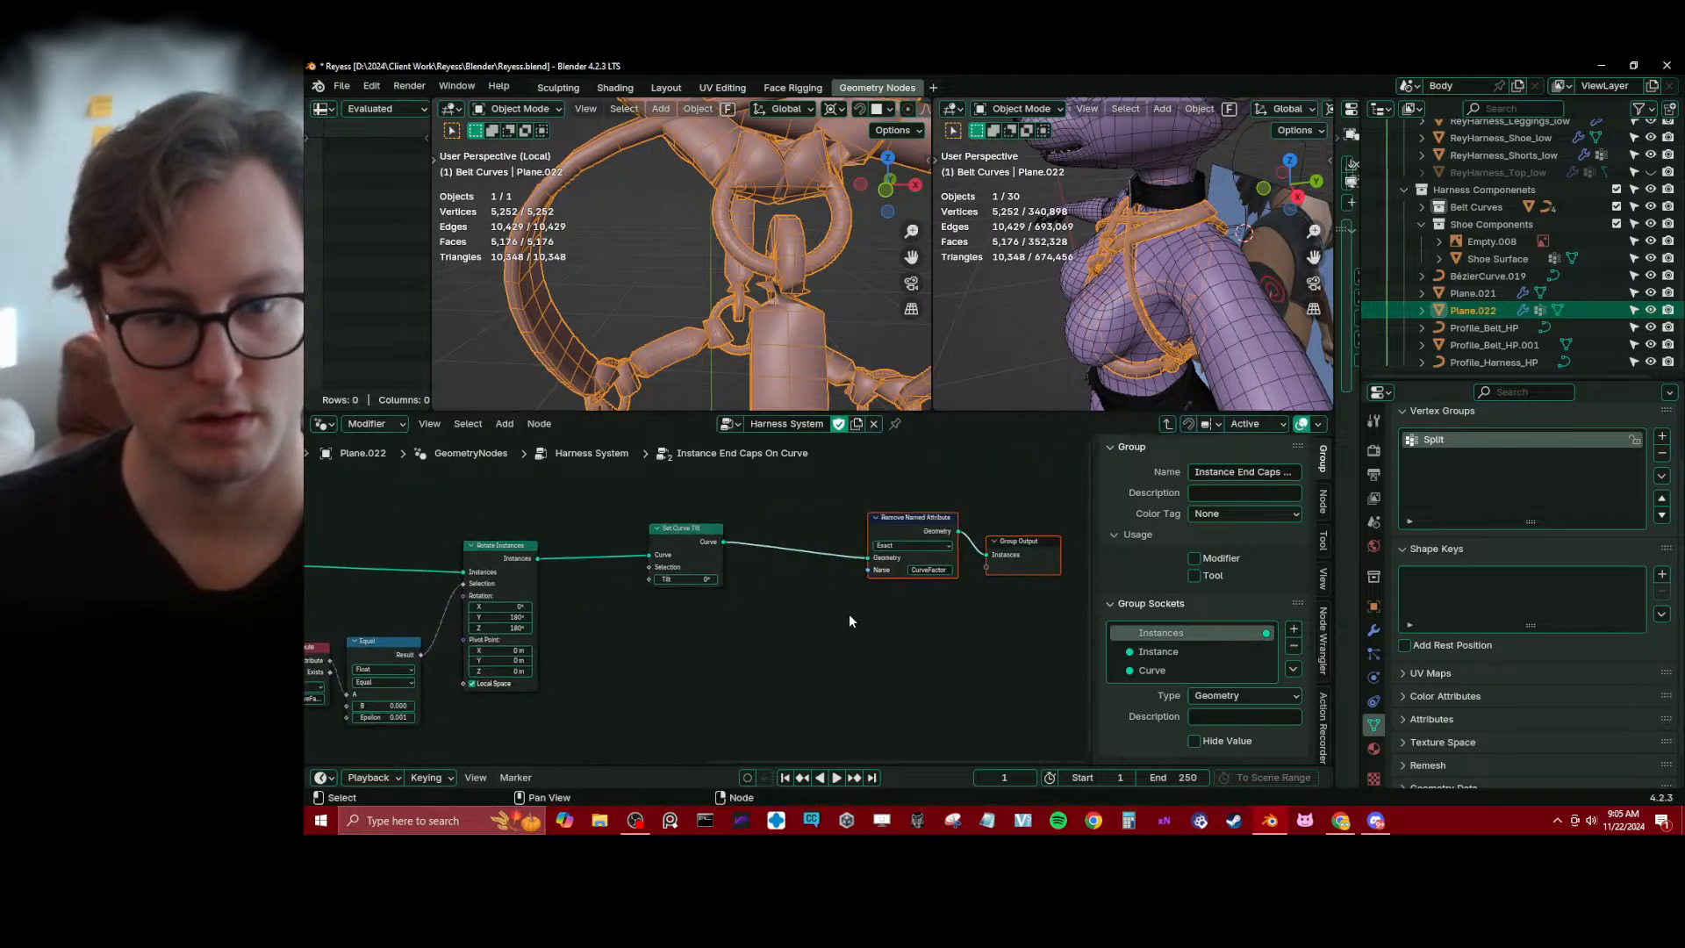
Feed Set Curve Tilt's Tilt input from a new Named Attribute node that reads CurveTilt
{"action": "left_click", "coordinate": [848, 612]}
{"action": "scroll", "coordinate": [758, 590], "scroll_direction": "up", "scroll_amount": 2}
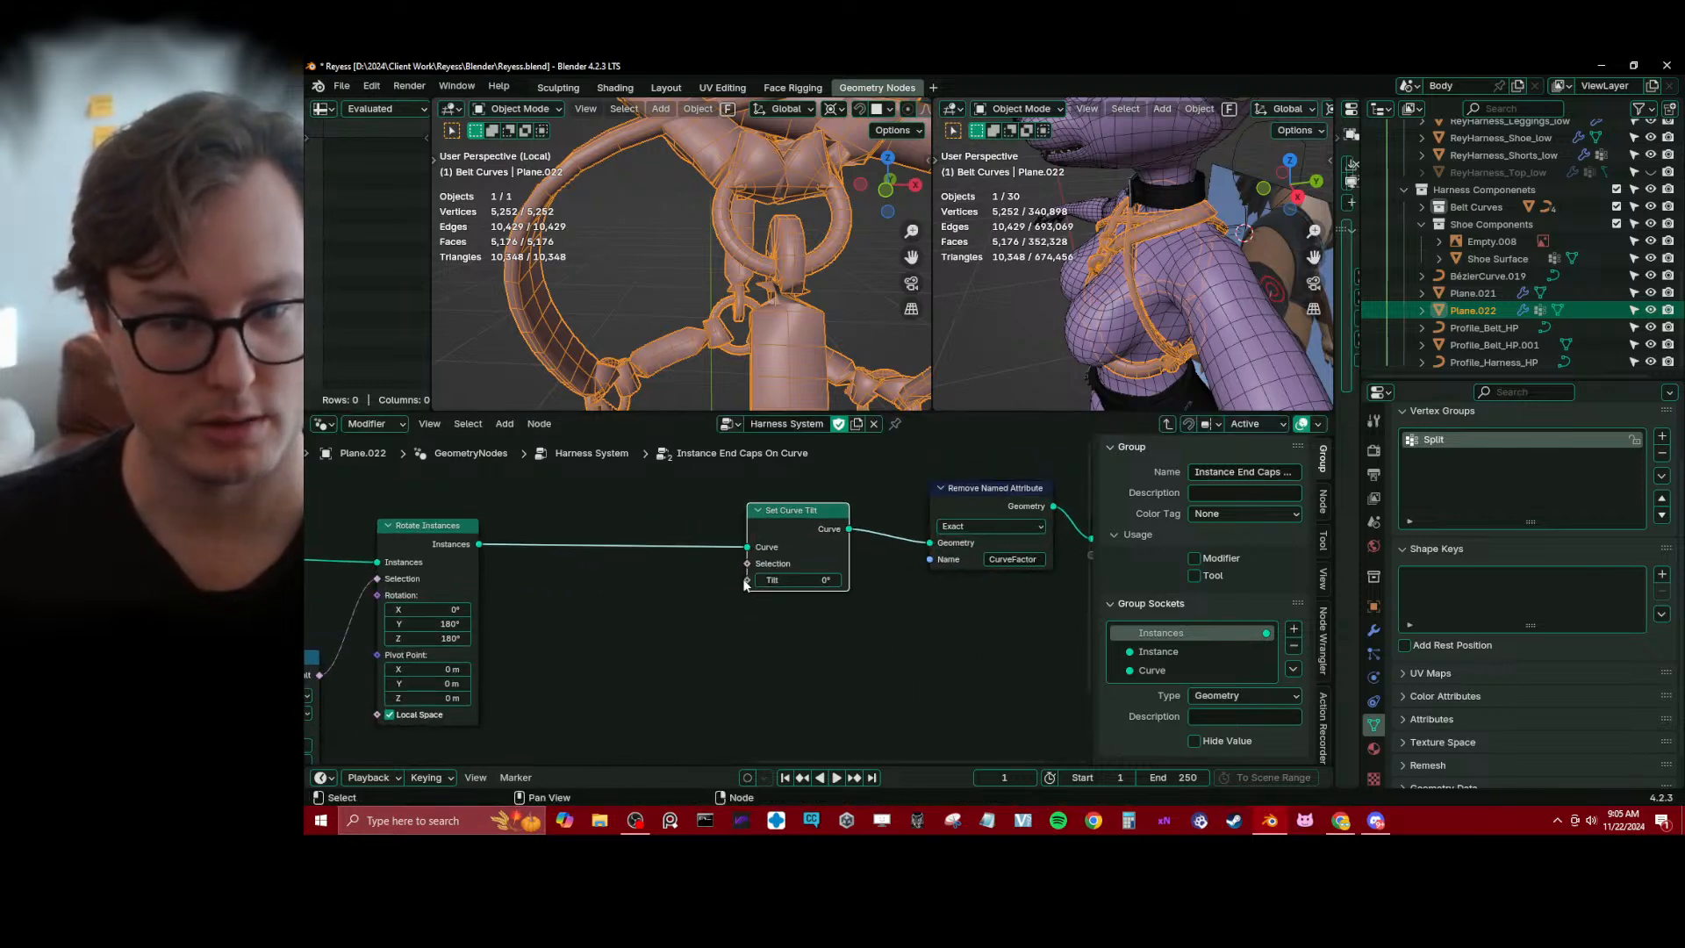
{"action": "left_click_drag", "start_coordinate": [746, 580], "coordinate": [641, 654]}
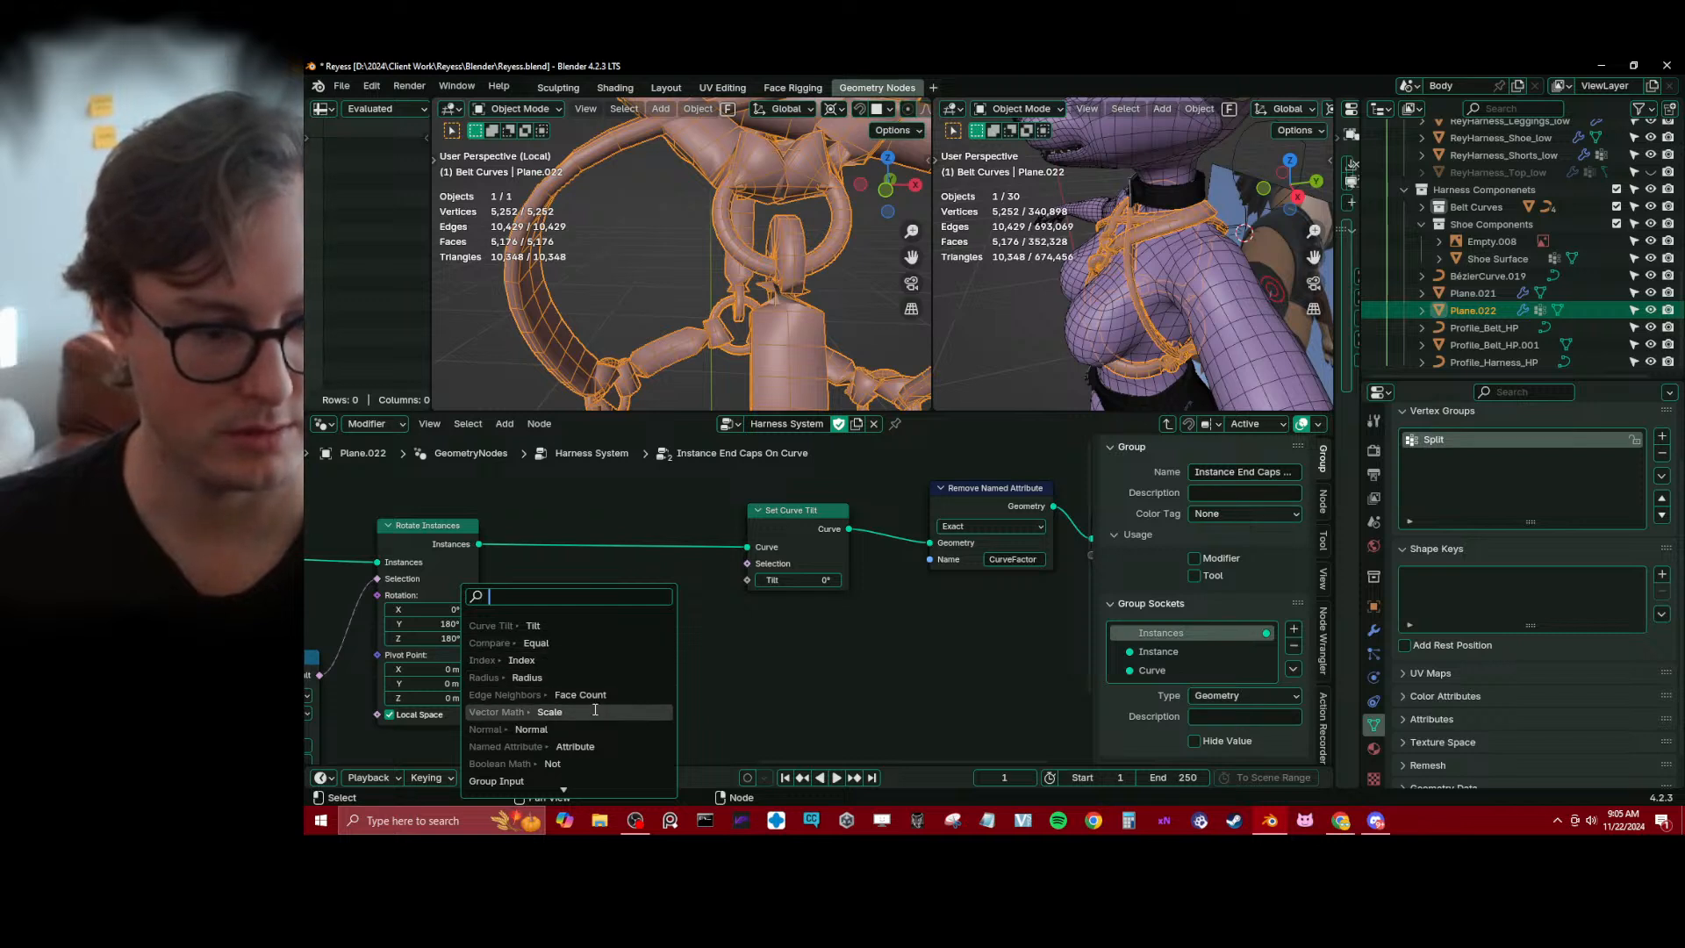
{"action": "left_click", "coordinate": [578, 745]}
{"action": "left_click", "coordinate": [615, 687]}
{"action": "left_click", "coordinate": [663, 654]}
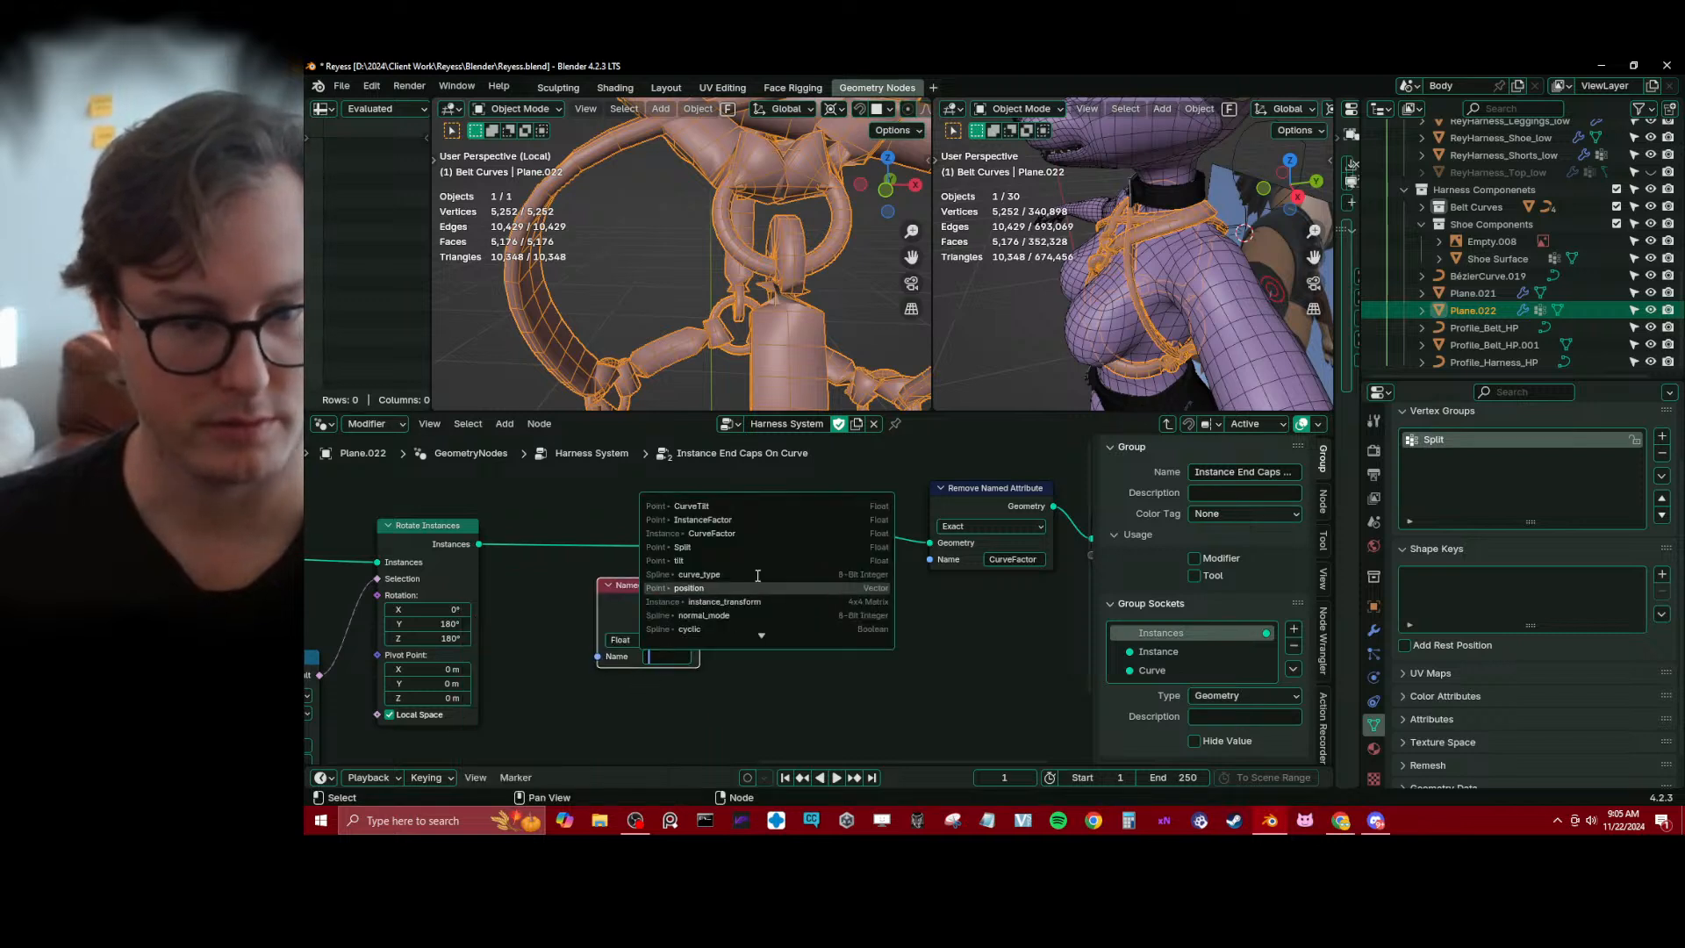
{"action": "left_click", "coordinate": [729, 507]}
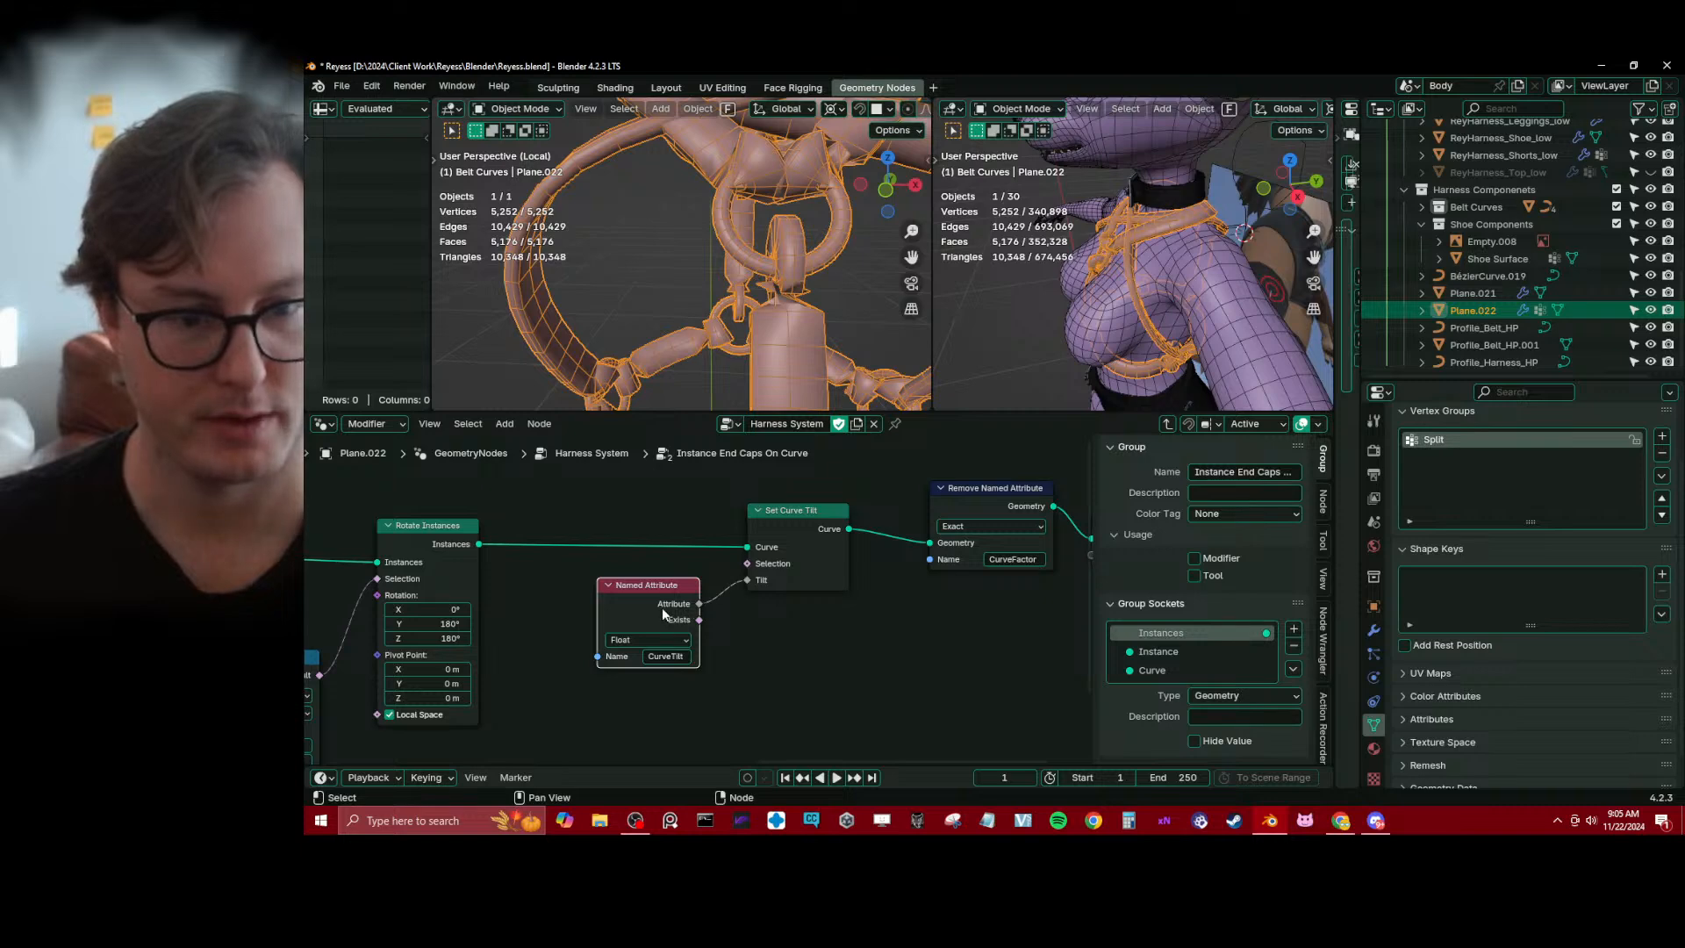
{"action": "left_click_drag", "start_coordinate": [663, 608], "coordinate": [639, 602]}
Duplicate Remove Named Attribute, insert the copy between Set Curve Tilt and the original, and set its name to CurveTilt
{"action": "middle_click_drag", "start_coordinate": [913, 539], "coordinate": [715, 580]}
{"action": "scroll", "coordinate": [714, 580], "scroll_direction": "down", "scroll_amount": 5}
{"action": "key", "text": "b"}
{"action": "left_click_drag", "start_coordinate": [746, 532], "coordinate": [950, 623]}
{"action": "key", "text": "g"}
{"action": "left_click", "coordinate": [1019, 625]}
{"action": "left_click", "coordinate": [1019, 625]}
{"action": "left_click", "coordinate": [923, 554]}
{"action": "key", "text": "shift+d"}
{"action": "left_click", "coordinate": [816, 553]}
{"action": "scroll", "coordinate": [796, 583], "scroll_direction": "up", "scroll_amount": 4}
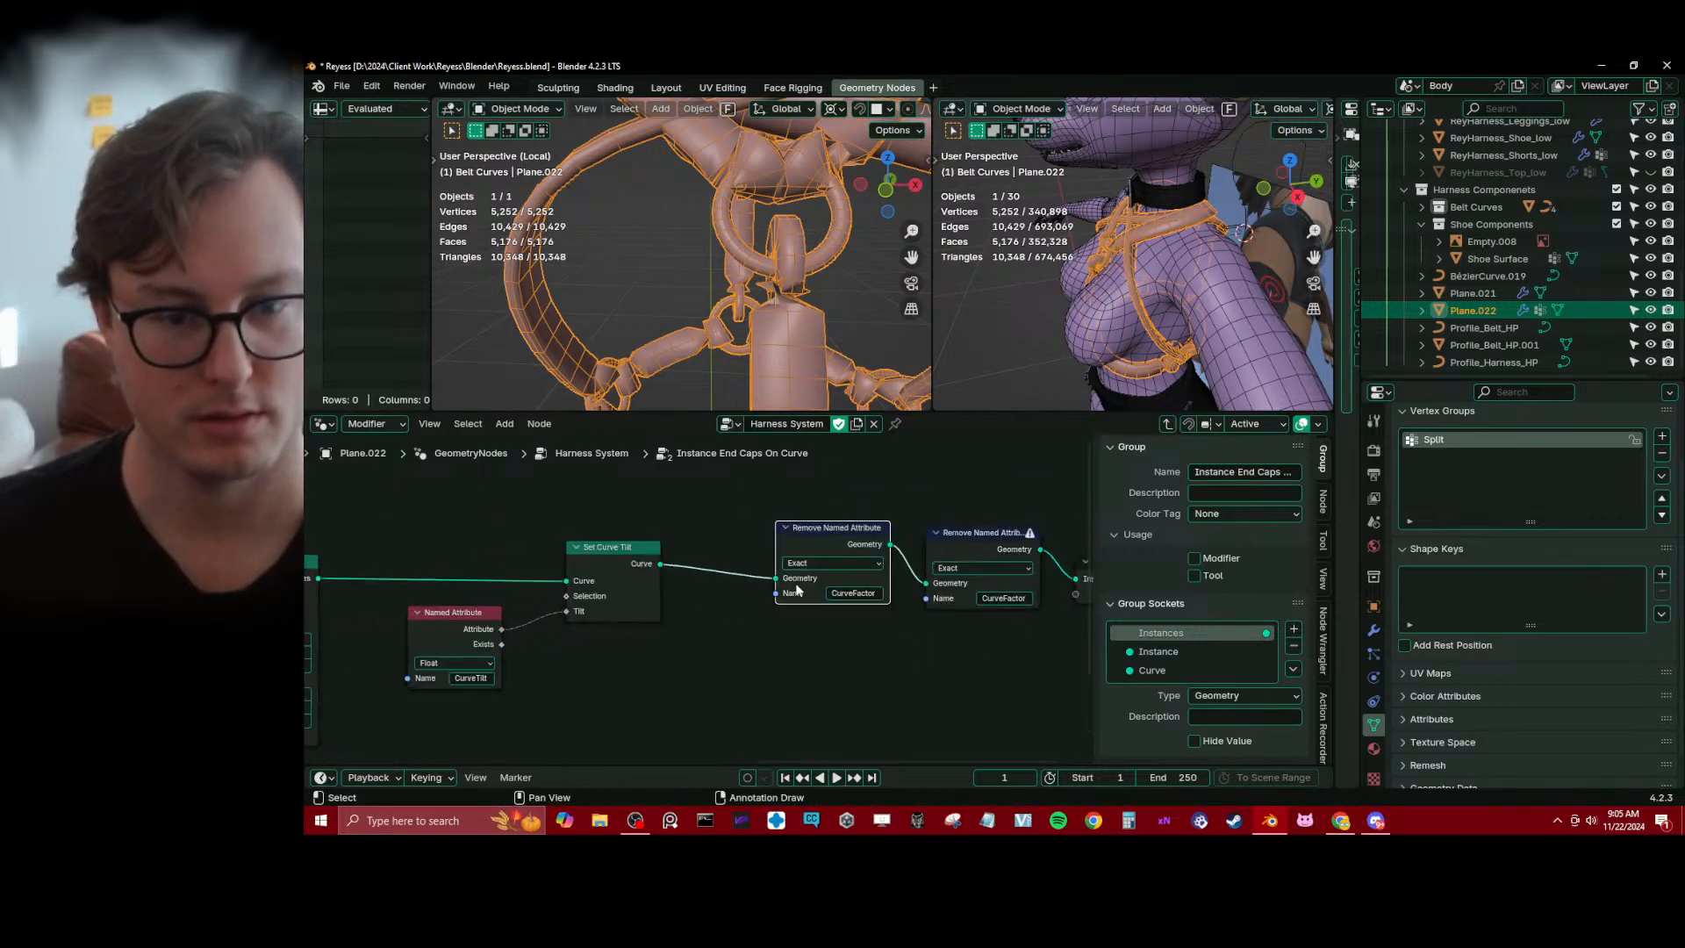
{"action": "left_click", "coordinate": [853, 593]}
{"action": "left_click", "coordinate": [874, 614]}
{"action": "left_click", "coordinate": [725, 673]}
Save the file and return from the end caps group to the Harness System node tree
{"action": "scroll", "coordinate": [725, 674], "scroll_direction": "down", "scroll_amount": 2}
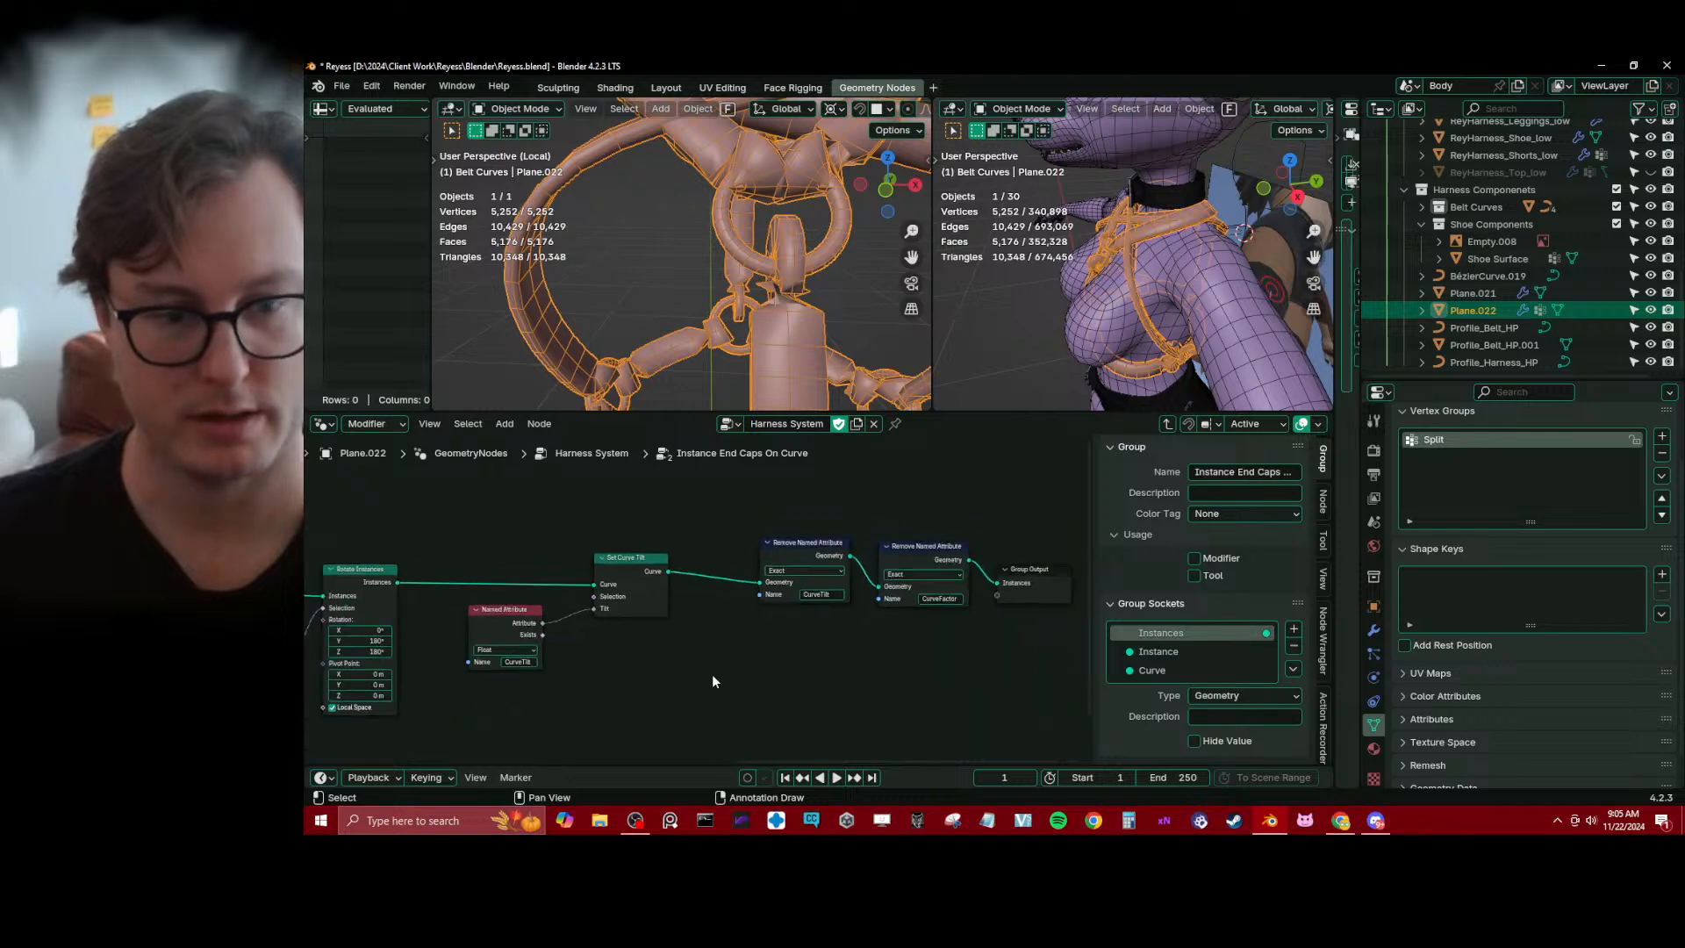
{"action": "middle_click_drag", "start_coordinate": [713, 674], "coordinate": [809, 667]}
{"action": "scroll", "coordinate": [809, 667], "scroll_direction": "up", "scroll_amount": 3}
{"action": "left_click_drag", "start_coordinate": [641, 614], "coordinate": [650, 616]}
{"action": "key", "text": "ctrl+s"}
{"action": "left_click", "coordinate": [1167, 424]}
Remove Set Curve Tilt, Equal, Capture Attribute, Named Attribute, Store Named Attribute and Spline Parameter around the end caps group, keeping the geometry links connected
{"action": "scroll", "coordinate": [797, 665], "scroll_direction": "down", "scroll_amount": 2}
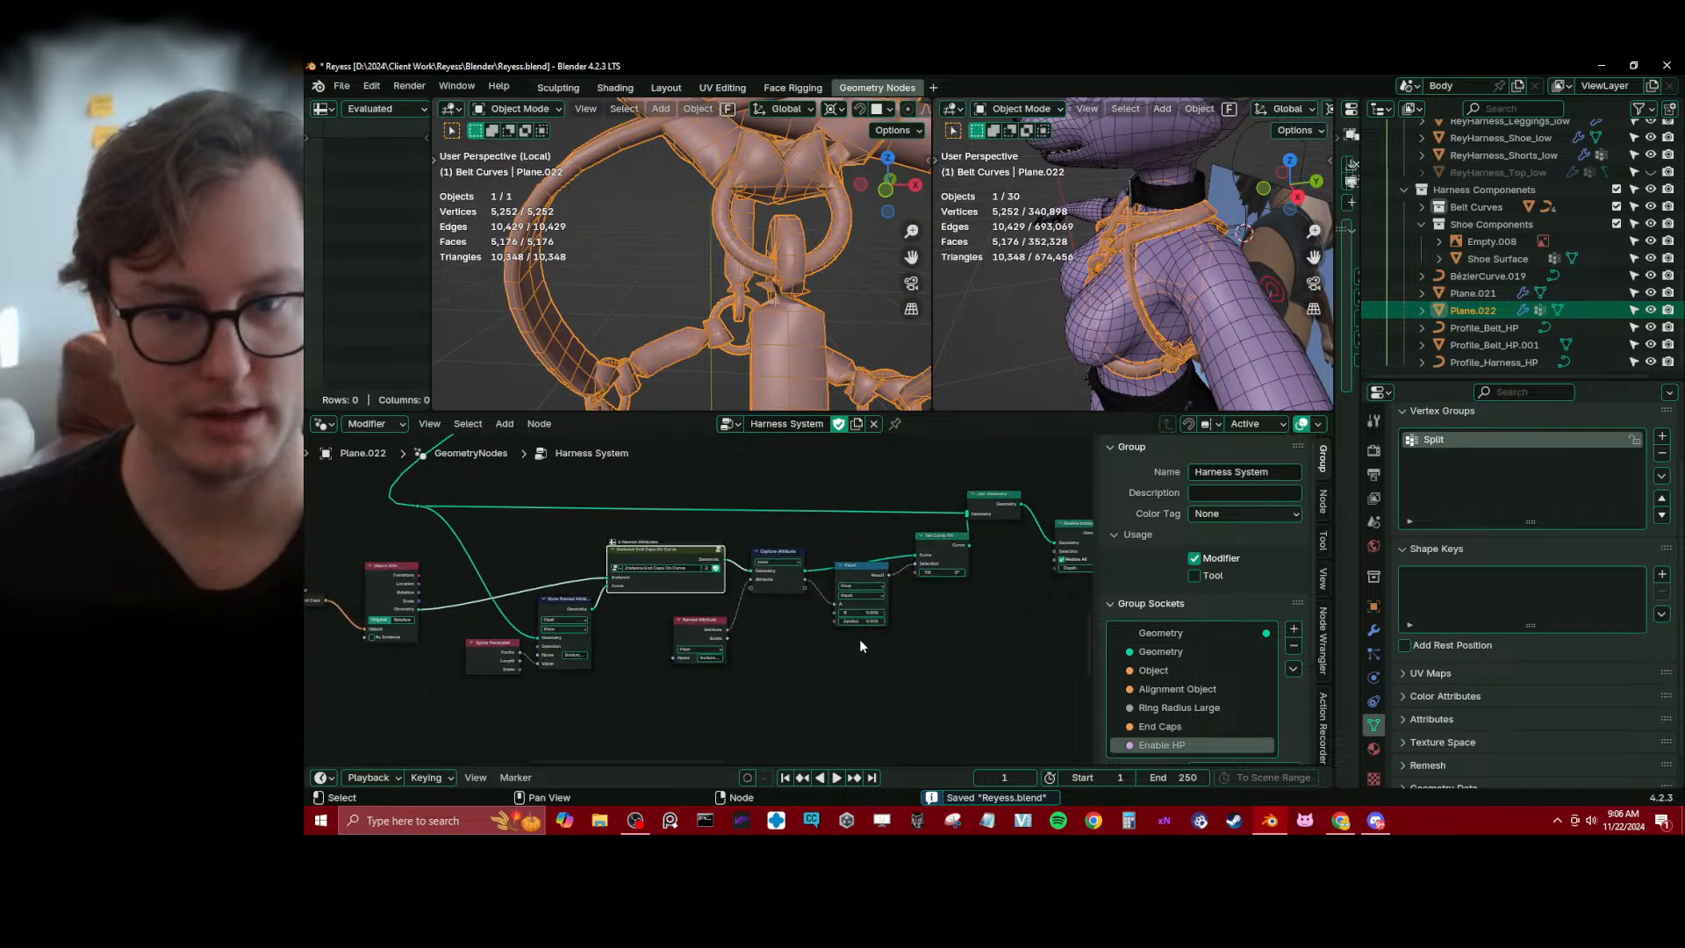
{"action": "middle_click_drag", "start_coordinate": [860, 639], "coordinate": [828, 646]}
{"action": "left_click", "coordinate": [934, 568]}
{"action": "key", "text": "ctrl+x"}
{"action": "left_click", "coordinate": [839, 576]}
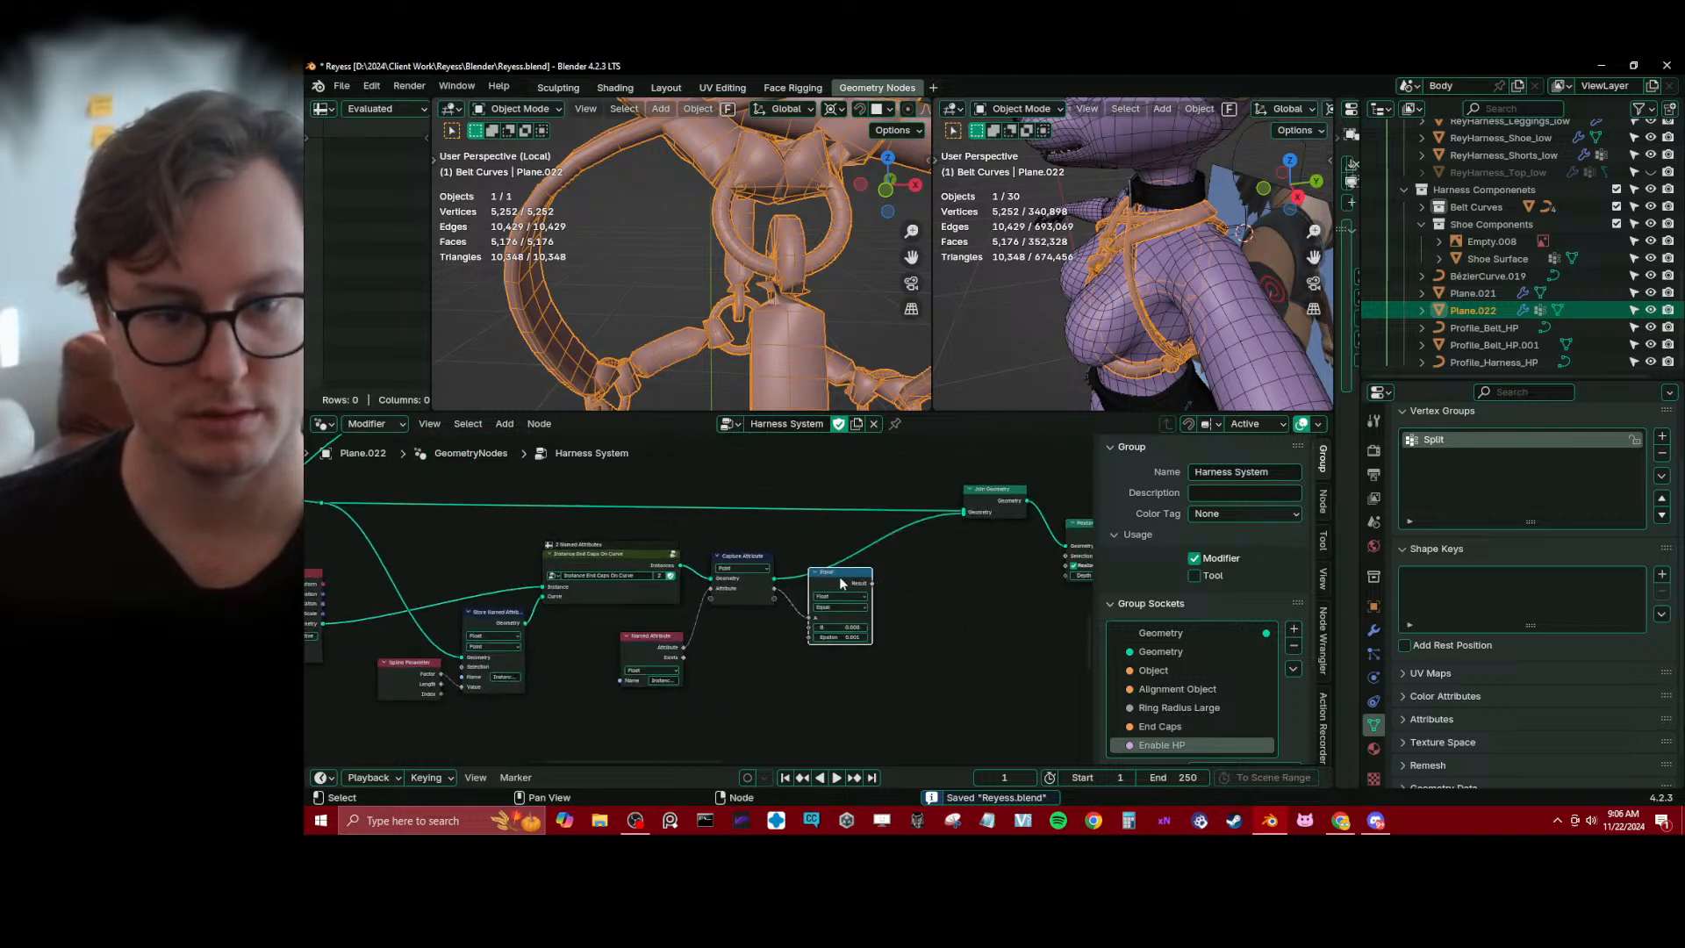
{"action": "key", "text": "ctrl+x"}
{"action": "left_click", "coordinate": [732, 565]}
{"action": "key", "text": "ctrl+x"}
{"action": "left_click", "coordinate": [642, 639]}
{"action": "key", "text": "ctrl+x"}
{"action": "left_click", "coordinate": [519, 615]}
{"action": "key", "text": "ctrl+x"}
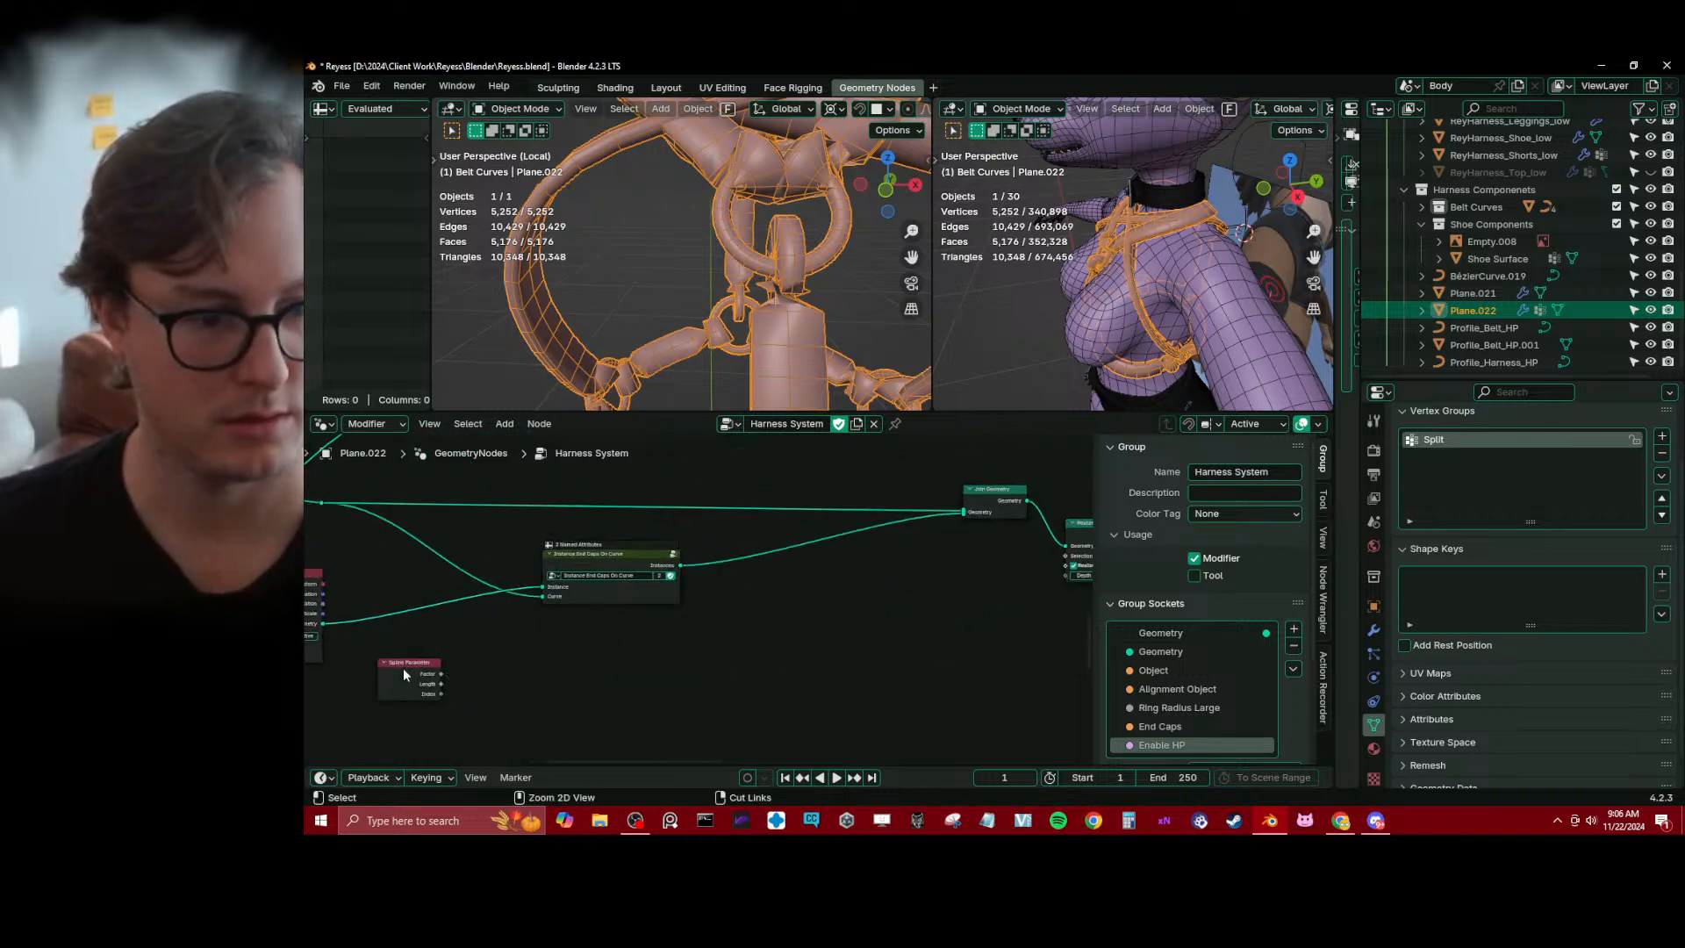
{"action": "left_click", "coordinate": [404, 666]}
{"action": "key", "text": "ctrl+x"}
Save the file and move the End Caps Group Input and Object Info nodes closer to the Instance End Caps On Curve group
{"action": "middle_click_drag", "start_coordinate": [508, 657], "coordinate": [758, 683]}
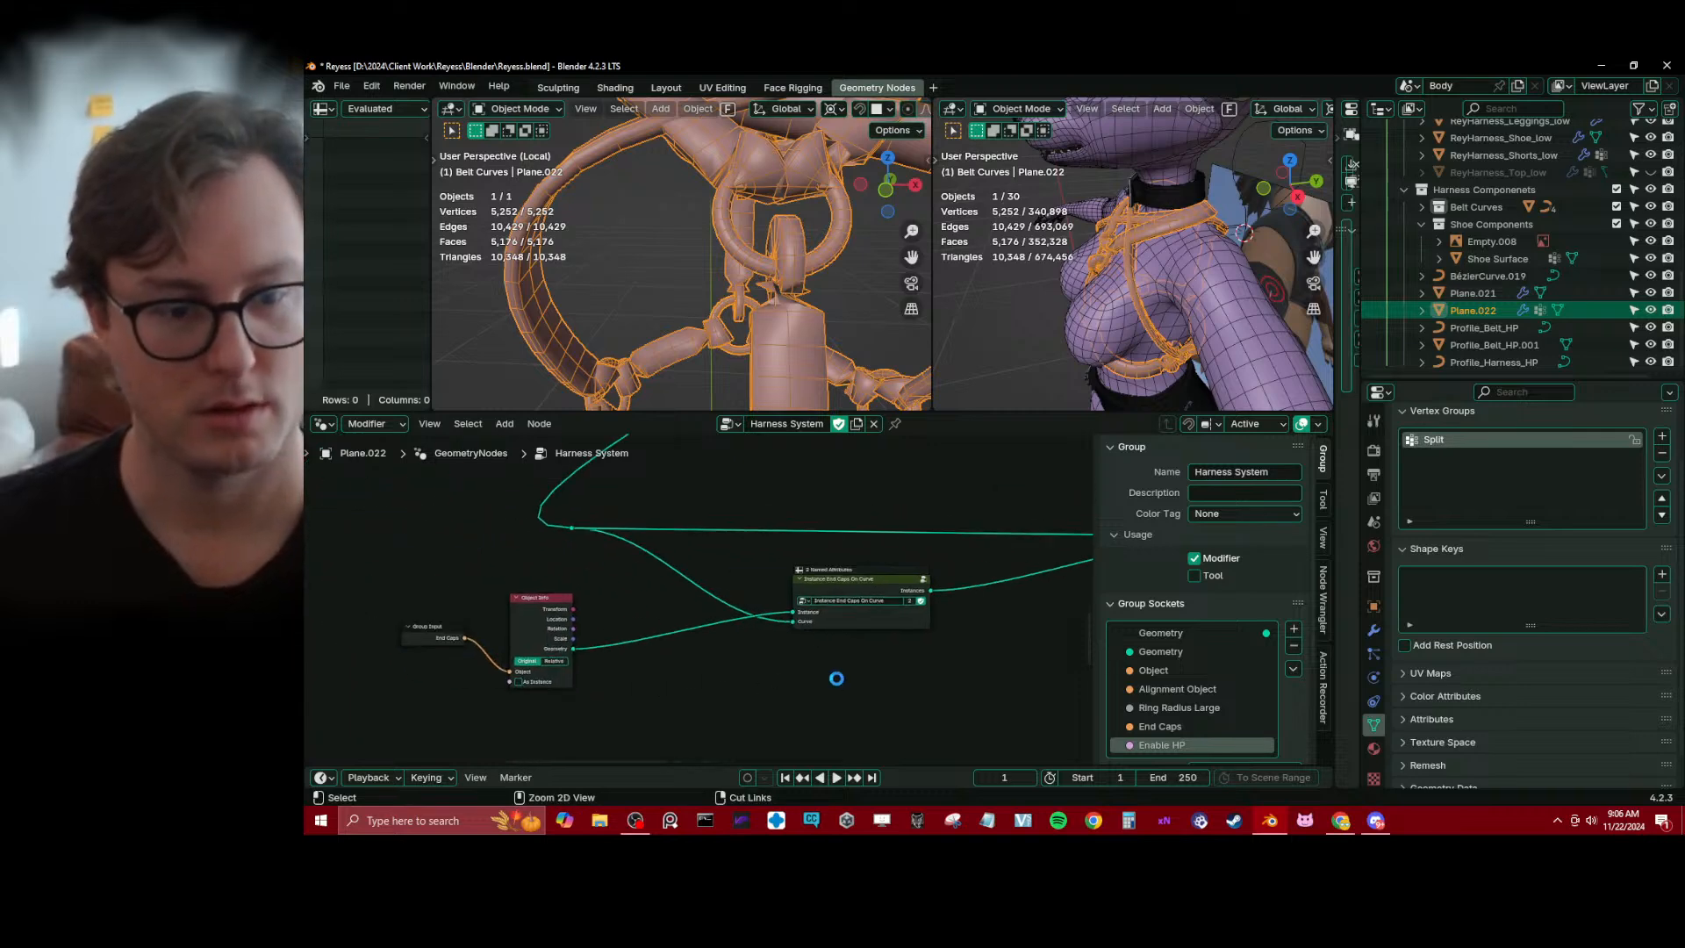
{"action": "key", "text": "ctrl+s"}
{"action": "middle_click_drag", "start_coordinate": [786, 226], "coordinate": [749, 246]}
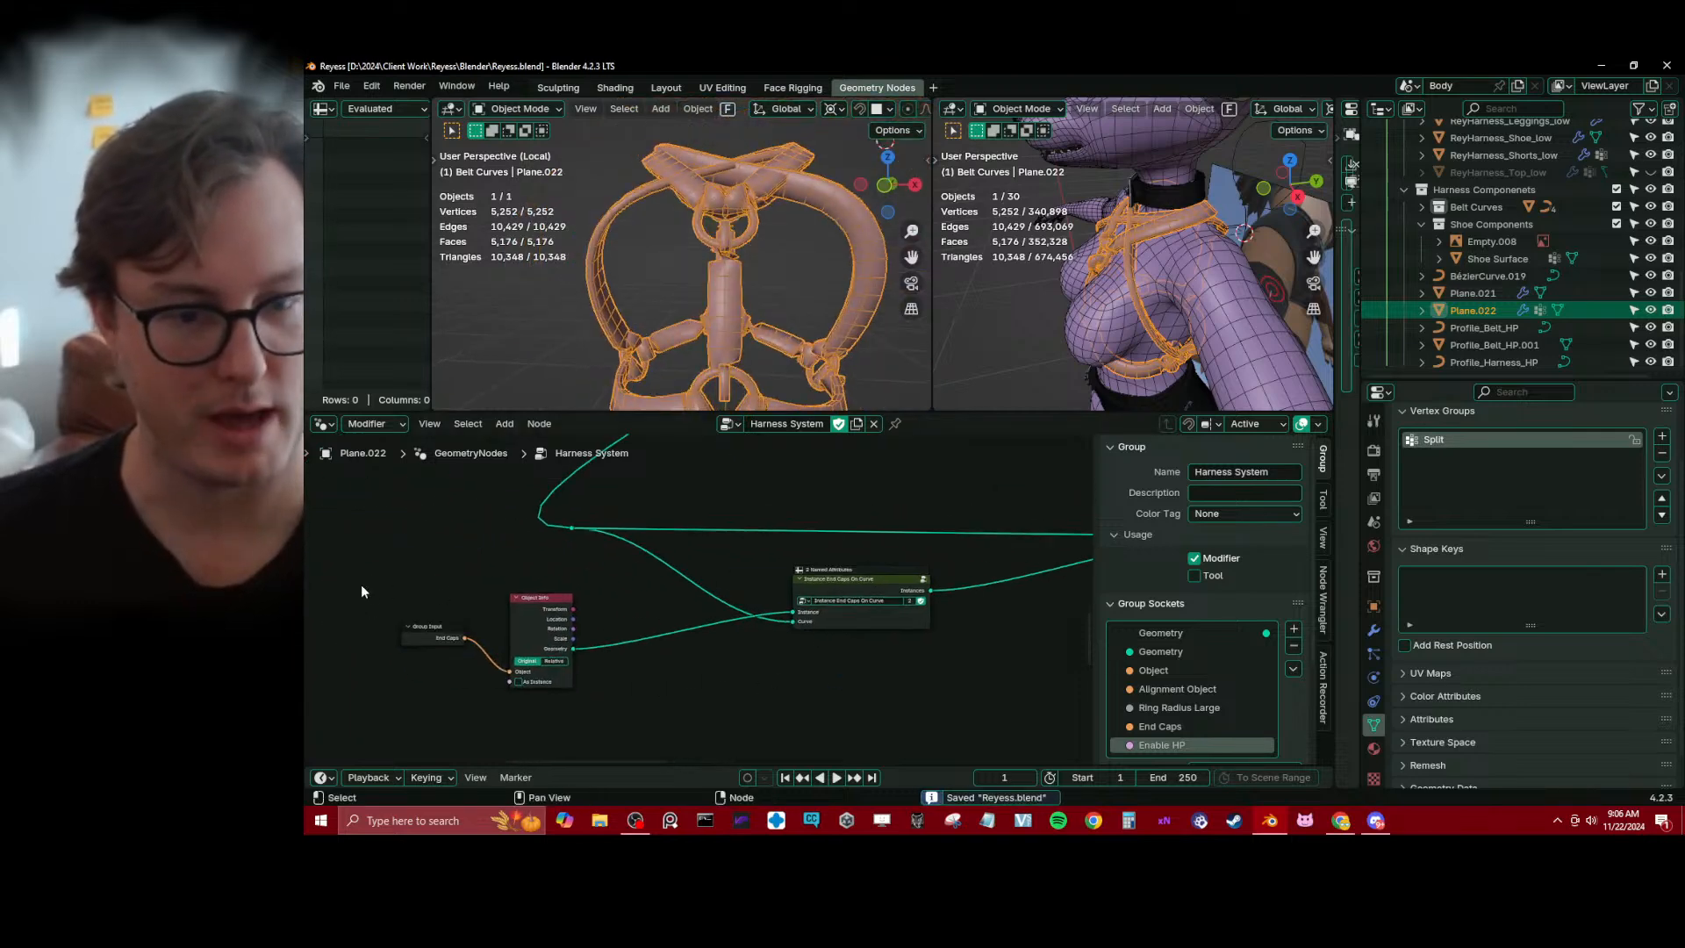
{"action": "left_click_drag", "start_coordinate": [360, 584], "coordinate": [584, 668]}
{"action": "key", "text": "g"}
{"action": "left_click", "coordinate": [712, 650]}
{"action": "scroll", "coordinate": [850, 568], "scroll_direction": "up", "scroll_amount": 2}
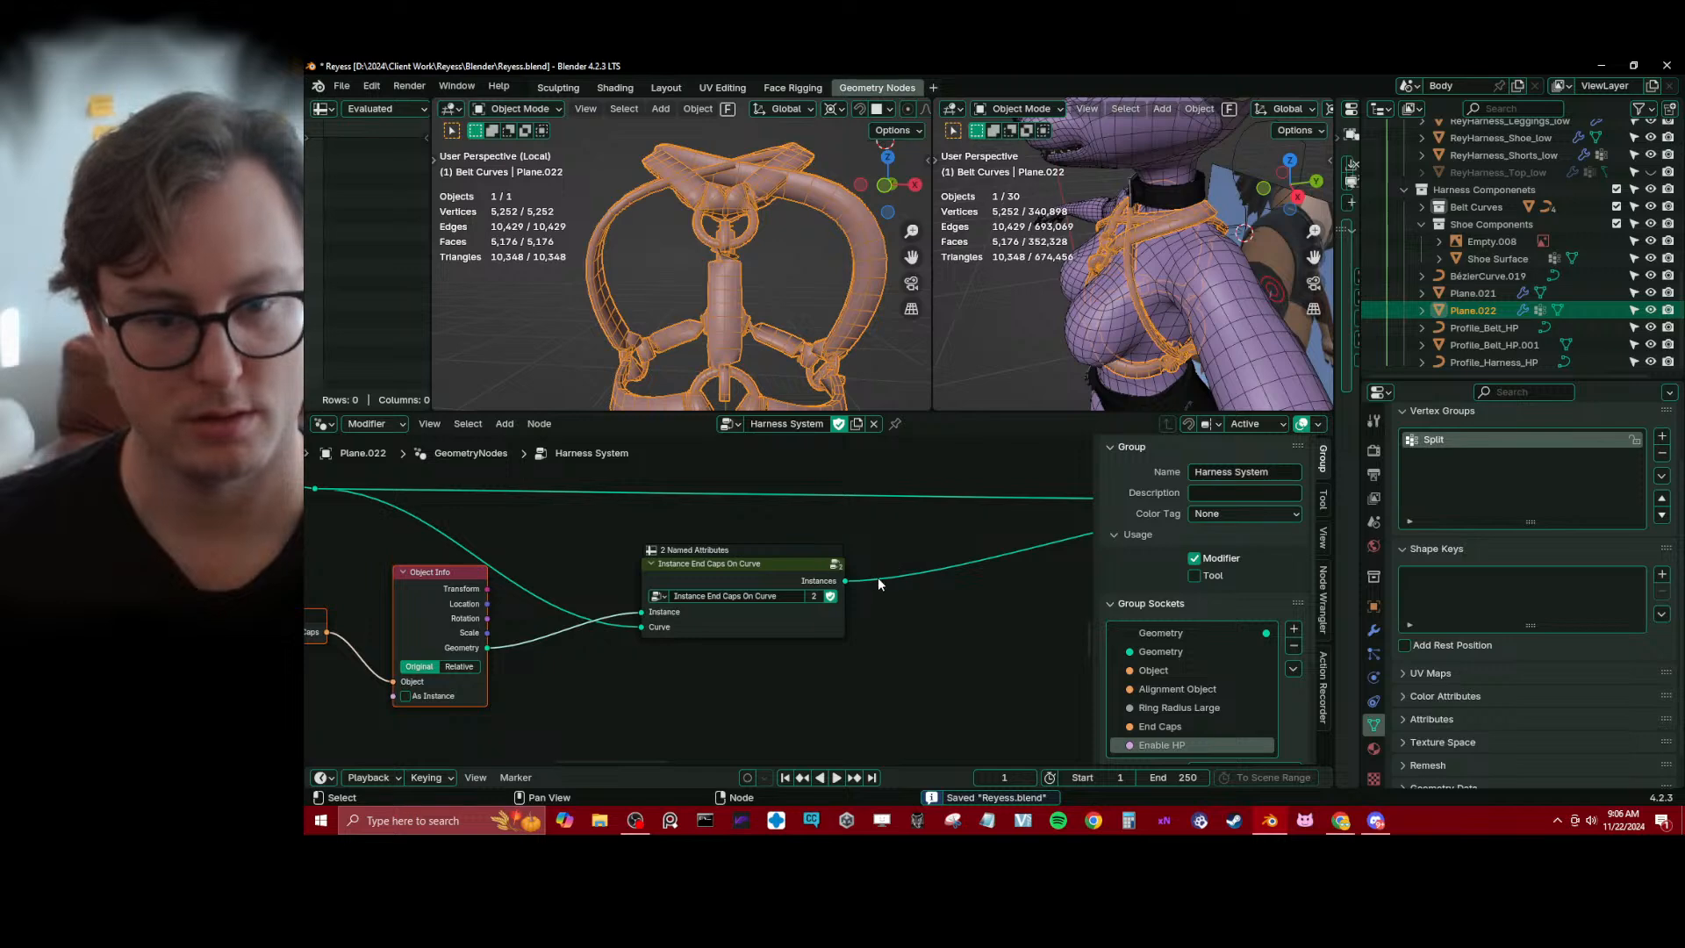
Insert a Realize Instances node between Rotate Instances and Set Curve Tilt inside the Instance End Caps On Curve group
{"action": "left_click", "coordinate": [825, 609]}
{"action": "key", "text": "Tab"}
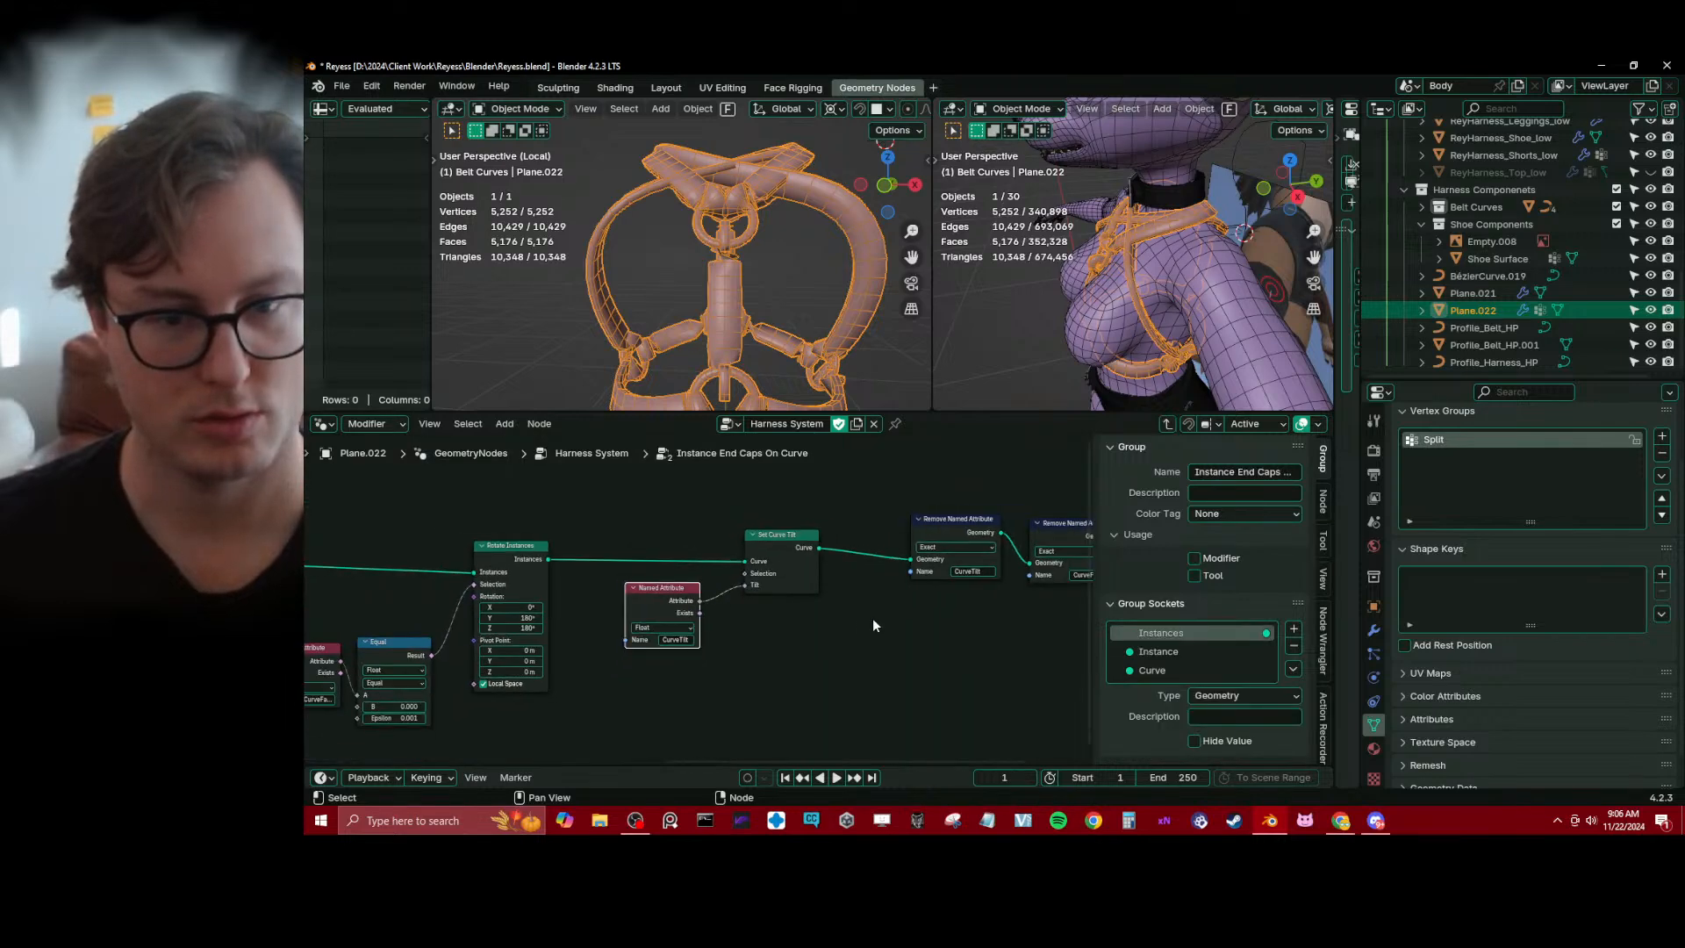
{"action": "middle_click_drag", "start_coordinate": [872, 618], "coordinate": [763, 638]}
{"action": "middle_click_drag", "start_coordinate": [916, 637], "coordinate": [766, 634]}
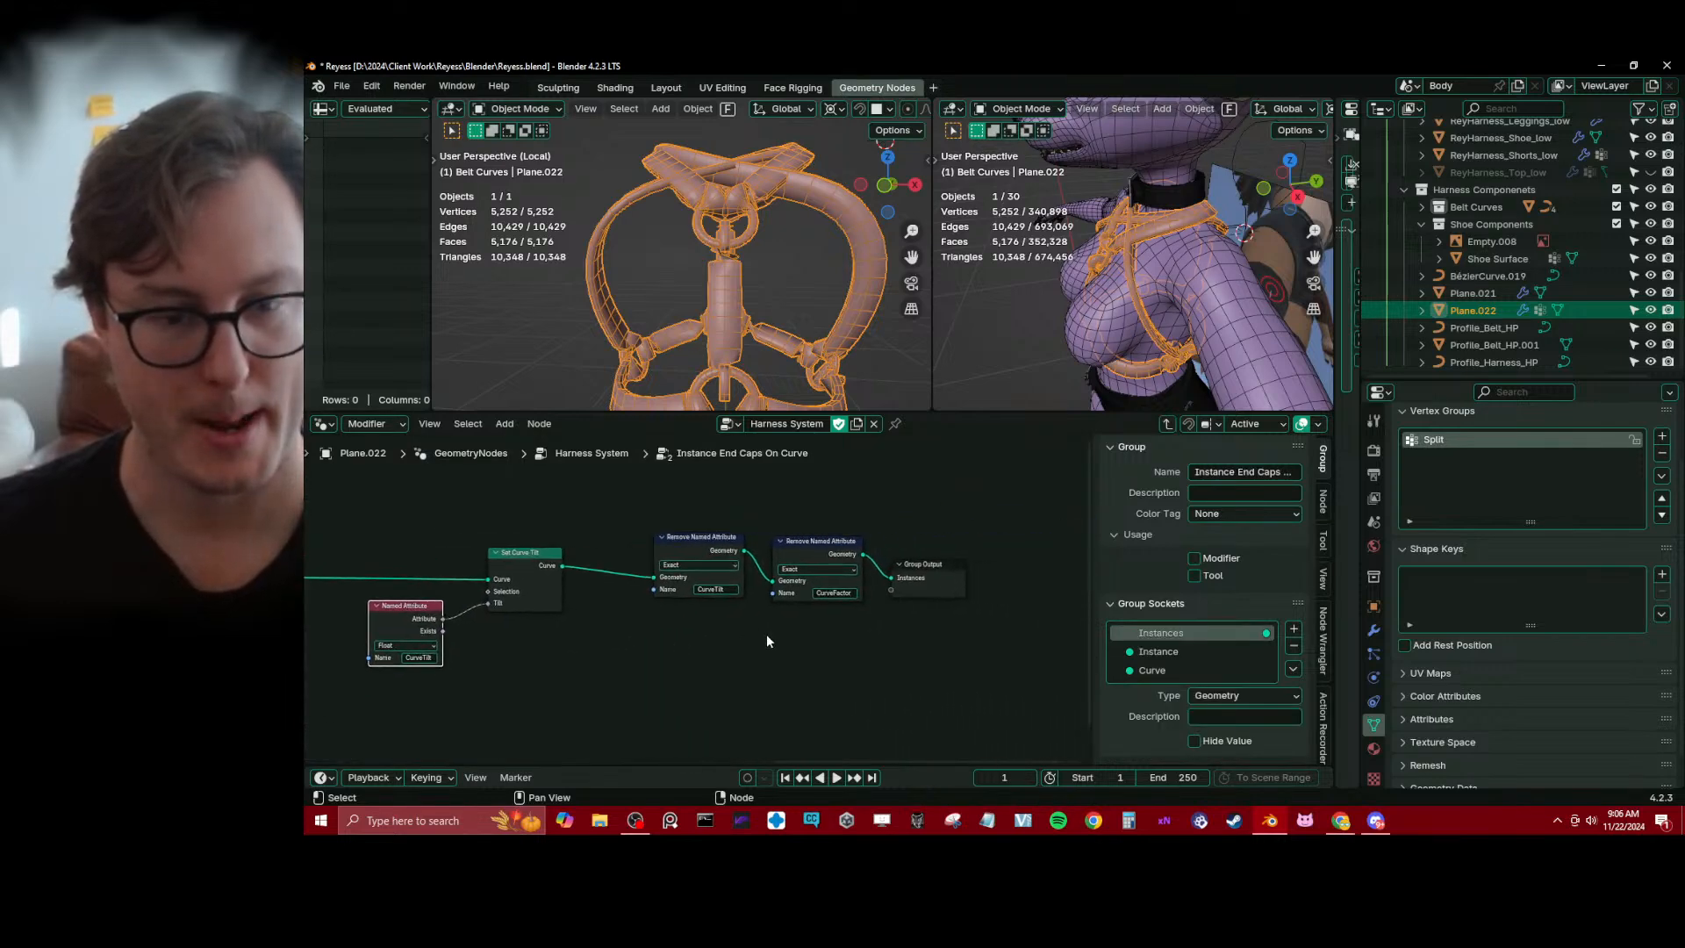
{"action": "middle_click_drag", "start_coordinate": [576, 657], "coordinate": [841, 682]}
{"action": "key", "text": "shift+a"}
{"action": "type", "text": "rea"}
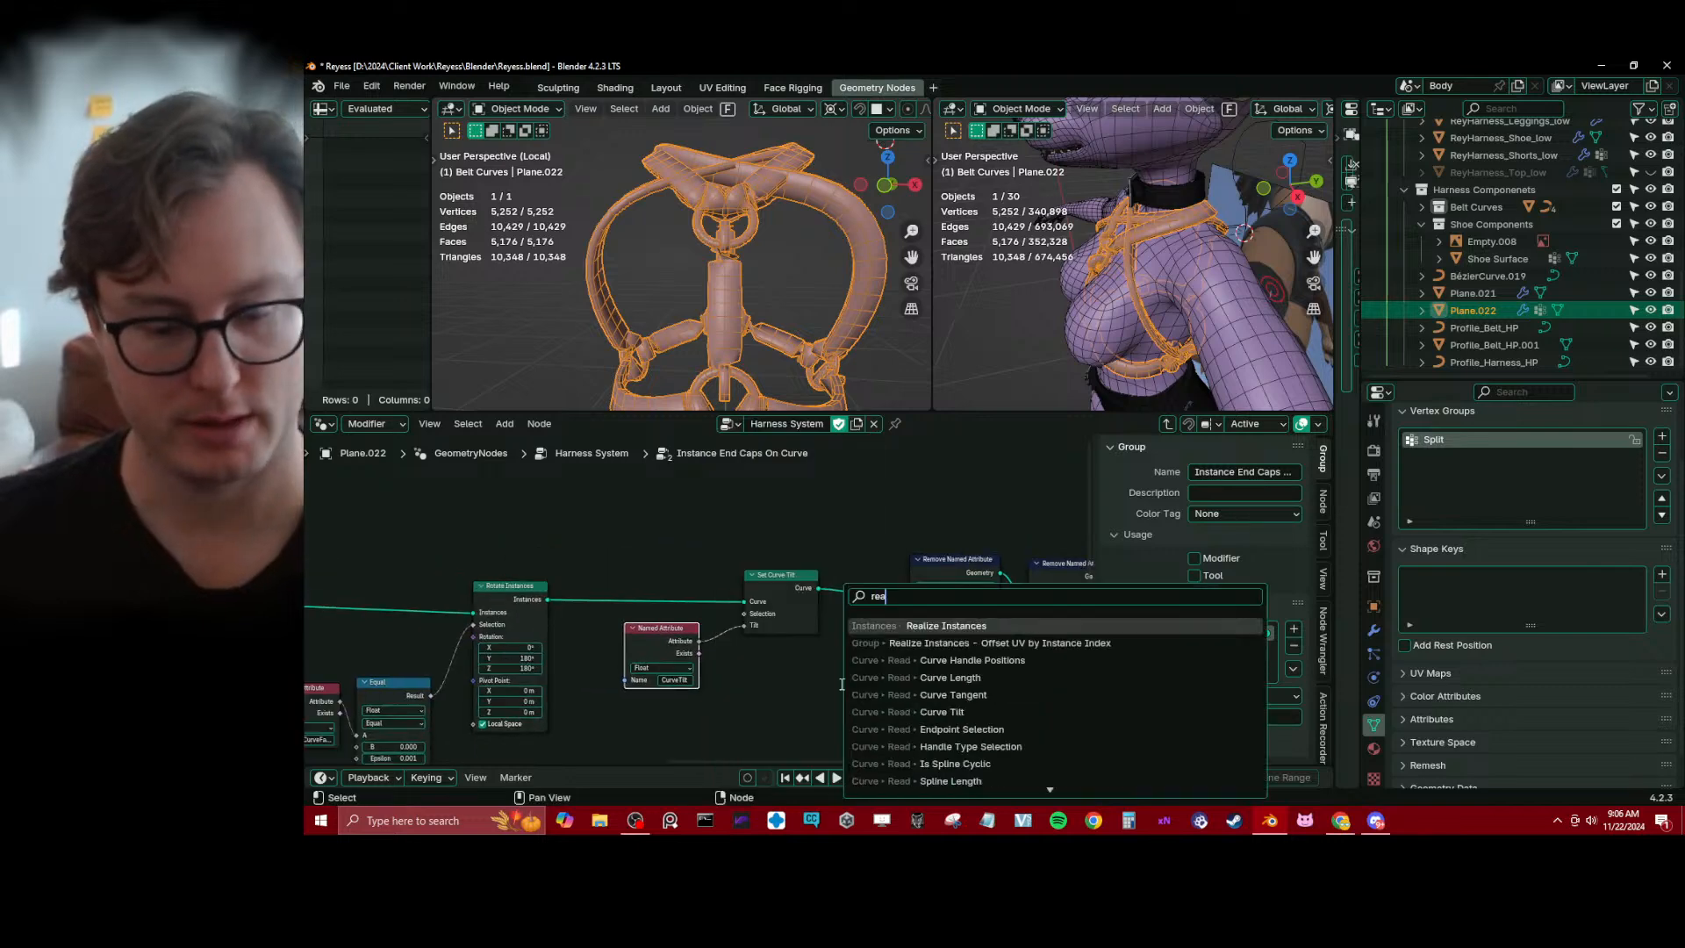
{"action": "key", "text": "Return"}
{"action": "left_click", "coordinate": [600, 558]}
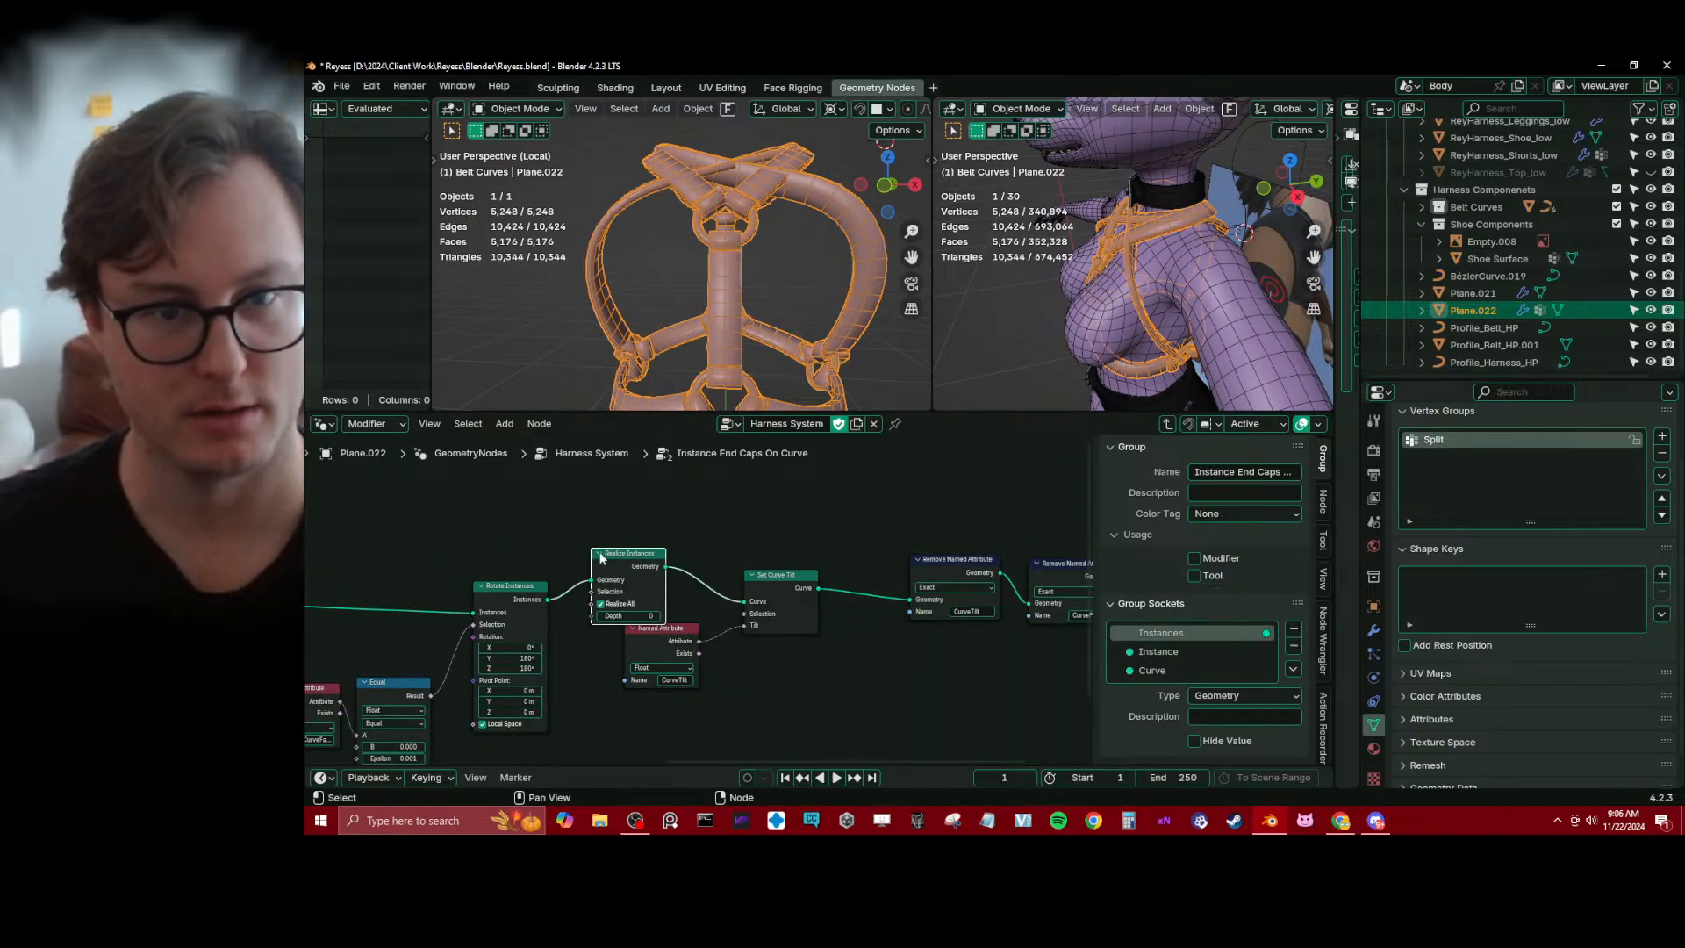
{"action": "middle_click_drag", "start_coordinate": [683, 339], "coordinate": [794, 263]}
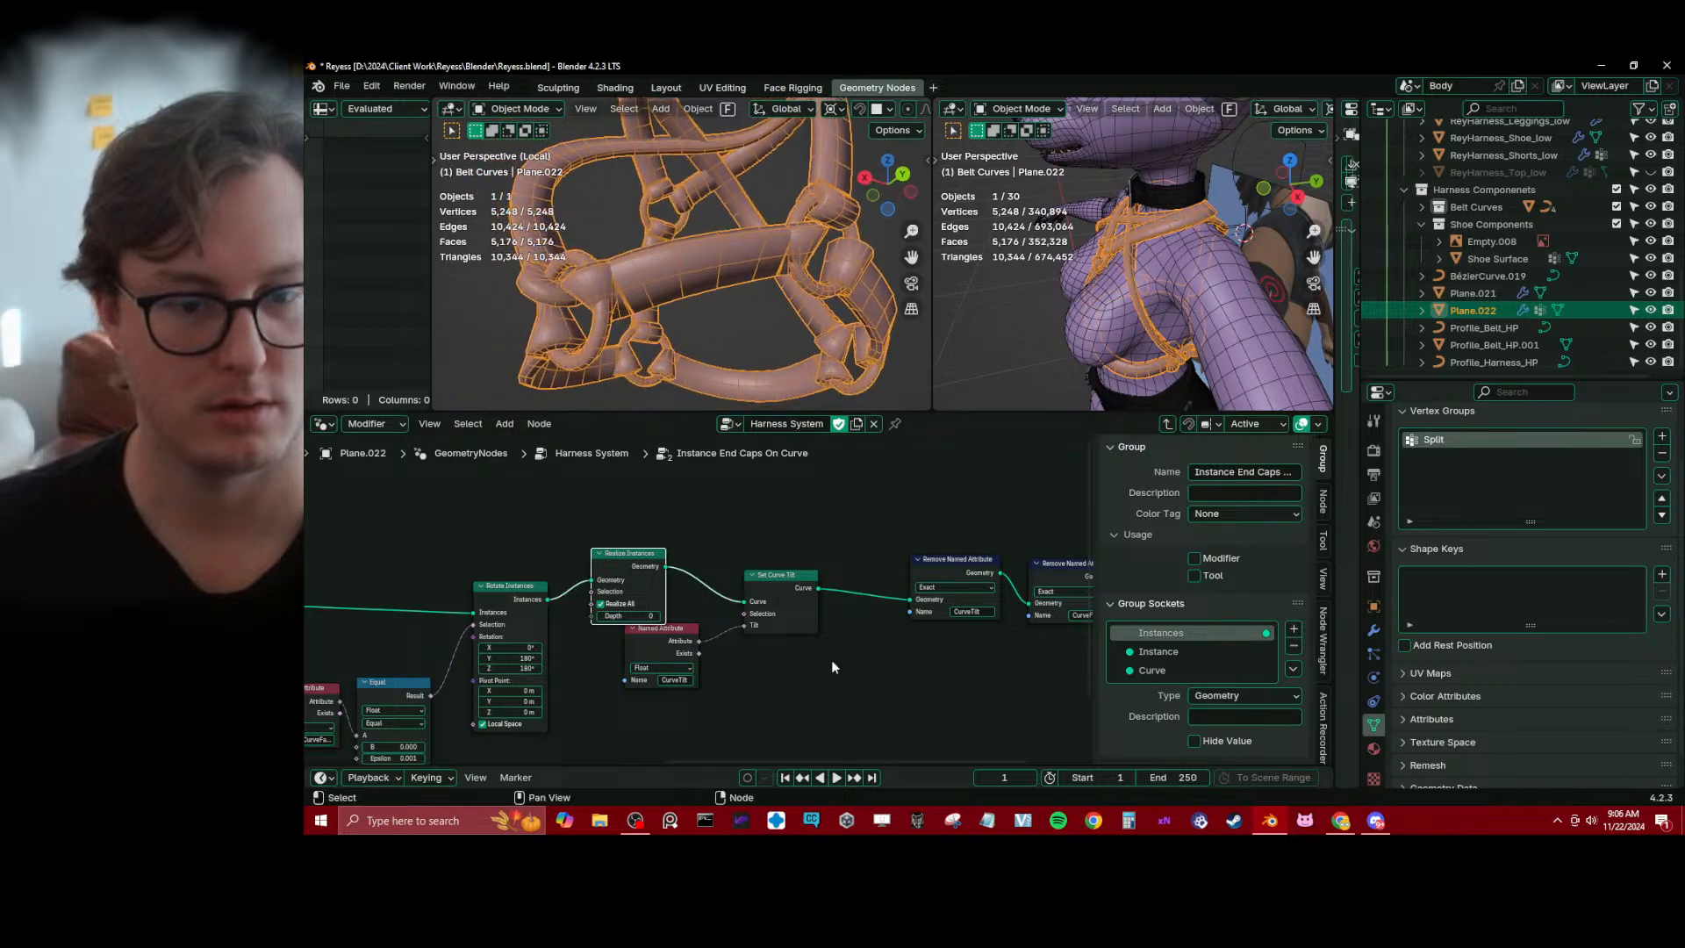
Space out the Realize Instances and CurveTilt Named Attribute nodes and save the file
{"action": "scroll", "coordinate": [830, 660], "scroll_direction": "down", "scroll_amount": 6}
{"action": "middle_click_drag", "start_coordinate": [830, 627], "coordinate": [719, 597]}
{"action": "scroll", "coordinate": [717, 600], "scroll_direction": "up", "scroll_amount": 8}
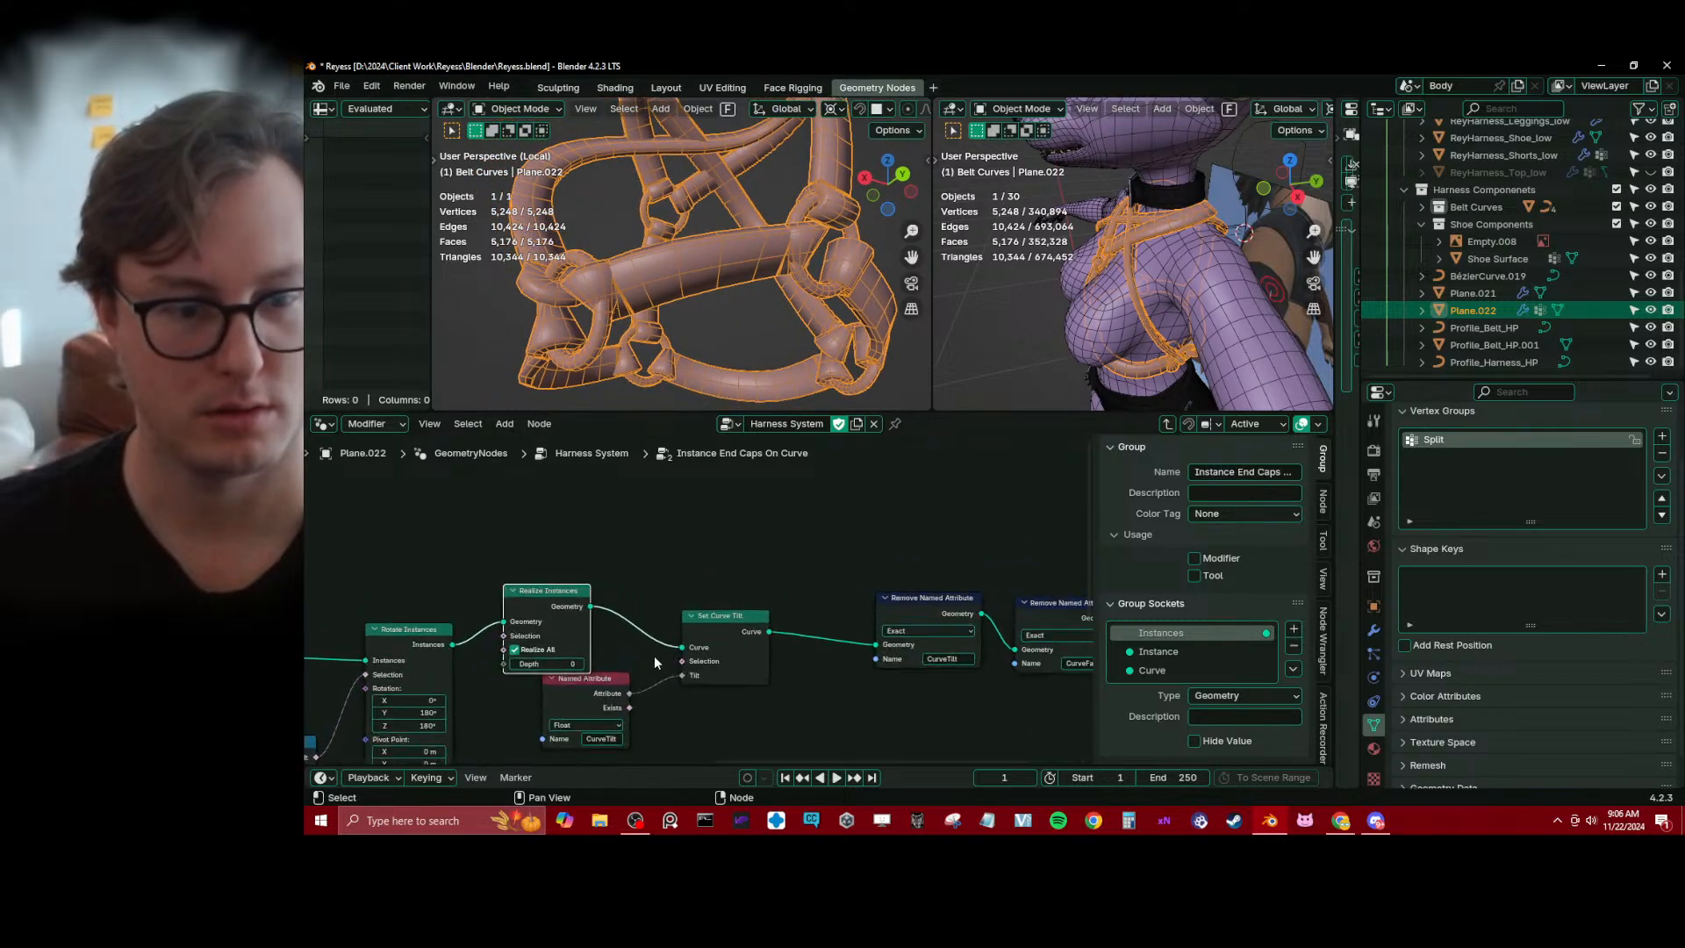
{"action": "middle_click_drag", "start_coordinate": [655, 659], "coordinate": [810, 619]}
{"action": "left_click_drag", "start_coordinate": [735, 651], "coordinate": [732, 684]}
{"action": "left_click_drag", "start_coordinate": [702, 551], "coordinate": [737, 574]}
{"action": "key", "text": "ctrl+s"}
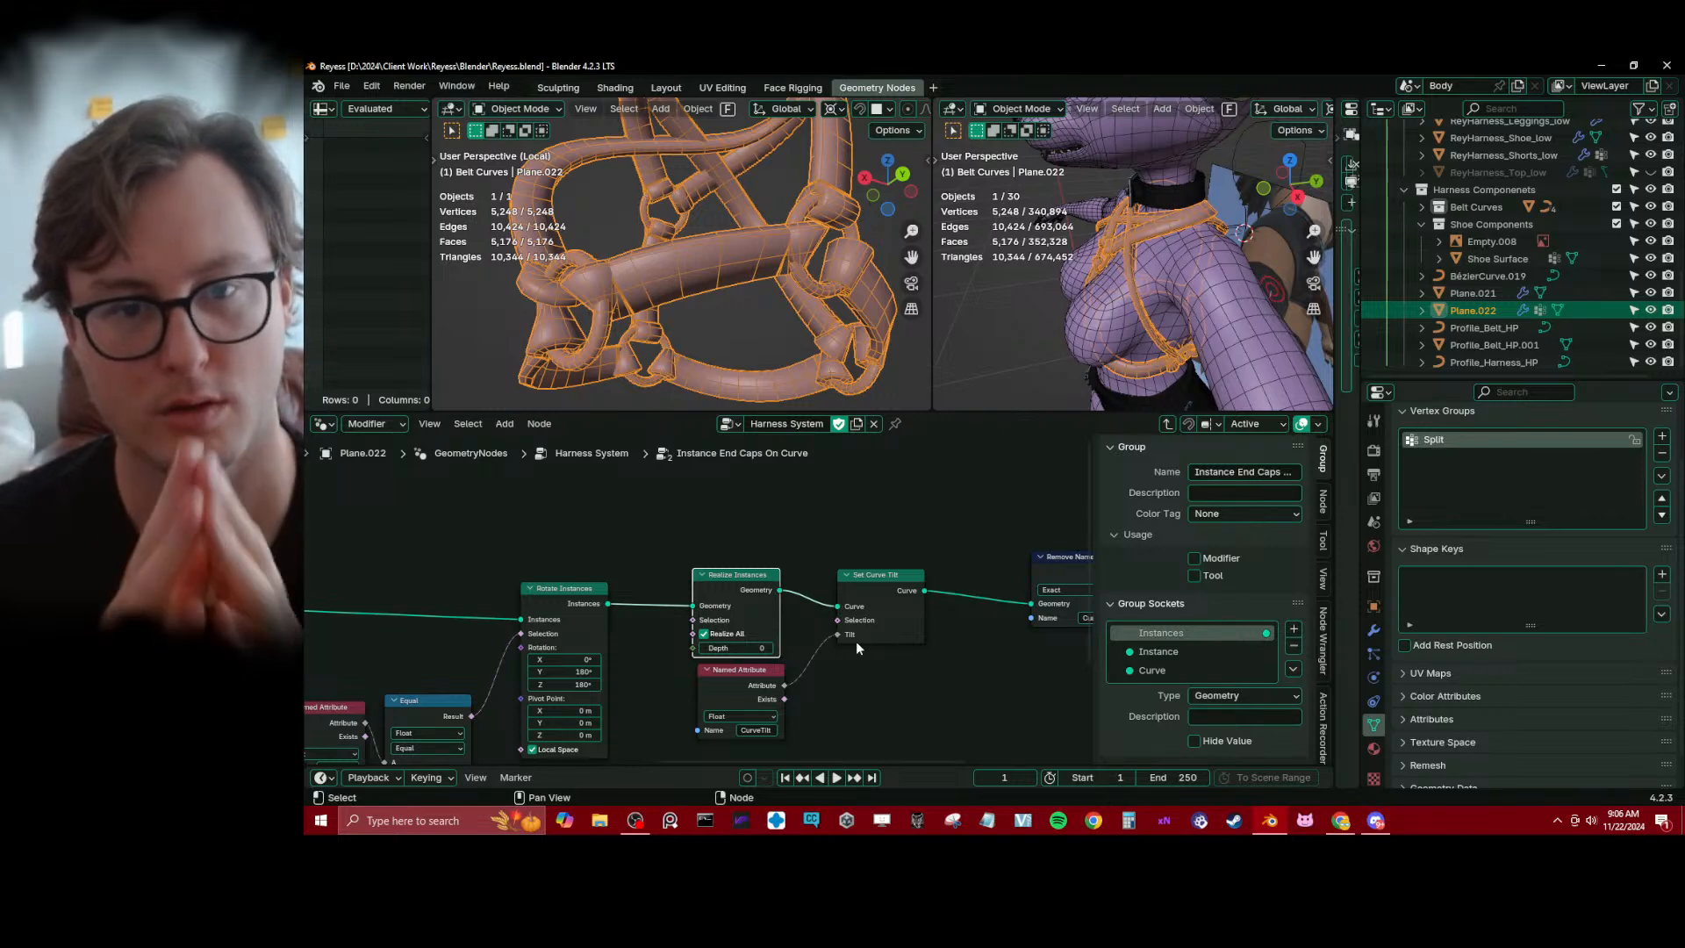
Repeatedly mute and unmute Join Geometry in the Harness System tree to compare the straps with and without the end caps
{"action": "middle_click_drag", "start_coordinate": [766, 341], "coordinate": [725, 318]}
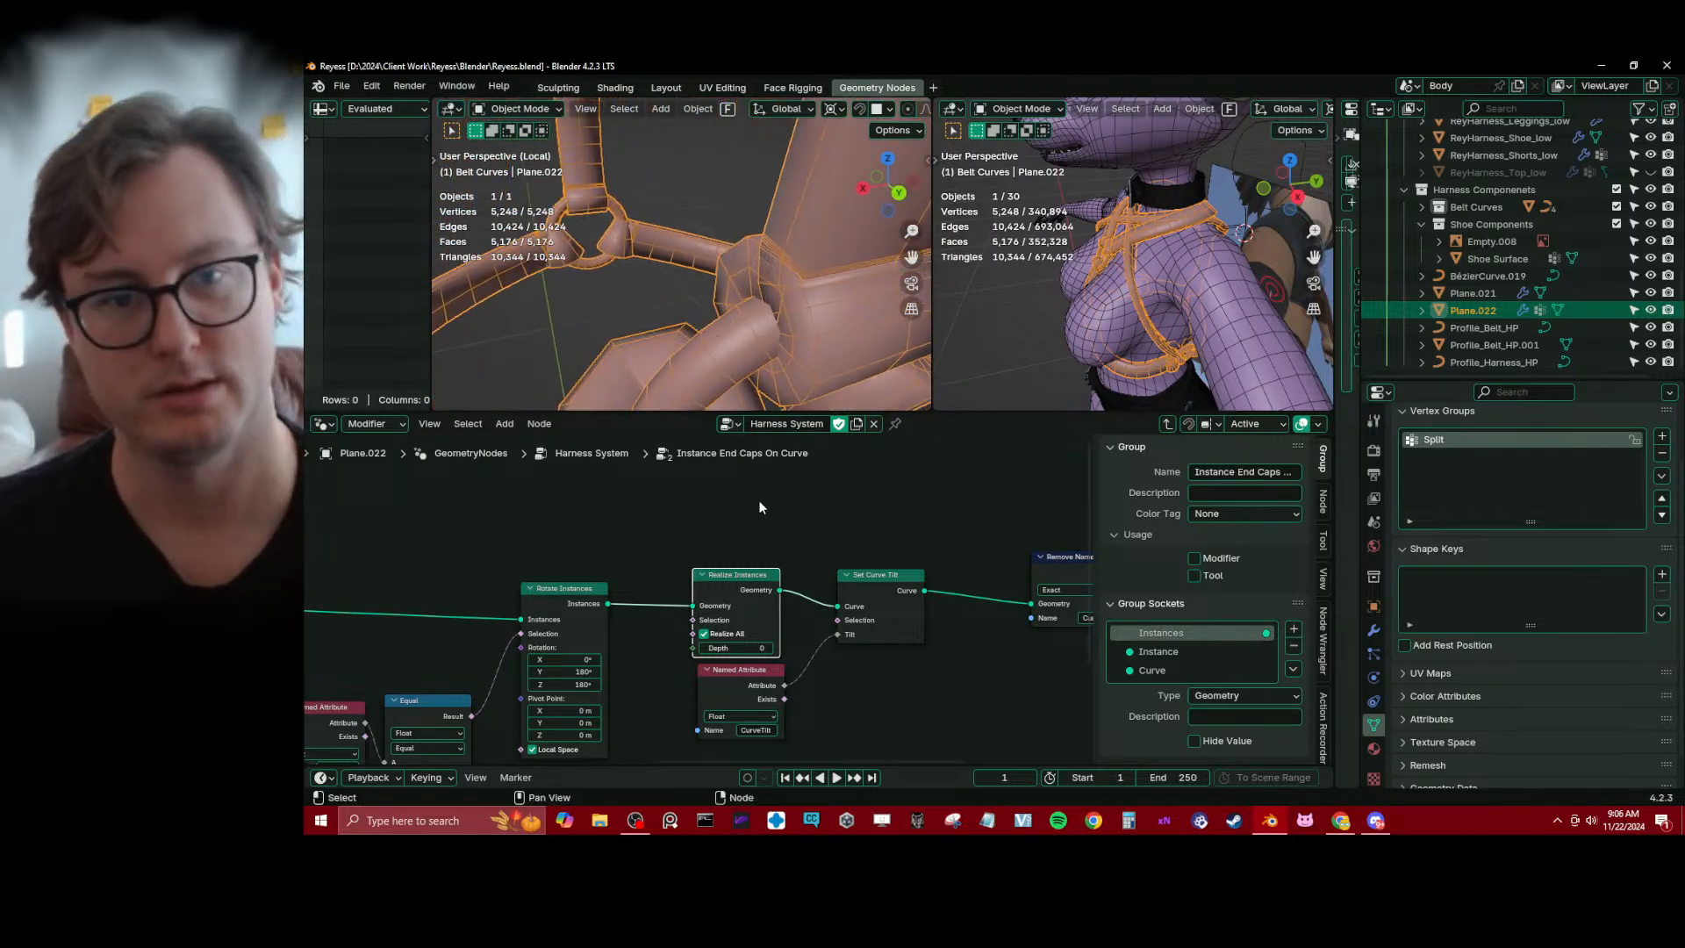
{"action": "left_click", "coordinate": [1169, 424]}
{"action": "middle_click_drag", "start_coordinate": [793, 586], "coordinate": [726, 625]}
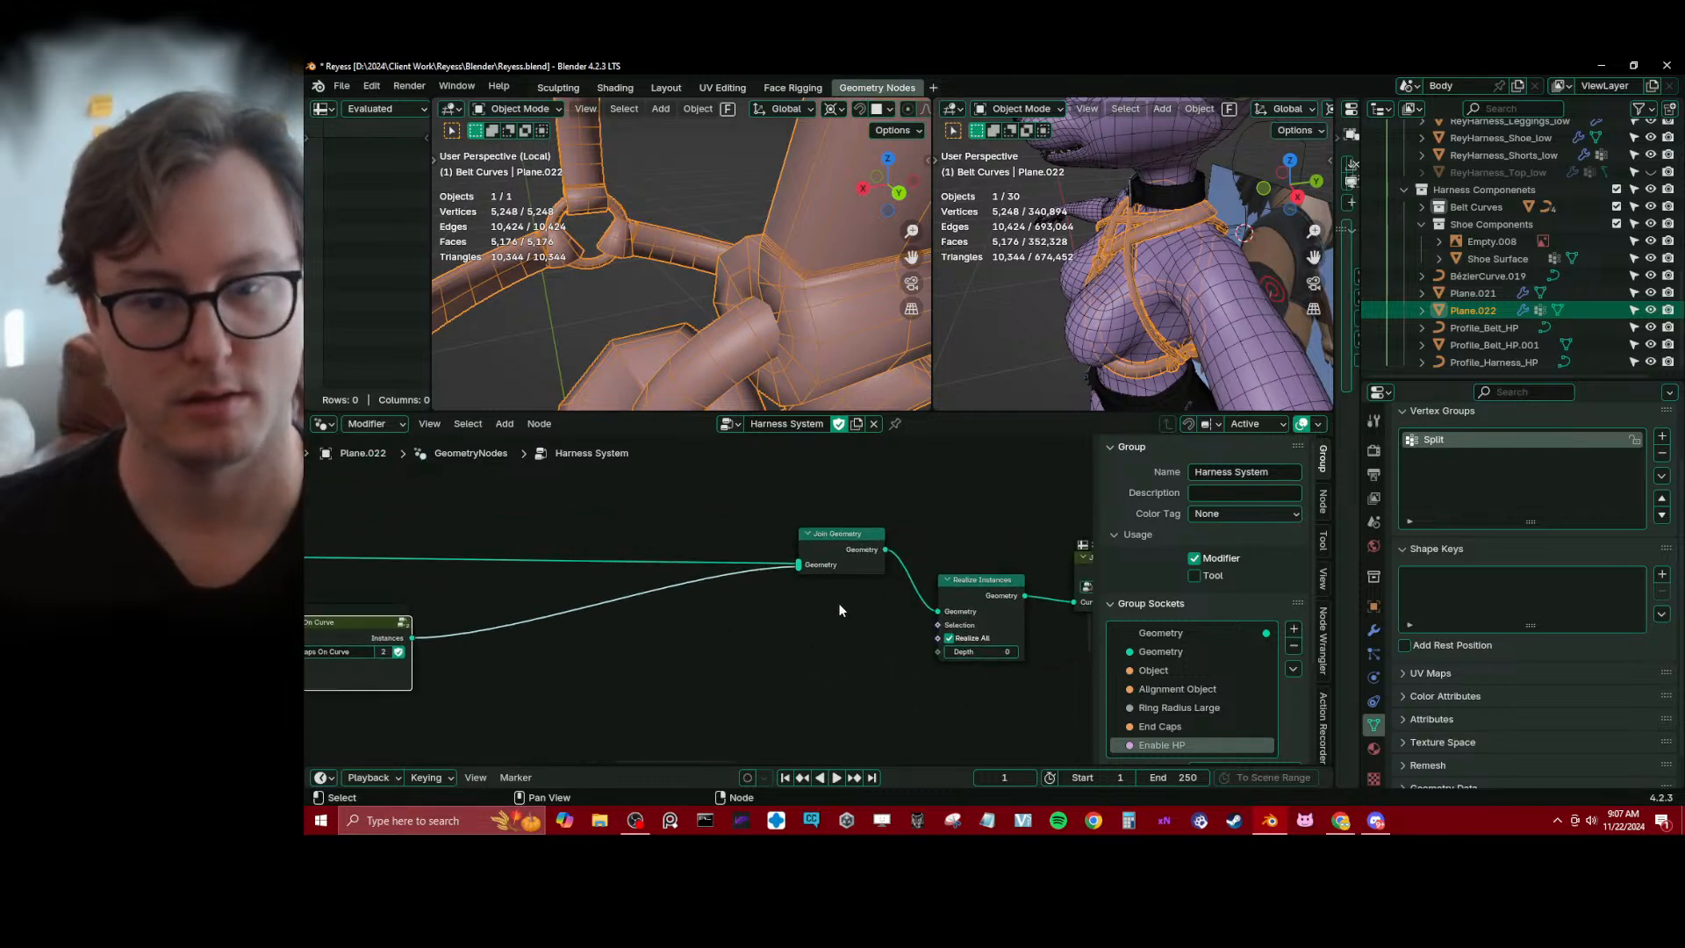
{"action": "left_click", "coordinate": [867, 546]}
{"action": "key", "text": "m"}
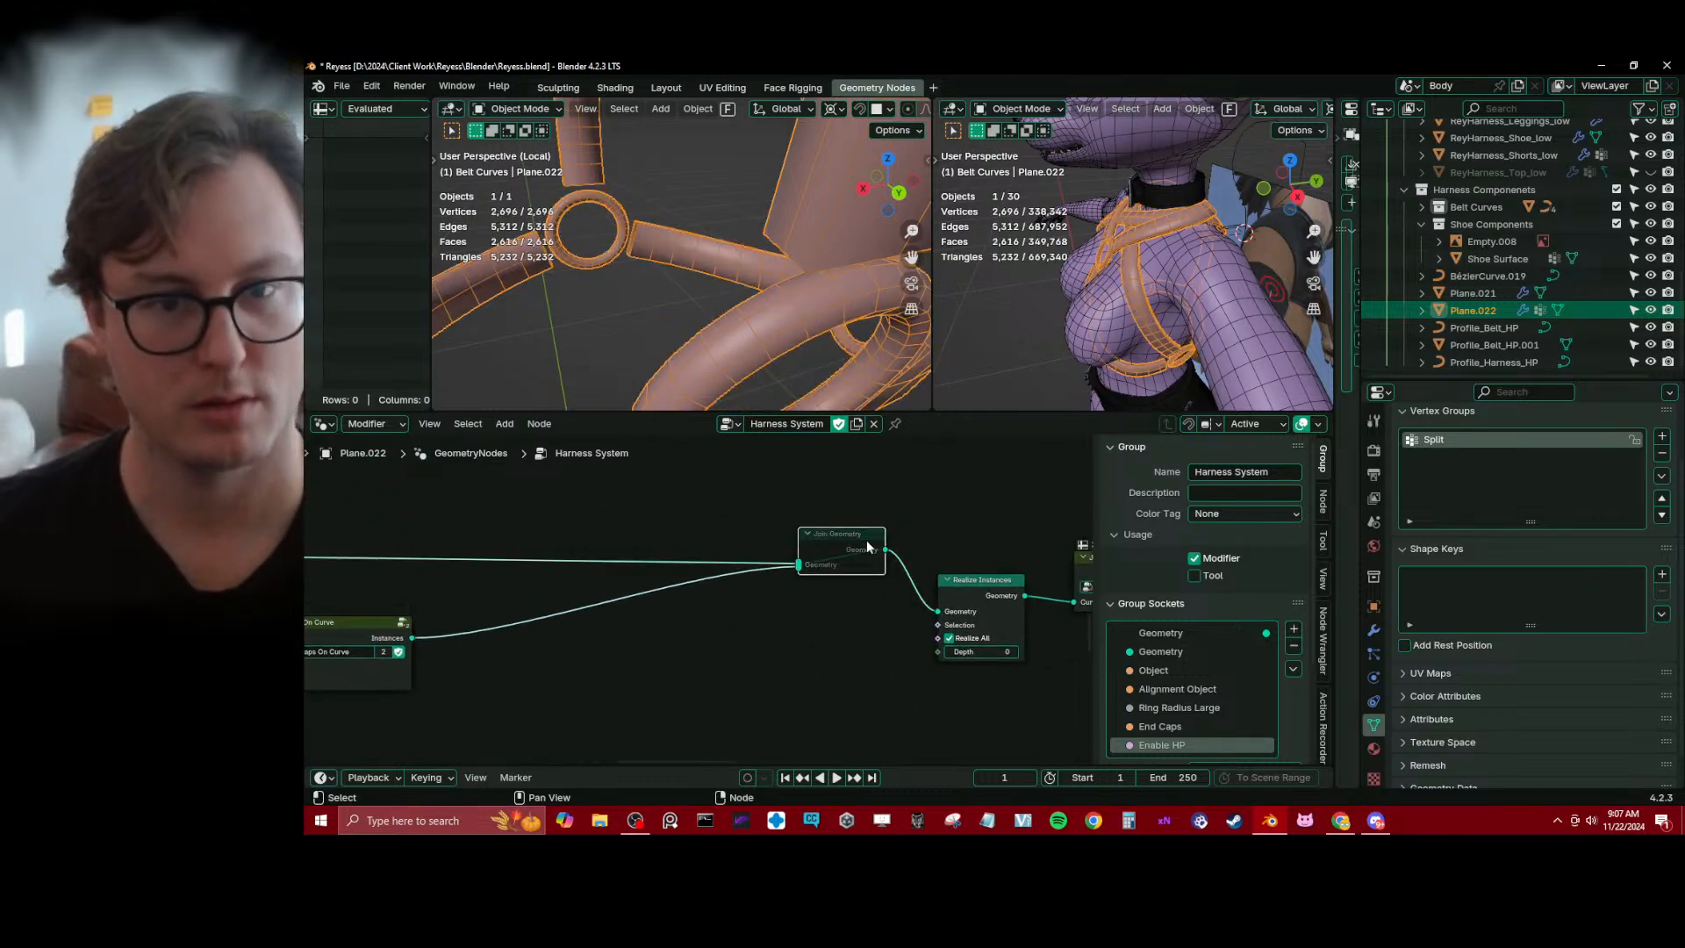
{"action": "key", "text": "m"}
{"action": "key", "text": "m"}
{"action": "key", "text": "m"}
{"action": "key", "text": "m"}
{"action": "key", "text": "m"}
{"action": "key", "text": "m"}
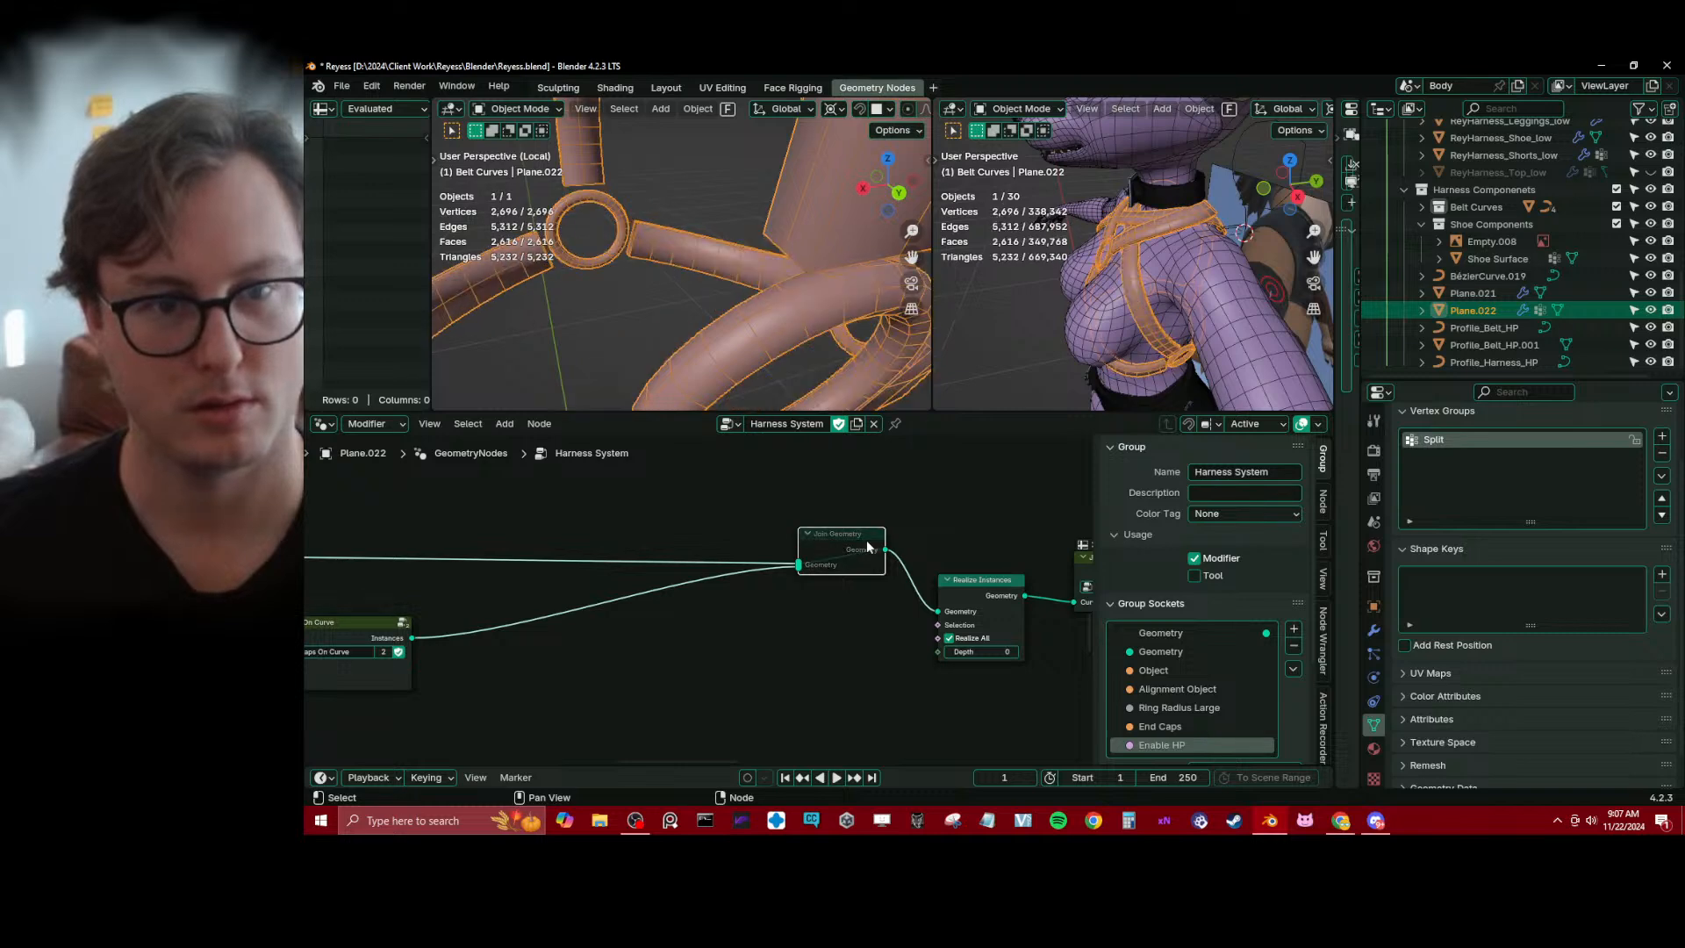
{"action": "key", "text": "m"}
{"action": "middle_click_drag", "start_coordinate": [615, 280], "coordinate": [746, 259]}
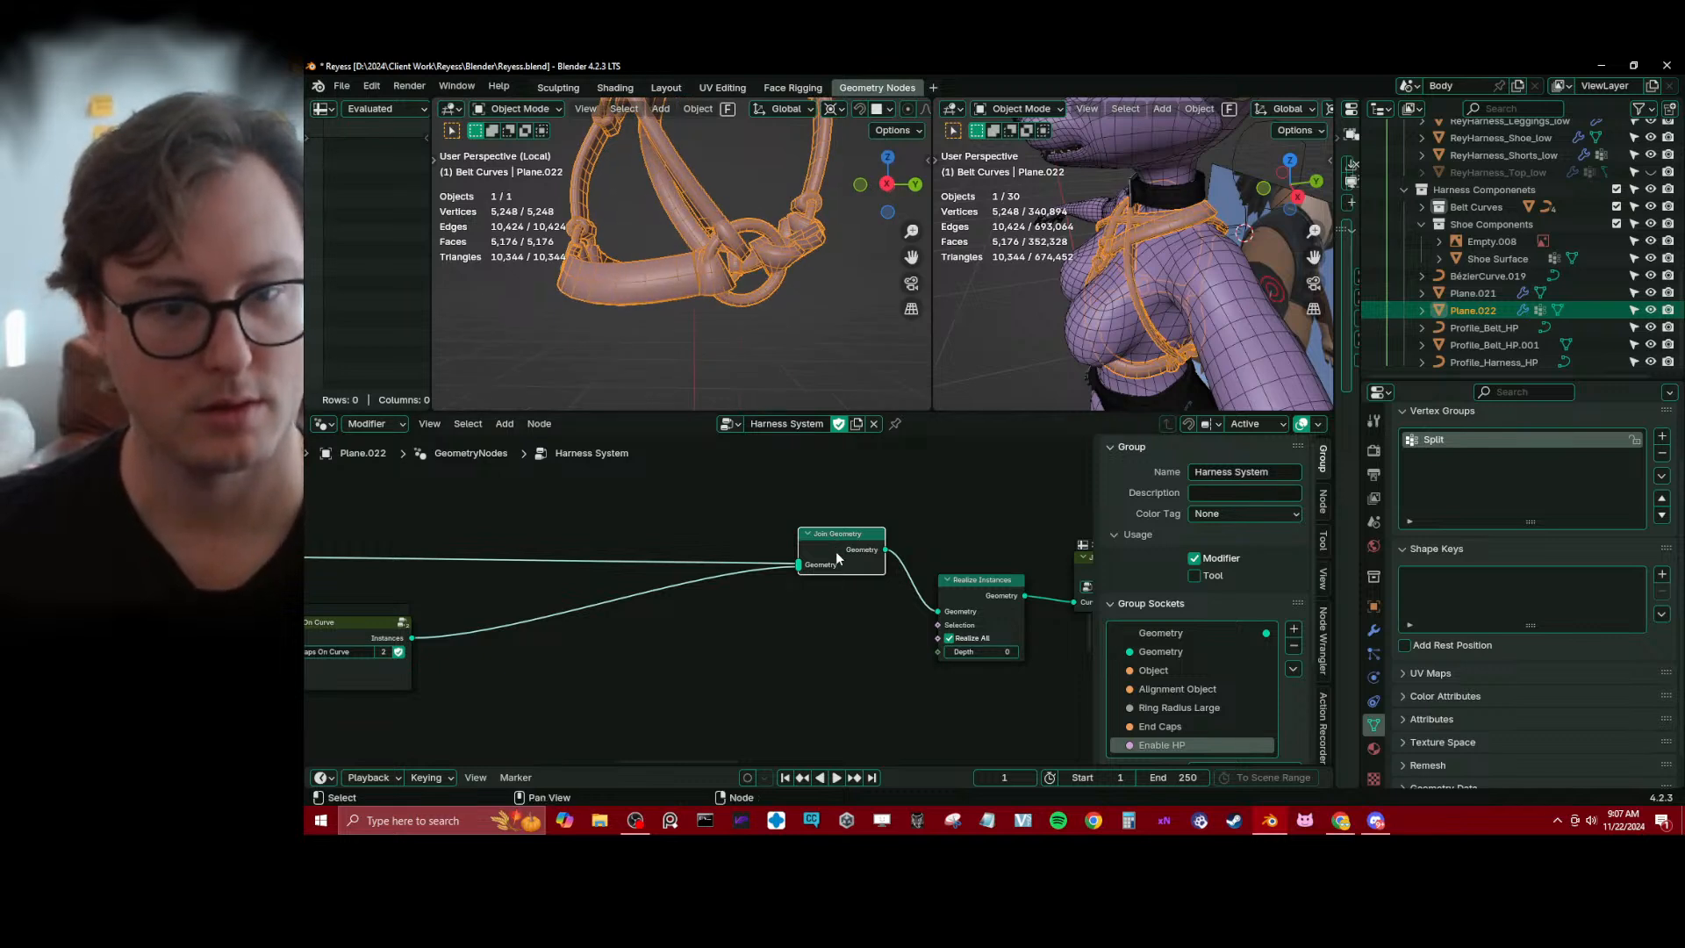
{"action": "key", "text": "m"}
{"action": "key", "text": "m"}
{"action": "key", "text": "m"}
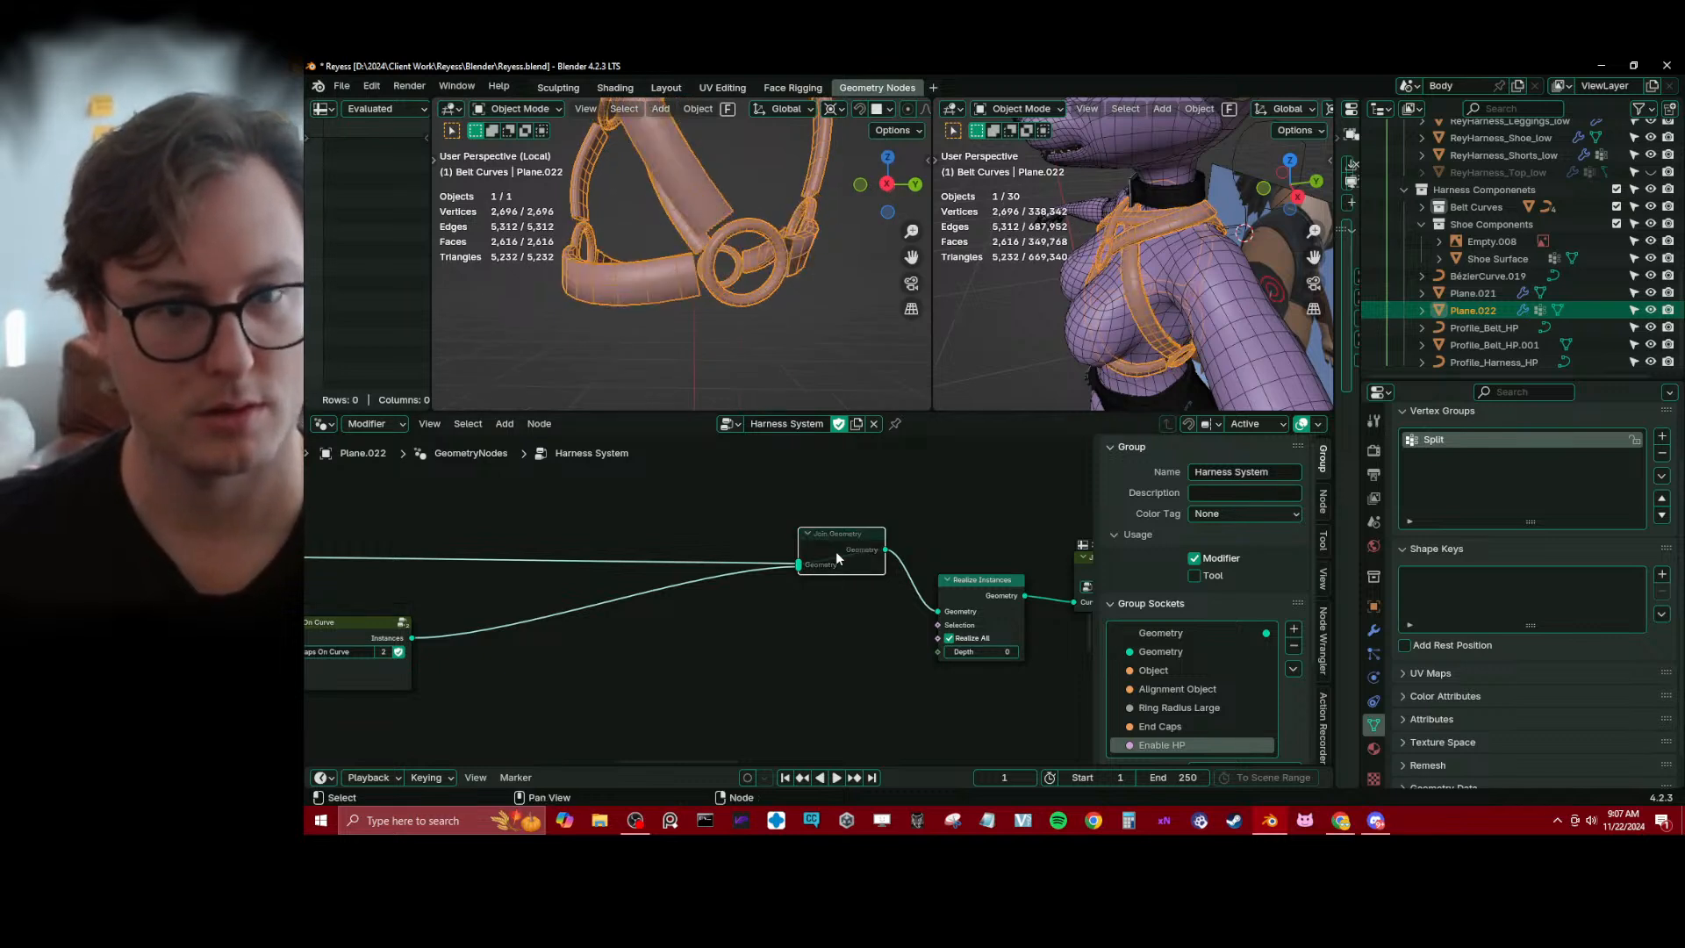
{"action": "key", "text": "m"}
{"action": "key", "text": "m"}
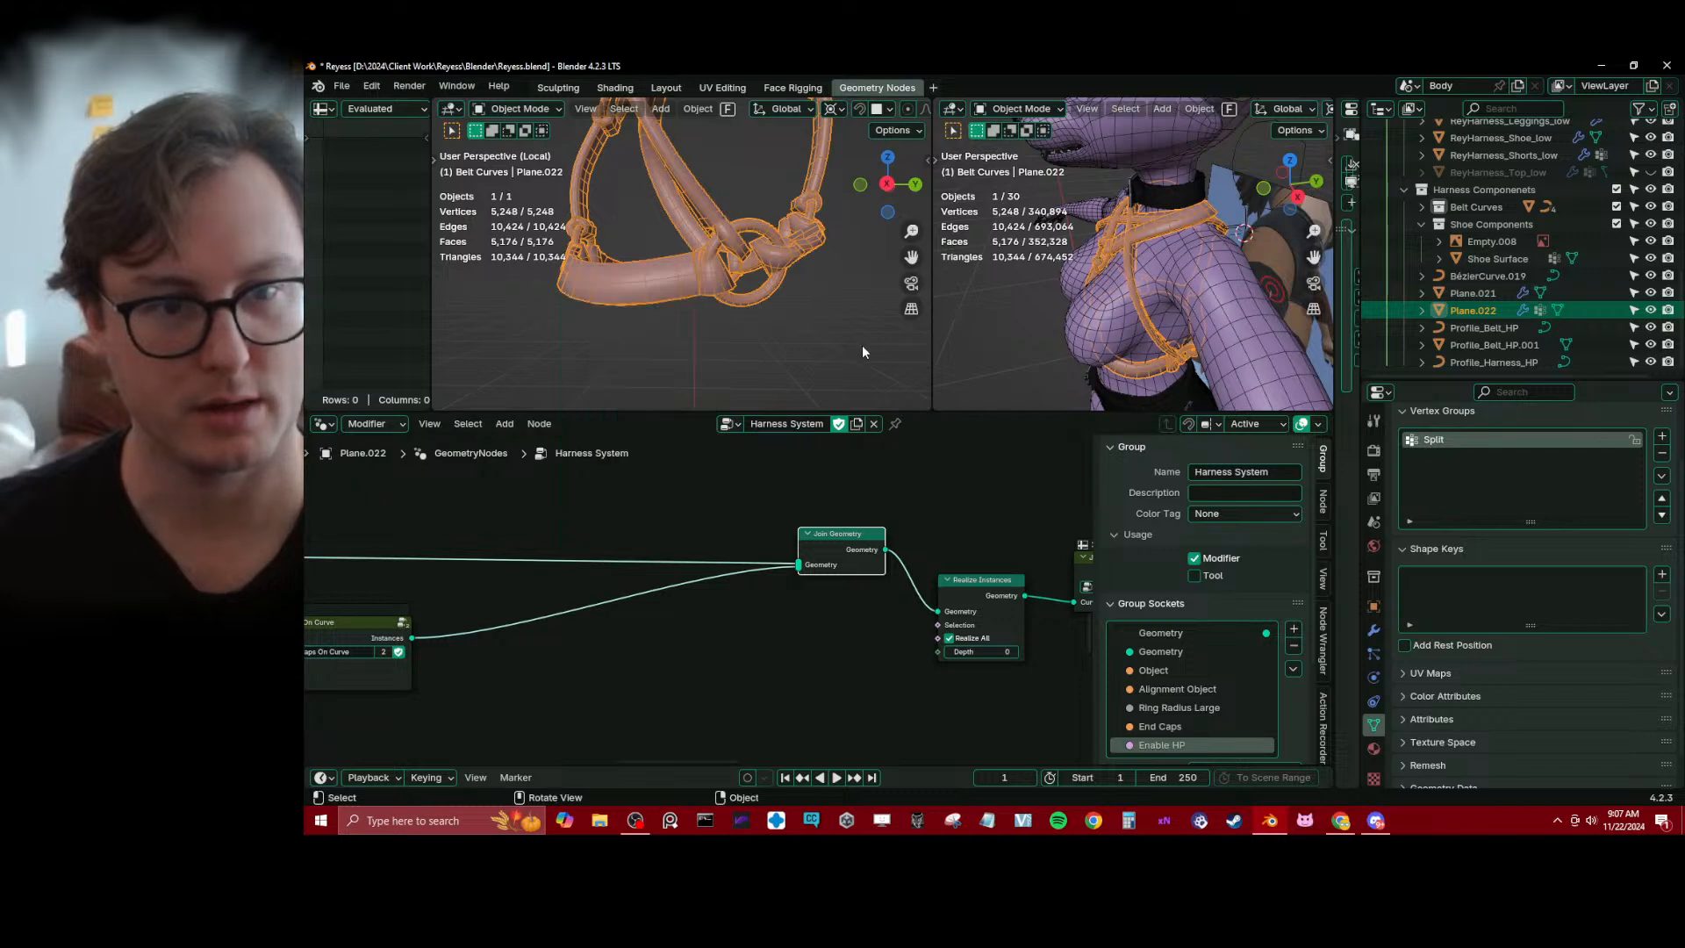
{"action": "key", "text": "m"}
{"action": "key", "text": "m"}
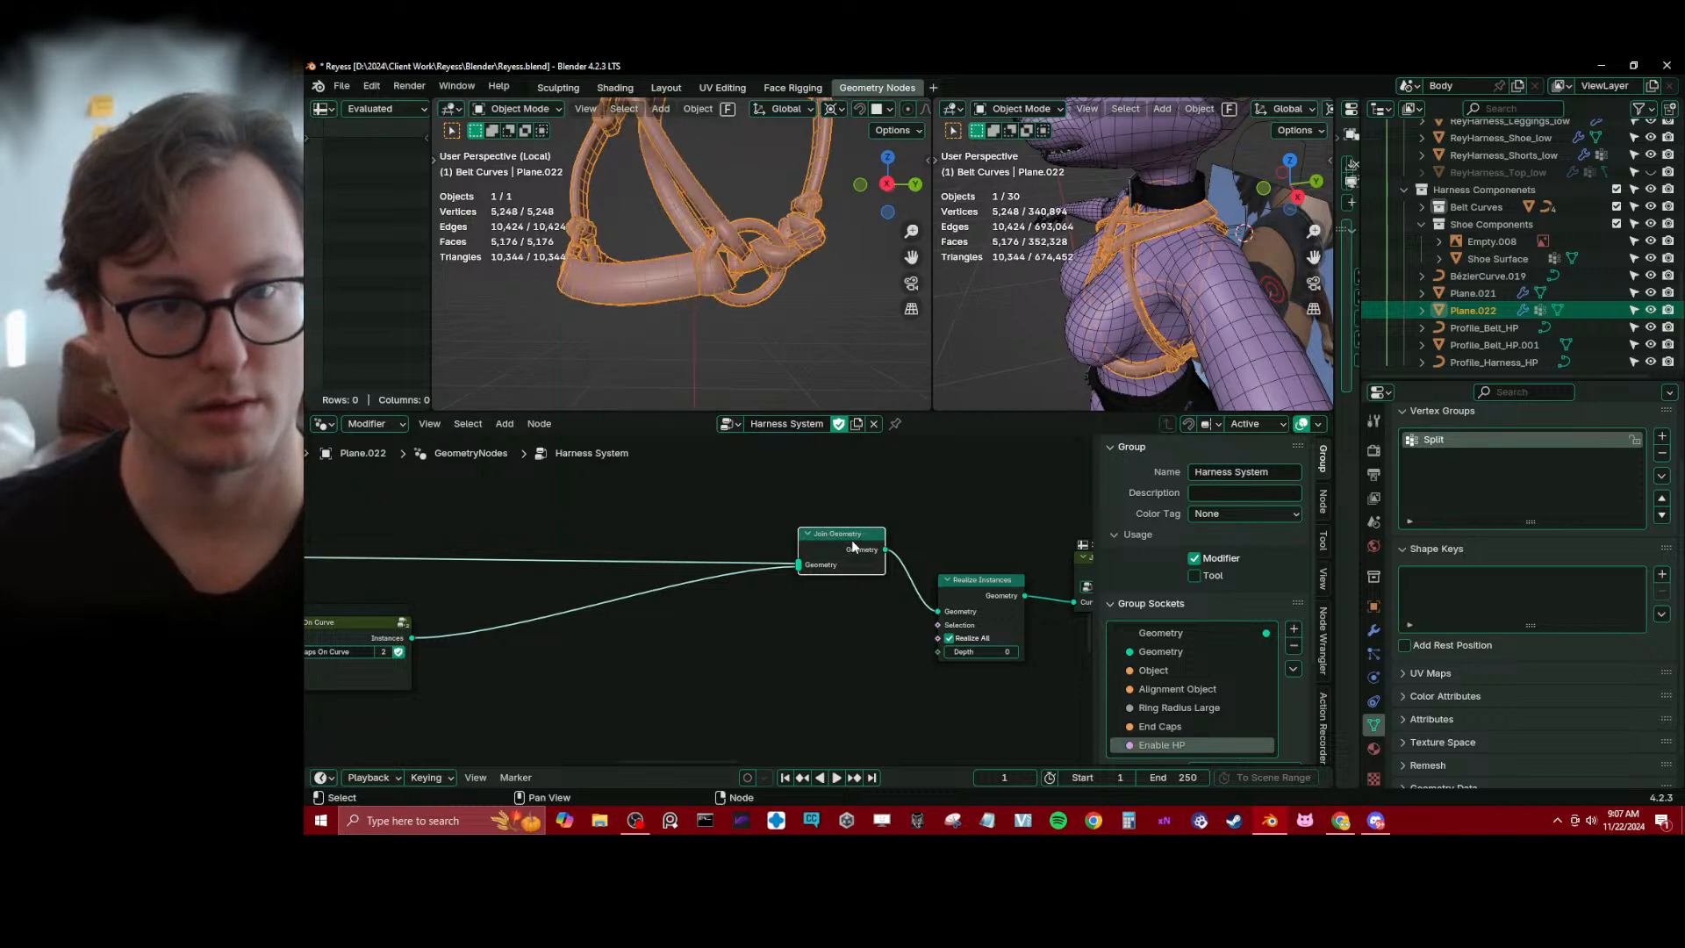
{"action": "middle_click_drag", "start_coordinate": [715, 199], "coordinate": [735, 297]}
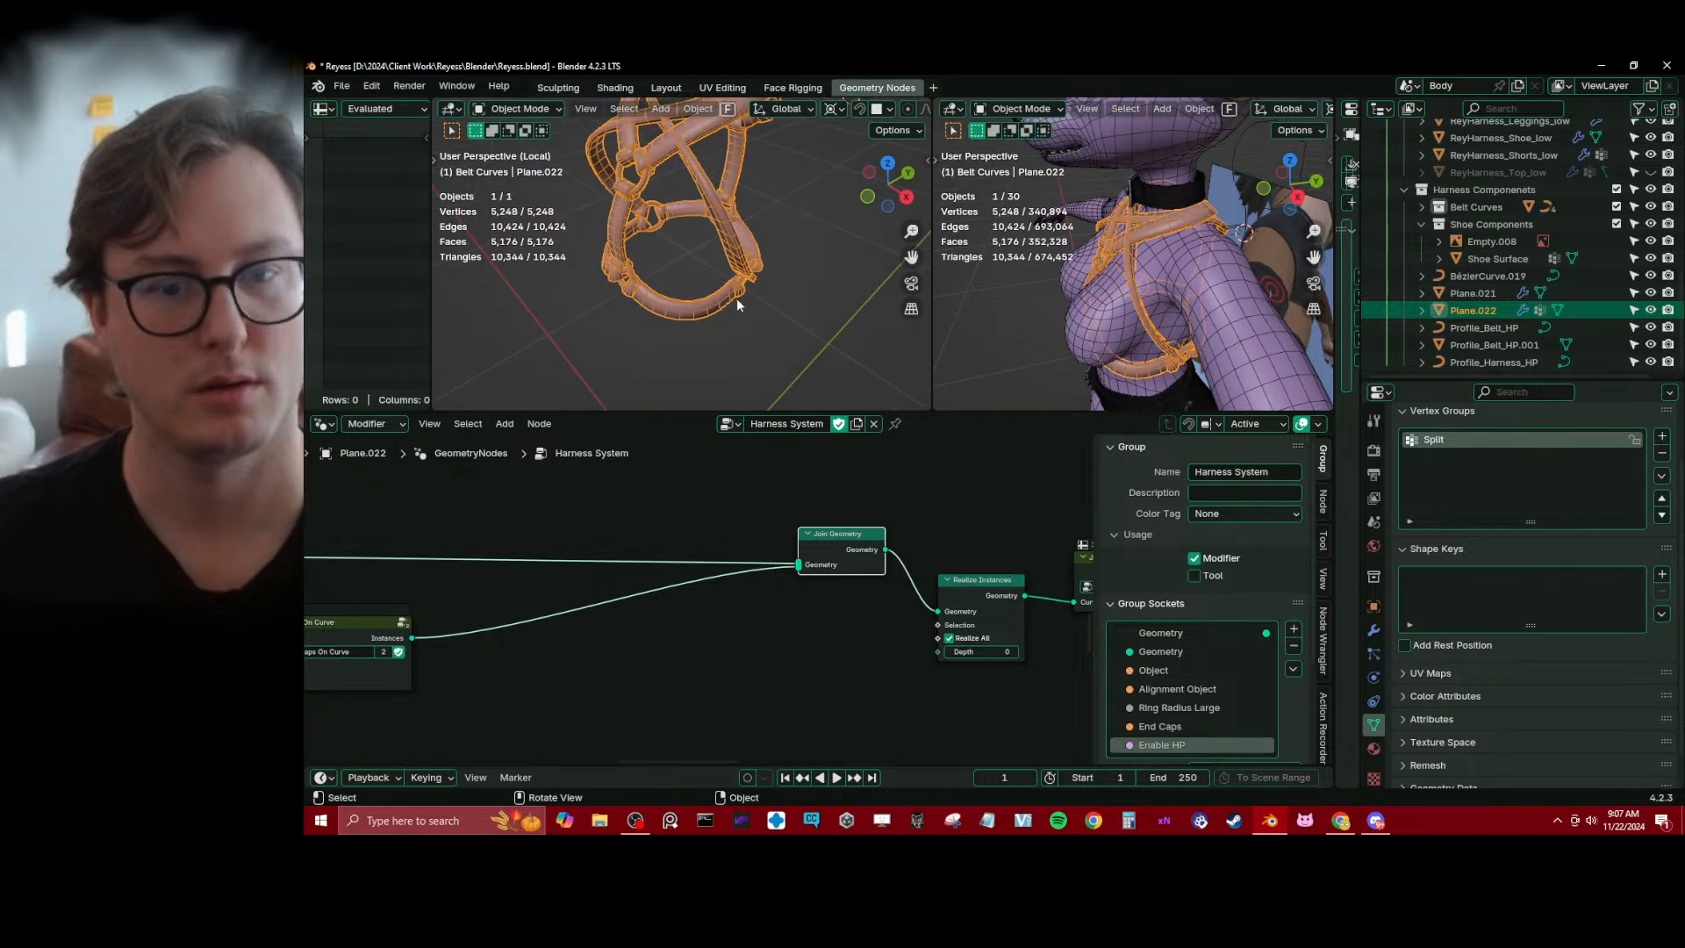
{"action": "key", "text": "m"}
{"action": "key", "text": "m"}
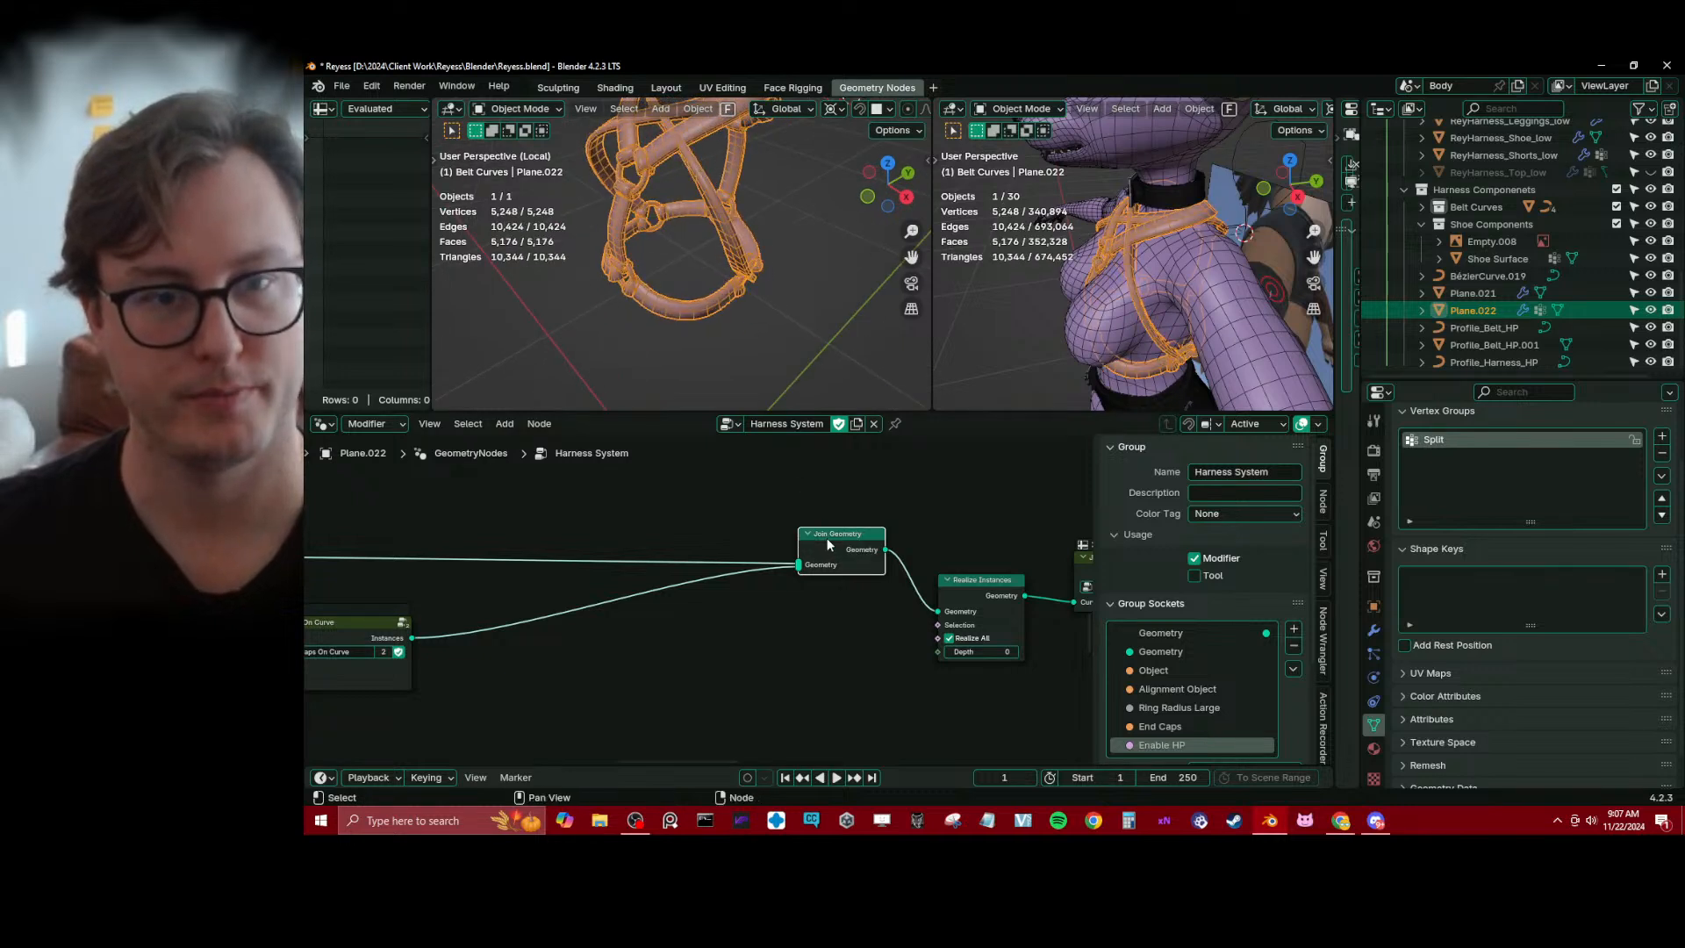
{"action": "key", "text": "m"}
{"action": "key", "text": "m"}
{"action": "key", "text": "m"}
{"action": "key", "text": "m"}
{"action": "key", "text": "m"}
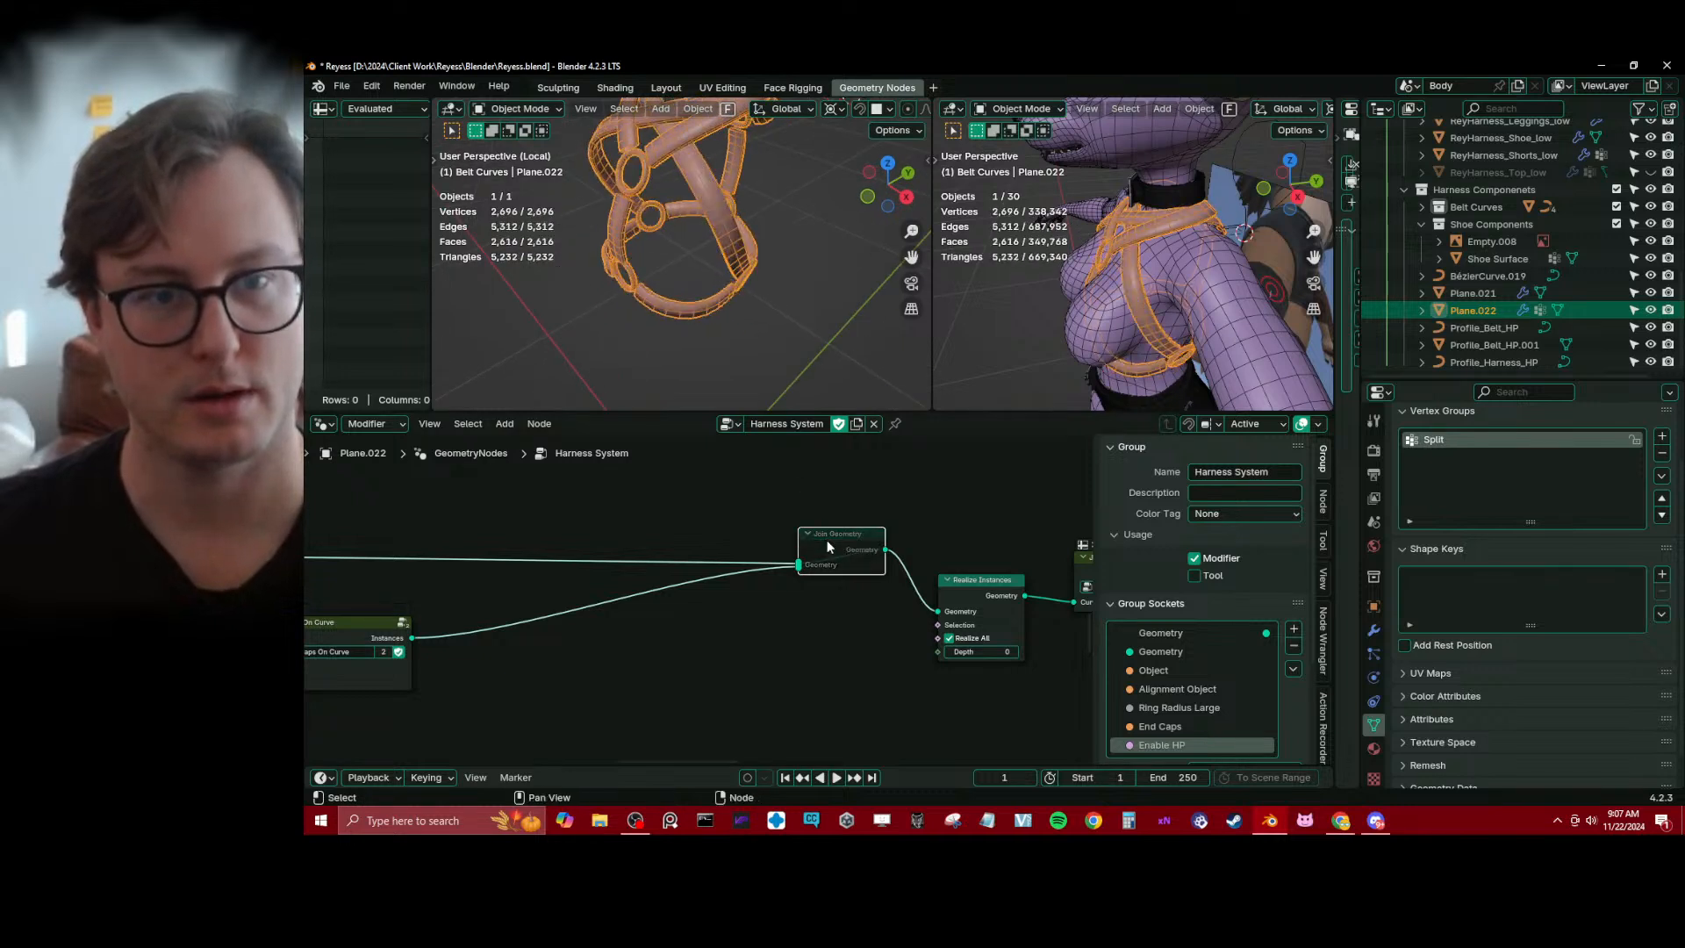
Recheck the straps up close by toggling Join Geometry, leave it muted, and save the file
{"action": "key", "text": "m"}
{"action": "key", "text": "m"}
{"action": "key", "text": "m"}
{"action": "key", "text": "m"}
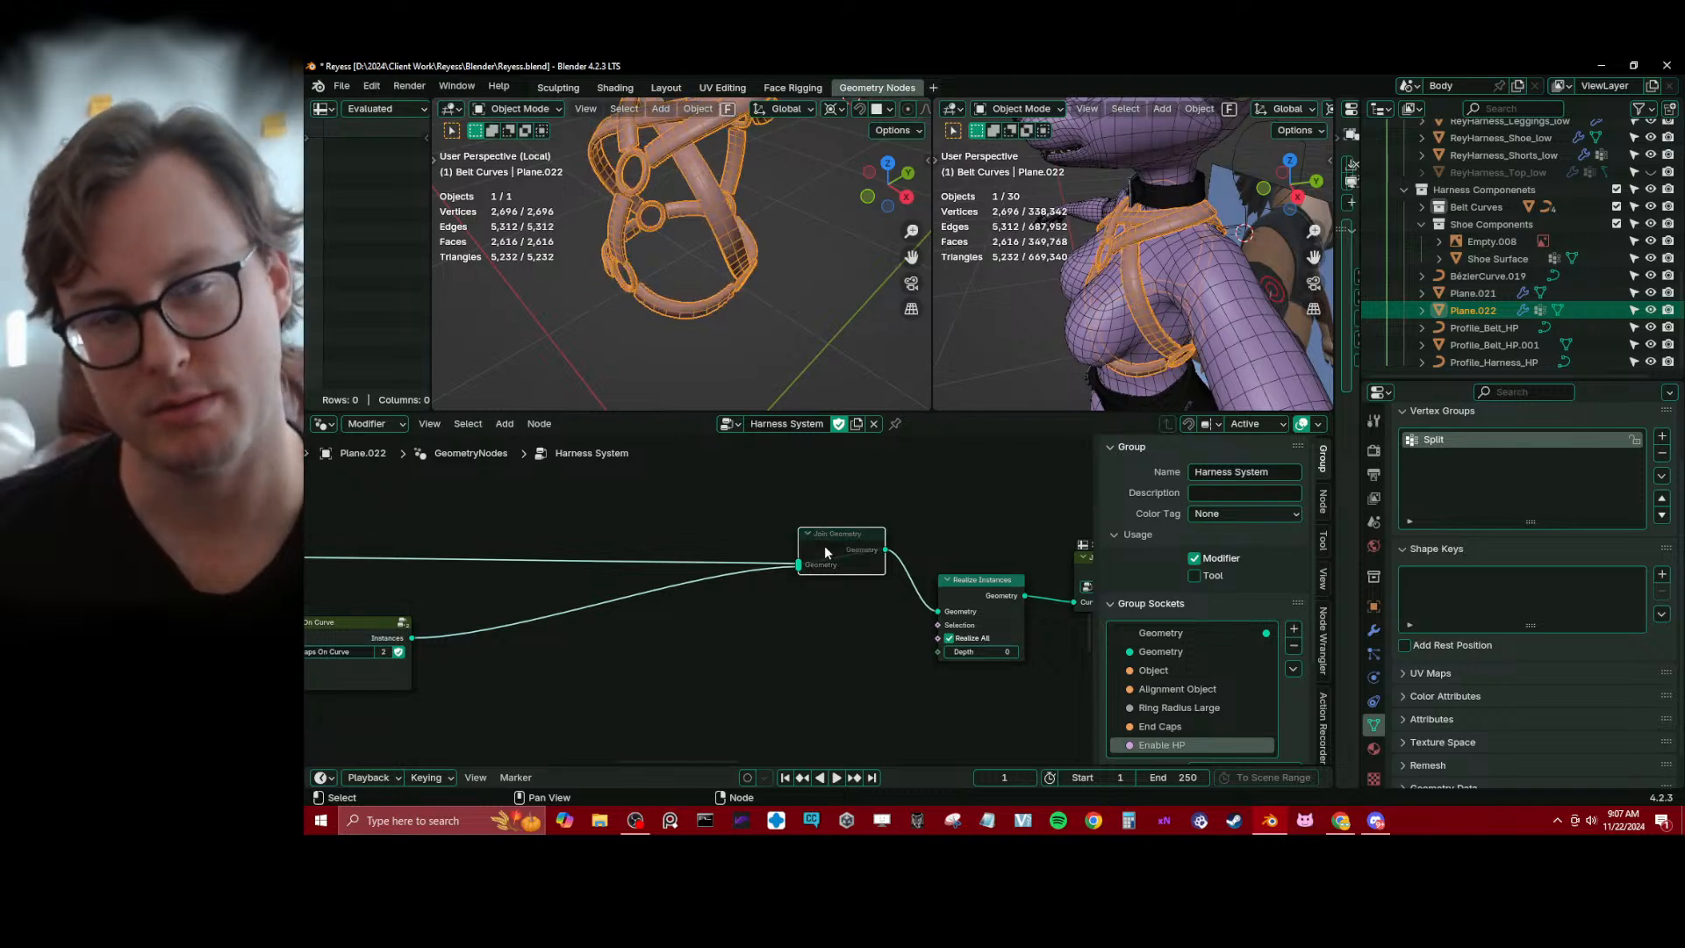
{"action": "middle_click_drag", "start_coordinate": [800, 344], "coordinate": [777, 291]}
{"action": "scroll", "coordinate": [734, 314], "scroll_direction": "up", "scroll_amount": 4}
{"action": "key", "text": "m"}
{"action": "key", "text": "m"}
{"action": "middle_click_drag", "start_coordinate": [378, 632], "coordinate": [758, 540]}
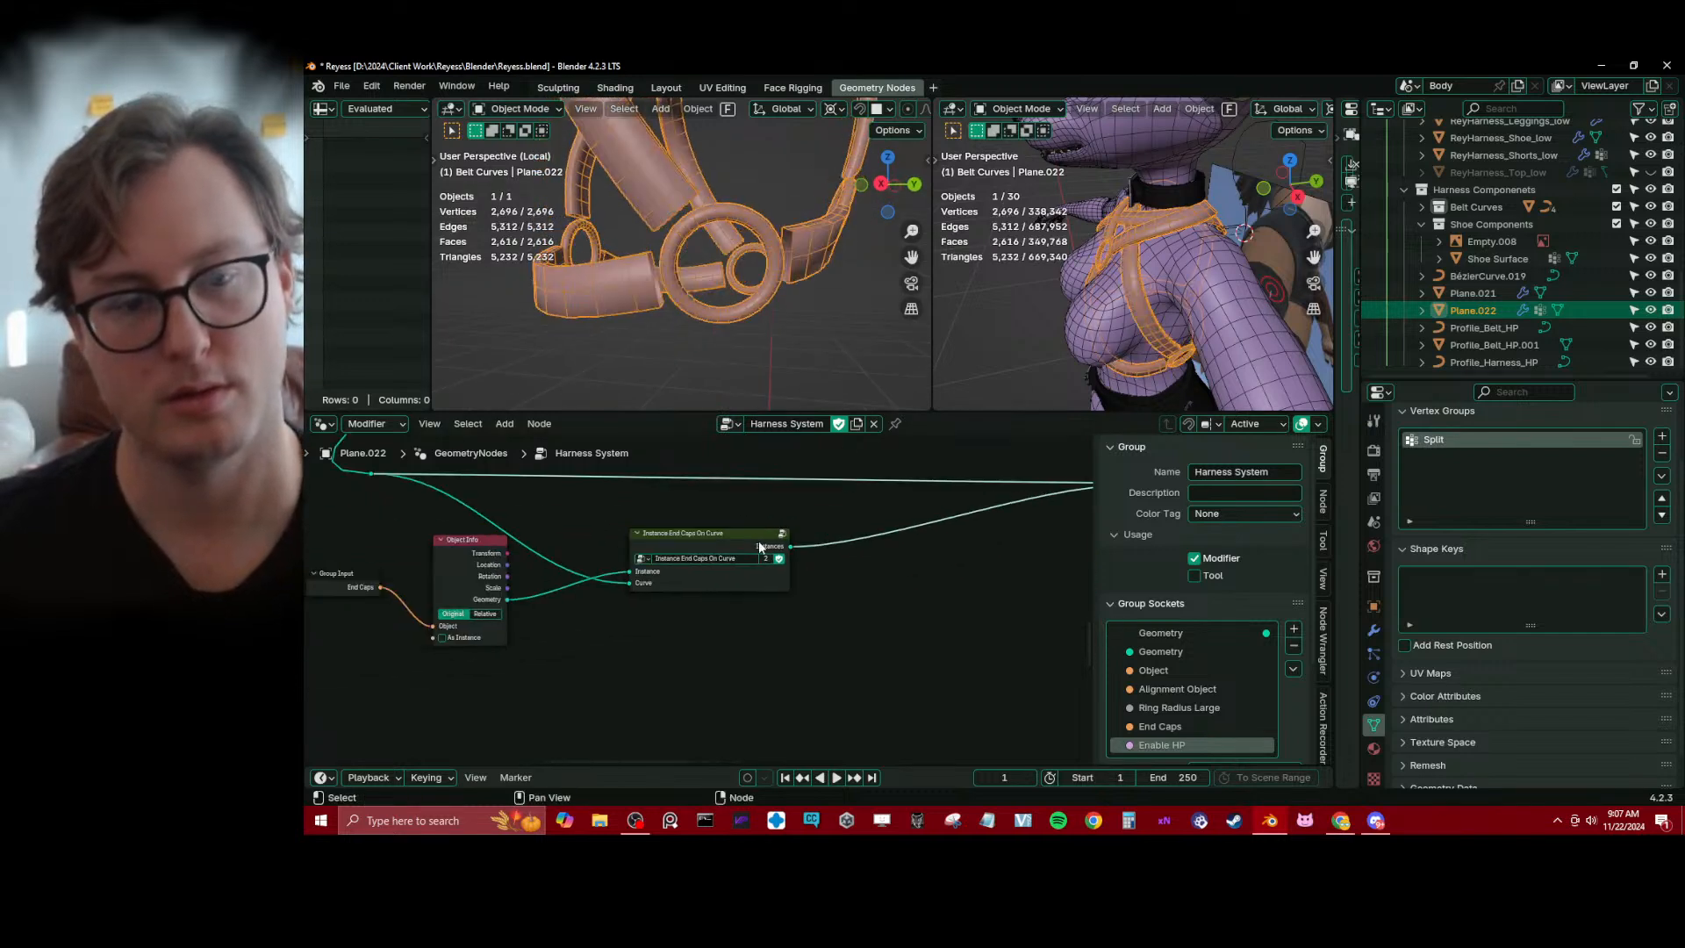
{"action": "key", "text": "ctrl+s"}
Align the CurveTilt Named Attribute node under Realize Instances inside Instance End Caps On Curve, and check the nodes up to the Remove Named Attribute pair
{"action": "left_click", "coordinate": [788, 539]}
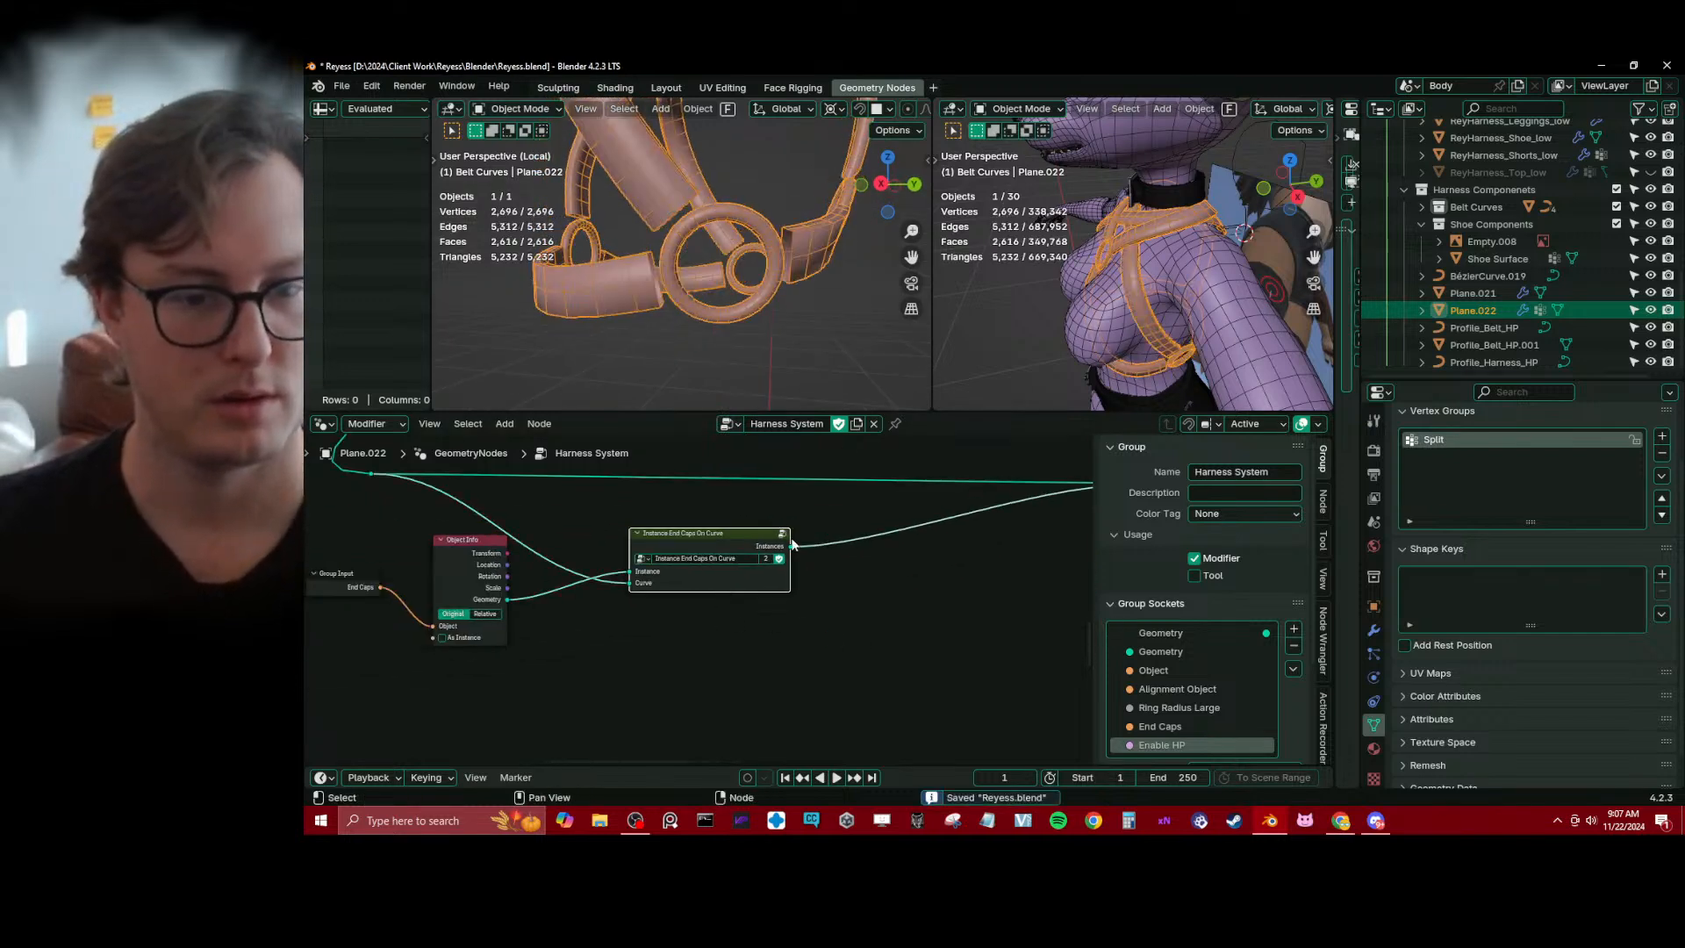
{"action": "left_click", "coordinate": [786, 536]}
{"action": "scroll", "coordinate": [907, 644], "scroll_direction": "up", "scroll_amount": 4}
{"action": "middle_click_drag", "start_coordinate": [789, 665], "coordinate": [792, 608]}
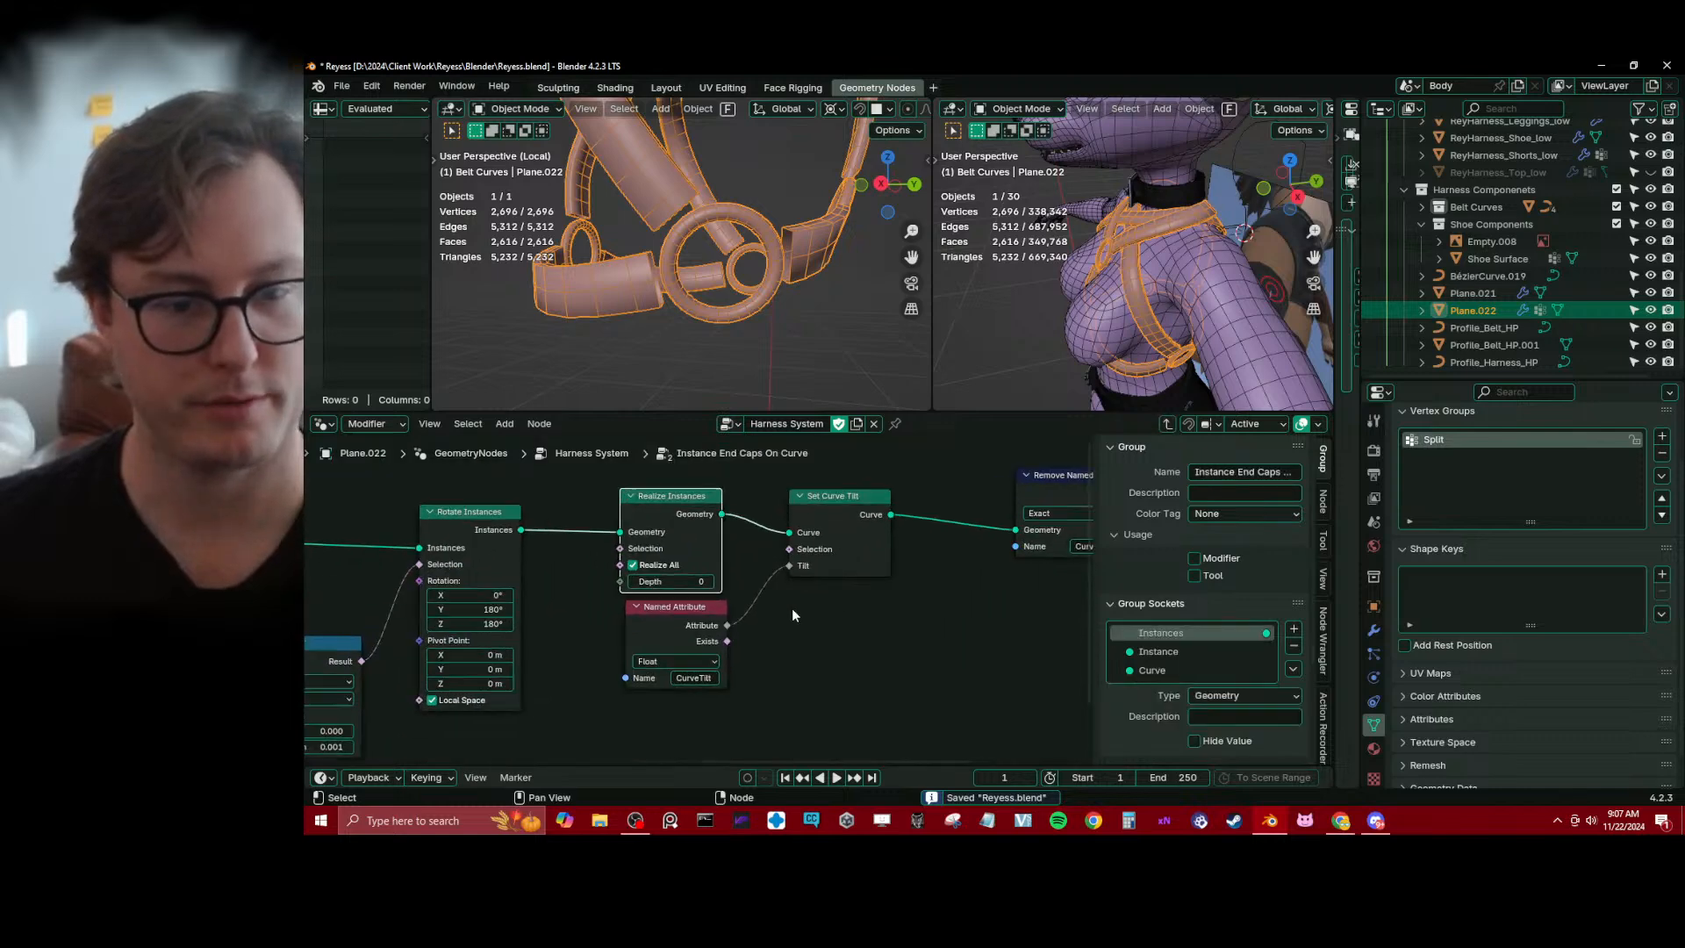
{"action": "left_click_drag", "start_coordinate": [697, 627], "coordinate": [692, 623]}
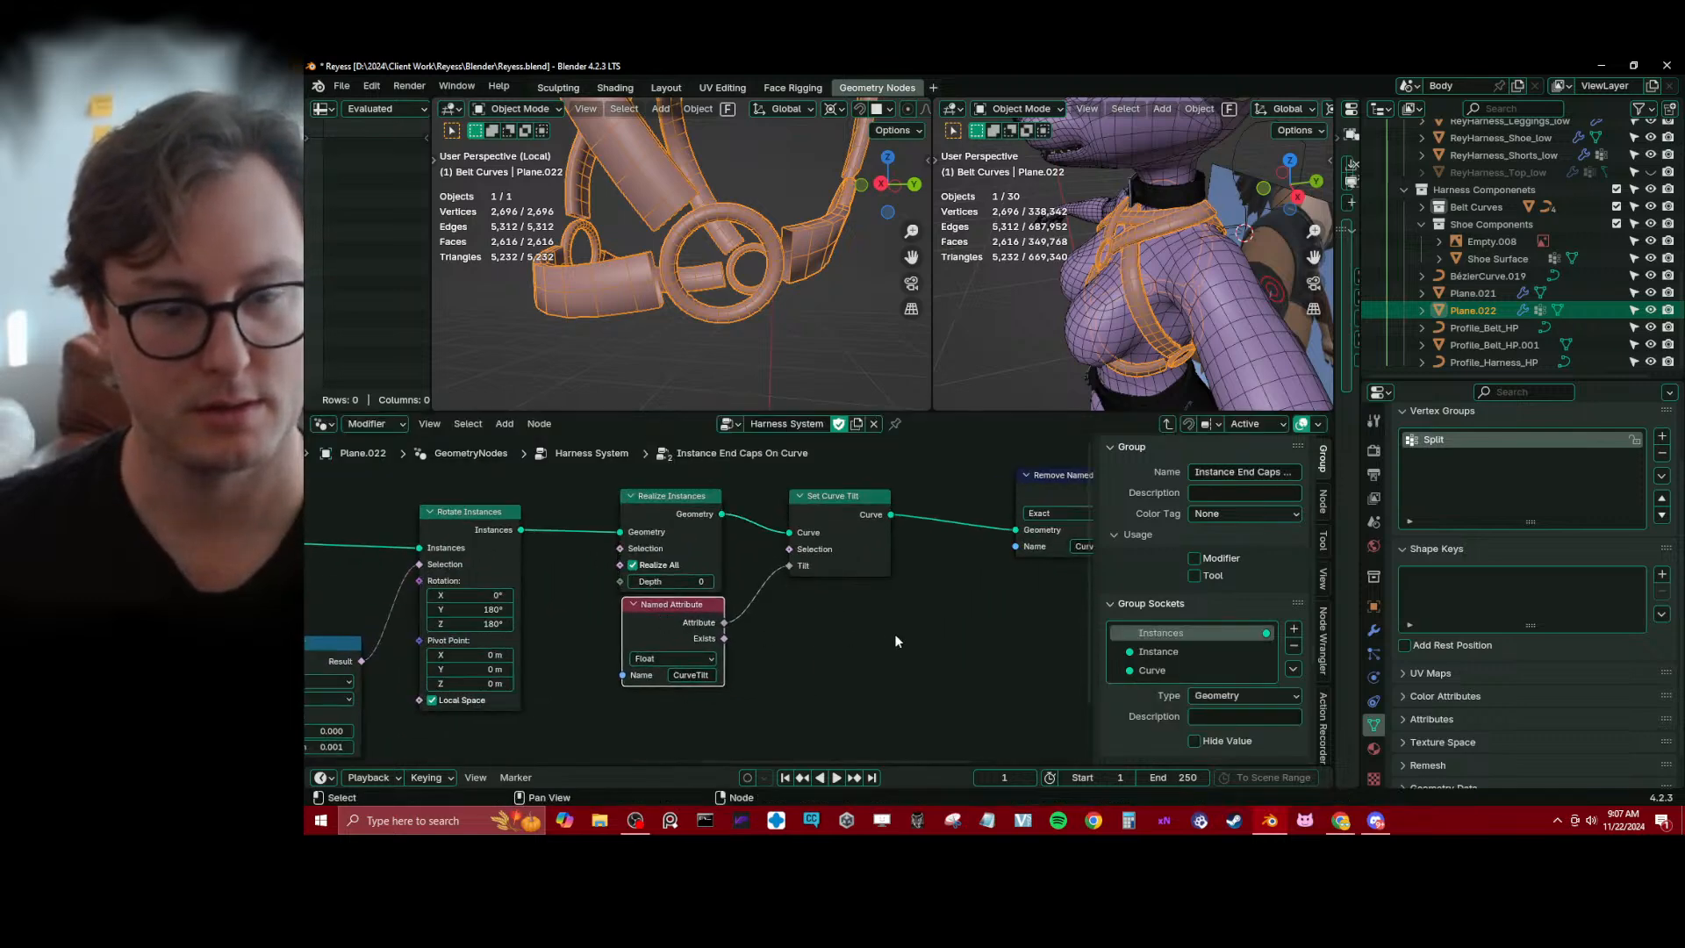
{"action": "middle_click_drag", "start_coordinate": [894, 633], "coordinate": [760, 655]}
{"action": "middle_click_drag", "start_coordinate": [965, 570], "coordinate": [807, 596]}
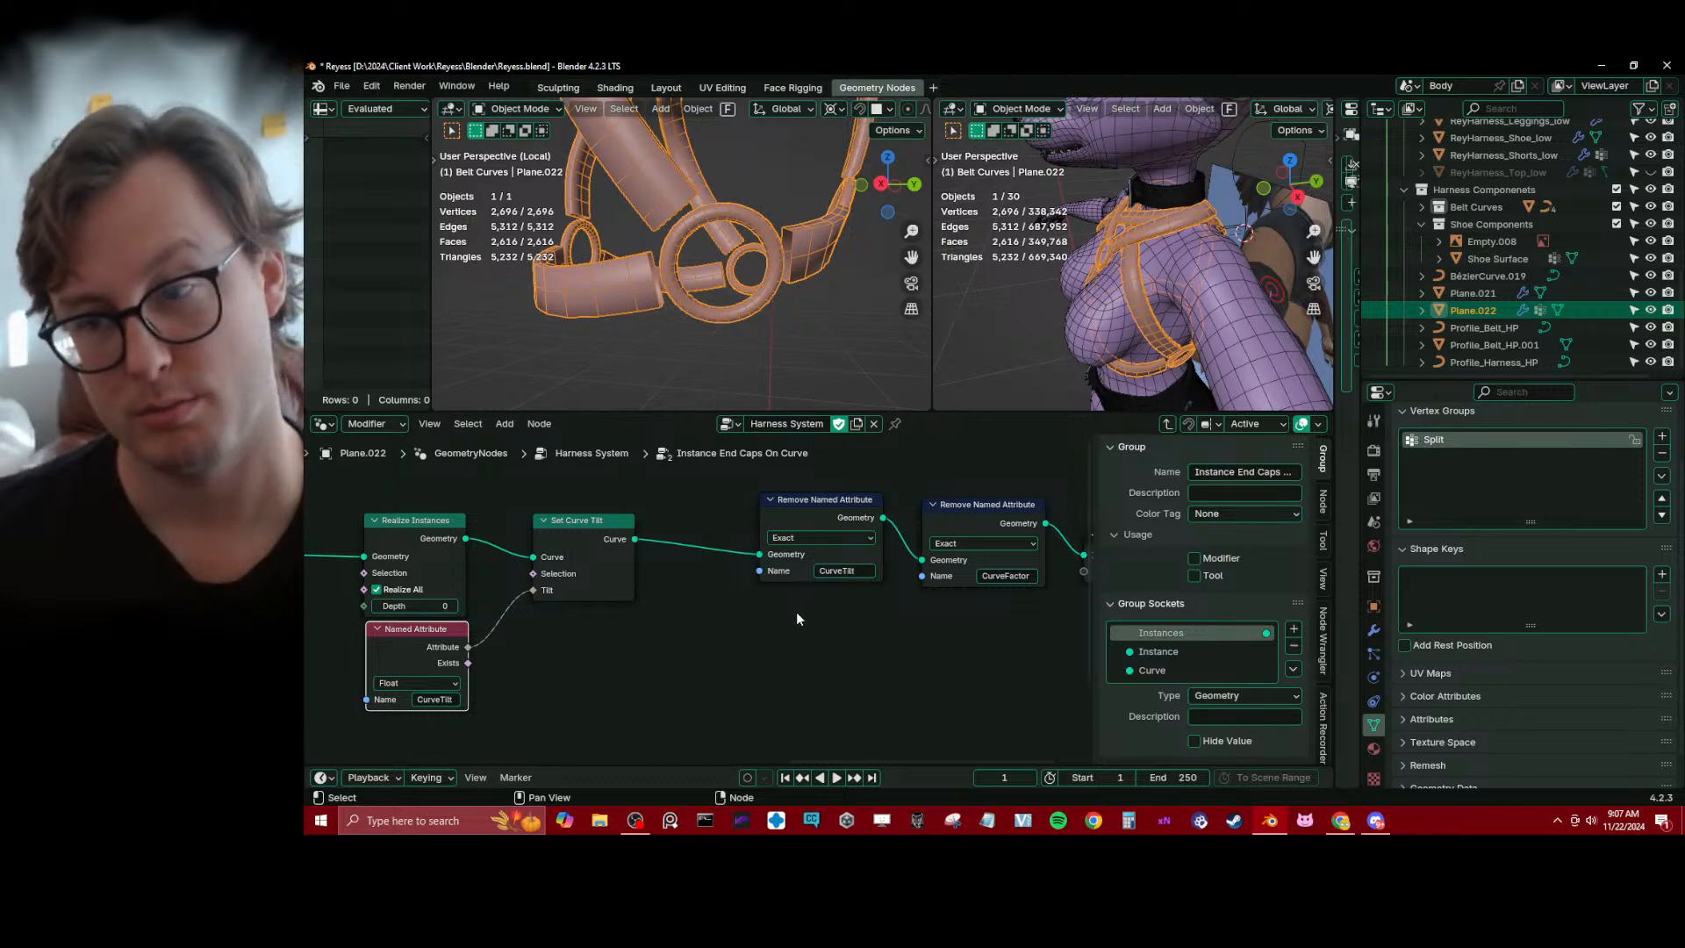
{"action": "left_click", "coordinate": [1167, 424]}
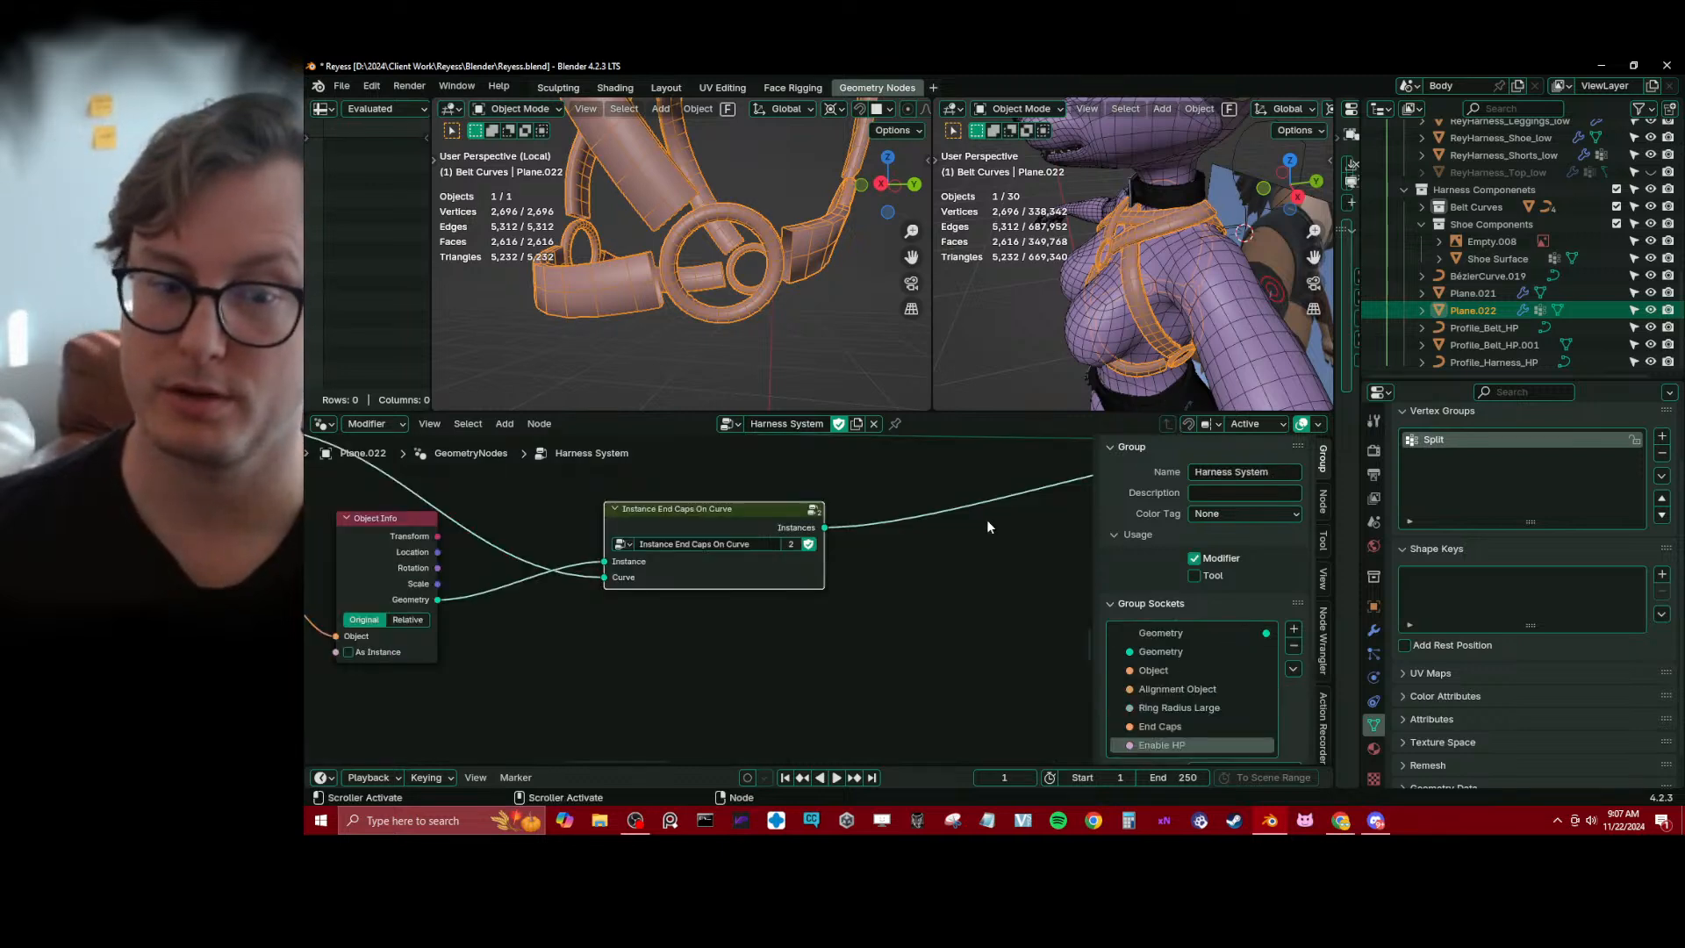
Unmute the Join Geometry node in the Harness System tree so the end caps join the straps again
{"action": "scroll", "coordinate": [987, 526], "scroll_direction": "down", "scroll_amount": 5}
{"action": "middle_click_drag", "start_coordinate": [982, 528], "coordinate": [699, 630]}
{"action": "scroll", "coordinate": [701, 646], "scroll_direction": "down", "scroll_amount": 1}
{"action": "scroll", "coordinate": [707, 644], "scroll_direction": "up", "scroll_amount": 1}
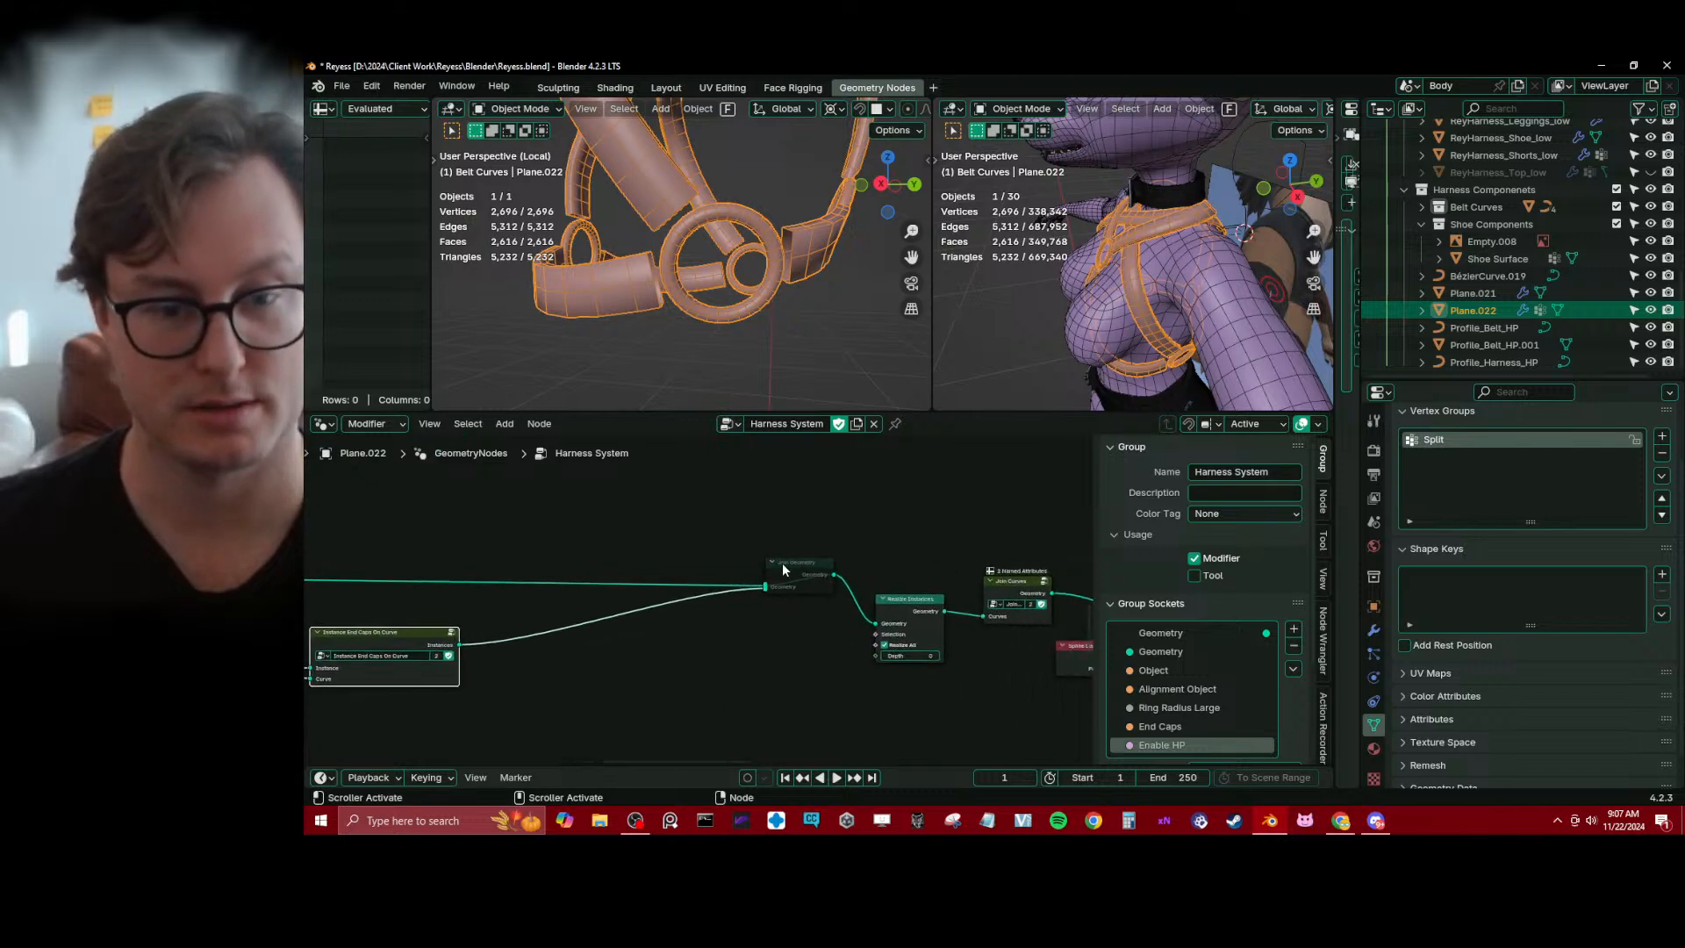
{"action": "left_click", "coordinate": [794, 563]}
{"action": "key", "text": "m"}
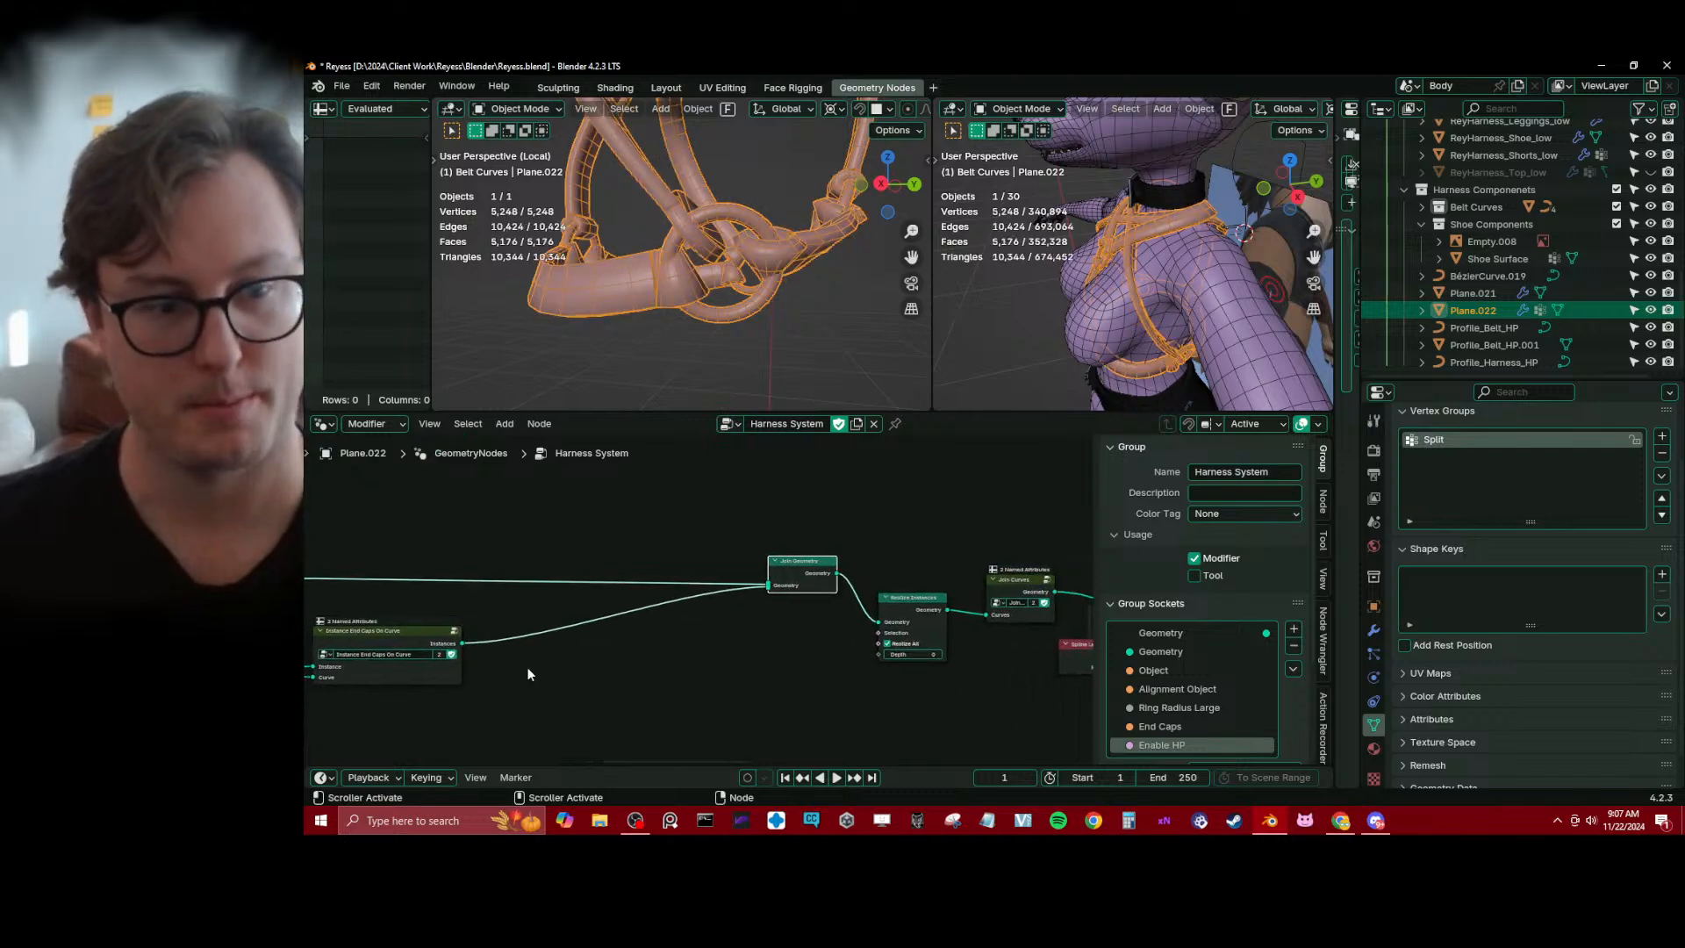
Try a Set Spline Type node set to Poly between Instance End Caps On Curve and Join Geometry, and inspect the straps
{"action": "left_click_drag", "start_coordinate": [424, 637], "coordinate": [433, 647]}
{"action": "middle_click_drag", "start_coordinate": [546, 611], "coordinate": [714, 580]}
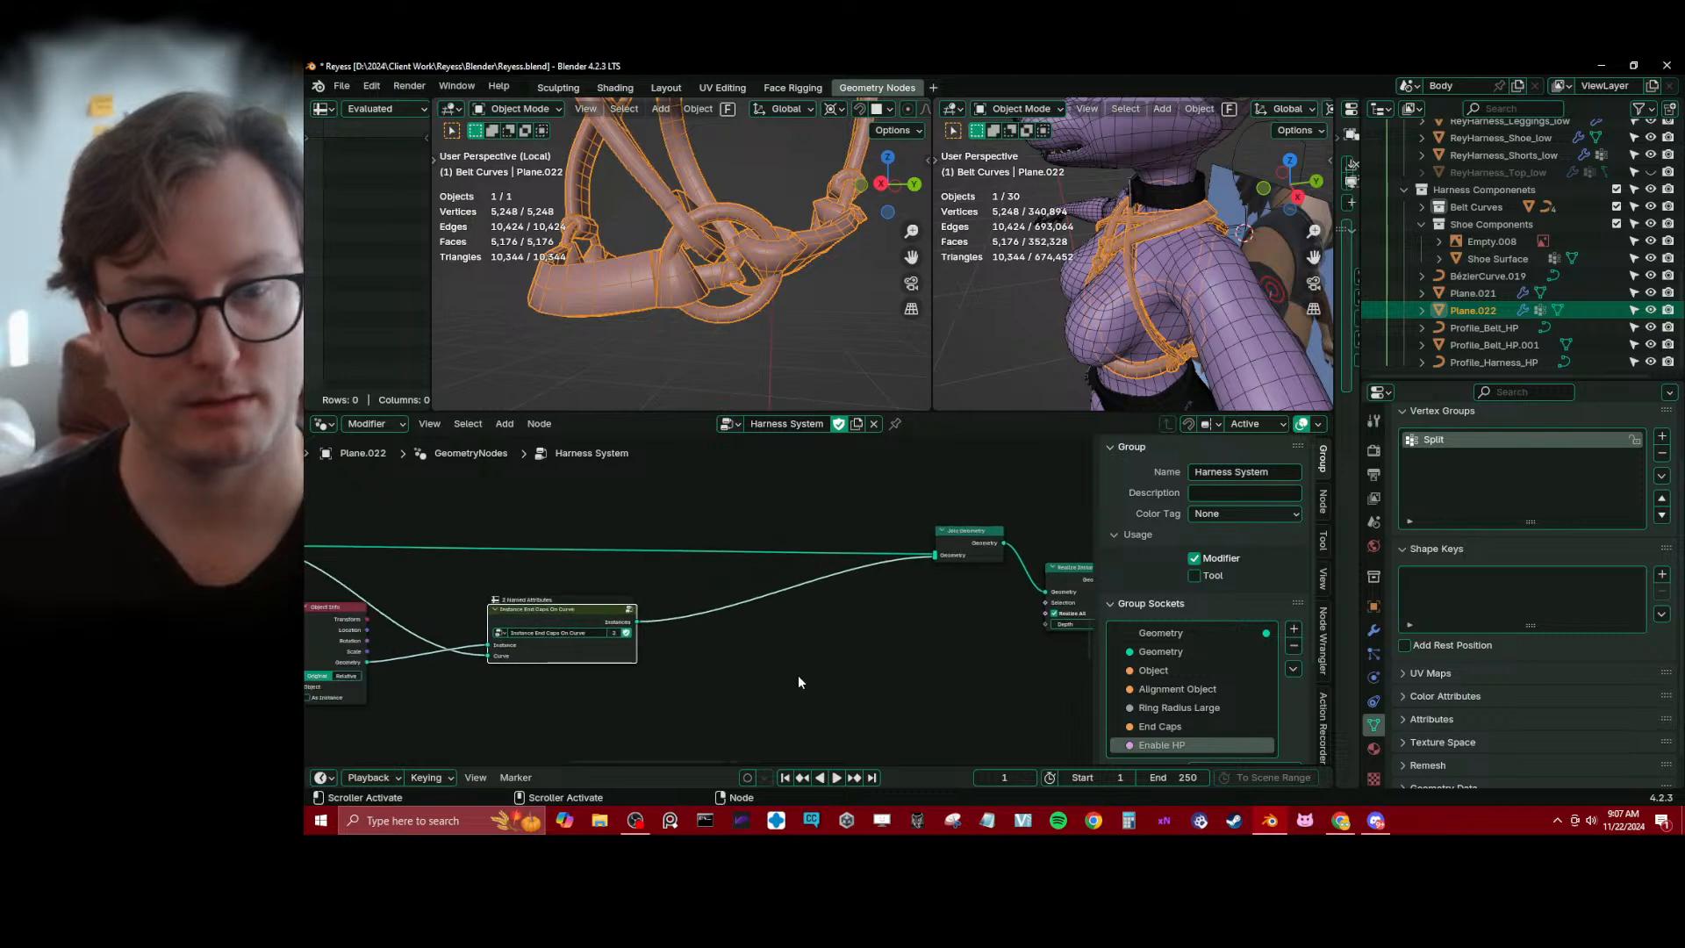
{"action": "key", "text": "shift+a"}
{"action": "type", "text": "s"}
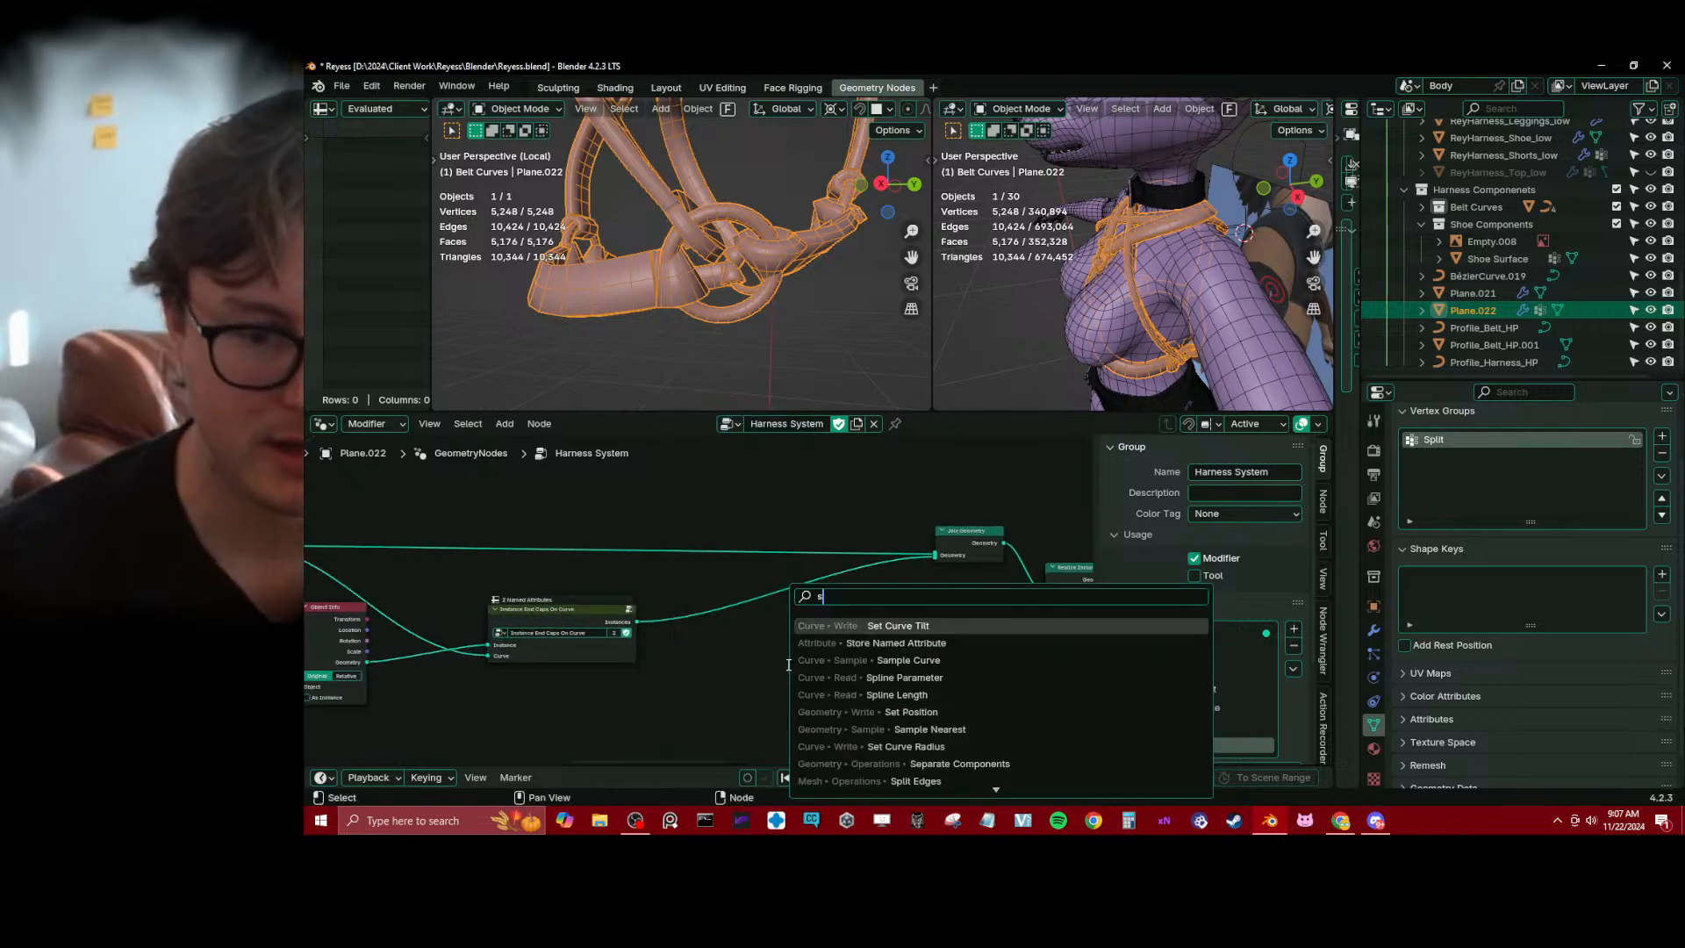
{"action": "type", "text": "pline"}
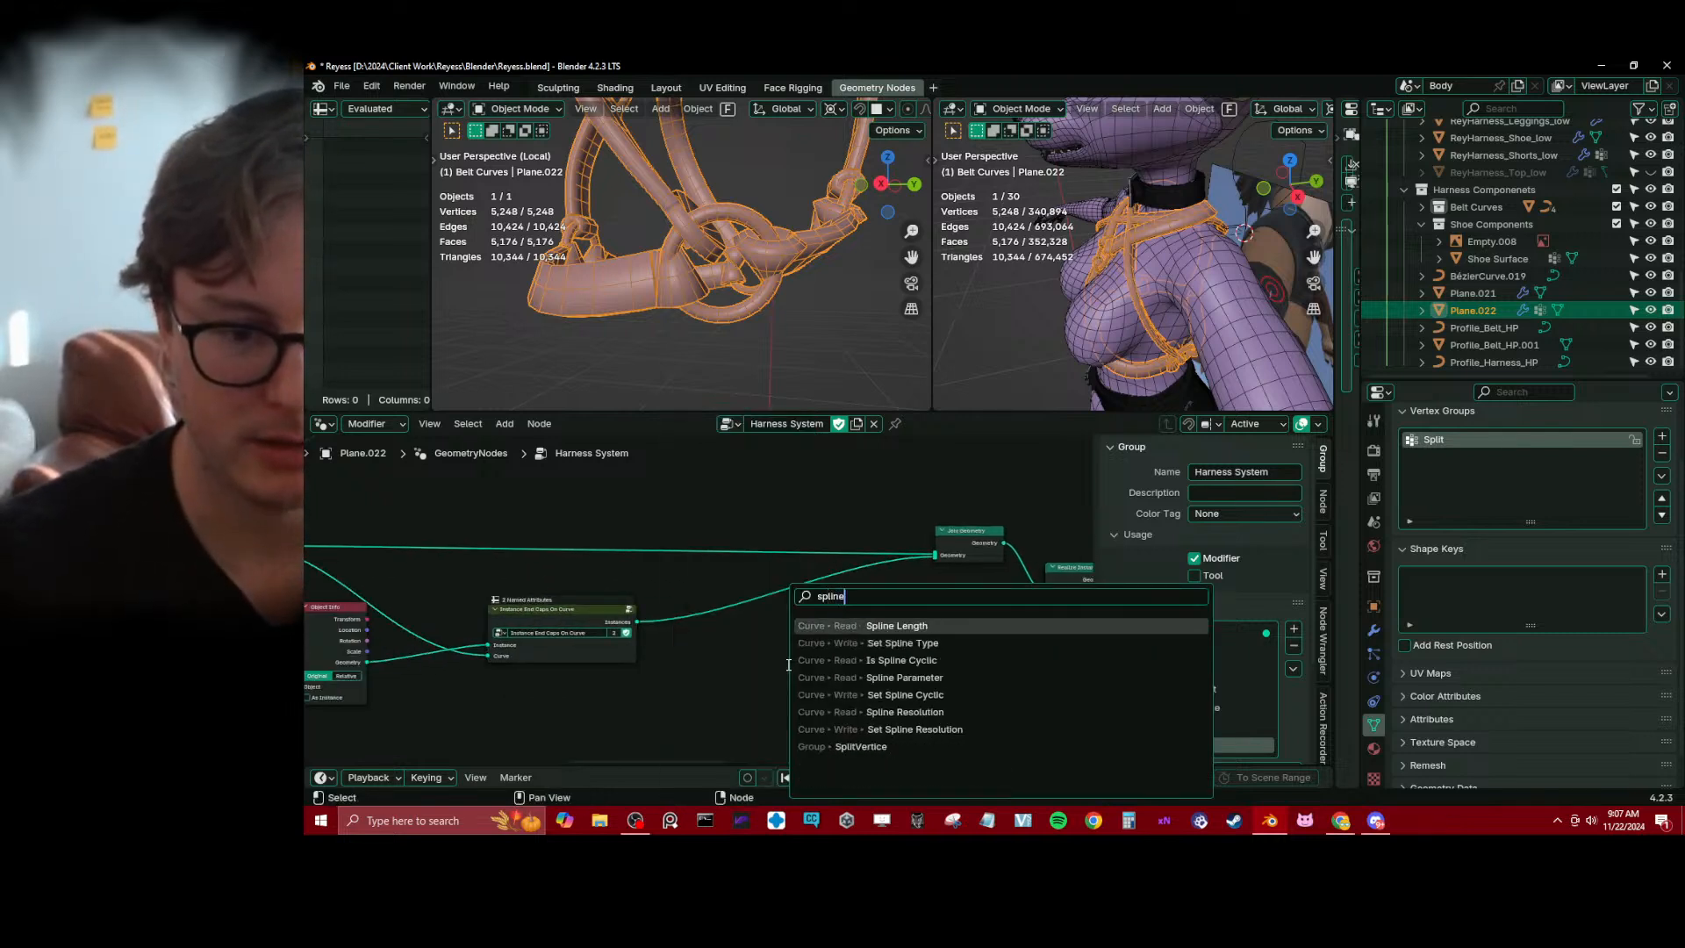
{"action": "key", "text": "Down"}
{"action": "key", "text": "Return"}
{"action": "left_click", "coordinate": [791, 665]}
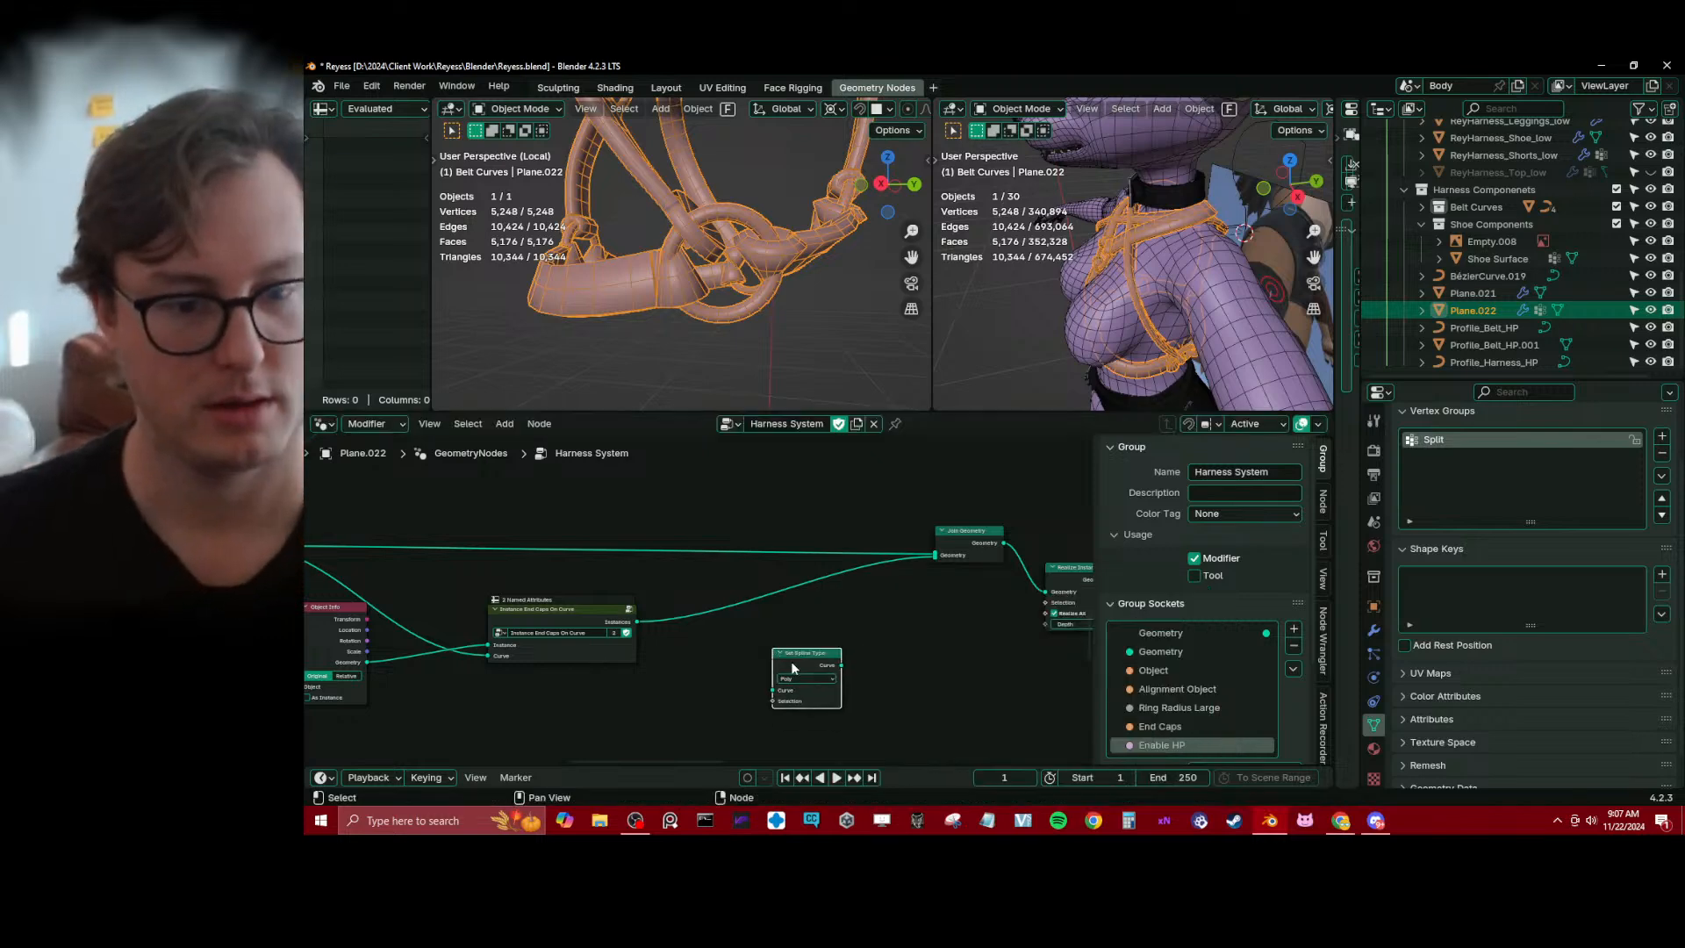
{"action": "left_click_drag", "start_coordinate": [791, 660], "coordinate": [741, 597]}
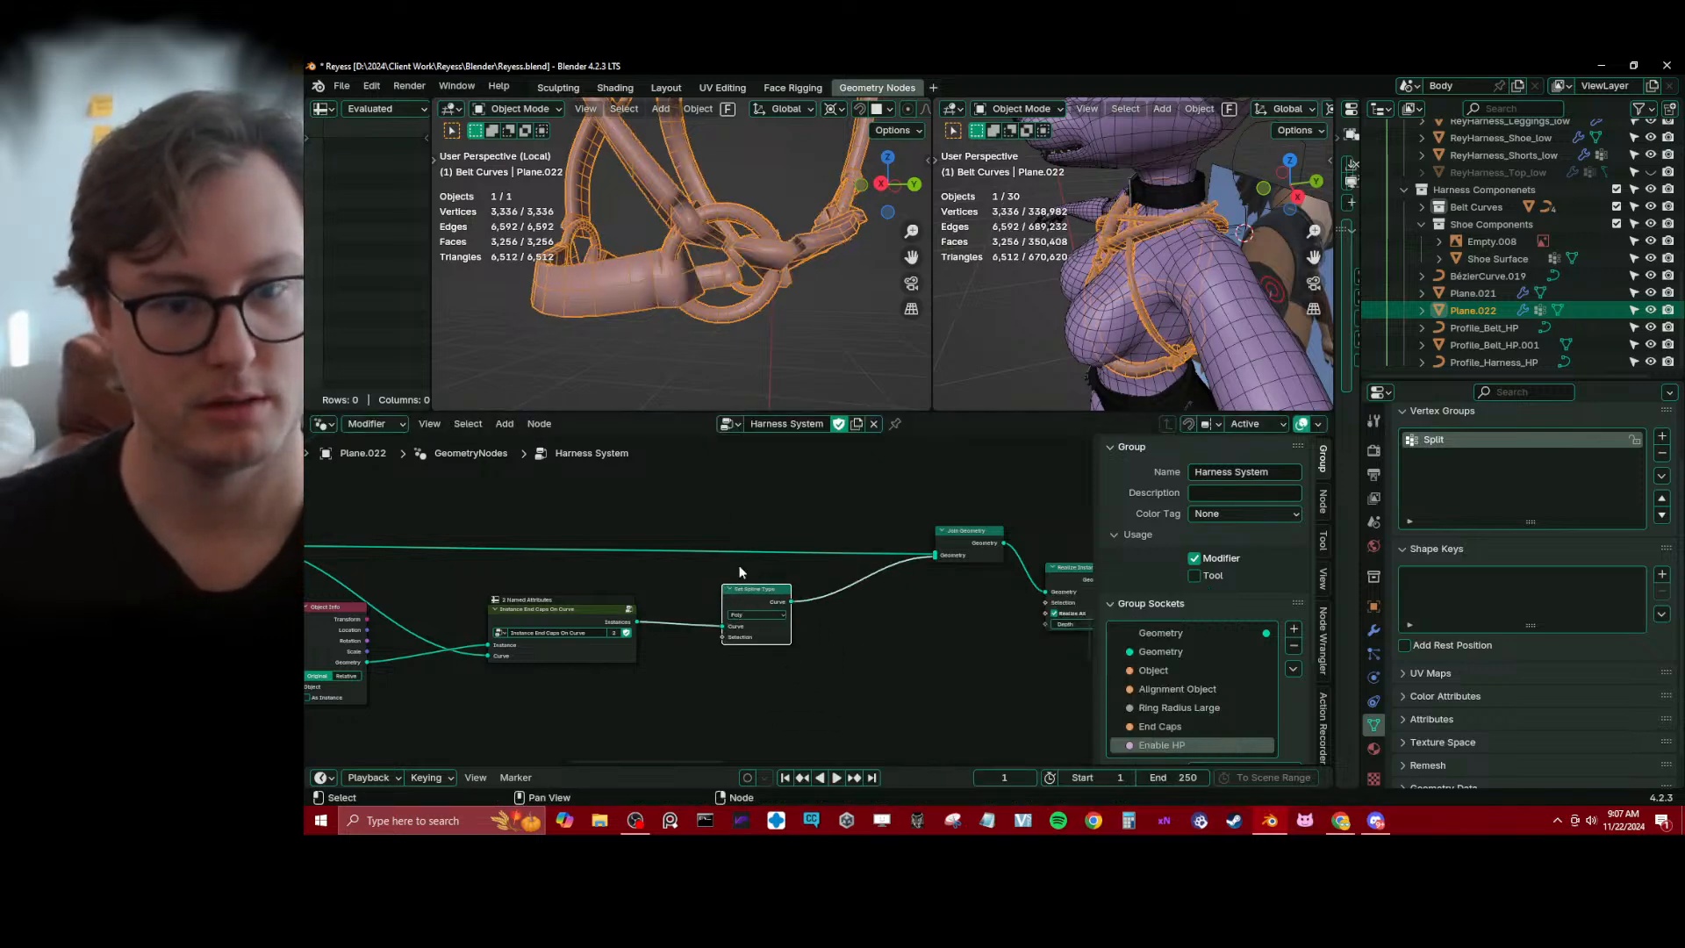
{"action": "middle_click_drag", "start_coordinate": [614, 168], "coordinate": [735, 241]}
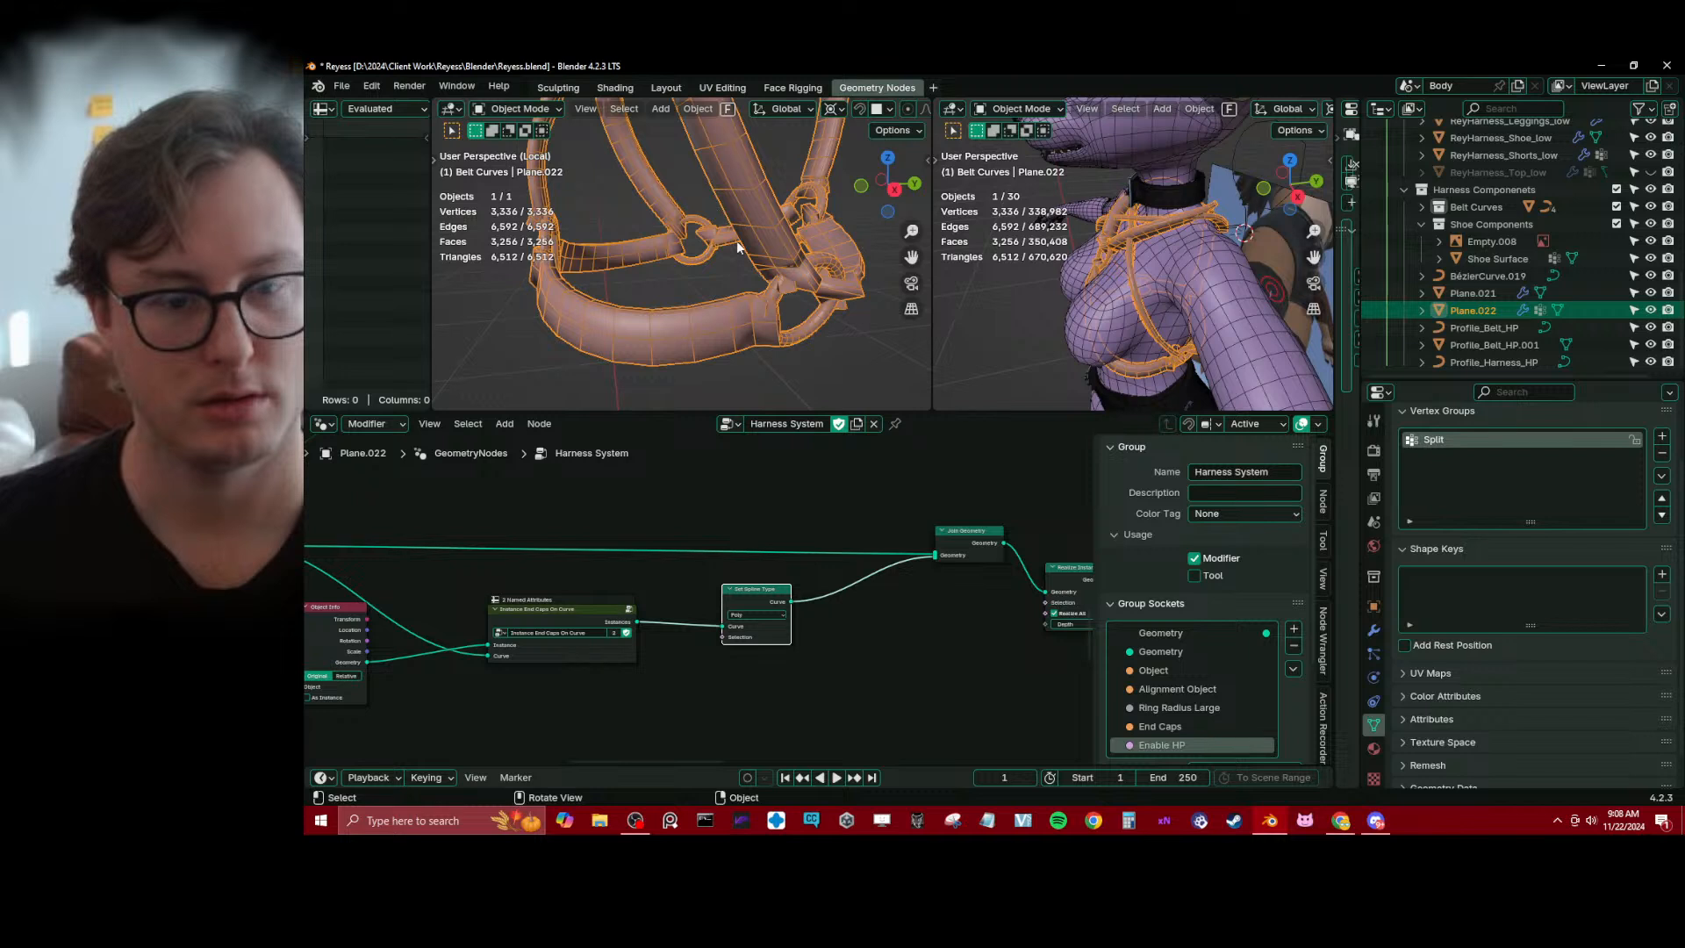
Try Catmull Rom, Bezier and NURBS on the Set Spline Type node, and remove the node while keeping its link
{"action": "left_click", "coordinate": [766, 614]}
{"action": "left_click", "coordinate": [761, 639]}
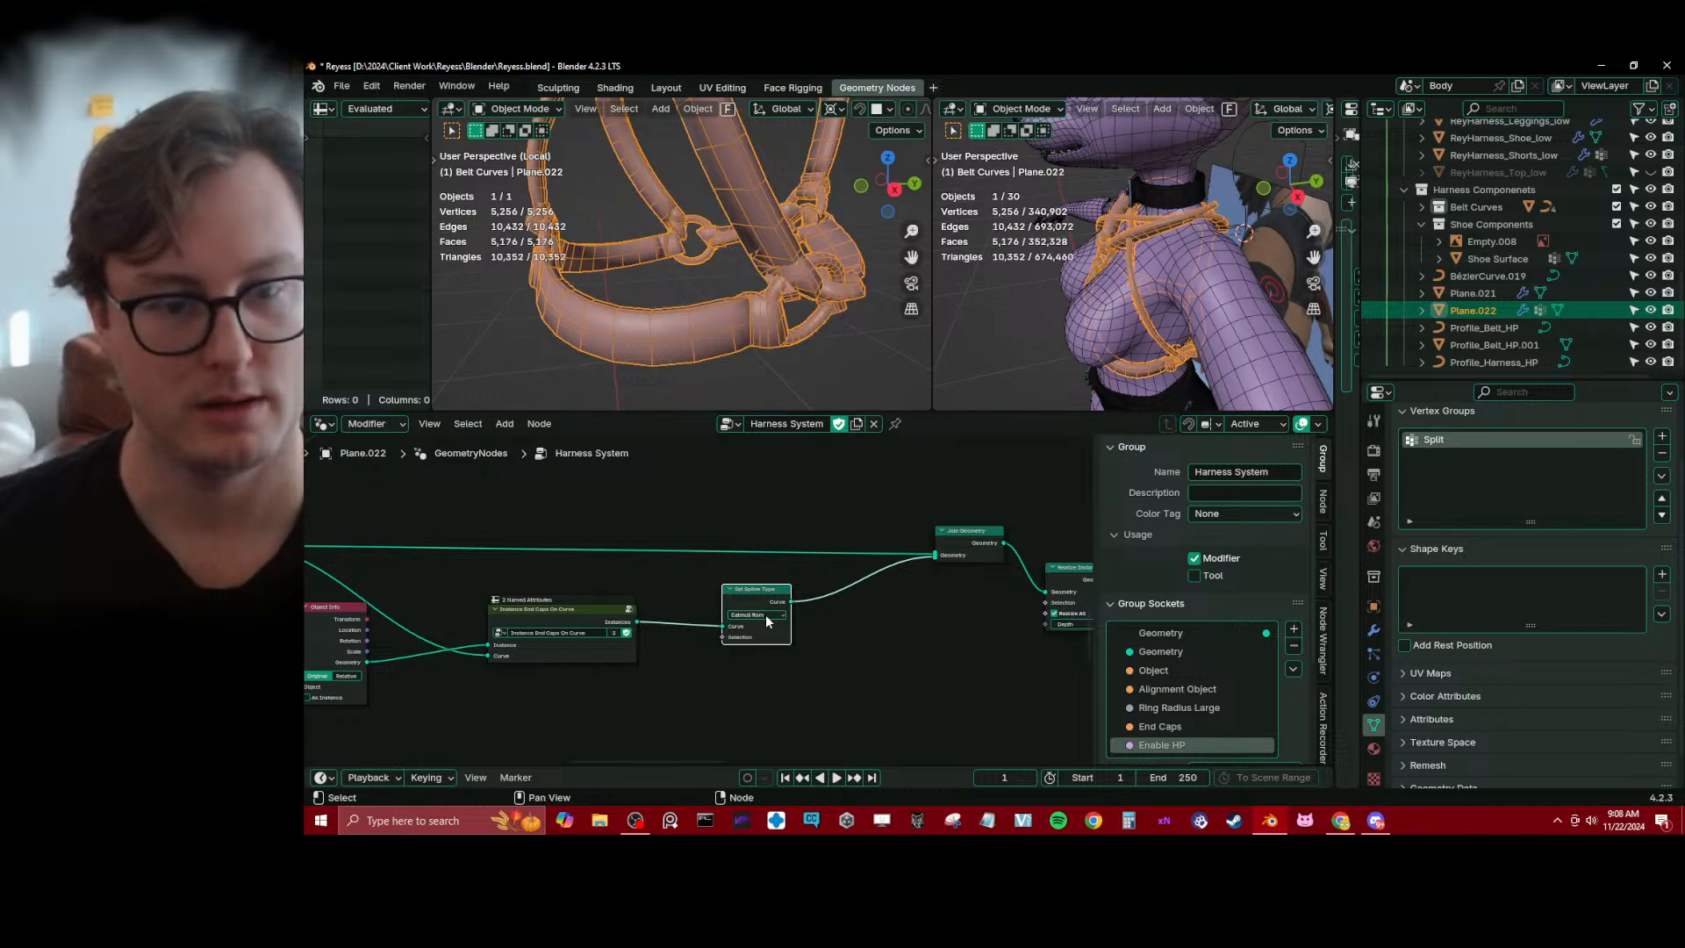
{"action": "left_click", "coordinate": [762, 616]}
{"action": "left_click", "coordinate": [761, 660]}
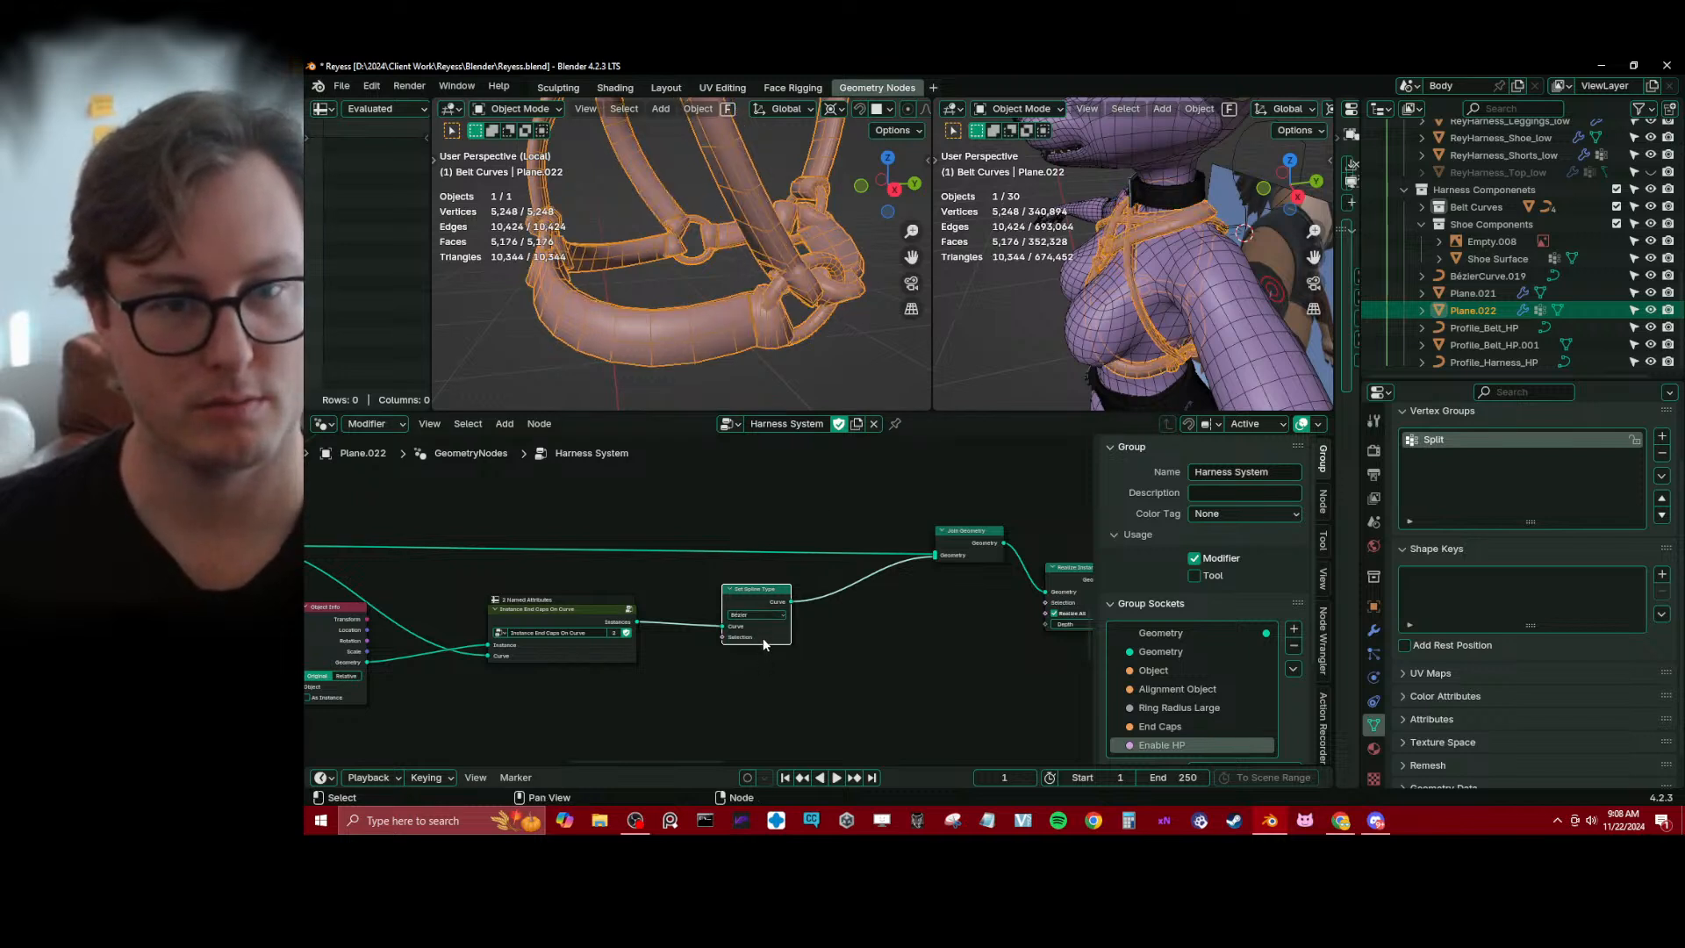
{"action": "left_click", "coordinate": [761, 614]}
{"action": "left_click", "coordinate": [758, 672]}
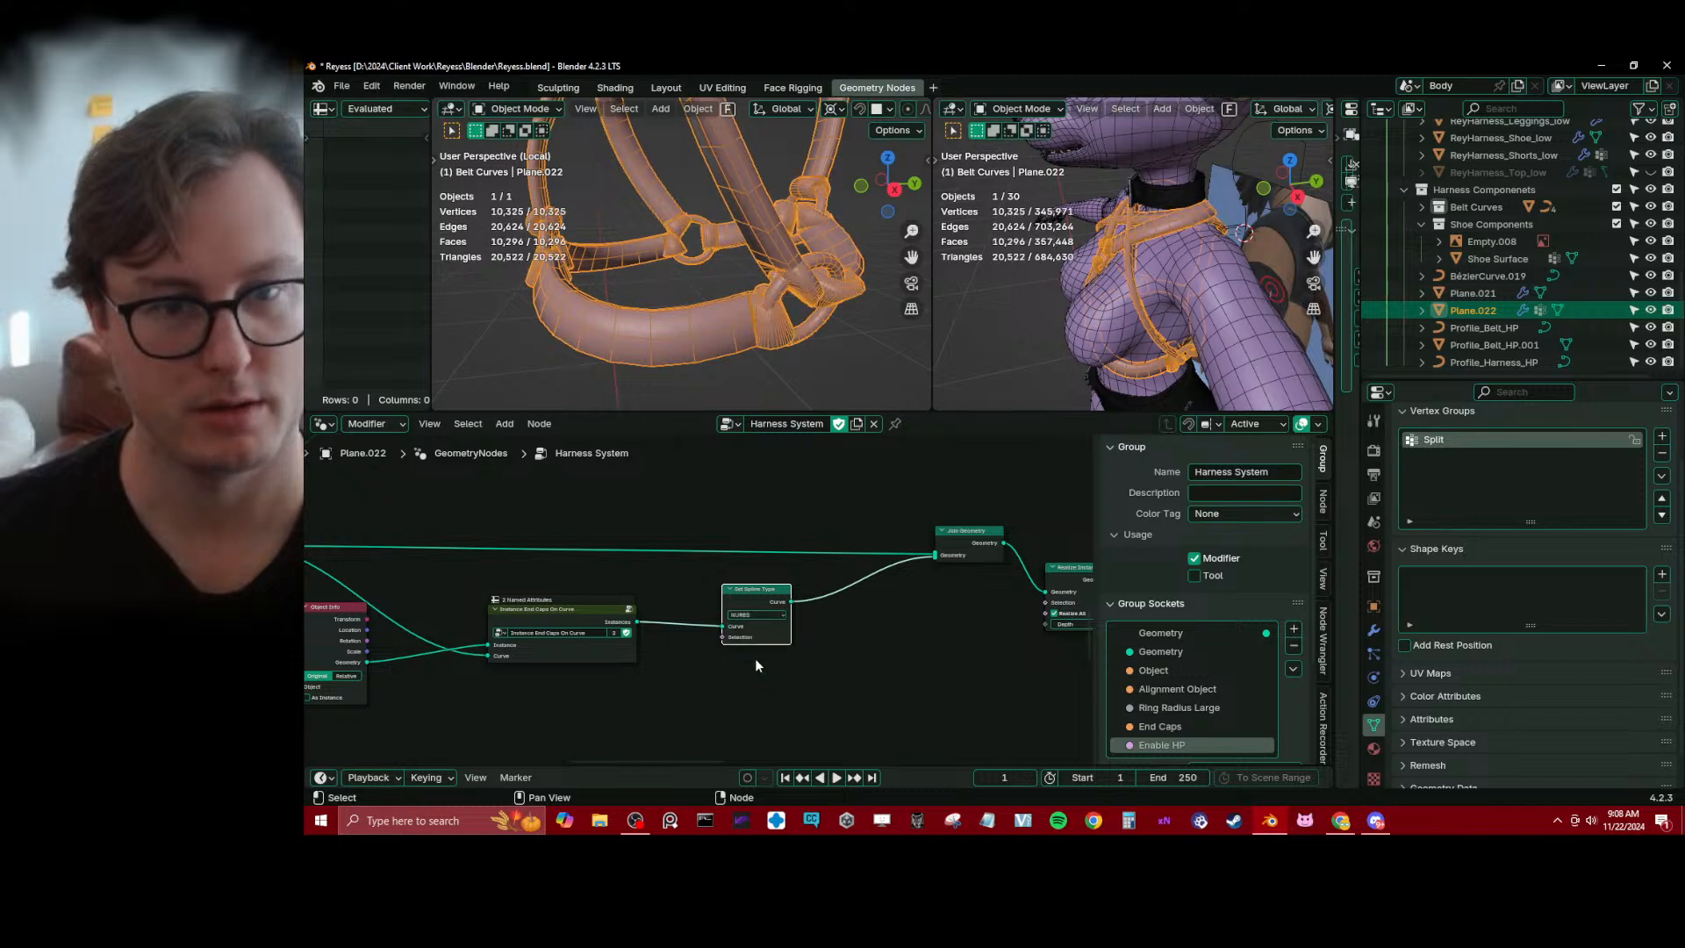
{"action": "key", "text": "ctrl+x"}
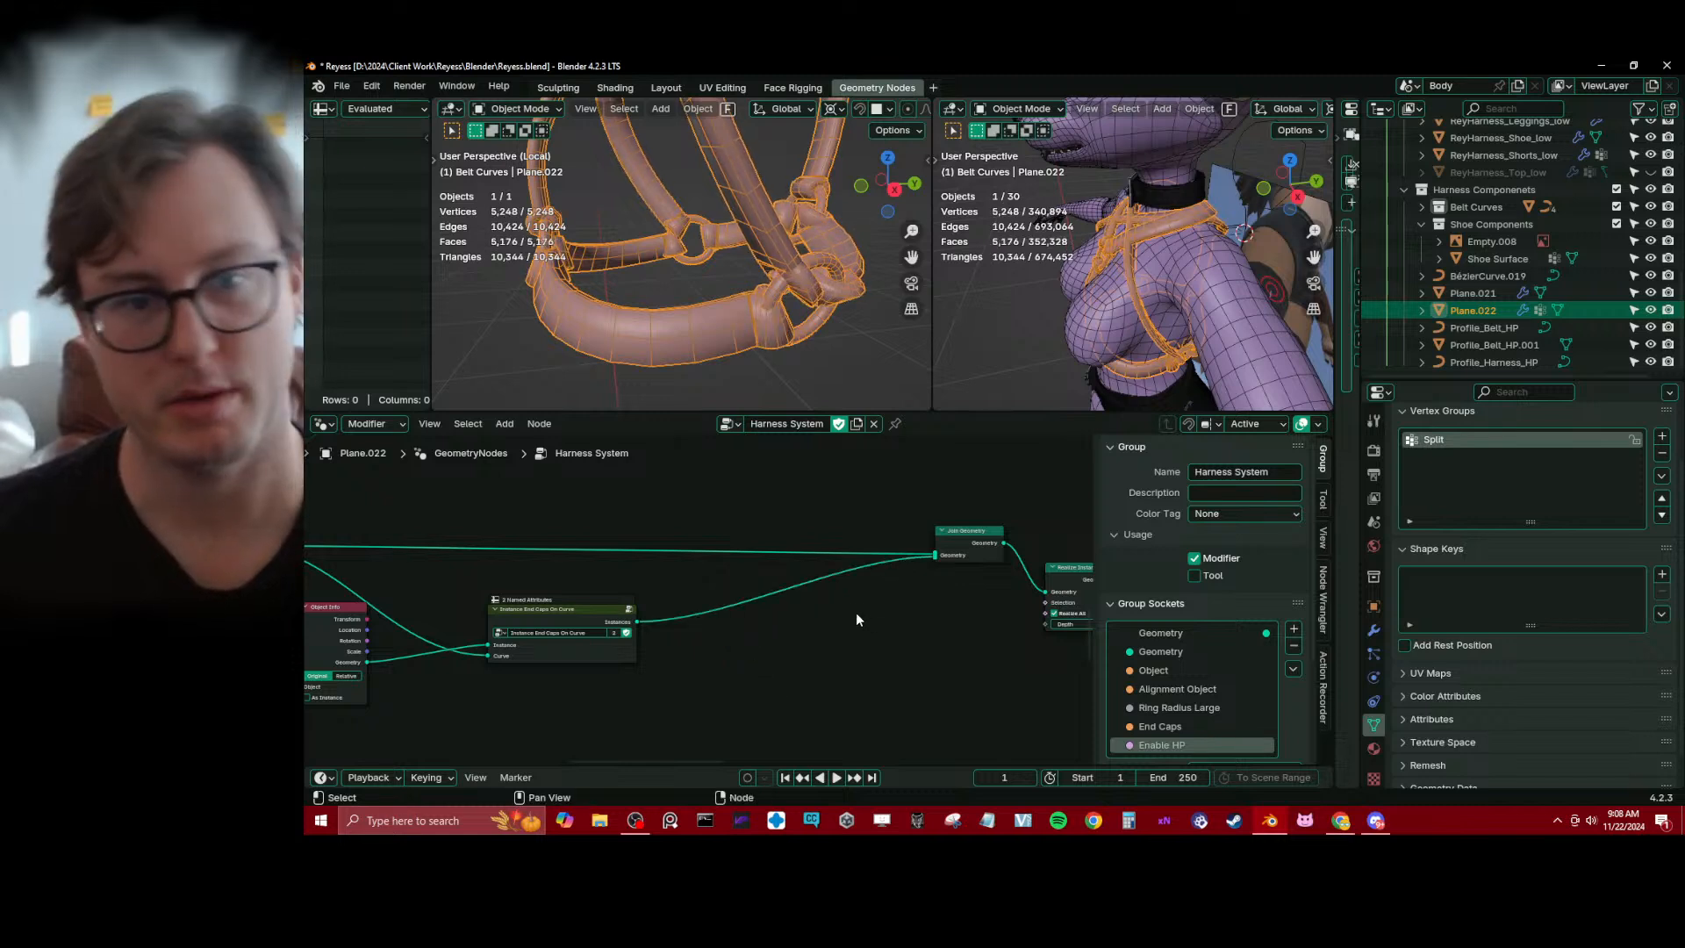
Remove the Realize Instances node between Join Geometry and Join Curves, keeping the two connected
{"action": "middle_click_drag", "start_coordinate": [845, 616], "coordinate": [758, 614]}
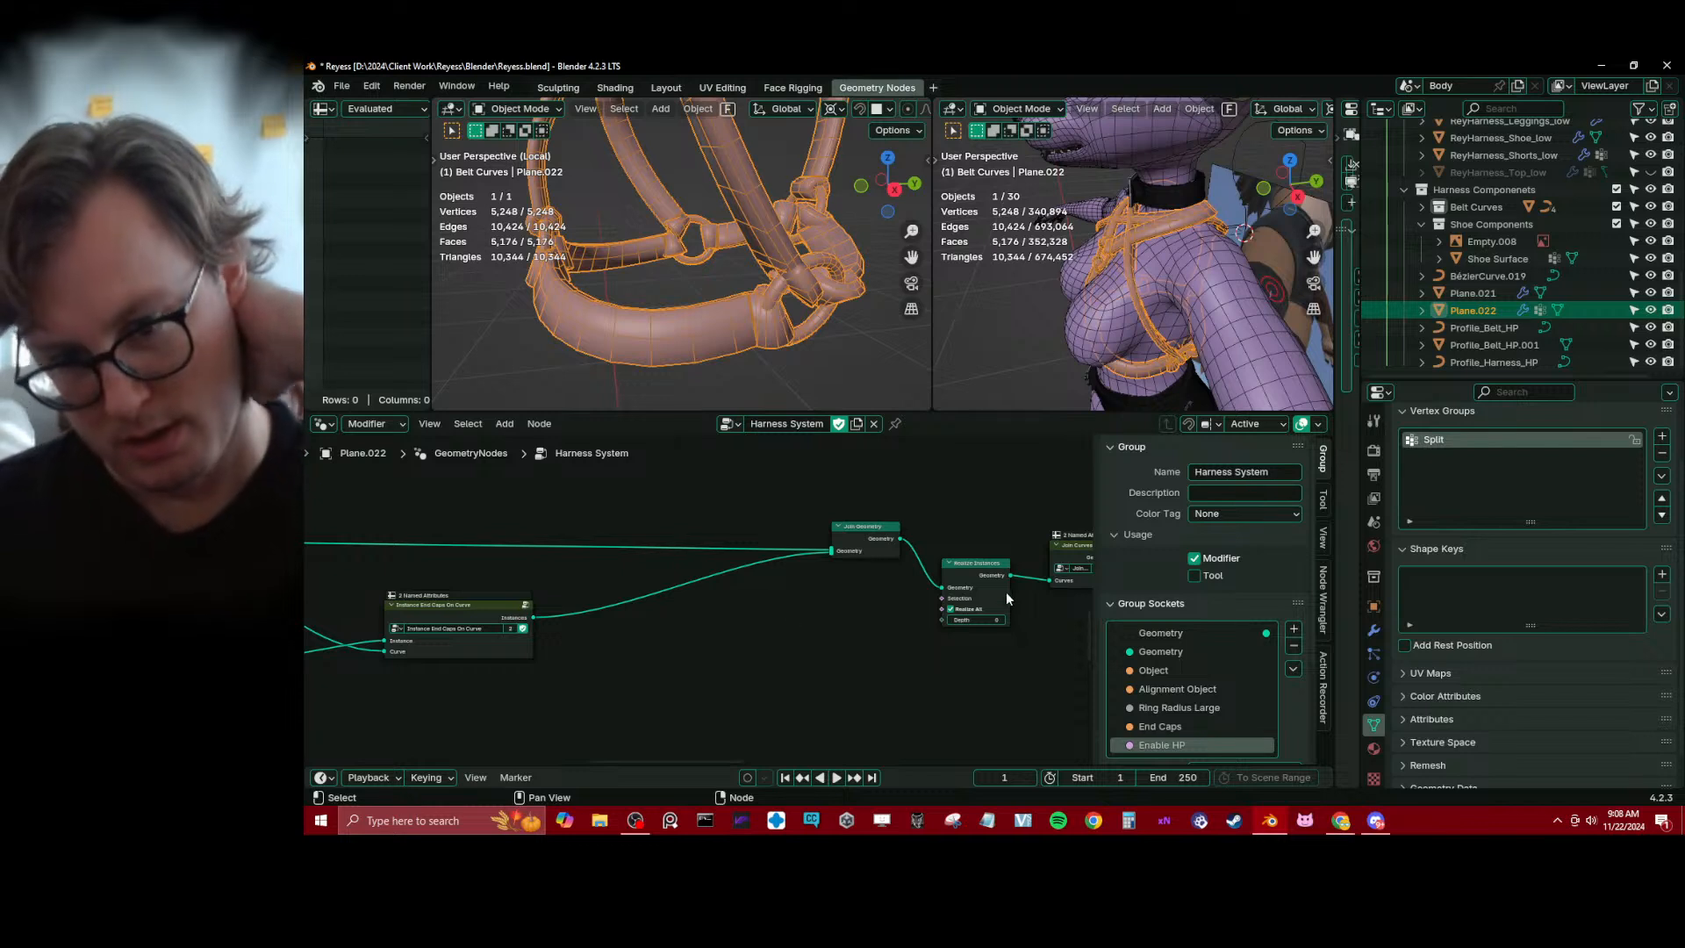
{"action": "key", "text": "ctrl+x"}
{"action": "middle_click_drag", "start_coordinate": [868, 623], "coordinate": [749, 619]}
{"action": "scroll", "coordinate": [825, 603], "scroll_direction": "up", "scroll_amount": 1}
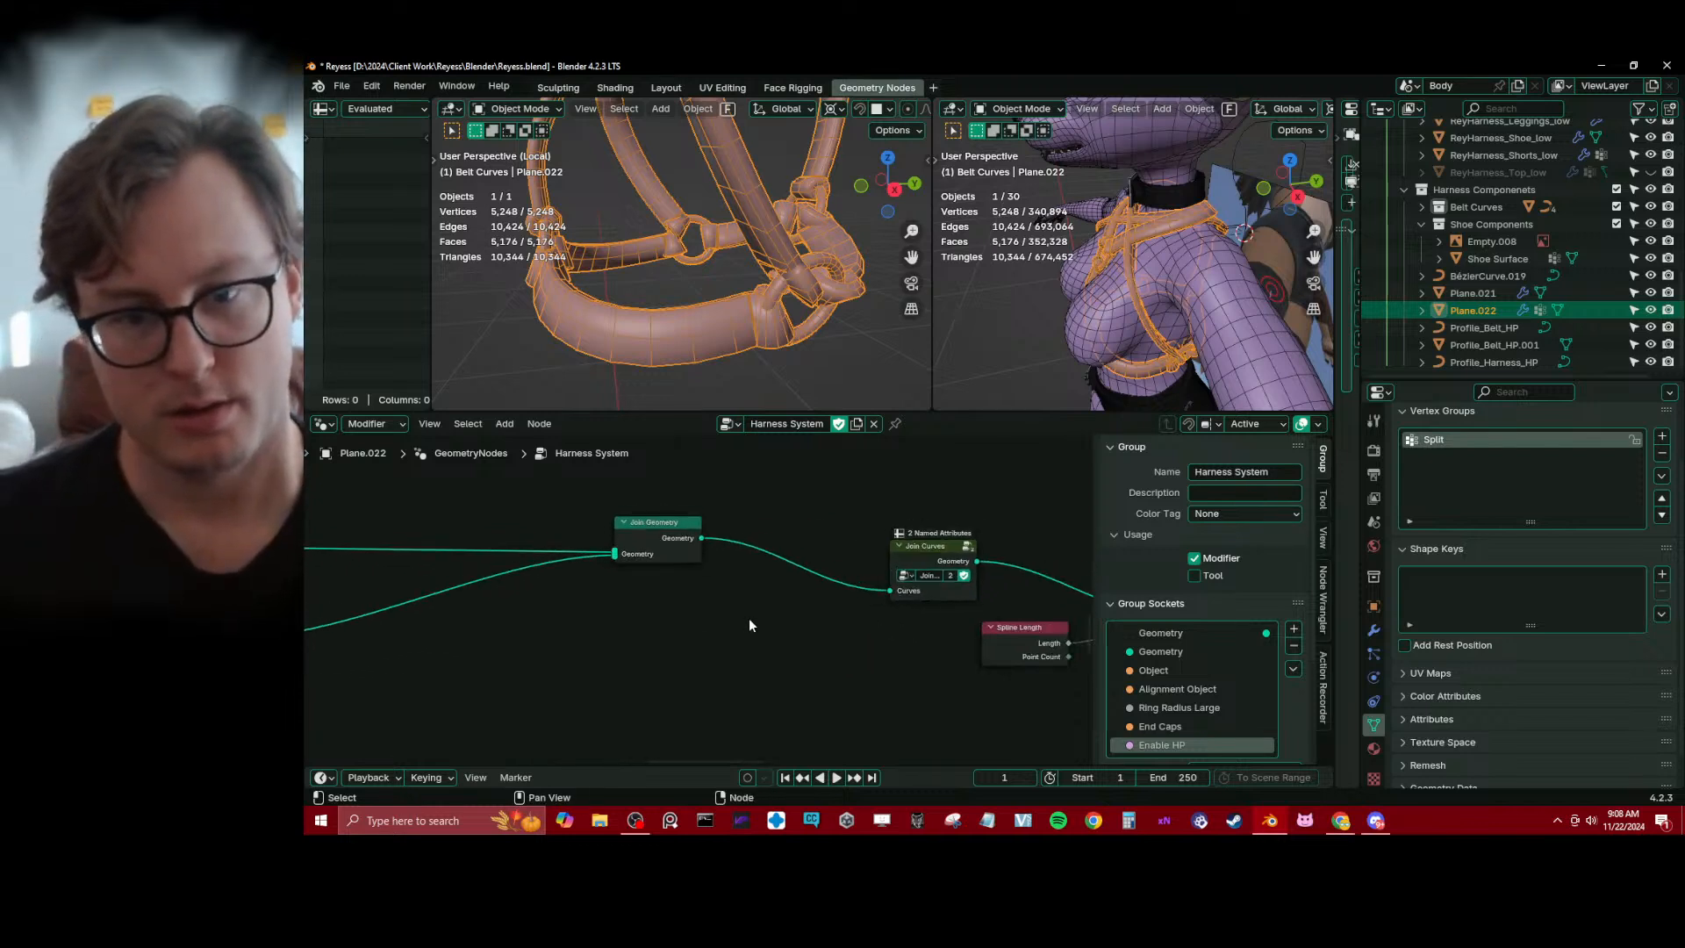
Move Join Curves next to Join Geometry and shift Spline Length closer to the Capture Attribute node
{"action": "left_click_drag", "start_coordinate": [660, 534], "coordinate": [790, 584]}
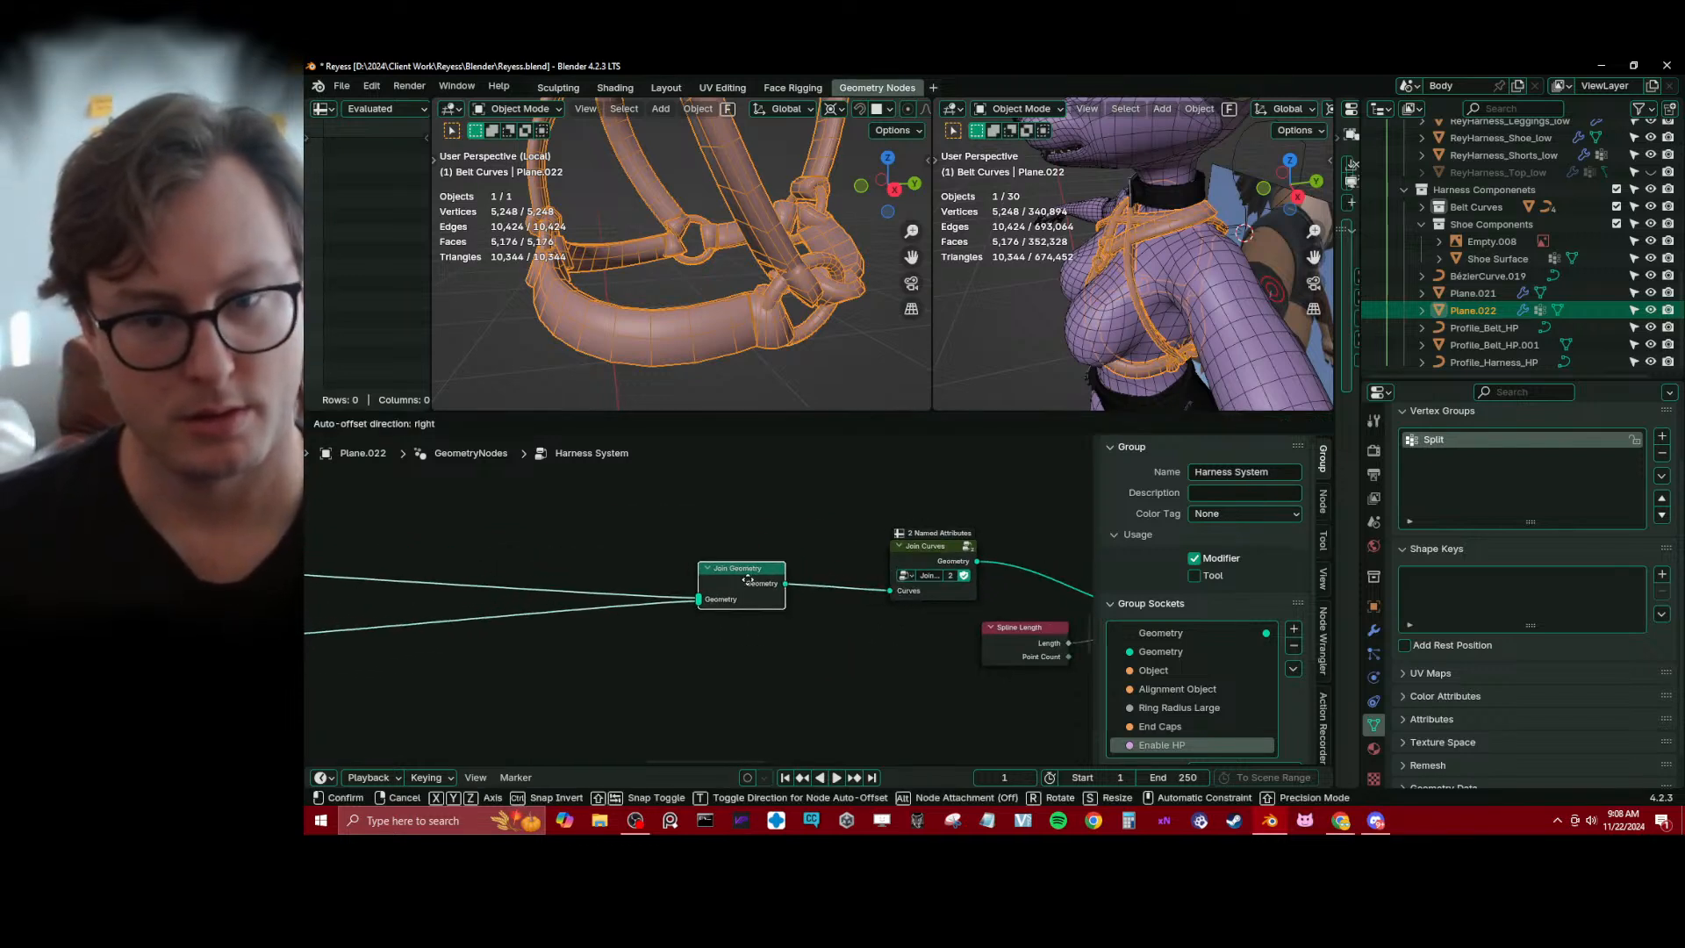
{"action": "middle_click_drag", "start_coordinate": [907, 575], "coordinate": [774, 543]}
{"action": "scroll", "coordinate": [774, 543], "scroll_direction": "up", "scroll_amount": 3}
{"action": "middle_click_drag", "start_coordinate": [914, 551], "coordinate": [745, 638]}
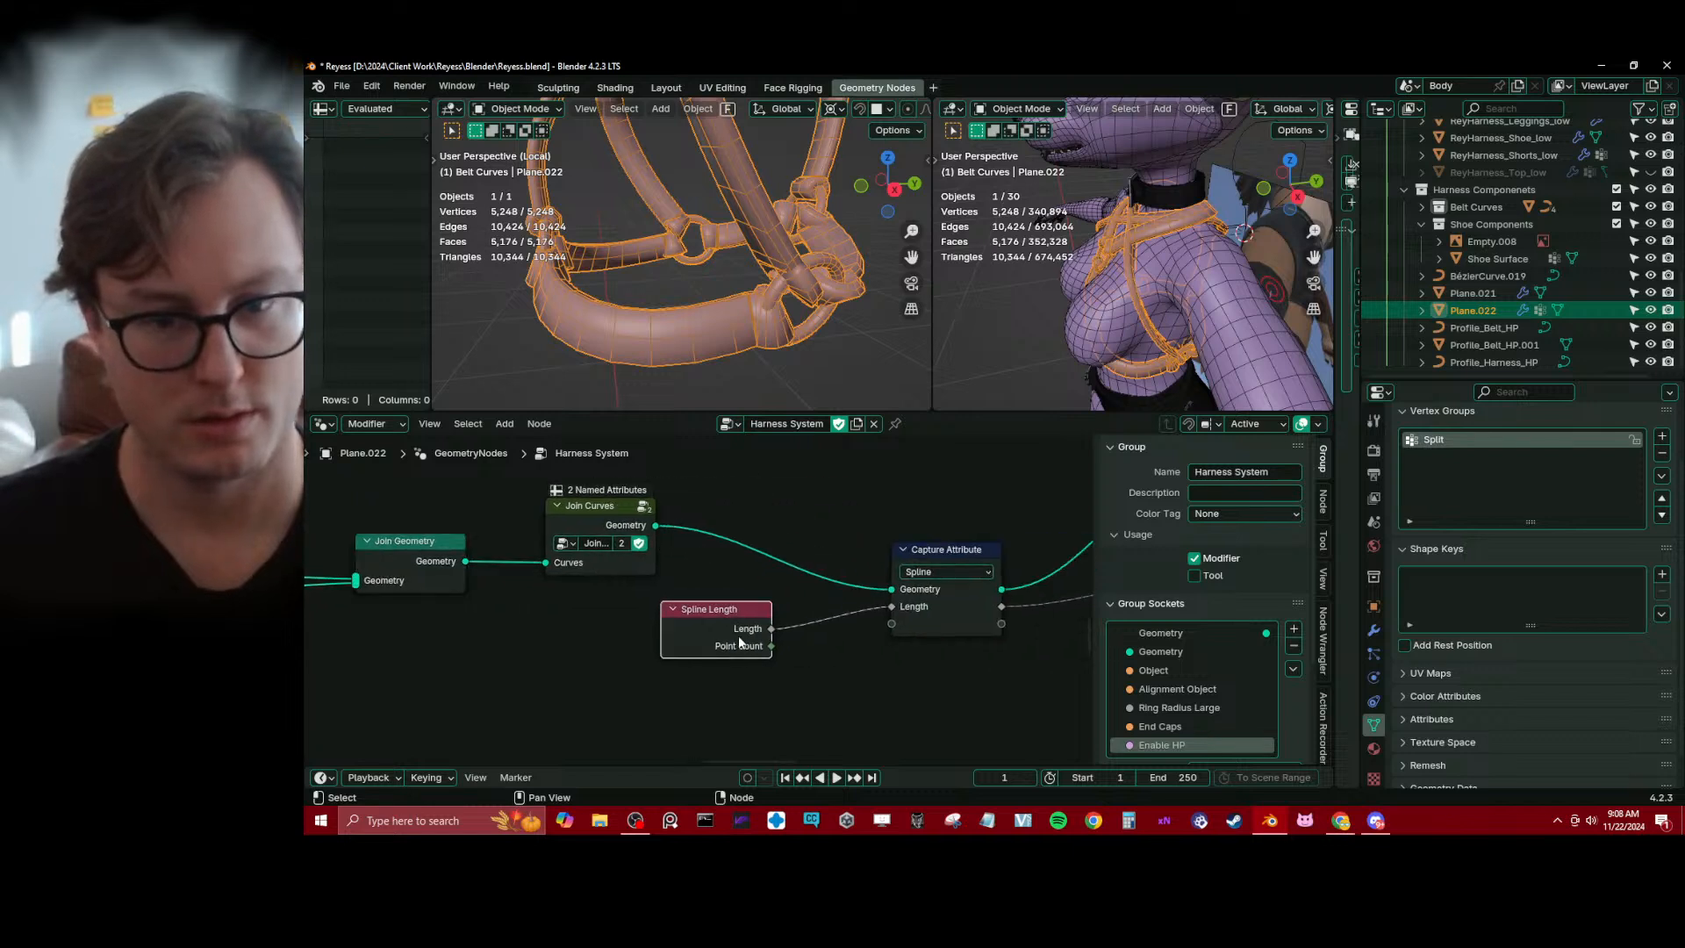
{"action": "left_click_drag", "start_coordinate": [739, 643], "coordinate": [796, 642]}
{"action": "scroll", "coordinate": [1017, 628], "scroll_direction": "down", "scroll_amount": 5}
{"action": "middle_click_drag", "start_coordinate": [1017, 628], "coordinate": [917, 618]}
Move Join Geometry and Join Curves together so they sit just after the Instance End Caps On Curve node
{"action": "middle_click_drag", "start_coordinate": [663, 611], "coordinate": [880, 644]}
{"action": "left_click_drag", "start_coordinate": [643, 533], "coordinate": [827, 614]}
{"action": "key", "text": "g"}
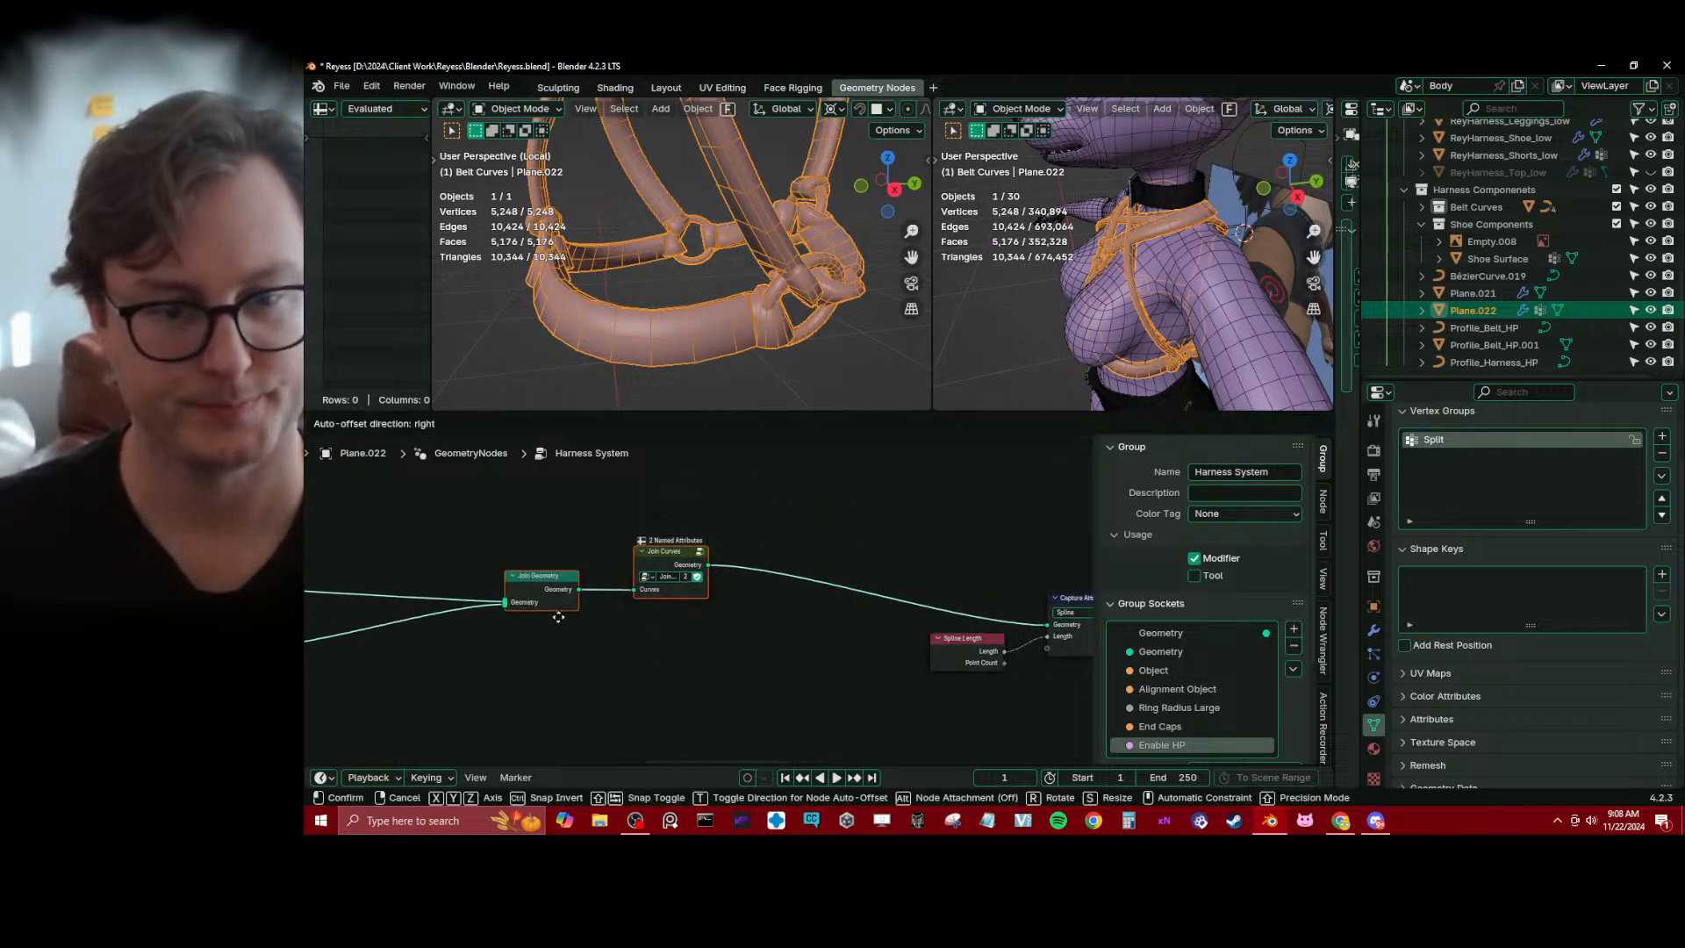
{"action": "left_click", "coordinate": [537, 619]}
{"action": "middle_click_drag", "start_coordinate": [537, 620], "coordinate": [786, 649]}
{"action": "key", "text": "g"}
{"action": "left_click", "coordinate": [653, 660]}
{"action": "middle_click_drag", "start_coordinate": [627, 664], "coordinate": [661, 628]}
{"action": "key", "text": "g"}
{"action": "left_click", "coordinate": [645, 614]}
Inspect the strap ends around the harness rings up close and save the file
{"action": "scroll", "coordinate": [719, 270], "scroll_direction": "down", "scroll_amount": 4}
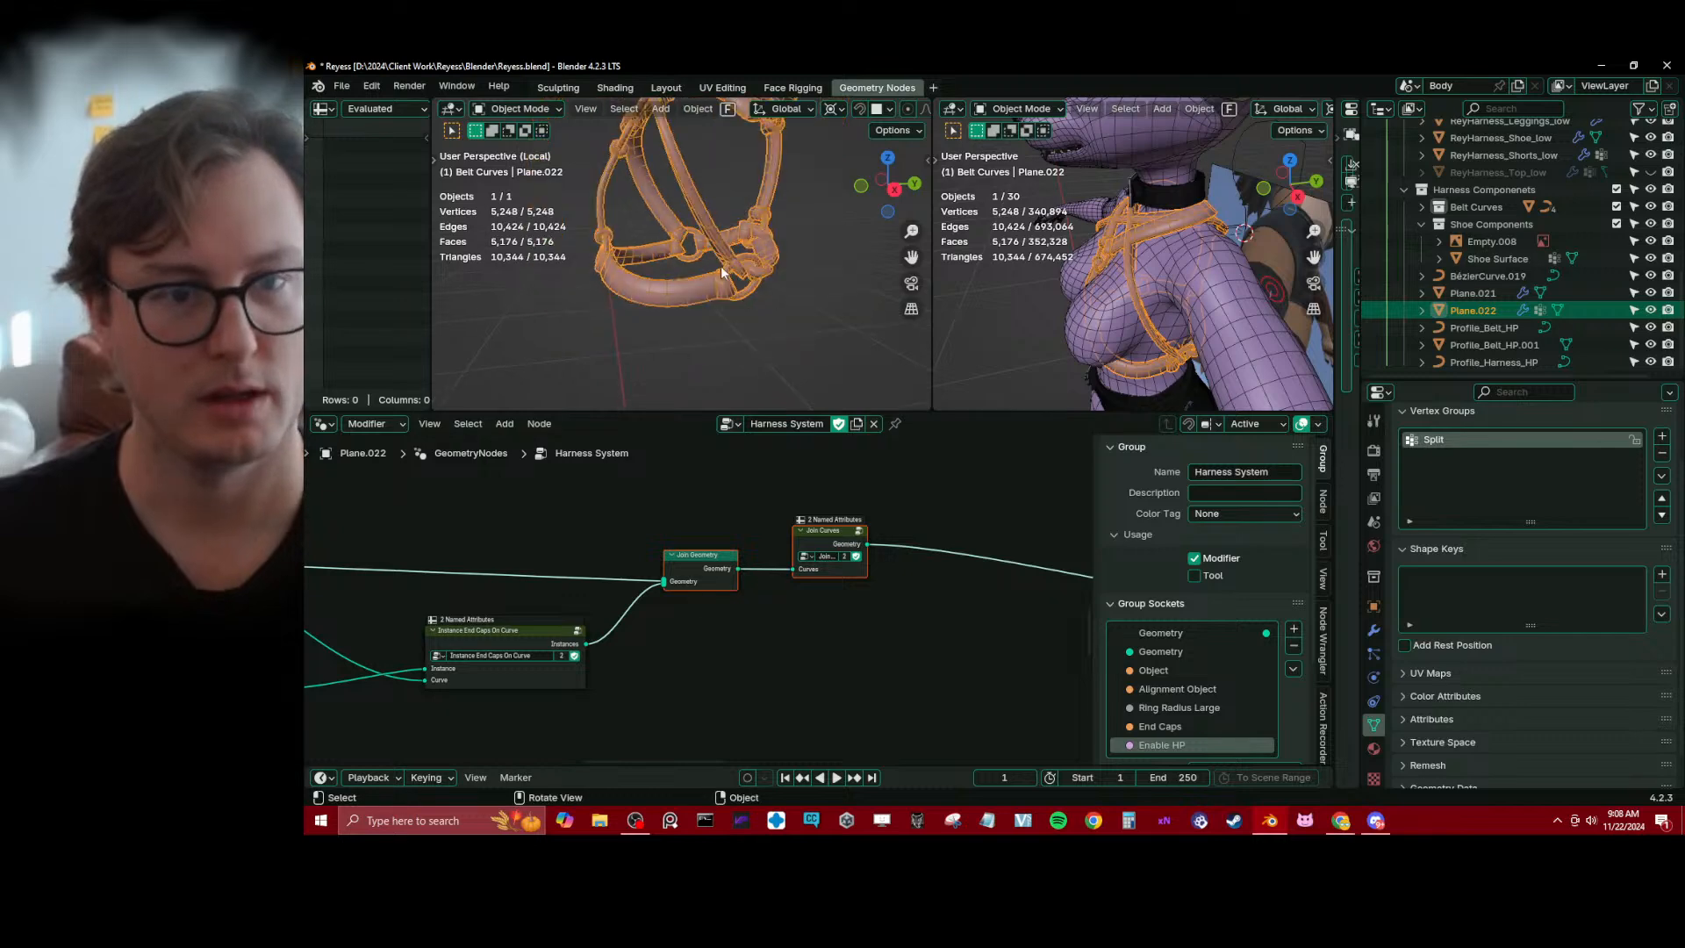
{"action": "middle_click_drag", "start_coordinate": [721, 267], "coordinate": [779, 283]}
{"action": "middle_click_drag", "start_coordinate": [779, 282], "coordinate": [767, 335], "text": "shift"}
{"action": "scroll", "coordinate": [780, 339], "scroll_direction": "up", "scroll_amount": 2}
{"action": "scroll", "coordinate": [753, 335], "scroll_direction": "up", "scroll_amount": 4}
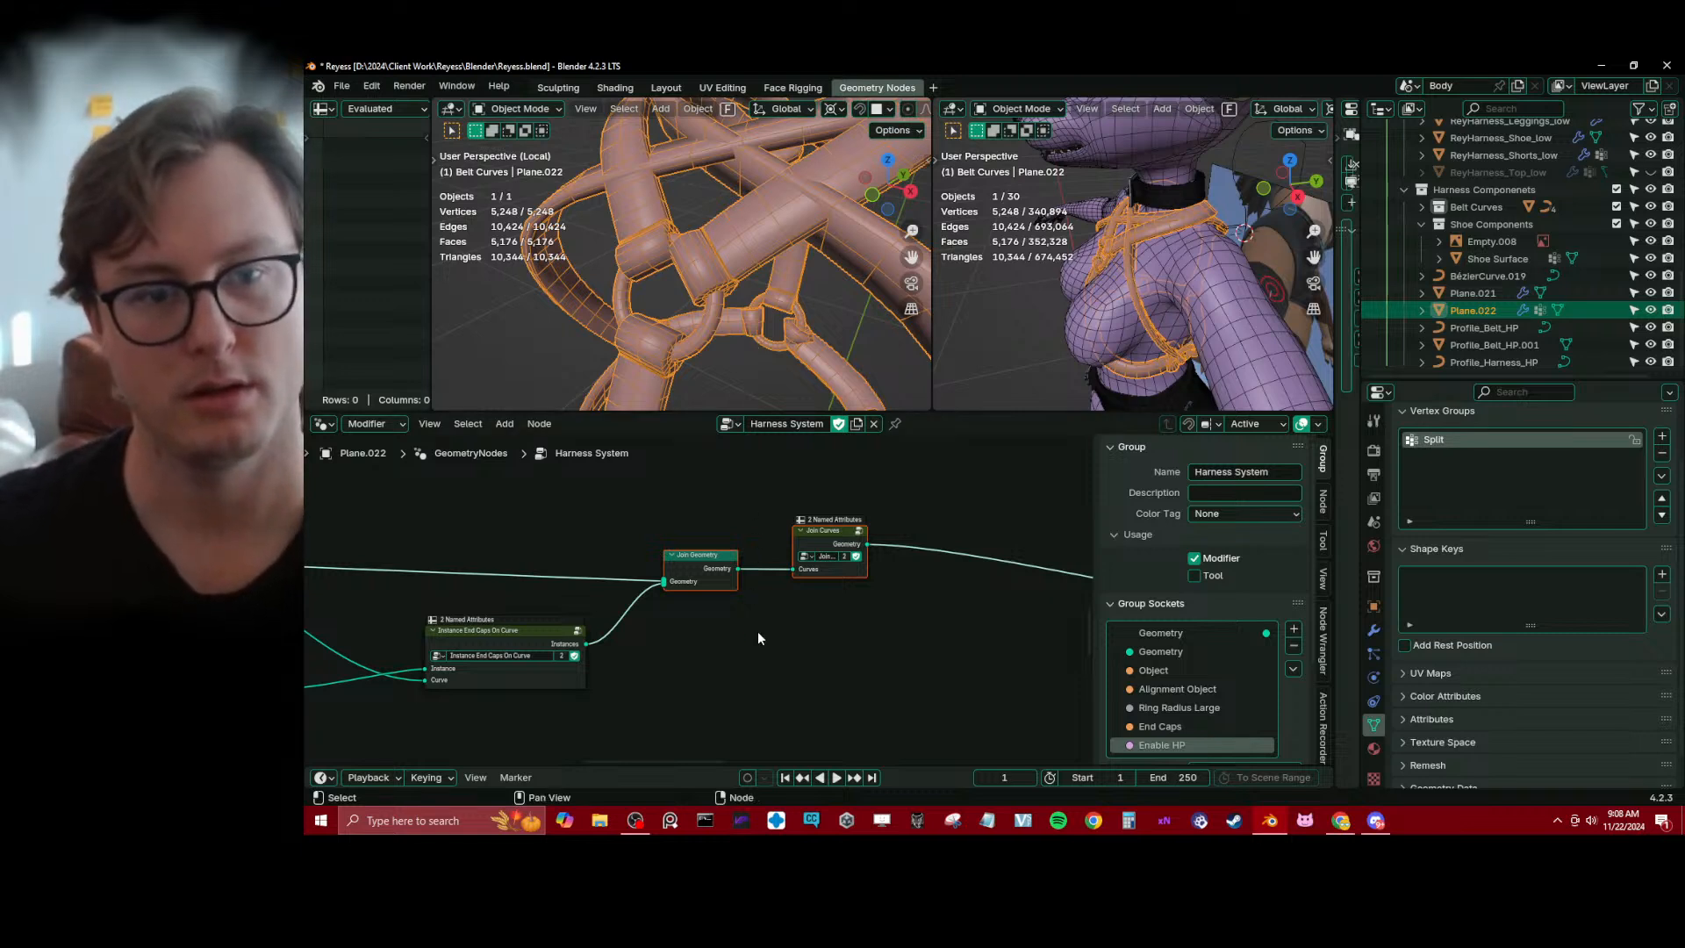
{"action": "key", "text": "ctrl+s"}
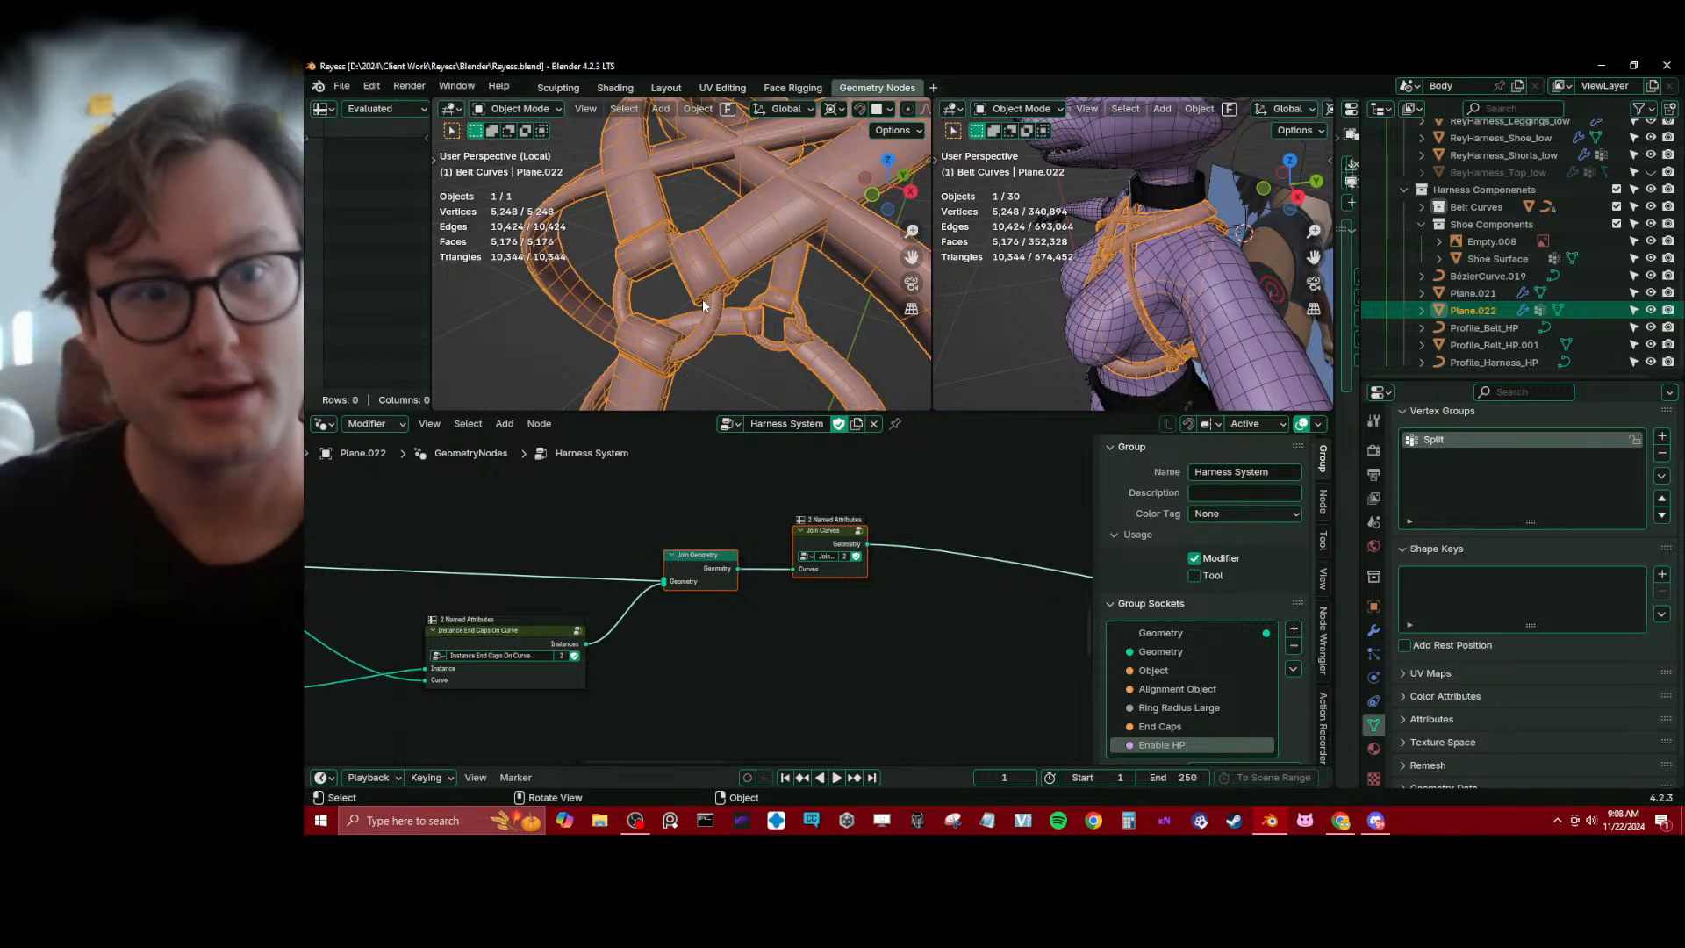
Enlarge the 3D viewports to examine the whole harness and its strap ends, and give the node editor its space back
{"action": "scroll", "coordinate": [786, 261], "scroll_direction": "down", "scroll_amount": 5}
{"action": "middle_click_drag", "start_coordinate": [787, 261], "coordinate": [718, 277]}
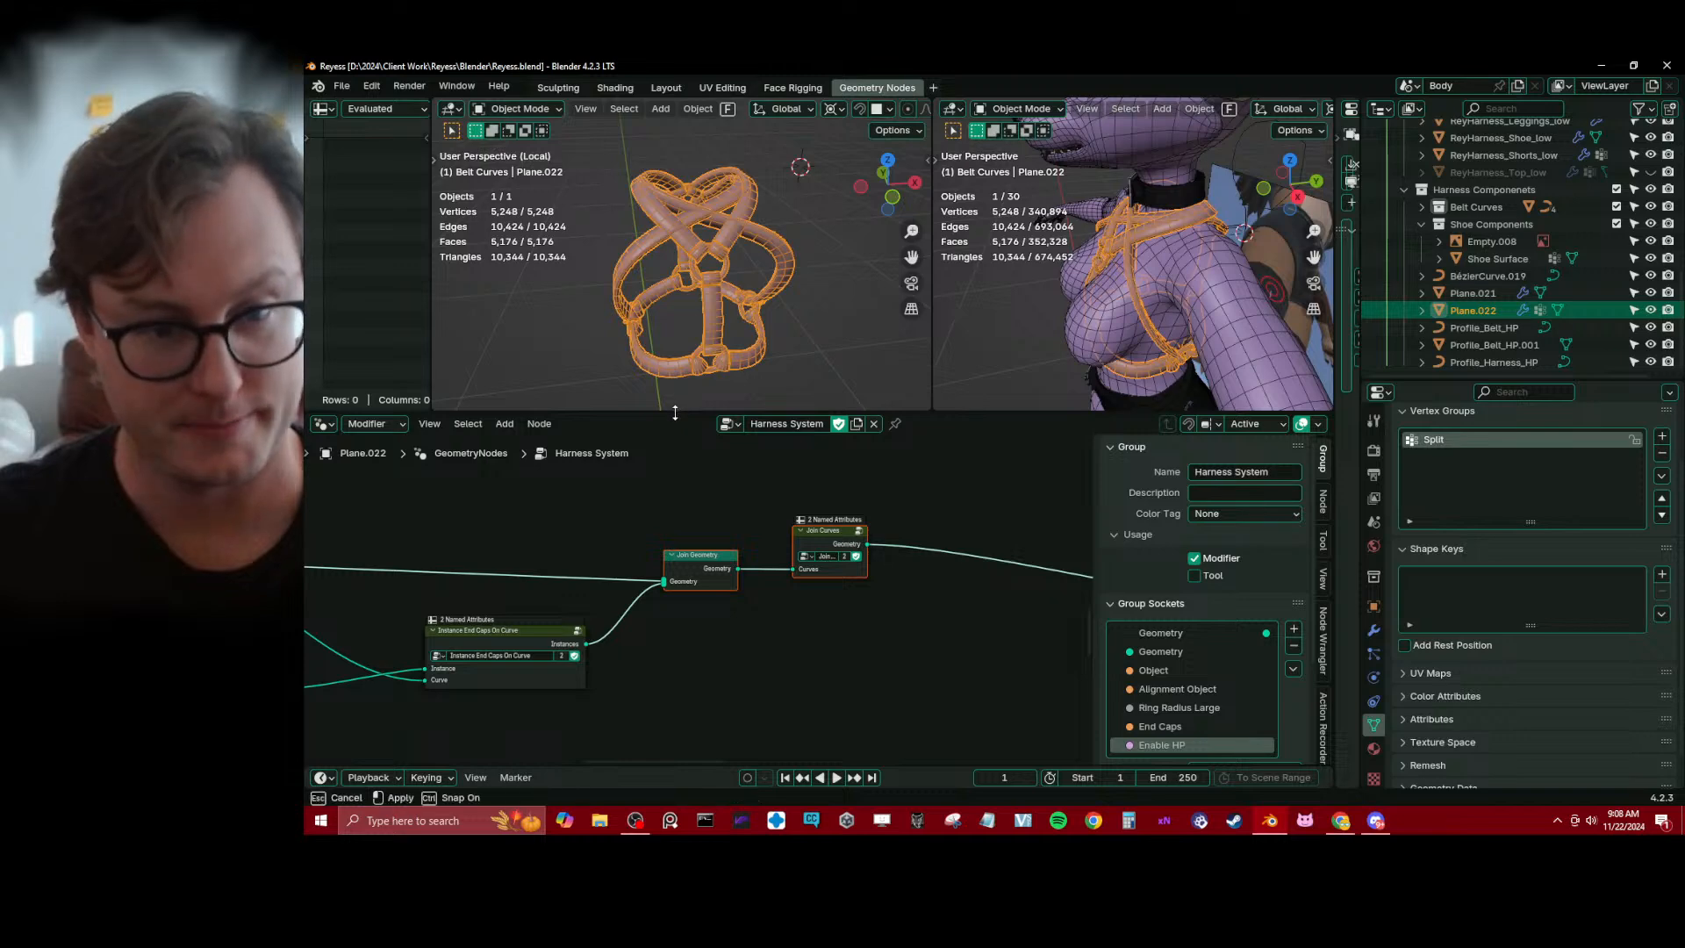
{"action": "left_click_drag", "start_coordinate": [675, 413], "coordinate": [675, 559]}
{"action": "scroll", "coordinate": [675, 366], "scroll_direction": "up", "scroll_amount": 3}
{"action": "middle_click_drag", "start_coordinate": [676, 366], "coordinate": [711, 383]}
{"action": "scroll", "coordinate": [760, 369], "scroll_direction": "up", "scroll_amount": 3}
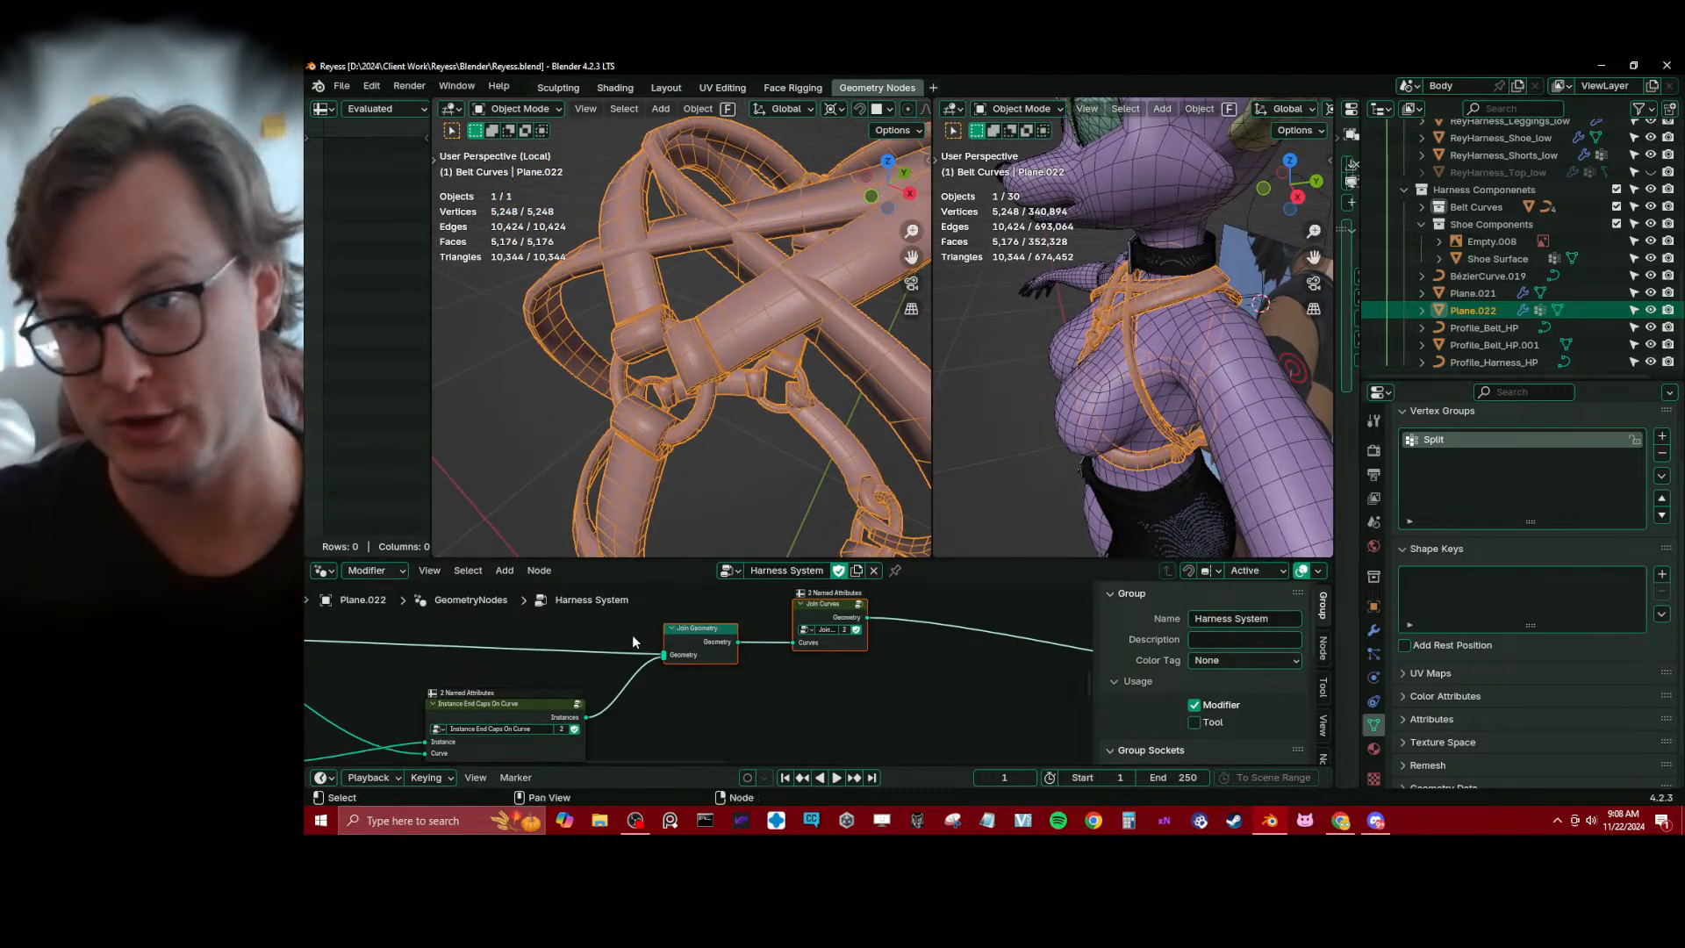
{"action": "left_click_drag", "start_coordinate": [645, 560], "coordinate": [645, 441]}
Move the End Caps Group Input and Object Info nodes closer, below the input side of Instance End Caps On Curve
{"action": "scroll", "coordinate": [645, 561], "scroll_direction": "down", "scroll_amount": 1}
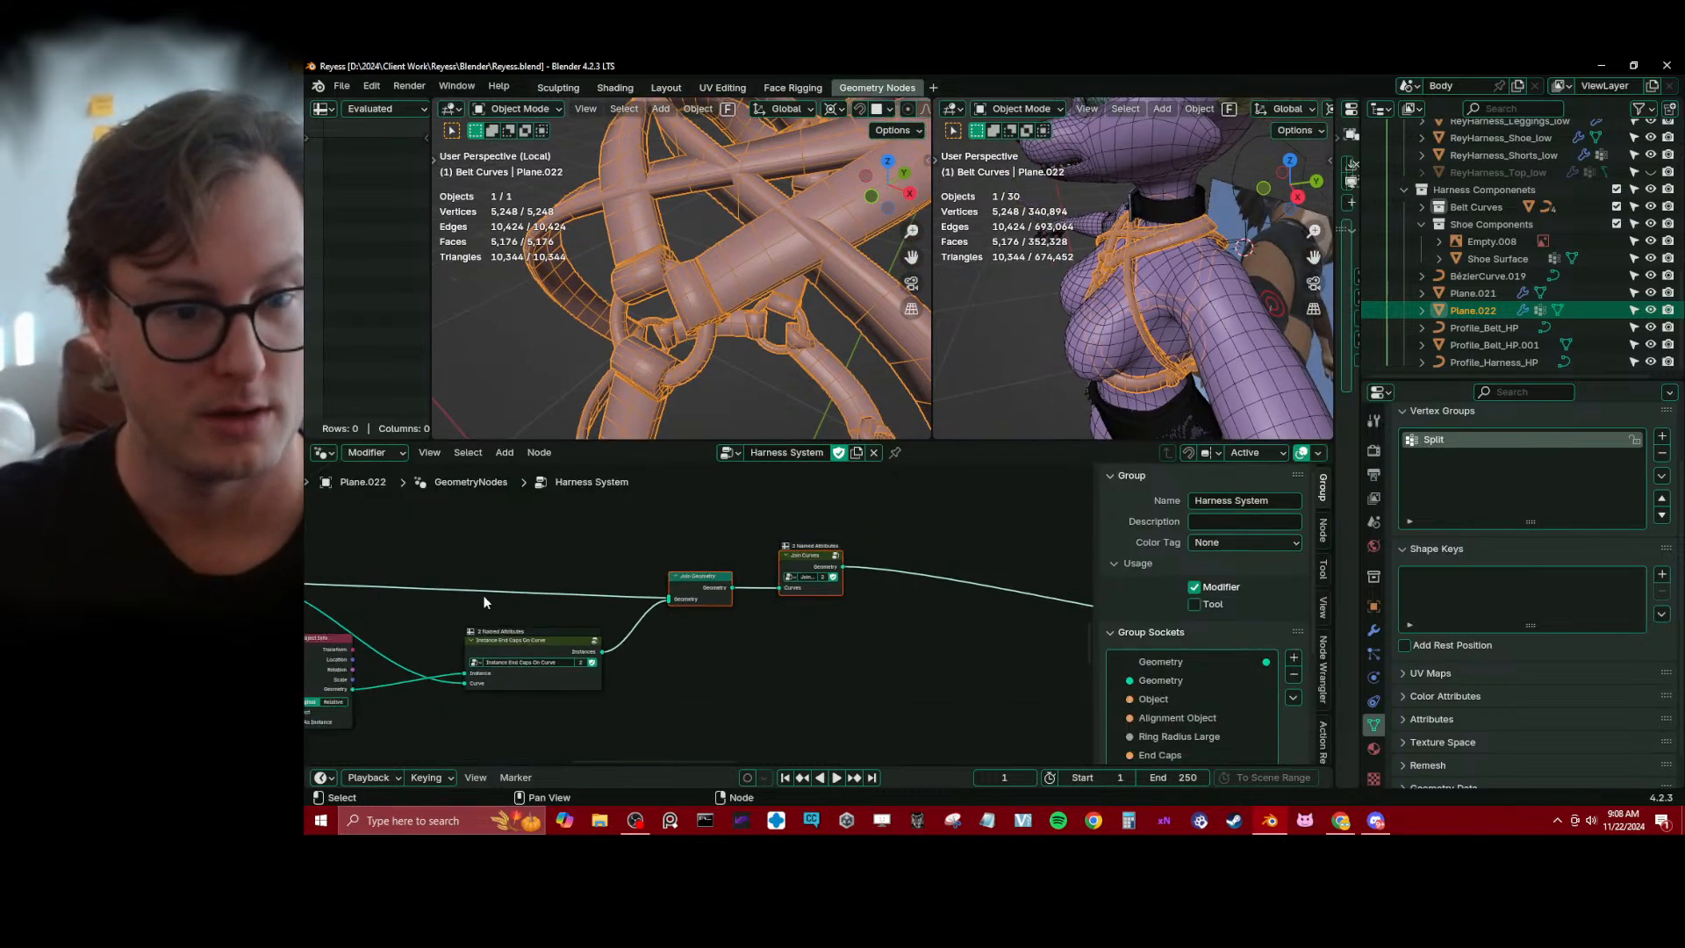
{"action": "scroll", "coordinate": [473, 602], "scroll_direction": "down", "scroll_amount": 2}
{"action": "middle_click_drag", "start_coordinate": [421, 597], "coordinate": [711, 568]}
{"action": "scroll", "coordinate": [706, 584], "scroll_direction": "up", "scroll_amount": 2}
{"action": "mouse_move", "coordinate": [529, 592]}
{"action": "left_mouse_down"}
{"action": "mouse_move", "coordinate": [581, 593]}
{"action": "mouse_move", "coordinate": [714, 692]}
{"action": "left_mouse_up"}
{"action": "key", "text": "g"}
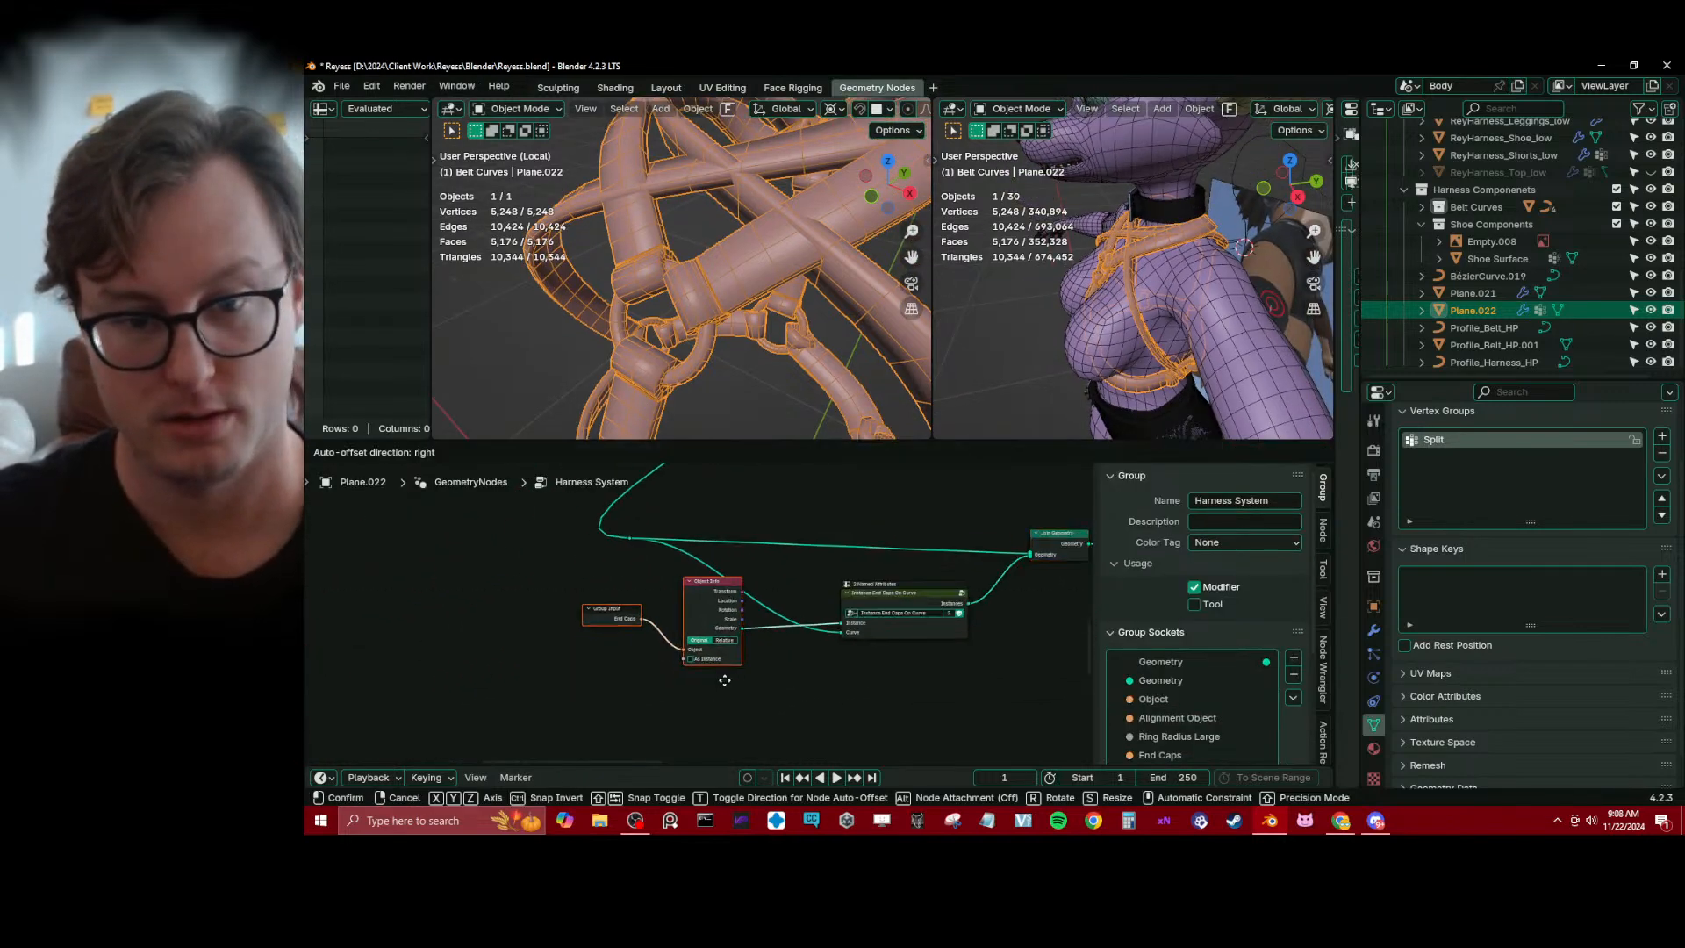
{"action": "left_click", "coordinate": [778, 732]}
Place the curve reroute just before Instance End Caps On Curve and bring Join Geometry and Join Curves closer to that group node
{"action": "left_click_drag", "start_coordinate": [621, 516], "coordinate": [661, 567]}
{"action": "key", "text": "g"}
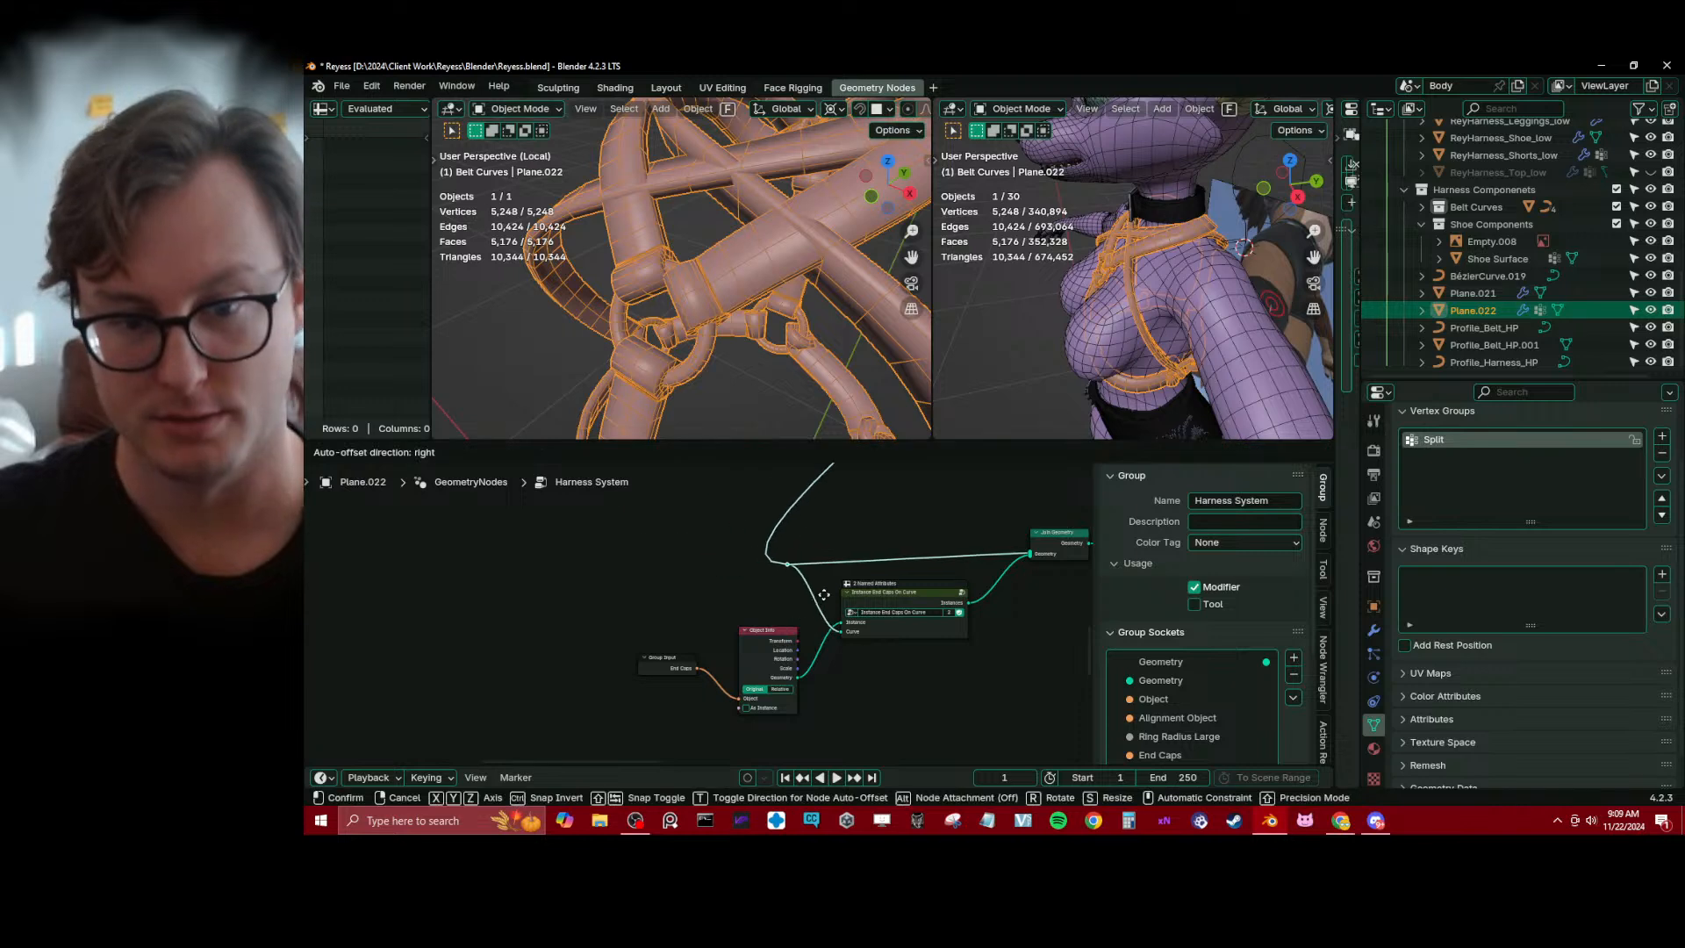
{"action": "left_click", "coordinate": [866, 593]}
{"action": "middle_click_drag", "start_coordinate": [974, 562], "coordinate": [760, 549]}
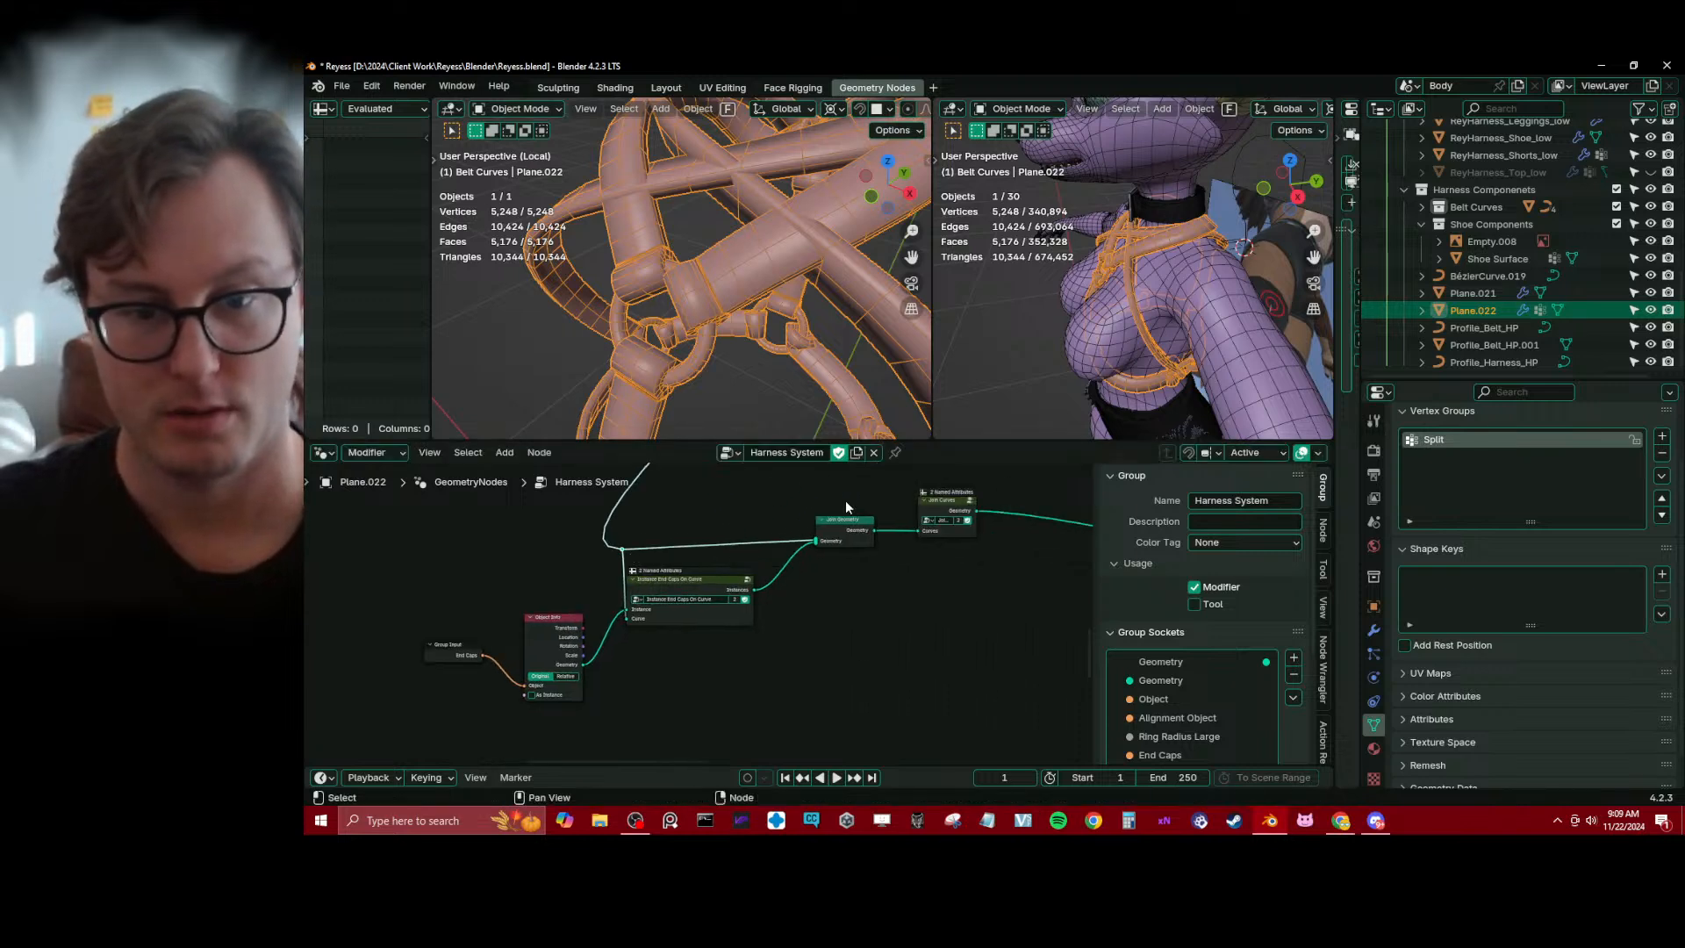
{"action": "left_click_drag", "start_coordinate": [829, 485], "coordinate": [1062, 581]}
{"action": "key", "text": "g"}
{"action": "left_click", "coordinate": [904, 577]}
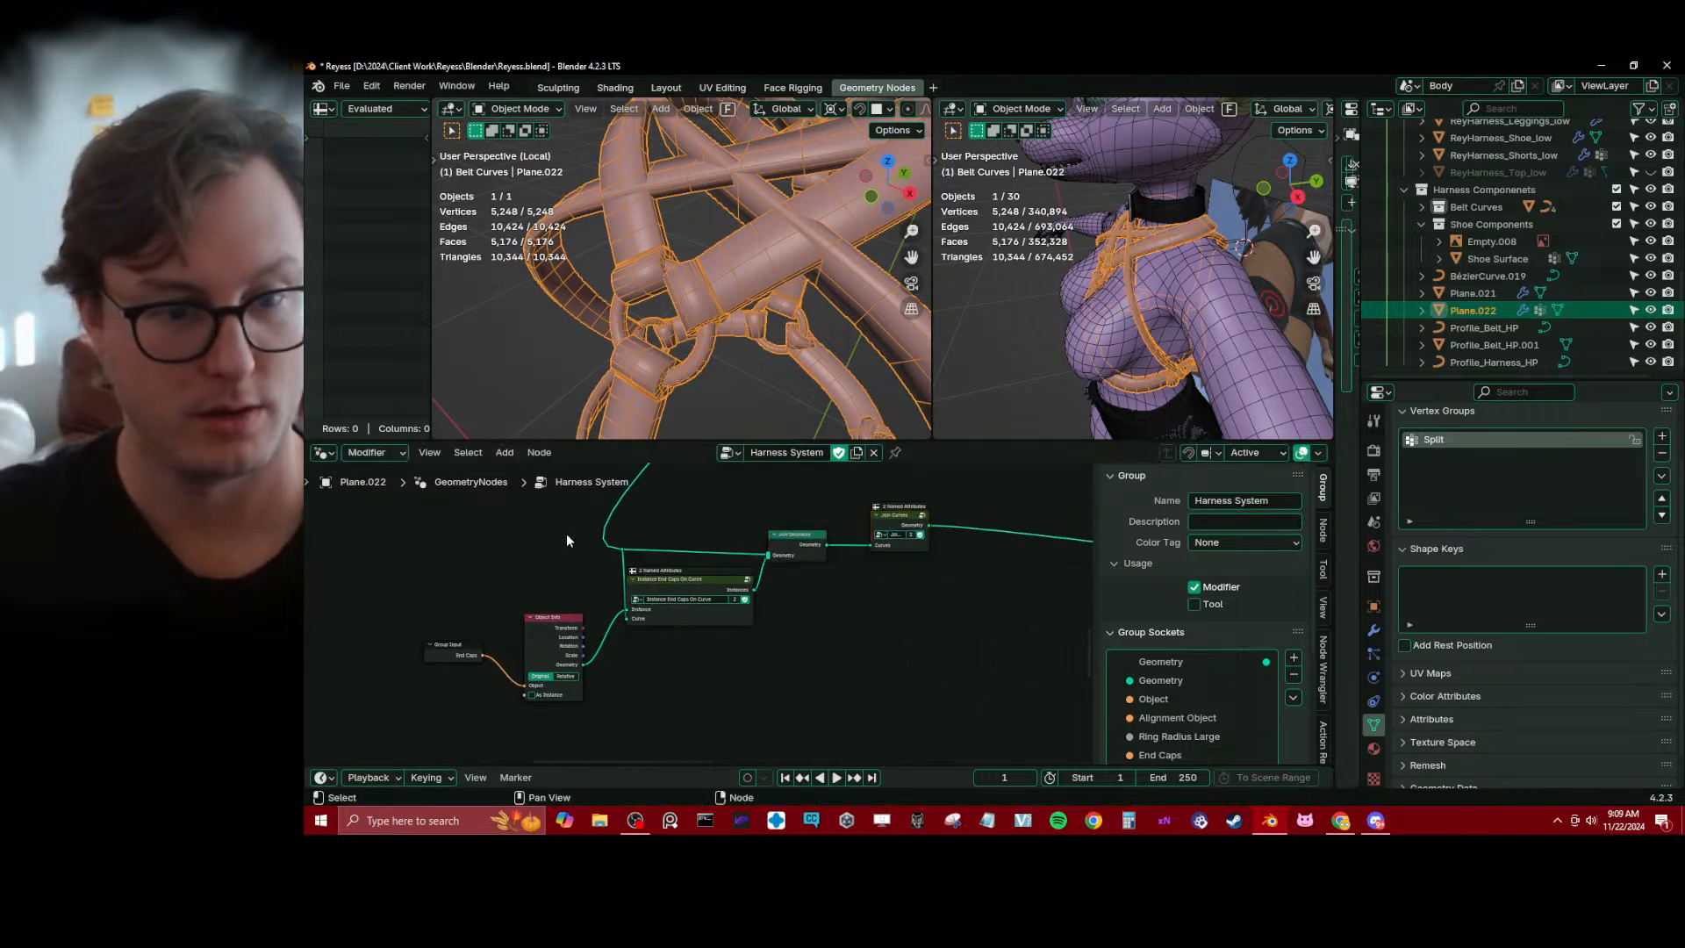
{"action": "left_click_drag", "start_coordinate": [623, 550], "coordinate": [621, 554]}
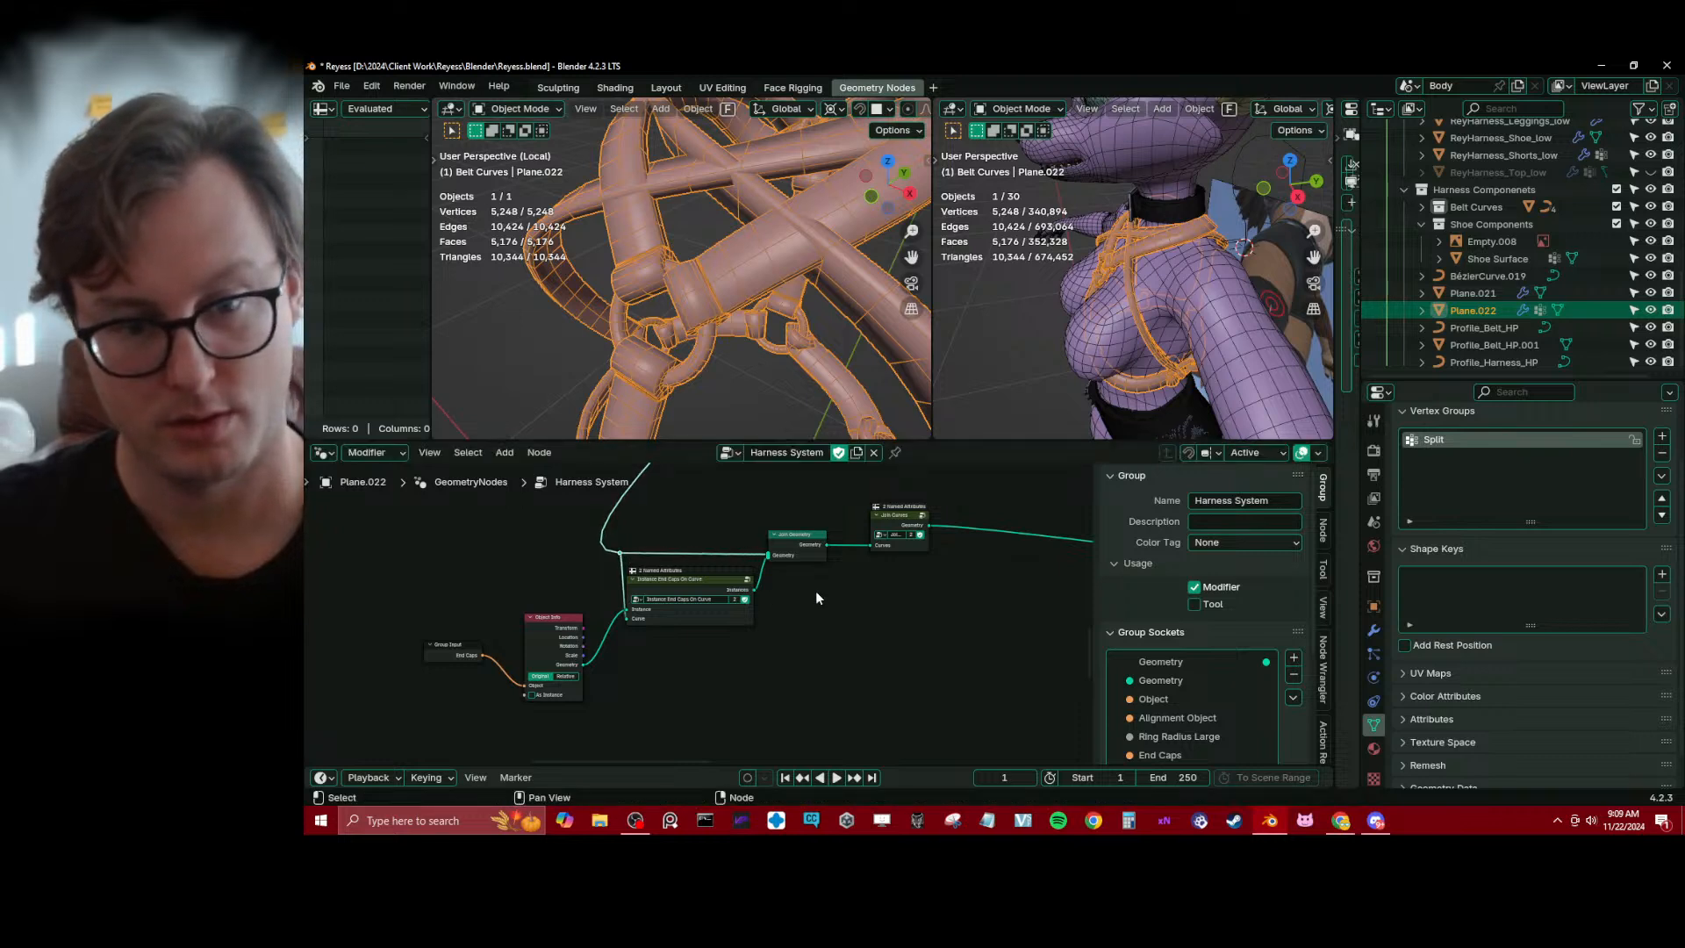
Shift the upstream node cluster back so its curve link runs forward into the end caps reroute
{"action": "scroll", "coordinate": [792, 521], "scroll_direction": "down", "scroll_amount": 8}
{"action": "middle_click_drag", "start_coordinate": [791, 518], "coordinate": [737, 677]}
{"action": "scroll", "coordinate": [740, 641], "scroll_direction": "down", "scroll_amount": 13}
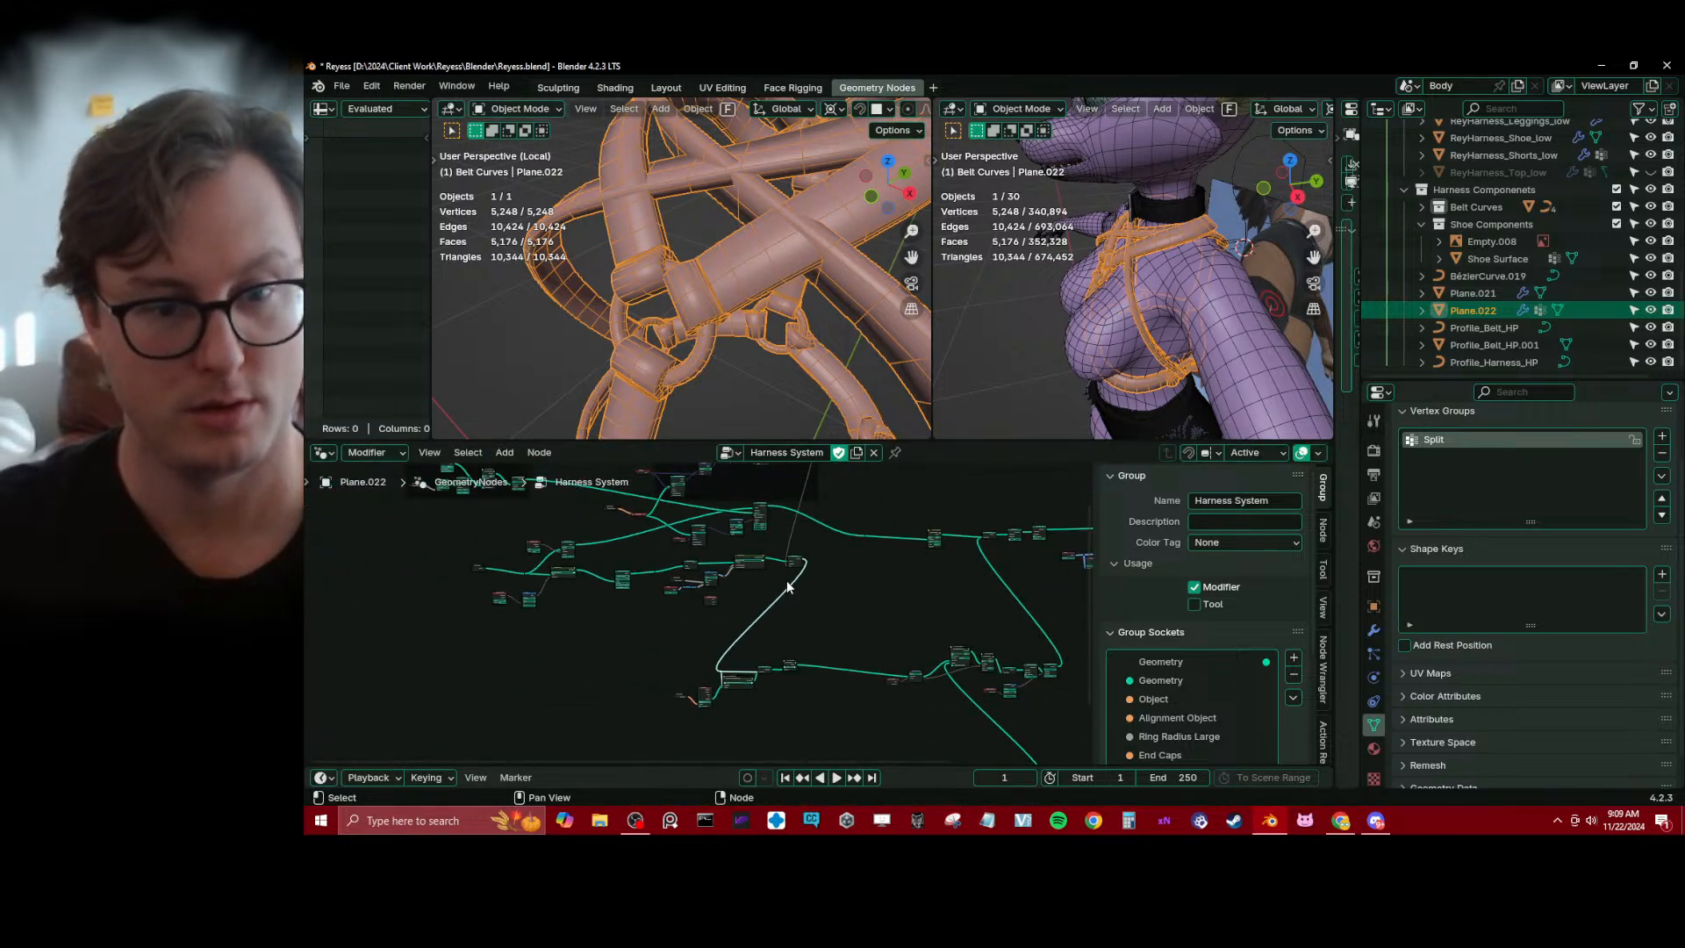
{"action": "left_click_drag", "start_coordinate": [472, 483], "coordinate": [783, 606]}
{"action": "scroll", "coordinate": [776, 609], "scroll_direction": "up", "scroll_amount": 5}
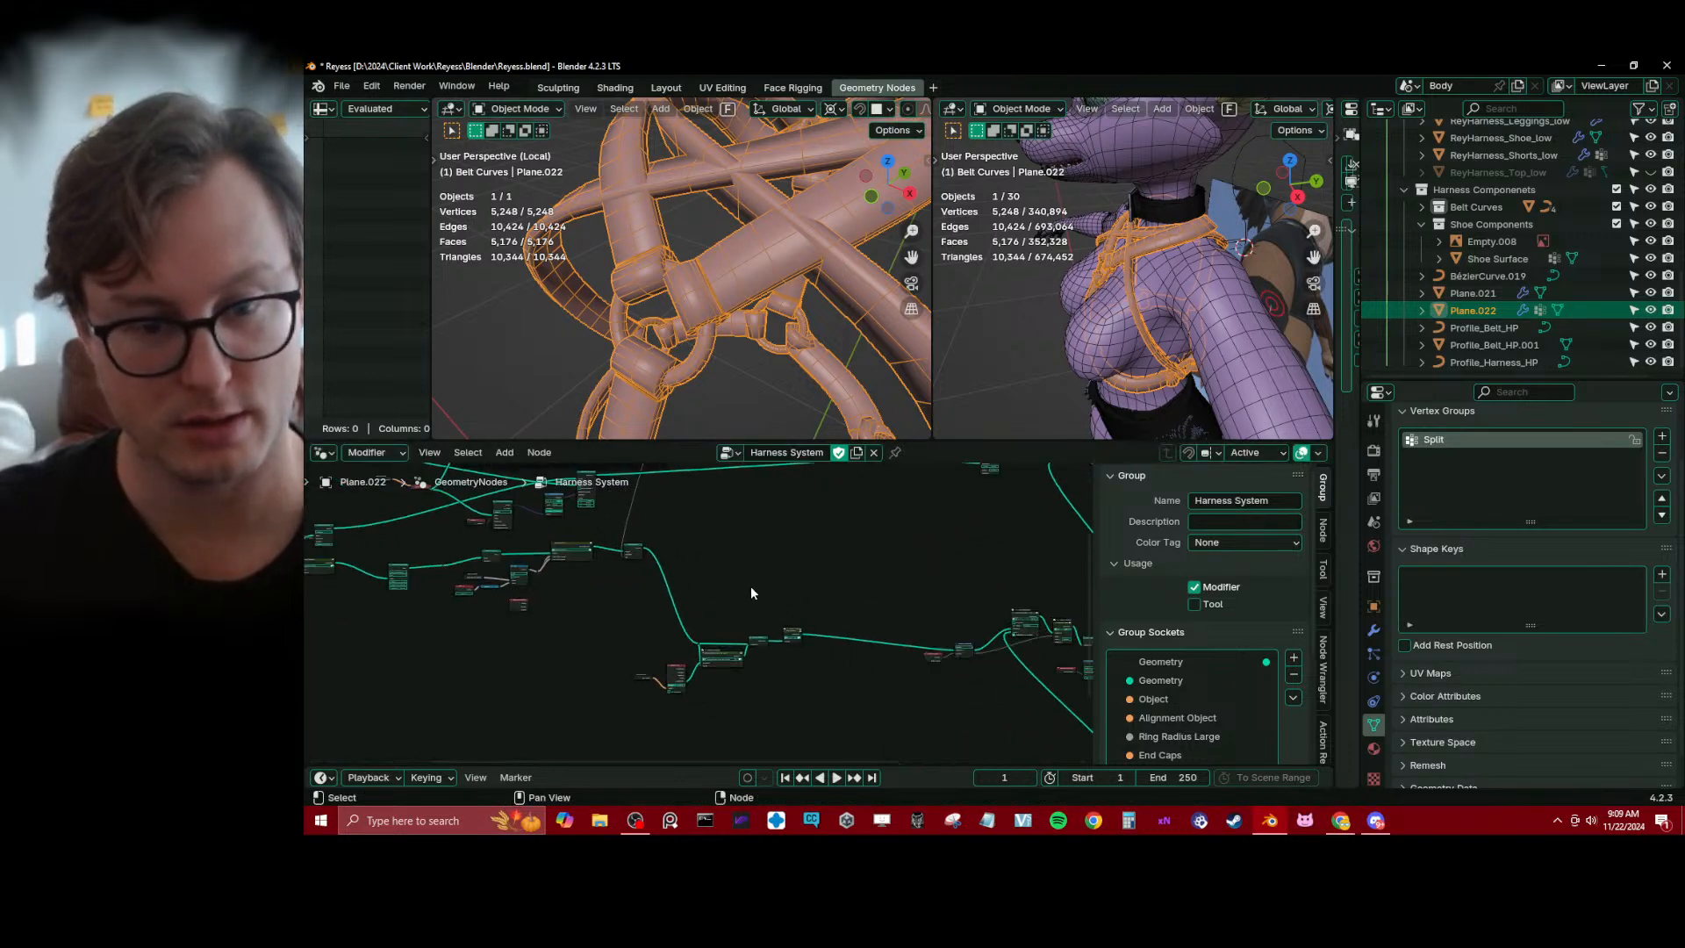
{"action": "scroll", "coordinate": [750, 586], "scroll_direction": "up", "scroll_amount": 8}
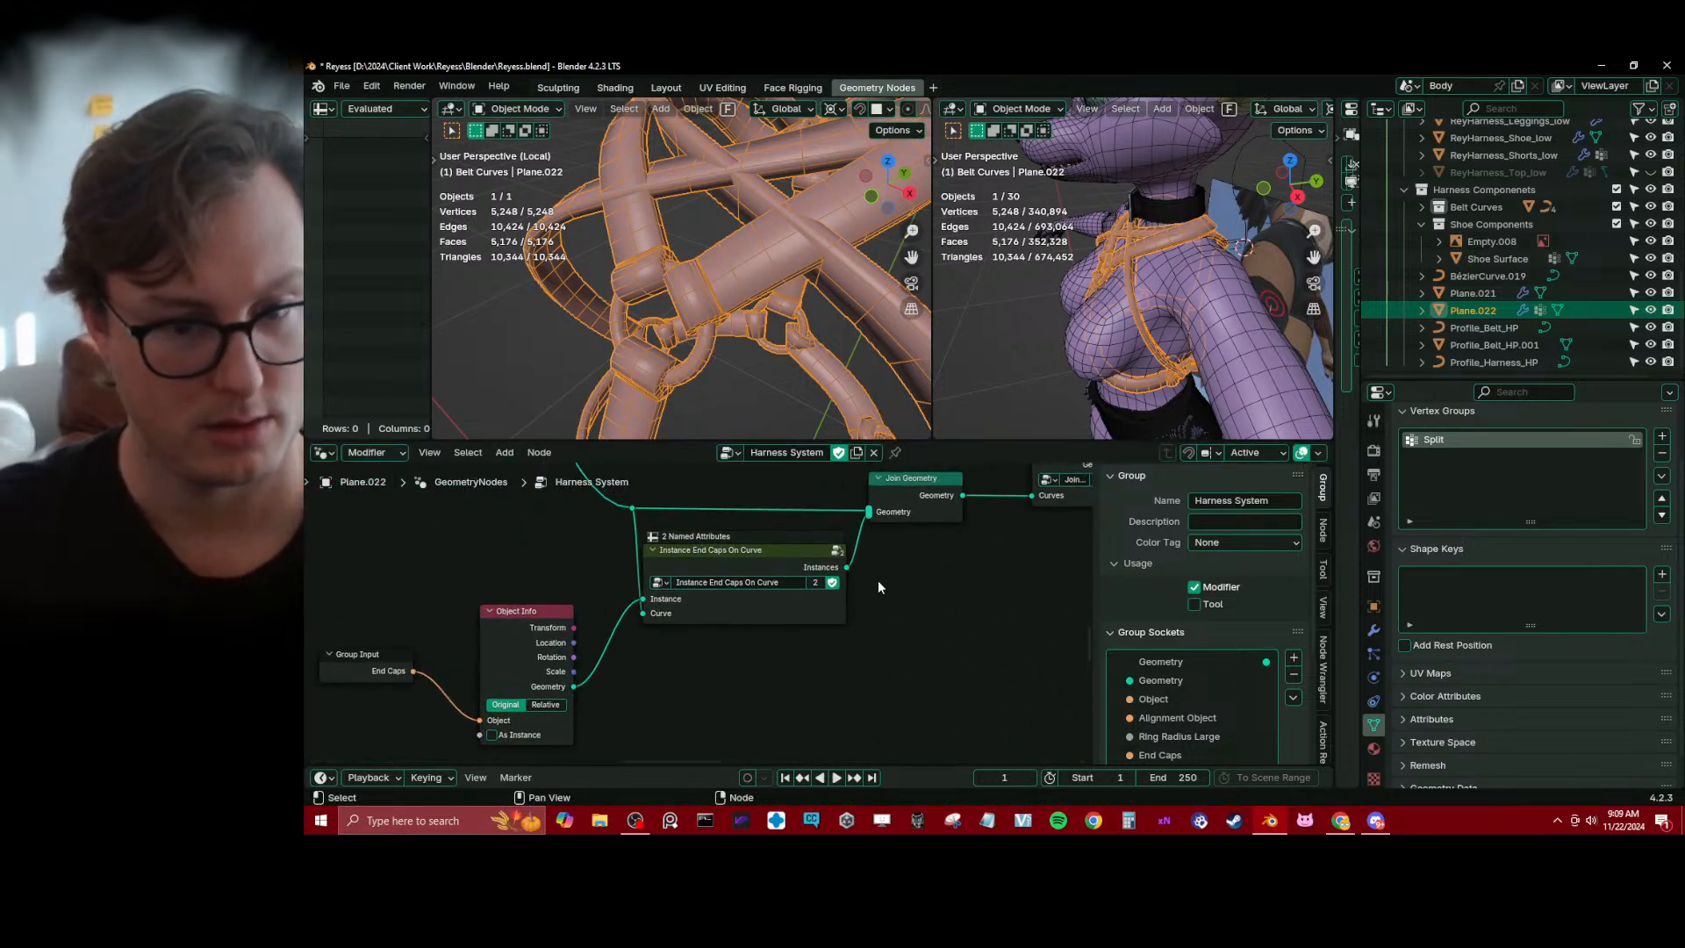
Level the curve reroute with Join Geometry, and compact the end caps inputs by hiding Object Info's unused sockets
{"action": "left_click_drag", "start_coordinate": [903, 491], "coordinate": [889, 508]}
{"action": "left_click_drag", "start_coordinate": [630, 511], "coordinate": [628, 524]}
{"action": "middle_click_drag", "start_coordinate": [699, 625], "coordinate": [769, 580]}
{"action": "left_click_drag", "start_coordinate": [582, 586], "coordinate": [658, 581]}
{"action": "key", "text": "ctrl+h"}
{"action": "left_click_drag", "start_coordinate": [445, 628], "coordinate": [648, 611]}
Slide the end caps nodes horizontally to close the gaps around Instance End Caps On Curve
{"action": "scroll", "coordinate": [676, 638], "scroll_direction": "down", "scroll_amount": 3}
{"action": "left_click", "coordinate": [676, 630]}
{"action": "key", "text": "b"}
{"action": "key", "text": "g"}
{"action": "key", "text": "x"}
{"action": "left_click", "coordinate": [664, 610]}
Move the Join Curves node closer to the output of Join Geometry
{"action": "left_click", "coordinate": [772, 647]}
{"action": "middle_click_drag", "start_coordinate": [780, 647], "coordinate": [559, 699]}
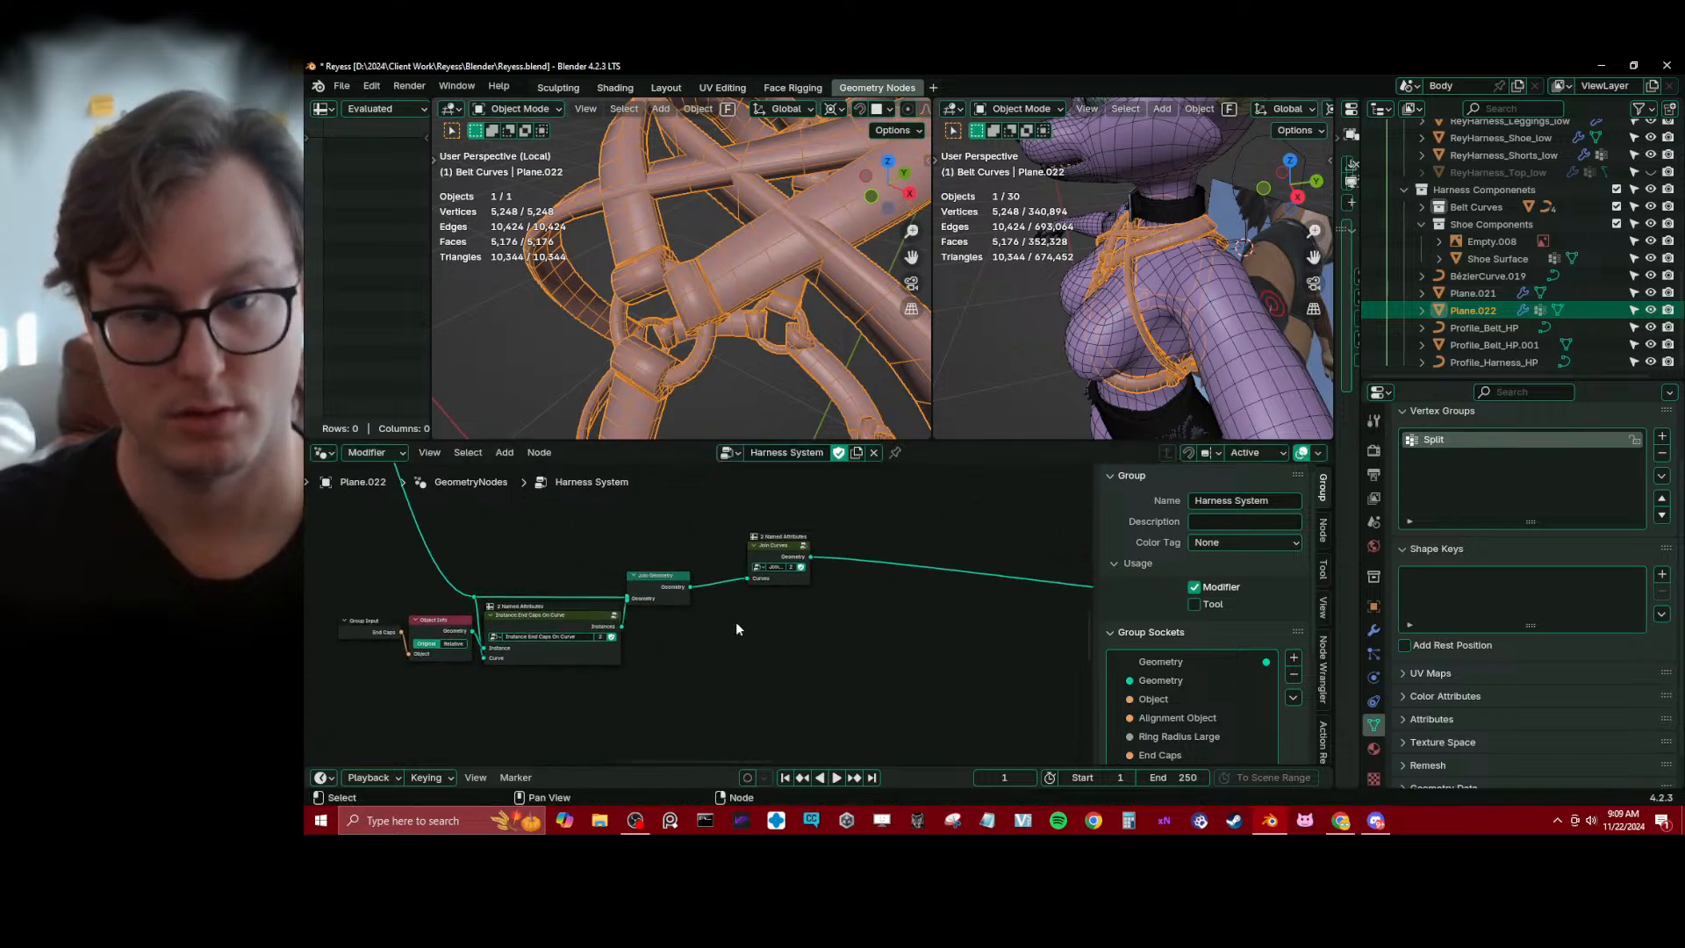
{"action": "scroll", "coordinate": [736, 629], "scroll_direction": "up", "scroll_amount": 1}
{"action": "left_click_drag", "start_coordinate": [778, 540], "coordinate": [730, 553]}
{"action": "middle_click_drag", "start_coordinate": [648, 638], "coordinate": [760, 607]}
{"action": "scroll", "coordinate": [756, 619], "scroll_direction": "down", "scroll_amount": 1}
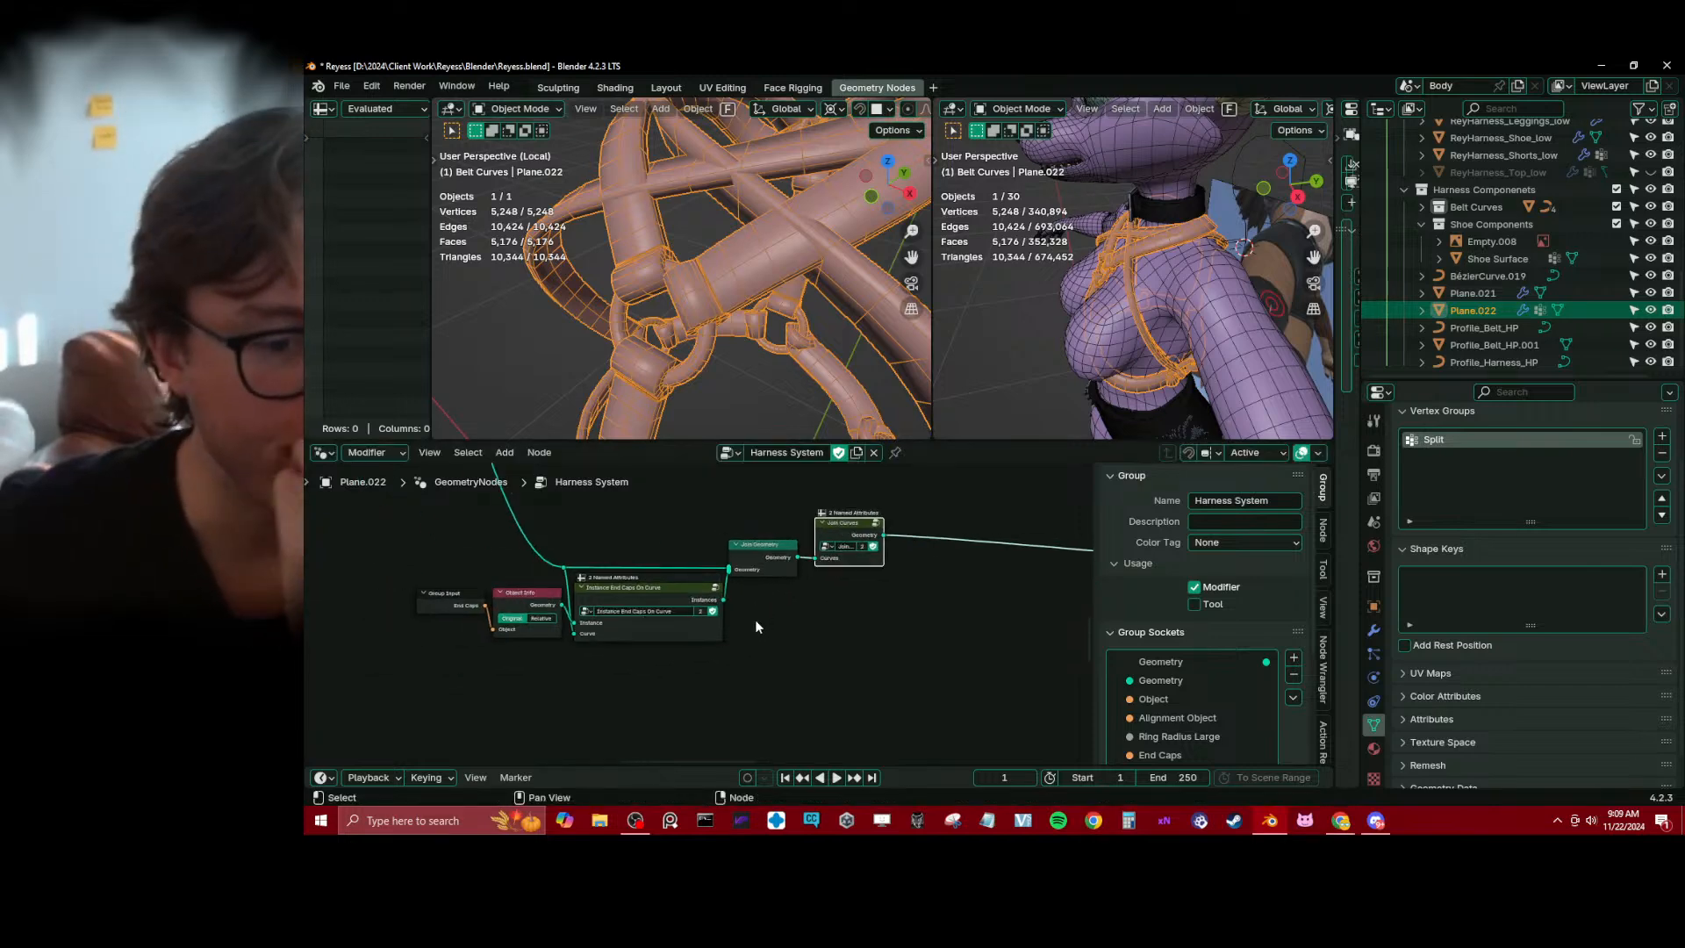
Check the harness and its base mesh from several angles with its modifier settings shown, and save the file
{"action": "scroll", "coordinate": [700, 305], "scroll_direction": "down", "scroll_amount": 4}
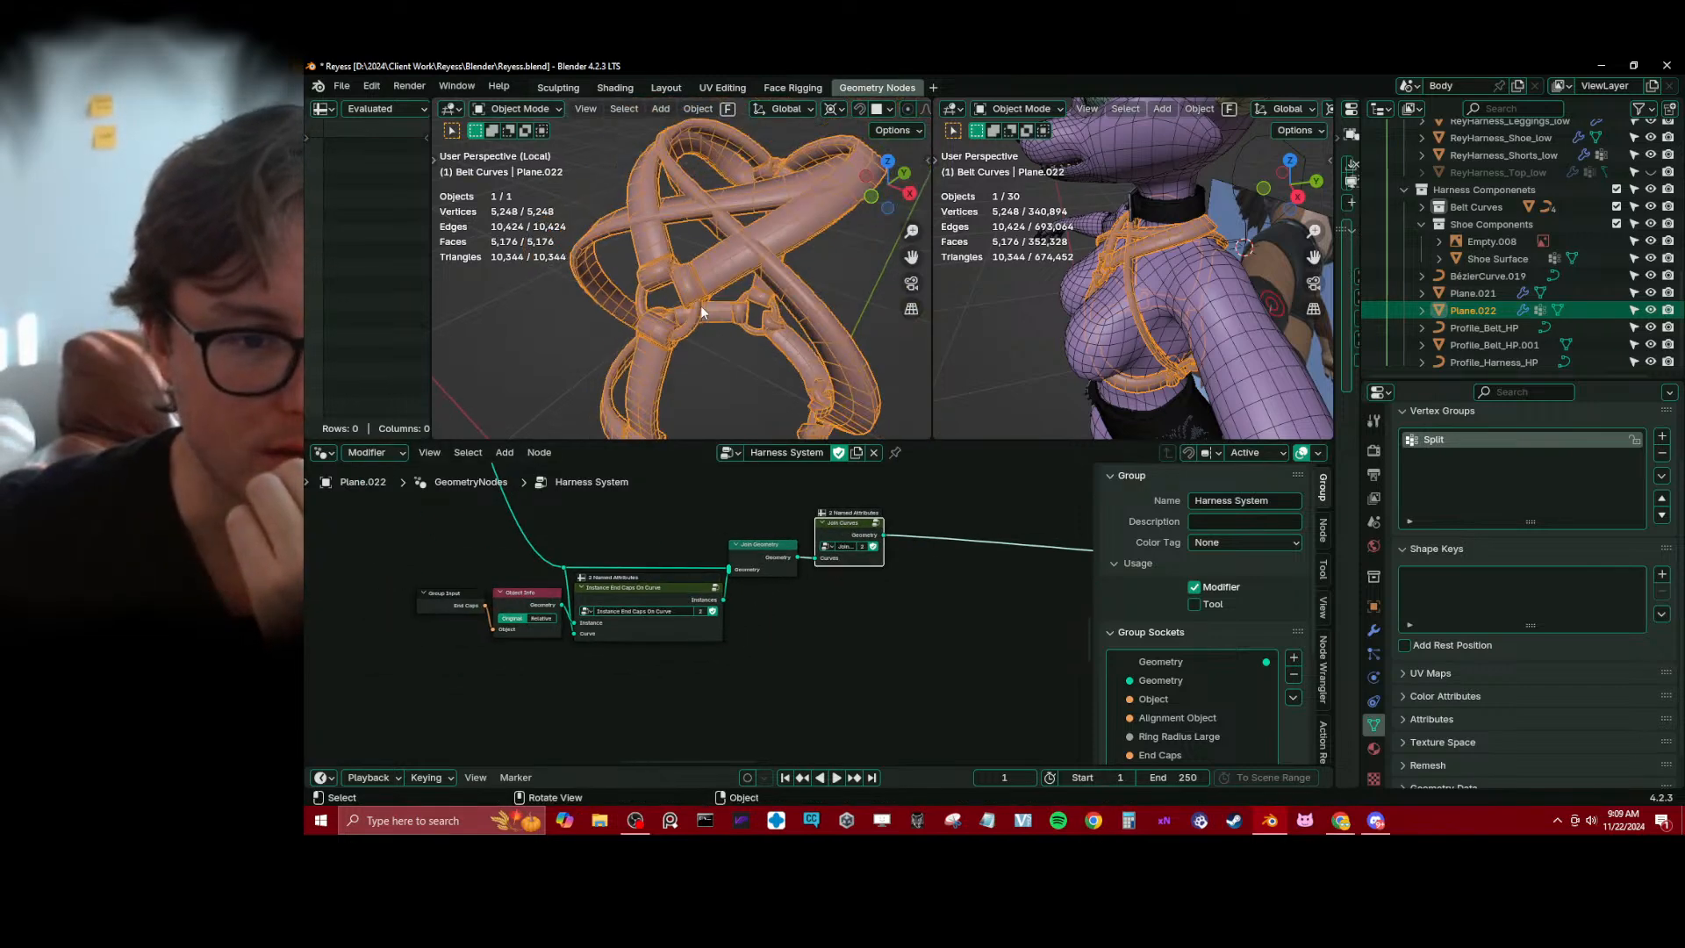
{"action": "scroll", "coordinate": [692, 263], "scroll_direction": "up", "scroll_amount": 4}
{"action": "middle_click_drag", "start_coordinate": [691, 263], "coordinate": [854, 350]}
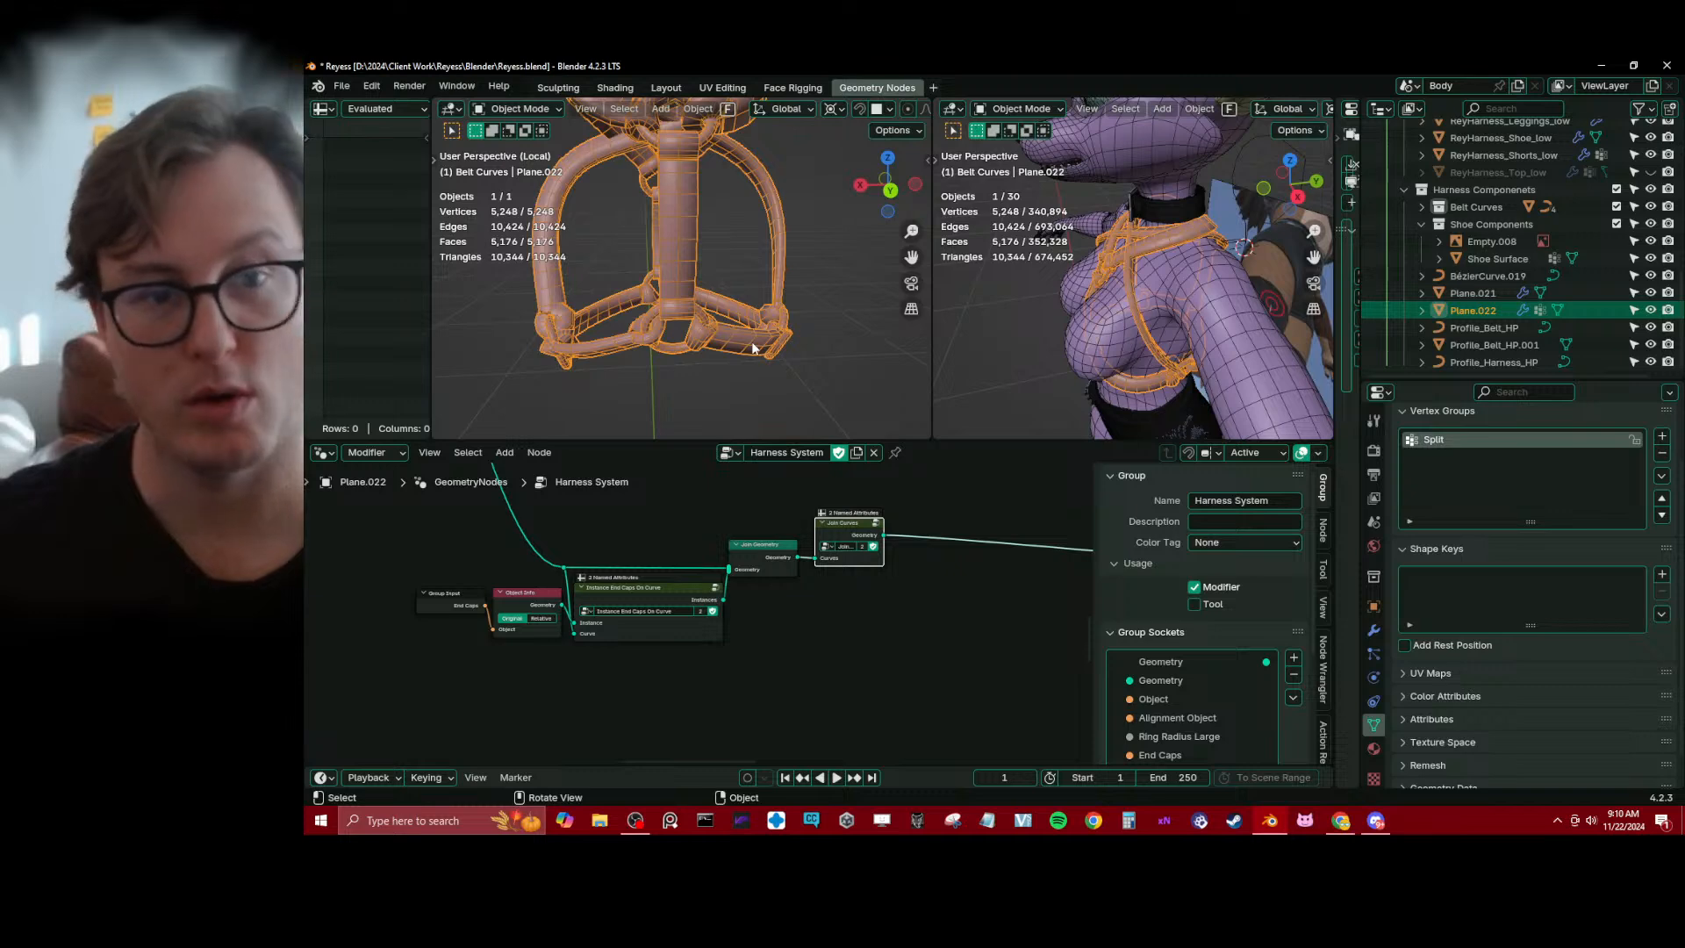
{"action": "left_click", "coordinate": [1375, 631]}
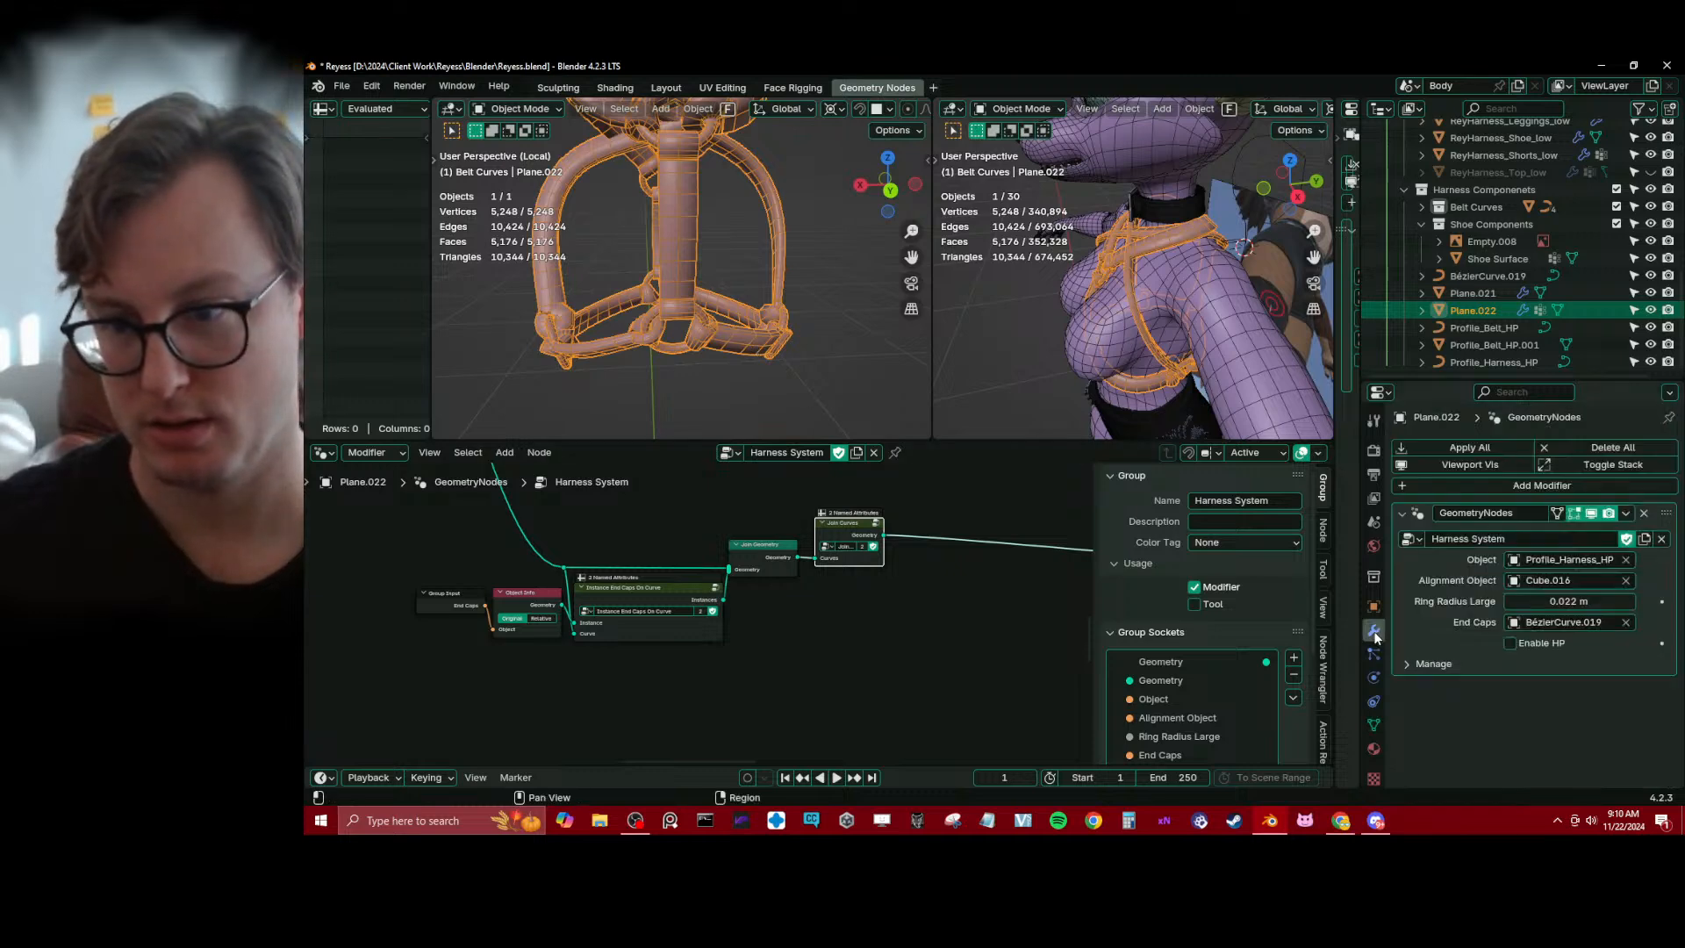
{"action": "key", "text": "Tab"}
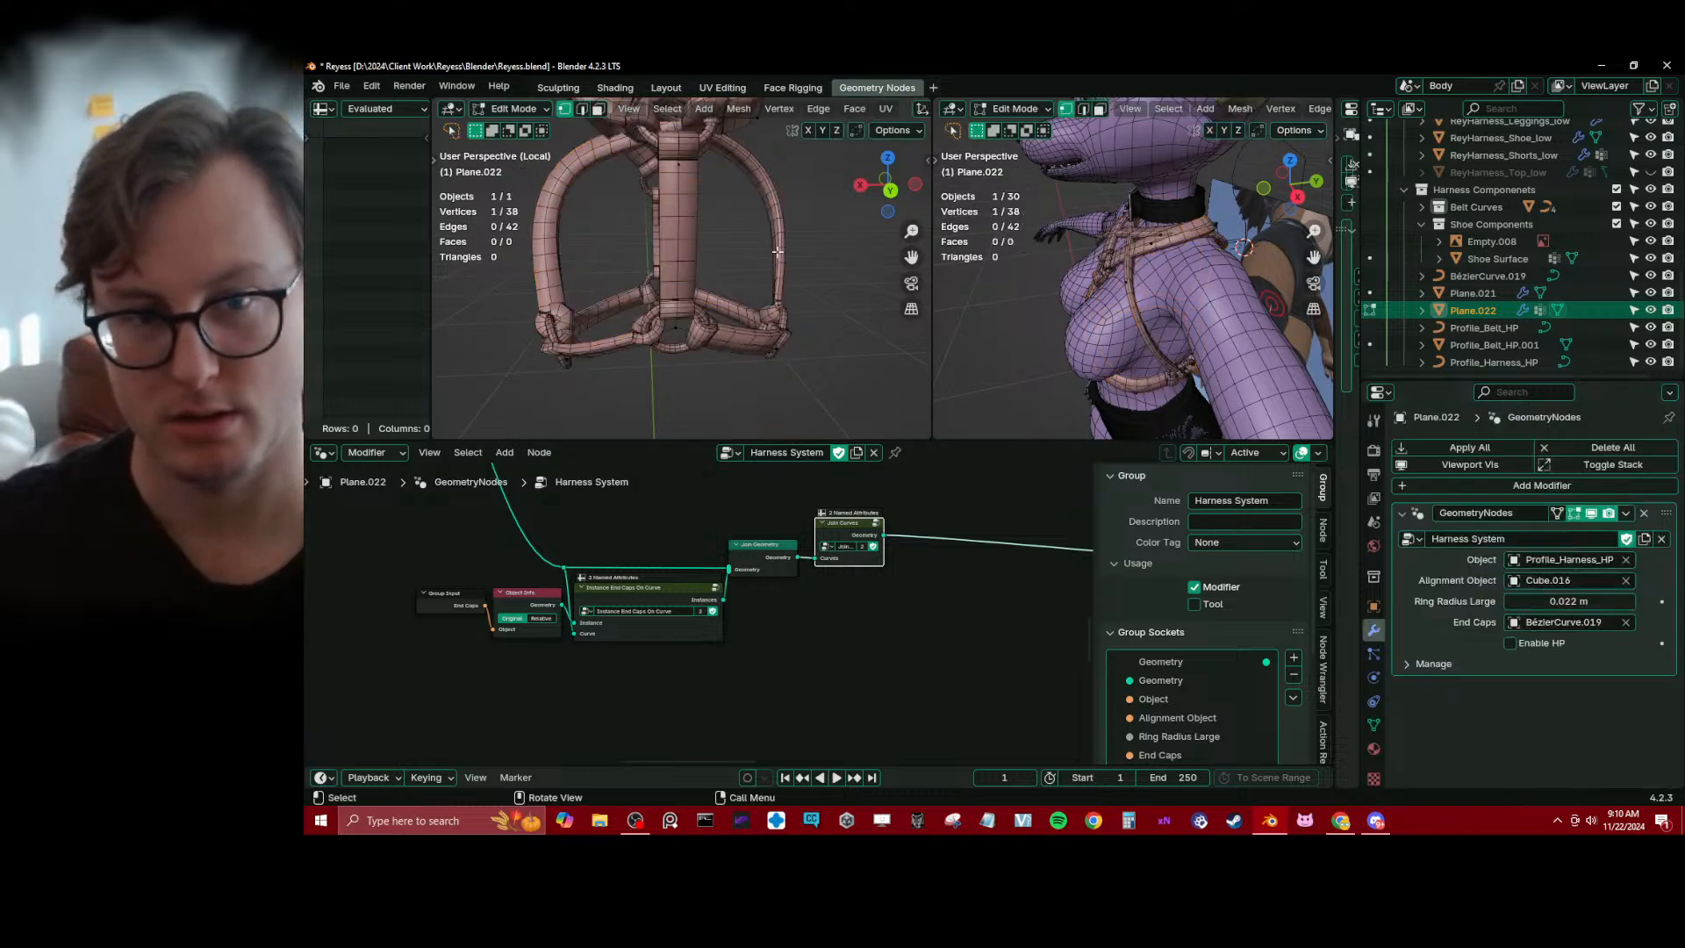
{"action": "scroll", "coordinate": [743, 251], "scroll_direction": "down", "scroll_amount": 2}
{"action": "mouse_move", "coordinate": [744, 252]}
{"action": "middle_mouse_down"}
{"action": "mouse_move", "coordinate": [702, 260]}
{"action": "mouse_move", "coordinate": [696, 395]}
{"action": "mouse_move", "coordinate": [723, 307]}
{"action": "mouse_move", "coordinate": [799, 250]}
{"action": "mouse_move", "coordinate": [651, 295]}
{"action": "mouse_move", "coordinate": [781, 288]}
{"action": "middle_mouse_up"}
{"action": "key", "text": "z"}
{"action": "key", "text": "Tab"}
{"action": "key", "text": "ctrl+s"}
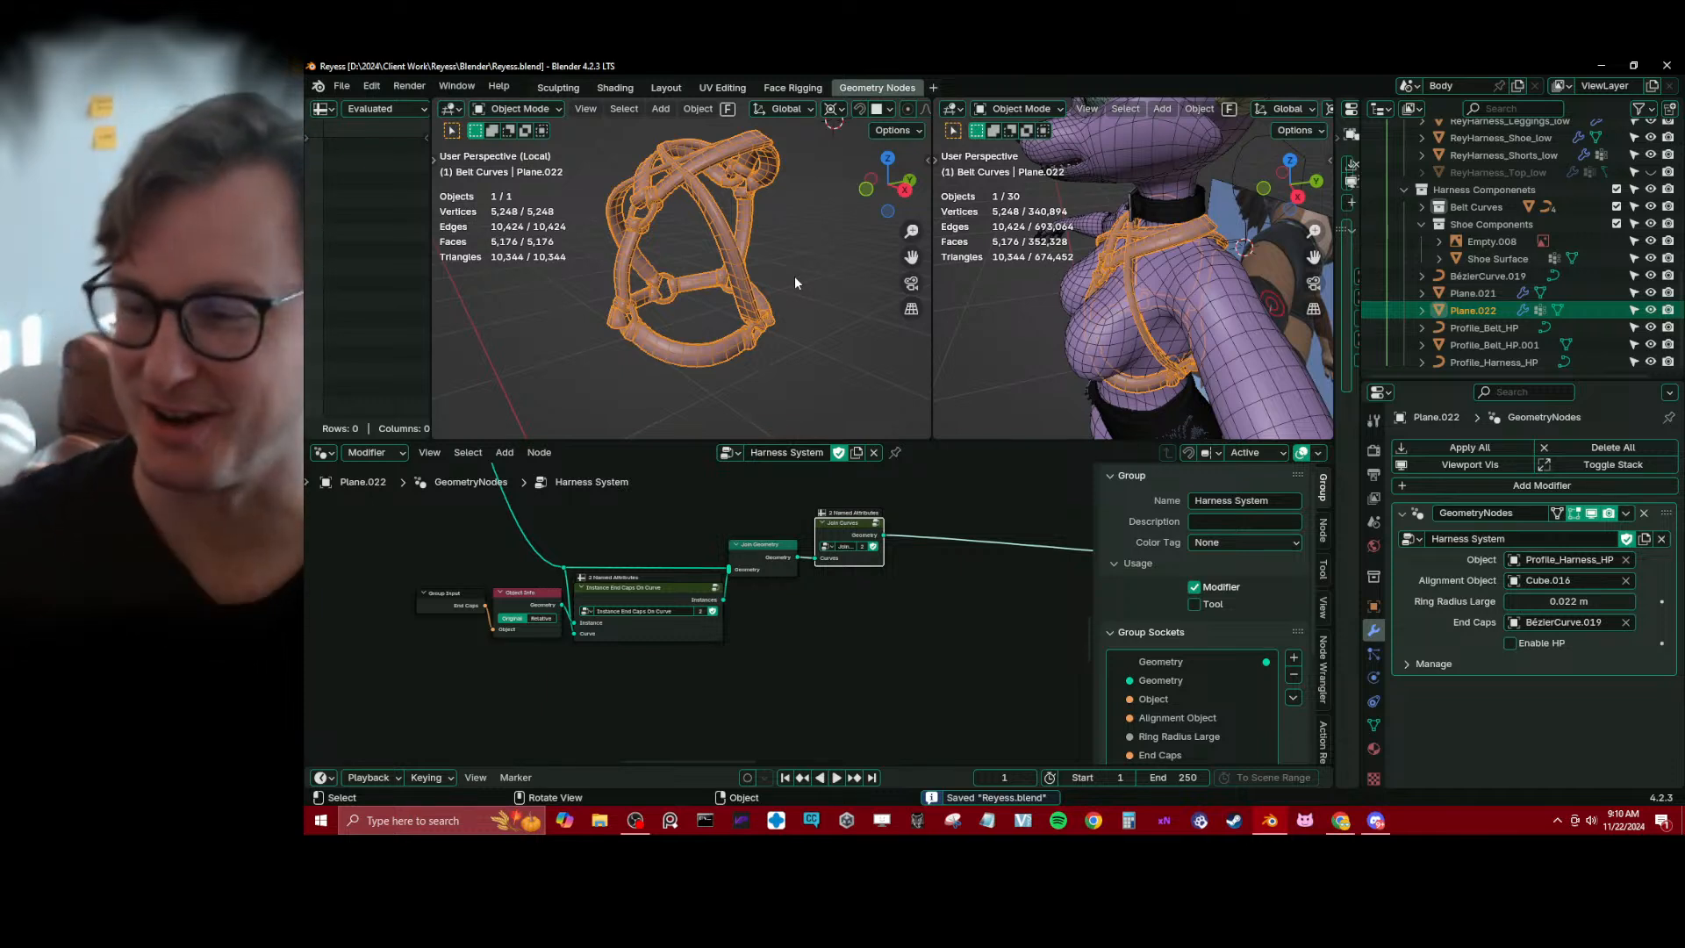
Give the 3D viewports more height and open the harness base mesh for editing around the lower rings
{"action": "left_click_drag", "start_coordinate": [681, 439], "coordinate": [680, 585]}
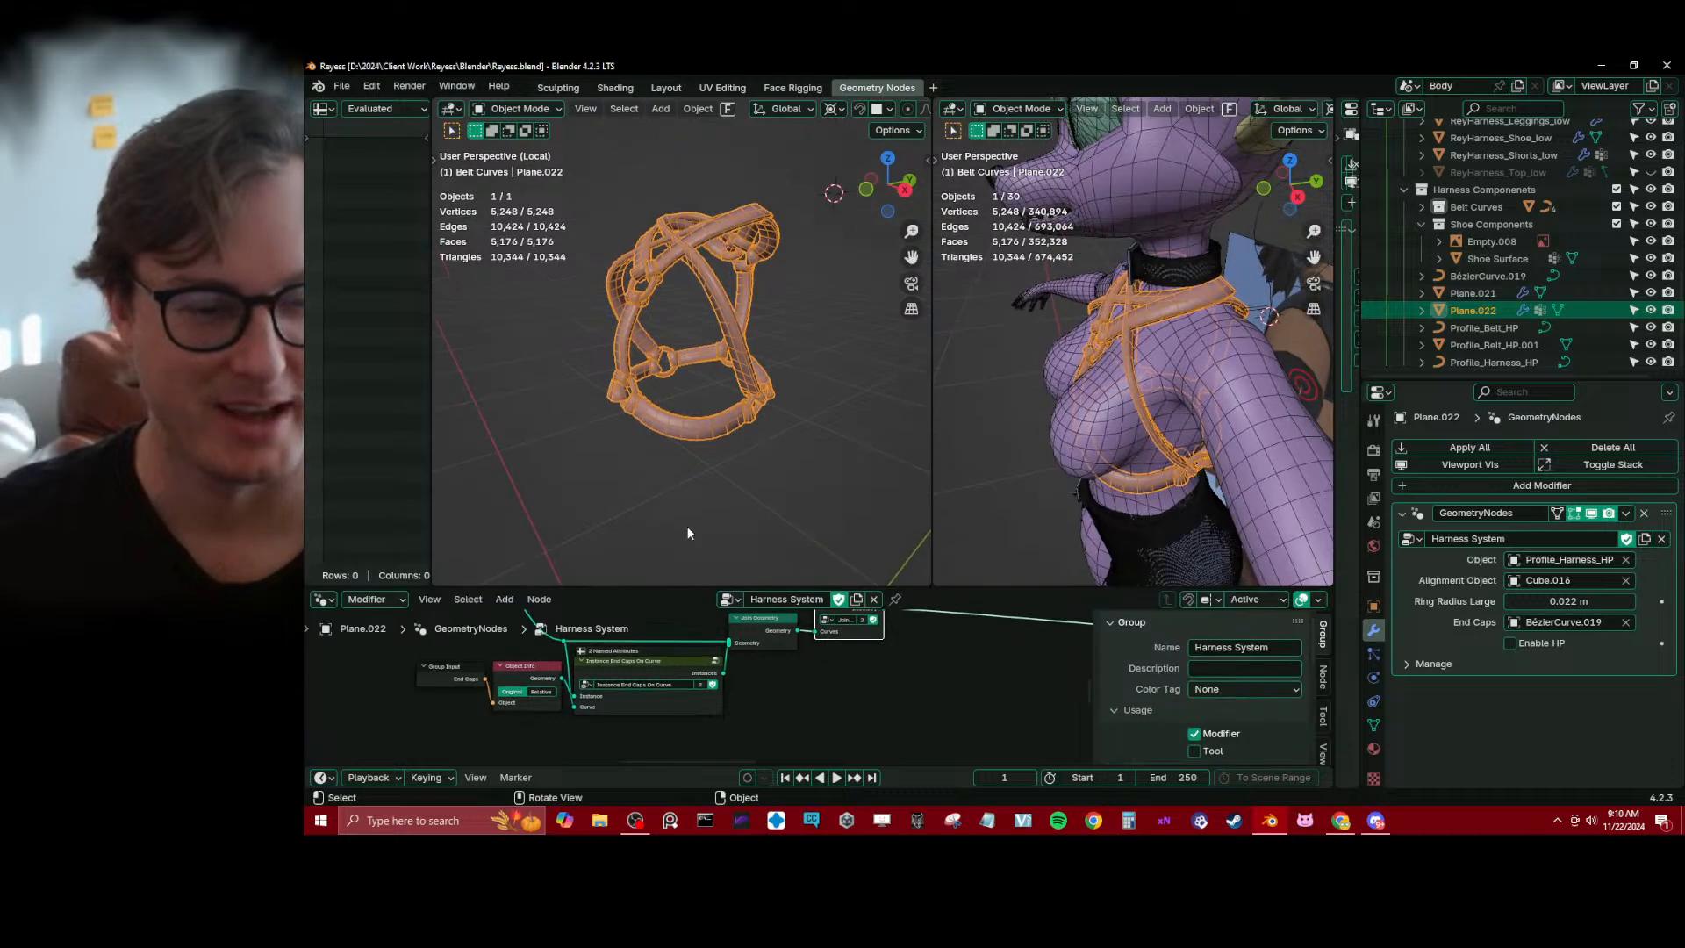
{"action": "middle_click_drag", "start_coordinate": [687, 525], "coordinate": [719, 386]}
{"action": "scroll", "coordinate": [737, 309], "scroll_direction": "up", "scroll_amount": 5}
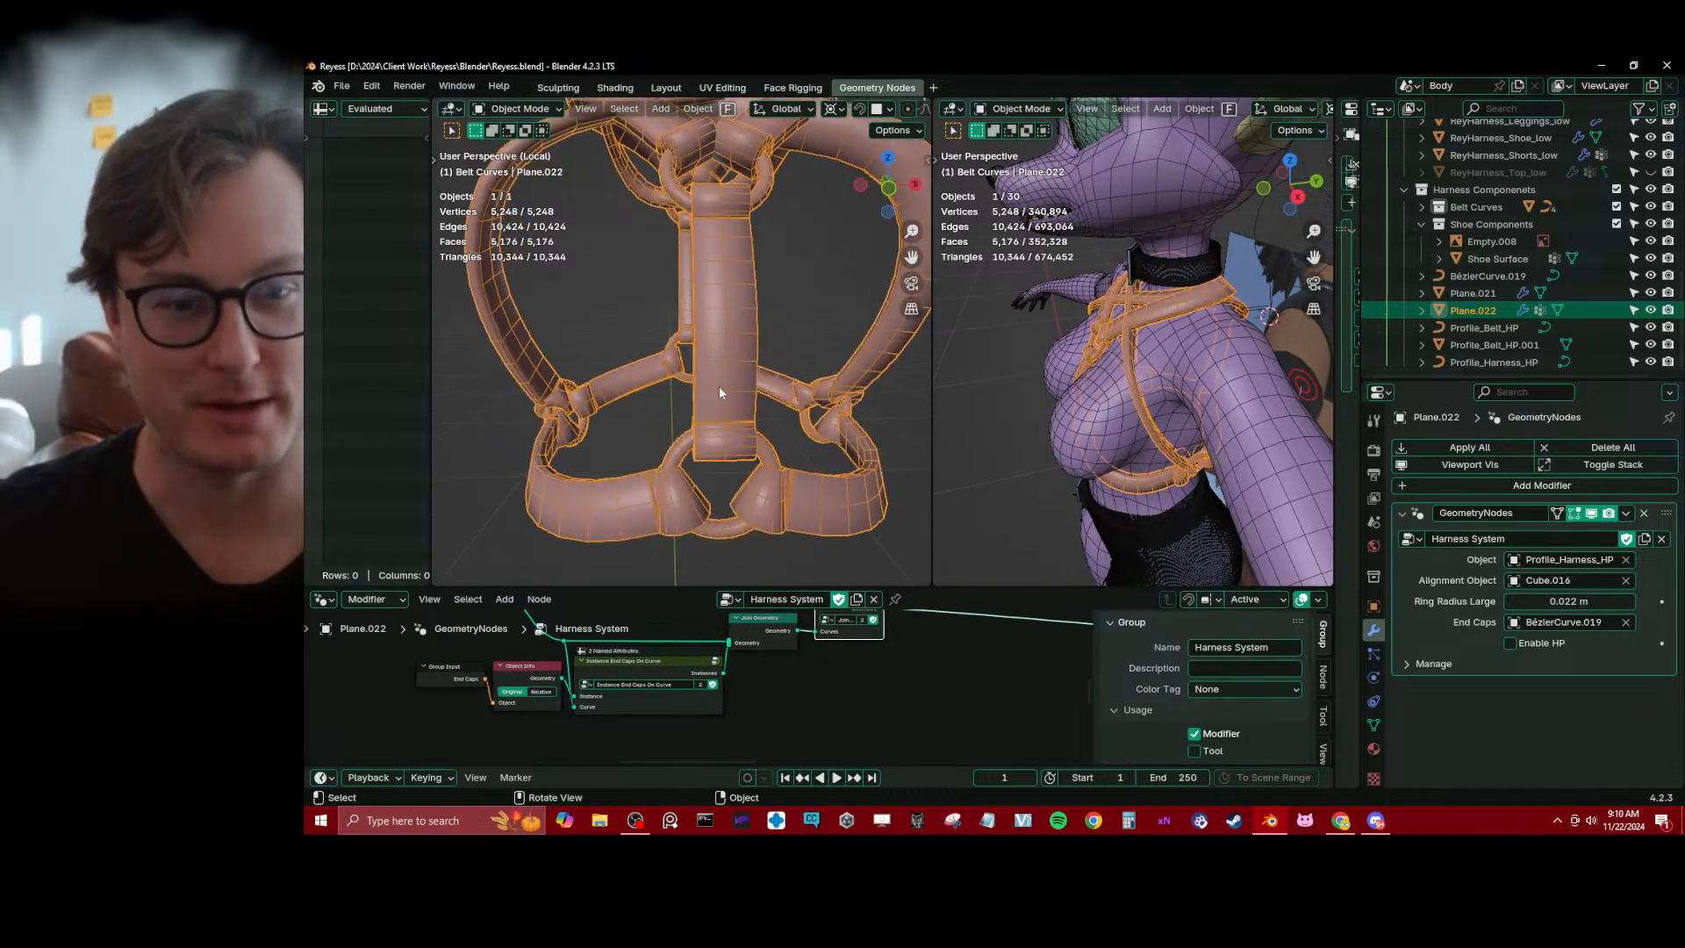
{"action": "scroll", "coordinate": [759, 388], "scroll_direction": "up", "scroll_amount": 4}
{"action": "key", "text": "Tab"}
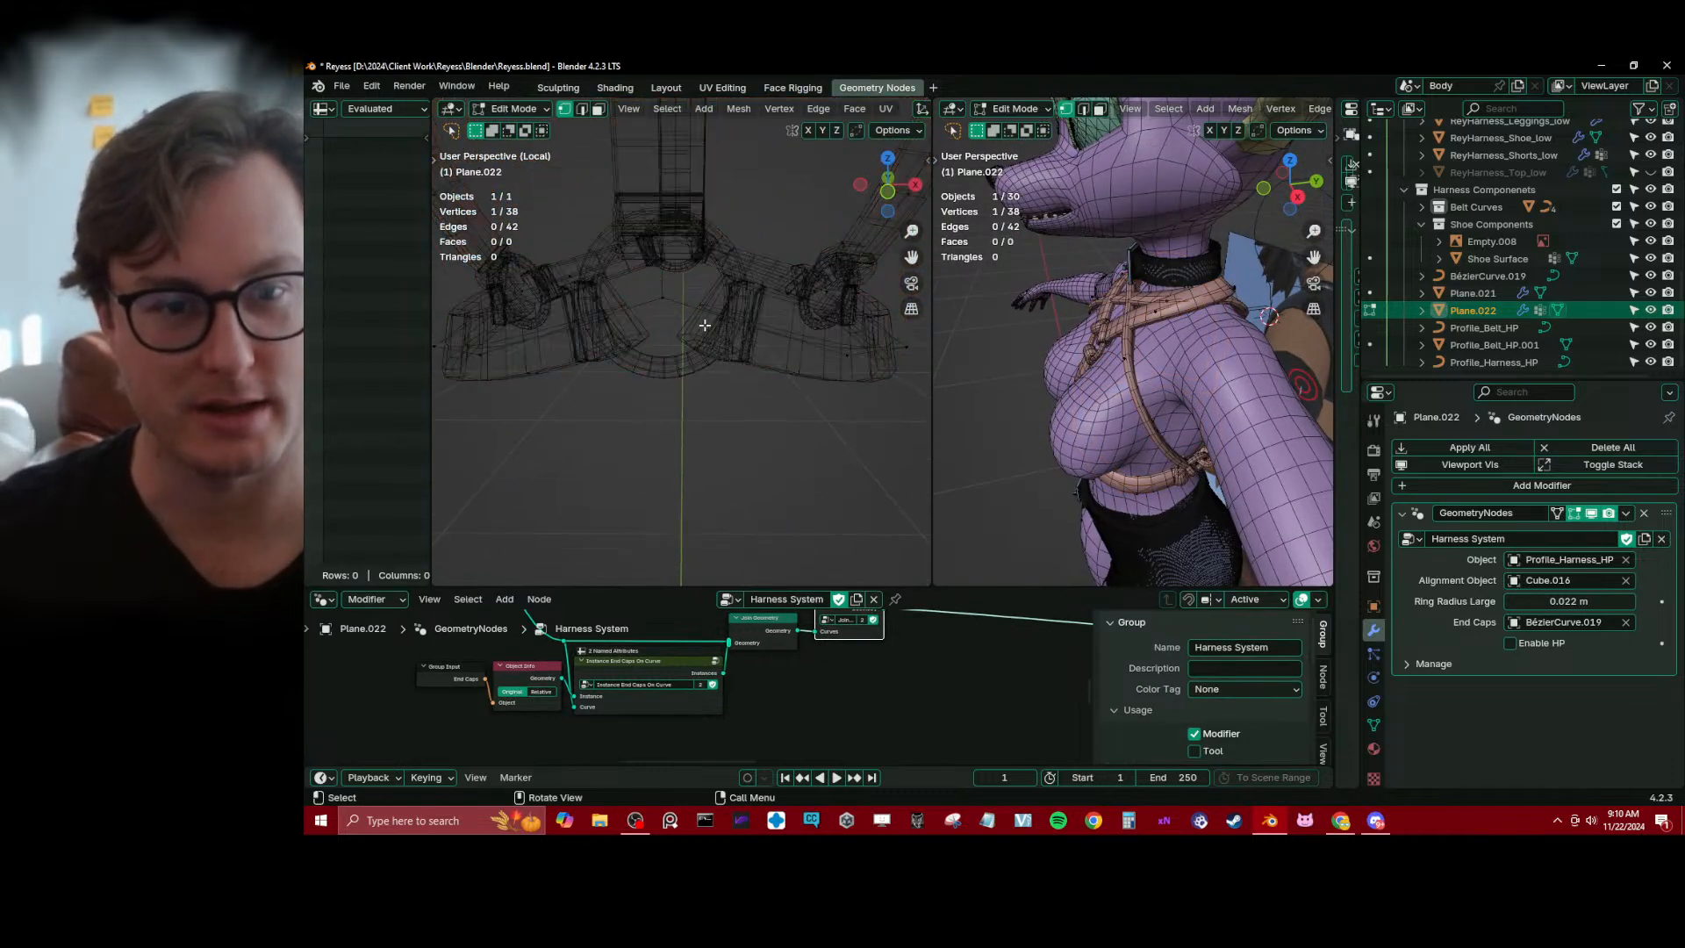
Try adding a single loop cut to an edge of the lower harness strap
{"action": "key", "text": "ctrl+r"}
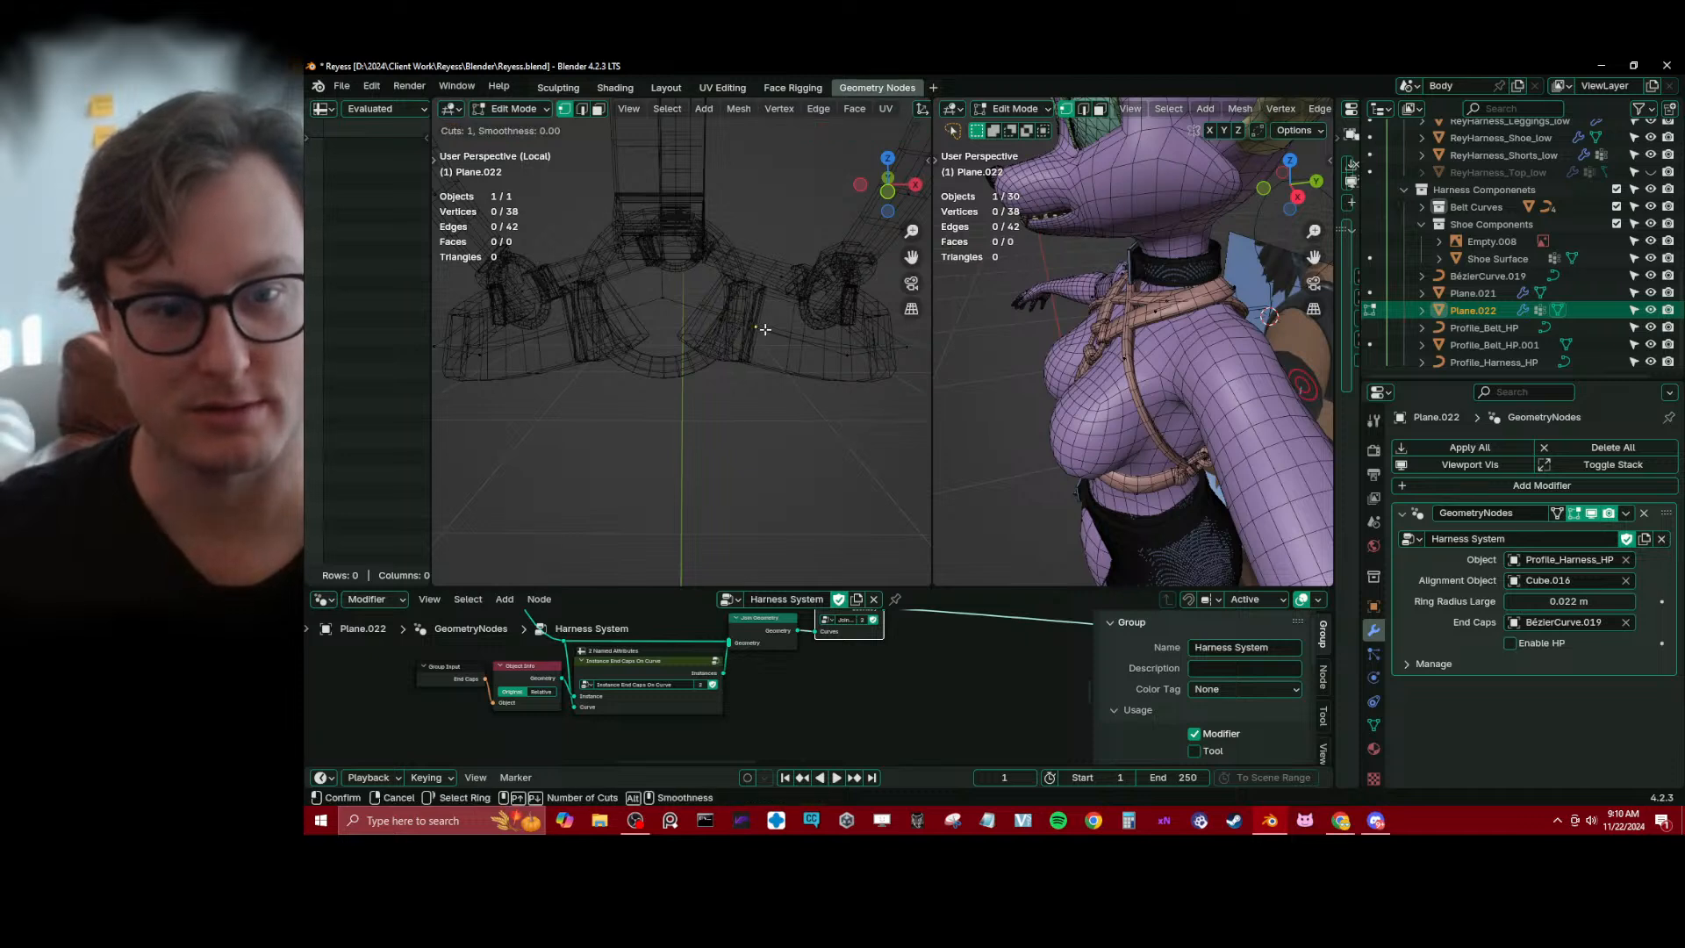
{"action": "left_click", "coordinate": [806, 391]}
{"action": "key", "text": "ctrl+z"}
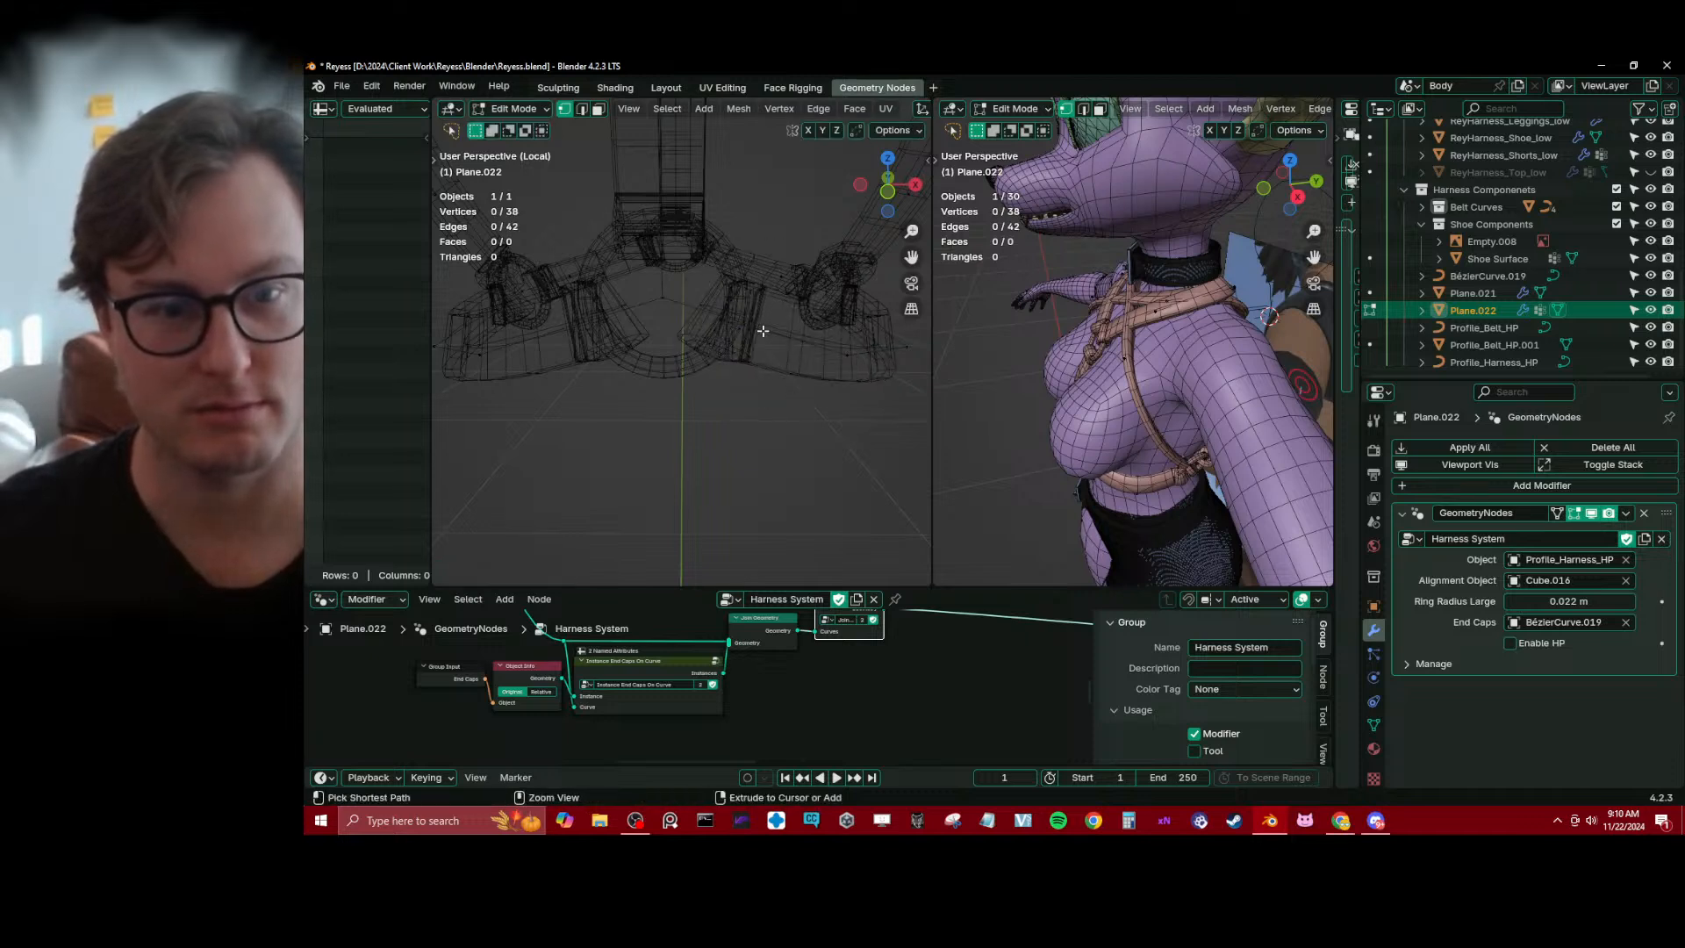
{"action": "key", "text": "ctrl+shift+z"}
{"action": "key", "text": "ctrl+z"}
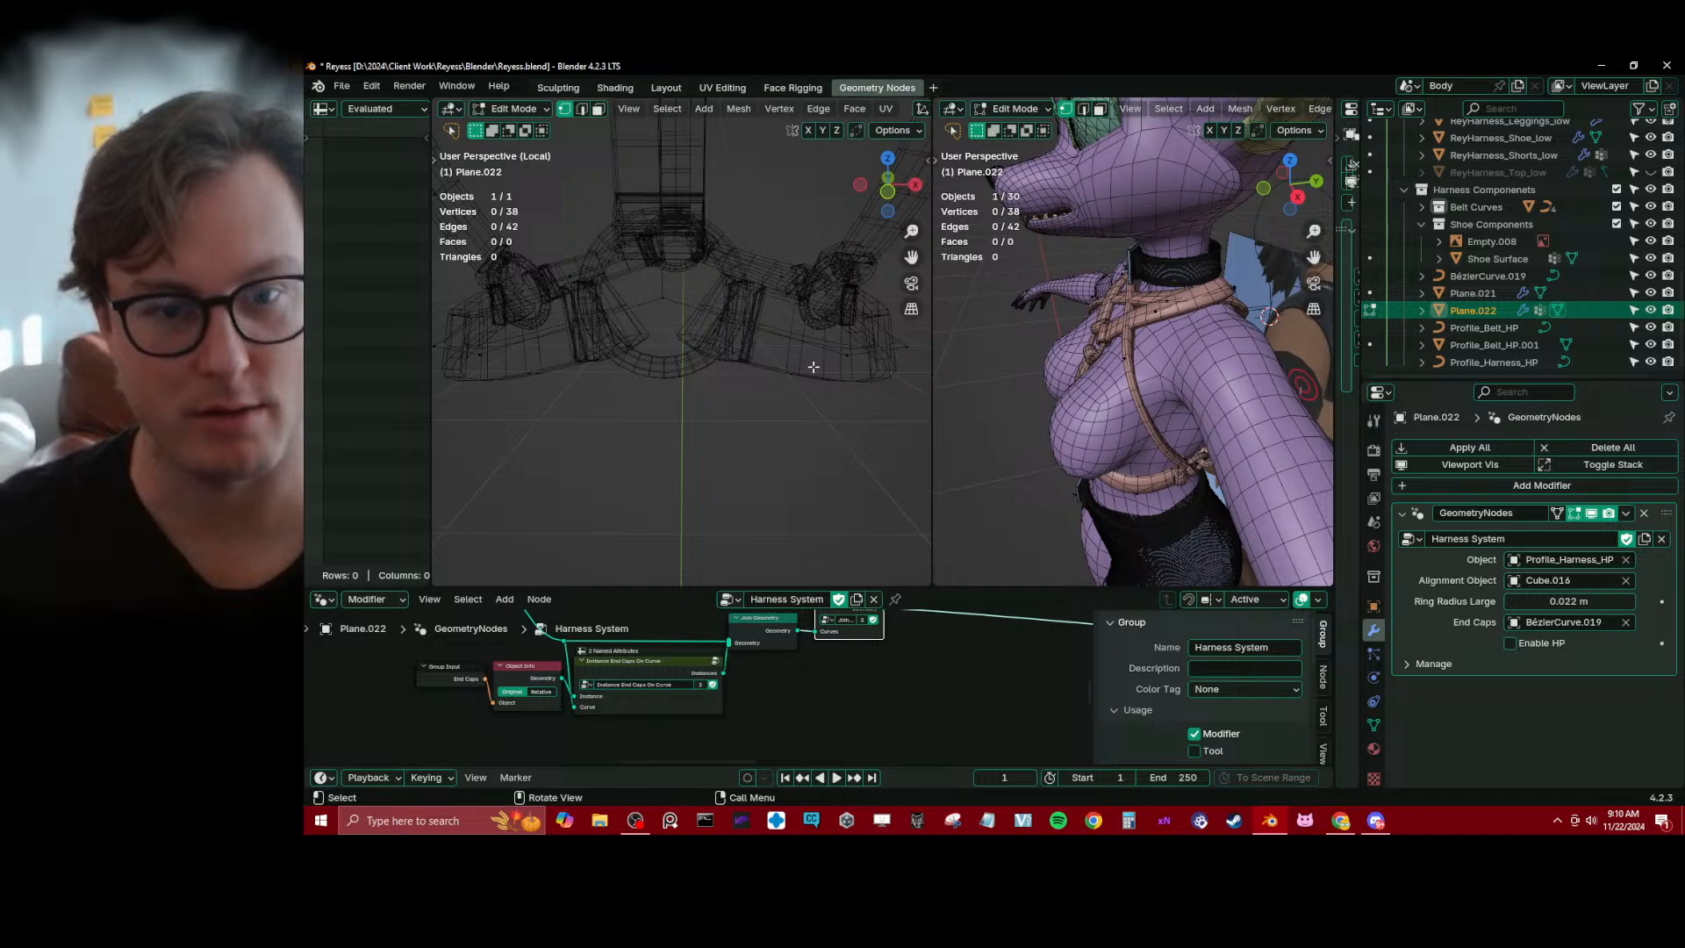
Try moving one vertex of the lower strap freely in solid shading
{"action": "mouse_move", "coordinate": [813, 366]}
{"action": "middle_mouse_down"}
{"action": "mouse_move", "coordinate": [766, 376]}
{"action": "mouse_move", "coordinate": [770, 399]}
{"action": "mouse_move", "coordinate": [808, 372]}
{"action": "middle_mouse_up"}
{"action": "key", "text": "shift+z"}
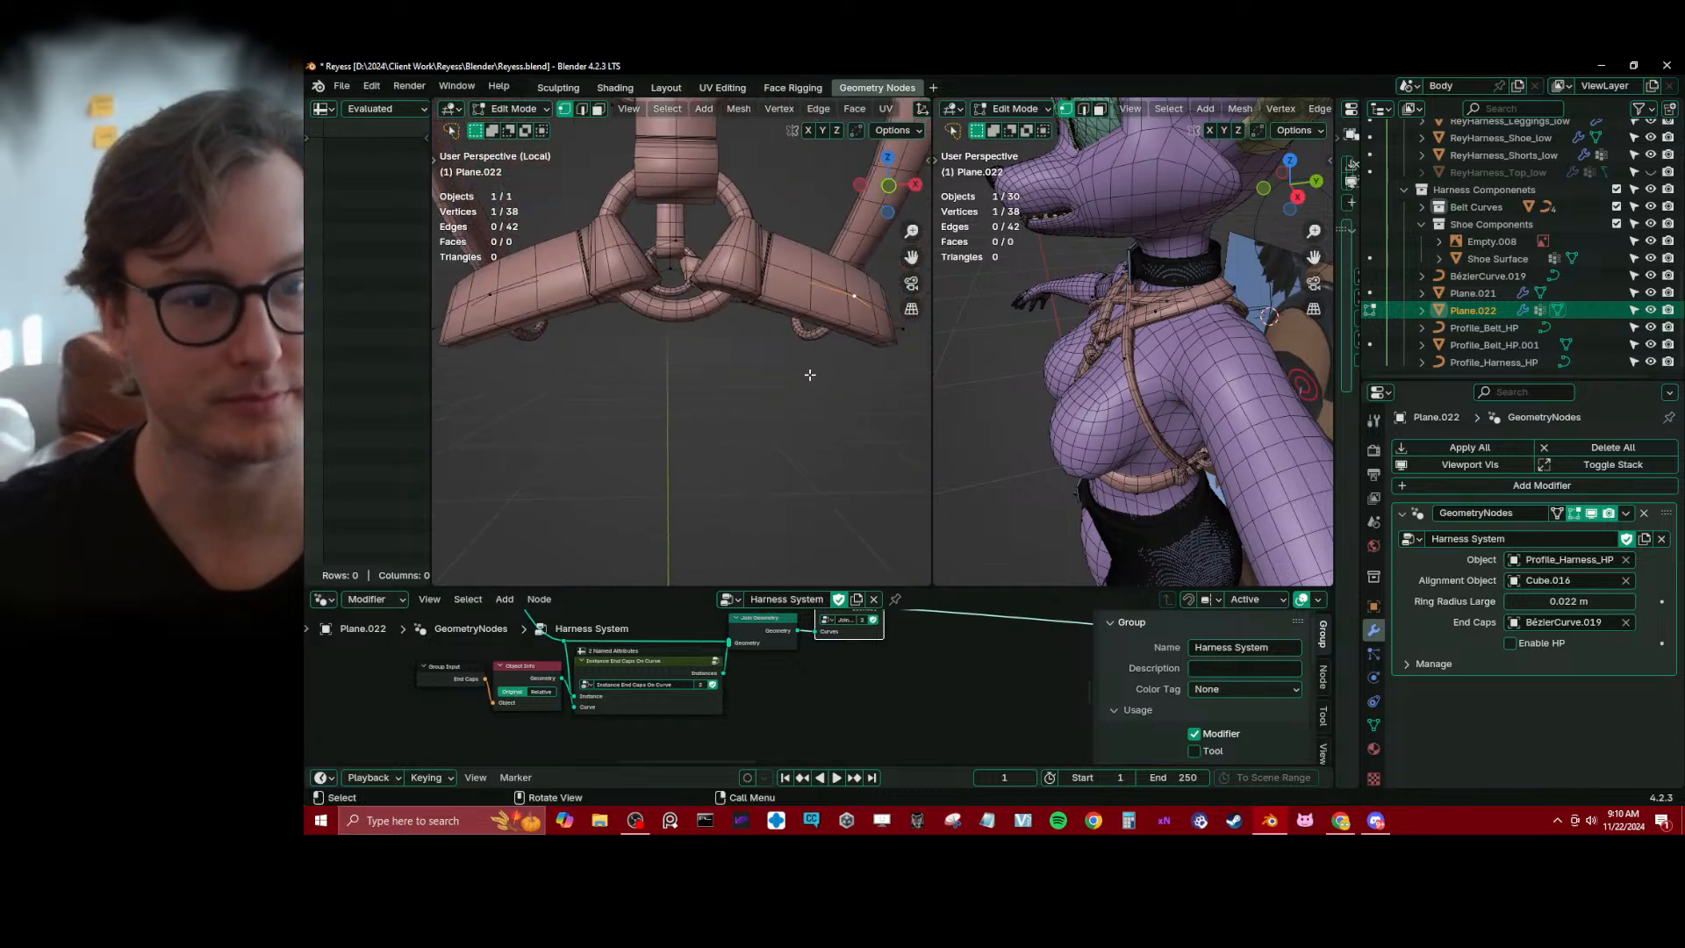
{"action": "key", "text": "g"}
{"action": "left_click", "coordinate": [801, 350]}
{"action": "key", "text": "ctrl+z"}
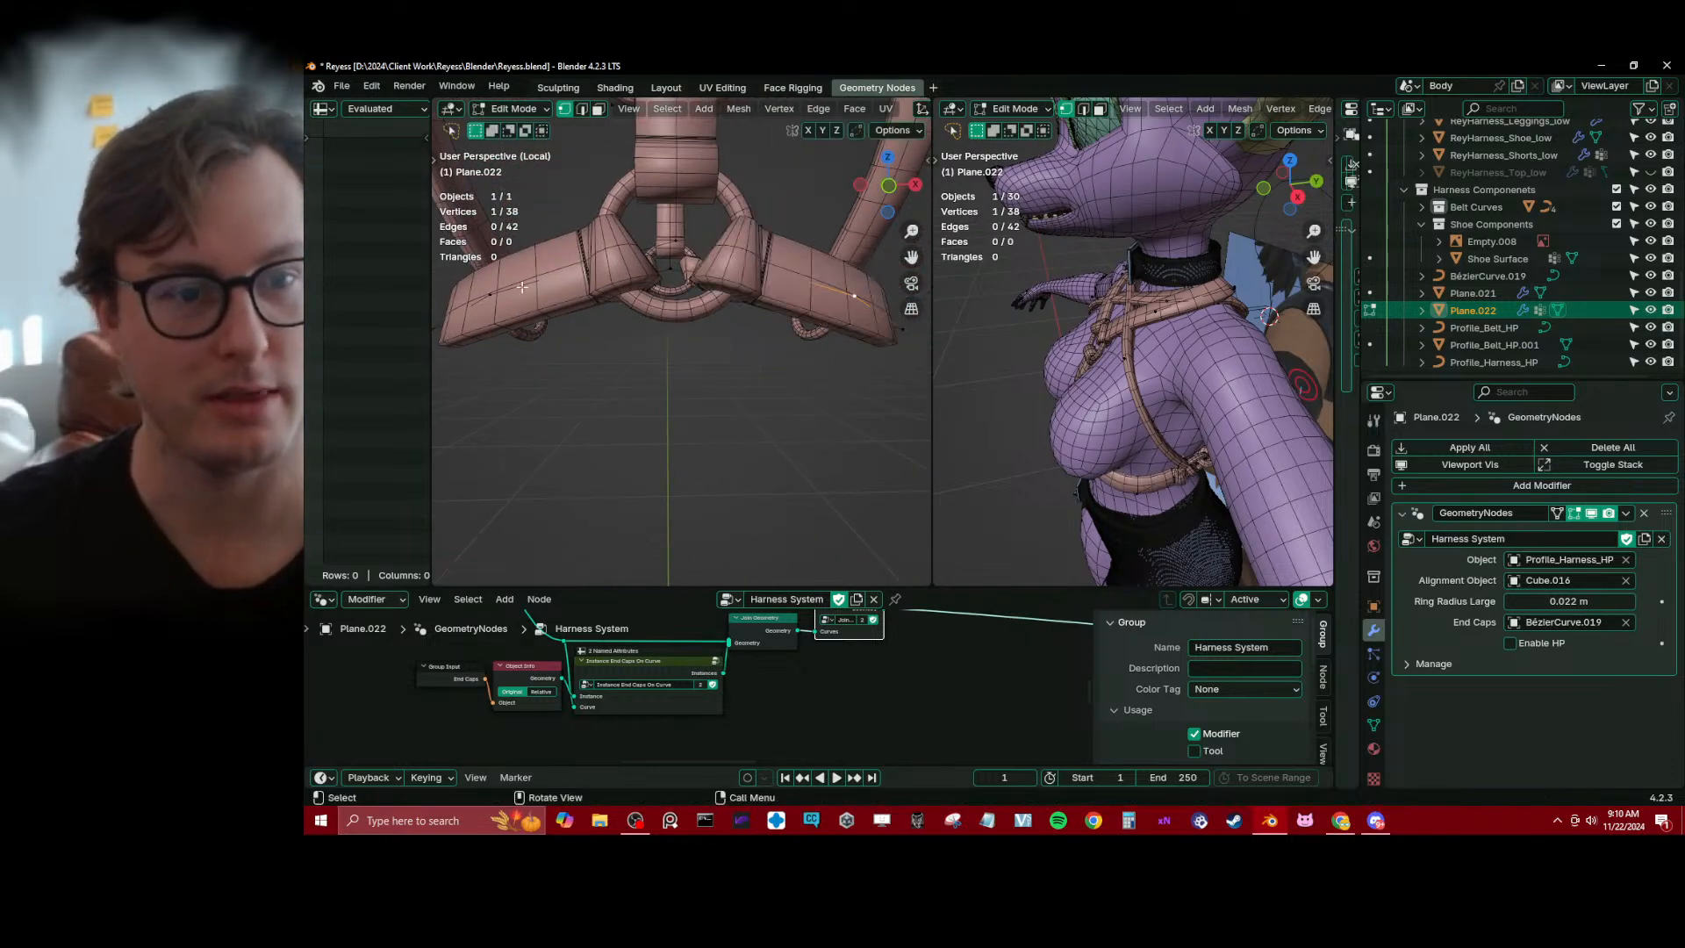
Raise the matching vertices of both lower straps together along the Z axis
{"action": "key", "text": "g"}
{"action": "key", "text": "z"}
{"action": "left_click", "coordinate": [709, 279]}
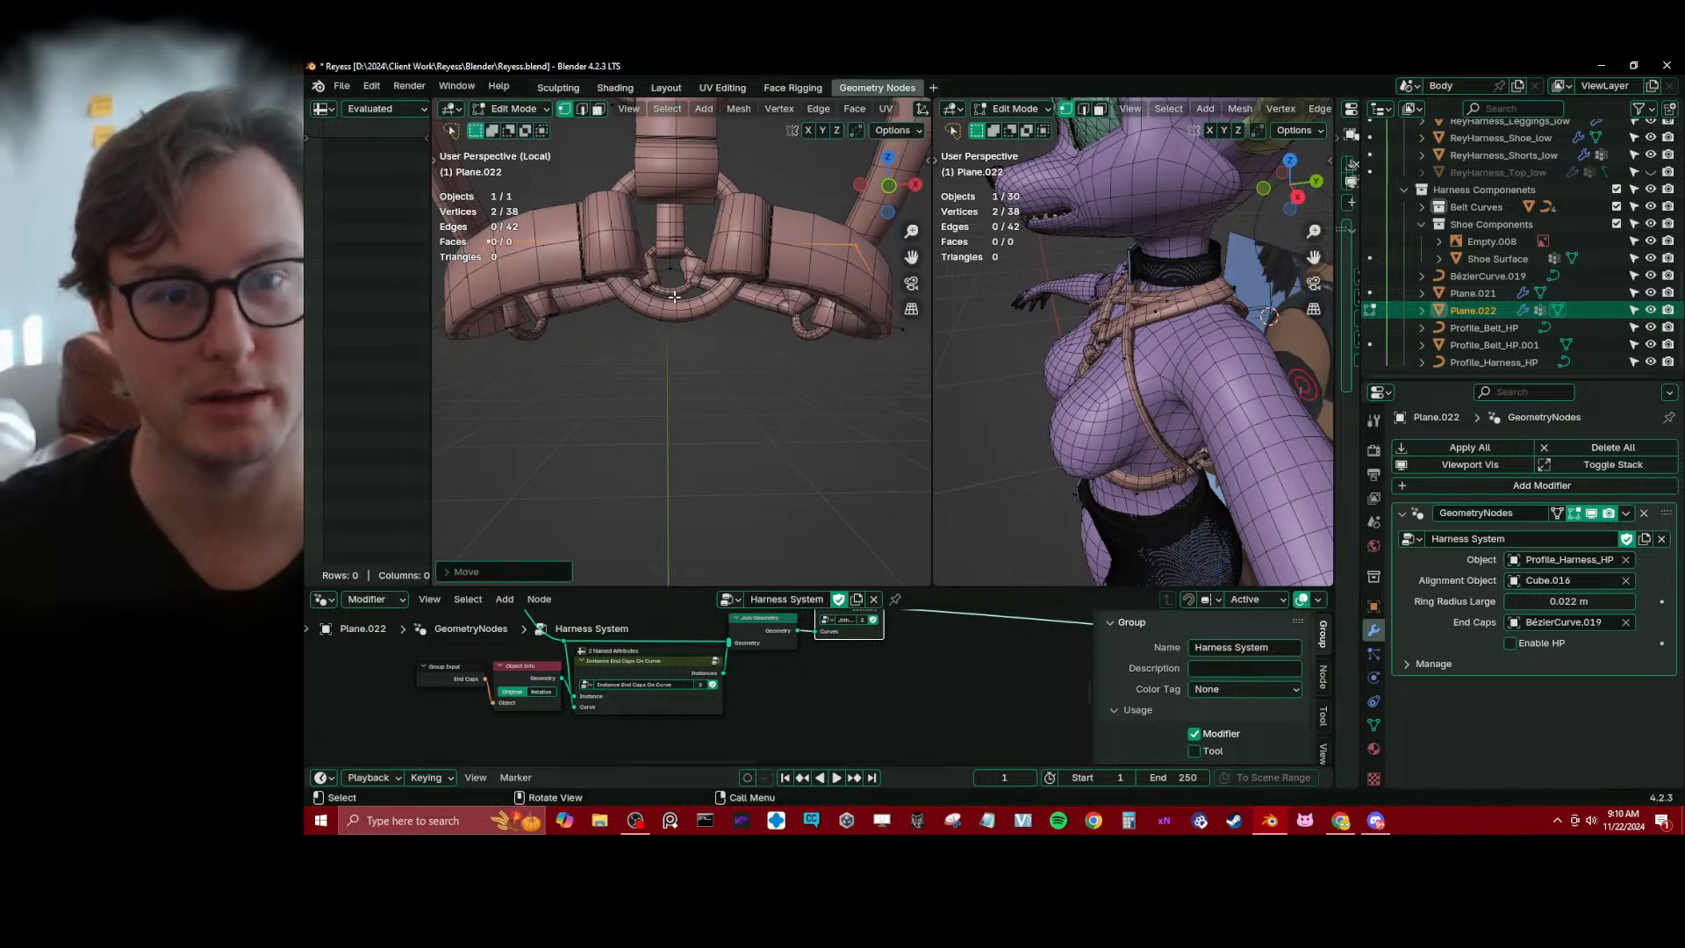
{"action": "scroll", "coordinate": [711, 277], "scroll_direction": "down", "scroll_amount": 3}
{"action": "middle_click_drag", "start_coordinate": [712, 277], "coordinate": [702, 448]}
{"action": "key", "text": "Tab"}
Add a vertex to the curved lower strap with a single loop cut and move it outward
{"action": "scroll", "coordinate": [650, 315], "scroll_direction": "up", "scroll_amount": 3}
{"action": "key", "text": "Tab"}
{"action": "key", "text": "e"}
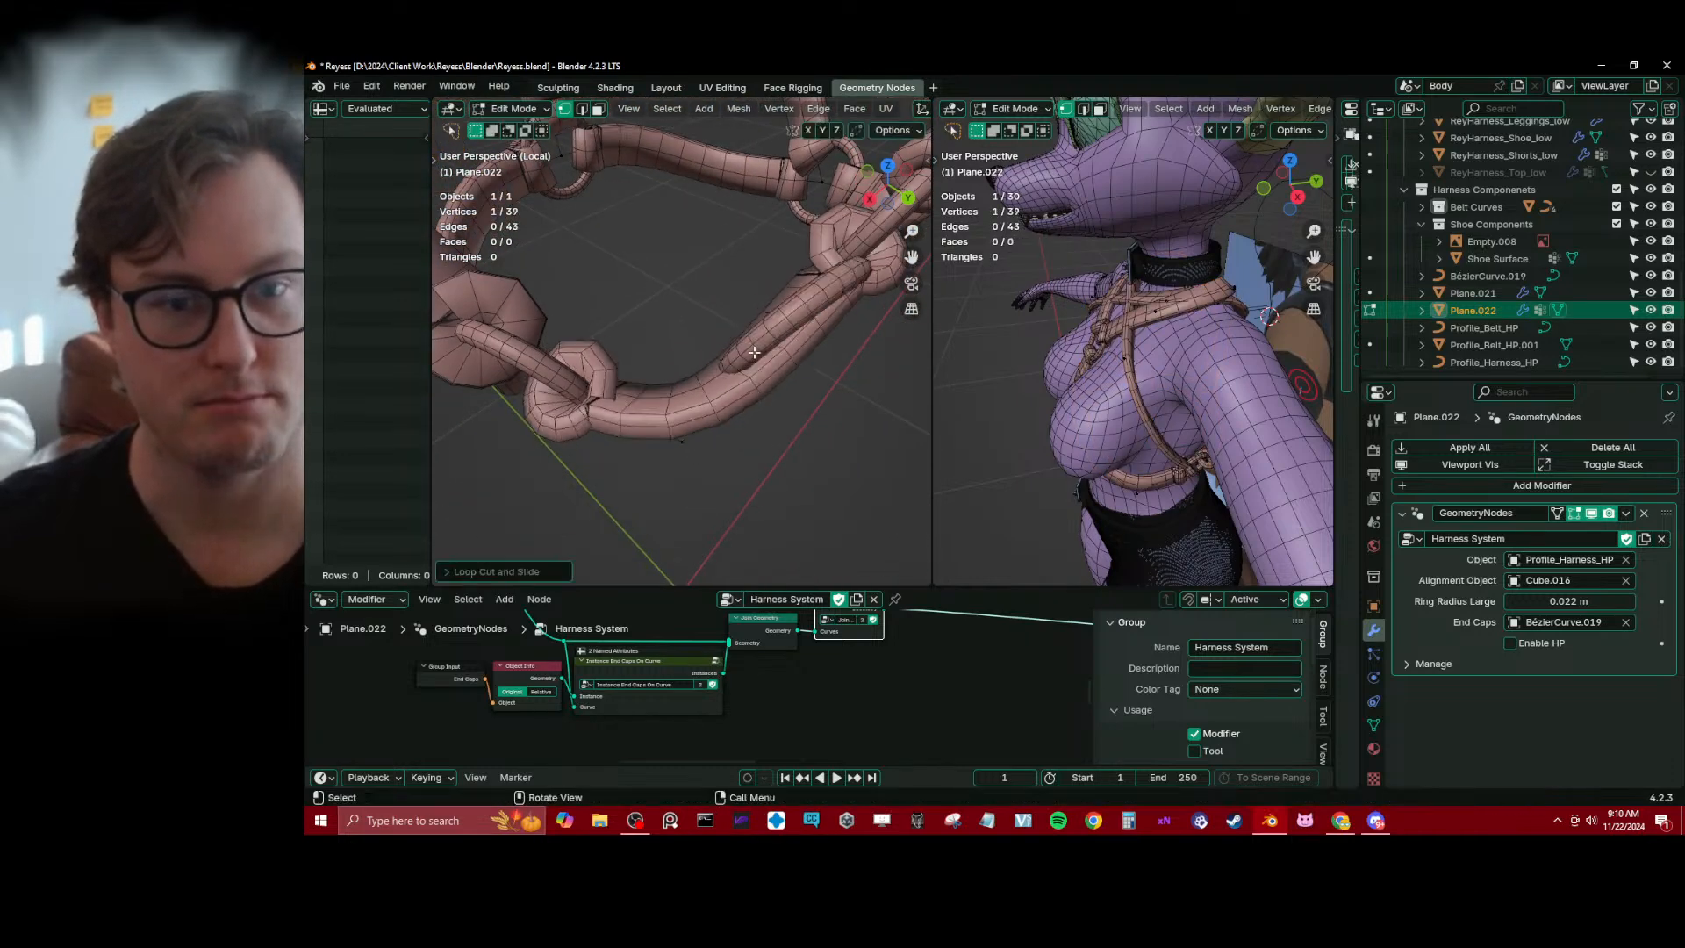
{"action": "left_click", "coordinate": [780, 400]}
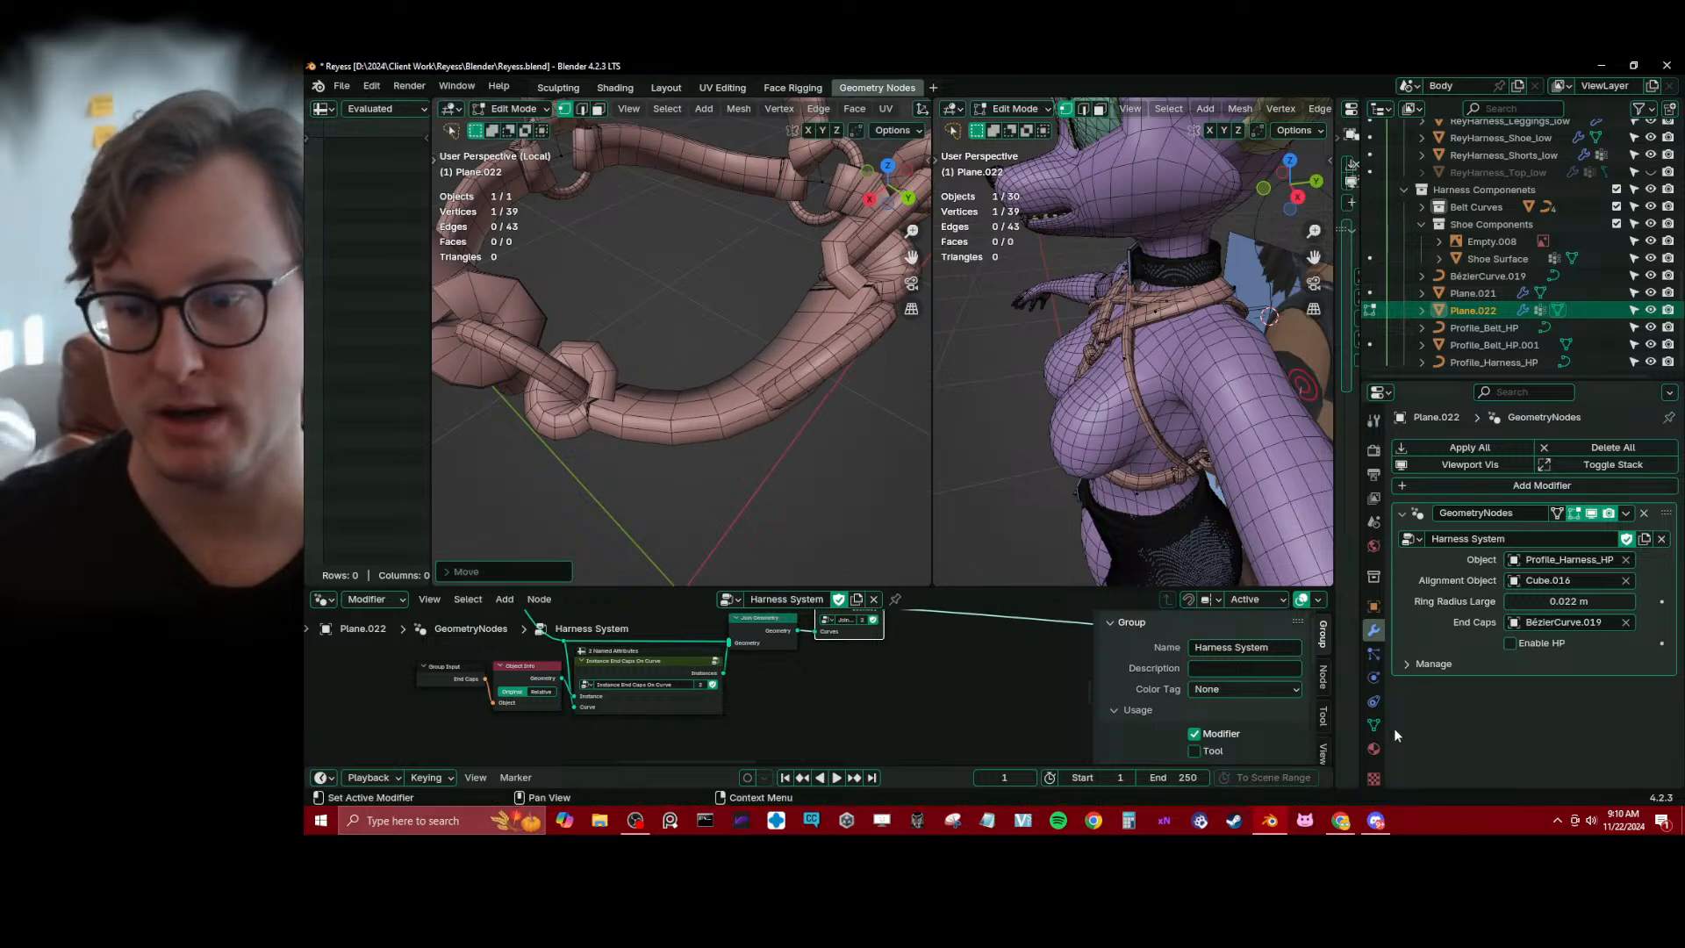
Remove the new strap vertex from the Split vertex group and check the whole mesh from several angles
{"action": "left_click", "coordinate": [1374, 723]}
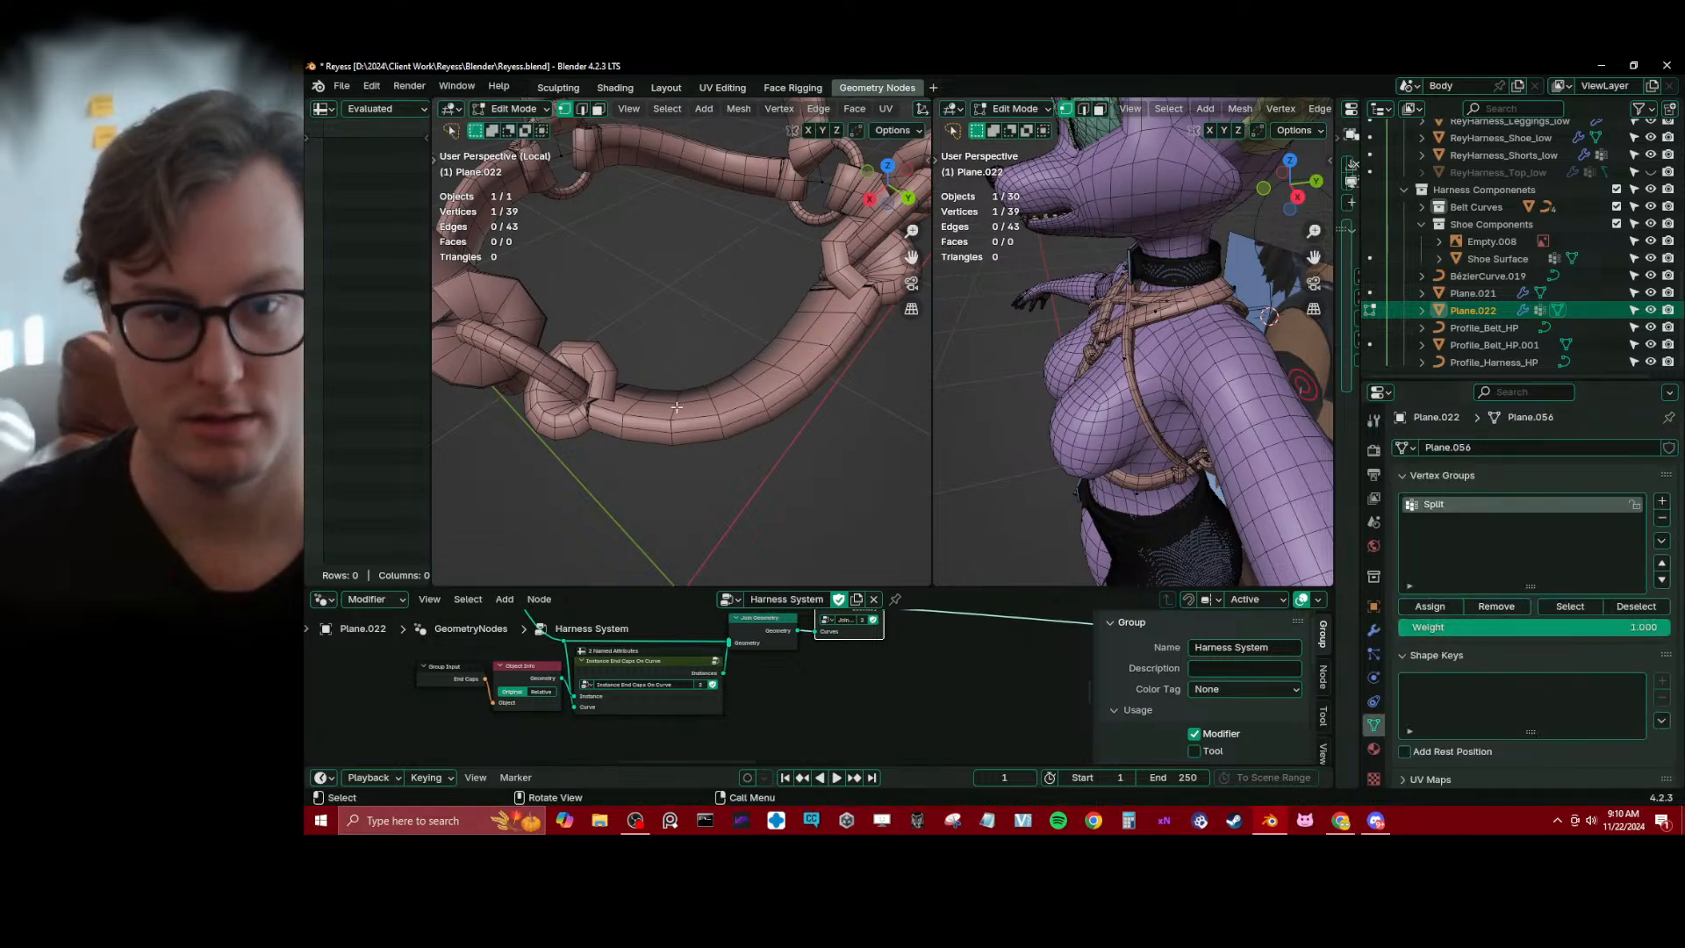
{"action": "middle_click_drag", "start_coordinate": [685, 333], "coordinate": [750, 472]}
{"action": "key", "text": "shift+z"}
{"action": "key", "text": "a"}
{"action": "left_click", "coordinate": [1374, 629]}
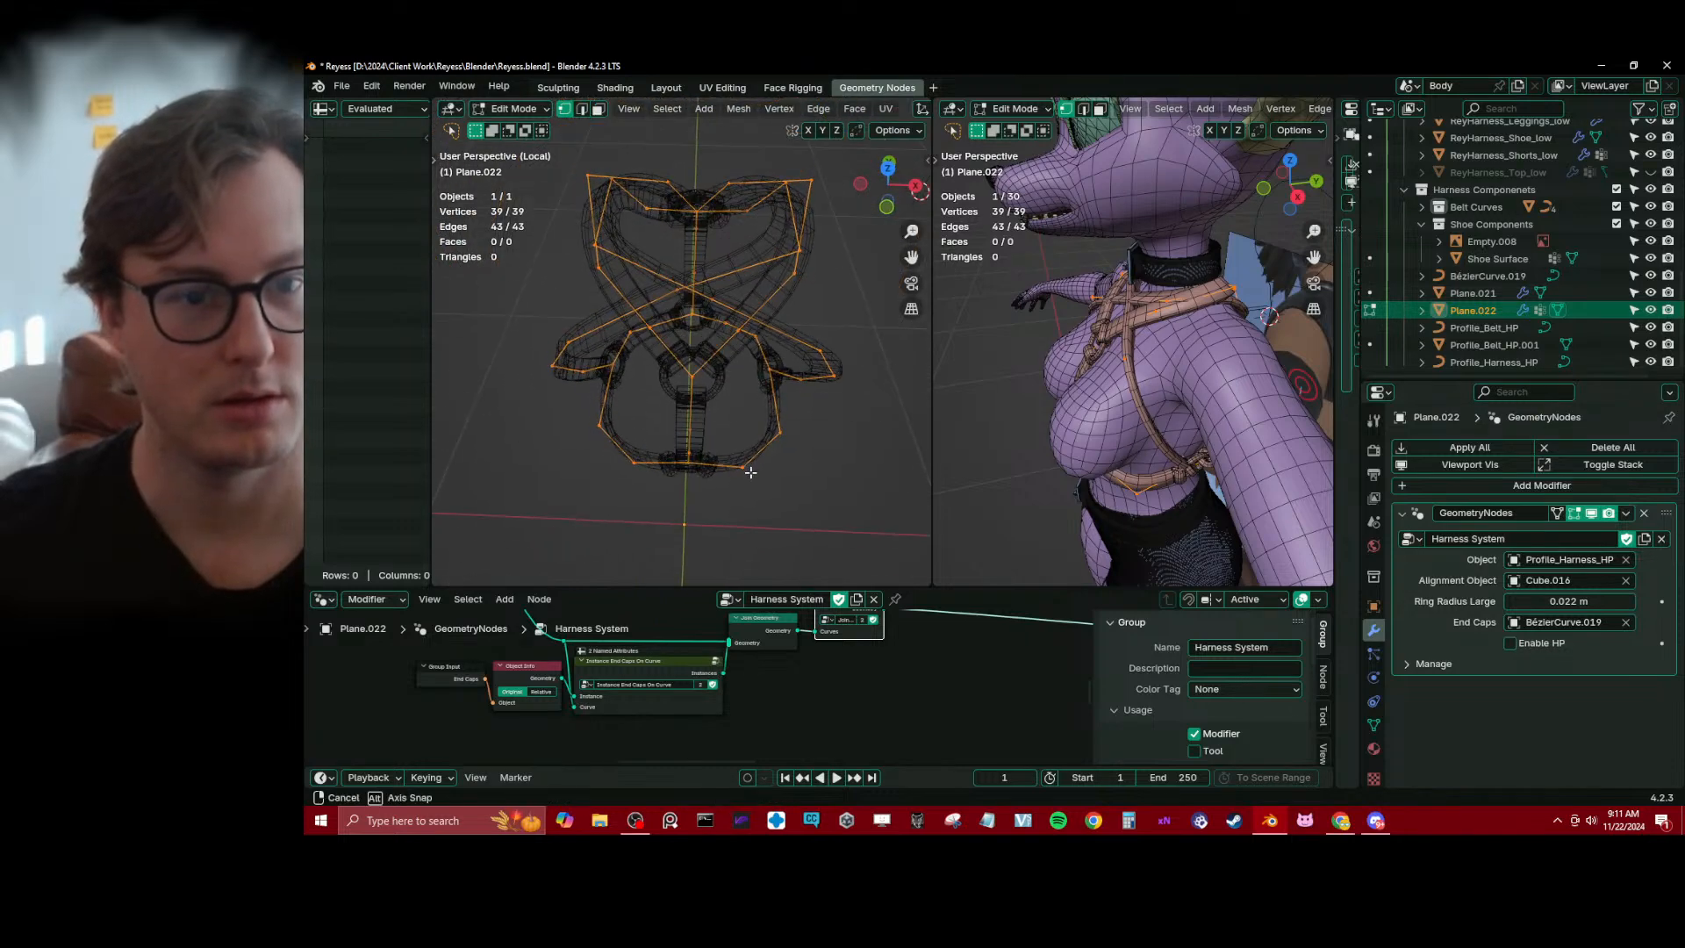
{"action": "left_click", "coordinate": [748, 384]}
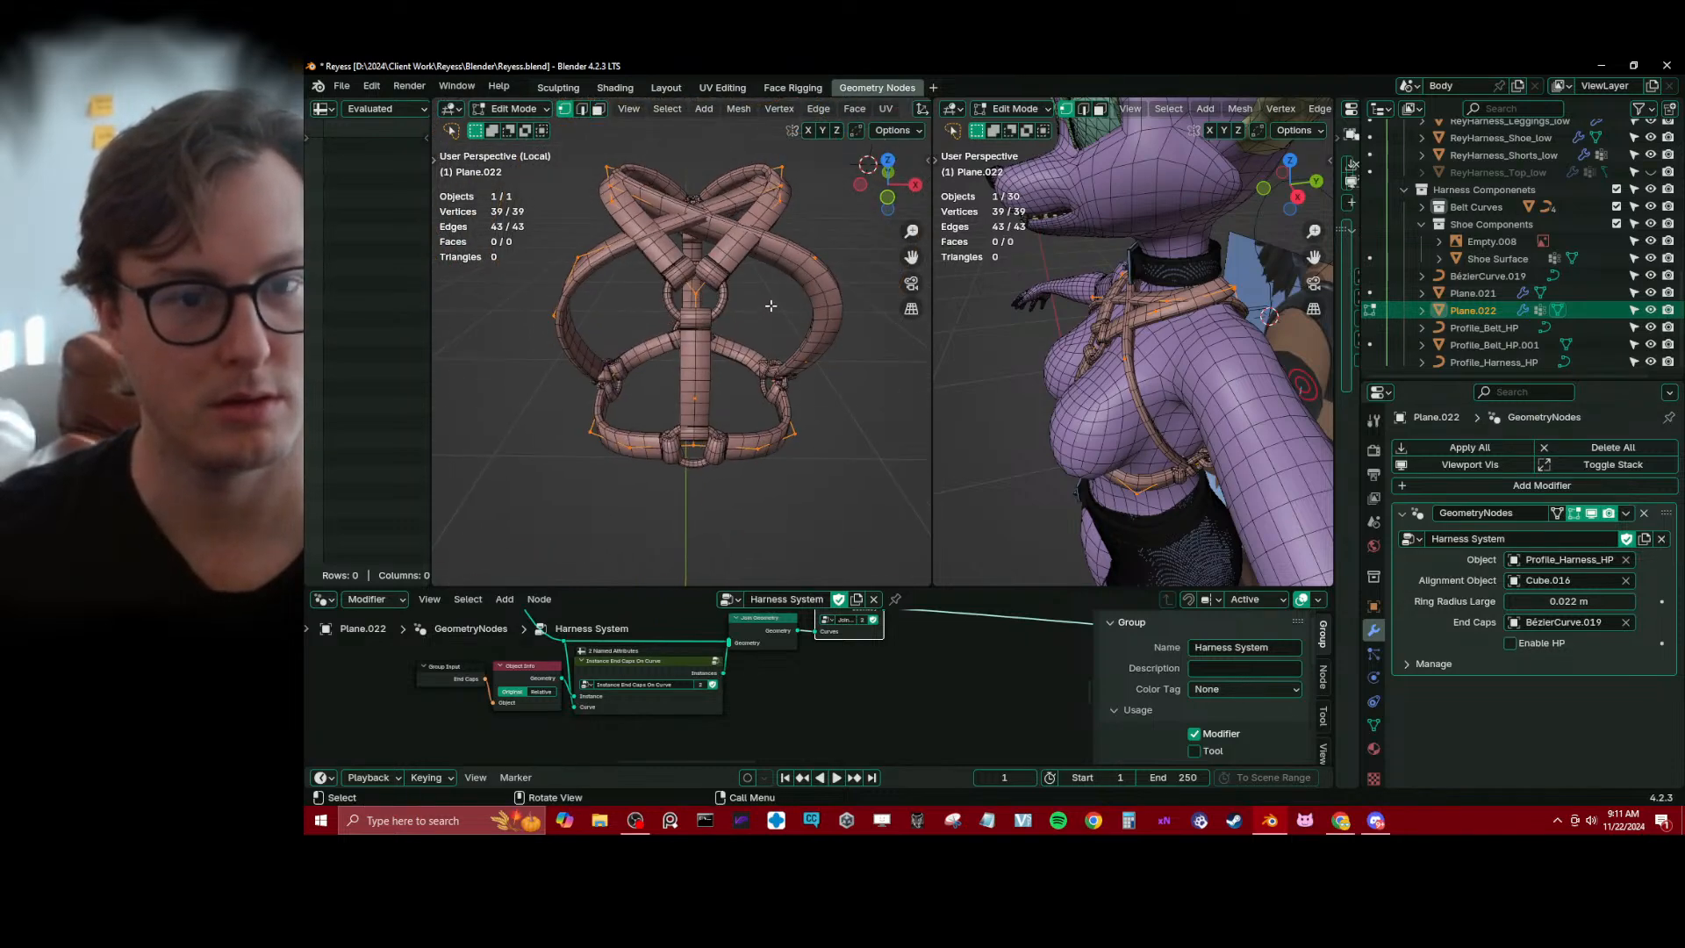
{"action": "mouse_move", "coordinate": [770, 306]}
{"action": "middle_mouse_down"}
{"action": "mouse_move", "coordinate": [592, 281]}
{"action": "mouse_move", "coordinate": [666, 313]}
{"action": "middle_mouse_up"}
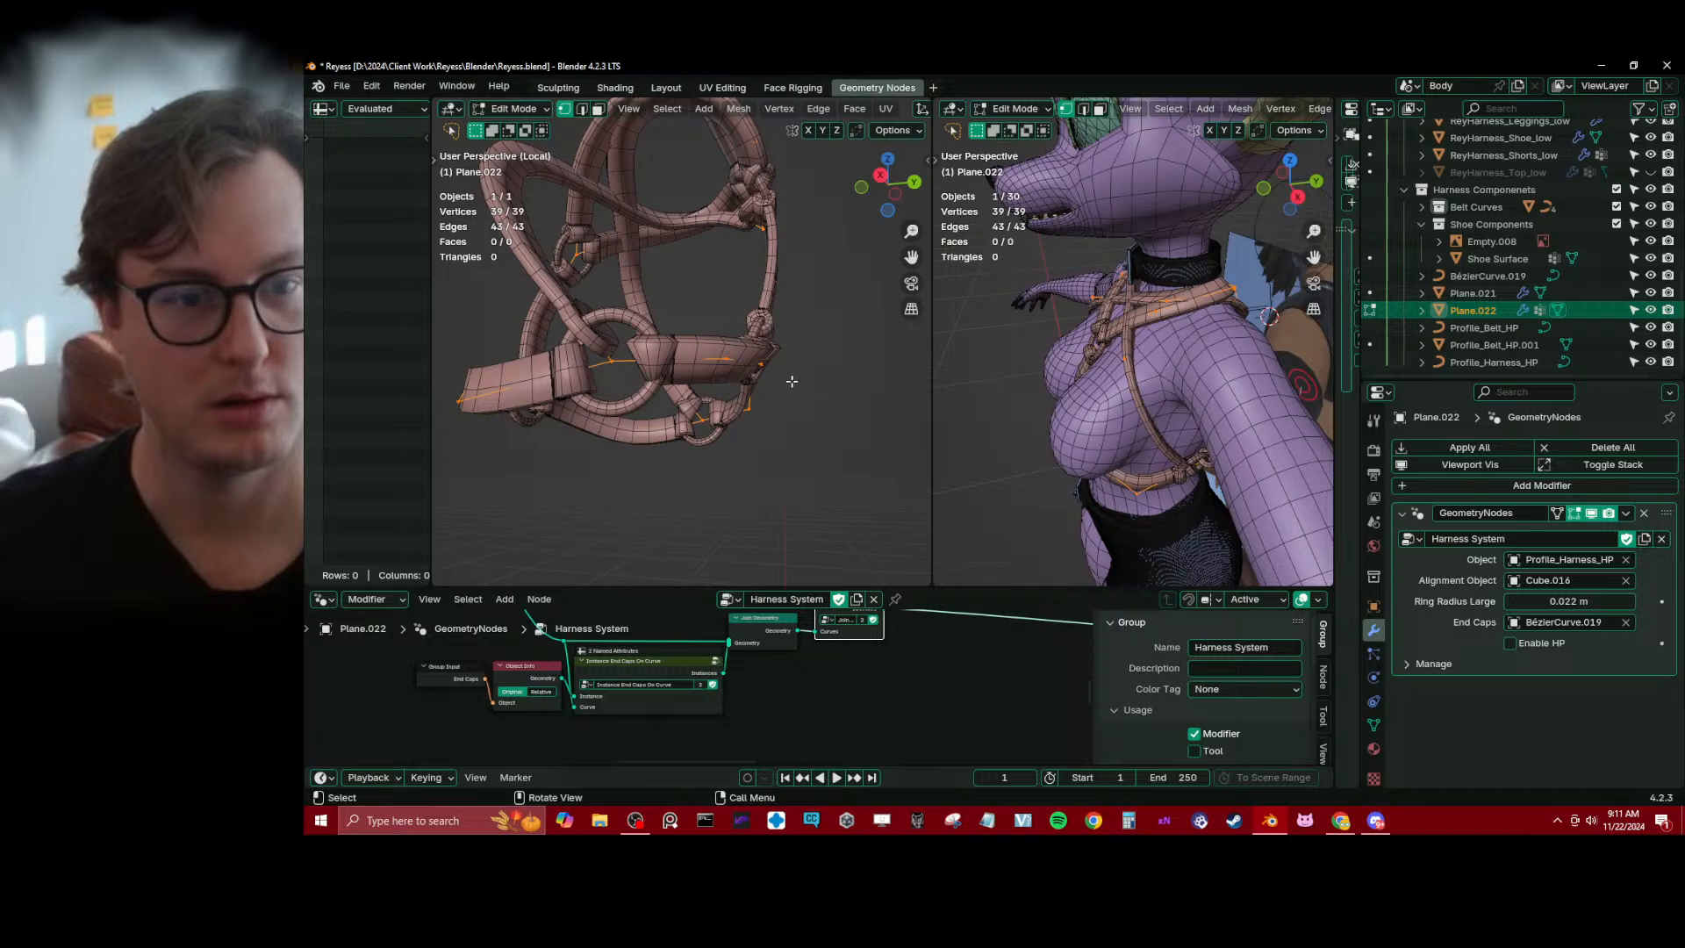
Try lowering a single vertex in the middle of the lower strap along the Z axis
{"action": "middle_click_drag", "start_coordinate": [752, 363], "coordinate": [652, 394]}
{"action": "left_click", "coordinate": [637, 360]}
{"action": "middle_click_drag", "start_coordinate": [638, 360], "coordinate": [597, 401]}
{"action": "scroll", "coordinate": [605, 400], "scroll_direction": "up", "scroll_amount": 2}
{"action": "key", "text": "g"}
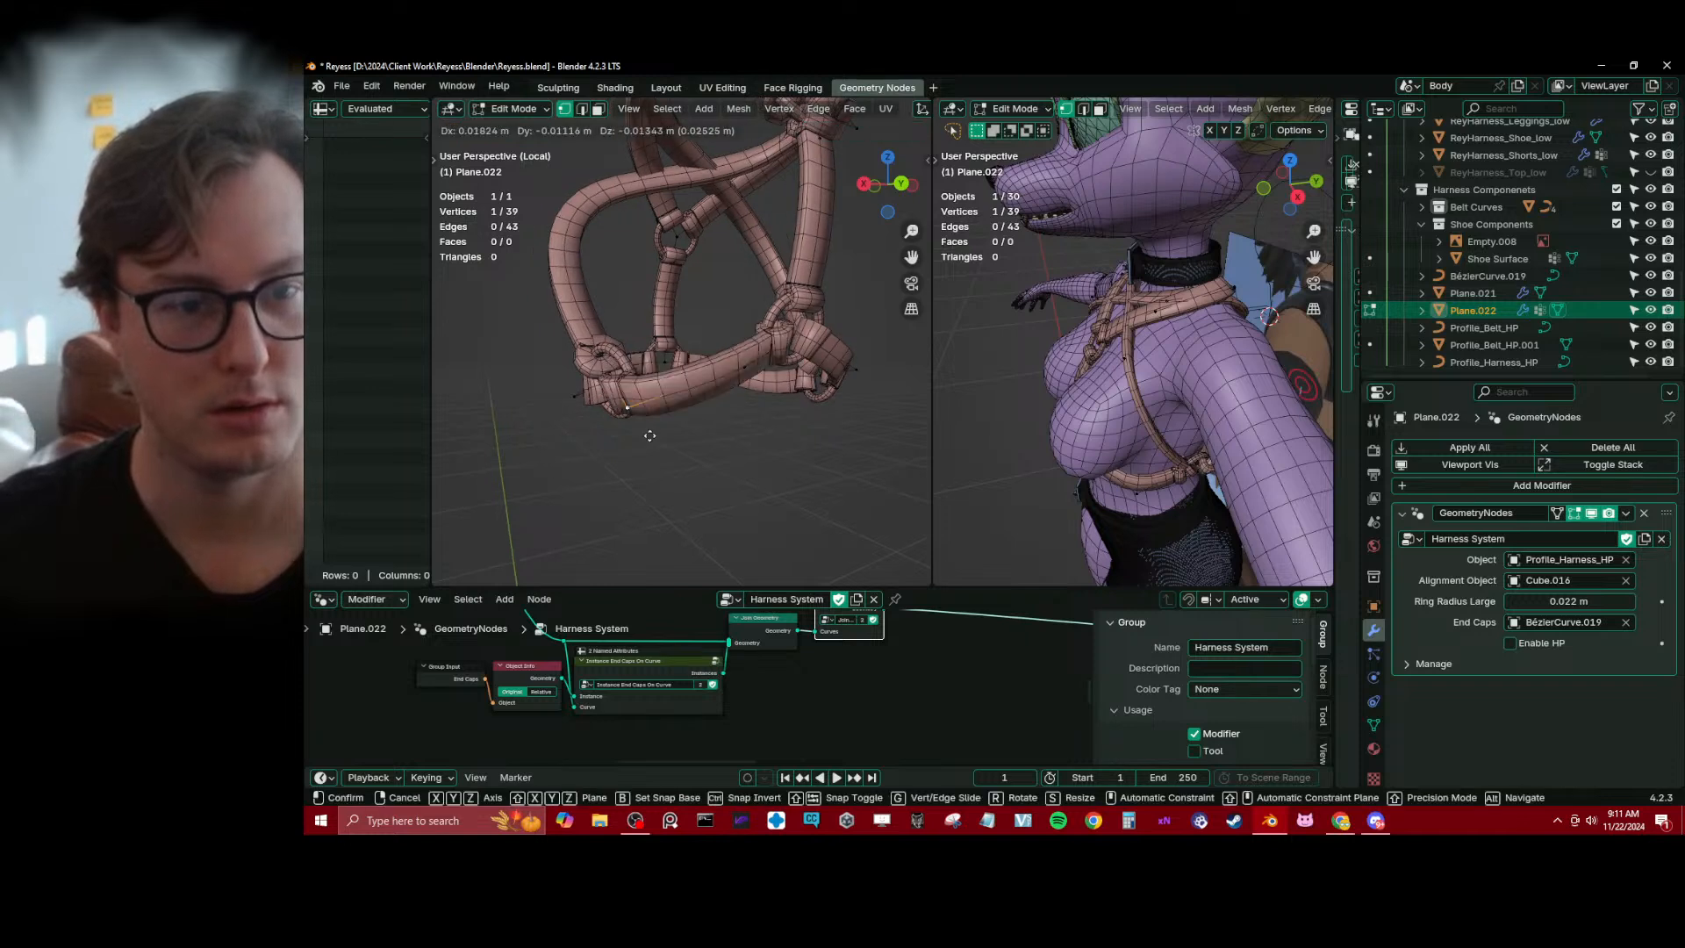
{"action": "key", "text": "z"}
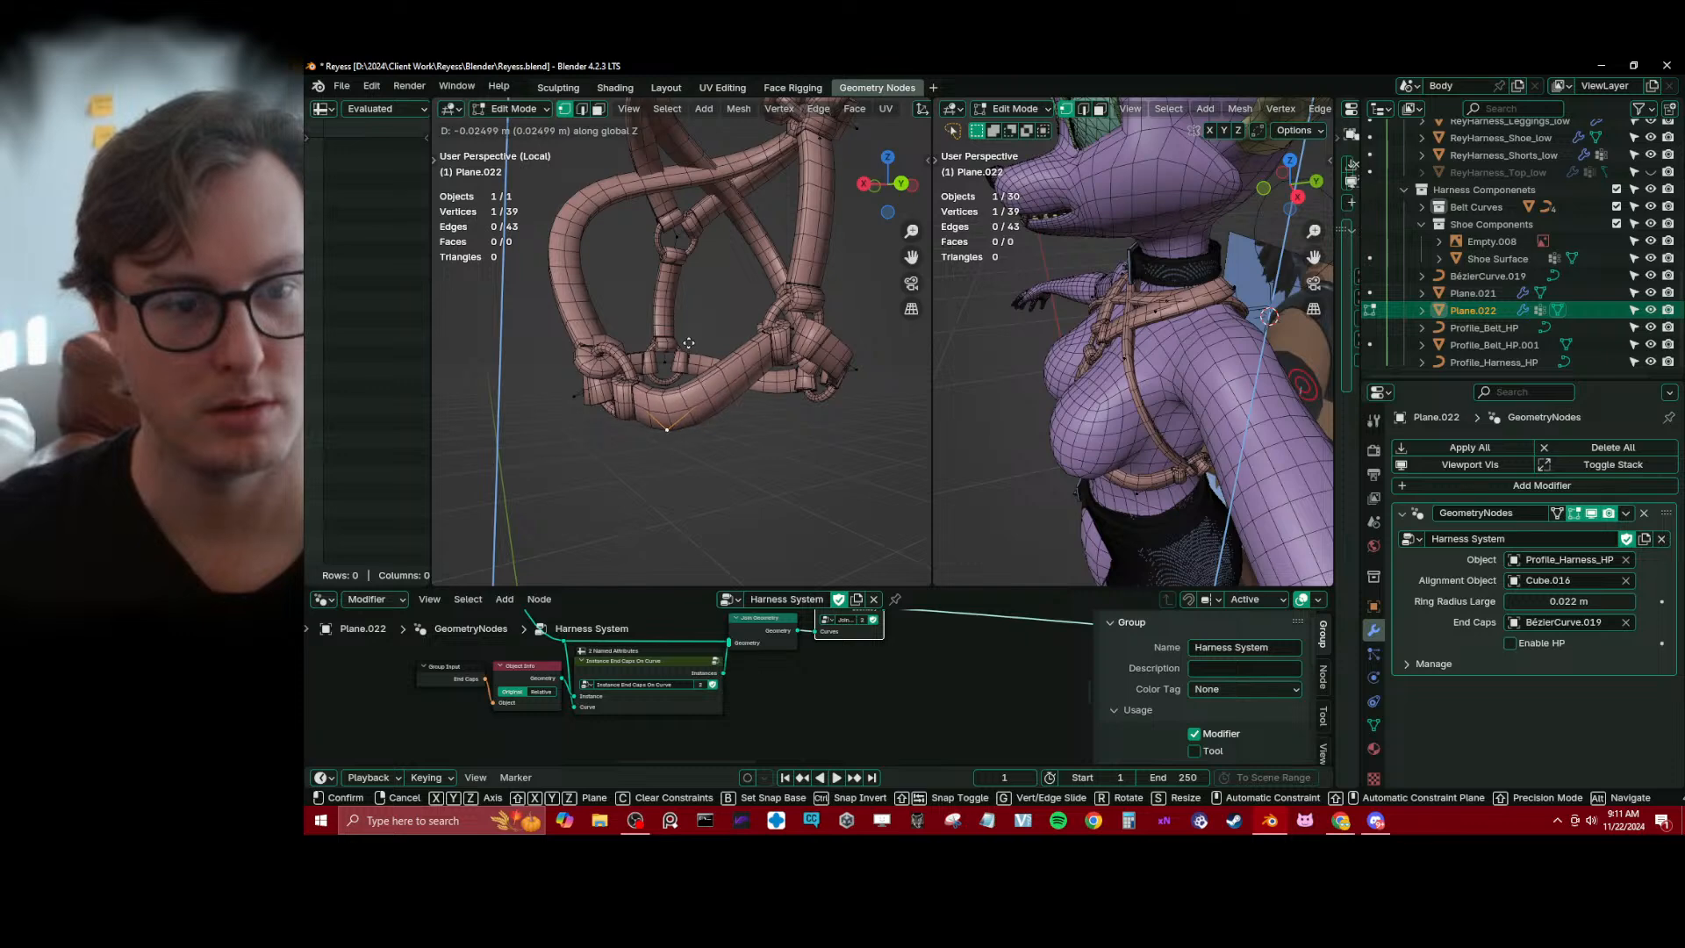
{"action": "left_click", "coordinate": [666, 360]}
{"action": "middle_click_drag", "start_coordinate": [667, 360], "coordinate": [632, 332]}
{"action": "key", "text": "ctrl+z"}
Try moving one outer vertex of the lower strap along Z with X mirroring enabled
{"action": "left_click", "coordinate": [792, 361], "text": "shift"}
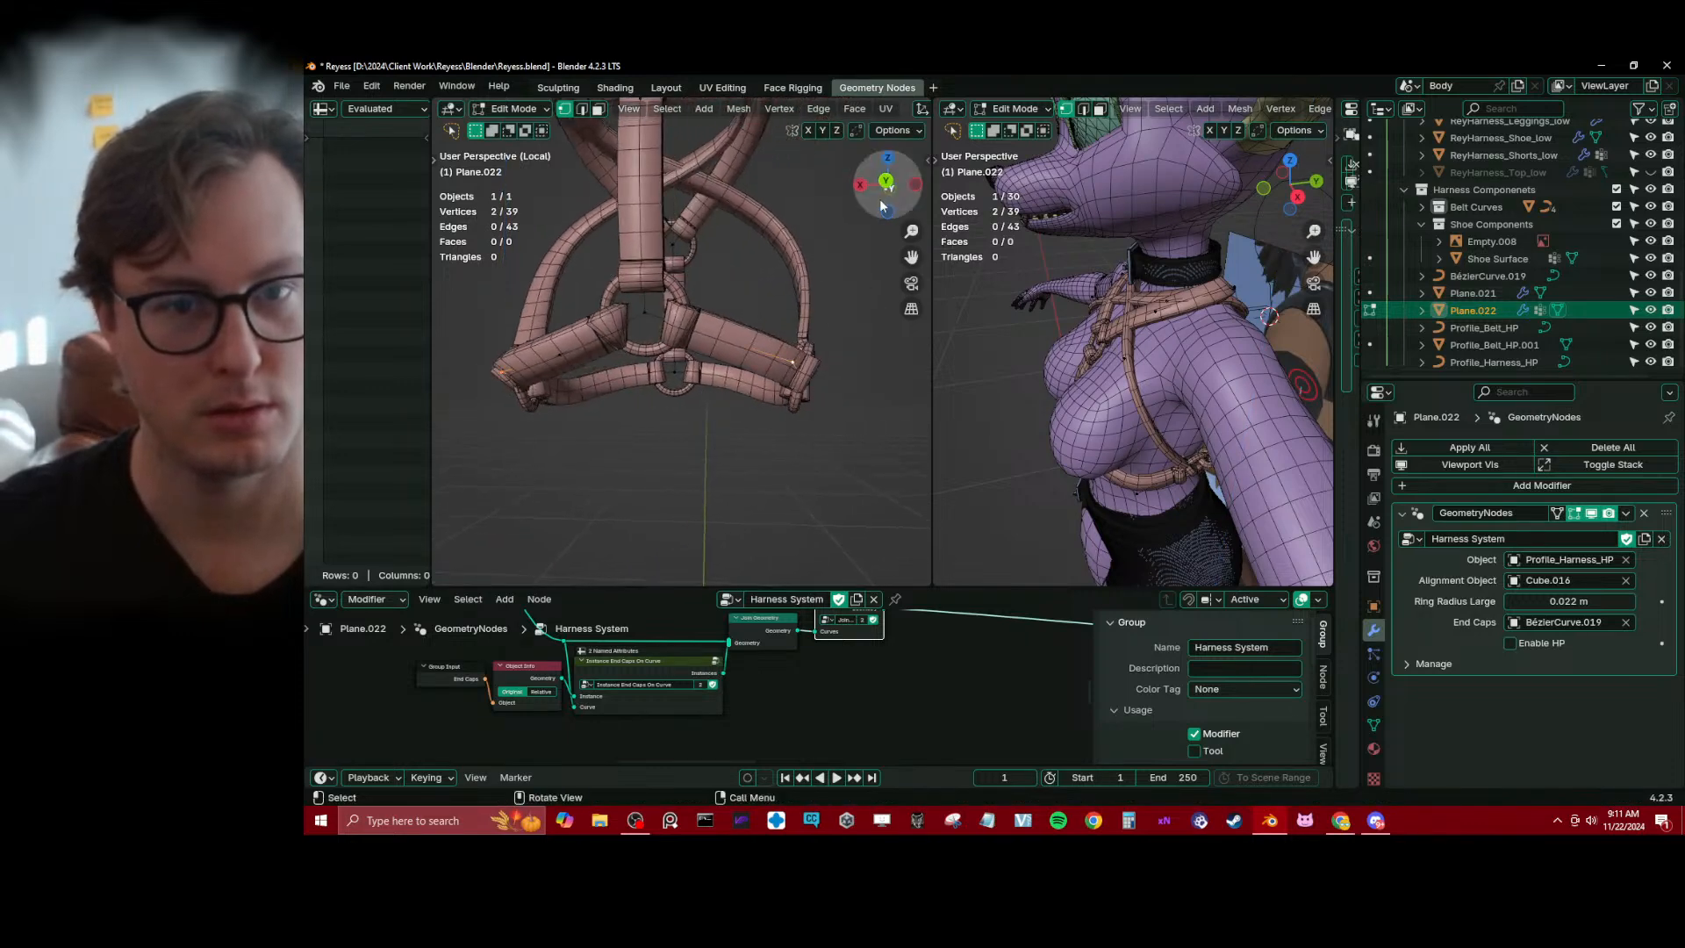
{"action": "key", "text": "ctrl+z"}
{"action": "left_click", "coordinate": [808, 131]}
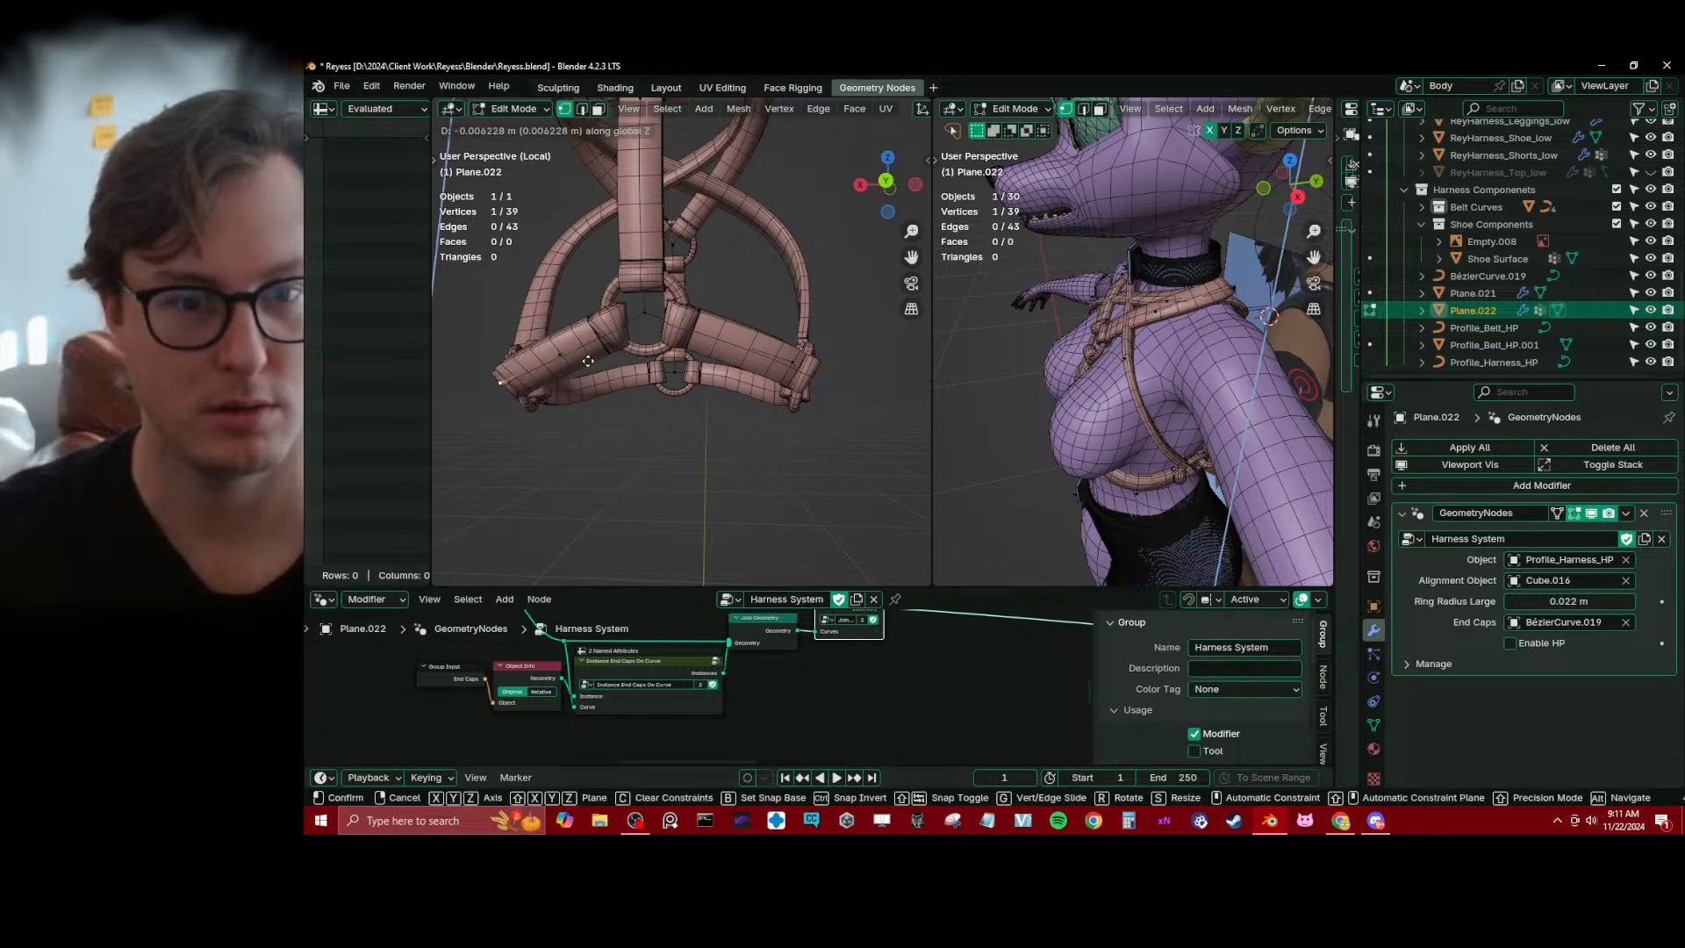
Turn off X mirroring and move the matching outer vertices of both lower straps together along Z
{"action": "left_click", "coordinate": [761, 362], "text": "shift"}
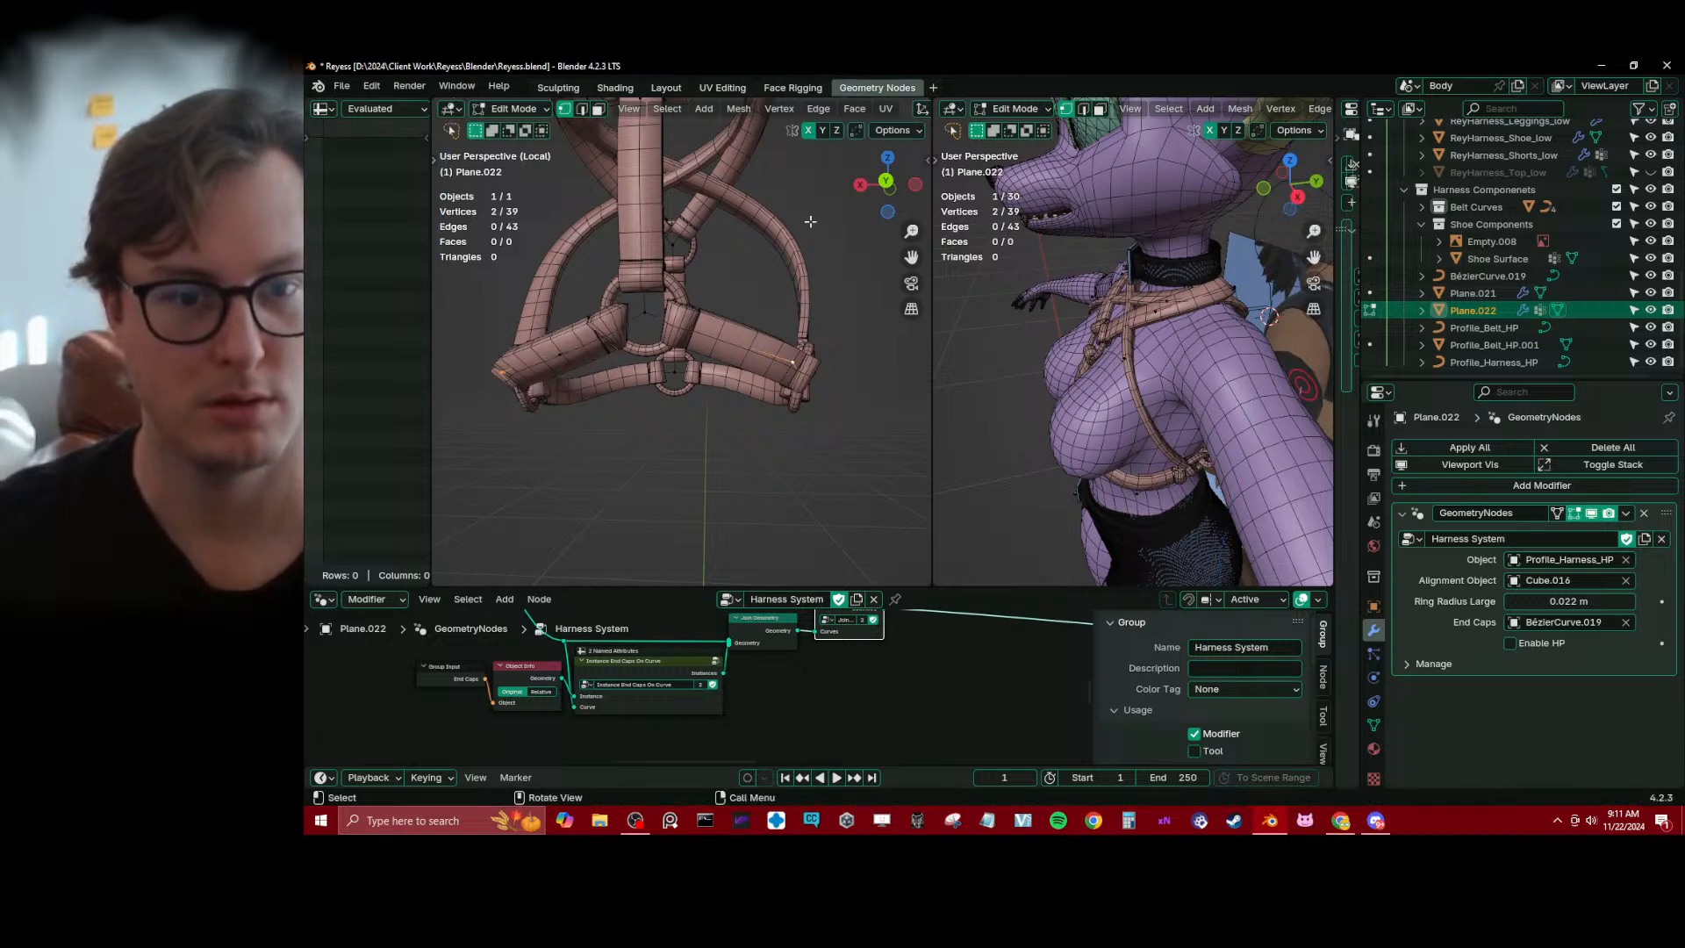
{"action": "left_click", "coordinate": [808, 133]}
{"action": "key", "text": "g"}
{"action": "key", "text": "z"}
{"action": "left_click", "coordinate": [727, 330]}
Try shifting the two matching vertices on the diagonal straps along Y and Z in wireframe shading
{"action": "mouse_move", "coordinate": [729, 334]}
{"action": "middle_mouse_down"}
{"action": "mouse_move", "coordinate": [537, 330]}
{"action": "mouse_move", "coordinate": [567, 321]}
{"action": "middle_mouse_up"}
{"action": "key", "text": "z"}
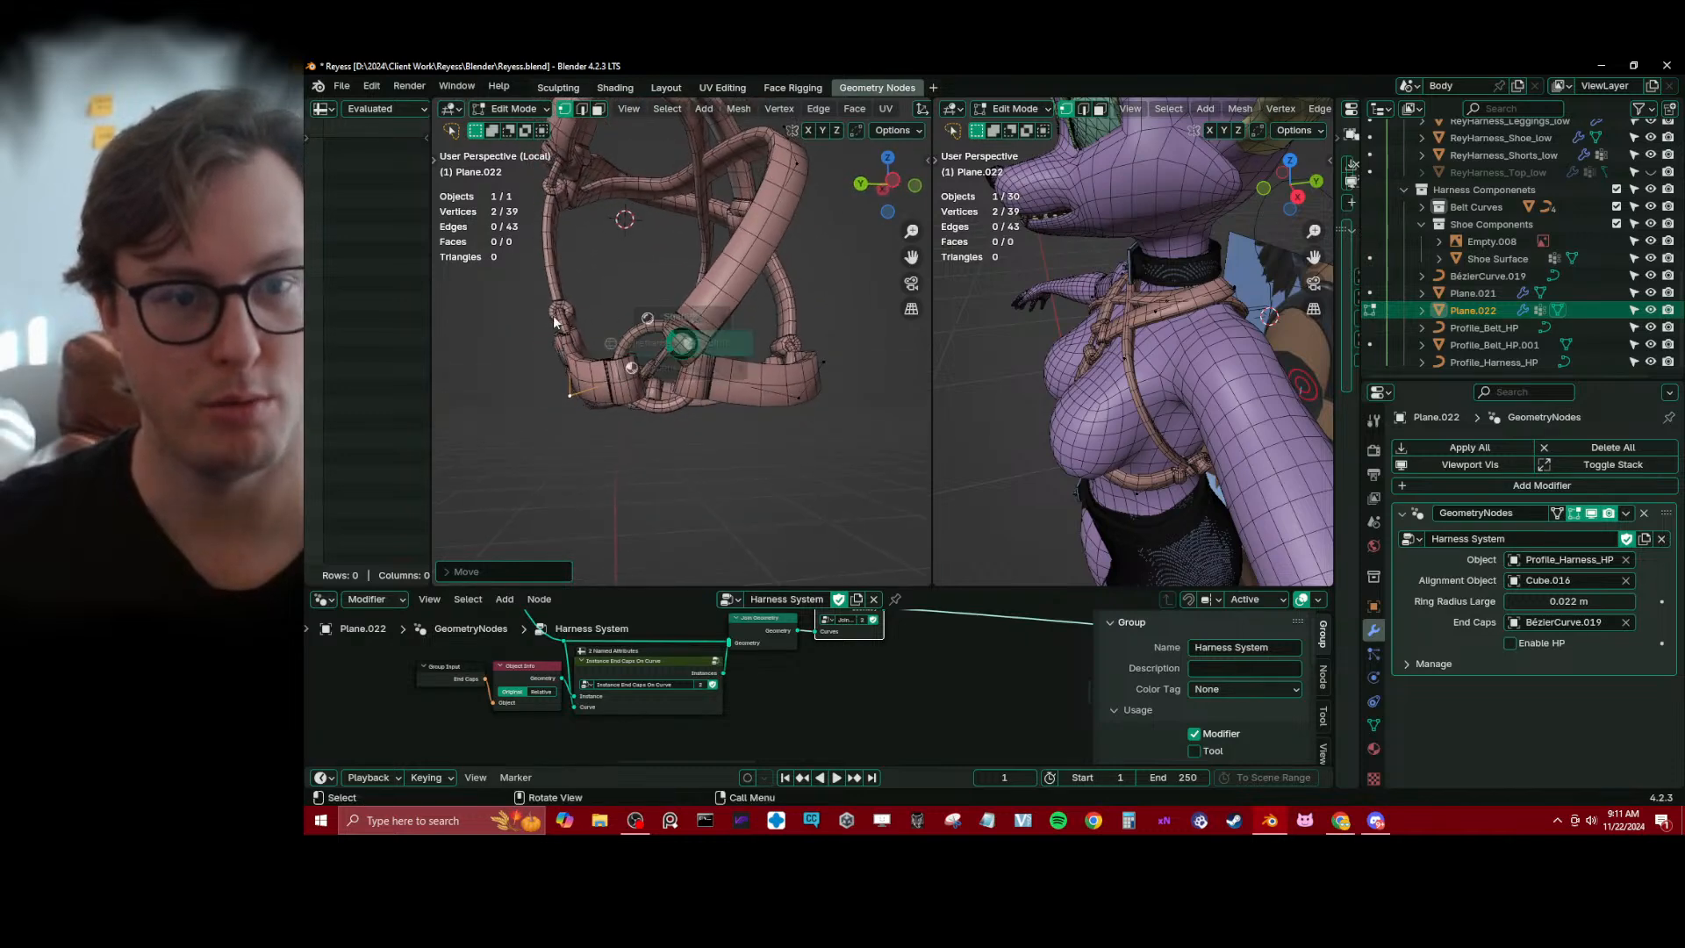
{"action": "left_click", "coordinate": [554, 322]}
{"action": "key", "text": "shift+z"}
{"action": "left_click", "coordinate": [730, 322]}
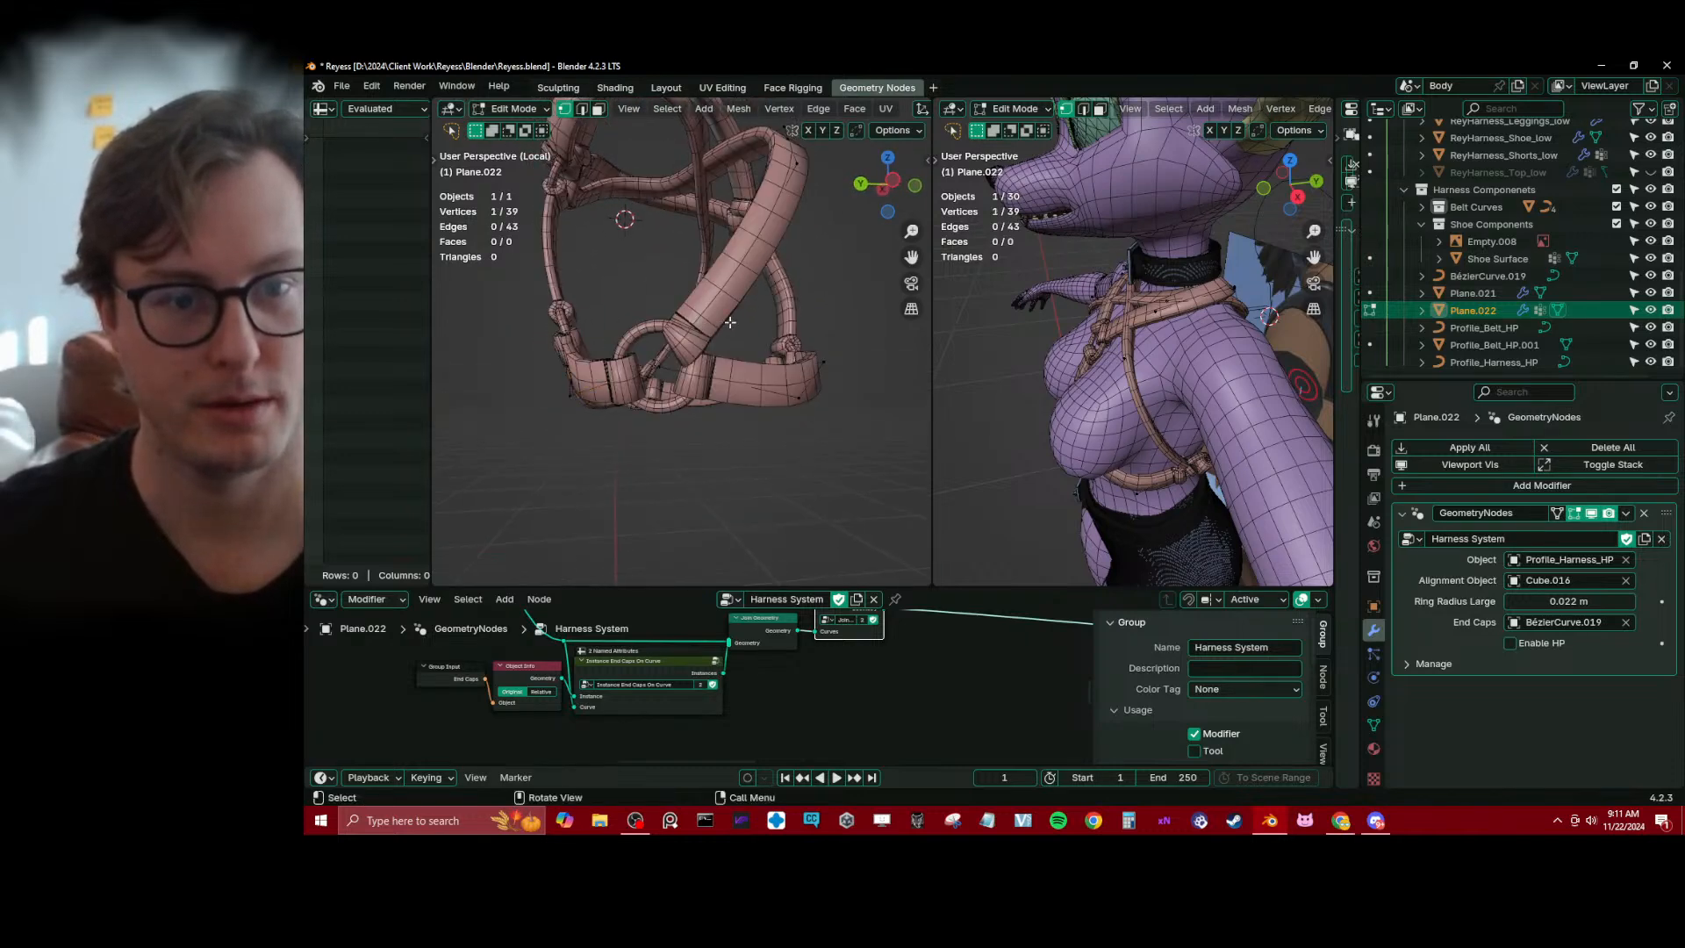
{"action": "key", "text": "z"}
{"action": "key", "text": "z"}
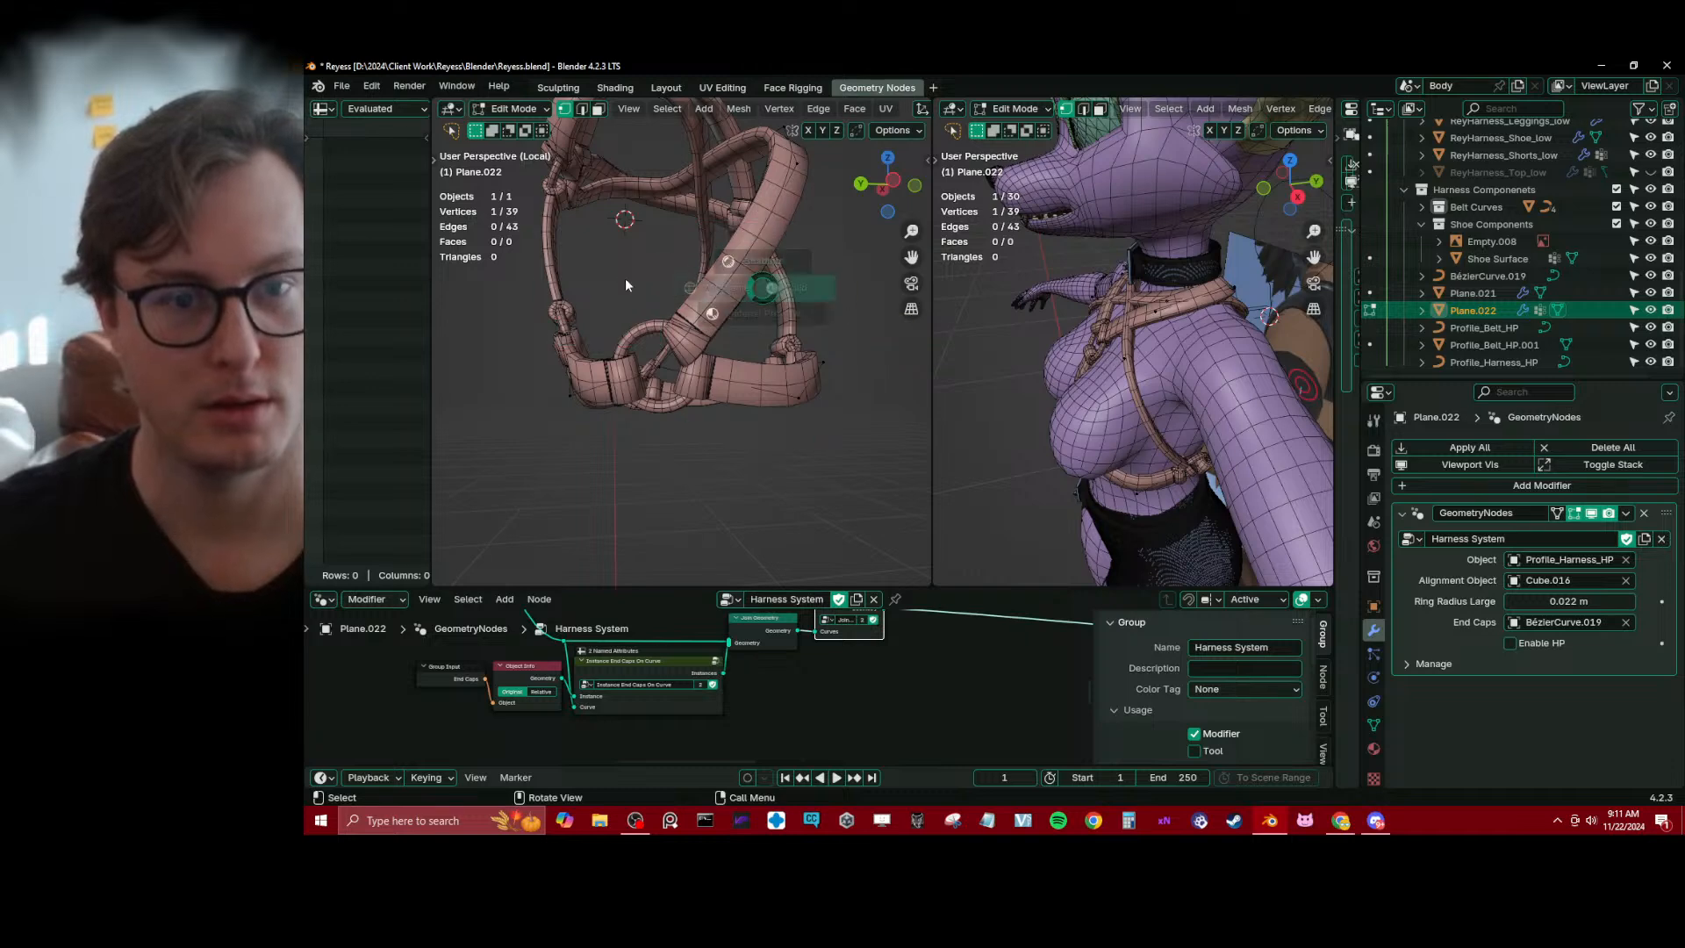
{"action": "mouse_move", "coordinate": [625, 279]}
{"action": "middle_mouse_down"}
{"action": "mouse_move", "coordinate": [640, 316]}
{"action": "mouse_move", "coordinate": [731, 333]}
{"action": "middle_mouse_up"}
{"action": "key", "text": "g"}
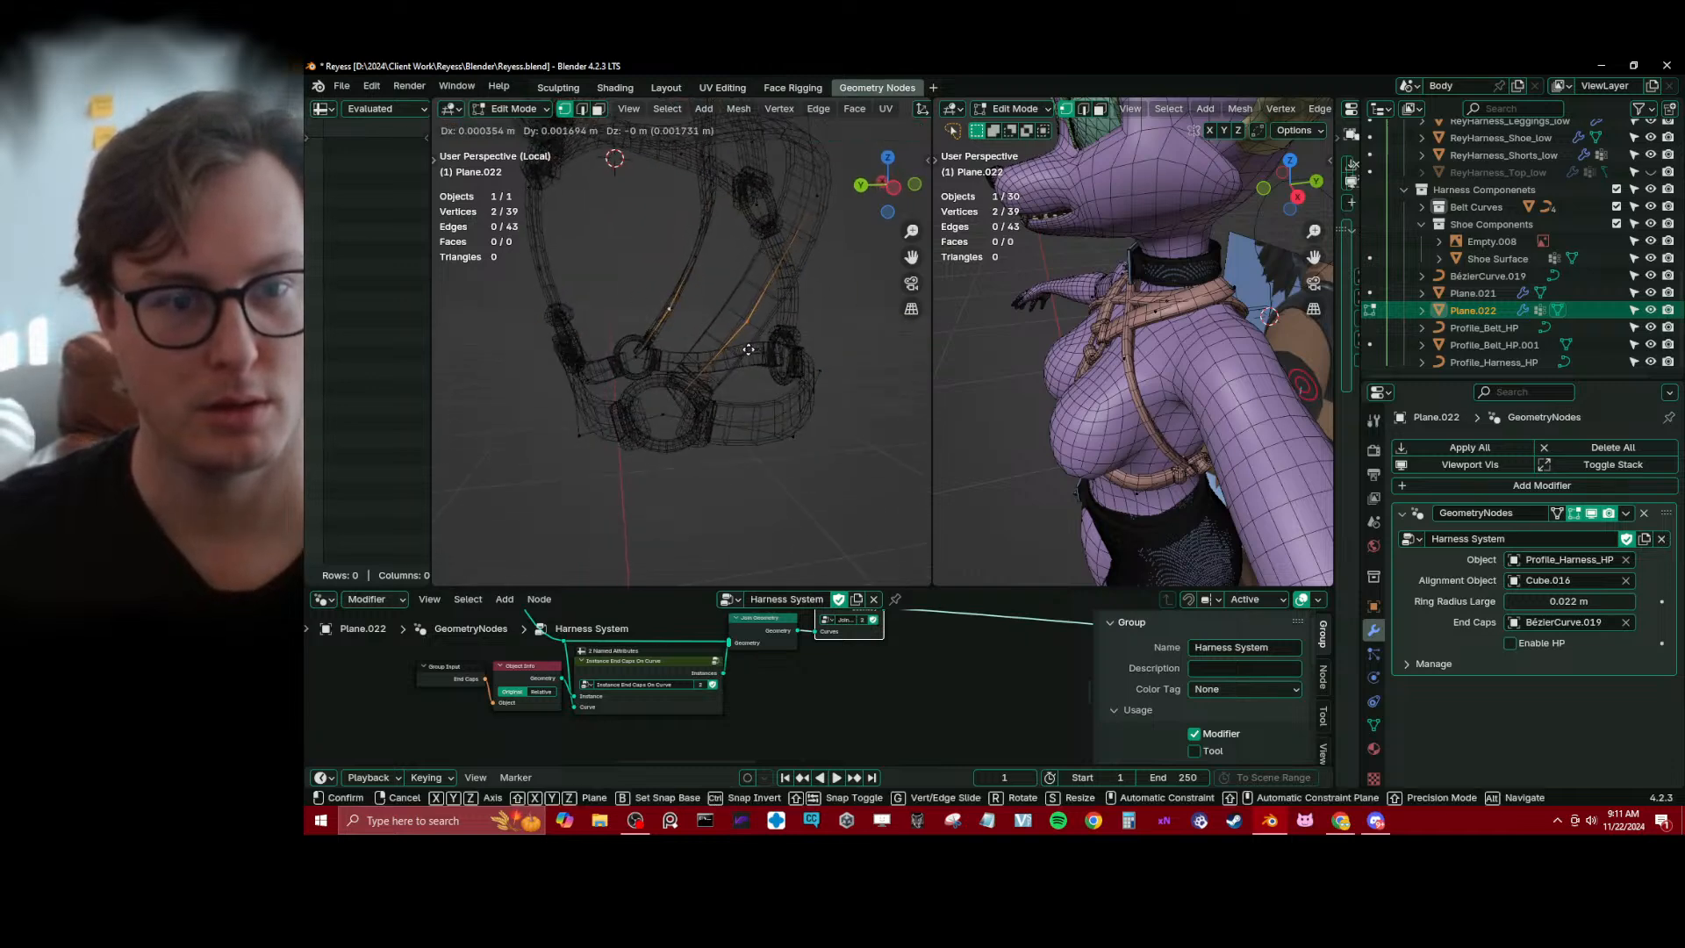
{"action": "key", "text": "y"}
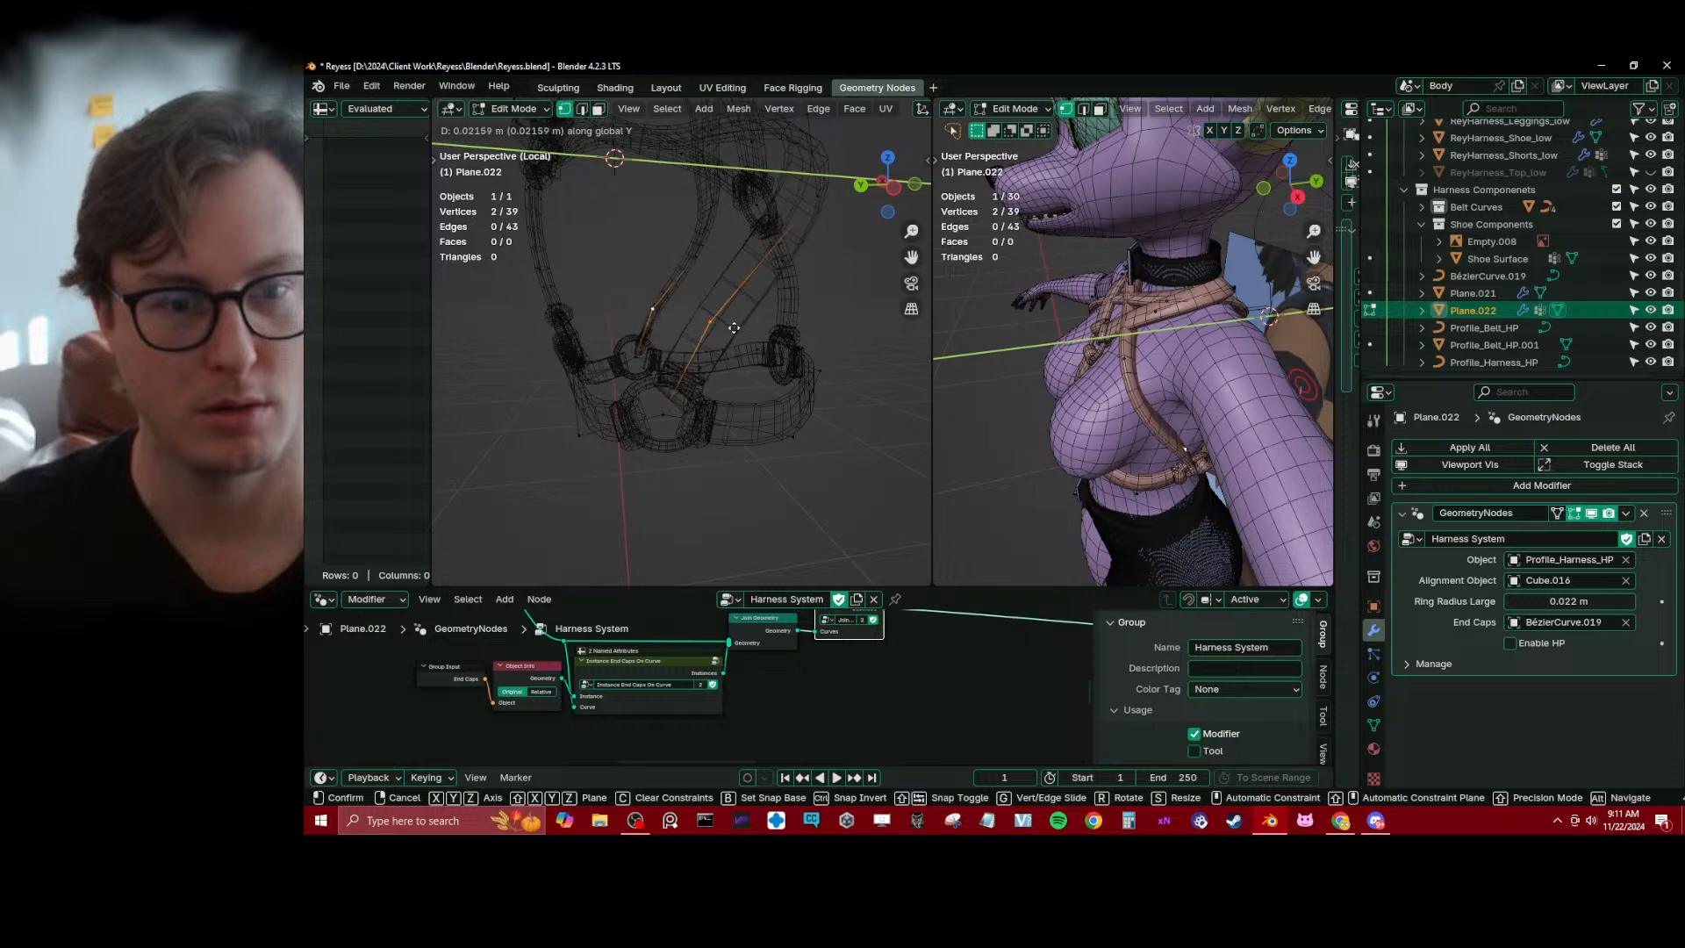
{"action": "left_click", "coordinate": [730, 342]}
{"action": "key", "text": "g"}
{"action": "key", "text": "z"}
{"action": "left_click", "coordinate": [735, 334]}
{"action": "key", "text": "ctrl+z"}
{"action": "key", "text": "ctrl+z"}
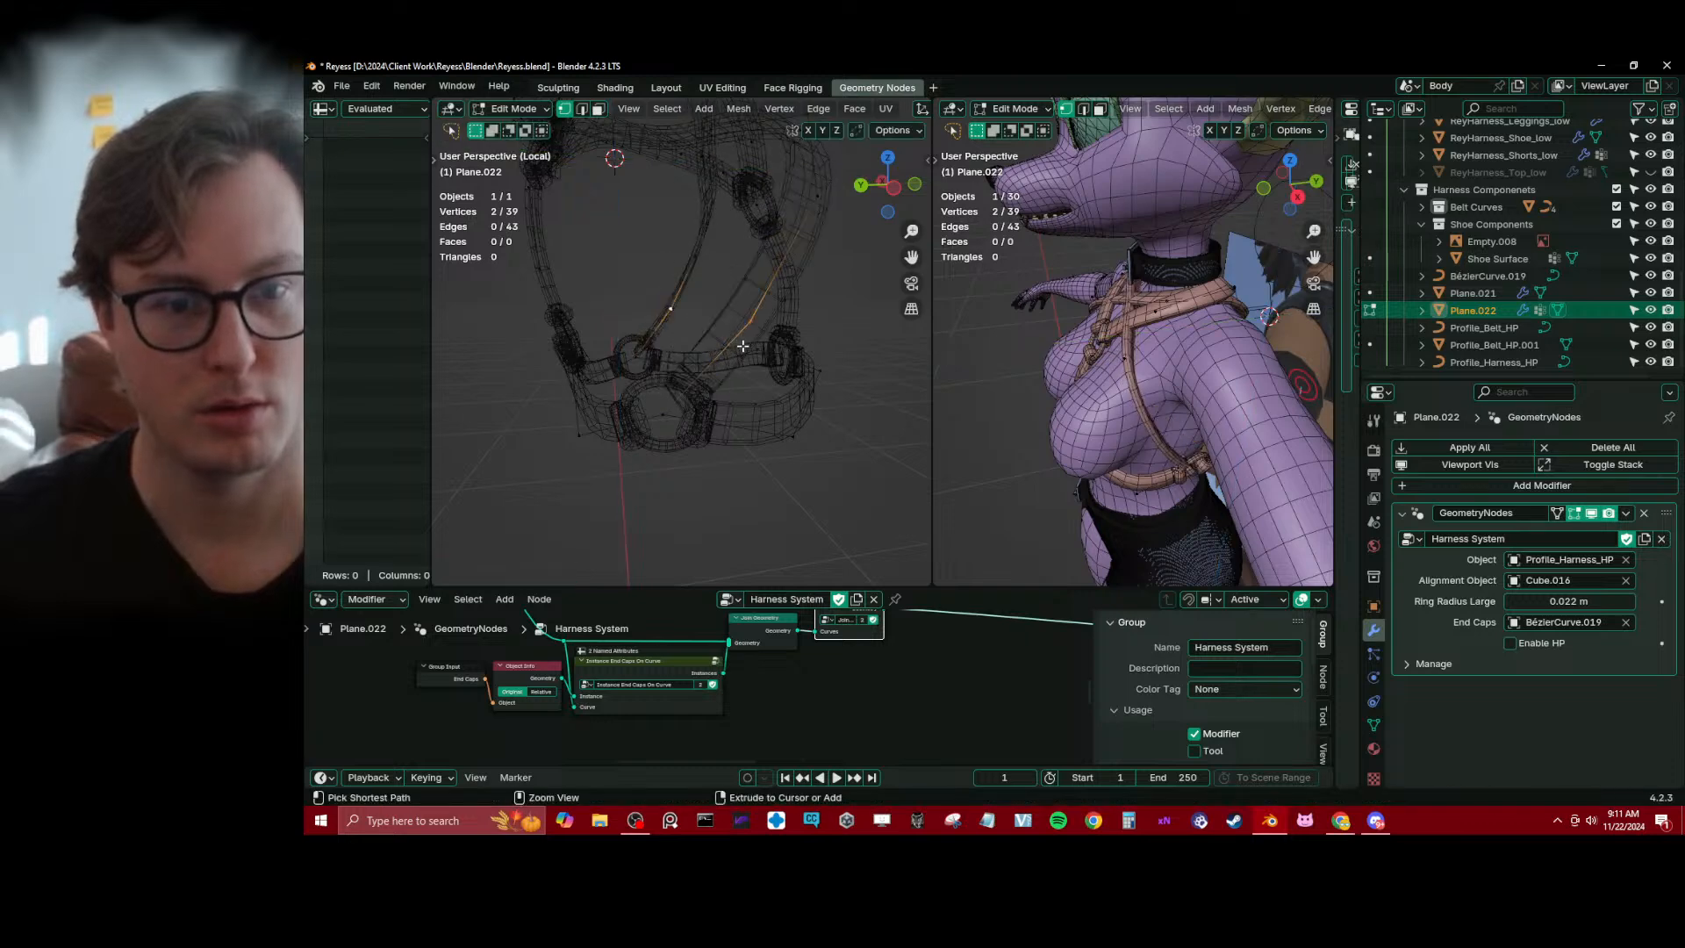
Finish mesh editing, restore solid shading to inspect the harness from all sides, and save the file
{"action": "key", "text": "Tab"}
{"action": "key", "text": "shift+z"}
{"action": "middle_click_drag", "start_coordinate": [725, 392], "coordinate": [864, 399]}
{"action": "scroll", "coordinate": [702, 402], "scroll_direction": "down", "scroll_amount": 3}
{"action": "left_click", "coordinate": [581, 406]}
{"action": "mouse_move", "coordinate": [581, 405]}
{"action": "middle_mouse_down"}
{"action": "mouse_move", "coordinate": [716, 387]}
{"action": "mouse_move", "coordinate": [646, 387]}
{"action": "middle_mouse_up"}
{"action": "scroll", "coordinate": [646, 387], "scroll_direction": "up", "scroll_amount": 4}
{"action": "middle_click_drag", "start_coordinate": [649, 307], "coordinate": [788, 298]}
{"action": "key", "text": "ctrl+s"}
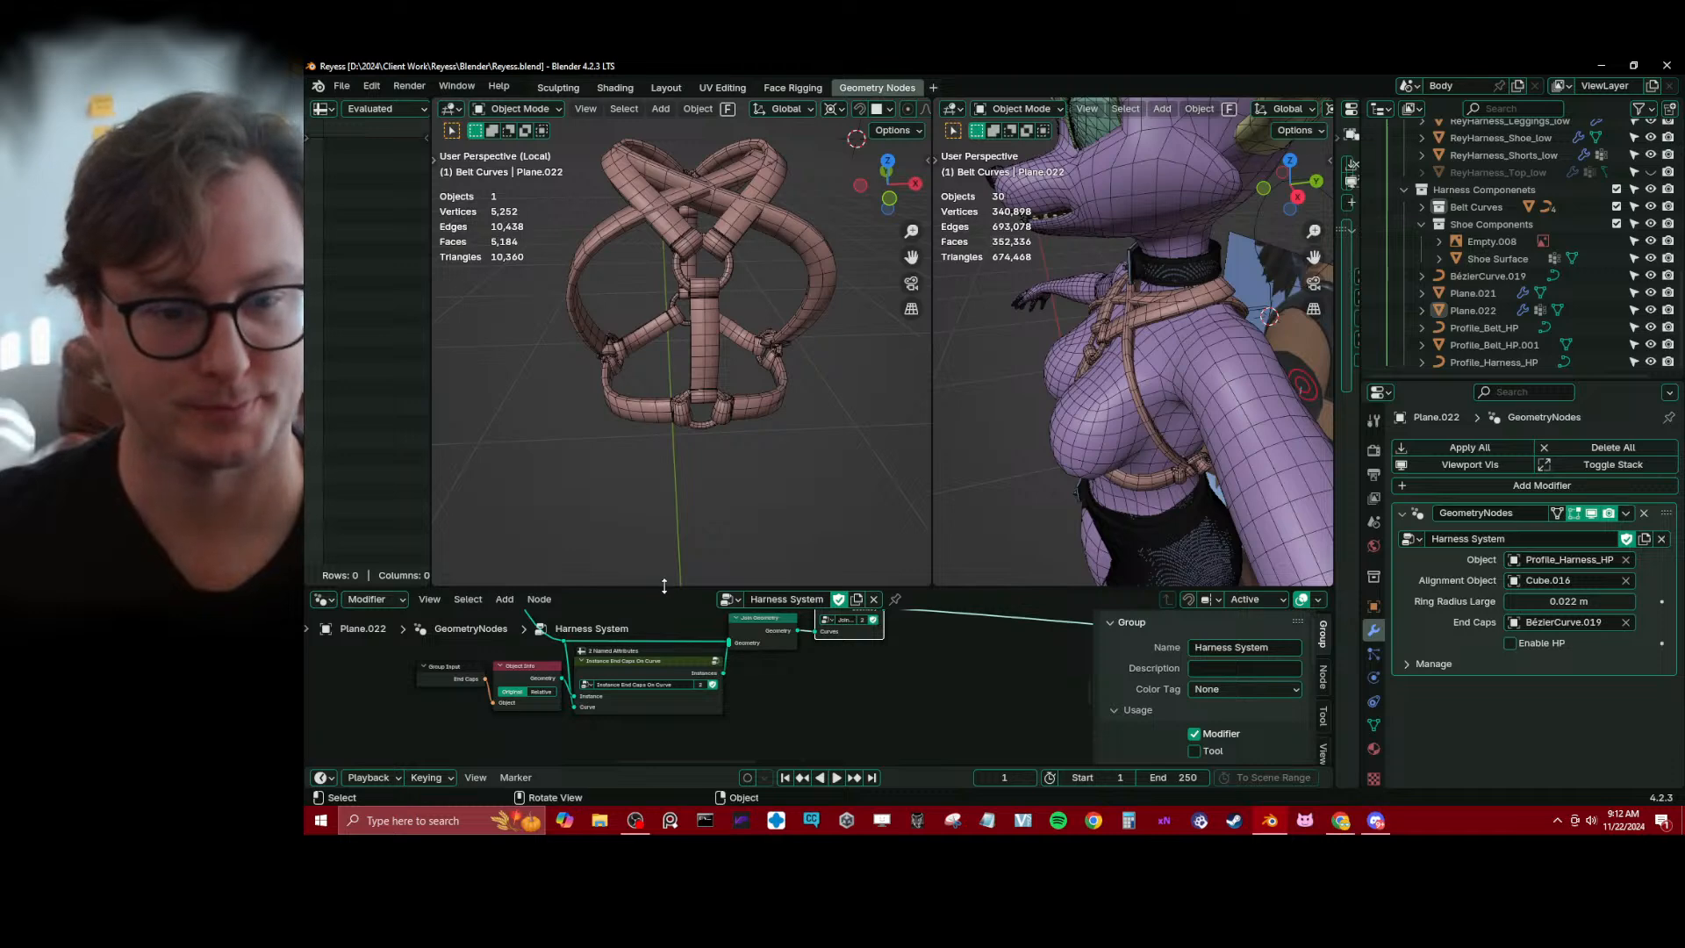
Give the node editor more height and bring the nodes following Join Curves into view
{"action": "left_click_drag", "start_coordinate": [666, 584], "coordinate": [657, 474]}
{"action": "scroll", "coordinate": [653, 504], "scroll_direction": "down", "scroll_amount": 2}
{"action": "scroll", "coordinate": [693, 651], "scroll_direction": "up", "scroll_amount": 2}
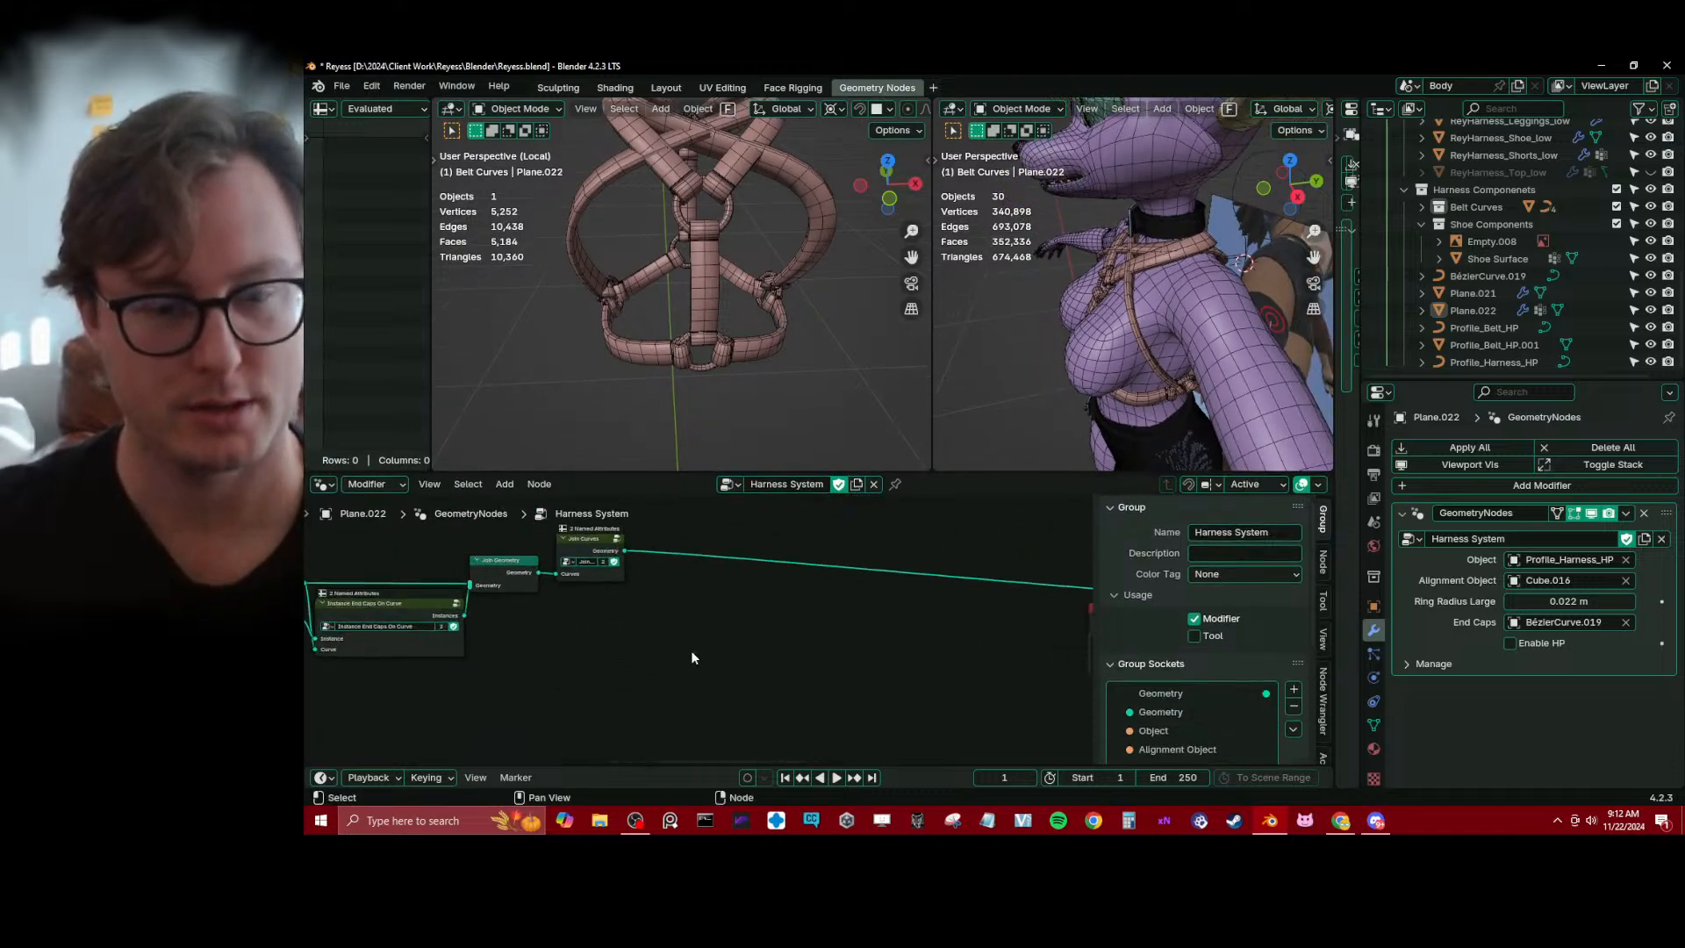
Insert a Store Named Attribute node after Join Curves, naming the attribute Caps with a value of 1.000
{"action": "key", "text": "shift+a"}
{"action": "mouse_move", "coordinate": [695, 651]}
{"action": "type", "text": "st"}
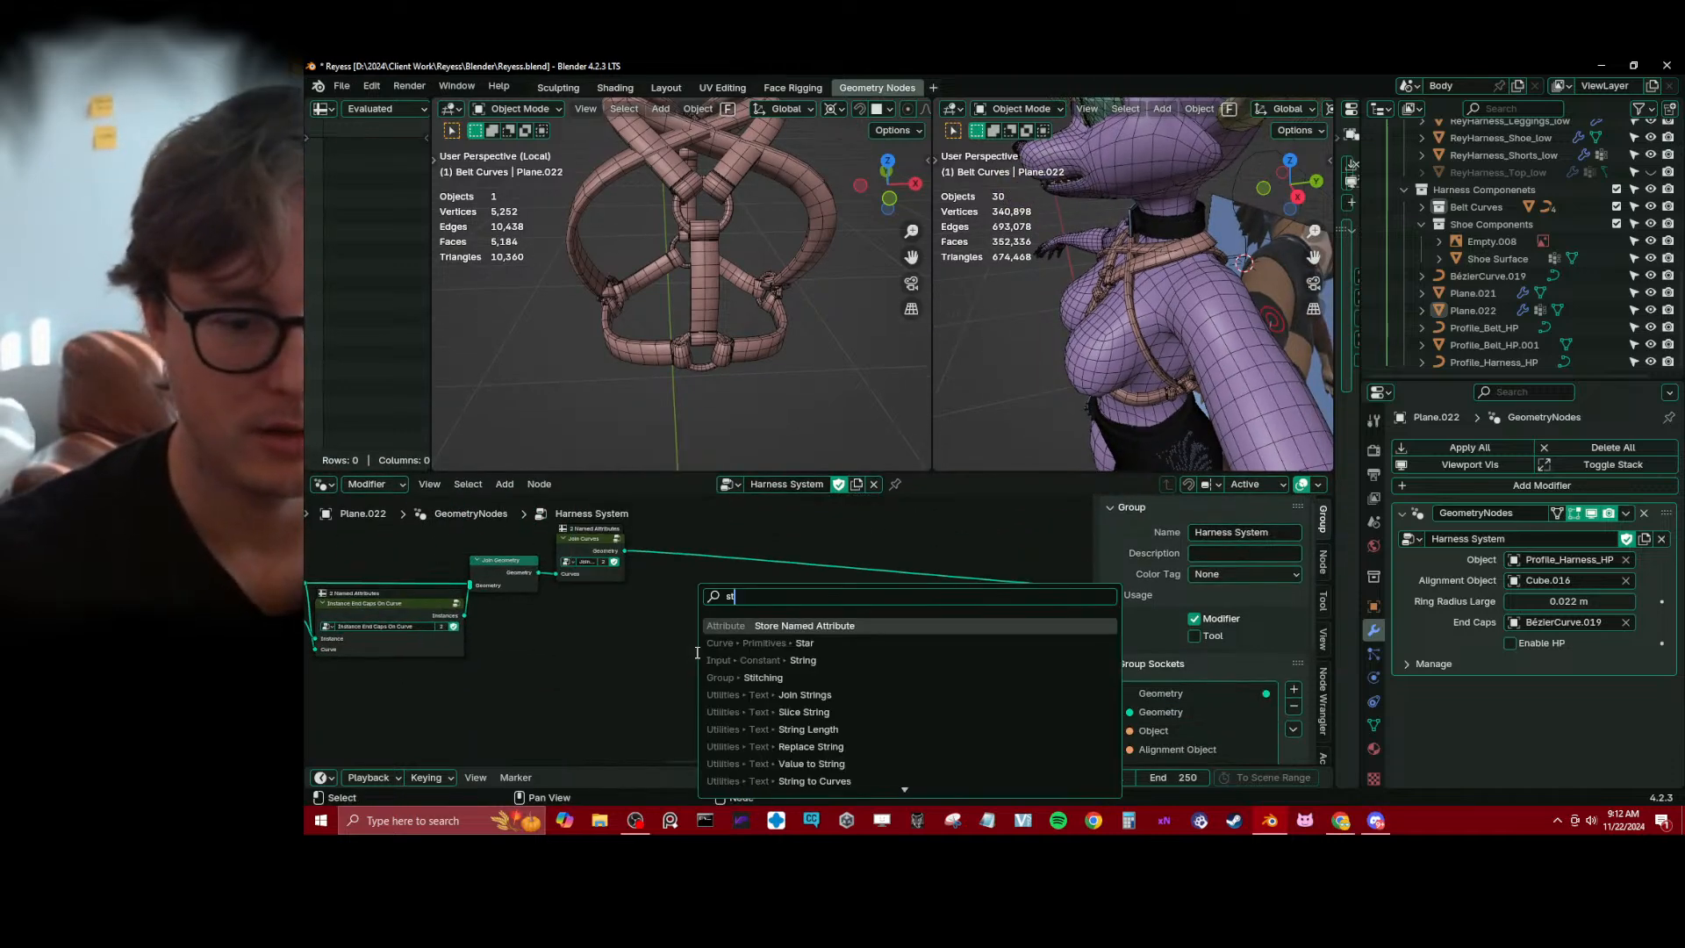
{"action": "type", "text": "rore"}
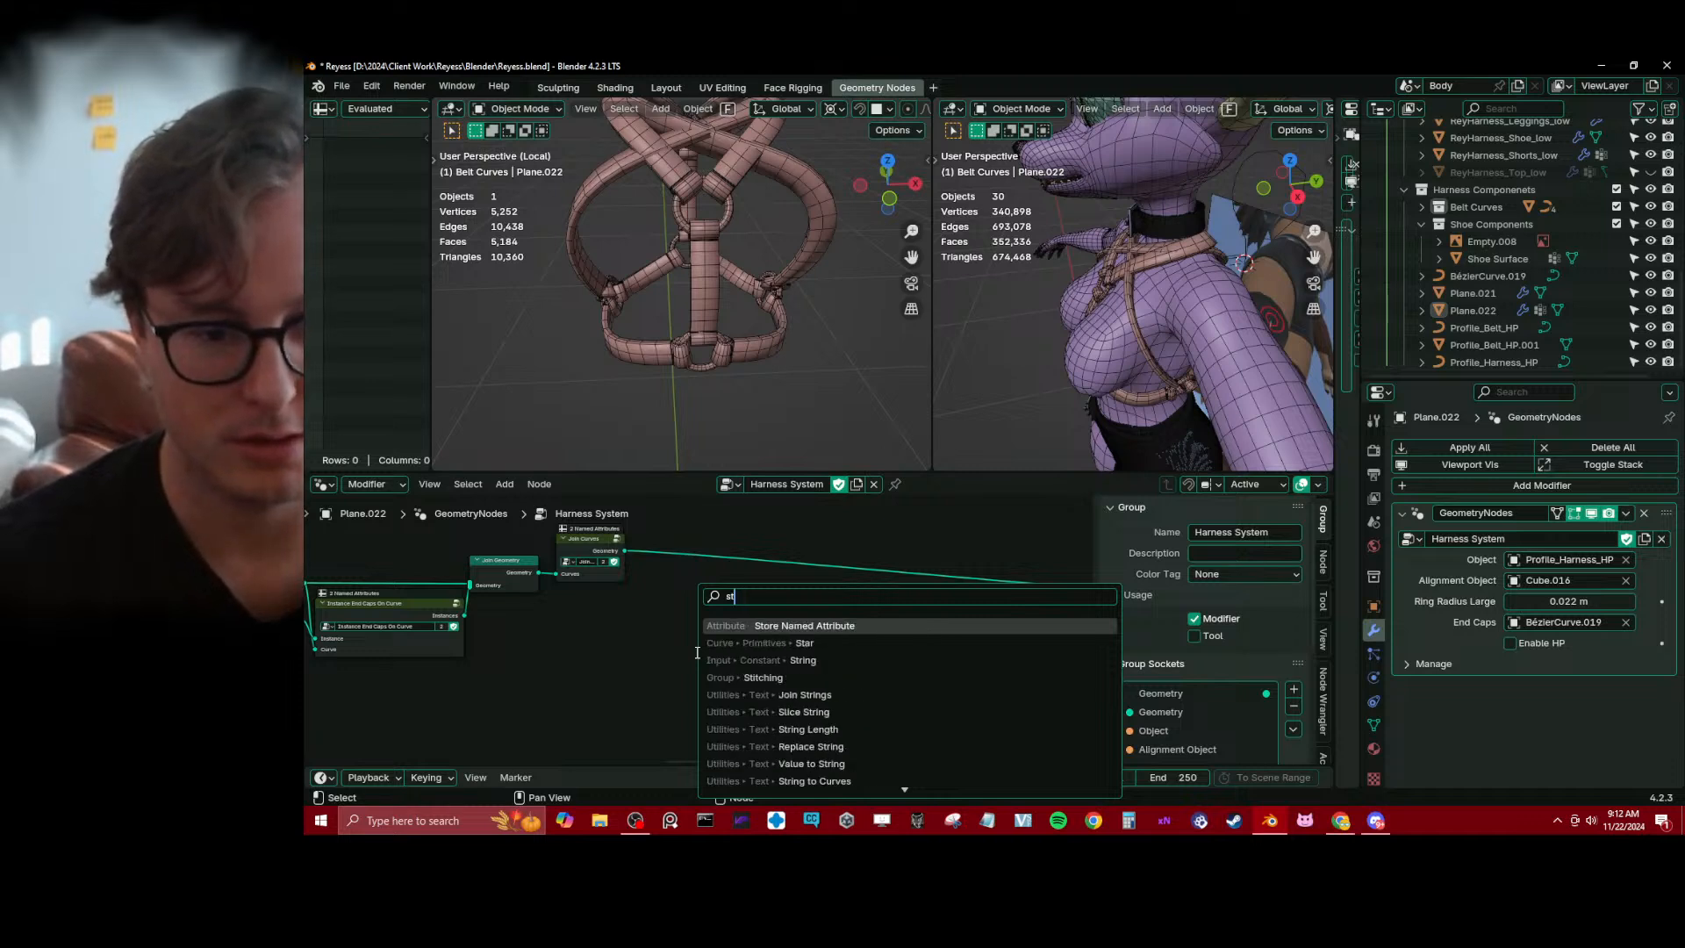
{"action": "key", "text": "Return"}
{"action": "left_click", "coordinate": [734, 545]}
{"action": "scroll", "coordinate": [770, 588], "scroll_direction": "up", "scroll_amount": 2}
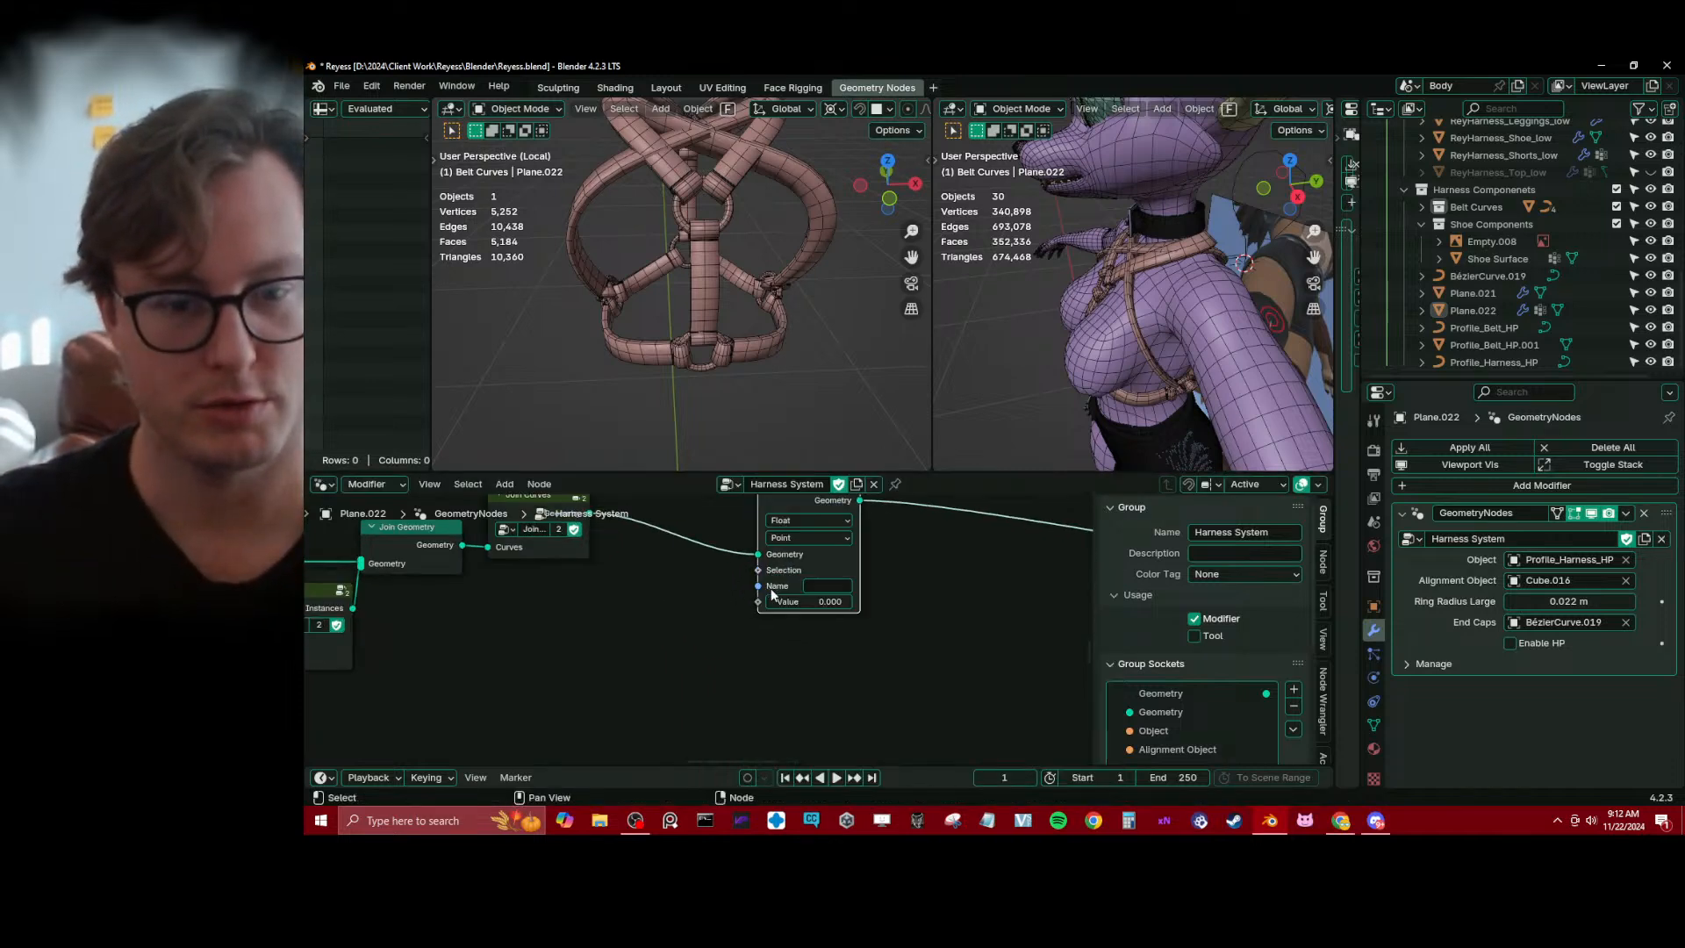
{"action": "middle_click_drag", "start_coordinate": [746, 602], "coordinate": [762, 625]}
{"action": "left_click_drag", "start_coordinate": [834, 504], "coordinate": [840, 536]}
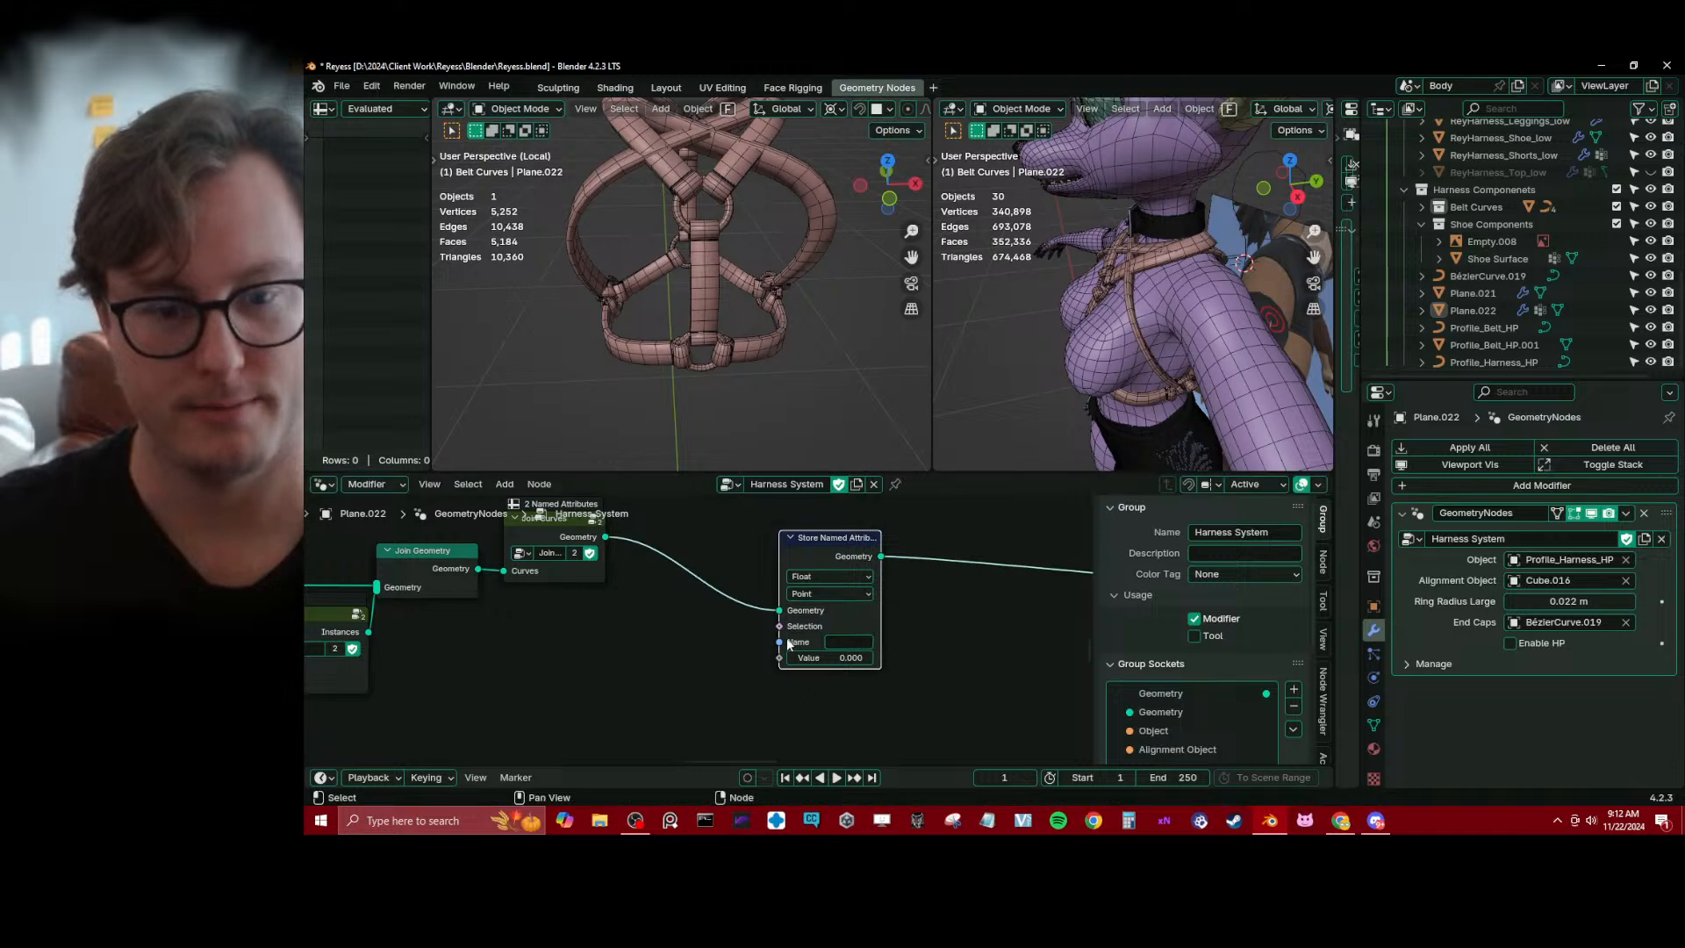
{"action": "type", "text": "Caps"}
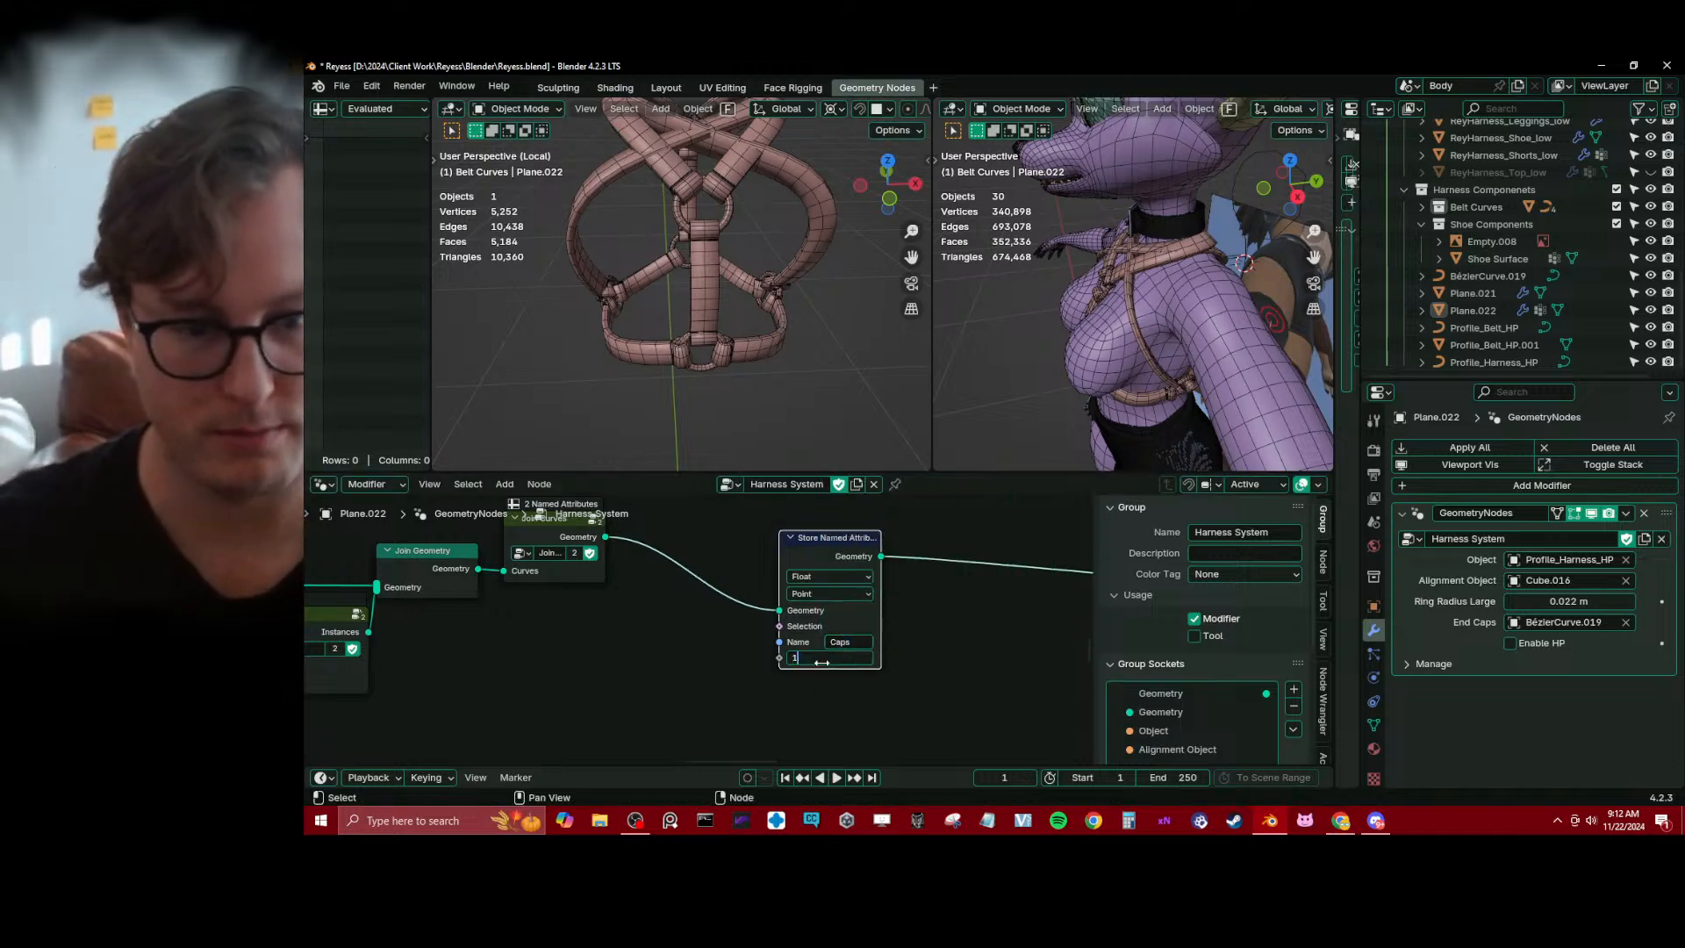
Place the Store Named Attribute node closer to Join Curves and save the file
{"action": "scroll", "coordinate": [1057, 581], "scroll_direction": "down", "scroll_amount": 1}
{"action": "scroll", "coordinate": [724, 597], "scroll_direction": "down", "scroll_amount": 4}
{"action": "left_click_drag", "start_coordinate": [761, 572], "coordinate": [703, 548]}
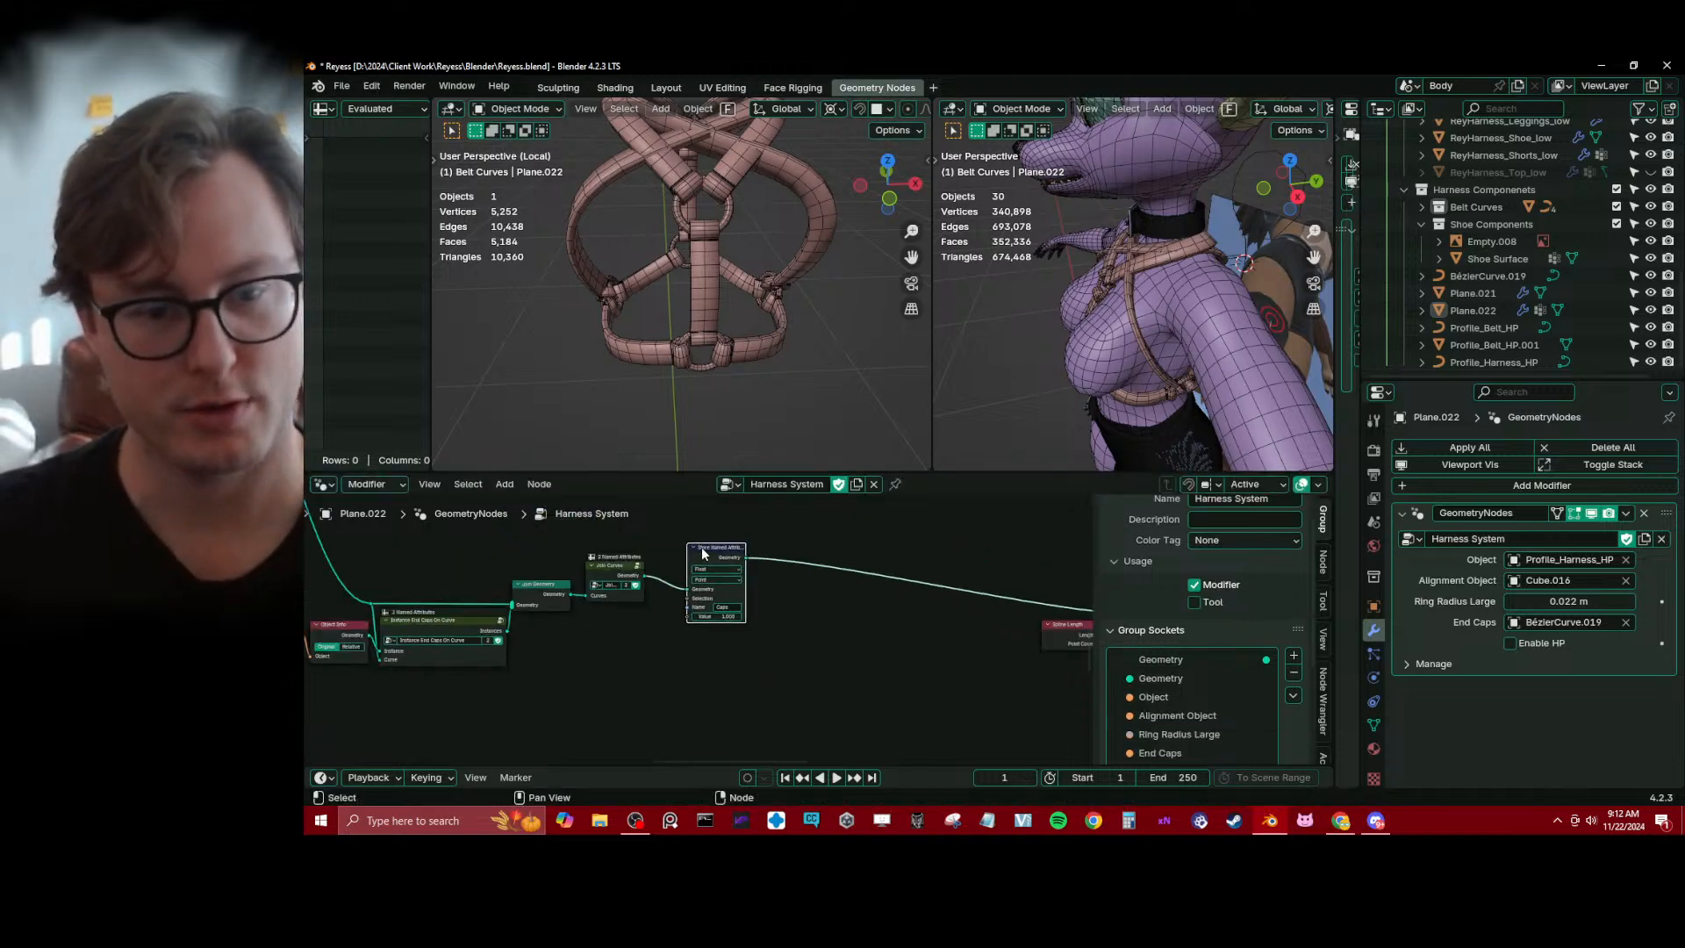
{"action": "scroll", "coordinate": [680, 649], "scroll_direction": "down", "scroll_amount": 4}
{"action": "scroll", "coordinate": [806, 640], "scroll_direction": "down", "scroll_amount": 2}
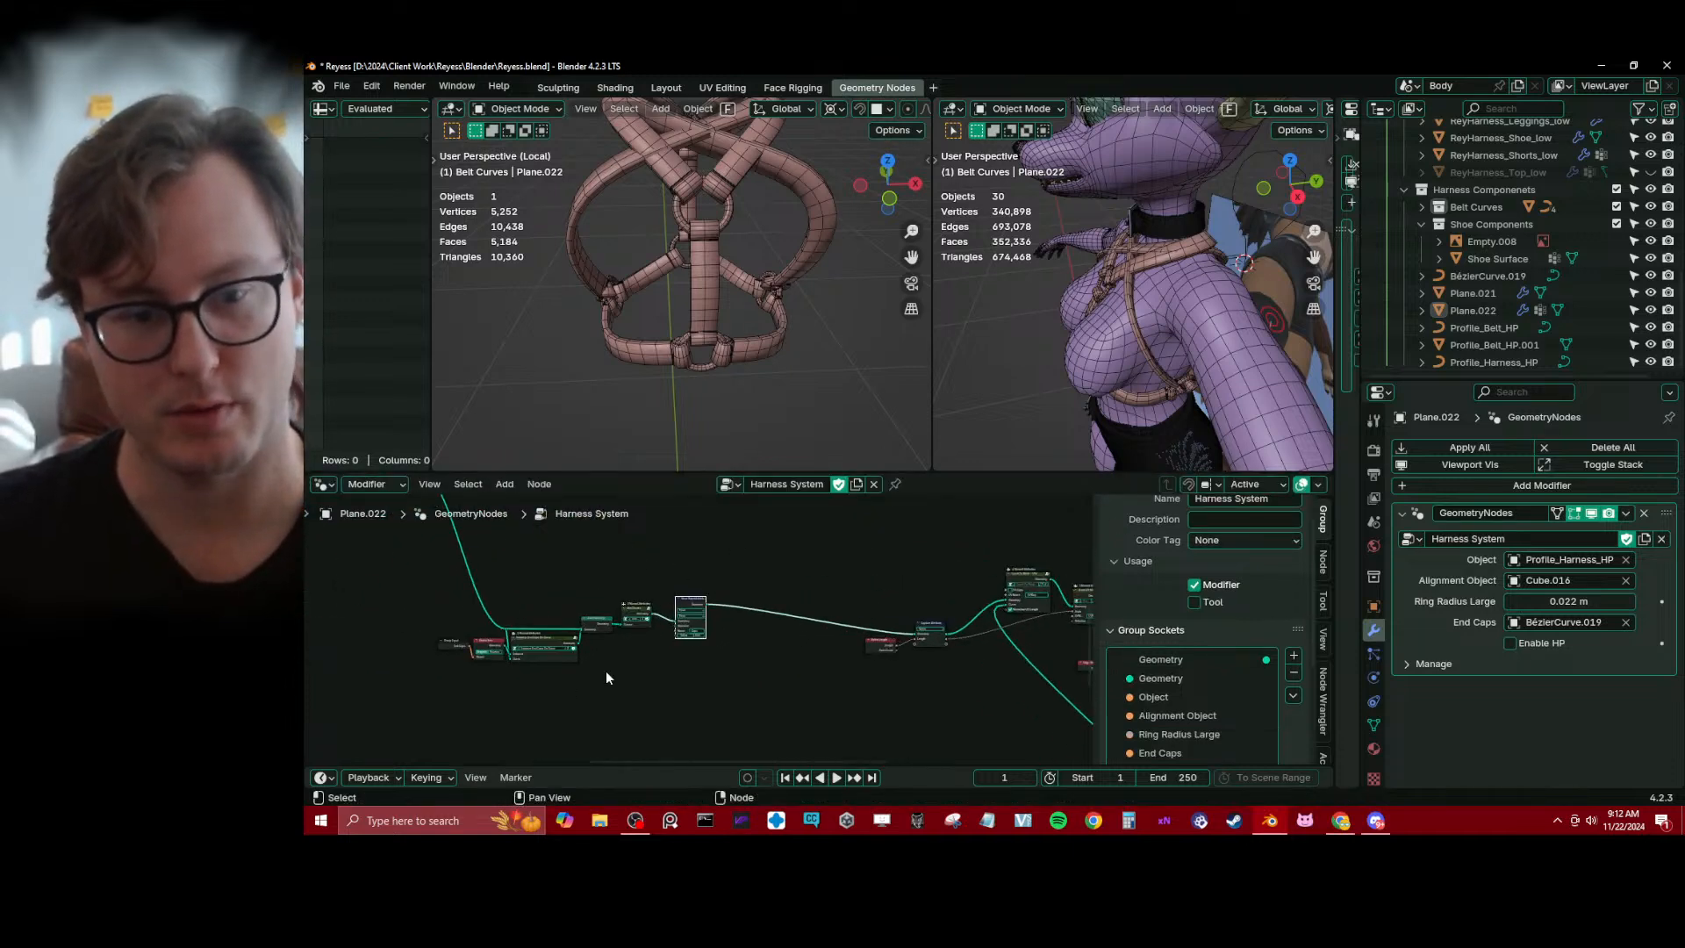
{"action": "scroll", "coordinate": [705, 607], "scroll_direction": "down", "scroll_amount": 4}
{"action": "middle_click_drag", "start_coordinate": [709, 604], "coordinate": [786, 631]}
{"action": "scroll", "coordinate": [609, 650], "scroll_direction": "up", "scroll_amount": 5}
{"action": "scroll", "coordinate": [609, 651], "scroll_direction": "up", "scroll_amount": 1}
{"action": "scroll", "coordinate": [787, 632], "scroll_direction": "down", "scroll_amount": 5}
{"action": "middle_click_drag", "start_coordinate": [600, 617], "coordinate": [746, 612]}
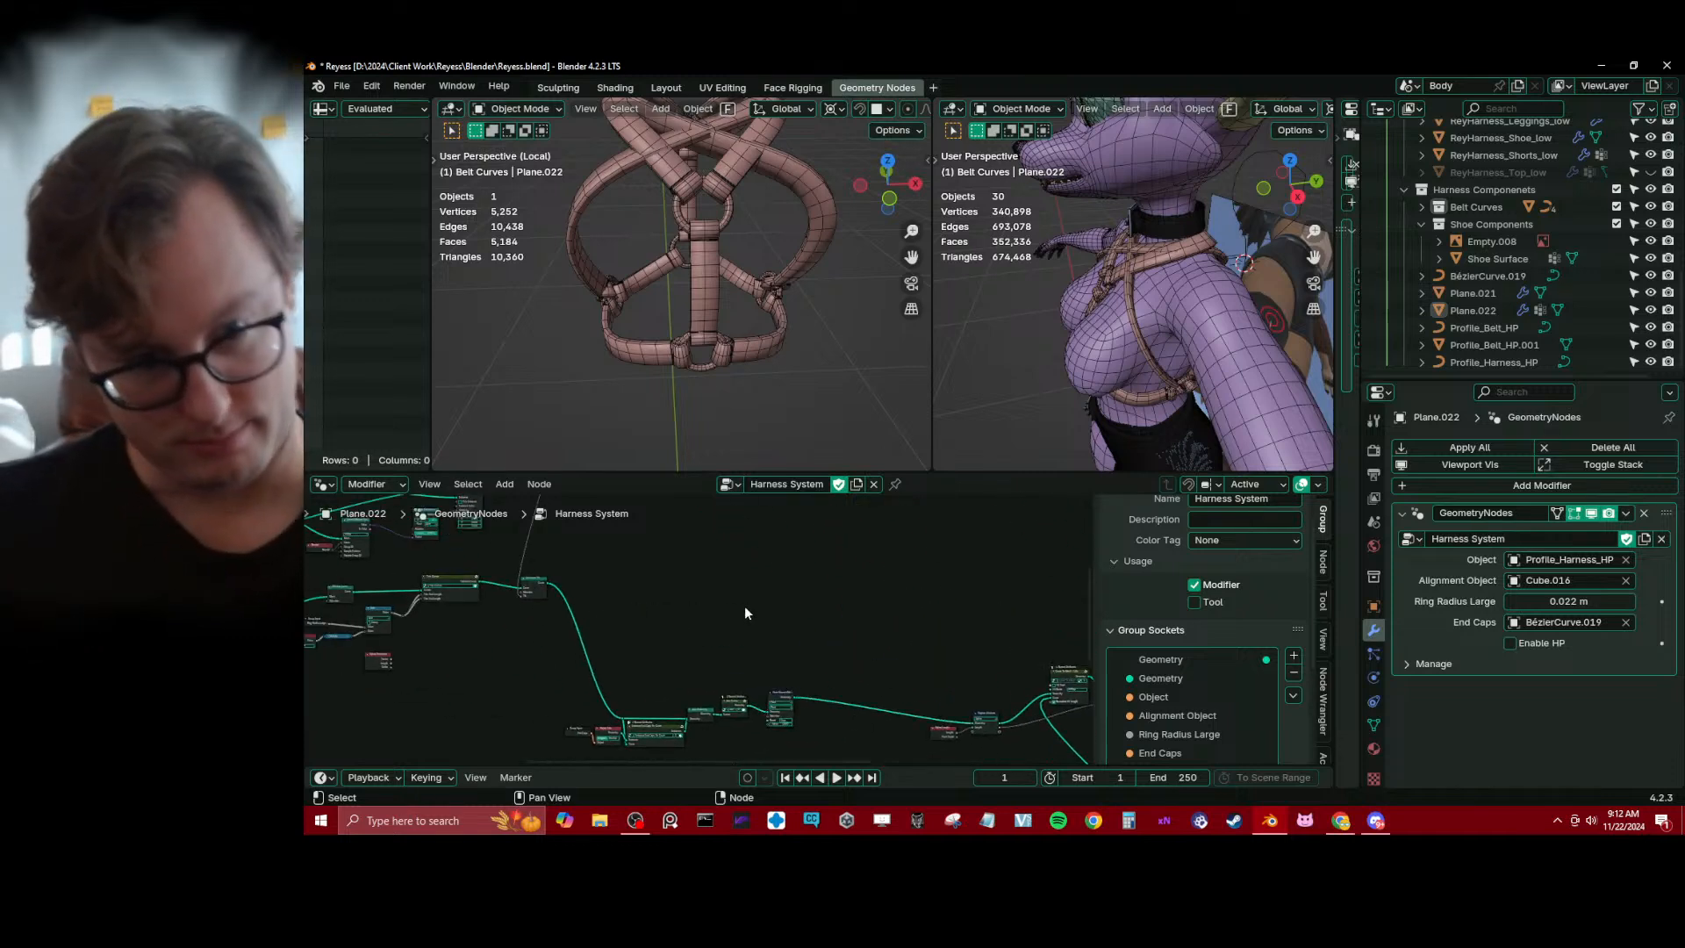
{"action": "scroll", "coordinate": [614, 644], "scroll_direction": "up", "scroll_amount": 6}
{"action": "key", "text": "ctrl+s"}
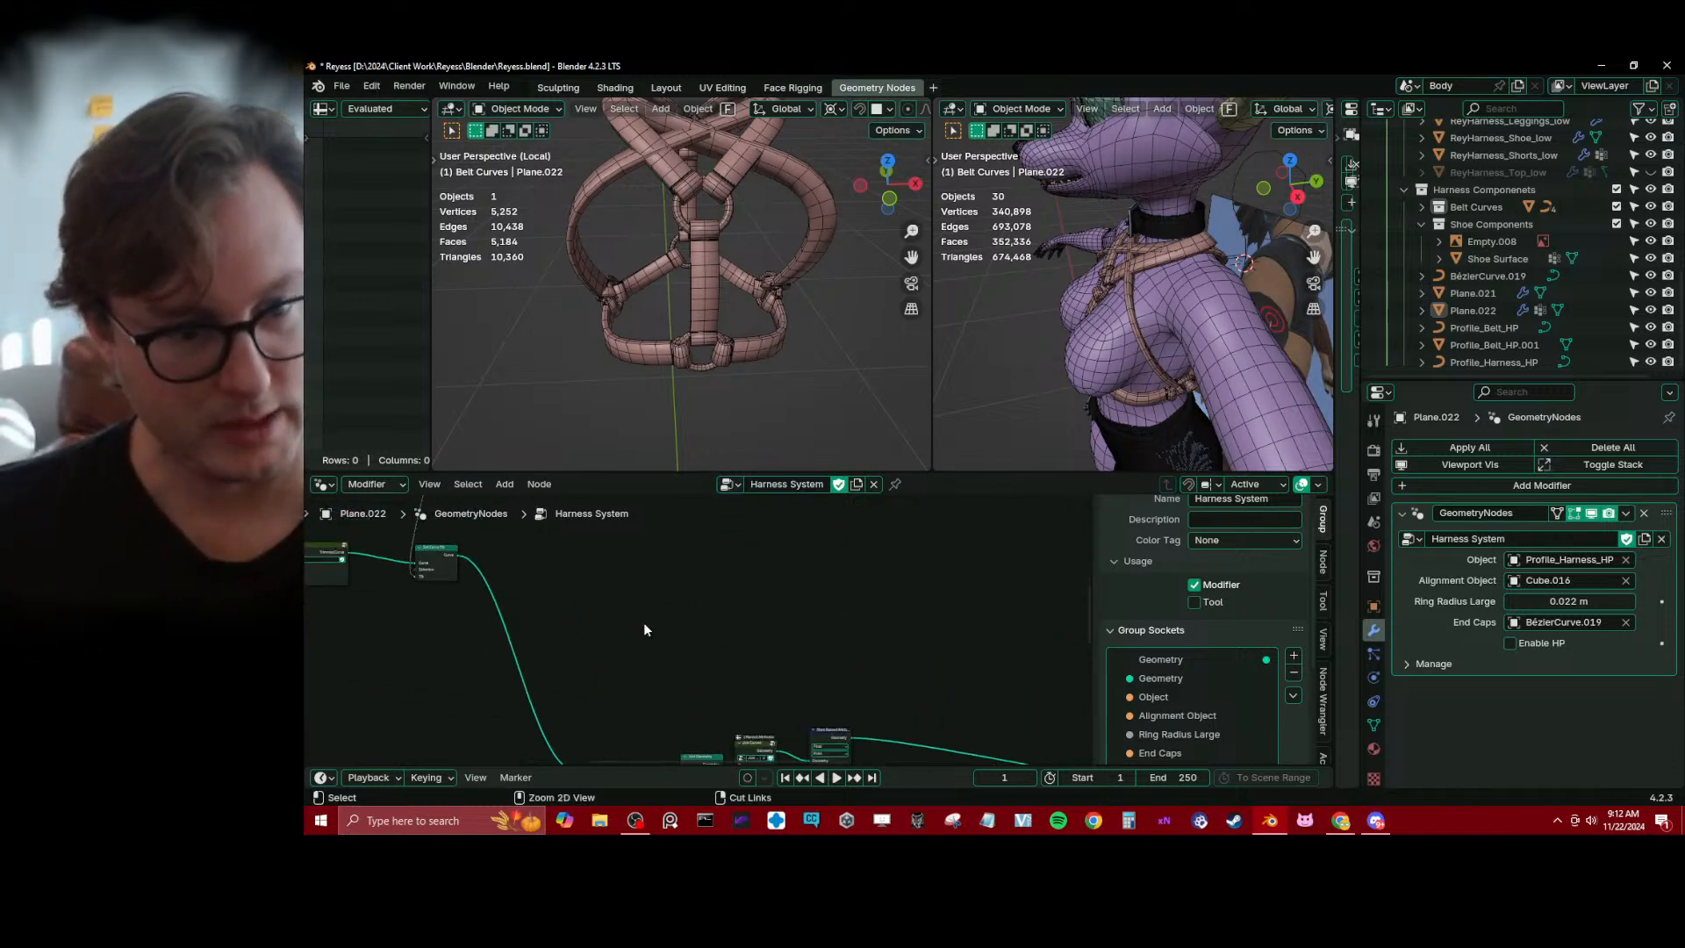
Move the Set Curve Tilt node near the end cap nodes and place a duplicate beyond the Store Named Attribute node
{"action": "scroll", "coordinate": [644, 623], "scroll_direction": "down", "scroll_amount": 6}
{"action": "middle_click_drag", "start_coordinate": [646, 623], "coordinate": [728, 633]}
{"action": "left_click_drag", "start_coordinate": [596, 586], "coordinate": [680, 635]}
{"action": "scroll", "coordinate": [693, 623], "scroll_direction": "down", "scroll_amount": 6}
{"action": "mouse_move", "coordinate": [696, 592]}
{"action": "middle_mouse_down"}
{"action": "mouse_move", "coordinate": [698, 677]}
{"action": "mouse_move", "coordinate": [690, 612]}
{"action": "middle_mouse_up"}
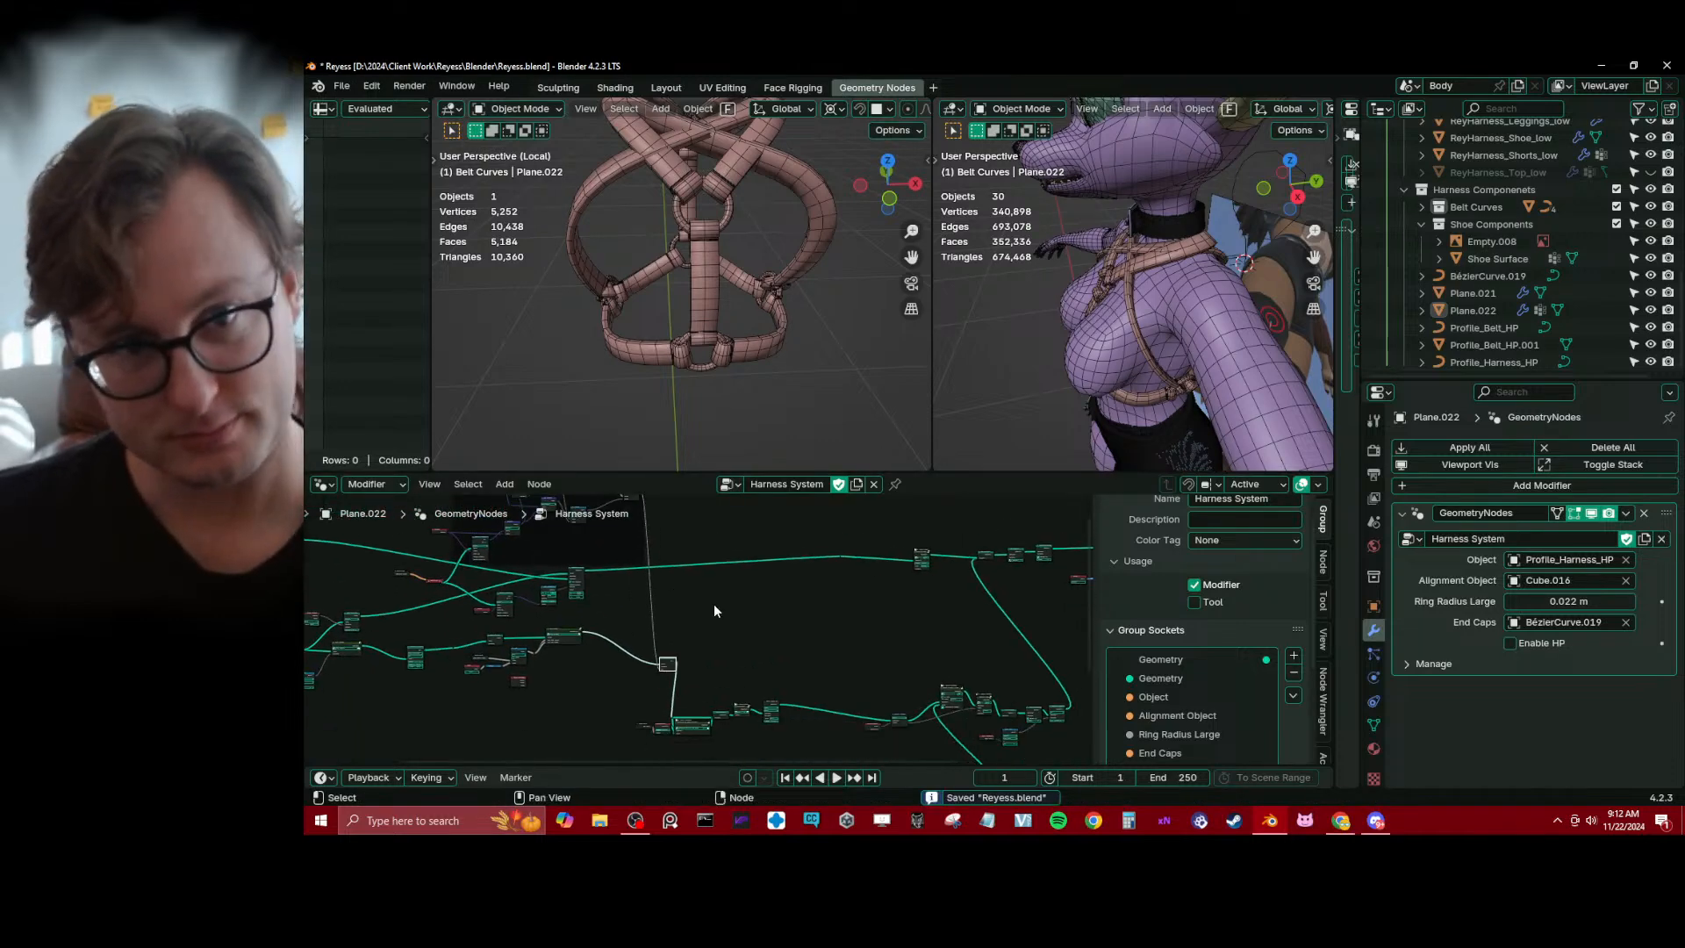
{"action": "scroll", "coordinate": [706, 605], "scroll_direction": "up", "scroll_amount": 5}
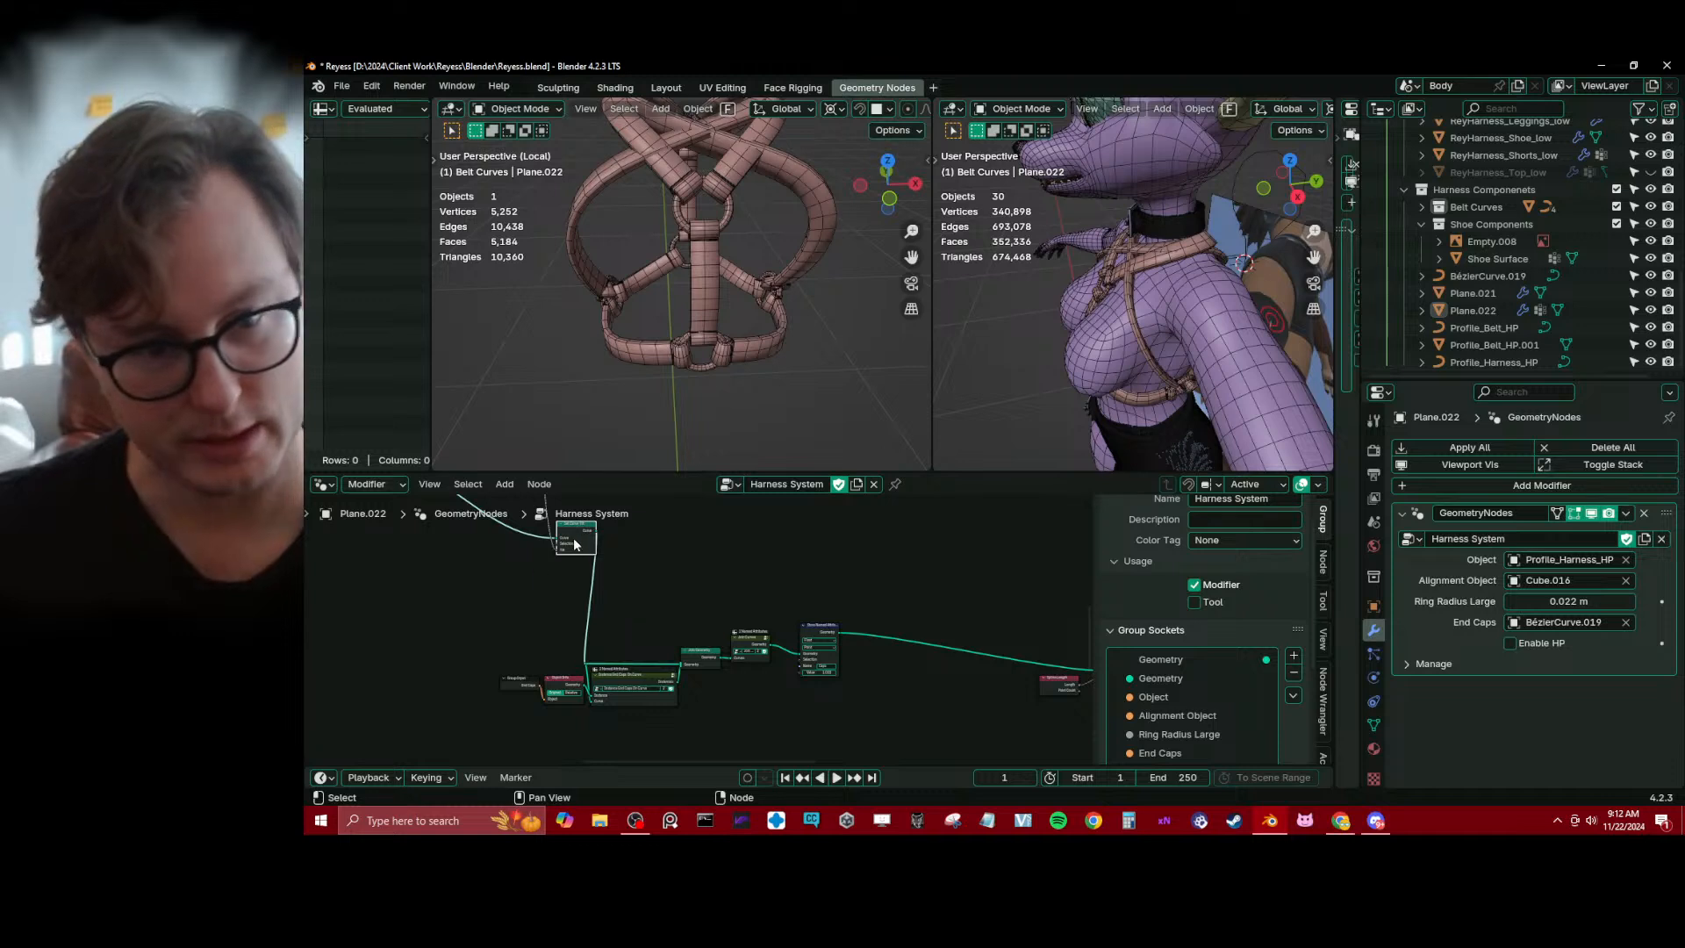
{"action": "key", "text": "shift+d"}
{"action": "left_click", "coordinate": [907, 588]}
Branch the tilt link through a reroute into the duplicate's Tilt input, and dissolve the original Set Curve Tilt node
{"action": "middle_click_drag", "start_coordinate": [619, 565], "coordinate": [634, 650]}
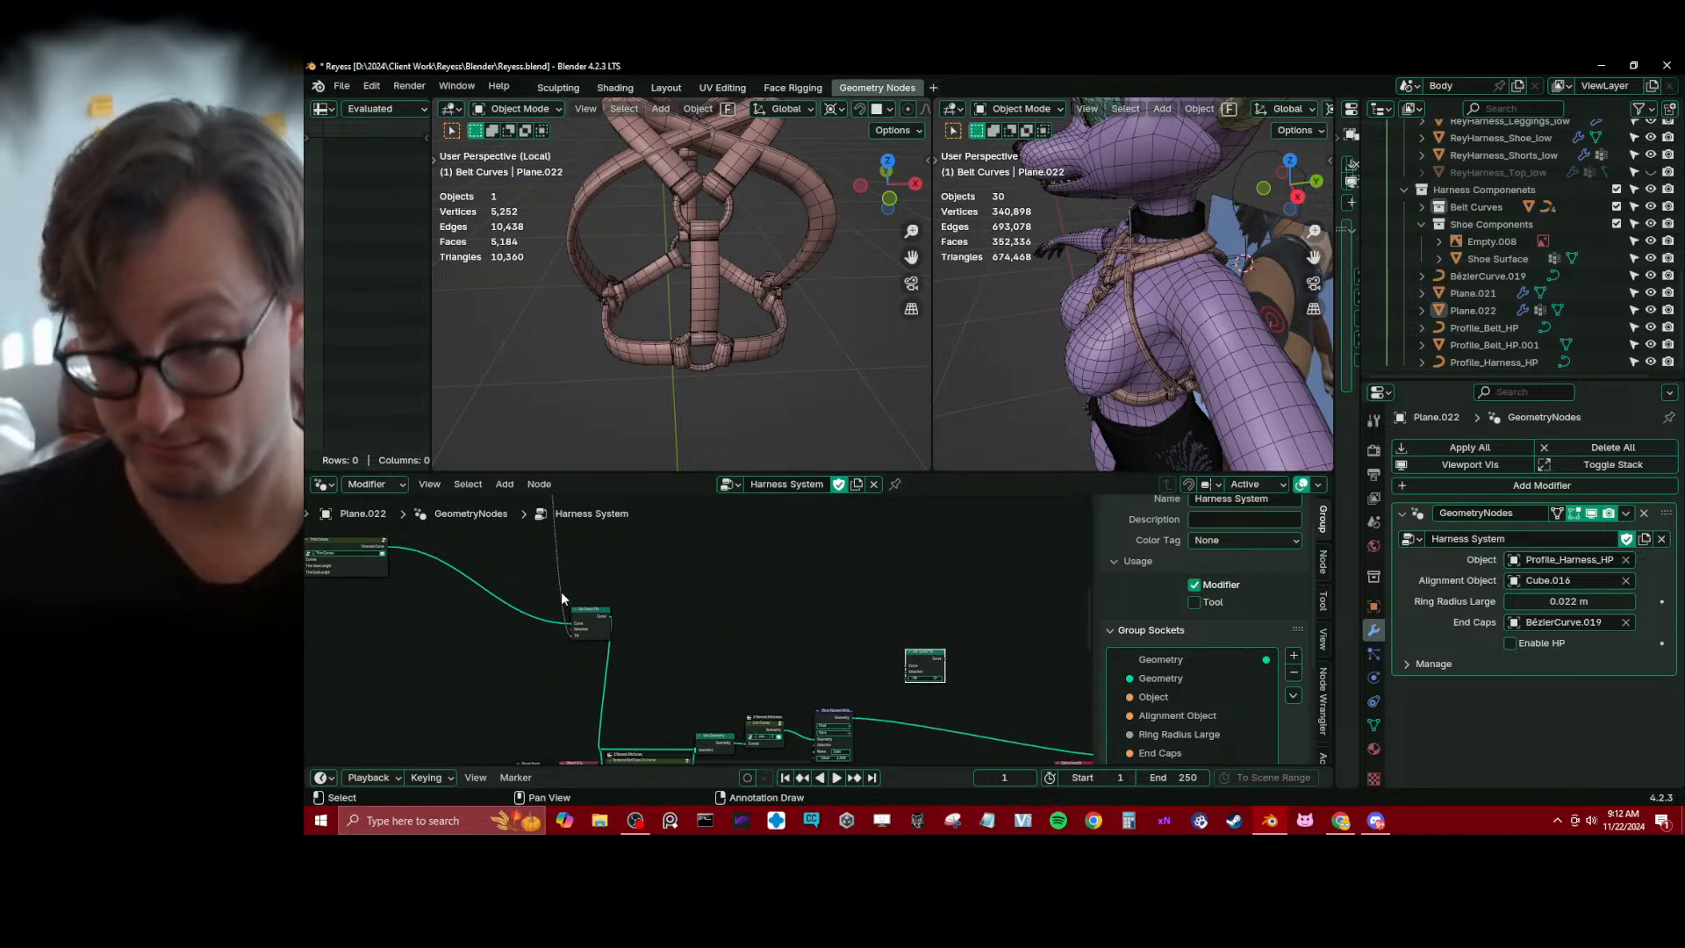
{"action": "right_click_drag", "start_coordinate": [550, 579], "coordinate": [569, 584], "text": "shift"}
{"action": "left_click_drag", "start_coordinate": [576, 624], "coordinate": [726, 606]}
{"action": "left_click_drag", "start_coordinate": [902, 686], "coordinate": [902, 682]}
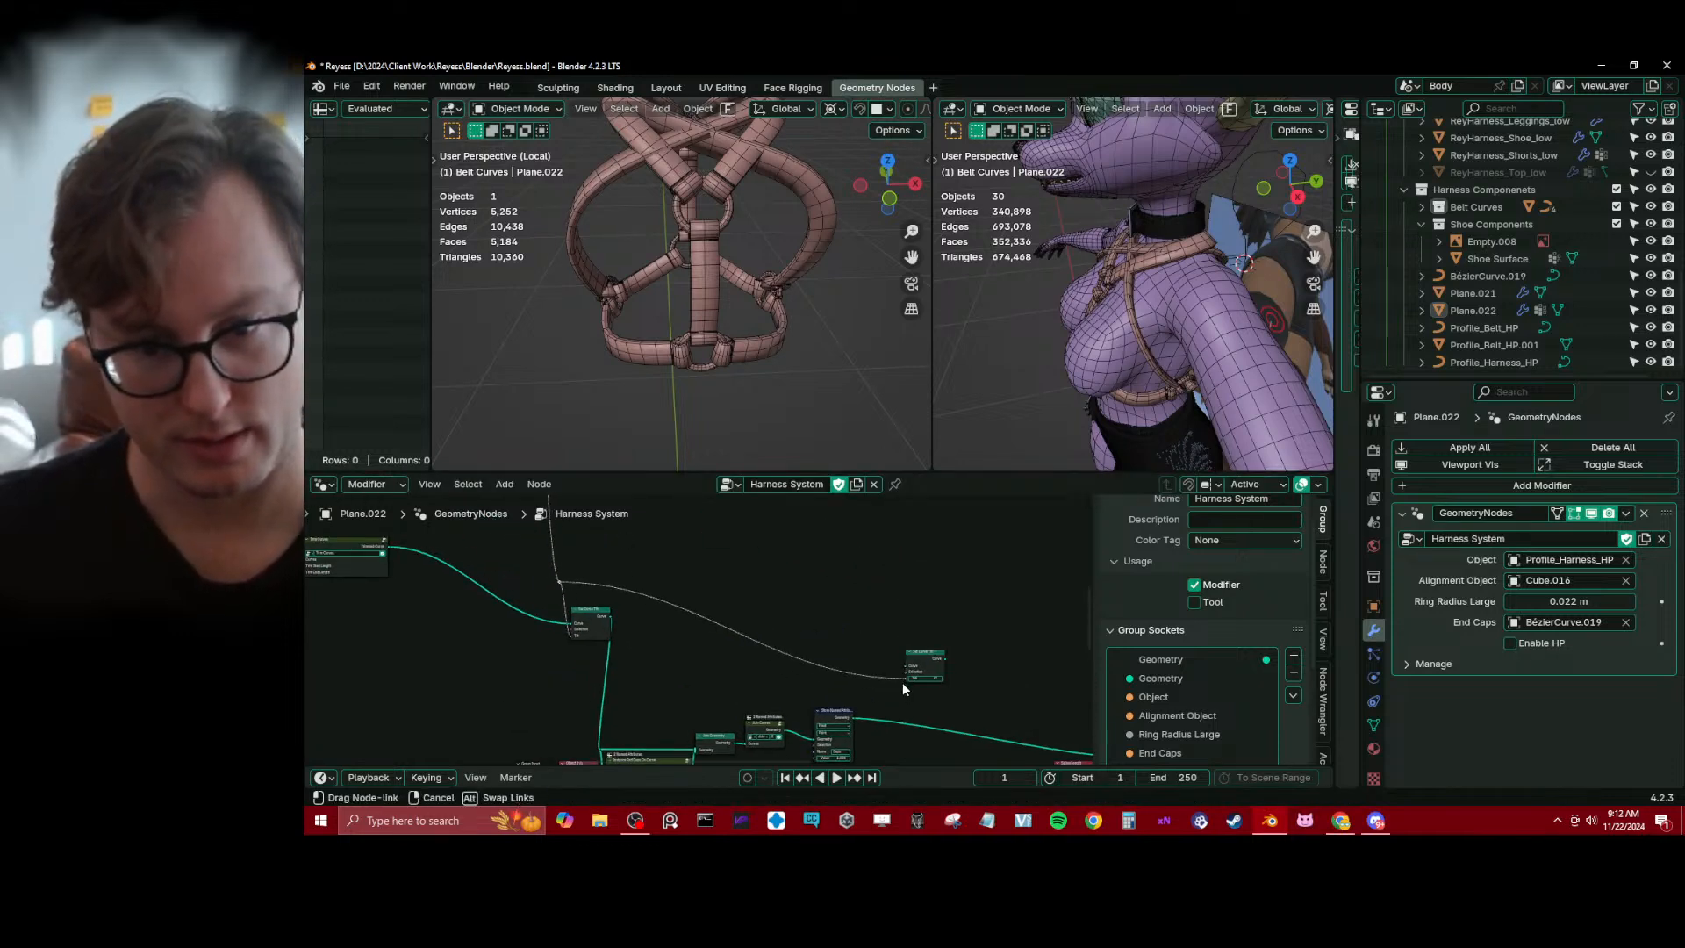
{"action": "middle_click_drag", "start_coordinate": [678, 625], "coordinate": [681, 600]}
{"action": "scroll", "coordinate": [679, 600], "scroll_direction": "up", "scroll_amount": 1}
{"action": "left_click", "coordinate": [601, 585]}
{"action": "key", "text": "ctrl+x"}
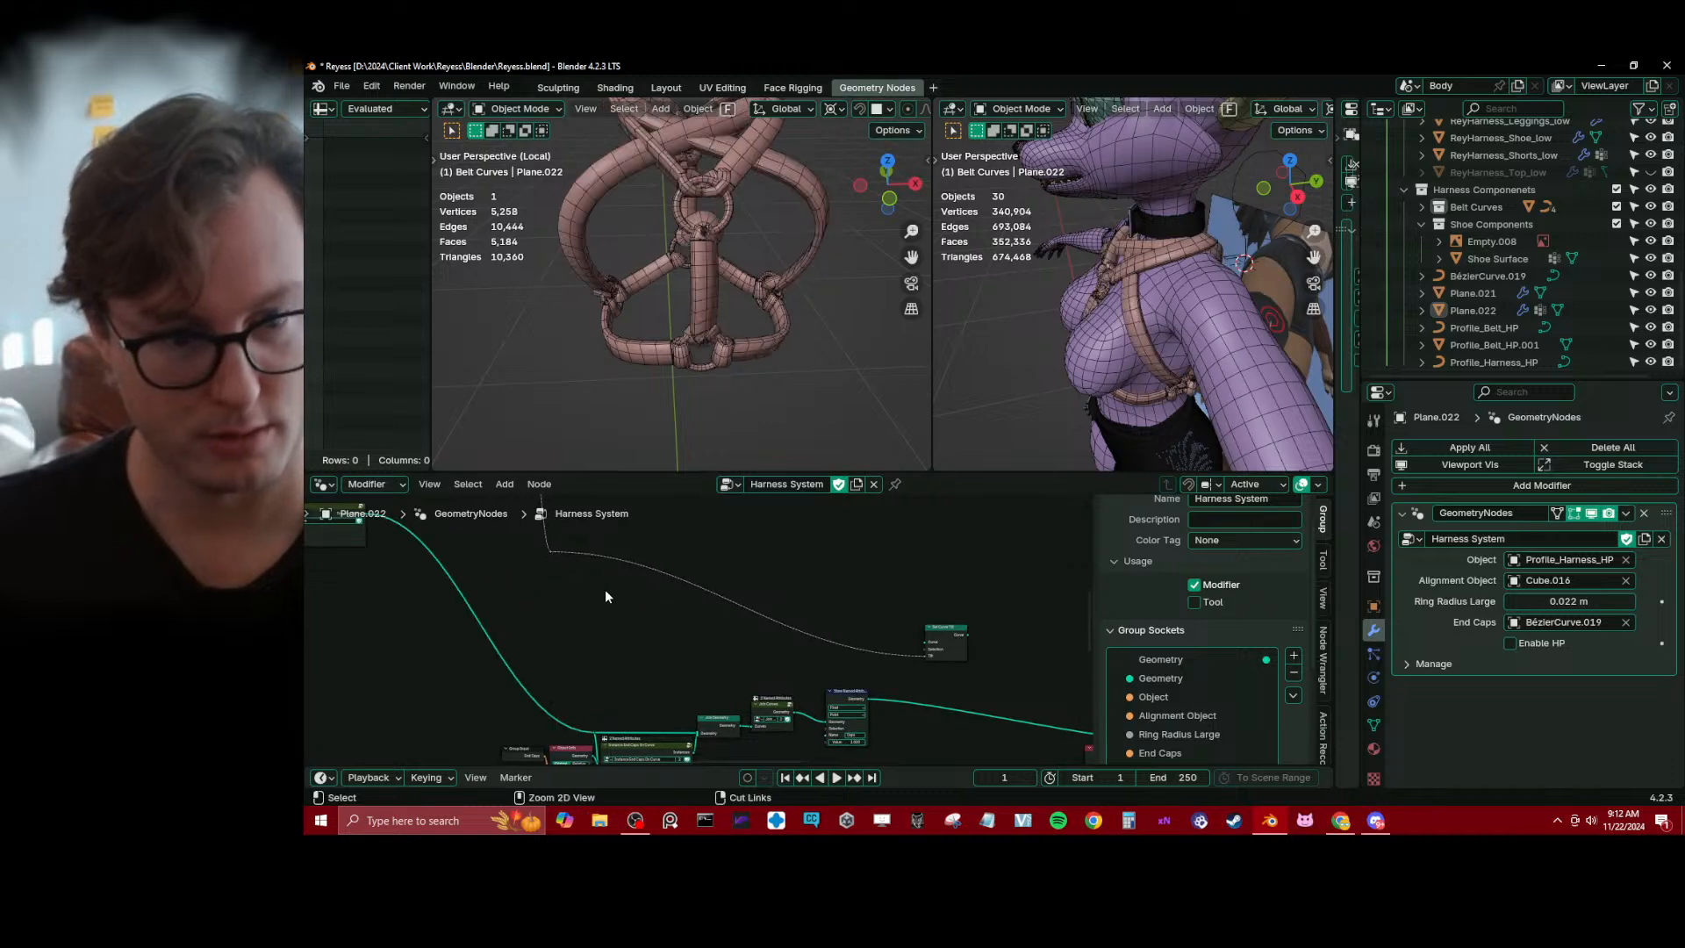
{"action": "middle_click_drag", "start_coordinate": [875, 668], "coordinate": [759, 614]}
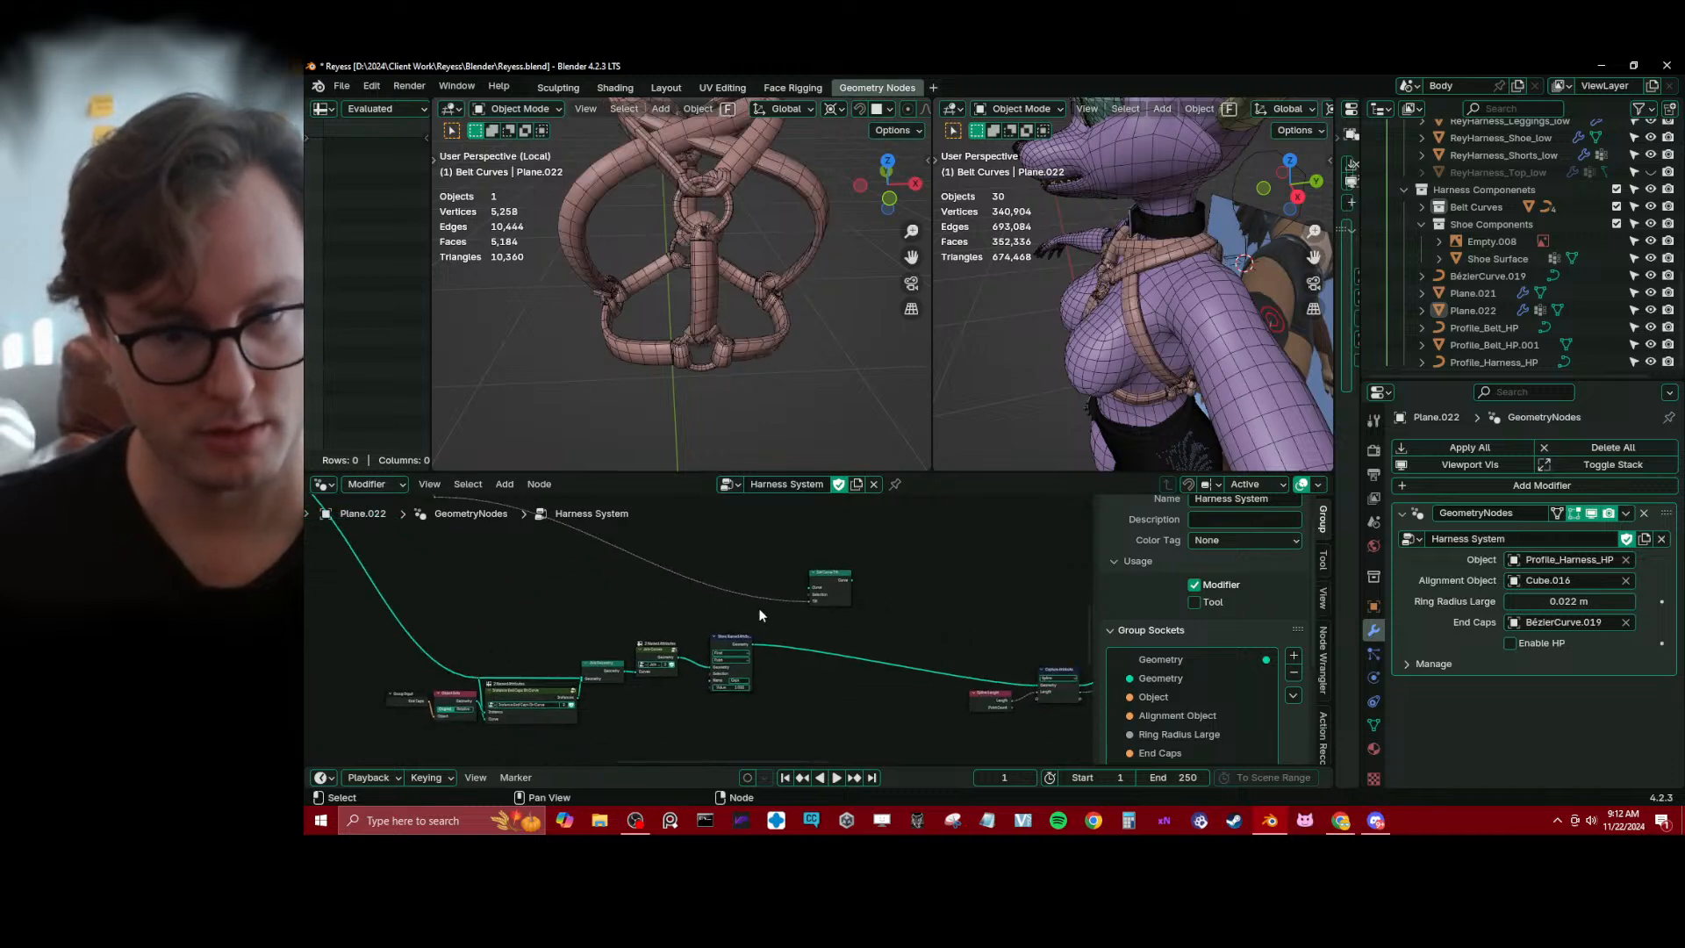
Route the Store Named Attribute geometry through Set Curve Tilt and a reroute into the existing Capture Attribute link
{"action": "scroll", "coordinate": [834, 575], "scroll_direction": "up", "scroll_amount": 3}
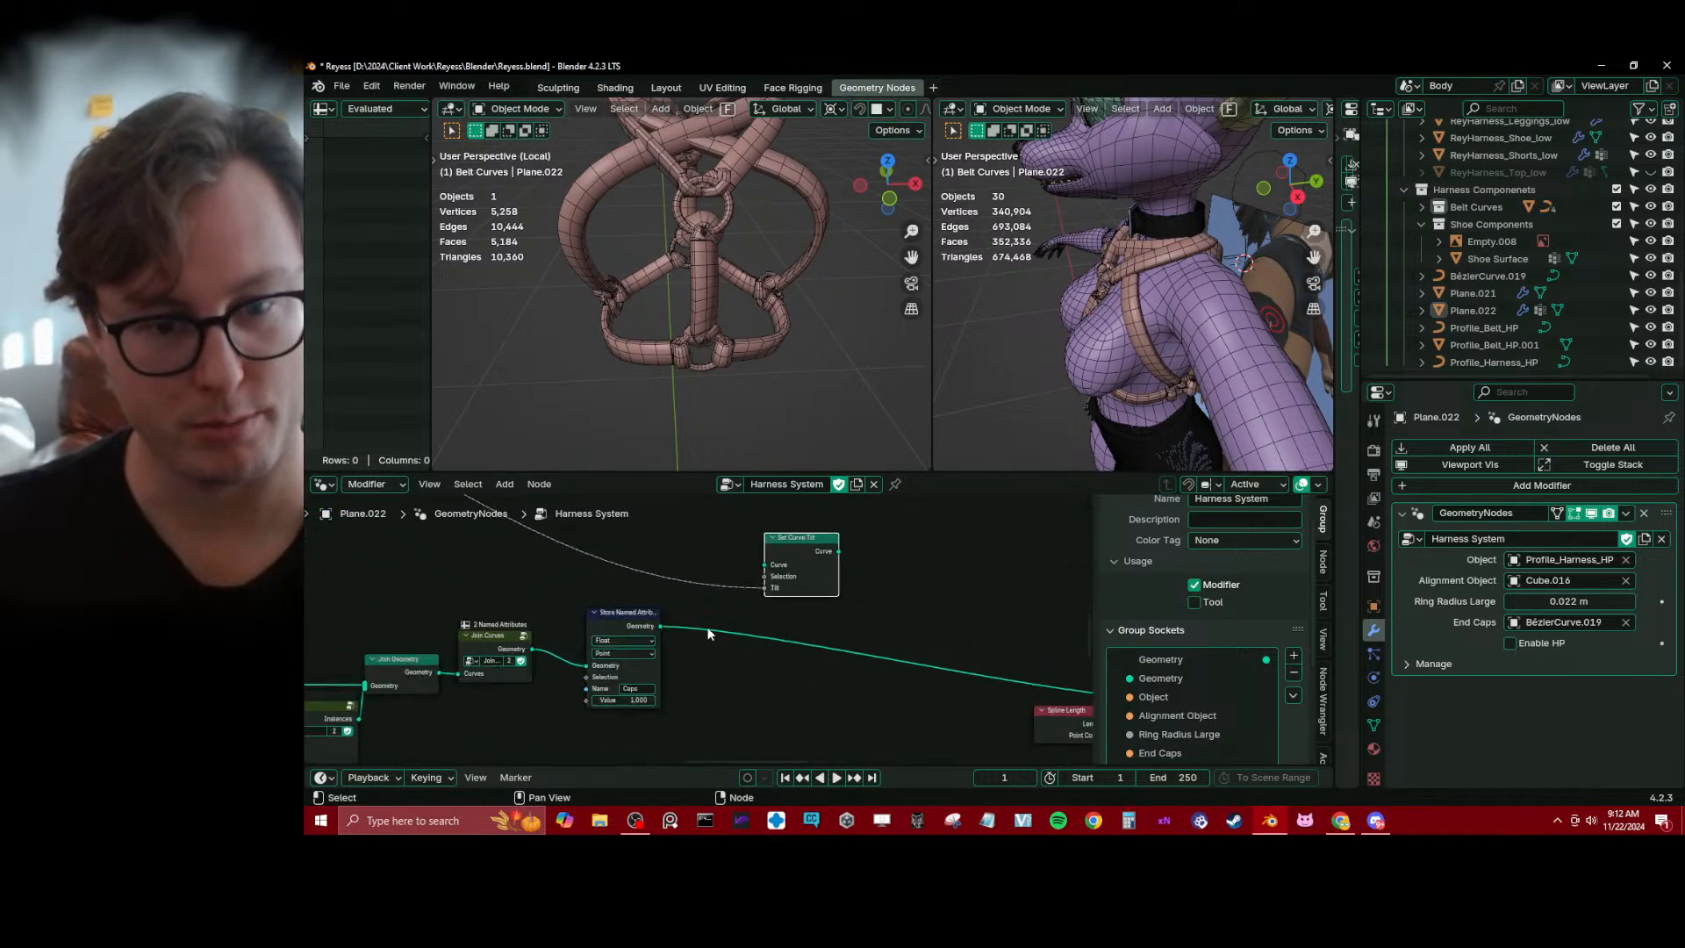
{"action": "left_click_drag", "start_coordinate": [661, 625], "coordinate": [765, 564]}
{"action": "middle_click_drag", "start_coordinate": [861, 585], "coordinate": [772, 562]}
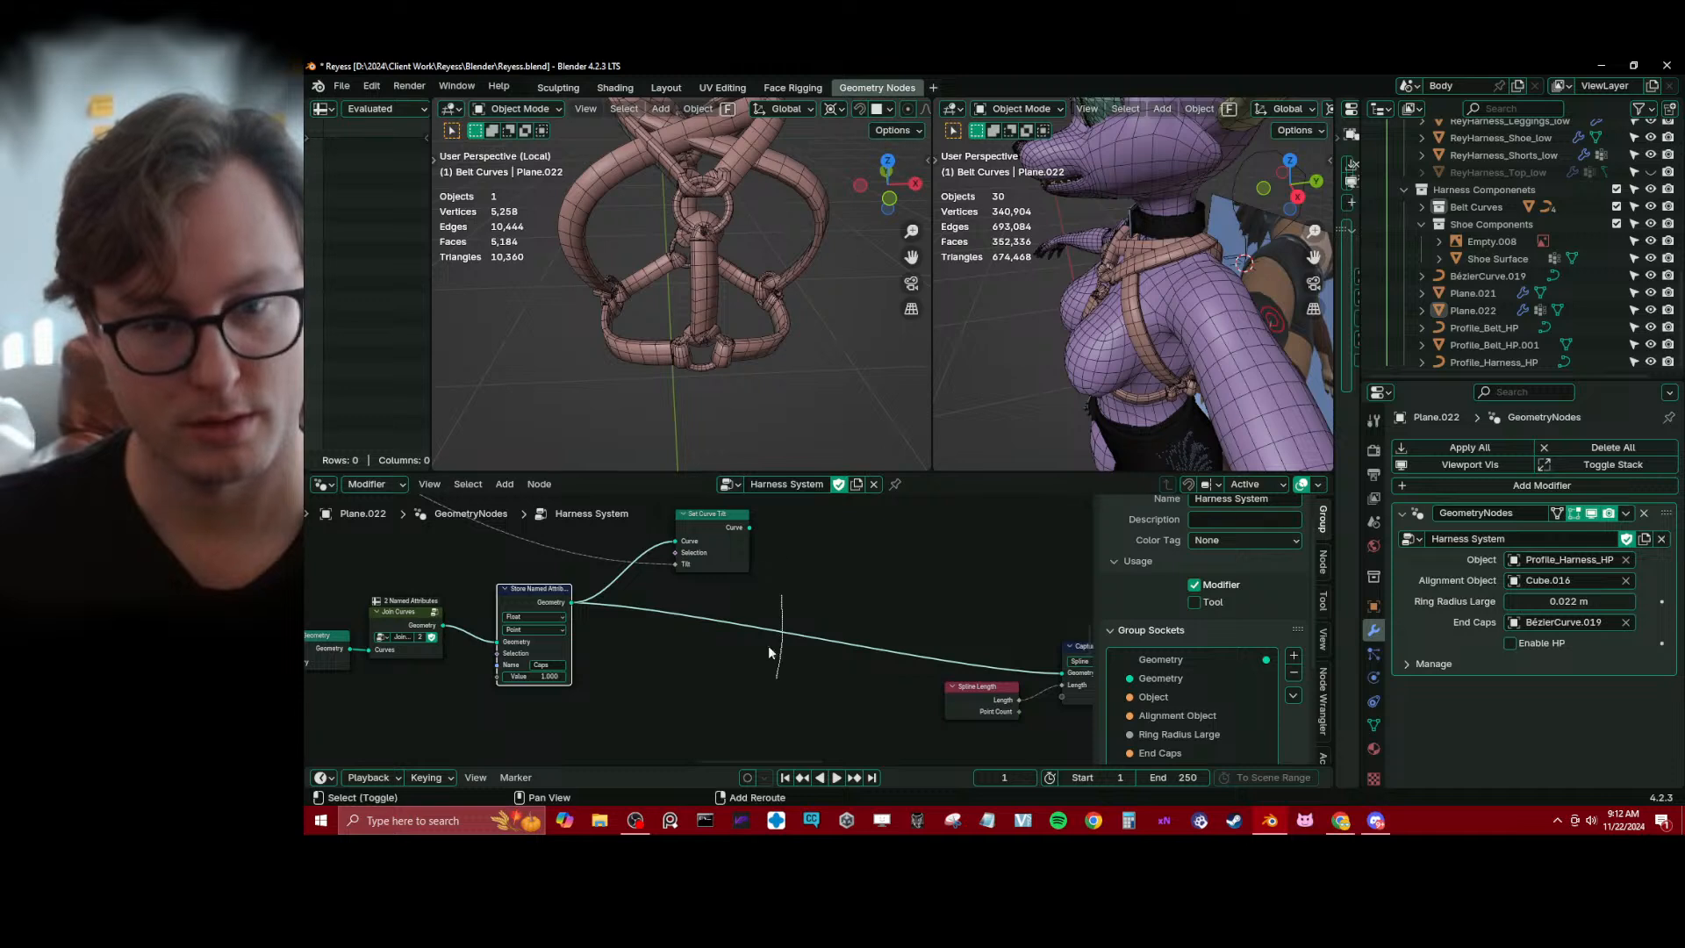
{"action": "right_click_drag", "start_coordinate": [767, 645], "coordinate": [768, 646], "text": "shift"}
{"action": "left_click_drag", "start_coordinate": [749, 527], "coordinate": [781, 631]}
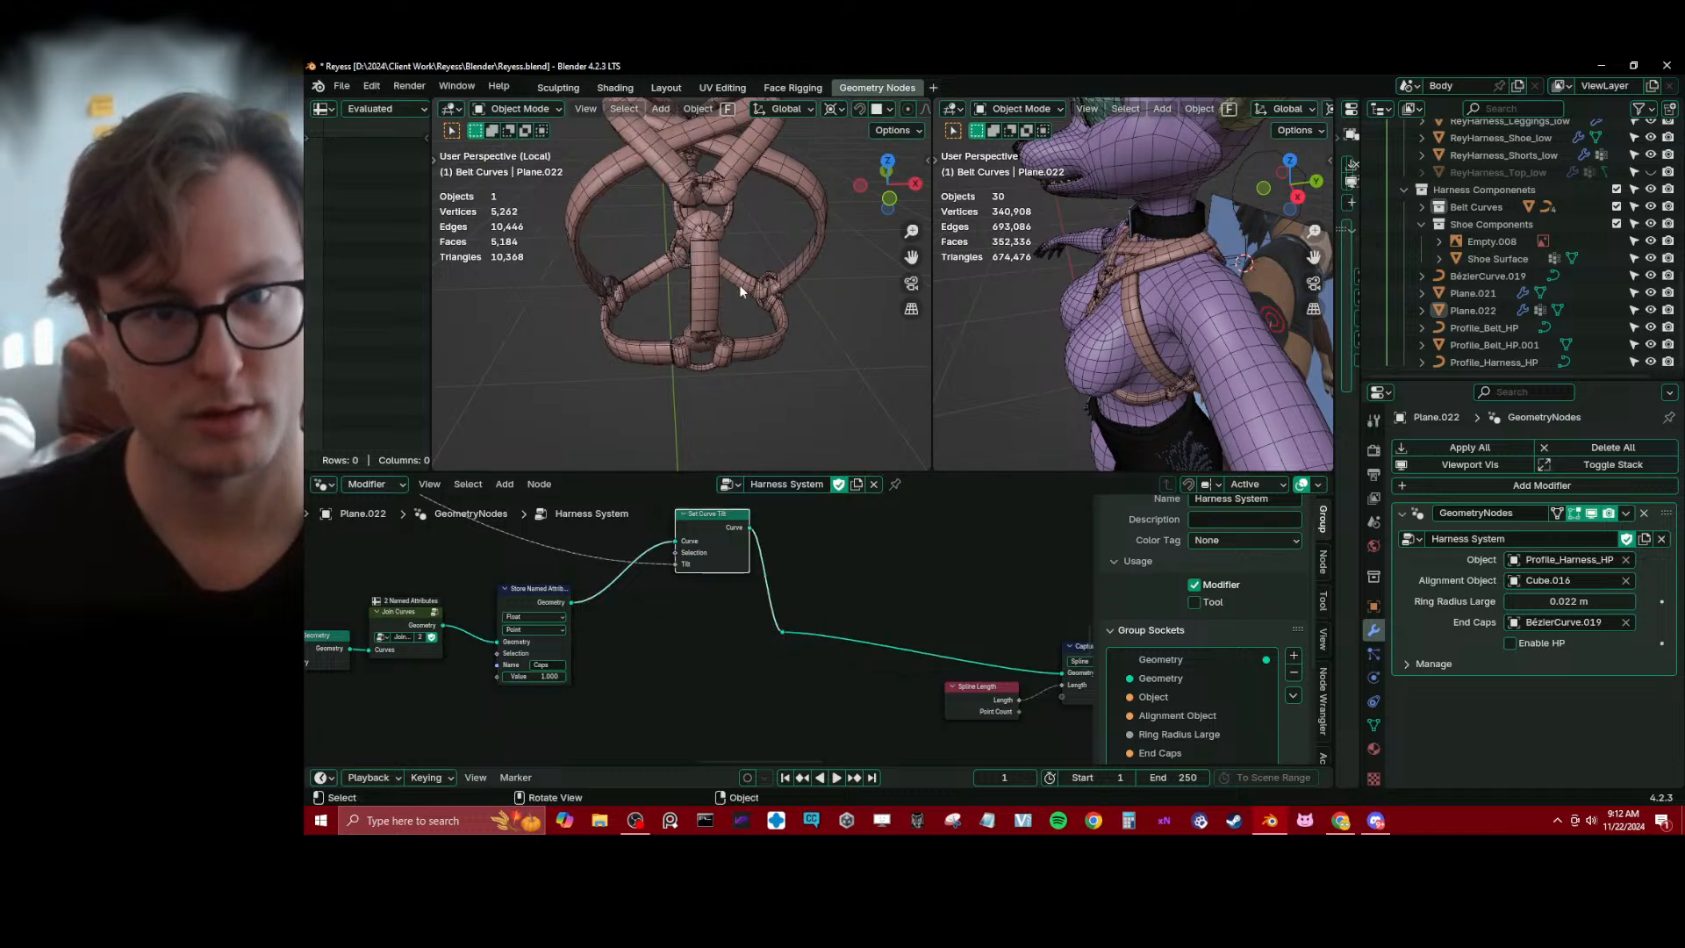
{"action": "middle_click_drag", "start_coordinate": [716, 277], "coordinate": [695, 225]}
{"action": "scroll", "coordinate": [758, 576], "scroll_direction": "down", "scroll_amount": 2}
Dissolve the reroute after Set Curve Tilt and move that node closer to Capture Attribute
{"action": "middle_click_drag", "start_coordinate": [704, 581], "coordinate": [747, 626]}
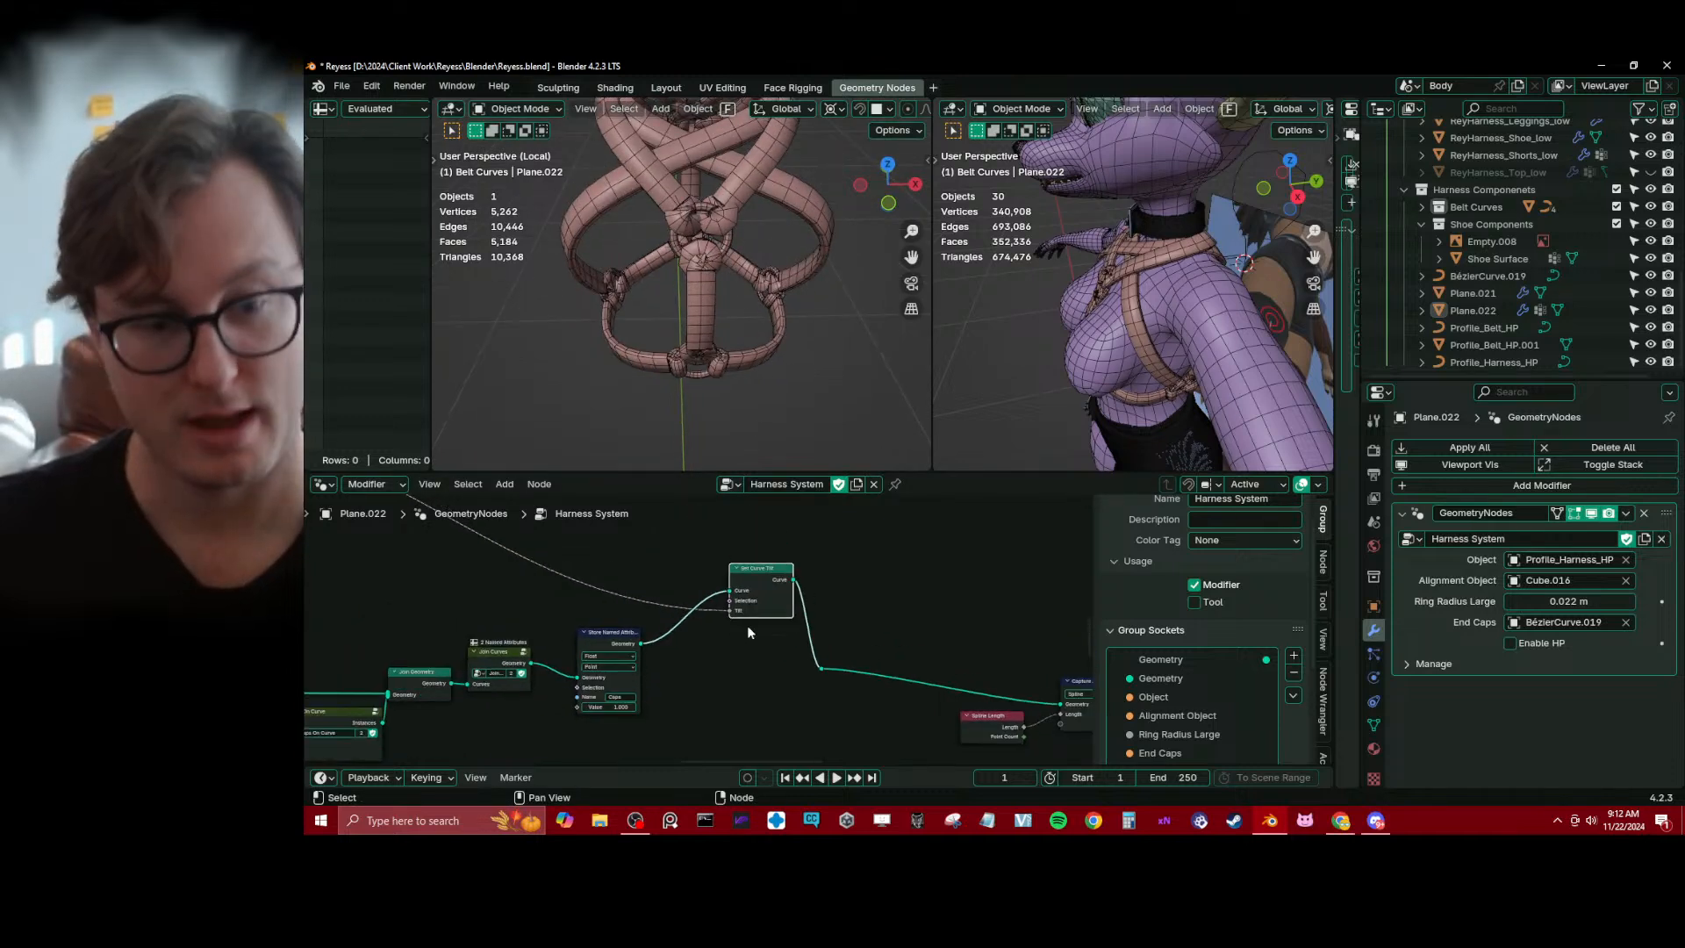
{"action": "left_click_drag", "start_coordinate": [820, 667], "coordinate": [841, 681]}
{"action": "key", "text": "Escape"}
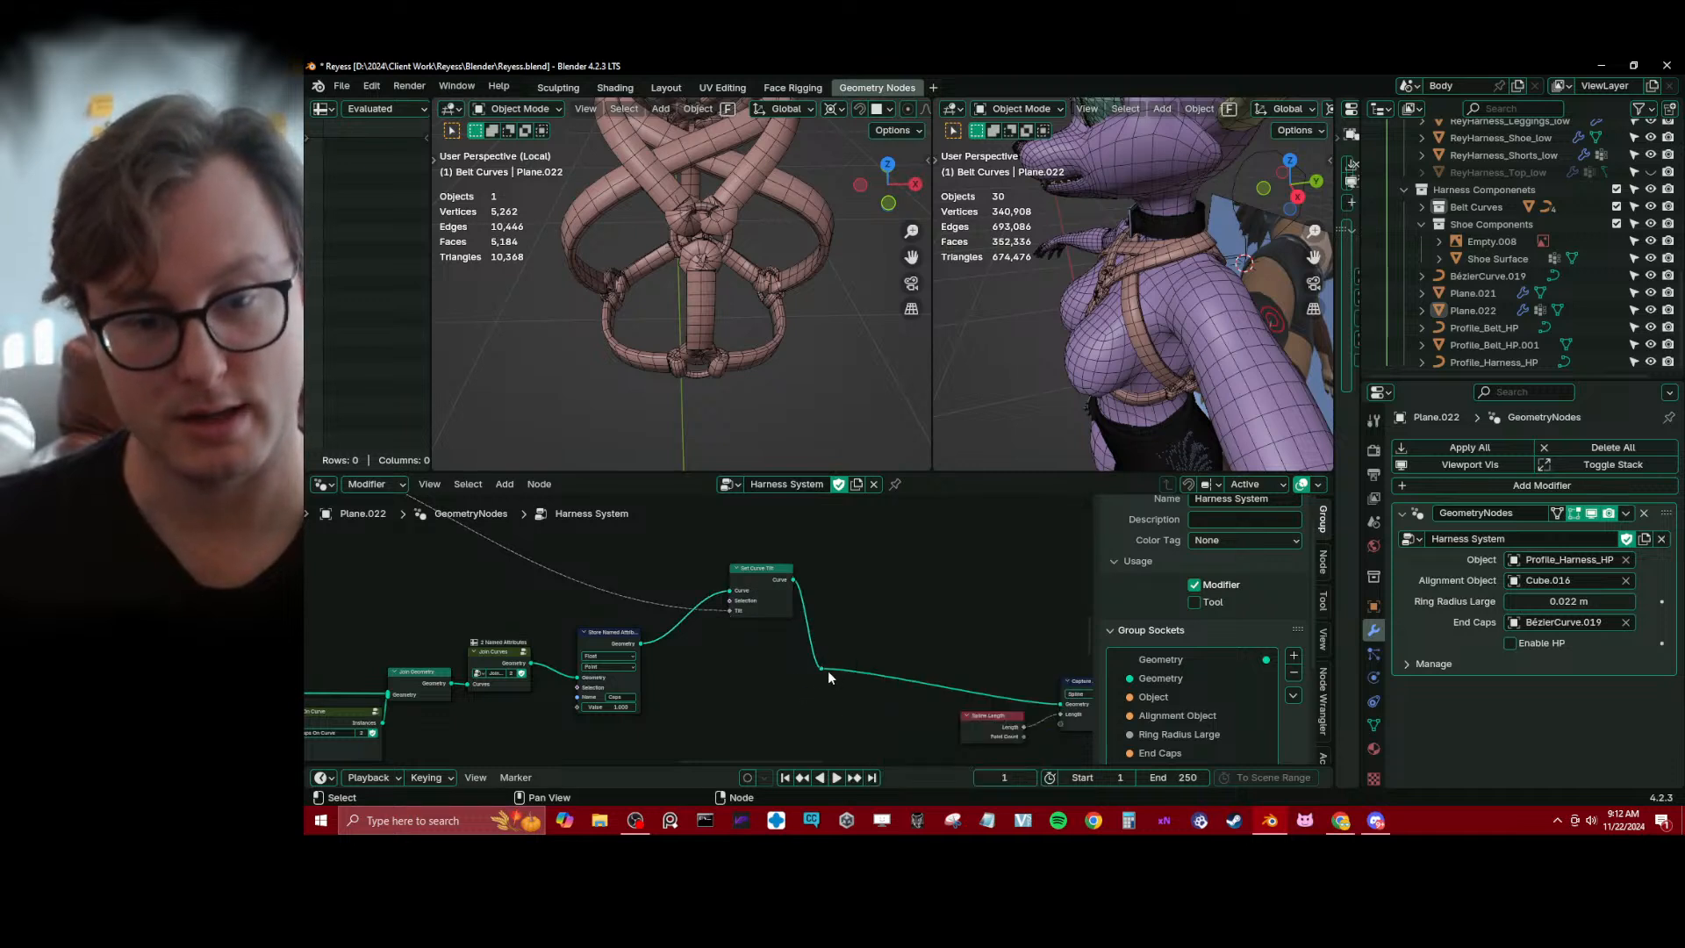
{"action": "key", "text": "ctrl+x"}
{"action": "left_click_drag", "start_coordinate": [762, 583], "coordinate": [890, 606]}
{"action": "scroll", "coordinate": [858, 642], "scroll_direction": "up", "scroll_amount": 4}
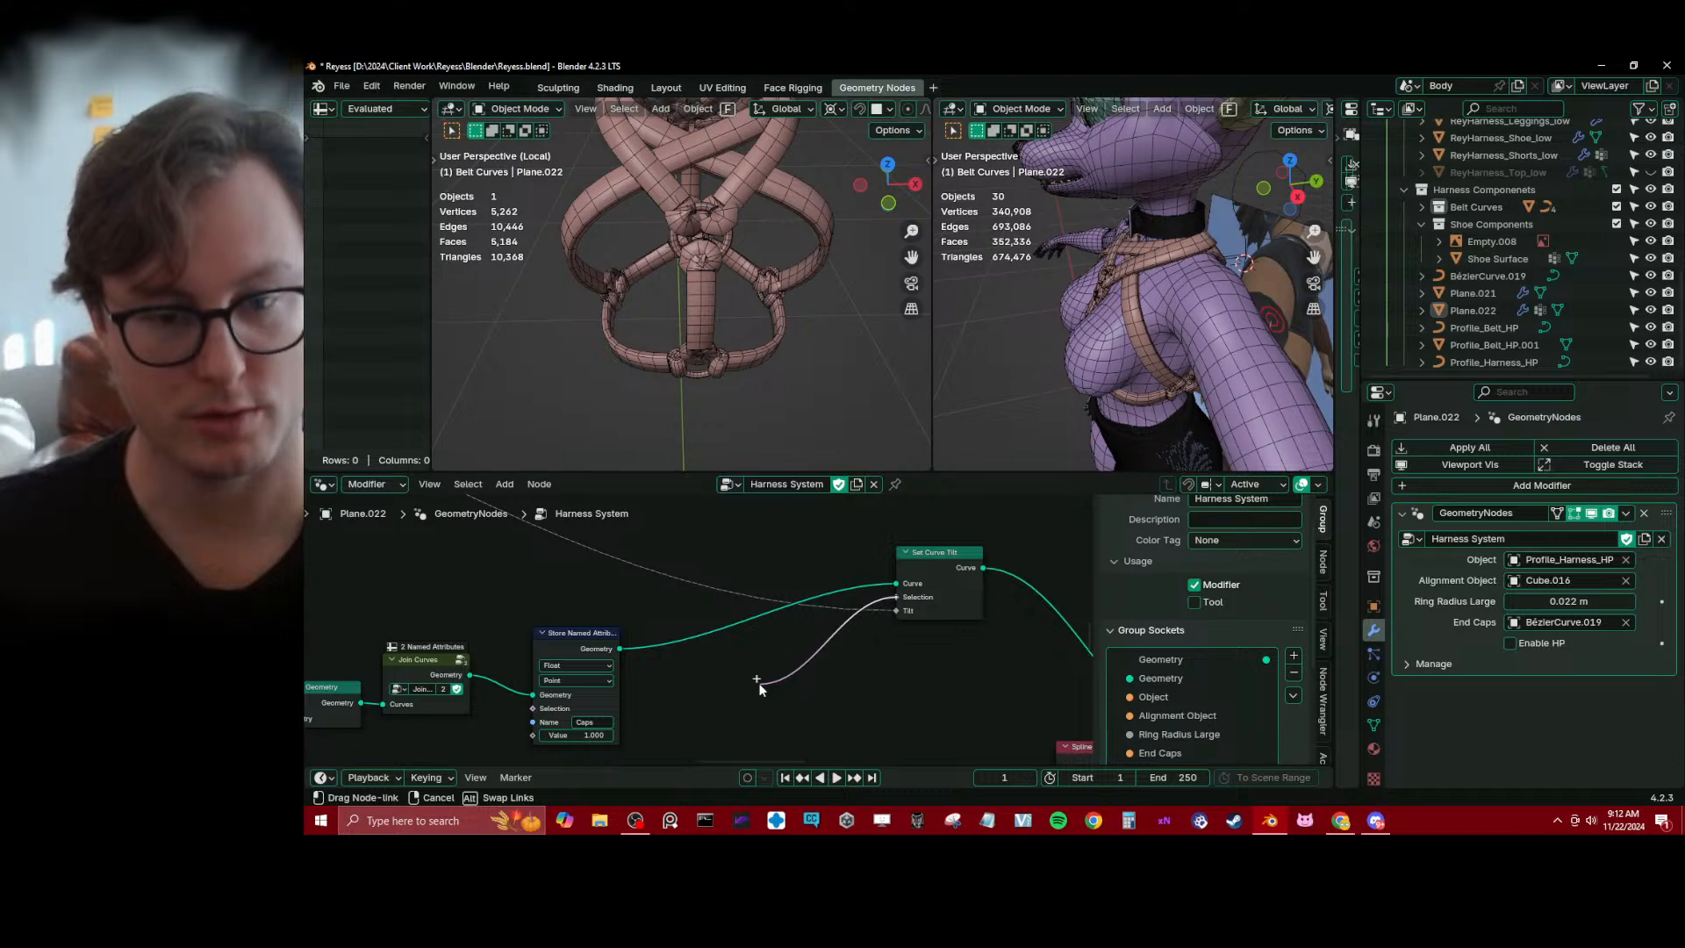
{"action": "left_click_drag", "start_coordinate": [759, 685], "coordinate": [756, 686]}
{"action": "right_click", "coordinate": [756, 685]}
Detach the Store Named Attribute node and insert it between Instance End Caps On Curve and Join Geometry
{"action": "scroll", "coordinate": [718, 681], "scroll_direction": "down", "scroll_amount": 4}
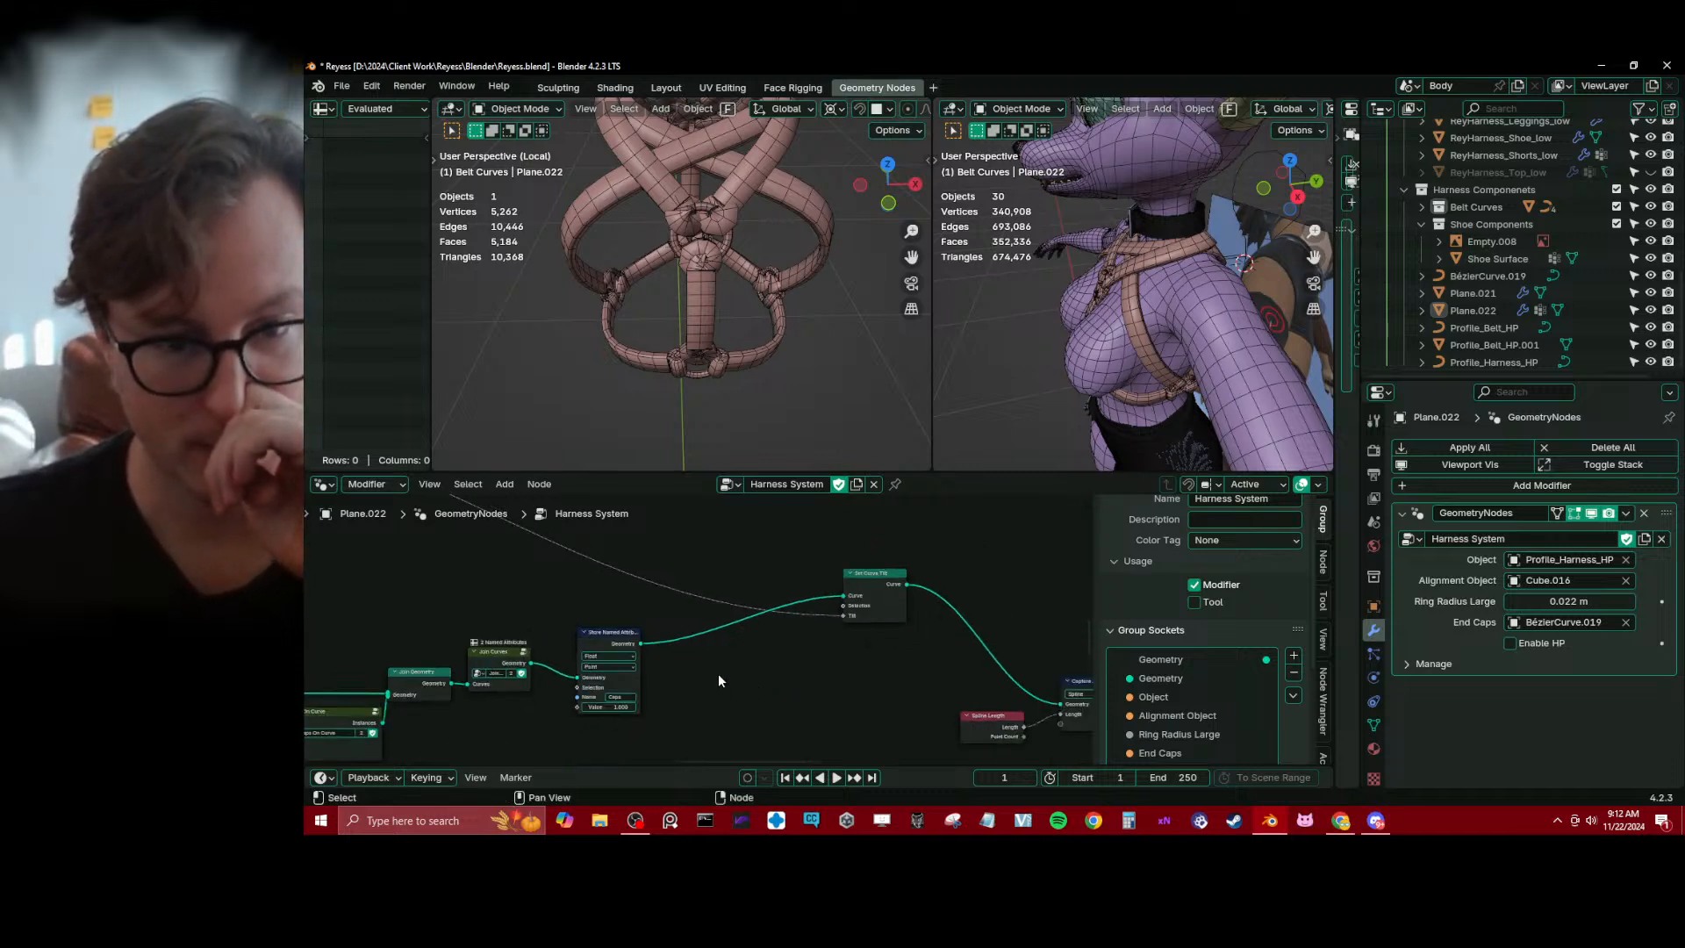
{"action": "scroll", "coordinate": [721, 677], "scroll_direction": "down", "scroll_amount": 5}
{"action": "scroll", "coordinate": [662, 655], "scroll_direction": "down", "scroll_amount": 4}
{"action": "middle_click_drag", "start_coordinate": [661, 655], "coordinate": [749, 620]}
{"action": "scroll", "coordinate": [762, 632], "scroll_direction": "up", "scroll_amount": 10}
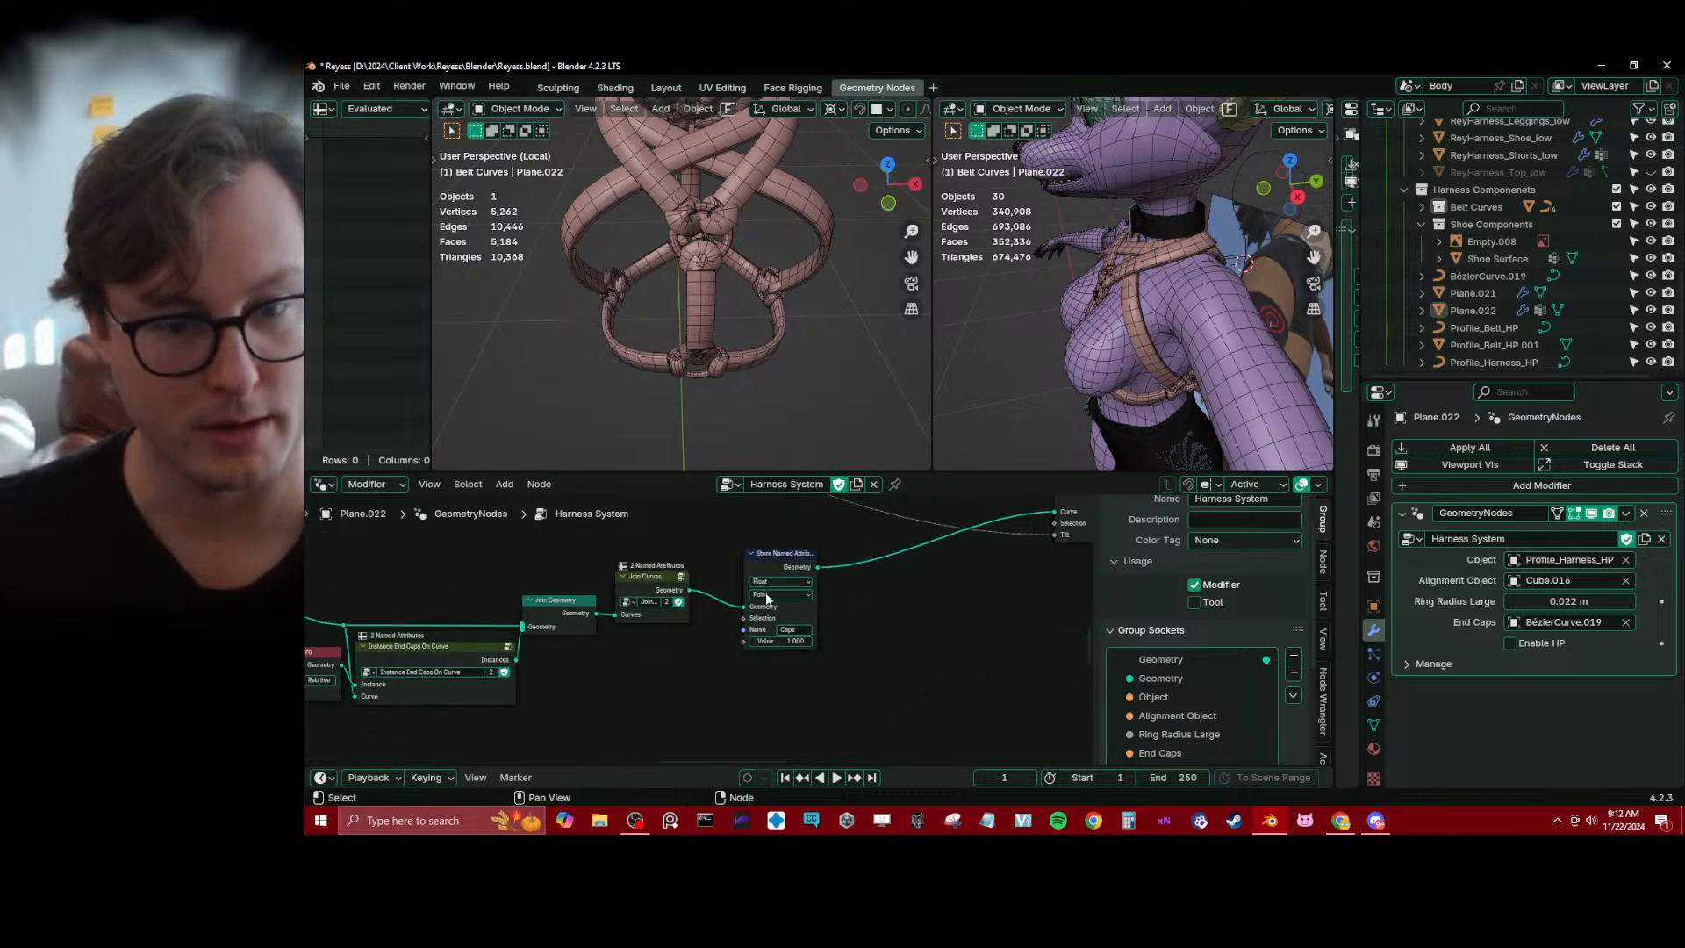
{"action": "left_click_drag", "start_coordinate": [777, 568], "coordinate": [678, 684], "text": "alt"}
{"action": "left_click", "coordinate": [641, 580]}
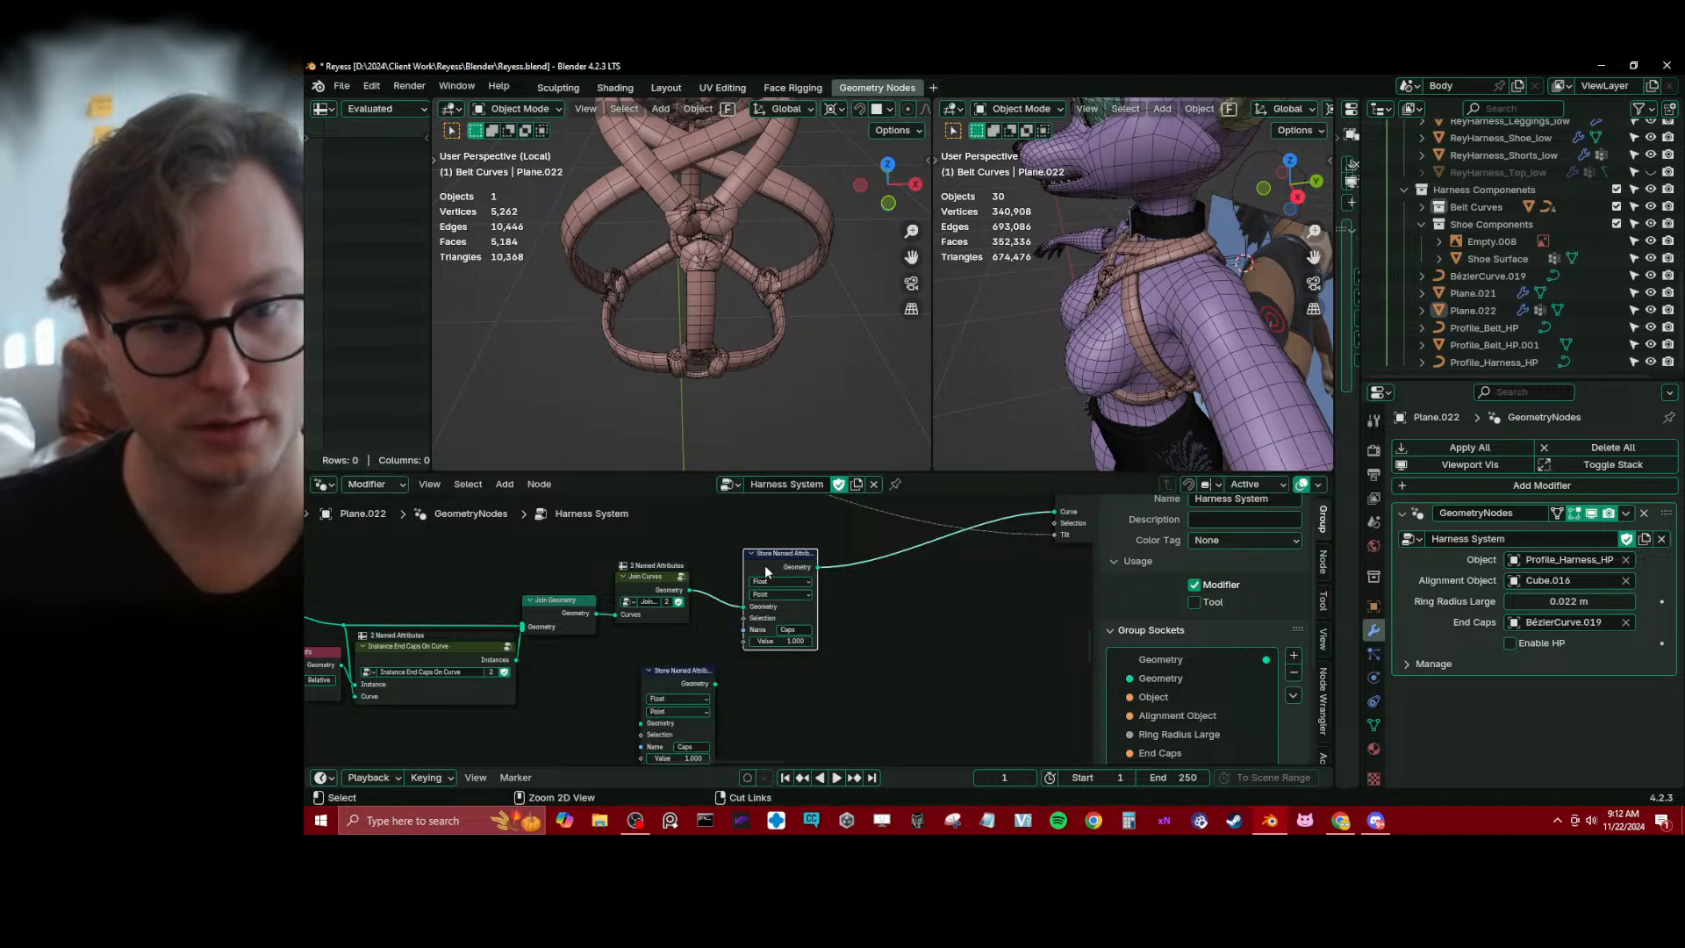
{"action": "left_click_drag", "start_coordinate": [641, 580], "coordinate": [794, 571]}
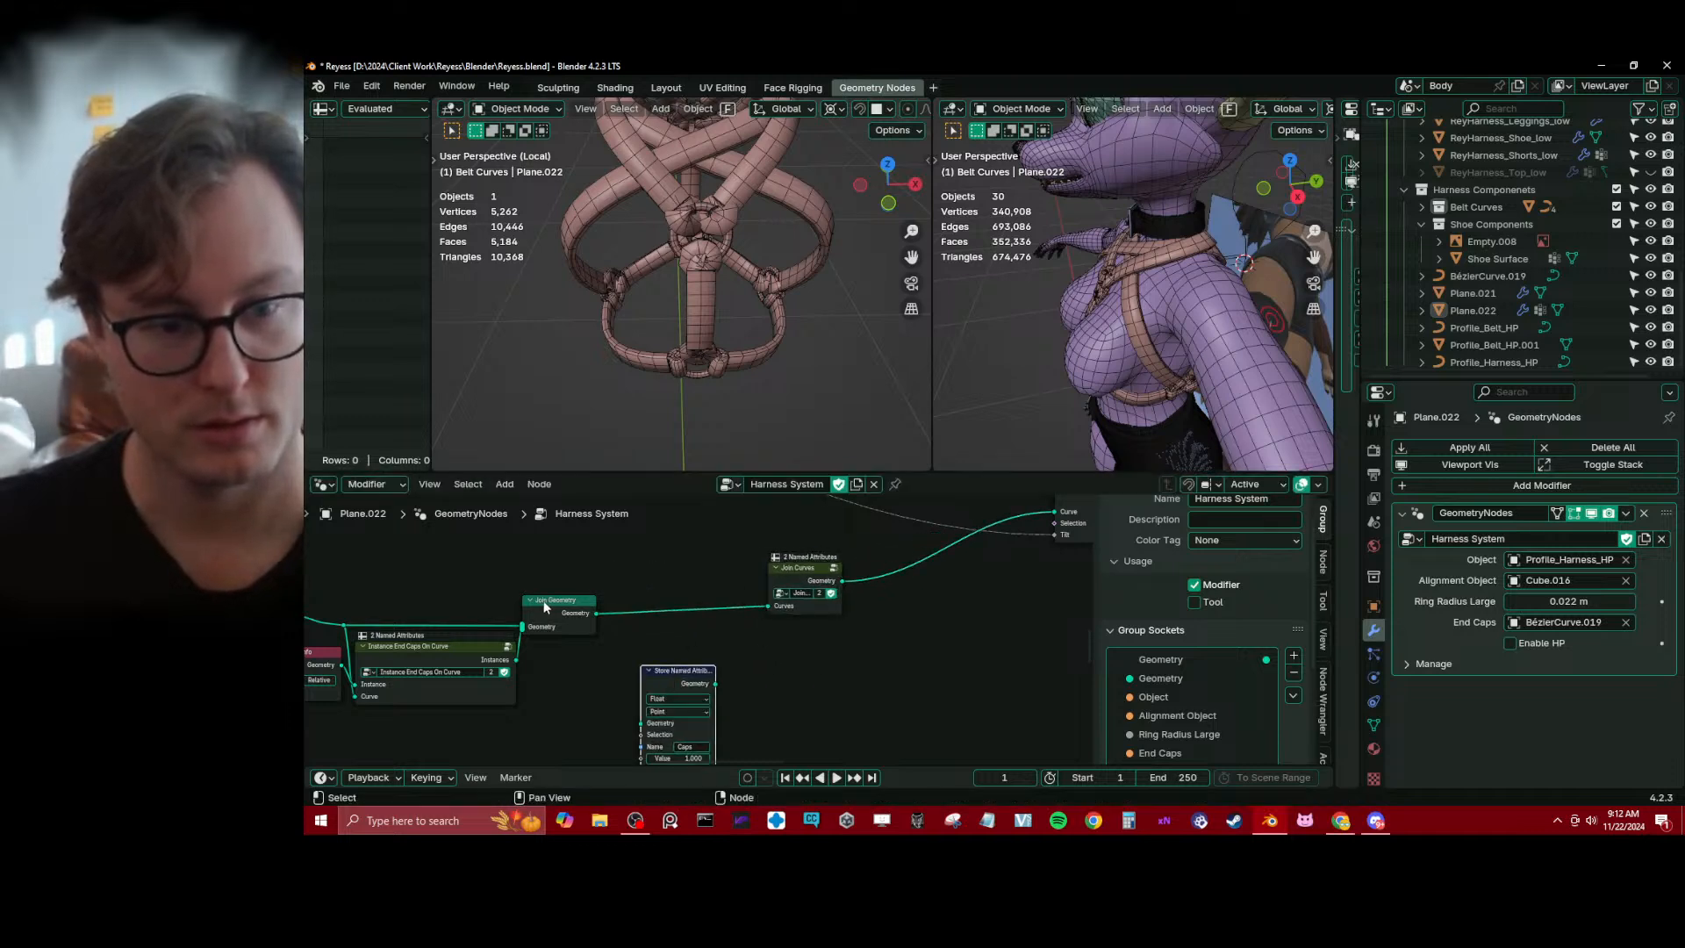
{"action": "left_click_drag", "start_coordinate": [548, 609], "coordinate": [643, 523]}
{"action": "left_click_drag", "start_coordinate": [675, 684], "coordinate": [590, 628]}
{"action": "middle_click_drag", "start_coordinate": [750, 557], "coordinate": [717, 598]}
{"action": "left_click_drag", "start_coordinate": [671, 575], "coordinate": [674, 628]}
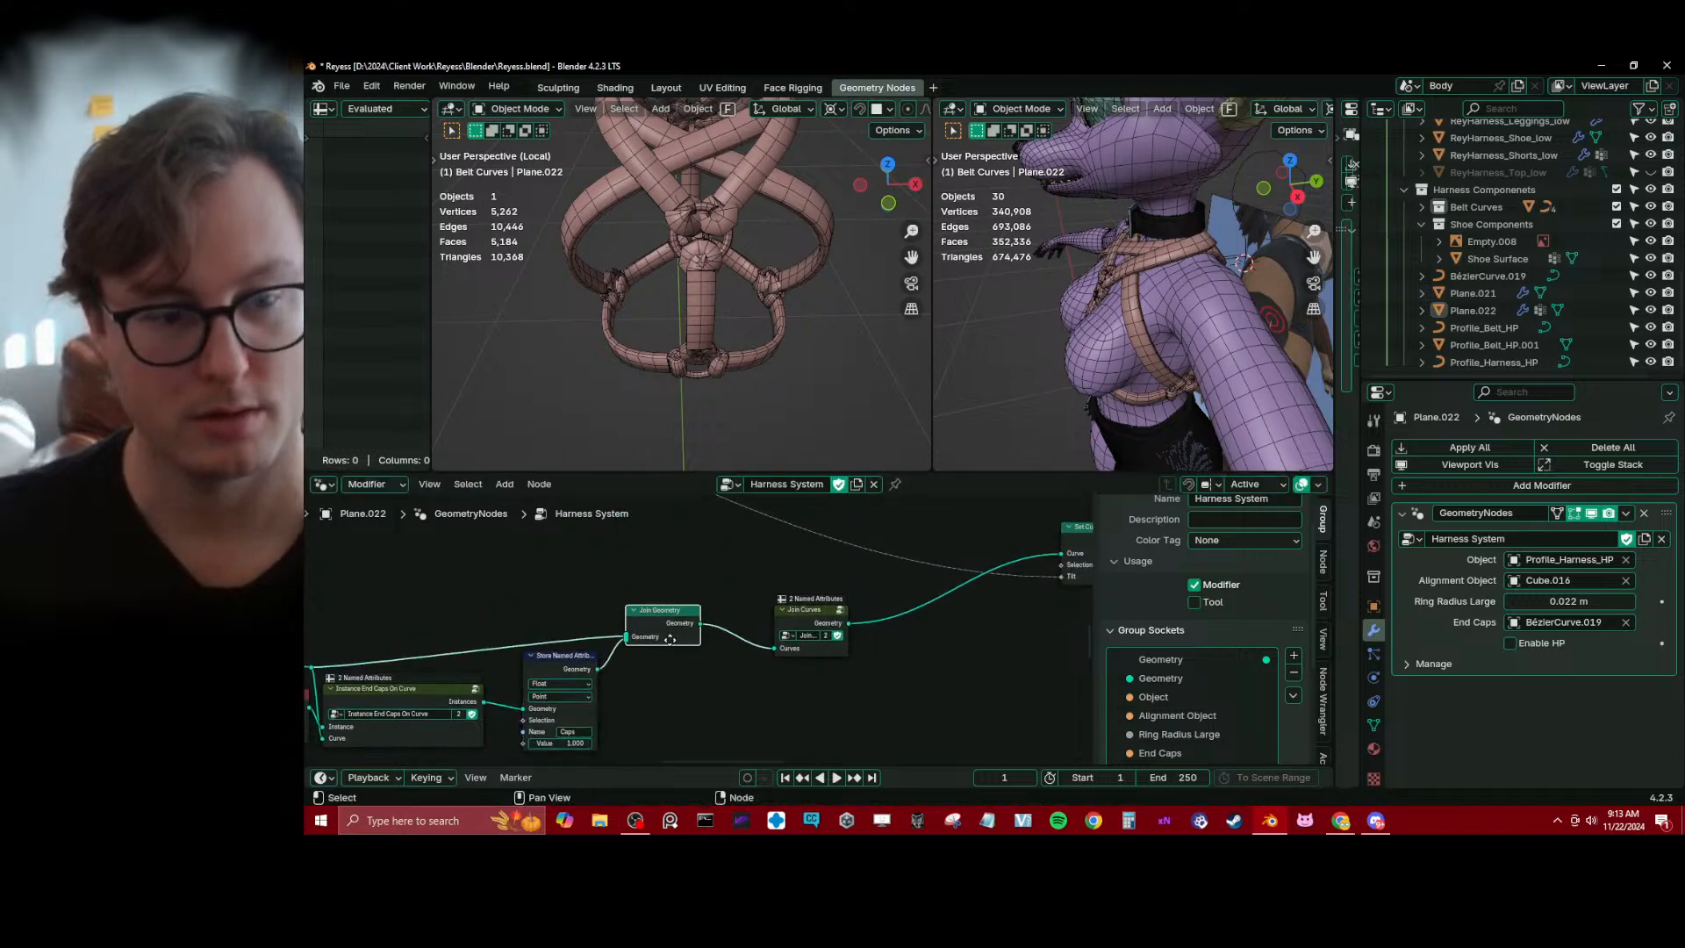
Align the reroute feeding Join Geometry and tidy the spacing of the Join Curves and Set Curve Tilt nodes
{"action": "middle_click_drag", "start_coordinate": [360, 653], "coordinate": [513, 637]}
{"action": "left_click_drag", "start_coordinate": [463, 652], "coordinate": [465, 613]}
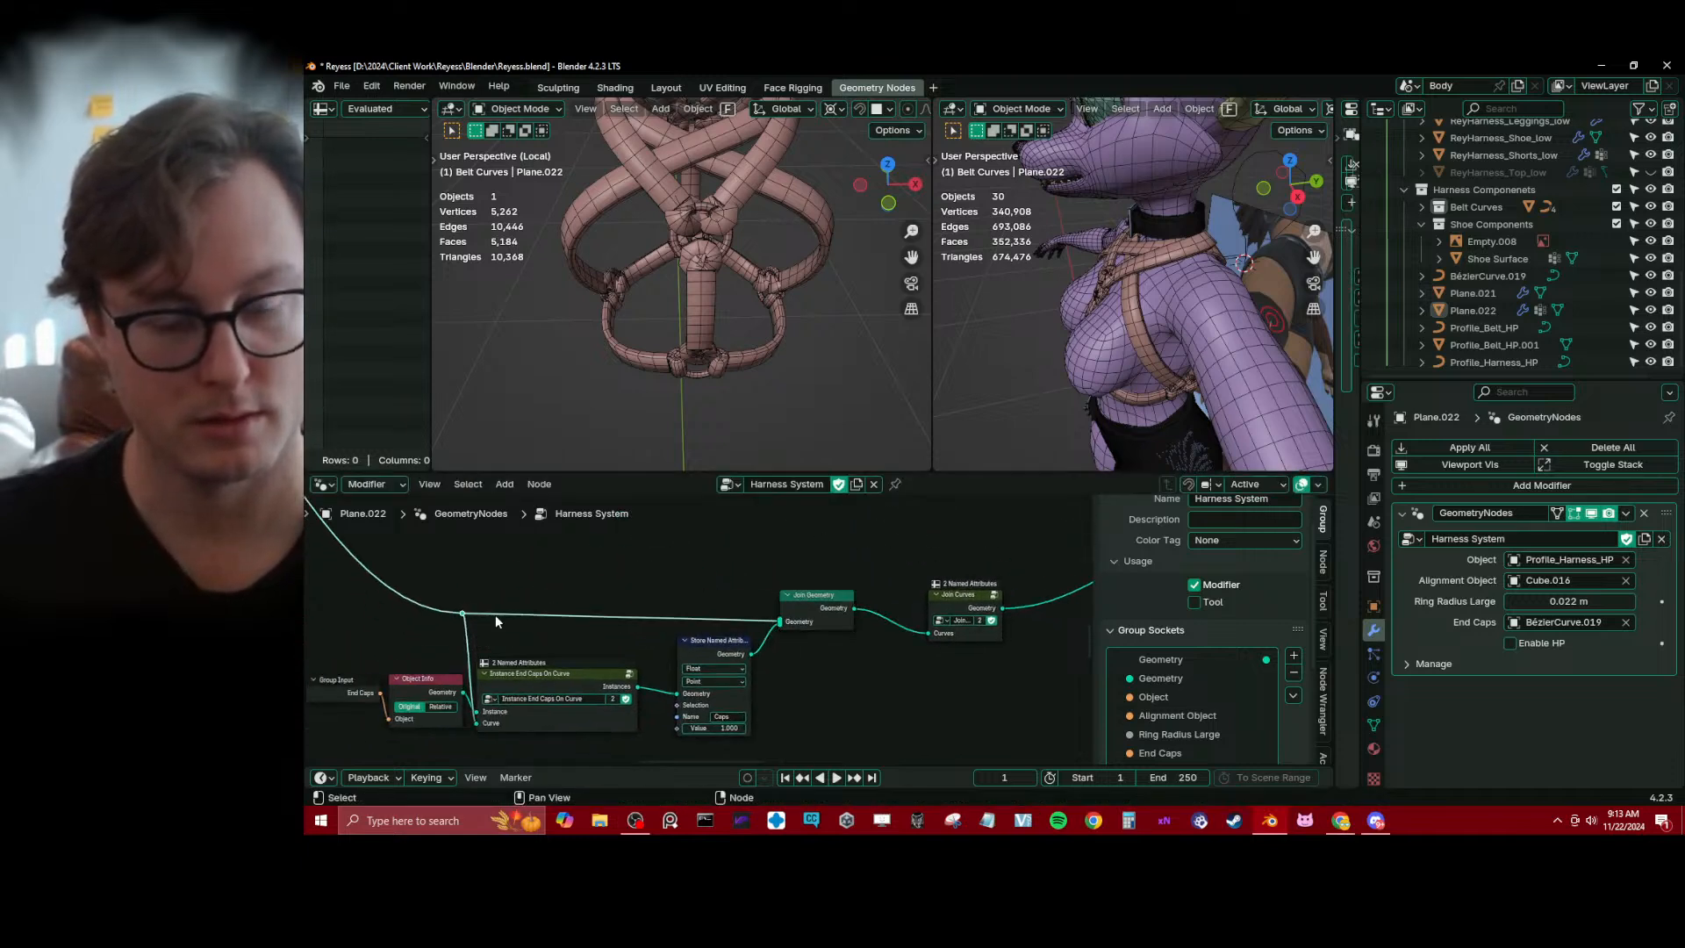
{"action": "middle_click_drag", "start_coordinate": [959, 611], "coordinate": [598, 604]}
{"action": "left_click_drag", "start_coordinate": [591, 590], "coordinate": [533, 586]}
{"action": "middle_click_drag", "start_coordinate": [746, 600], "coordinate": [688, 628]}
{"action": "scroll", "coordinate": [690, 626], "scroll_direction": "down", "scroll_amount": 1}
{"action": "left_click_drag", "start_coordinate": [802, 553], "coordinate": [822, 538]}
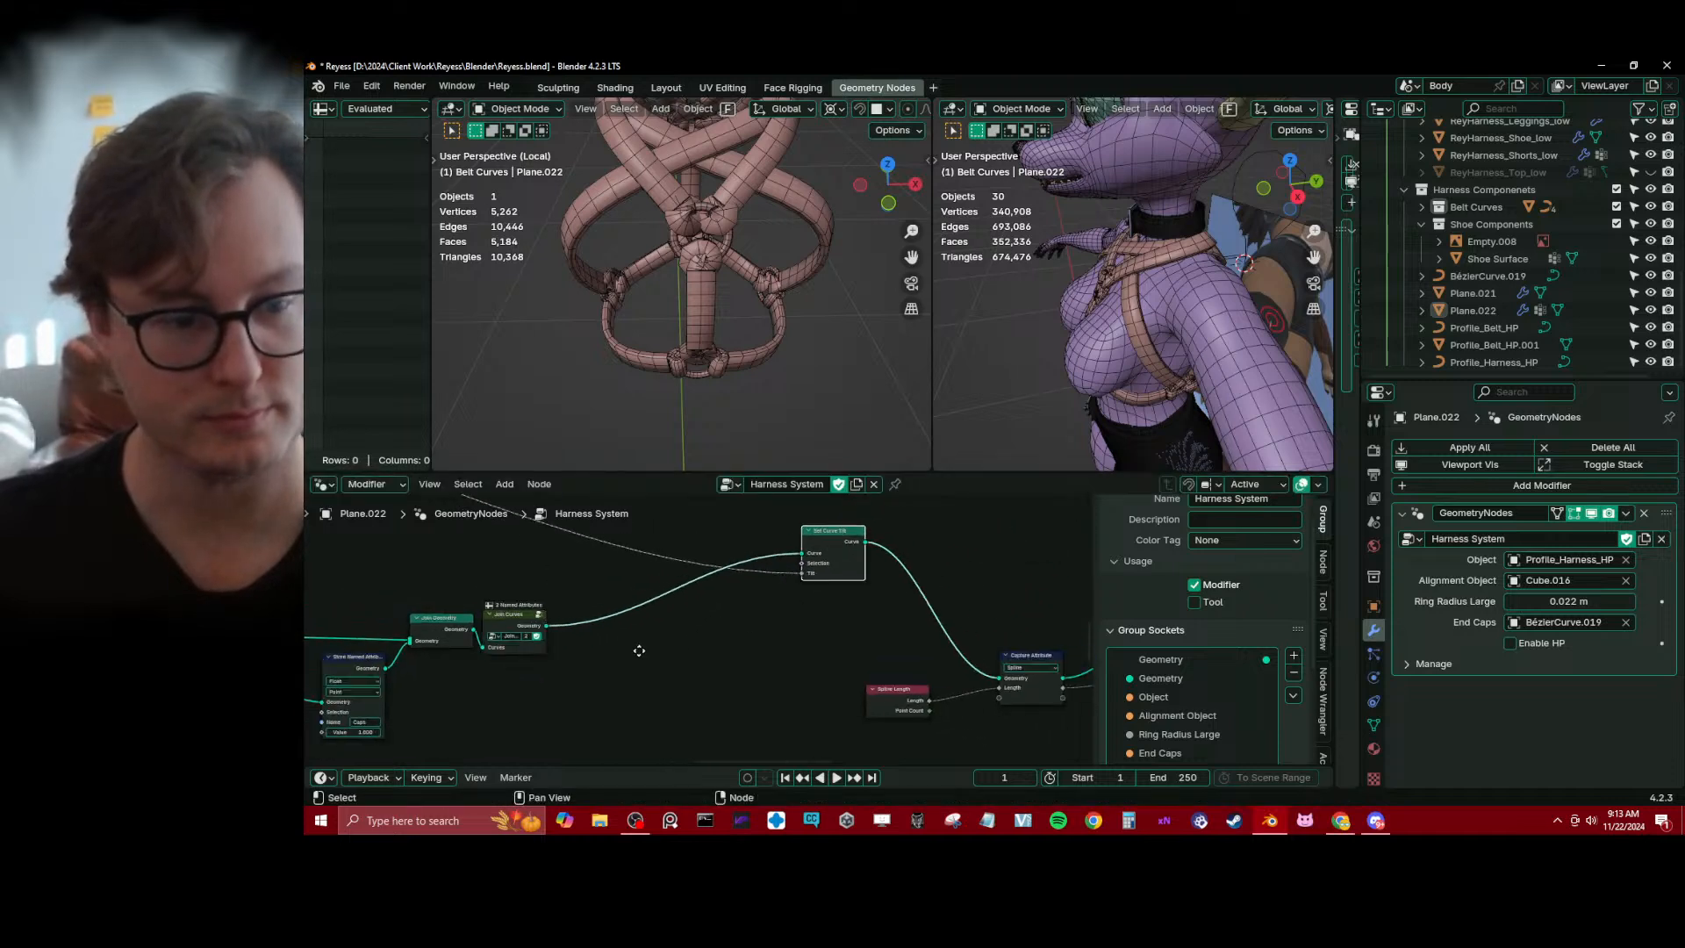
{"action": "middle_click_drag", "start_coordinate": [723, 617], "coordinate": [734, 614]}
Add a Named Attribute node reading Caps and feed it into the Selection input of Set Curve Tilt
{"action": "left_click_drag", "start_coordinate": [814, 569], "coordinate": [667, 601]}
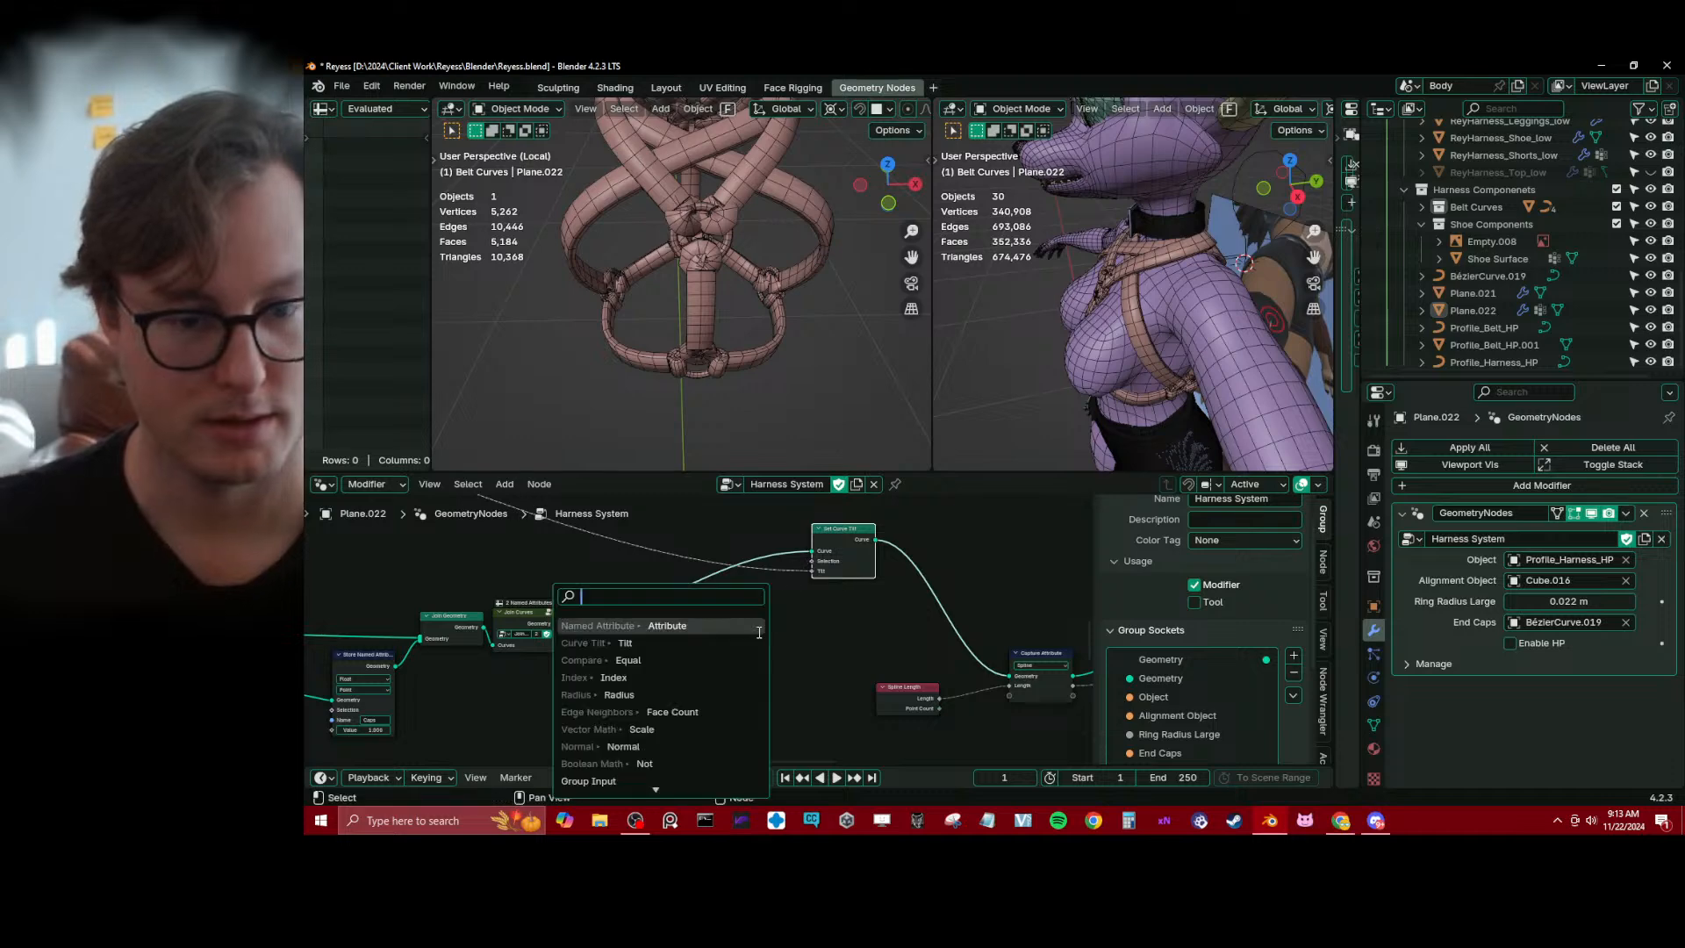
{"action": "left_click", "coordinate": [667, 625]}
{"action": "left_click", "coordinate": [671, 681]}
{"action": "left_click", "coordinate": [672, 681]}
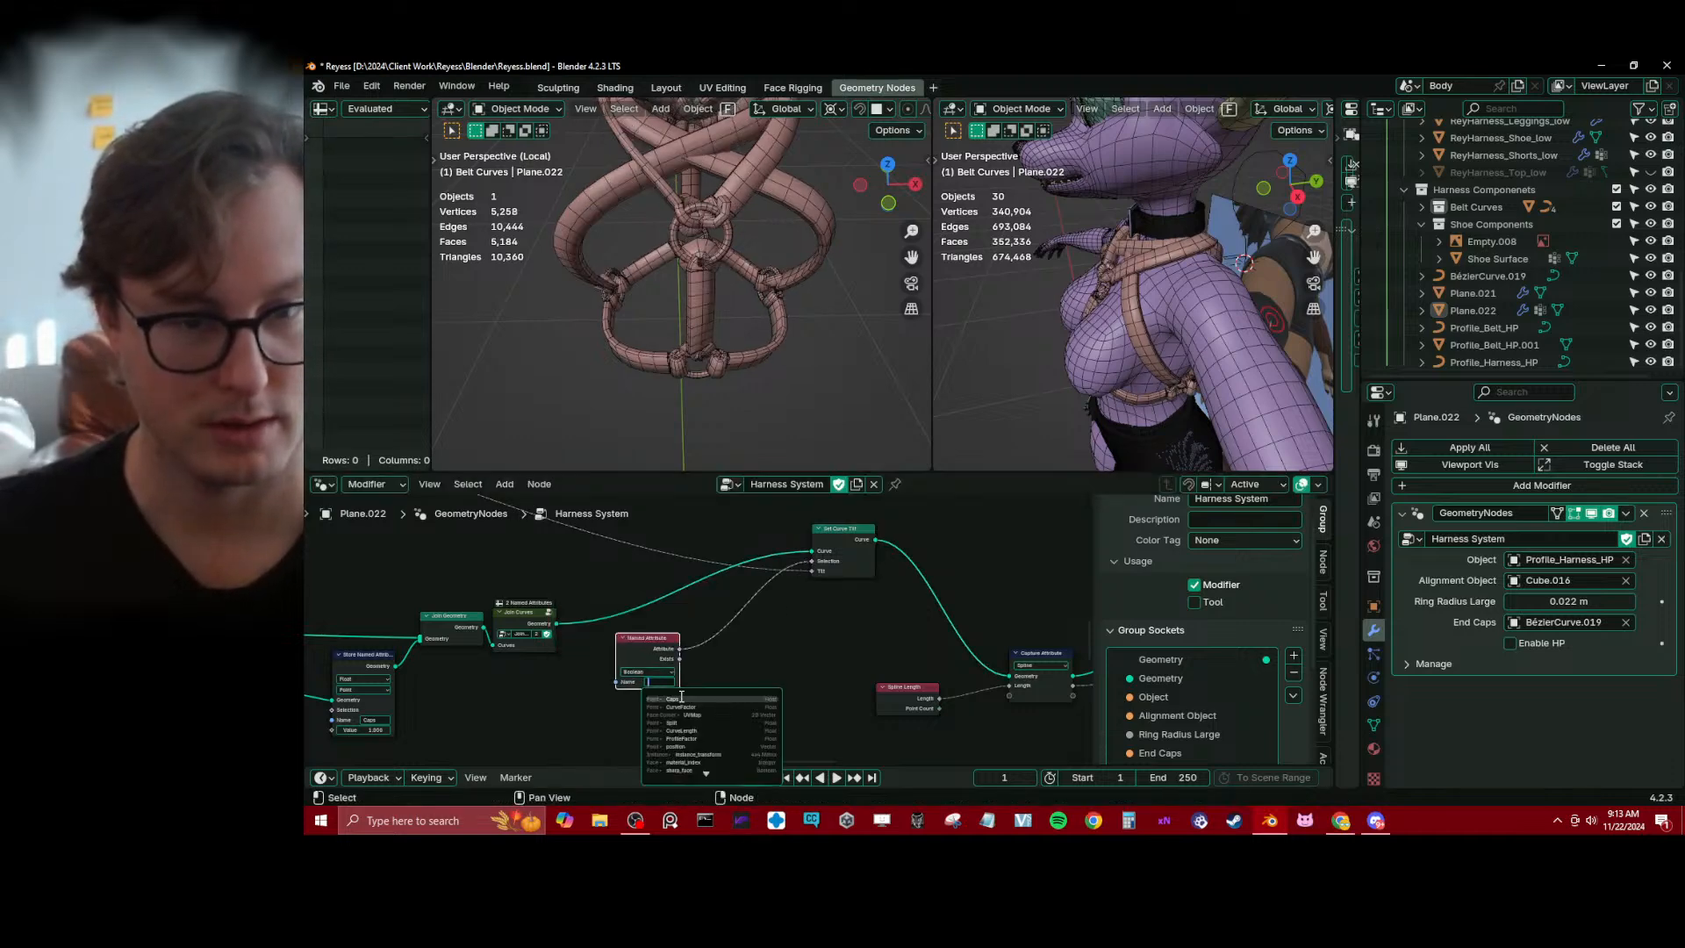
{"action": "left_click", "coordinate": [681, 699]}
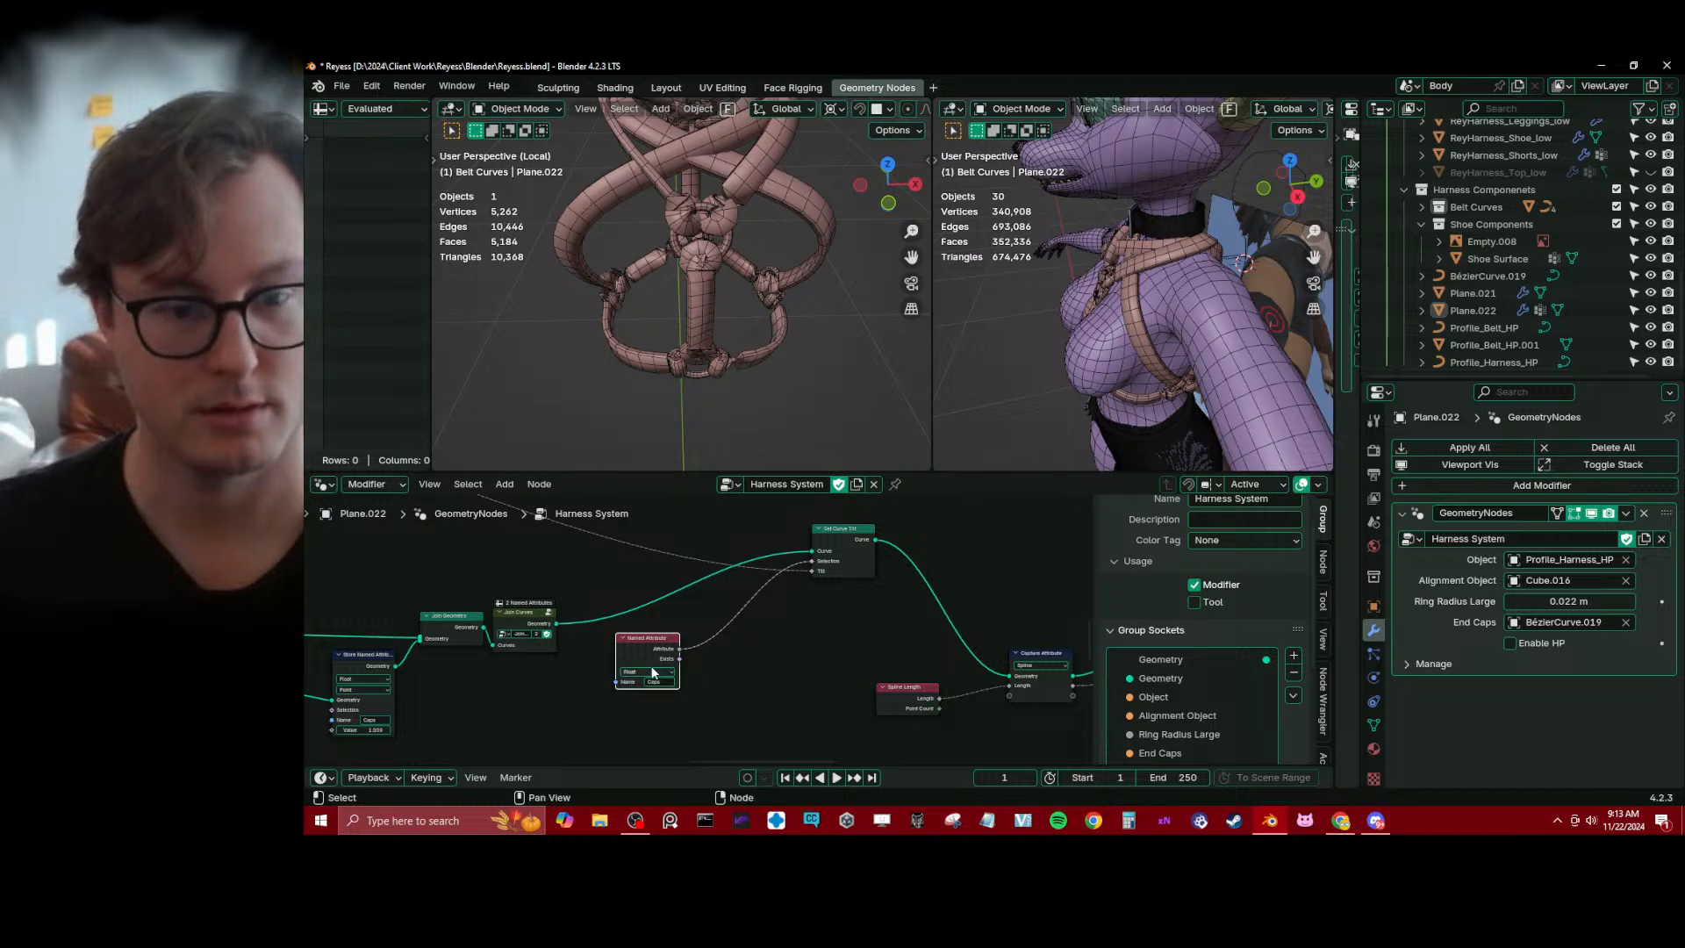
{"action": "scroll", "coordinate": [693, 656], "scroll_direction": "up", "scroll_amount": 1}
{"action": "left_click_drag", "start_coordinate": [661, 658], "coordinate": [841, 545]}
{"action": "left_click", "coordinate": [708, 659]}
{"action": "left_click", "coordinate": [708, 658]}
{"action": "key", "text": "ctrl+x"}
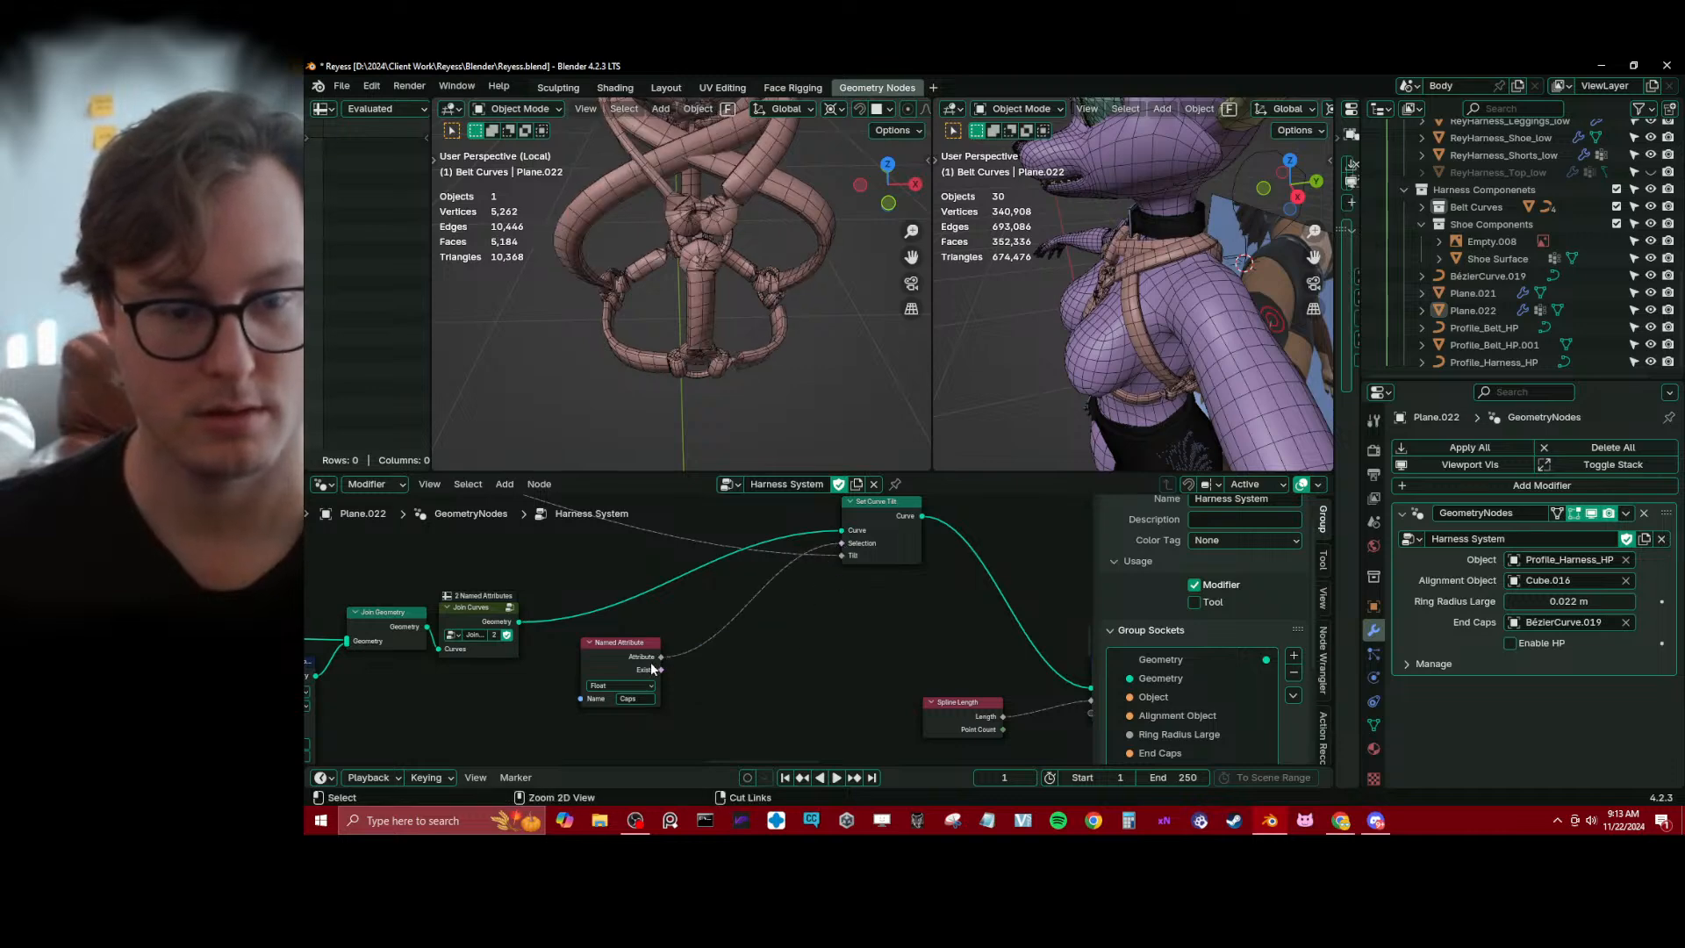
Insert a Compare node set to Equal between the Caps attribute and the Selection input of Set Curve Tilt
{"action": "left_click_drag", "start_coordinate": [662, 657], "coordinate": [800, 652]}
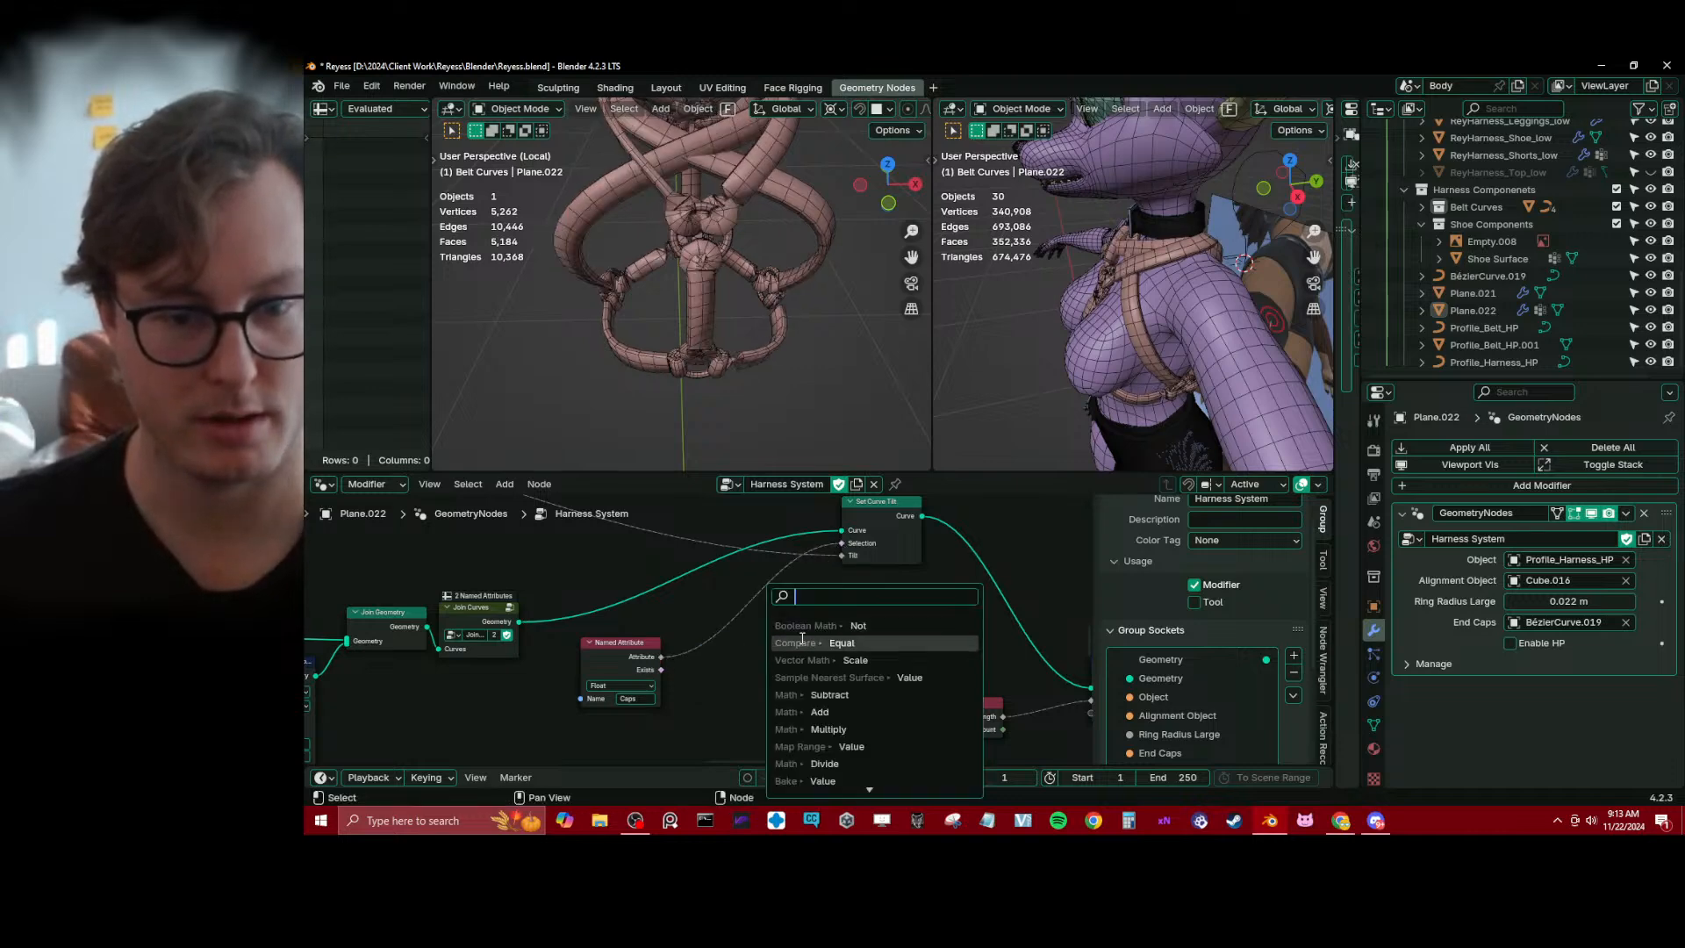
{"action": "left_click", "coordinate": [801, 642]}
{"action": "left_click", "coordinate": [791, 586]}
{"action": "left_click_drag", "start_coordinate": [789, 592], "coordinate": [845, 542]}
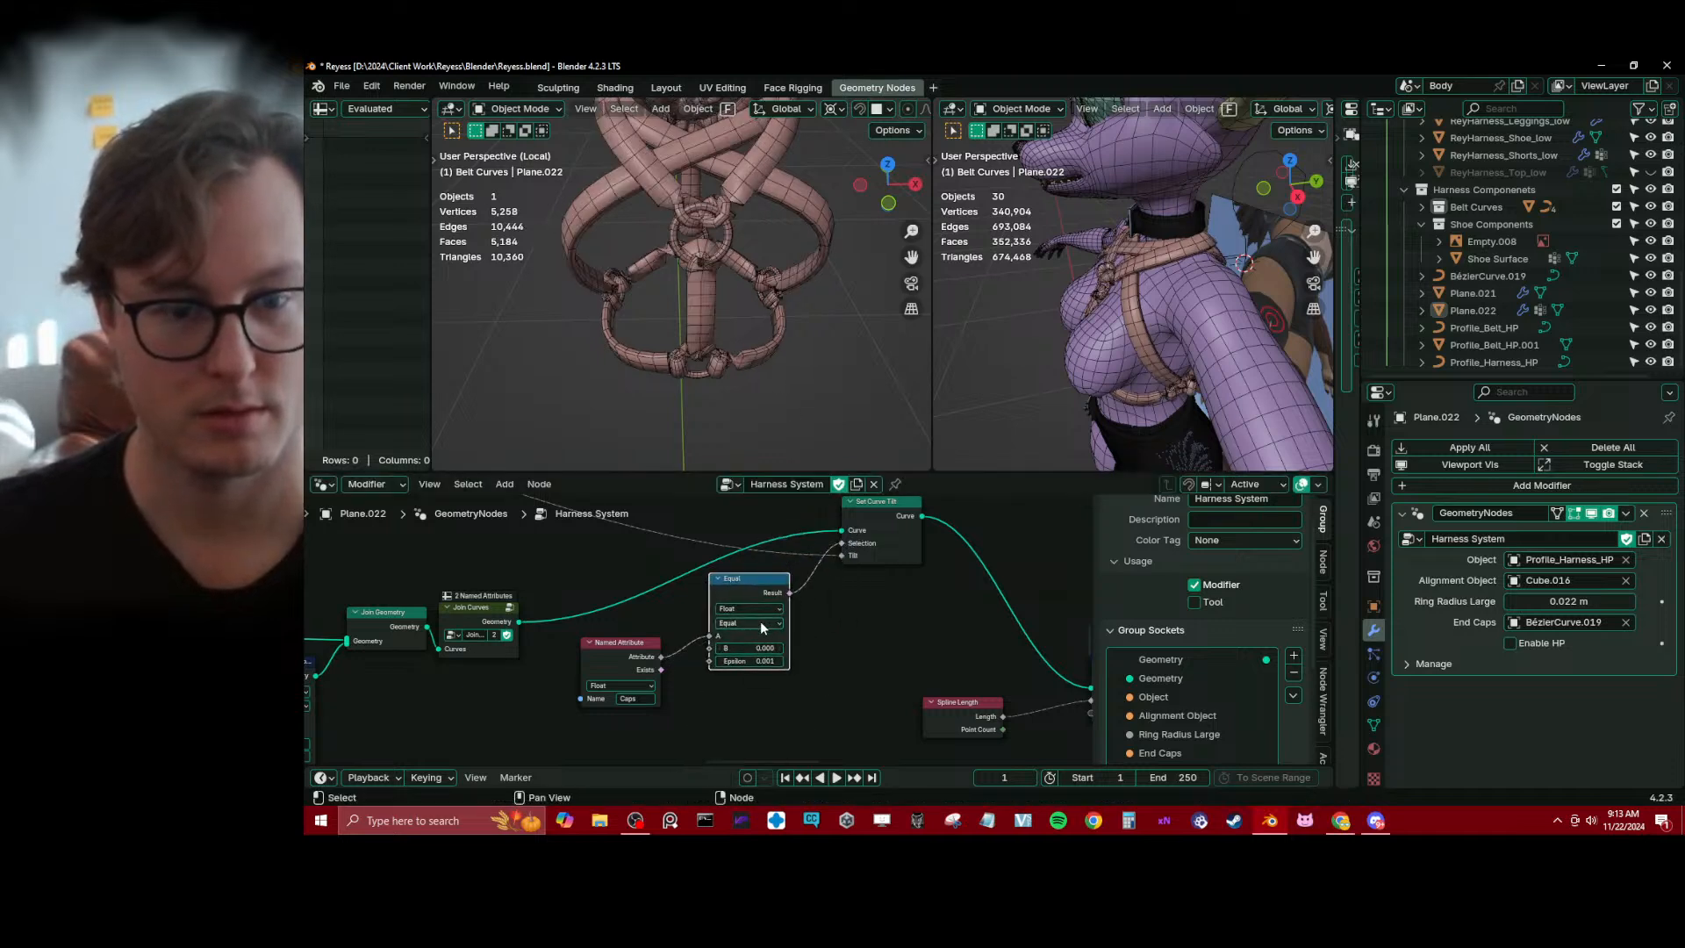
Inspect the harness rings from another angle and switch the Compare node's operation to Not Equal
{"action": "mouse_move", "coordinate": [756, 254]}
{"action": "middle_mouse_down"}
{"action": "mouse_move", "coordinate": [762, 210]}
{"action": "mouse_move", "coordinate": [687, 183]}
{"action": "mouse_move", "coordinate": [775, 250]}
{"action": "middle_mouse_up"}
{"action": "scroll", "coordinate": [776, 250], "scroll_direction": "up", "scroll_amount": 2}
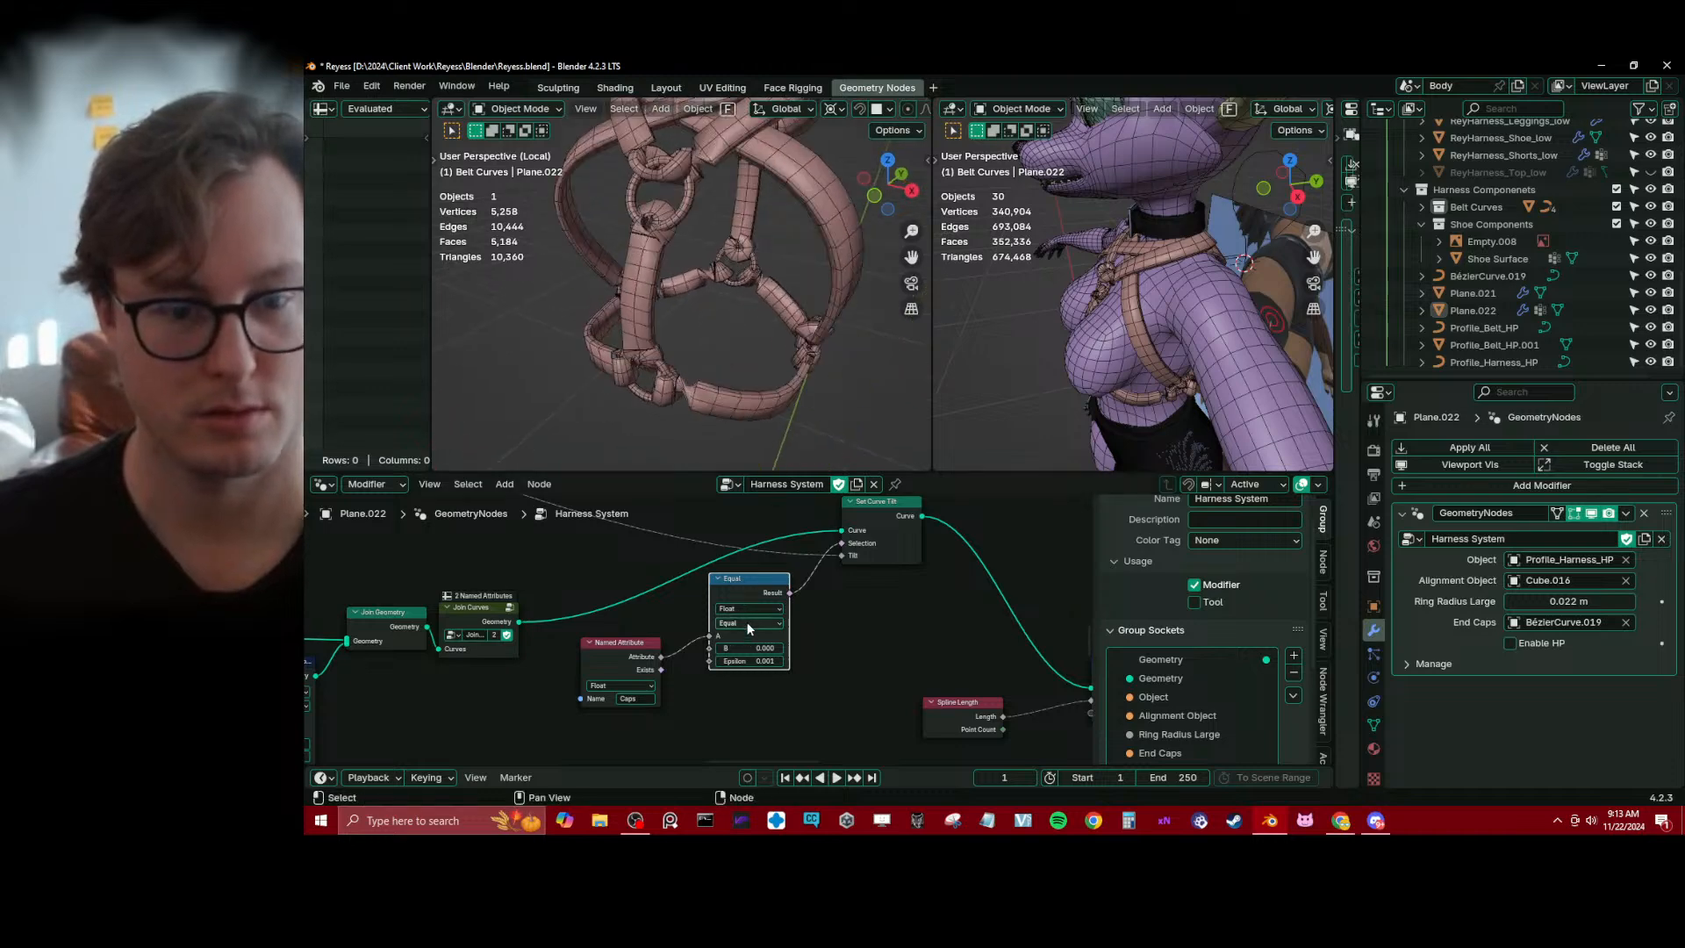
{"action": "left_click", "coordinate": [745, 623]}
{"action": "left_click", "coordinate": [740, 713]}
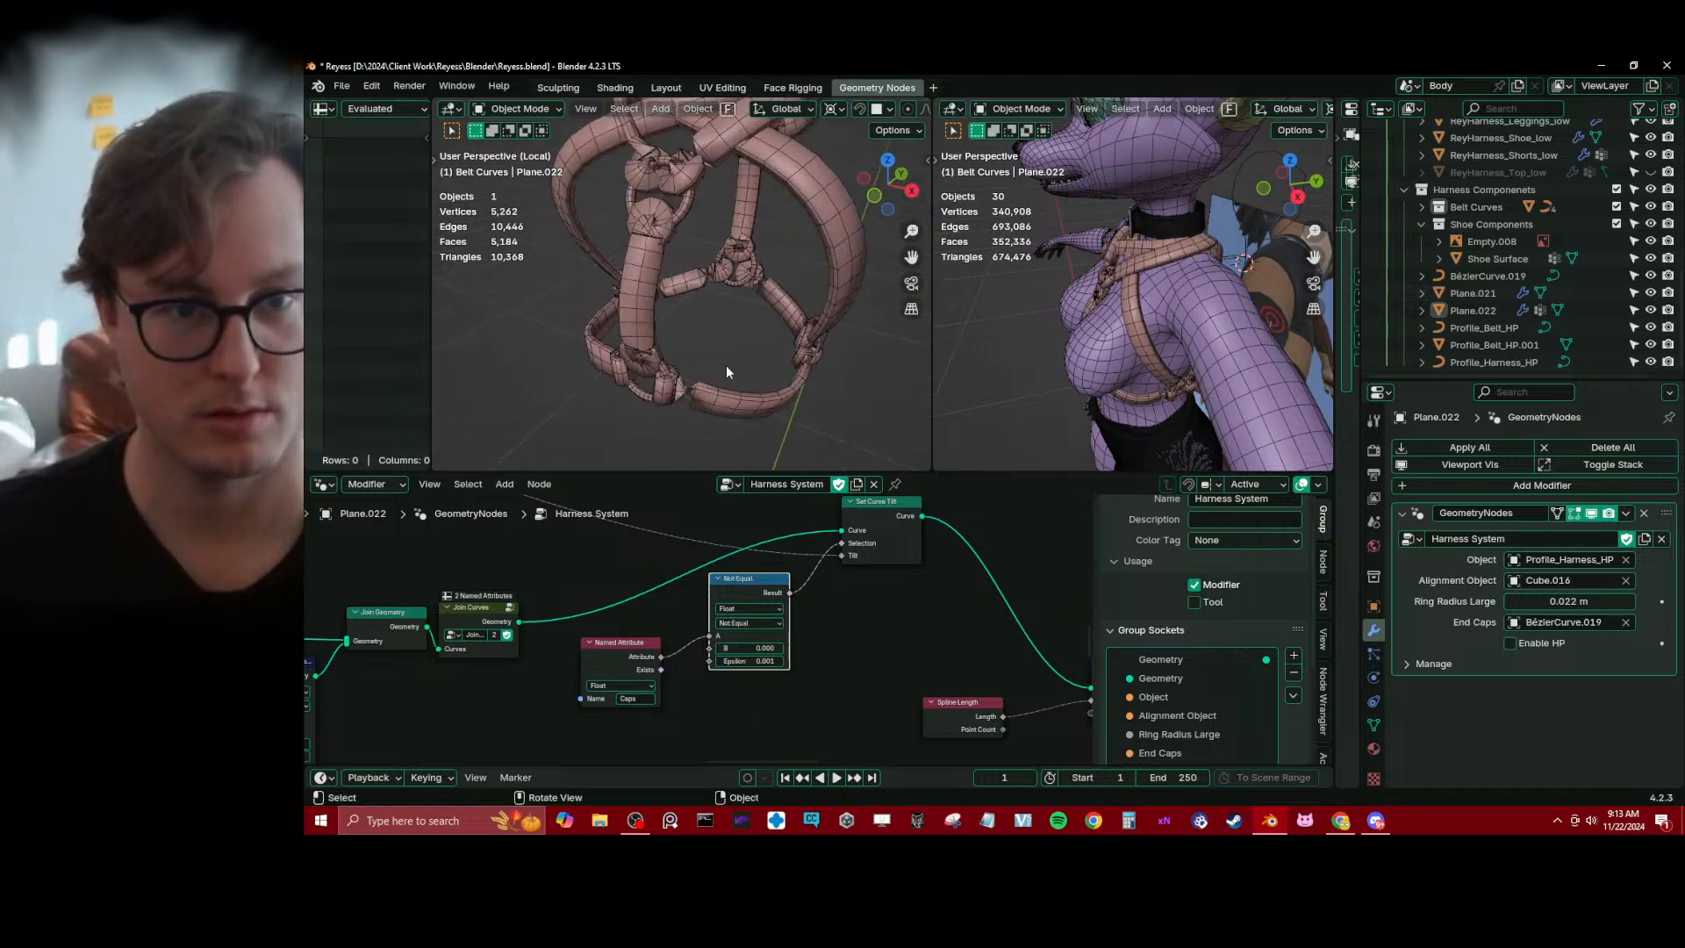
Undo the Compare node's operation change and inspect the harness straps and rings from several angles
{"action": "middle_click_drag", "start_coordinate": [725, 365], "coordinate": [763, 375]}
{"action": "key", "text": "ctrl+z"}
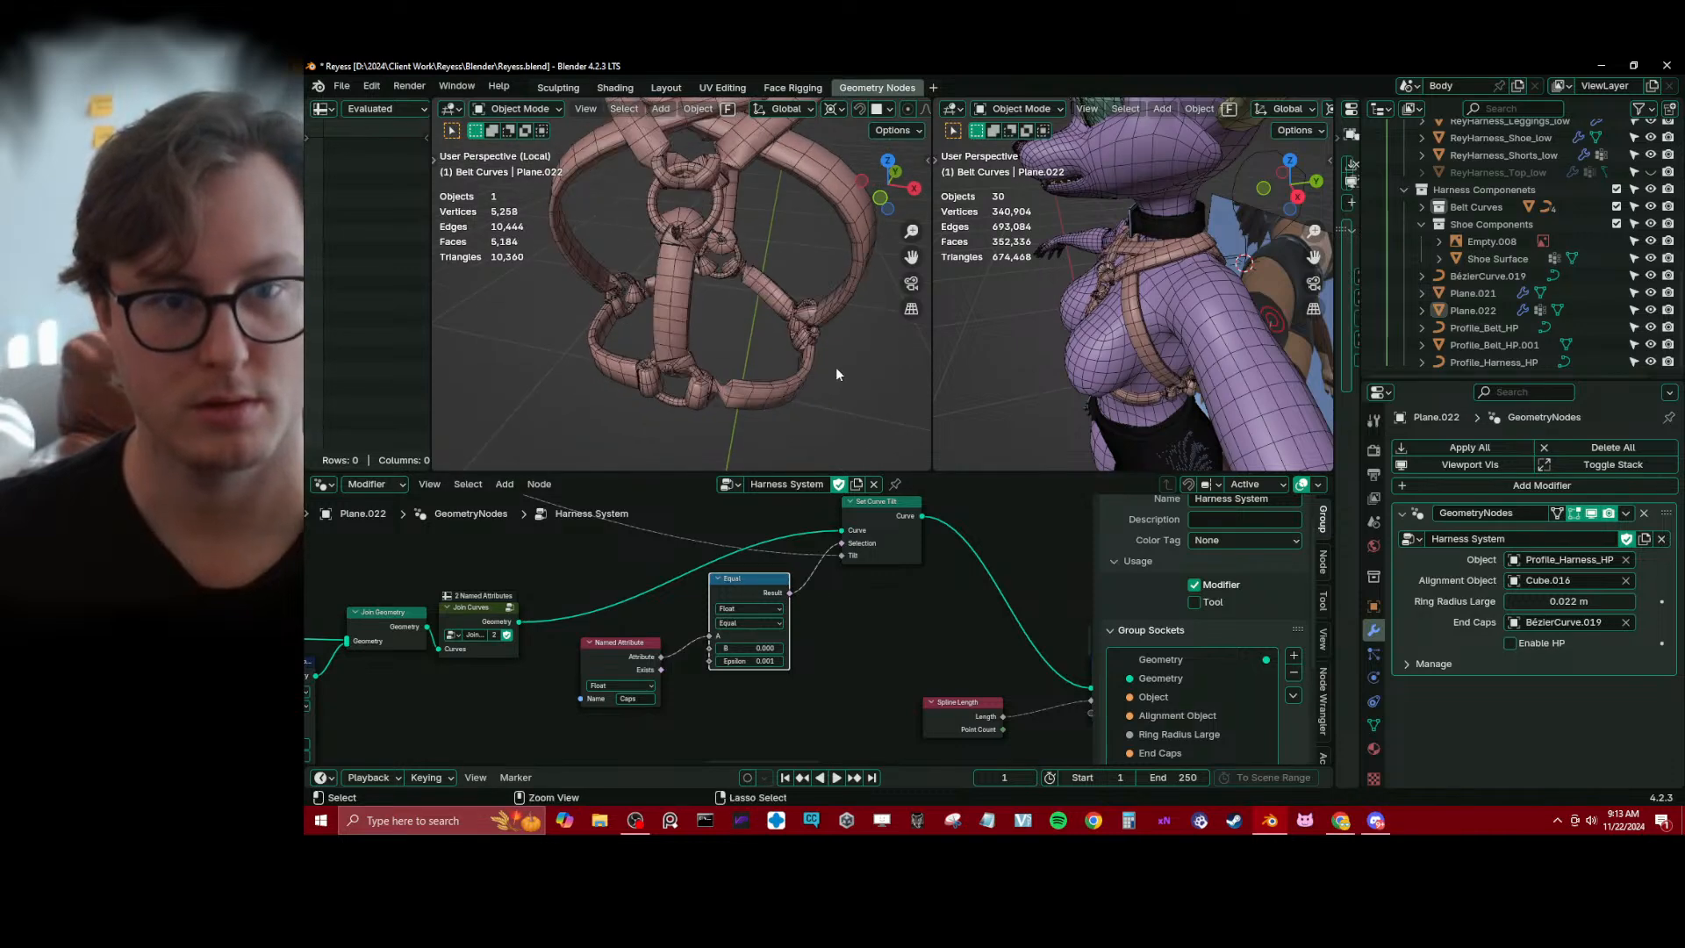
{"action": "middle_click_drag", "start_coordinate": [811, 363], "coordinate": [665, 297]}
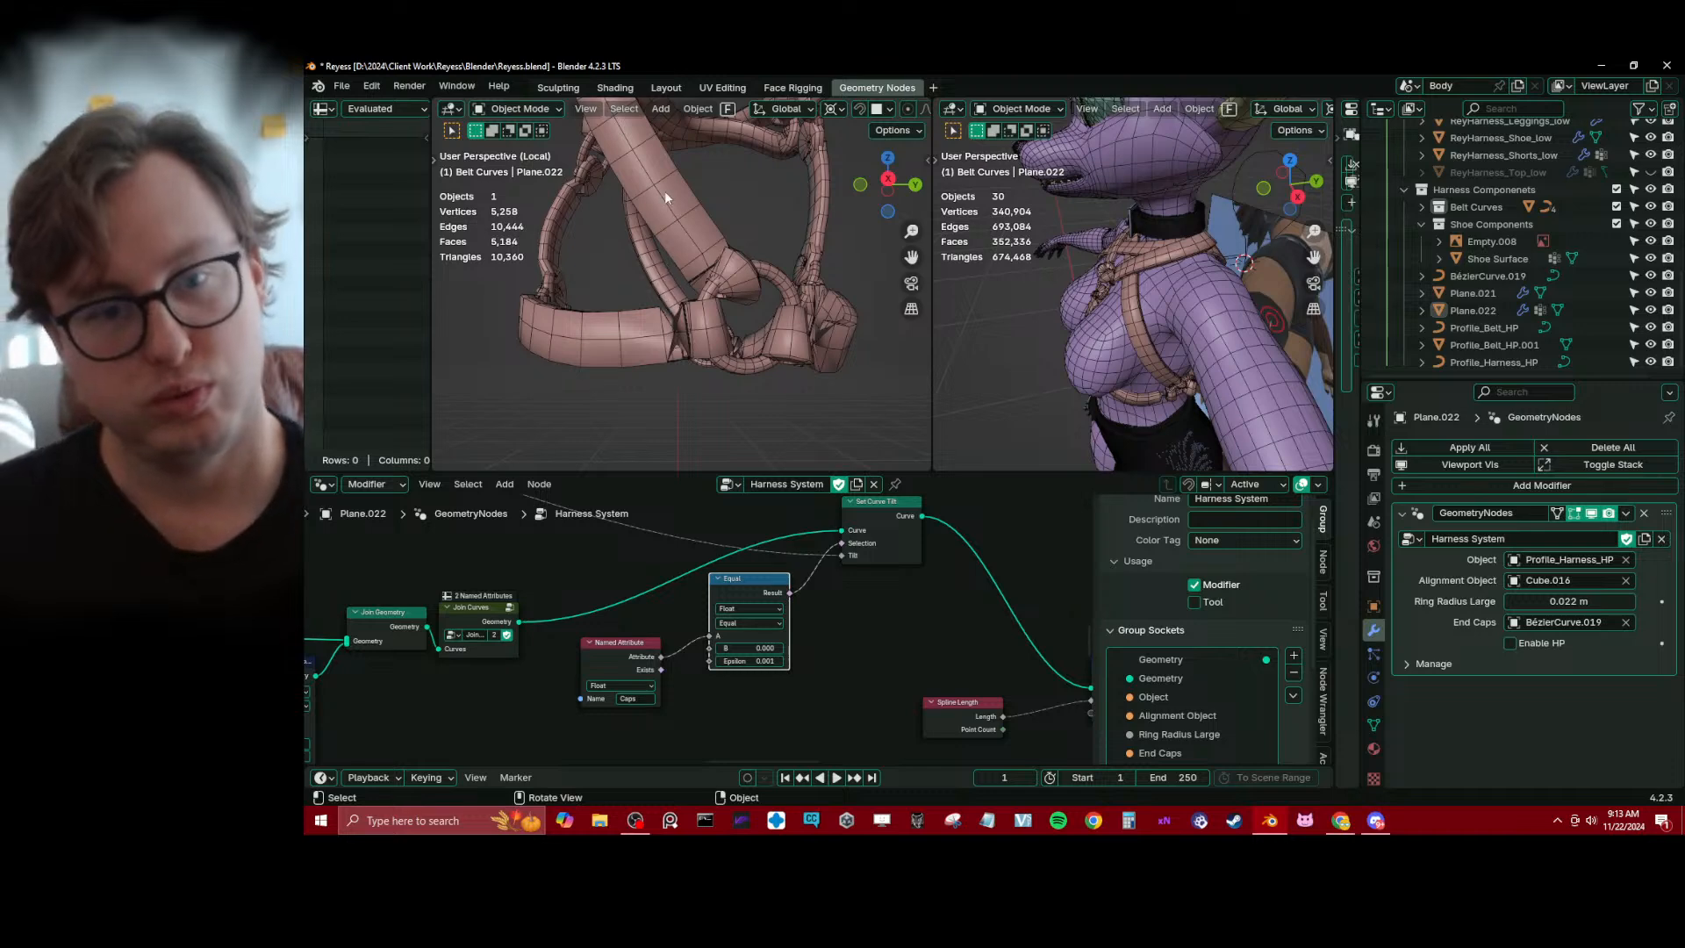
{"action": "middle_click_drag", "start_coordinate": [665, 193], "coordinate": [619, 208]}
Move the Join Geometry and Join Curves nodes to leave room after the Caps Store Named Attribute node
{"action": "scroll", "coordinate": [621, 625], "scroll_direction": "down", "scroll_amount": 4}
{"action": "middle_click_drag", "start_coordinate": [500, 688], "coordinate": [712, 693]}
{"action": "scroll", "coordinate": [712, 692], "scroll_direction": "up", "scroll_amount": 2}
{"action": "left_click_drag", "start_coordinate": [616, 563], "coordinate": [730, 652]}
{"action": "key", "text": "g"}
{"action": "left_click", "coordinate": [766, 624]}
{"action": "left_click", "coordinate": [711, 679]}
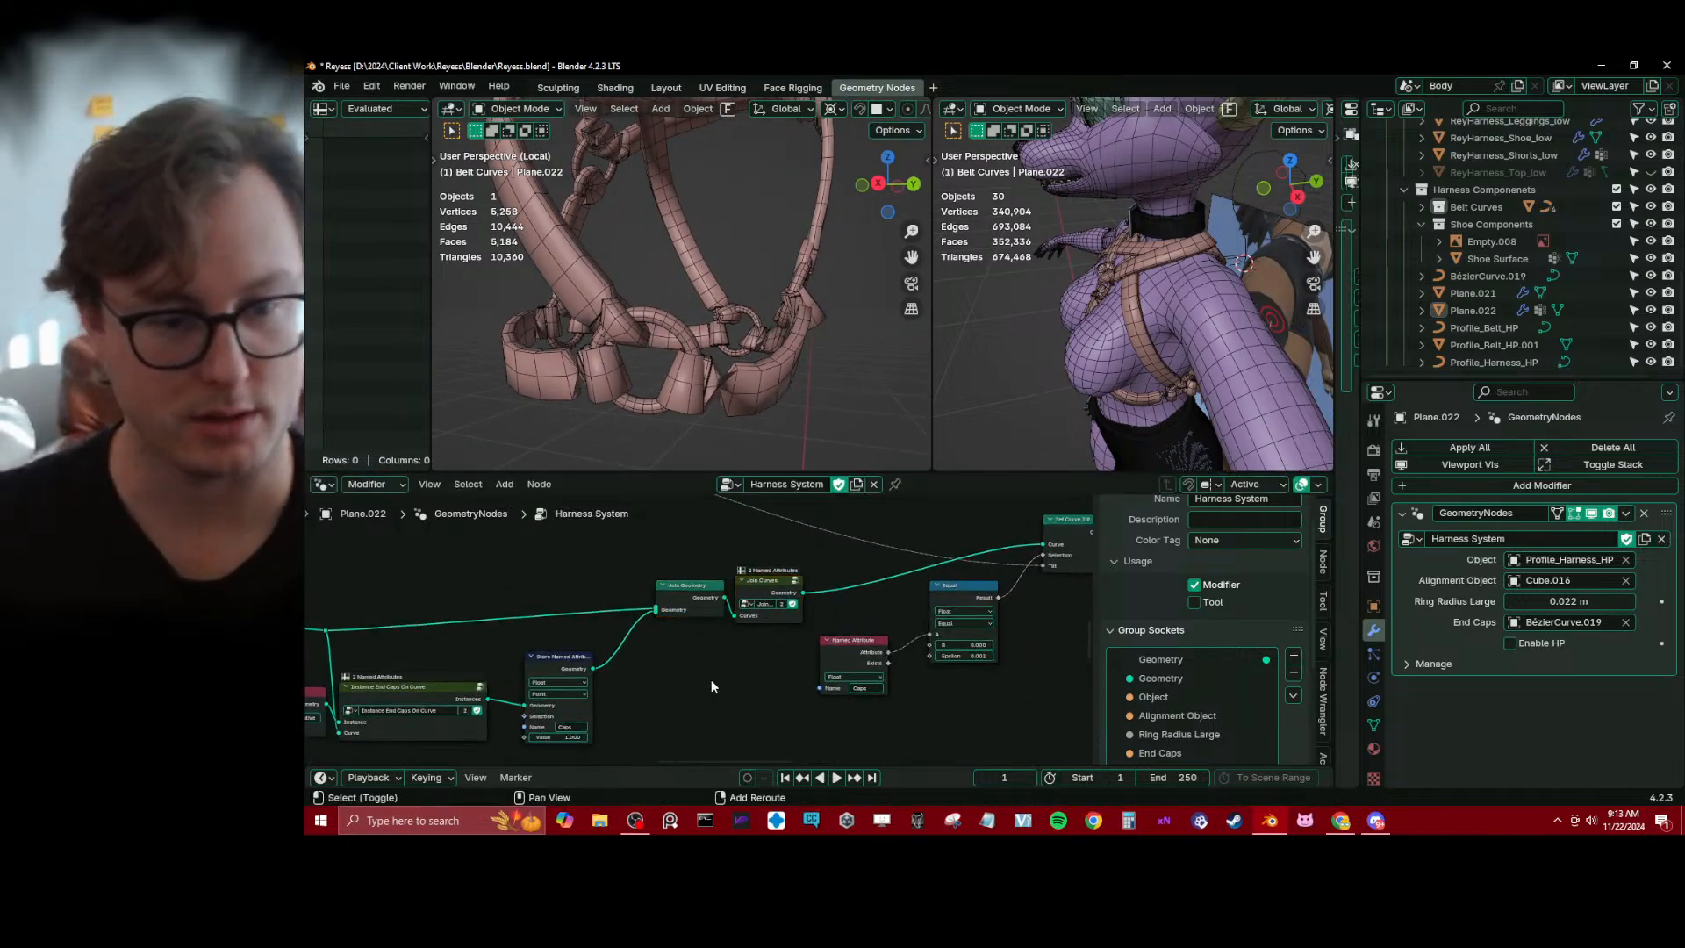
Insert a Set Curve Tilt node between the Caps Store Named Attribute node and Join Geometry
{"action": "key", "text": "shift+a"}
{"action": "type", "text": "se"}
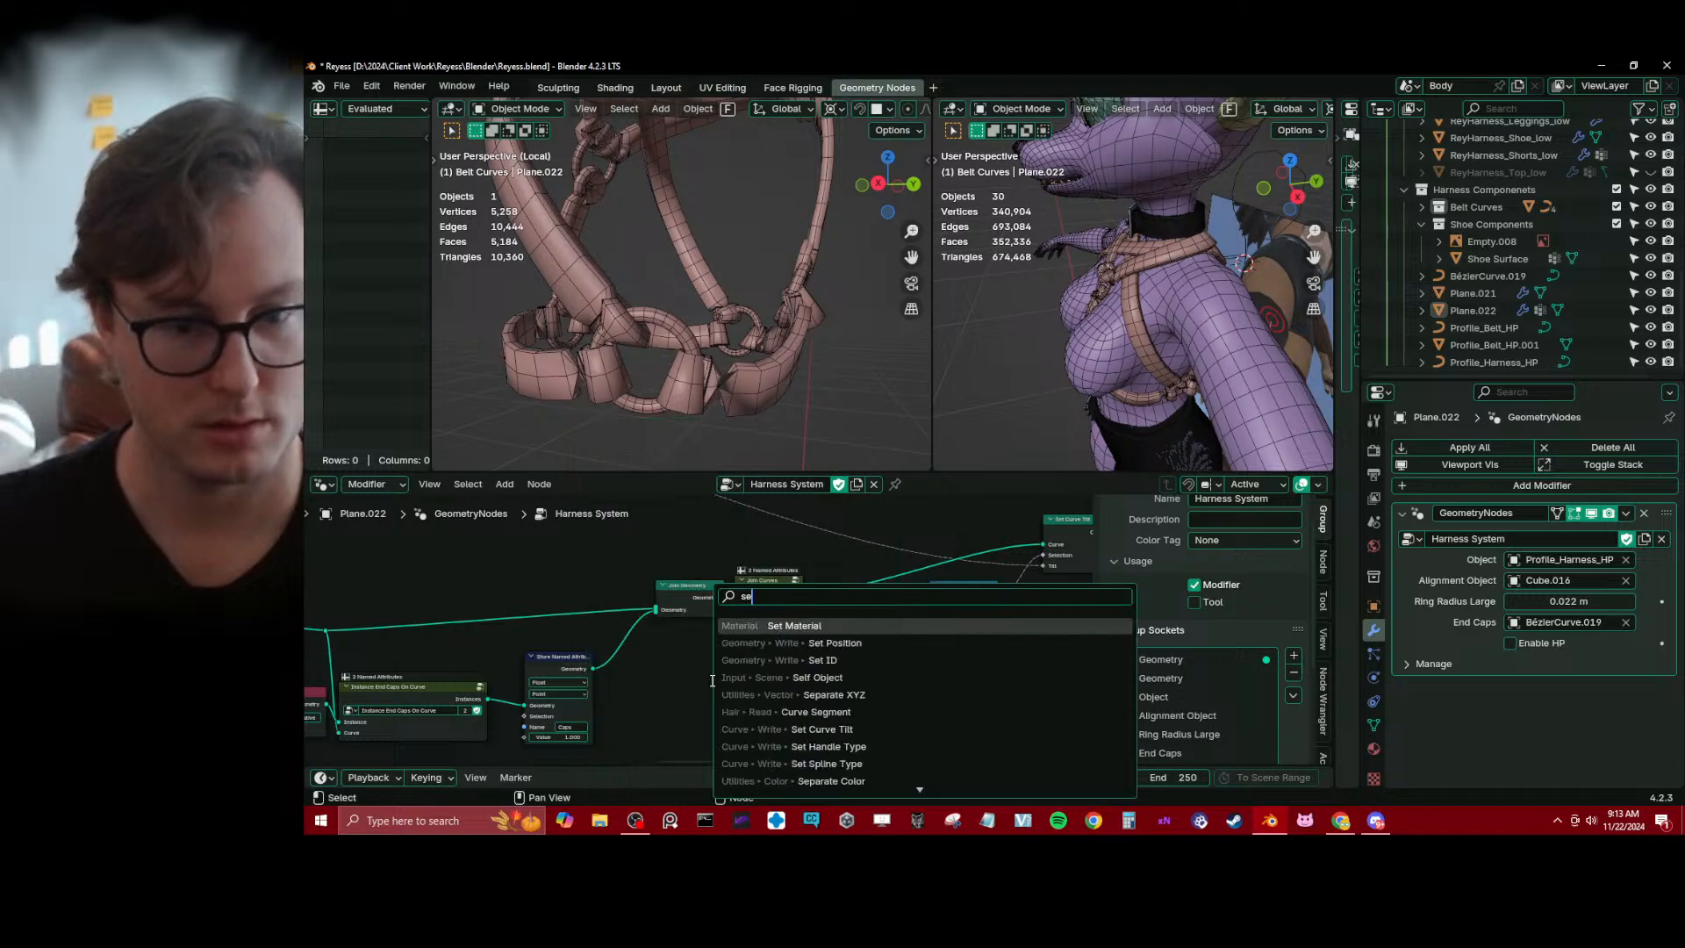
{"action": "type", "text": "t"}
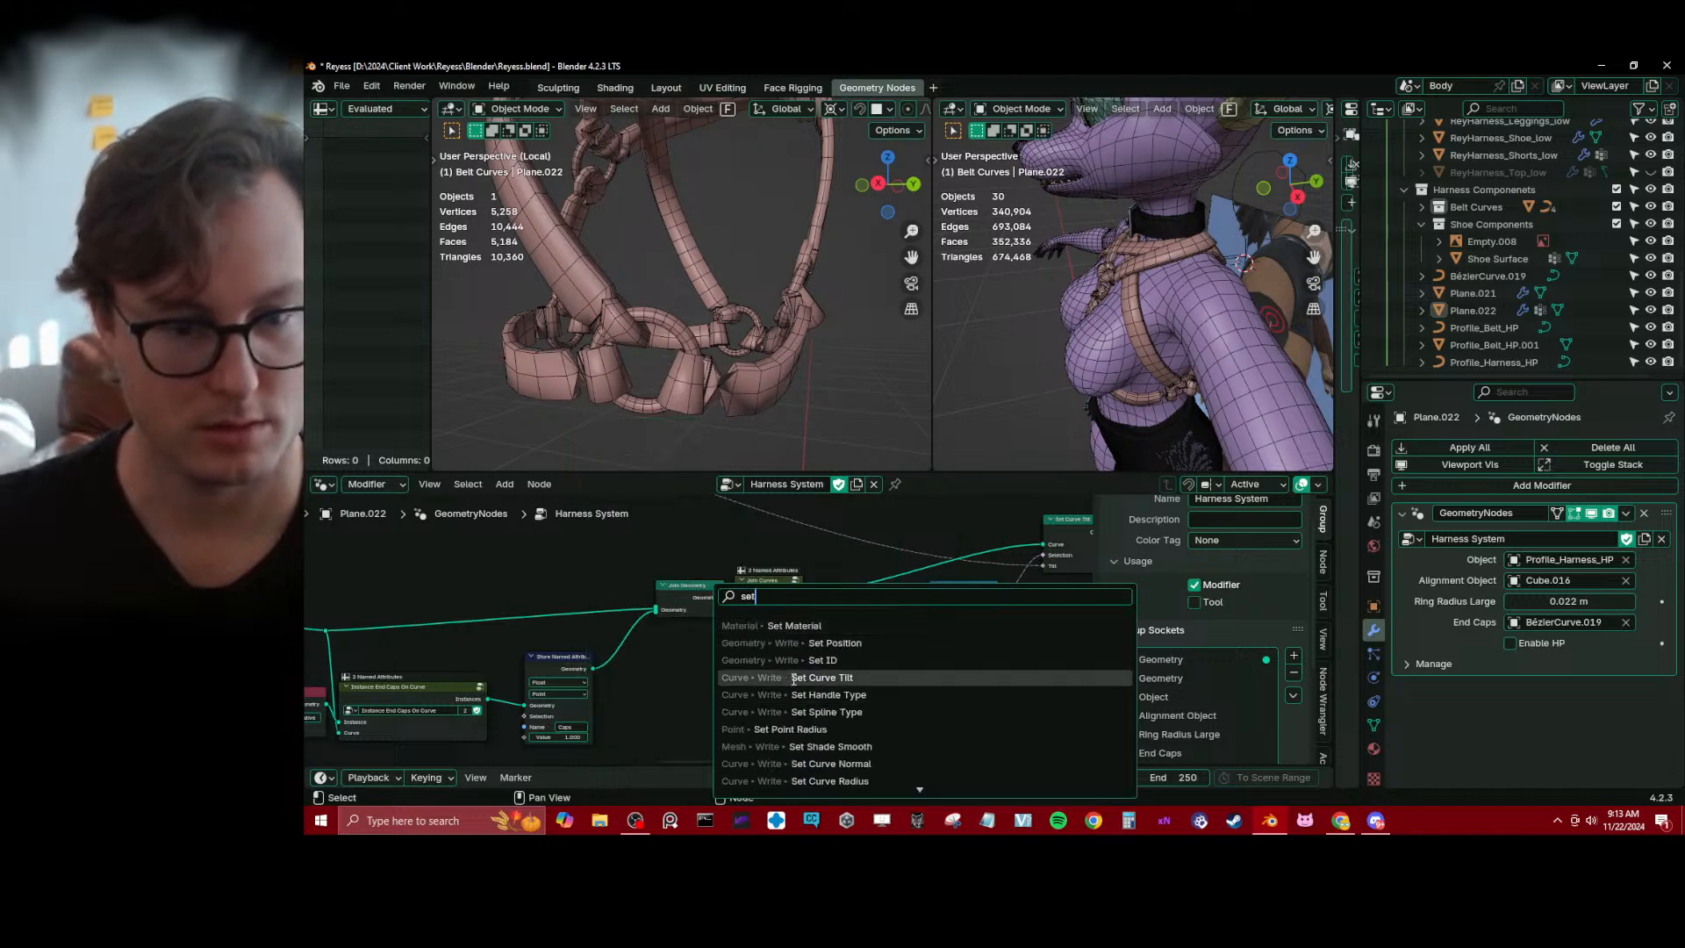
{"action": "left_click", "coordinate": [713, 678]}
{"action": "left_click", "coordinate": [620, 634]}
{"action": "middle_click_drag", "start_coordinate": [666, 647], "coordinate": [793, 576]}
{"action": "scroll", "coordinate": [794, 575], "scroll_direction": "up", "scroll_amount": 1}
{"action": "left_click_drag", "start_coordinate": [792, 588], "coordinate": [851, 614]}
{"action": "middle_click_drag", "start_coordinate": [837, 639], "coordinate": [831, 598]}
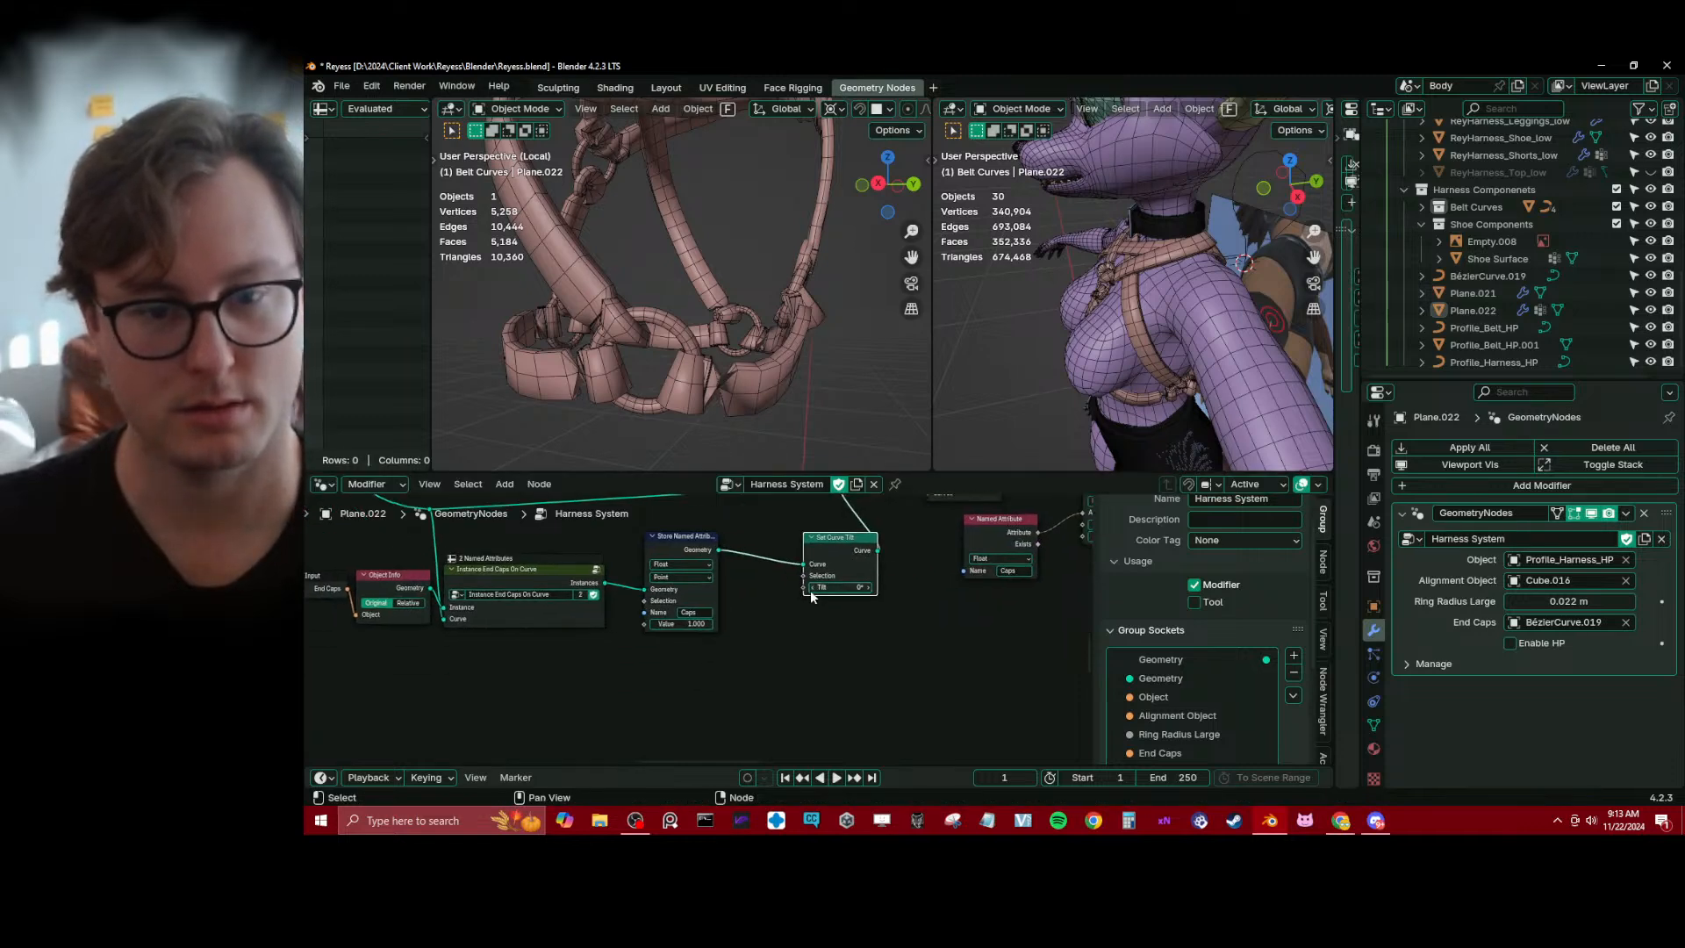
Set the end-cap branch's Set Curve Tilt to 180° and try other tilt angles while examining the caps up close
{"action": "left_click_drag", "start_coordinate": [840, 587], "coordinate": [1013, 587]}
{"action": "left_click_drag", "start_coordinate": [834, 586], "coordinate": [844, 586]}
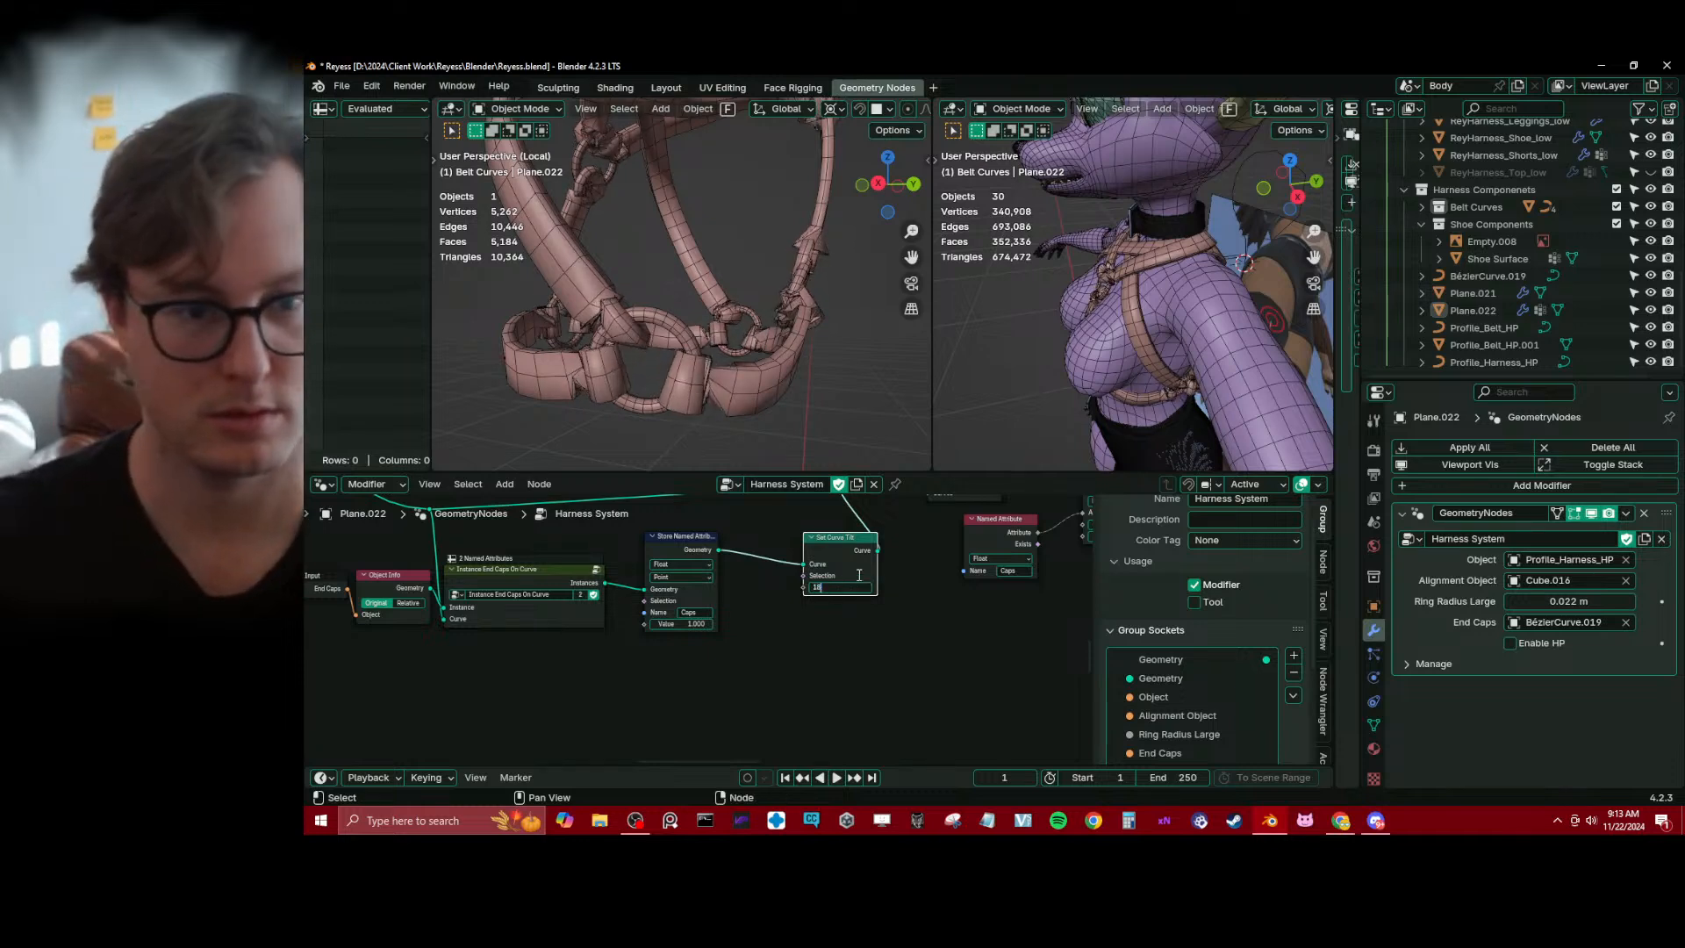
{"action": "scroll", "coordinate": [855, 572], "scroll_direction": "up", "scroll_amount": 1}
{"action": "middle_click_drag", "start_coordinate": [809, 283], "coordinate": [734, 322]}
{"action": "scroll", "coordinate": [702, 334], "scroll_direction": "up", "scroll_amount": 4}
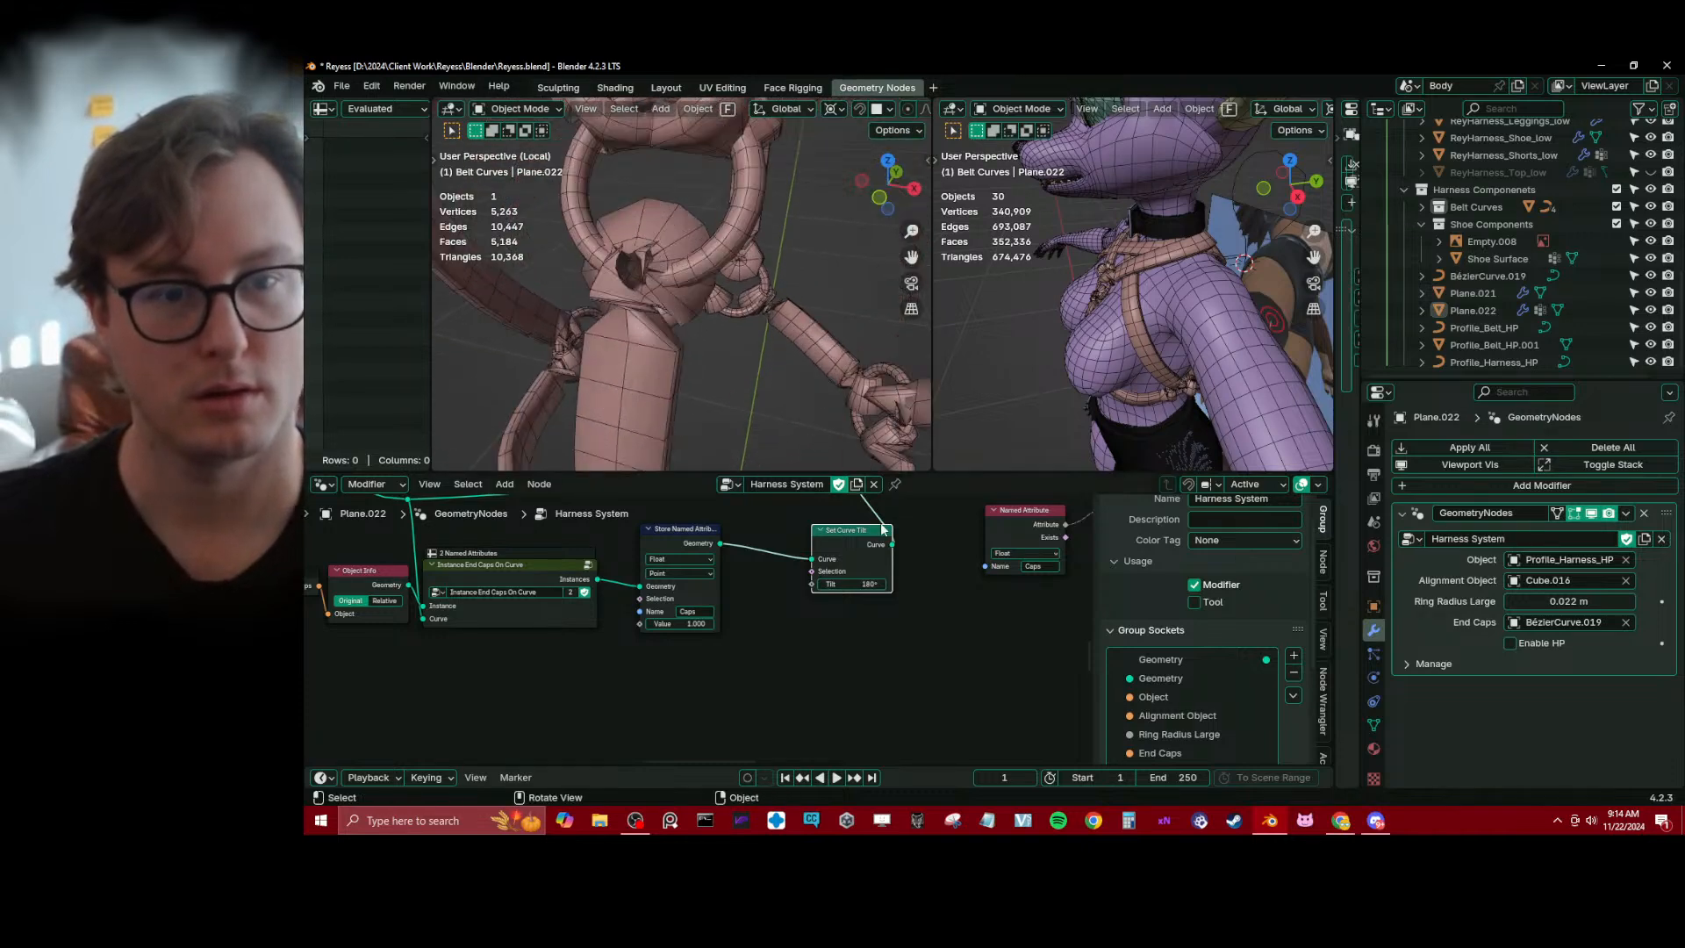
{"action": "left_click_drag", "start_coordinate": [860, 583], "coordinate": [718, 583]}
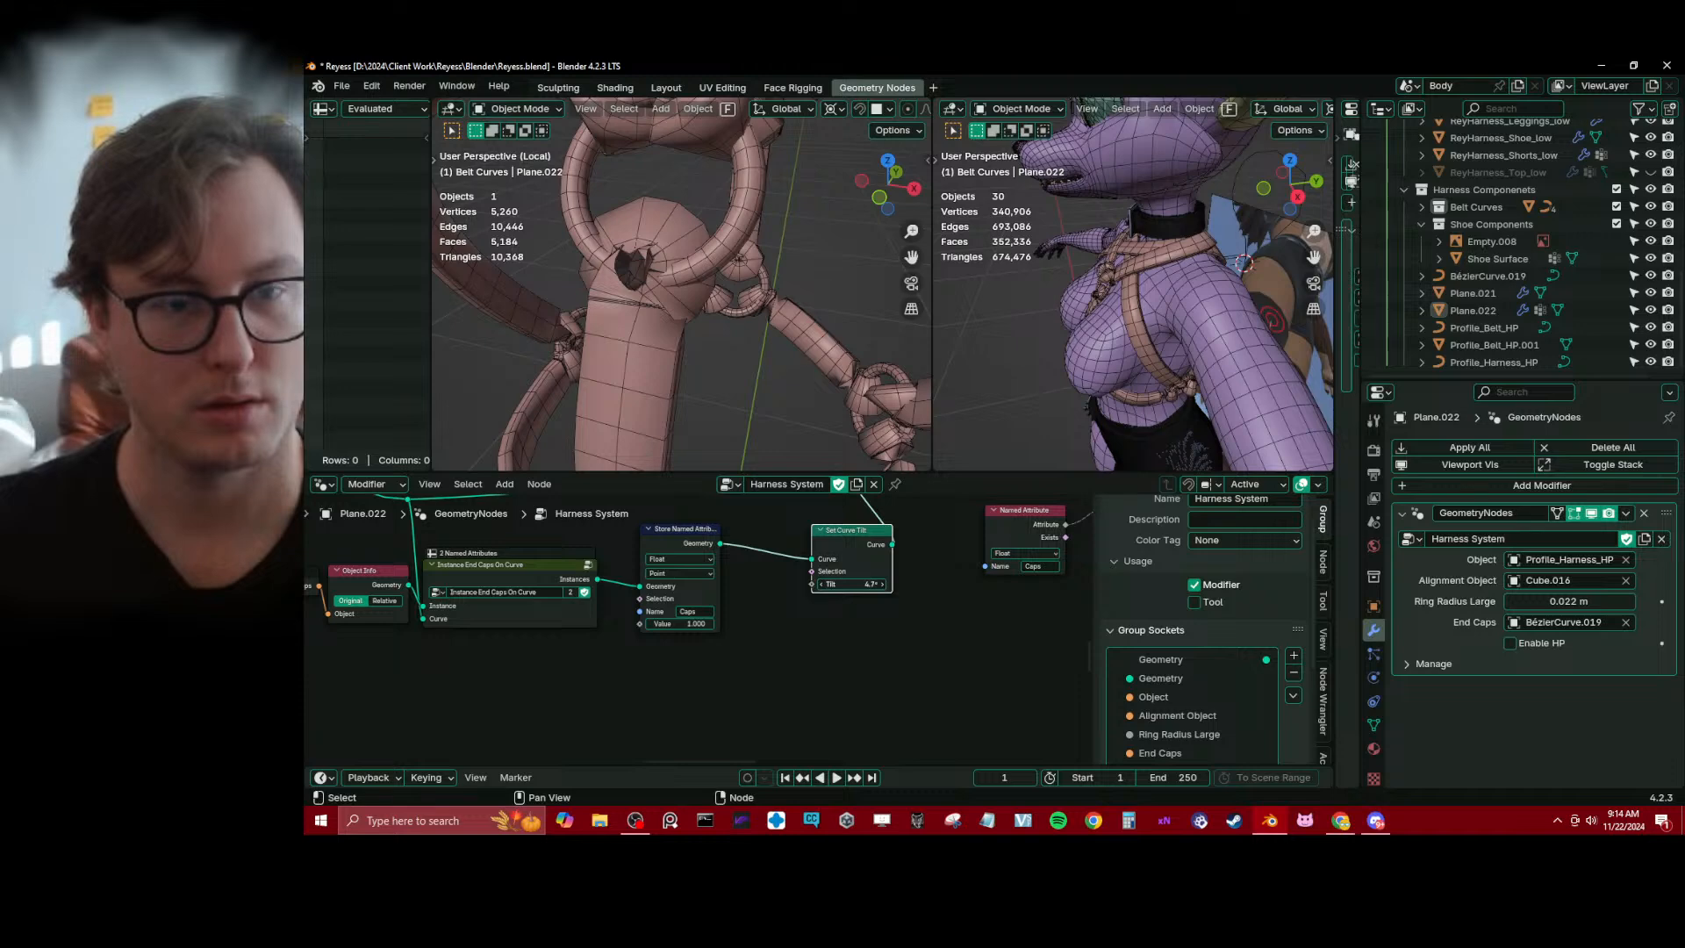
{"action": "left_click_drag", "start_coordinate": [848, 584], "coordinate": [977, 583]}
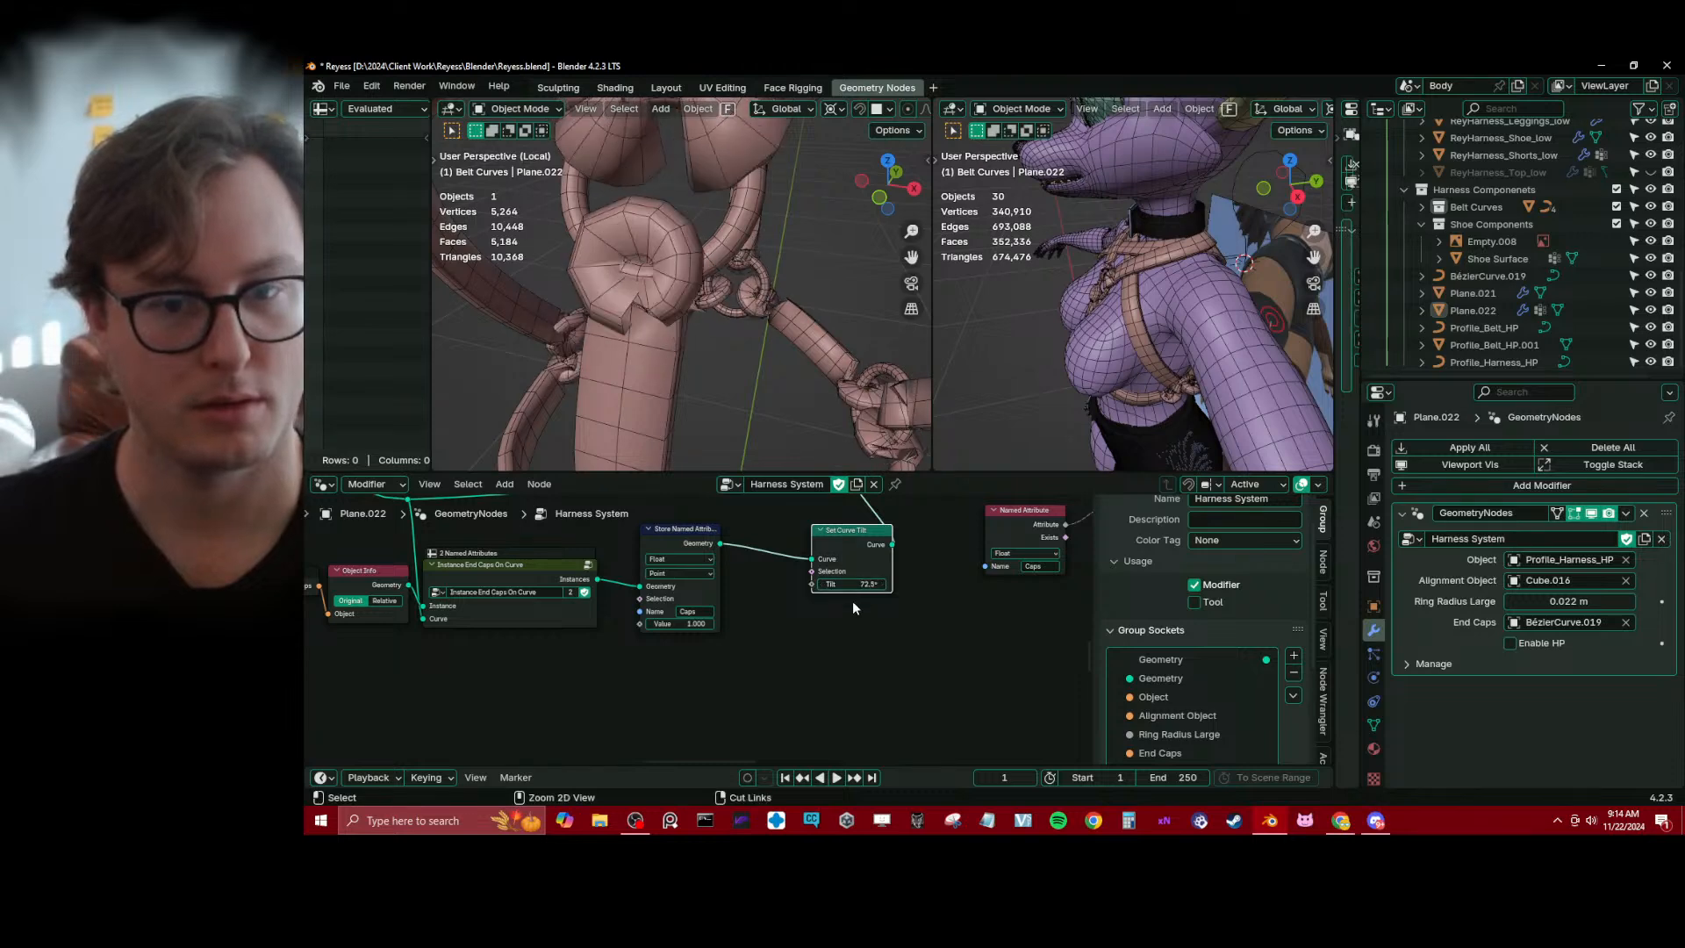
Try the Not Equal operation on the Compare node and return it to Equal
{"action": "middle_click_drag", "start_coordinate": [855, 610], "coordinate": [408, 704]}
{"action": "middle_click_drag", "start_coordinate": [690, 605], "coordinate": [804, 615]}
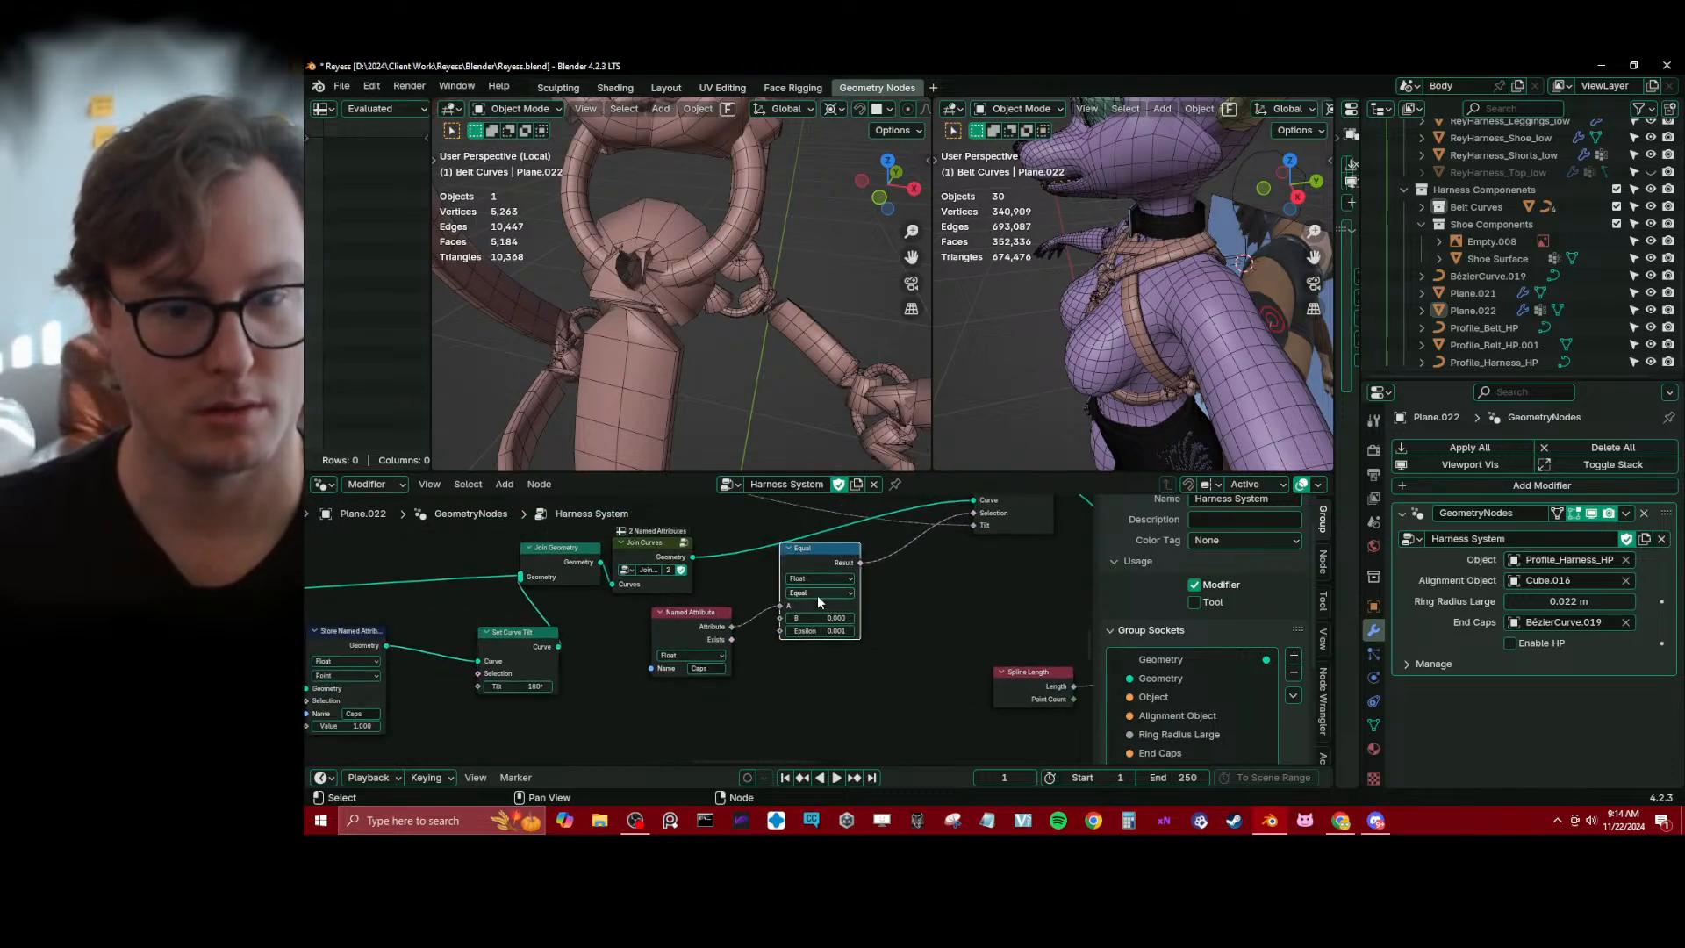
{"action": "left_click", "coordinate": [818, 595]}
{"action": "left_click", "coordinate": [804, 683]}
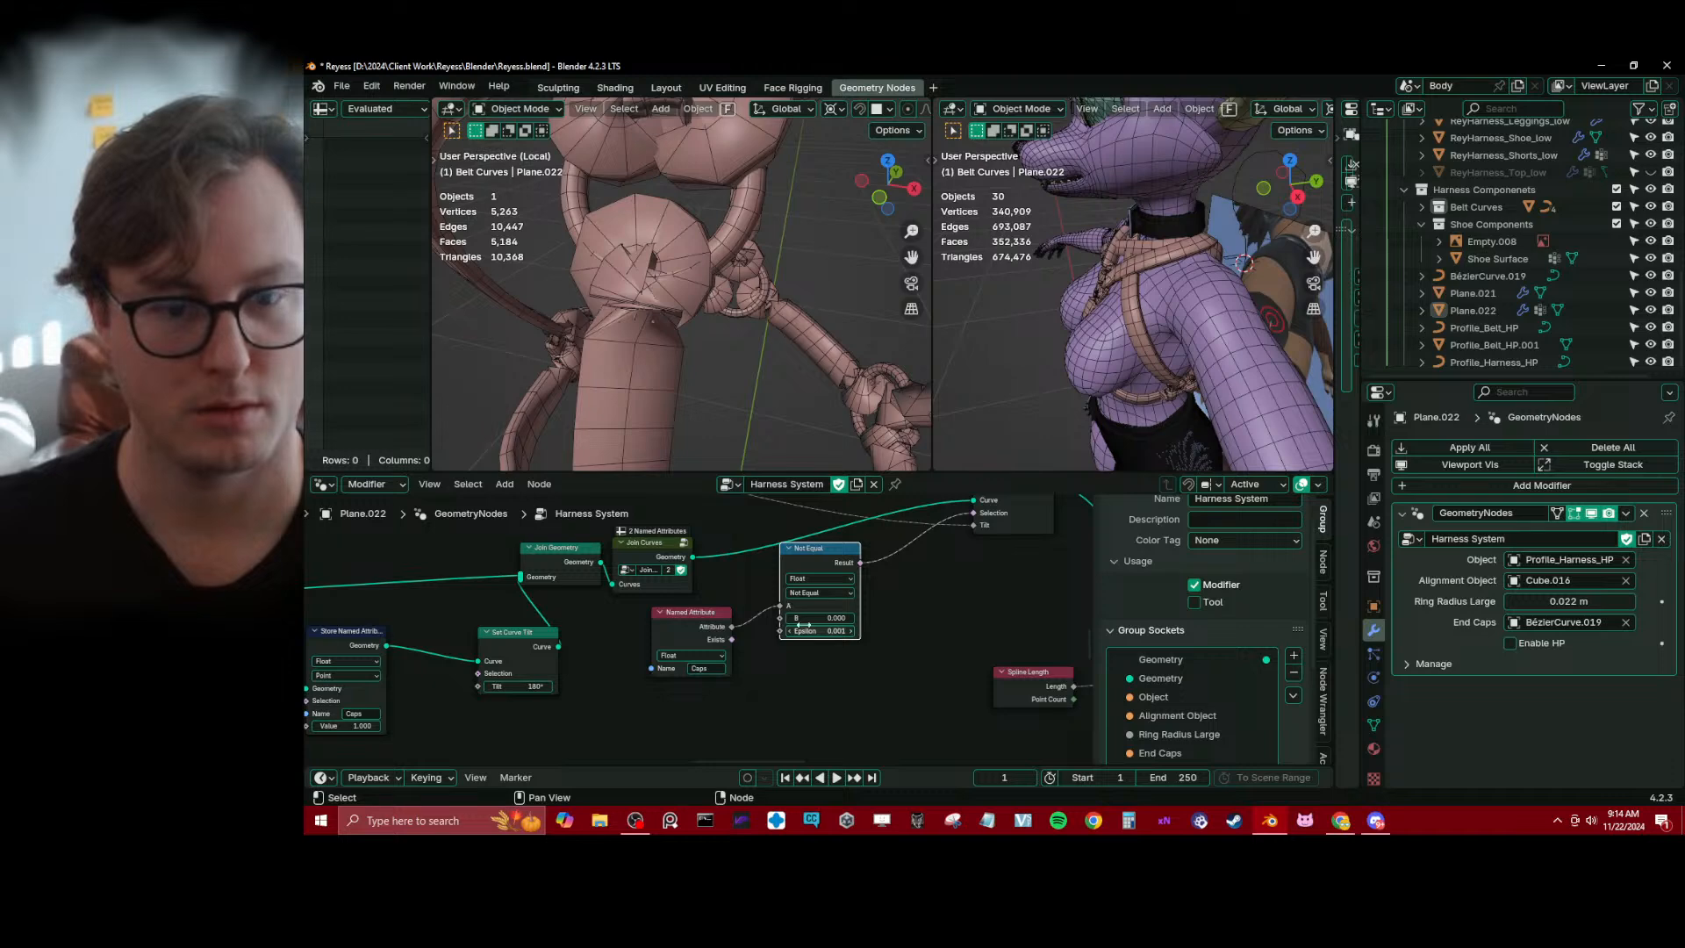
{"action": "left_click", "coordinate": [823, 595]}
{"action": "left_click", "coordinate": [801, 672]}
Bring the Caps Named Attribute and Compare nodes closer together, and try dissolving Compare from the Selection link before undoing that
{"action": "middle_click_drag", "start_coordinate": [939, 605], "coordinate": [862, 660]}
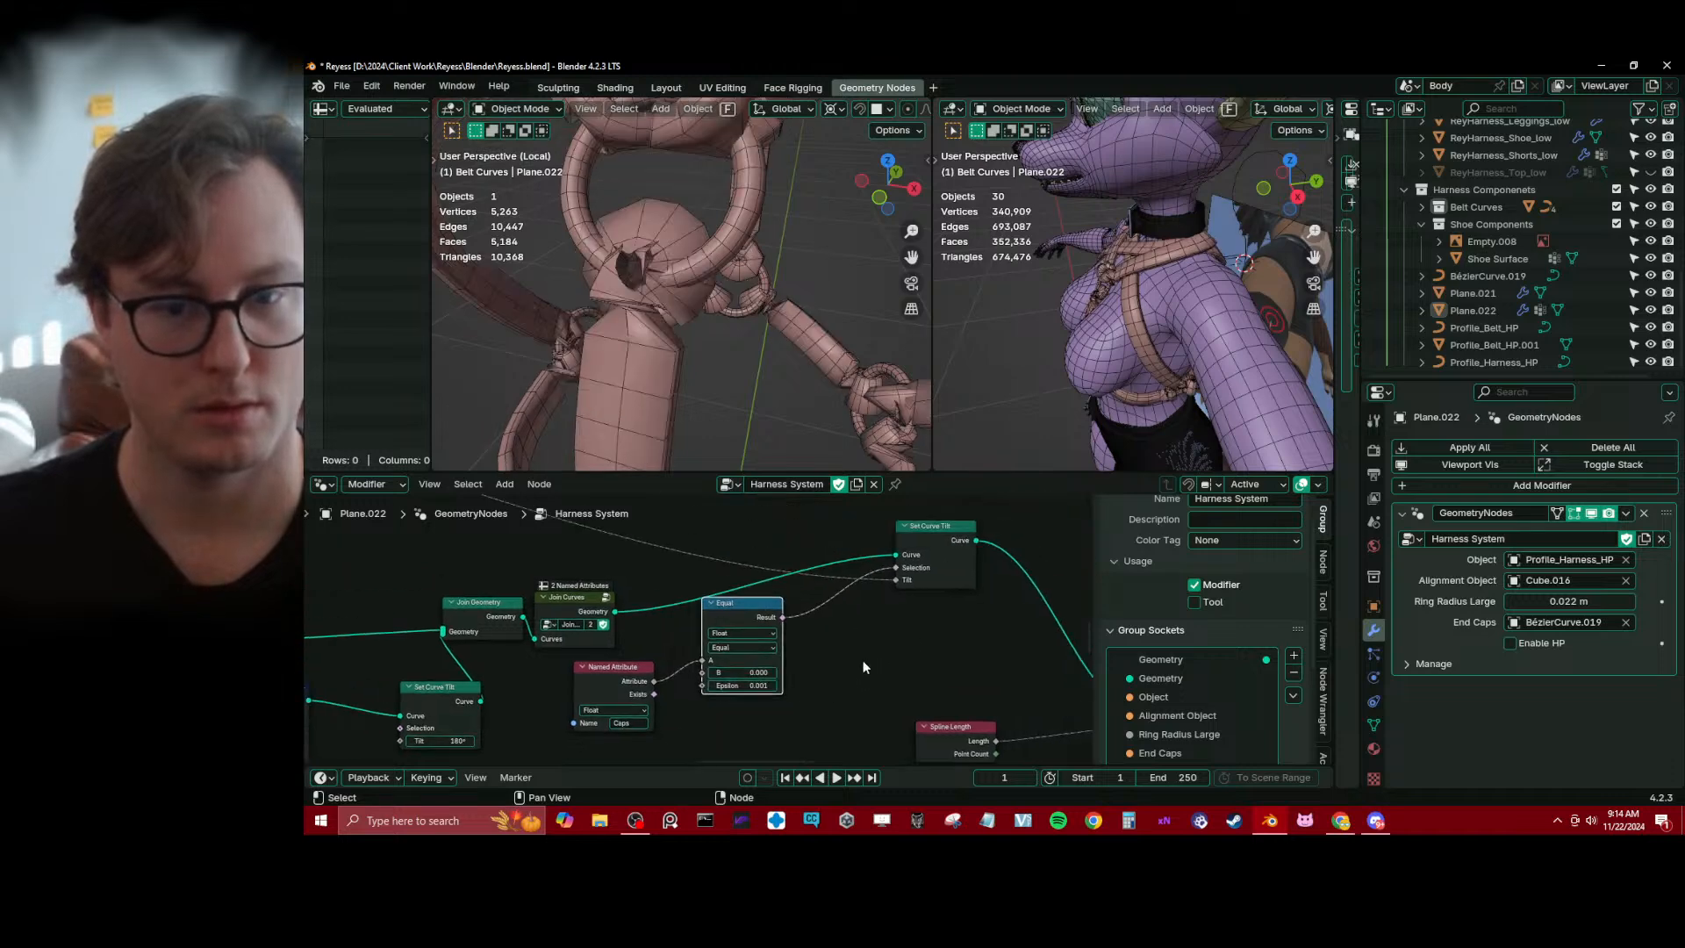
{"action": "left_click_drag", "start_coordinate": [752, 624], "coordinate": [780, 633]}
{"action": "left_click_drag", "start_coordinate": [627, 677], "coordinate": [687, 640]}
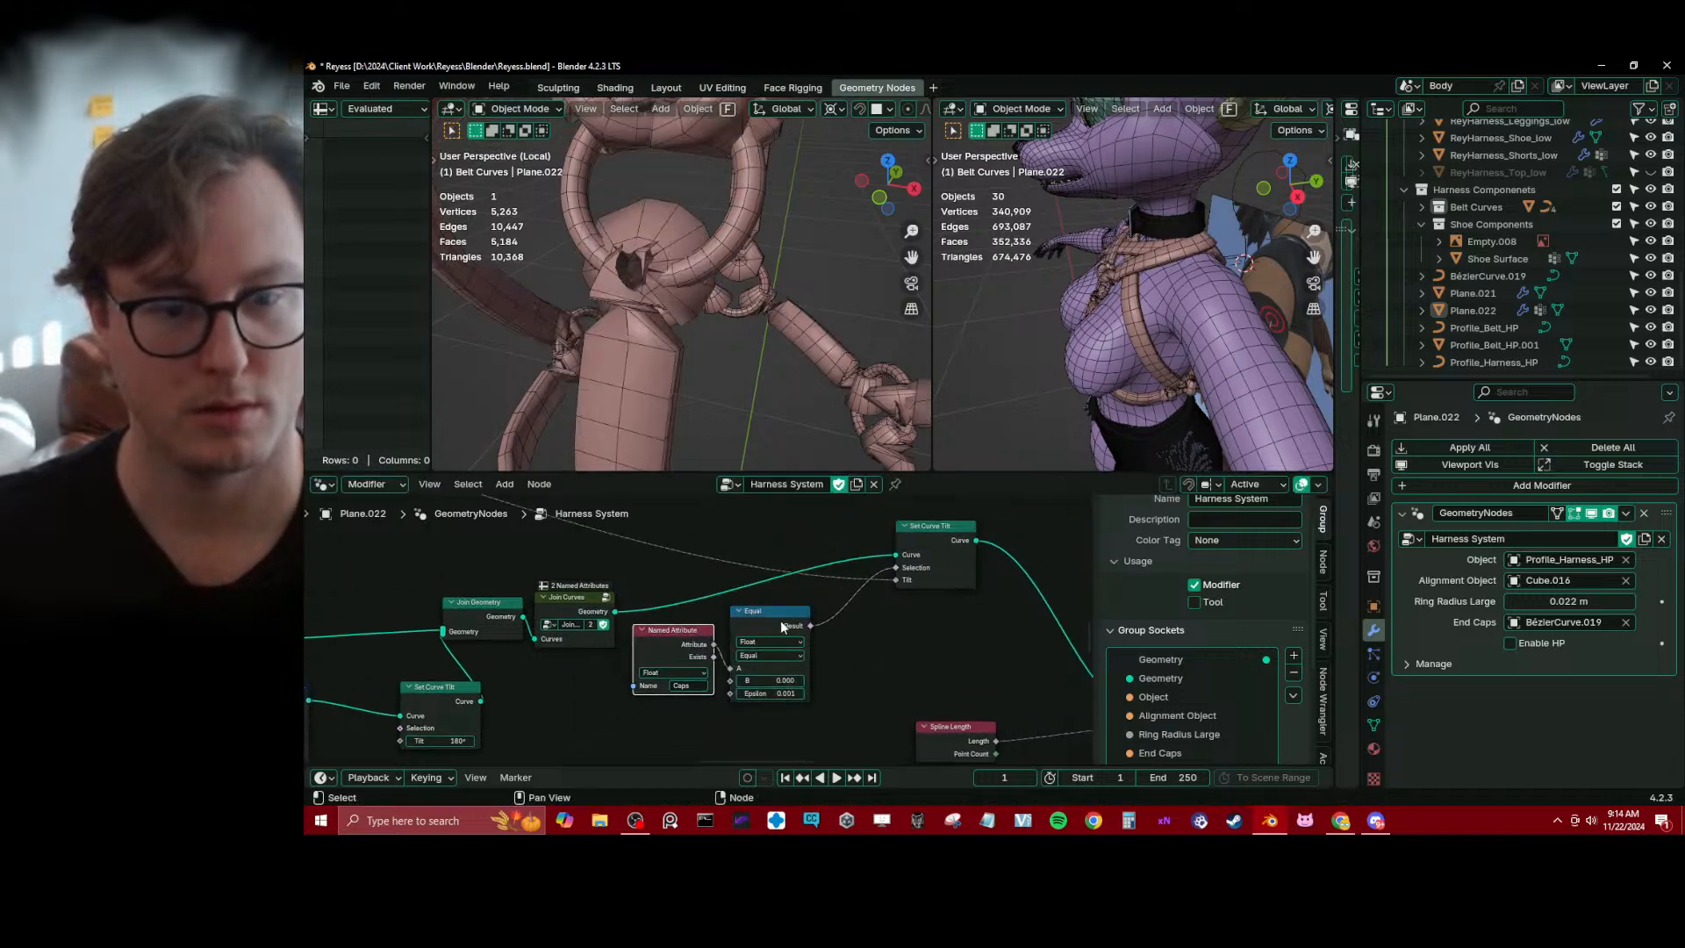
{"action": "key", "text": "ctrl+x"}
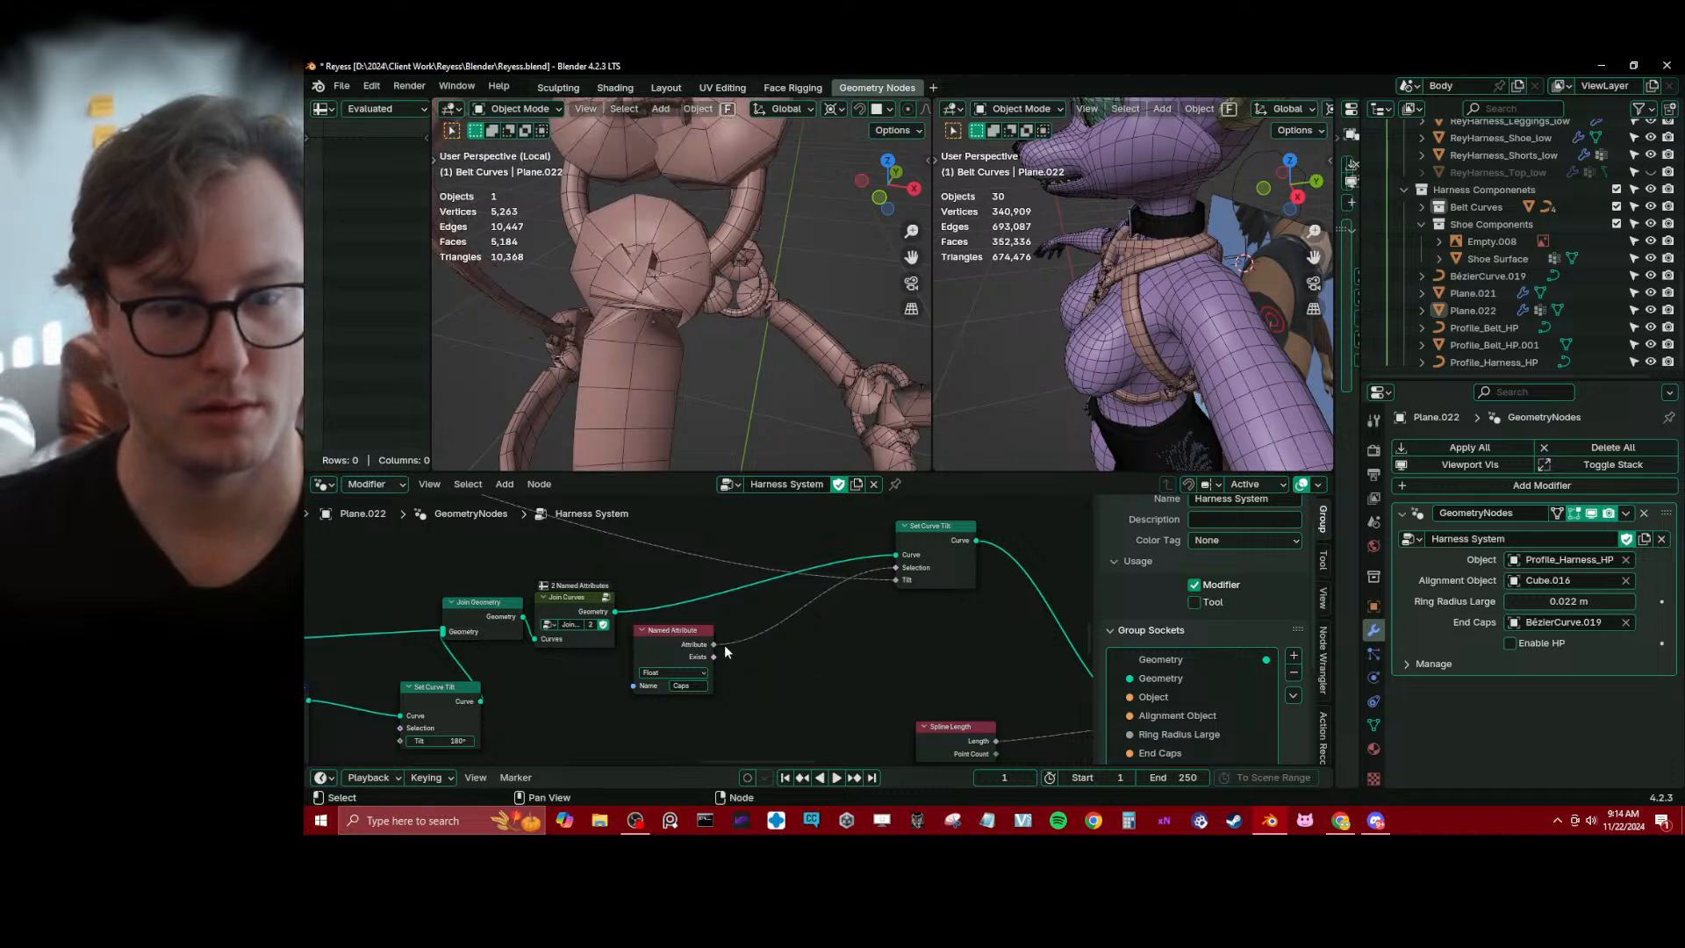
{"action": "key", "text": "ctrl+z"}
Set the Compare node's B value to 1.000 and its operation to Not Equal
{"action": "left_click", "coordinate": [683, 648], "text": "shift"}
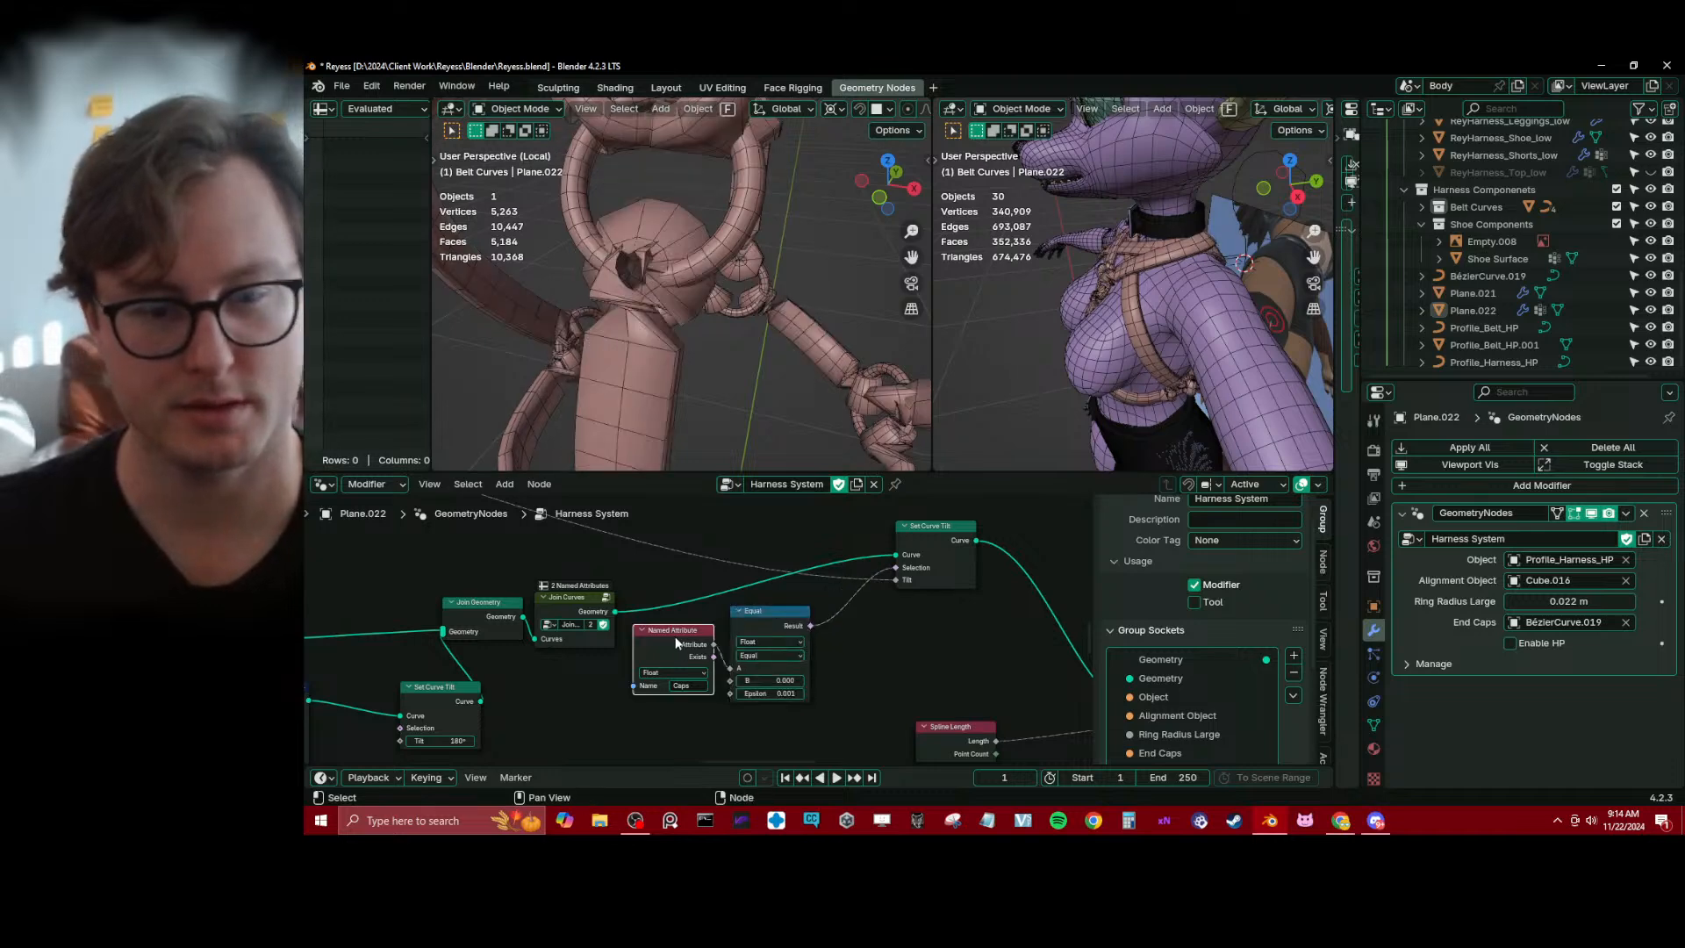
{"action": "left_click_drag", "start_coordinate": [760, 672], "coordinate": [751, 680]}
{"action": "left_click", "coordinate": [768, 690]}
{"action": "type", "text": "1"}
{"action": "key", "text": "Return"}
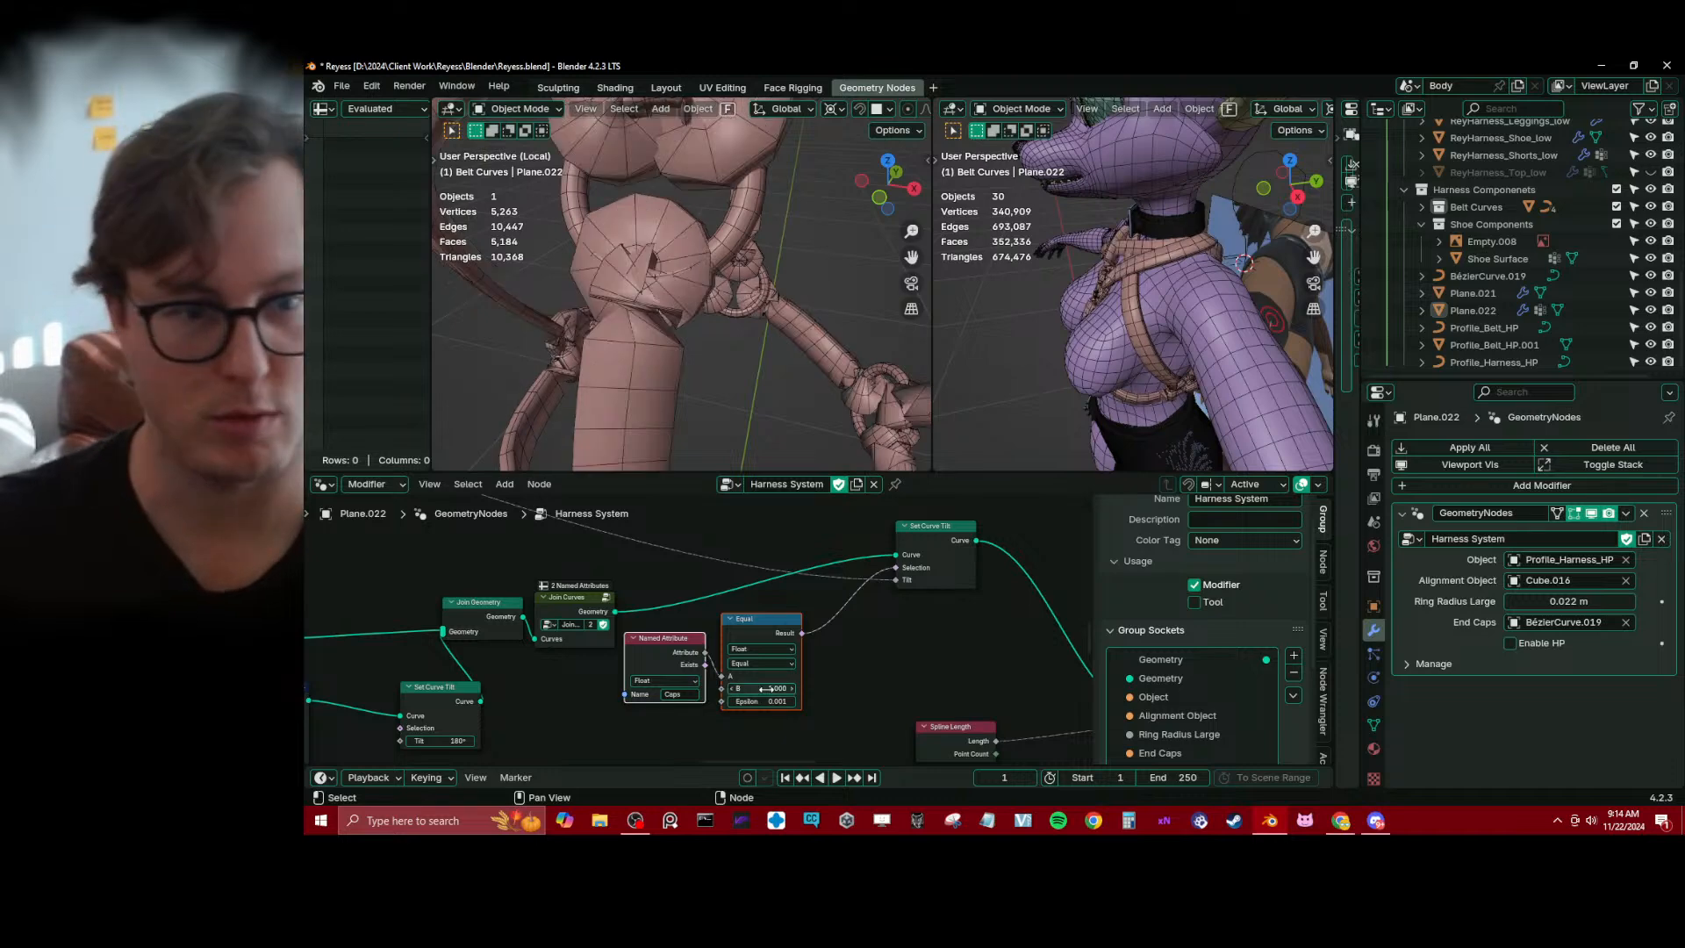
{"action": "left_click", "coordinate": [863, 656]}
{"action": "left_click", "coordinate": [769, 665]}
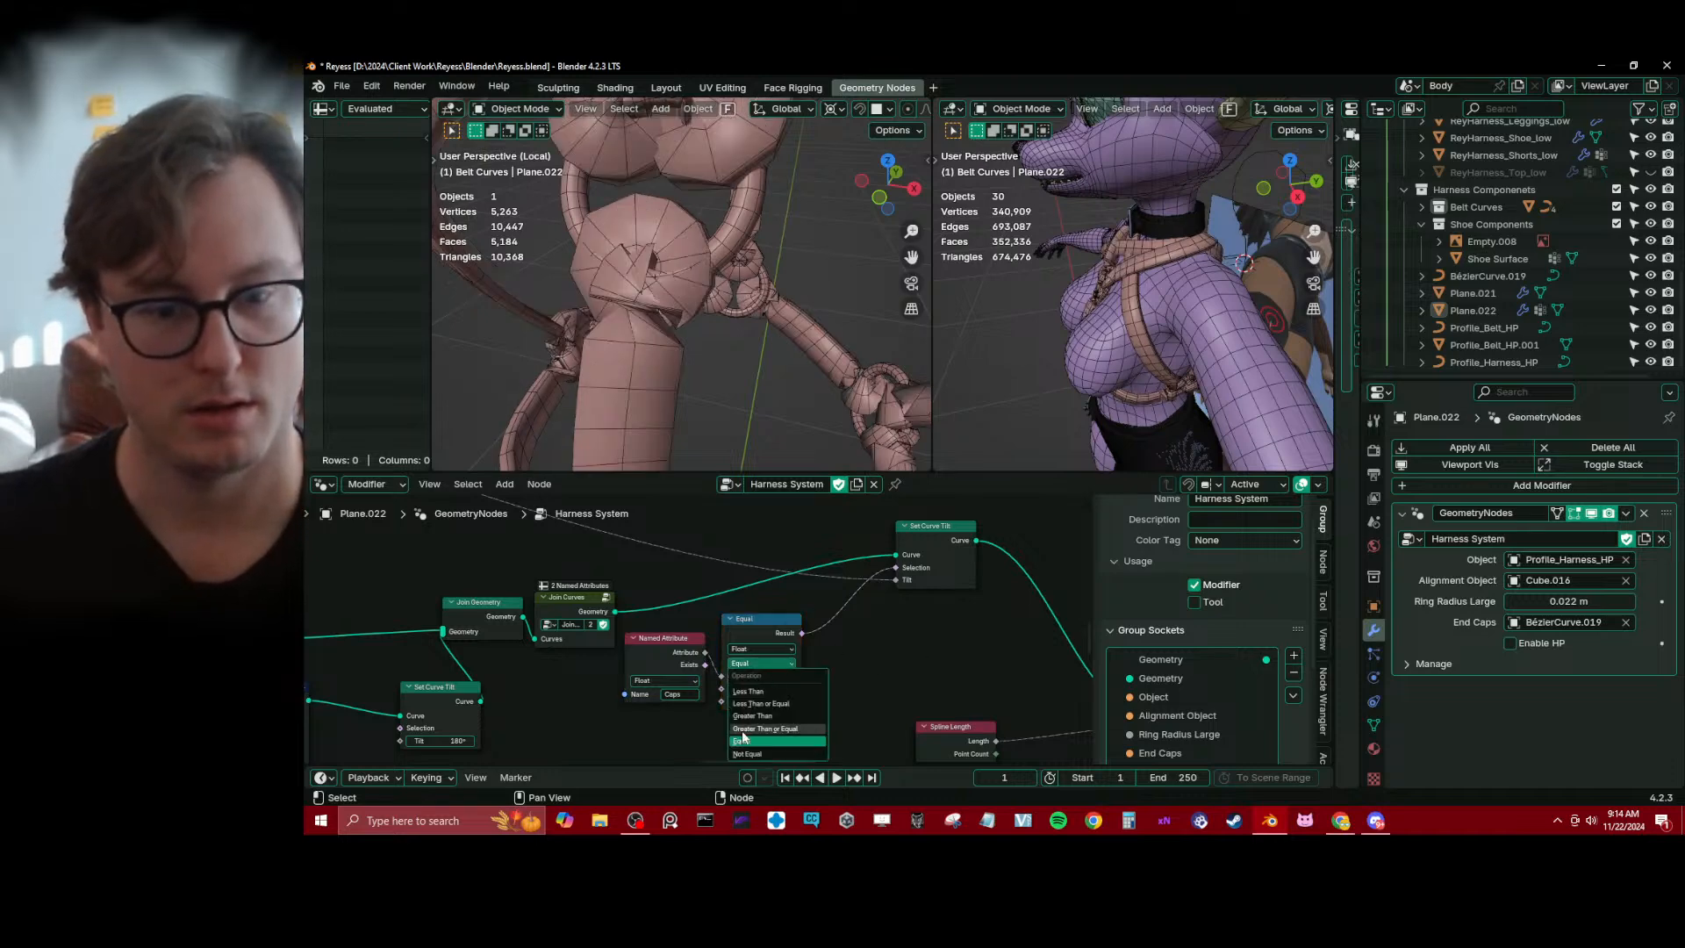
{"action": "left_click", "coordinate": [746, 754]}
Set the tilt of the end-cap branch's Set Curve Tilt node to about 61.3°
{"action": "scroll", "coordinate": [698, 351], "scroll_direction": "down", "scroll_amount": 7}
{"action": "middle_click_drag", "start_coordinate": [694, 339], "coordinate": [684, 313]}
{"action": "middle_click_drag", "start_coordinate": [440, 739], "coordinate": [561, 696]}
{"action": "scroll", "coordinate": [561, 696], "scroll_direction": "up", "scroll_amount": 1}
{"action": "left_click_drag", "start_coordinate": [561, 700], "coordinate": [525, 699]}
Mute the end-cap branch's Set Curve Tilt node, examine the caps around a ring up close, and unmute it
{"action": "key", "text": "m"}
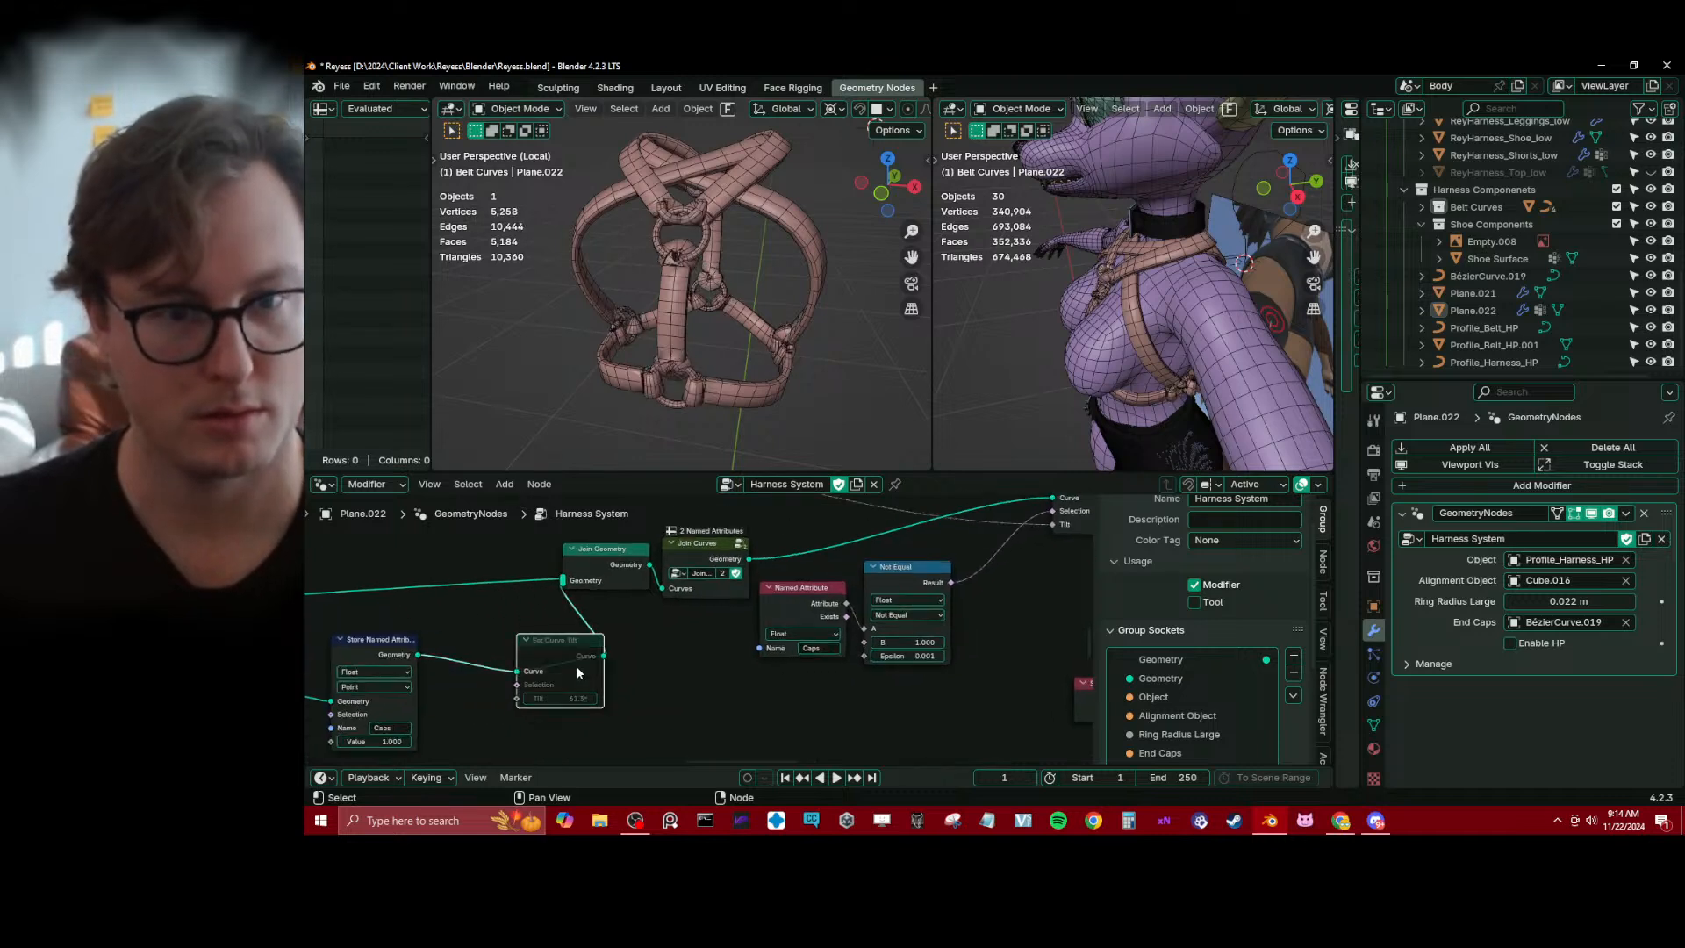
{"action": "key", "text": "m"}
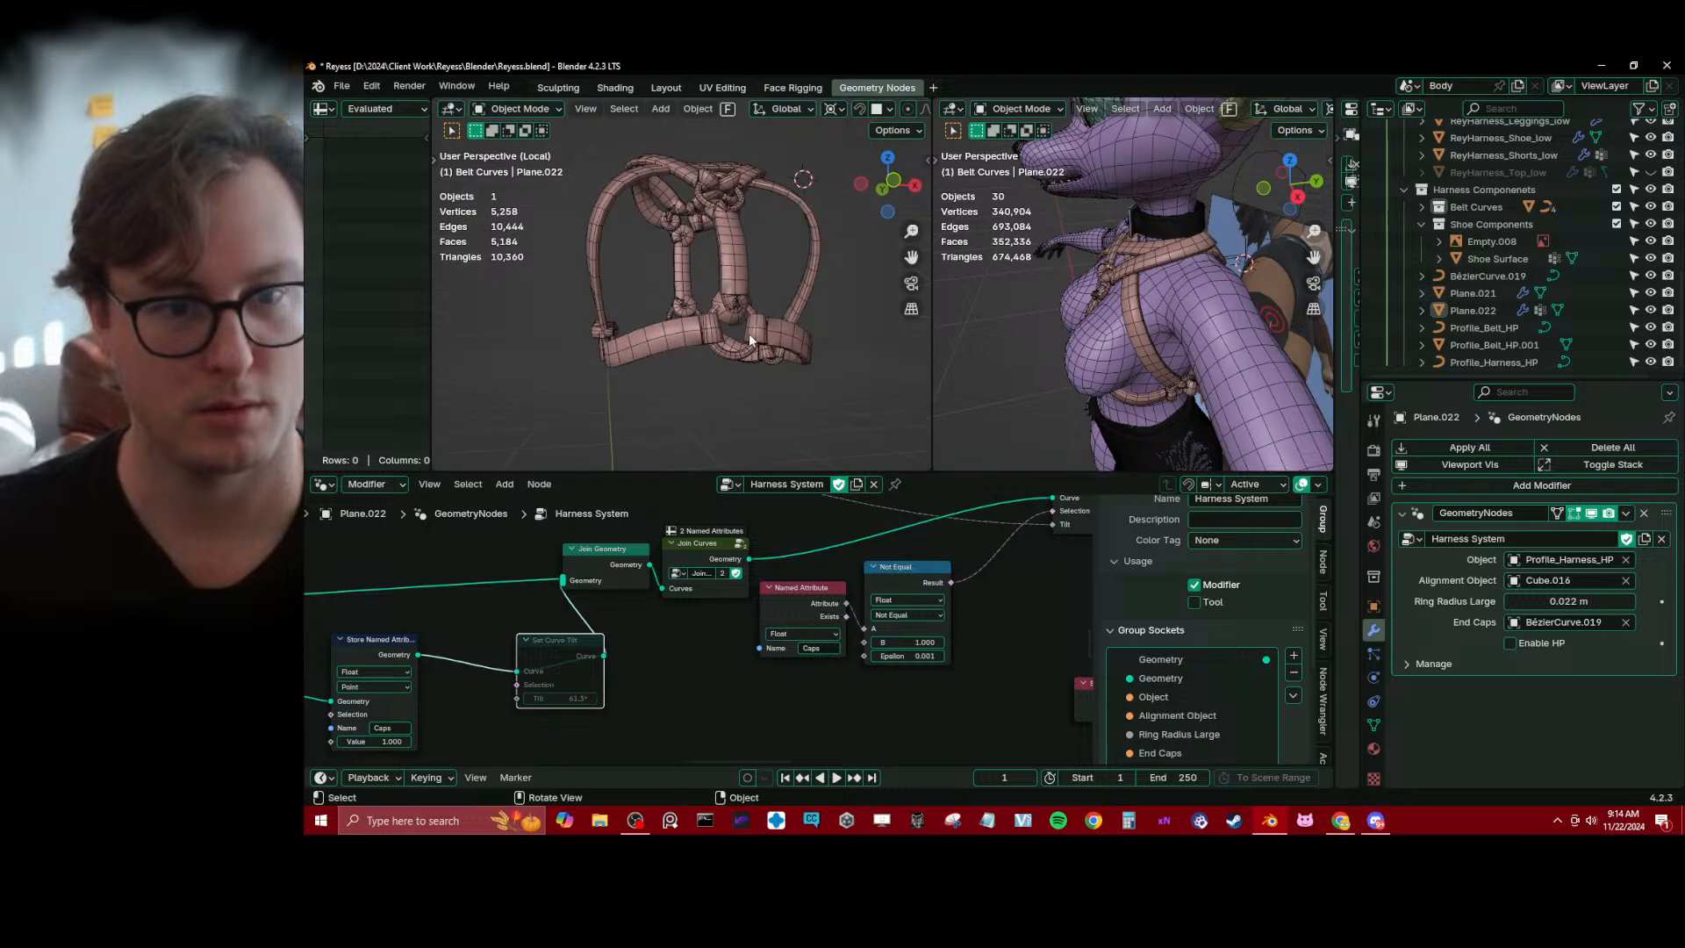
{"action": "scroll", "coordinate": [749, 333], "scroll_direction": "up", "scroll_amount": 5}
{"action": "middle_click_drag", "start_coordinate": [732, 333], "coordinate": [693, 303]}
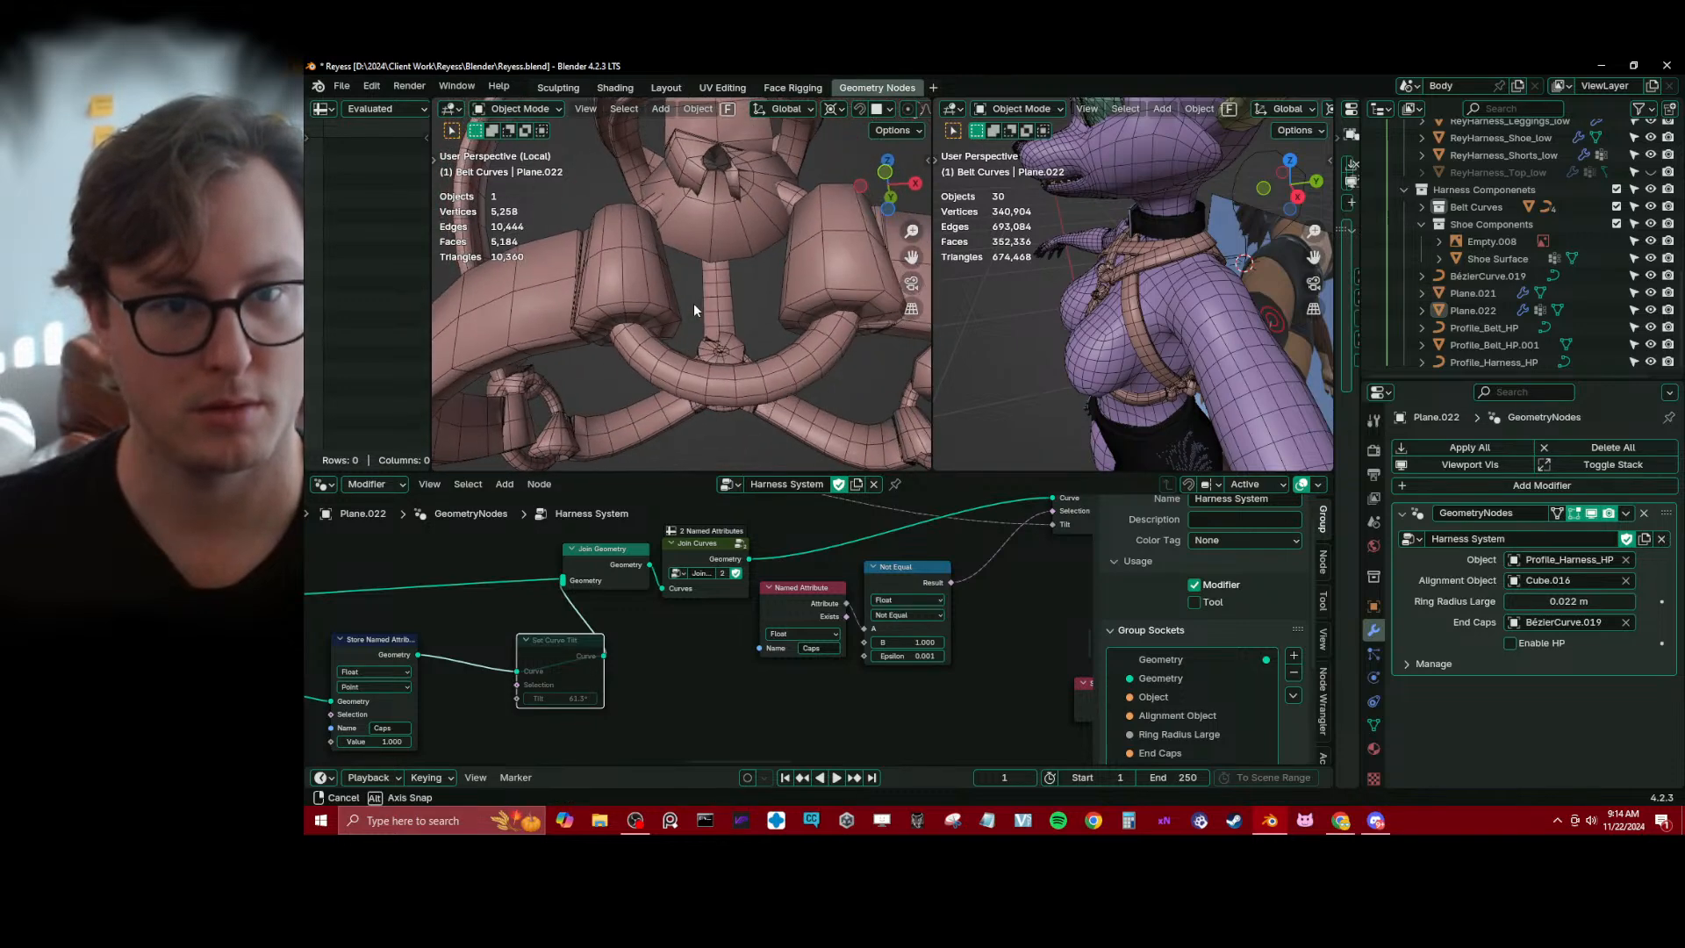
{"action": "scroll", "coordinate": [613, 629], "scroll_direction": "up", "scroll_amount": 1}
{"action": "key", "text": "m"}
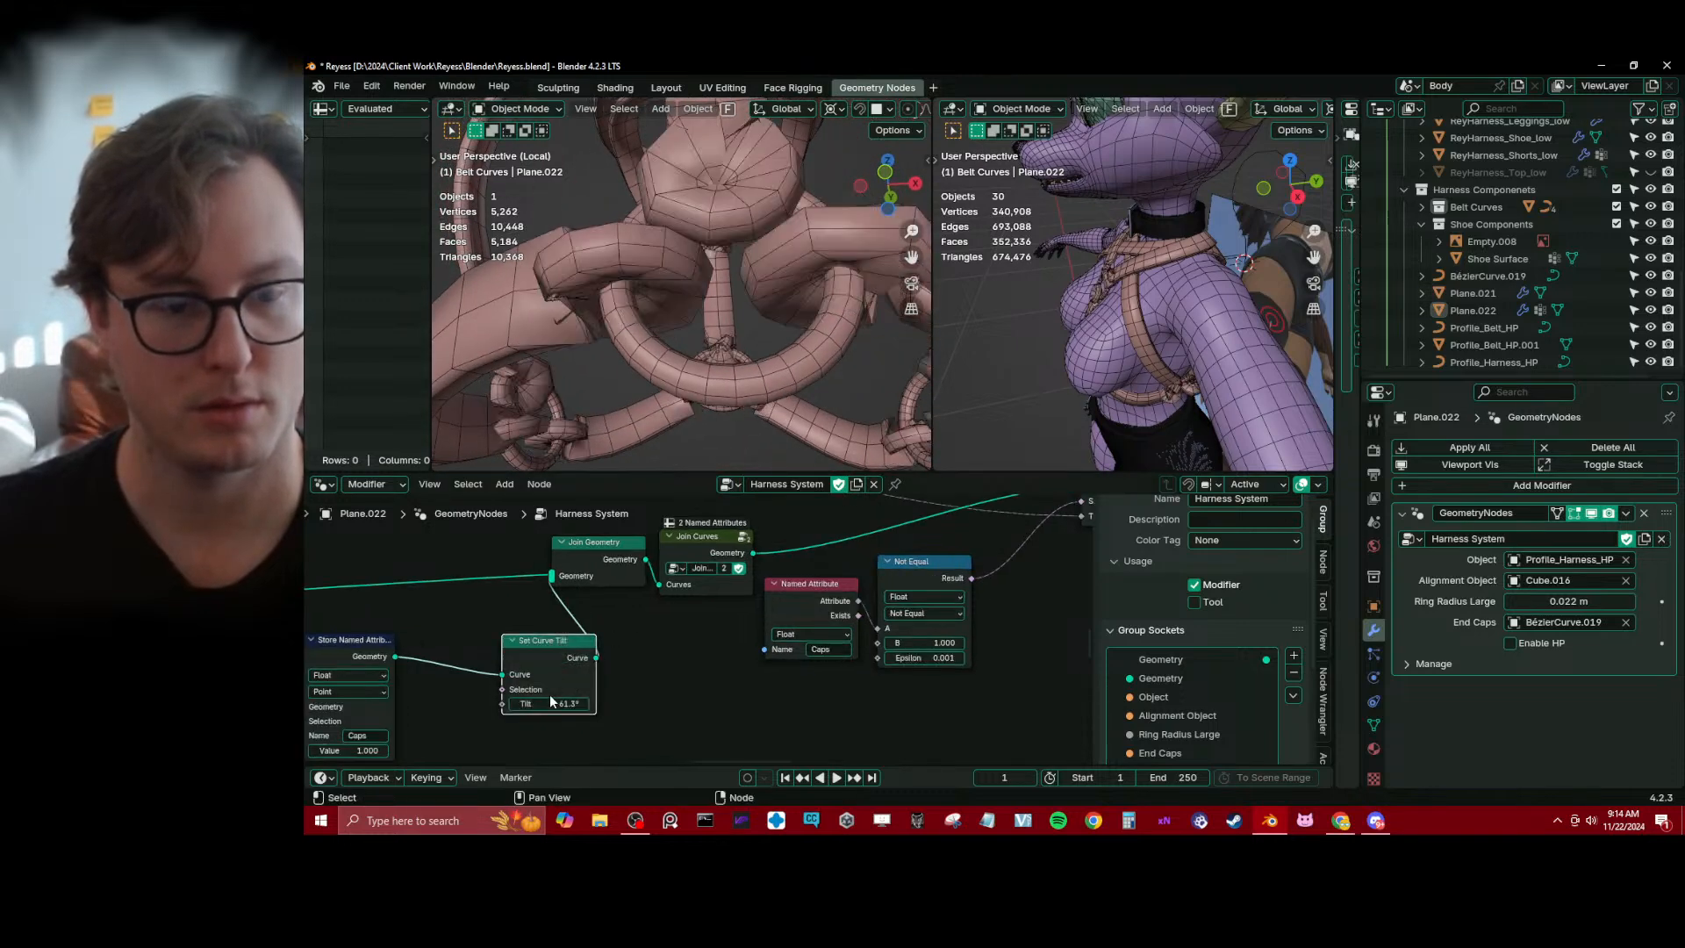
Try other tilt angles on the end-cap branch's Set Curve Tilt node and set its tilt to 0°
{"action": "double_click", "coordinate": [548, 704]}
{"action": "type", "text": "1"}
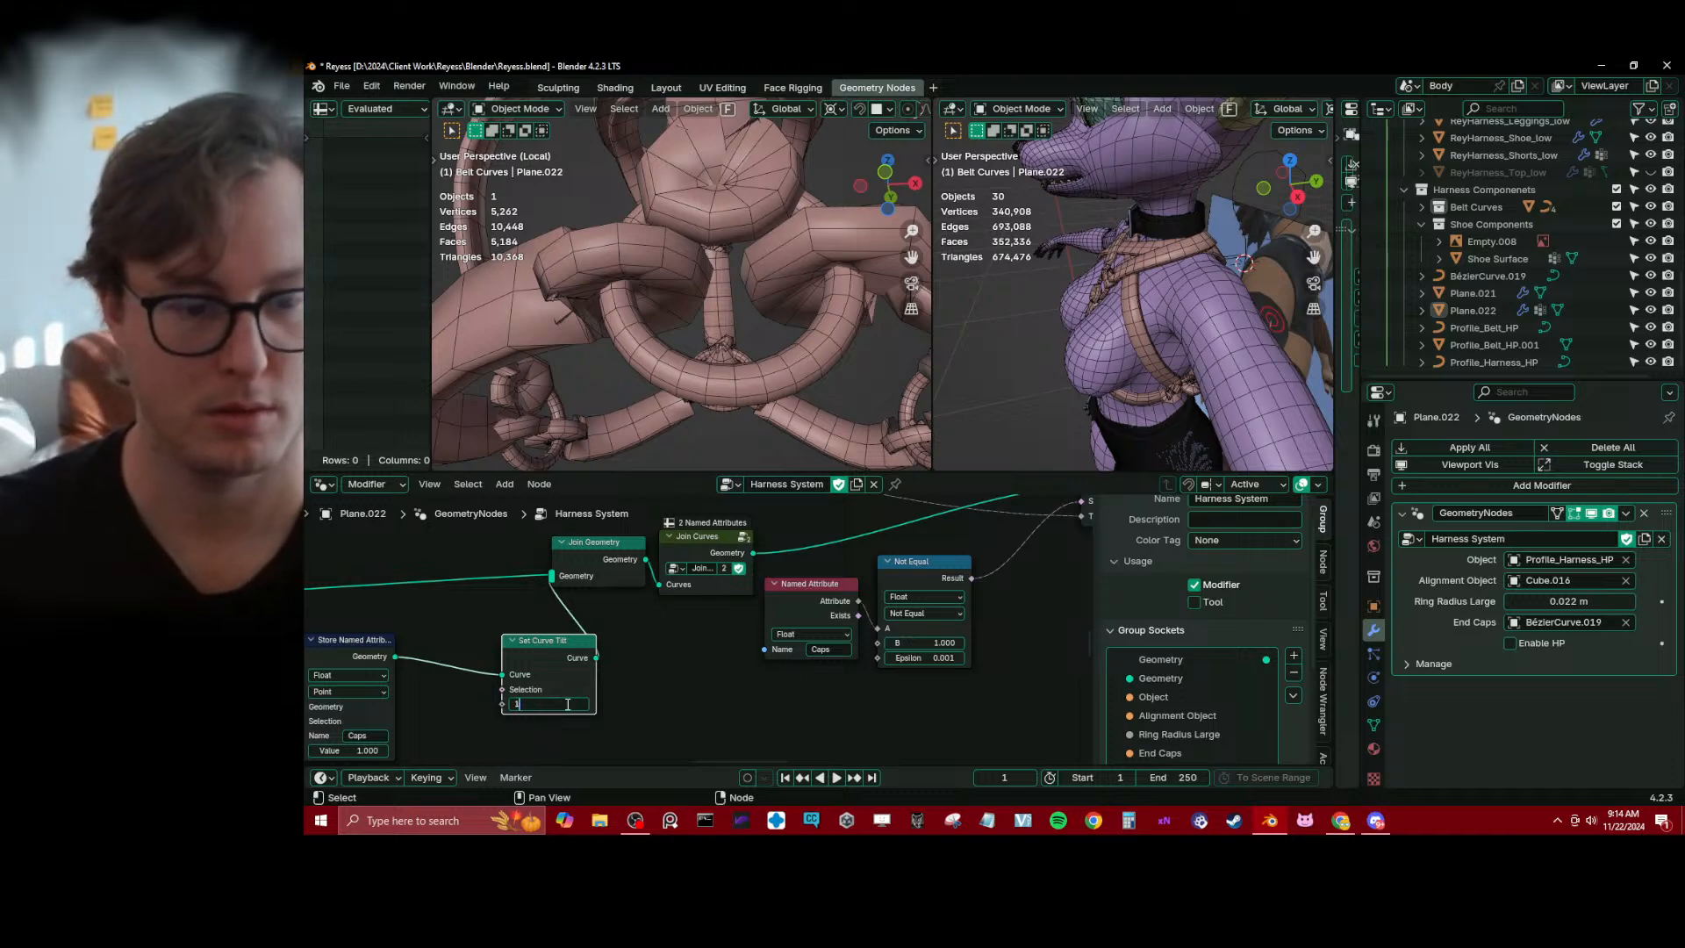
{"action": "key", "text": "Return"}
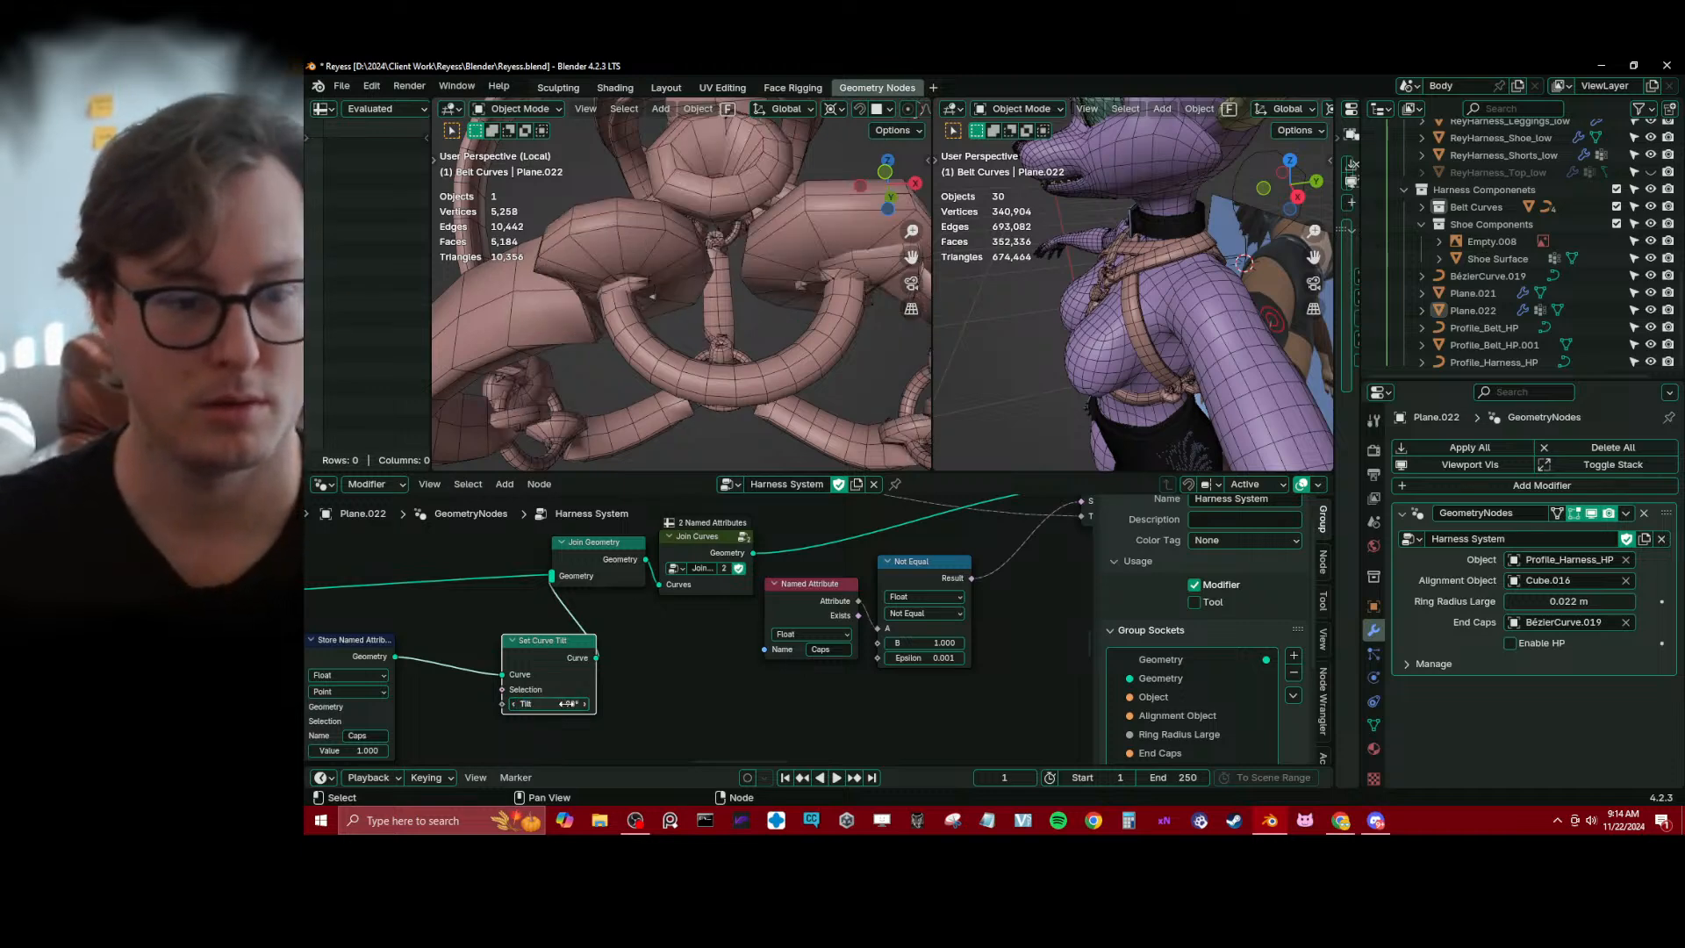
{"action": "left_click_drag", "start_coordinate": [569, 703], "coordinate": [460, 703], "text": "shift"}
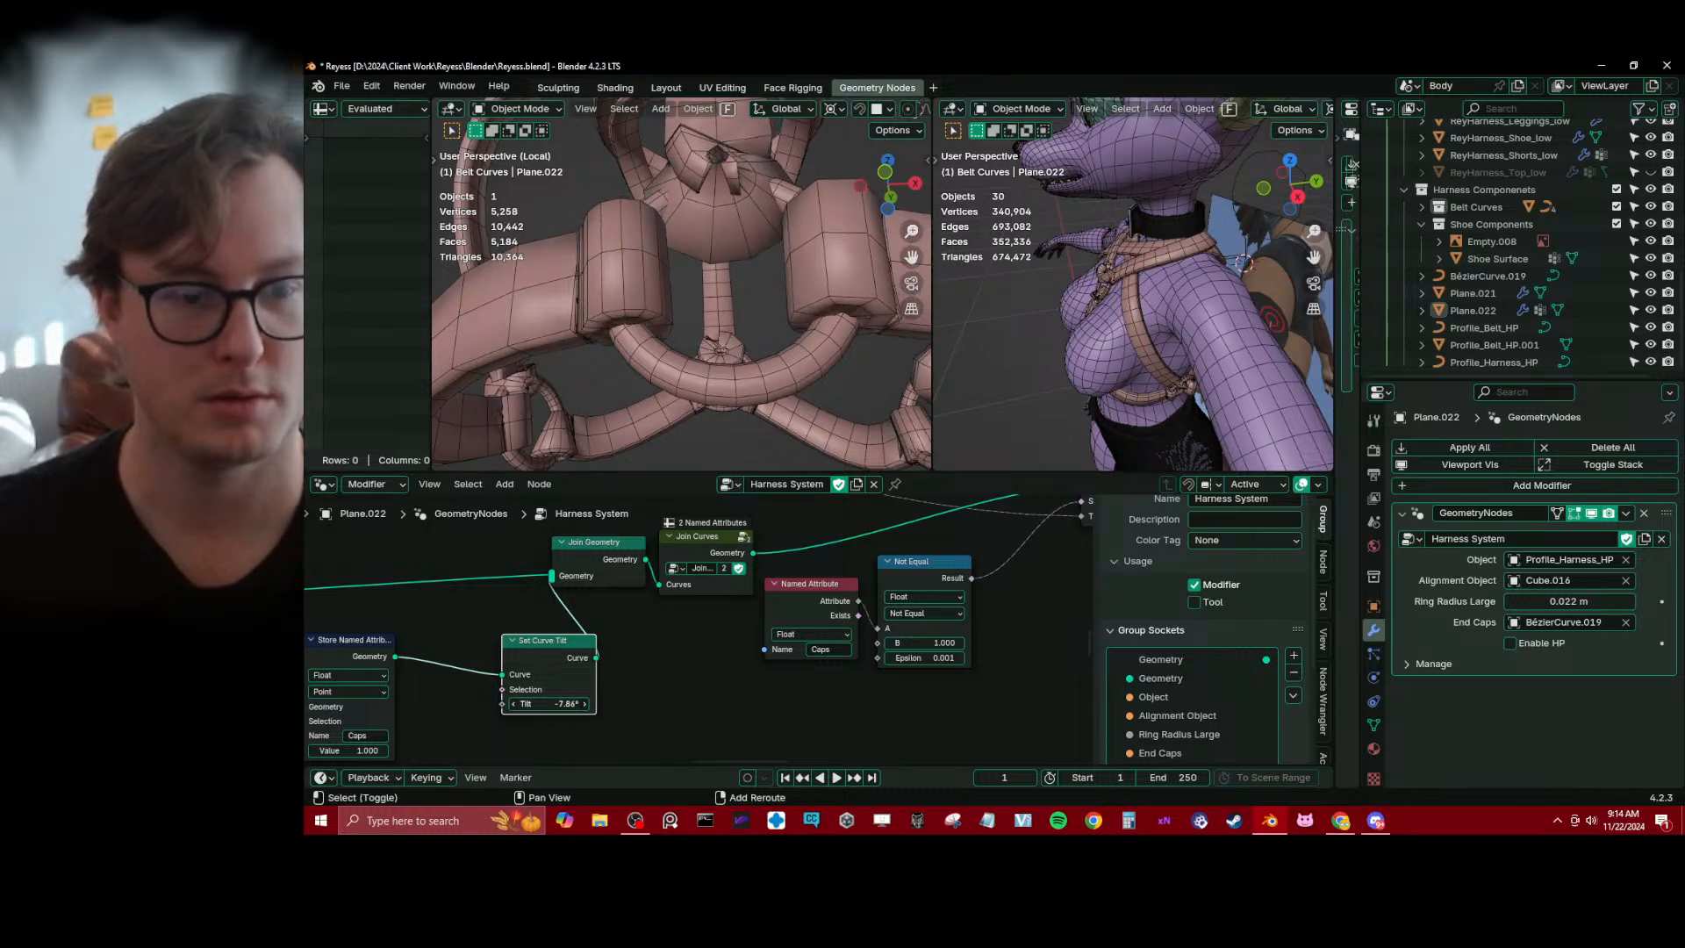
{"action": "left_click", "coordinate": [579, 709]}
{"action": "type", "text": "0"}
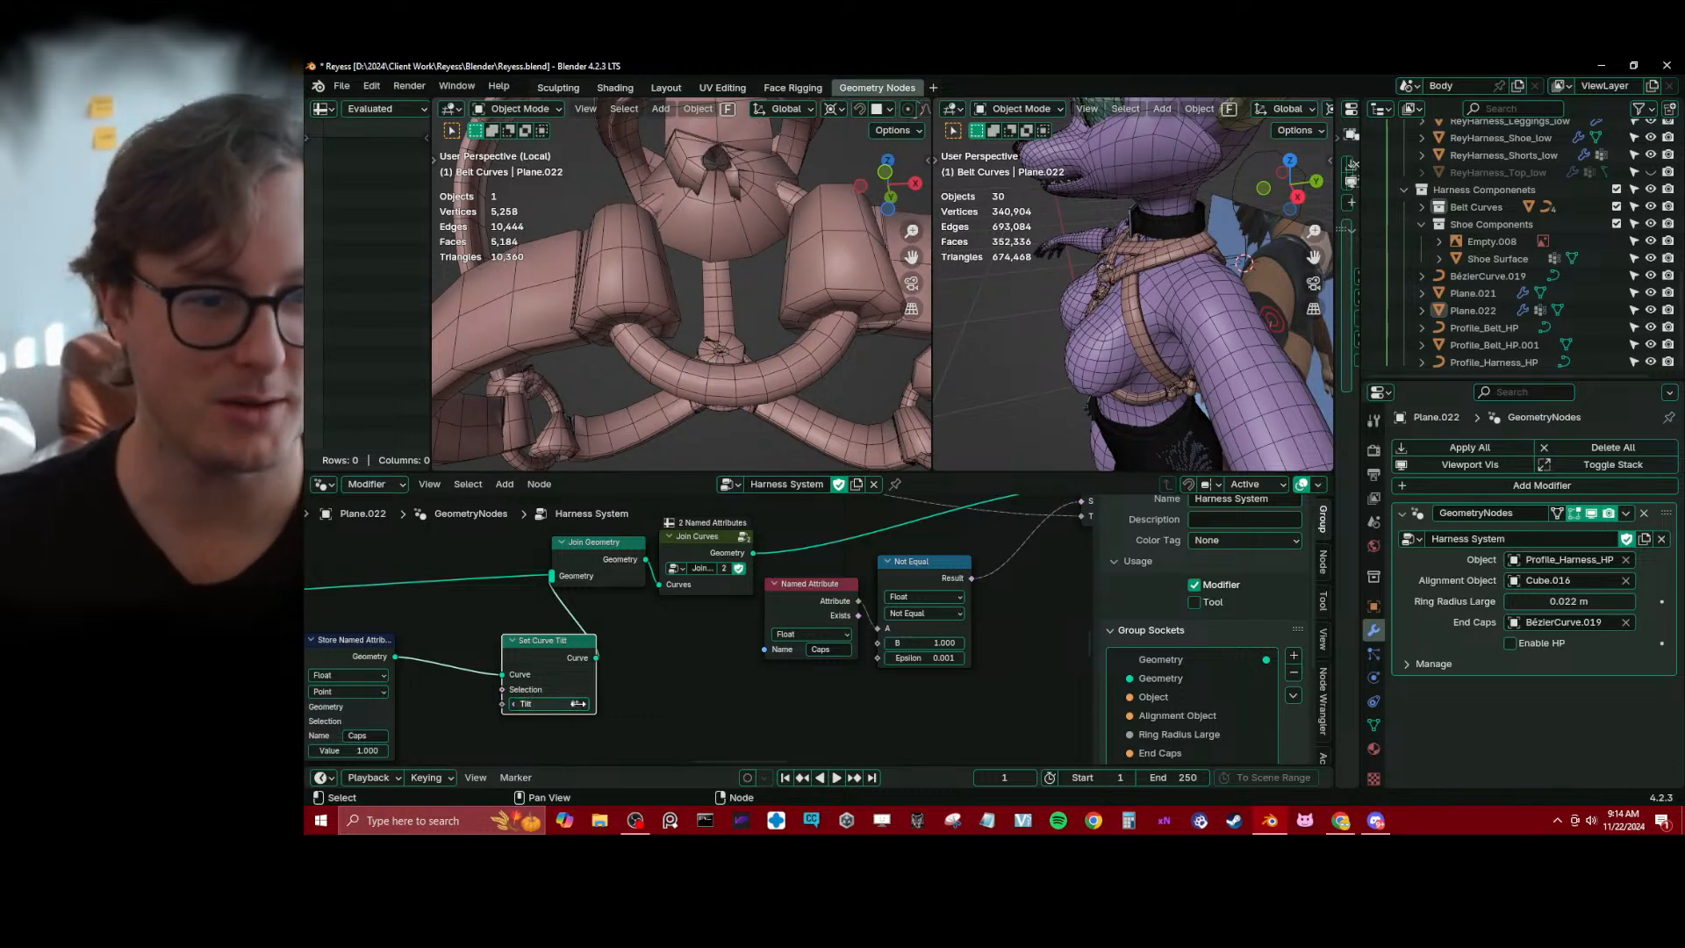
{"action": "key", "text": "Return"}
Dissolve the Set Curve Tilt node from the end-cap branch, keeping its link to Join Geometry, and inspect the whole harness
{"action": "key", "text": "ctrl+x"}
{"action": "scroll", "coordinate": [807, 233], "scroll_direction": "down", "scroll_amount": 5}
{"action": "middle_click_drag", "start_coordinate": [807, 233], "coordinate": [676, 297]}
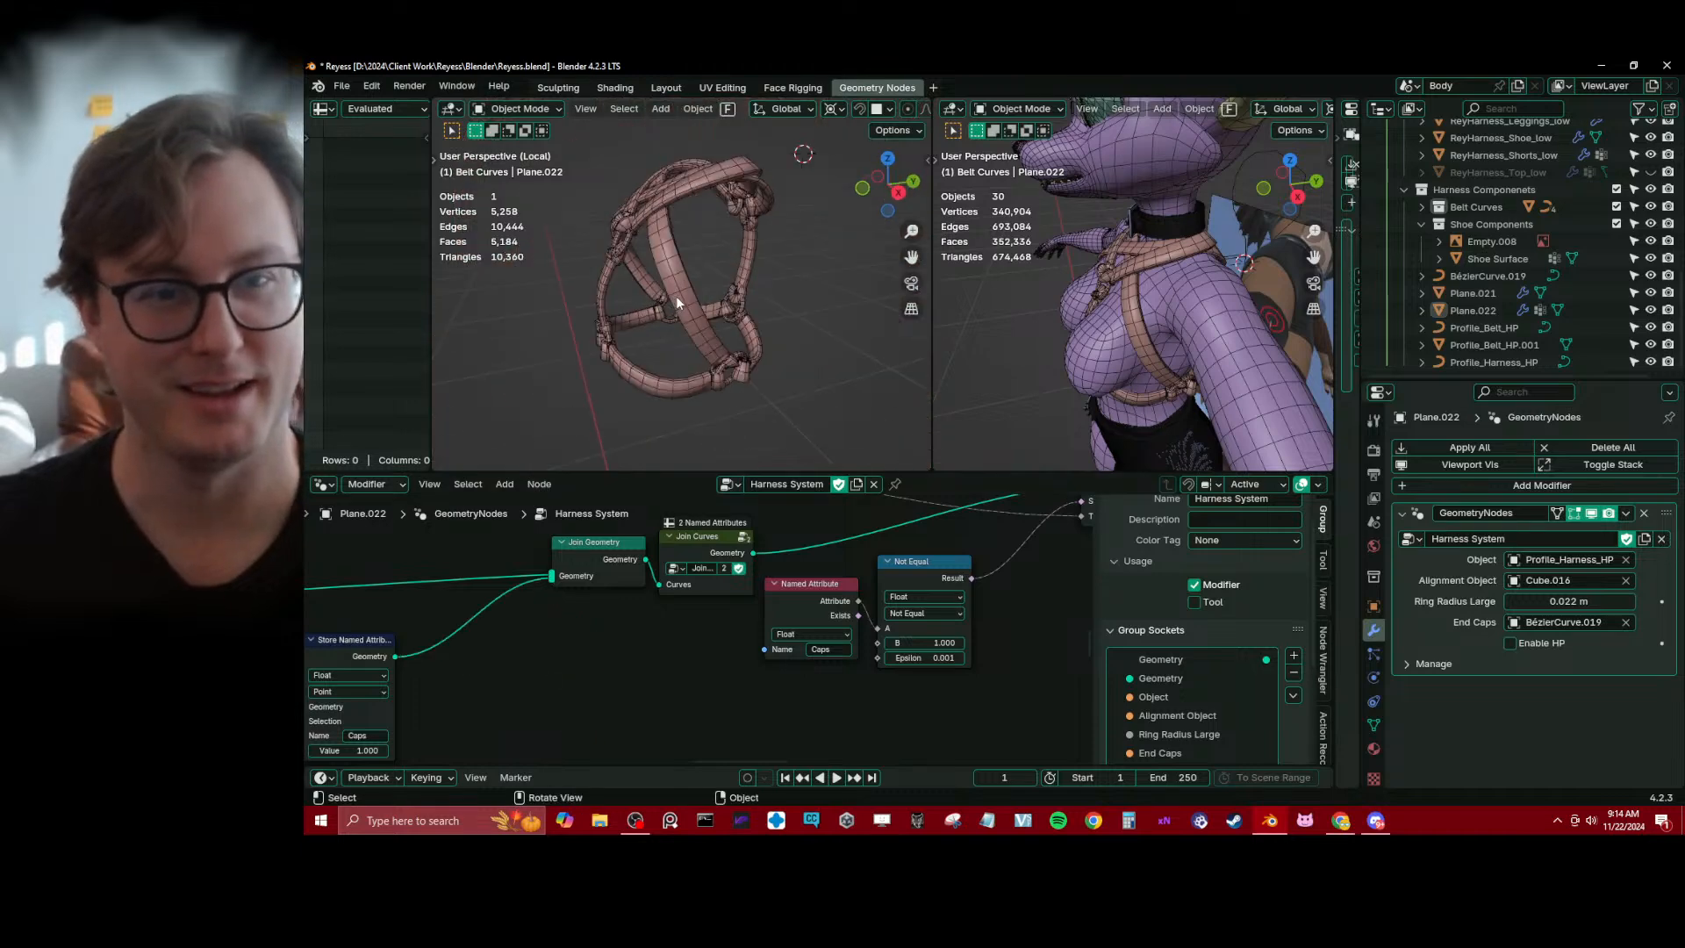
{"action": "scroll", "coordinate": [656, 297], "scroll_direction": "up", "scroll_amount": 6}
{"action": "scroll", "coordinate": [791, 326], "scroll_direction": "down", "scroll_amount": 6}
{"action": "middle_click_drag", "start_coordinate": [792, 327], "coordinate": [641, 256]}
{"action": "scroll", "coordinate": [720, 303], "scroll_direction": "up", "scroll_amount": 6}
{"action": "scroll", "coordinate": [719, 302], "scroll_direction": "down", "scroll_amount": 4}
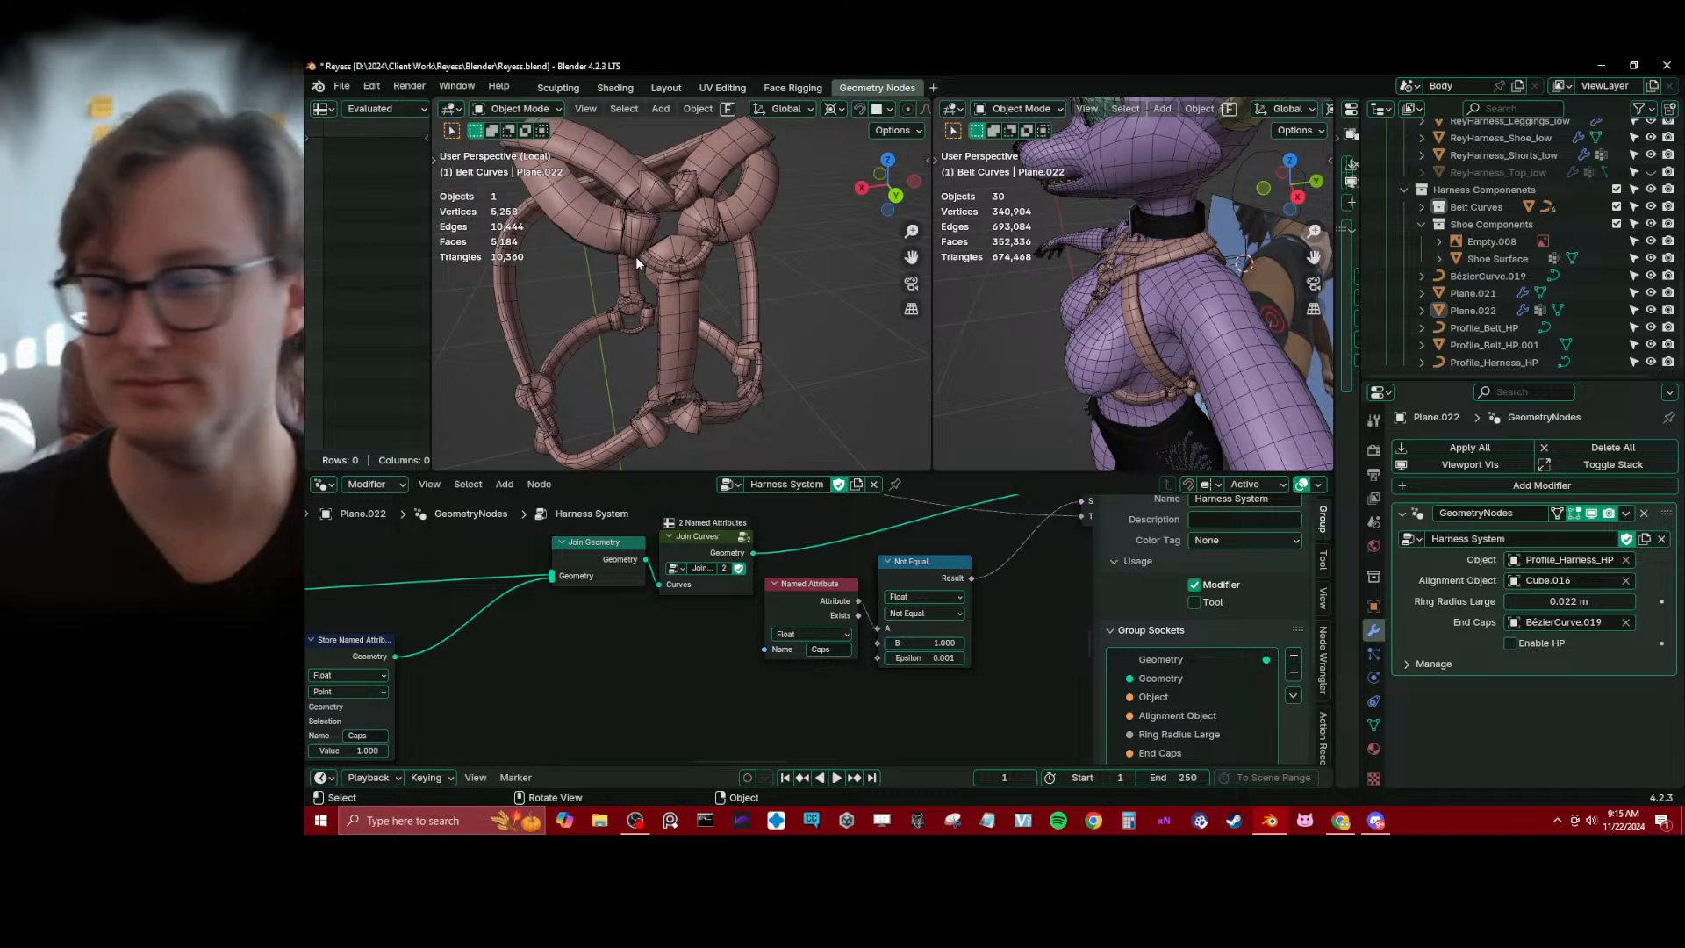
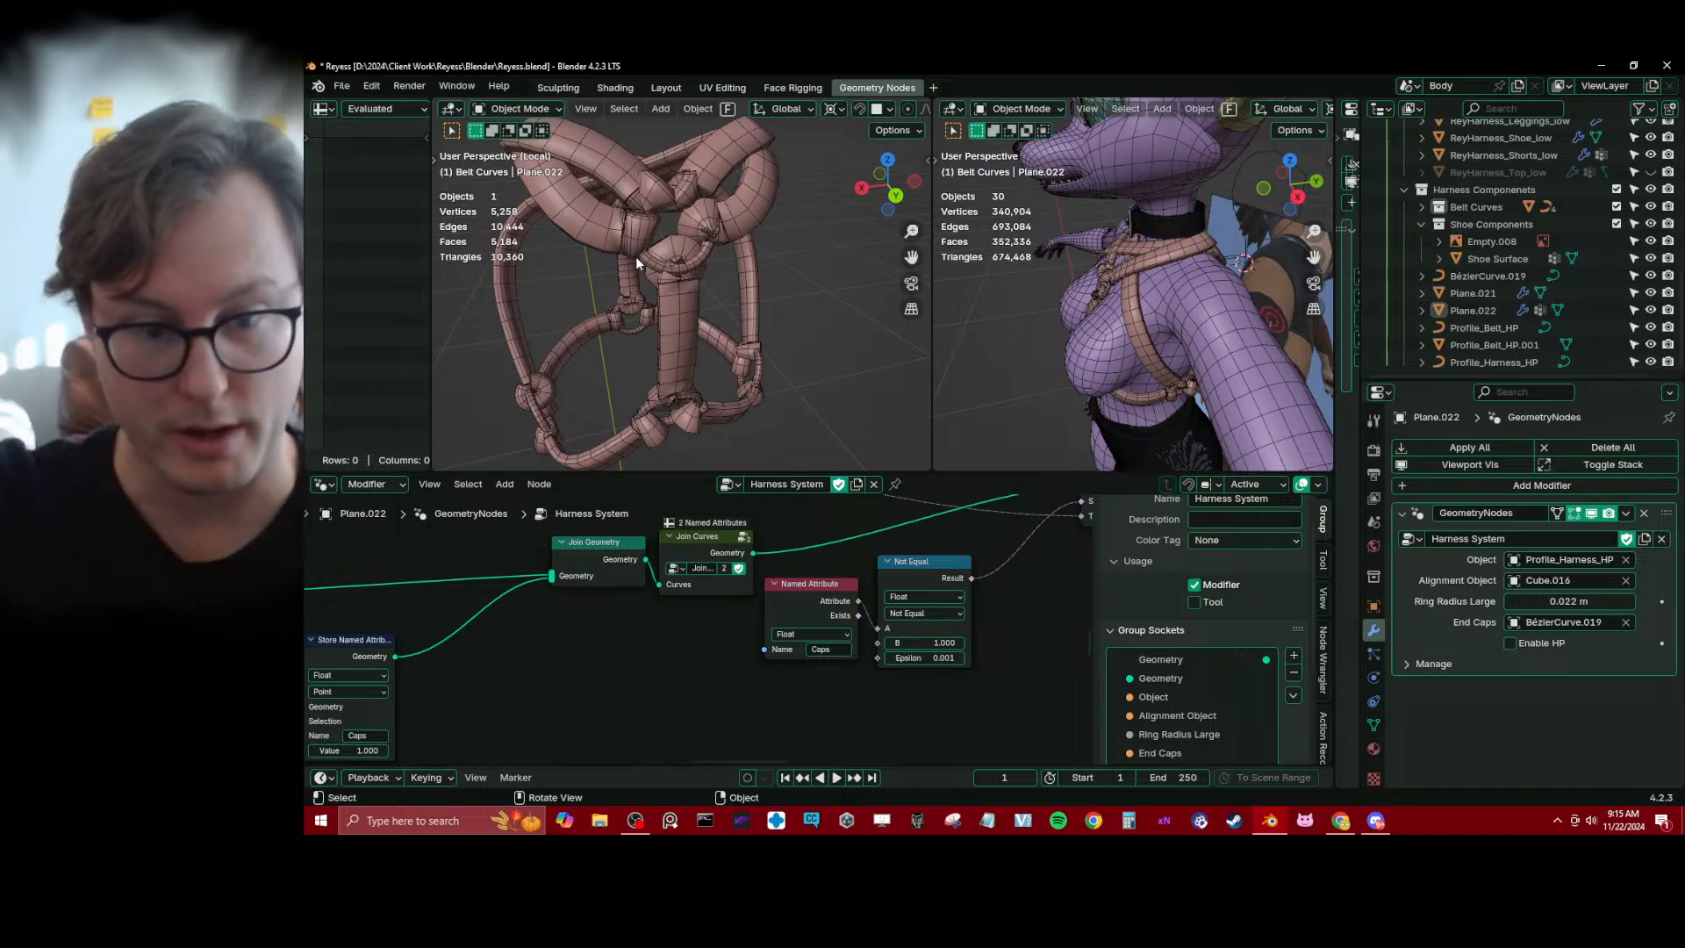
Delete the Caps Named Attribute and Not Equal nodes that drive the selection of the Set Curve Tilt node after Join Curves
{"action": "scroll", "coordinate": [636, 256], "scroll_direction": "down", "scroll_amount": 4}
{"action": "scroll", "coordinate": [808, 611], "scroll_direction": "down", "scroll_amount": 2}
{"action": "middle_click_drag", "start_coordinate": [807, 613], "coordinate": [677, 665]}
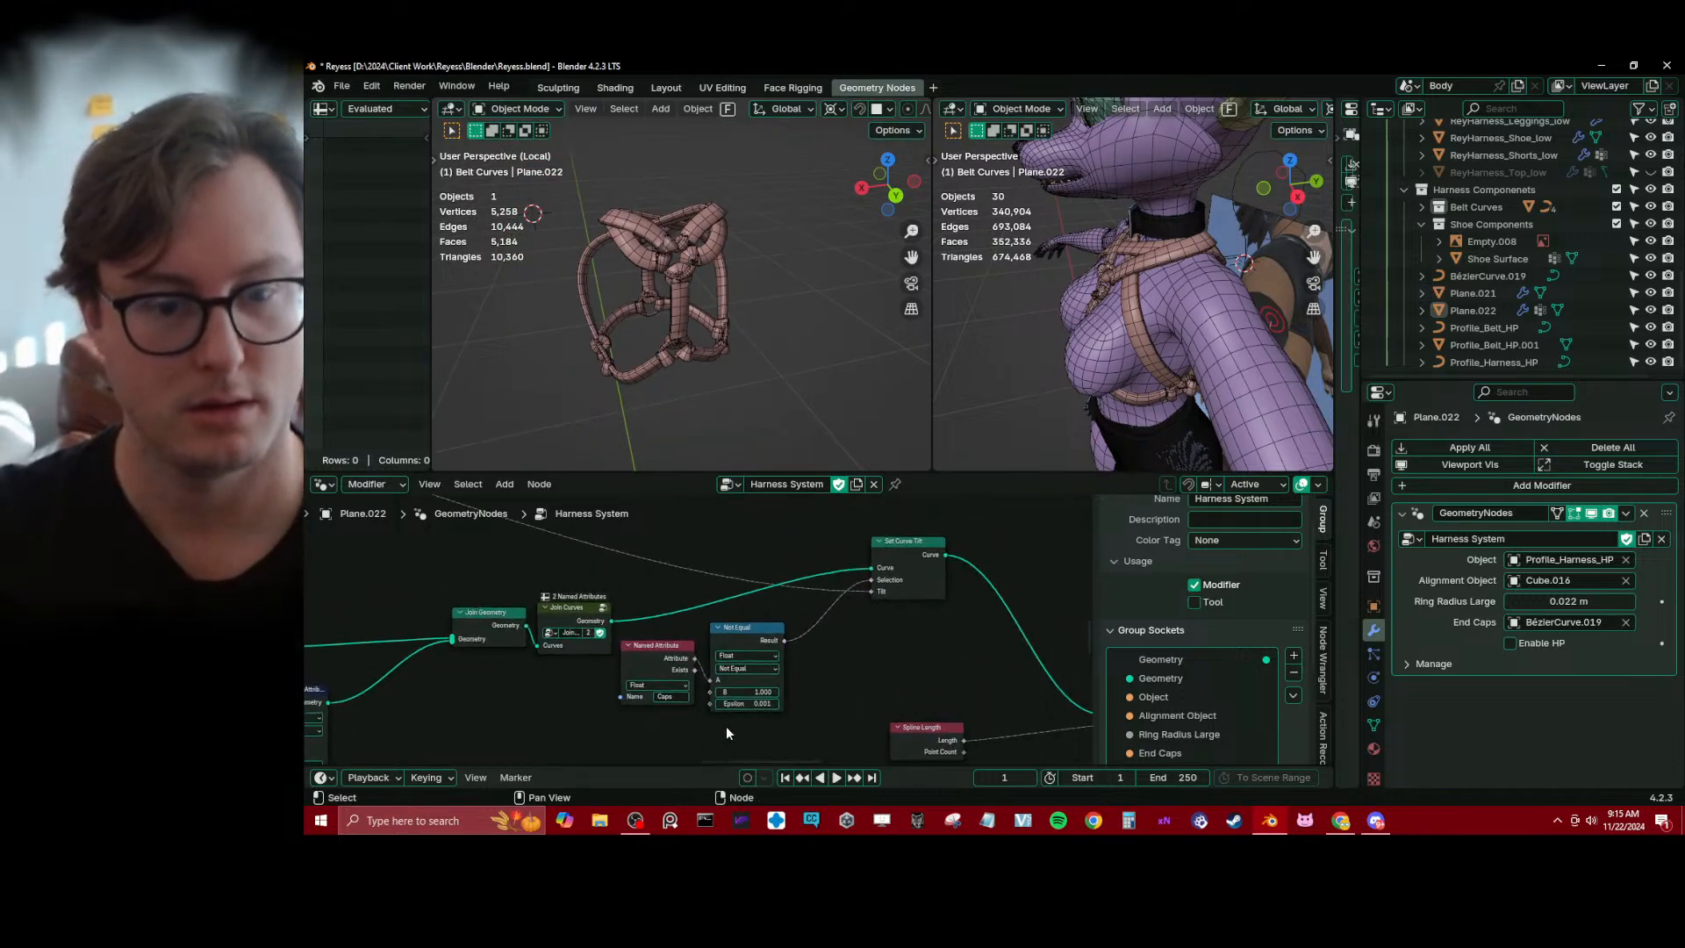
{"action": "middle_click_drag", "start_coordinate": [847, 693], "coordinate": [842, 669]}
{"action": "key", "text": "b"}
{"action": "left_click_drag", "start_coordinate": [631, 609], "coordinate": [743, 676]}
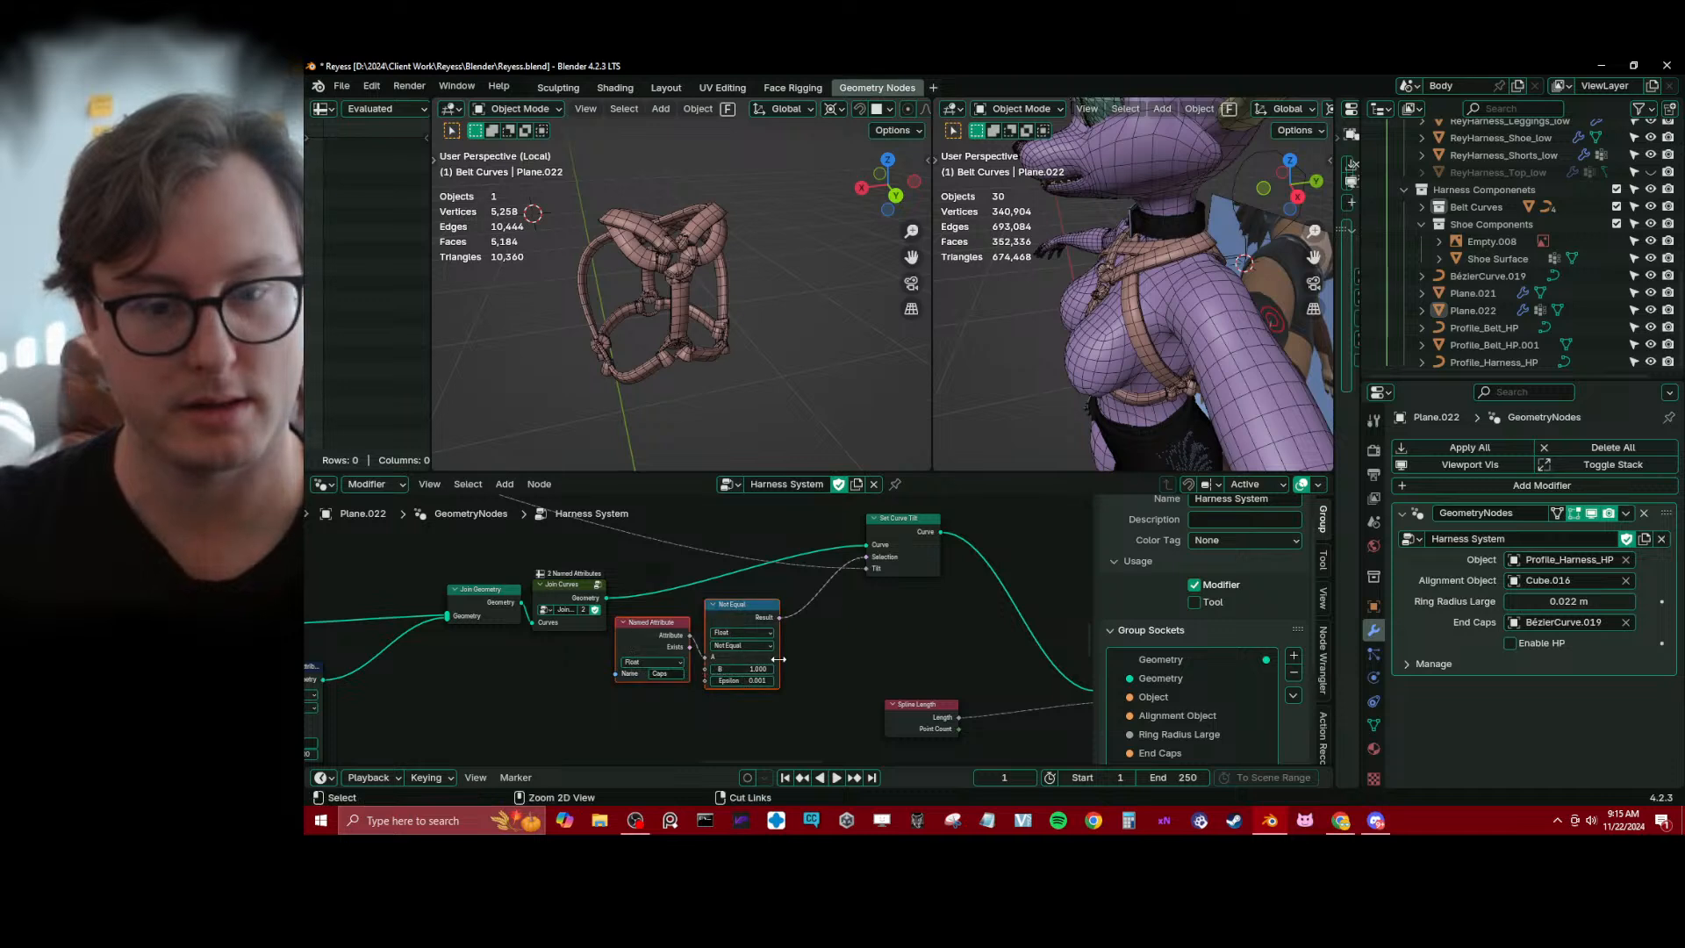
{"action": "key", "text": "x"}
{"action": "middle_click_drag", "start_coordinate": [794, 635], "coordinate": [801, 675]}
{"action": "scroll", "coordinate": [855, 603], "scroll_direction": "down", "scroll_amount": 2}
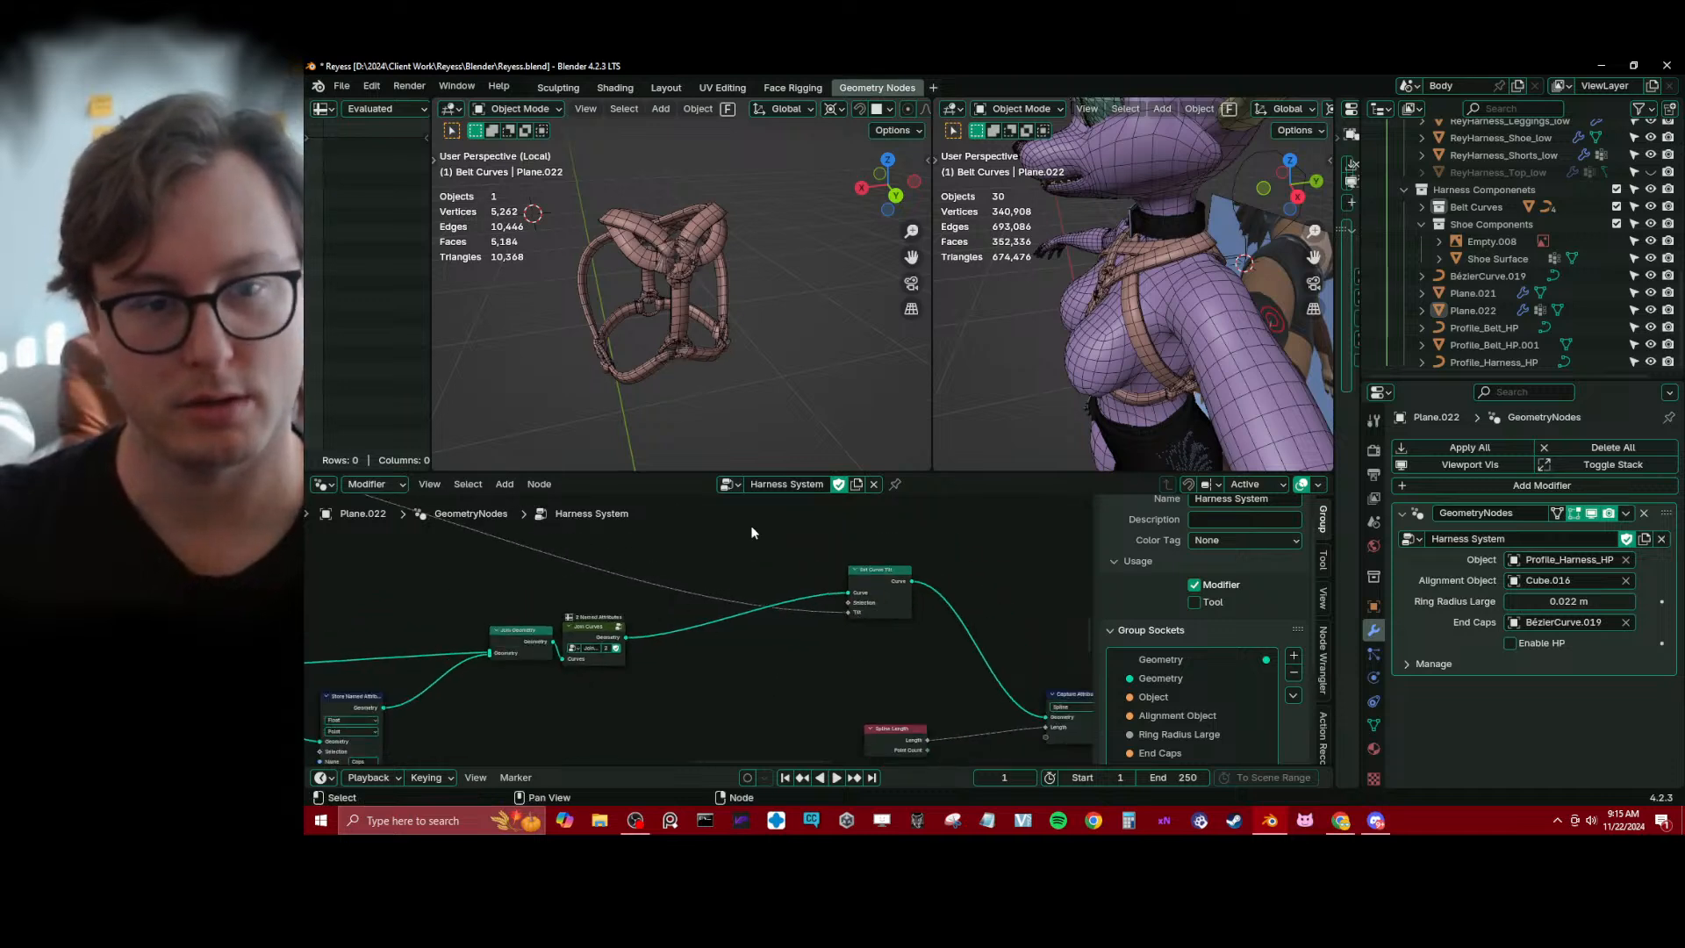
Duplicate the Set Curve Tilt node onto the strap link before Join Geometry and connect the existing tilt value to its Tilt input
{"action": "middle_click_drag", "start_coordinate": [827, 617], "coordinate": [926, 634]}
{"action": "left_click", "coordinate": [874, 570]}
{"action": "scroll", "coordinate": [927, 635], "scroll_direction": "down", "scroll_amount": 2}
{"action": "key", "text": "shift+d"}
{"action": "left_click", "coordinate": [515, 677]}
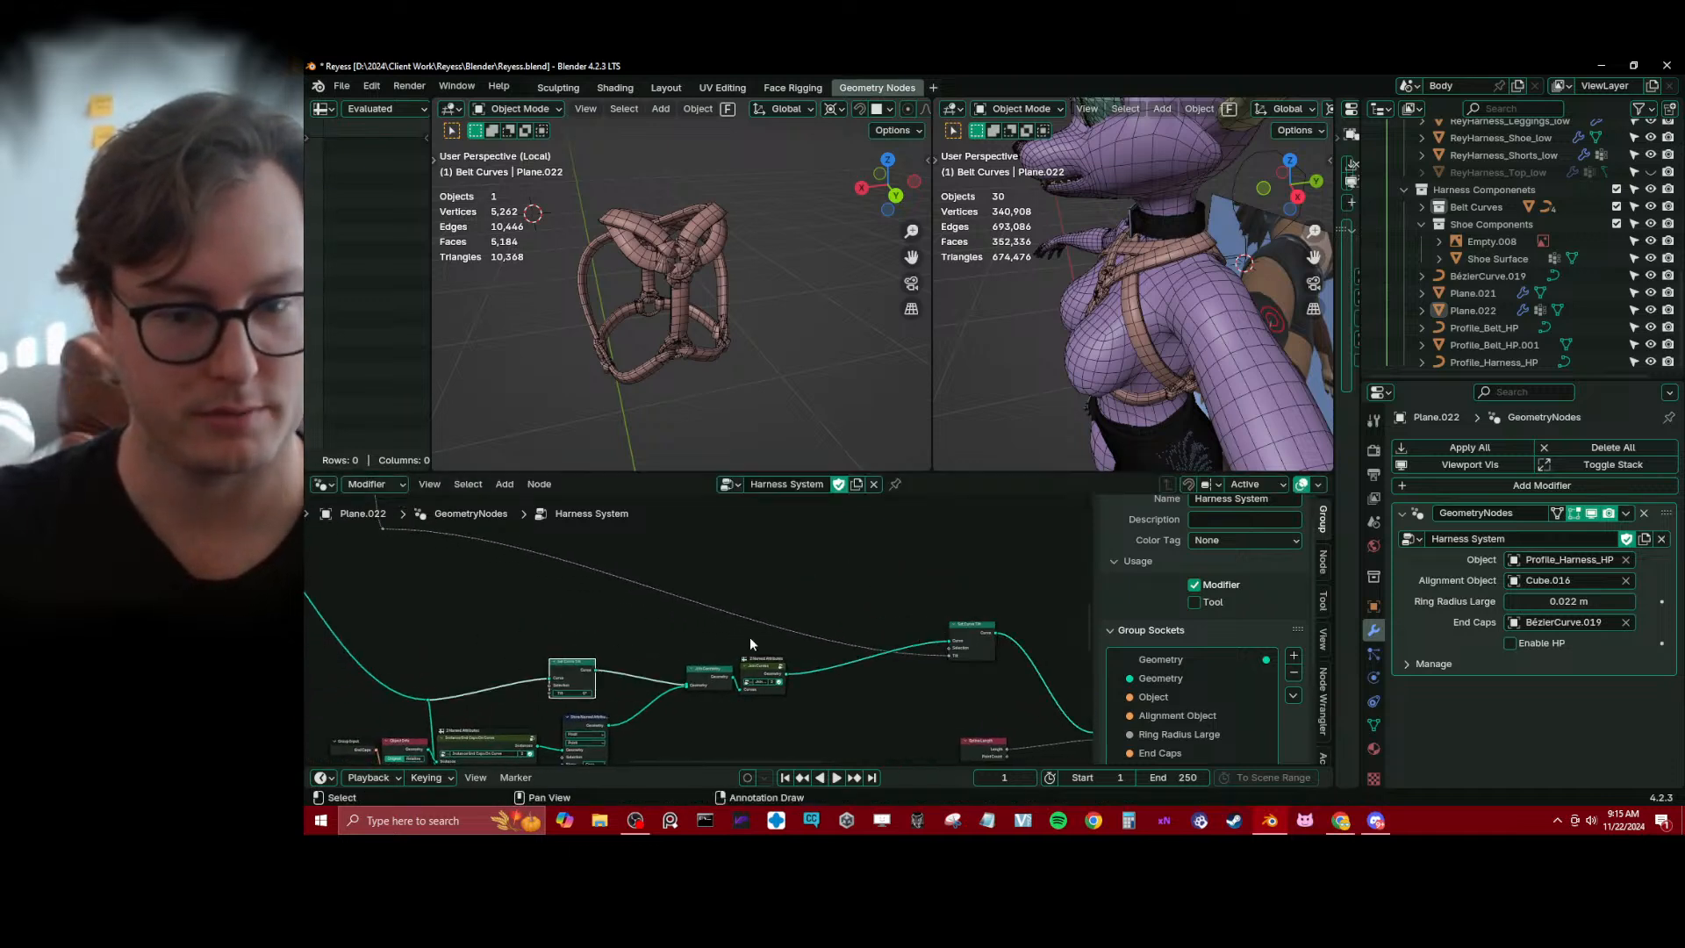
{"action": "left_click_drag", "start_coordinate": [381, 526], "coordinate": [551, 693]}
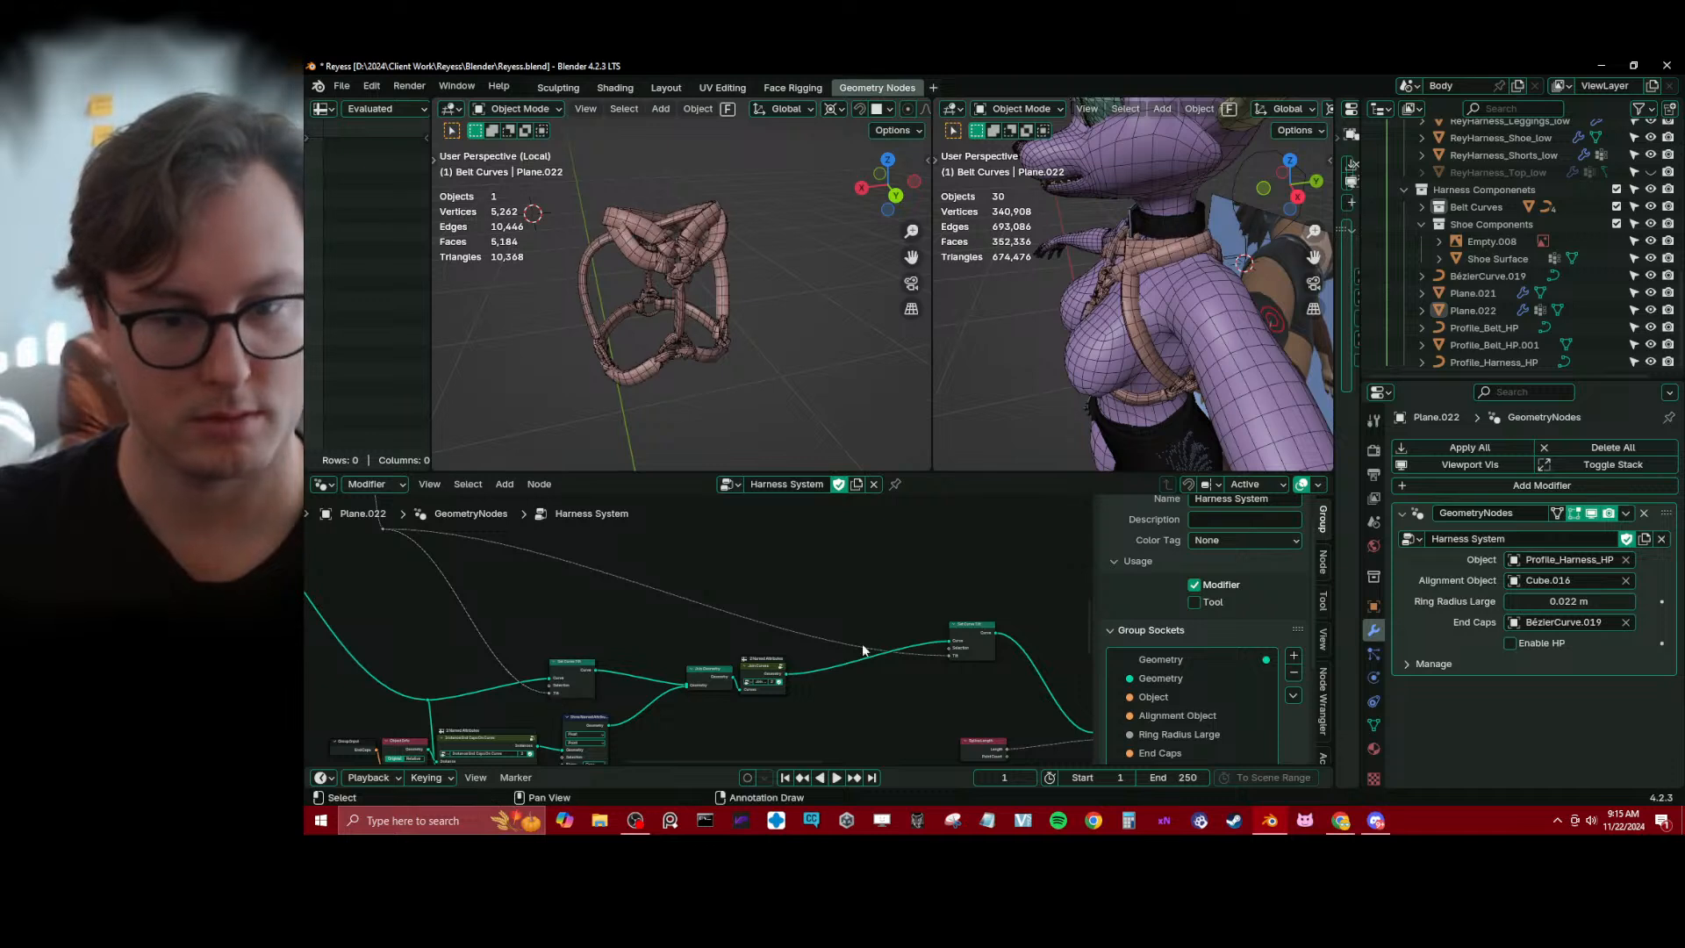
Dissolve the Set Curve Tilt node after Join Curves, keeping the geometry link, and inspect the harness up close from another angle
{"action": "left_click", "coordinate": [967, 629]}
{"action": "key", "text": "ctrl+x"}
{"action": "middle_click_drag", "start_coordinate": [825, 619], "coordinate": [779, 544]}
{"action": "scroll", "coordinate": [739, 549], "scroll_direction": "up", "scroll_amount": 3}
{"action": "middle_click_drag", "start_coordinate": [658, 303], "coordinate": [688, 336]}
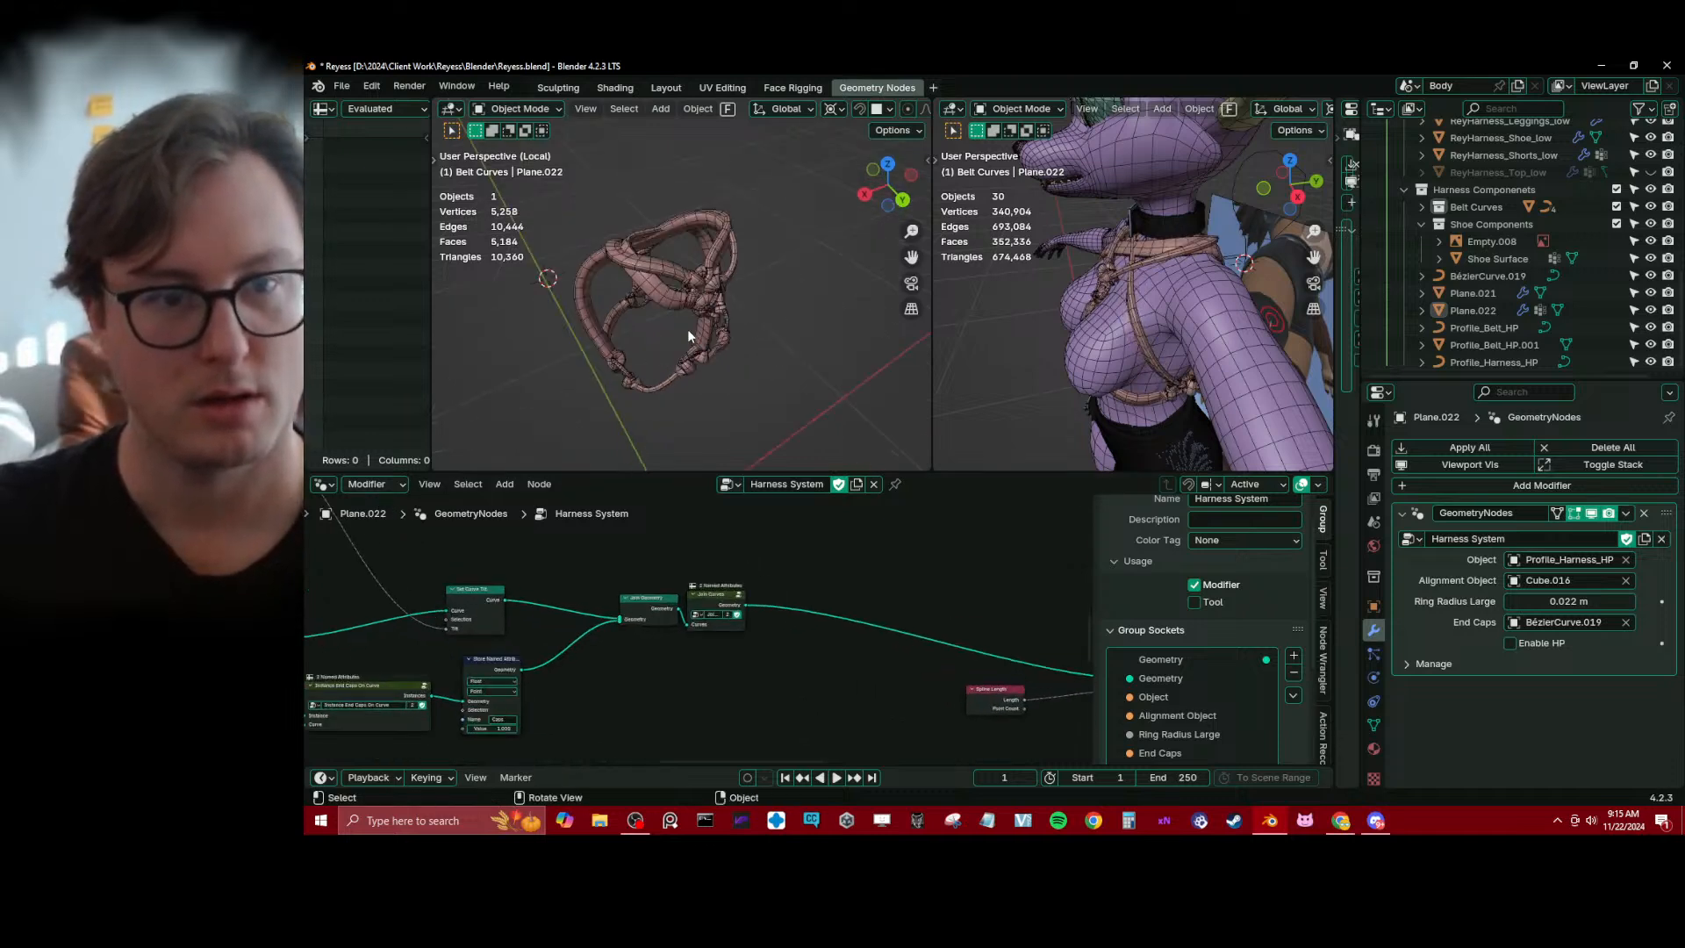
{"action": "scroll", "coordinate": [687, 329], "scroll_direction": "up", "scroll_amount": 4}
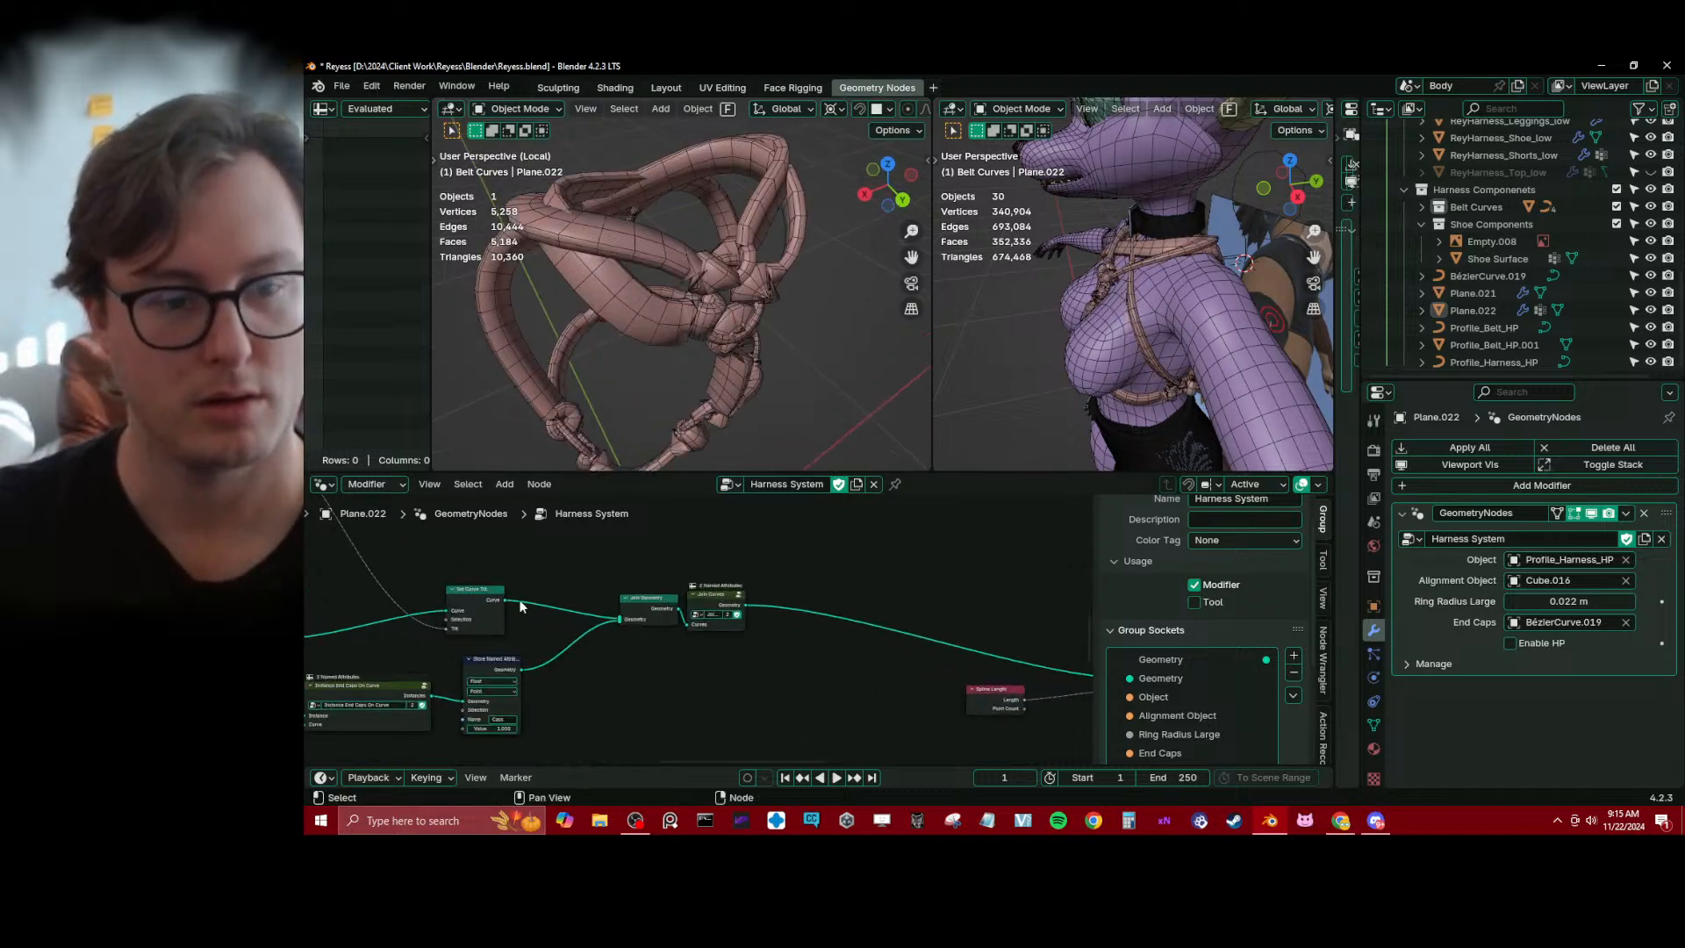
Undo the removal of the Set Curve Tilt node after Join Curves
{"action": "middle_click_drag", "start_coordinate": [519, 605], "coordinate": [562, 632]}
{"action": "key", "text": "ctrl+z"}
{"action": "key", "text": "ctrl+z"}
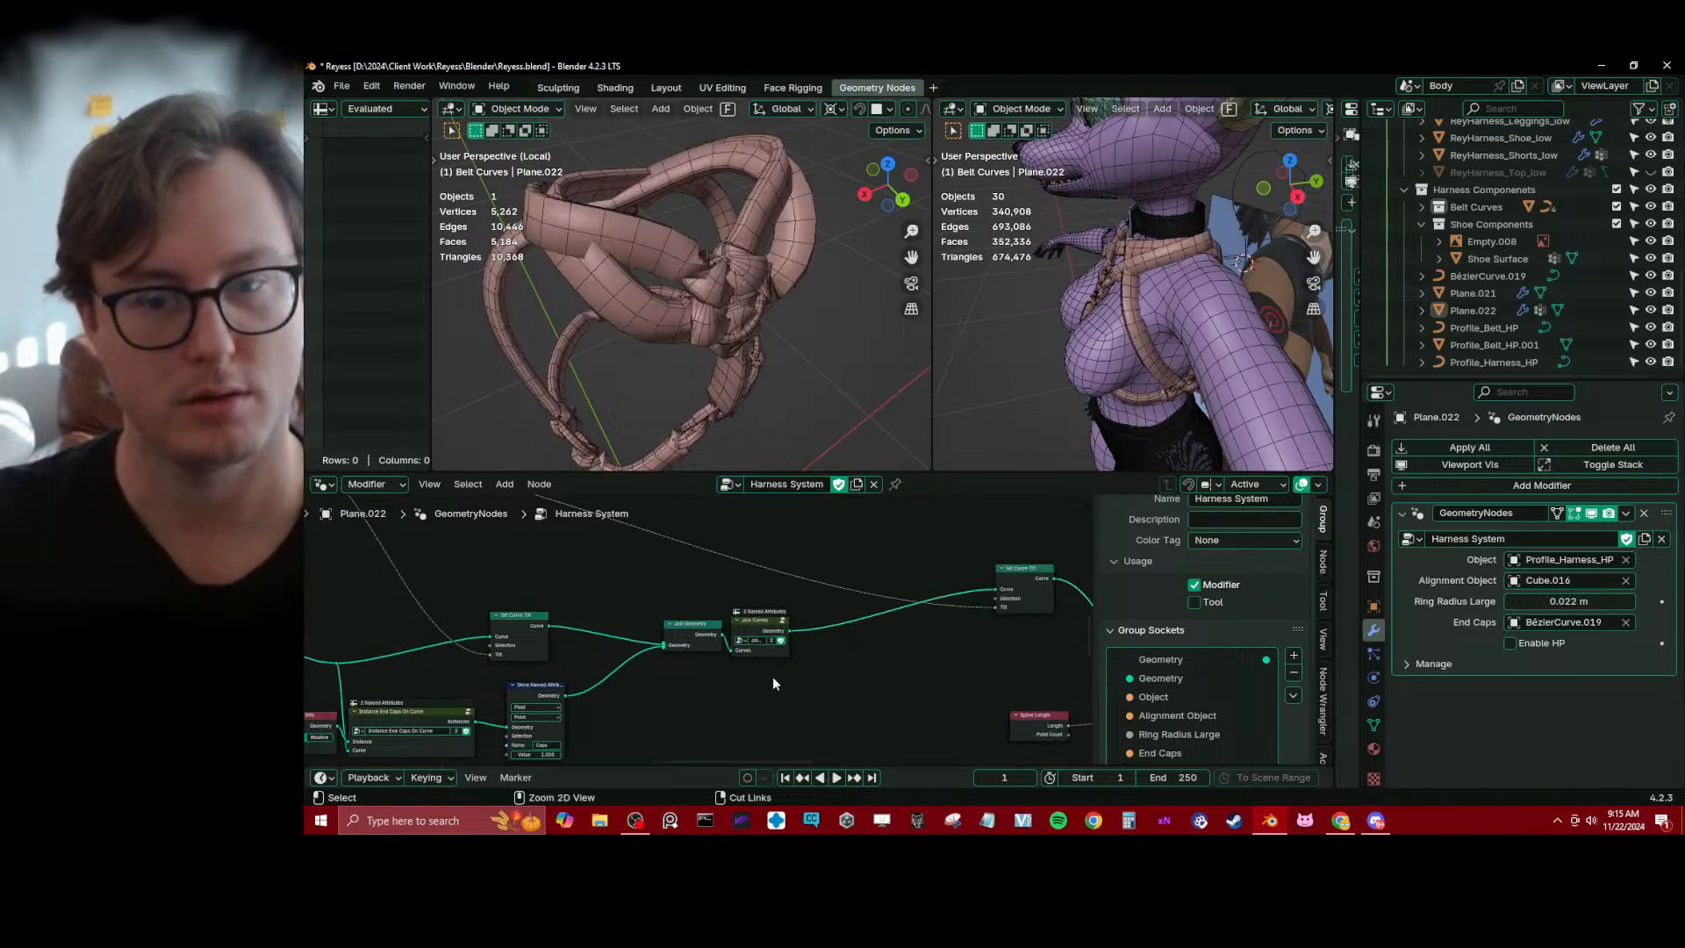
Disconnect the tilt link of the Set Curve Tilt node before Join Geometry, dissolve that node, and save the file
{"action": "scroll", "coordinate": [900, 604], "scroll_direction": "up", "scroll_amount": 1}
{"action": "right_click_drag", "start_coordinate": [419, 572], "coordinate": [369, 621], "text": "ctrl"}
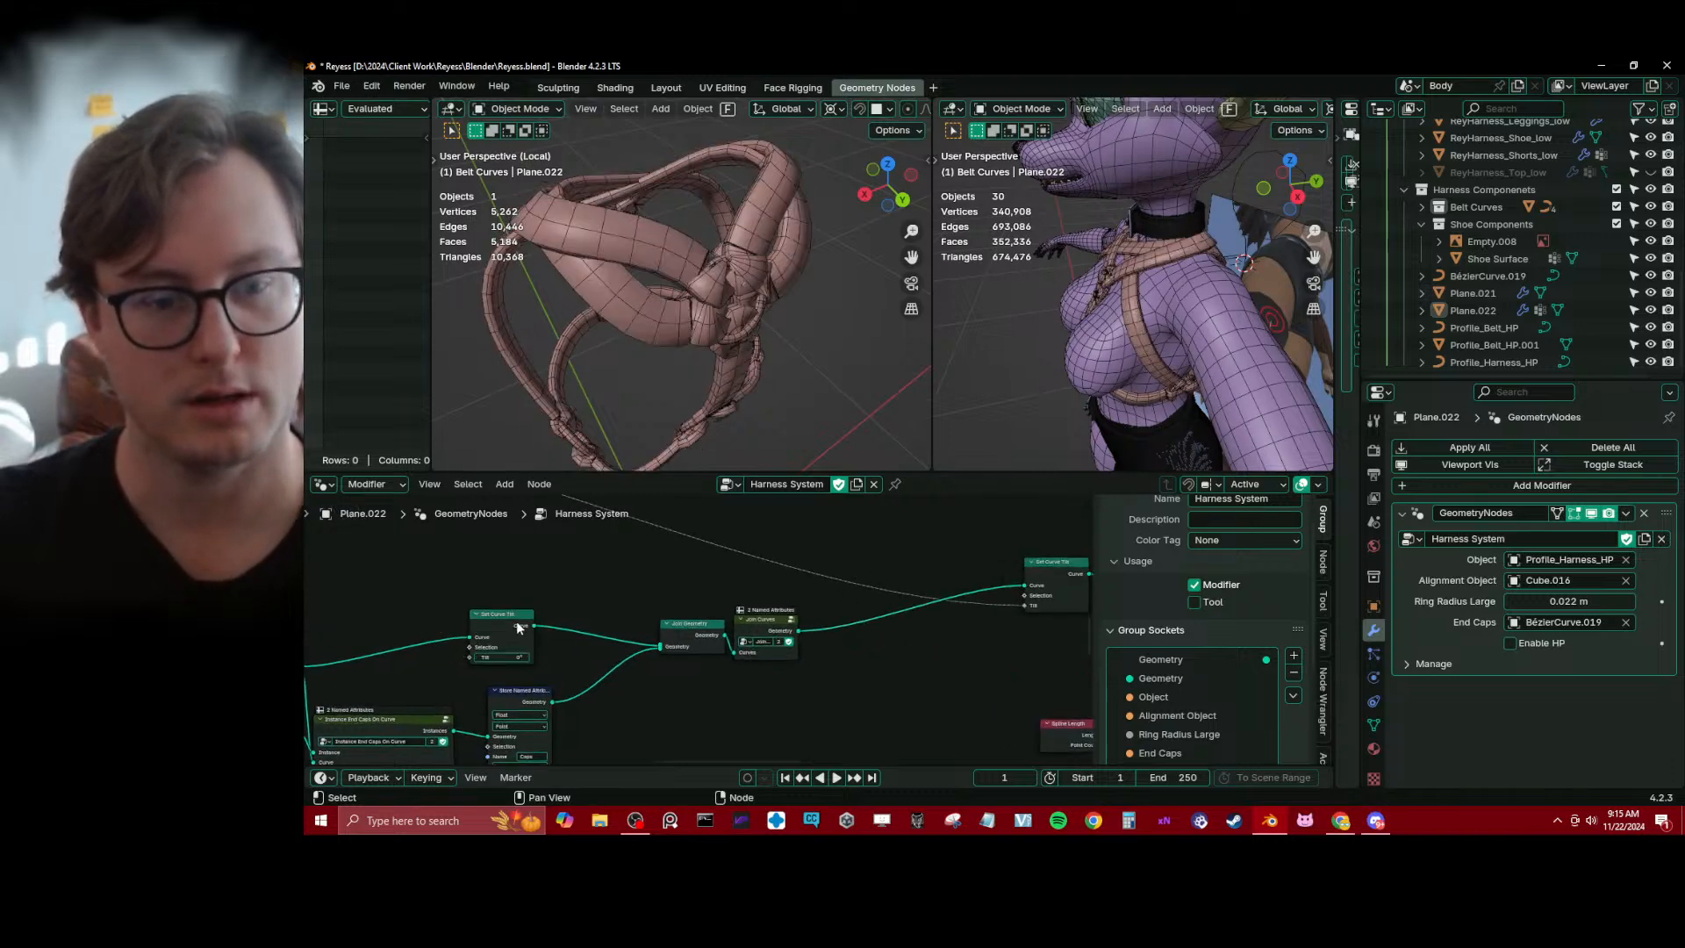
{"action": "left_click", "coordinate": [516, 626]}
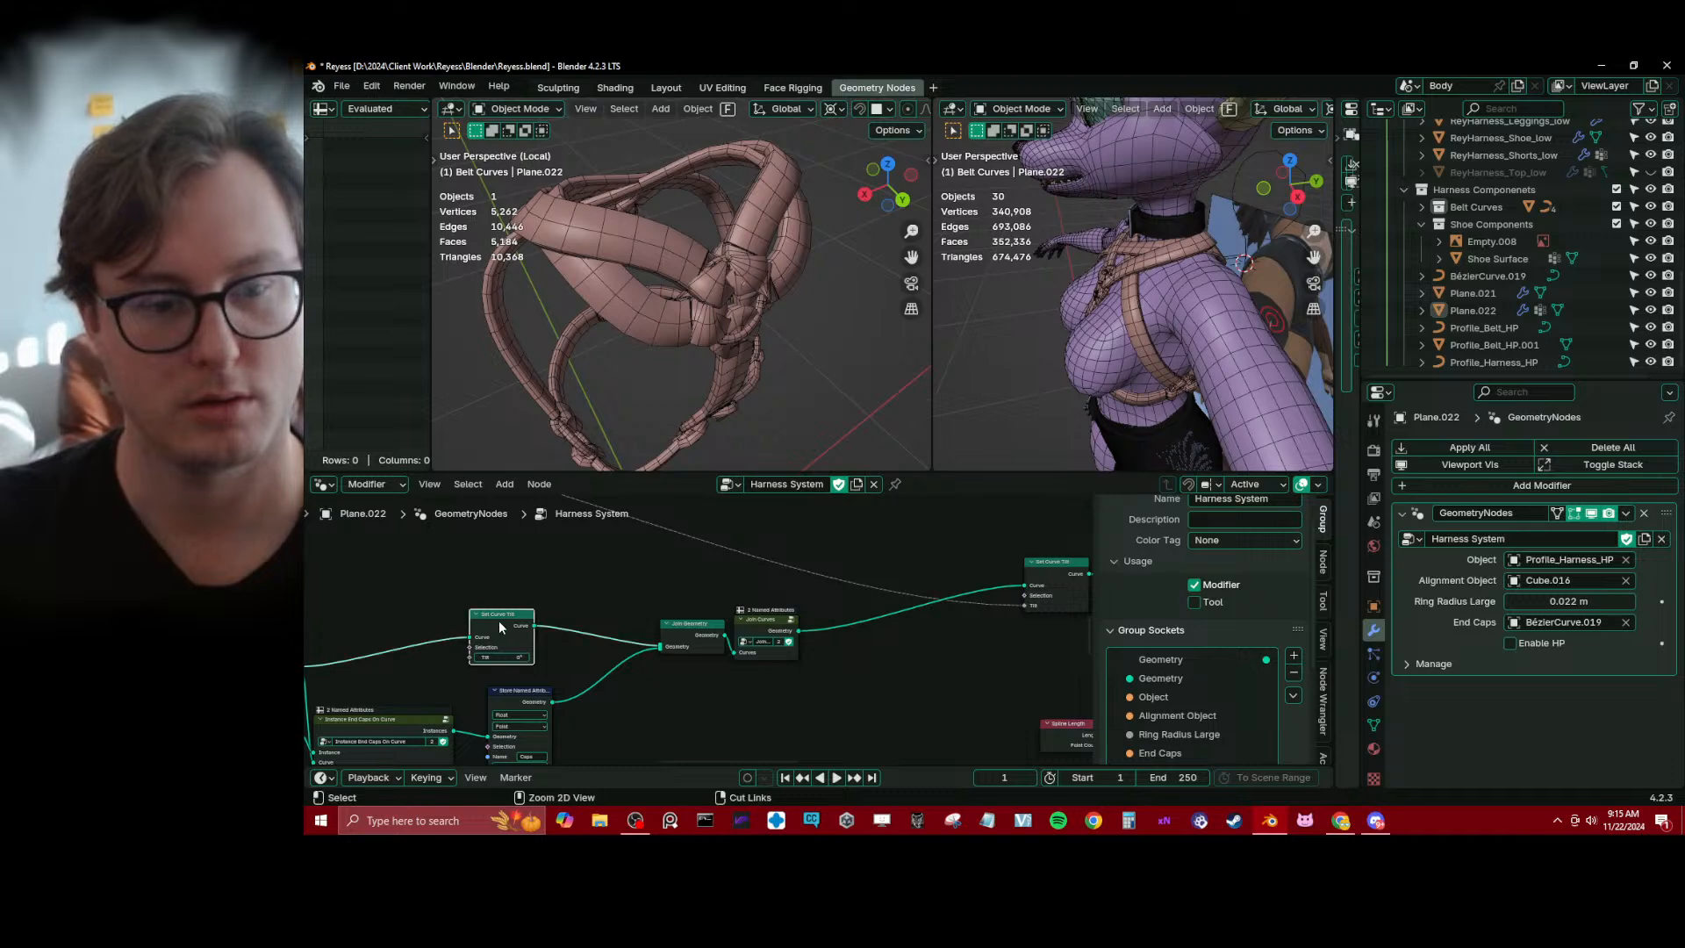
{"action": "key", "text": "ctrl+x"}
{"action": "key", "text": "ctrl+s"}
Move the Spline Length and Capture Attribute nodes away from Set Curve Tilt to free space between them
{"action": "middle_click_drag", "start_coordinate": [819, 573], "coordinate": [723, 560]}
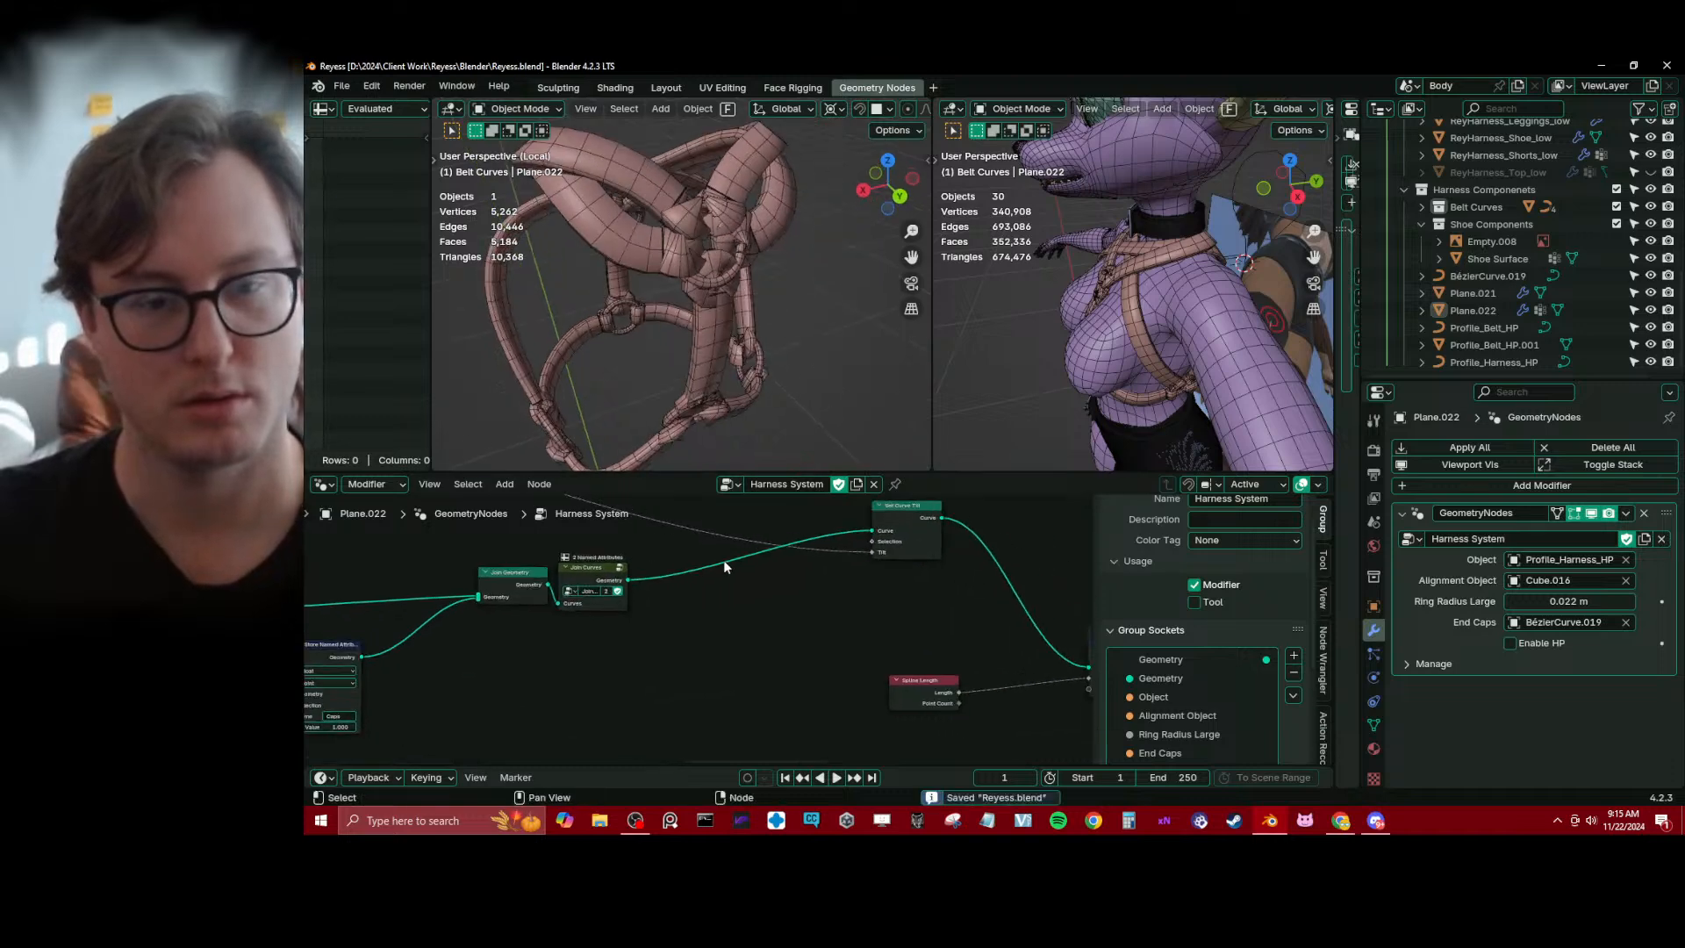
{"action": "scroll", "coordinate": [718, 550], "scroll_direction": "down", "scroll_amount": 2}
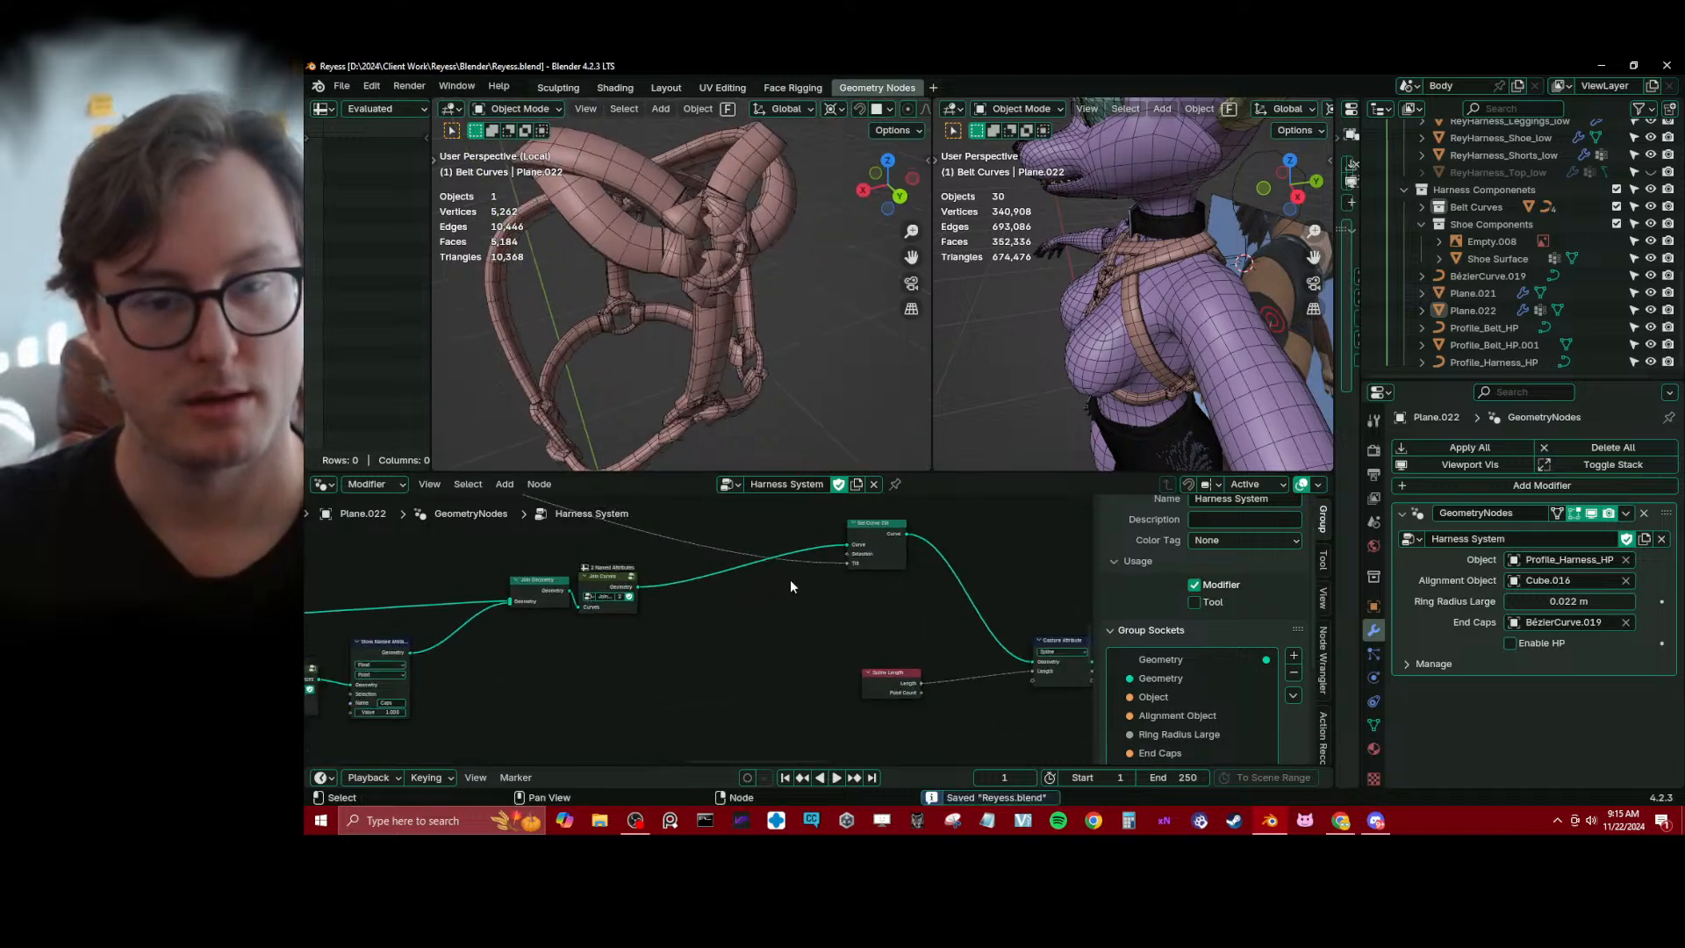
{"action": "left_click_drag", "start_coordinate": [872, 540], "coordinate": [742, 553]}
{"action": "middle_click_drag", "start_coordinate": [856, 620], "coordinate": [669, 587]}
{"action": "left_click_drag", "start_coordinate": [641, 575], "coordinate": [897, 704]}
{"action": "key", "text": "g"}
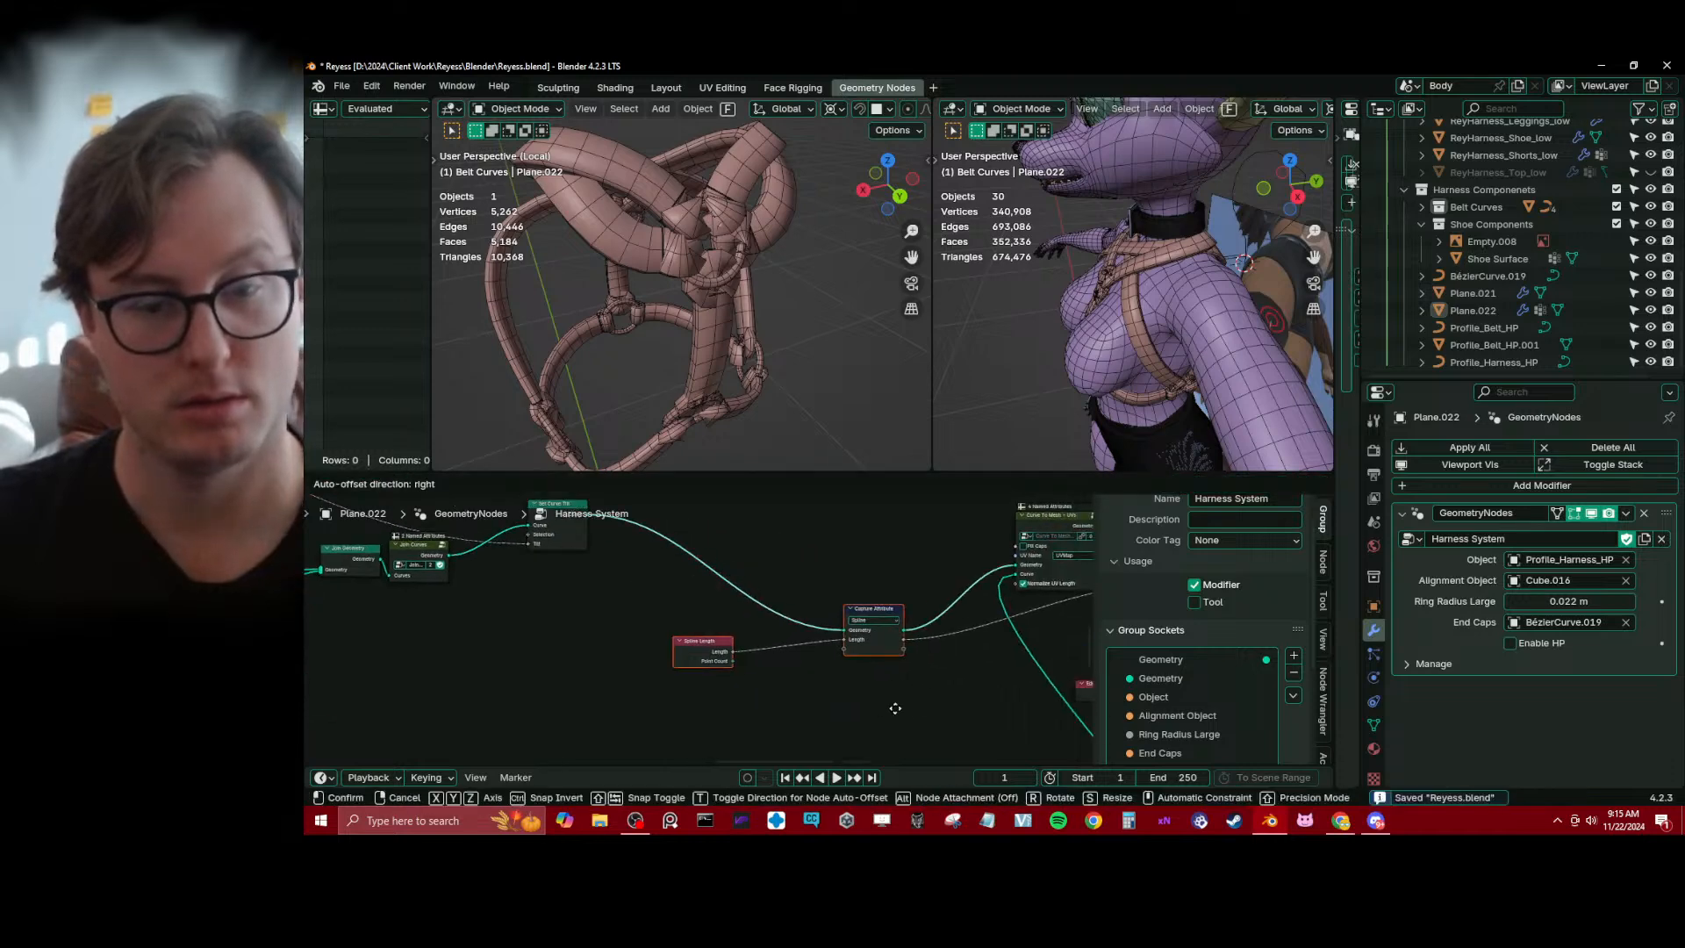
{"action": "left_click", "coordinate": [959, 700]}
Duplicate the Set Curve Tilt node onto the link between the original and Capture Attribute
{"action": "left_click", "coordinate": [553, 610]}
{"action": "middle_click_drag", "start_coordinate": [553, 611], "coordinate": [583, 676]}
{"action": "left_click", "coordinate": [581, 566]}
{"action": "key", "text": "shift+d"}
{"action": "left_click", "coordinate": [709, 578]}
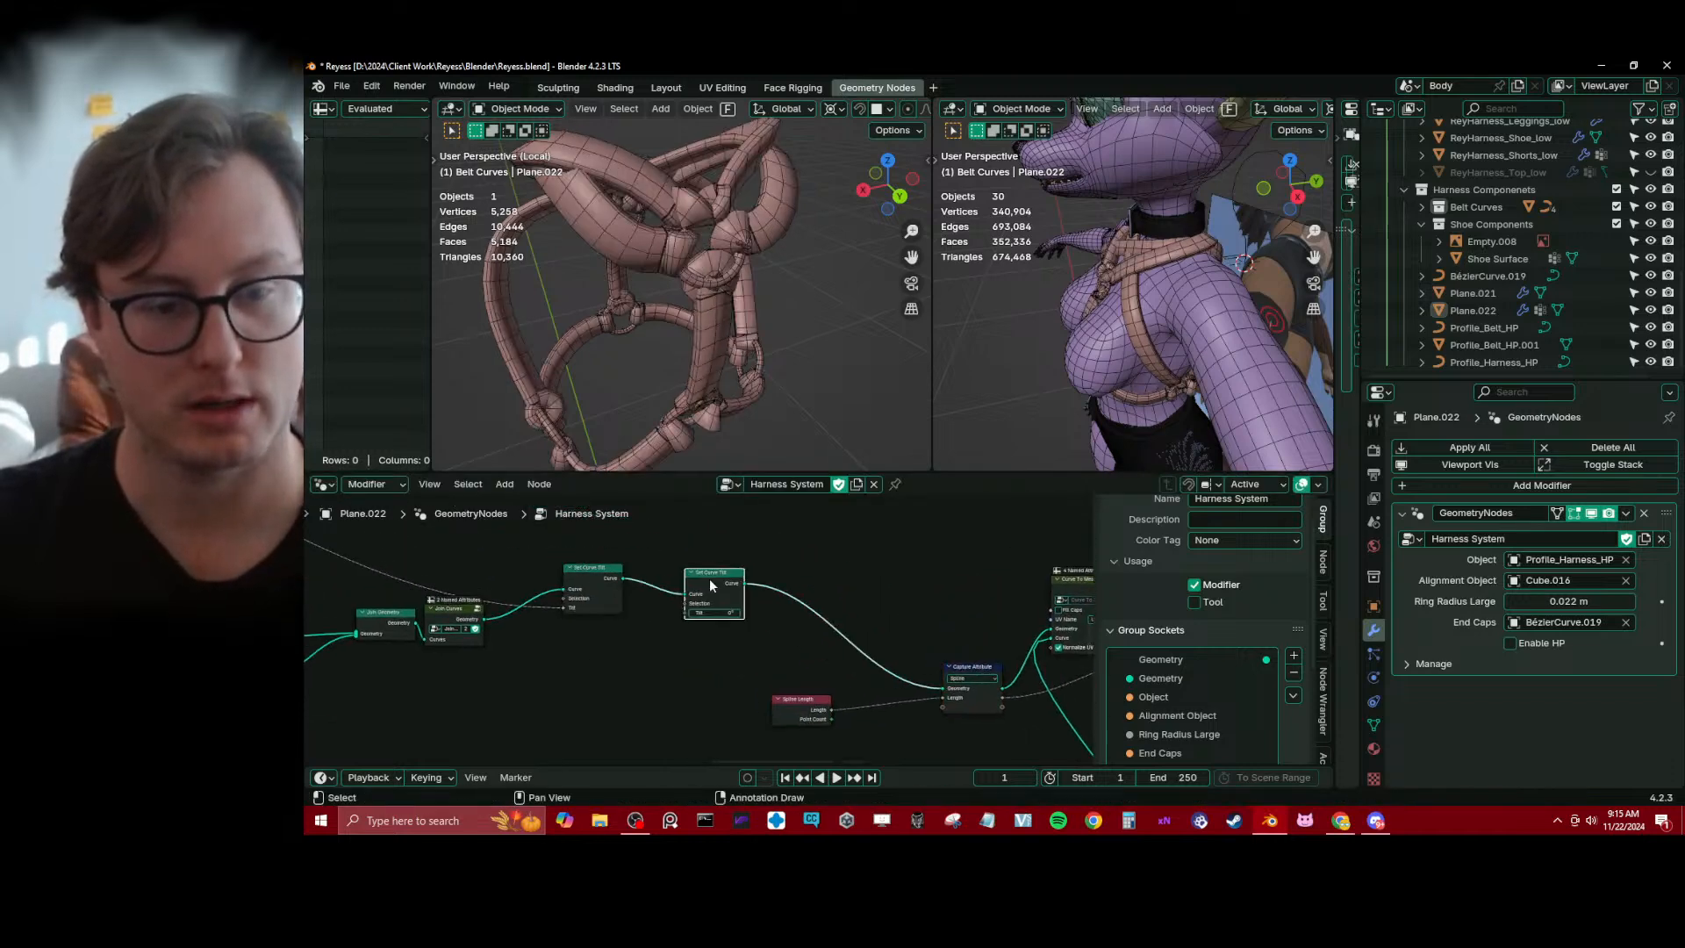
Add a Curve Tilt node connected to the Tilt input of the second Set Curve Tilt node
{"action": "scroll", "coordinate": [707, 584], "scroll_direction": "up", "scroll_amount": 1}
{"action": "left_click_drag", "start_coordinate": [713, 577], "coordinate": [610, 656]}
{"action": "type", "text": "t"}
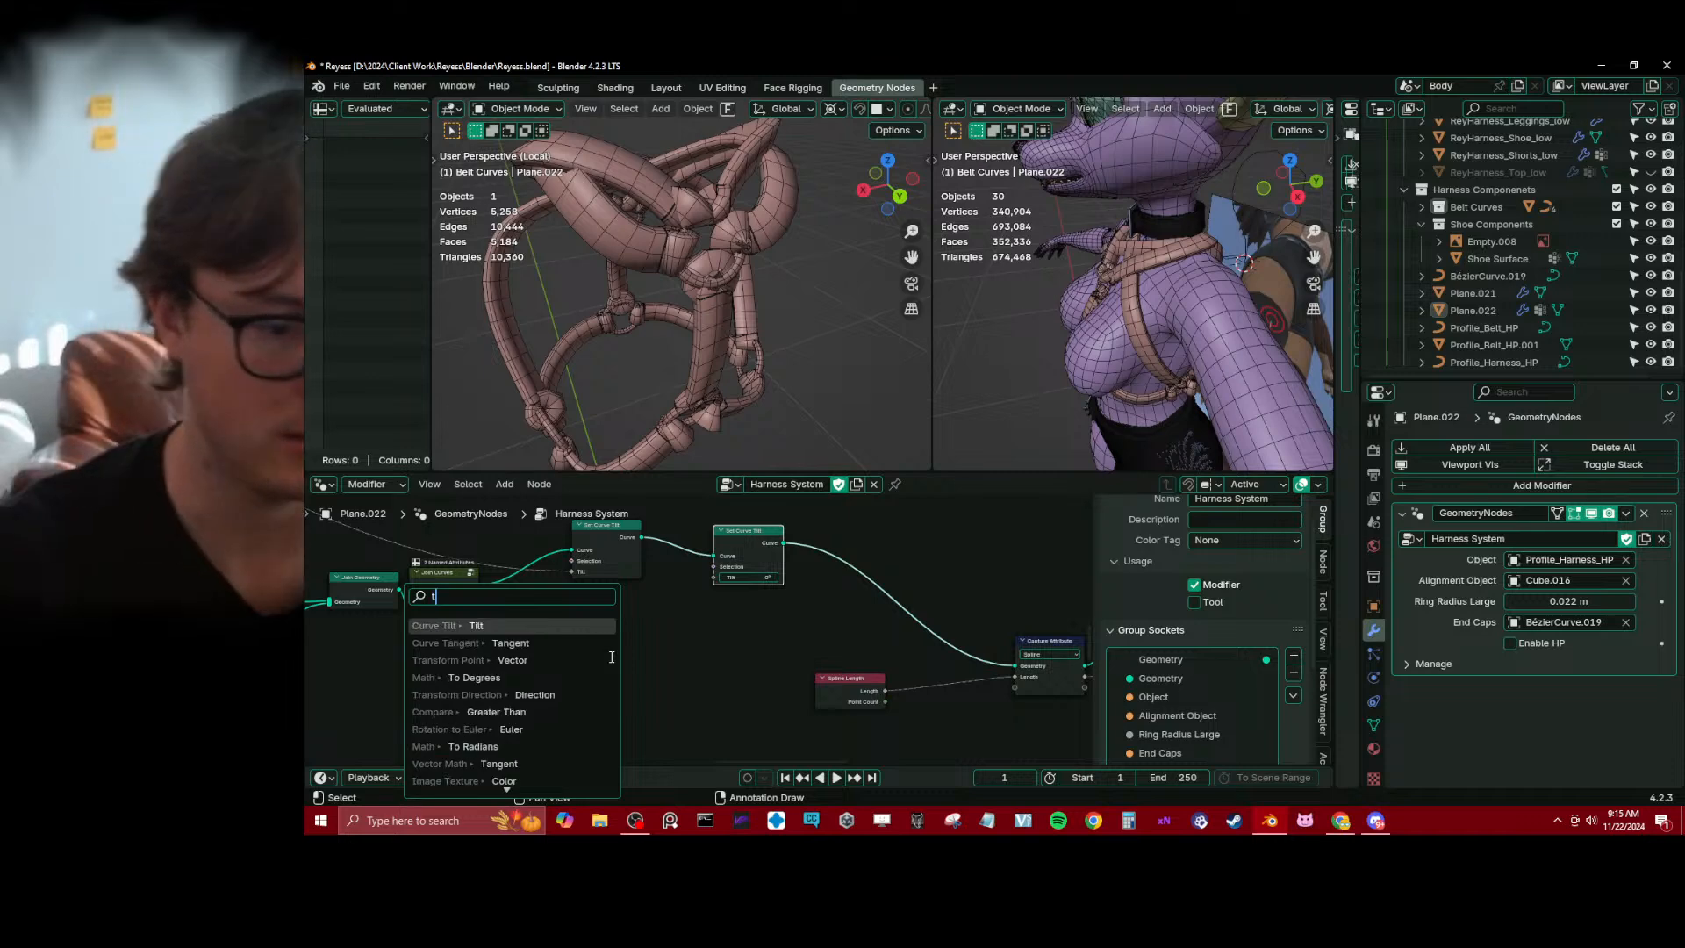
{"action": "key", "text": "Return"}
{"action": "left_click", "coordinate": [484, 664]}
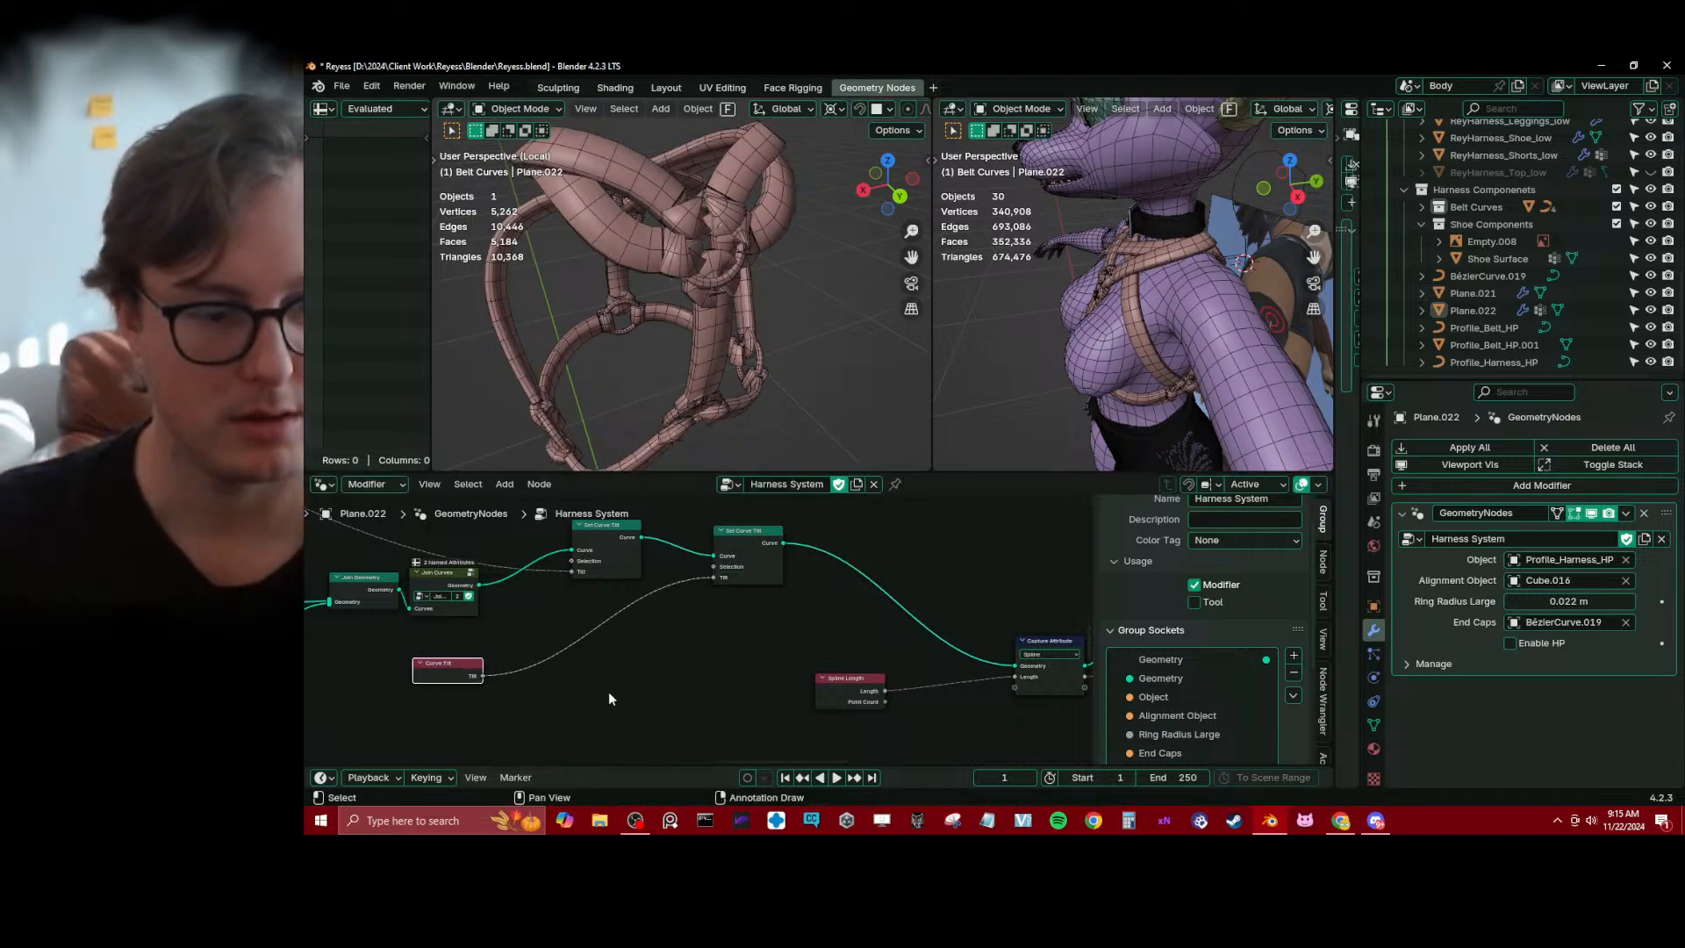
Insert a Map Range node between Curve Tilt and the second Set Curve Tilt node
{"action": "key", "text": "shift+a"}
{"action": "type", "text": "map"}
{"action": "key", "text": "Return"}
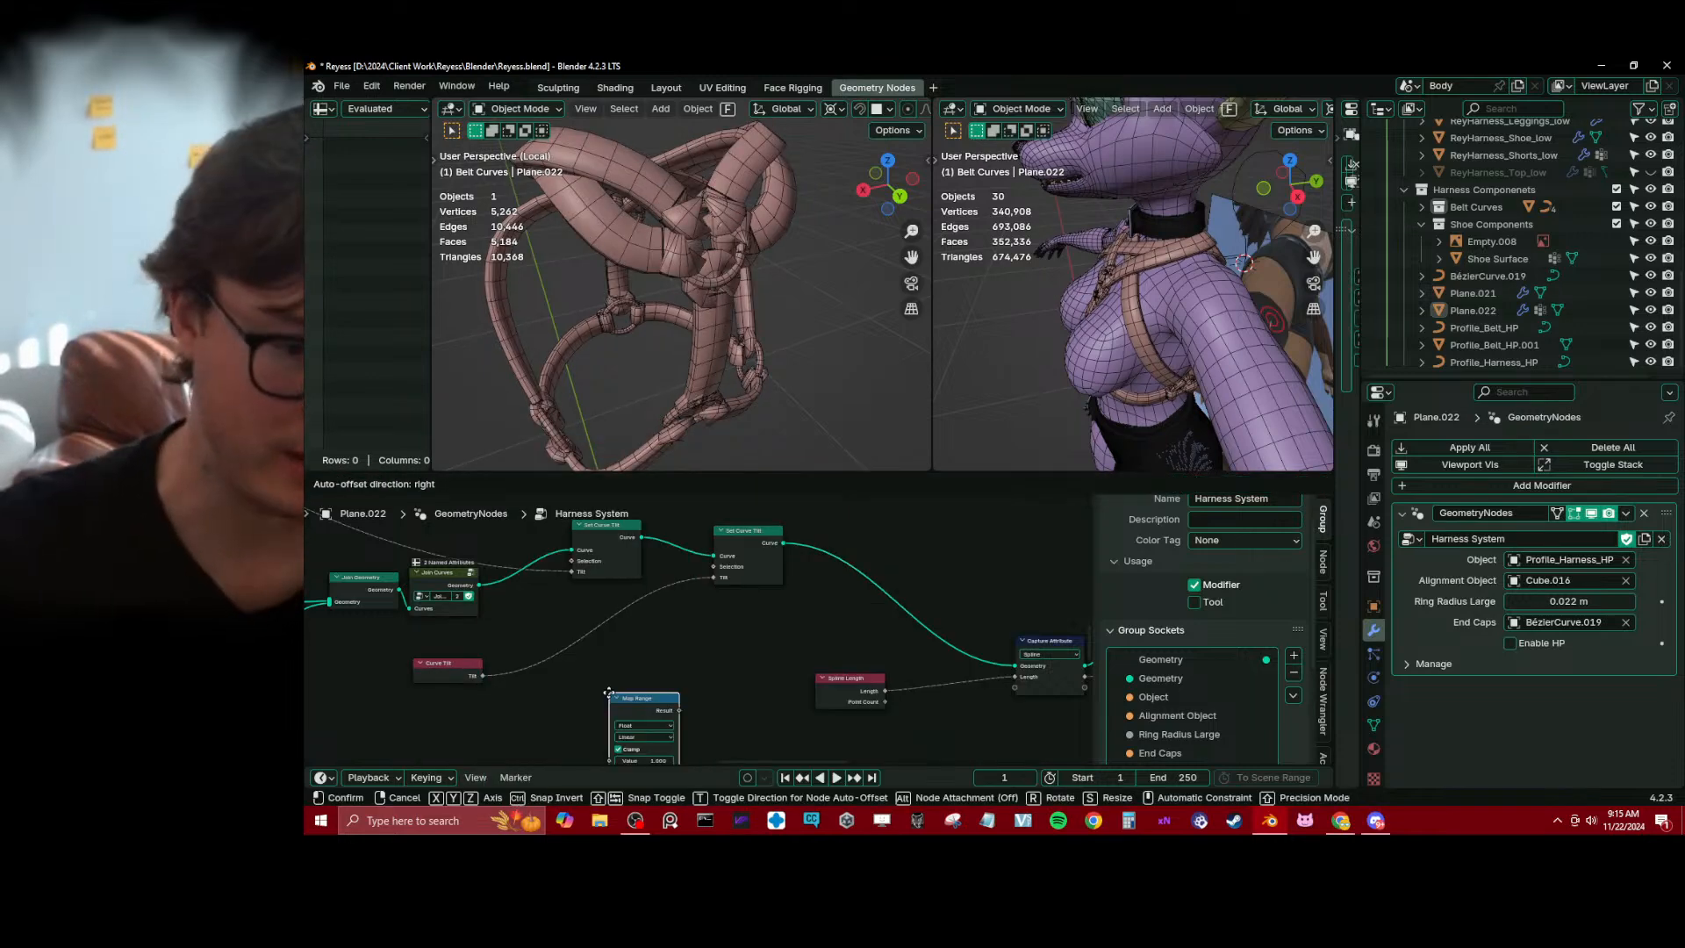
{"action": "left_click", "coordinate": [543, 639]}
{"action": "middle_click_drag", "start_coordinate": [581, 675], "coordinate": [638, 603]}
{"action": "scroll", "coordinate": [639, 604], "scroll_direction": "up", "scroll_amount": 3}
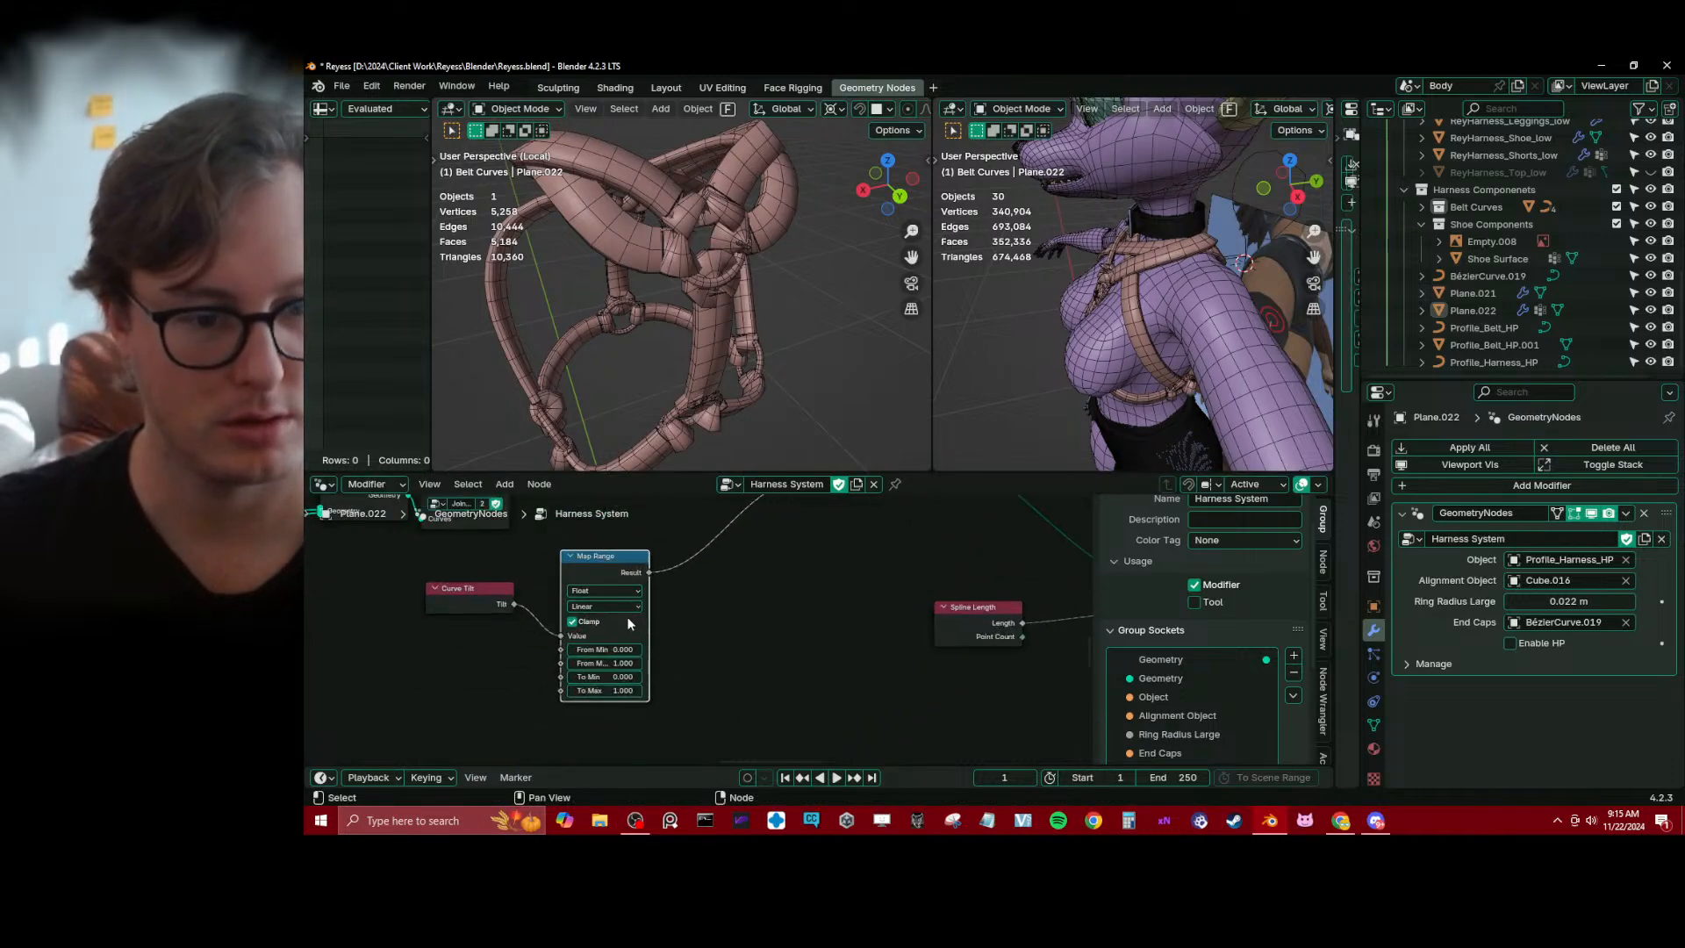
Turn off Clamp on the Map Range node, space it apart from Curve Tilt, and widen it
{"action": "left_click", "coordinate": [573, 621]}
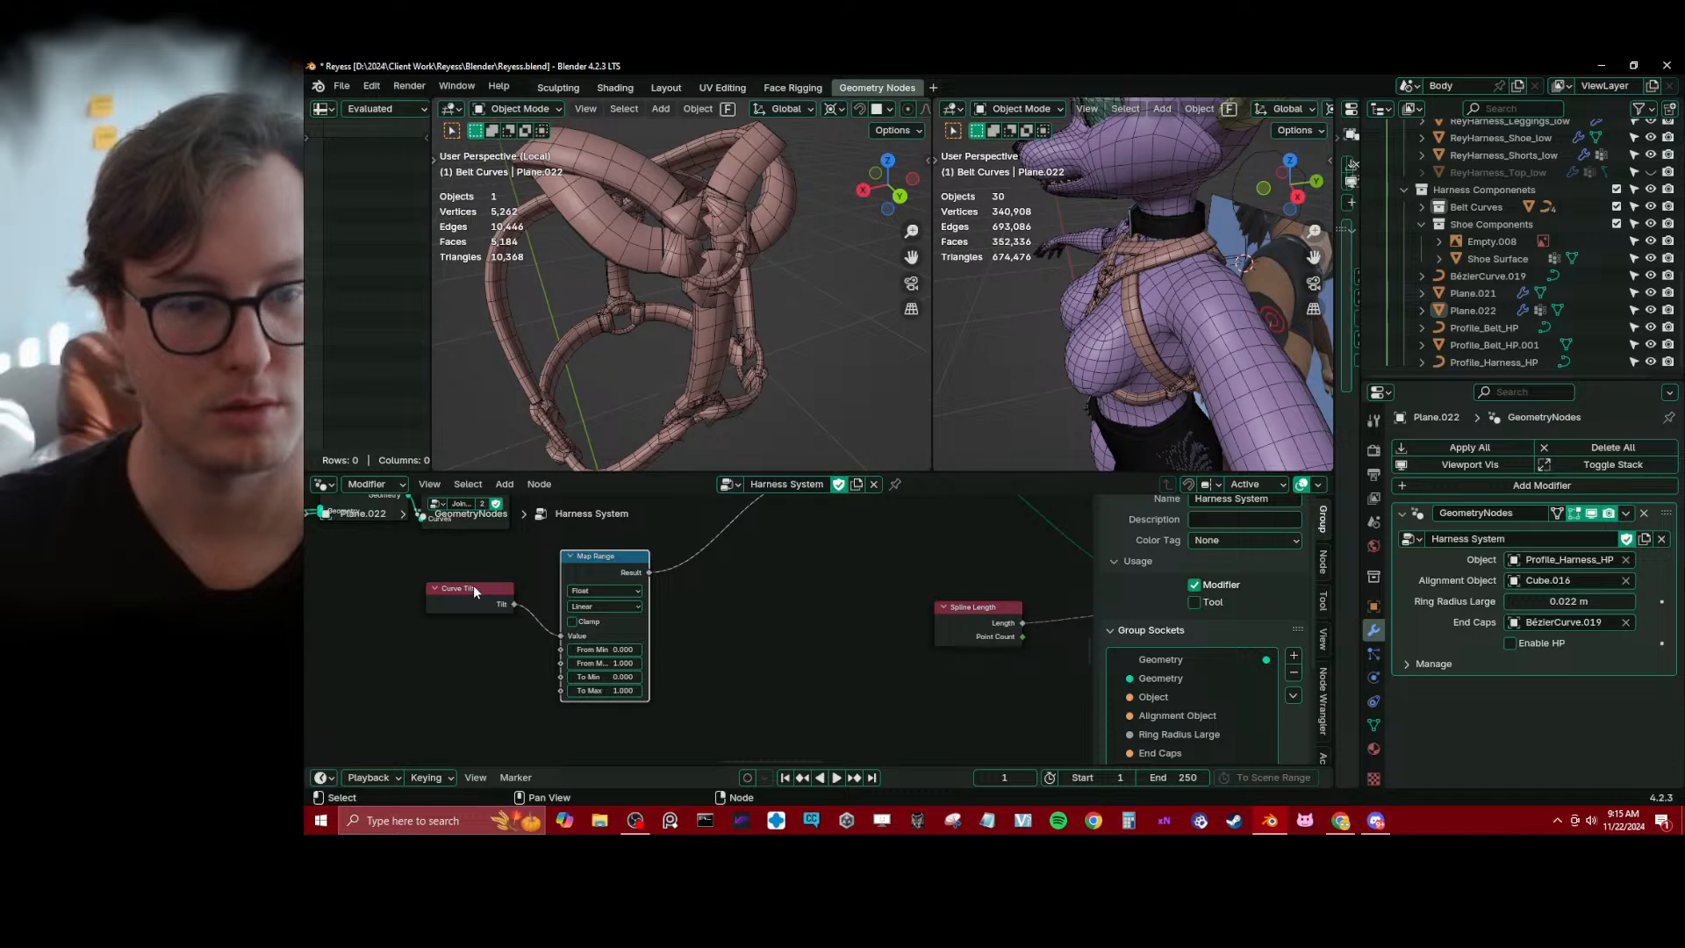
{"action": "left_click_drag", "start_coordinate": [472, 586], "coordinate": [413, 596]}
{"action": "scroll", "coordinate": [619, 561], "scroll_direction": "down", "scroll_amount": 1}
{"action": "left_click_drag", "start_coordinate": [618, 562], "coordinate": [688, 563]}
{"action": "scroll", "coordinate": [641, 631], "scroll_direction": "up", "scroll_amount": 1}
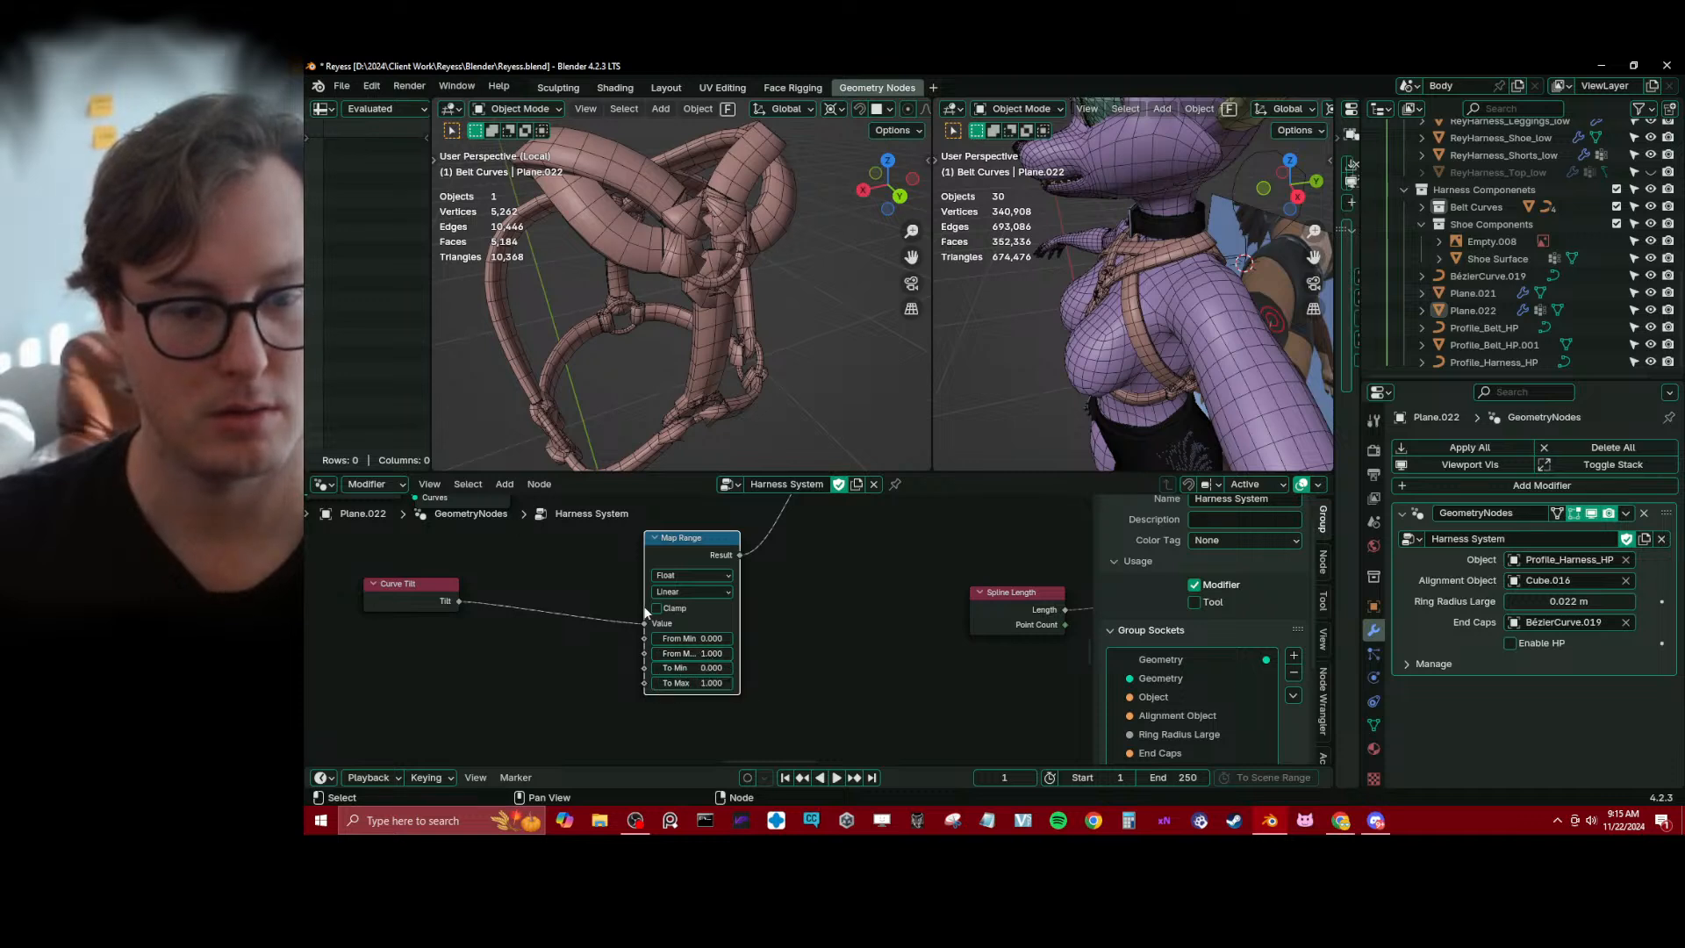
{"action": "left_click", "coordinate": [643, 647]}
{"action": "left_click_drag", "start_coordinate": [644, 599], "coordinate": [620, 614]}
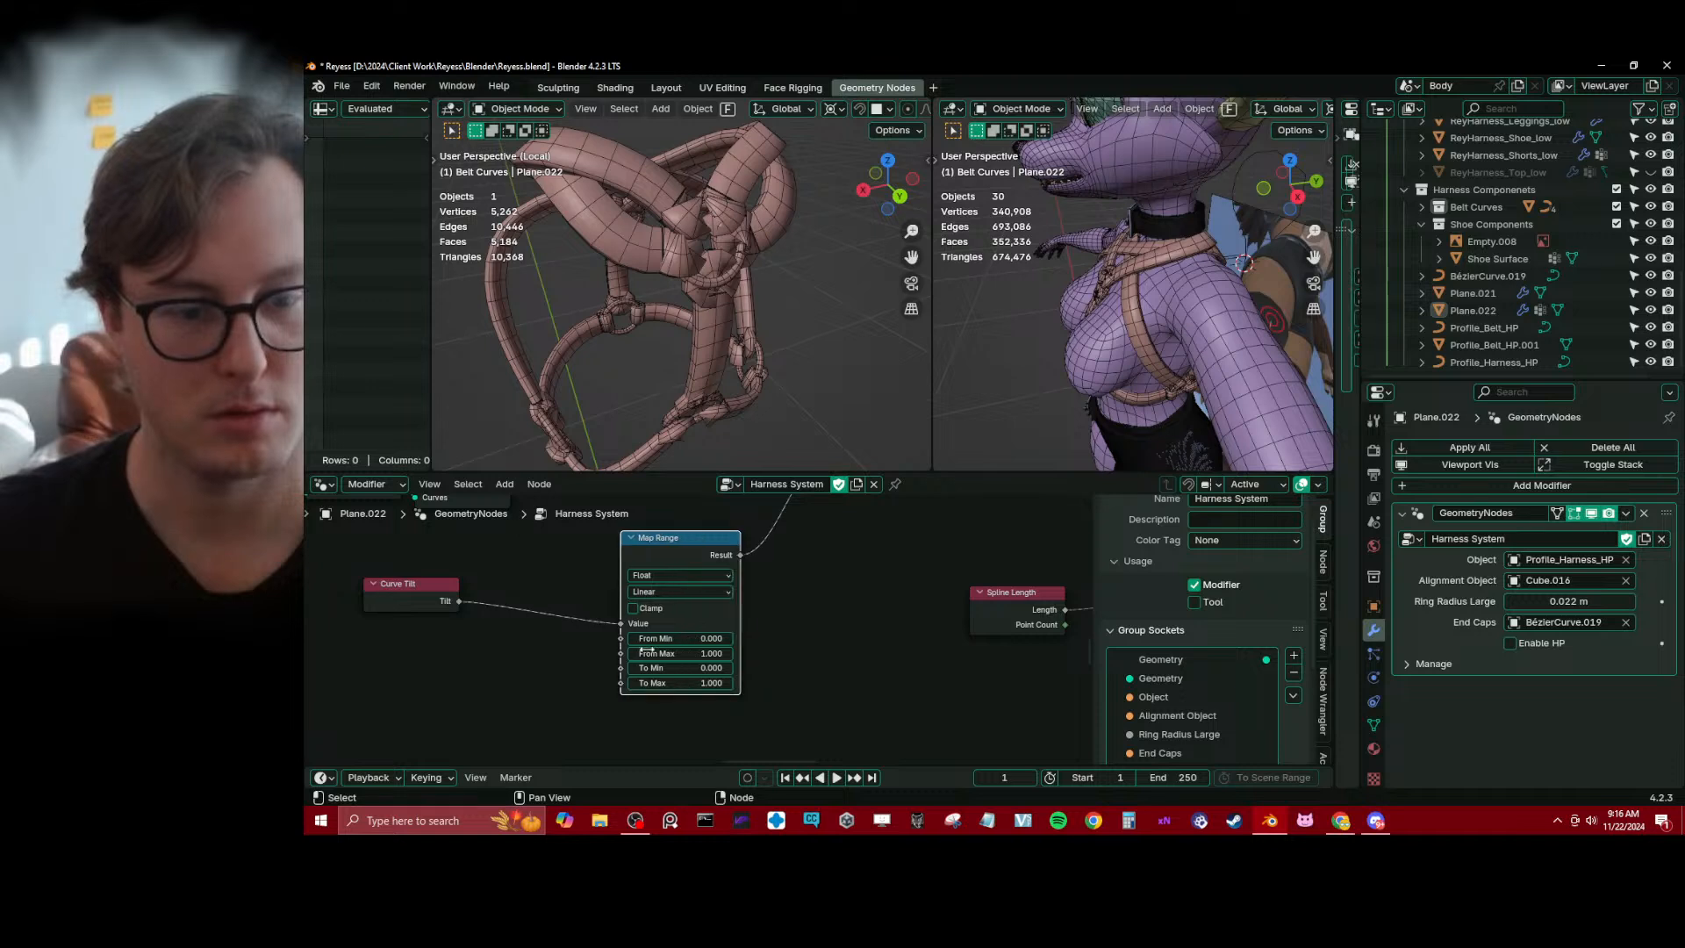
Set the Map Range node's From Max to 180 and inspect the lower straps of the harness
{"action": "left_click", "coordinate": [678, 652]}
{"action": "type", "text": "0"}
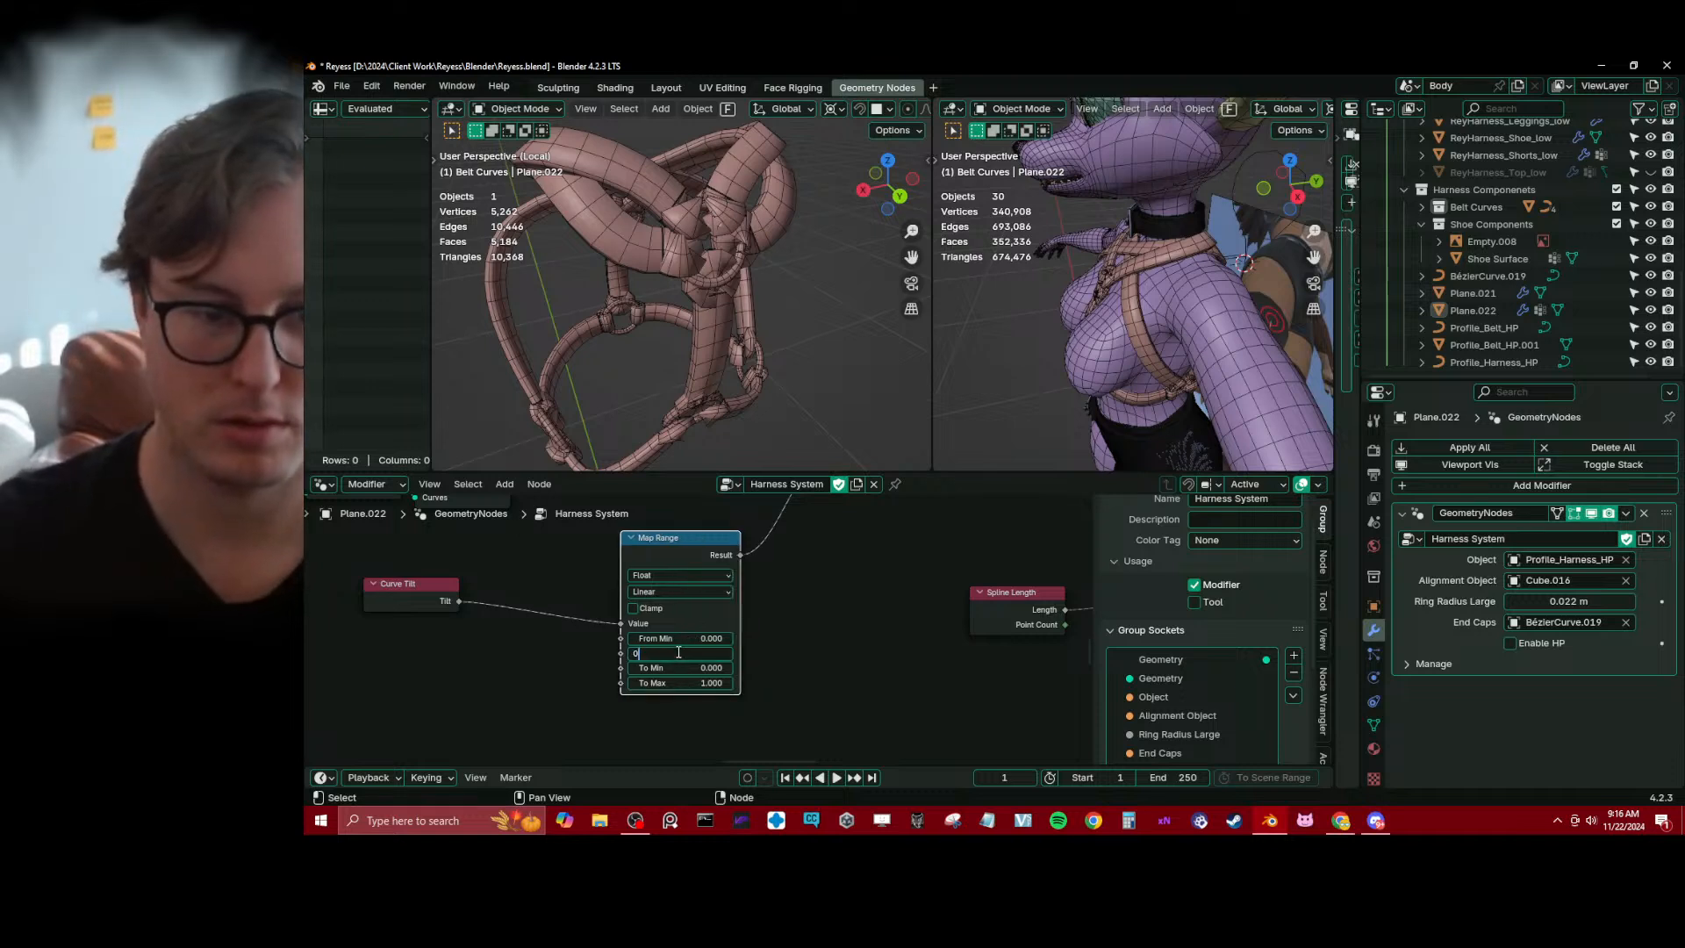
{"action": "type", "text": "180"}
{"action": "key", "text": "Return"}
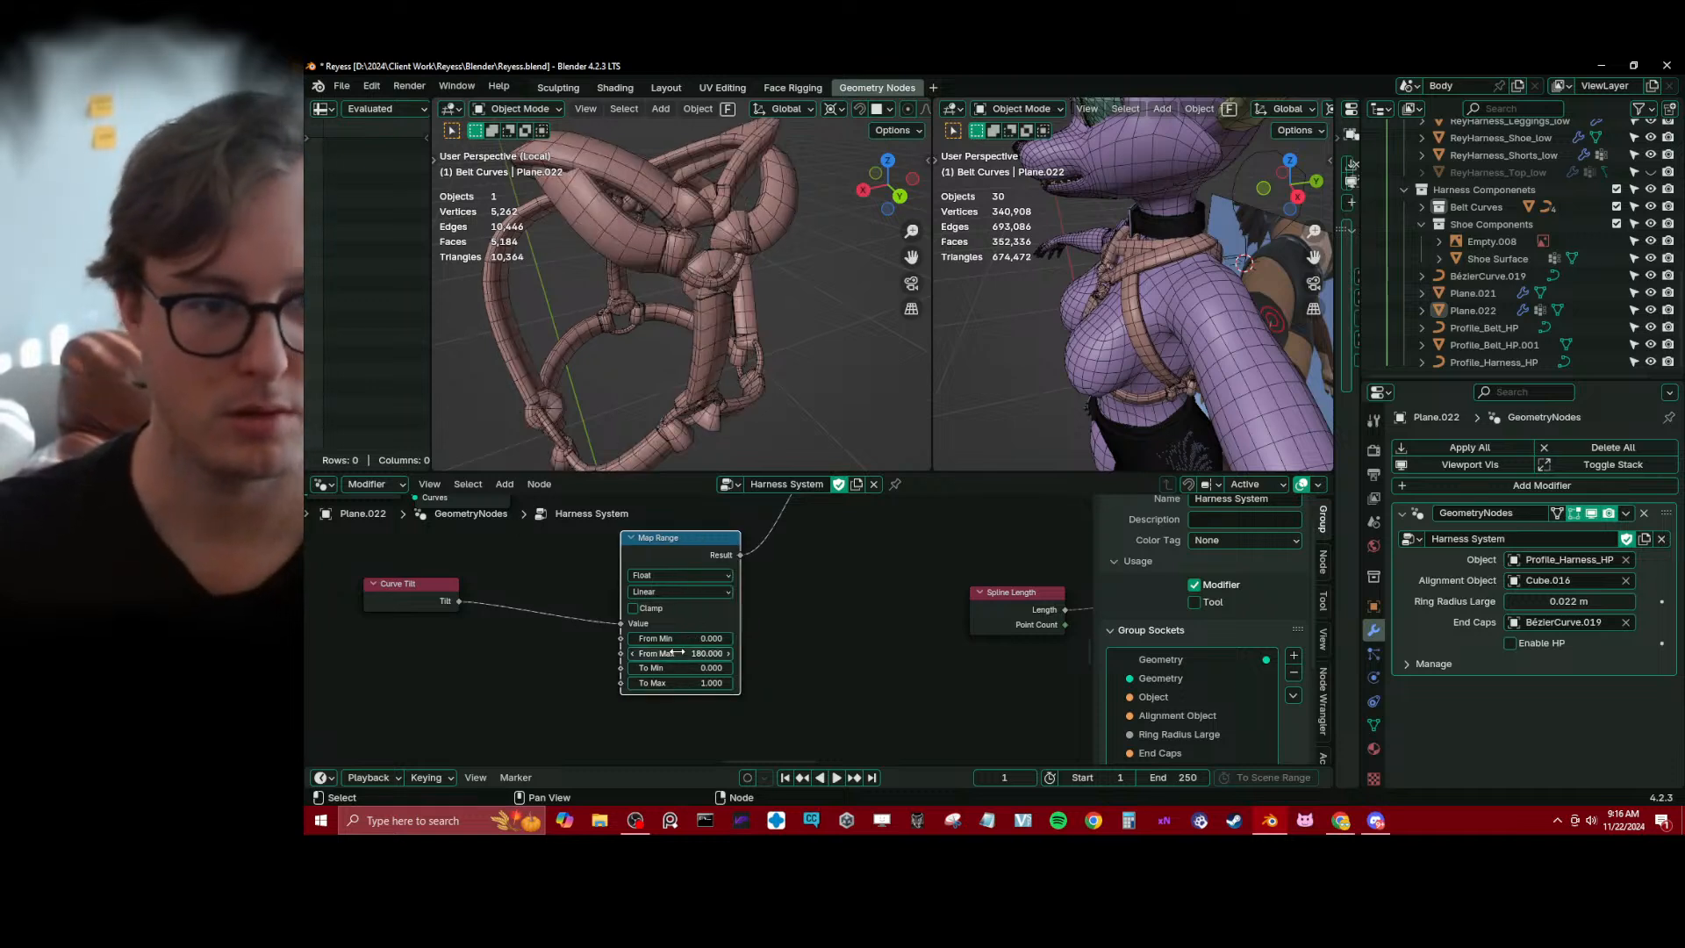
{"action": "middle_click_drag", "start_coordinate": [777, 259], "coordinate": [801, 225]}
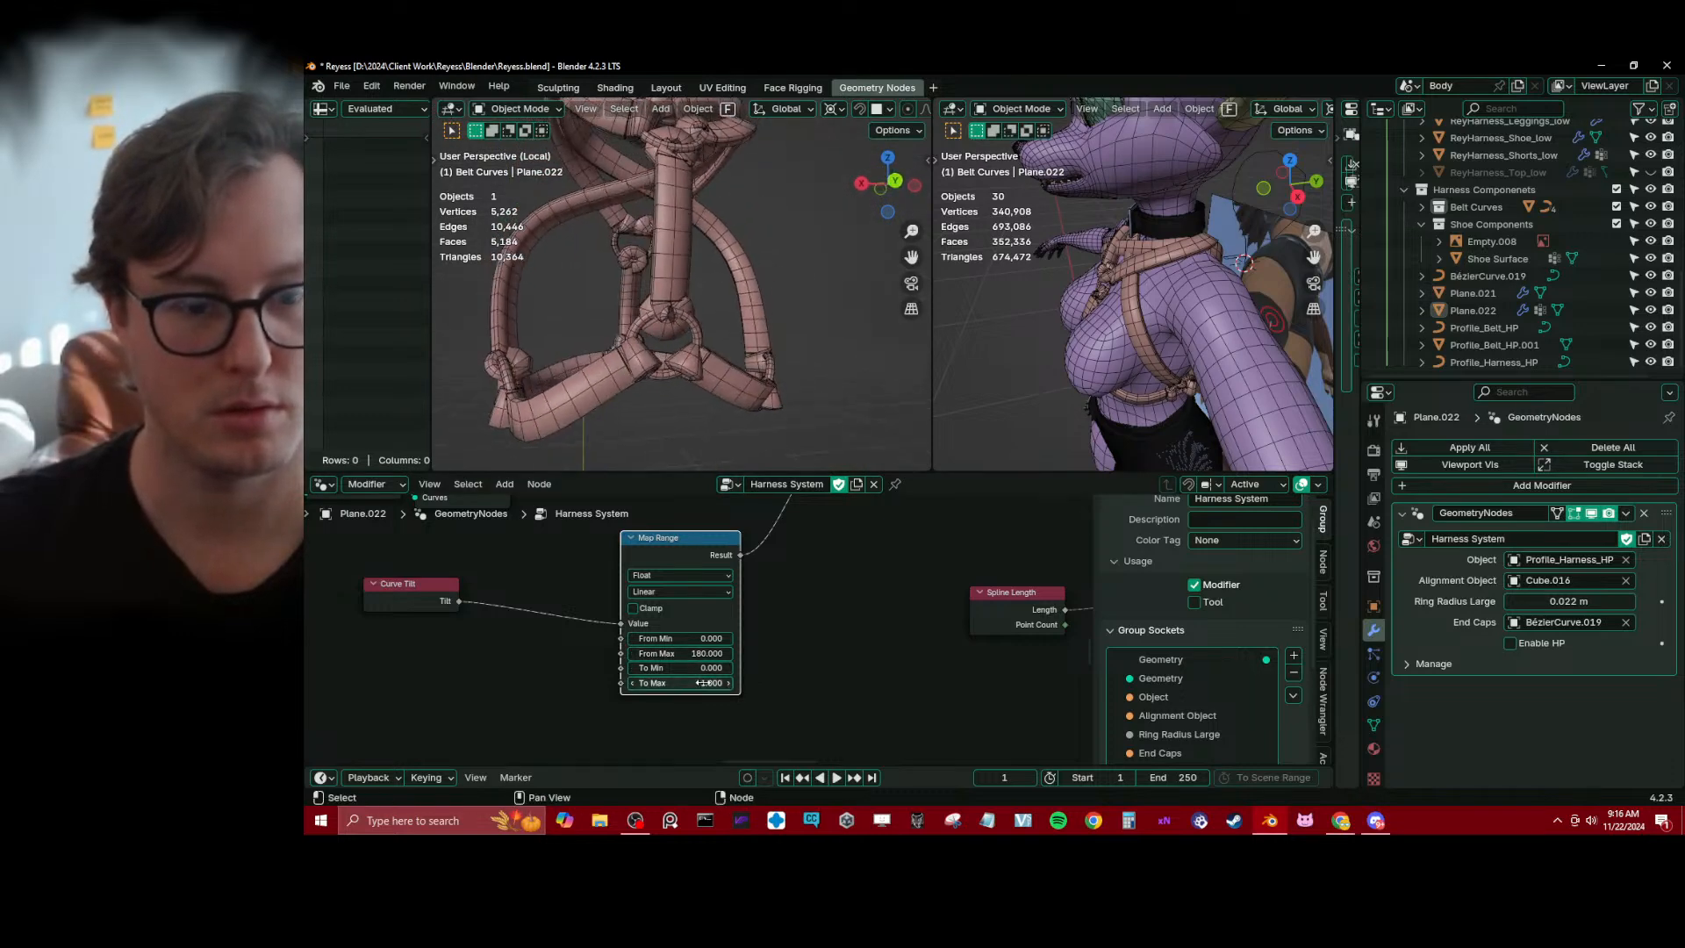
Try a From Max of 10 on the Map Range node, and set it back to 1
{"action": "left_click", "coordinate": [689, 656]}
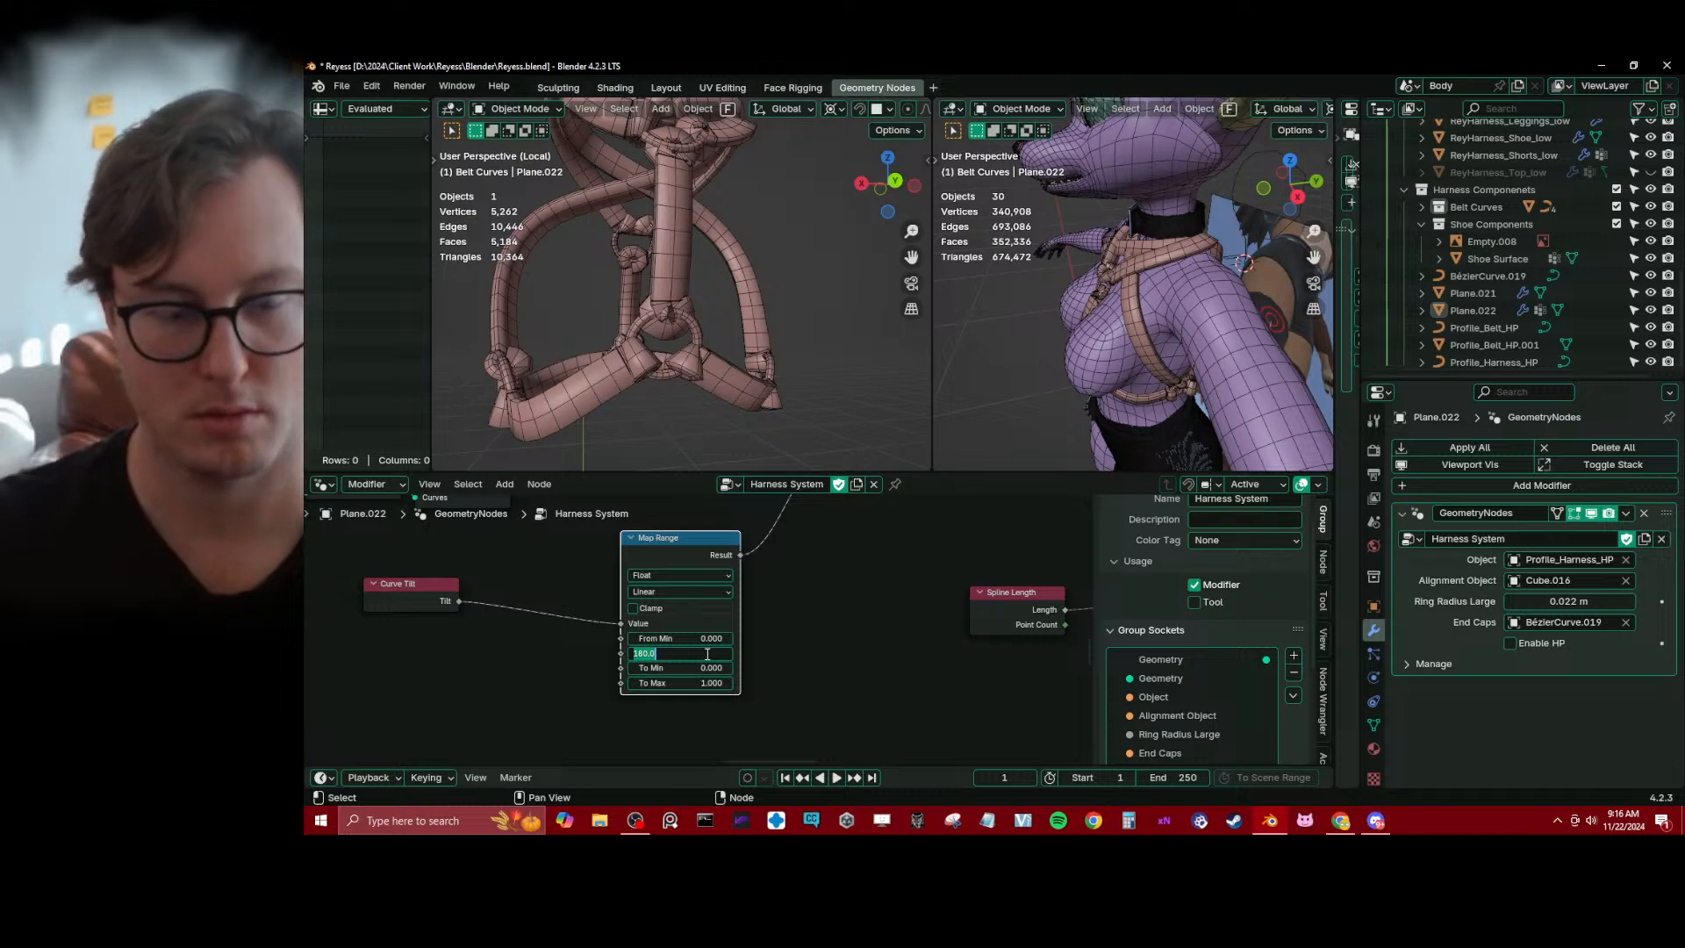
{"action": "type", "text": "10"}
{"action": "key", "text": "Return"}
{"action": "left_click", "coordinate": [705, 653]}
{"action": "type", "text": "1"}
{"action": "key", "text": "Return"}
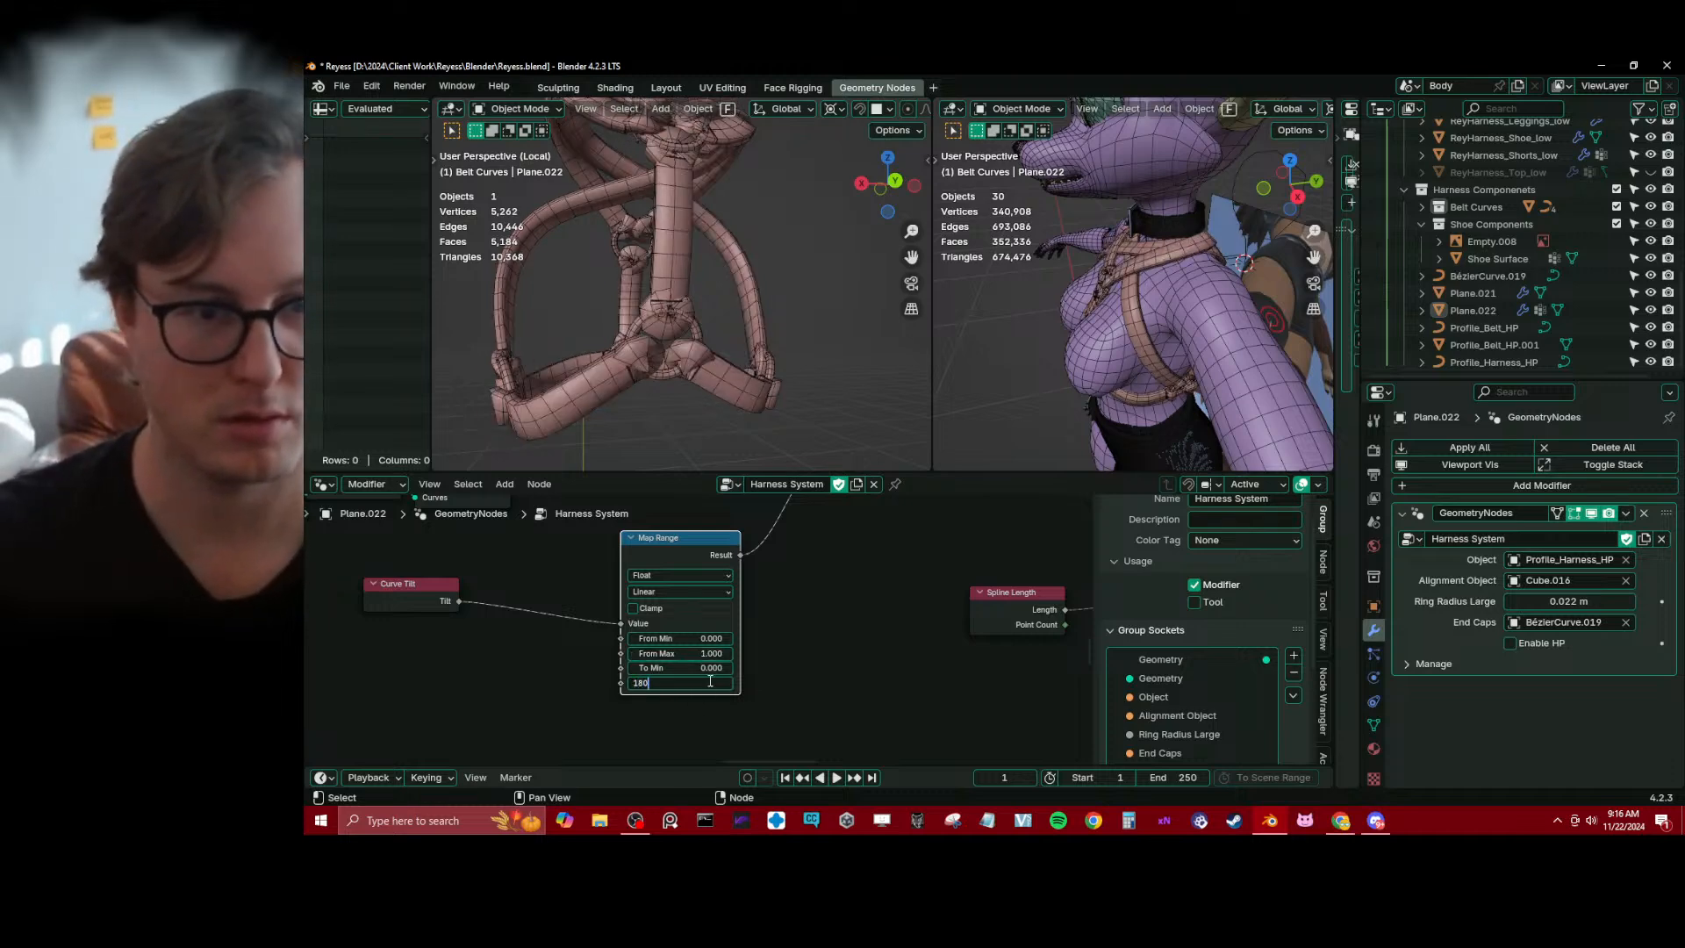
Set the Map Range node's To Max to 180
{"action": "left_click", "coordinate": [710, 681]}
{"action": "type", "text": "180"}
{"action": "key", "text": "Return"}
{"action": "left_click", "coordinate": [709, 681]}
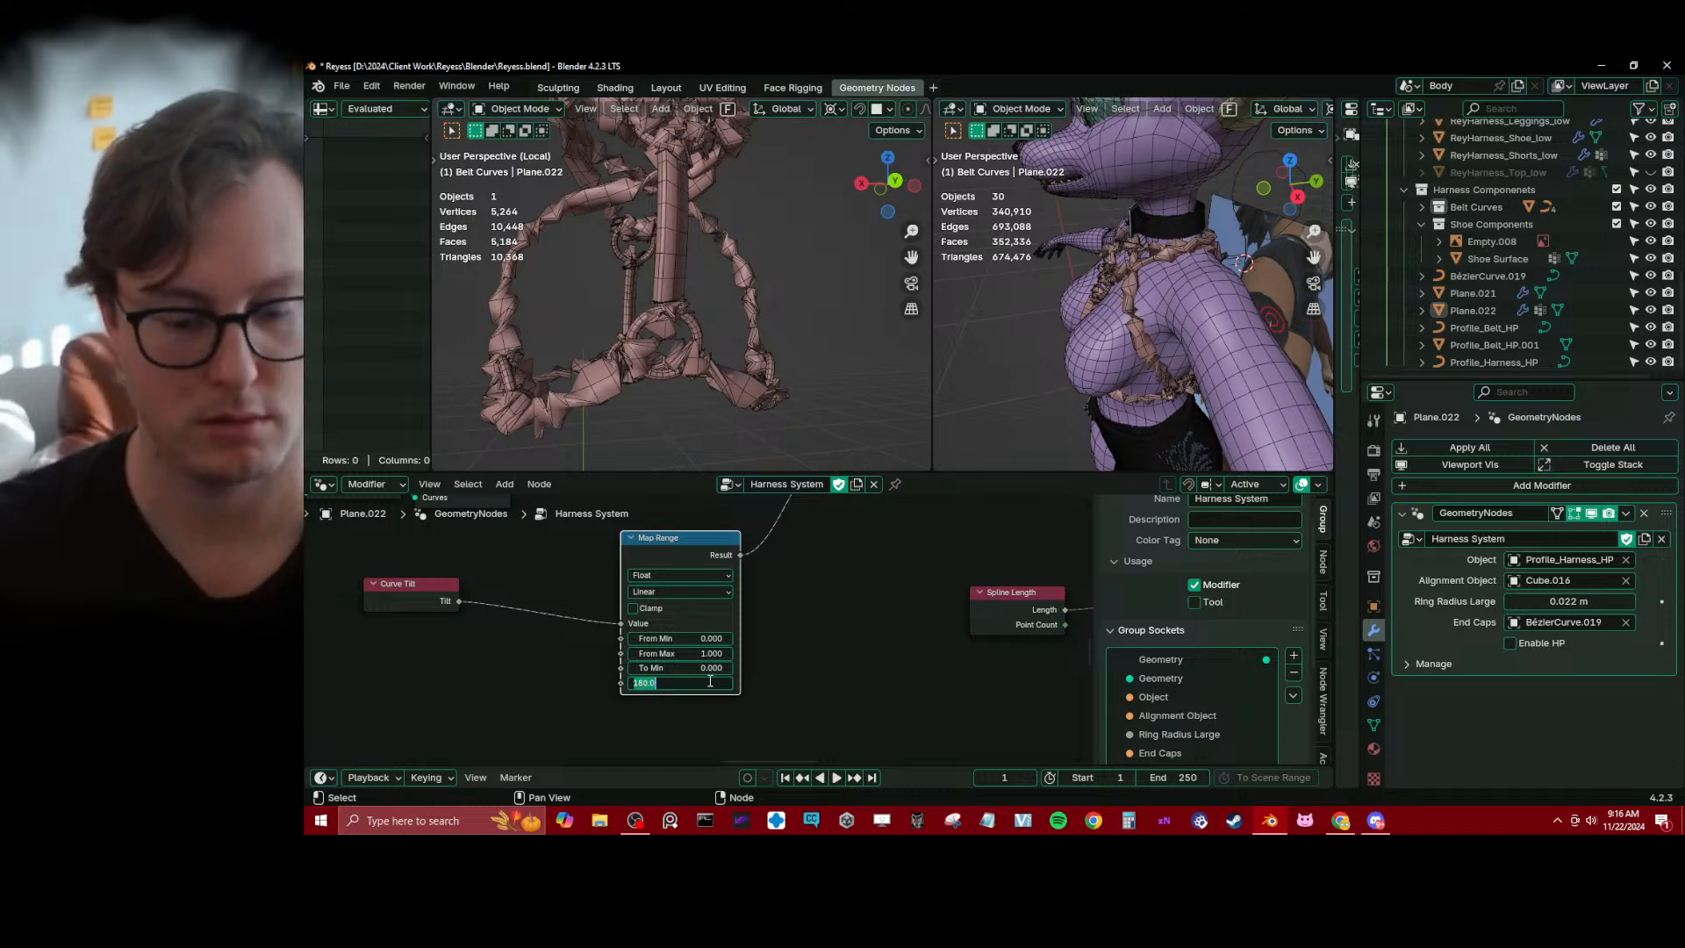
{"action": "key", "text": "Escape"}
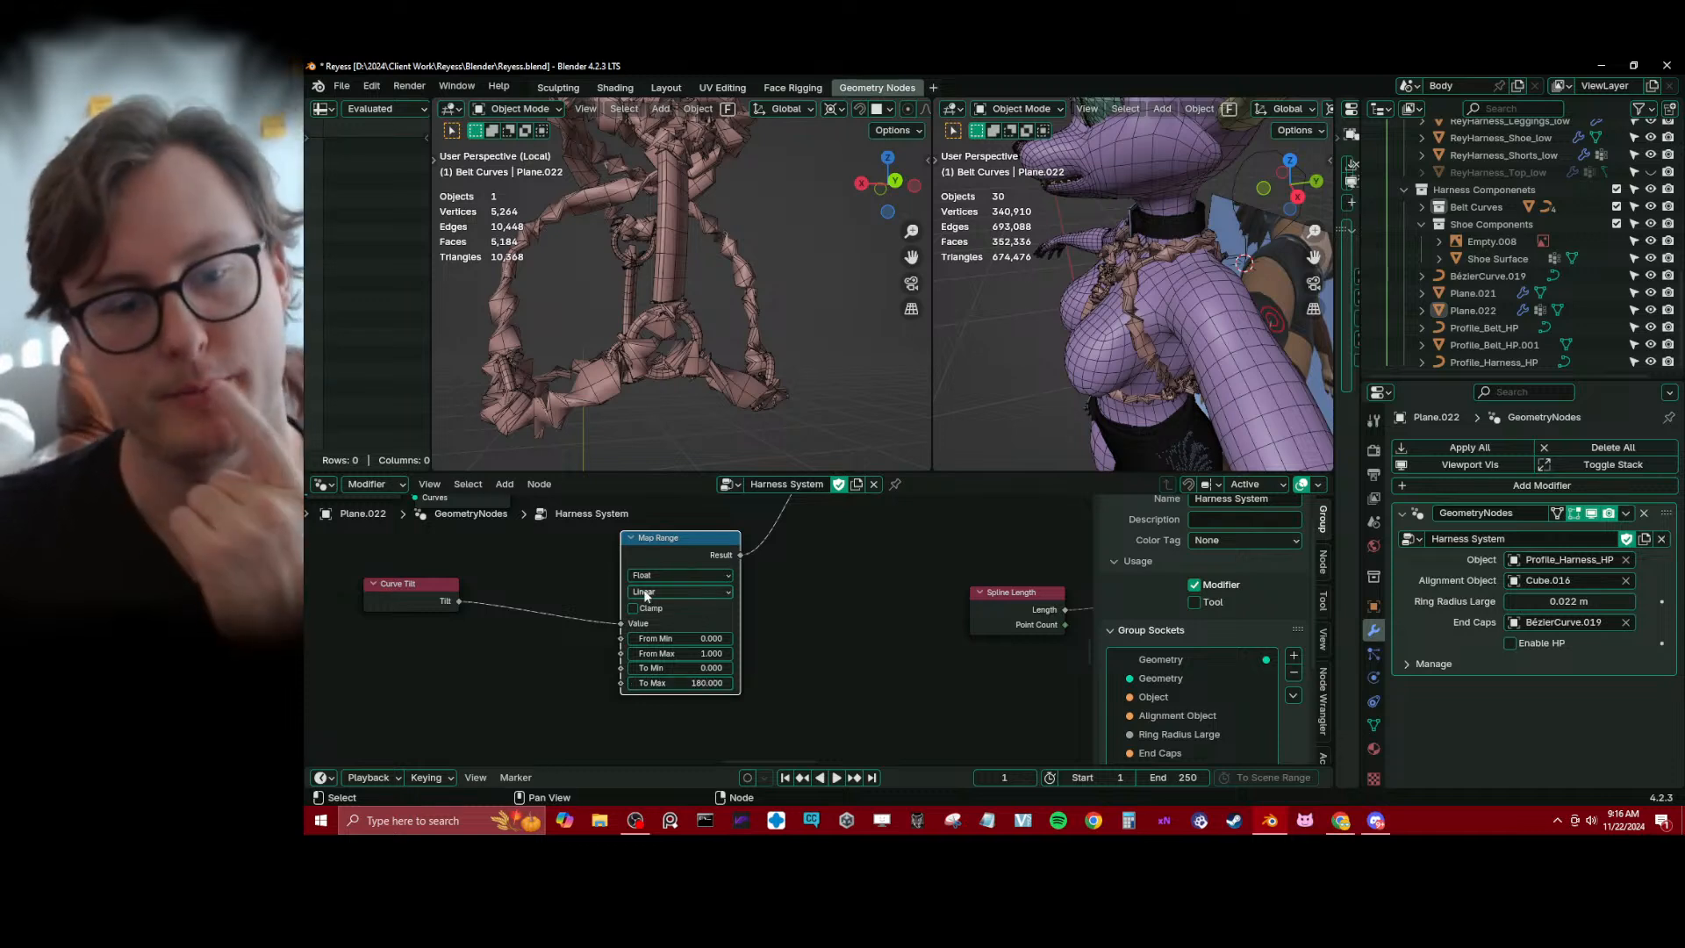
Try Clamp on the Map Range node, and remove it together with Curve Tilt and the second Set Curve Tilt node
{"action": "left_click", "coordinate": [635, 608]}
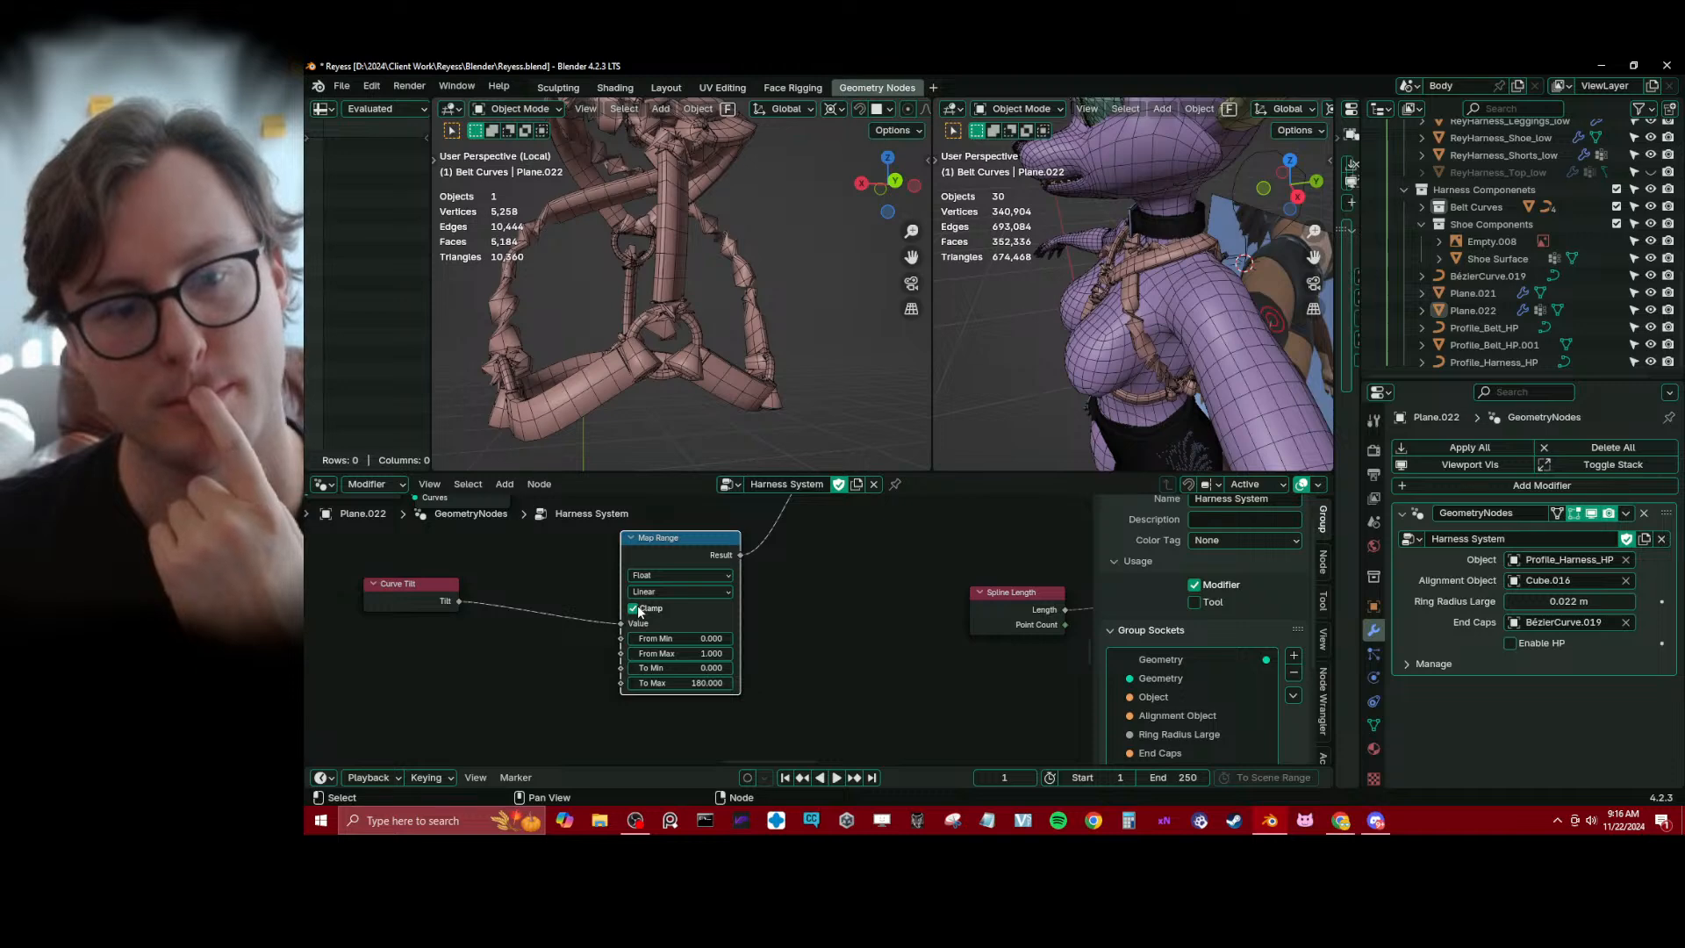
{"action": "left_click", "coordinate": [635, 609]}
{"action": "key", "text": "x"}
{"action": "scroll", "coordinate": [702, 587], "scroll_direction": "down", "scroll_amount": 2}
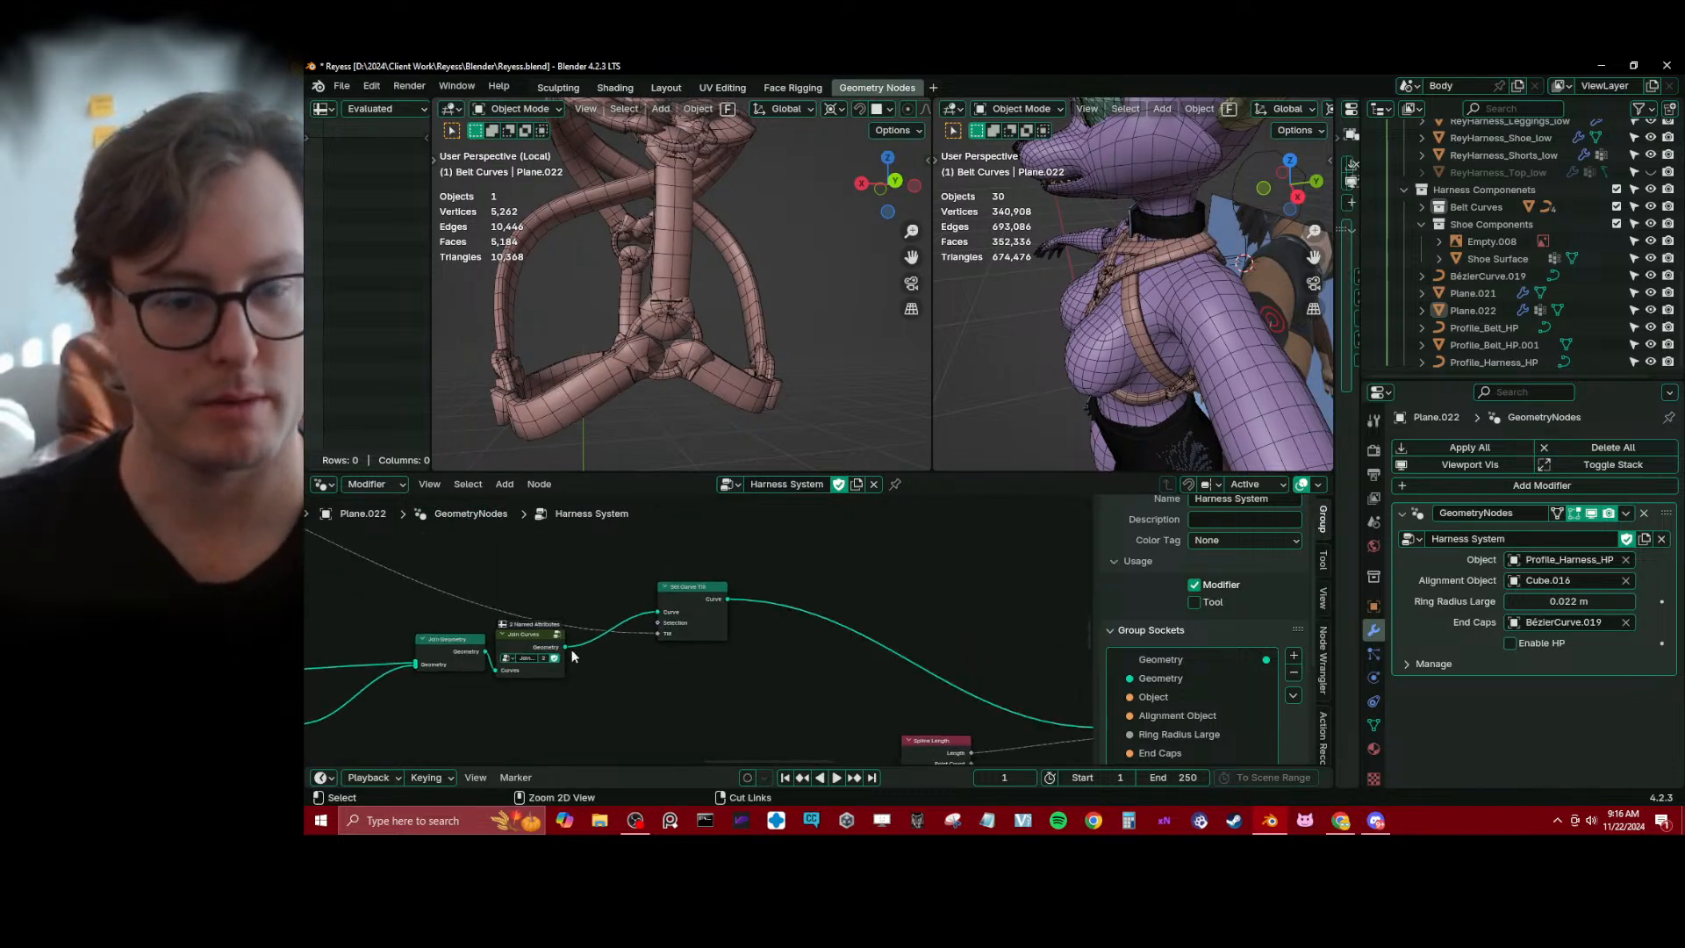
Save the file and inspect the whole harness from another angle
{"action": "scroll", "coordinate": [741, 593], "scroll_direction": "down", "scroll_amount": 3}
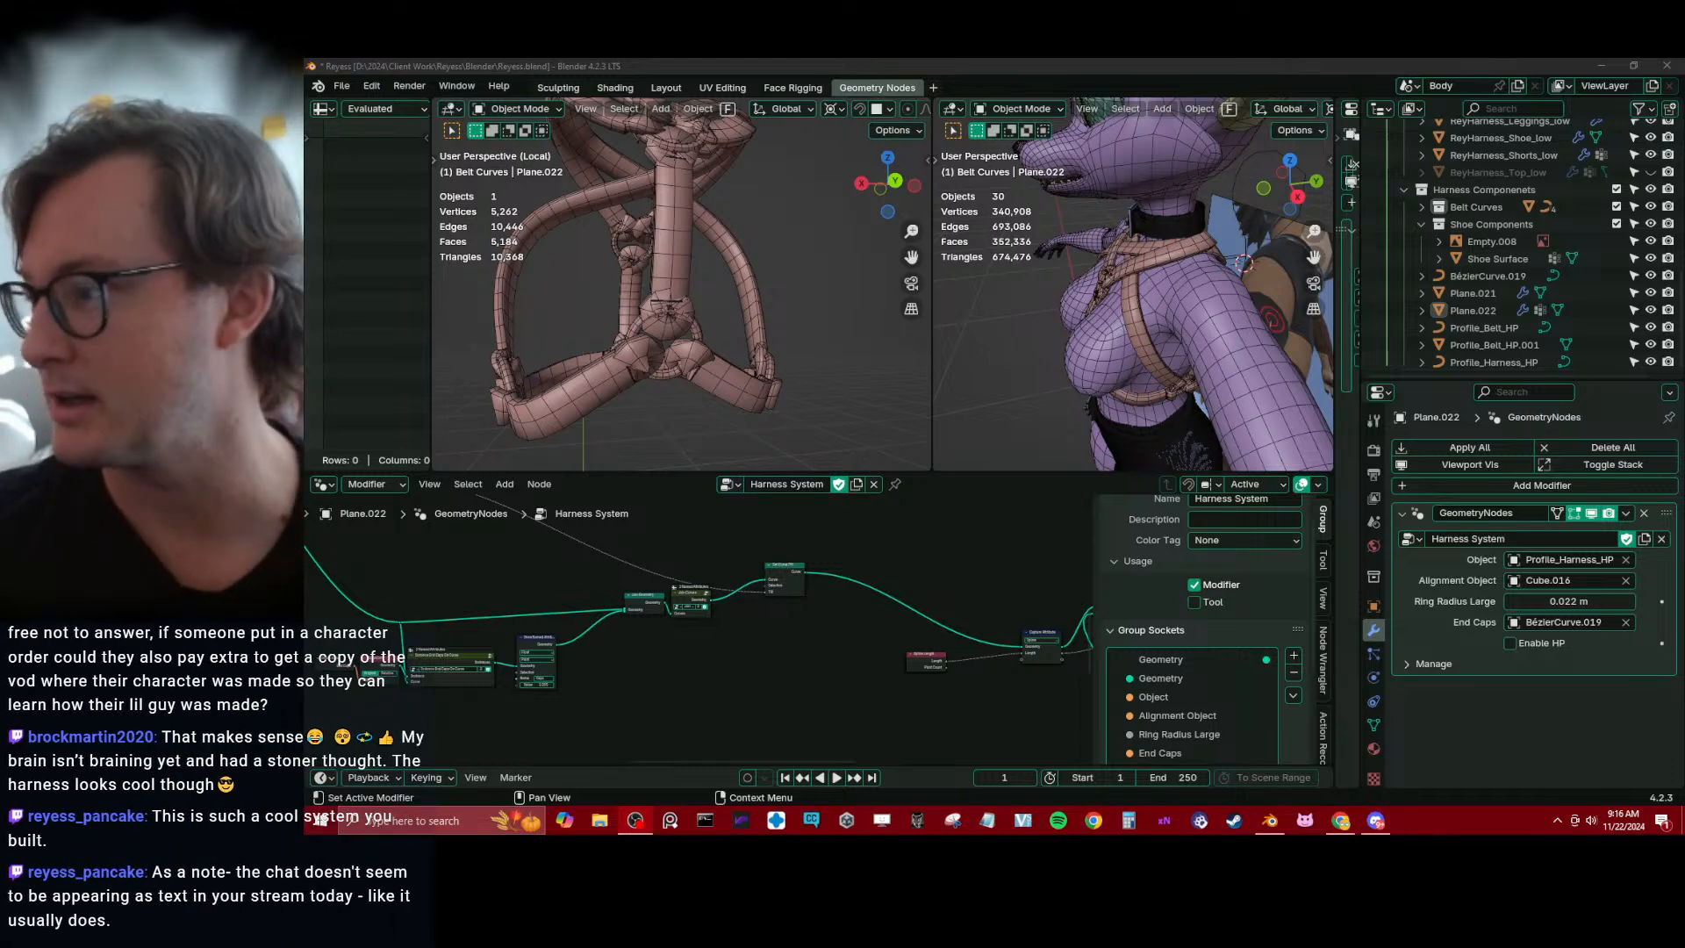
{"action": "middle_click_drag", "start_coordinate": [670, 663], "coordinate": [871, 638]}
{"action": "scroll", "coordinate": [870, 639], "scroll_direction": "down", "scroll_amount": 3}
{"action": "key", "text": "ctrl+s"}
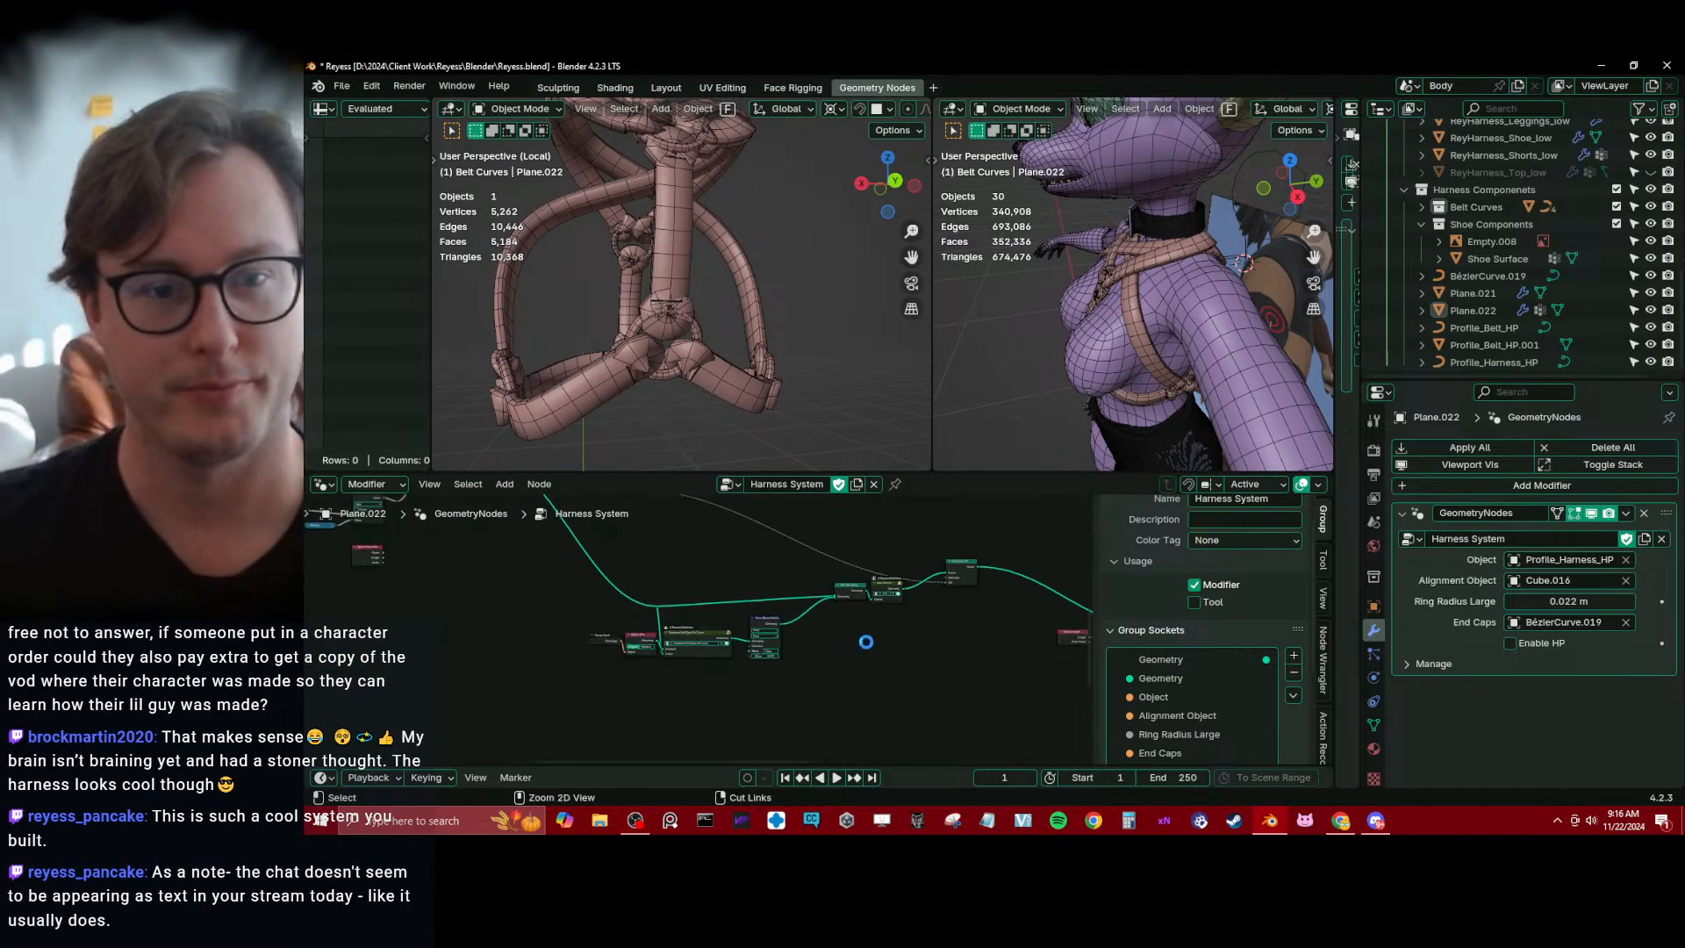
{"action": "mouse_move", "coordinate": [676, 316]}
{"action": "middle_mouse_down"}
{"action": "mouse_move", "coordinate": [656, 292]}
{"action": "mouse_move", "coordinate": [702, 298]}
{"action": "middle_mouse_up"}
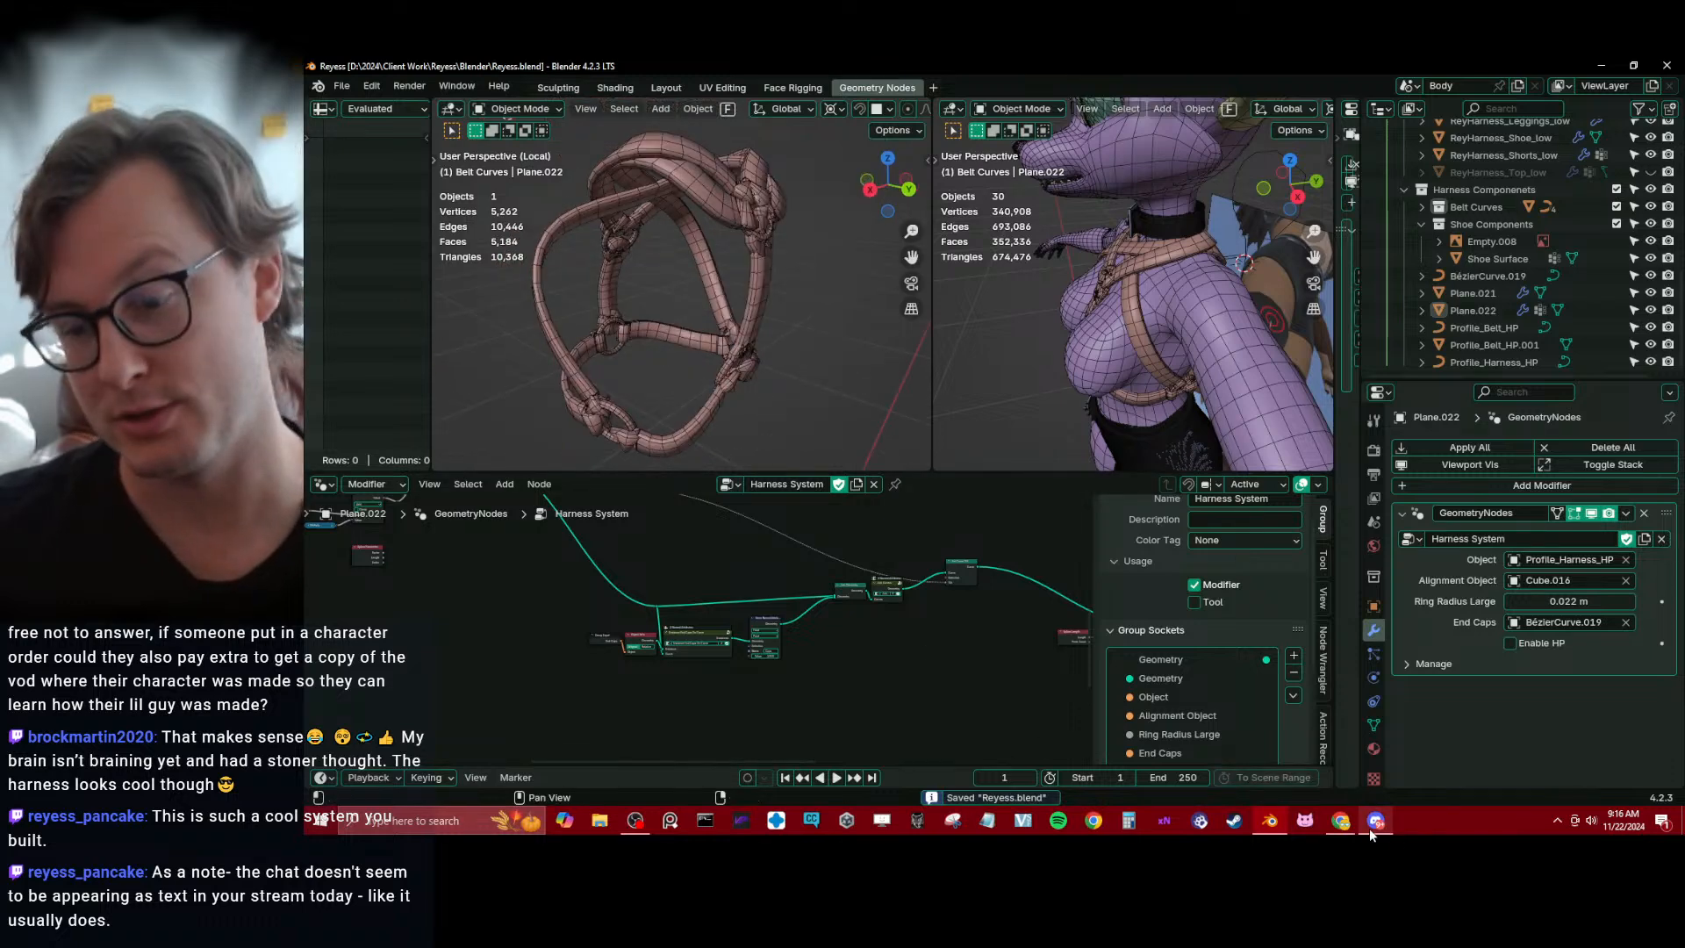
Switch to Chrome and bring its window with the VRChat Cigar Gumroad page into view
{"action": "left_click", "coordinate": [1341, 823]}
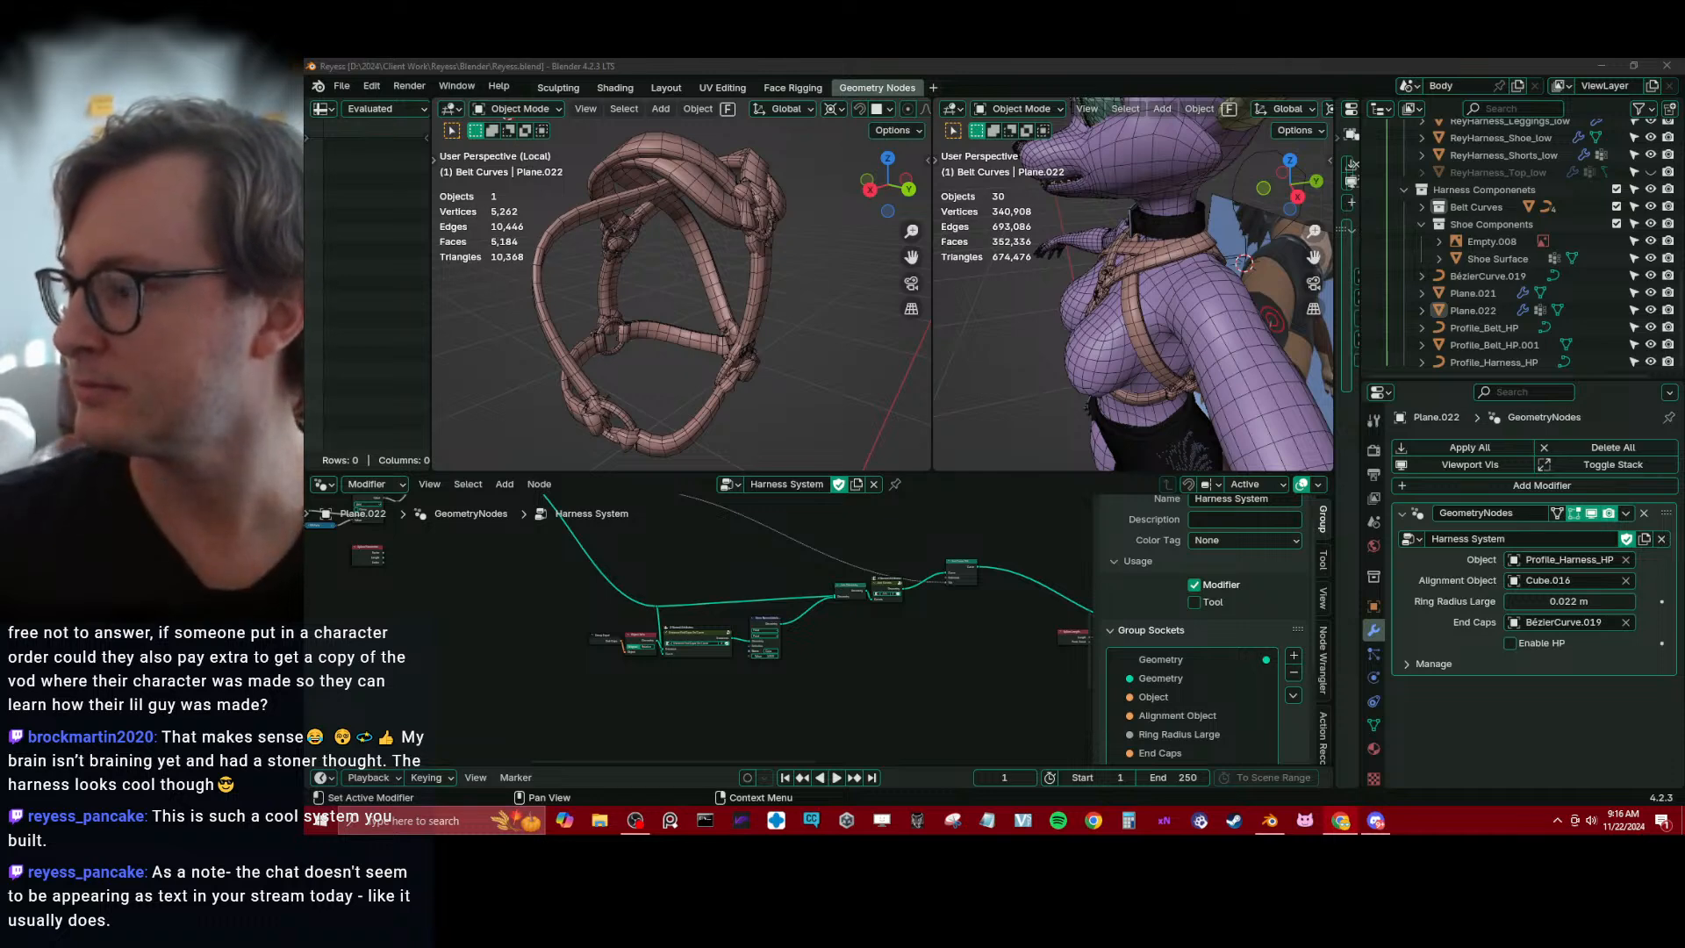
{"action": "left_click_drag", "start_coordinate": [1264, 656], "coordinate": [1046, 62]}
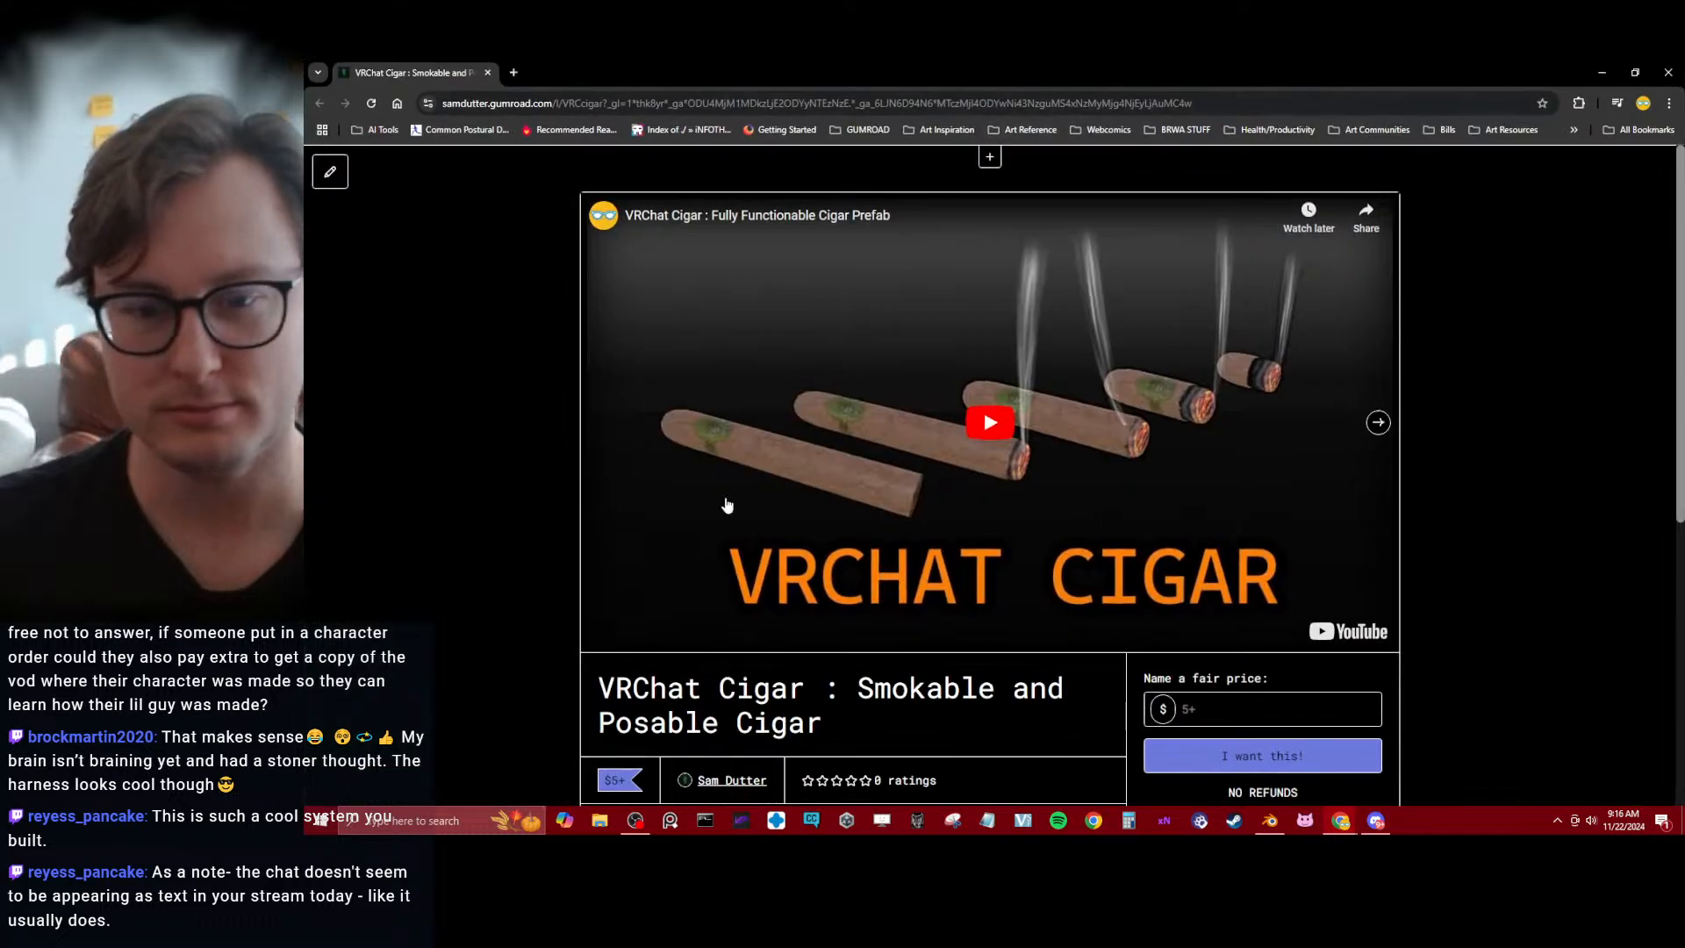
View the VRChat Cigar page's preview video and its gallery images, and switch back to Blender
{"action": "scroll", "coordinate": [539, 475], "scroll_direction": "down", "scroll_amount": 3}
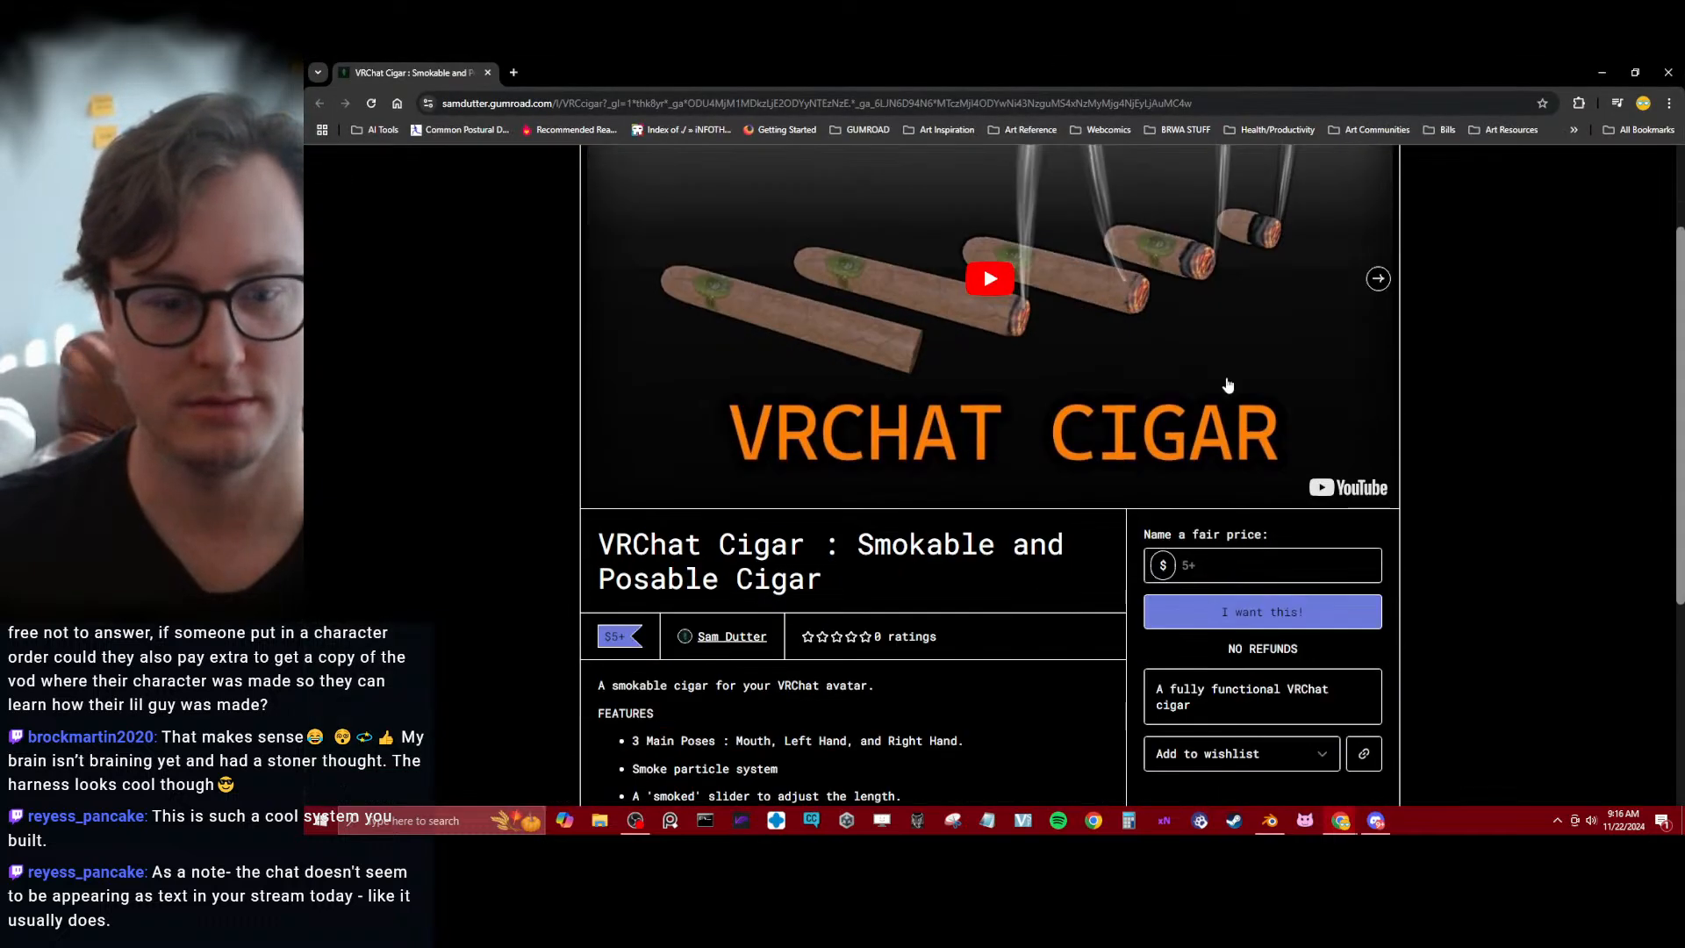
{"action": "scroll", "coordinate": [965, 416], "scroll_direction": "up", "scroll_amount": 3}
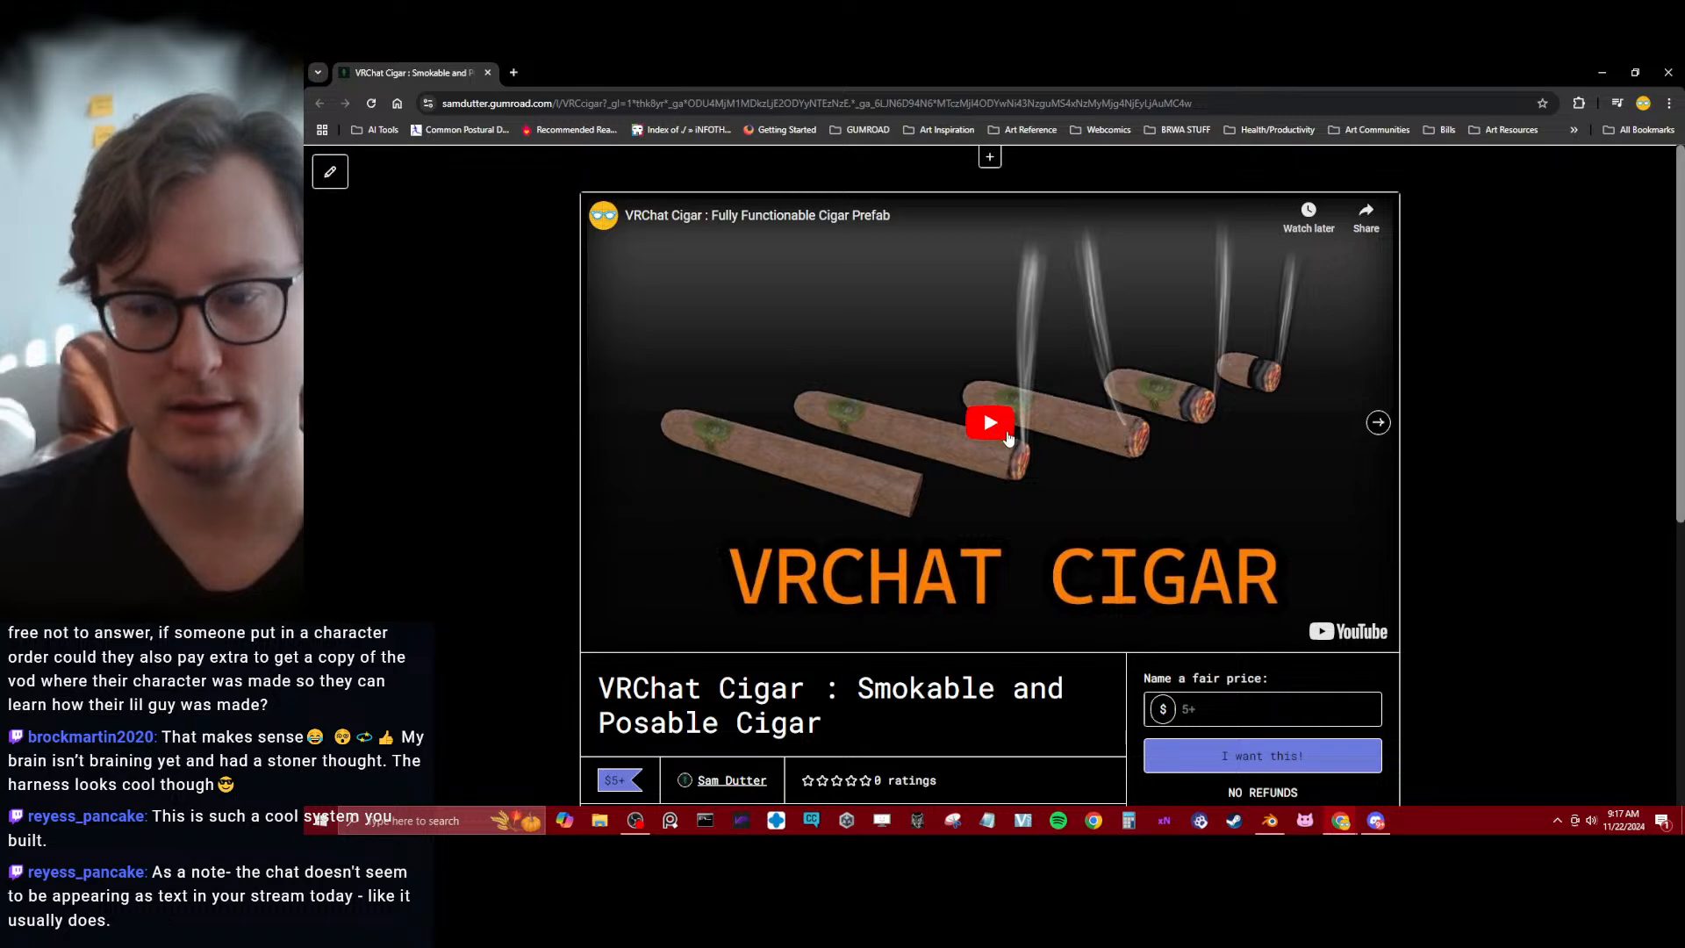
{"action": "left_click", "coordinate": [988, 424]}
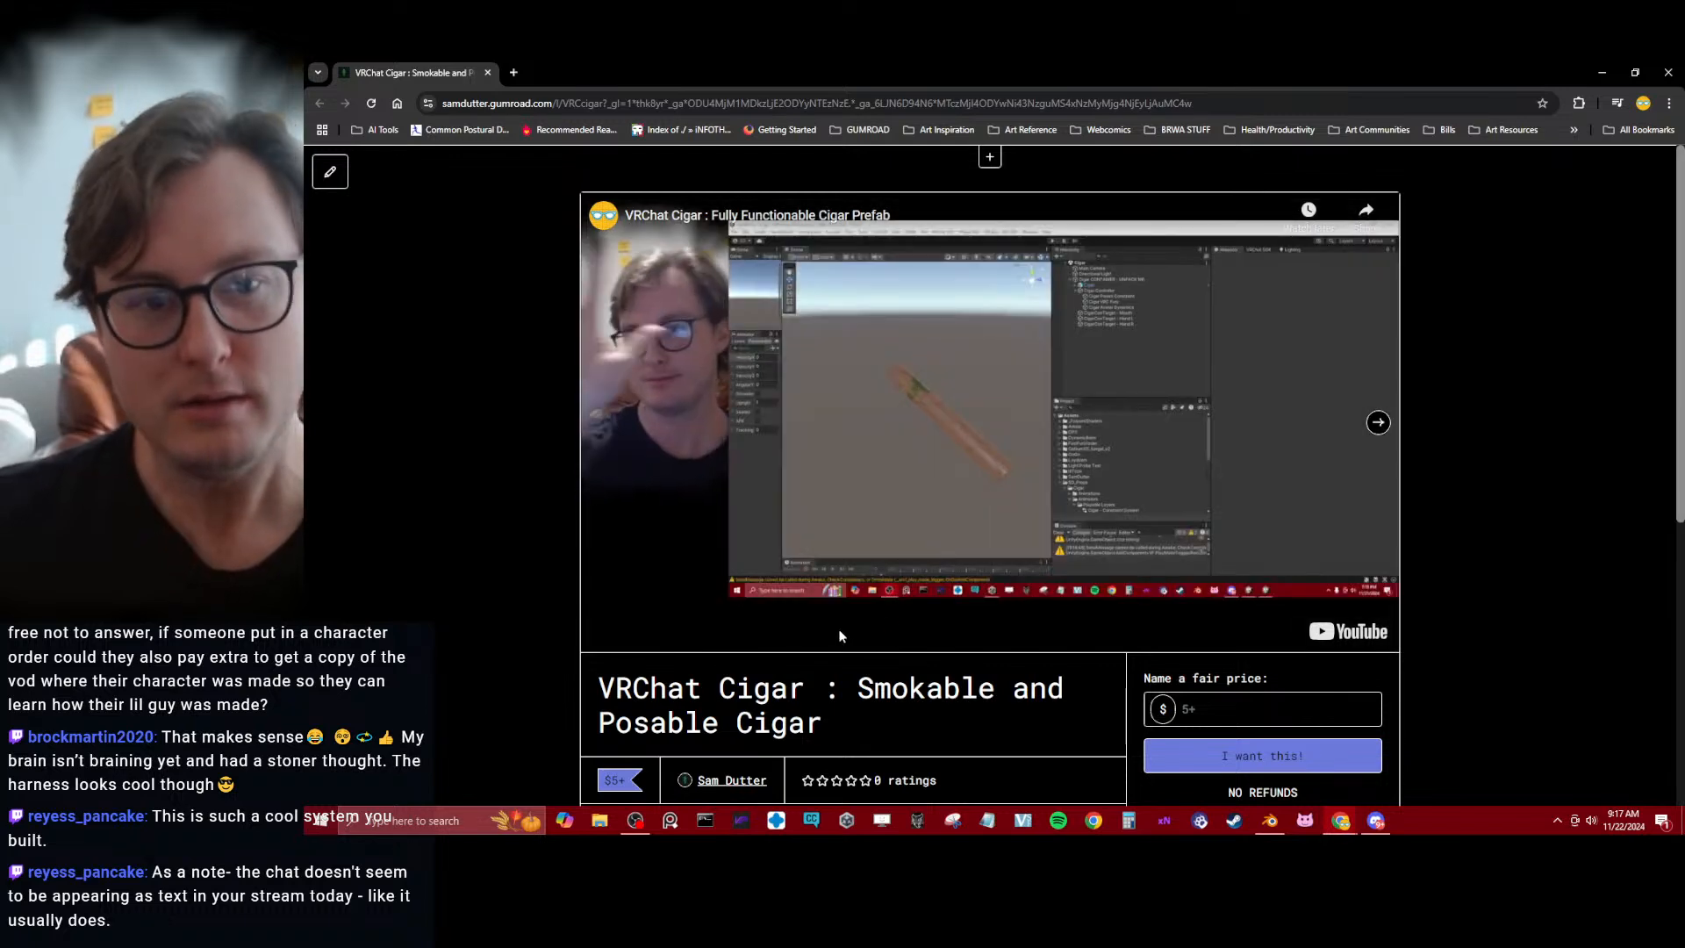
{"action": "left_click", "coordinate": [1376, 423]}
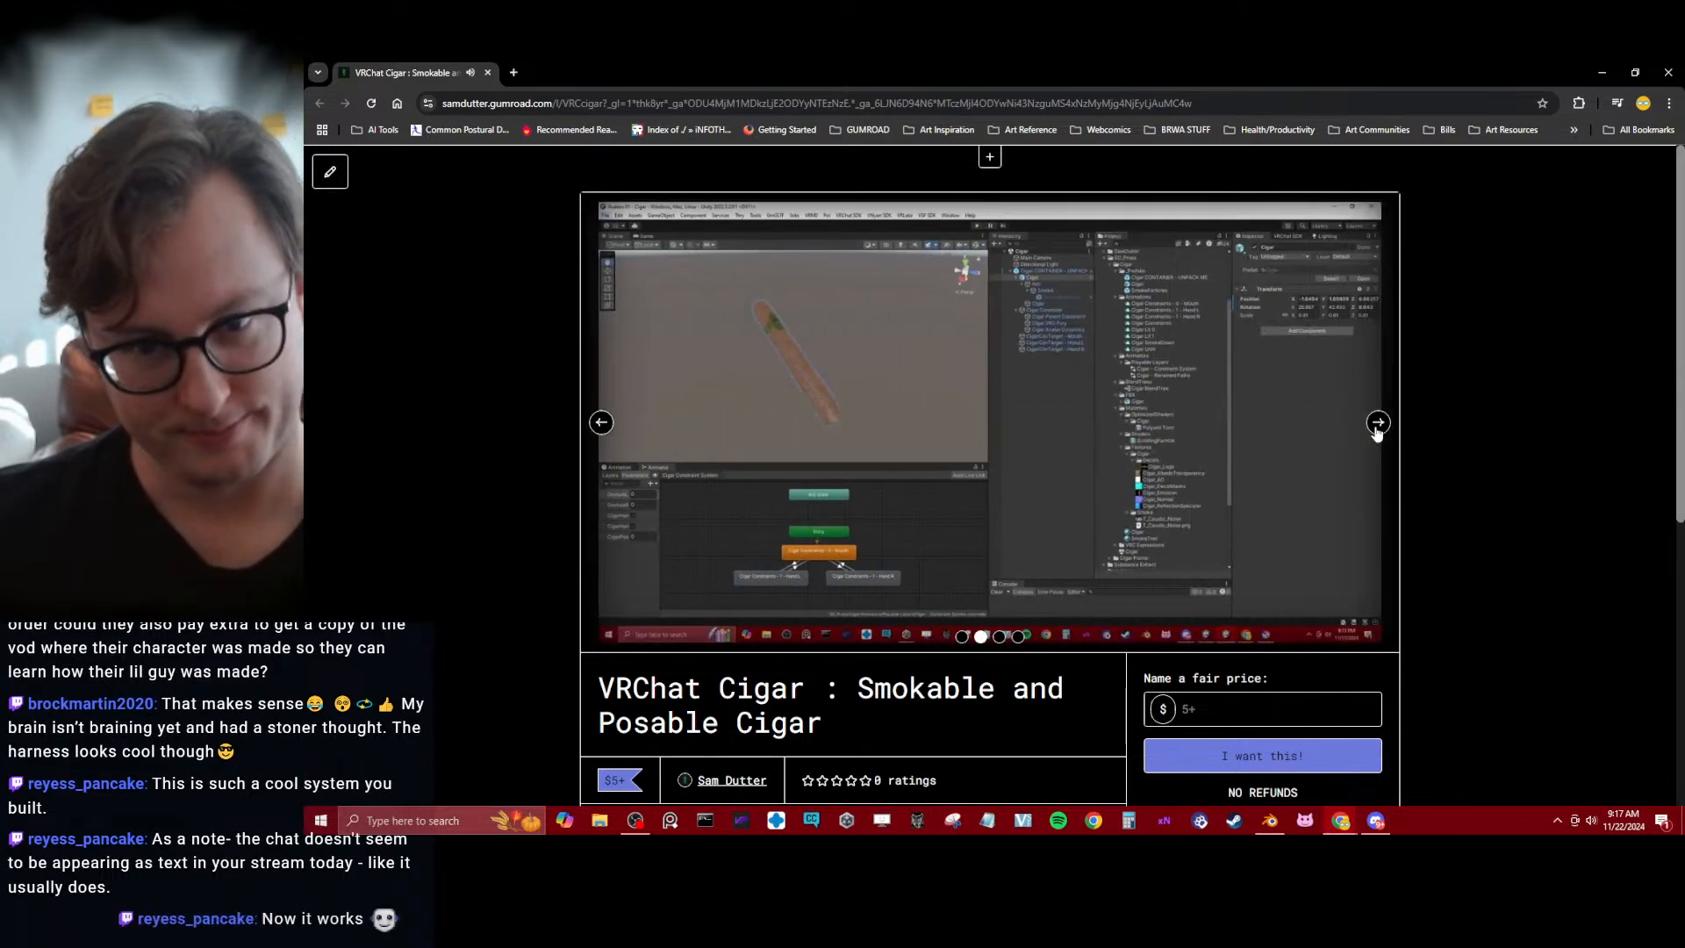
{"action": "left_click", "coordinate": [1377, 425]}
{"action": "left_click", "coordinate": [1377, 425]}
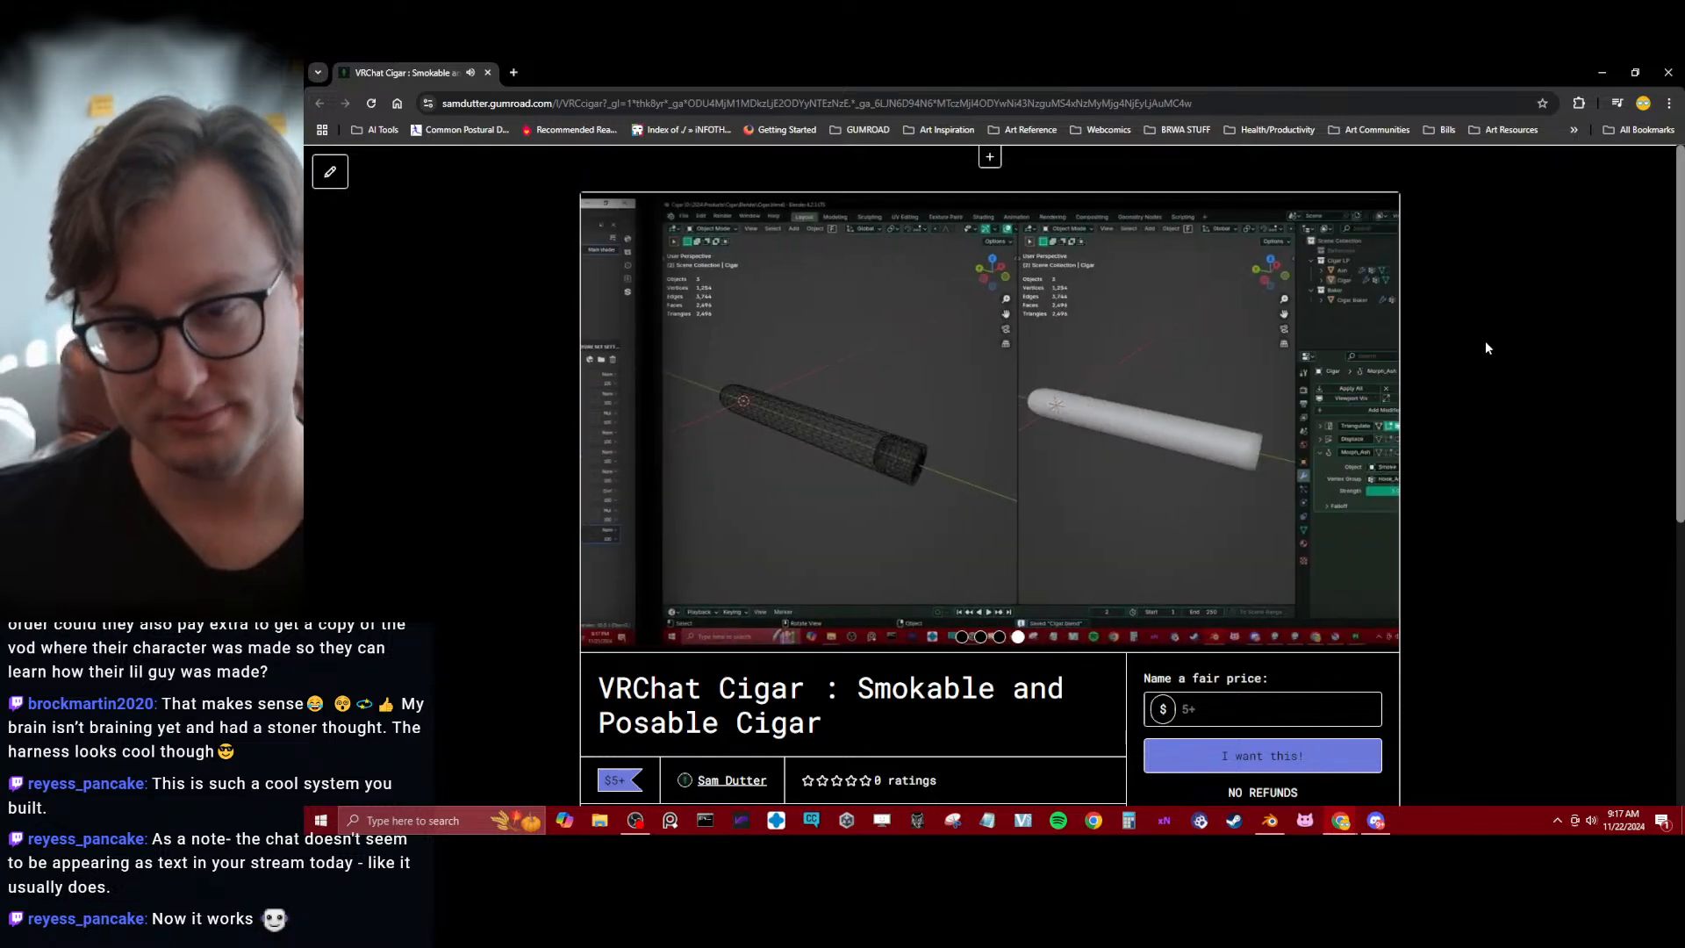
{"action": "left_click", "coordinate": [1651, 83]}
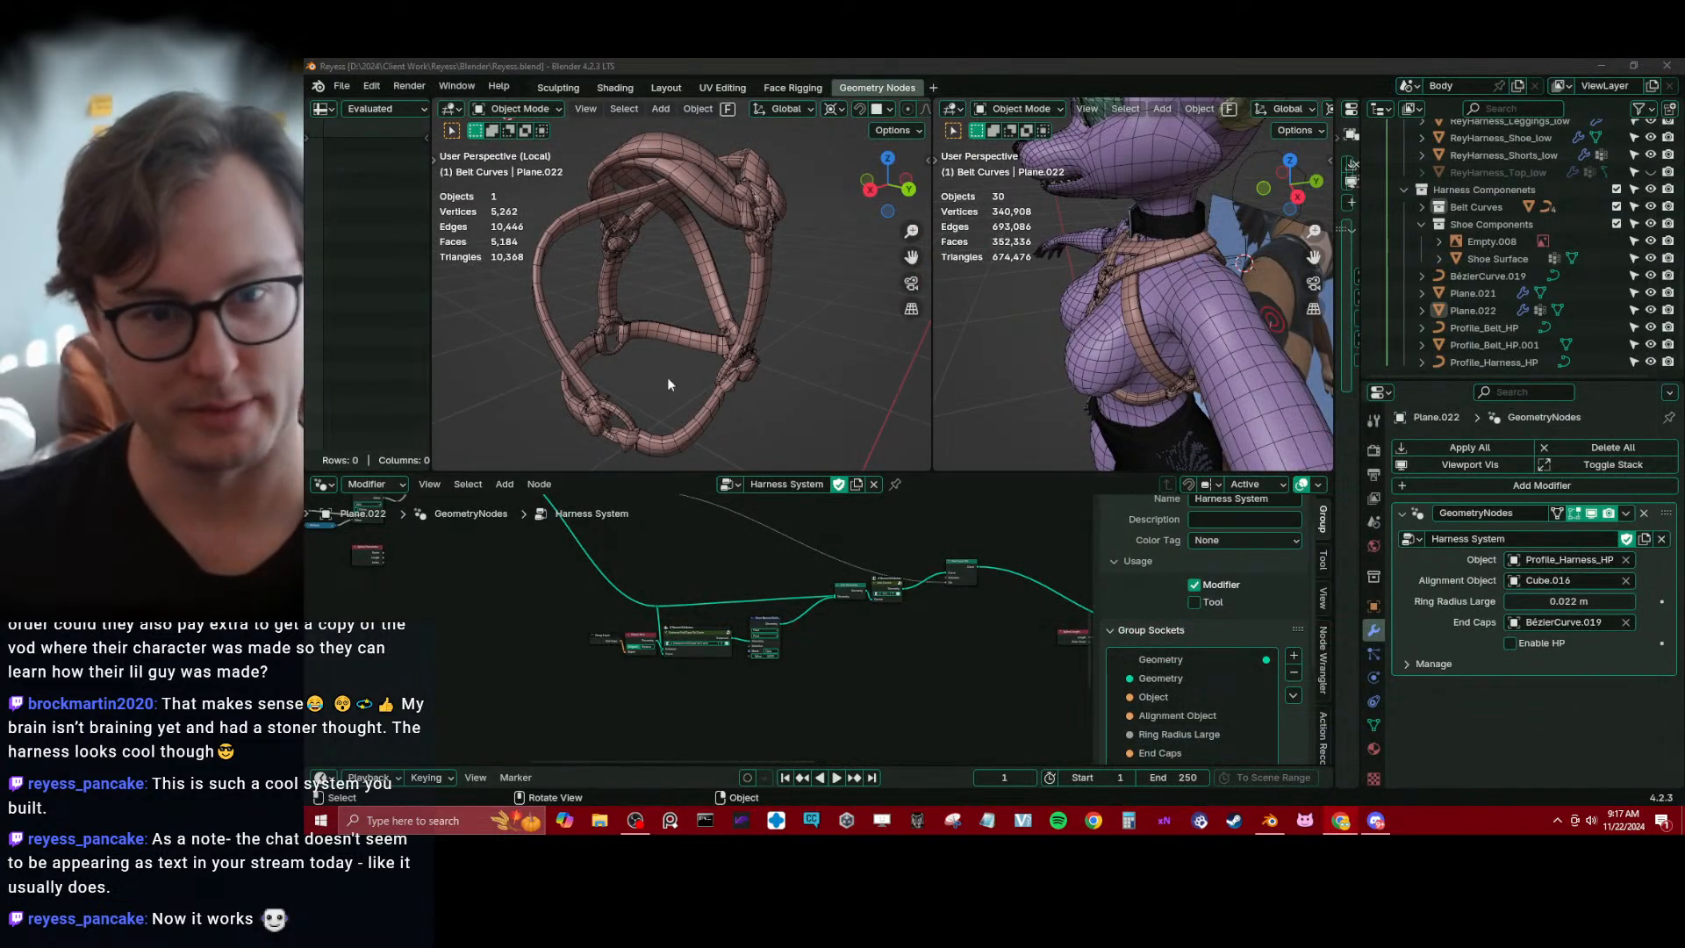
Duplicate the Set Curve Tilt node and insert the copy between Join Curves and the original Set Curve Tilt
{"action": "middle_click_drag", "start_coordinate": [755, 345], "coordinate": [667, 293]}
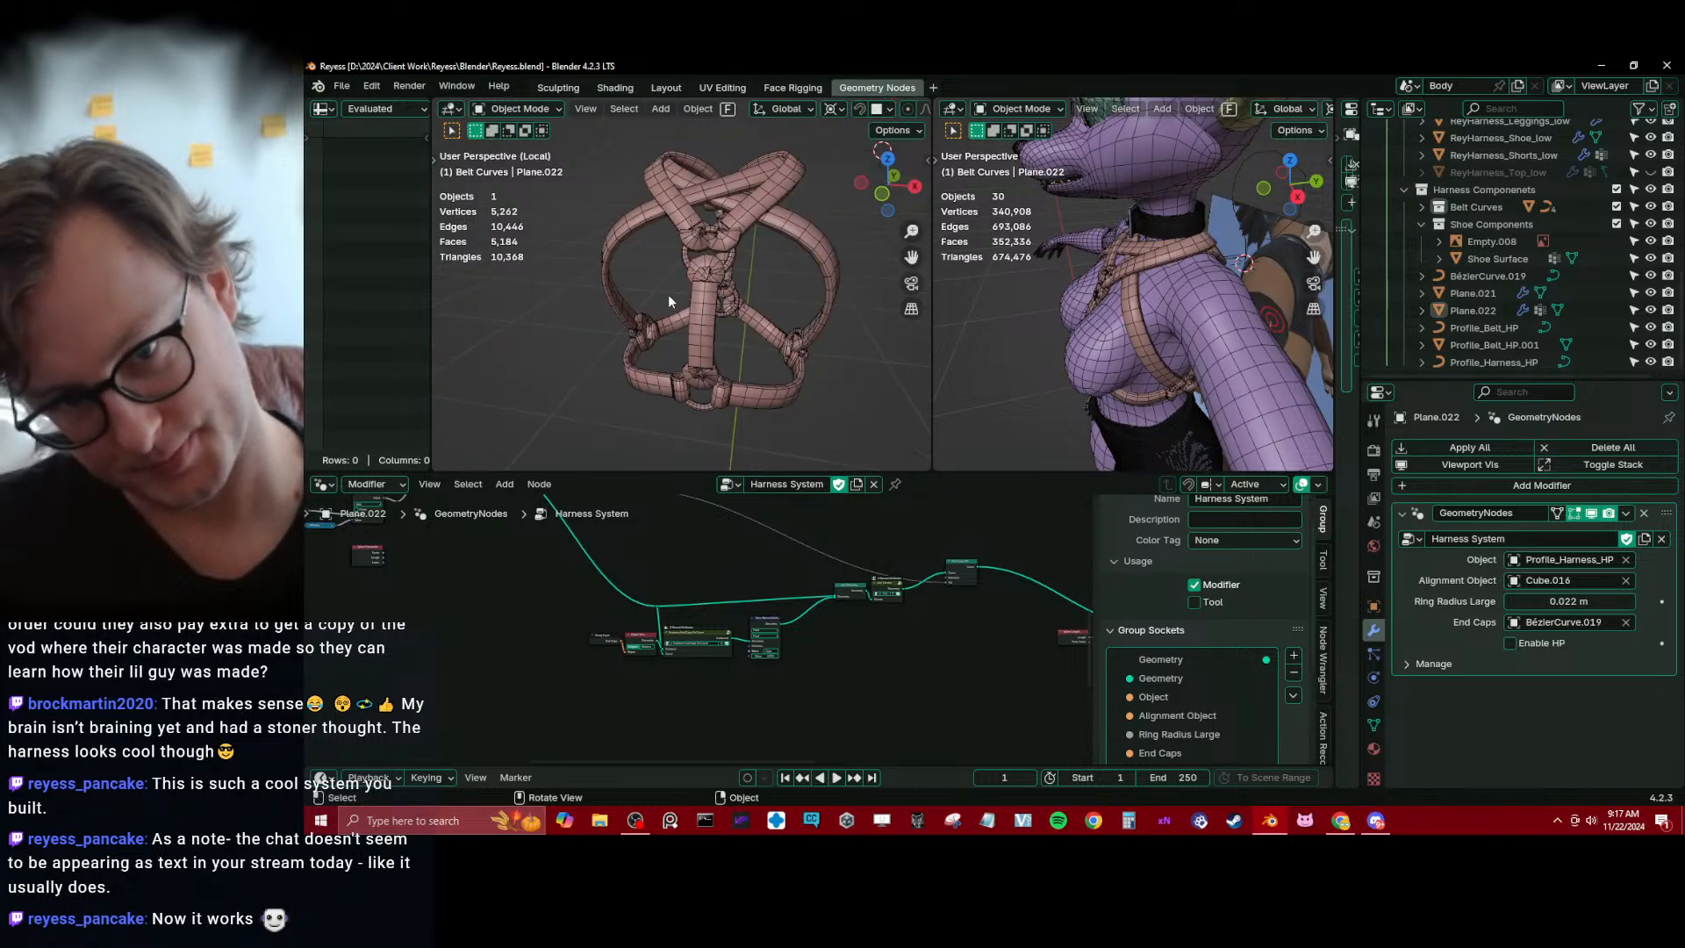
{"action": "scroll", "coordinate": [667, 293], "scroll_direction": "up", "scroll_amount": 3}
{"action": "scroll", "coordinate": [720, 642], "scroll_direction": "up", "scroll_amount": 5}
{"action": "middle_click_drag", "start_coordinate": [883, 639], "coordinate": [721, 655]}
{"action": "scroll", "coordinate": [780, 634], "scroll_direction": "up", "scroll_amount": 2}
{"action": "left_click_drag", "start_coordinate": [715, 591], "coordinate": [691, 606]}
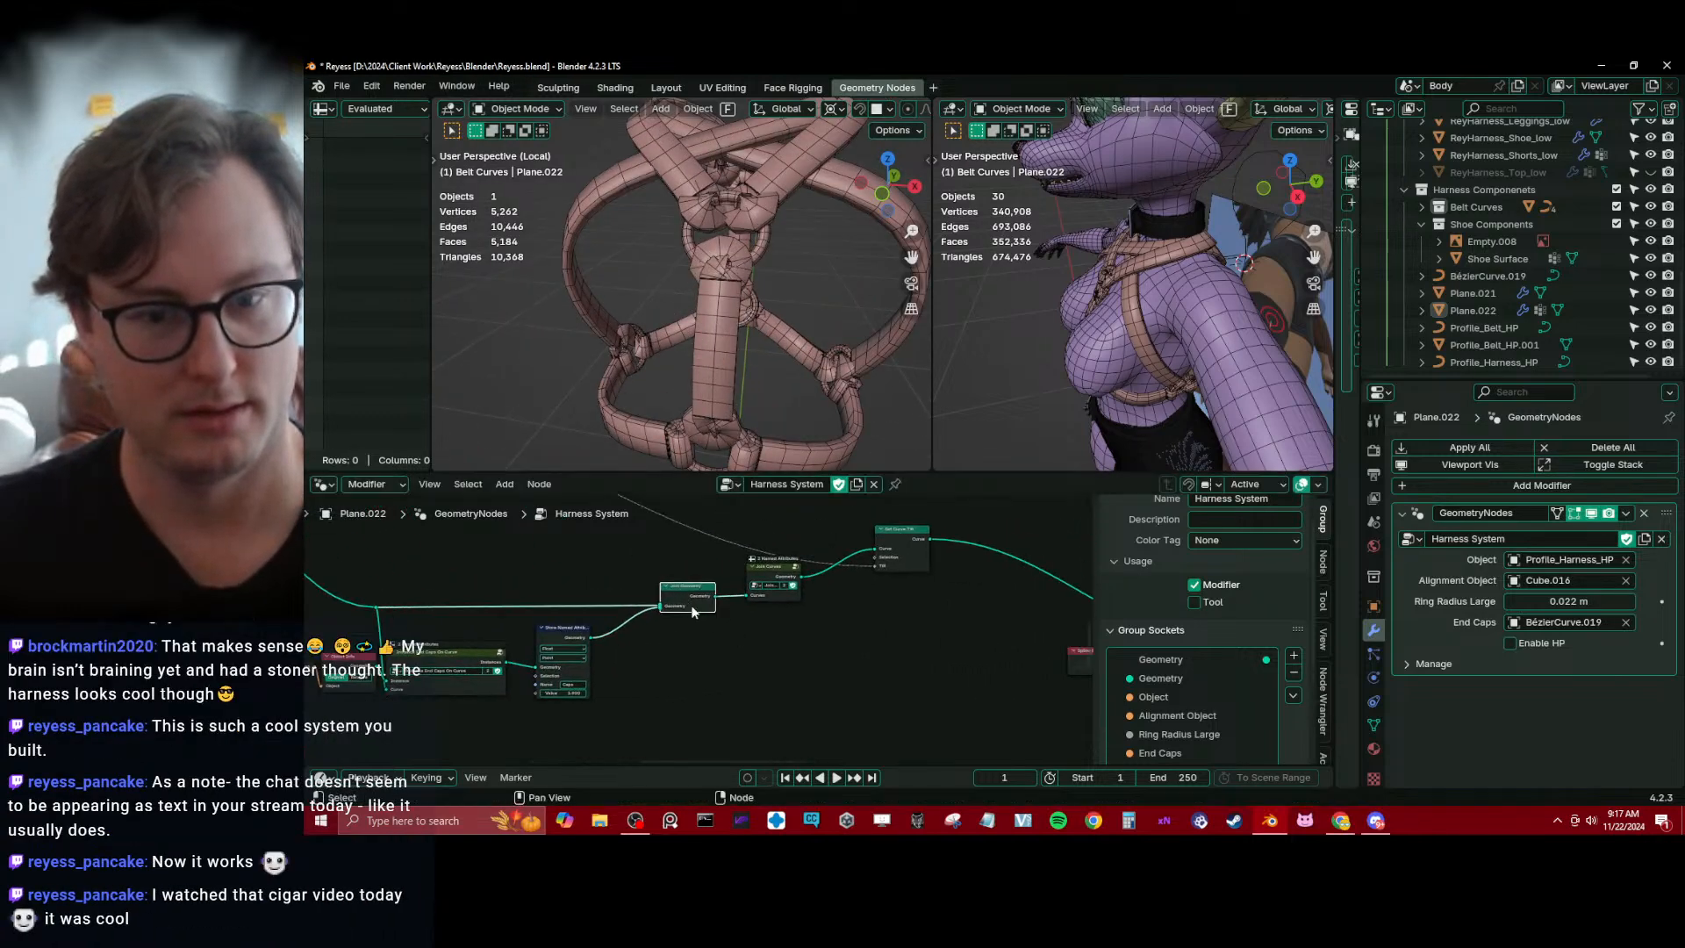
{"action": "middle_click_drag", "start_coordinate": [770, 609], "coordinate": [650, 646]}
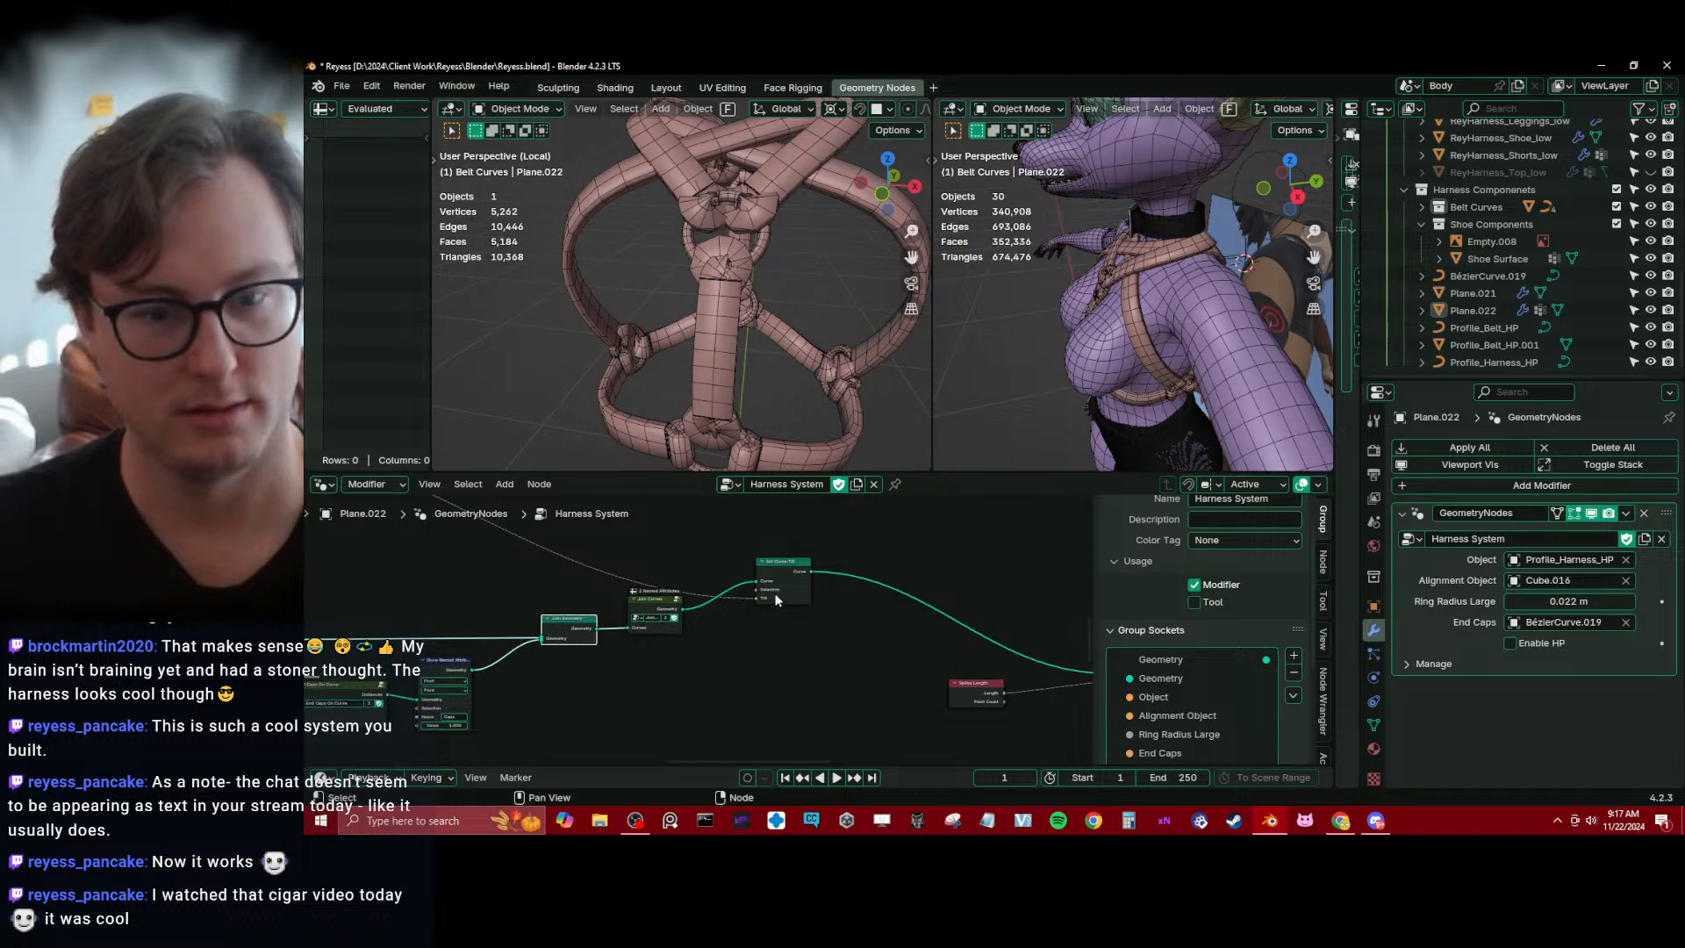
{"action": "left_click_drag", "start_coordinate": [775, 600], "coordinate": [829, 558]}
{"action": "mouse_move", "coordinate": [838, 570]}
{"action": "middle_mouse_down"}
{"action": "mouse_move", "coordinate": [895, 551]}
{"action": "mouse_move", "coordinate": [869, 579]}
{"action": "middle_mouse_up"}
{"action": "key", "text": "shift+d"}
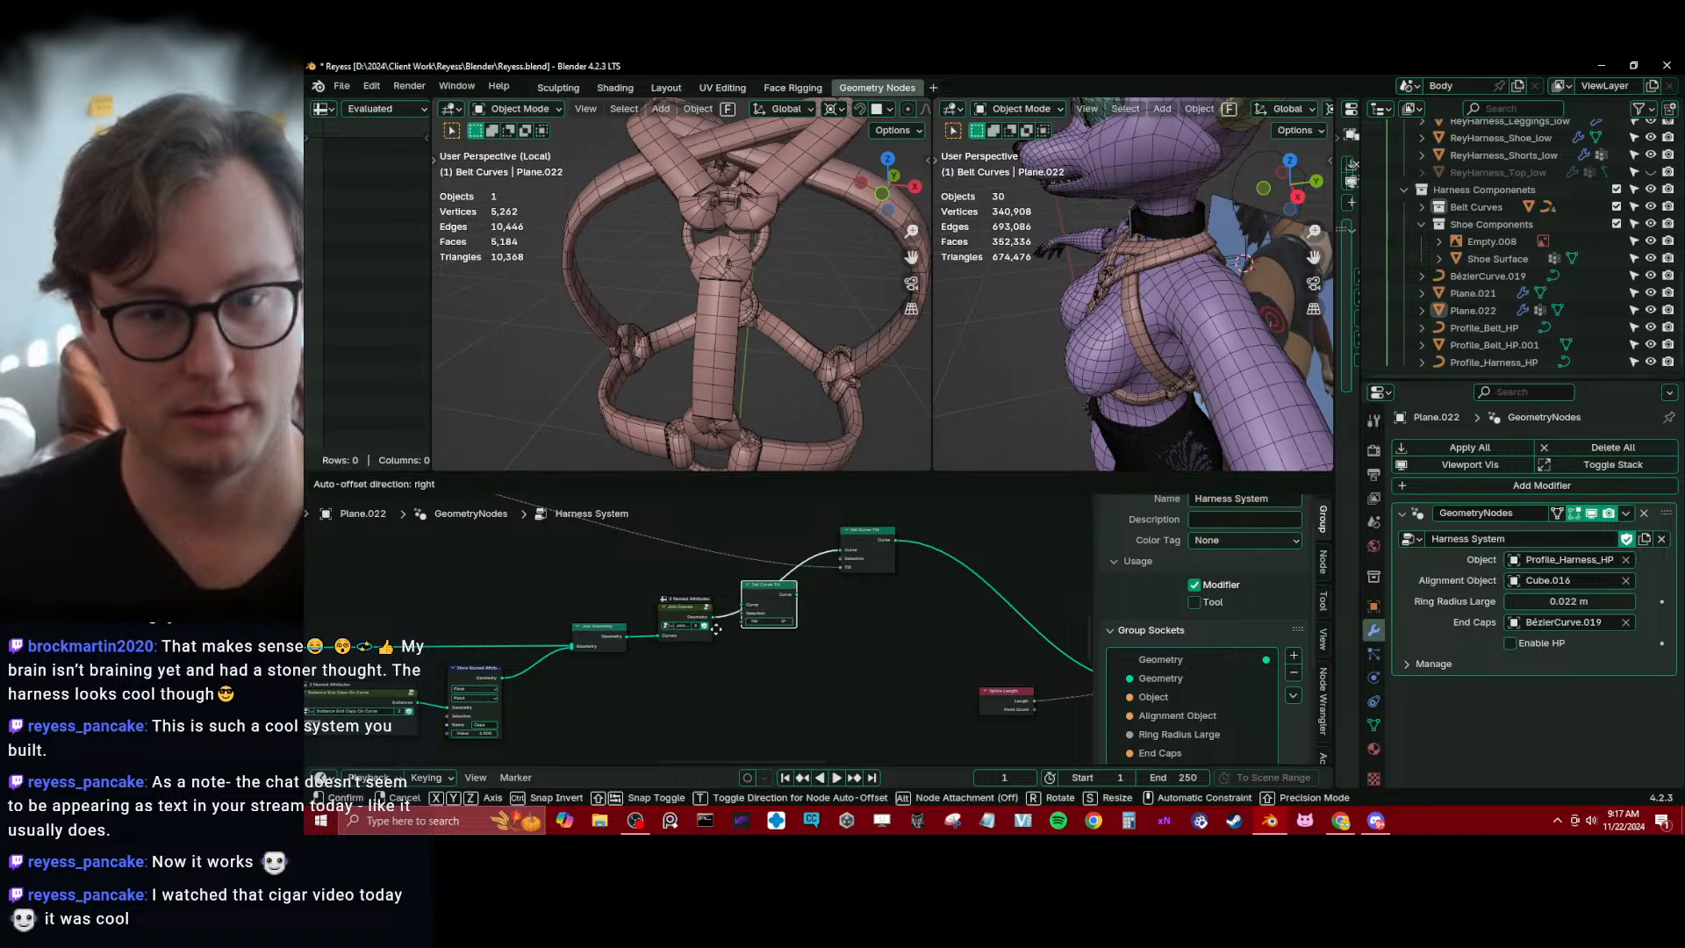
{"action": "left_click", "coordinate": [720, 637]}
Move the original Set Curve Tilt node farther away from its duplicate to make room between them
{"action": "scroll", "coordinate": [719, 637], "scroll_direction": "up", "scroll_amount": 2}
{"action": "left_click_drag", "start_coordinate": [803, 618], "coordinate": [882, 617]}
{"action": "key", "text": "ctrl+z"}
{"action": "middle_click_drag", "start_coordinate": [928, 564], "coordinate": [813, 621]}
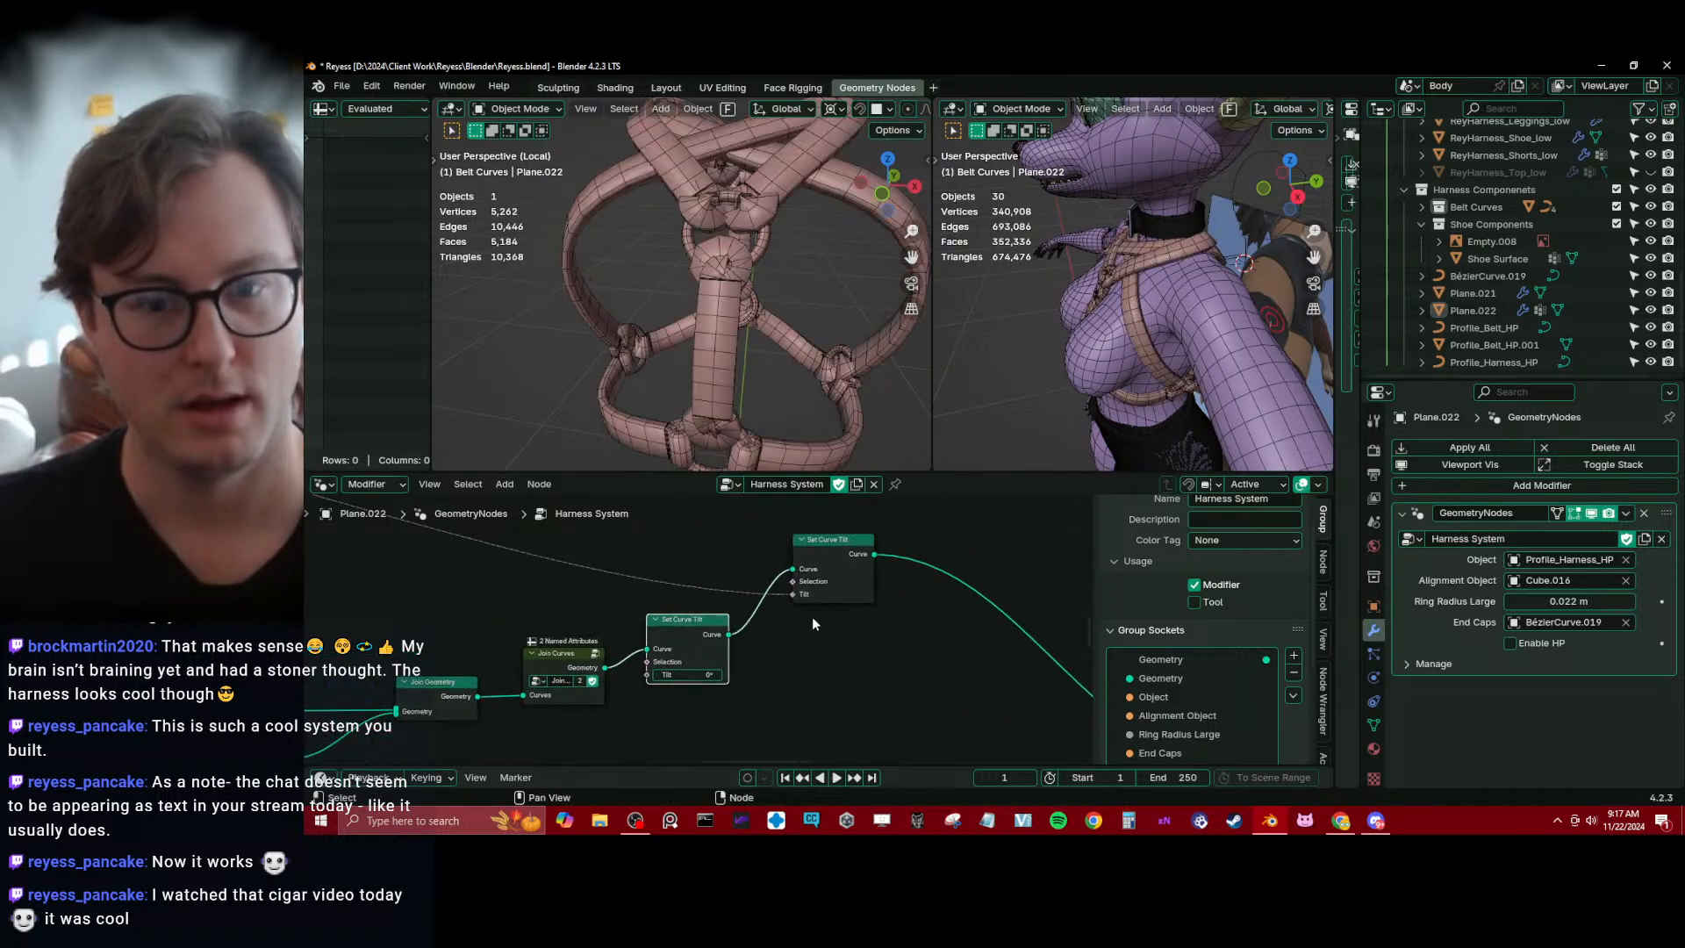
{"action": "left_click_drag", "start_coordinate": [814, 585], "coordinate": [859, 582]}
{"action": "middle_click_drag", "start_coordinate": [764, 612], "coordinate": [770, 606]}
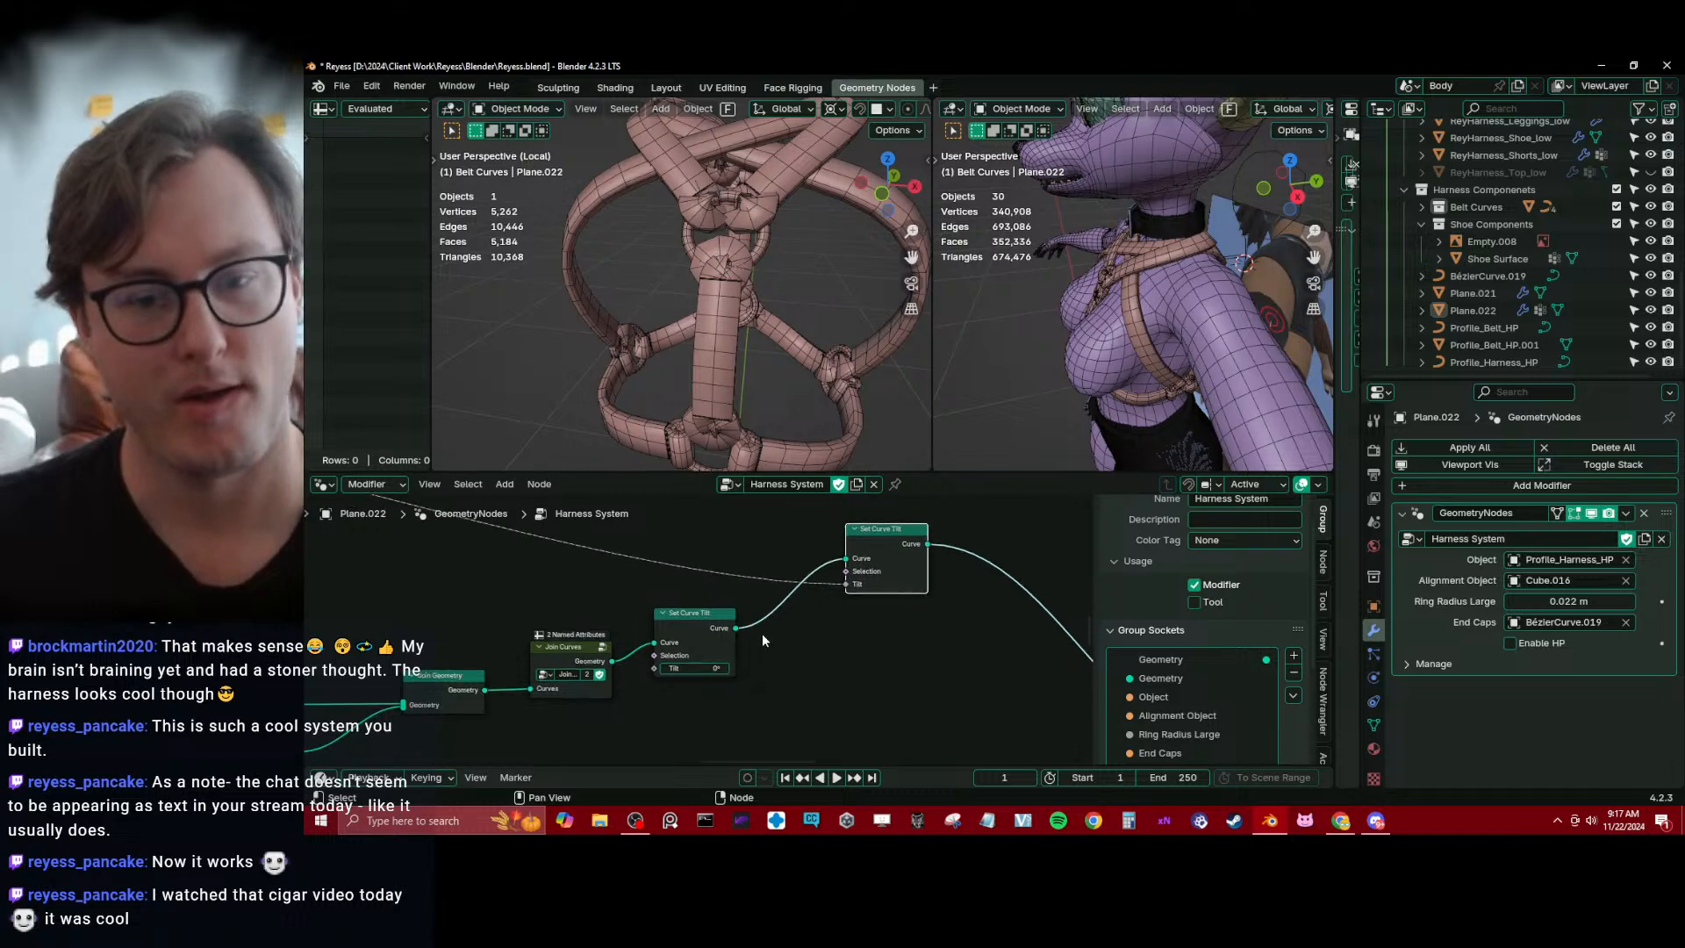
Move the Join Geometry, Join Curves and duplicated Set Curve Tilt nodes together to a lower spot in the node tree
{"action": "scroll", "coordinate": [811, 597], "scroll_direction": "down", "scroll_amount": 2}
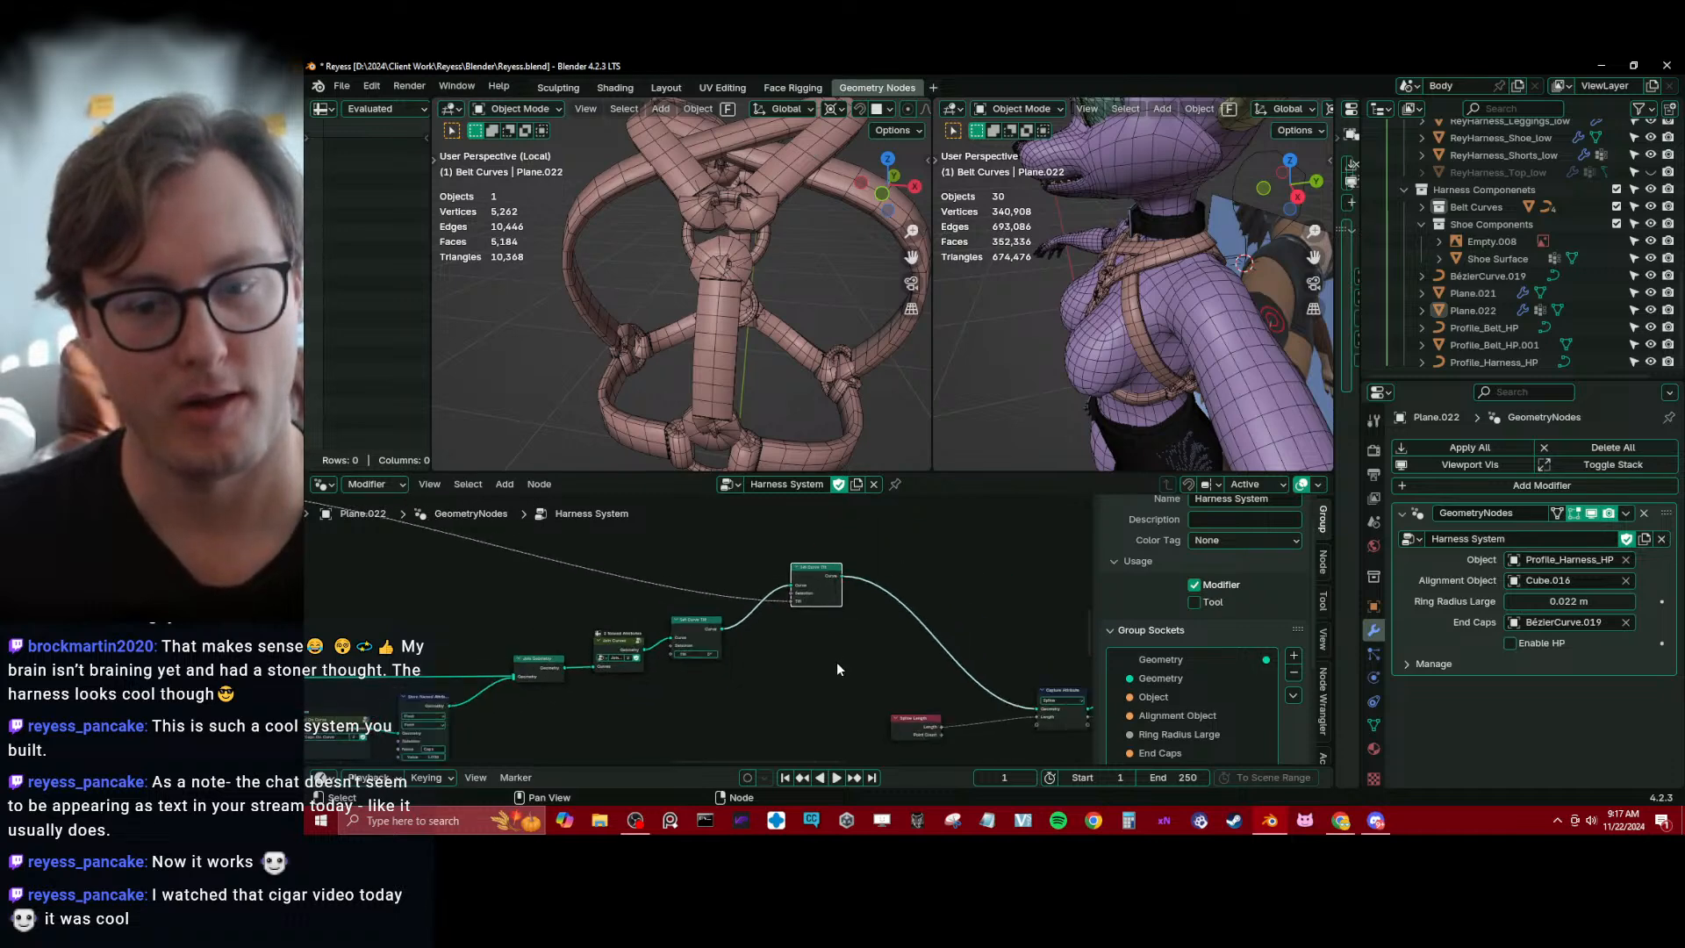
{"action": "scroll", "coordinate": [776, 670], "scroll_direction": "up", "scroll_amount": 1}
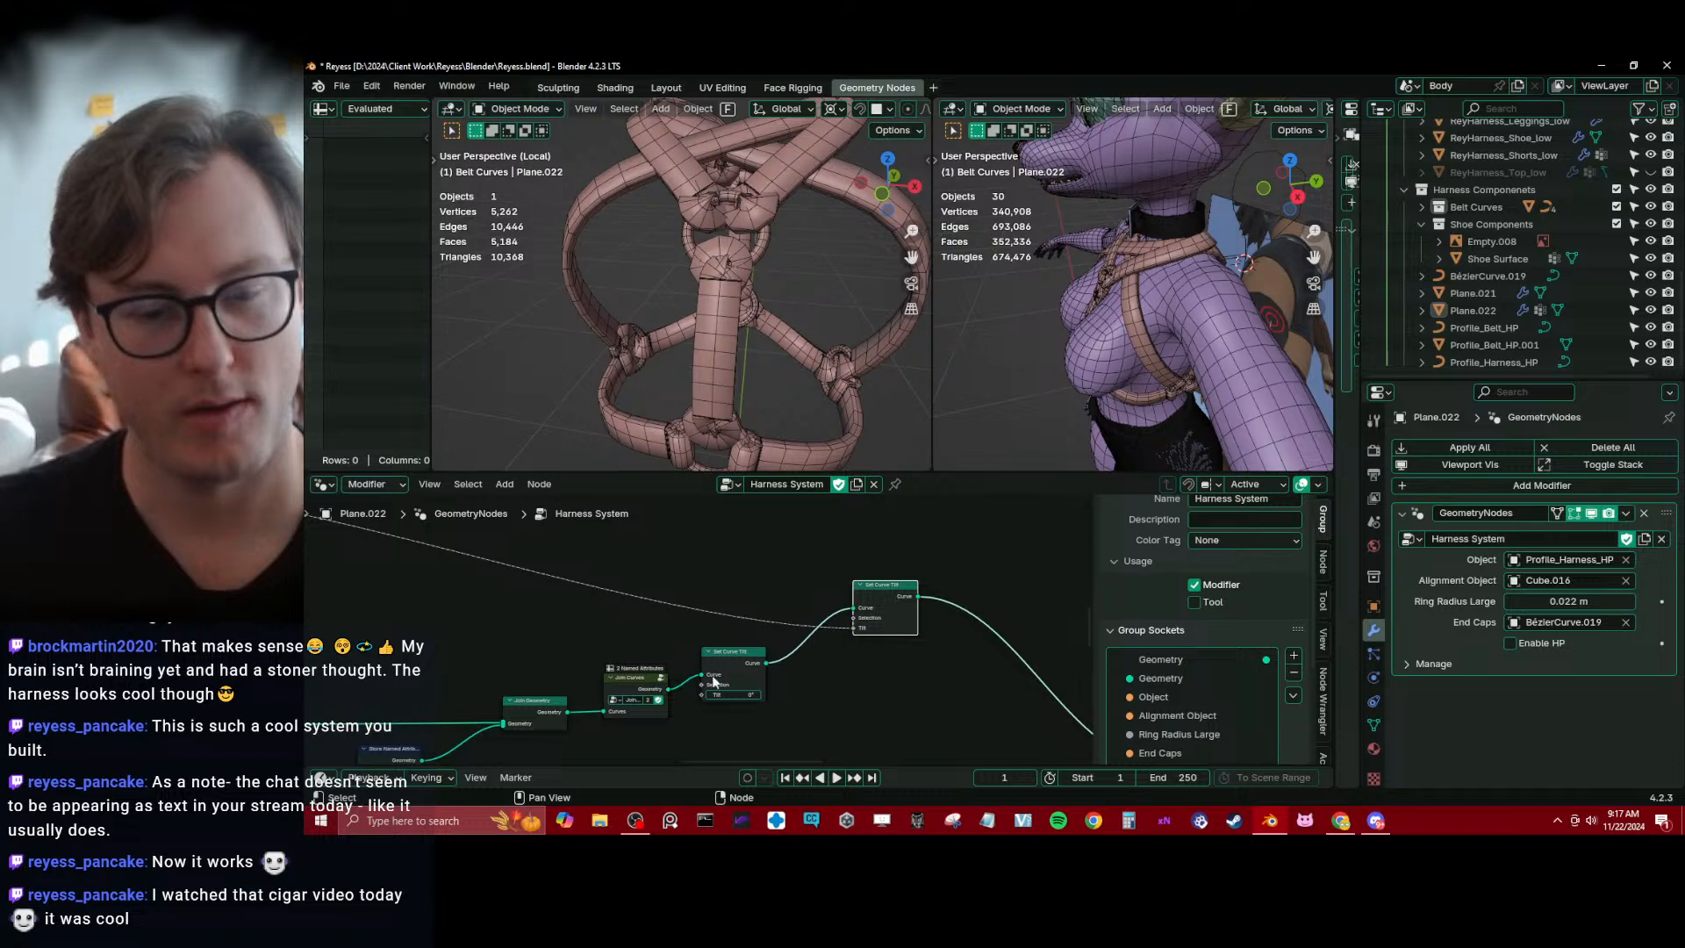
{"action": "middle_click_drag", "start_coordinate": [719, 716], "coordinate": [730, 633]}
{"action": "left_click", "coordinate": [730, 633]}
{"action": "key", "text": "b"}
{"action": "left_click_drag", "start_coordinate": [531, 567], "coordinate": [786, 691]}
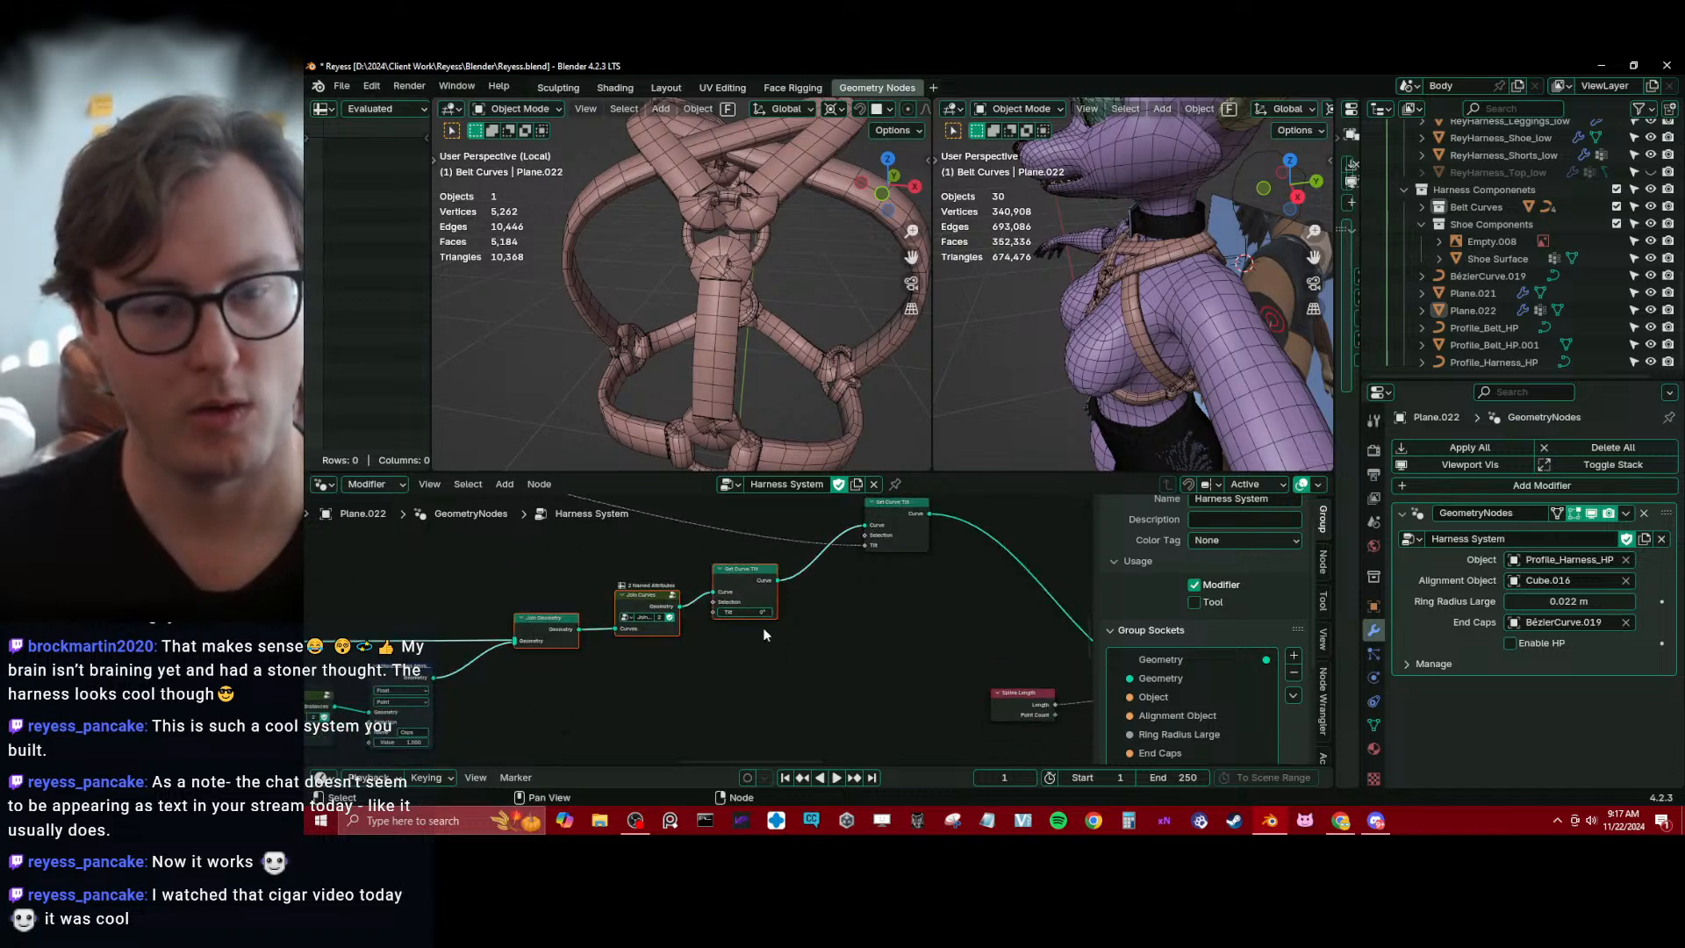
{"action": "key", "text": "g"}
{"action": "left_click", "coordinate": [726, 705]}
{"action": "scroll", "coordinate": [823, 630], "scroll_direction": "up", "scroll_amount": 2}
{"action": "middle_click_drag", "start_coordinate": [802, 585], "coordinate": [888, 636]}
{"action": "key", "text": "g"}
{"action": "left_click", "coordinate": [815, 625]}
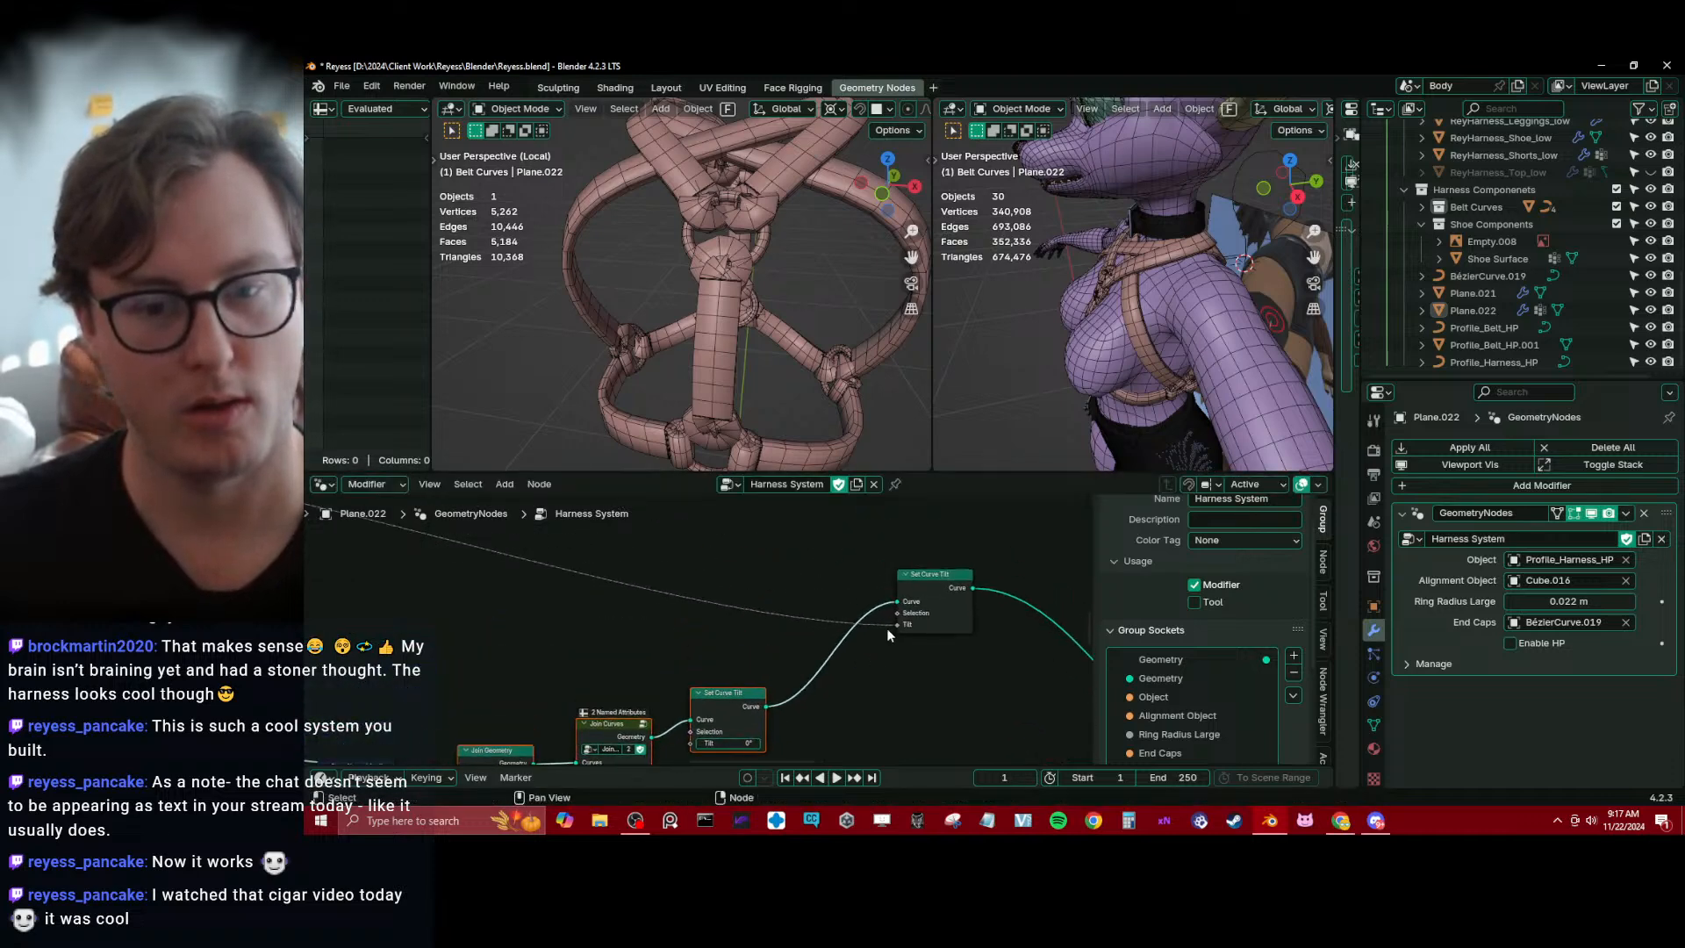
{"action": "key", "text": "shift+a"}
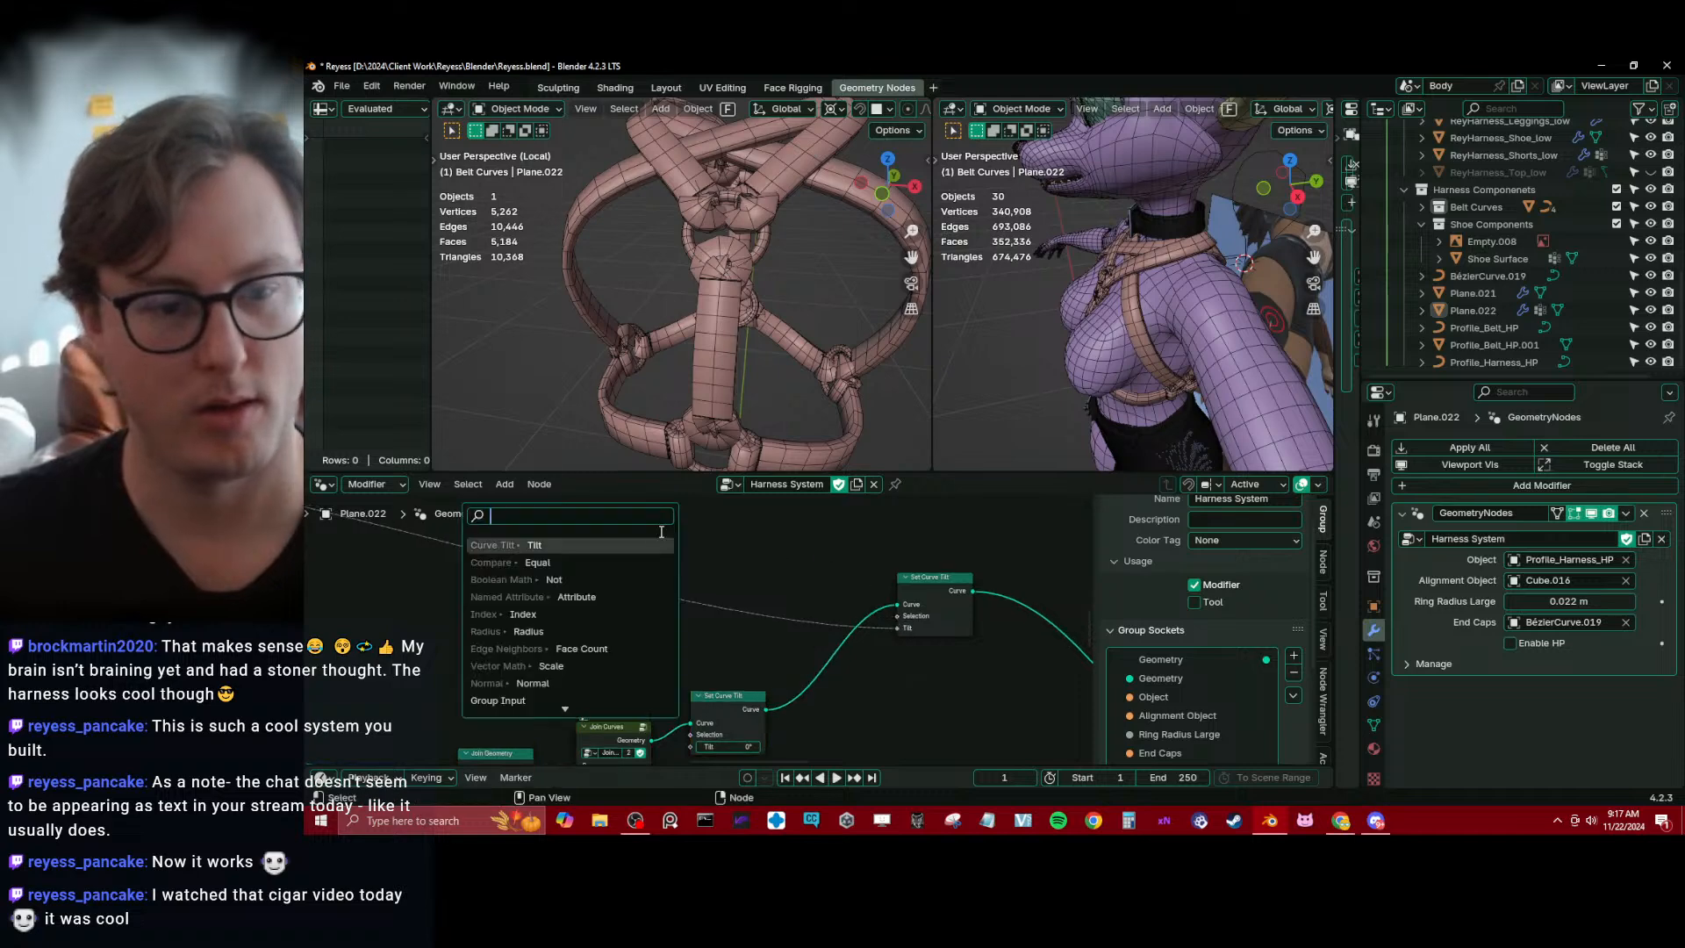
{"action": "left_click", "coordinate": [605, 545]}
{"action": "left_click", "coordinate": [718, 566]}
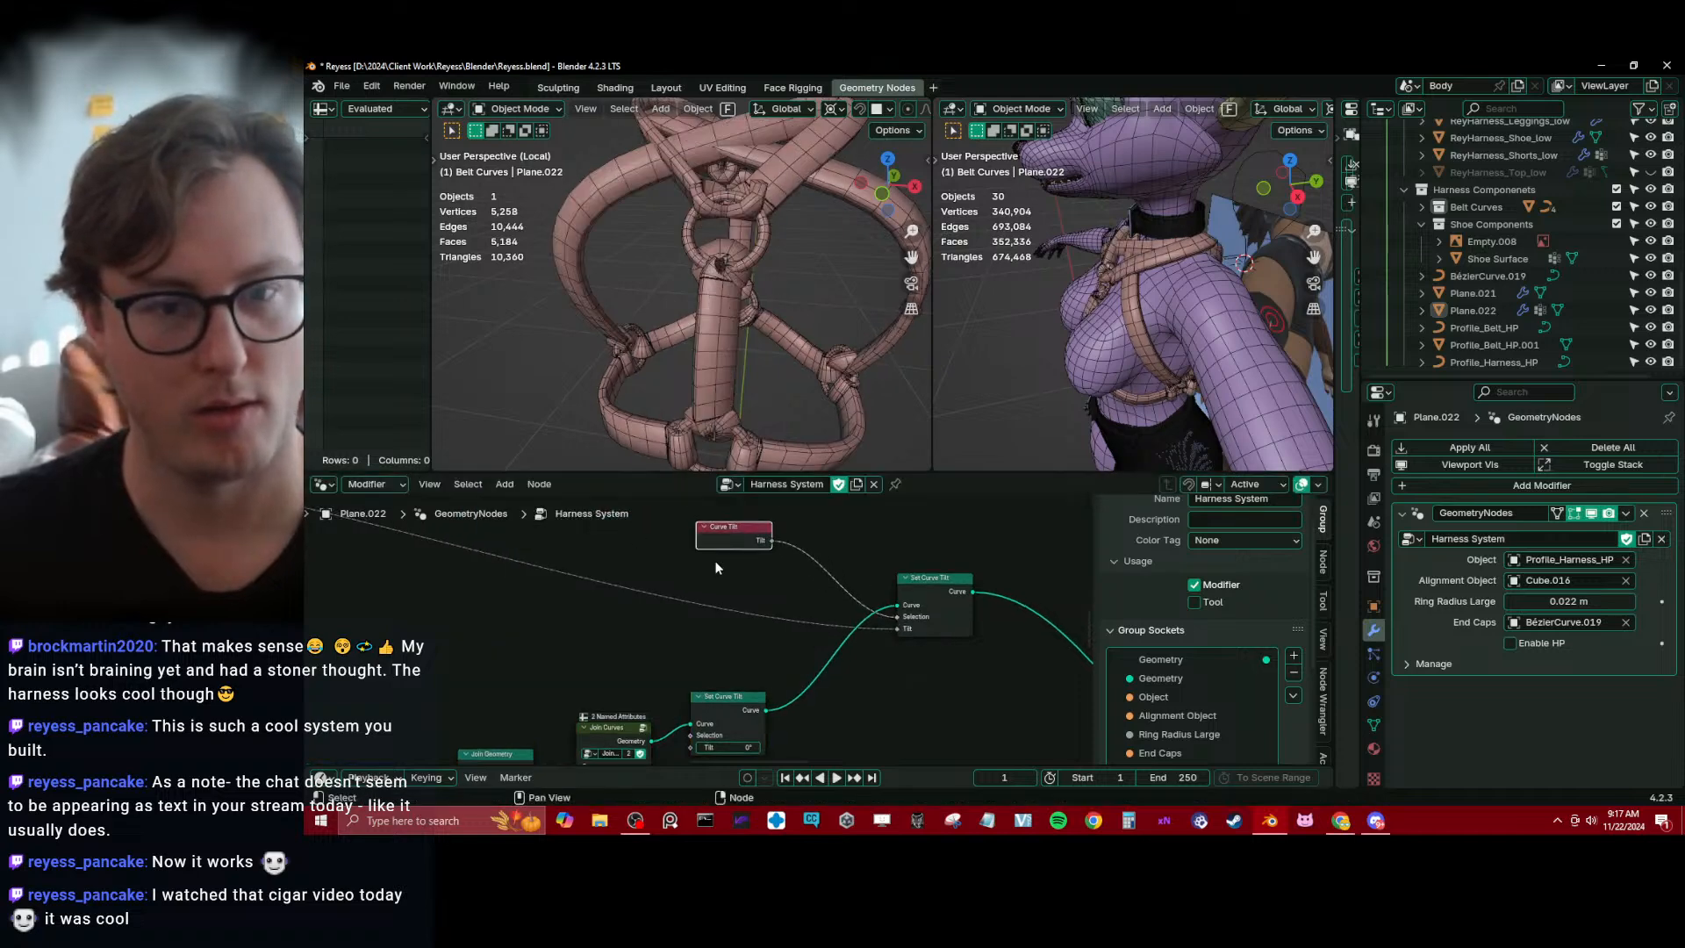
{"action": "key", "text": "ctrl+z"}
Add an Equal comparison to the final Set Curve Tilt node's Selection input and set its data type to Float
{"action": "left_click_drag", "start_coordinate": [897, 617], "coordinate": [711, 526]}
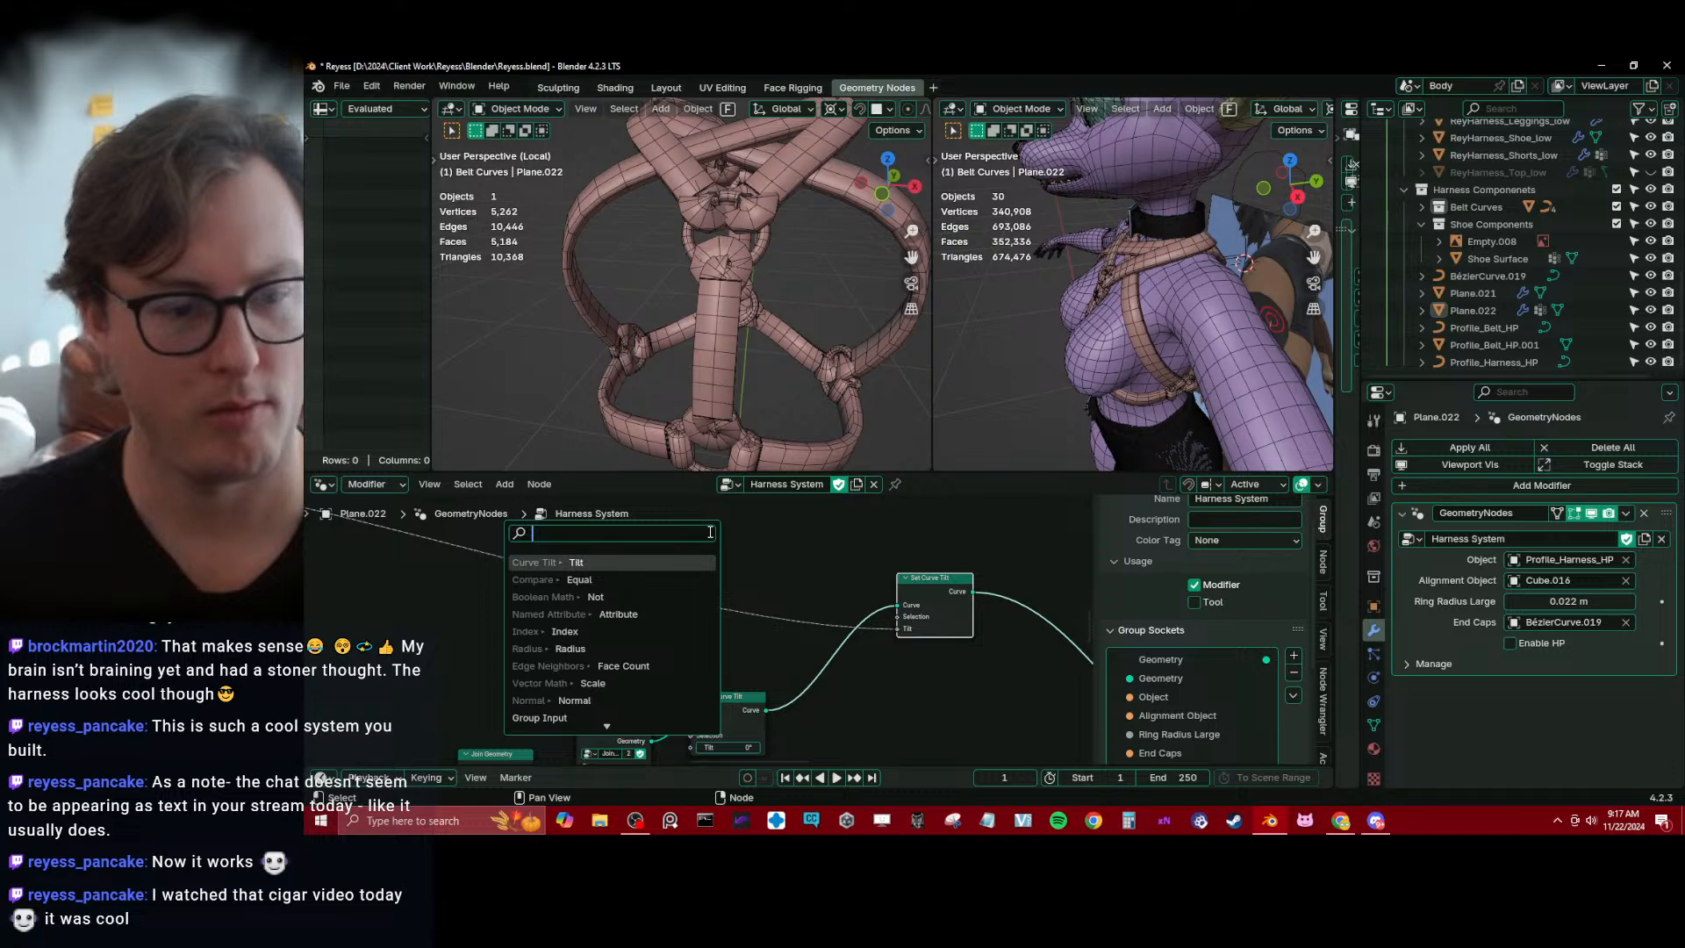
{"action": "left_click", "coordinate": [586, 579]}
{"action": "left_click", "coordinate": [705, 570]}
{"action": "left_click", "coordinate": [790, 538]}
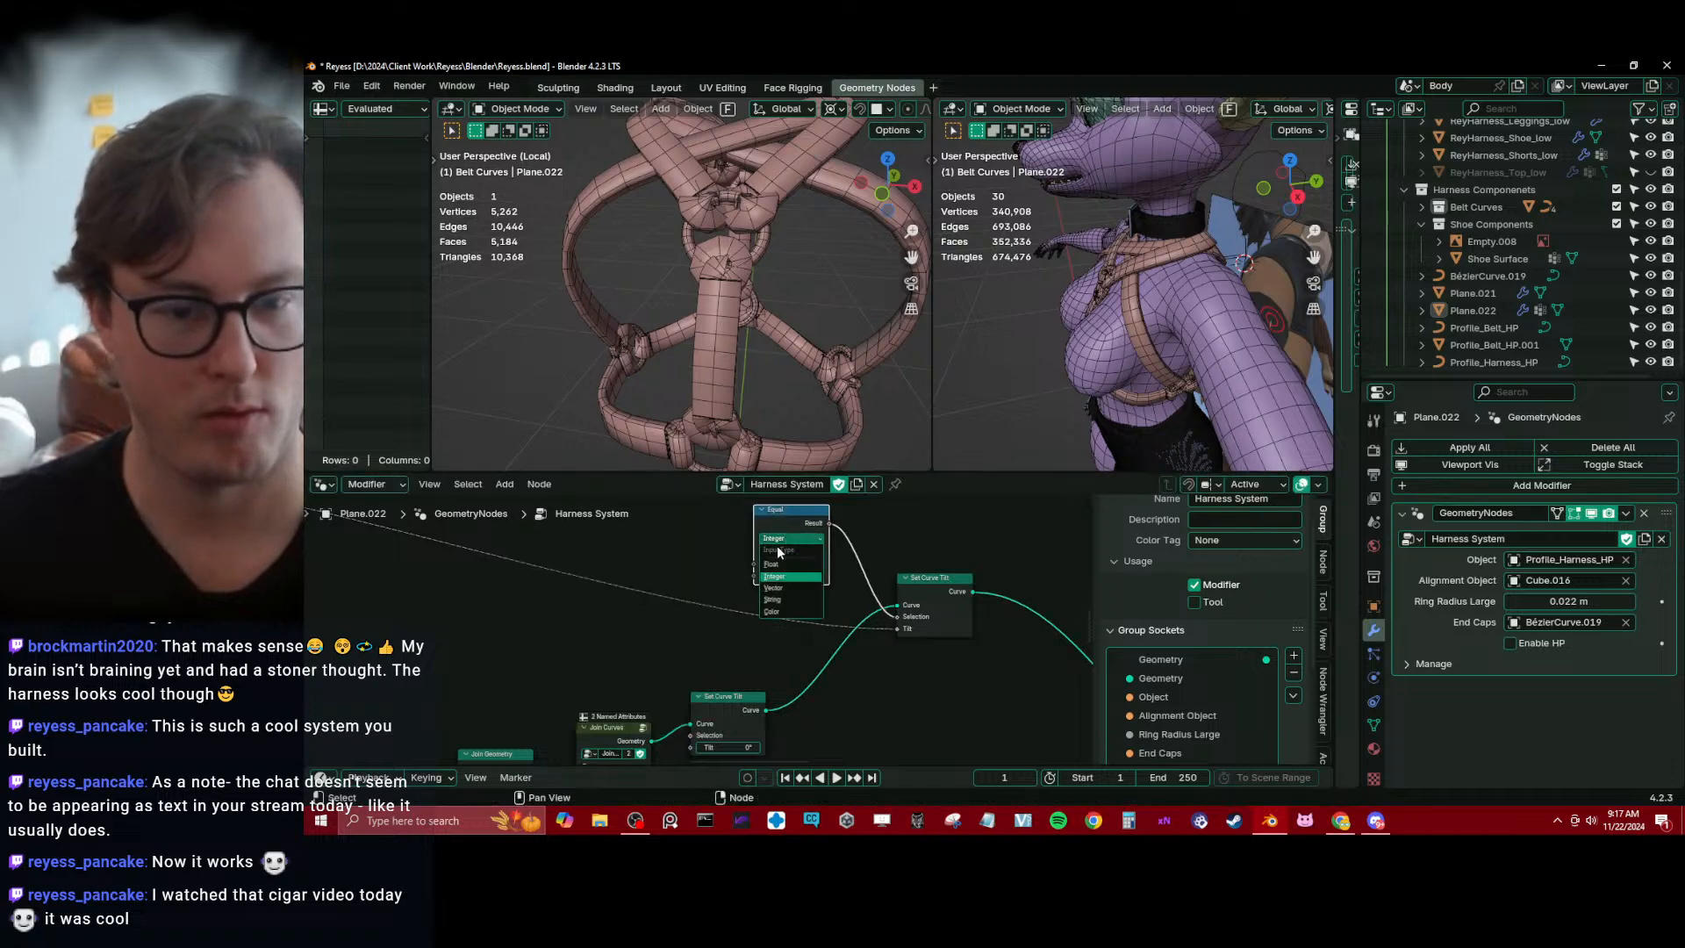
{"action": "left_click", "coordinate": [785, 546]}
Feed the comparison's A input from a Named Attribute node that reads the Caps attribute
{"action": "left_click_drag", "start_coordinate": [754, 566], "coordinate": [662, 519]}
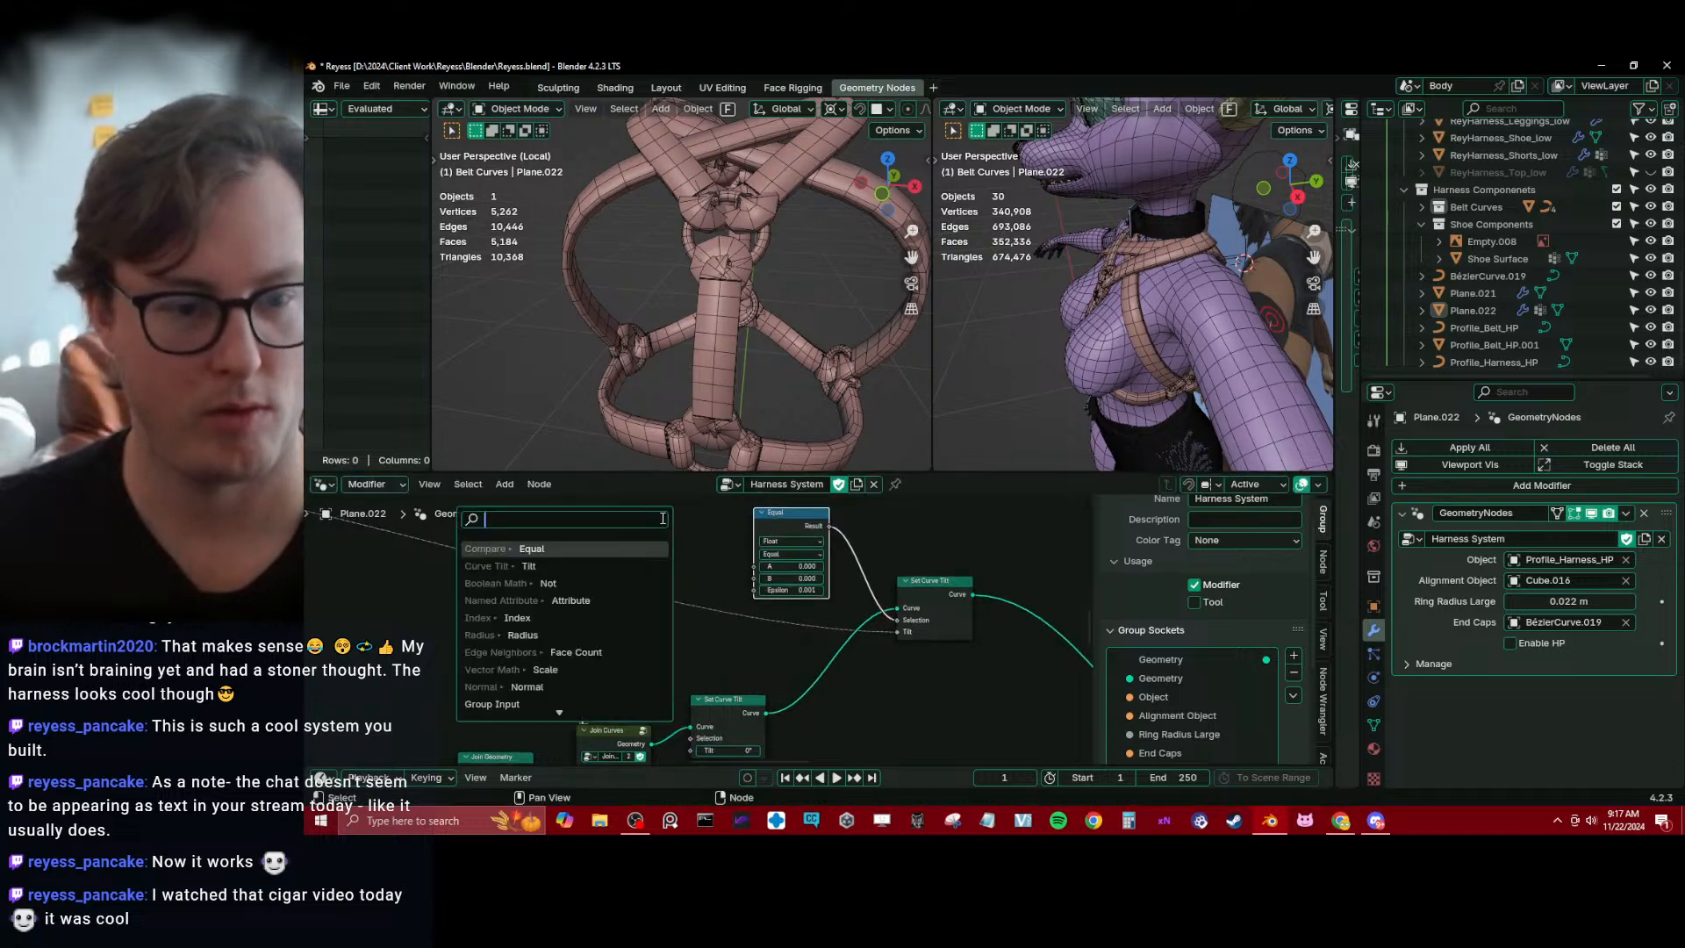
{"action": "left_click", "coordinate": [570, 600]}
{"action": "left_click", "coordinate": [669, 562]}
{"action": "left_click", "coordinate": [693, 540]}
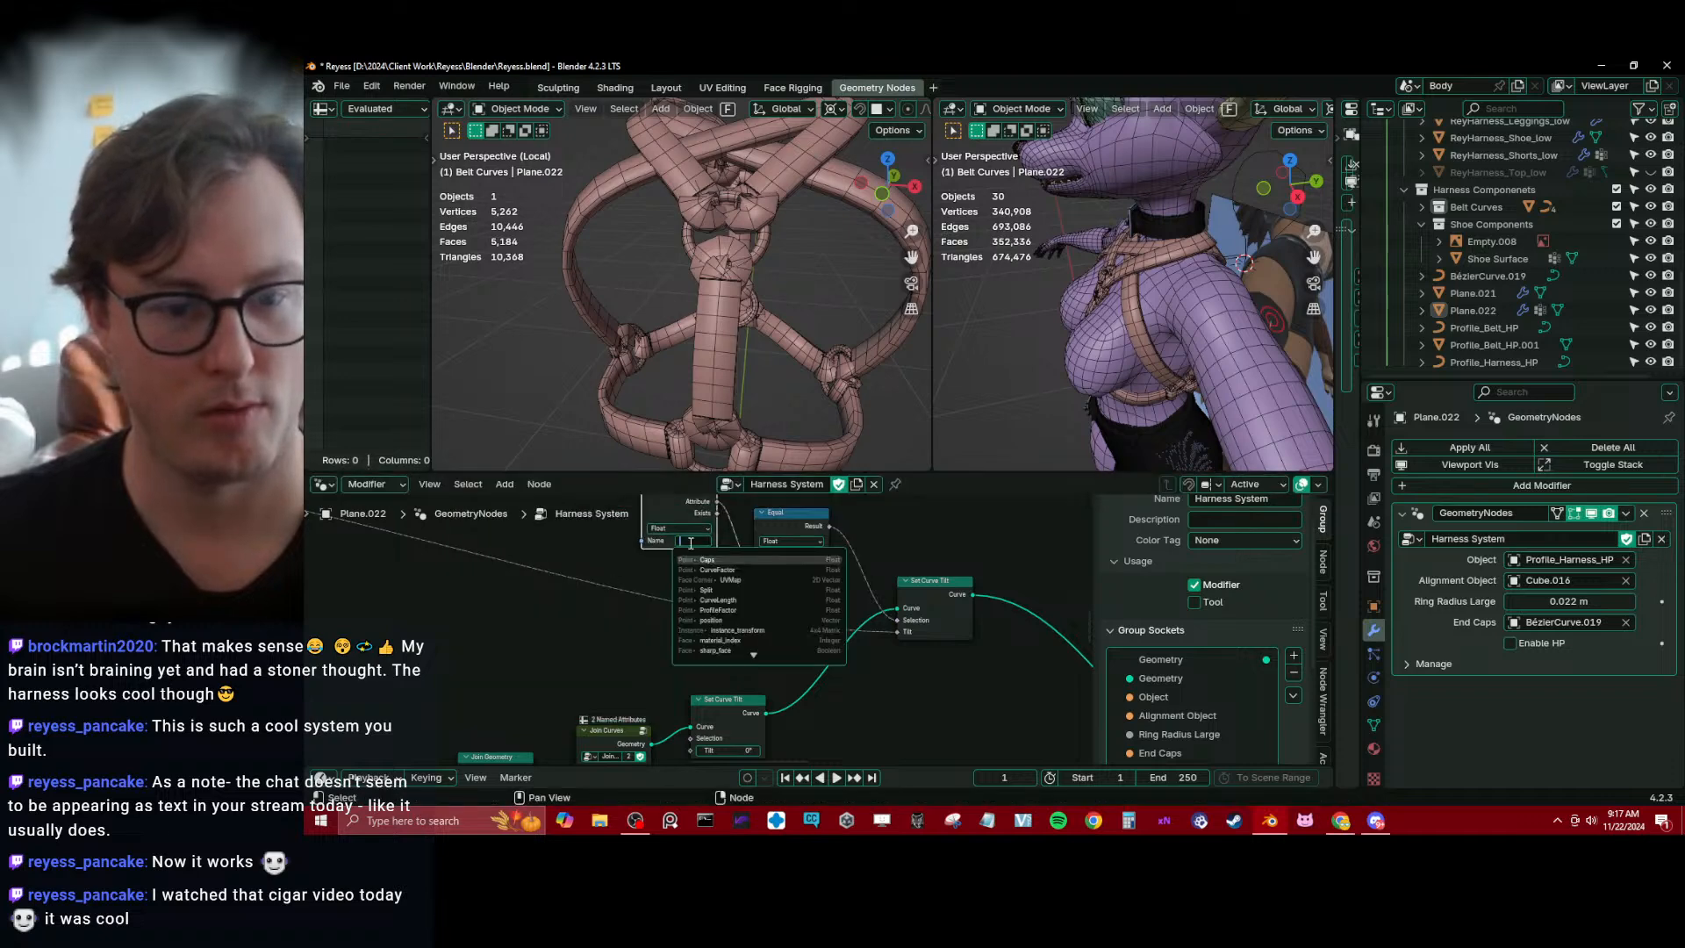
{"action": "left_click", "coordinate": [702, 563]}
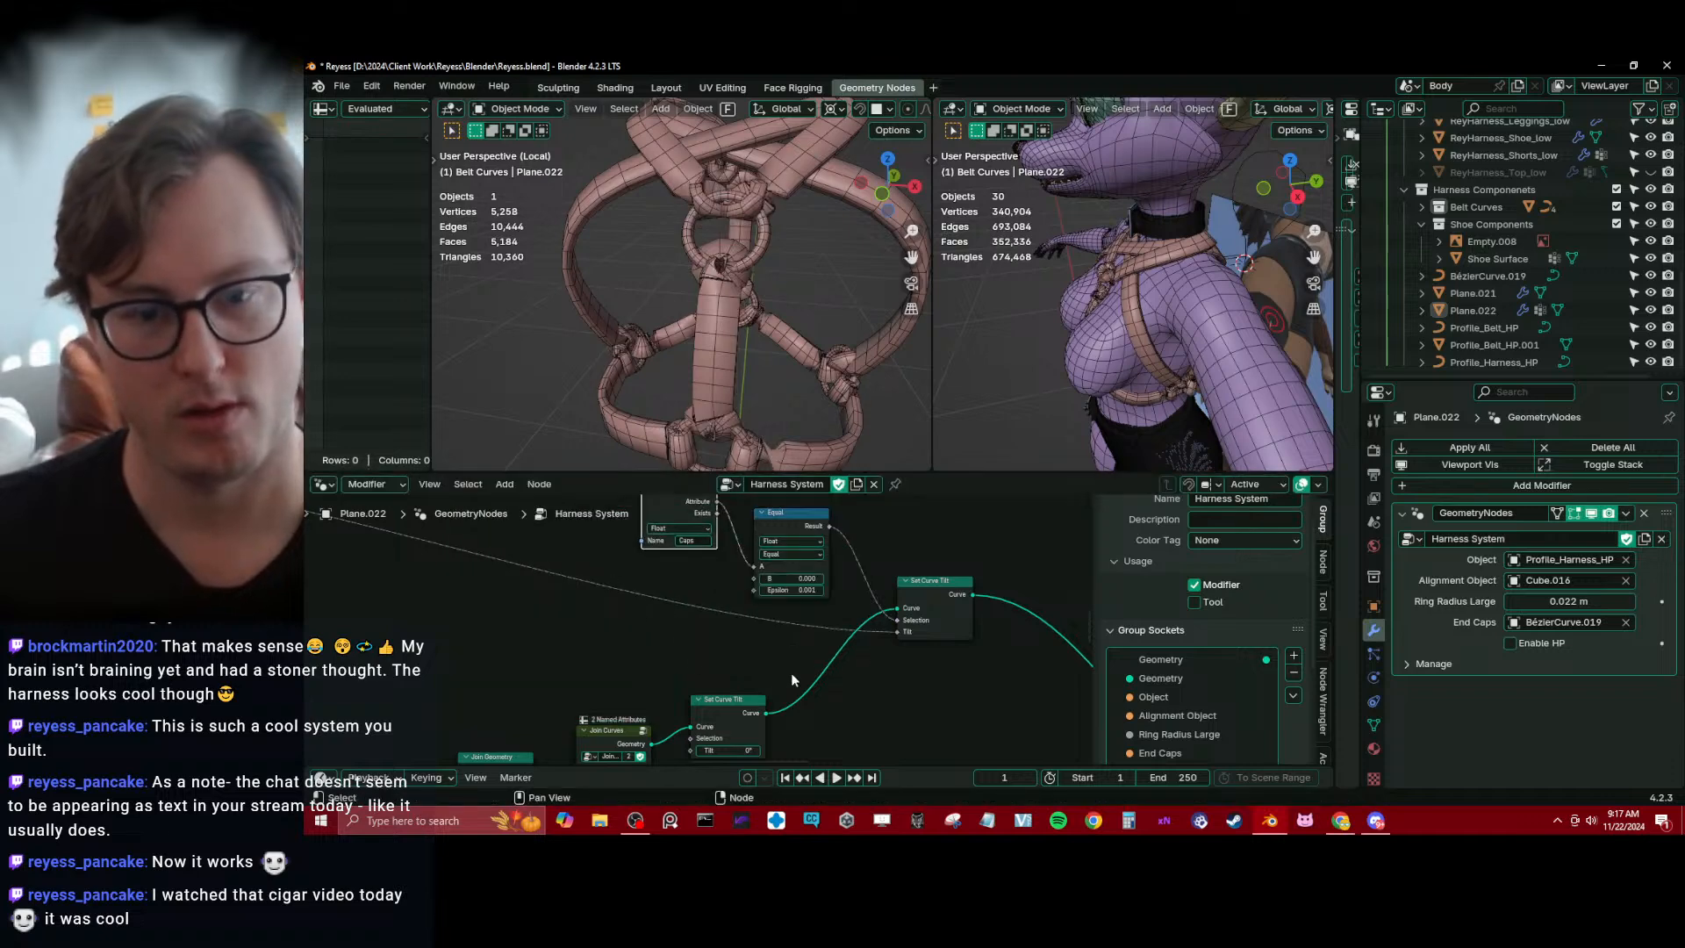
Reposition the comparison and Named Attribute nodes, and set the comparison's B value to 1
{"action": "left_click_drag", "start_coordinate": [774, 525], "coordinate": [768, 516]}
{"action": "key", "text": "g"}
{"action": "left_click", "coordinate": [762, 586]}
{"action": "middle_click_drag", "start_coordinate": [772, 537], "coordinate": [750, 580]}
{"action": "left_click", "coordinate": [750, 580]}
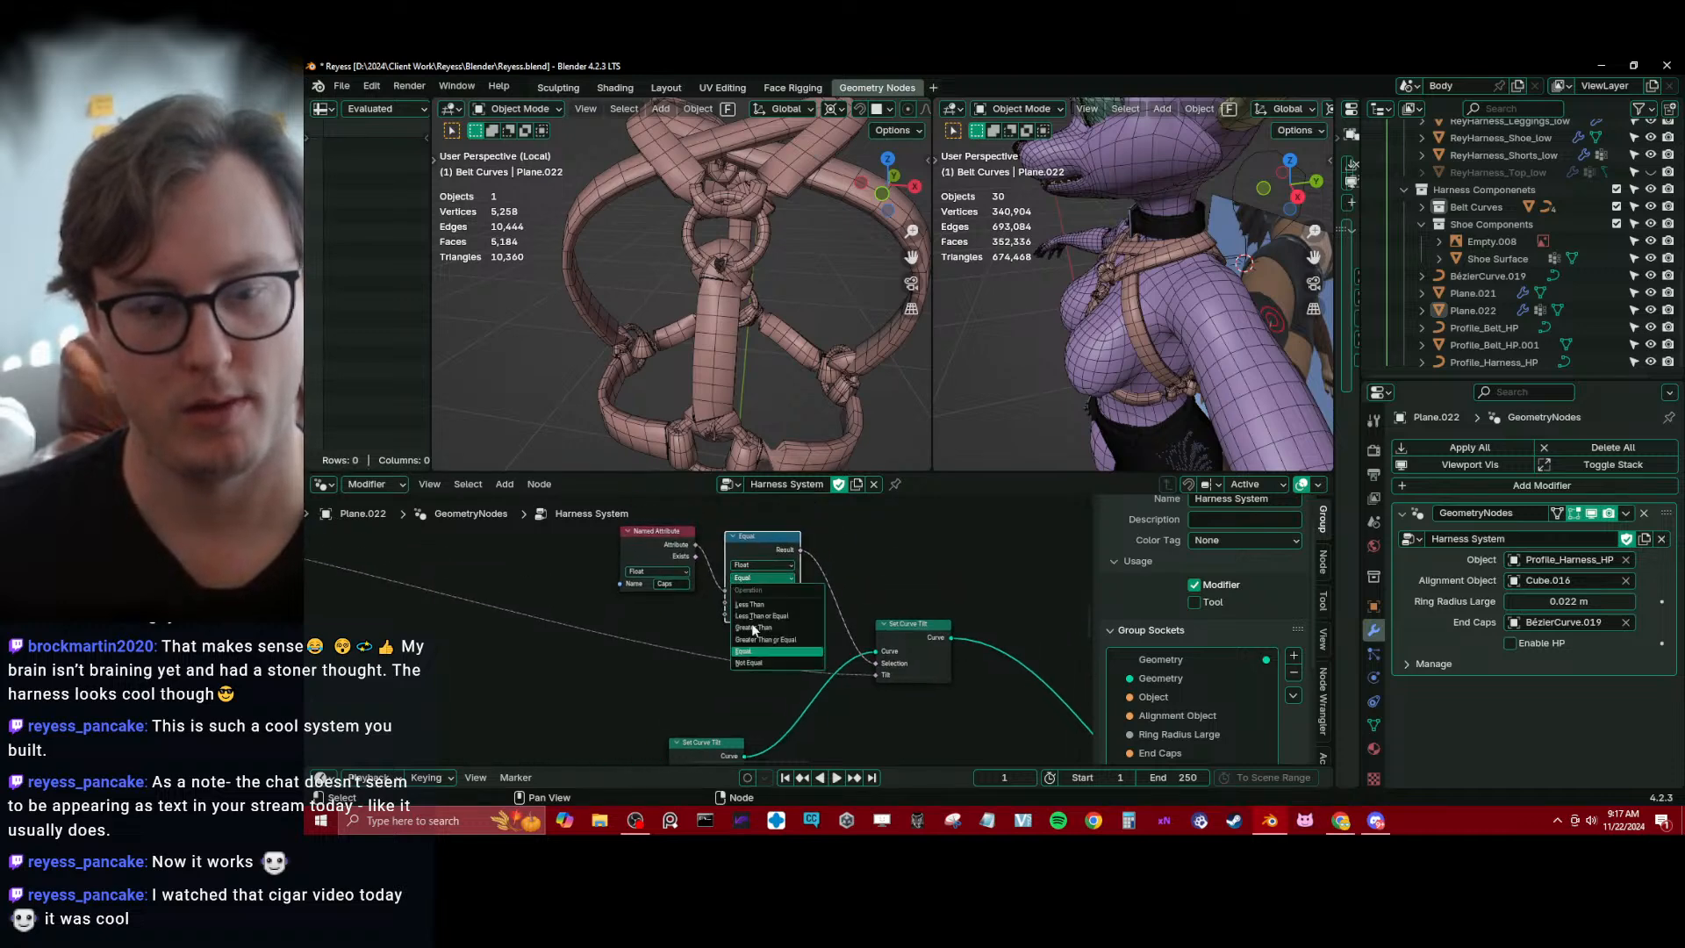
{"action": "left_click", "coordinate": [651, 624]}
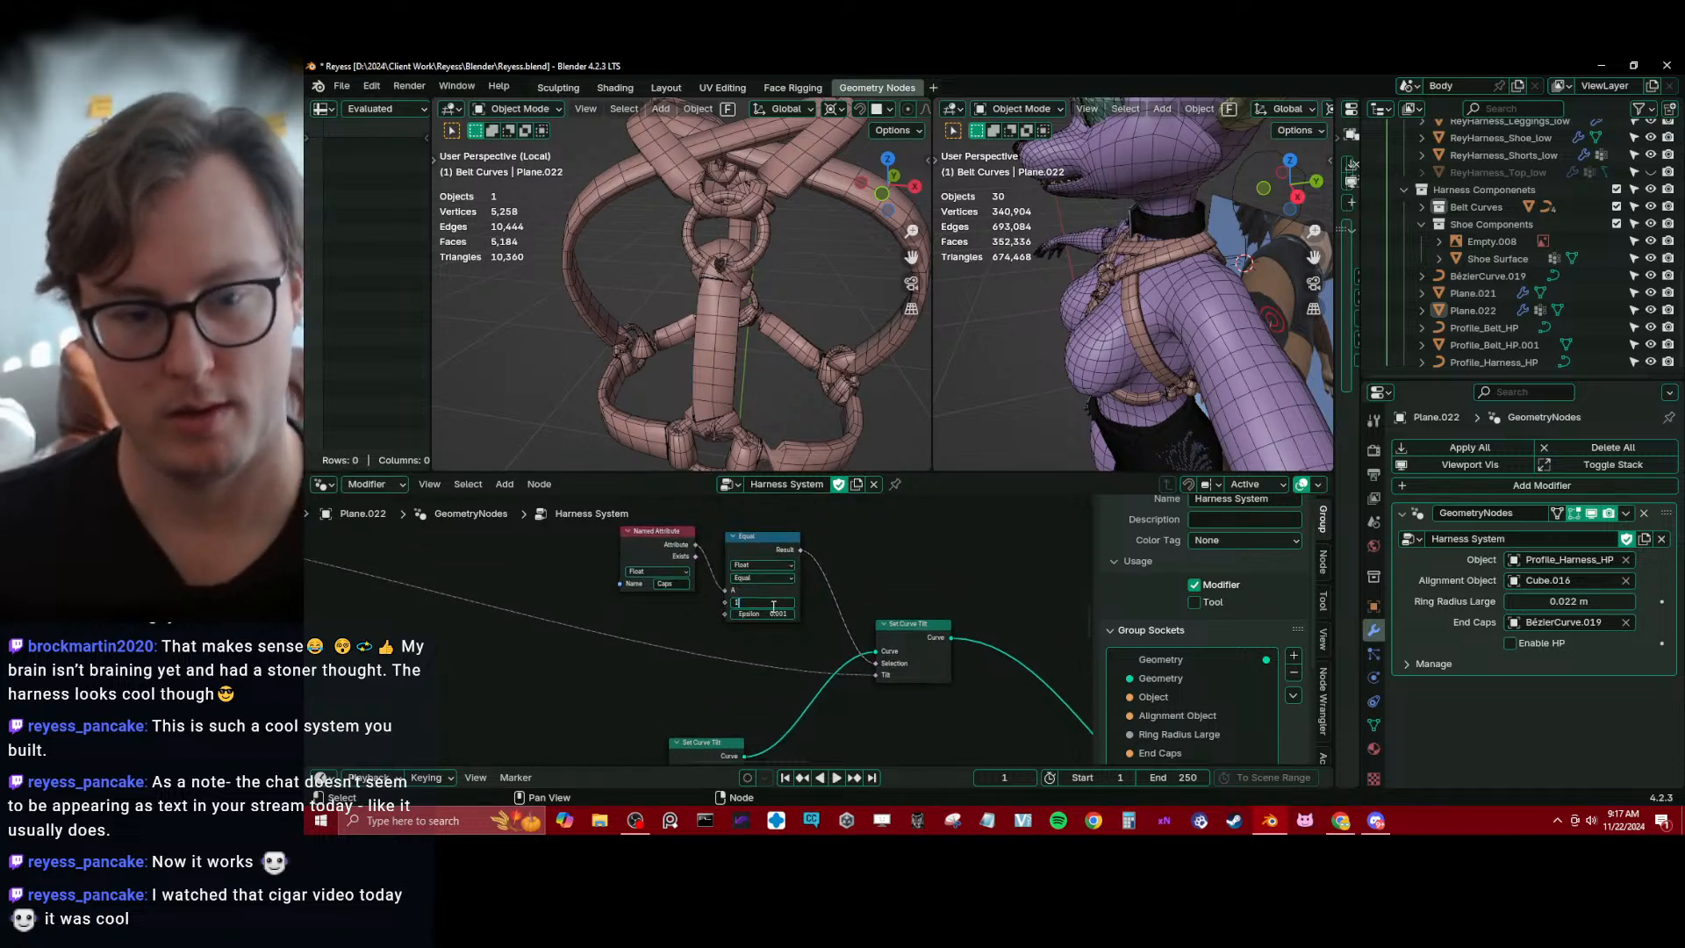
{"action": "key", "text": "Return"}
Change the comparison's operation to Not Equal, check the harness from another angle, and save the file
{"action": "left_click", "coordinate": [775, 579]}
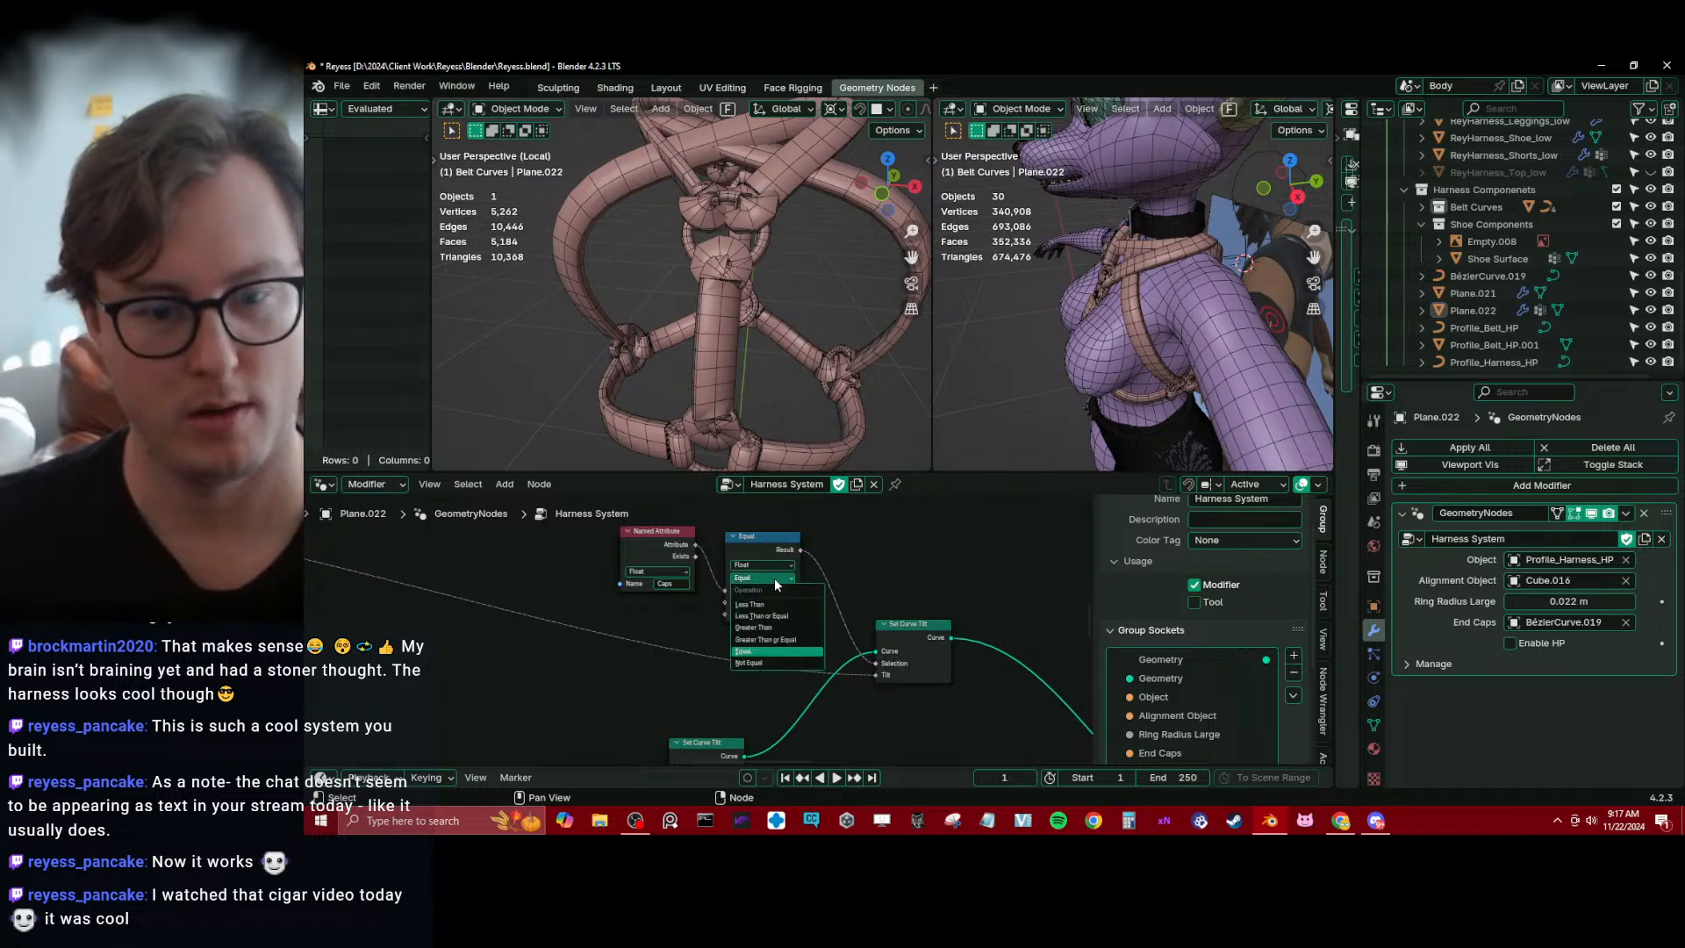
{"action": "left_click", "coordinate": [750, 663]}
{"action": "middle_click_drag", "start_coordinate": [704, 349], "coordinate": [789, 356]}
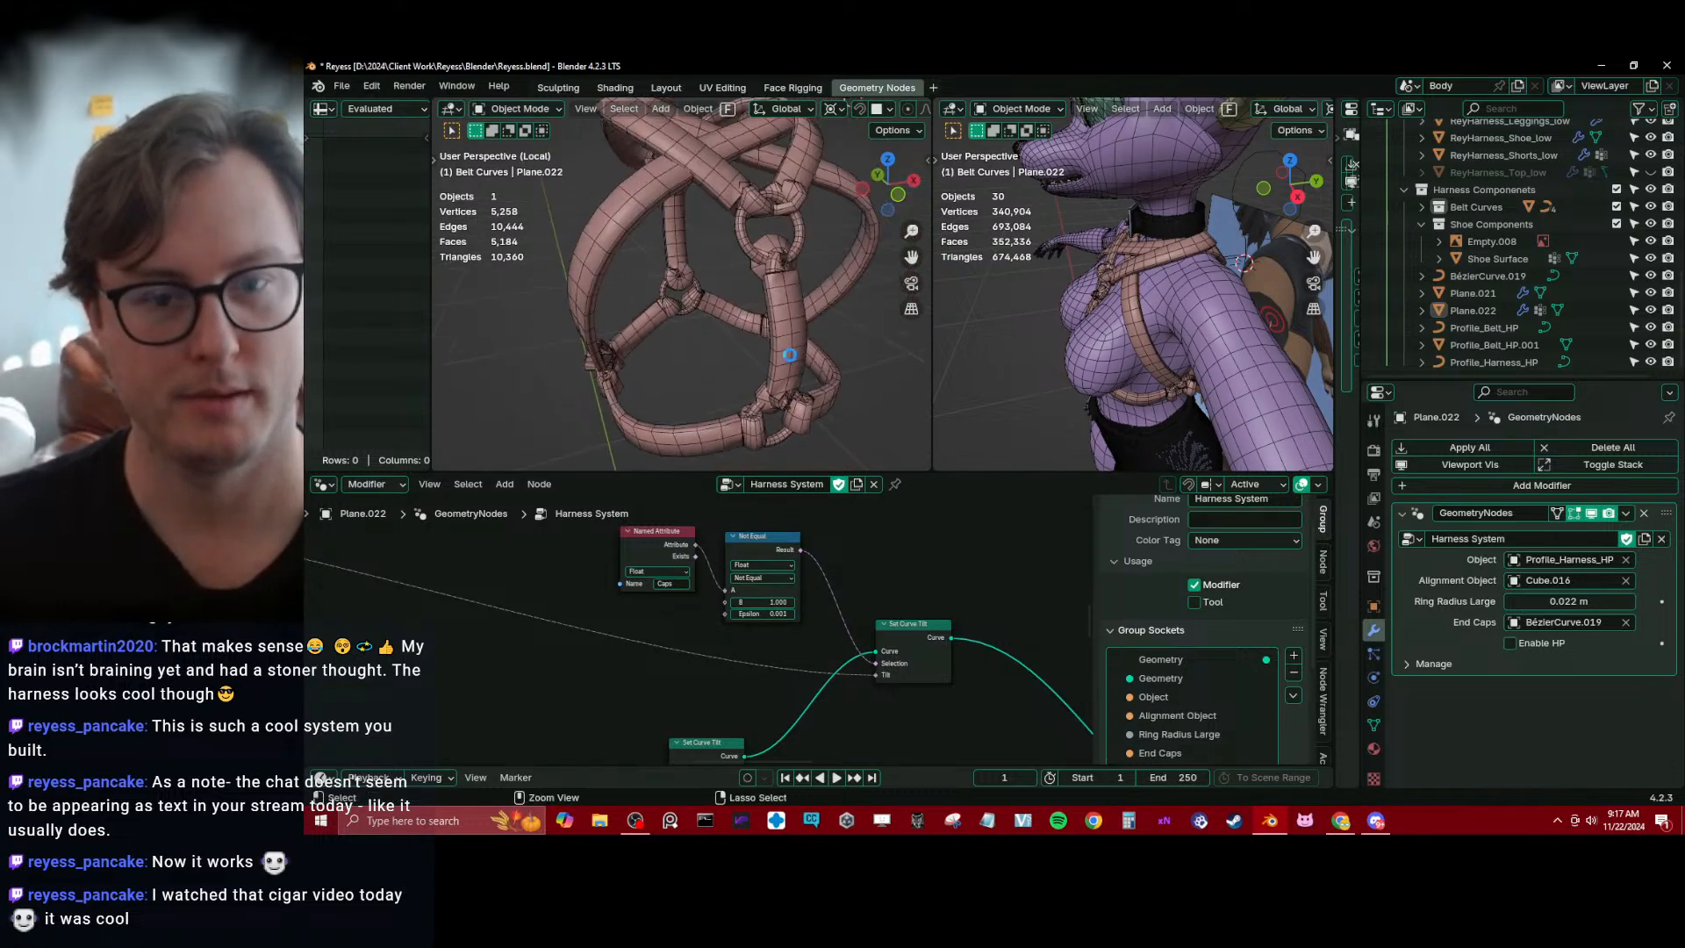
{"action": "key", "text": "ctrl+s"}
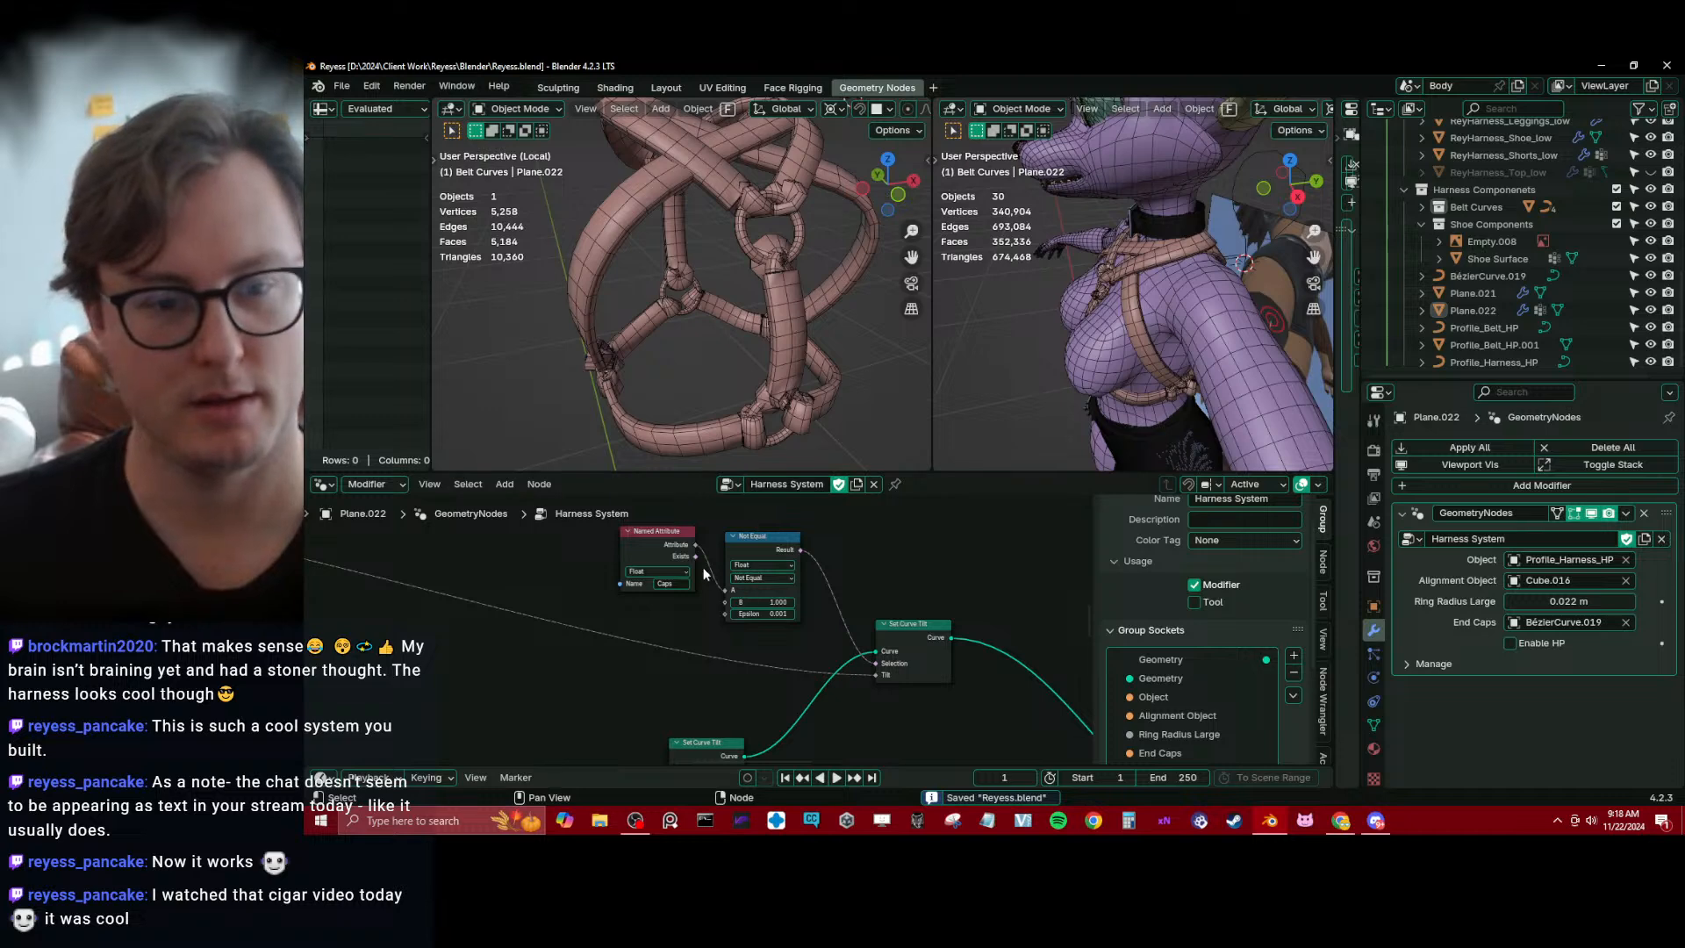
Try a different Tilt value on the Set Curve Tilt node that follows Join Curves
{"action": "left_click_drag", "start_coordinate": [687, 562], "coordinate": [696, 575]}
{"action": "left_click", "coordinate": [780, 630]}
{"action": "middle_click_drag", "start_coordinate": [753, 692], "coordinate": [734, 550]}
{"action": "left_click_drag", "start_coordinate": [693, 645], "coordinate": [539, 645]}
{"action": "scroll", "coordinate": [899, 575], "scroll_direction": "down", "scroll_amount": 4}
{"action": "middle_click_drag", "start_coordinate": [423, 651], "coordinate": [935, 616]}
{"action": "scroll", "coordinate": [899, 575], "scroll_direction": "up", "scroll_amount": 4}
{"action": "middle_click_drag", "start_coordinate": [939, 536], "coordinate": [587, 680]}
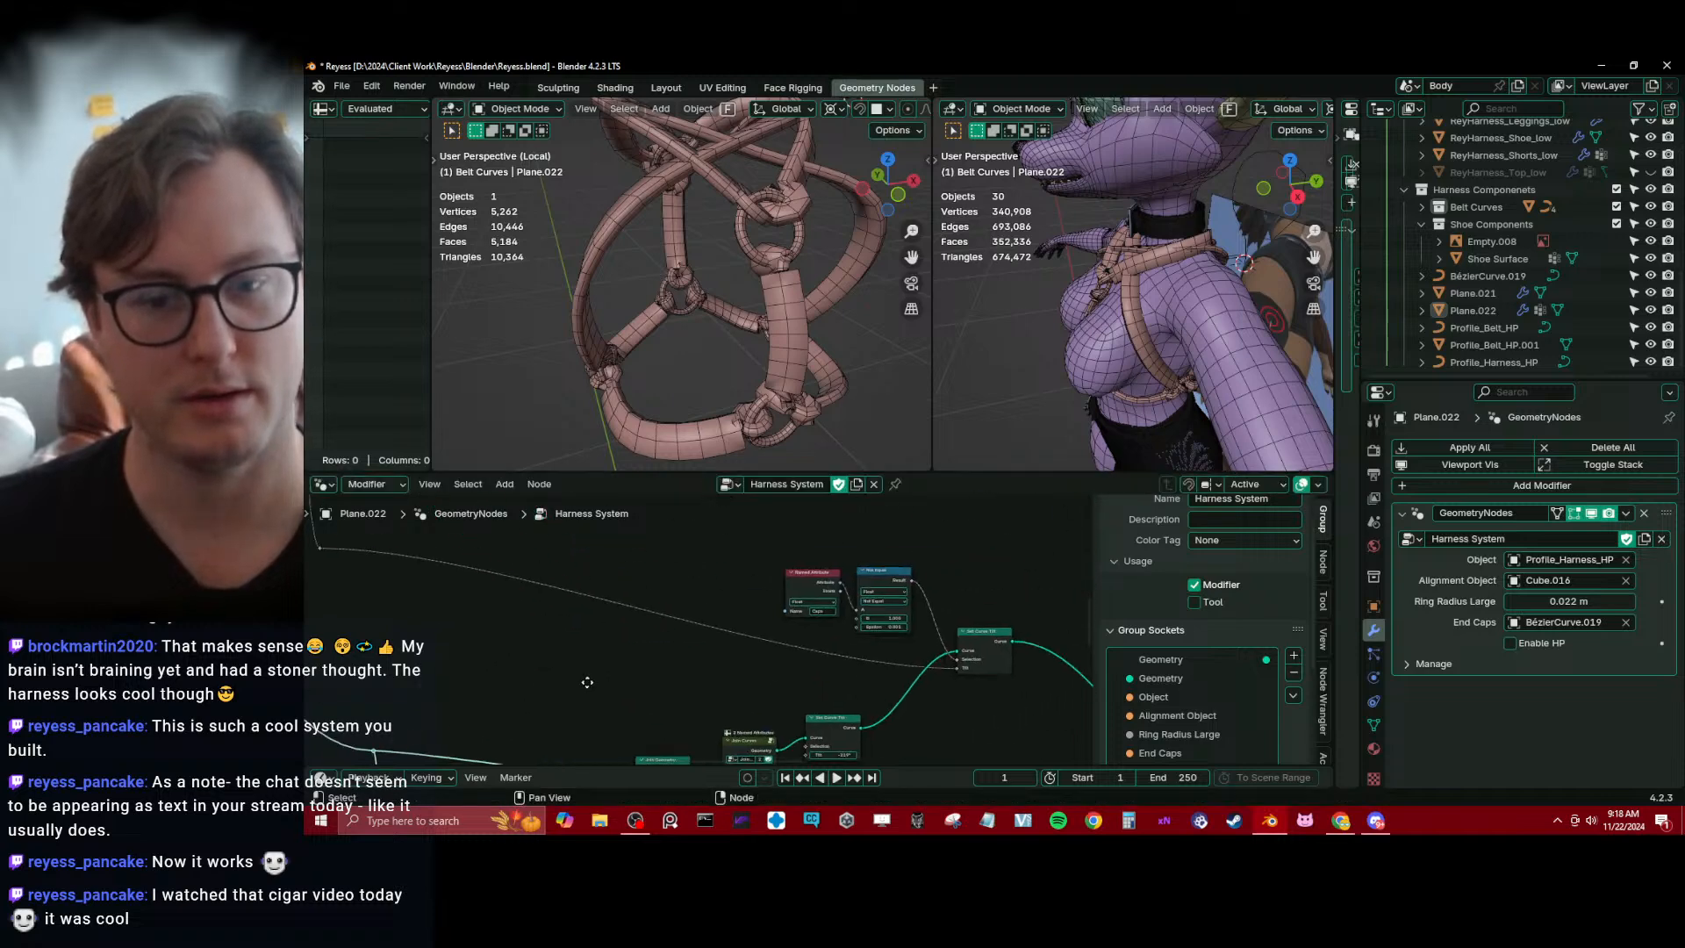
Insert a Set Curve Tilt node on the curve wire upstream of the end cap branch, arrange it there, and save the file
{"action": "scroll", "coordinate": [745, 632], "scroll_direction": "down", "scroll_amount": 4}
{"action": "scroll", "coordinate": [729, 635], "scroll_direction": "down", "scroll_amount": 2}
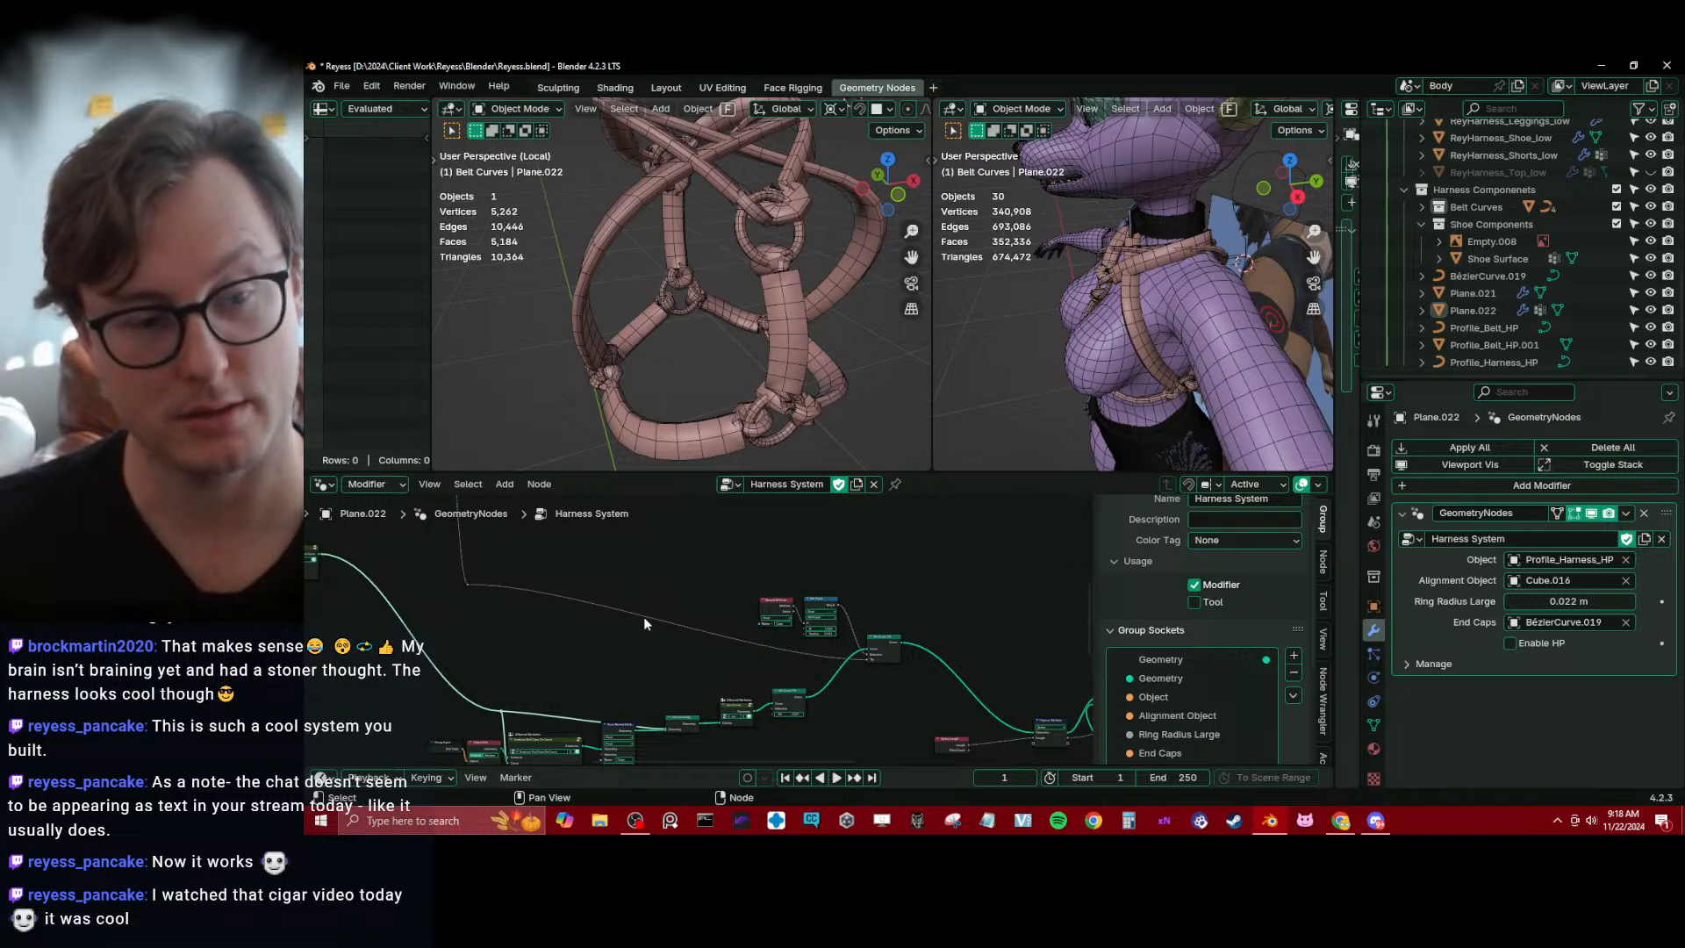
{"action": "middle_click_drag", "start_coordinate": [644, 616], "coordinate": [655, 614]}
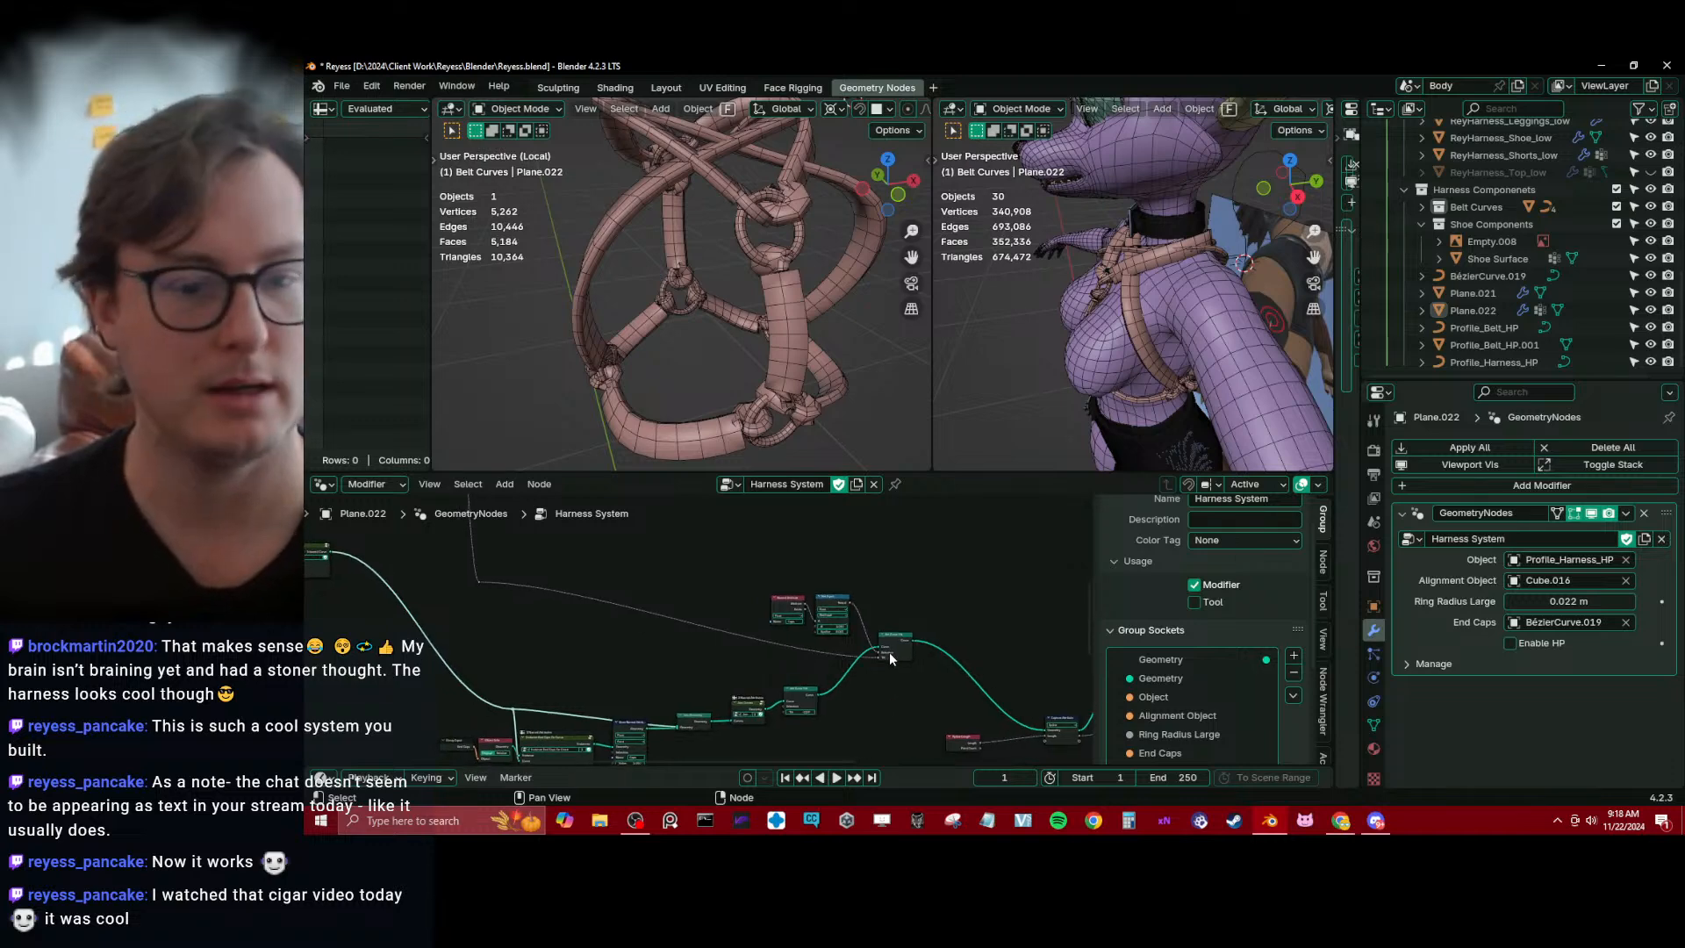
{"action": "key", "text": "g"}
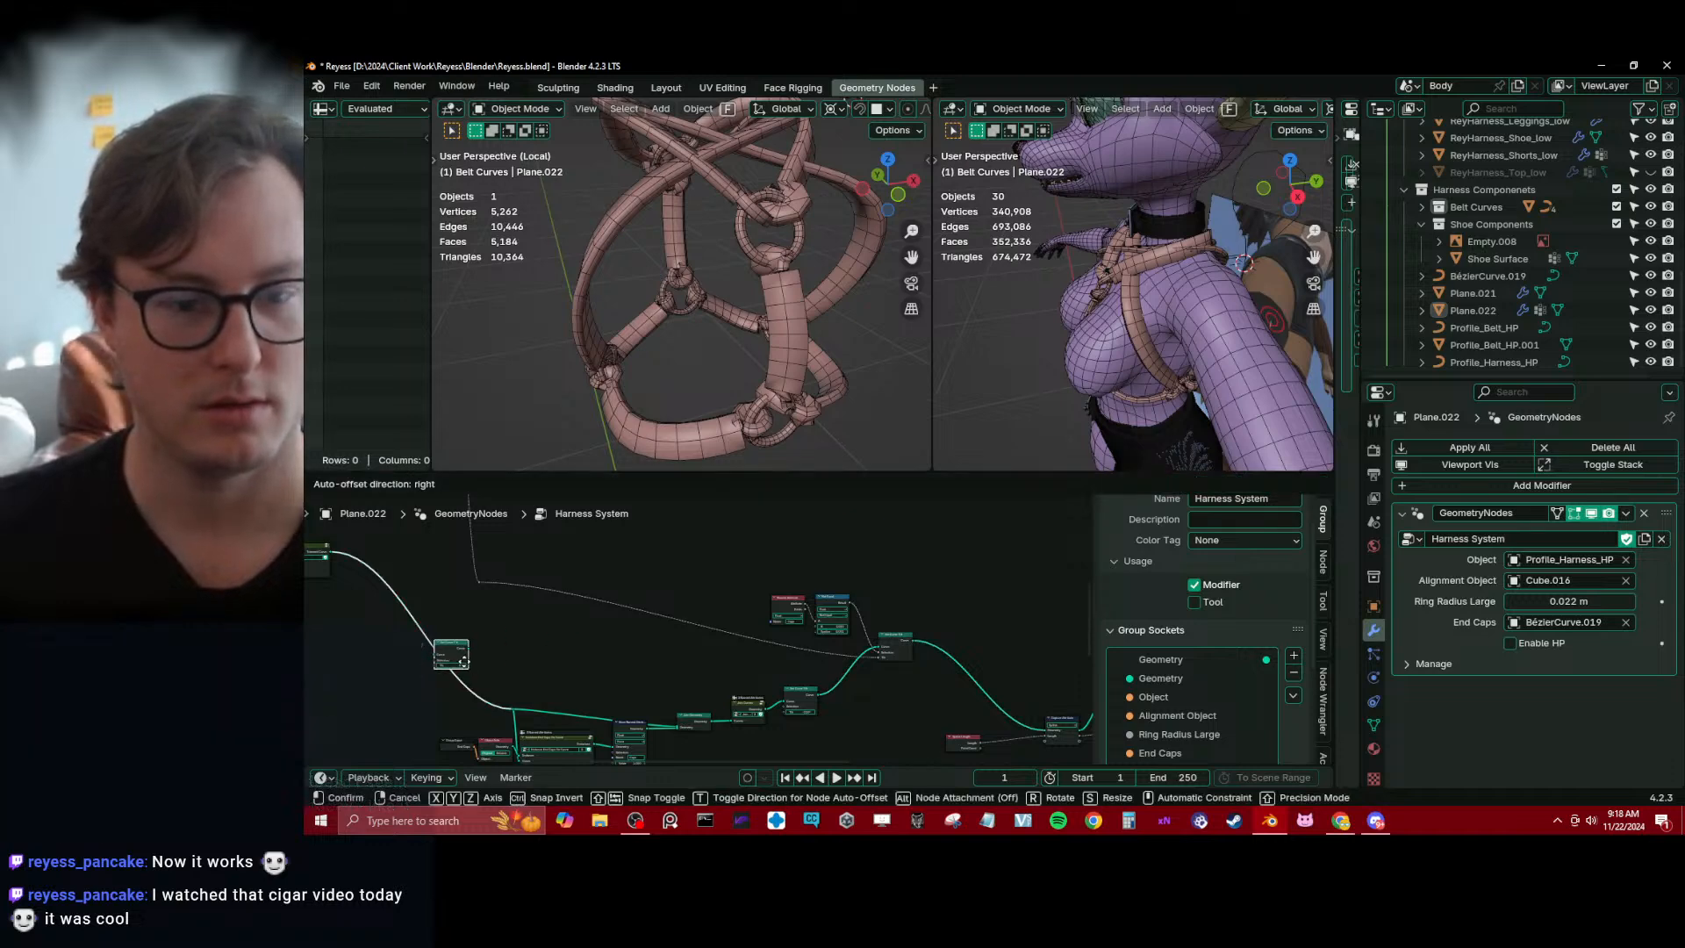
{"action": "left_click", "coordinate": [463, 661]}
{"action": "middle_click_drag", "start_coordinate": [490, 626], "coordinate": [586, 581]}
{"action": "scroll", "coordinate": [586, 581], "scroll_direction": "up", "scroll_amount": 2}
{"action": "left_click_drag", "start_coordinate": [572, 524], "coordinate": [520, 628]}
{"action": "middle_click_drag", "start_coordinate": [781, 574], "coordinate": [511, 544]}
{"action": "middle_click_drag", "start_coordinate": [511, 544], "coordinate": [665, 613], "text": "ctrl"}
{"action": "key", "text": "ctrl+s"}
Set the Tilt to 0 on the Set Curve Tilt node that follows Join Curves
{"action": "middle_click_drag", "start_coordinate": [767, 745], "coordinate": [850, 667]}
{"action": "scroll", "coordinate": [850, 667], "scroll_direction": "up", "scroll_amount": 1}
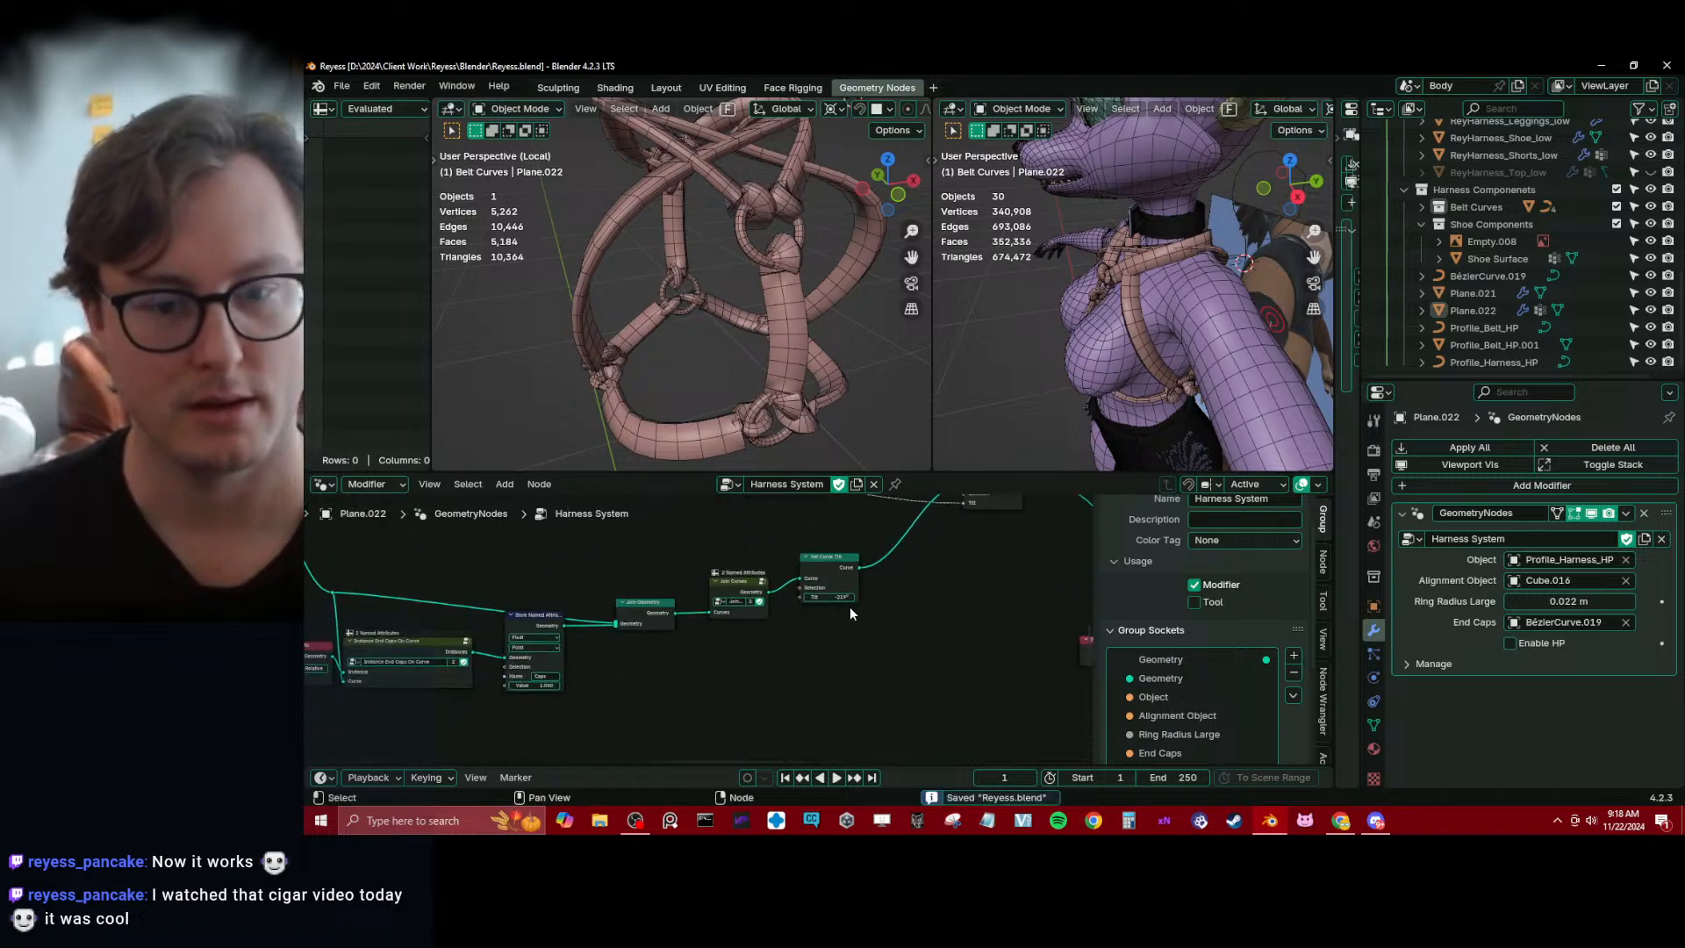
{"action": "type", "text": "0"}
{"action": "key", "text": "Return"}
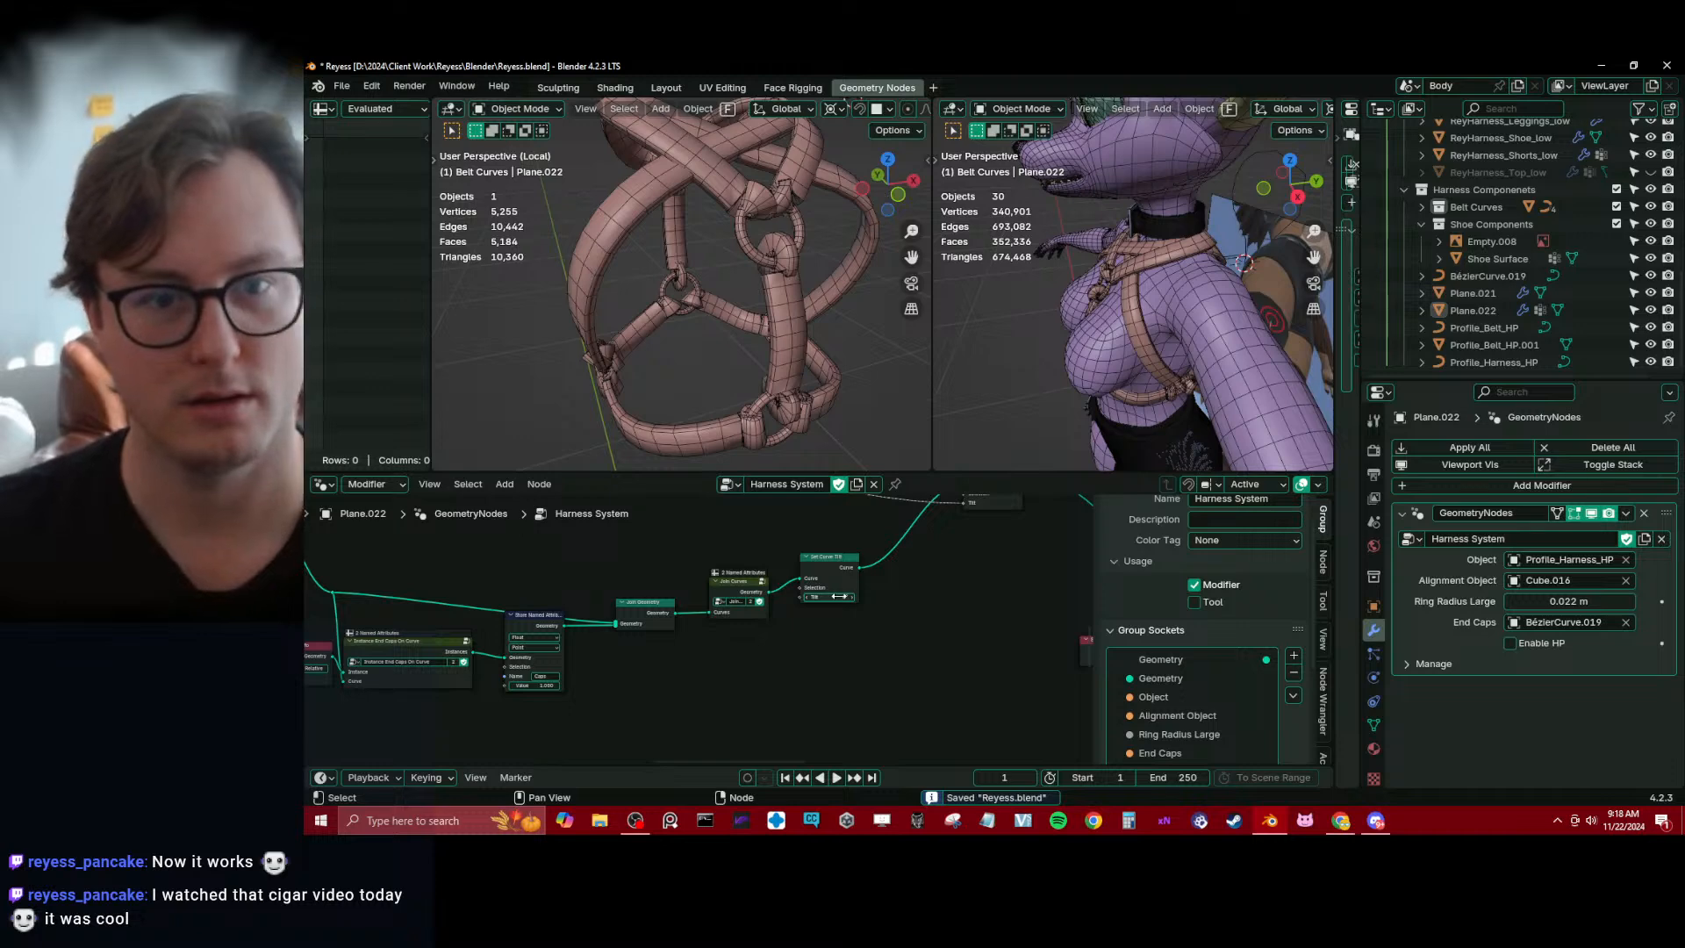
Set that Set Curve Tilt node's Tilt to 90°, check the straps from another angle, and save the file
{"action": "middle_click_drag", "start_coordinate": [839, 596], "coordinate": [812, 629]}
{"action": "left_click_drag", "start_coordinate": [788, 617], "coordinate": [852, 617]}
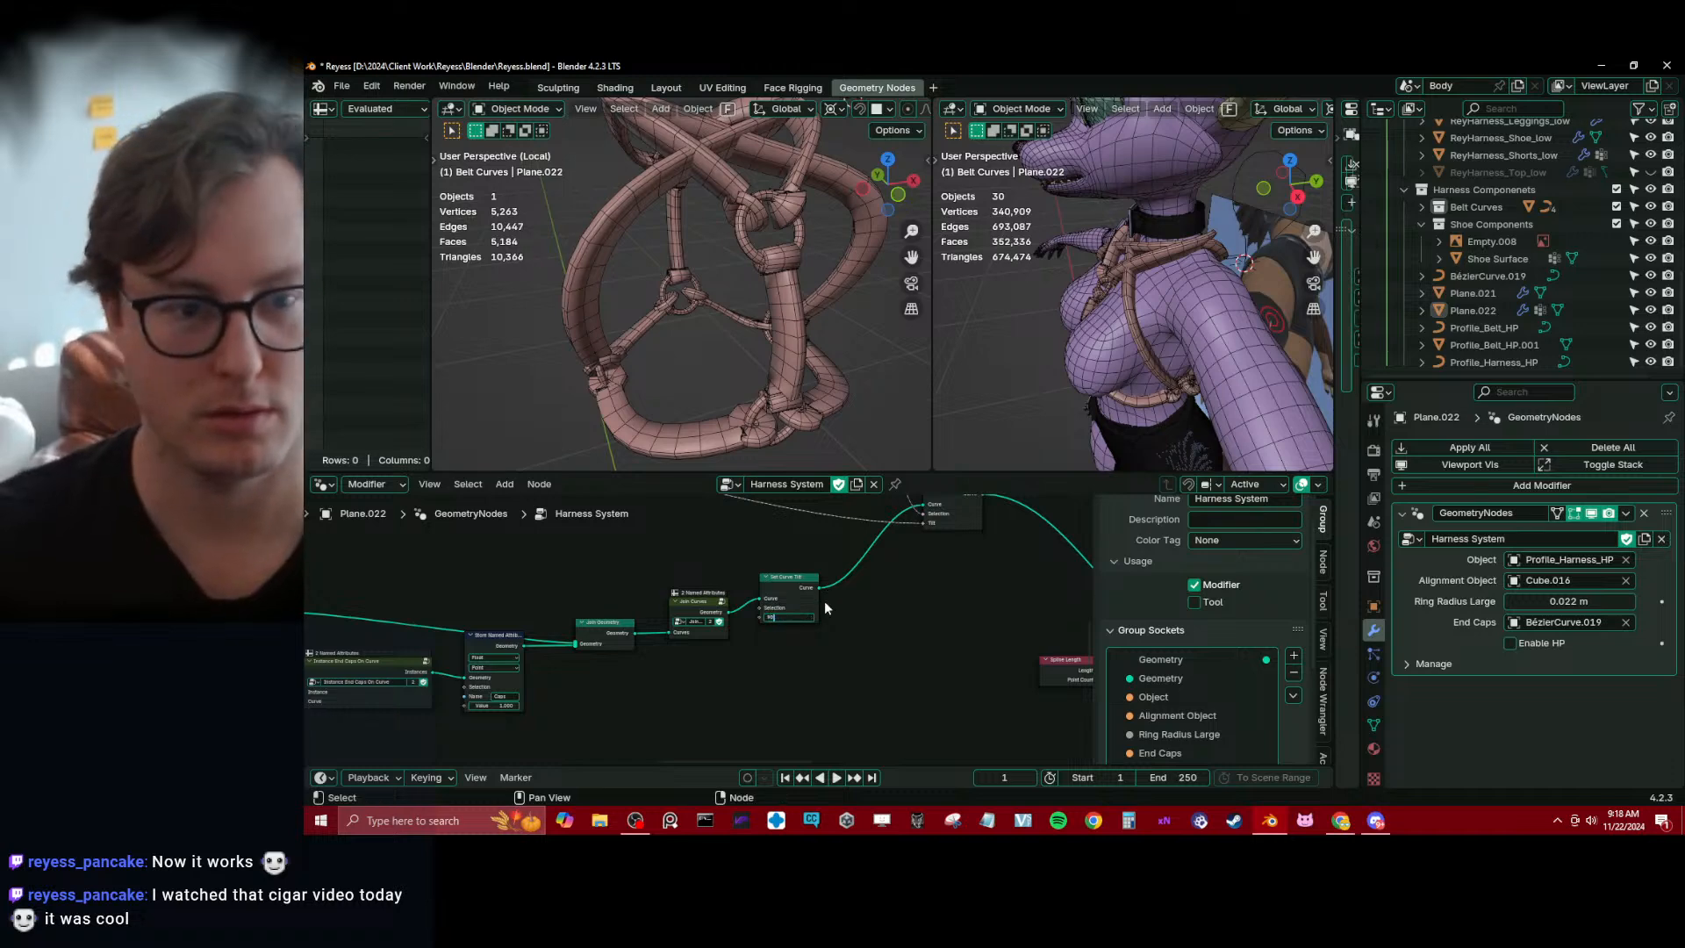
{"action": "key", "text": "Return"}
{"action": "middle_click_drag", "start_coordinate": [809, 291], "coordinate": [699, 309]}
{"action": "key", "text": "ctrl+s"}
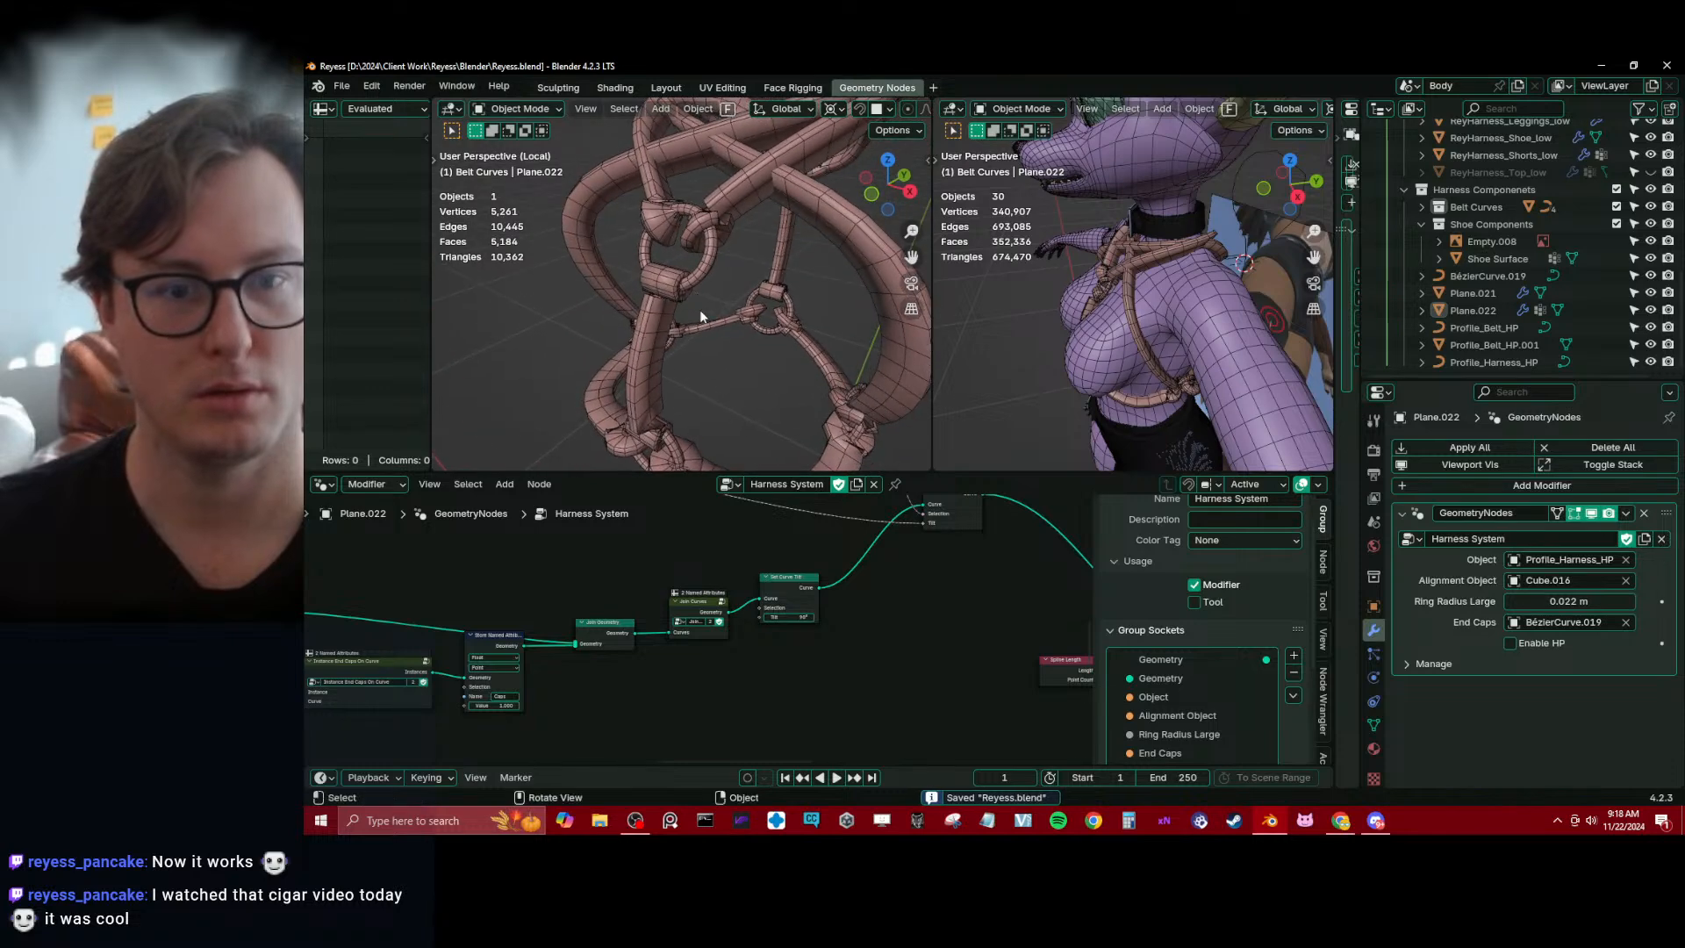
Replace the Set Curve Tilt node after Join Curves with a copy between Join Geometry and Join Curves, and try another Tilt value
{"action": "left_click", "coordinate": [788, 585]}
{"action": "key", "text": "shift+d"}
{"action": "left_click", "coordinate": [734, 688]}
{"action": "left_click", "coordinate": [798, 594]}
{"action": "key", "text": "ctrl+x"}
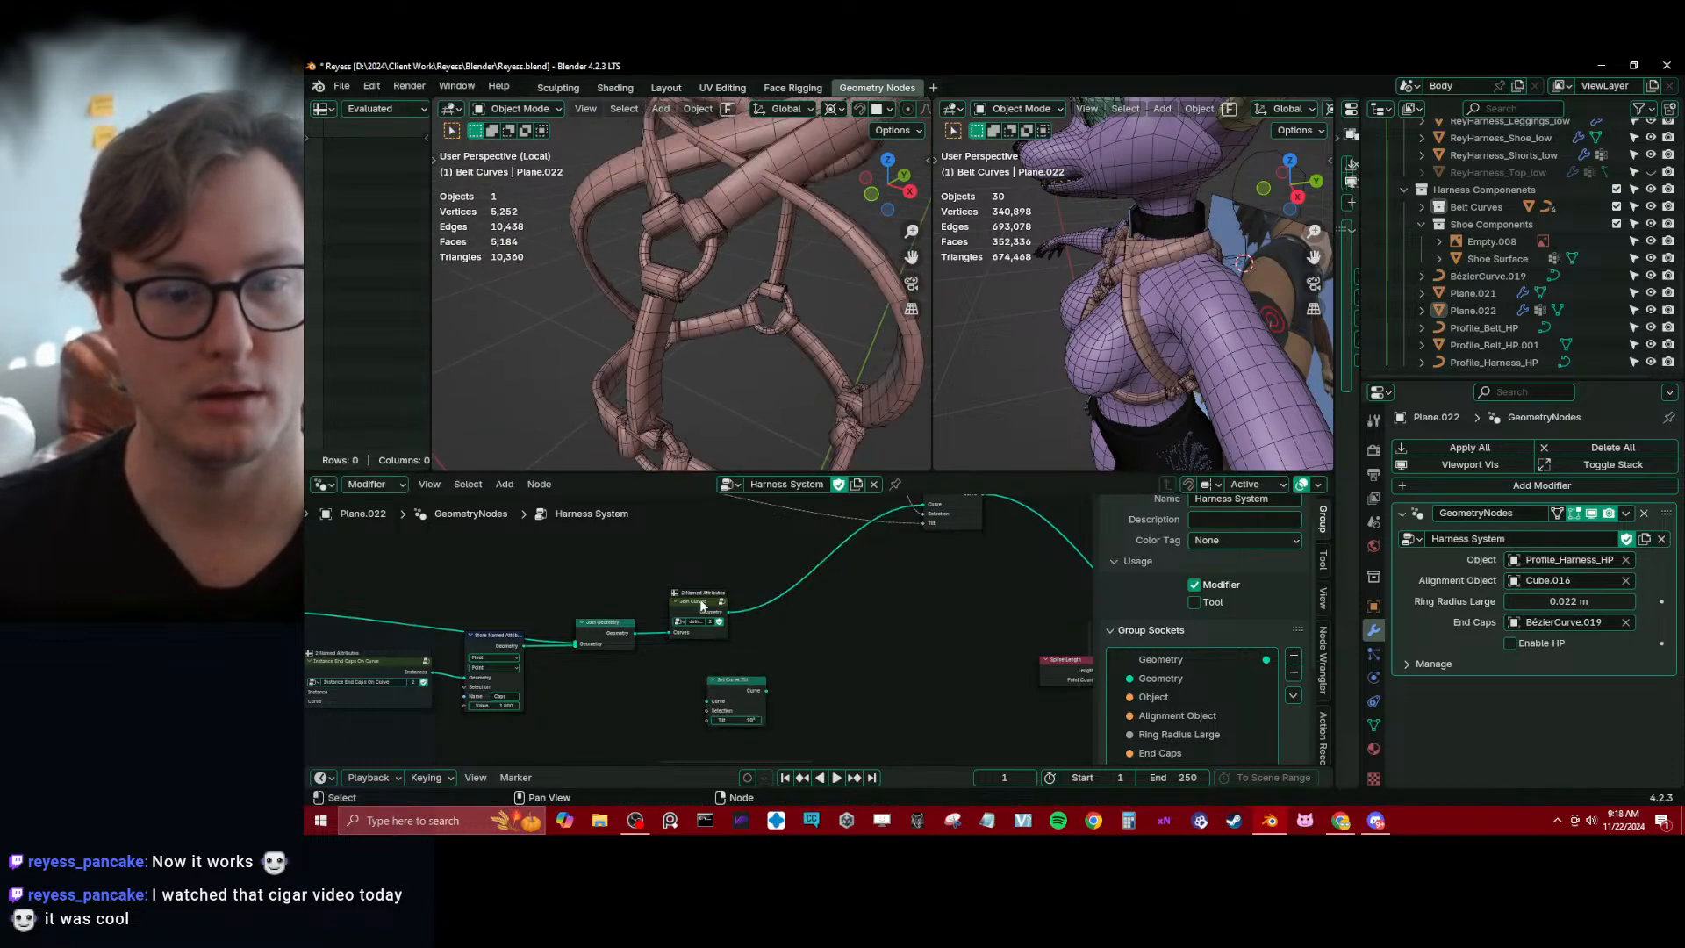
{"action": "left_click_drag", "start_coordinate": [759, 722], "coordinate": [725, 628]}
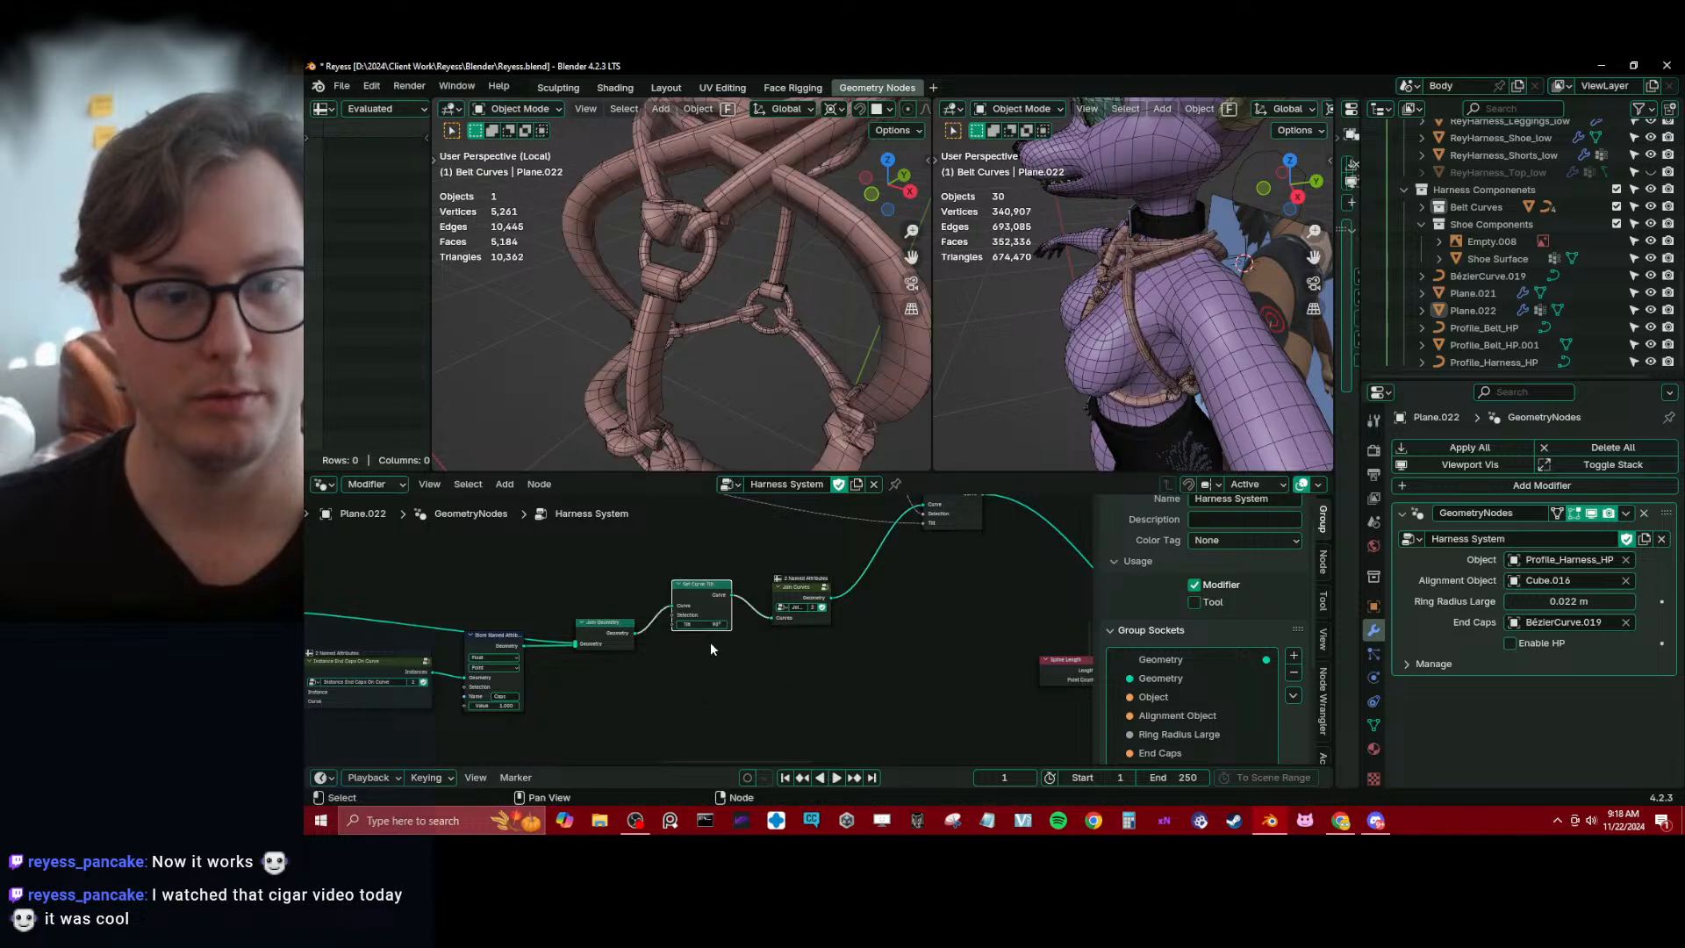
{"action": "left_click", "coordinate": [708, 626]}
{"action": "key", "text": "Return"}
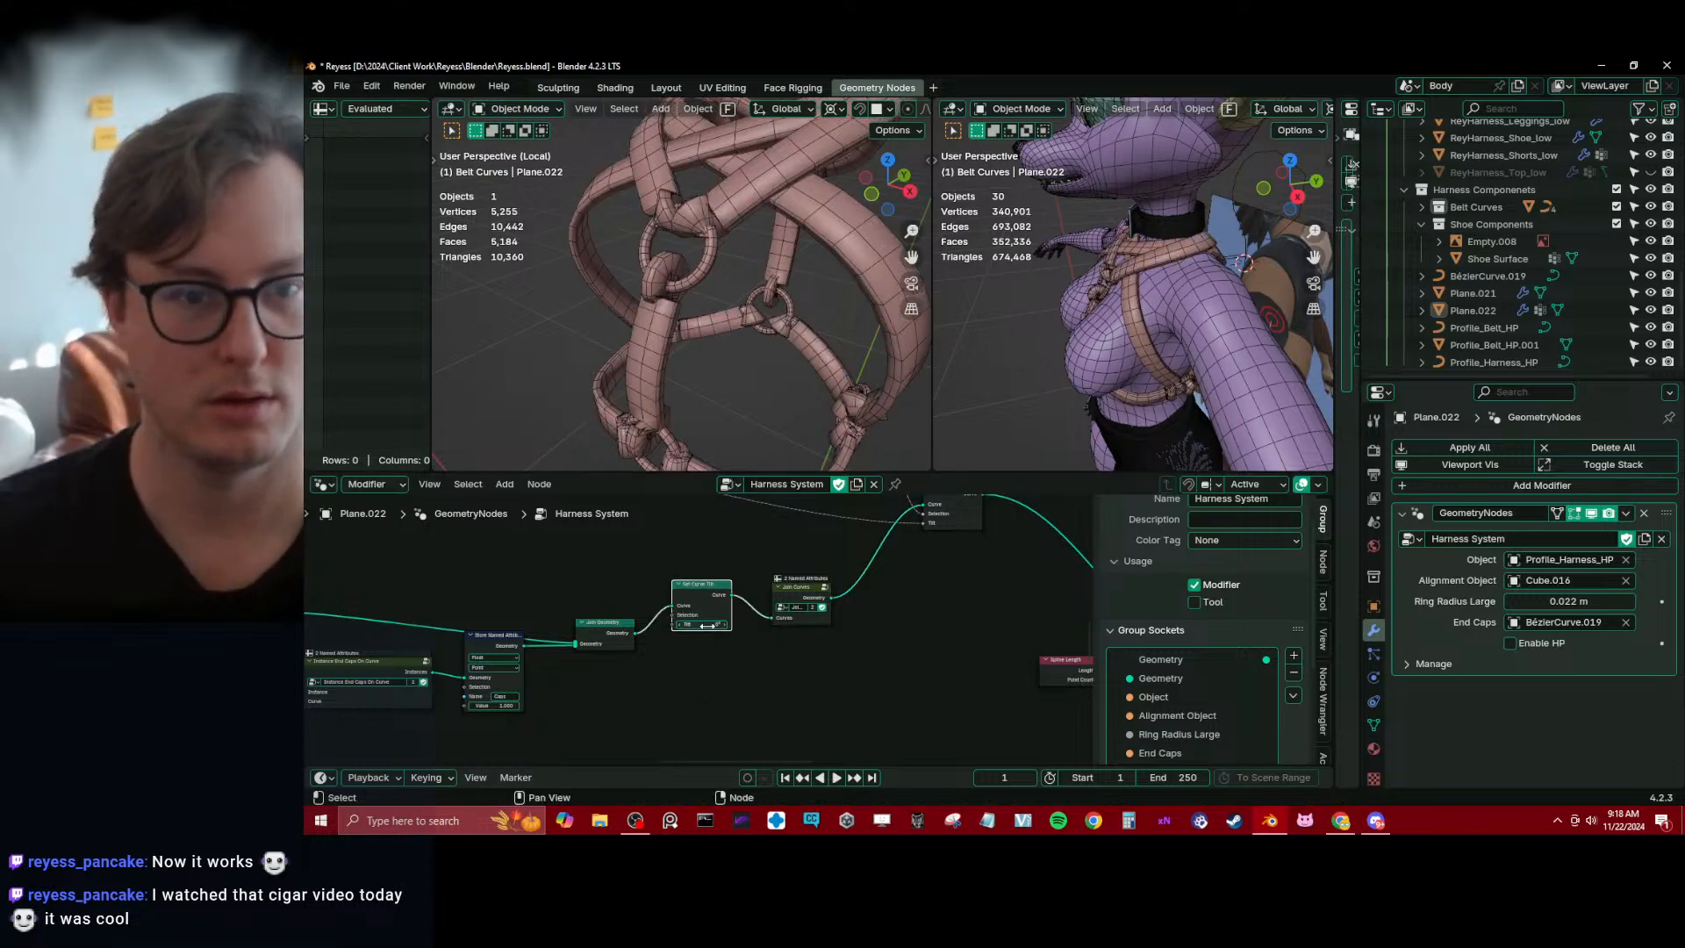
Check the harness from the front and dissolve the Set Curve Tilt node between Join Geometry and Join Curves, keeping the wire connected
{"action": "key", "text": "Home"}
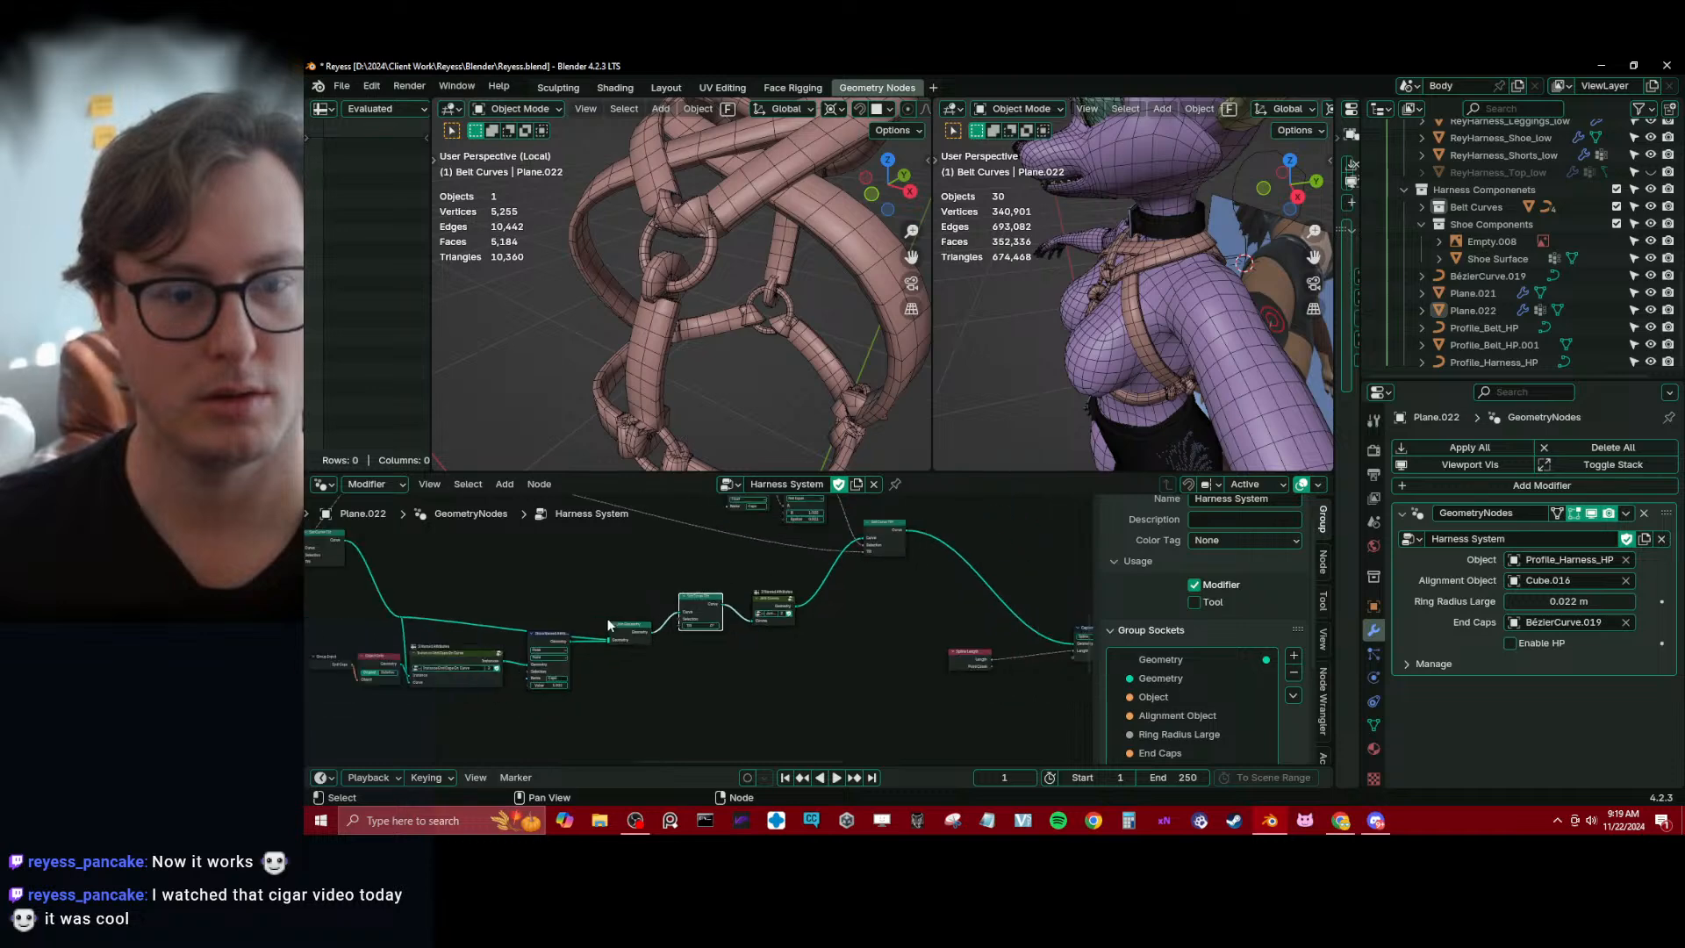
{"action": "middle_click_drag", "start_coordinate": [686, 353], "coordinate": [761, 306]}
{"action": "middle_click_drag", "start_coordinate": [788, 656], "coordinate": [725, 583]}
{"action": "scroll", "coordinate": [725, 583], "scroll_direction": "up", "scroll_amount": 2}
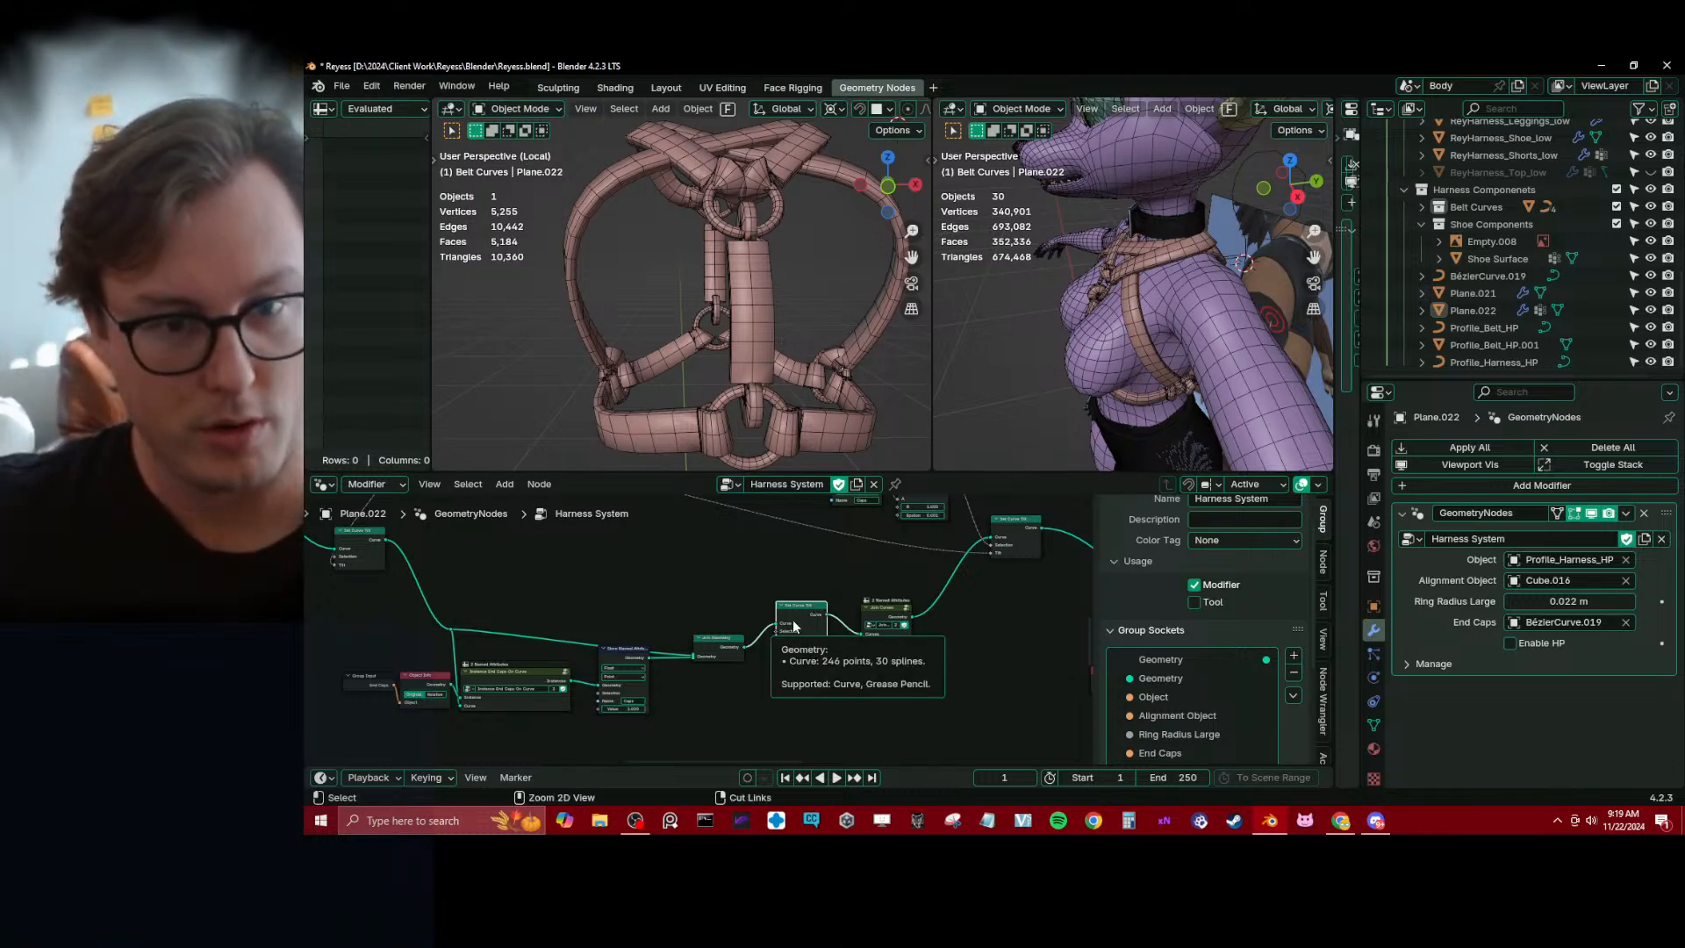
{"action": "key", "text": "ctrl+x"}
Rotate the end cap curve BézierCurve.019 by 90° about Z in front view and apply its rotation
{"action": "middle_click_drag", "start_coordinate": [1130, 279], "coordinate": [1072, 288]}
{"action": "scroll", "coordinate": [1203, 274], "scroll_direction": "up", "scroll_amount": 3}
{"action": "scroll", "coordinate": [1075, 292], "scroll_direction": "up", "scroll_amount": 2}
{"action": "left_click", "coordinate": [1097, 277]}
{"action": "key", "text": "KP_1"}
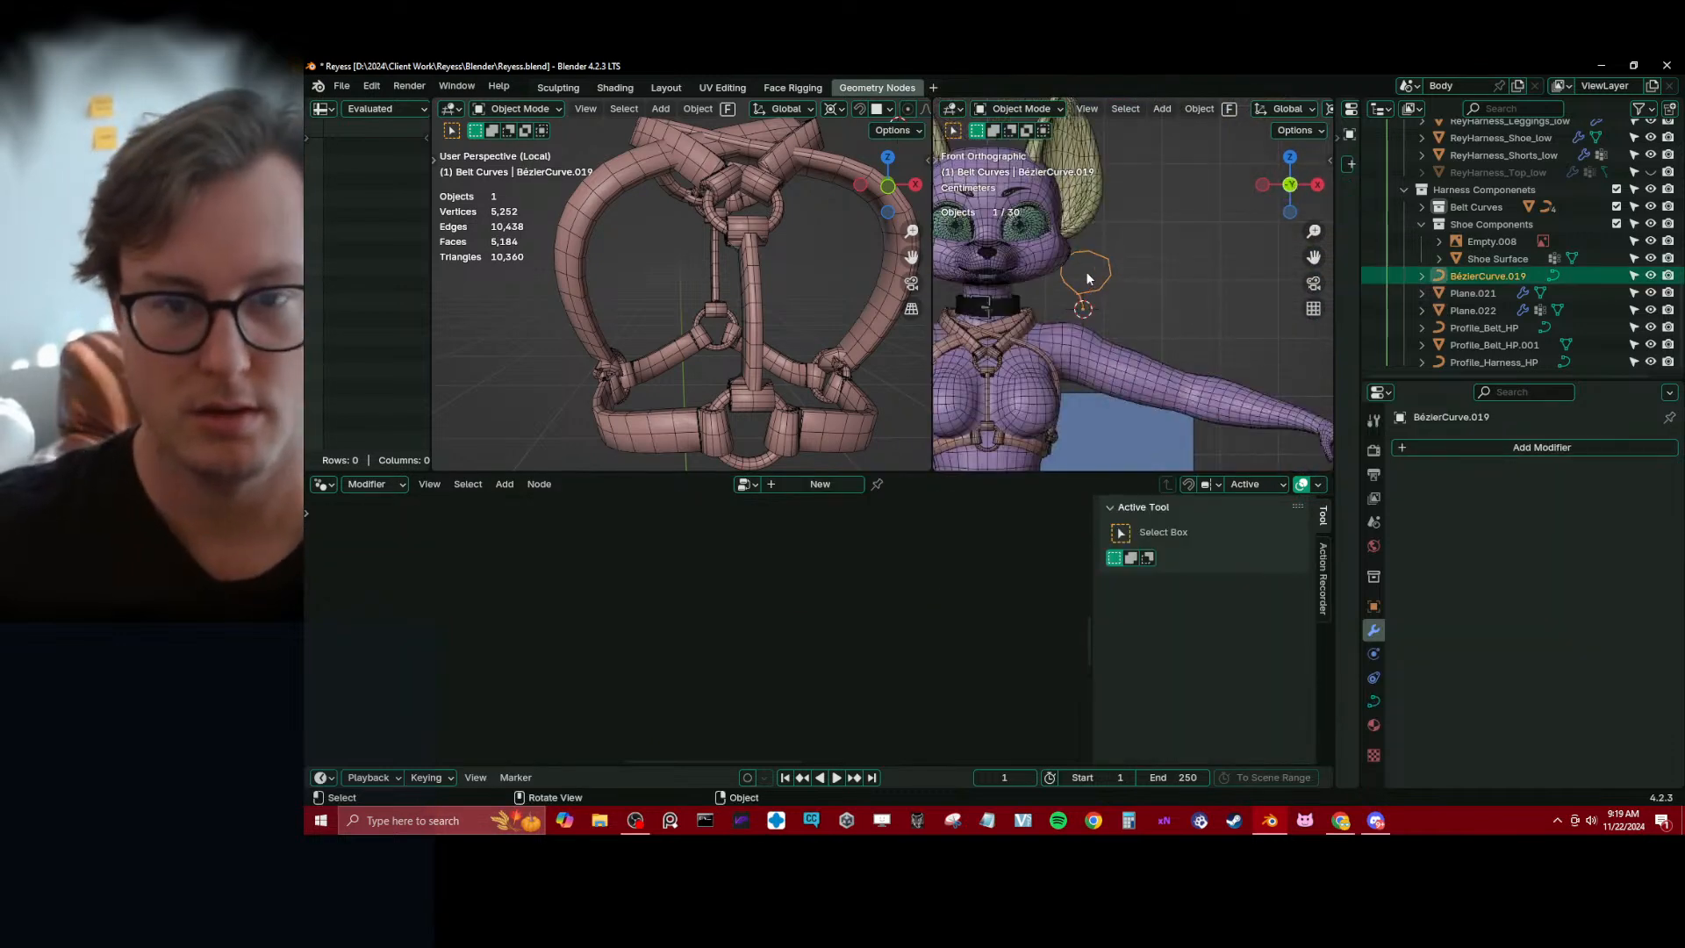
{"action": "type", "text": "rz90"}
{"action": "key", "text": "Return"}
{"action": "key", "text": "ctrl+a"}
{"action": "left_click", "coordinate": [1086, 274]}
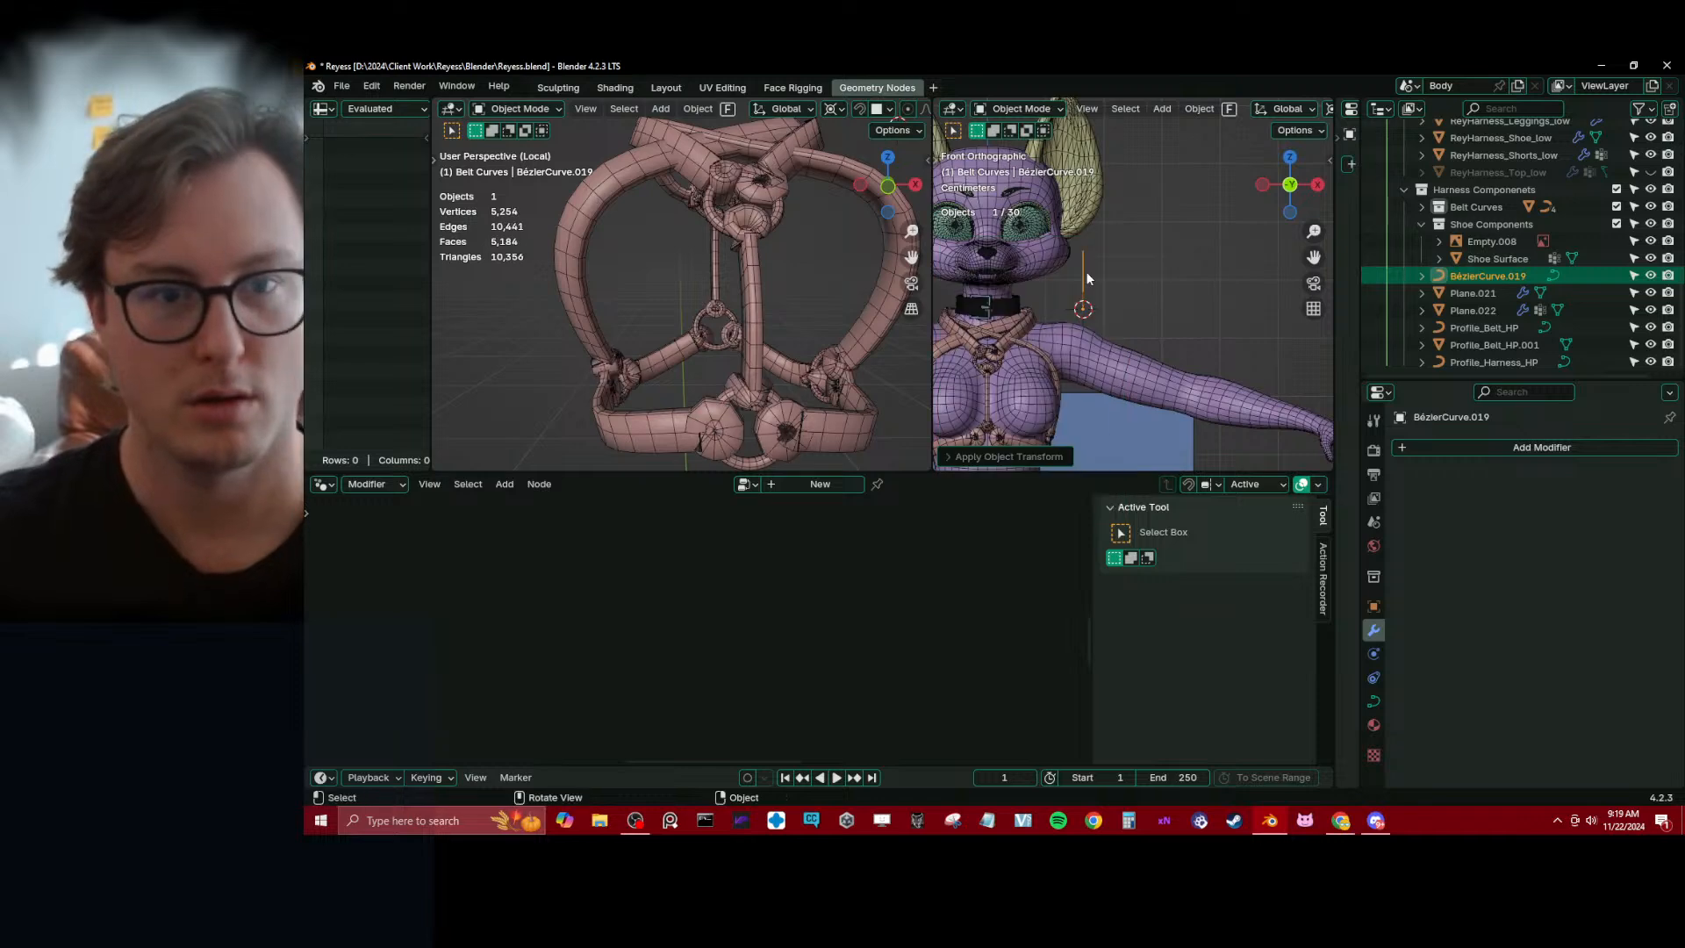
Try the harness without the Named Attribute, Not Equal and Set Curve Tilt nodes after Join Curves, then undo their removal
{"action": "left_click", "coordinate": [798, 430]}
{"action": "middle_click_drag", "start_coordinate": [763, 596], "coordinate": [792, 638]}
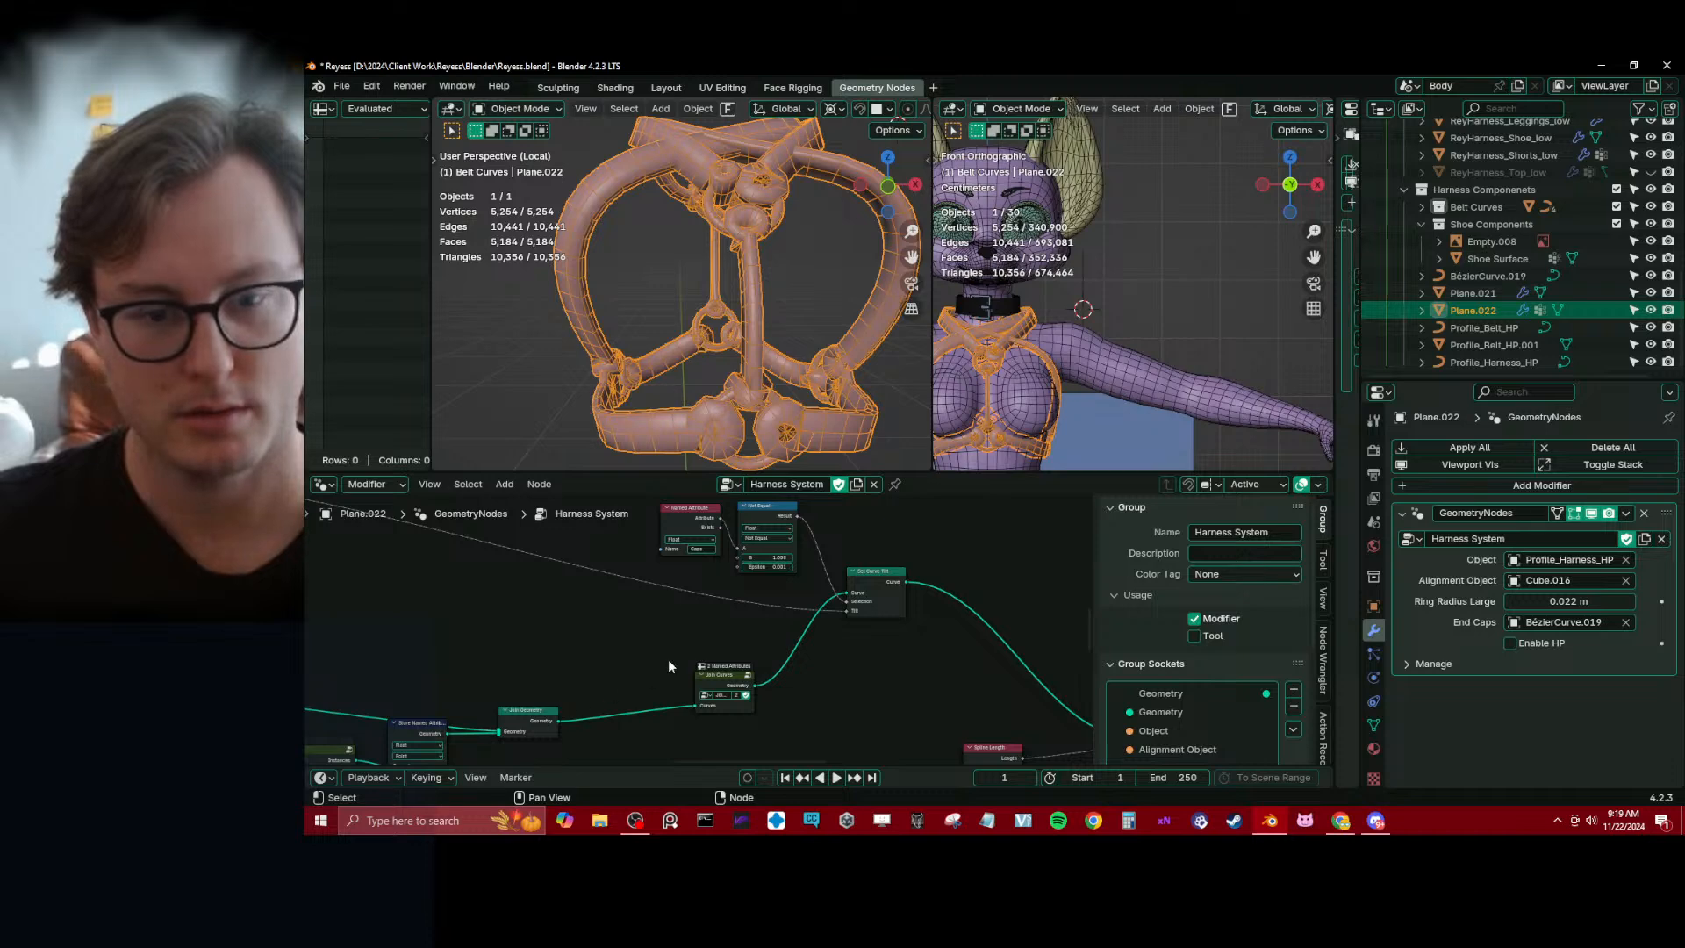
{"action": "scroll", "coordinate": [878, 562], "scroll_direction": "down", "scroll_amount": 3}
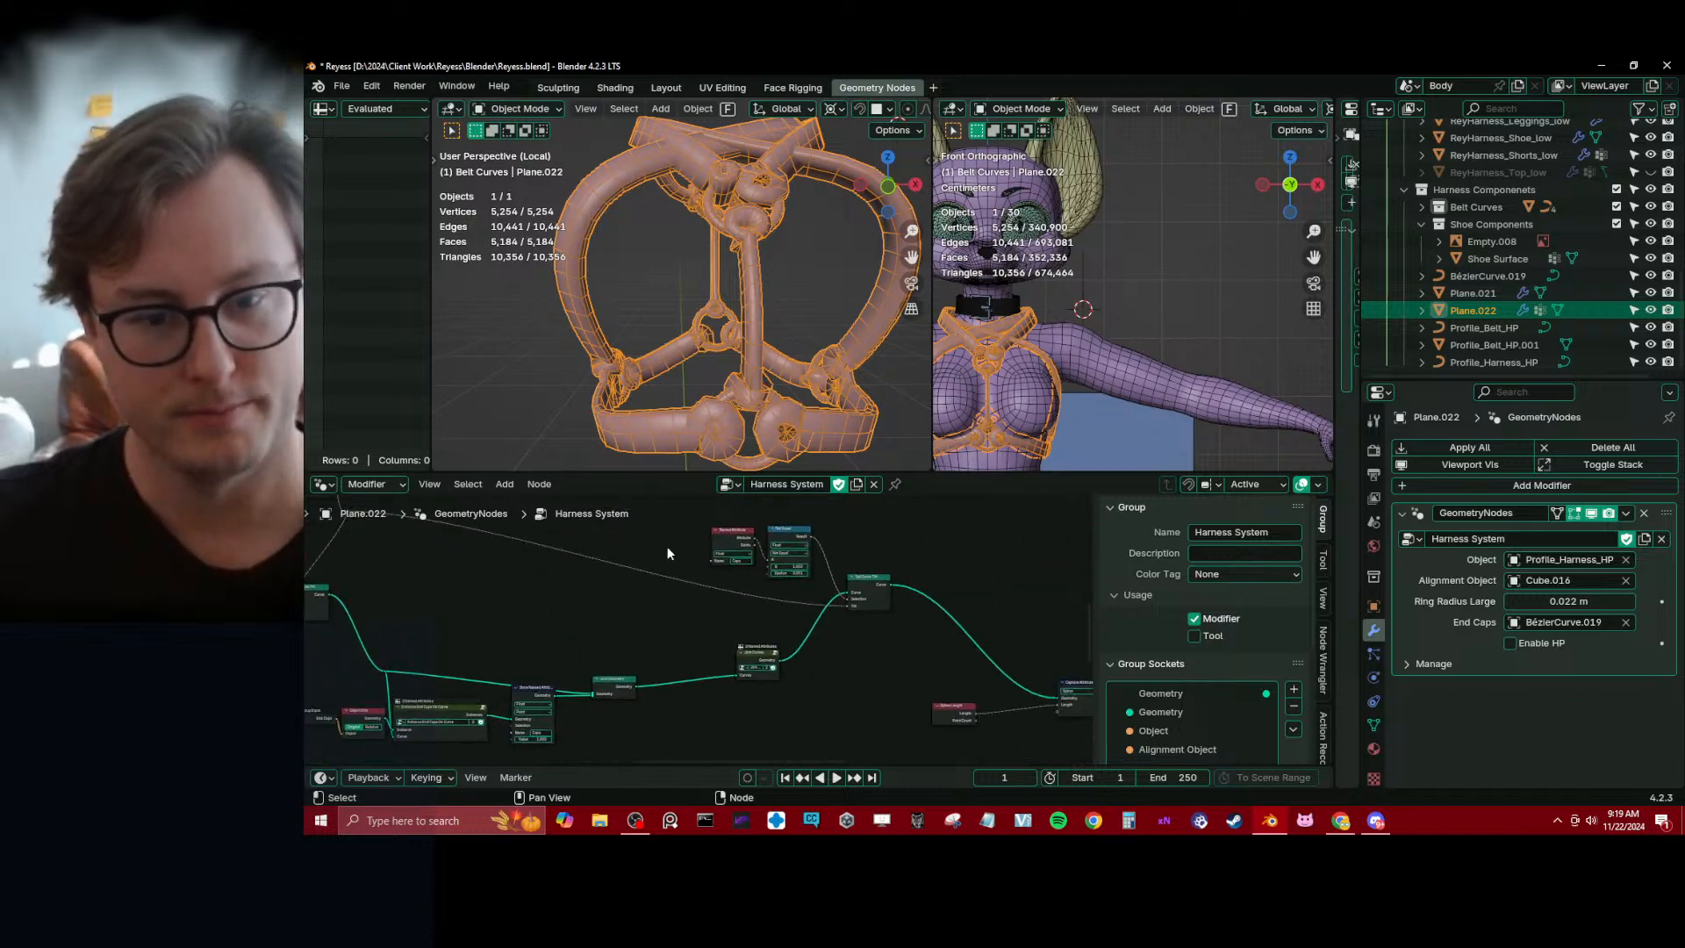
{"action": "left_click_drag", "start_coordinate": [667, 553], "coordinate": [882, 614]}
{"action": "key", "text": "x"}
{"action": "scroll", "coordinate": [639, 609], "scroll_direction": "left", "scroll_amount": 2, "text": "ctrl"}
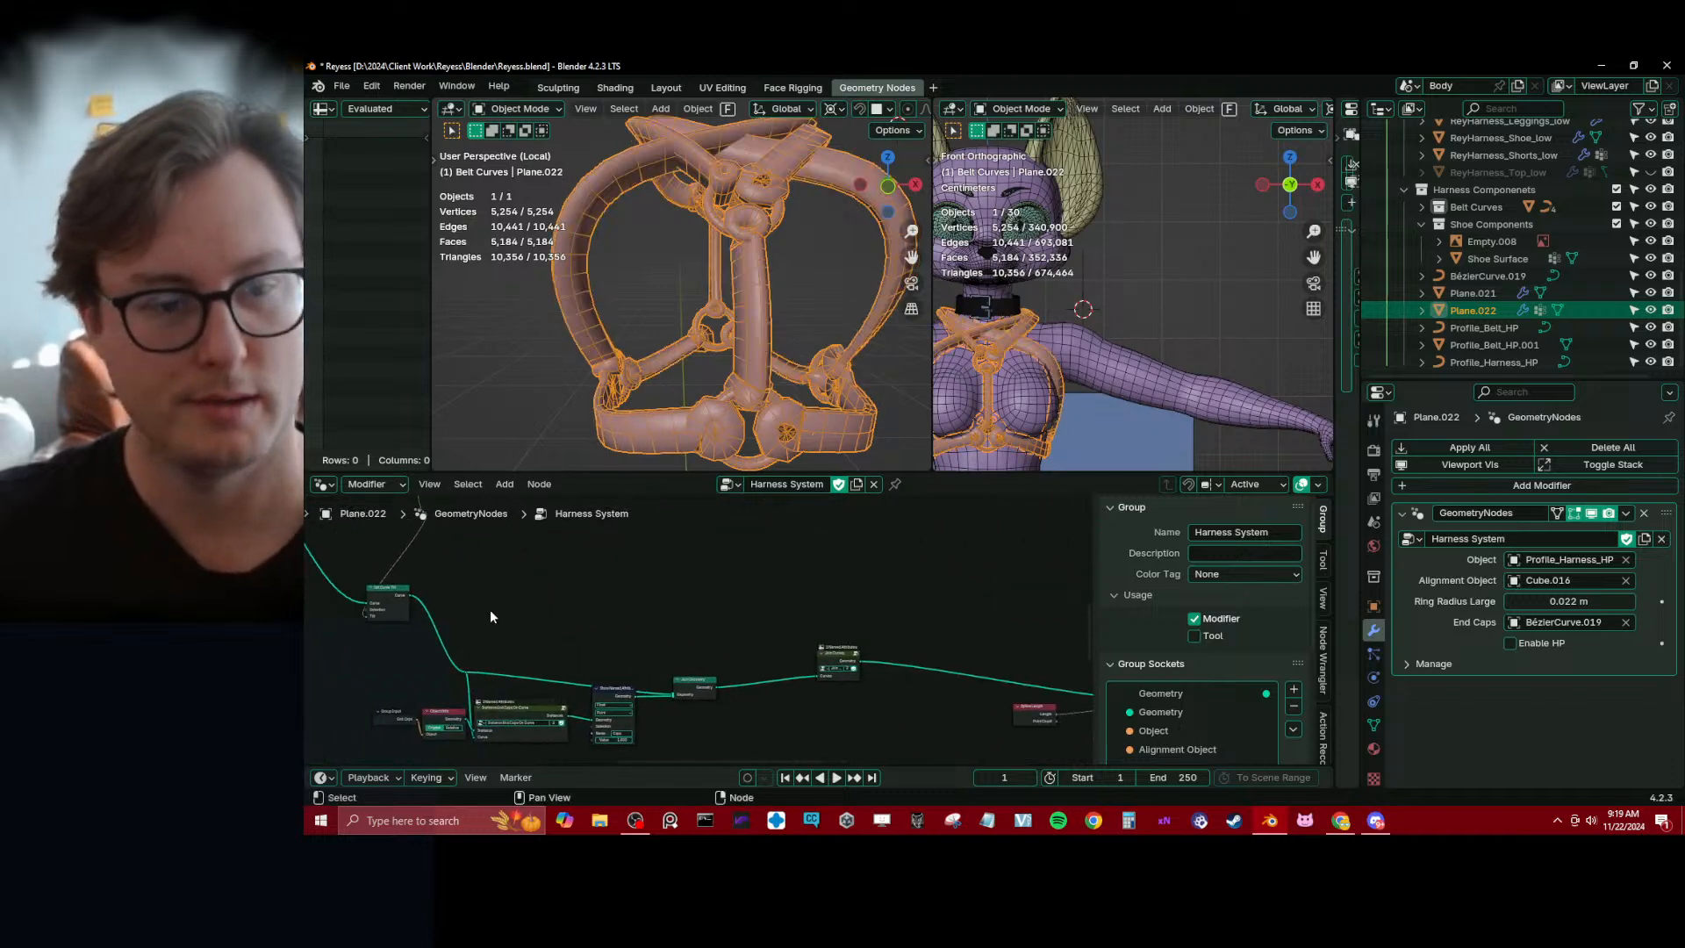
{"action": "scroll", "coordinate": [517, 618], "scroll_direction": "left", "scroll_amount": 4, "text": "ctrl"}
{"action": "scroll", "coordinate": [945, 628], "scroll_direction": "right", "scroll_amount": 5, "text": "ctrl"}
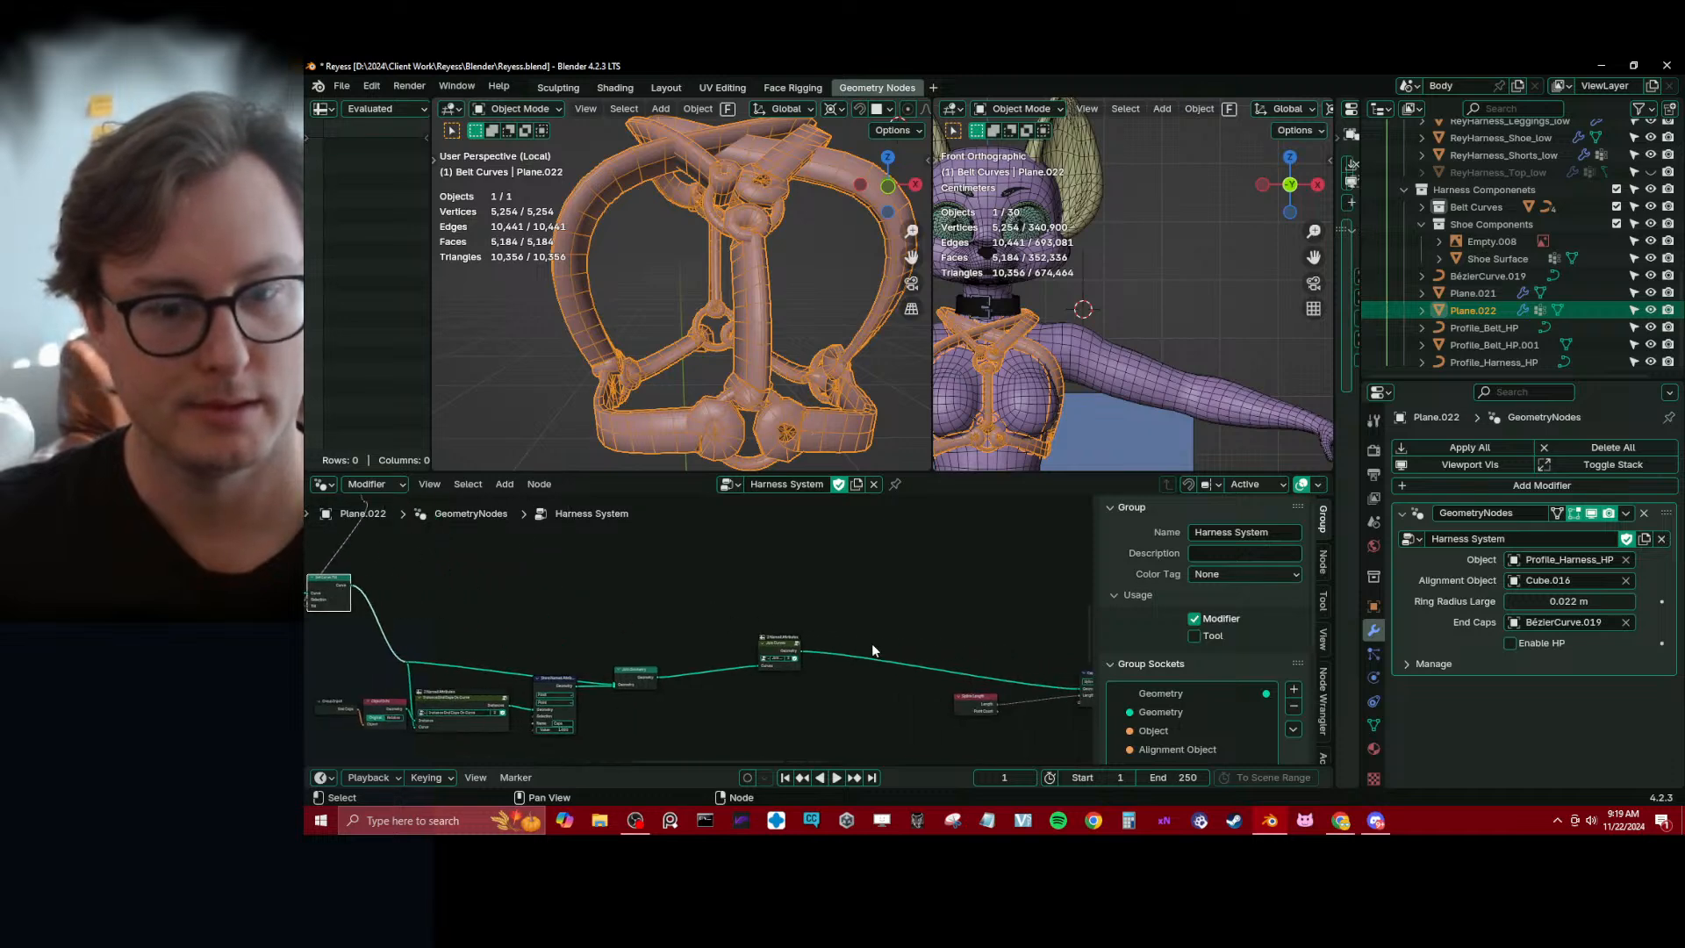
{"action": "key", "text": "ctrl+z"}
{"action": "scroll", "coordinate": [711, 681], "scroll_direction": "up", "scroll_amount": 2}
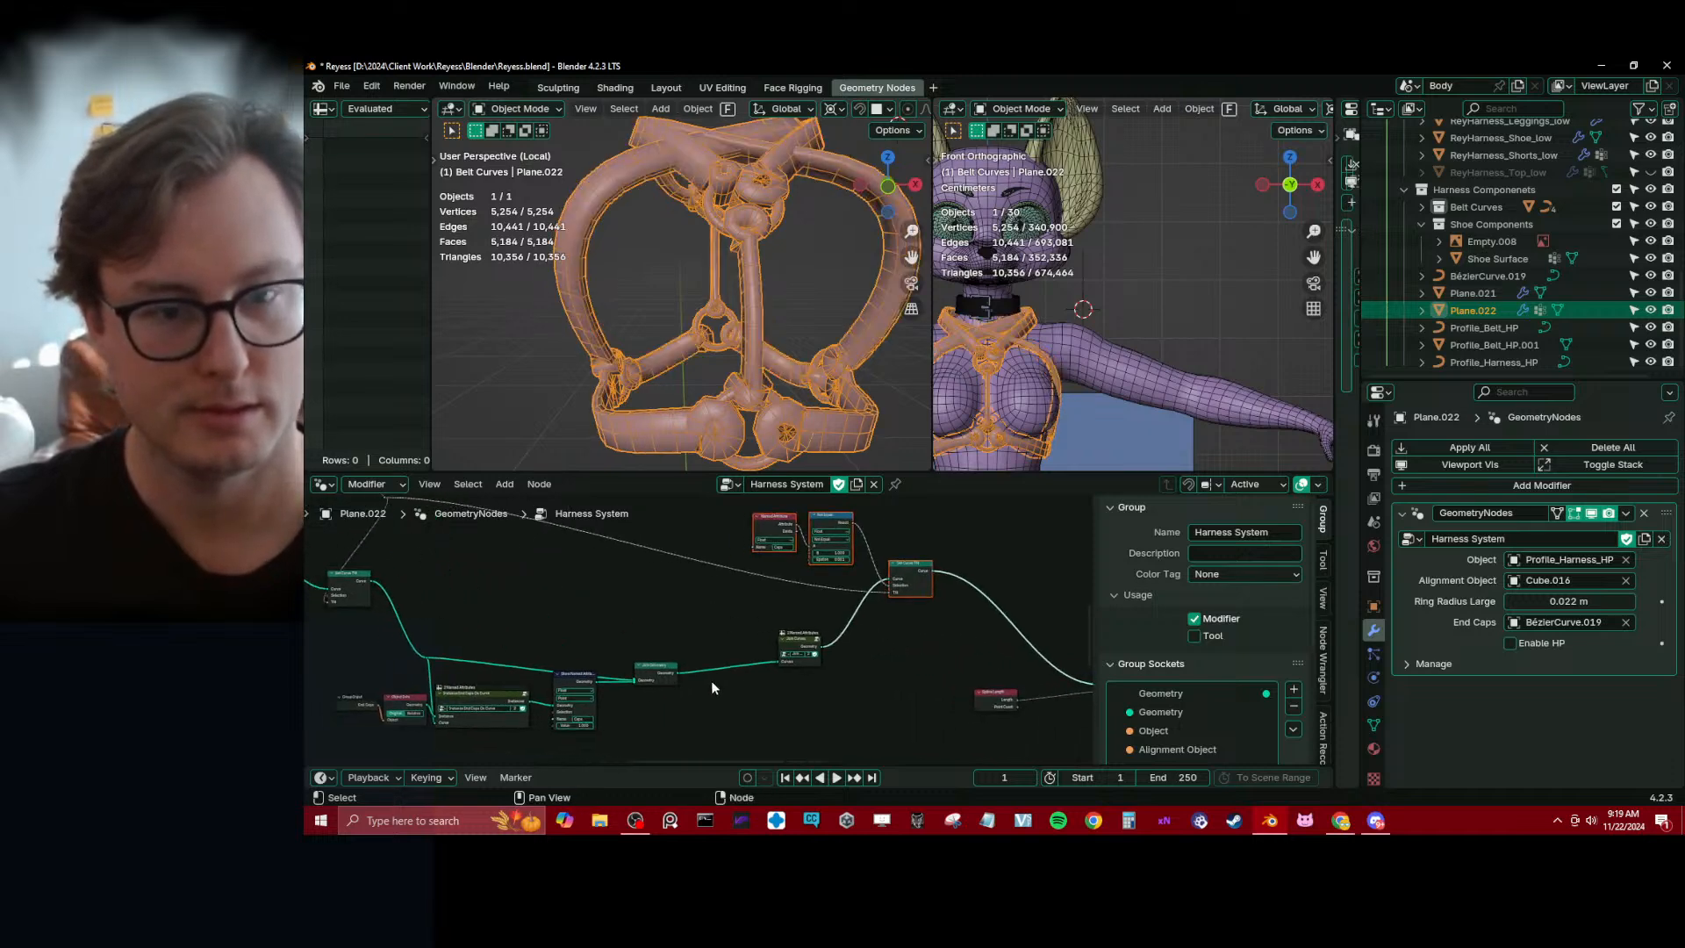
Apply the end cap curve's object transform again and reselect the harness object
{"action": "left_click", "coordinate": [1084, 293]}
{"action": "key", "text": "ctrl+a"}
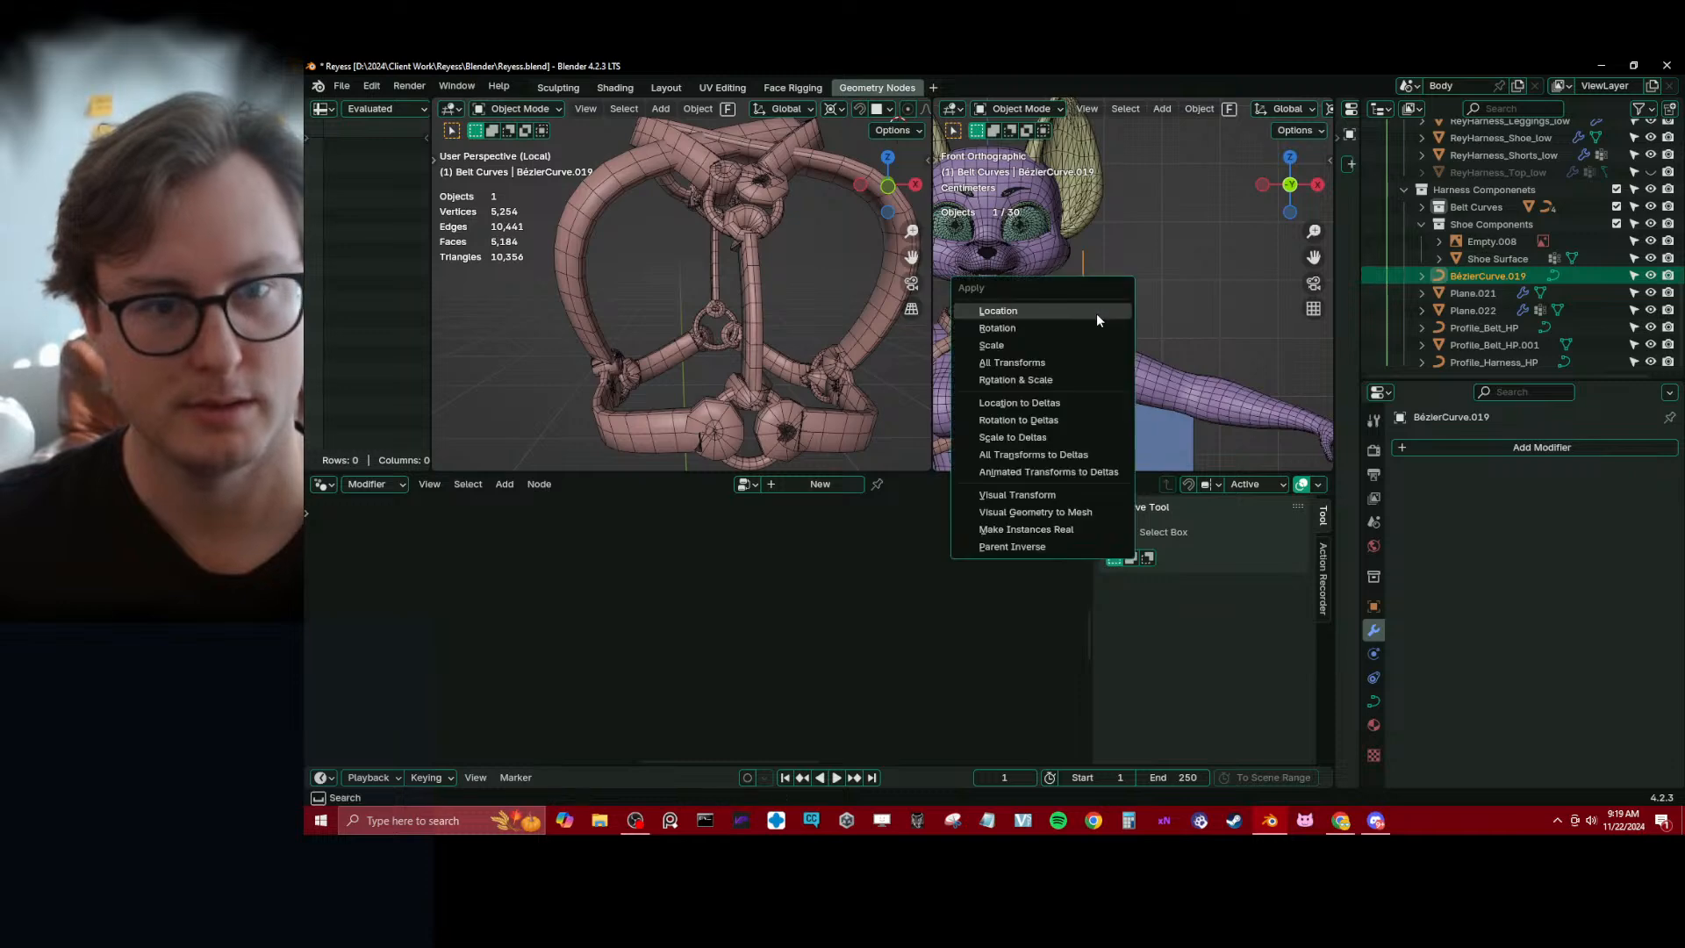
{"action": "left_click", "coordinate": [1091, 315]}
{"action": "left_click", "coordinate": [856, 436]}
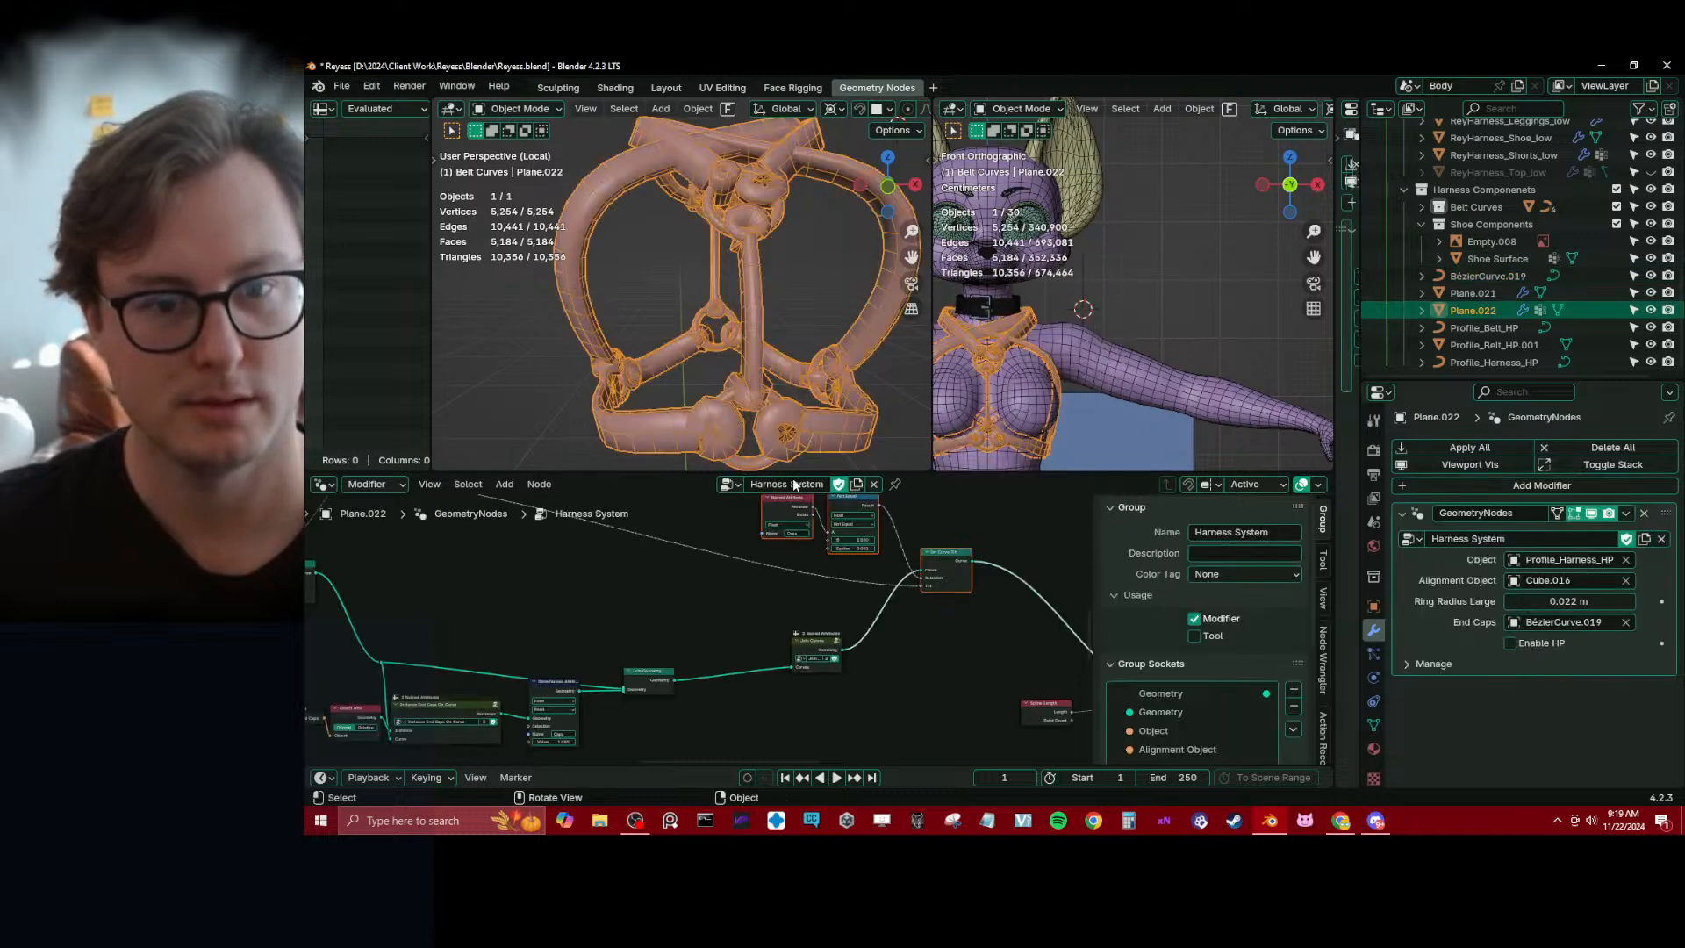
Dissolve the Set Curve Tilt node upstream of the end cap branch, save the file, and check the harness
{"action": "scroll", "coordinate": [714, 640], "scroll_direction": "down", "scroll_amount": 3}
{"action": "scroll", "coordinate": [527, 641], "scroll_direction": "up", "scroll_amount": 6}
{"action": "left_click", "coordinate": [537, 577]}
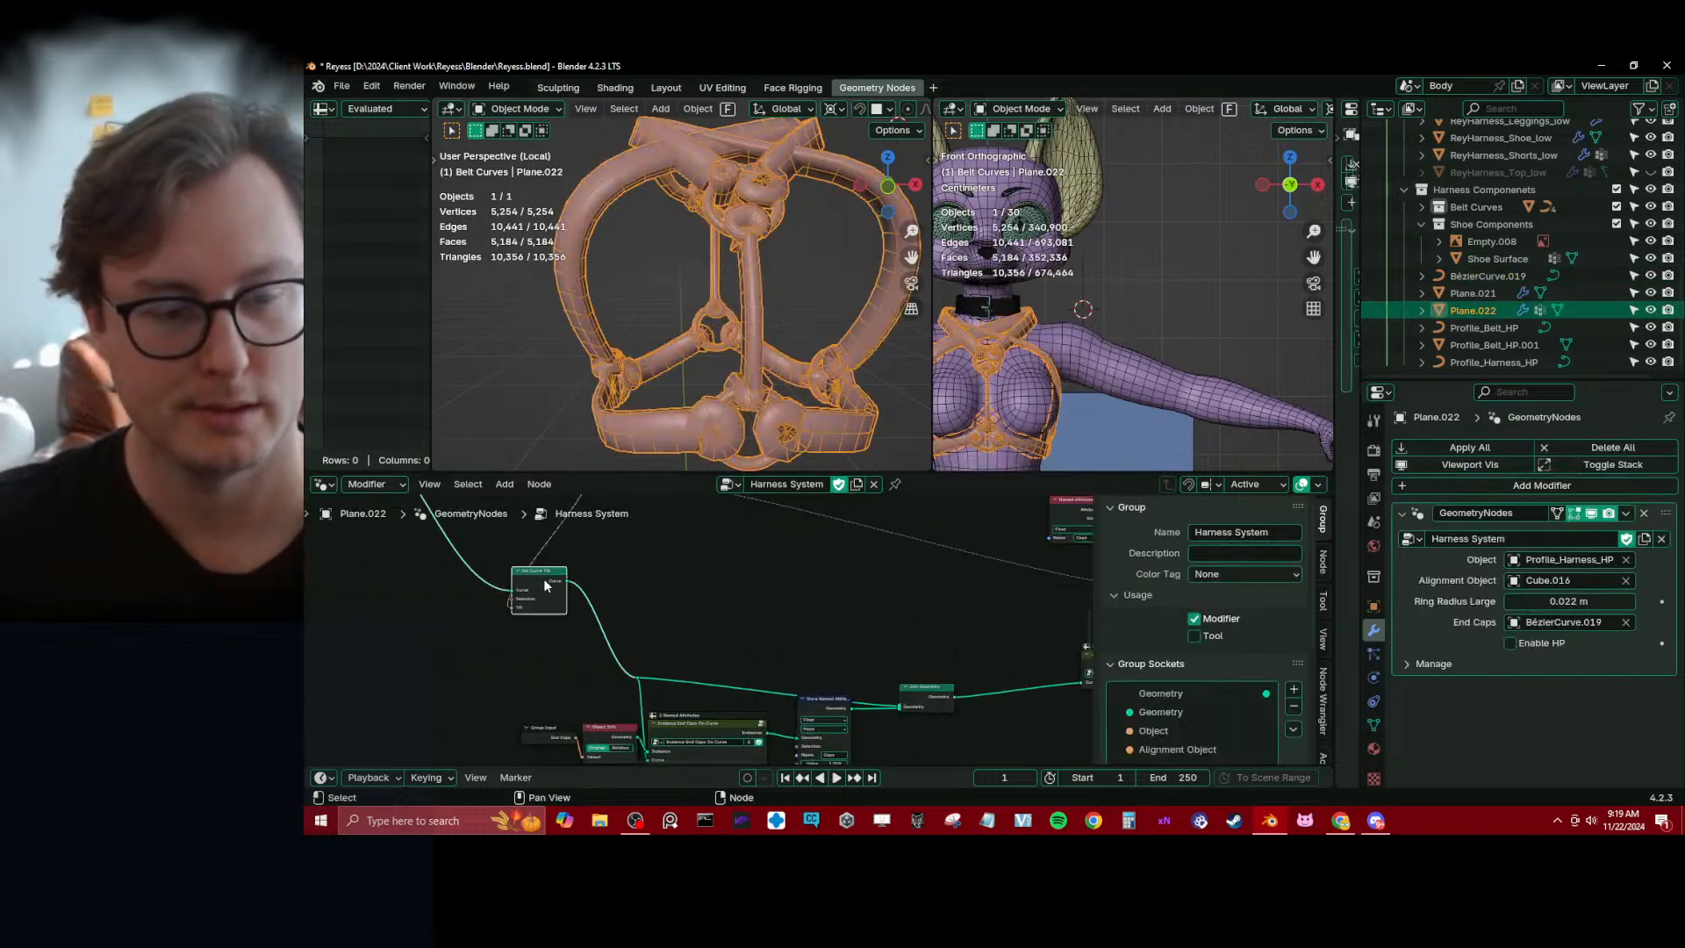
{"action": "scroll", "coordinate": [647, 593], "scroll_direction": "down", "scroll_amount": 4}
{"action": "key", "text": "ctrl+x"}
{"action": "middle_click_drag", "start_coordinate": [818, 577], "coordinate": [733, 593]}
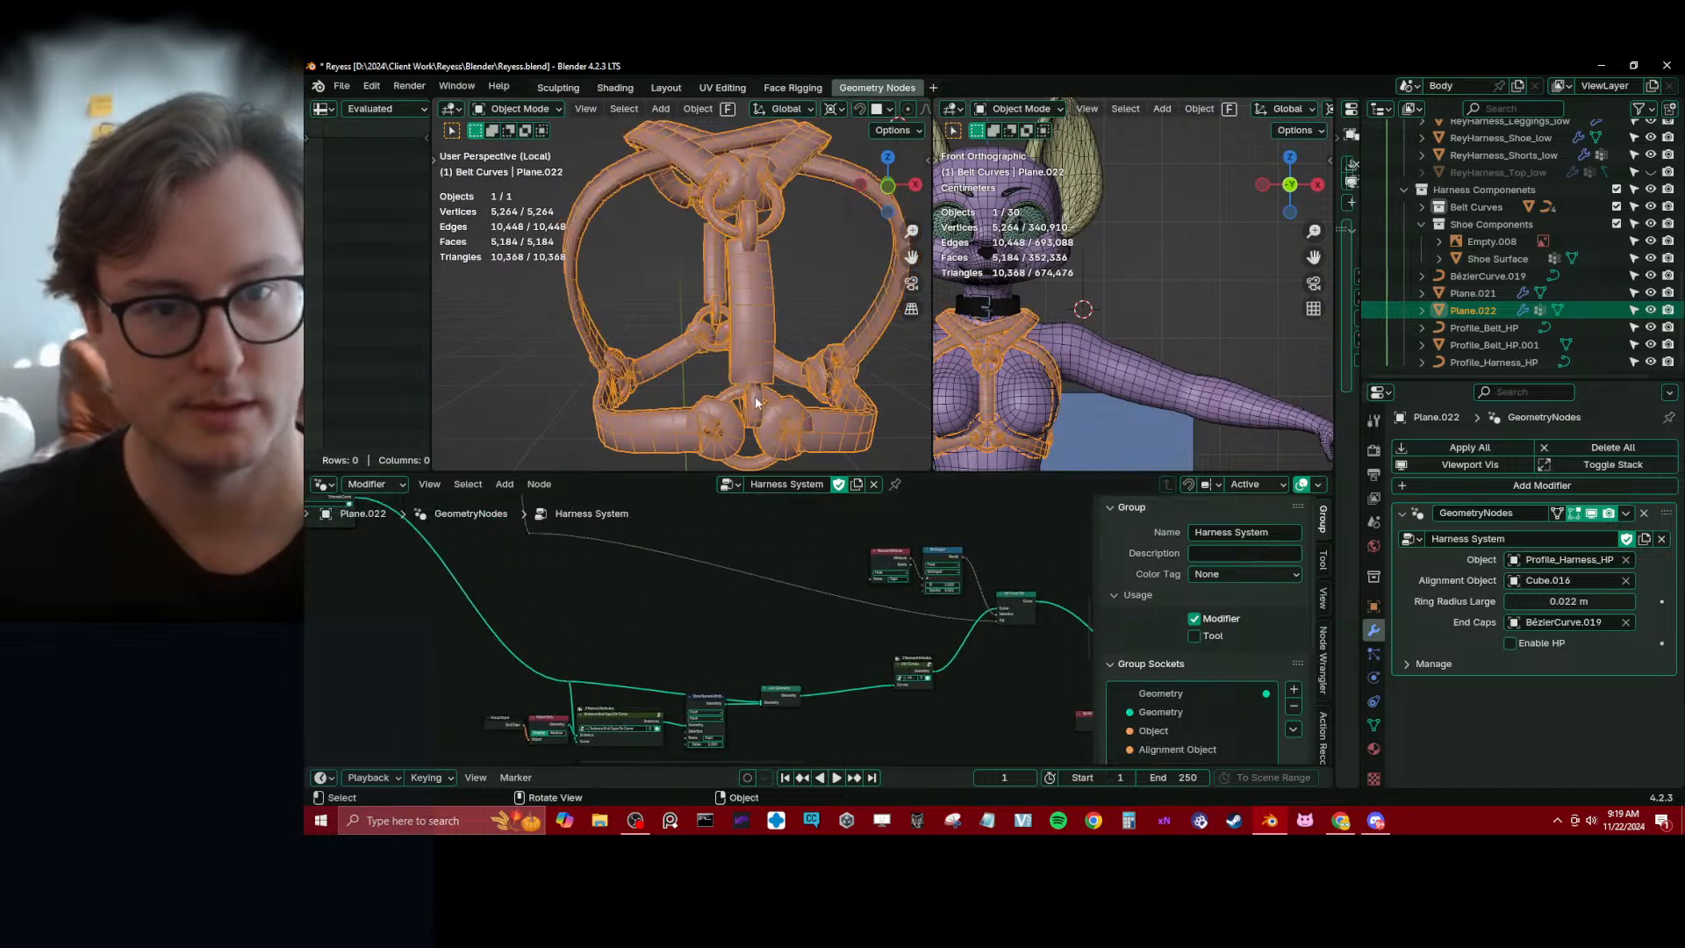
{"action": "middle_click_drag", "start_coordinate": [837, 603], "coordinate": [732, 590]}
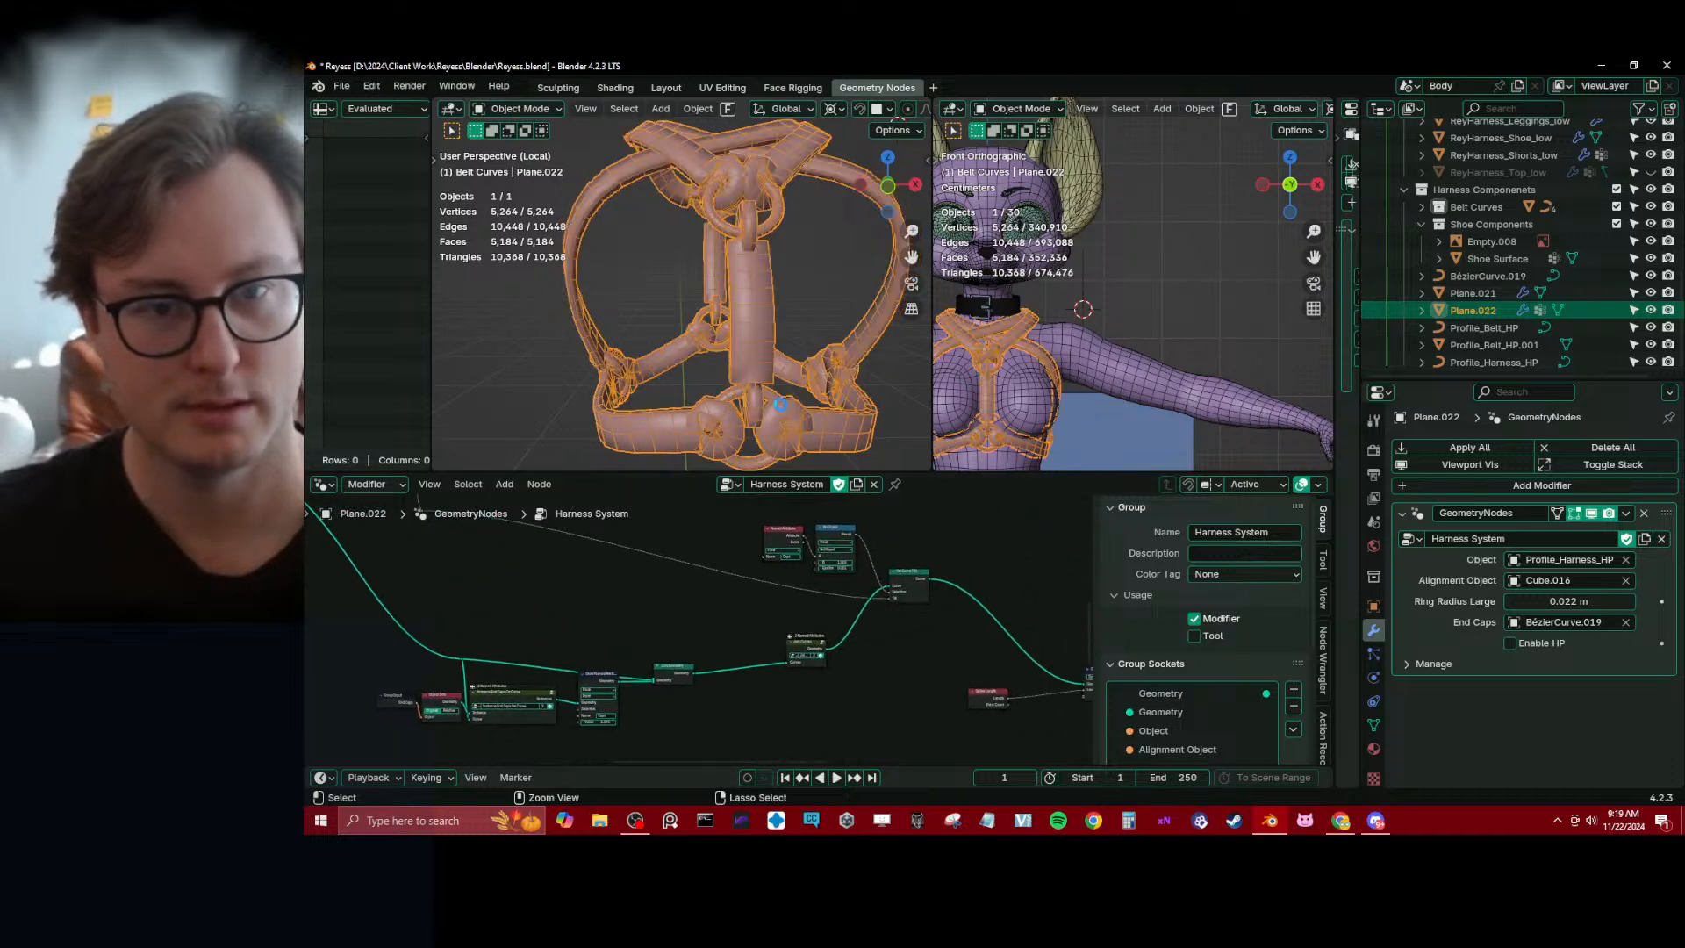
{"action": "key", "text": "ctrl+s"}
{"action": "mouse_move", "coordinate": [742, 308]}
{"action": "middle_mouse_down"}
{"action": "mouse_move", "coordinate": [881, 333]}
{"action": "mouse_move", "coordinate": [766, 324]}
{"action": "middle_mouse_up"}
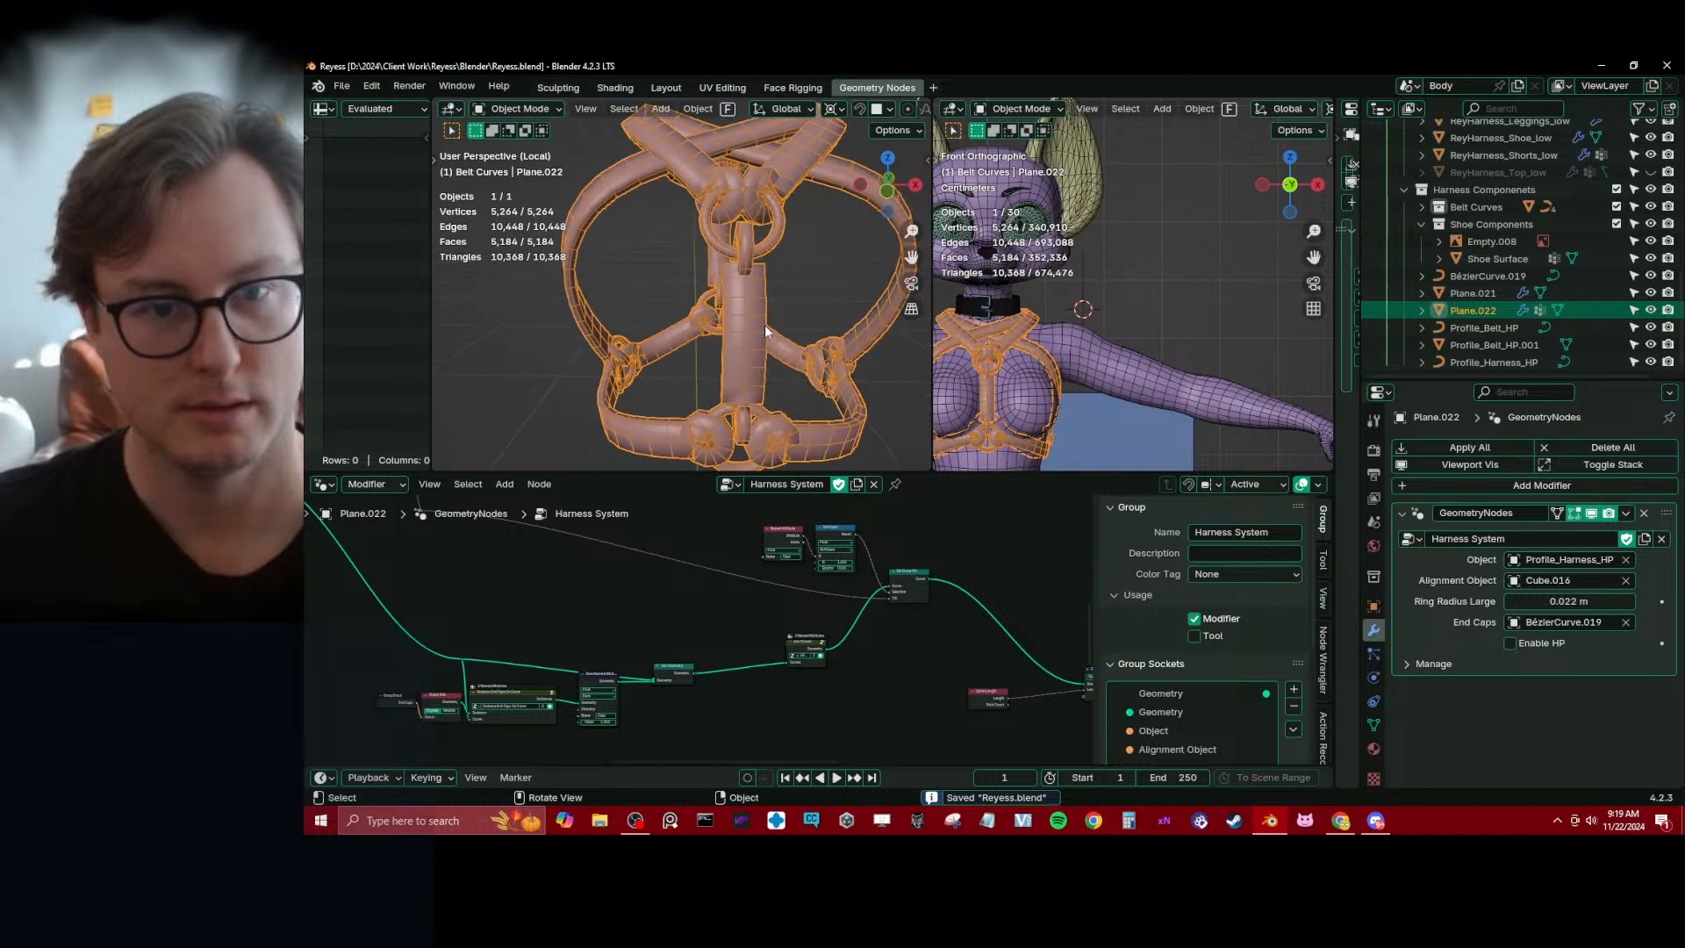
Apply the end cap curve's transform once more and try rotating all its control points 90° about Z in Edit Mode
{"action": "left_click", "coordinate": [1088, 275]}
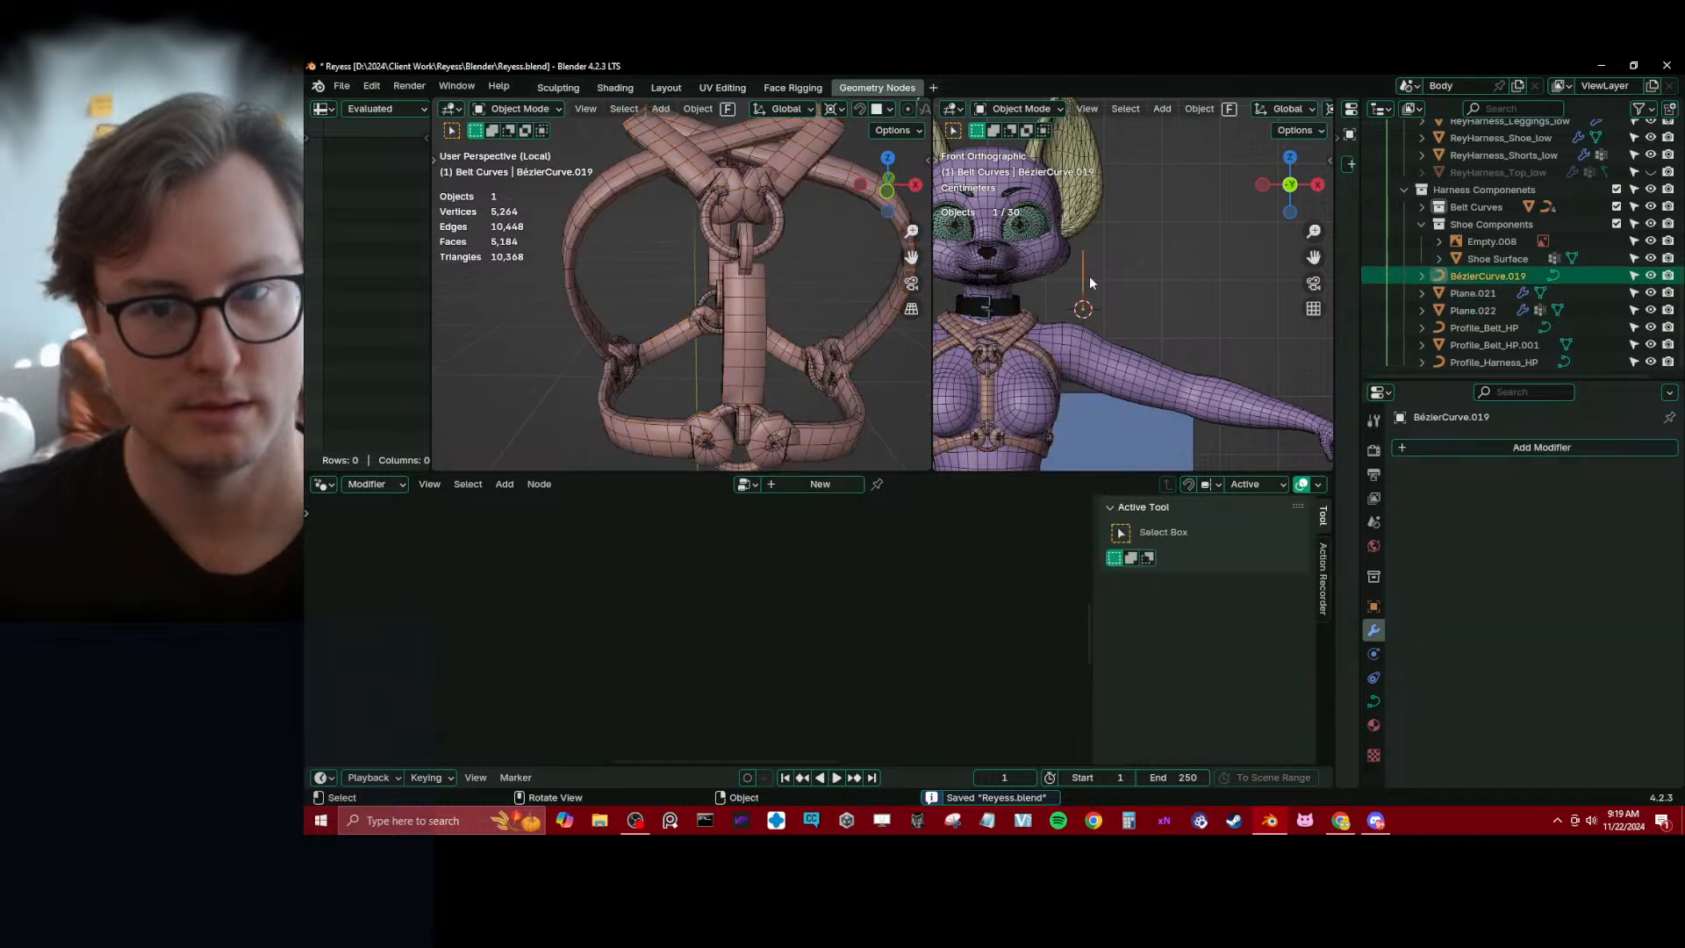
{"action": "key", "text": "ctrl+a"}
{"action": "left_click", "coordinate": [1120, 311]}
{"action": "key", "text": "Tab"}
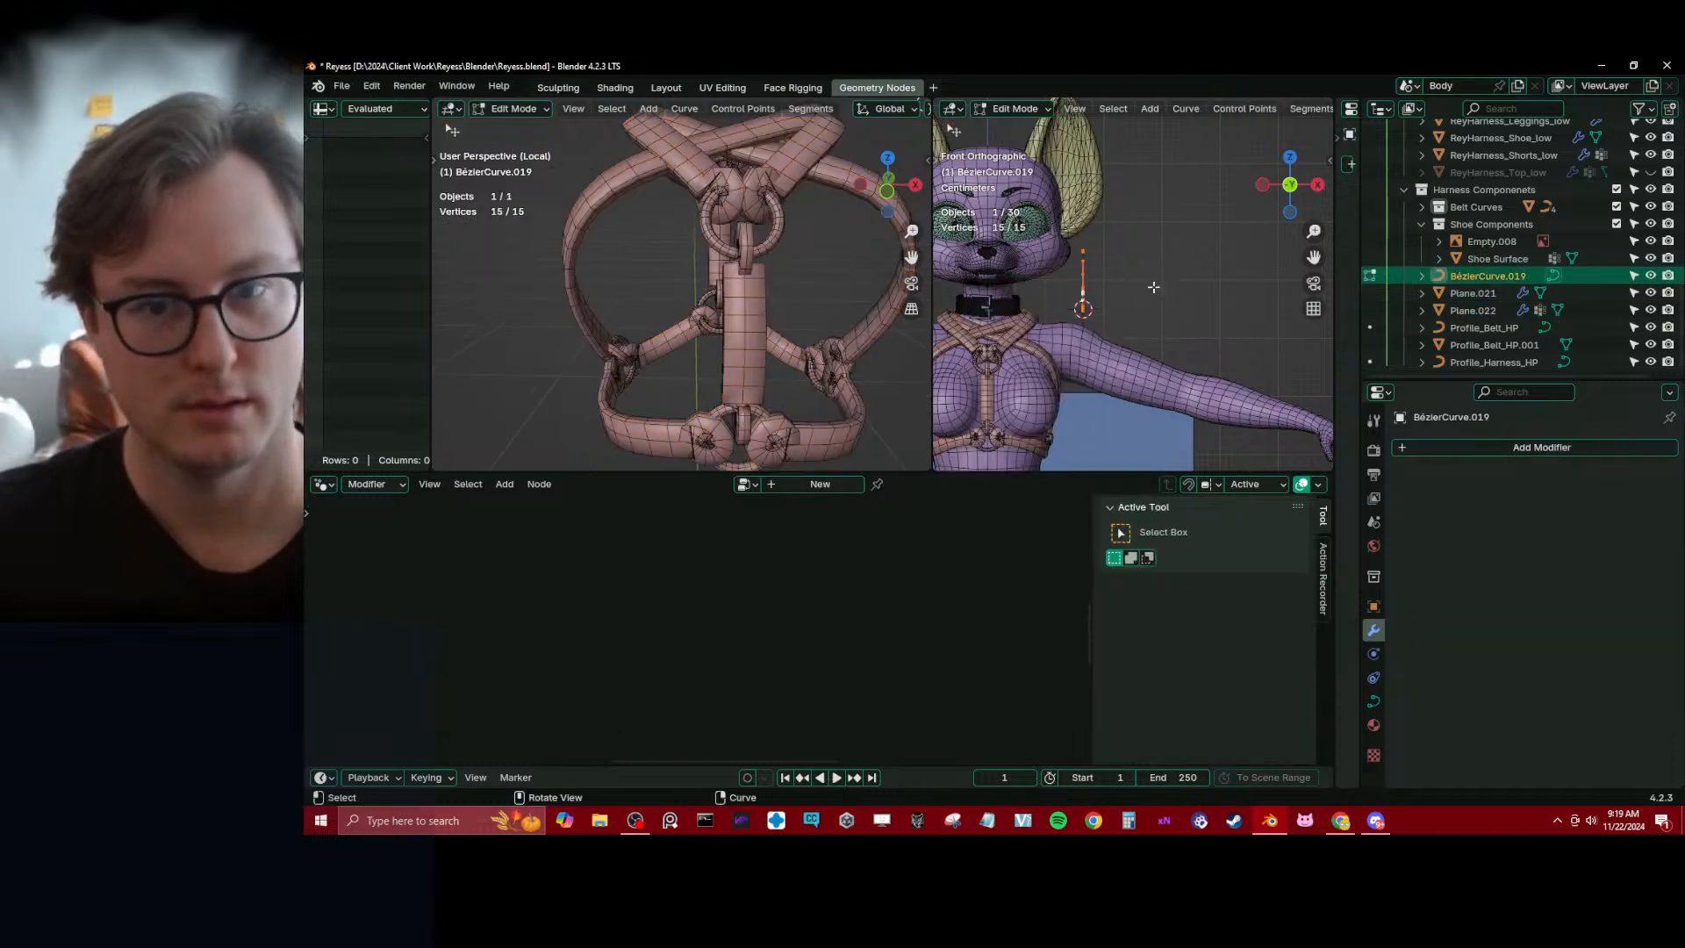
{"action": "key", "text": "z"}
{"action": "key", "text": "r"}
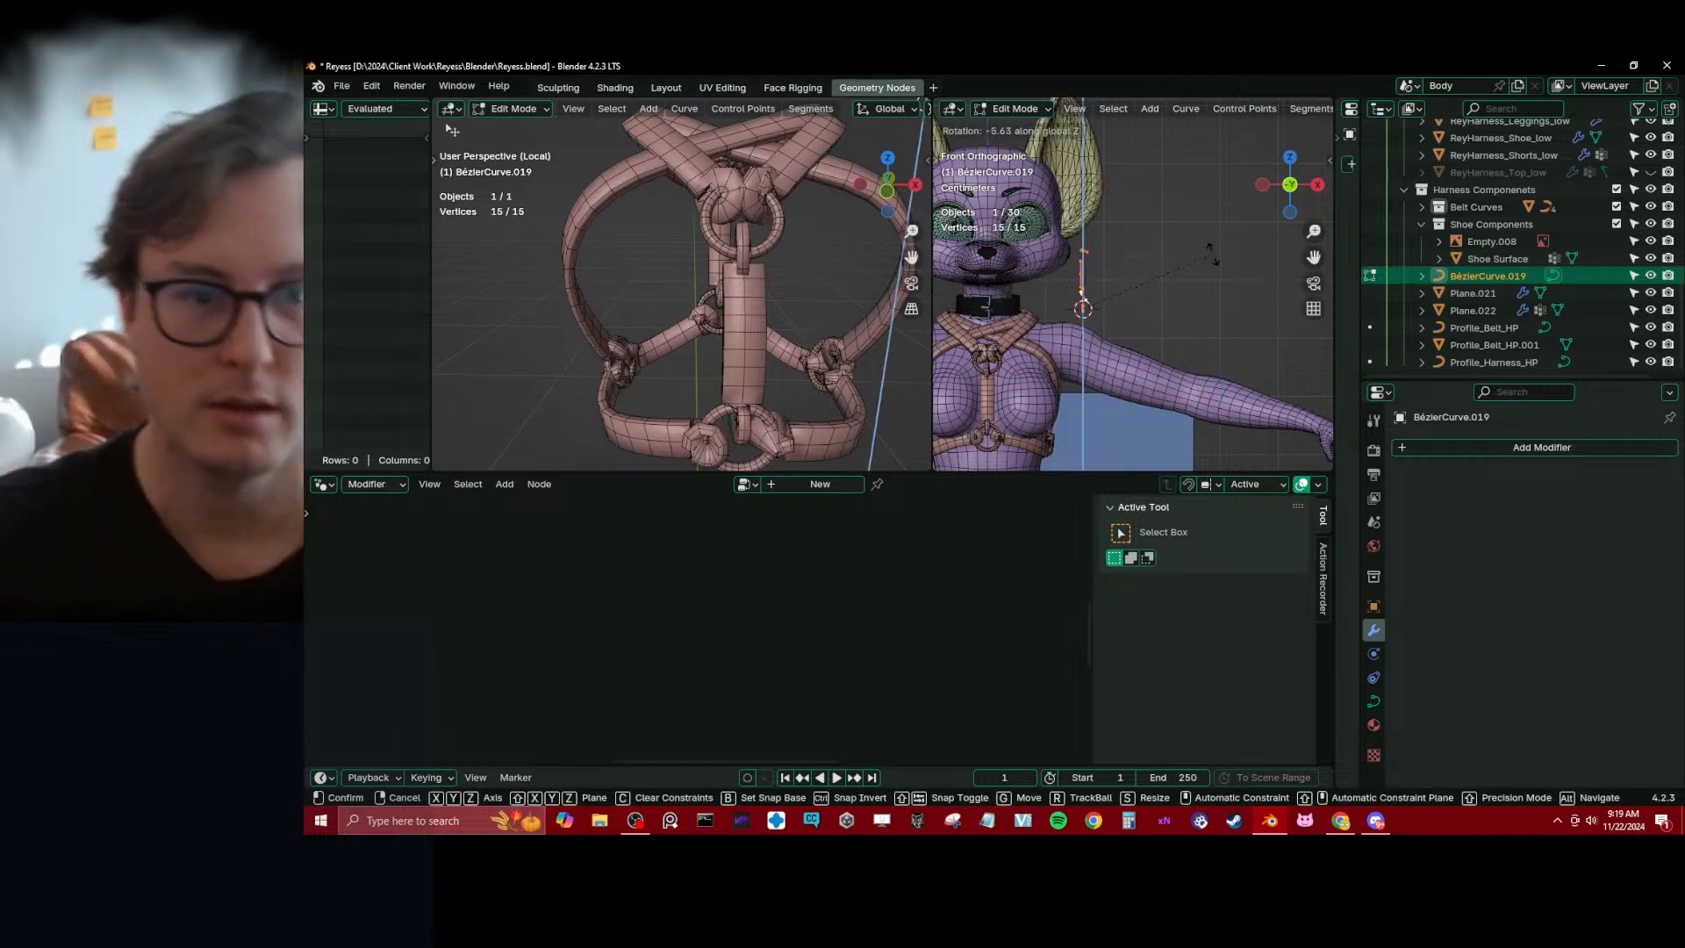
{"action": "key", "text": "z"}
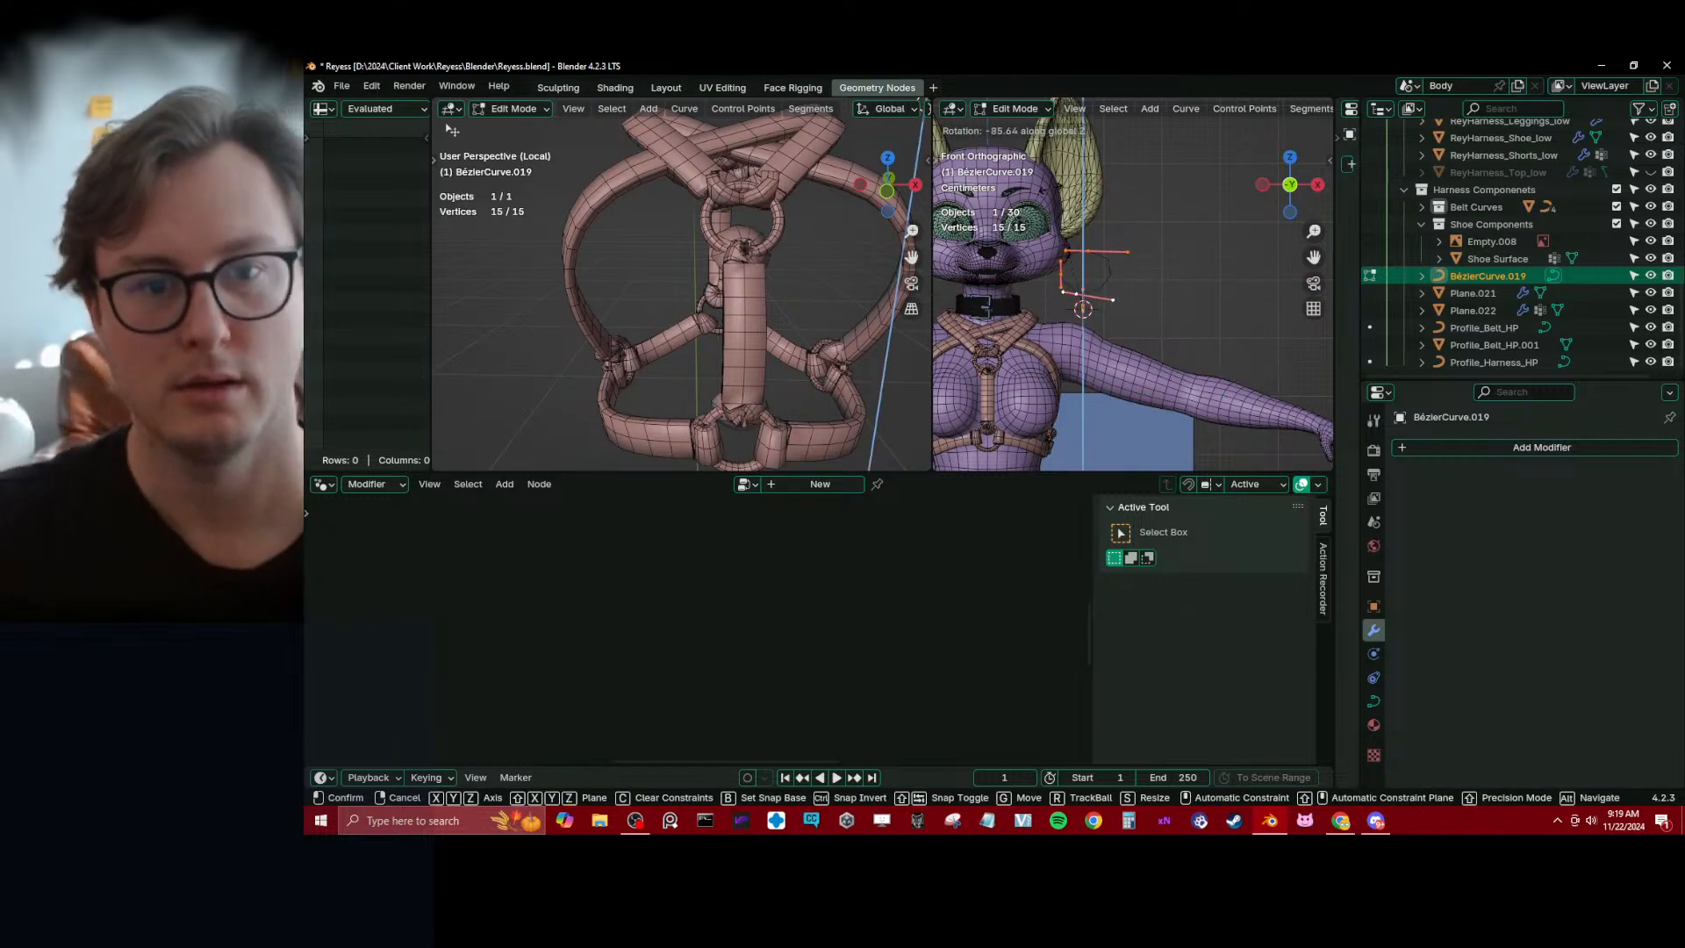
{"action": "type", "text": "90"}
{"action": "key", "text": "Return"}
Inspect the end caps up close, along with the end cap curve's mean tilt and object transform values
{"action": "middle_click_drag", "start_coordinate": [841, 296], "coordinate": [727, 299]}
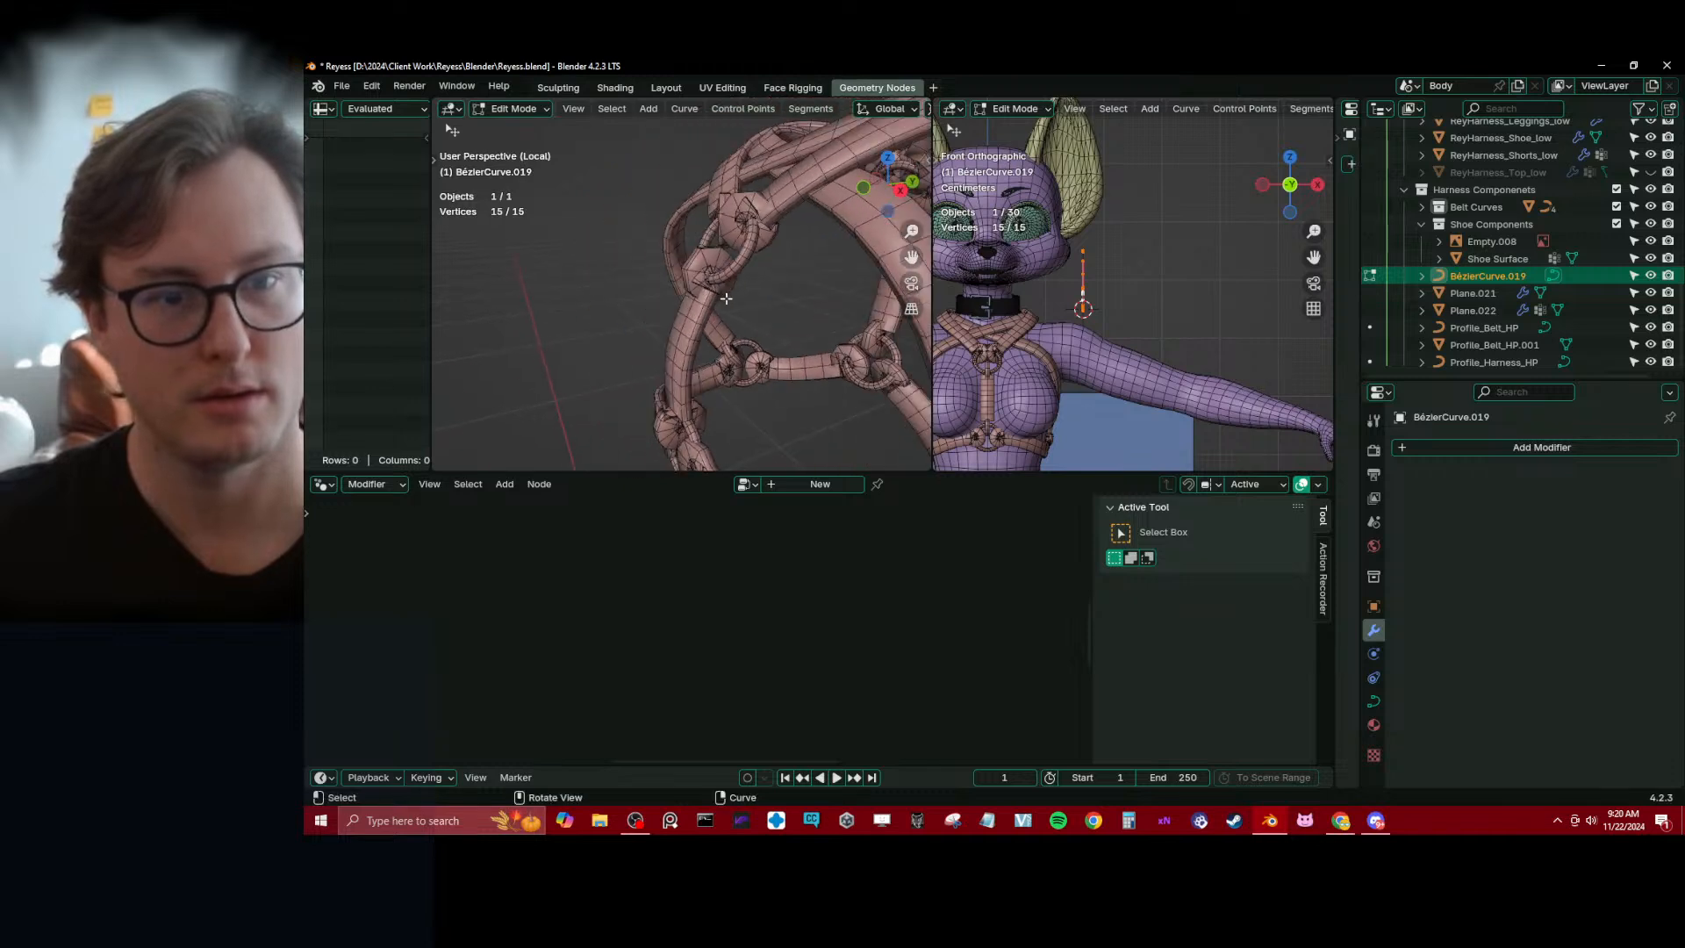
{"action": "scroll", "coordinate": [729, 297], "scroll_direction": "up", "scroll_amount": 2}
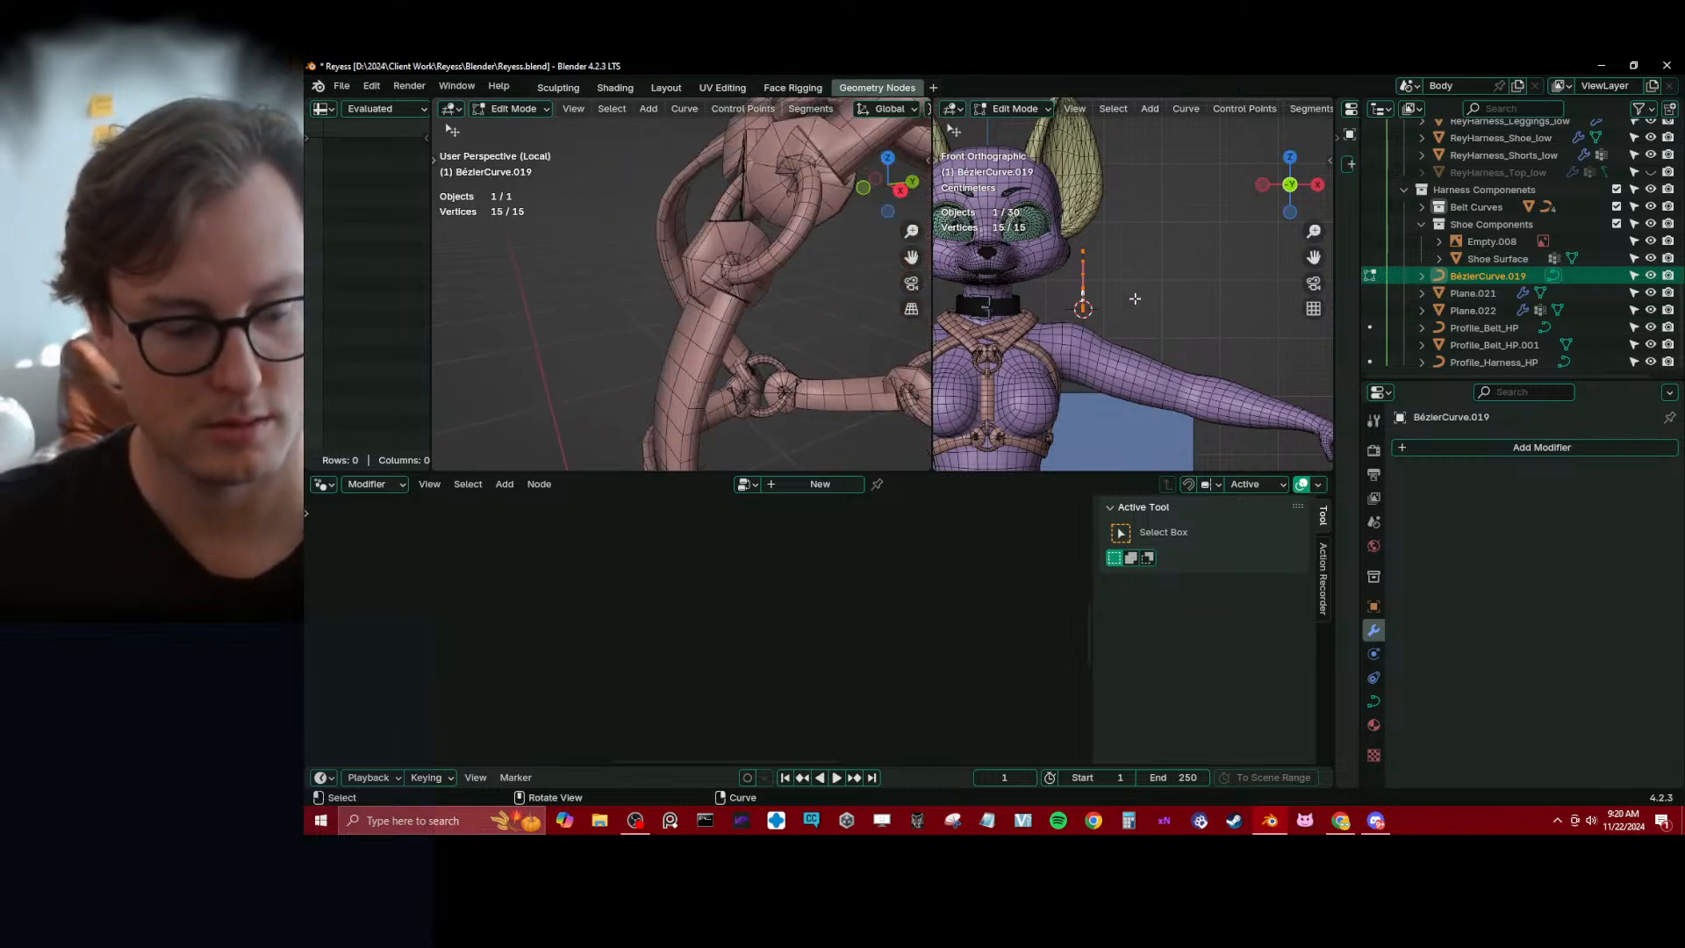
{"action": "key", "text": "n"}
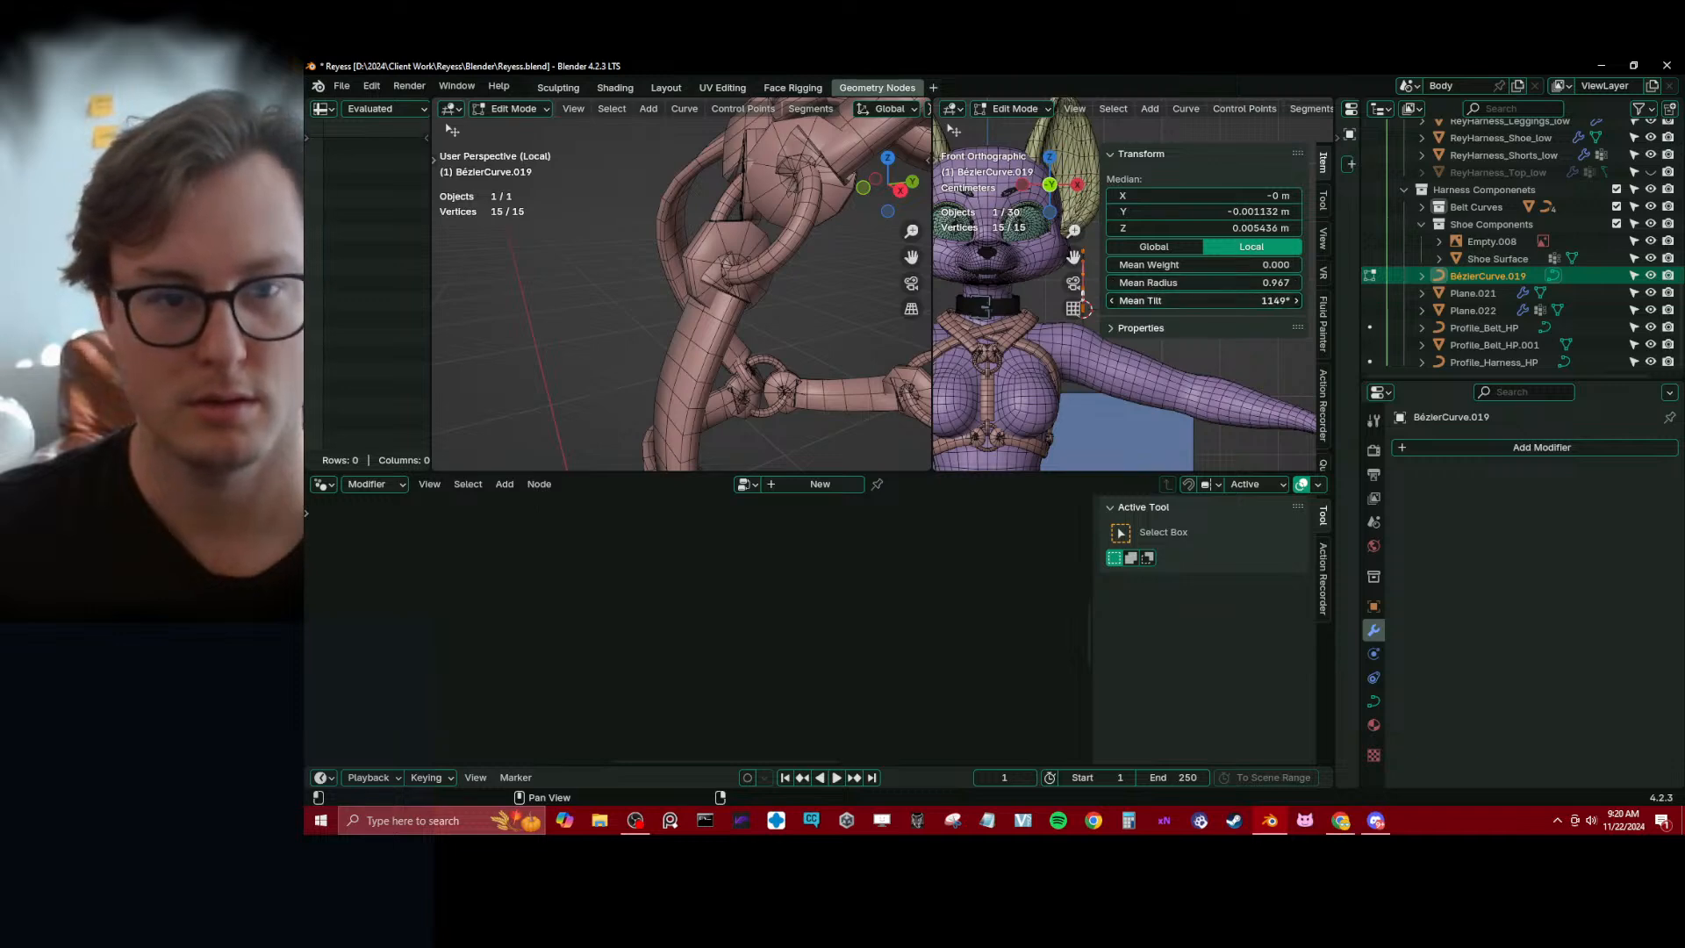
{"action": "key", "text": "Tab"}
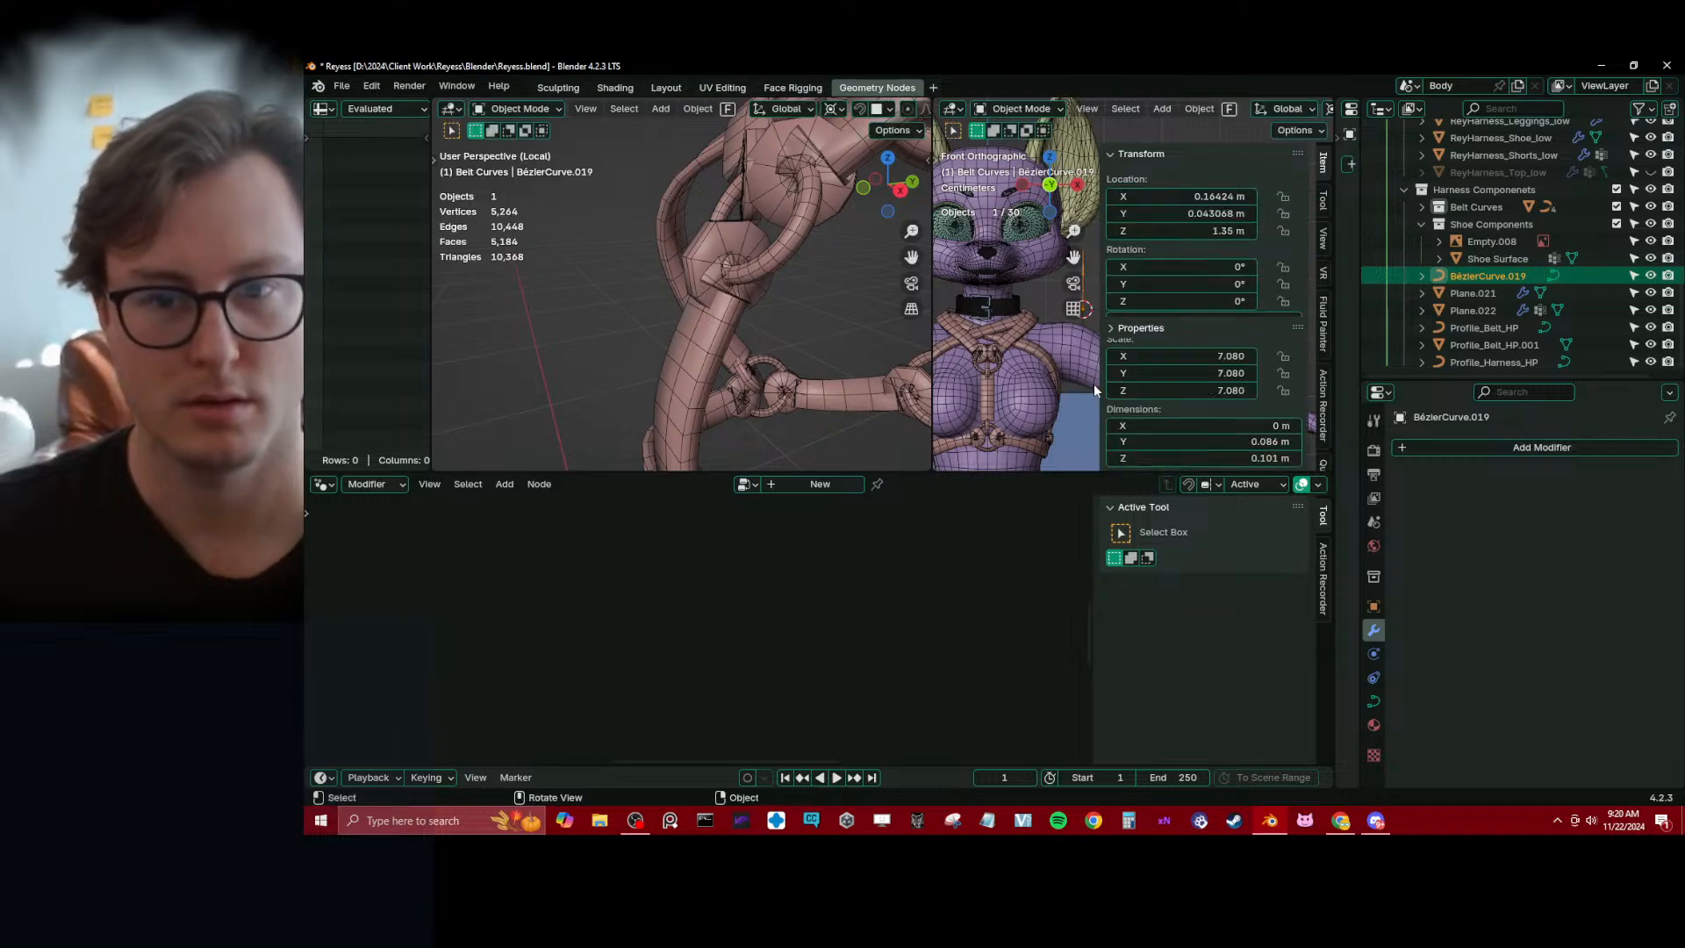
Reselect the harness object and move the Join Curves node closer to Join Geometry
{"action": "left_click", "coordinate": [639, 428]}
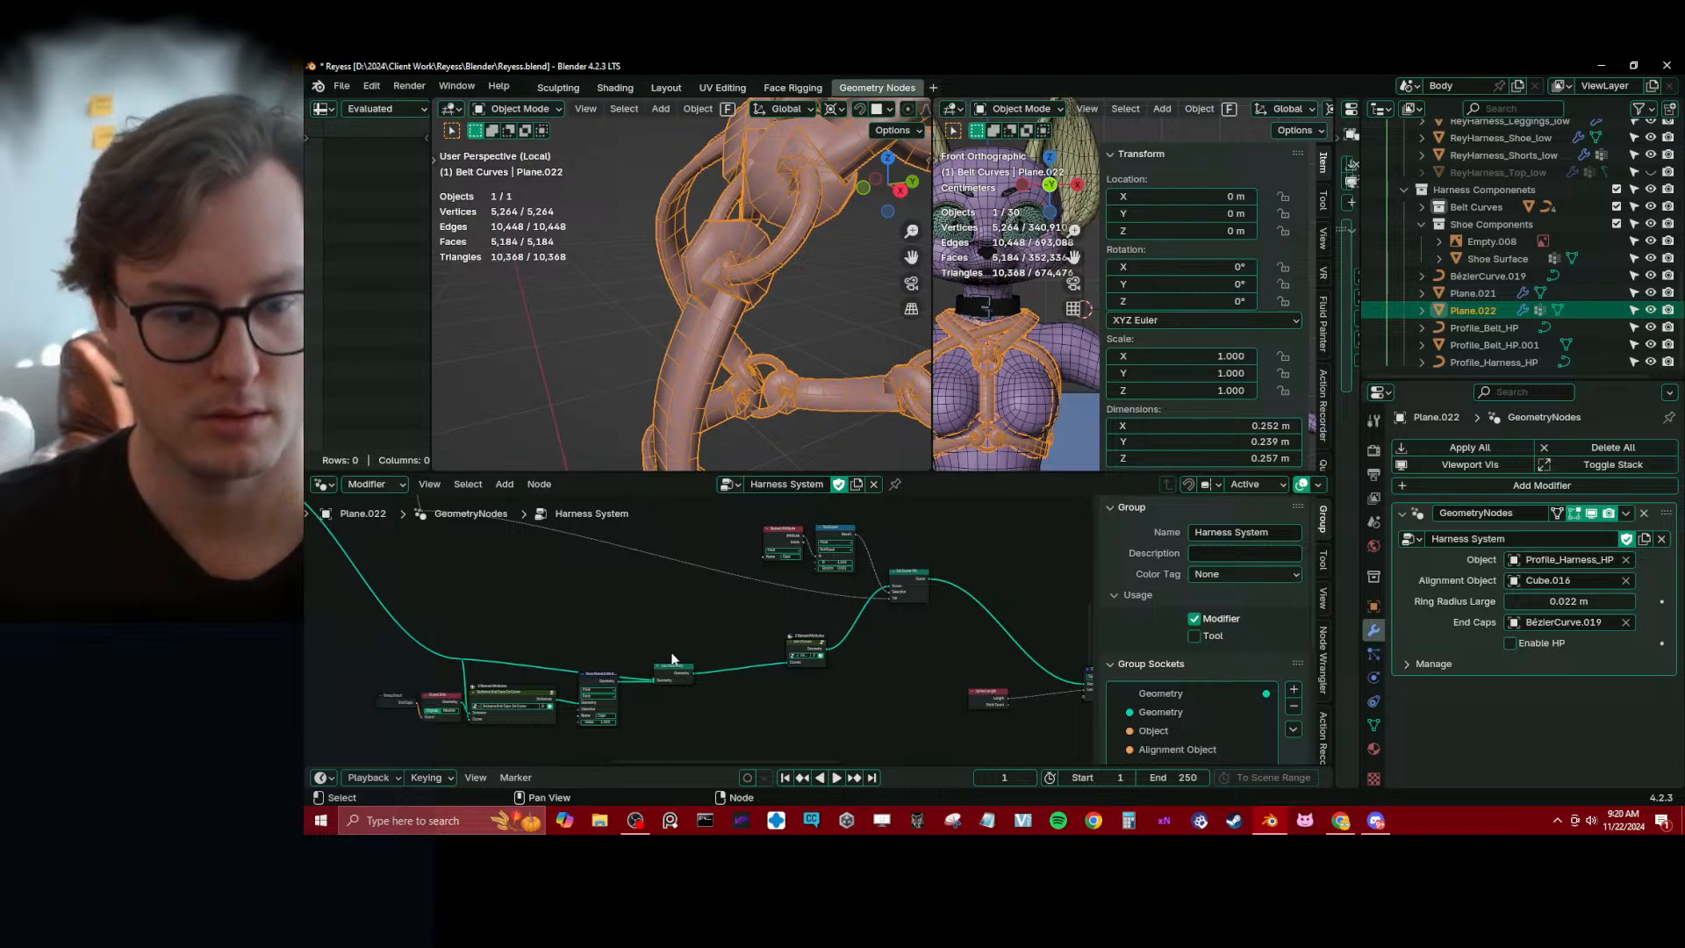
{"action": "scroll", "coordinate": [672, 658], "scroll_direction": "up", "scroll_amount": 2}
{"action": "left_click_drag", "start_coordinate": [842, 657], "coordinate": [788, 655]}
Examine the node tree around the end cap instancing, the Set Curve Tilt branch and the upstream source of its tilt wire
{"action": "middle_click_drag", "start_coordinate": [414, 718], "coordinate": [476, 667]}
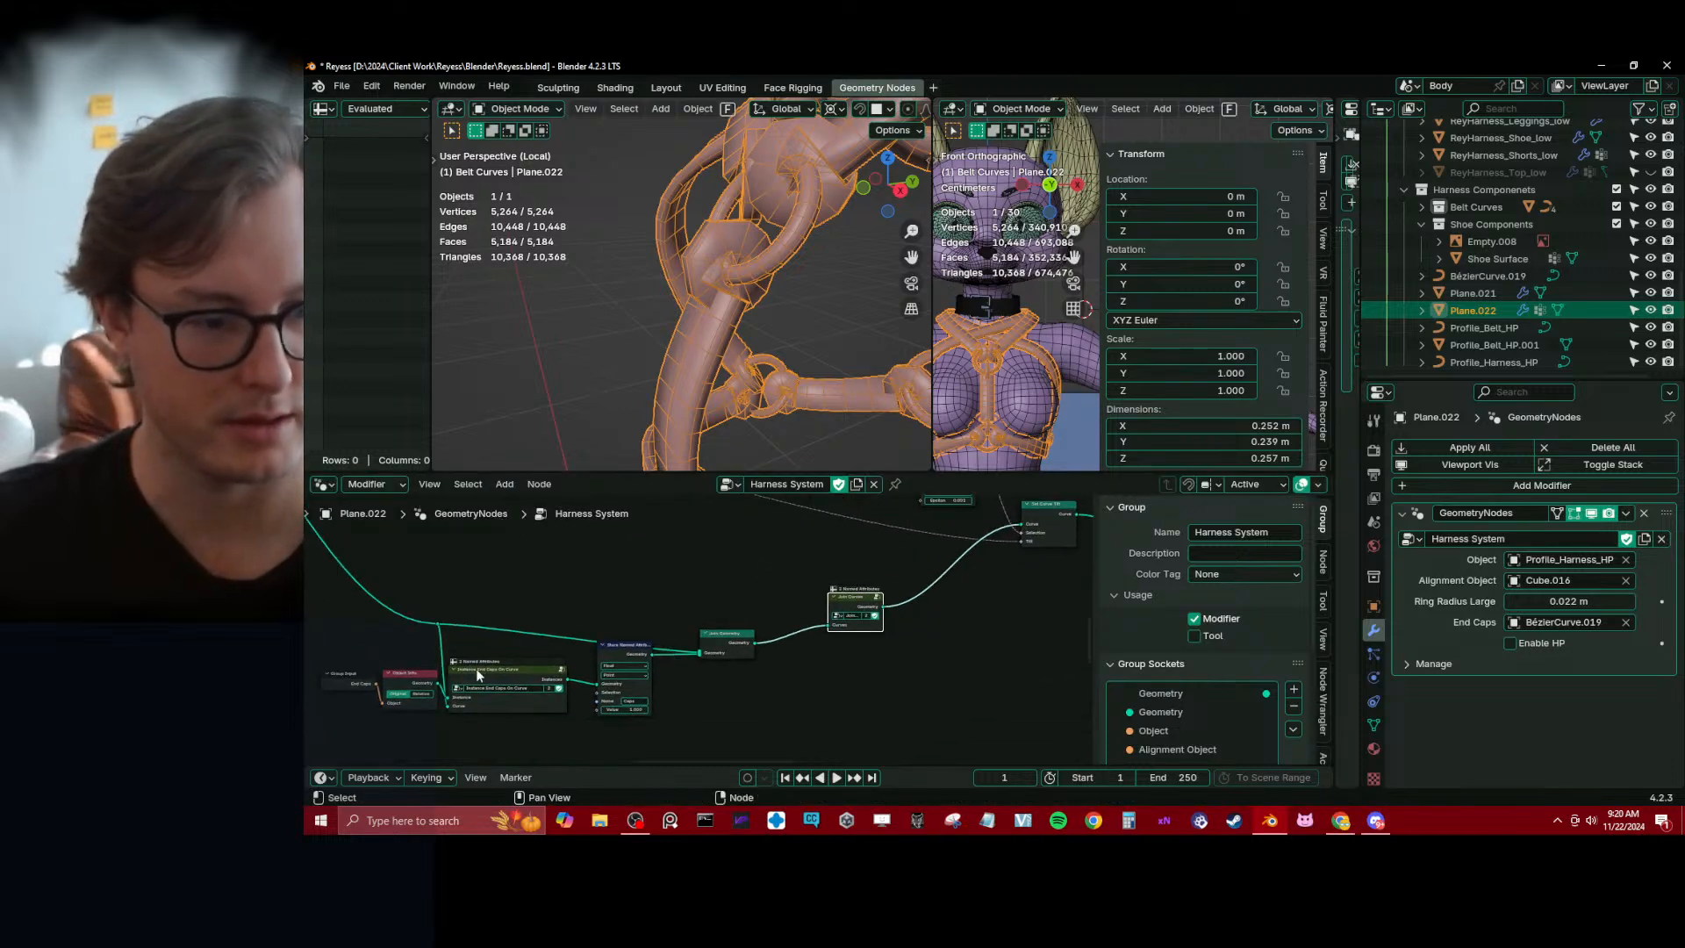
{"action": "scroll", "coordinate": [476, 666], "scroll_direction": "down", "scroll_amount": 4}
{"action": "middle_click_drag", "start_coordinate": [518, 561], "coordinate": [612, 584]}
{"action": "scroll", "coordinate": [692, 640], "scroll_direction": "up", "scroll_amount": 3}
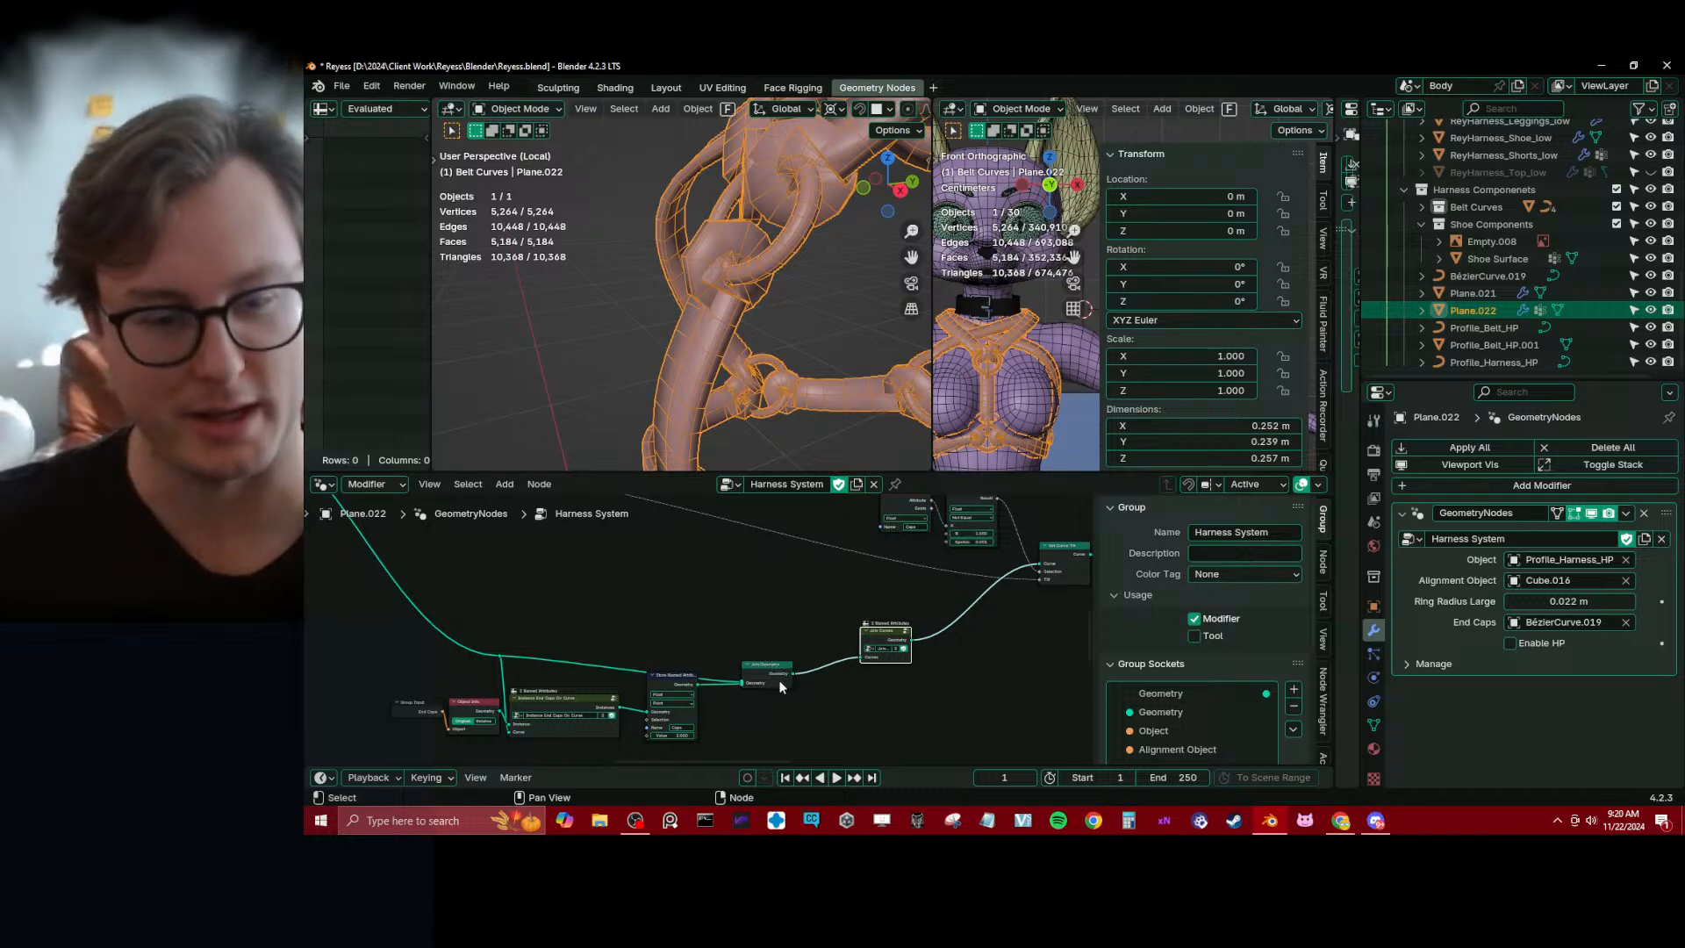
{"action": "middle_click_drag", "start_coordinate": [957, 558], "coordinate": [729, 677]}
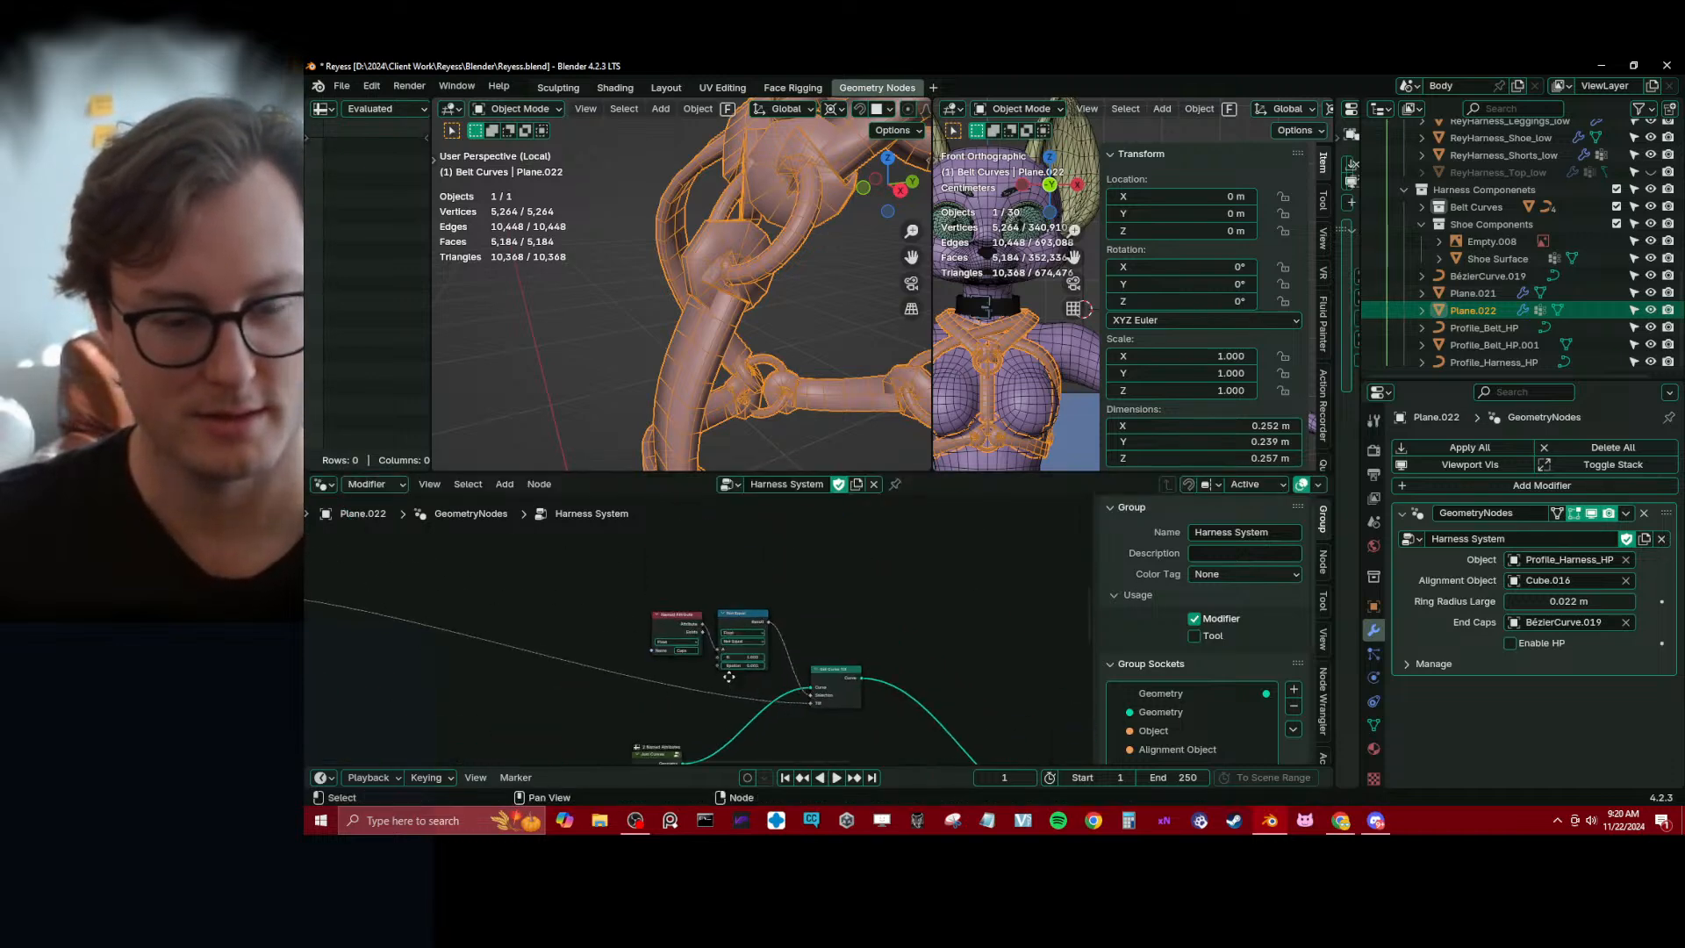
{"action": "scroll", "coordinate": [729, 676], "scroll_direction": "down", "scroll_amount": 8}
{"action": "middle_click_drag", "start_coordinate": [583, 624], "coordinate": [693, 691]}
{"action": "scroll", "coordinate": [682, 688], "scroll_direction": "up", "scroll_amount": 2}
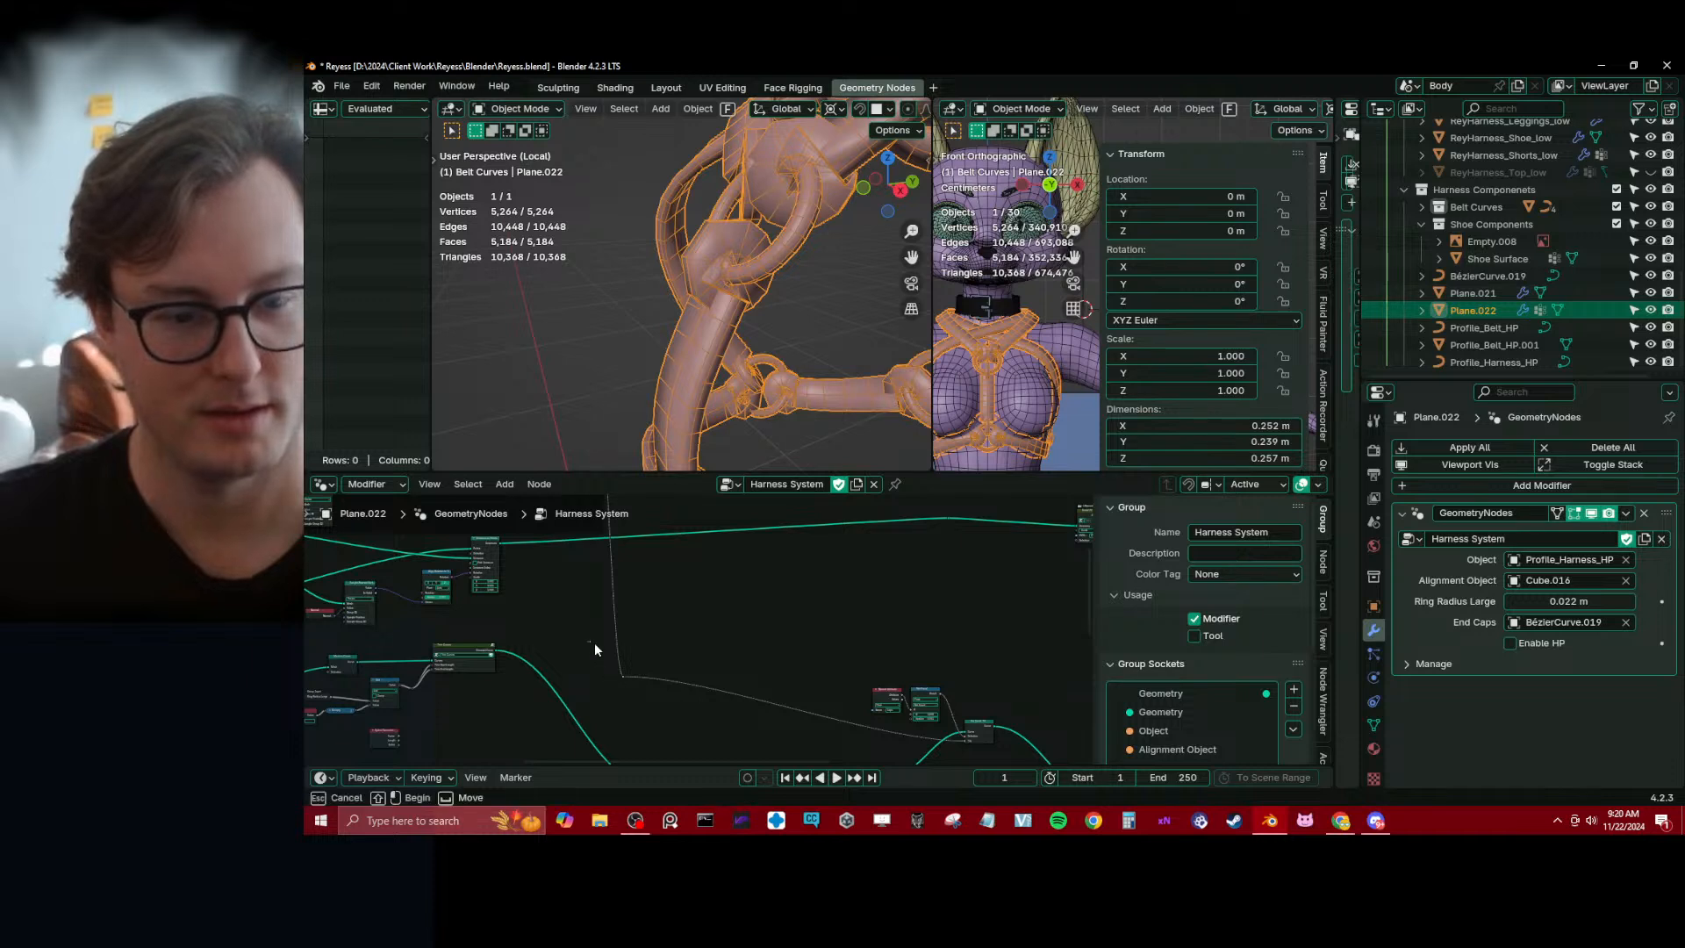
Dissolve the reroute point on the tilt link so it runs directly to the Set Curve Tilt node
{"action": "left_click_drag", "start_coordinate": [593, 642], "coordinate": [694, 697]}
{"action": "key", "text": "ctrl+x"}
{"action": "middle_click_drag", "start_coordinate": [851, 719], "coordinate": [697, 619]}
{"action": "scroll", "coordinate": [697, 618], "scroll_direction": "up", "scroll_amount": 10}
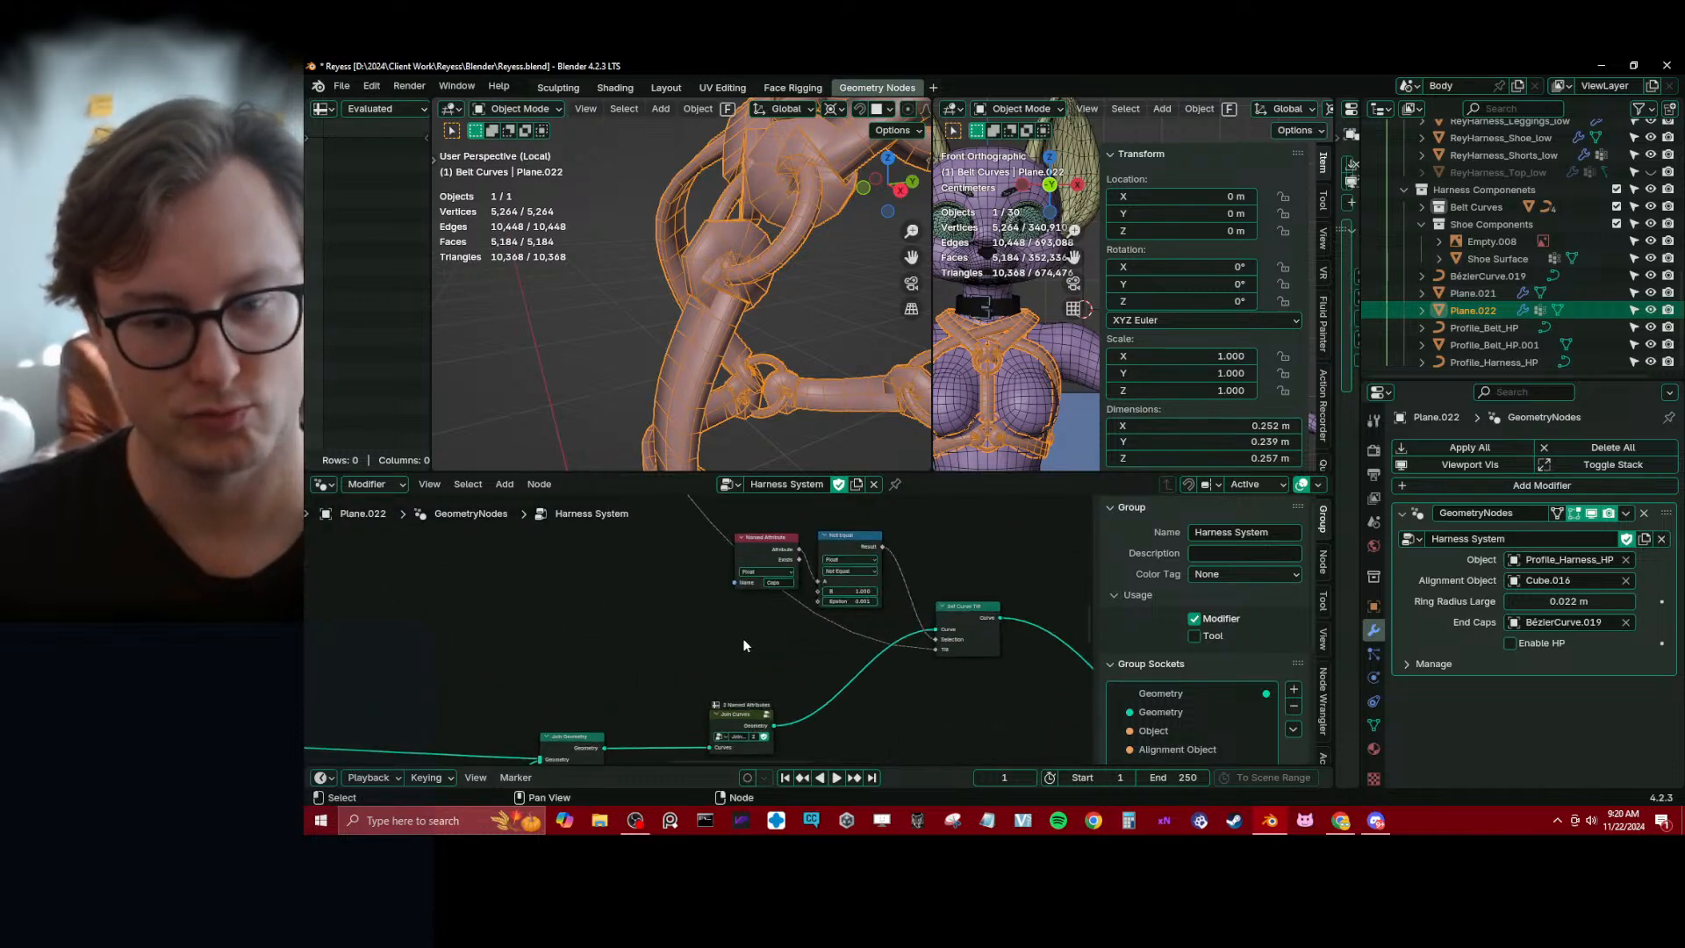
{"action": "scroll", "coordinate": [743, 643], "scroll_direction": "down", "scroll_amount": 6}
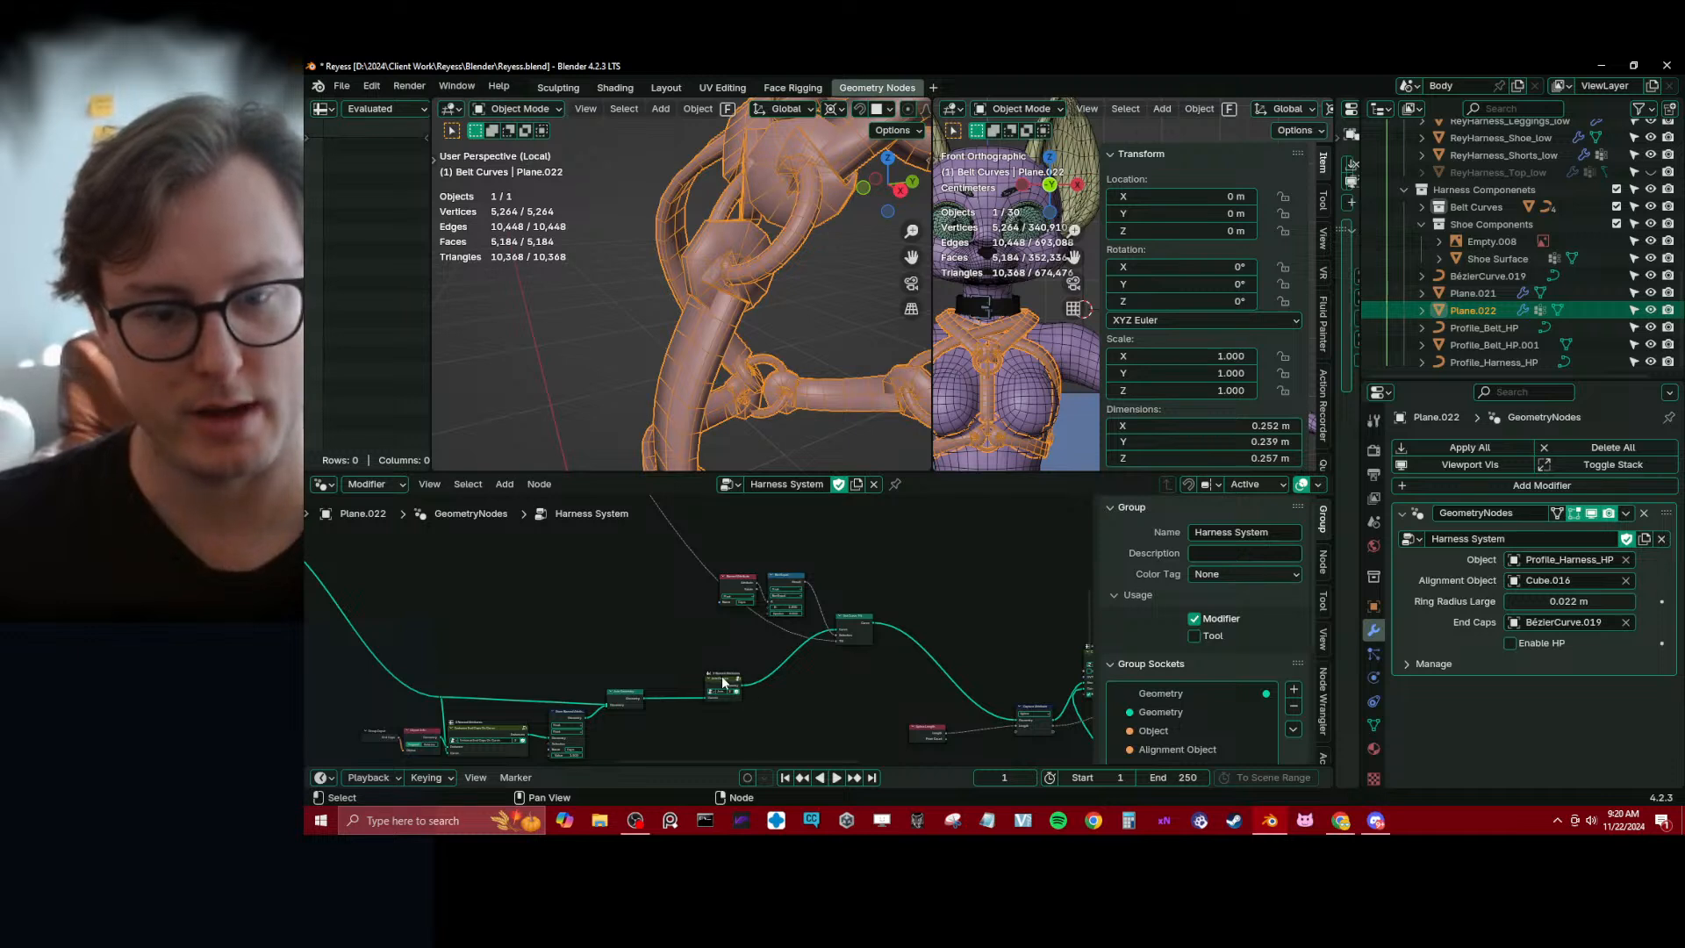
{"action": "scroll", "coordinate": [721, 676], "scroll_direction": "up", "scroll_amount": 1}
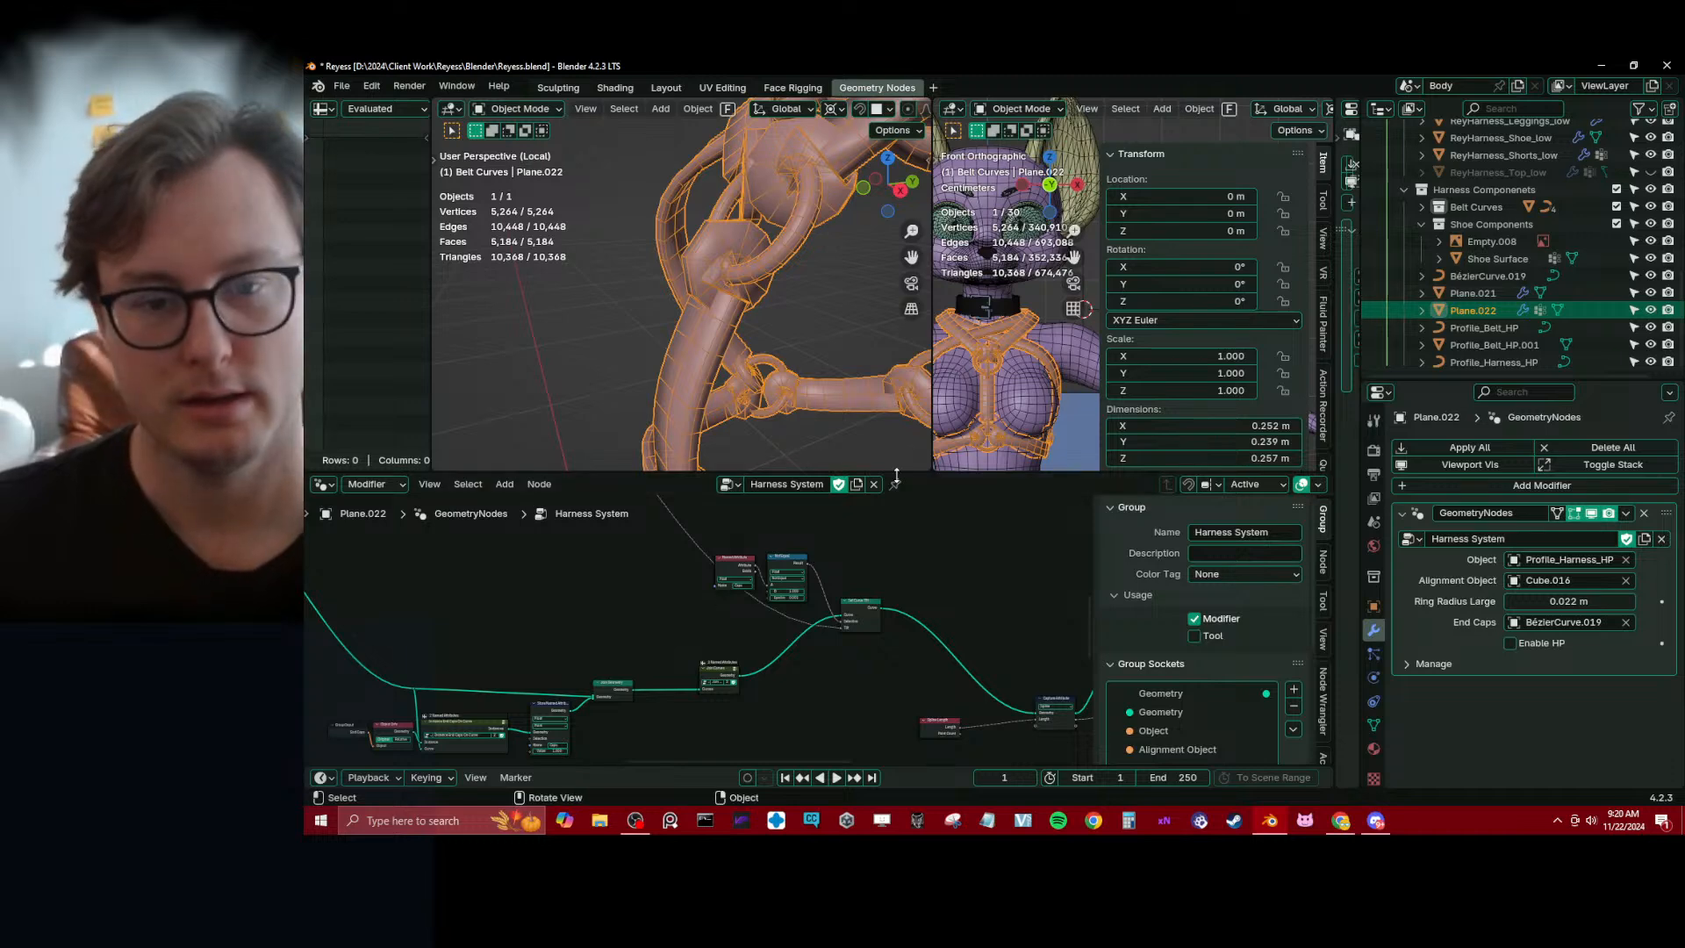
Collapse the node editor, widen the viewport that shows the full character, and save the file
{"action": "left_click_drag", "start_coordinate": [896, 475], "coordinate": [896, 743]}
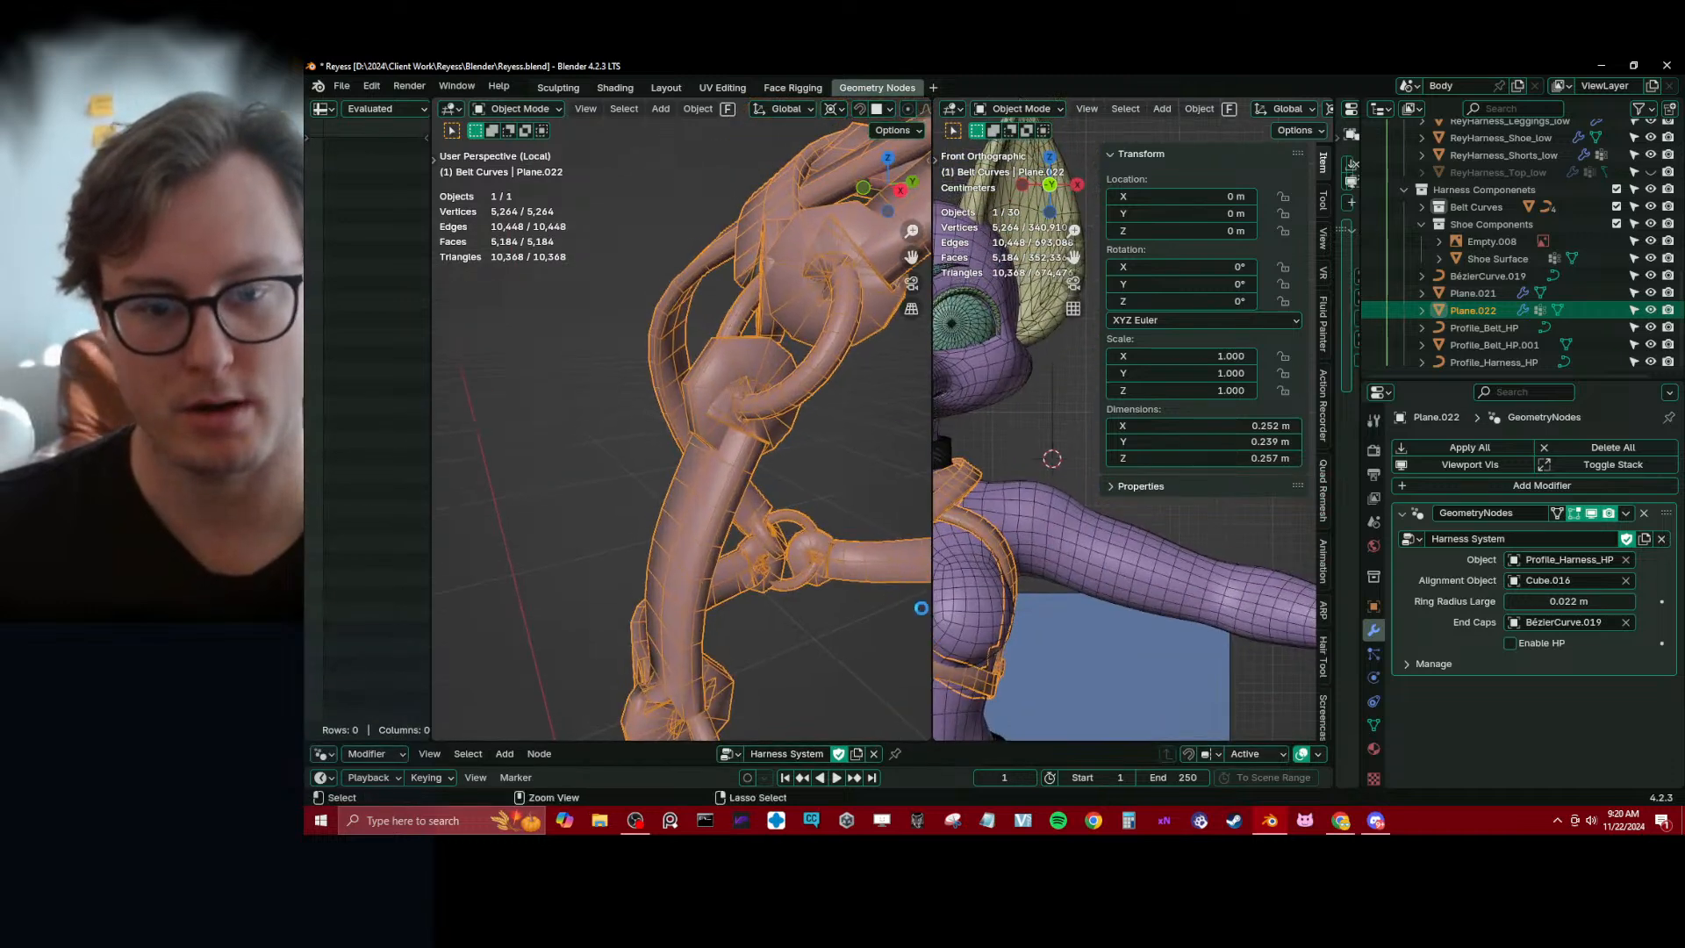
{"action": "key", "text": "ctrl+s"}
{"action": "left_click_drag", "start_coordinate": [932, 608], "coordinate": [457, 561]}
{"action": "scroll", "coordinate": [615, 493], "scroll_direction": "down", "scroll_amount": 5}
{"action": "middle_click_drag", "start_coordinate": [782, 479], "coordinate": [830, 407]}
{"action": "key", "text": "ctrl+s"}
{"action": "middle_click_drag", "start_coordinate": [945, 362], "coordinate": [983, 386]}
{"action": "left_click", "coordinate": [985, 387]}
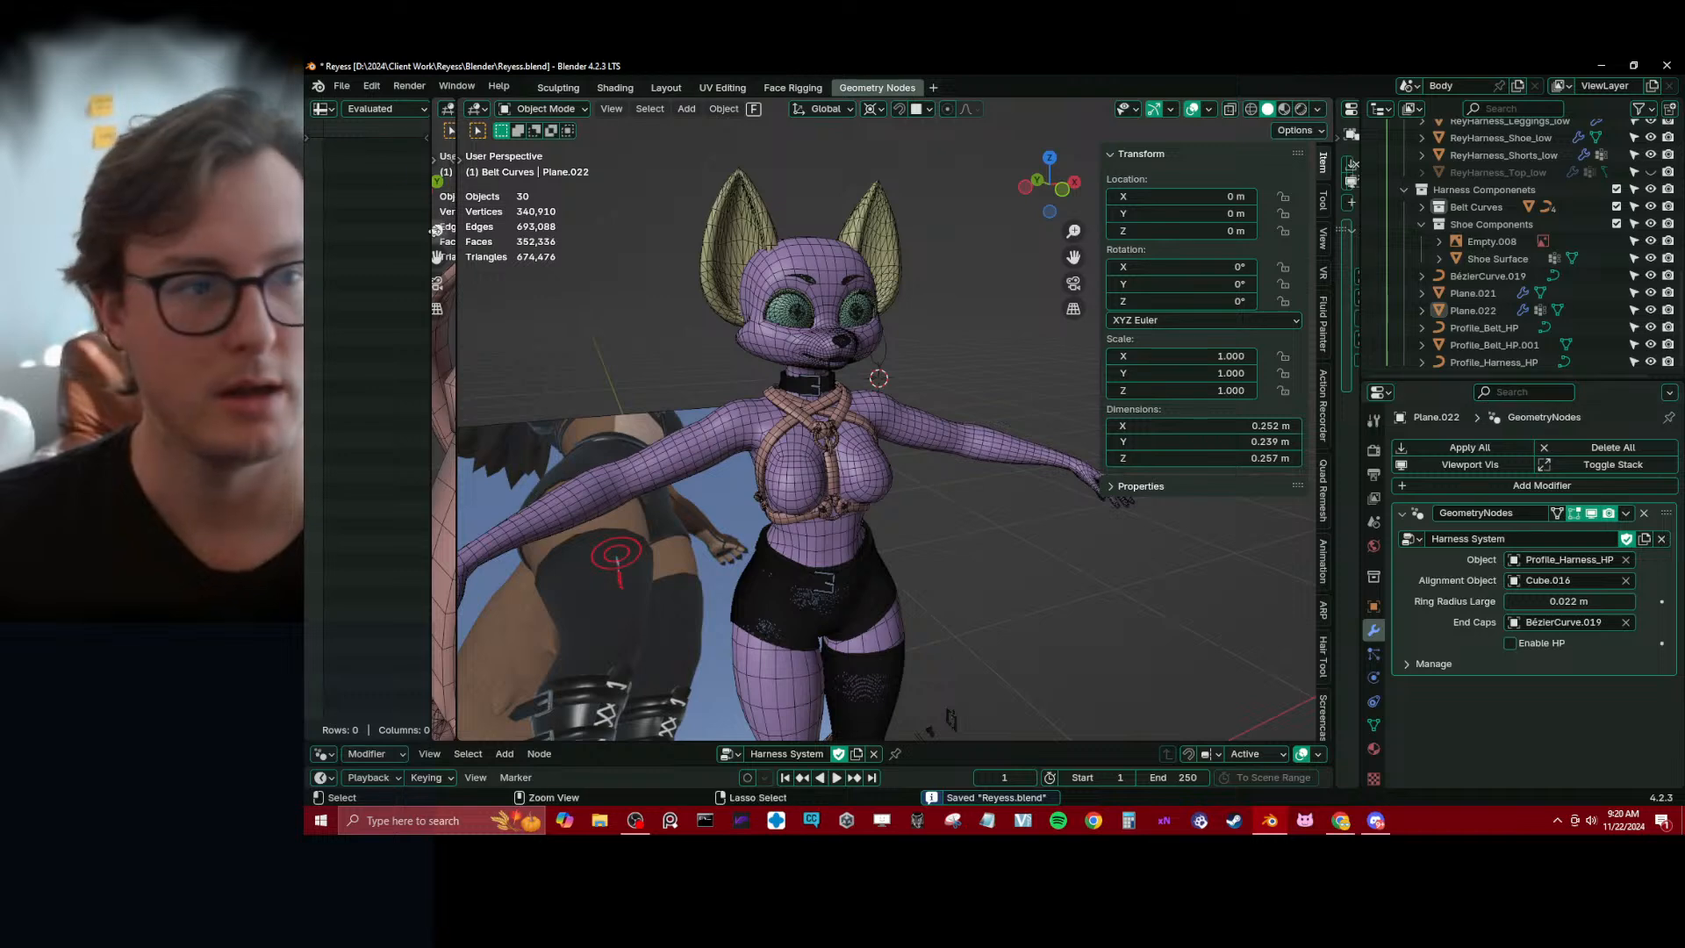
Save a copy of the file as Reyess_WIP_18_AdditionalOutfitWork.blend in the project's Blender folder
{"action": "left_click", "coordinate": [342, 86]}
{"action": "left_click", "coordinate": [377, 255]}
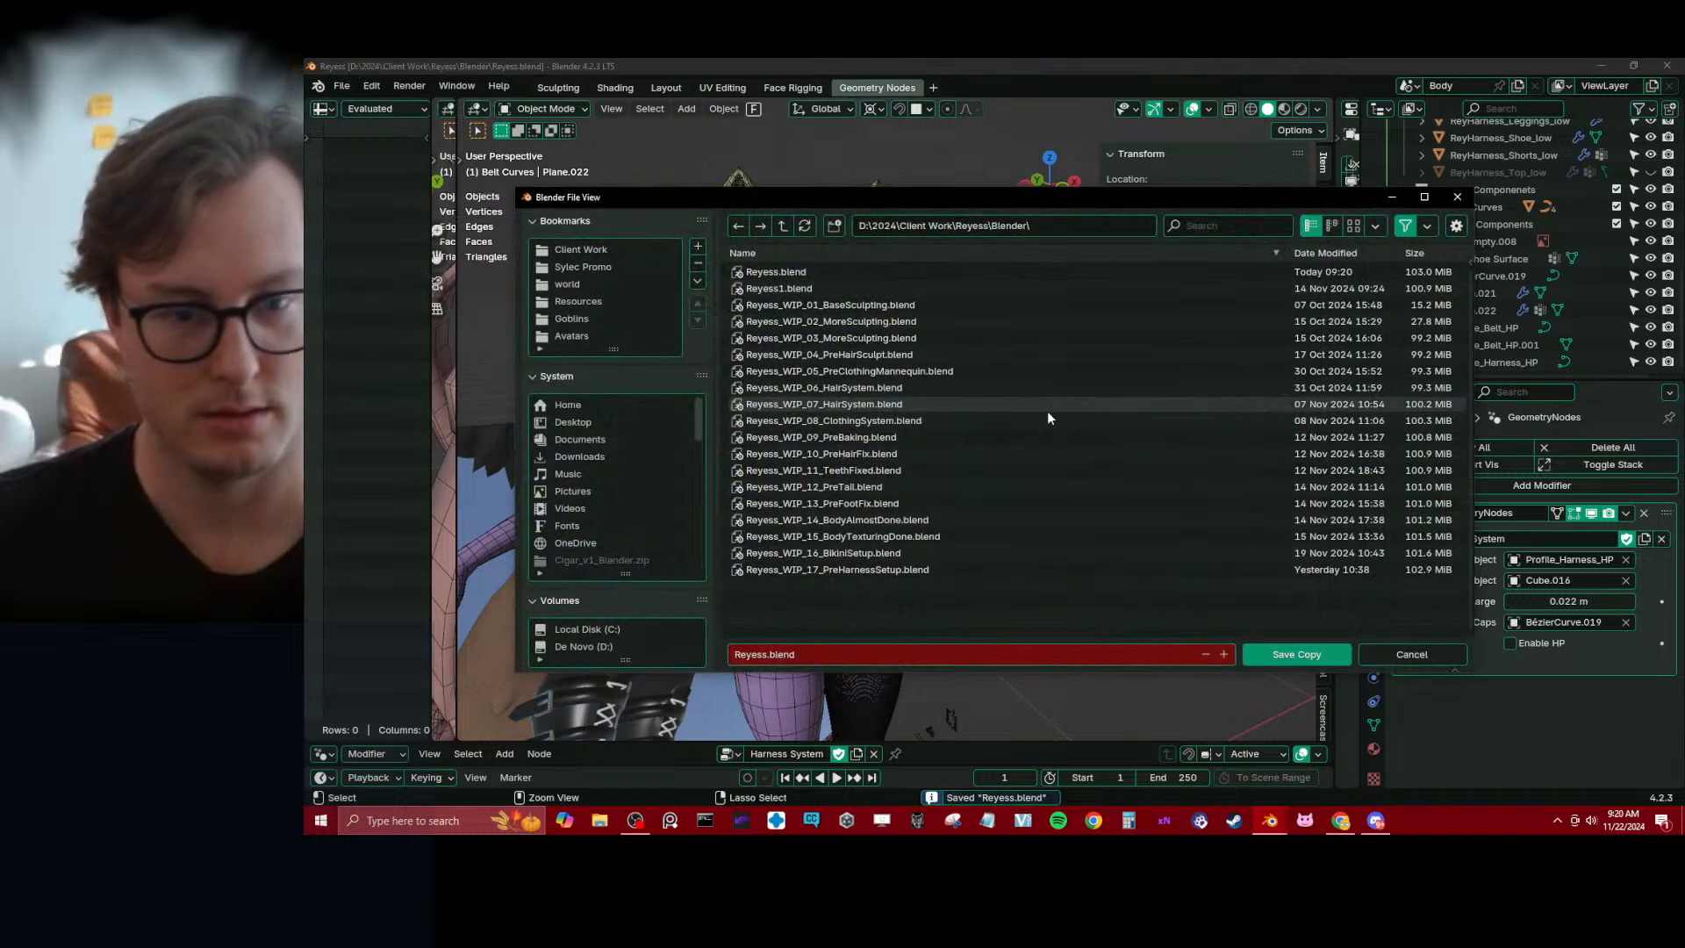
{"action": "left_click", "coordinate": [834, 570]}
{"action": "left_click", "coordinate": [816, 657]}
{"action": "left_click", "coordinate": [808, 654]}
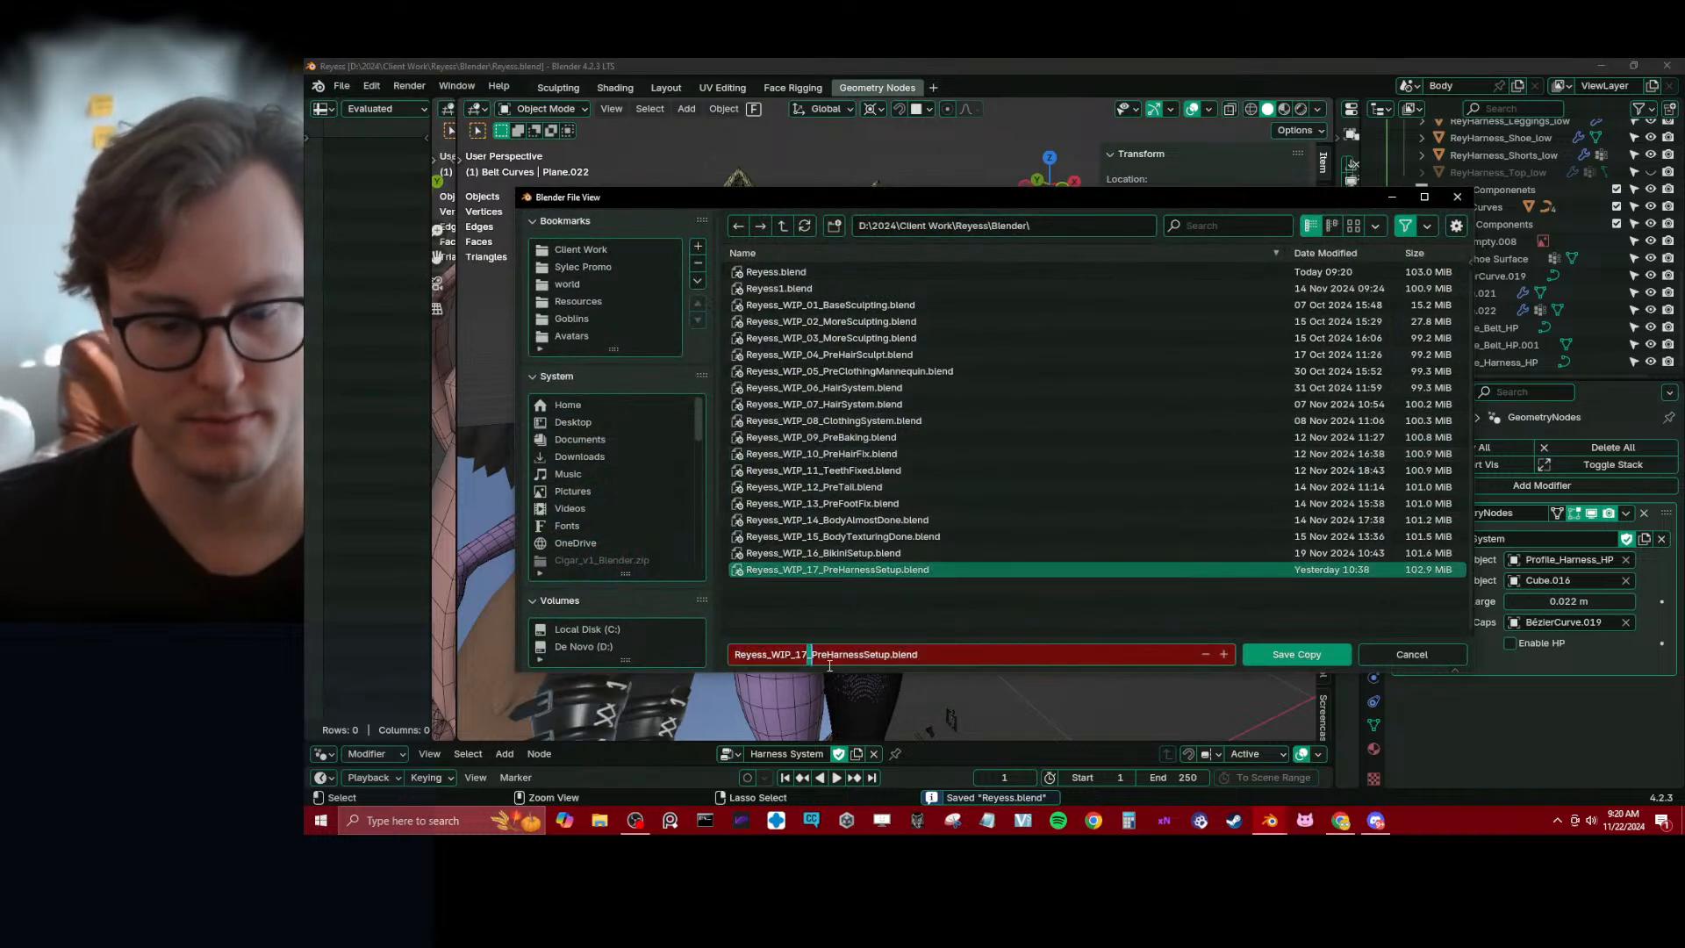
{"action": "key", "text": "Left"}
{"action": "key", "text": "BackSpace"}
{"action": "type", "text": "8"}
{"action": "key", "text": "Right"}
{"action": "key", "text": "ctrl+shift+Right"}
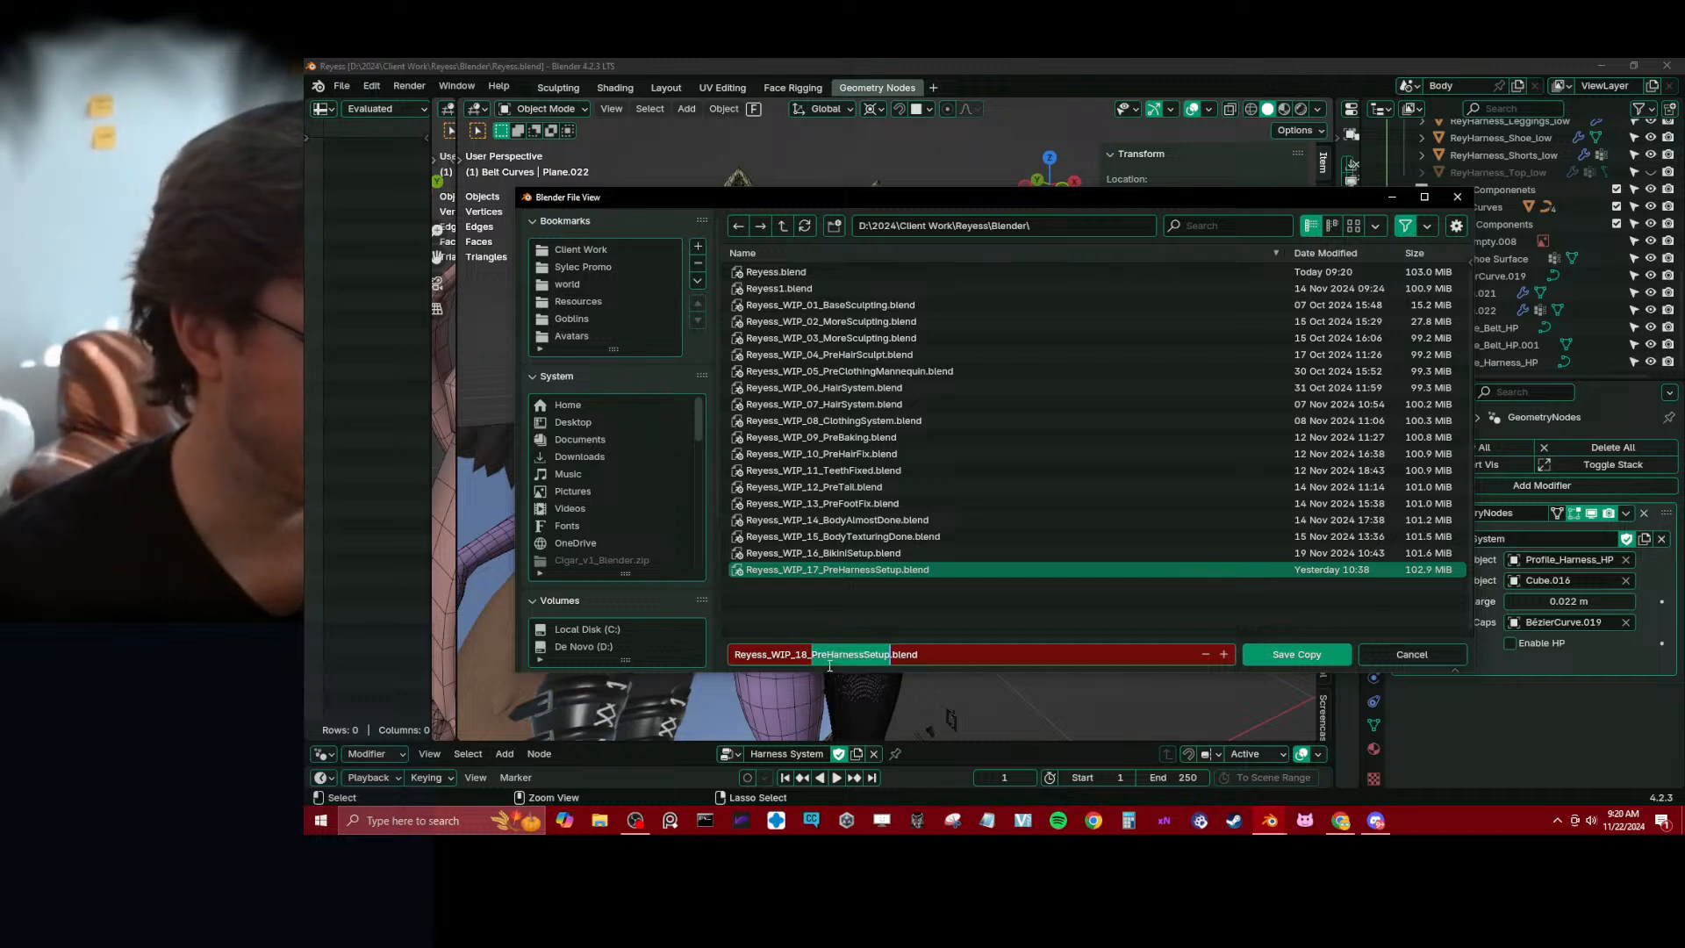
{"action": "type", "text": "Add"}
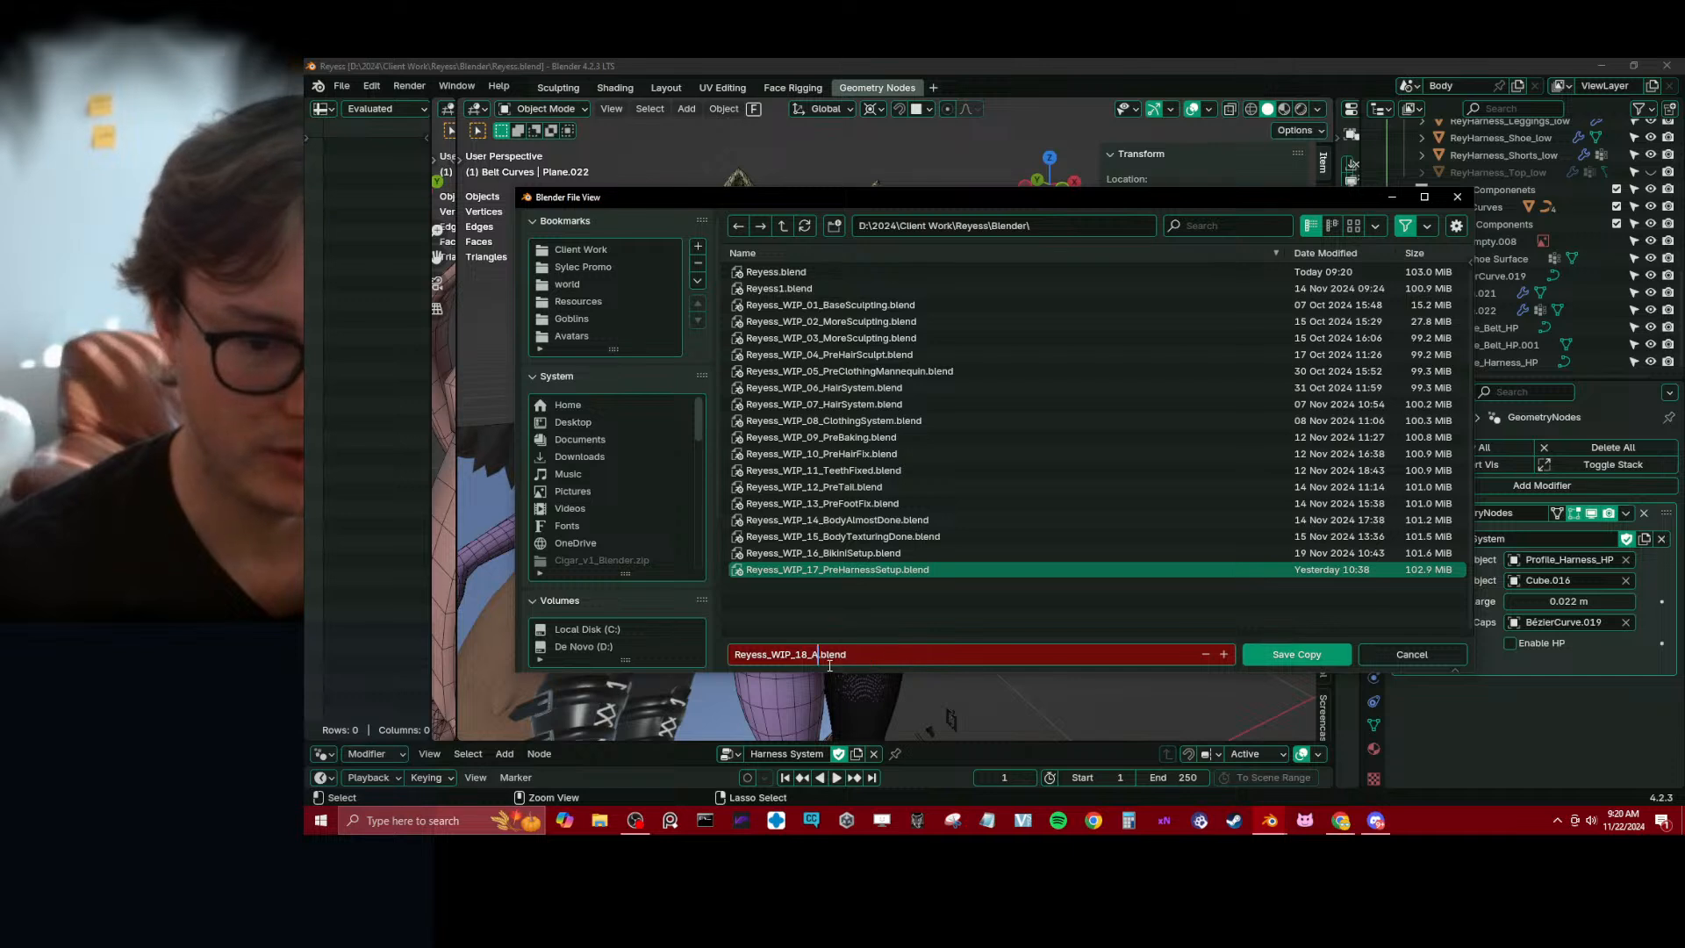
{"action": "type", "text": "itionalOu"}
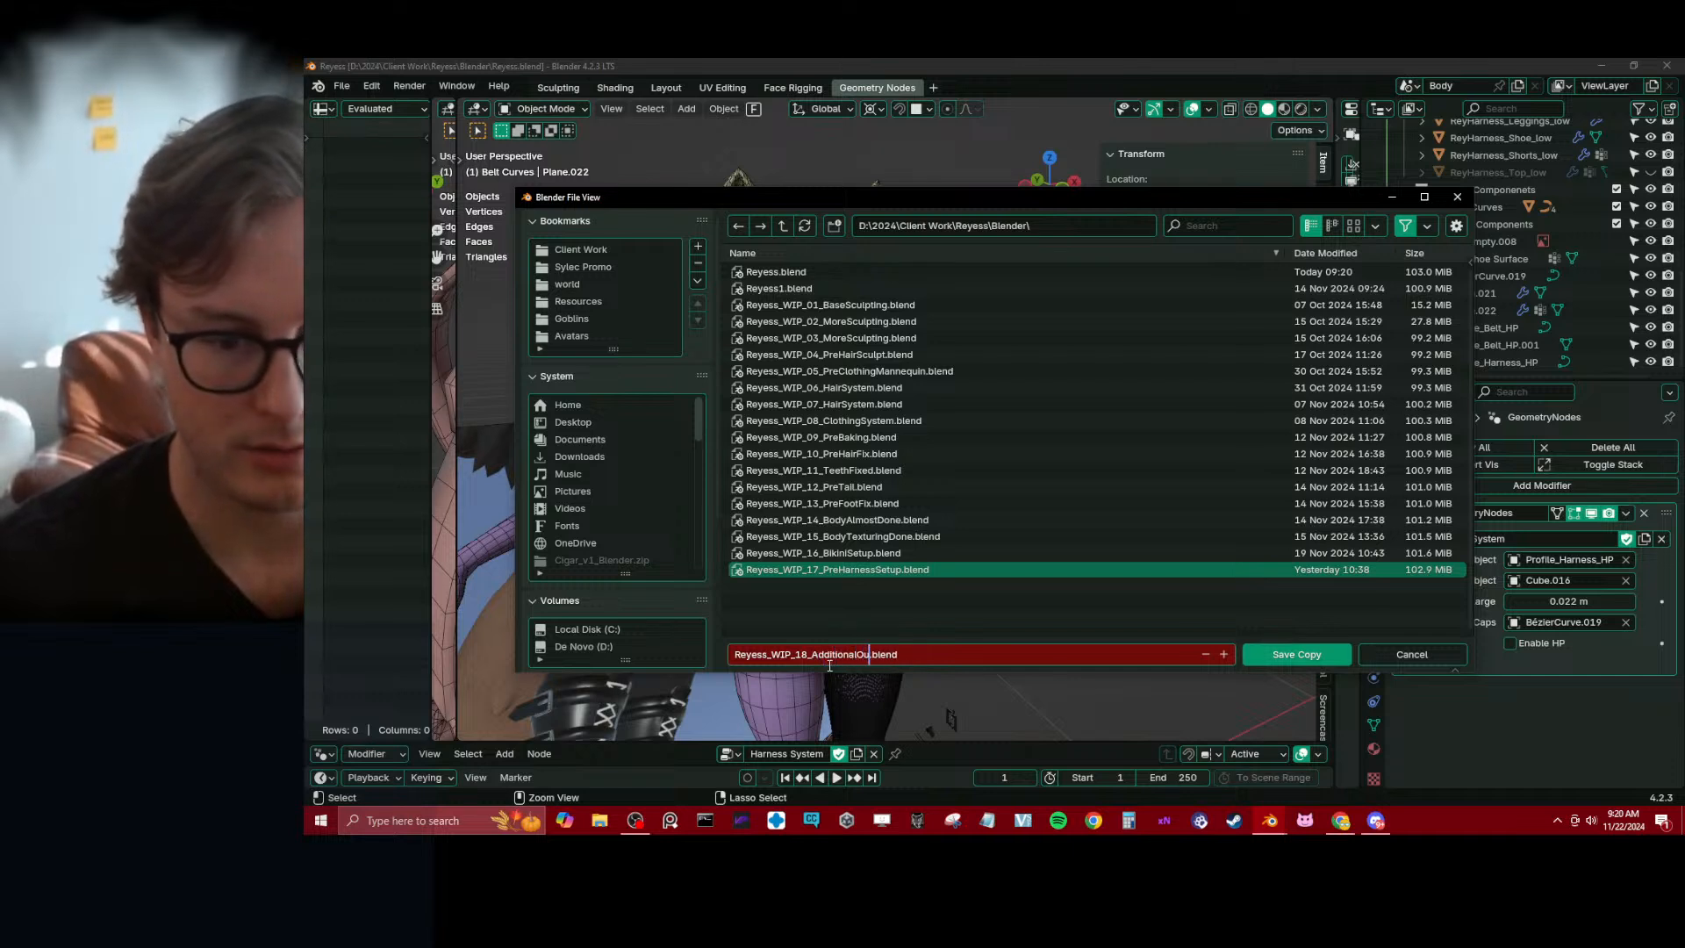
{"action": "type", "text": "tfitWork"}
{"action": "key", "text": "Return"}
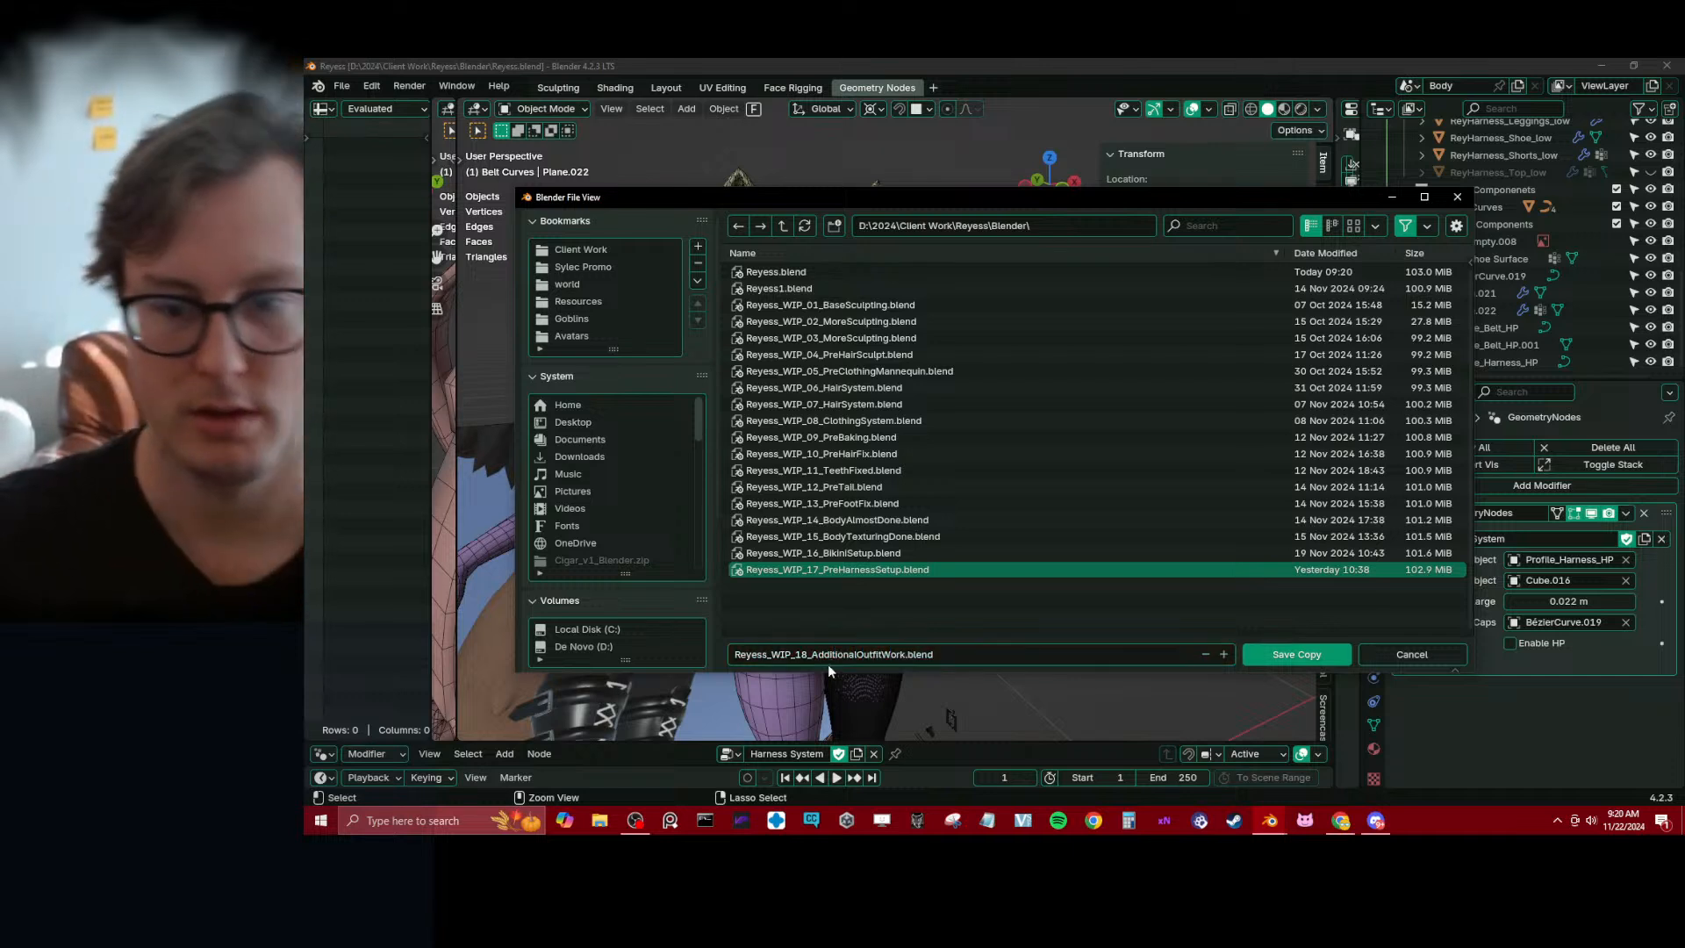
{"action": "left_click", "coordinate": [1282, 650]}
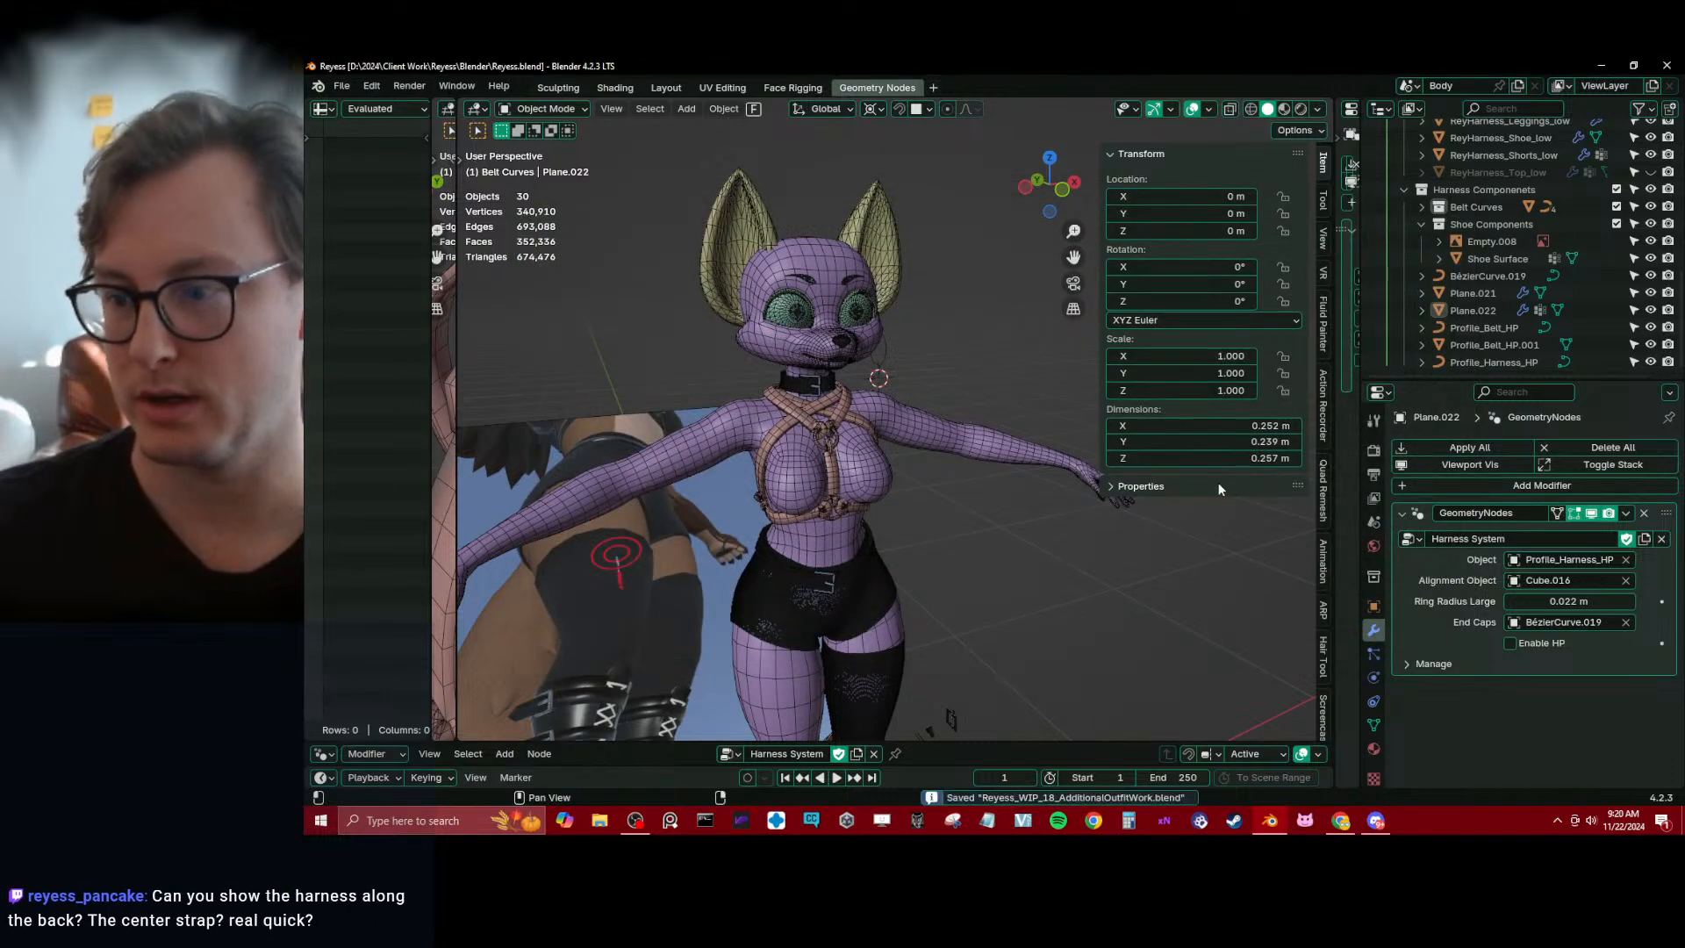
Hide the transform sidebar and examine how the harness and its center strap sit along the character's back
{"action": "key", "text": "n"}
{"action": "middle_click_drag", "start_coordinate": [829, 497], "coordinate": [849, 365]}
{"action": "scroll", "coordinate": [940, 509], "scroll_direction": "up", "scroll_amount": 4}
{"action": "scroll", "coordinate": [930, 493], "scroll_direction": "up", "scroll_amount": 4}
{"action": "scroll", "coordinate": [916, 465], "scroll_direction": "down", "scroll_amount": 3}
{"action": "scroll", "coordinate": [877, 418], "scroll_direction": "down", "scroll_amount": 2}
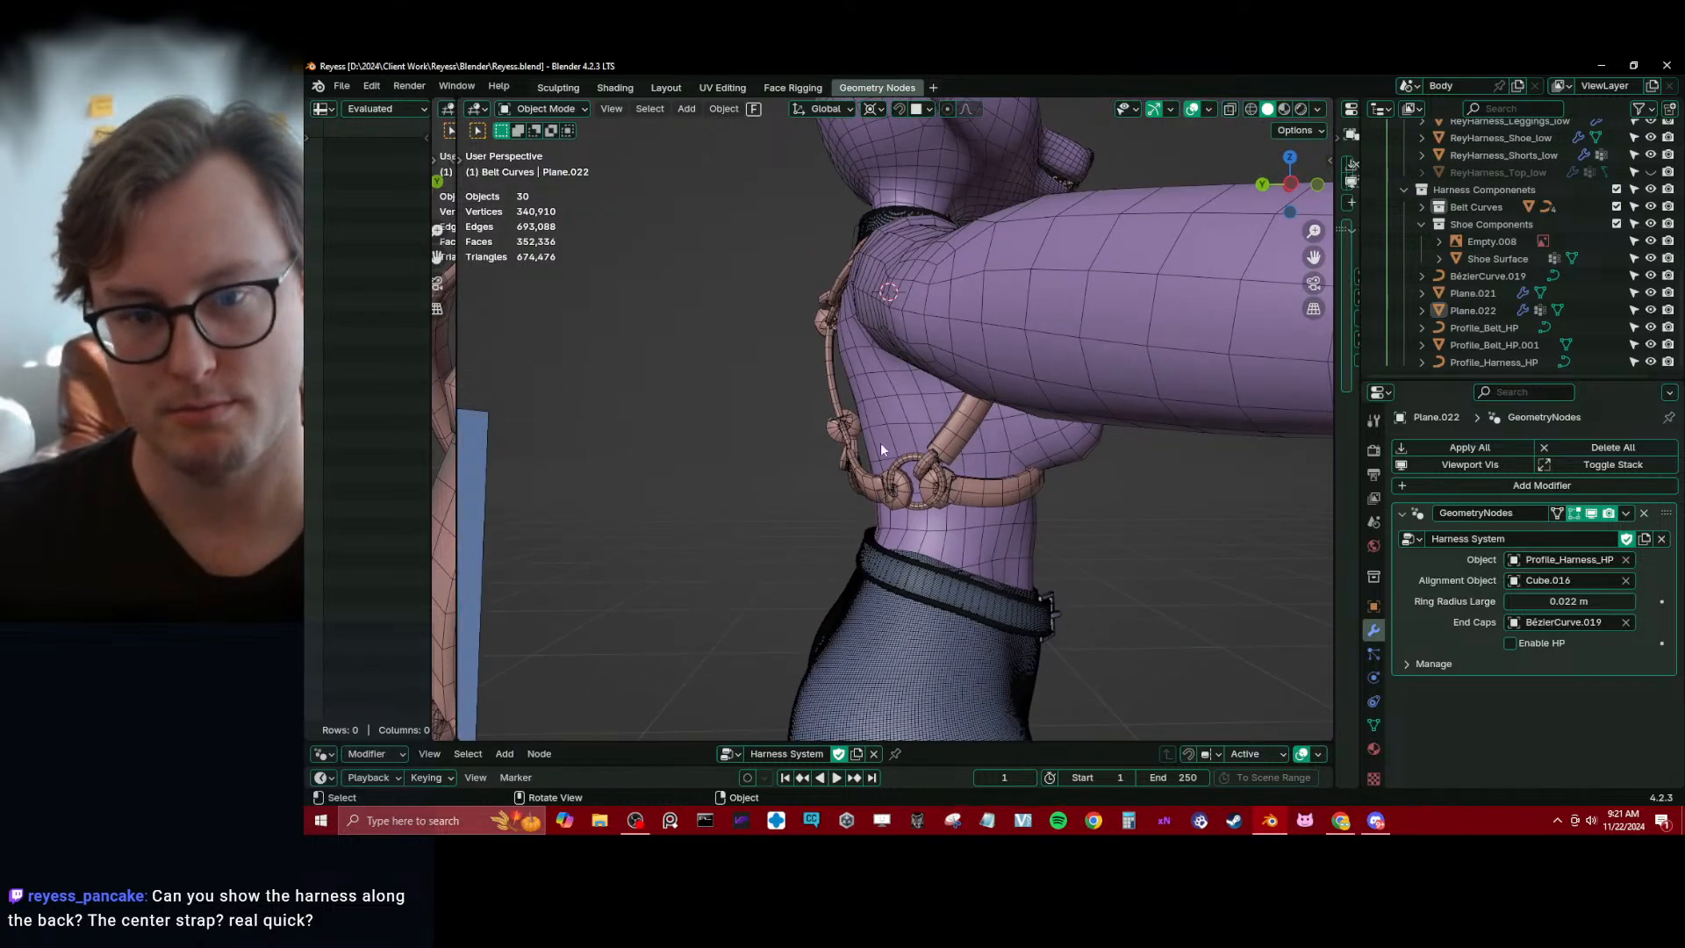
{"action": "middle_click_drag", "start_coordinate": [917, 412], "coordinate": [854, 460]}
{"action": "scroll", "coordinate": [855, 460], "scroll_direction": "up", "scroll_amount": 4}
Enter Edit Mode on the harness and move the middle vertex of the back center strap along Y toward the body
{"action": "left_click", "coordinate": [738, 445]}
{"action": "key", "text": "Tab"}
{"action": "mouse_move", "coordinate": [738, 445]}
{"action": "middle_mouse_down"}
{"action": "mouse_move", "coordinate": [841, 477]}
{"action": "mouse_move", "coordinate": [851, 512]}
{"action": "mouse_move", "coordinate": [825, 501]}
{"action": "middle_mouse_up"}
{"action": "key", "text": "shift+z"}
{"action": "key", "text": "a"}
{"action": "left_click", "coordinate": [807, 472]}
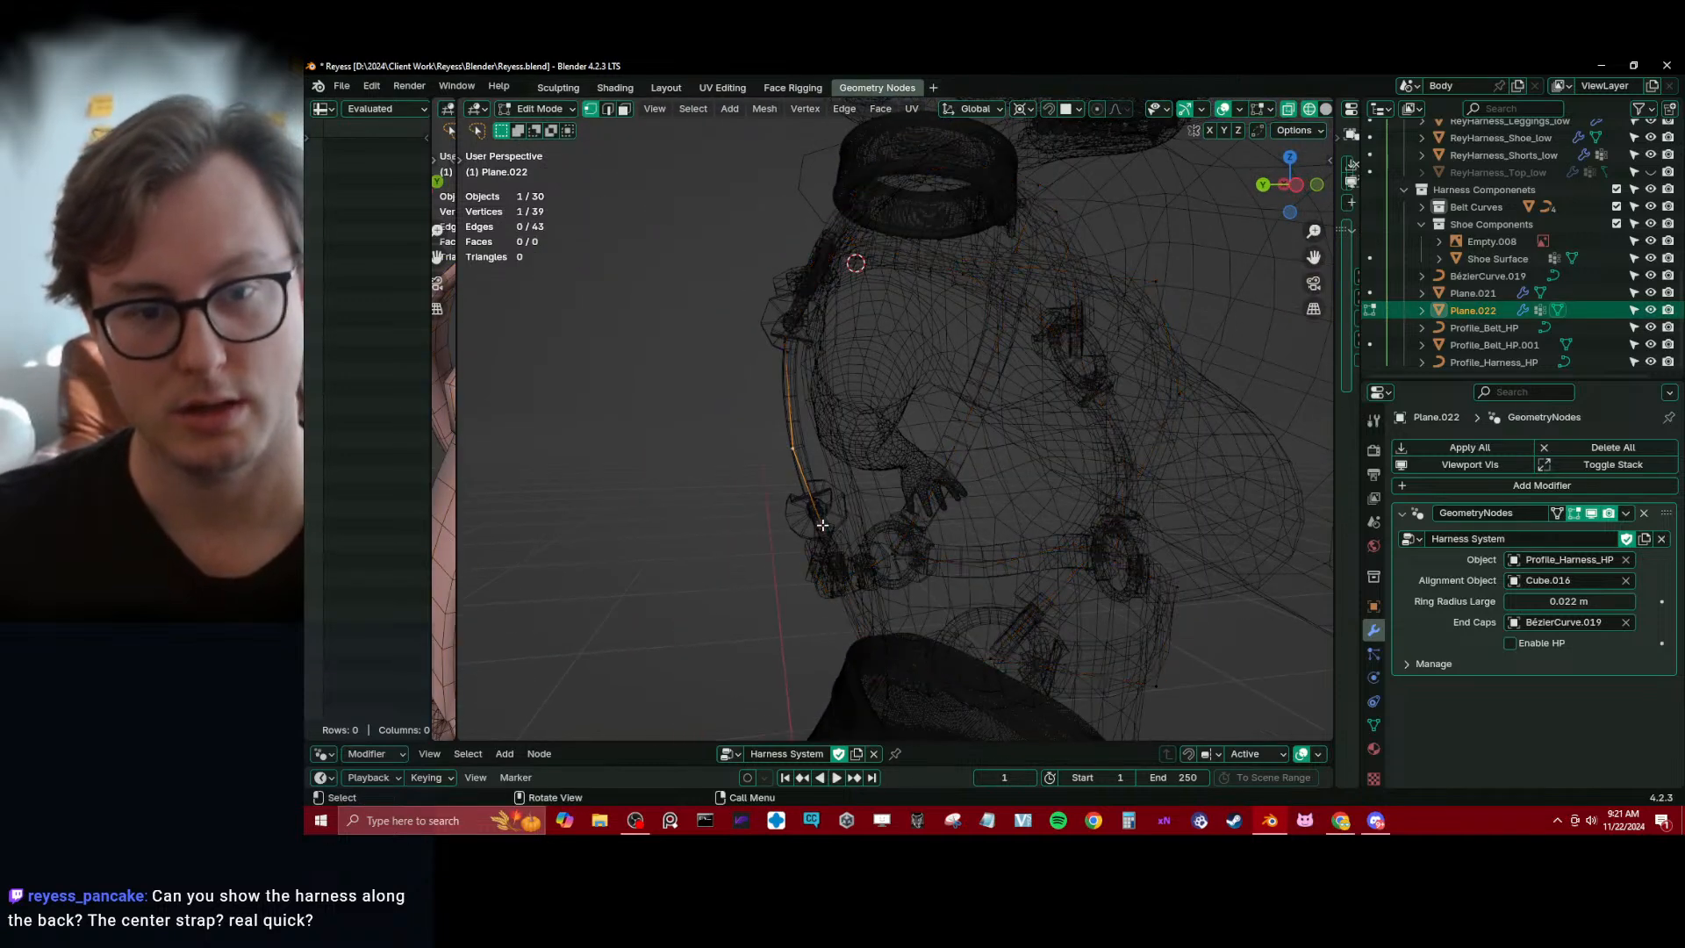
{"action": "key", "text": "shift+z"}
{"action": "key", "text": "g"}
{"action": "key", "text": "y"}
{"action": "left_click", "coordinate": [881, 540]}
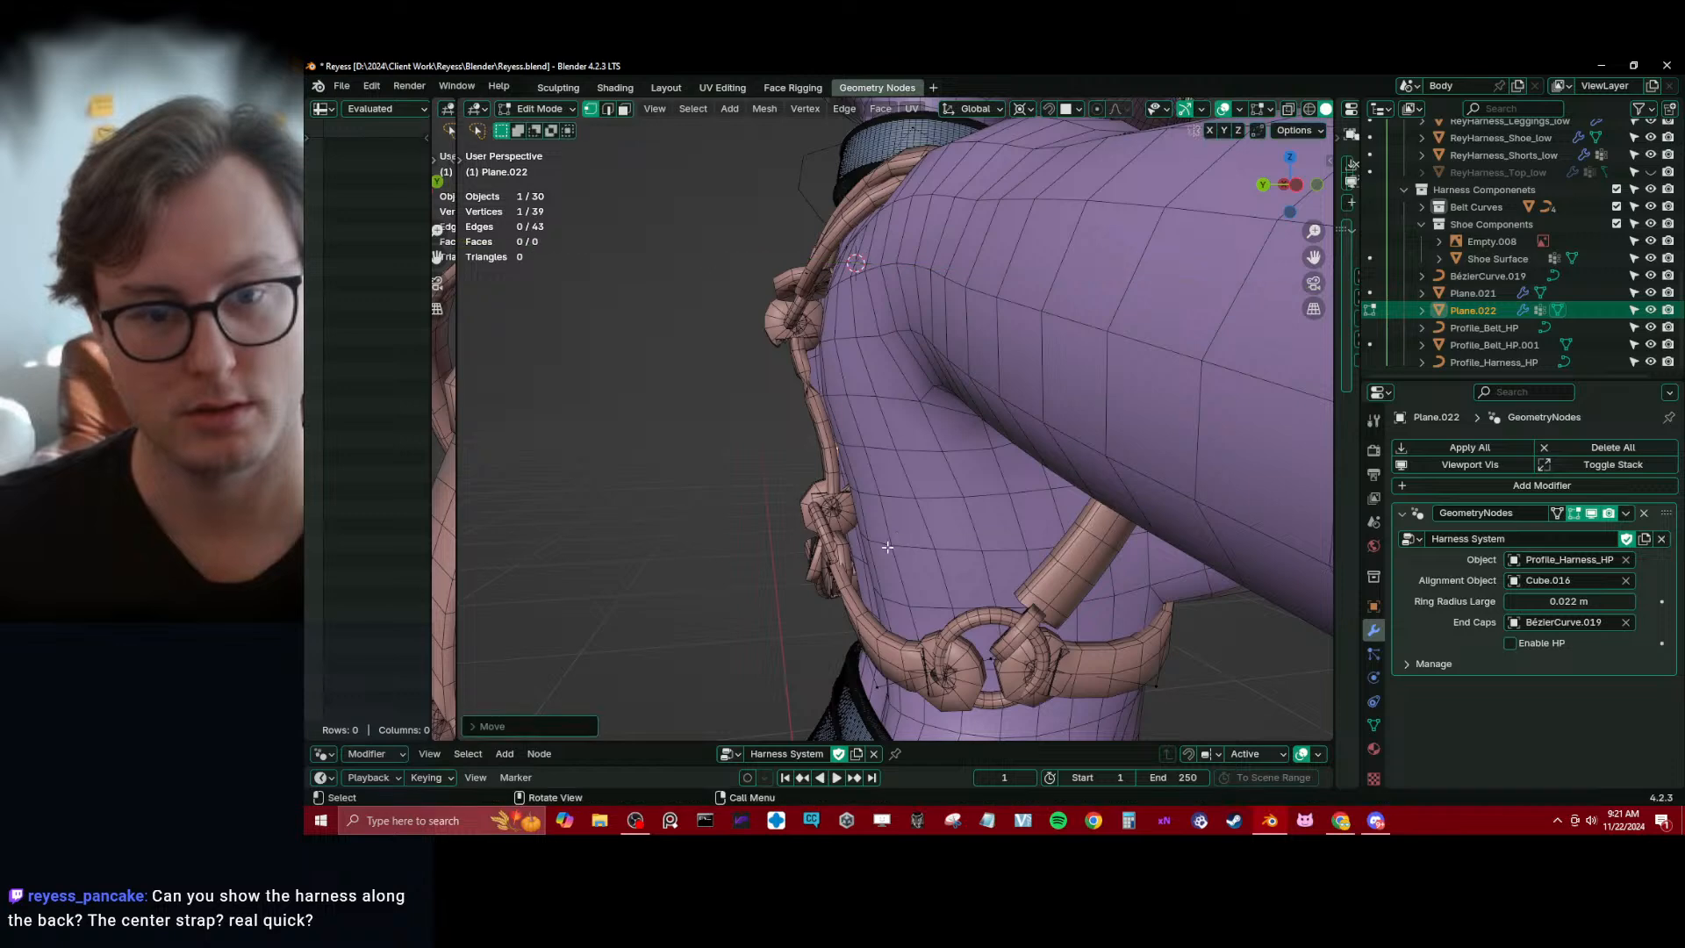
Shift the vertex at the lower back ring junction along Y to bring the junction in line with the back
{"action": "key", "text": "shift+z"}
{"action": "key", "text": "g"}
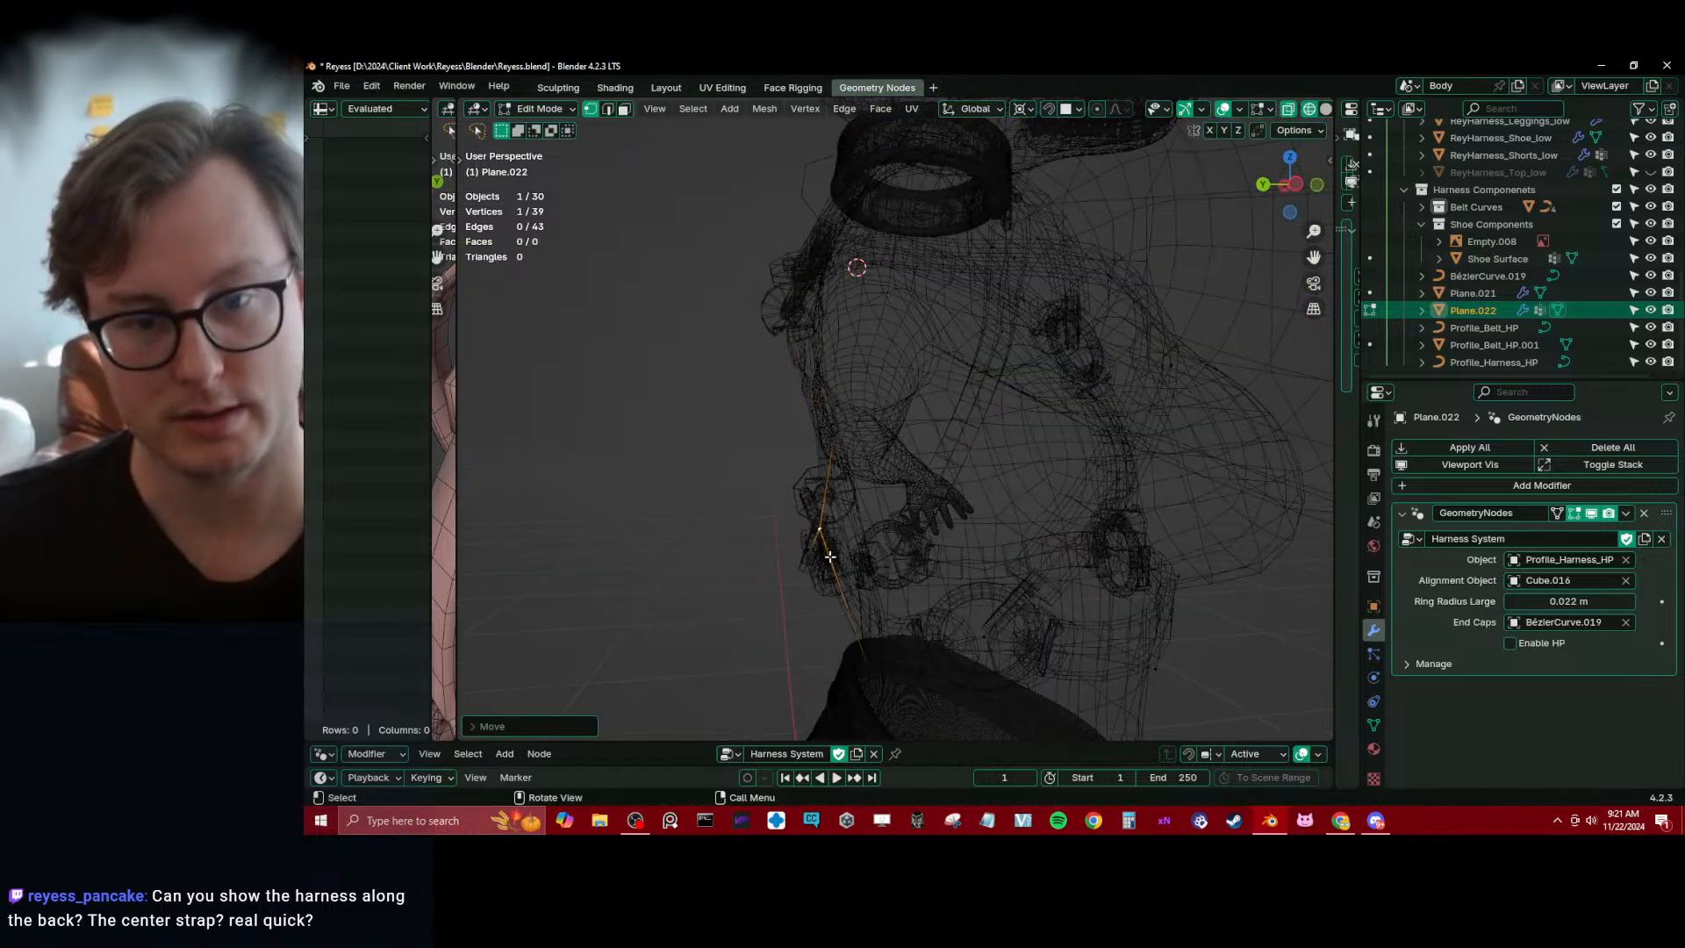
{"action": "key", "text": "shift+z"}
{"action": "key", "text": "y"}
{"action": "middle_click_drag", "start_coordinate": [933, 562], "coordinate": [1092, 566]}
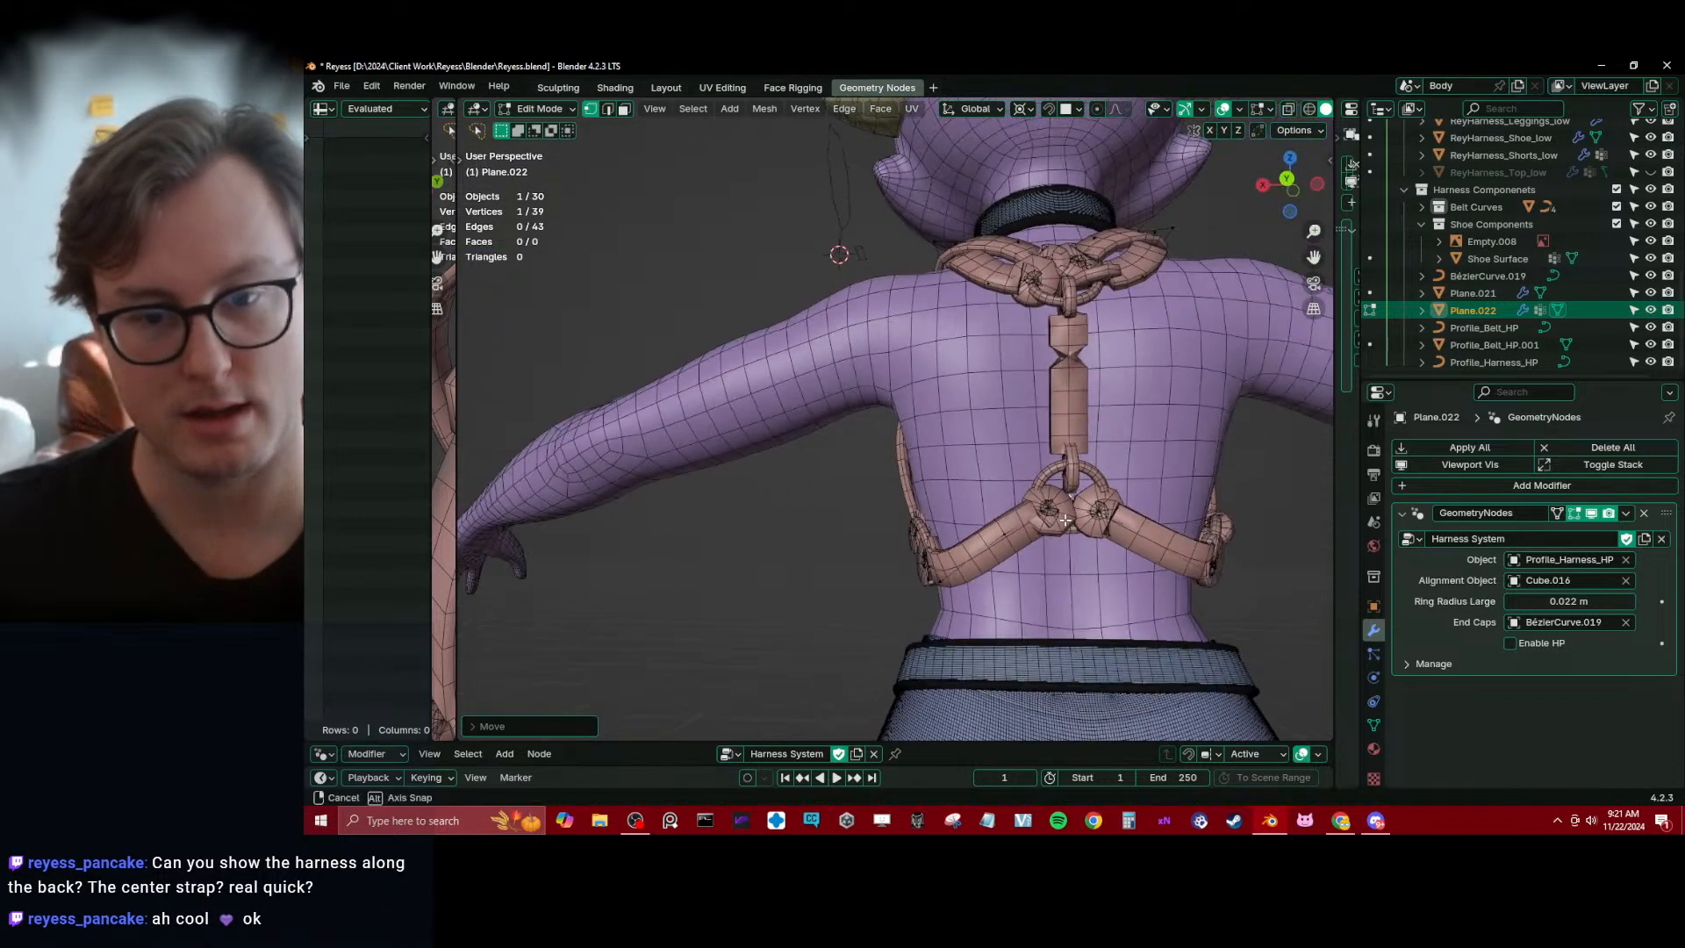
{"action": "scroll", "coordinate": [933, 561], "scroll_direction": "down", "scroll_amount": 2}
{"action": "middle_click_drag", "start_coordinate": [838, 544], "coordinate": [958, 518]}
Grow the selection around the lower side ring, move it along Y, and scale it down after changing the pivot point
{"action": "left_click", "coordinate": [860, 595]}
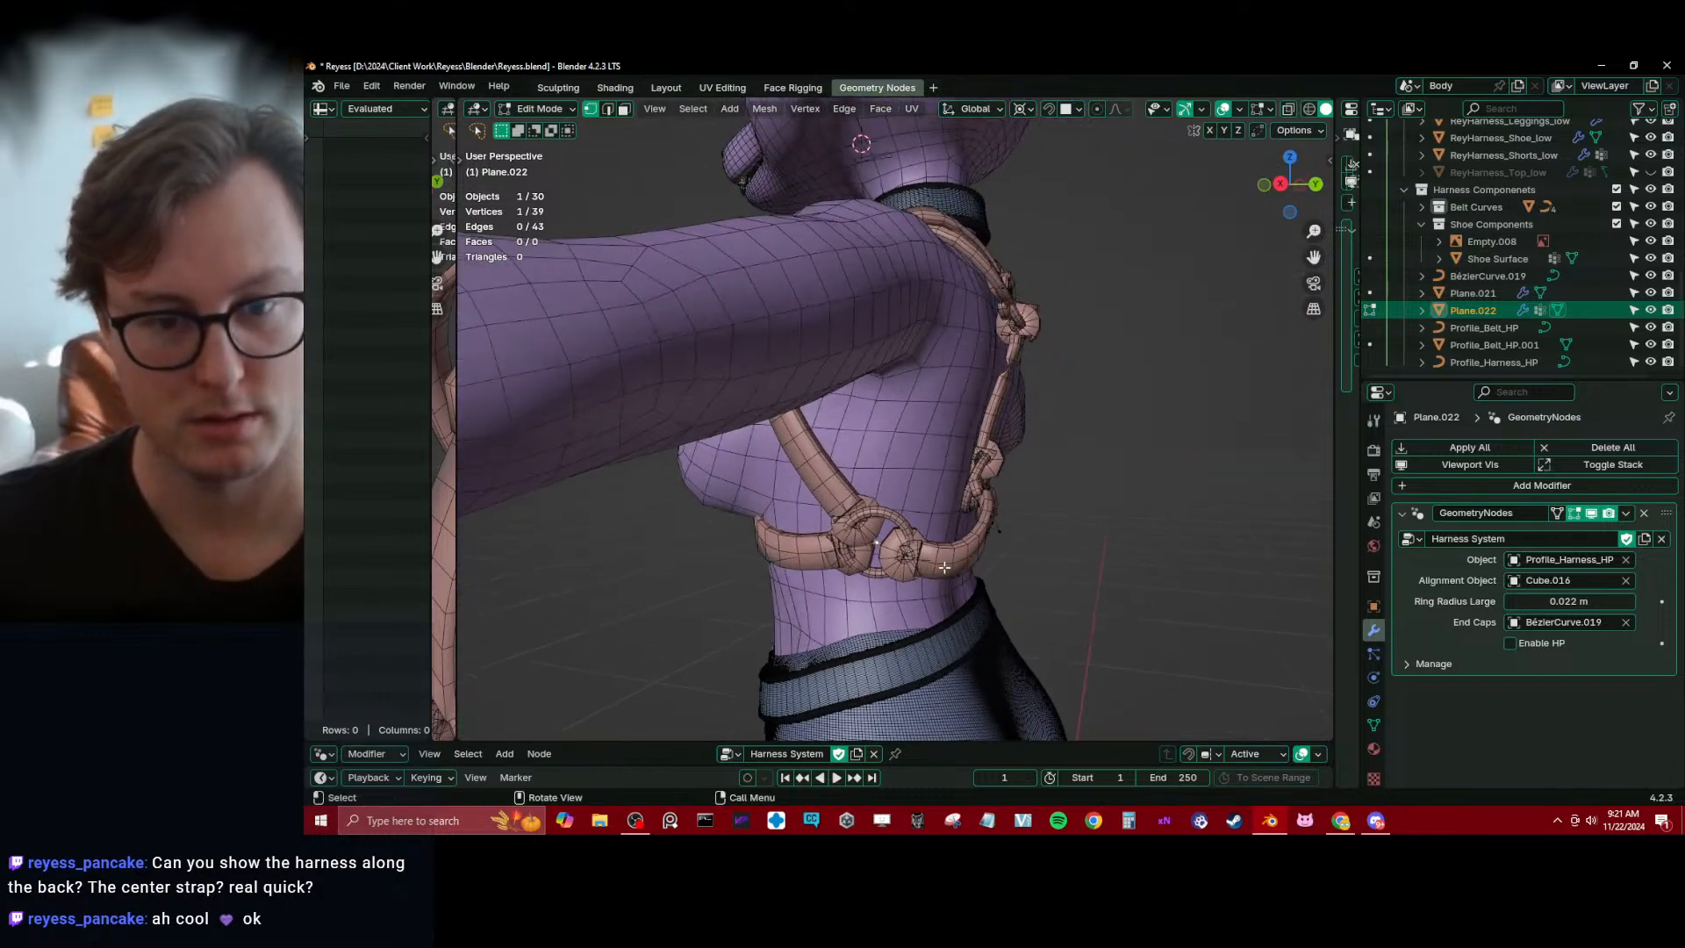
{"action": "key", "text": "ctrl+KP_Add"}
{"action": "key", "text": "g"}
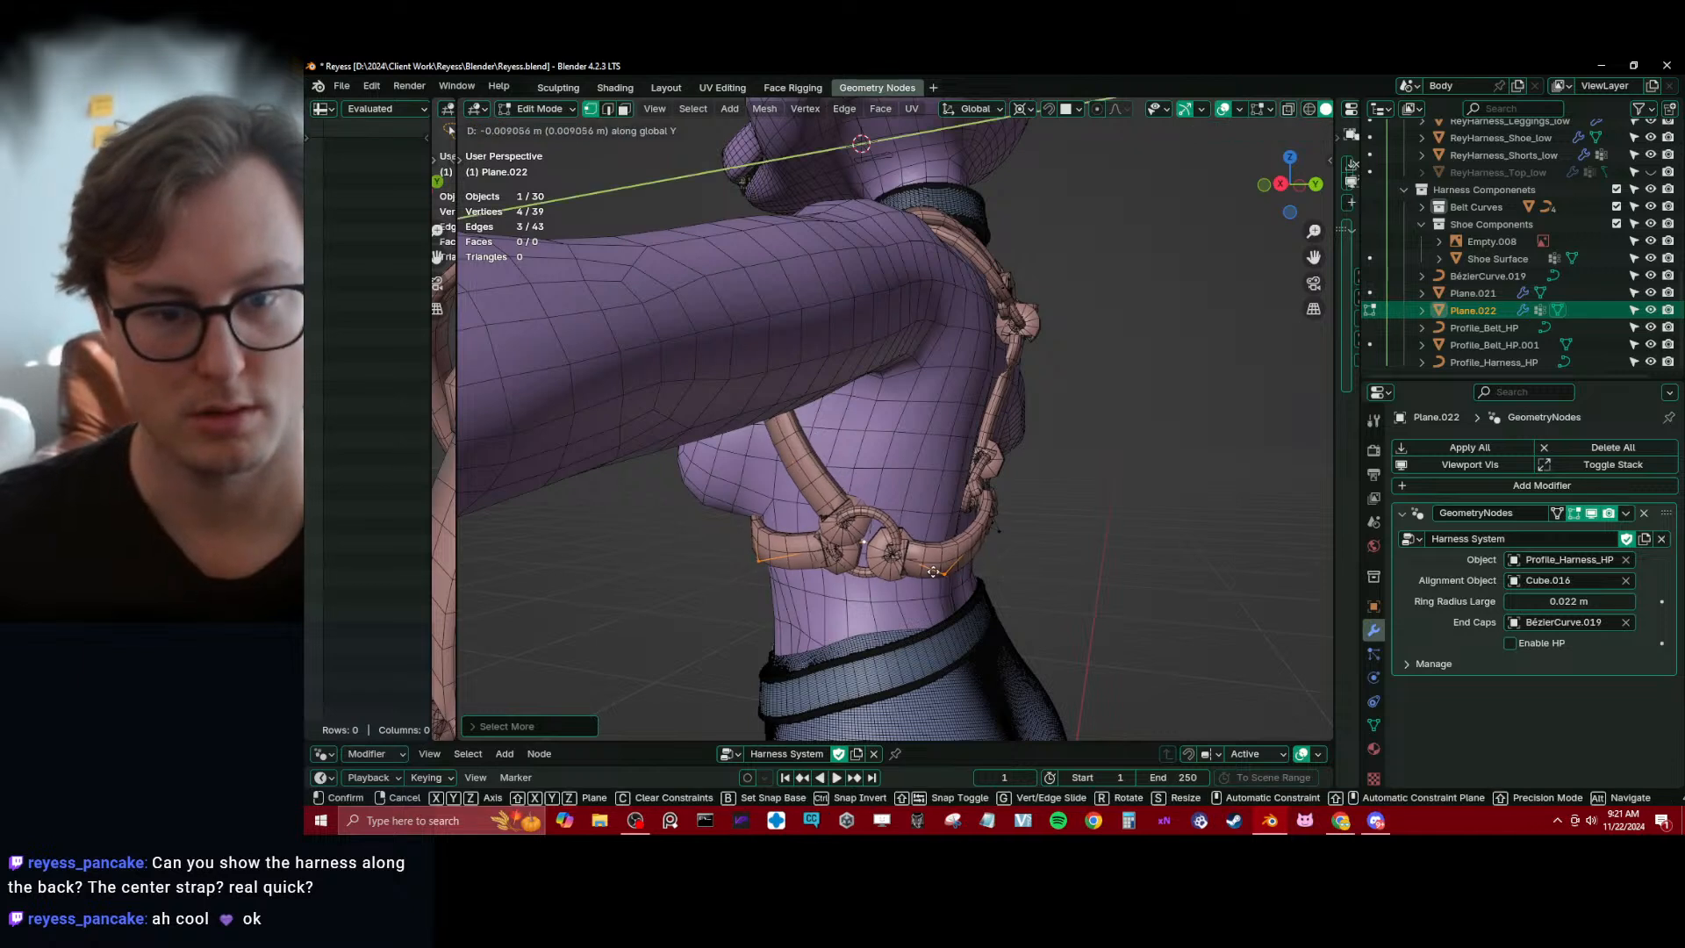
{"action": "left_click", "coordinate": [932, 569]}
{"action": "key", "text": "s"}
{"action": "right_click", "coordinate": [965, 575]}
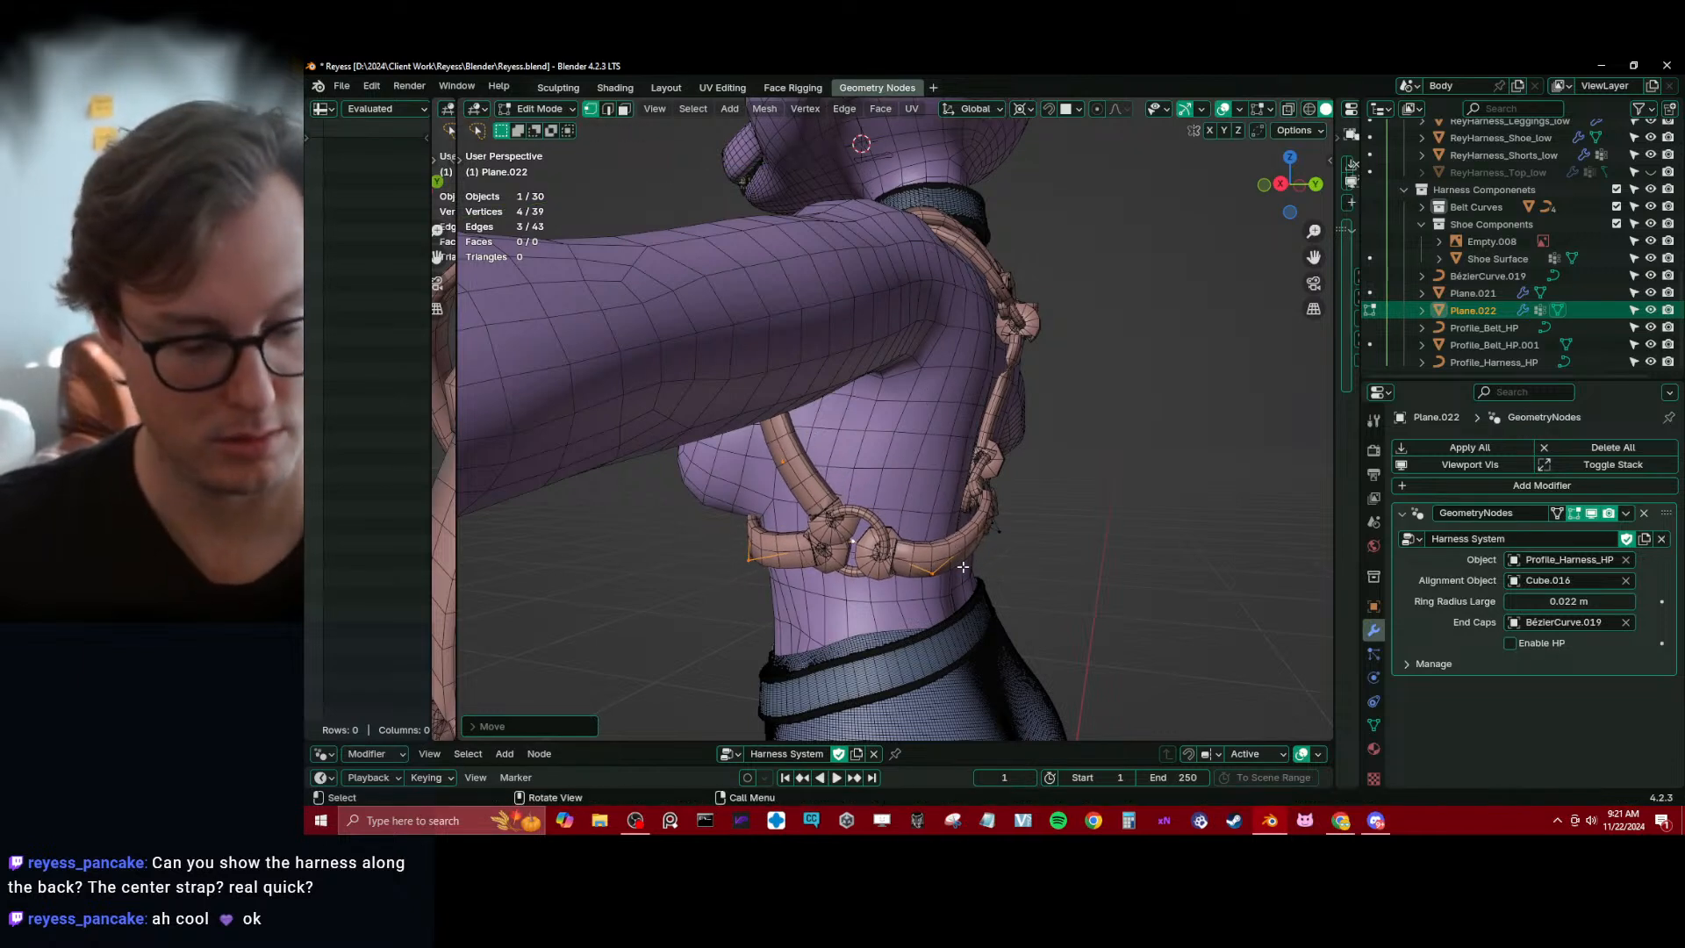
{"action": "key", "text": "period"}
{"action": "left_click", "coordinate": [961, 473]}
{"action": "key", "text": "s"}
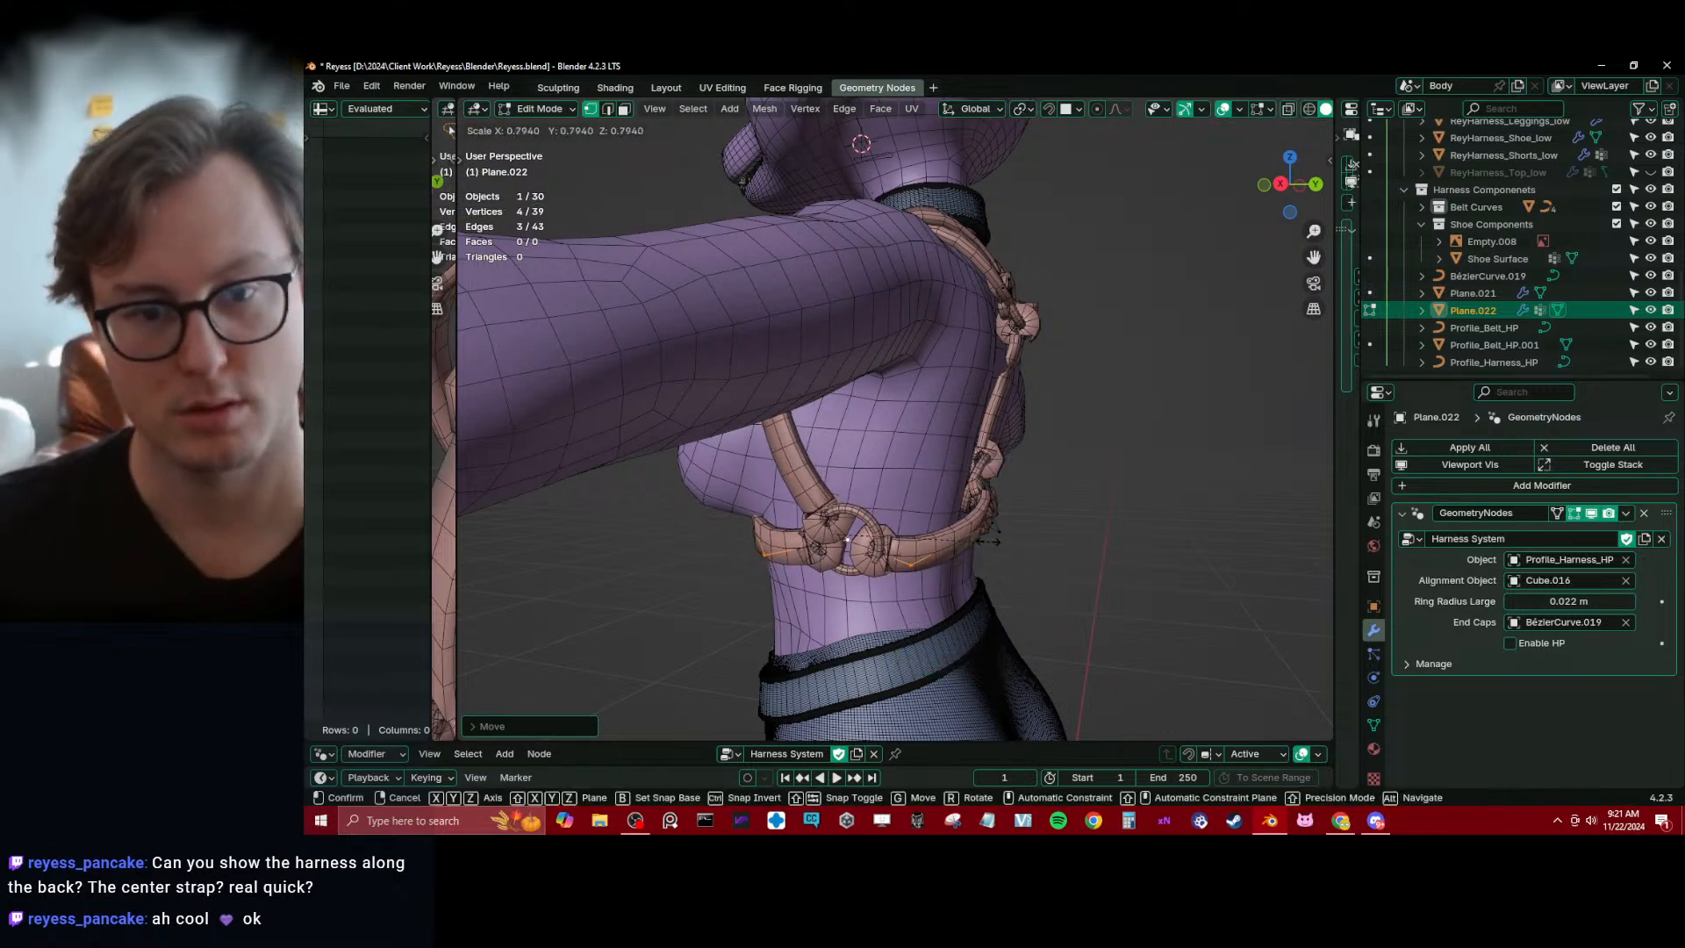
{"action": "left_click", "coordinate": [972, 546]}
Move a single vertex of the lower strap behind the side ring along Y by about -0.013 m
{"action": "middle_click_drag", "start_coordinate": [969, 546], "coordinate": [808, 545]}
{"action": "left_click", "coordinate": [906, 519]}
{"action": "middle_click_drag", "start_coordinate": [907, 520], "coordinate": [1012, 634]}
{"action": "key", "text": "g"}
{"action": "key", "text": "y"}
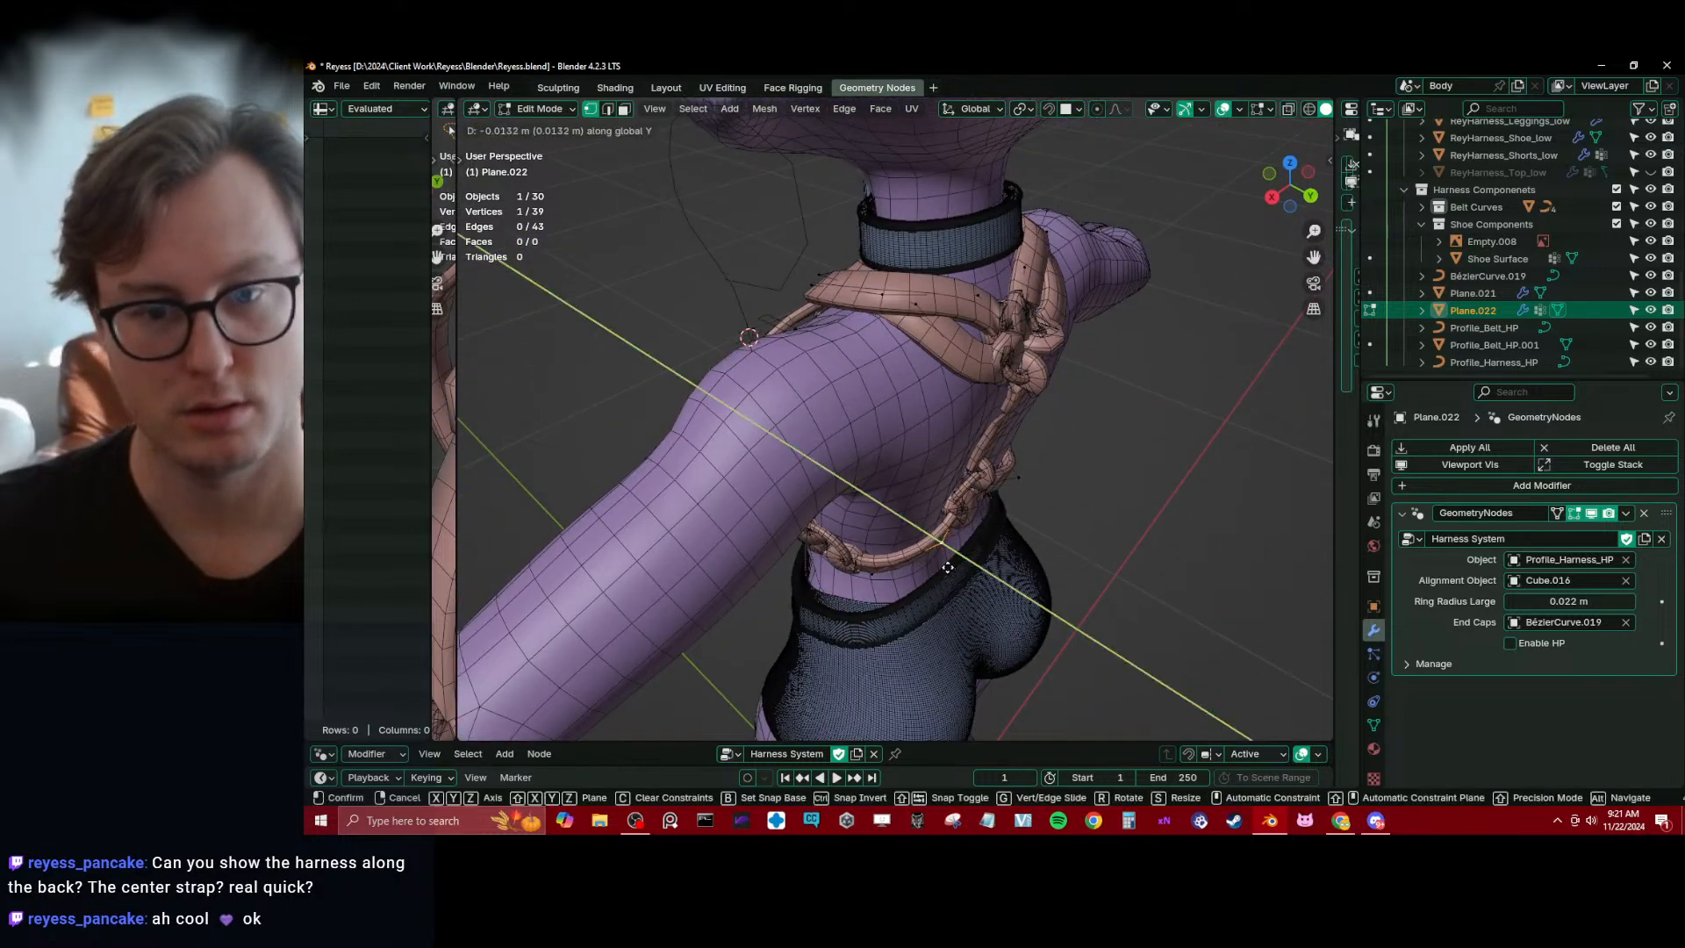
{"action": "left_click", "coordinate": [954, 568]}
{"action": "mouse_move", "coordinate": [955, 569]}
{"action": "middle_mouse_down"}
{"action": "mouse_move", "coordinate": [848, 479]}
{"action": "mouse_move", "coordinate": [814, 474]}
{"action": "mouse_move", "coordinate": [868, 329]}
{"action": "mouse_move", "coordinate": [839, 435]}
{"action": "middle_mouse_up"}
Select the back center strap's middle vertex in wireframe view and move it along Y, slightly away from the back
{"action": "key", "text": "Tab"}
{"action": "key", "text": "Tab"}
{"action": "key", "text": "shift+z"}
{"action": "key", "text": "Tab"}
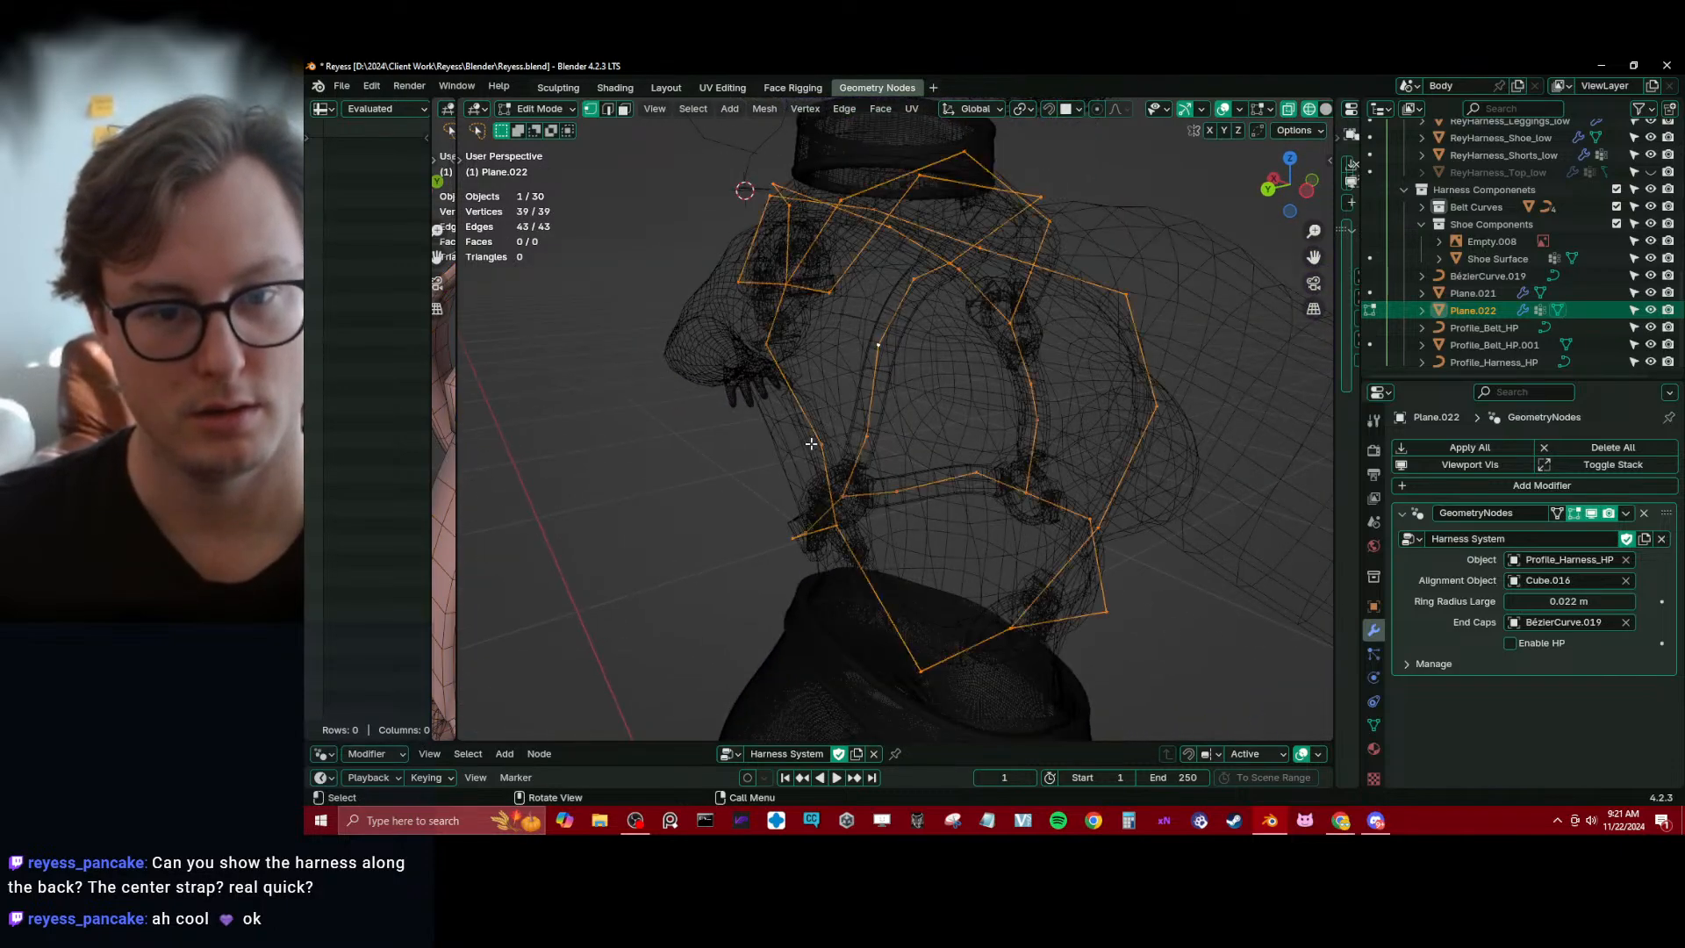
{"action": "key", "text": "Tab"}
{"action": "key", "text": "shift+z"}
{"action": "key", "text": "g"}
{"action": "key", "text": "y"}
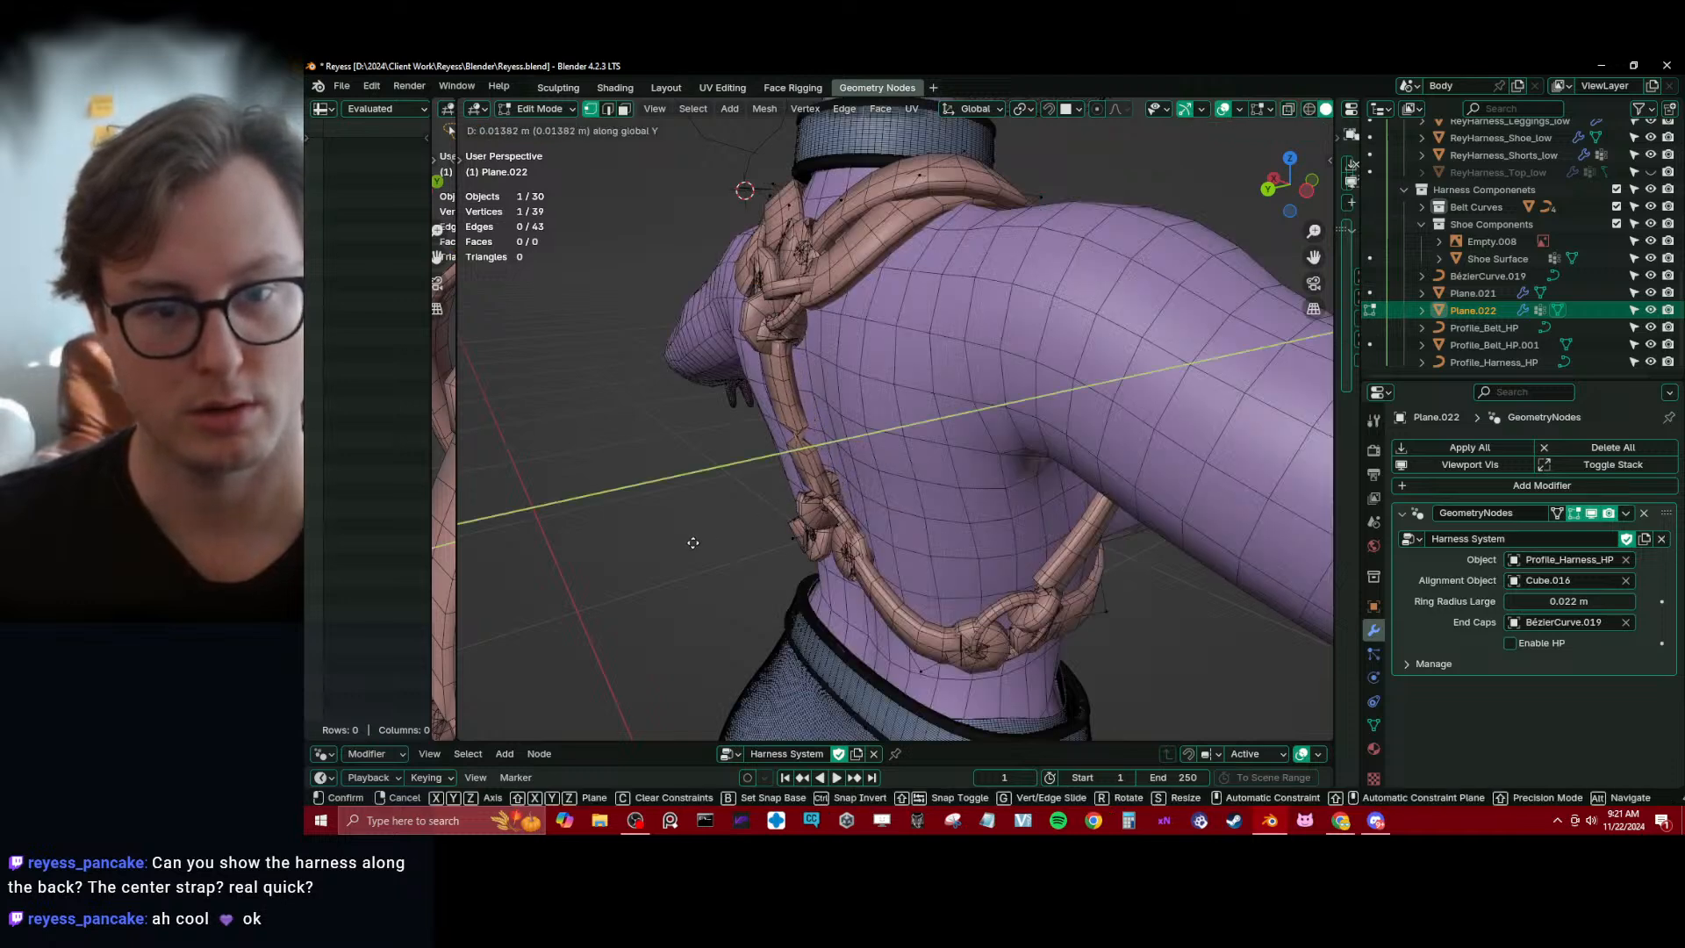
{"action": "left_click", "coordinate": [827, 513]}
Unhide the hidden objects and move a path of vertices across the back of the alignment mesh Cube.016 along Y
{"action": "key", "text": "Tab"}
{"action": "key", "text": "alt+h"}
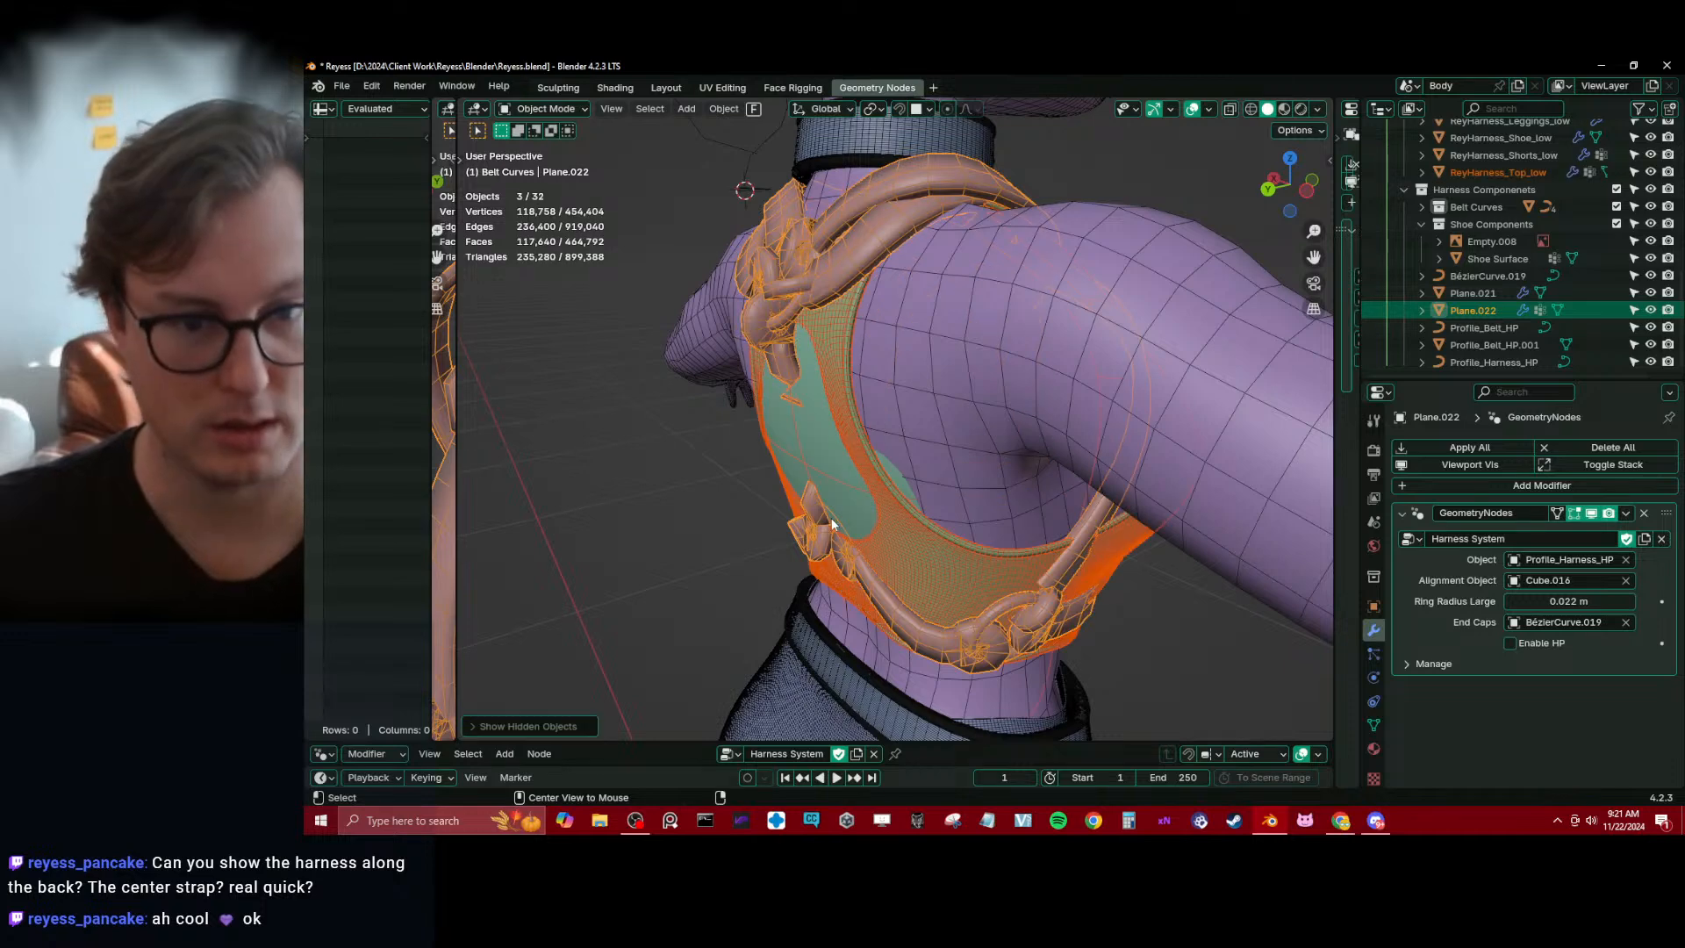
{"action": "left_click", "coordinate": [818, 459]}
{"action": "key", "text": "Tab"}
{"action": "left_click", "coordinate": [777, 451]}
{"action": "middle_click_drag", "start_coordinate": [750, 444], "coordinate": [732, 440]}
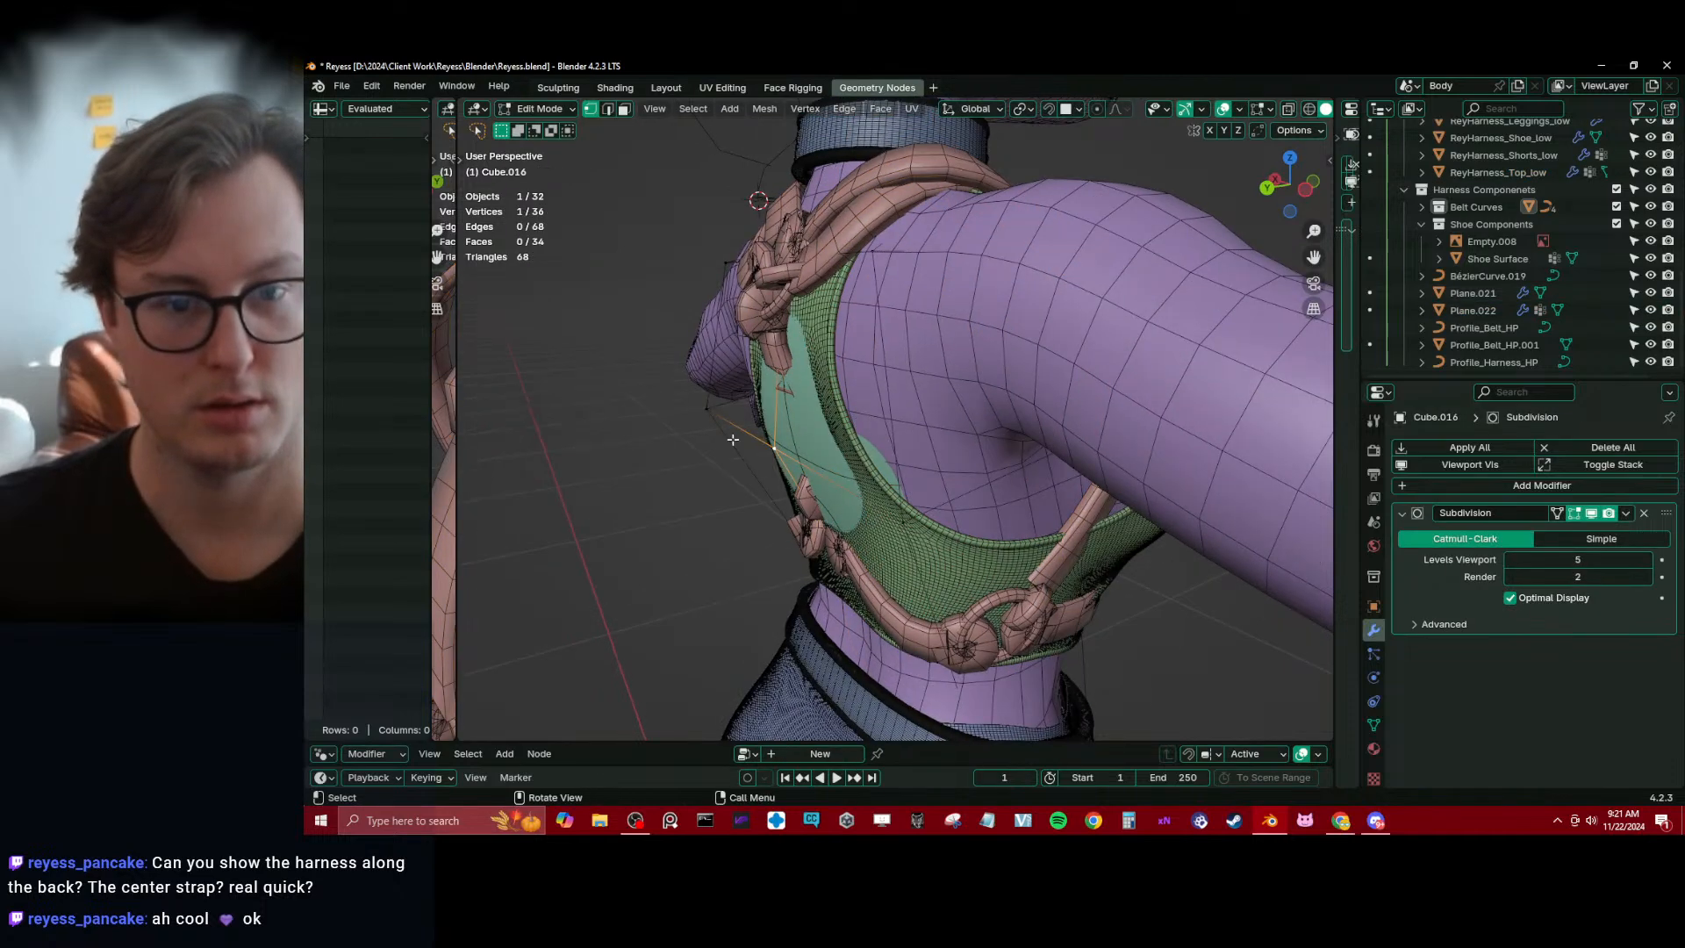
{"action": "left_click", "coordinate": [879, 497], "text": "ctrl"}
{"action": "key", "text": "g"}
{"action": "key", "text": "y"}
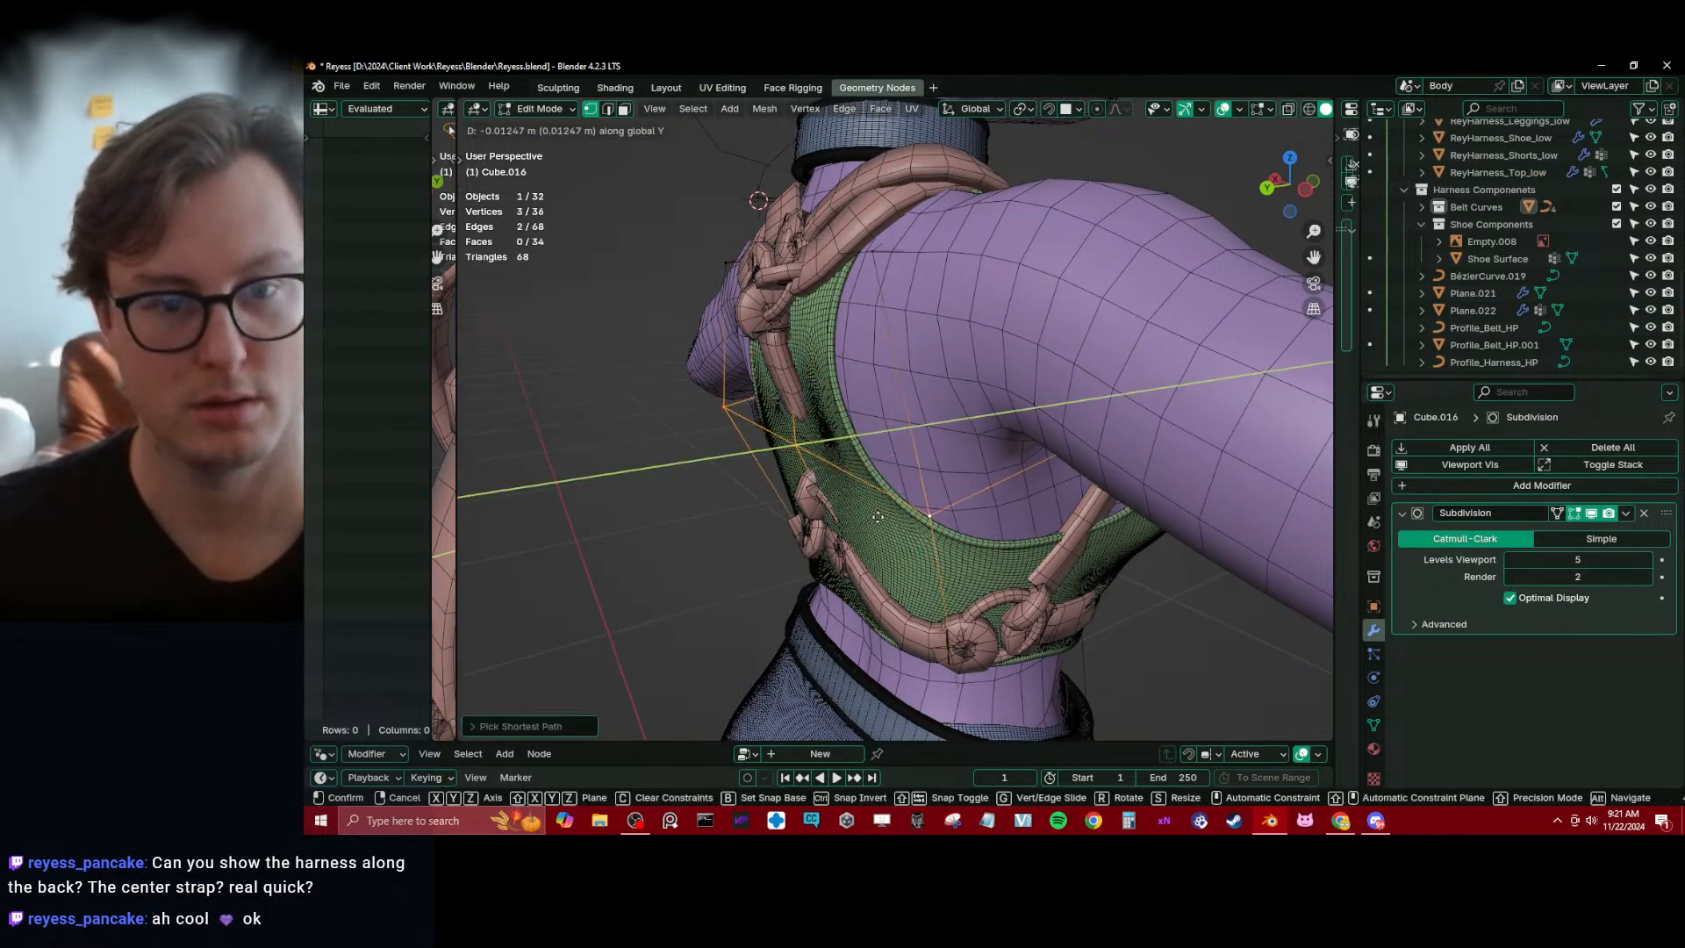
{"action": "left_click", "coordinate": [883, 508]}
Scale the whole alignment mesh down to about 0.96, leave Edit Mode, and save the file
{"action": "middle_click_drag", "start_coordinate": [883, 508], "coordinate": [957, 504]}
{"action": "key", "text": "a"}
{"action": "key", "text": "s"}
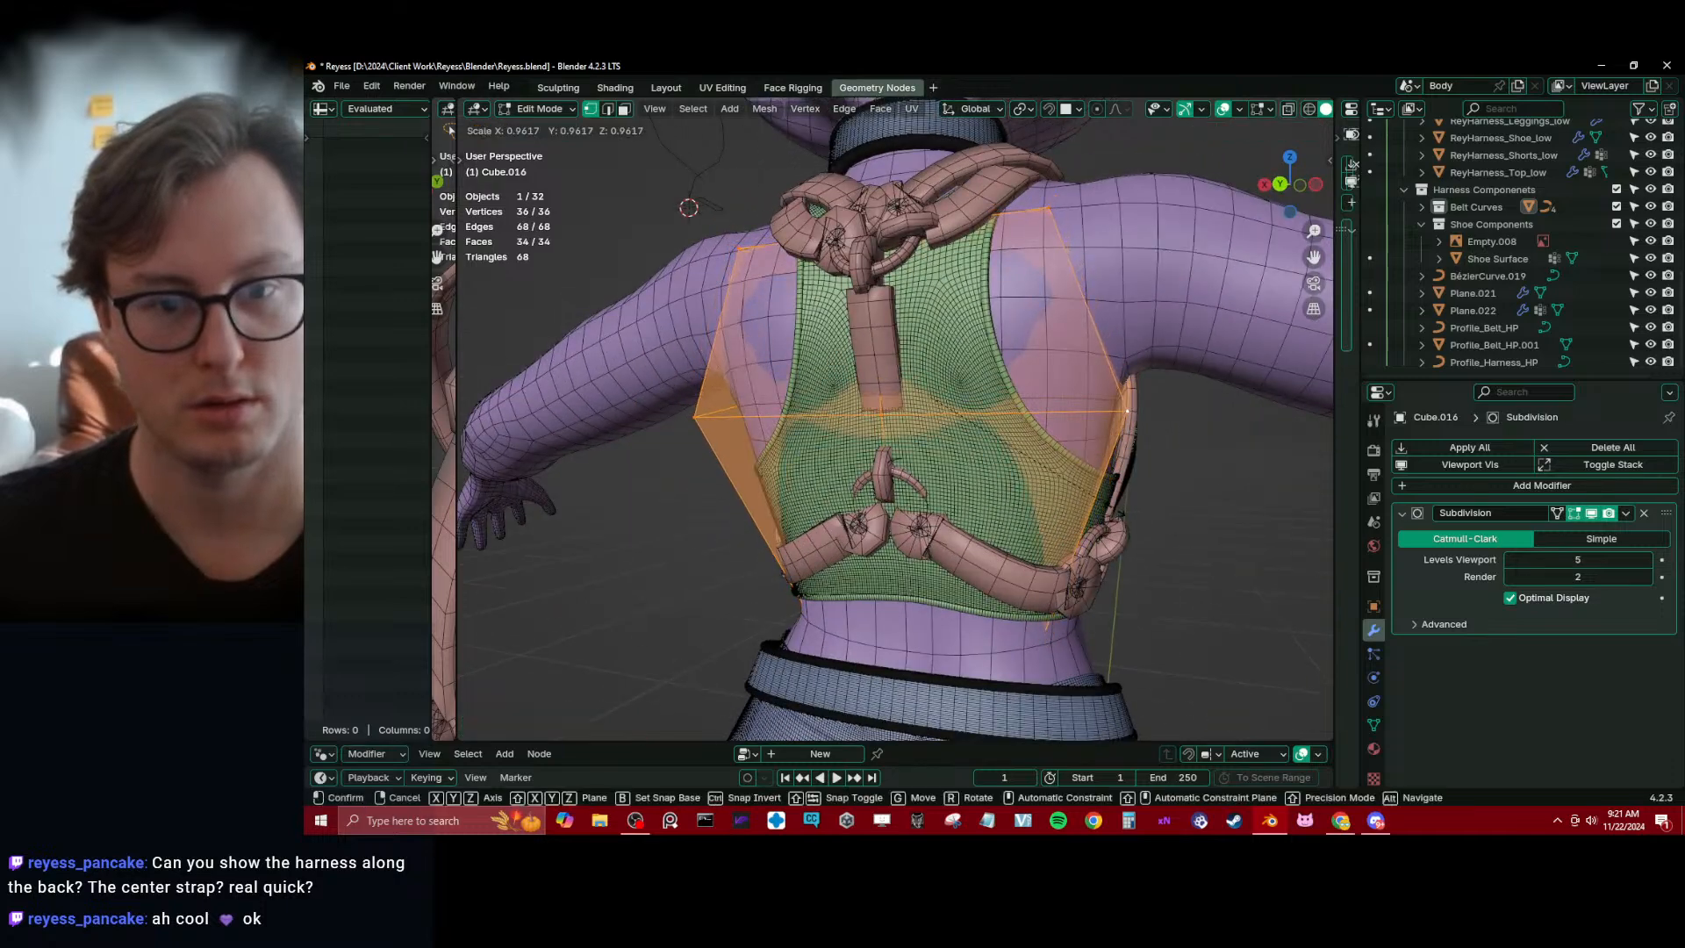
{"action": "left_click", "coordinate": [965, 491]}
{"action": "key", "text": "Tab"}
{"action": "middle_click_drag", "start_coordinate": [978, 480], "coordinate": [934, 379]}
{"action": "scroll", "coordinate": [993, 513], "scroll_direction": "down", "scroll_amount": 3}
{"action": "key", "text": "ctrl+s"}
Isolate the harness object in local view and save the file again
{"action": "left_click", "coordinate": [911, 295]}
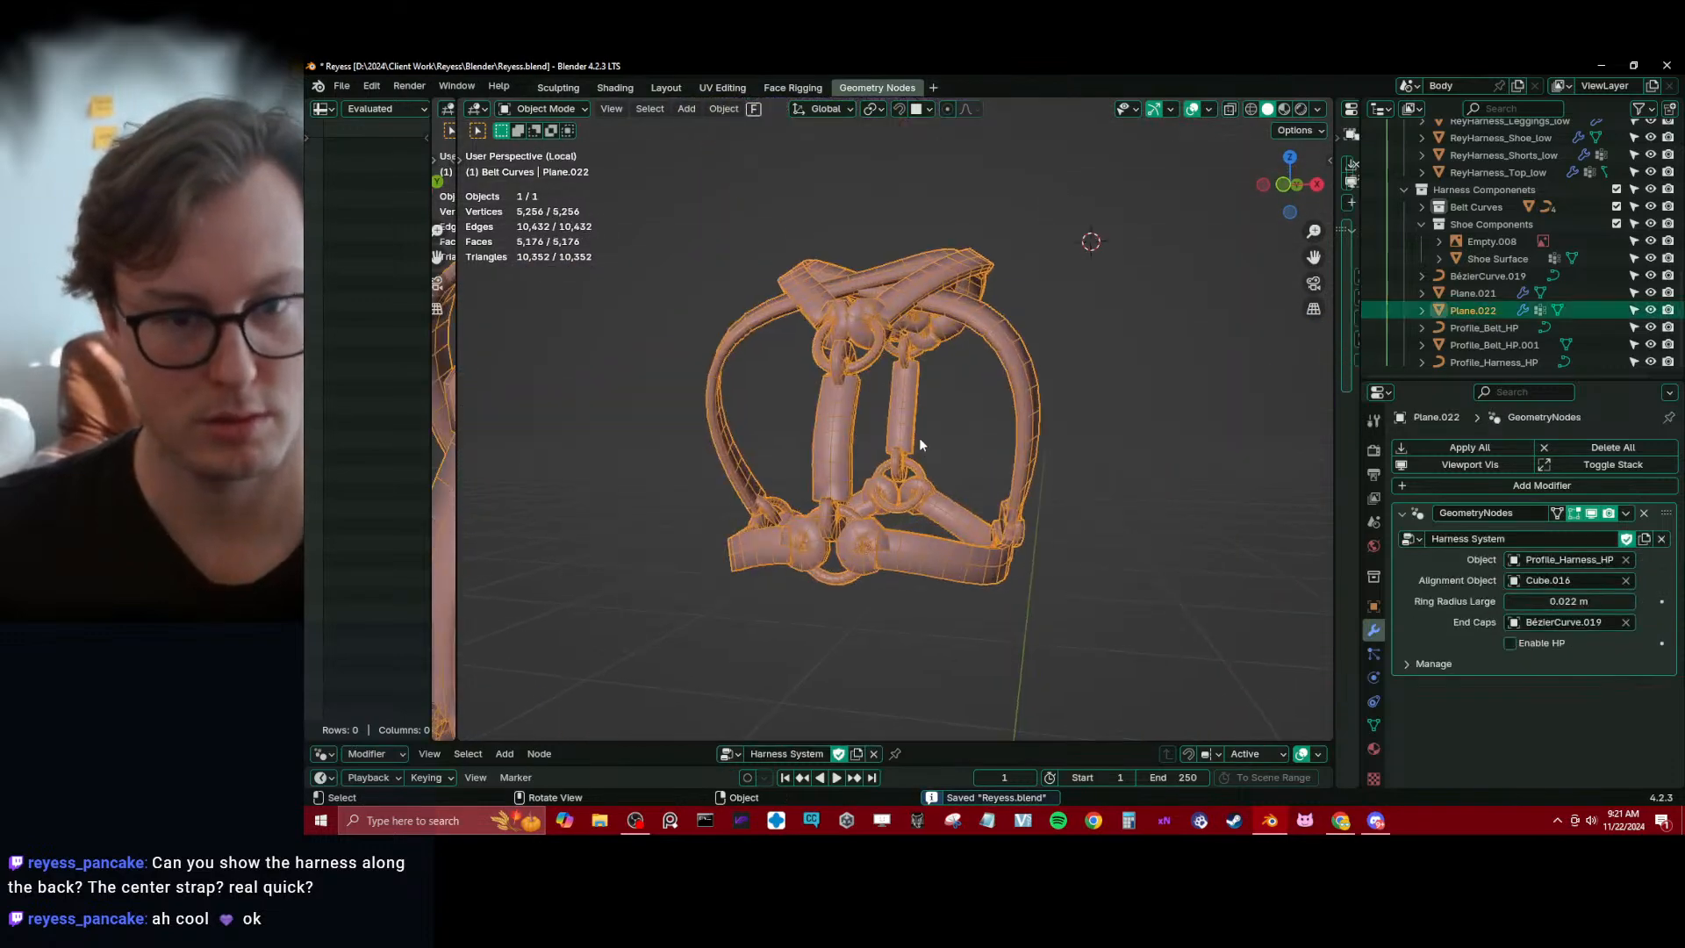
{"action": "key", "text": "KP_Divide"}
{"action": "key", "text": "ctrl+s"}
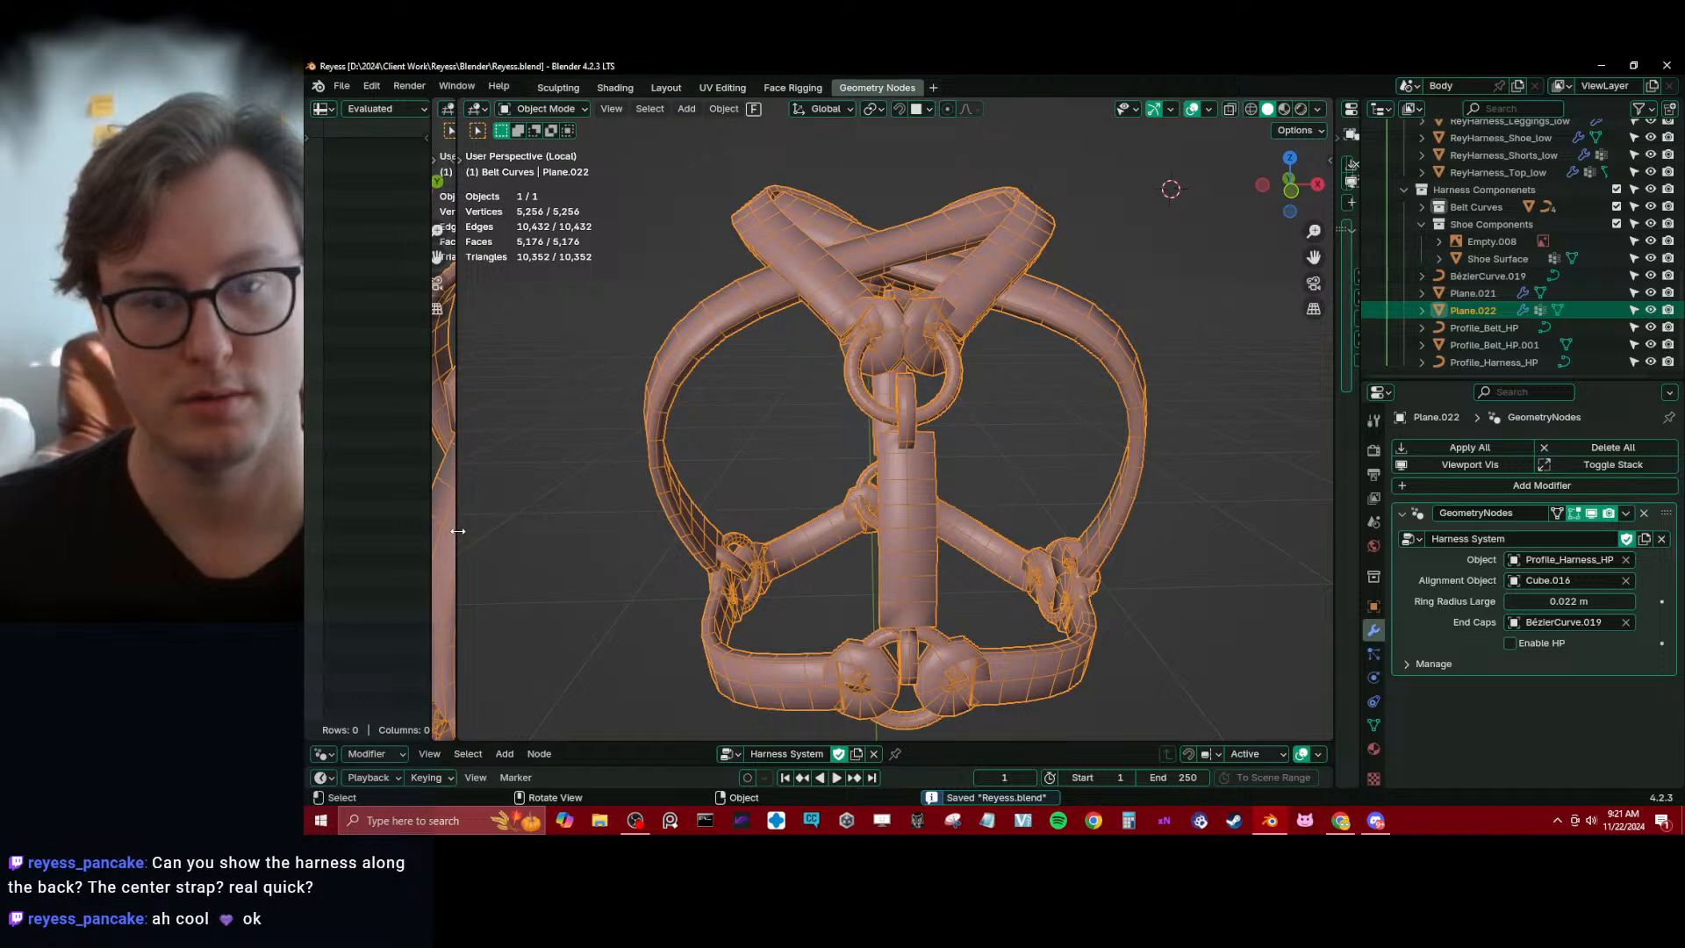
Restore the split viewports with an enlarged node editor and remove the -90 Value and To Radians nodes feeding the Add node
{"action": "left_click_drag", "start_coordinate": [458, 531], "coordinate": [936, 519]}
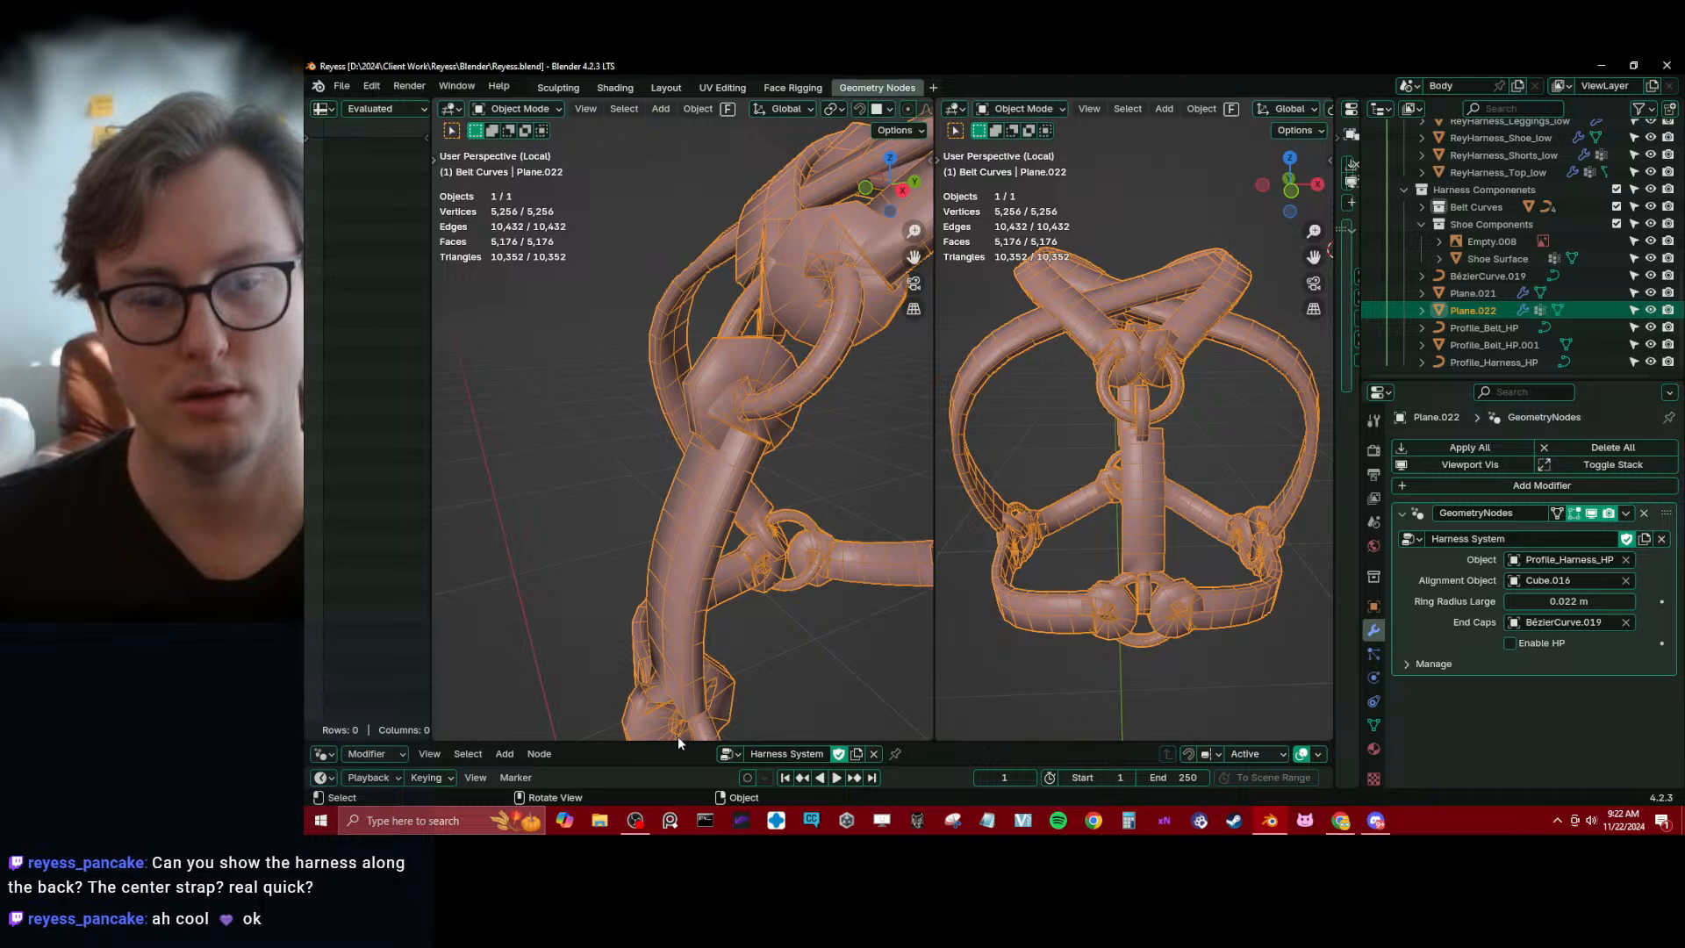
{"action": "left_click_drag", "start_coordinate": [678, 742], "coordinate": [658, 241]}
{"action": "scroll", "coordinate": [665, 482], "scroll_direction": "down", "scroll_amount": 4}
{"action": "middle_click_drag", "start_coordinate": [665, 427], "coordinate": [775, 737]}
{"action": "middle_click_drag", "start_coordinate": [558, 503], "coordinate": [766, 520]}
{"action": "scroll", "coordinate": [763, 518], "scroll_direction": "up", "scroll_amount": 9}
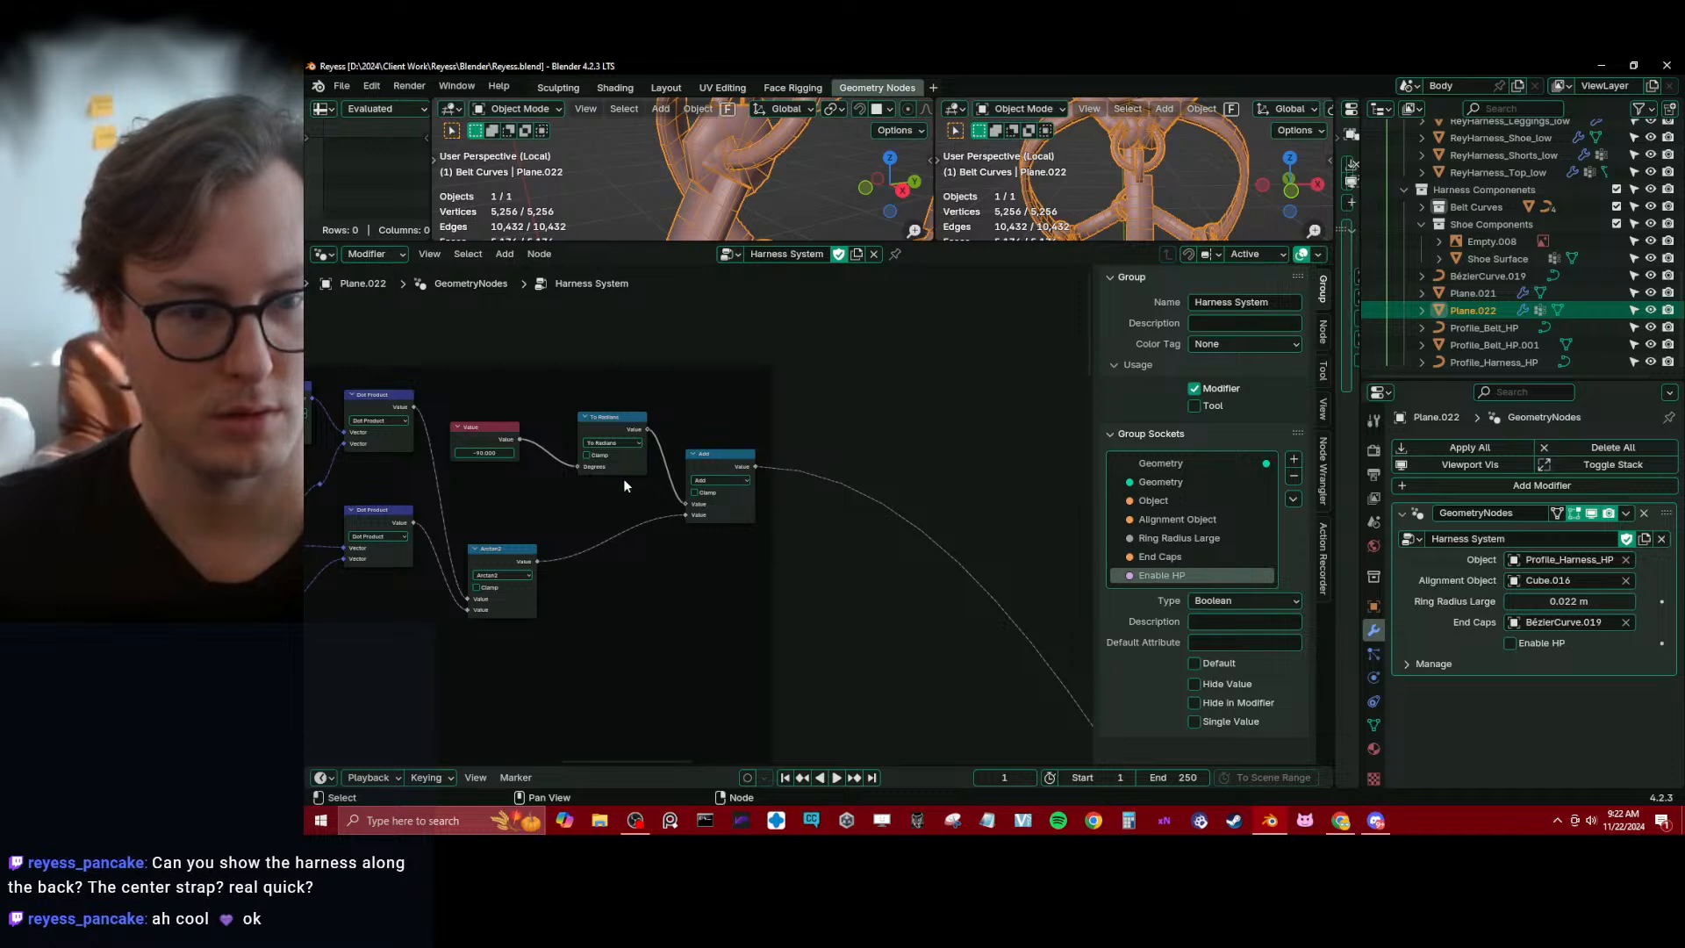
{"action": "middle_click_drag", "start_coordinate": [575, 508], "coordinate": [726, 617]}
{"action": "scroll", "coordinate": [723, 614], "scroll_direction": "up", "scroll_amount": 3}
{"action": "left_click", "coordinate": [640, 550]}
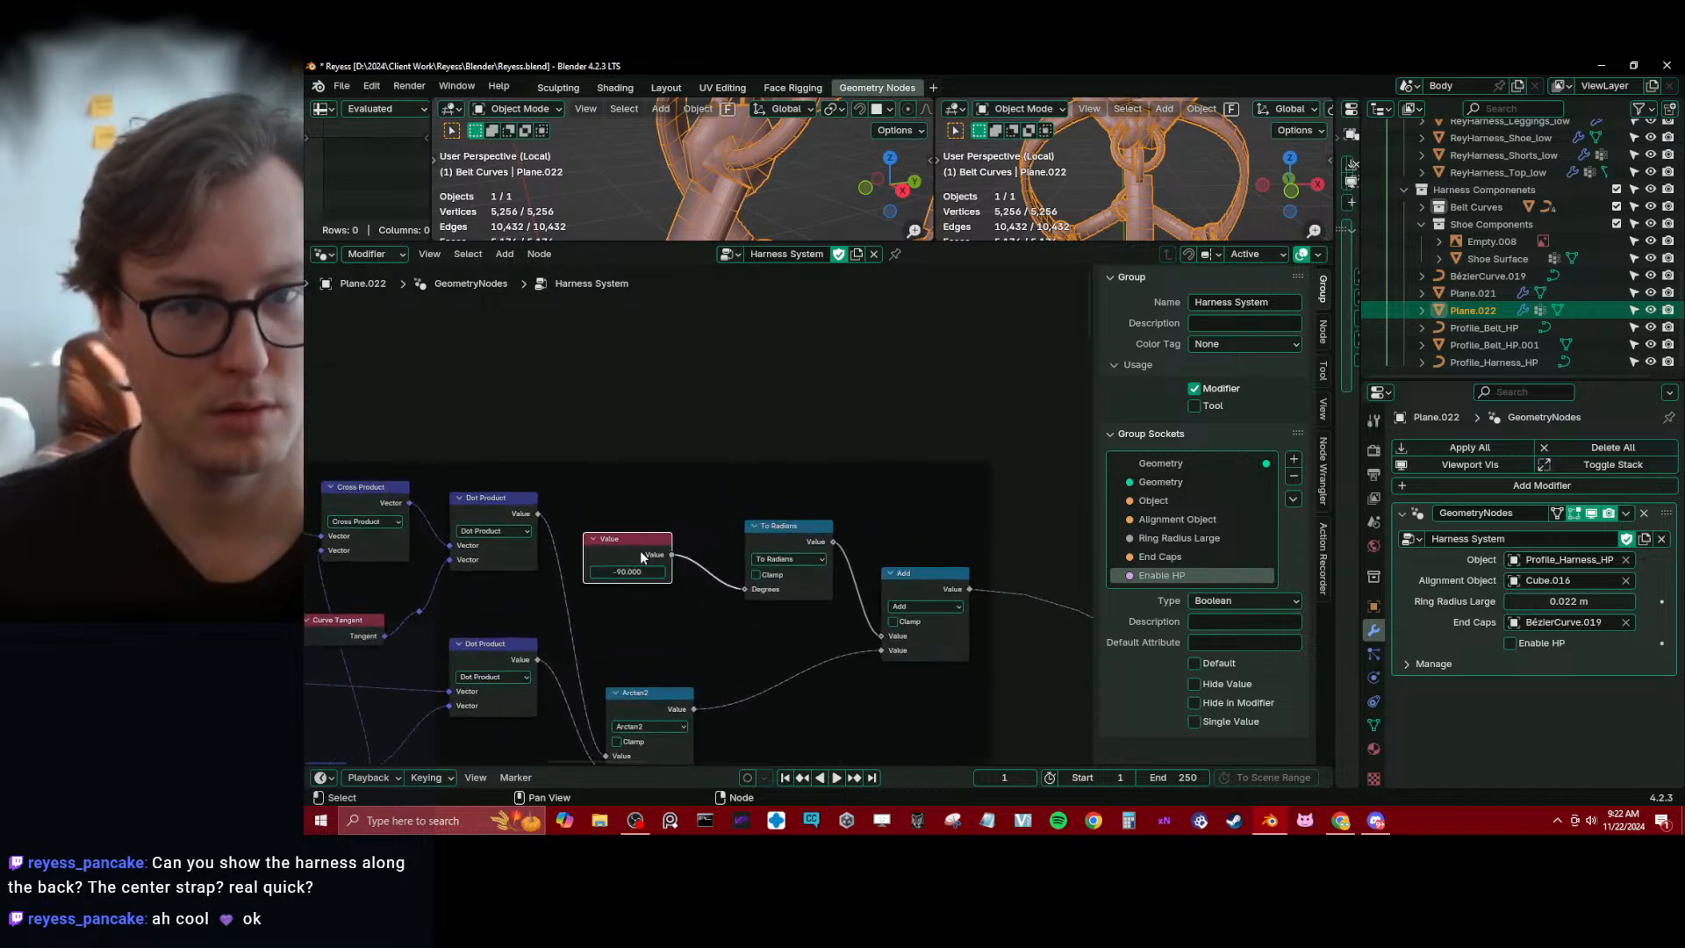
{"action": "key", "text": "x"}
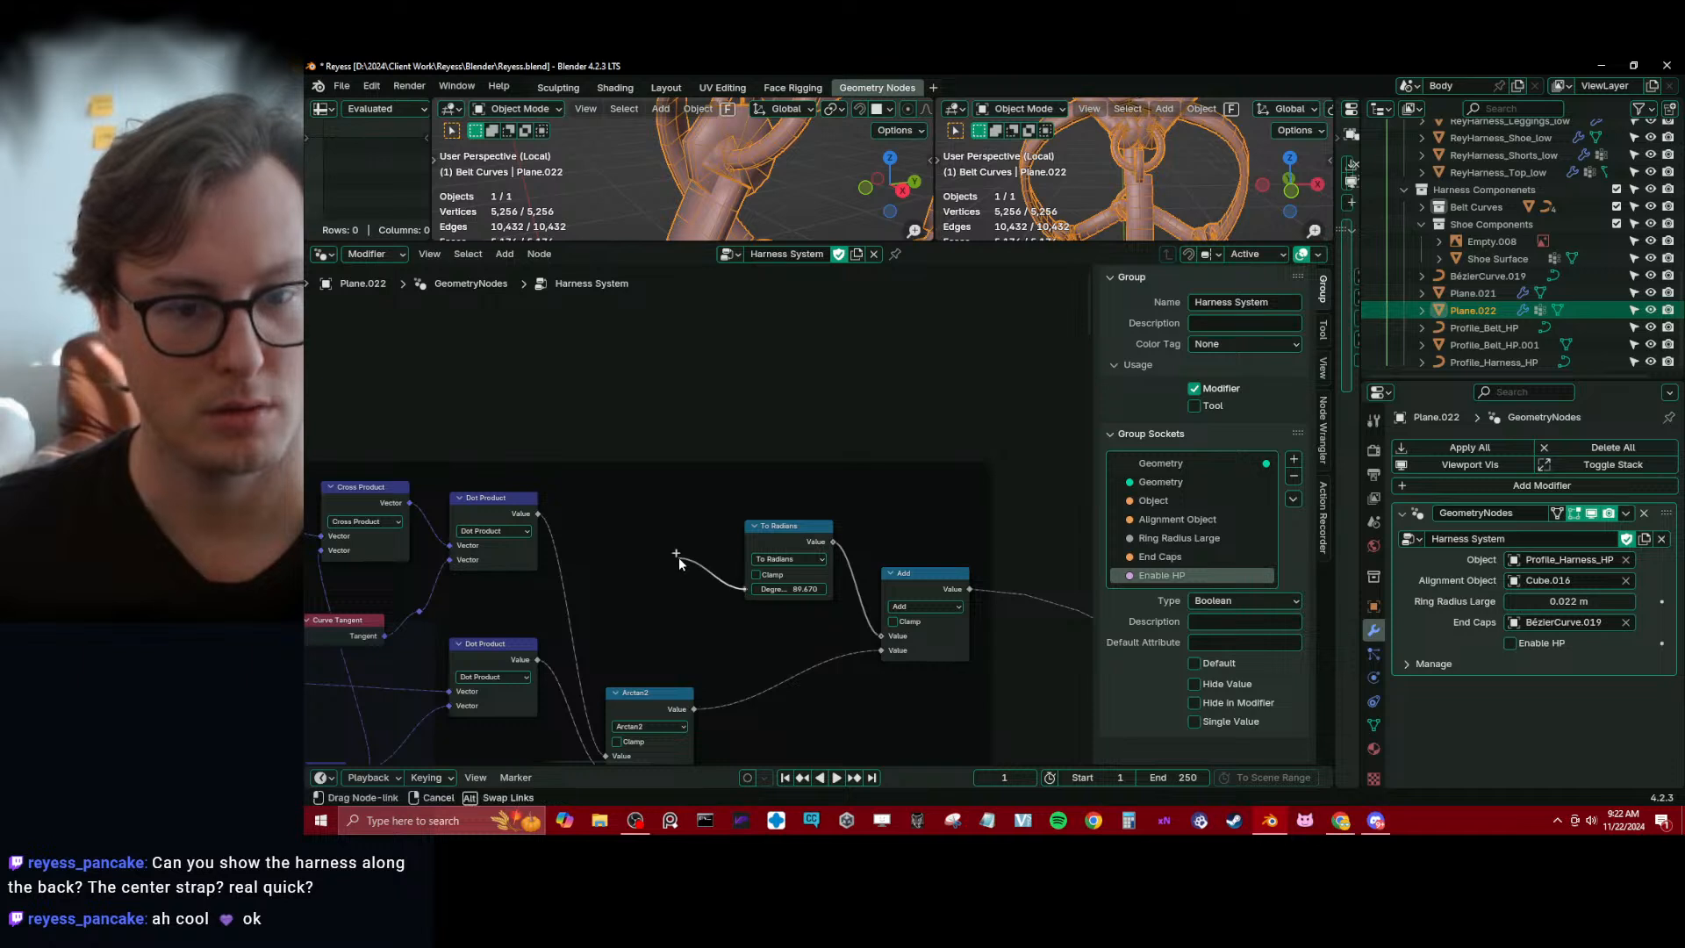
{"action": "left_click", "coordinate": [768, 528]}
{"action": "key", "text": "ctrl+x"}
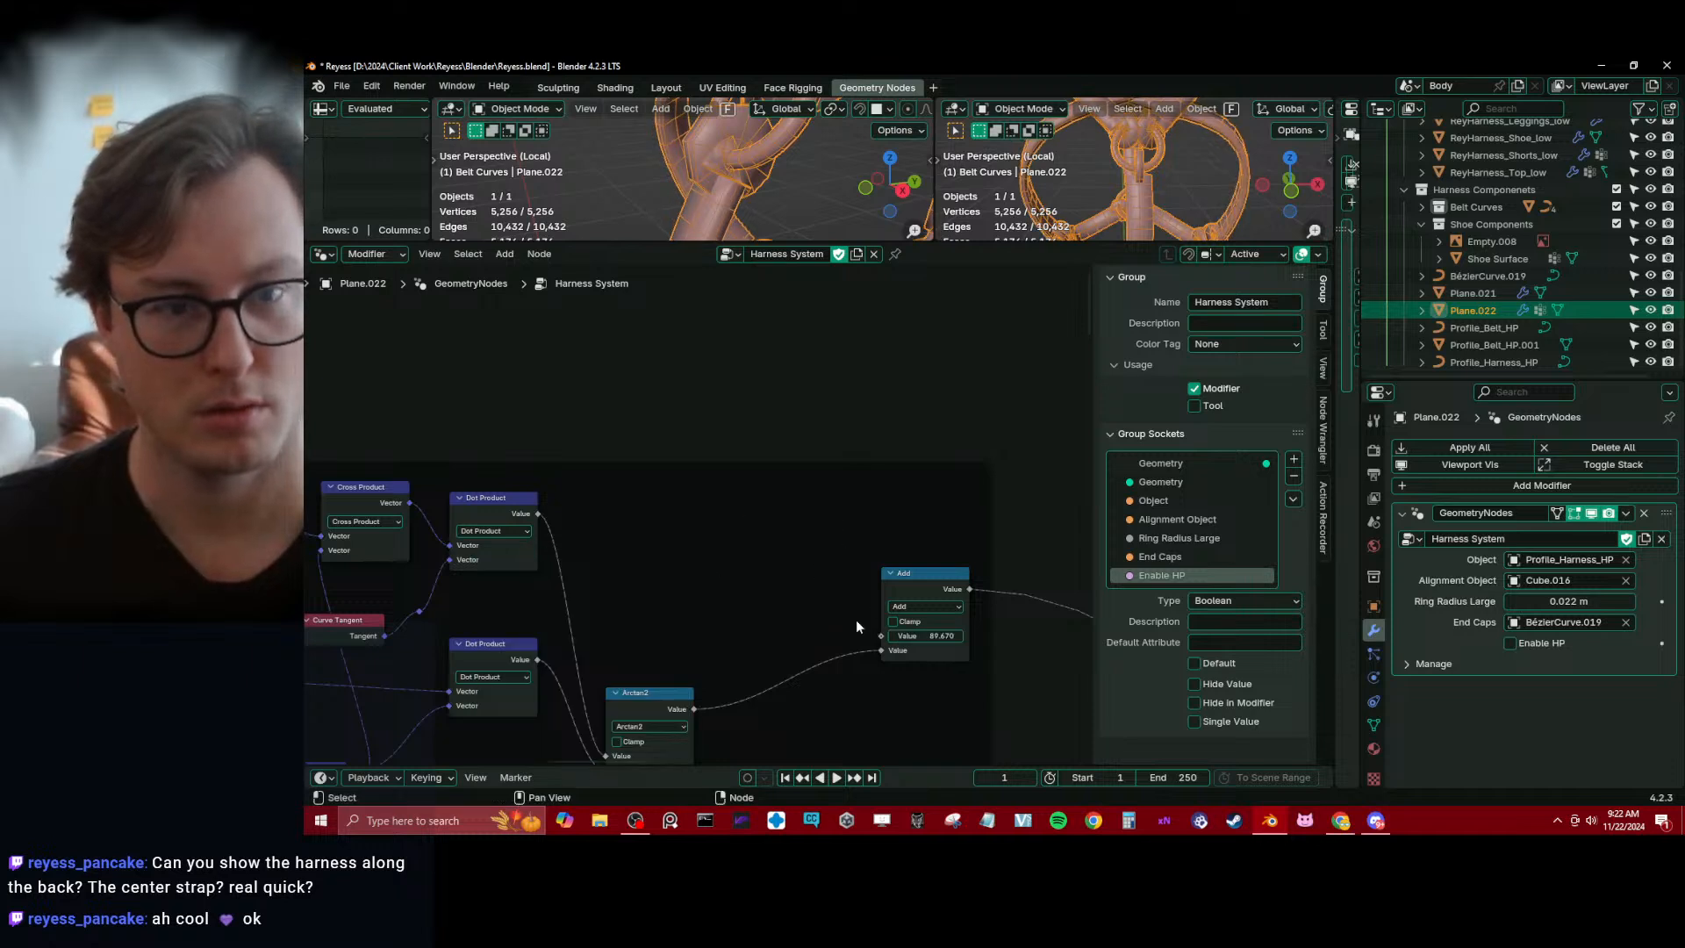
Feed a new Curve Tilt node into the Add node's open value input, enlarge the 3D viewports, and save the file
{"action": "left_click_drag", "start_coordinate": [881, 635], "coordinate": [795, 571]}
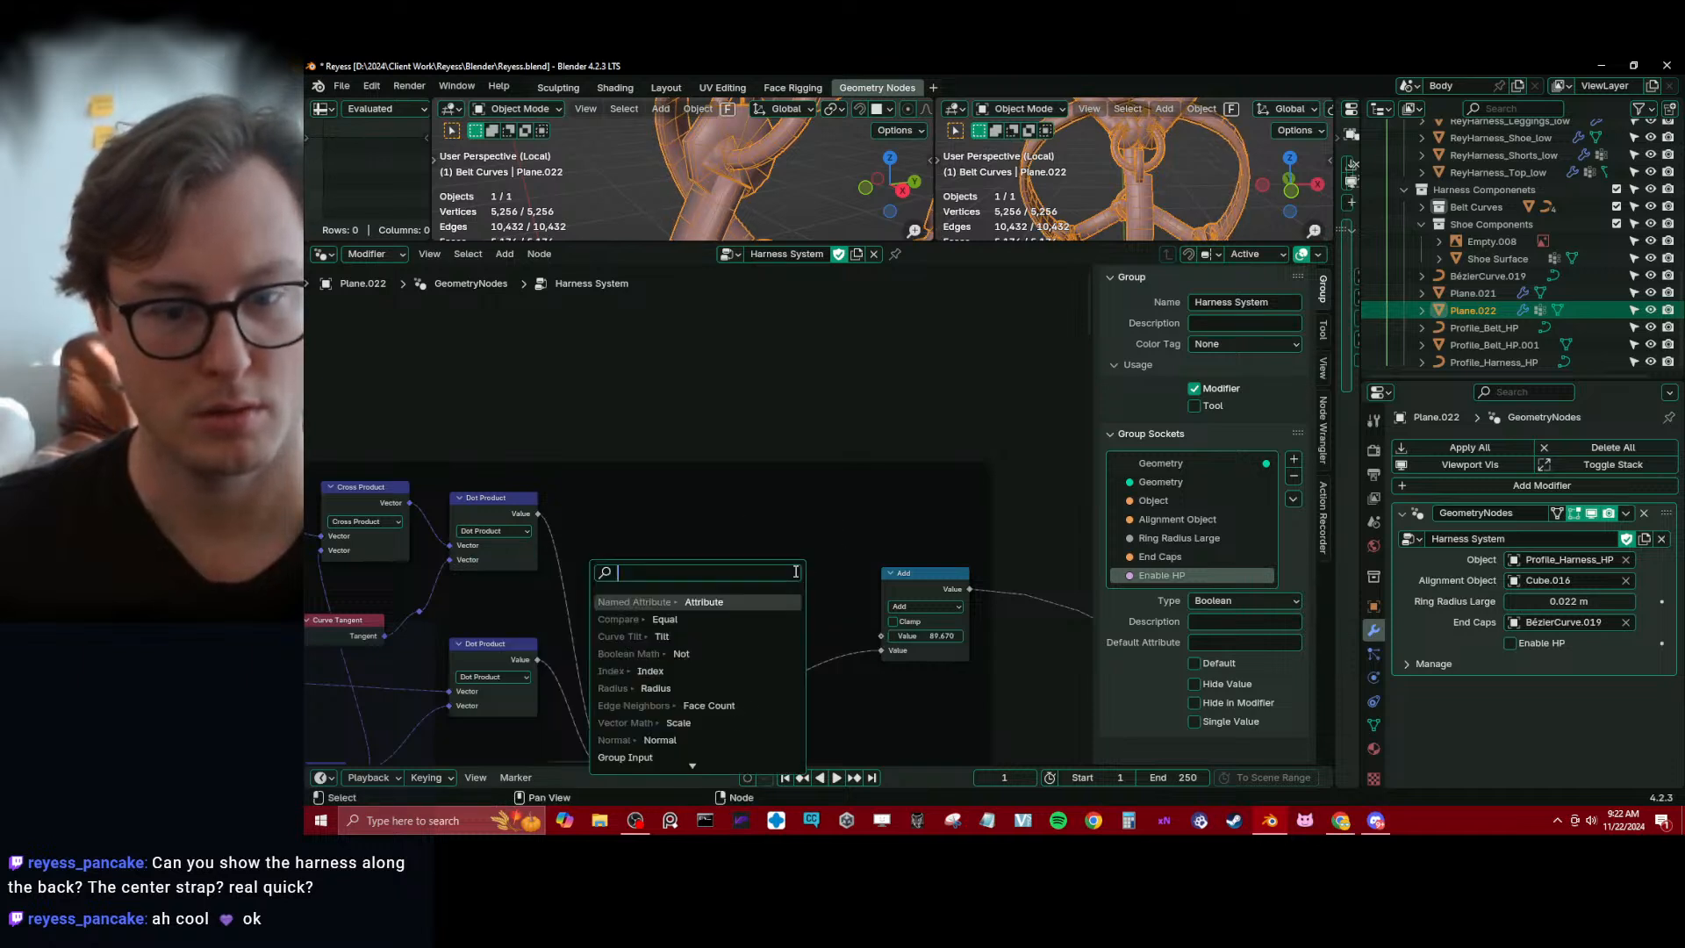
{"action": "left_click", "coordinate": [702, 636]}
{"action": "left_click", "coordinate": [700, 615]}
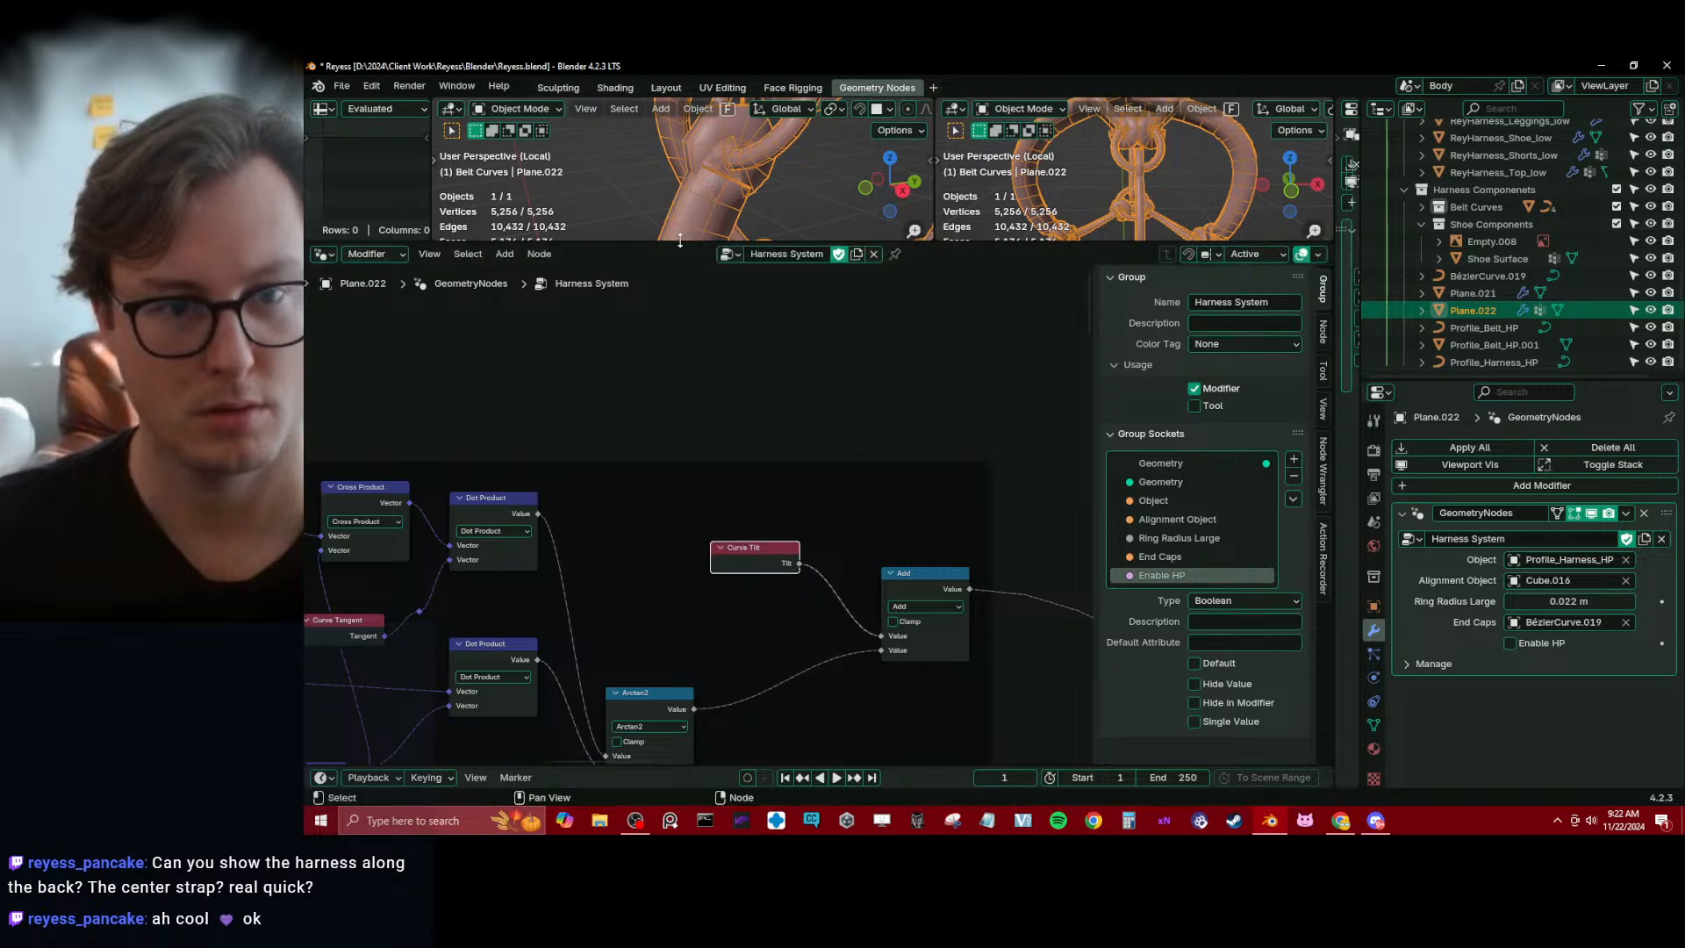
{"action": "left_click_drag", "start_coordinate": [680, 240], "coordinate": [680, 410]}
{"action": "middle_click_drag", "start_coordinate": [677, 278], "coordinate": [756, 285]}
{"action": "key", "text": "ctrl+s"}
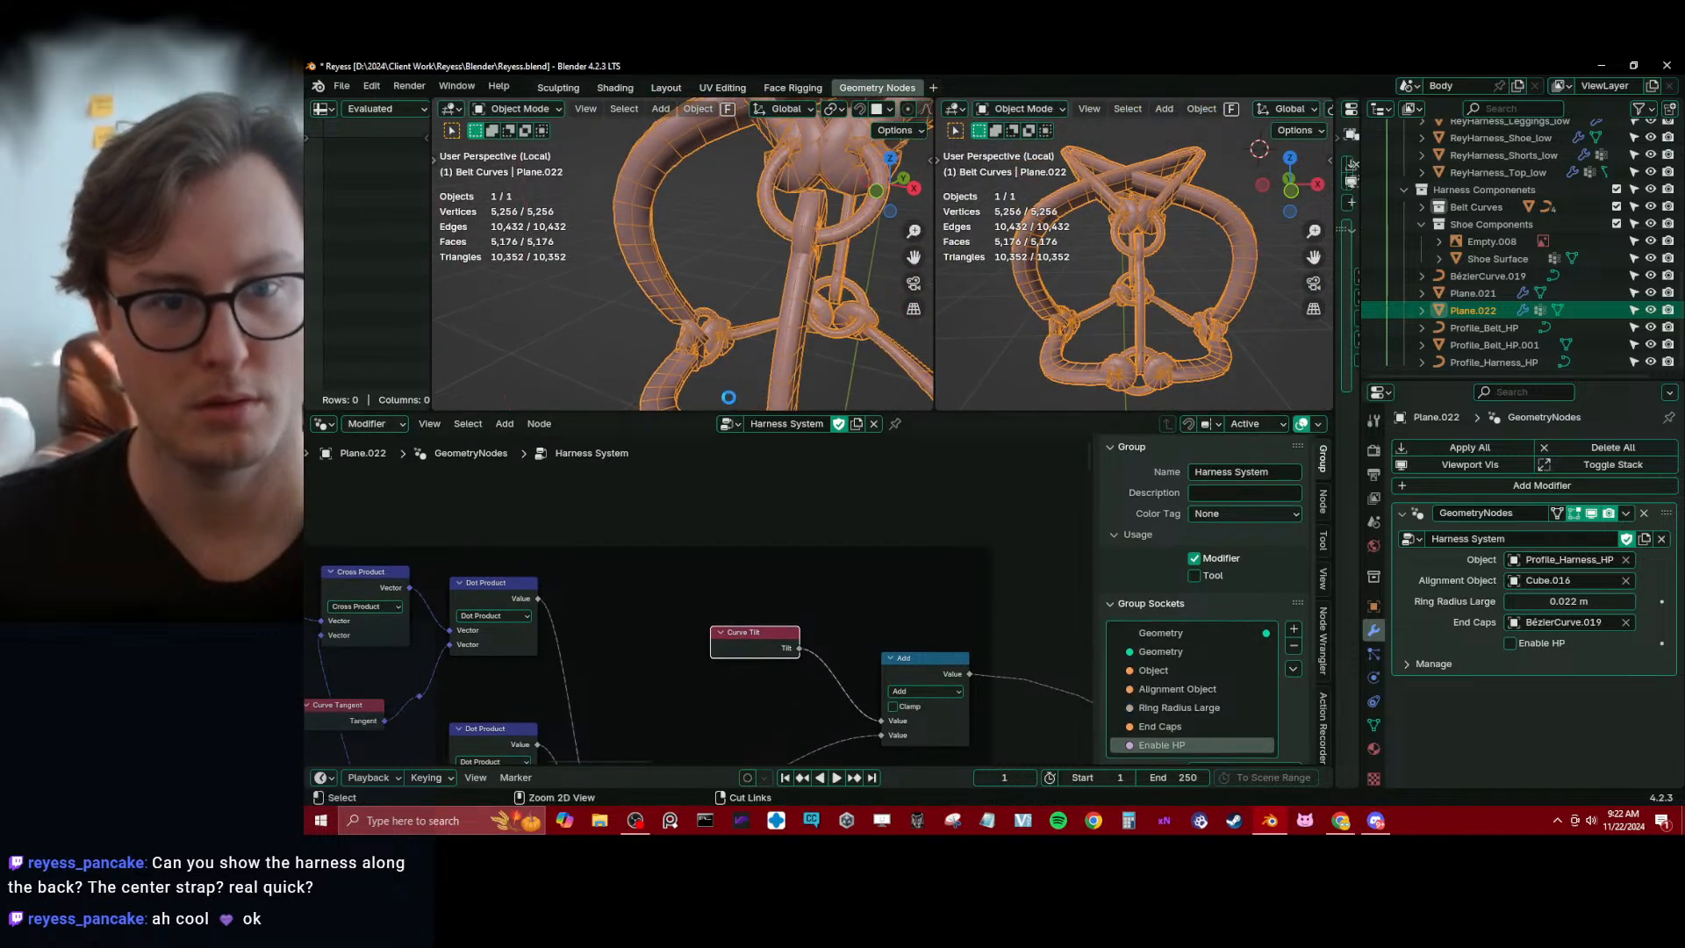
{"action": "middle_click_drag", "start_coordinate": [728, 397], "coordinate": [755, 278]}
Delete the Curve Tilt node and try a value of 0 on the Add node before undoing that value change
{"action": "key", "text": "x"}
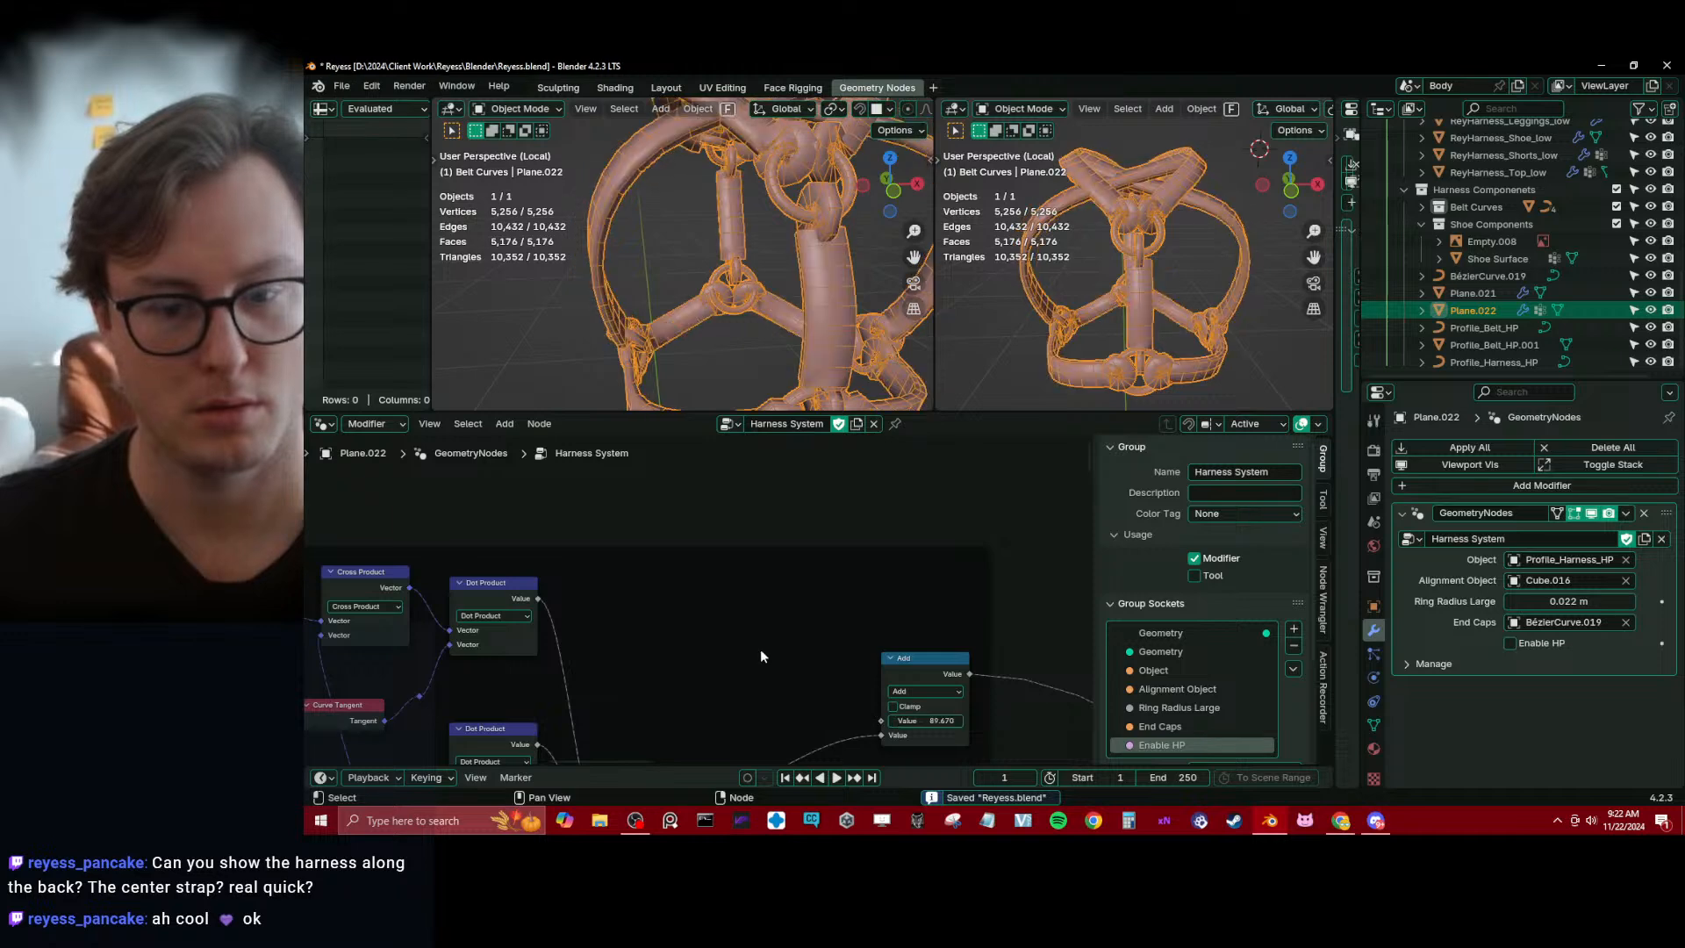
{"action": "left_click", "coordinate": [949, 719]}
{"action": "type", "text": "0"}
{"action": "key", "text": "Return"}
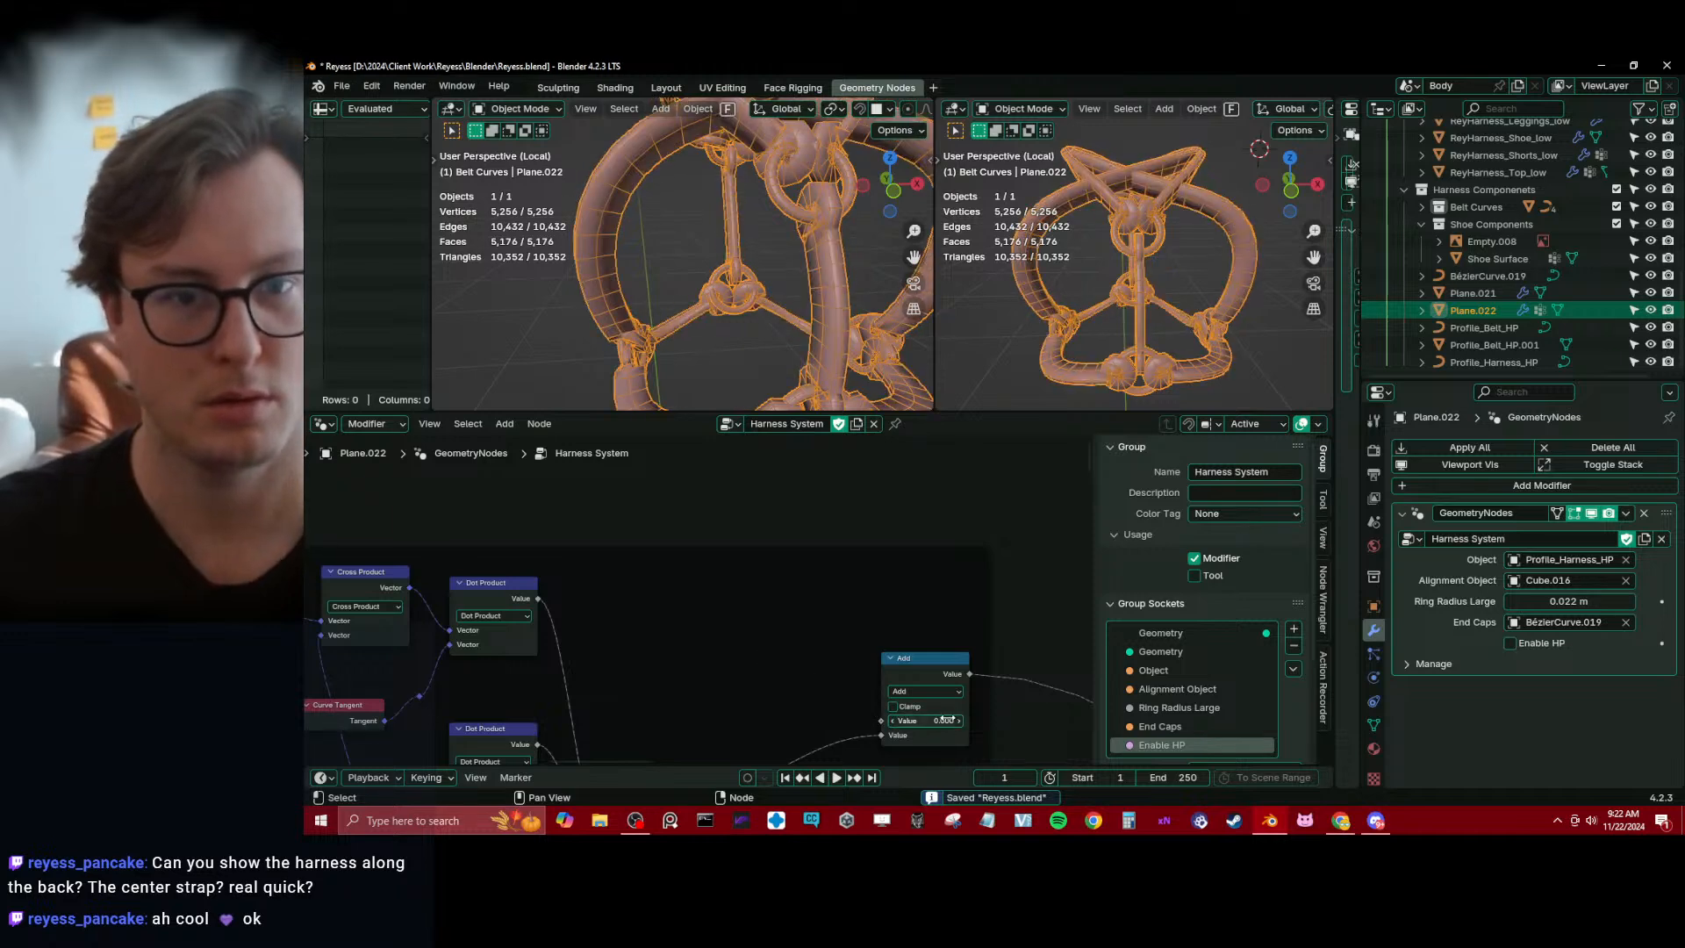
{"action": "scroll", "coordinate": [909, 670], "scroll_direction": "down", "scroll_amount": 7}
{"action": "key", "text": "ctrl+z"}
Disconnect the Not Equal node's Result from the Selection input of the Set Curve Tilt node
{"action": "middle_click_drag", "start_coordinate": [932, 672], "coordinate": [725, 519]}
{"action": "middle_click_drag", "start_coordinate": [772, 623], "coordinate": [553, 527]}
{"action": "scroll", "coordinate": [687, 634], "scroll_direction": "up", "scroll_amount": 3}
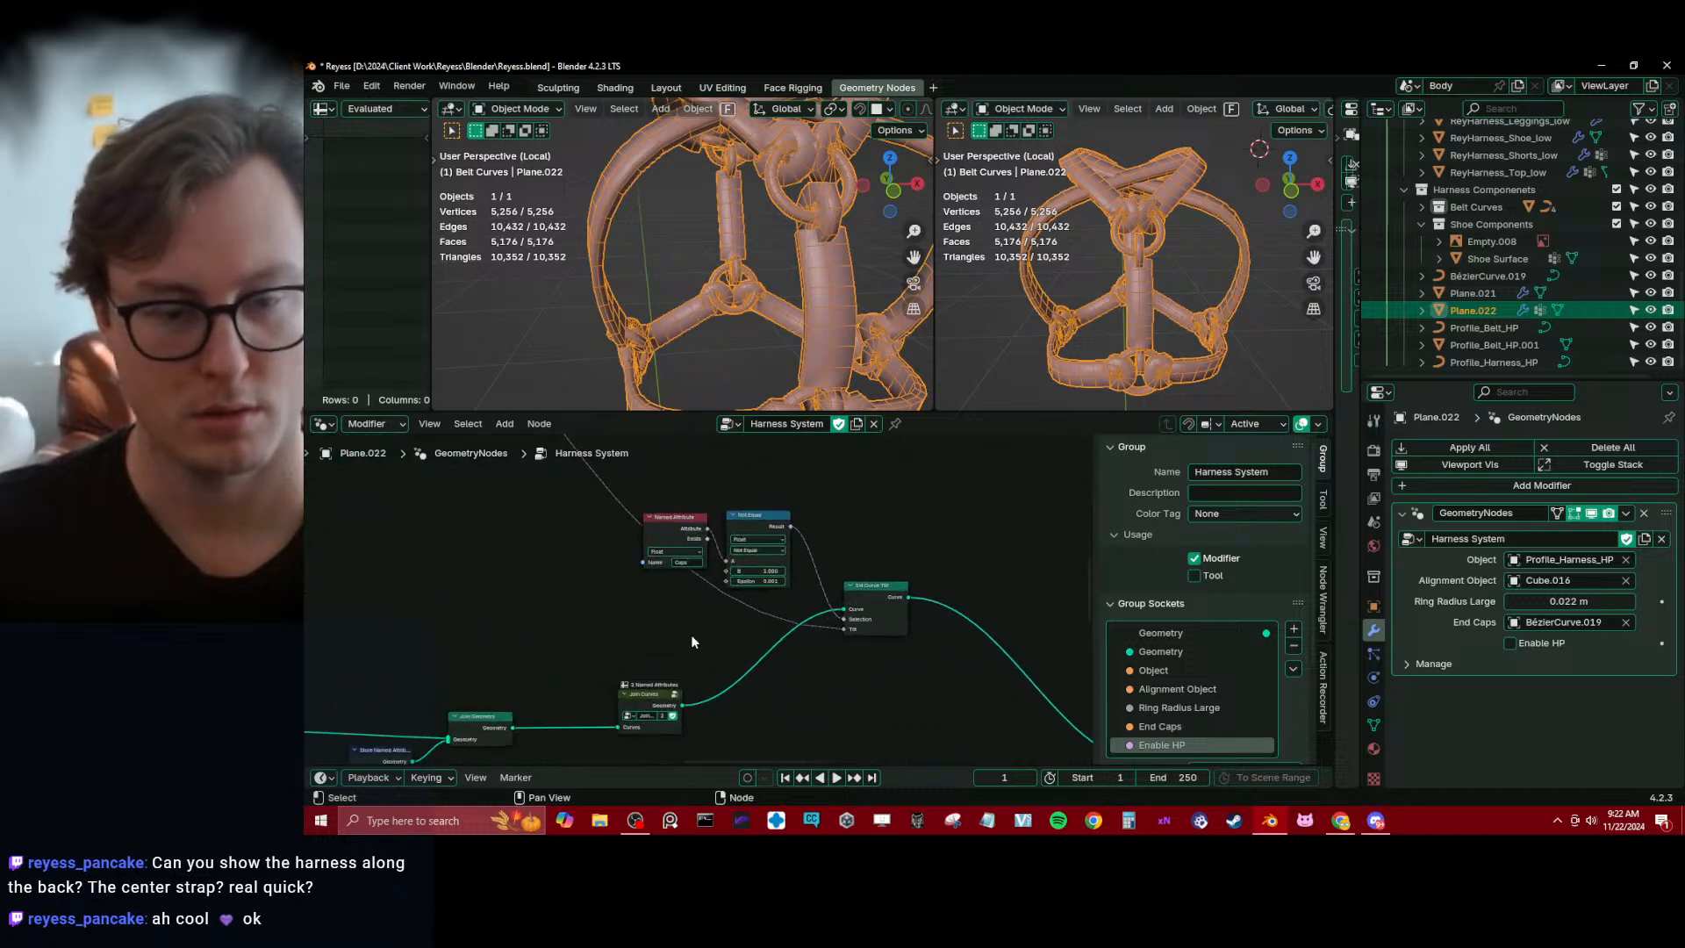
{"action": "right_click_drag", "start_coordinate": [820, 581], "coordinate": [800, 593], "text": "ctrl"}
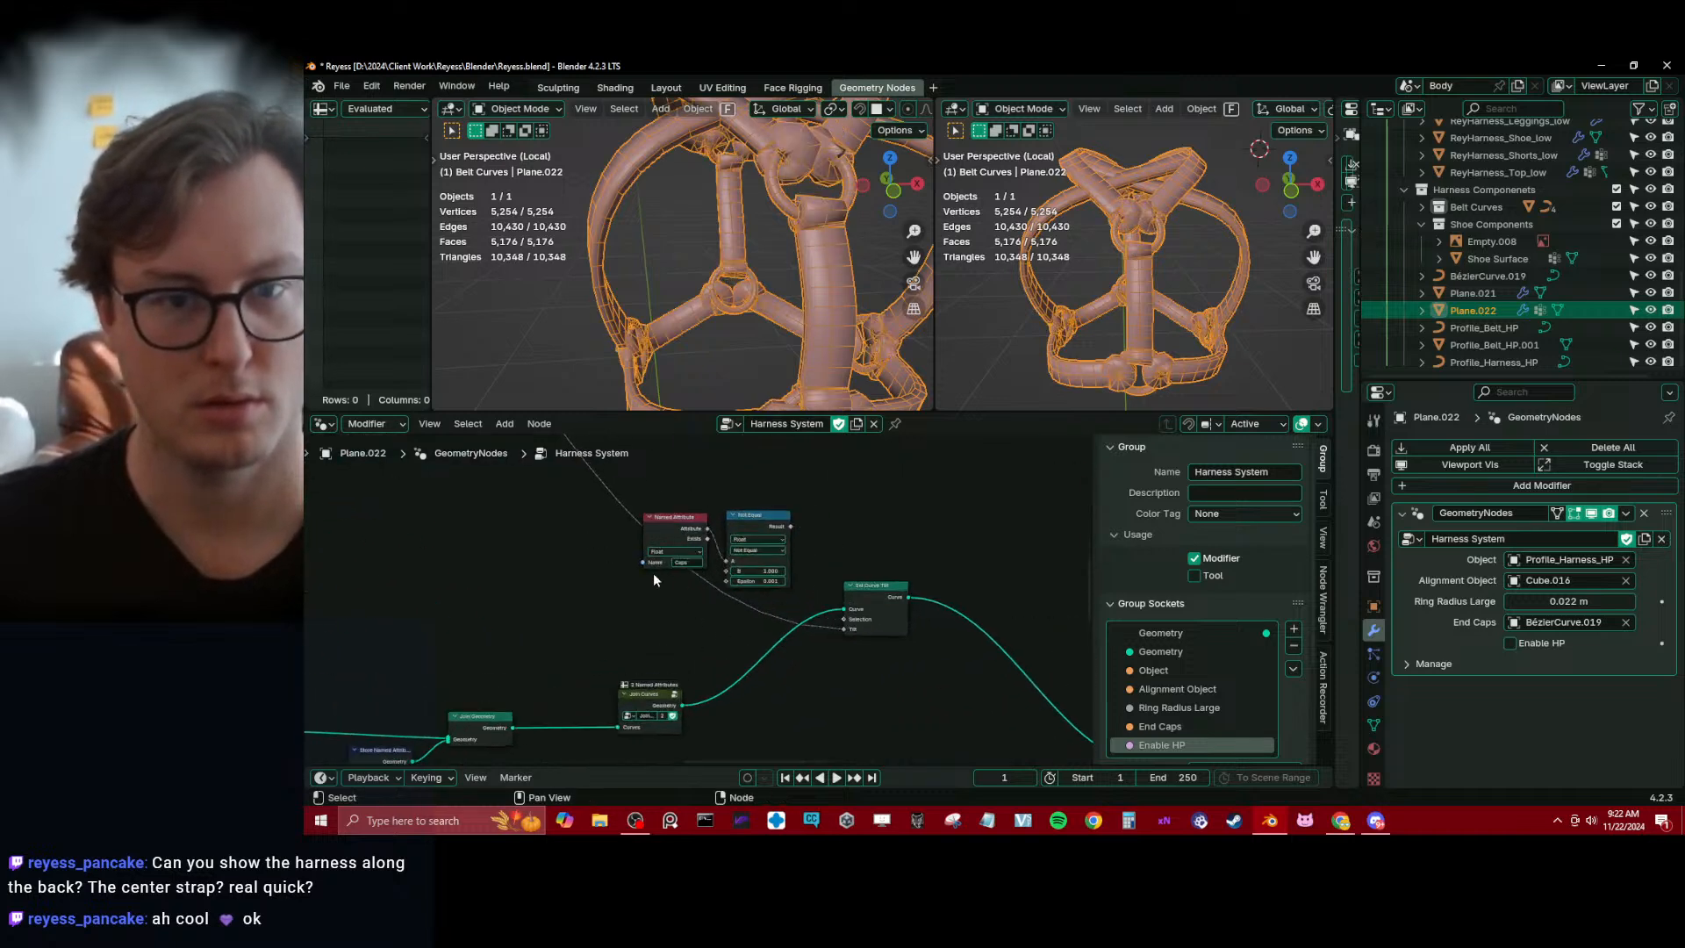
{"action": "scroll", "coordinate": [698, 601], "scroll_direction": "down", "scroll_amount": 4}
{"action": "middle_click_drag", "start_coordinate": [741, 225], "coordinate": [732, 310]}
Add a Curve Tilt node again and feed it into the first value of the Add node after Arctan2
{"action": "middle_click_drag", "start_coordinate": [434, 493], "coordinate": [693, 636]}
{"action": "middle_click_drag", "start_coordinate": [501, 478], "coordinate": [728, 694]}
{"action": "middle_click_drag", "start_coordinate": [535, 456], "coordinate": [679, 649]}
{"action": "scroll", "coordinate": [679, 649], "scroll_direction": "up", "scroll_amount": 2}
{"action": "scroll", "coordinate": [679, 650], "scroll_direction": "up", "scroll_amount": 3}
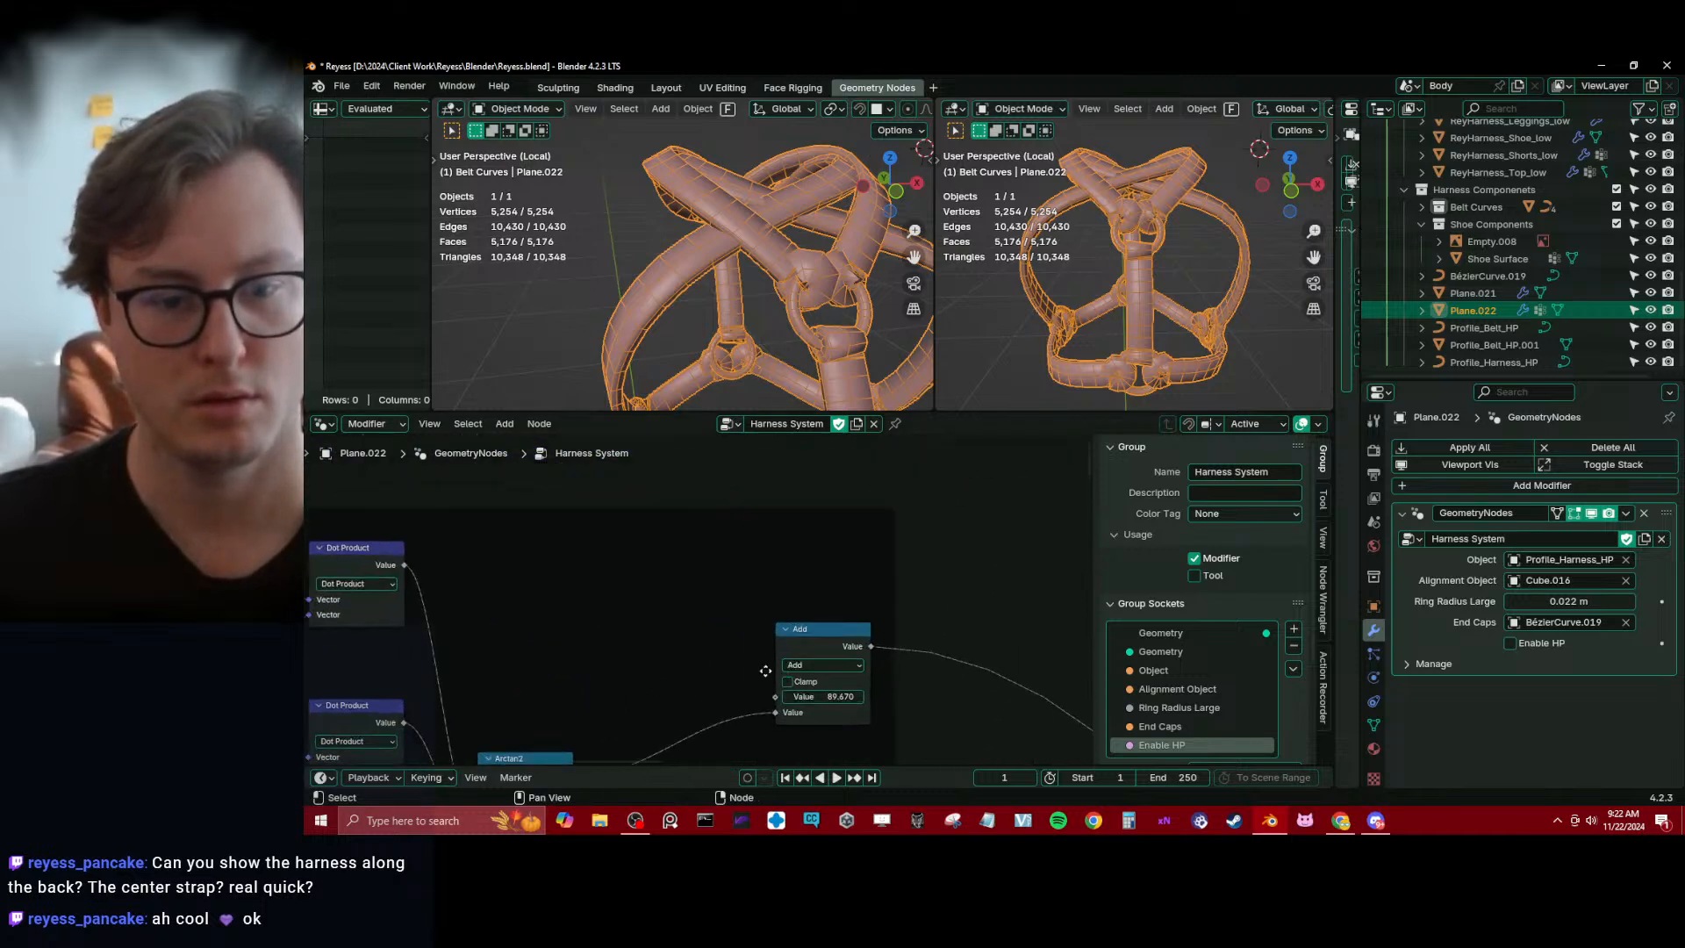
{"action": "left_click_drag", "start_coordinate": [795, 677], "coordinate": [630, 529]}
{"action": "left_click", "coordinate": [532, 562]}
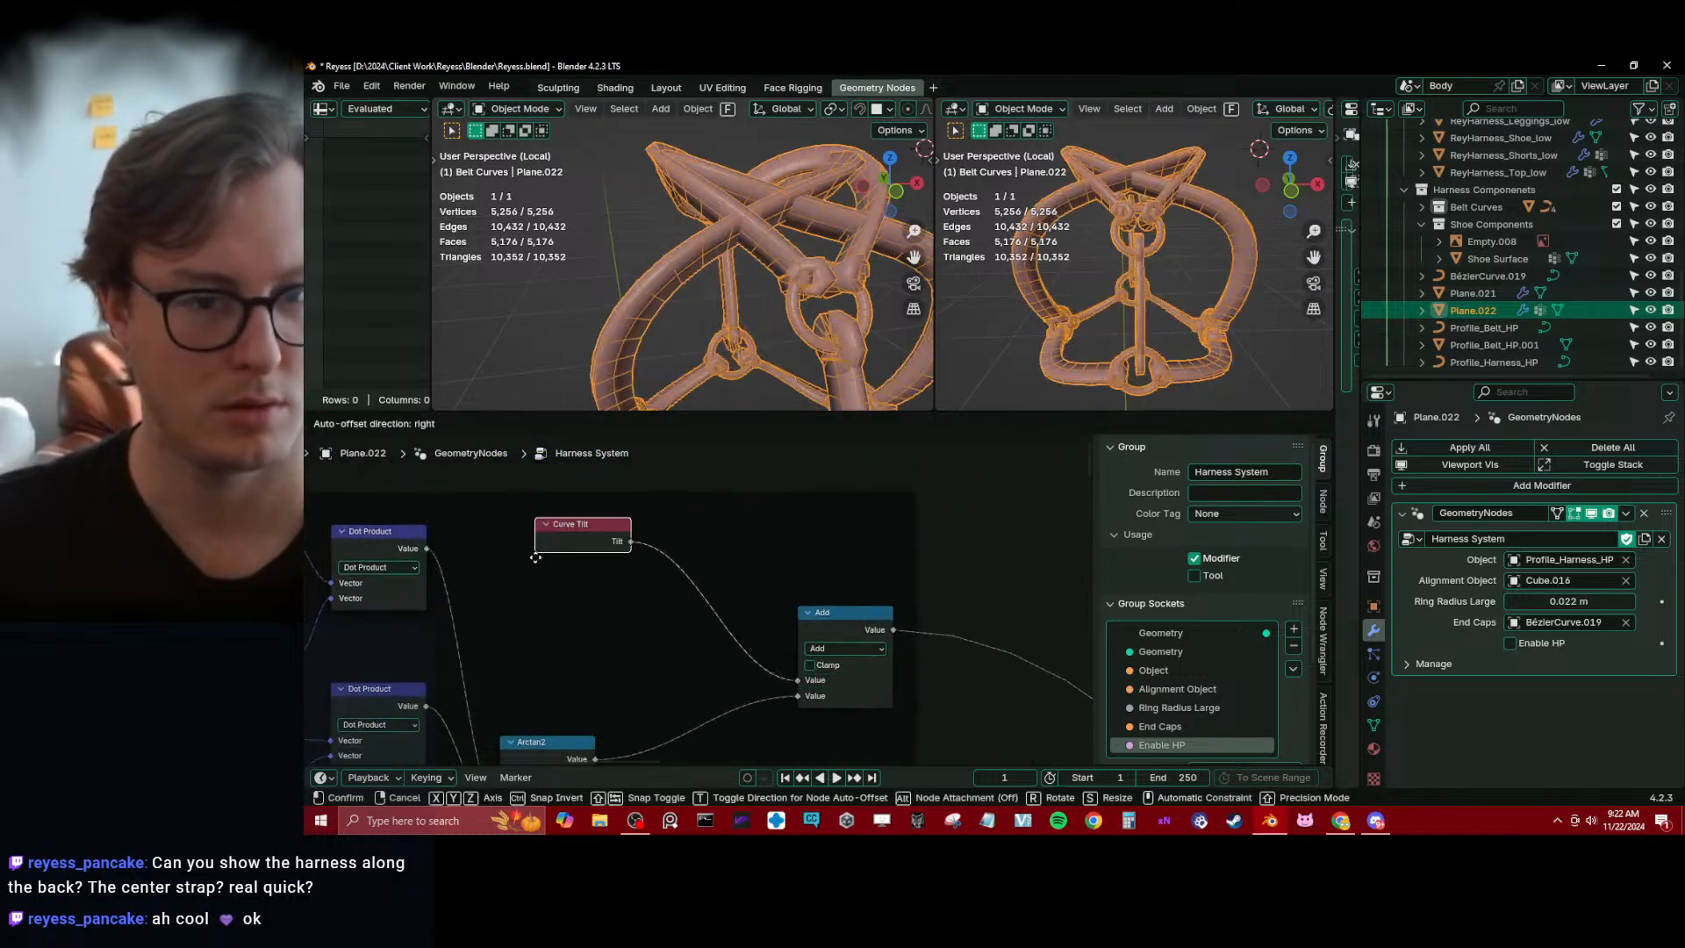
Try a duplicated Add node between Curve Tilt and the existing Add node with different offset values, and dissolve it again
{"action": "left_click_drag", "start_coordinate": [818, 620], "coordinate": [836, 630]}
{"action": "key", "text": "shift+d"}
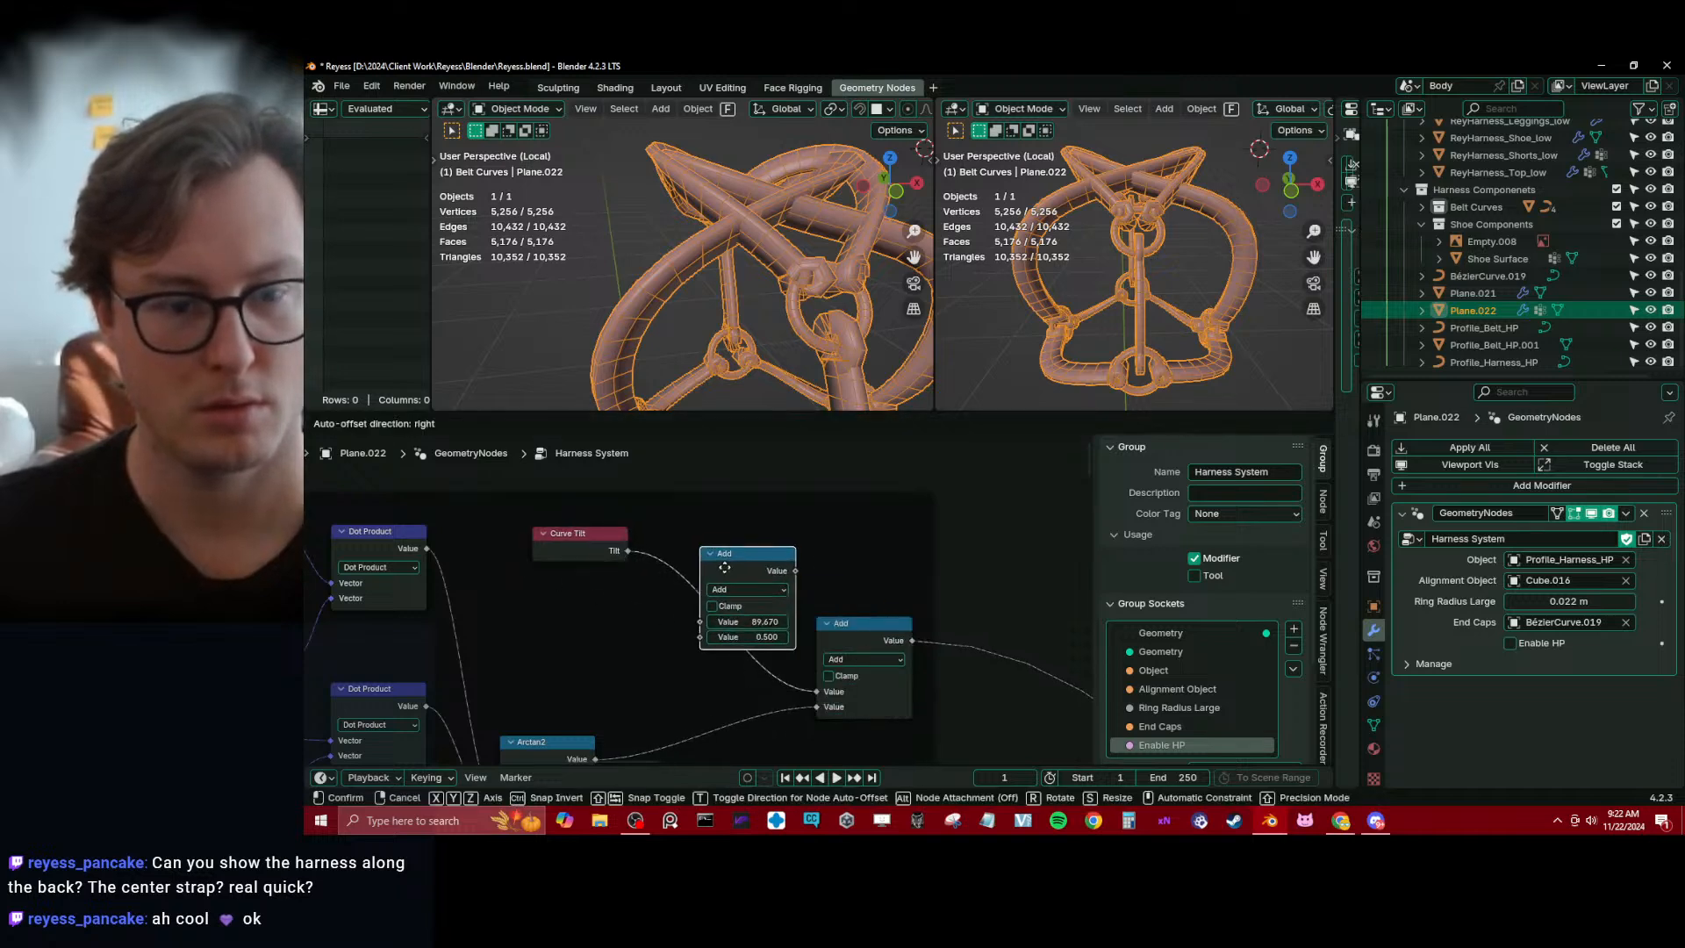
{"action": "left_click", "coordinate": [748, 599]}
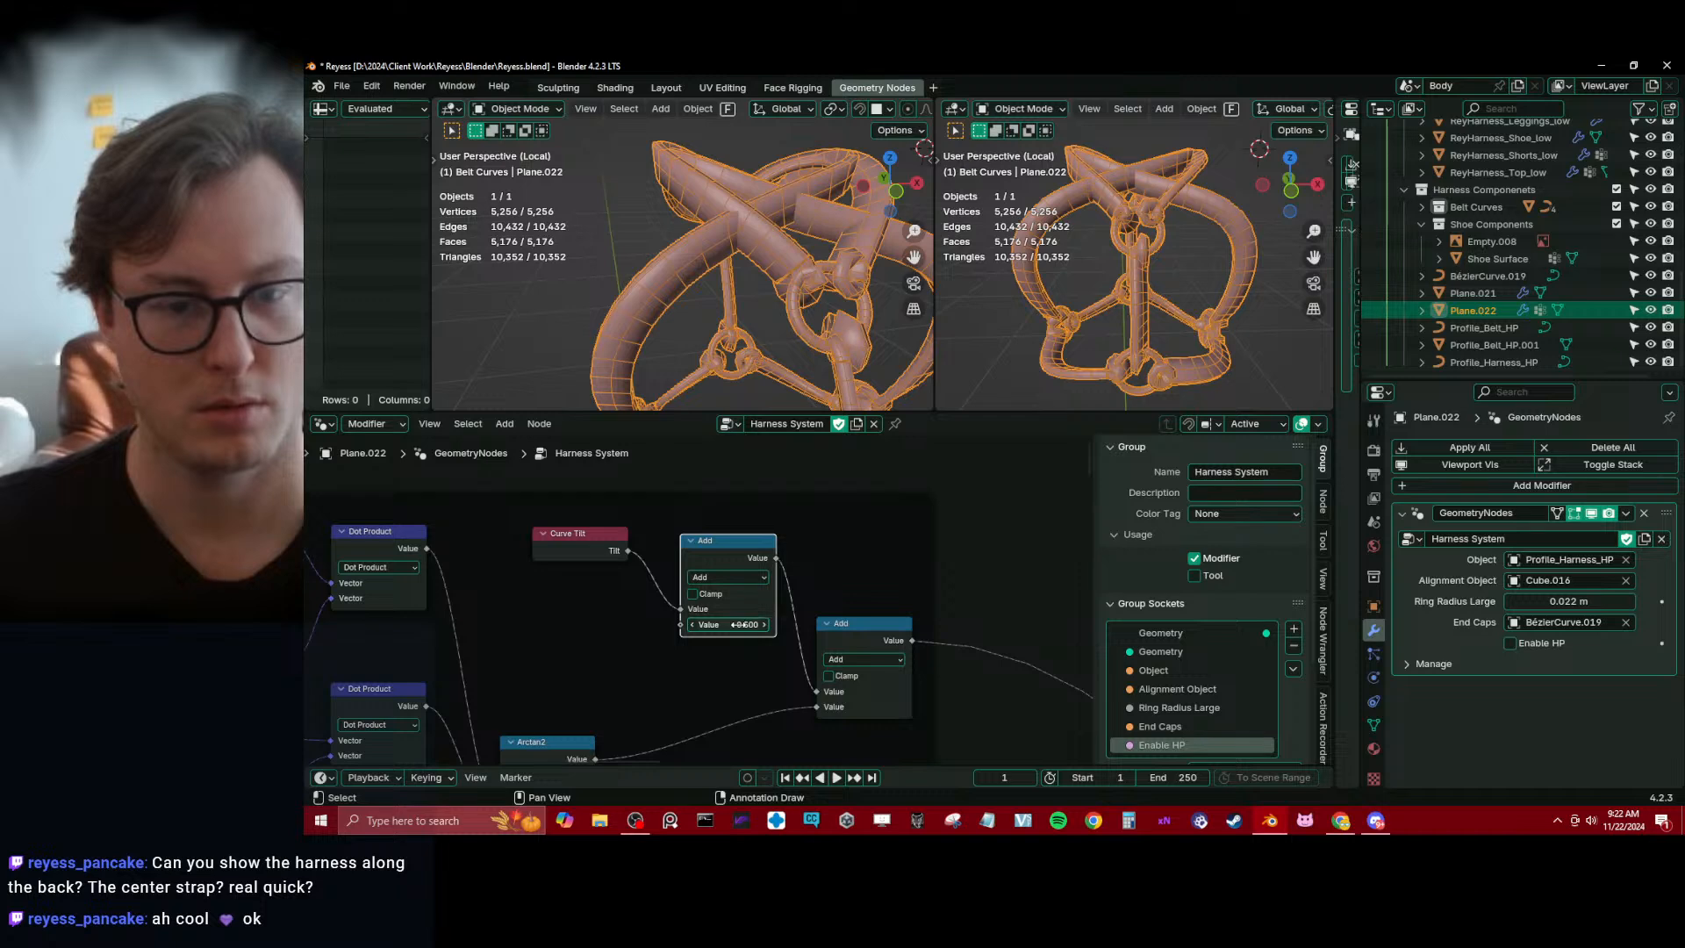
{"action": "left_click_drag", "start_coordinate": [736, 624], "coordinate": [737, 624]}
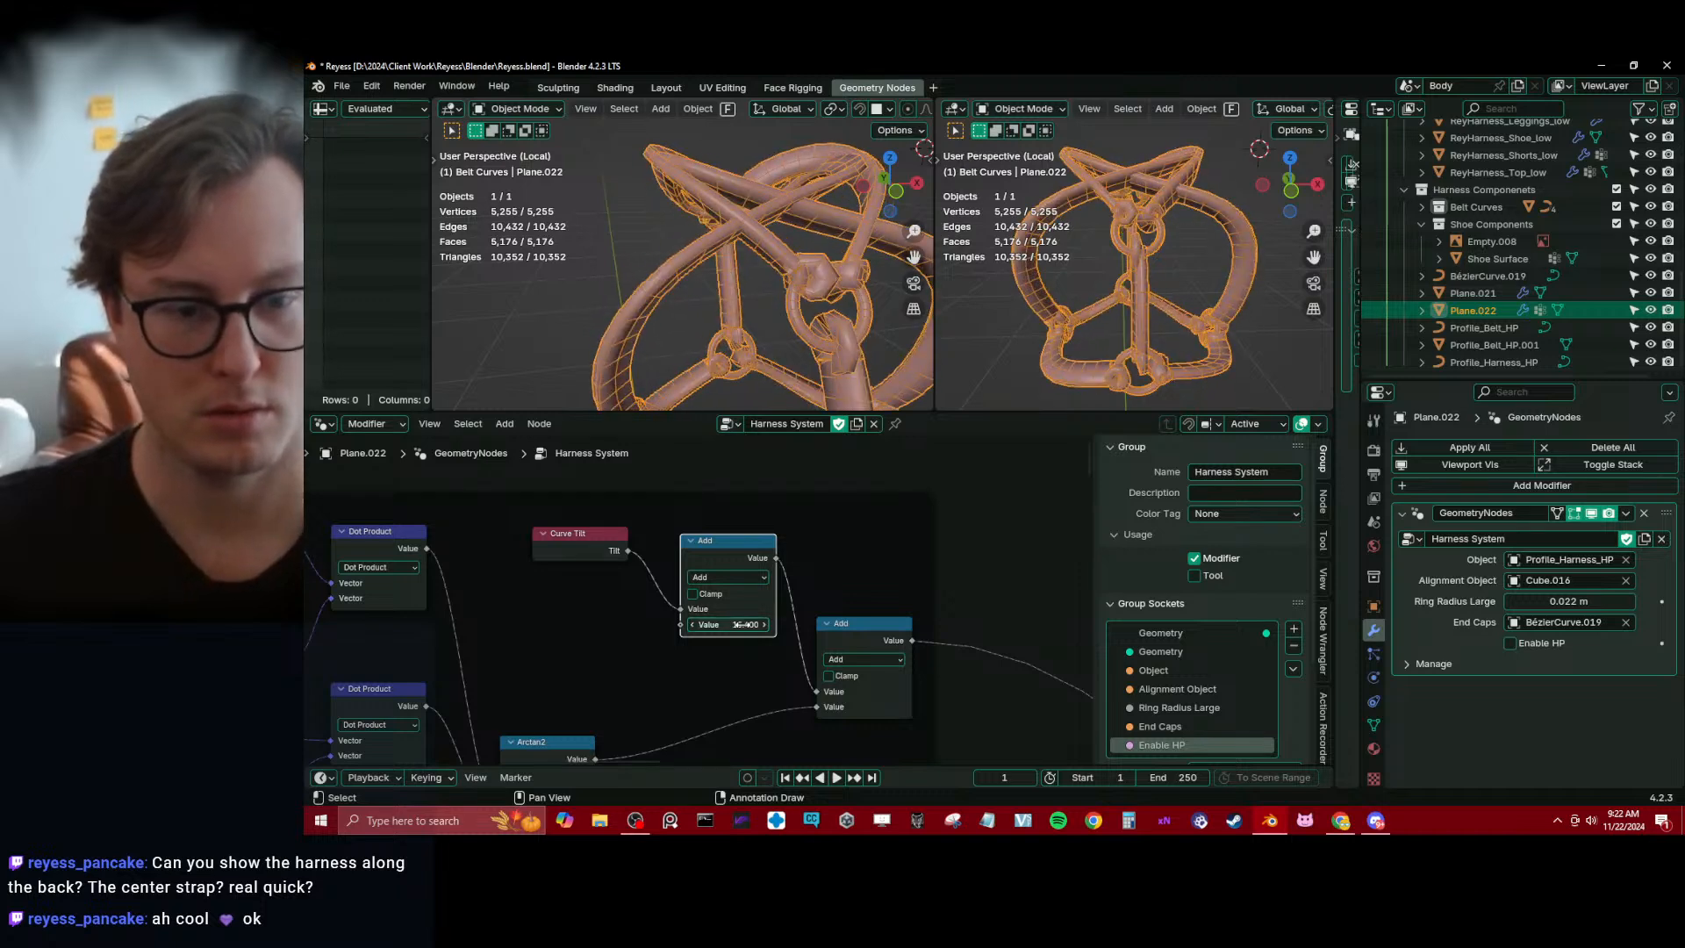
{"action": "key", "text": "ctrl+x"}
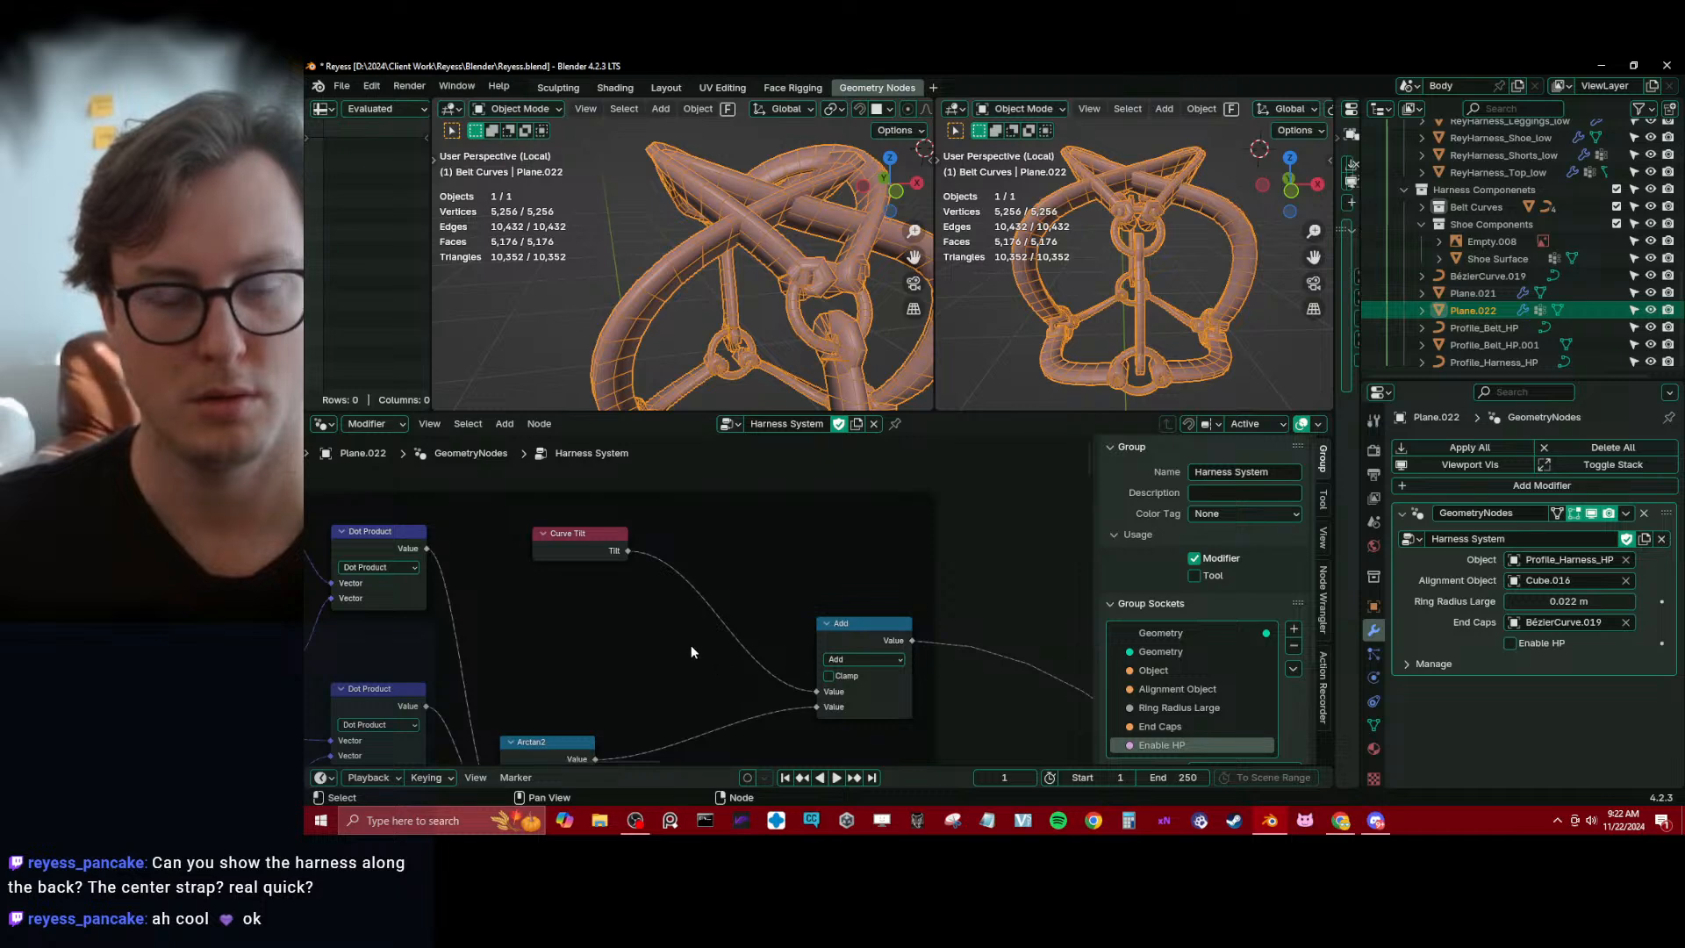
Duplicate the Set Curve Tilt node and insert the copy directly after the original on the curve link
{"action": "middle_click_drag", "start_coordinate": [735, 354], "coordinate": [741, 309]}
{"action": "scroll", "coordinate": [902, 654], "scroll_direction": "down", "scroll_amount": 8}
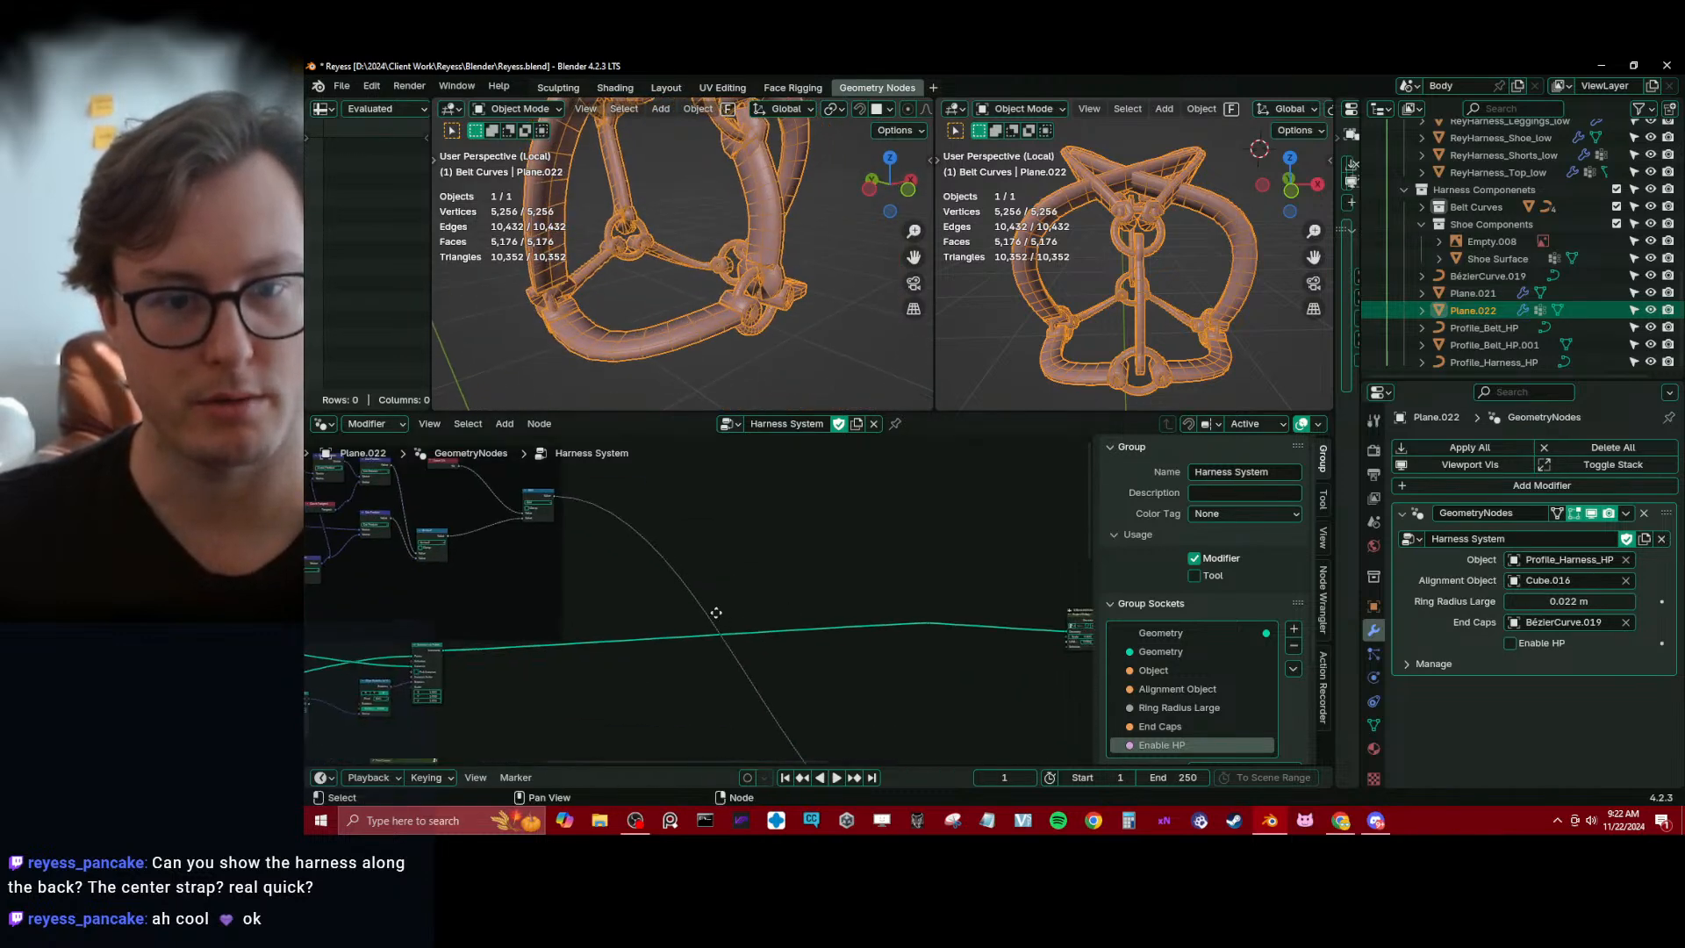
{"action": "scroll", "coordinate": [782, 590], "scroll_direction": "up", "scroll_amount": 6}
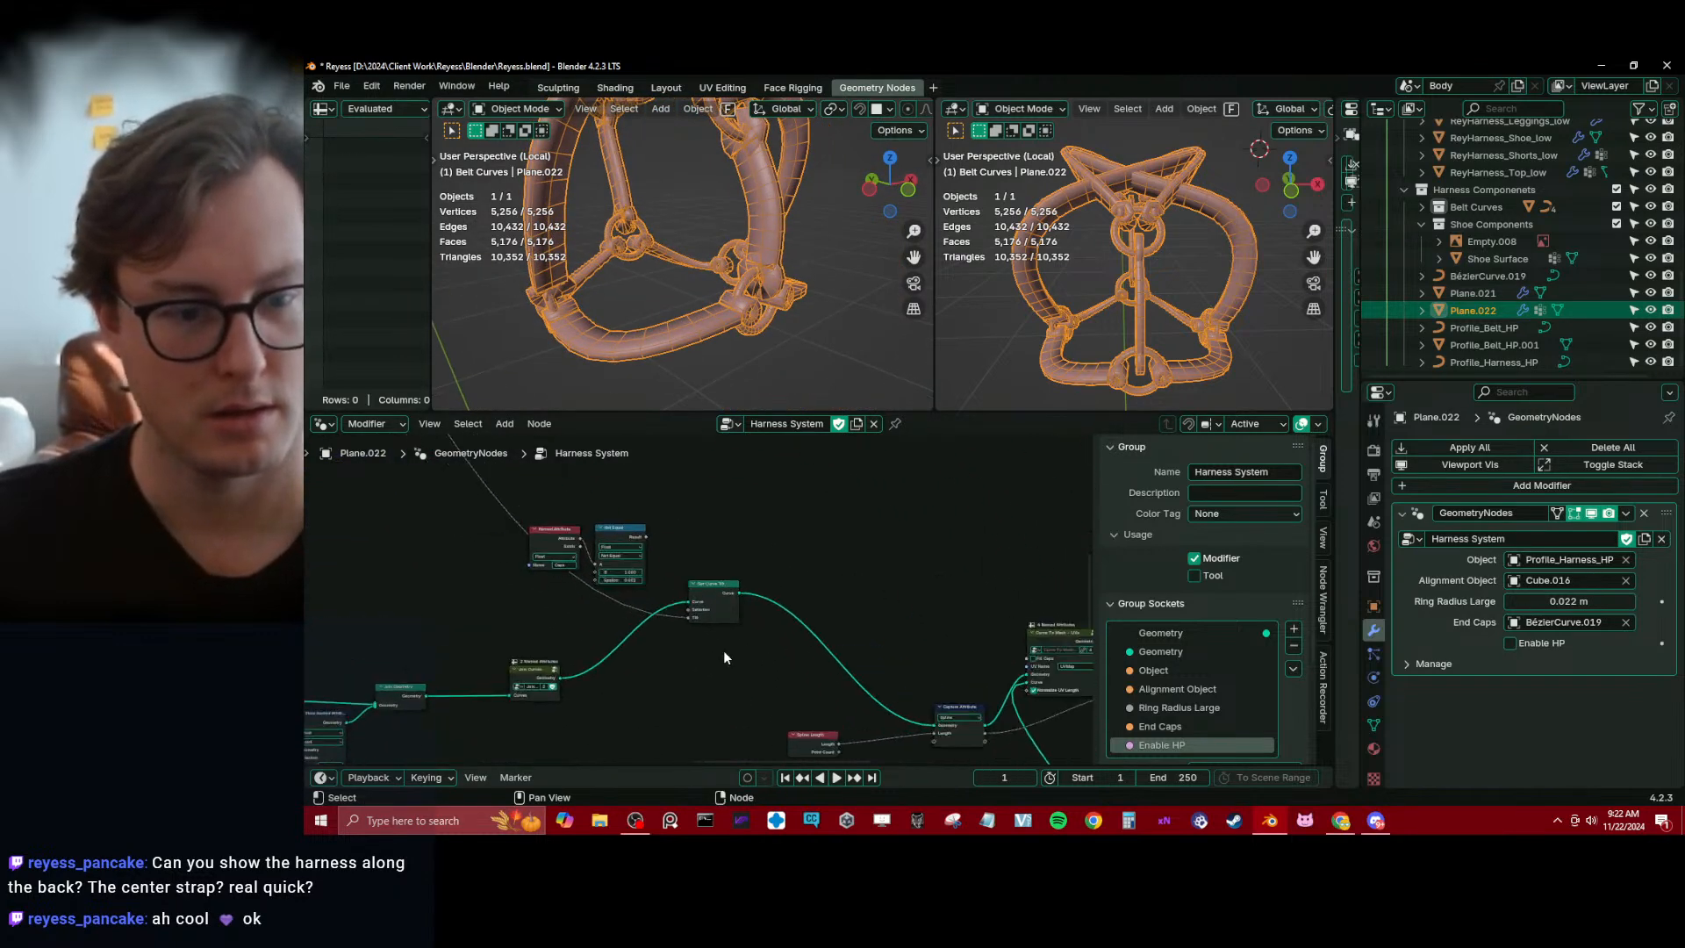
{"action": "left_click", "coordinate": [715, 599]}
{"action": "key", "text": "shift+d"}
{"action": "left_click", "coordinate": [795, 603]}
{"action": "scroll", "coordinate": [800, 614], "scroll_direction": "up", "scroll_amount": 3}
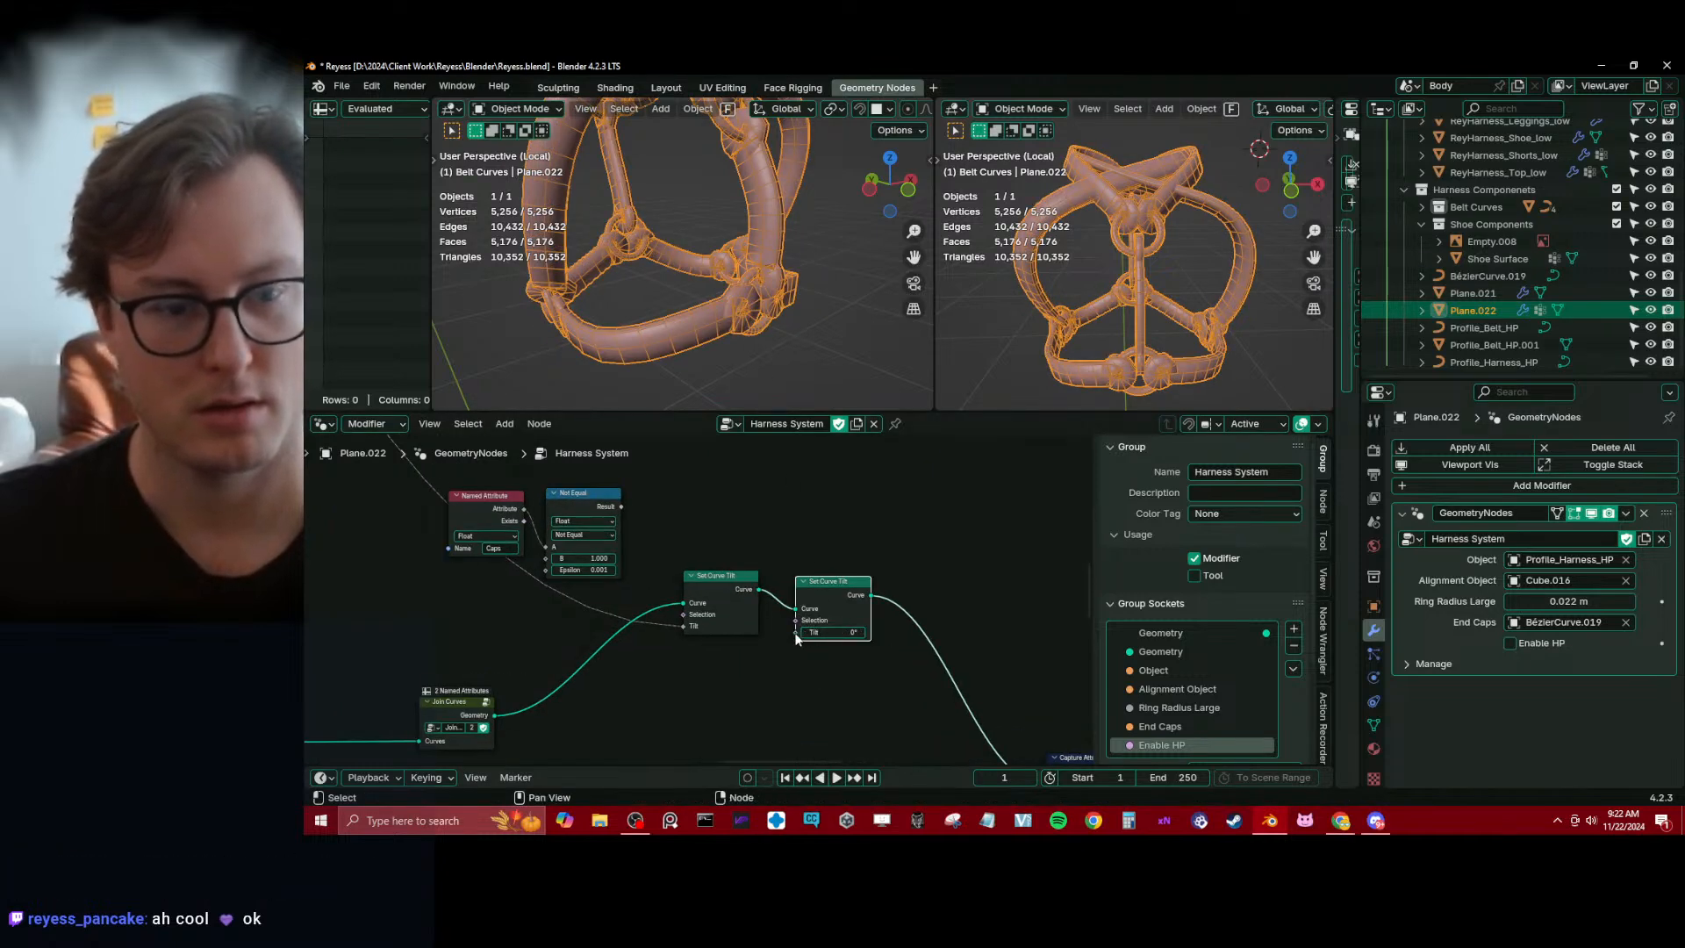
Drive the second Set Curve Tilt node's Tilt with a Curve Tilt node plus 90 through a math Add node
{"action": "left_click_drag", "start_coordinate": [796, 634], "coordinate": [708, 784]}
{"action": "left_click", "coordinate": [575, 628]}
{"action": "left_click", "coordinate": [551, 681]}
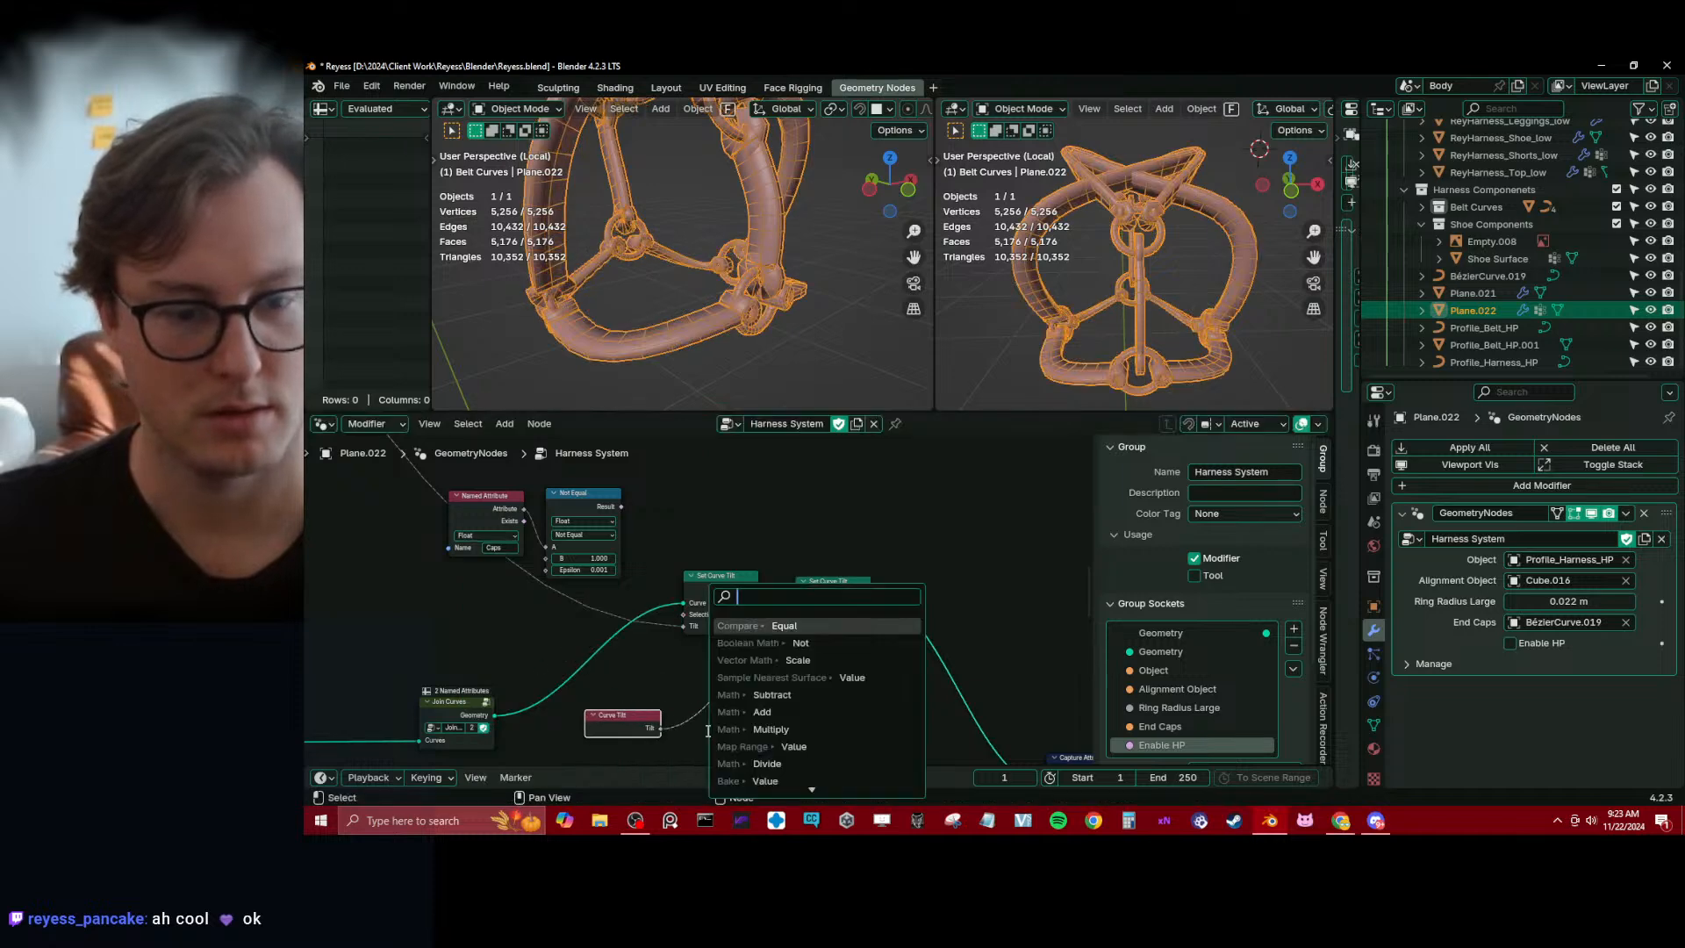
{"action": "left_click", "coordinate": [771, 712]}
{"action": "middle_click_drag", "start_coordinate": [770, 722], "coordinate": [760, 672]}
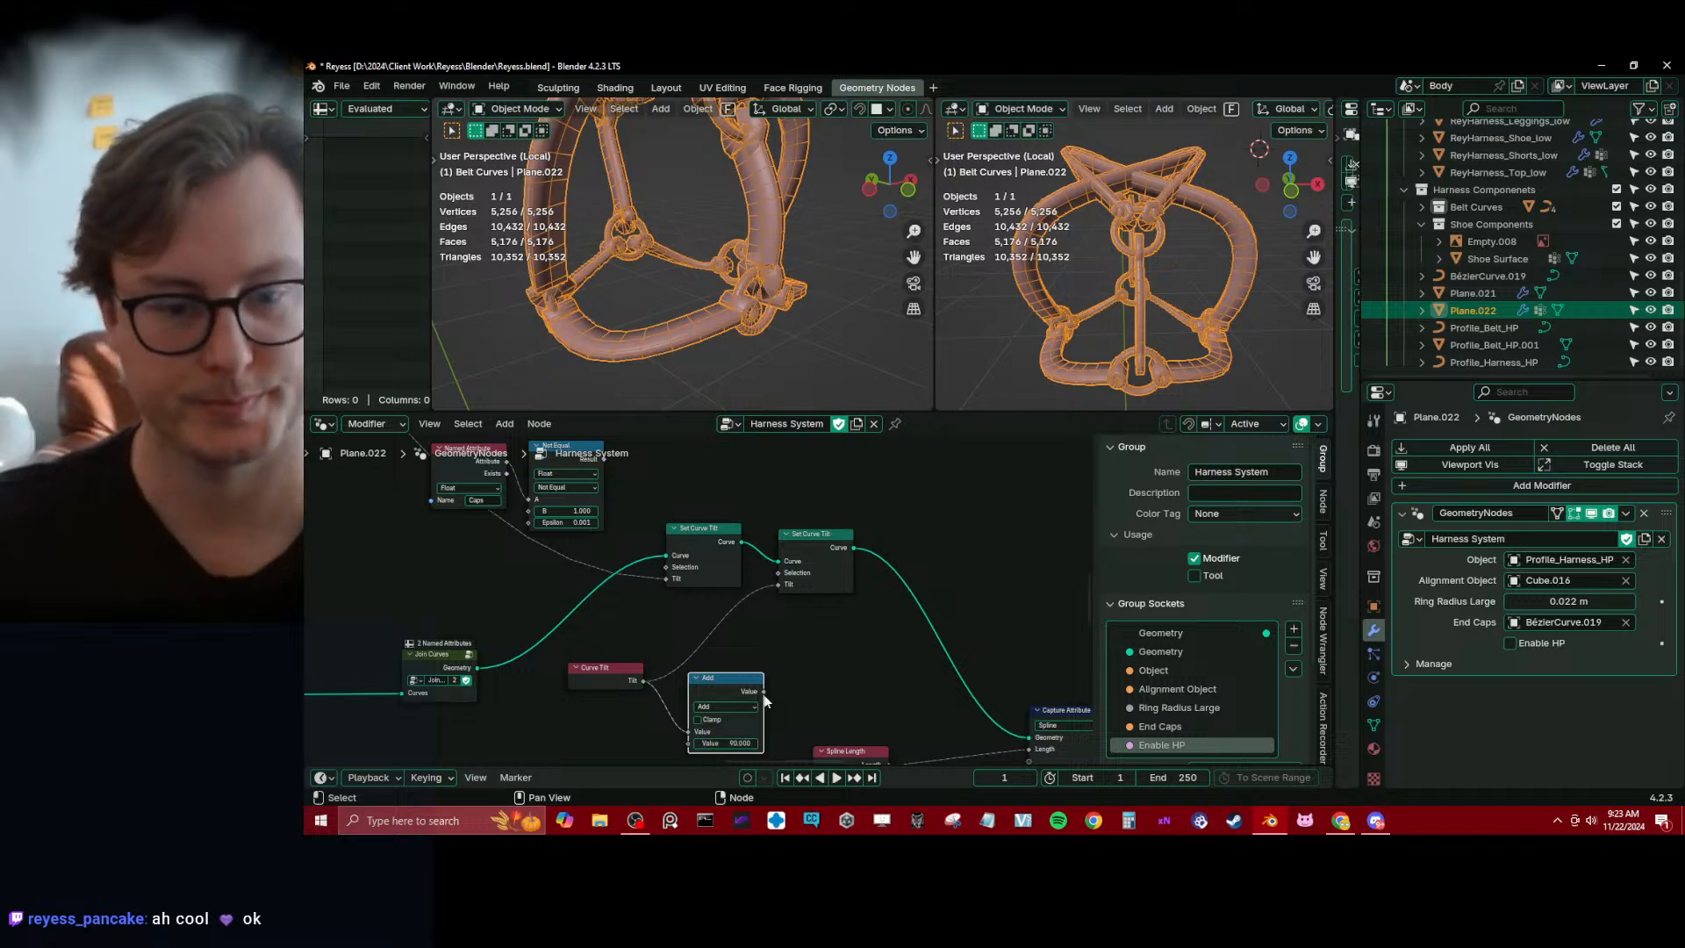
{"action": "left_click_drag", "start_coordinate": [764, 692], "coordinate": [778, 584]}
Check the harness from other angles, deselect the Add node, and save the file
{"action": "middle_click_drag", "start_coordinate": [719, 355], "coordinate": [653, 301]}
{"action": "key", "text": "ctrl+s"}
{"action": "scroll", "coordinate": [737, 281], "scroll_direction": "down", "scroll_amount": 3}
{"action": "scroll", "coordinate": [679, 260], "scroll_direction": "up", "scroll_amount": 5}
{"action": "scroll", "coordinate": [755, 289], "scroll_direction": "down", "scroll_amount": 3}
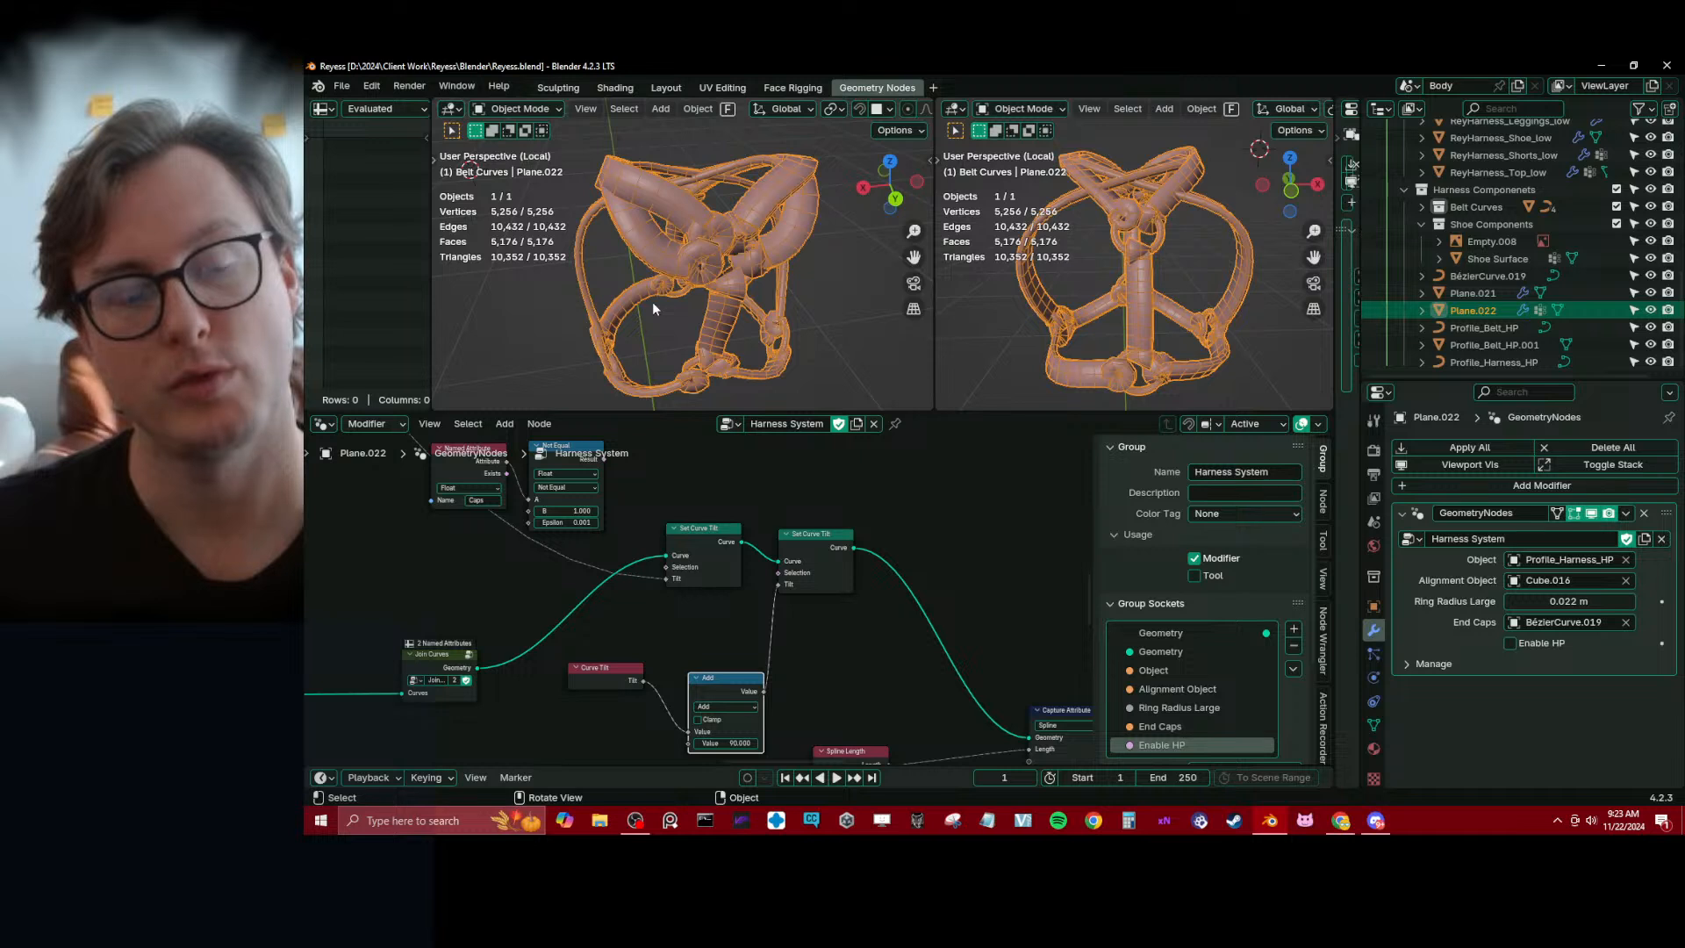
{"action": "left_click", "coordinate": [849, 509]}
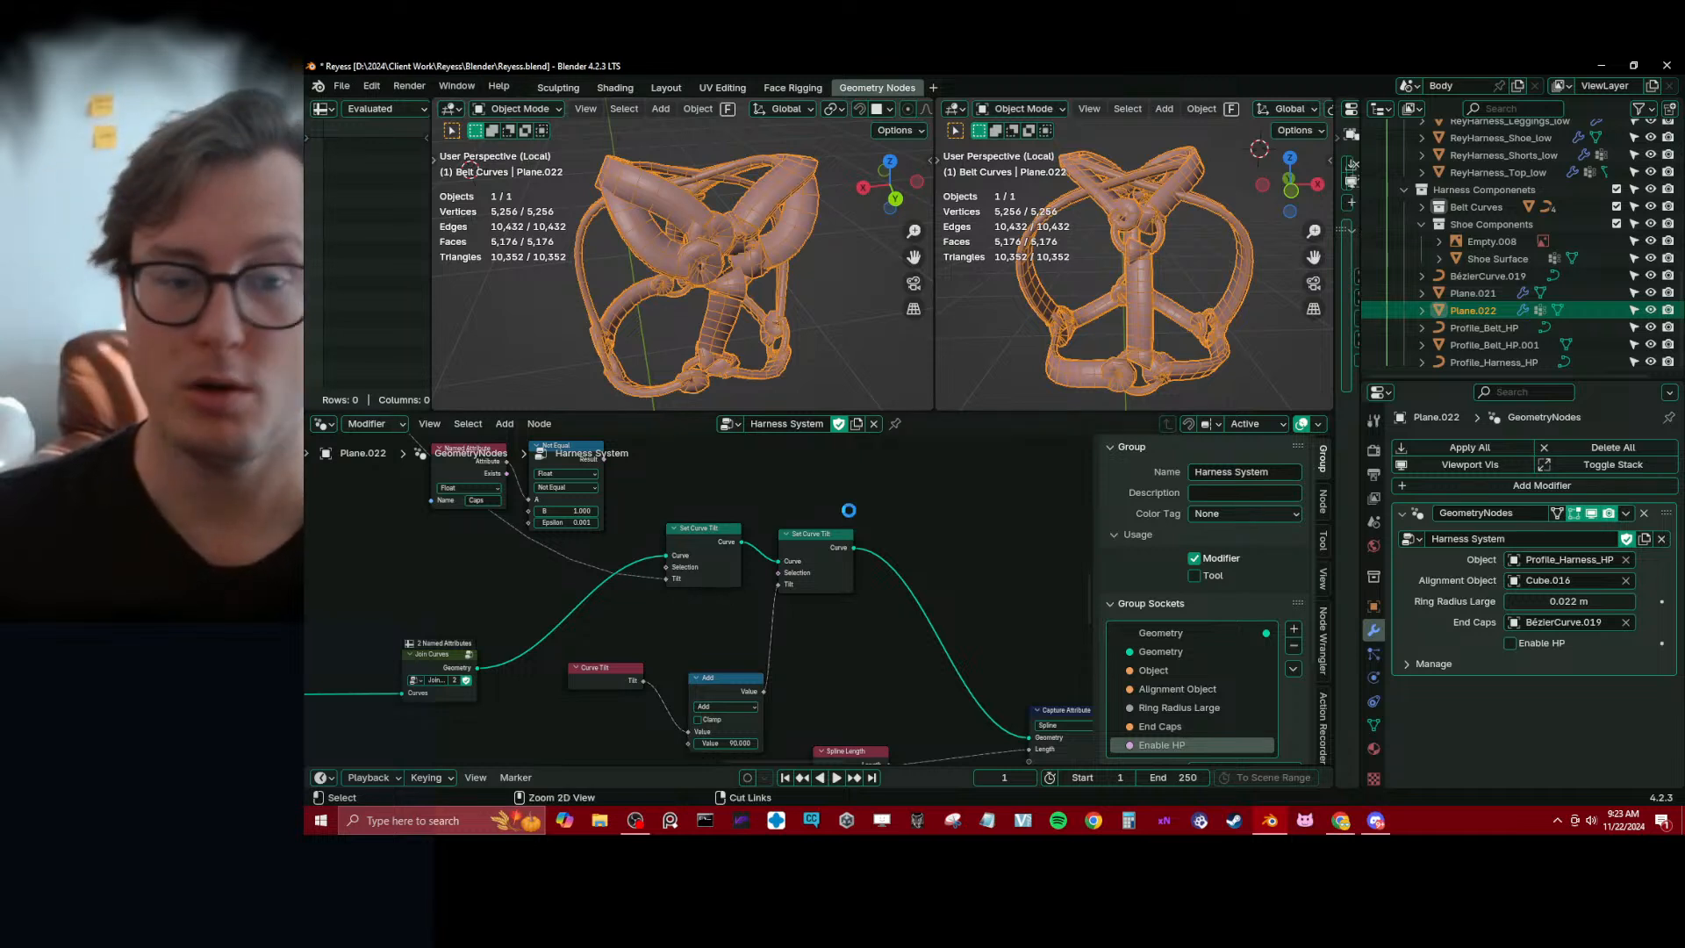
{"action": "key", "text": "ctrl+s"}
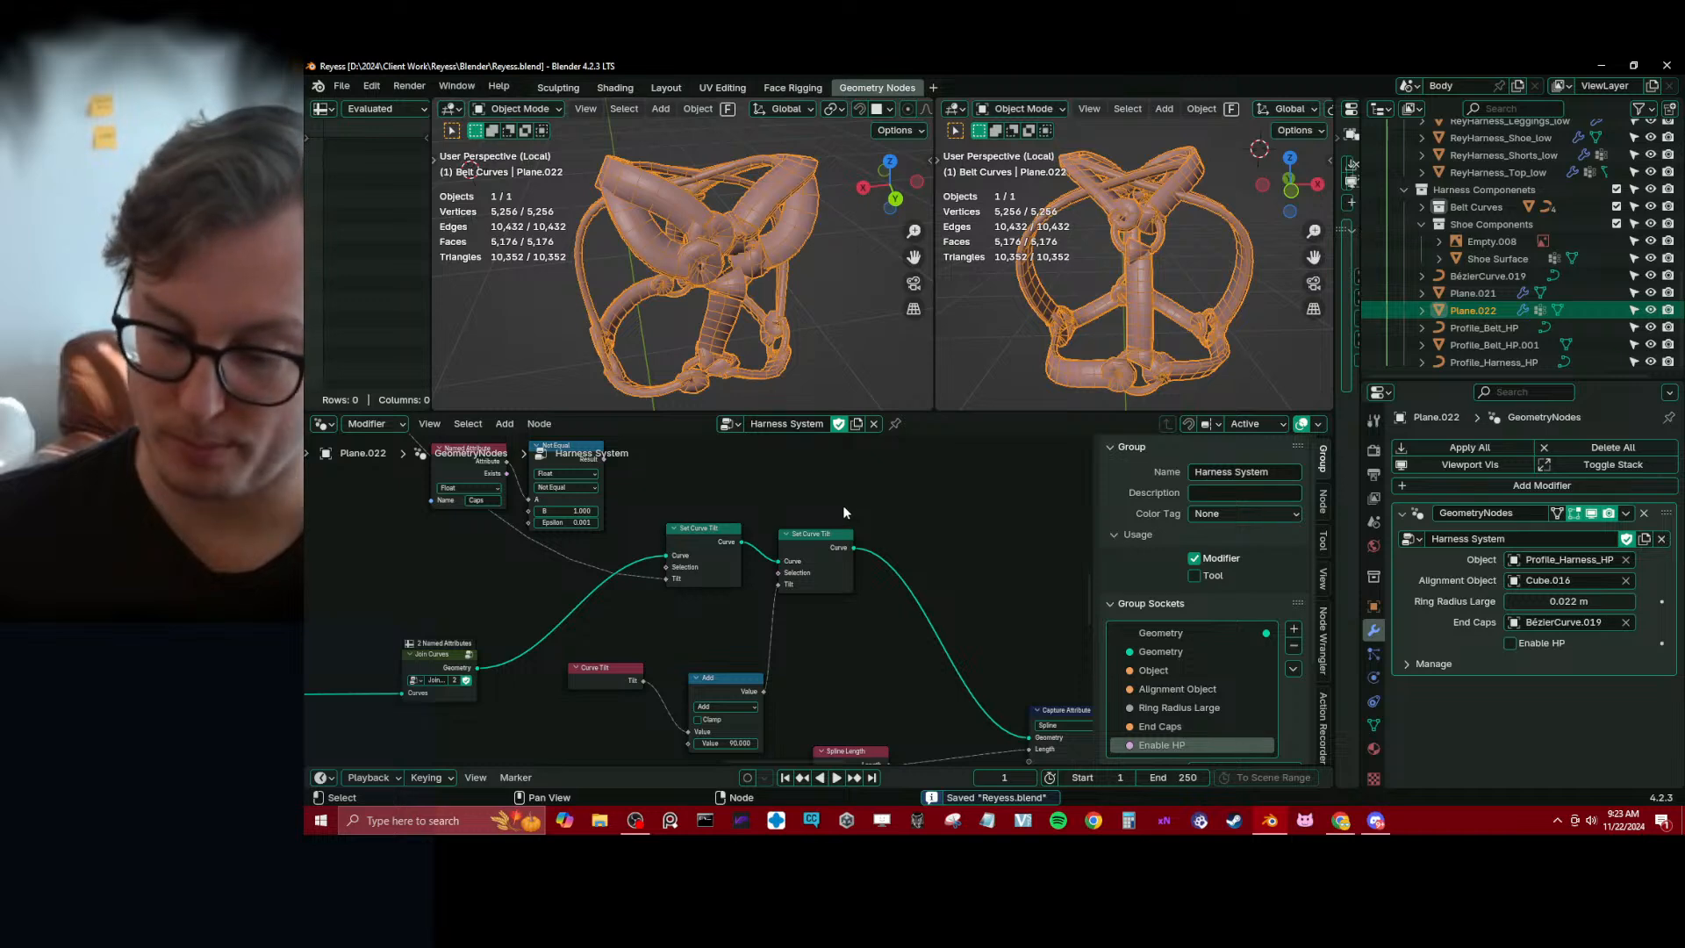
{"action": "left_click", "coordinate": [338, 85]}
{"action": "mouse_move", "coordinate": [377, 142]}
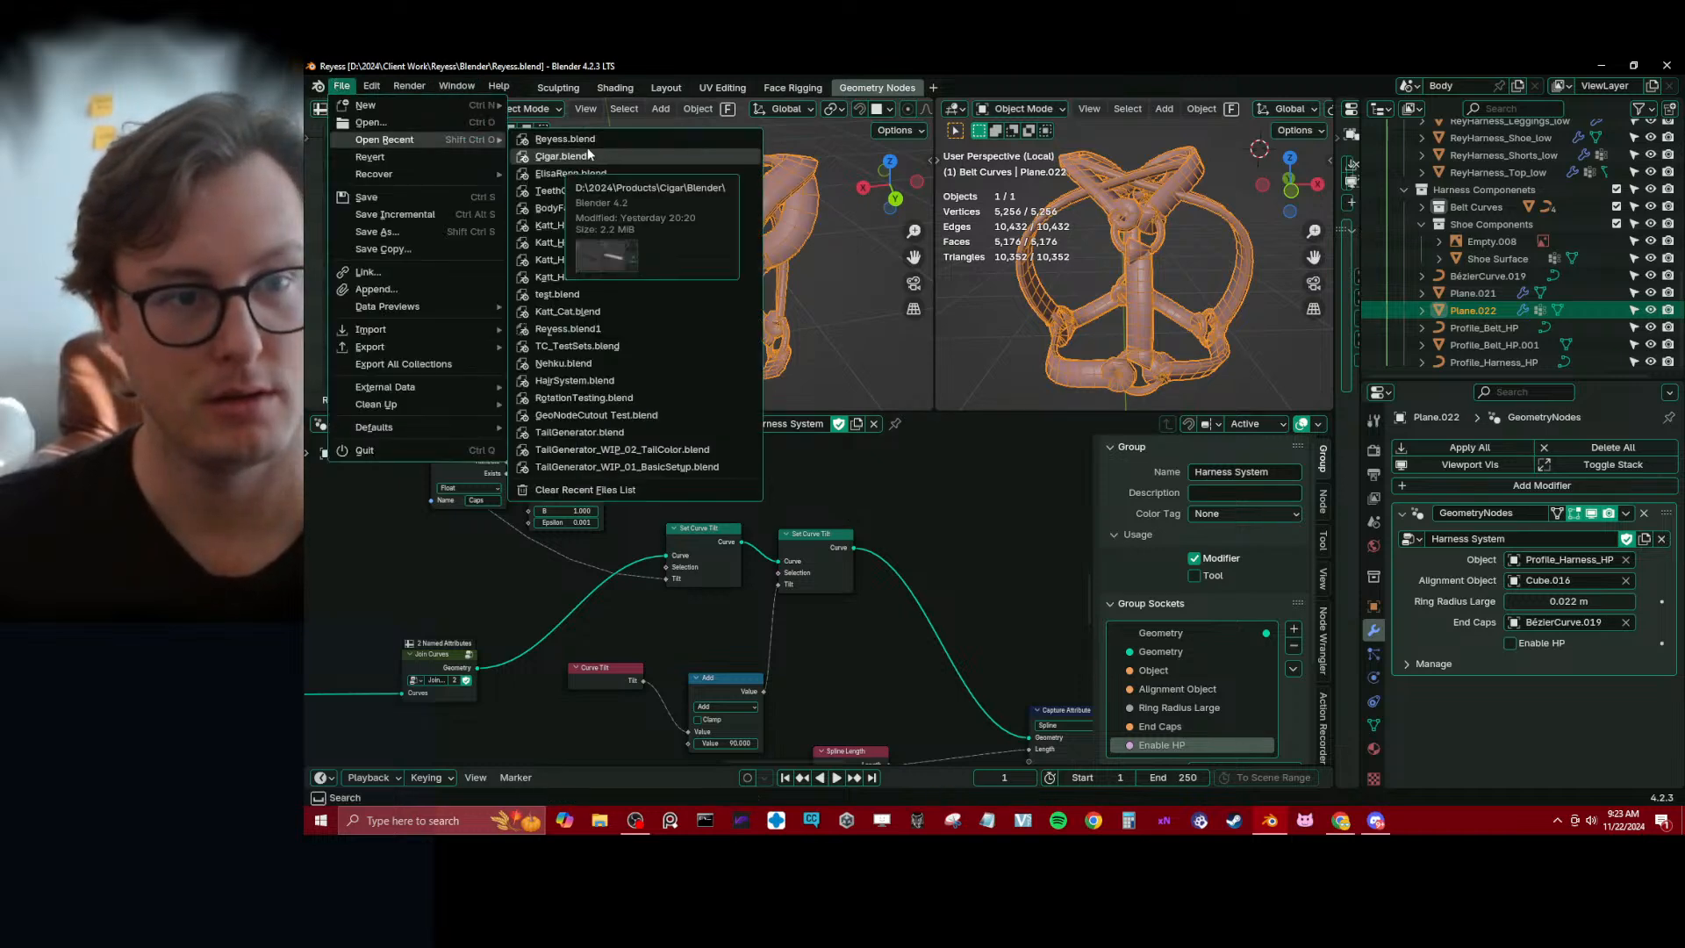
{"action": "scroll", "coordinate": [783, 263], "scroll_direction": "down", "scroll_amount": 5}
{"action": "key", "text": "ctrl+s"}
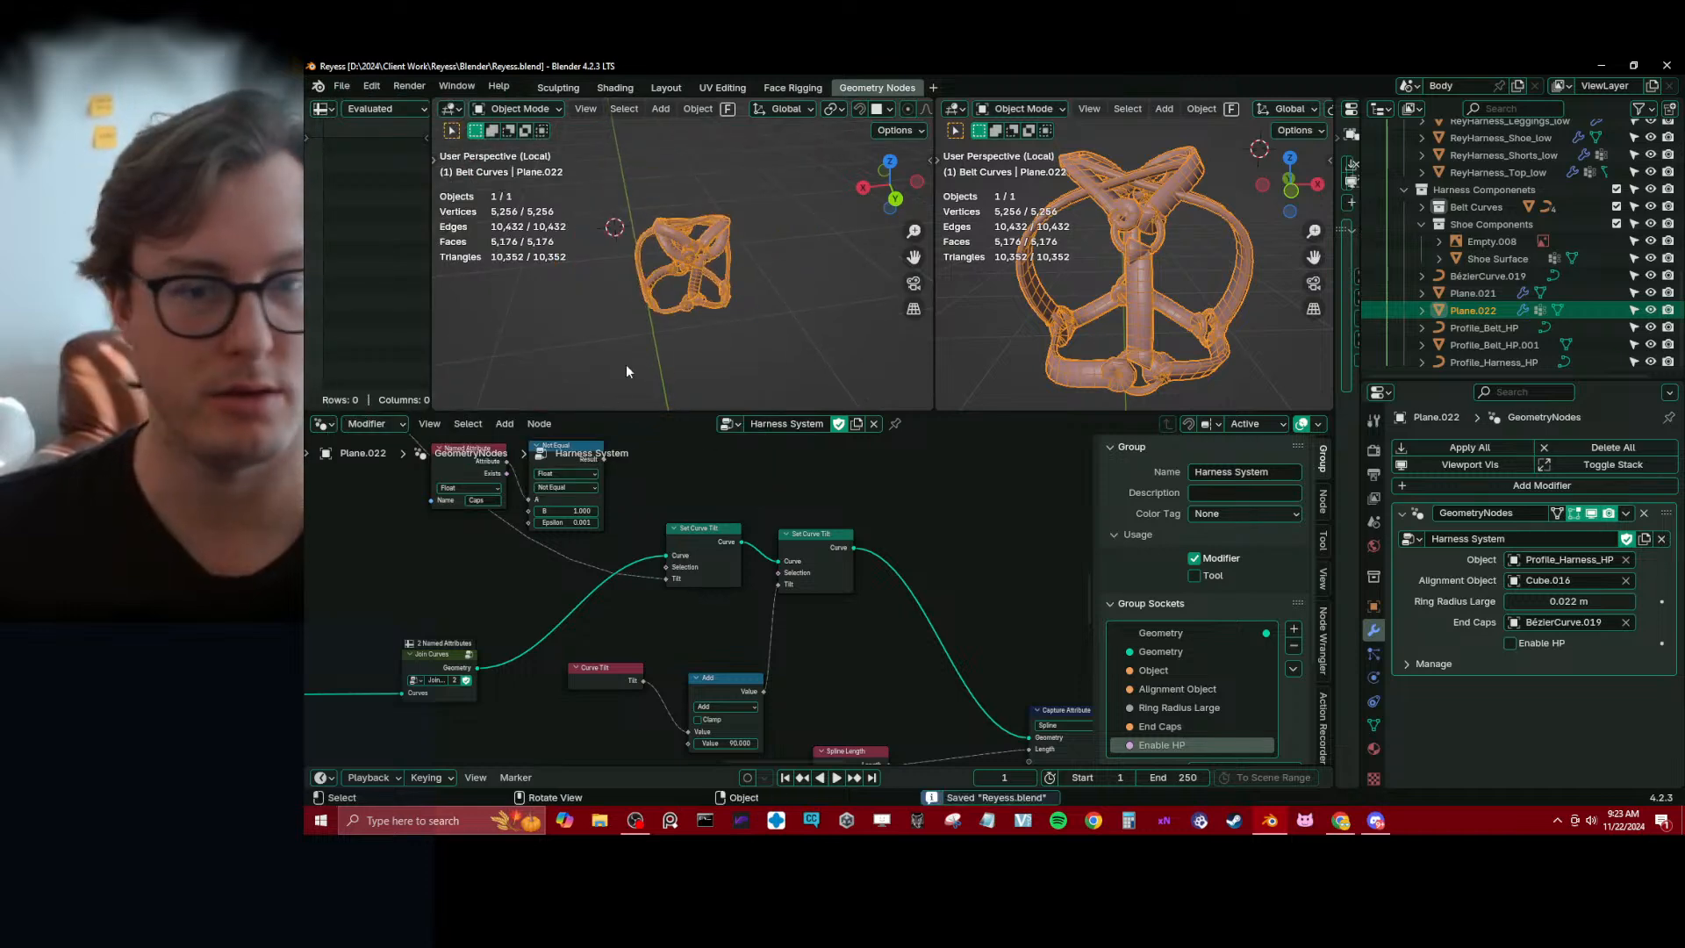
Switch to the Layout workspace, exclude the Harness Outfit collection from the view layer, and collapse the Hoodie Outfit collection
{"action": "left_click", "coordinate": [659, 88]}
{"action": "scroll", "coordinate": [830, 413], "scroll_direction": "down", "scroll_amount": 9}
{"action": "middle_click_drag", "start_coordinate": [671, 435], "coordinate": [873, 430]}
{"action": "left_click", "coordinate": [988, 401]}
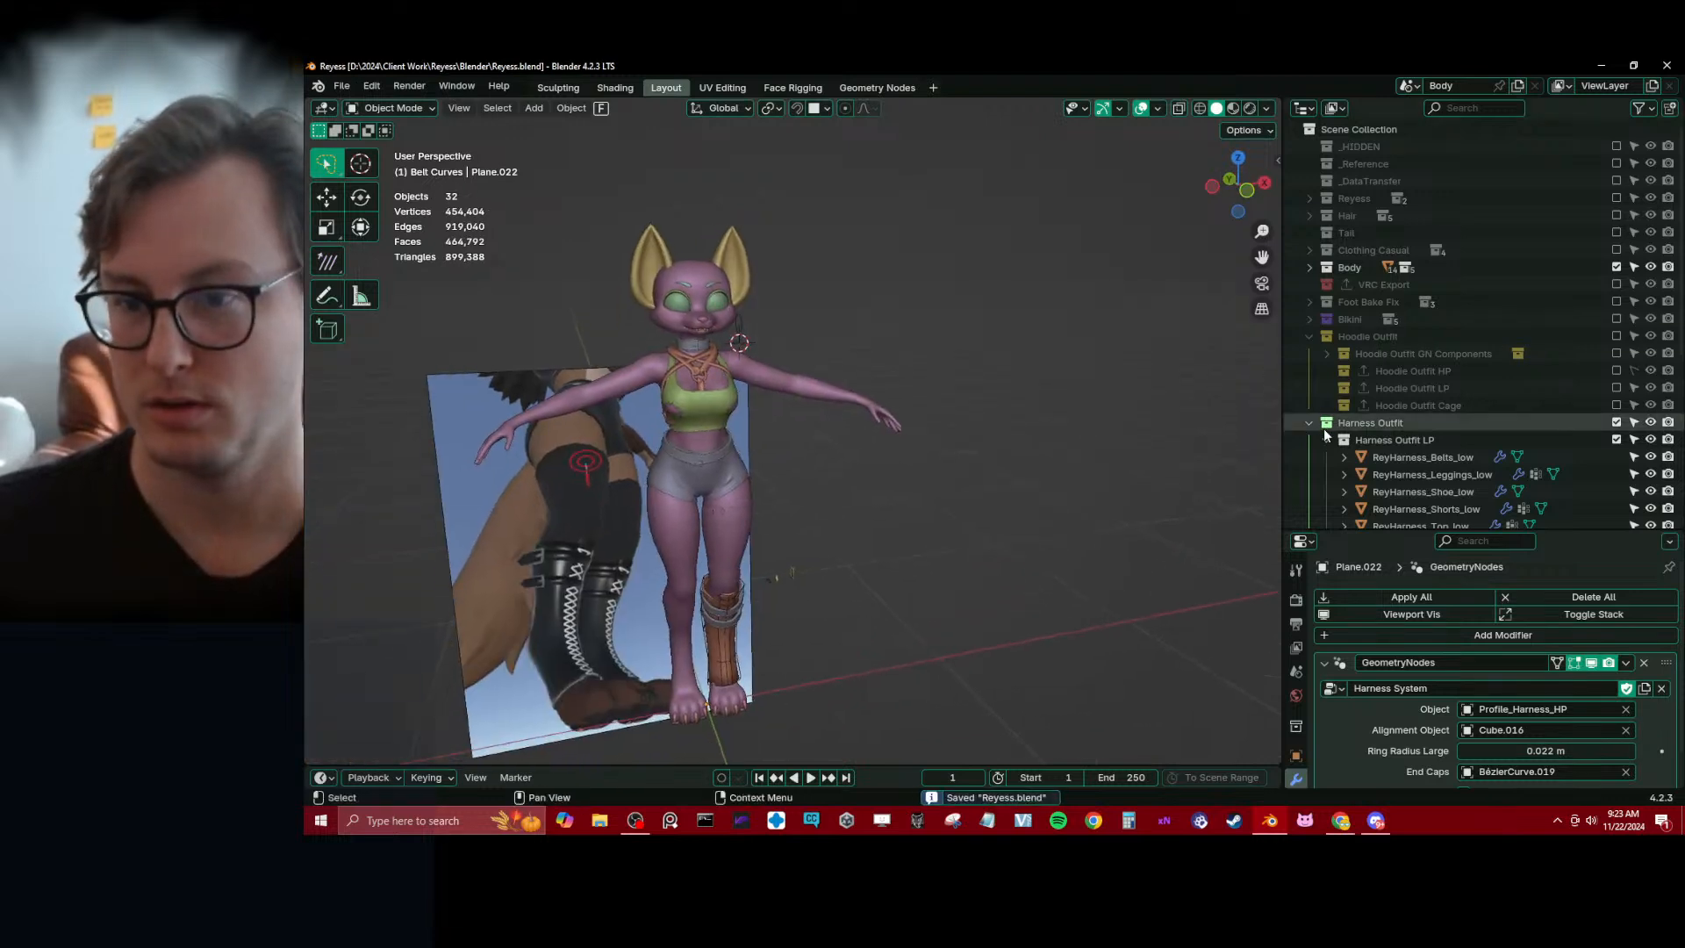
{"action": "left_click", "coordinate": [1616, 422]}
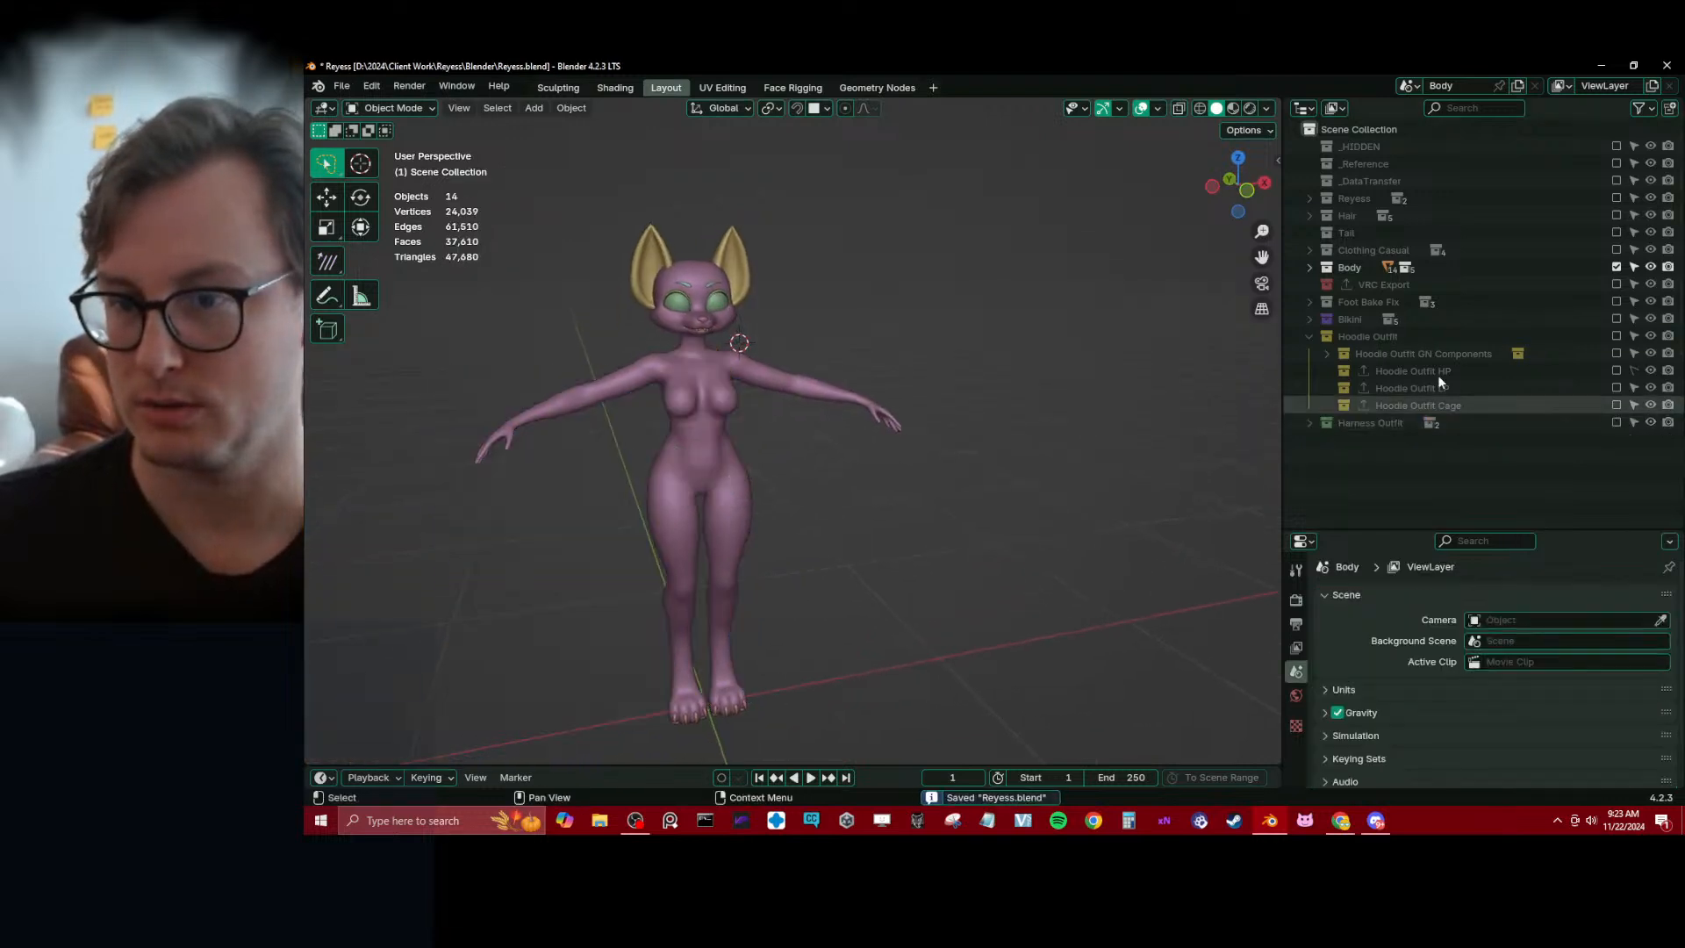
{"action": "left_click", "coordinate": [1311, 336]}
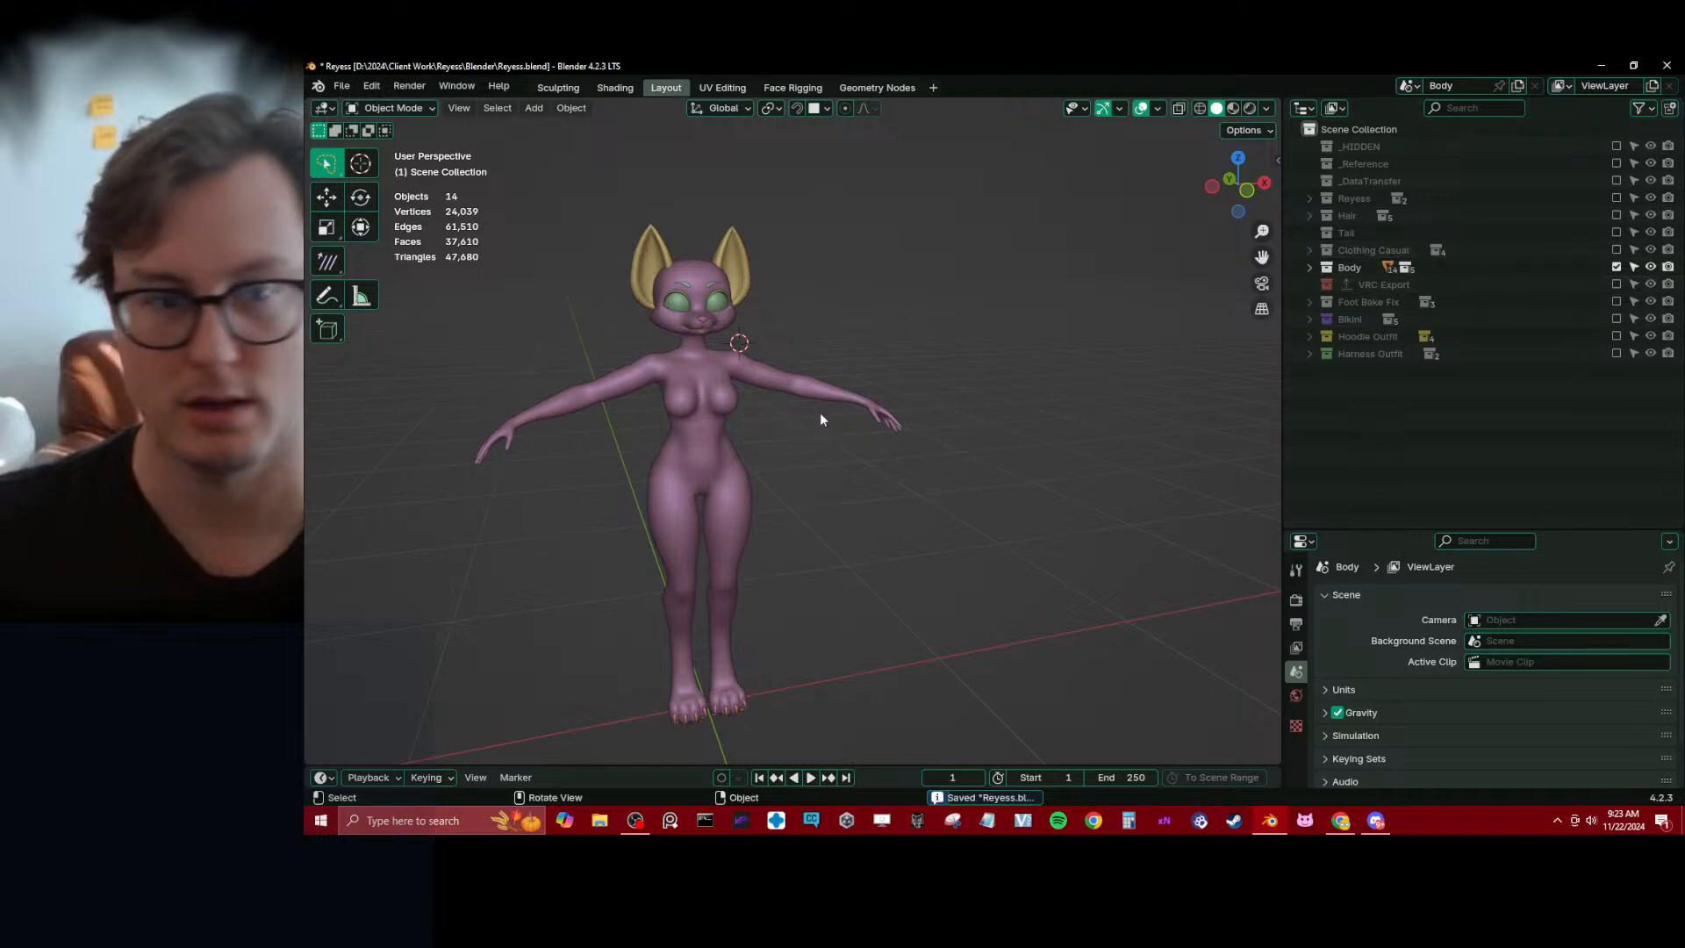
Enable the Reyess collection in the view layer and save the file
{"action": "middle_click_drag", "start_coordinate": [817, 441], "coordinate": [877, 453]}
{"action": "scroll", "coordinate": [885, 452], "scroll_direction": "up", "scroll_amount": 4}
{"action": "key", "text": "ctrl+s"}
{"action": "key", "text": "KP_1"}
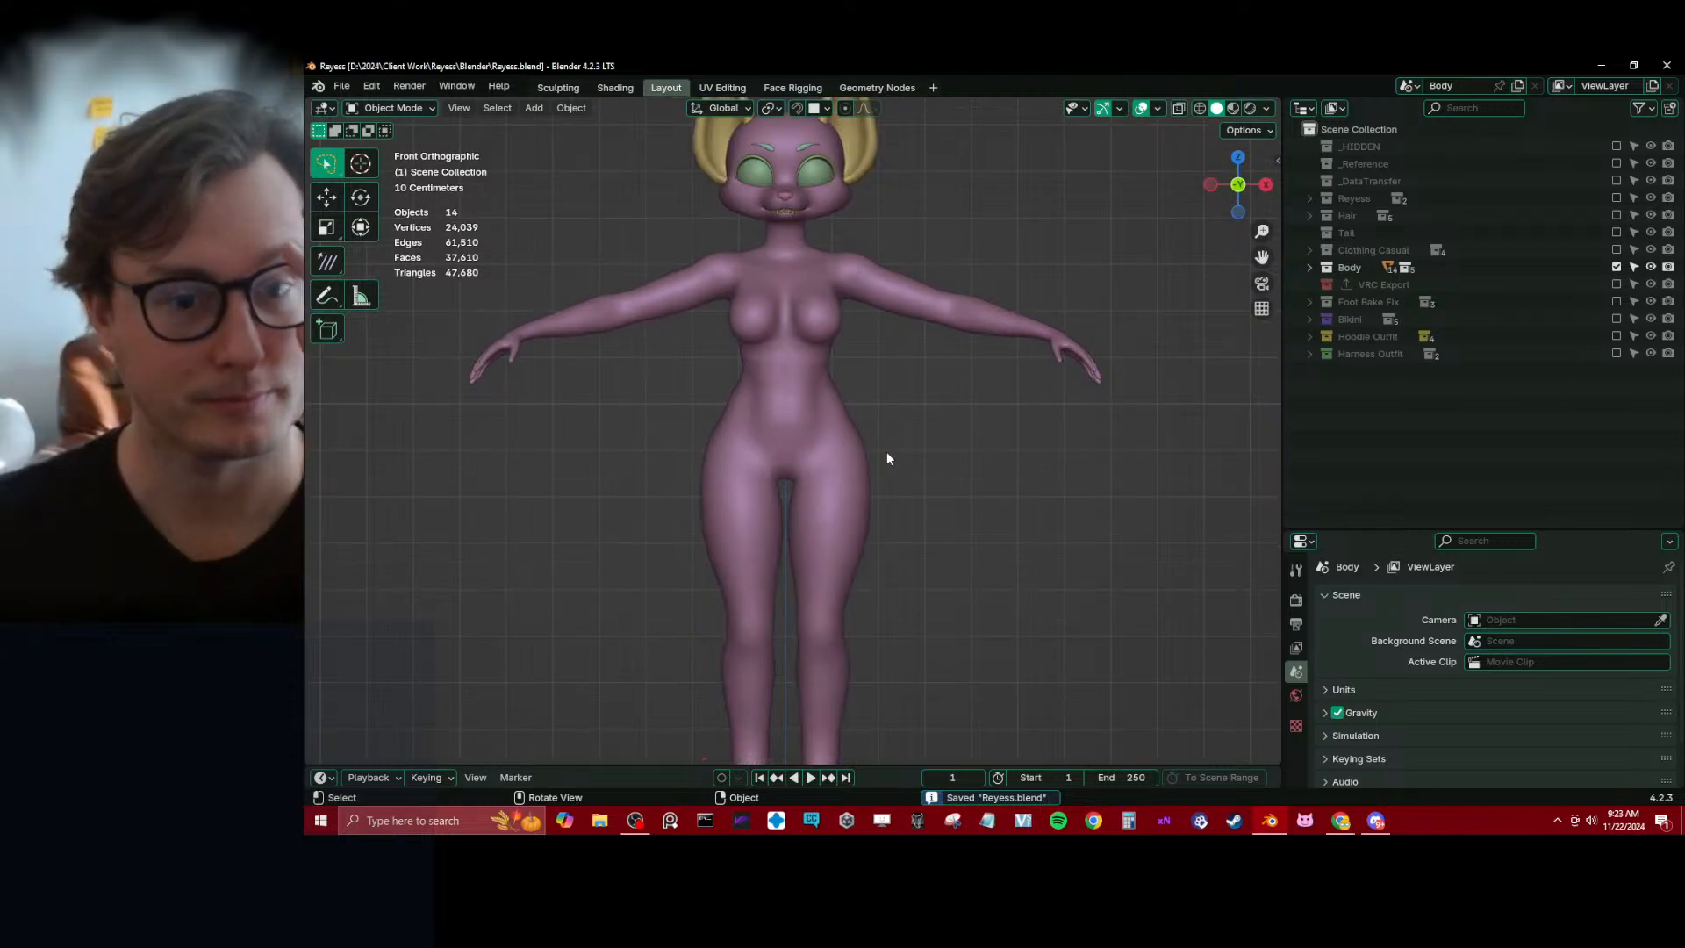
{"action": "left_click", "coordinate": [1616, 198]}
{"action": "middle_click_drag", "start_coordinate": [1007, 367], "coordinate": [884, 430]}
{"action": "key", "text": "ctrl+s"}
Select the Reyess_rig armature and the Body mesh in turn and examine the character from the side and front
{"action": "left_click", "coordinate": [885, 325]}
{"action": "left_click", "coordinate": [937, 249]}
{"action": "scroll", "coordinate": [825, 373], "scroll_direction": "down", "scroll_amount": 3}
{"action": "key", "text": "KP_3"}
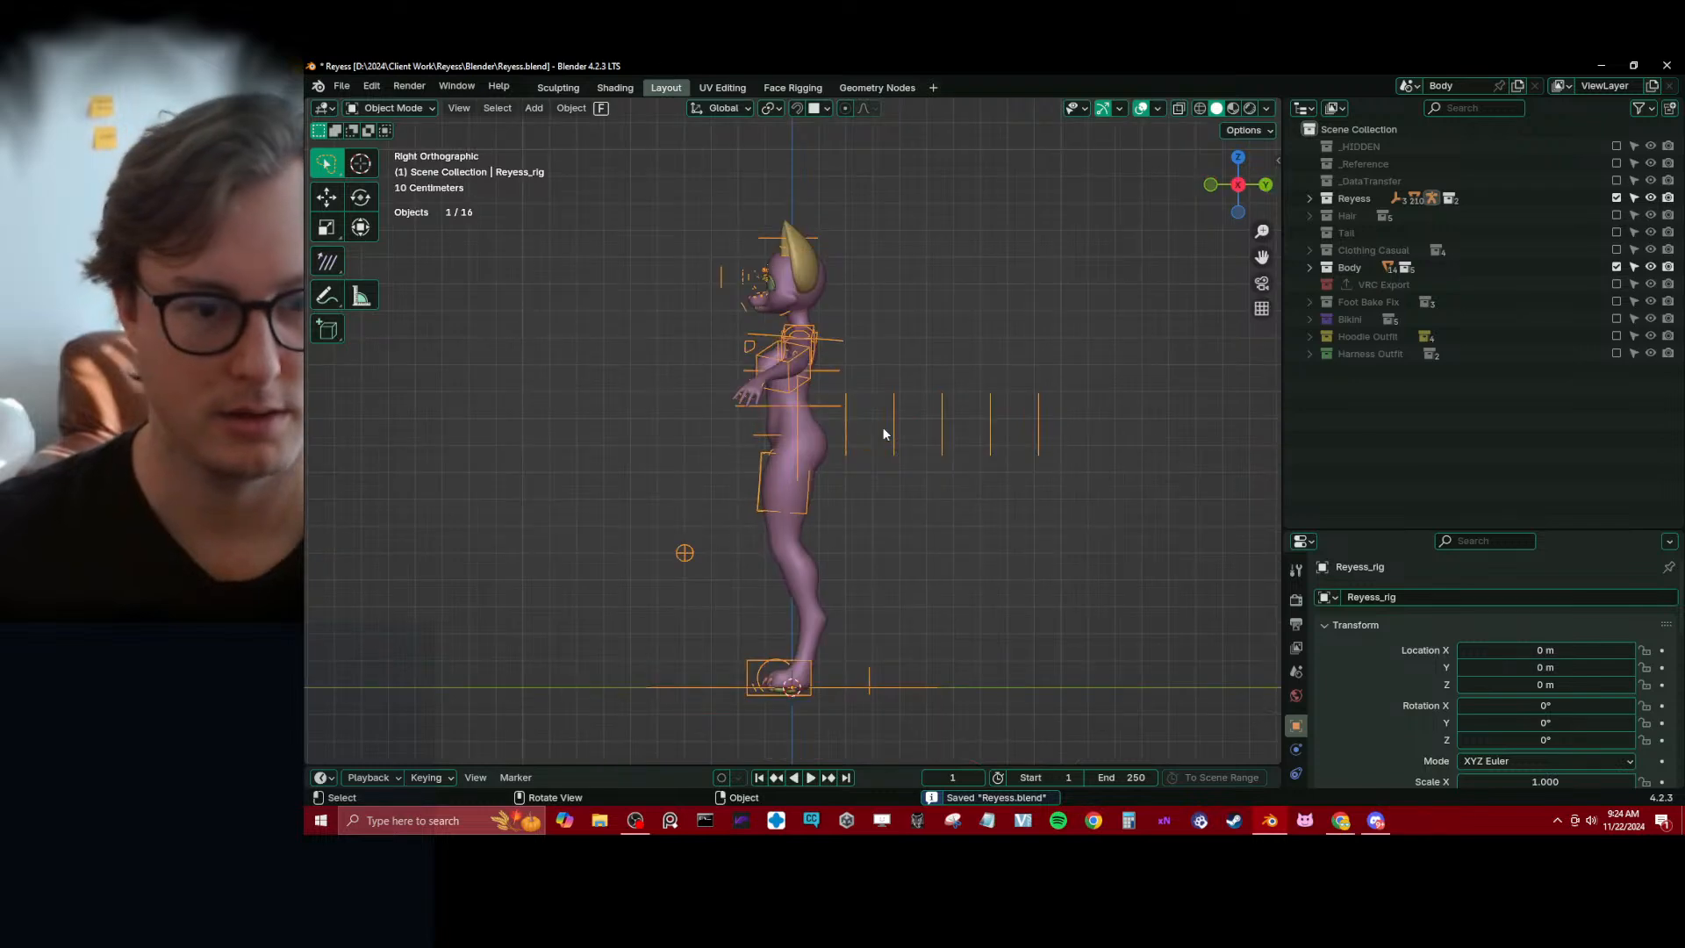
{"action": "middle_click_drag", "start_coordinate": [908, 490], "coordinate": [824, 528]}
{"action": "left_click", "coordinate": [824, 528]}
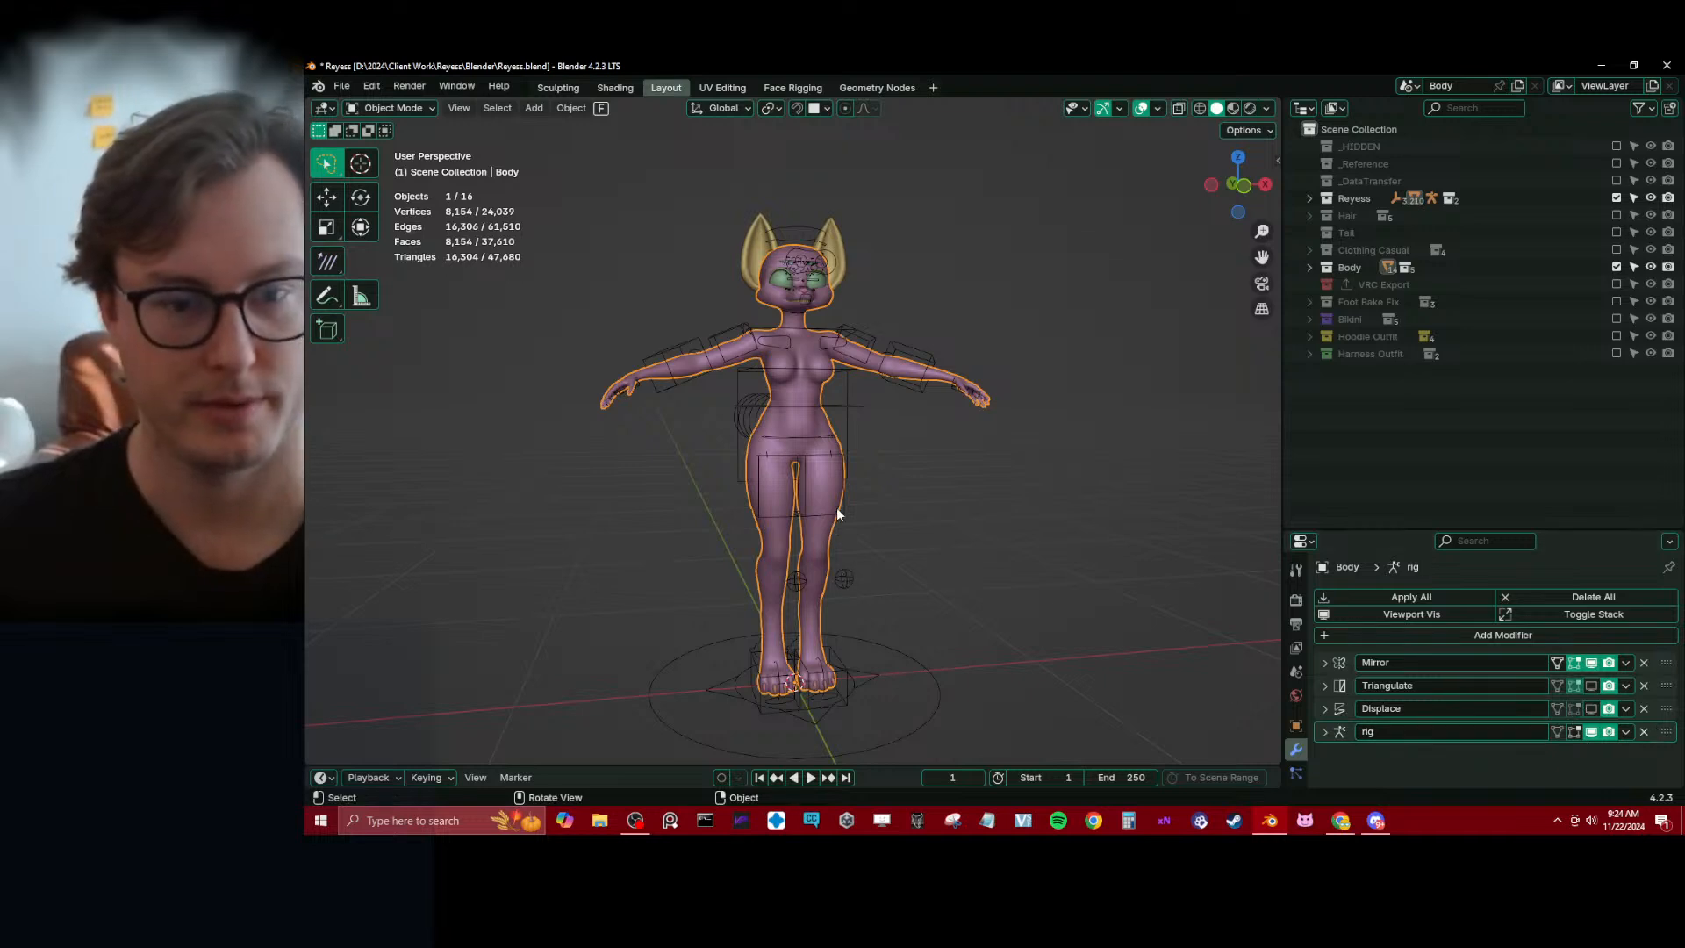
Put the rig in Pose Mode and try moving the c_foot_ik.l foot control, cancelling the move
{"action": "left_click", "coordinate": [843, 677]}
{"action": "key", "text": "ctrl+Tab"}
{"action": "middle_click_drag", "start_coordinate": [850, 677], "coordinate": [858, 675]}
{"action": "left_click", "coordinate": [855, 669]}
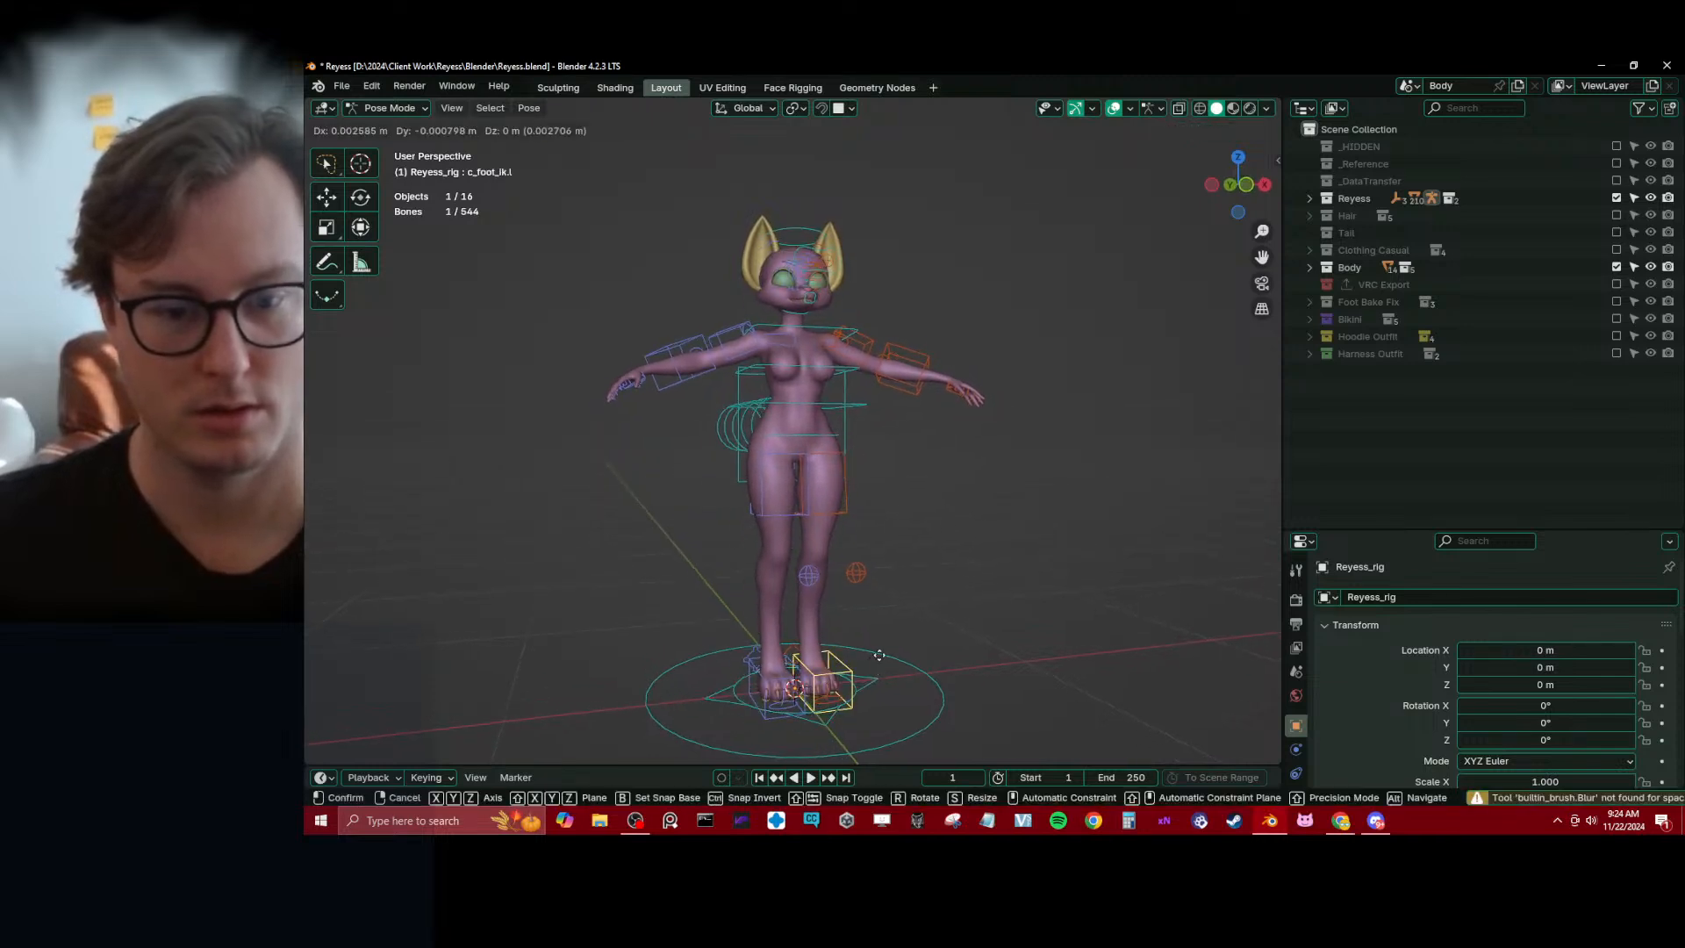
{"action": "key", "text": "g"}
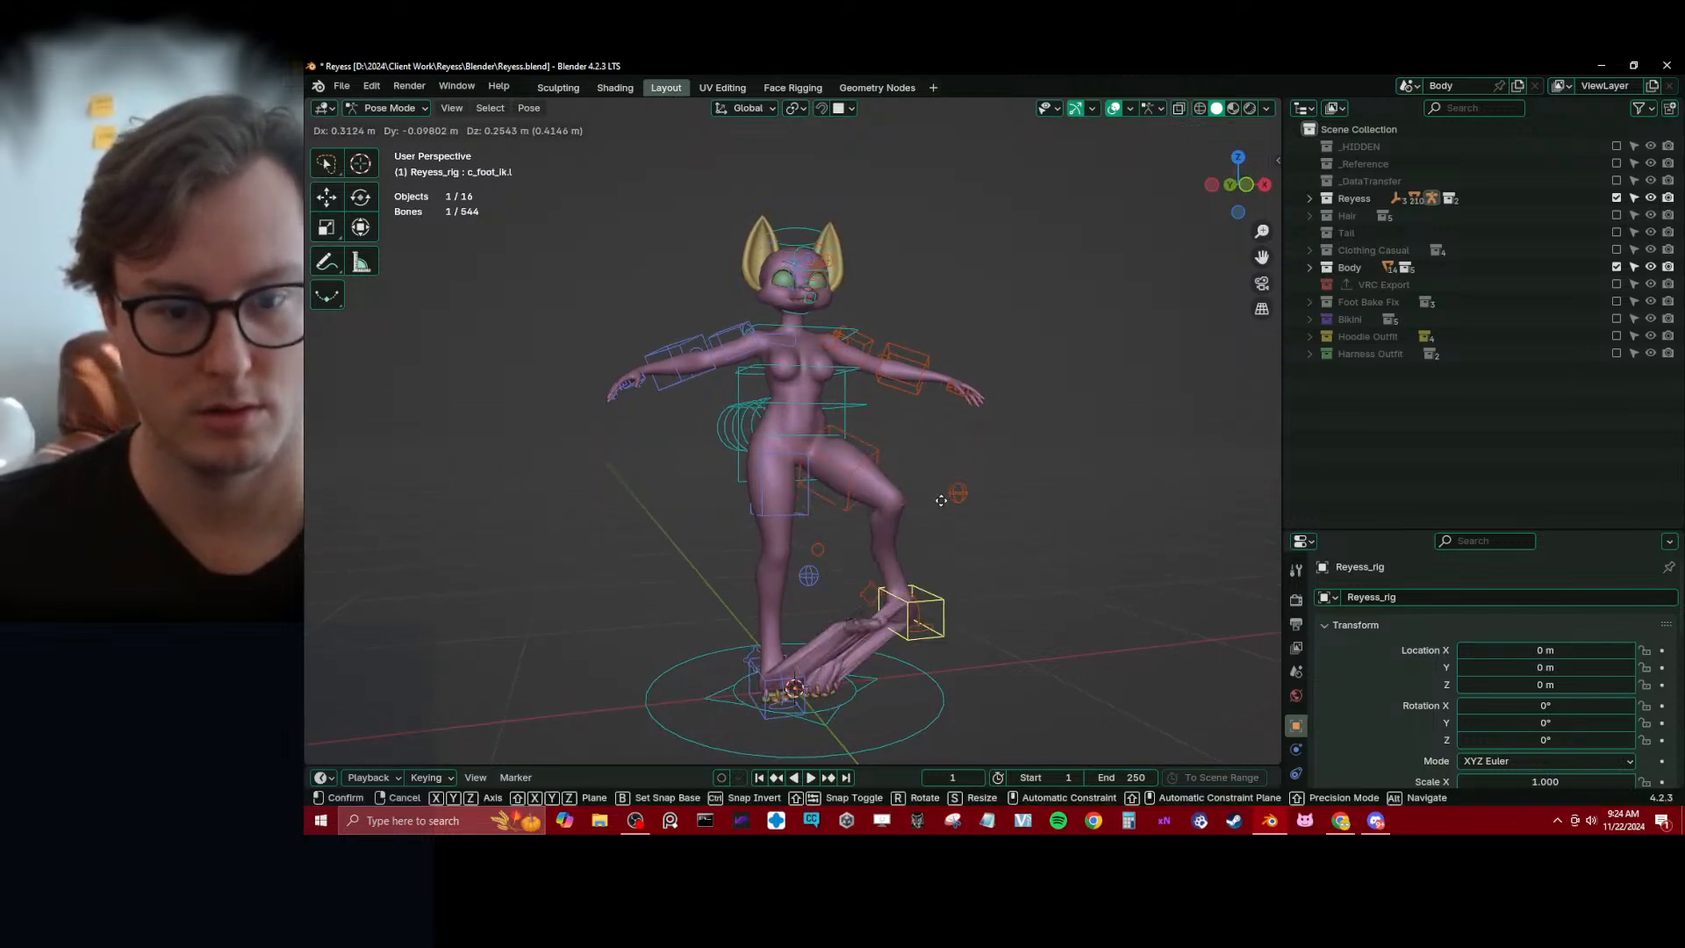
{"action": "right_click", "coordinate": [898, 489]}
{"action": "middle_click_drag", "start_coordinate": [898, 489], "coordinate": [826, 509]}
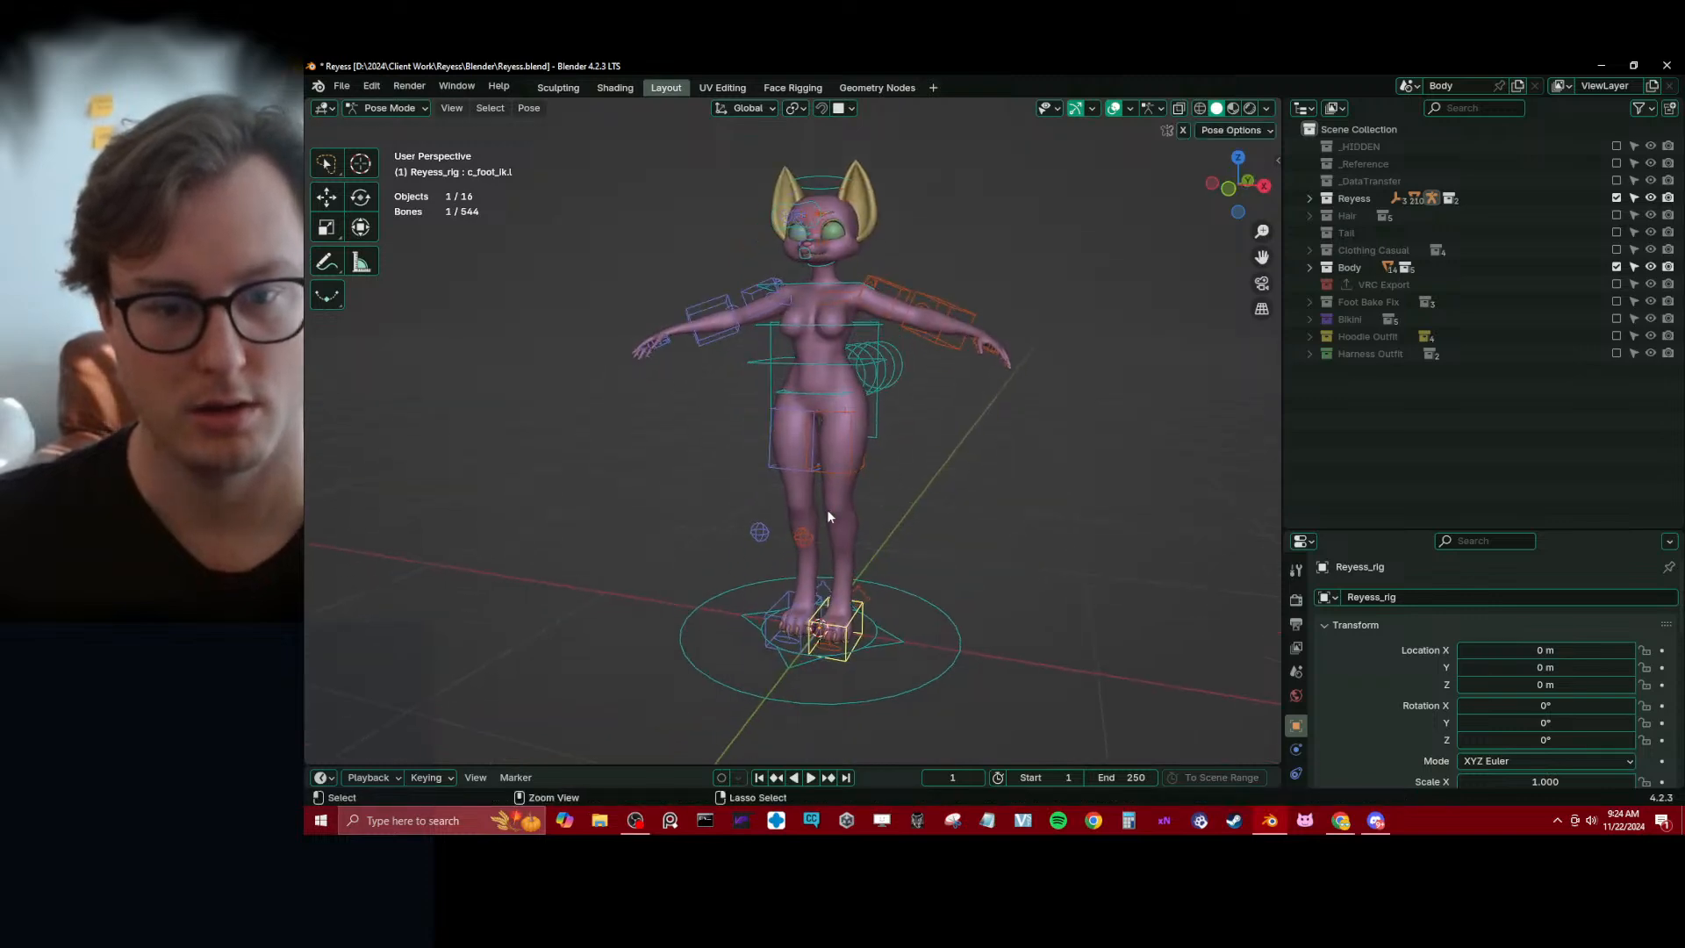
Return the rig to Object Mode and turn on its In Front display
{"action": "key", "text": "ctrl+Tab"}
{"action": "key", "text": "q"}
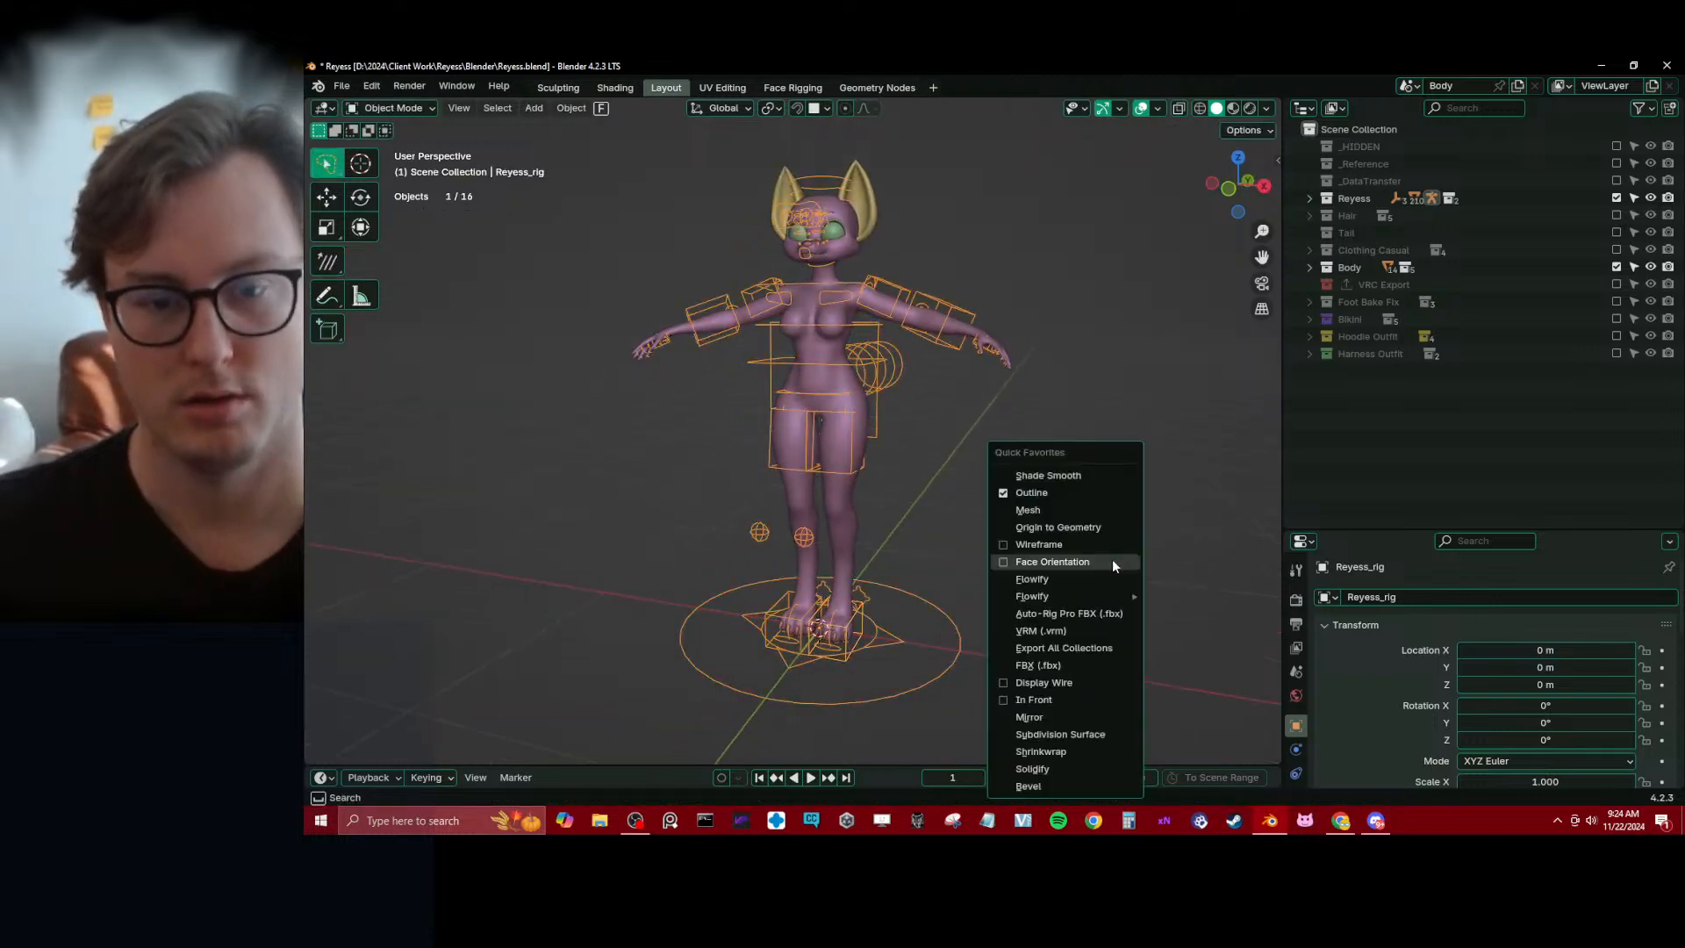
{"action": "left_click", "coordinate": [1040, 701]}
Select the Body mesh together with the rig and enter Weight Paint mode
{"action": "scroll", "coordinate": [871, 528], "scroll_direction": "up", "scroll_amount": 3}
{"action": "left_click", "coordinate": [872, 529], "text": "shift"}
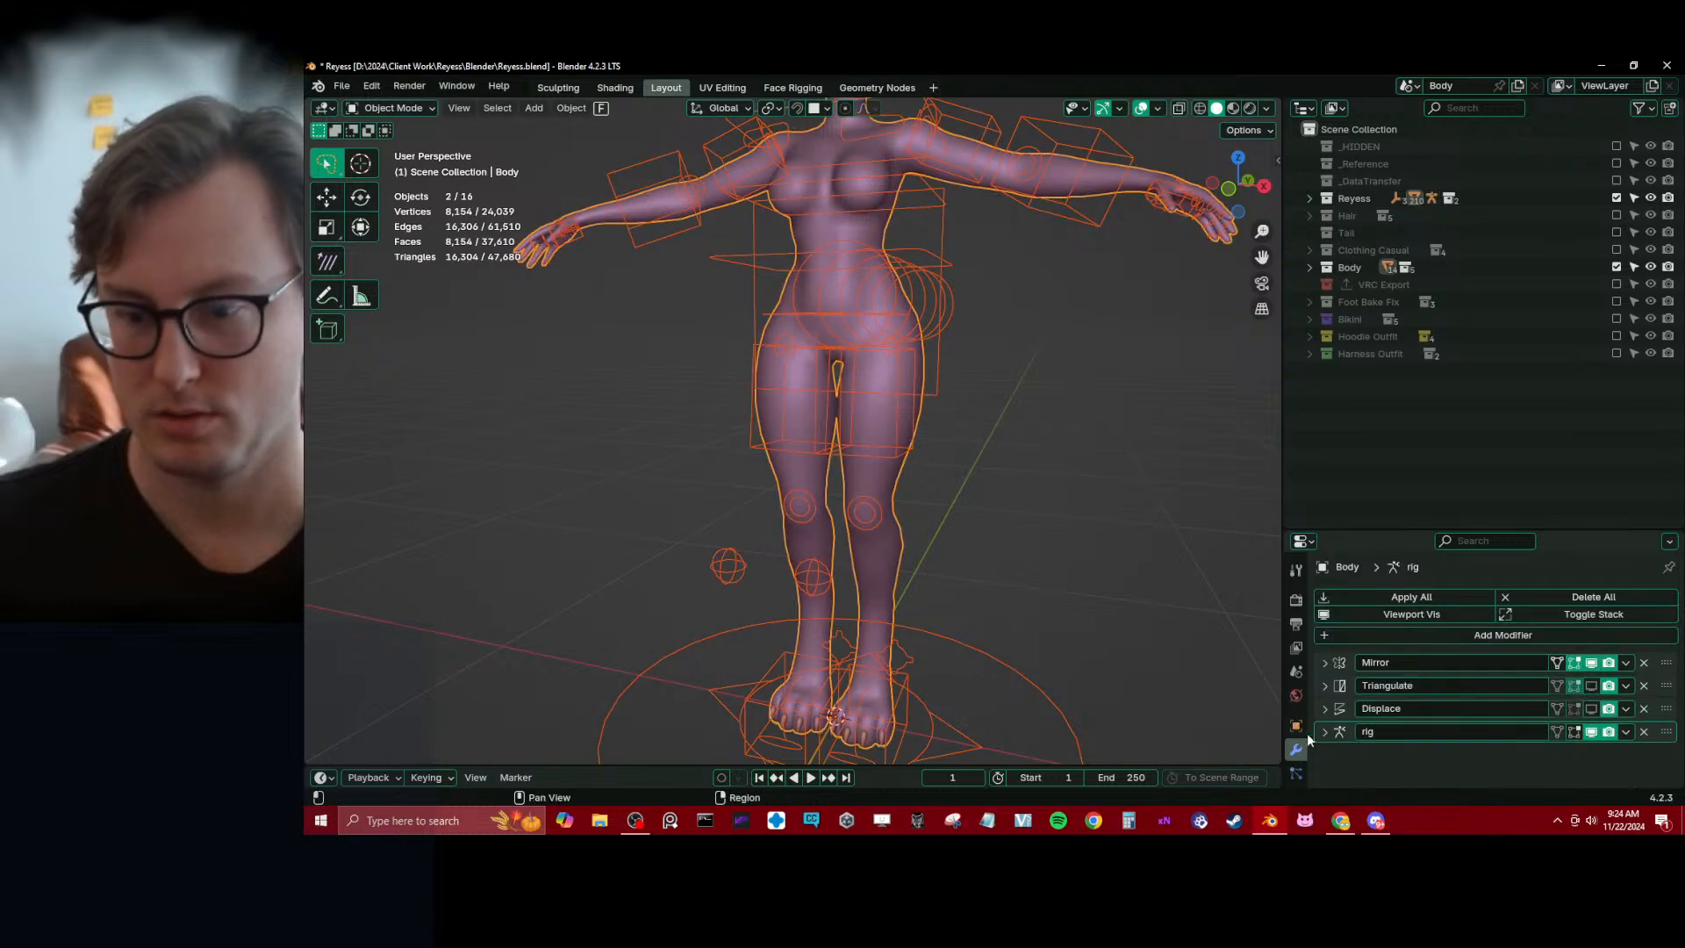
{"action": "key", "text": "ctrl+Tab"}
{"action": "left_click", "coordinate": [798, 481]}
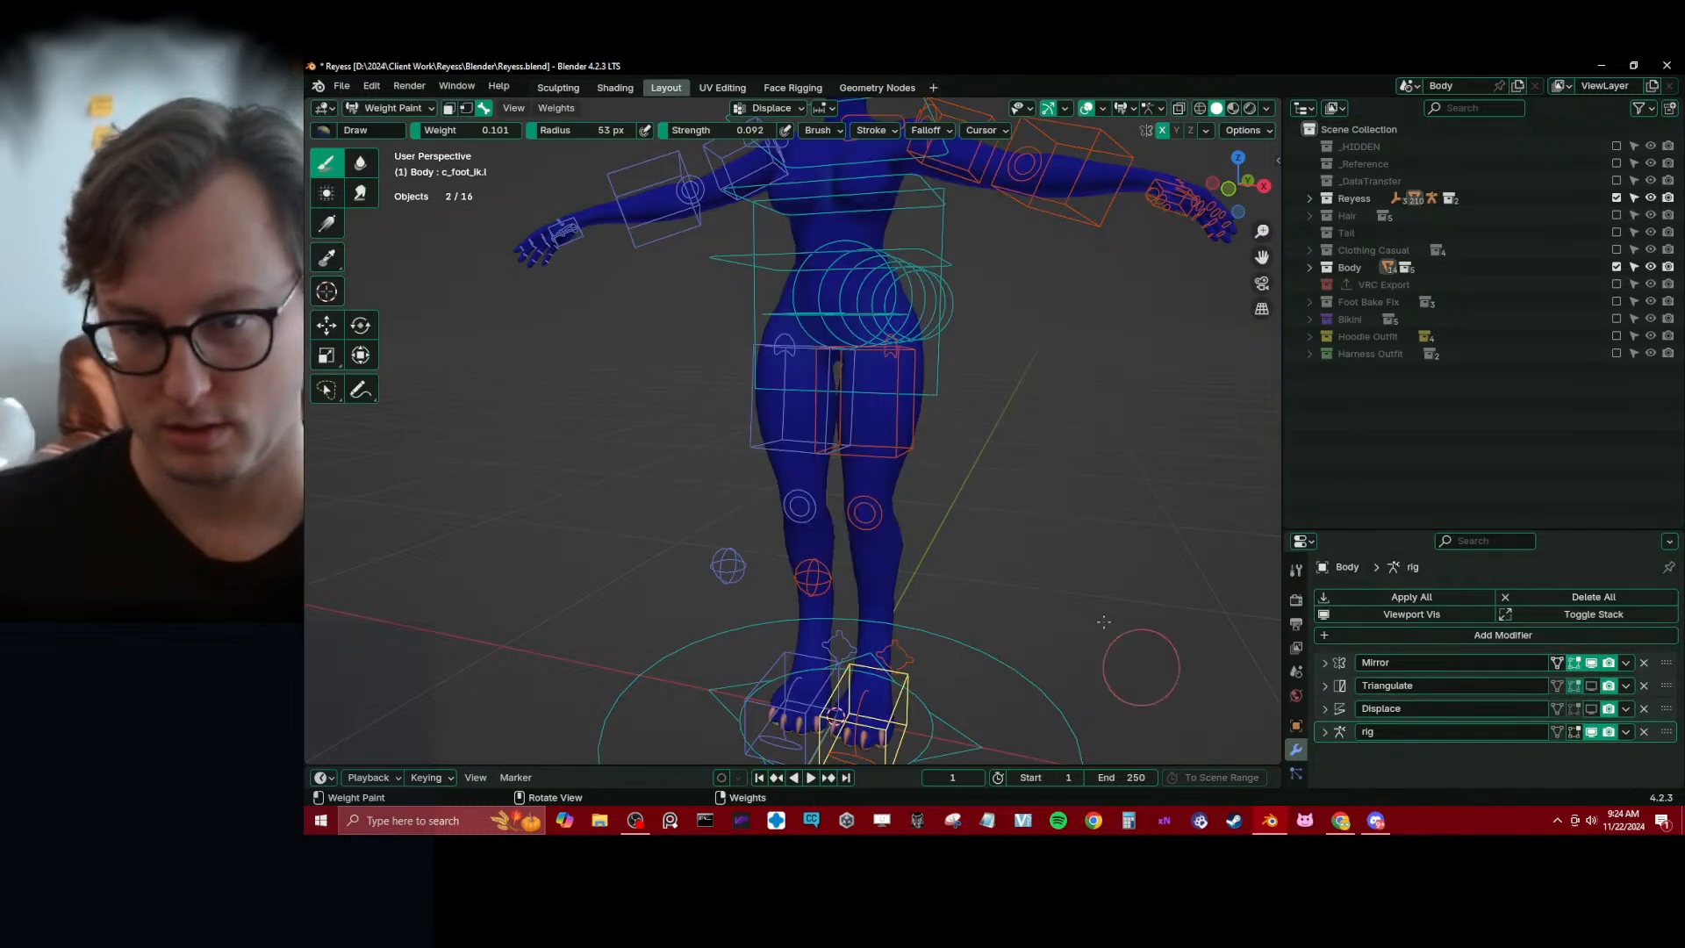
Show the Deform bone collection of Reyess_rig and bring the Body mesh back into Weight Paint mode
{"action": "key", "text": "ctrl+z"}
{"action": "left_click", "coordinate": [934, 381]}
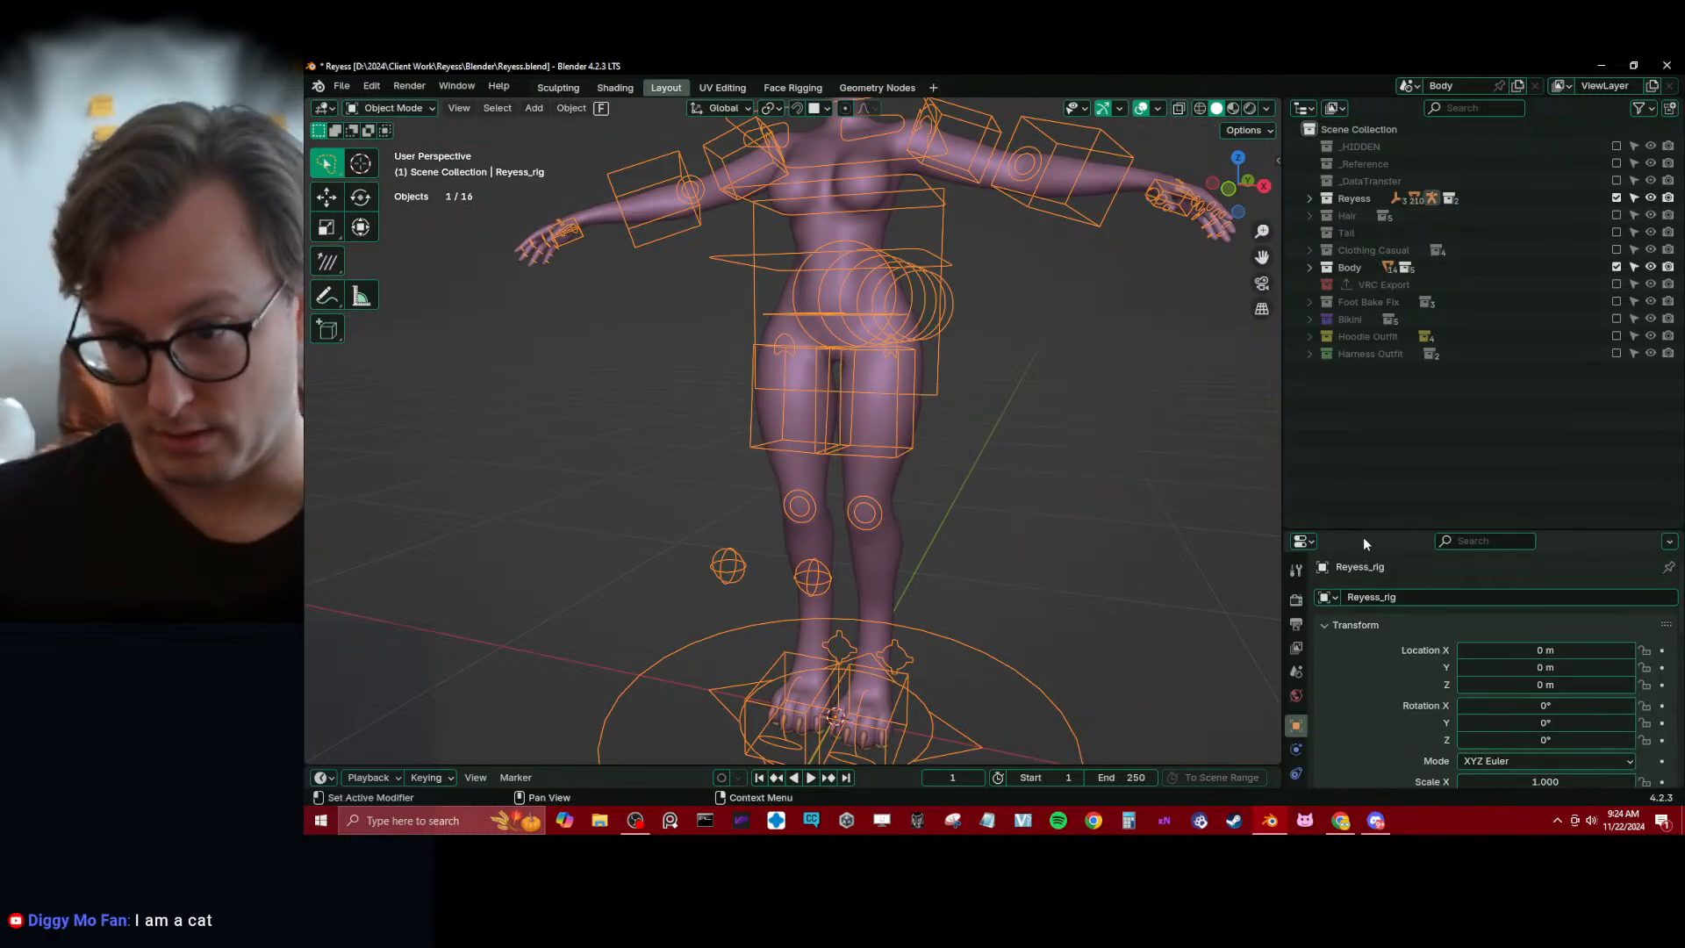
{"action": "left_click_drag", "start_coordinate": [1363, 532], "coordinate": [1354, 366]}
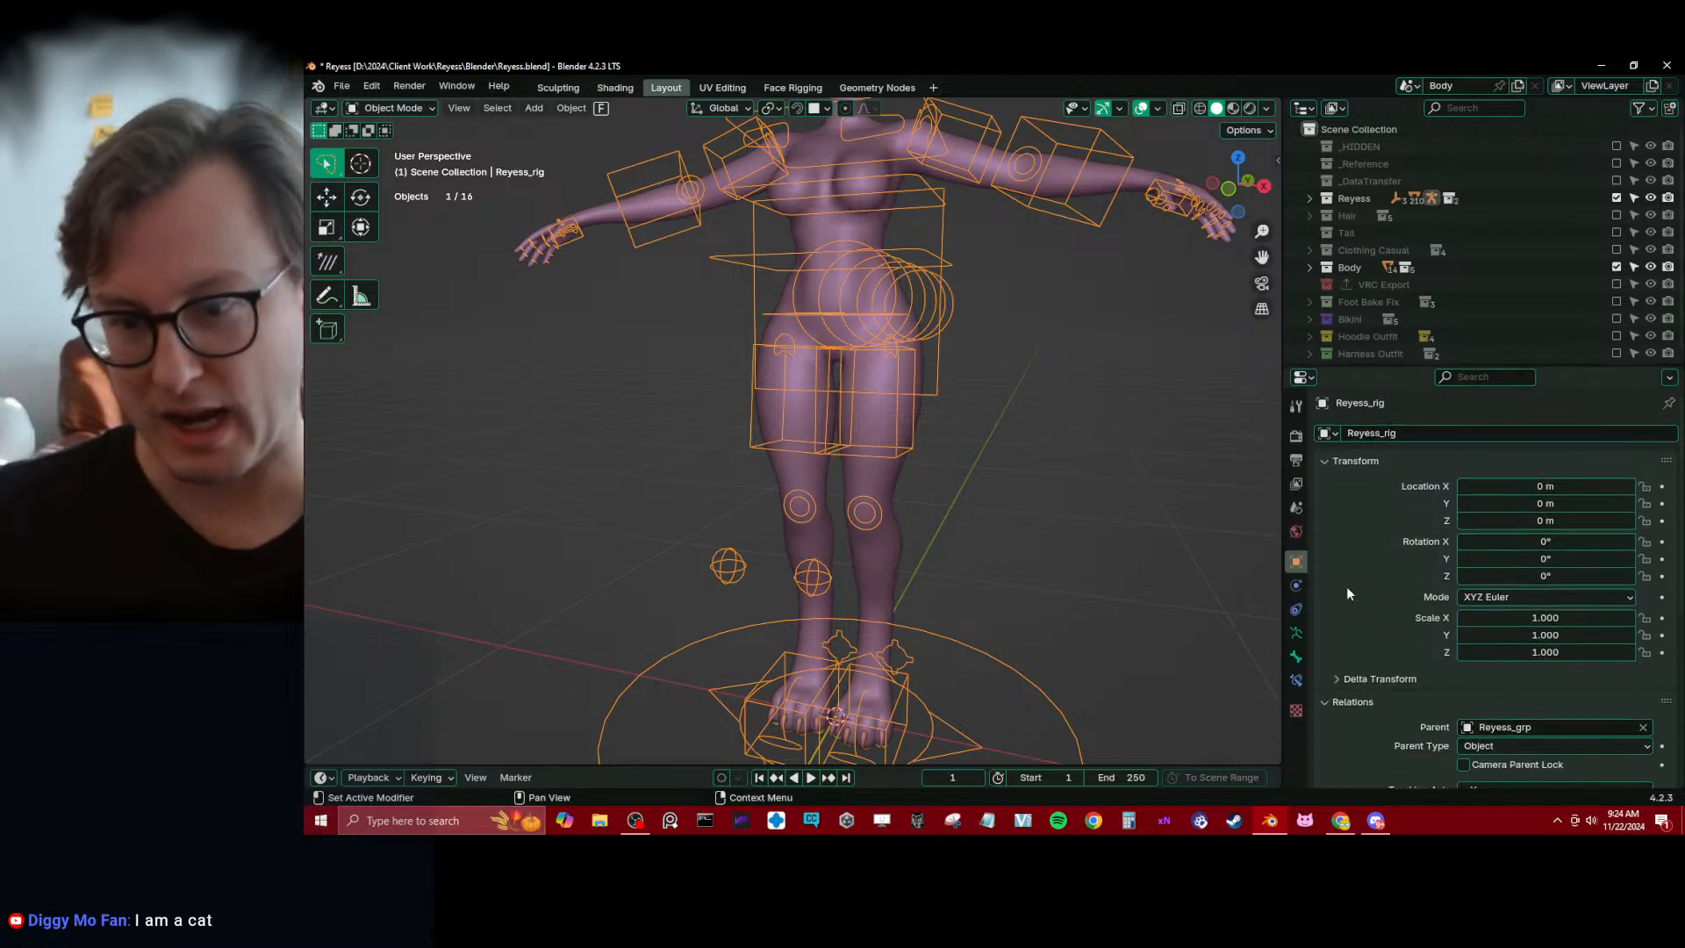
{"action": "left_click", "coordinate": [1296, 633]}
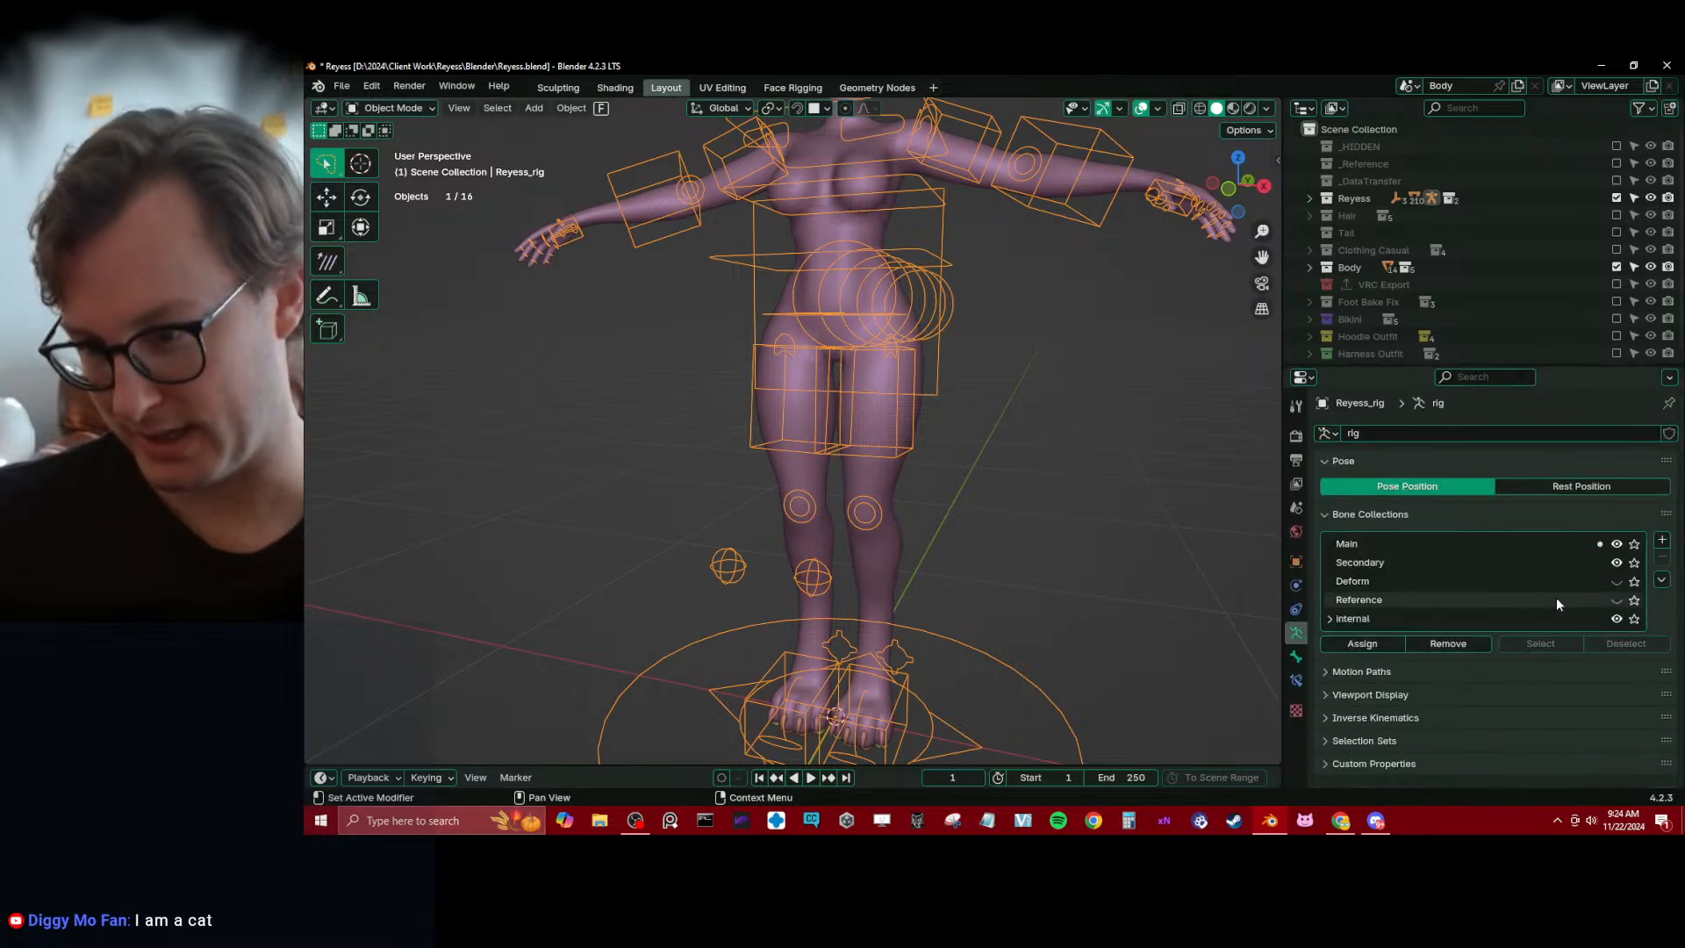
{"action": "left_click", "coordinate": [1616, 581]}
{"action": "left_click", "coordinate": [896, 584], "text": "shift"}
{"action": "key", "text": "ctrl+Tab"}
{"action": "left_click", "coordinate": [812, 518]}
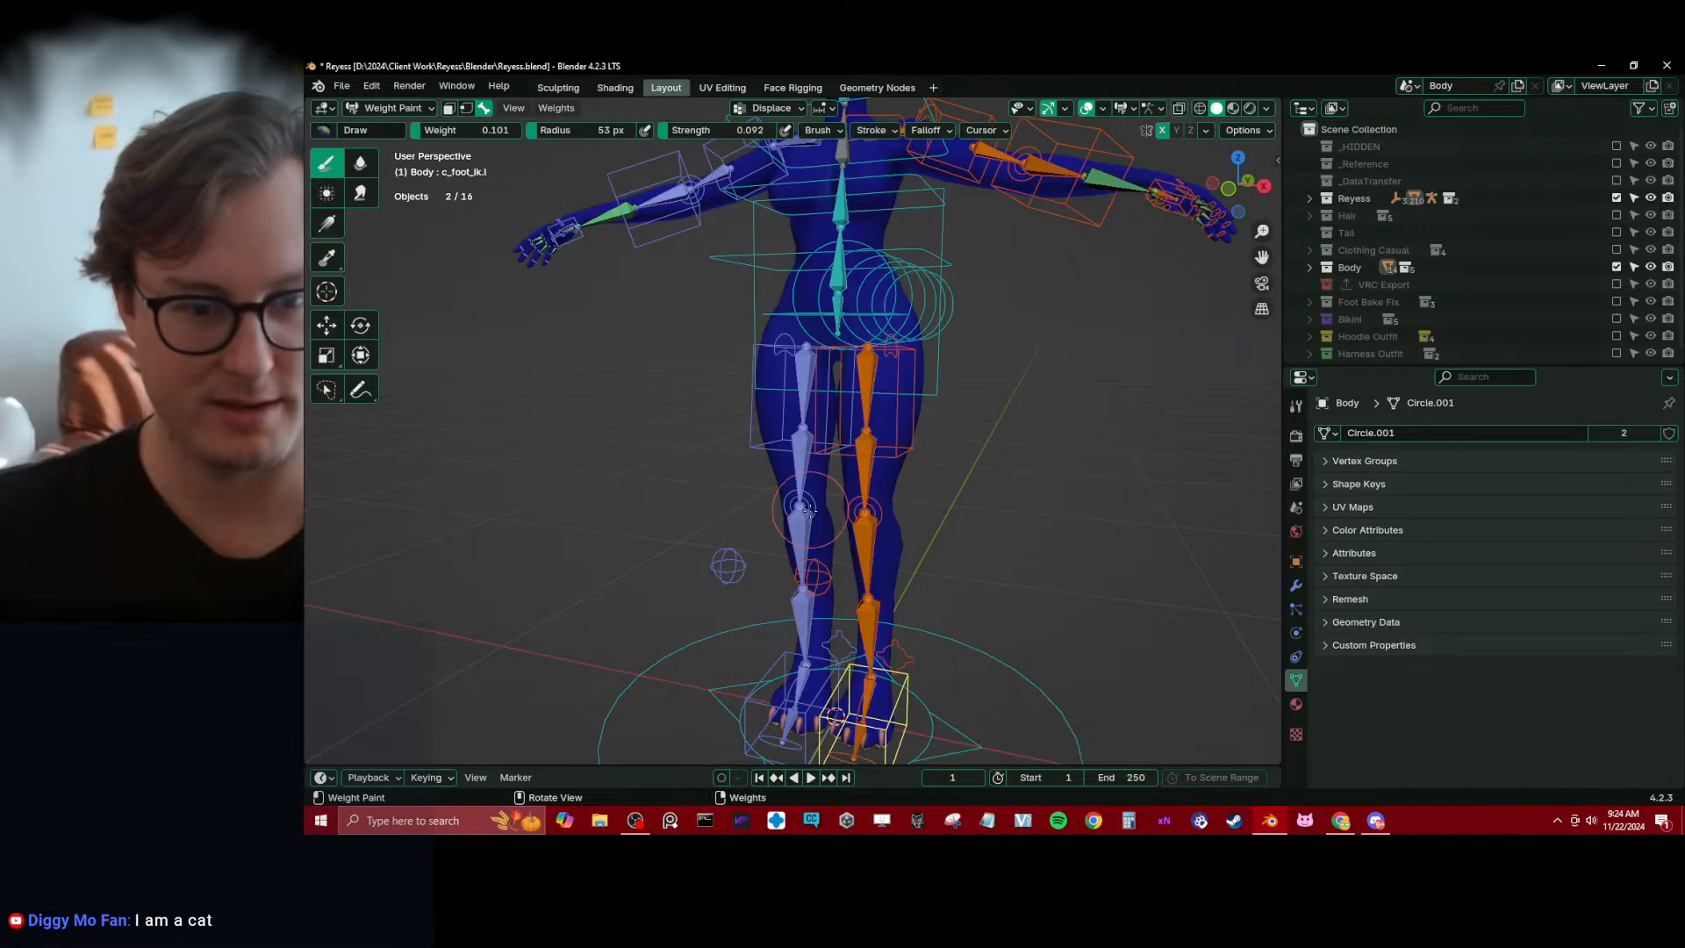
Select the toes_01.l bone, set the brush strength to 1.000 and switch to the Gradient tool
{"action": "middle_click_drag", "start_coordinate": [829, 526], "coordinate": [803, 338], "text": "shift"}
{"action": "scroll", "coordinate": [833, 526], "scroll_direction": "up", "scroll_amount": 1}
{"action": "left_click", "coordinate": [845, 575], "text": "alt"}
{"action": "middle_click_drag", "start_coordinate": [845, 574], "coordinate": [859, 607]}
{"action": "scroll", "coordinate": [859, 606], "scroll_direction": "up", "scroll_amount": 2}
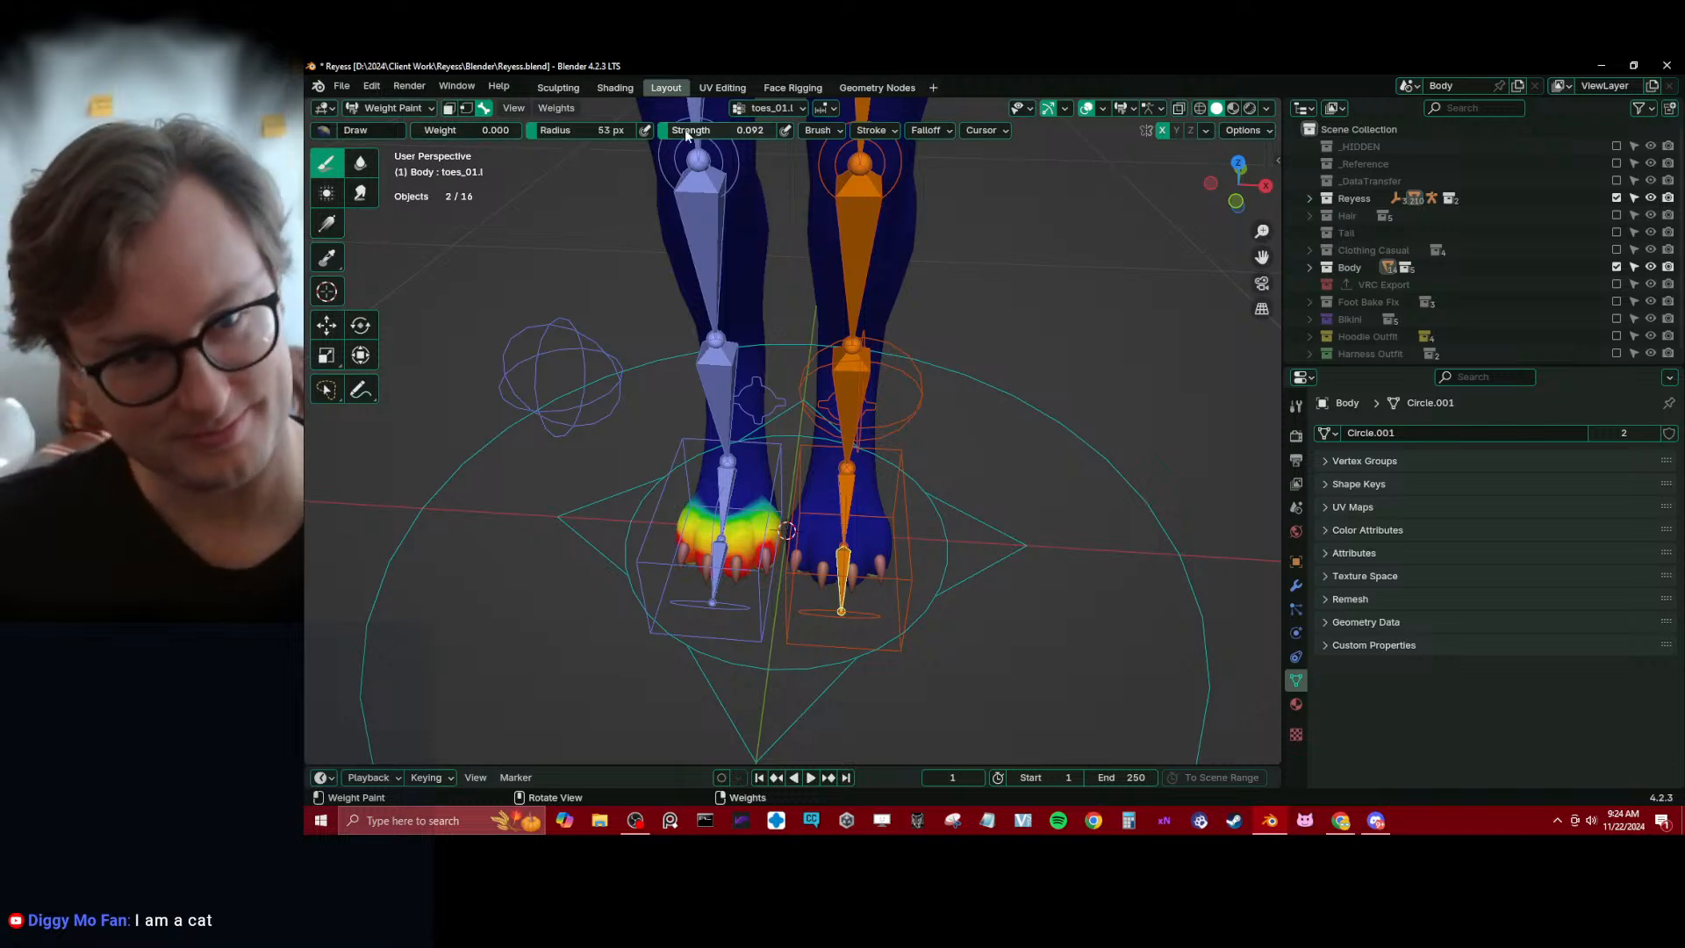
{"action": "left_click_drag", "start_coordinate": [684, 130], "coordinate": [798, 132]}
{"action": "left_click", "coordinate": [328, 224]}
{"action": "mouse_move", "coordinate": [439, 386]}
{"action": "left_mouse_down"}
{"action": "mouse_move", "coordinate": [517, 460]}
{"action": "mouse_move", "coordinate": [460, 485]}
{"action": "left_mouse_up"}
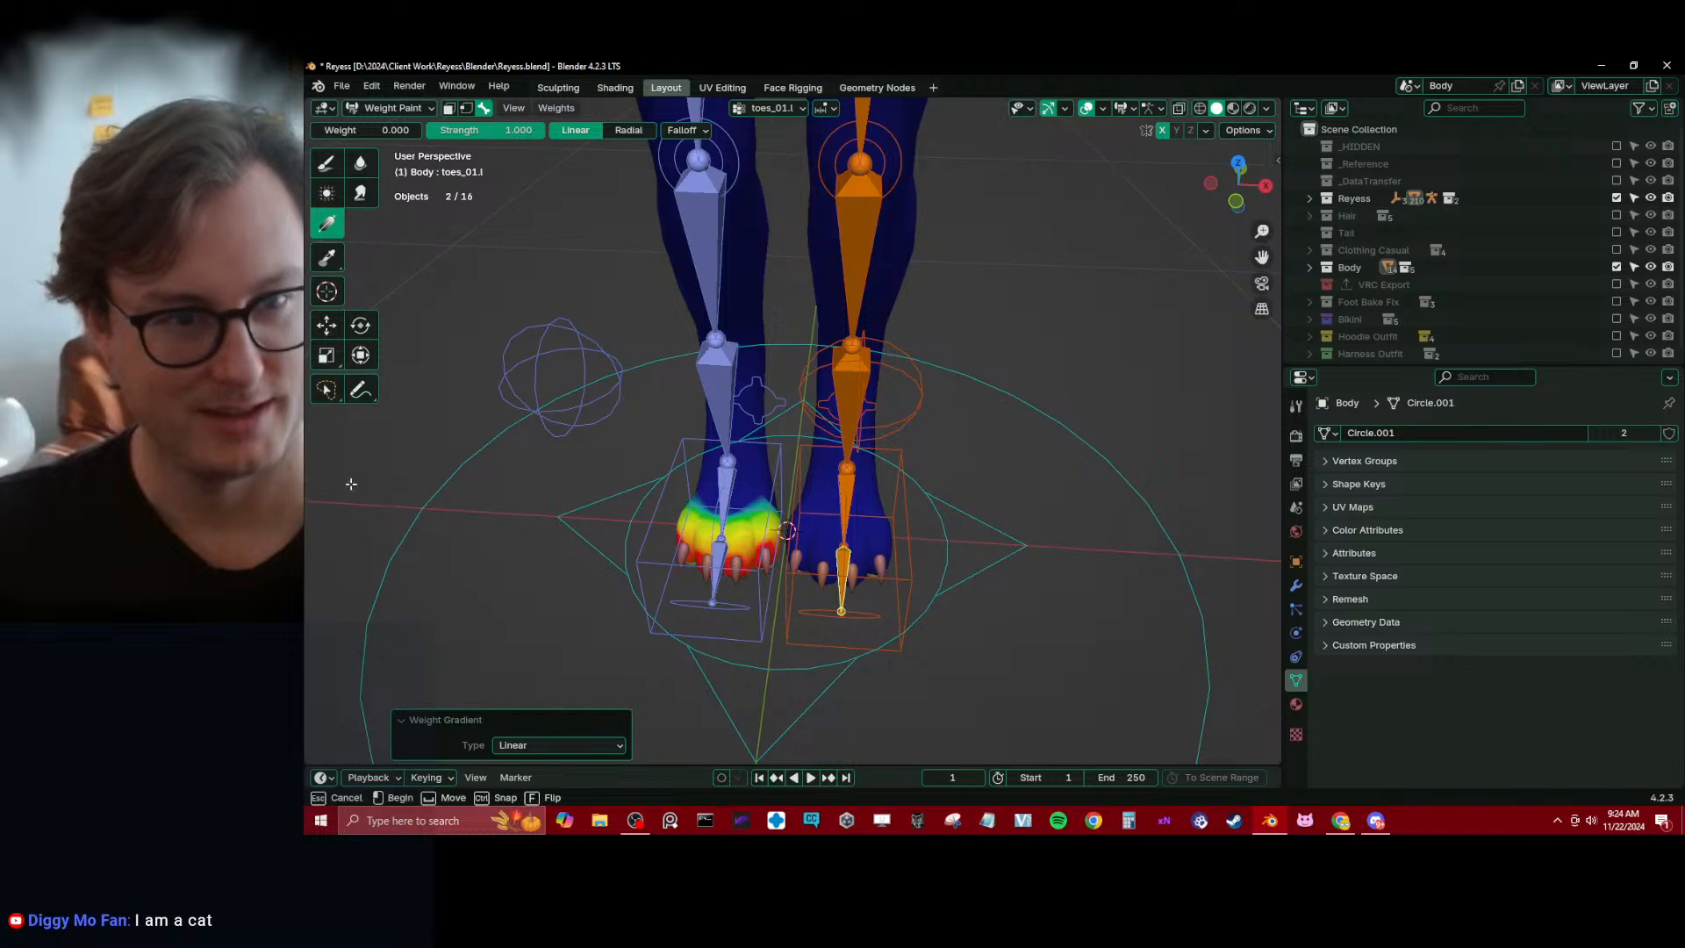
Check the Body mesh's weights for the c_foot_01.r, toes_01.r and foot.r bones
{"action": "left_click", "coordinate": [713, 583], "text": "alt"}
{"action": "left_click_drag", "start_coordinate": [713, 583], "coordinate": [571, 575]}
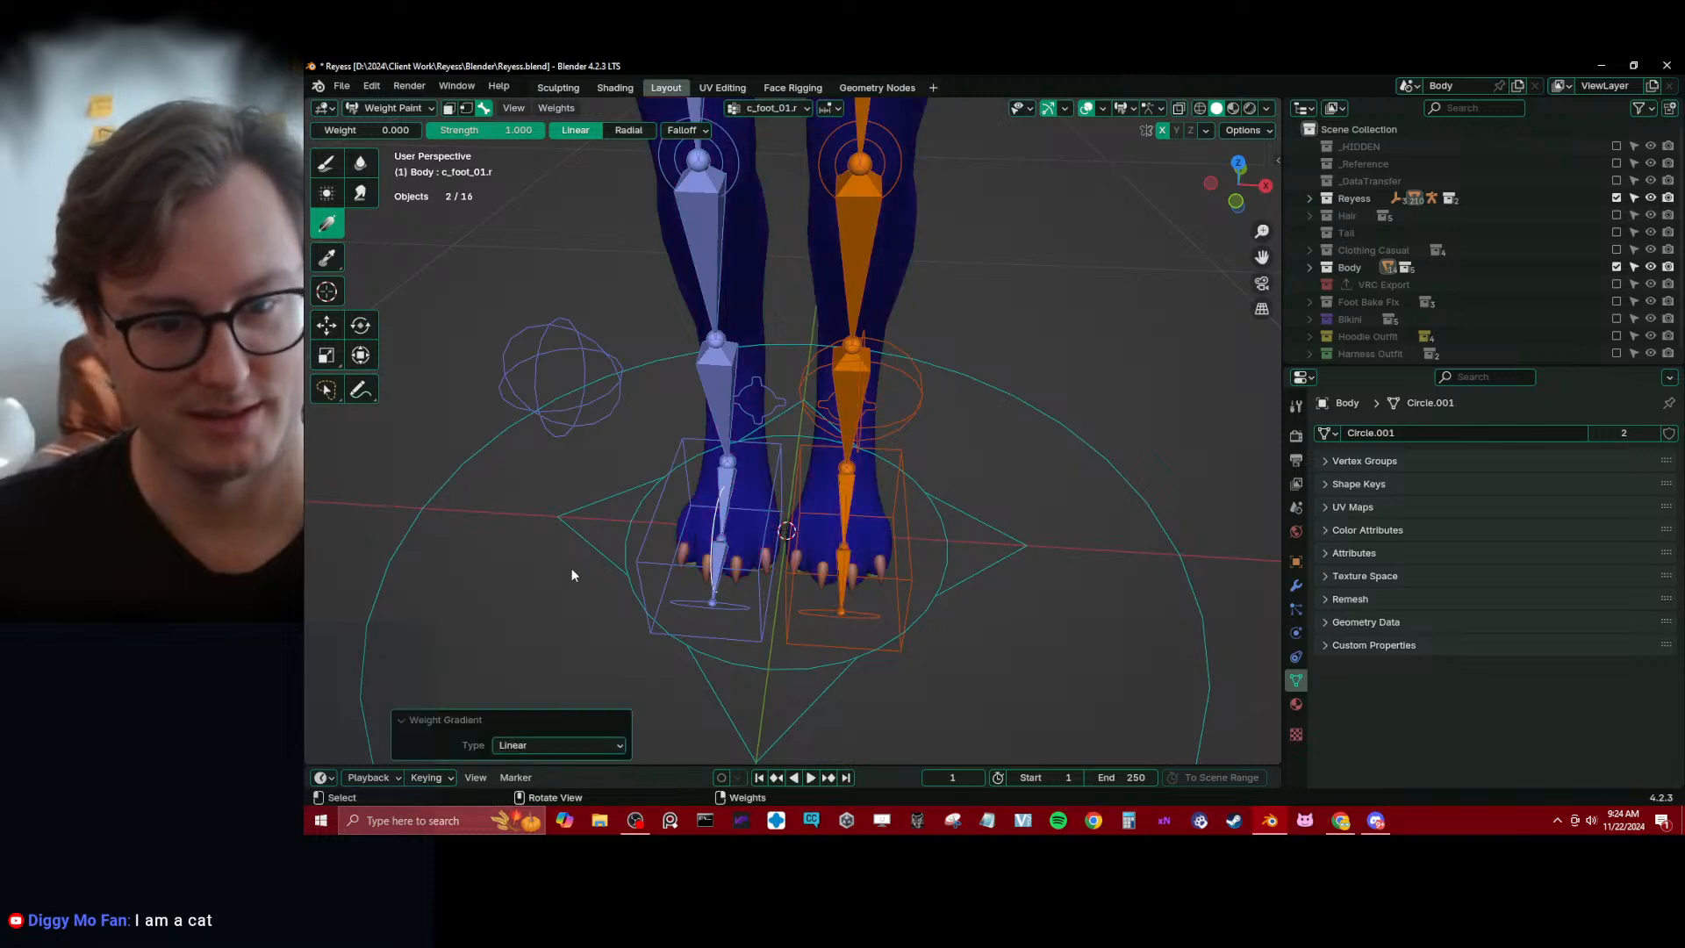
{"action": "key", "text": "ctrl+z"}
{"action": "left_click", "coordinate": [724, 559], "text": "alt"}
{"action": "left_click_drag", "start_coordinate": [724, 559], "coordinate": [512, 562]}
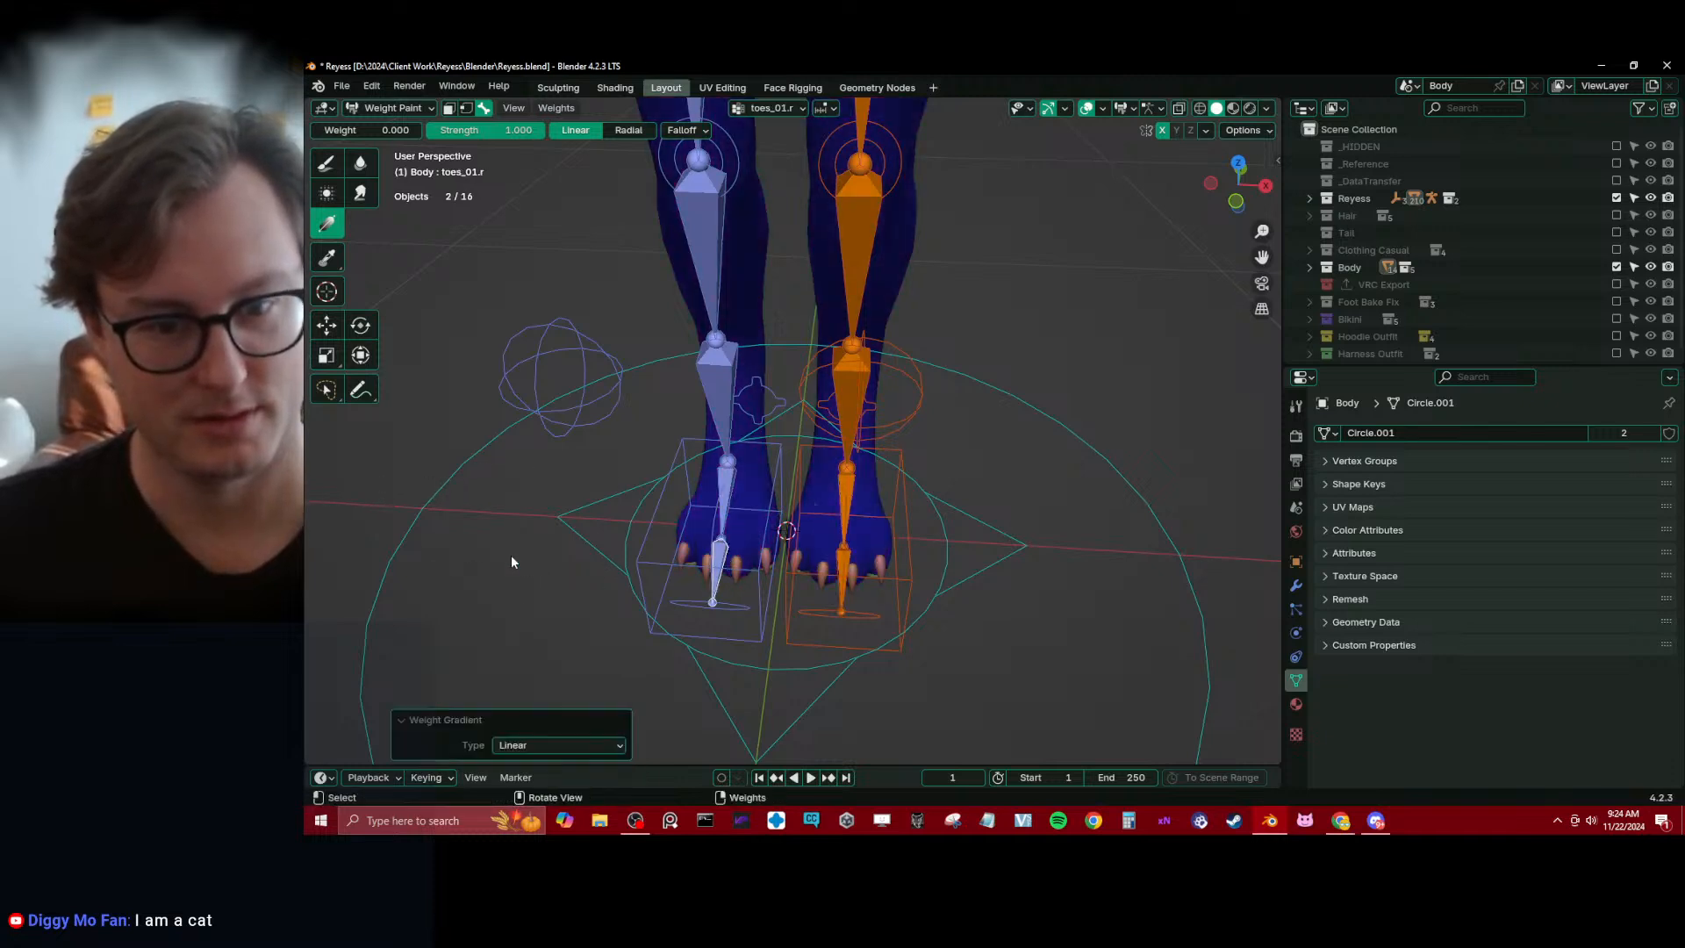
{"action": "left_click", "coordinate": [723, 493], "text": "ctrl"}
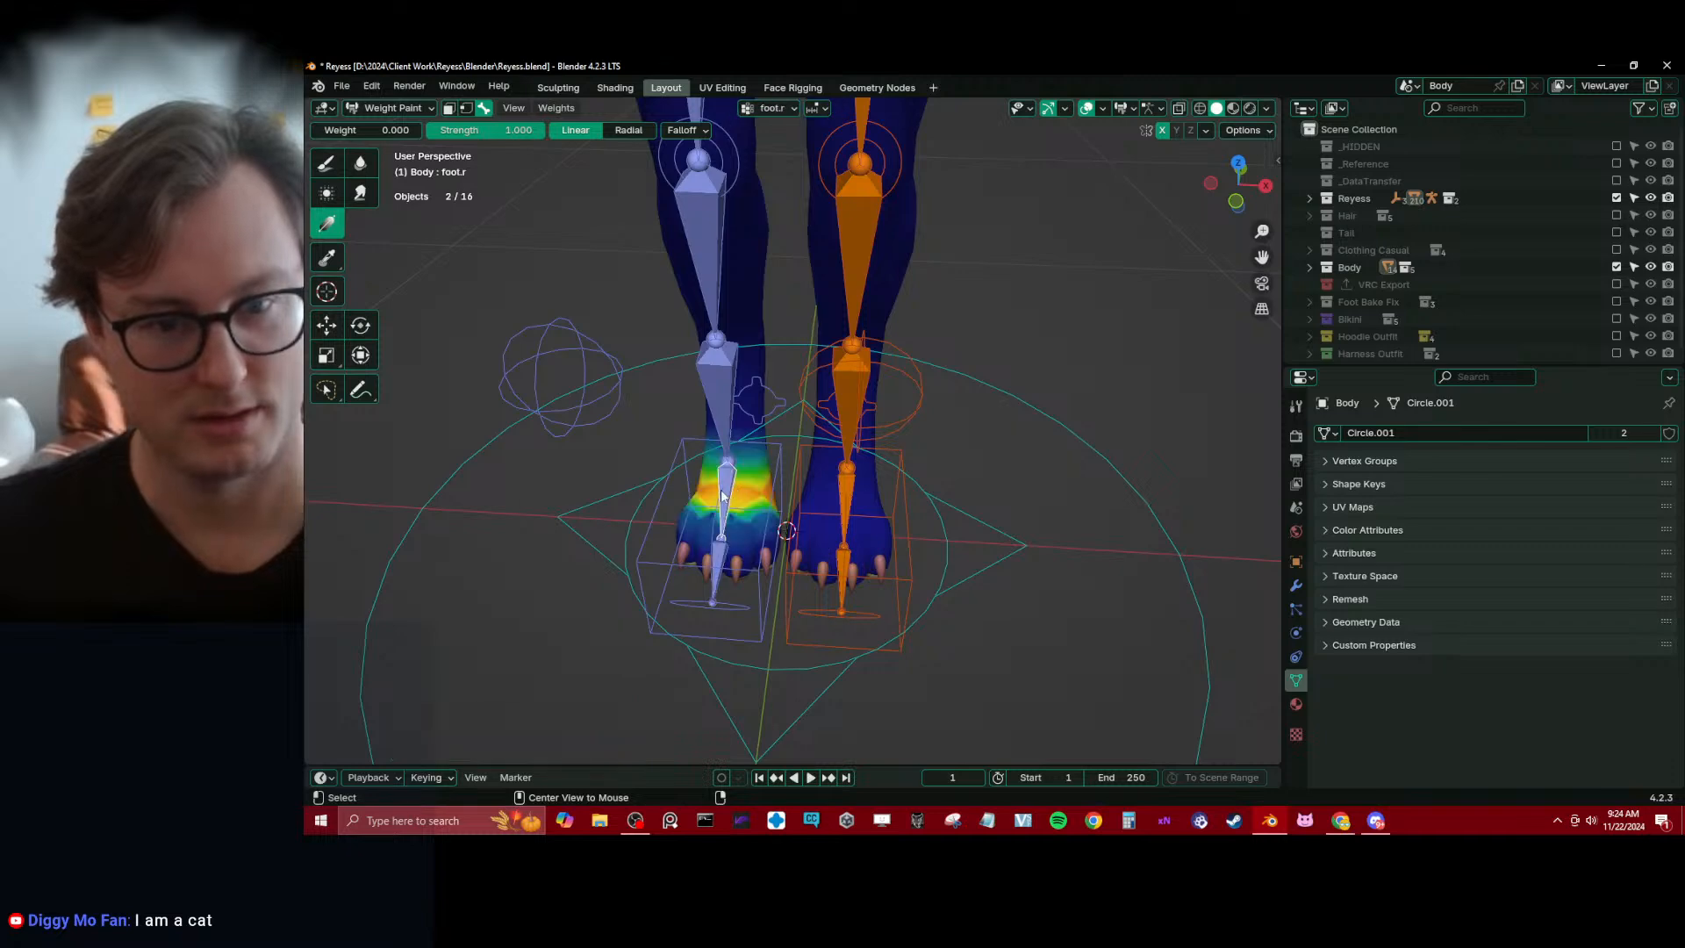
Select toes_01.l and apply a linear gradient at weight 1.000 across the foot from the toes backward in right side view
{"action": "left_click", "coordinate": [855, 560], "text": "ctrl"}
{"action": "key", "text": "KP_3"}
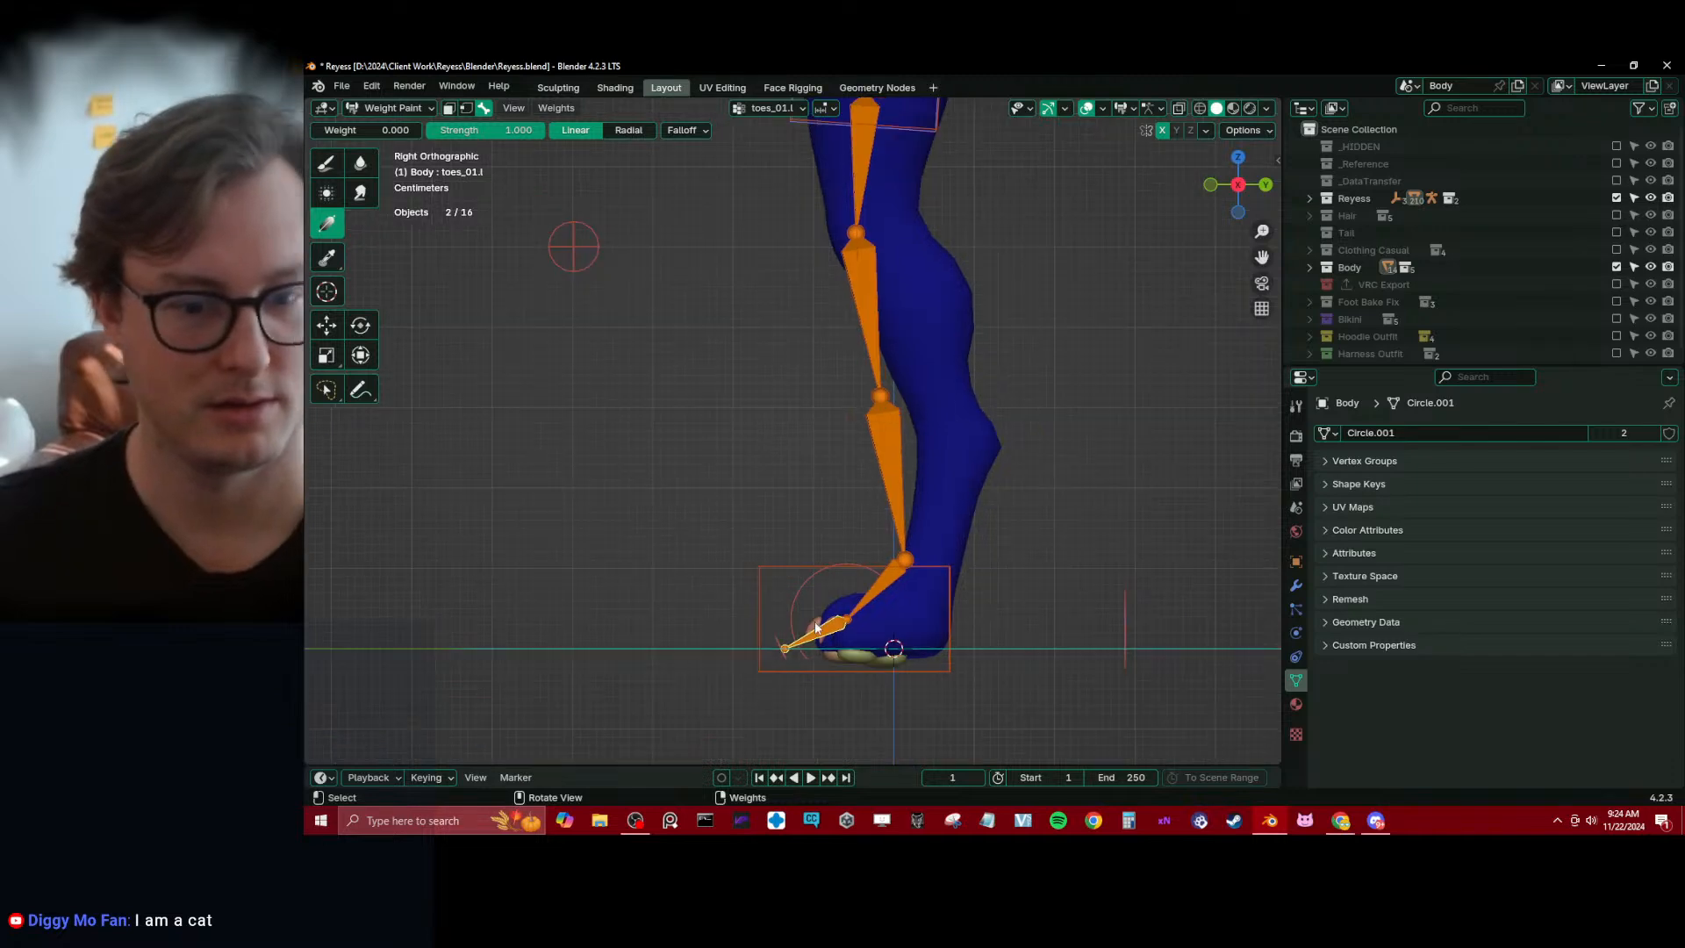
{"action": "middle_click_drag", "start_coordinate": [816, 627], "coordinate": [660, 452]}
{"action": "key", "text": "KP_3"}
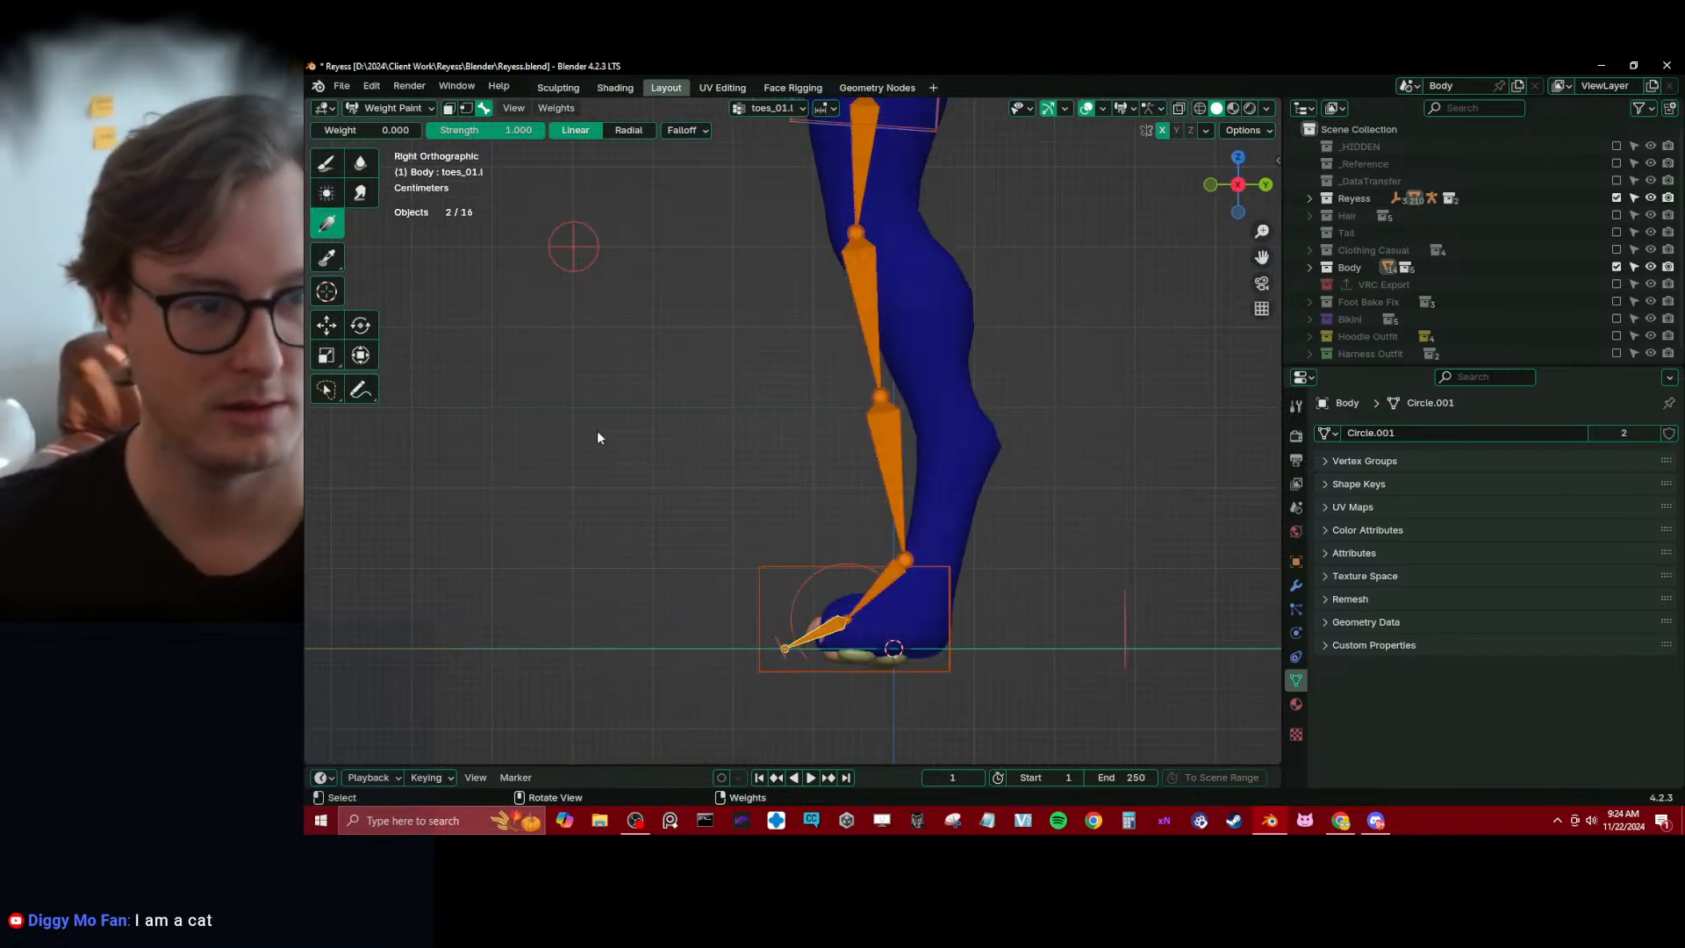
{"action": "key", "text": "Tab"}
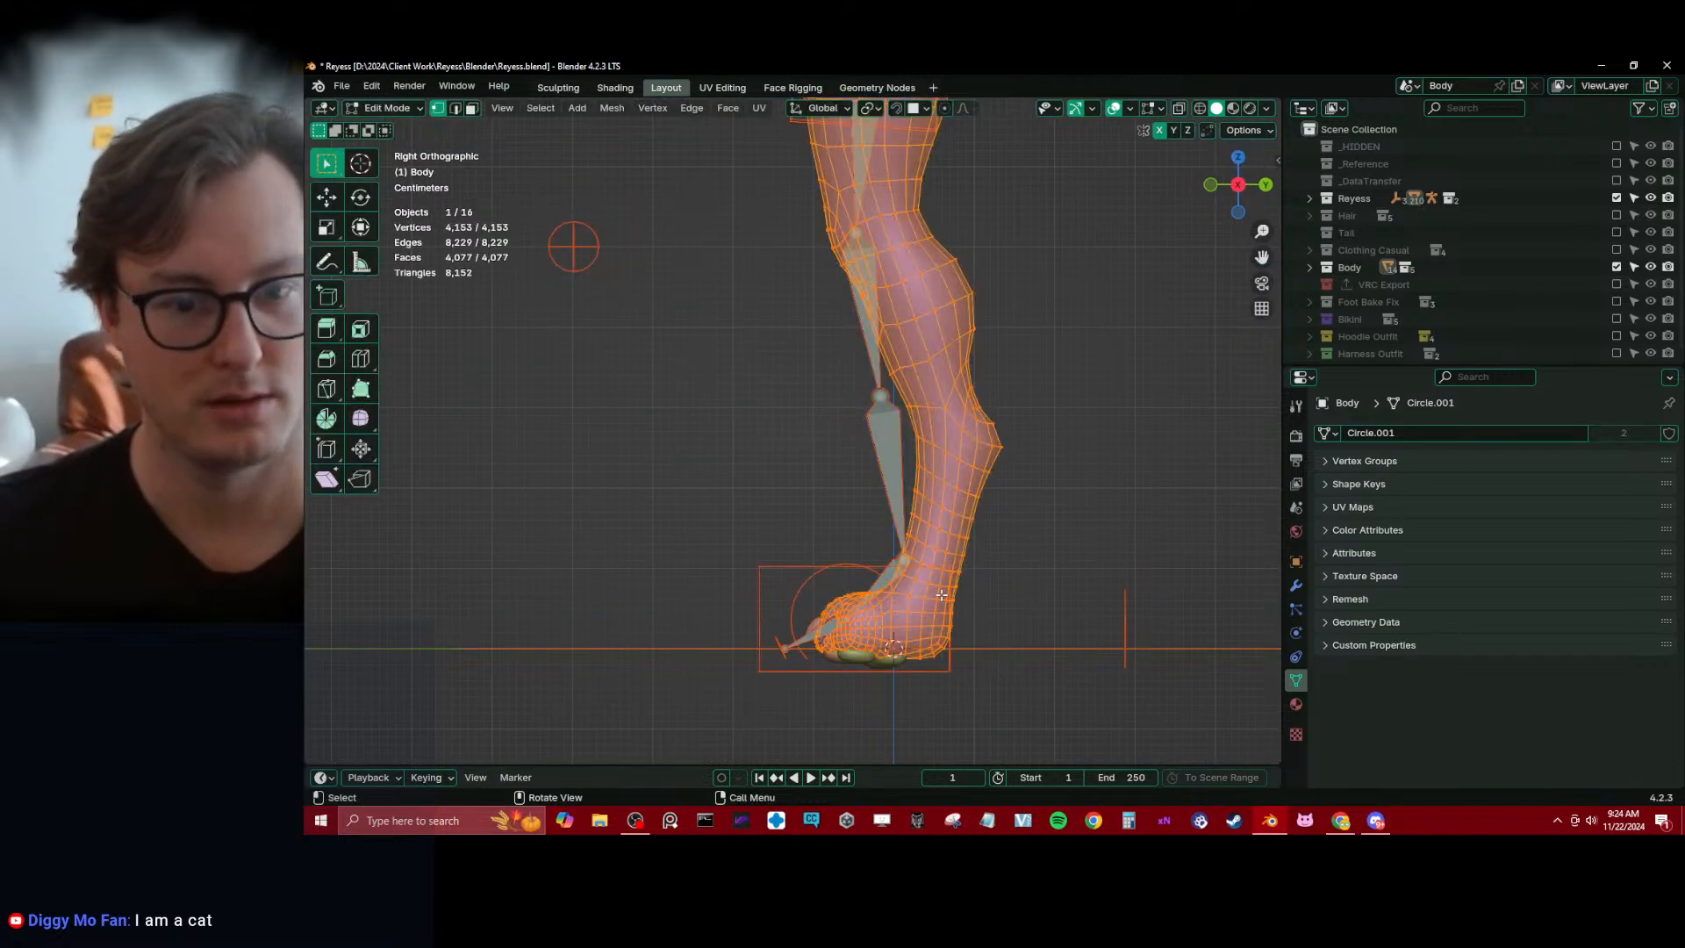
{"action": "key", "text": "Tab"}
{"action": "left_click_drag", "start_coordinate": [383, 134], "coordinate": [491, 134]}
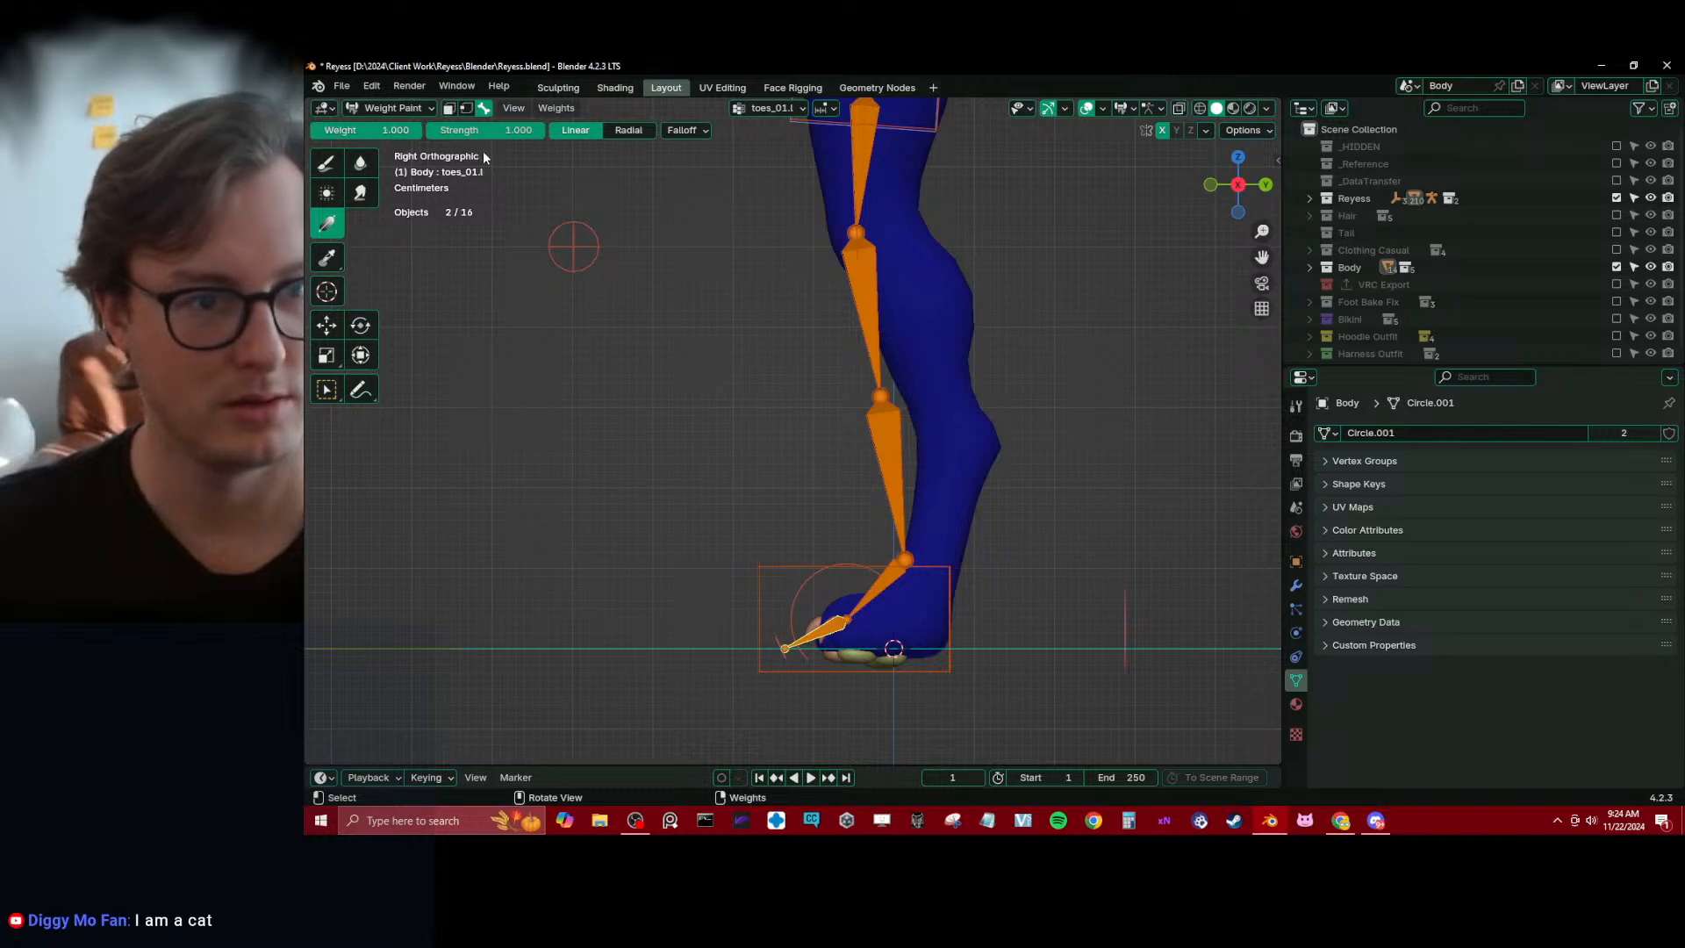
{"action": "left_click_drag", "start_coordinate": [829, 619], "coordinate": [922, 607]}
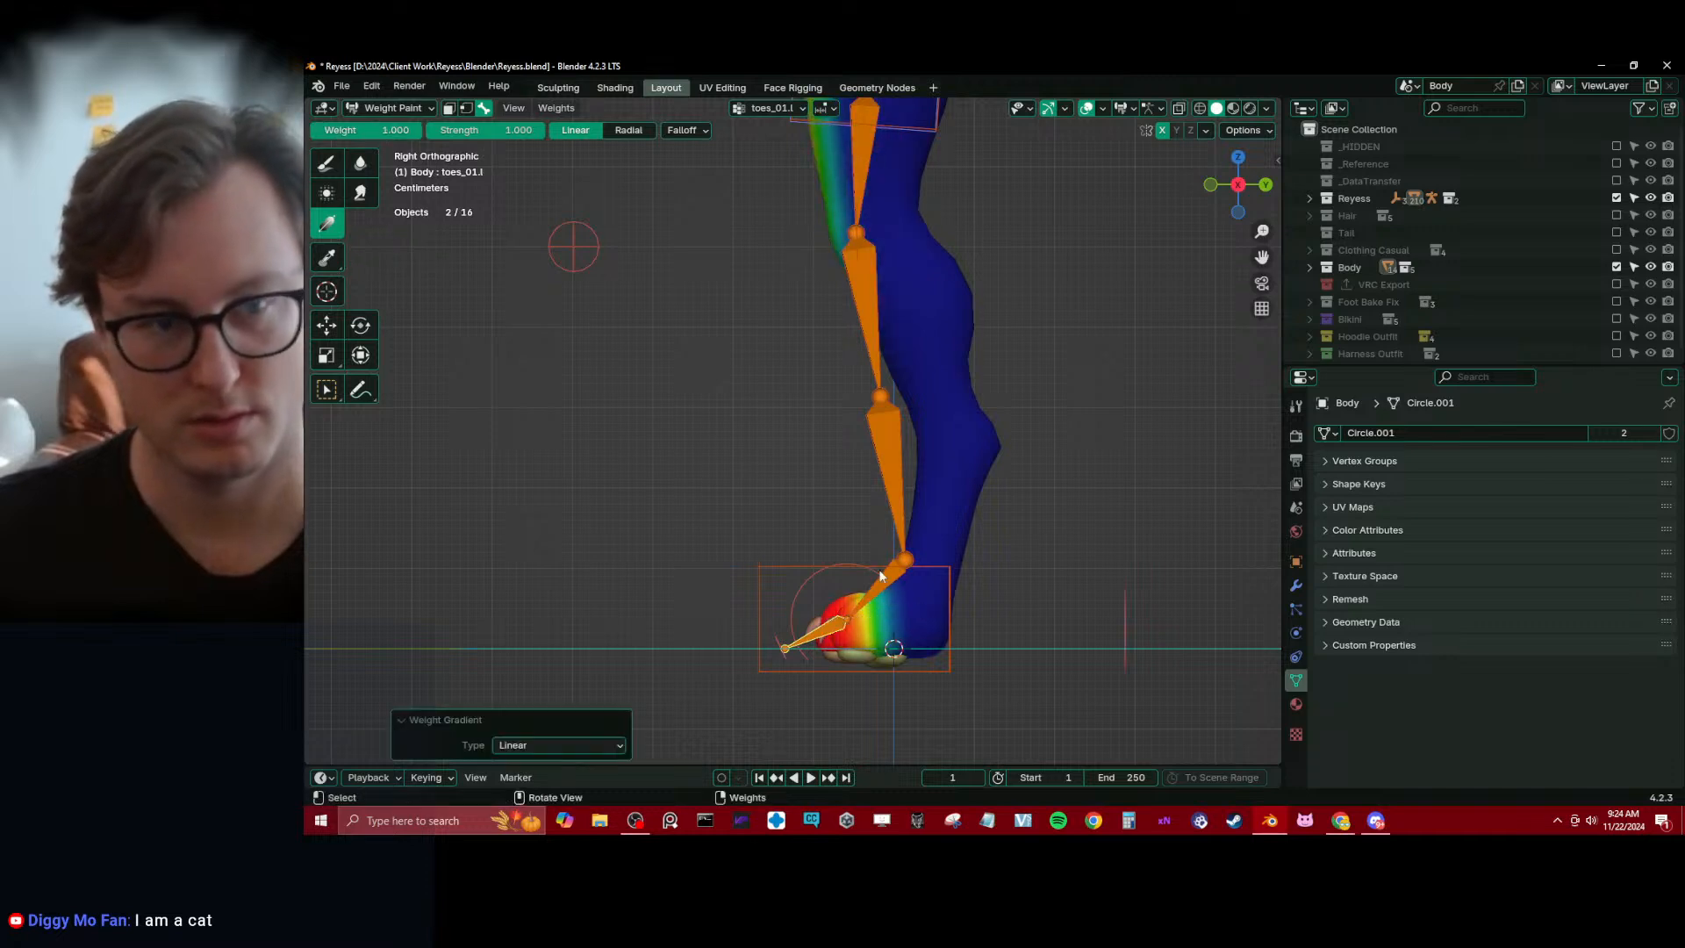
{"action": "left_click_drag", "start_coordinate": [403, 134], "coordinate": [332, 134]}
{"action": "left_click_drag", "start_coordinate": [843, 532], "coordinate": [847, 542]}
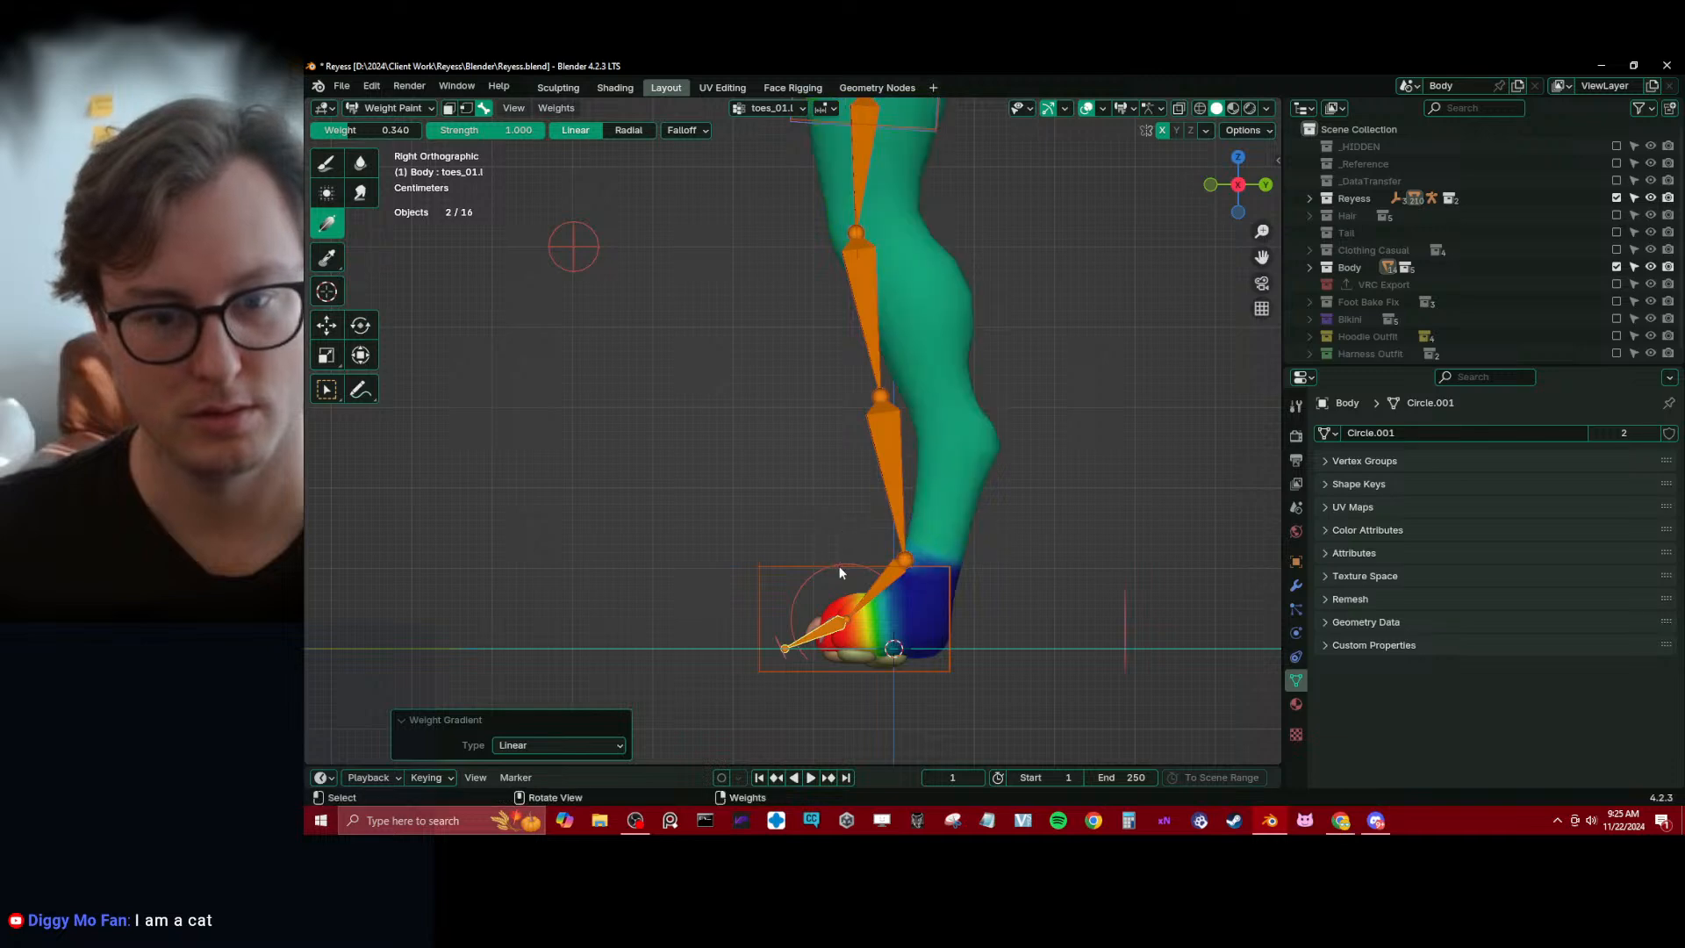
{"action": "key", "text": "ctrl+z"}
Clear the stray toes_01.l weight from the front of the thigh with a linear gradient at weight 0.000
{"action": "left_click_drag", "start_coordinate": [395, 132], "coordinate": [320, 132]}
{"action": "left_click_drag", "start_coordinate": [848, 551], "coordinate": [811, 550]}
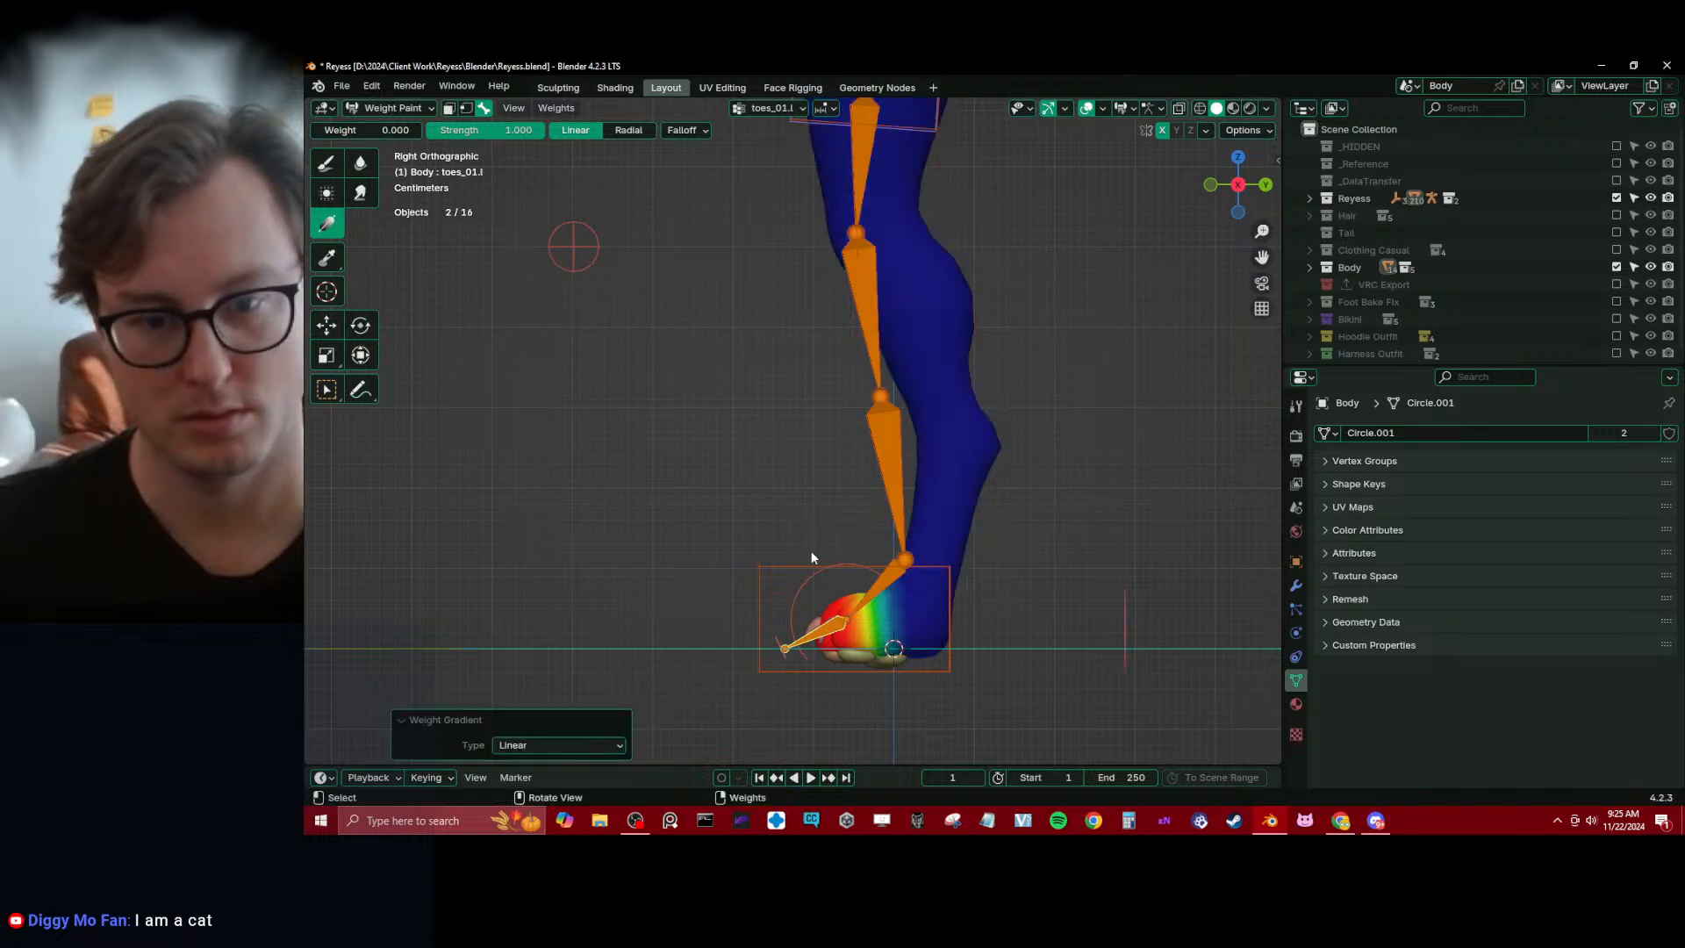
{"action": "mouse_move", "coordinate": [811, 550]}
{"action": "middle_mouse_down"}
{"action": "mouse_move", "coordinate": [965, 608]}
{"action": "mouse_move", "coordinate": [833, 618]}
{"action": "mouse_move", "coordinate": [993, 614]}
{"action": "middle_mouse_up"}
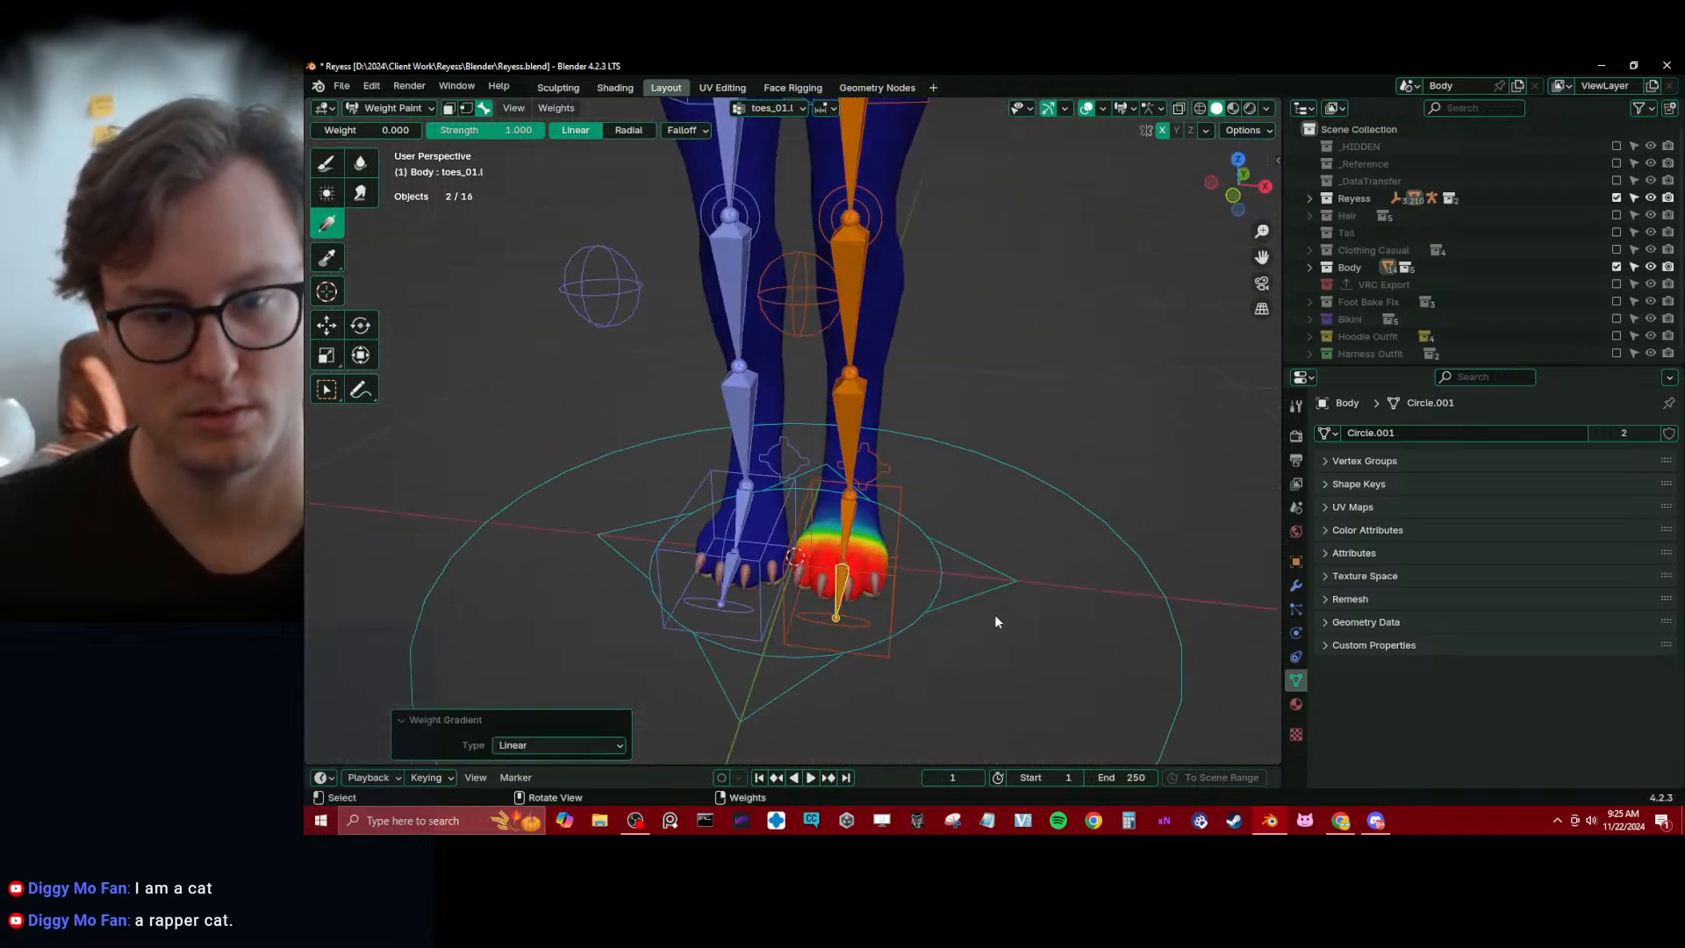
Test the leg deformation by moving the c_foot_ik.l control about 0.39 m up and 0.2 m forward
{"action": "left_click", "coordinate": [897, 524], "text": "alt"}
{"action": "scroll", "coordinate": [878, 536], "scroll_direction": "down", "scroll_amount": 3}
{"action": "middle_click_drag", "start_coordinate": [851, 553], "coordinate": [805, 559]}
{"action": "key", "text": "g"}
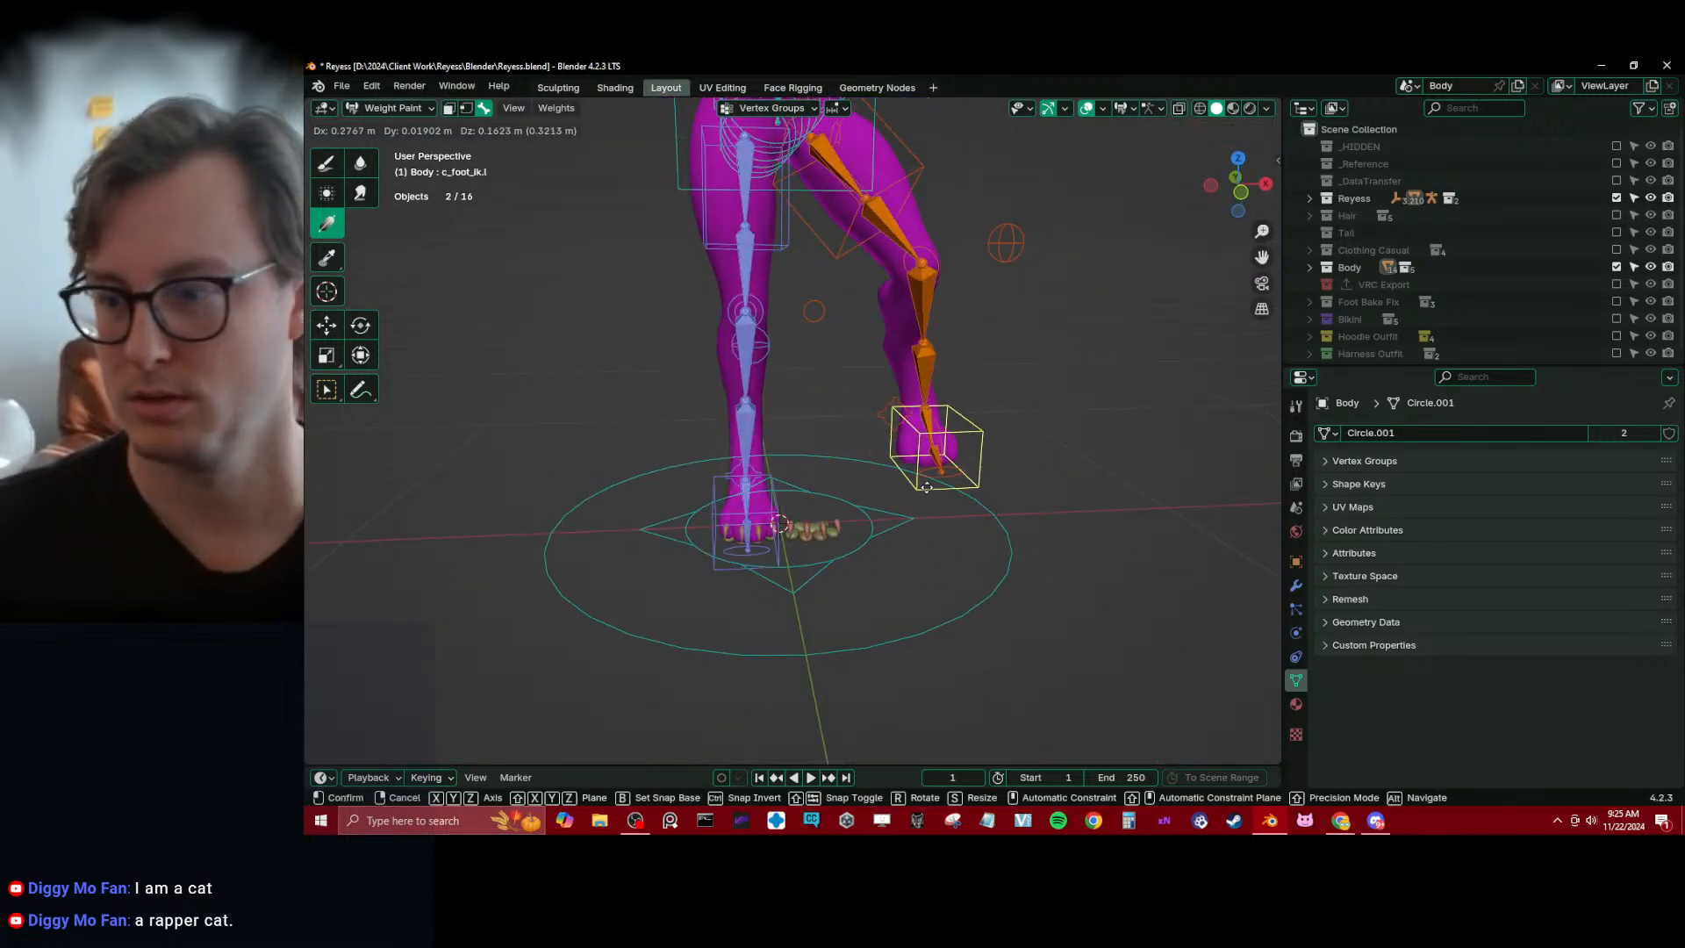
{"action": "right_click", "coordinate": [888, 456]}
{"action": "middle_click_drag", "start_coordinate": [895, 413], "coordinate": [1005, 410]}
{"action": "scroll", "coordinate": [1005, 411], "scroll_direction": "up", "scroll_amount": 2}
{"action": "middle_click_drag", "start_coordinate": [1005, 410], "coordinate": [1013, 471], "text": "shift"}
{"action": "key", "text": "g"}
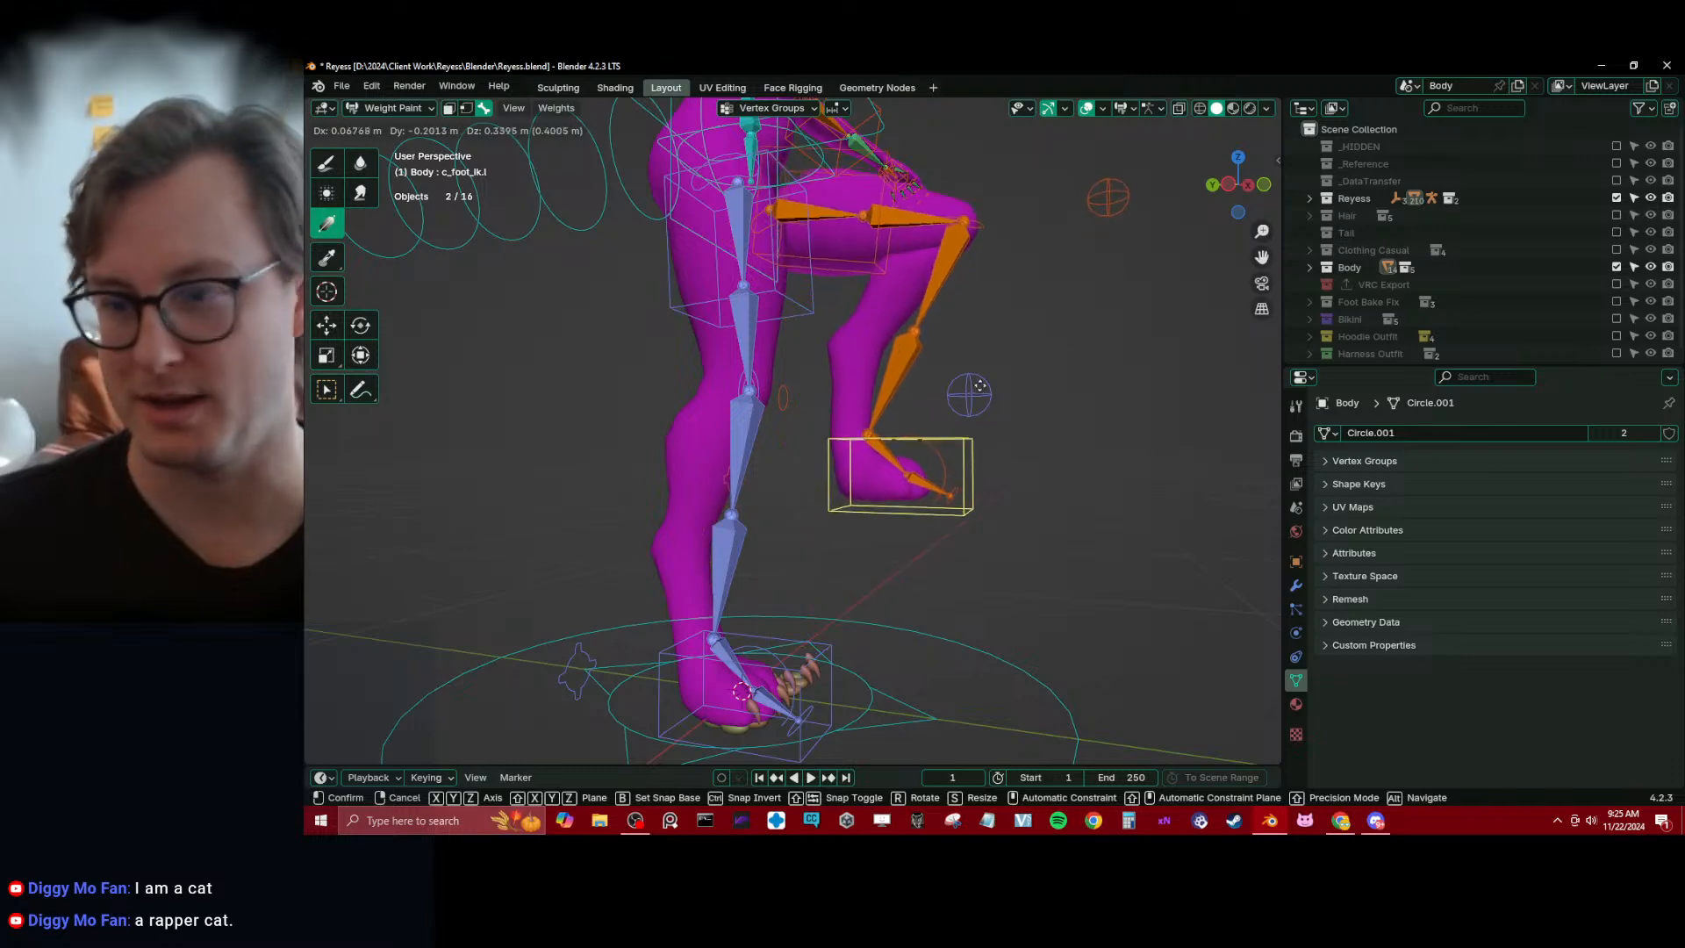
{"action": "left_click", "coordinate": [961, 402]}
Select the thigh_twist.l bone and examine its weights on the raised leg from the front and side
{"action": "middle_click_drag", "start_coordinate": [960, 401], "coordinate": [842, 474]}
{"action": "scroll", "coordinate": [837, 474], "scroll_direction": "up", "scroll_amount": 4}
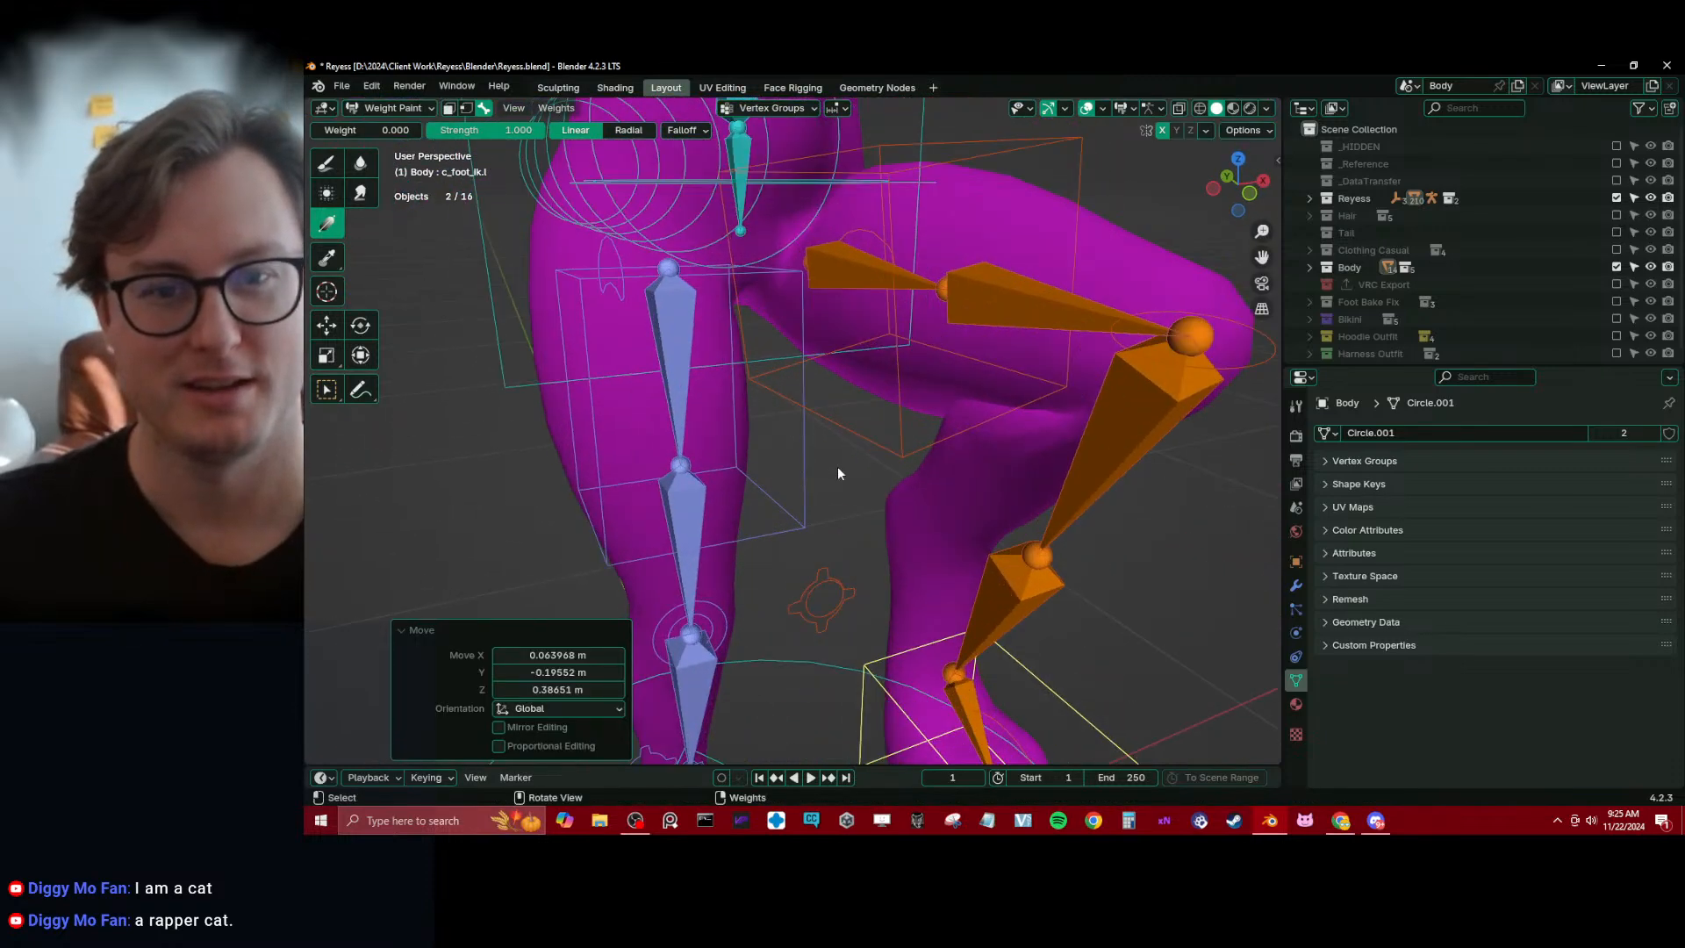
{"action": "left_click", "coordinate": [839, 283]}
{"action": "middle_click_drag", "start_coordinate": [839, 282], "coordinate": [840, 439], "text": "shift"}
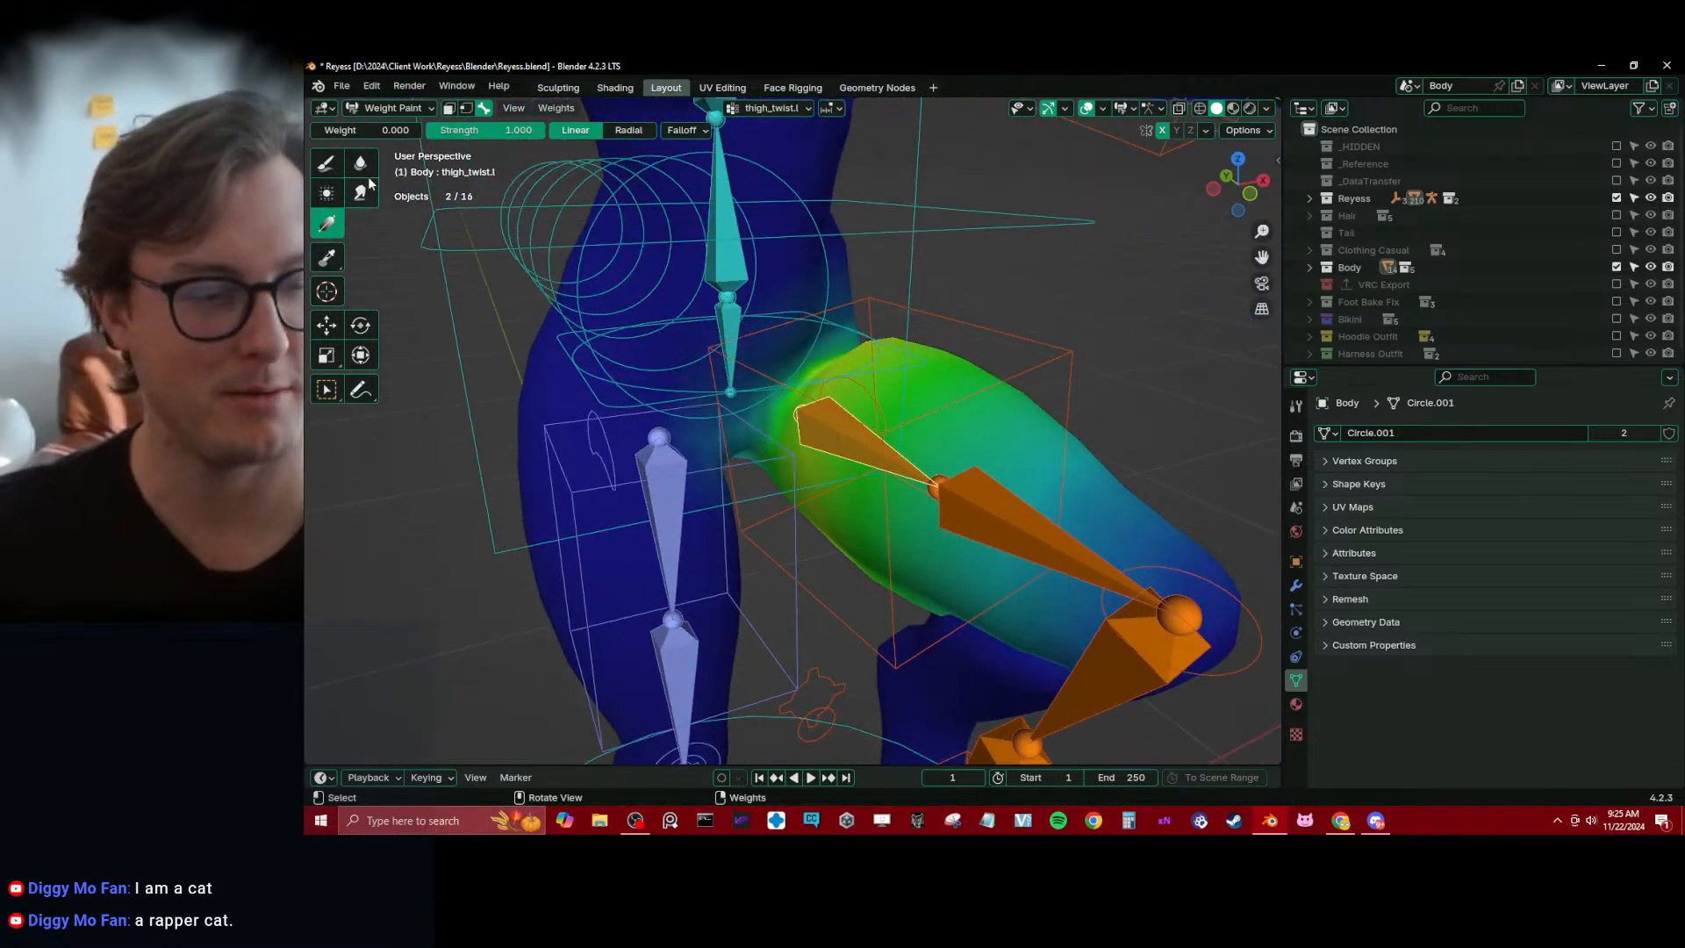
{"action": "left_click_drag", "start_coordinate": [861, 445], "coordinate": [702, 456]}
{"action": "left_click", "coordinate": [667, 503], "text": "alt"}
{"action": "left_click", "coordinate": [827, 435], "text": "alt"}
{"action": "middle_click_drag", "start_coordinate": [829, 438], "coordinate": [879, 434]}
{"action": "left_click_drag", "start_coordinate": [880, 434], "coordinate": [745, 419]}
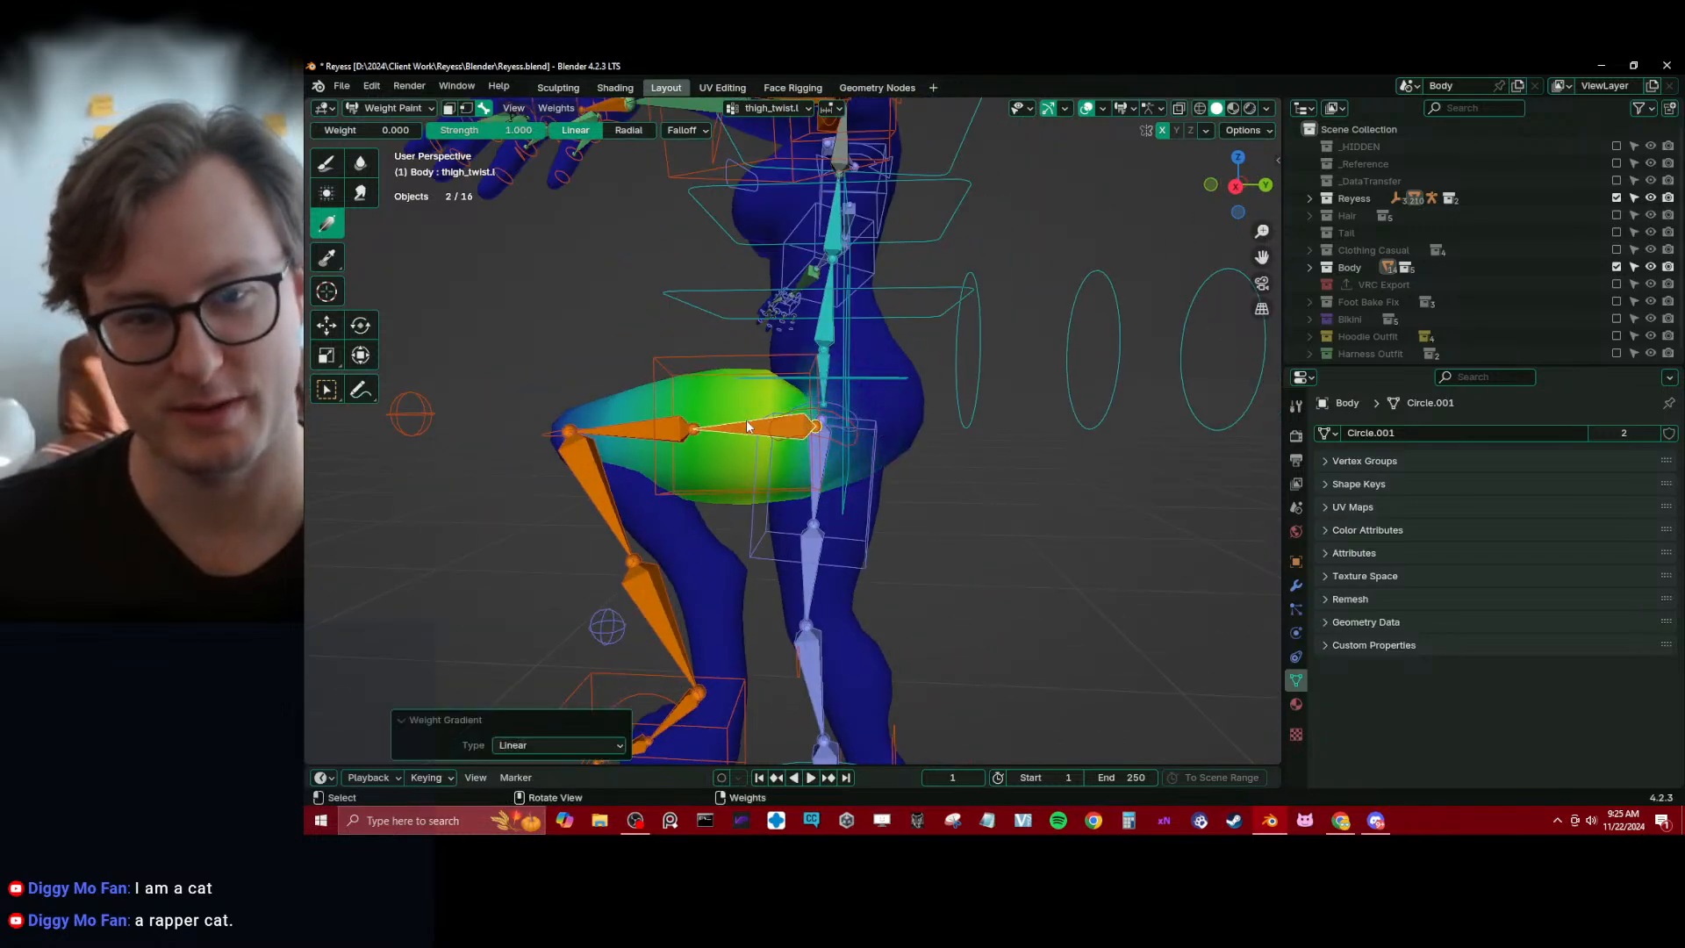
{"action": "mouse_move", "coordinate": [746, 420]}
{"action": "middle_mouse_down"}
{"action": "mouse_move", "coordinate": [849, 346]}
{"action": "mouse_move", "coordinate": [568, 429]}
{"action": "mouse_move", "coordinate": [700, 523]}
{"action": "mouse_move", "coordinate": [764, 448]}
{"action": "middle_mouse_up"}
Check the raised leg's weights for the leg_stretch.l, leg_twist.l and thigh_stretch.l bones in turn
{"action": "left_click", "coordinate": [638, 481], "text": "ctrl"}
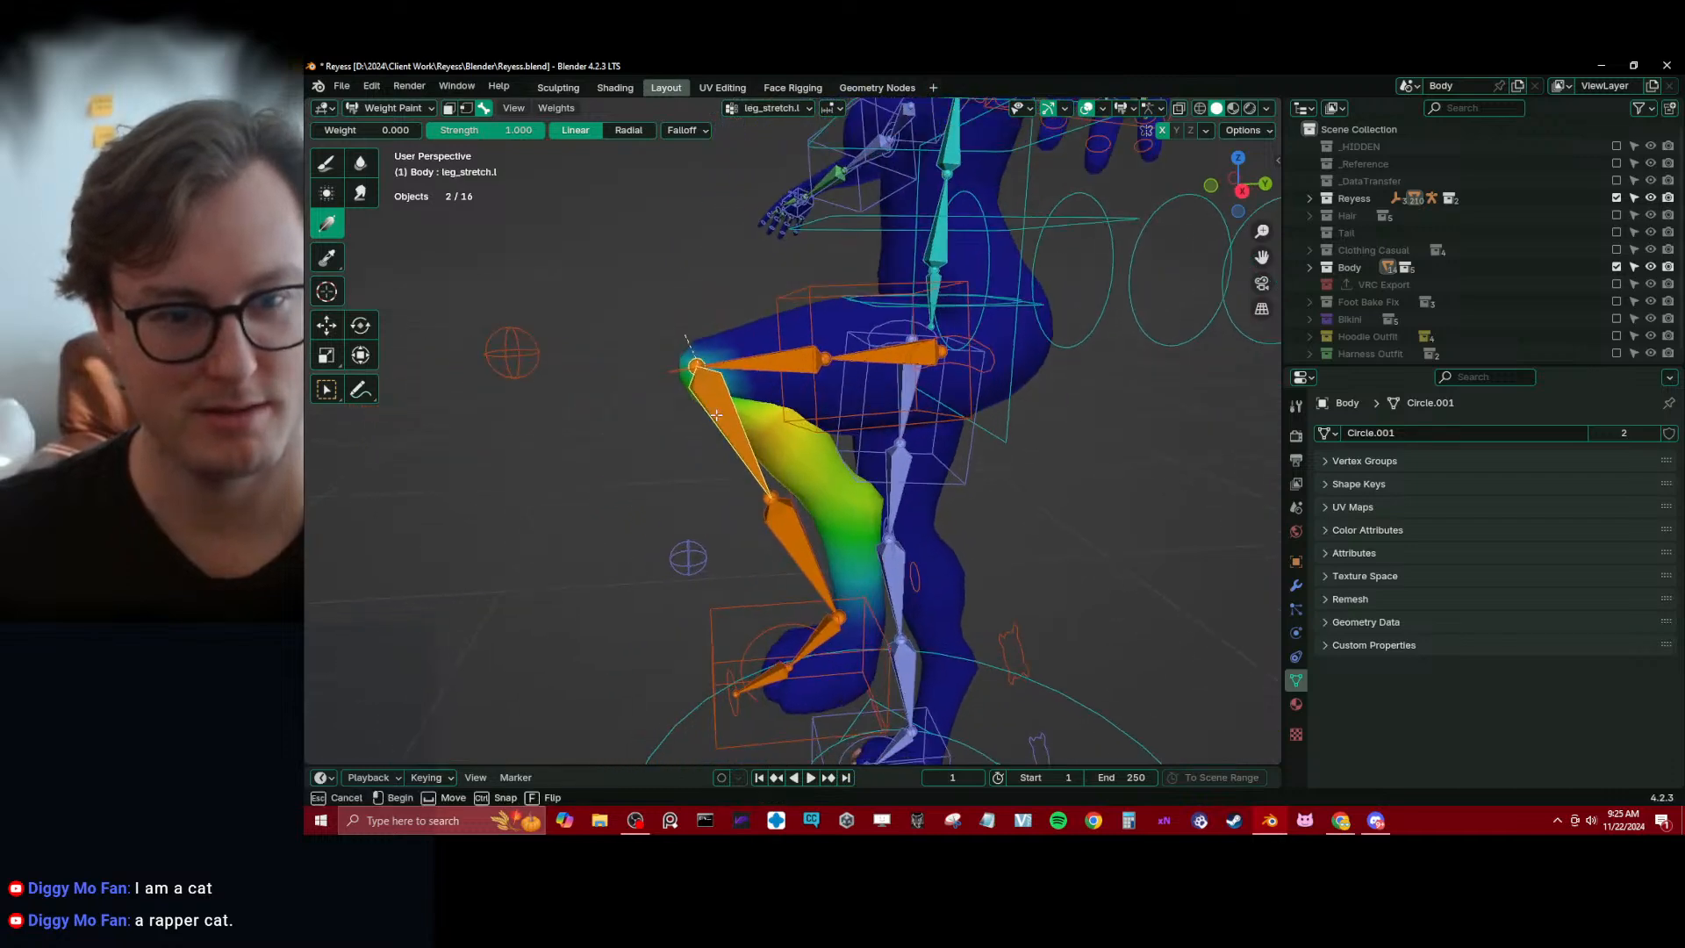
{"action": "left_click_drag", "start_coordinate": [744, 465], "coordinate": [740, 465]}
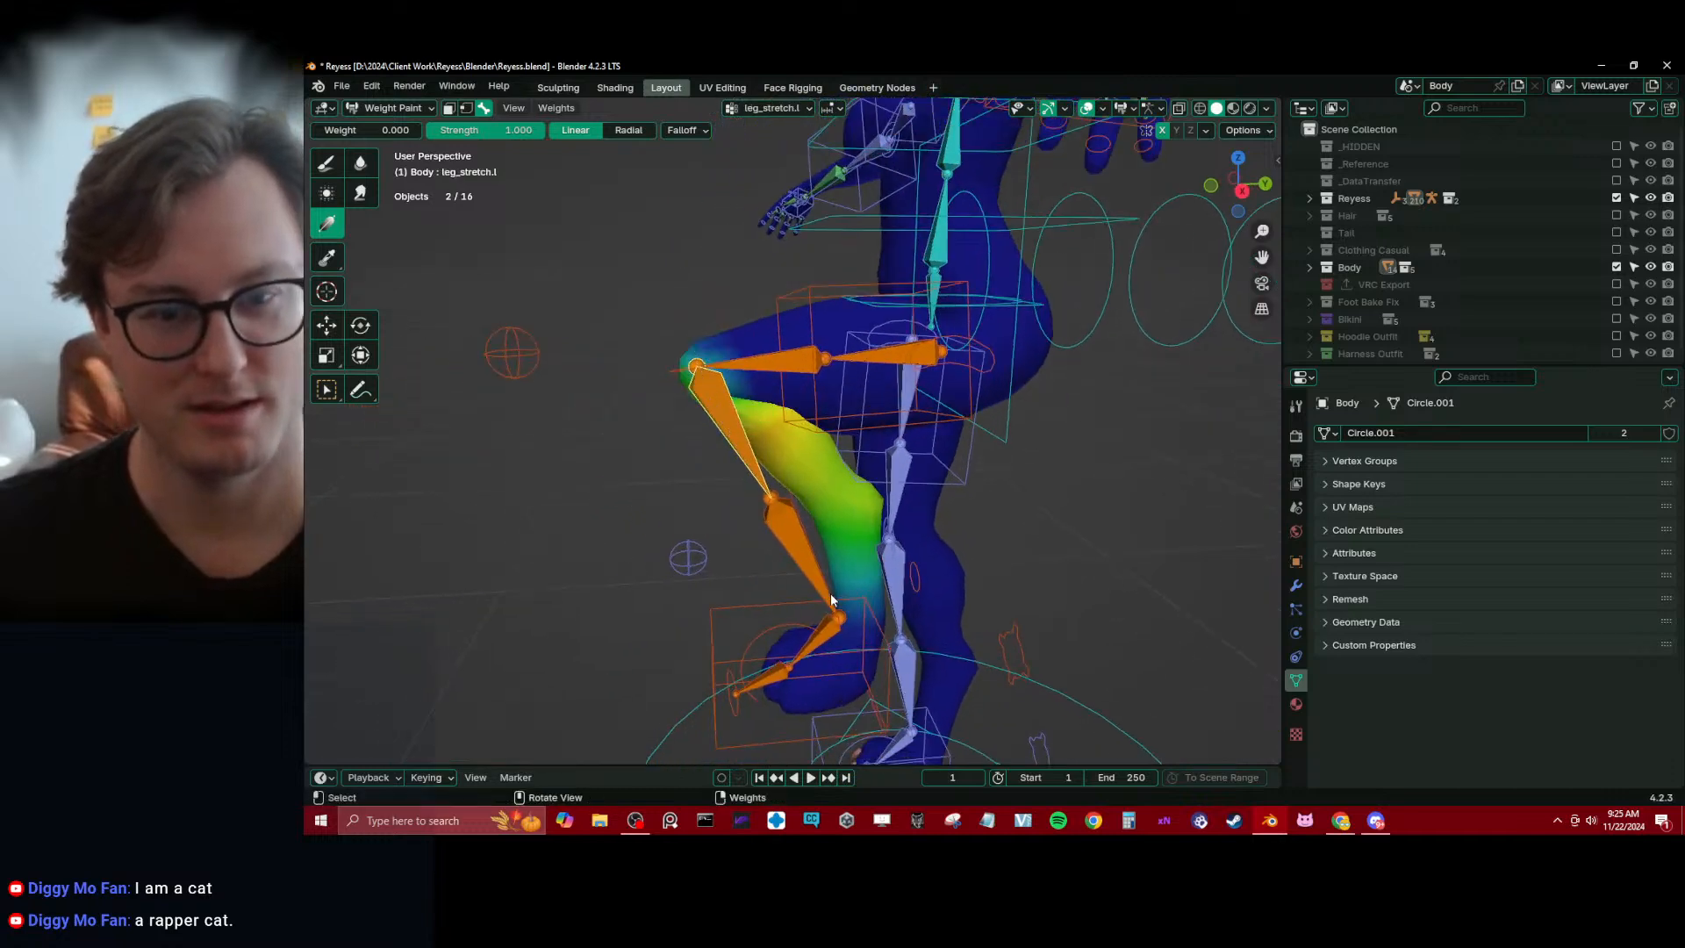
{"action": "middle_click_drag", "start_coordinate": [831, 600], "coordinate": [829, 586]}
{"action": "left_click_drag", "start_coordinate": [830, 602], "coordinate": [768, 490]}
{"action": "left_click", "coordinate": [791, 563], "text": "alt"}
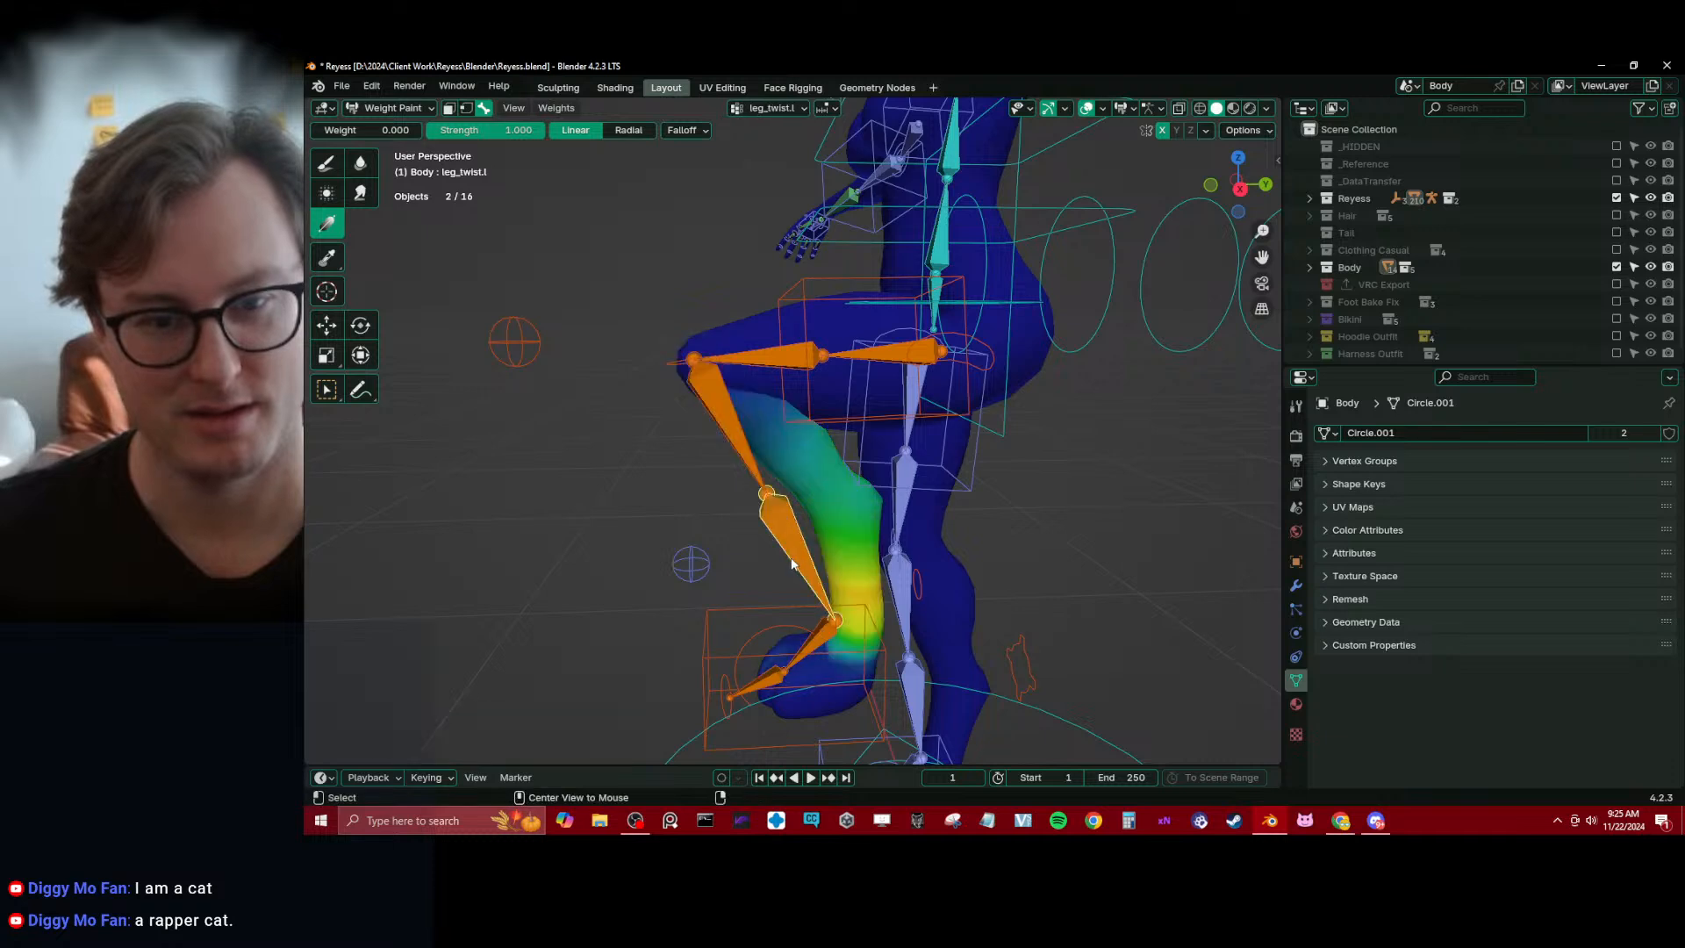
{"action": "left_click", "coordinate": [776, 368], "text": "ctrl"}
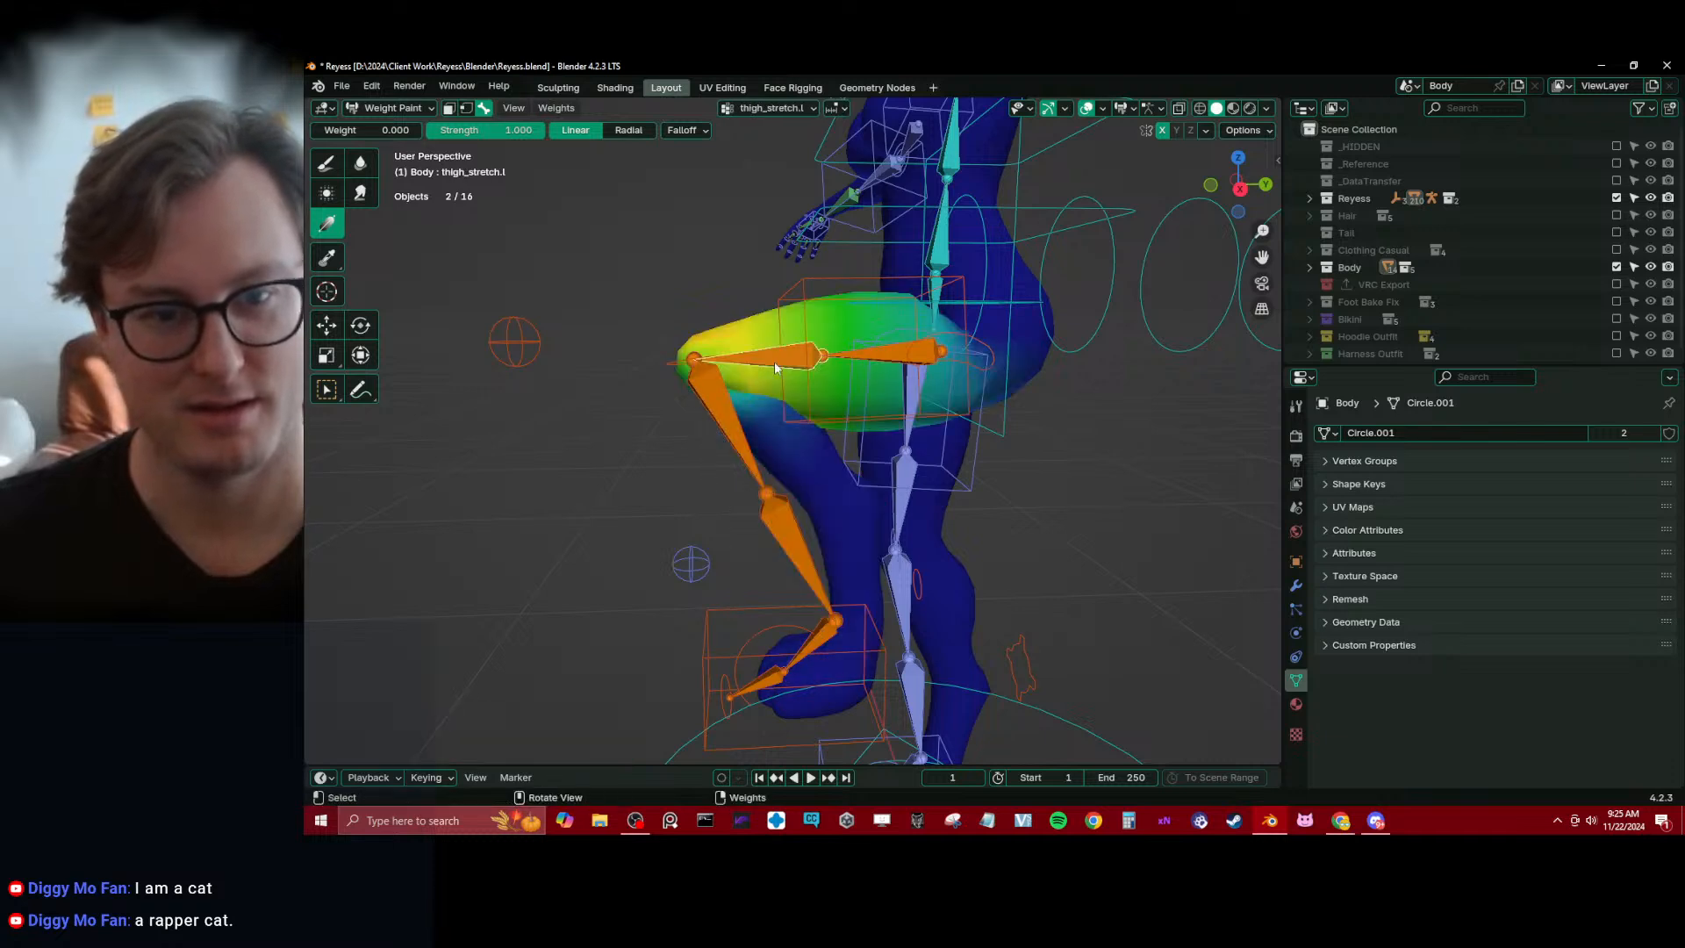
{"action": "left_click", "coordinate": [877, 355], "text": "ctrl"}
Select the root.x bone and examine its weights around the hips from several angles
{"action": "left_click_drag", "start_coordinate": [637, 377], "coordinate": [945, 370]}
{"action": "middle_click_drag", "start_coordinate": [835, 380], "coordinate": [699, 471]}
{"action": "scroll", "coordinate": [816, 434], "scroll_direction": "up", "scroll_amount": 3}
{"action": "mouse_move", "coordinate": [842, 423]}
{"action": "middle_mouse_down", "text": "shift"}
{"action": "mouse_move", "coordinate": [786, 466]}
{"action": "mouse_move", "coordinate": [798, 440]}
{"action": "mouse_move", "coordinate": [764, 428]}
{"action": "mouse_move", "coordinate": [844, 449]}
{"action": "middle_mouse_up", "text": "shift"}
{"action": "left_click", "coordinate": [824, 371], "text": "ctrl"}
{"action": "key", "text": "KP_1"}
{"action": "right_click", "coordinate": [763, 428]}
{"action": "left_click_drag", "start_coordinate": [806, 442], "coordinate": [760, 397]}
{"action": "mouse_move", "coordinate": [891, 419]}
{"action": "middle_mouse_down"}
{"action": "mouse_move", "coordinate": [607, 404]}
{"action": "mouse_move", "coordinate": [707, 414]}
{"action": "mouse_move", "coordinate": [682, 442]}
{"action": "middle_mouse_up"}
Switch to the Blur tool and inspect the root.x weights in the right and front orthographic views
{"action": "left_click", "coordinate": [360, 164]}
{"action": "scroll", "coordinate": [703, 371], "scroll_direction": "down", "scroll_amount": 3}
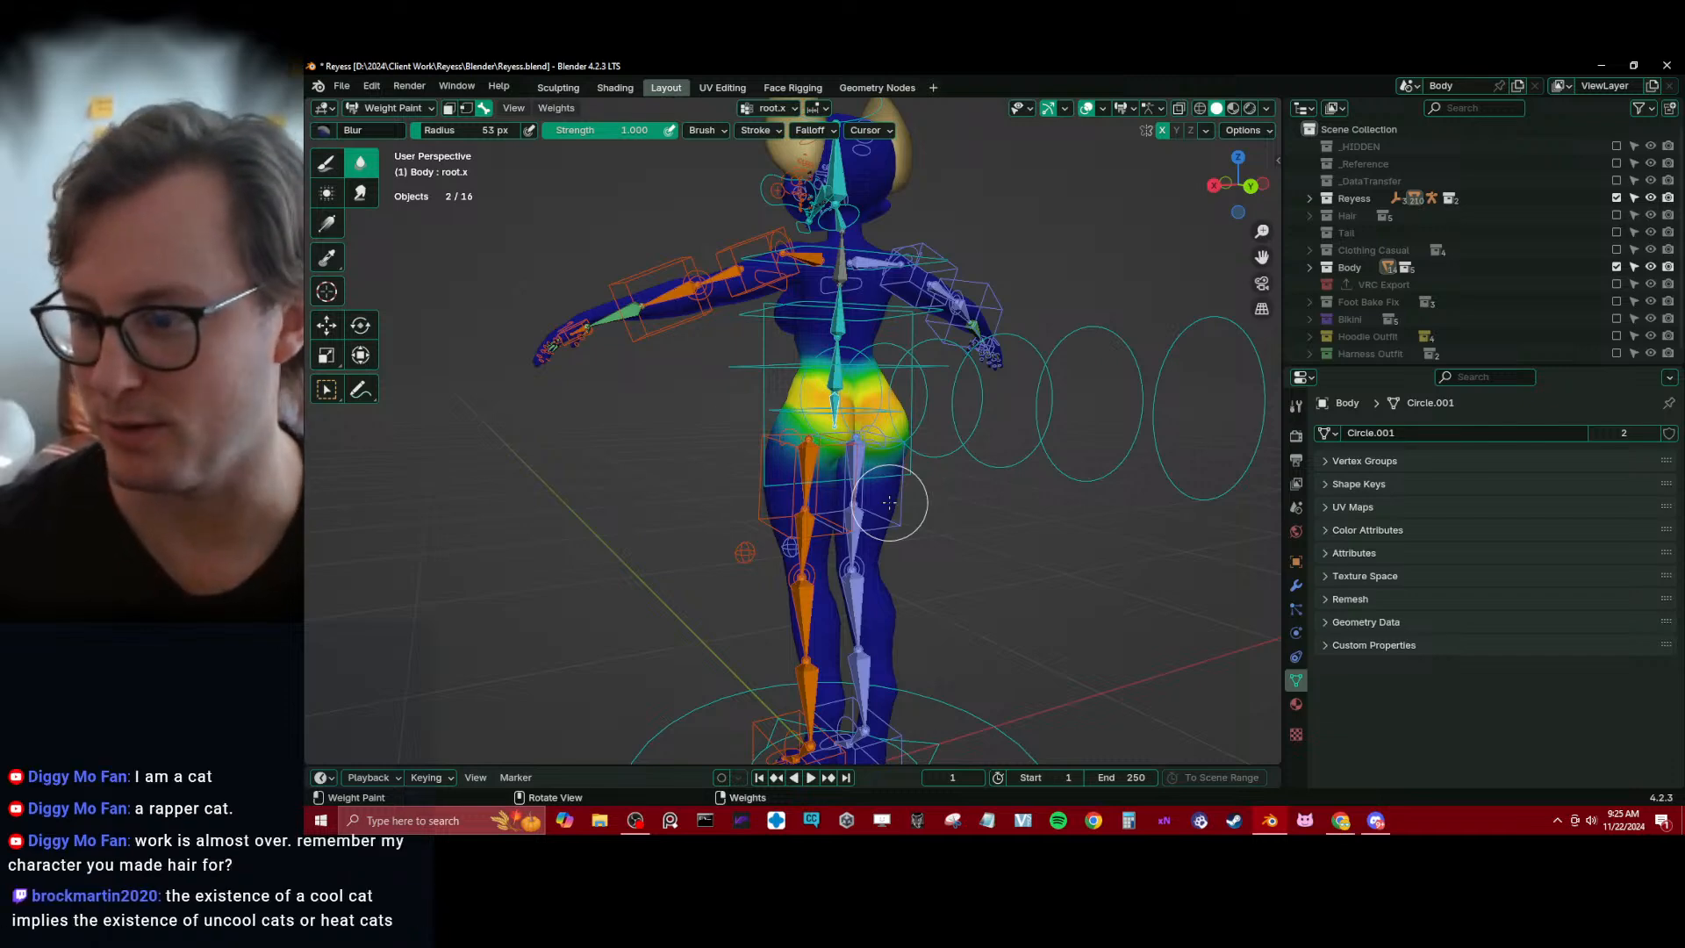
{"action": "key", "text": "KP_3"}
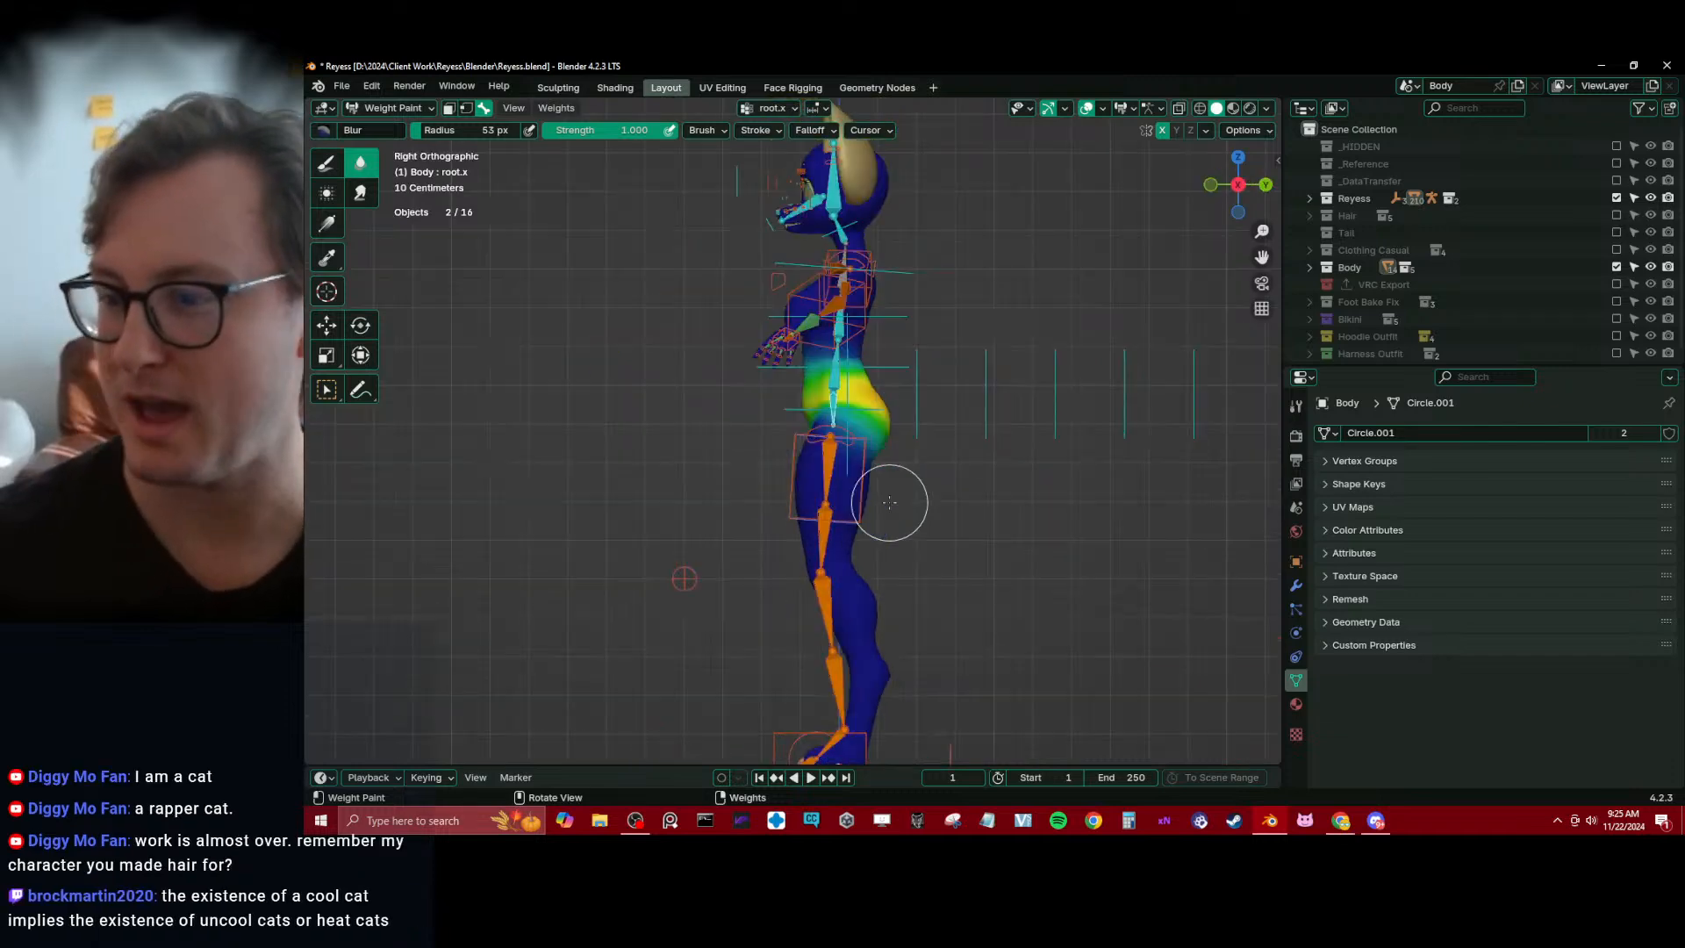
{"action": "scroll", "coordinate": [905, 568], "scroll_direction": "up", "scroll_amount": 2}
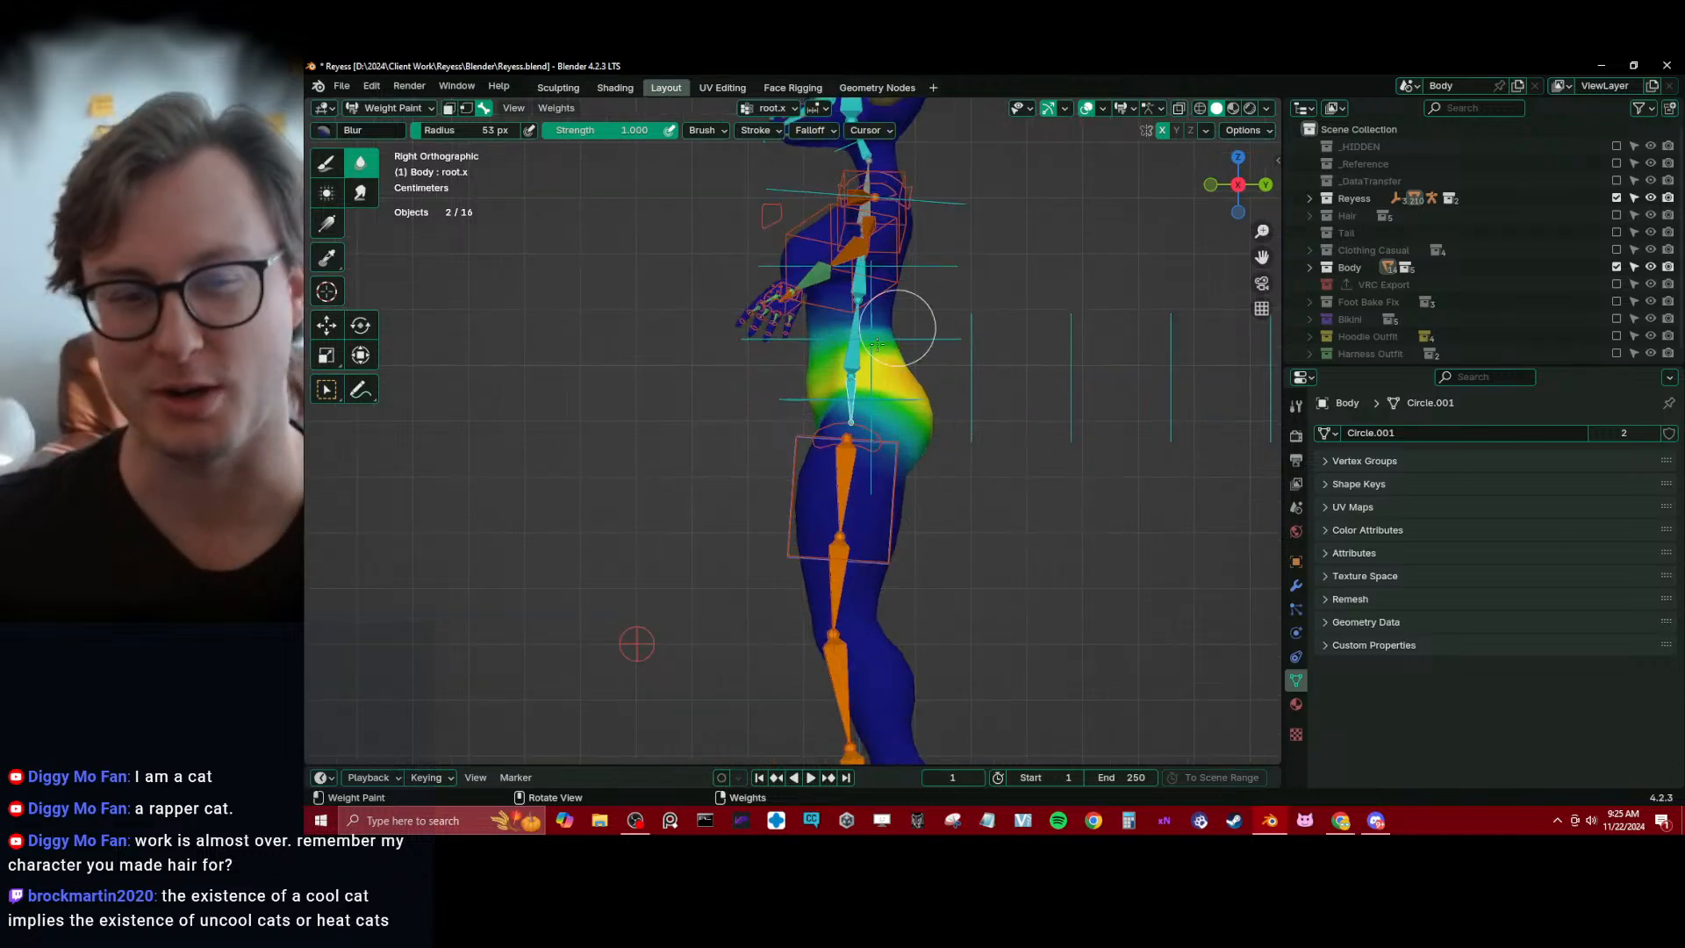
{"action": "middle_click_drag", "start_coordinate": [877, 345], "coordinate": [906, 309]}
{"action": "scroll", "coordinate": [877, 303], "scroll_direction": "up", "scroll_amount": 4}
{"action": "key", "text": "KP_1"}
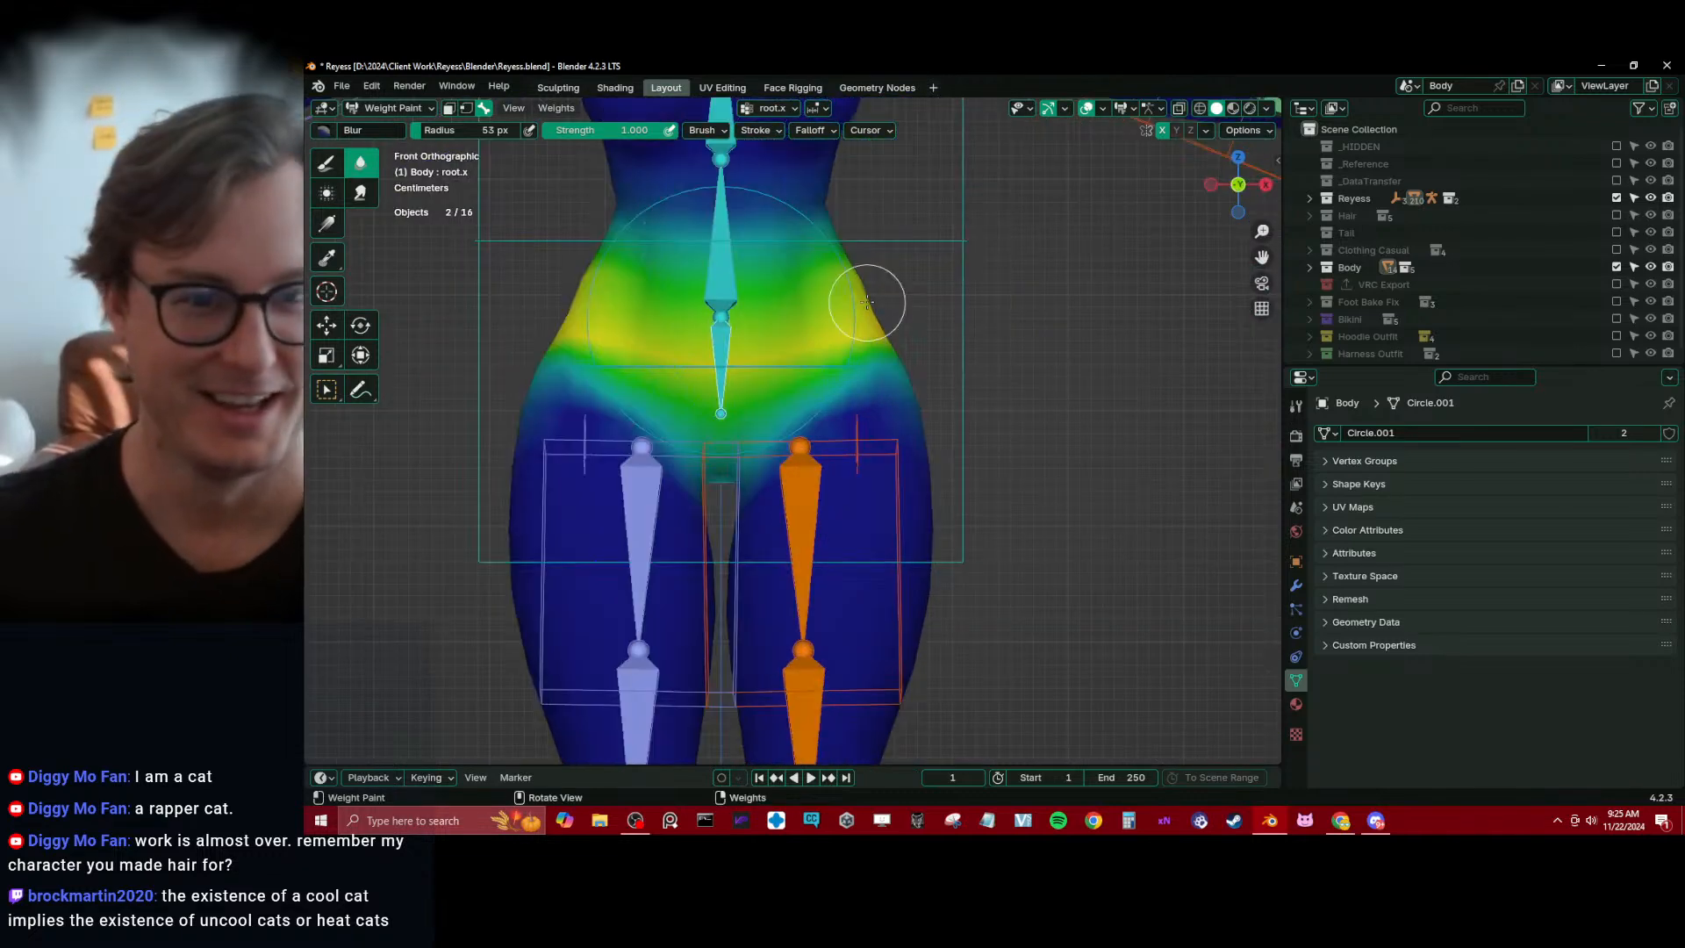
Fade the root.x weight out between the waist and hips with a linear gradient at weight 0.000
{"action": "scroll", "coordinate": [873, 281], "scroll_direction": "down", "scroll_amount": 1}
{"action": "left_click", "coordinate": [327, 224]}
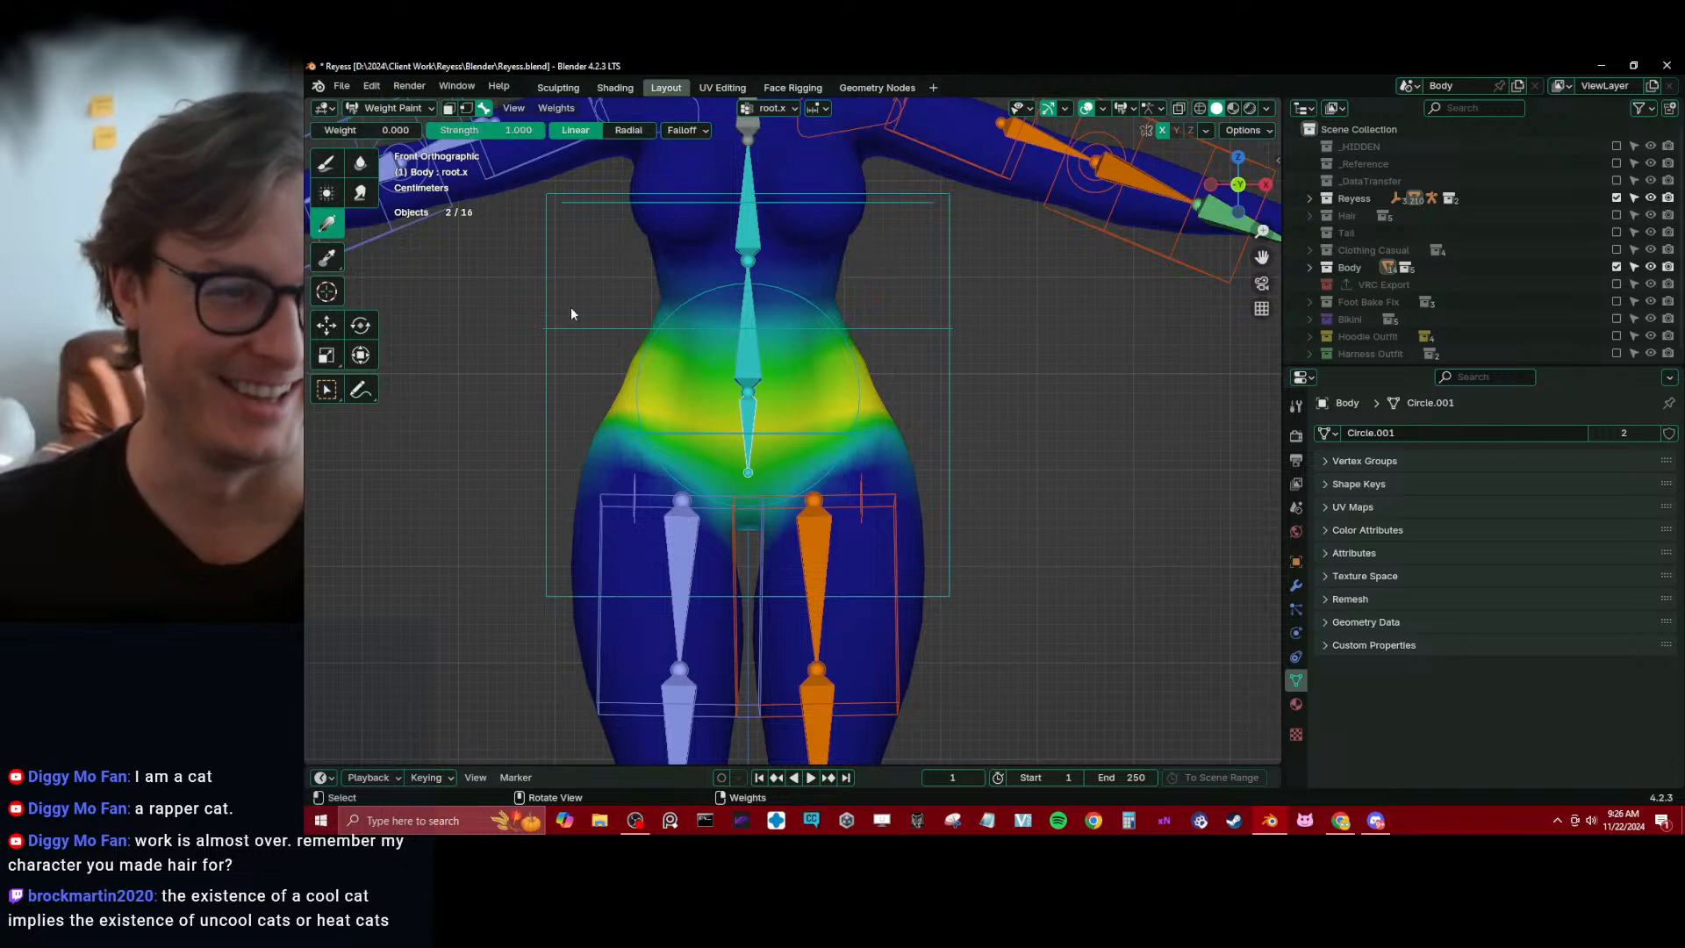
{"action": "left_click_drag", "start_coordinate": [793, 332], "coordinate": [808, 441]}
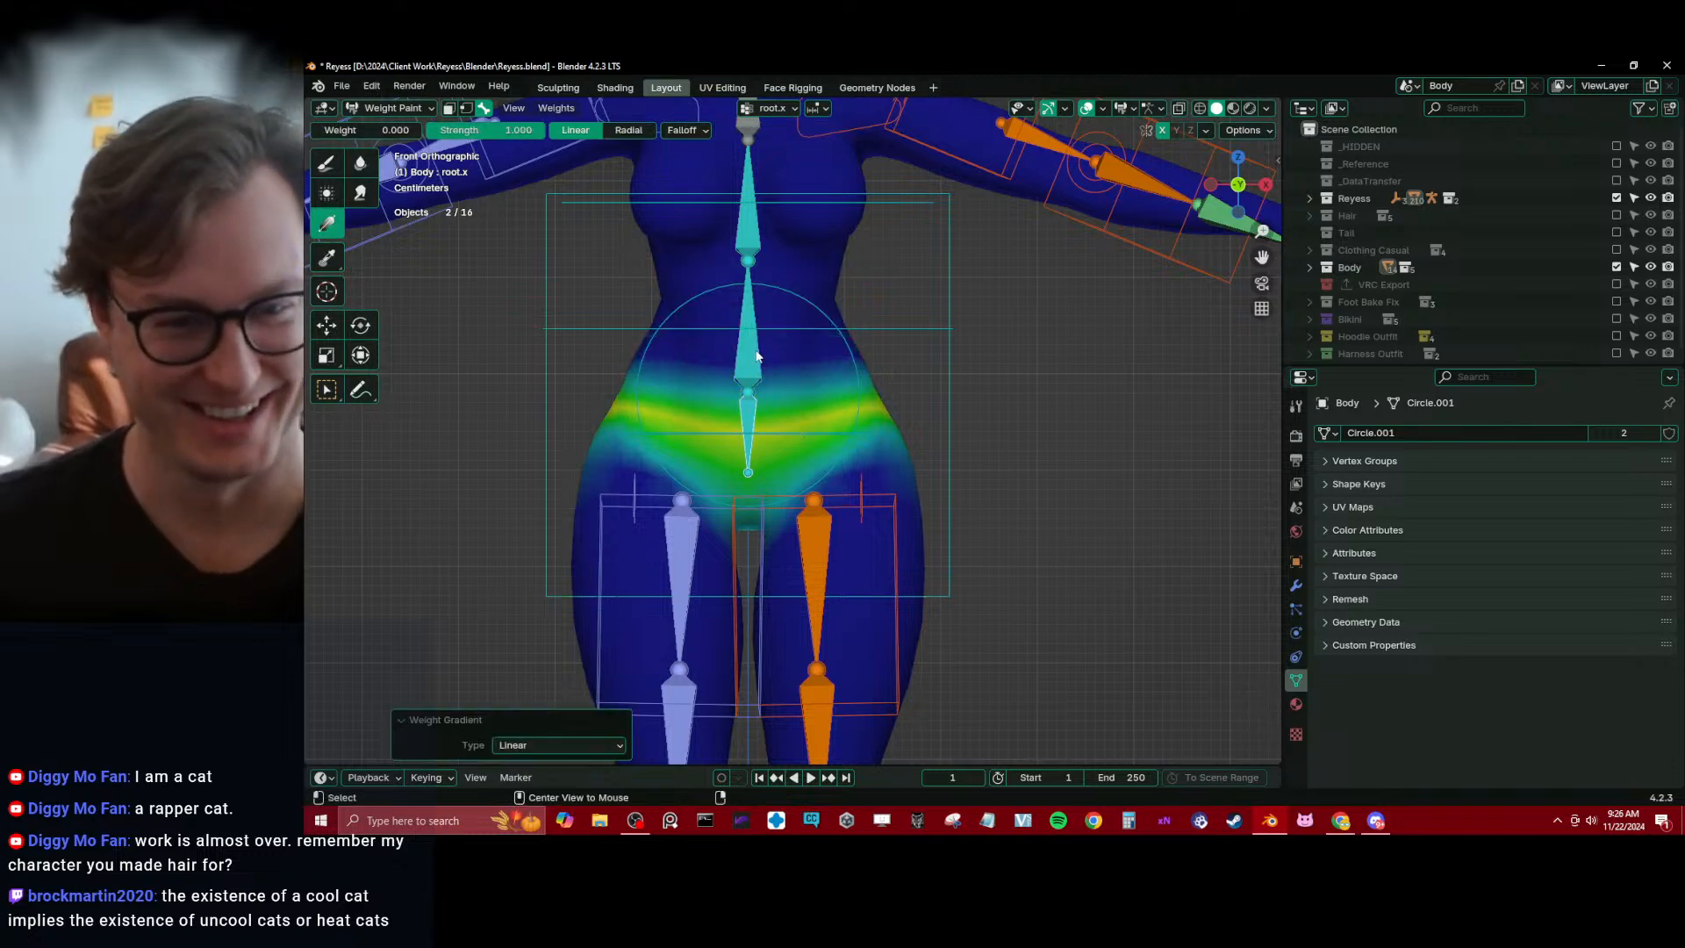
Check the torso weights of the lower spine, spine_02.x and spine_03.x bones from the front
{"action": "left_click", "coordinate": [753, 357], "text": "alt"}
{"action": "middle_click_drag", "start_coordinate": [767, 396], "coordinate": [810, 502], "text": "shift"}
{"action": "left_click_drag", "start_coordinate": [861, 549], "coordinate": [821, 428]}
{"action": "left_click", "coordinate": [807, 373], "text": "alt"}
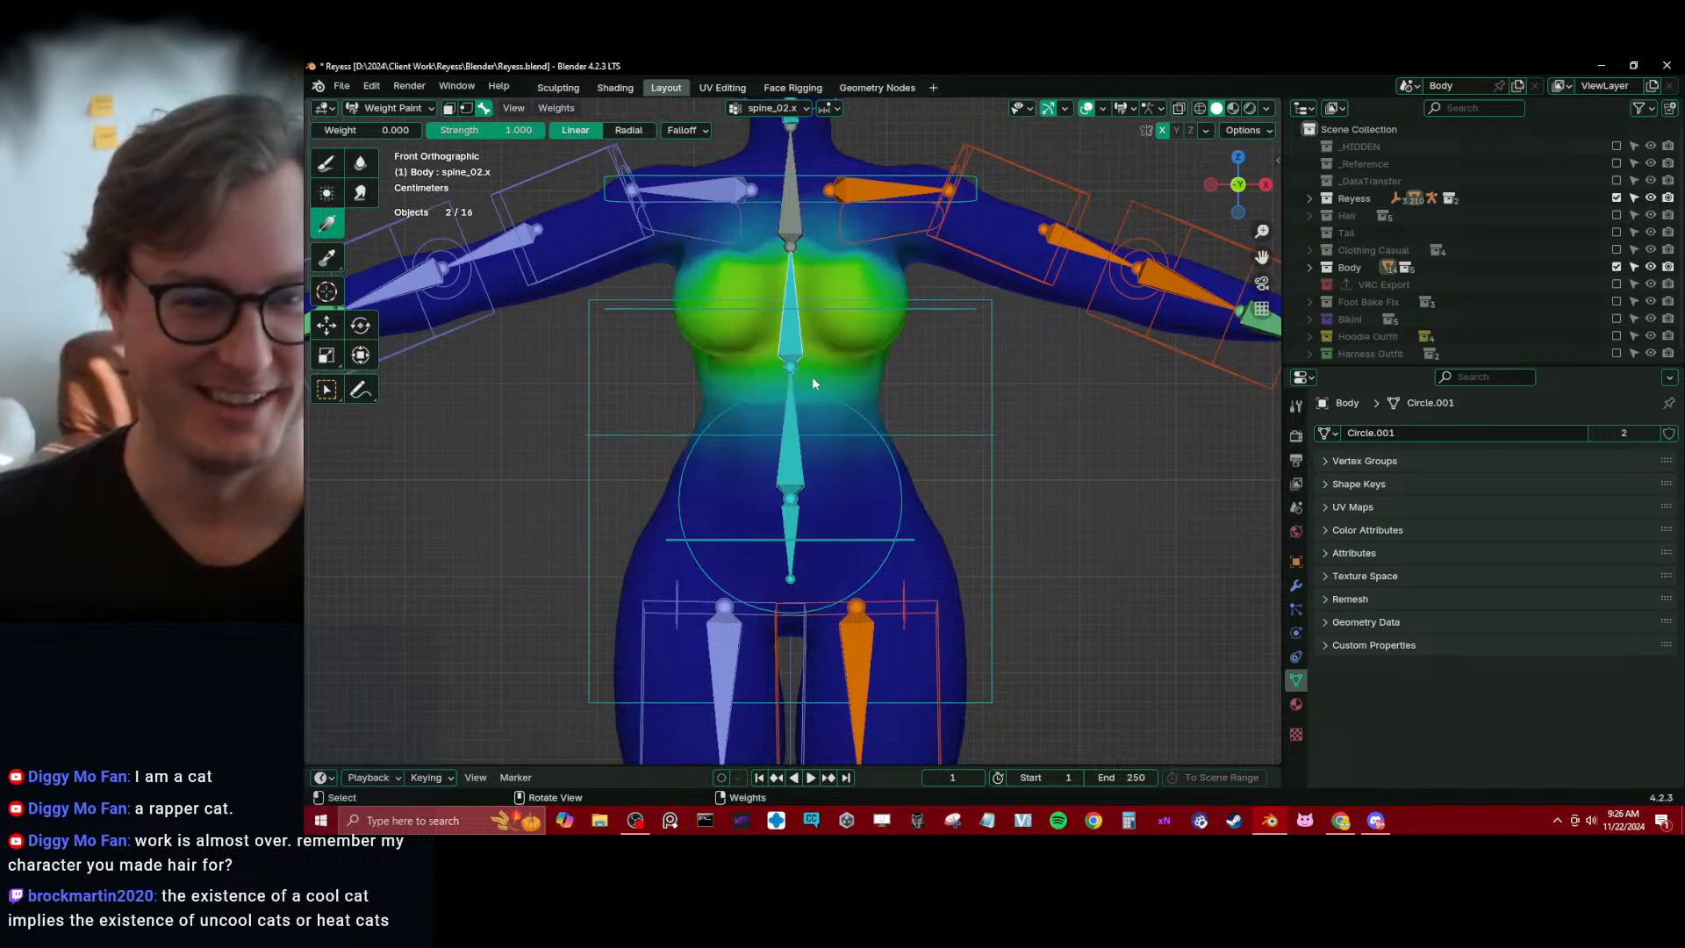
{"action": "middle_click_drag", "start_coordinate": [778, 474], "coordinate": [766, 526], "text": "shift"}
{"action": "left_click_drag", "start_coordinate": [767, 529], "coordinate": [781, 437]}
{"action": "middle_click_drag", "start_coordinate": [784, 438], "coordinate": [774, 573], "text": "shift"}
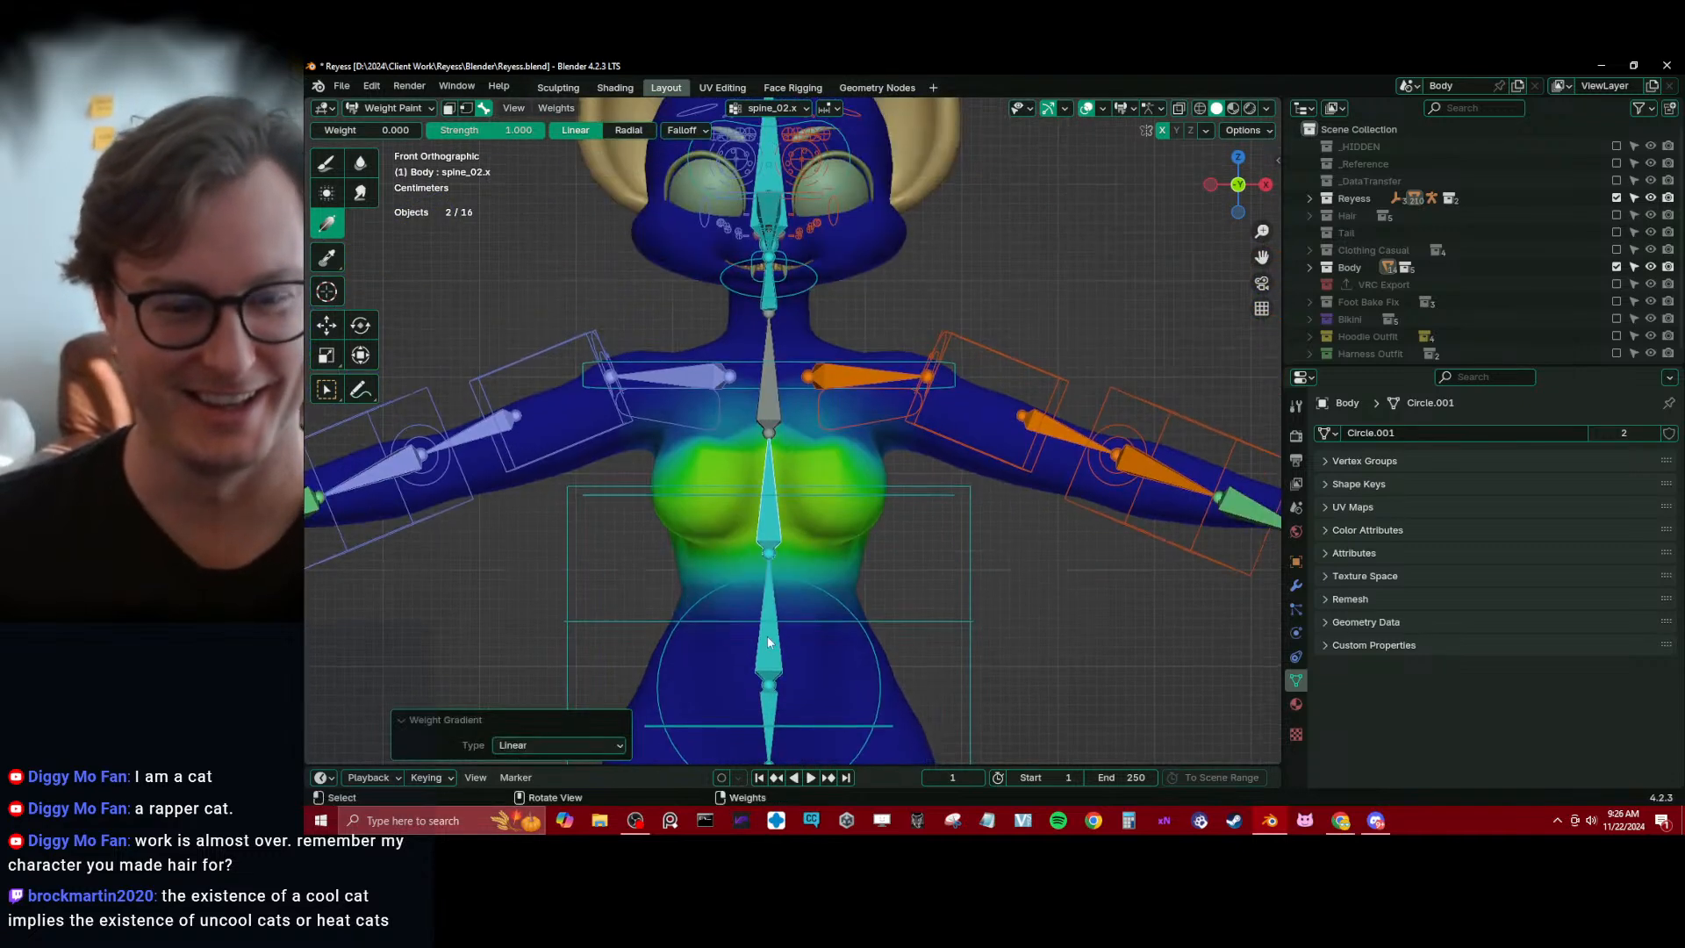
{"action": "left_click_drag", "start_coordinate": [781, 616], "coordinate": [774, 522]}
{"action": "left_click", "coordinate": [787, 406], "text": "alt"}
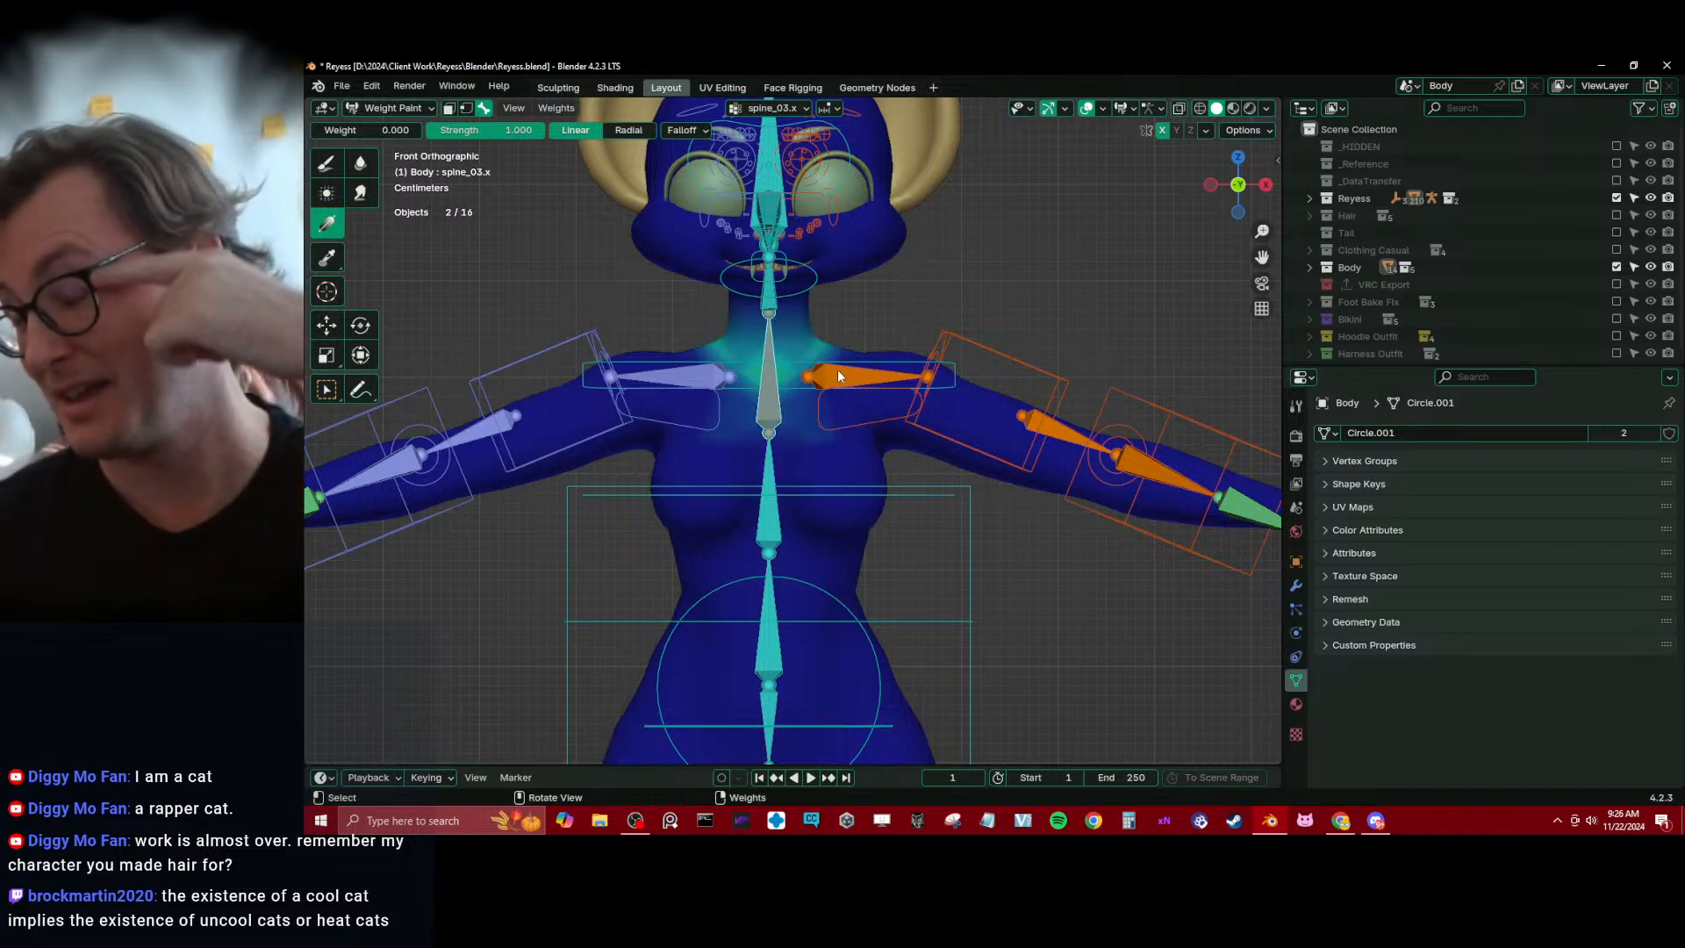
Examine the spine_03.x weights around the neck and chest from the side and at an angle
{"action": "key", "text": "KP_3"}
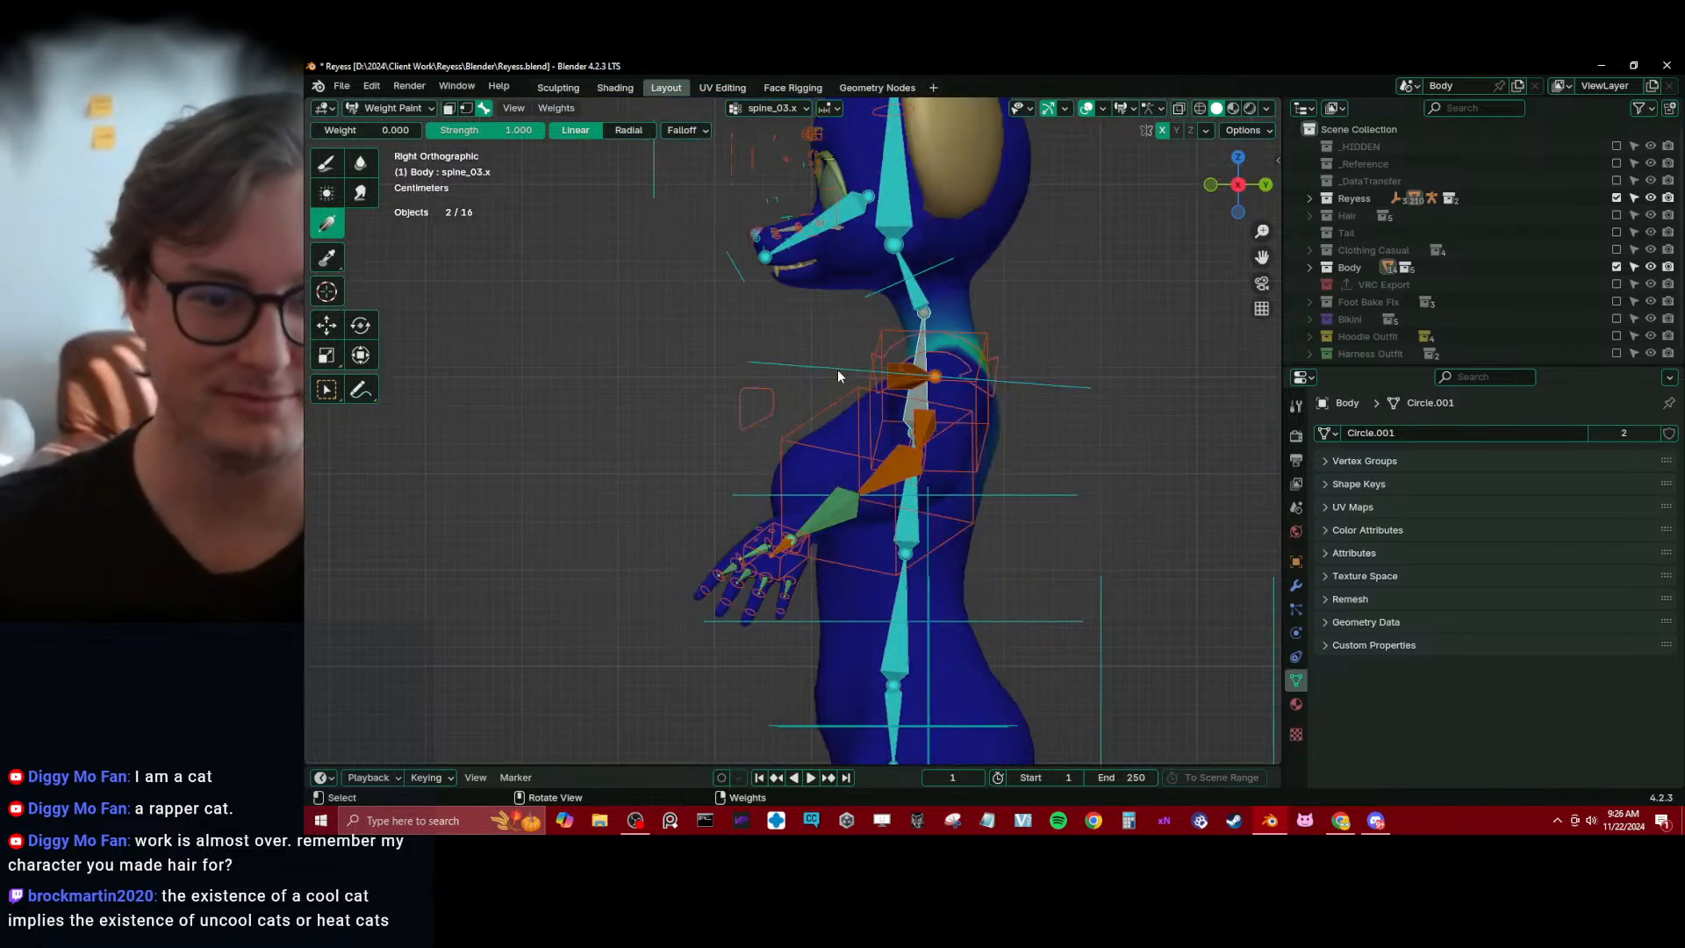
{"action": "middle_click_drag", "start_coordinate": [840, 408], "coordinate": [963, 487]}
{"action": "middle_click_drag", "start_coordinate": [780, 499], "coordinate": [823, 457]}
{"action": "middle_click_drag", "start_coordinate": [823, 456], "coordinate": [835, 506], "text": "shift"}
{"action": "left_click", "coordinate": [878, 410], "text": "alt"}
{"action": "middle_click_drag", "start_coordinate": [893, 446], "coordinate": [875, 440], "text": "shift"}
{"action": "left_click_drag", "start_coordinate": [744, 488], "coordinate": [870, 414]}
Select the shoulder.l bone and fade its weight off around the chest with a linear gradient at weight 0.000
{"action": "left_click", "coordinate": [699, 401], "text": "alt"}
{"action": "left_click", "coordinate": [854, 408], "text": "alt"}
{"action": "middle_click_drag", "start_coordinate": [893, 439], "coordinate": [782, 489]}
{"action": "left_click_drag", "start_coordinate": [804, 496], "coordinate": [897, 399]}
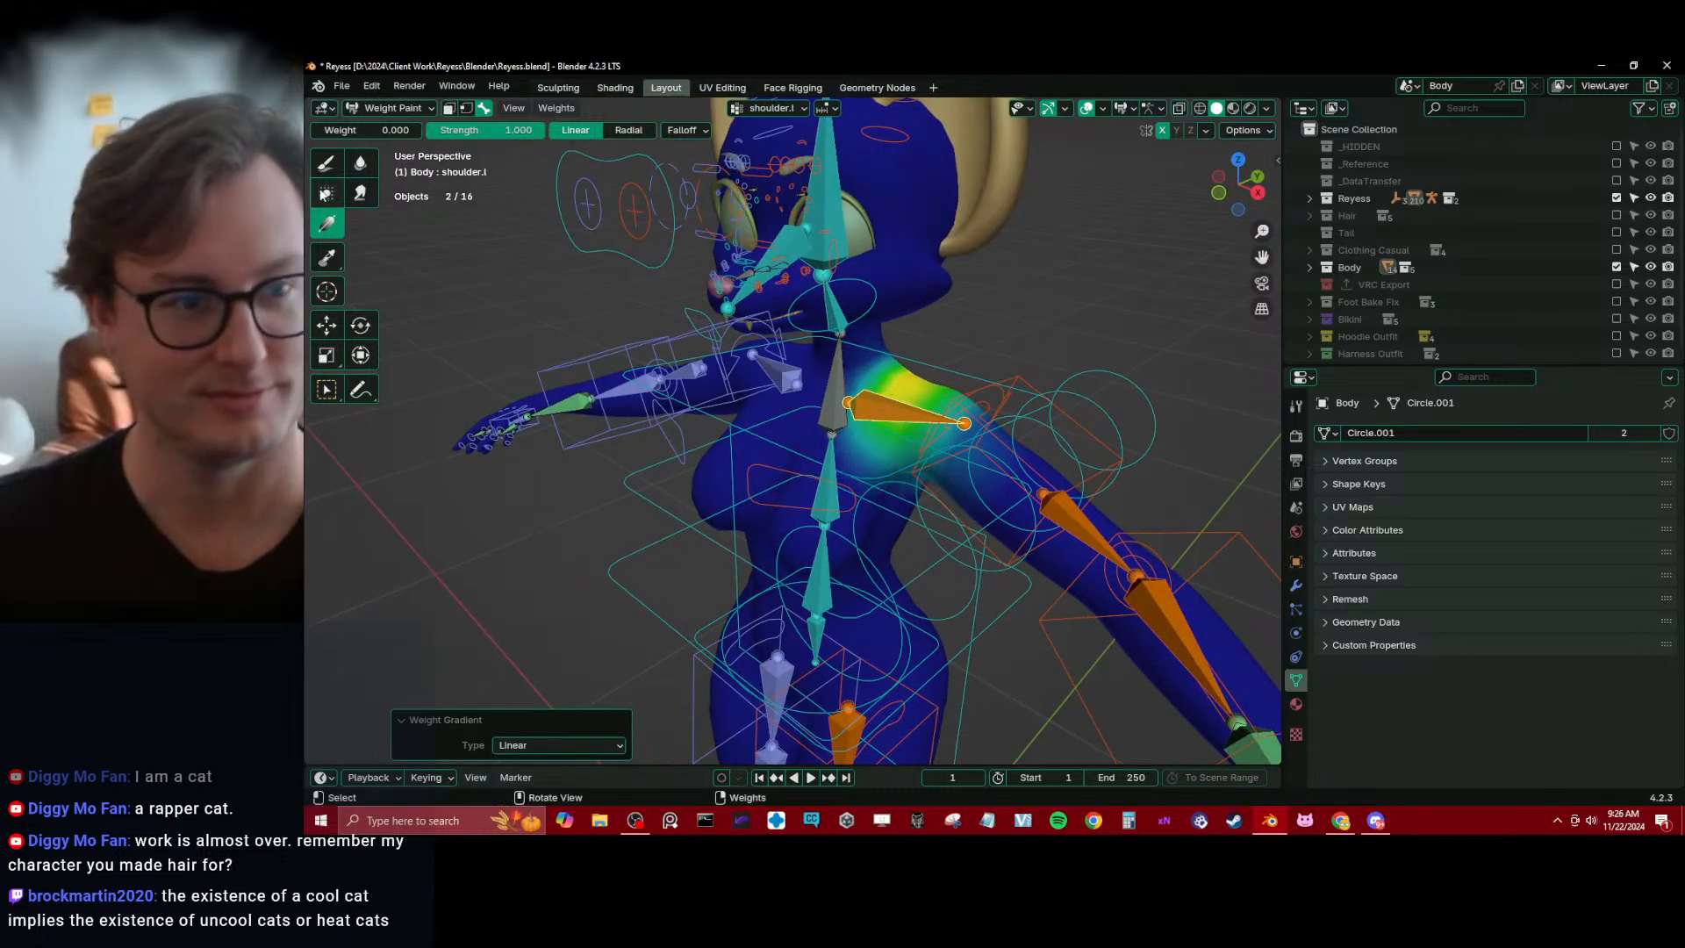
Switch to the Blur tool and inspect the shoulder.l weights across the back
{"action": "left_click", "coordinate": [359, 162]}
{"action": "middle_click_drag", "start_coordinate": [930, 347], "coordinate": [741, 390]}
{"action": "scroll", "coordinate": [788, 451], "scroll_direction": "down", "scroll_amount": 4}
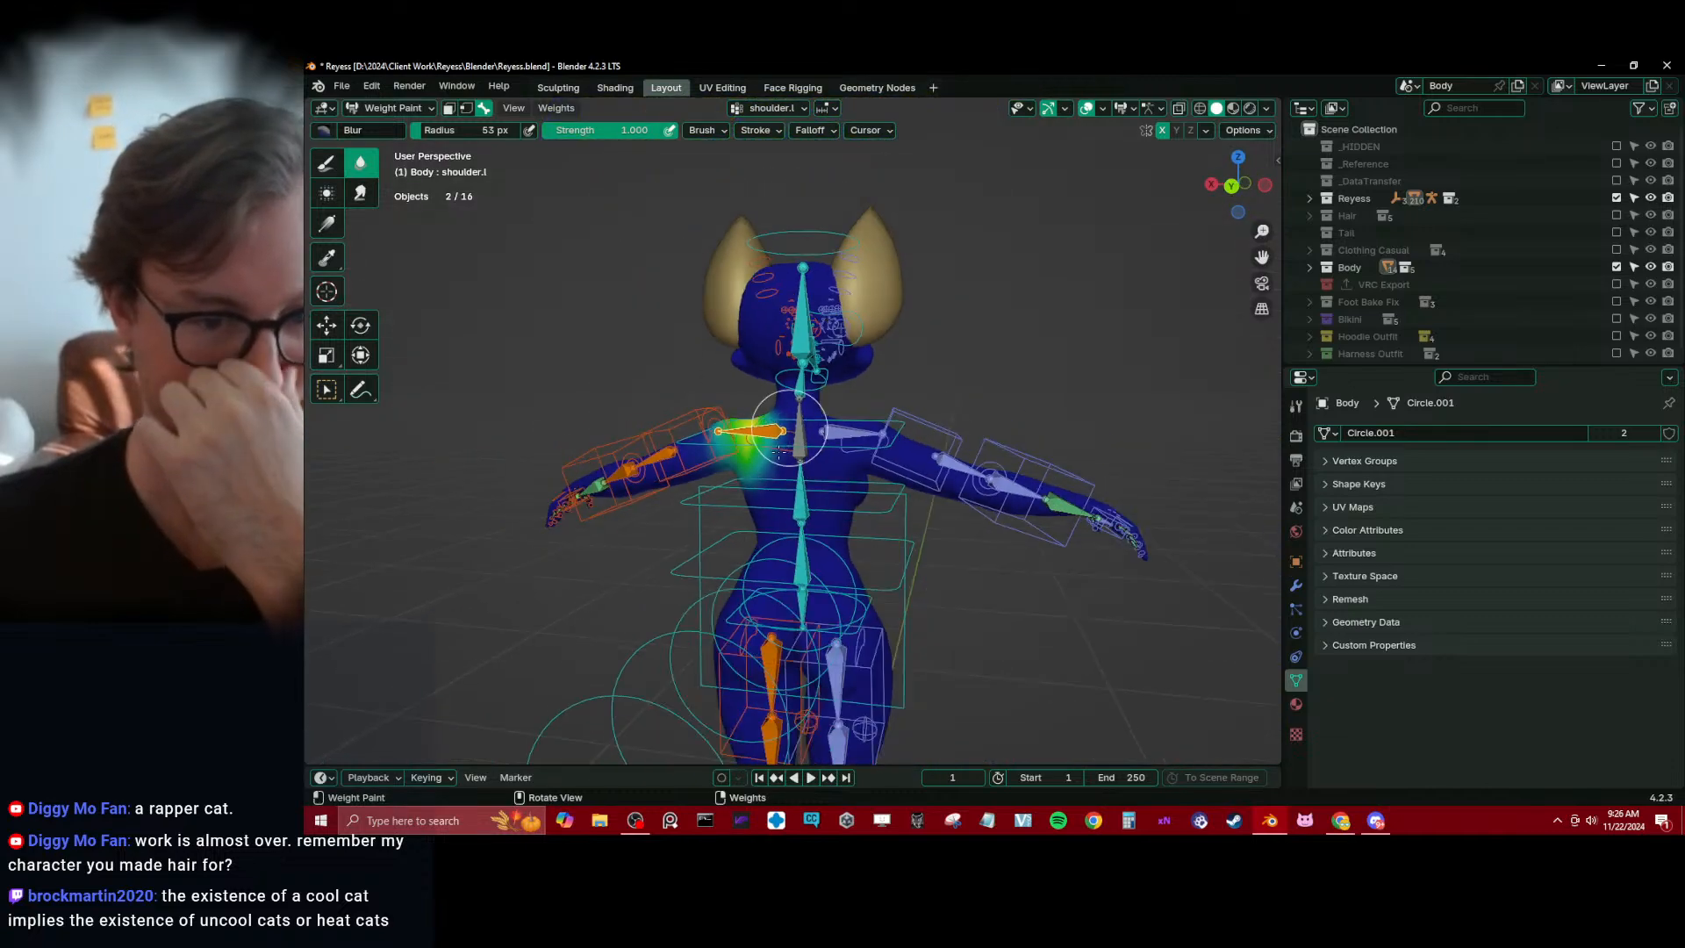
{"action": "scroll", "coordinate": [762, 466], "scroll_direction": "up", "scroll_amount": 4}
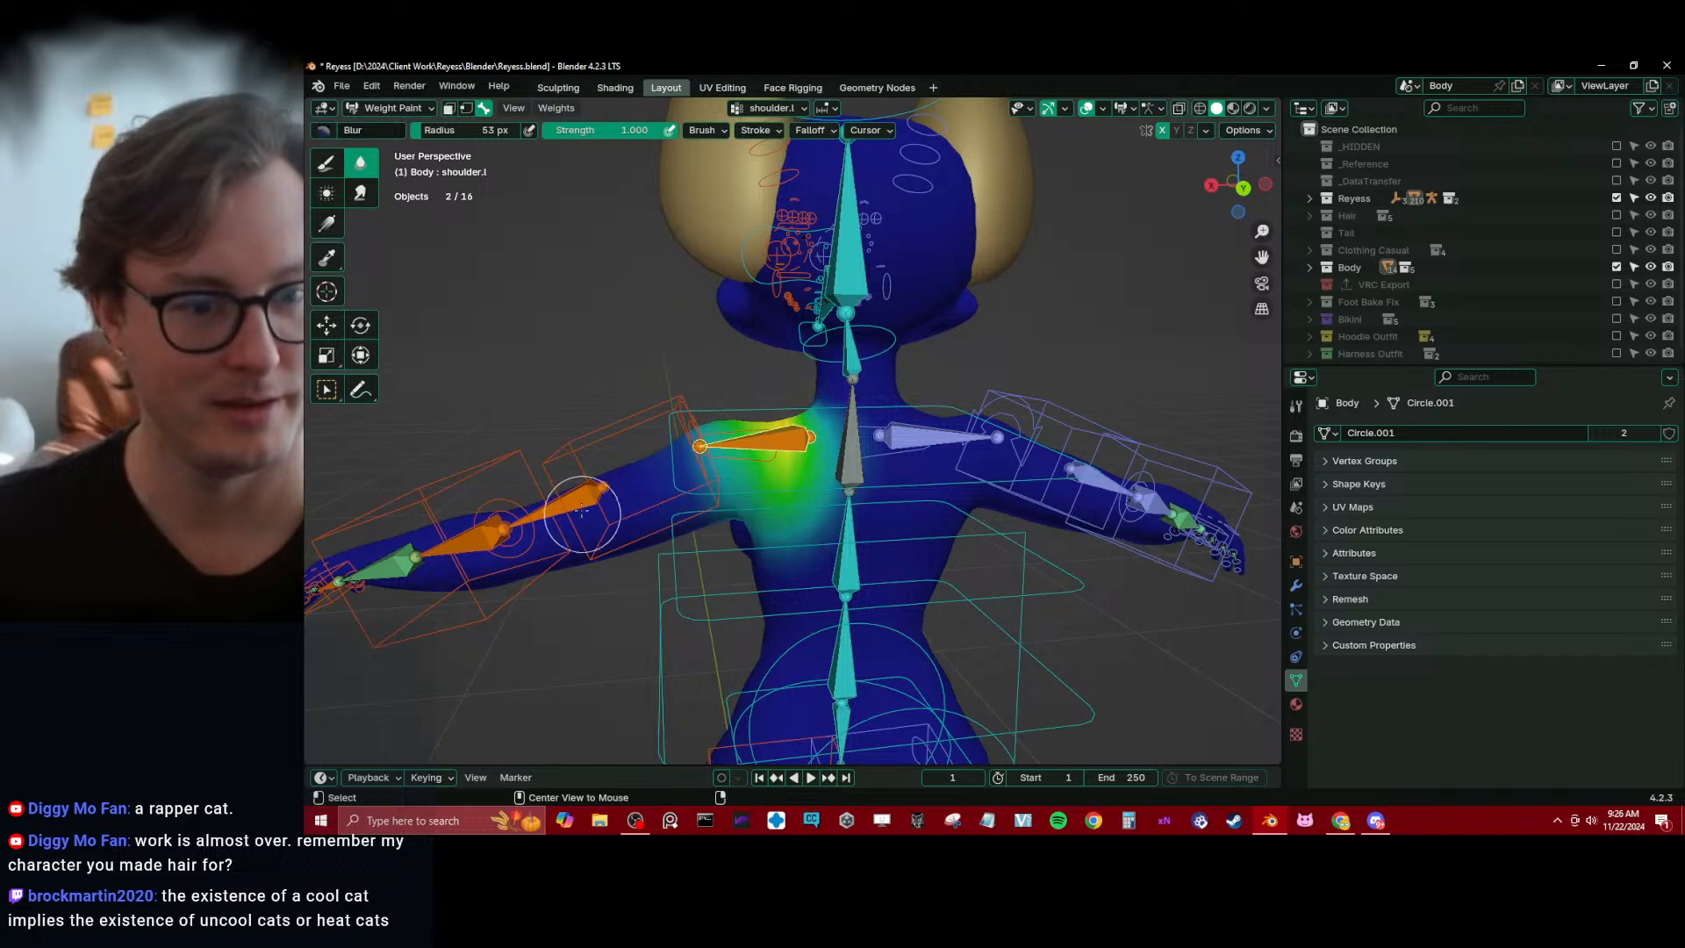
Fade the c_arm_twist_offset.l weight off the side of the torso and toward the elbow with linear gradients at weight 0.000
{"action": "left_click", "coordinate": [693, 433], "text": "ctrl"}
{"action": "middle_click_drag", "start_coordinate": [693, 433], "coordinate": [307, 128]}
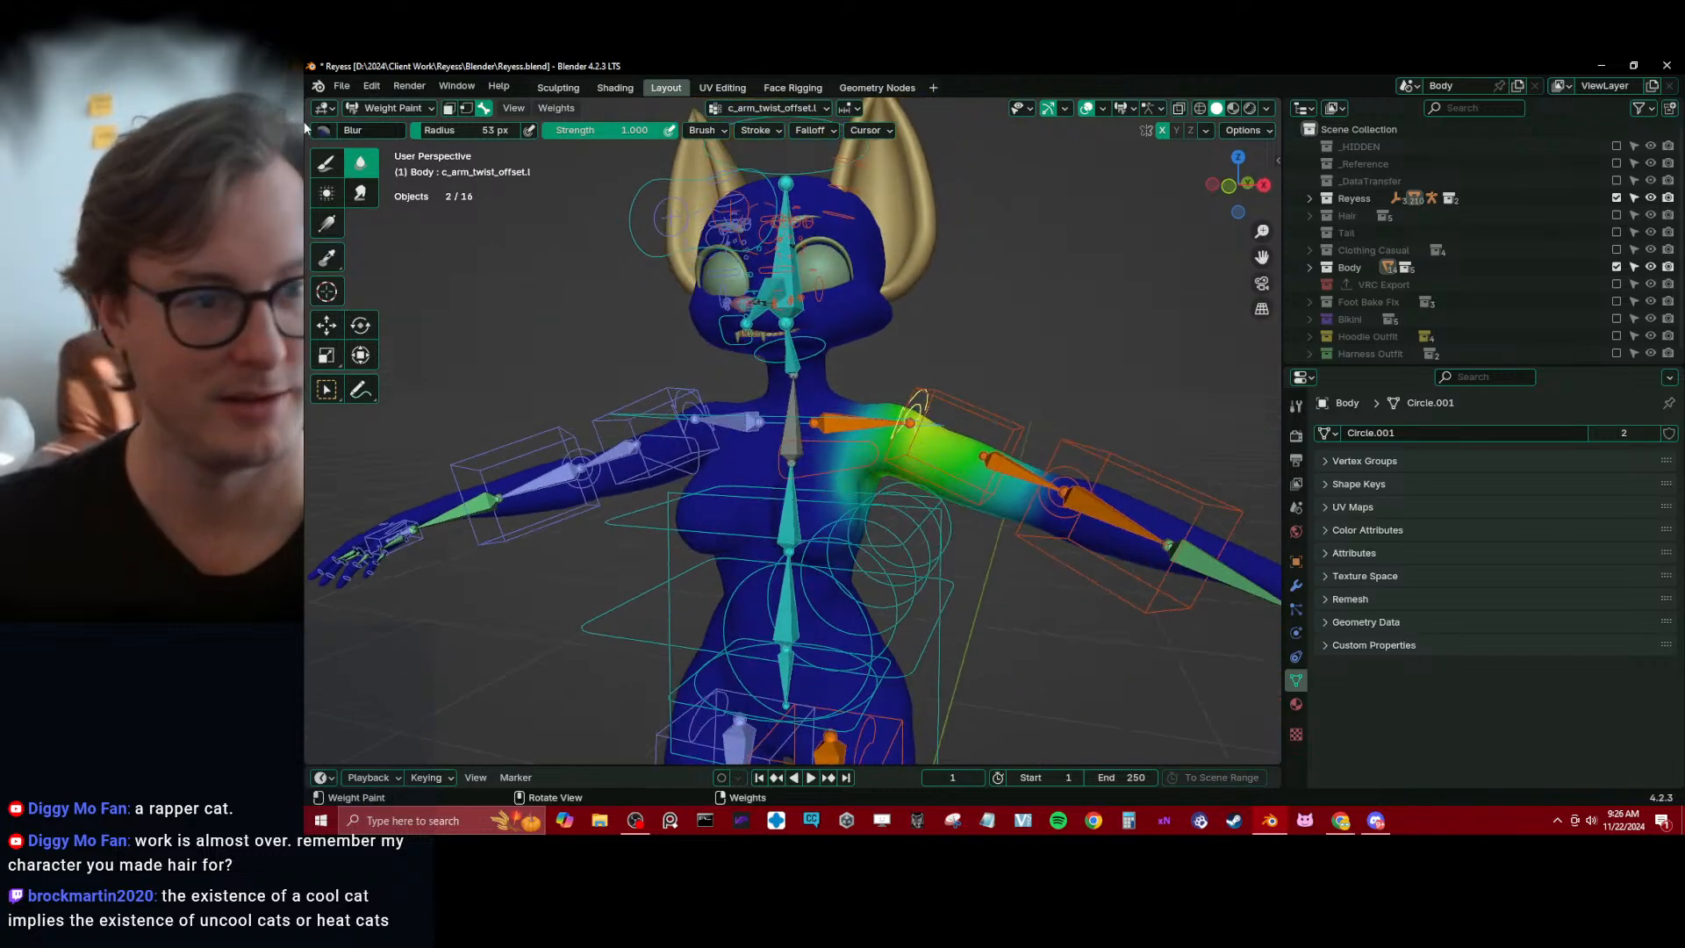
{"action": "left_click", "coordinate": [327, 221]}
{"action": "middle_click_drag", "start_coordinate": [889, 591], "coordinate": [841, 575], "text": "shift"}
{"action": "left_click_drag", "start_coordinate": [873, 493], "coordinate": [903, 480]}
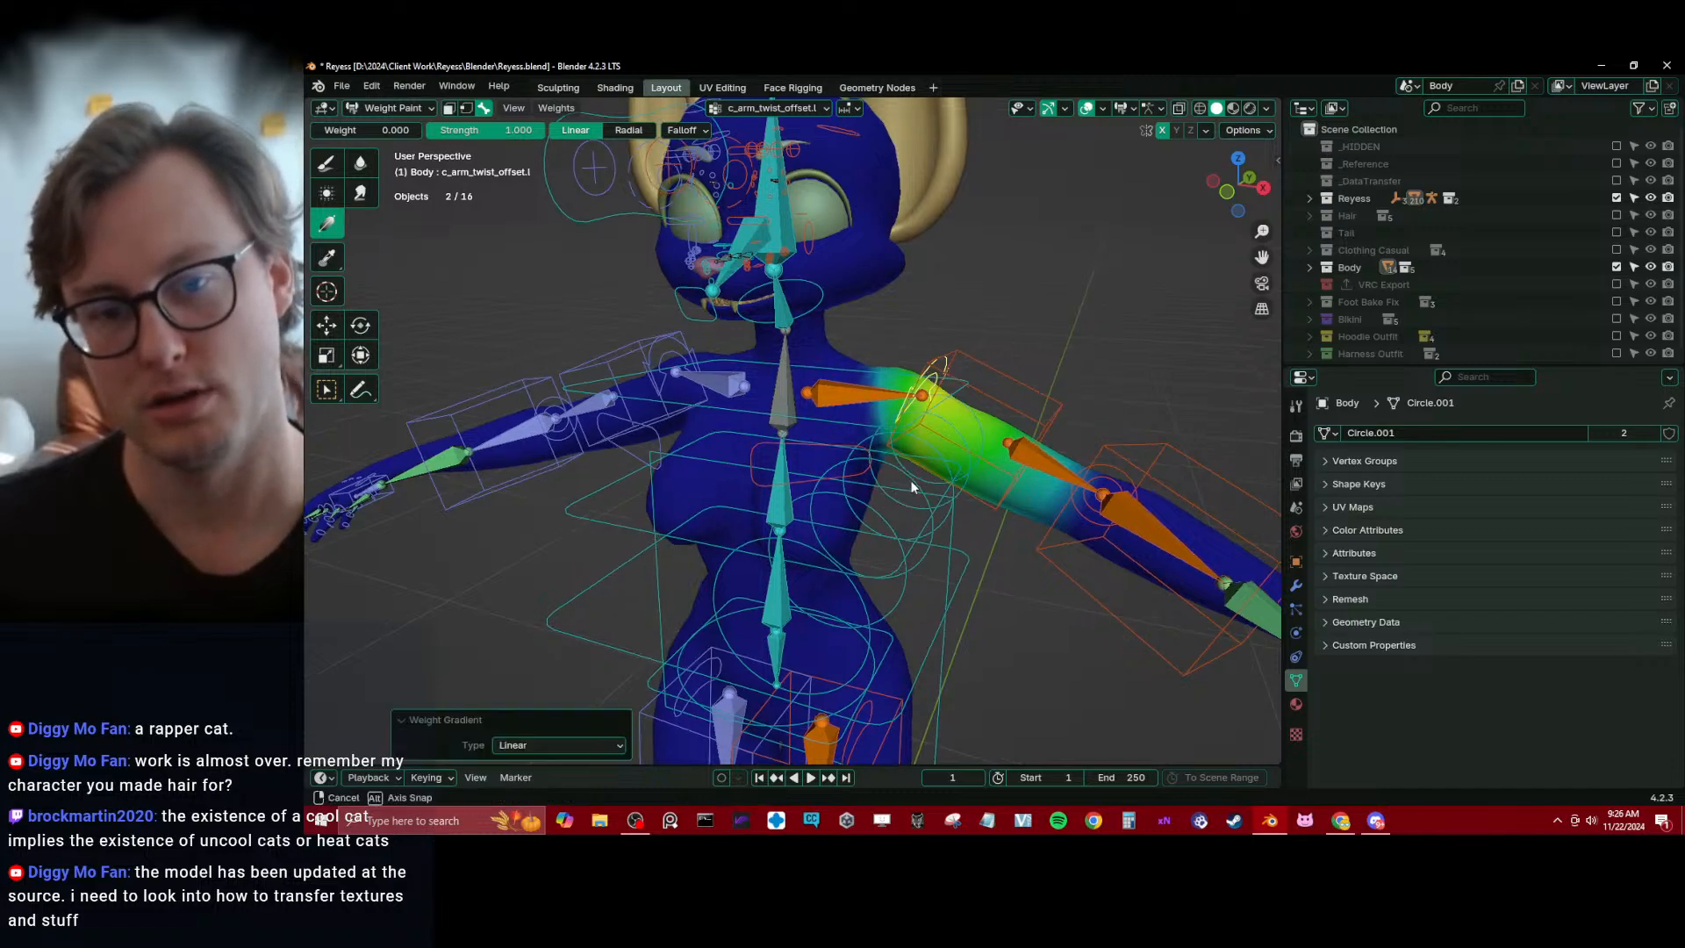
{"action": "middle_click_drag", "start_coordinate": [904, 480], "coordinate": [697, 505]}
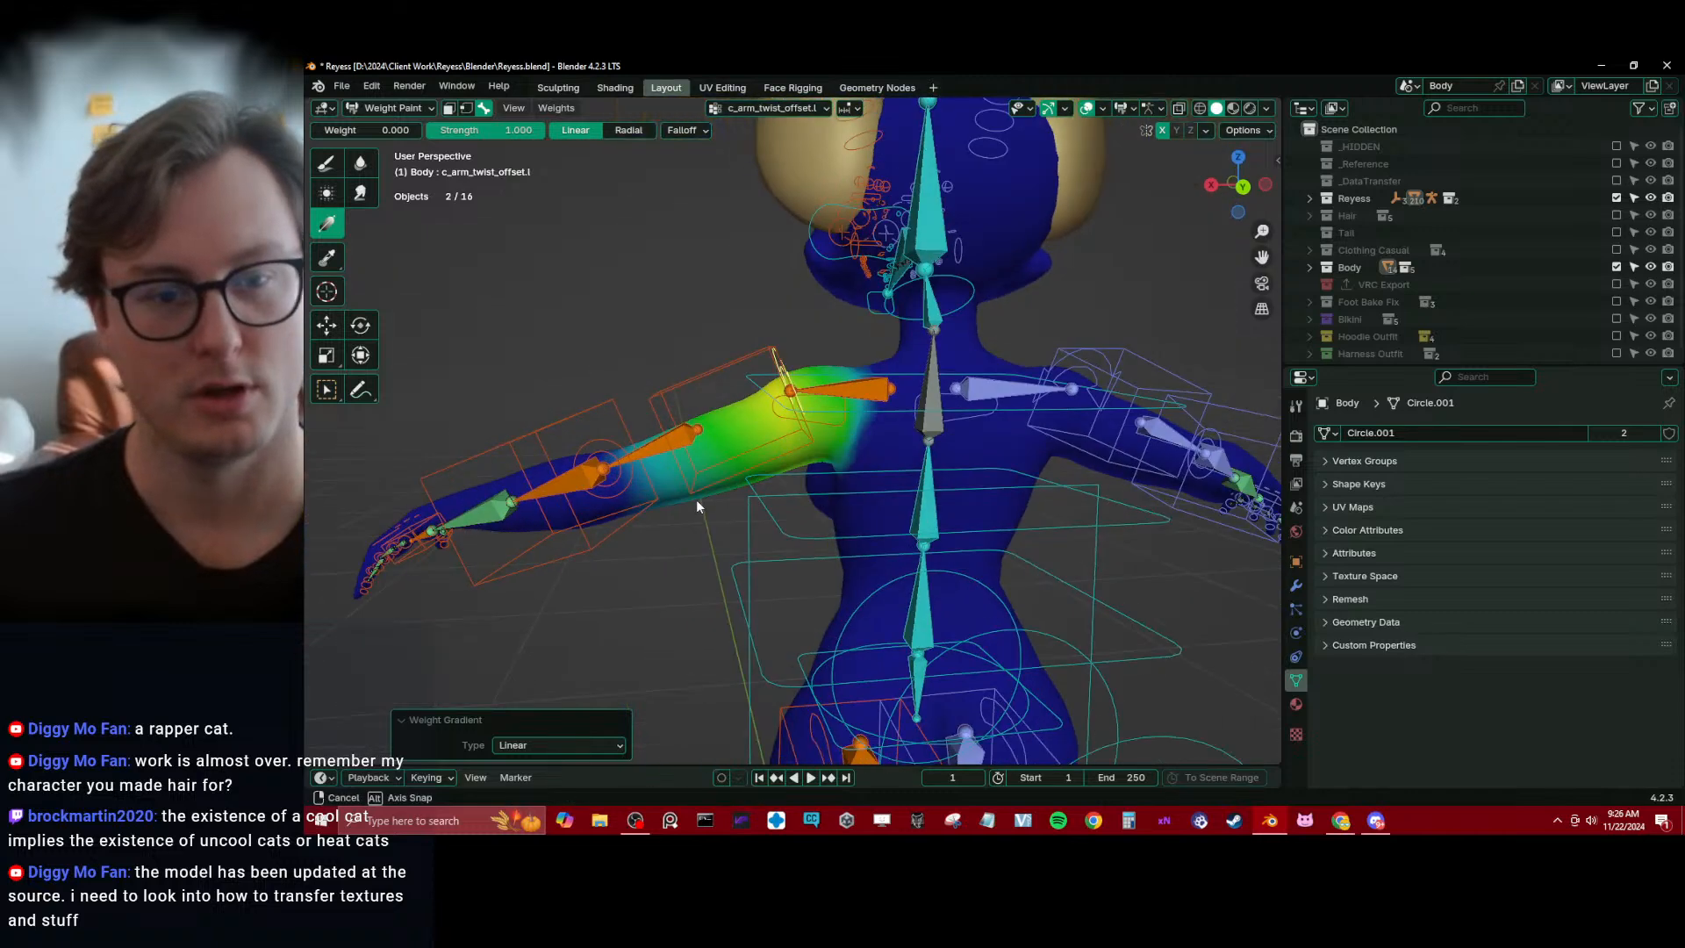
{"action": "left_click_drag", "start_coordinate": [600, 482], "coordinate": [713, 456]}
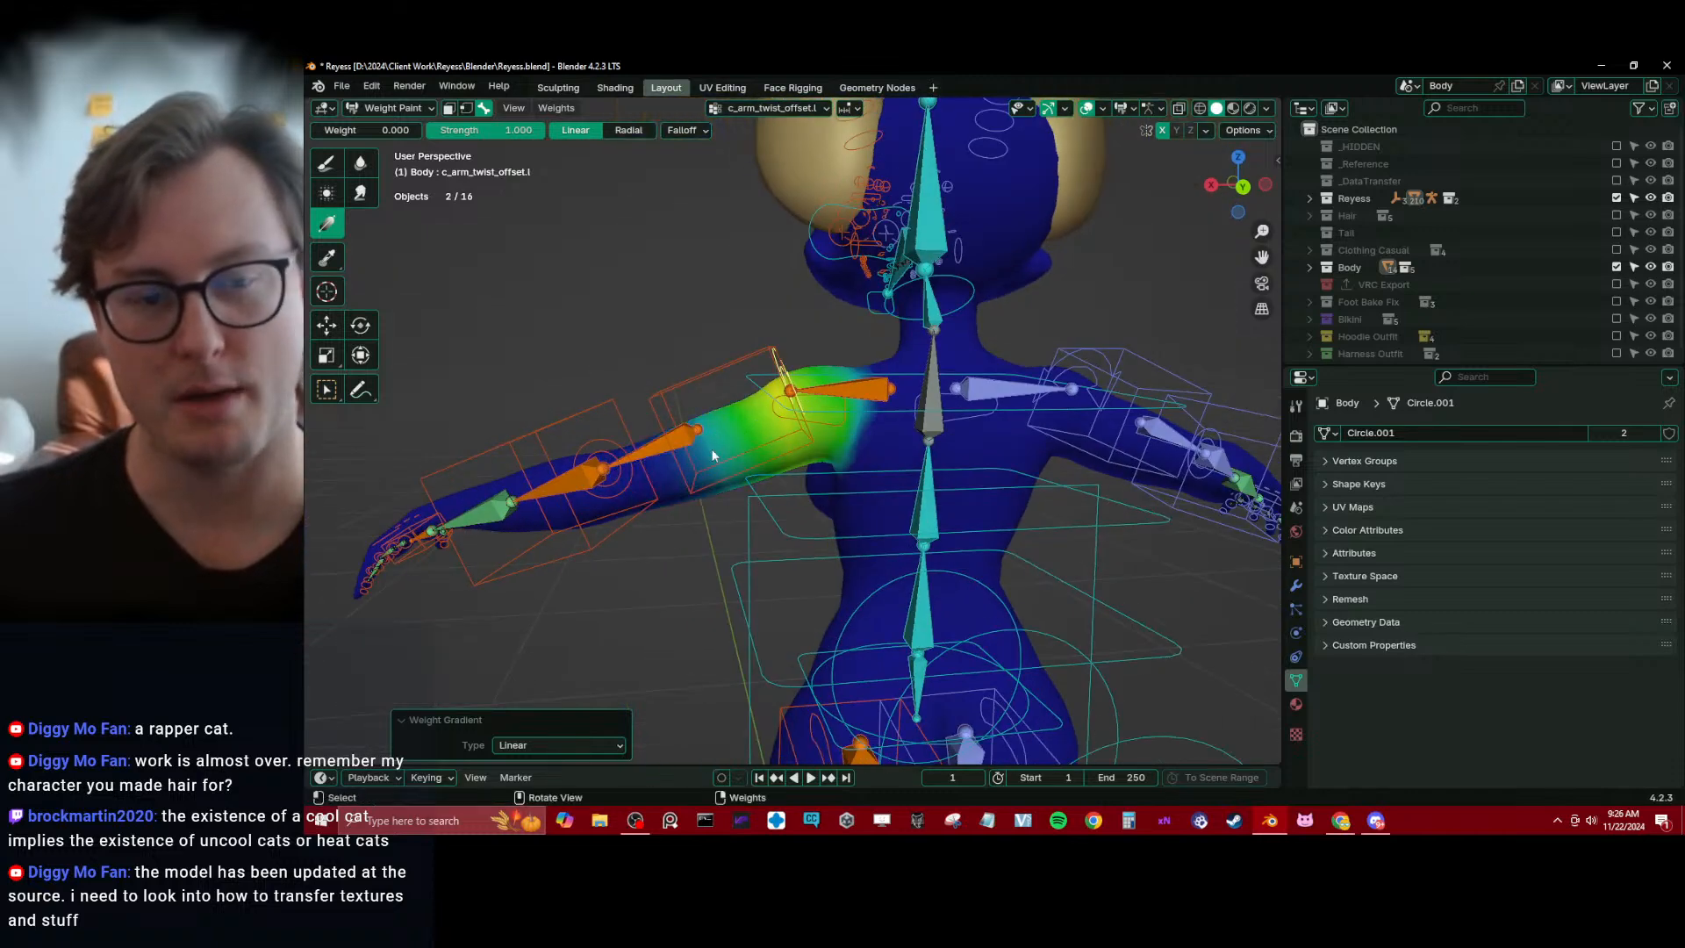
Select the arm_stretch.l bone and fade its weight out past the elbow with a linear gradient at weight 0.000
{"action": "left_click", "coordinate": [648, 452], "text": "ctrl"}
{"action": "left_click_drag", "start_coordinate": [852, 414], "coordinate": [626, 477]}
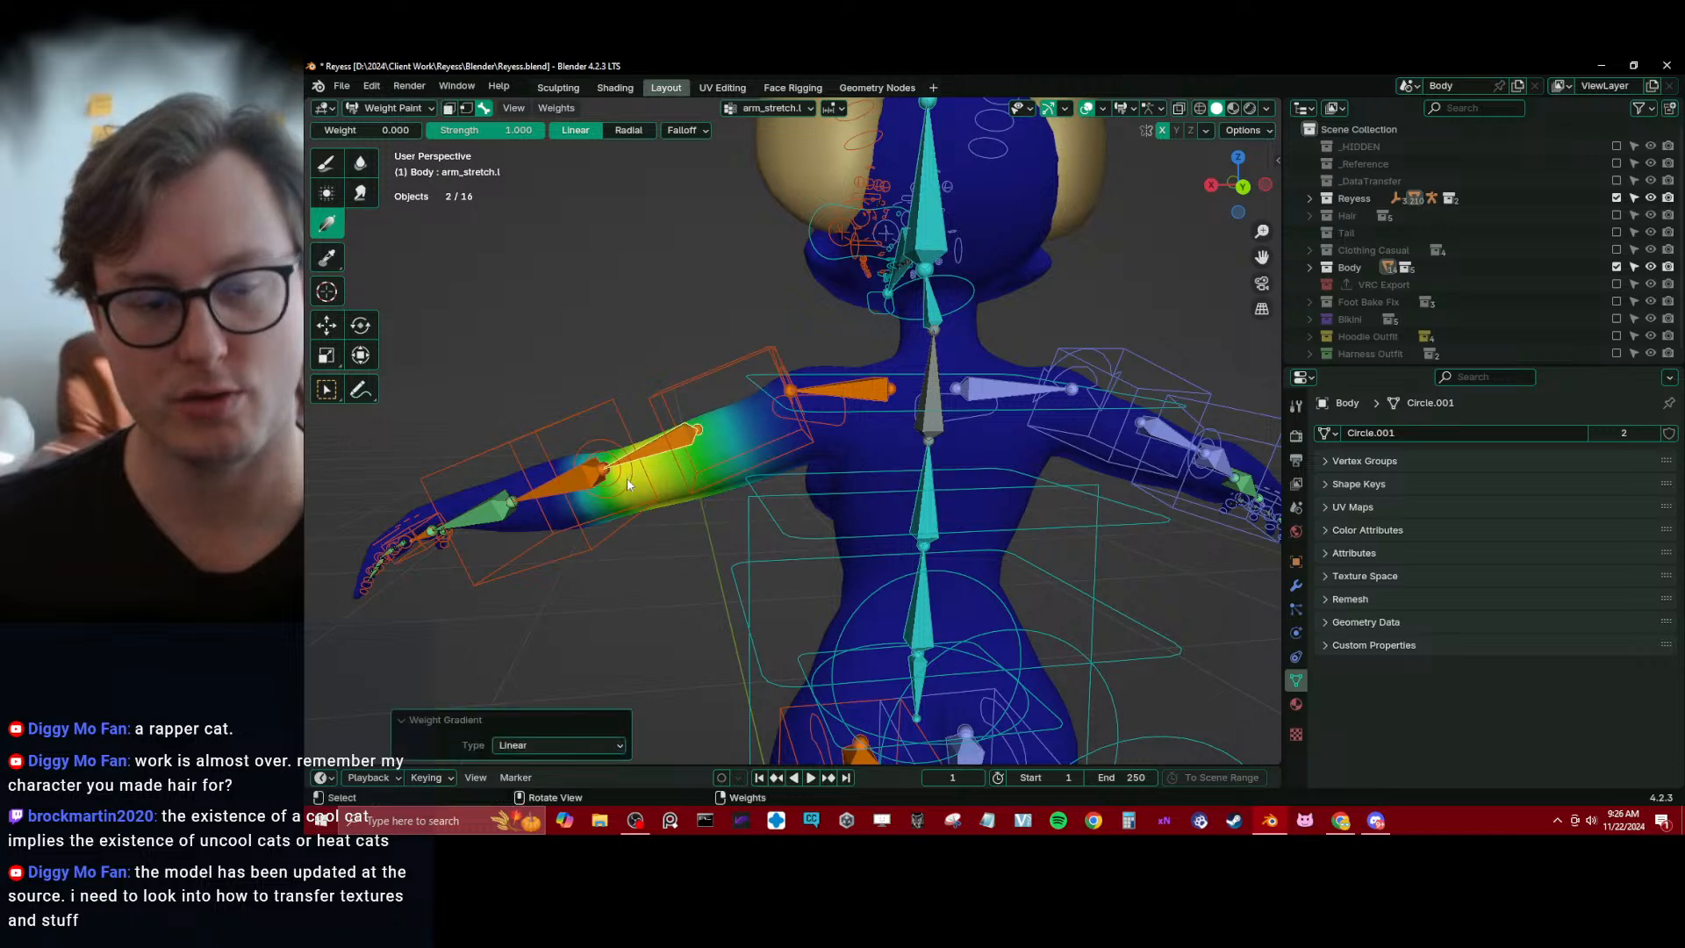
{"action": "middle_click_drag", "start_coordinate": [627, 478], "coordinate": [641, 528]}
{"action": "left_click_drag", "start_coordinate": [636, 519], "coordinate": [700, 496]}
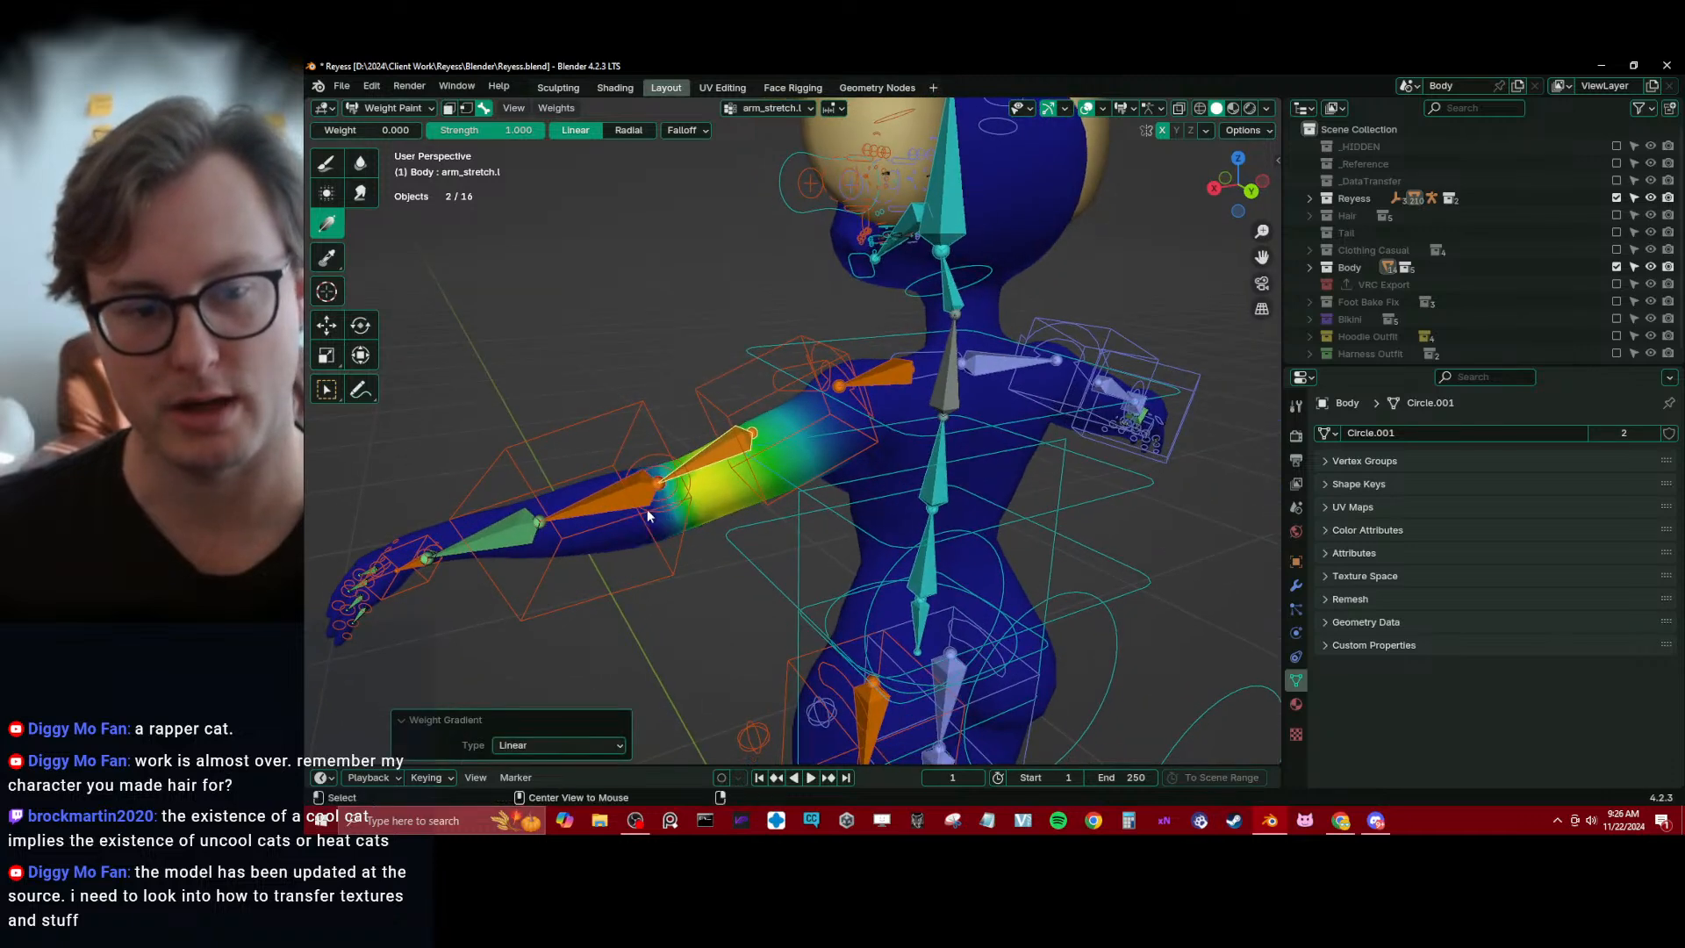
Fade the left forearm bones' weights, including forearm_twist.l, out around the elbow with linear gradients at weight 0.000
{"action": "left_click", "coordinate": [586, 504], "text": "ctrl"}
{"action": "middle_click_drag", "start_coordinate": [586, 503], "coordinate": [720, 483]}
{"action": "left_click_drag", "start_coordinate": [853, 428], "coordinate": [719, 473]}
{"action": "middle_click_drag", "start_coordinate": [719, 474], "coordinate": [614, 509]}
{"action": "left_click", "coordinate": [614, 517], "text": "ctrl"}
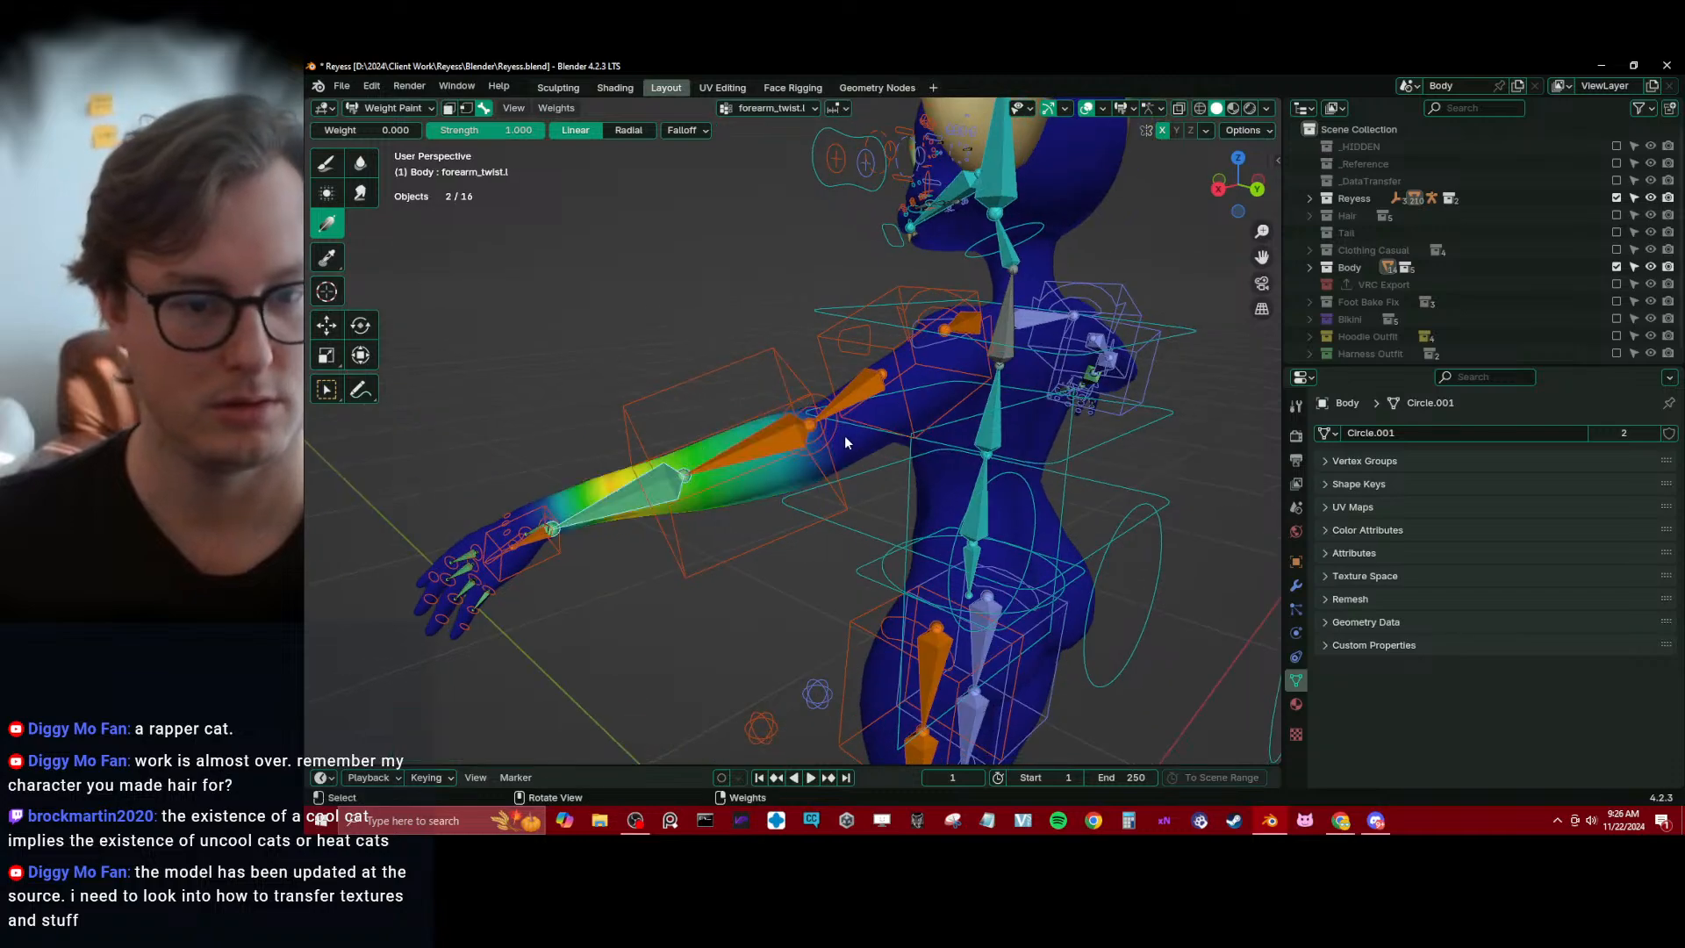
{"action": "left_click_drag", "start_coordinate": [844, 440], "coordinate": [746, 474]}
{"action": "mouse_move", "coordinate": [746, 474]}
{"action": "middle_mouse_down"}
{"action": "mouse_move", "coordinate": [902, 538]}
{"action": "mouse_move", "coordinate": [706, 500]}
{"action": "mouse_move", "coordinate": [635, 426]}
{"action": "mouse_move", "coordinate": [845, 503]}
{"action": "middle_mouse_up"}
Return to Object Mode, select the Reyess_rig armature and save the file
{"action": "scroll", "coordinate": [707, 500], "scroll_direction": "down", "scroll_amount": 2}
{"action": "scroll", "coordinate": [844, 502], "scroll_direction": "down", "scroll_amount": 2}
{"action": "middle_click_drag", "start_coordinate": [665, 483], "coordinate": [861, 463], "text": "shift"}
{"action": "key", "text": "ctrl+Tab"}
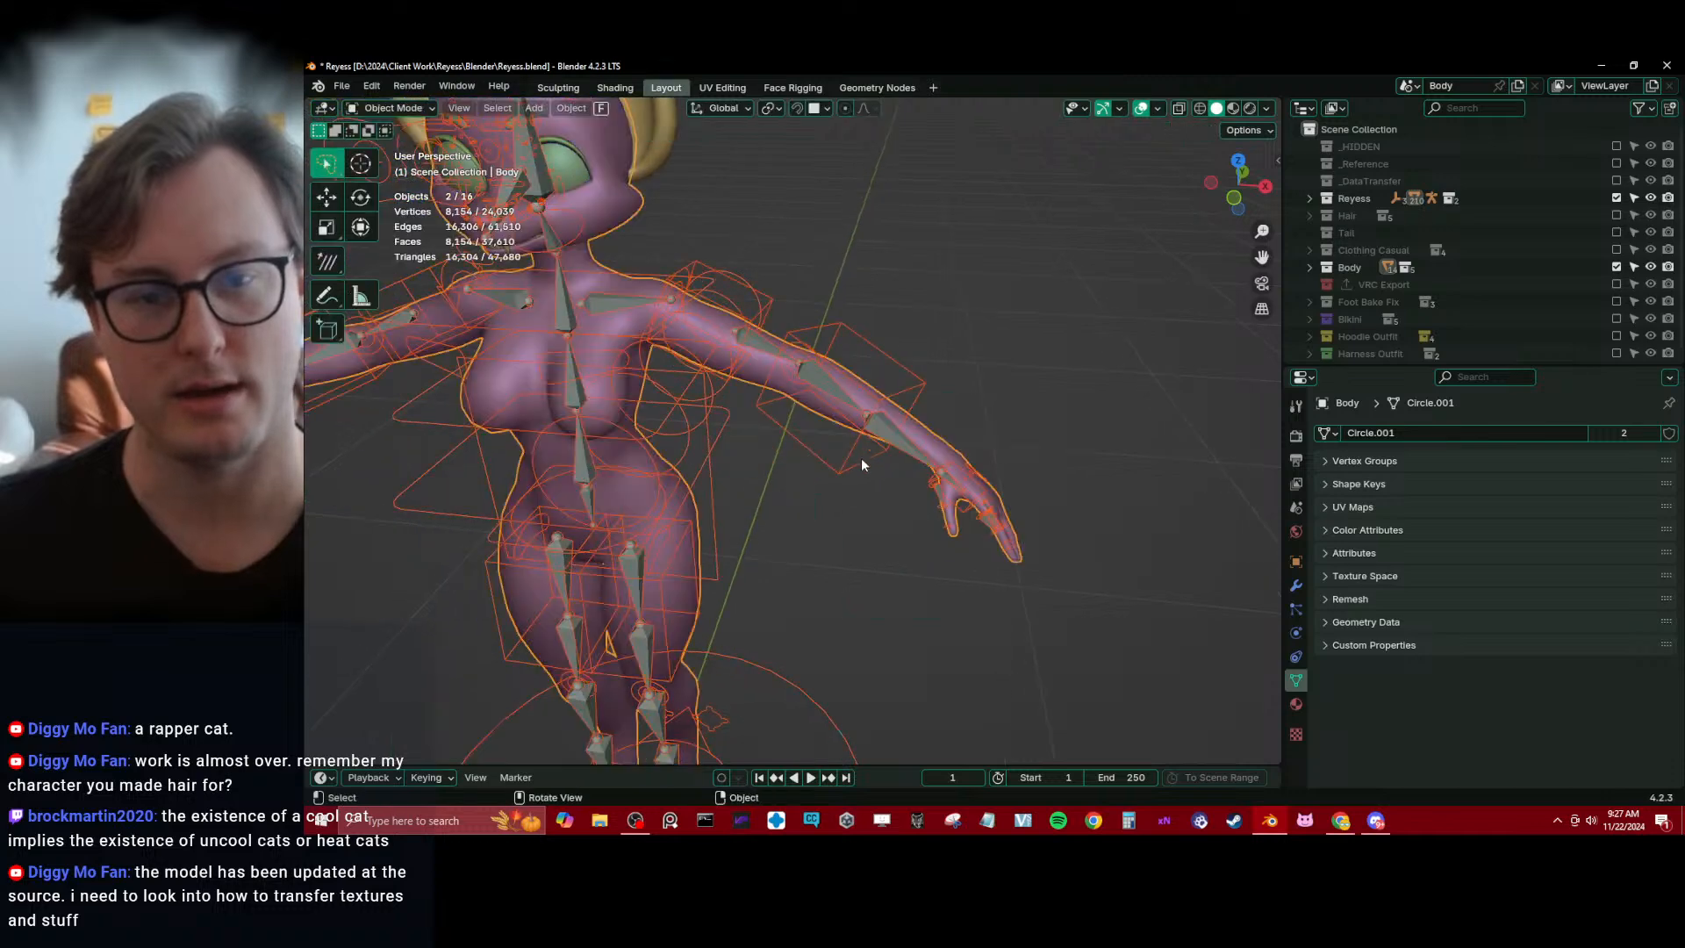
{"action": "left_click", "coordinate": [906, 387]}
{"action": "key", "text": "ctrl+s"}
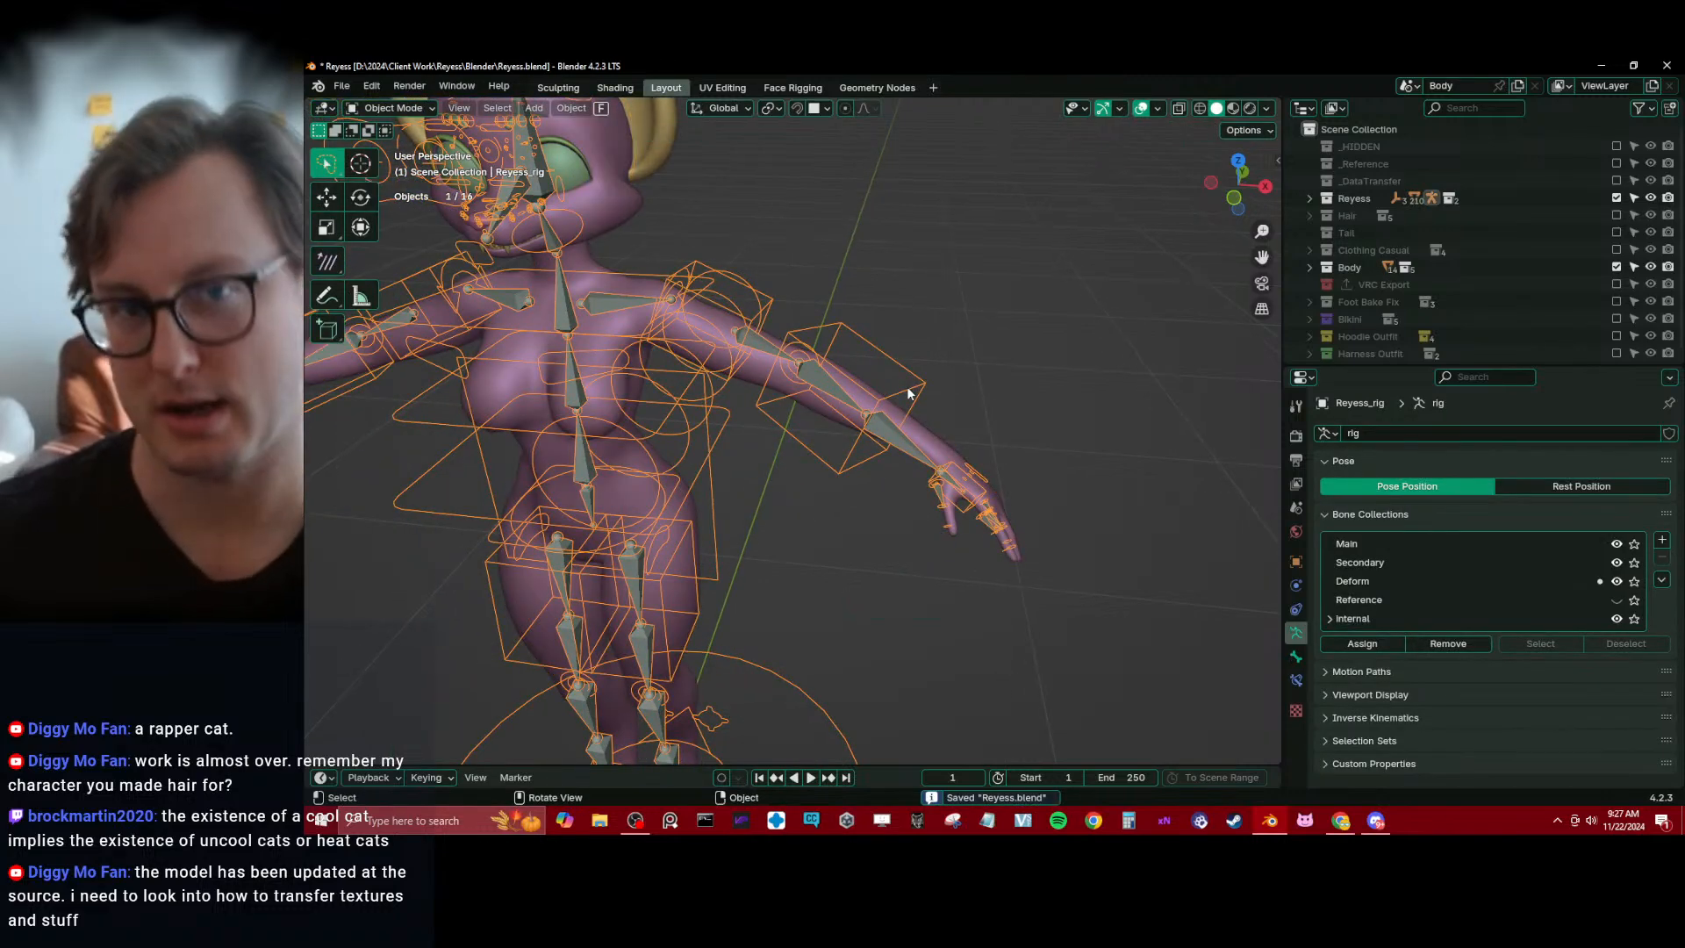
Open the rig's reference bones for editing with Auto-Rig Pro and save the file
{"action": "key", "text": "KP_1"}
{"action": "scroll", "coordinate": [908, 388], "scroll_direction": "down", "scroll_amount": 5}
{"action": "middle_click_drag", "start_coordinate": [830, 504], "coordinate": [892, 406], "text": "shift"}
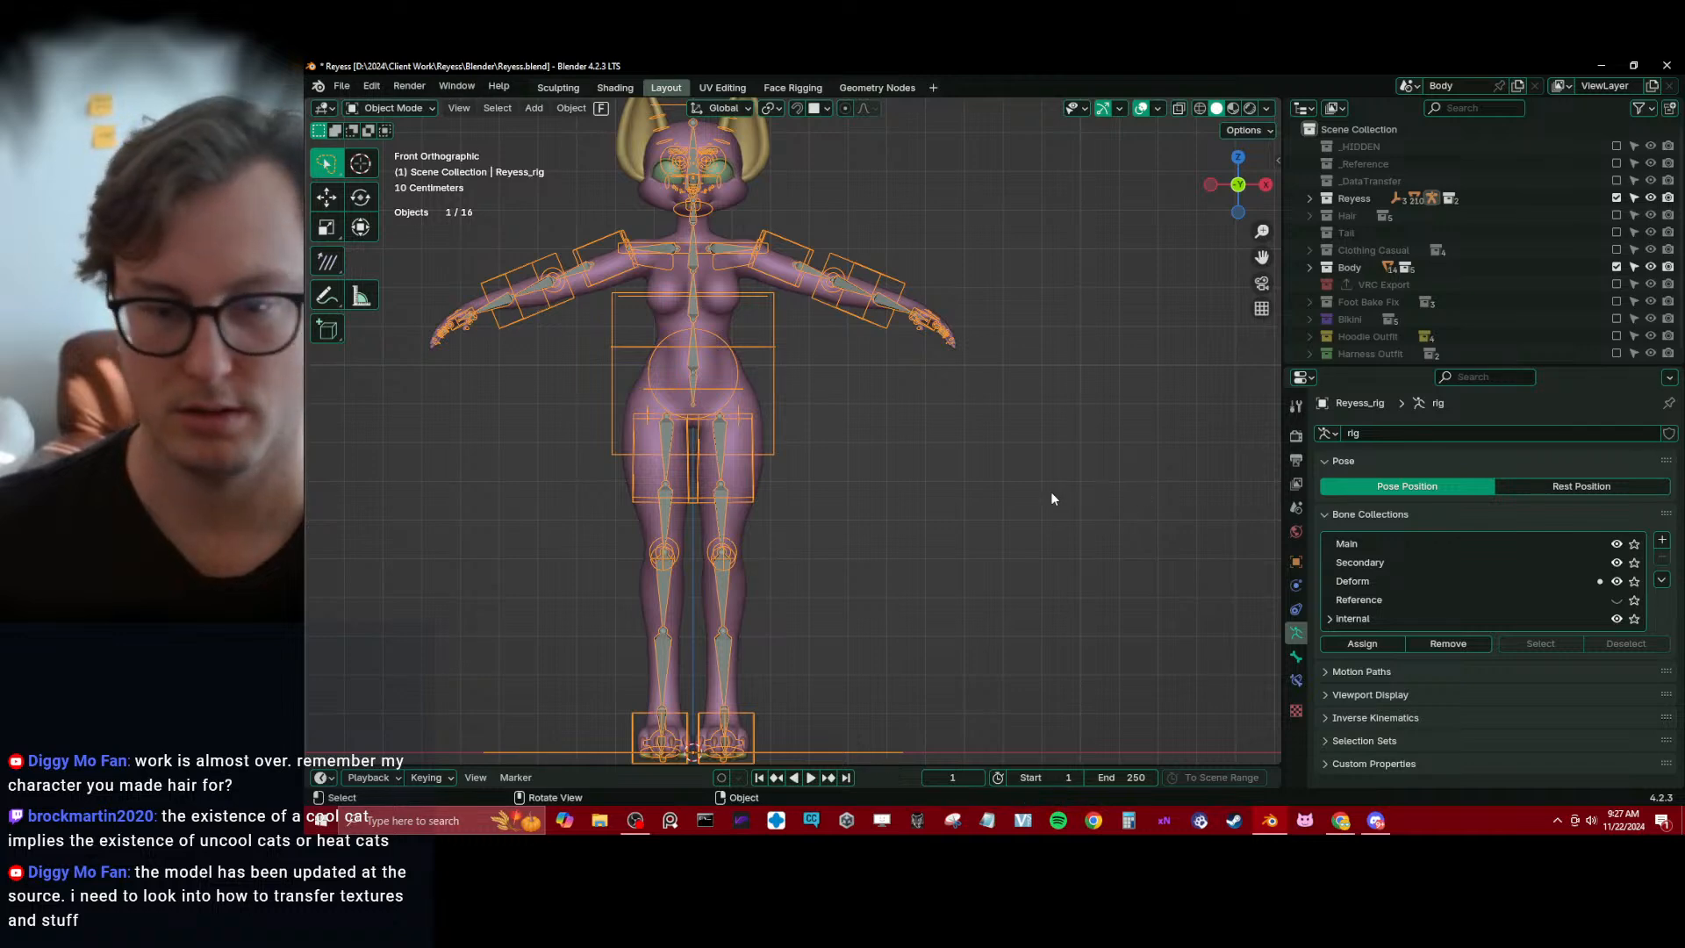
{"action": "key", "text": "n"}
{"action": "left_click", "coordinate": [1269, 648]}
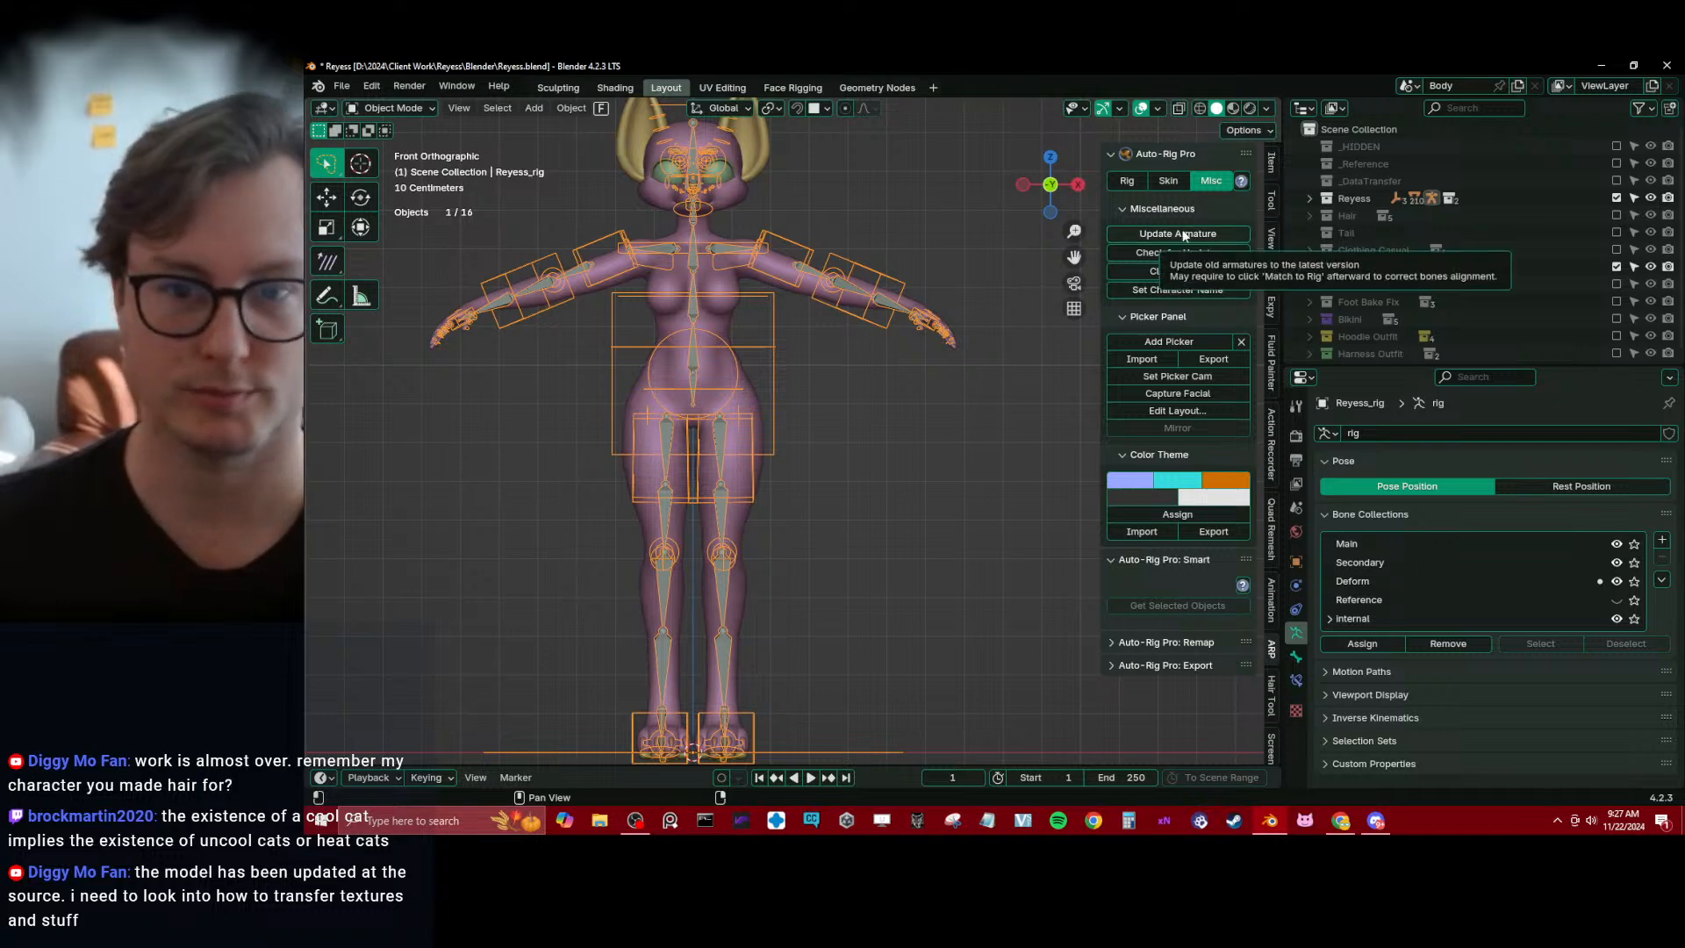
{"action": "left_click", "coordinate": [1130, 181]}
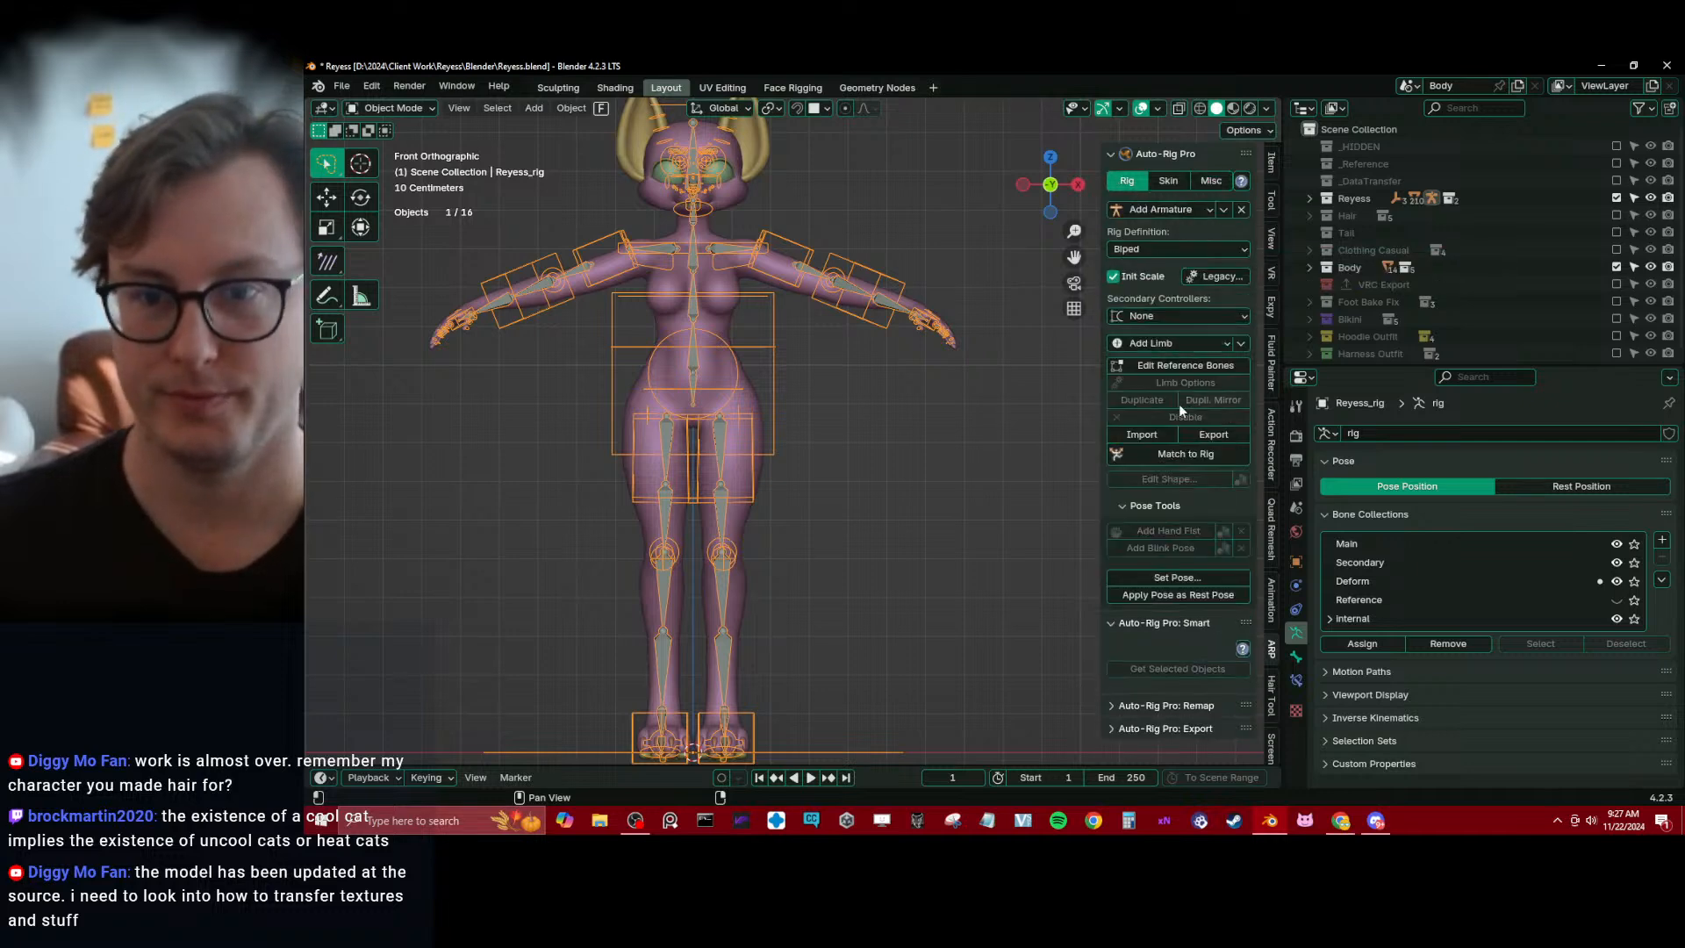
{"action": "left_click", "coordinate": [1172, 363]}
{"action": "scroll", "coordinate": [843, 456], "scroll_direction": "up", "scroll_amount": 3}
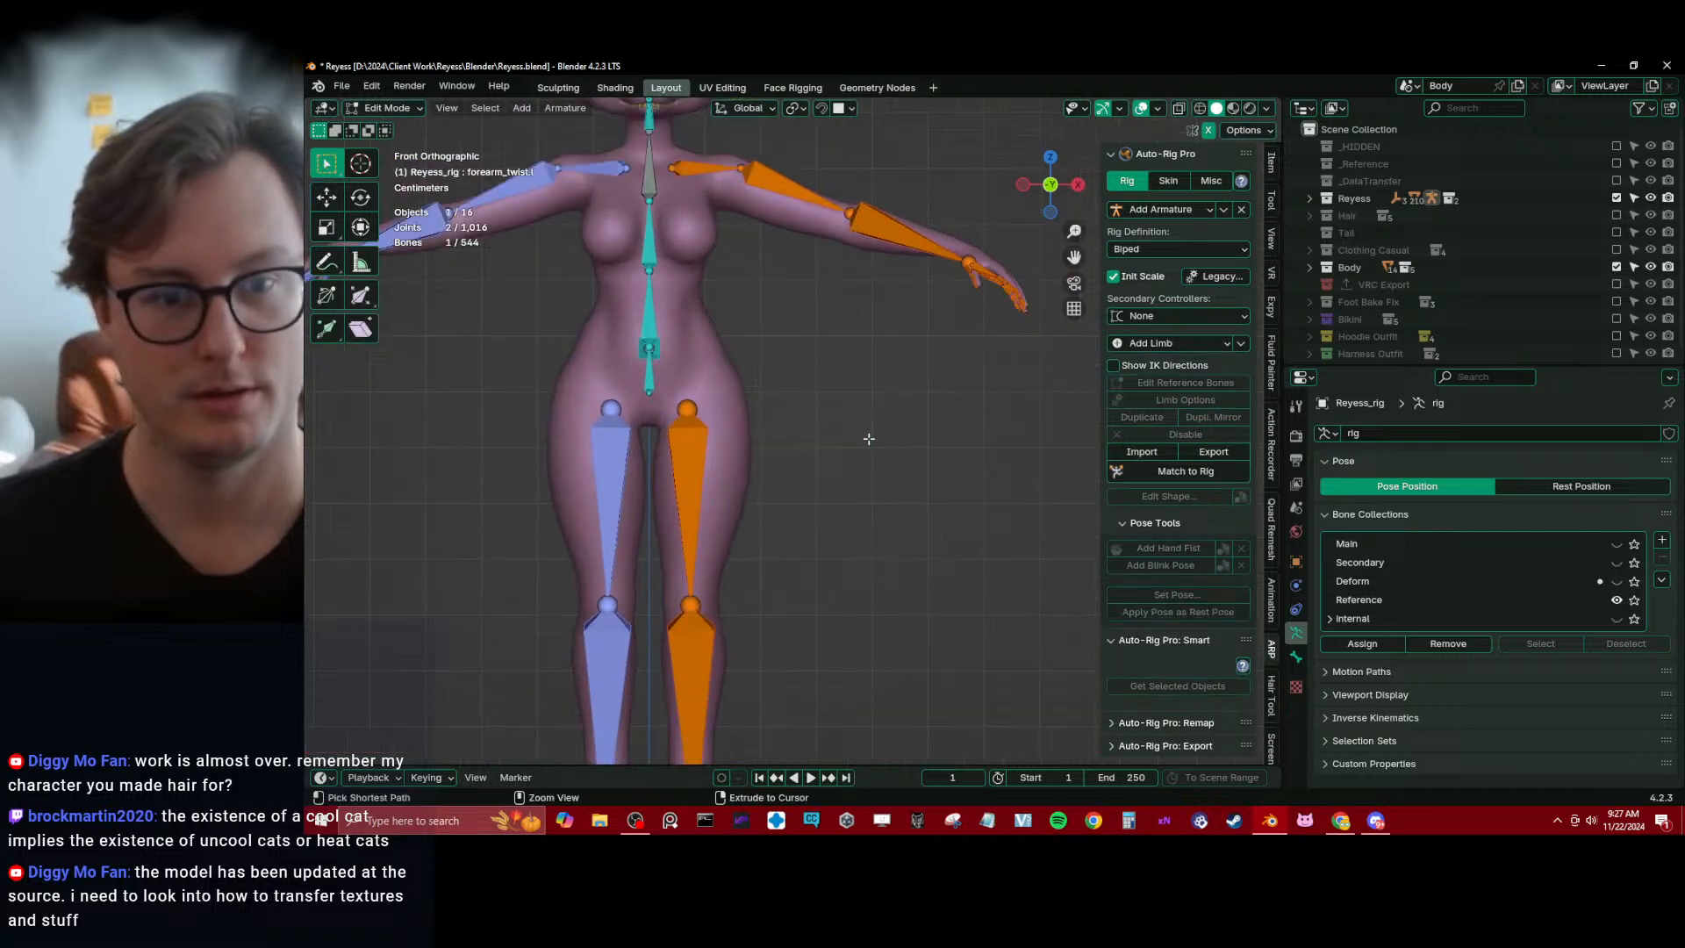
{"action": "key", "text": "ctrl+s"}
Move the left ankle joint together with the toes_ref.l bone about 0.034 m along Y in the right view
{"action": "scroll", "coordinate": [784, 474], "scroll_direction": "down", "scroll_amount": 5, "text": "shift"}
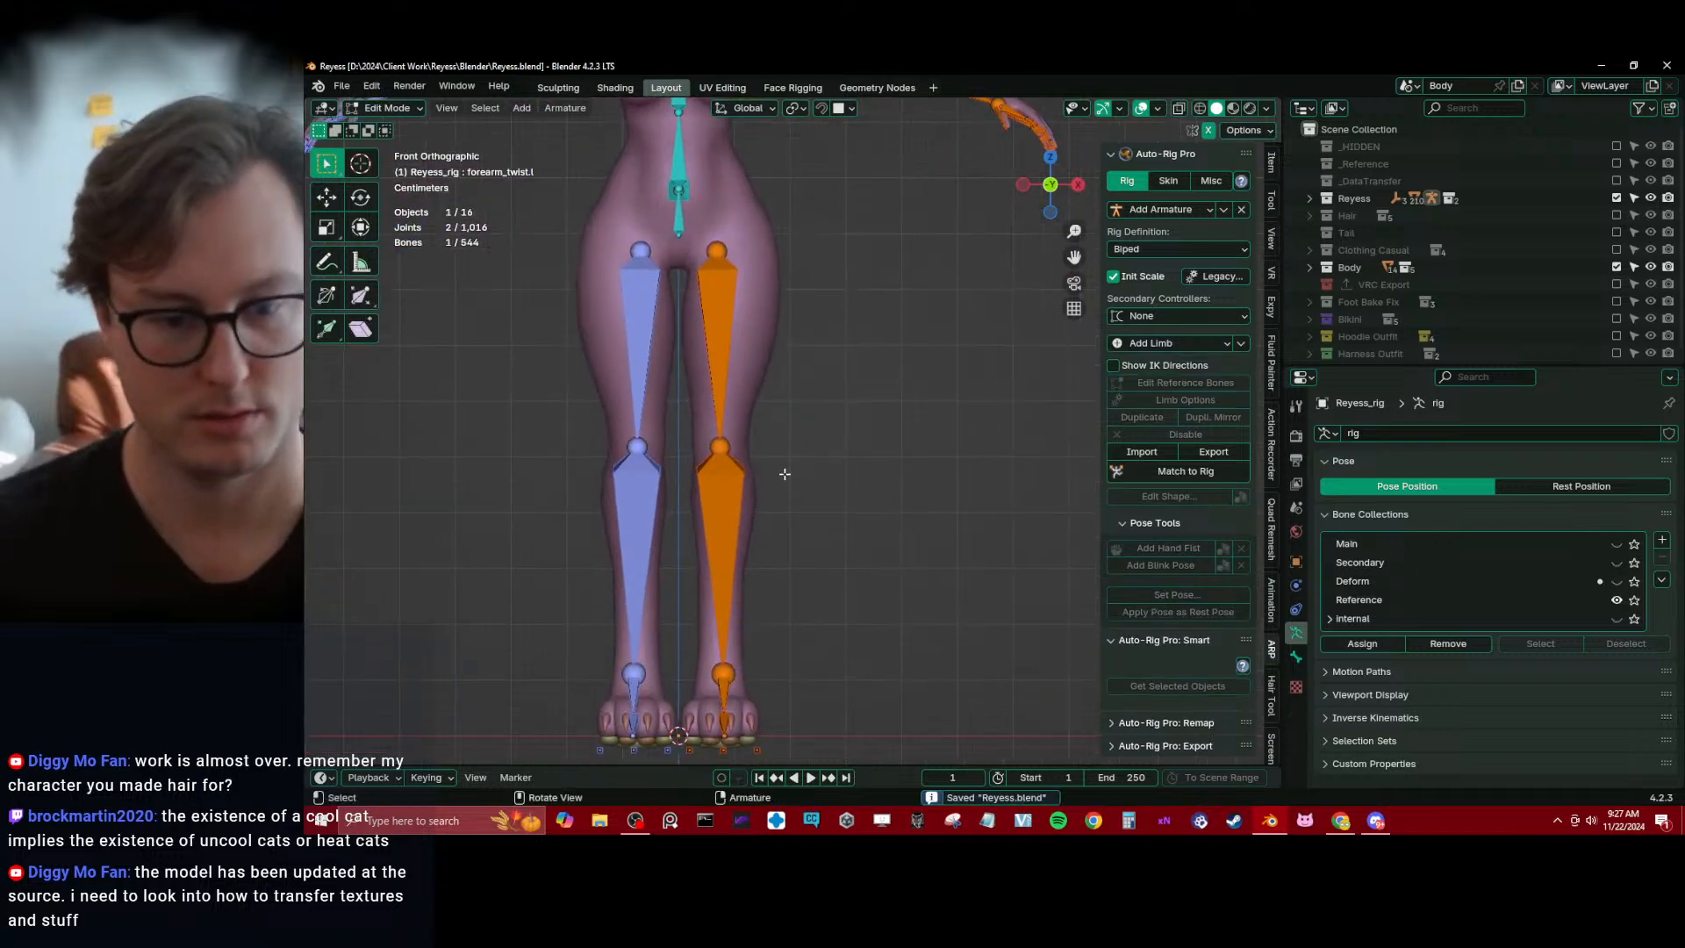
{"action": "key", "text": "KP_3"}
{"action": "middle_click_drag", "start_coordinate": [789, 506], "coordinate": [716, 433], "text": "shift"}
{"action": "scroll", "coordinate": [721, 491], "scroll_direction": "up", "scroll_amount": 3}
{"action": "left_click", "coordinate": [679, 651]}
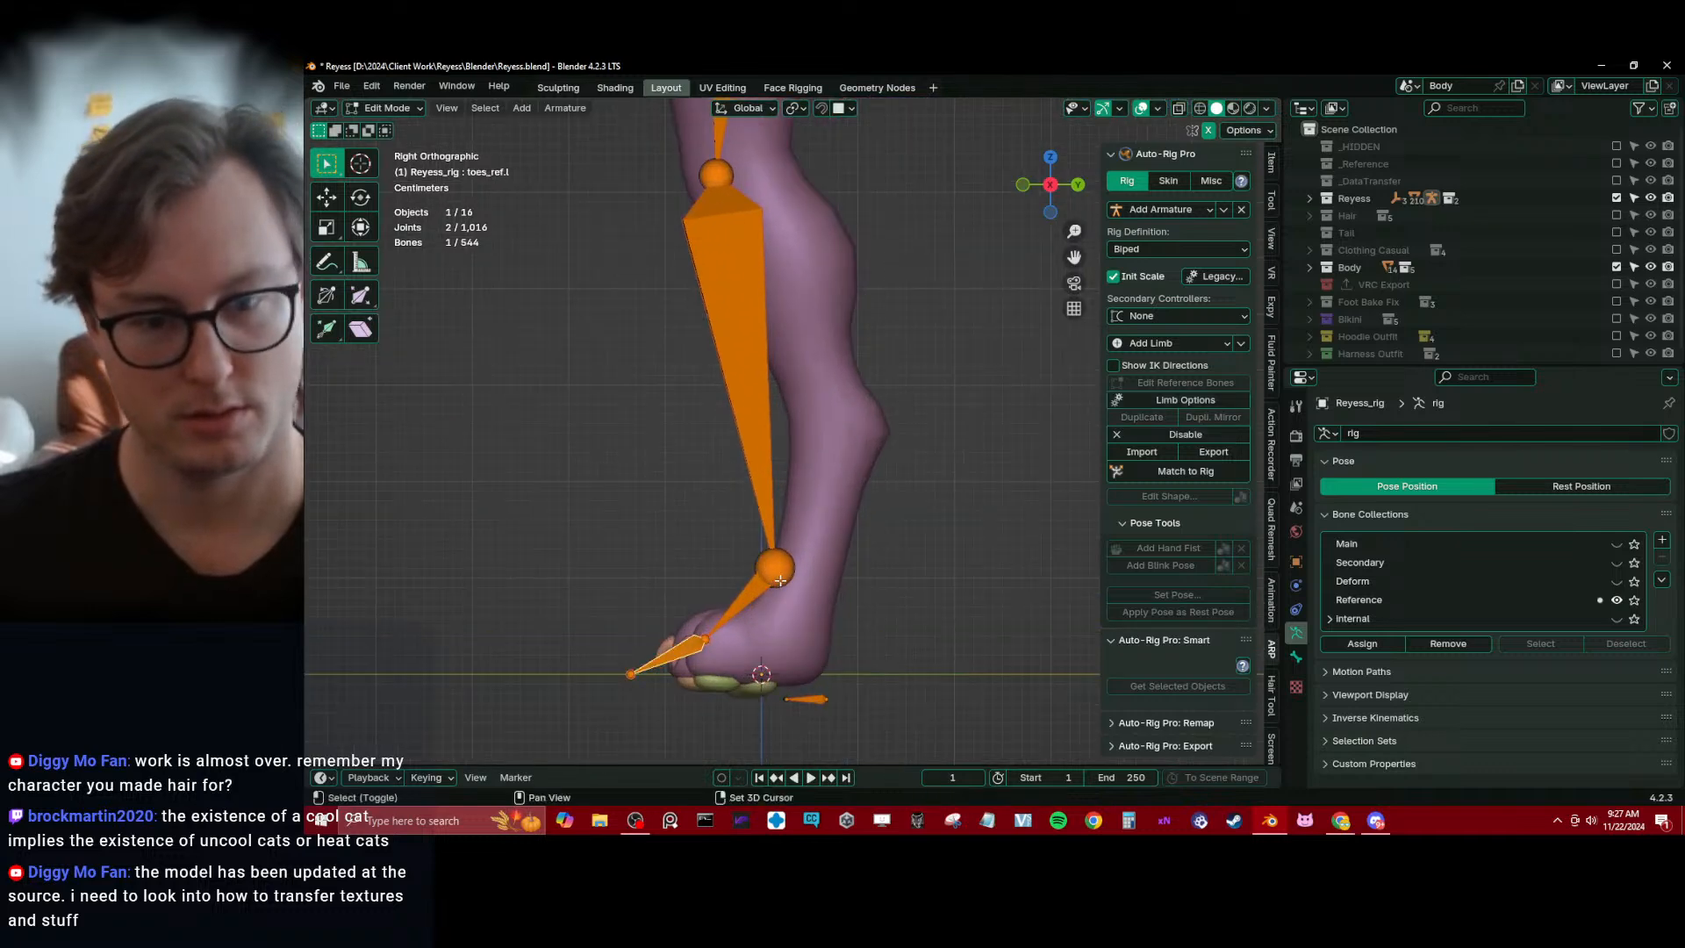
{"action": "left_click", "coordinate": [780, 580], "text": "shift"}
{"action": "key", "text": "g"}
{"action": "key", "text": "y"}
{"action": "left_click", "coordinate": [811, 582]}
{"action": "key", "text": "g"}
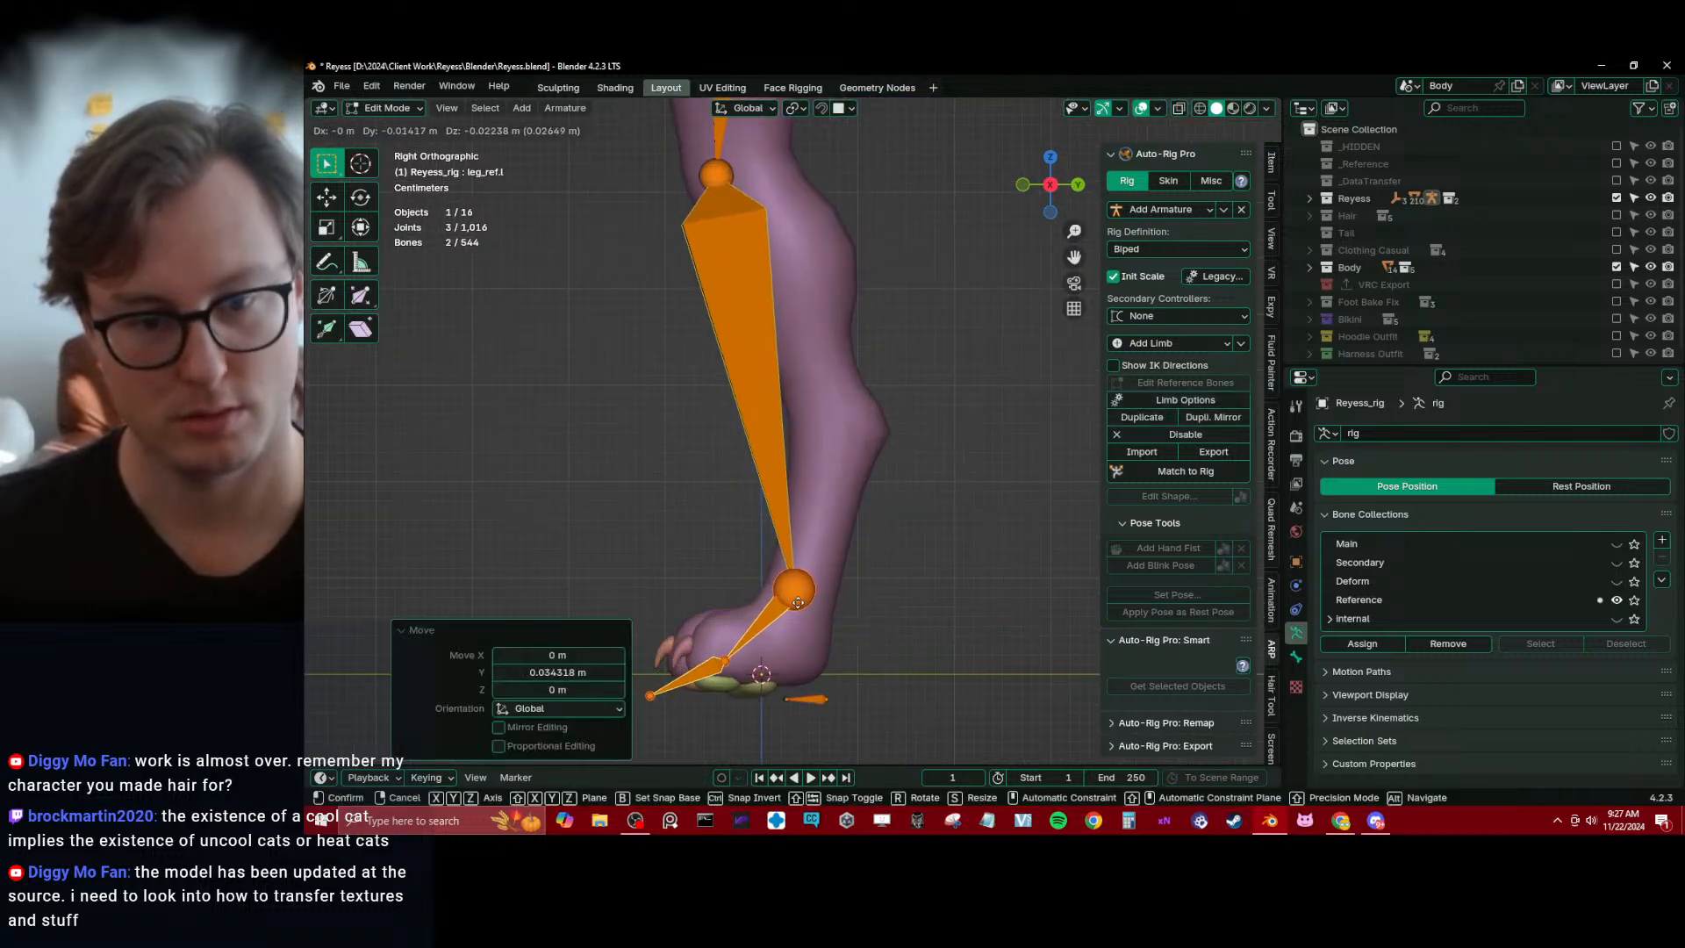
{"action": "right_click", "coordinate": [817, 582]}
Move only the left ankle joint about 0.028 m down and 0.014 m toward the toes
{"action": "left_click", "coordinate": [819, 582]}
{"action": "key", "text": "g"}
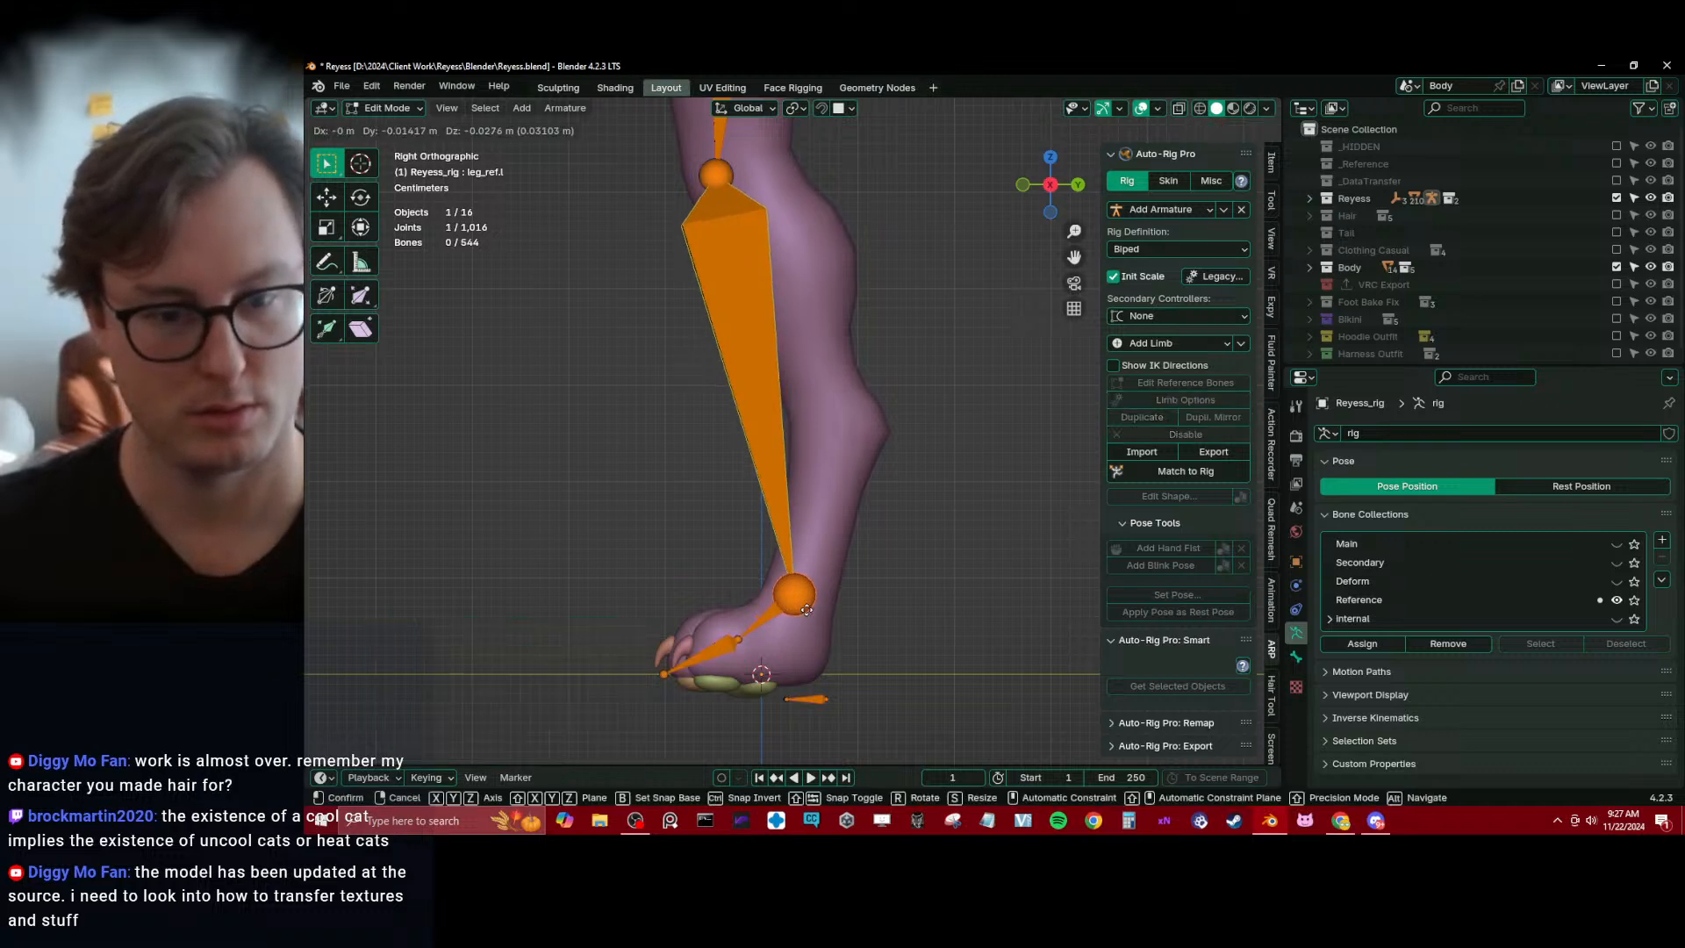
{"action": "left_click", "coordinate": [807, 609]}
Rotate the toes_ref.l bone about -9.11° and reposition it inside the front of the foot
{"action": "left_click", "coordinate": [713, 651]}
{"action": "key", "text": "r"}
{"action": "left_click", "coordinate": [824, 602]}
{"action": "key", "text": "g"}
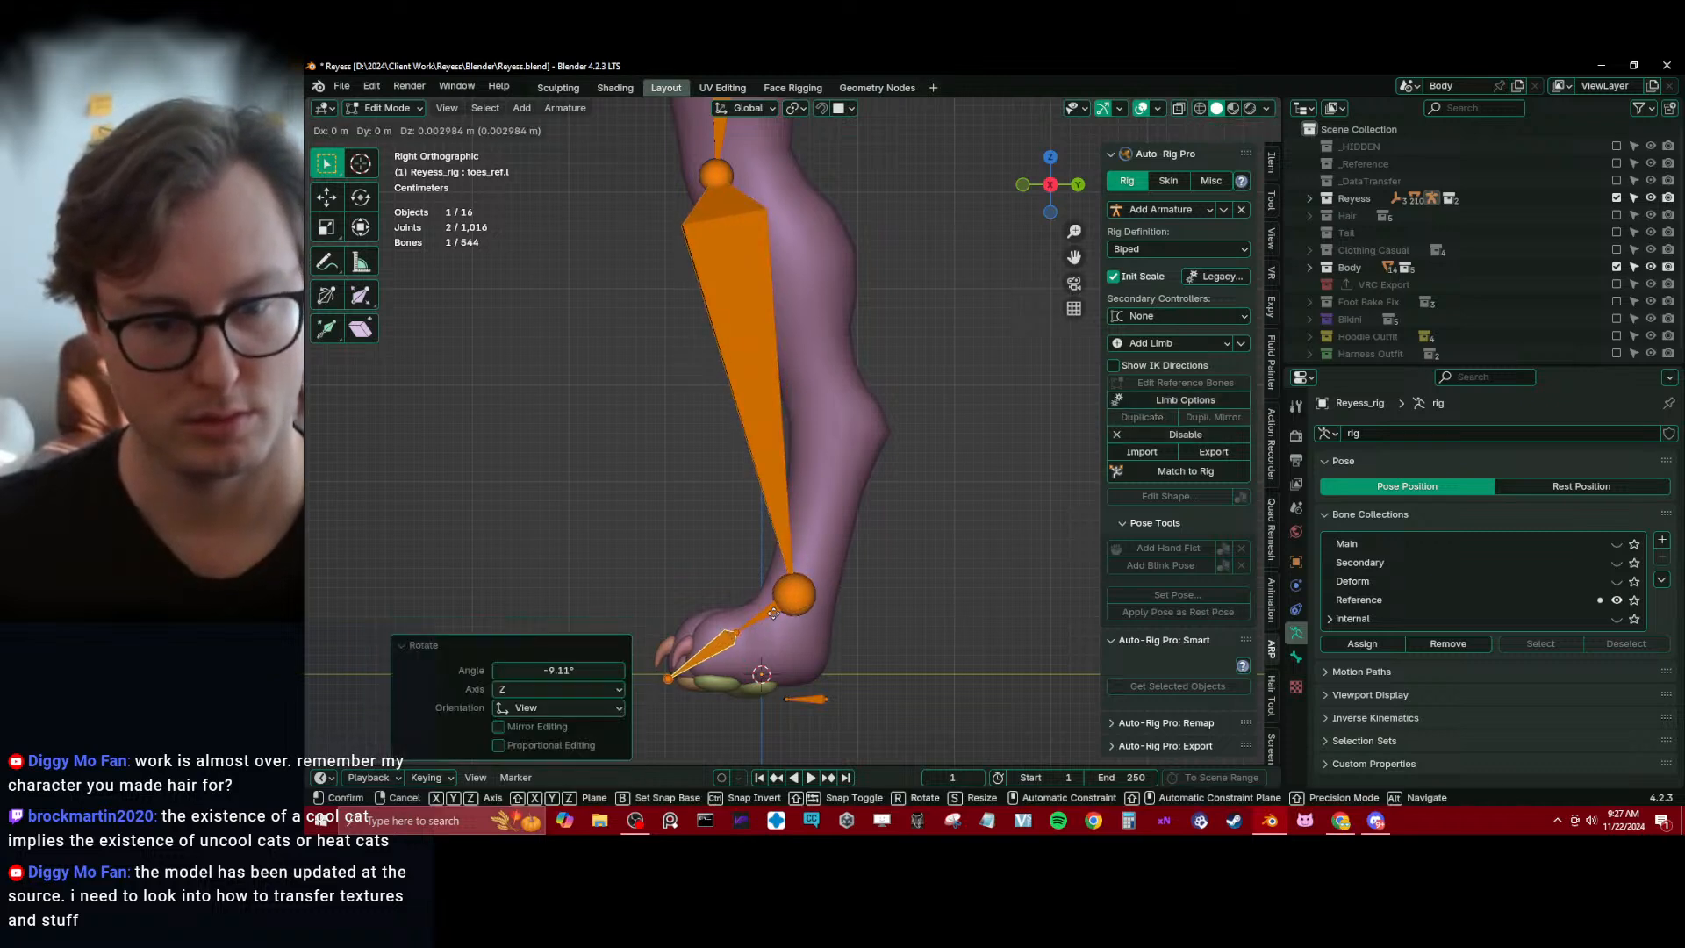
{"action": "left_click", "coordinate": [779, 606]}
{"action": "left_click", "coordinate": [418, 635]}
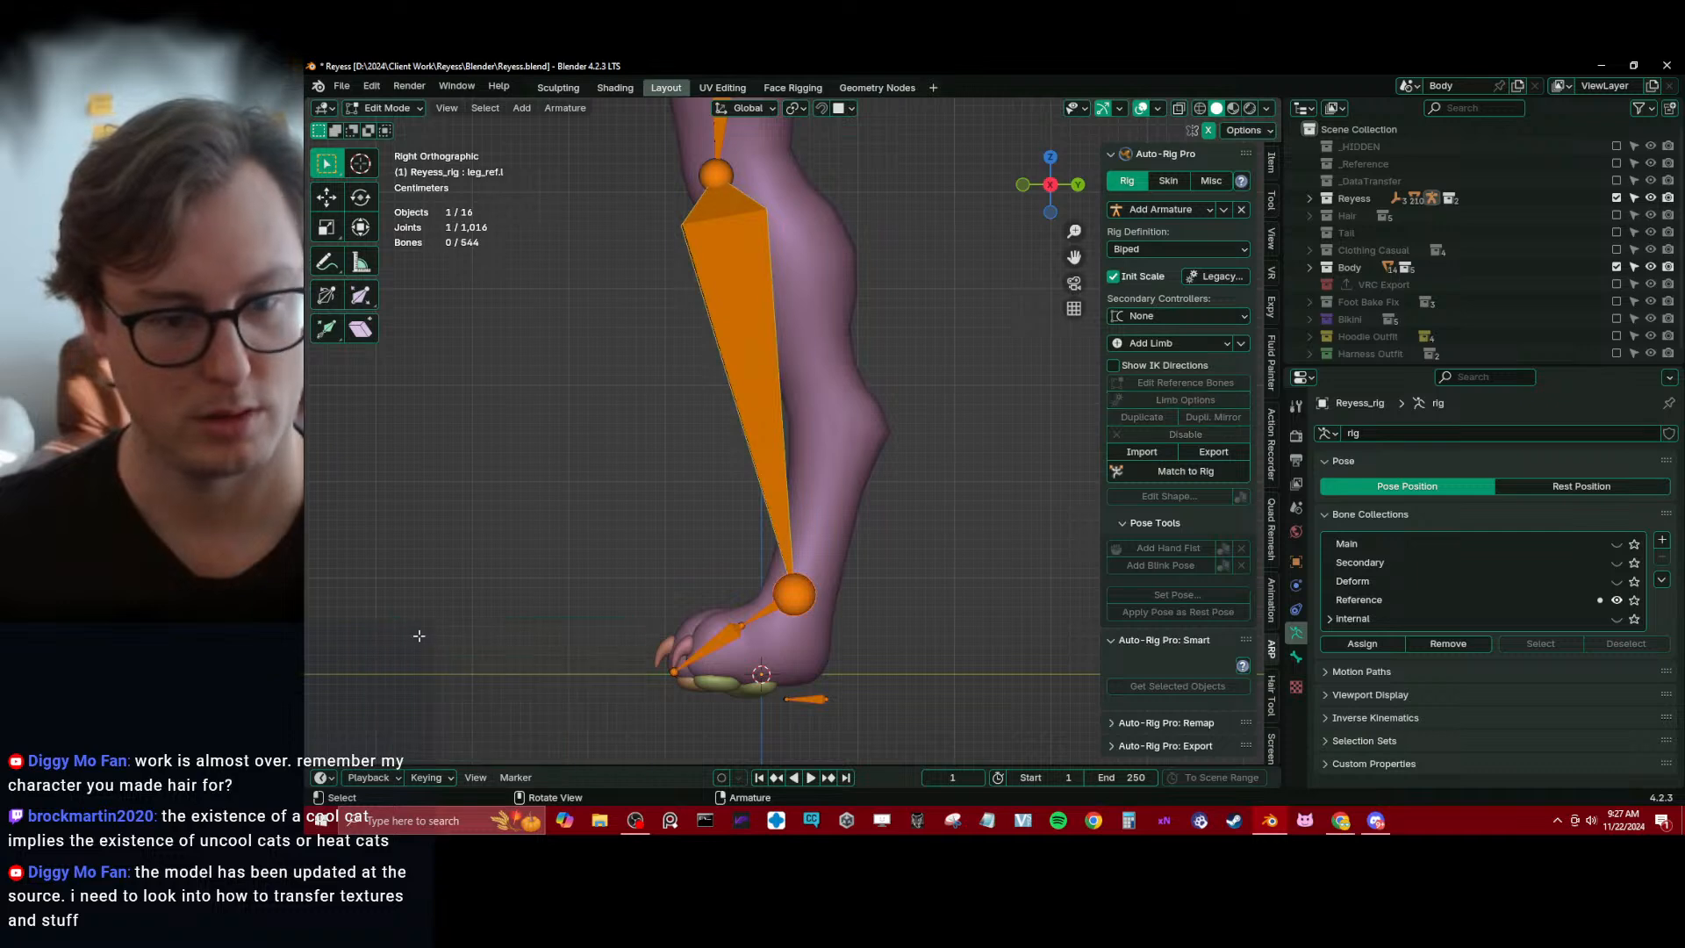
Lower the left ankle joint by about 0.003 m along Z
{"action": "key", "text": "g"}
{"action": "key", "text": "z"}
{"action": "left_click", "coordinate": [807, 589]}
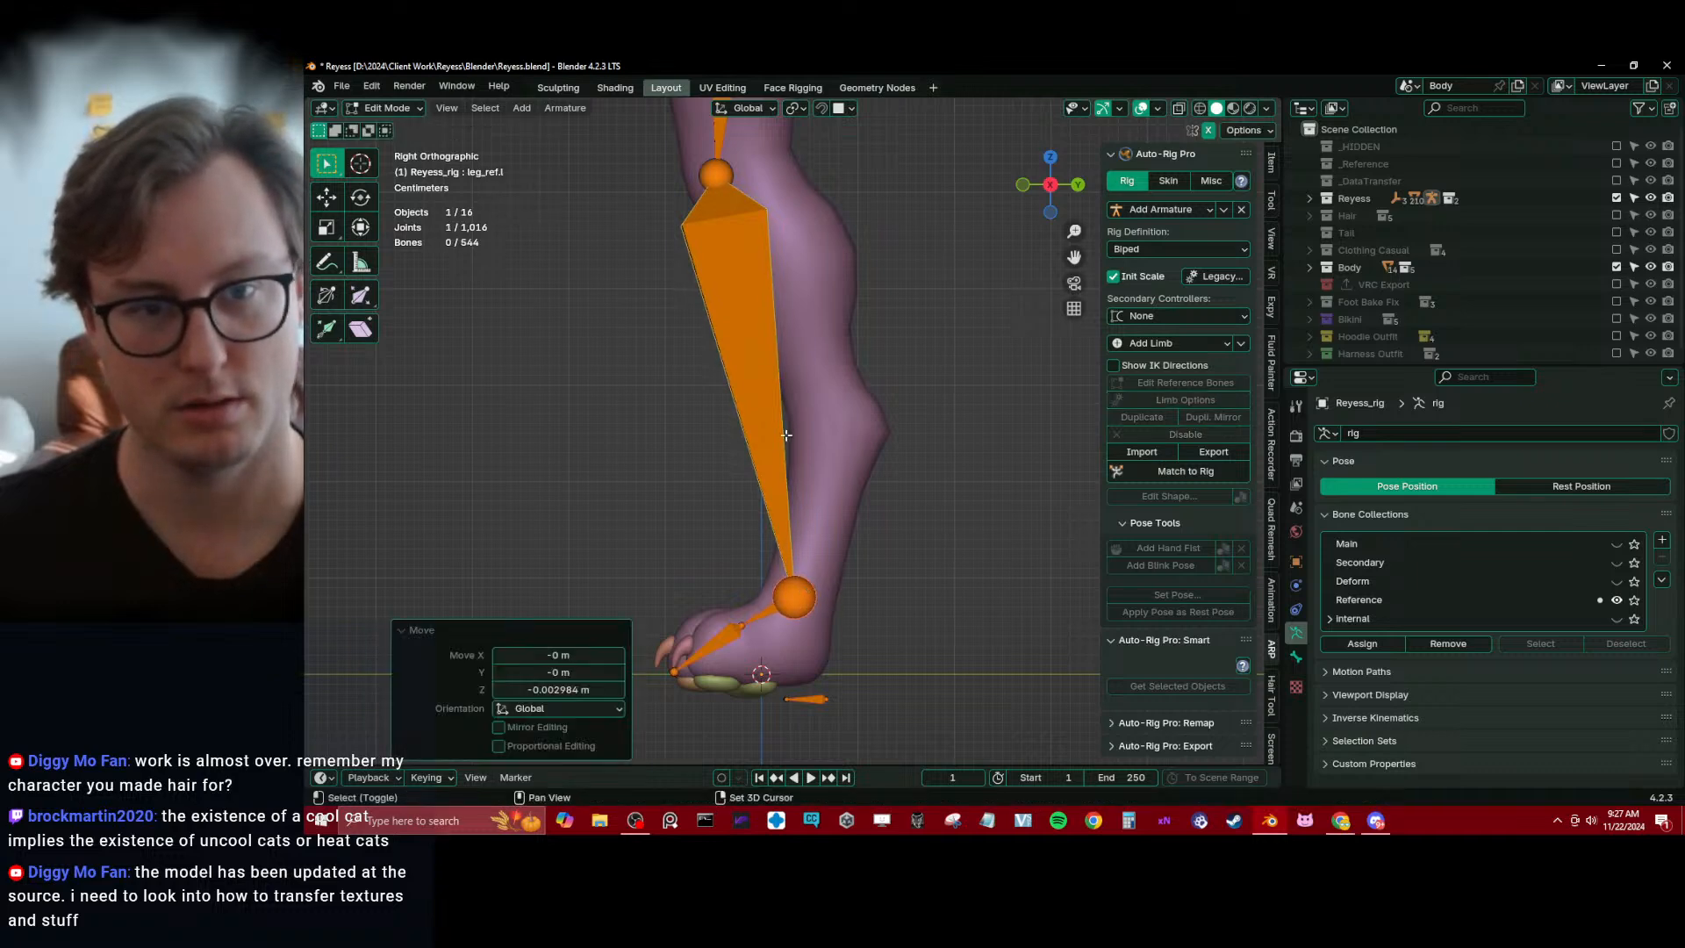
Move the hip joint of thigh_ref.l about 0.013 m along Y and 0.010 m down
{"action": "middle_click_drag", "start_coordinate": [735, 186], "coordinate": [795, 656], "text": "shift"}
{"action": "left_click", "coordinate": [753, 282]}
{"action": "key", "text": "g"}
{"action": "left_click", "coordinate": [766, 292]}
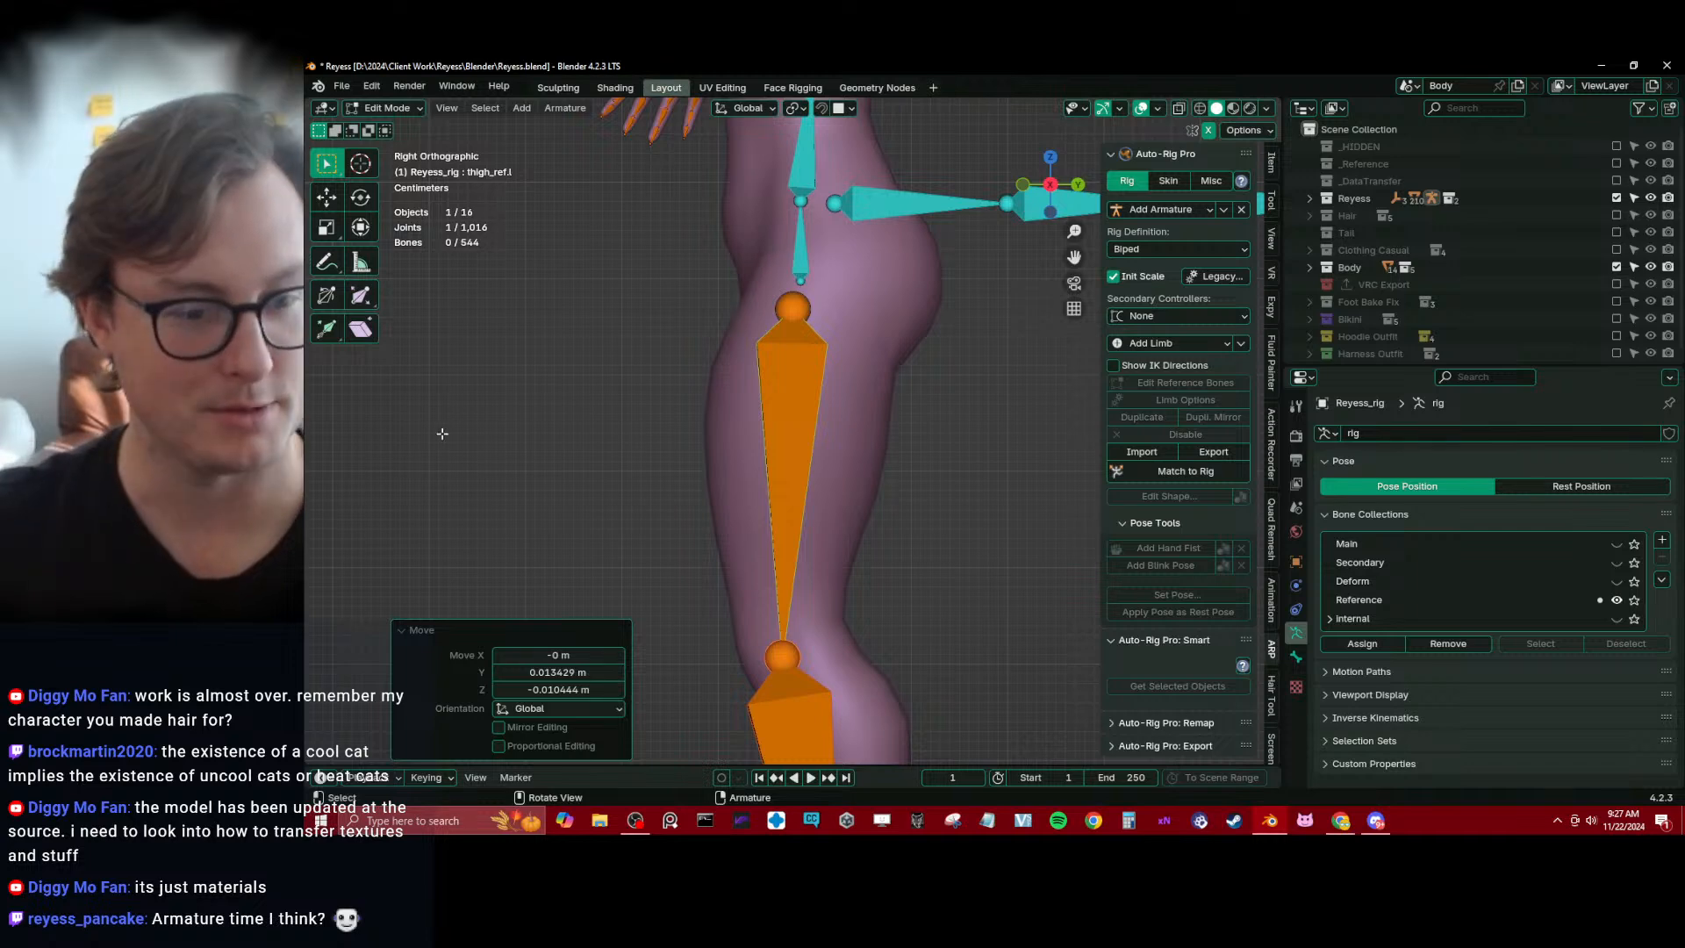
{"action": "left_click", "coordinate": [422, 632]}
Select the tail reference bone chain and enable the Tail collection to show the tail mesh
{"action": "scroll", "coordinate": [817, 391], "scroll_direction": "down", "scroll_amount": 4}
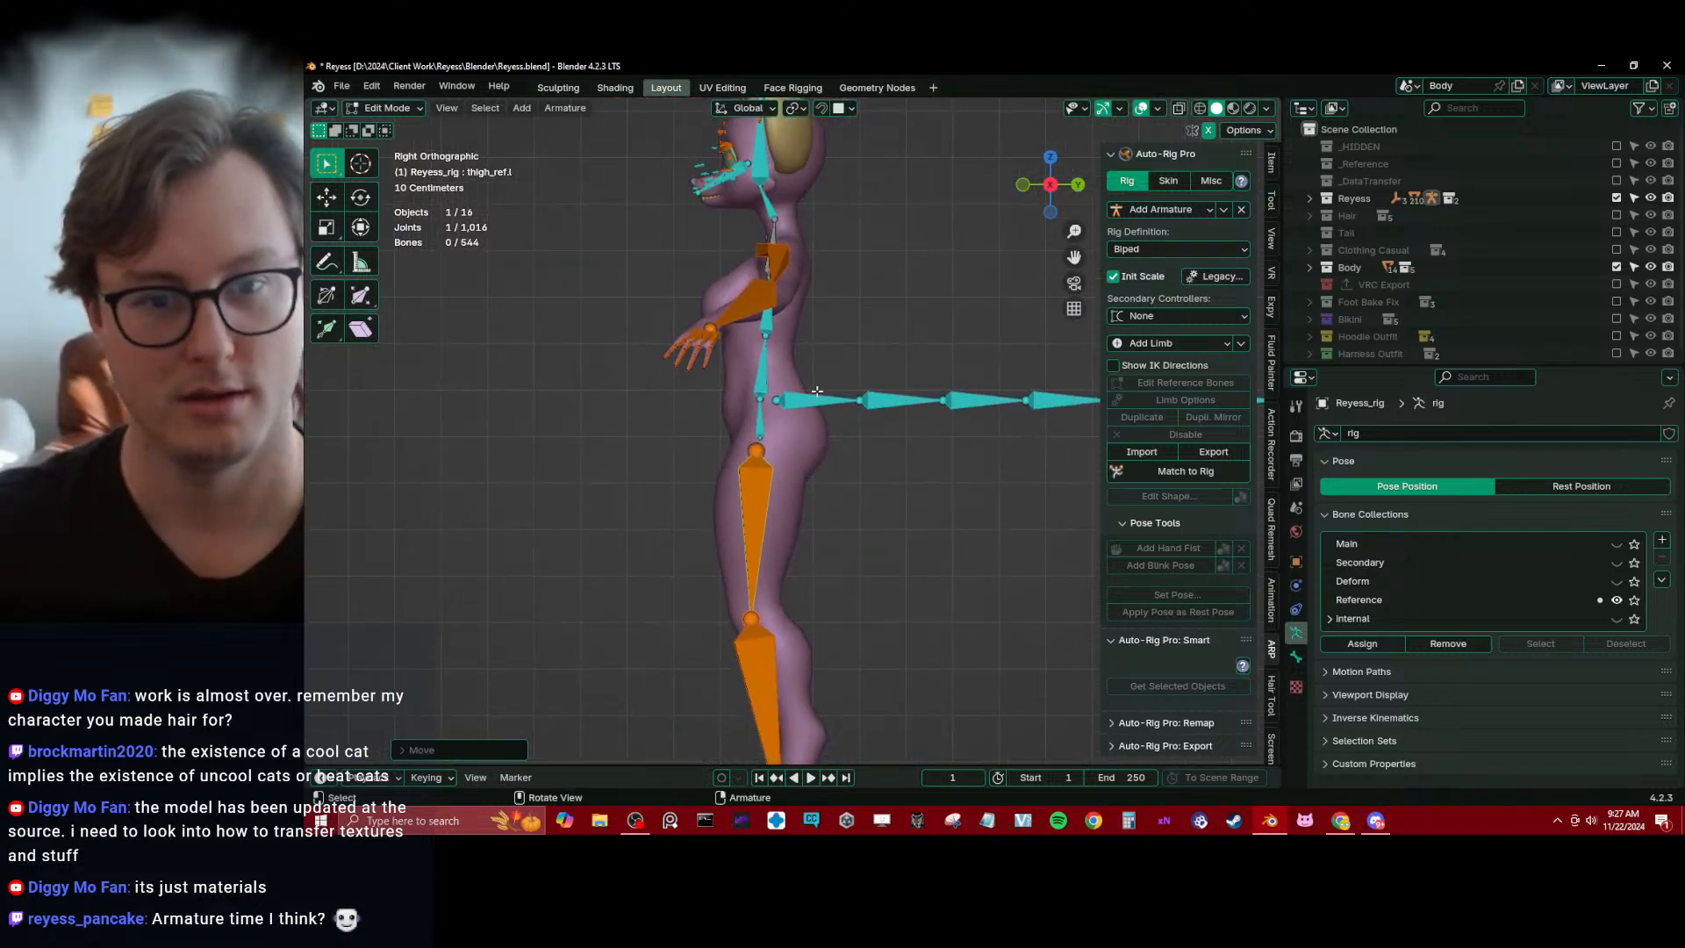
{"action": "left_click", "coordinate": [814, 399]}
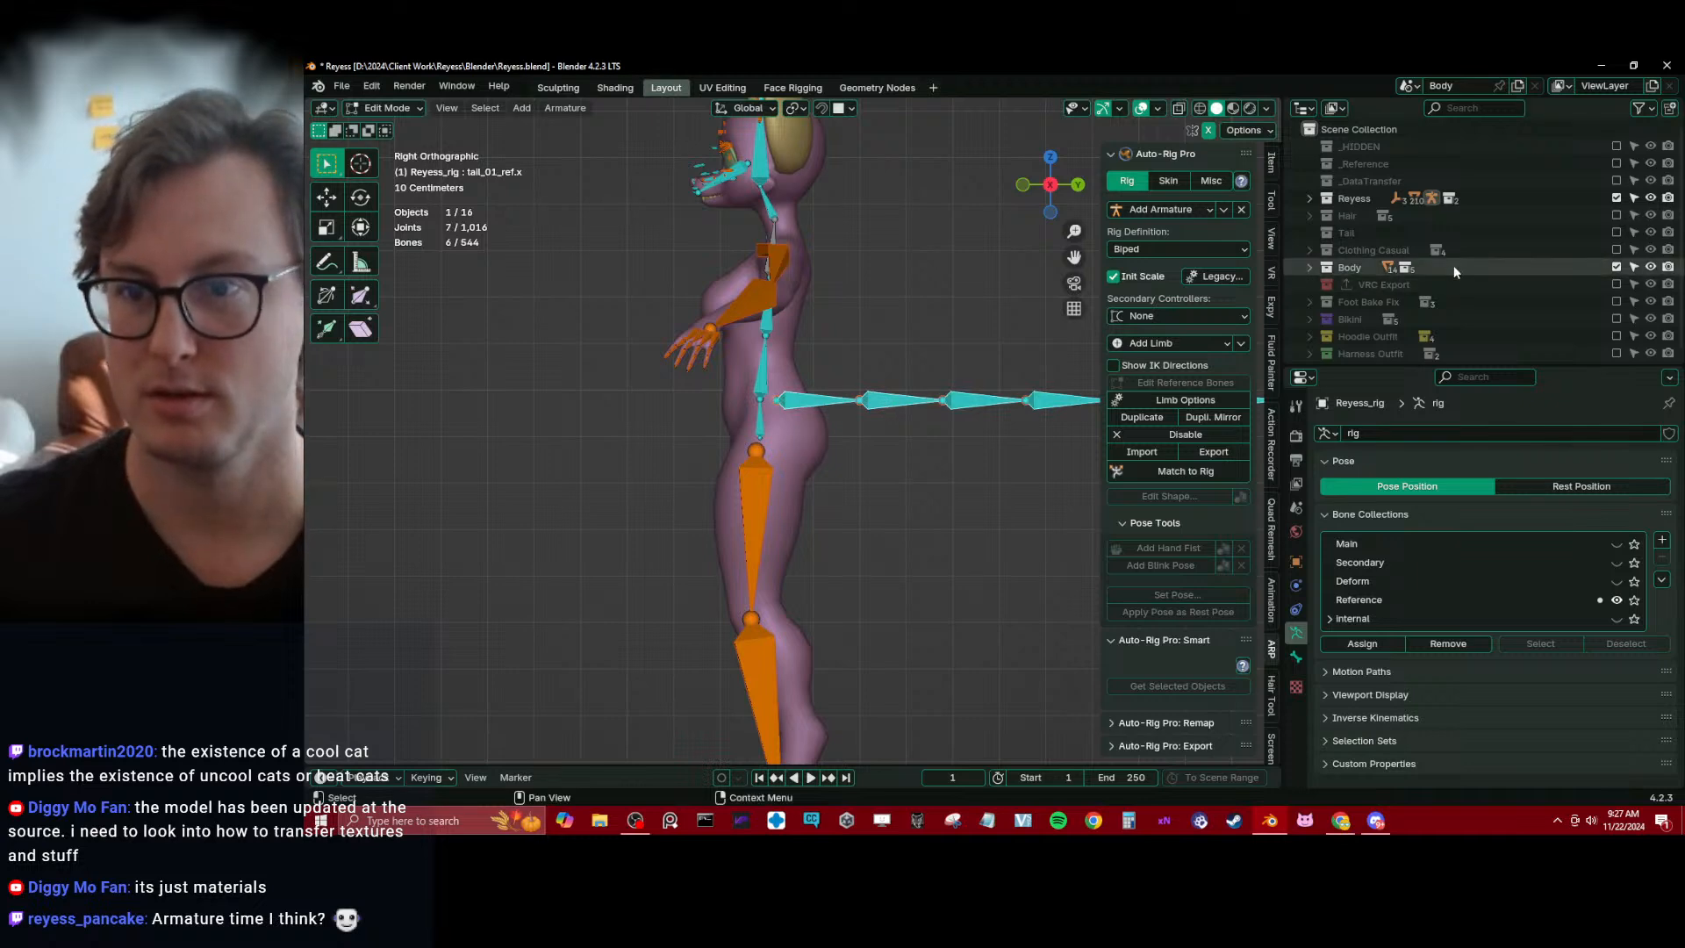
{"action": "left_click", "coordinate": [1617, 233]}
{"action": "middle_click_drag", "start_coordinate": [969, 382], "coordinate": [823, 478]}
{"action": "key", "text": "KP_3"}
Move and scale the tail reference chain to follow the tail mesh, shifting it along Y to the tail's base
{"action": "scroll", "coordinate": [823, 478], "scroll_direction": "up", "scroll_amount": 1}
{"action": "key", "text": "g"}
{"action": "left_click", "coordinate": [927, 326]}
{"action": "key", "text": "s"}
{"action": "left_click", "coordinate": [959, 321]}
{"action": "key", "text": "g"}
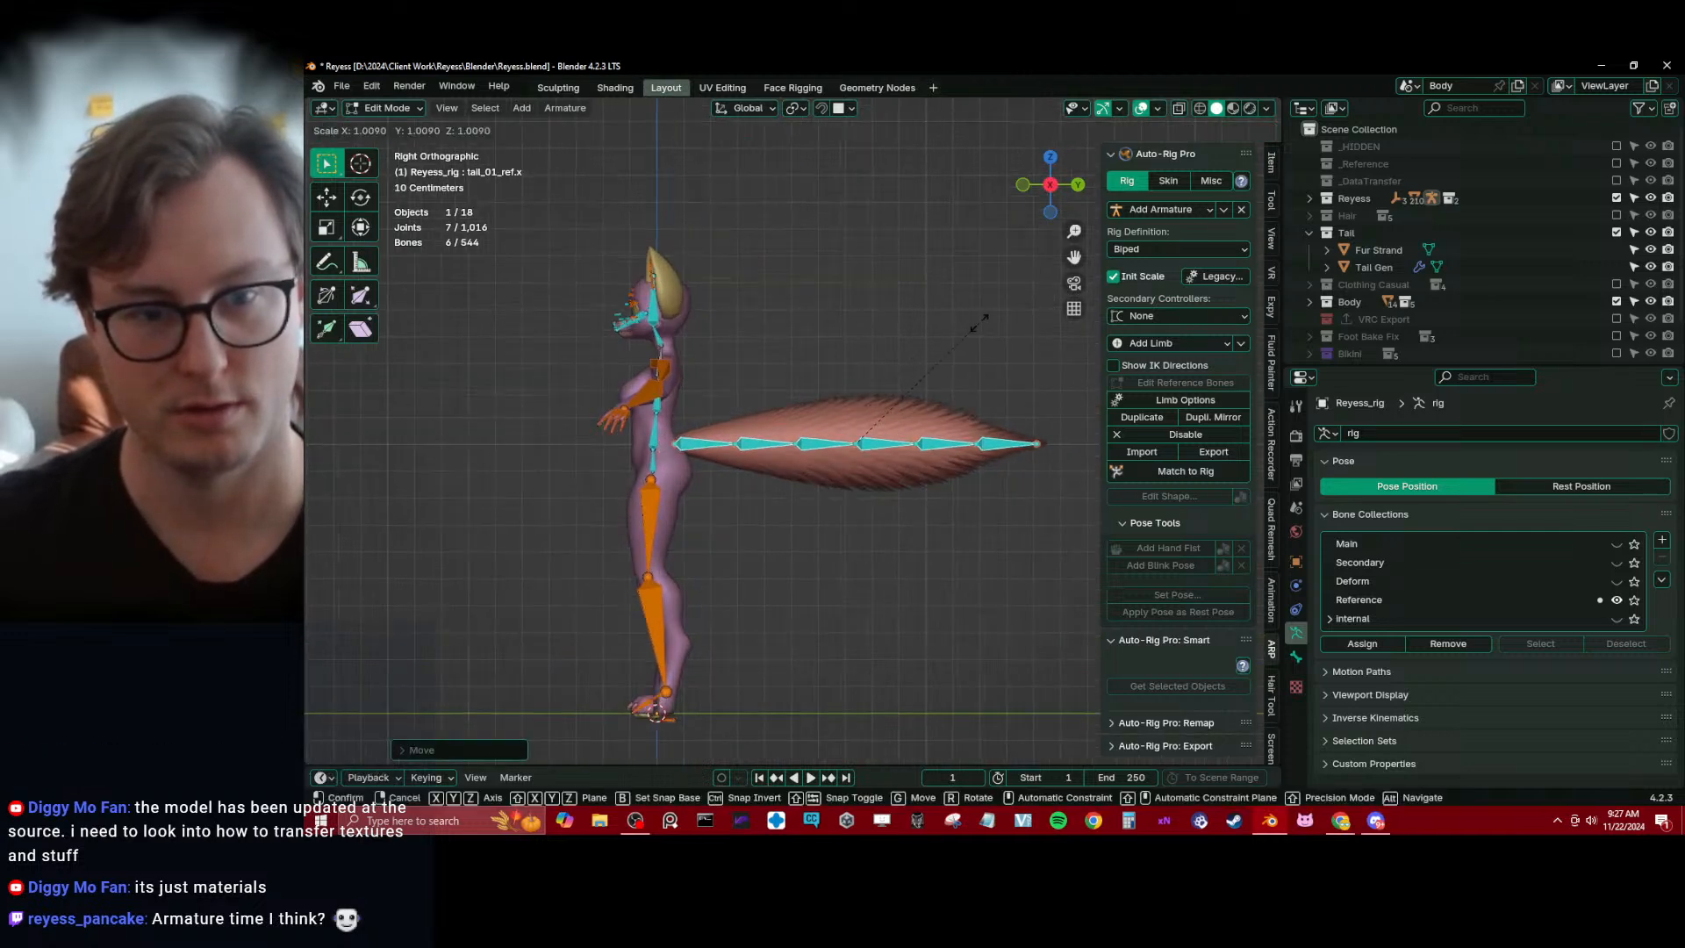
{"action": "key", "text": "y"}
{"action": "left_click", "coordinate": [985, 382]}
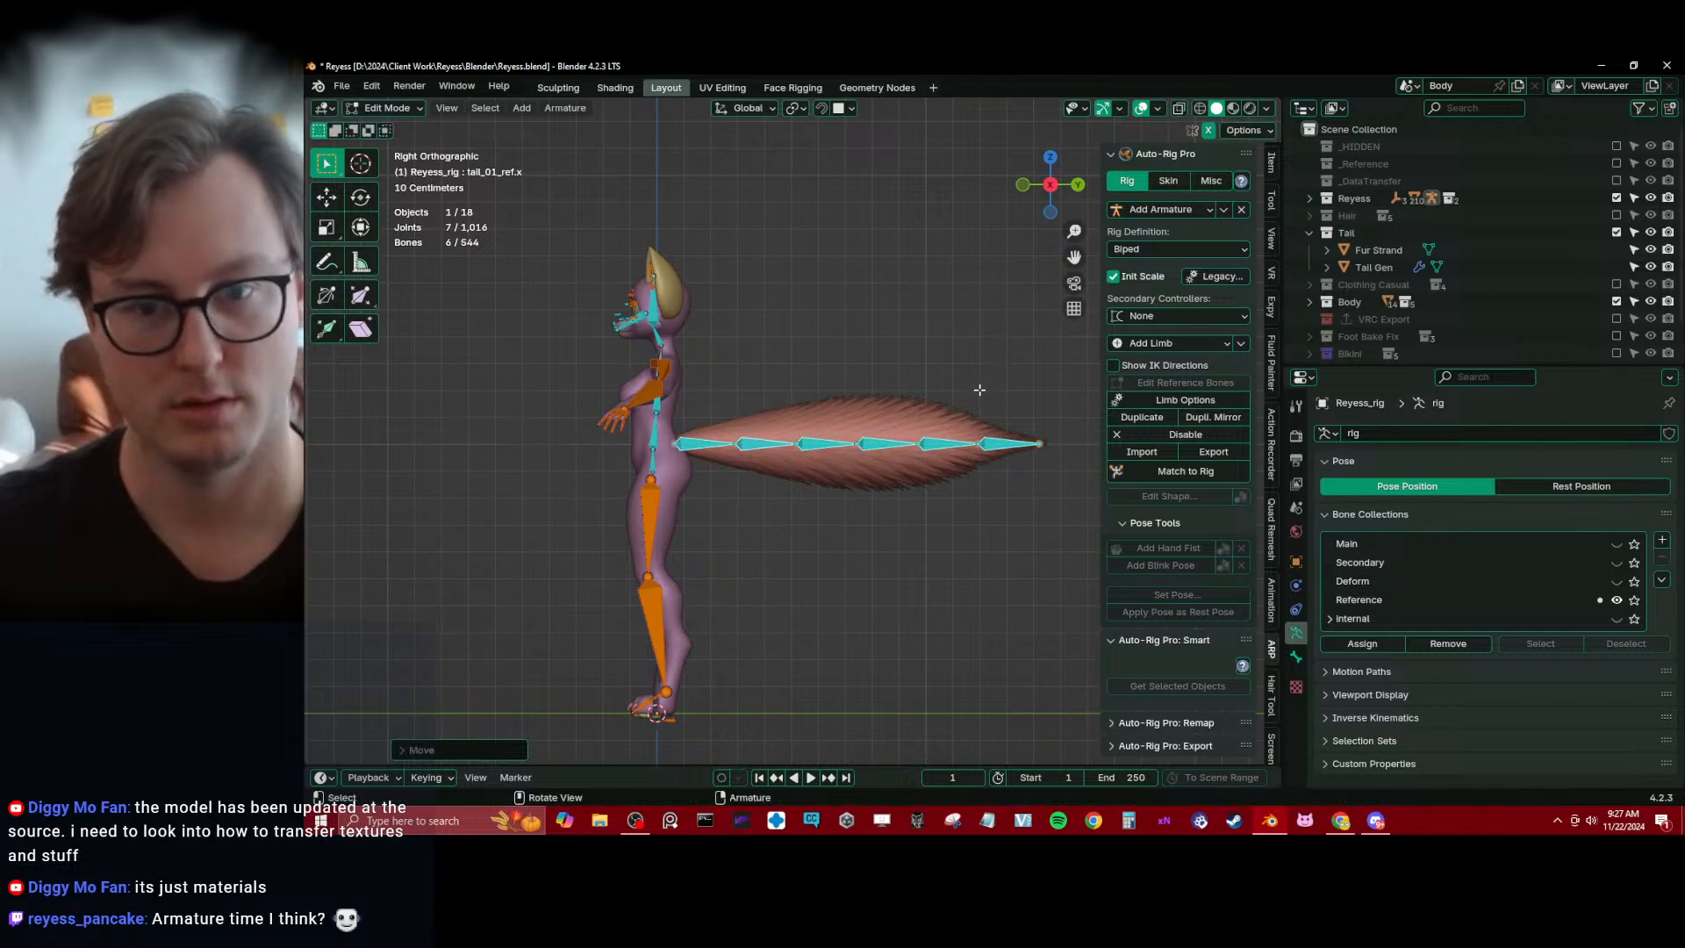
Enlarge the tail reference chain and move it about 0.168 m along Y to start at the tail's base
{"action": "key", "text": "s"}
{"action": "left_click", "coordinate": [1005, 382]}
{"action": "key", "text": "g"}
{"action": "key", "text": "y"}
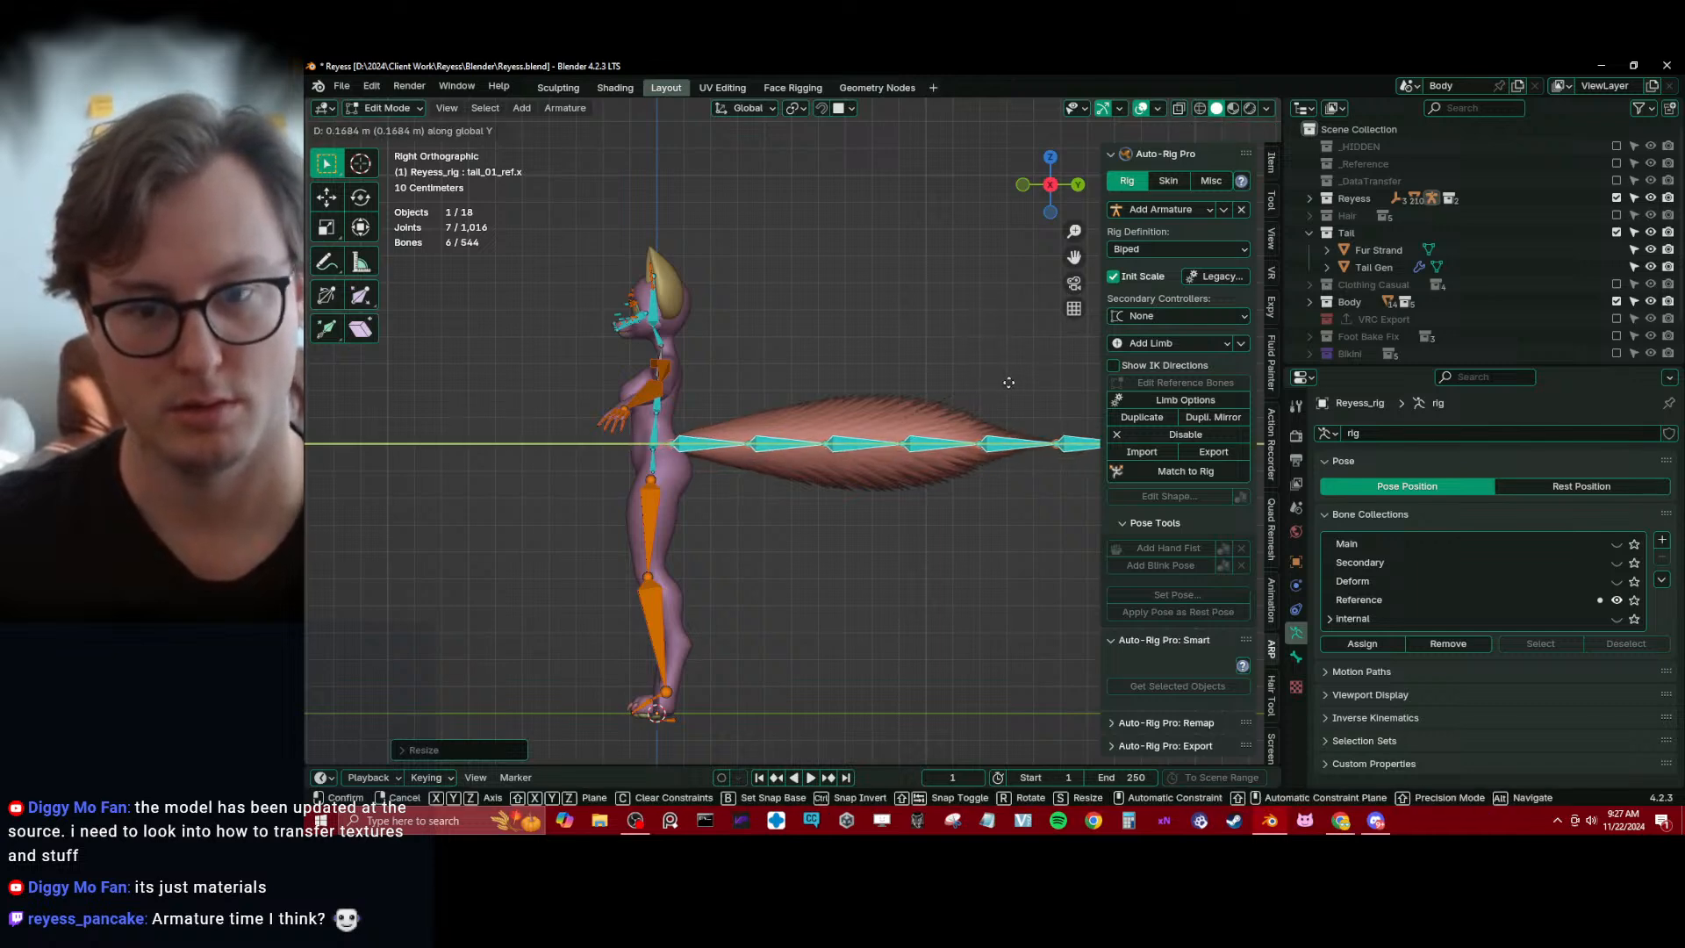
{"action": "left_click", "coordinate": [1009, 384]}
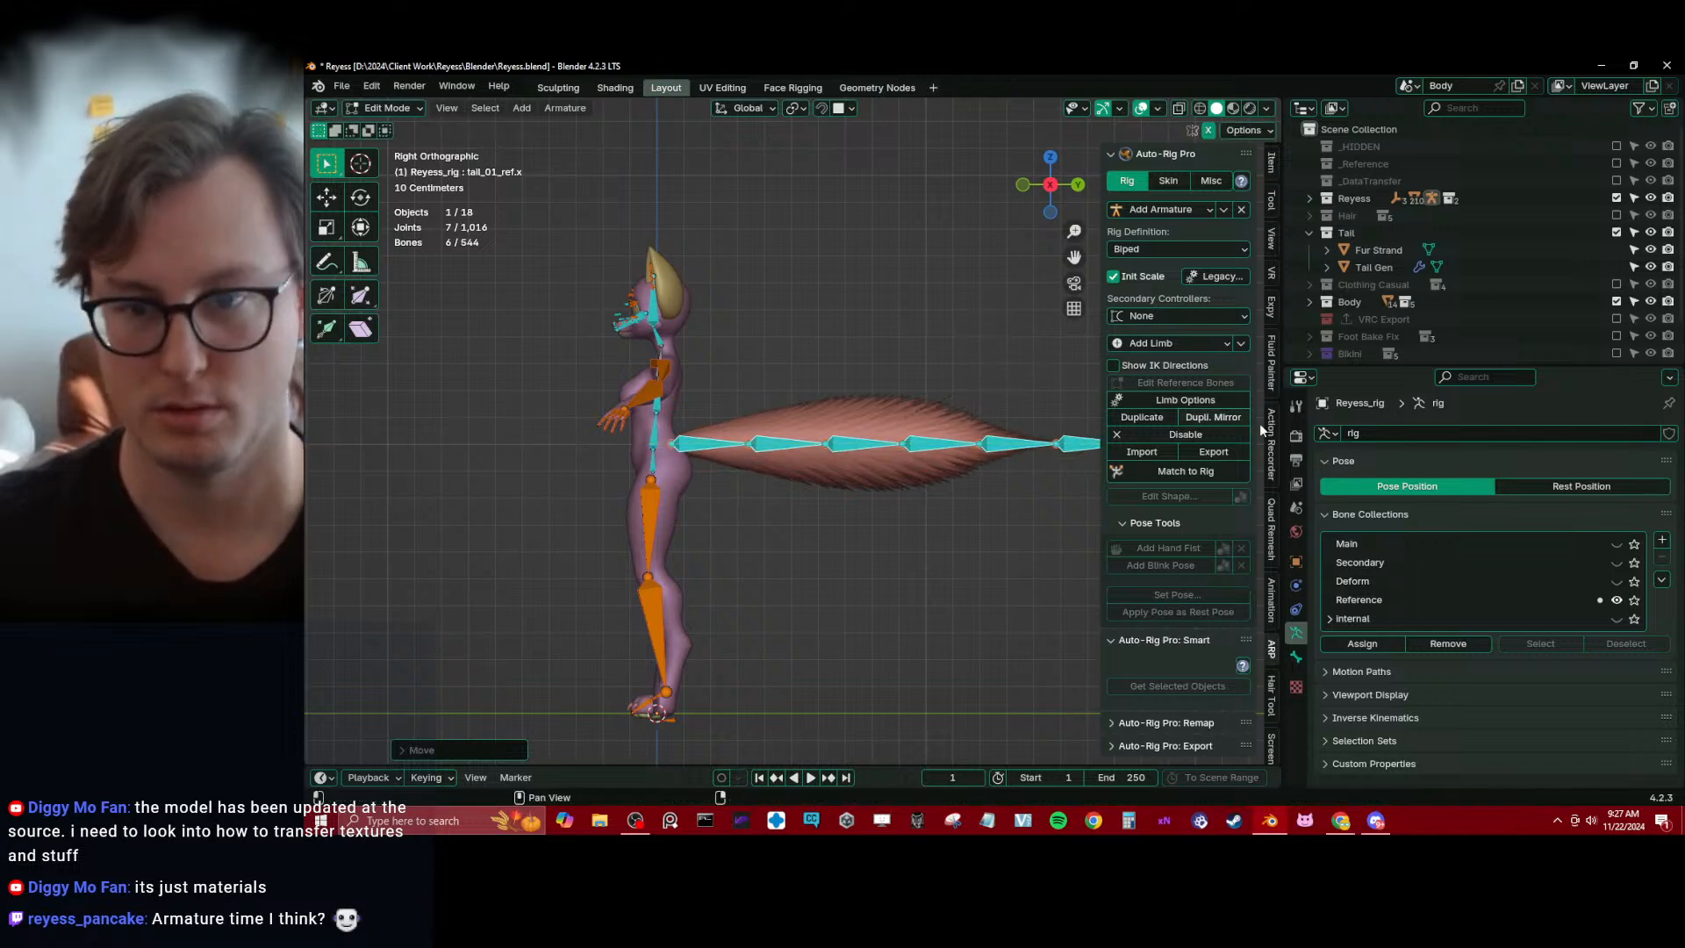
Increase the tail's bone count to 8 in Auto-Rig Pro's Limb Options
{"action": "left_click", "coordinate": [1162, 396]}
{"action": "left_click", "coordinate": [1306, 425]}
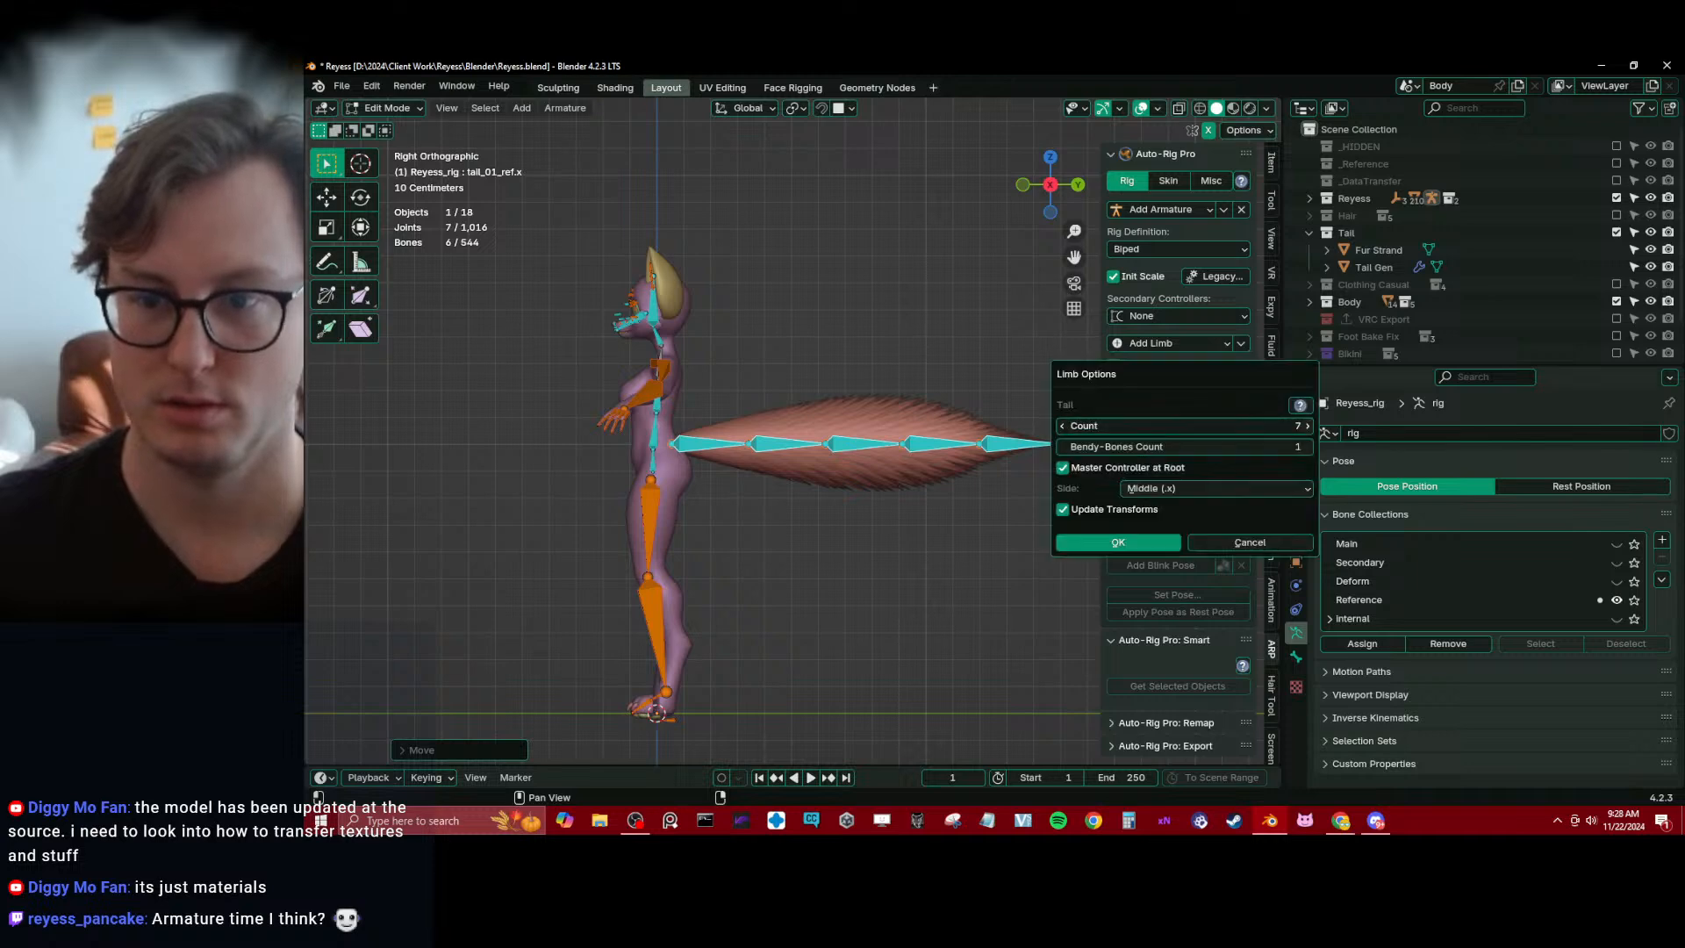
{"action": "middle_click_drag", "start_coordinate": [1013, 327], "coordinate": [925, 335], "text": "shift"}
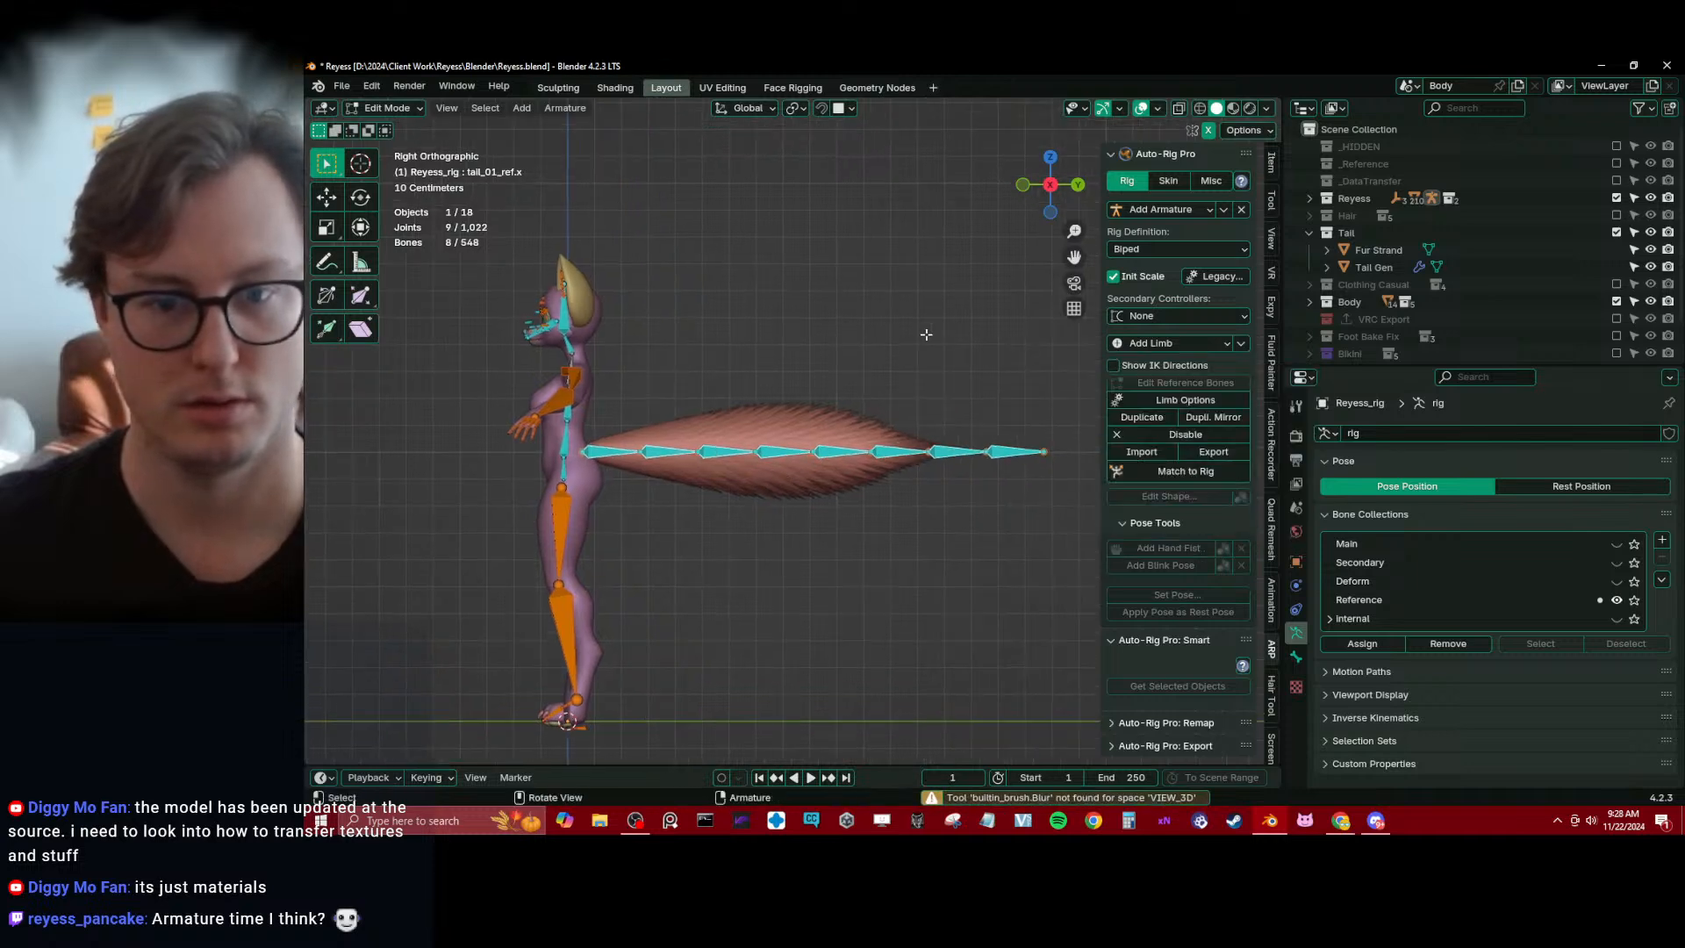
Shrink and reposition the tail reference chain along Y and Z to fit the tail mesh, and save the file
{"action": "key", "text": "s"}
{"action": "left_click", "coordinate": [927, 343]}
{"action": "key", "text": "g"}
{"action": "left_click", "coordinate": [913, 344]}
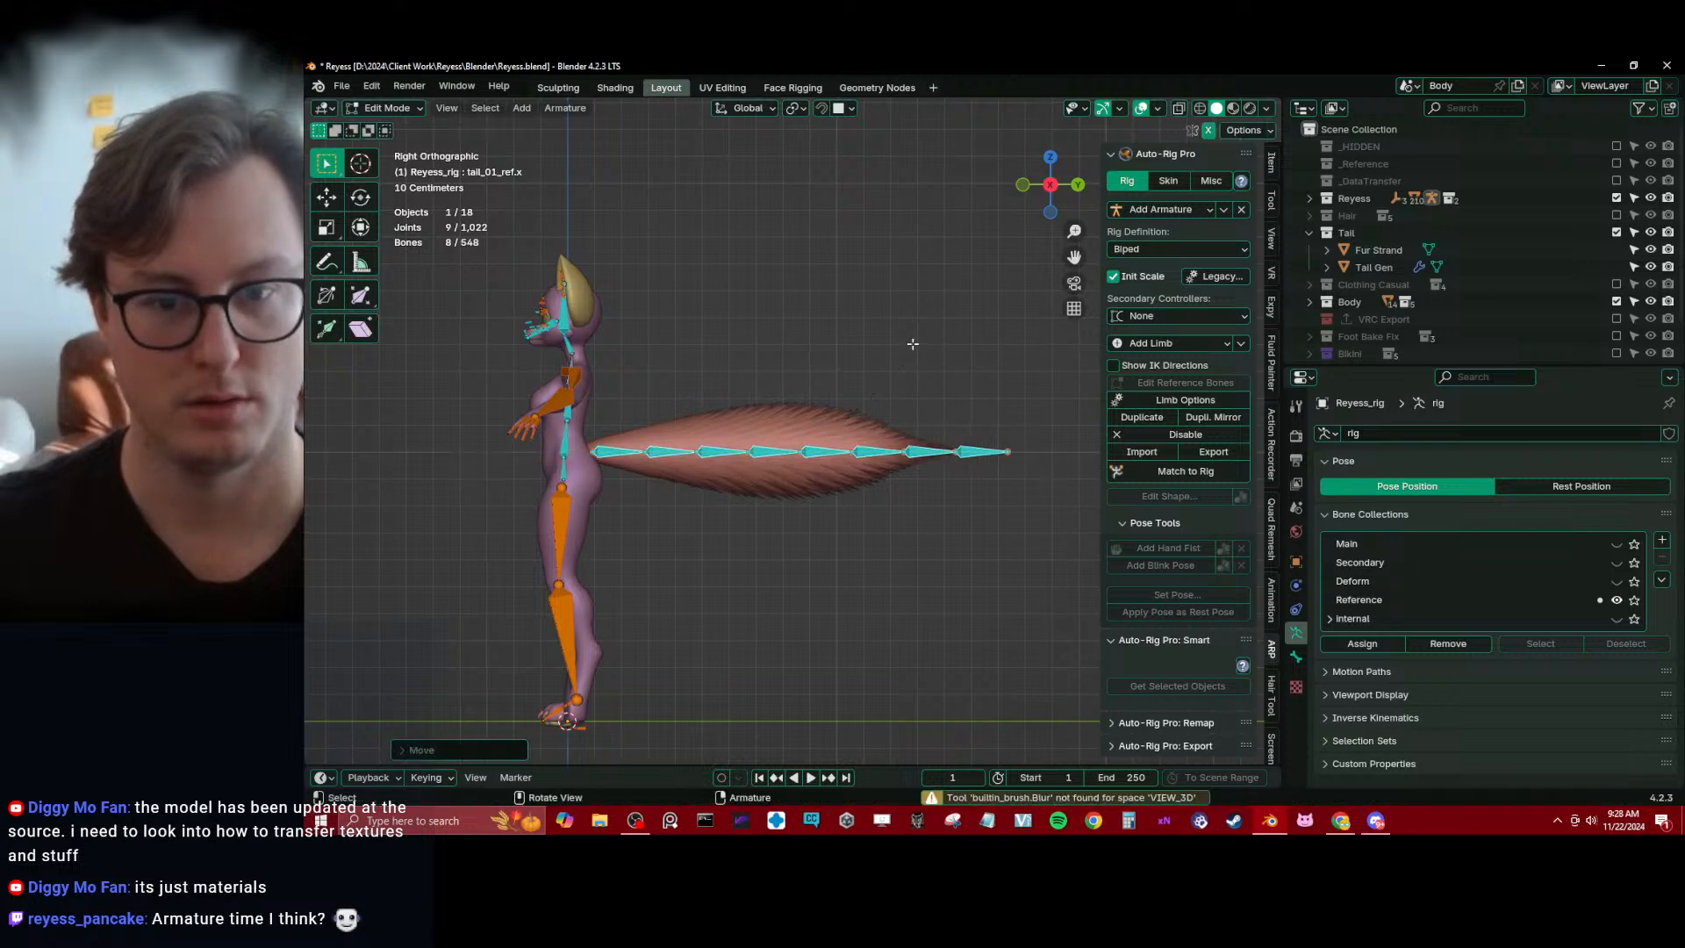
{"action": "key", "text": "g"}
{"action": "key", "text": "y"}
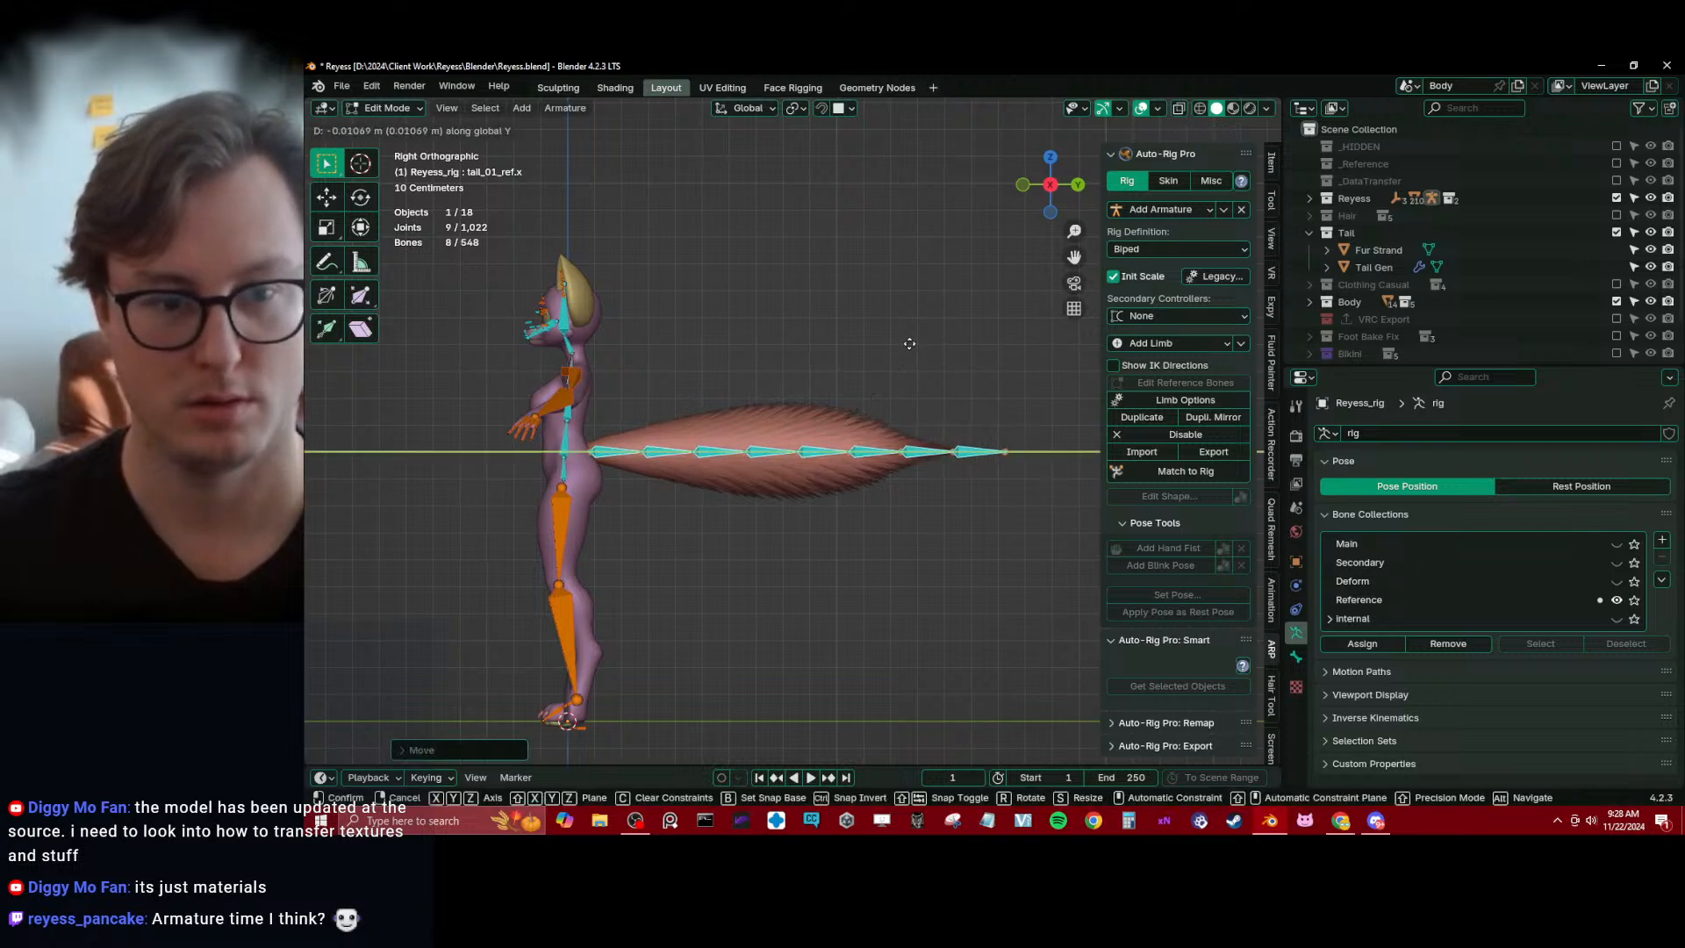
{"action": "key", "text": "z"}
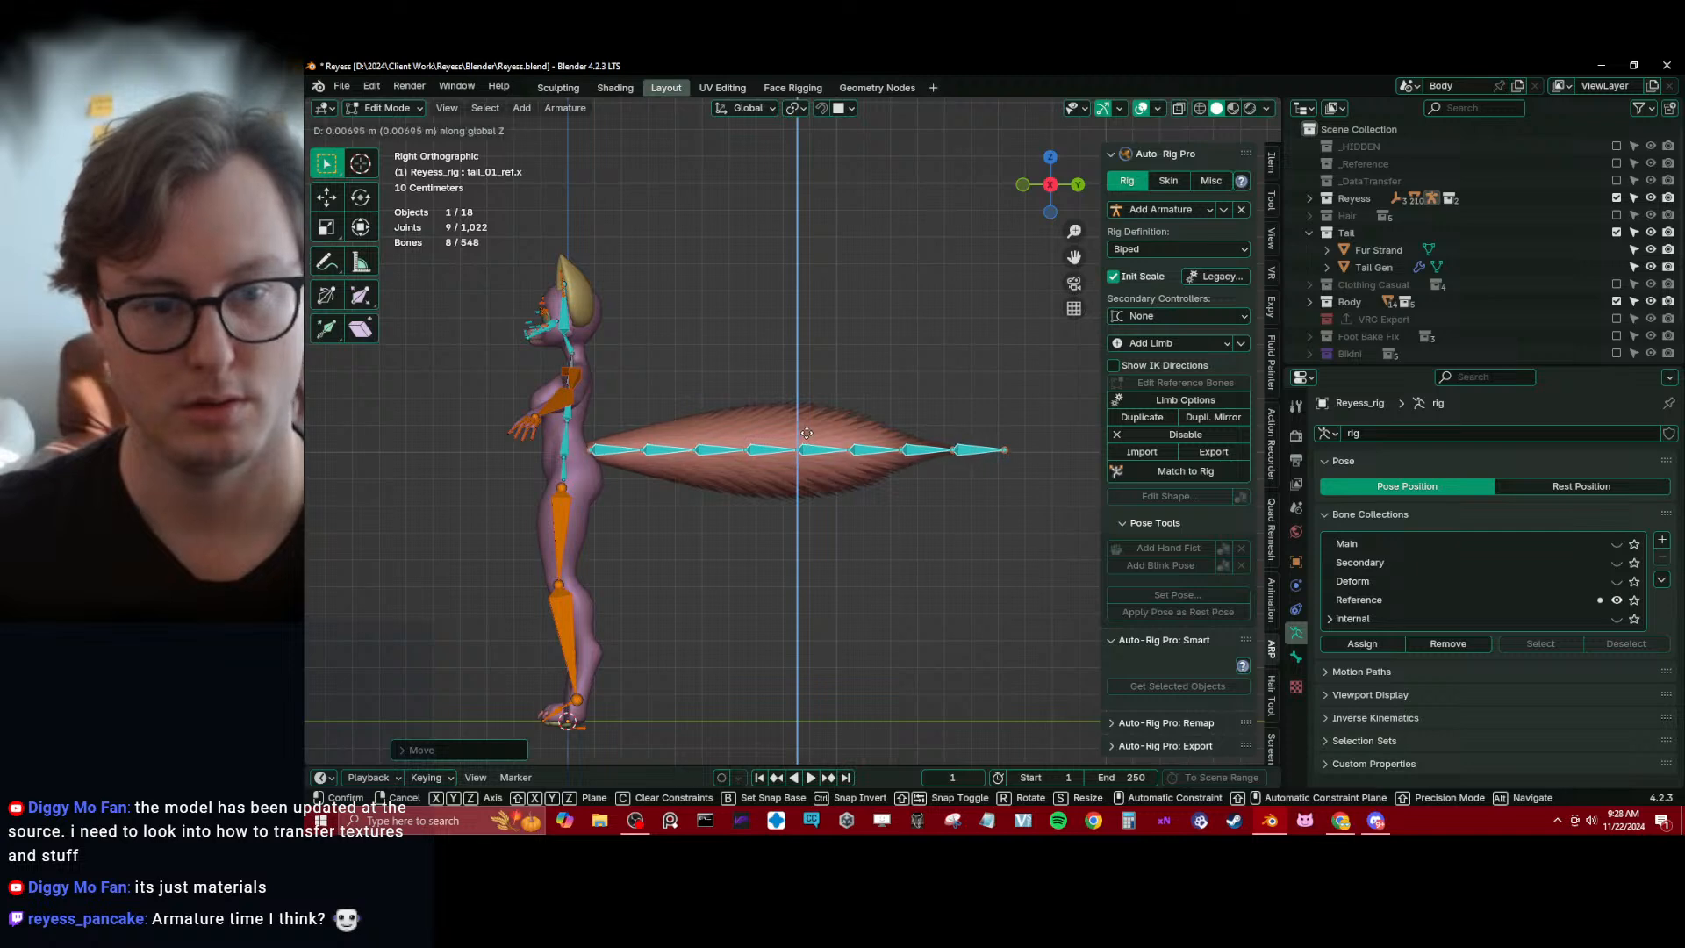
{"action": "left_click", "coordinate": [806, 433]}
{"action": "middle_click_drag", "start_coordinate": [707, 452], "coordinate": [728, 432], "text": "shift"}
{"action": "scroll", "coordinate": [728, 433], "scroll_direction": "down", "scroll_amount": 3}
{"action": "key", "text": "ctrl+s"}
Select the root reference bone at the pelvis and nudge it along Y
{"action": "middle_click_drag", "start_coordinate": [672, 503], "coordinate": [727, 457], "text": "shift"}
{"action": "middle_click_drag", "start_coordinate": [726, 457], "coordinate": [669, 448]}
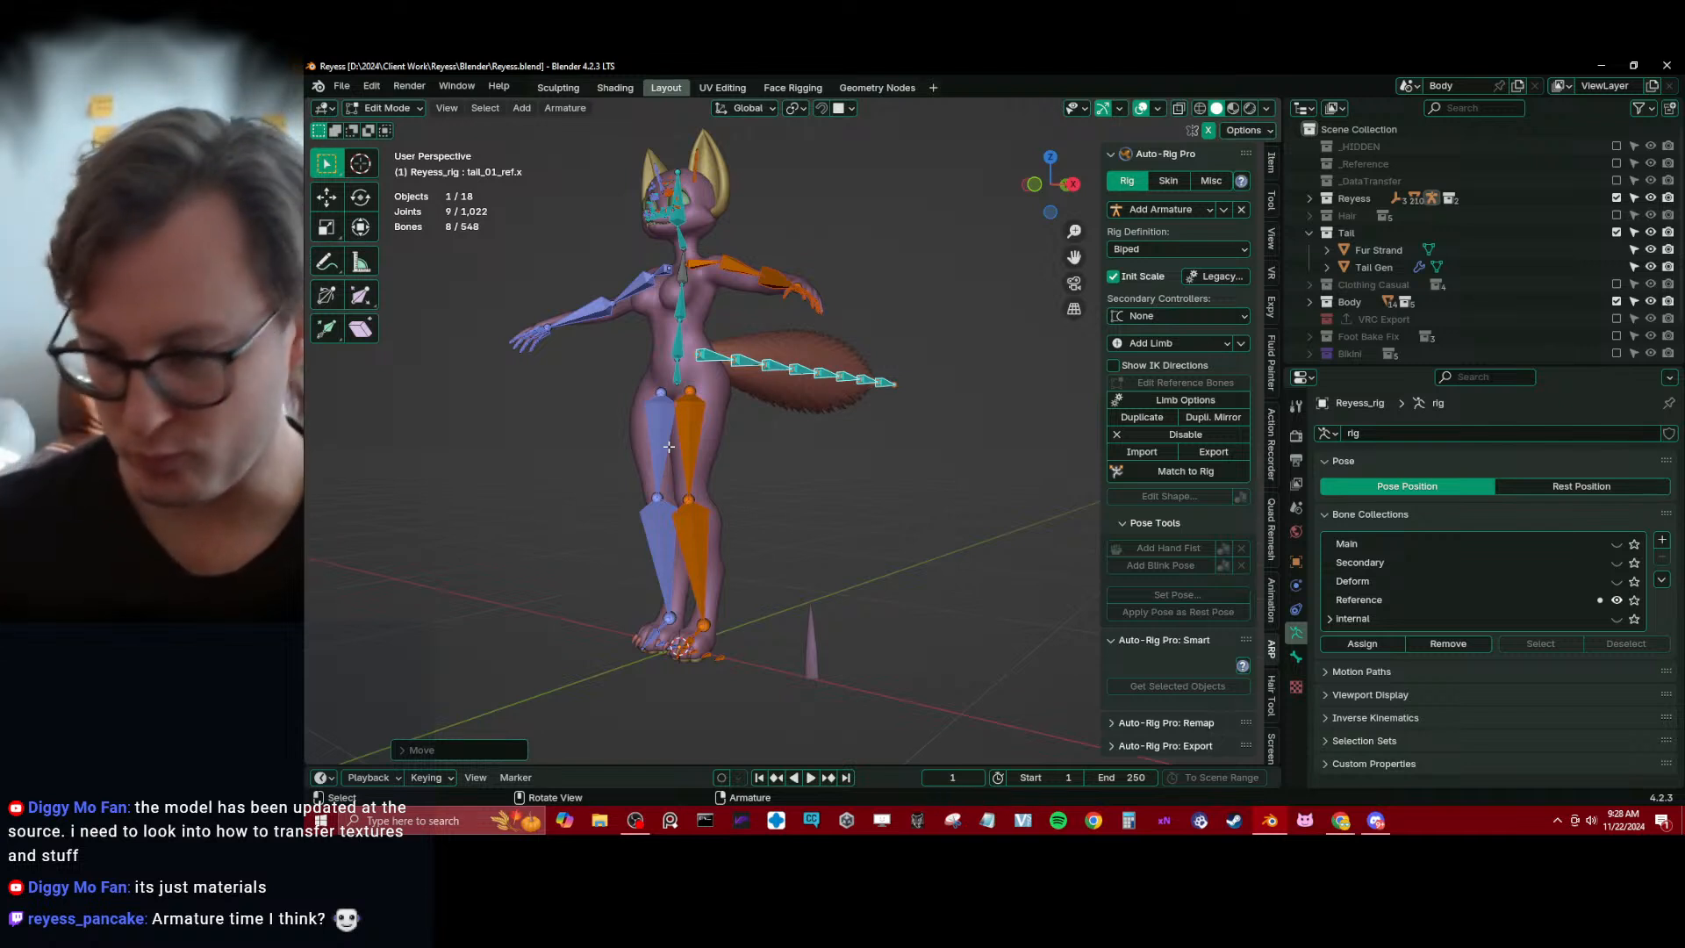
{"action": "key", "text": "KP_1"}
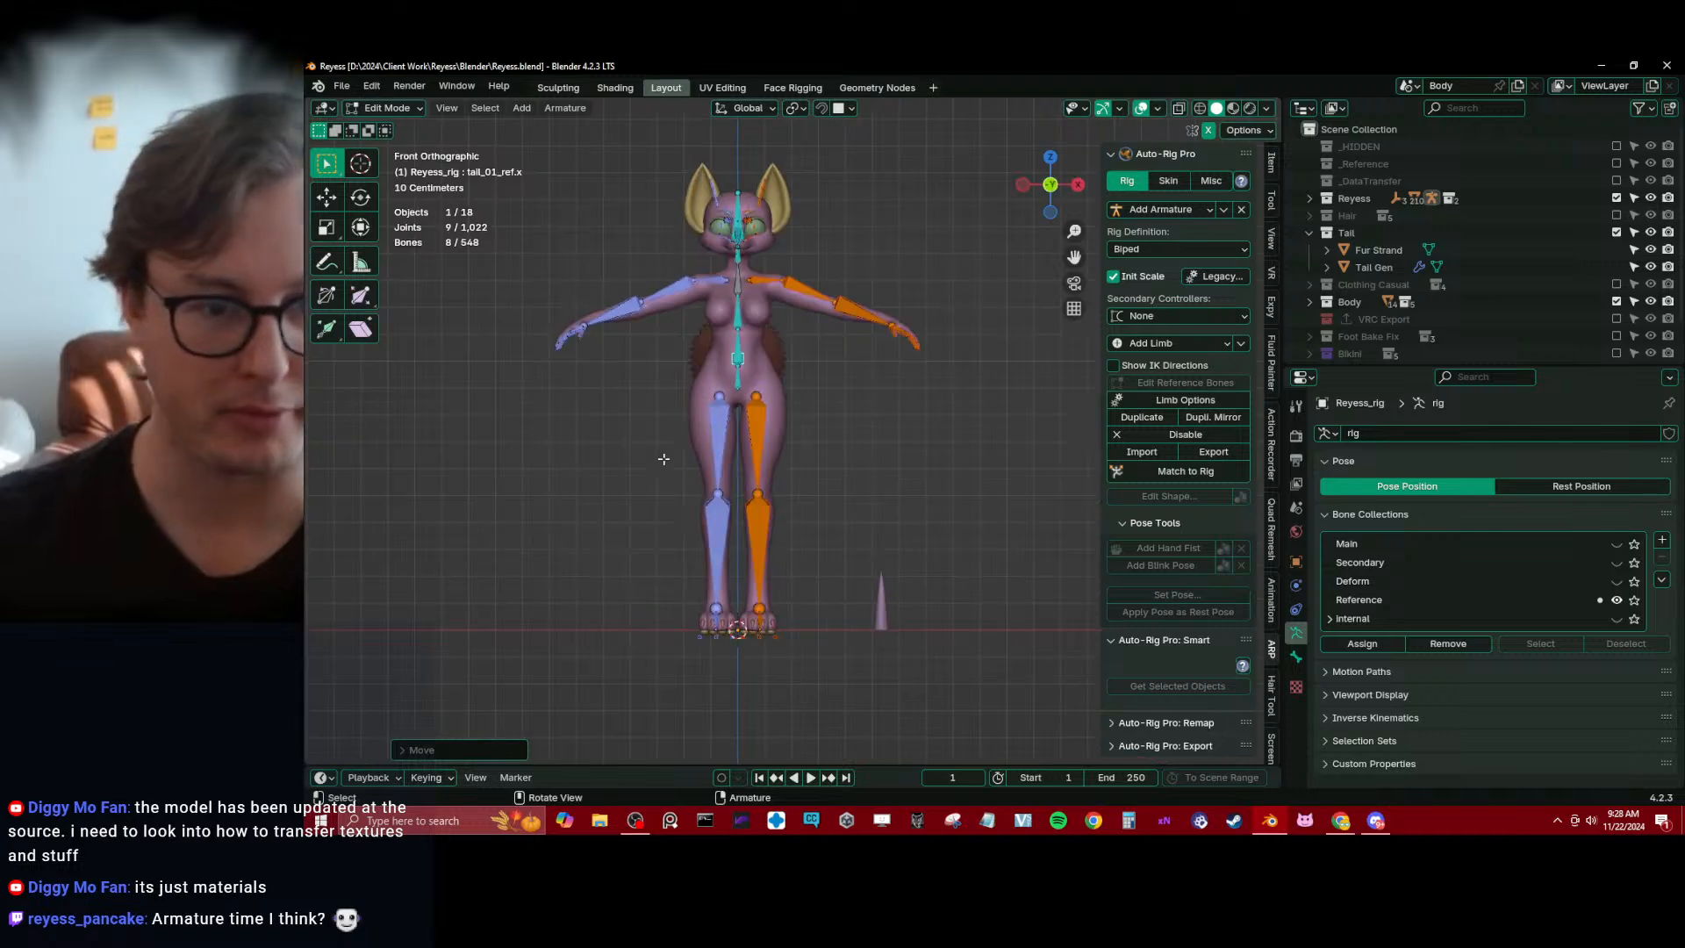
{"action": "scroll", "coordinate": [701, 447], "scroll_direction": "up", "scroll_amount": 5}
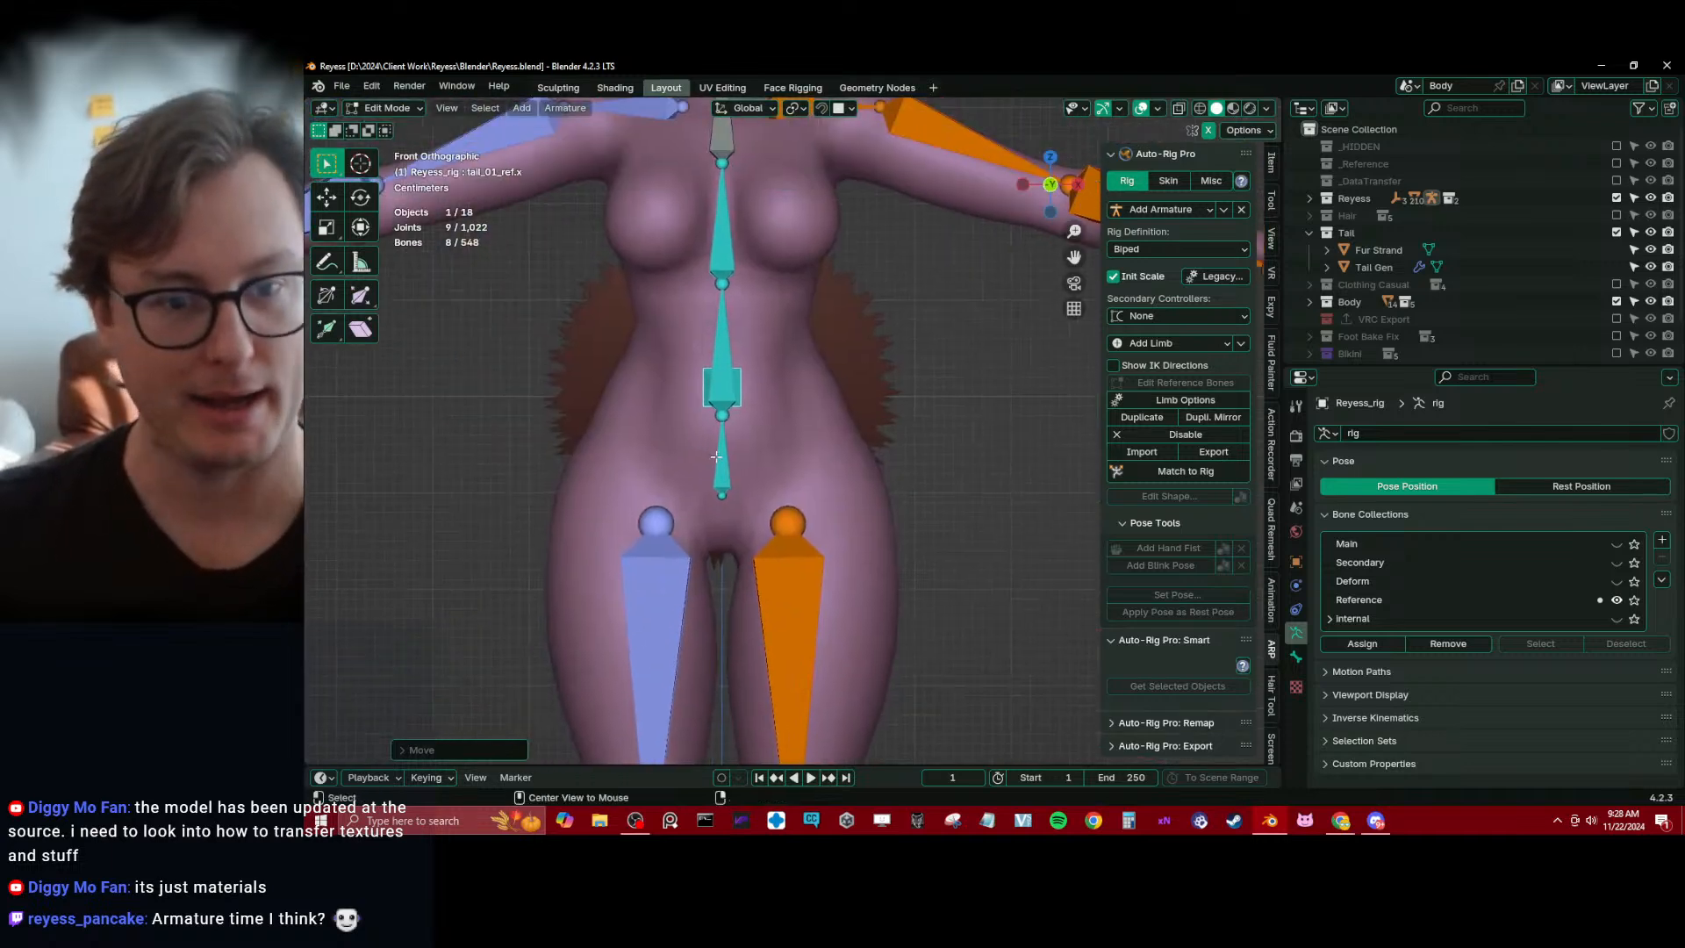
{"action": "left_click", "coordinate": [730, 472]}
{"action": "key", "text": "KP_3"}
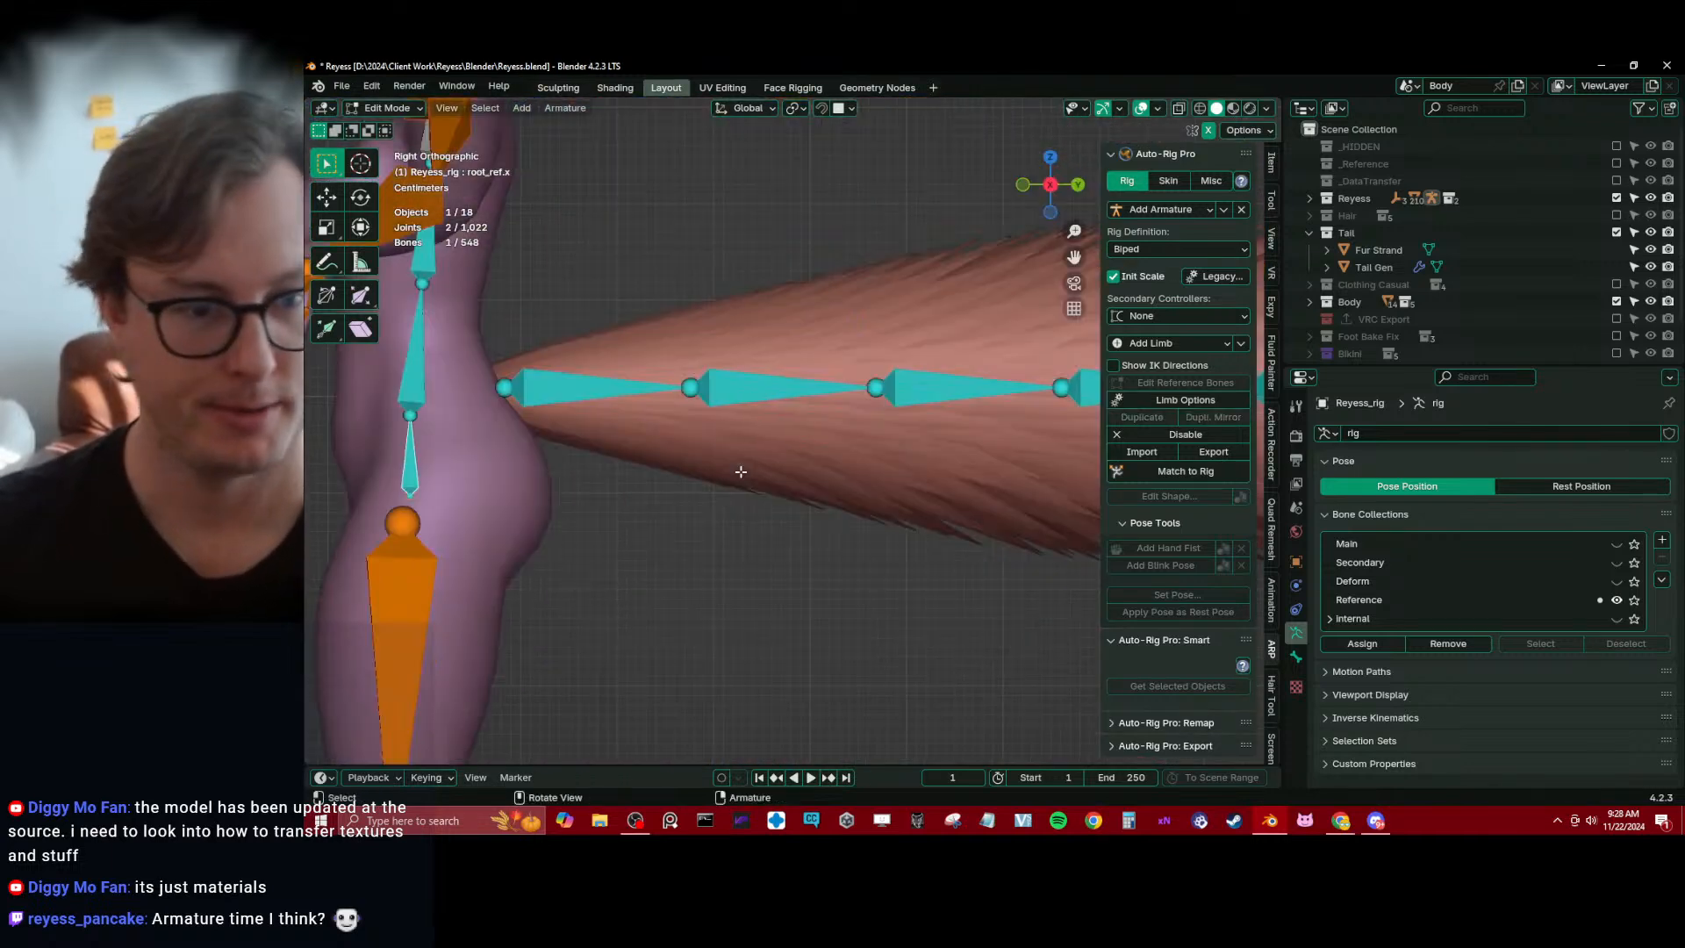
{"action": "middle_click_drag", "start_coordinate": [550, 478], "coordinate": [835, 440], "text": "shift"}
{"action": "left_click_drag", "start_coordinate": [662, 358], "coordinate": [721, 461]}
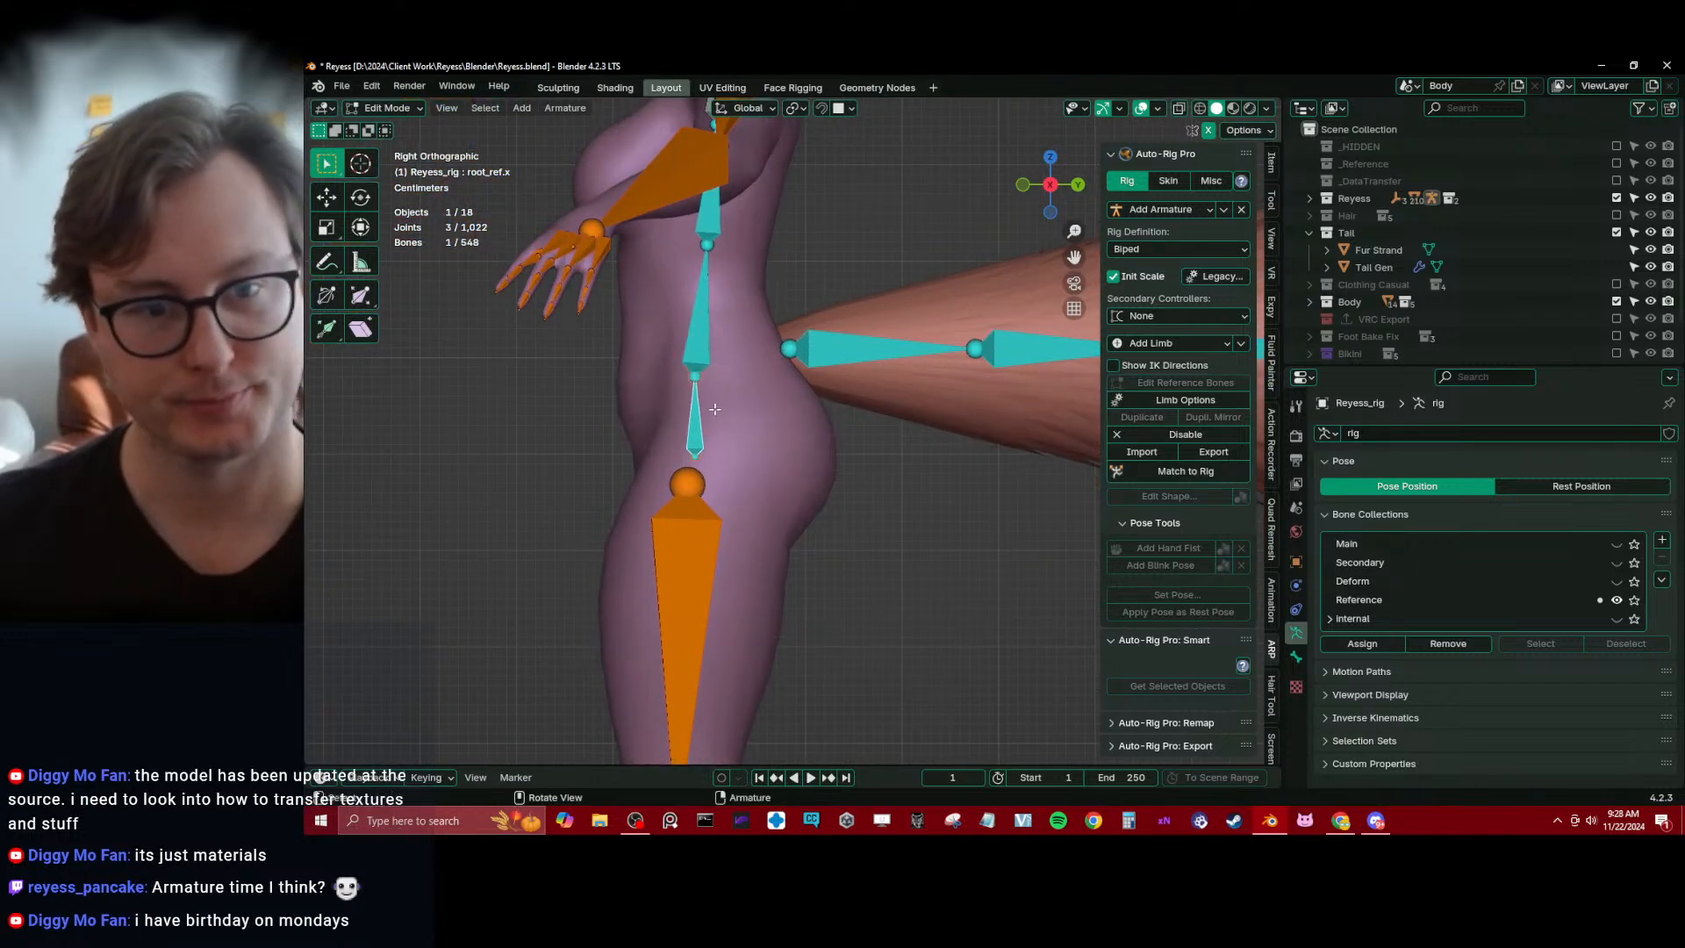
{"action": "middle_click_drag", "start_coordinate": [691, 421], "coordinate": [721, 463], "text": "shift"}
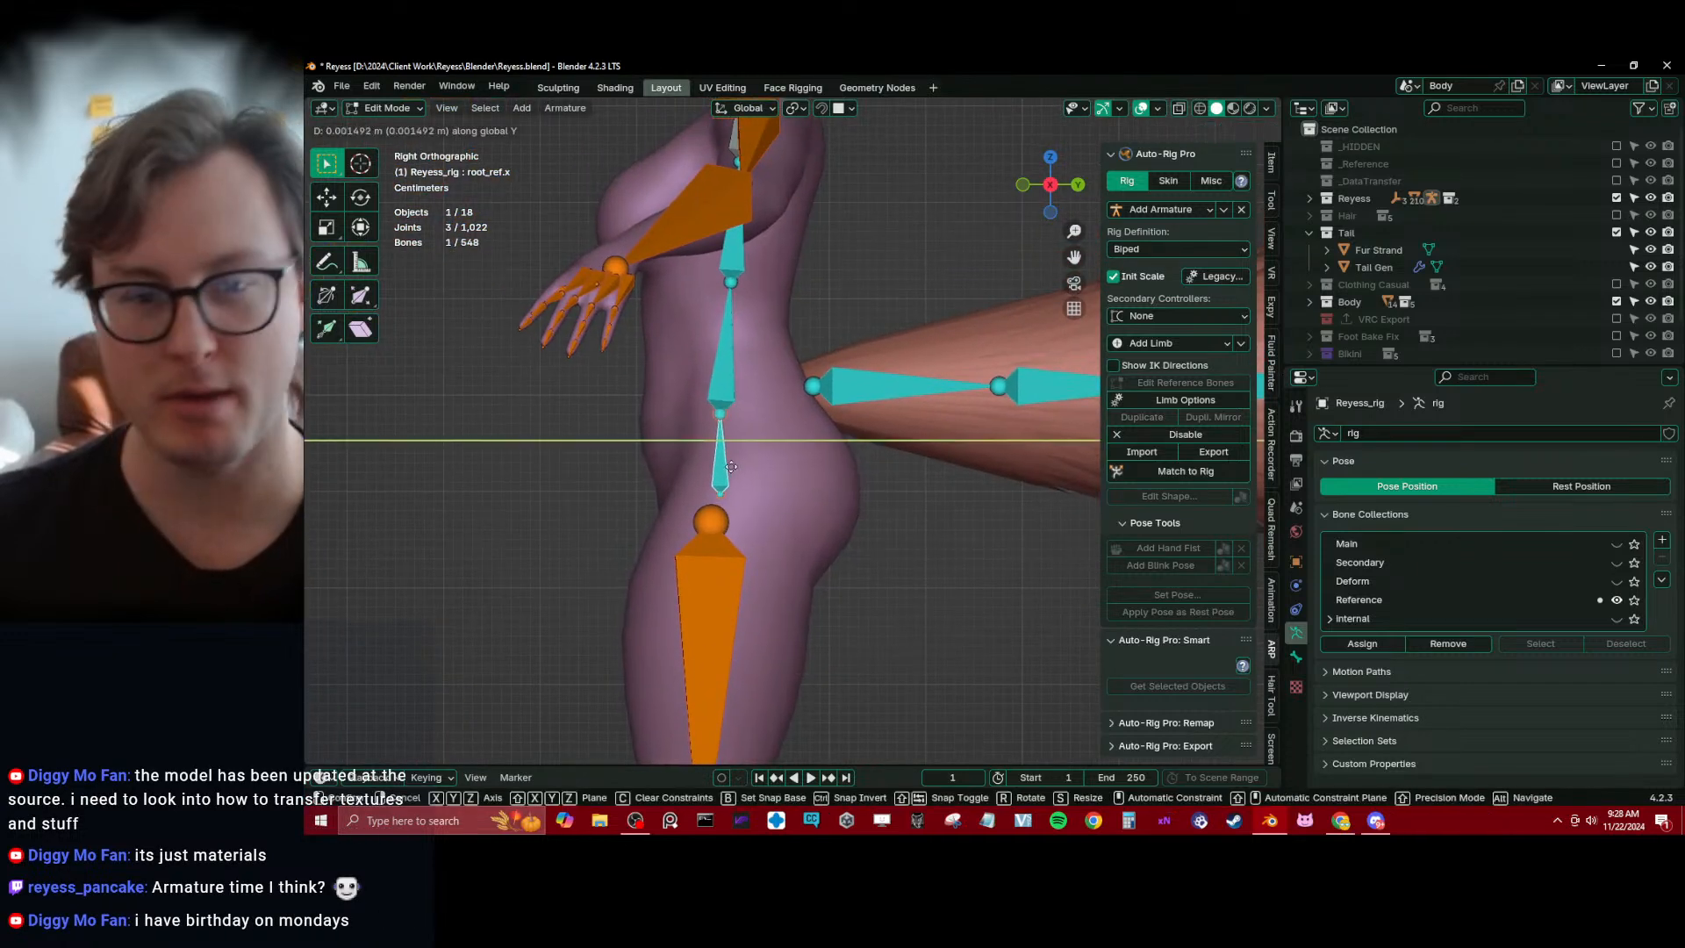
Line up the root and first two spine reference bones by scaling them to 0 along Y, and shift them toward the back
{"action": "left_click_drag", "start_coordinate": [705, 342], "coordinate": [756, 382]}
{"action": "middle_click_drag", "start_coordinate": [757, 383], "coordinate": [754, 455], "text": "shift"}
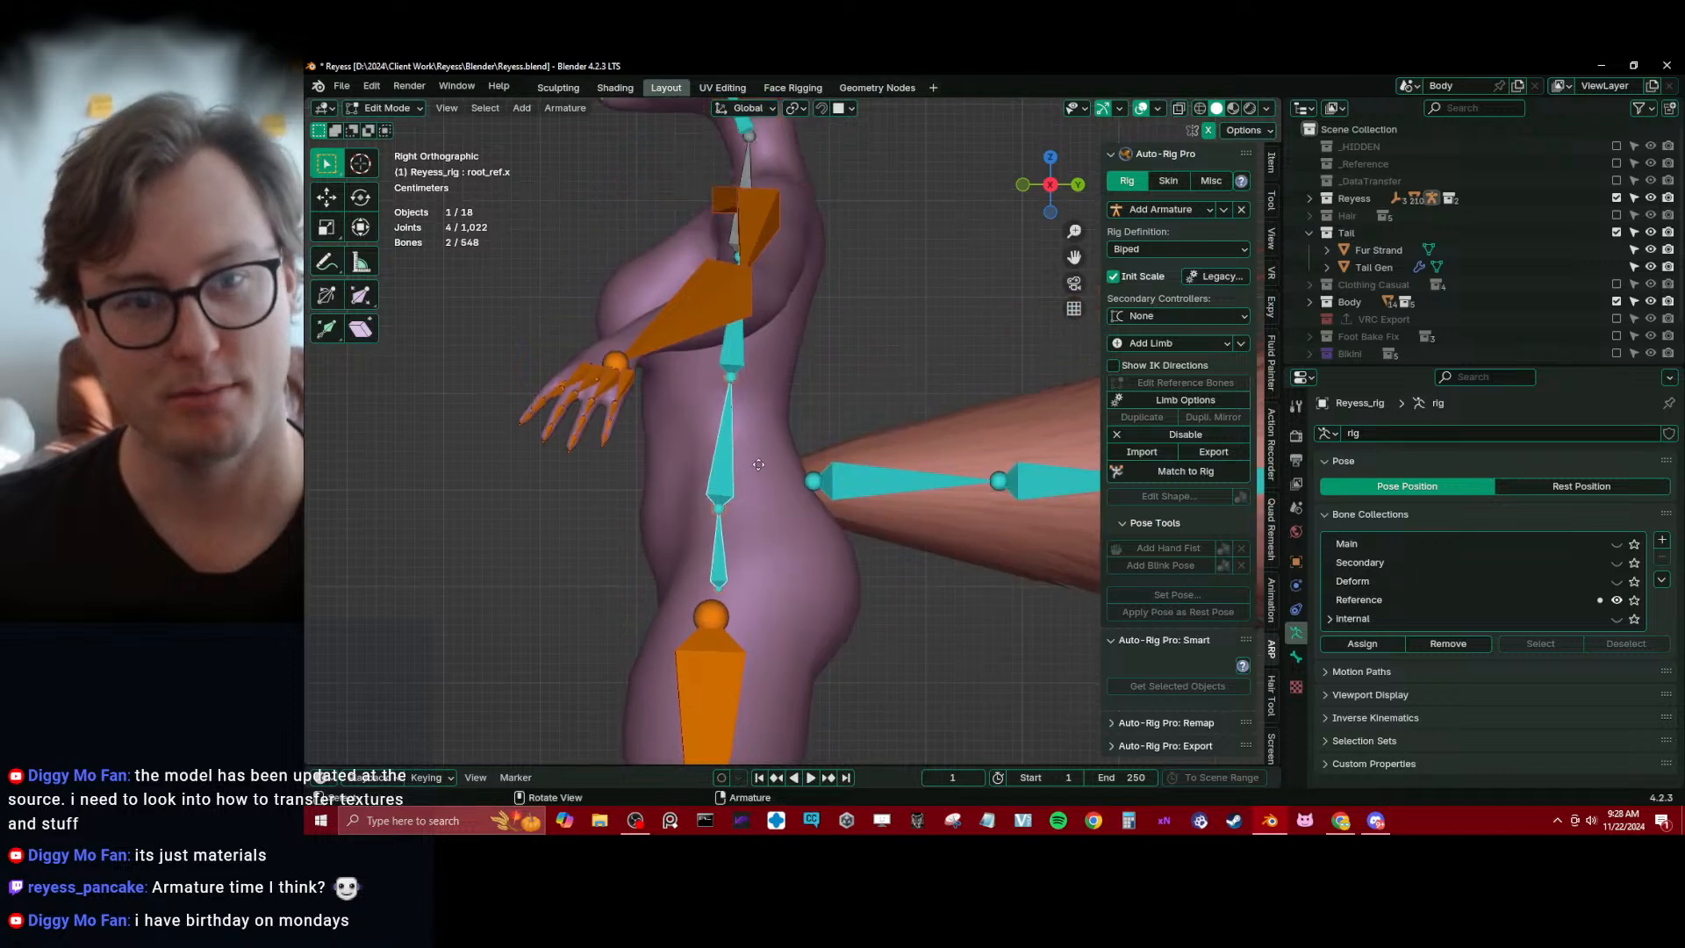
{"action": "left_click", "coordinate": [740, 354], "text": "shift"}
{"action": "key", "text": "s"}
{"action": "key", "text": "y"}
{"action": "key", "text": "0"}
{"action": "left_click", "coordinate": [741, 355]}
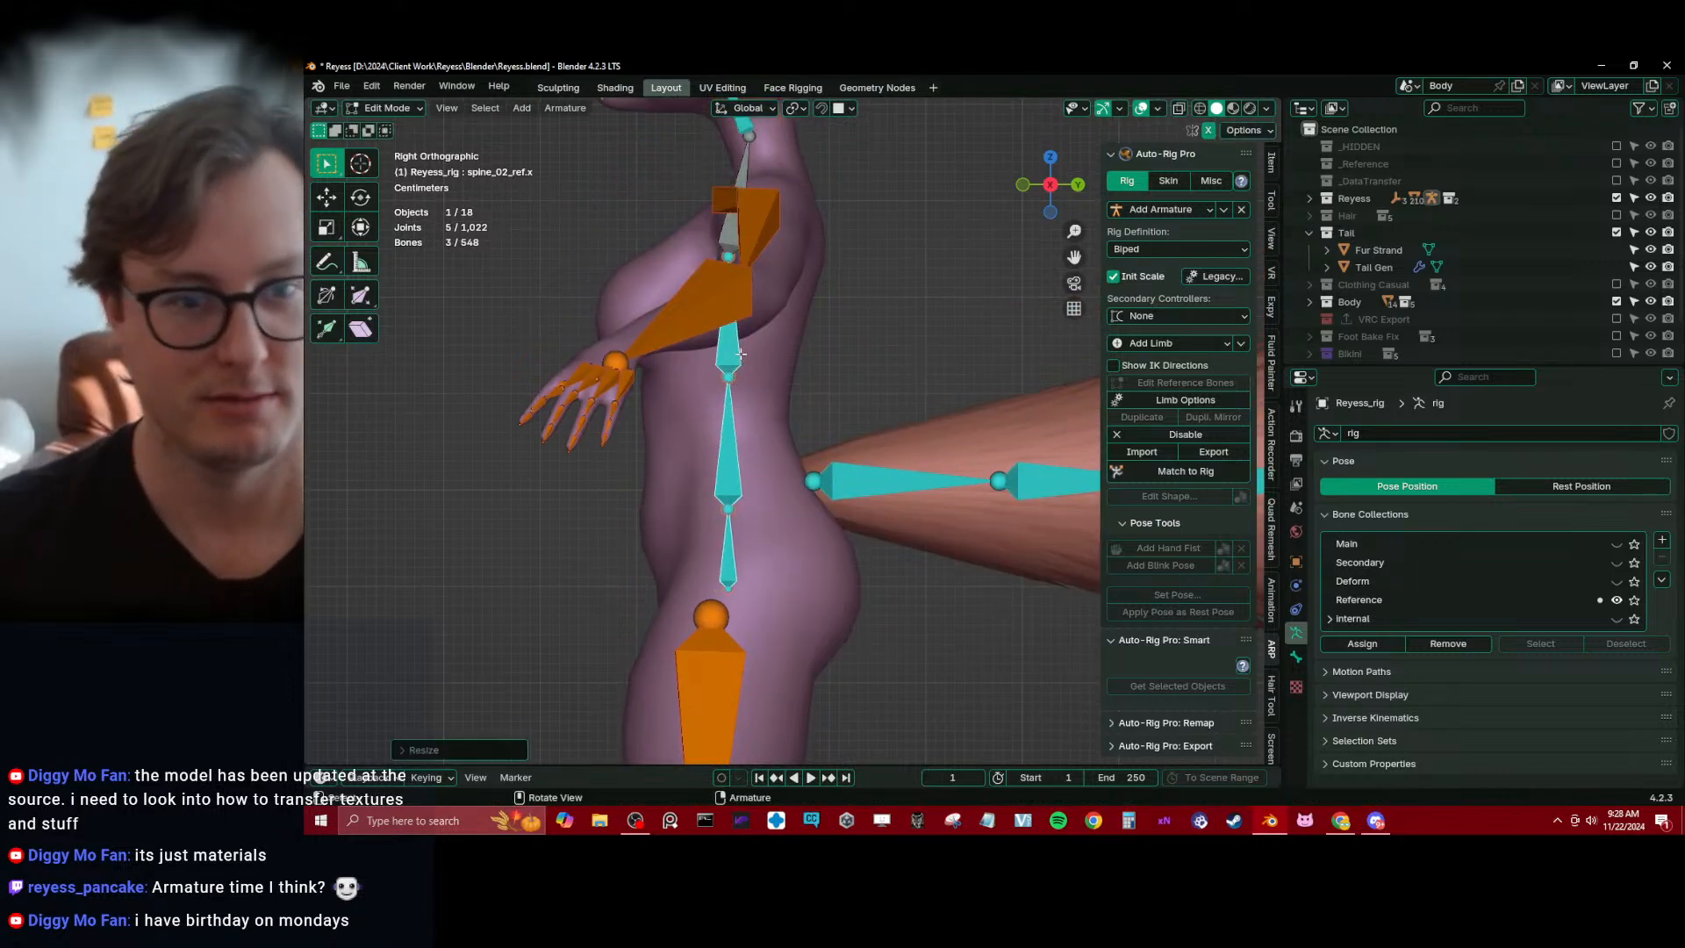
{"action": "key", "text": "g"}
{"action": "key", "text": "y"}
{"action": "left_click", "coordinate": [770, 382]}
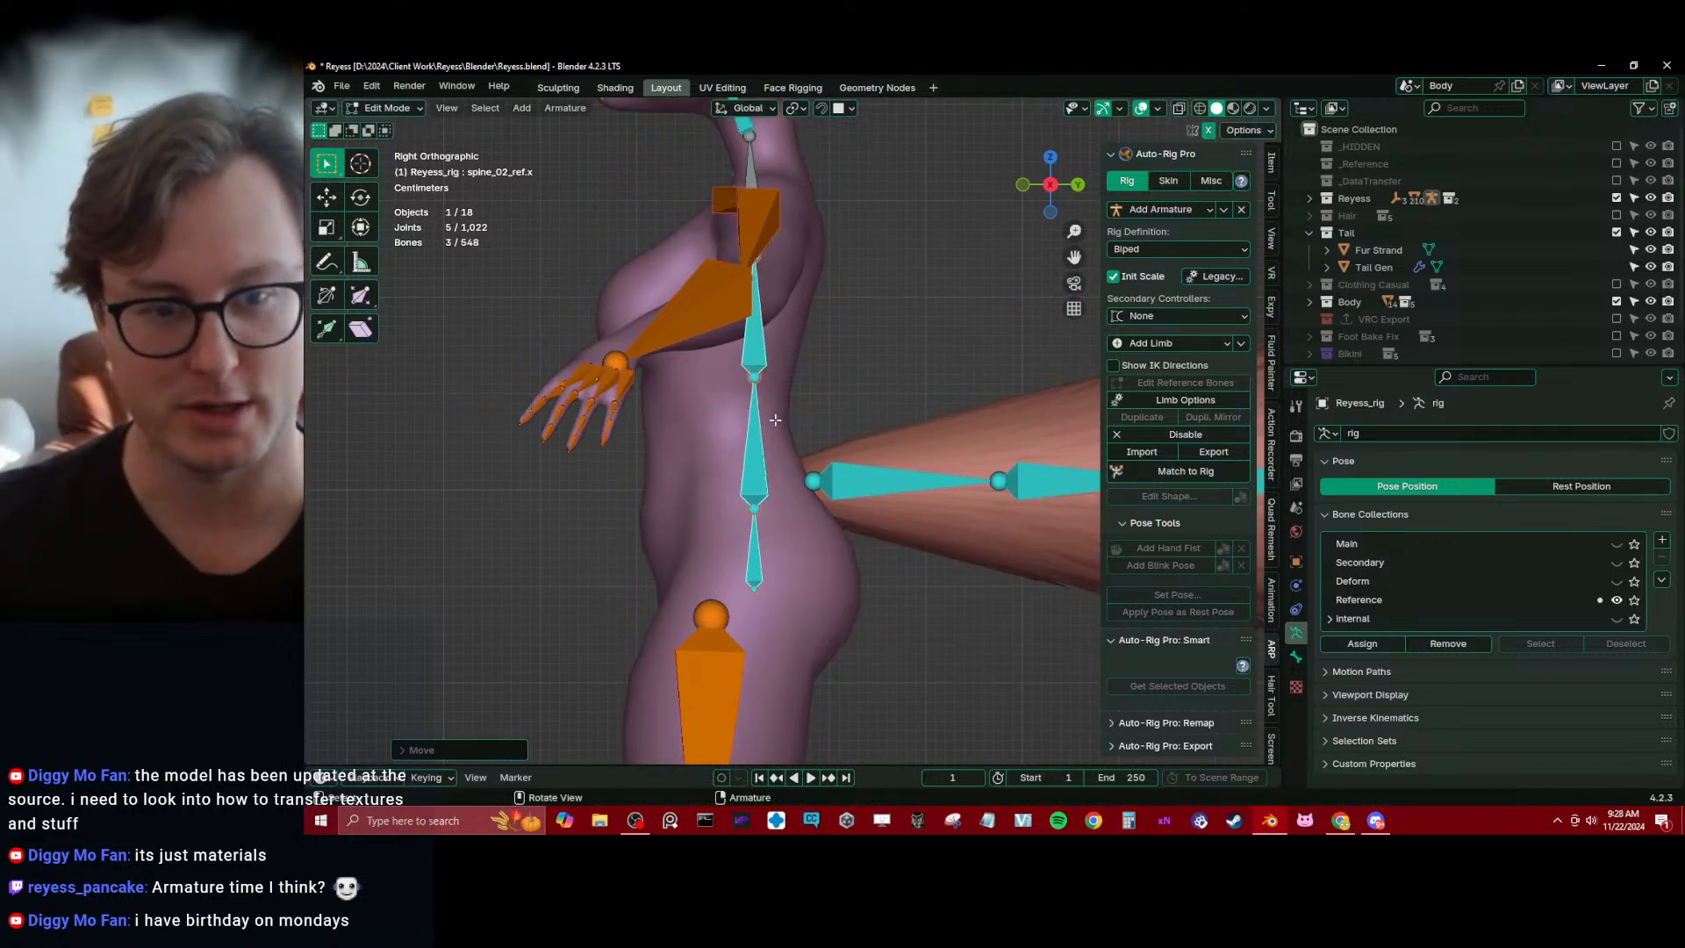
Lower the joint between the first and second spine reference bones along Z
{"action": "left_click", "coordinate": [754, 377]}
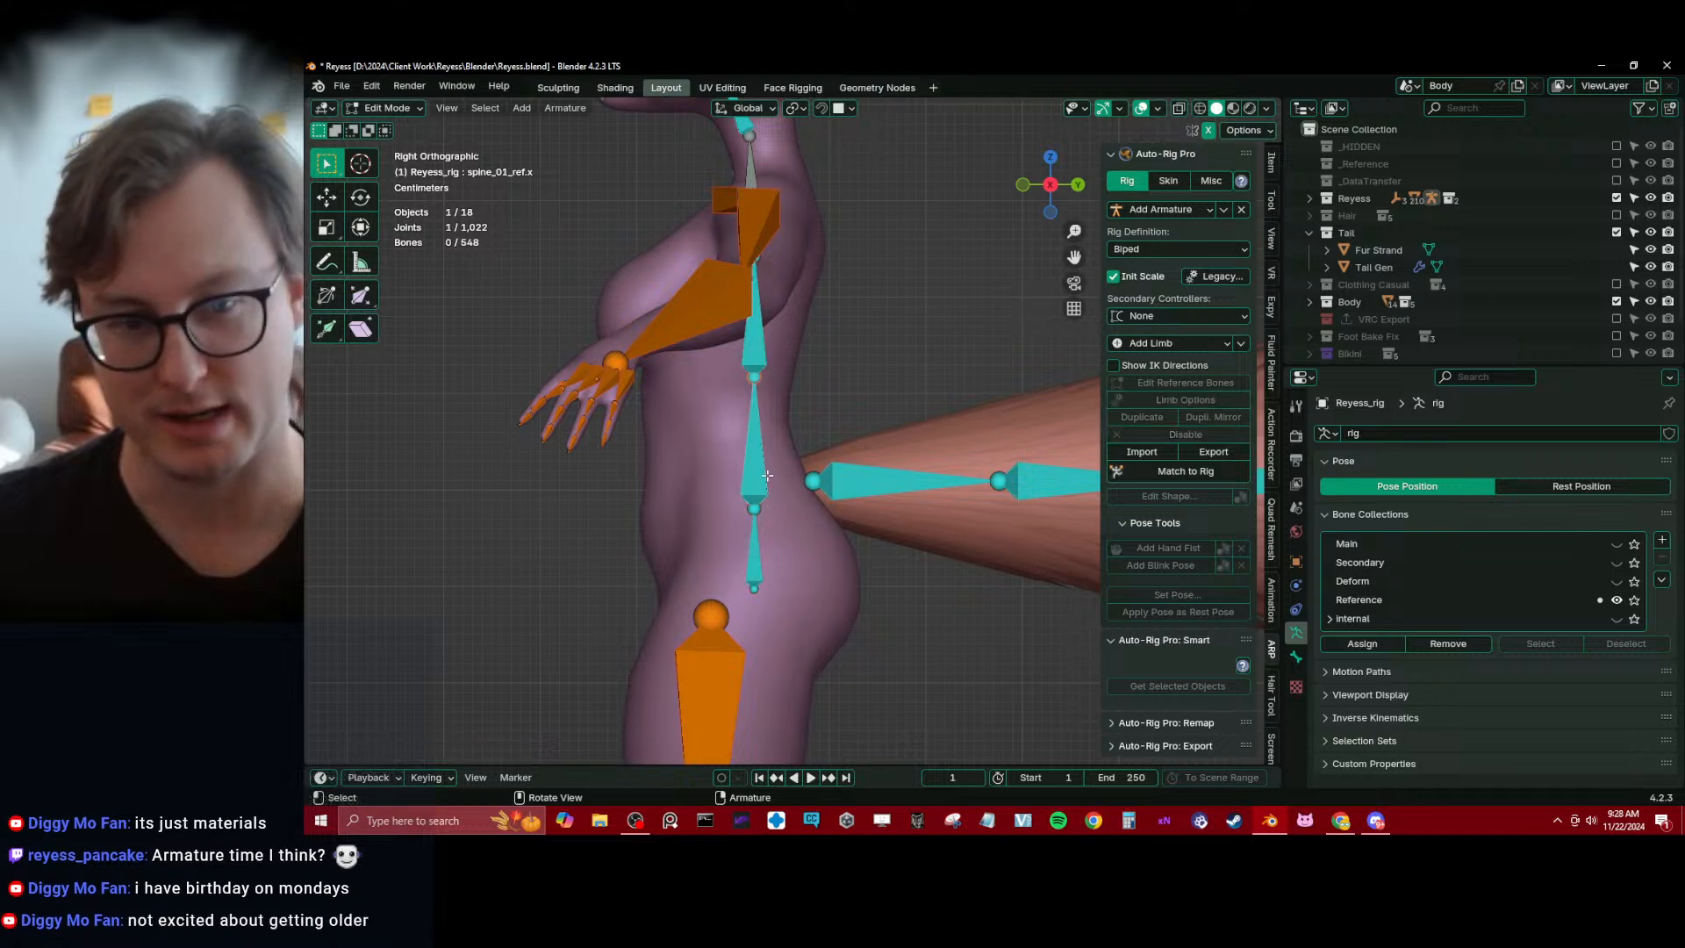
{"action": "key", "text": "g"}
{"action": "key", "text": "z"}
{"action": "left_click", "coordinate": [748, 427]}
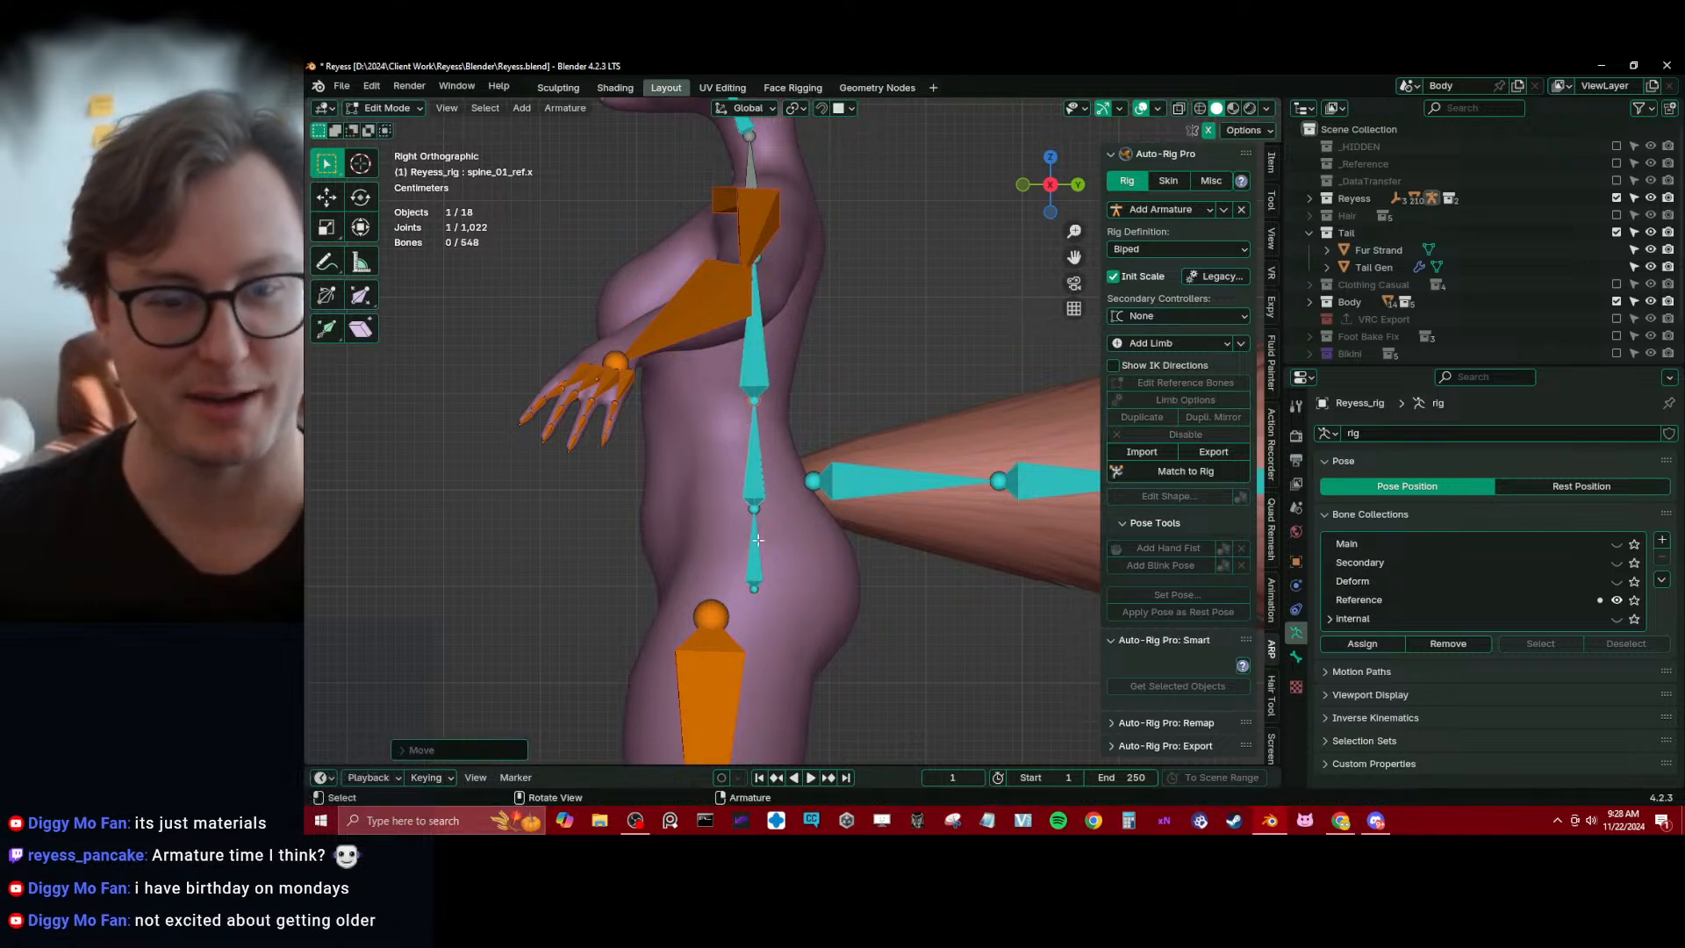
Move the top joint of the thigh reference bone back until it sits near the lower end of the root bone
{"action": "left_click", "coordinate": [758, 566]}
{"action": "middle_click_drag", "start_coordinate": [758, 565], "coordinate": [781, 487], "text": "shift"}
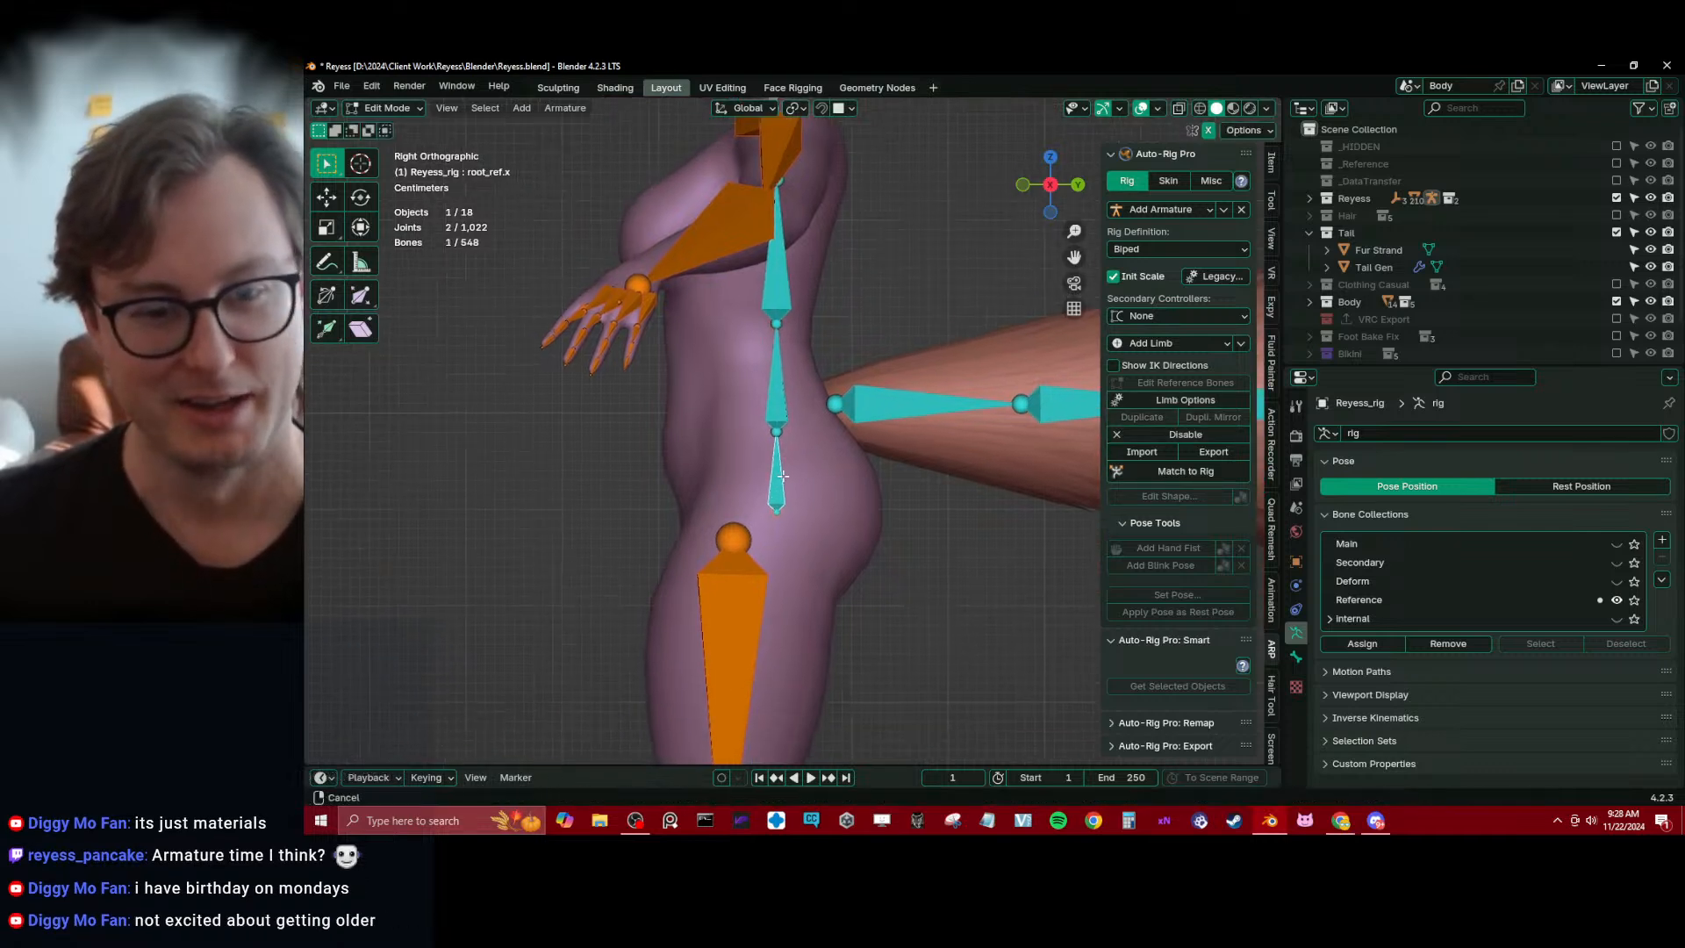
{"action": "left_click", "coordinate": [745, 540]}
{"action": "key", "text": "g"}
{"action": "left_click", "coordinate": [779, 526]}
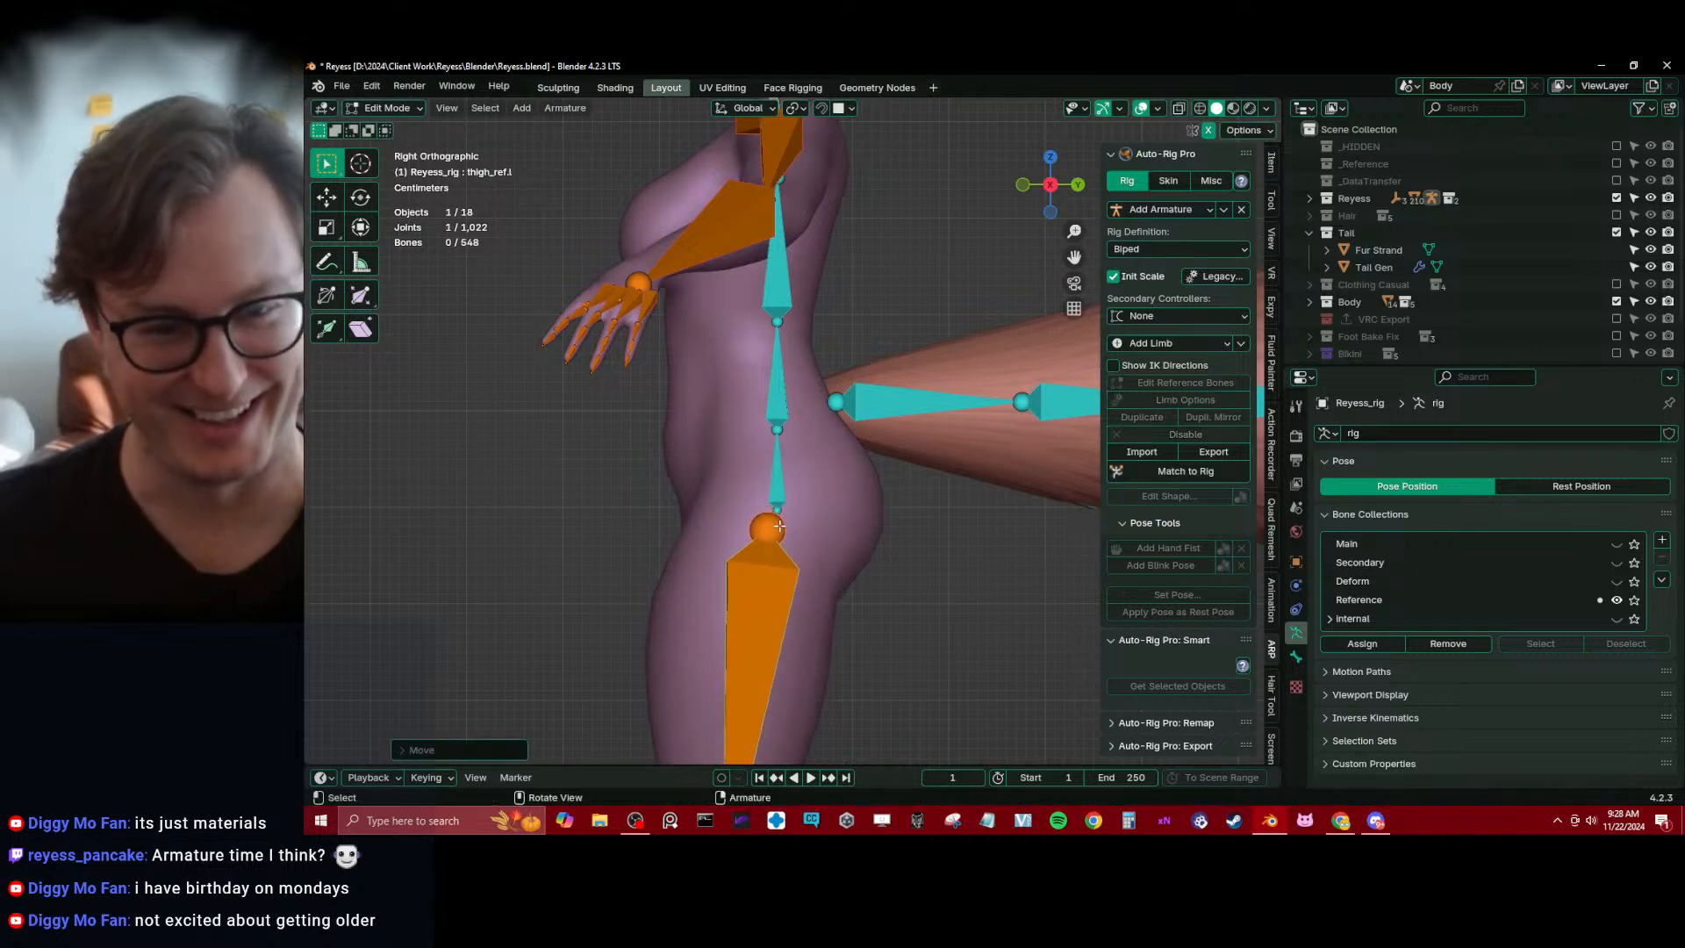
Show the meshes in wireframe and move the root reference bone slightly toward the back along Y
{"action": "key", "text": "shift+z"}
{"action": "mouse_move", "coordinate": [779, 526]}
{"action": "middle_mouse_down", "text": "shift"}
{"action": "mouse_move", "coordinate": [778, 482]}
{"action": "mouse_move", "coordinate": [789, 490]}
{"action": "middle_mouse_up", "text": "shift"}
{"action": "left_click_drag", "start_coordinate": [757, 398], "coordinate": [796, 515]}
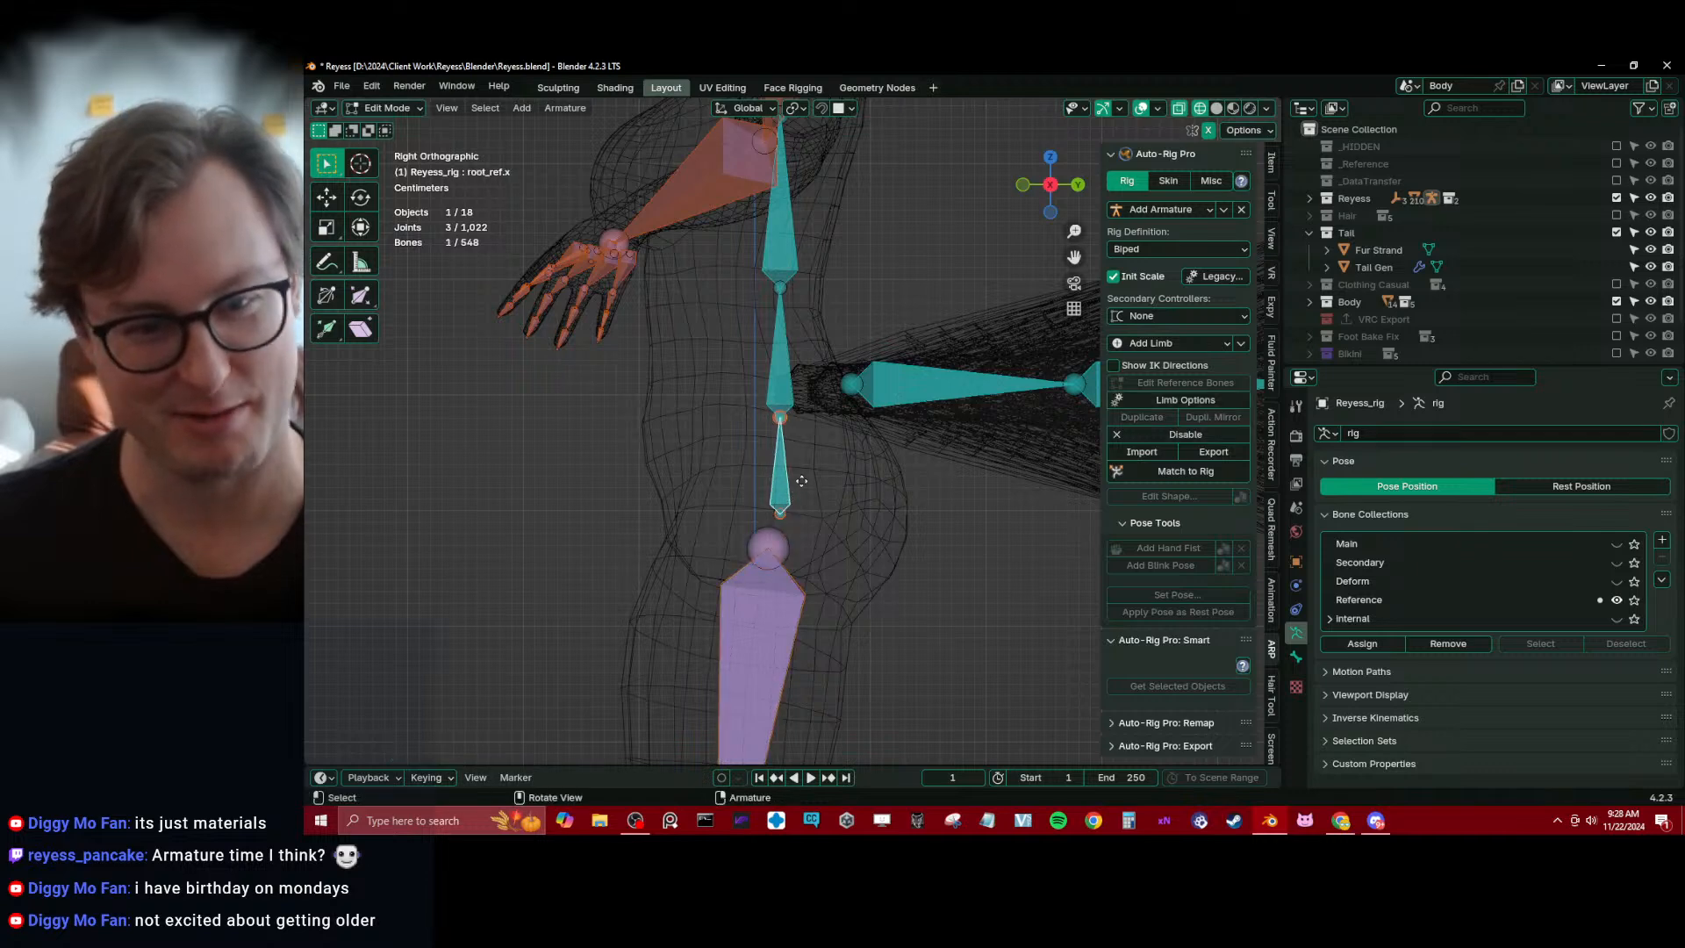
{"action": "key", "text": "g"}
{"action": "key", "text": "y"}
{"action": "left_click", "coordinate": [804, 483]}
Move the upper joints of the second and third spine reference bones toward the back, lowering the third's joint at the neck base
{"action": "middle_click_drag", "start_coordinate": [797, 365], "coordinate": [803, 518], "text": "shift"}
{"action": "middle_click_drag", "start_coordinate": [801, 277], "coordinate": [809, 409], "text": "shift"}
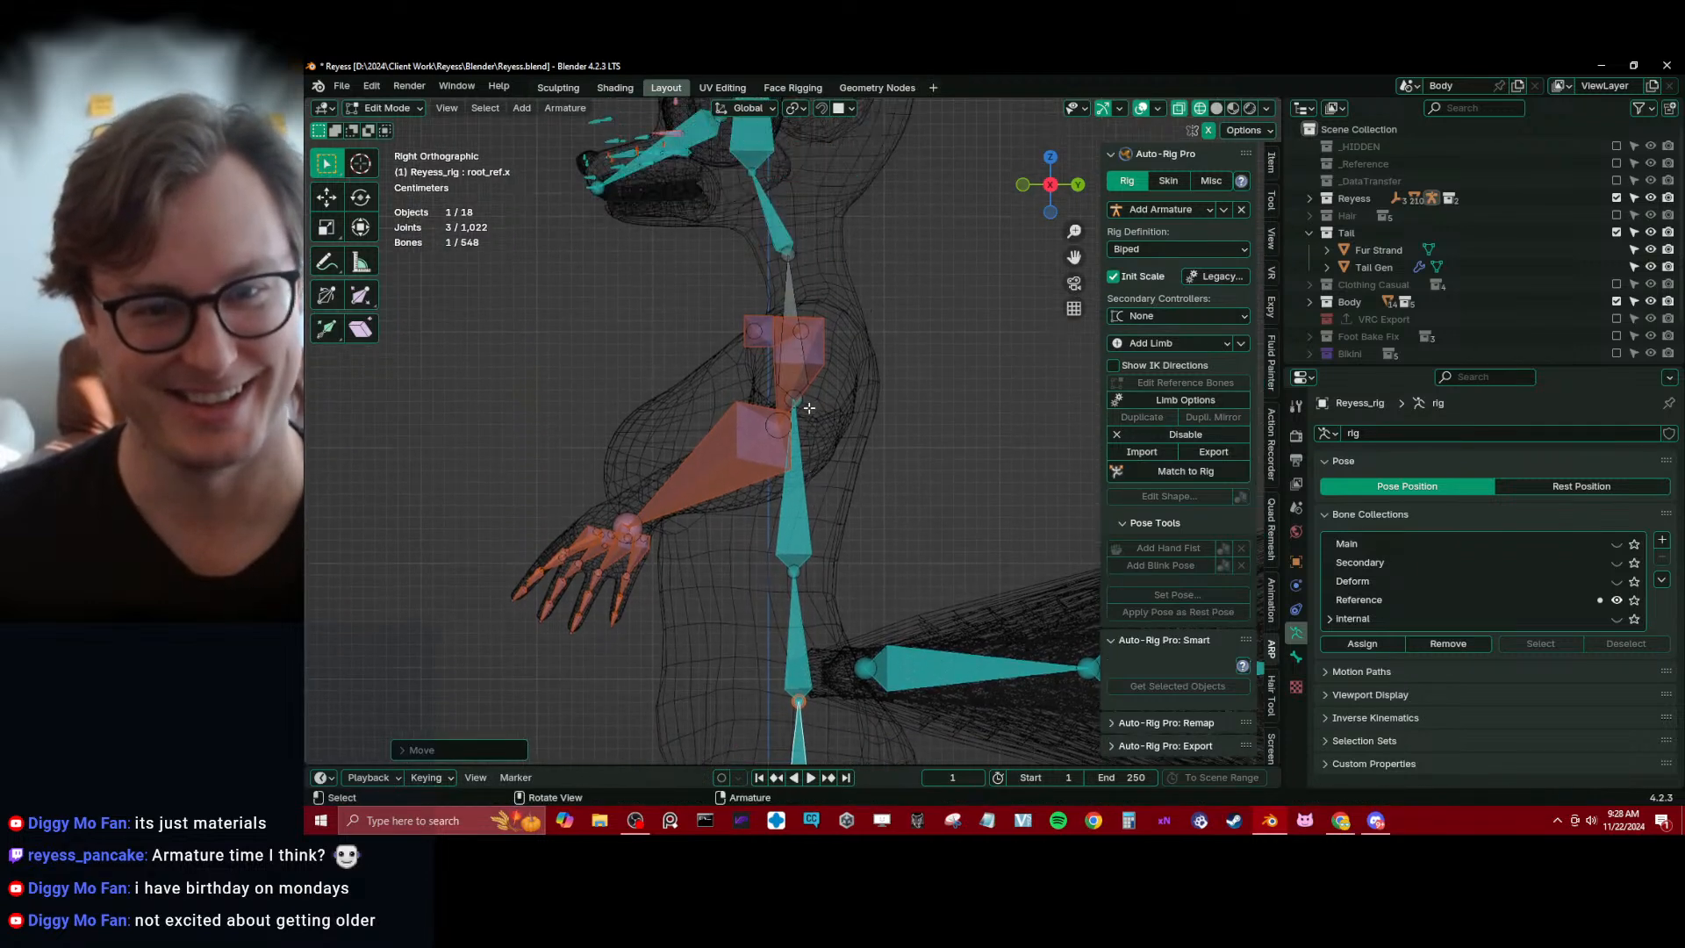
{"action": "left_click", "coordinate": [809, 405]}
{"action": "key", "text": "g"}
{"action": "left_click", "coordinate": [823, 400]}
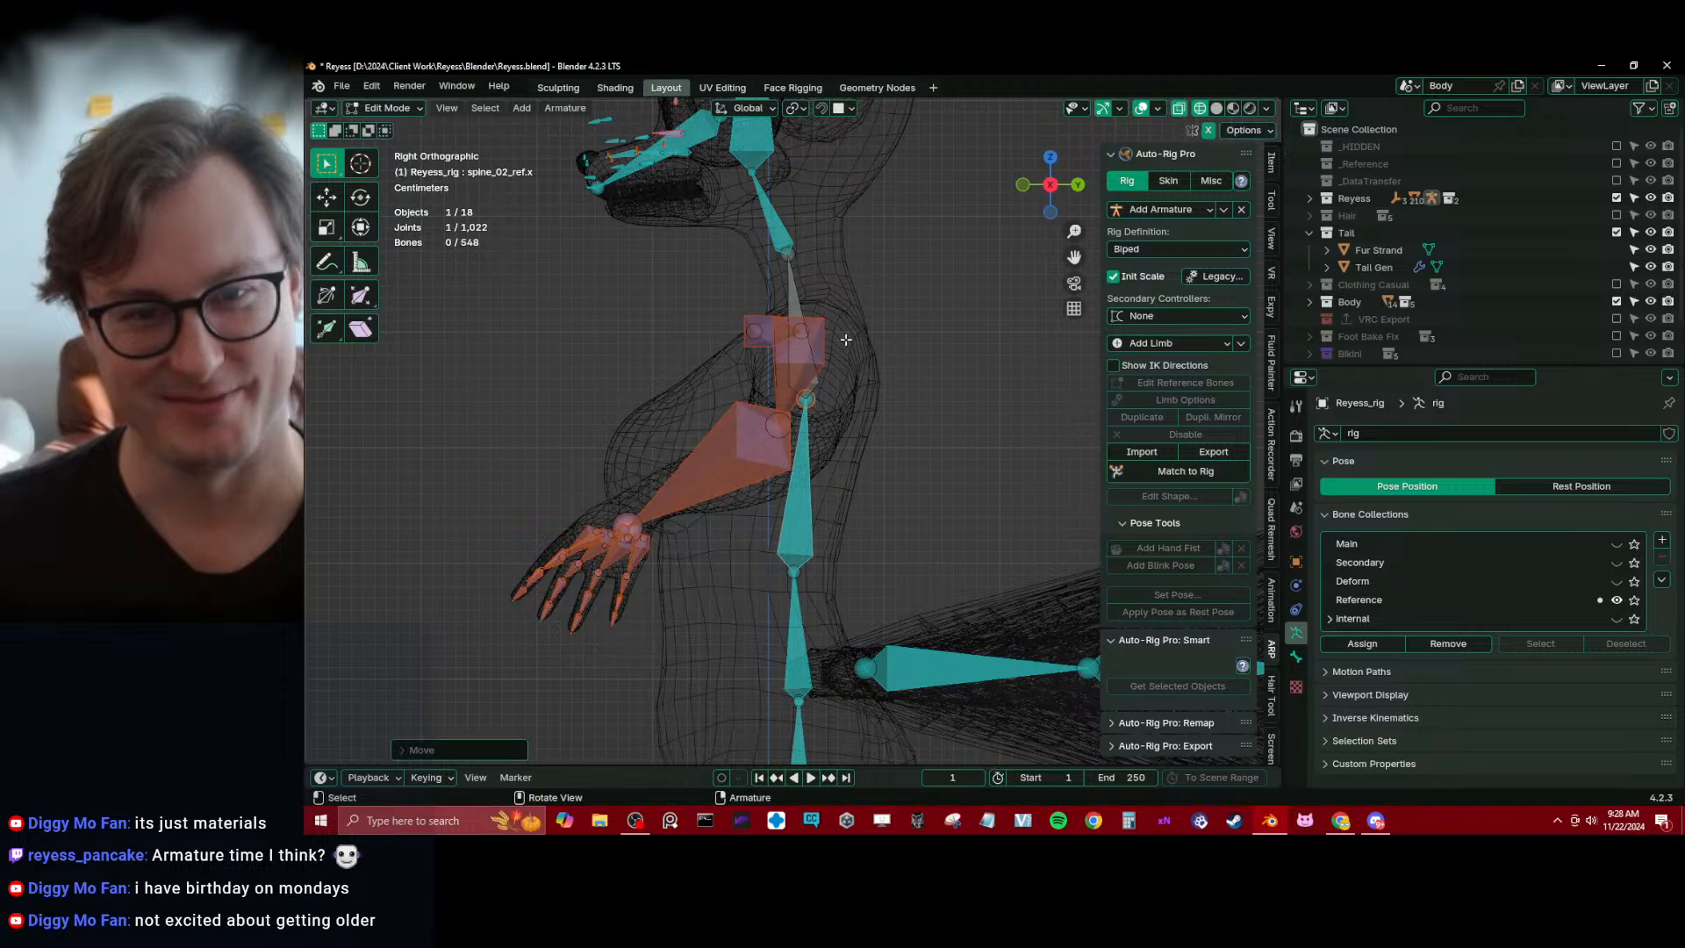
{"action": "middle_click_drag", "start_coordinate": [833, 344], "coordinate": [819, 453], "text": "shift"}
{"action": "left_click", "coordinate": [784, 367]}
{"action": "key", "text": "g"}
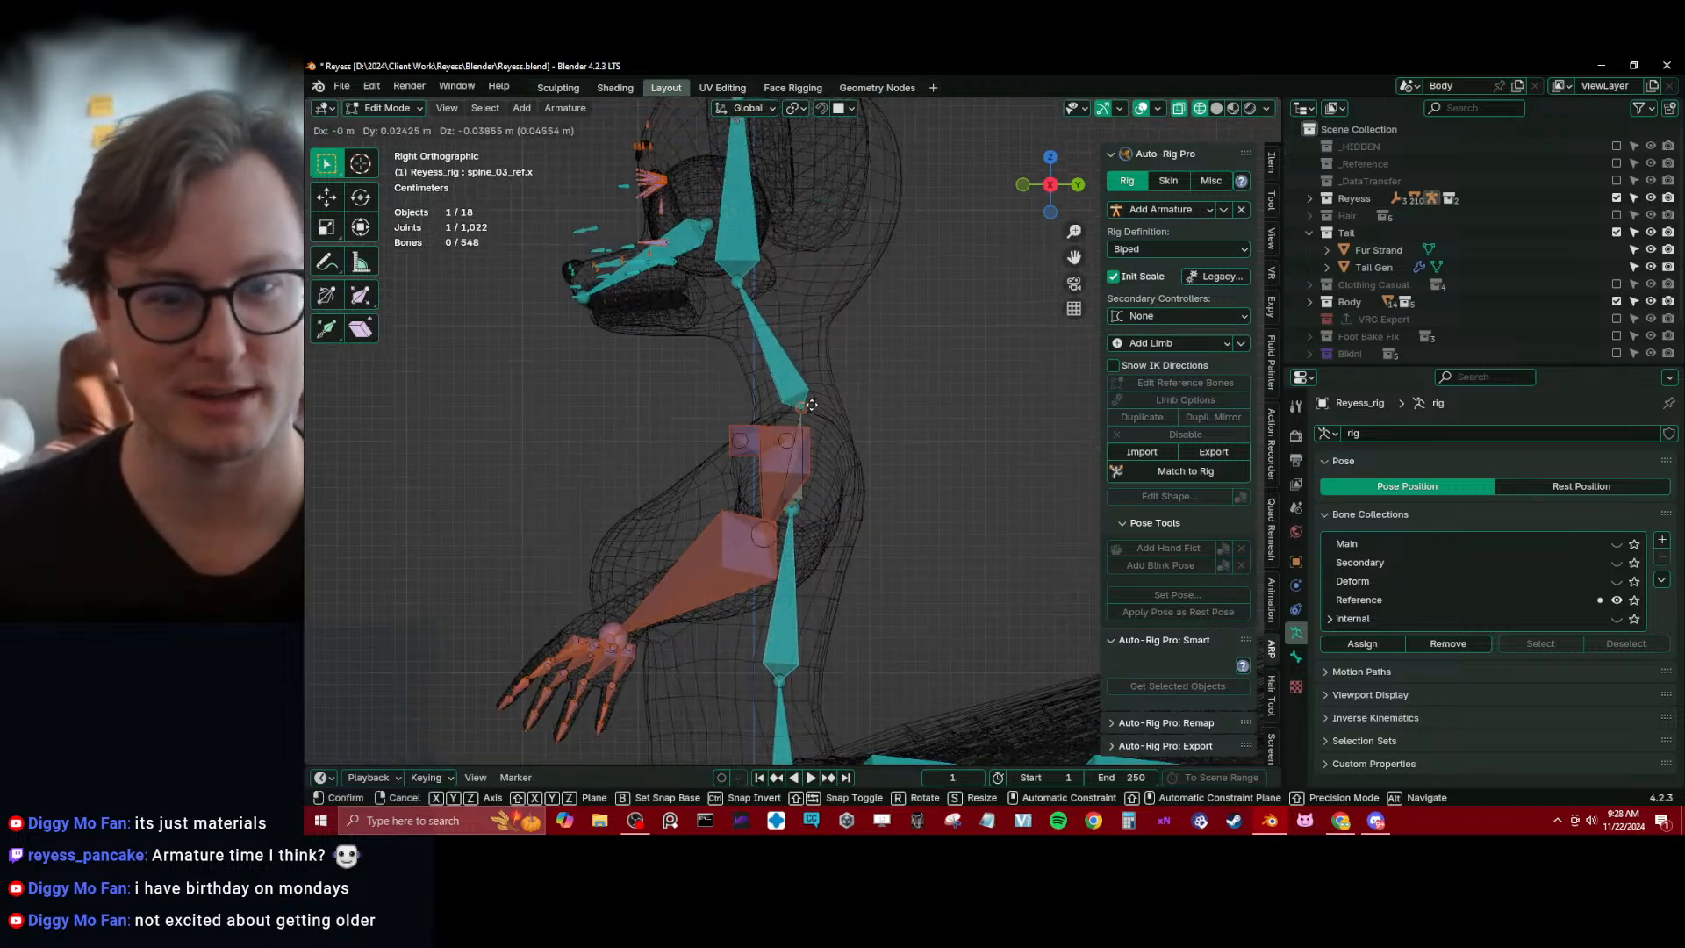
{"action": "left_click", "coordinate": [811, 407]}
Move the head reference bone about 0.03 m along Y toward the back of the head
{"action": "middle_click_drag", "start_coordinate": [811, 395], "coordinate": [812, 507], "text": "shift"}
{"action": "left_click", "coordinate": [753, 334]}
{"action": "key", "text": "g"}
{"action": "key", "text": "y"}
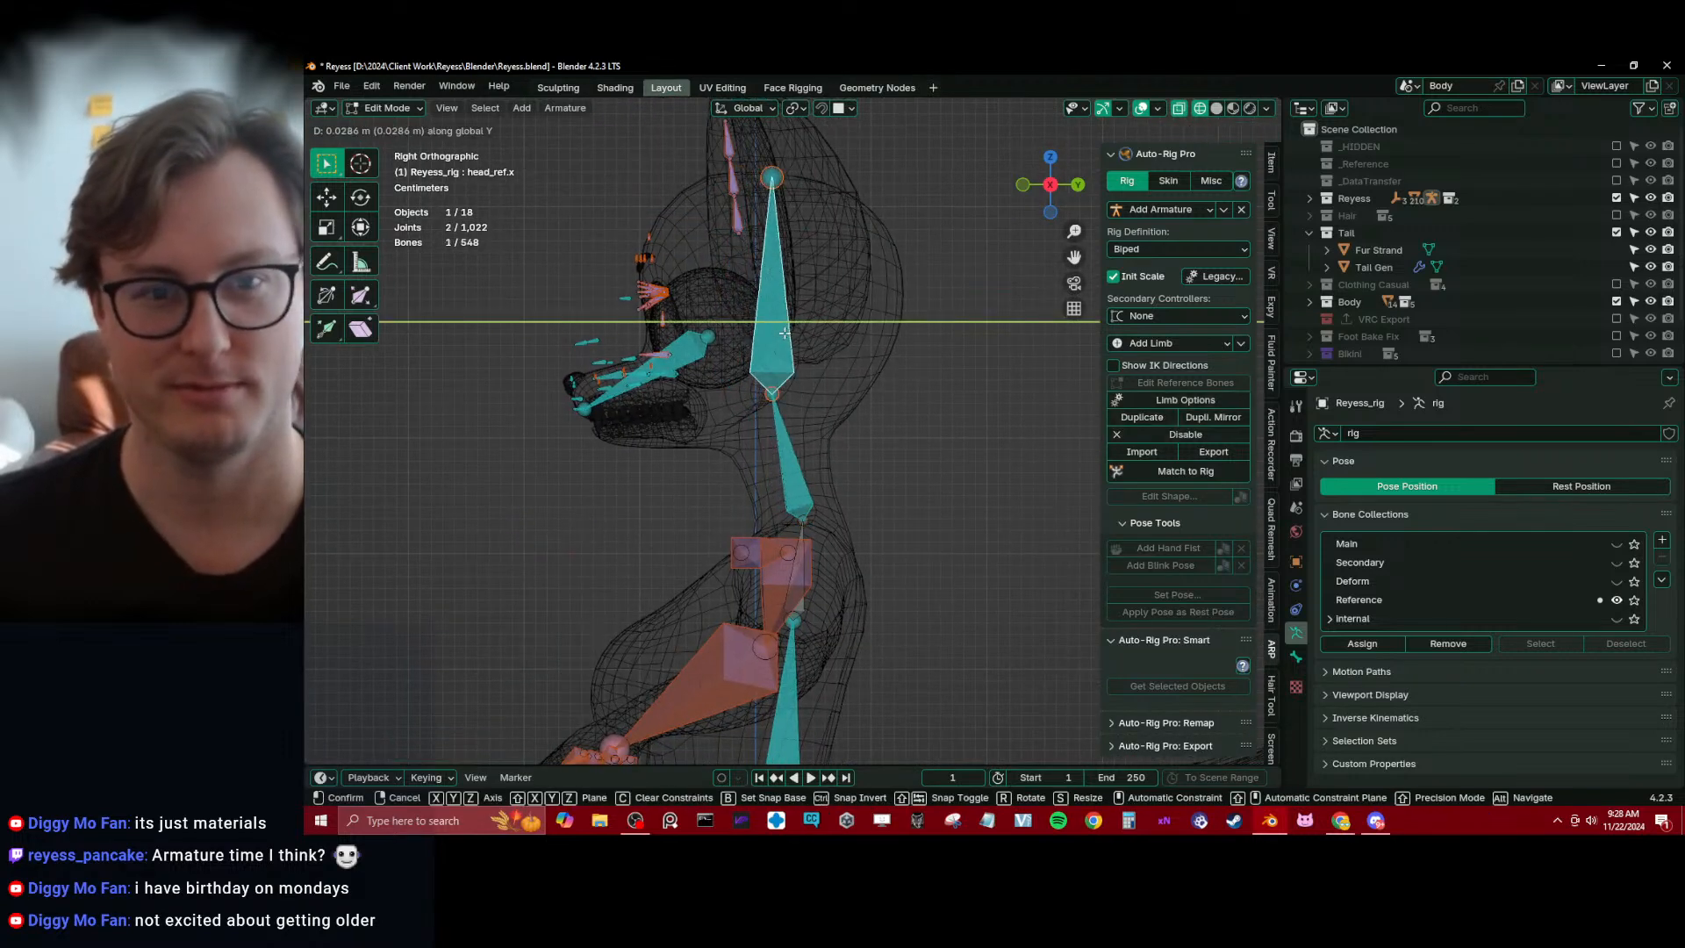
{"action": "left_click", "coordinate": [787, 333]}
{"action": "middle_click_drag", "start_coordinate": [736, 371], "coordinate": [745, 358], "text": "shift"}
{"action": "scroll", "coordinate": [695, 421], "scroll_direction": "up", "scroll_amount": 2}
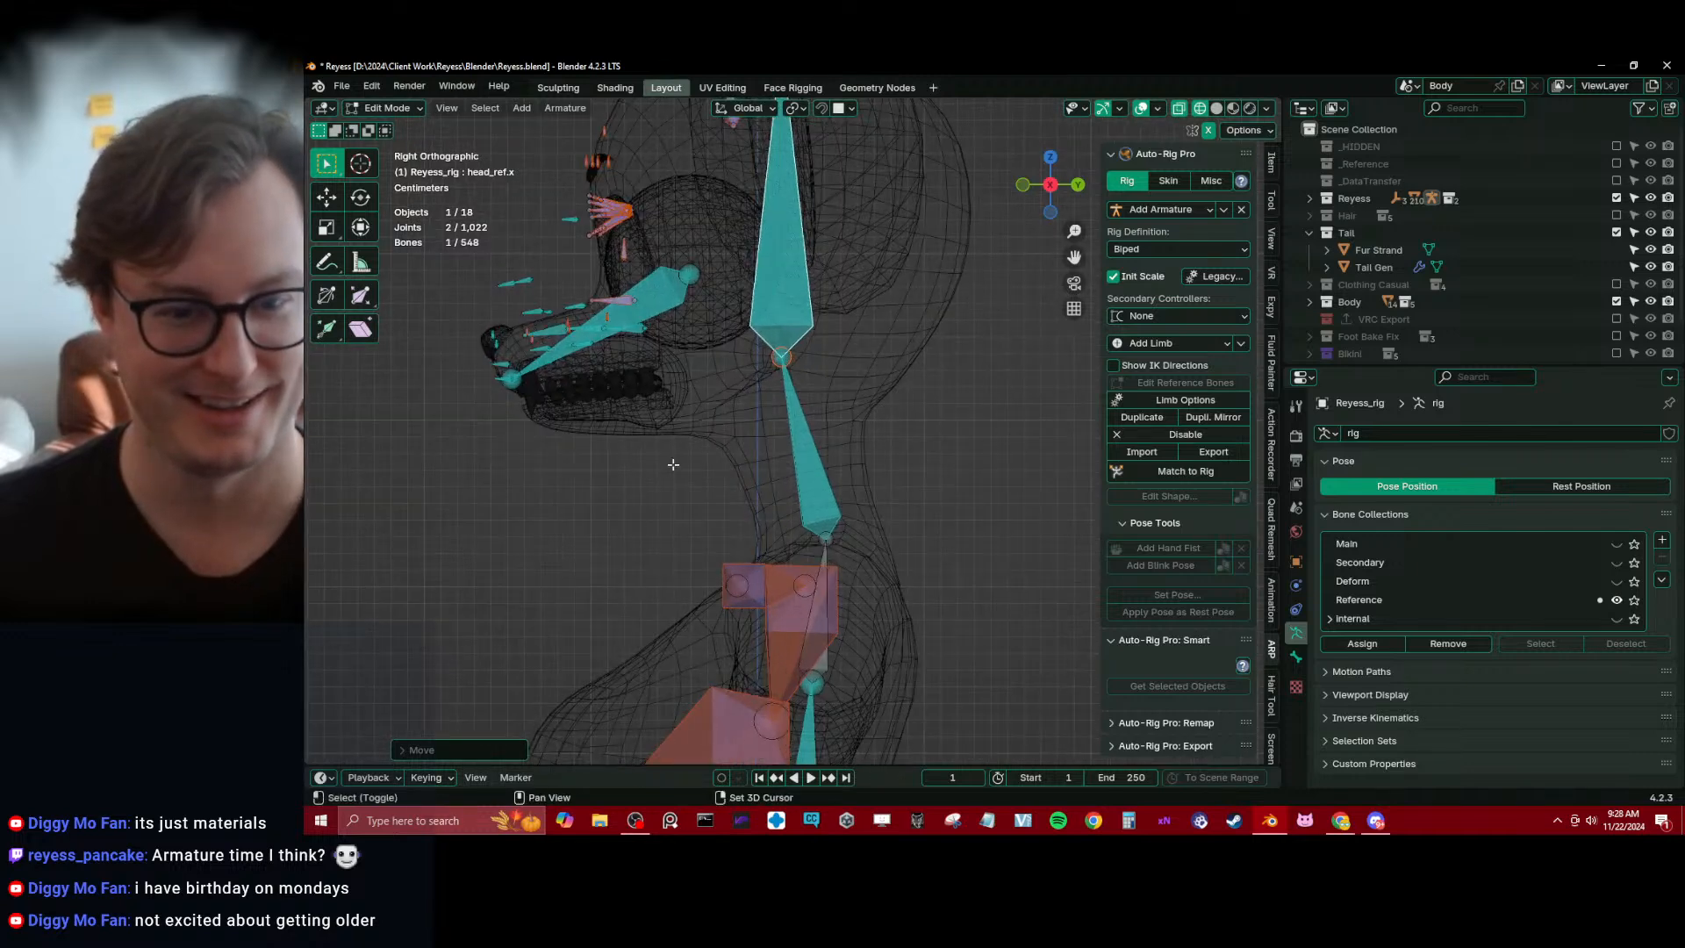
{"action": "middle_click_drag", "start_coordinate": [676, 462], "coordinate": [679, 449], "text": "shift"}
{"action": "key", "text": "KP_1"}
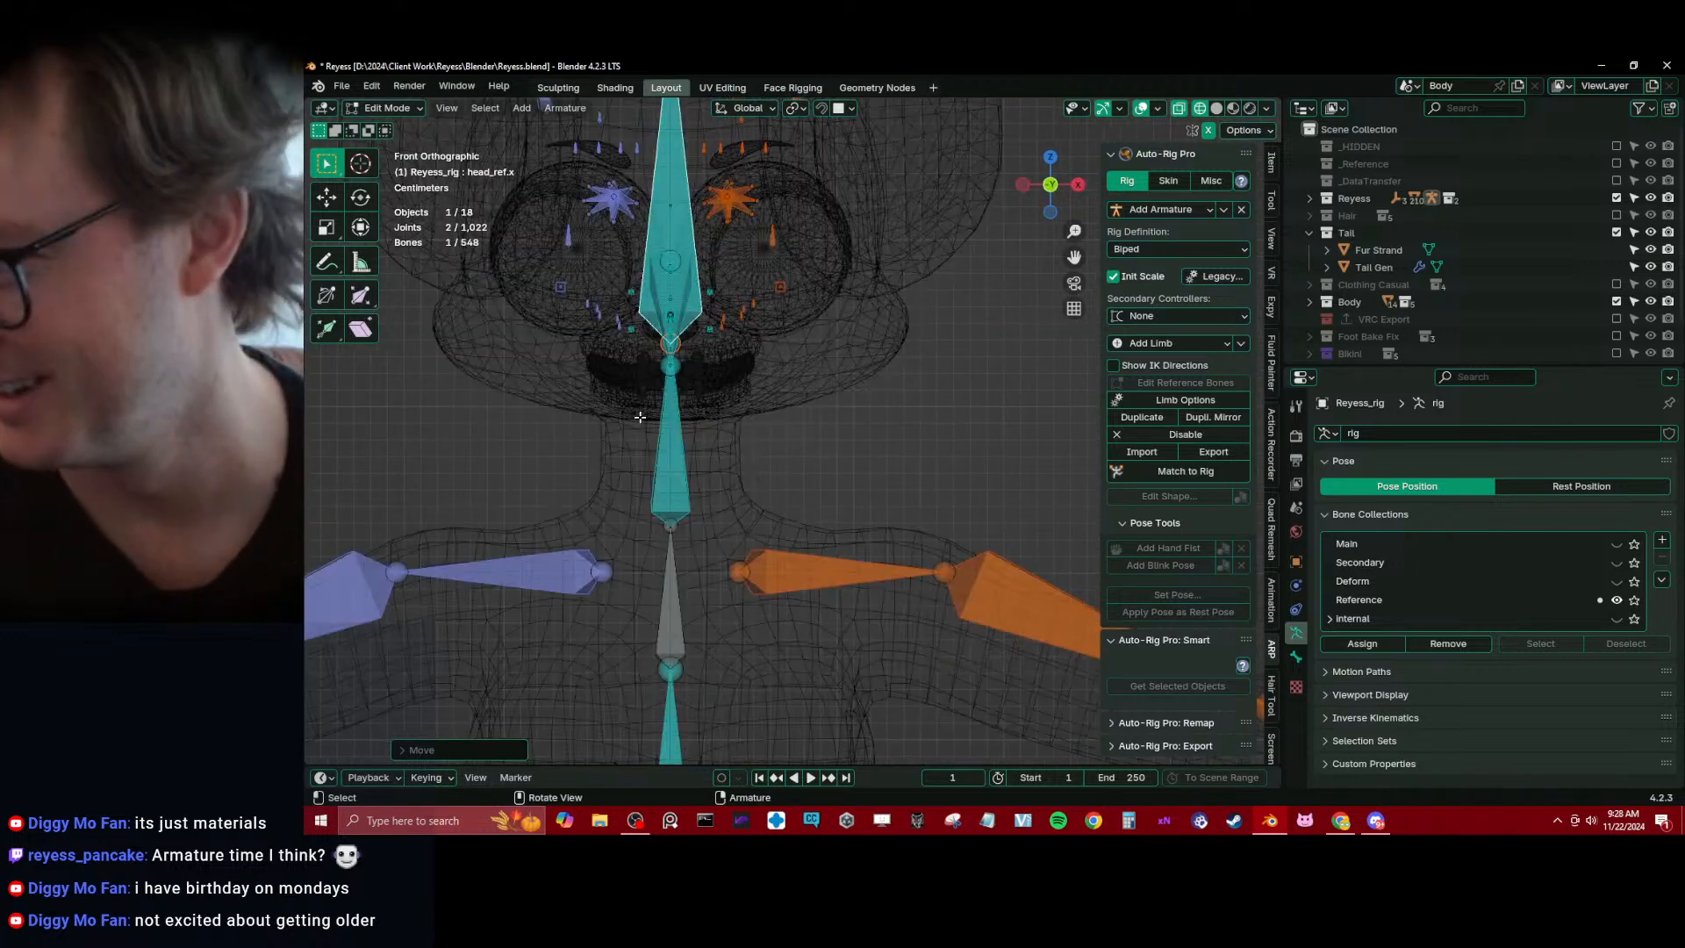
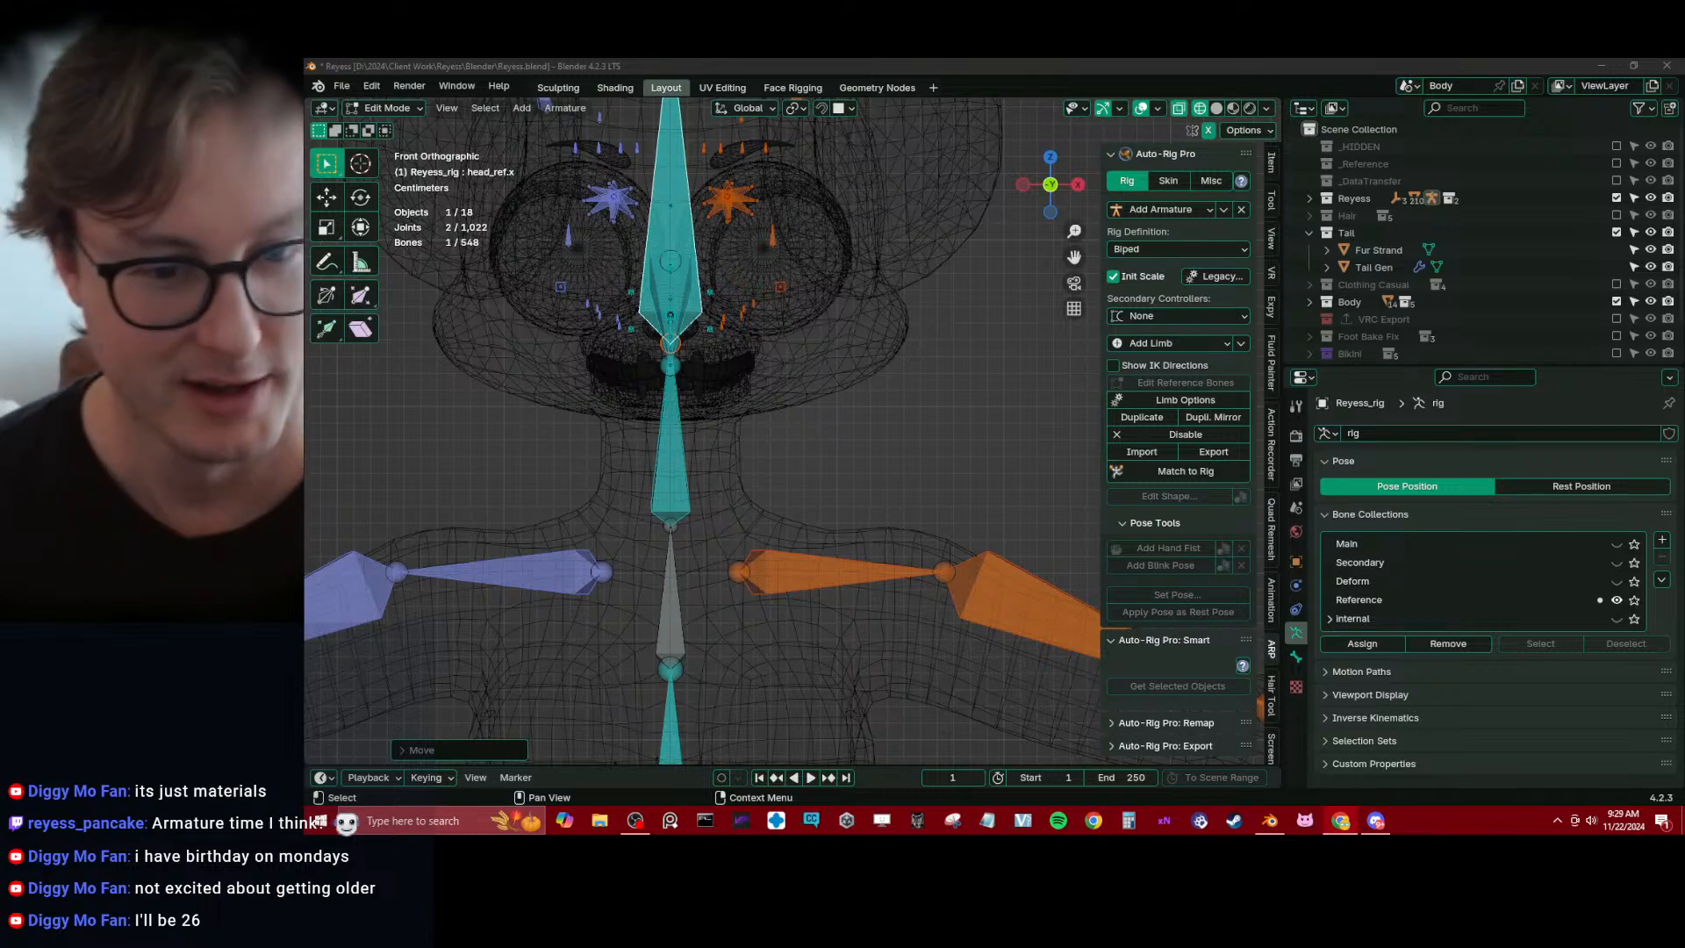
Rotate the left shoulder reference bone about the global Z axis to follow the body's shoulder line
{"action": "middle_click_drag", "start_coordinate": [704, 618], "coordinate": [733, 443]}
{"action": "left_click", "coordinate": [815, 497]}
{"action": "key", "text": "r"}
{"action": "key", "text": "z"}
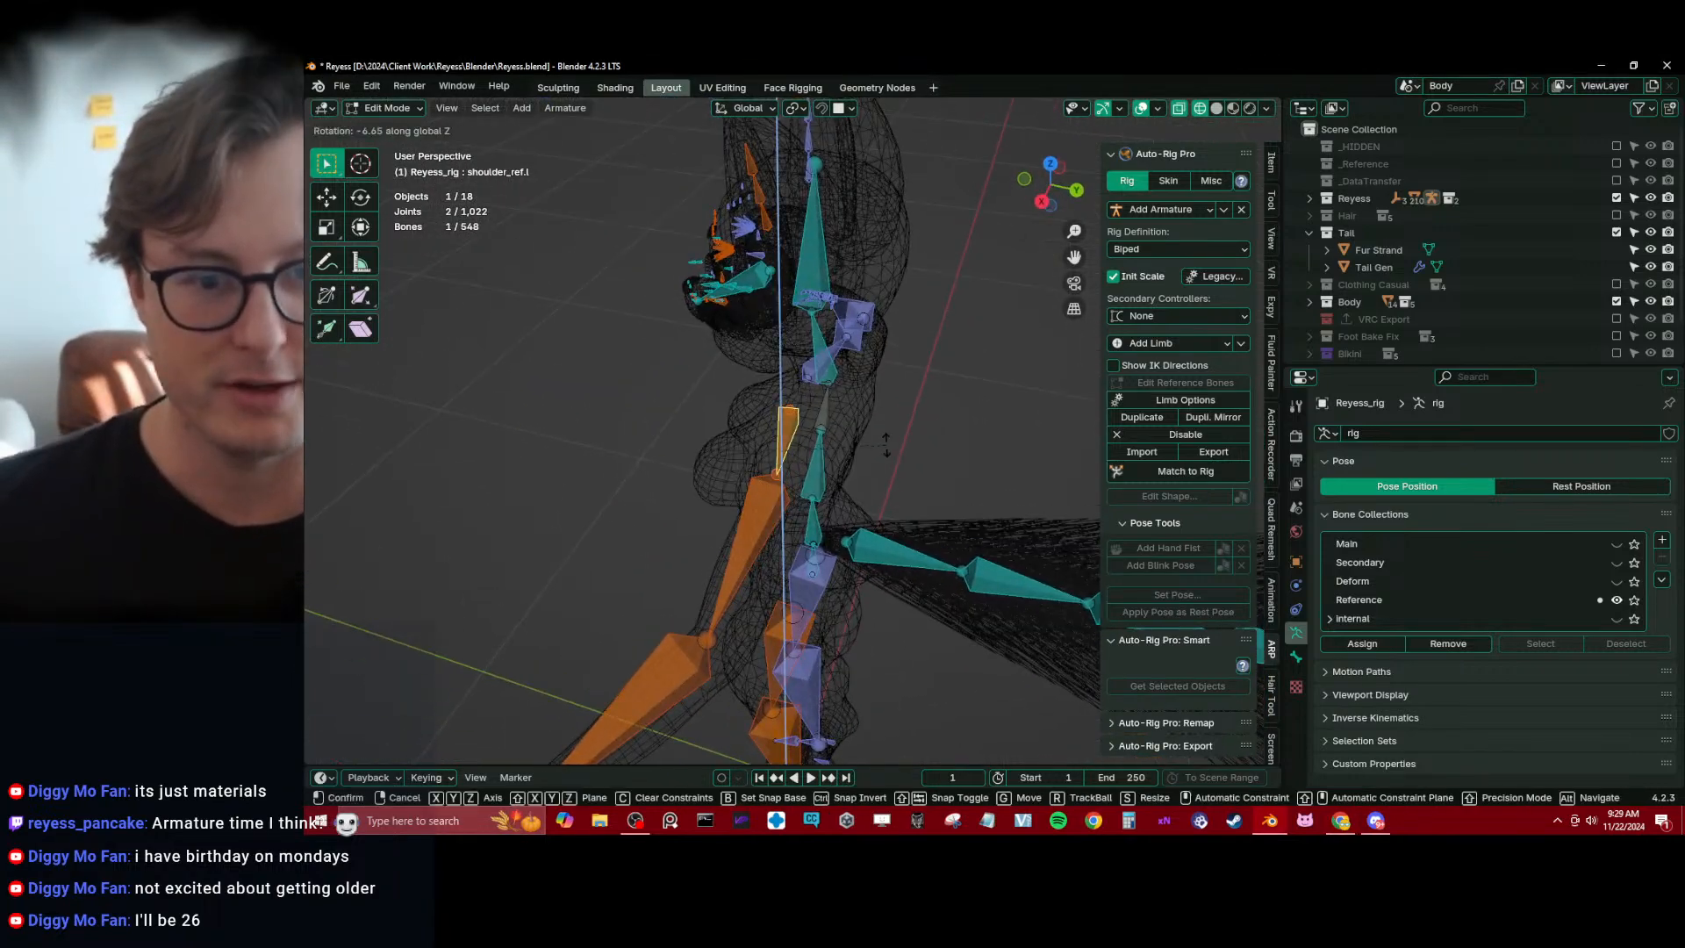
{"action": "left_click", "coordinate": [886, 448]}
{"action": "middle_click_drag", "start_coordinate": [885, 447], "coordinate": [929, 538]}
{"action": "key", "text": "KP_1"}
{"action": "scroll", "coordinate": [592, 369], "scroll_direction": "up", "scroll_amount": 6}
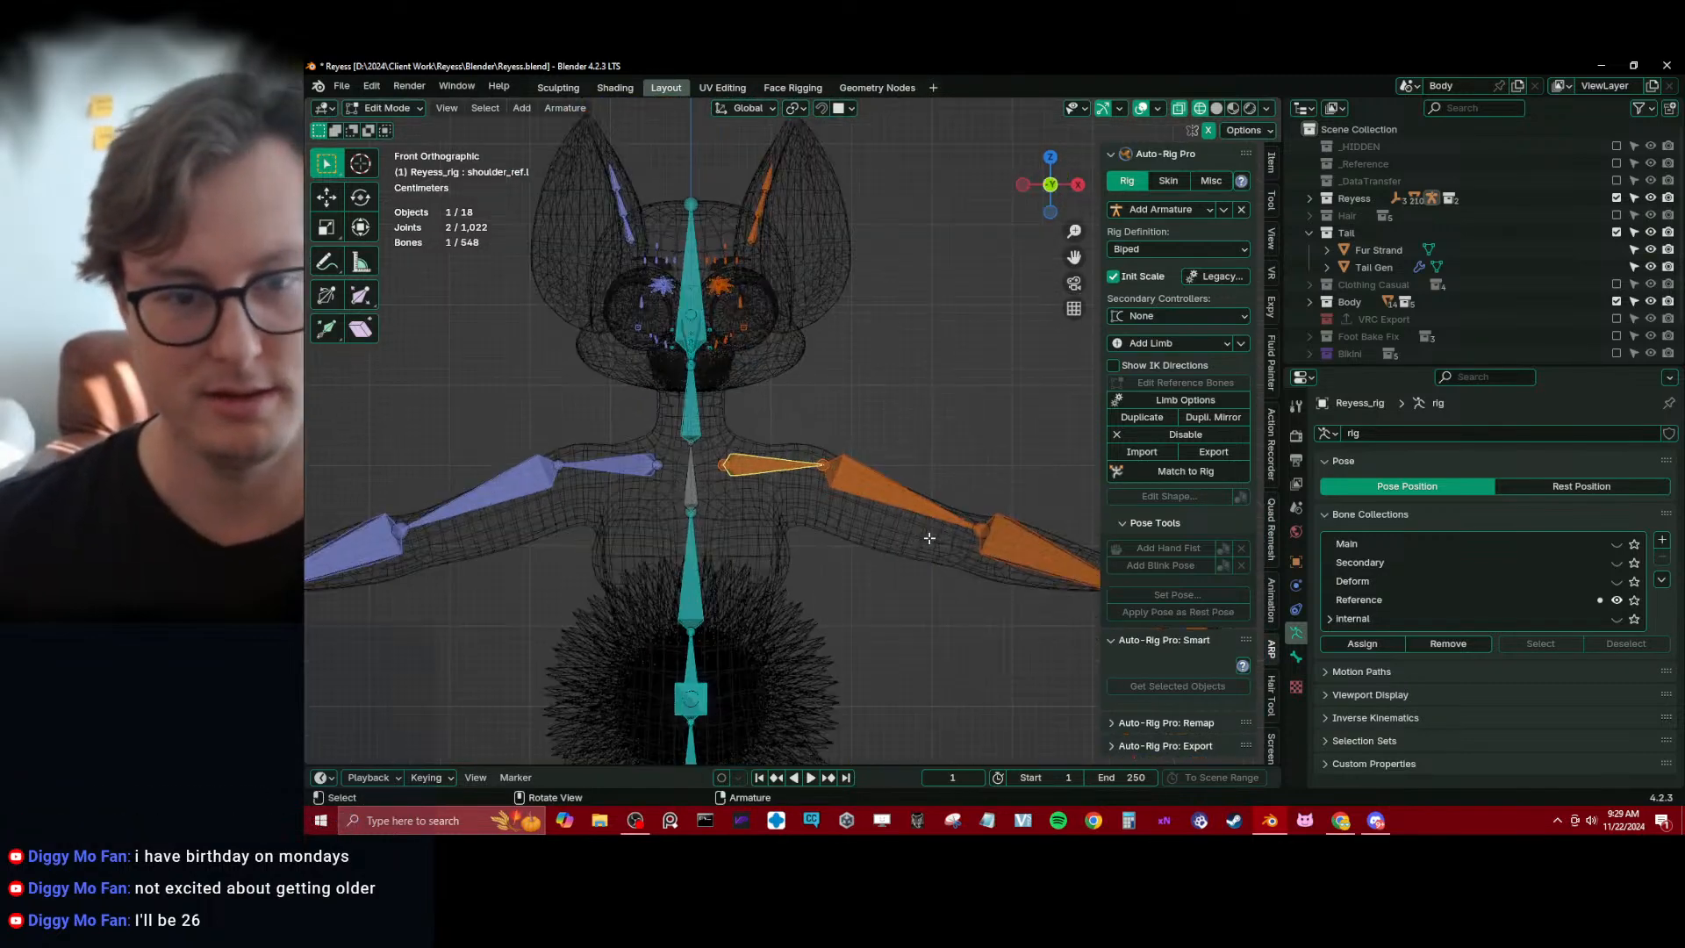
{"action": "middle_click_drag", "start_coordinate": [592, 370], "coordinate": [654, 456], "text": "shift"}
{"action": "key", "text": "r"}
{"action": "left_click", "coordinate": [782, 294]}
{"action": "key", "text": "ctrl+z"}
Scale the left shoulder reference bone along the Y axis and shift it along Y inside the body mesh
{"action": "key", "text": "s"}
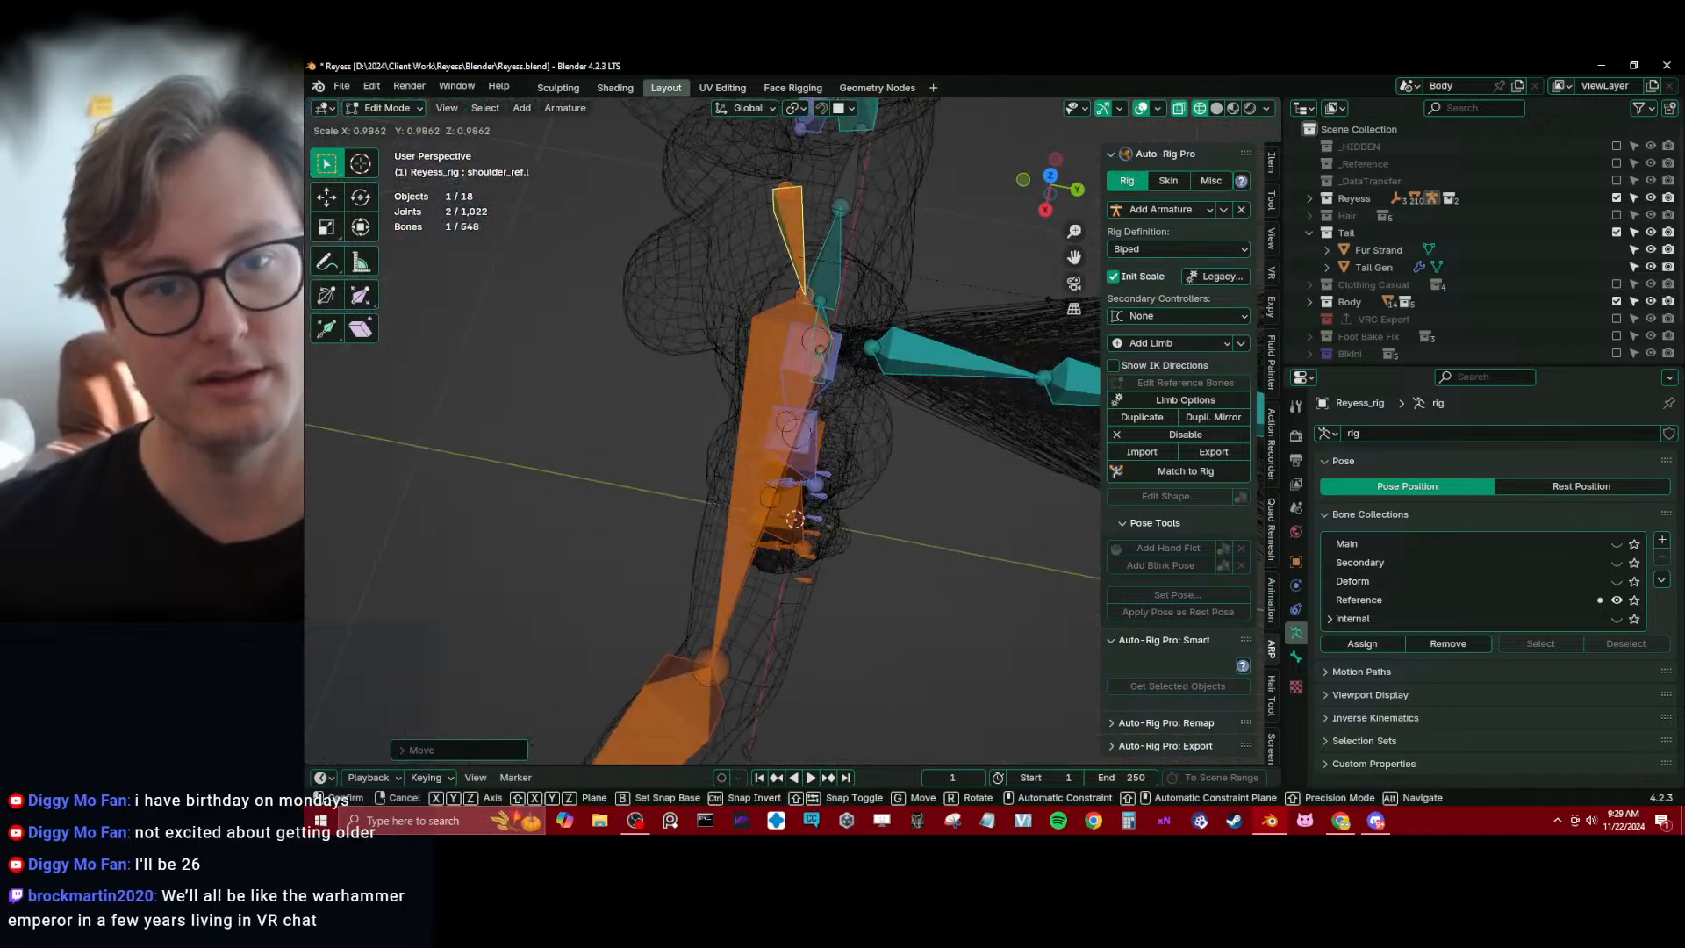
{"action": "key", "text": "y"}
{"action": "left_click", "coordinate": [875, 300]}
{"action": "middle_click_drag", "start_coordinate": [875, 301], "coordinate": [741, 333], "text": "shift"}
{"action": "key", "text": "g"}
{"action": "key", "text": "y"}
{"action": "left_click", "coordinate": [830, 343]}
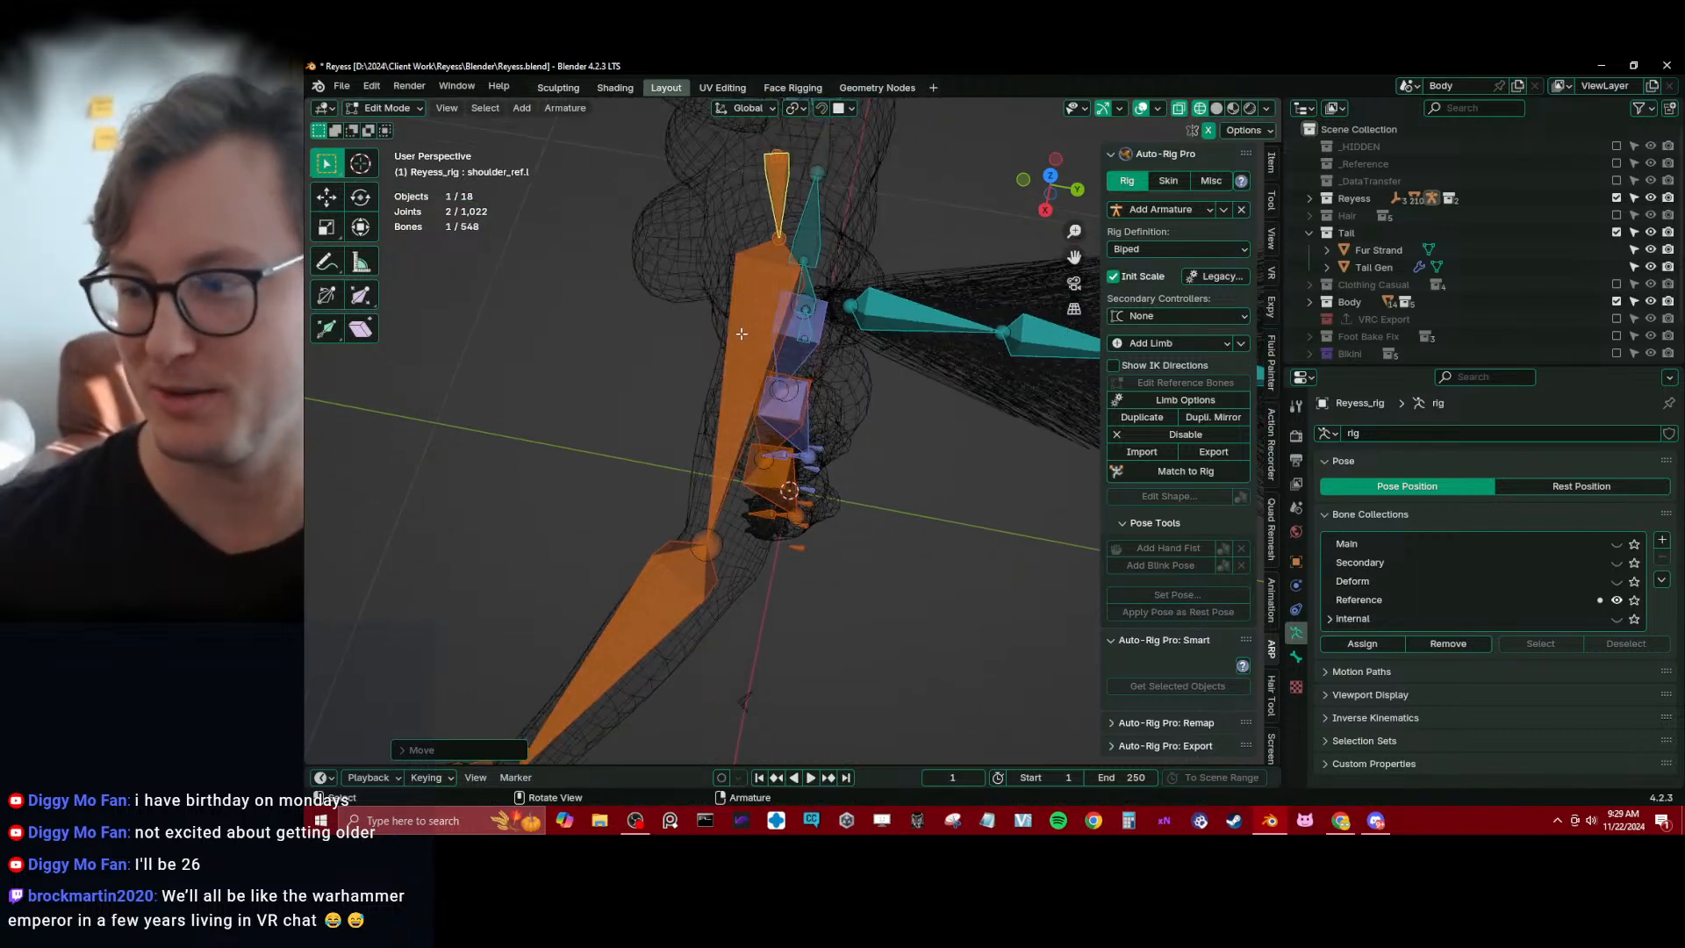
Move the elbow joint at the end of arm_ref.l to the centre of the arm mesh, correcting it from front and perspective views
{"action": "key", "text": "KP_1"}
{"action": "right_click", "coordinate": [742, 334]}
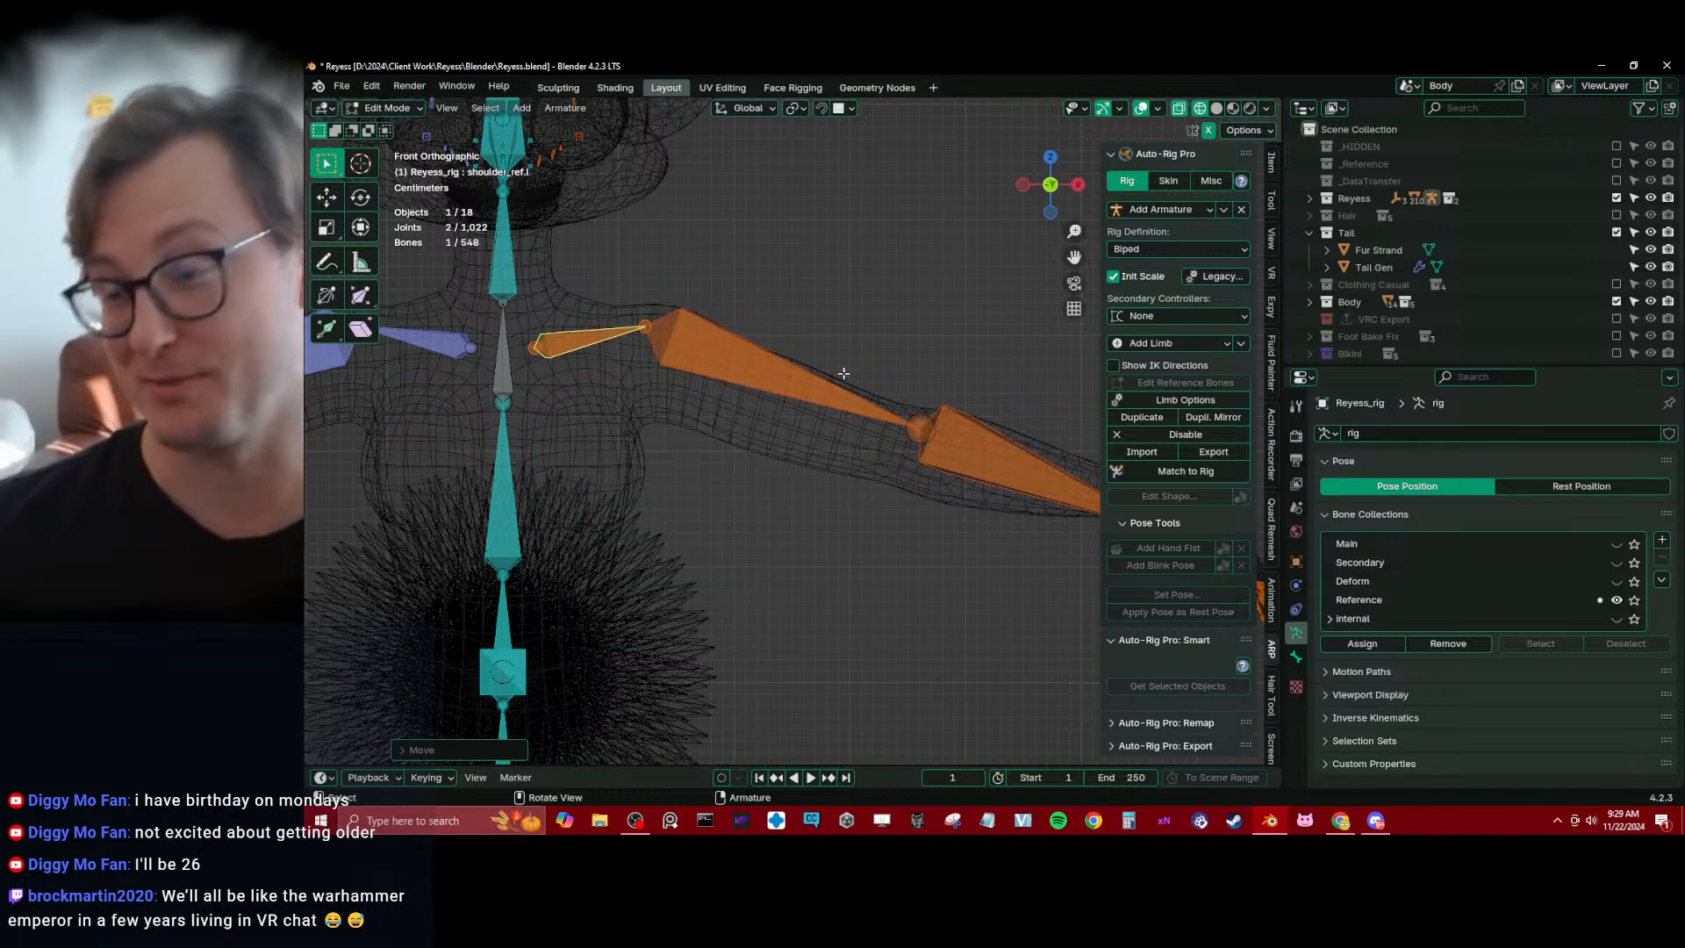
{"action": "middle_click_drag", "start_coordinate": [843, 374], "coordinate": [731, 344], "text": "shift"}
{"action": "left_click", "coordinate": [798, 401]}
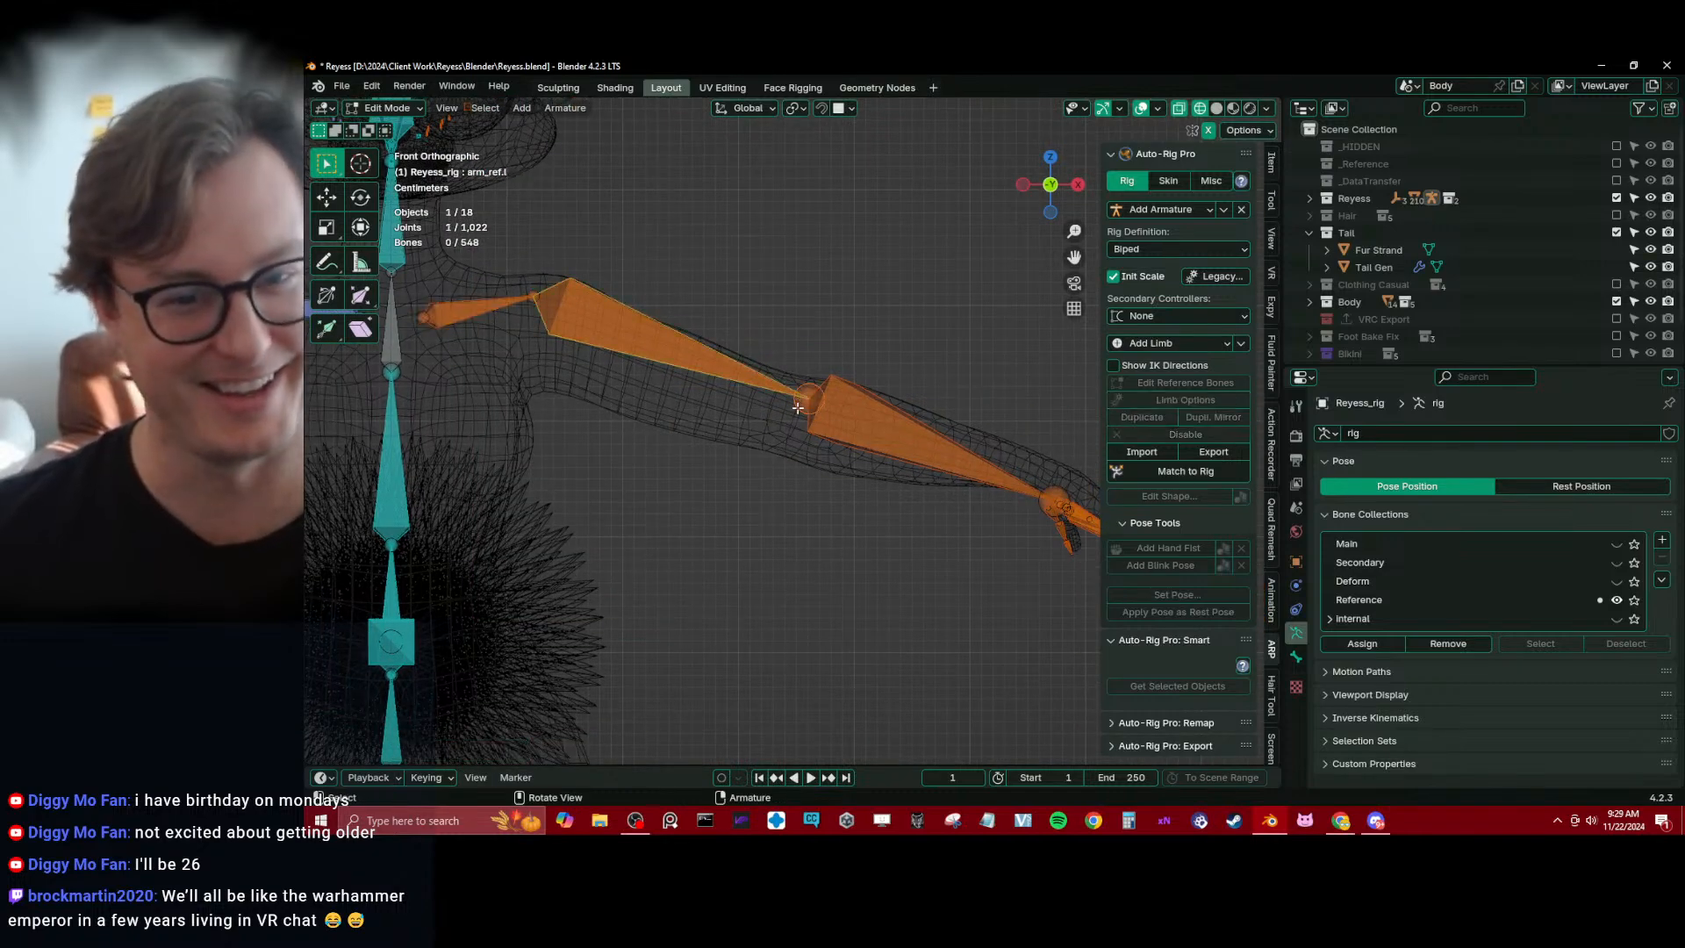
{"action": "key", "text": "g"}
{"action": "left_click", "coordinate": [789, 420]}
{"action": "middle_click_drag", "start_coordinate": [790, 420], "coordinate": [710, 503]}
{"action": "key", "text": "g"}
{"action": "left_click", "coordinate": [702, 507]}
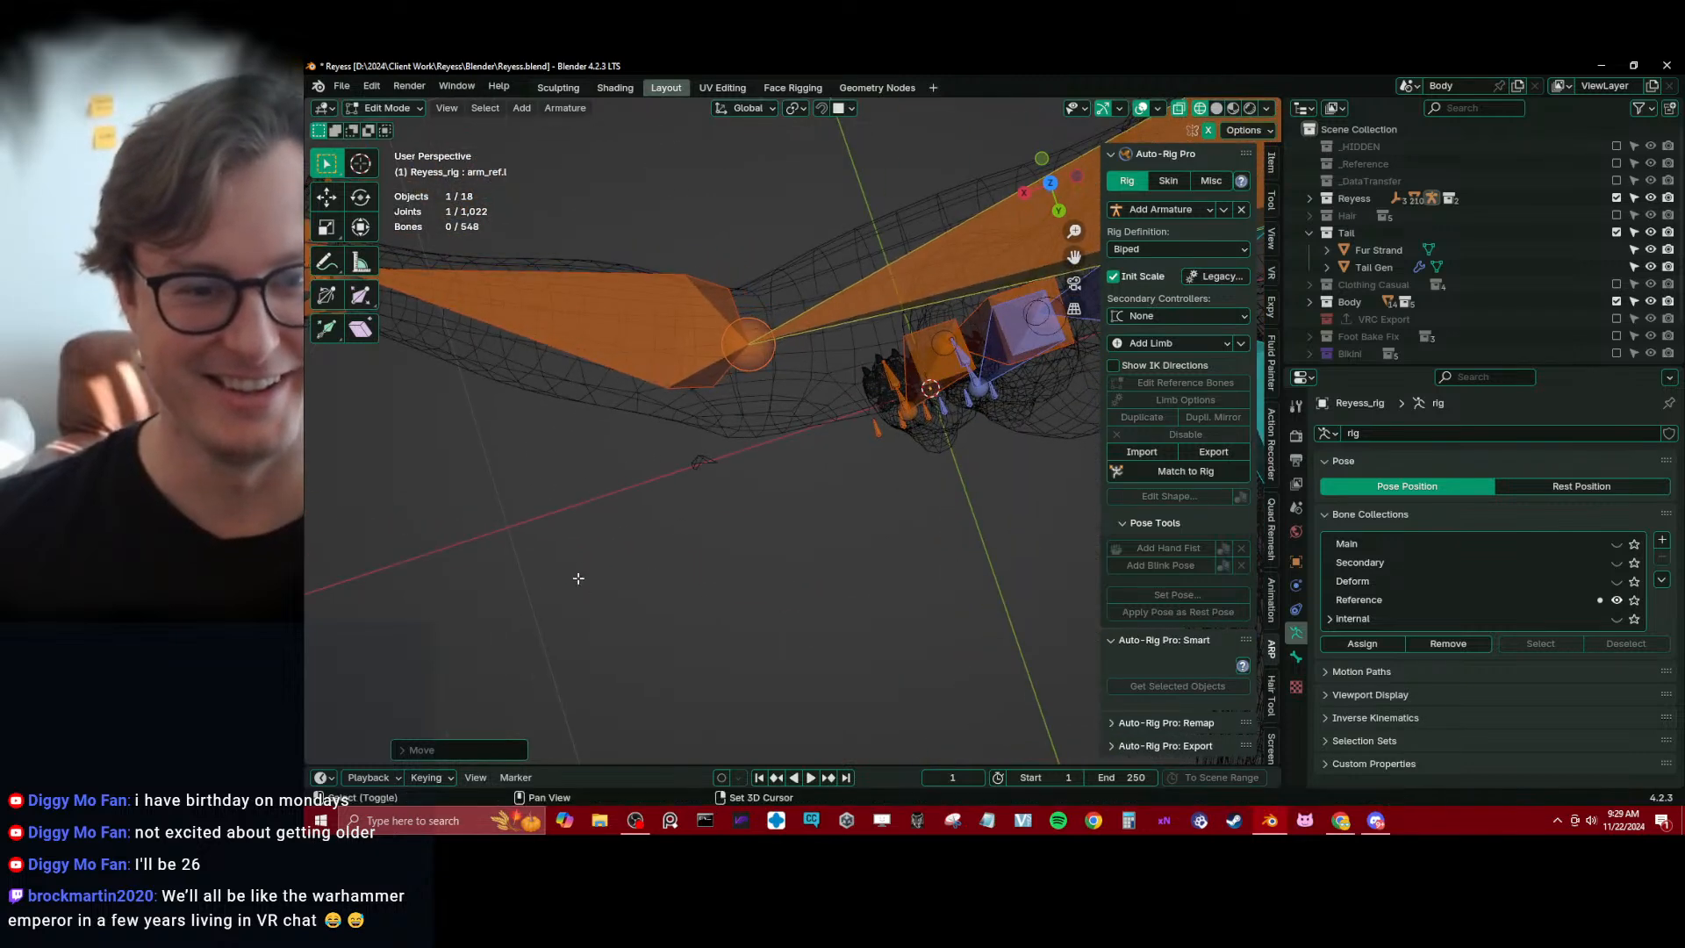
Refine the left arm's lower joint placement so the forearm bone runs through the middle of the forearm mesh
{"action": "middle_click_drag", "start_coordinate": [576, 575], "coordinate": [819, 553]}
{"action": "scroll", "coordinate": [819, 552], "scroll_direction": "down", "scroll_amount": 3}
{"action": "middle_click_drag", "start_coordinate": [542, 515], "coordinate": [654, 508]}
{"action": "key", "text": "KP_1"}
{"action": "scroll", "coordinate": [649, 493], "scroll_direction": "up", "scroll_amount": 3}
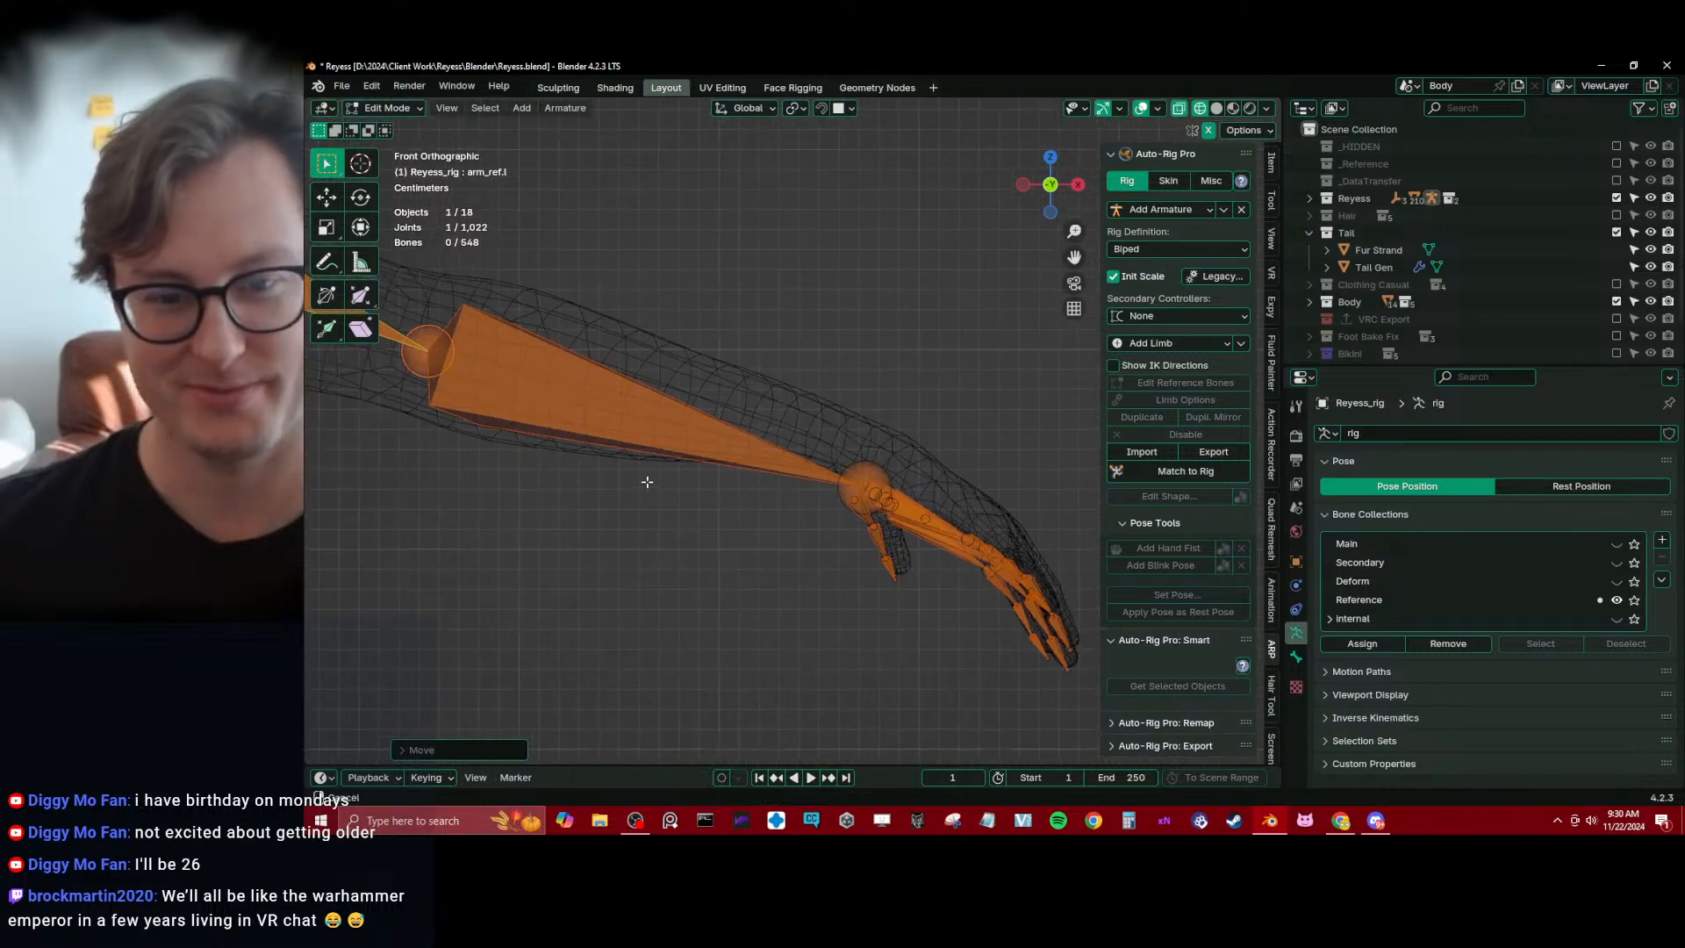
{"action": "left_click_drag", "start_coordinate": [825, 456], "coordinate": [1079, 713]}
{"action": "key", "text": "g"}
{"action": "left_click", "coordinate": [1142, 578]}
{"action": "middle_click_drag", "start_coordinate": [1142, 578], "coordinate": [851, 553]}
{"action": "key", "text": "g"}
{"action": "left_click", "coordinate": [781, 450]}
Show the model in solid shading and nudge the left wrist joint into place inside the wrist
{"action": "key", "text": "shift+z"}
{"action": "scroll", "coordinate": [794, 553], "scroll_direction": "up", "scroll_amount": 4}
{"action": "left_click", "coordinate": [725, 398]}
{"action": "middle_click_drag", "start_coordinate": [726, 398], "coordinate": [725, 440]}
{"action": "key", "text": "g"}
{"action": "left_click", "coordinate": [717, 392]}
Reposition the tip joint of hand_ref.l over the back of the left hand
{"action": "left_click", "coordinate": [779, 404]}
{"action": "middle_click_drag", "start_coordinate": [829, 436], "coordinate": [776, 444]}
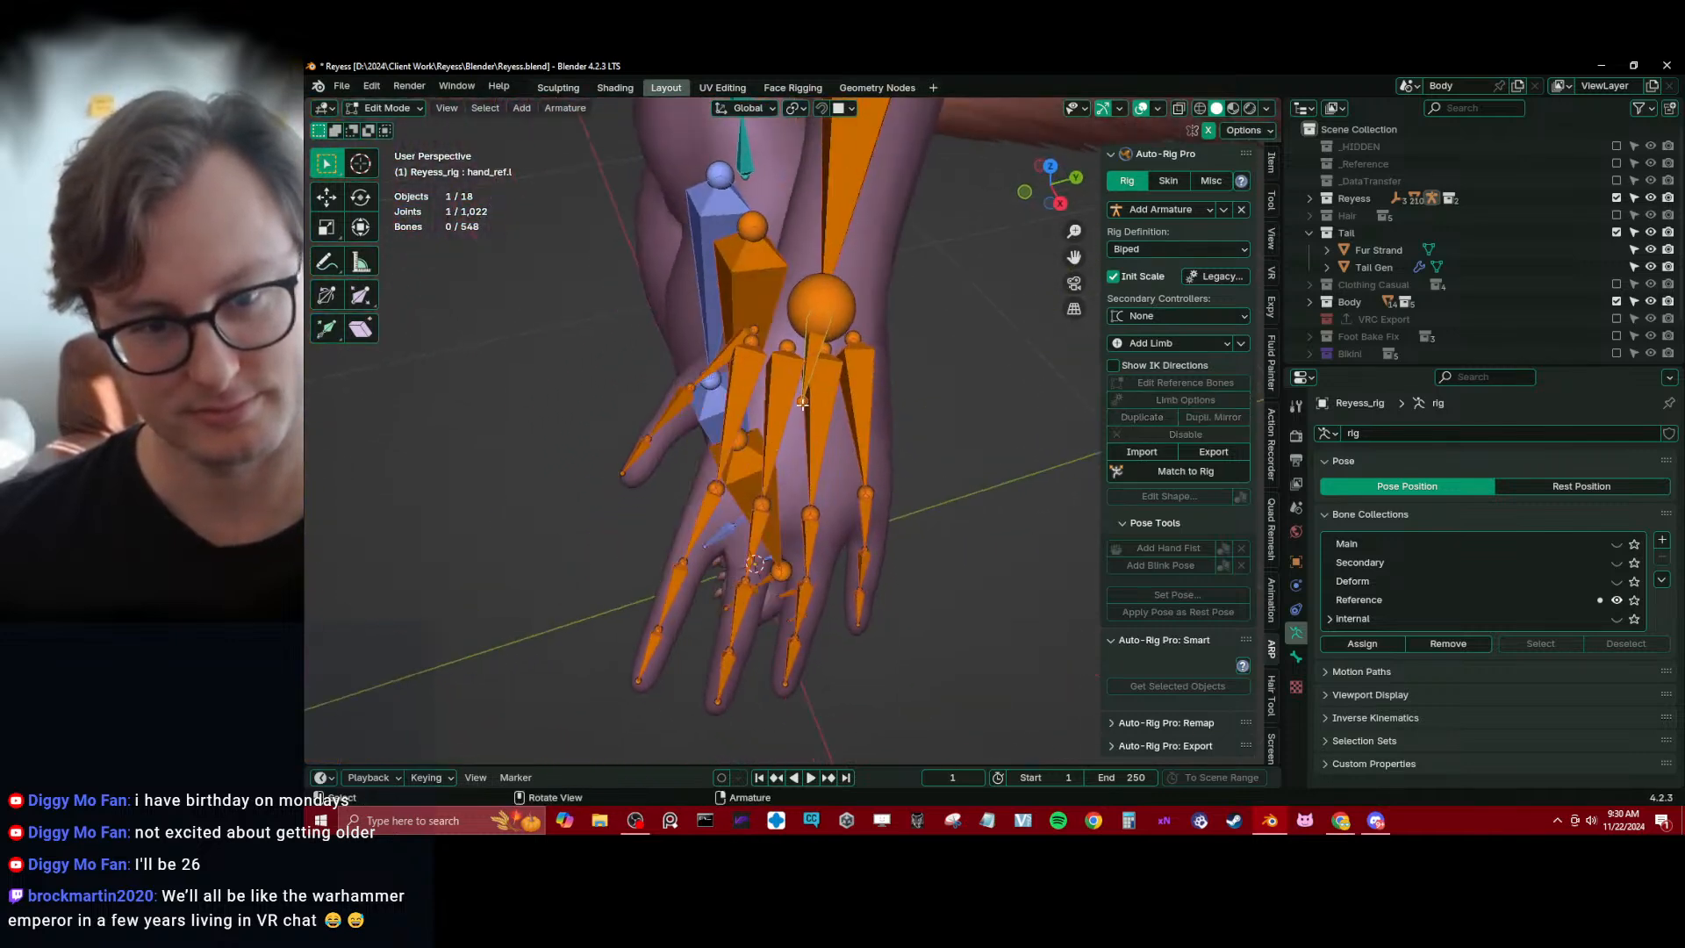
{"action": "key", "text": "g"}
{"action": "left_click", "coordinate": [800, 408]}
{"action": "middle_click_drag", "start_coordinate": [800, 409], "coordinate": [706, 364]}
{"action": "key", "text": "g"}
{"action": "left_click", "coordinate": [763, 505]}
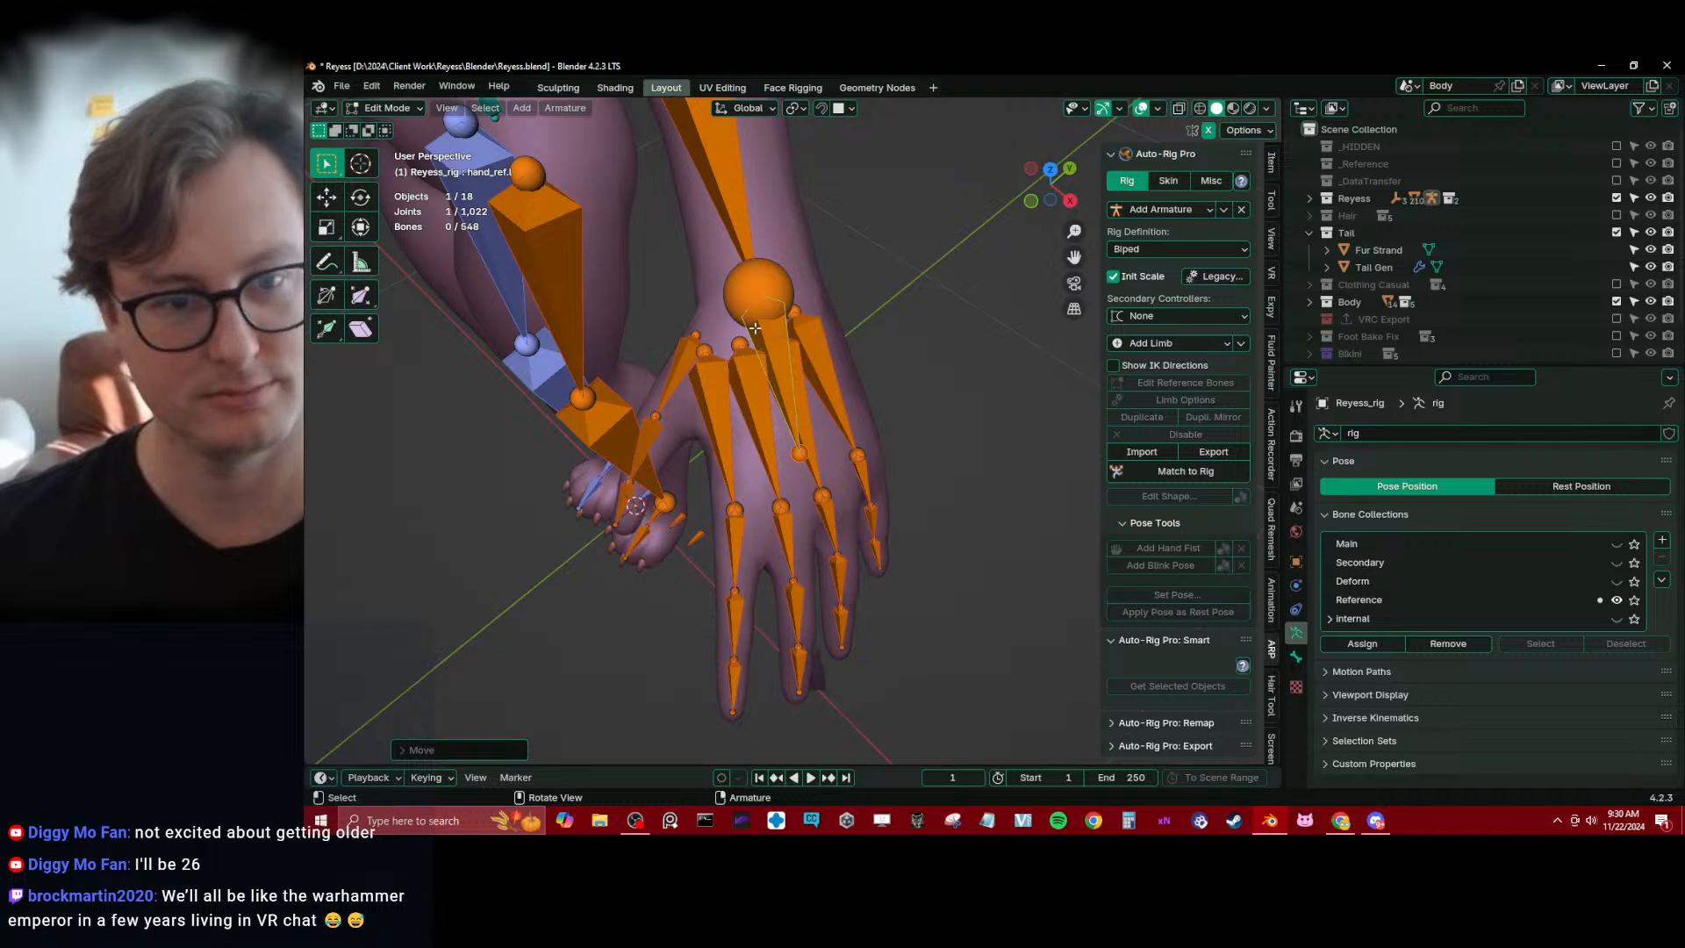
Select the base joints of the index, middle, ring and pinky base bones and move them together within the palm
{"action": "left_click", "coordinate": [742, 340]}
{"action": "left_click", "coordinate": [743, 337], "text": "shift"}
{"action": "scroll", "coordinate": [745, 444], "scroll_direction": "up", "scroll_amount": 2}
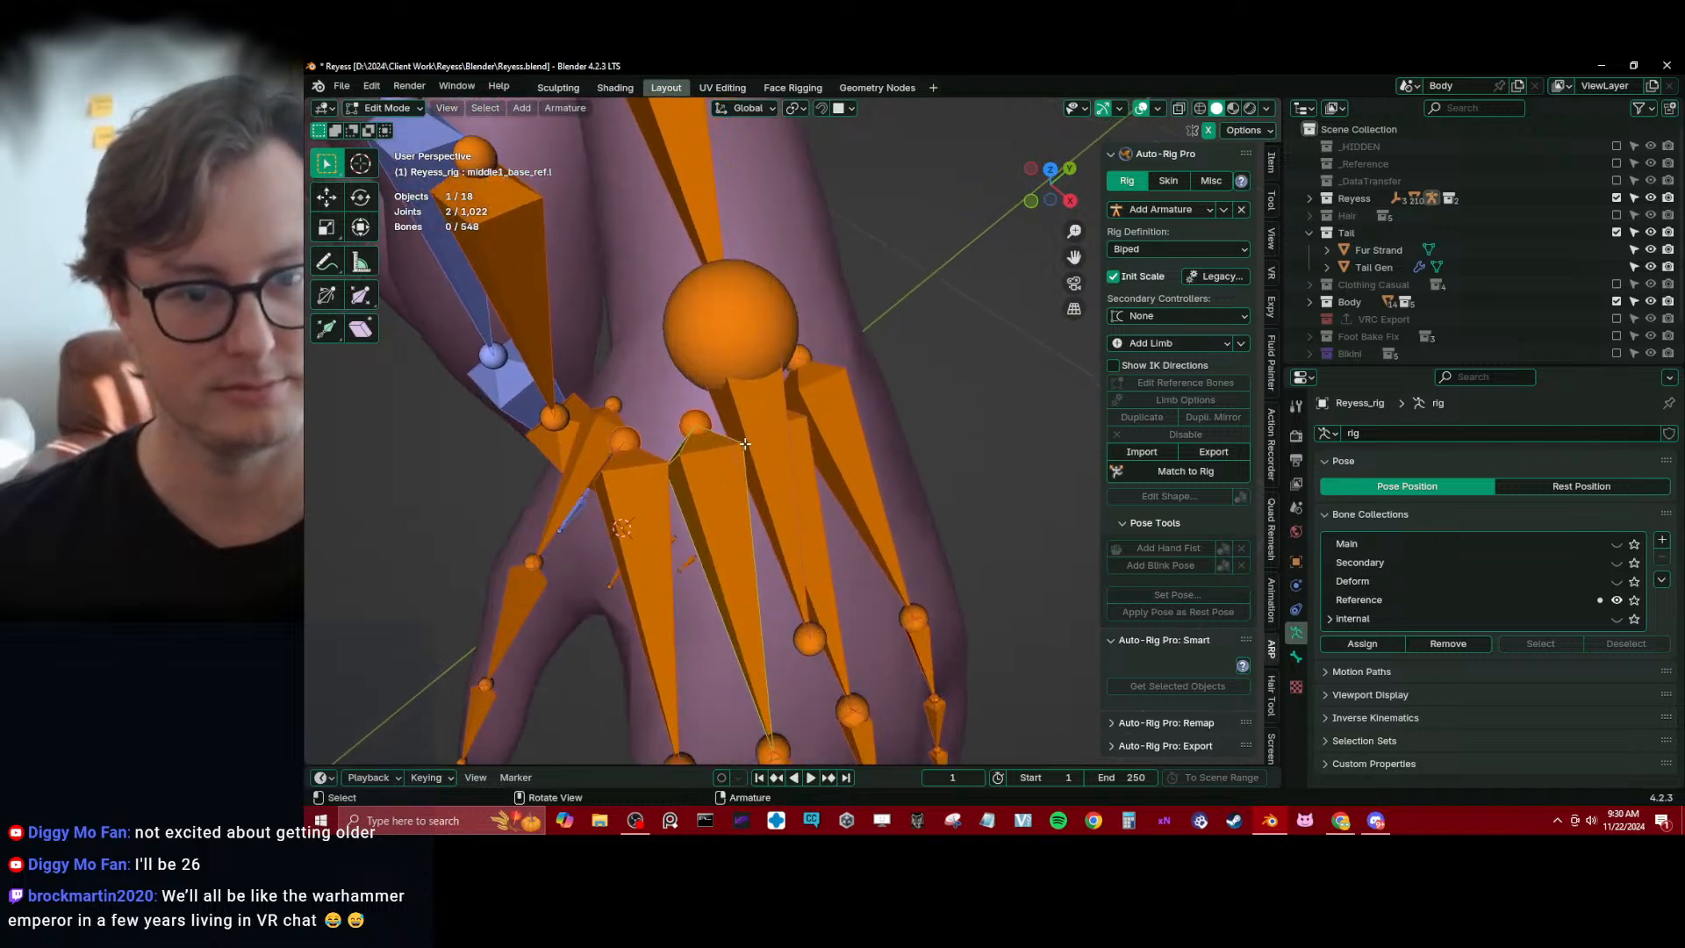
{"action": "left_click", "coordinate": [800, 365], "text": "shift"}
{"action": "key", "text": "shift+z"}
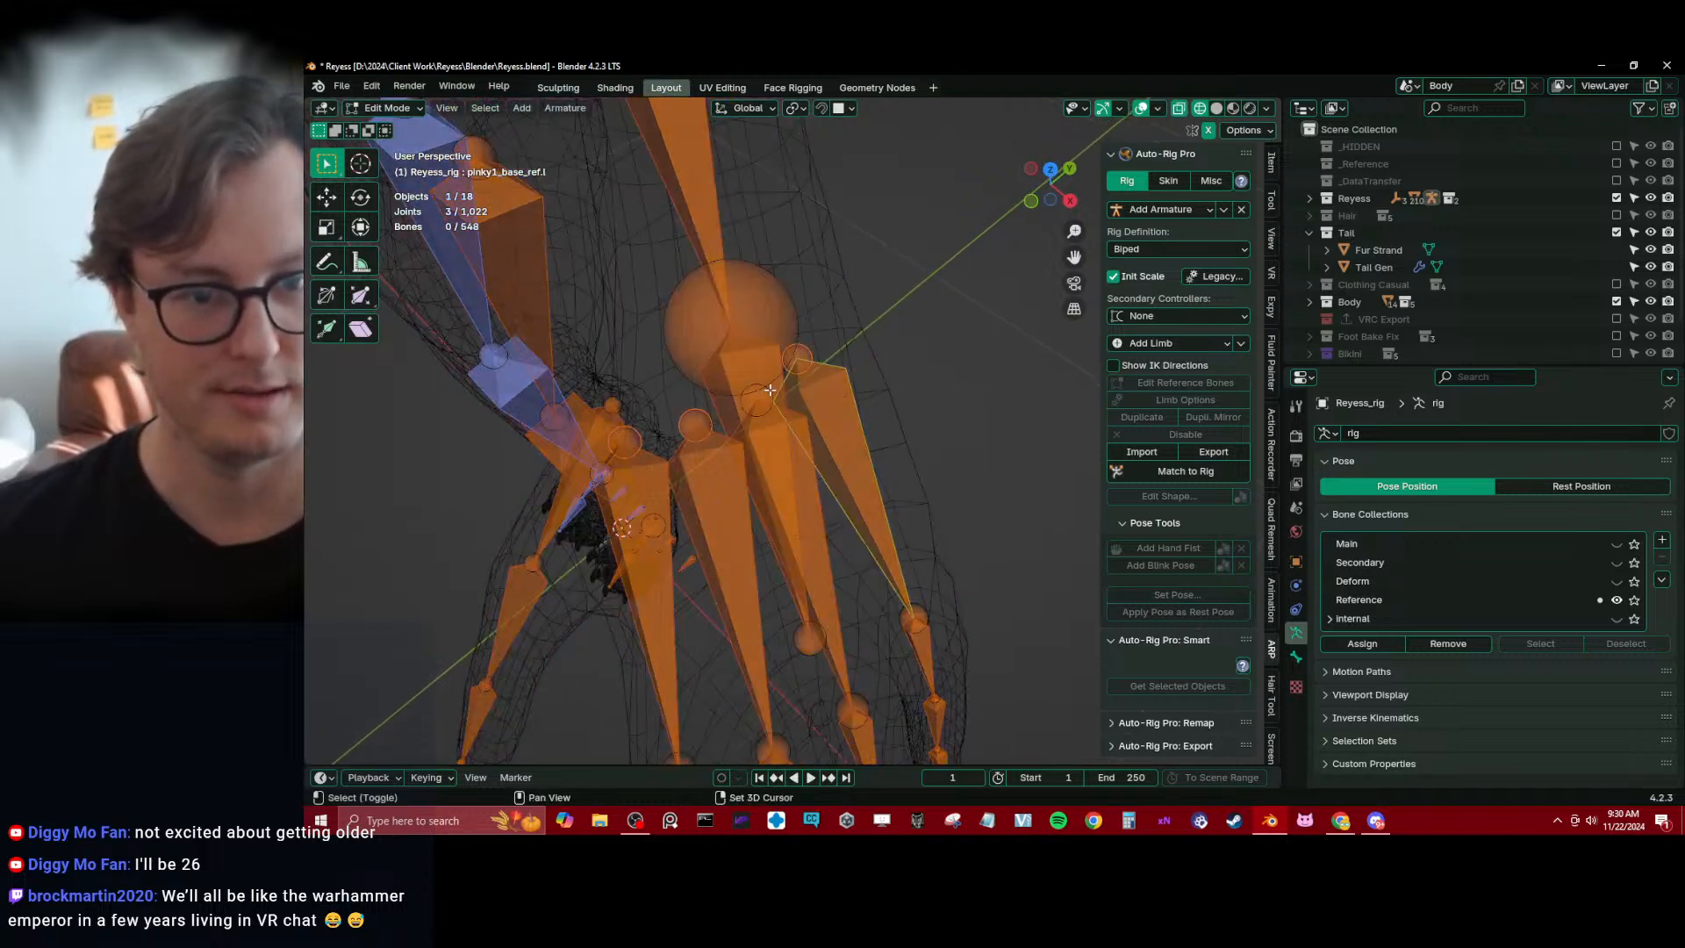
{"action": "left_click", "coordinate": [761, 398], "text": "shift"}
{"action": "key", "text": "shift+z"}
{"action": "scroll", "coordinate": [789, 421], "scroll_direction": "down", "scroll_amount": 2}
{"action": "middle_click_drag", "start_coordinate": [864, 424], "coordinate": [796, 441]}
{"action": "key", "text": "g"}
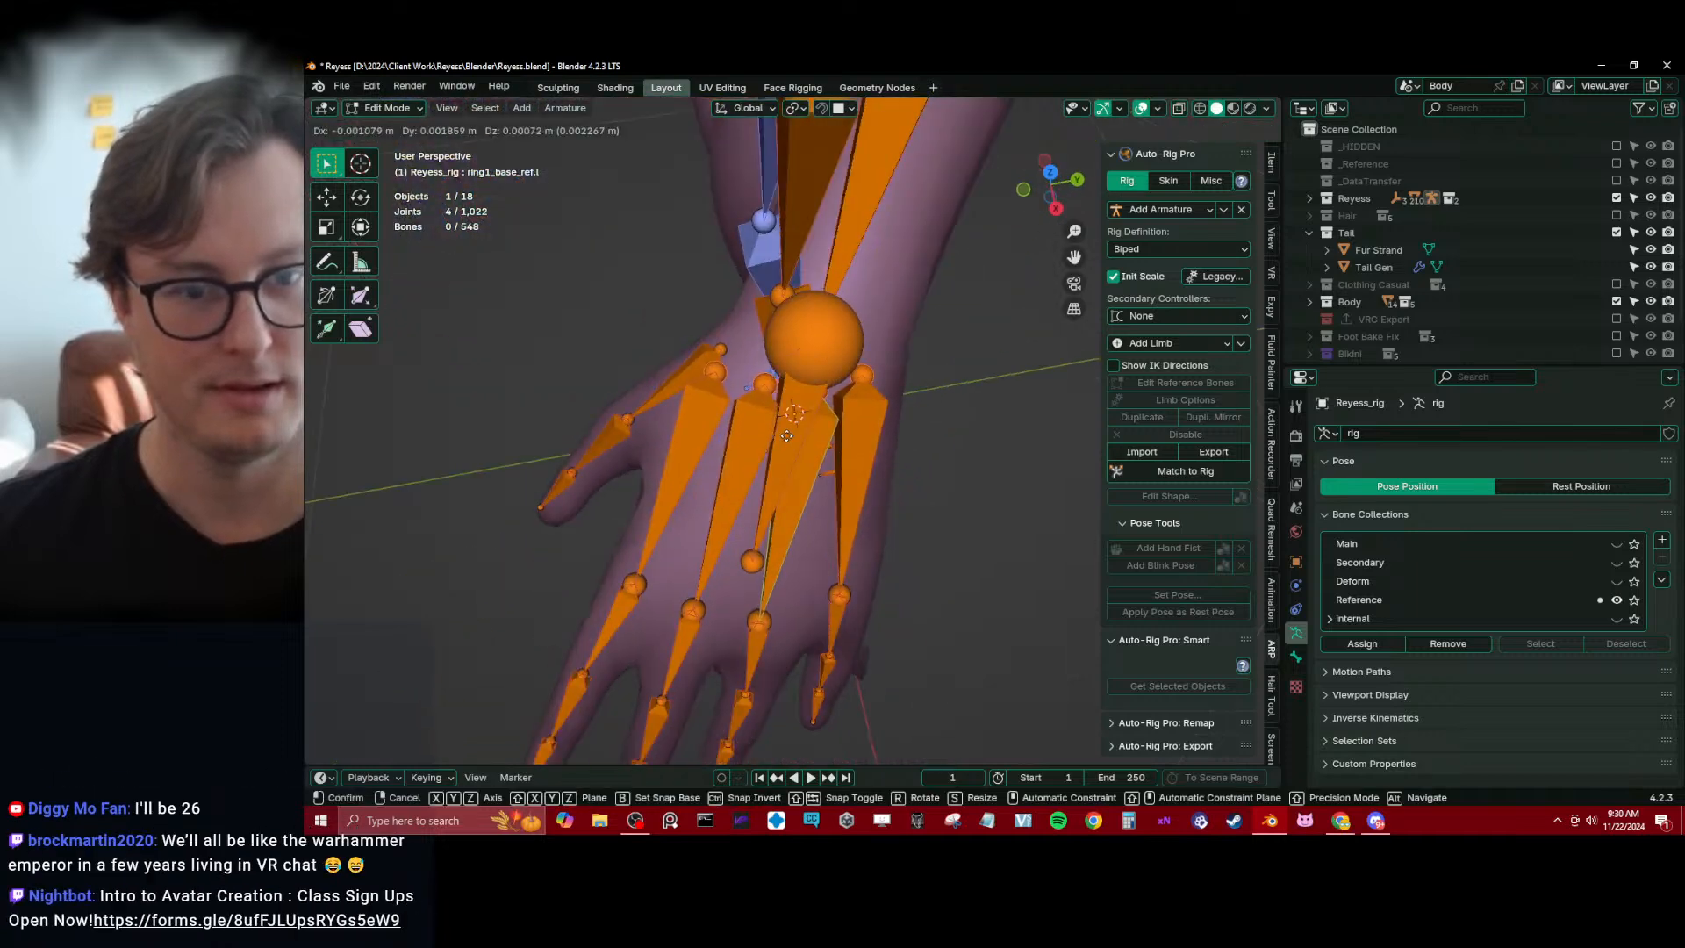
{"action": "left_click", "coordinate": [798, 440]}
Rotate and scale down the four selected finger base joints, then reposition them just below the wrist
{"action": "key", "text": "r"}
{"action": "left_click", "coordinate": [921, 425]}
{"action": "key", "text": "s"}
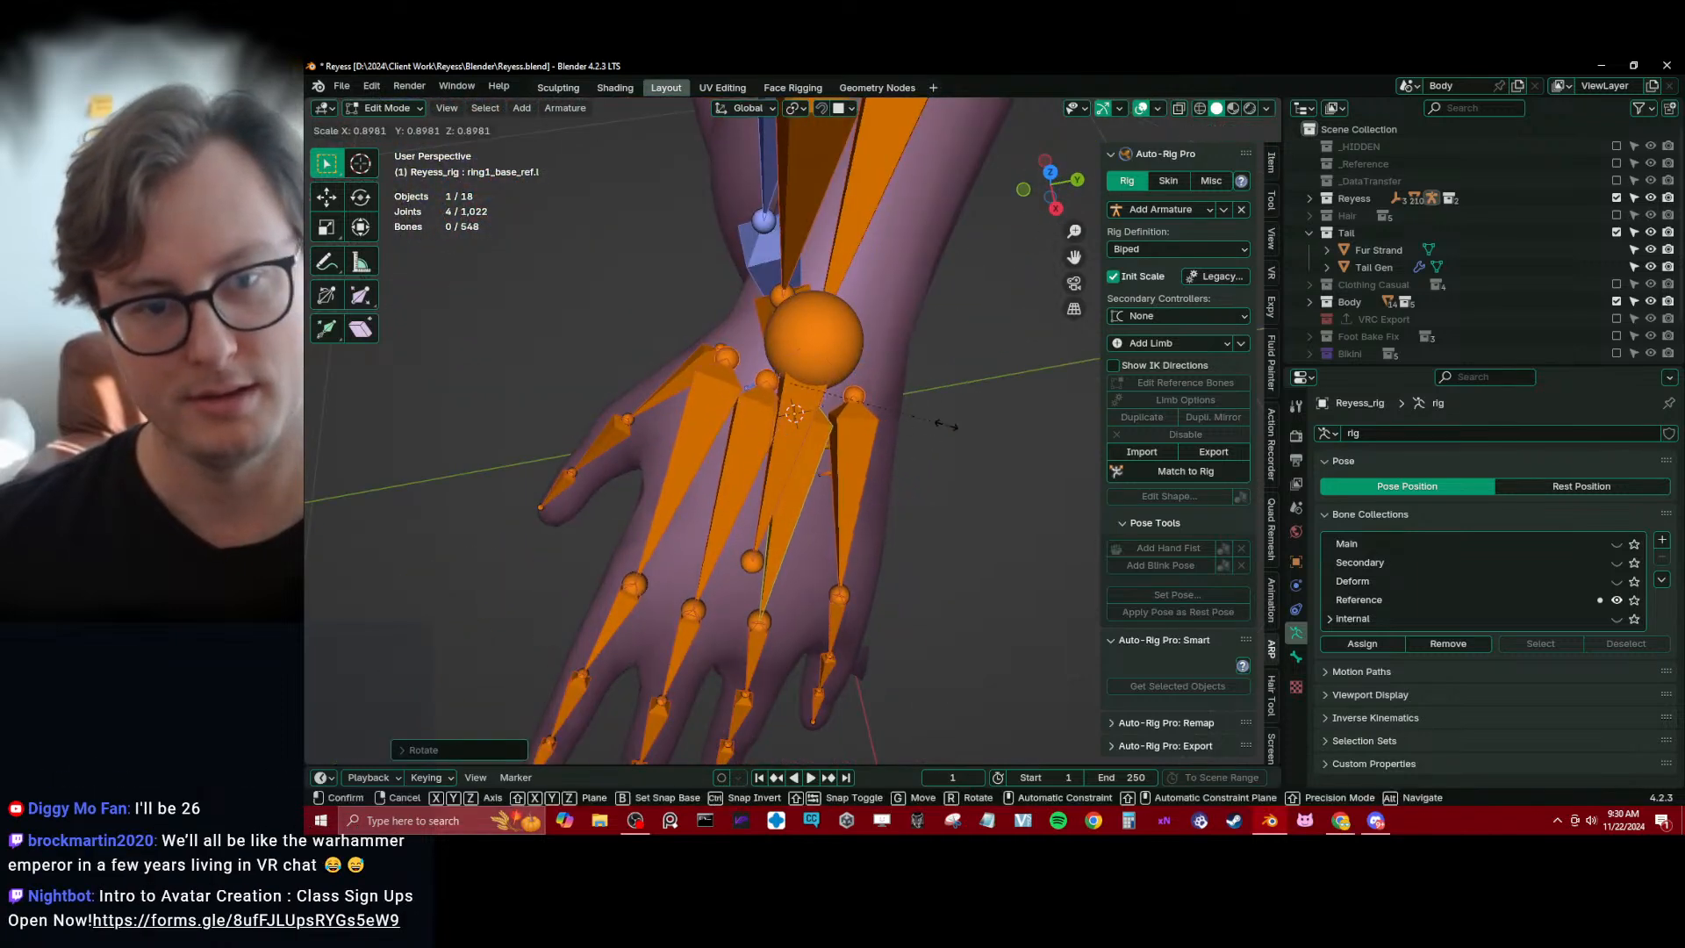
{"action": "left_click", "coordinate": [923, 426]}
{"action": "key", "text": "g"}
{"action": "left_click", "coordinate": [824, 449]}
{"action": "middle_click_drag", "start_coordinate": [680, 496], "coordinate": [825, 515]}
{"action": "key", "text": "g"}
{"action": "left_click", "coordinate": [802, 437]}
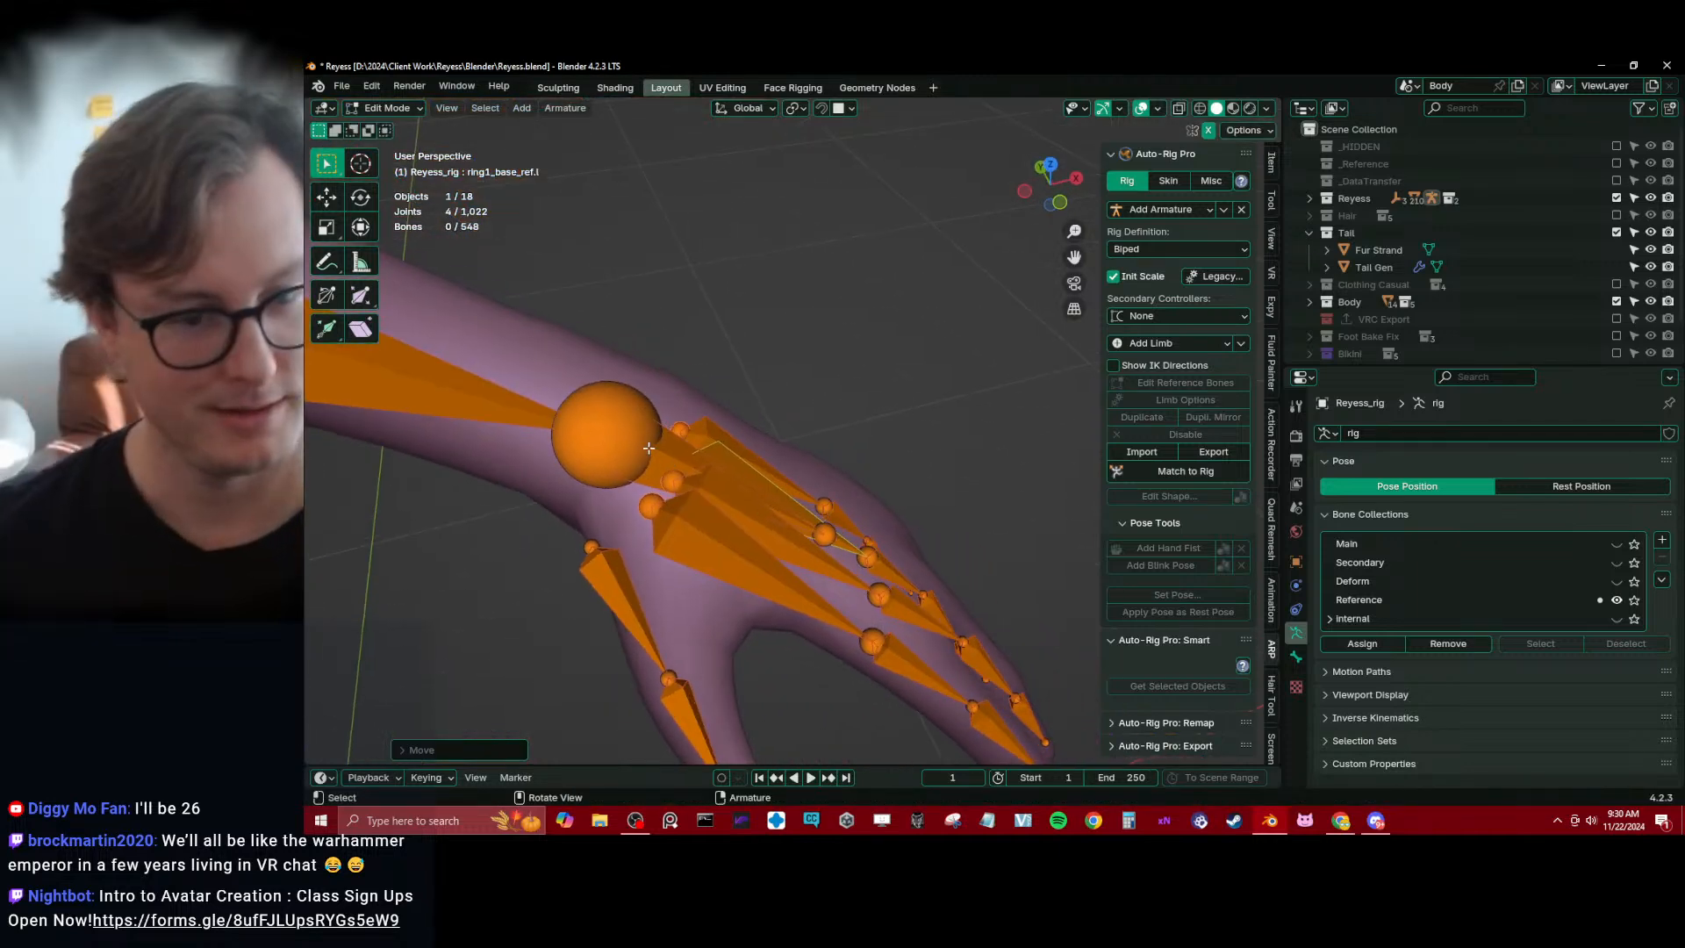
Snap the 3D cursor to the centre of the edge loop around the thumb's first knuckle on the Body mesh
{"action": "scroll", "coordinate": [649, 447], "scroll_direction": "down", "scroll_amount": 3}
{"action": "middle_click_drag", "start_coordinate": [692, 647], "coordinate": [748, 555], "text": "shift"}
{"action": "middle_click_drag", "start_coordinate": [747, 555], "coordinate": [767, 583]}
{"action": "scroll", "coordinate": [777, 570], "scroll_direction": "up", "scroll_amount": 3}
{"action": "key", "text": "Tab"}
{"action": "left_click", "coordinate": [784, 562]}
{"action": "key", "text": "Tab"}
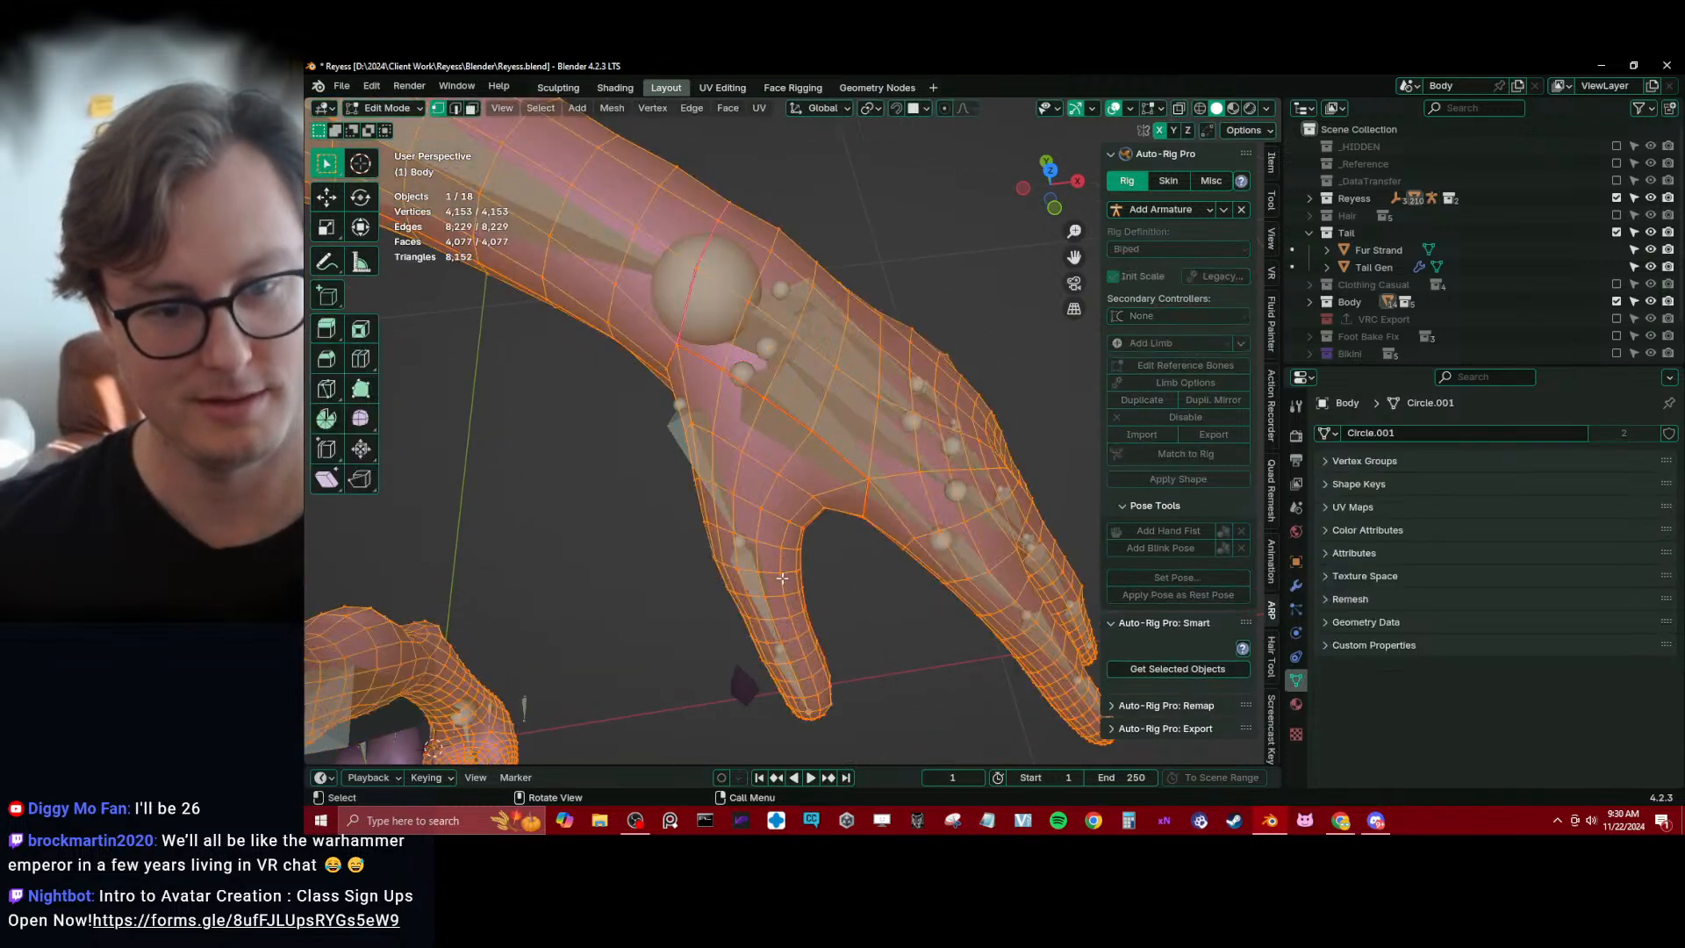
{"action": "left_click", "coordinate": [774, 560]}
{"action": "left_click", "coordinate": [769, 572], "text": "alt"}
{"action": "key", "text": "shift+s"}
{"action": "left_click", "coordinate": [754, 605]}
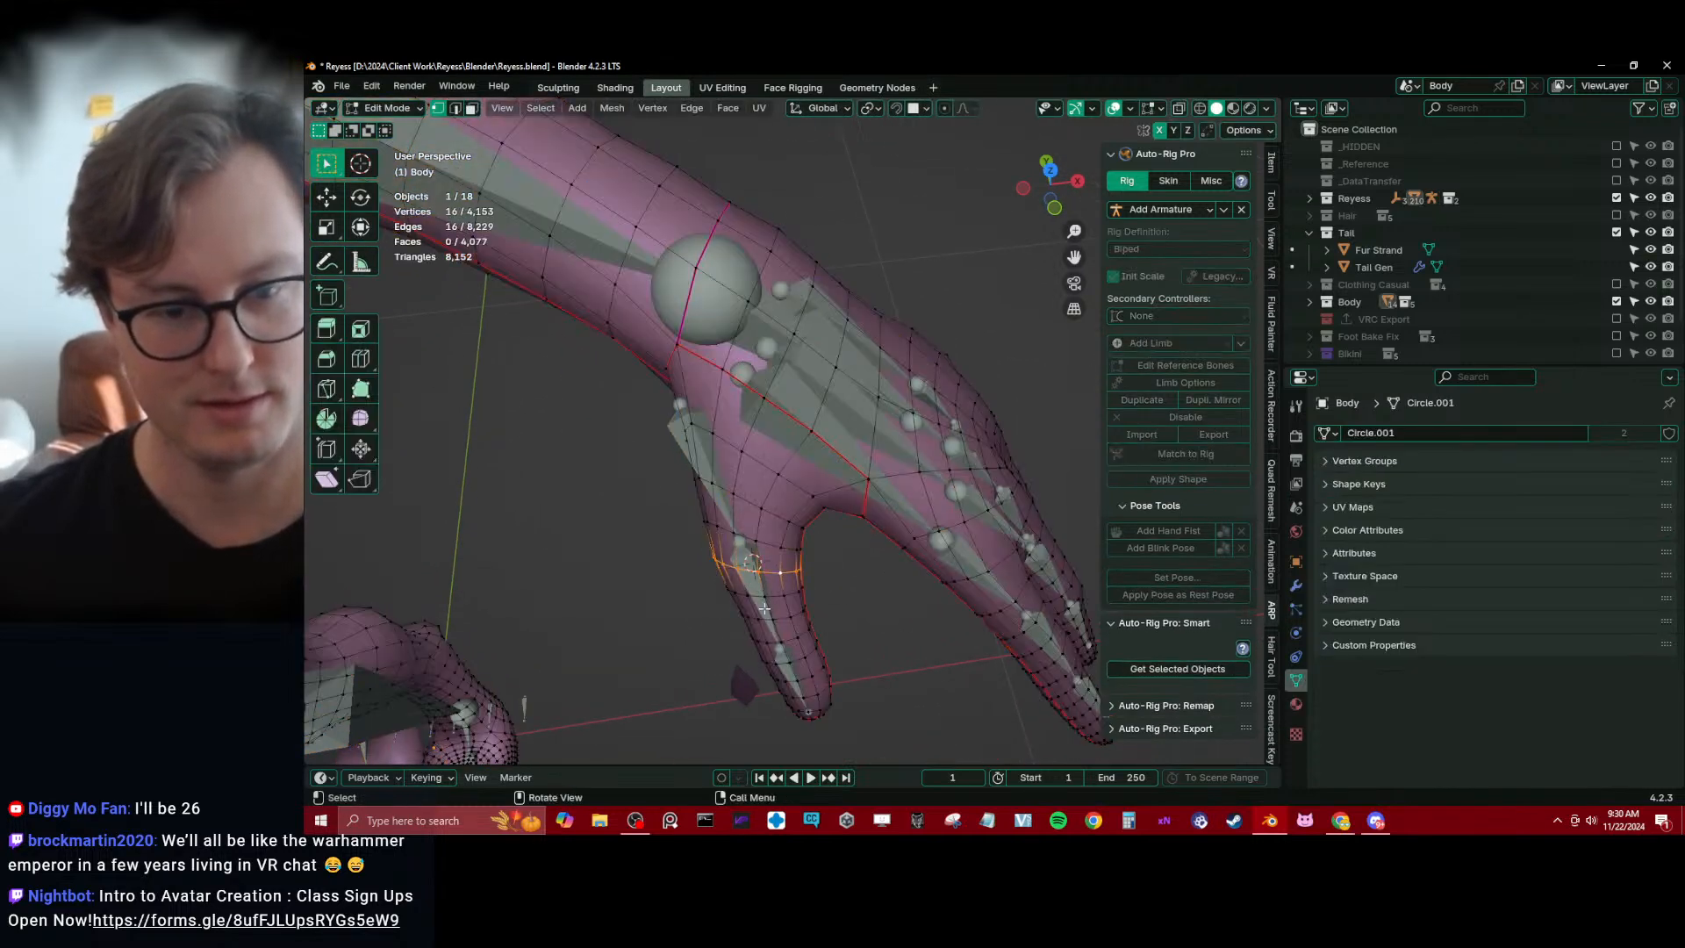
Snap the end joint of thumb1_ref.l on the rig to the 3D cursor
{"action": "key", "text": "Tab"}
{"action": "left_click", "coordinate": [758, 581]}
{"action": "key", "text": "Tab"}
{"action": "left_click", "coordinate": [743, 540]}
{"action": "key", "text": "shift+s"}
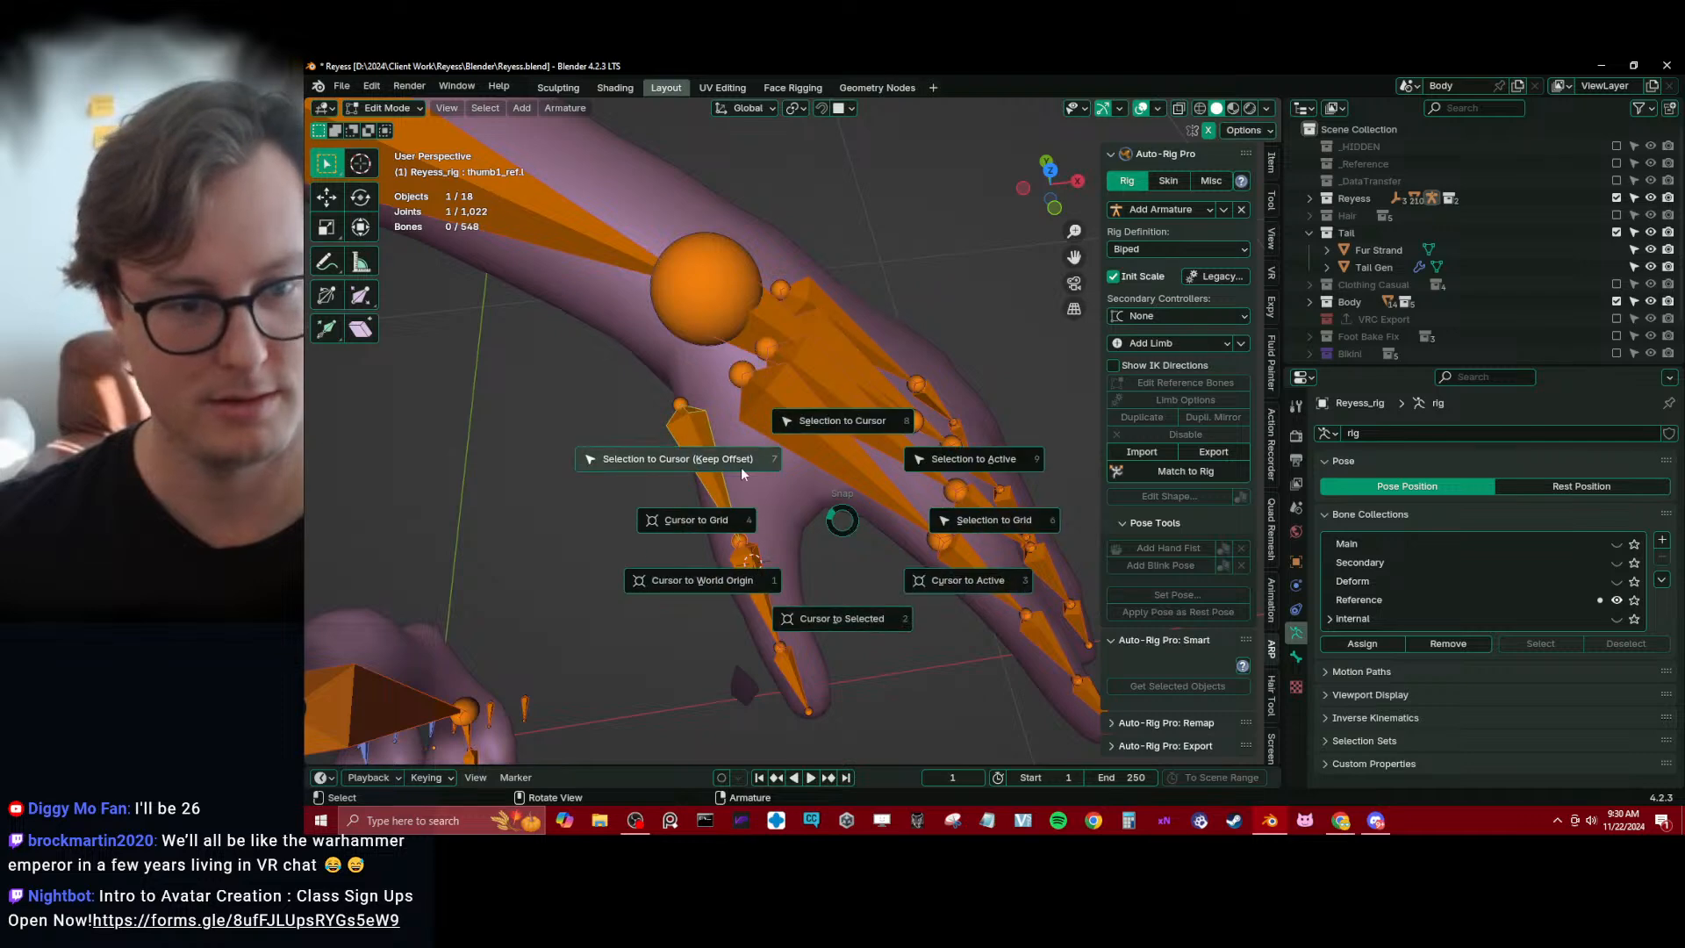
{"action": "left_click", "coordinate": [741, 467]}
Select Body mesh vertices at the base of the thumb near the wrist and snap the 3D cursor to them
{"action": "key", "text": "Tab"}
{"action": "left_click", "coordinate": [761, 522]}
{"action": "key", "text": "Tab"}
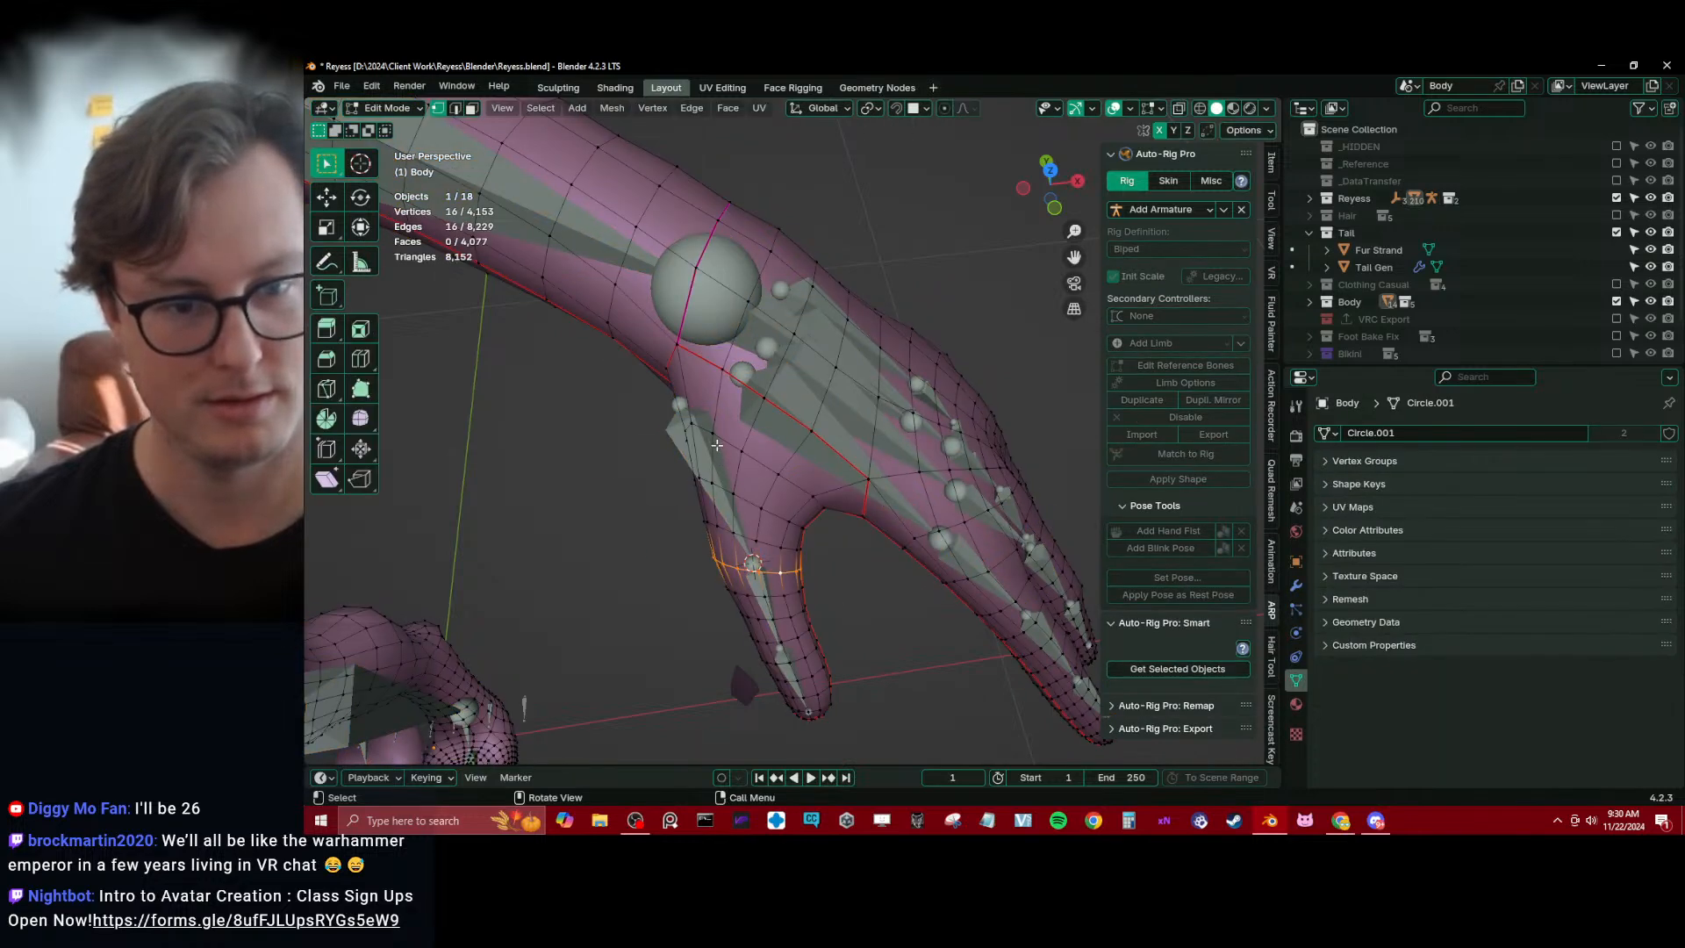
{"action": "middle_click_drag", "start_coordinate": [750, 406], "coordinate": [816, 275]}
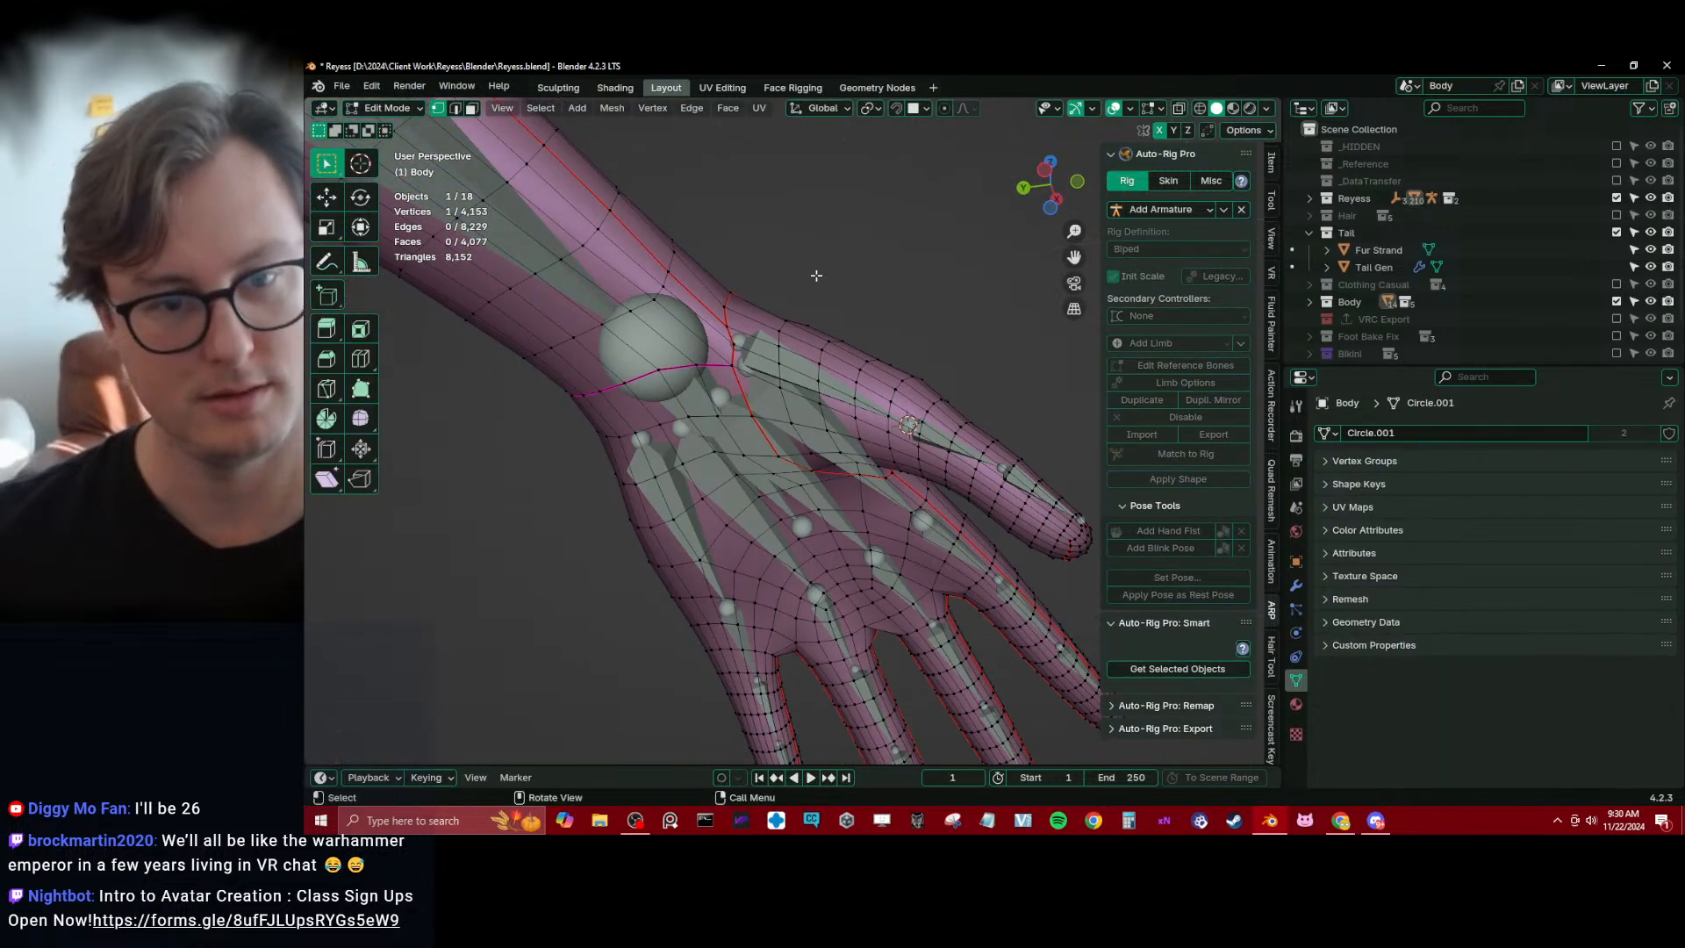
{"action": "left_click", "coordinate": [760, 406], "text": "shift"}
{"action": "key", "text": "shift+s"}
{"action": "left_click", "coordinate": [828, 417]}
Snap the base joint of thumb1_ref.l to the 3D cursor at the root of the thumb
{"action": "middle_click_drag", "start_coordinate": [821, 421], "coordinate": [746, 465]}
{"action": "key", "text": "Tab"}
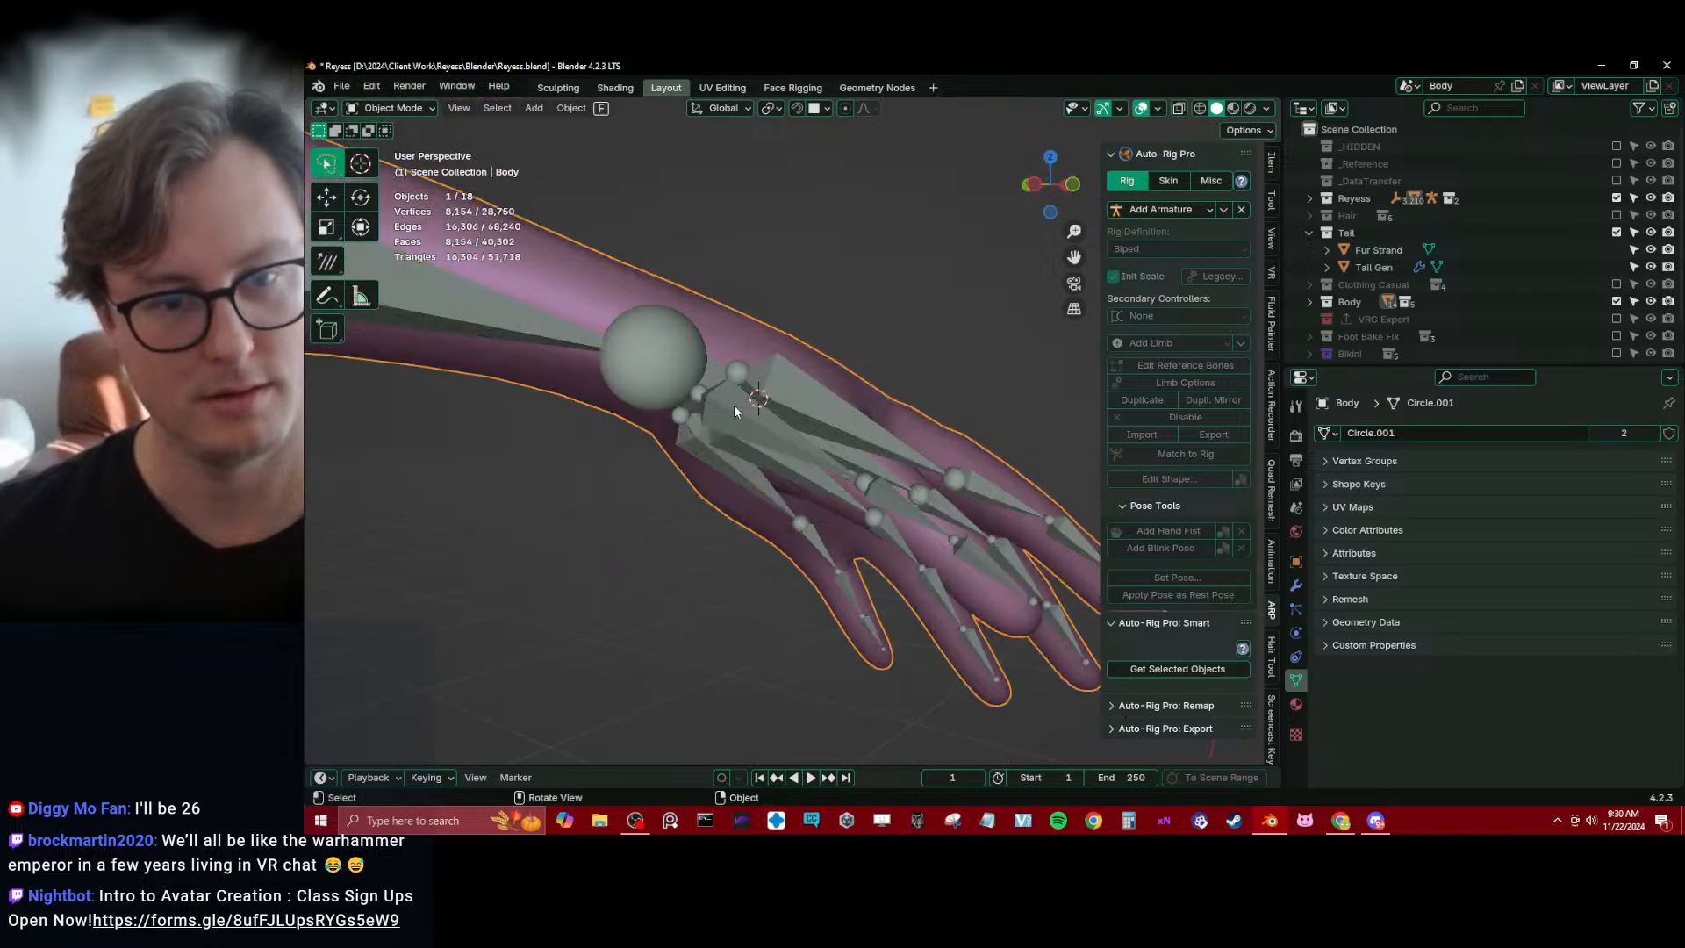
{"action": "left_click", "coordinate": [734, 403]}
{"action": "middle_click_drag", "start_coordinate": [734, 404], "coordinate": [773, 412]}
{"action": "key", "text": "Tab"}
{"action": "key", "text": "shift+s"}
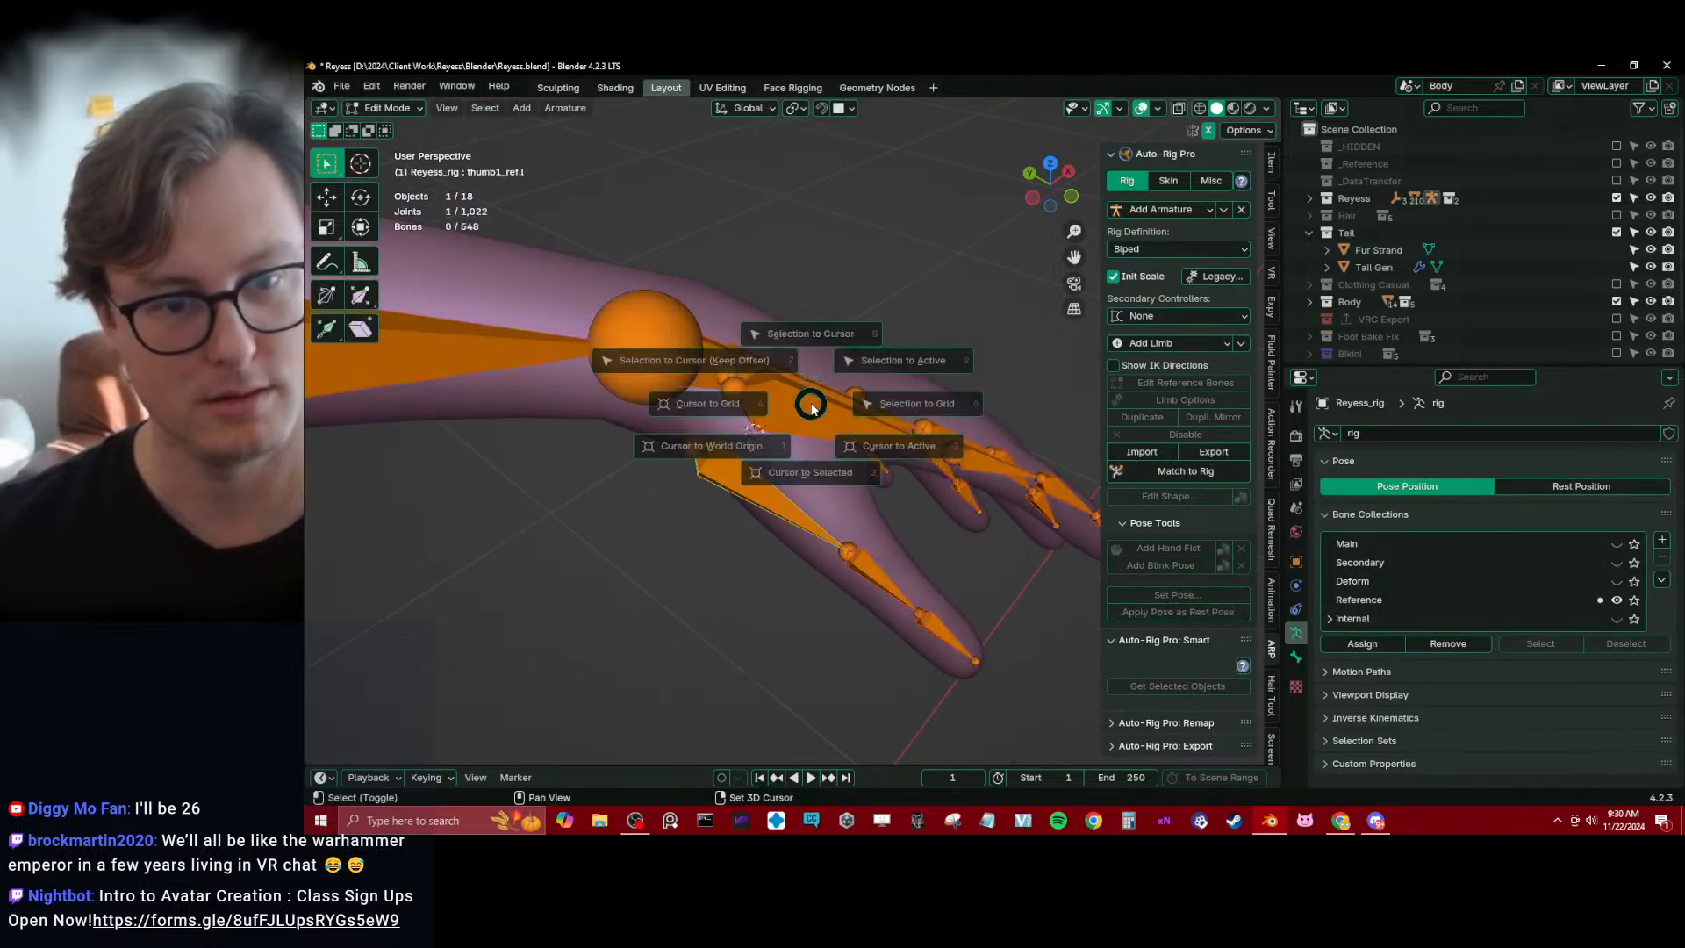
{"action": "left_click", "coordinate": [741, 353]}
Snap the end joint of thumb2_ref.l to the centre of the edge loop around the thumb's outer knuckle
{"action": "middle_click_drag", "start_coordinate": [741, 353], "coordinate": [778, 519]}
{"action": "key", "text": "Tab"}
{"action": "left_click", "coordinate": [760, 456]}
{"action": "key", "text": "Tab"}
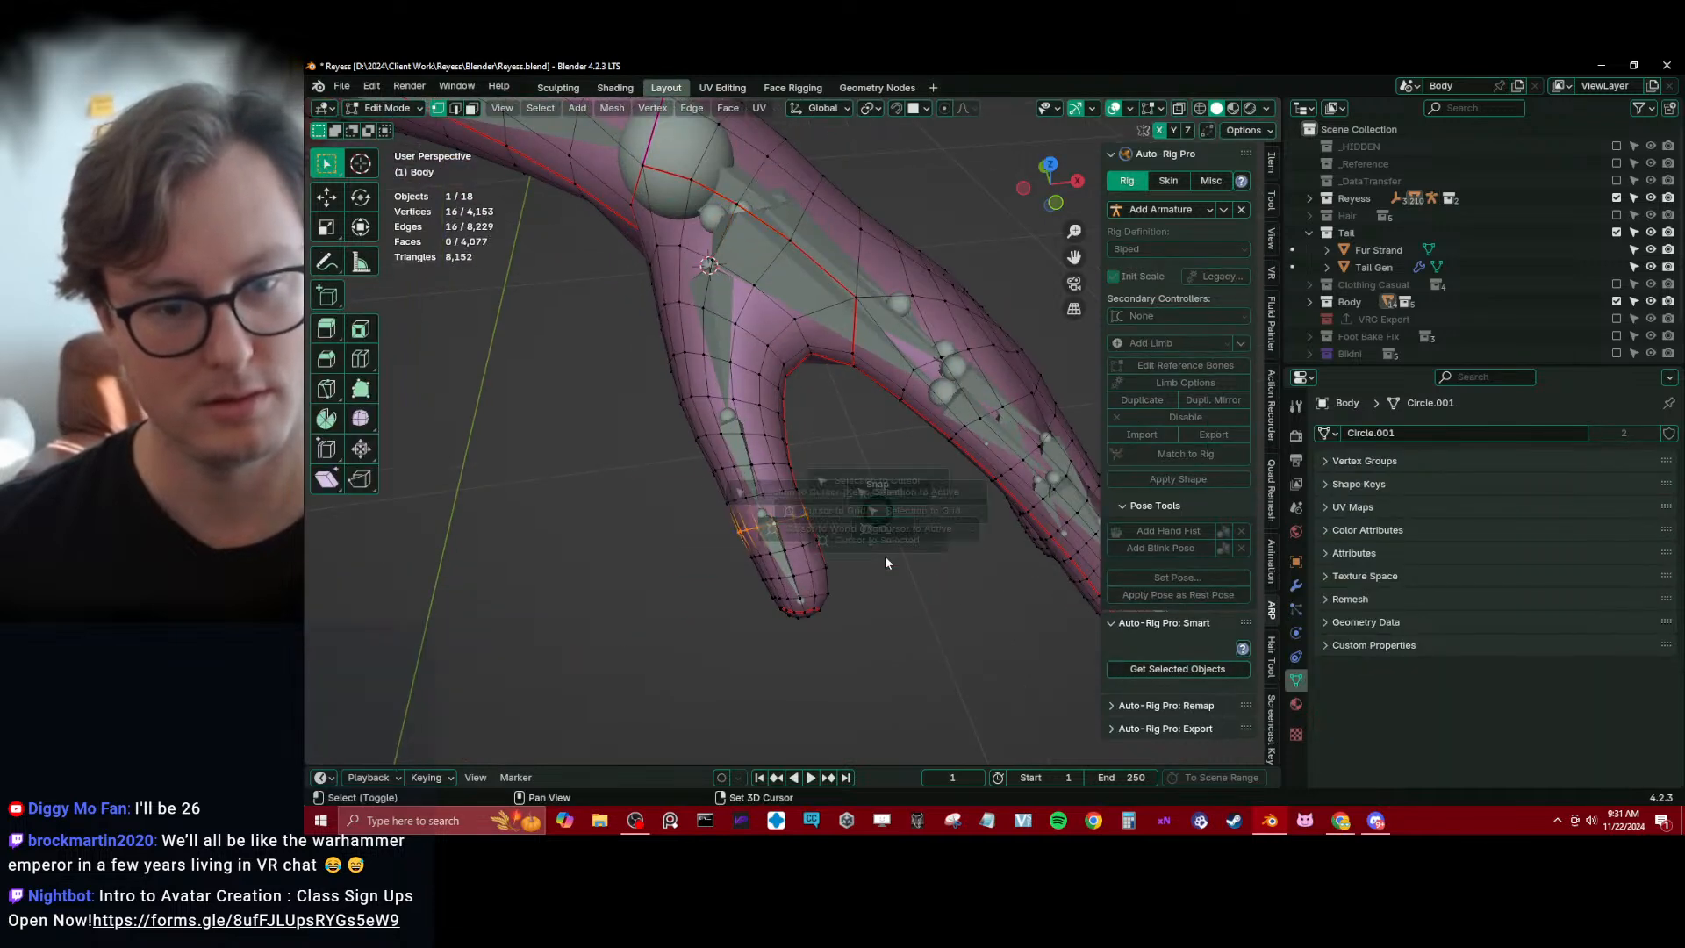
{"action": "key", "text": "Tab"}
{"action": "left_click", "coordinate": [765, 524]}
{"action": "key", "text": "Tab"}
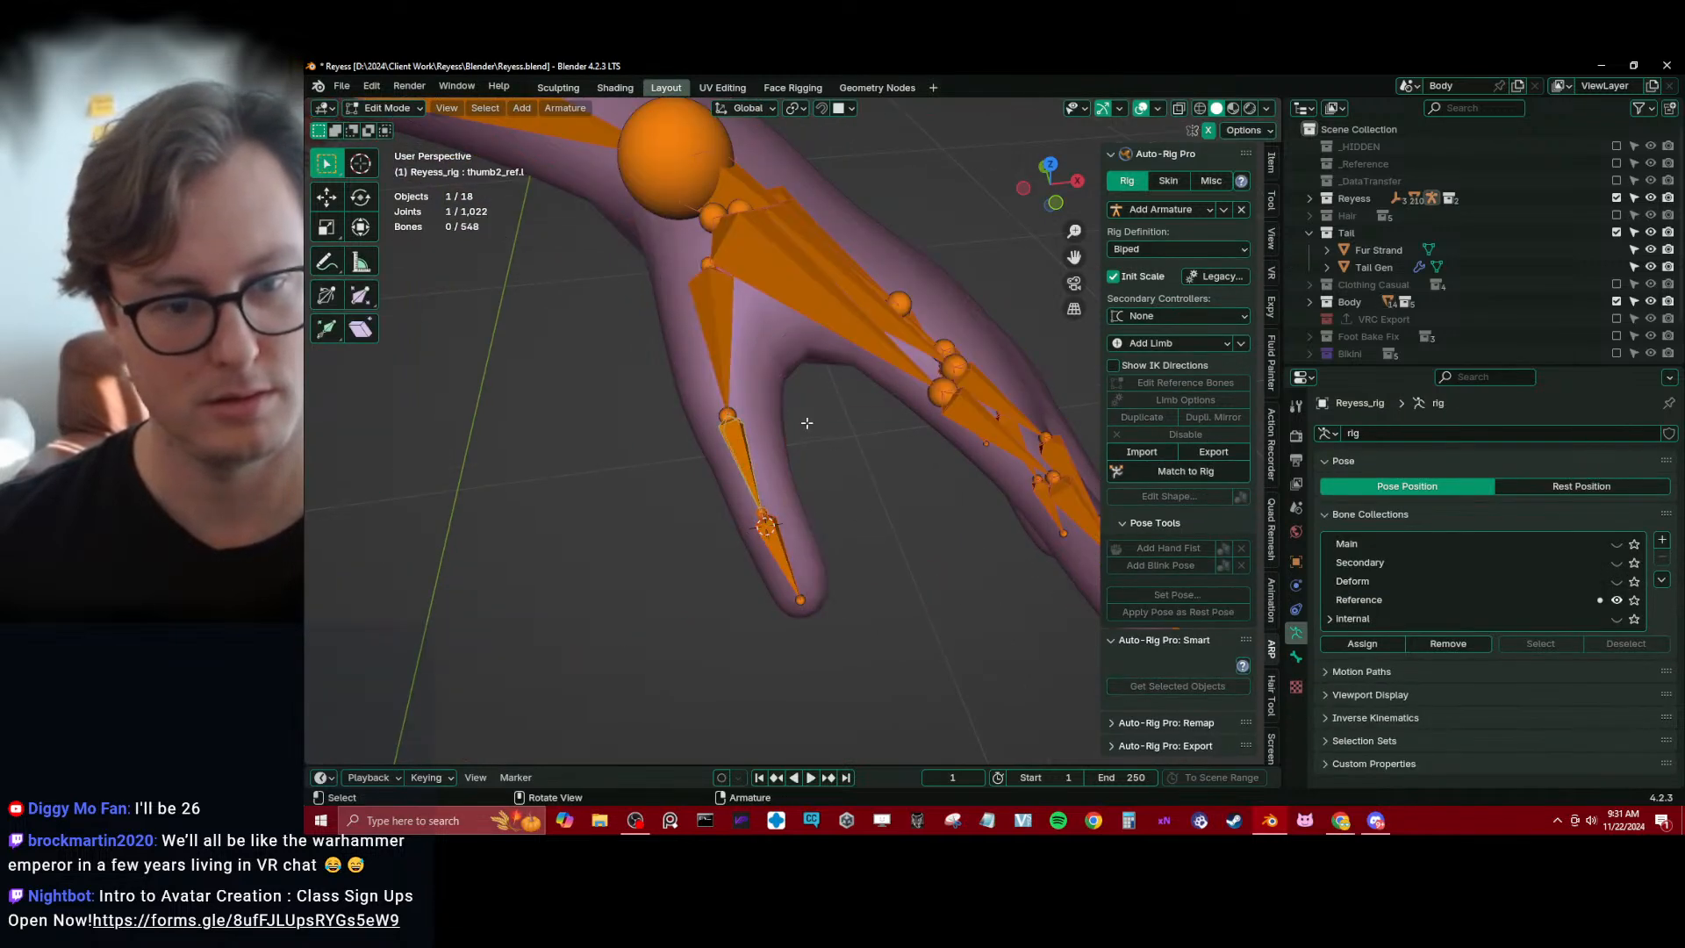
{"action": "key", "text": "shift+s"}
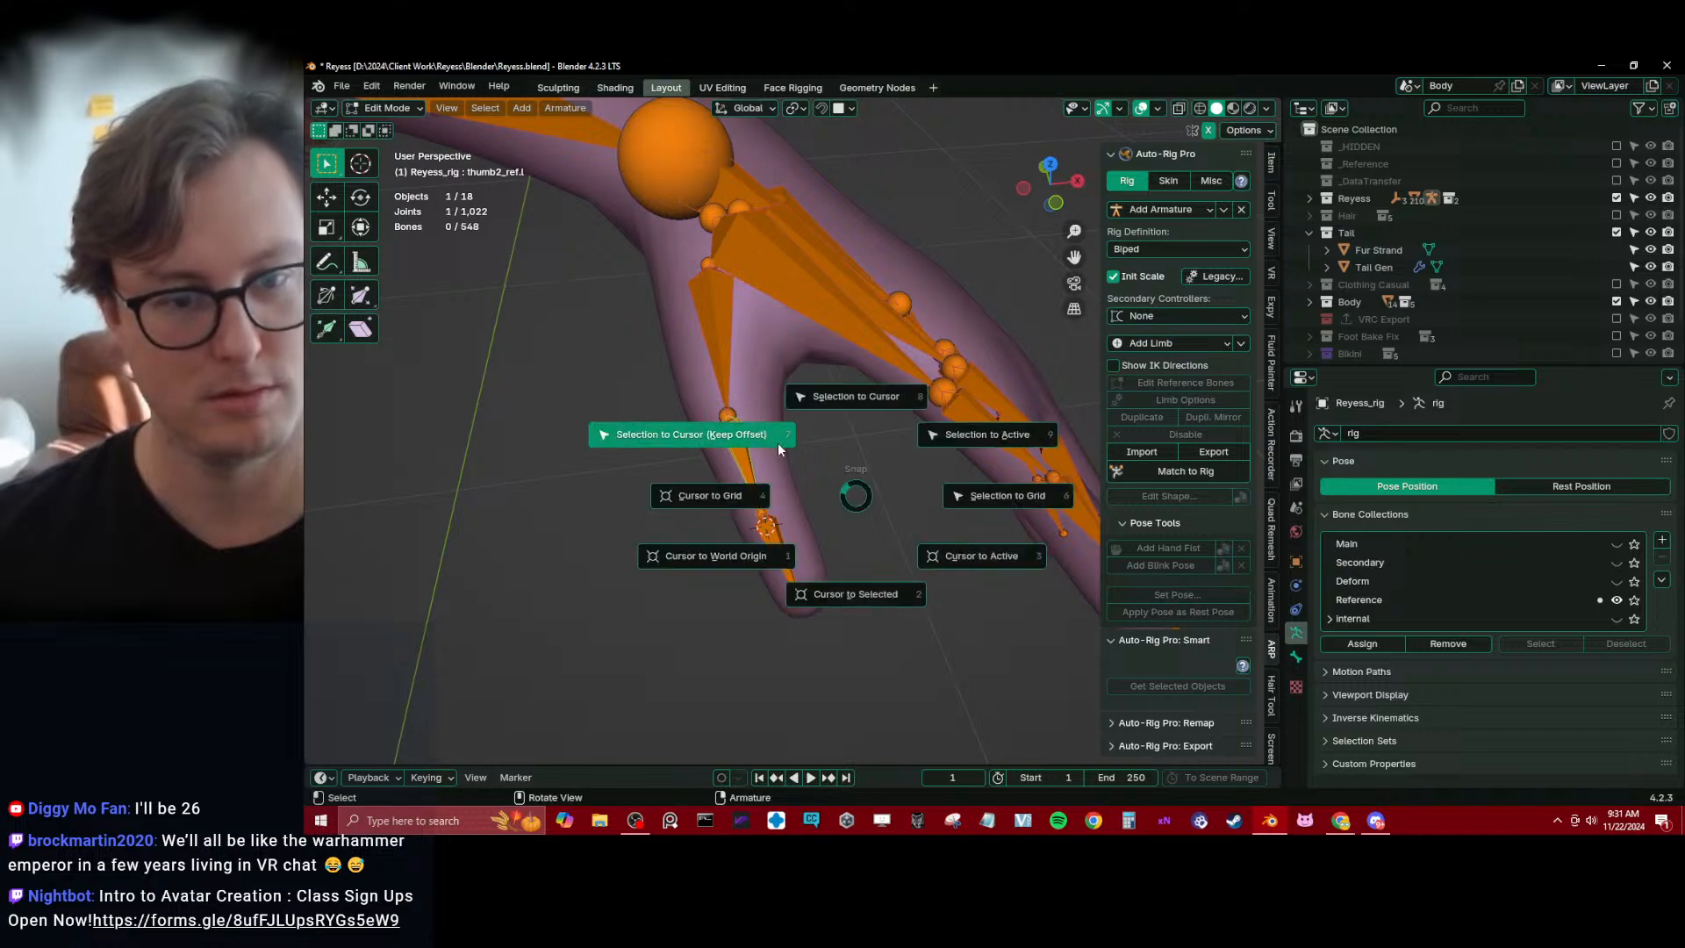
{"action": "left_click", "coordinate": [777, 442]}
Place the 3D cursor on the Body mesh's thumb-tip vertex and snap the end joint of thumb3_ref.l to it
{"action": "key", "text": "Tab"}
{"action": "left_click", "coordinate": [815, 580]}
{"action": "key", "text": "Tab"}
{"action": "middle_click_drag", "start_coordinate": [840, 623], "coordinate": [755, 459]}
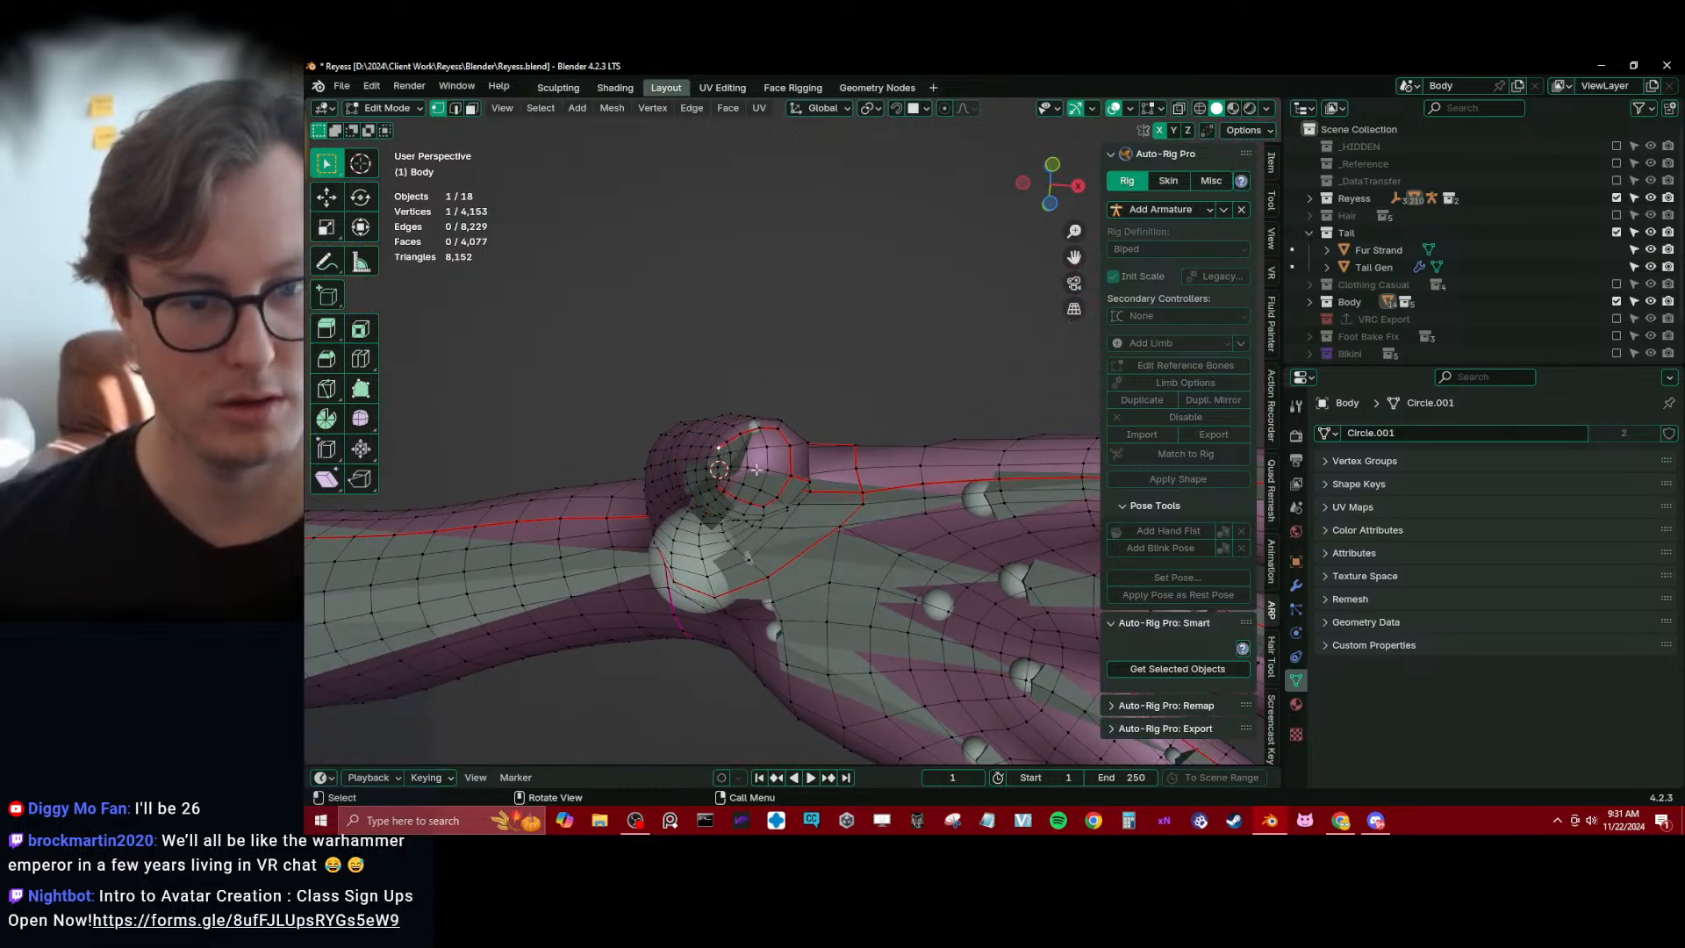
{"action": "middle_click_drag", "start_coordinate": [854, 484], "coordinate": [801, 568]}
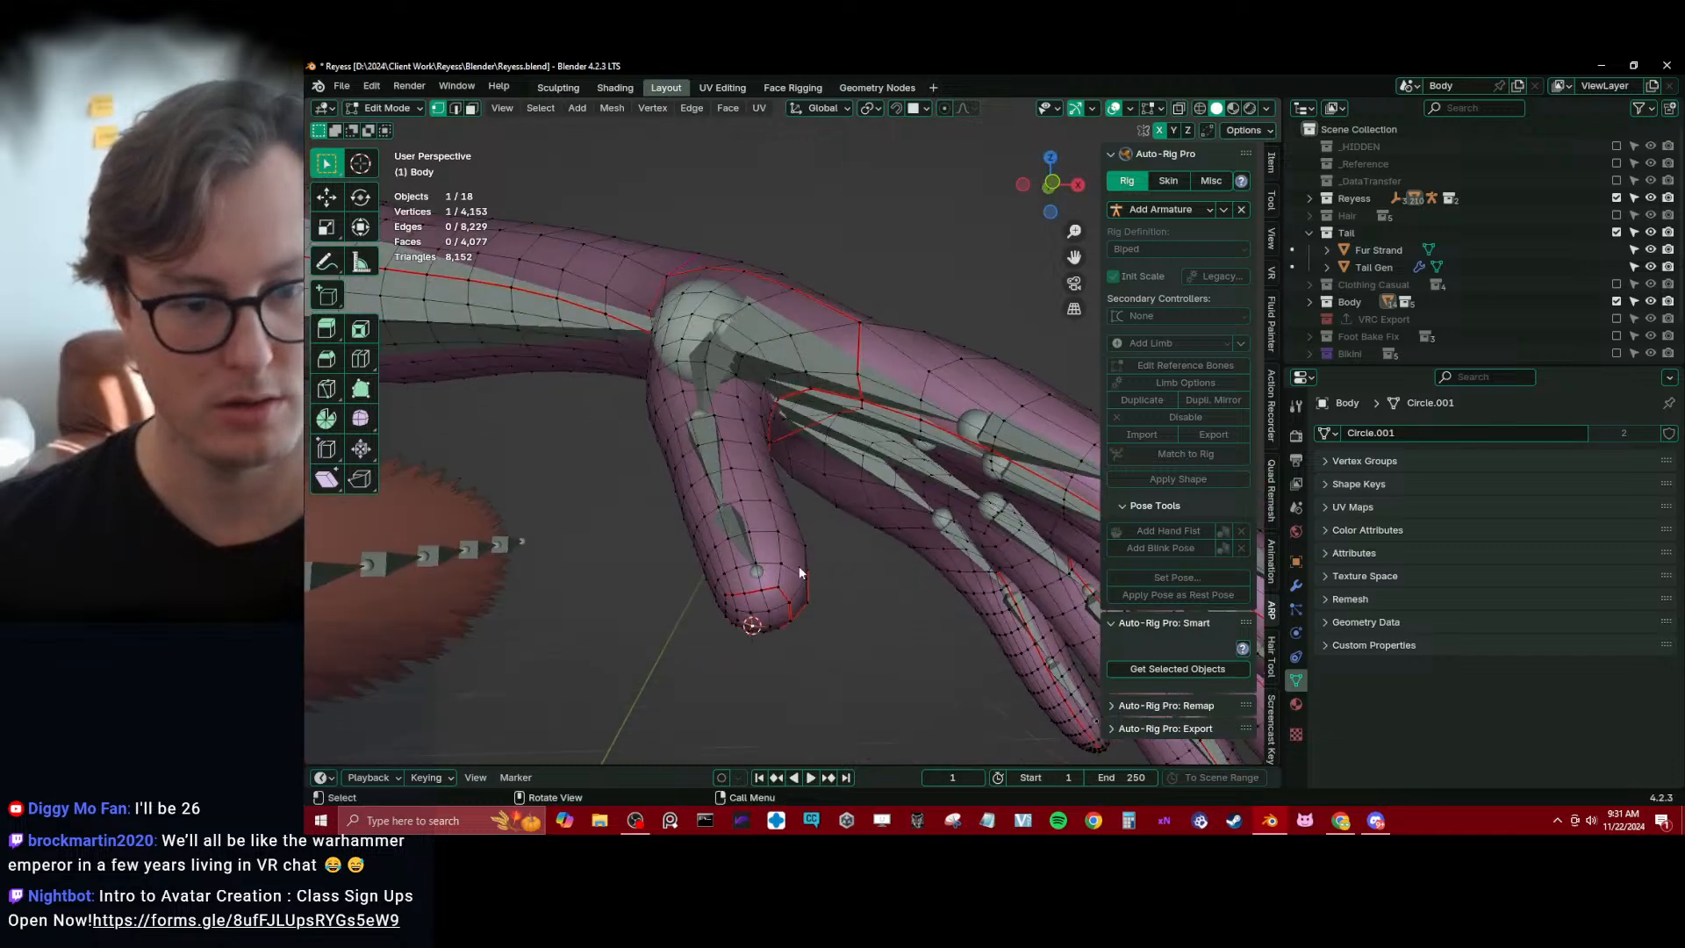
{"action": "key", "text": "Tab"}
{"action": "left_click", "coordinate": [755, 570]}
{"action": "key", "text": "Tab"}
{"action": "key", "text": "shift+s"}
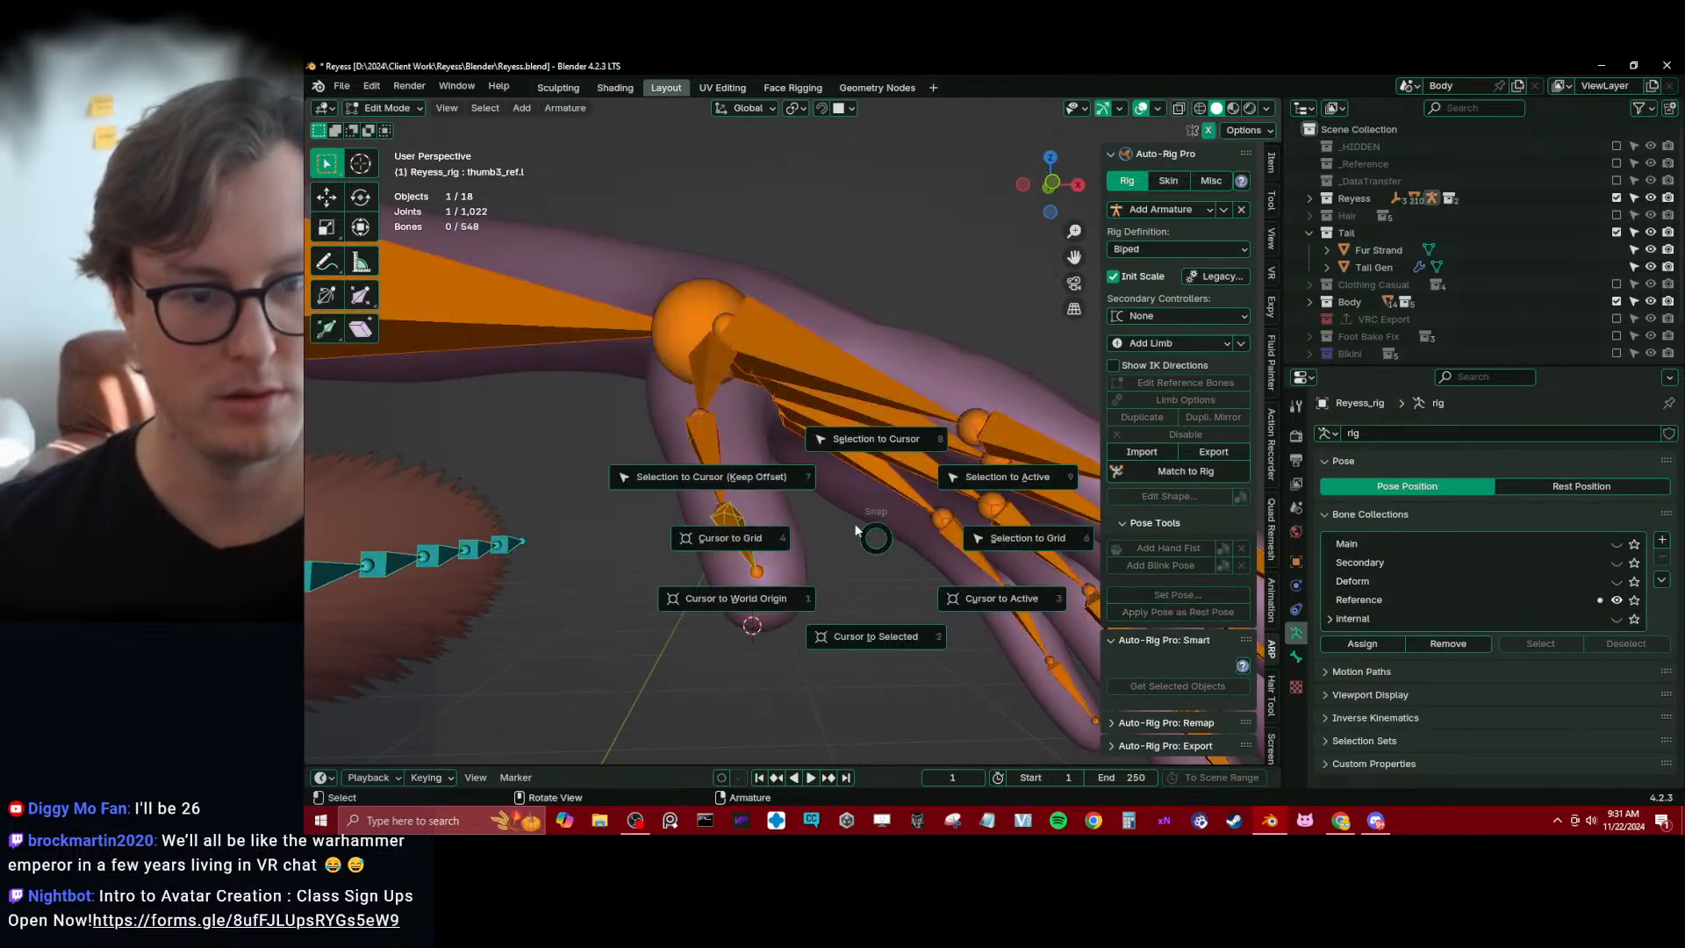
{"action": "left_click", "coordinate": [864, 465]}
Select the edge loop around the base of the index finger on the Body mesh and snap the 3D cursor to it
{"action": "middle_click_drag", "start_coordinate": [844, 484], "coordinate": [851, 612]}
{"action": "key", "text": "Tab"}
{"action": "left_click", "coordinate": [784, 530]}
{"action": "key", "text": "Tab"}
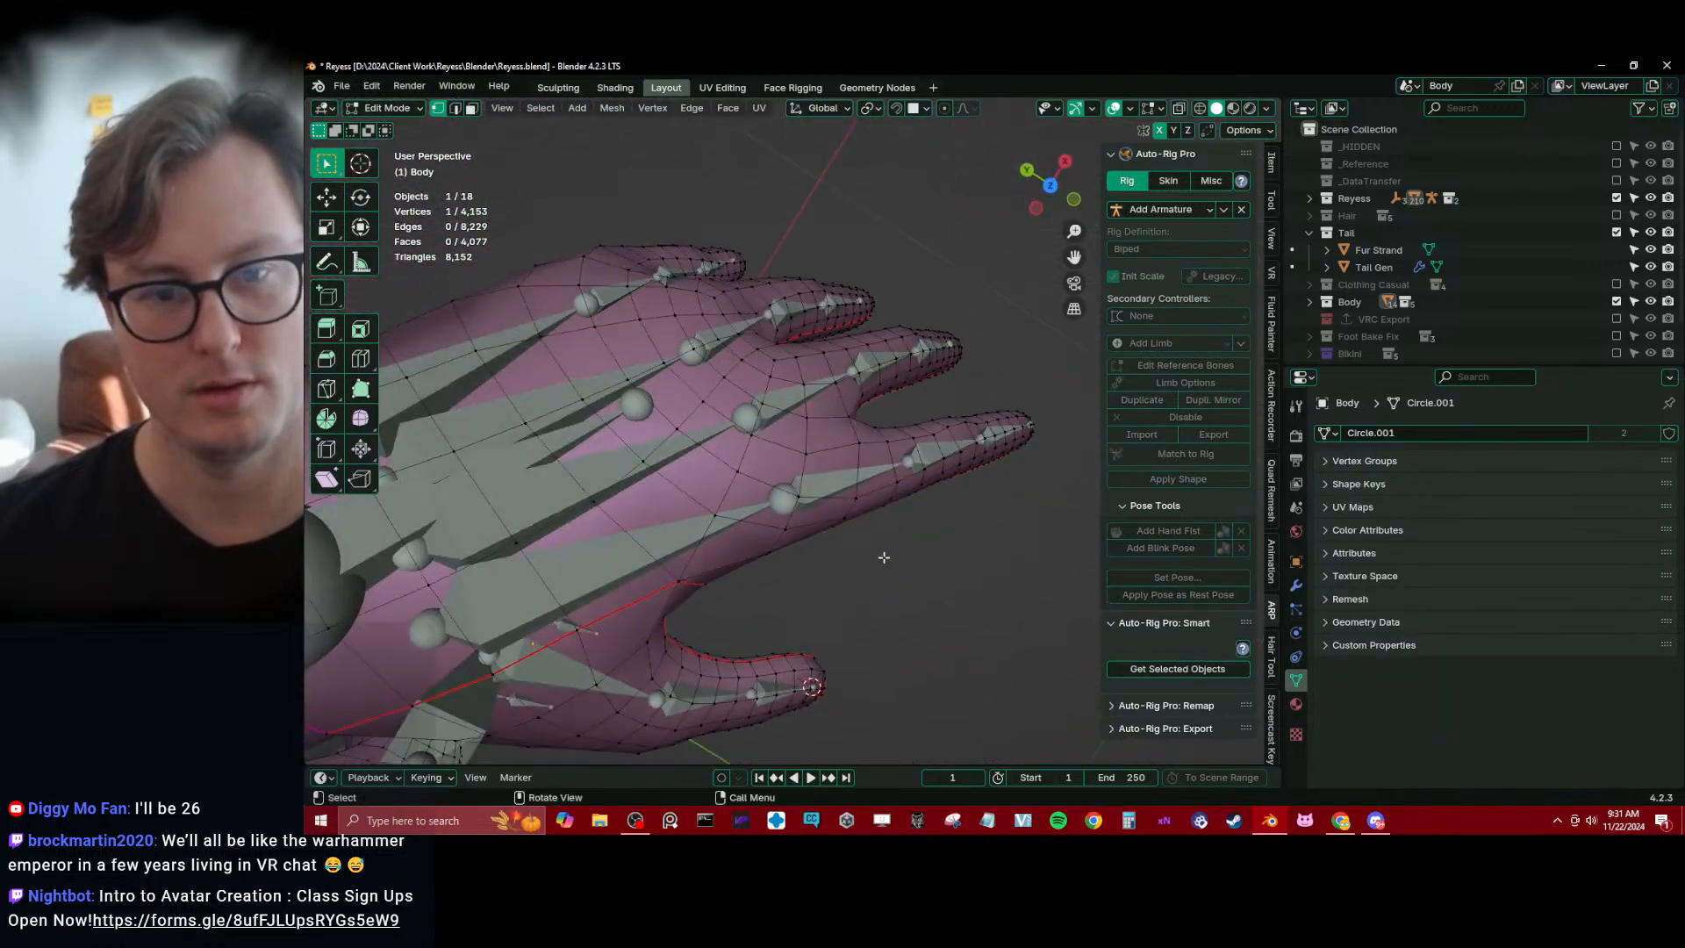
{"action": "middle_click_drag", "start_coordinate": [884, 558], "coordinate": [746, 553]}
{"action": "left_click", "coordinate": [878, 472], "text": "alt"}
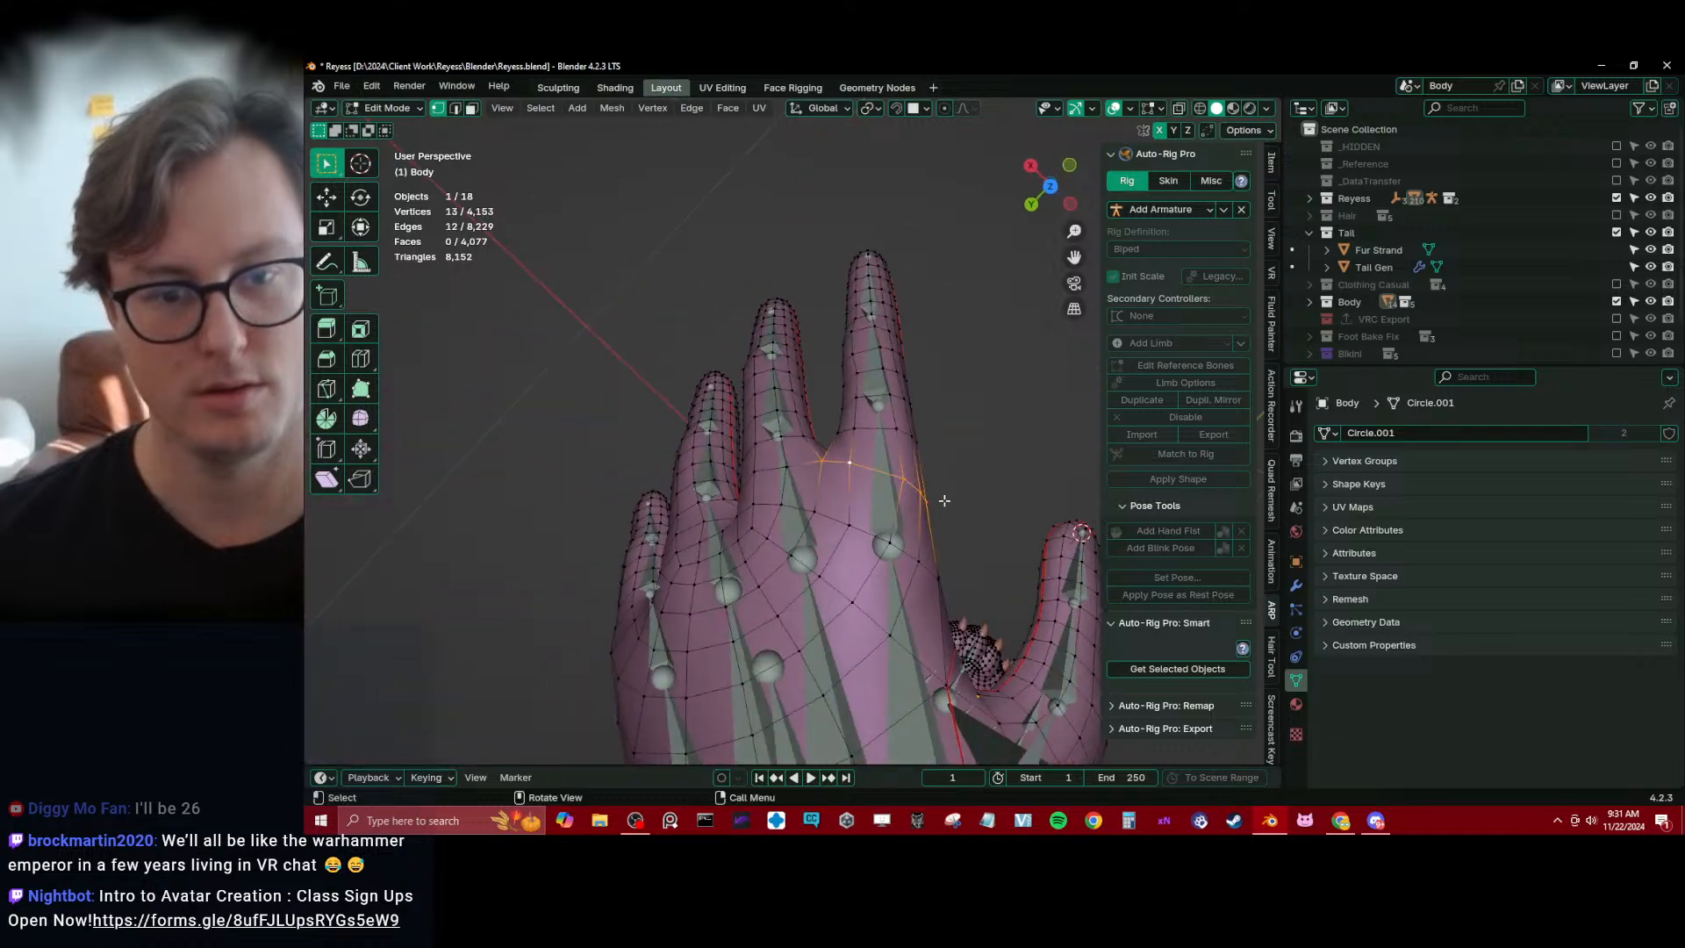
{"action": "middle_click_drag", "start_coordinate": [940, 498], "coordinate": [831, 517]}
{"action": "key", "text": "shift+s"}
{"action": "left_click", "coordinate": [841, 591]}
Snap the end joint of index1_base_ref.l to the 3D cursor, undoing any faulty snap
{"action": "key", "text": "Tab"}
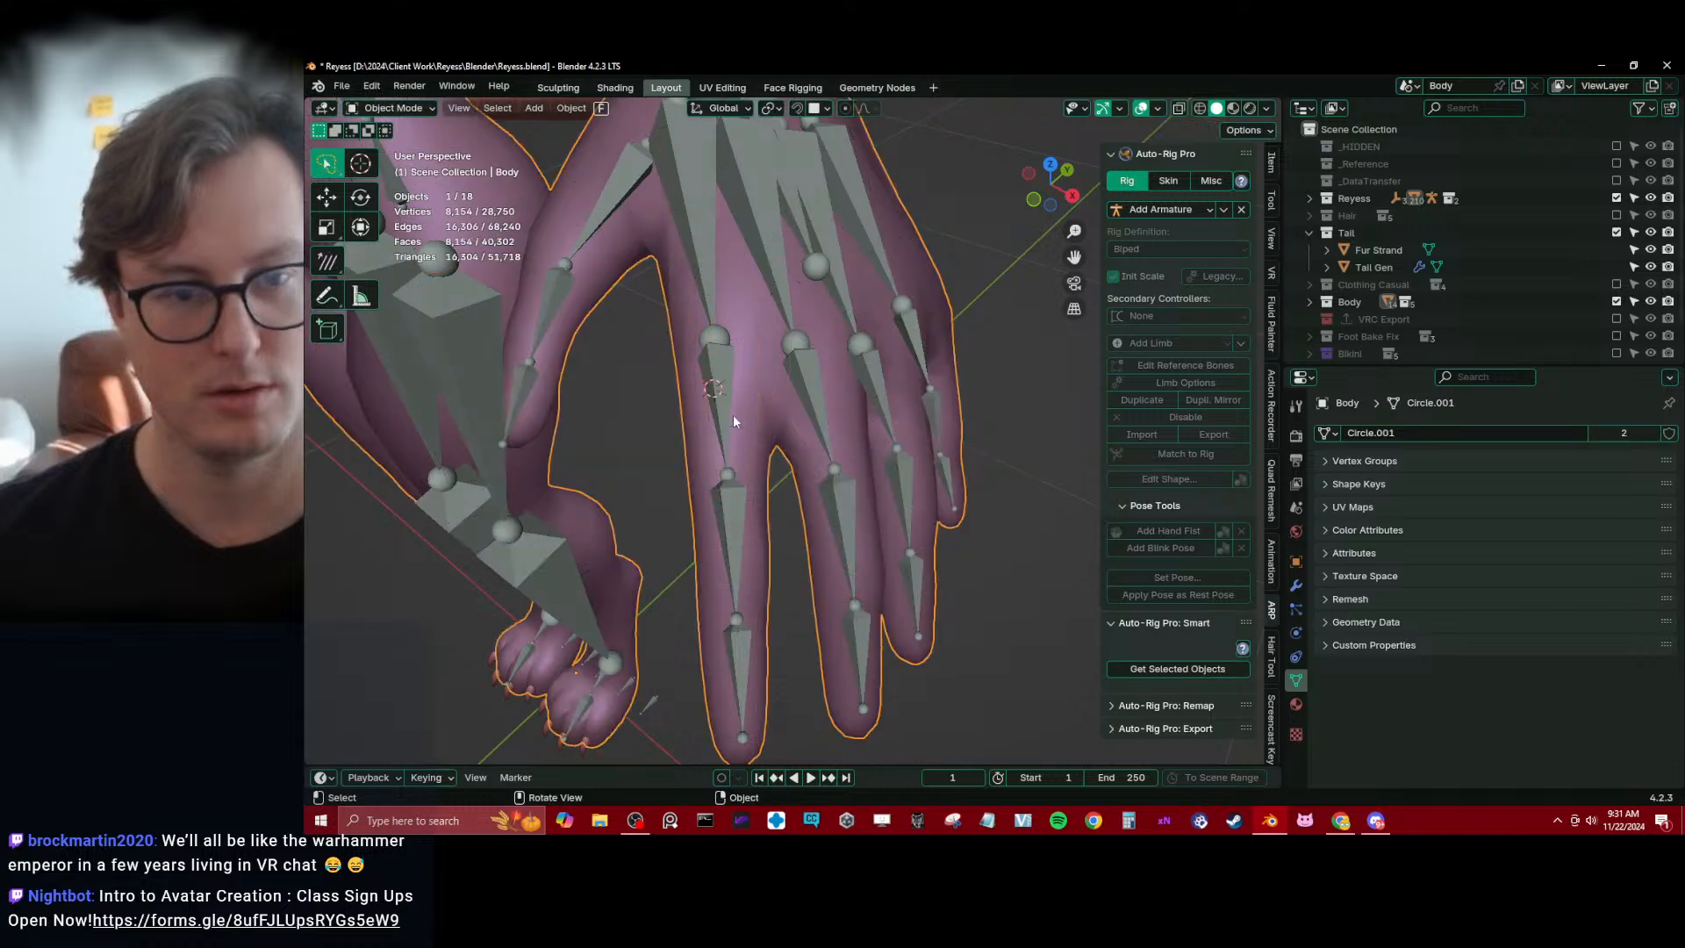
{"action": "left_click", "coordinate": [727, 347]}
{"action": "key", "text": "Tab"}
{"action": "key", "text": "ctrl+z"}
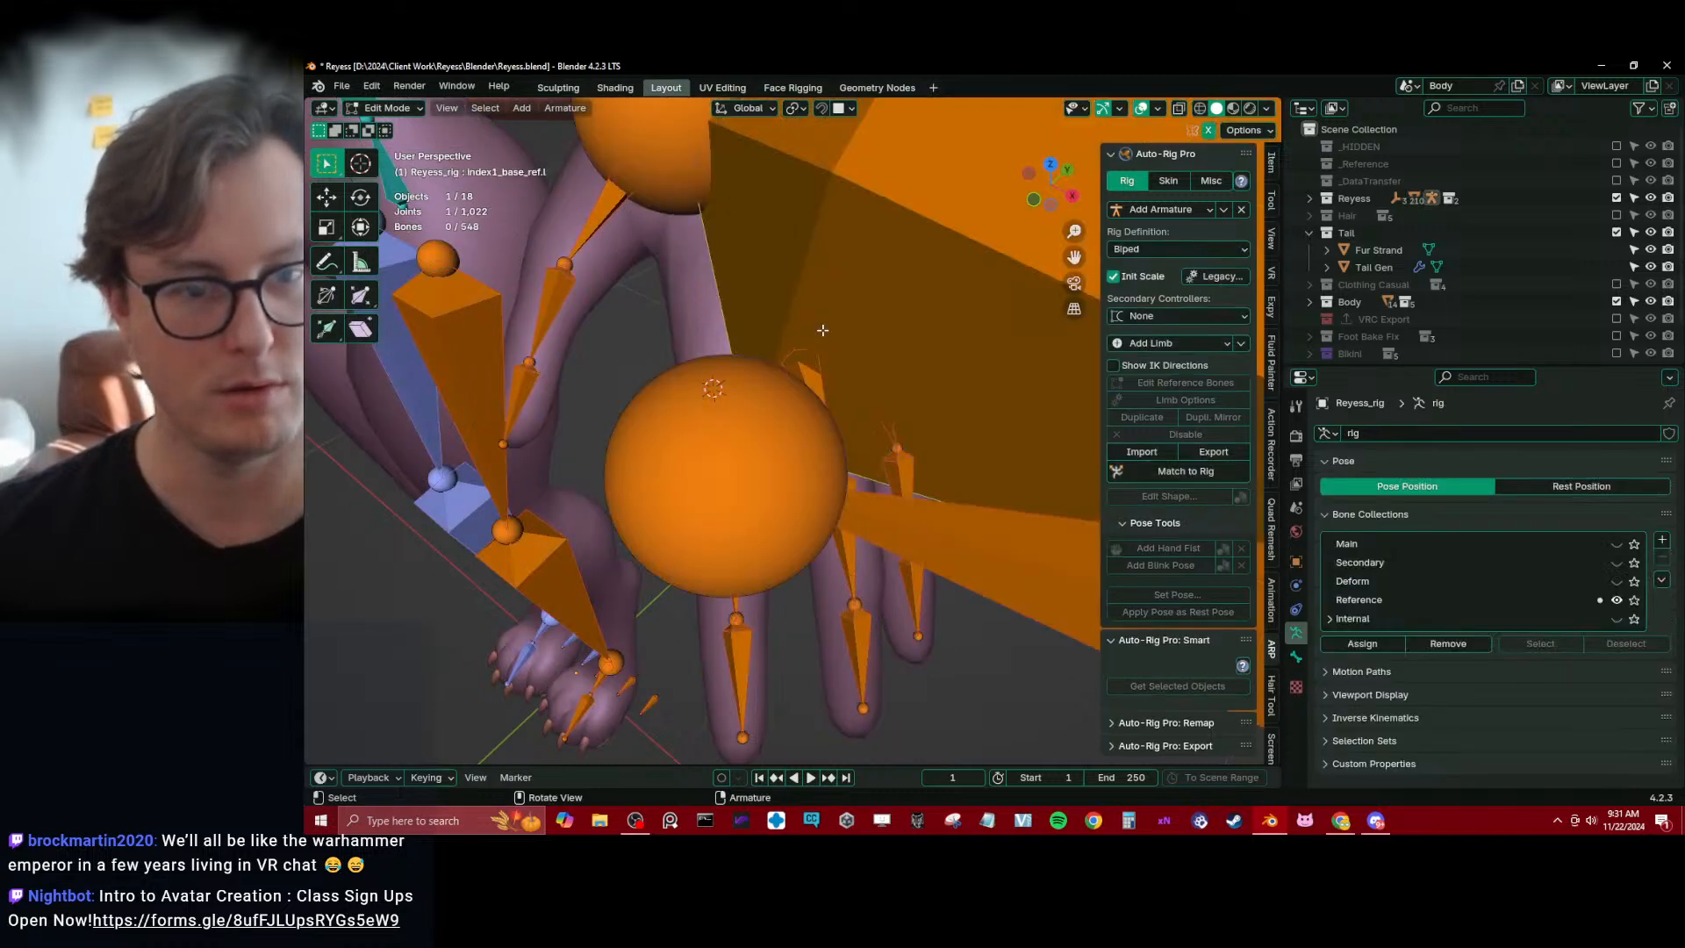
{"action": "key", "text": "ctrl+z"}
{"action": "left_click", "coordinate": [745, 294]}
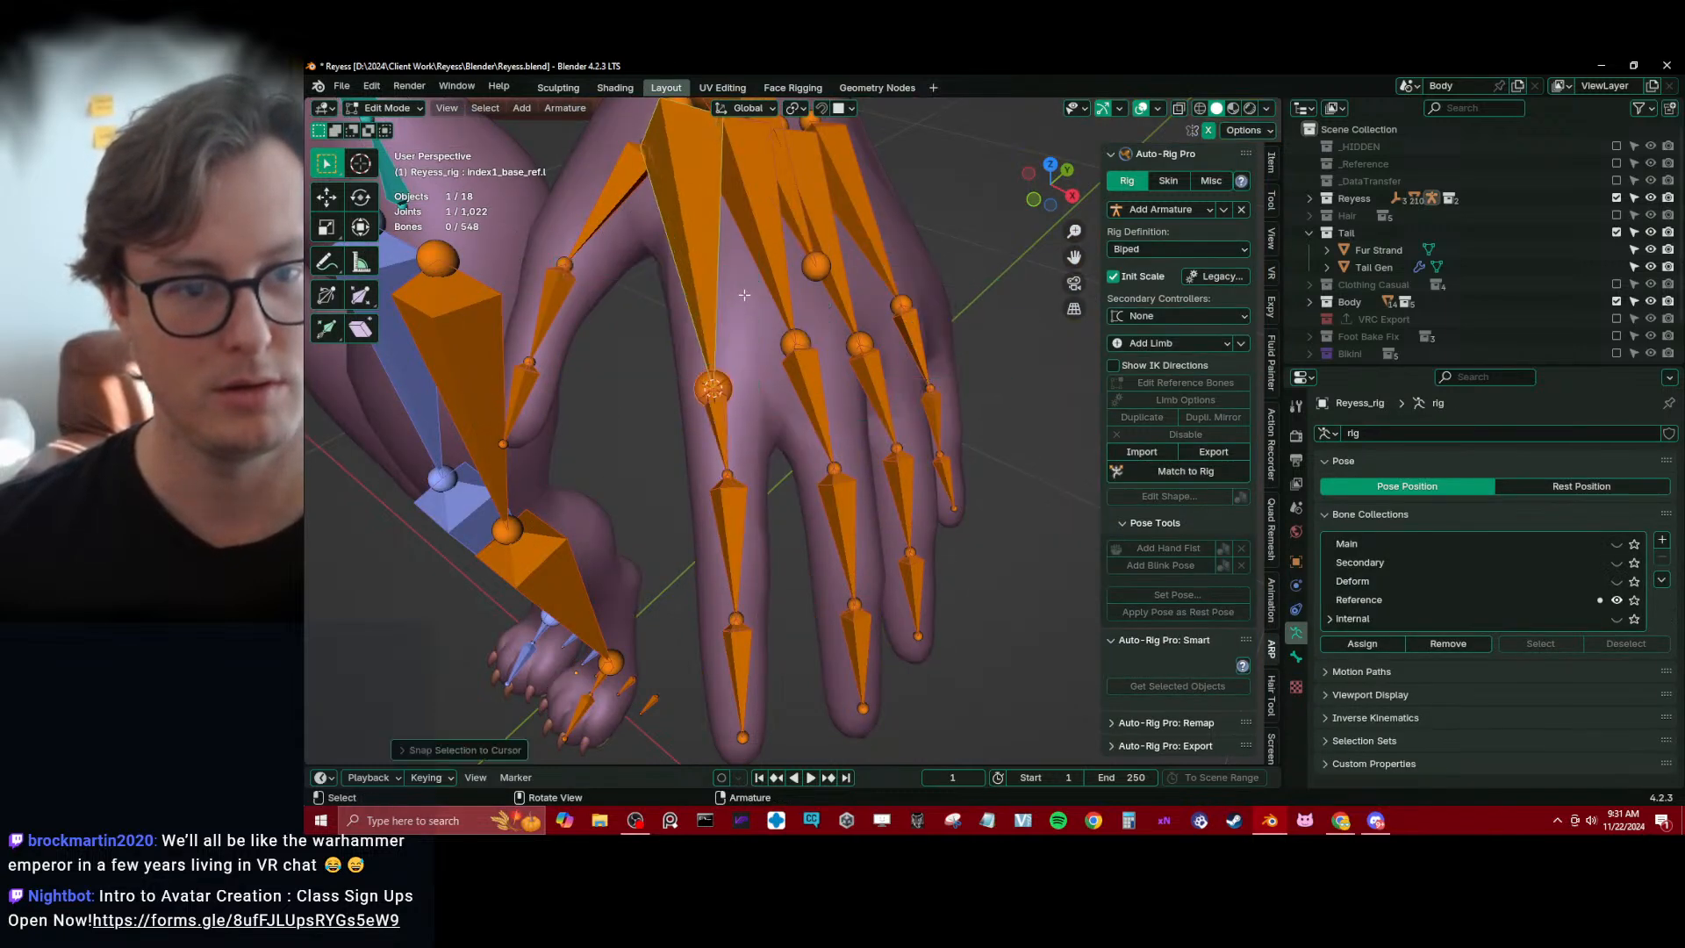
Snap the end joint of index1_ref.l to the centre of the edge loop around the index finger's middle knuckle on the Body mesh
{"action": "key", "text": "alt+q"}
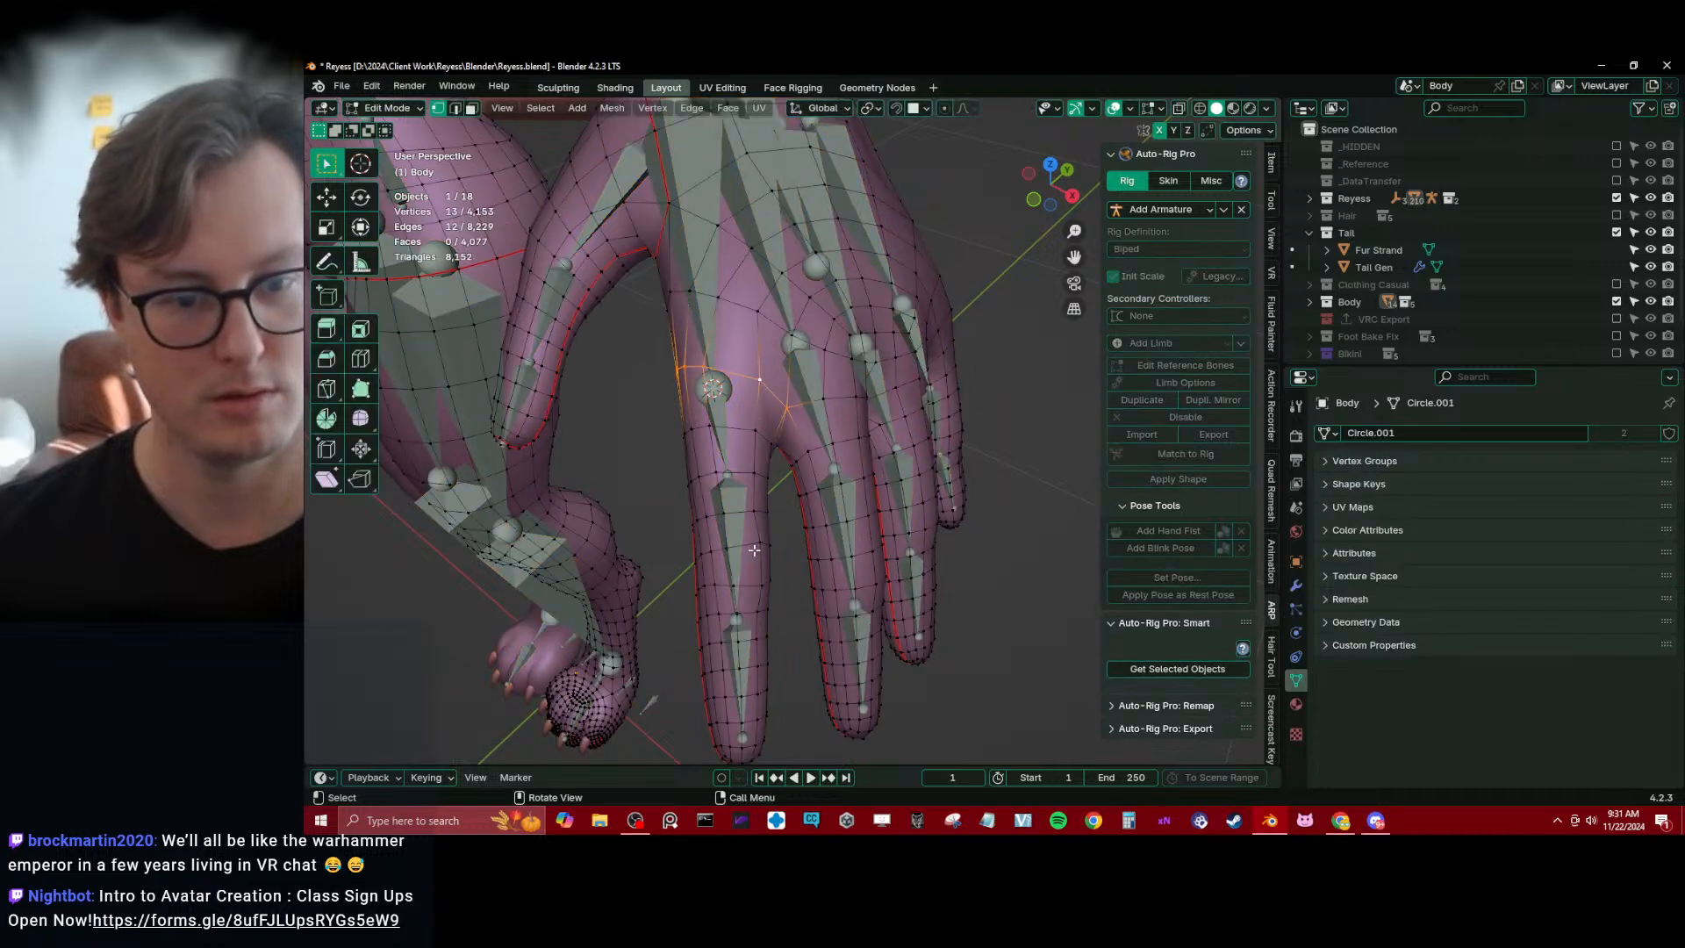
{"action": "scroll", "coordinate": [746, 551], "scroll_direction": "up", "scroll_amount": 3}
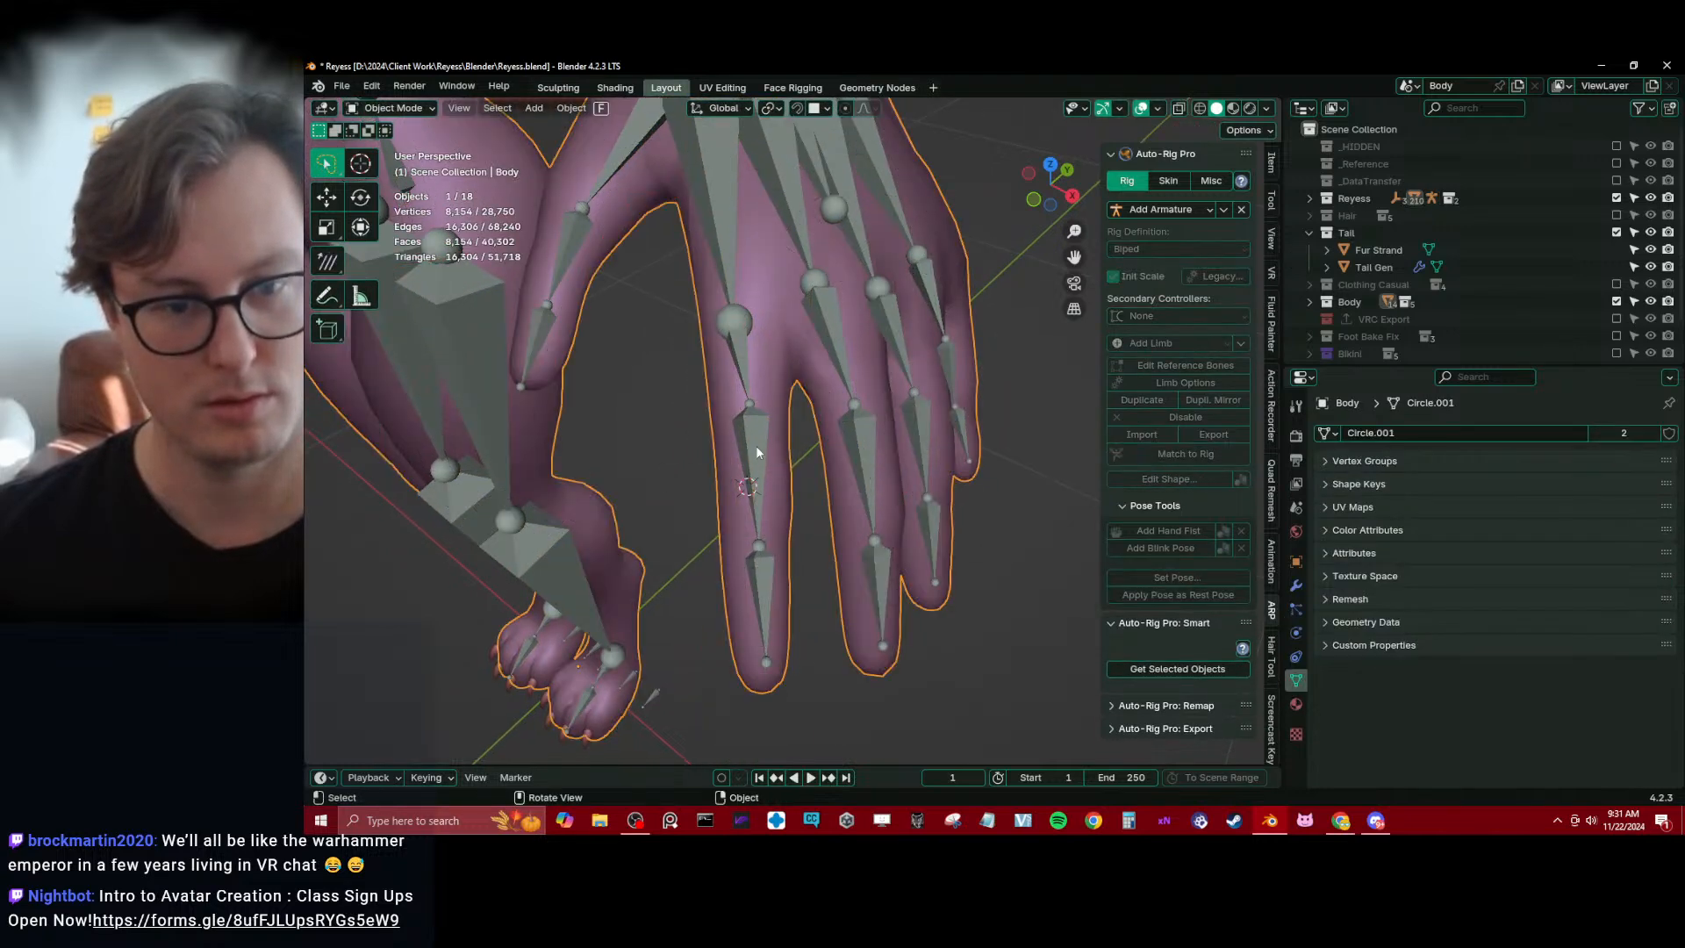
{"action": "key", "text": "alt+q"}
{"action": "key", "text": "shift+s"}
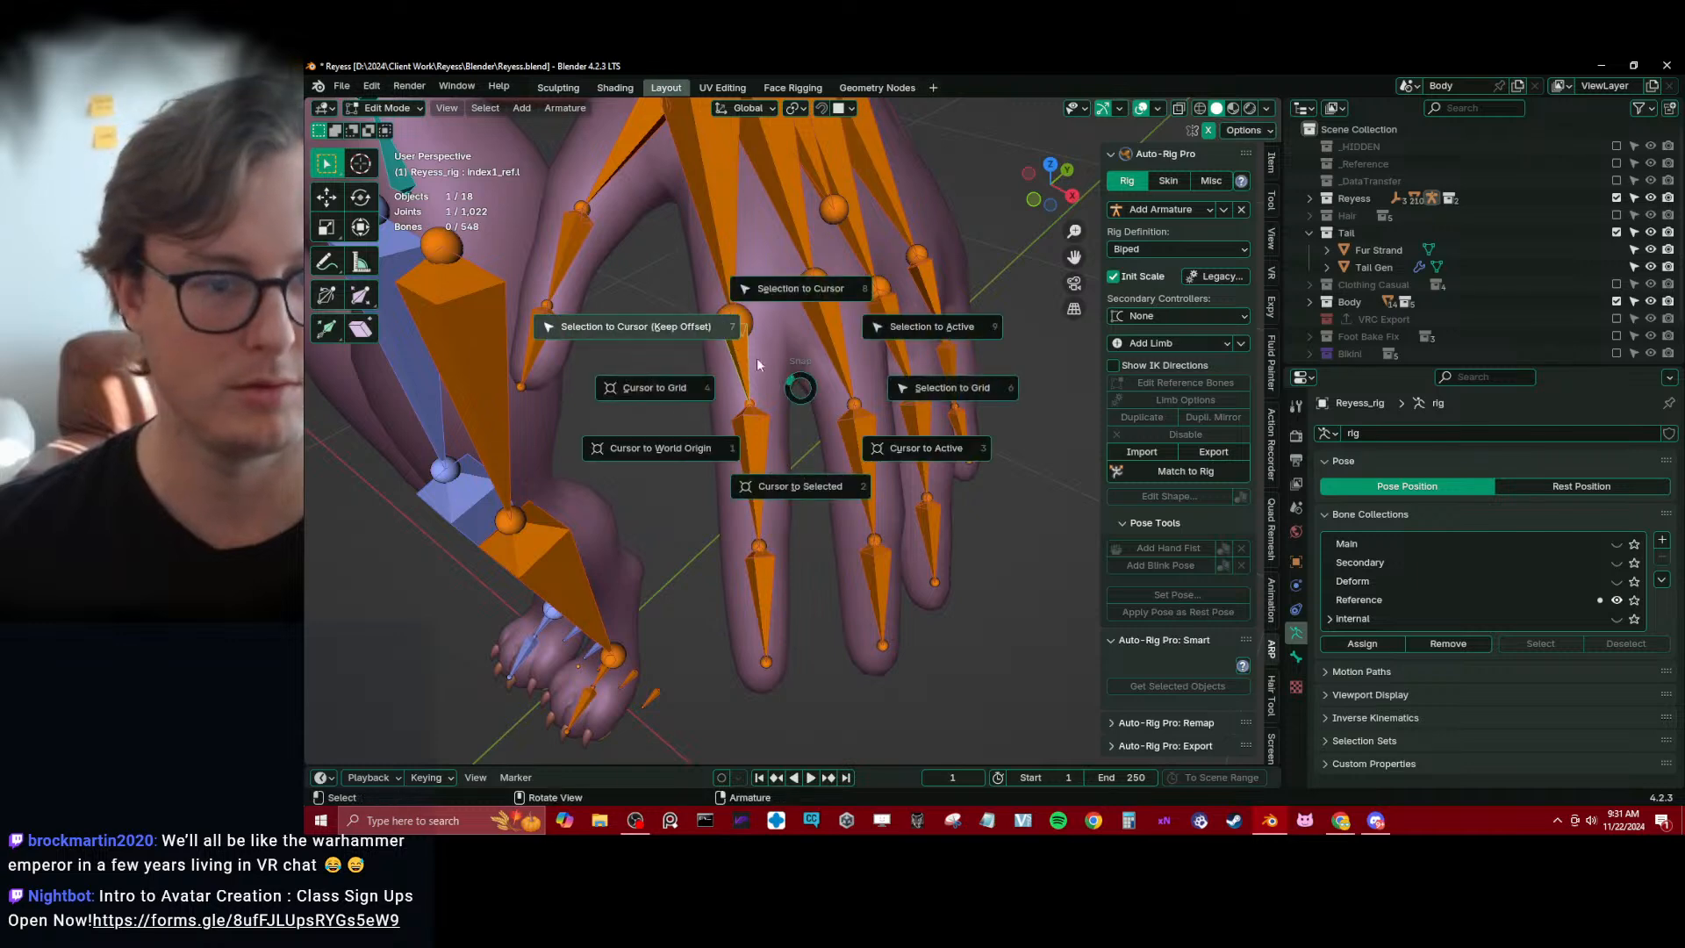
{"action": "left_click", "coordinate": [790, 289]}
Snap the end joint of index2_ref.l to the centre of the edge loop around the index finger's outer knuckle
{"action": "key", "text": "alt+q"}
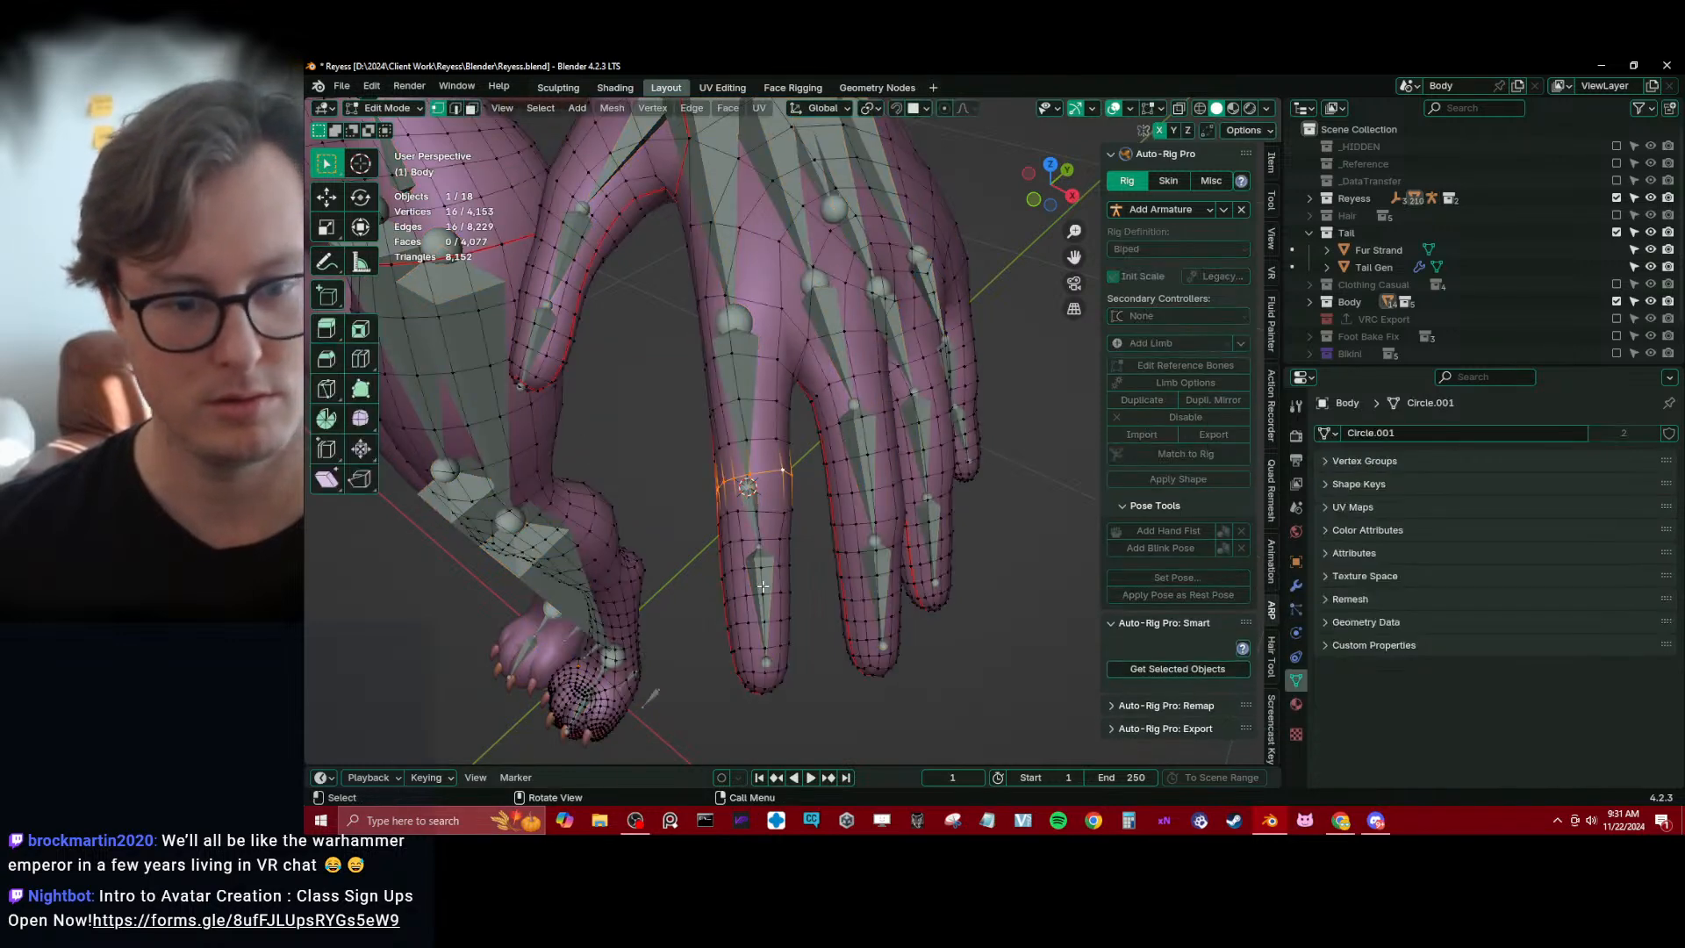
{"action": "right_click", "coordinate": [757, 593], "text": "shift"}
{"action": "key", "text": "alt+q"}
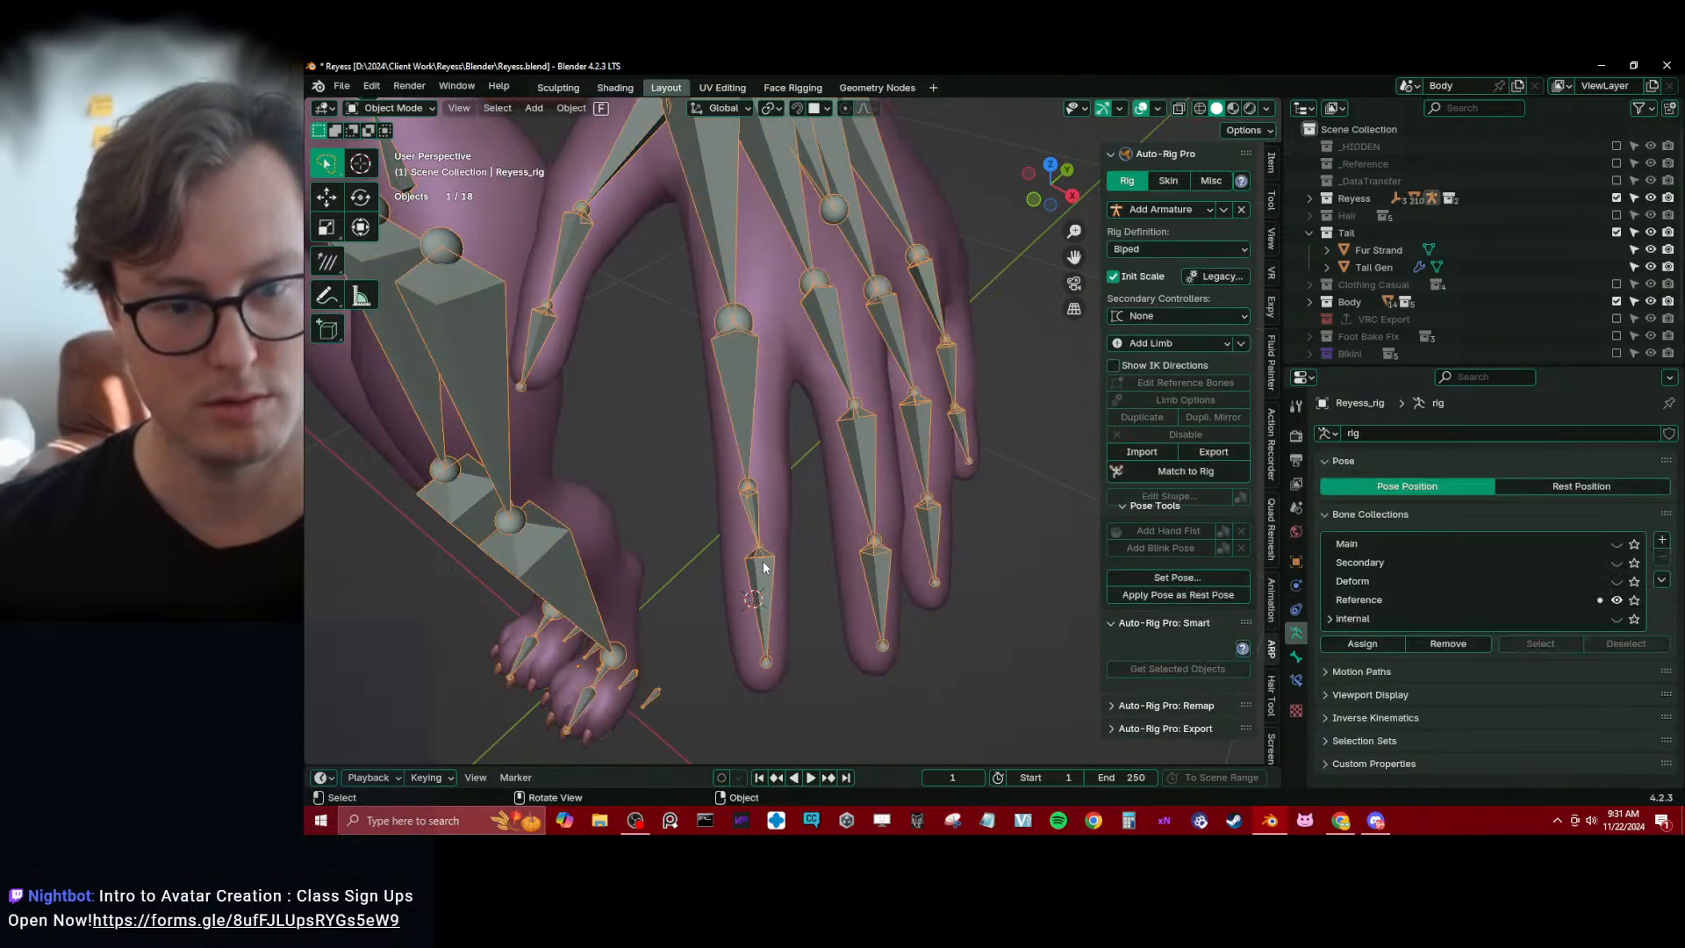
{"action": "key", "text": "shift+s"}
{"action": "left_click", "coordinate": [834, 629]}
Select the vertex at the tip of the index finger on the Body mesh and snap the 3D cursor to it
{"action": "key", "text": "Tab"}
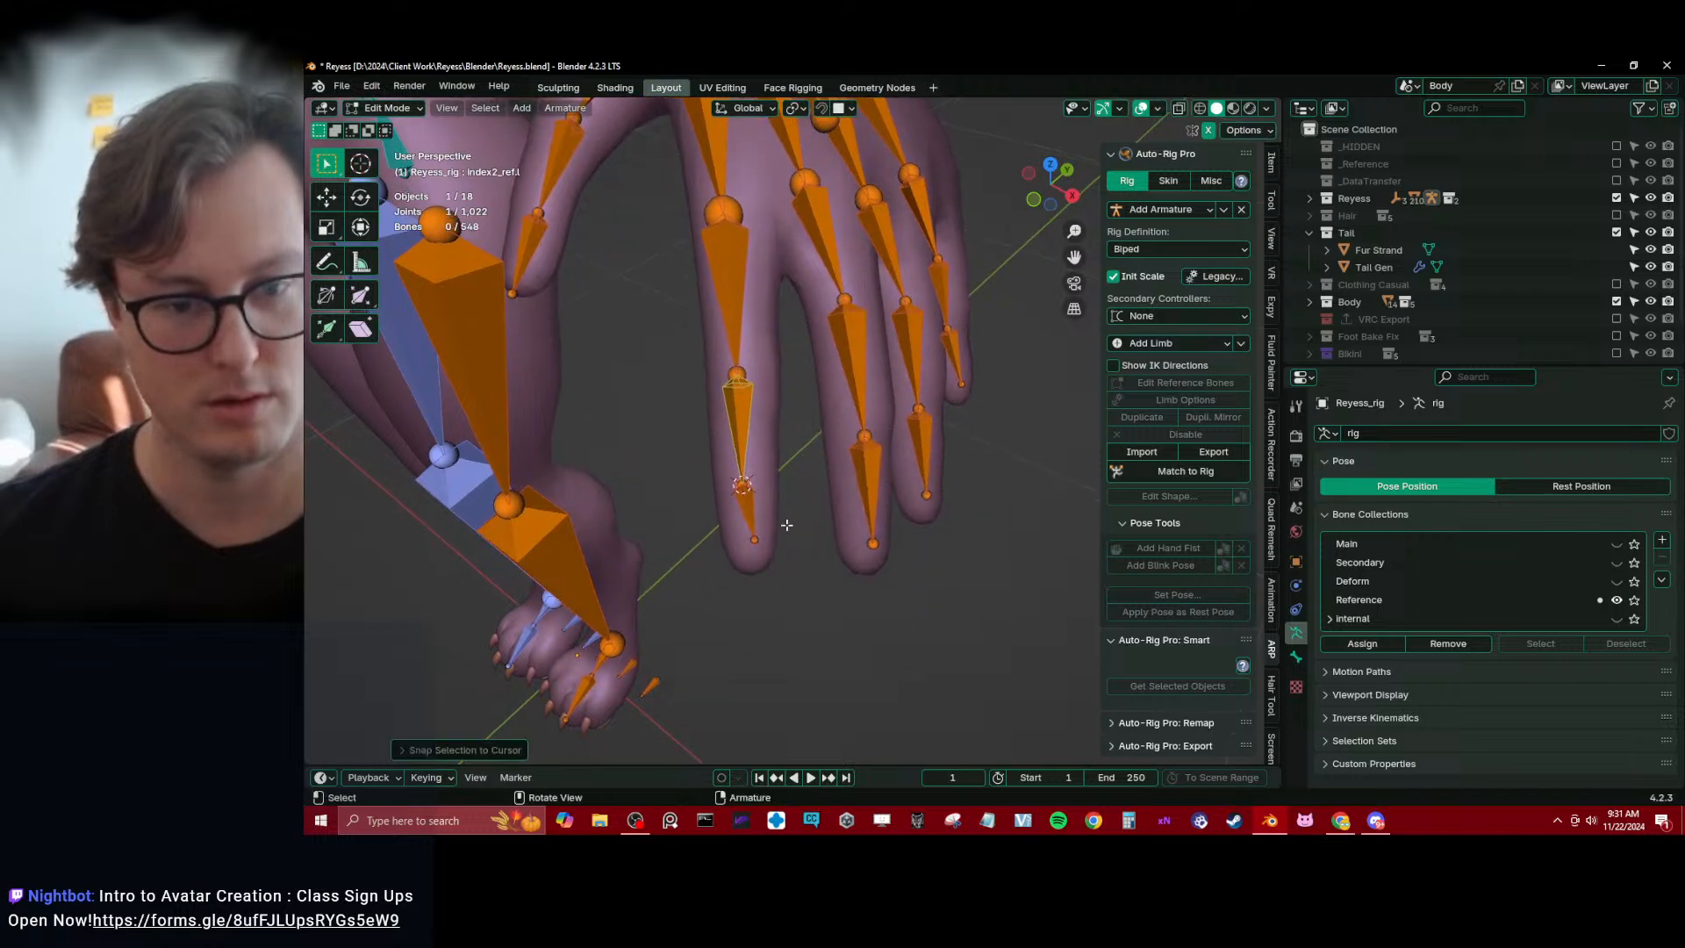
{"action": "left_click", "coordinate": [774, 566]}
{"action": "key", "text": "Tab"}
{"action": "middle_click_drag", "start_coordinate": [774, 569], "coordinate": [723, 584]}
{"action": "left_click", "coordinate": [703, 435]}
{"action": "key", "text": "shift+s"}
{"action": "left_click", "coordinate": [777, 532]}
Snap the end joint of index3_ref.l to the 3D cursor at the index fingertip
{"action": "key", "text": "Tab"}
{"action": "left_click", "coordinate": [712, 567]}
{"action": "key", "text": "Tab"}
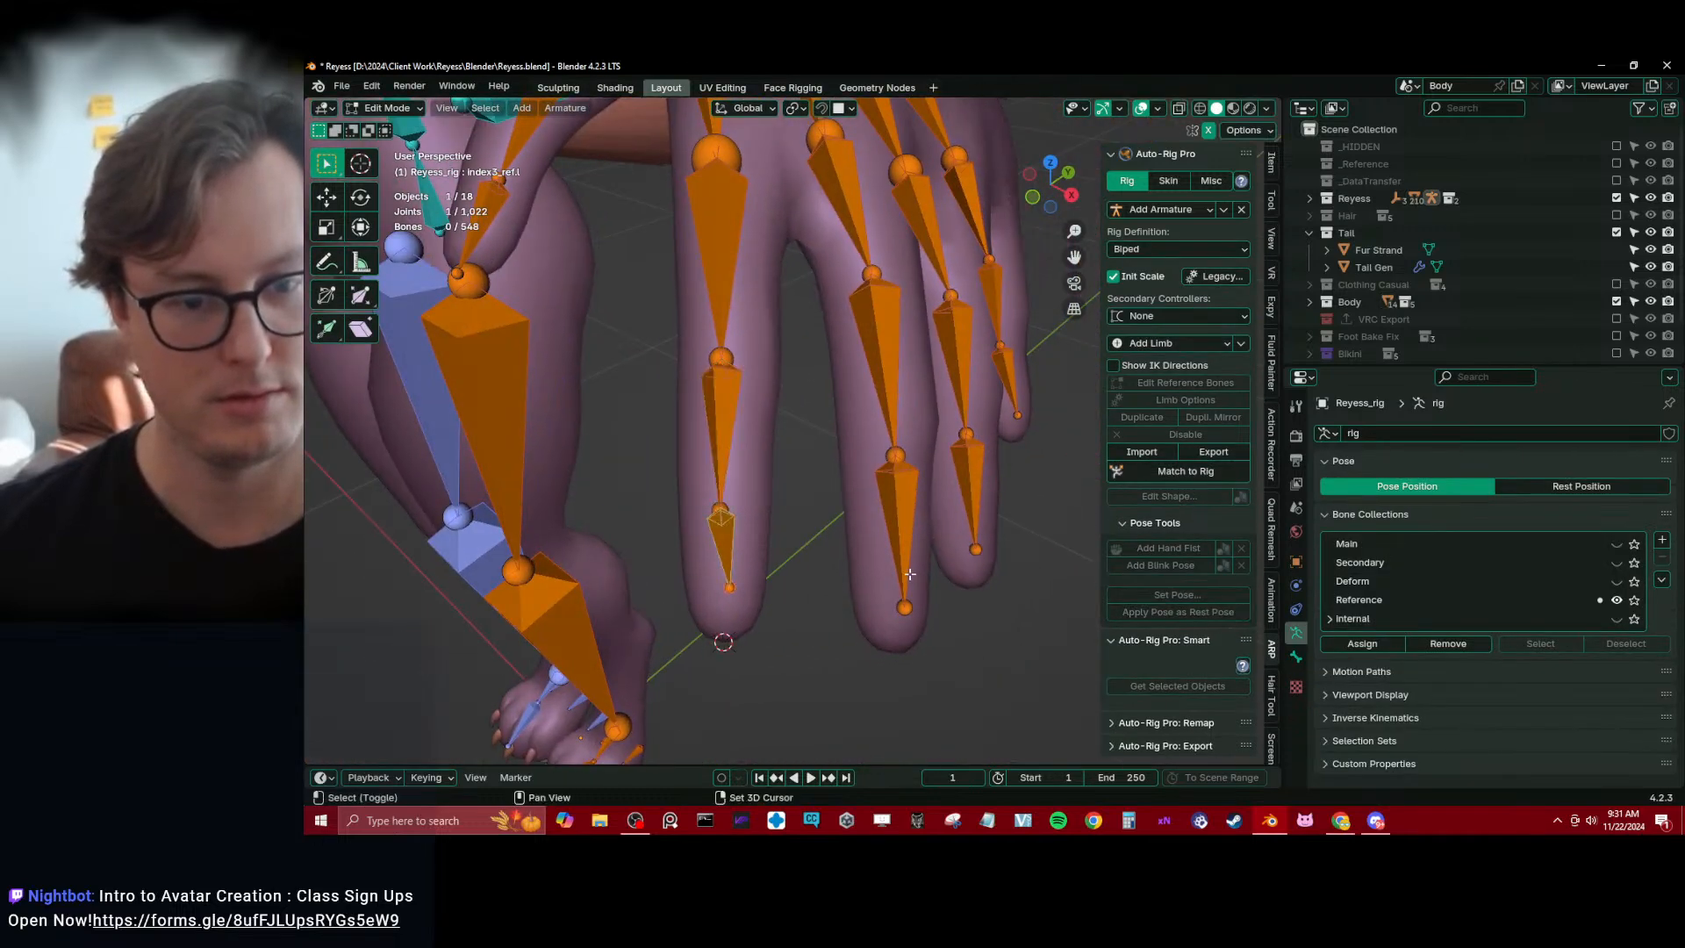
{"action": "key", "text": "shift+s"}
{"action": "left_click", "coordinate": [851, 530]}
Select the vertex at the tip of the middle finger on the Body mesh
{"action": "scroll", "coordinate": [859, 537], "scroll_direction": "down", "scroll_amount": 4}
{"action": "key", "text": "Tab"}
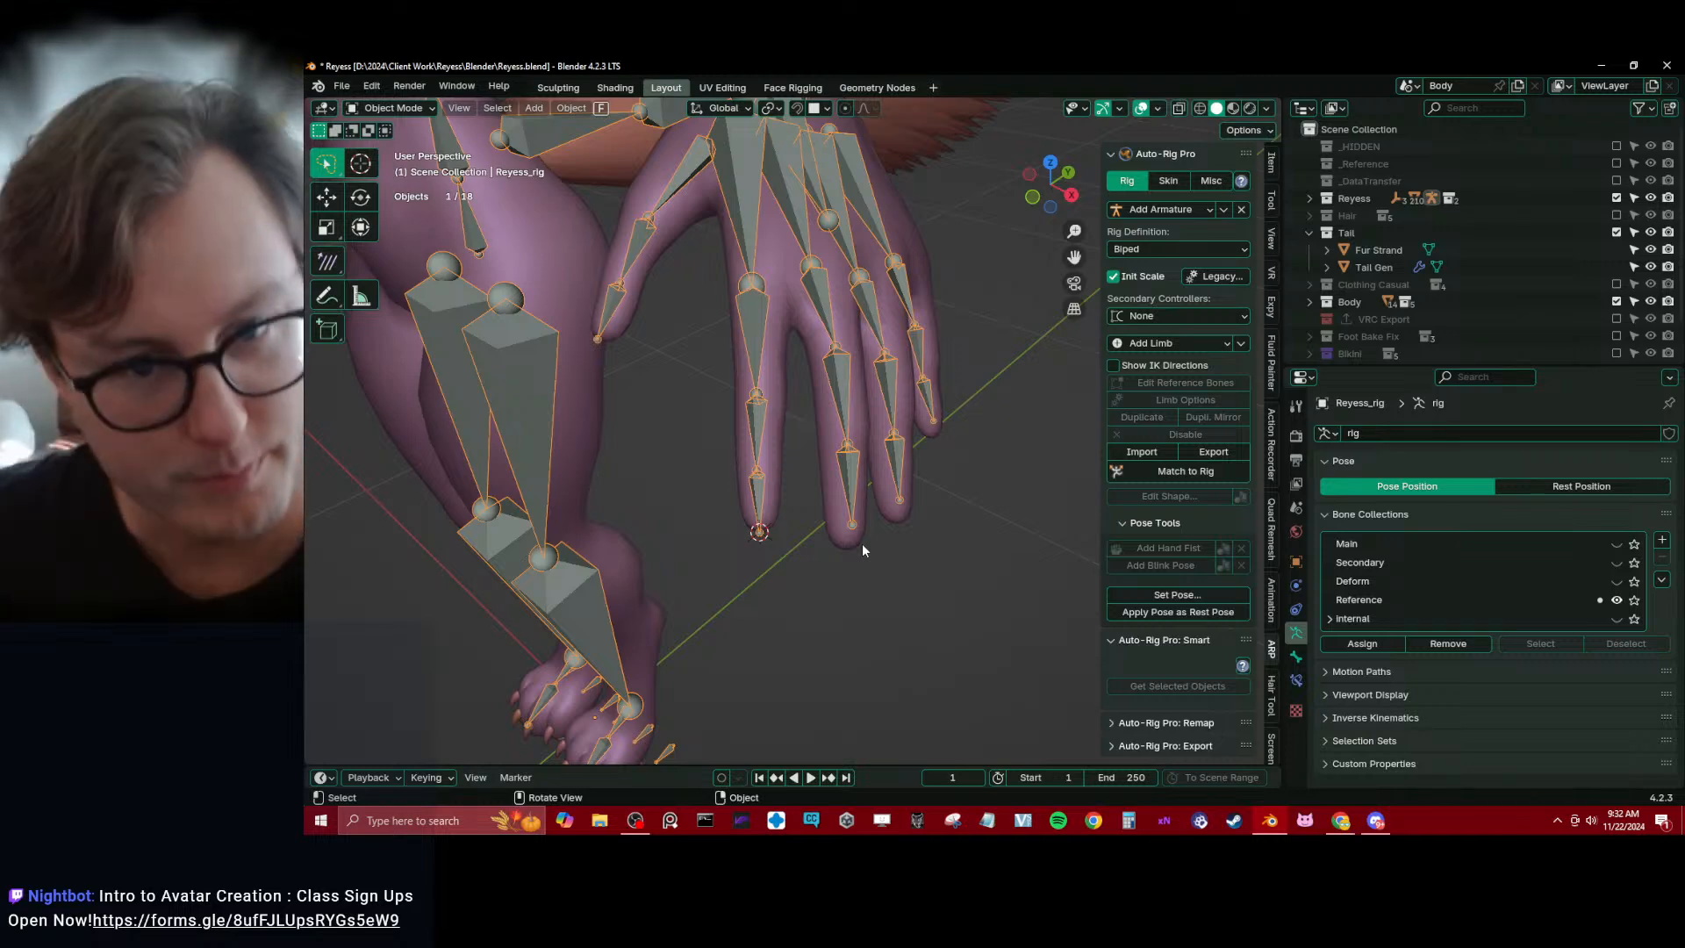
{"action": "middle_click_drag", "start_coordinate": [862, 551], "coordinate": [818, 395]}
{"action": "scroll", "coordinate": [818, 395], "scroll_direction": "up", "scroll_amount": 3}
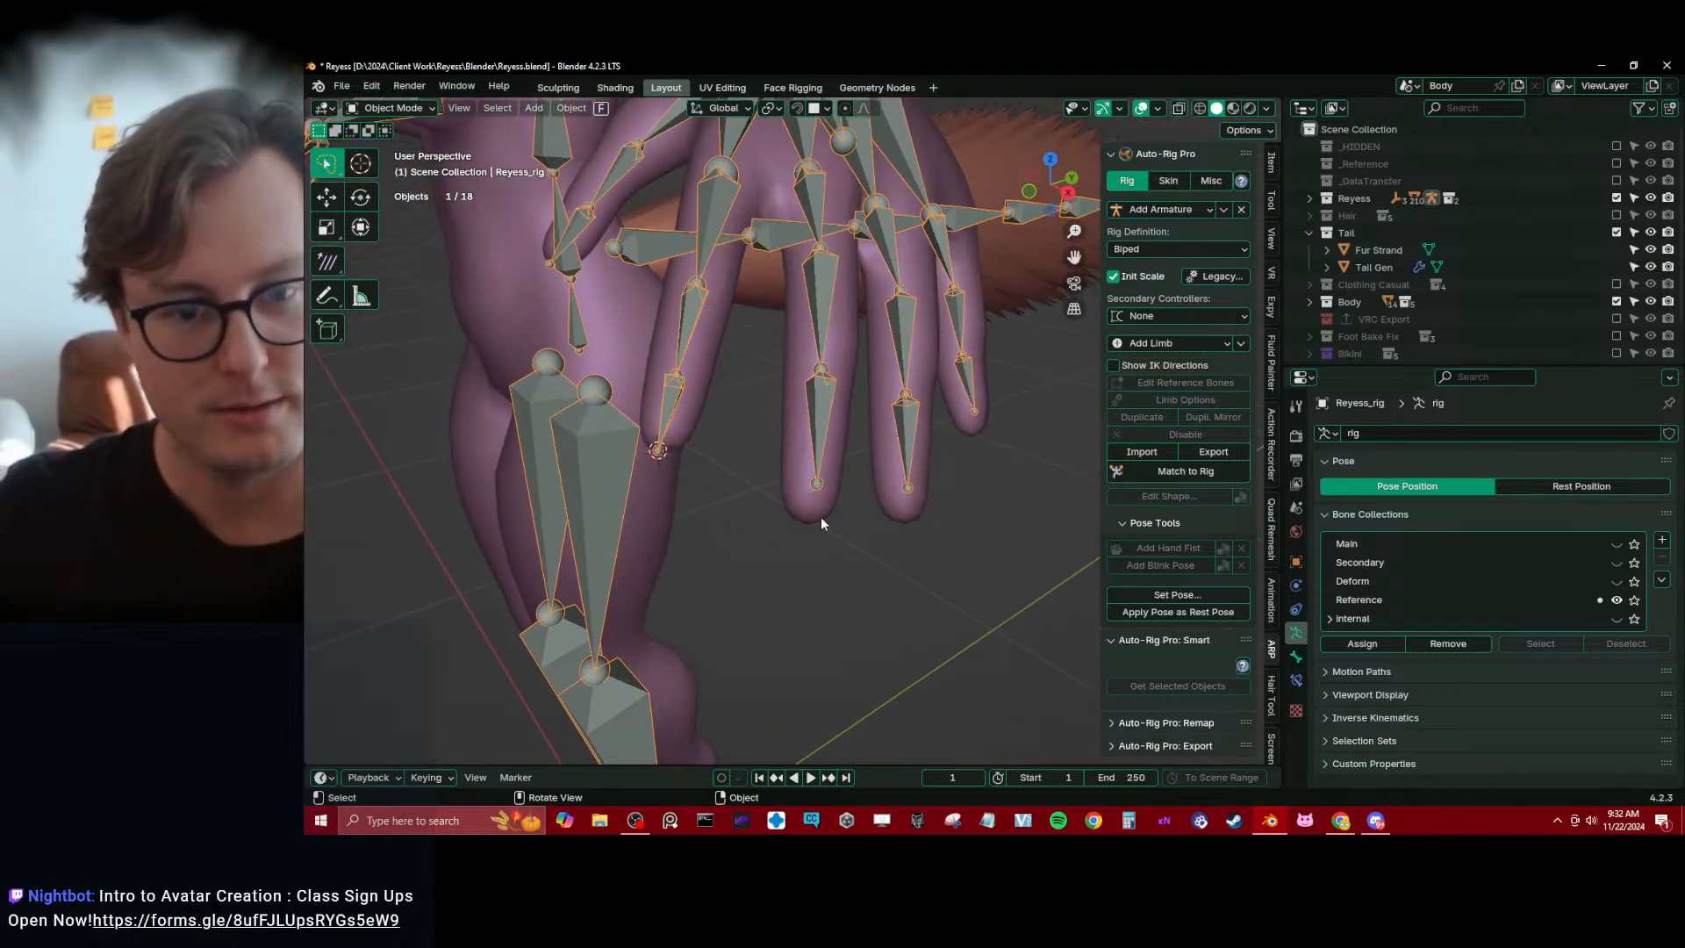
{"action": "left_click", "coordinate": [821, 523]}
{"action": "middle_click_drag", "start_coordinate": [821, 523], "coordinate": [810, 468], "text": "shift"}
{"action": "scroll", "coordinate": [809, 467], "scroll_direction": "up", "scroll_amount": 2}
{"action": "left_click", "coordinate": [790, 452]}
{"action": "key", "text": "Tab"}
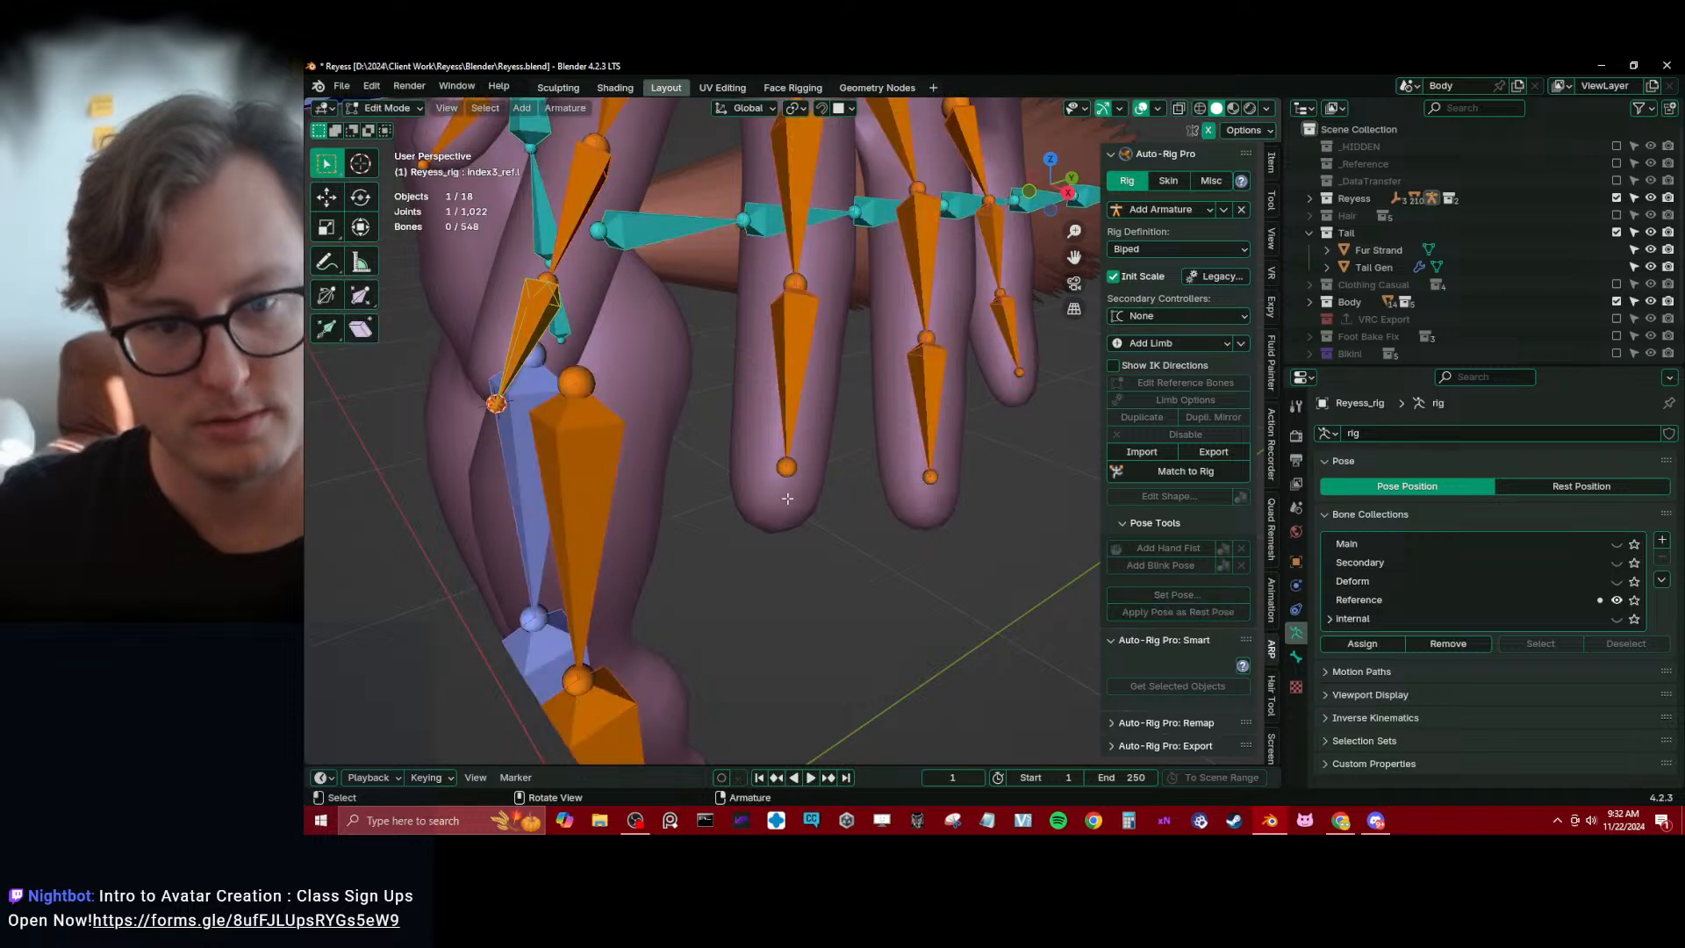
{"action": "key", "text": "Tab"}
{"action": "left_click", "coordinate": [786, 507]}
{"action": "key", "text": "Tab"}
{"action": "middle_click_drag", "start_coordinate": [772, 539], "coordinate": [774, 557]}
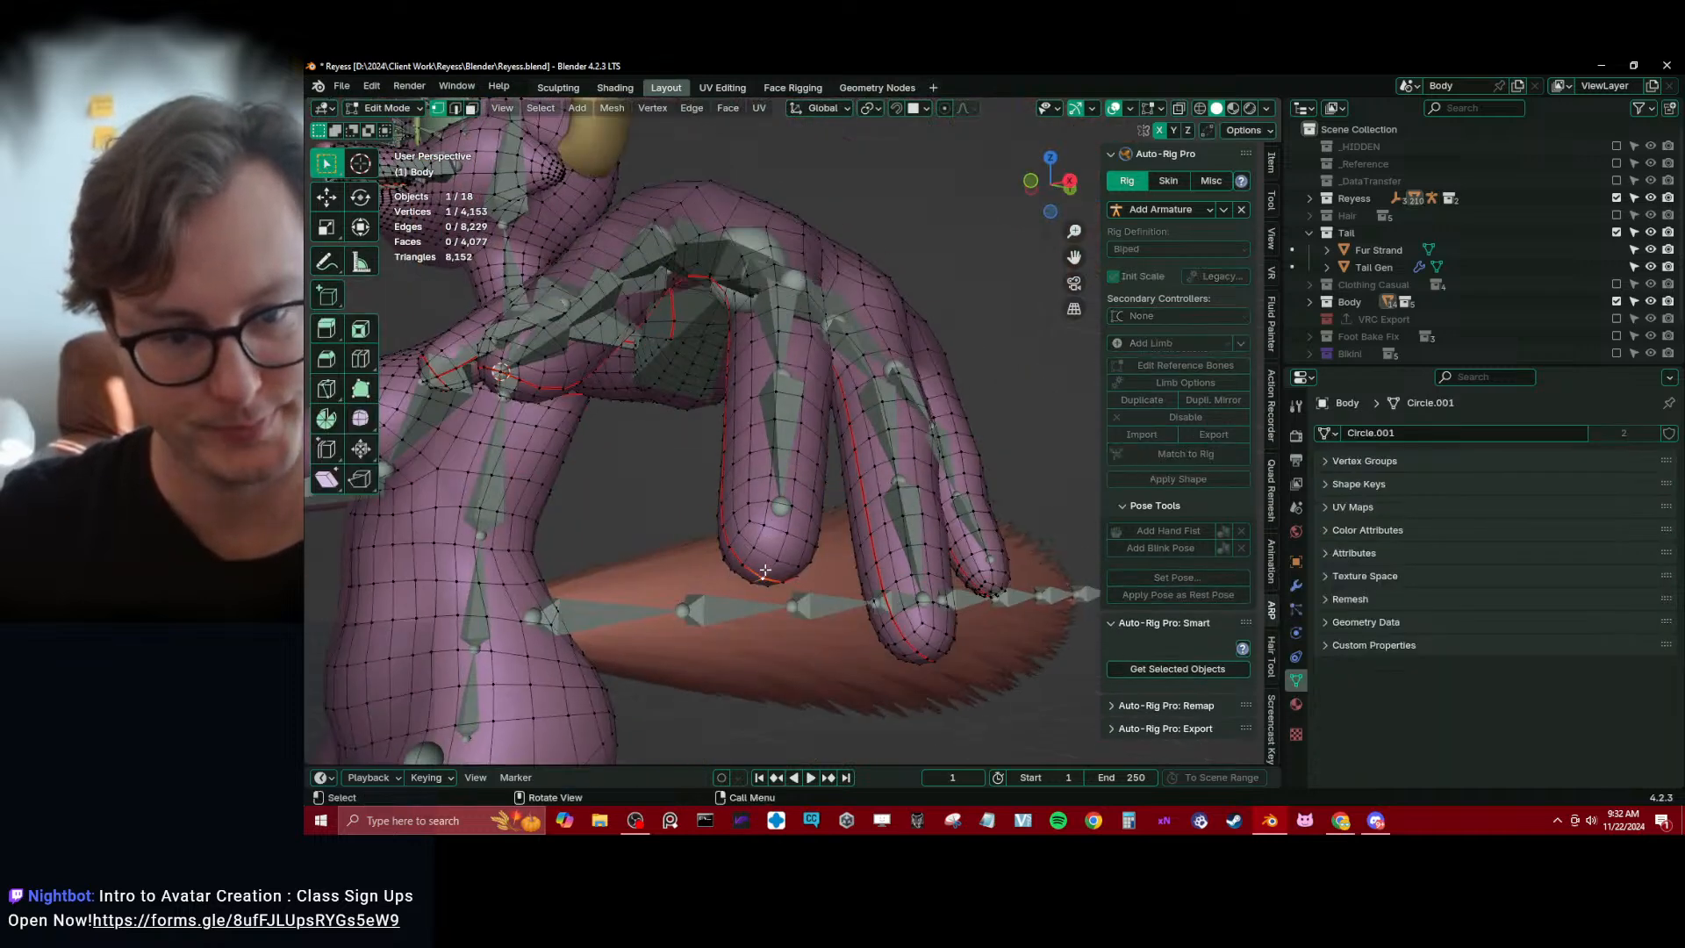
Try to snap the end joint of middle3_ref.l to the middle fingertip, and undo the attempt
{"action": "key", "text": "shift+s"}
{"action": "left_click", "coordinate": [782, 642]}
{"action": "key", "text": "Tab"}
{"action": "left_click", "coordinate": [781, 470]}
{"action": "key", "text": "Tab"}
{"action": "left_click", "coordinate": [781, 507]}
{"action": "key", "text": "shift+s"}
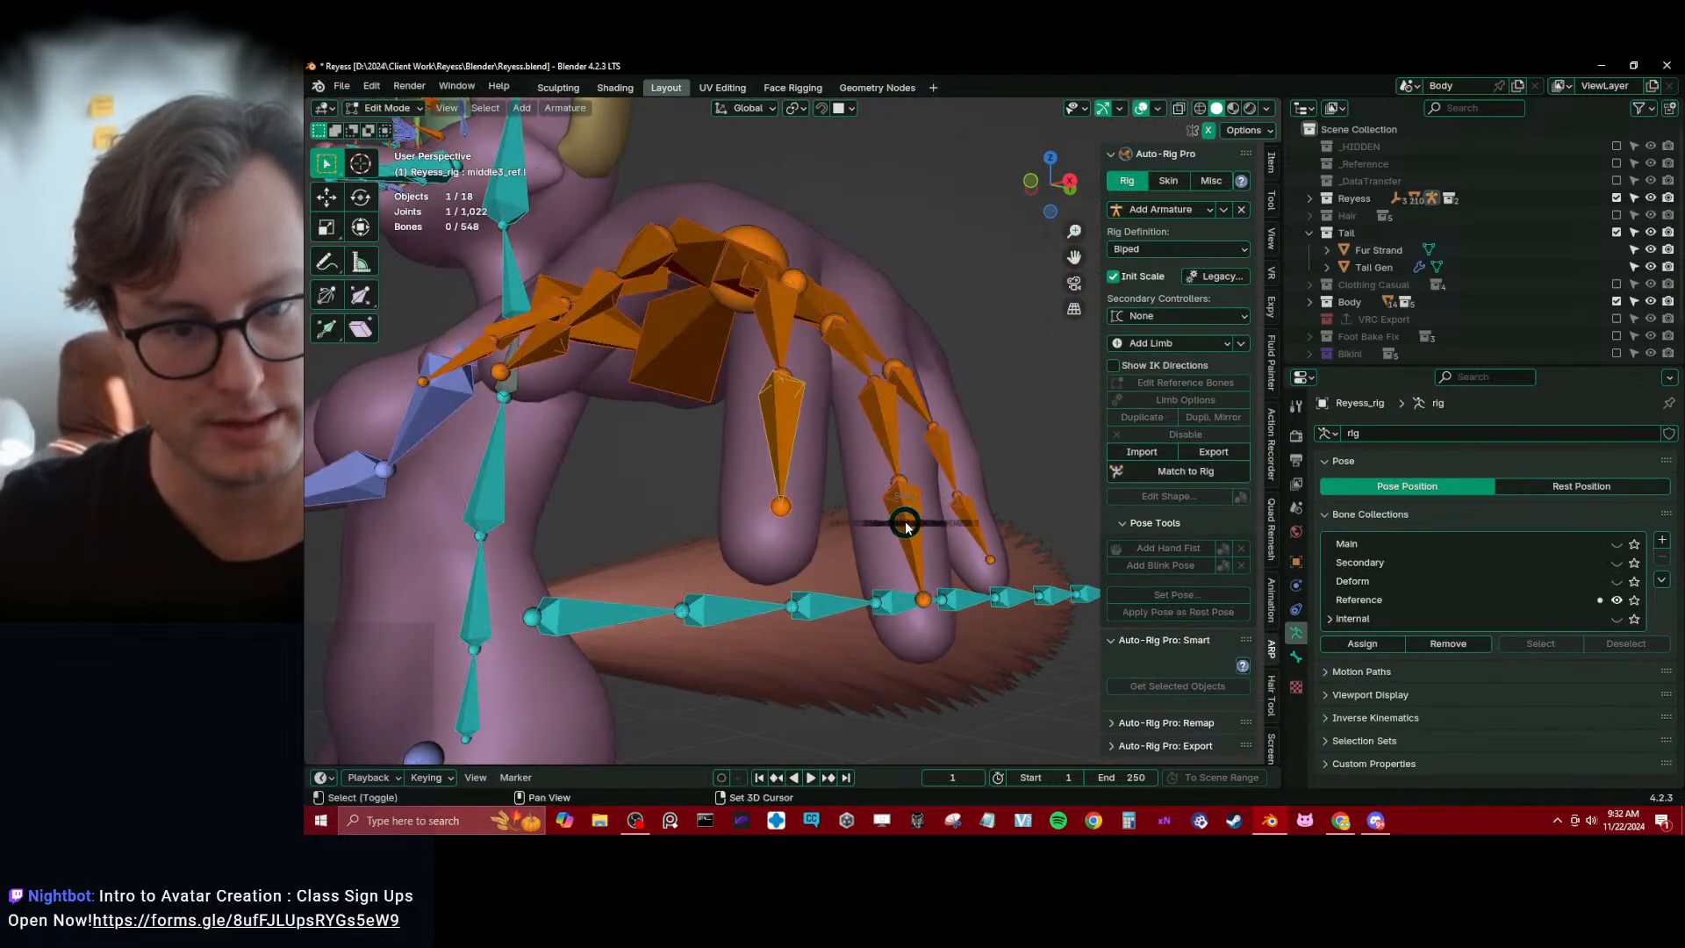
{"action": "left_click", "coordinate": [832, 482]}
{"action": "key", "text": "Tab"}
{"action": "key", "text": "ctrl+z"}
{"action": "key", "text": "ctrl+z"}
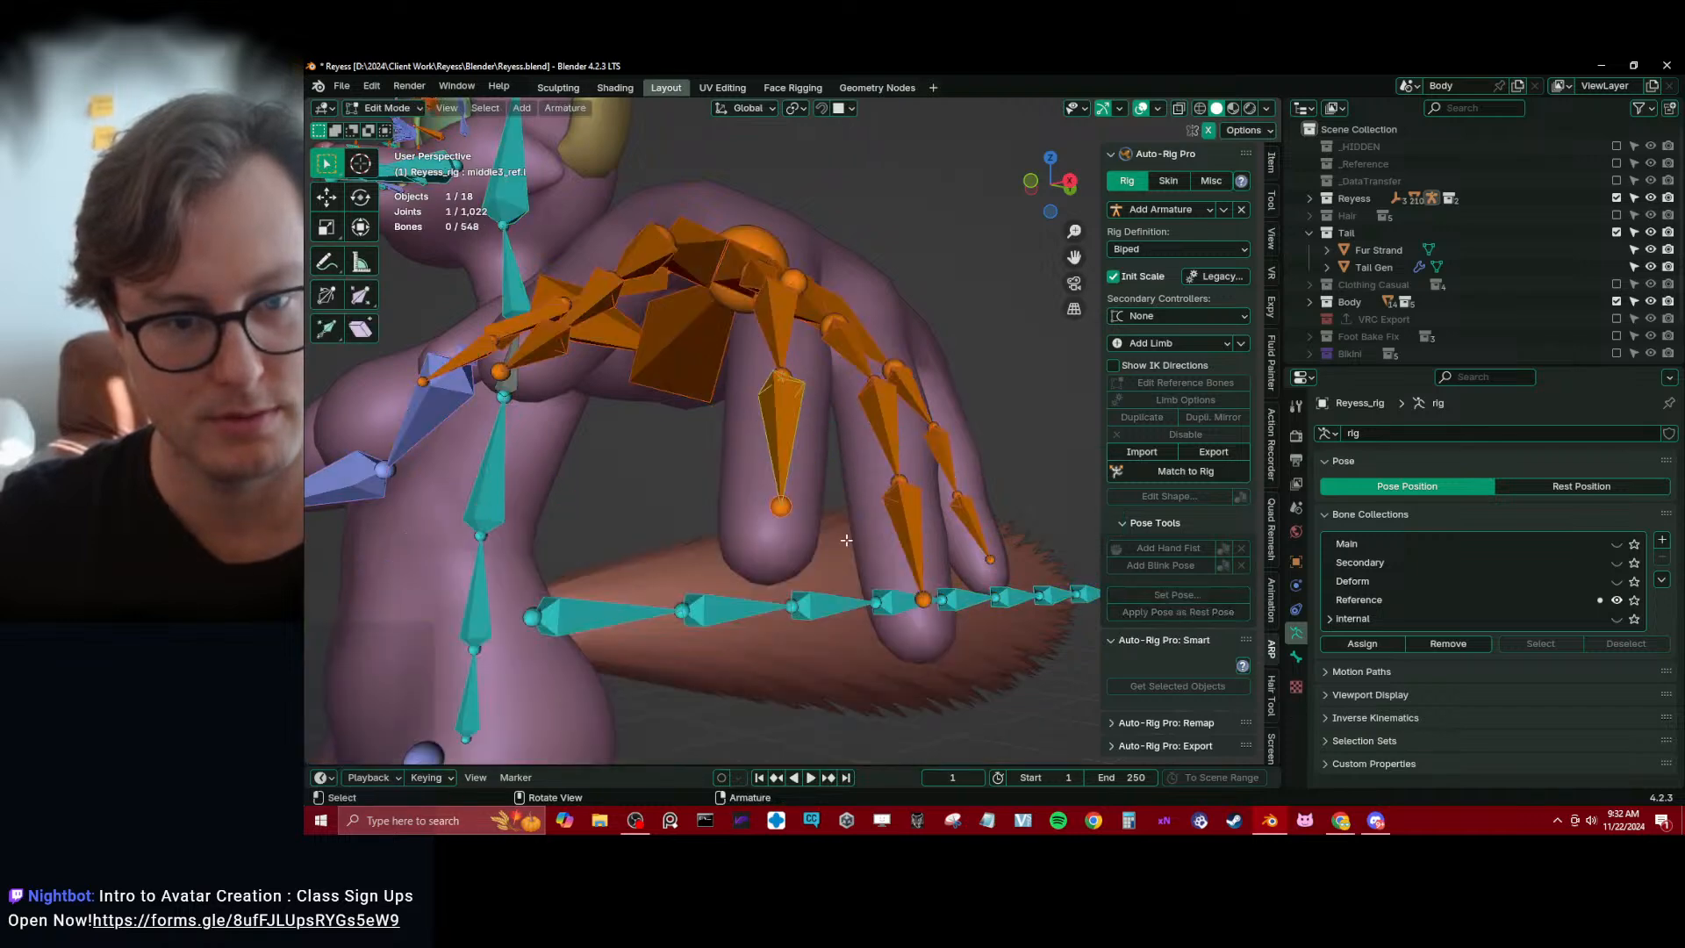
Snap the 3D cursor to the selected middle-fingertip vertex of the Body mesh
{"action": "key", "text": "Tab"}
{"action": "left_click", "coordinate": [780, 566]}
{"action": "key", "text": "Tab"}
{"action": "key", "text": "shift+s"}
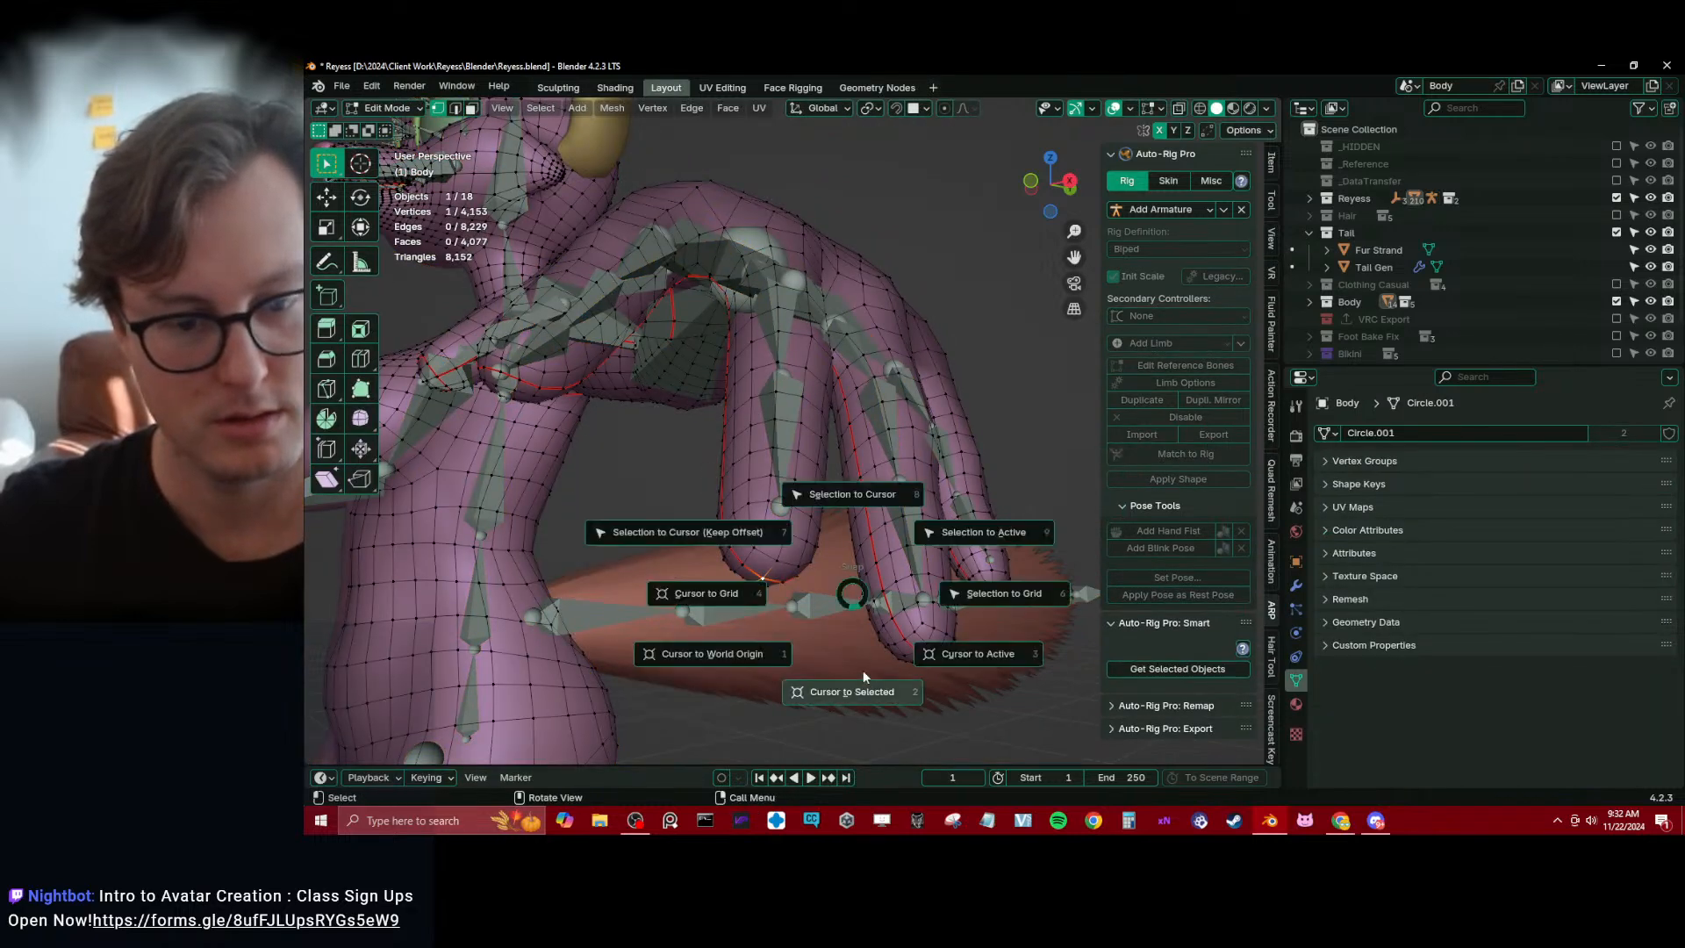
{"action": "left_click", "coordinate": [861, 674]}
Snap the end joint of middle3_ref.l to the 3D cursor at the middle fingertip
{"action": "key", "text": "Tab"}
{"action": "left_click", "coordinate": [794, 509]}
{"action": "key", "text": "Tab"}
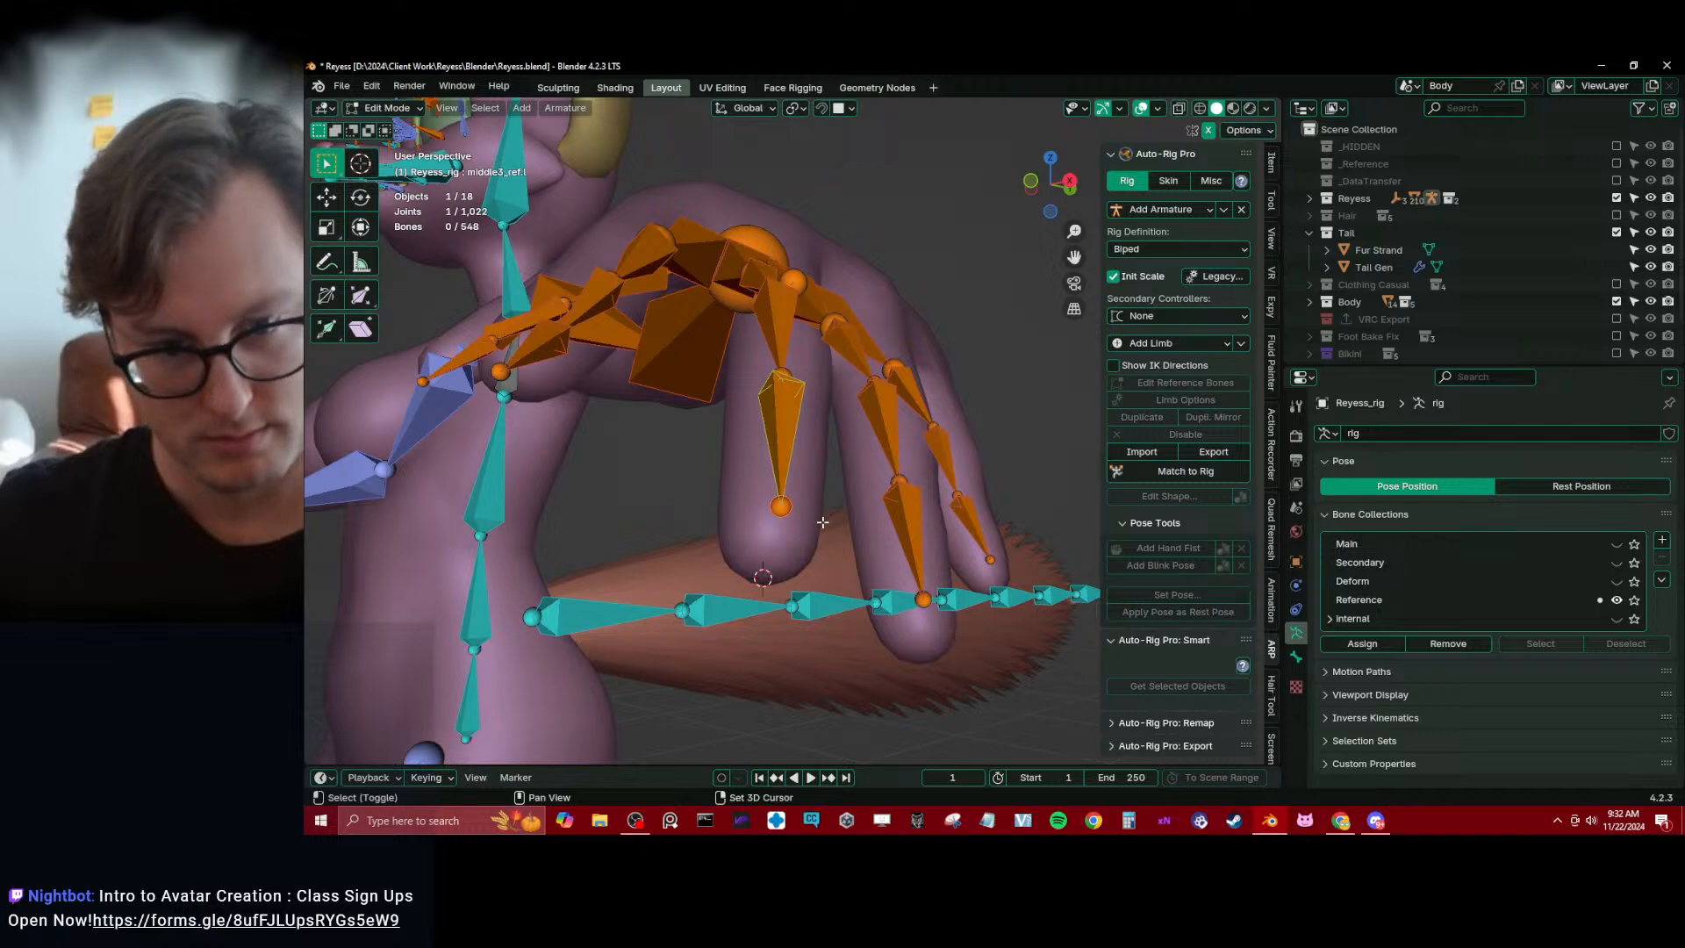
{"action": "key", "text": "shift+s"}
{"action": "left_click", "coordinate": [765, 478]}
Select the edge loop around the middle finger's outer knuckle on the Body mesh
{"action": "key", "text": "Tab"}
{"action": "middle_click_drag", "start_coordinate": [773, 430], "coordinate": [785, 621]}
{"action": "left_click", "coordinate": [814, 430]}
{"action": "key", "text": "Tab"}
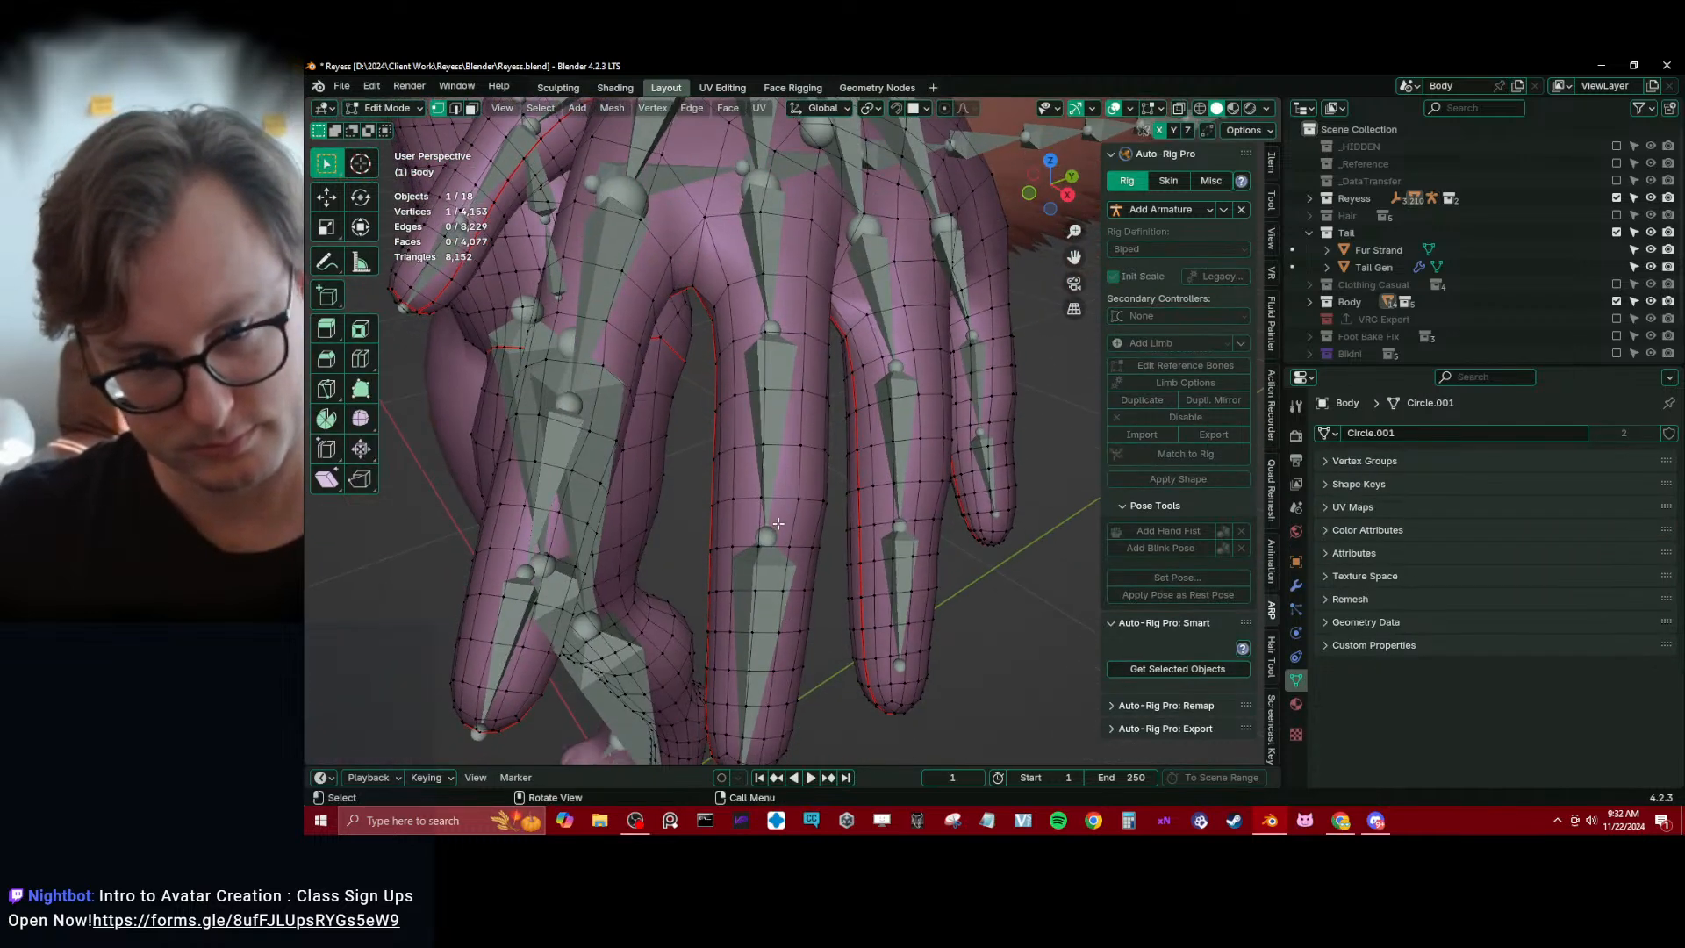
{"action": "middle_click_drag", "start_coordinate": [778, 523], "coordinate": [771, 644]}
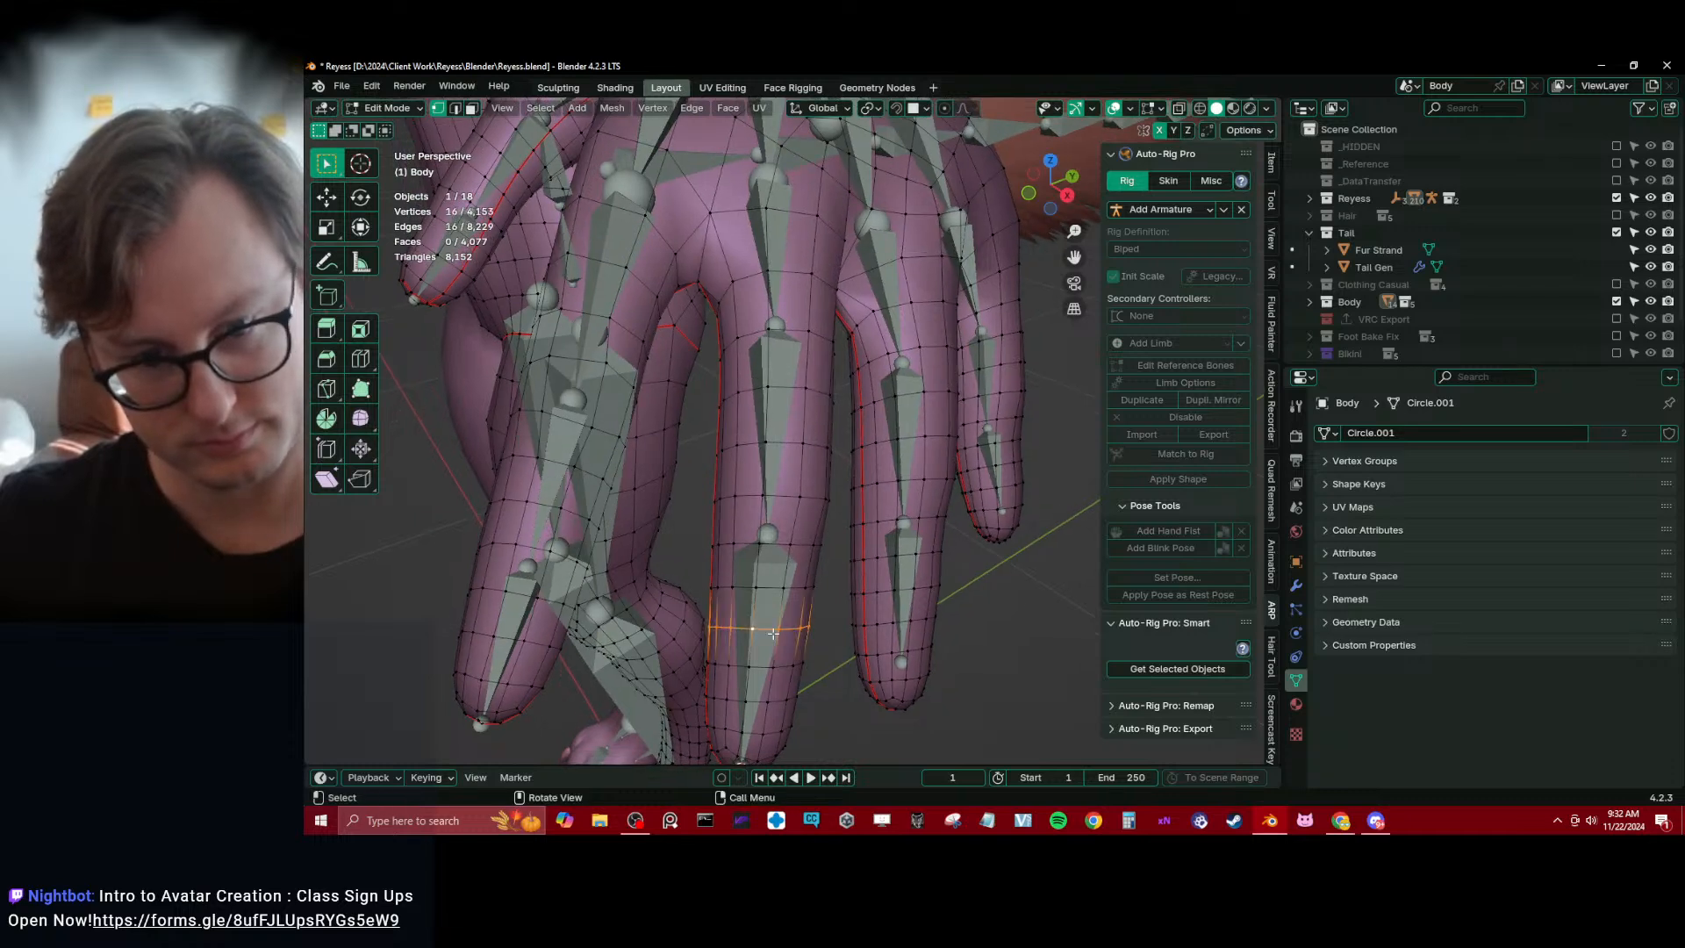
Centre the 3D cursor on the selected outer-knuckle loop and snap the end joint of middle2_ref.l to it
{"action": "key", "text": "Tab"}
{"action": "left_click", "coordinate": [771, 613]}
{"action": "key", "text": "Tab"}
{"action": "left_click", "coordinate": [772, 534]}
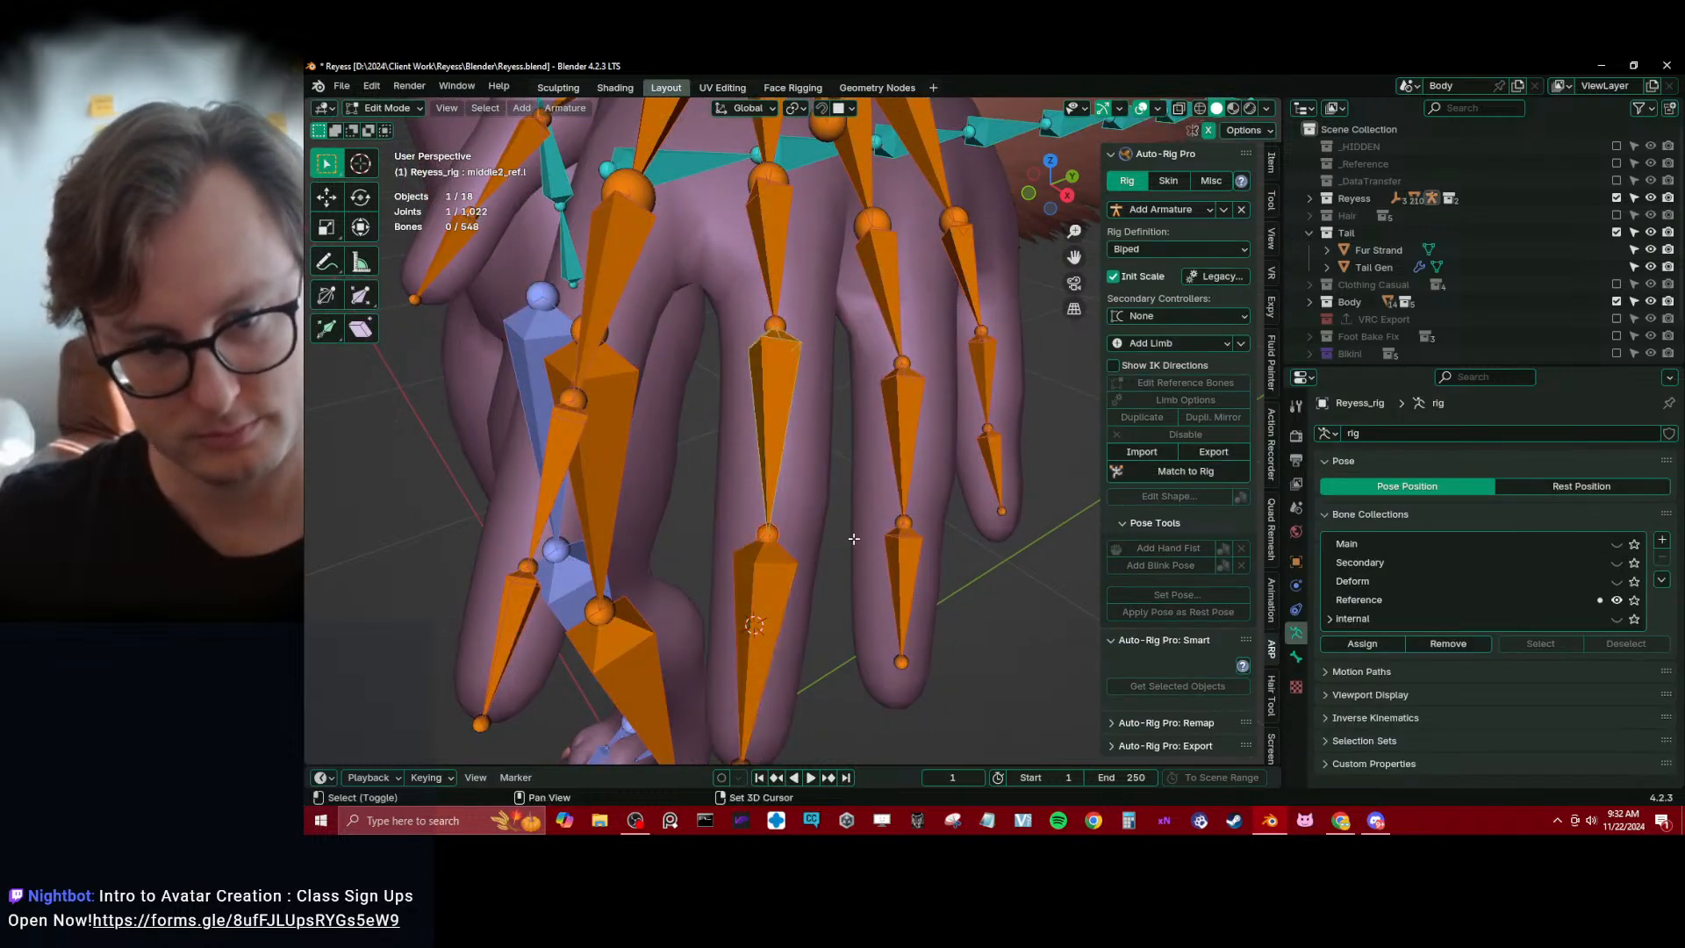
{"action": "key", "text": "shift+s"}
{"action": "left_click", "coordinate": [816, 523]}
Snap the end joint of middle1_ref.l to the centre of the edge loop around the middle finger's middle knuckle
{"action": "key", "text": "Tab"}
{"action": "left_click", "coordinate": [804, 535]}
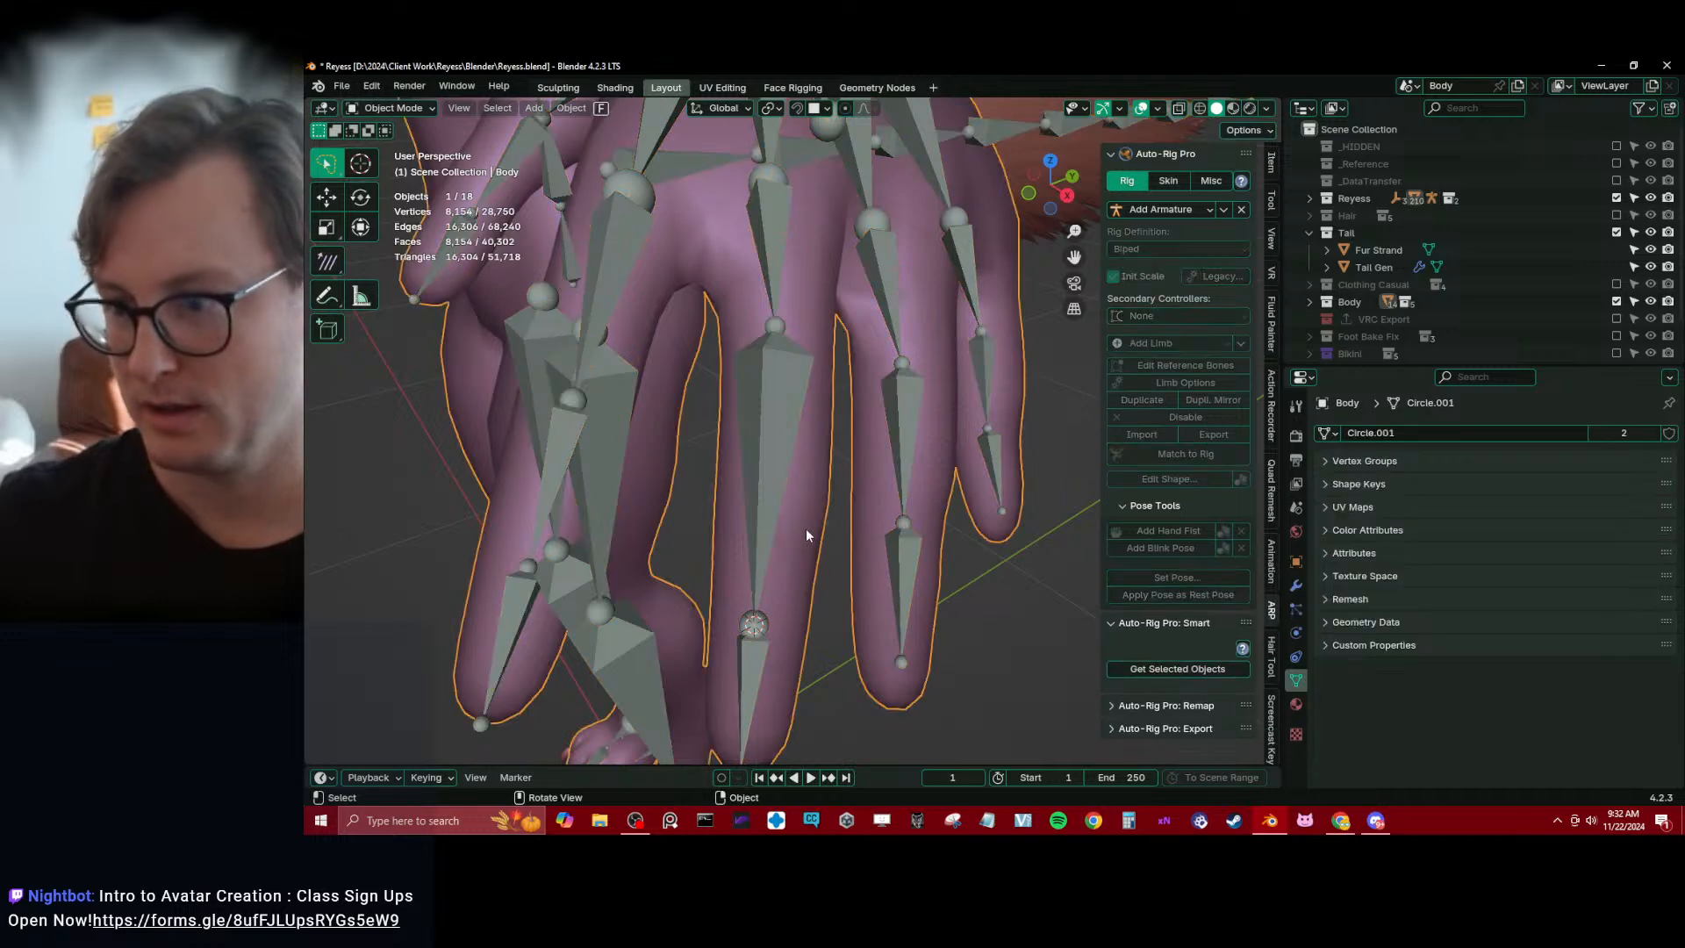
{"action": "key", "text": "Tab"}
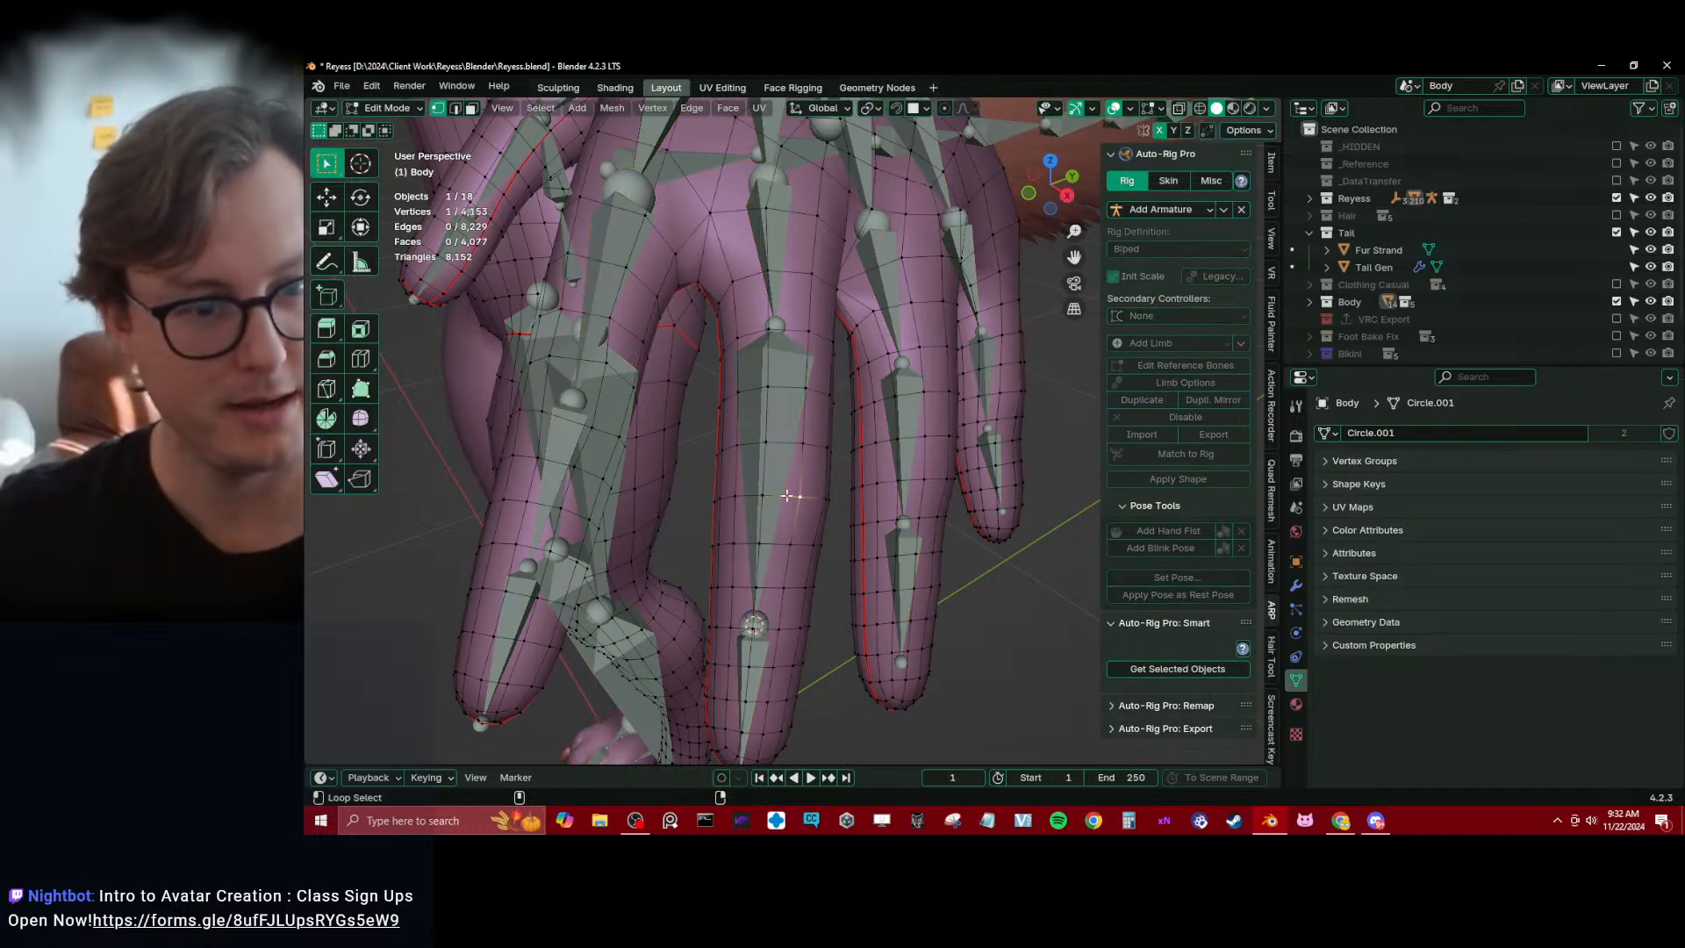
{"action": "key", "text": "Tab"}
{"action": "left_click", "coordinate": [784, 407]}
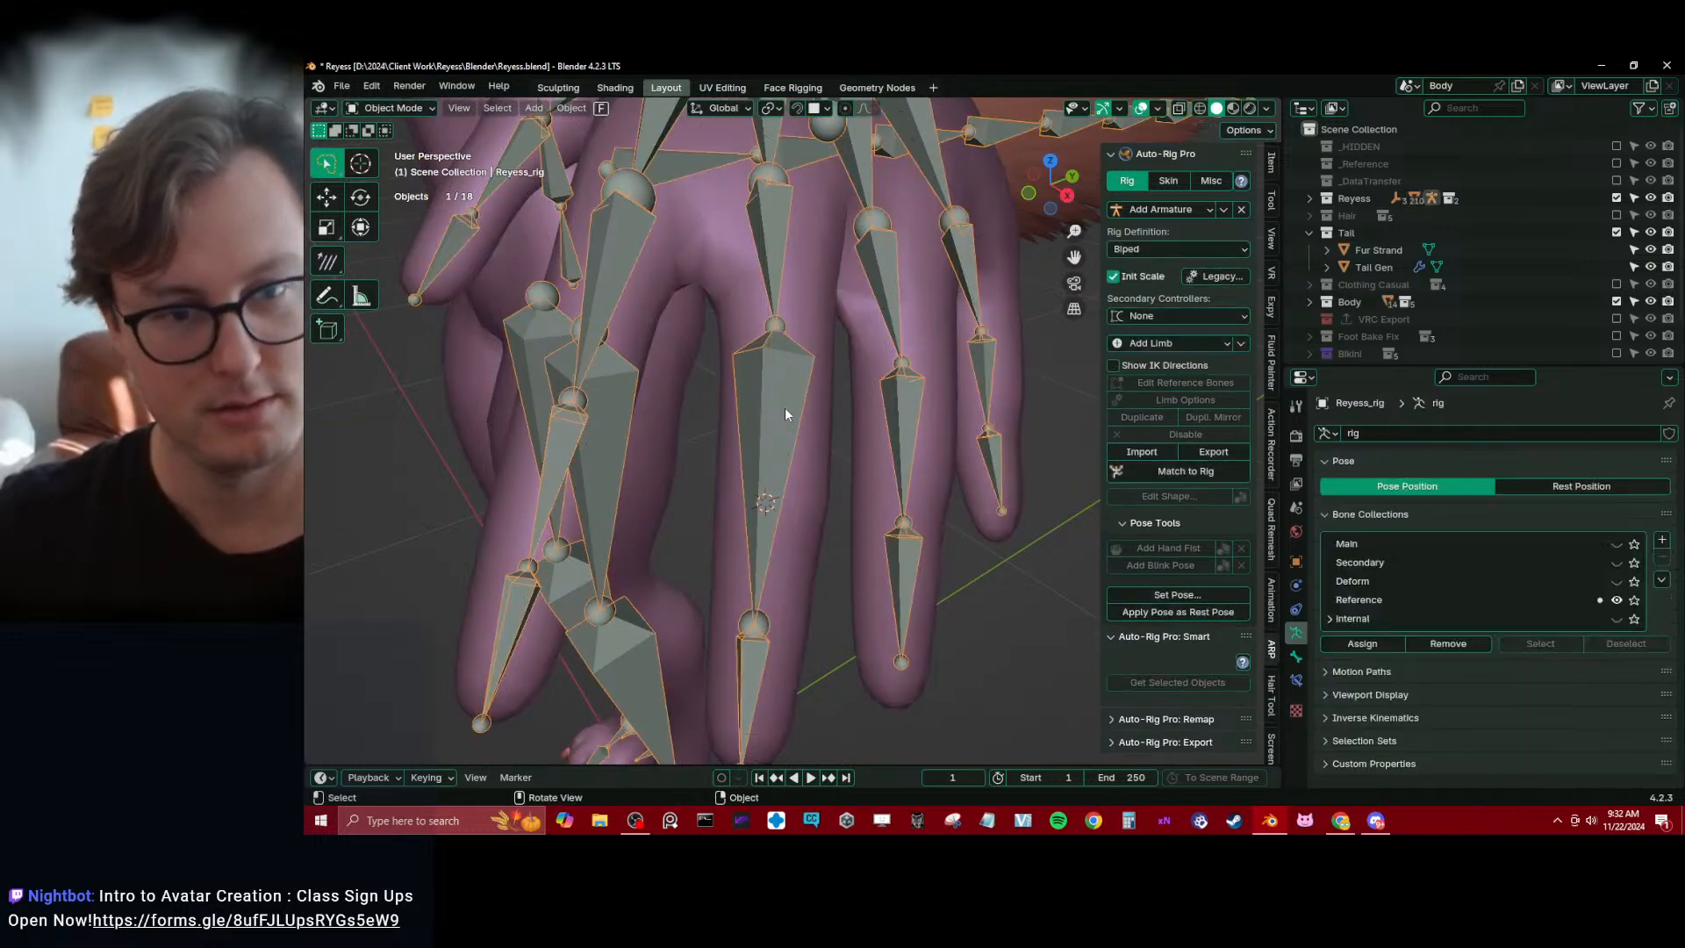
{"action": "key", "text": "Tab"}
{"action": "left_click", "coordinate": [776, 327]}
{"action": "key", "text": "shift+s"}
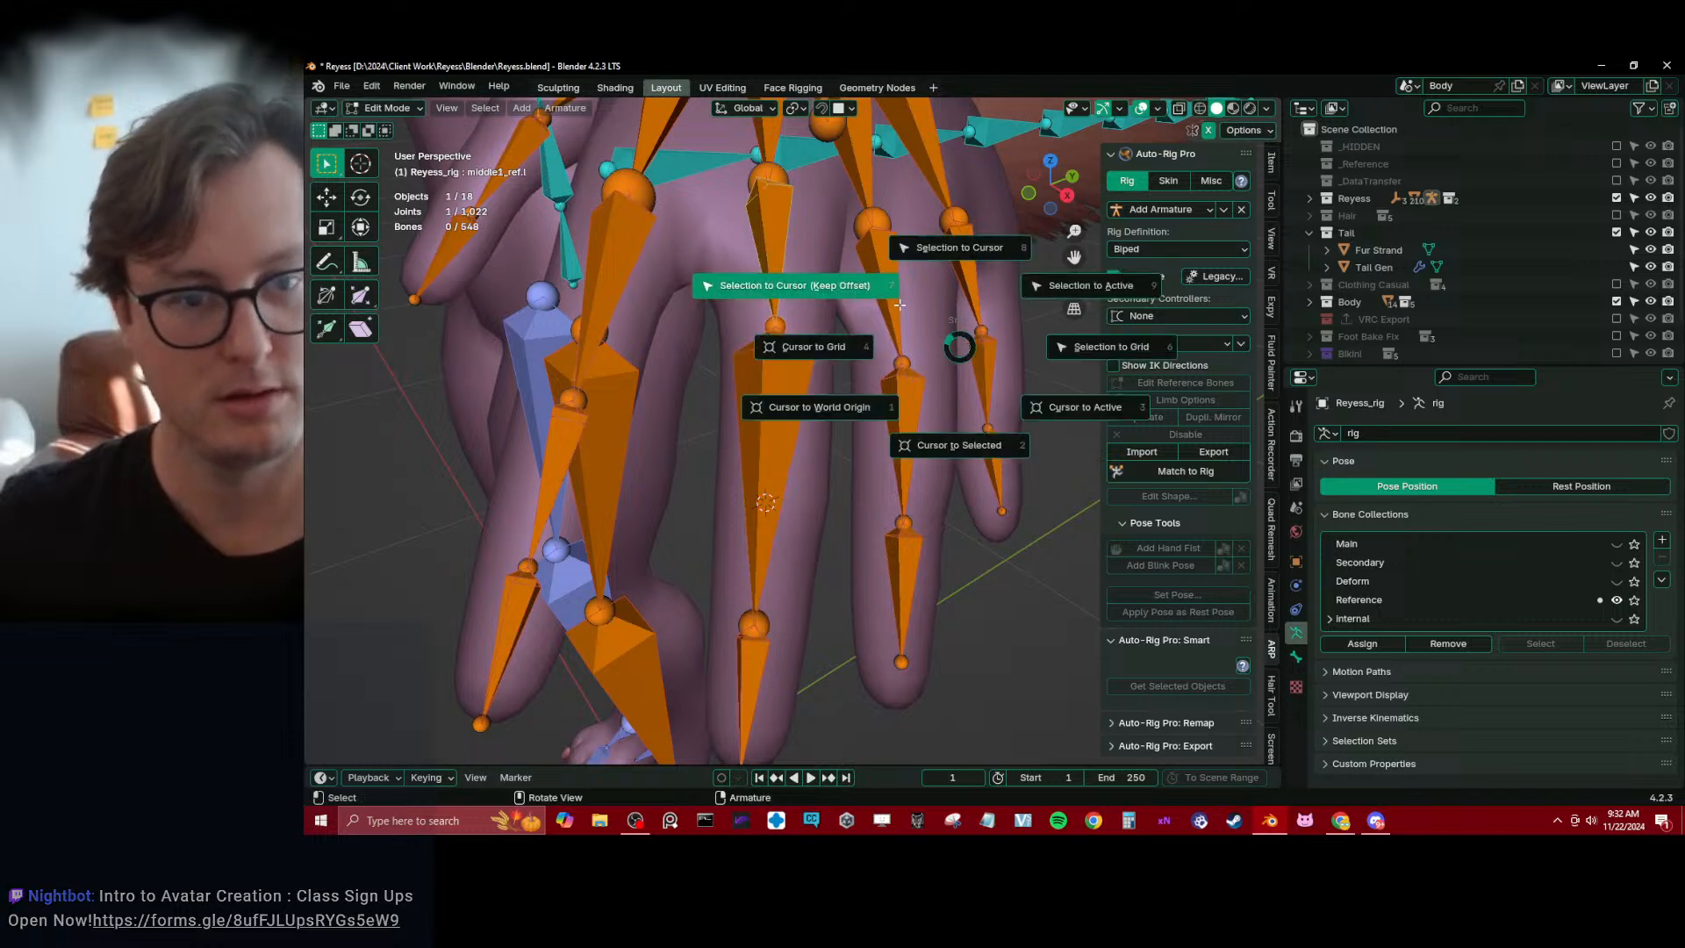
{"action": "left_click", "coordinate": [899, 305]}
Extend the loop selection at the middle finger's middle knuckle towards the palm and snap the 3D cursor to the selection
{"action": "middle_click_drag", "start_coordinate": [849, 406], "coordinate": [739, 512]}
{"action": "key", "text": "Tab"}
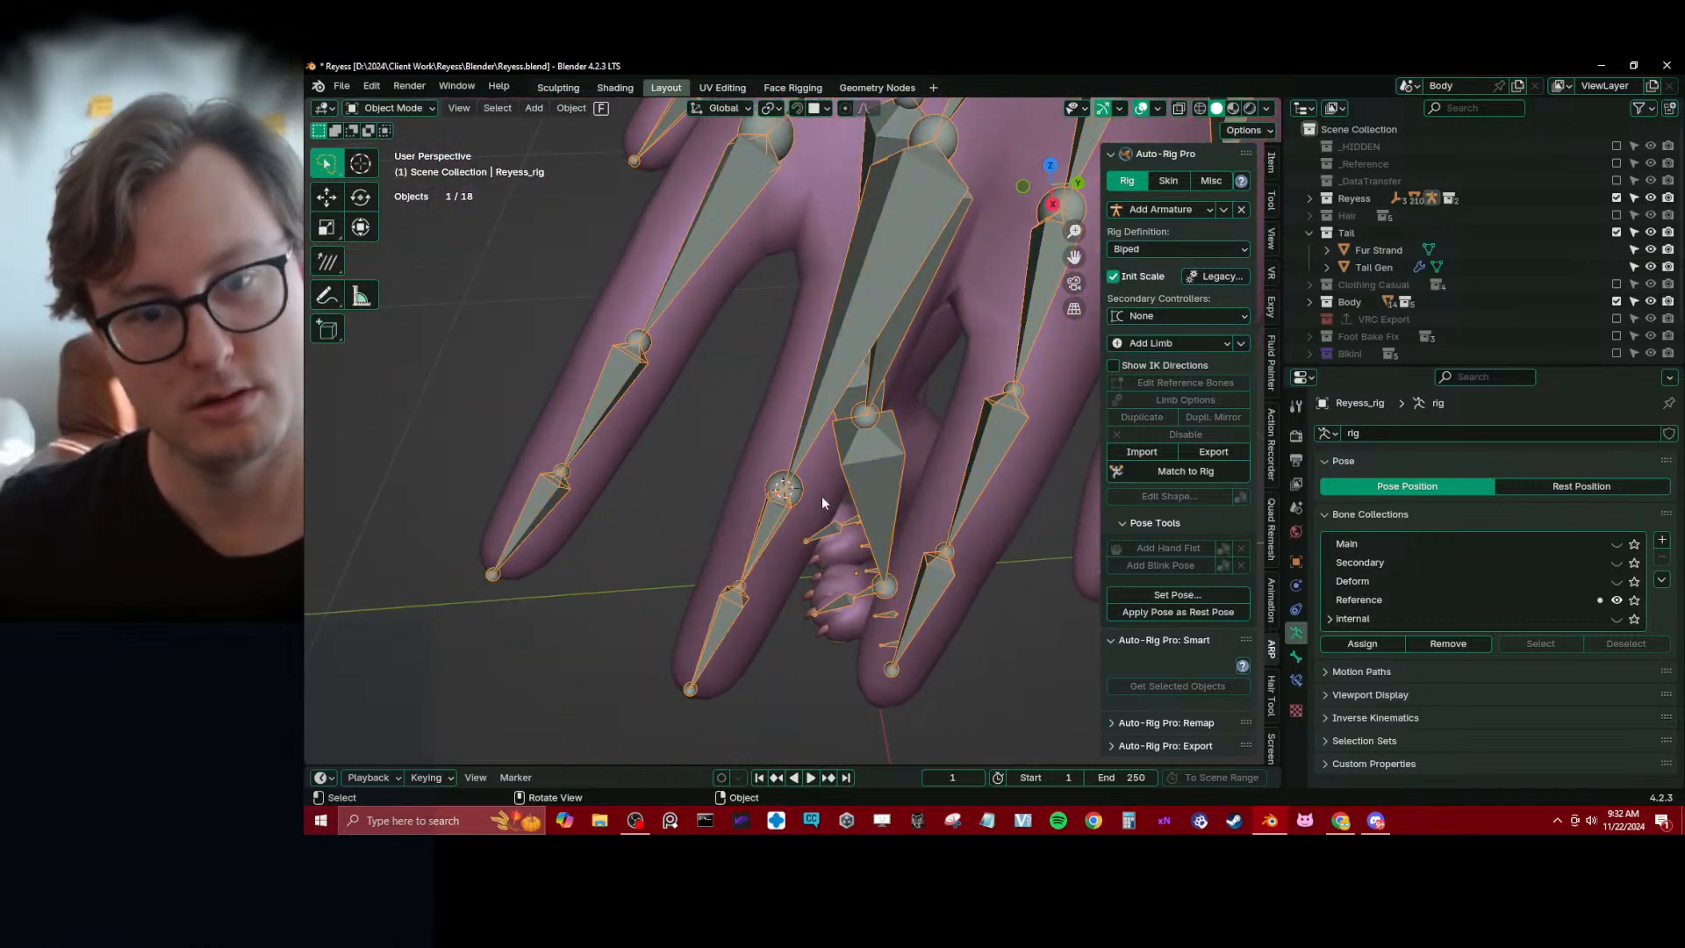
{"action": "left_click", "coordinate": [821, 498]}
{"action": "key", "text": "Tab"}
{"action": "middle_click_drag", "start_coordinate": [840, 562], "coordinate": [778, 515]}
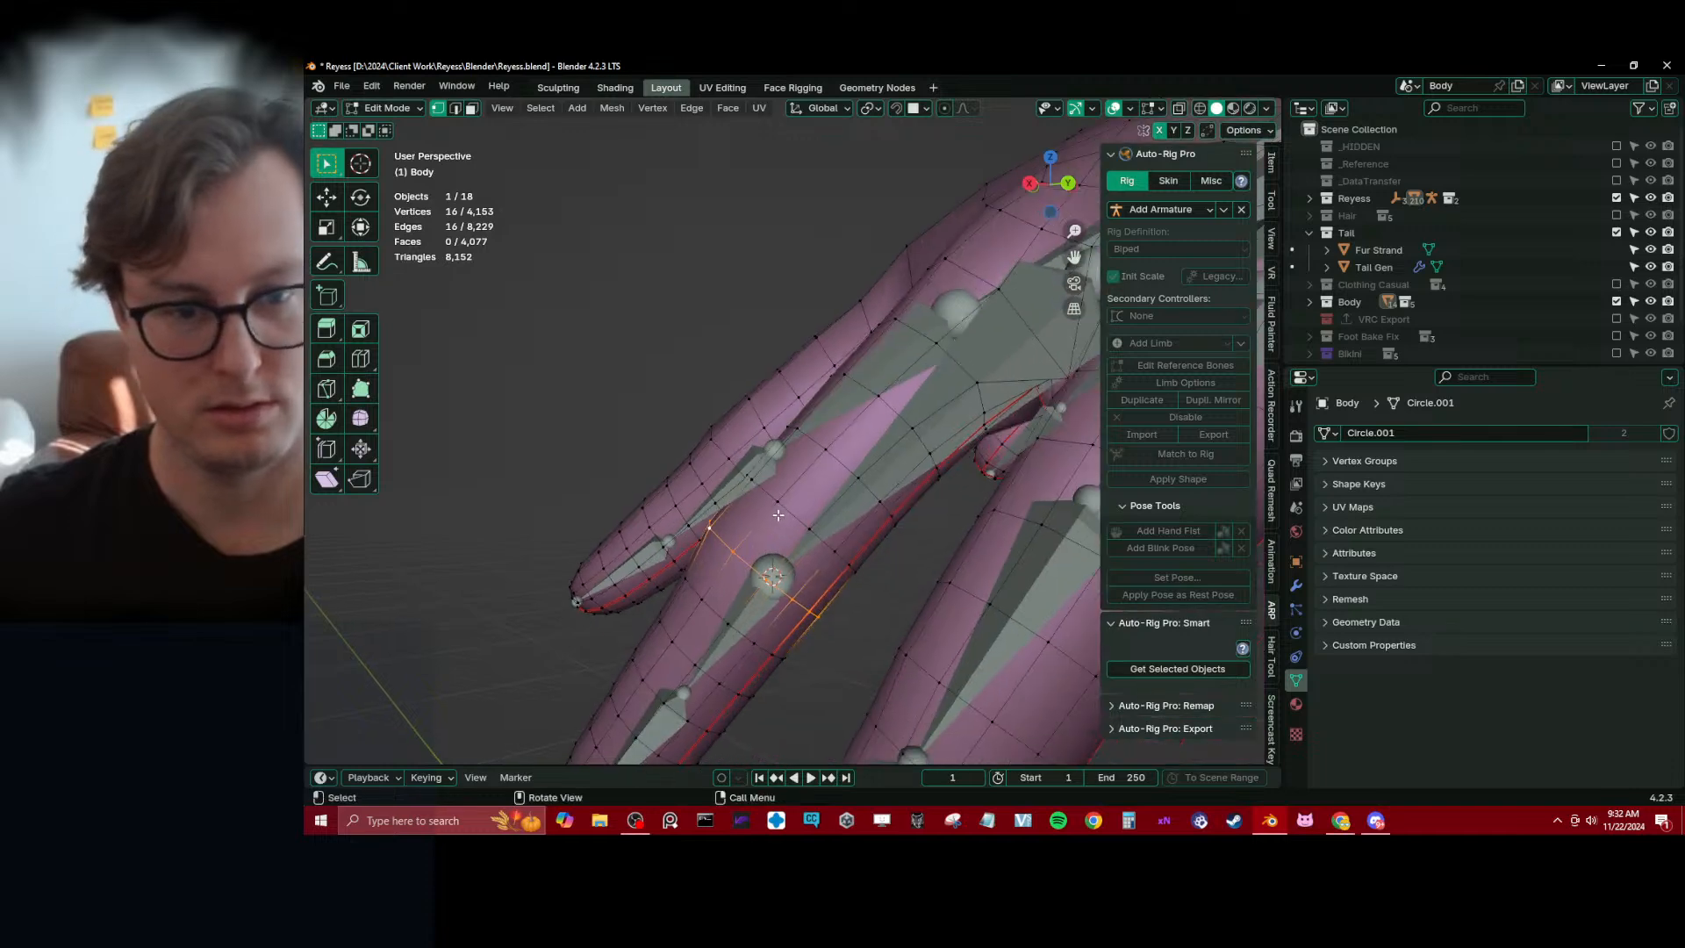
{"action": "key", "text": "ctrl+KP_Add"}
{"action": "key", "text": "shift+s"}
{"action": "left_click", "coordinate": [861, 572]}
Snap the end joint of middle1_ref.l to the repositioned 3D cursor
{"action": "key", "text": "Tab"}
{"action": "left_click", "coordinate": [776, 576]}
{"action": "key", "text": "Tab"}
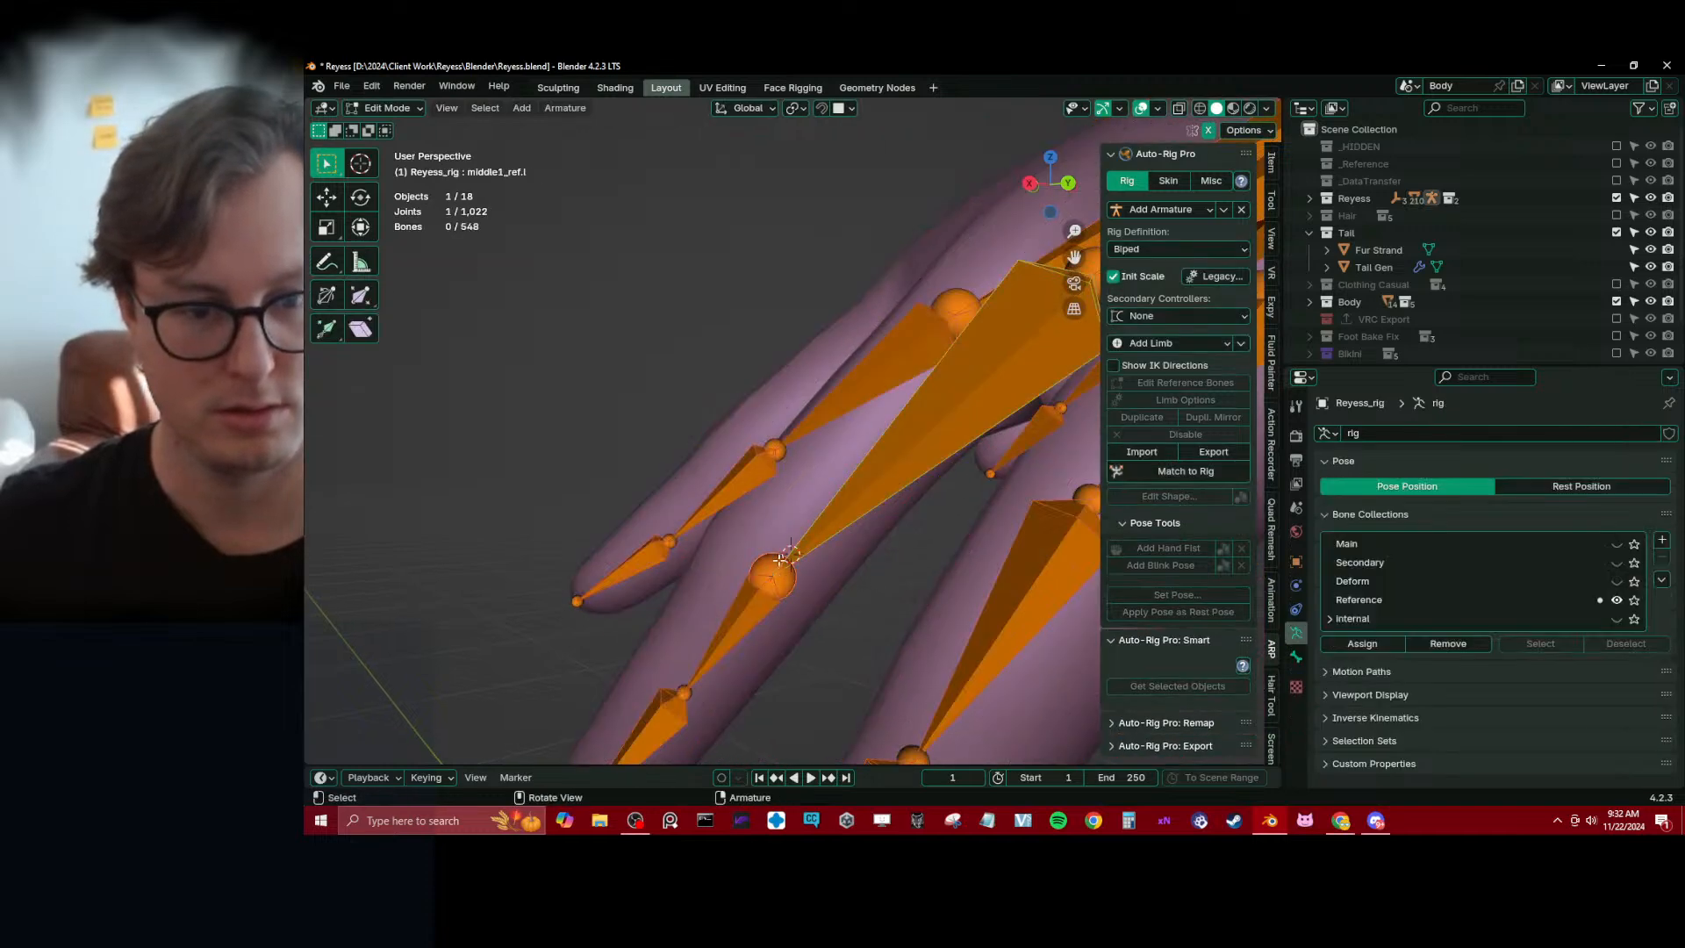
{"action": "key", "text": "shift+s"}
{"action": "left_click", "coordinate": [772, 461]}
Select the edge loop around the base of the middle finger on the Body mesh and snap the 3D cursor to it
{"action": "key", "text": "Tab"}
{"action": "middle_click_drag", "start_coordinate": [766, 474], "coordinate": [719, 475]}
{"action": "left_click", "coordinate": [806, 486]}
{"action": "key", "text": "Tab"}
{"action": "left_click", "coordinate": [757, 401], "text": "alt"}
{"action": "scroll", "coordinate": [757, 401], "scroll_direction": "down", "scroll_amount": 2}
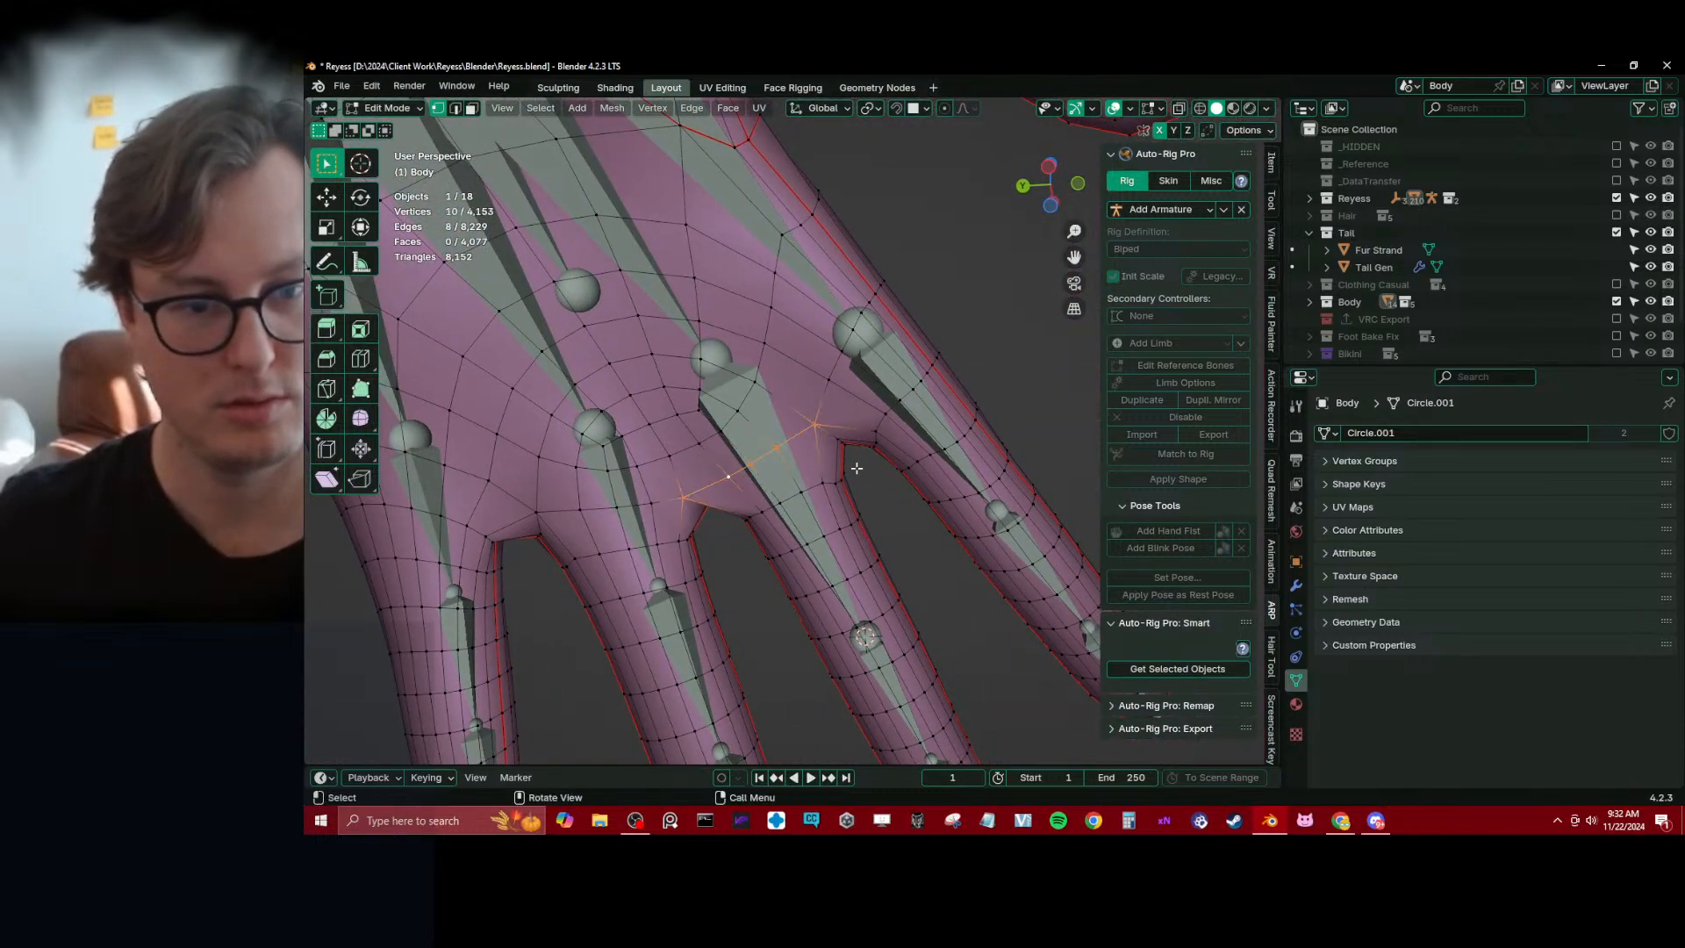
{"action": "key", "text": "shift+s"}
{"action": "left_click", "coordinate": [858, 516]}
Snap the end joint of middle1_base_ref.l to the 3D cursor, undoing any faulty snap
{"action": "key", "text": "Tab"}
{"action": "left_click", "coordinate": [762, 401]}
{"action": "key", "text": "Tab"}
{"action": "left_click", "coordinate": [713, 354]}
{"action": "key", "text": "shift+s"}
{"action": "left_click", "coordinate": [644, 278]}
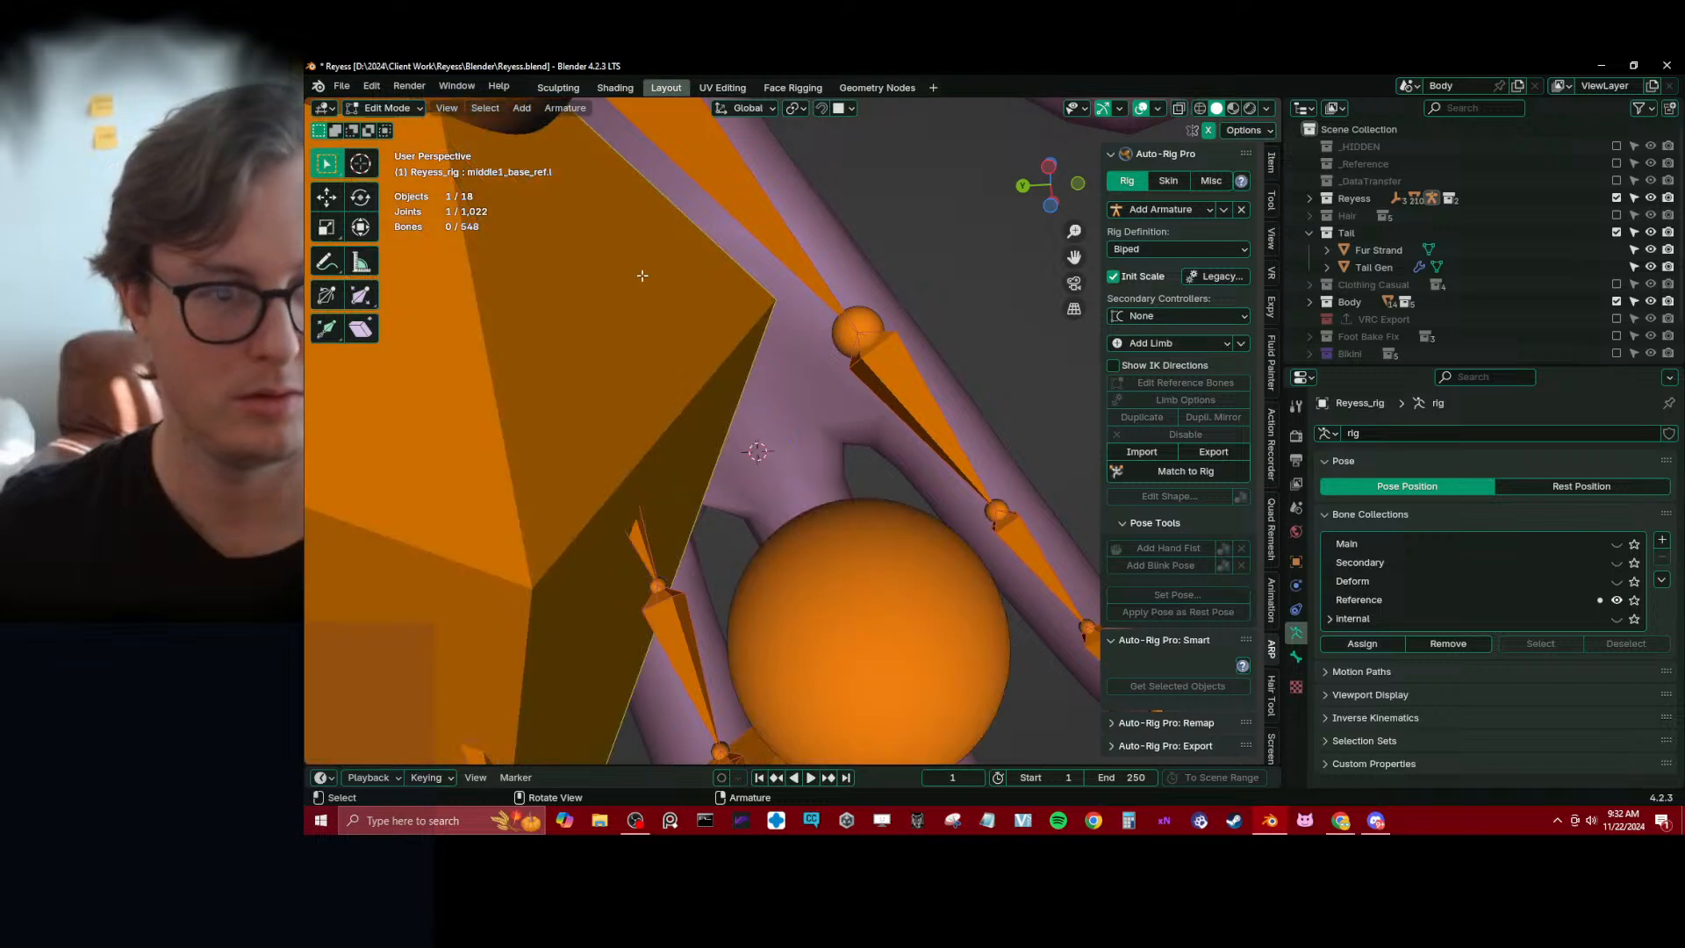
{"action": "key", "text": "ctrl+z"}
{"action": "key", "text": "shift+s"}
{"action": "left_click", "coordinate": [629, 300]}
Select the edge loop around the base of the ring finger on the Body mesh
{"action": "key", "text": "Tab"}
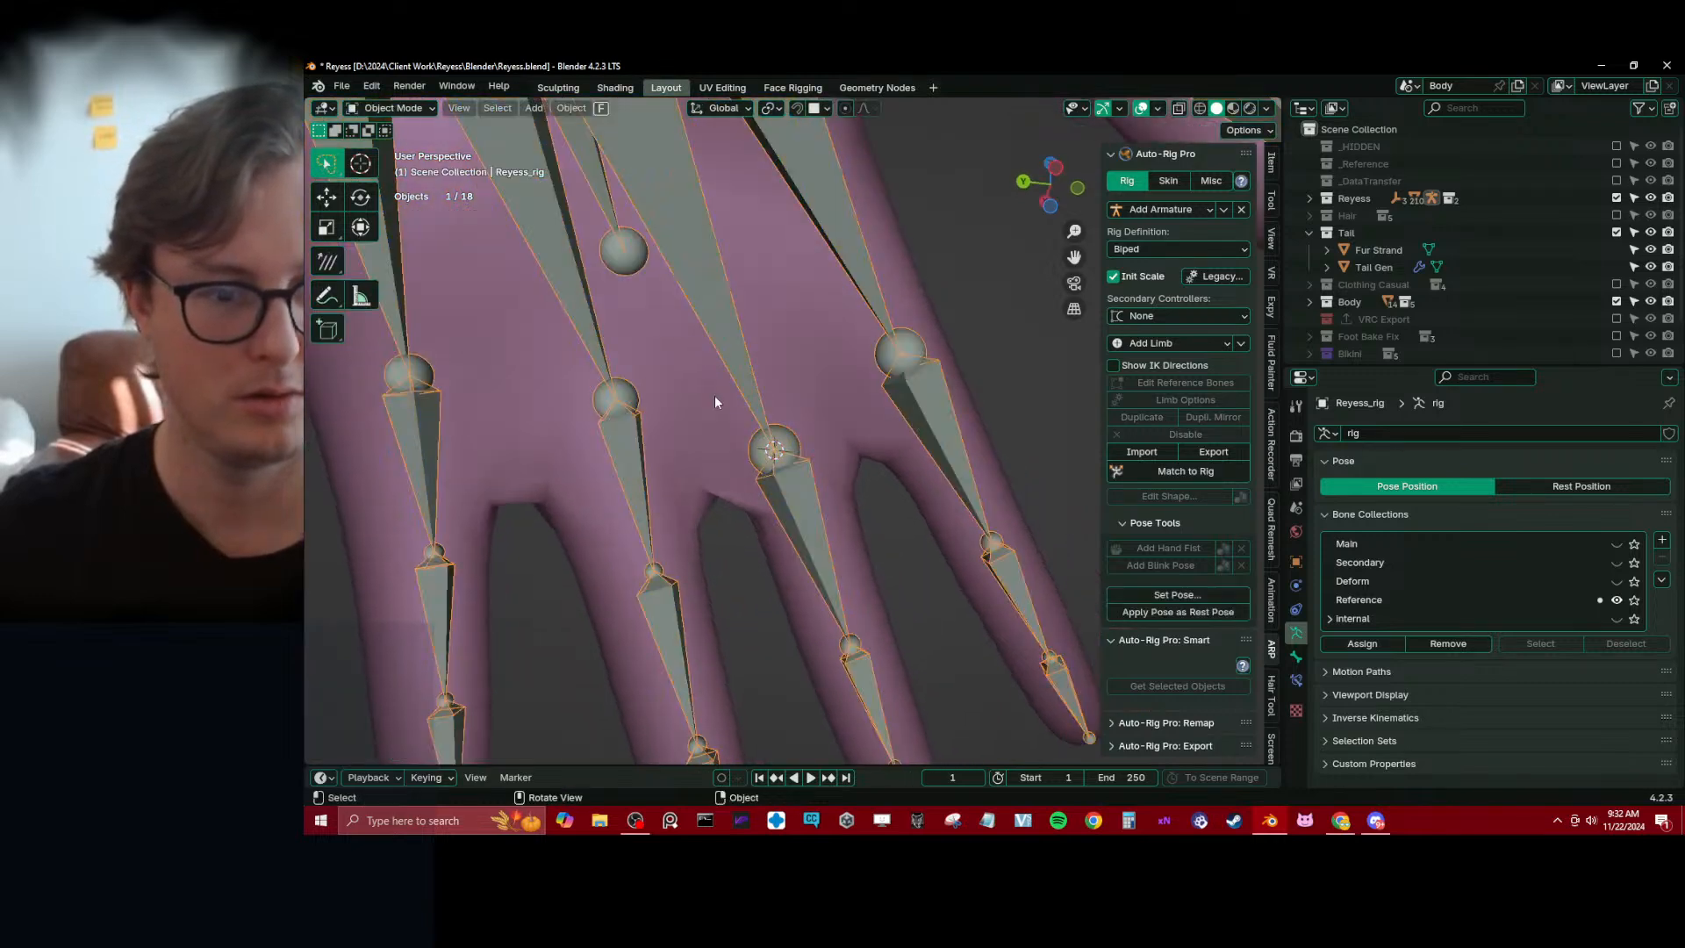
{"action": "middle_click_drag", "start_coordinate": [714, 396], "coordinate": [739, 448]}
{"action": "left_click", "coordinate": [735, 401]}
{"action": "key", "text": "Tab"}
{"action": "left_click", "coordinate": [612, 357]}
{"action": "left_click", "coordinate": [761, 386], "text": "ctrl"}
{"action": "left_click", "coordinate": [722, 520], "text": "alt+shift"}
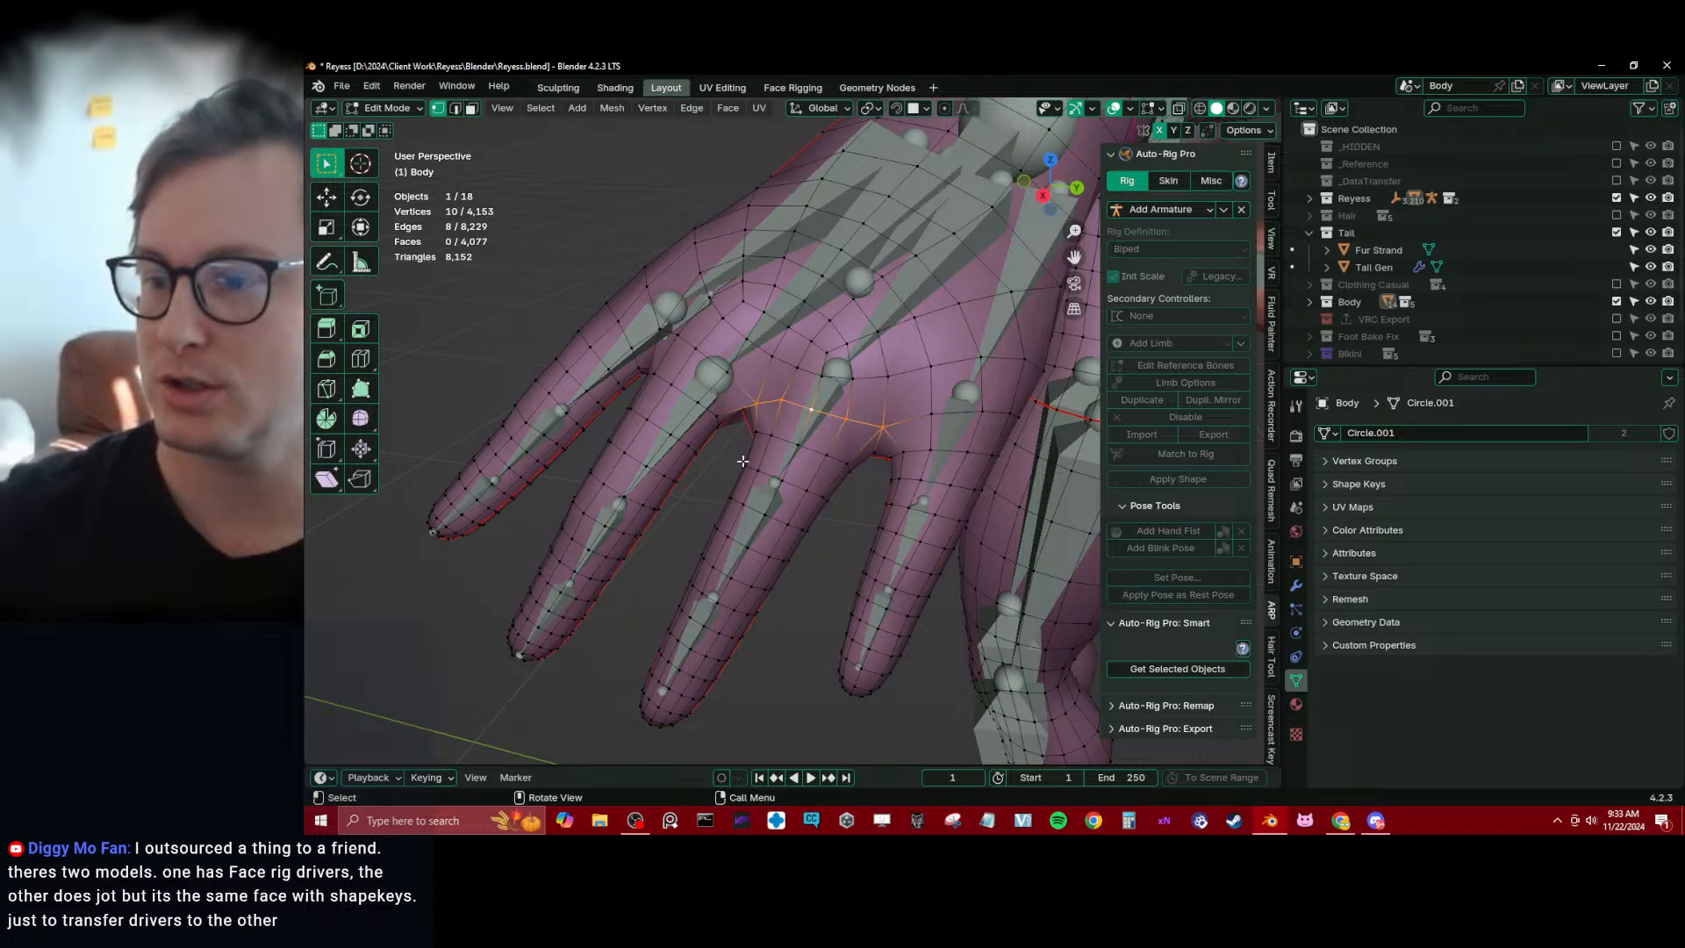
Try to snap the end joint of ring1_base_ref.l to the 3D cursor, and undo the attempt
{"action": "mouse_move", "coordinate": [781, 411]}
{"action": "middle_mouse_down"}
{"action": "mouse_move", "coordinate": [819, 377]}
{"action": "mouse_move", "coordinate": [789, 422]}
{"action": "middle_mouse_up"}
{"action": "key", "text": "Tab"}
{"action": "scroll", "coordinate": [789, 421], "scroll_direction": "up", "scroll_amount": 2}
{"action": "left_click", "coordinate": [788, 369]}
{"action": "key", "text": "Tab"}
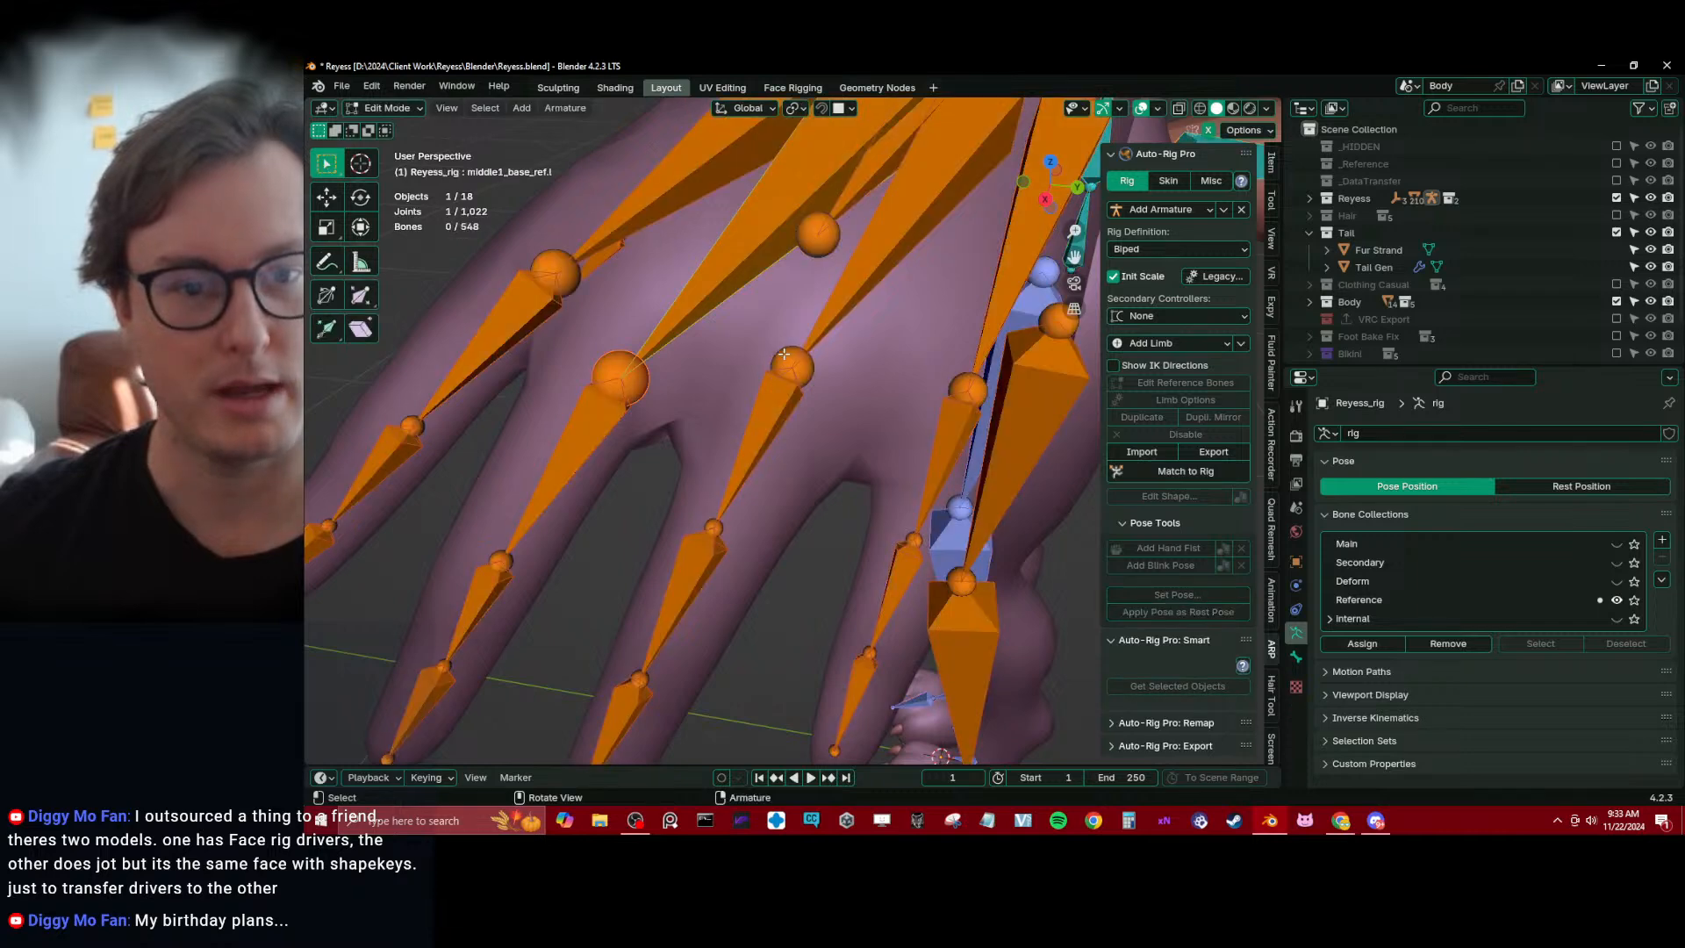
{"action": "key", "text": "shift+s"}
{"action": "left_click", "coordinate": [747, 316]}
{"action": "key", "text": "ctrl+z"}
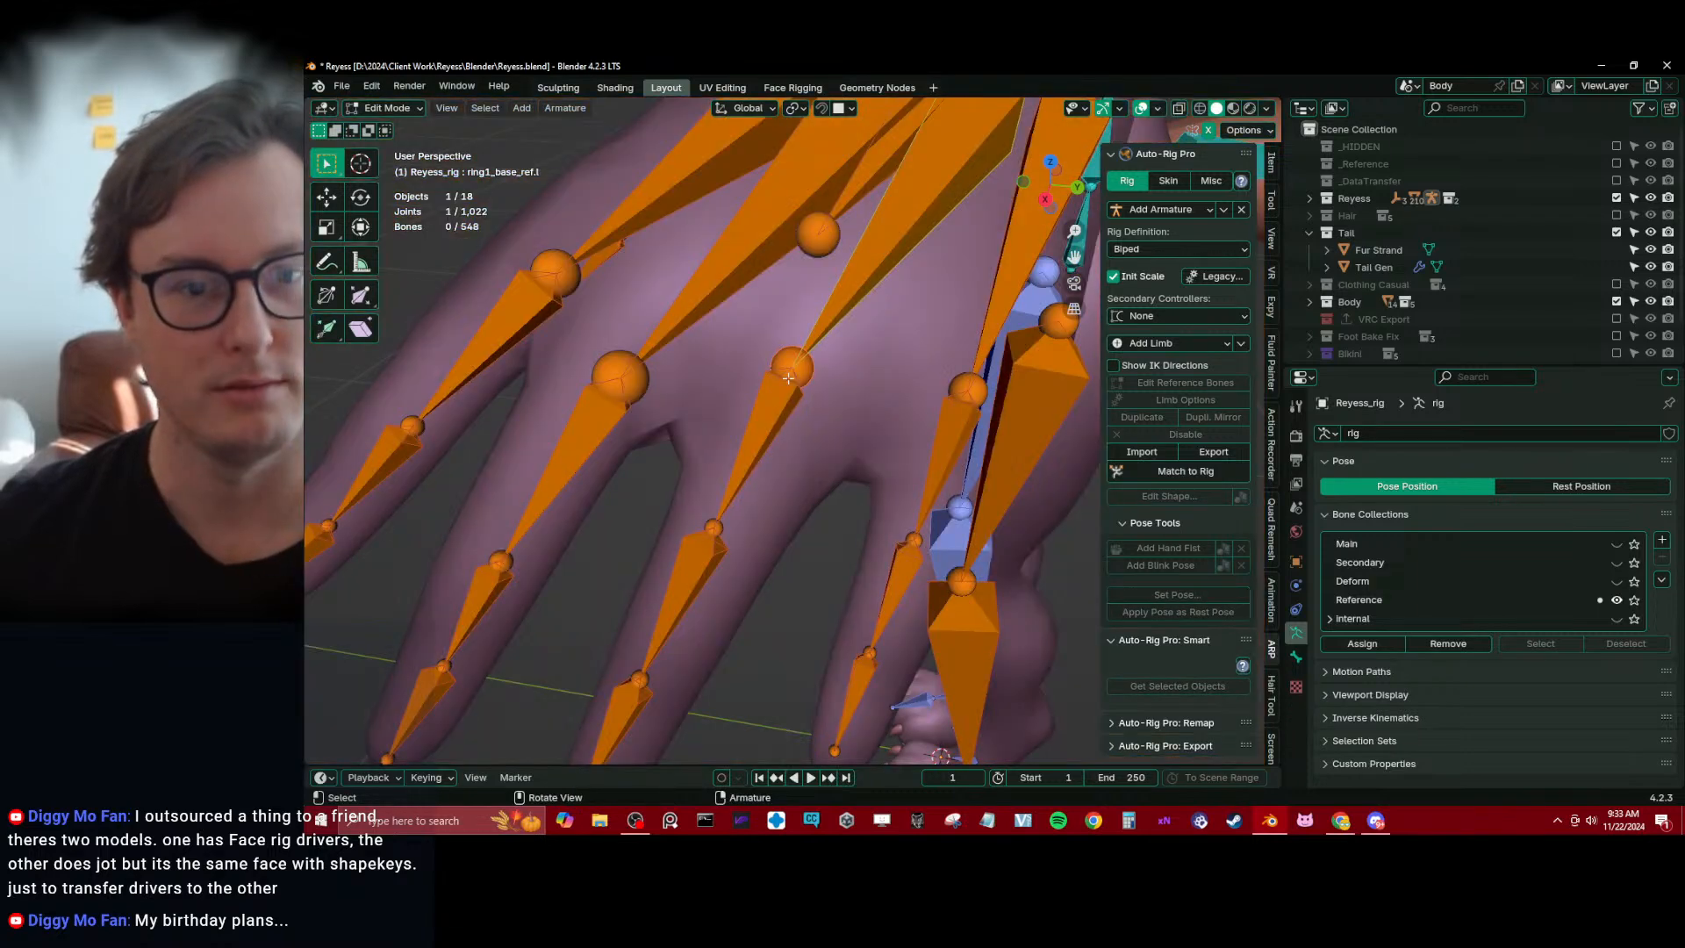
Snap the 3D cursor to the selected edge loop at the base of the ring finger
{"action": "key", "text": "Tab"}
{"action": "left_click", "coordinate": [795, 494]}
{"action": "key", "text": "Tab"}
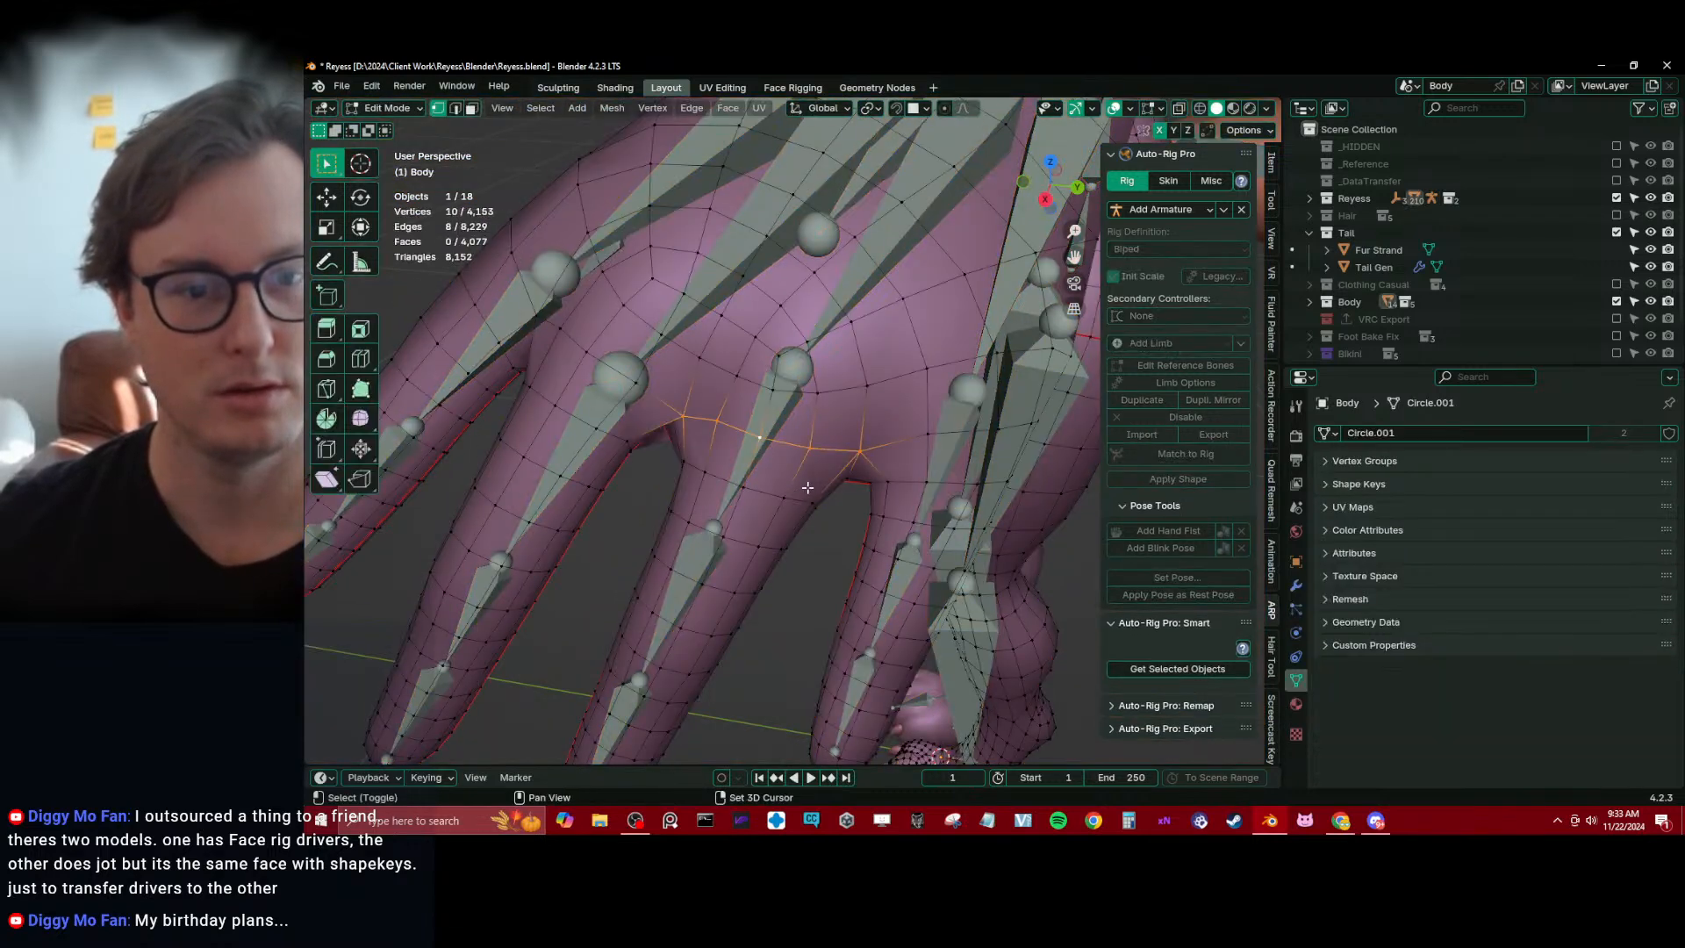
{"action": "key", "text": "shift+s"}
{"action": "left_click", "coordinate": [813, 531]}
Snap the end joint of ring1_base_ref.l to the 3D cursor at the ring finger's base
{"action": "key", "text": "Tab"}
{"action": "left_click", "coordinate": [766, 418]}
{"action": "key", "text": "Tab"}
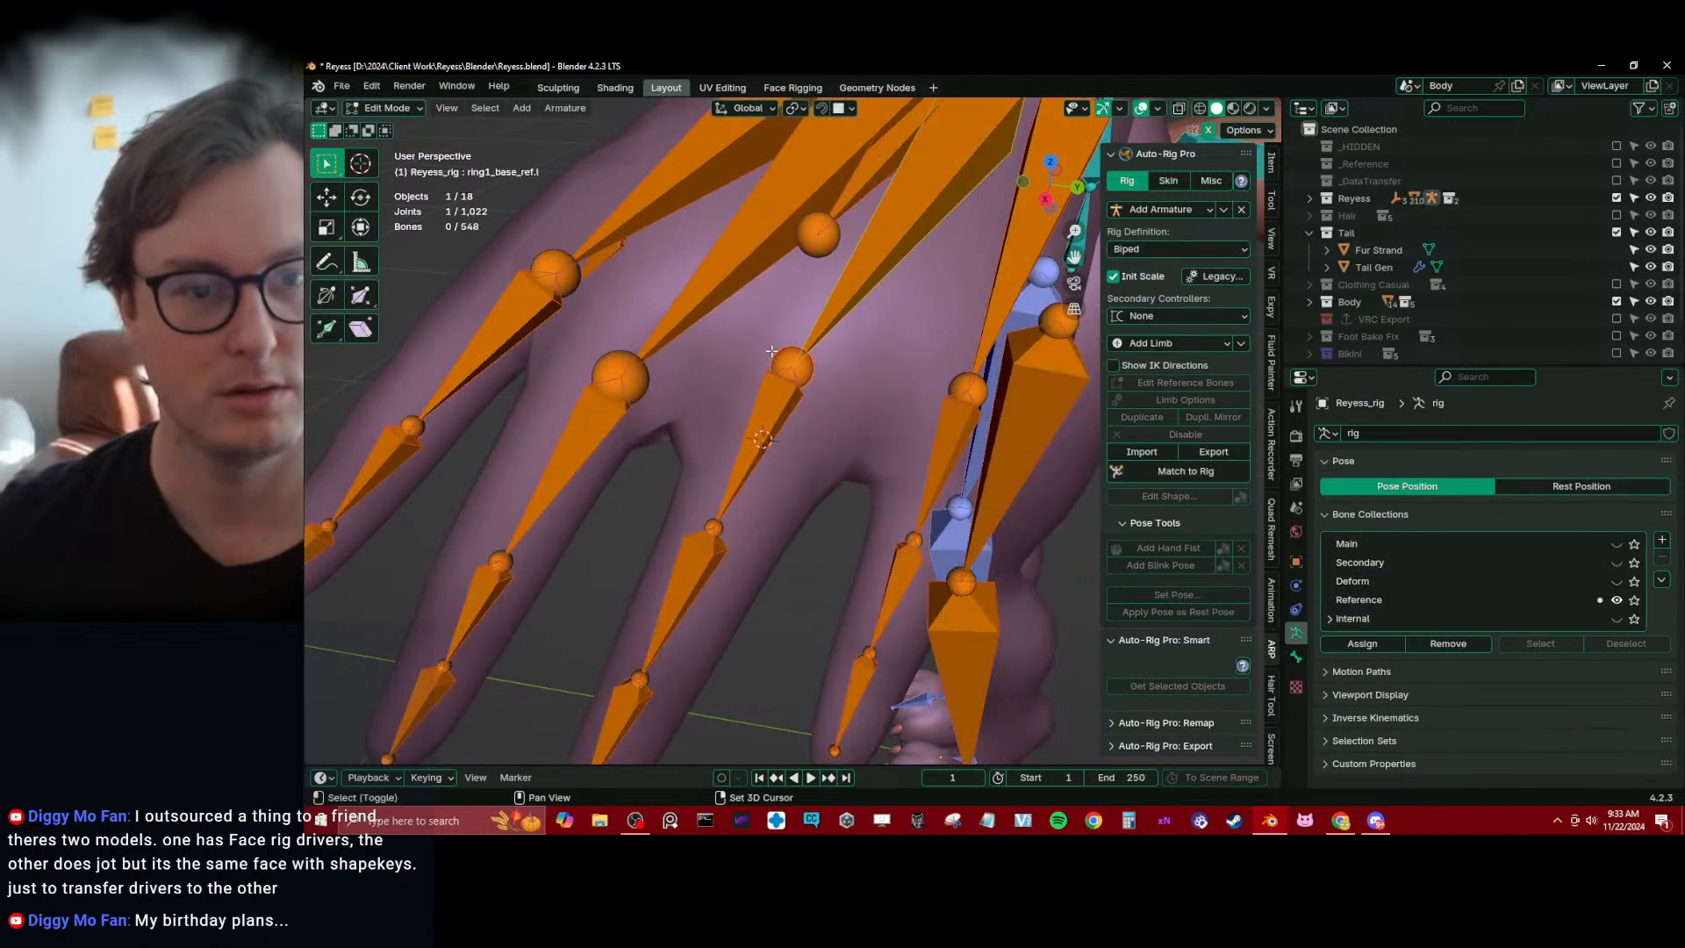
{"action": "key", "text": "shift+s"}
{"action": "left_click", "coordinate": [771, 254]}
Select two adjacent edge loops around the ring finger's middle knuckle on the Body mesh and snap the 3D cursor to their centre
{"action": "key", "text": "Tab"}
{"action": "left_click", "coordinate": [744, 570]}
{"action": "key", "text": "Tab"}
{"action": "middle_click_drag", "start_coordinate": [699, 627], "coordinate": [631, 392], "text": "shift"}
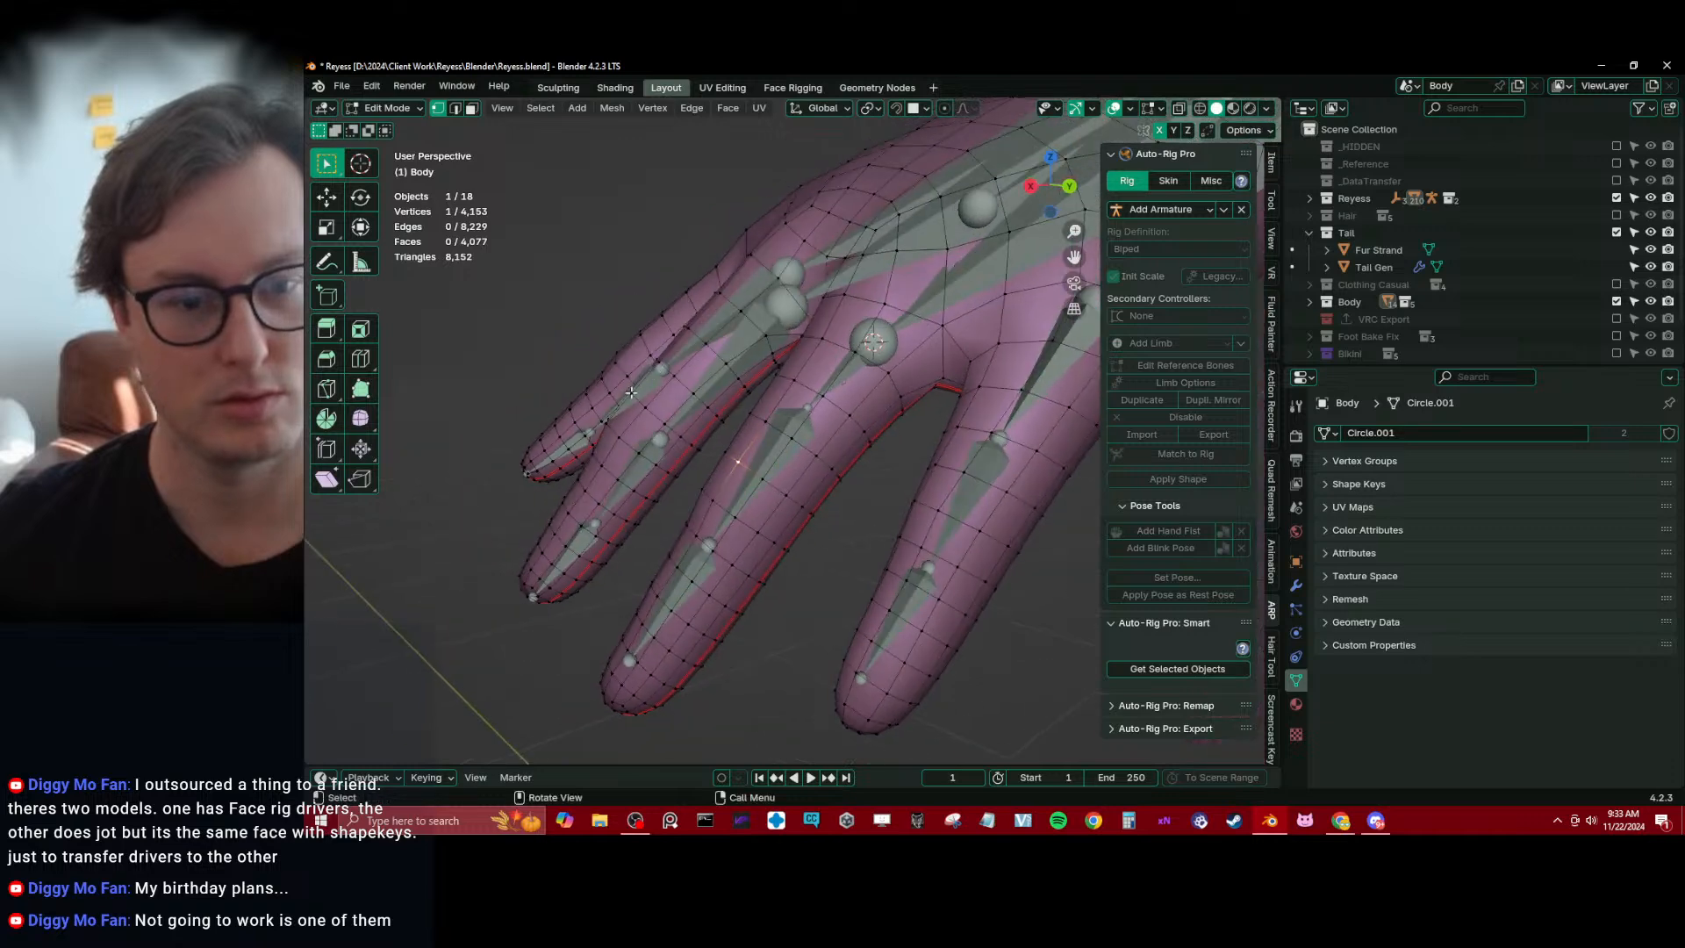
{"action": "left_click", "coordinate": [803, 483], "text": "ctrl+alt"}
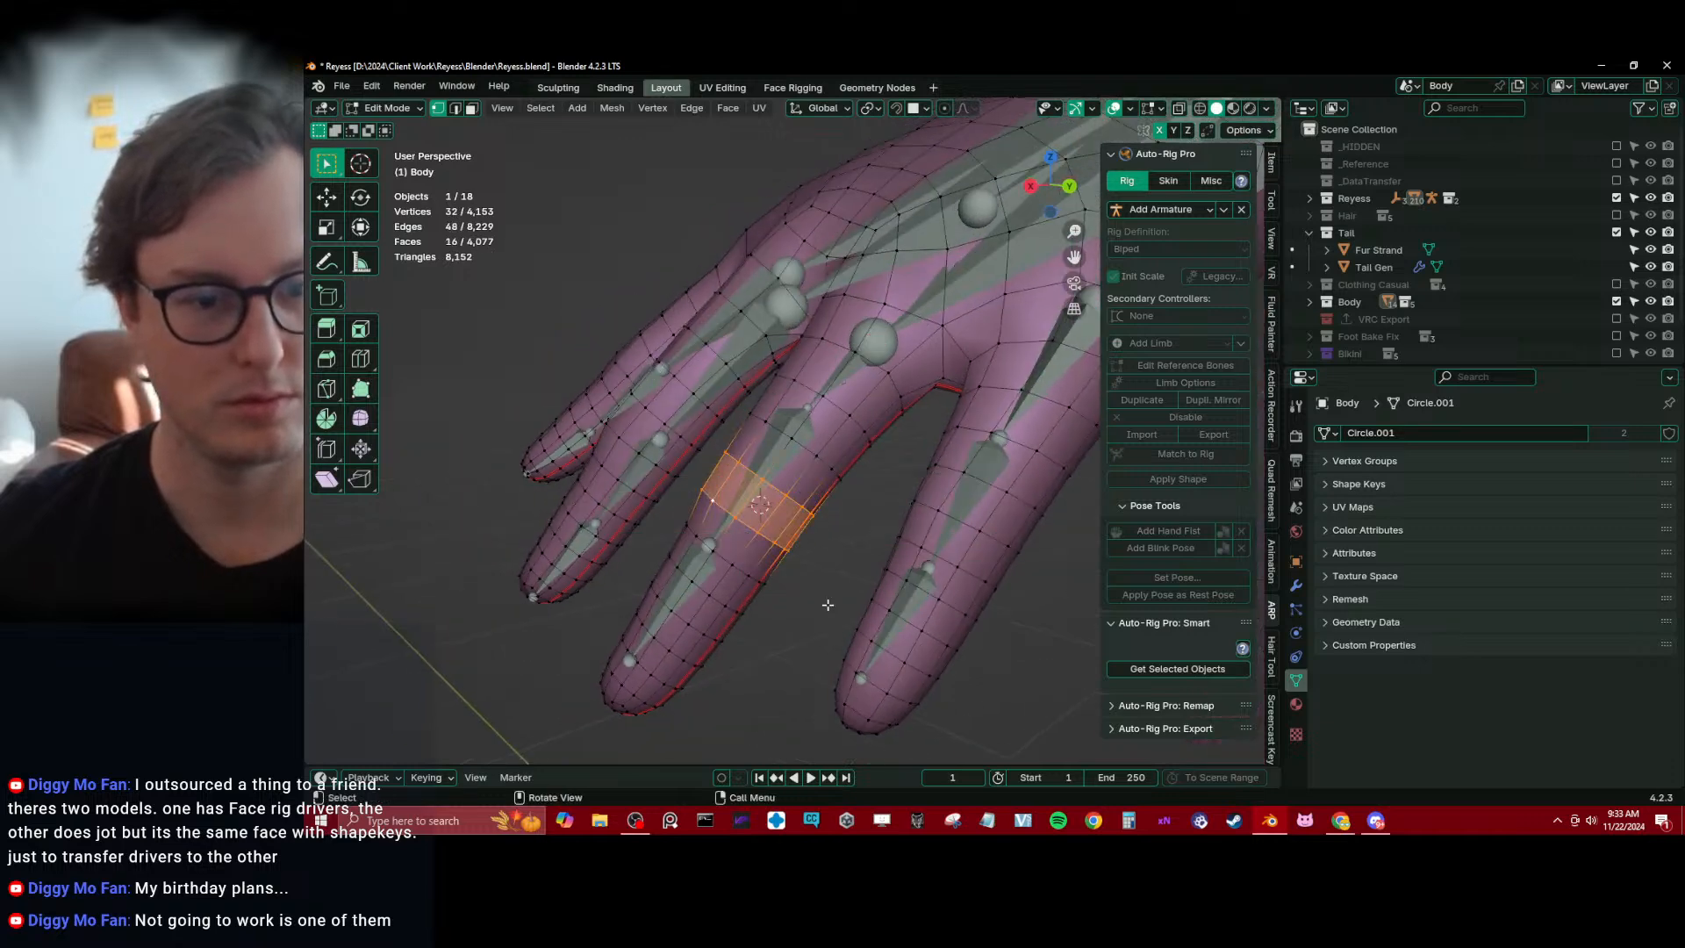
Snap the end joint of ring1_ref.l to the 3D cursor at the ring finger's middle knuckle
{"action": "key", "text": "Tab"}
{"action": "left_click", "coordinate": [782, 444]}
{"action": "key", "text": "Tab"}
{"action": "left_click", "coordinate": [808, 408]}
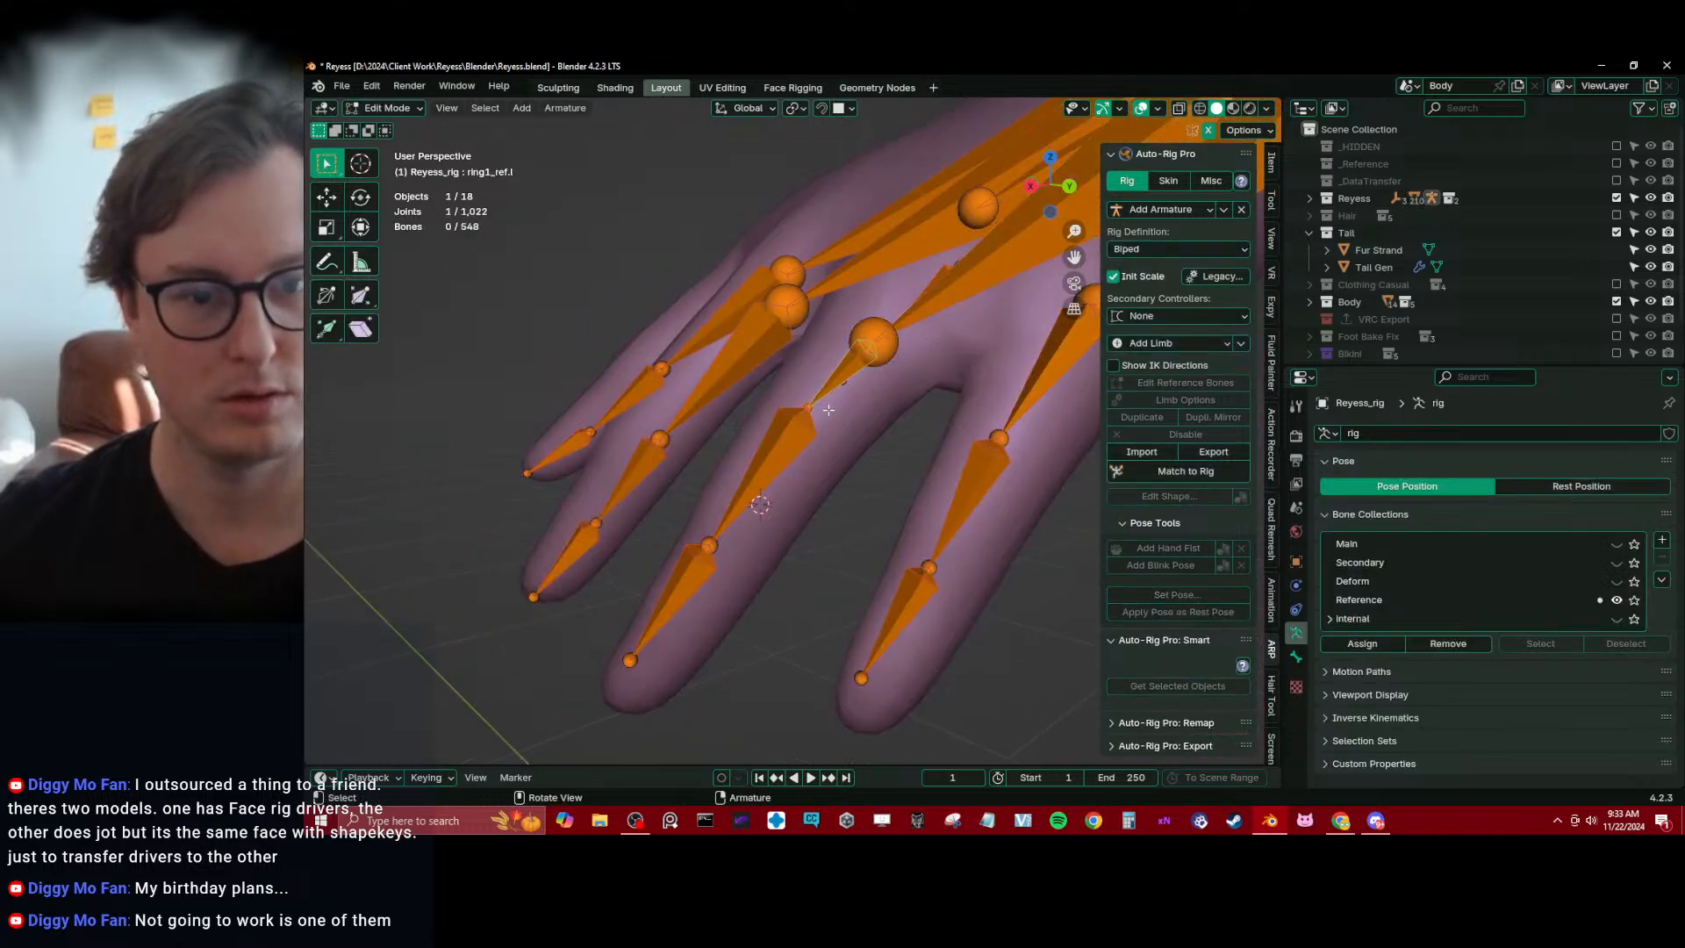
{"action": "key", "text": "shift+s"}
{"action": "left_click", "coordinate": [762, 366]}
Select the edge loop around the ring finger's last knuckle on the Body mesh and snap the 3D cursor to it
{"action": "key", "text": "Tab"}
{"action": "left_click", "coordinate": [755, 562]}
{"action": "key", "text": "Tab"}
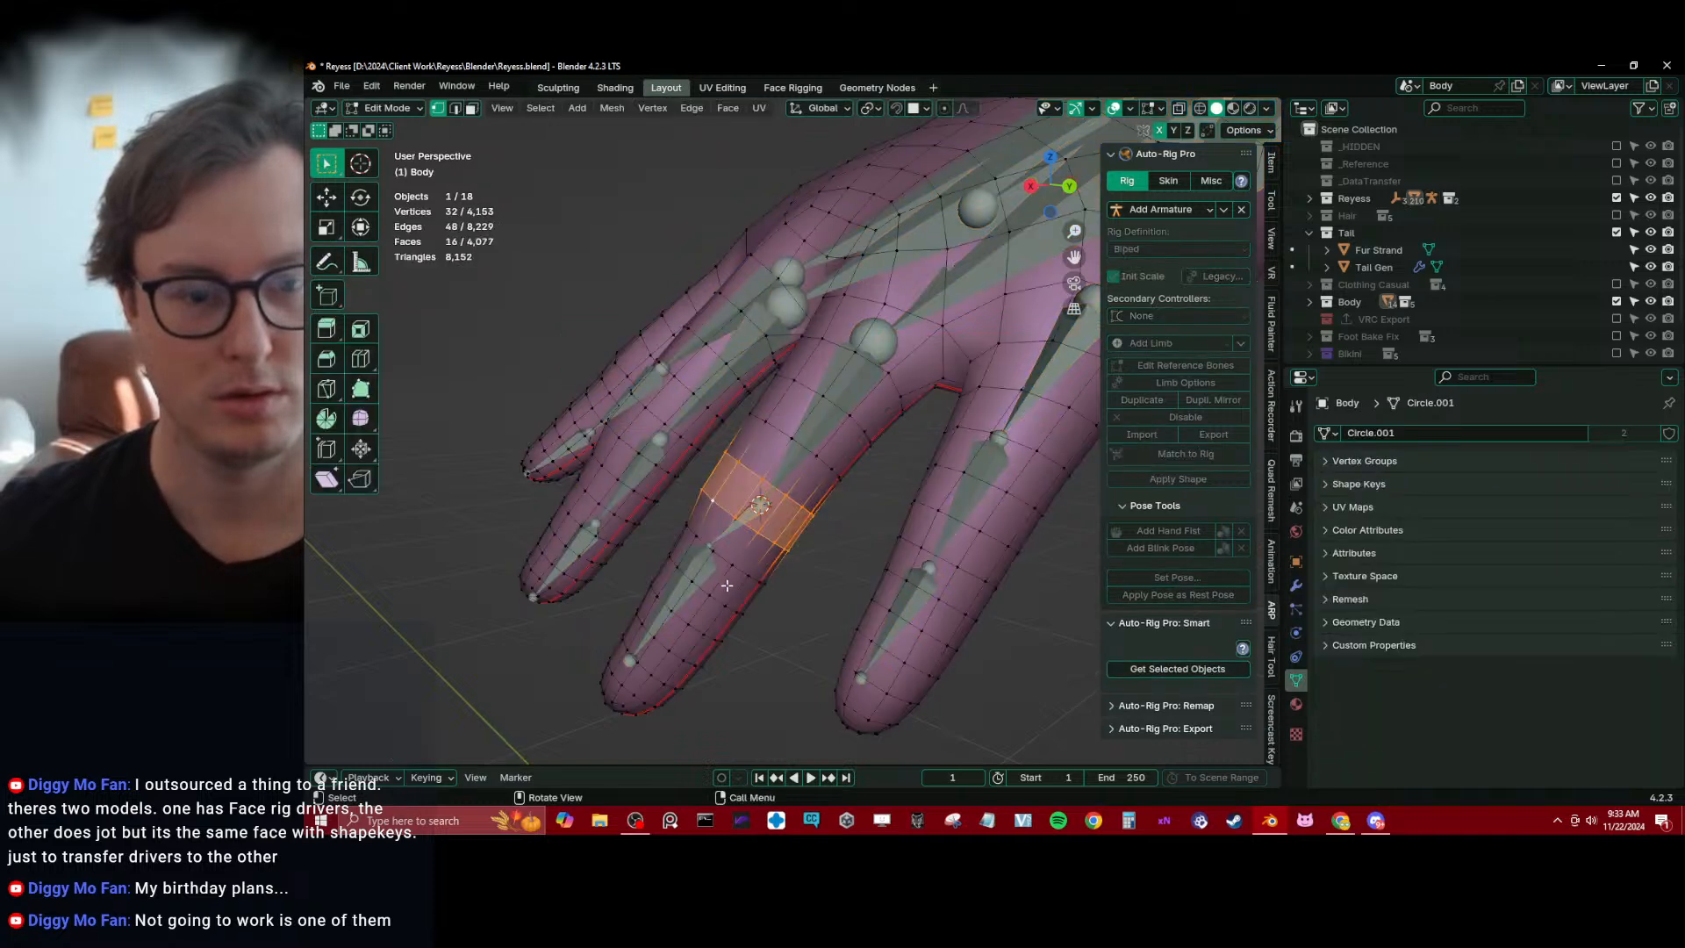
{"action": "left_click", "coordinate": [677, 615]}
{"action": "key", "text": "shift+s"}
{"action": "left_click", "coordinate": [632, 690]}
Try to snap the end joint of ring2_ref.l to the 3D cursor at the last knuckle
{"action": "key", "text": "Tab"}
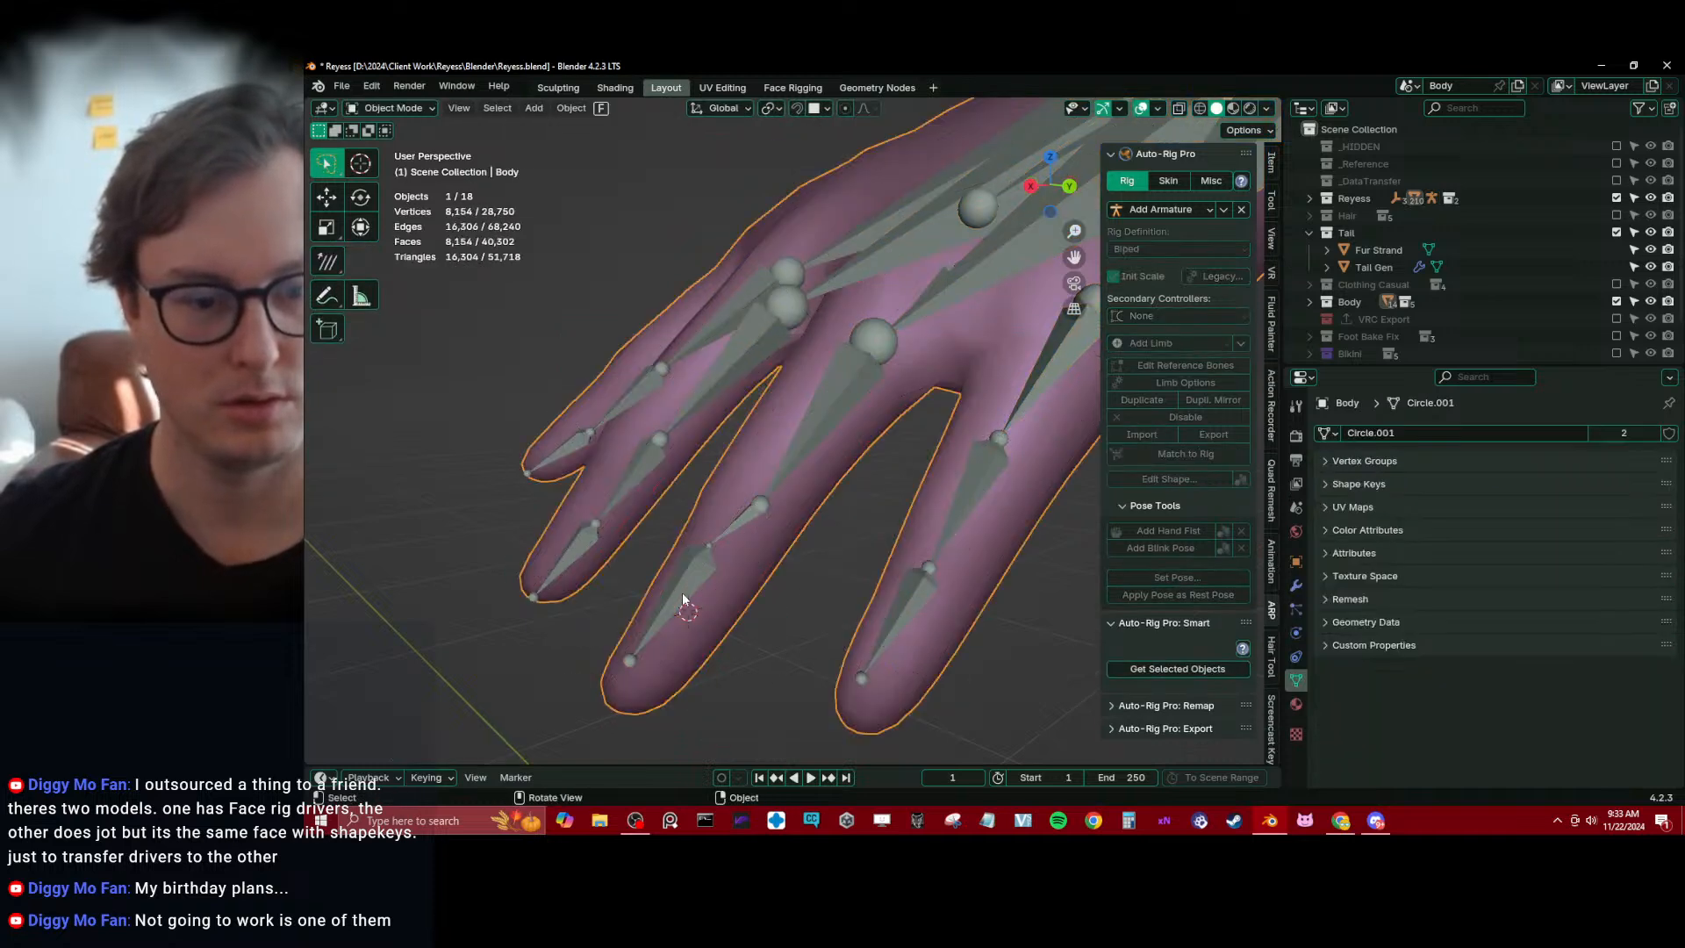
{"action": "left_click", "coordinate": [702, 550]}
{"action": "key", "text": "Tab"}
{"action": "left_click", "coordinate": [704, 542]}
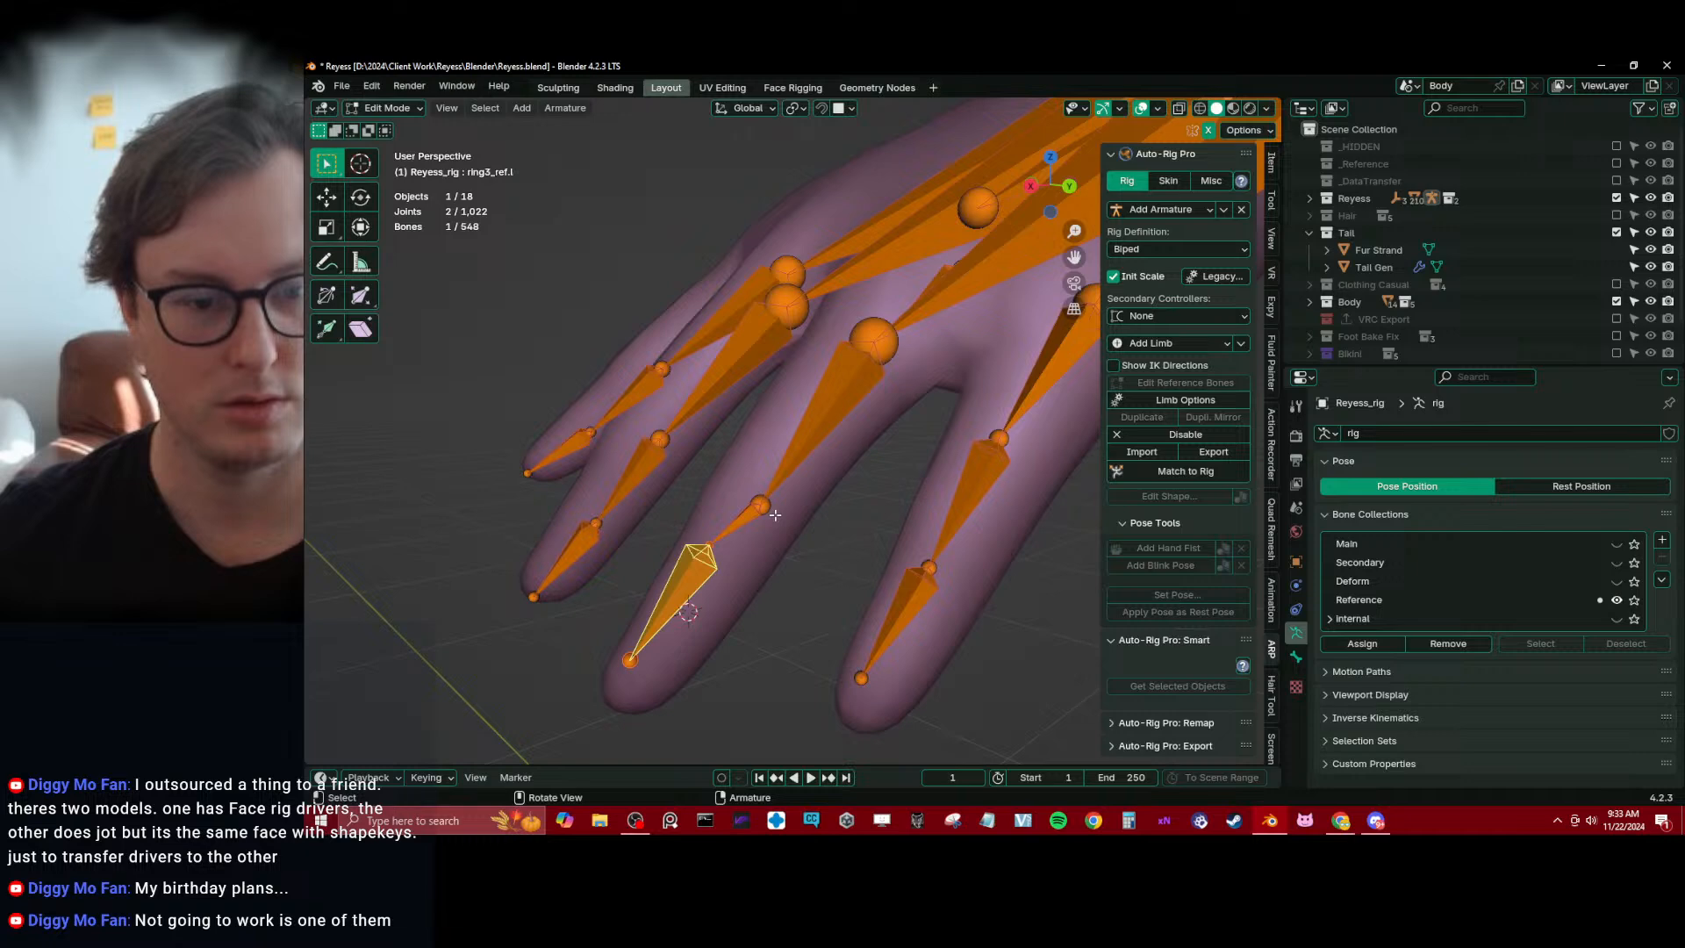
{"action": "left_click", "coordinate": [723, 525]}
{"action": "key", "text": "shift+s"}
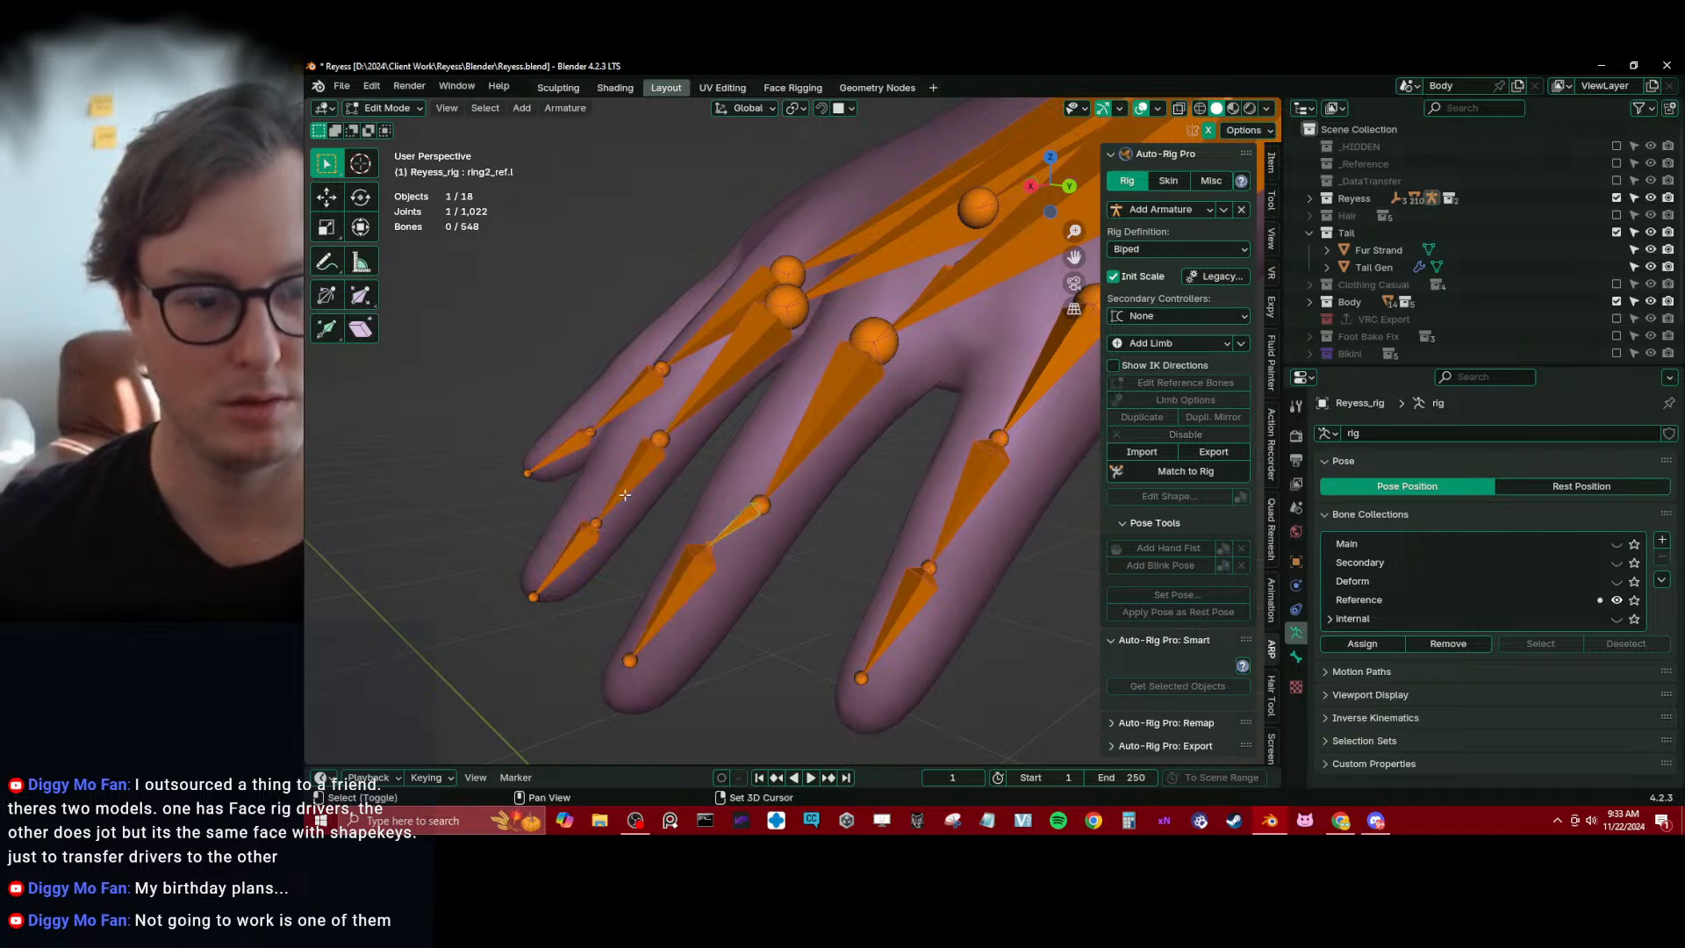
{"action": "key", "text": "shift+s"}
{"action": "left_click", "coordinate": [726, 593]}
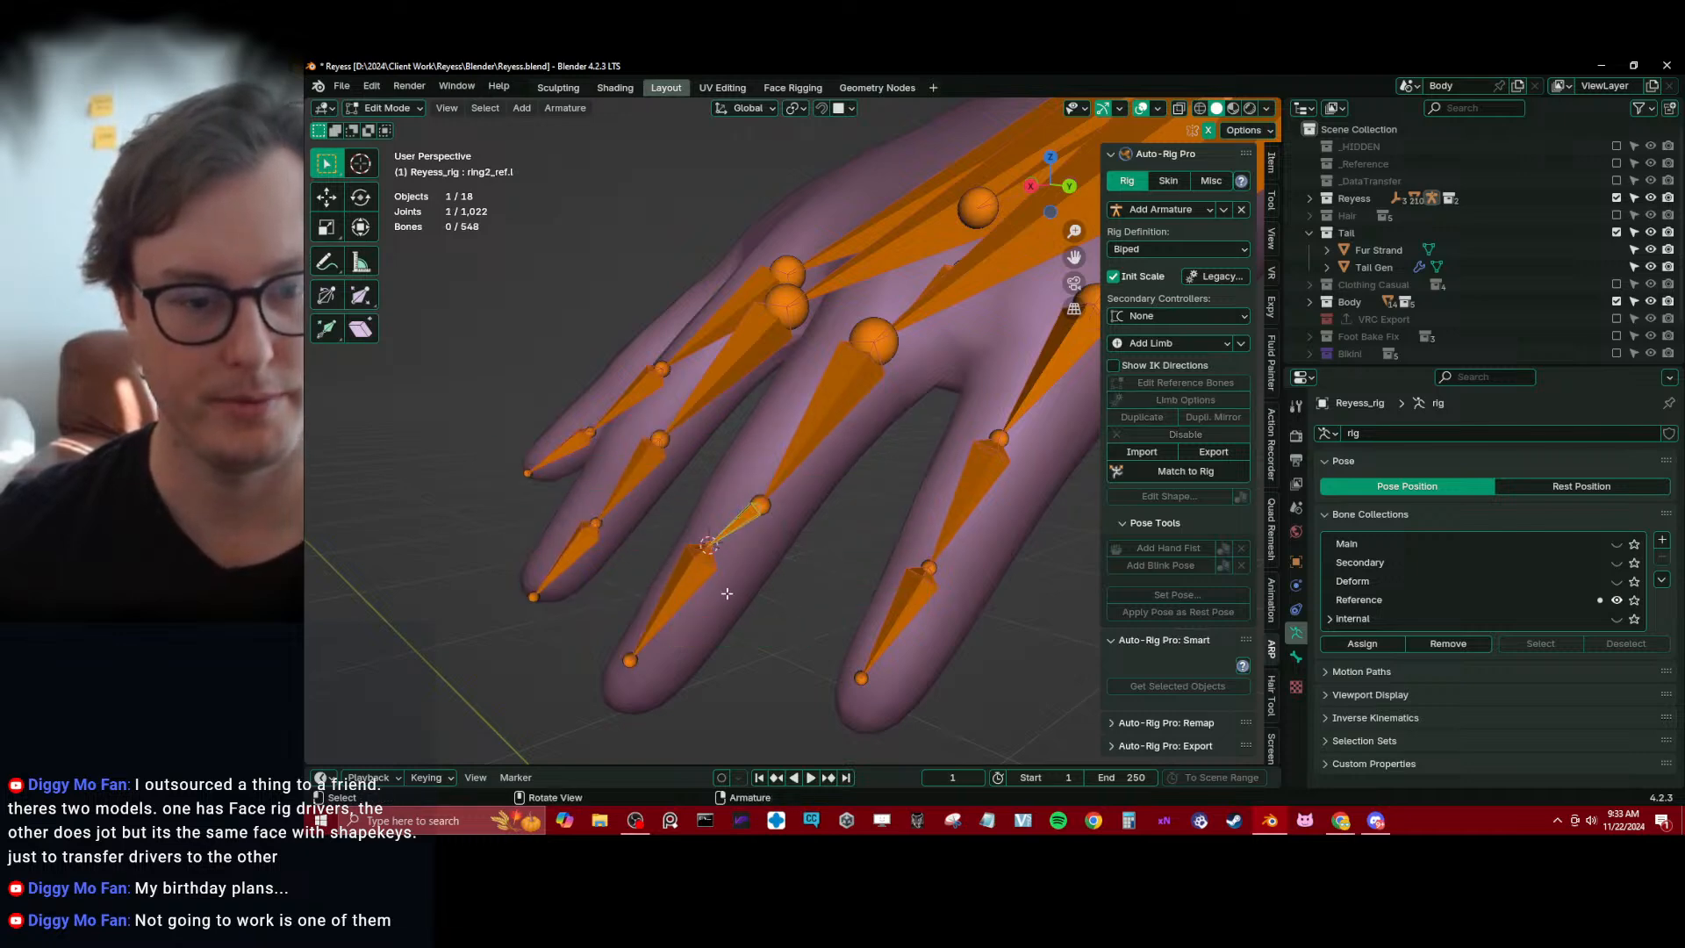
Snap the 3D cursor back to the edge loop selected on the Body mesh at the ring finger's last knuckle
{"action": "key", "text": "Tab"}
{"action": "left_click", "coordinate": [734, 582]}
{"action": "key", "text": "Tab"}
{"action": "key", "text": "shift+s"}
{"action": "left_click", "coordinate": [752, 676]}
Snap the selected end joint of ring2_ref.l to the 3D cursor at the ring finger's last knuckle
{"action": "key", "text": "Tab"}
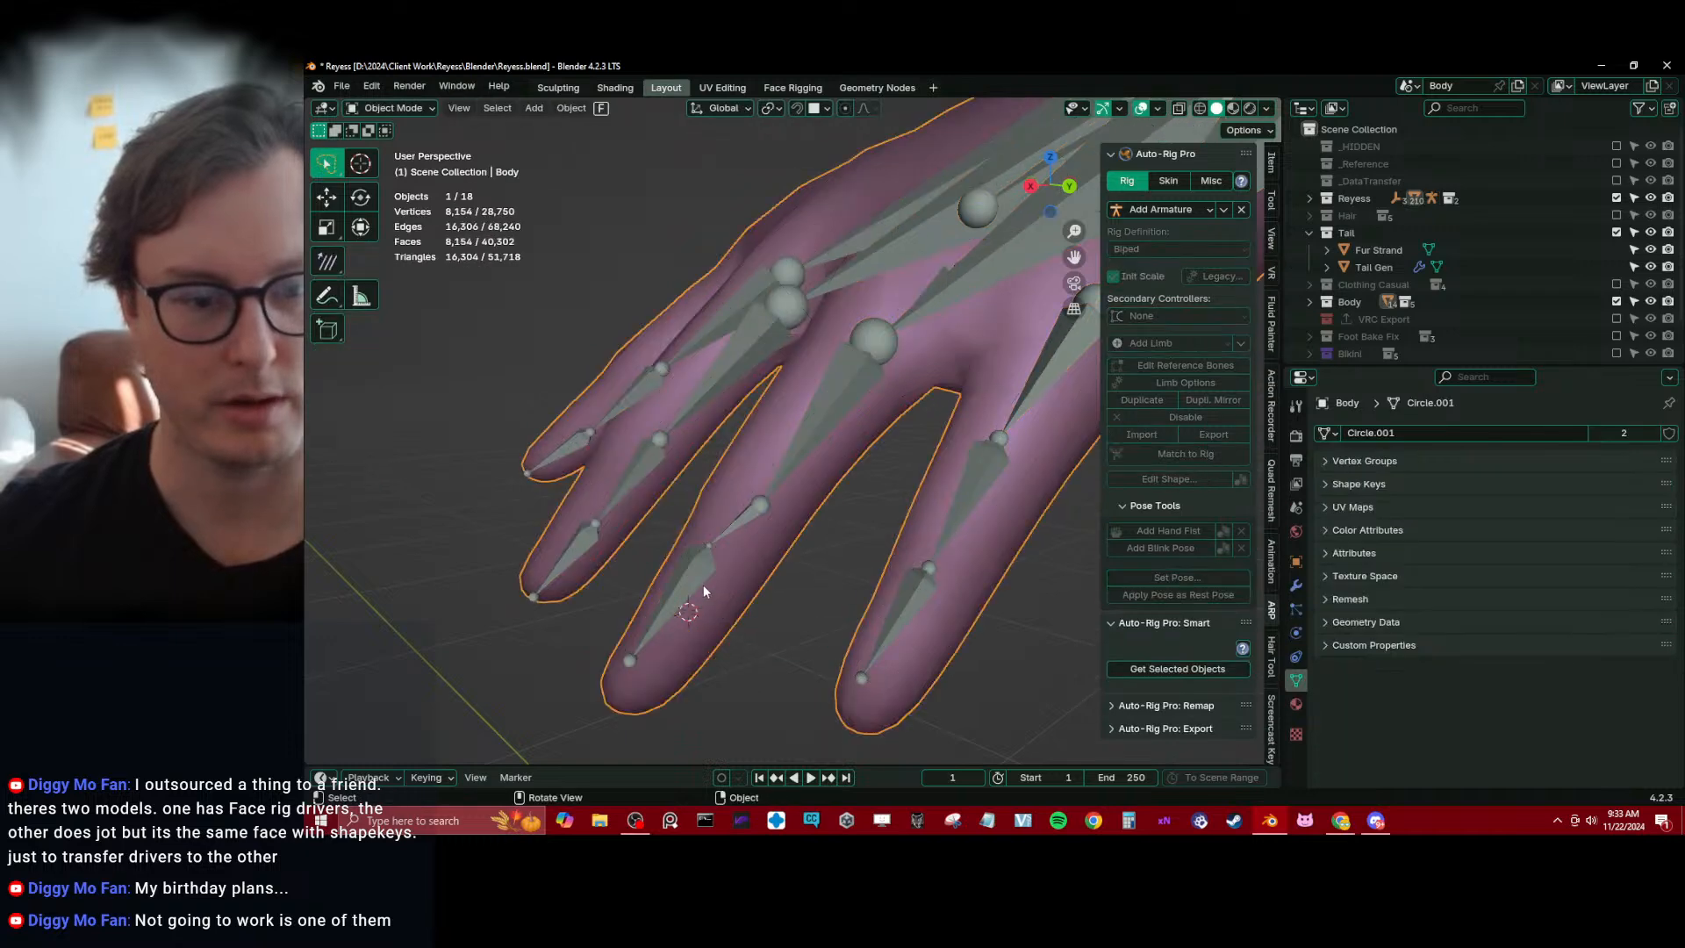
{"action": "left_click", "coordinate": [703, 584]}
{"action": "key", "text": "Tab"}
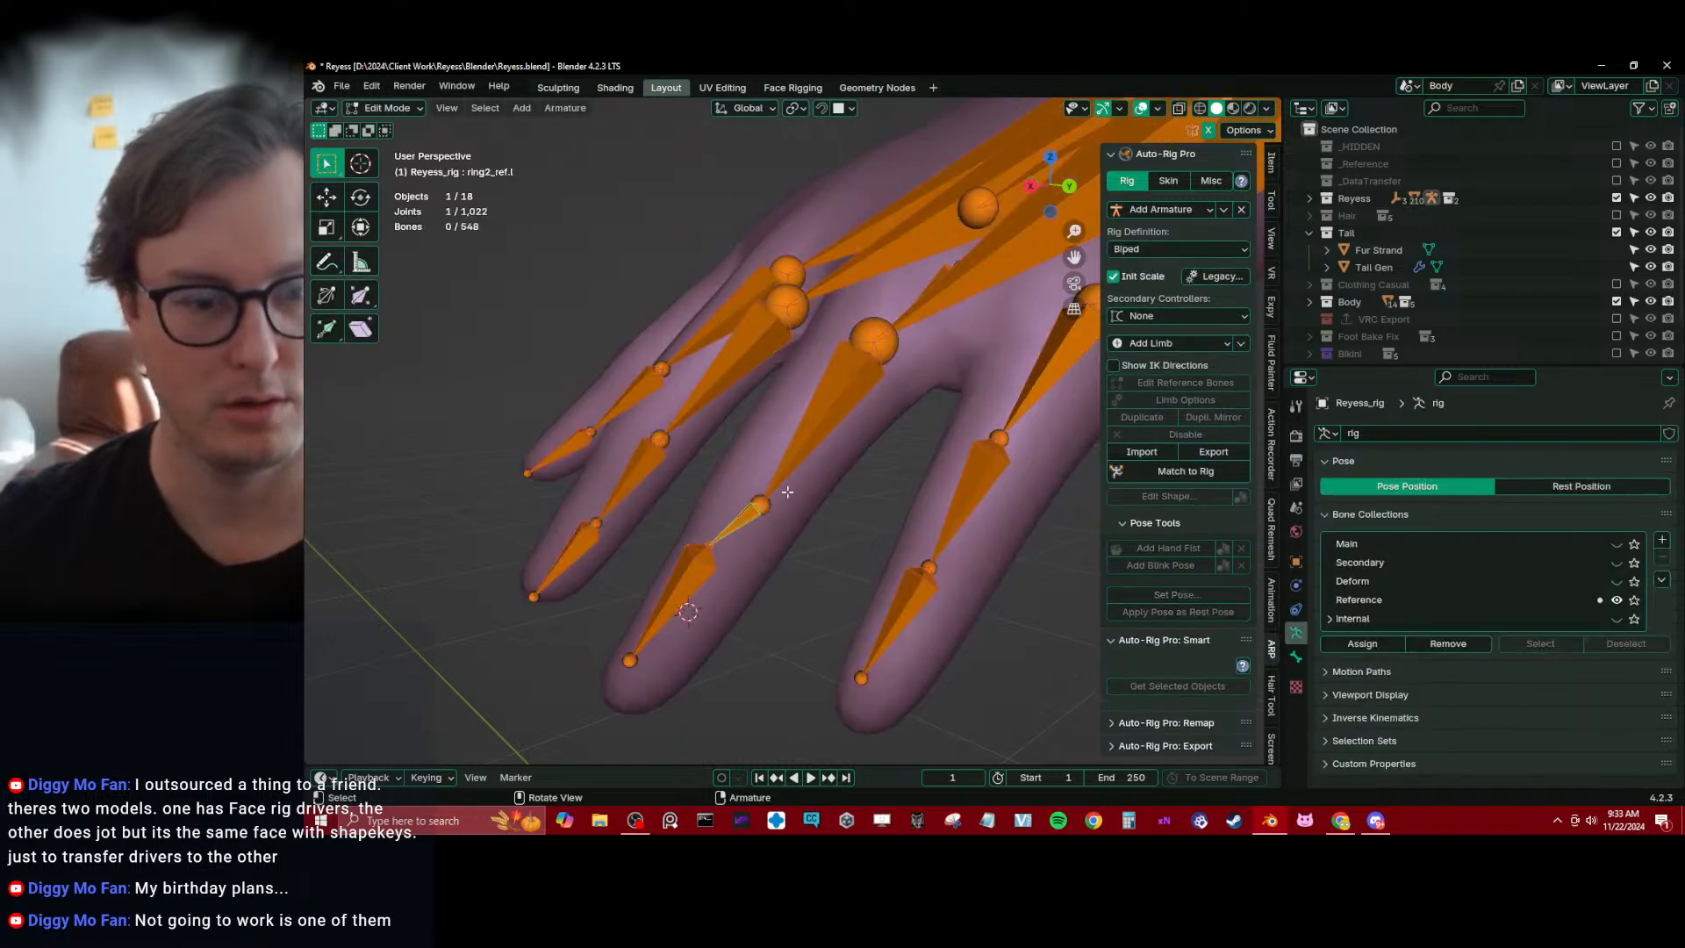
{"action": "key", "text": "shift+s"}
{"action": "left_click", "coordinate": [787, 580]}
Select the tip of the ring finger on the Body mesh and snap the 3D cursor to it
{"action": "key", "text": "Tab"}
{"action": "left_click", "coordinate": [748, 512]}
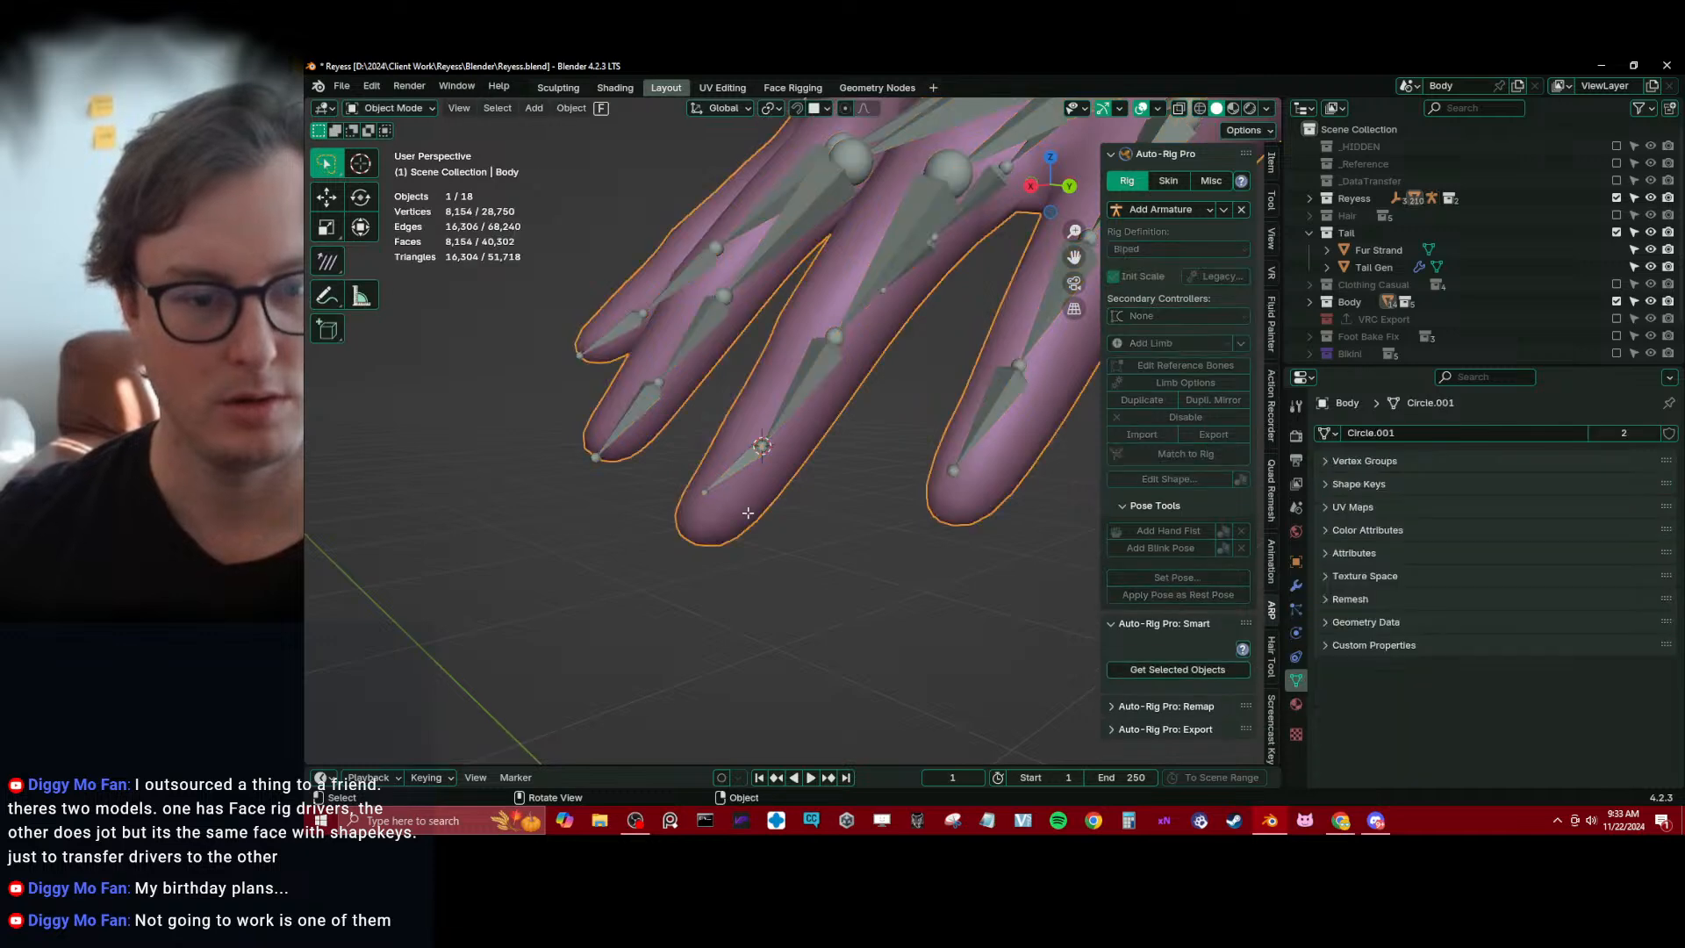
{"action": "key", "text": "Tab"}
{"action": "middle_click_drag", "start_coordinate": [747, 512], "coordinate": [575, 577]}
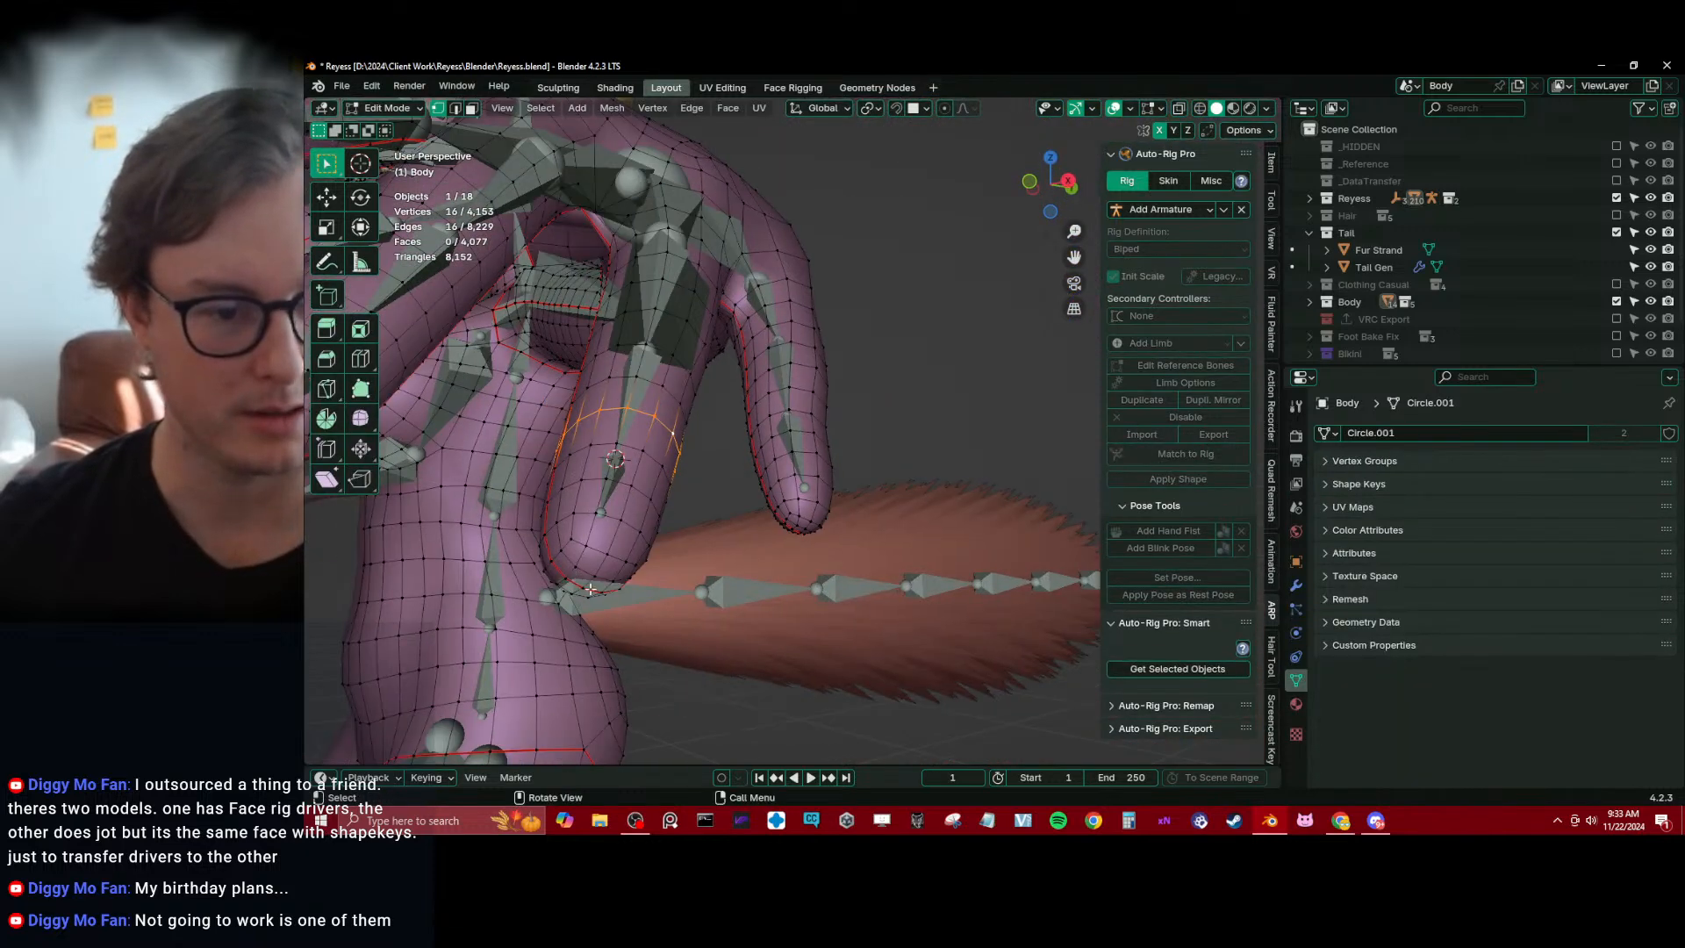
{"action": "left_click", "coordinate": [674, 539]}
Snap the end joint of ring3_ref.l to the 3D cursor at the ring fingertip
{"action": "key", "text": "Tab"}
{"action": "left_click", "coordinate": [618, 464]}
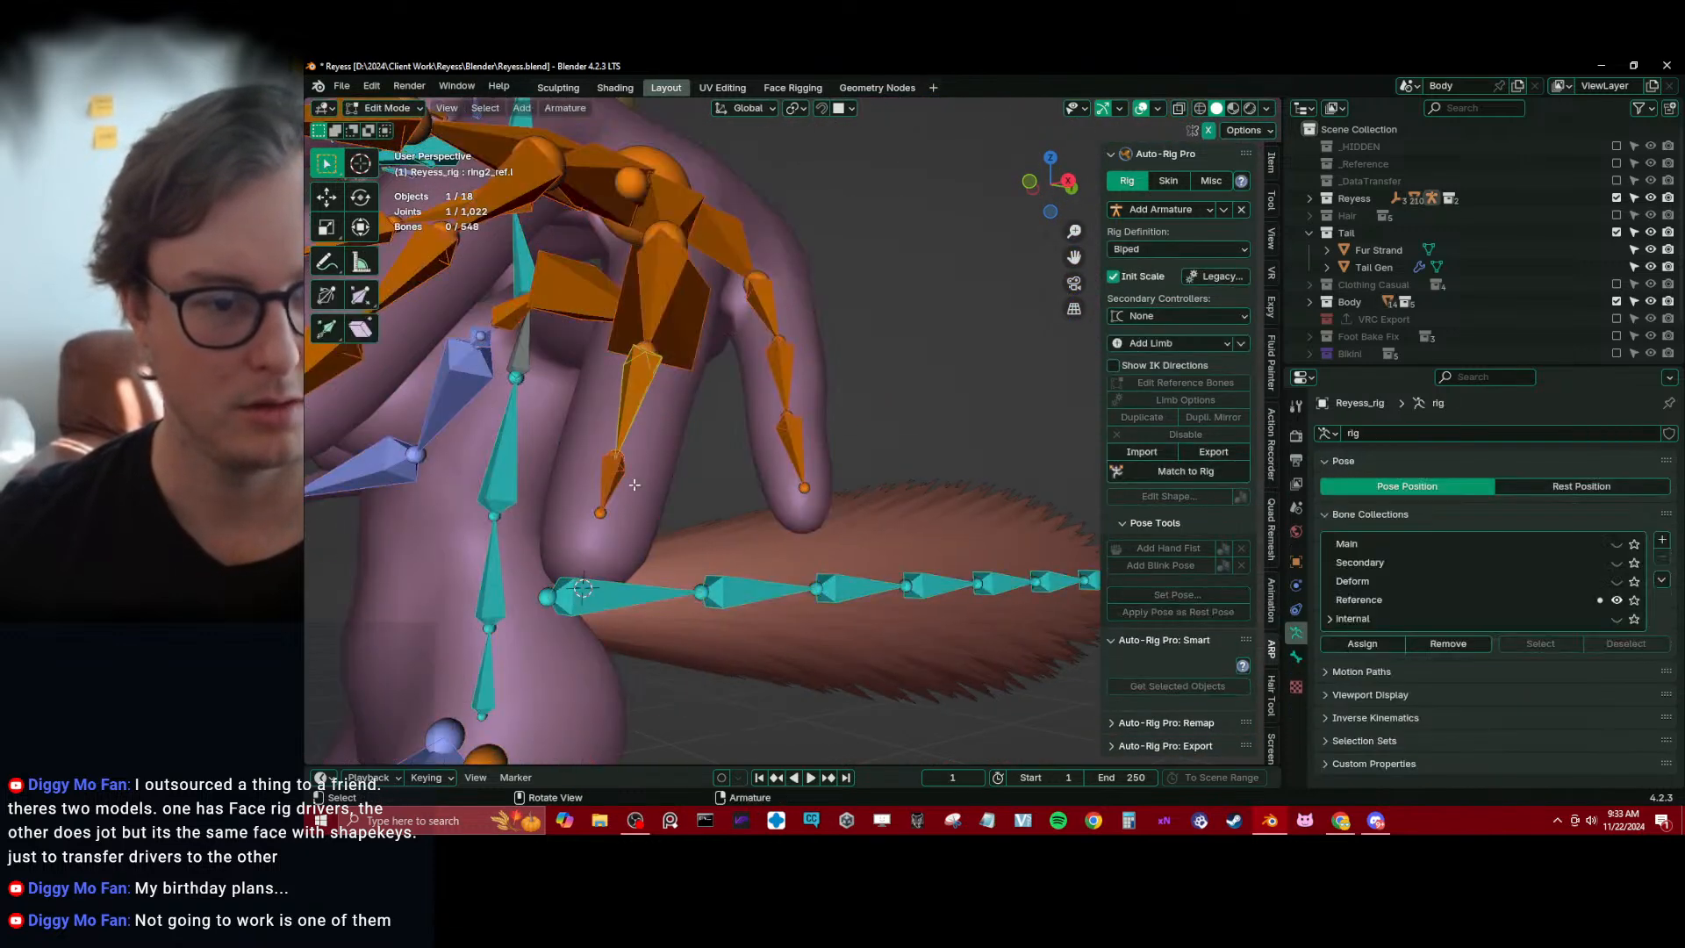
{"action": "key", "text": "Tab"}
{"action": "key", "text": "KP_Decimal"}
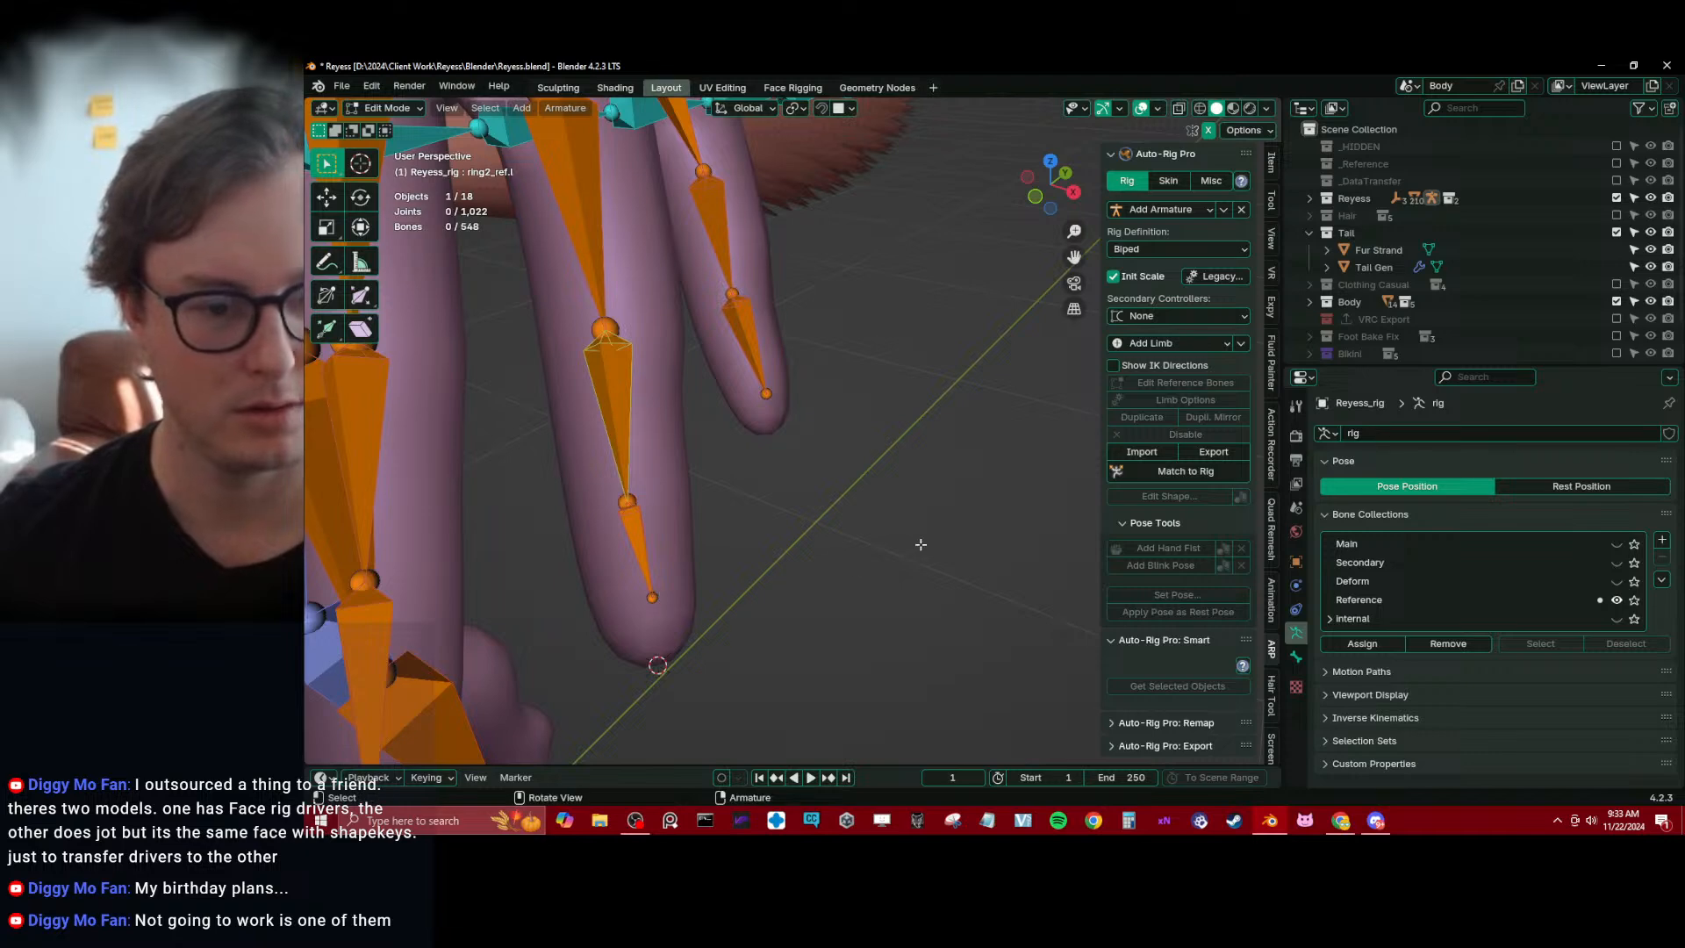
{"action": "key", "text": "shift+s"}
{"action": "left_click", "coordinate": [860, 500]}
Return the rig to Object Mode and save the Blender file
{"action": "key", "text": "Tab"}
{"action": "key", "text": "KP_Decimal"}
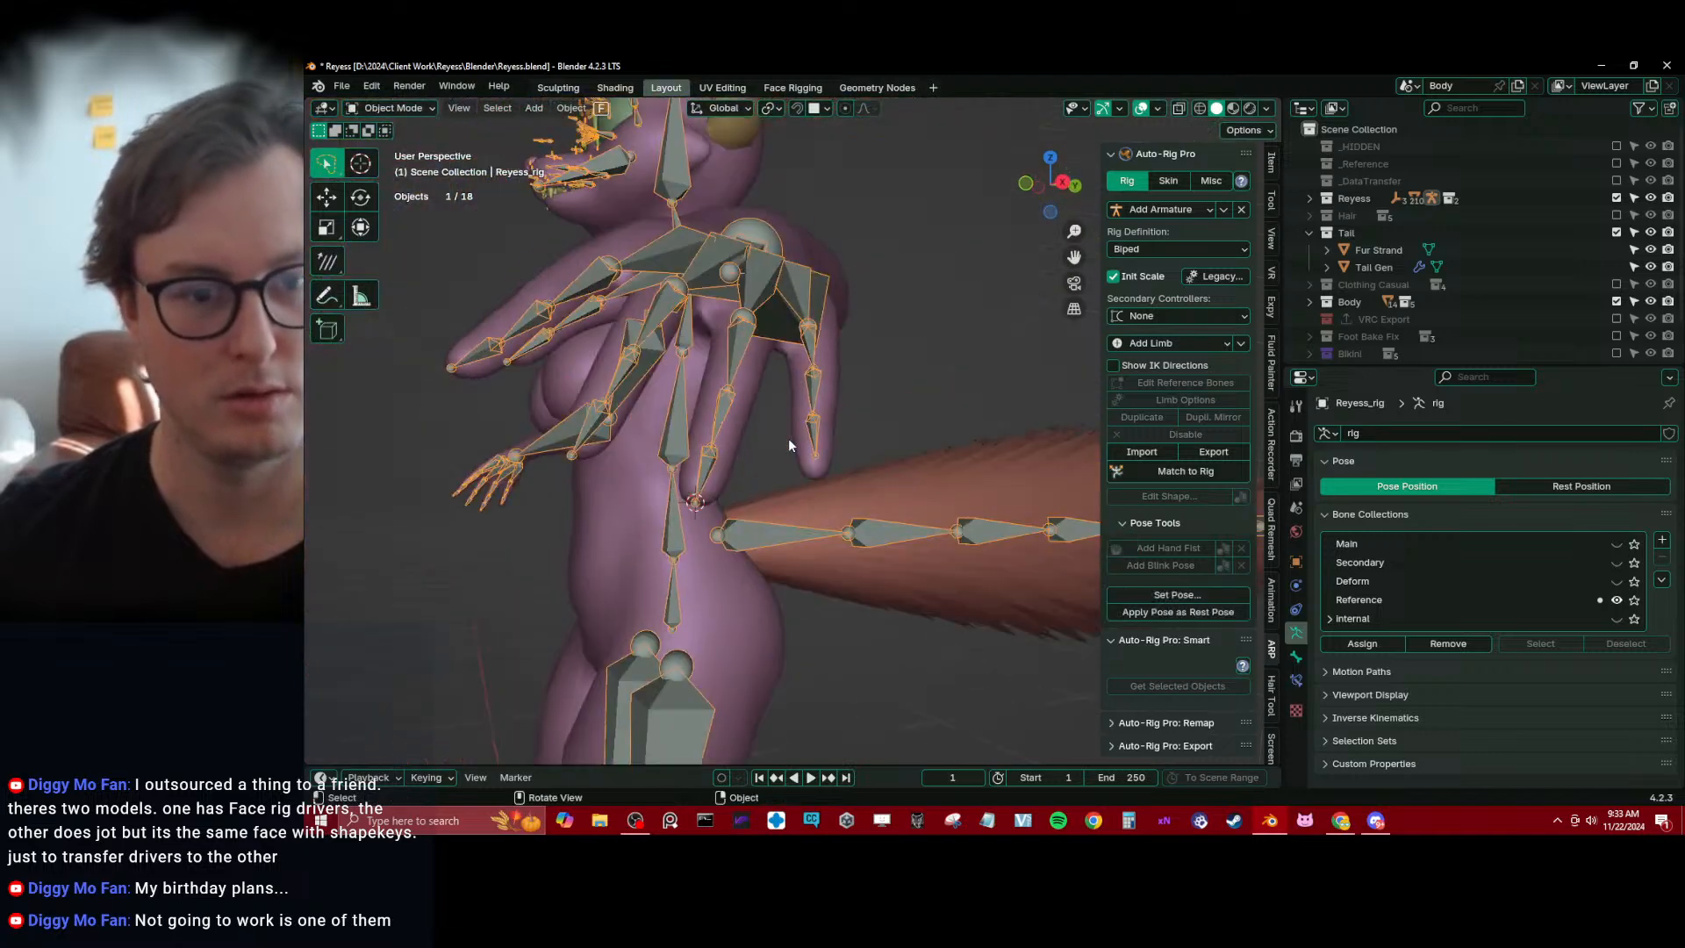
{"action": "key", "text": "ctrl+s"}
Select the edge loop around the base of the pinky on the Body mesh and snap the 3D cursor to it
{"action": "middle_click_drag", "start_coordinate": [812, 438], "coordinate": [755, 494]}
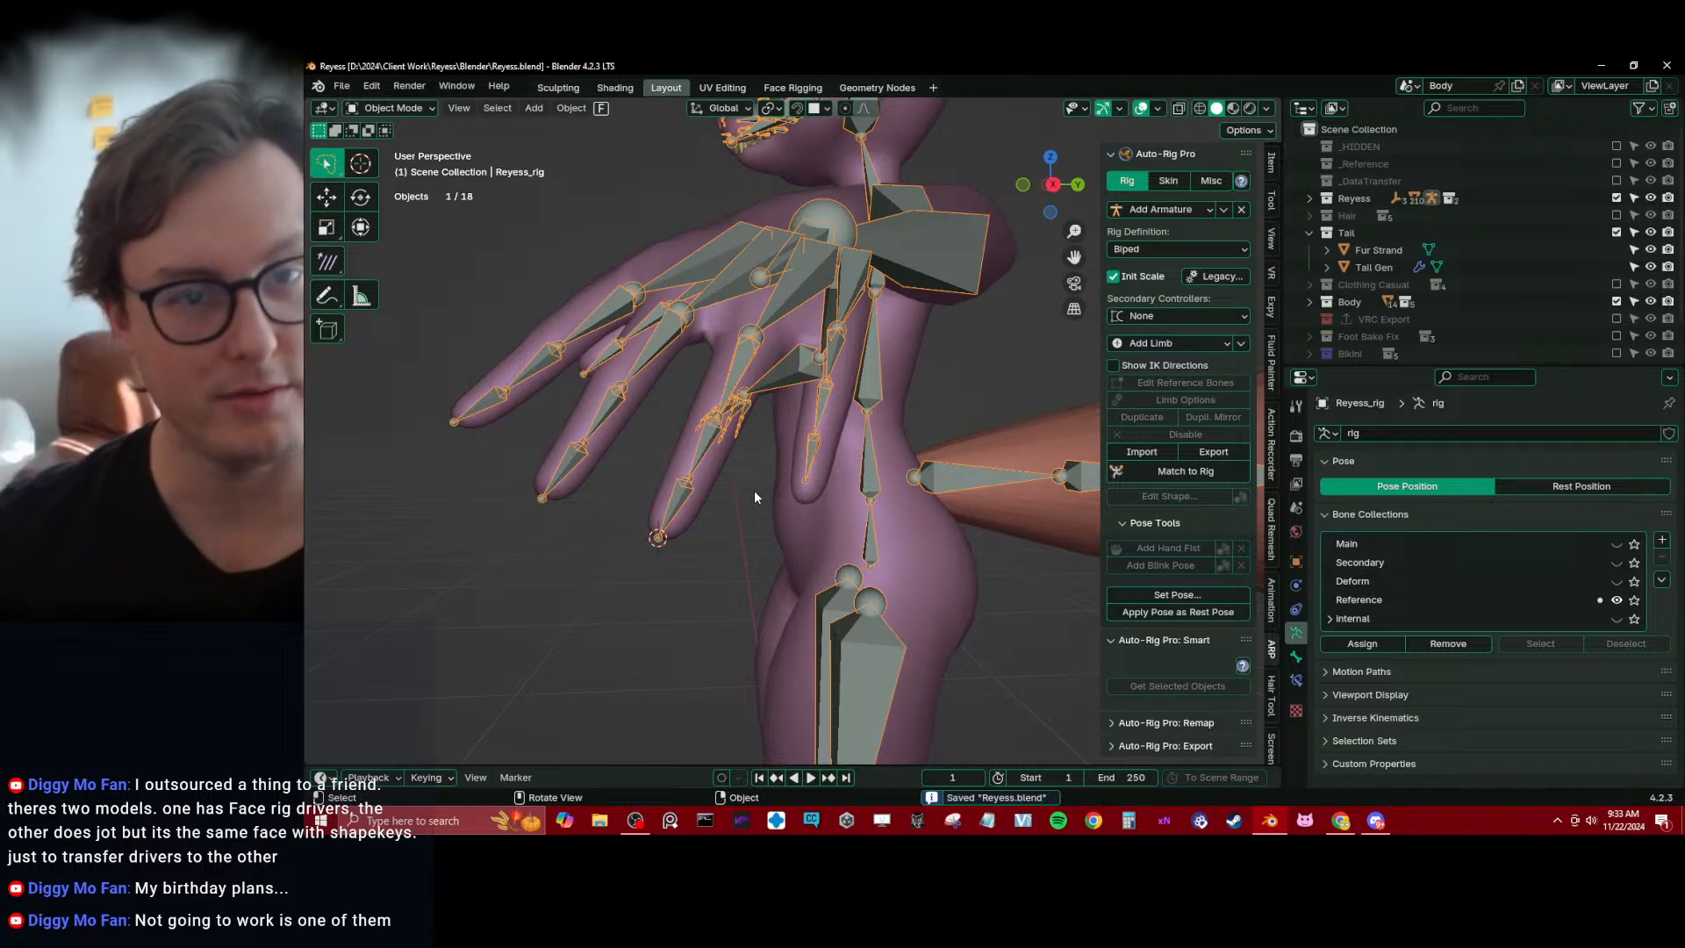
{"action": "middle_click_drag", "start_coordinate": [856, 367], "coordinate": [688, 448]}
{"action": "scroll", "coordinate": [800, 443], "scroll_direction": "up", "scroll_amount": 3}
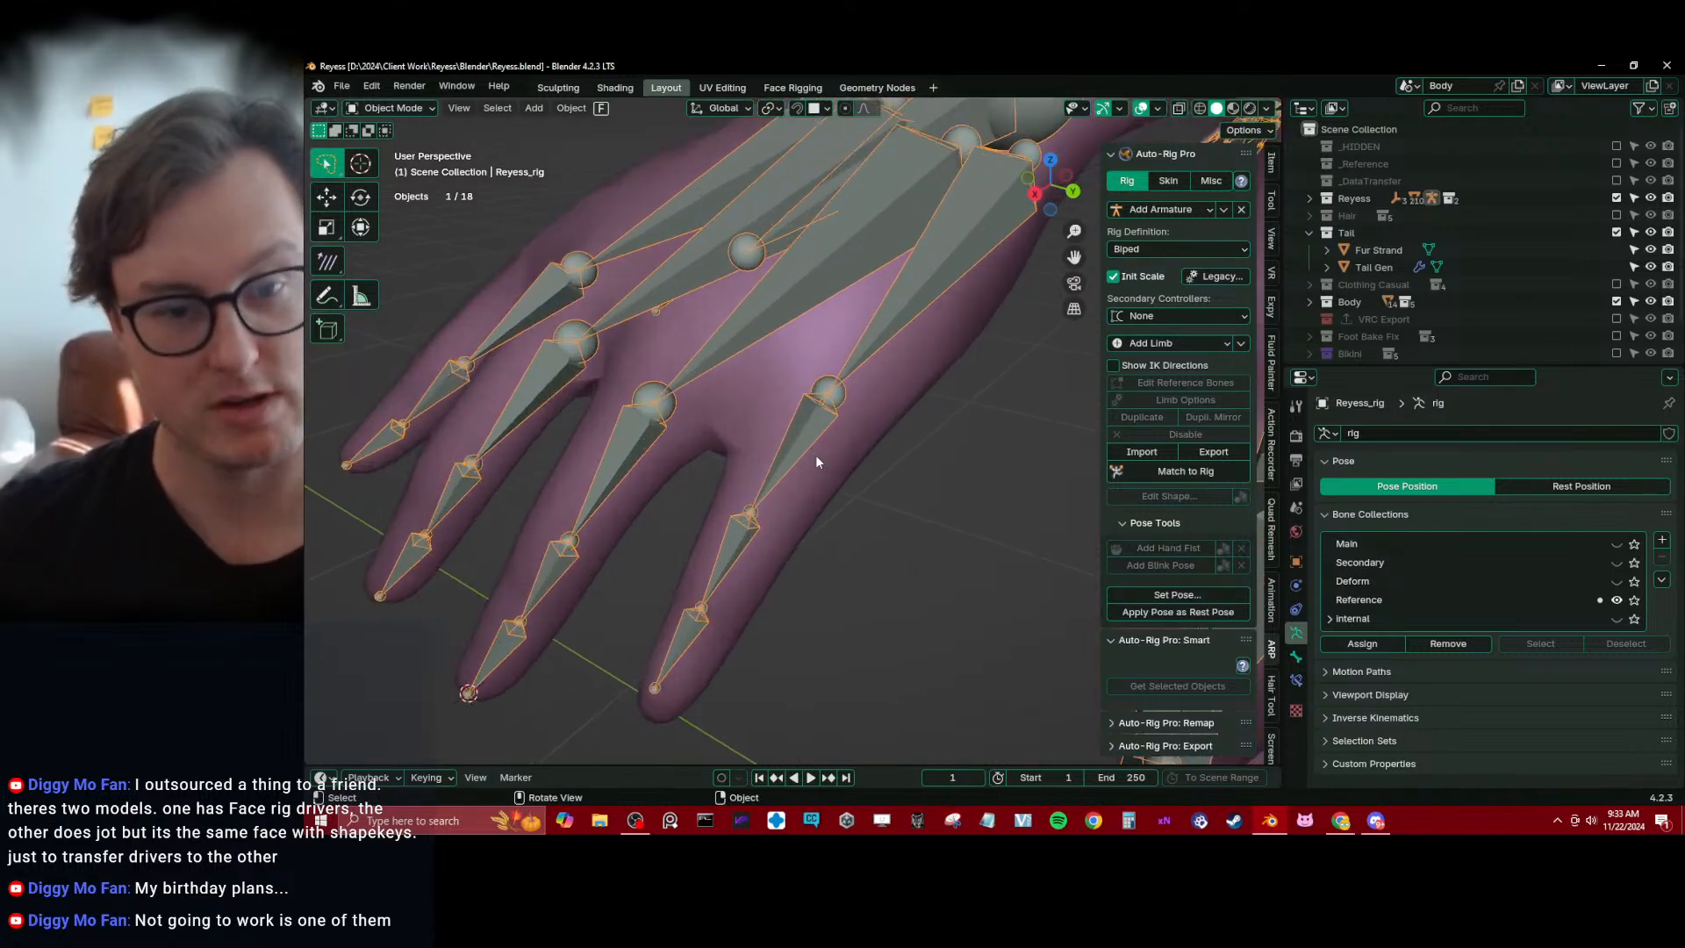
{"action": "left_click", "coordinate": [816, 461]}
{"action": "key", "text": "Tab"}
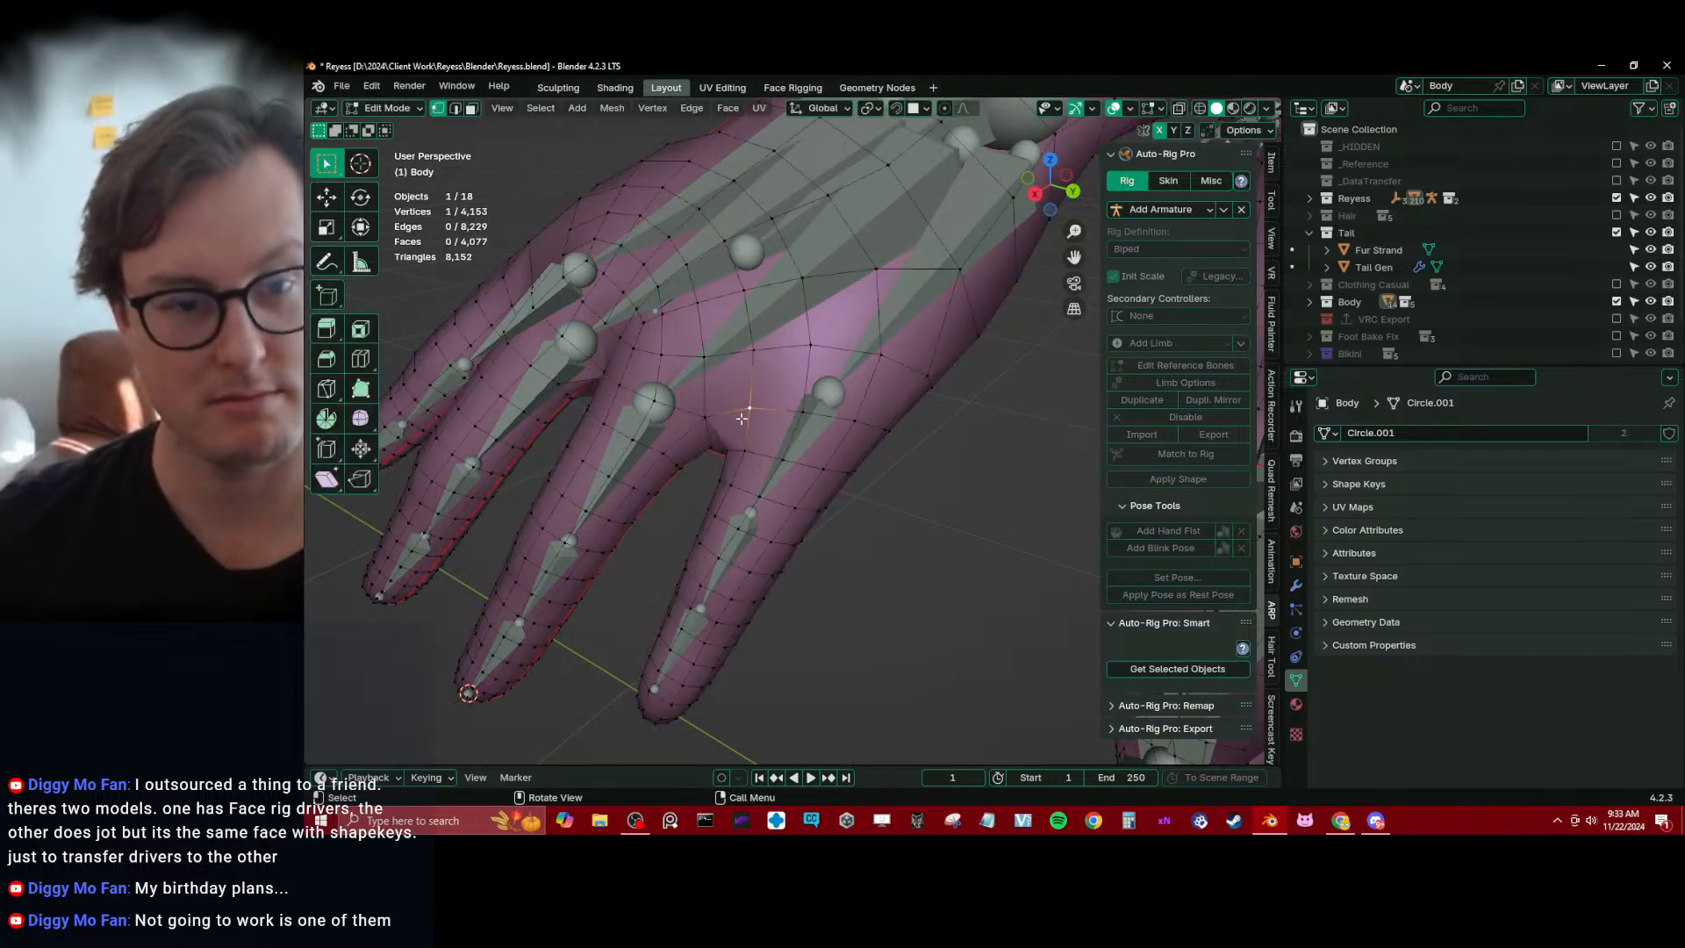
{"action": "middle_click_drag", "start_coordinate": [783, 467], "coordinate": [647, 387]}
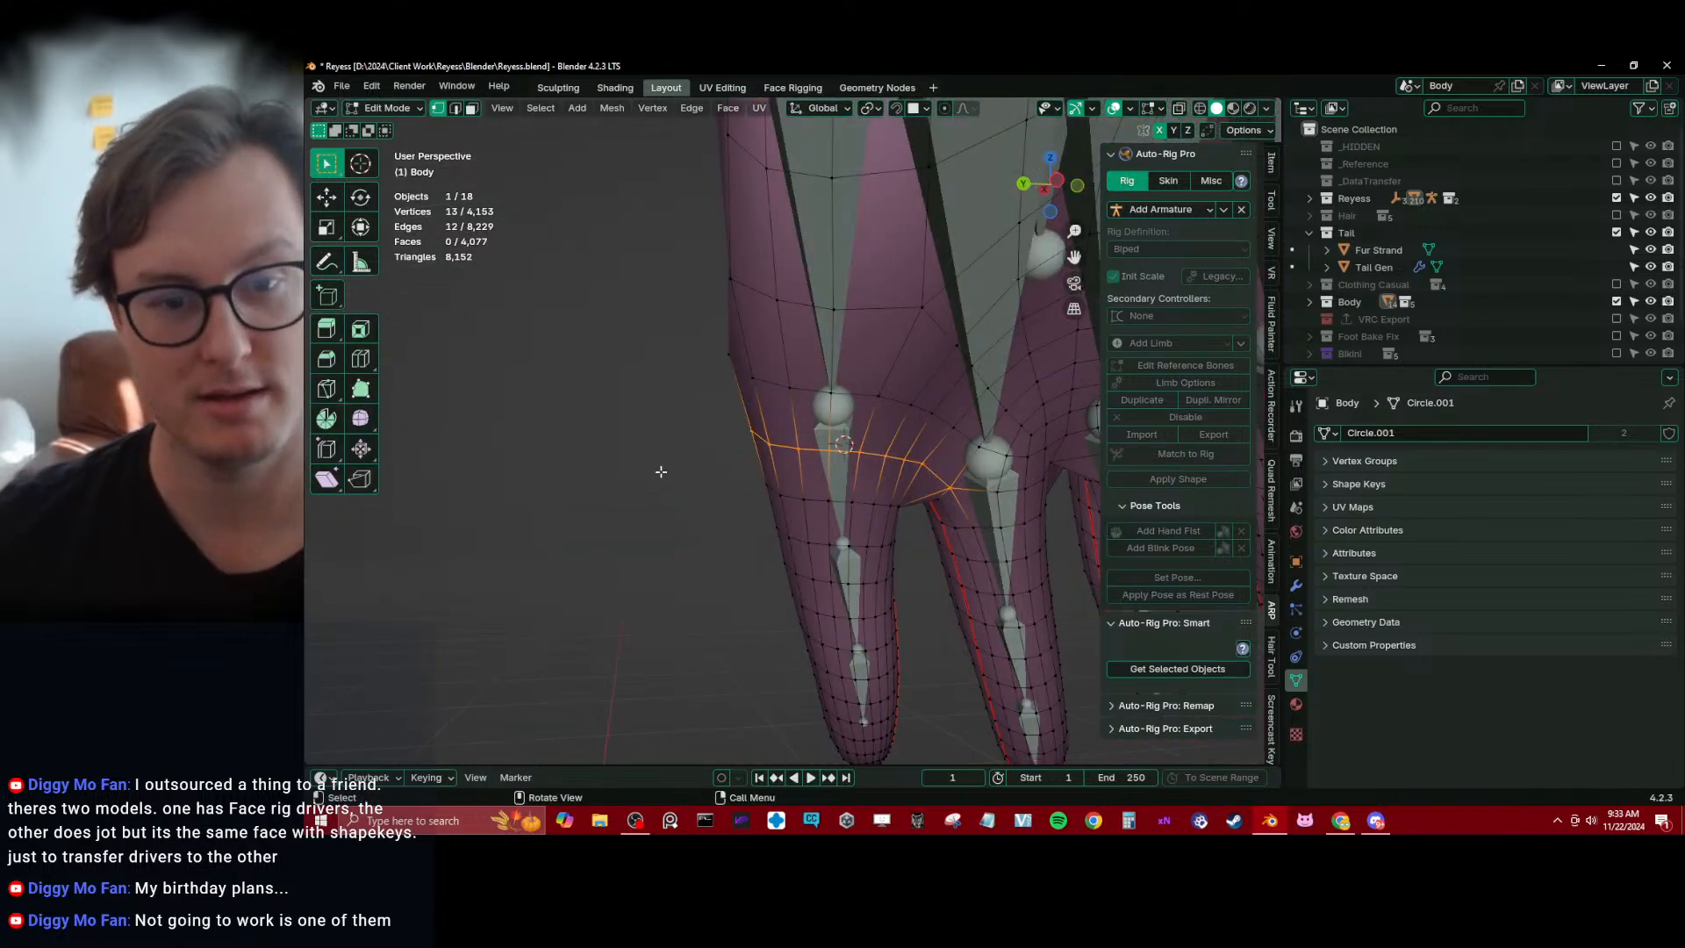
Snap the end joint of pinky1_base_ref.l to the 3D cursor at the pinky's base
{"action": "key", "text": "Tab"}
{"action": "left_click", "coordinate": [835, 454]}
{"action": "key", "text": "Tab"}
{"action": "left_click", "coordinate": [846, 408]}
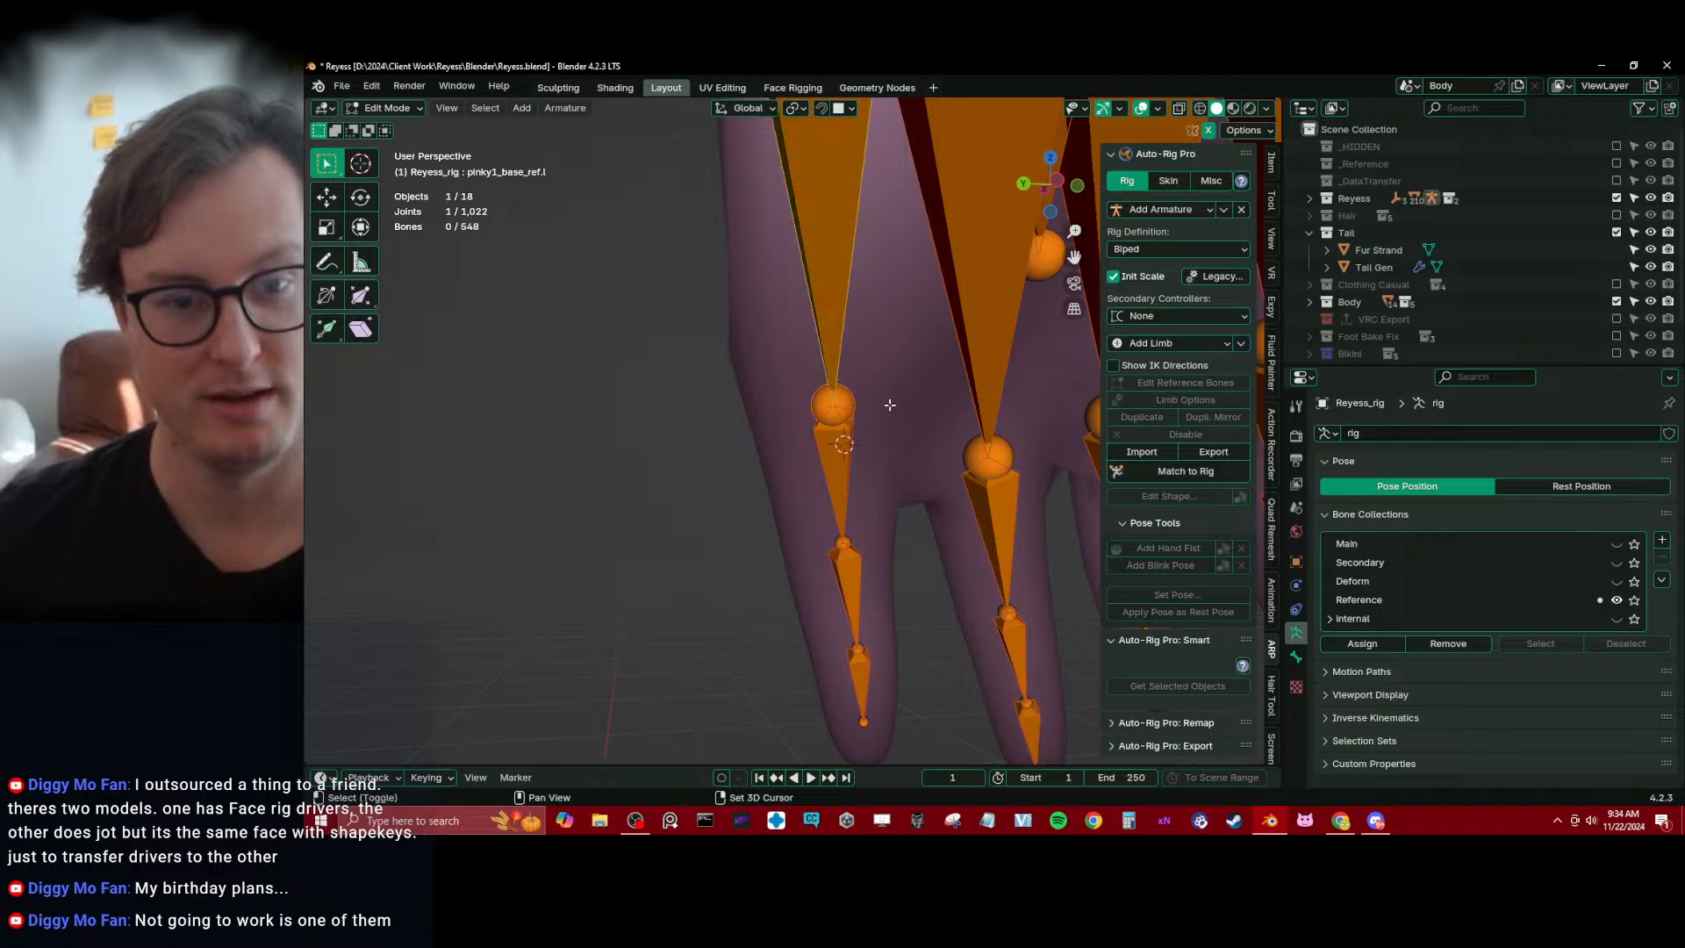
{"action": "key", "text": "shift+s"}
{"action": "left_click", "coordinate": [840, 367]}
Select two adjacent edge loops around the pinky's middle knuckle on the Body mesh and snap the 3D cursor to their centre
{"action": "key", "text": "Tab"}
{"action": "left_click", "coordinate": [882, 536]}
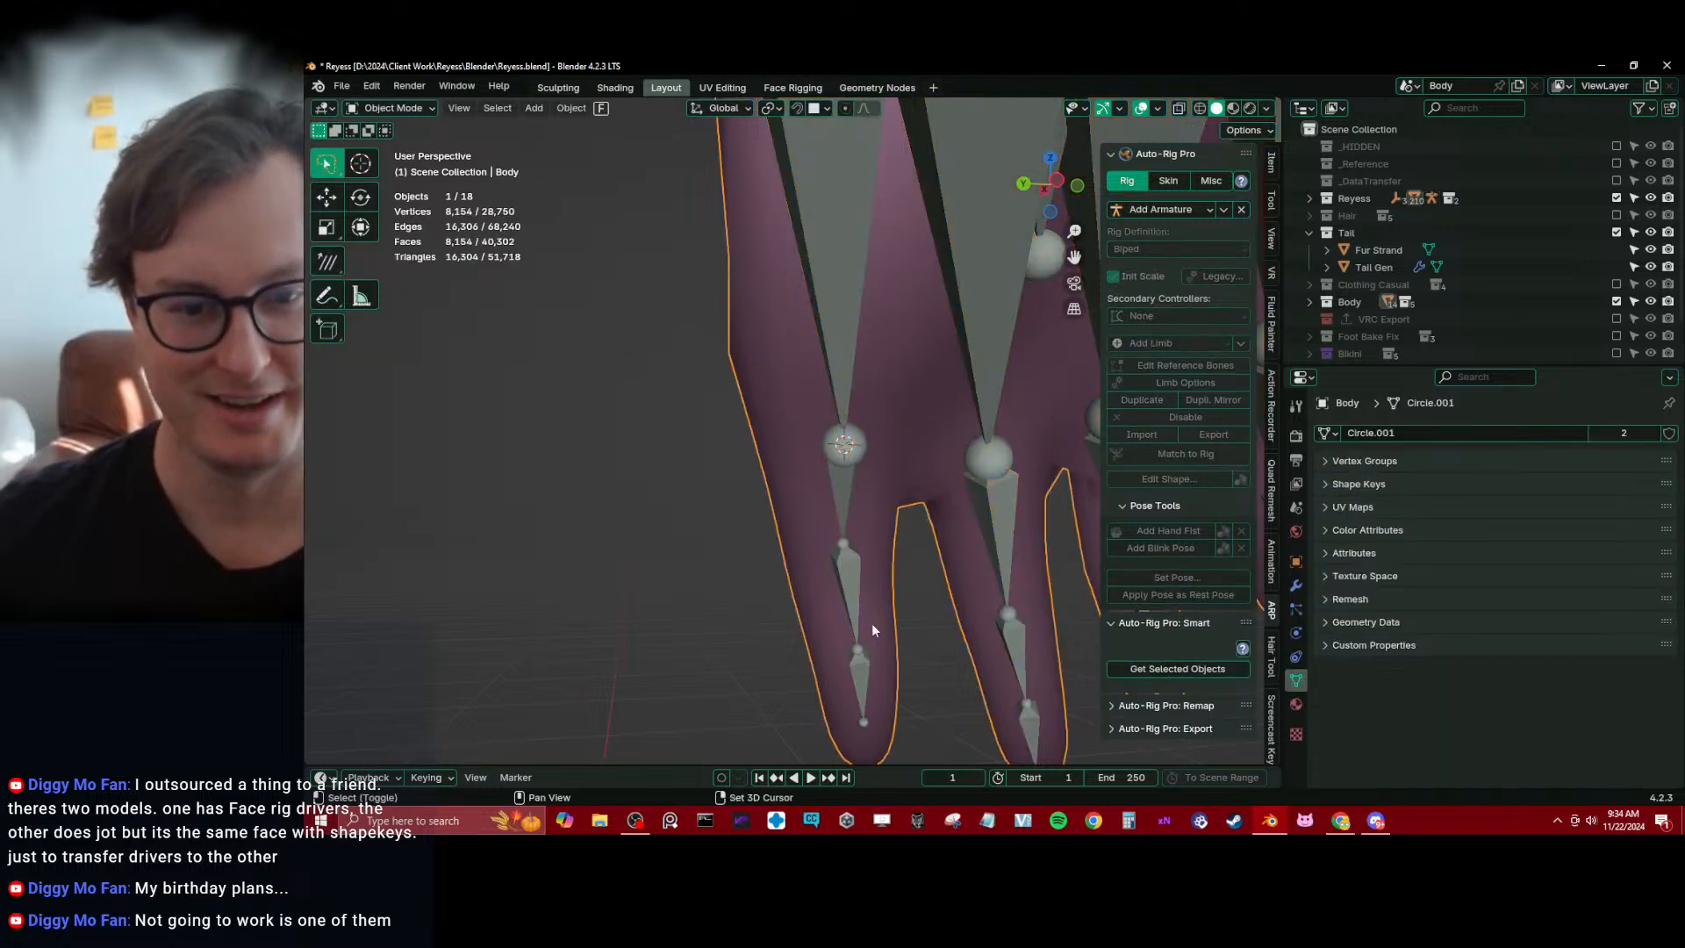
{"action": "key", "text": "Tab"}
{"action": "middle_click_drag", "start_coordinate": [871, 621], "coordinate": [777, 498], "text": "shift"}
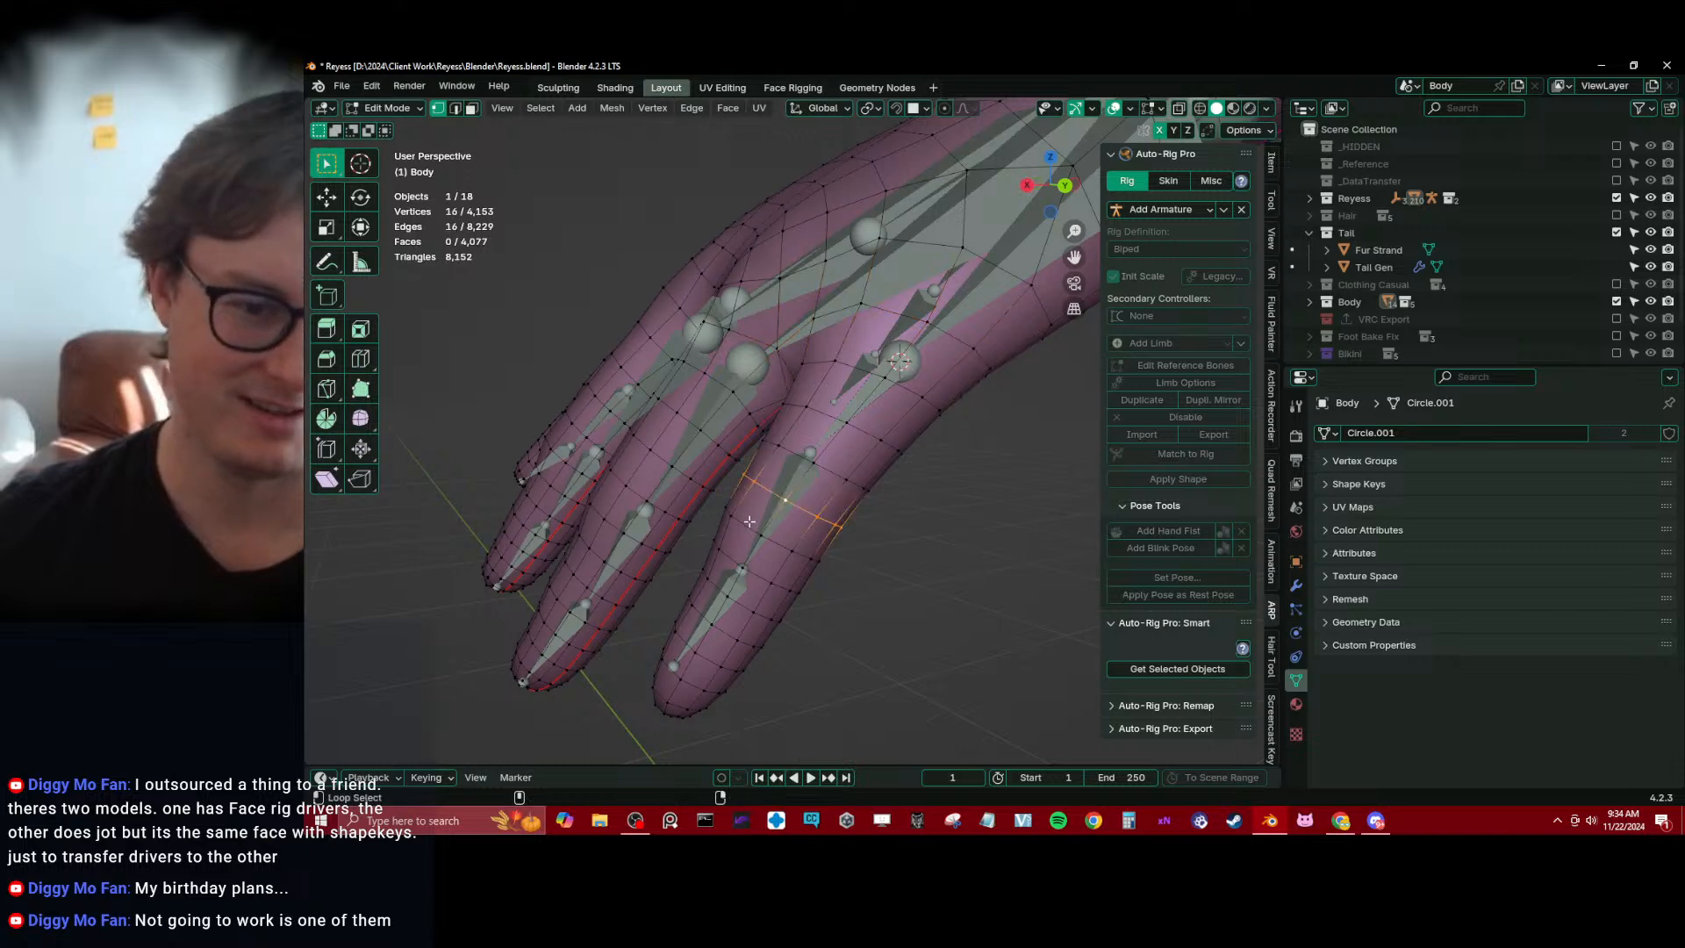
{"action": "left_click", "coordinate": [750, 521], "text": "alt+shift"}
{"action": "key", "text": "shift+s"}
Snap the end joint of pinky1_ref.l to the 3D cursor at the pinky's middle knuckle
{"action": "key", "text": "Tab"}
{"action": "left_click", "coordinate": [798, 470]}
{"action": "key", "text": "Tab"}
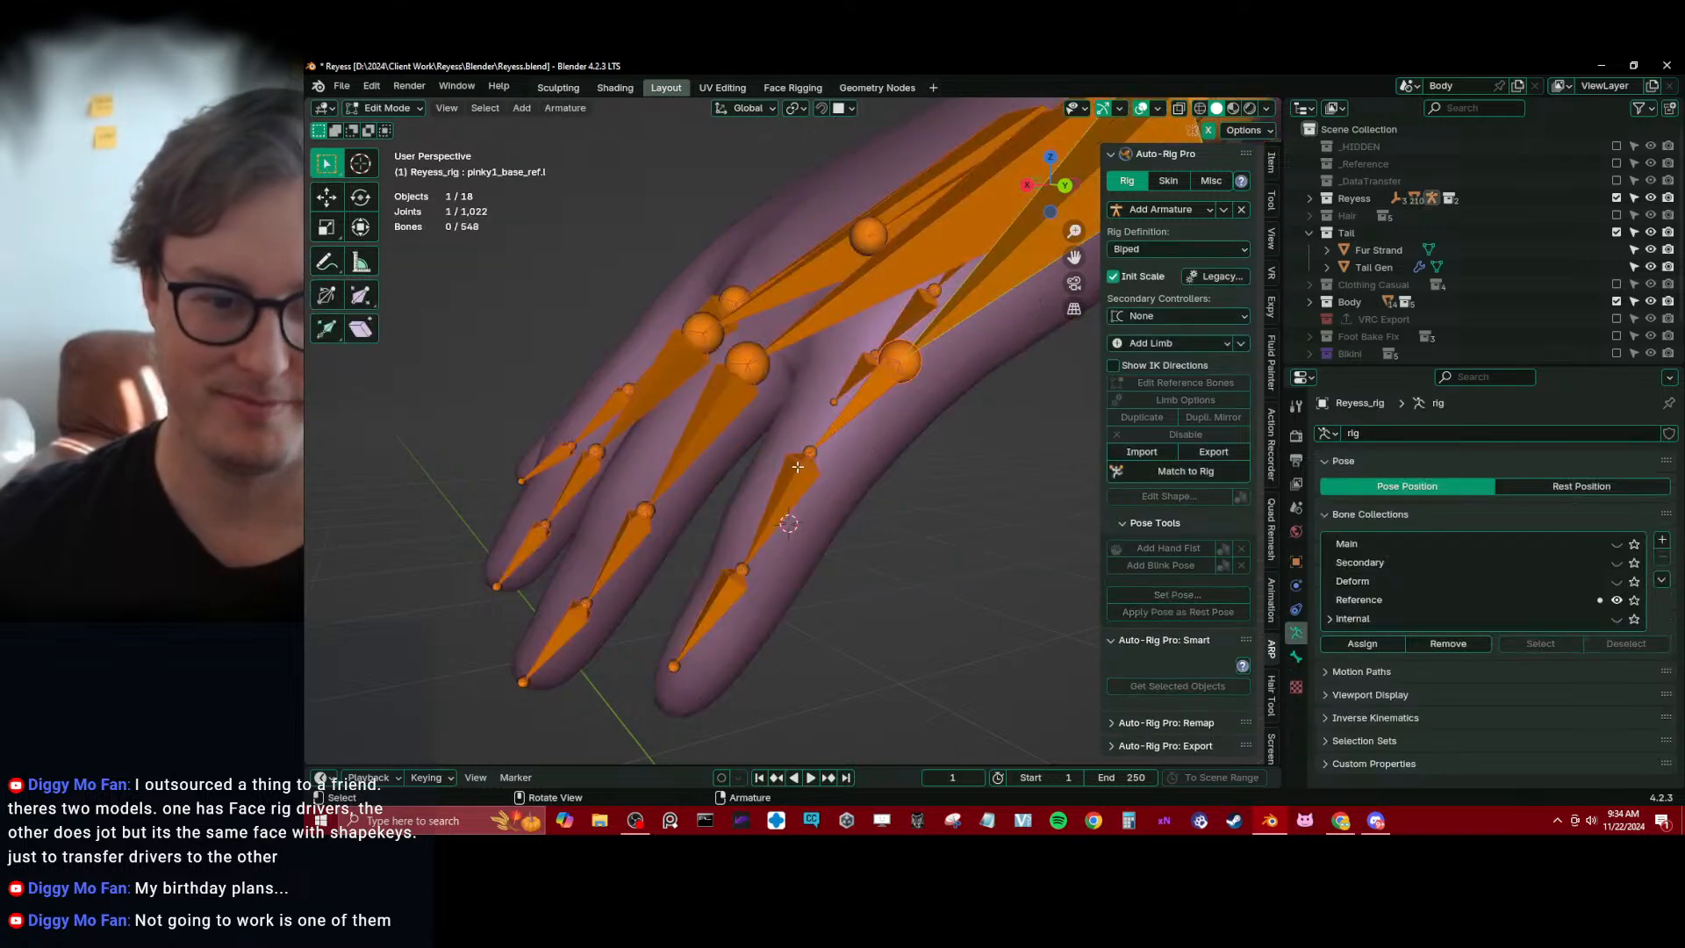
{"action": "left_click", "coordinate": [805, 445]}
{"action": "key", "text": "shift+s"}
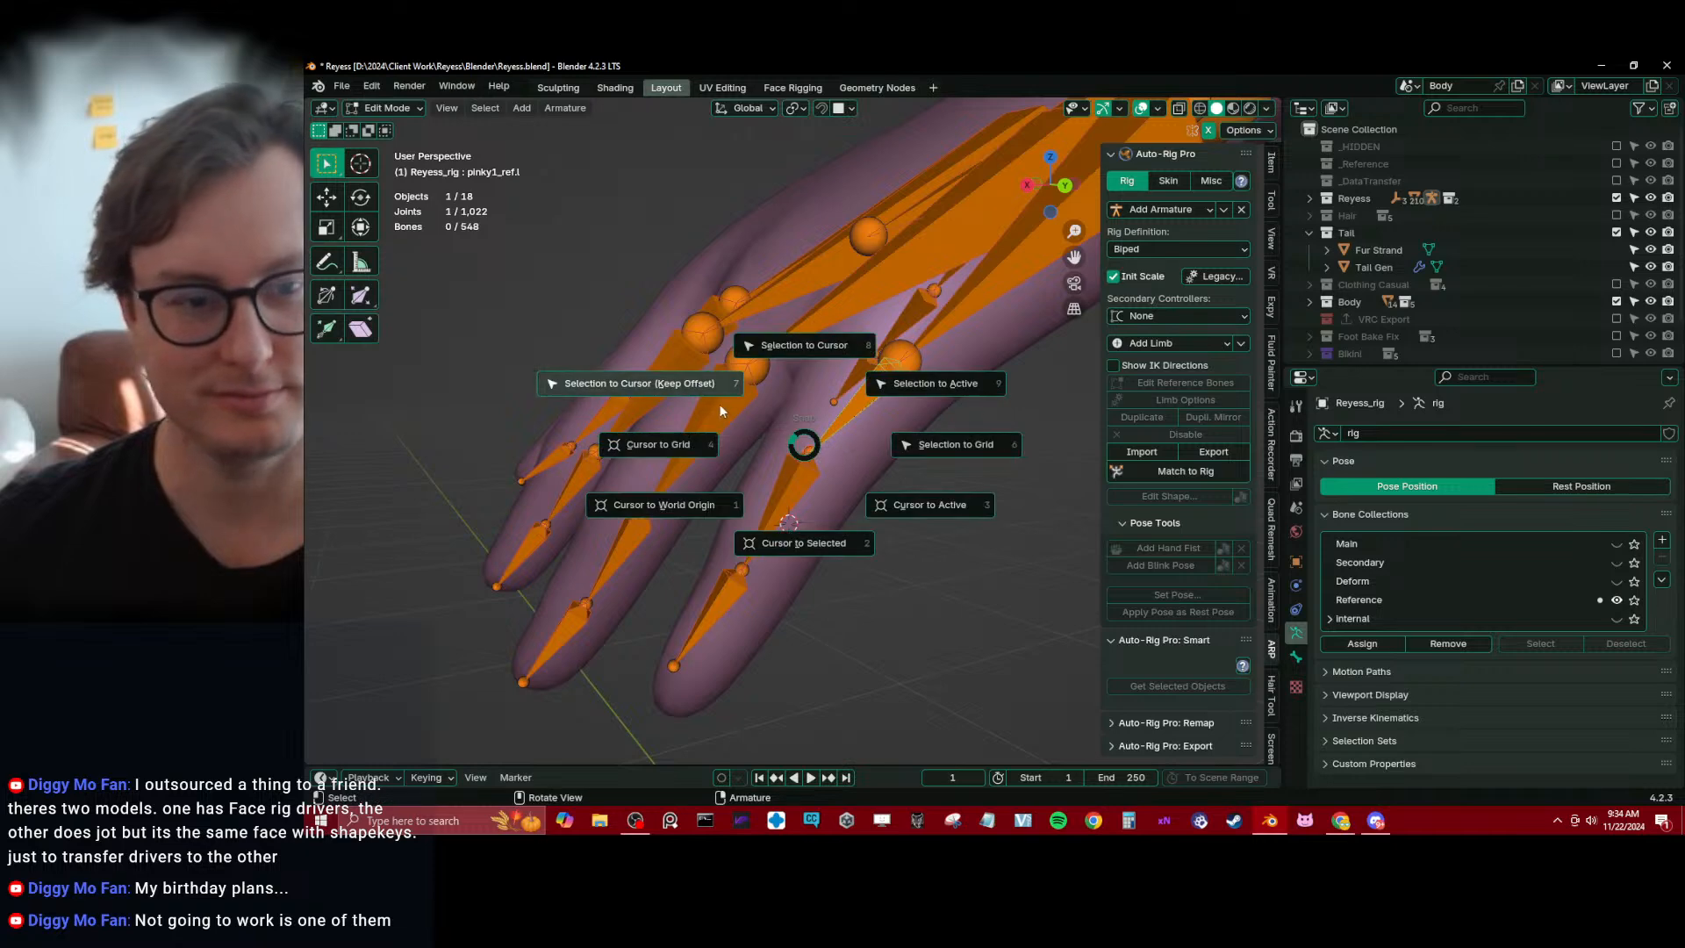
{"action": "left_click", "coordinate": [718, 403]}
Select the edge loops around the pinky's last knuckle on the Body mesh and snap the 3D cursor to them
{"action": "middle_click_drag", "start_coordinate": [779, 586], "coordinate": [783, 504], "text": "shift"}
{"action": "key", "text": "Tab"}
{"action": "left_click", "coordinate": [788, 489]}
{"action": "key", "text": "Tab"}
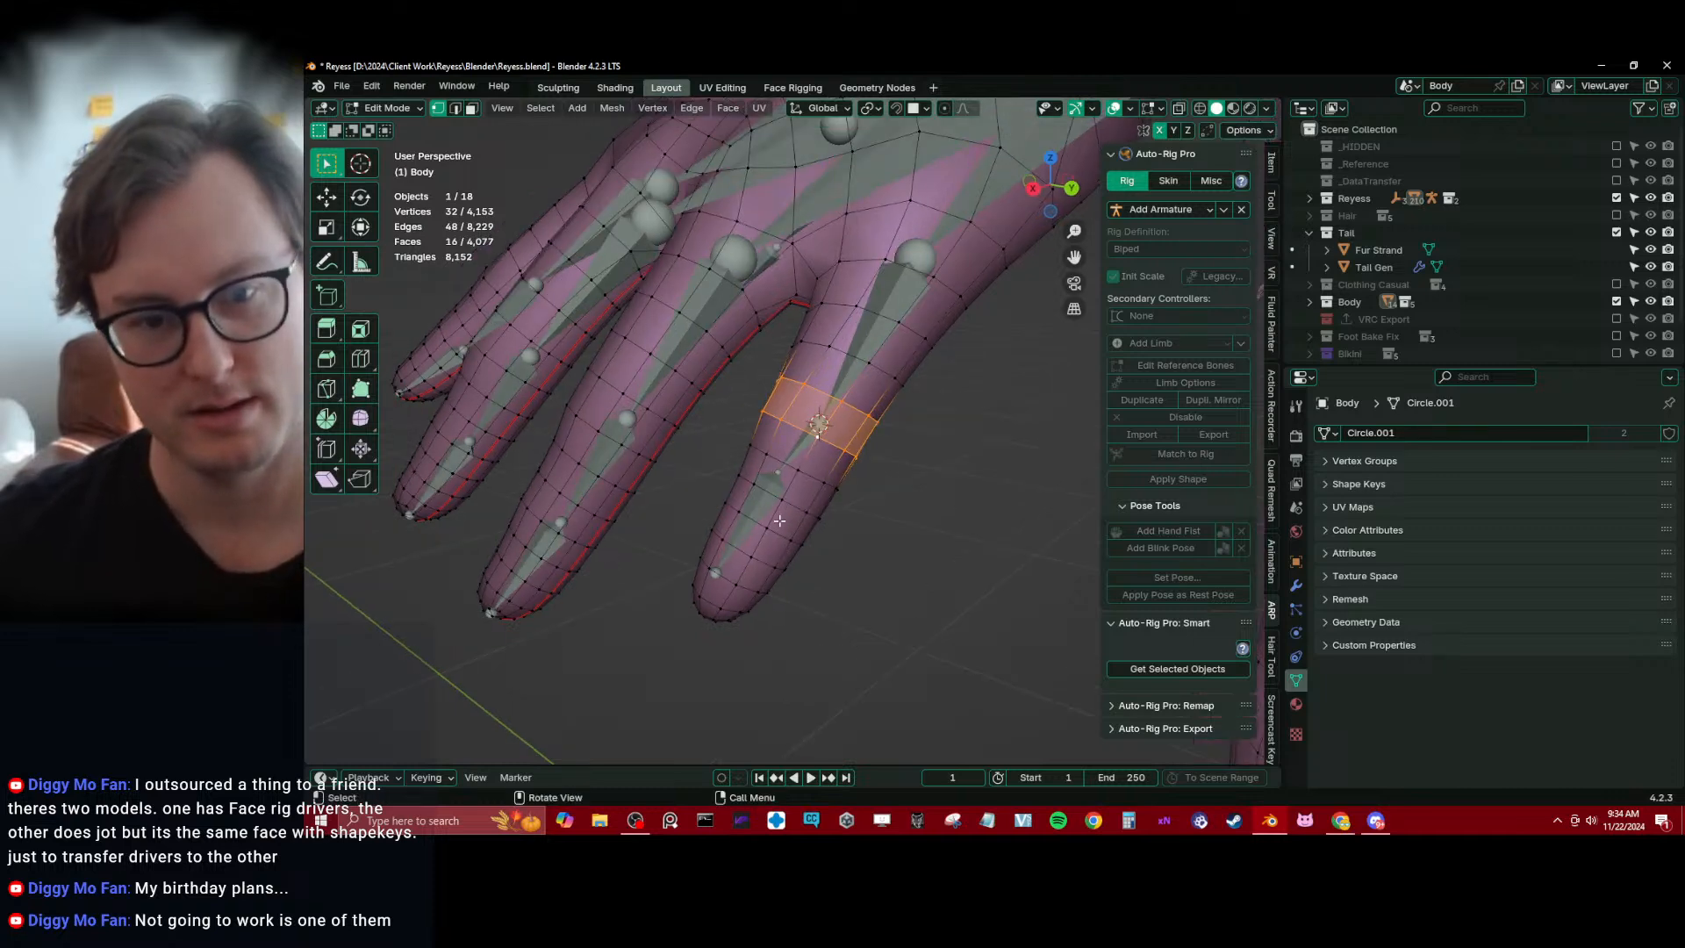
{"action": "left_click", "coordinate": [792, 508]}
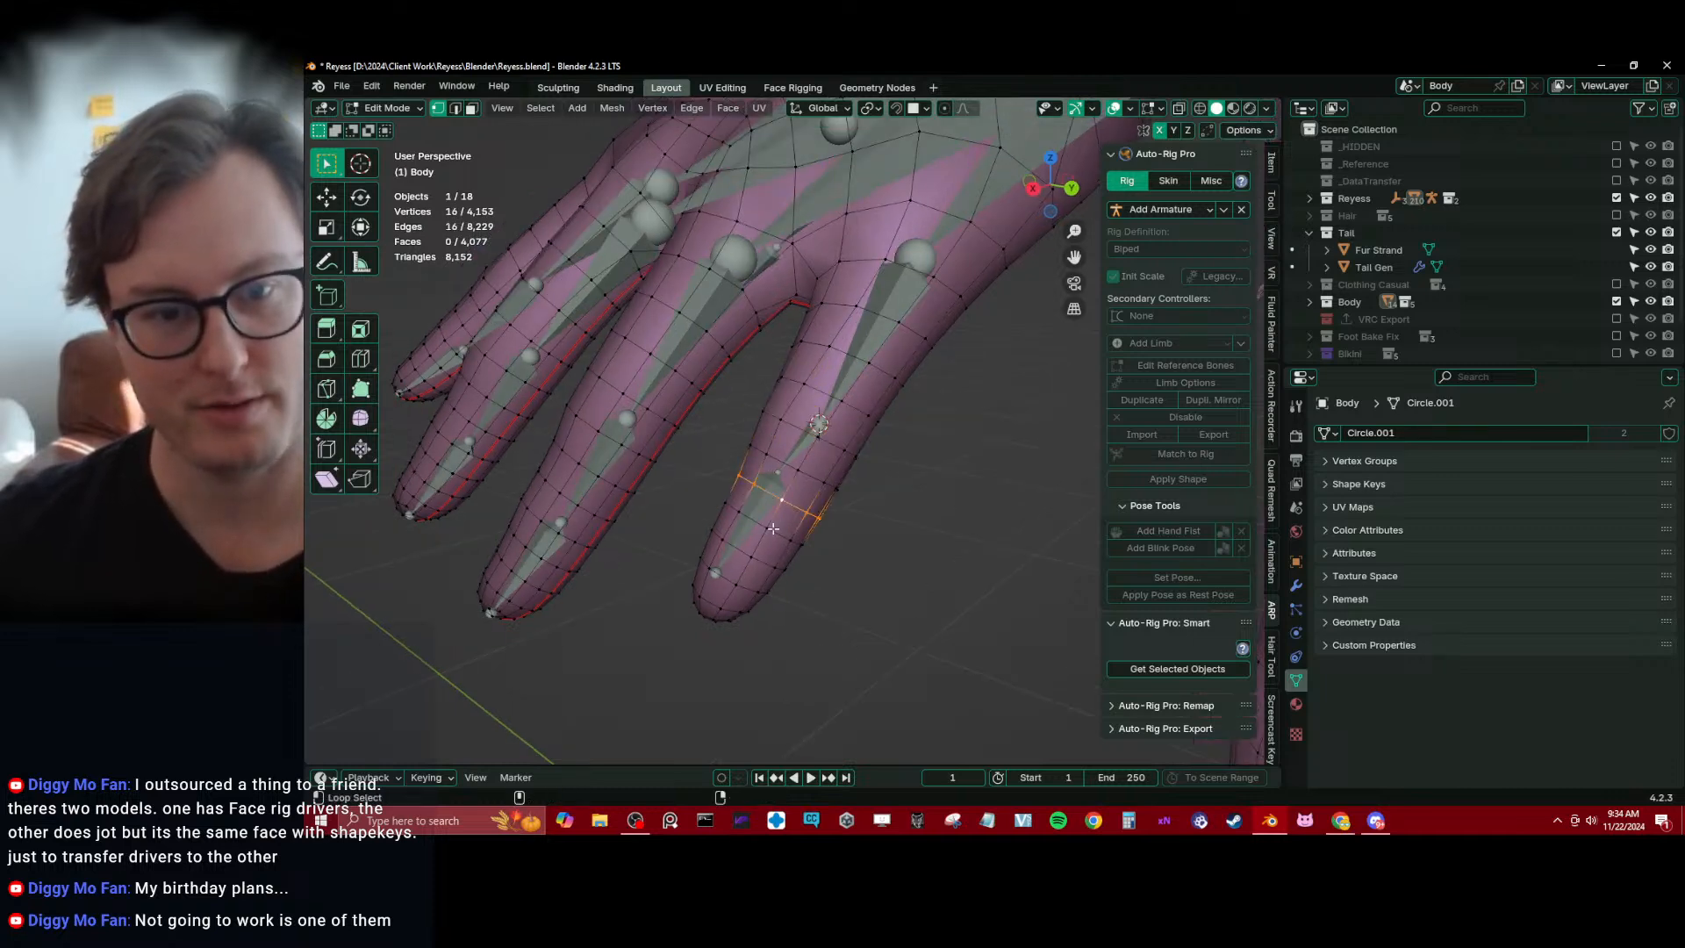
{"action": "left_click", "coordinate": [772, 528], "text": "alt+shift"}
Snap the end joint of pinky2_ref.l to the 3D cursor at the pinky's last knuckle
{"action": "key", "text": "Tab"}
{"action": "left_click", "coordinate": [772, 474]}
{"action": "key", "text": "Tab"}
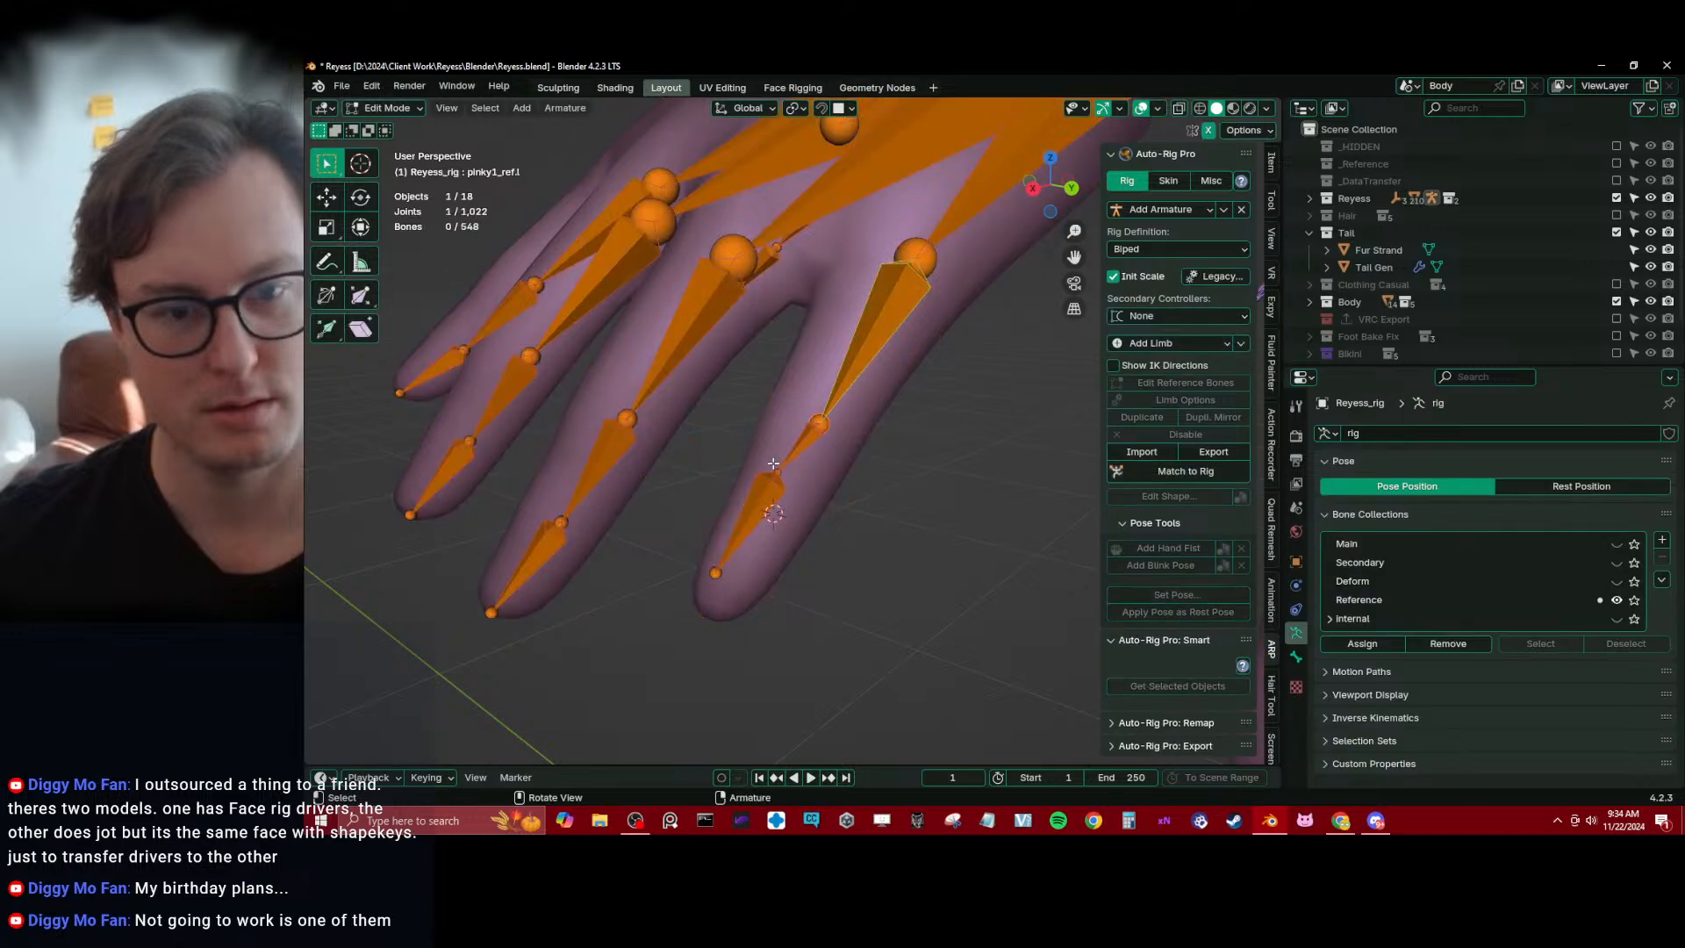
{"action": "key", "text": "shift+s"}
{"action": "left_click", "coordinate": [756, 436]}
Select the tip of the pinky on the Body mesh and snap the 3D cursor to it
{"action": "key", "text": "Tab"}
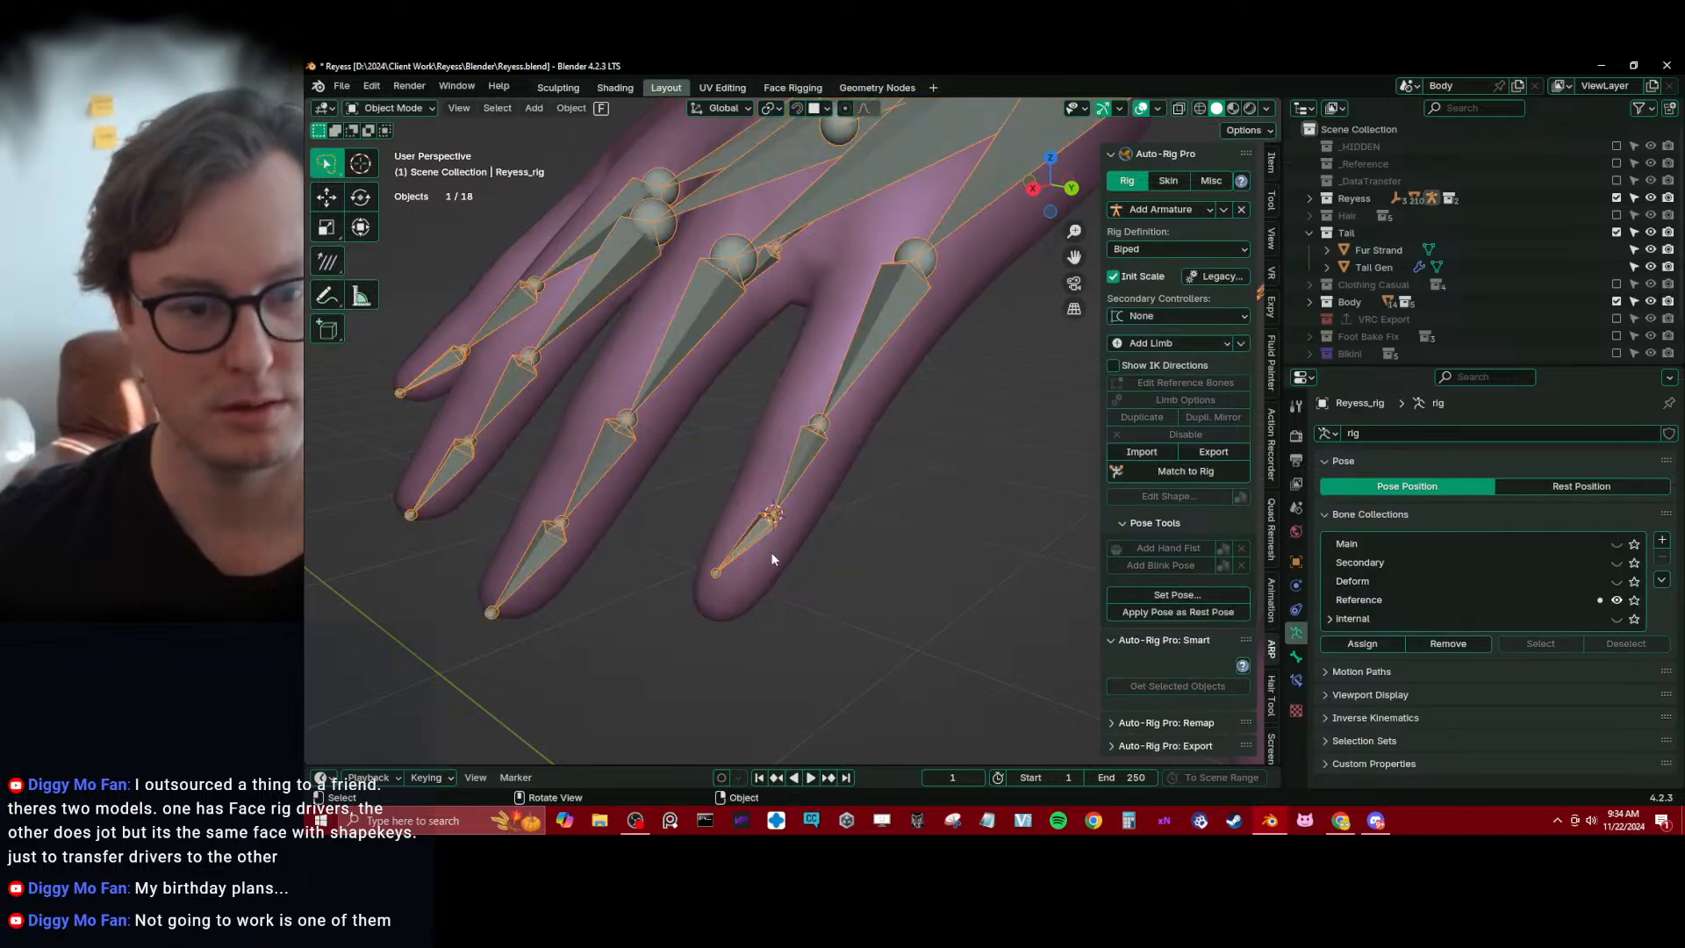
{"action": "left_click", "coordinate": [772, 561]}
{"action": "key", "text": "Tab"}
{"action": "left_click", "coordinate": [703, 630]}
{"action": "middle_click_drag", "start_coordinate": [702, 630], "coordinate": [749, 589]}
{"action": "key", "text": "shift+s"}
{"action": "left_click", "coordinate": [786, 613]}
Snap the end joint of pinky3_ref.l to the 3D cursor at the pinky's tip
{"action": "key", "text": "Tab"}
{"action": "left_click", "coordinate": [716, 566]}
{"action": "key", "text": "Tab"}
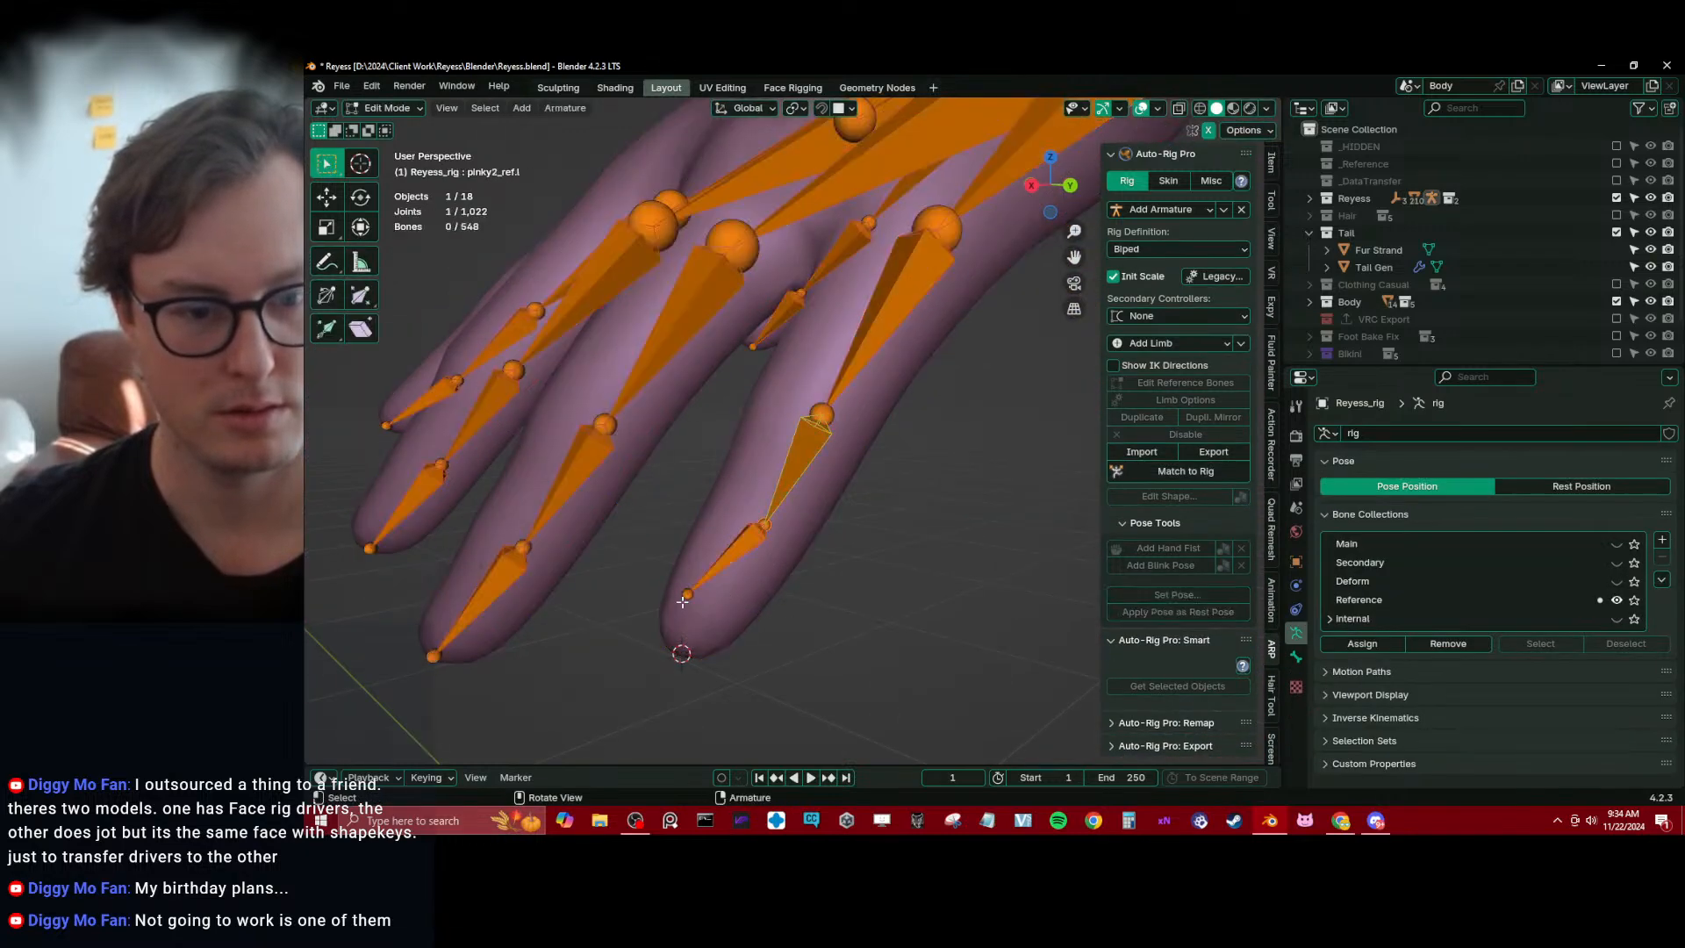
{"action": "left_click", "coordinate": [704, 585]}
{"action": "key", "text": "shift+s"}
{"action": "left_click", "coordinate": [631, 540]}
{"action": "scroll", "coordinate": [650, 531], "scroll_direction": "down", "scroll_amount": 3}
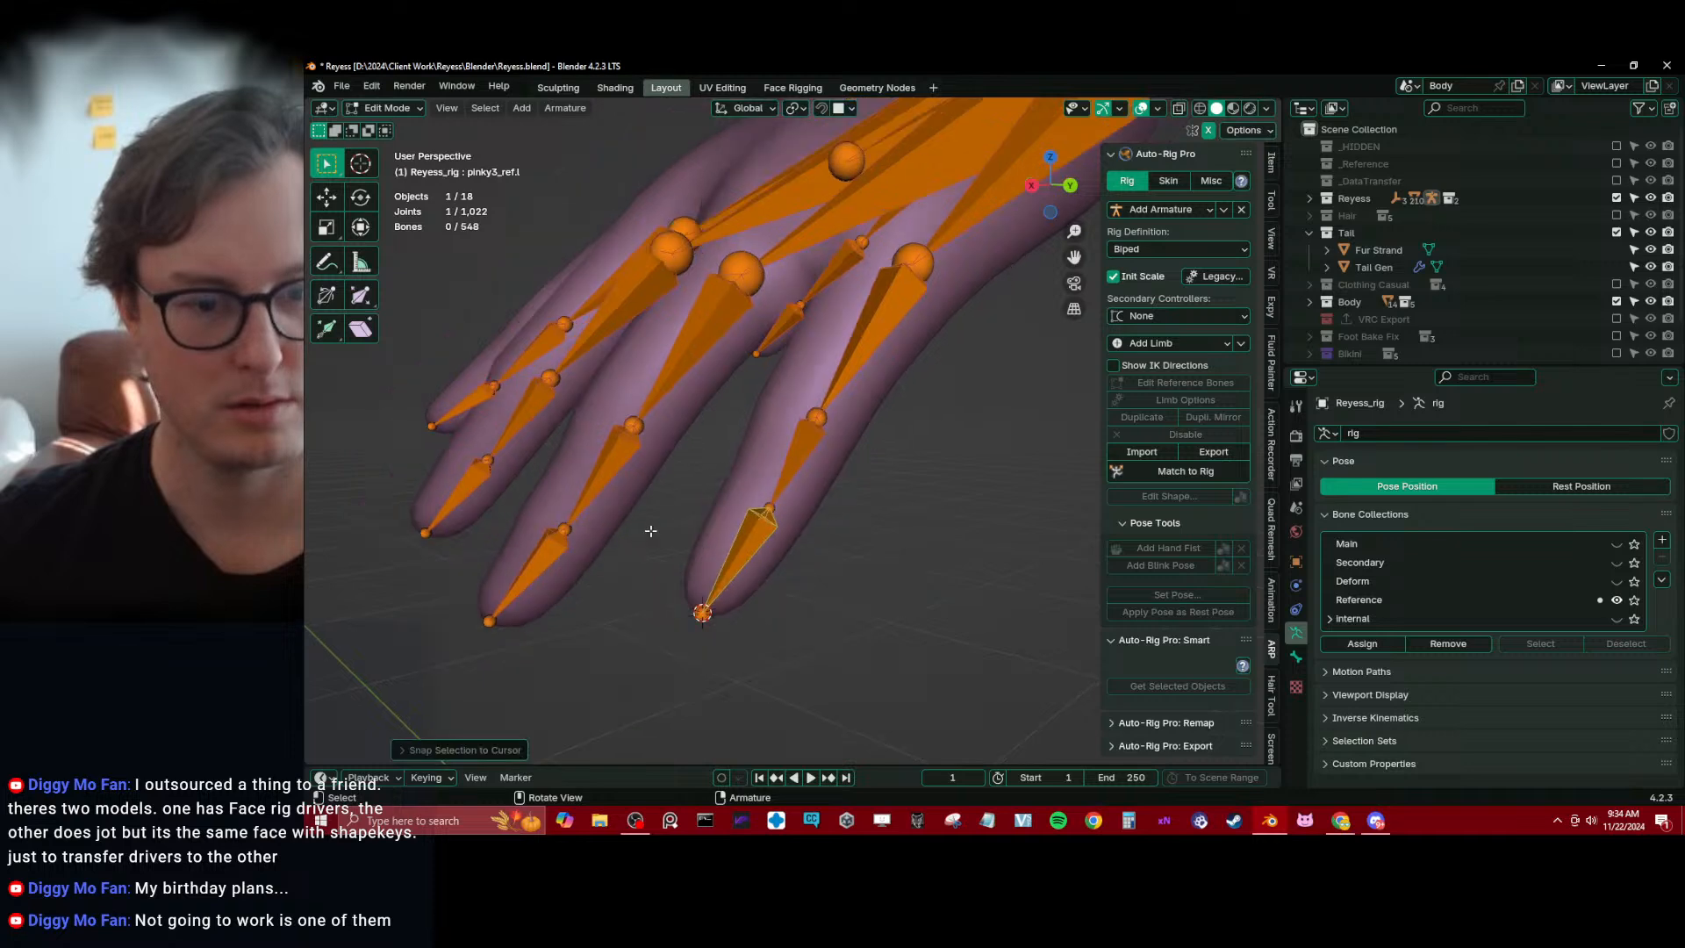
Move the end joint of middle1_base_ref.l to fit the middle finger's base knuckle
{"action": "middle_click_drag", "start_coordinate": [797, 491], "coordinate": [855, 544]}
{"action": "middle_click_drag", "start_coordinate": [817, 529], "coordinate": [701, 450]}
{"action": "left_click", "coordinate": [695, 473]}
{"action": "key", "text": "g"}
{"action": "left_click", "coordinate": [701, 449]}
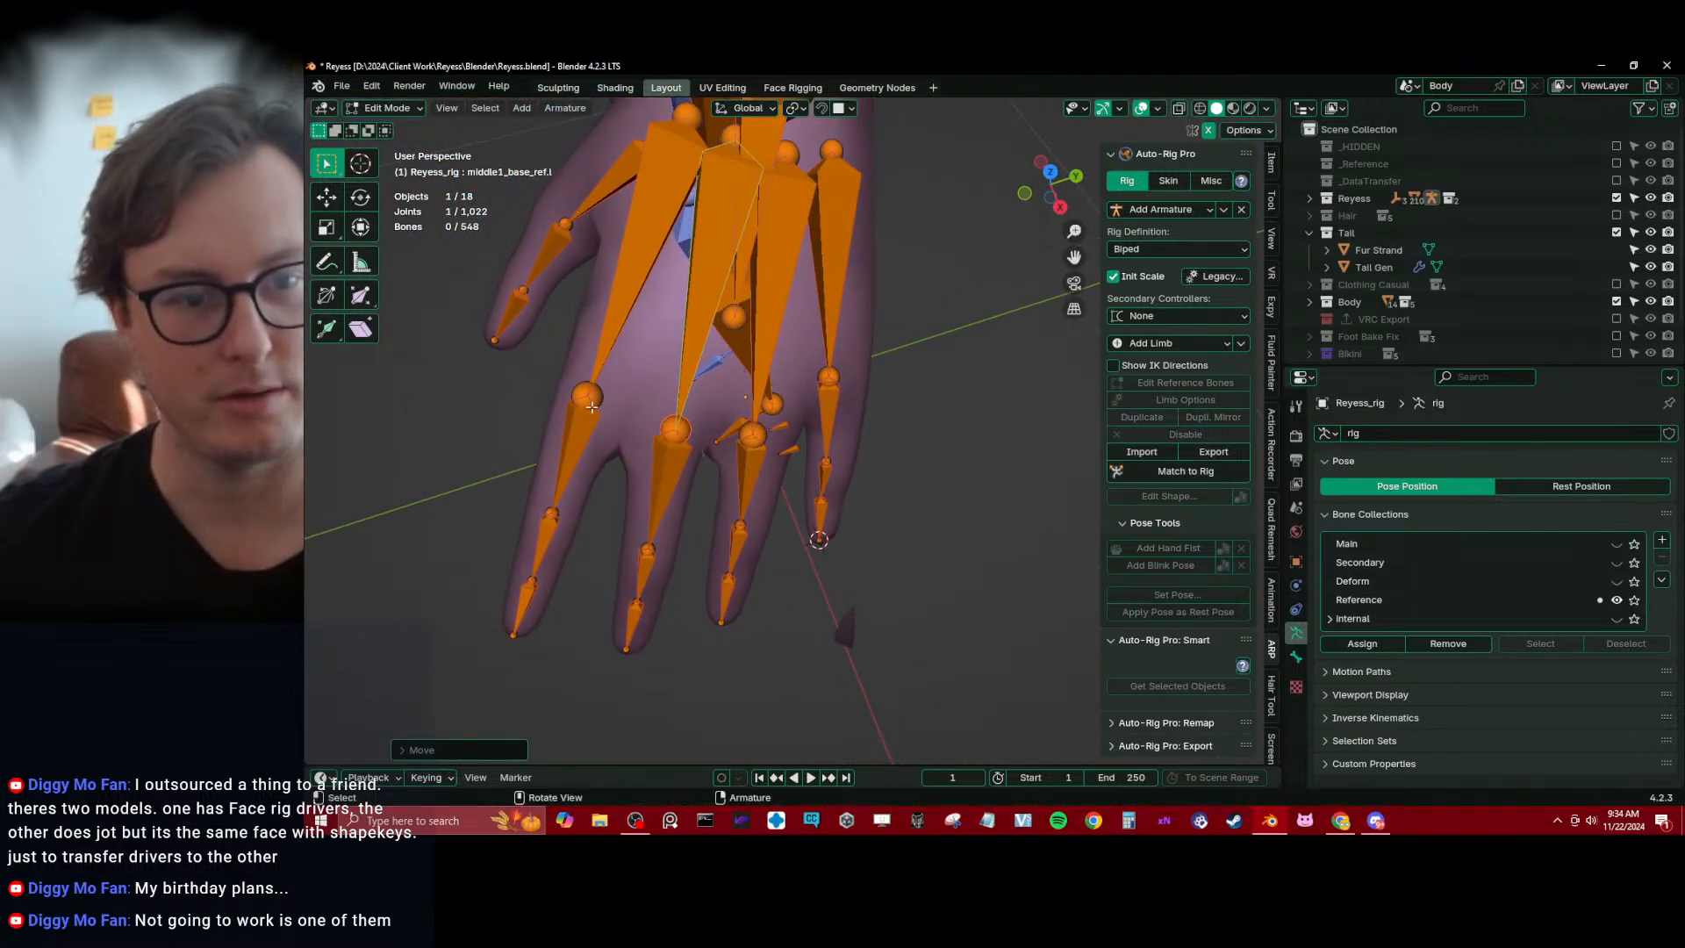
Adjust the base knuckle joints of the other fingers, including the end joint of pinky1_base_ref.l
{"action": "left_click", "coordinate": [593, 405]}
{"action": "middle_click_drag", "start_coordinate": [593, 406], "coordinate": [767, 433]}
{"action": "left_click", "coordinate": [747, 411]}
{"action": "left_click", "coordinate": [838, 385]}
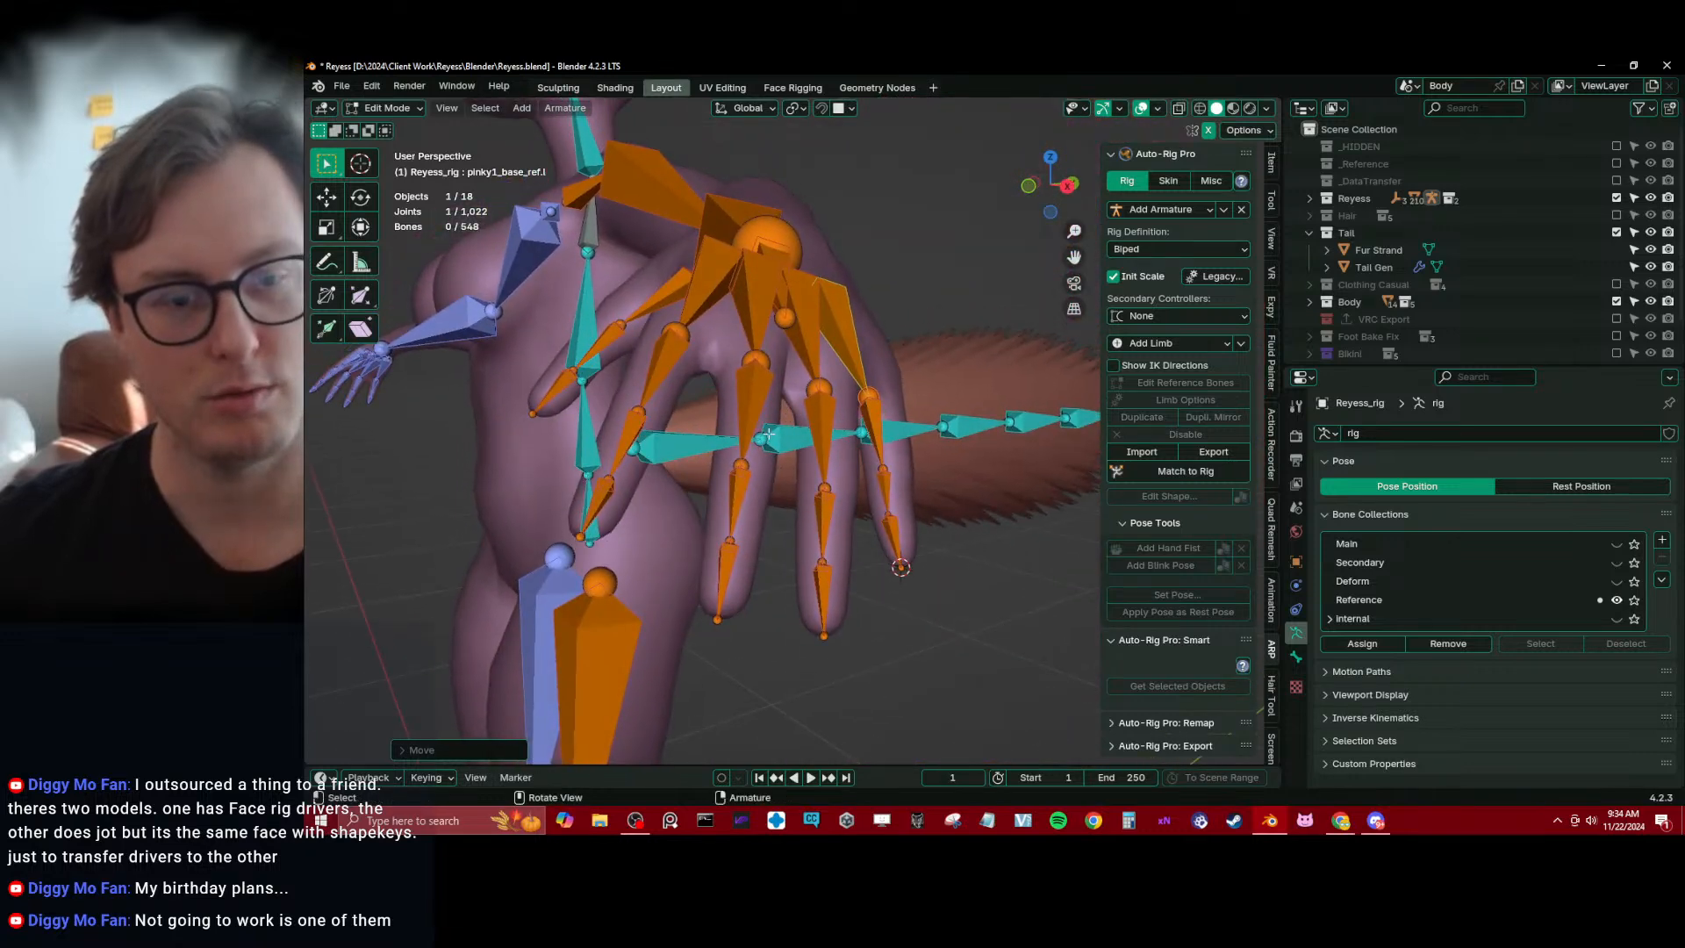
Turn on the display of bone axes in the armature's viewport display settings
{"action": "left_click", "coordinate": [1297, 658]}
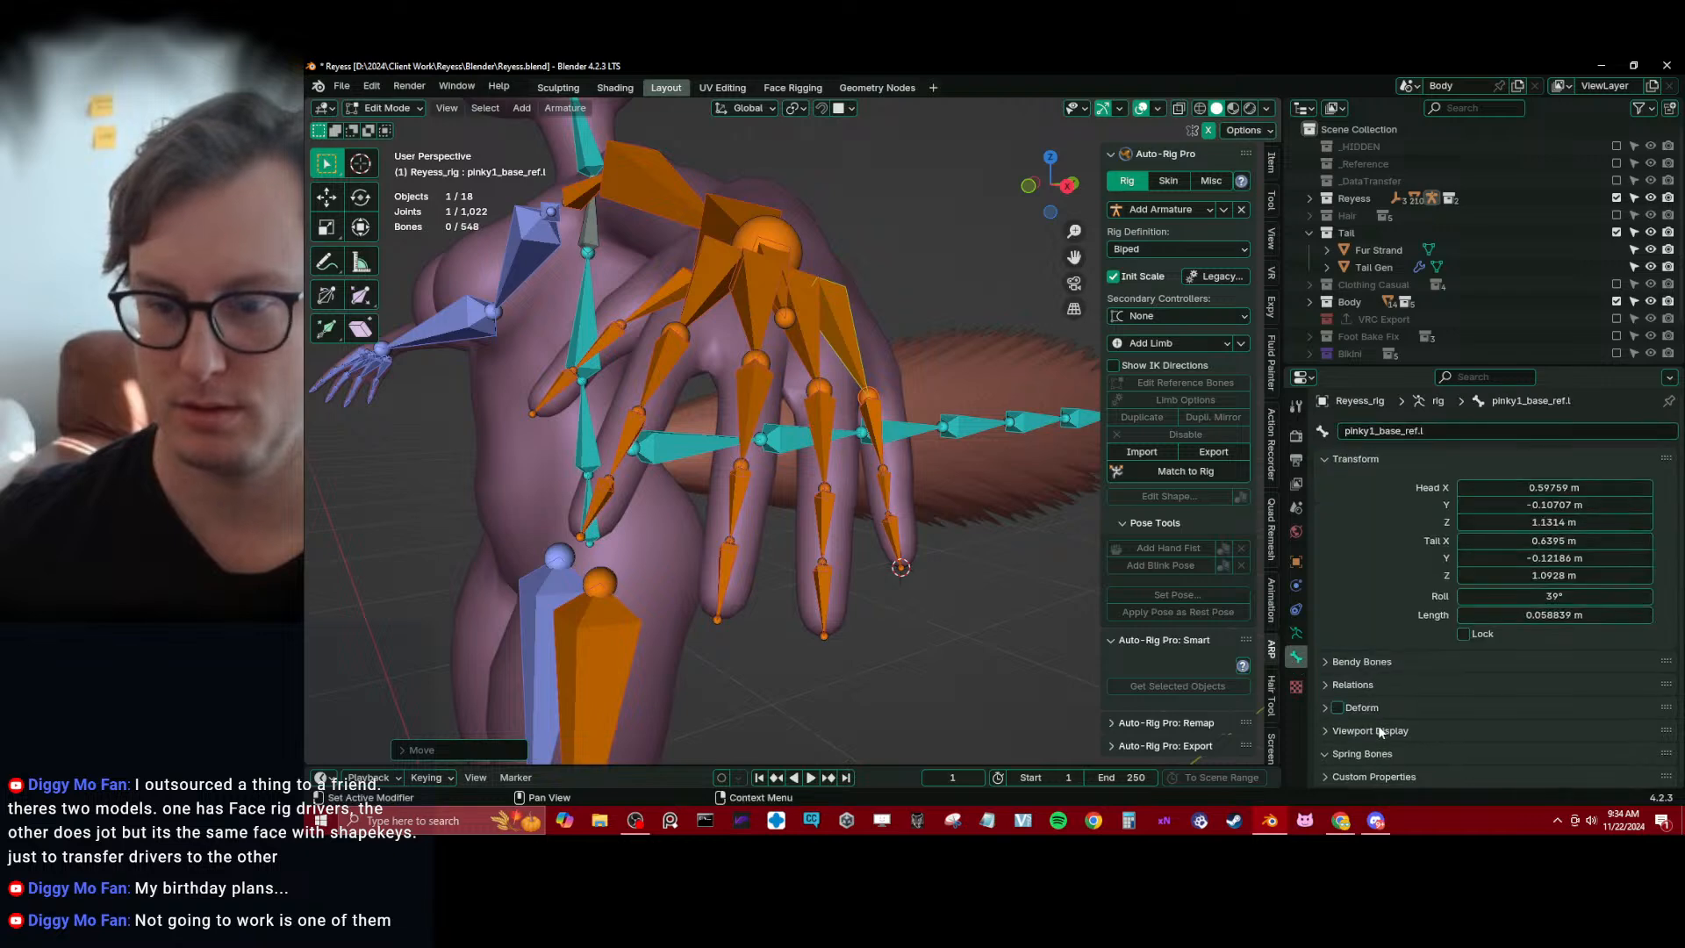
{"action": "left_click", "coordinate": [1404, 720]}
{"action": "scroll", "coordinate": [1491, 724], "scroll_direction": "down", "scroll_amount": 2}
{"action": "scroll", "coordinate": [1344, 665], "scroll_direction": "up", "scroll_amount": 2}
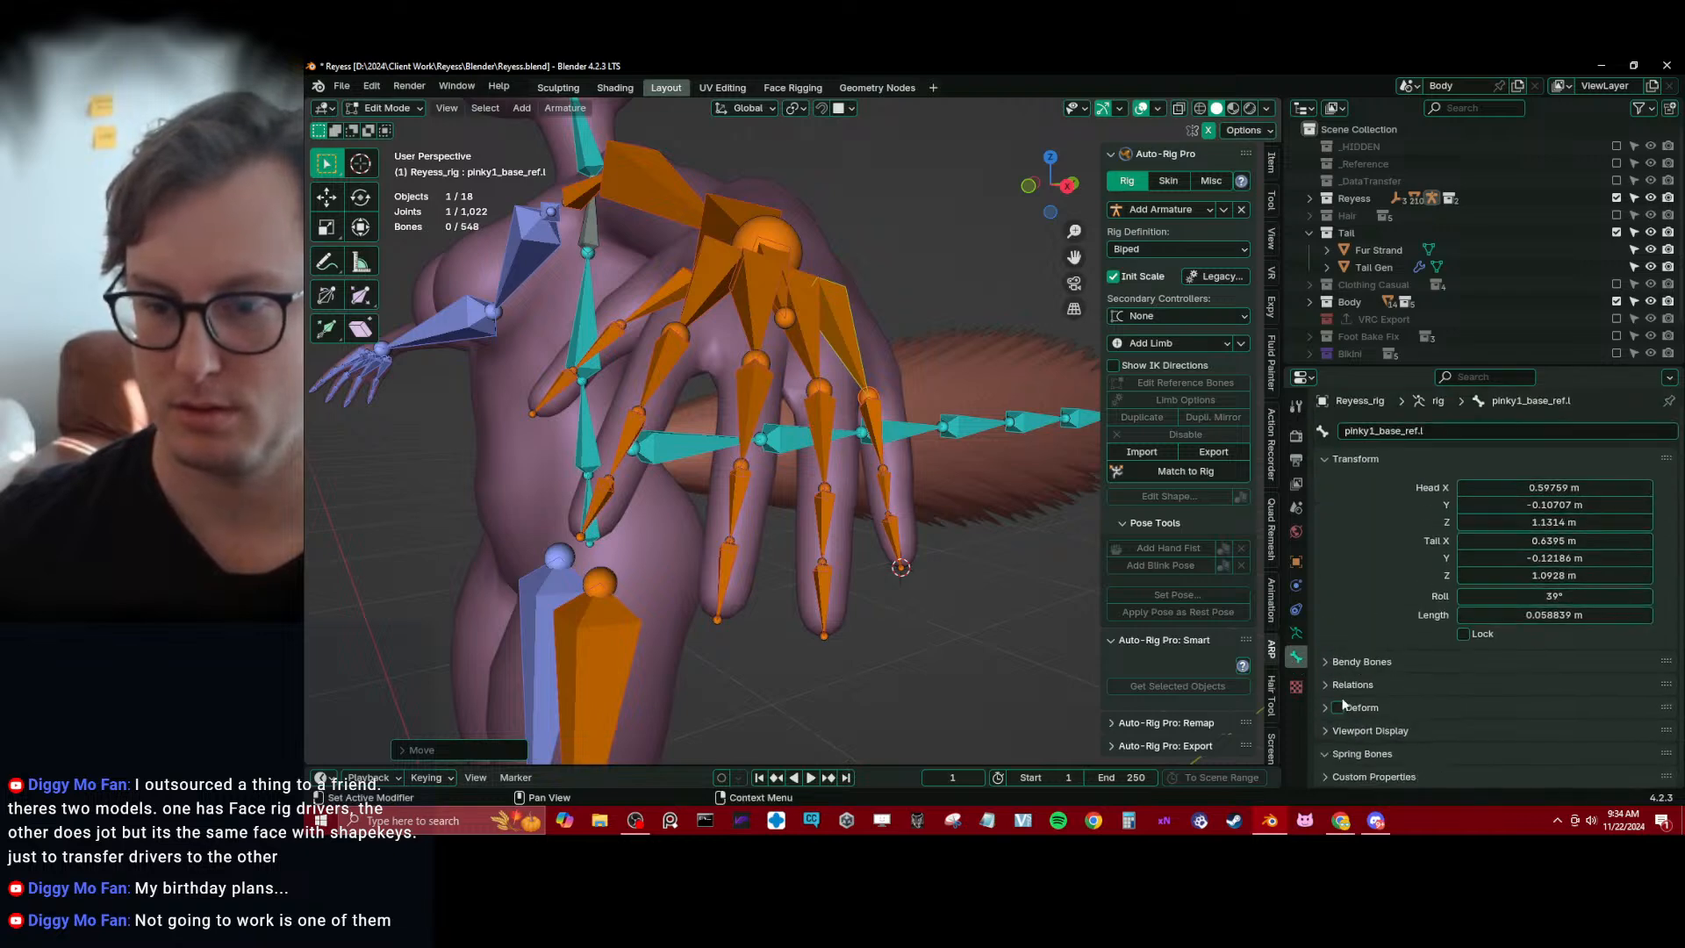
{"action": "left_click", "coordinate": [1296, 631]}
{"action": "scroll", "coordinate": [1388, 701], "scroll_direction": "down", "scroll_amount": 4}
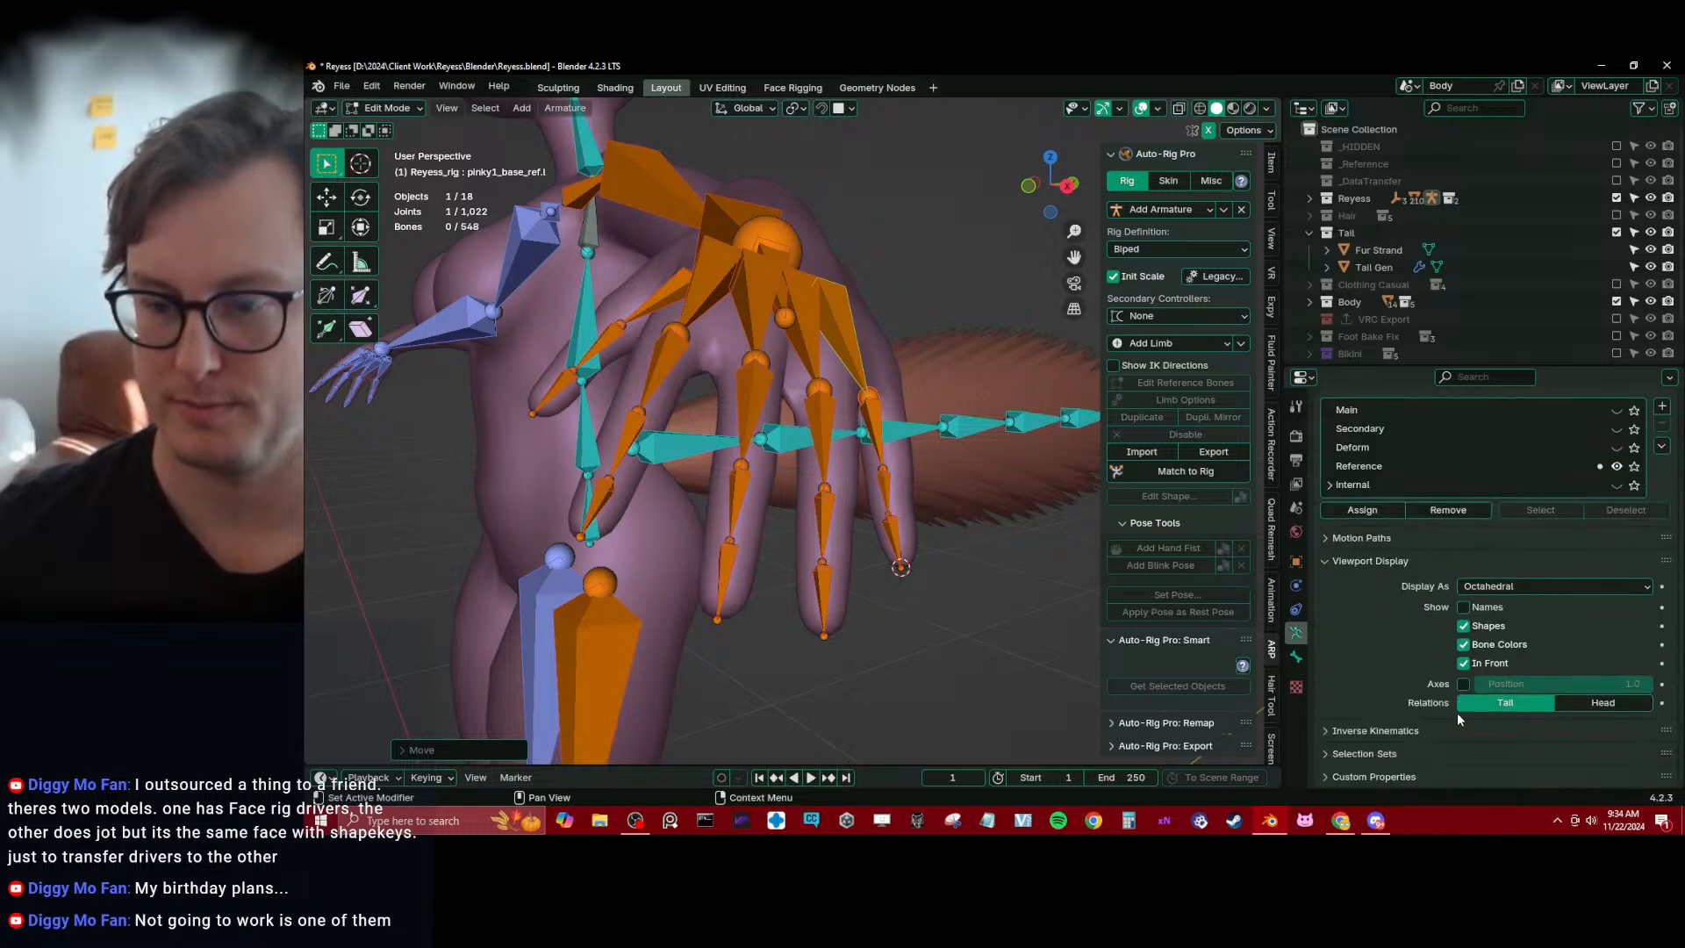
{"action": "left_click", "coordinate": [1463, 684]}
Recalculate the roll of the three left index finger reference bones to match the active bone index3_ref.l
{"action": "middle_click_drag", "start_coordinate": [772, 439], "coordinate": [819, 500]}
{"action": "left_click", "coordinate": [735, 575]}
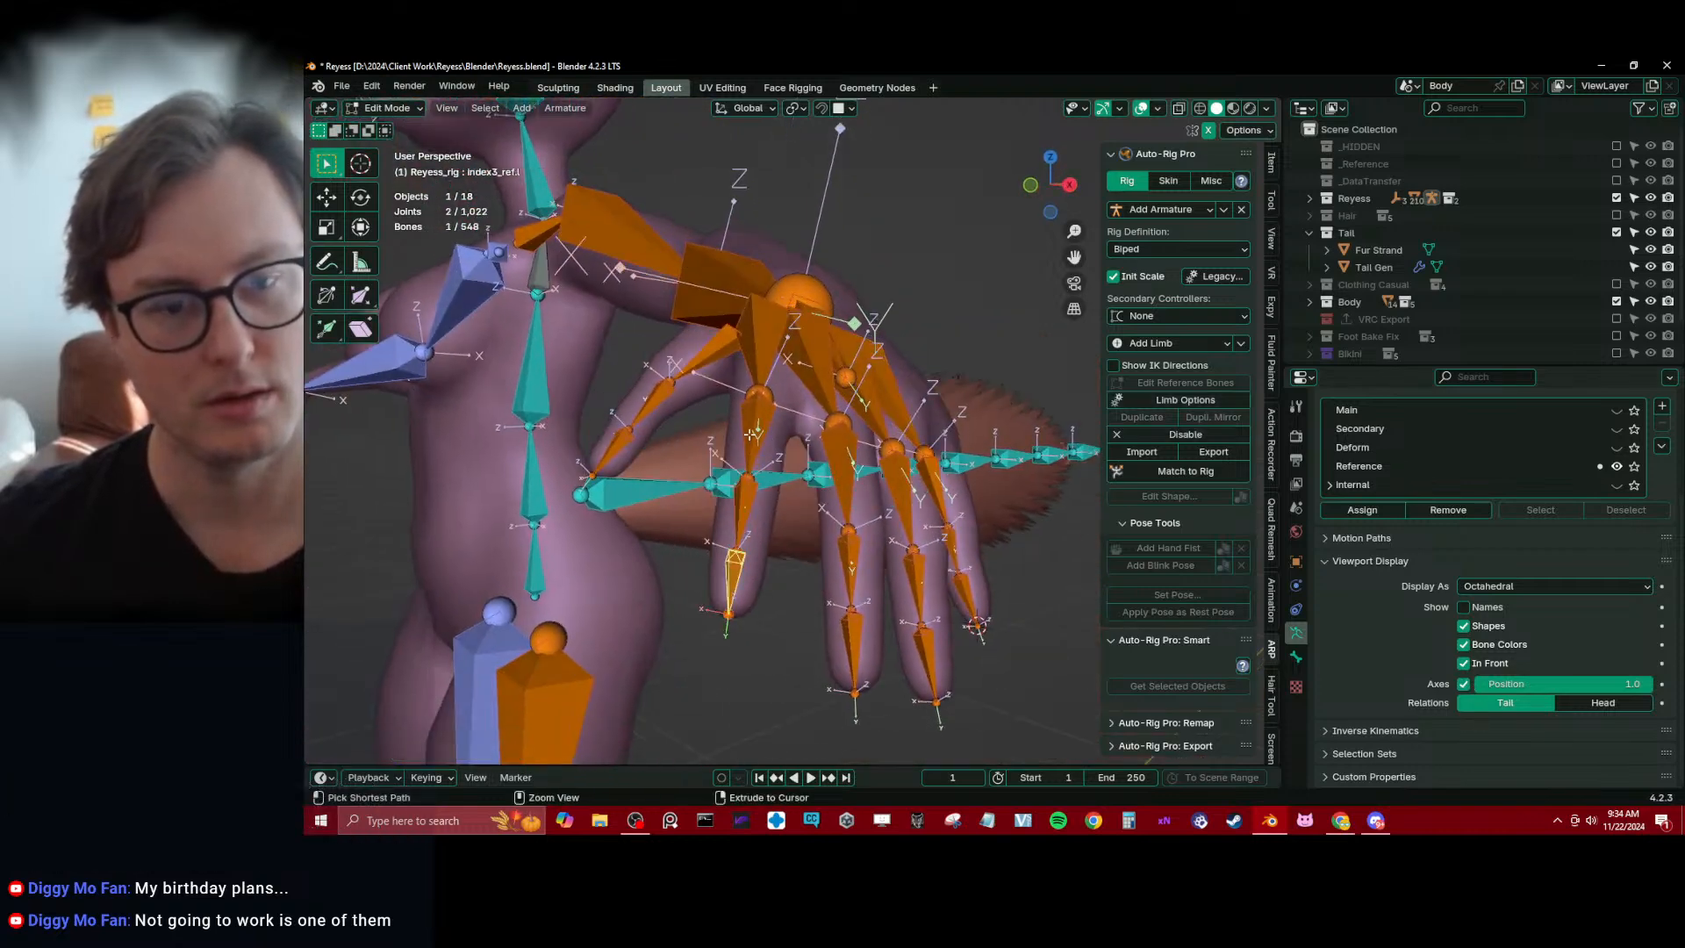
{"action": "key", "text": "ctrl+l"}
{"action": "middle_click_drag", "start_coordinate": [842, 460], "coordinate": [846, 428]}
{"action": "key", "text": "q"}
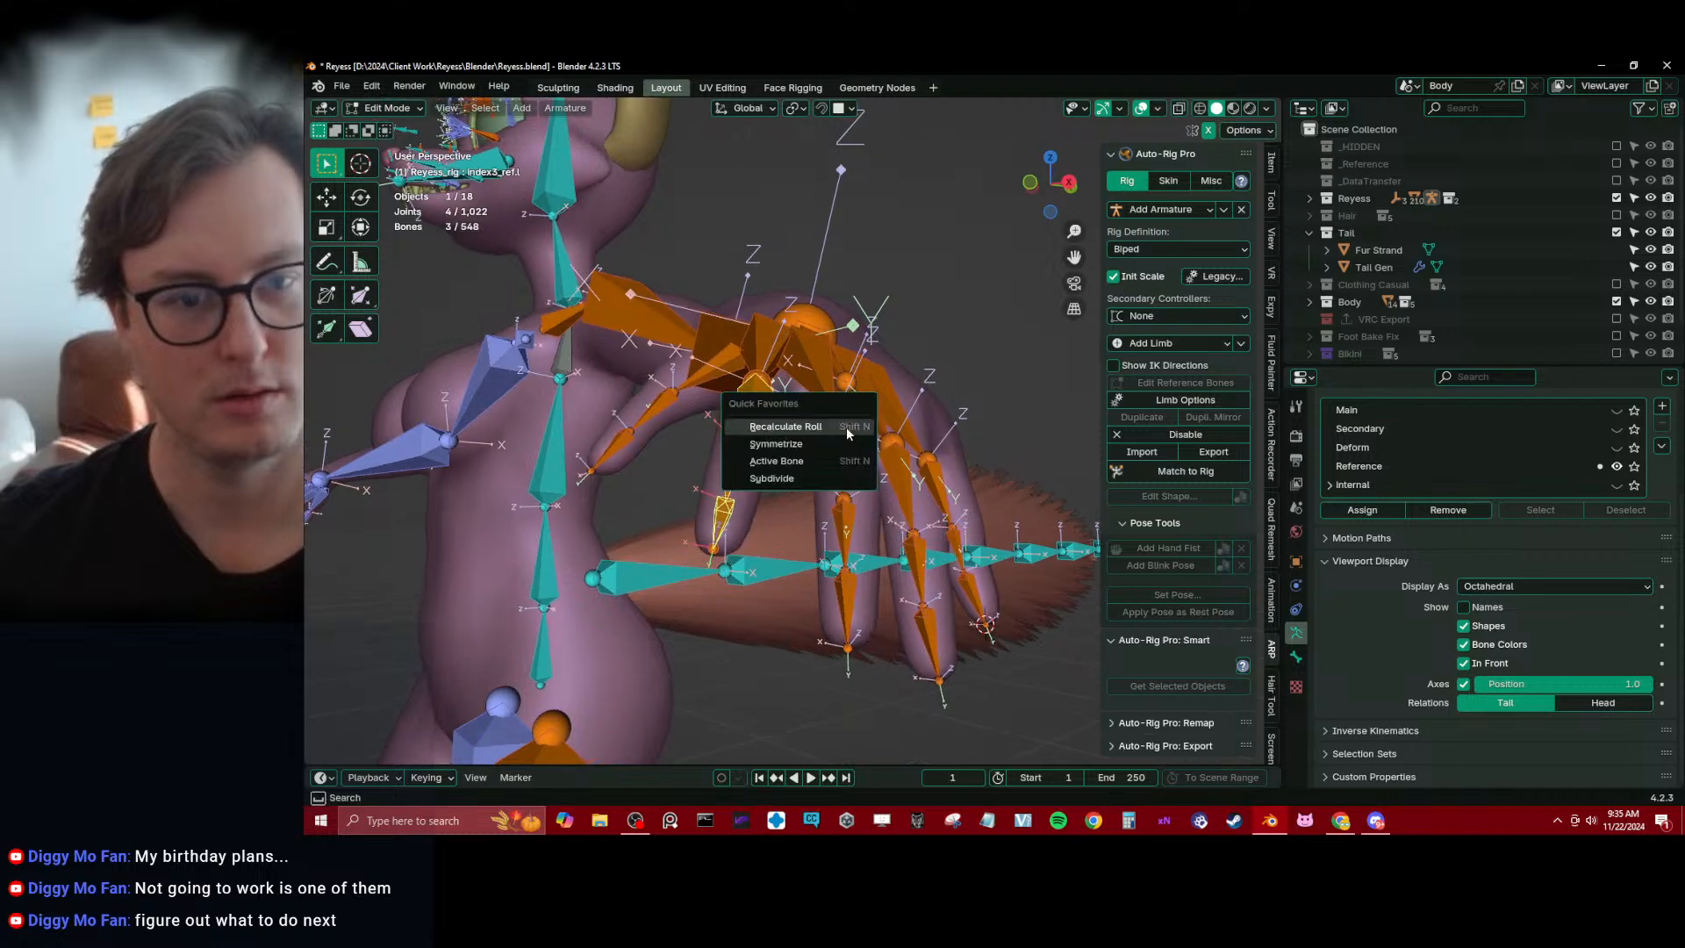
{"action": "left_click", "coordinate": [846, 428]}
{"action": "key", "text": "Escape"}
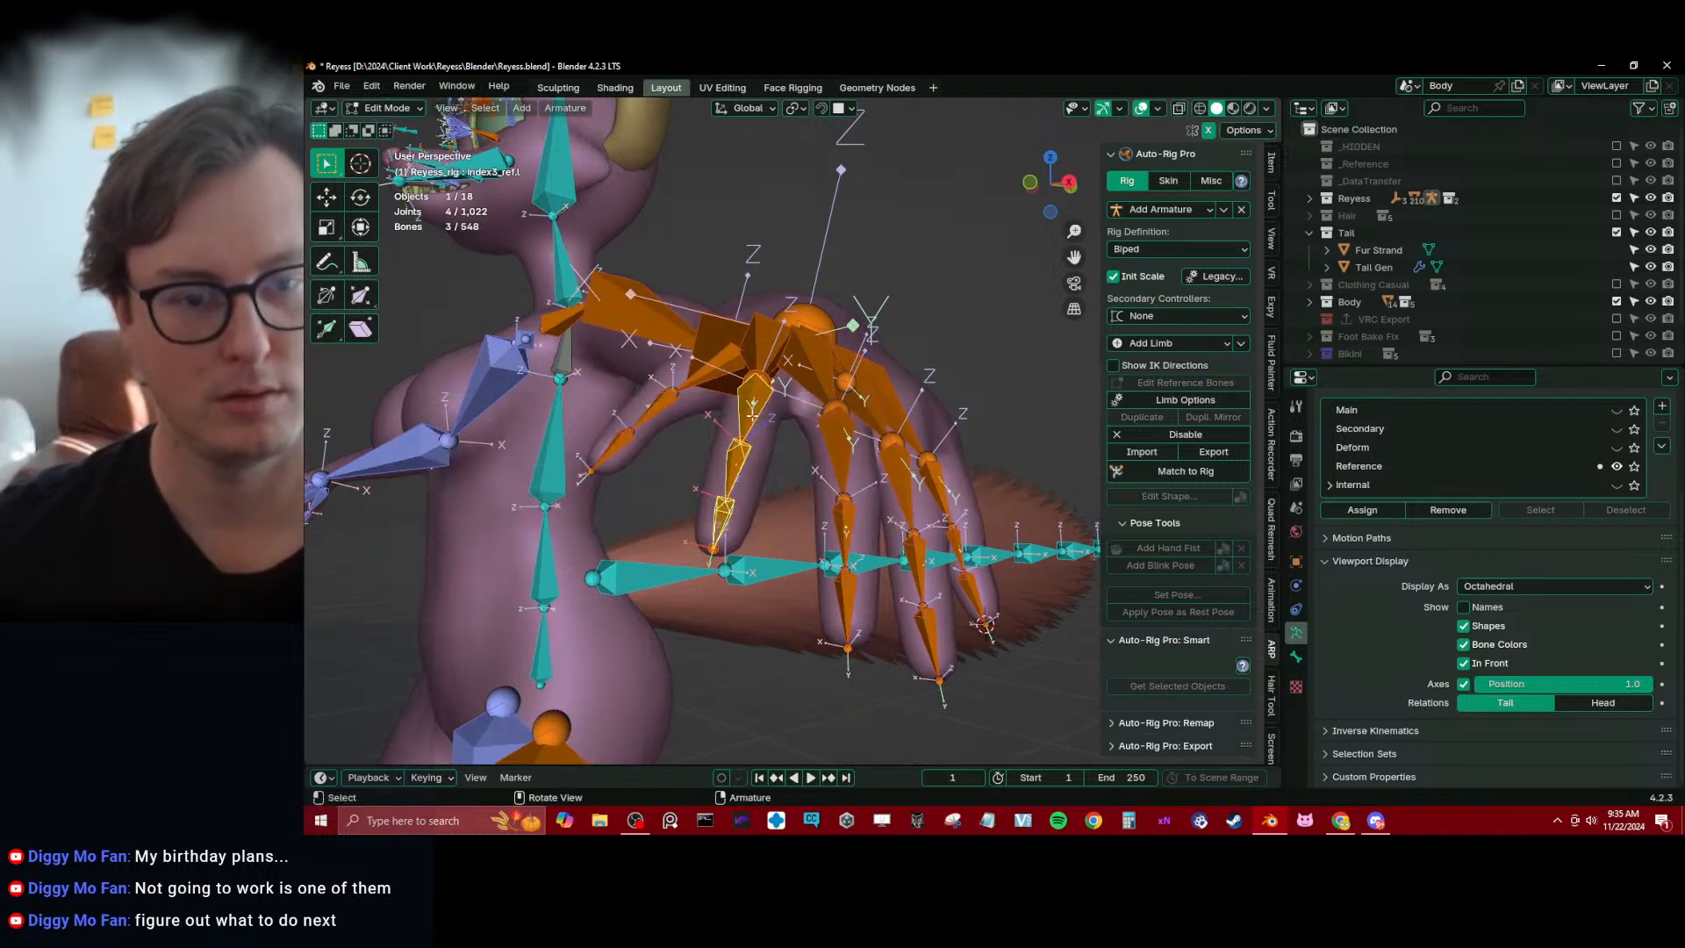
{"action": "left_click", "coordinate": [724, 515]}
{"action": "left_click", "coordinate": [724, 515], "text": "ctrl"}
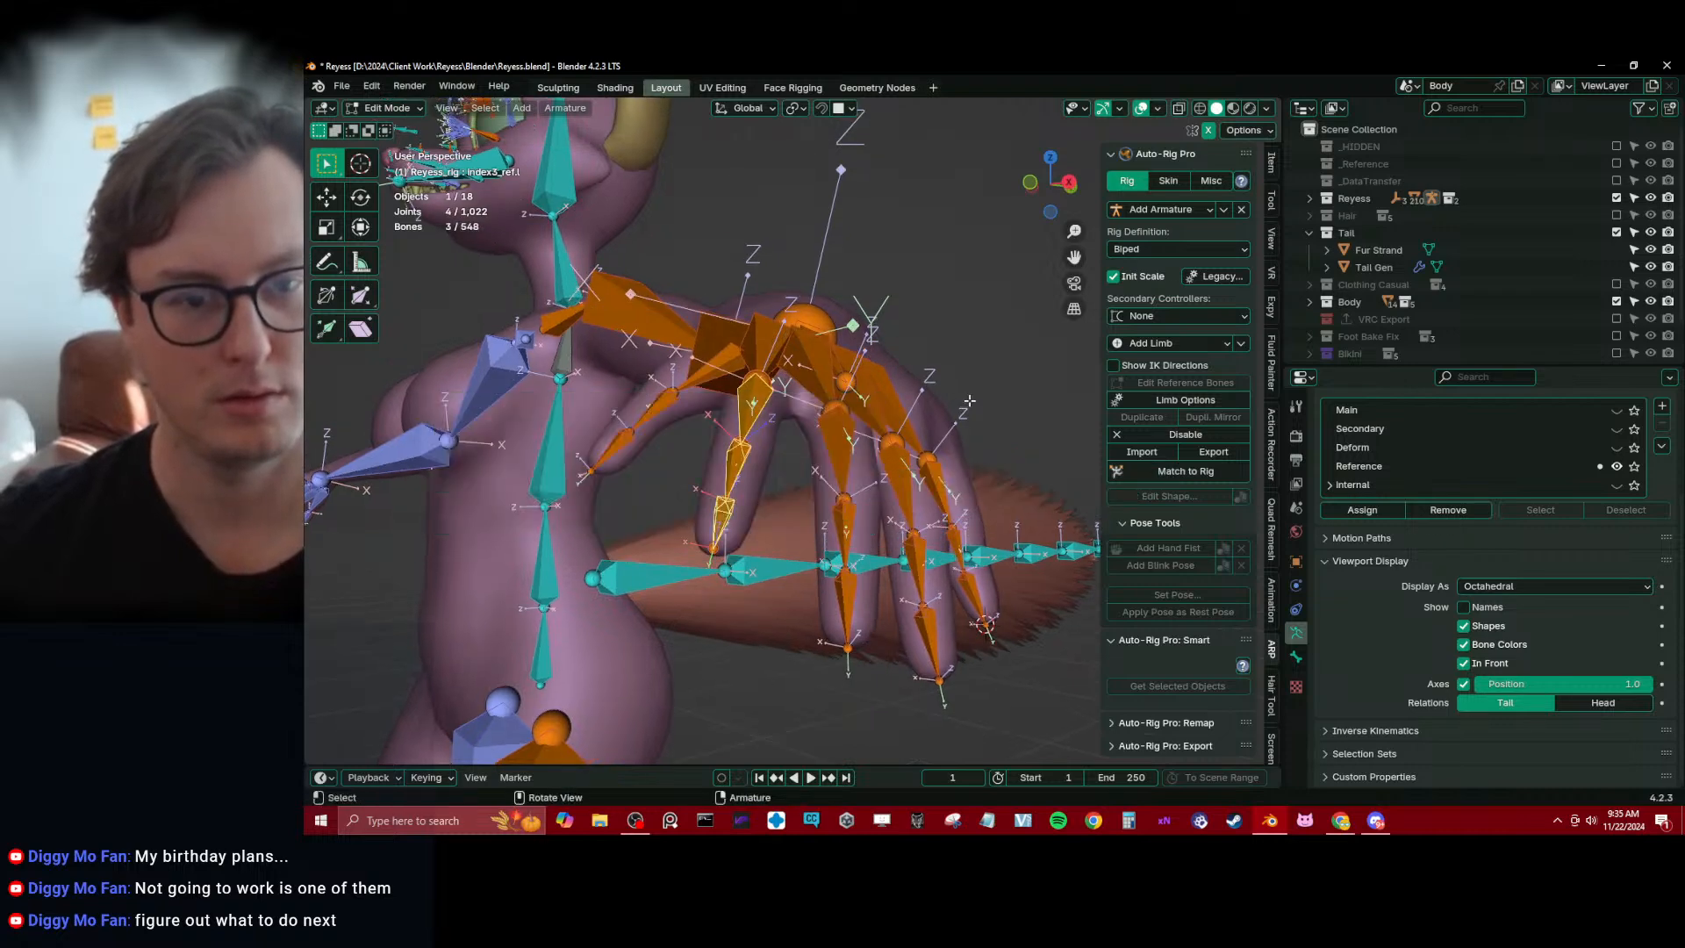
{"action": "key", "text": "q"}
{"action": "left_click", "coordinate": [965, 403]}
{"action": "left_click", "coordinate": [935, 429]}
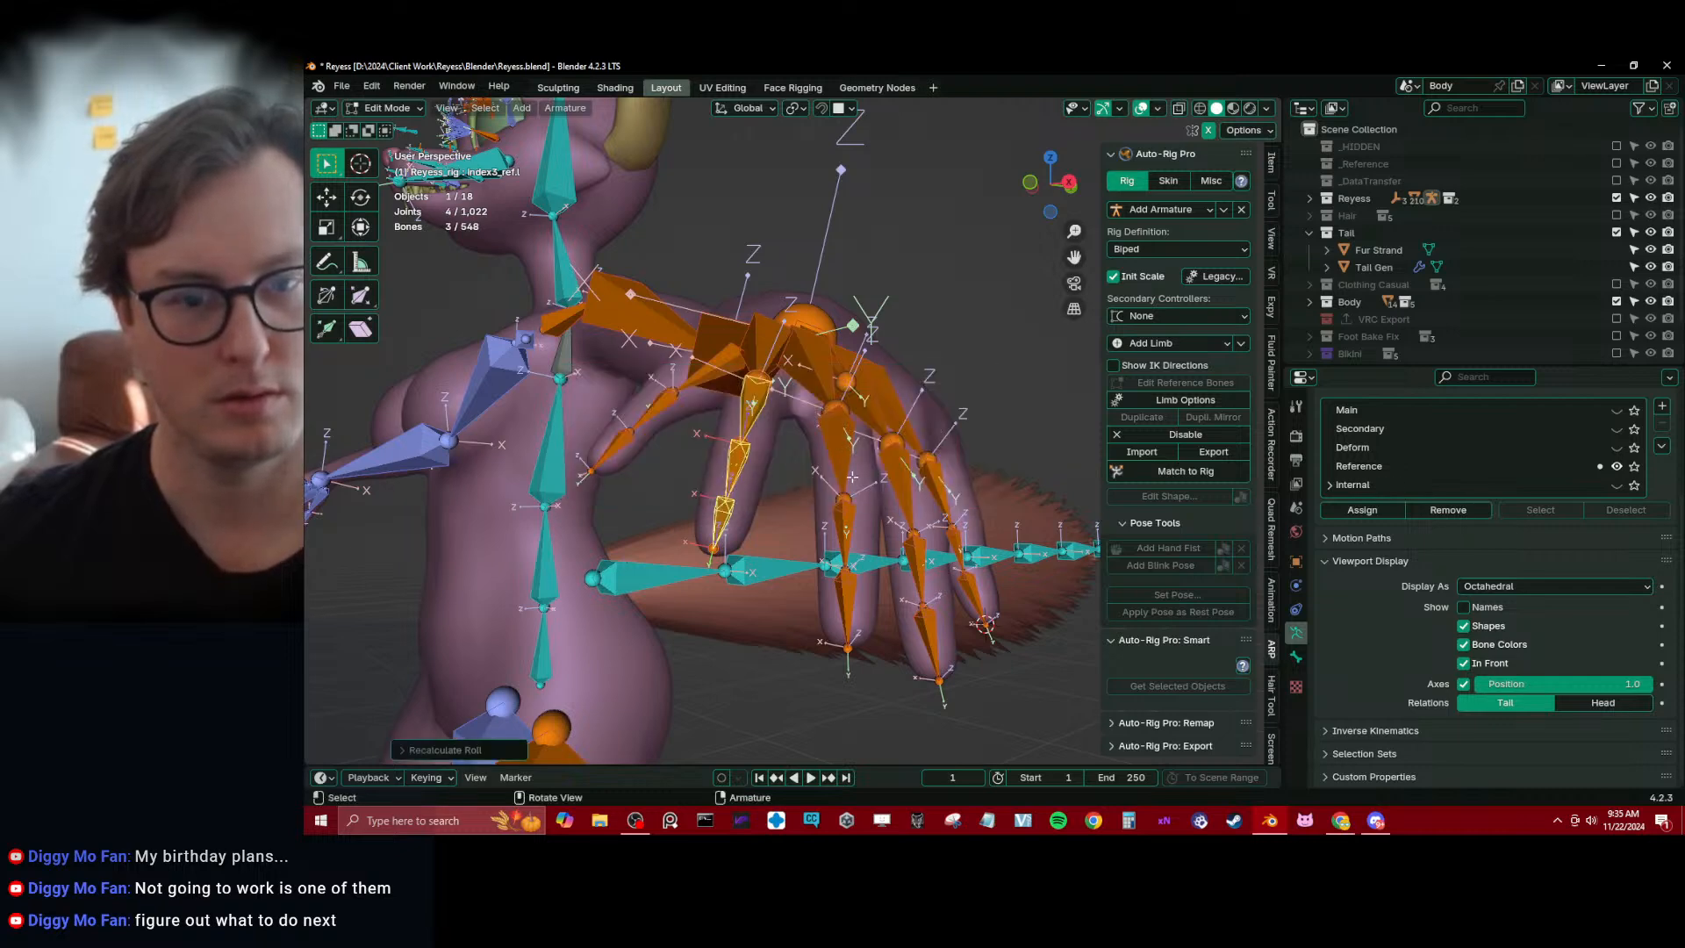
Set middle1_ref.l's roll to 63° and recalculate the roll of the linked middle finger bones from the active bone
{"action": "middle_click_drag", "start_coordinate": [852, 476], "coordinate": [832, 453]}
{"action": "left_click", "coordinate": [825, 439]}
{"action": "left_click", "coordinate": [1272, 164]}
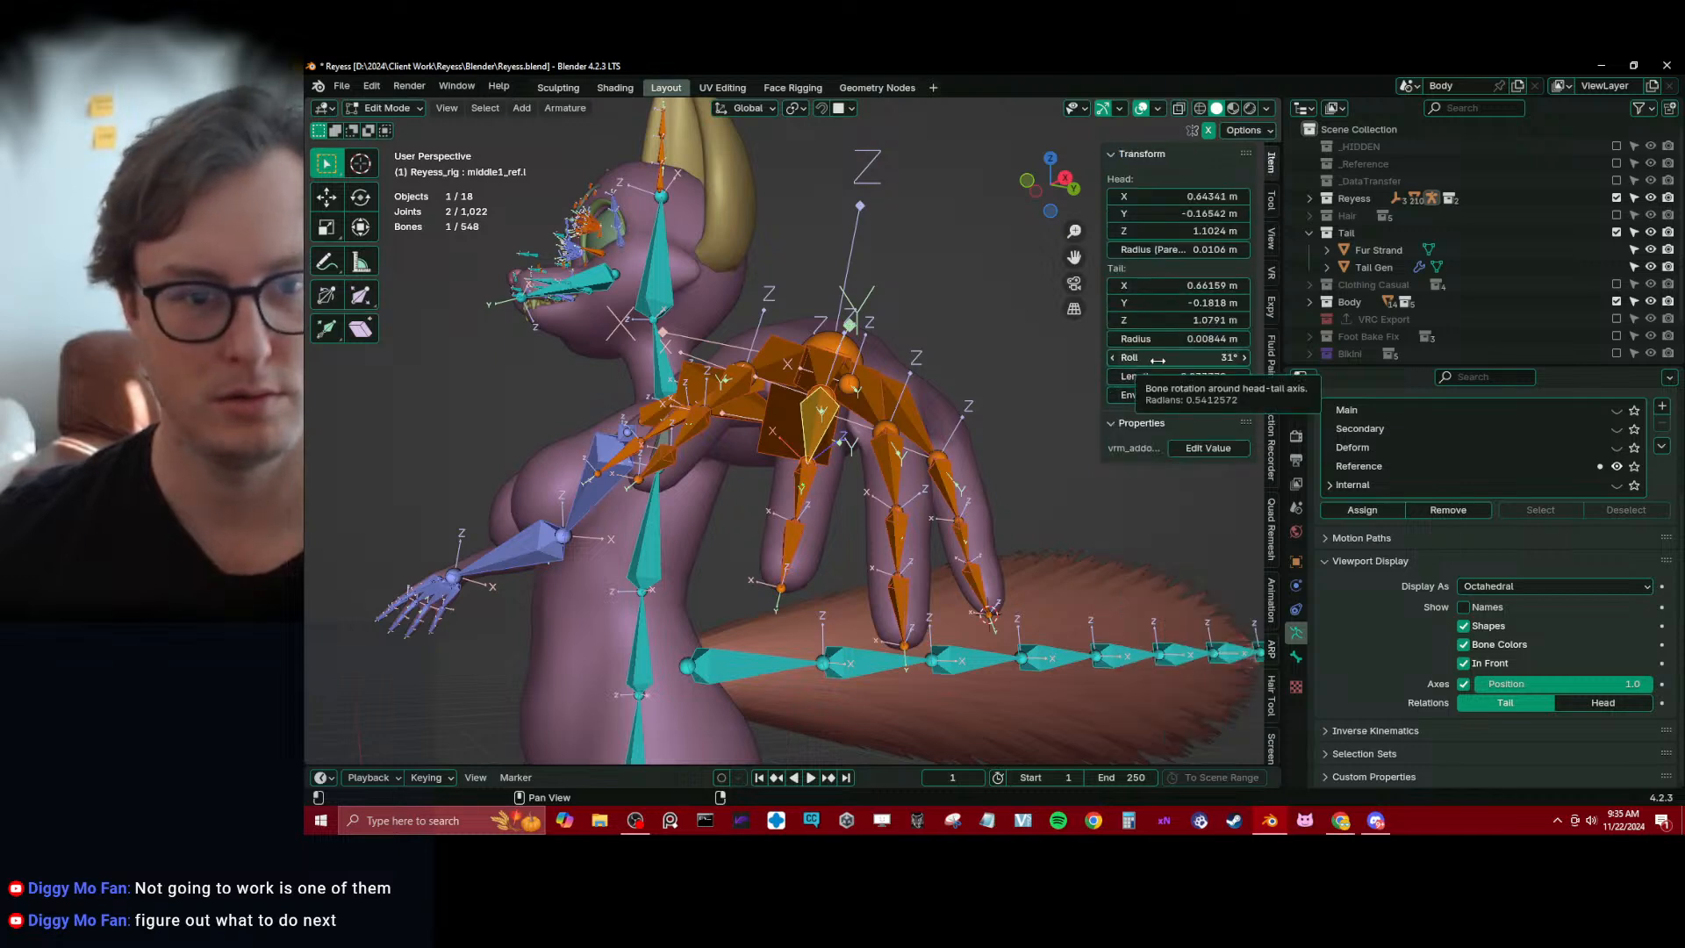
{"action": "left_click_drag", "start_coordinate": [1157, 360], "coordinate": [1185, 359]}
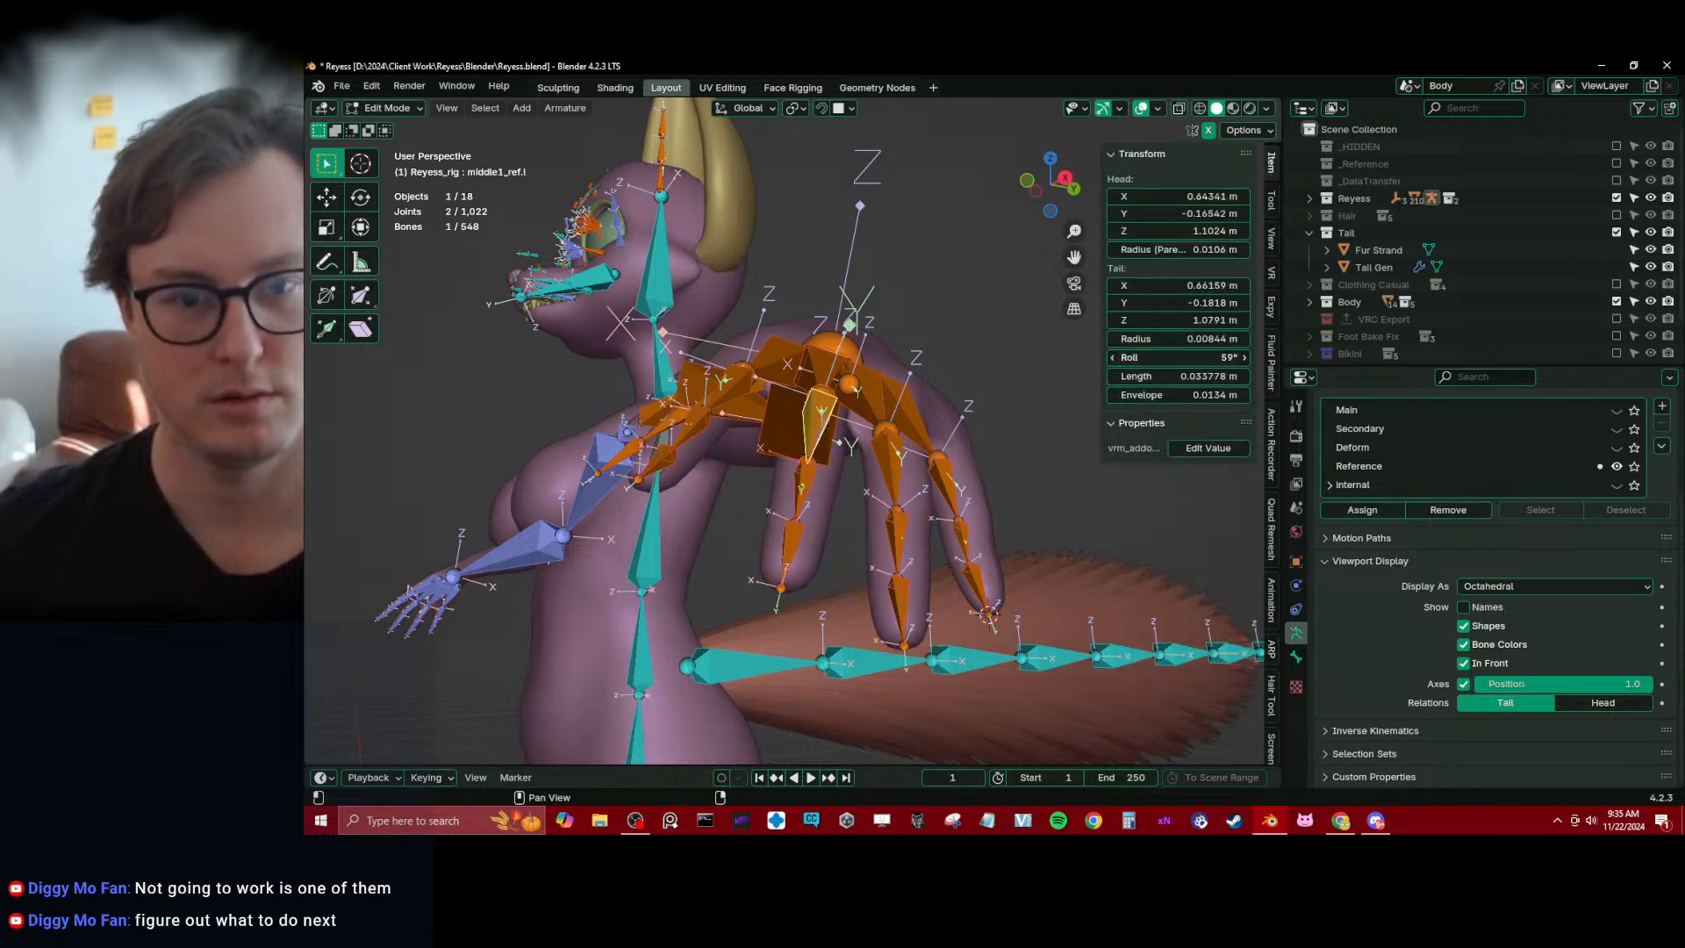
{"action": "key", "text": "ctrl+l"}
{"action": "key", "text": "q"}
{"action": "left_click", "coordinate": [909, 442]}
{"action": "left_click", "coordinate": [909, 442]}
Set ring1_ref.l's roll to 68° and recalculate the roll of the three ring finger bones from the active bone
{"action": "middle_click_drag", "start_coordinate": [930, 456], "coordinate": [832, 529], "text": "shift"}
{"action": "left_click", "coordinate": [833, 434]}
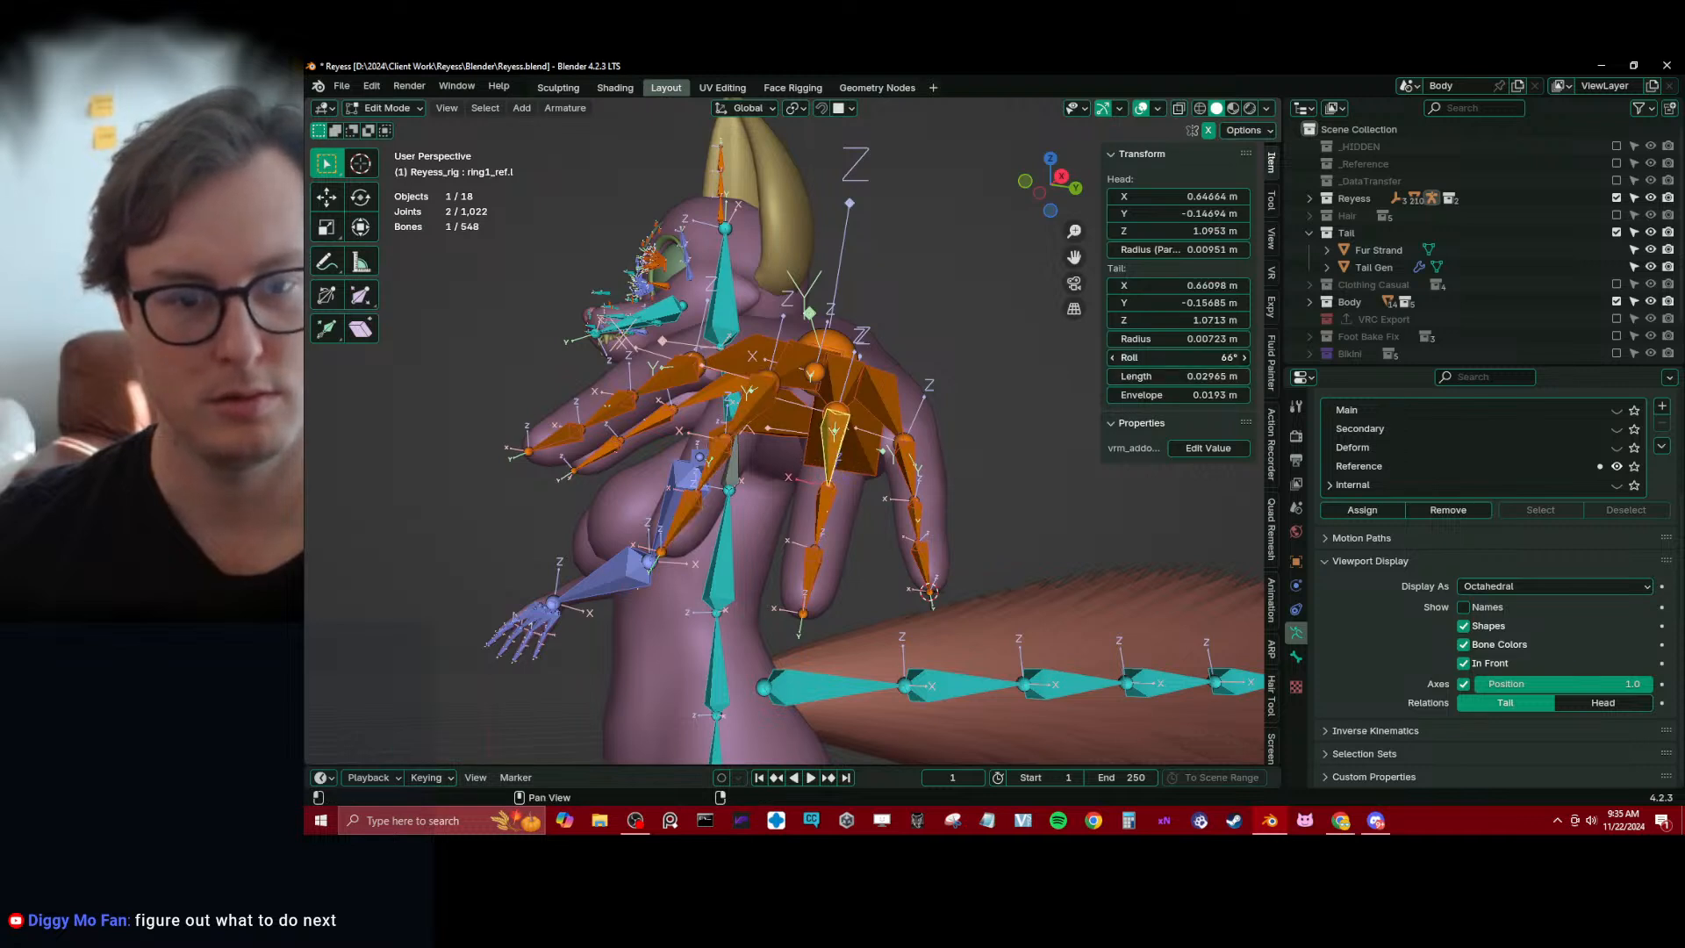
{"action": "left_click_drag", "start_coordinate": [1176, 357], "coordinate": [1181, 357]}
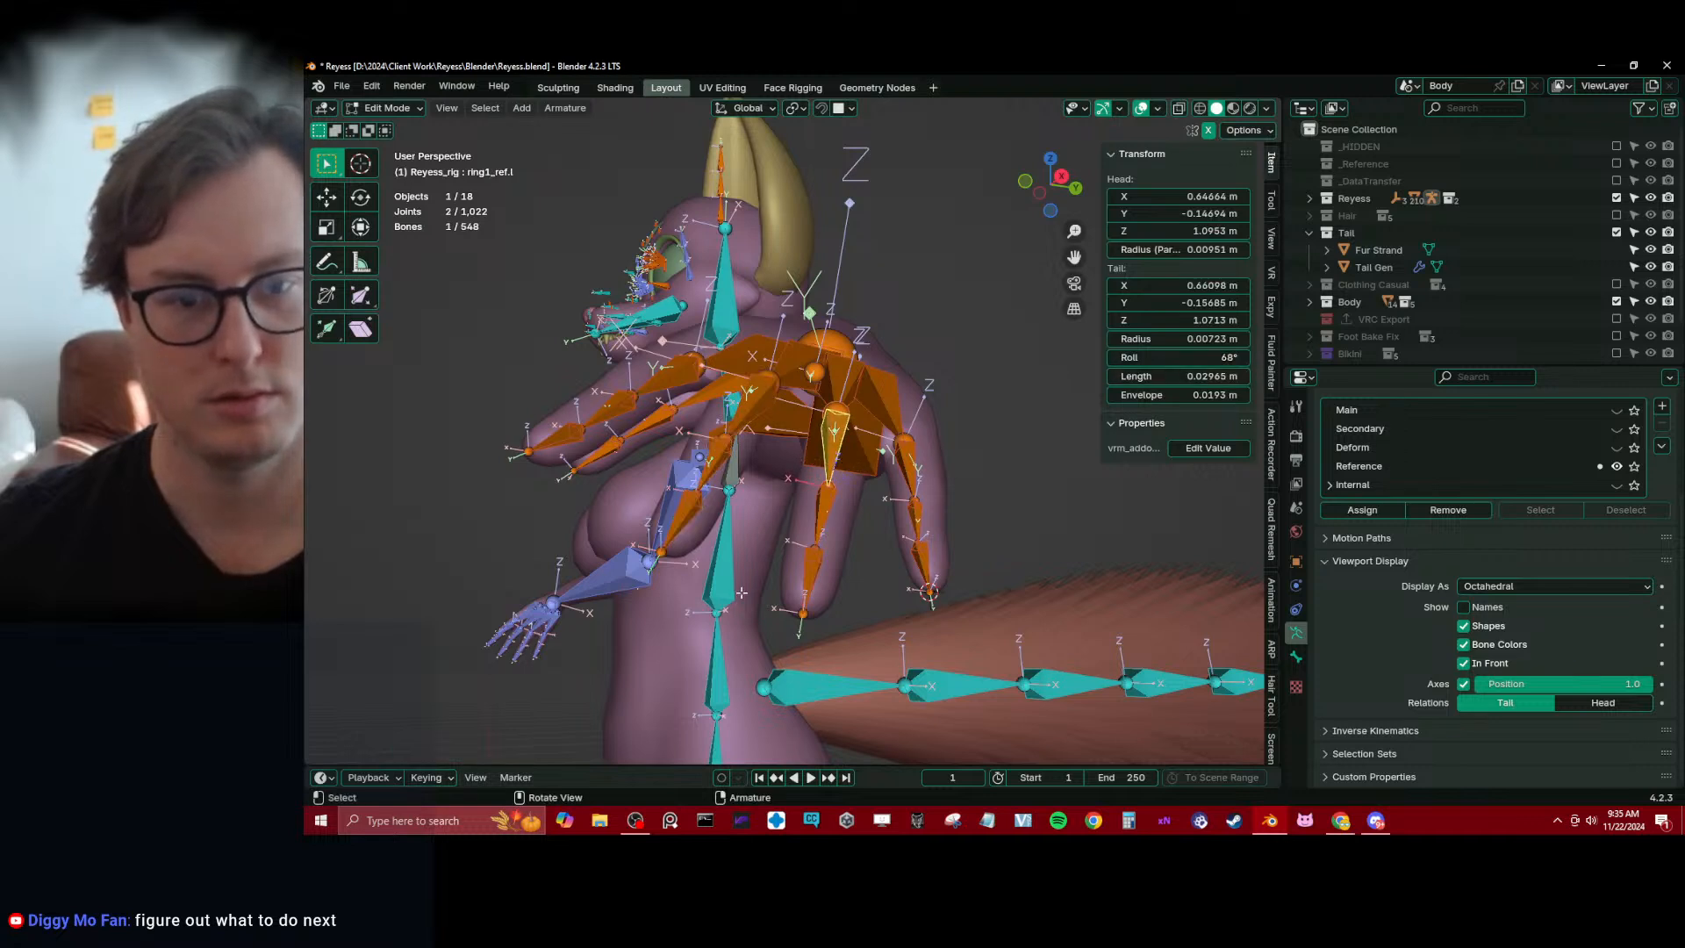
{"action": "key", "text": "ctrl+l"}
{"action": "key", "text": "q"}
{"action": "left_click", "coordinate": [968, 447]}
{"action": "left_click", "coordinate": [968, 447]}
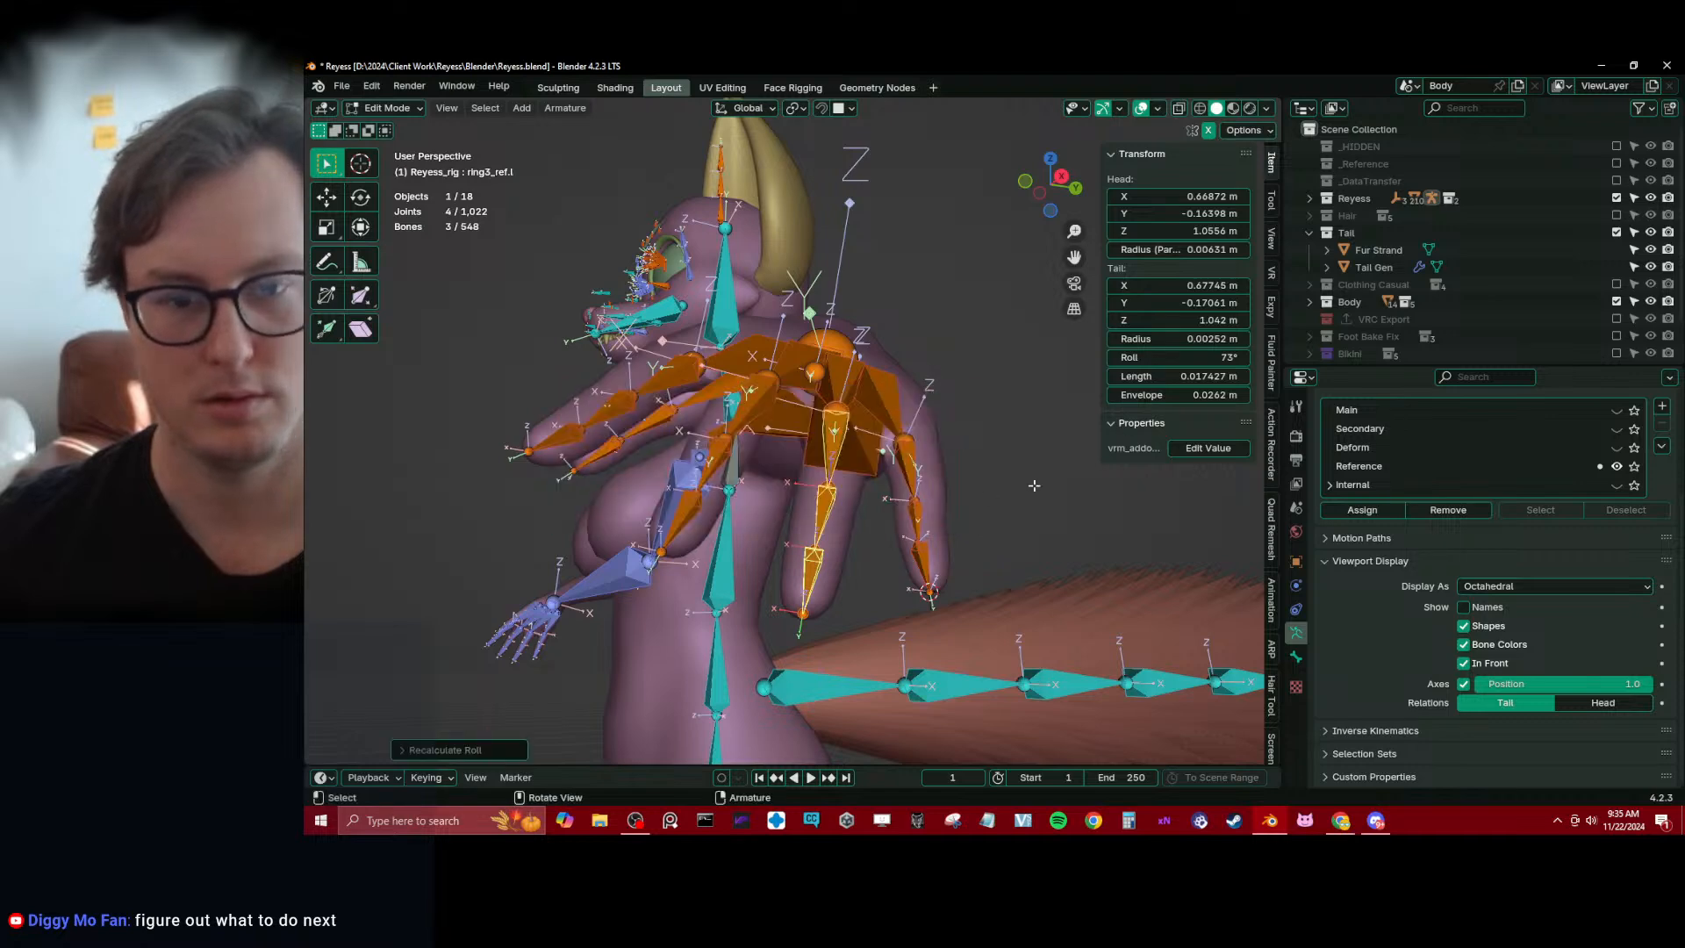
Set pinky1_ref.l's roll to 60° and recalculate the roll of the three pinky bones from the active bone
{"action": "left_click", "coordinate": [911, 472]}
{"action": "middle_click_drag", "start_coordinate": [911, 472], "coordinate": [895, 454]}
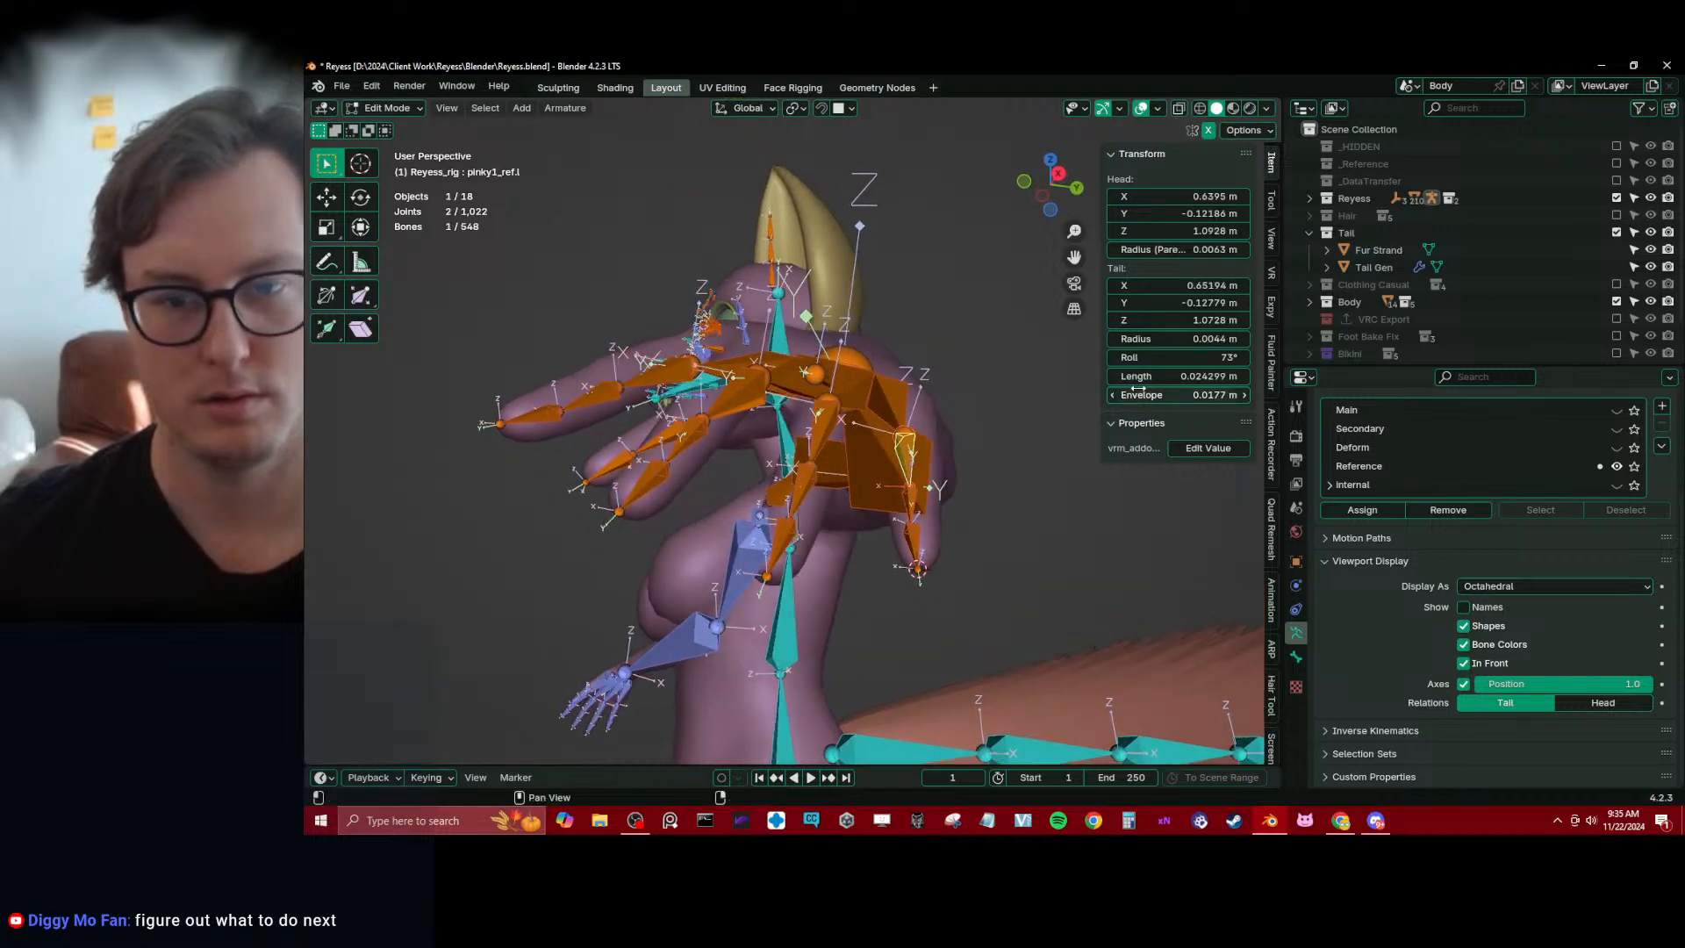
{"action": "left_click_drag", "start_coordinate": [1175, 358], "coordinate": [1180, 358]}
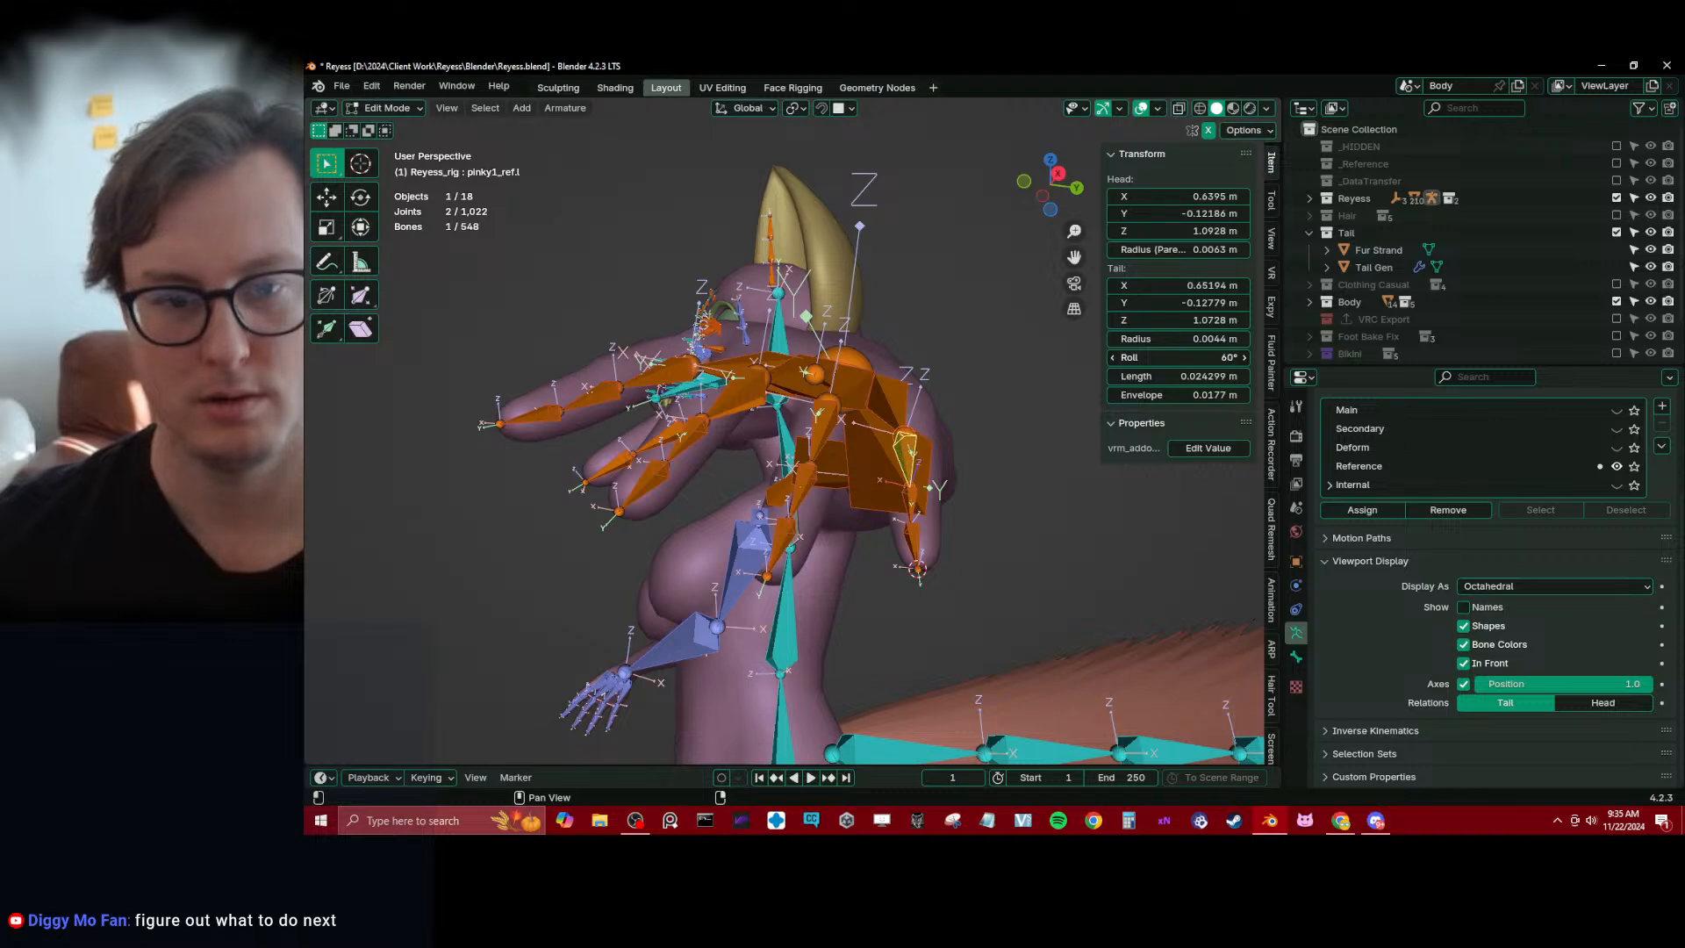
{"action": "left_click", "coordinate": [914, 537], "text": "ctrl"}
{"action": "key", "text": "q"}
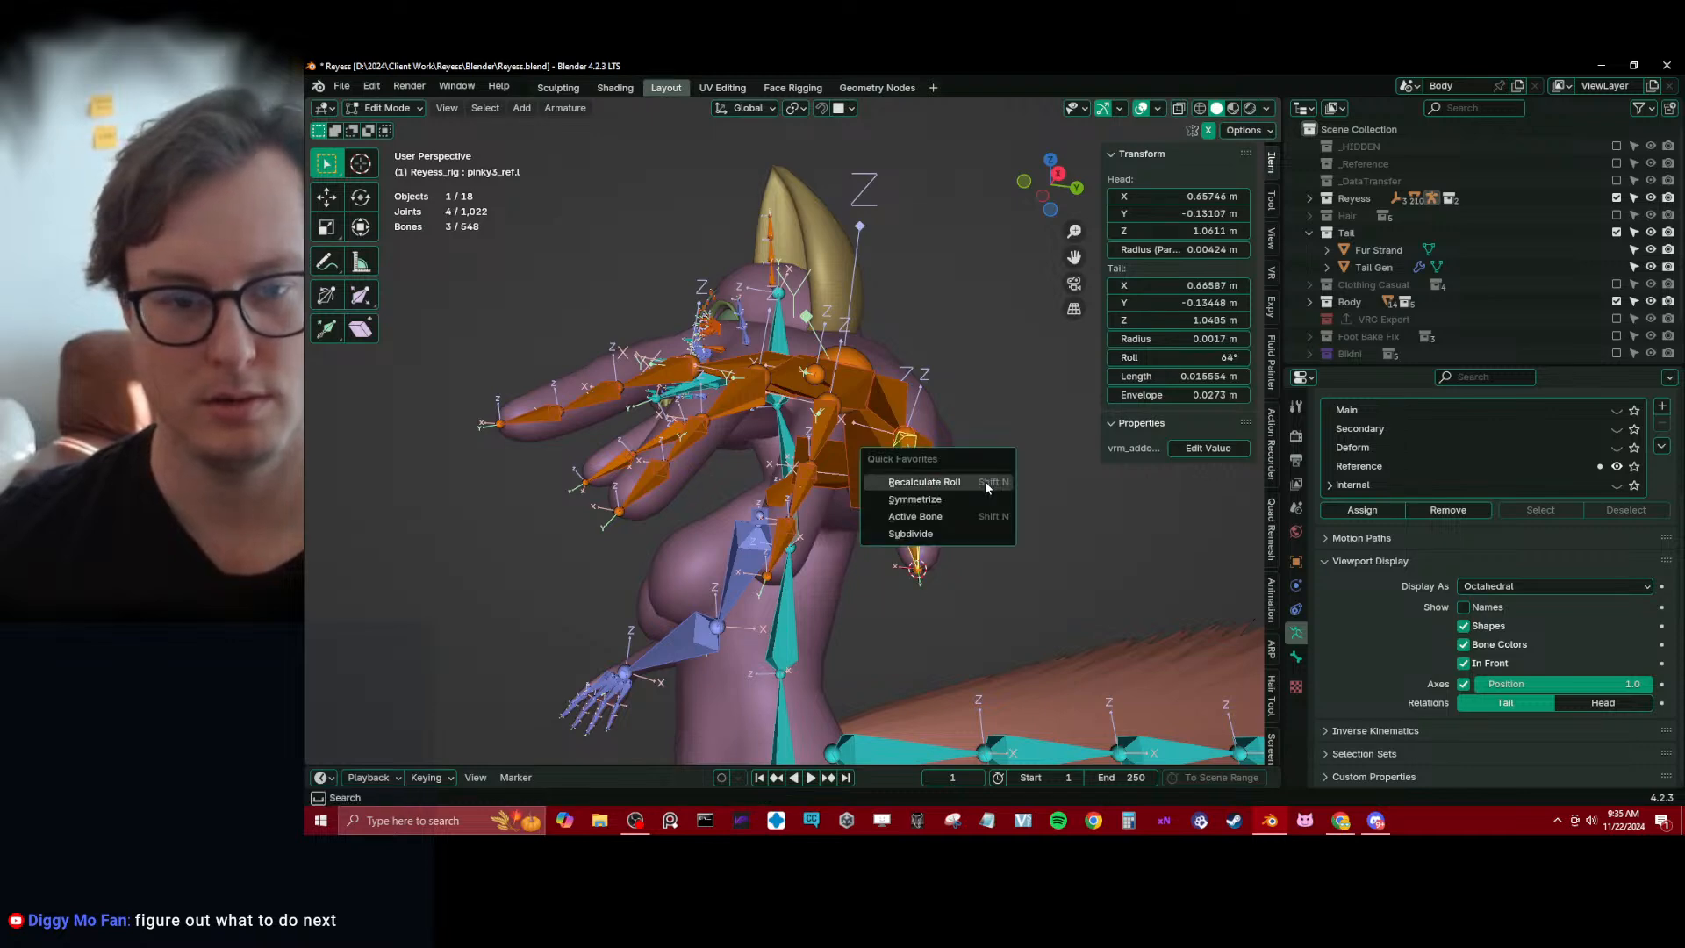
{"action": "left_click", "coordinate": [985, 481]}
{"action": "left_click", "coordinate": [985, 480]}
Switch the transform orientation to Normal and scale the three pinky bones along their X axis
{"action": "middle_click_drag", "start_coordinate": [984, 481], "coordinate": [877, 351]}
{"action": "left_click", "coordinate": [771, 109]}
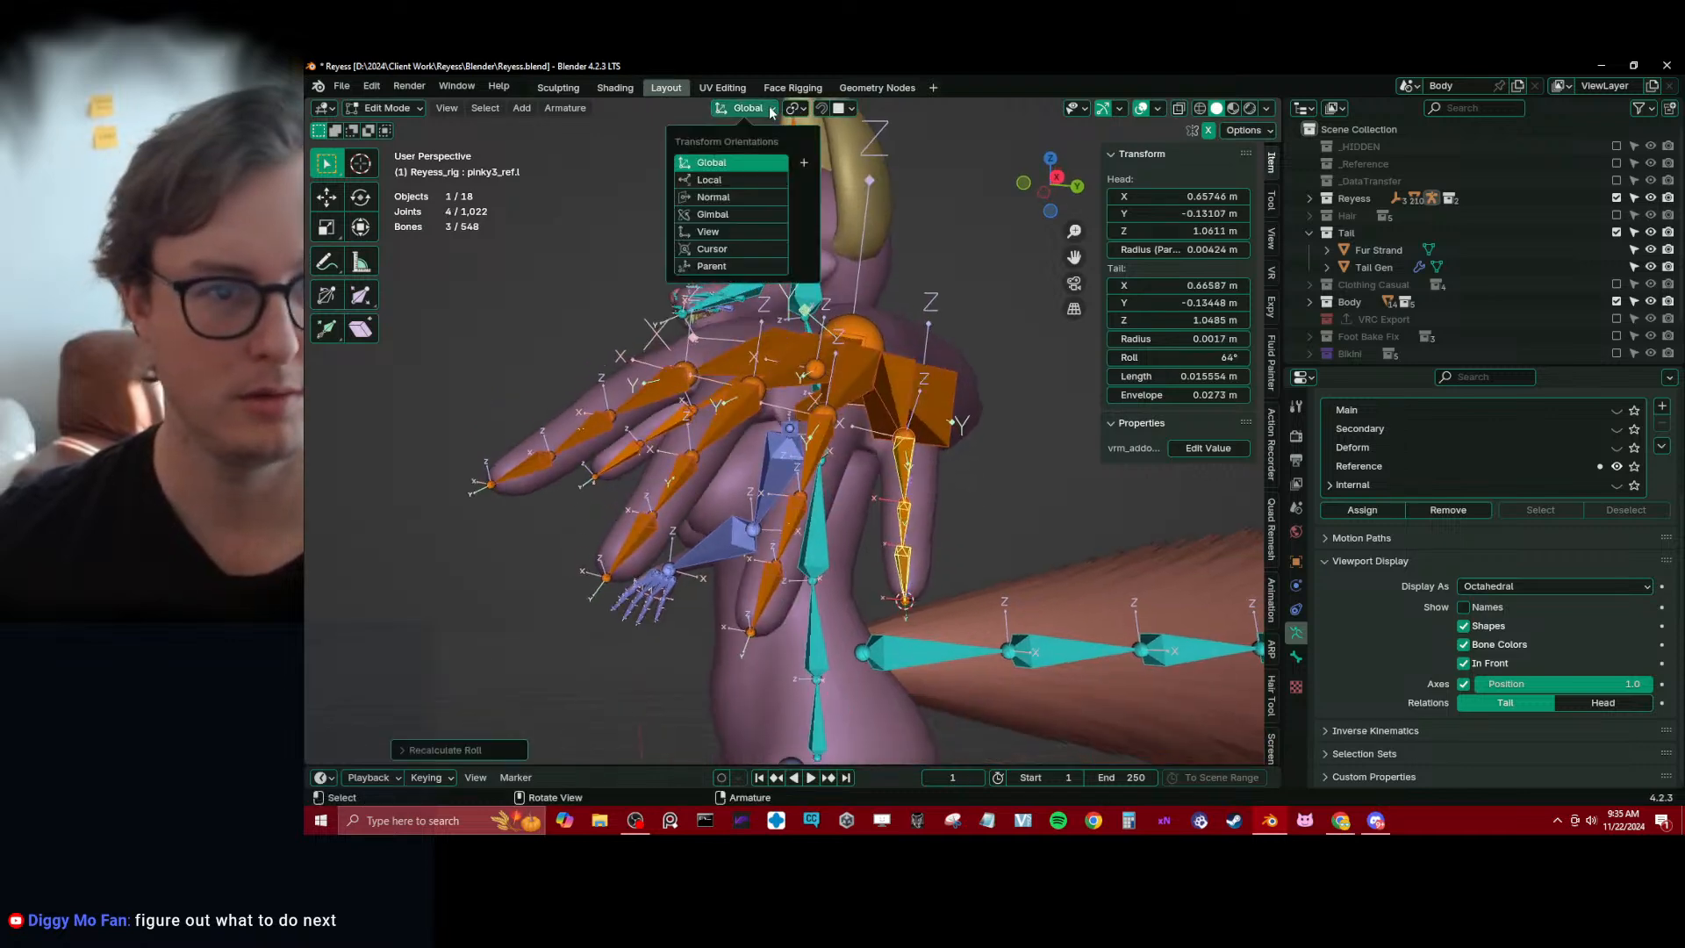
{"action": "left_click", "coordinate": [712, 196]}
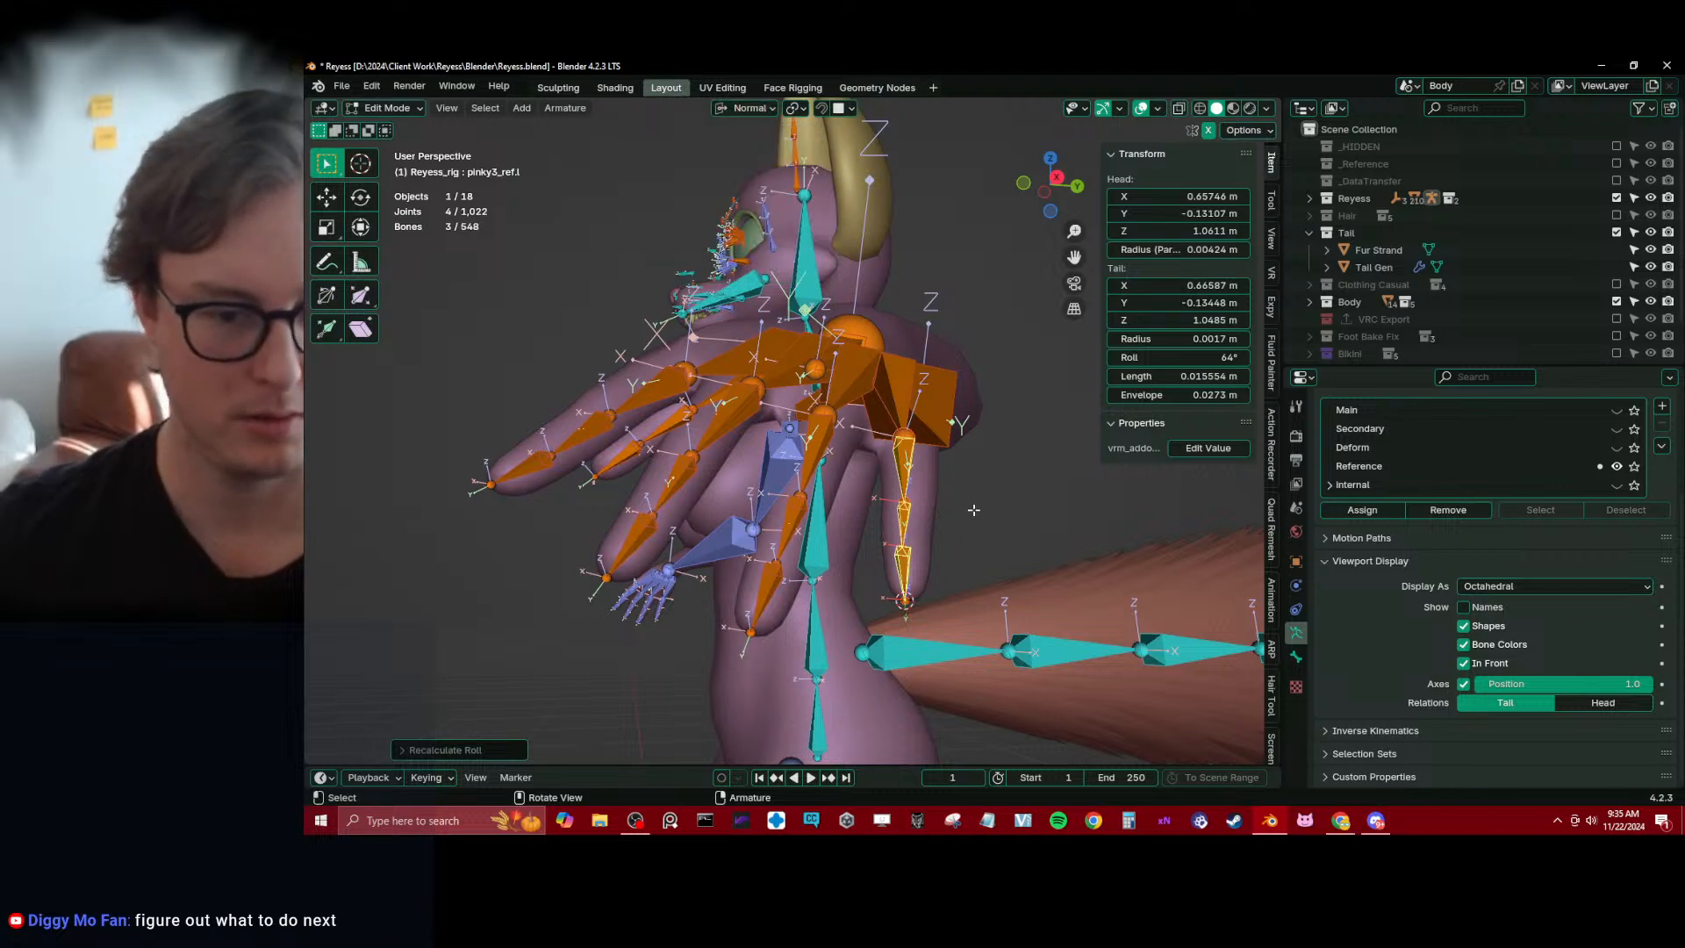
{"action": "key", "text": "s"}
{"action": "key", "text": "x"}
{"action": "left_click", "coordinate": [972, 510]}
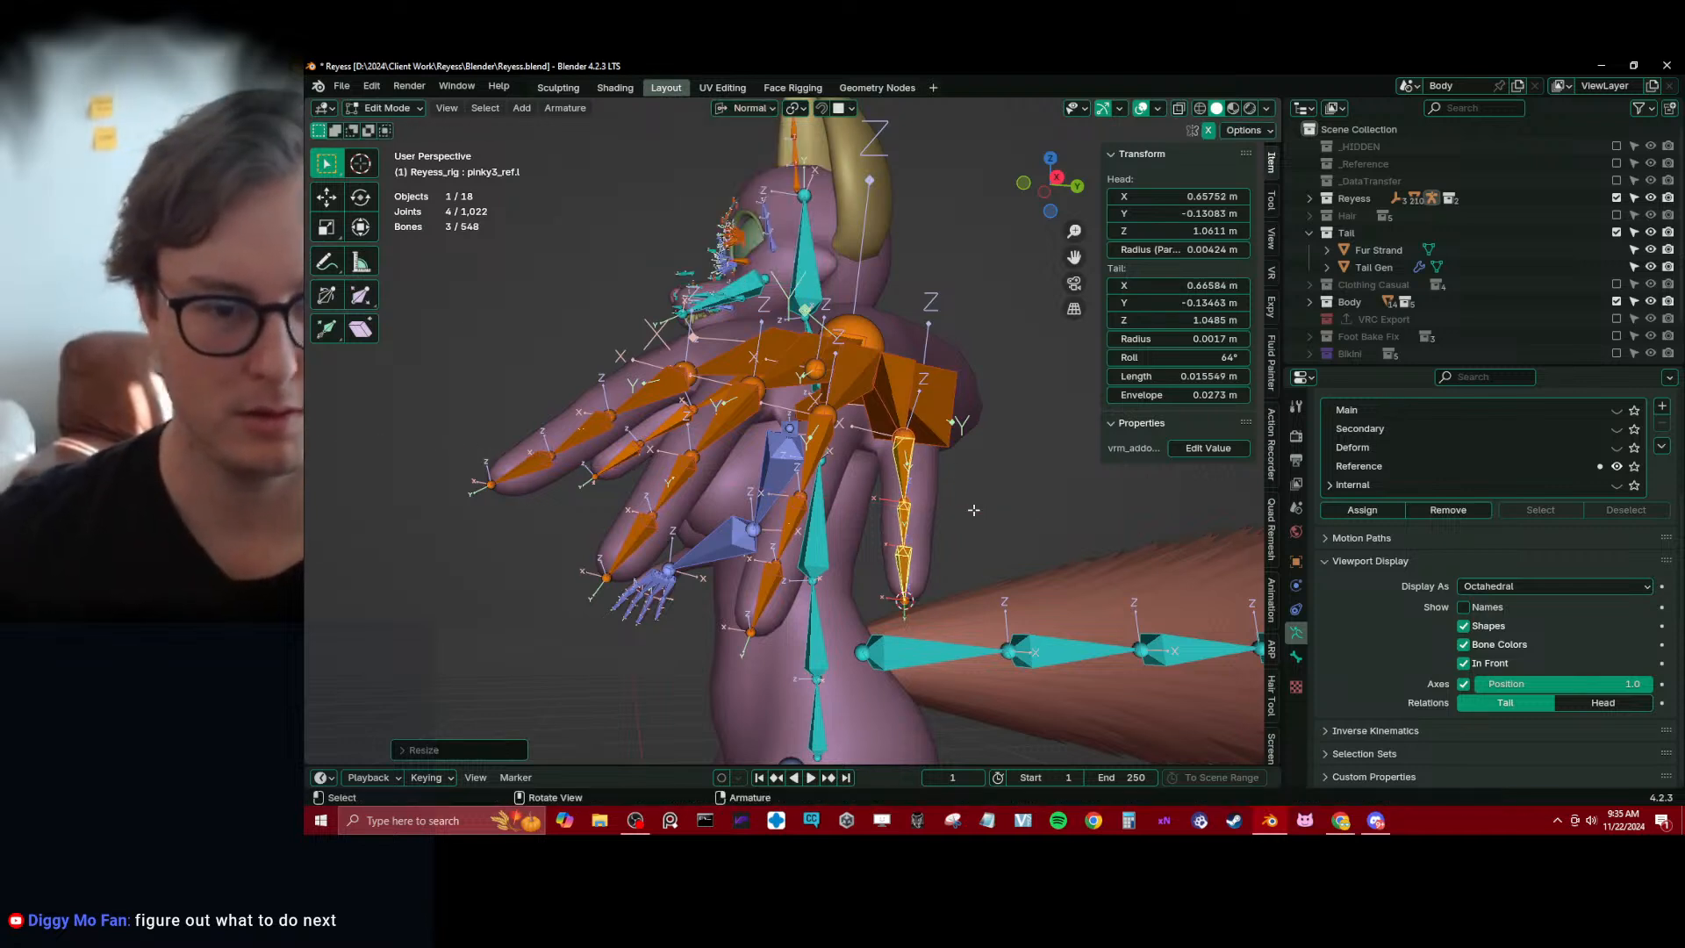
Align the three ring finger bones in one plane by scaling them to 0 along the normal X axis
{"action": "left_click", "coordinate": [794, 510], "text": "shift"}
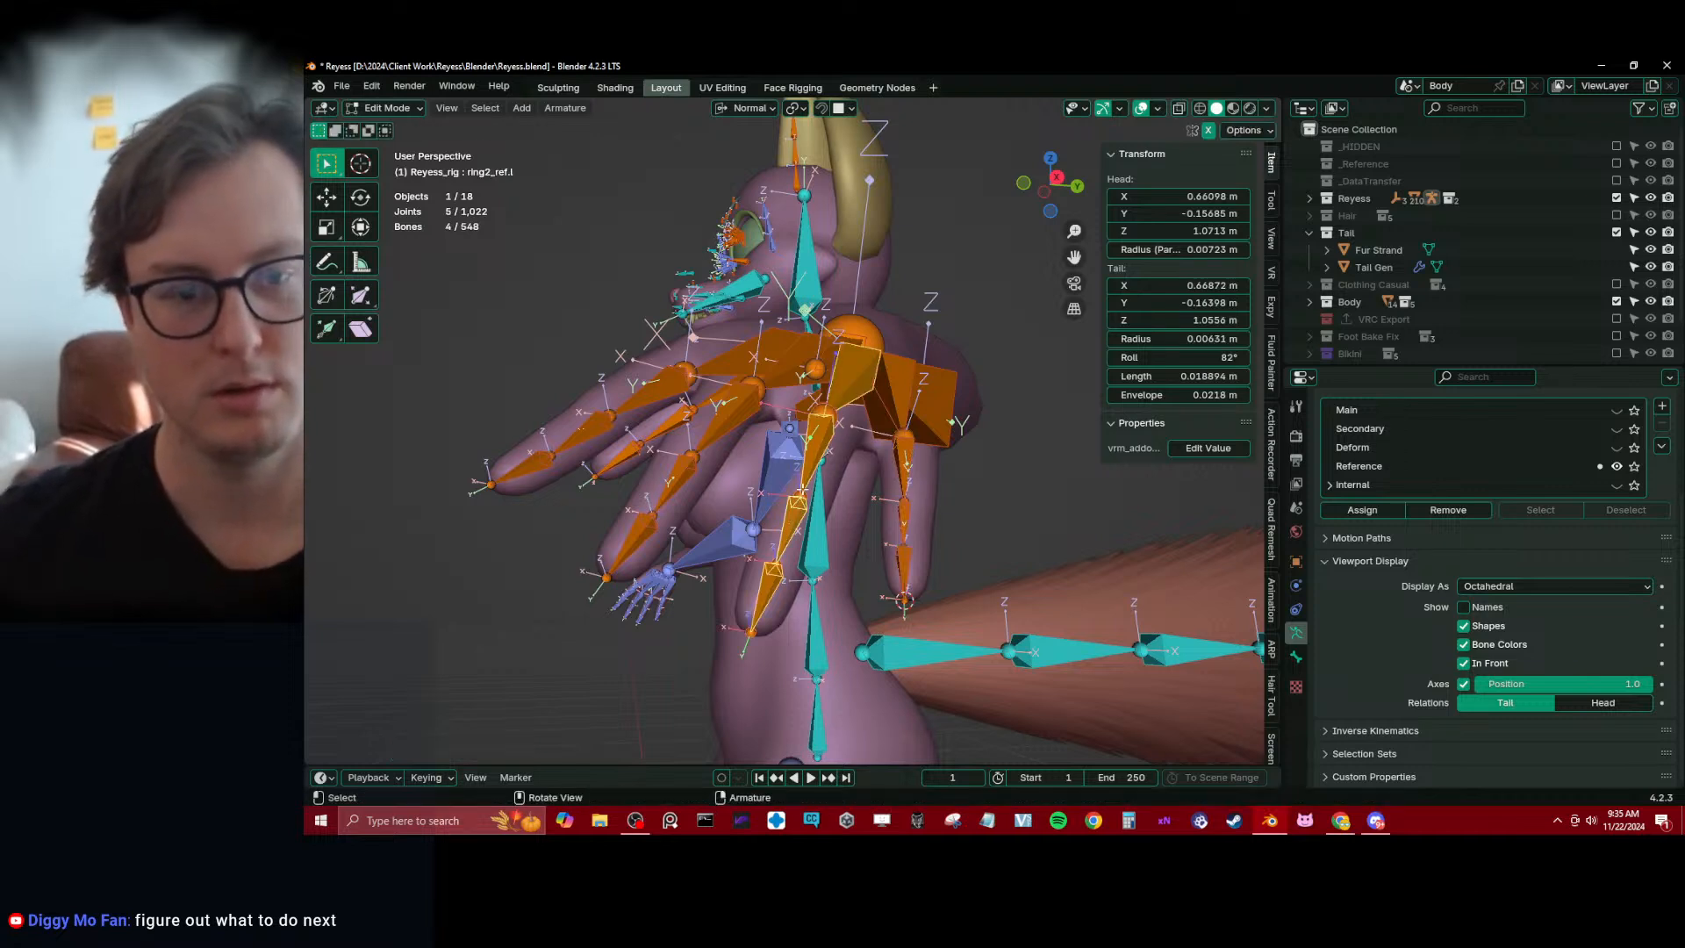
{"action": "left_click", "coordinate": [761, 609]}
{"action": "key", "text": "ctrl+KP_Add"}
{"action": "key", "text": "ctrl+KP_Add"}
{"action": "key", "text": "s"}
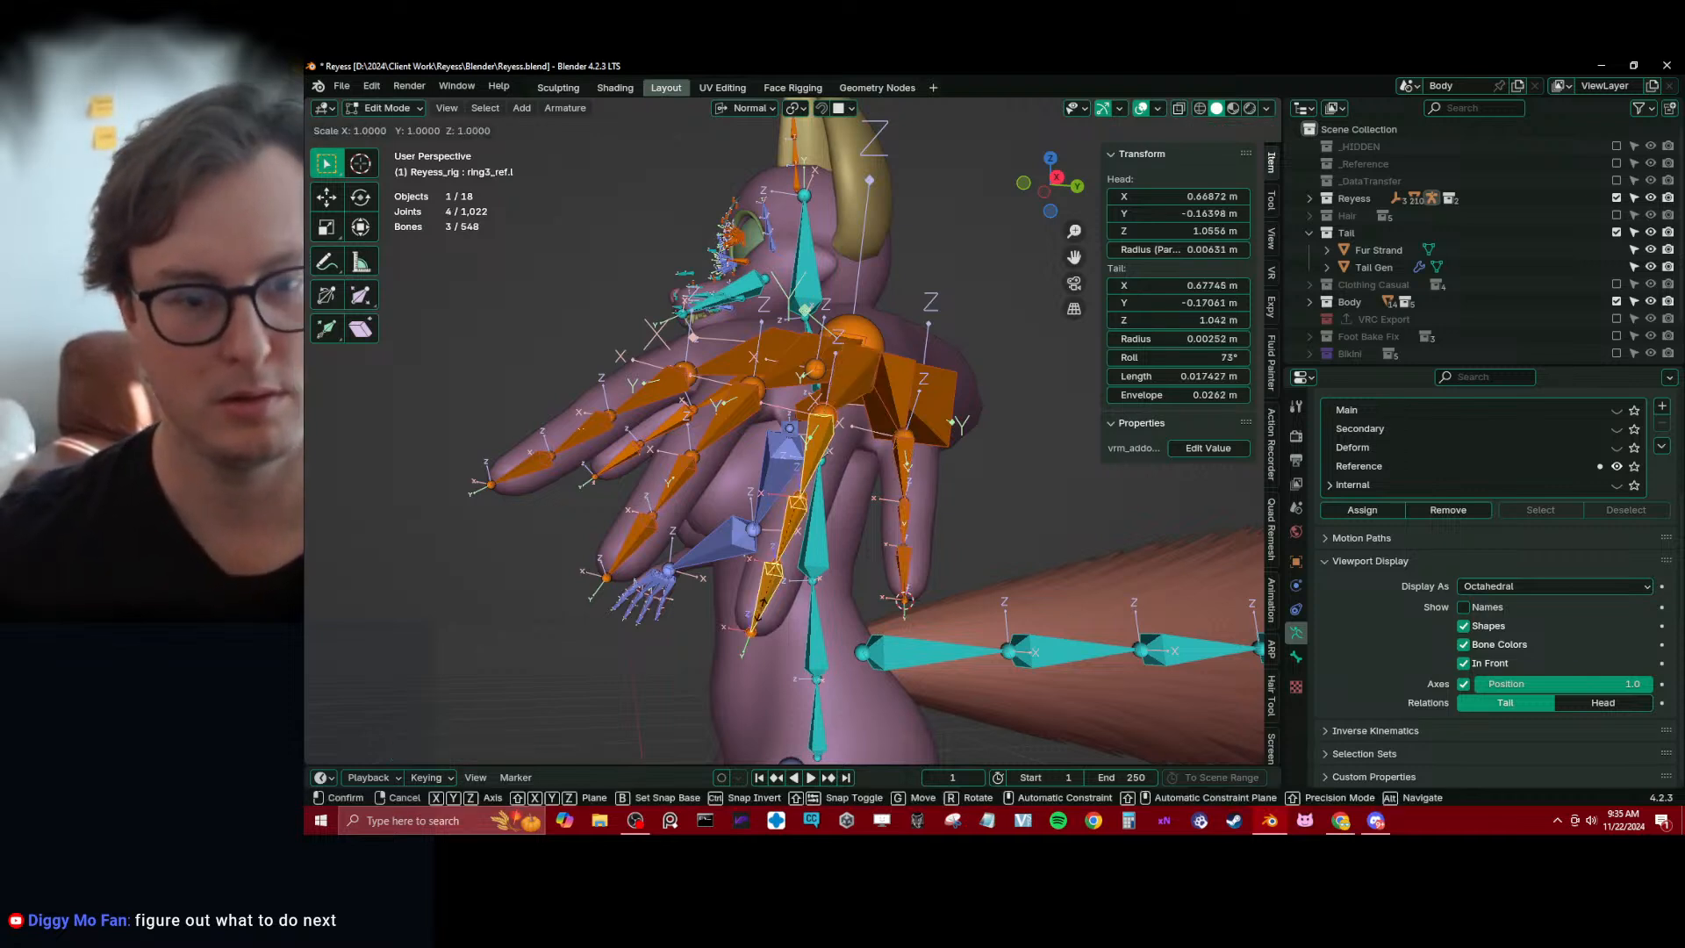
{"action": "key", "text": "x"}
{"action": "key", "text": "0"}
{"action": "key", "text": "Return"}
{"action": "middle_click_drag", "start_coordinate": [769, 602], "coordinate": [777, 512]}
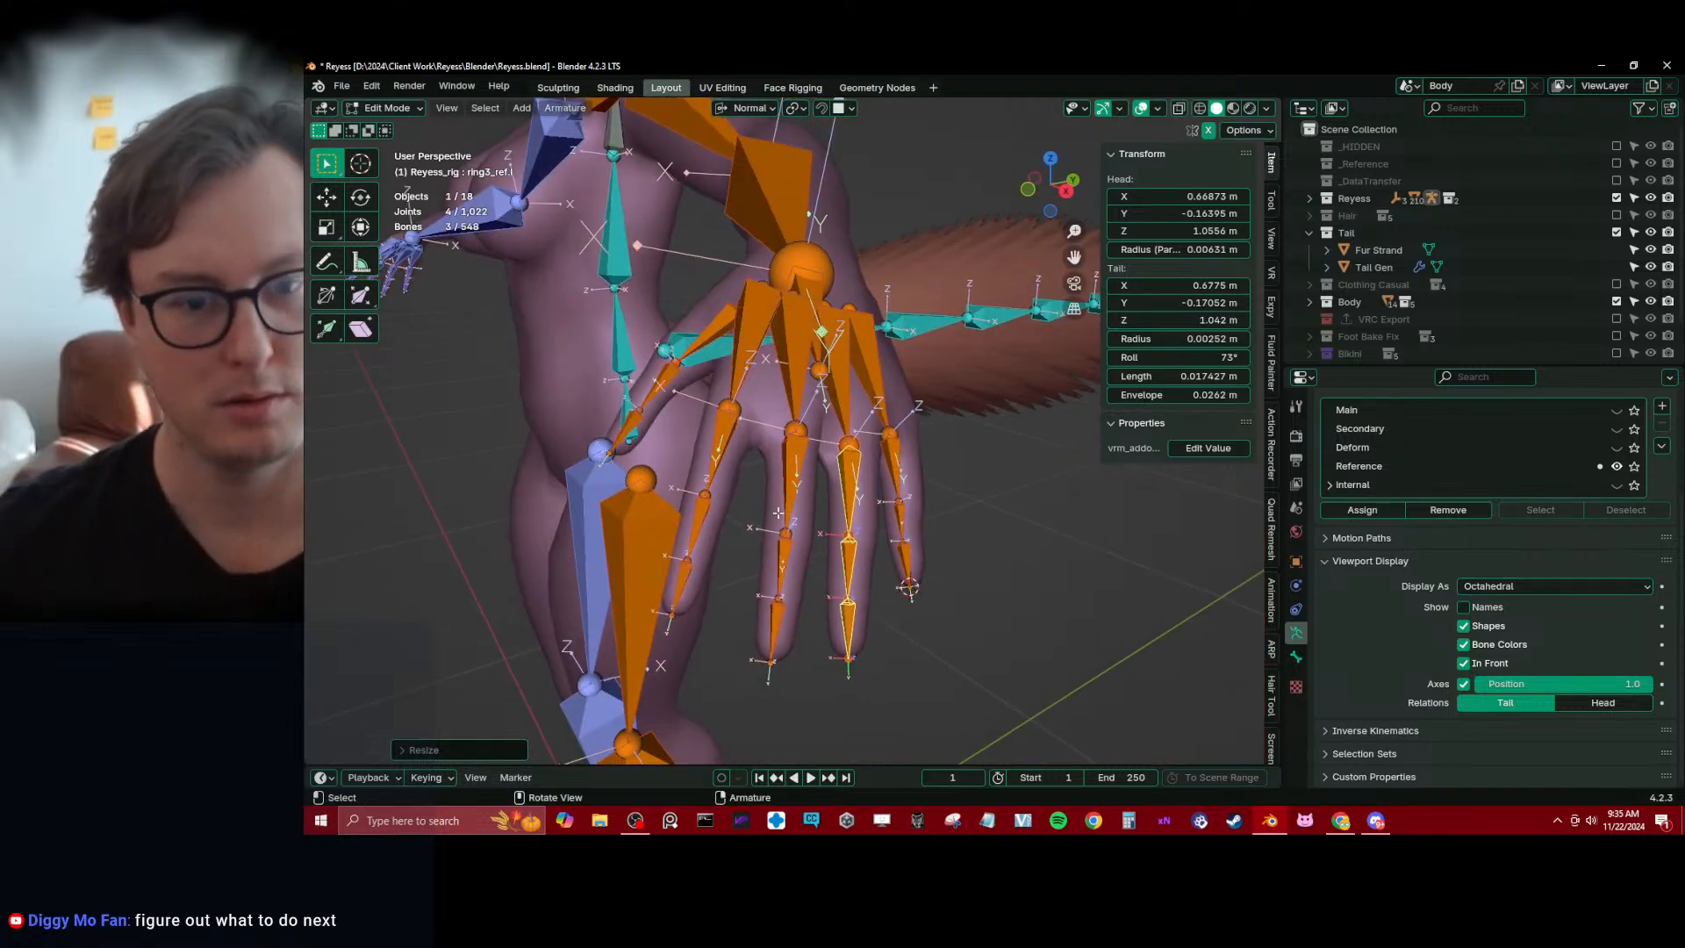
Align the middle finger bones and the index finger bones by scaling each chain along its normal X axis
{"action": "left_click", "coordinate": [786, 596]}
{"action": "key", "text": "ctrl+KP_Add"}
{"action": "key", "text": "ctrl+KP_Add"}
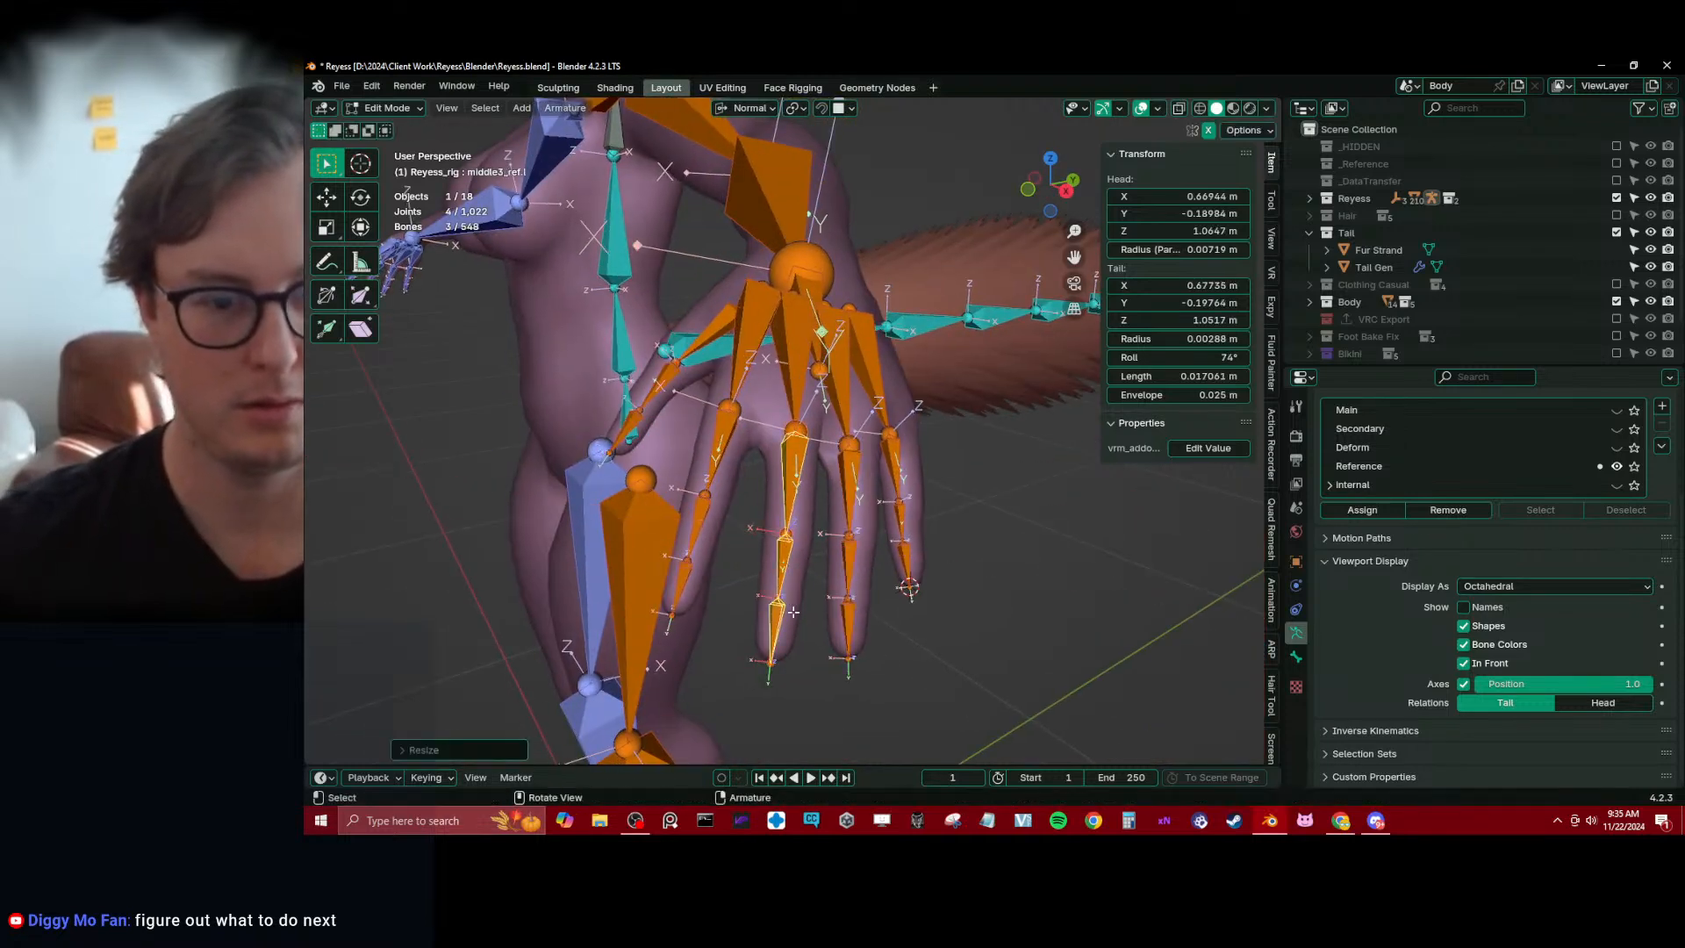
{"action": "left_click", "coordinate": [676, 586]}
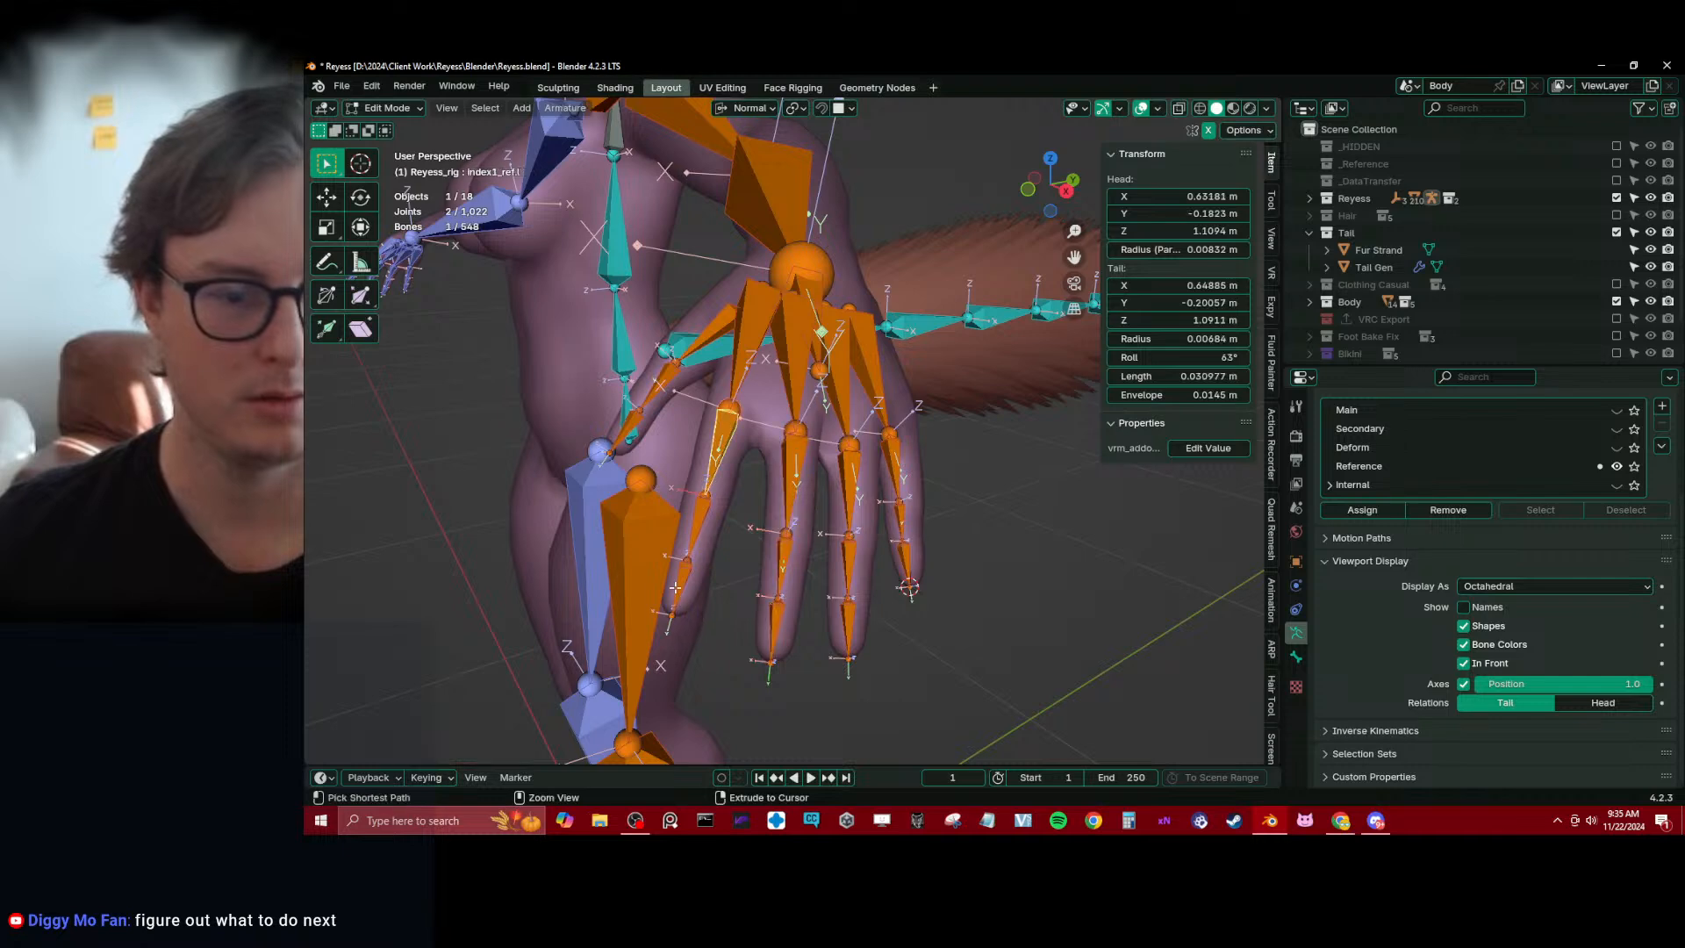
{"action": "key", "text": "ctrl+KP_Add"}
{"action": "key", "text": "ctrl+KP_Add"}
Set thumb1_ref.l's roll to 236° and try recalculating the roll of the thumb bones from the active bone
{"action": "middle_click_drag", "start_coordinate": [676, 586], "coordinate": [702, 367]}
{"action": "left_click", "coordinate": [675, 347]}
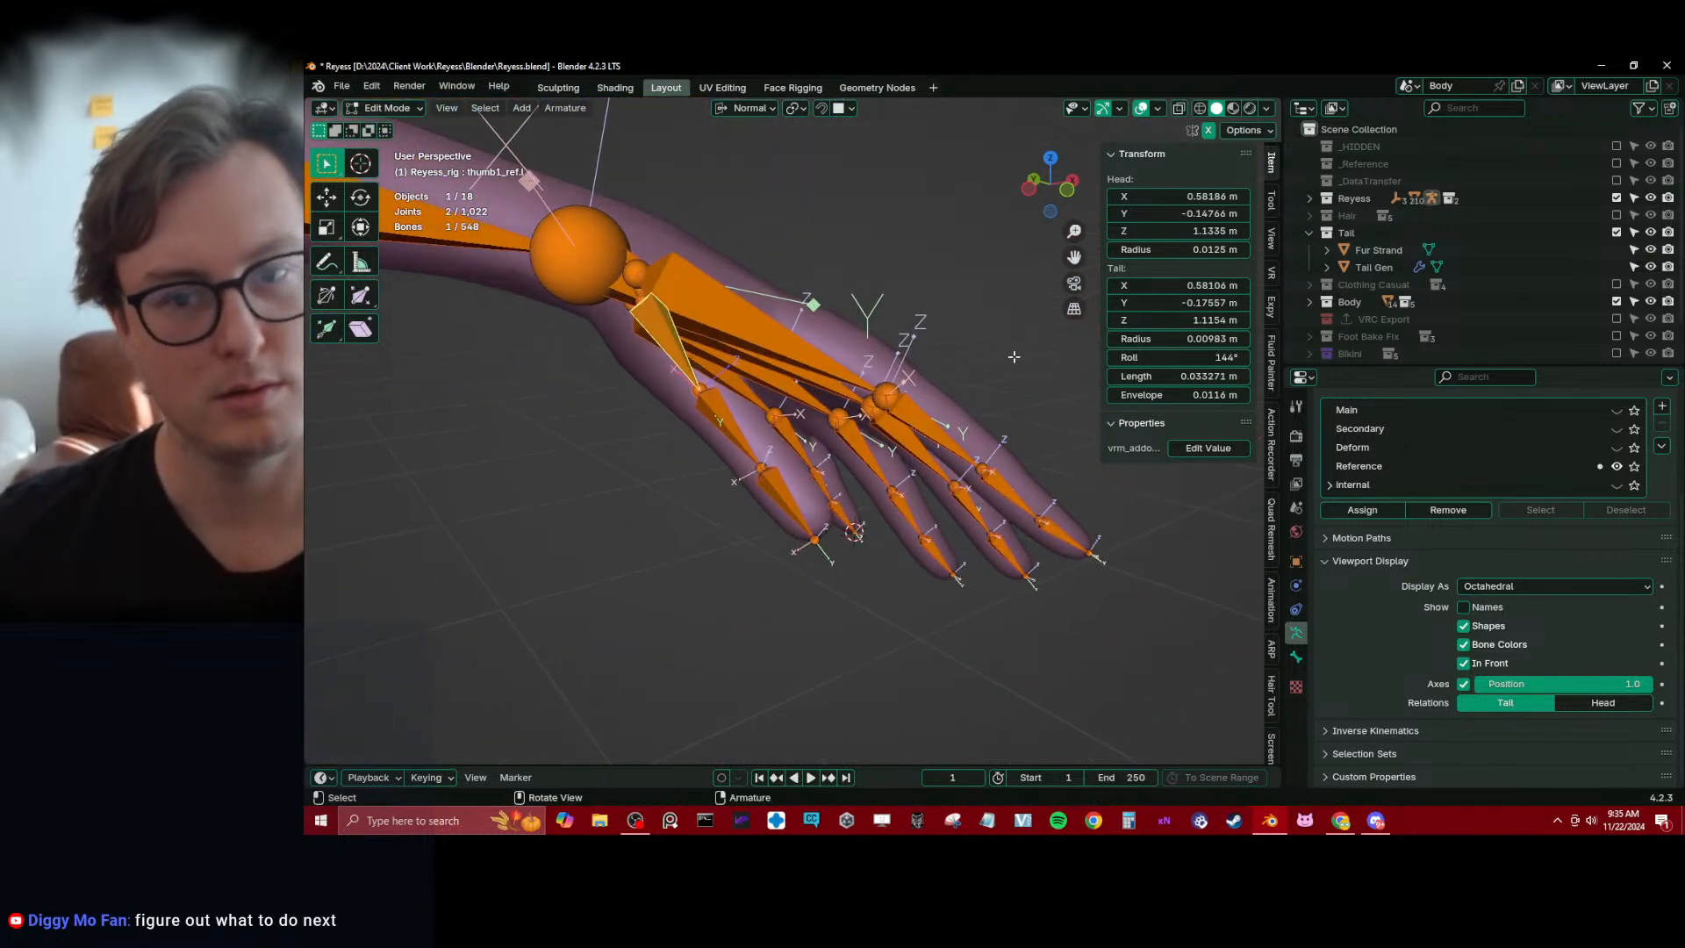
{"action": "left_click_drag", "start_coordinate": [1174, 357], "coordinate": [1215, 357]}
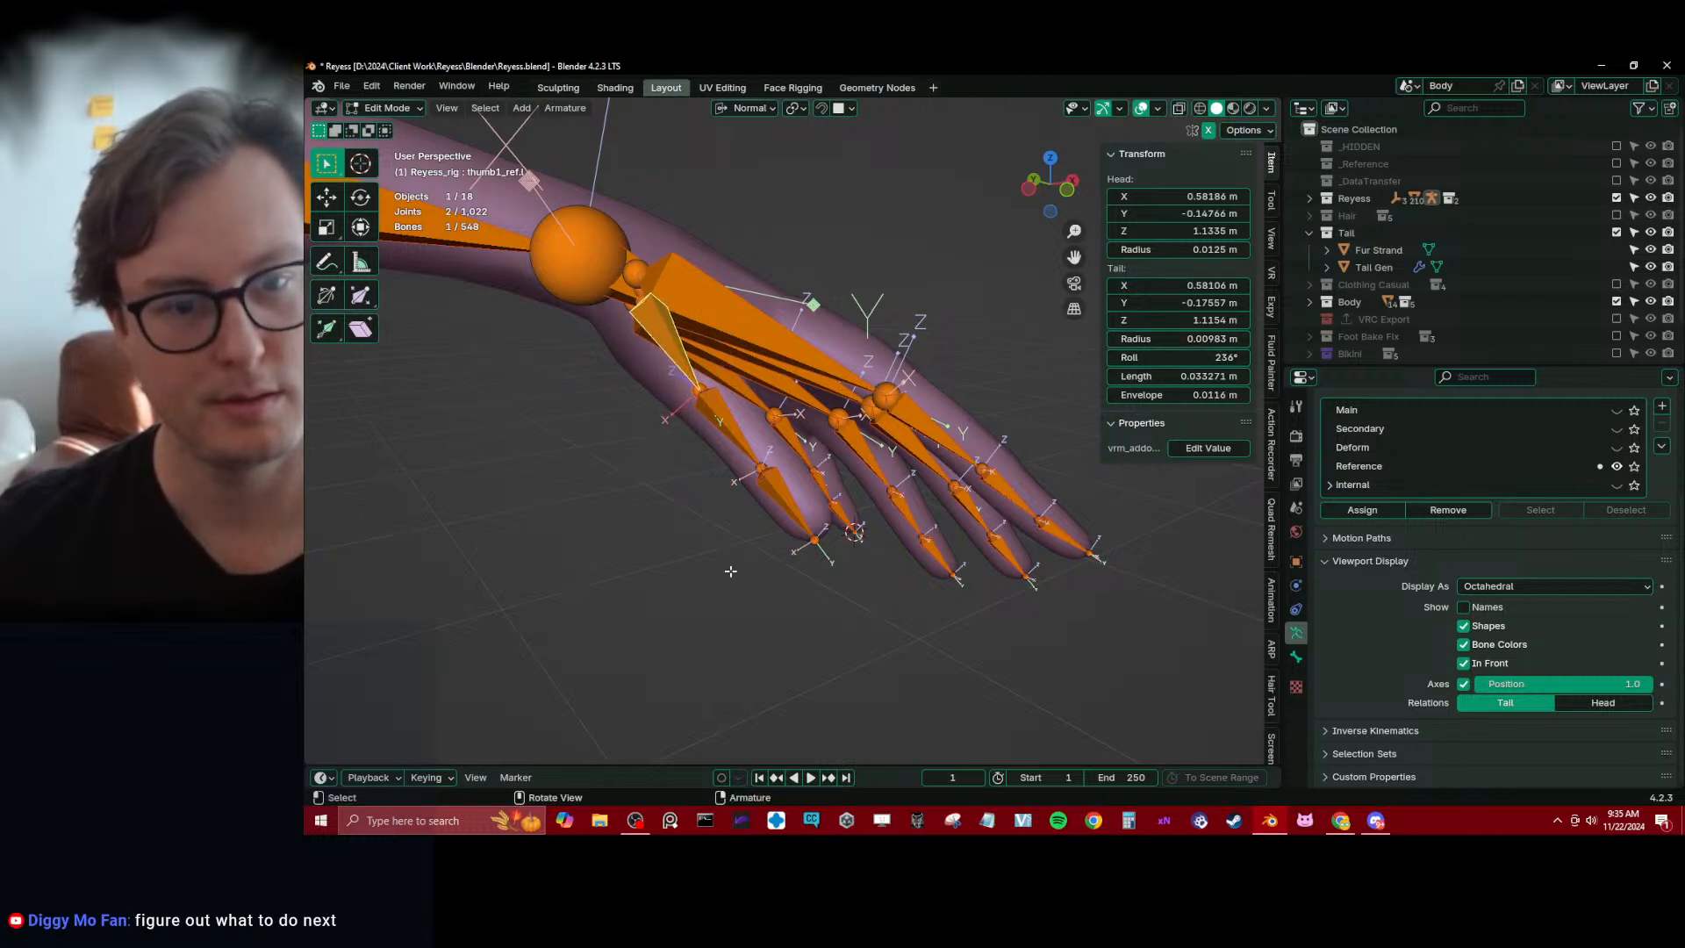
{"action": "key", "text": "ctrl+l"}
{"action": "key", "text": "q"}
{"action": "left_click", "coordinate": [906, 471]}
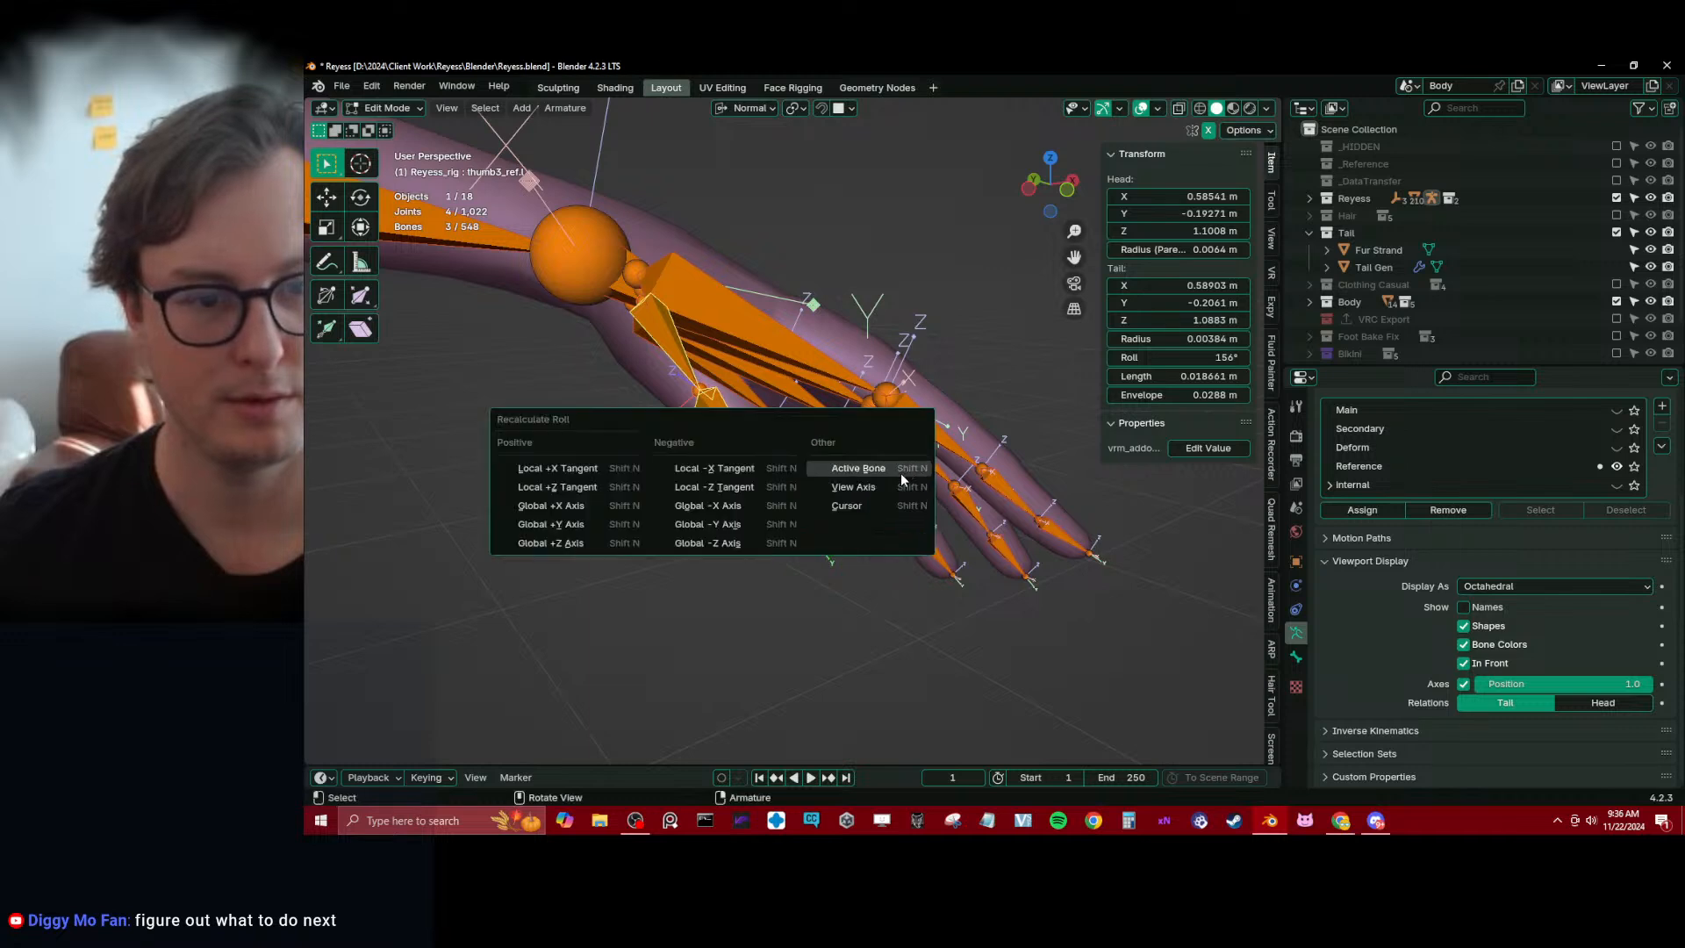
{"action": "left_click", "coordinate": [902, 476]}
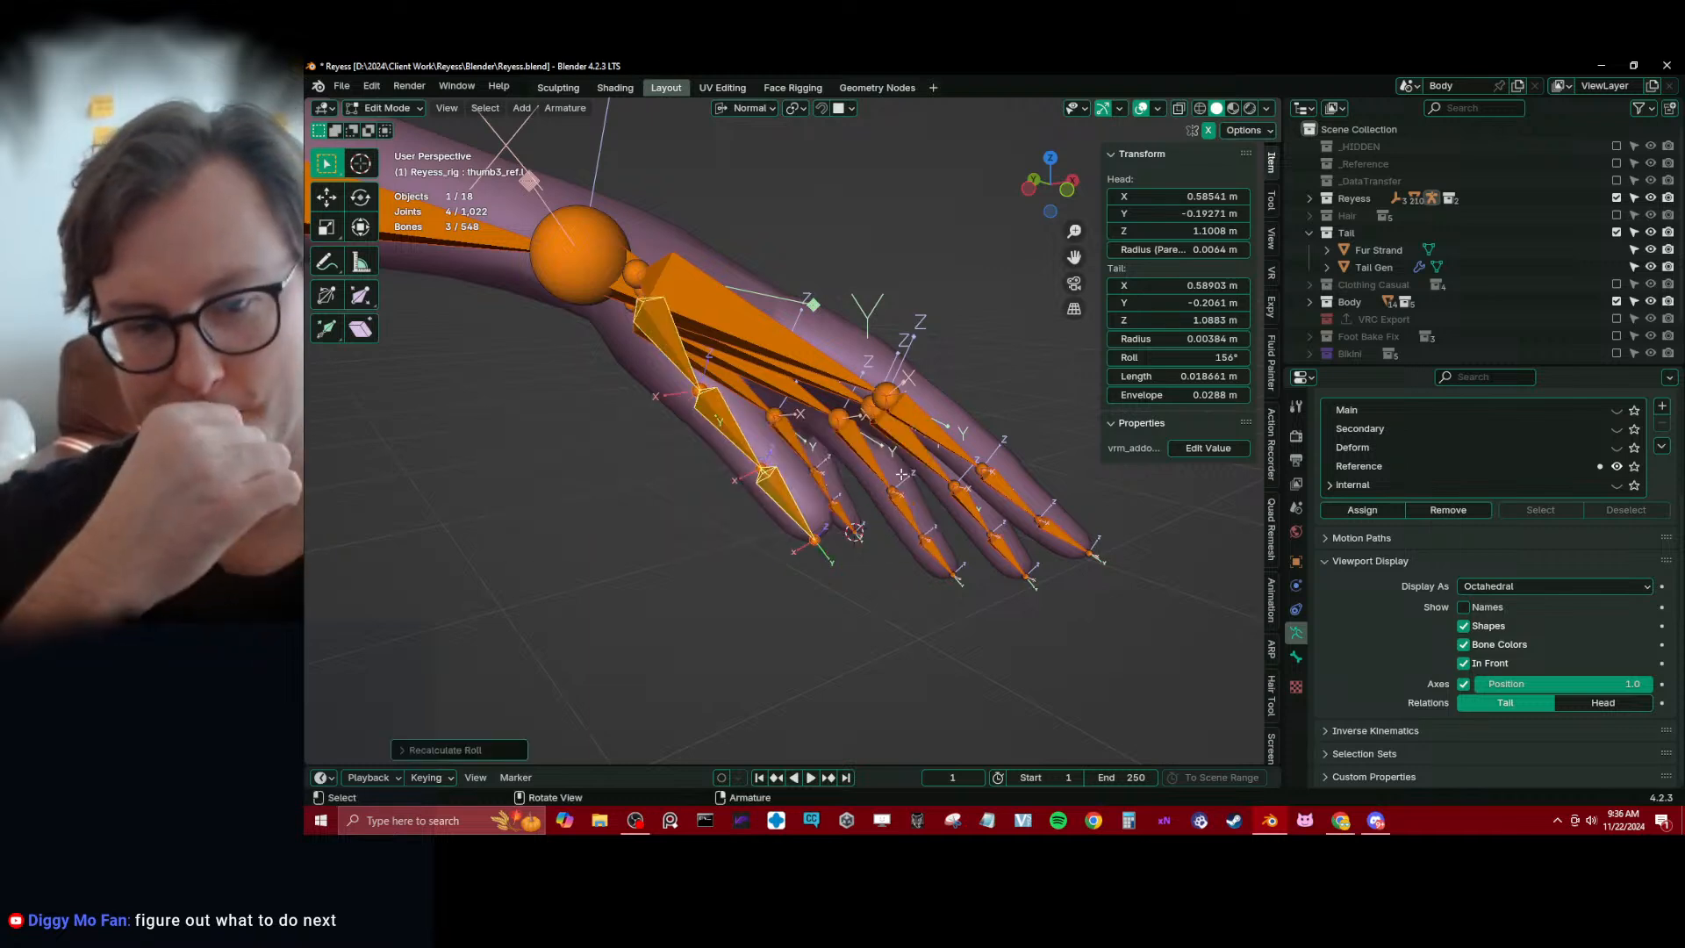
{"action": "key", "text": "ctrl+z"}
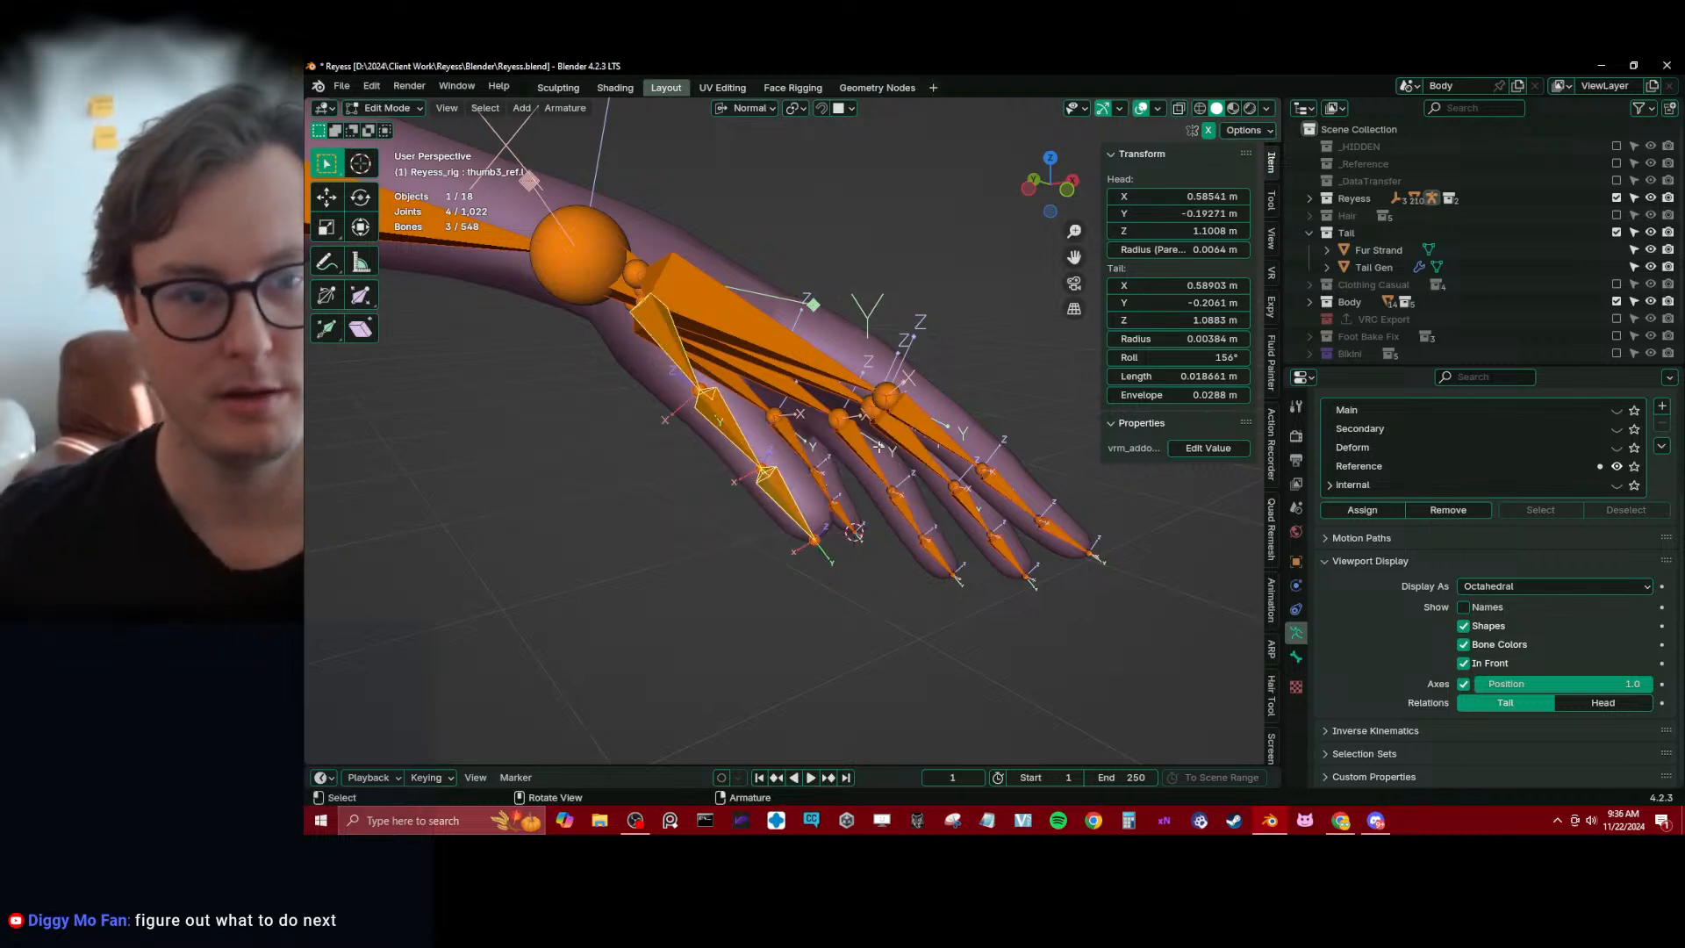
Restore the thumb1_ref.l selection and try the roll recalculation on the thumb chain again with thumb3_ref.l active
{"action": "left_click", "coordinate": [781, 499]}
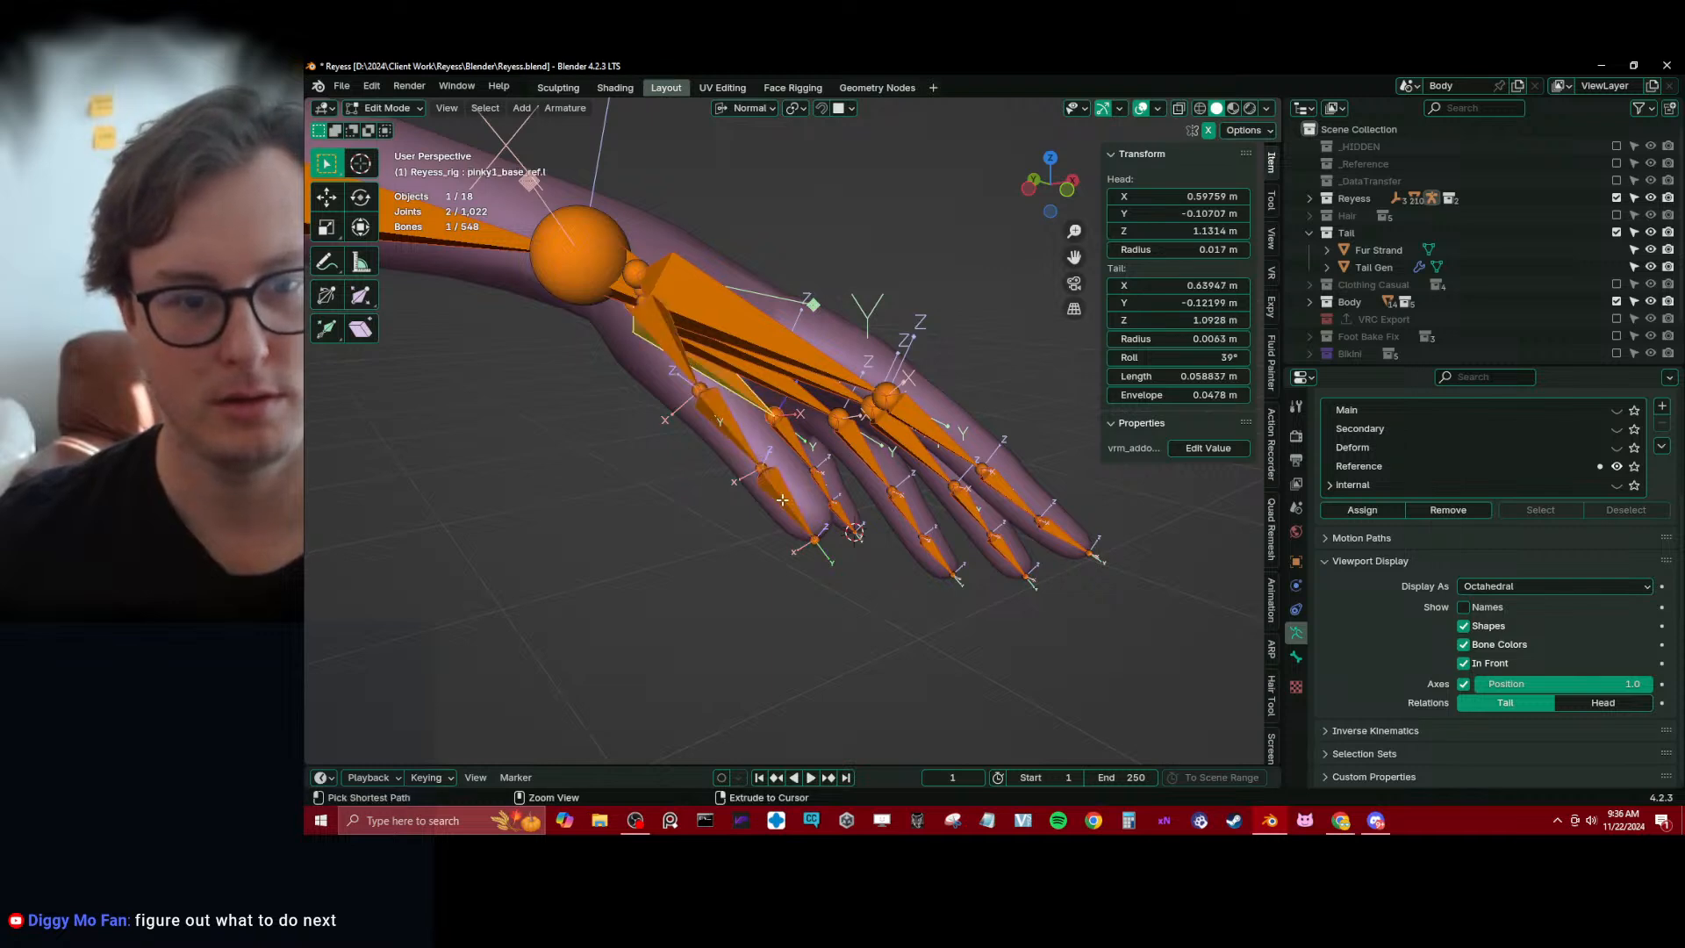
{"action": "left_click", "coordinate": [716, 393], "text": "ctrl"}
{"action": "key", "text": "ctrl+z"}
{"action": "key", "text": "ctrl+z"}
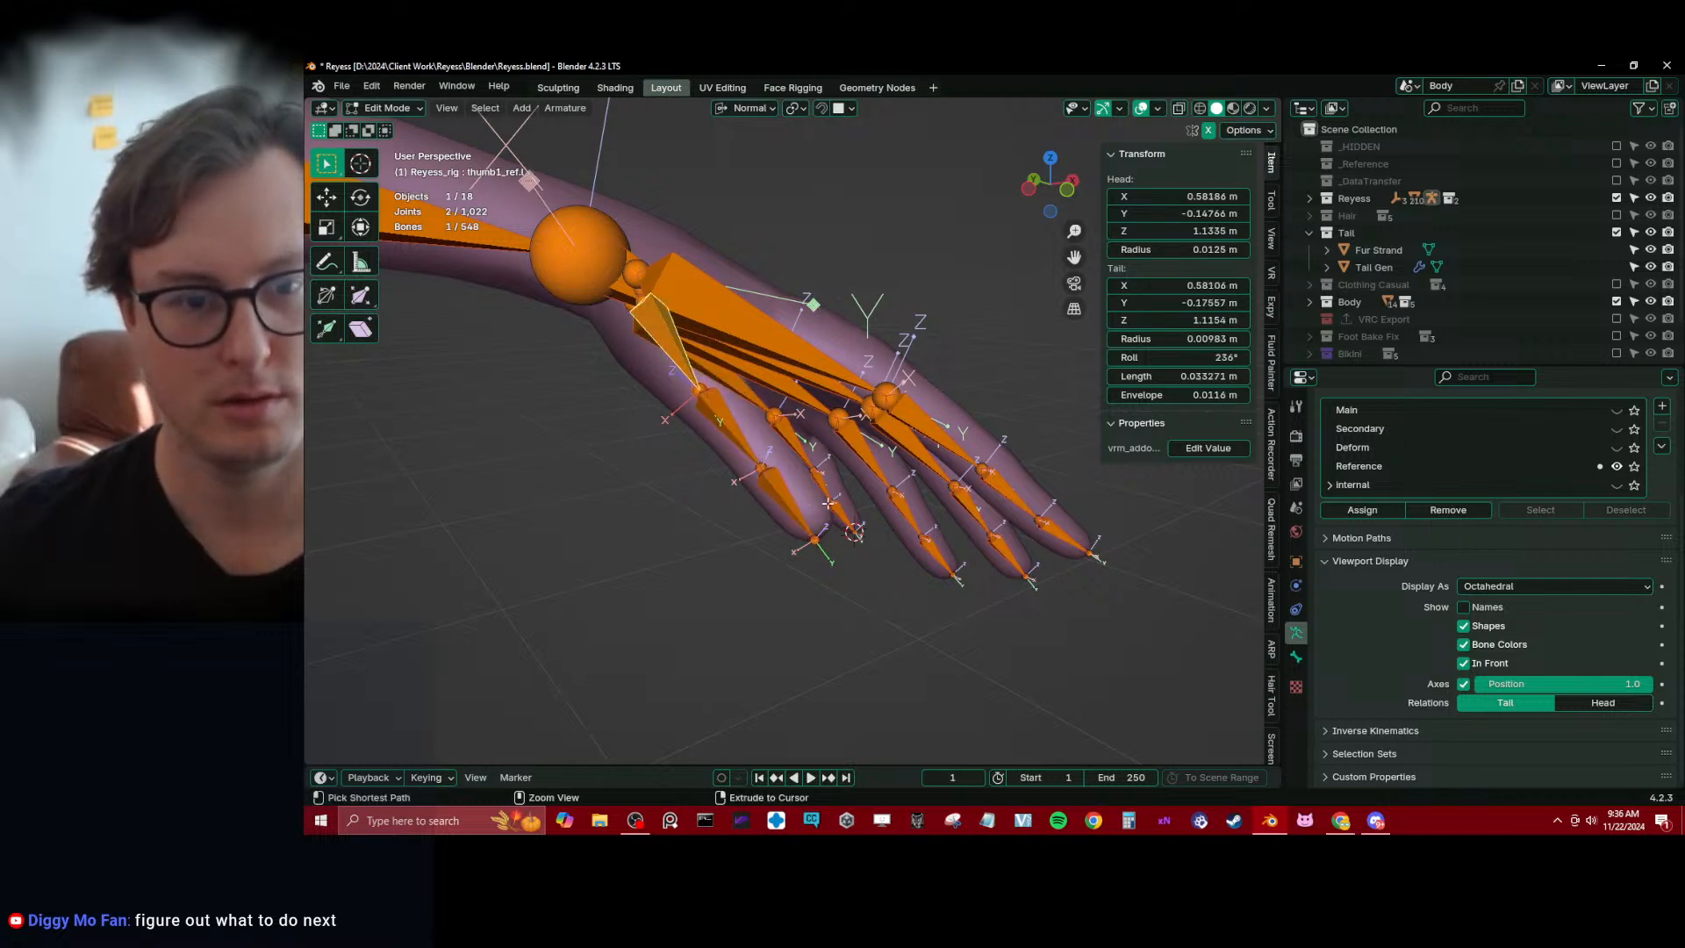
{"action": "left_click", "coordinate": [797, 504], "text": "ctrl"}
{"action": "key", "text": "q"}
{"action": "left_click", "coordinate": [918, 447]}
{"action": "left_click", "coordinate": [918, 447]}
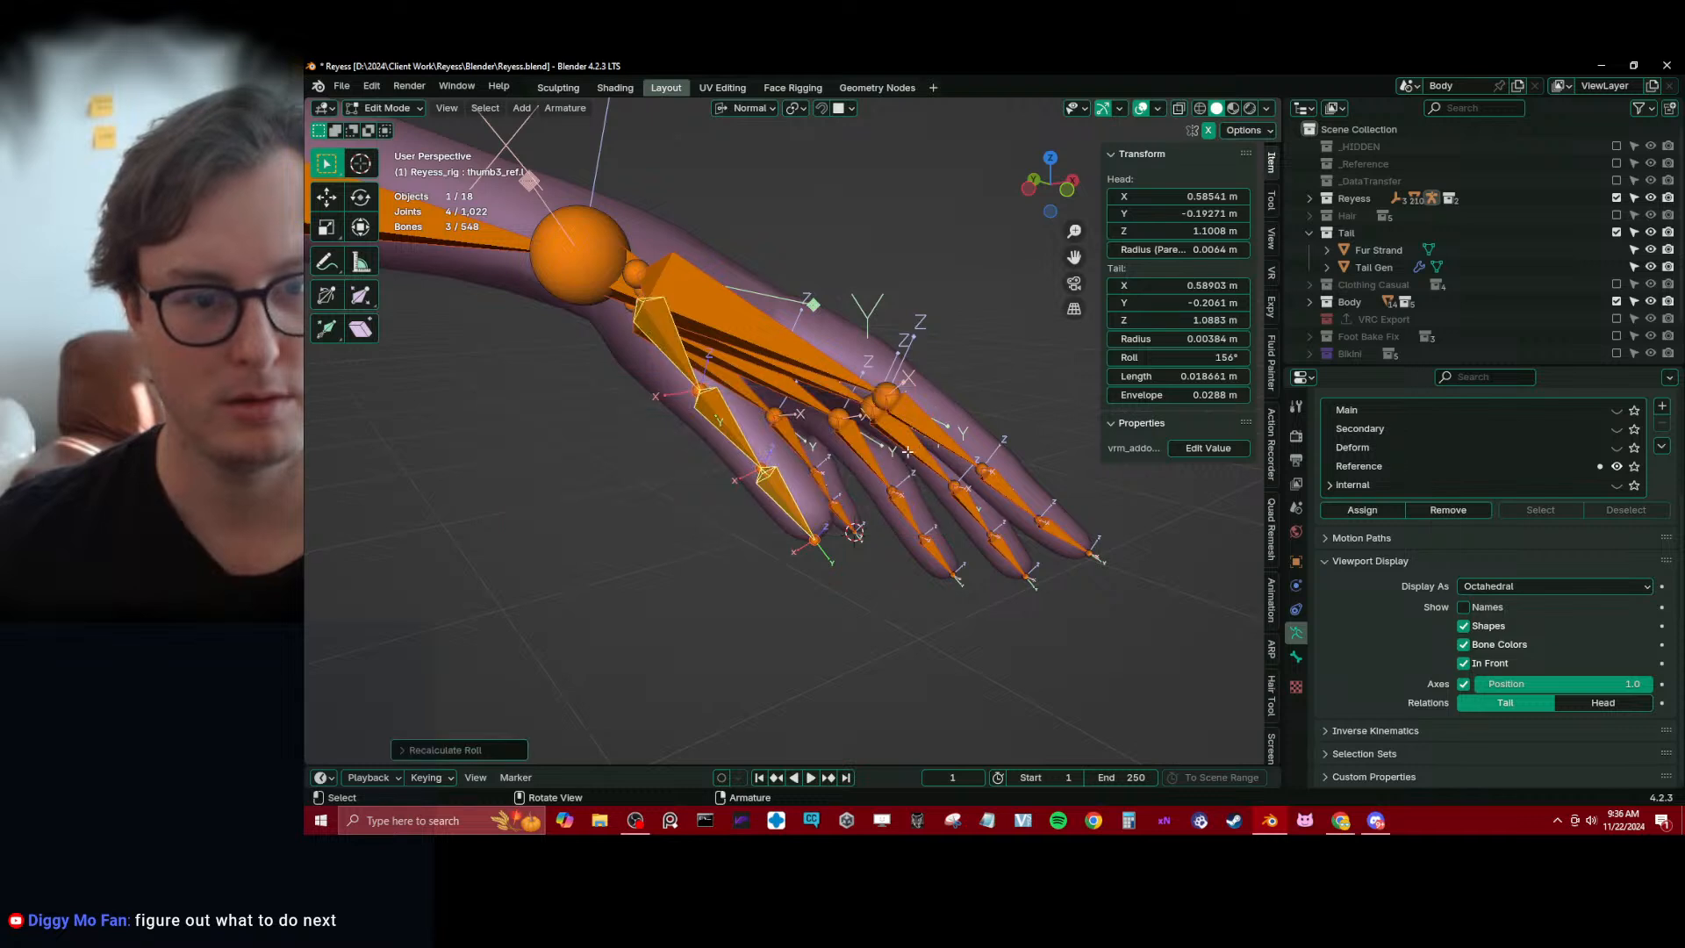
Set the roll of thumb1_ref.l to 242°
{"action": "middle_click_drag", "start_coordinate": [907, 451], "coordinate": [794, 449]}
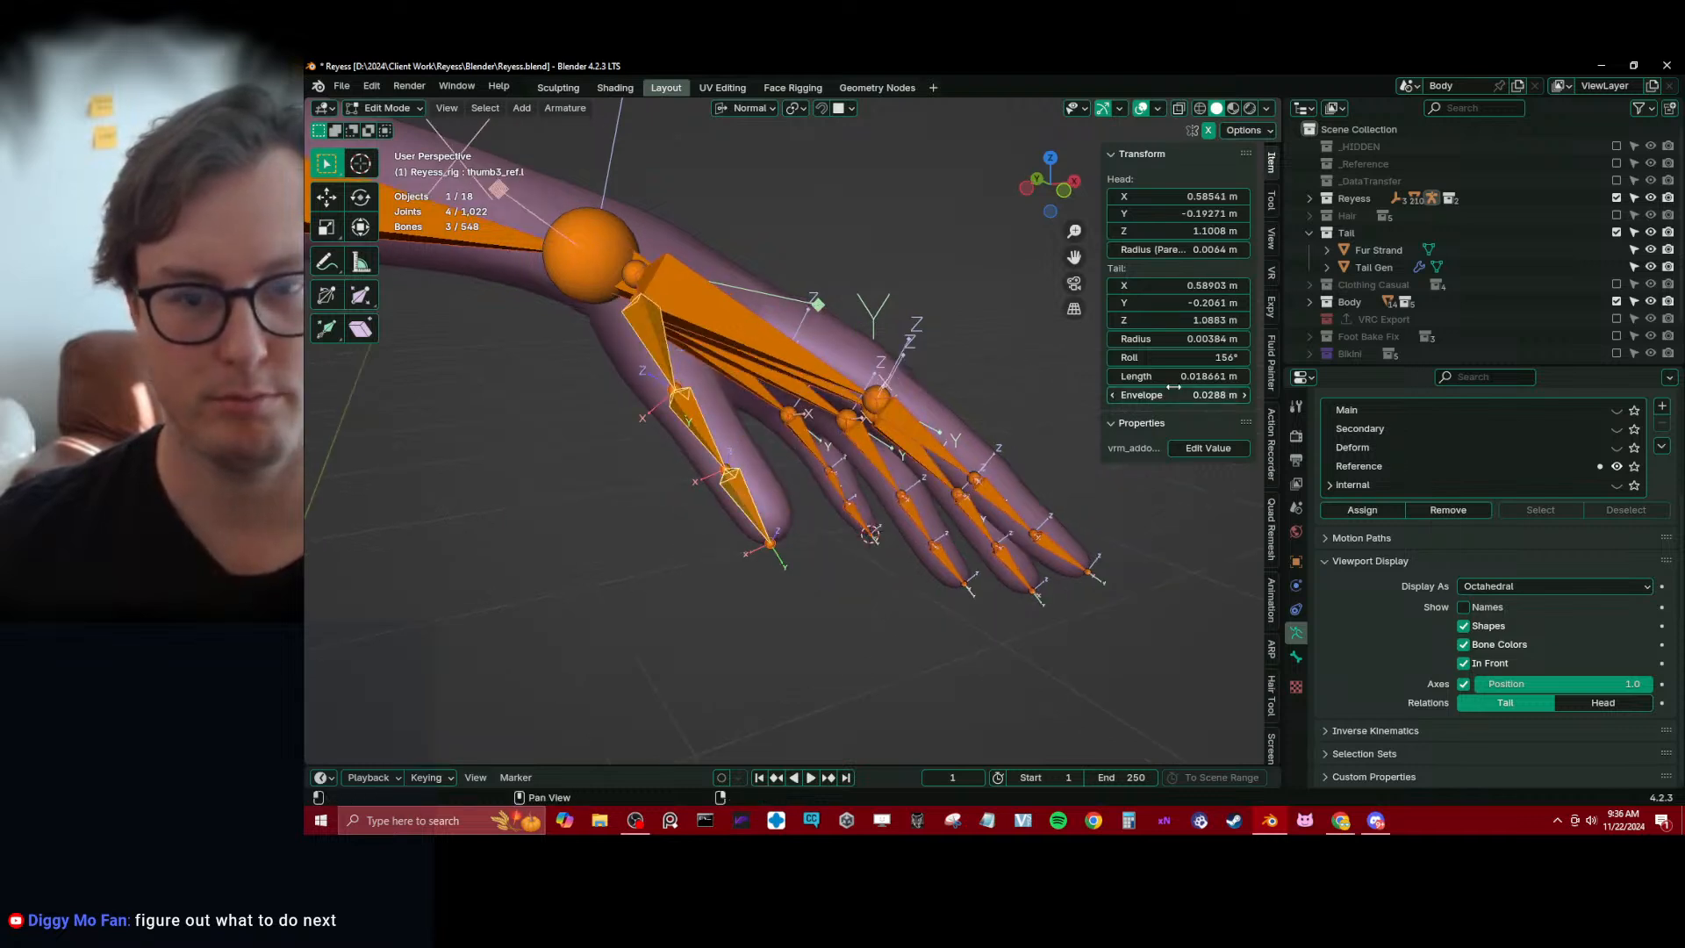
{"action": "left_click_drag", "start_coordinate": [1175, 357], "coordinate": [1163, 357]}
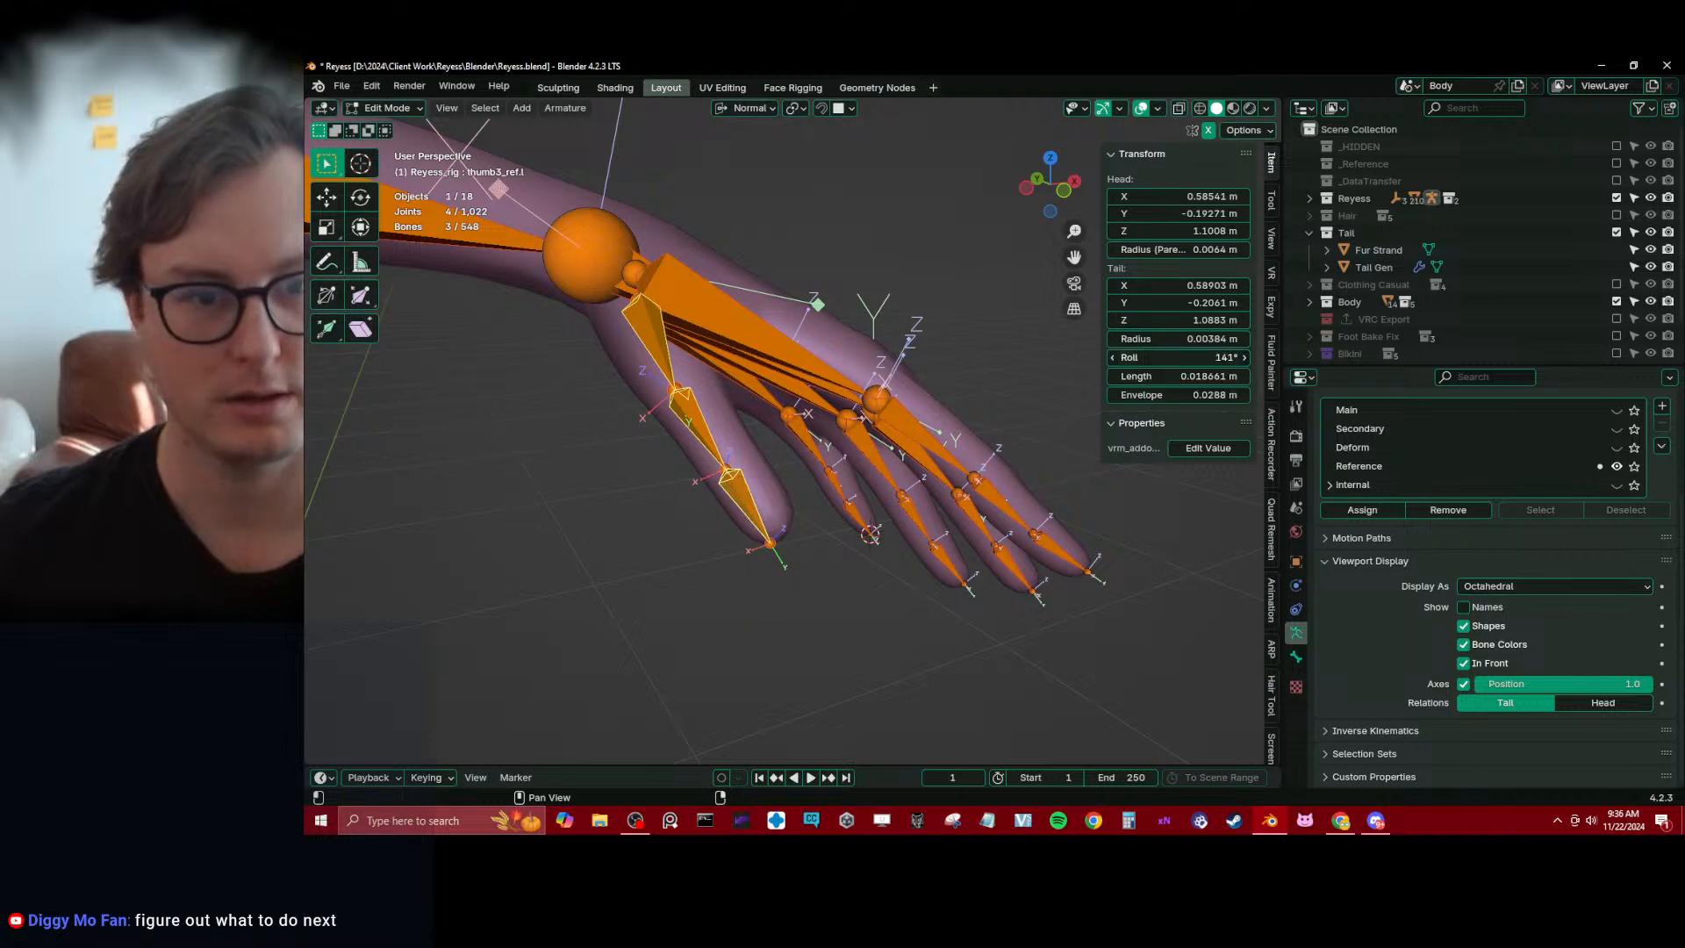
{"action": "left_click", "coordinate": [649, 343]}
{"action": "left_click_drag", "start_coordinate": [1220, 357], "coordinate": [1235, 357]}
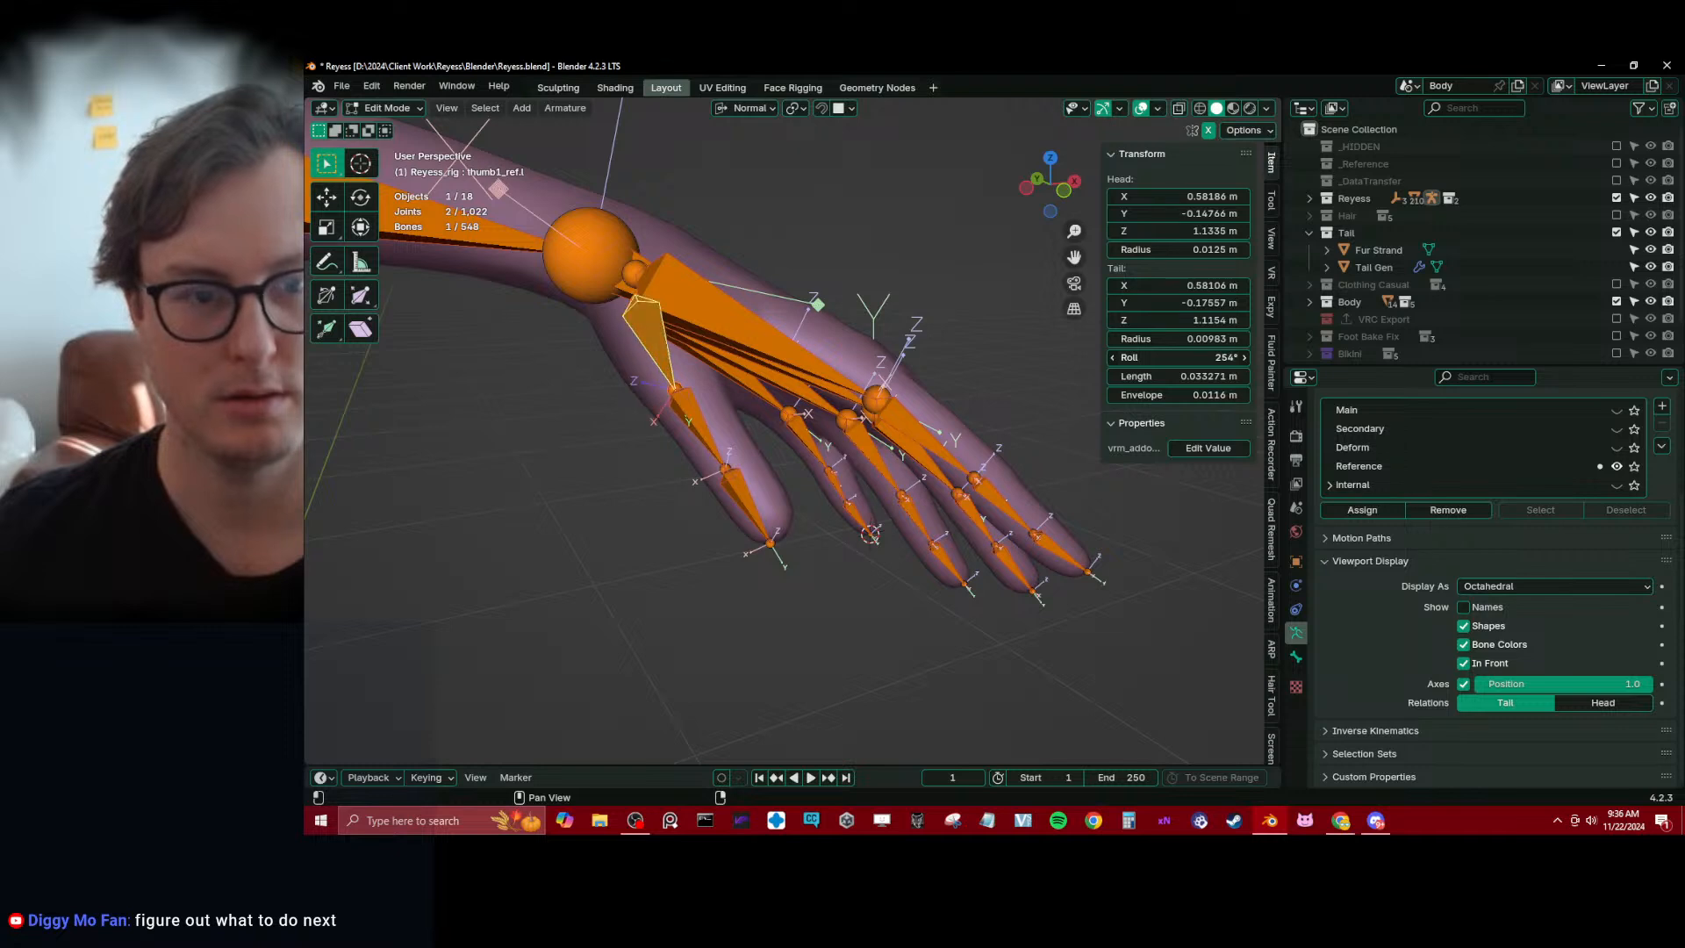
Recalculate the roll of all three thumb reference bones to match the active bone thumb3_ref.l
{"action": "left_click", "coordinate": [746, 501]}
{"action": "key", "text": "ctrl+l"}
{"action": "key", "text": "g"}
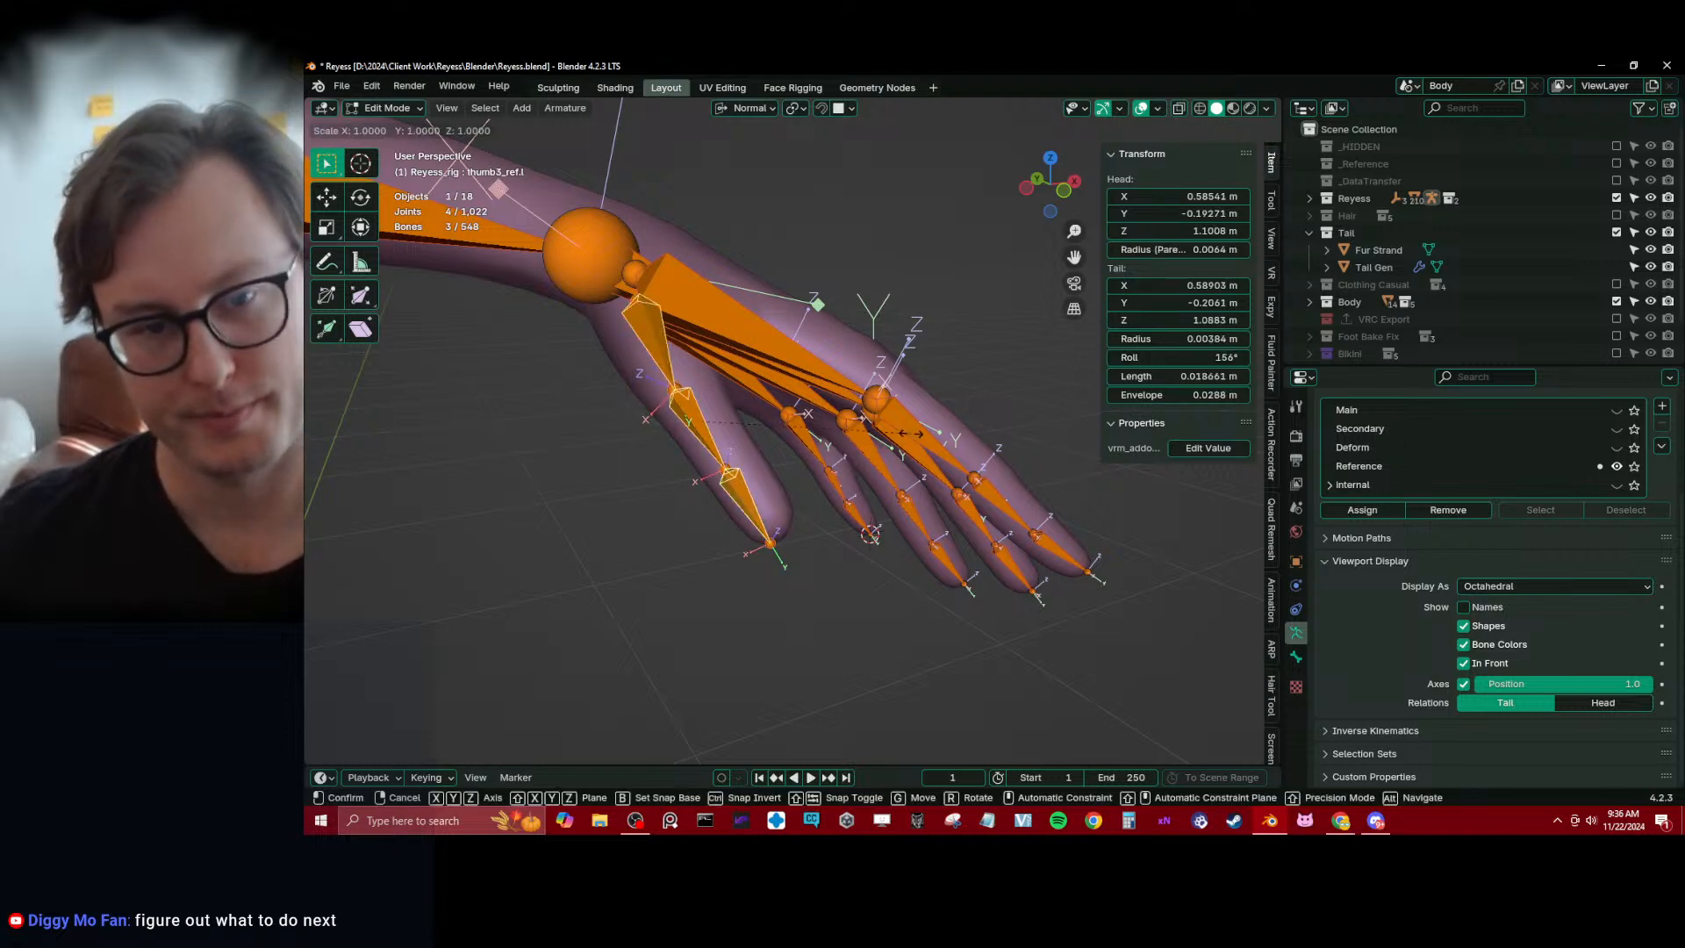
{"action": "right_click", "coordinate": [911, 433]}
{"action": "key", "text": "shift+n"}
{"action": "left_click", "coordinate": [909, 439]}
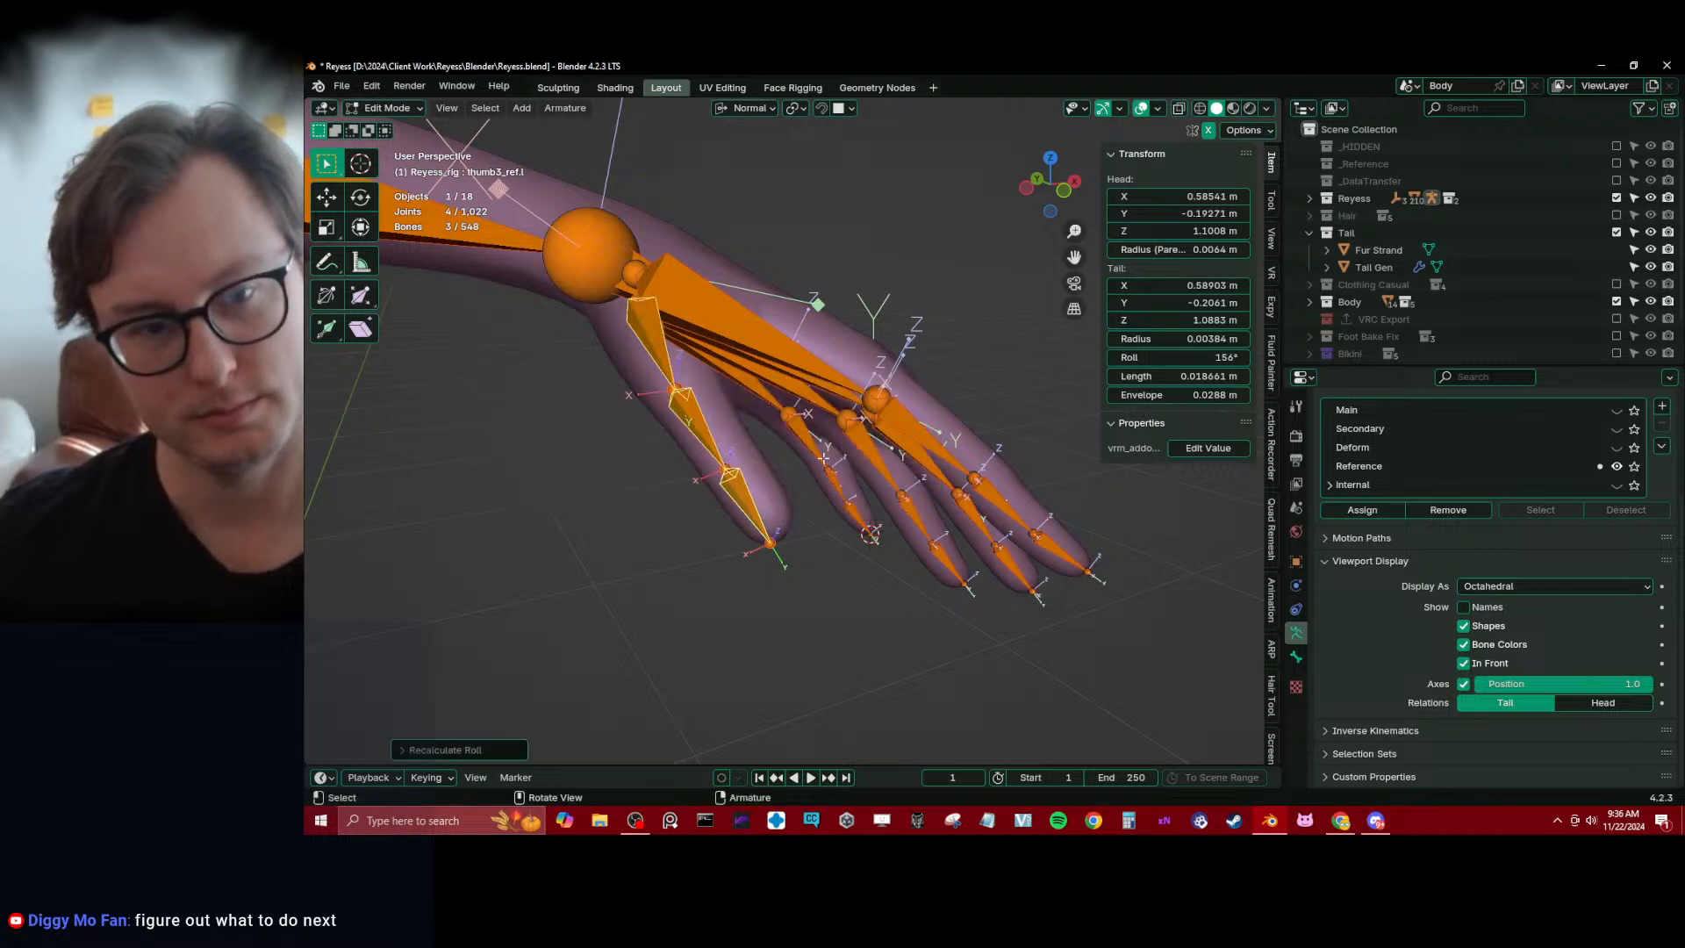
{"action": "middle_click_drag", "start_coordinate": [813, 467], "coordinate": [850, 395]}
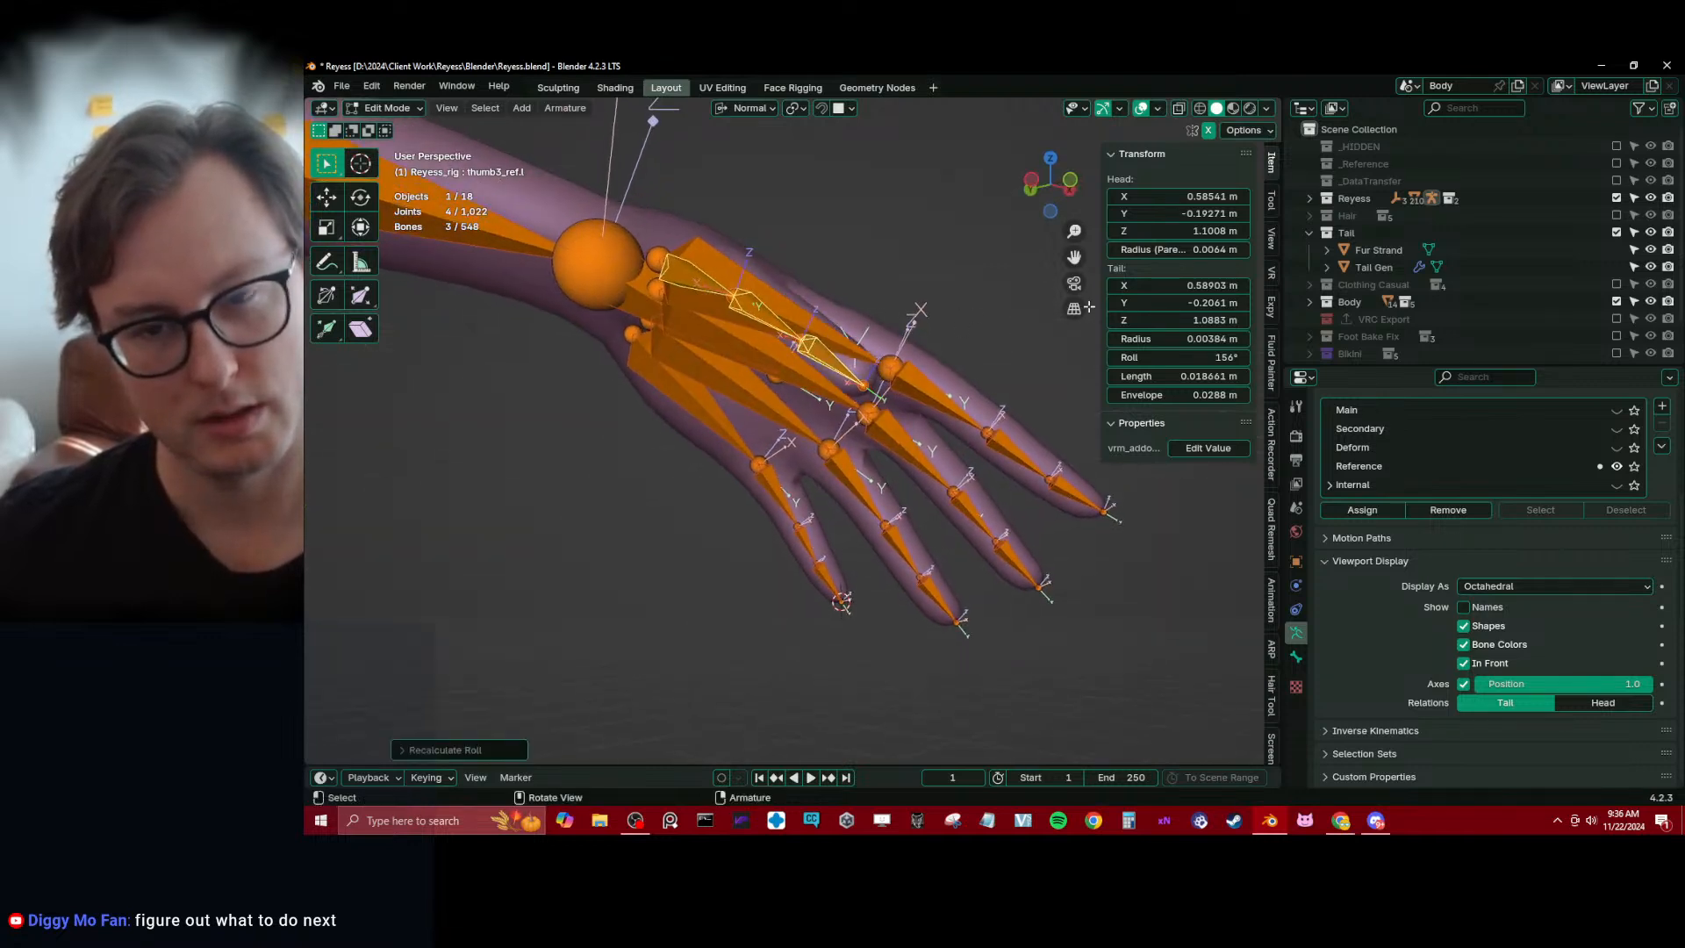
Set the roll of thumb3_ref.l to 225° and recalculate the roll of the three thumb bones from that active bone
{"action": "left_click_drag", "start_coordinate": [1155, 358], "coordinate": [1180, 358]}
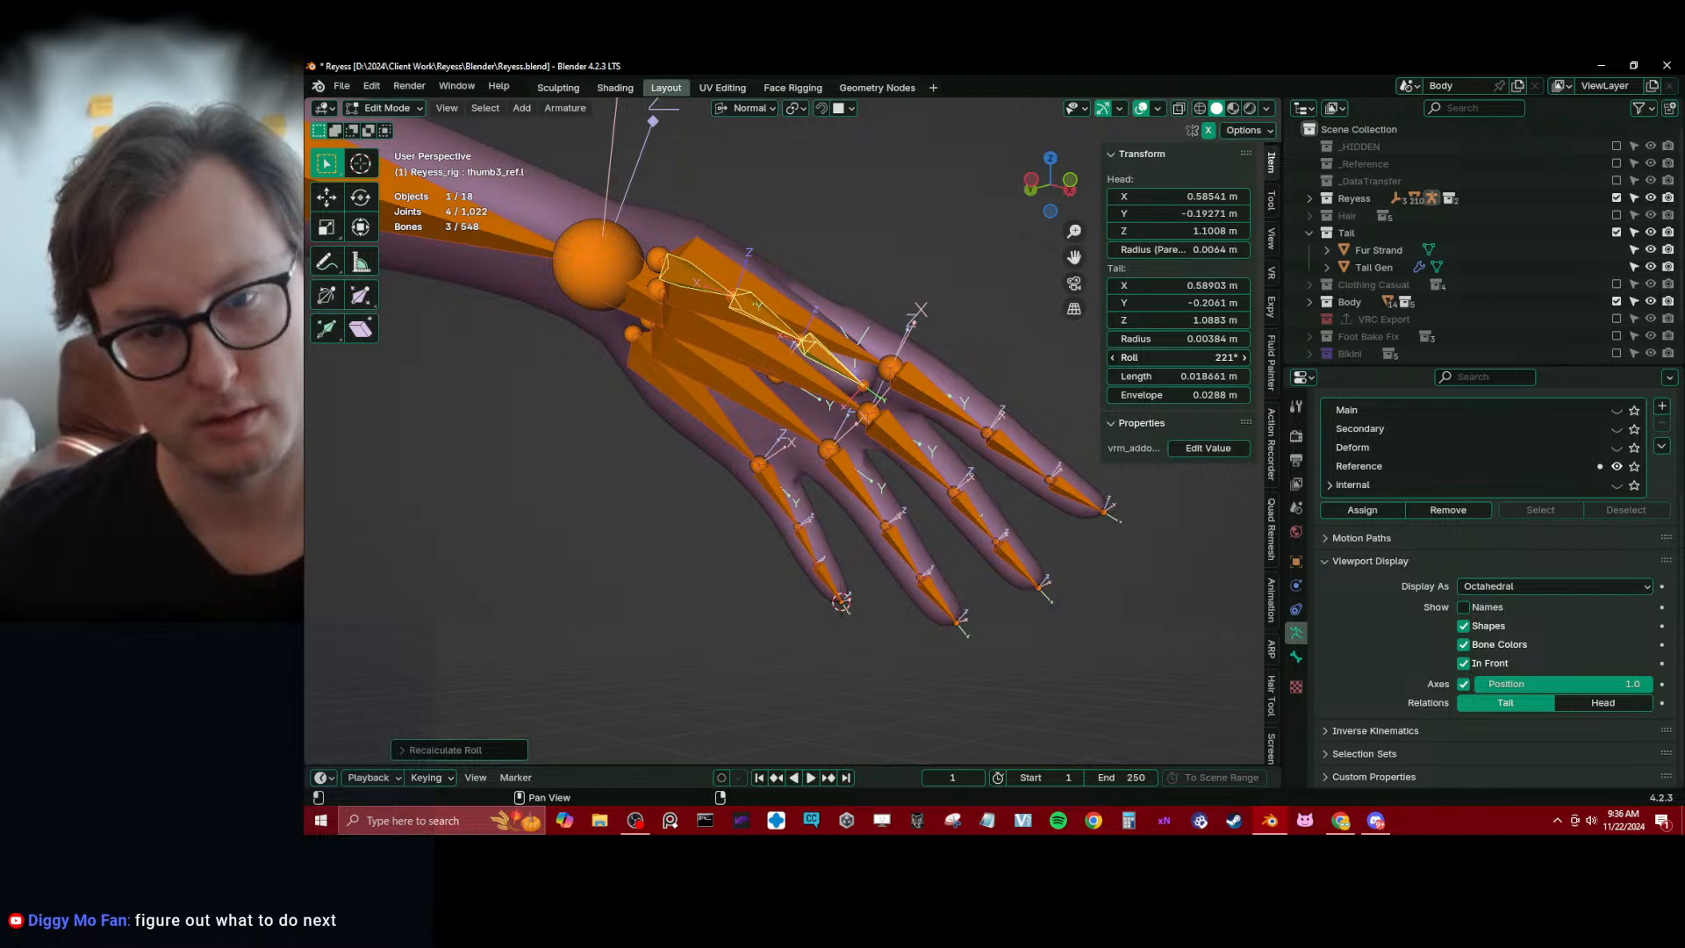
{"action": "key", "text": "shift+n"}
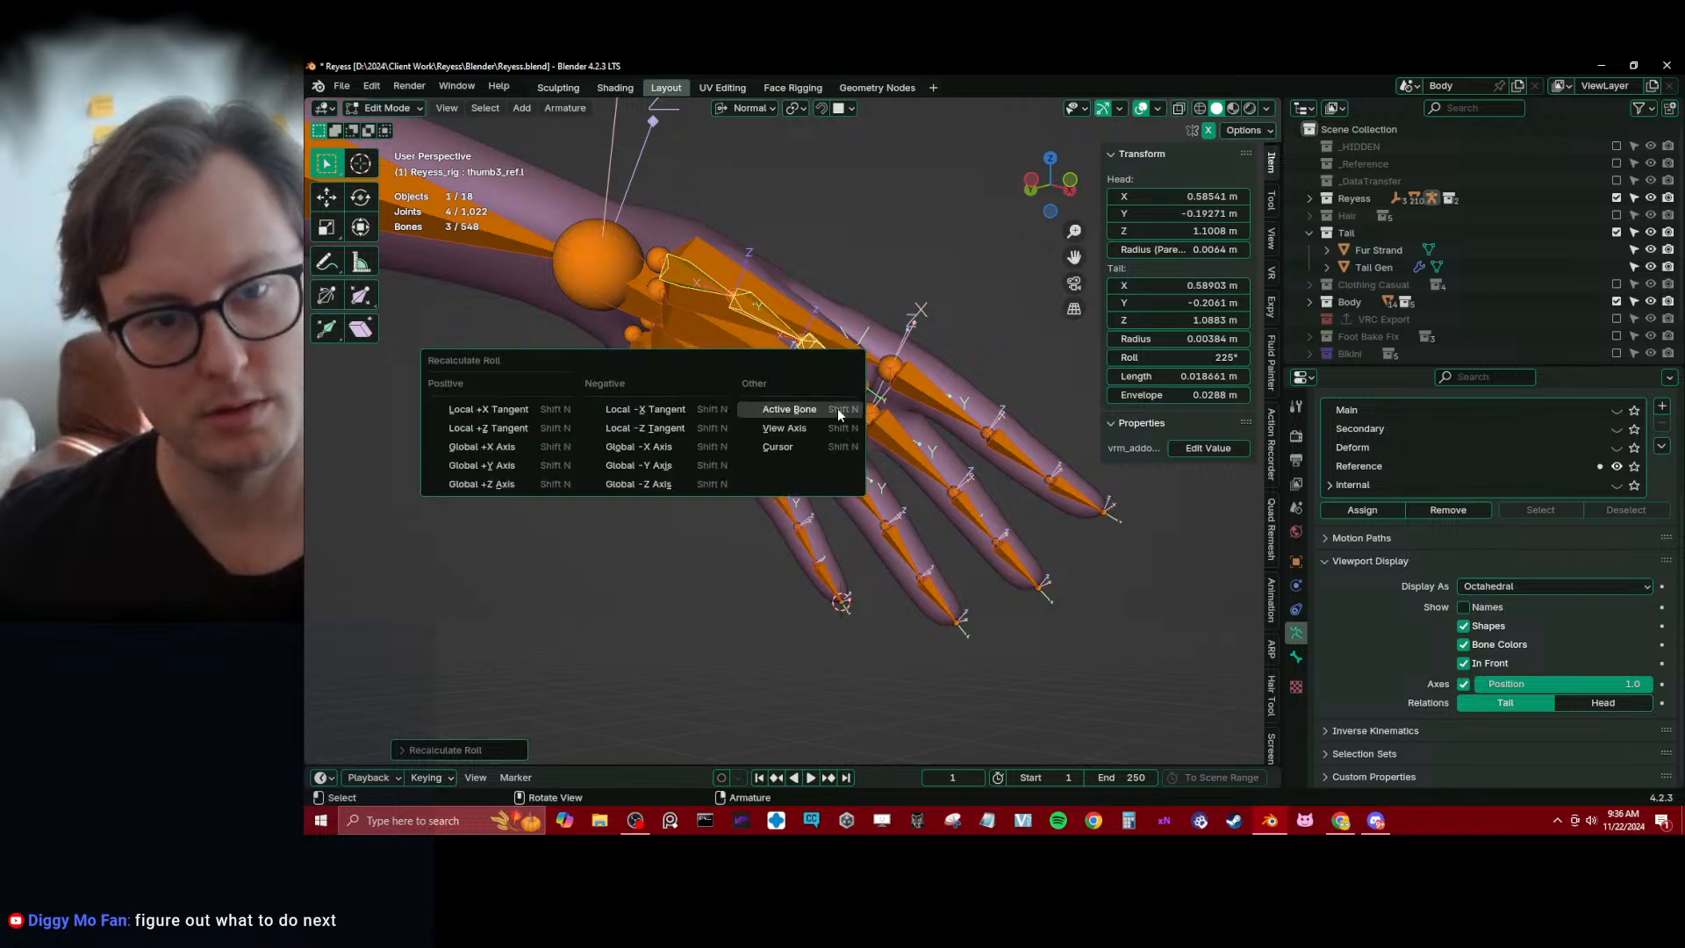
{"action": "left_click", "coordinate": [837, 410]}
{"action": "middle_click_drag", "start_coordinate": [838, 410], "coordinate": [777, 465]}
{"action": "key", "text": "s"}
{"action": "left_click", "coordinate": [780, 392]}
{"action": "key", "text": "s"}
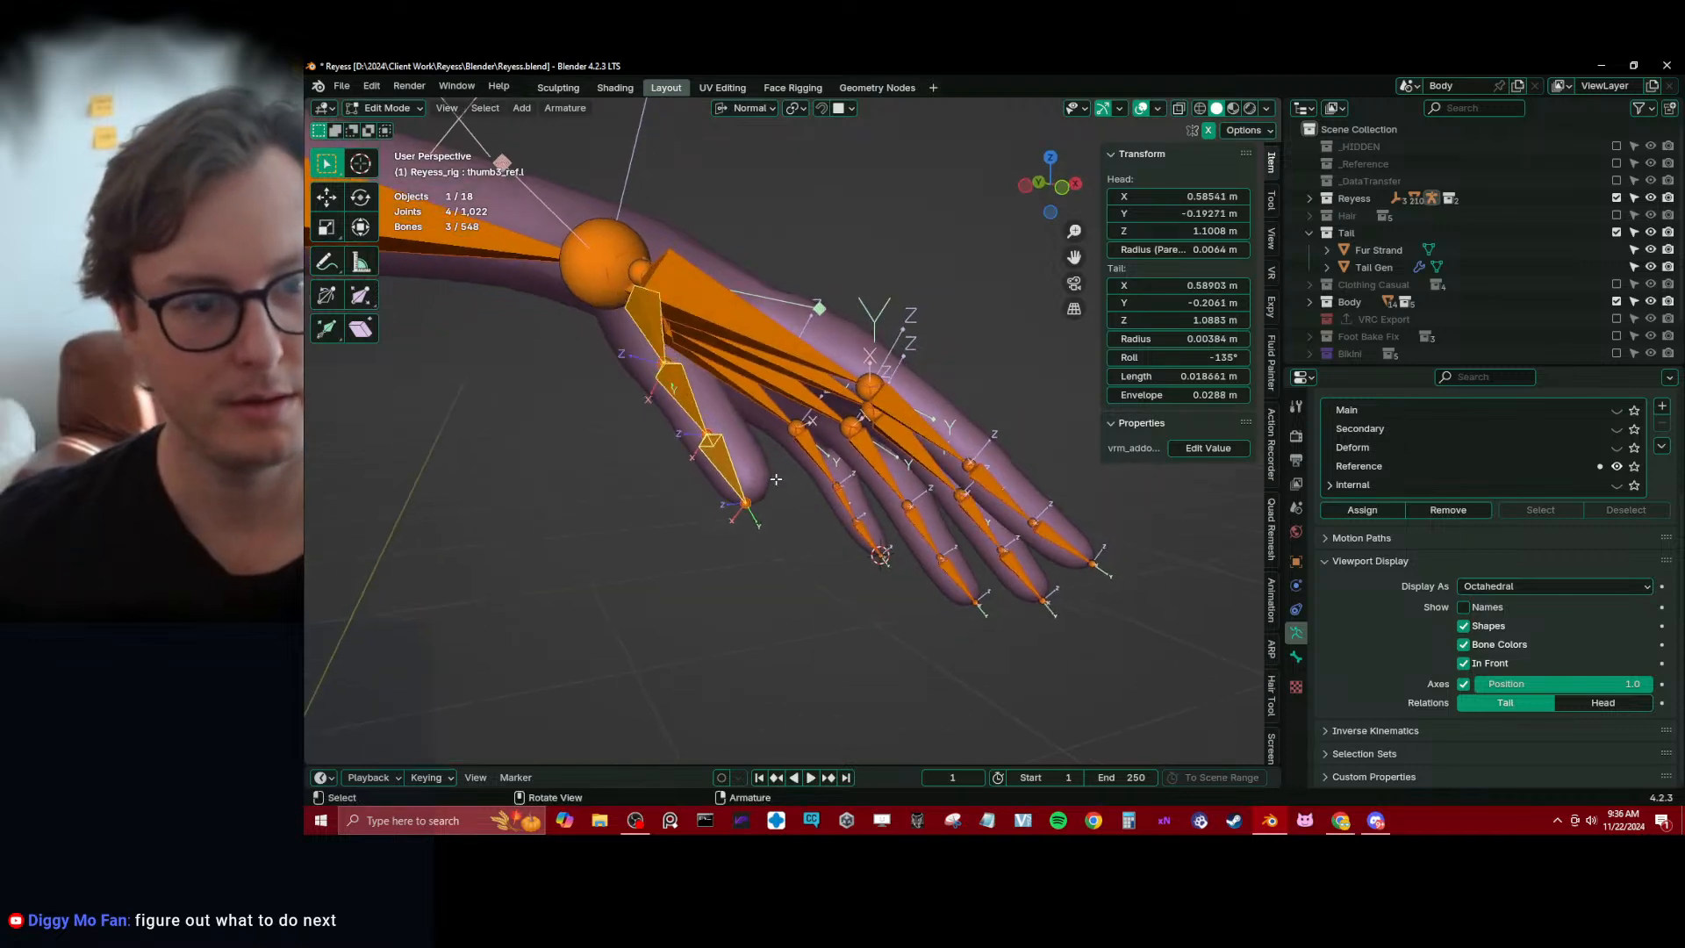
{"action": "key", "text": "z"}
{"action": "key", "text": "z"}
{"action": "right_click", "coordinate": [775, 479]}
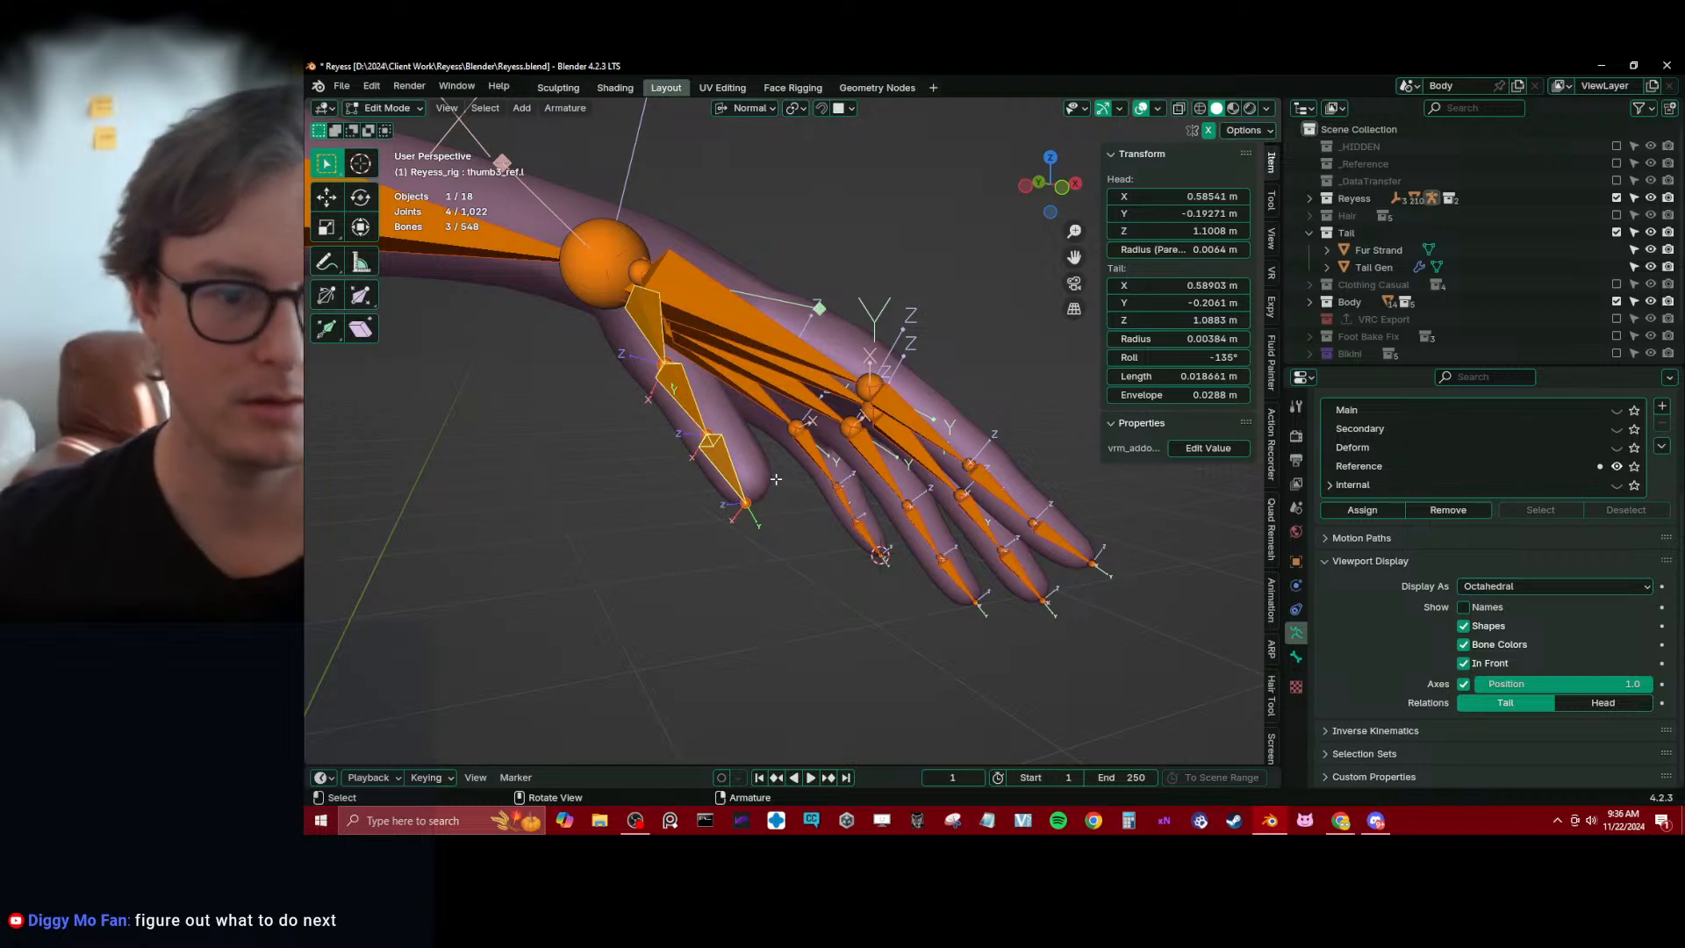
Flatten the thumb reference bone chain by scaling it to 0 along its normal X axis
{"action": "key", "text": "s"}
{"action": "key", "text": "y"}
{"action": "key", "text": "x"}
{"action": "key", "text": "0"}
{"action": "key", "text": "Return"}
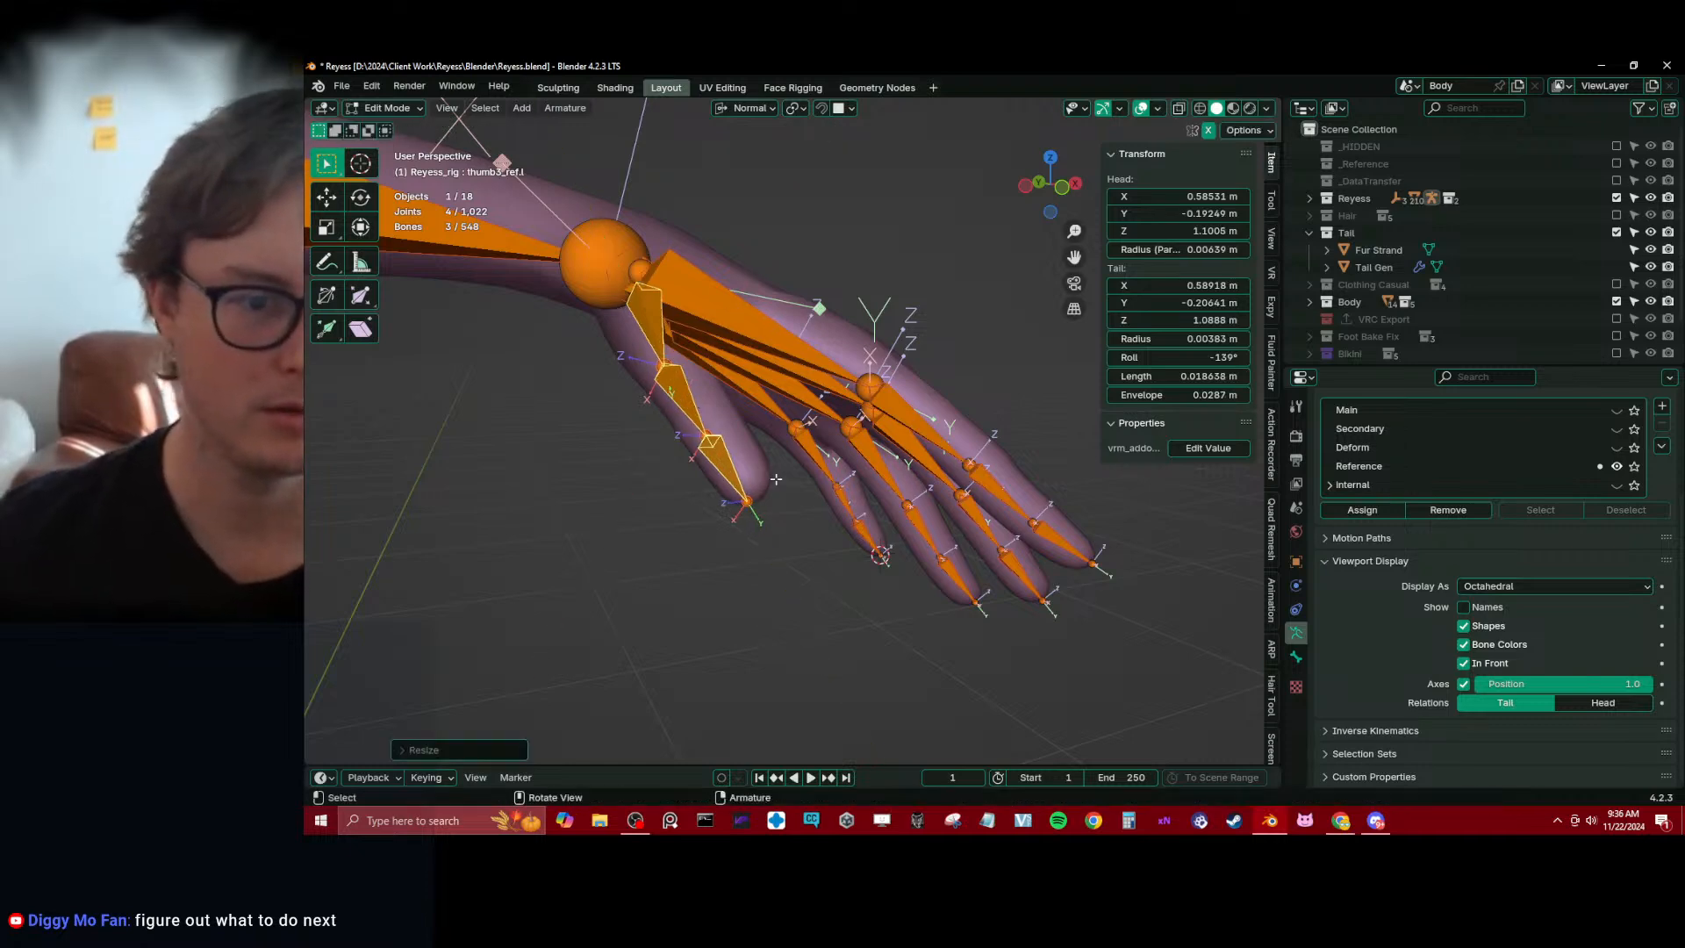
{"action": "middle_click_drag", "start_coordinate": [776, 479], "coordinate": [854, 493]}
Nudge the thumb bones slightly along their normal X axis and hide the bone axes
{"action": "key", "text": "g"}
{"action": "key", "text": "x"}
{"action": "left_click", "coordinate": [842, 503], "text": "shift"}
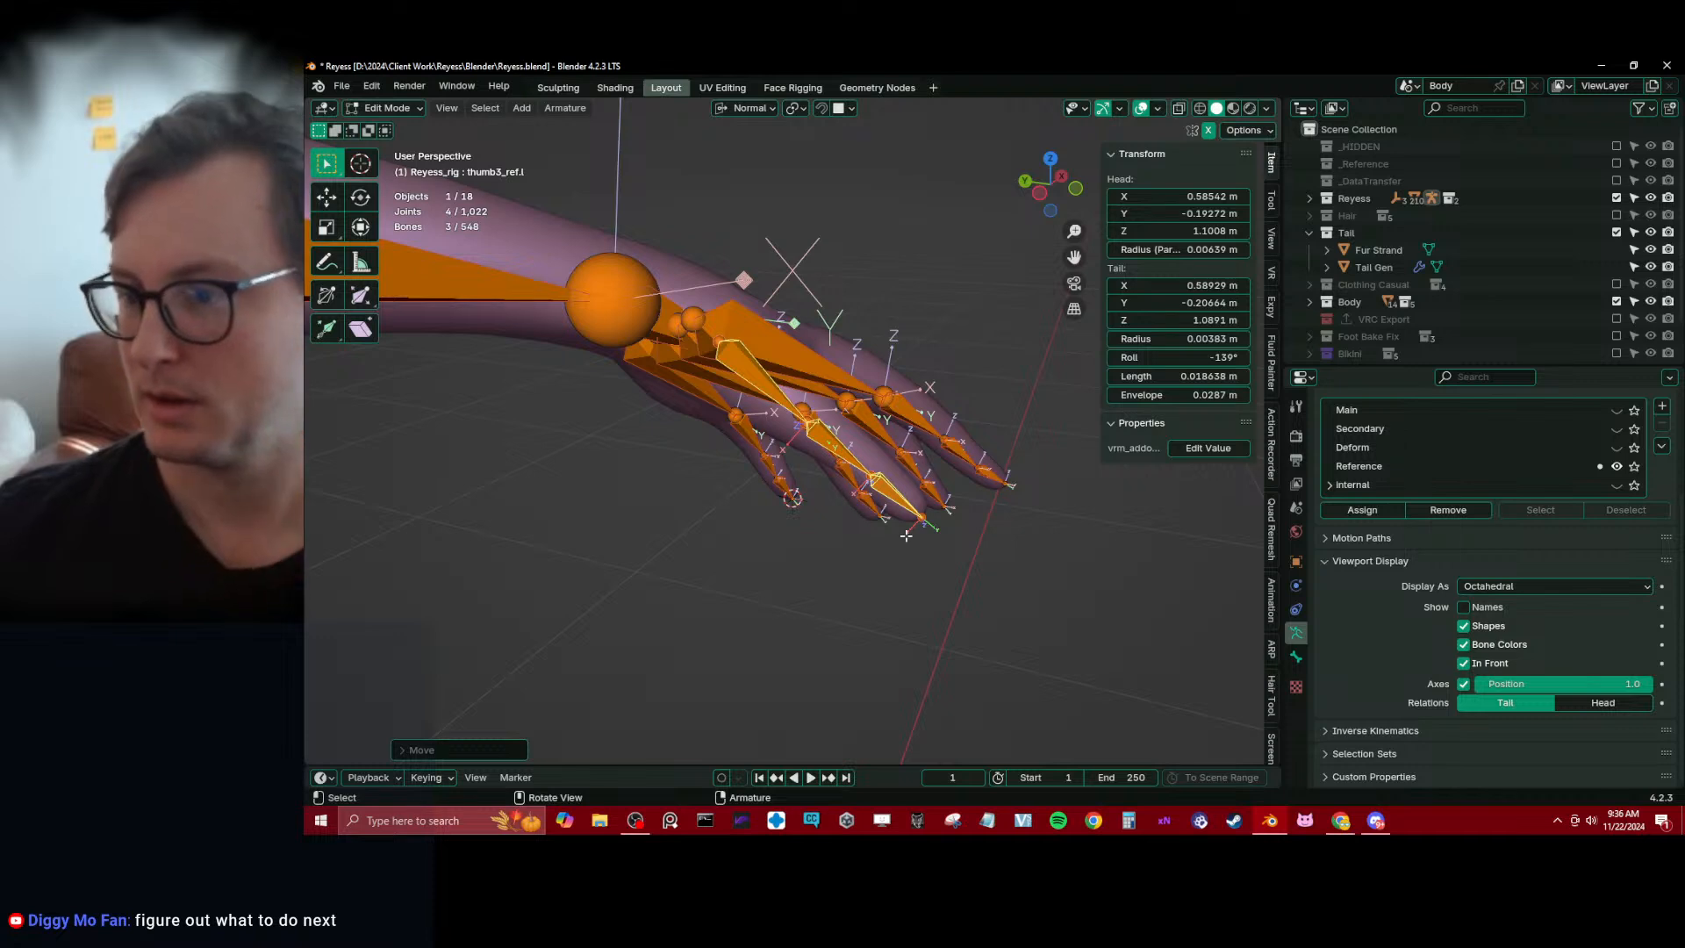
{"action": "left_click", "coordinate": [1462, 683]}
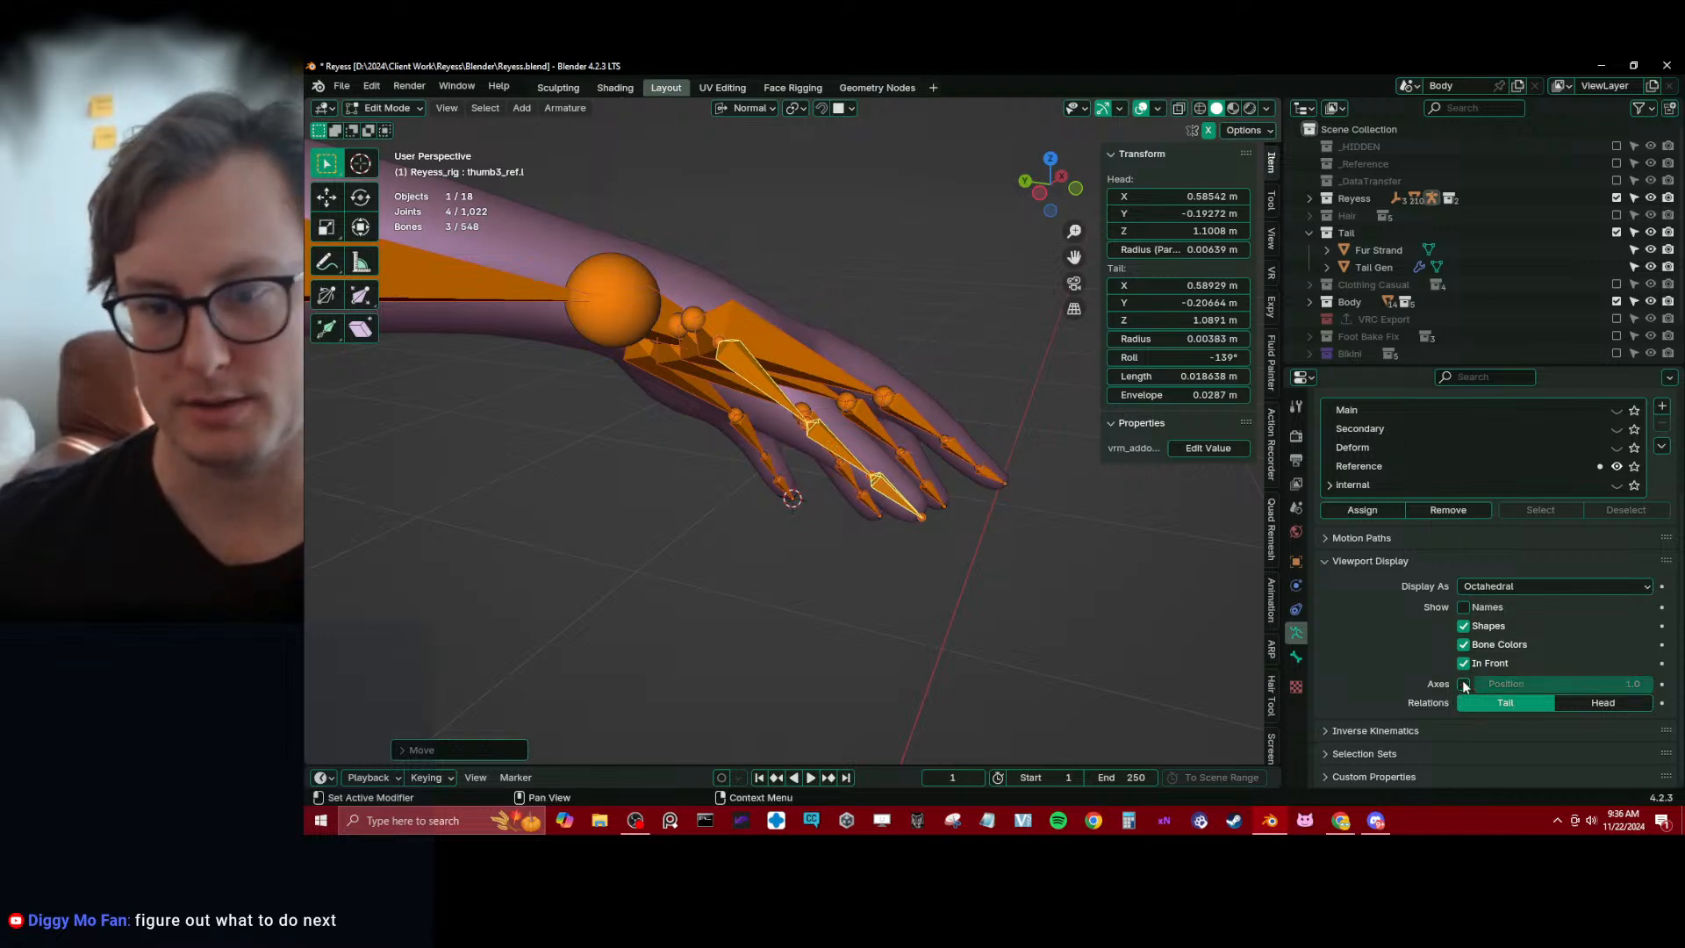
Move the first and second reference bones of all four left fingers slightly along their normal Z axis to fit the mesh
{"action": "mouse_move", "coordinate": [790, 413]}
{"action": "middle_mouse_down"}
{"action": "mouse_move", "coordinate": [741, 431]}
{"action": "mouse_move", "coordinate": [748, 474]}
{"action": "mouse_move", "coordinate": [812, 400]}
{"action": "middle_mouse_up"}
{"action": "left_click", "coordinate": [747, 449]}
{"action": "scroll", "coordinate": [747, 474], "scroll_direction": "up", "scroll_amount": 4}
{"action": "left_click", "coordinate": [768, 421], "text": "shift"}
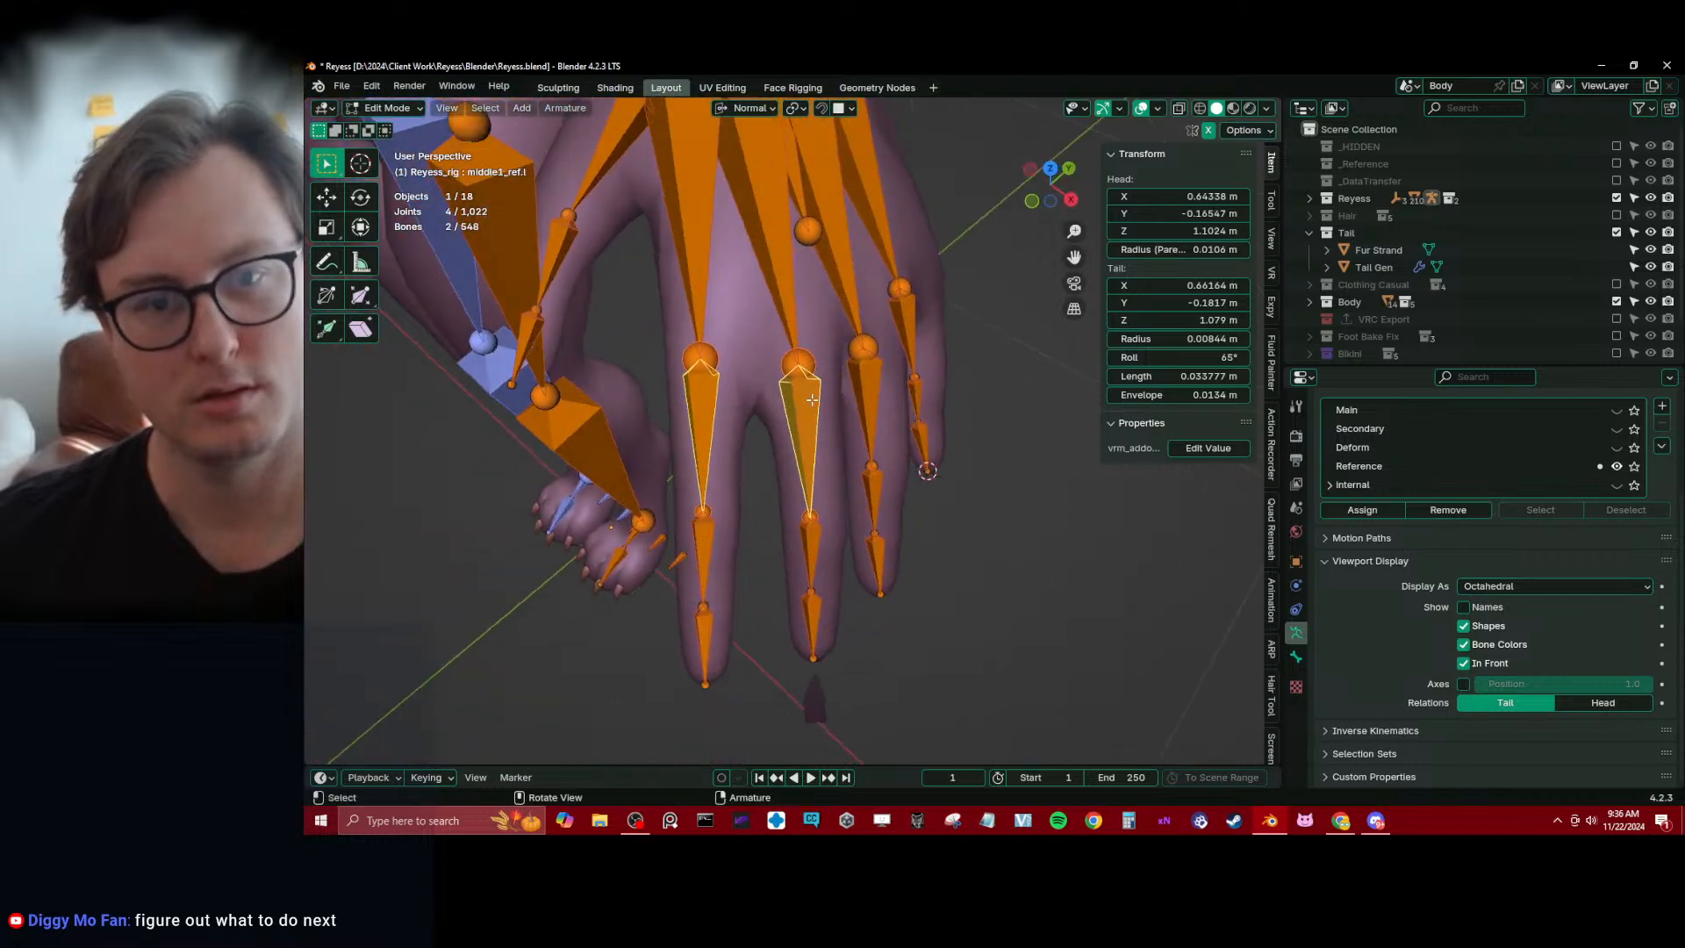
{"action": "left_click", "coordinate": [911, 342], "text": "shift"}
{"action": "left_click", "coordinate": [915, 383], "text": "shift"}
{"action": "left_click", "coordinate": [917, 410], "text": "shift"}
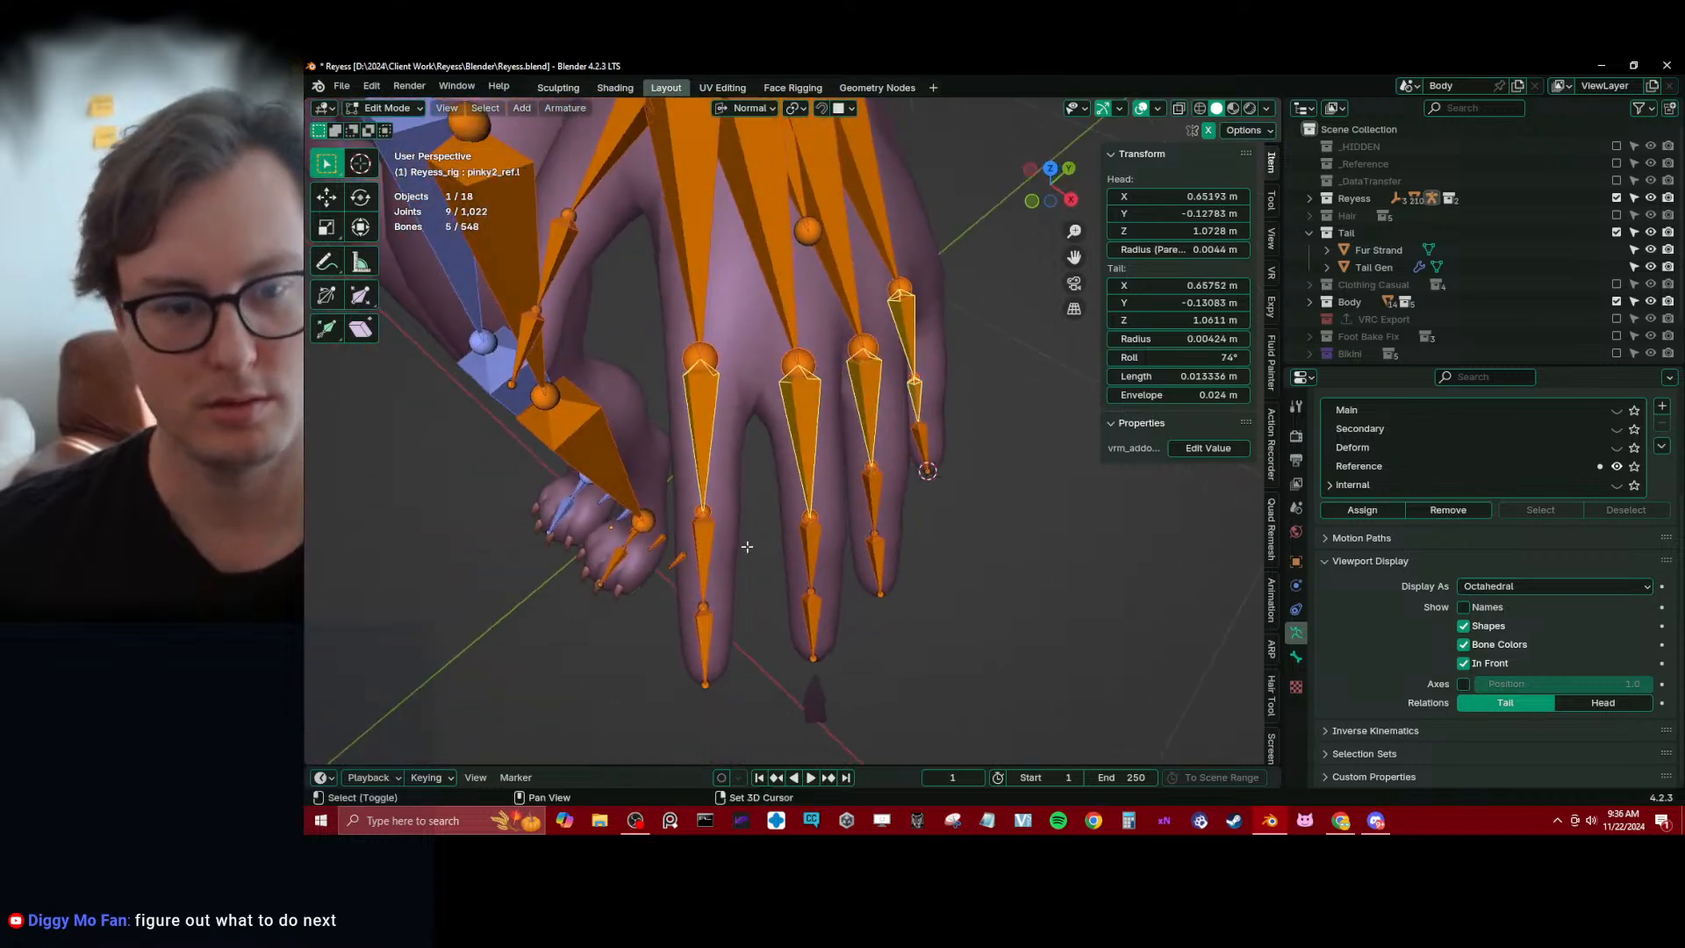
{"action": "left_click", "coordinate": [711, 537], "text": "shift"}
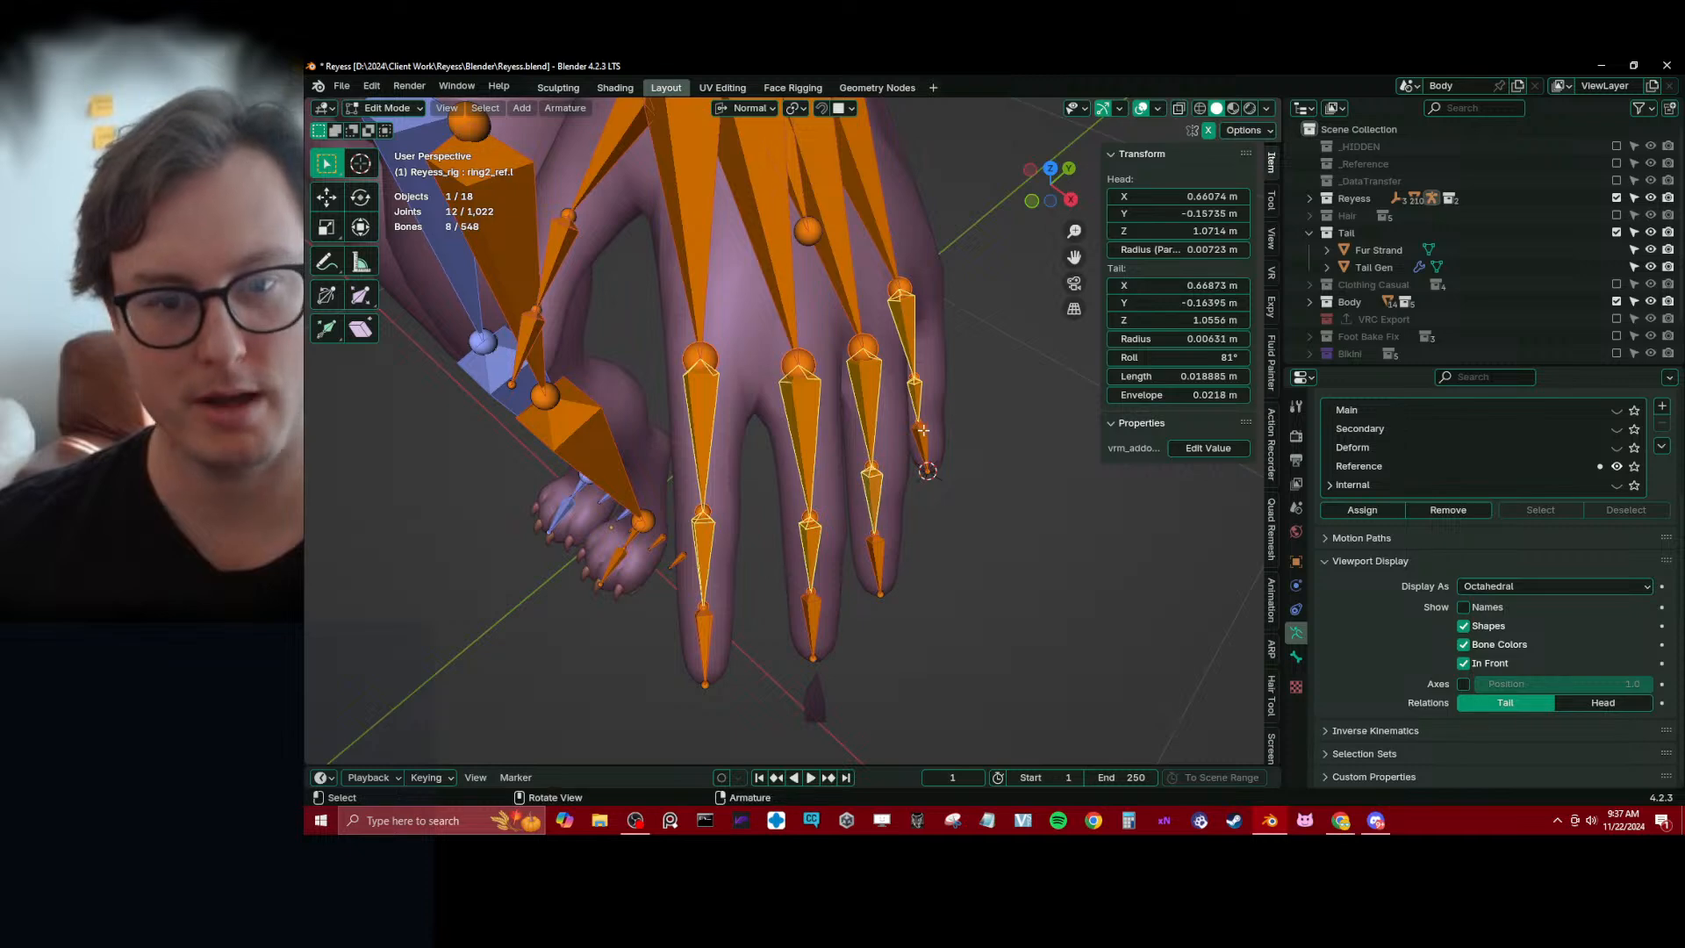
{"action": "middle_click_drag", "start_coordinate": [710, 537], "coordinate": [998, 196]}
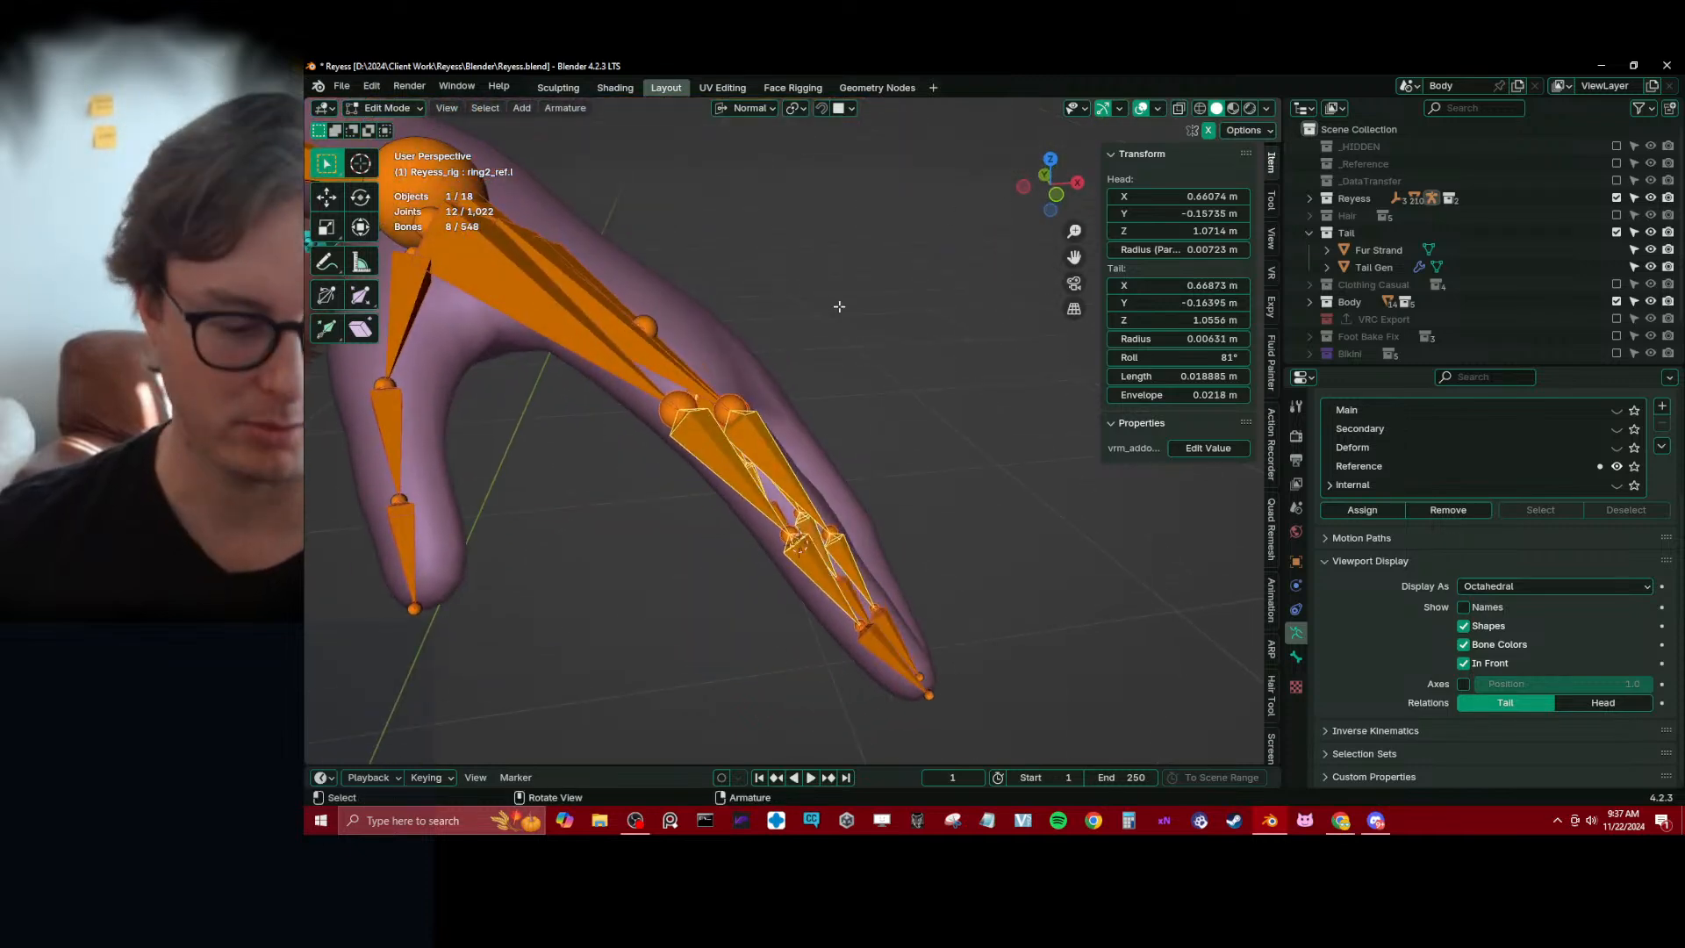
{"action": "key", "text": "period"}
{"action": "middle_click_drag", "start_coordinate": [864, 375], "coordinate": [809, 502]}
{"action": "key", "text": "g"}
{"action": "key", "text": "z"}
{"action": "left_click", "coordinate": [958, 196]}
{"action": "key", "text": "g"}
{"action": "key", "text": "z"}
{"action": "left_click", "coordinate": [614, 421]}
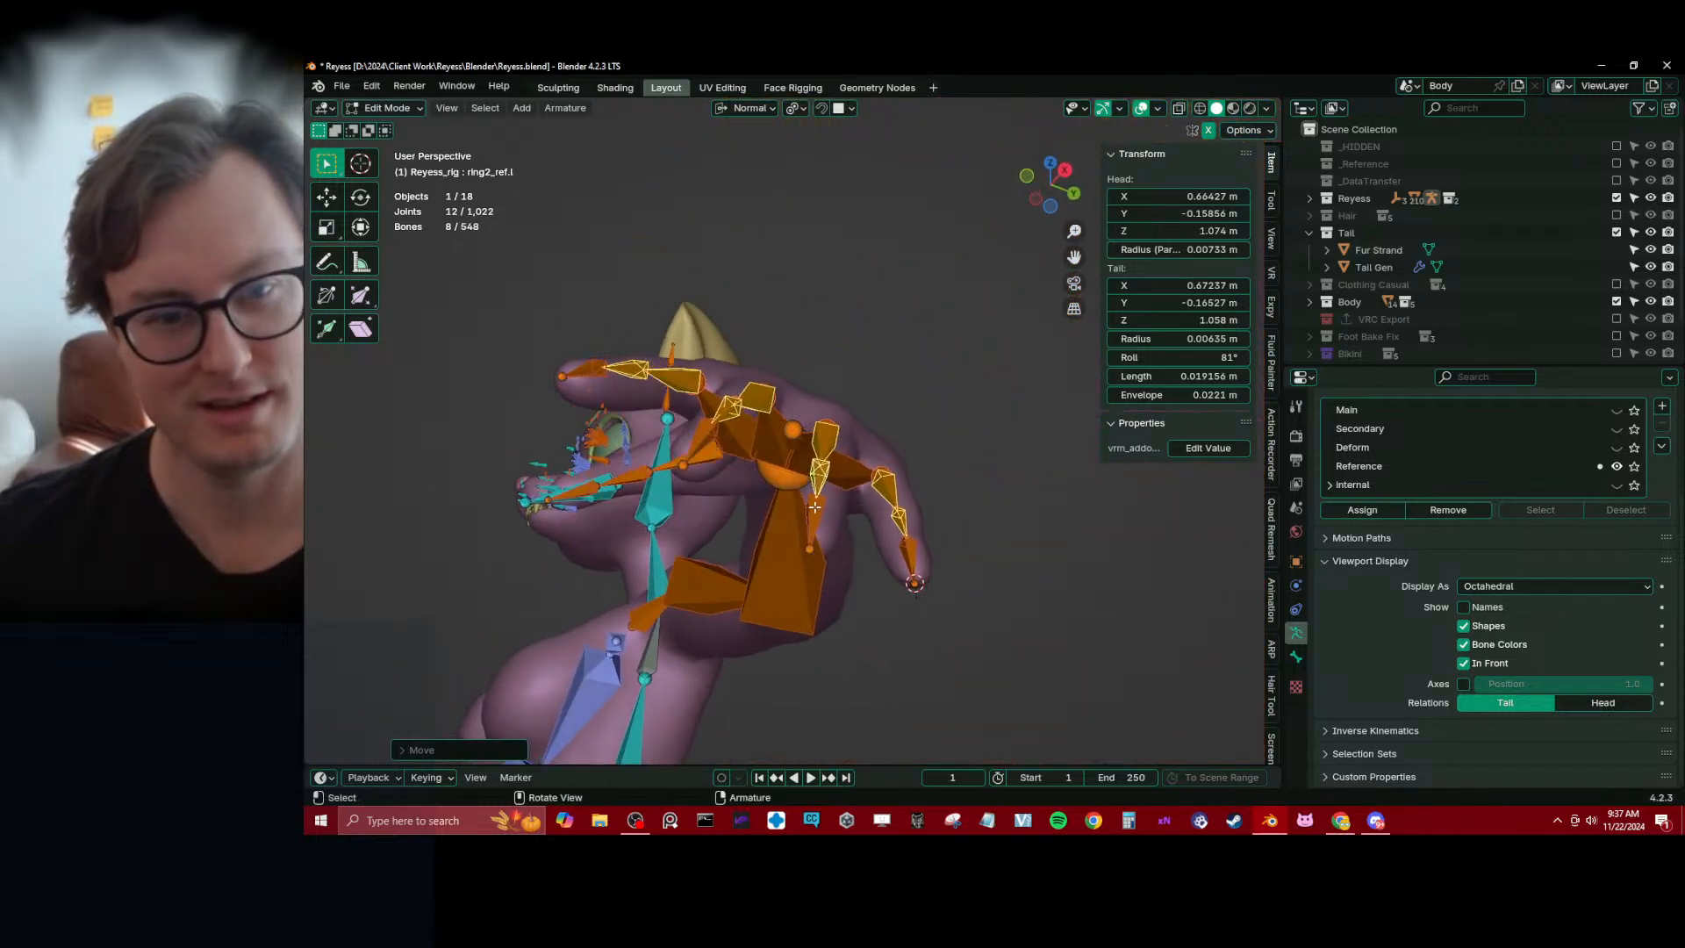
Select the three left ring finger reference bones with ring3_ref.l active and display the bone axes
{"action": "left_click", "coordinate": [814, 518]}
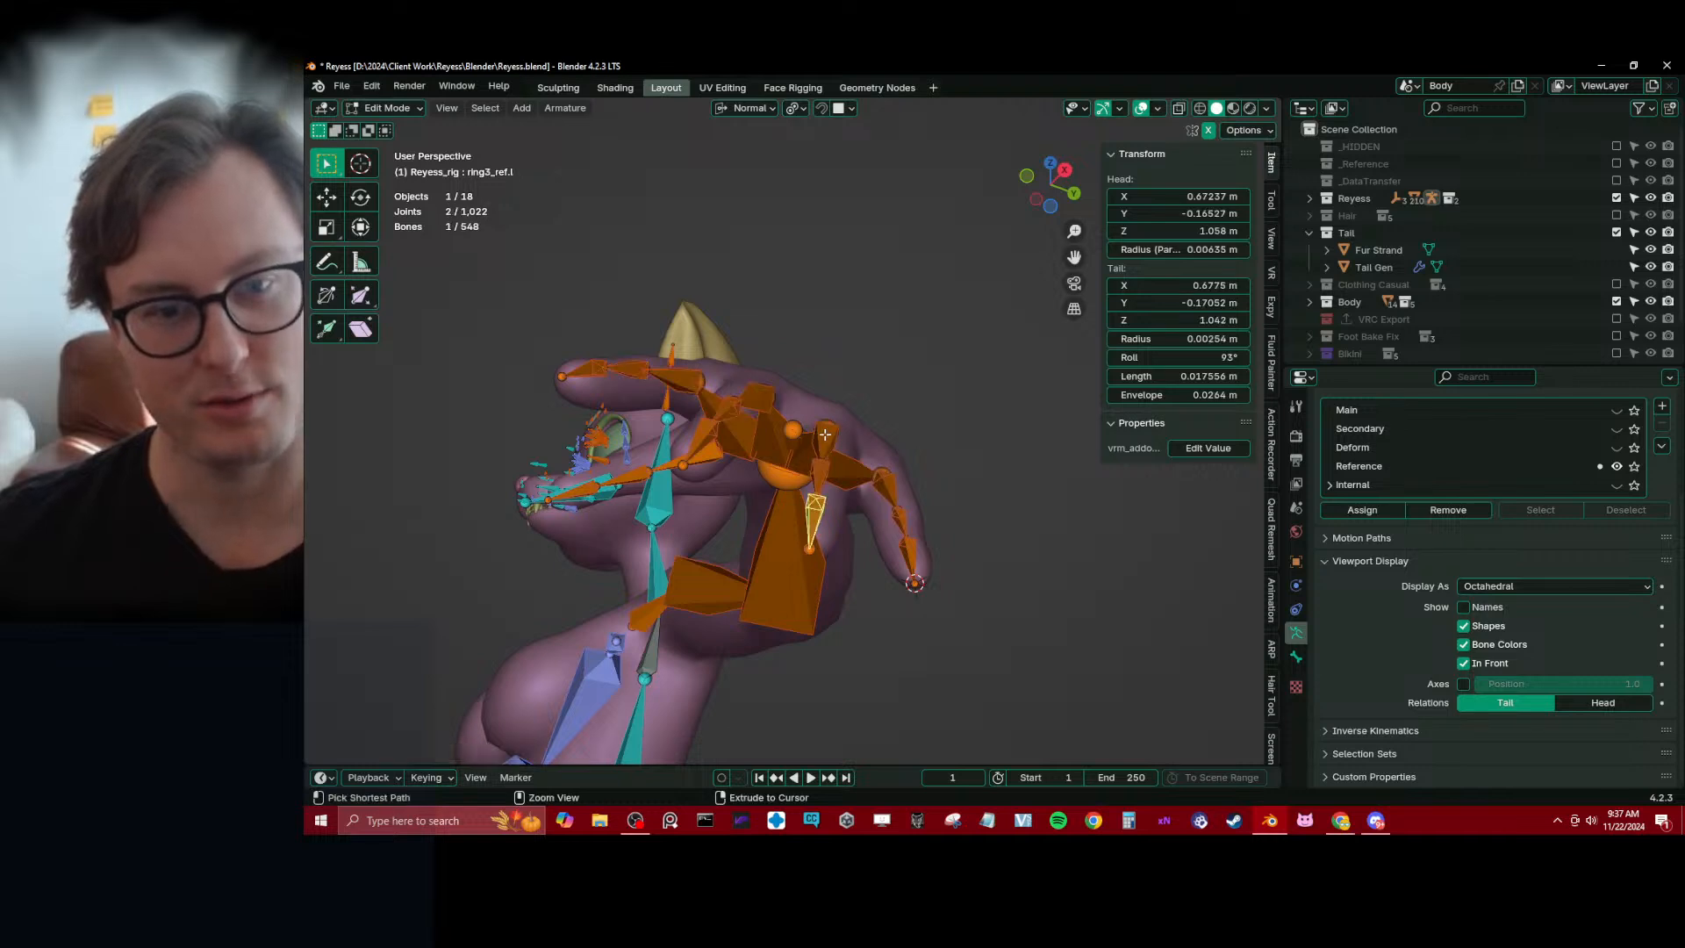
{"action": "left_click", "coordinate": [827, 436], "text": "ctrl"}
{"action": "left_click", "coordinate": [824, 444]}
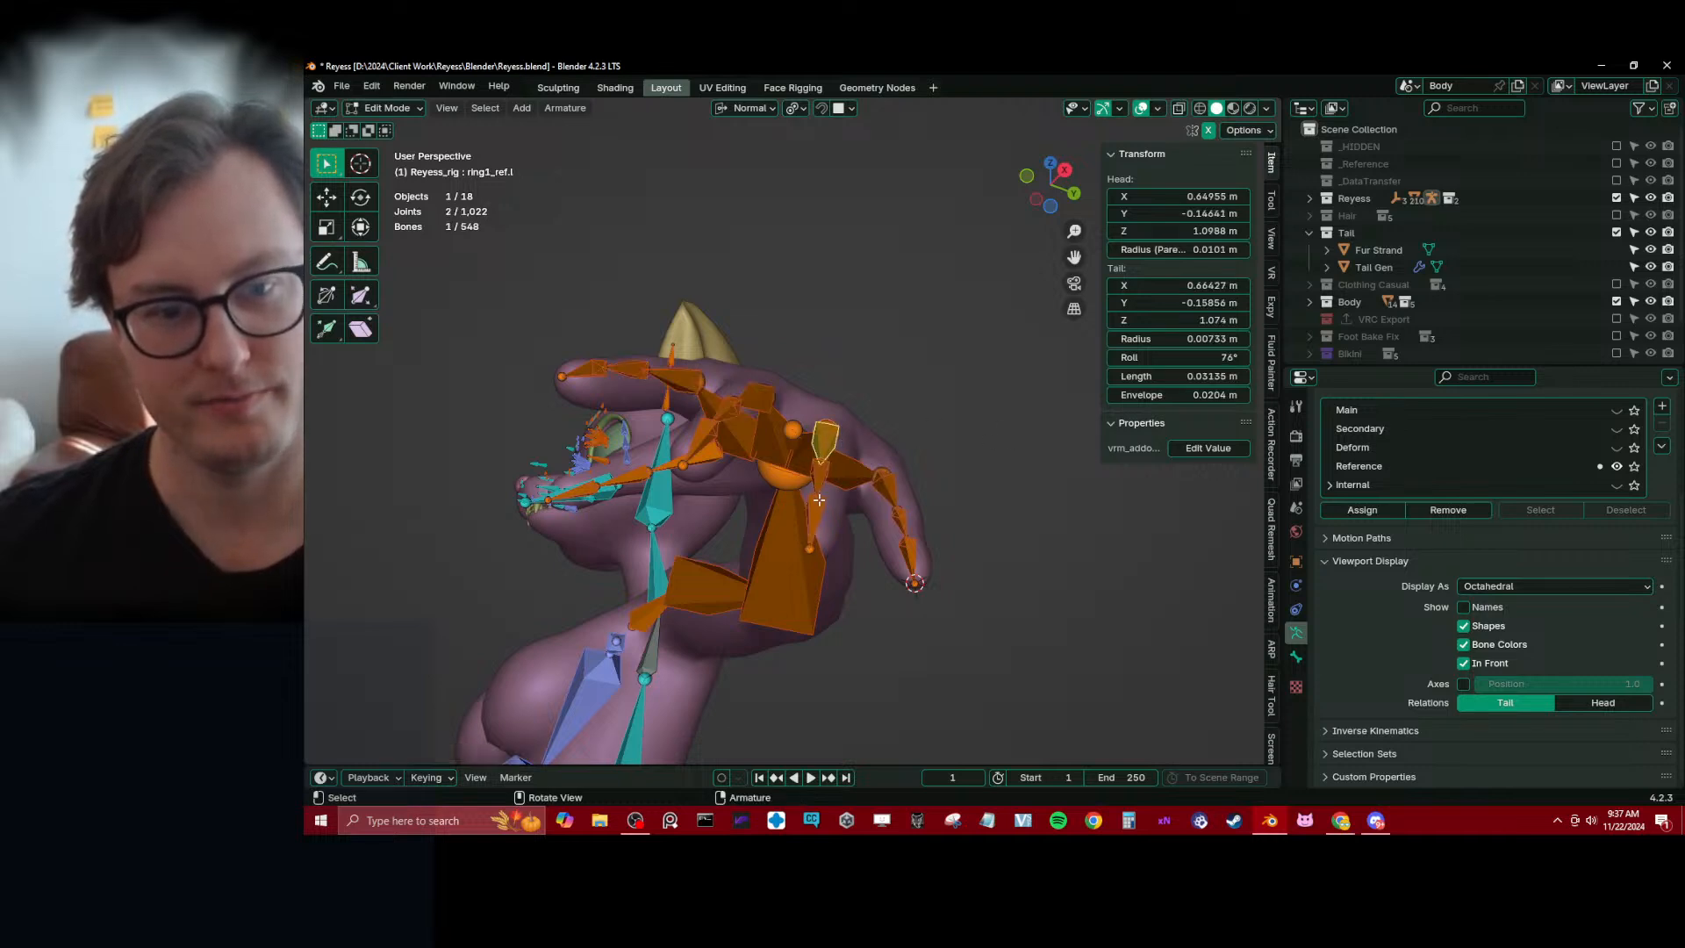
{"action": "left_click", "coordinate": [818, 509], "text": "shift"}
{"action": "left_click", "coordinate": [821, 475]}
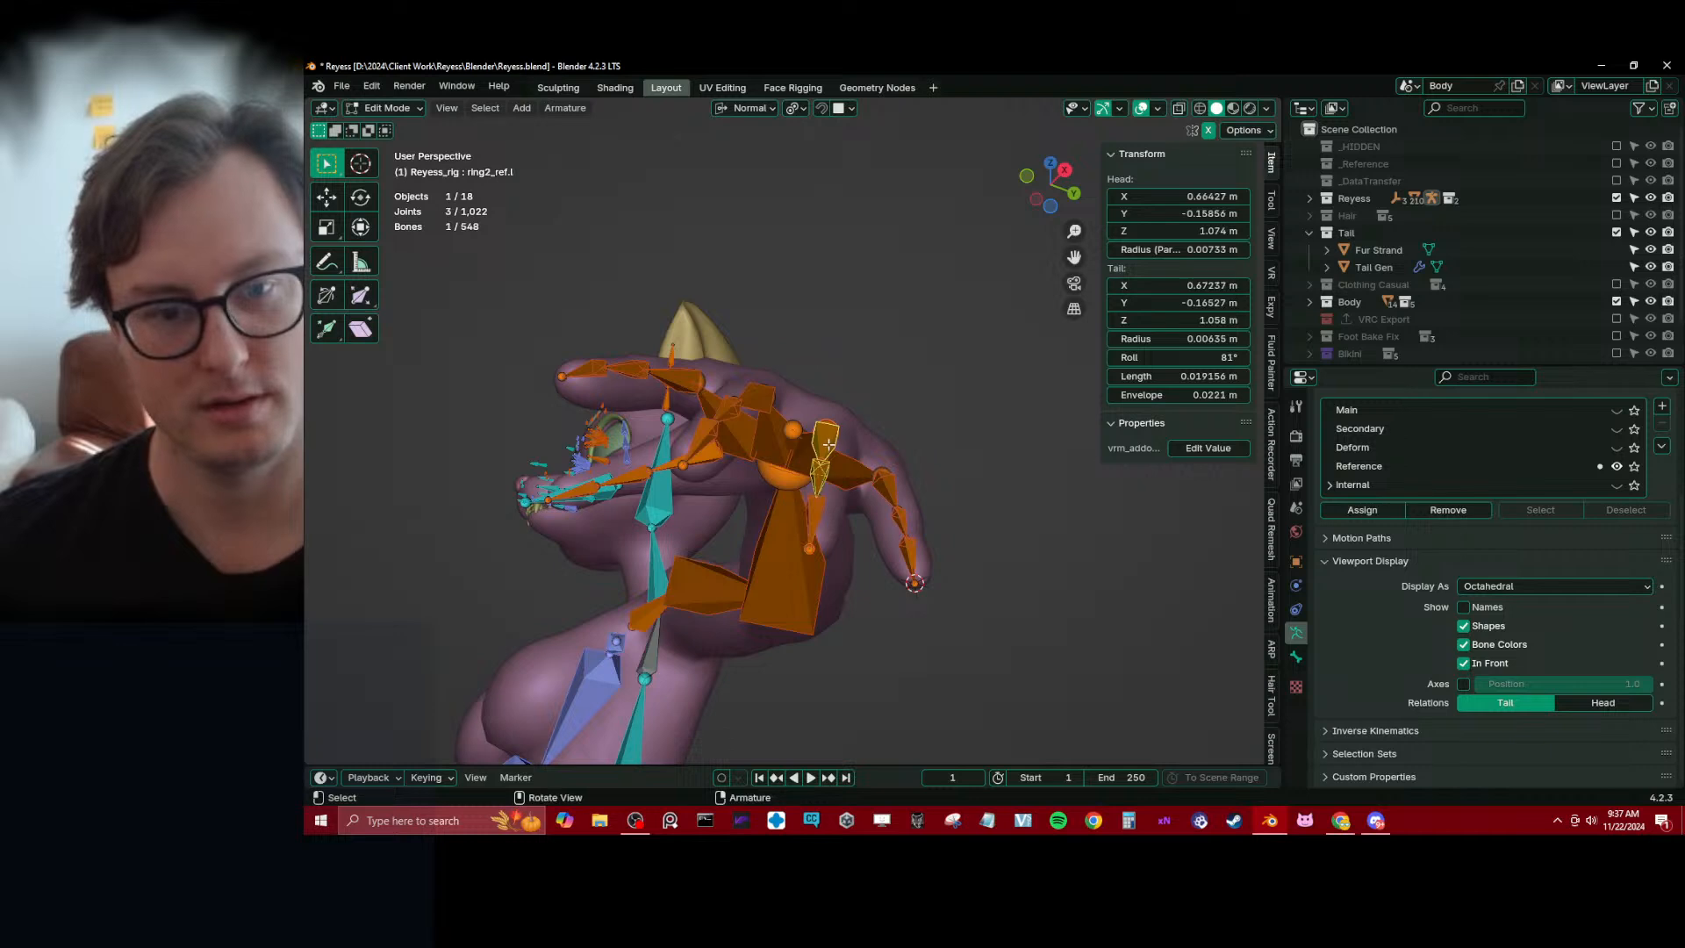
{"action": "left_click", "coordinate": [825, 442]}
{"action": "left_click", "coordinate": [816, 514], "text": "shift"}
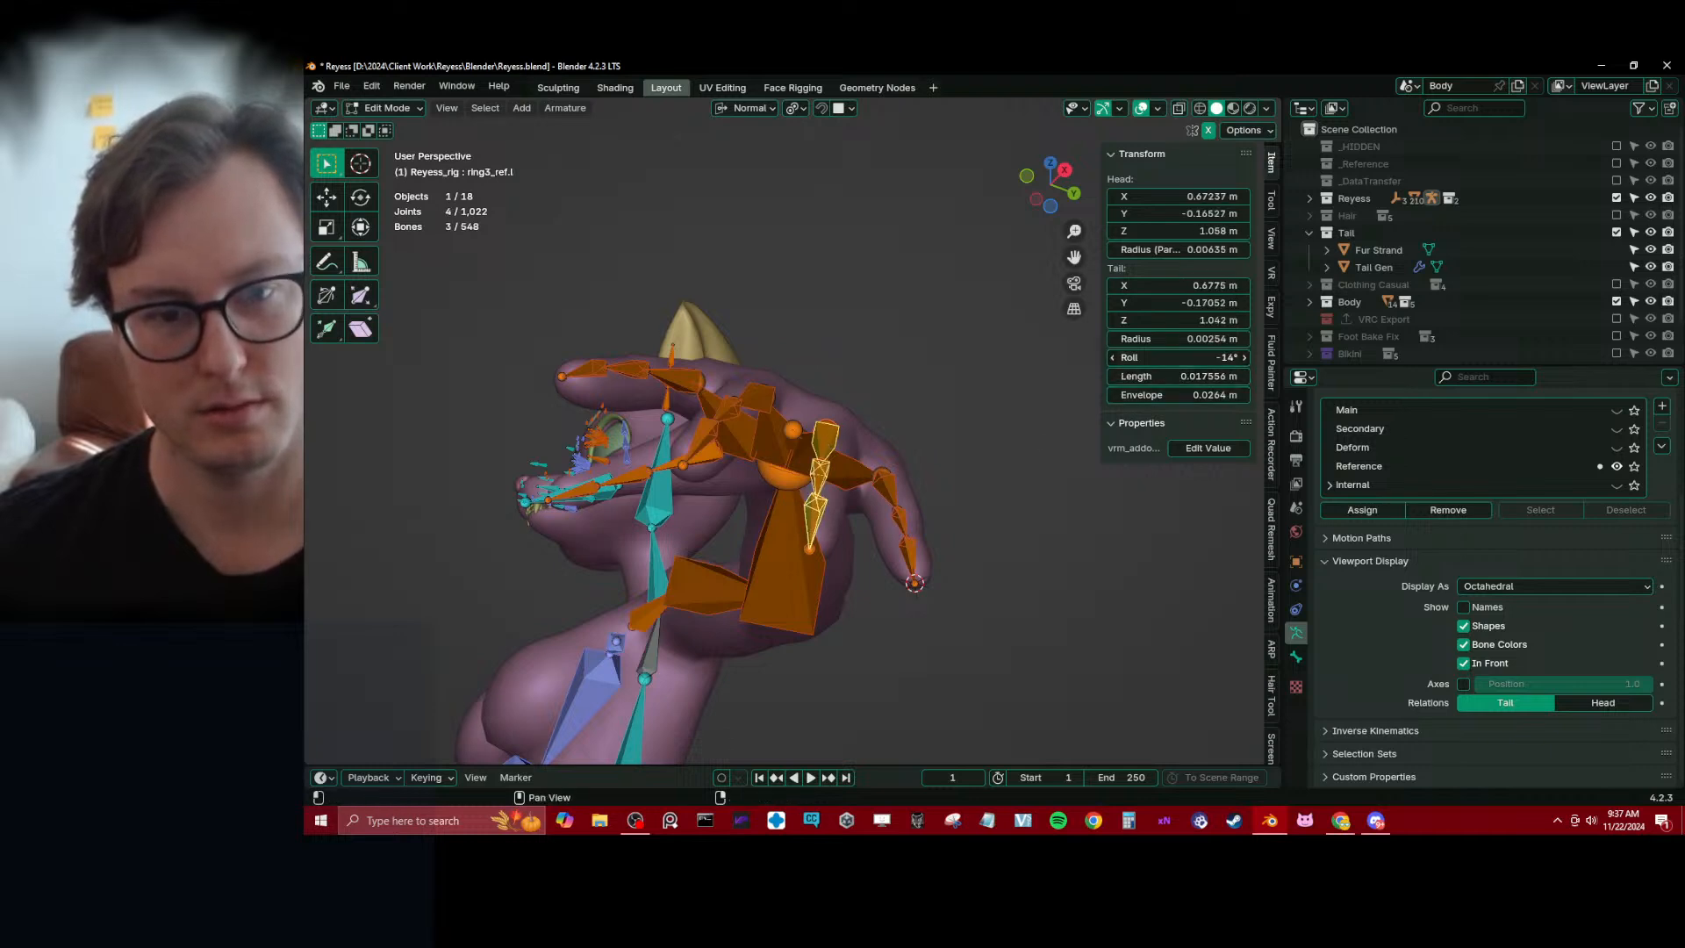
{"action": "left_click", "coordinate": [1463, 684]}
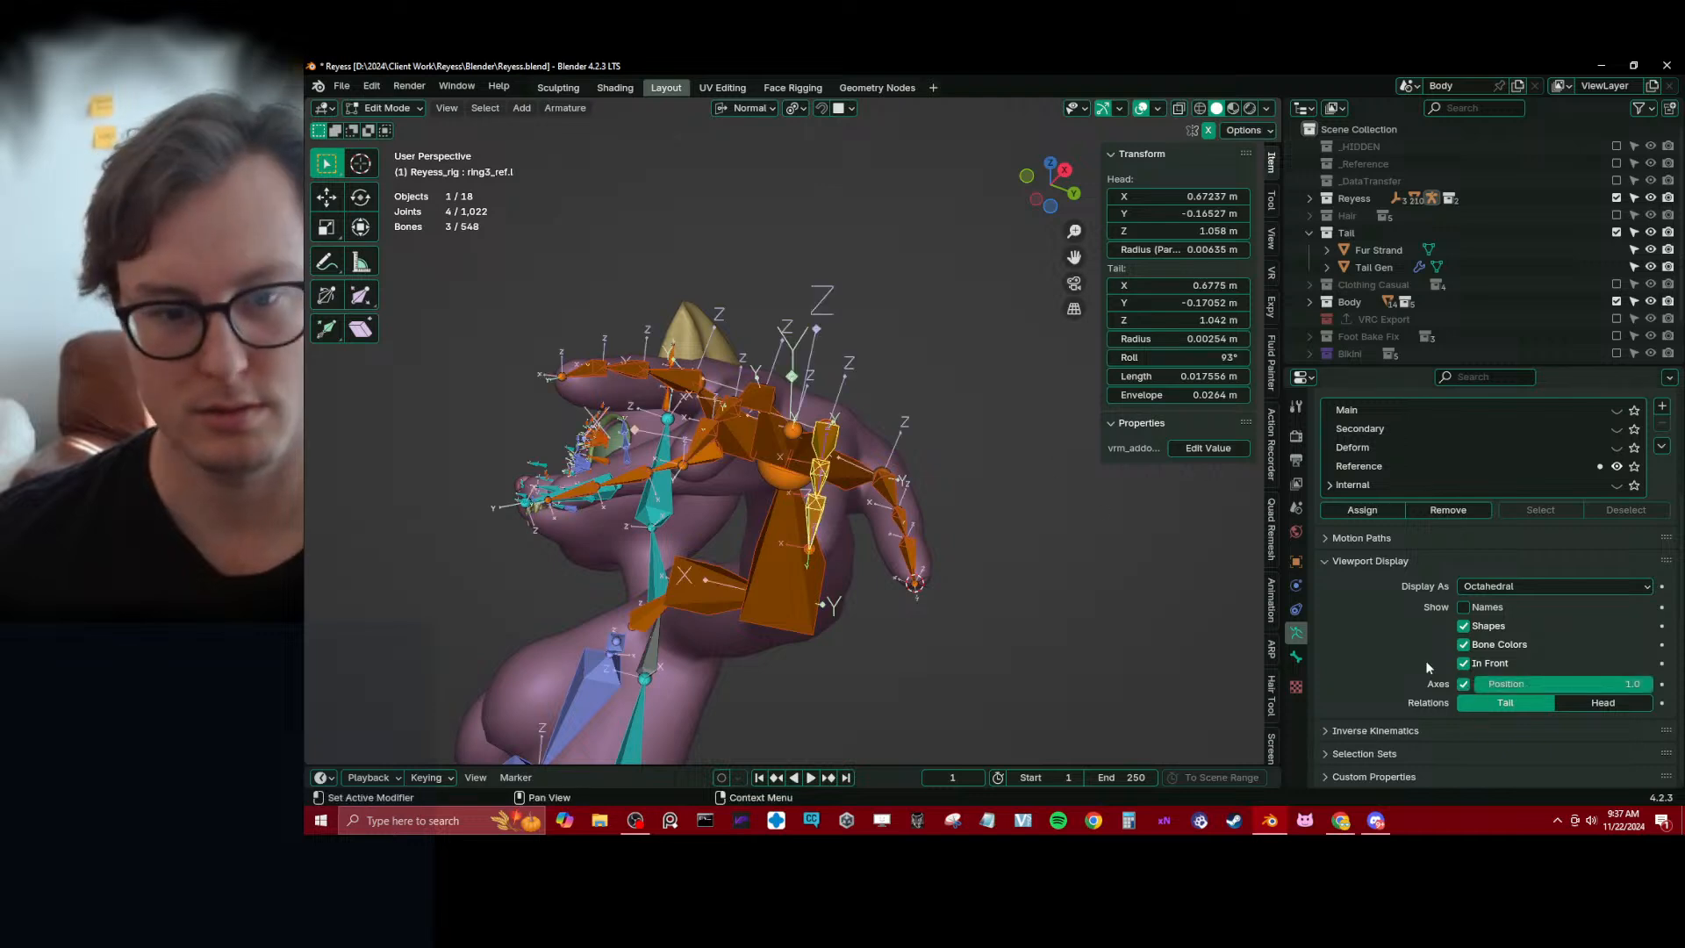
{"action": "key", "text": "ctrl+r"}
{"action": "middle_click_drag", "start_coordinate": [1050, 452], "coordinate": [1058, 436]}
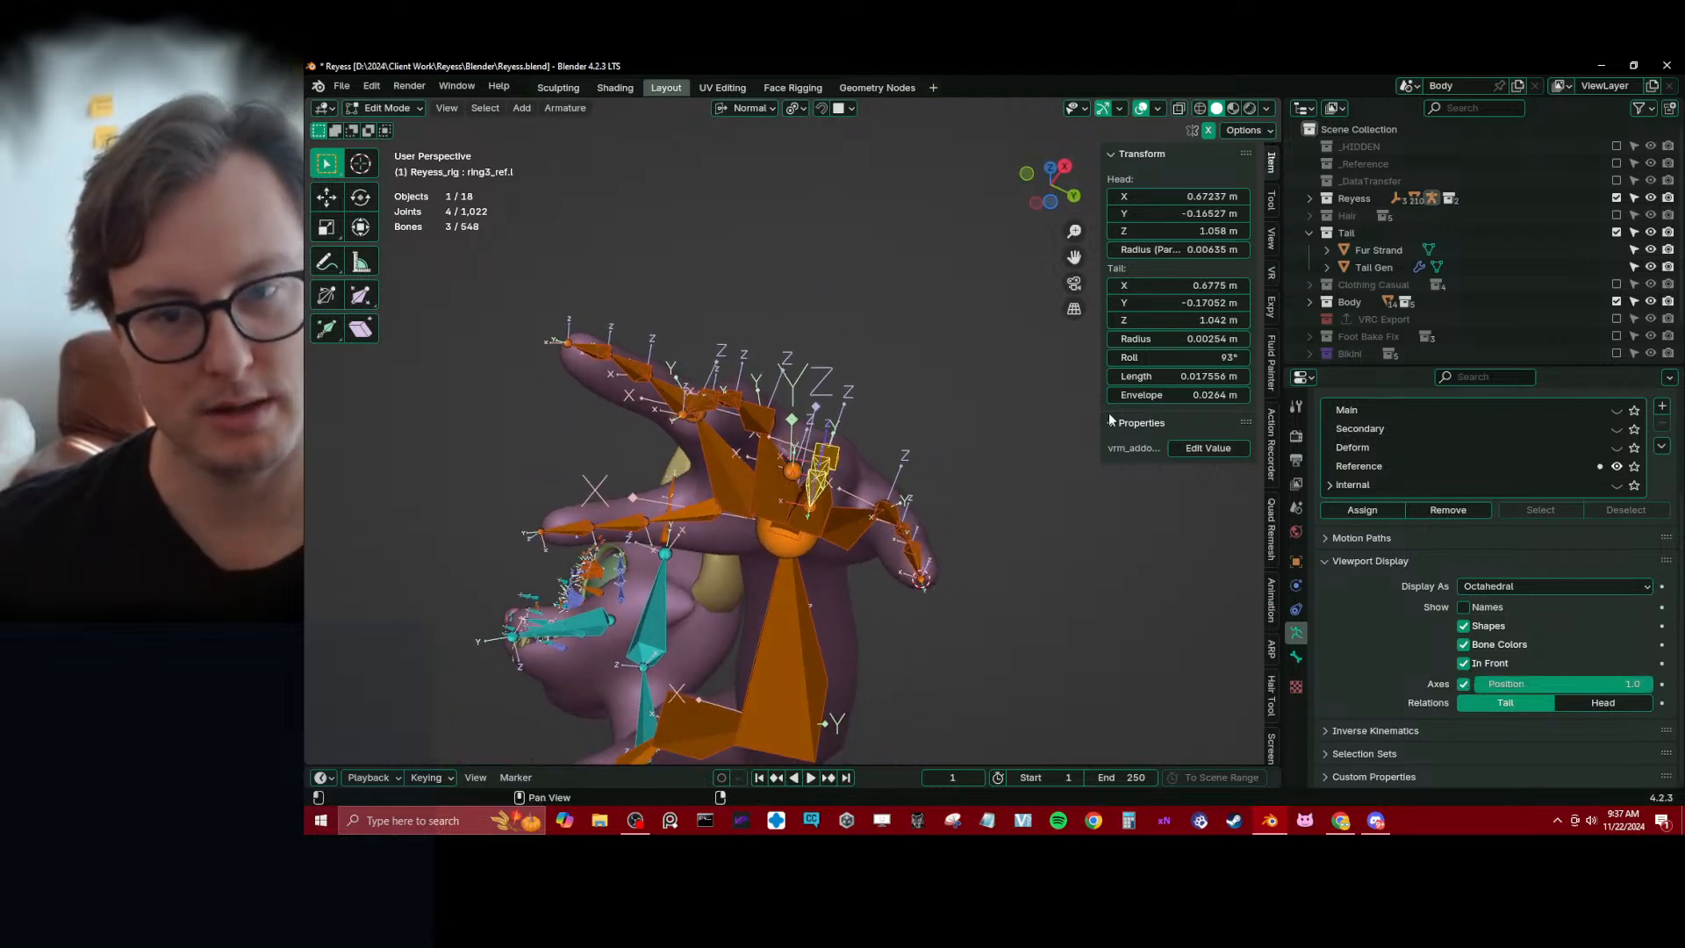
Set the roll of ring3_ref.l to 81° and recalculate the roll of the ring finger bones from the active bone
{"action": "left_click_drag", "start_coordinate": [1154, 359], "coordinate": [1131, 359]}
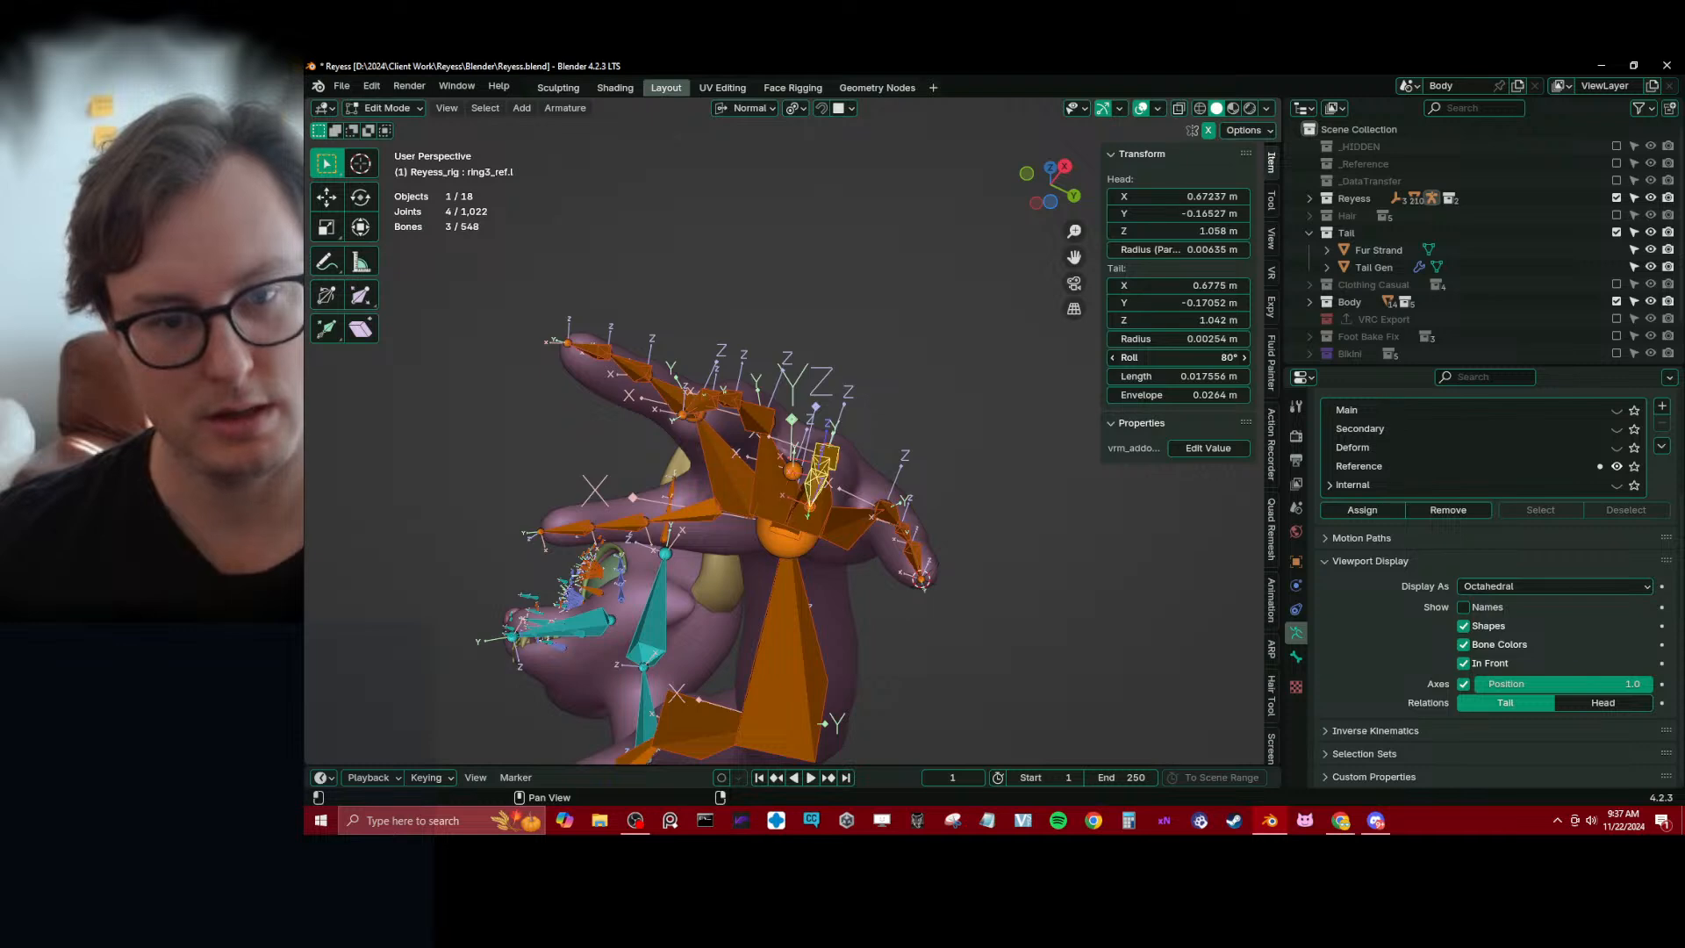
{"action": "key", "text": "shift+n"}
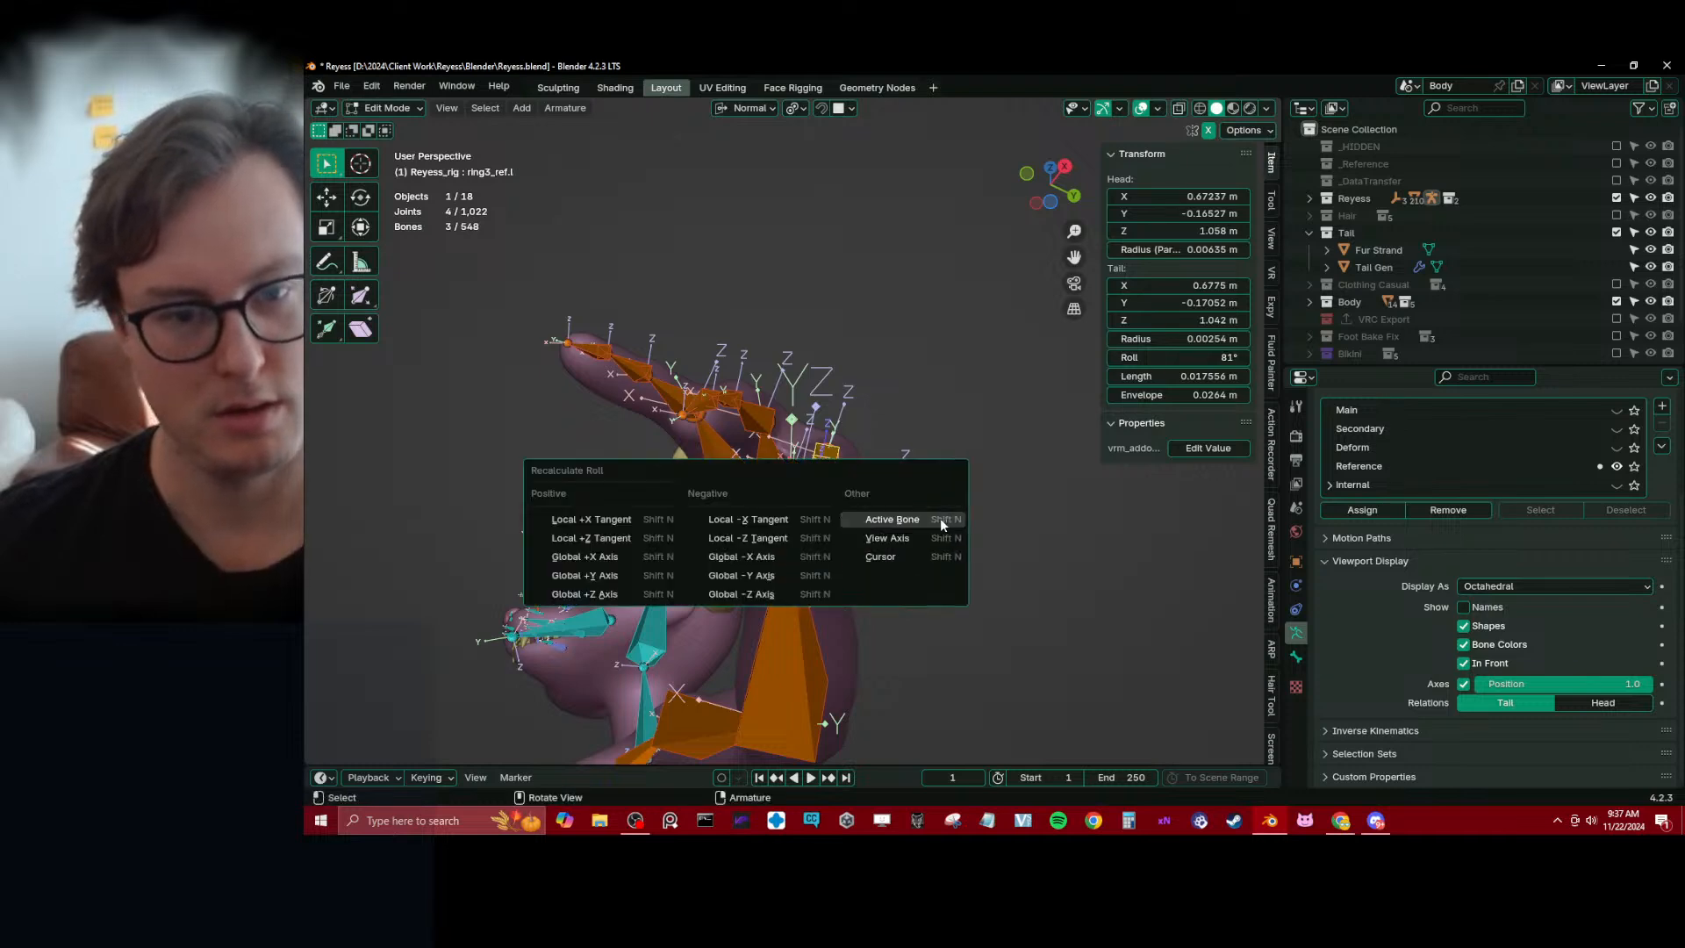
{"action": "left_click", "coordinate": [940, 517]}
{"action": "middle_click_drag", "start_coordinate": [922, 530], "coordinate": [830, 431]}
Select middle2_ref.l and middle3_ref.l, set middle3_ref.l's roll to 89° and recalculate both bones' roll from the active bone
{"action": "left_click", "coordinate": [892, 506]}
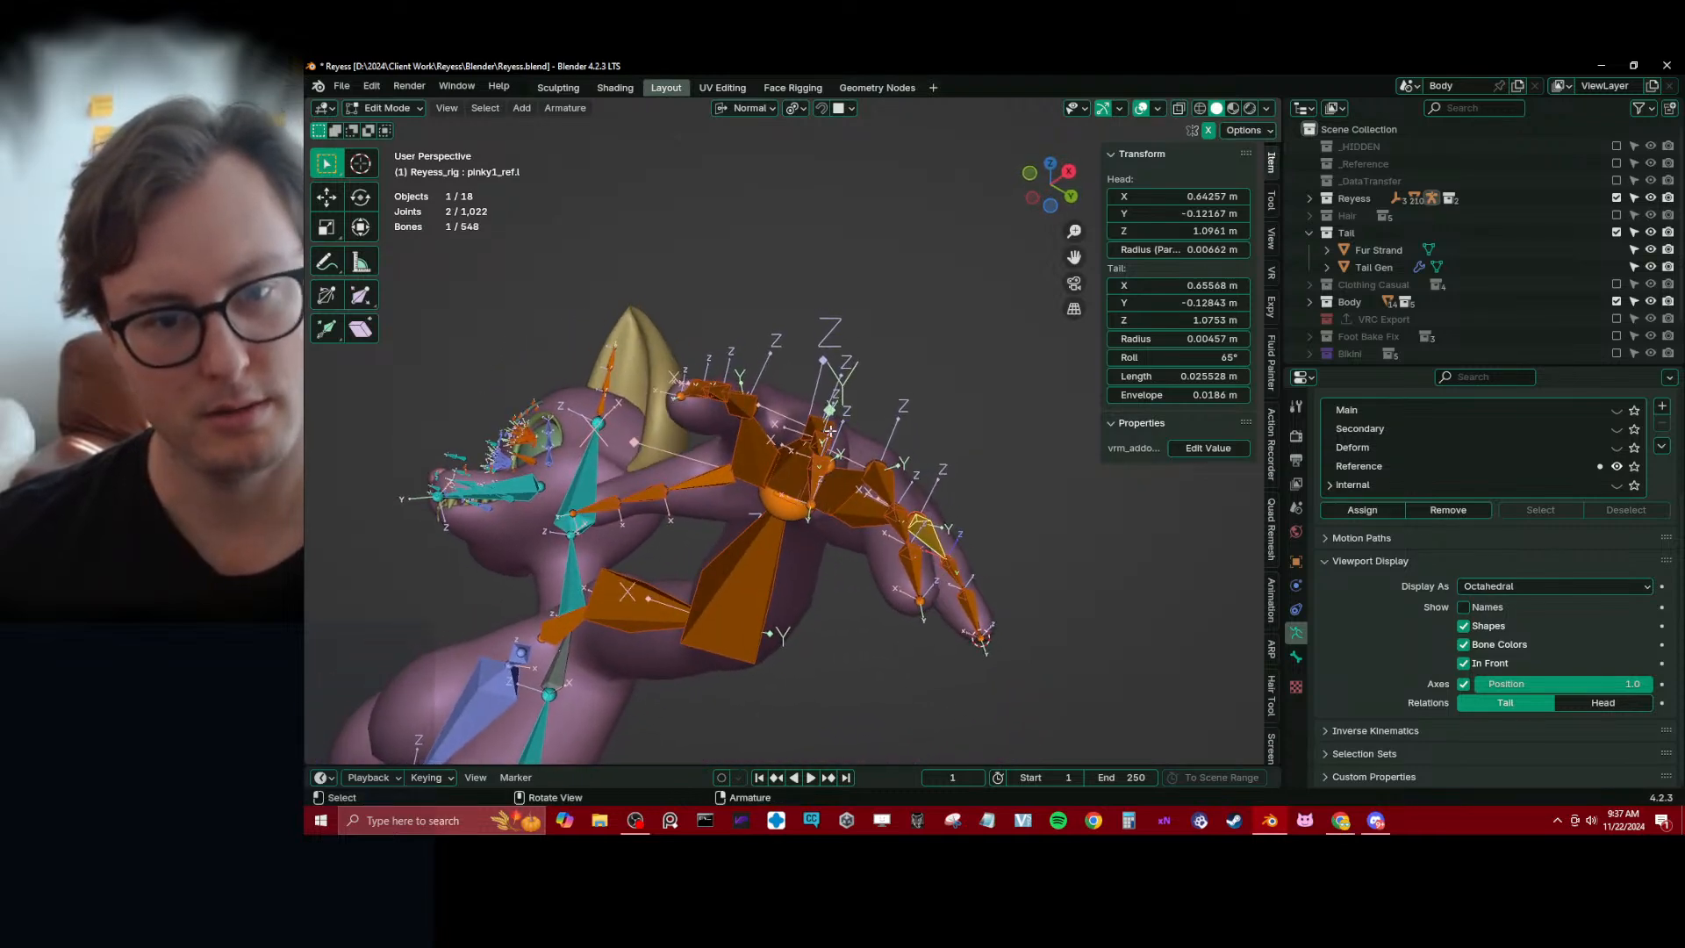
{"action": "left_click", "coordinate": [823, 463], "text": "shift"}
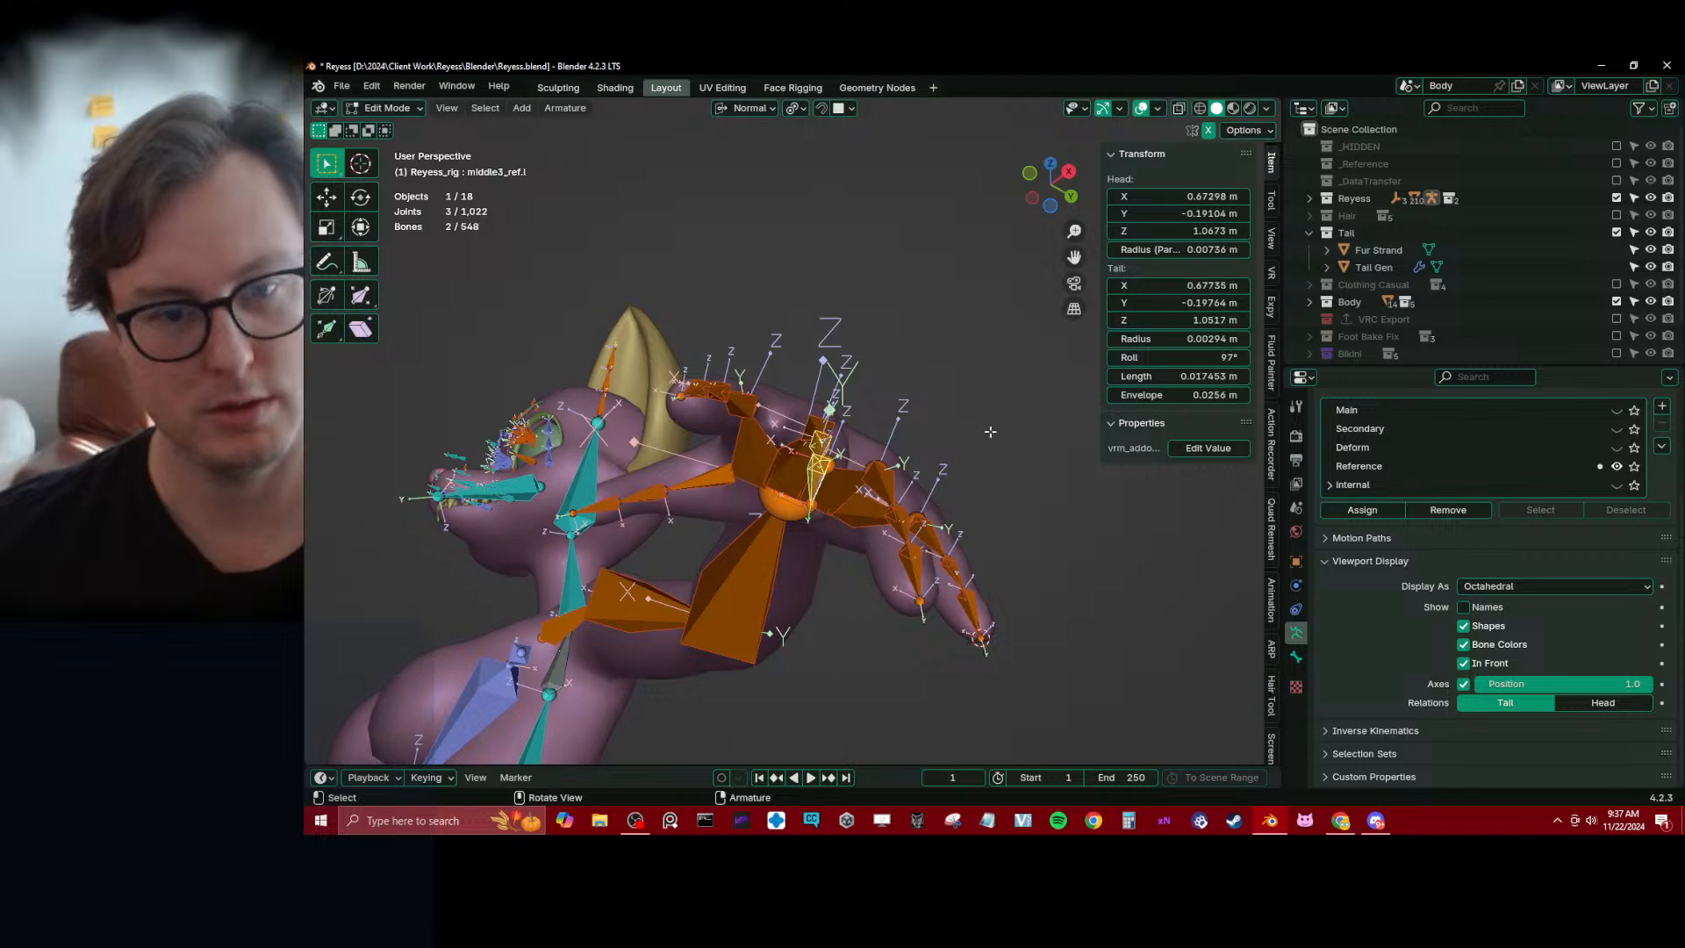
{"action": "left_click_drag", "start_coordinate": [1180, 357], "coordinate": [1187, 357]}
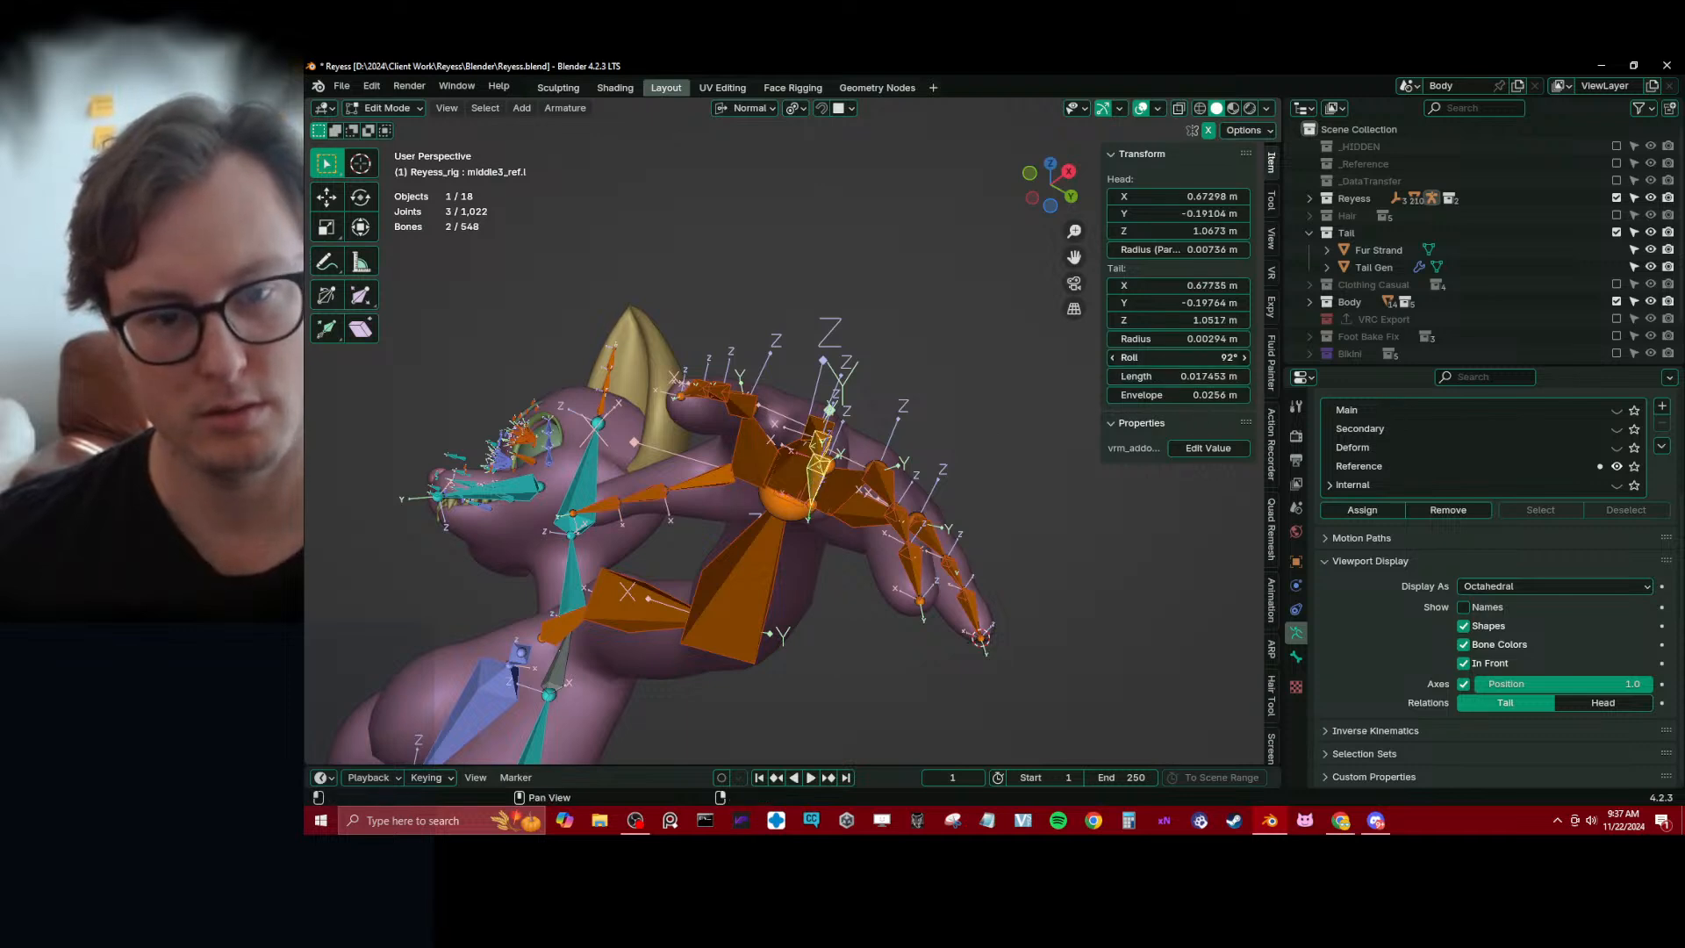
{"action": "key", "text": "q"}
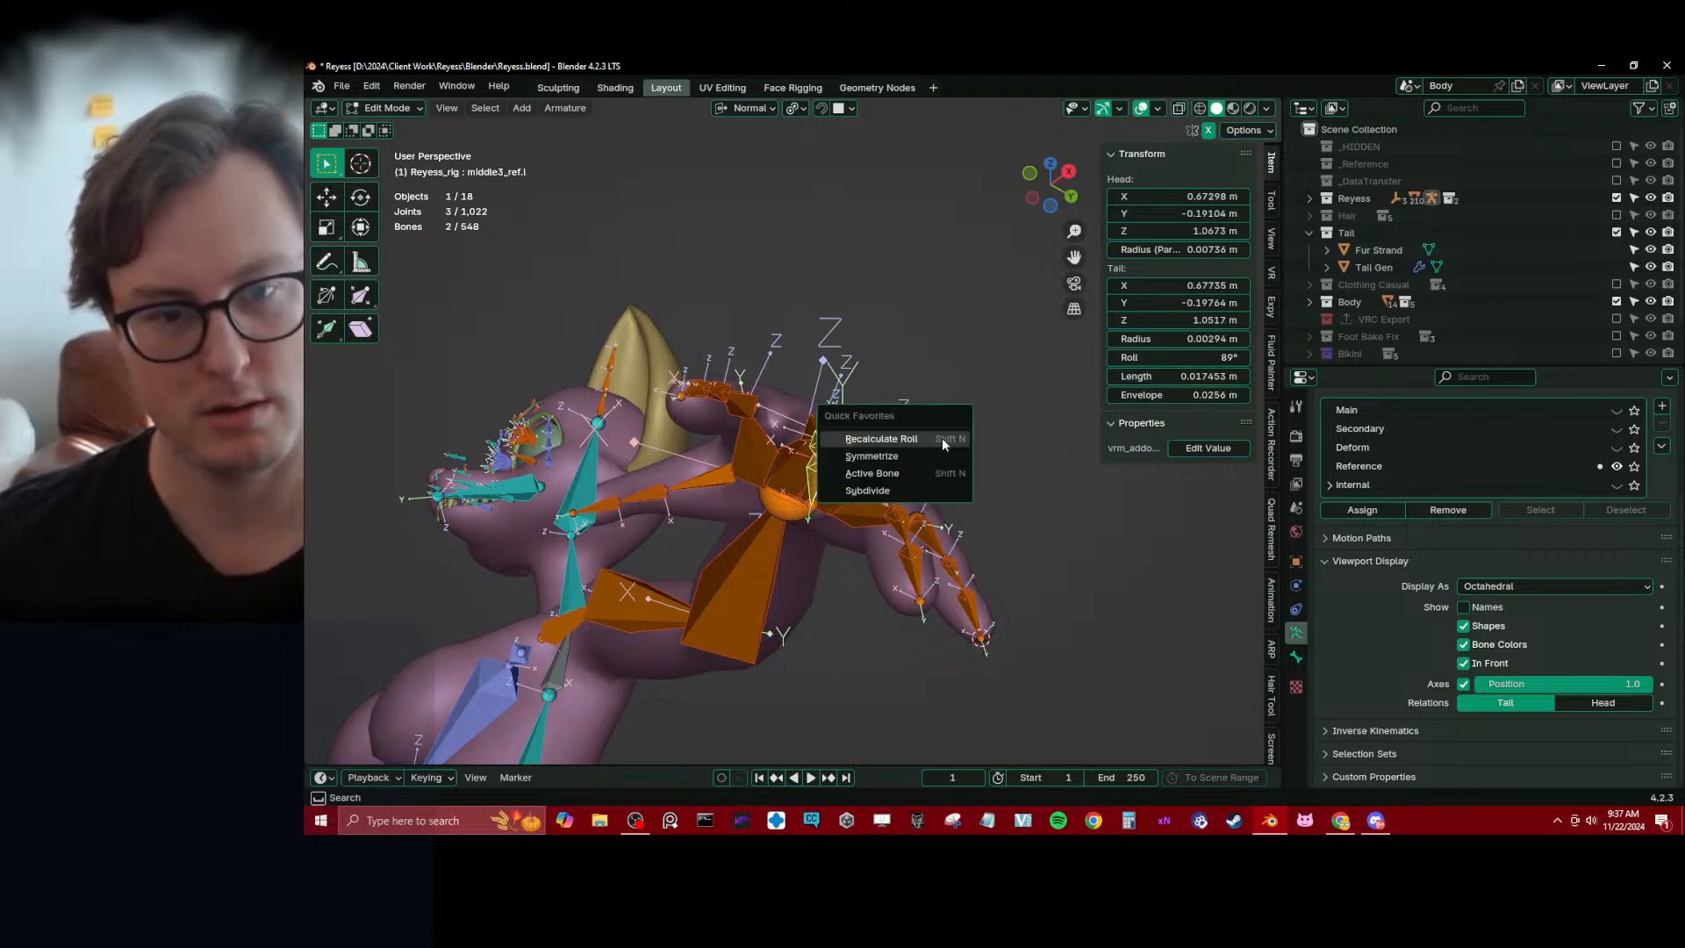
{"action": "left_click", "coordinate": [941, 440]}
{"action": "left_click", "coordinate": [941, 440]}
{"action": "middle_click_drag", "start_coordinate": [929, 439], "coordinate": [893, 560]}
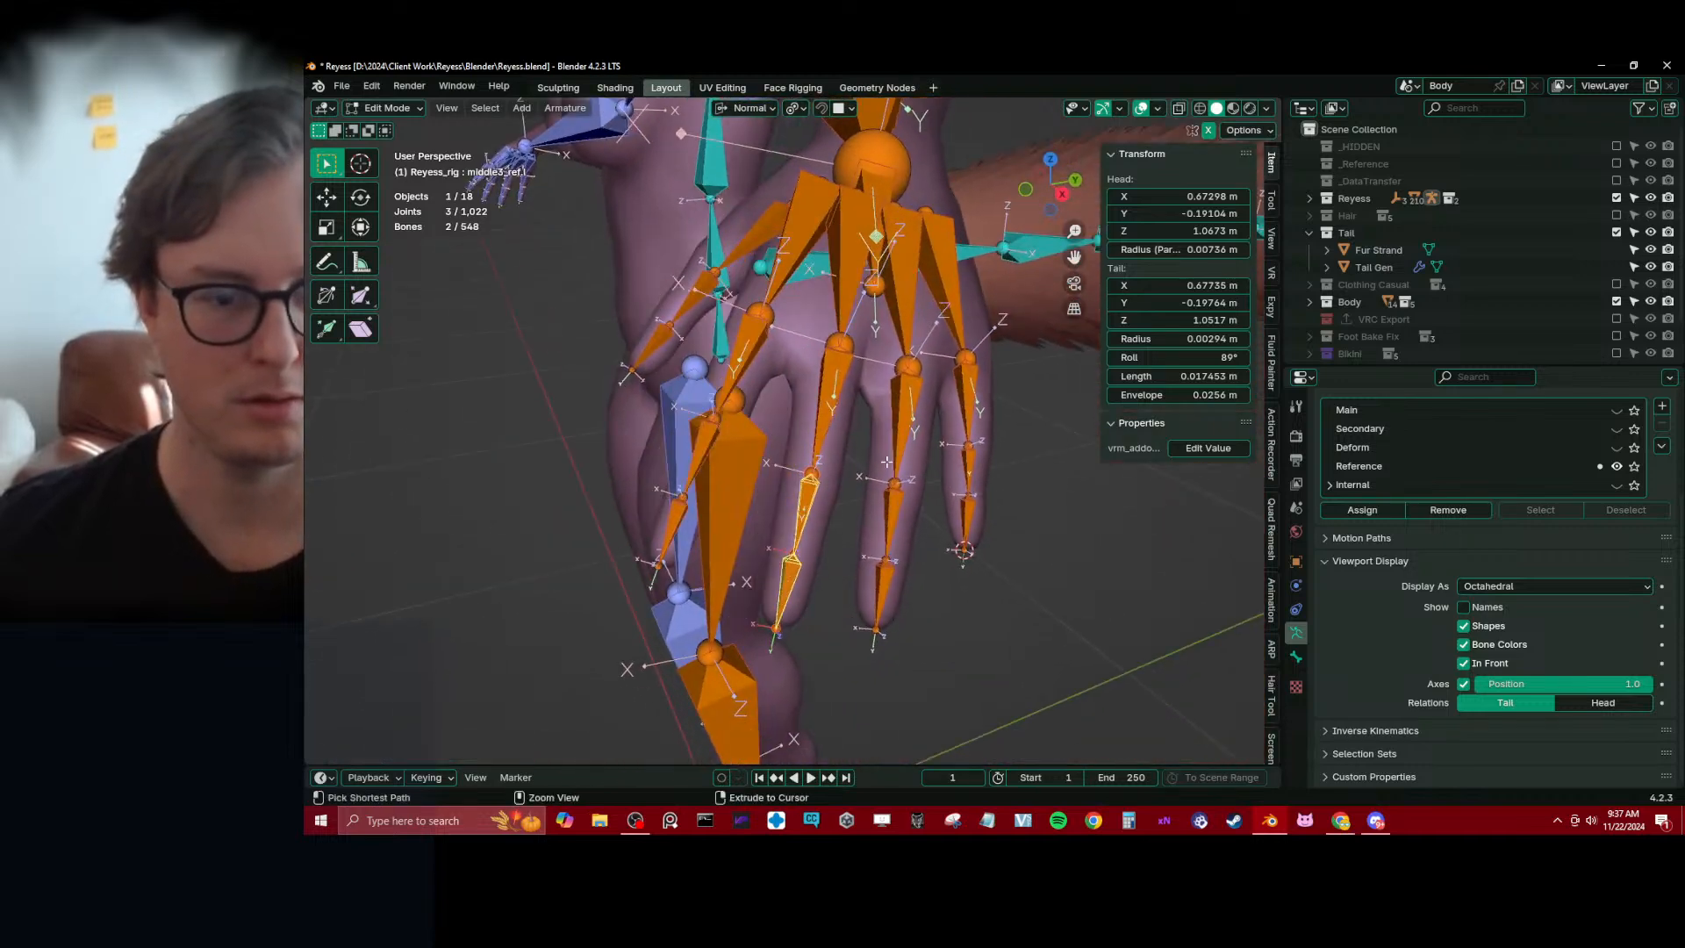
Add middle1_ref.l to the selection, set its roll to 60° and recalculate the middle finger bones' roll from it
{"action": "left_click", "coordinate": [840, 415], "text": "shift"}
{"action": "scroll", "coordinate": [840, 416], "scroll_direction": "down", "scroll_amount": 2}
{"action": "middle_click_drag", "start_coordinate": [839, 416], "coordinate": [867, 329]}
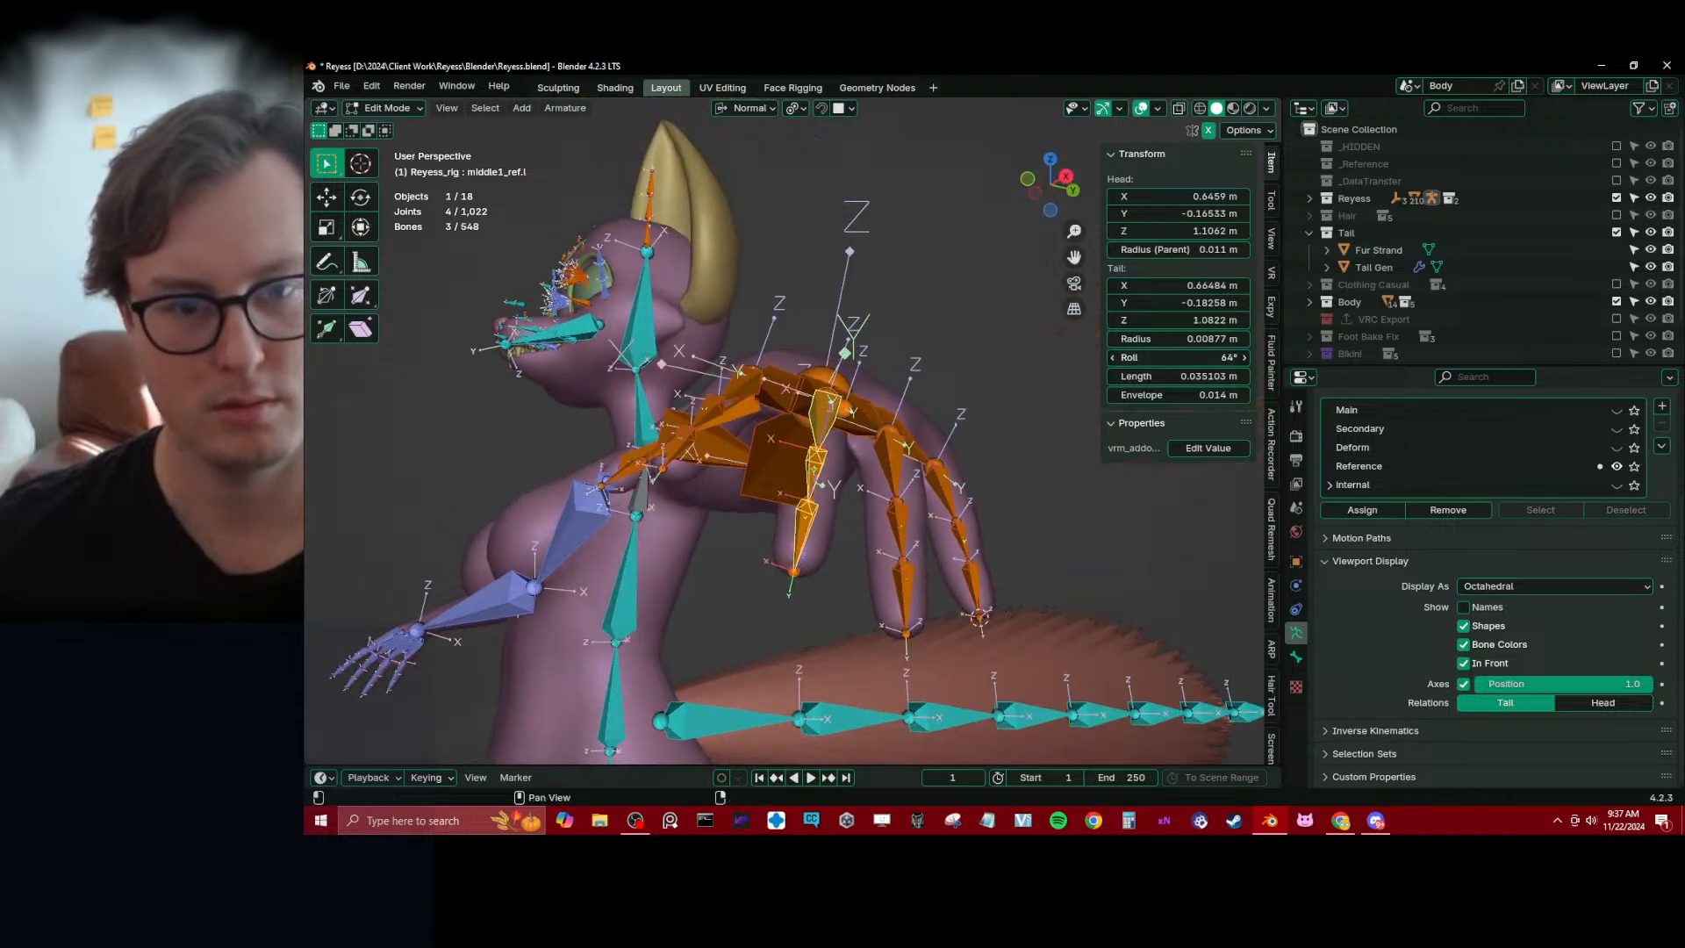
{"action": "key", "text": "shift+n"}
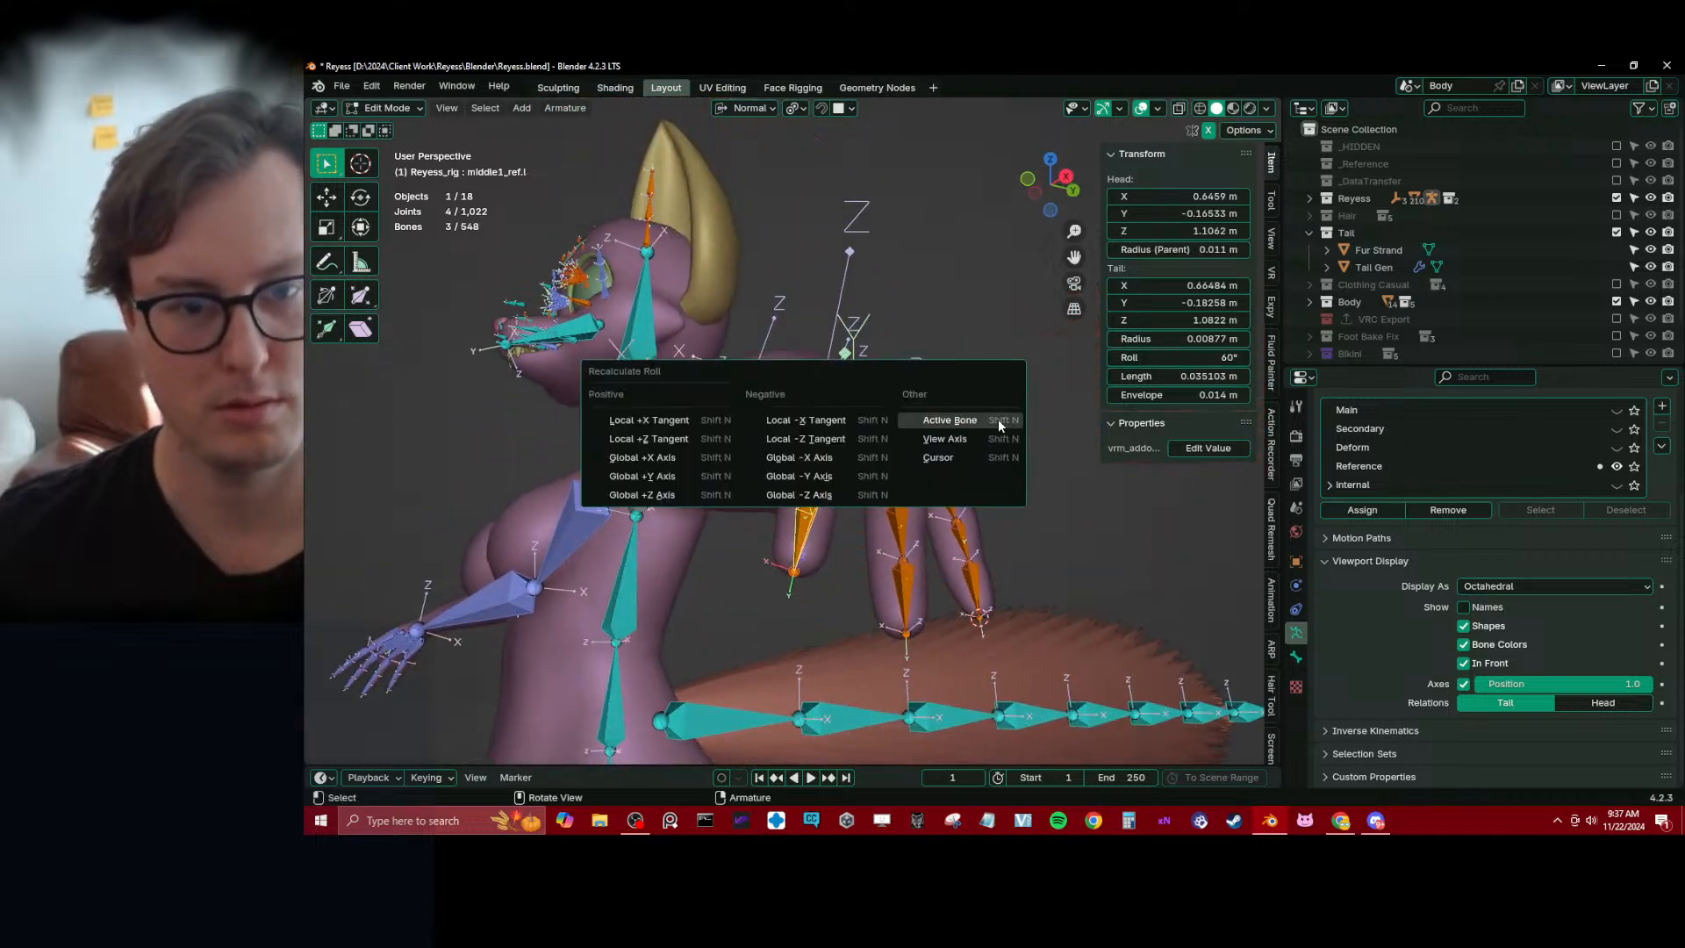
{"action": "left_click", "coordinate": [998, 420]}
{"action": "middle_click_drag", "start_coordinate": [998, 420], "coordinate": [777, 498]}
{"action": "scroll", "coordinate": [778, 499], "scroll_direction": "down", "scroll_amount": 4}
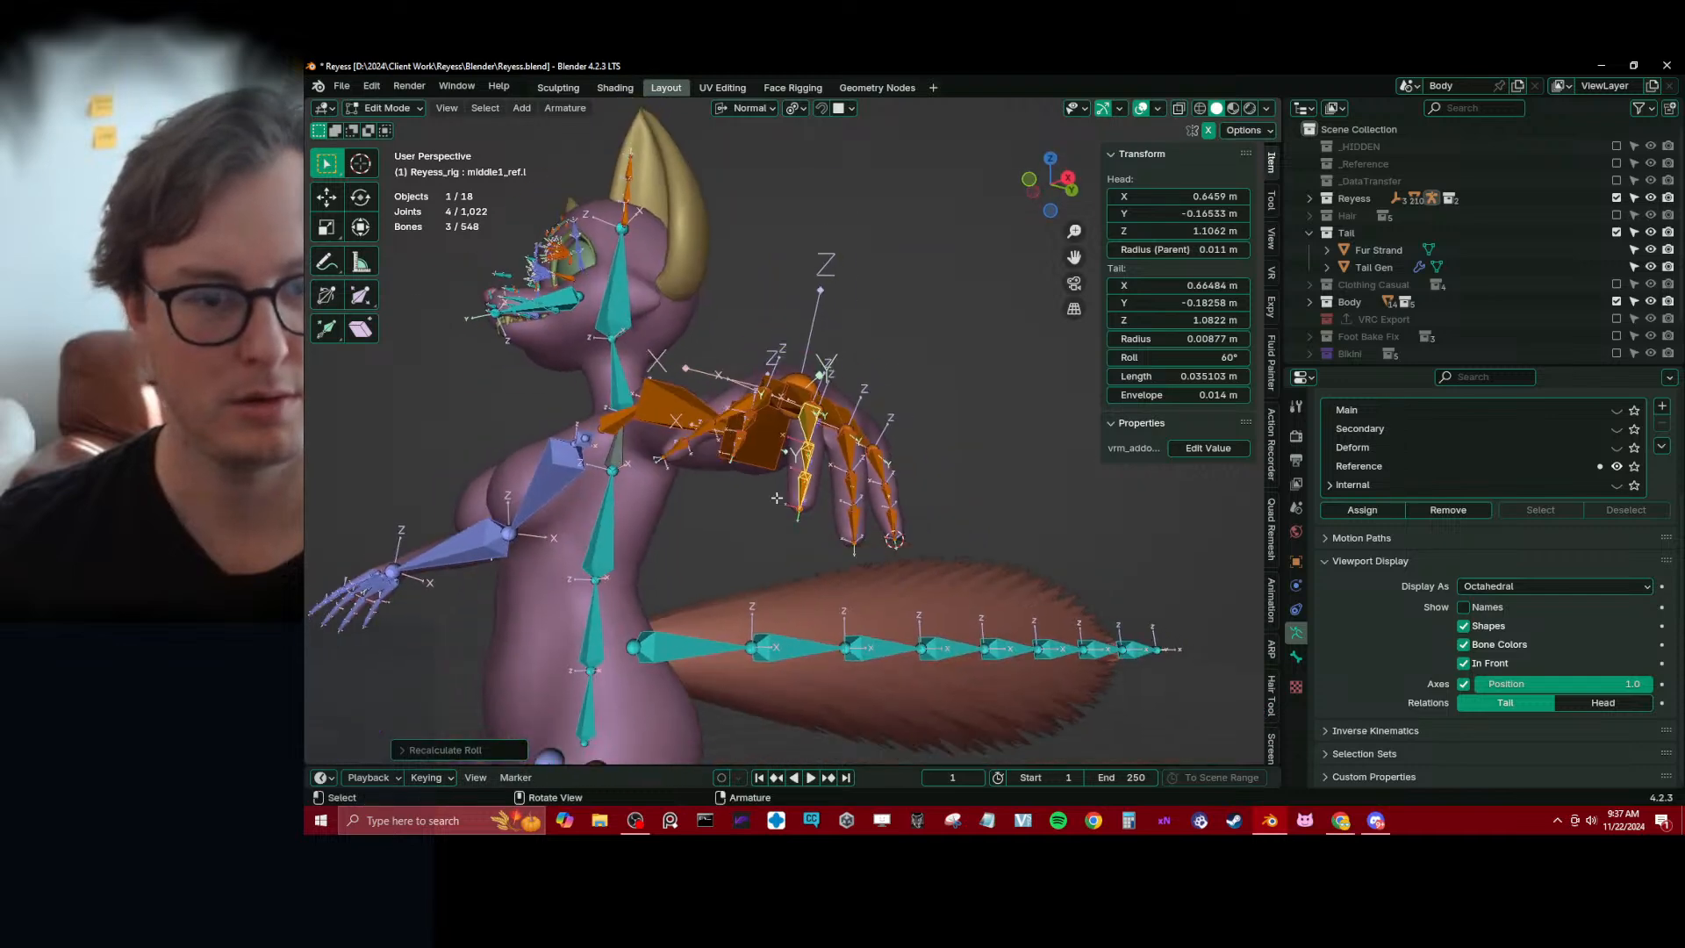
Hide the bone axes and save the Blender file
{"action": "left_click", "coordinate": [1463, 683]}
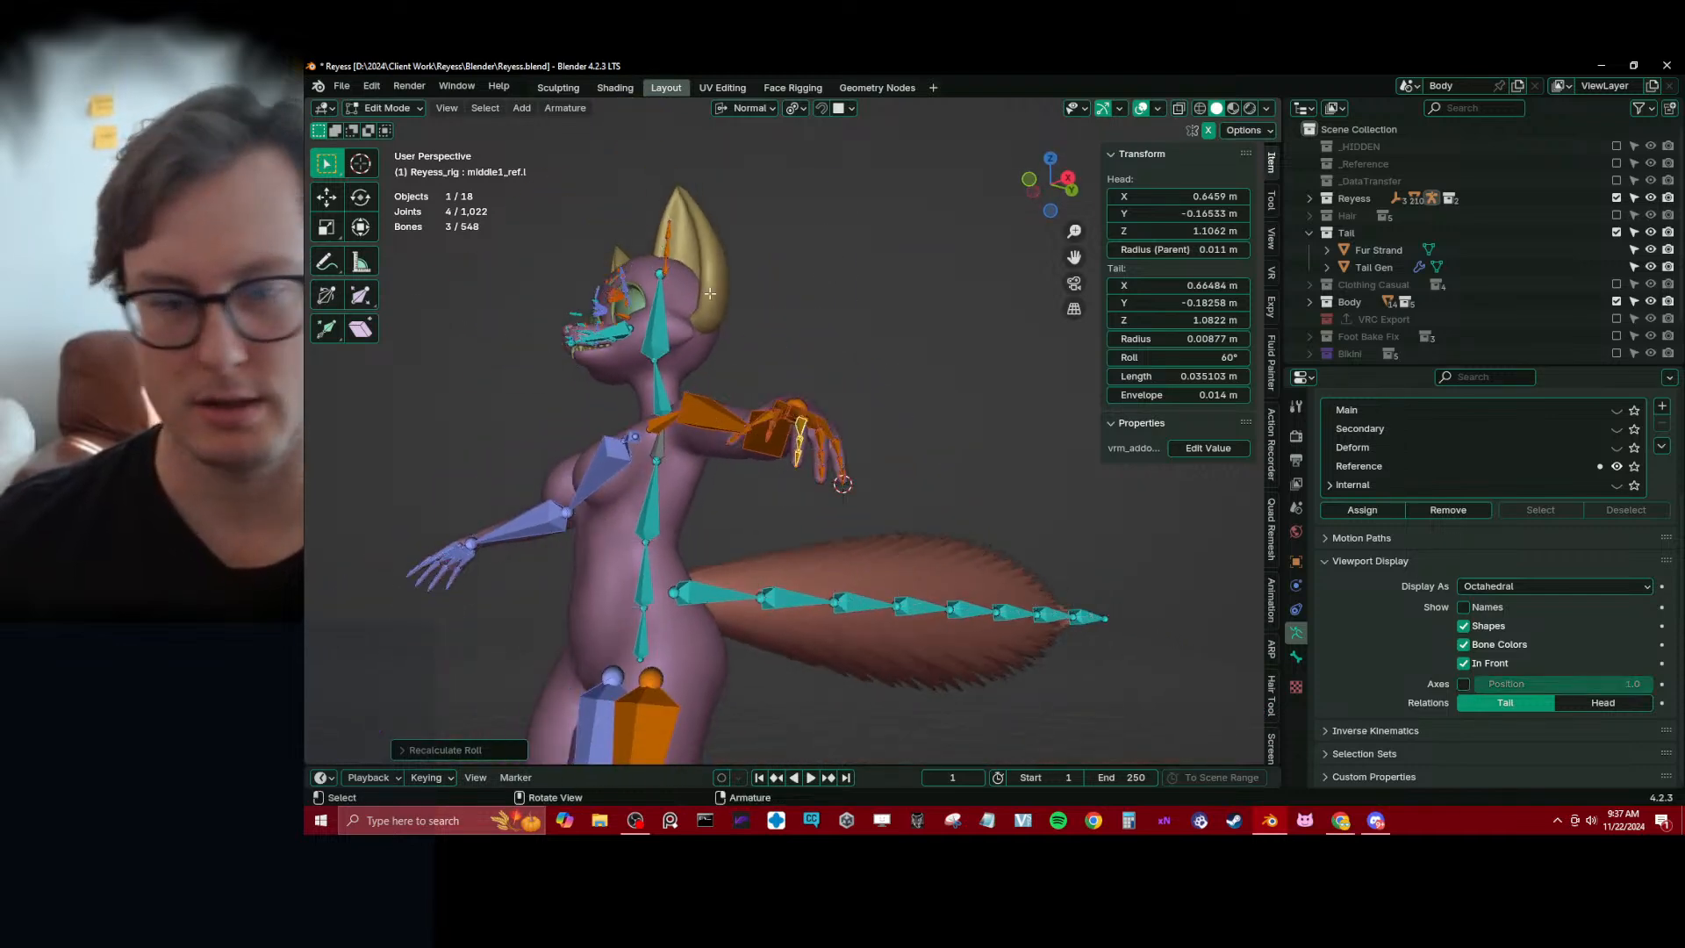
{"action": "middle_click_drag", "start_coordinate": [790, 368], "coordinate": [626, 276]}
{"action": "key", "text": "ctrl+s"}
Select the lower lip reference bone lips_bot_ref.l and set the transform orientation to Global
{"action": "left_click", "coordinate": [626, 275]}
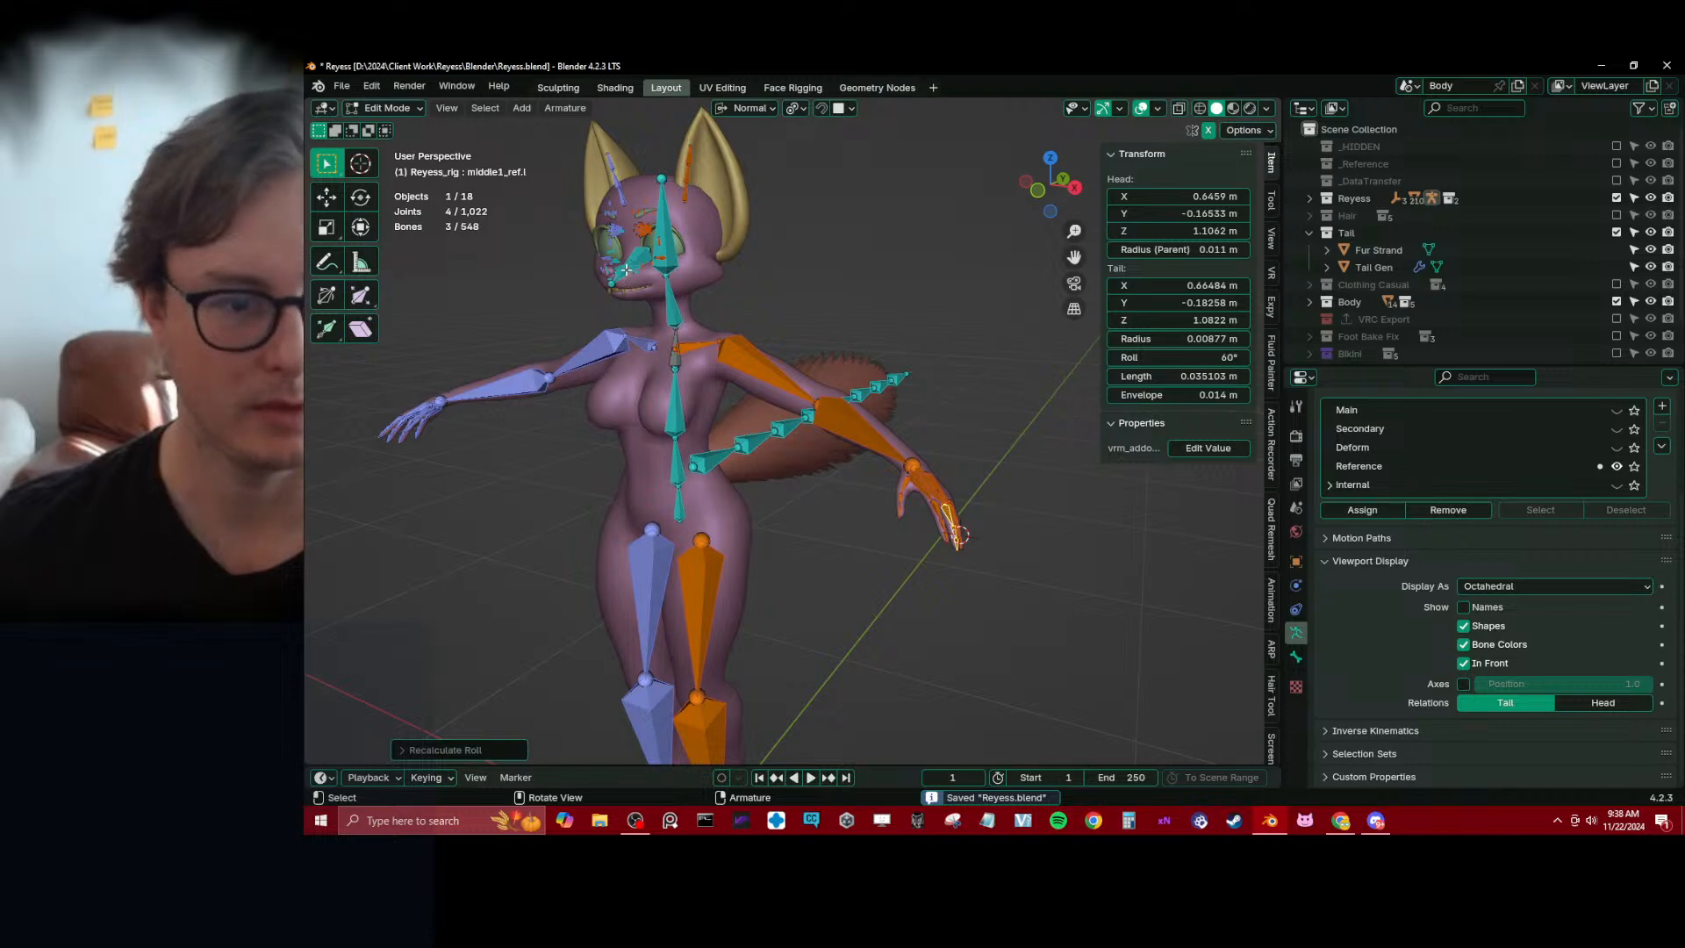
{"action": "key", "text": "KP_Decimal"}
{"action": "scroll", "coordinate": [625, 270], "scroll_direction": "down", "scroll_amount": 5}
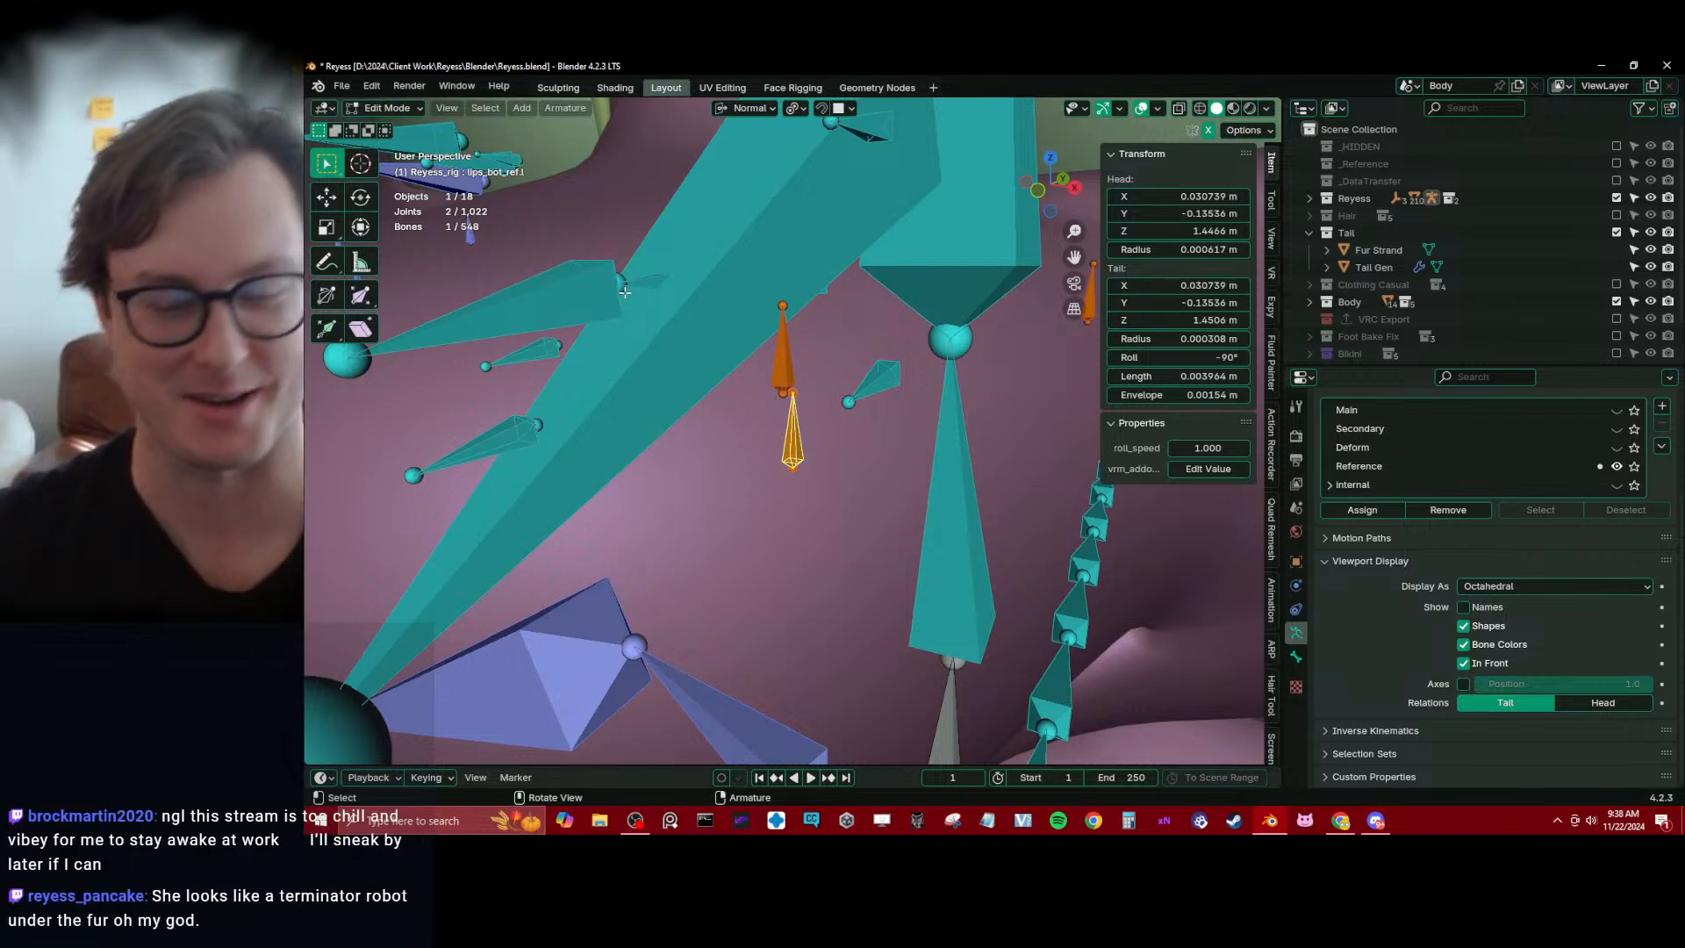
{"action": "scroll", "coordinate": [625, 292], "scroll_direction": "down", "scroll_amount": 12}
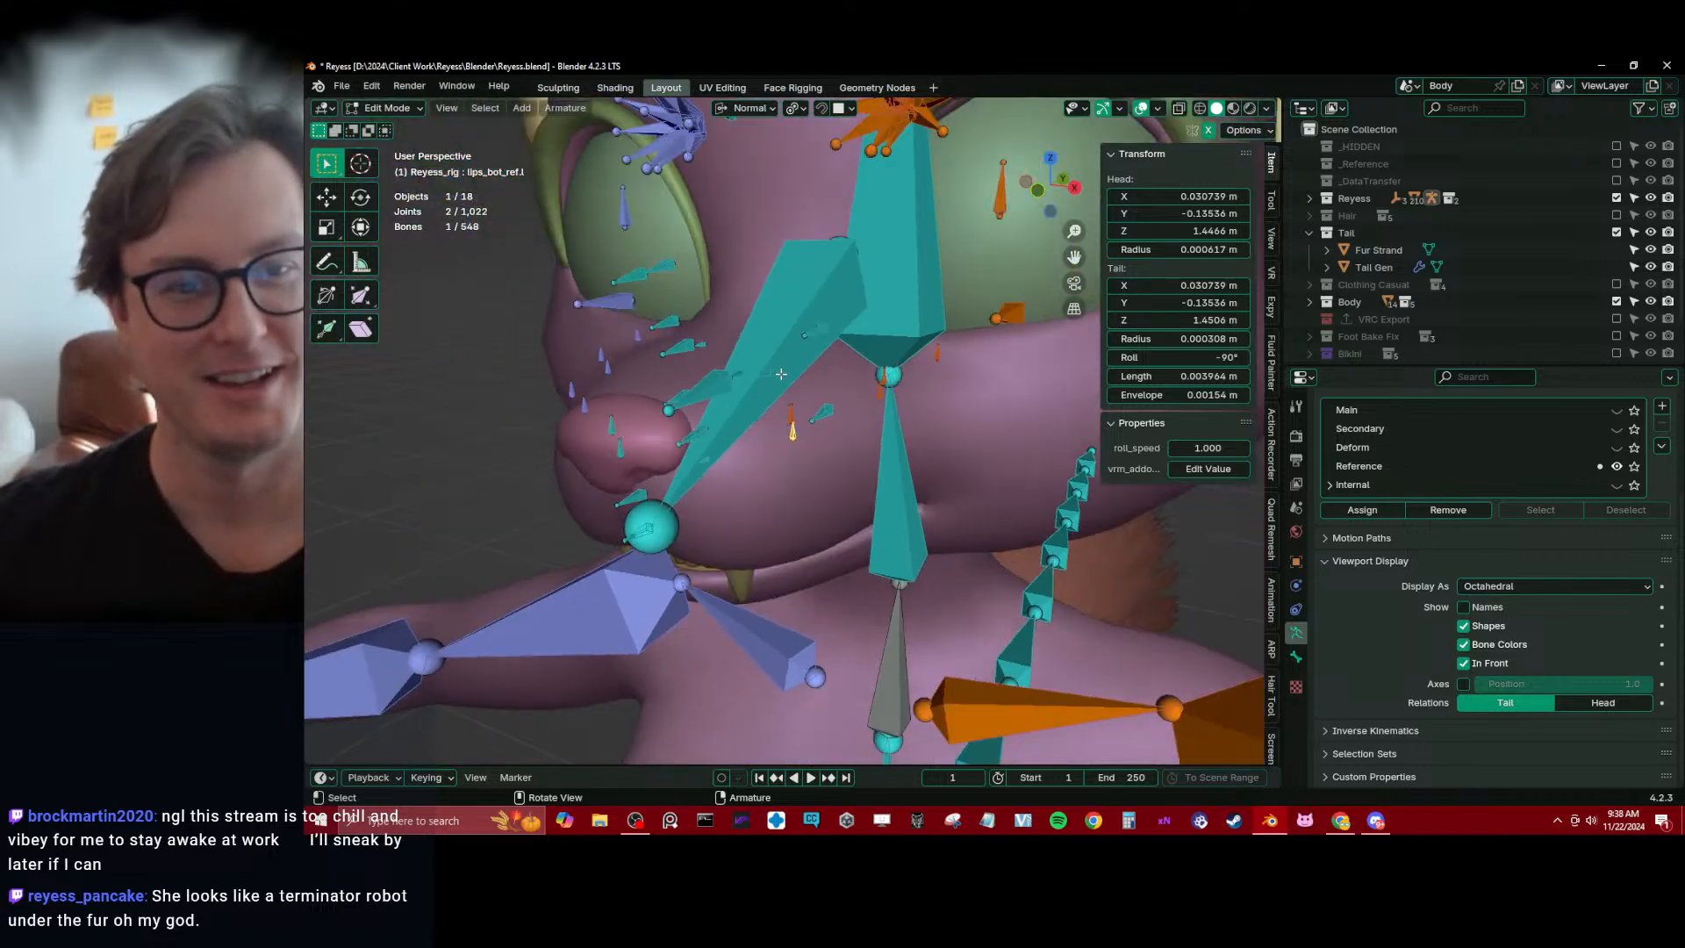
{"action": "key", "text": "KP_3"}
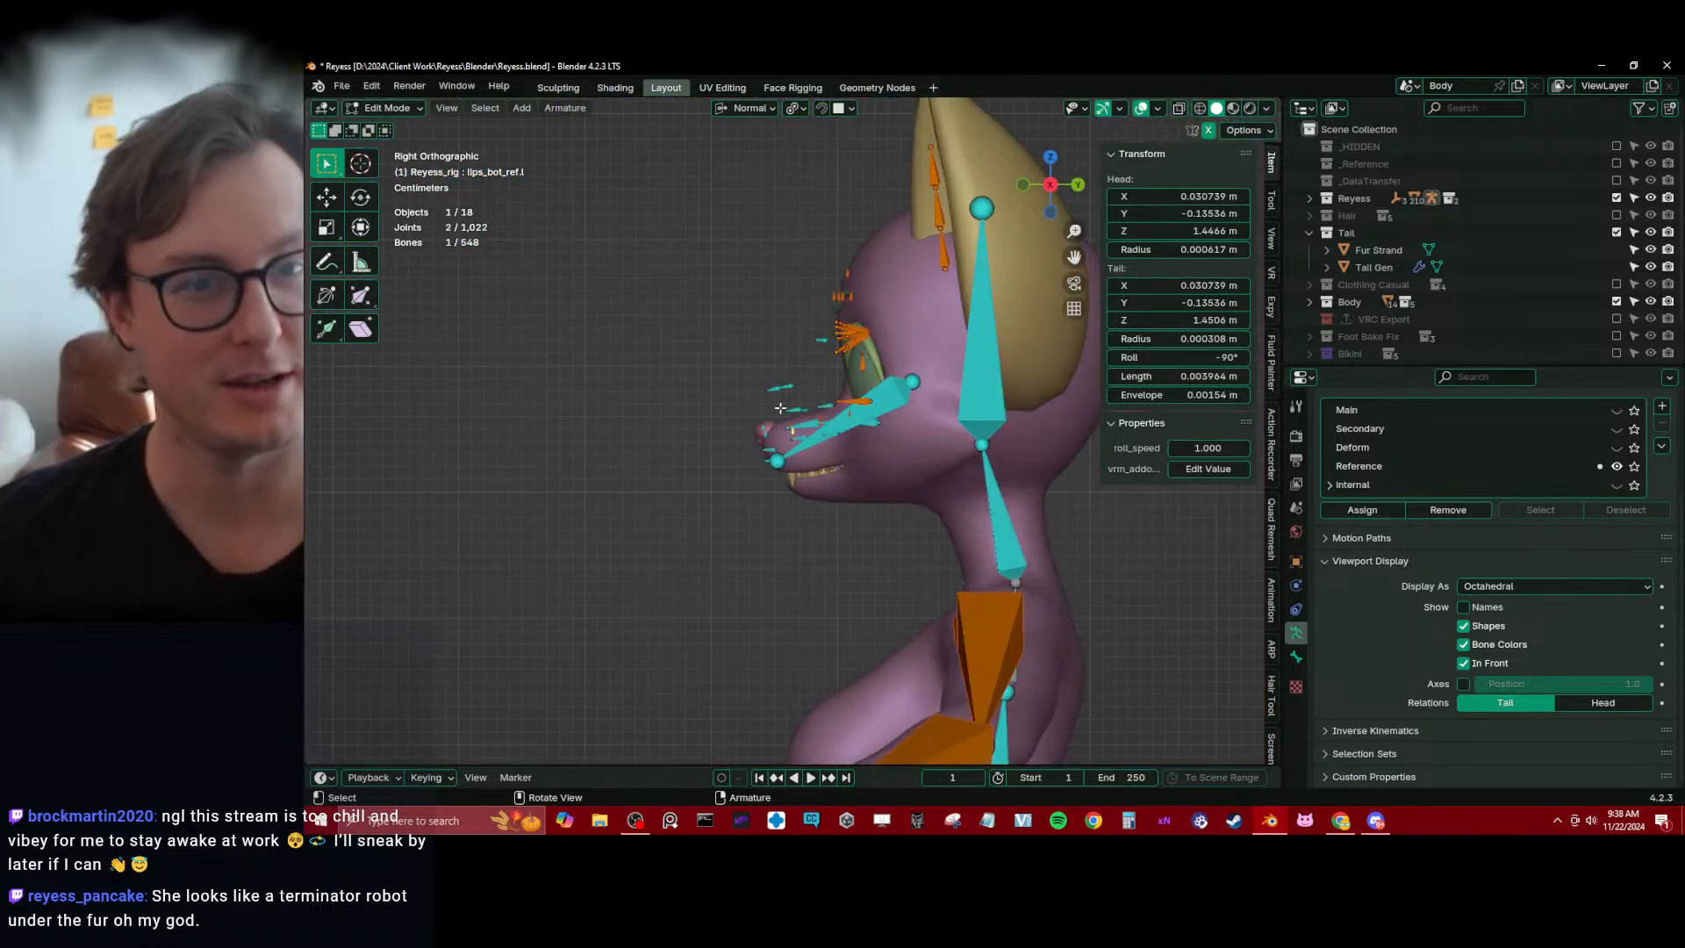
{"action": "scroll", "coordinate": [780, 408], "scroll_direction": "up", "scroll_amount": 2}
{"action": "left_click", "coordinate": [732, 107]}
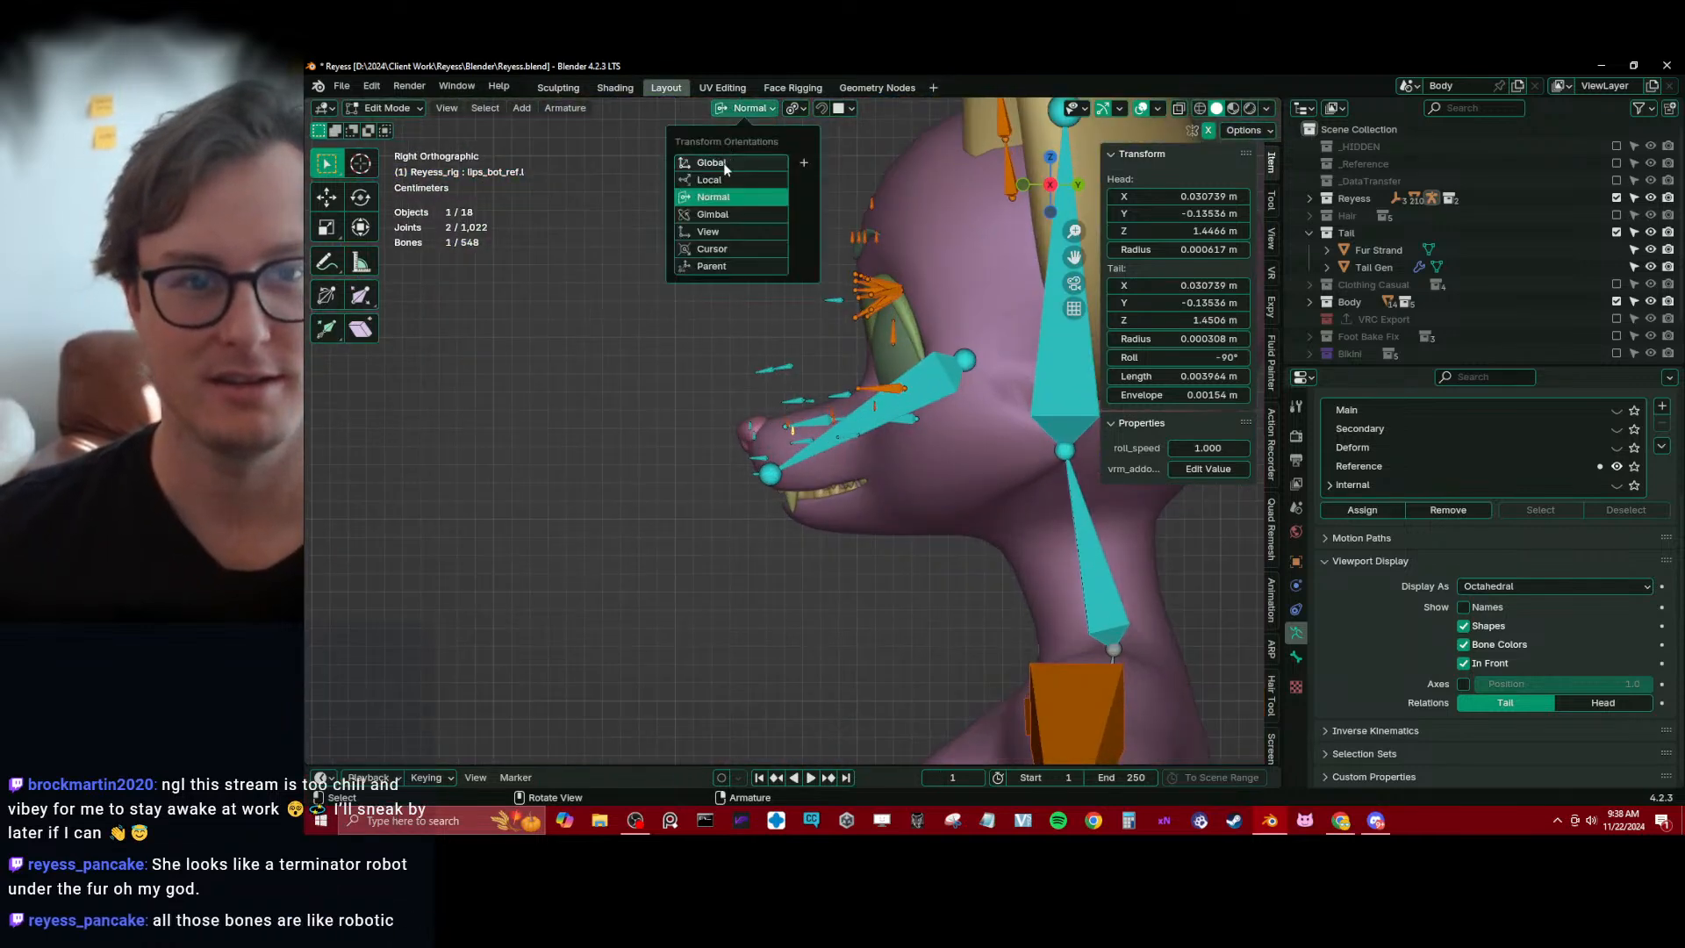
{"action": "left_click", "coordinate": [750, 156]}
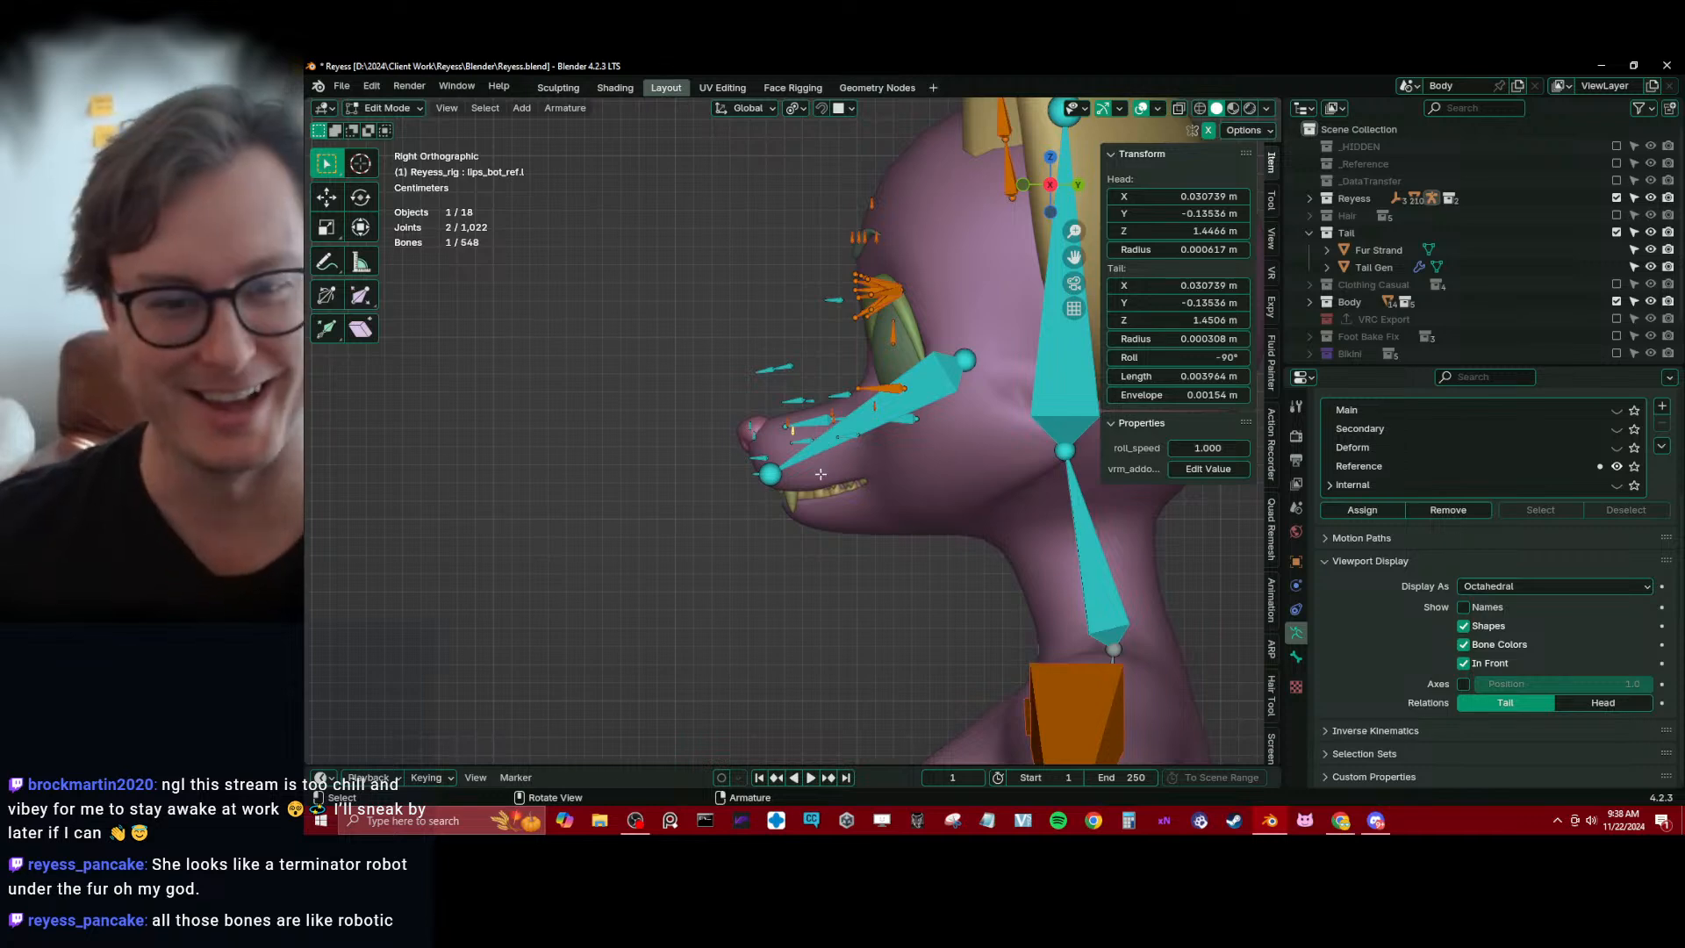
Move the jaw bone jaw_ref.x down into the lower jaw in side view and fine-tune its head joint at the hinge
{"action": "scroll", "coordinate": [820, 474], "scroll_direction": "up", "scroll_amount": 3}
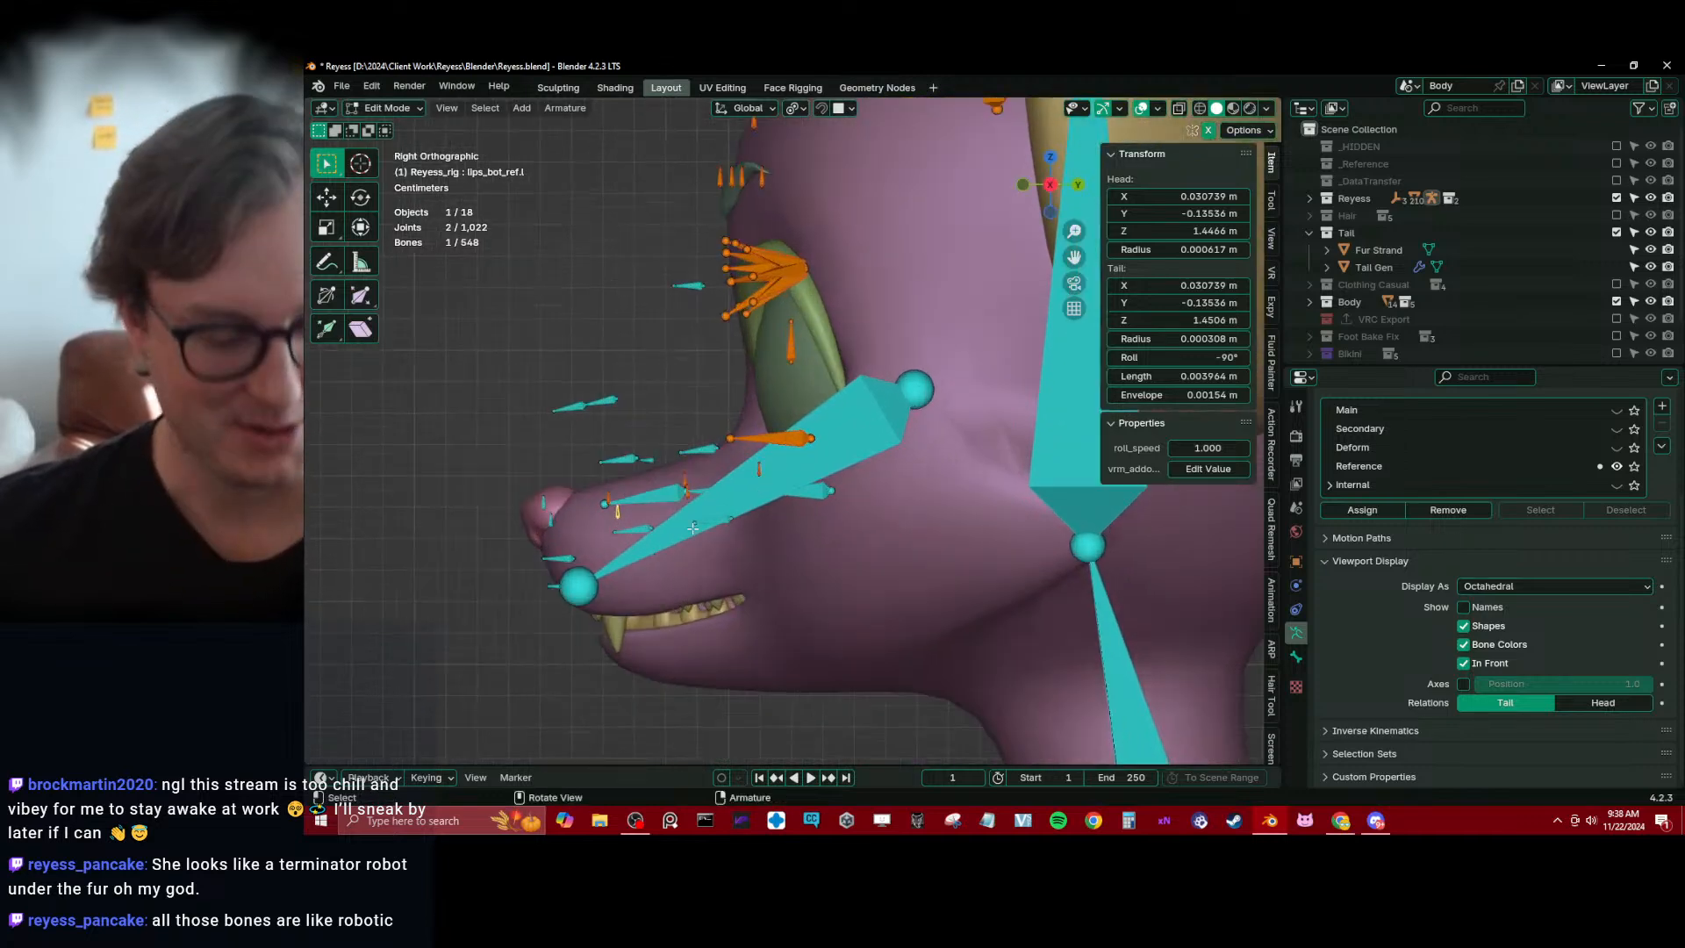
{"action": "key", "text": "period"}
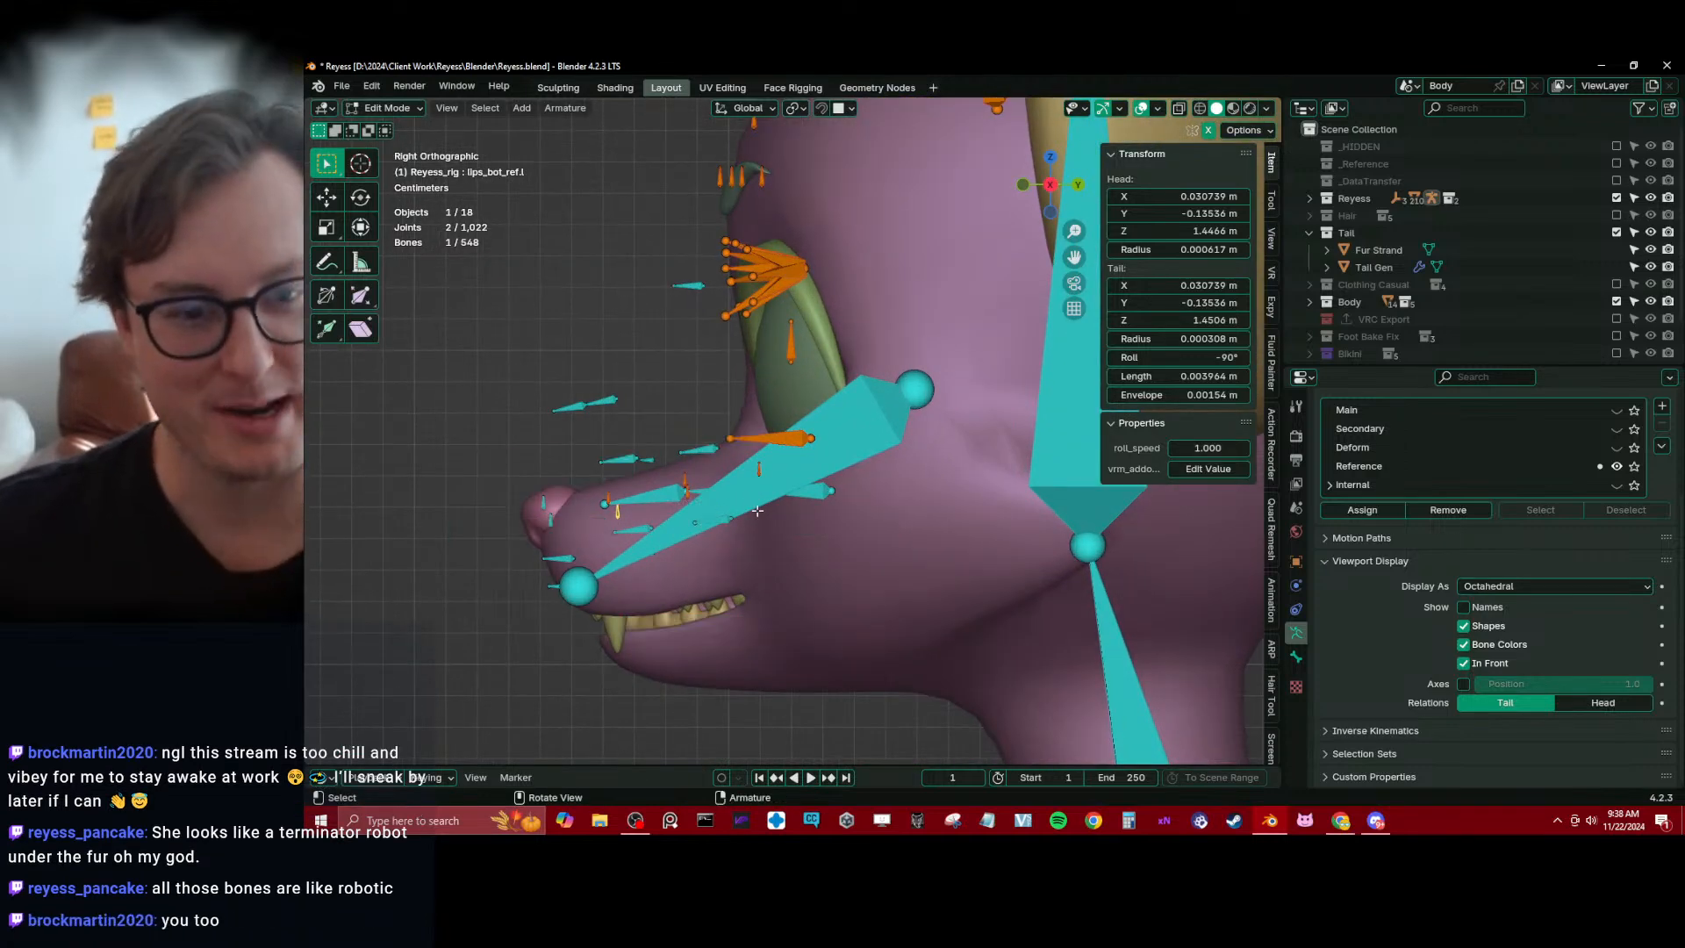
{"action": "left_click", "coordinate": [756, 510]}
{"action": "middle_click_drag", "start_coordinate": [759, 539], "coordinate": [742, 469], "text": "shift"}
{"action": "key", "text": "g"}
{"action": "left_click", "coordinate": [794, 547]}
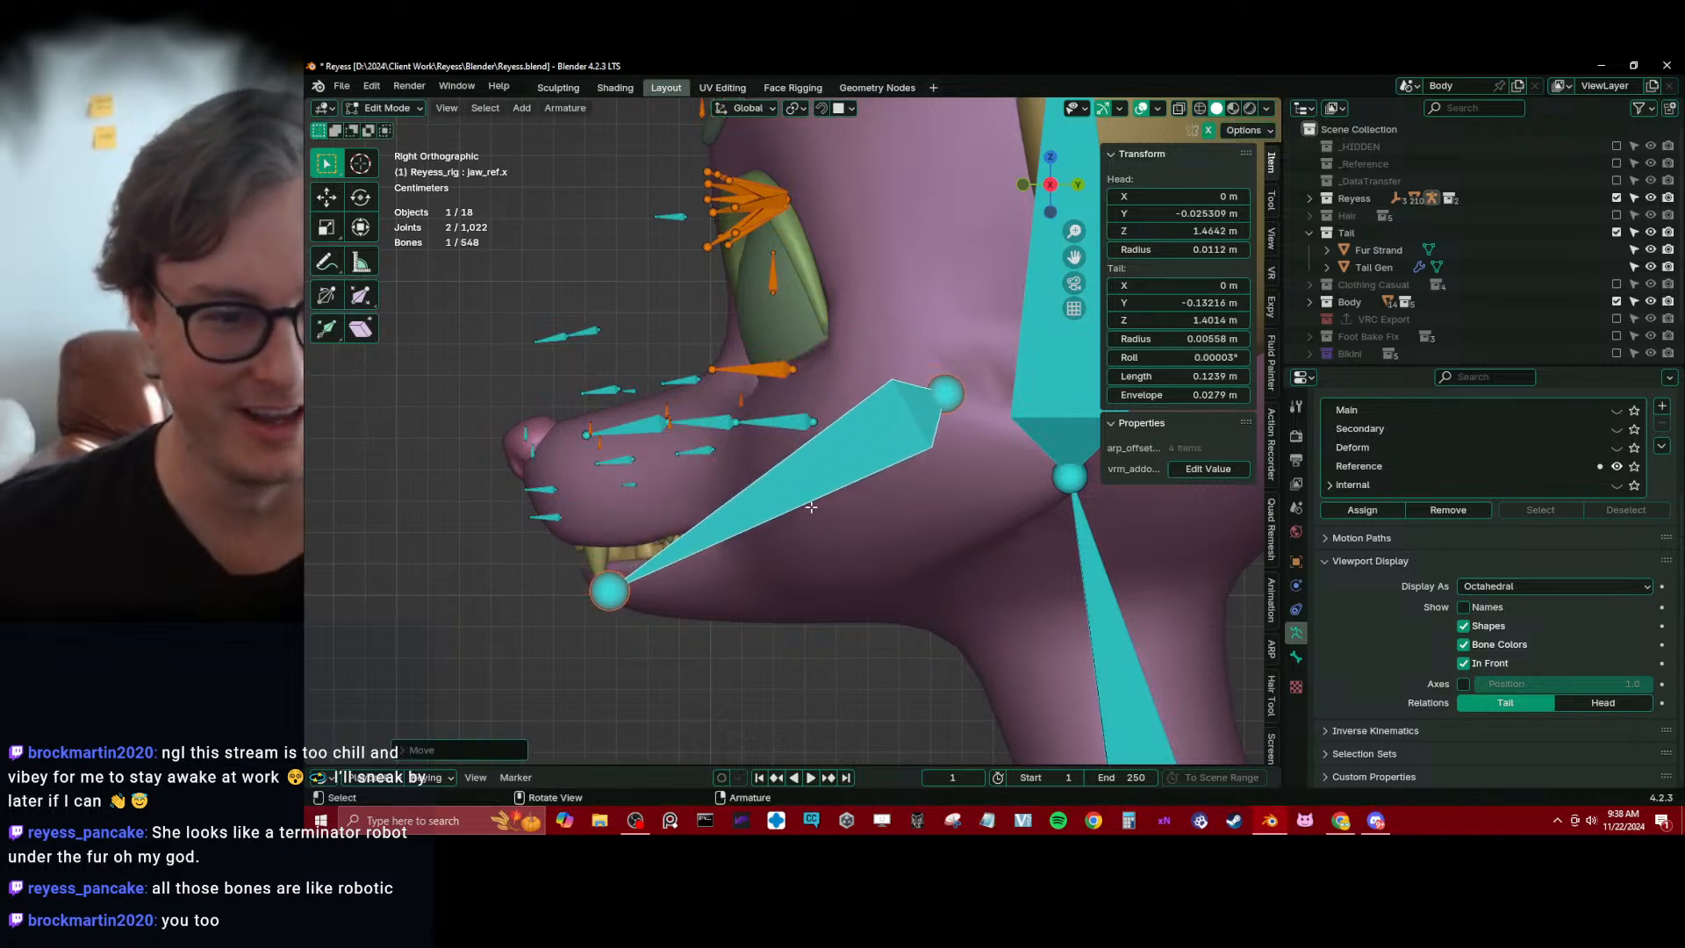
{"action": "key", "text": "g"}
{"action": "left_click", "coordinate": [947, 430]}
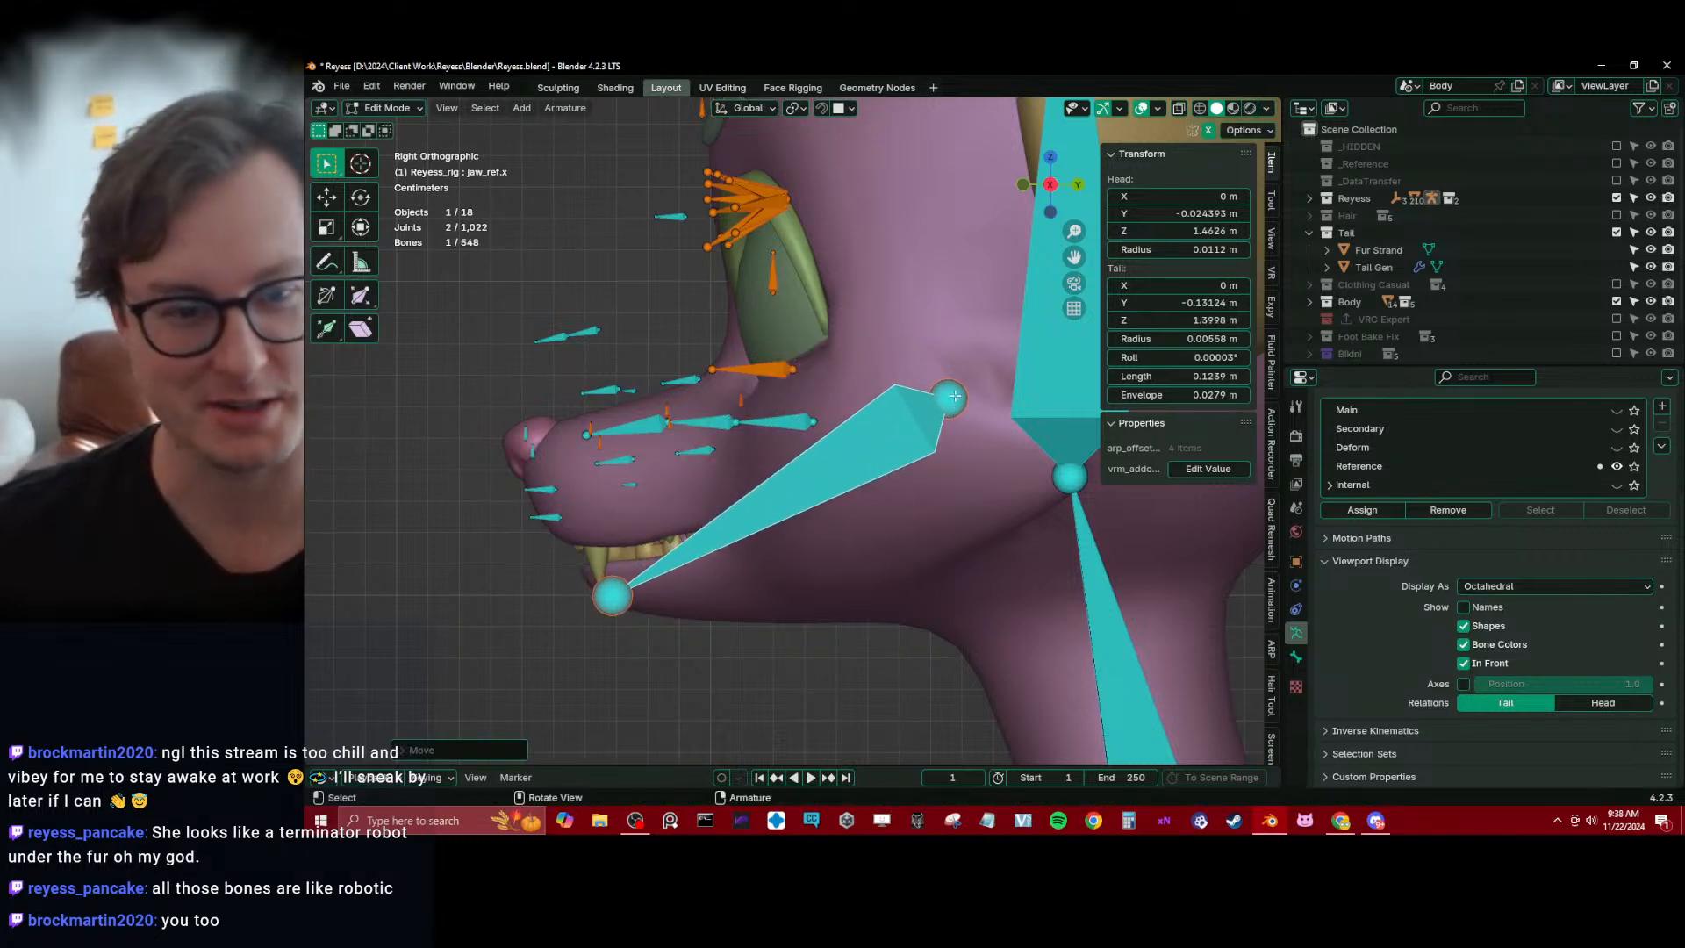
{"action": "left_click", "coordinate": [954, 397]}
{"action": "key", "text": "g"}
{"action": "left_click", "coordinate": [954, 398]}
Select the three left ear reference bones, move them towards the left ear in front view and scale them up about 1.54 times
{"action": "middle_click_drag", "start_coordinate": [775, 249], "coordinate": [782, 309], "text": "shift"}
{"action": "scroll", "coordinate": [746, 210], "scroll_direction": "down", "scroll_amount": 1}
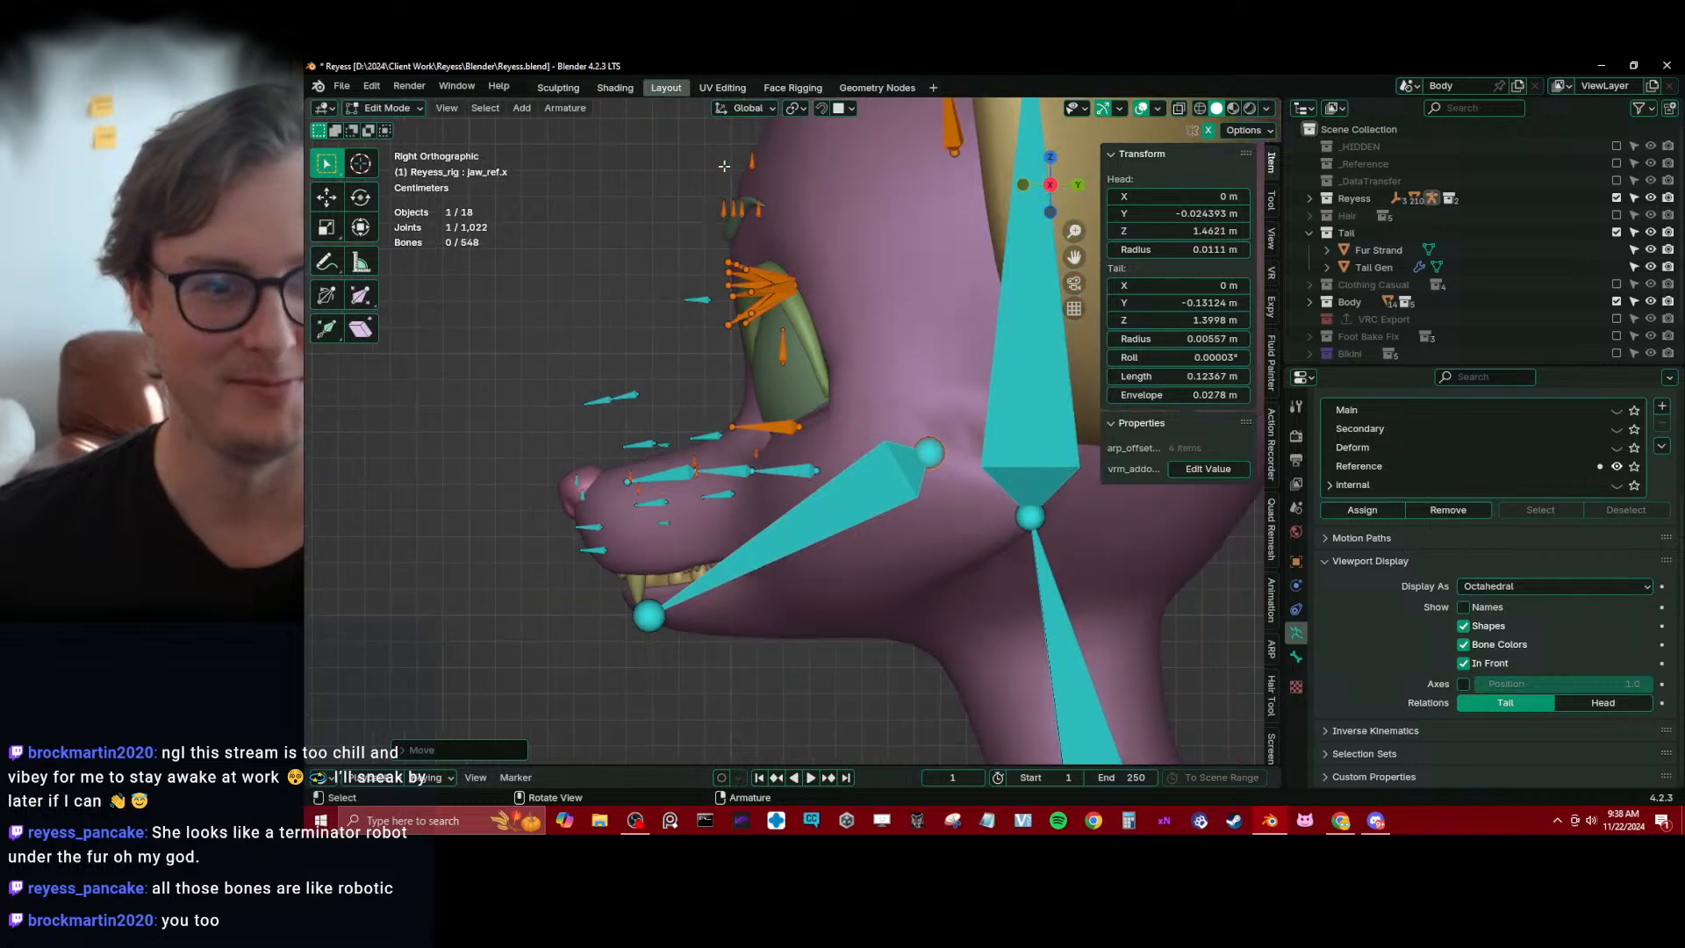
{"action": "middle_click_drag", "start_coordinate": [724, 166], "coordinate": [843, 296]}
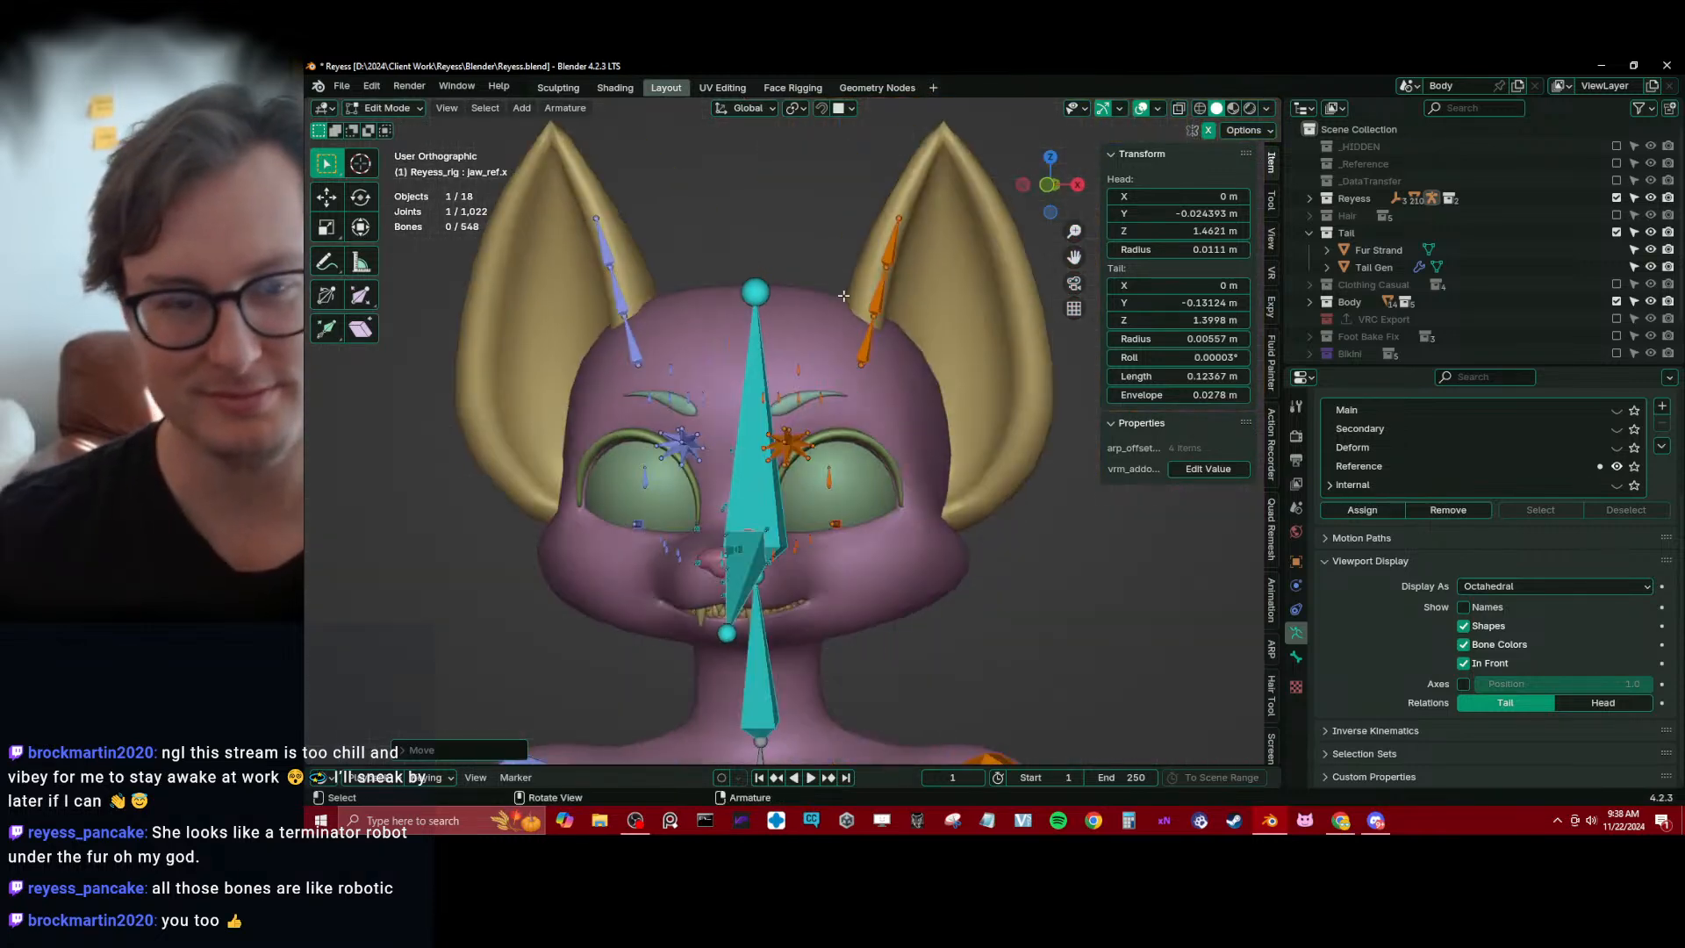
{"action": "key", "text": "KP_1"}
{"action": "left_click", "coordinate": [873, 340]}
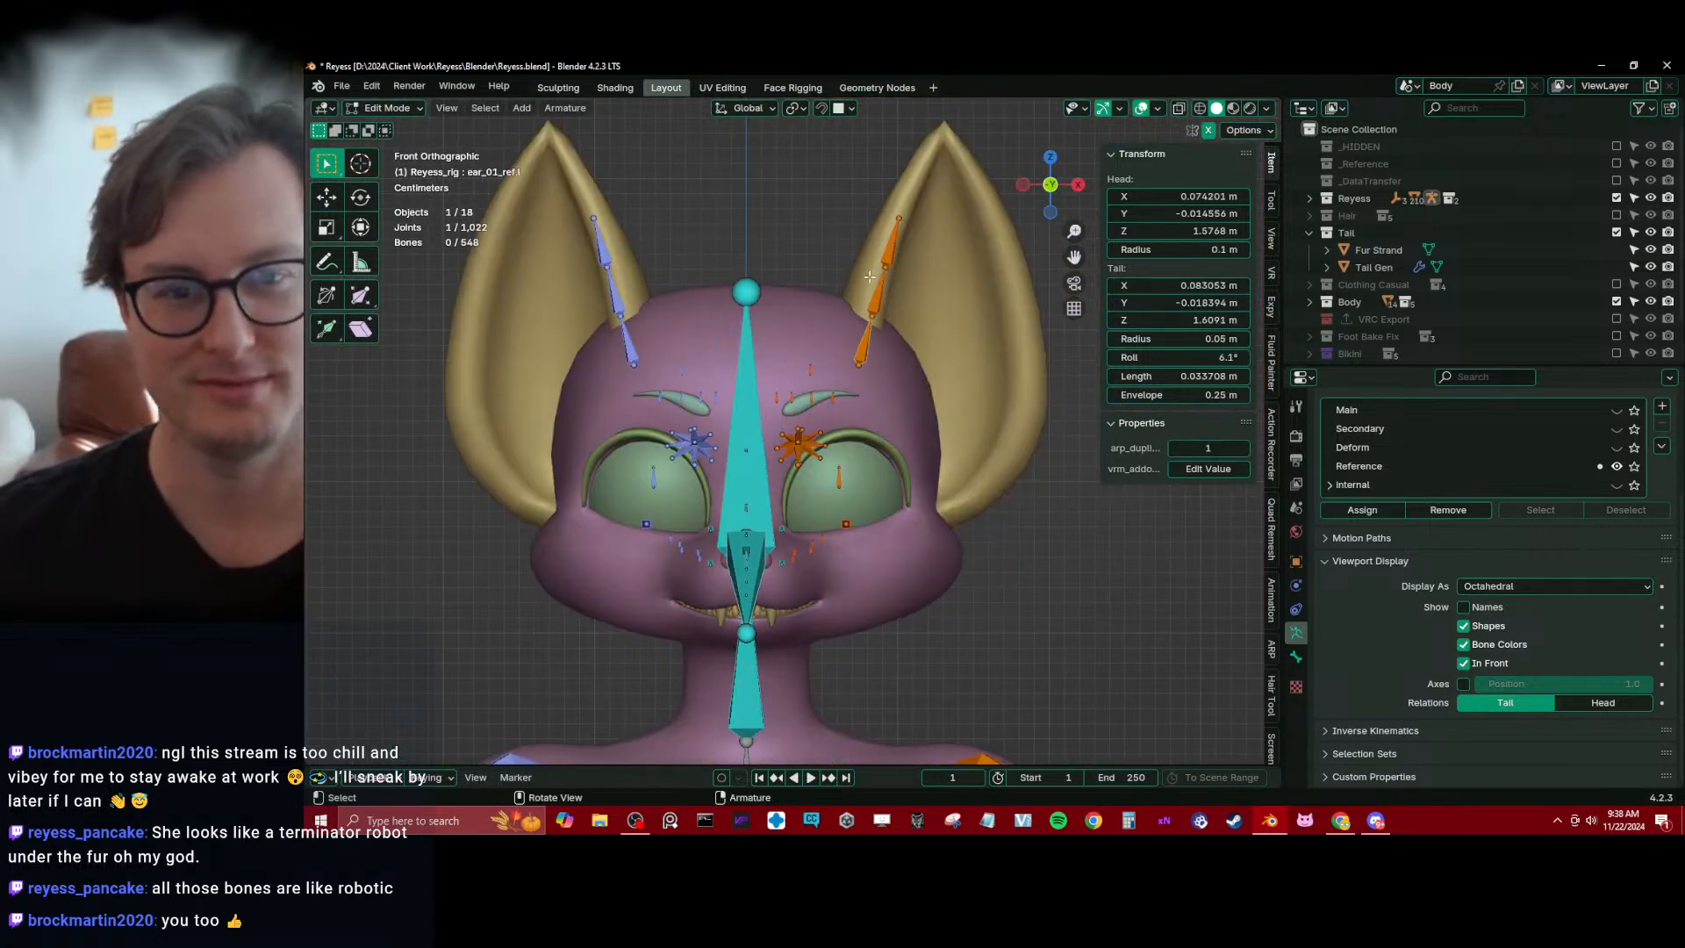
{"action": "left_click_drag", "start_coordinate": [839, 180], "coordinate": [919, 319]}
{"action": "key", "text": "g"}
{"action": "key", "text": "Escape"}
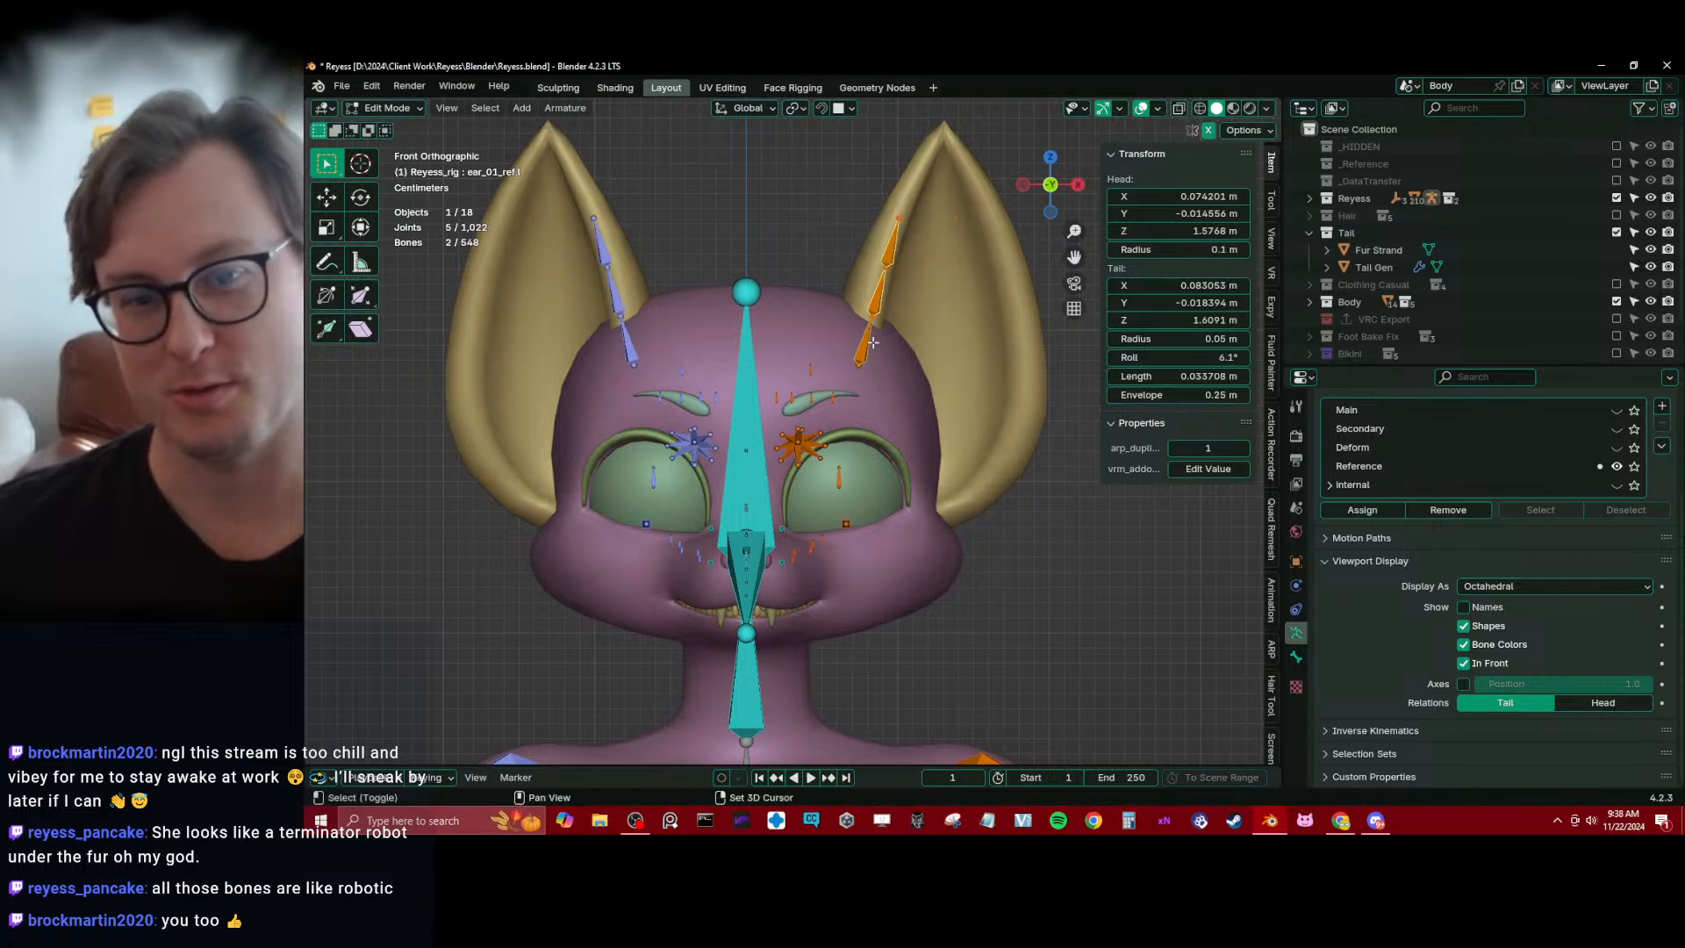
{"action": "left_click", "coordinate": [876, 348], "text": "shift"}
{"action": "key", "text": "g"}
{"action": "left_click", "coordinate": [956, 333]}
{"action": "key", "text": "s"}
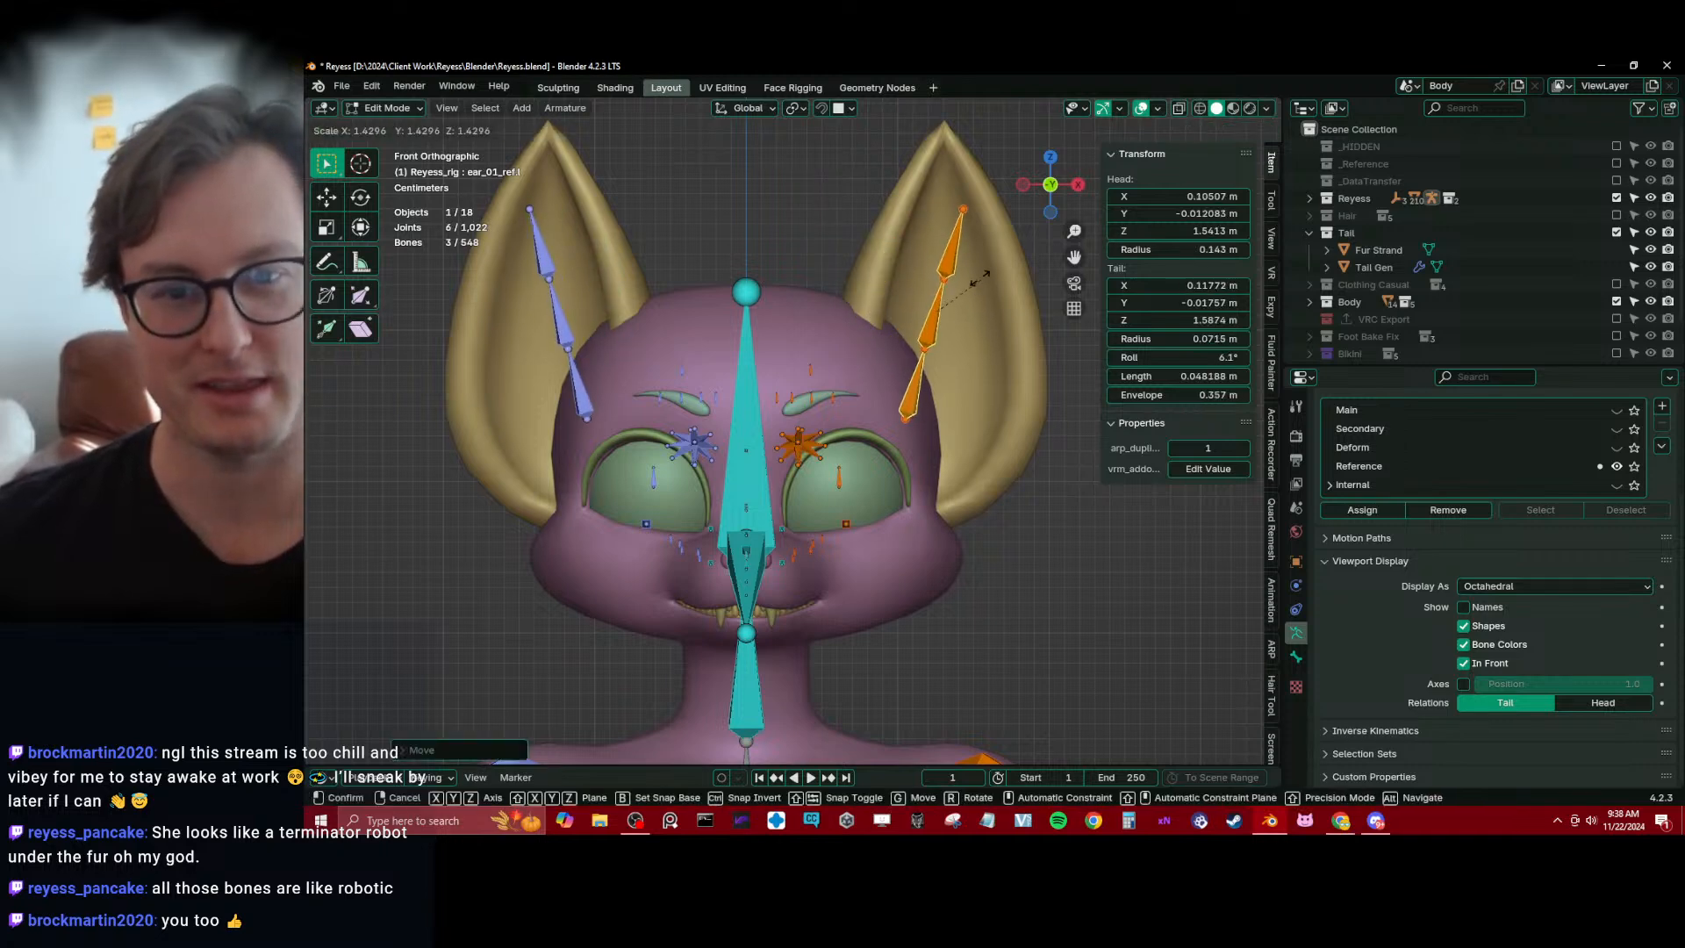
{"action": "left_click", "coordinate": [984, 271]}
Move and rotate the three left ear bones in front view so the chain stands nearly upright inside the ear up to its tip
{"action": "key", "text": "g"}
{"action": "left_click", "coordinate": [978, 252]}
{"action": "key", "text": "r"}
{"action": "left_click", "coordinate": [997, 225]}
{"action": "key", "text": "g"}
{"action": "left_click", "coordinate": [1004, 216]}
{"action": "key", "text": "r"}
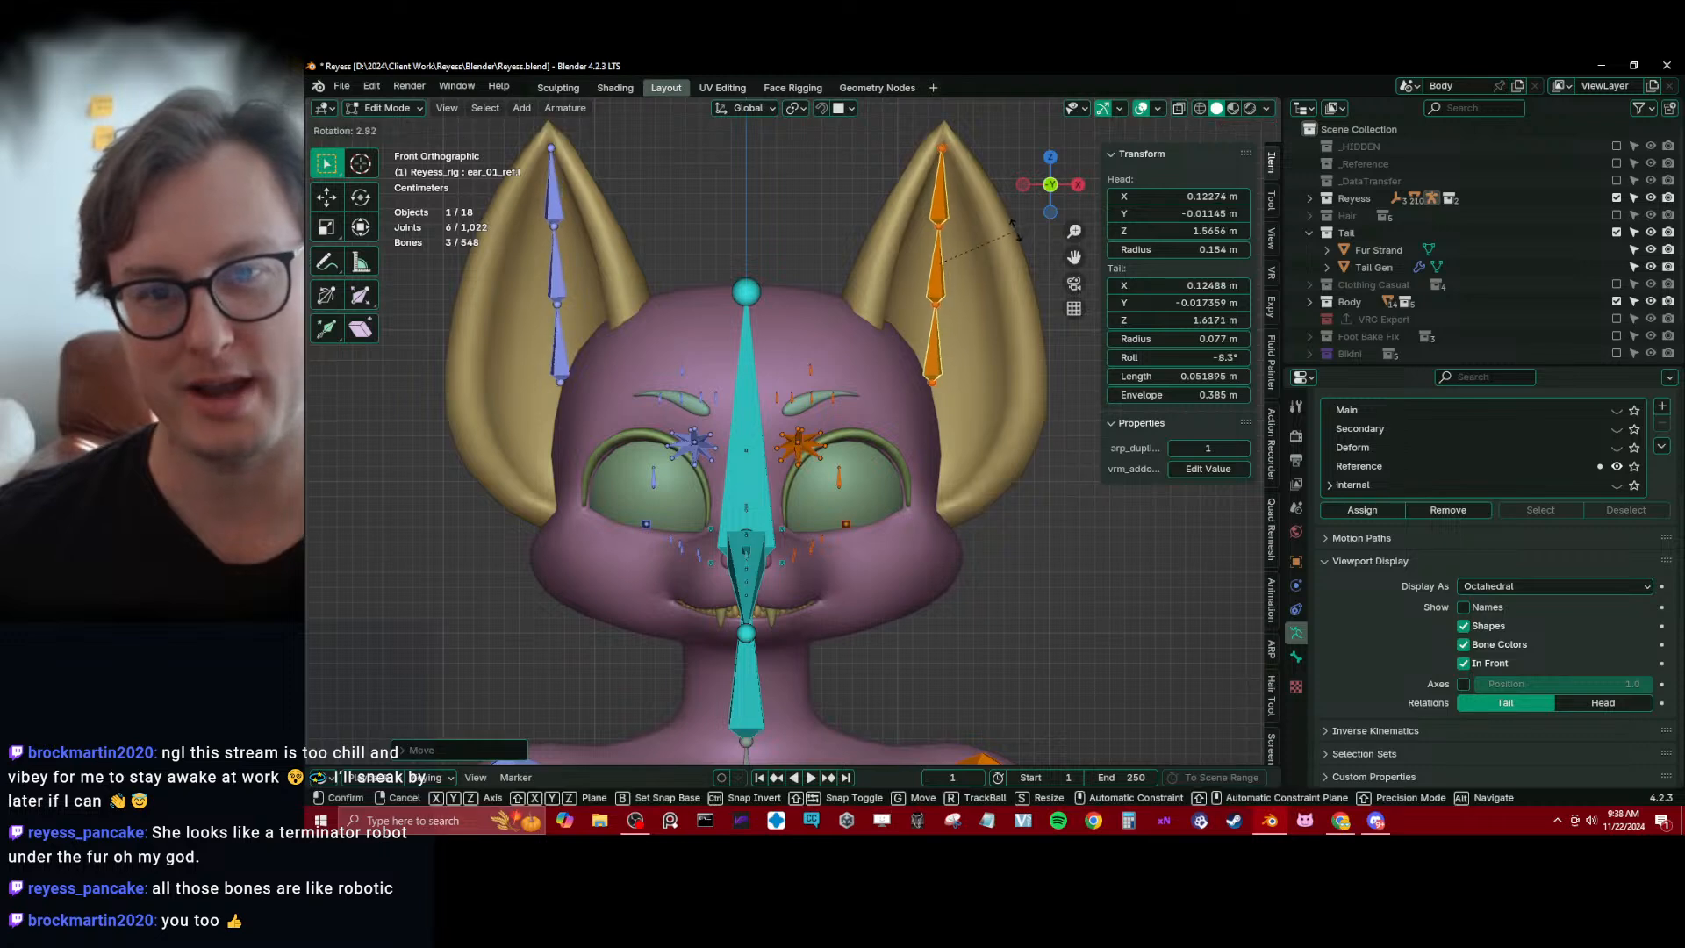
{"action": "left_click", "coordinate": [1016, 234]}
{"action": "key", "text": "g"}
{"action": "left_click", "coordinate": [1016, 232]}
Shift the left ear bones back and tilt them in side view to follow the slant of the ear
{"action": "key", "text": "KP_3"}
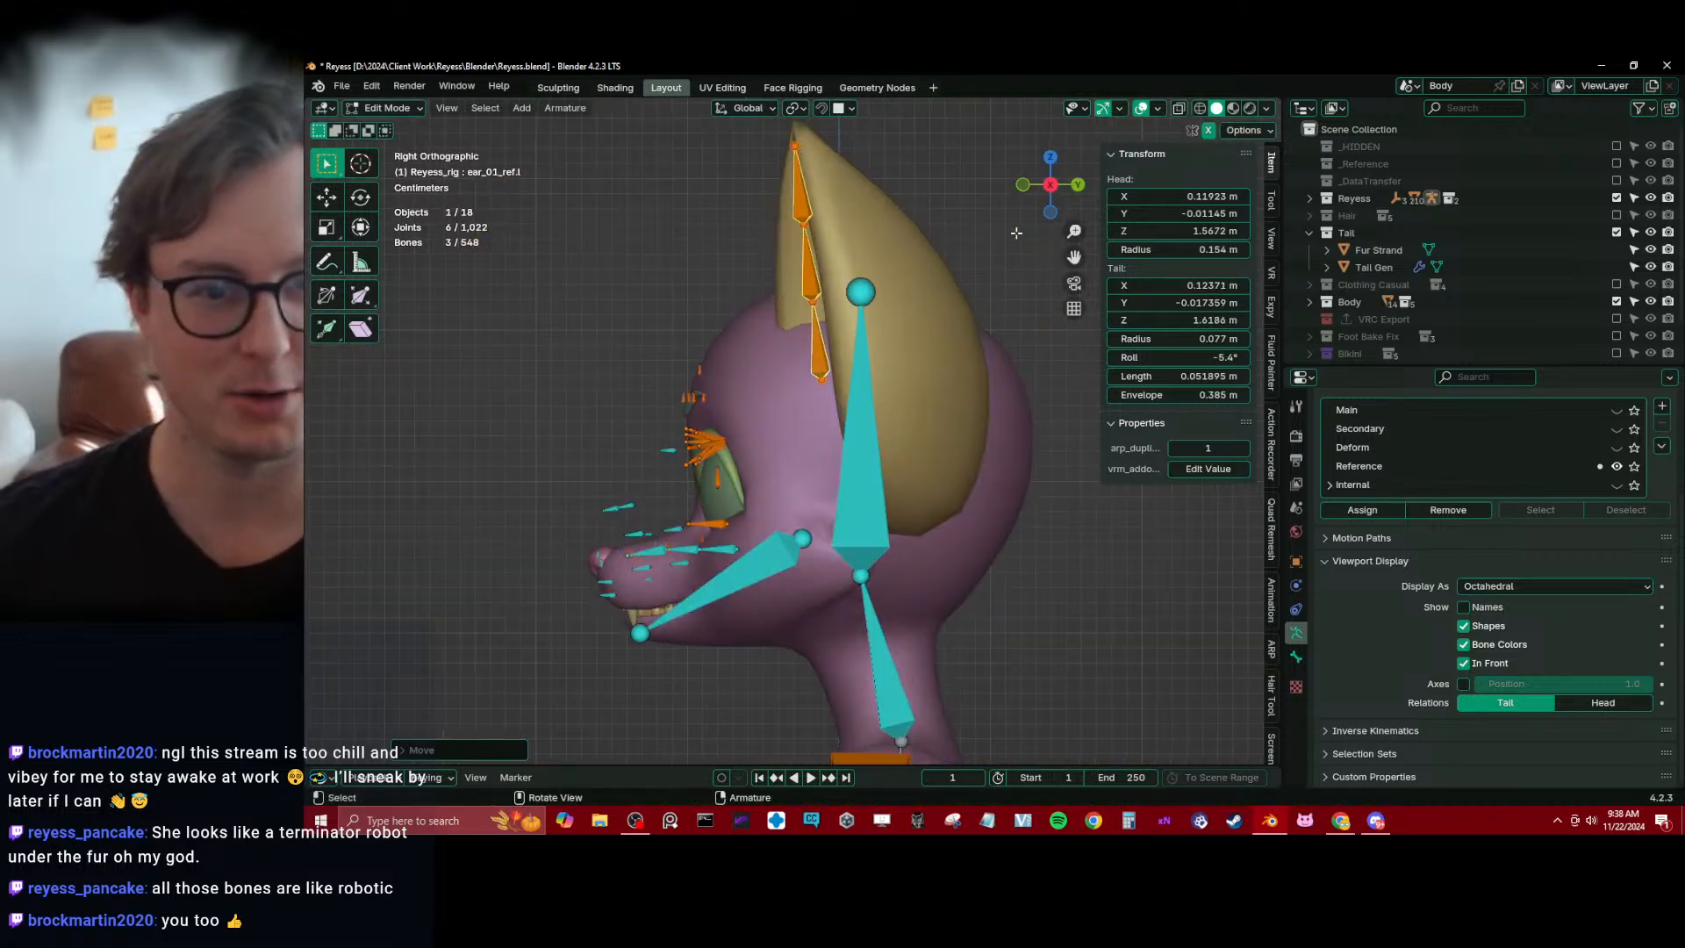
{"action": "key", "text": "g"}
{"action": "left_click", "coordinate": [918, 207]}
{"action": "key", "text": "r"}
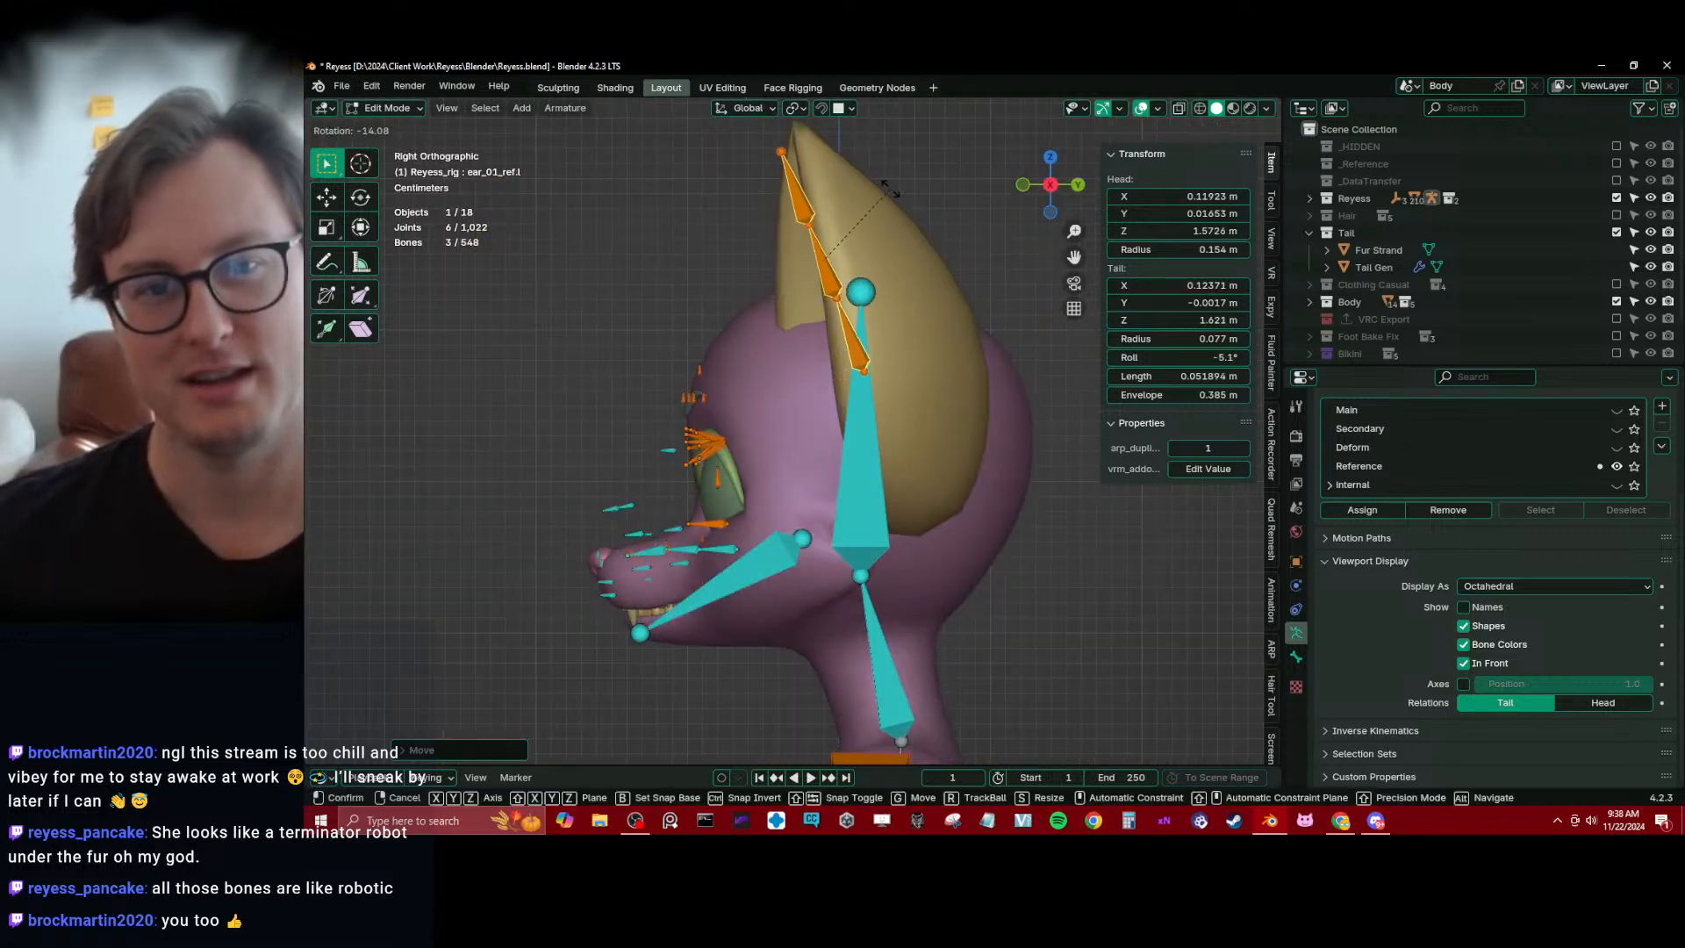
{"action": "left_click", "coordinate": [896, 186]}
{"action": "key", "text": "g"}
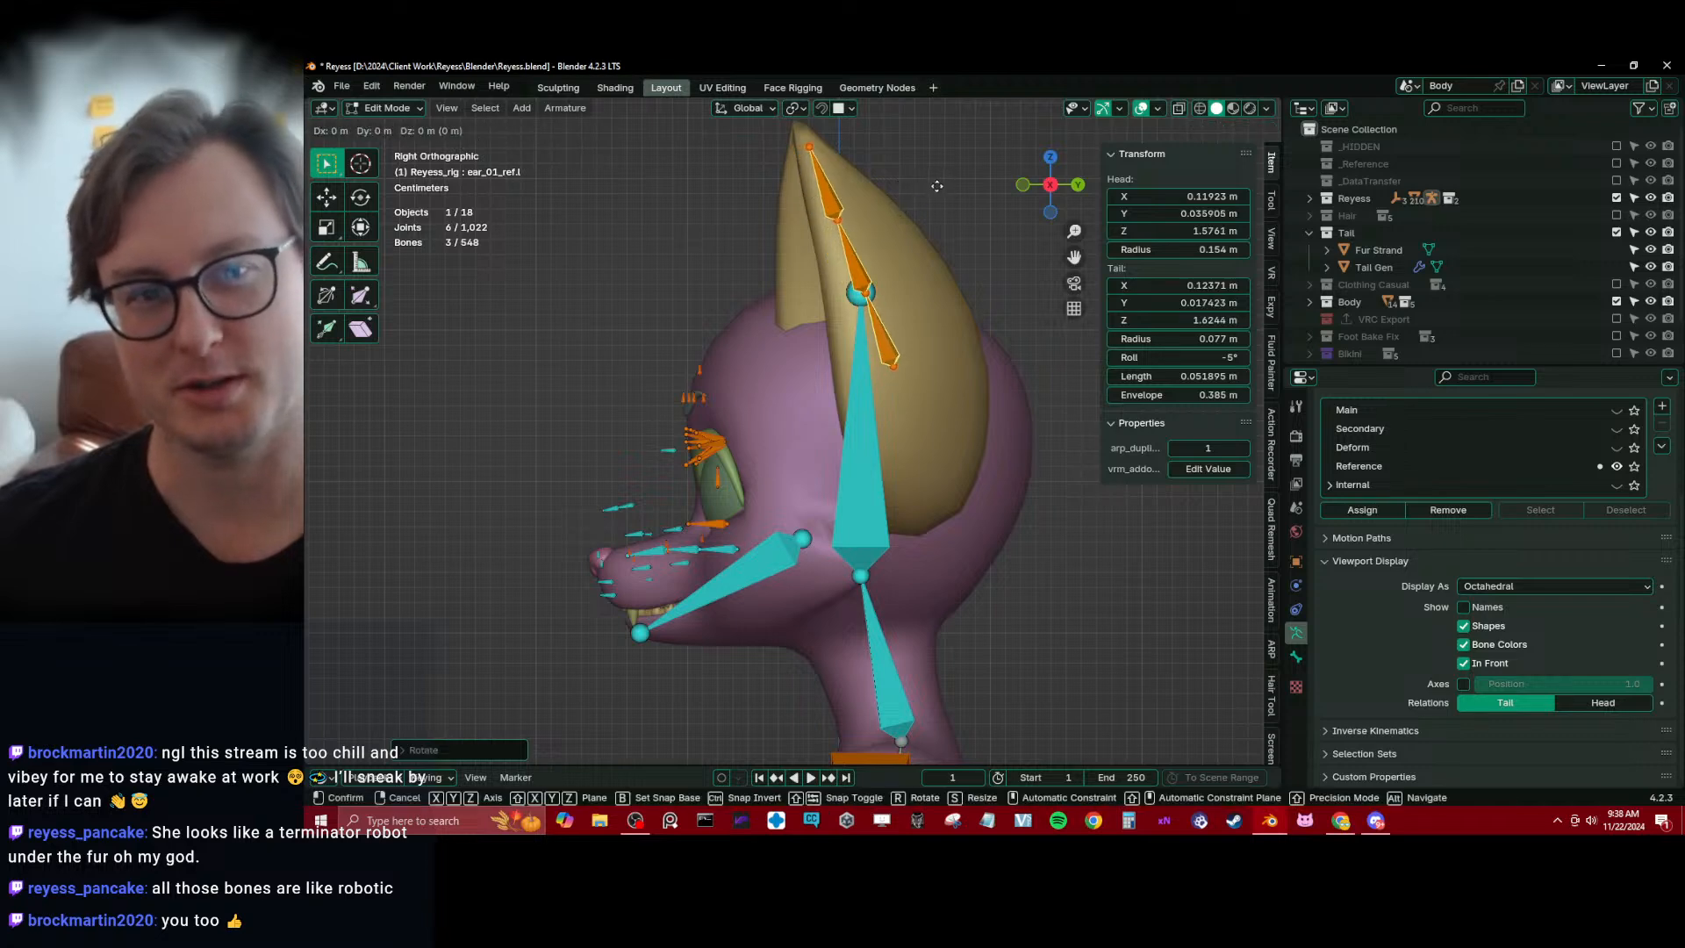
{"action": "left_click", "coordinate": [934, 184]}
Fine-tune the left ear bones' rotation and move them slightly outward in front view
{"action": "middle_click_drag", "start_coordinate": [791, 279], "coordinate": [902, 426]}
{"action": "key", "text": "KP_1"}
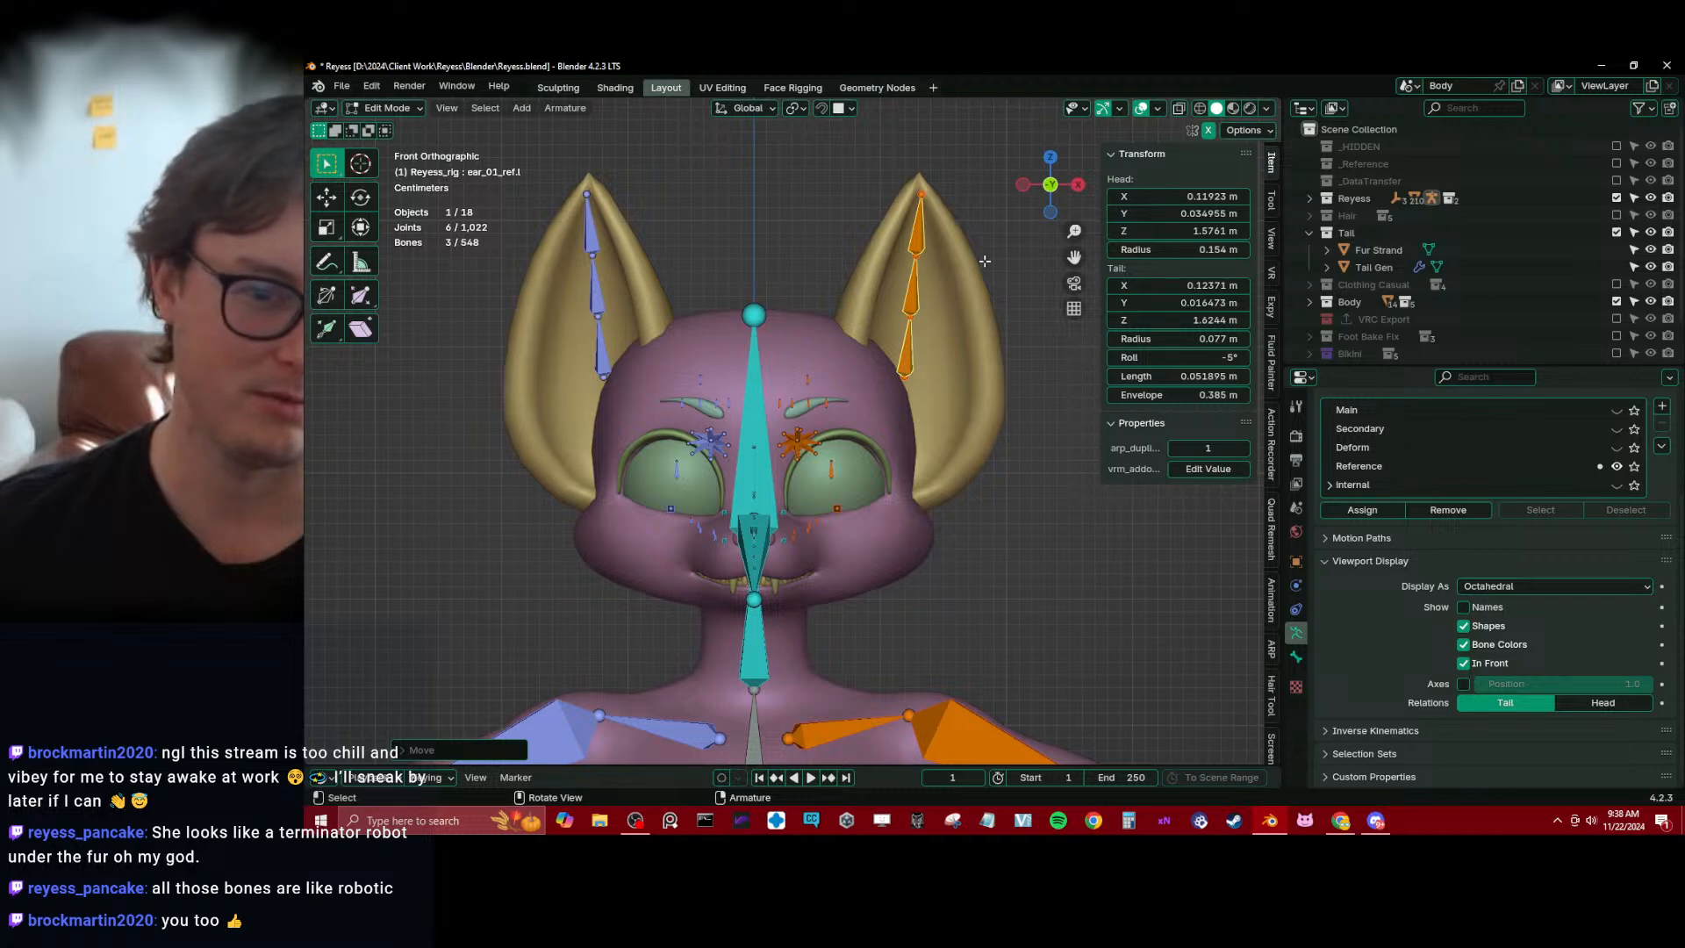
{"action": "key", "text": "r"}
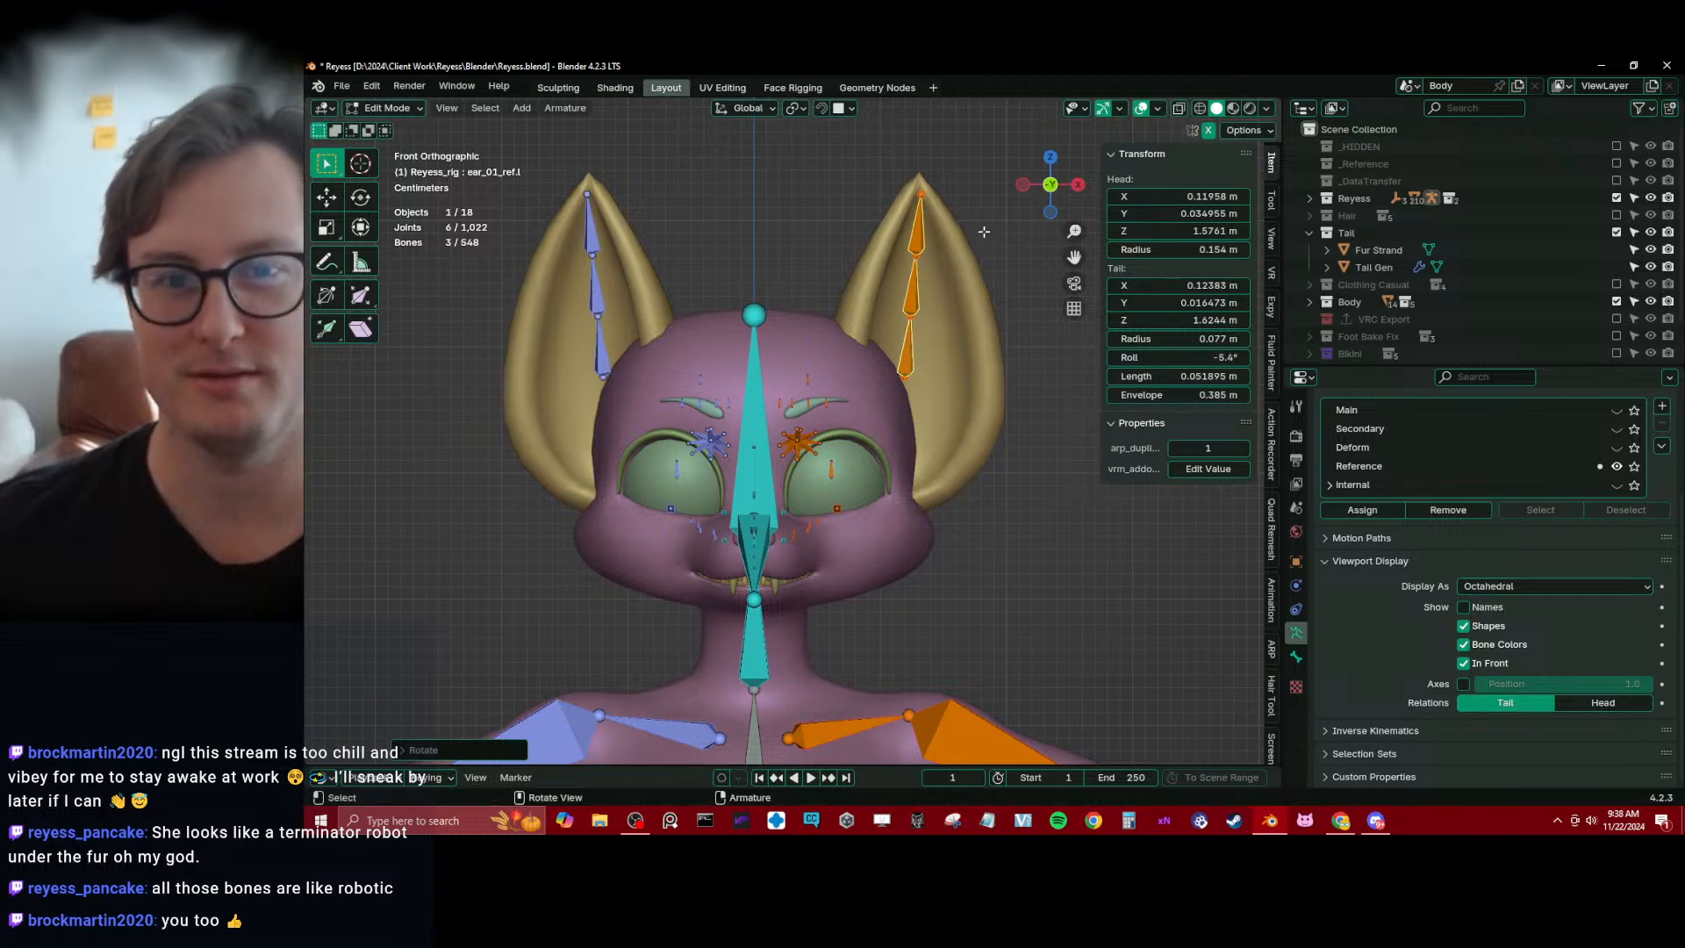
{"action": "left_click", "coordinate": [986, 231]}
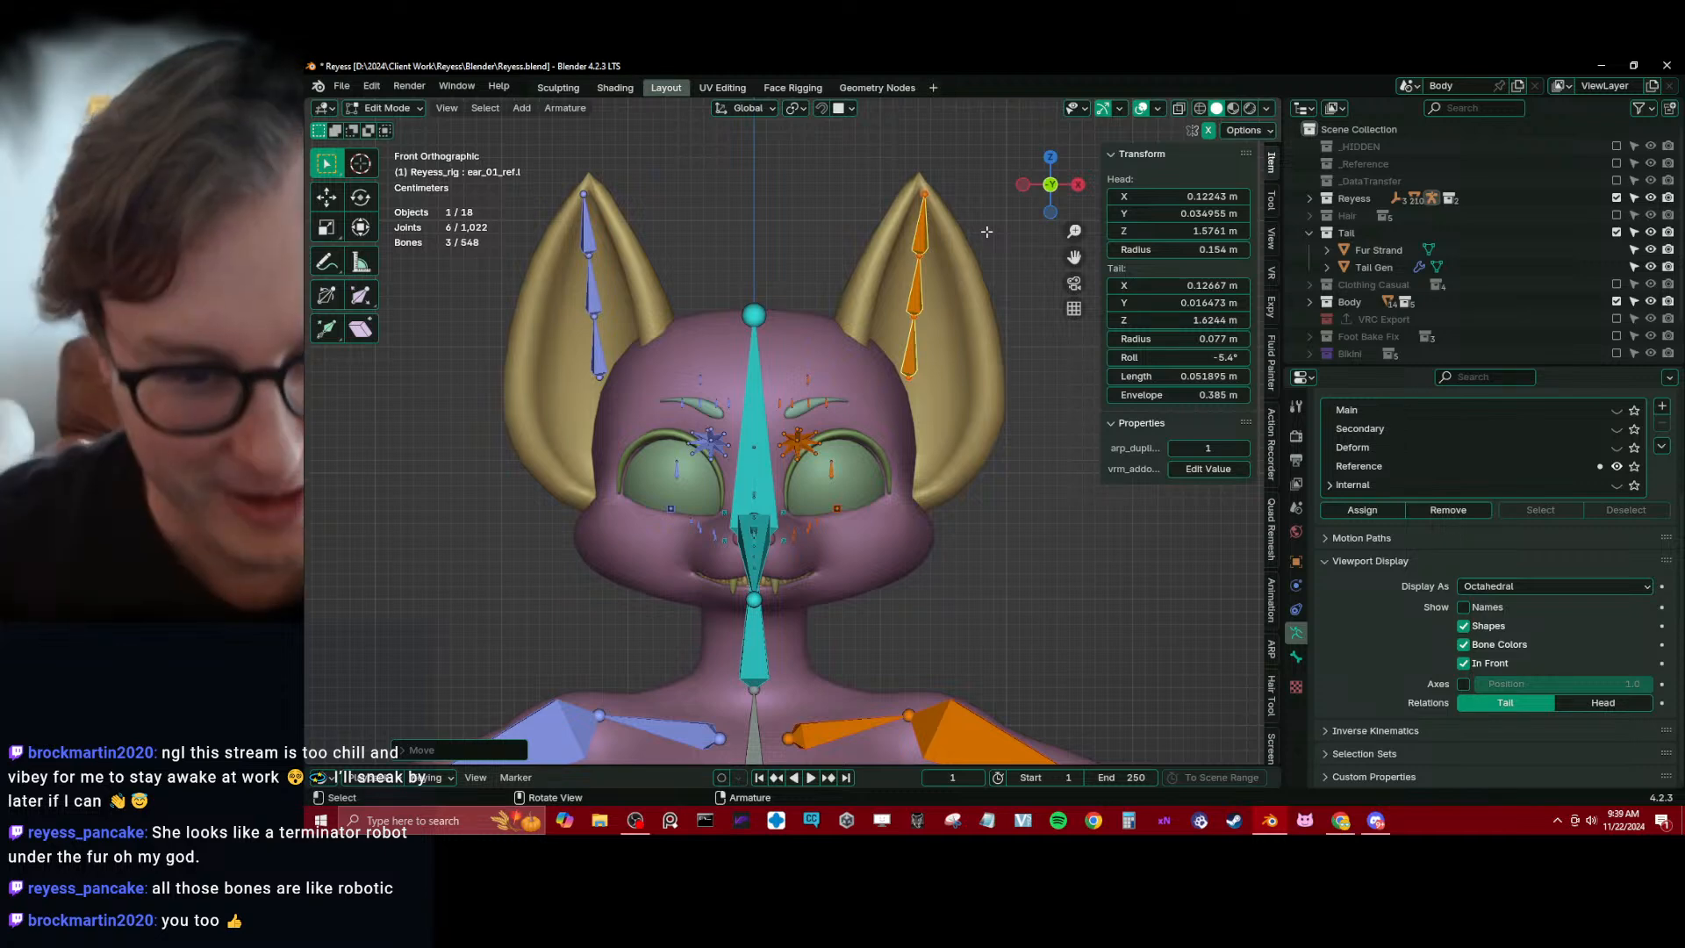
Select the five left eyebrow reference bones and move them together so the innermost one sits on the eyebrow's inner end
{"action": "scroll", "coordinate": [986, 233], "scroll_direction": "up", "scroll_amount": 1}
{"action": "scroll", "coordinate": [987, 236], "scroll_direction": "up", "scroll_amount": 3}
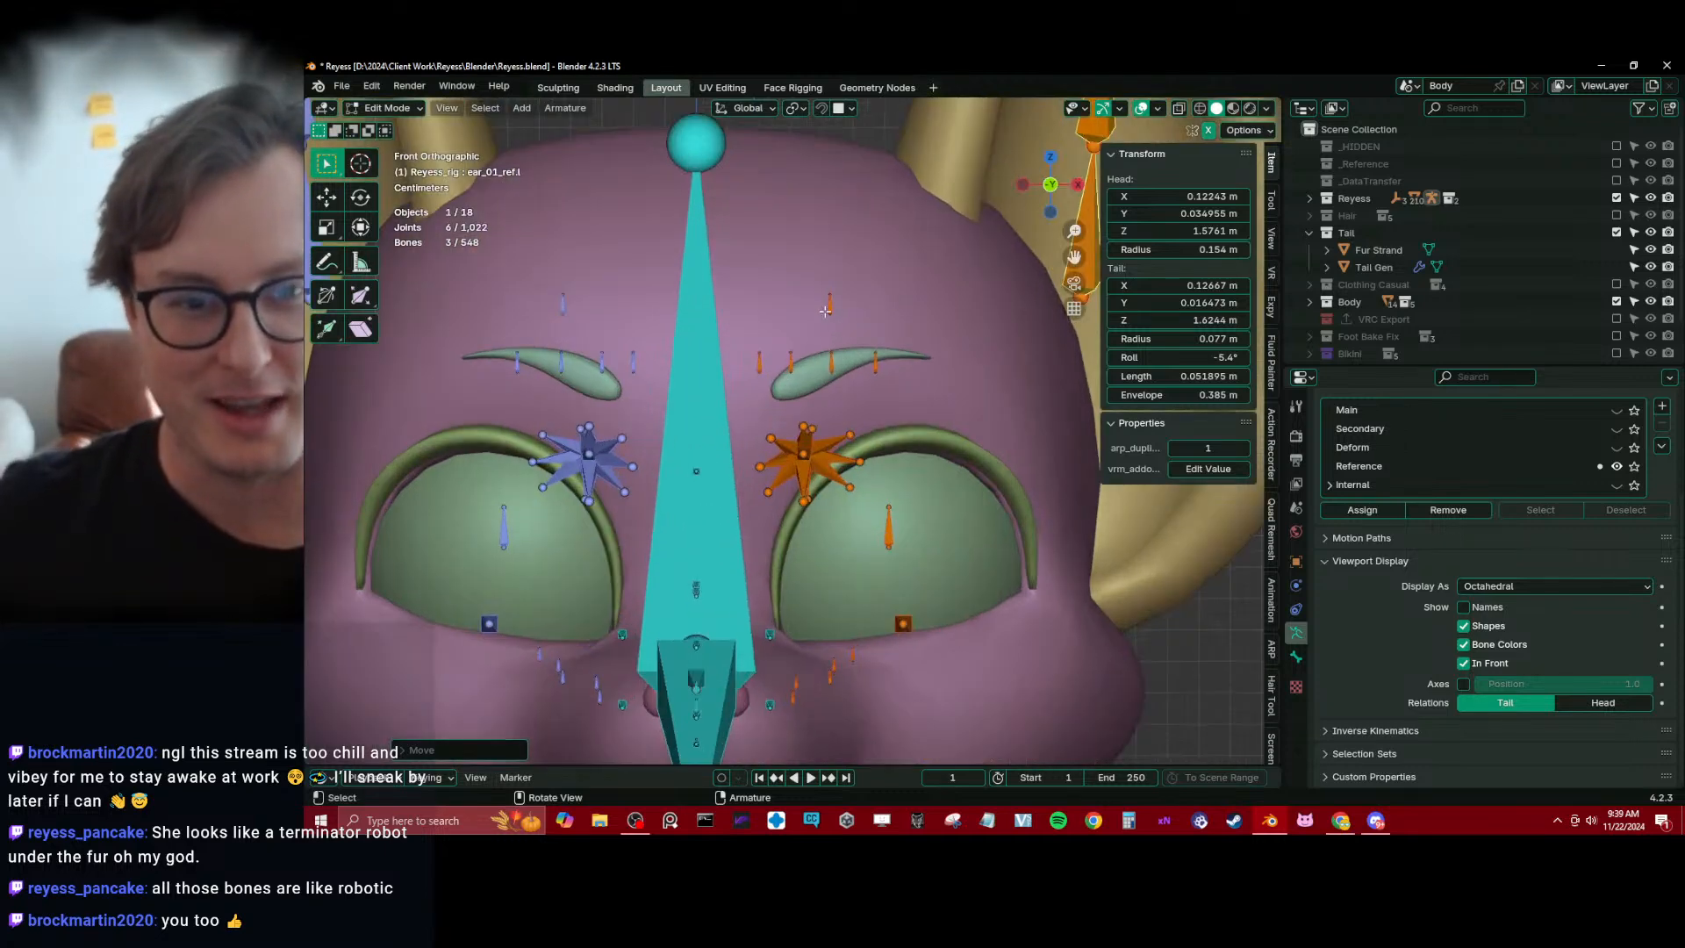
{"action": "left_click", "coordinate": [825, 311]}
{"action": "key", "text": "b"}
{"action": "left_click_drag", "start_coordinate": [742, 272], "coordinate": [902, 377]}
{"action": "key", "text": "g"}
{"action": "left_click", "coordinate": [831, 348]}
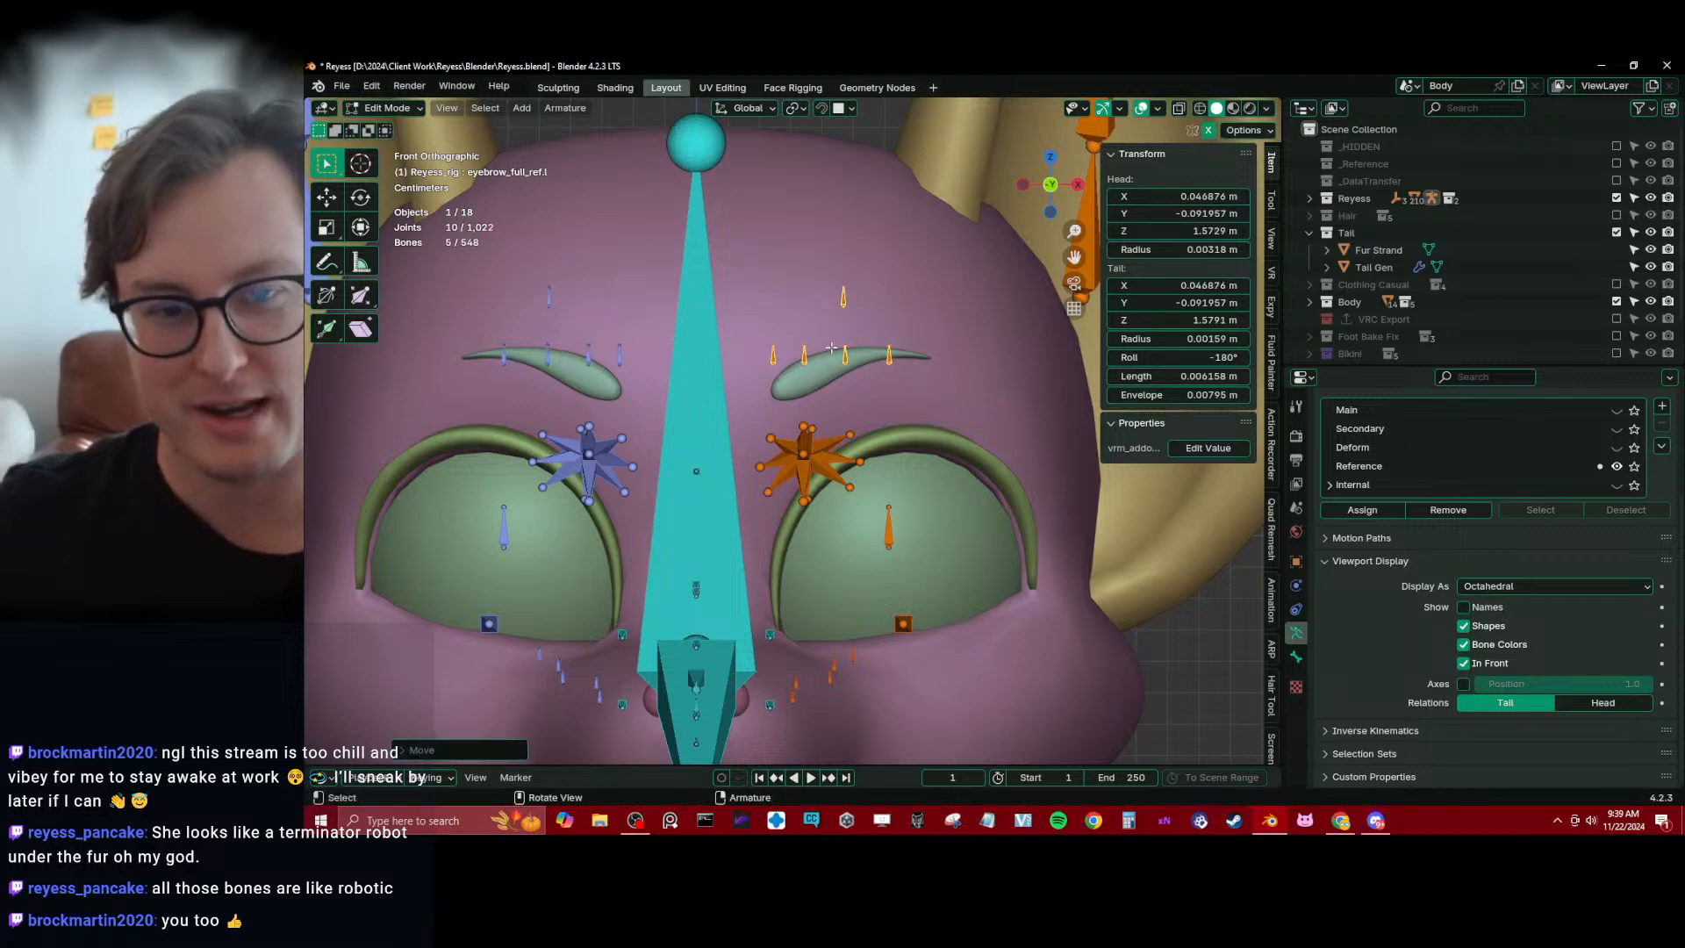
{"action": "key", "text": "g"}
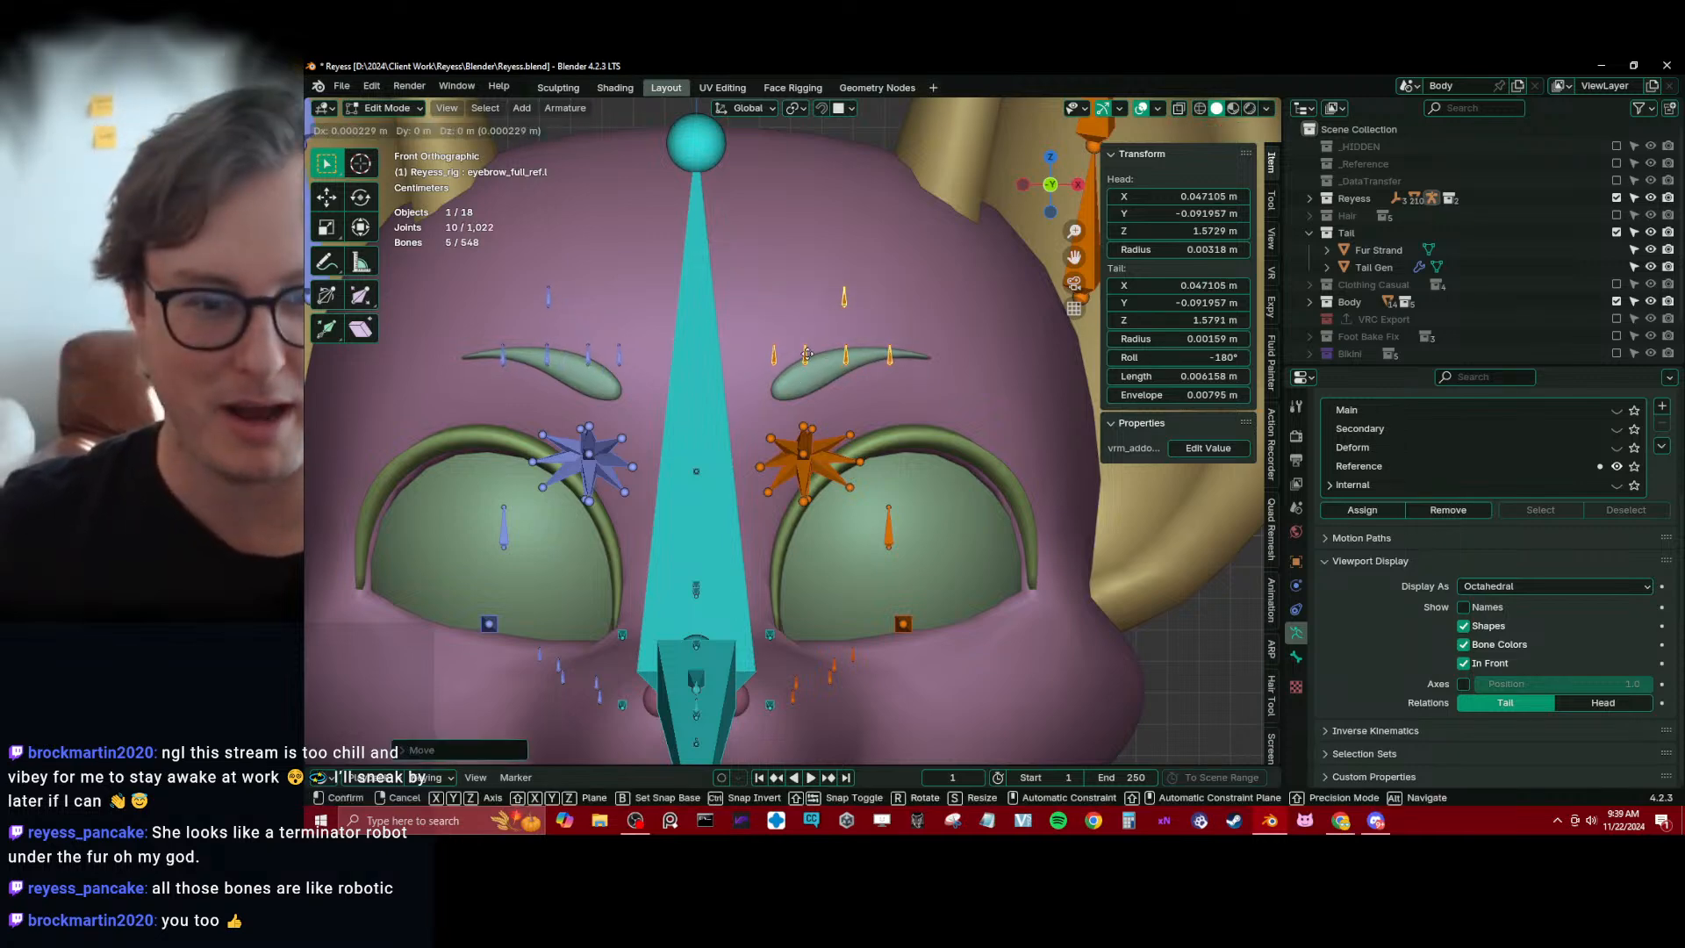
{"action": "left_click", "coordinate": [816, 374]}
Move the outer three left eyebrow bones outward, then raise the outer two along the eyebrow's curve
{"action": "left_click_drag", "start_coordinate": [802, 354], "coordinate": [941, 397]}
{"action": "key", "text": "g"}
{"action": "left_click", "coordinate": [926, 387]}
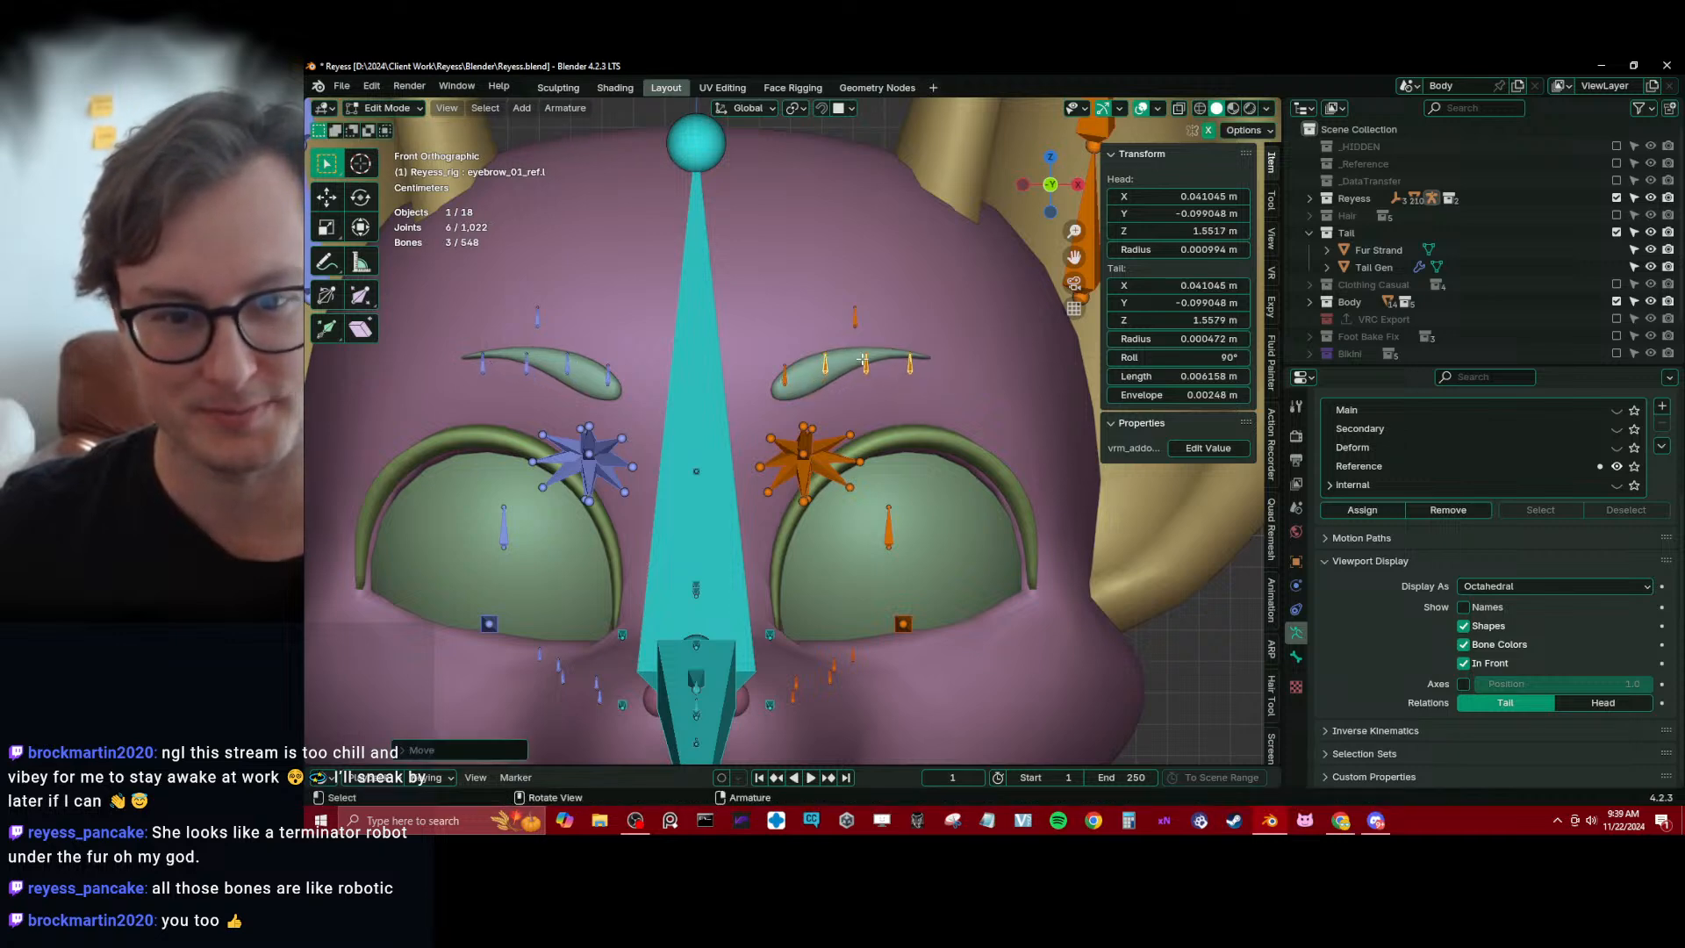
{"action": "left_click_drag", "start_coordinate": [846, 344], "coordinate": [921, 375]}
{"action": "key", "text": "g"}
{"action": "left_click", "coordinate": [917, 363]}
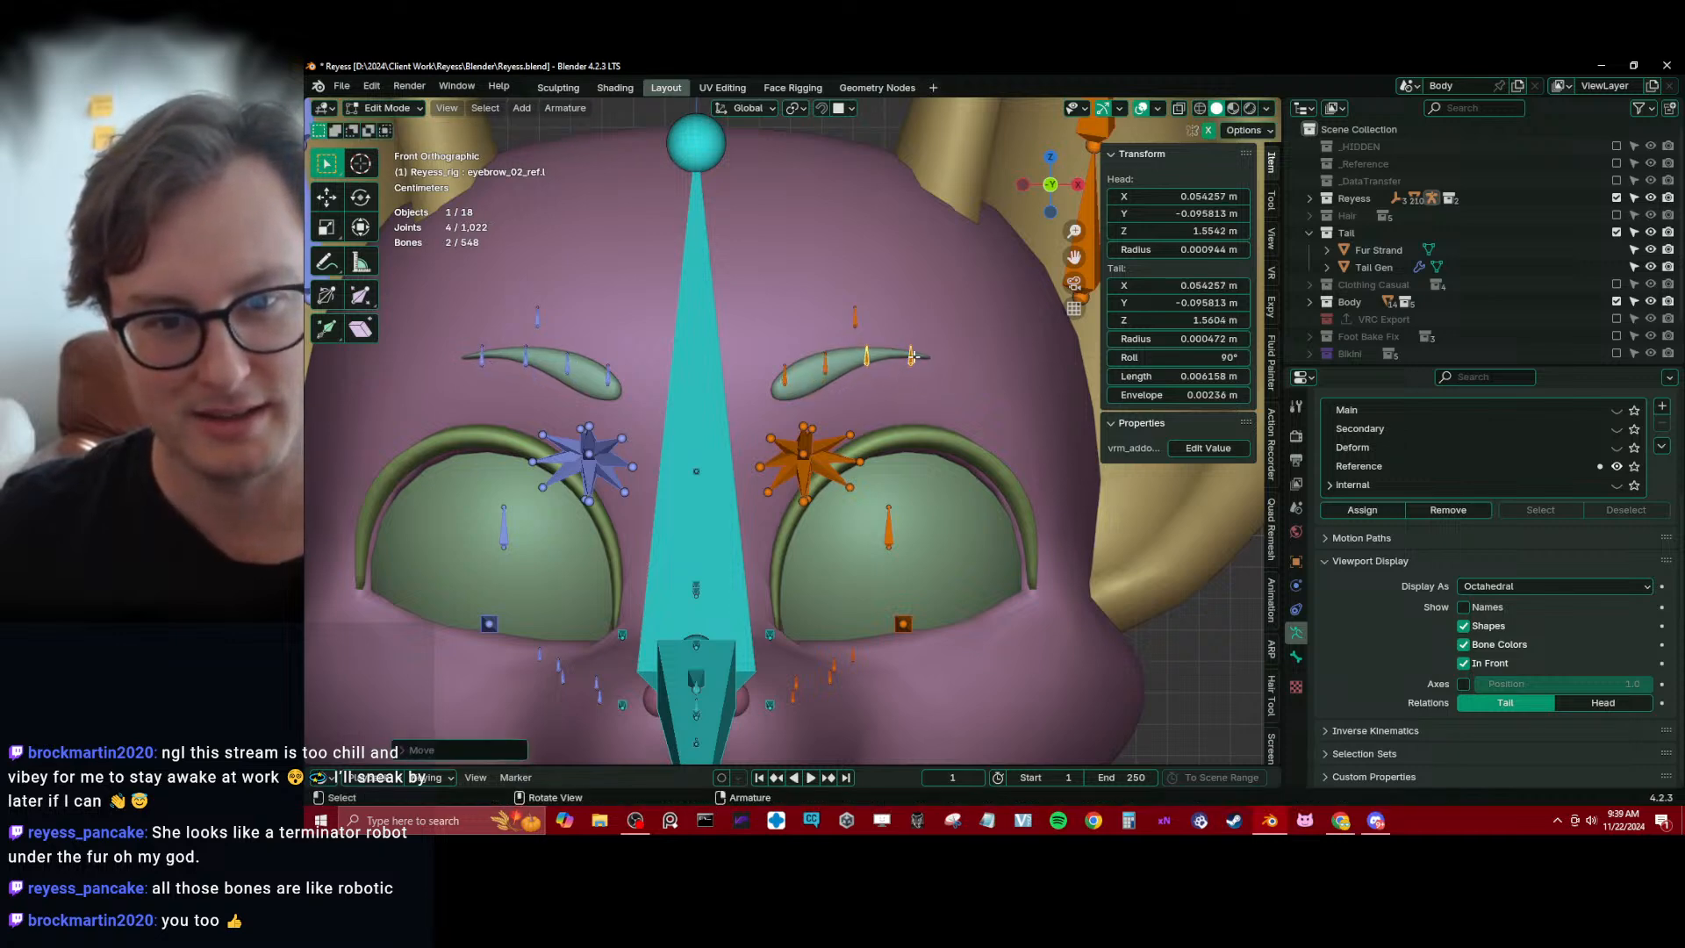
Adjust the left eyebrow bones individually, including eyebrow_02_ref.l, eyebrow_01_ref.l and eyebrow_01_end_ref.l, to space them along the eyebrow
{"action": "left_click", "coordinate": [919, 353]}
{"action": "left_click", "coordinate": [866, 357]}
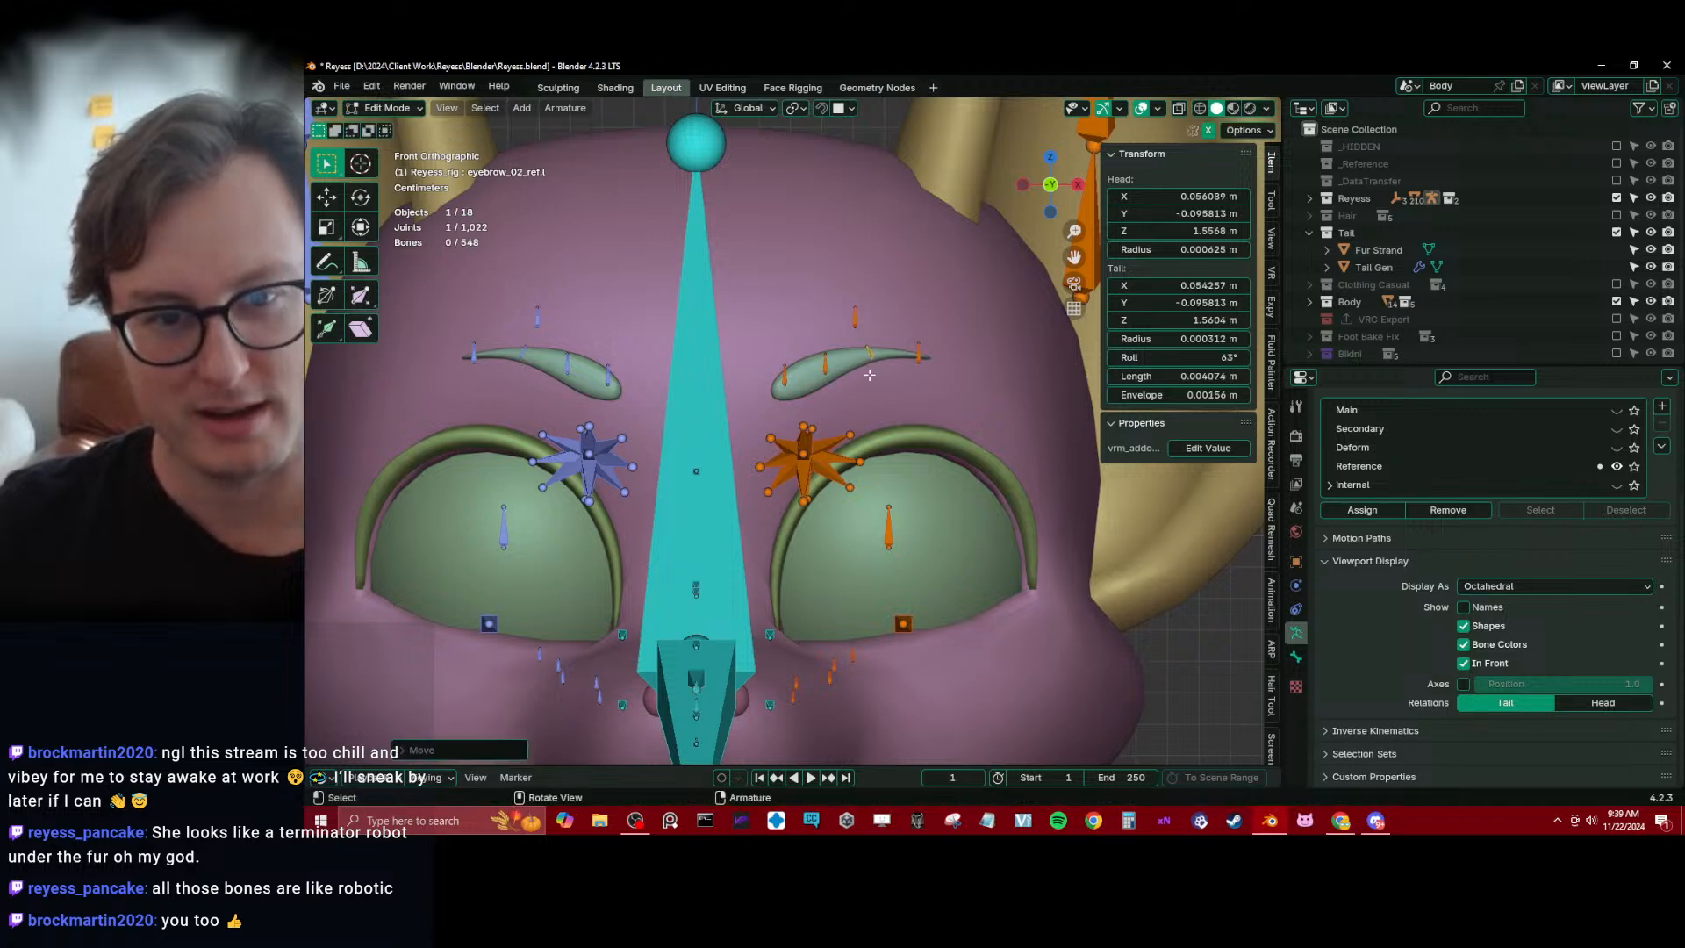
{"action": "left_click_drag", "start_coordinate": [845, 336], "coordinate": [841, 377]}
{"action": "key", "text": "g"}
{"action": "left_click", "coordinate": [891, 373]}
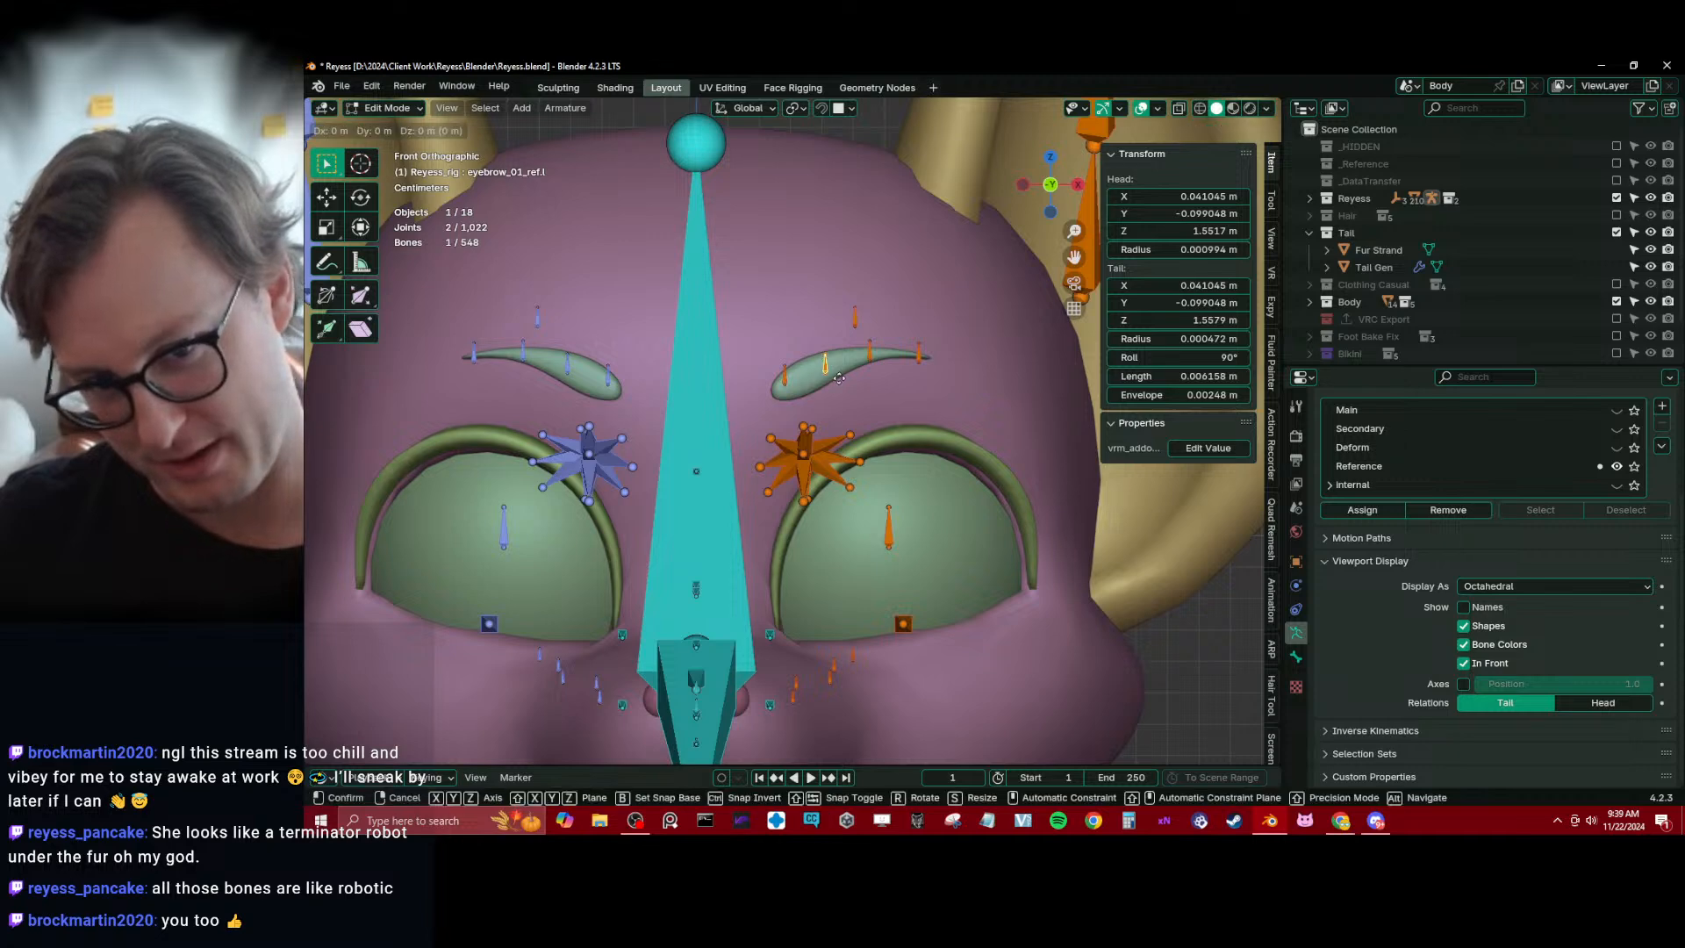
{"action": "left_click", "coordinate": [786, 377]}
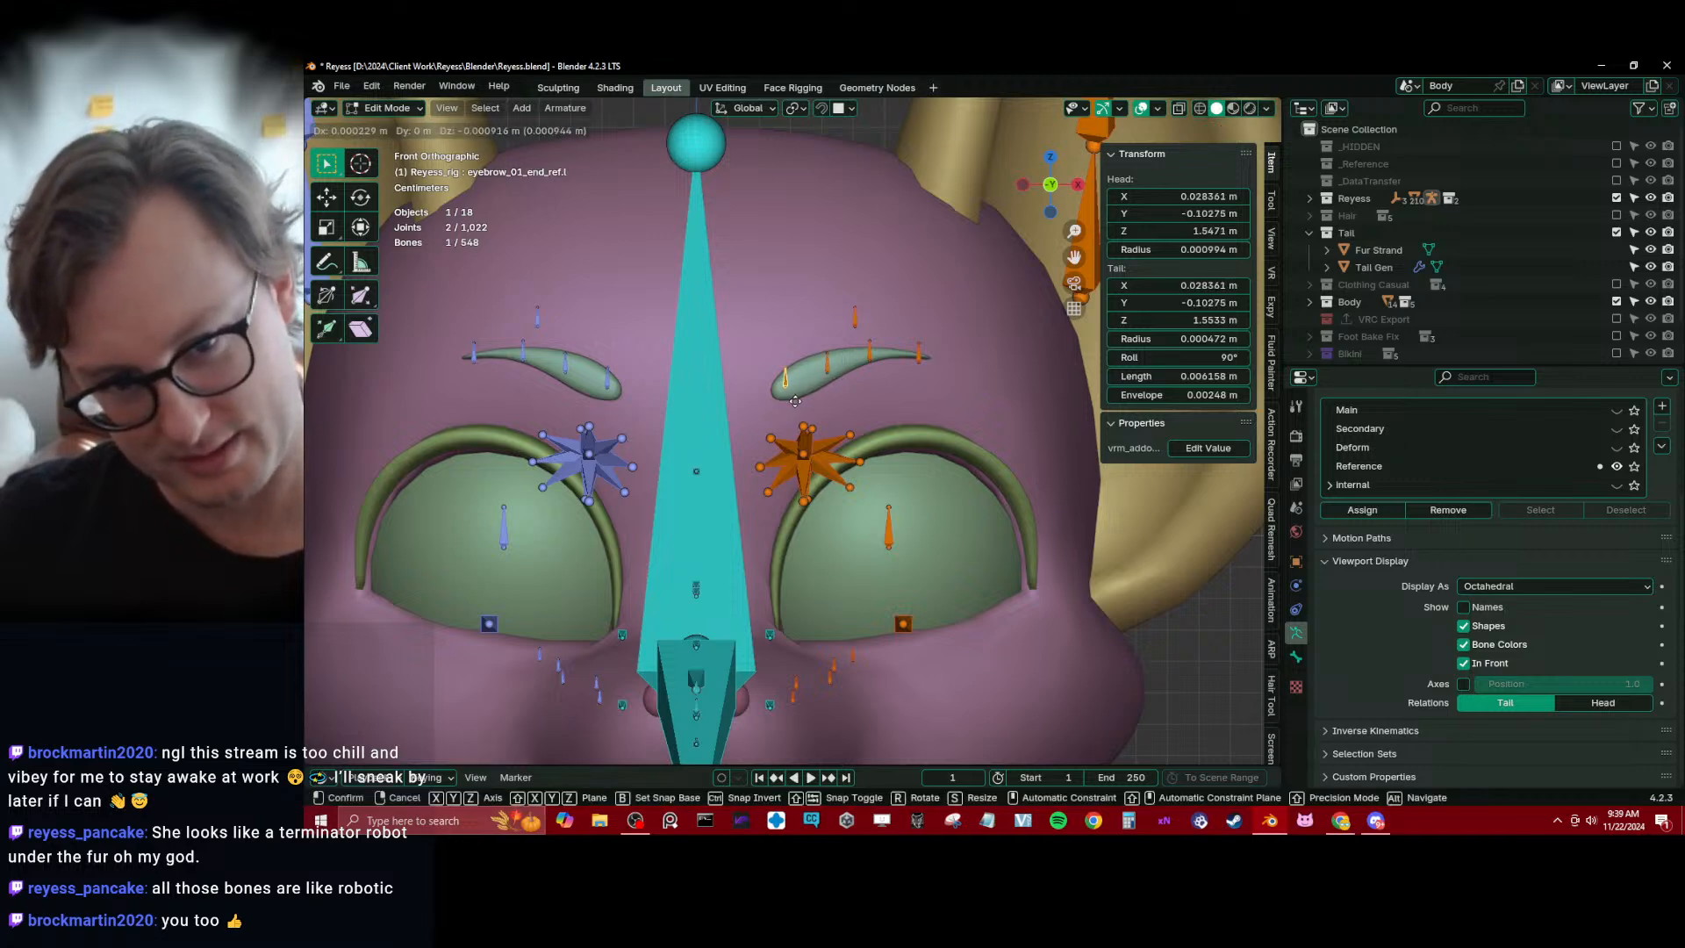
Center eyebrow_full_ref.l above the left eyebrow, then bring it forward of the forehead and adjust its height in side view
{"action": "left_click", "coordinate": [854, 317]}
{"action": "key", "text": "g"}
{"action": "left_click", "coordinate": [843, 314]}
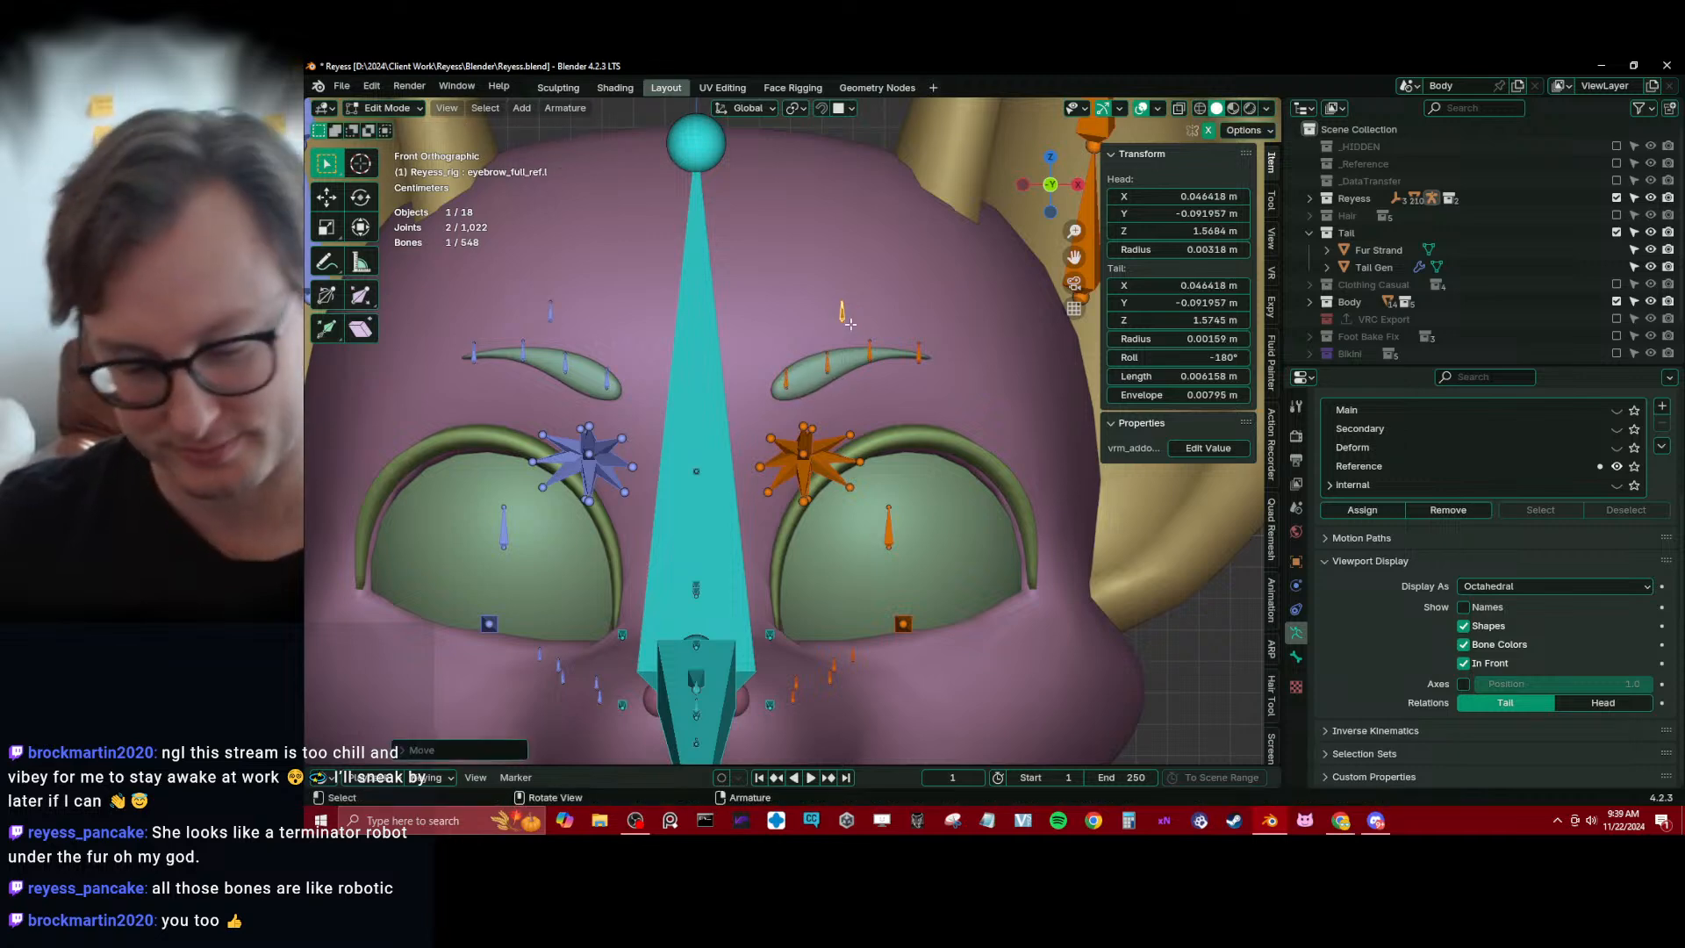
{"action": "key", "text": "KP_3"}
{"action": "key", "text": "g"}
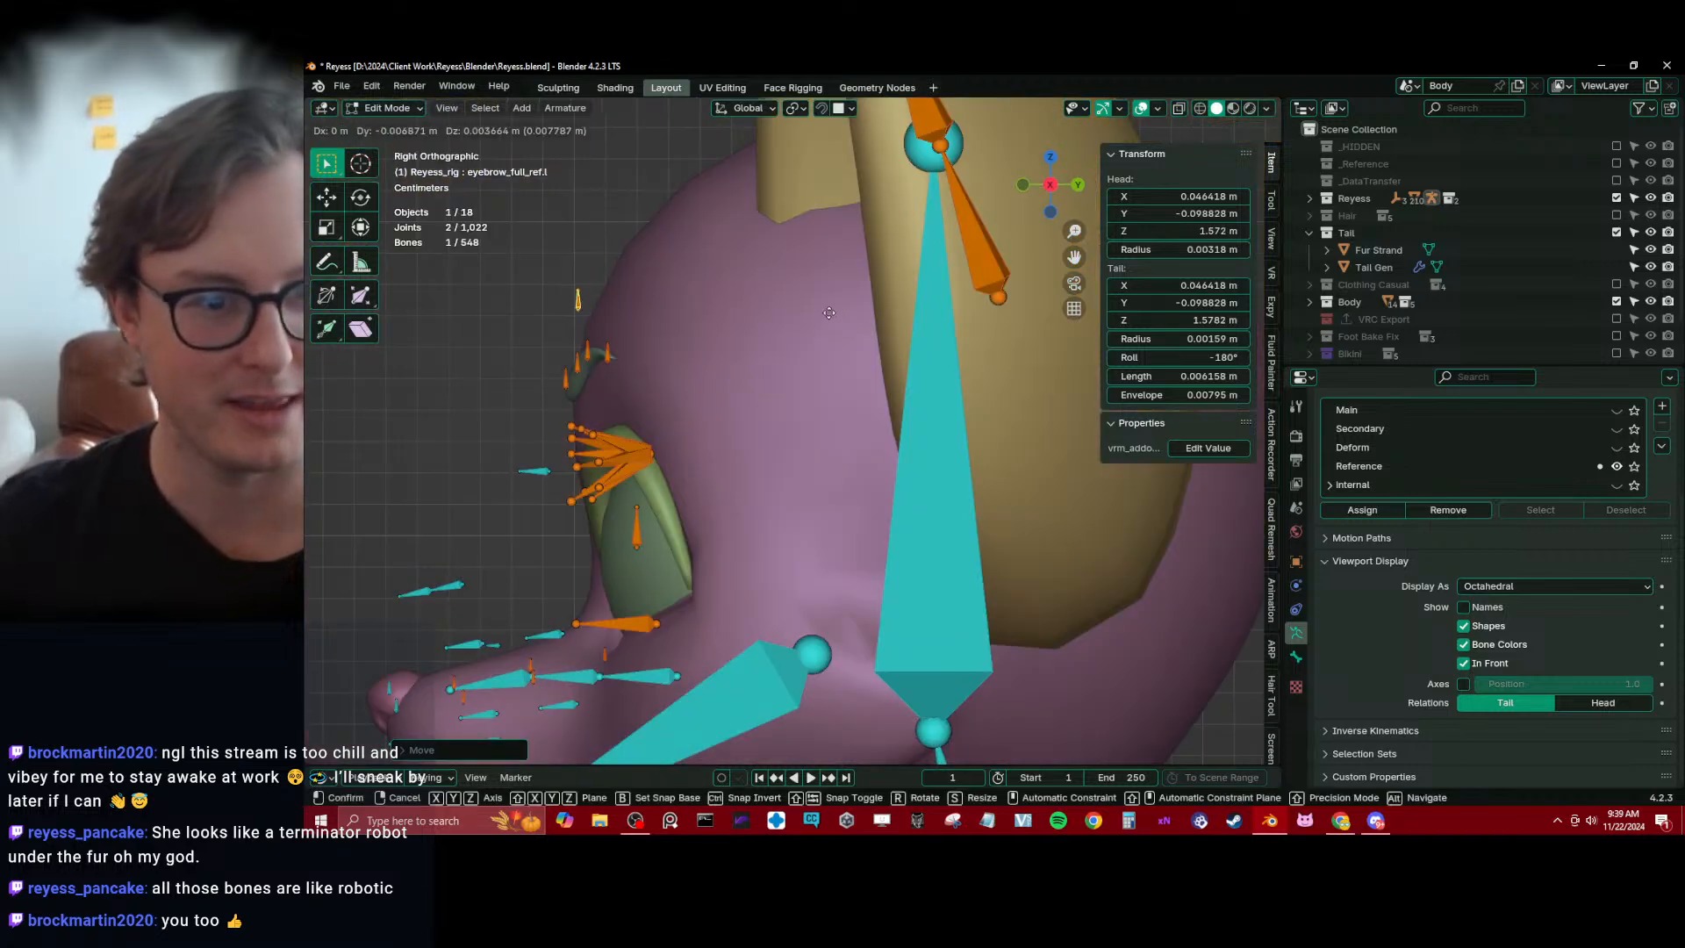
{"action": "left_click", "coordinate": [830, 312]}
{"action": "key", "text": "g"}
{"action": "key", "text": "z"}
{"action": "left_click", "coordinate": [741, 378]}
Move cheek_smile_ref.l onto the left cheek below the outer eye corner with Face Project snapping on, then turn snapping off
{"action": "scroll", "coordinate": [739, 379], "scroll_direction": "down", "scroll_amount": 3}
{"action": "middle_click_drag", "start_coordinate": [739, 378], "coordinate": [851, 416]}
{"action": "key", "text": "KP_1"}
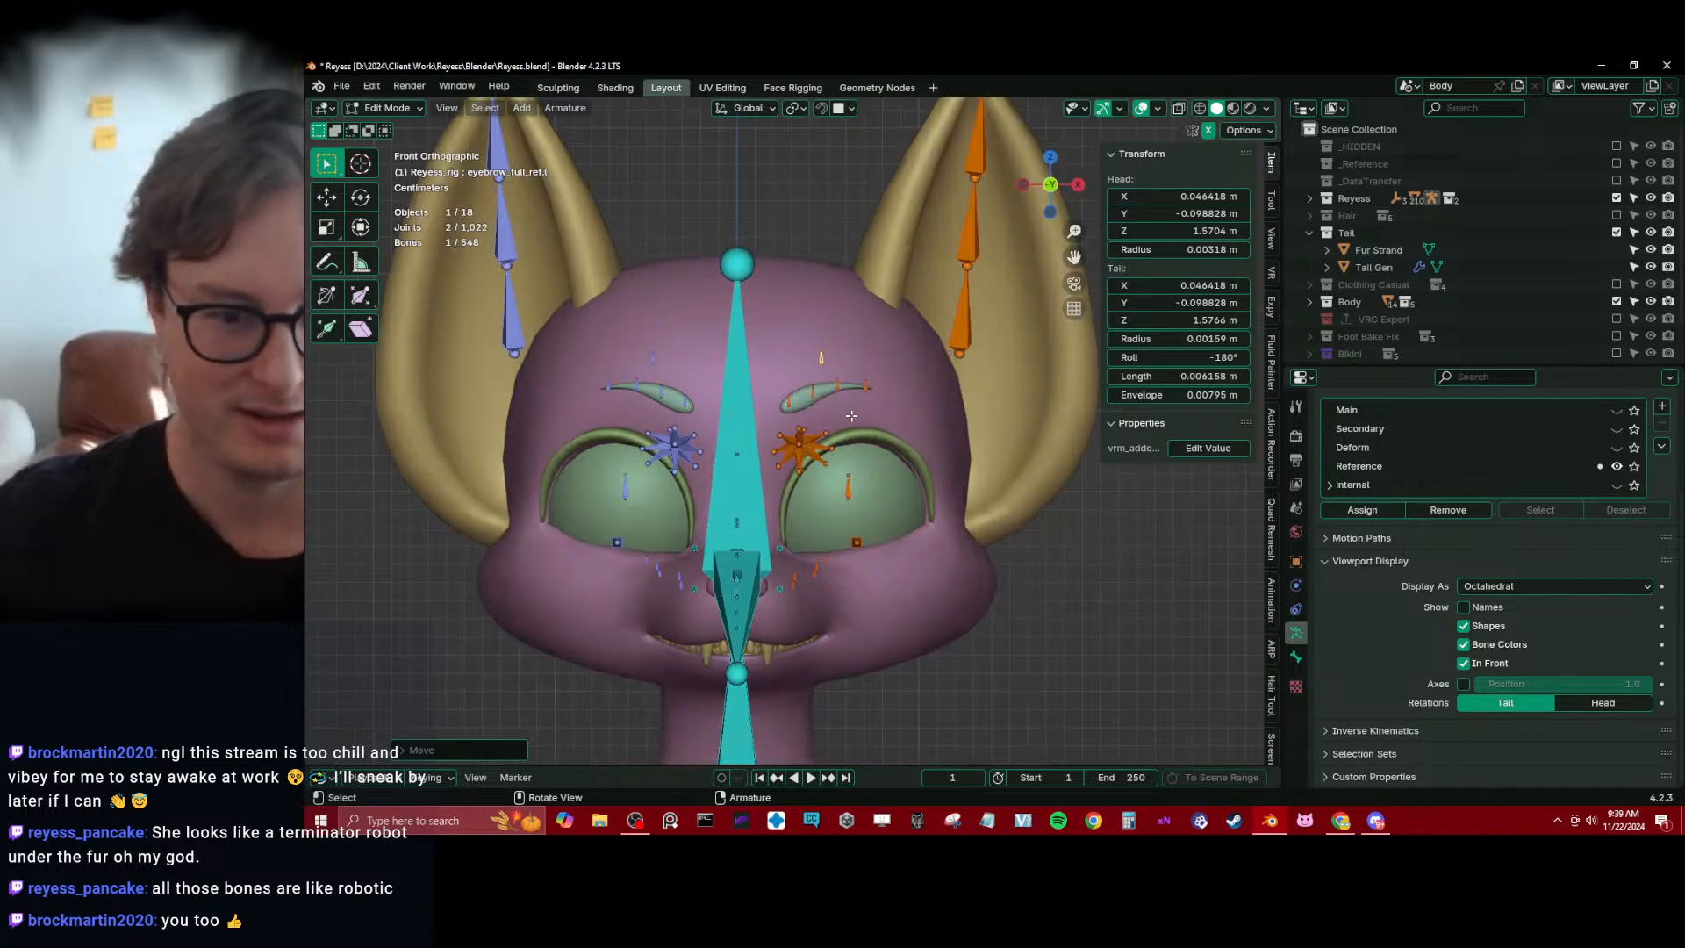
{"action": "scroll", "coordinate": [804, 510], "scroll_direction": "up", "scroll_amount": 2}
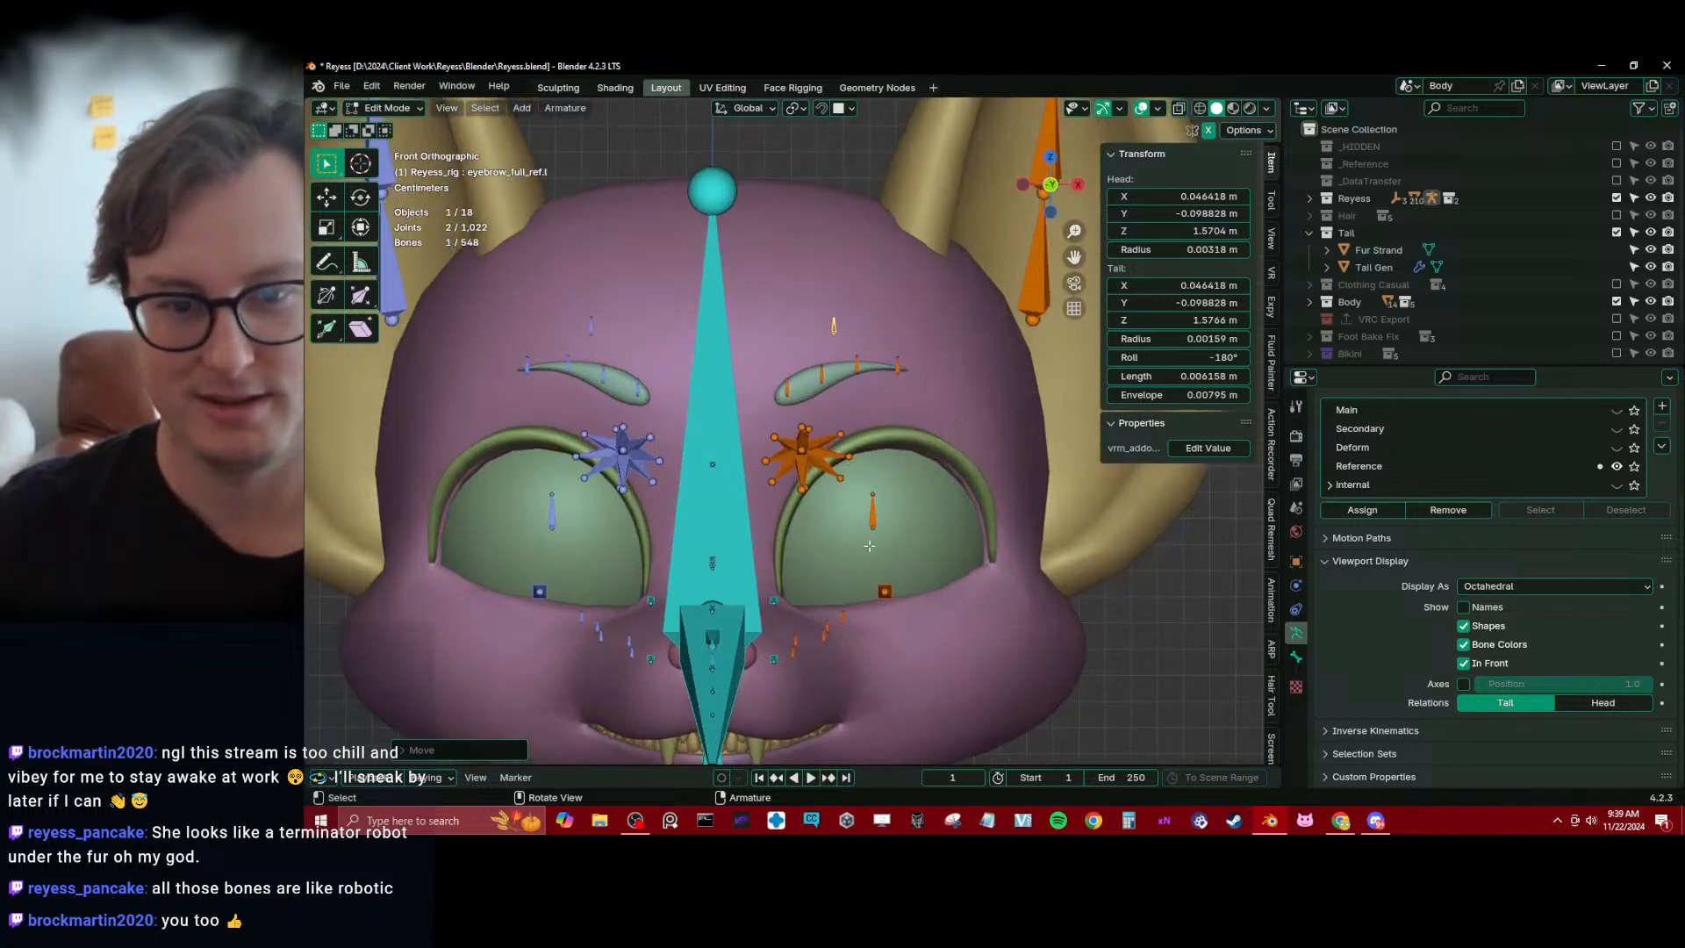
{"action": "left_click", "coordinate": [869, 545]}
{"action": "left_click", "coordinate": [1296, 657]}
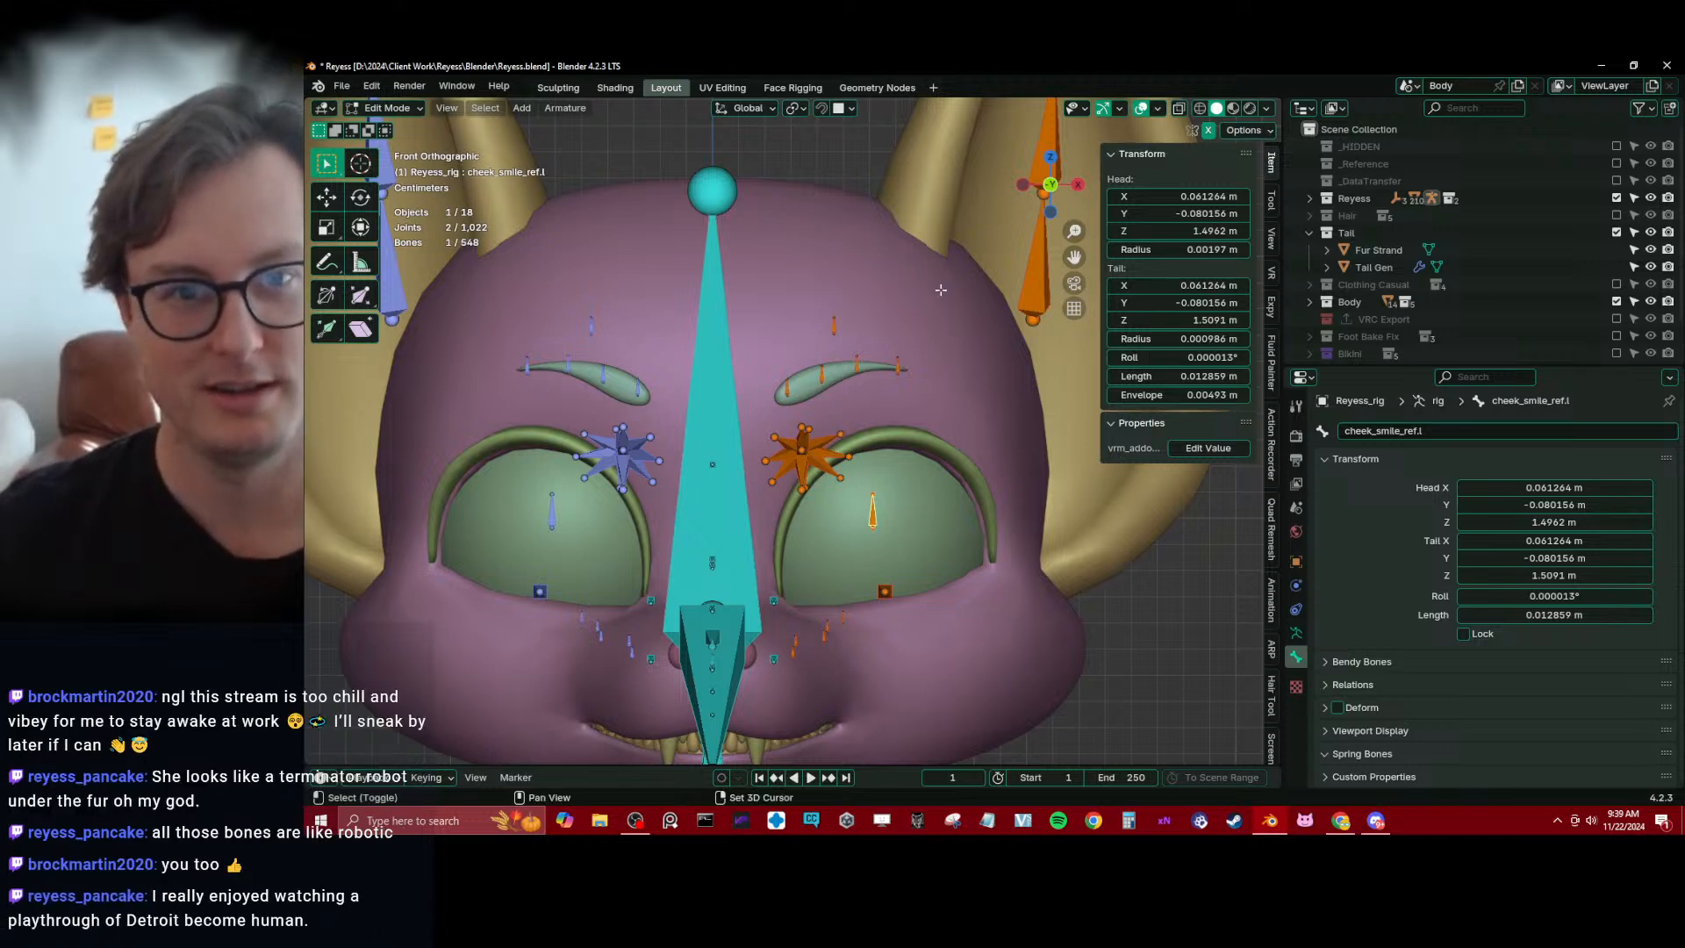
{"action": "left_click", "coordinate": [840, 108]}
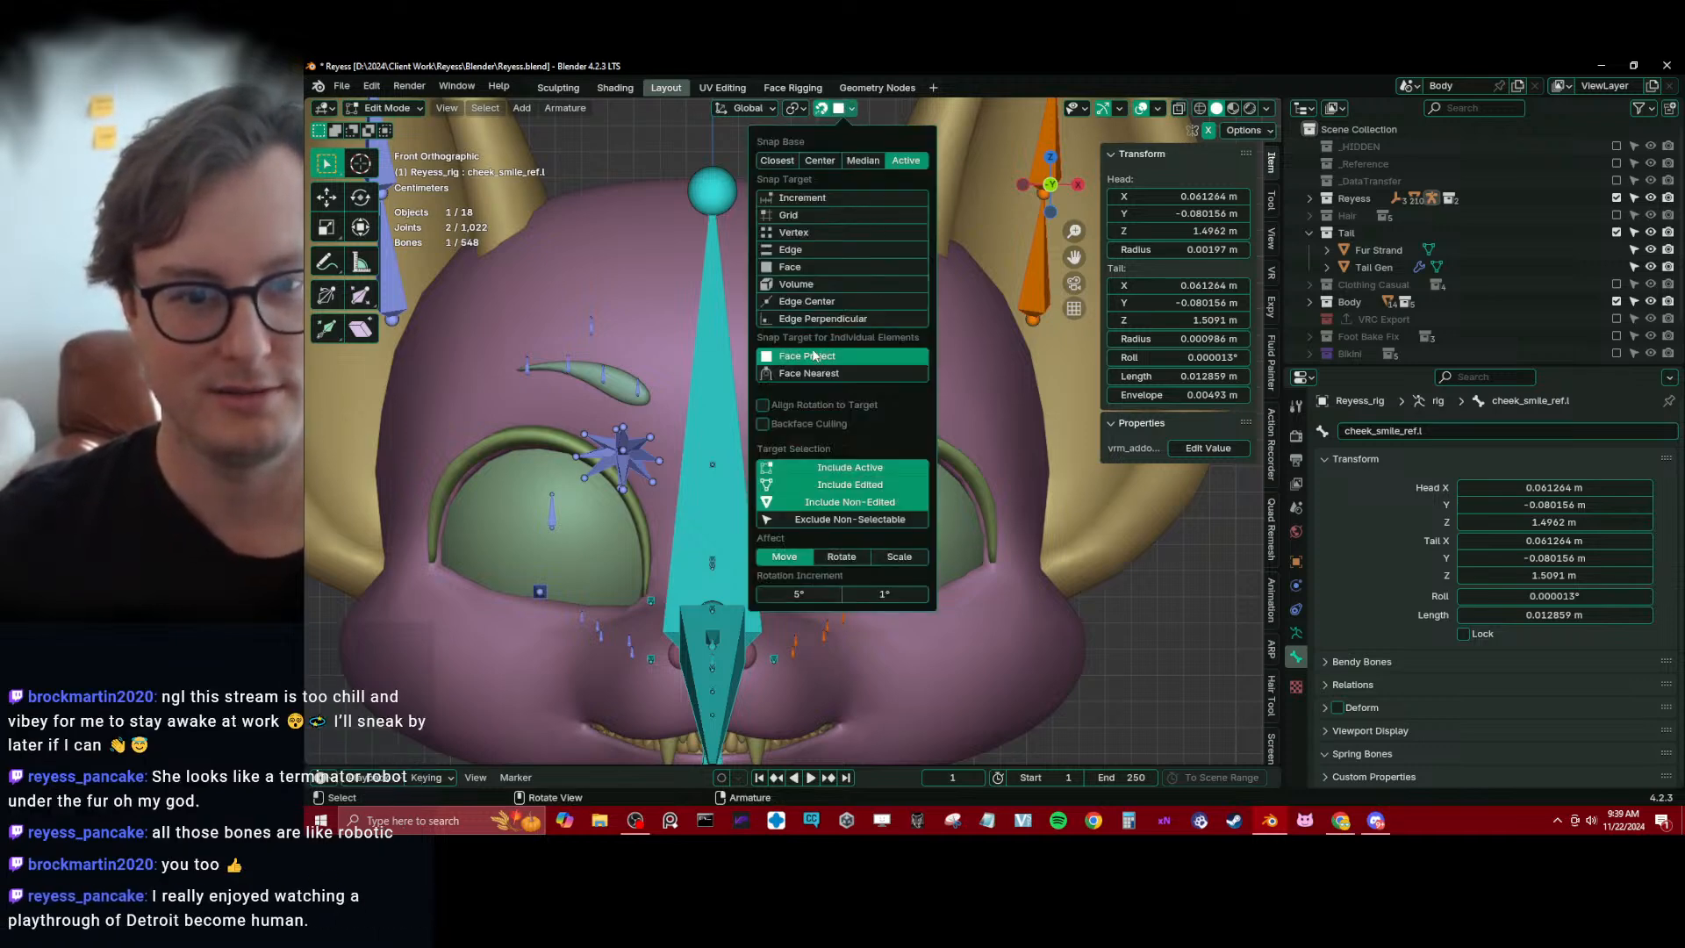
{"action": "key", "text": "g"}
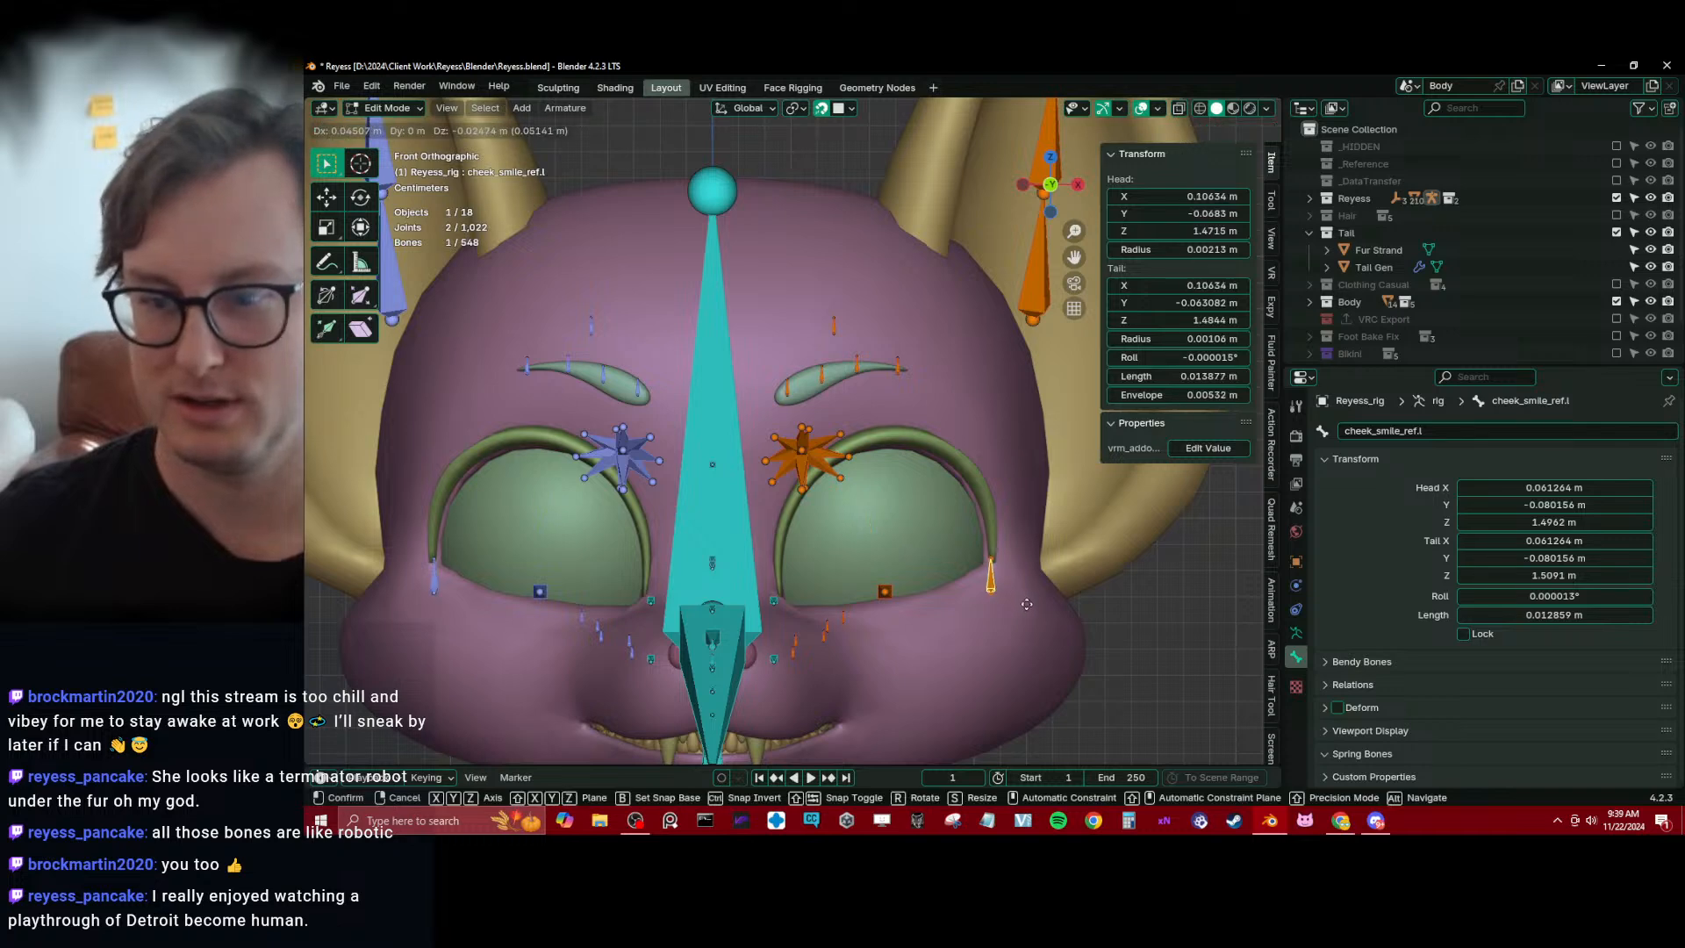
{"action": "left_click", "coordinate": [1062, 635]}
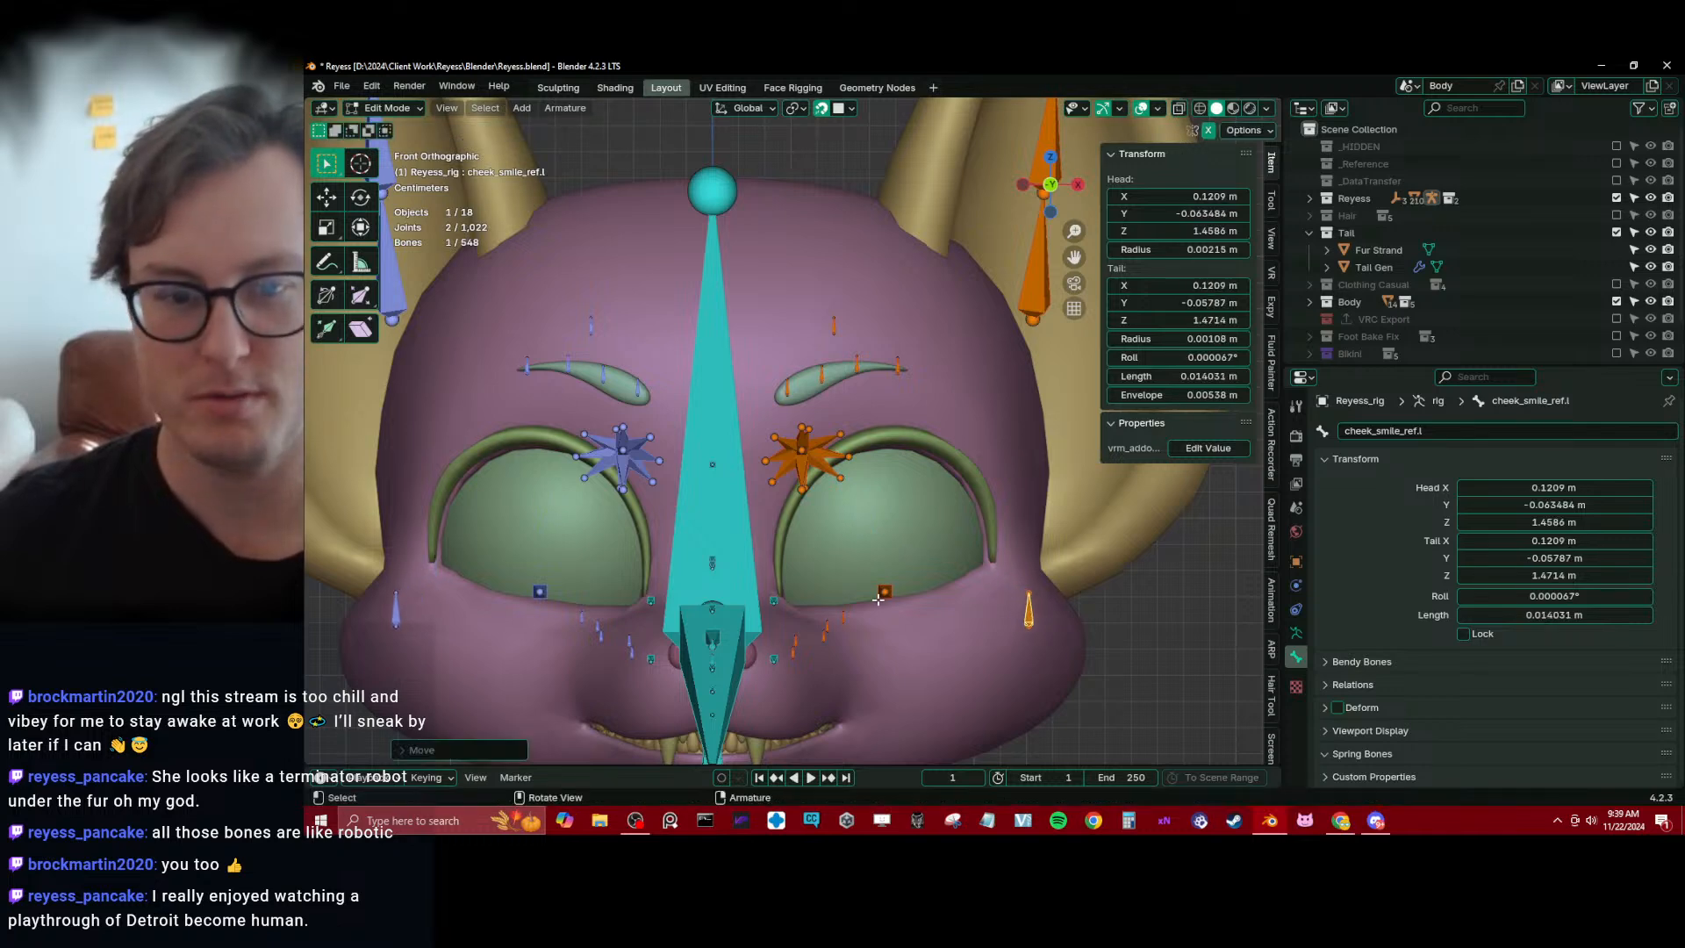
{"action": "key", "text": "shift+Tab"}
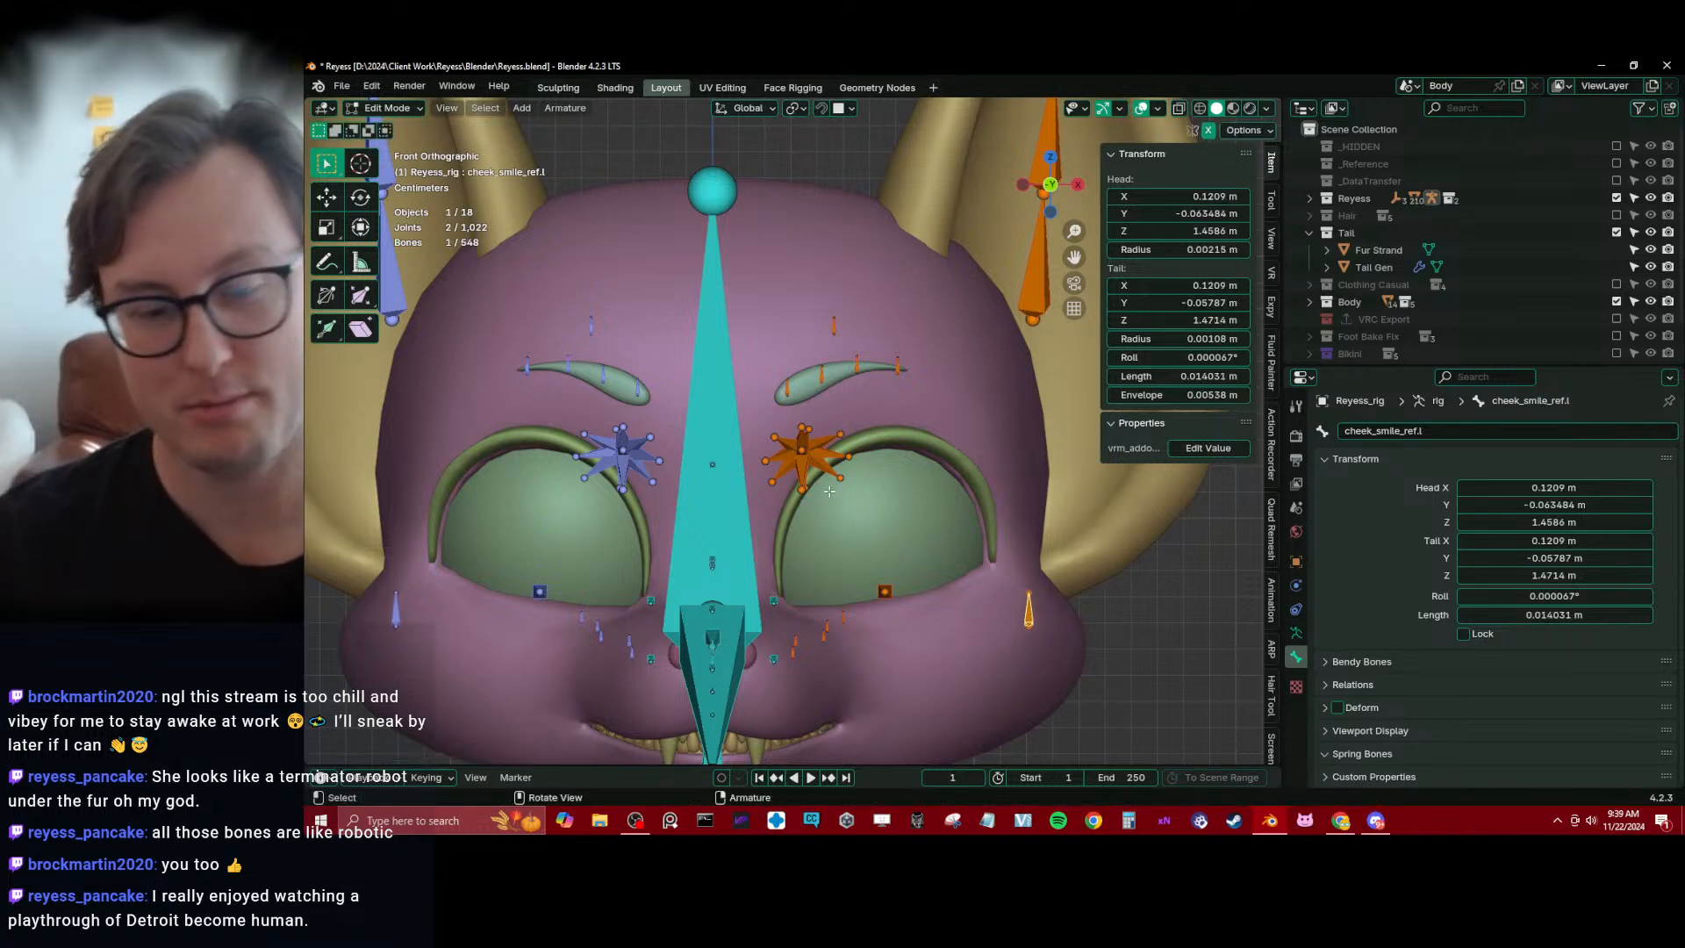
Select the cluster of left eye and eyelid reference bones in side wireframe view and move it back and down to the eyeball's center
{"action": "key", "text": "KP_3"}
{"action": "scroll", "coordinate": [594, 456], "scroll_direction": "up", "scroll_amount": 2}
{"action": "key", "text": "shift+z"}
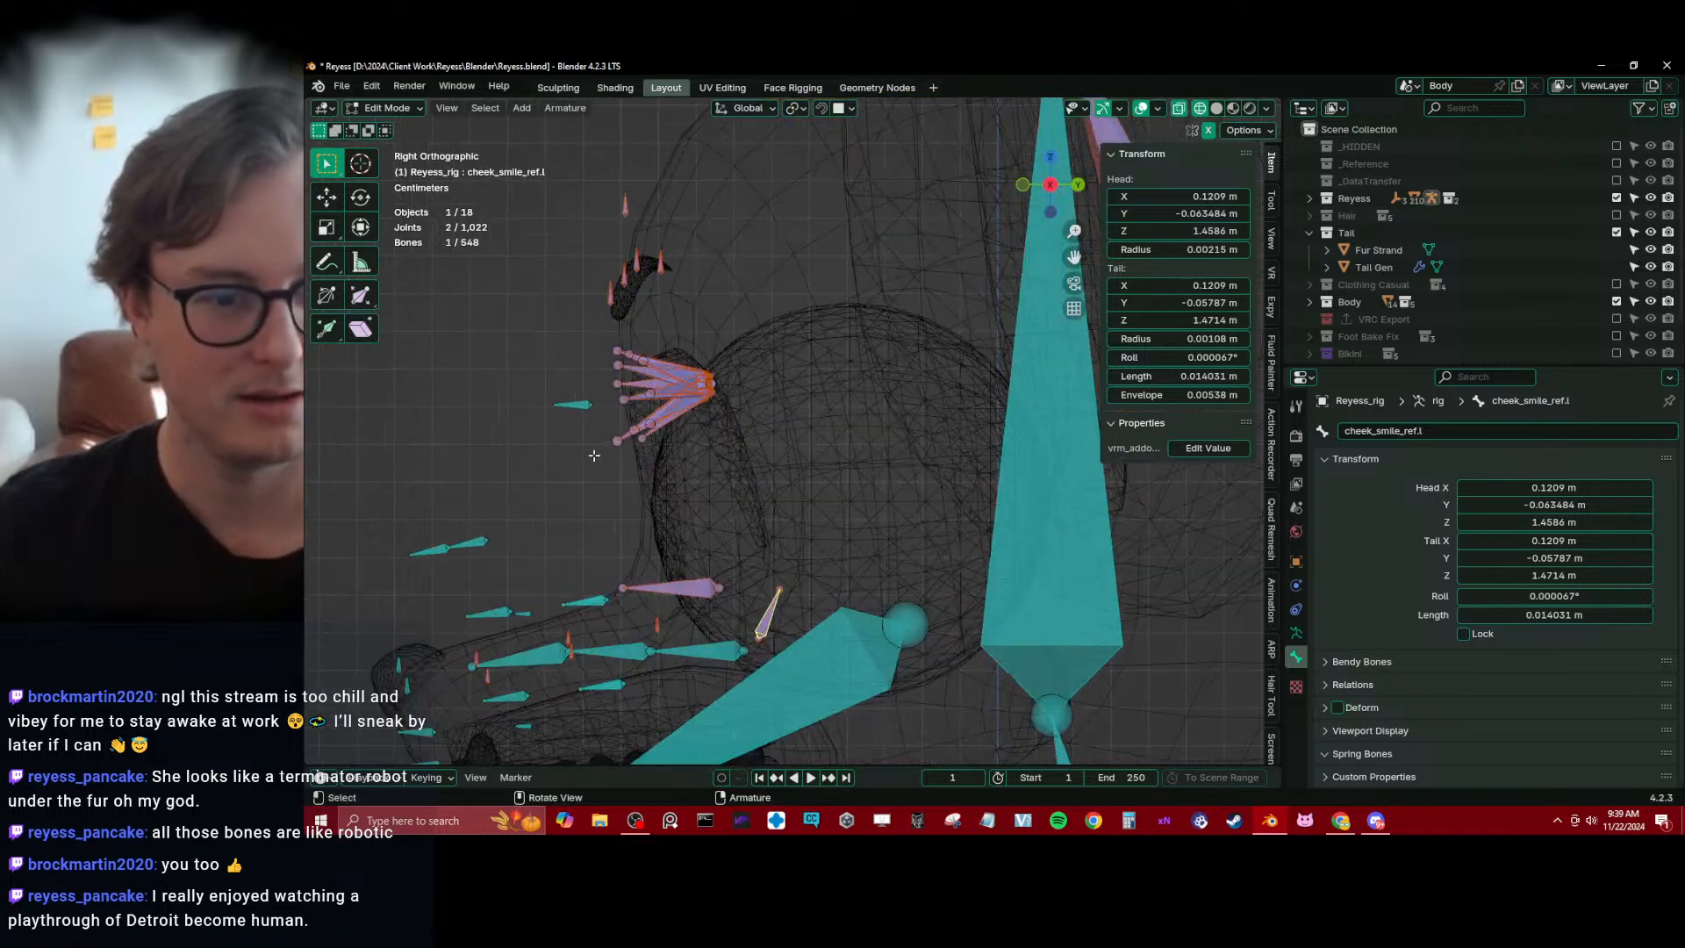
{"action": "left_click_drag", "start_coordinate": [599, 333], "coordinate": [723, 448]}
{"action": "key", "text": "g"}
{"action": "left_click", "coordinate": [838, 572]}
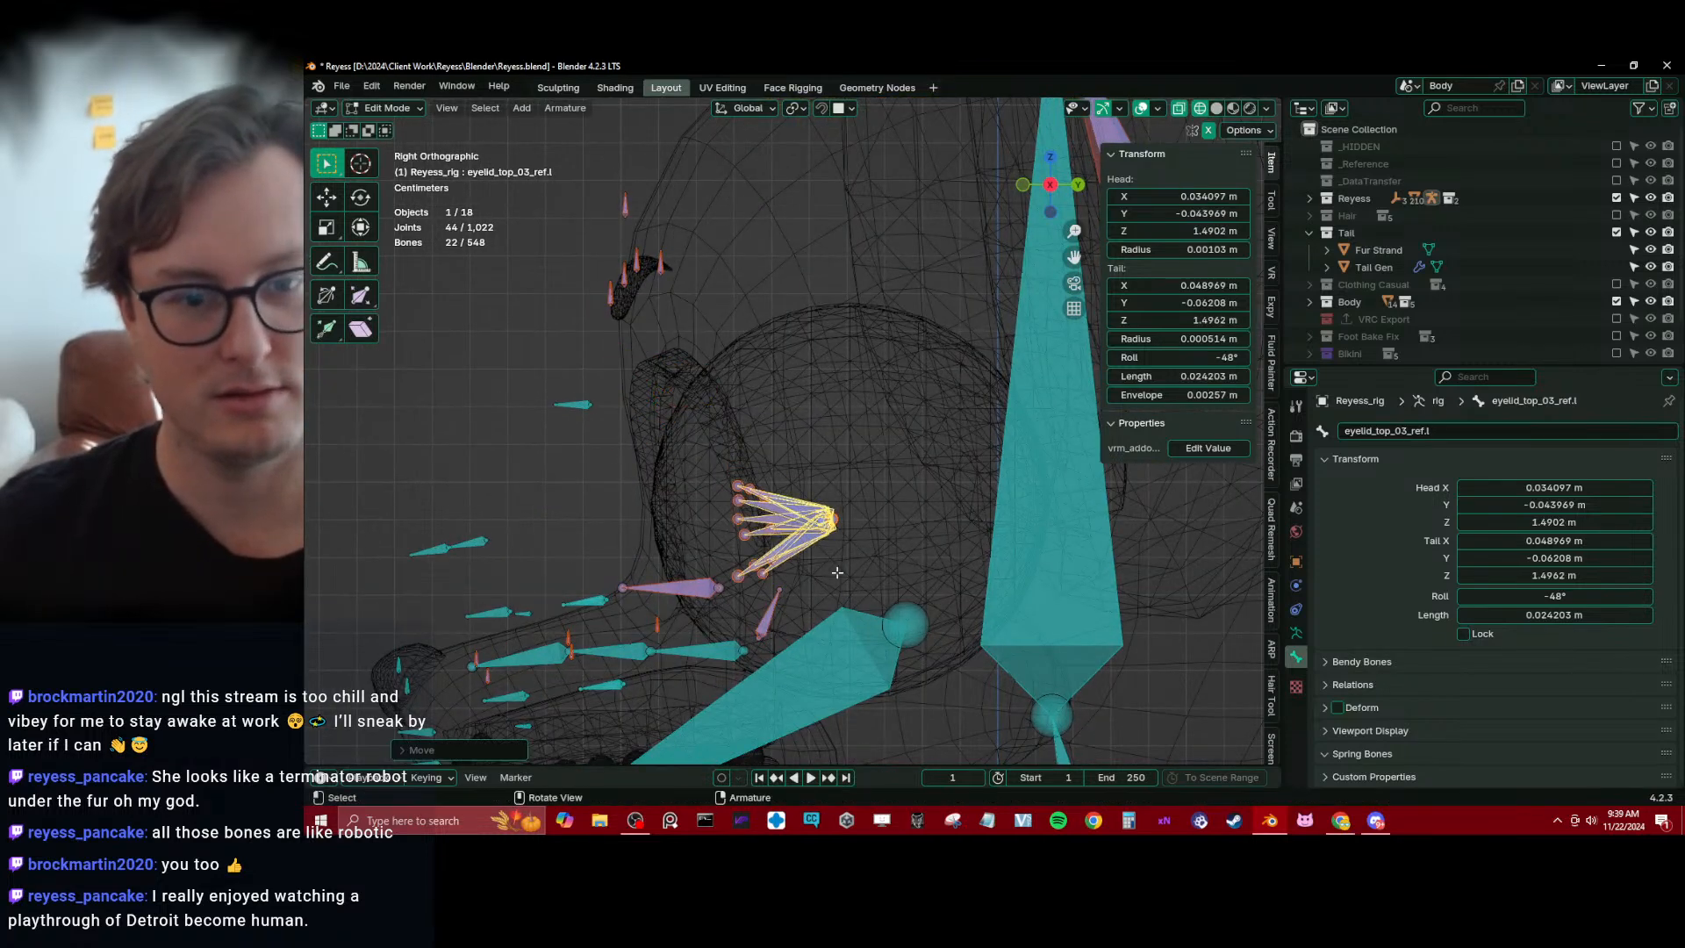
Scale up the left eye and eyelid bone cluster to the eyeball's size and center it on the left eye in side and front views
{"action": "key", "text": "s"}
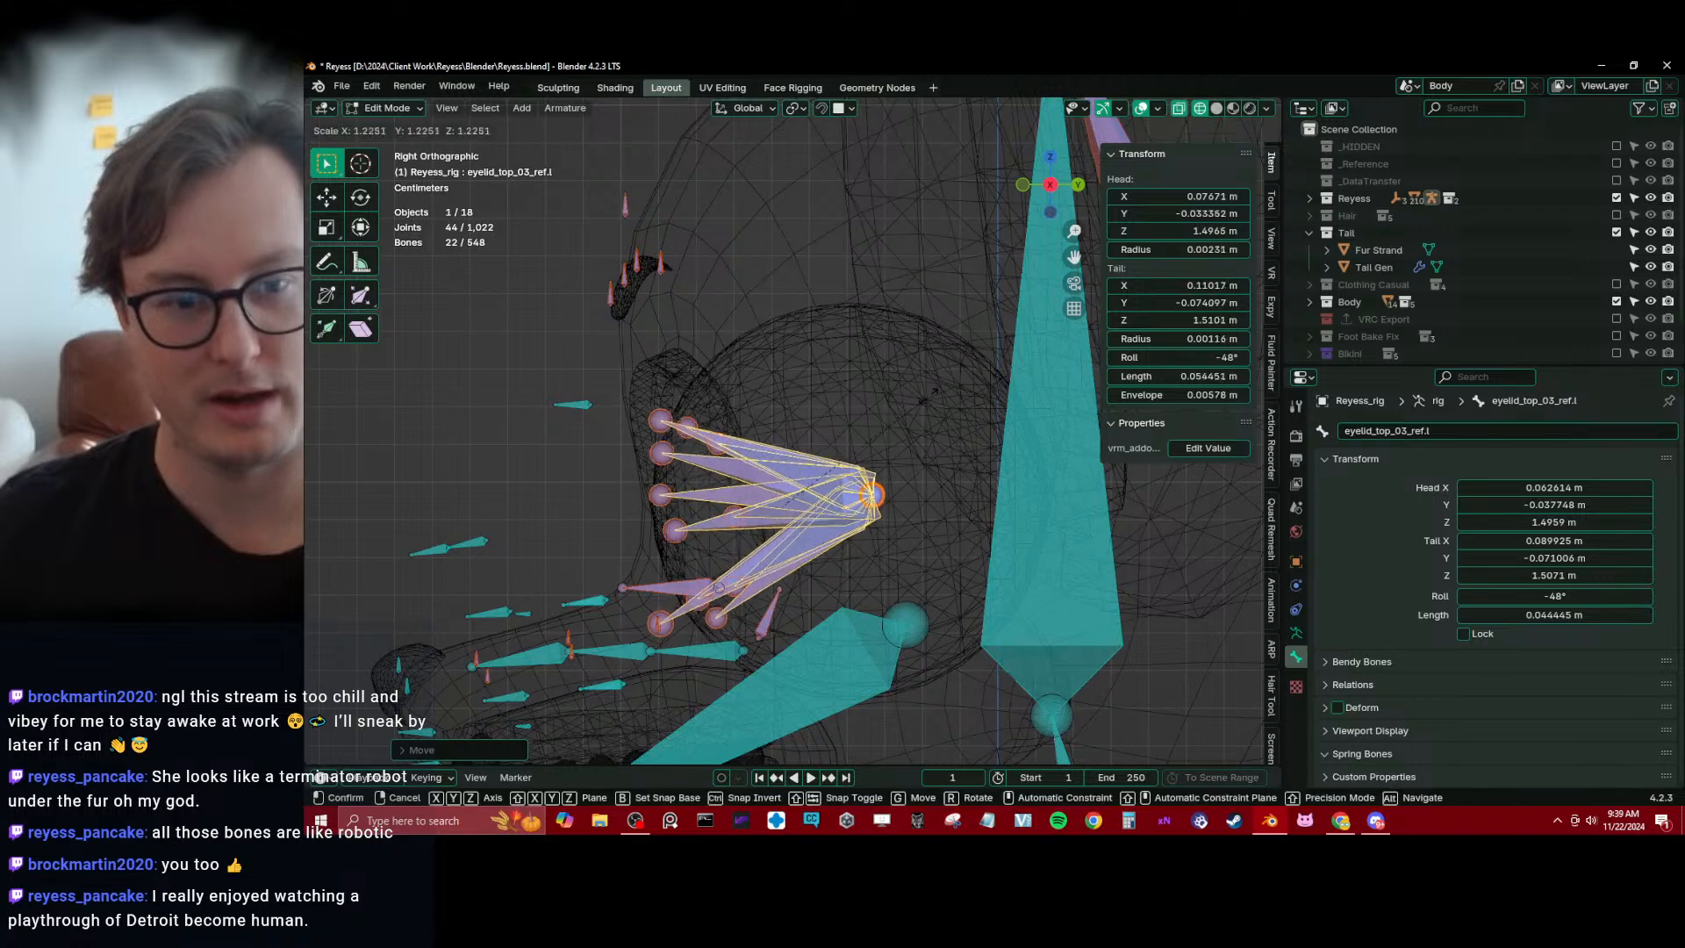
{"action": "left_click", "coordinate": [927, 389]}
{"action": "key", "text": "g"}
{"action": "left_click", "coordinate": [930, 379]}
{"action": "key", "text": "KP_1"}
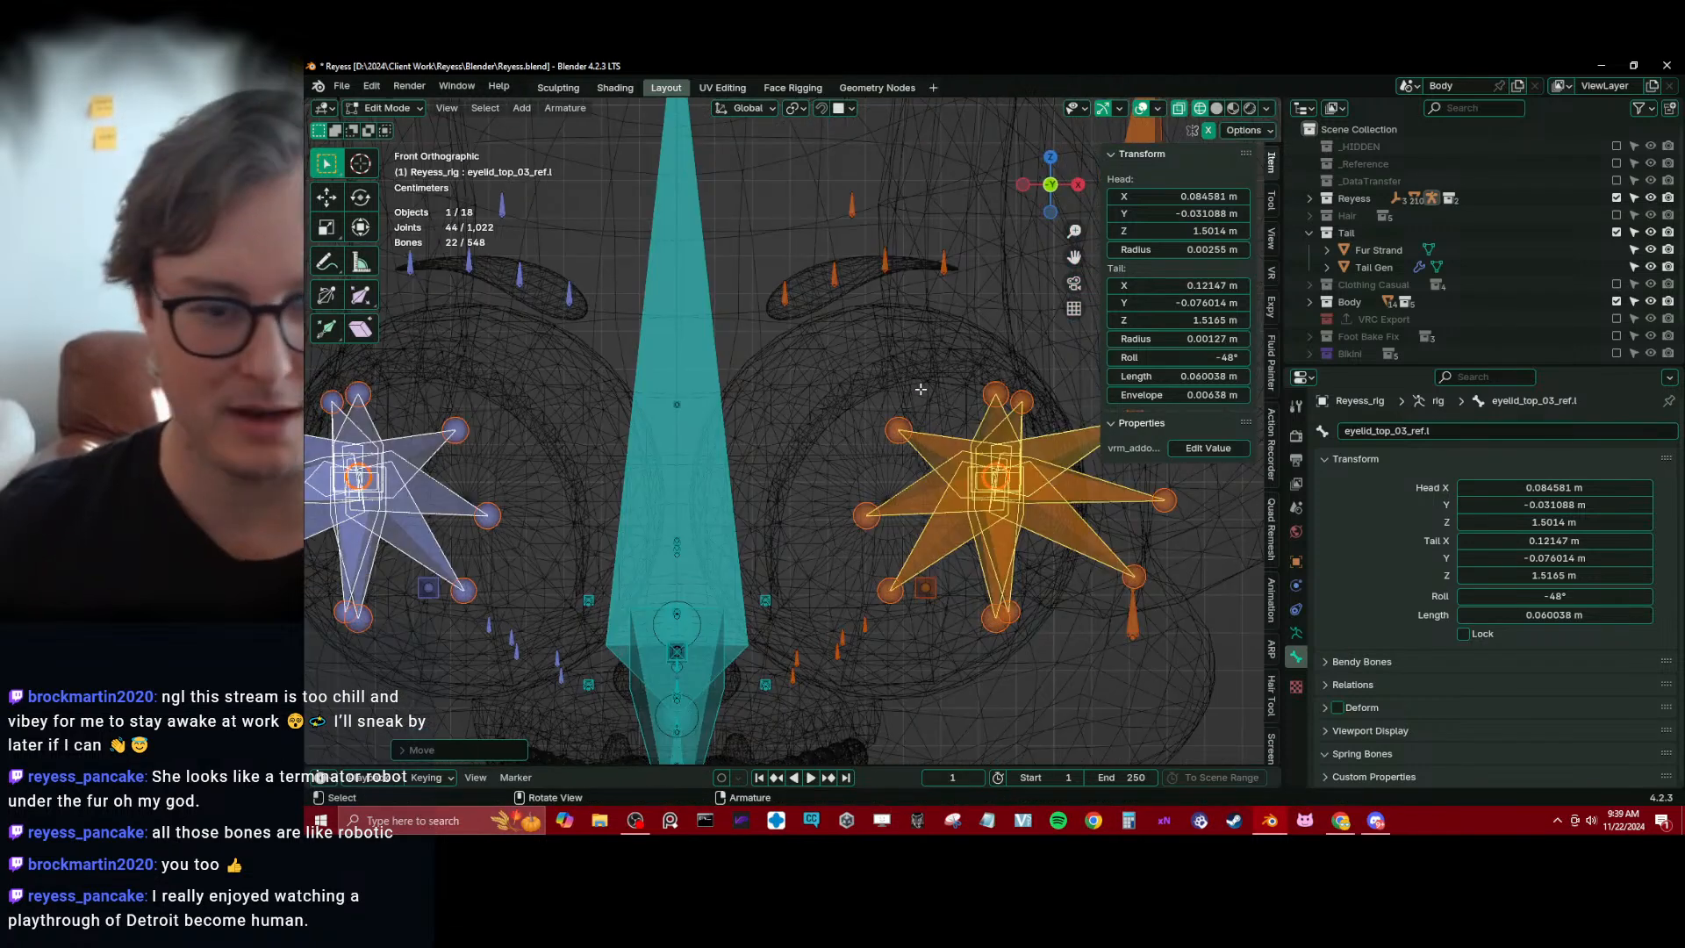
{"action": "scroll", "coordinate": [974, 480], "scroll_direction": "down", "scroll_amount": 3}
{"action": "key", "text": "shift+z"}
{"action": "key", "text": "g"}
{"action": "left_click", "coordinate": [937, 489]}
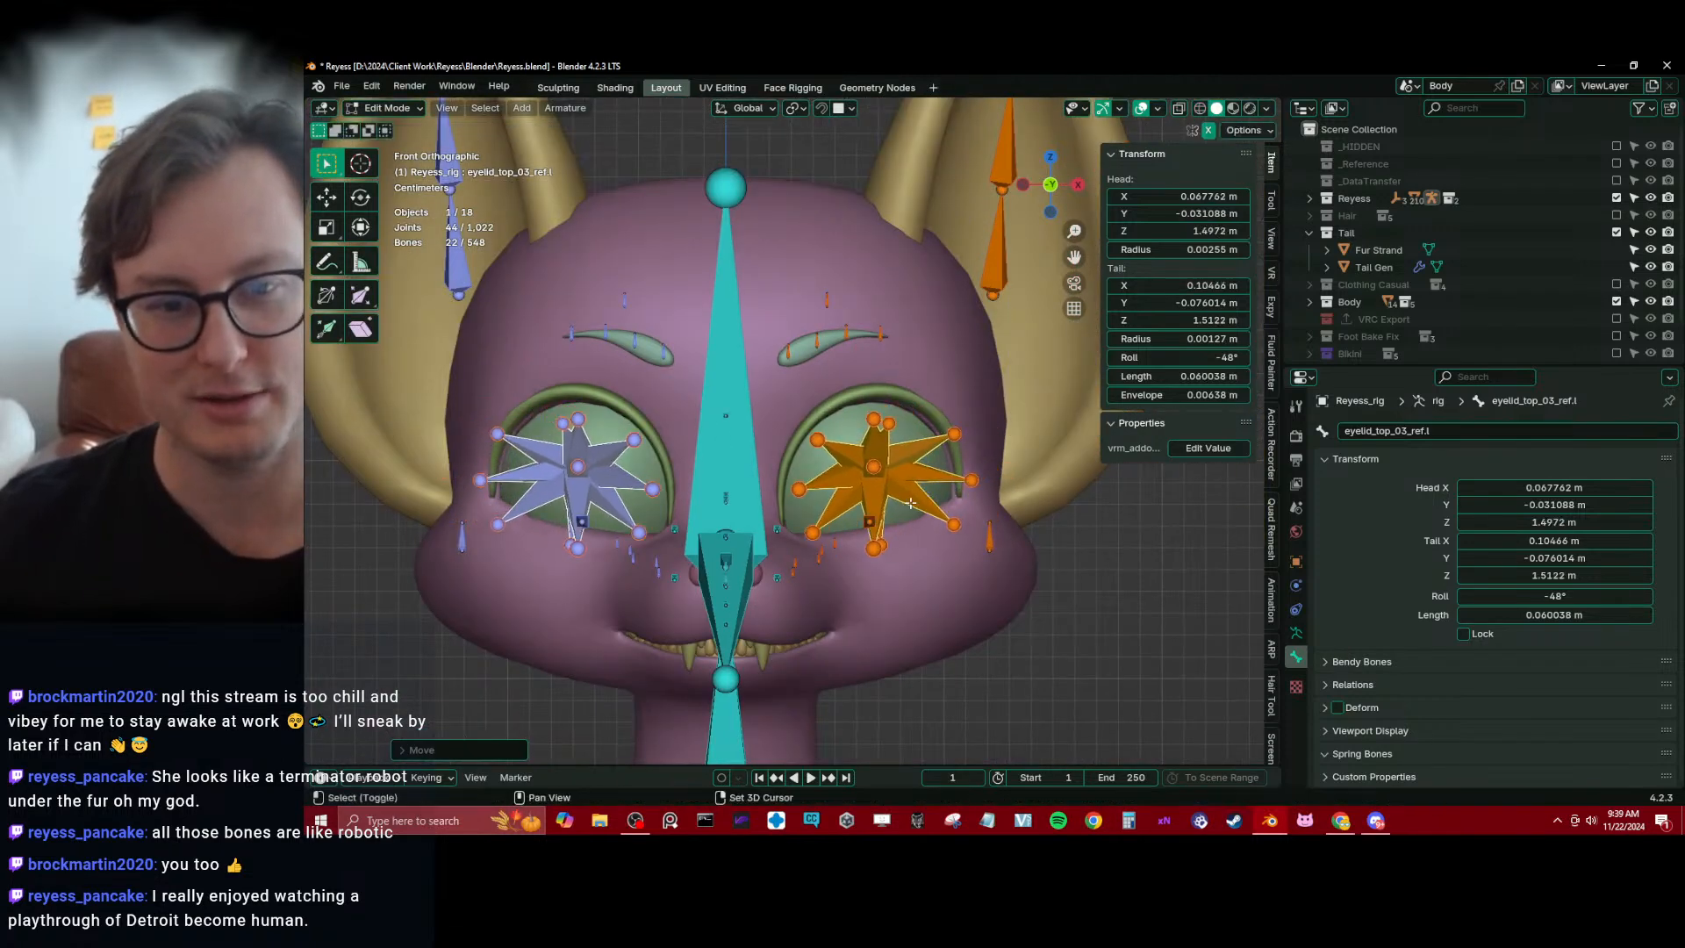
Snap the 3D cursor to the center of the left eyeball using the Sphere mesh's geometry in Edit Mode
{"action": "middle_click_drag", "start_coordinate": [864, 506], "coordinate": [806, 467], "text": "shift"}
{"action": "scroll", "coordinate": [806, 467], "scroll_direction": "up", "scroll_amount": 1}
{"action": "key", "text": "Tab"}
{"action": "left_click", "coordinate": [913, 435]}
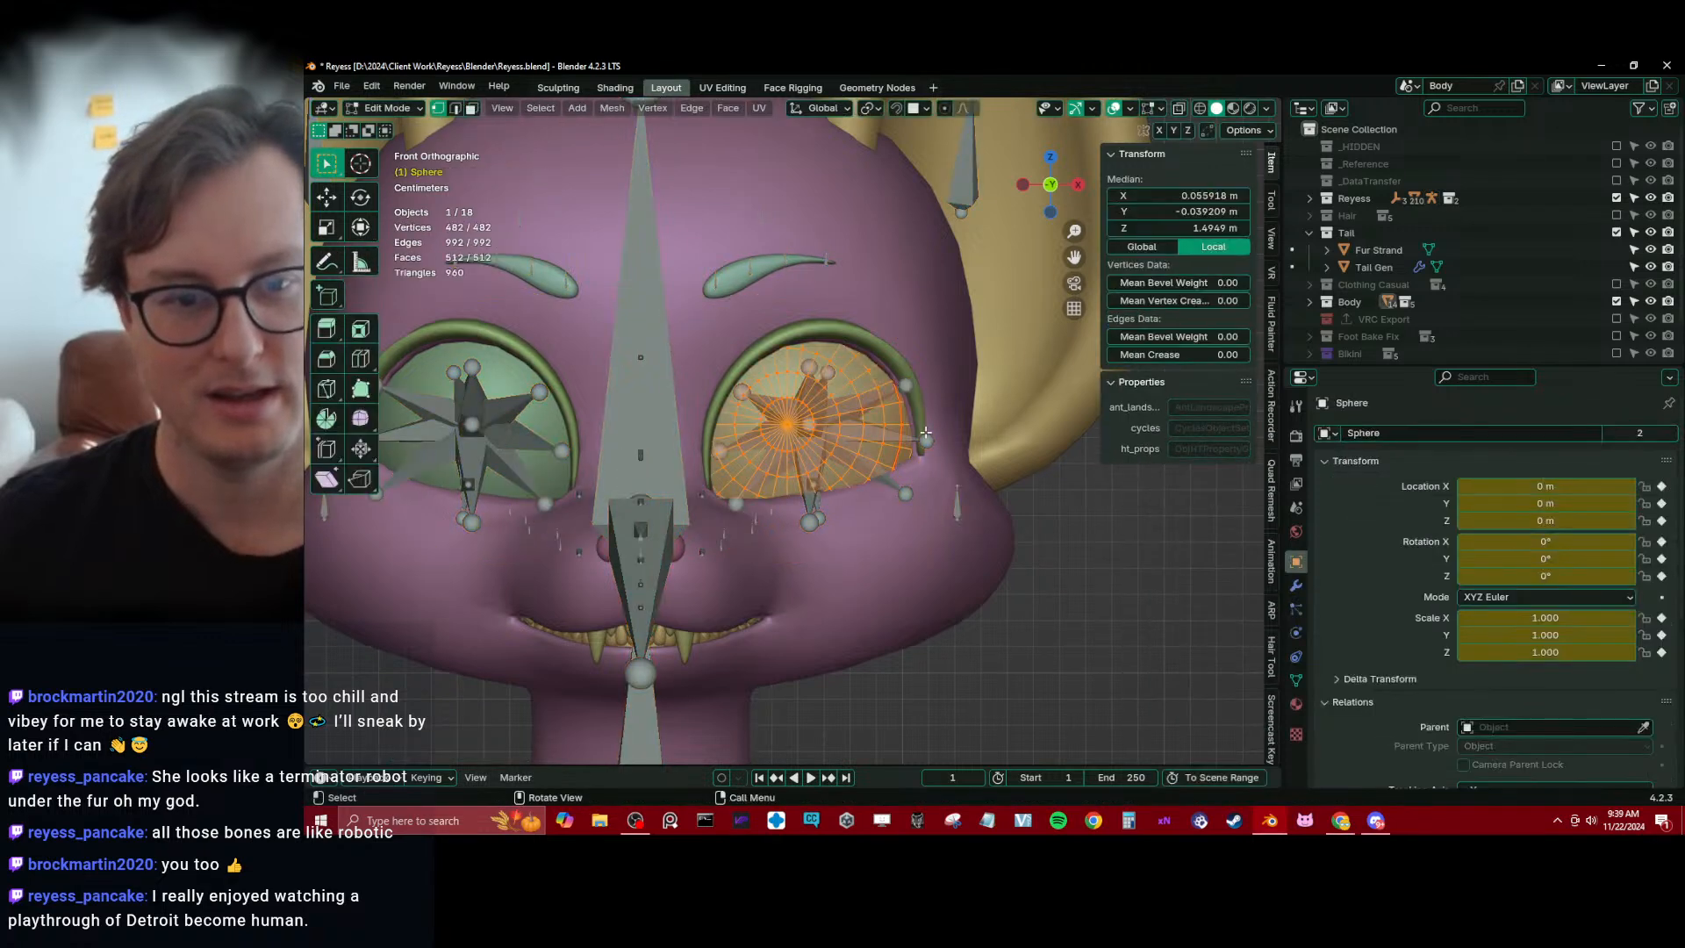
{"action": "key", "text": "Tab"}
{"action": "left_click", "coordinate": [939, 509]}
{"action": "key", "text": "Tab"}
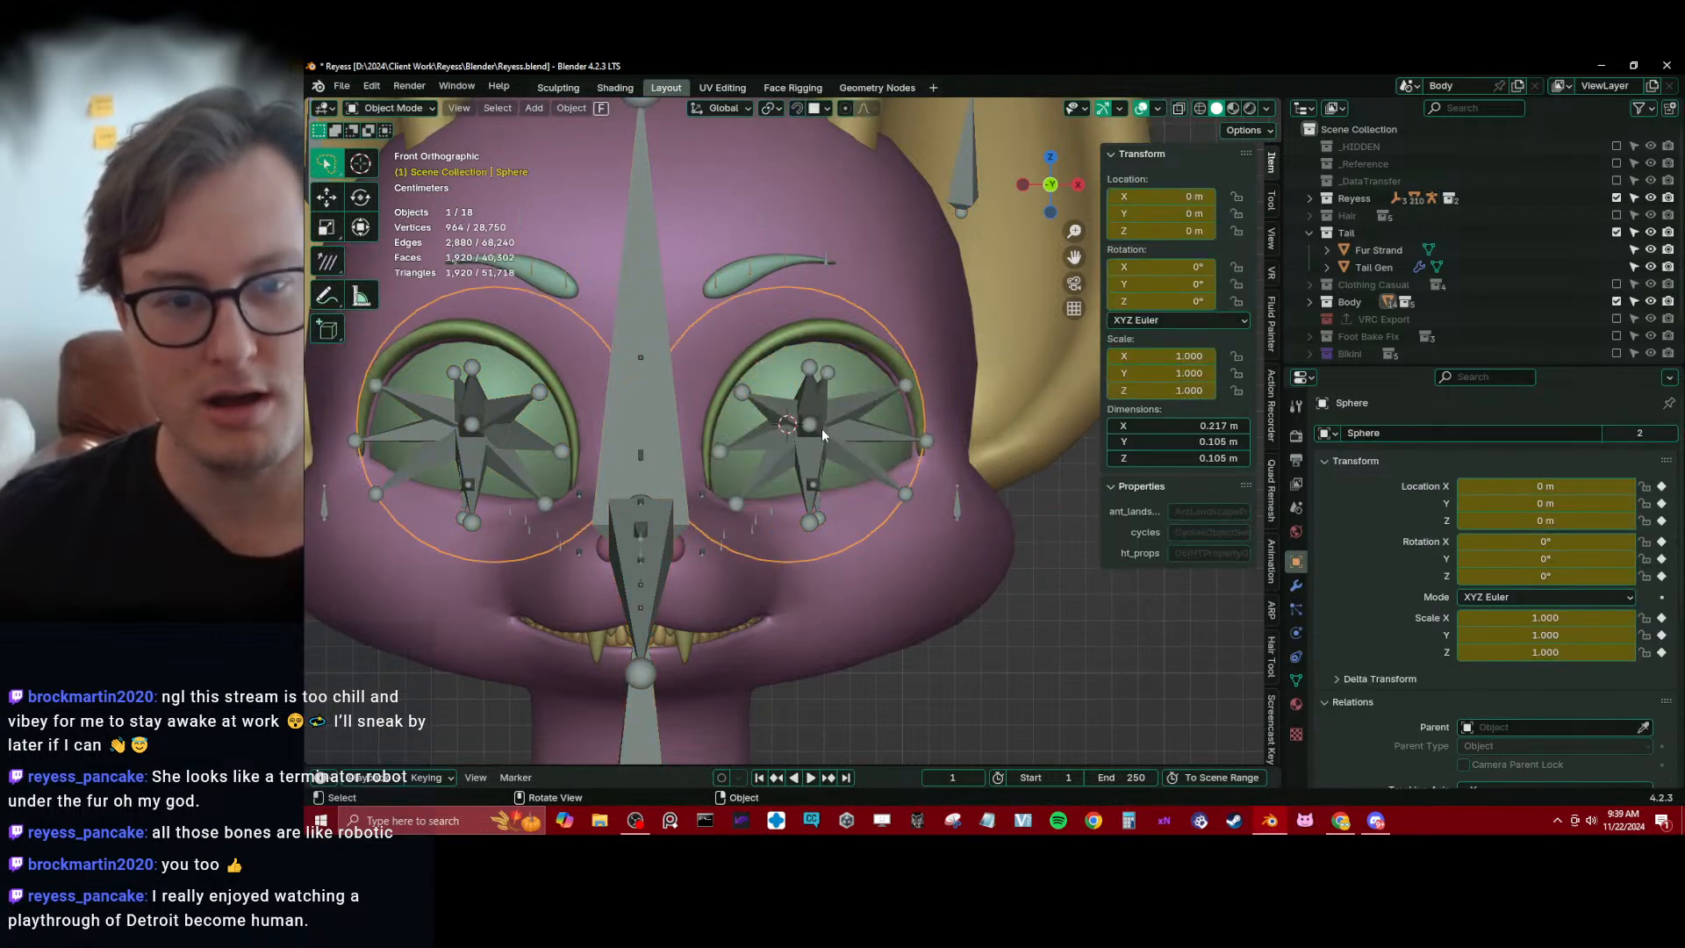
Return to editing Reyess_rig and snap the shared head joint of the left eye and eyelid bones to the 3D cursor
{"action": "left_click", "coordinate": [822, 426]}
{"action": "mouse_move", "coordinate": [822, 426]}
{"action": "middle_mouse_down"}
{"action": "mouse_move", "coordinate": [840, 442]}
{"action": "mouse_move", "coordinate": [797, 506]}
{"action": "middle_mouse_up"}
{"action": "key", "text": "Tab"}
{"action": "key", "text": "z"}
{"action": "left_click", "coordinate": [809, 437]}
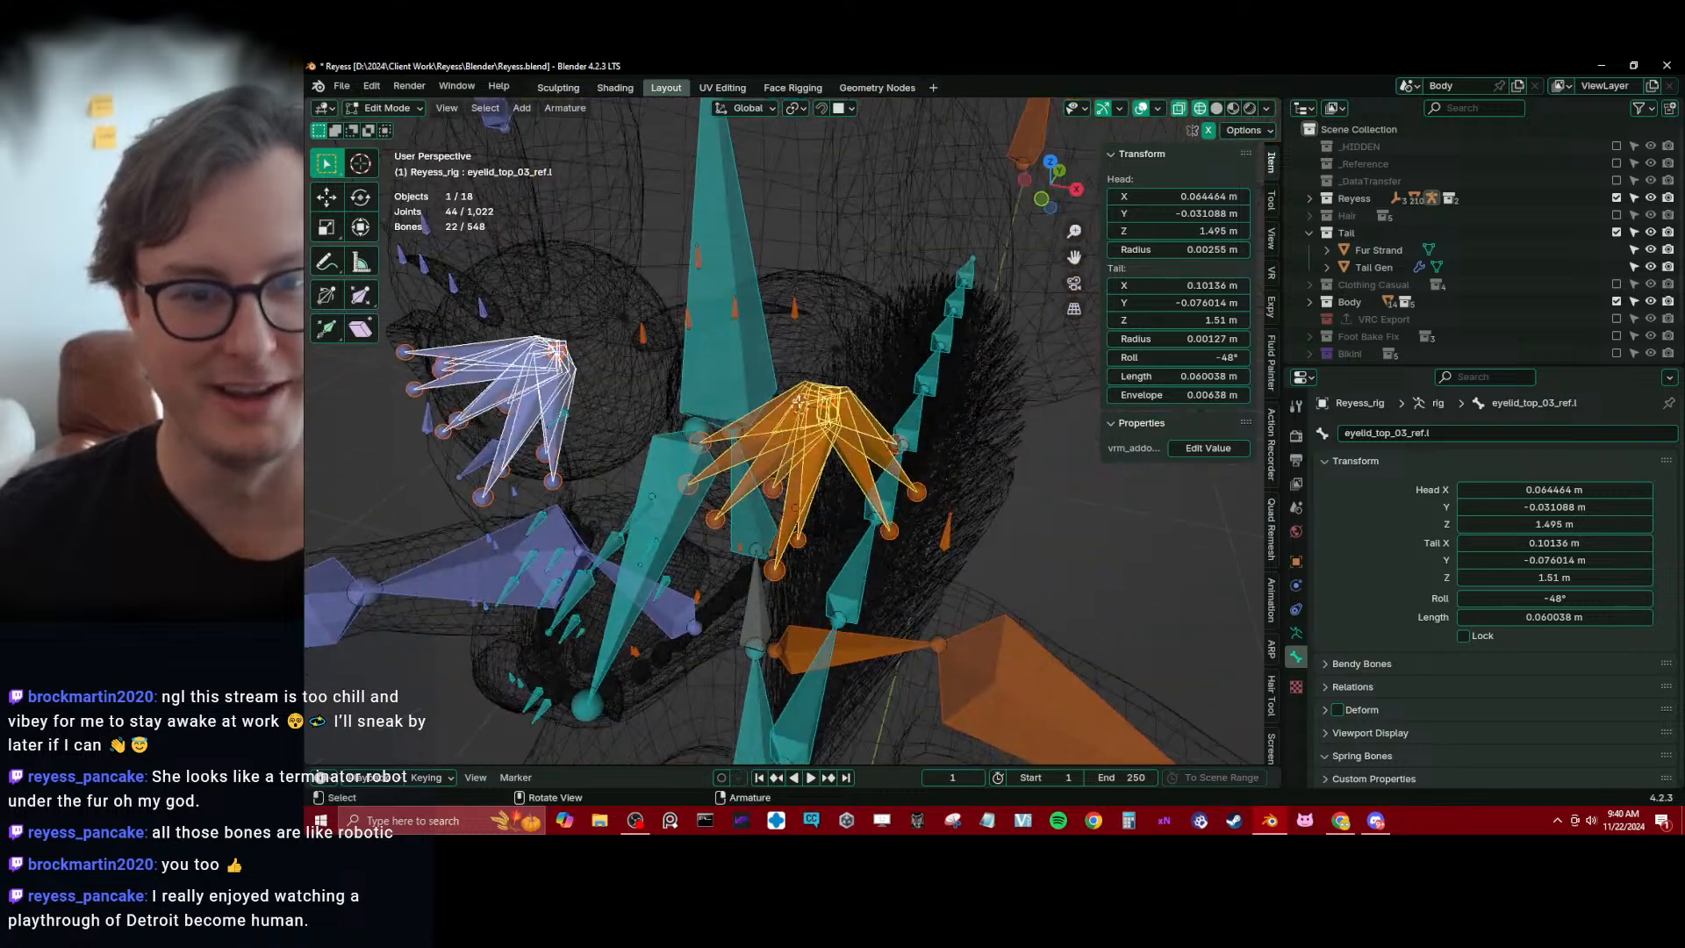
{"action": "left_click", "coordinate": [825, 398]}
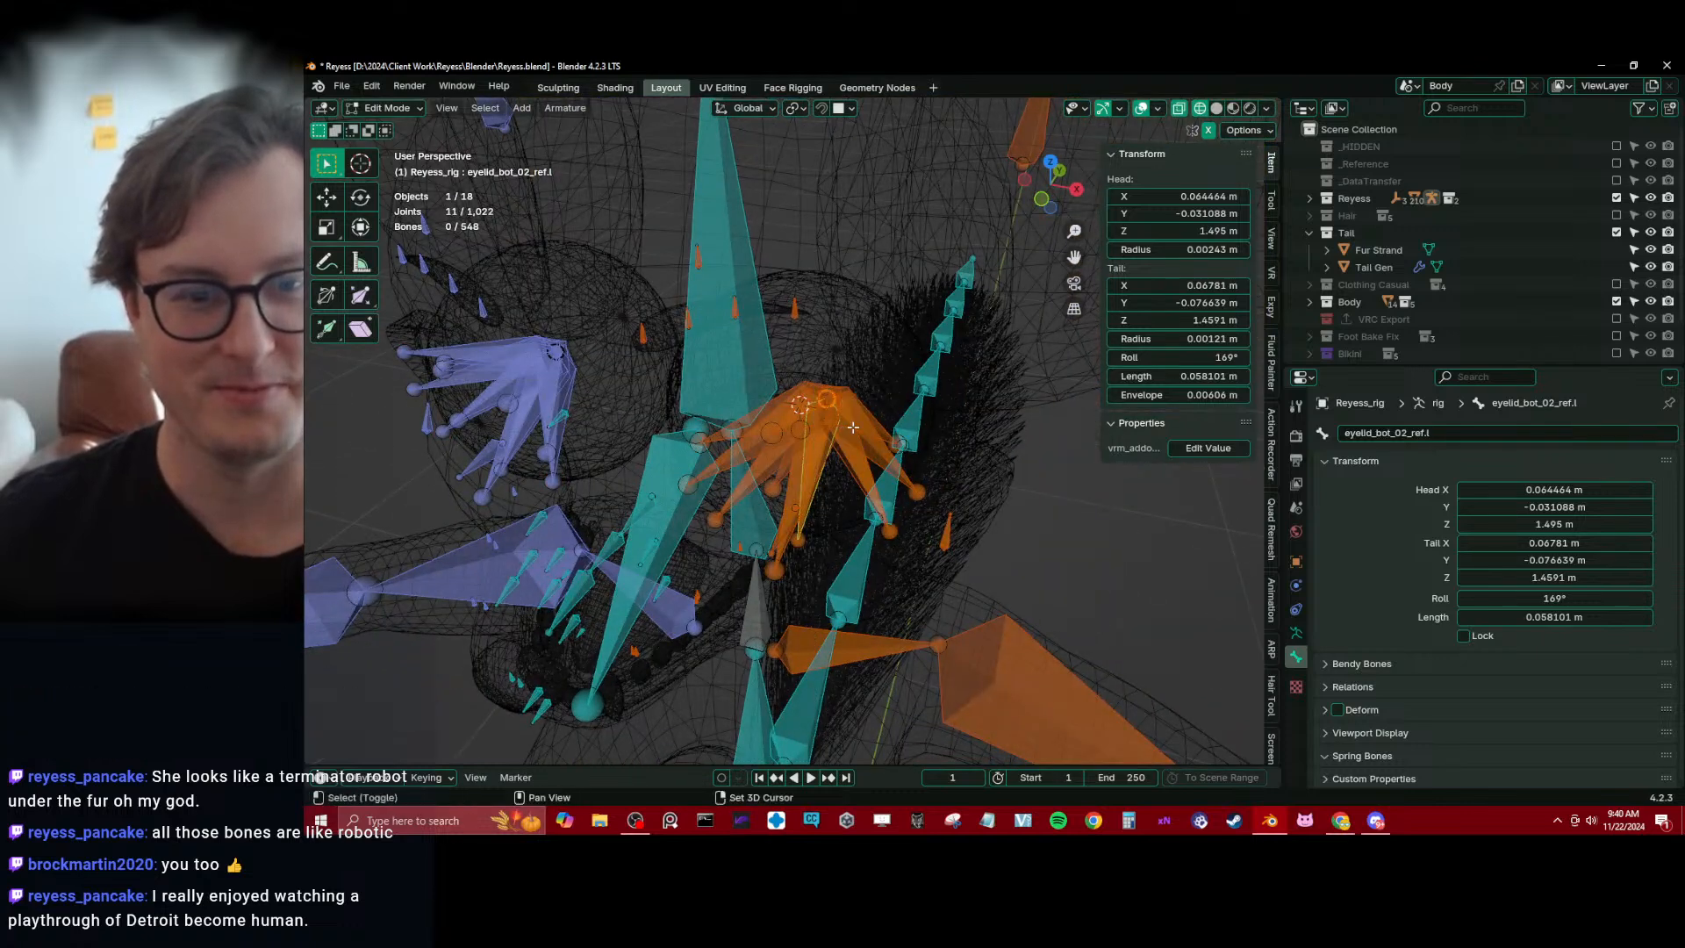
{"action": "key", "text": "shift+s"}
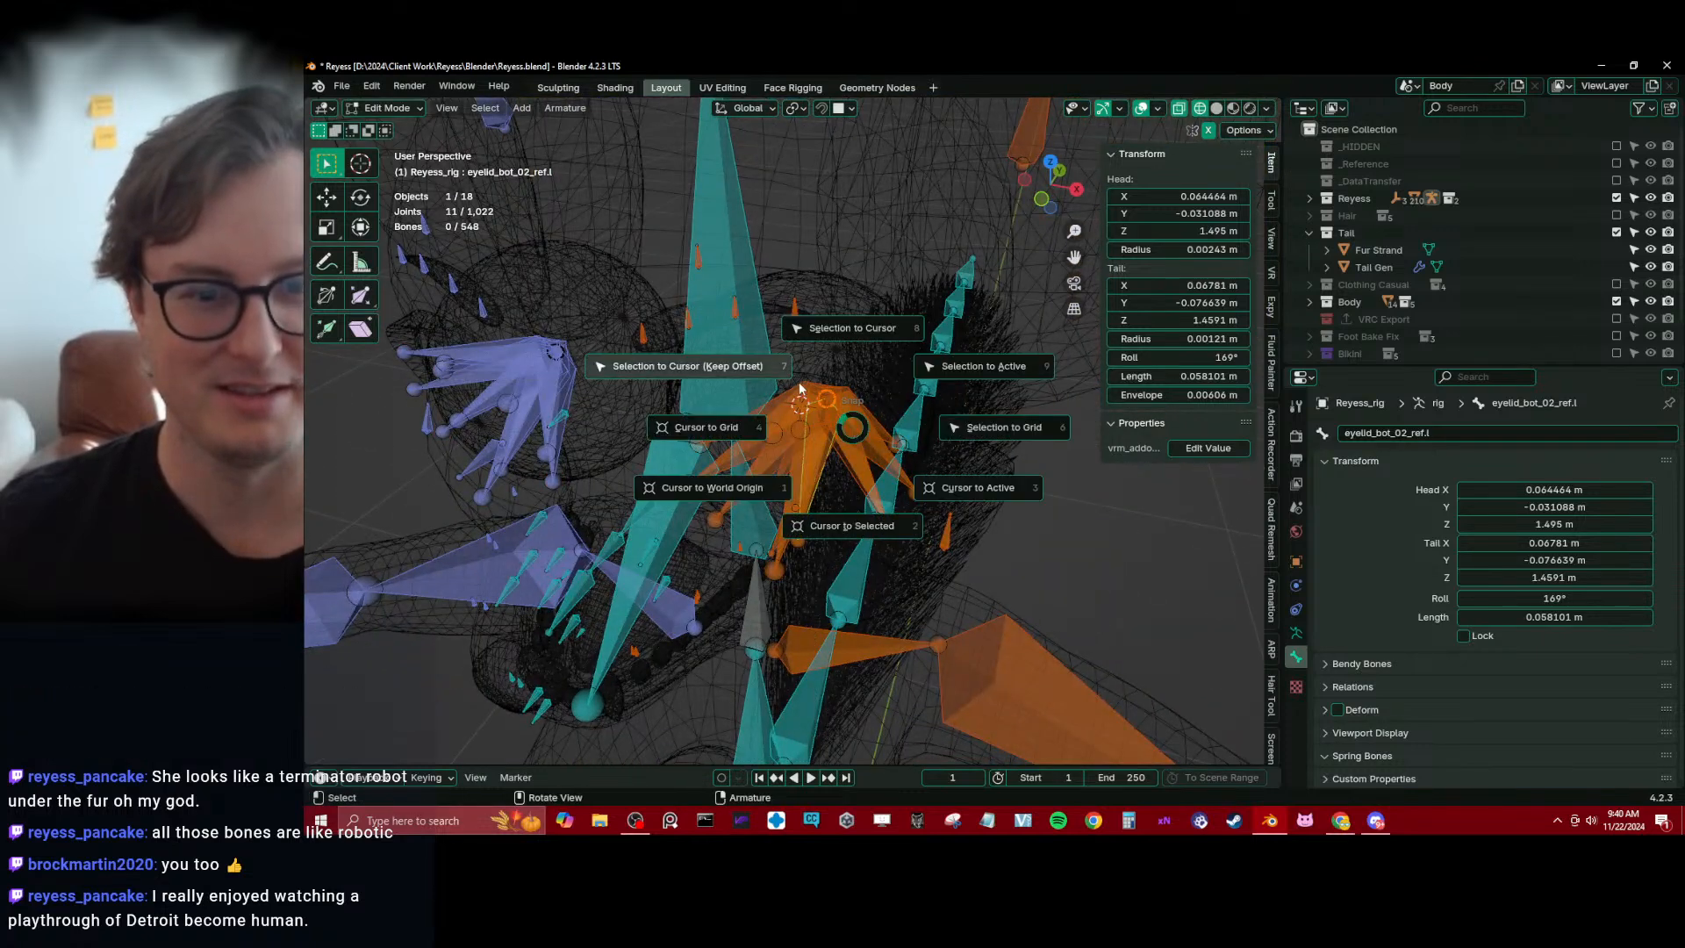
{"action": "left_click", "coordinate": [737, 375]}
{"action": "middle_click_drag", "start_coordinate": [737, 375], "coordinate": [767, 401]}
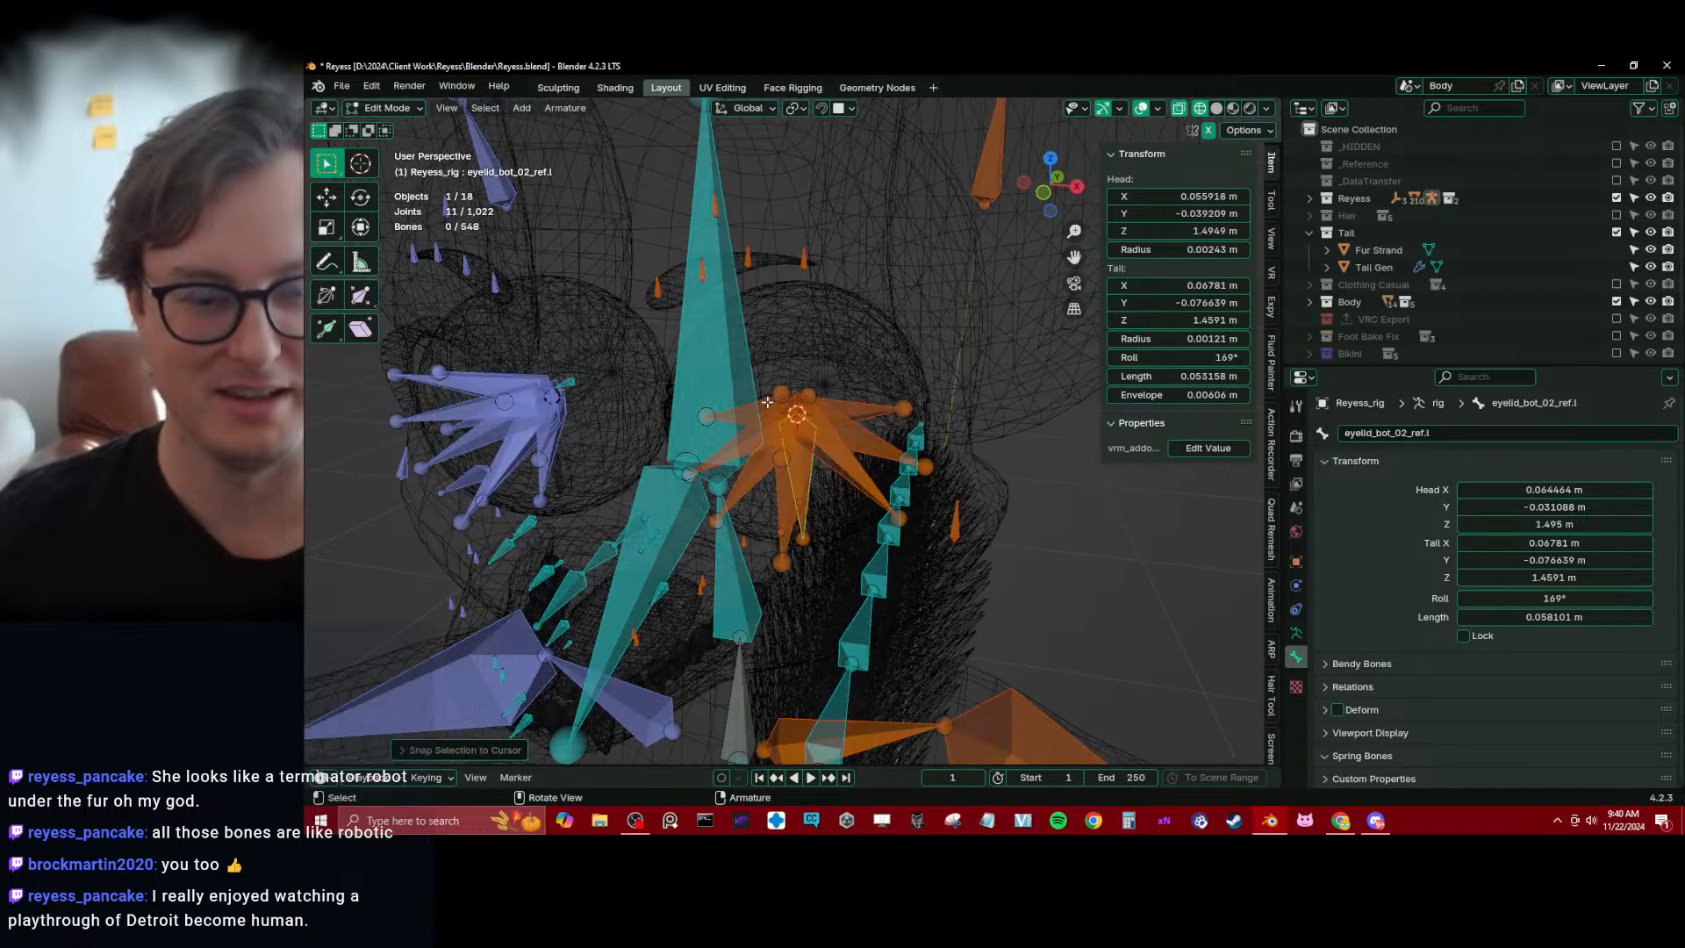
Select the tail of eyelid_bot_01_ref.l in solid shading and turn snapping on
{"action": "key", "text": "KP_1"}
{"action": "key", "text": "shift+z"}
{"action": "scroll", "coordinate": [733, 540], "scroll_direction": "up", "scroll_amount": 5}
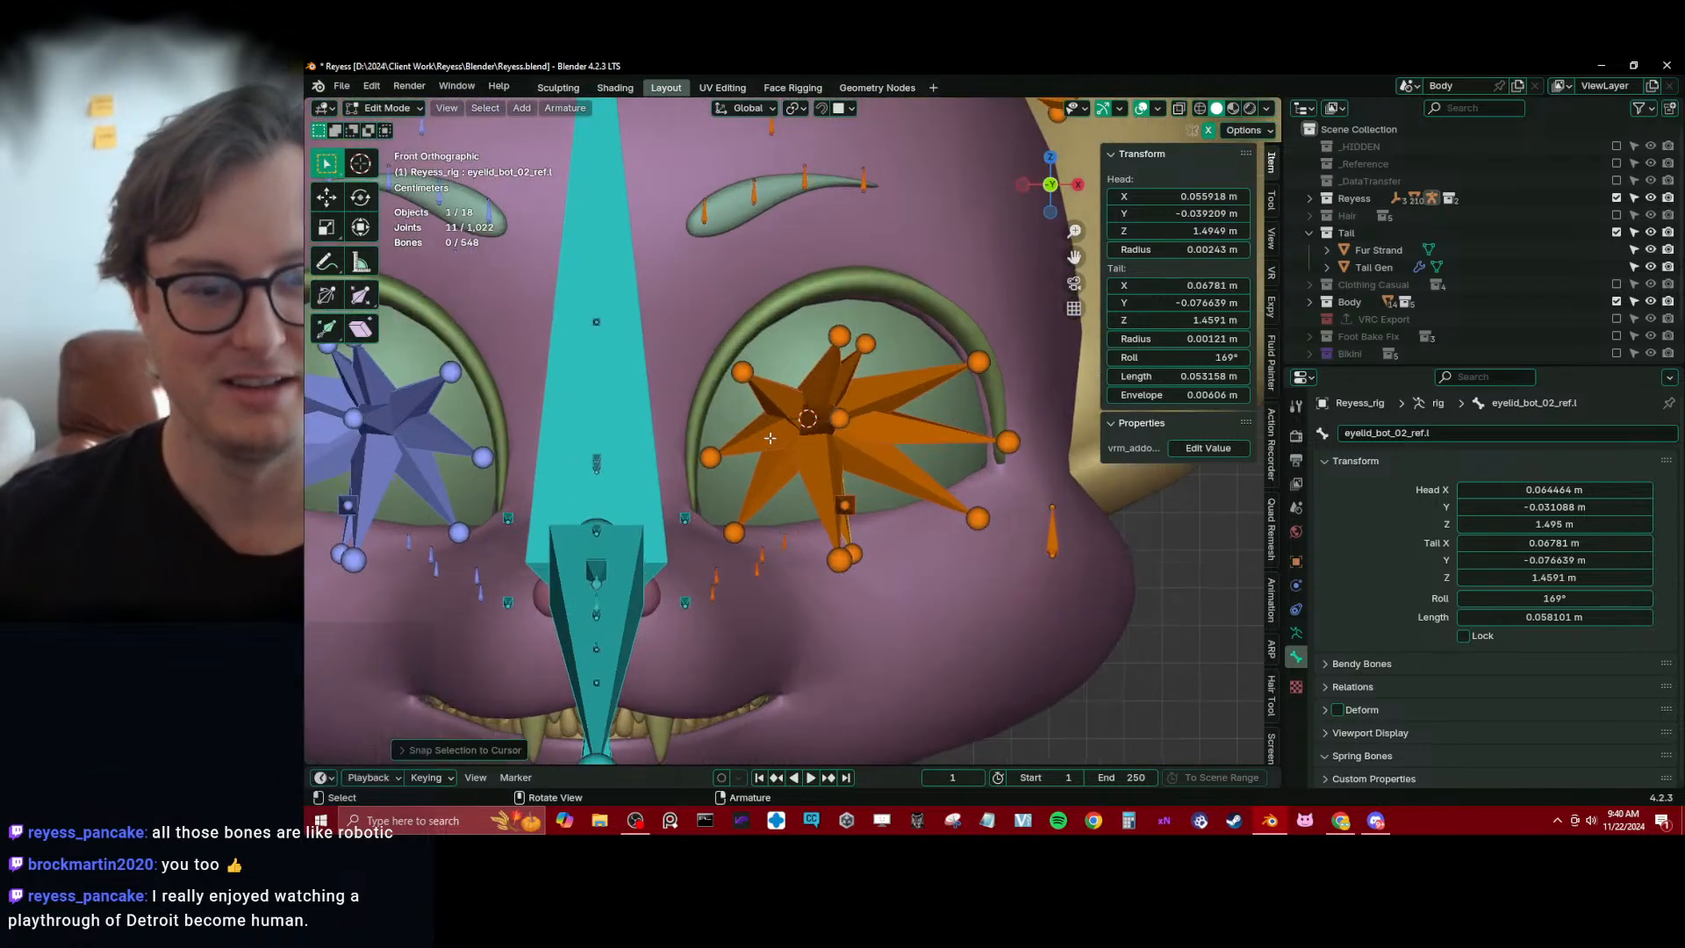
{"action": "middle_click_drag", "start_coordinate": [732, 546], "coordinate": [794, 444]}
{"action": "left_click", "coordinate": [795, 498]}
{"action": "key", "text": "shift+Tab"}
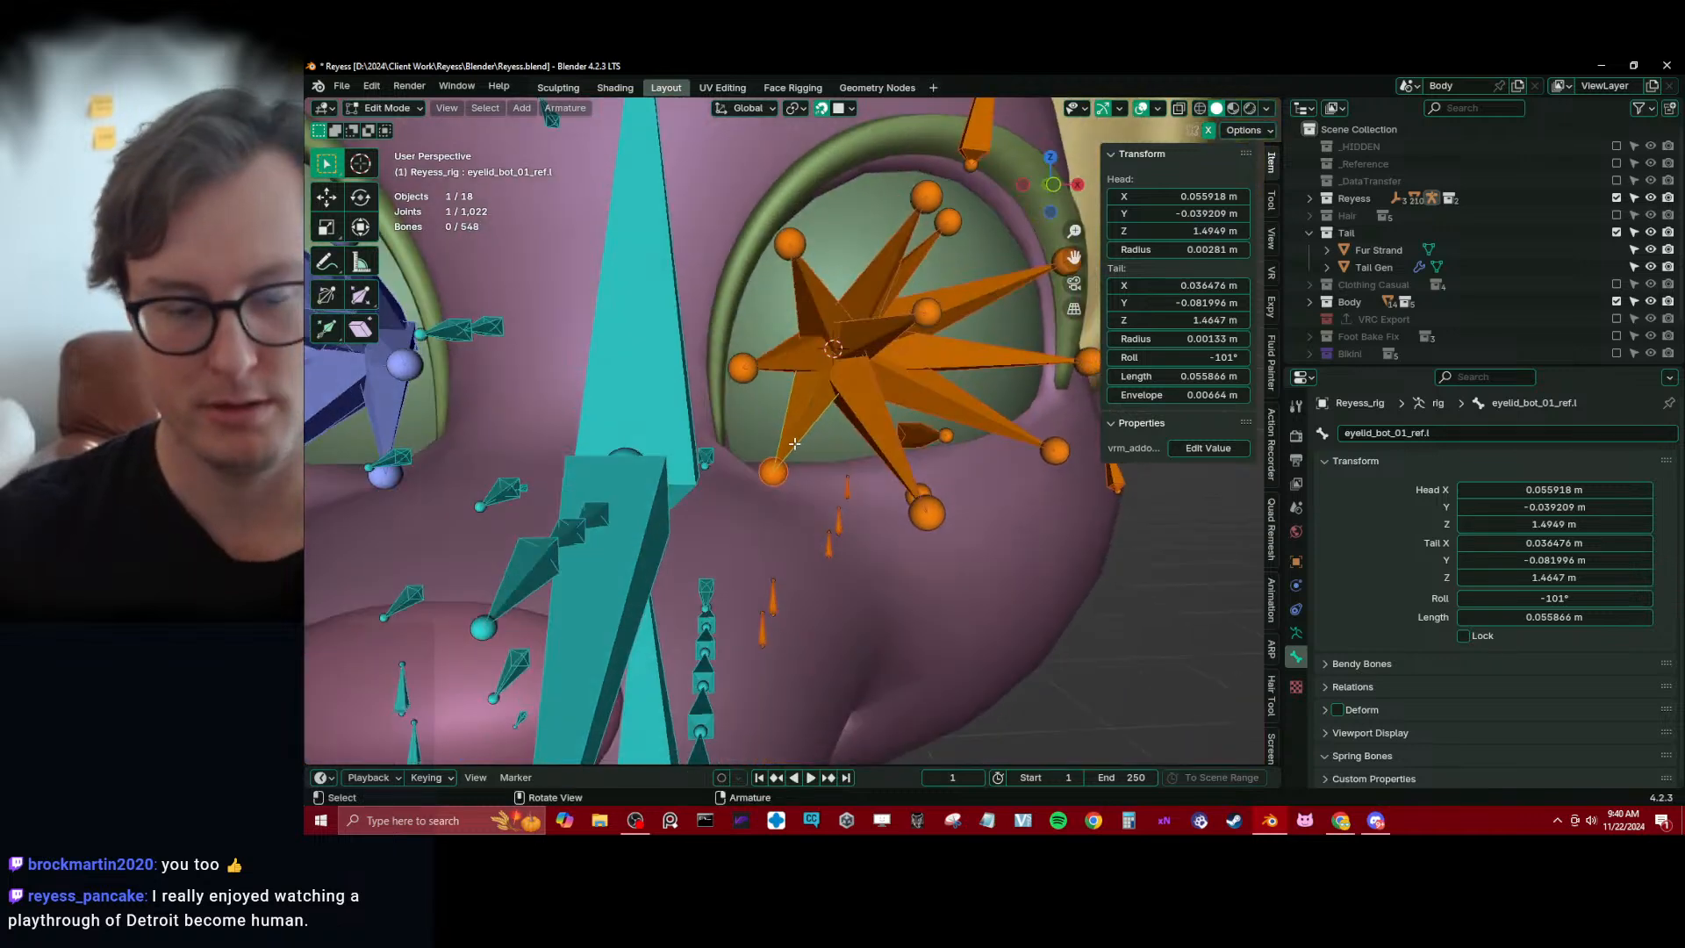
Move the tail of eyelid_corner_01_ref.l onto the inner corner of the left eye with snapping on
{"action": "key", "text": "KP_1"}
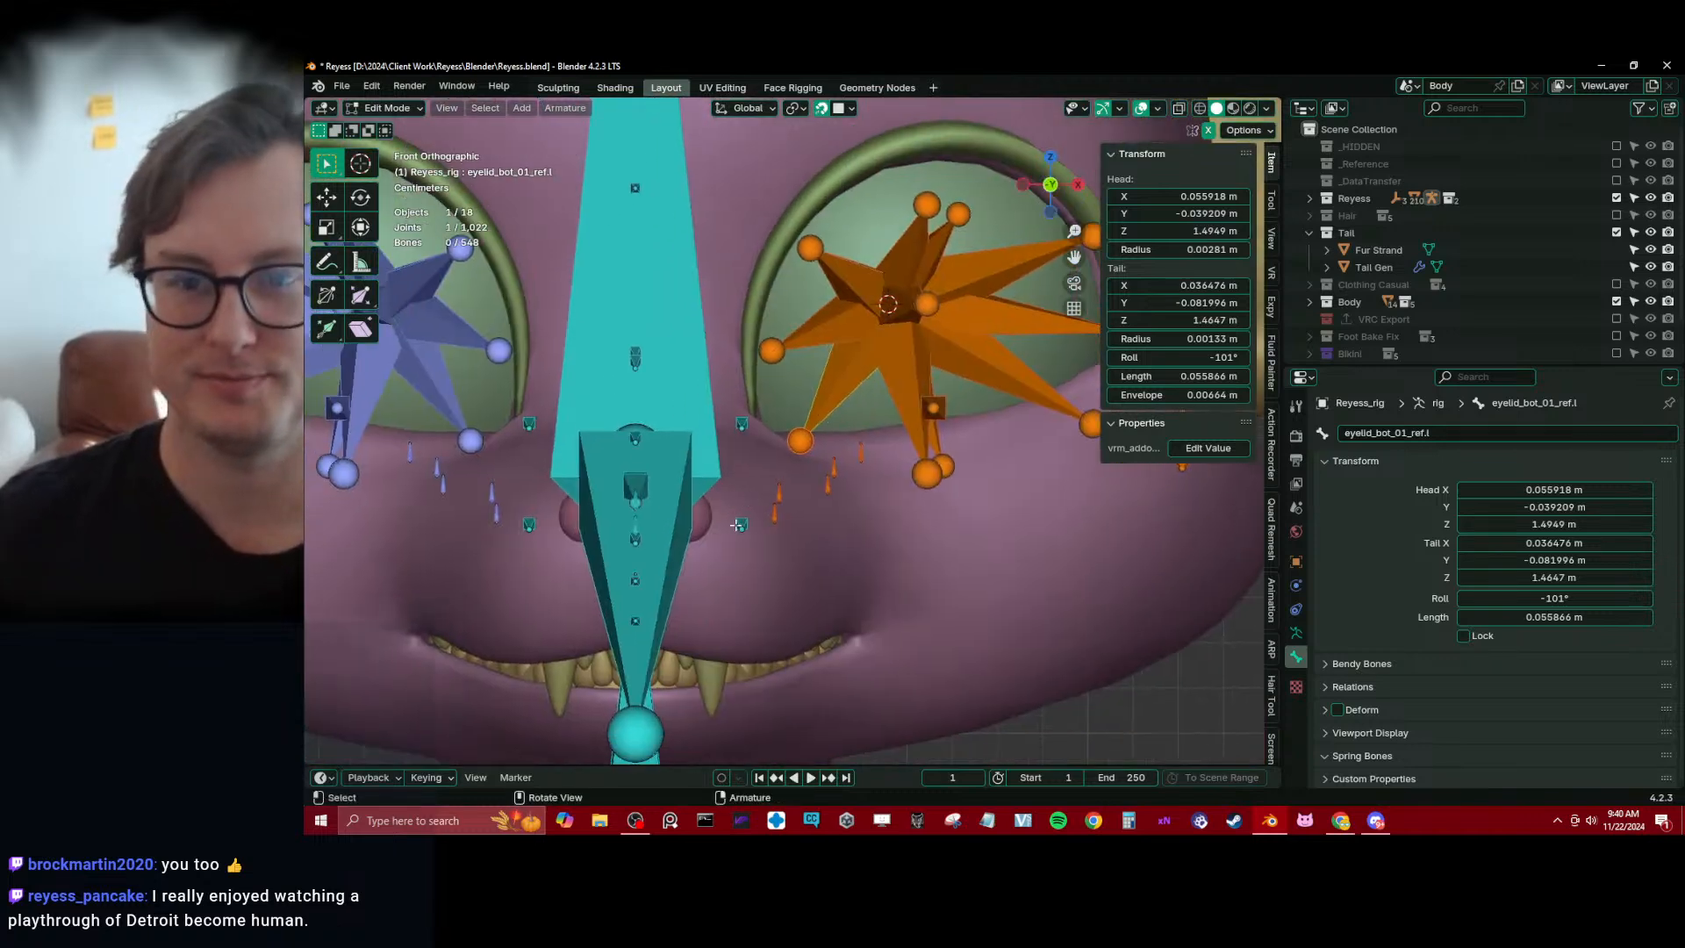
{"action": "middle_click_drag", "start_coordinate": [774, 484], "coordinate": [825, 484]}
{"action": "middle_click_drag", "start_coordinate": [1000, 585], "coordinate": [877, 472]}
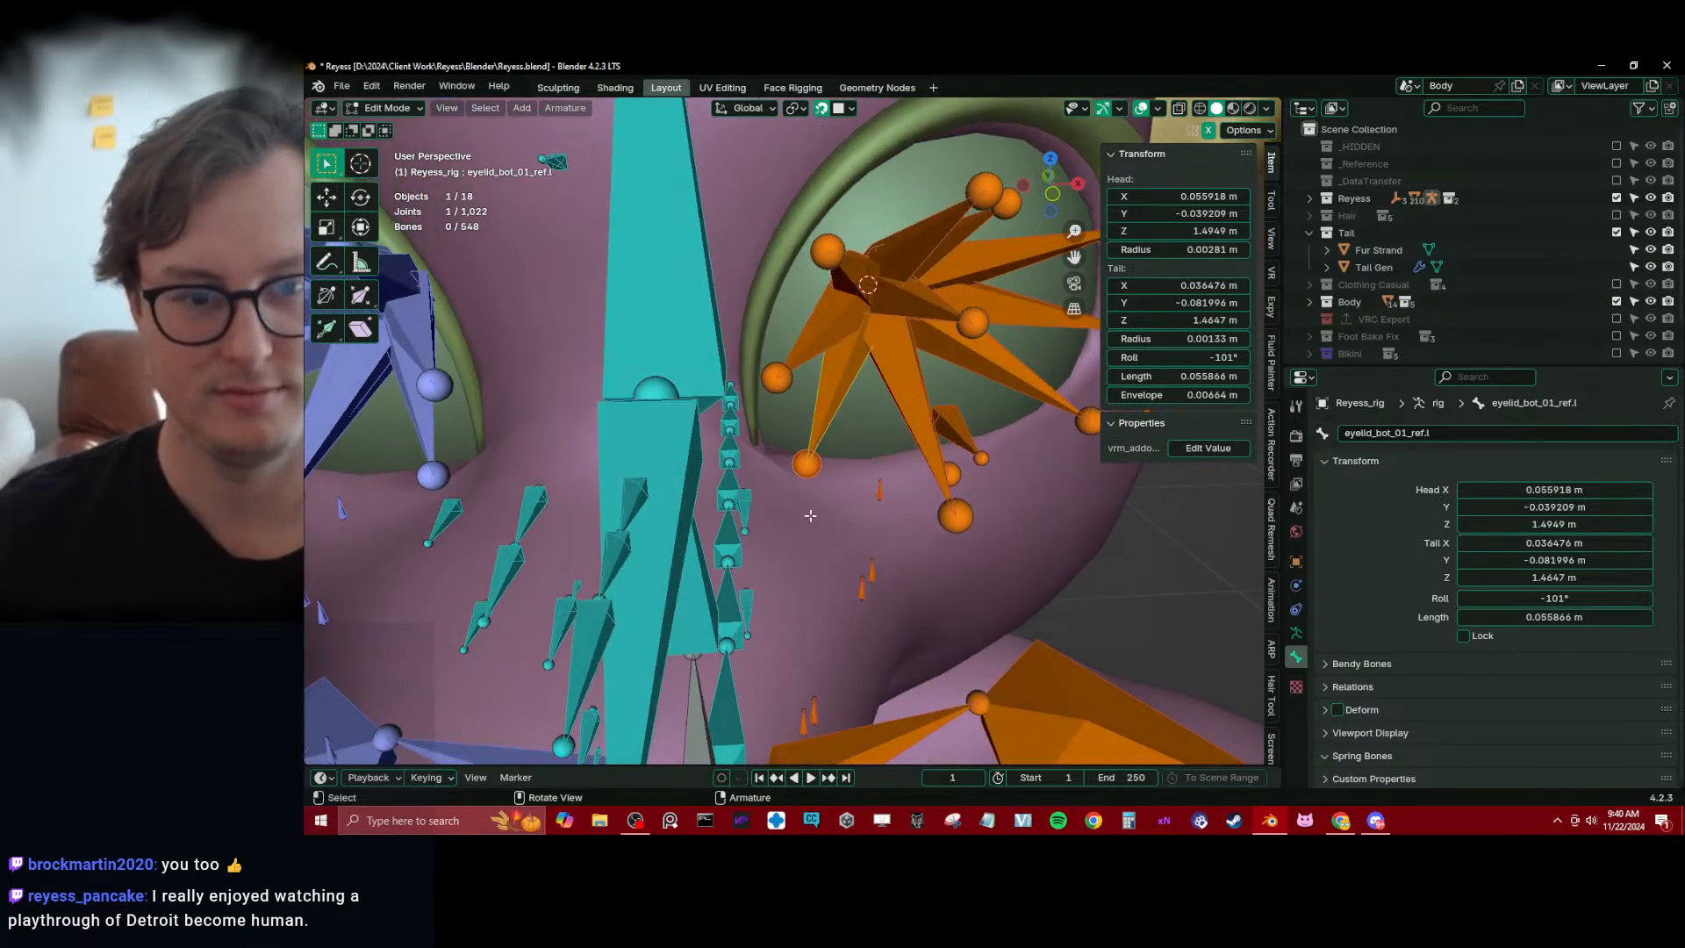
{"action": "left_click", "coordinate": [964, 532]}
{"action": "left_click", "coordinate": [779, 381]}
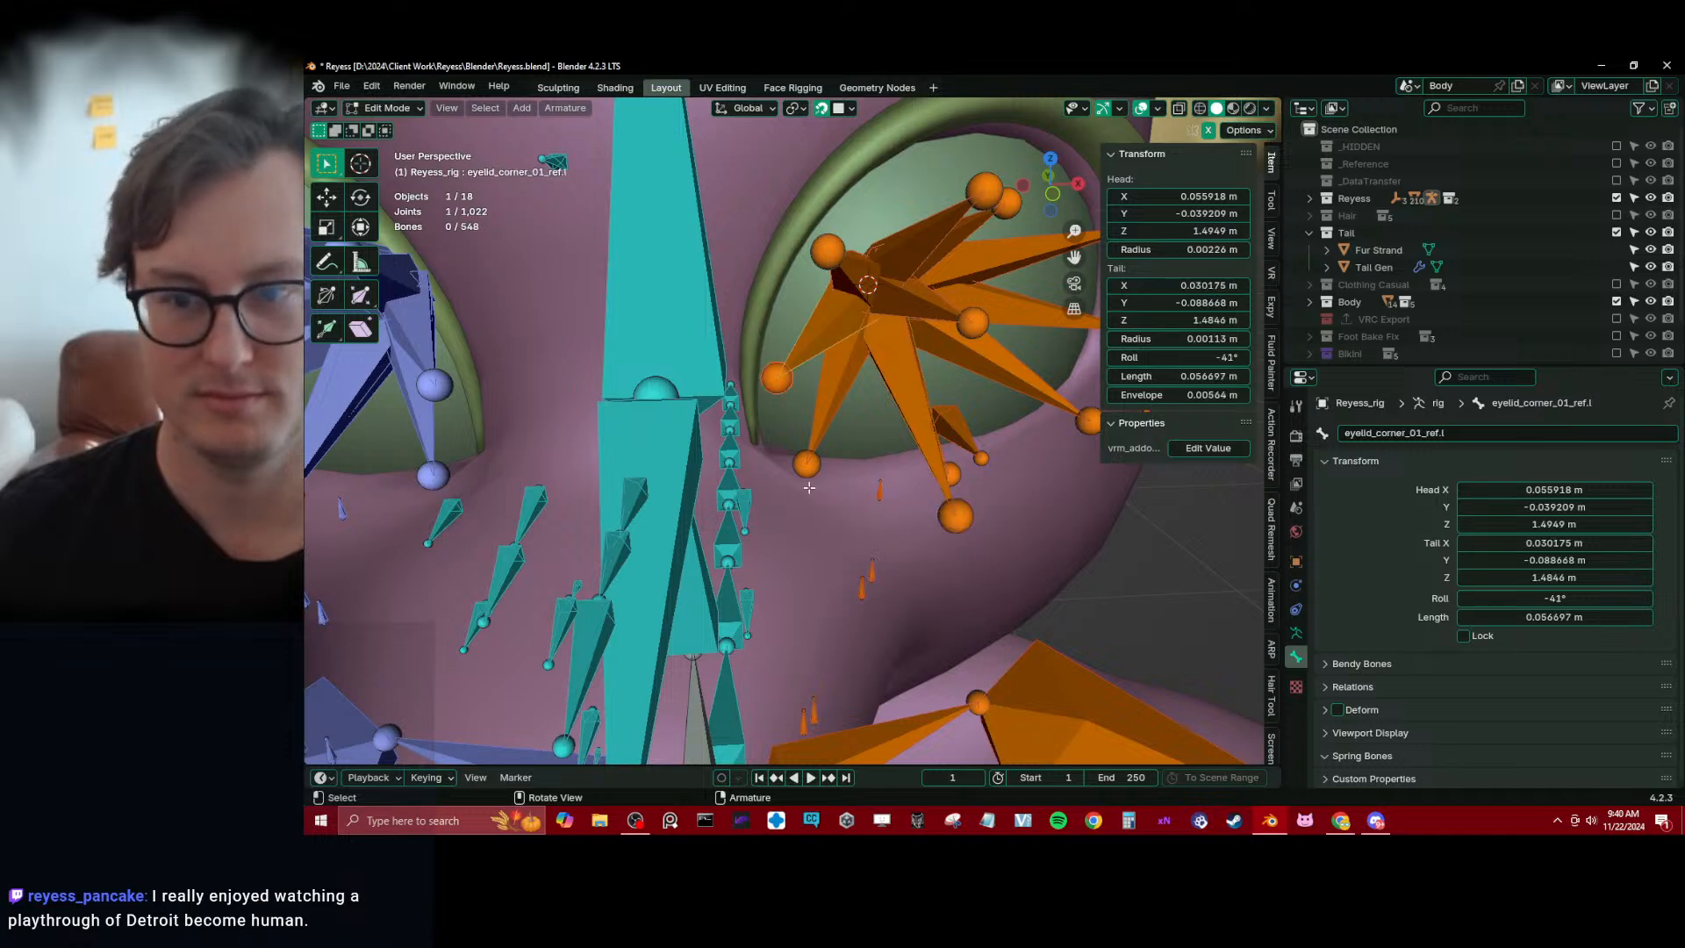
{"action": "middle_click_drag", "start_coordinate": [787, 402], "coordinate": [765, 416]}
{"action": "key", "text": "g"}
{"action": "left_click", "coordinate": [756, 494]}
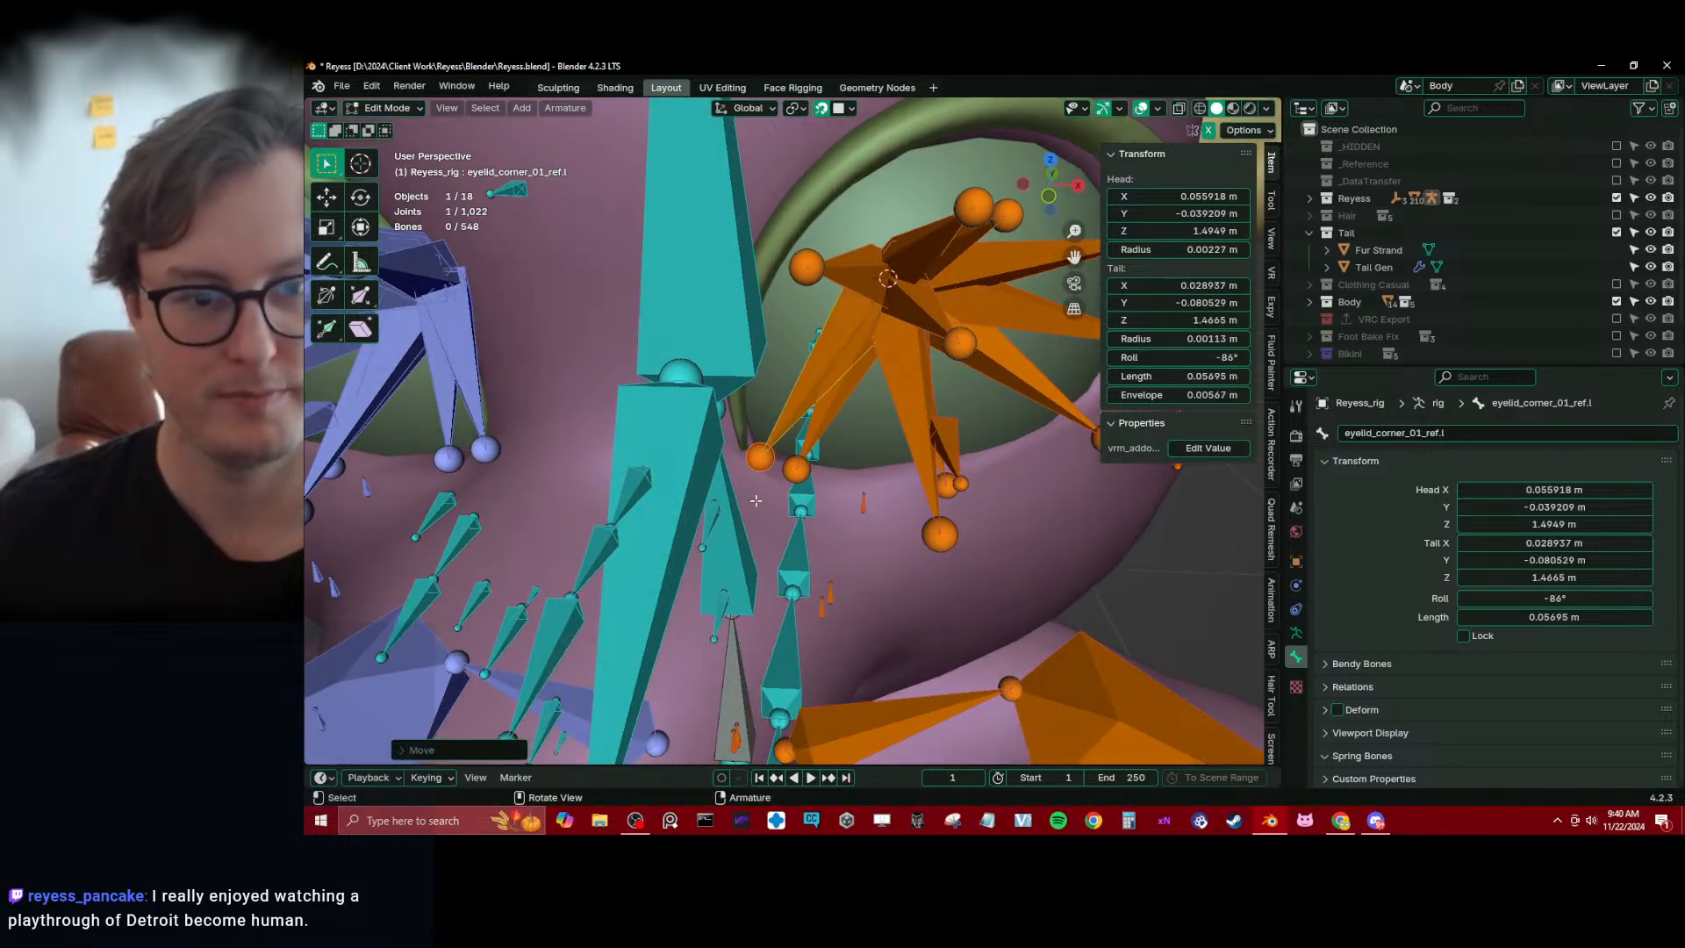
Hide the Plane.012 mesh framing the upper eyelids and return to editing the rig's bones
{"action": "middle_click_drag", "start_coordinate": [757, 488], "coordinate": [754, 419]}
{"action": "key", "text": "Tab"}
{"action": "key", "text": "Tab"}
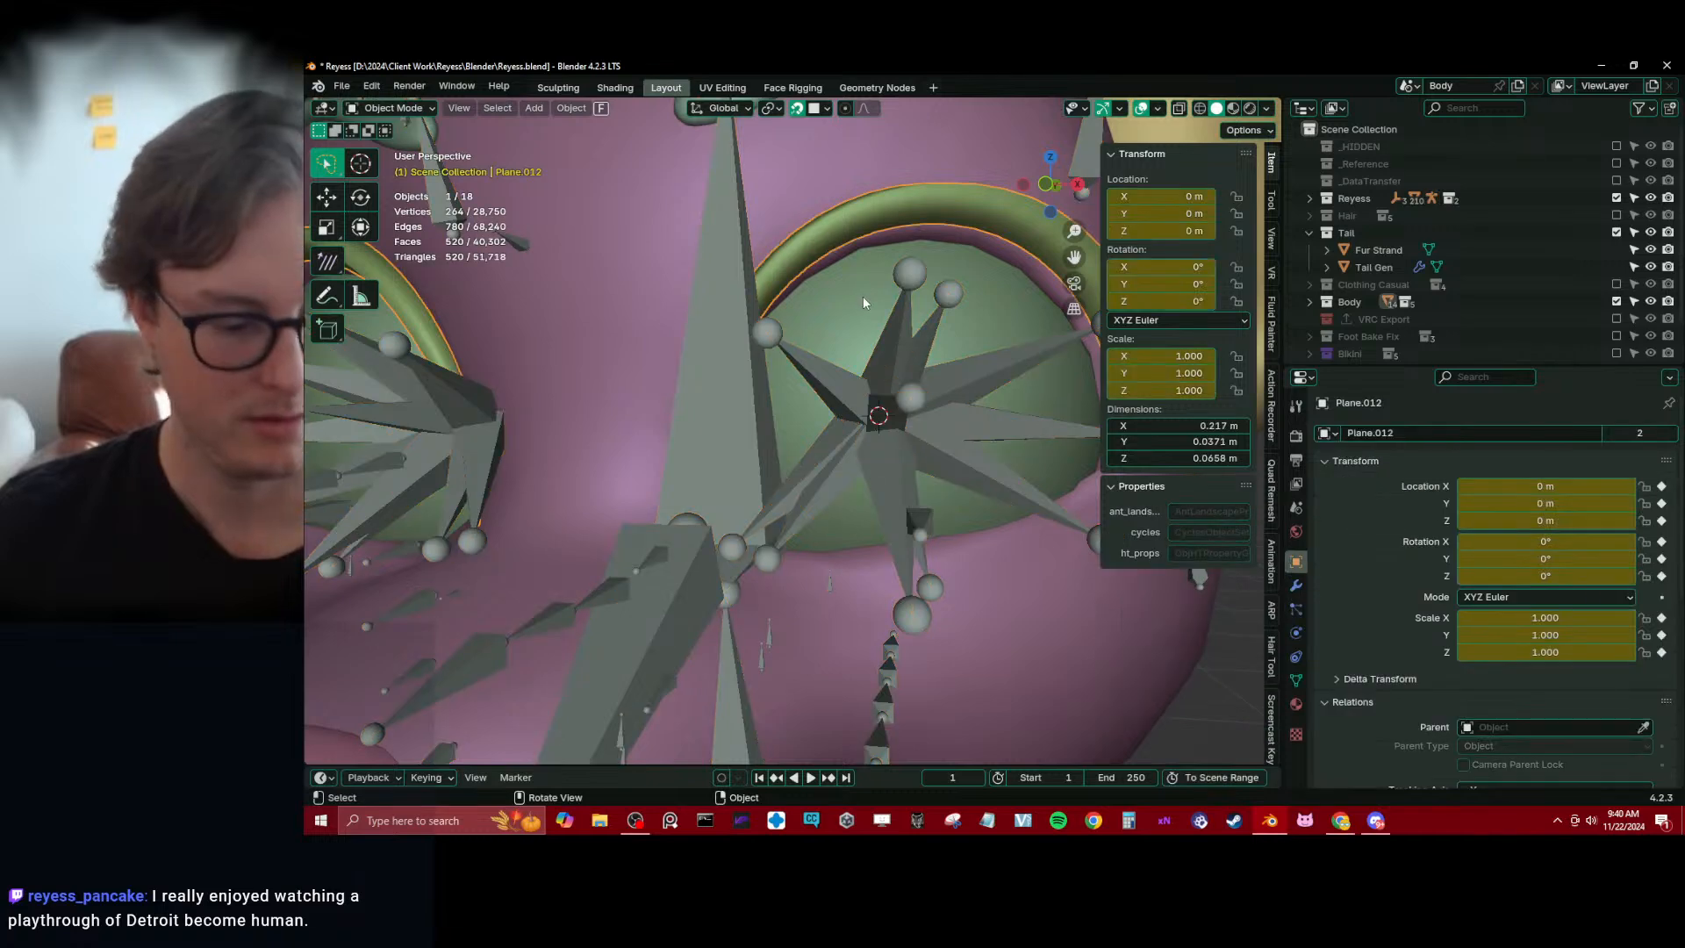
{"action": "middle_click_drag", "start_coordinate": [790, 355], "coordinate": [803, 558]}
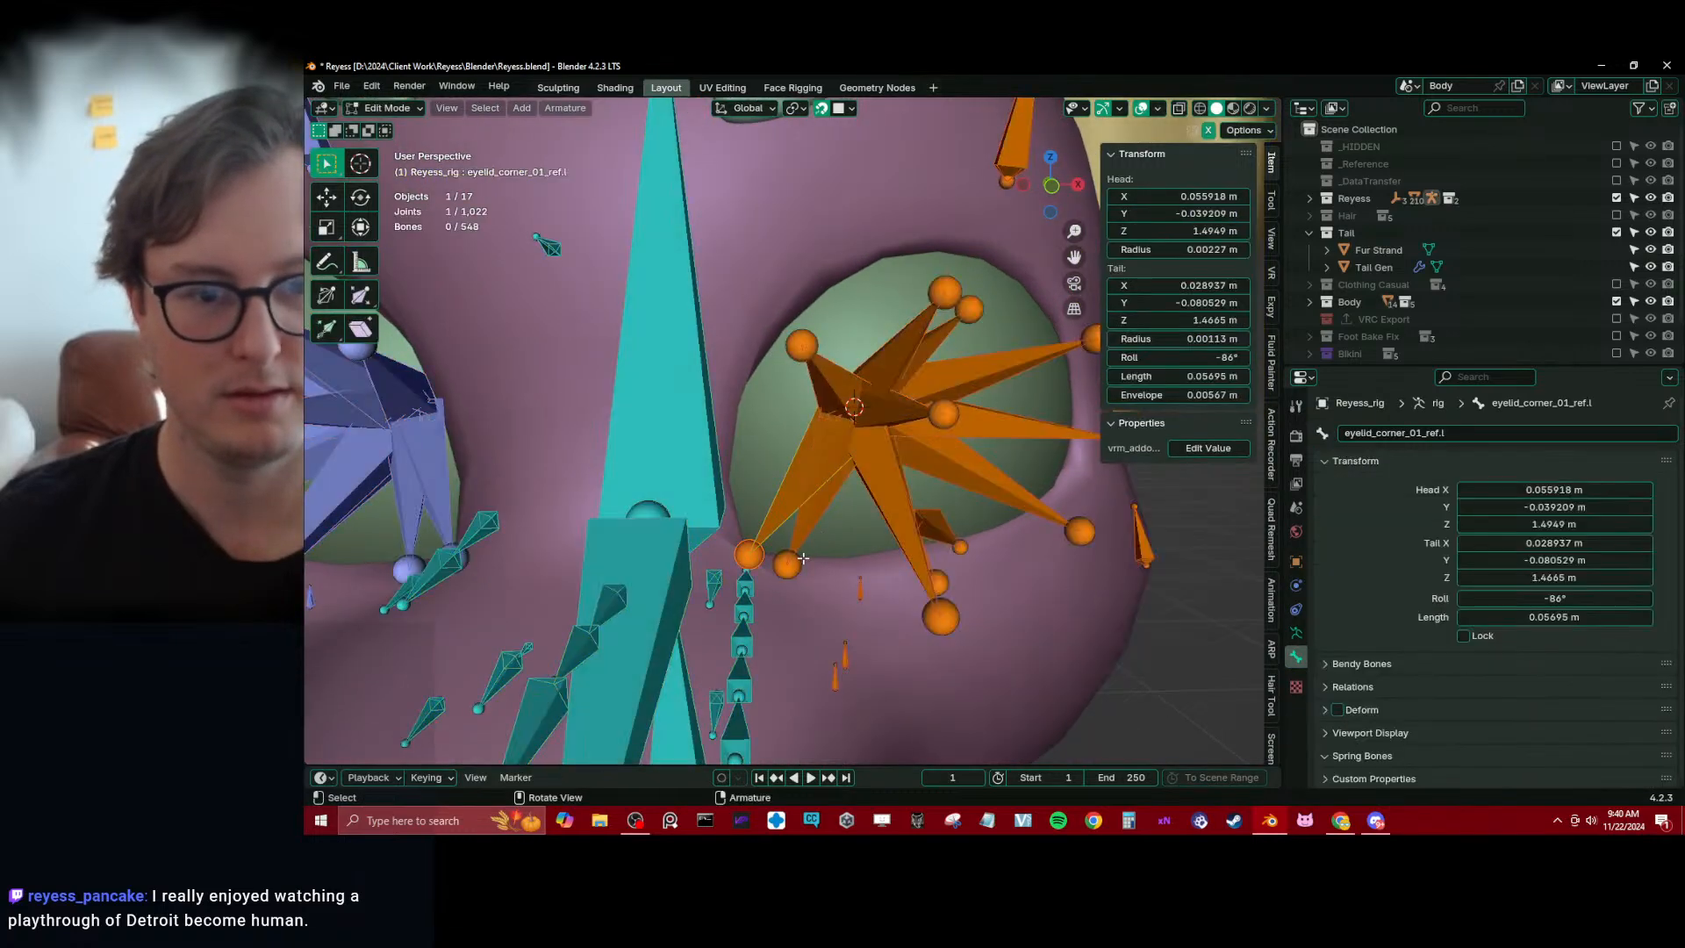
Position the tails of eyelid_top_01_ref.l, eyelid_top_02_ref.l and eyelid_top_03_ref.l along the left eye's upper lid edge
{"action": "left_click", "coordinate": [801, 351]}
{"action": "middle_click_drag", "start_coordinate": [801, 351], "coordinate": [788, 355]}
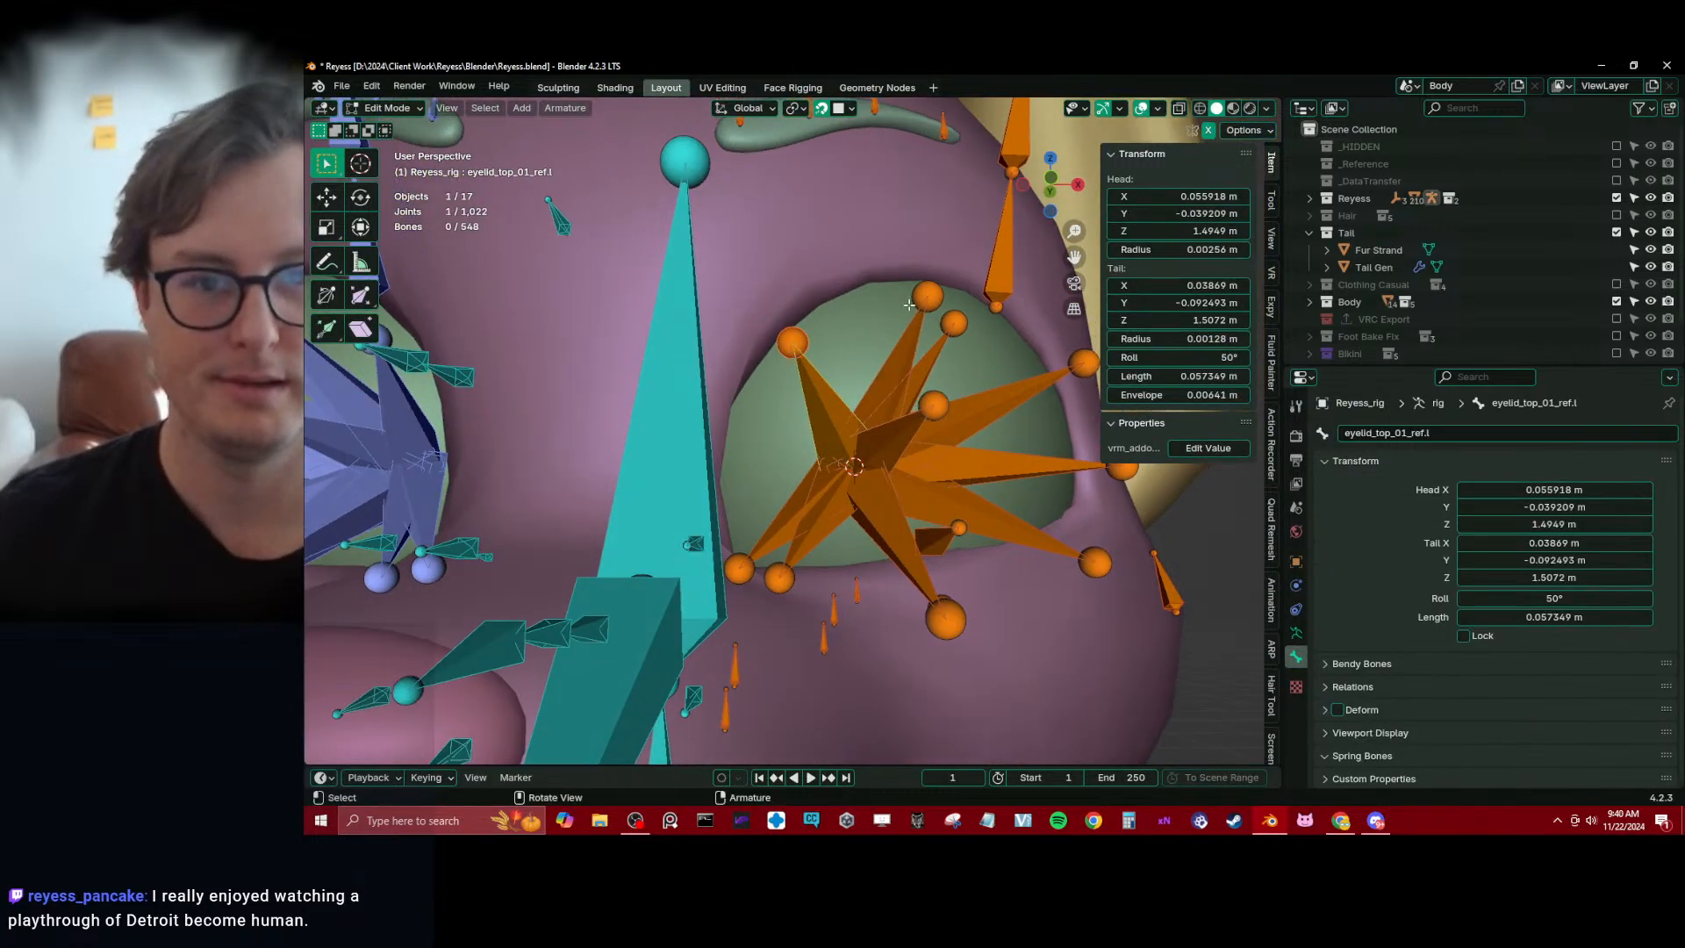
{"action": "left_click", "coordinate": [816, 365]}
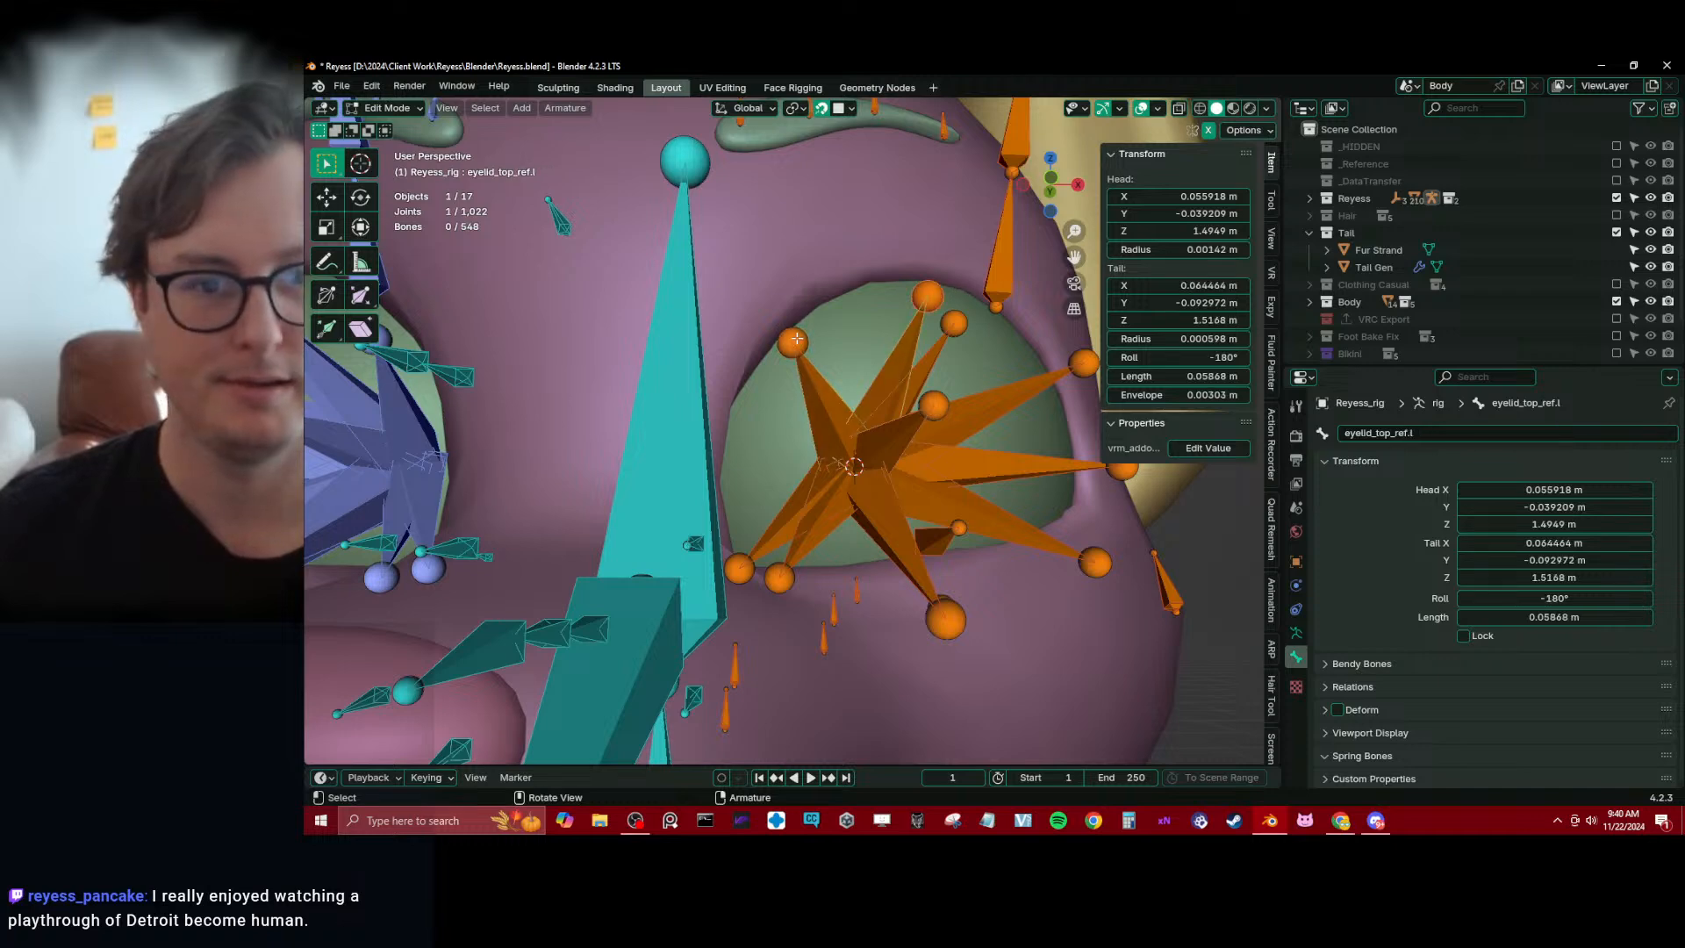
{"action": "left_click", "coordinate": [796, 338]}
{"action": "middle_click_drag", "start_coordinate": [796, 339], "coordinate": [966, 361]}
{"action": "left_click", "coordinate": [916, 338]}
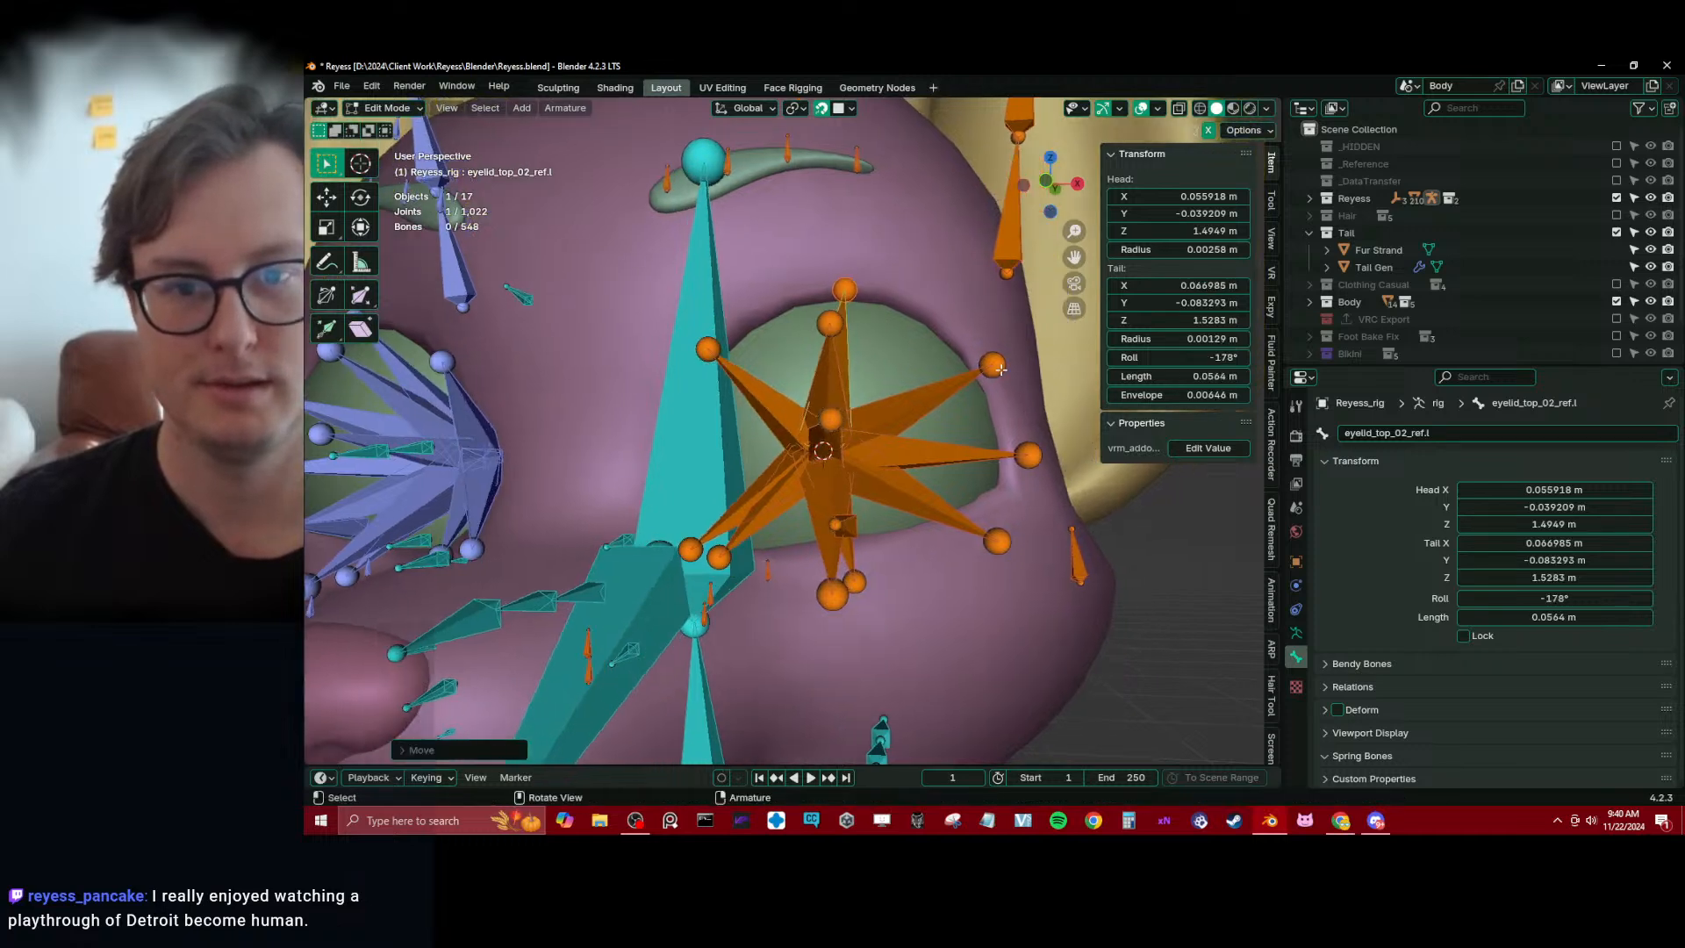
{"action": "left_click", "coordinate": [994, 366]}
{"action": "key", "text": "g"}
{"action": "left_click", "coordinate": [992, 358]}
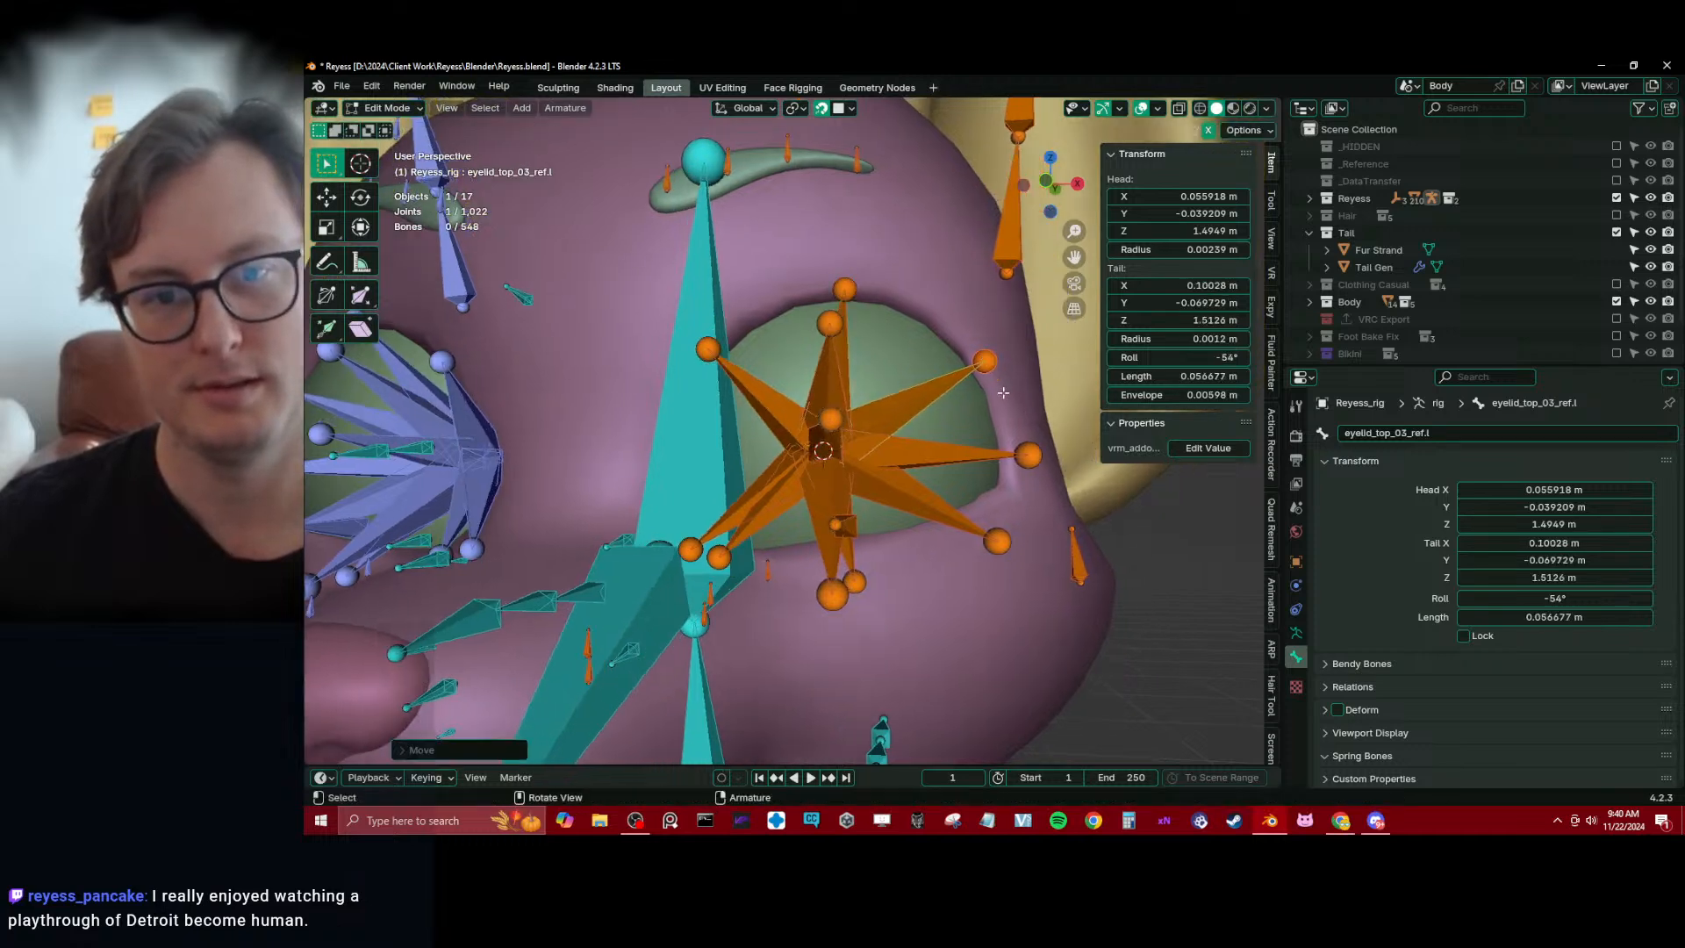
Move the tail of eyelid_corner_02_ref.l to the left eye's outer corner and eyelid_bot_03_ref.l's tail onto the outer lower lid
{"action": "middle_click_drag", "start_coordinate": [991, 358], "coordinate": [941, 353]}
{"action": "left_click", "coordinate": [987, 446]}
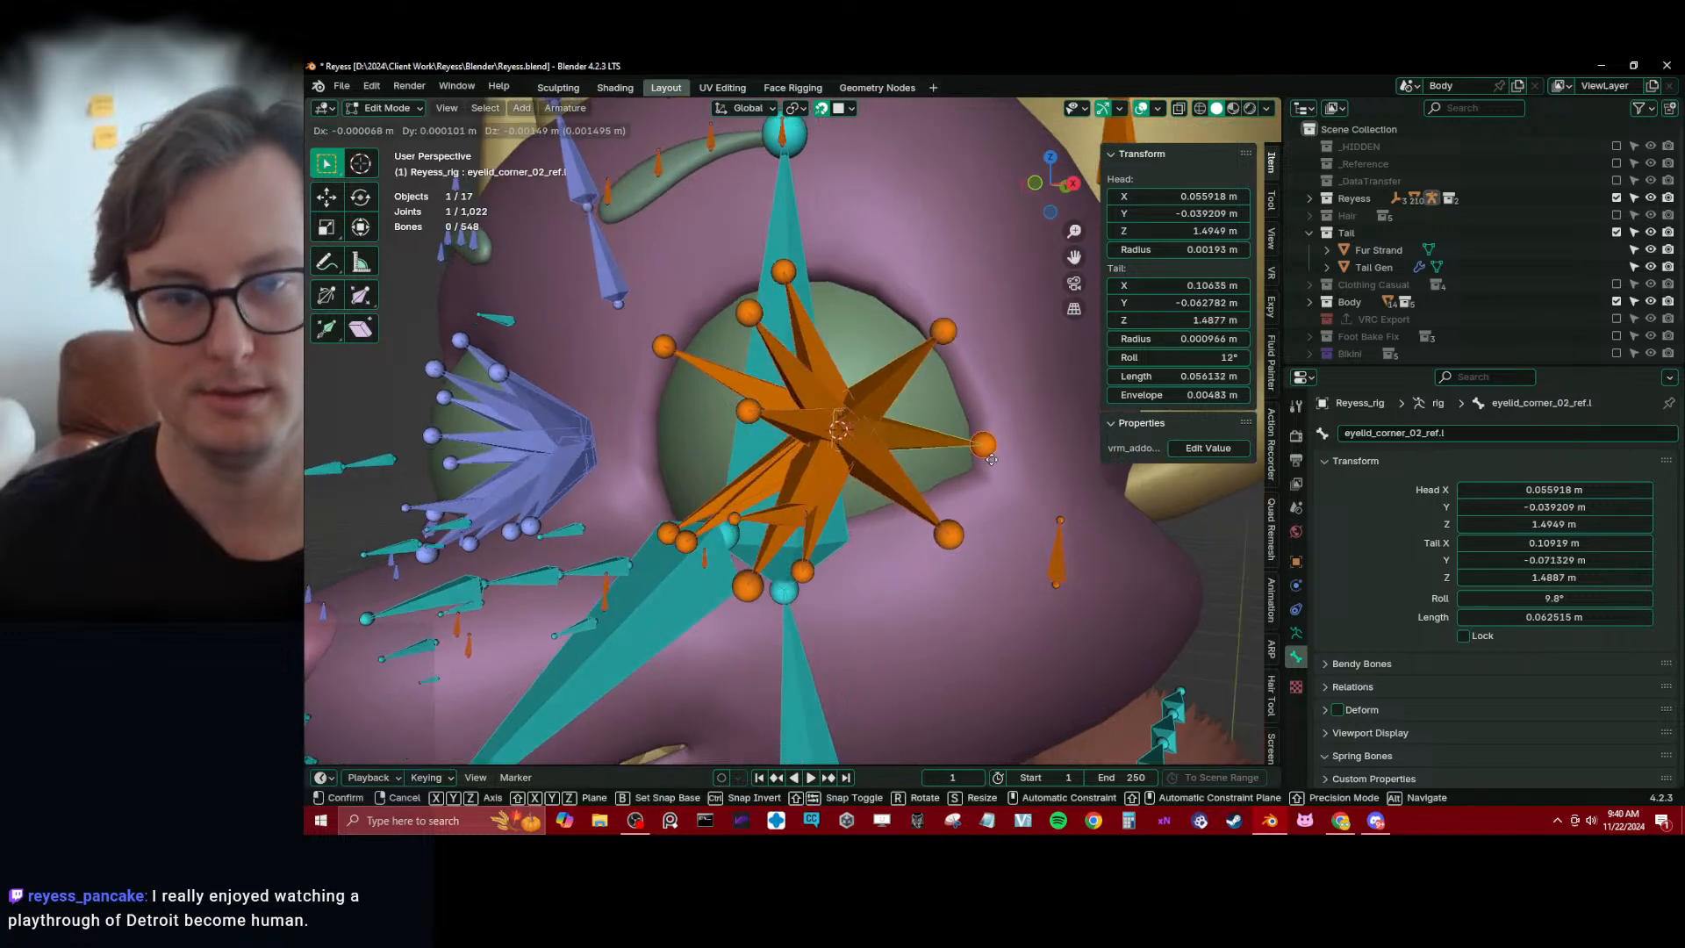
{"action": "middle_click_drag", "start_coordinate": [989, 449], "coordinate": [988, 526]}
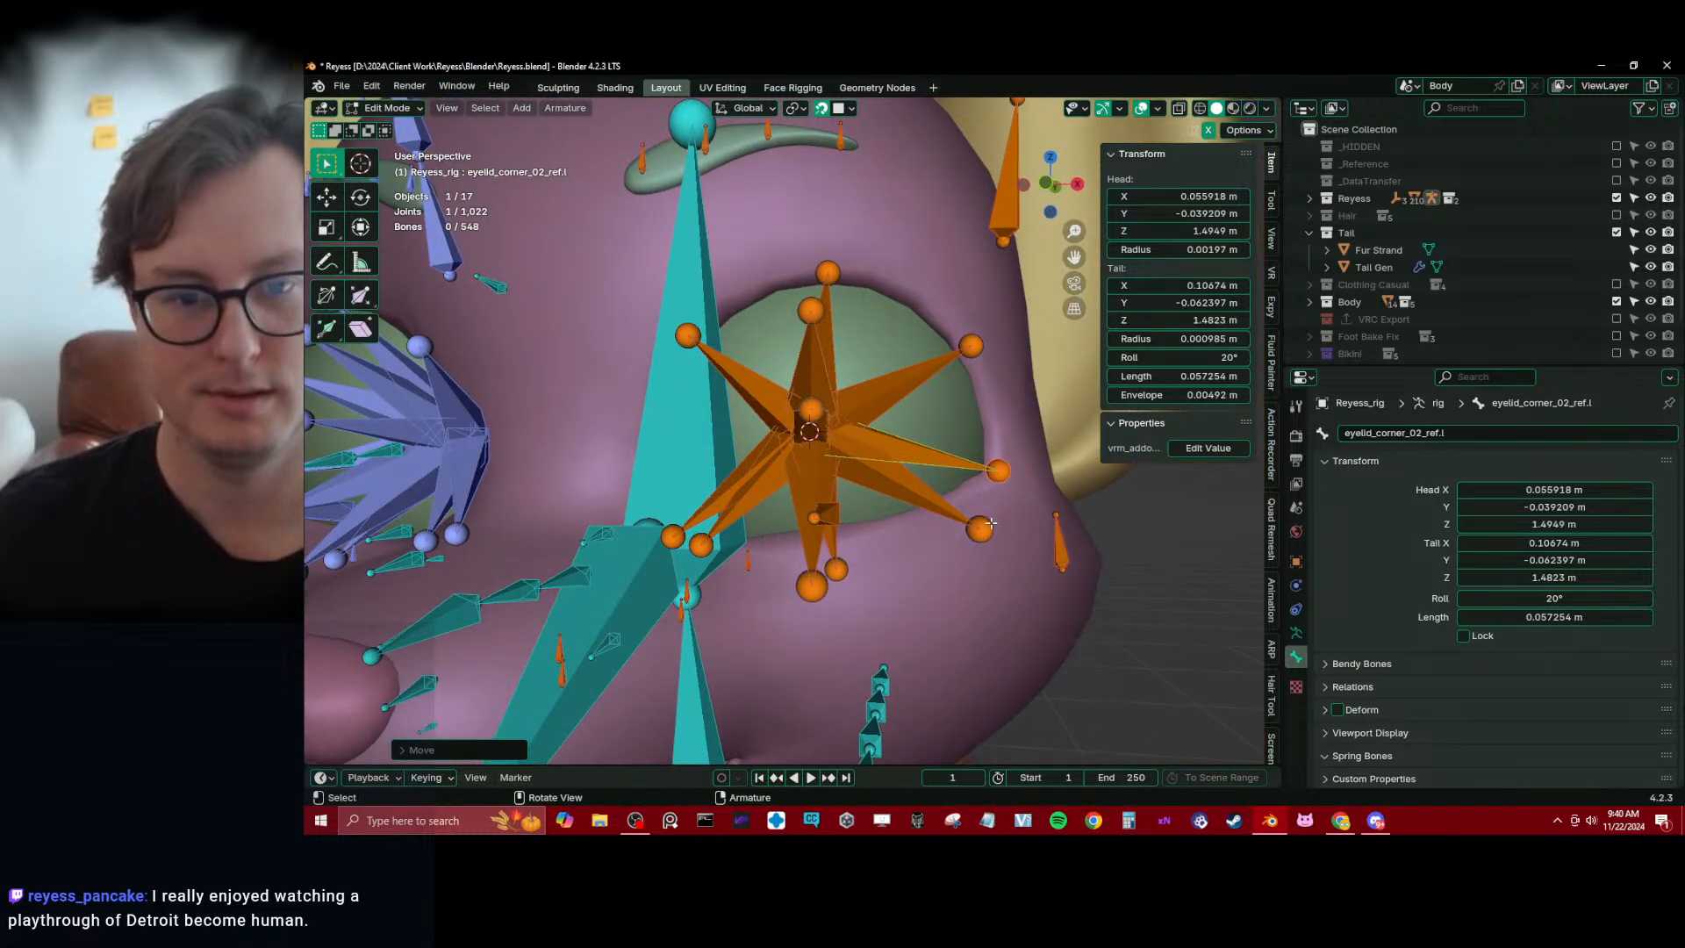
{"action": "left_click", "coordinate": [991, 526]}
{"action": "key", "text": "g"}
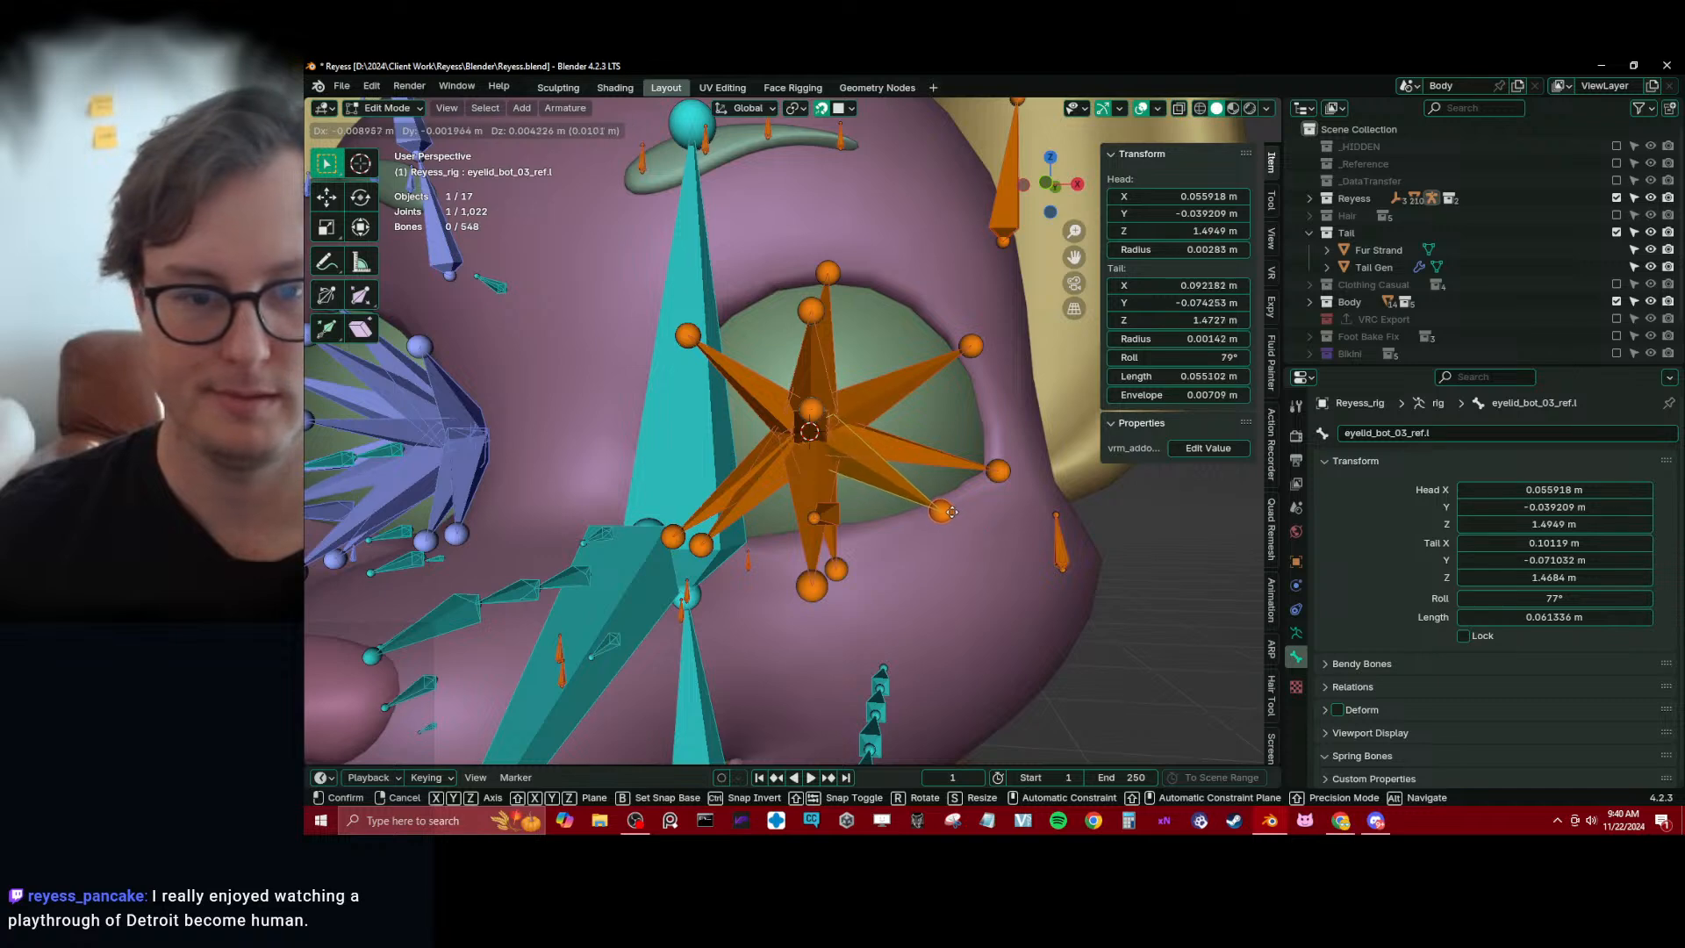
{"action": "left_click", "coordinate": [949, 510]}
Move the tails of eyelid_bot_02_ref.l and eyelid_bot_01_ref.l onto the left eye's lower lid edge
{"action": "middle_click_drag", "start_coordinate": [948, 509], "coordinate": [923, 461]}
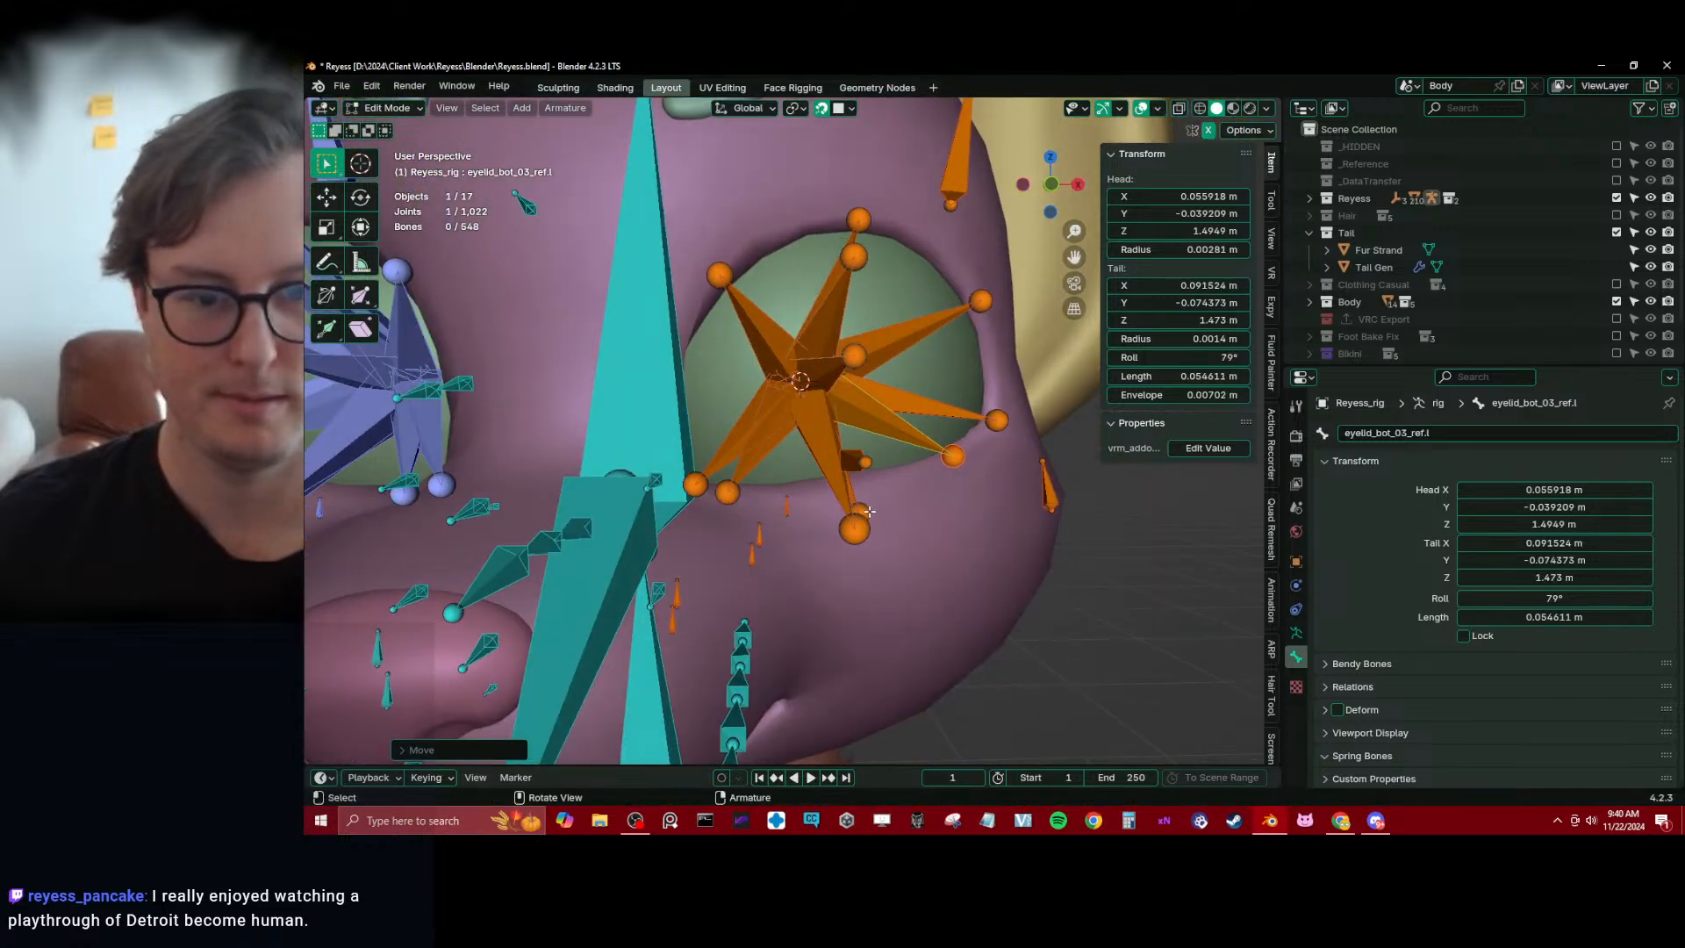
{"action": "left_click", "coordinate": [868, 510]}
{"action": "key", "text": "g"}
{"action": "left_click", "coordinate": [868, 487]}
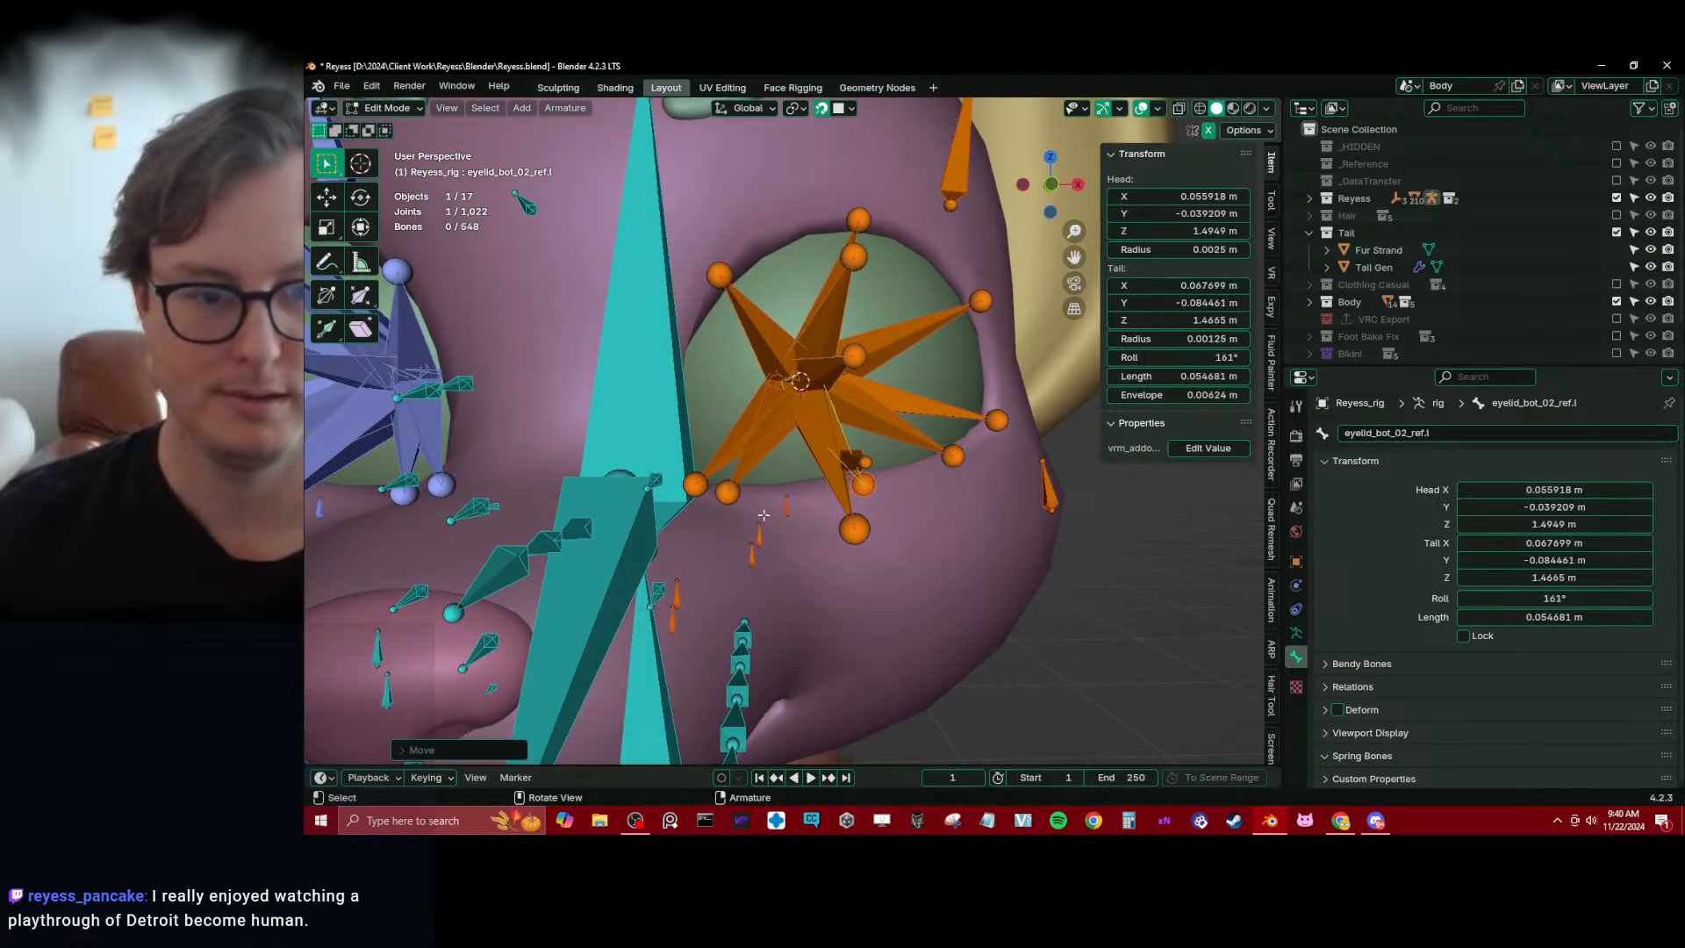
{"action": "left_click", "coordinate": [730, 494]}
{"action": "key", "text": "g"}
{"action": "left_click", "coordinate": [790, 490]}
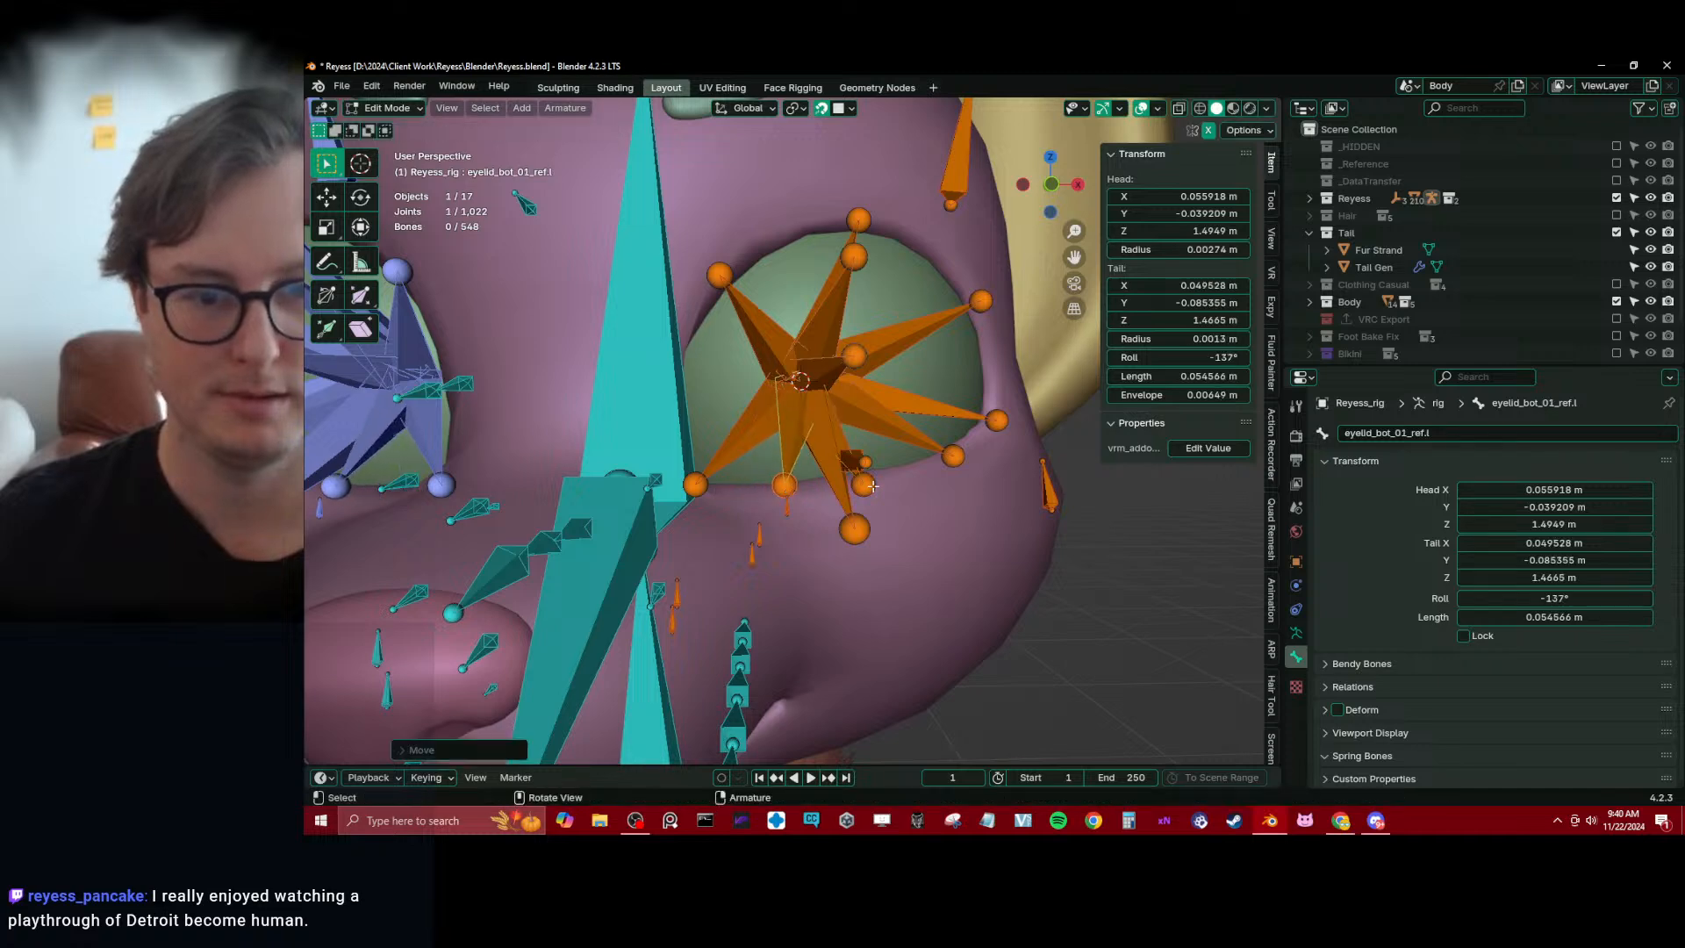
Fine-tune the tails of eyelid_bot_02_ref.l and eyelid_bot_03_ref.l to space them evenly along the lower lid
{"action": "left_click", "coordinate": [877, 486]}
{"action": "key", "text": "g"}
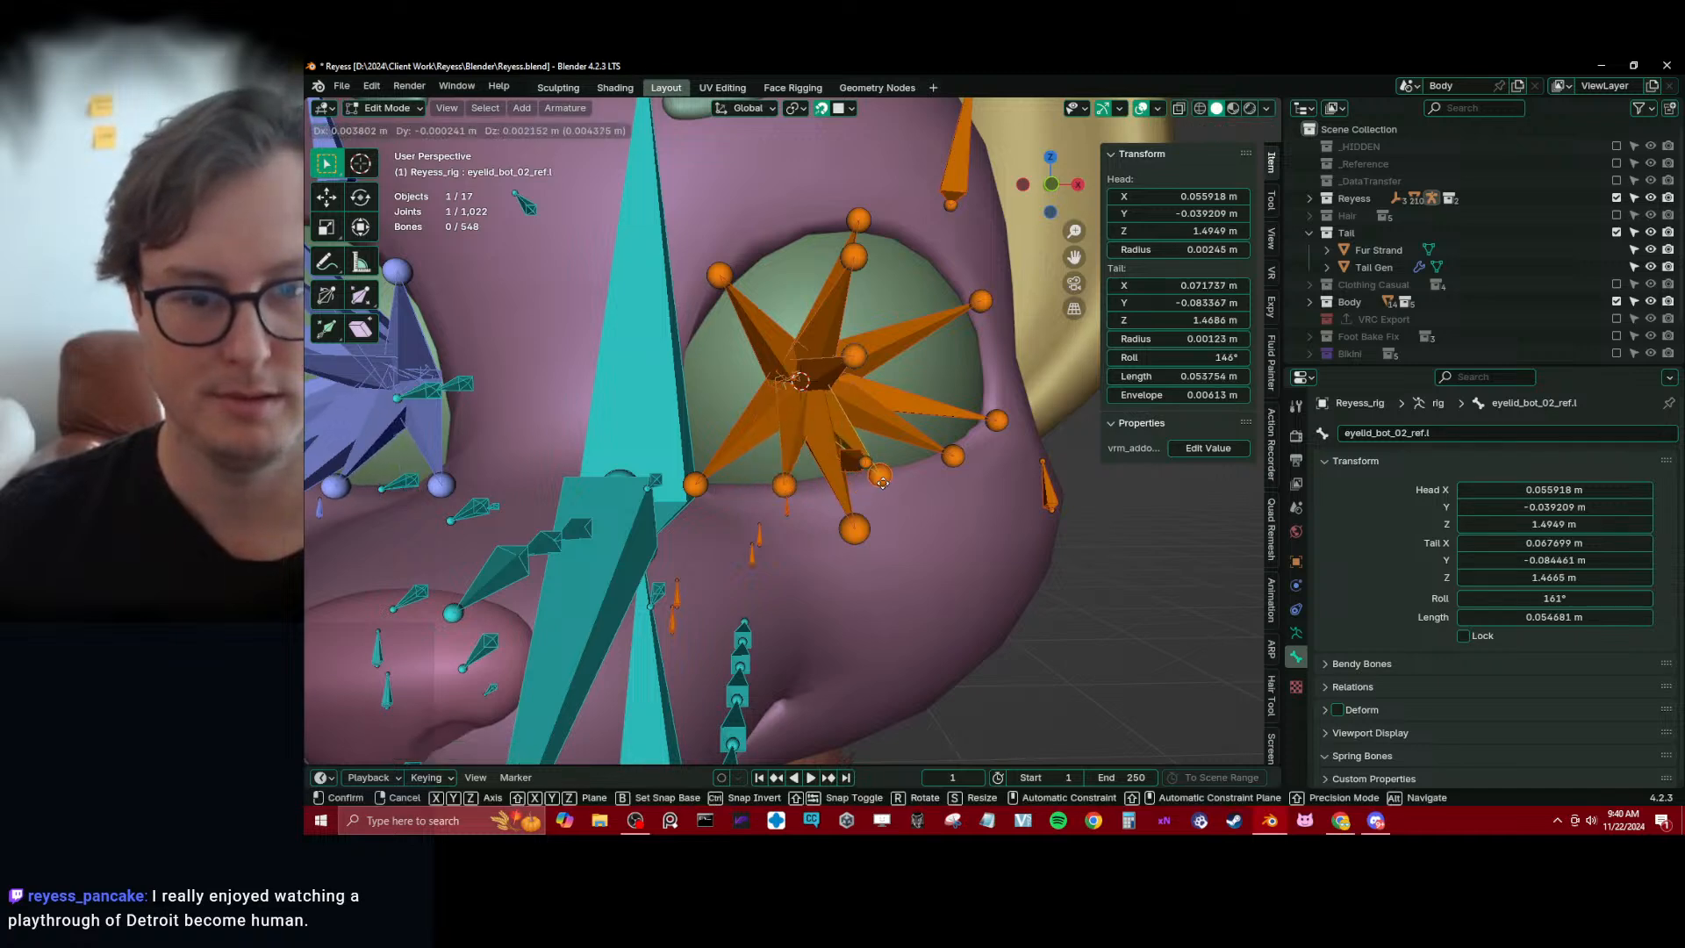
{"action": "left_click", "coordinate": [970, 460]}
{"action": "left_click", "coordinate": [960, 460]}
{"action": "key", "text": "g"}
{"action": "left_click", "coordinate": [956, 463]}
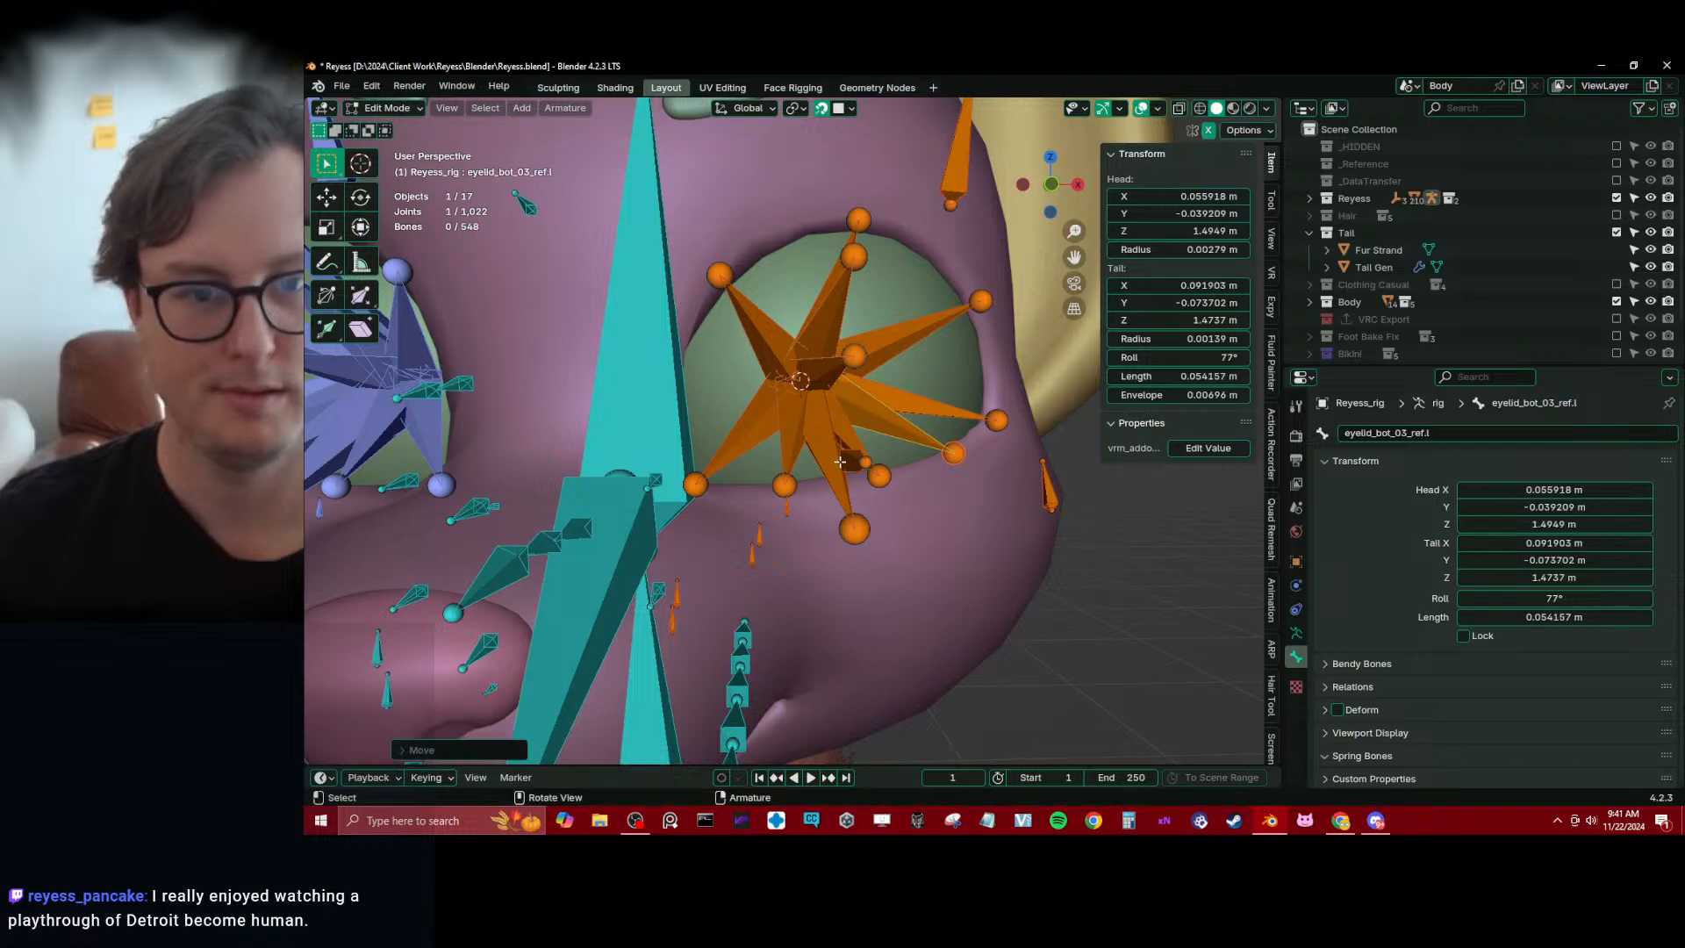
Flatten eye_offset_ref.l, eyelid_top_ref.l and the central lower eyelid bone to the eyeball's center by scaling X to 0 around the 3D cursor
{"action": "scroll", "coordinate": [921, 439], "scroll_direction": "down", "scroll_amount": 3}
{"action": "middle_click_drag", "start_coordinate": [952, 460], "coordinate": [843, 438]}
{"action": "scroll", "coordinate": [801, 439], "scroll_direction": "up", "scroll_amount": 4}
{"action": "left_click", "coordinate": [820, 442]}
{"action": "left_click", "coordinate": [845, 369], "text": "shift"}
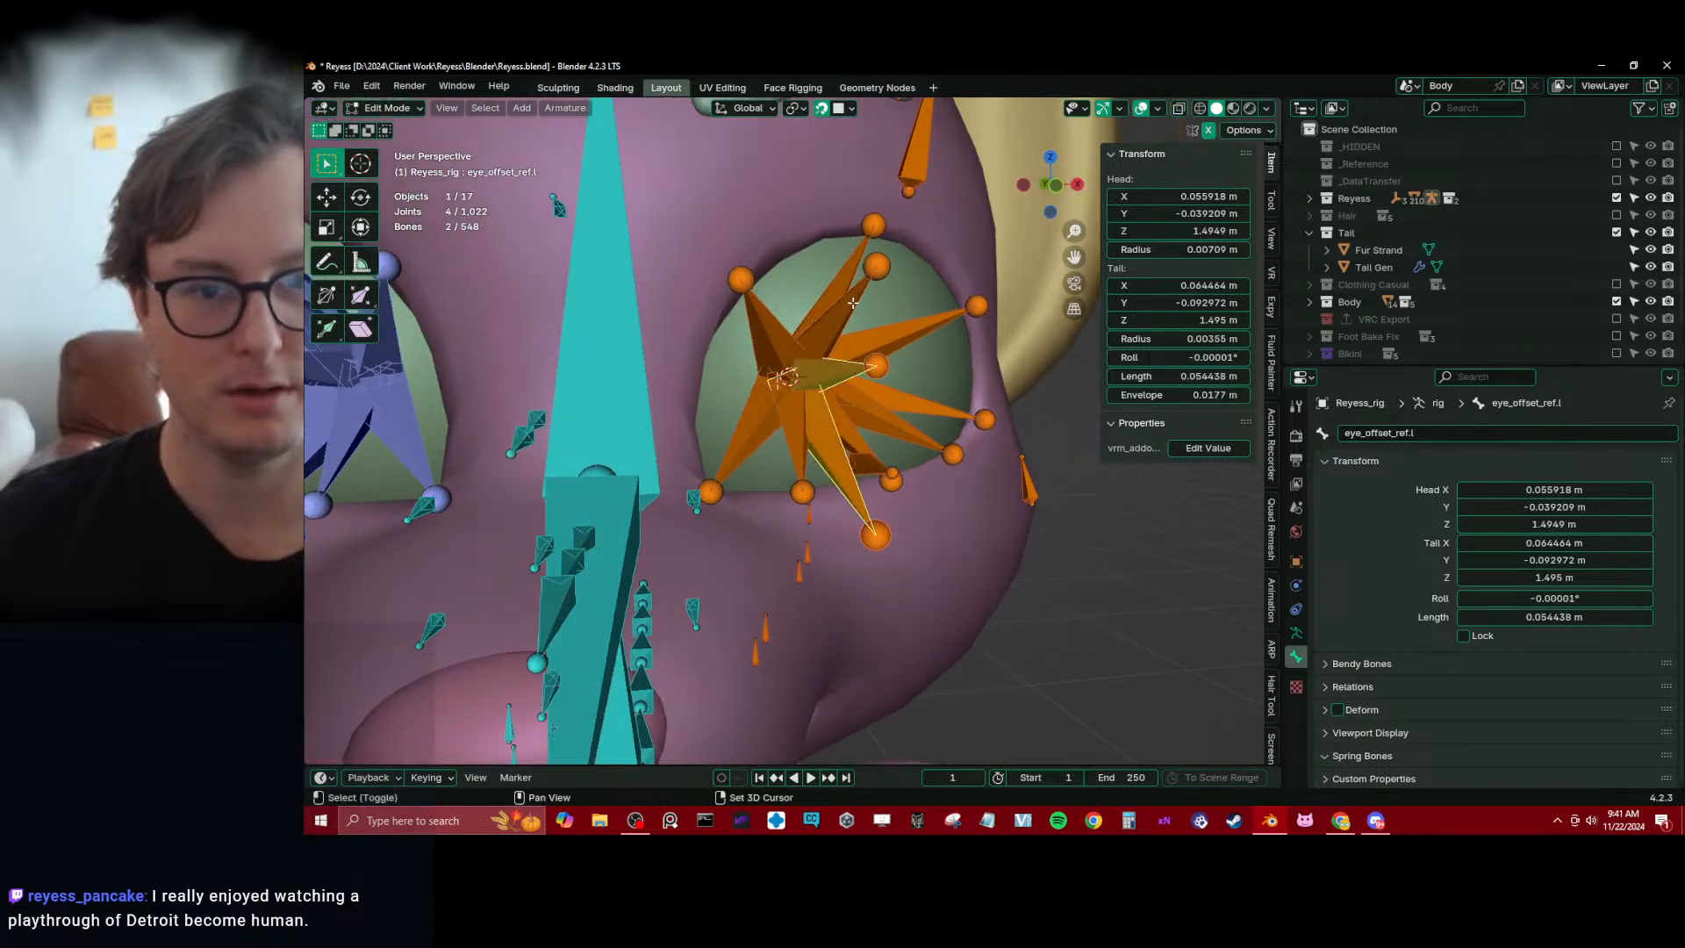
{"action": "left_click", "coordinate": [853, 303], "text": "shift"}
{"action": "middle_click_drag", "start_coordinate": [853, 302], "coordinate": [925, 373]}
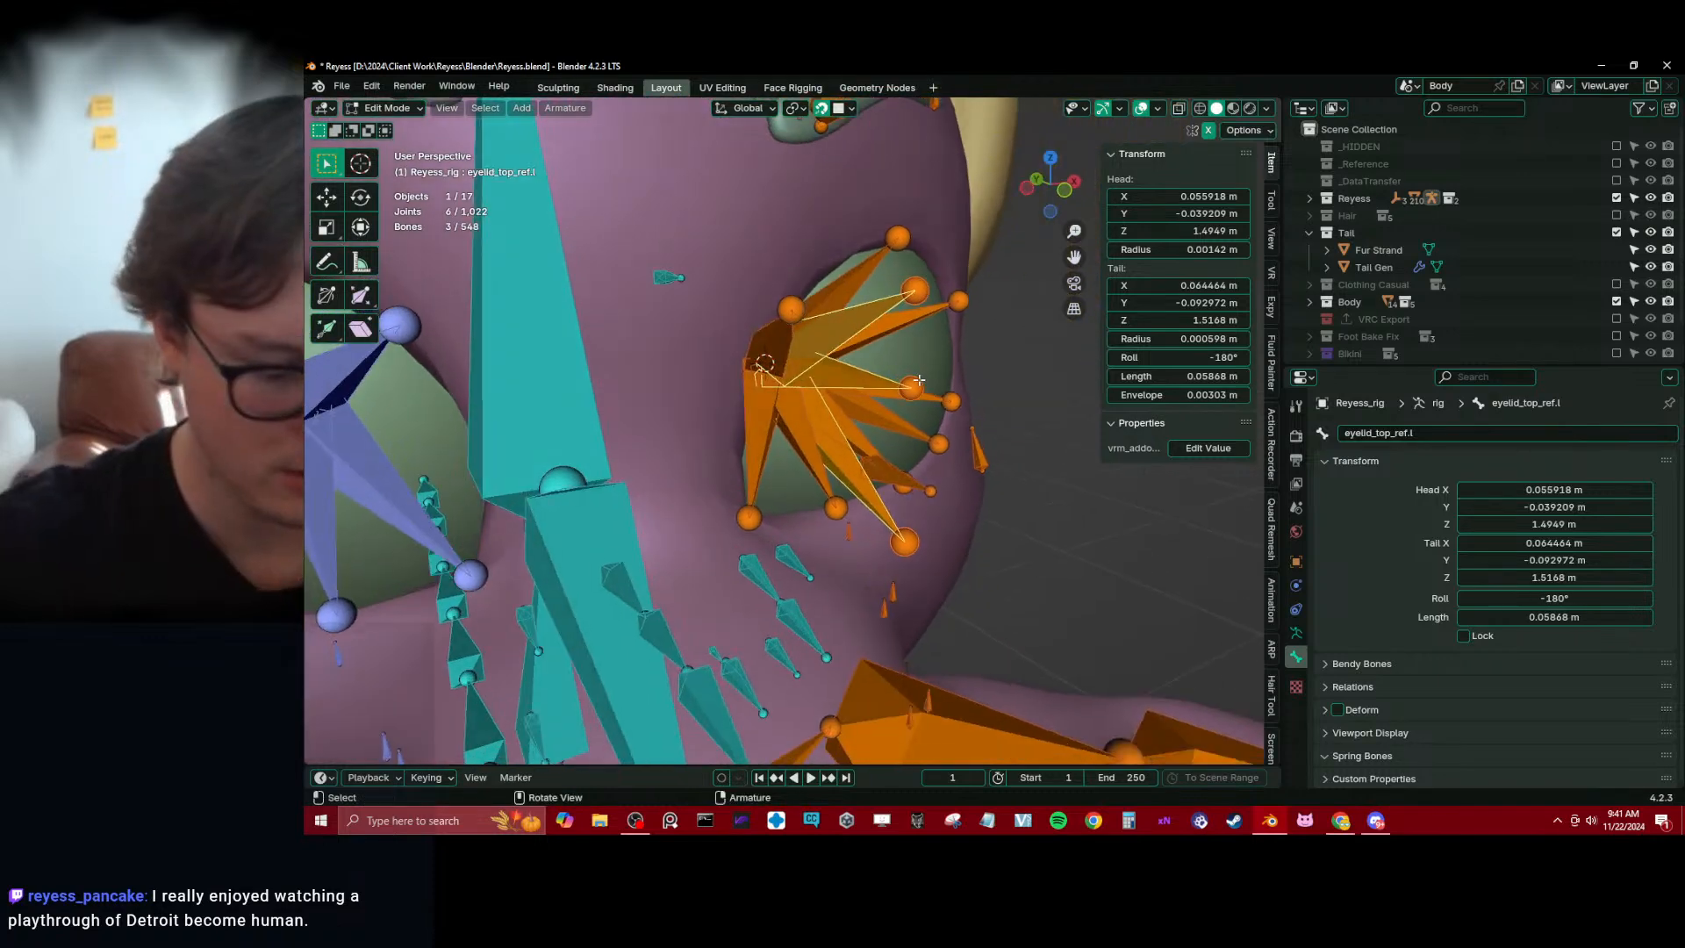
{"action": "key", "text": "period"}
{"action": "key", "text": "6"}
{"action": "key", "text": "s"}
{"action": "key", "text": "x"}
{"action": "key", "text": "0"}
{"action": "key", "text": "Return"}
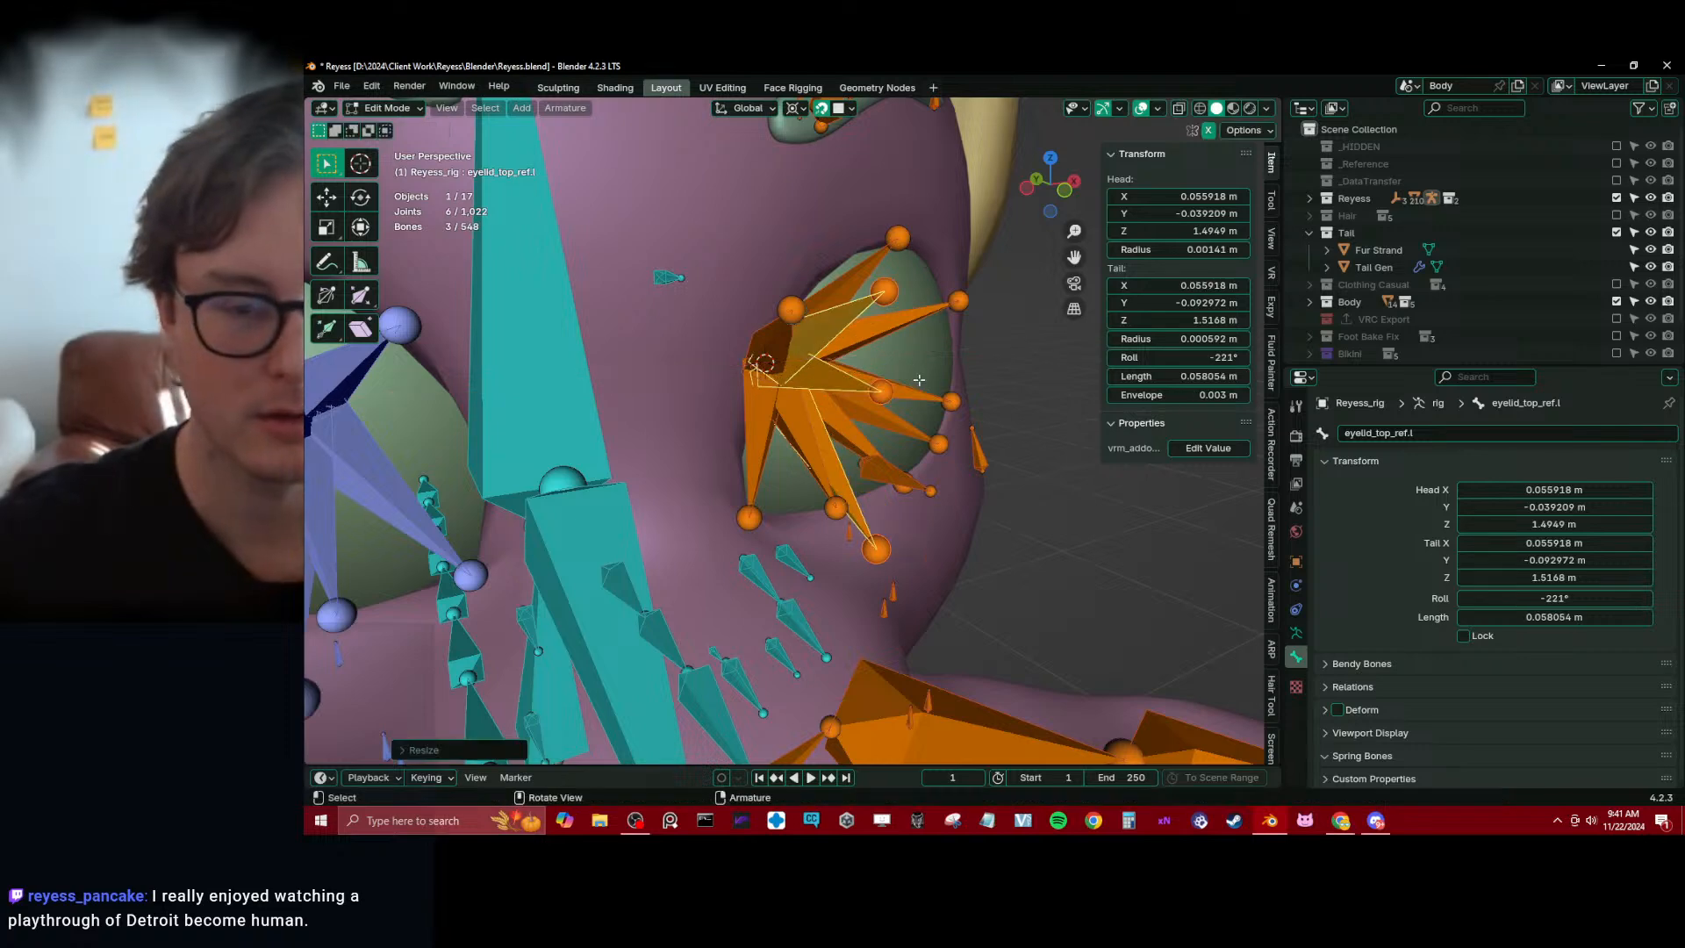
Recalculate the roll of the three selected eye bones to the Global +Z Axis and save the file
{"action": "key", "text": "shift+n"}
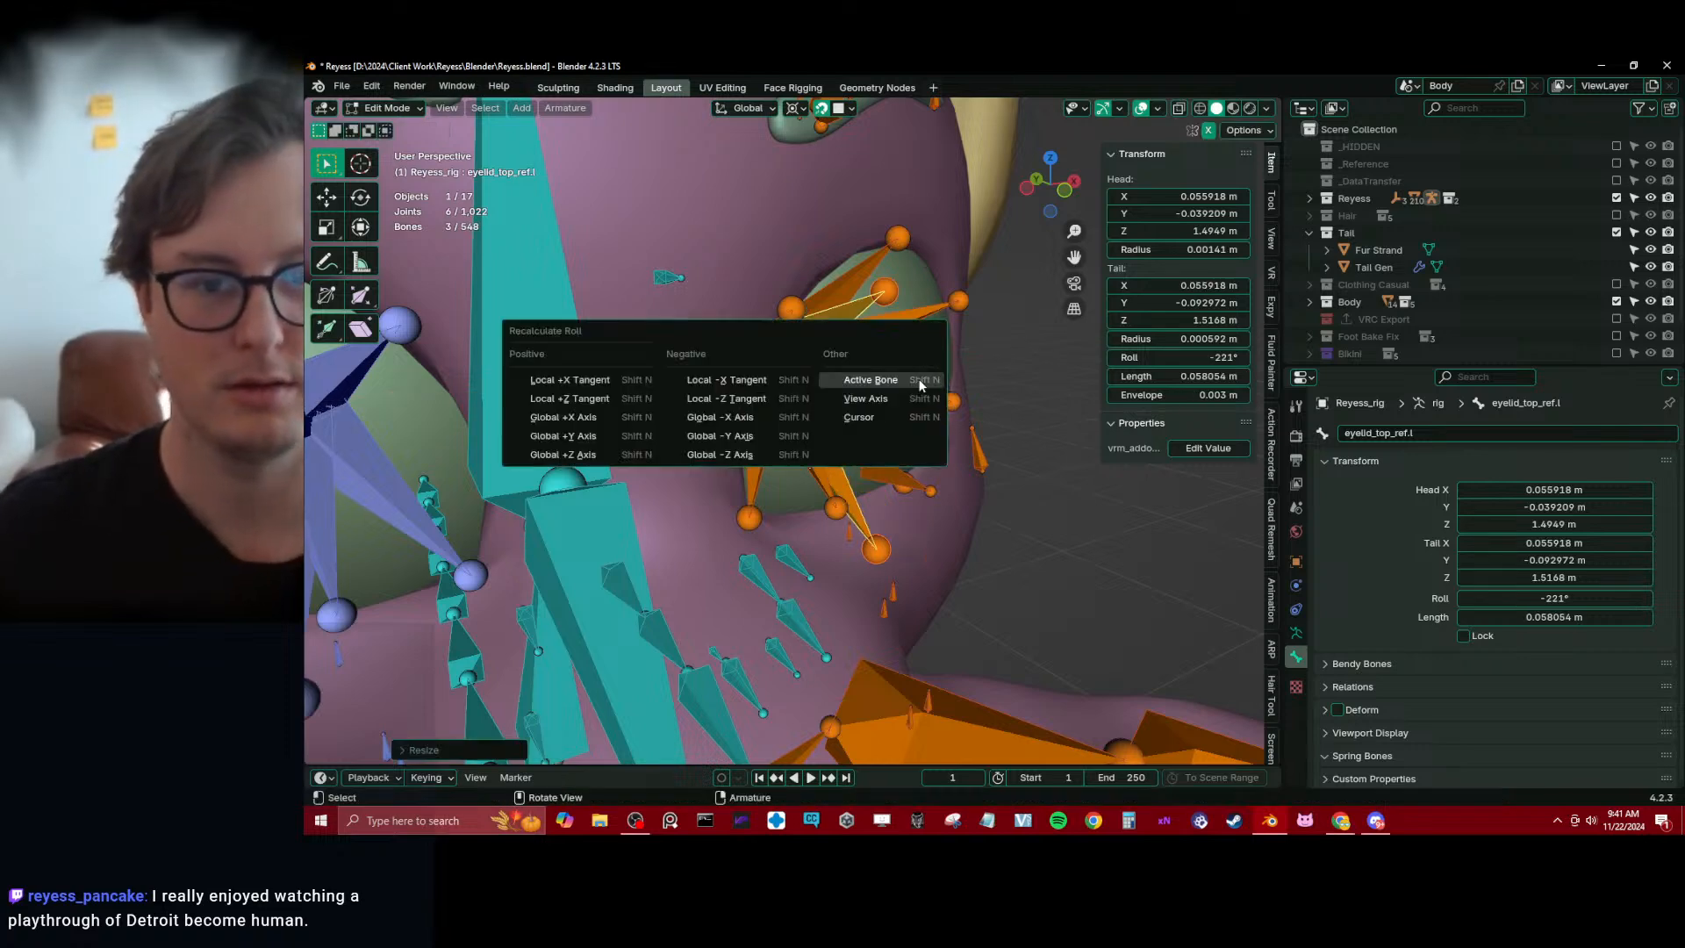
{"action": "middle_click_drag", "start_coordinate": [614, 450], "coordinate": [716, 384]}
{"action": "key", "text": "ctrl+s"}
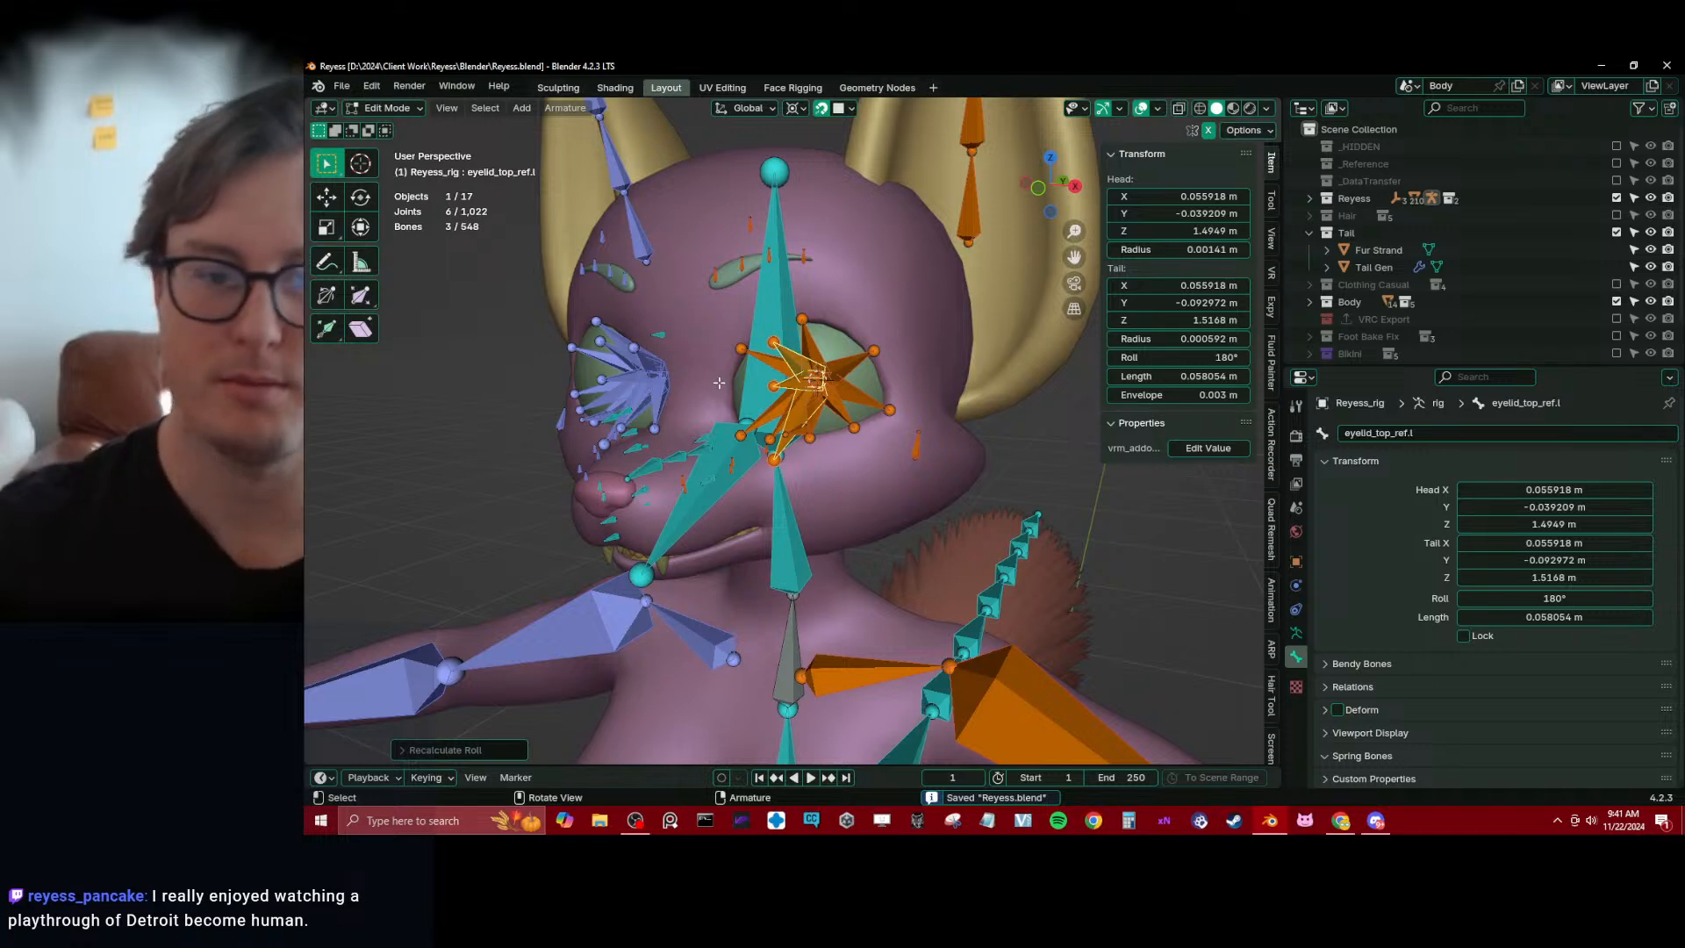
{"action": "key", "text": "KP_3"}
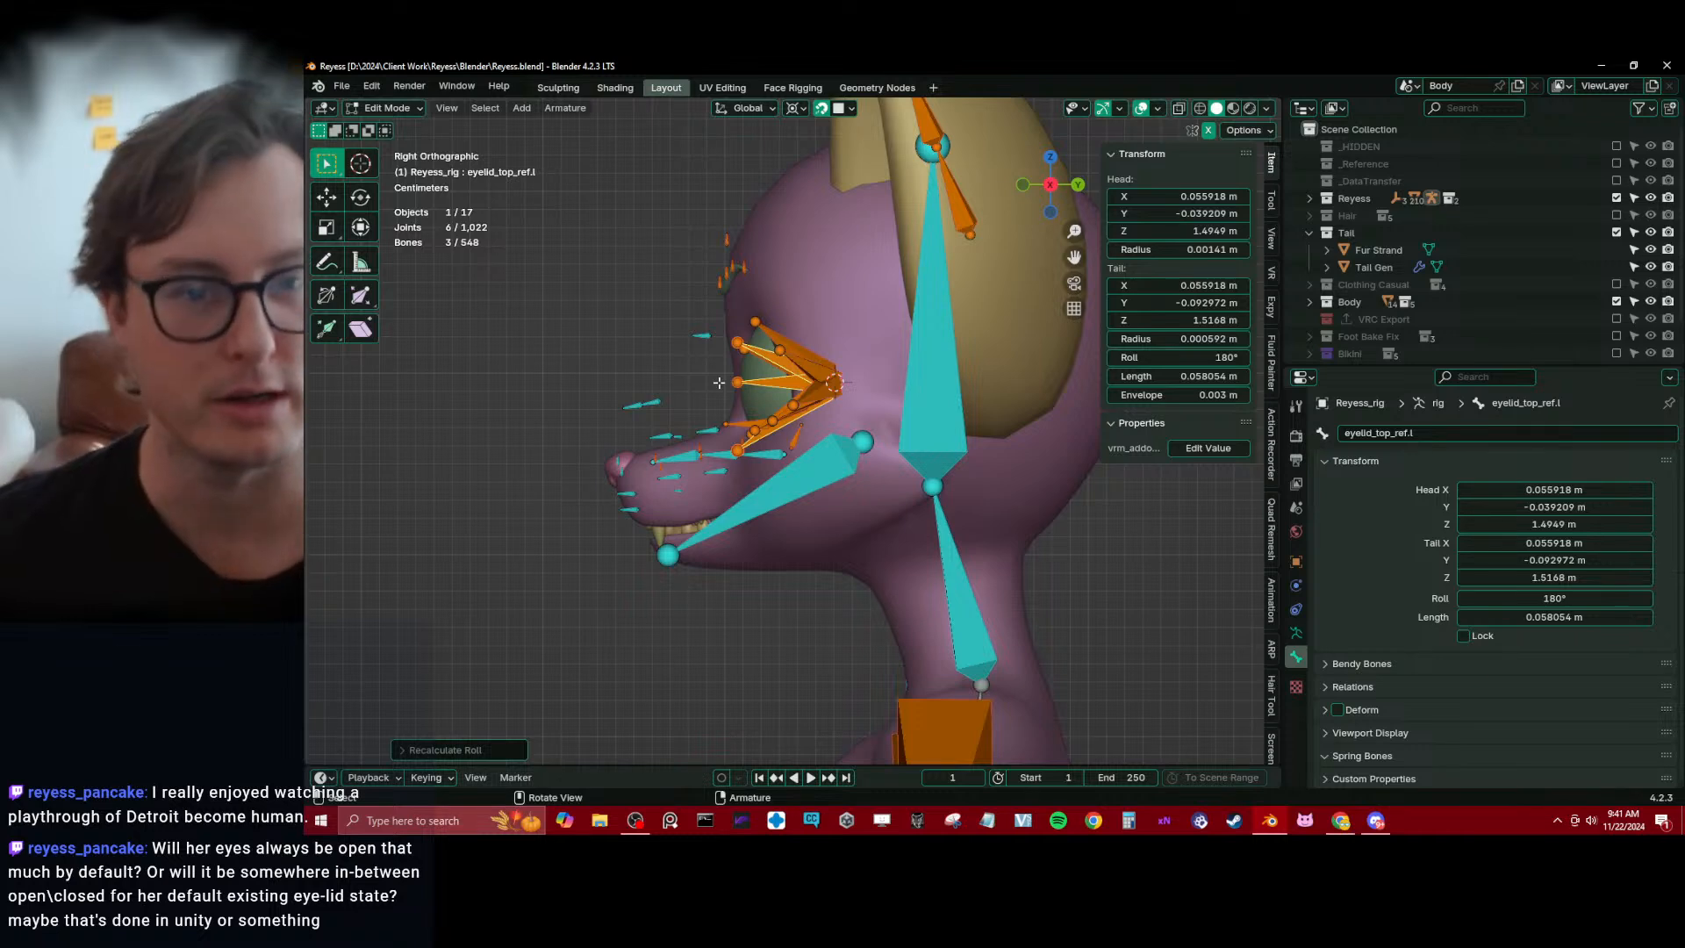
Move nose_03_ref.x down to the bridge of the snout, just in front of the eyes
{"action": "middle_click_drag", "start_coordinate": [674, 456], "coordinate": [771, 421], "text": "shift"}
{"action": "scroll", "coordinate": [738, 333], "scroll_direction": "up", "scroll_amount": 3}
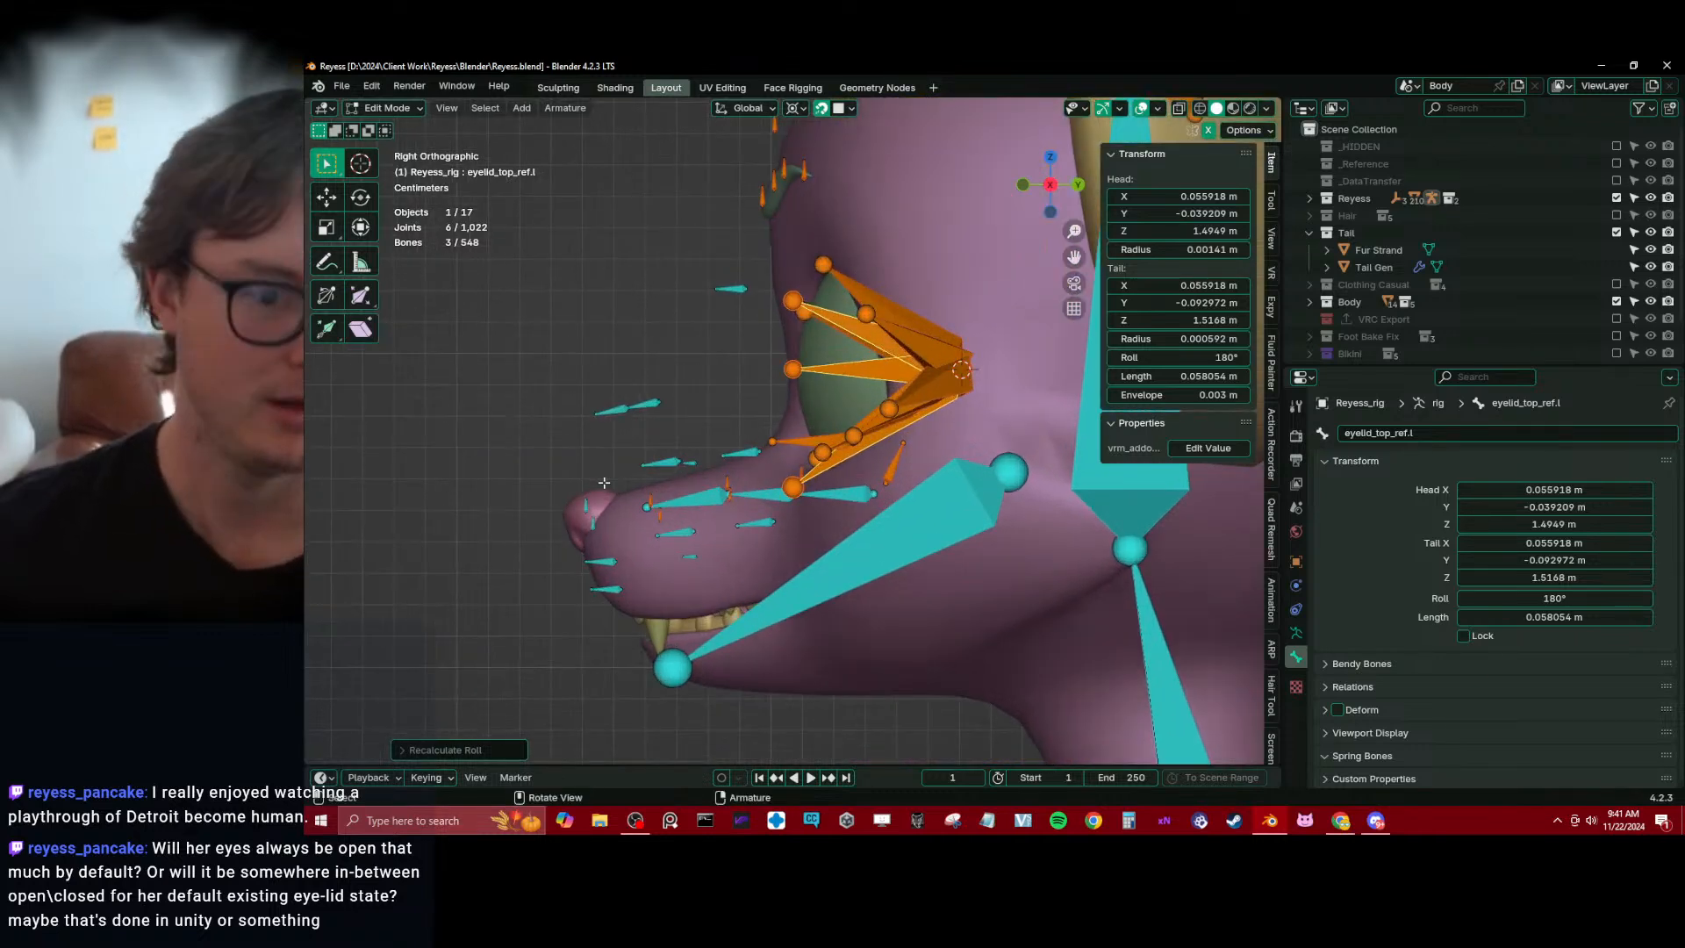
{"action": "scroll", "coordinate": [594, 480], "scroll_direction": "up", "scroll_amount": 3}
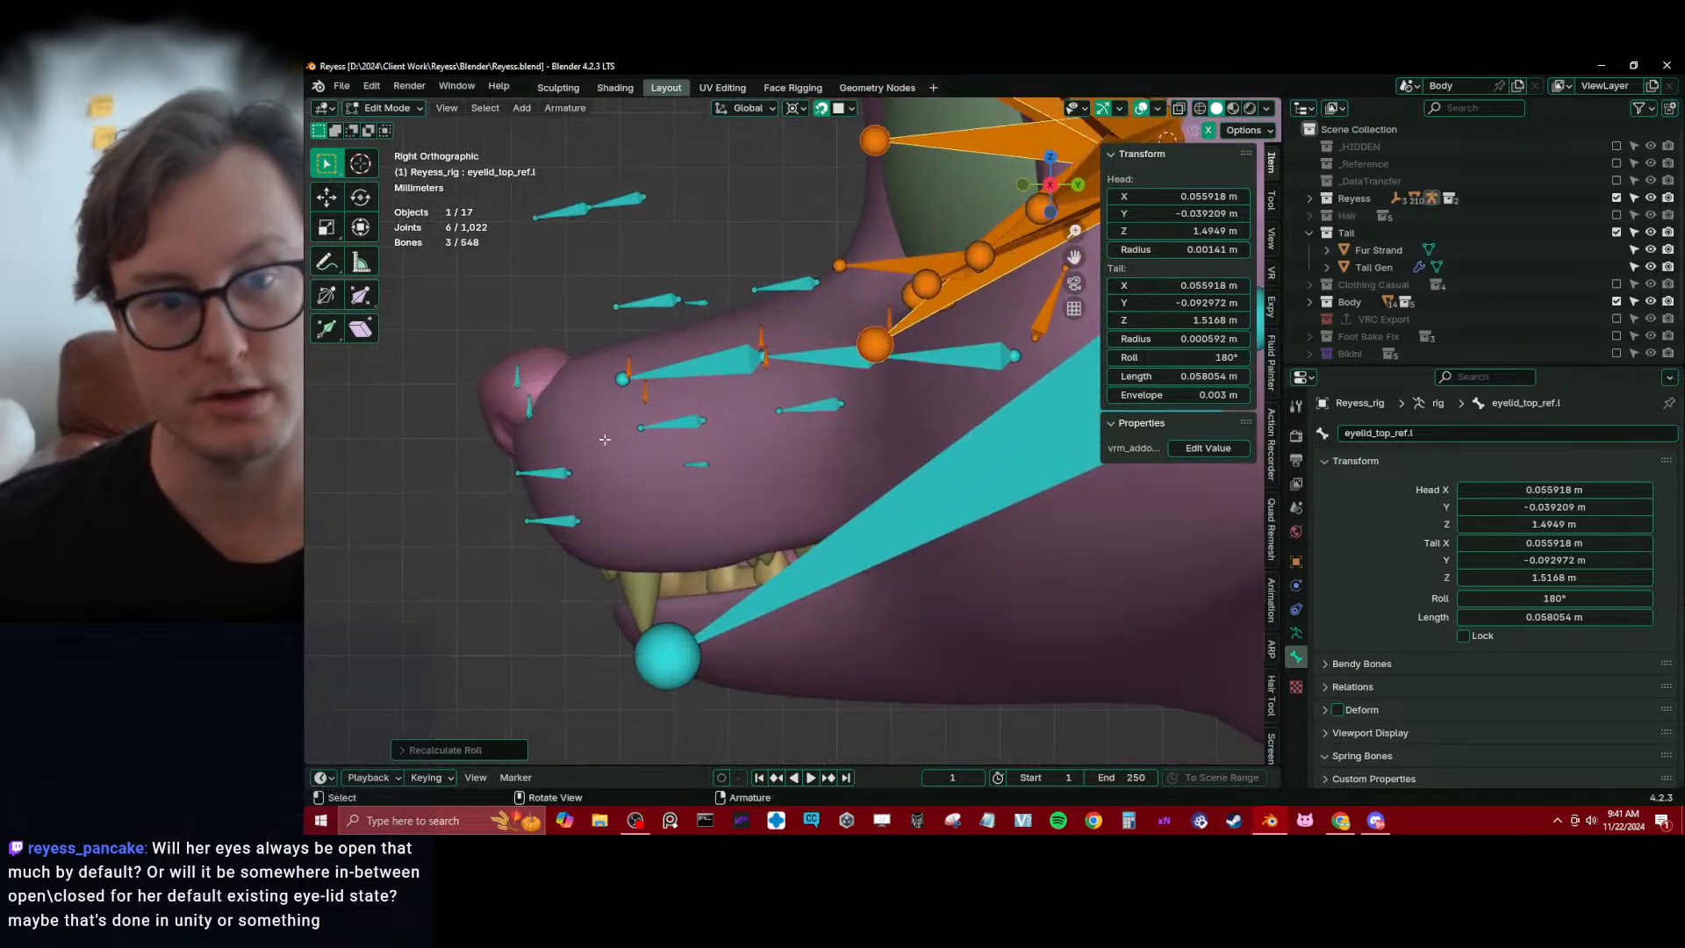
{"action": "scroll", "coordinate": [605, 438], "scroll_direction": "down", "scroll_amount": 3}
{"action": "middle_click_drag", "start_coordinate": [711, 357], "coordinate": [711, 444], "text": "shift"}
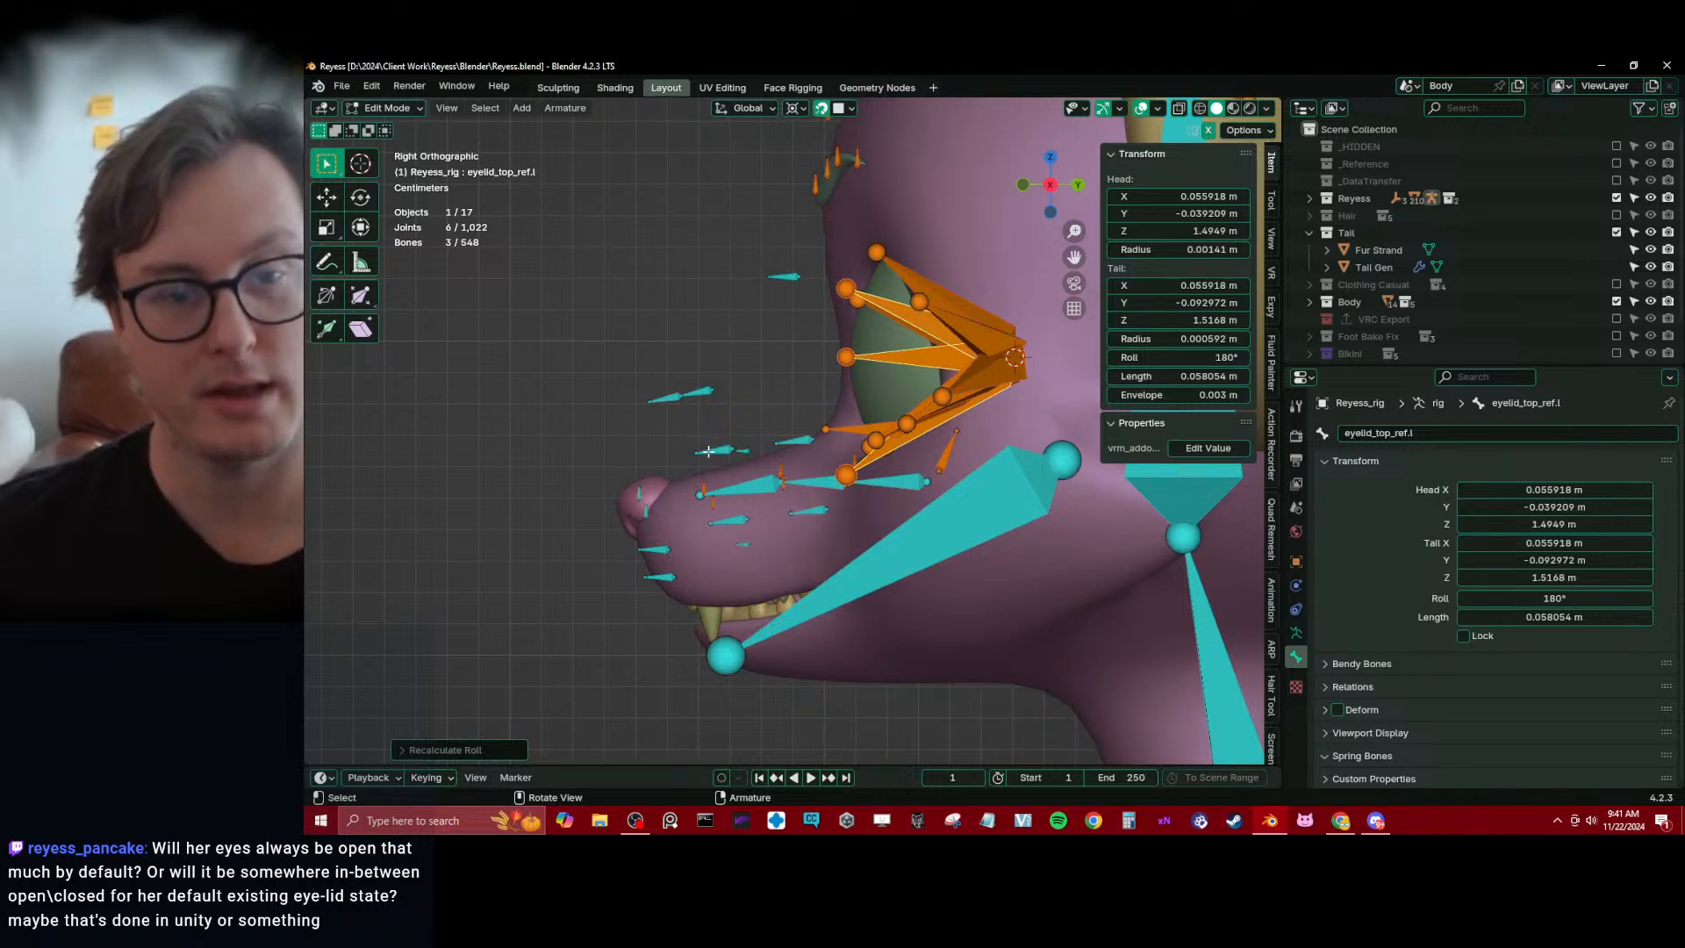
{"action": "scroll", "coordinate": [747, 380], "scroll_direction": "up", "scroll_amount": 3}
{"action": "middle_click_drag", "start_coordinate": [724, 356], "coordinate": [711, 420], "text": "shift"}
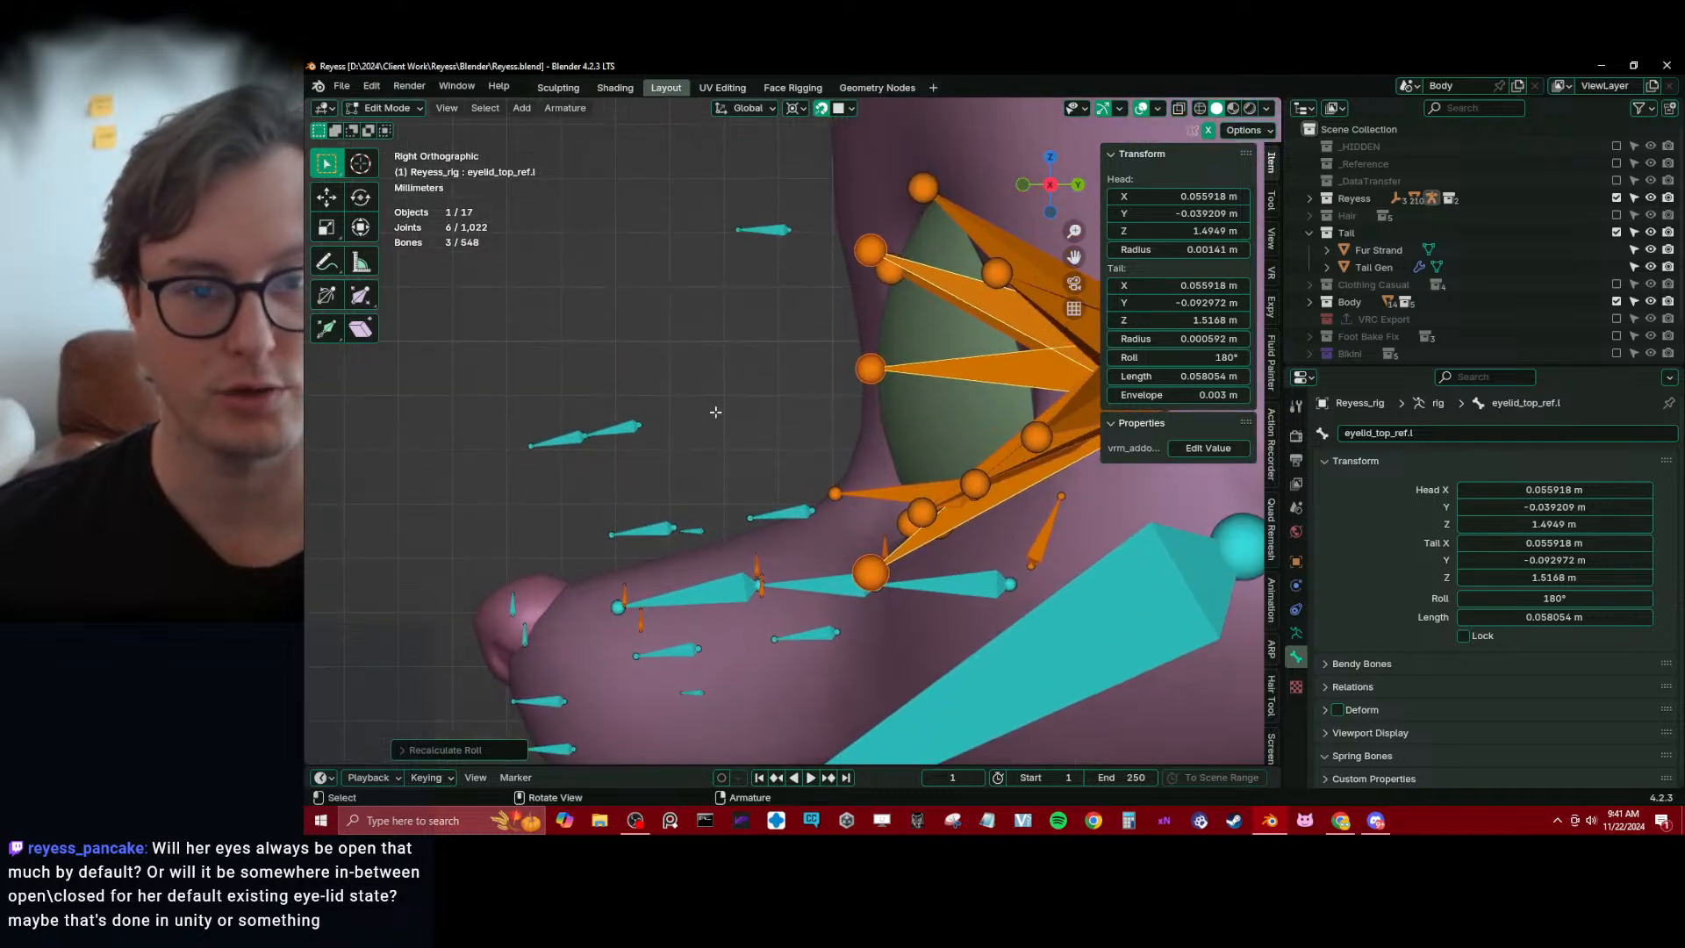
{"action": "scroll", "coordinate": [714, 412], "scroll_direction": "down", "scroll_amount": 2}
{"action": "left_click", "coordinate": [648, 442]}
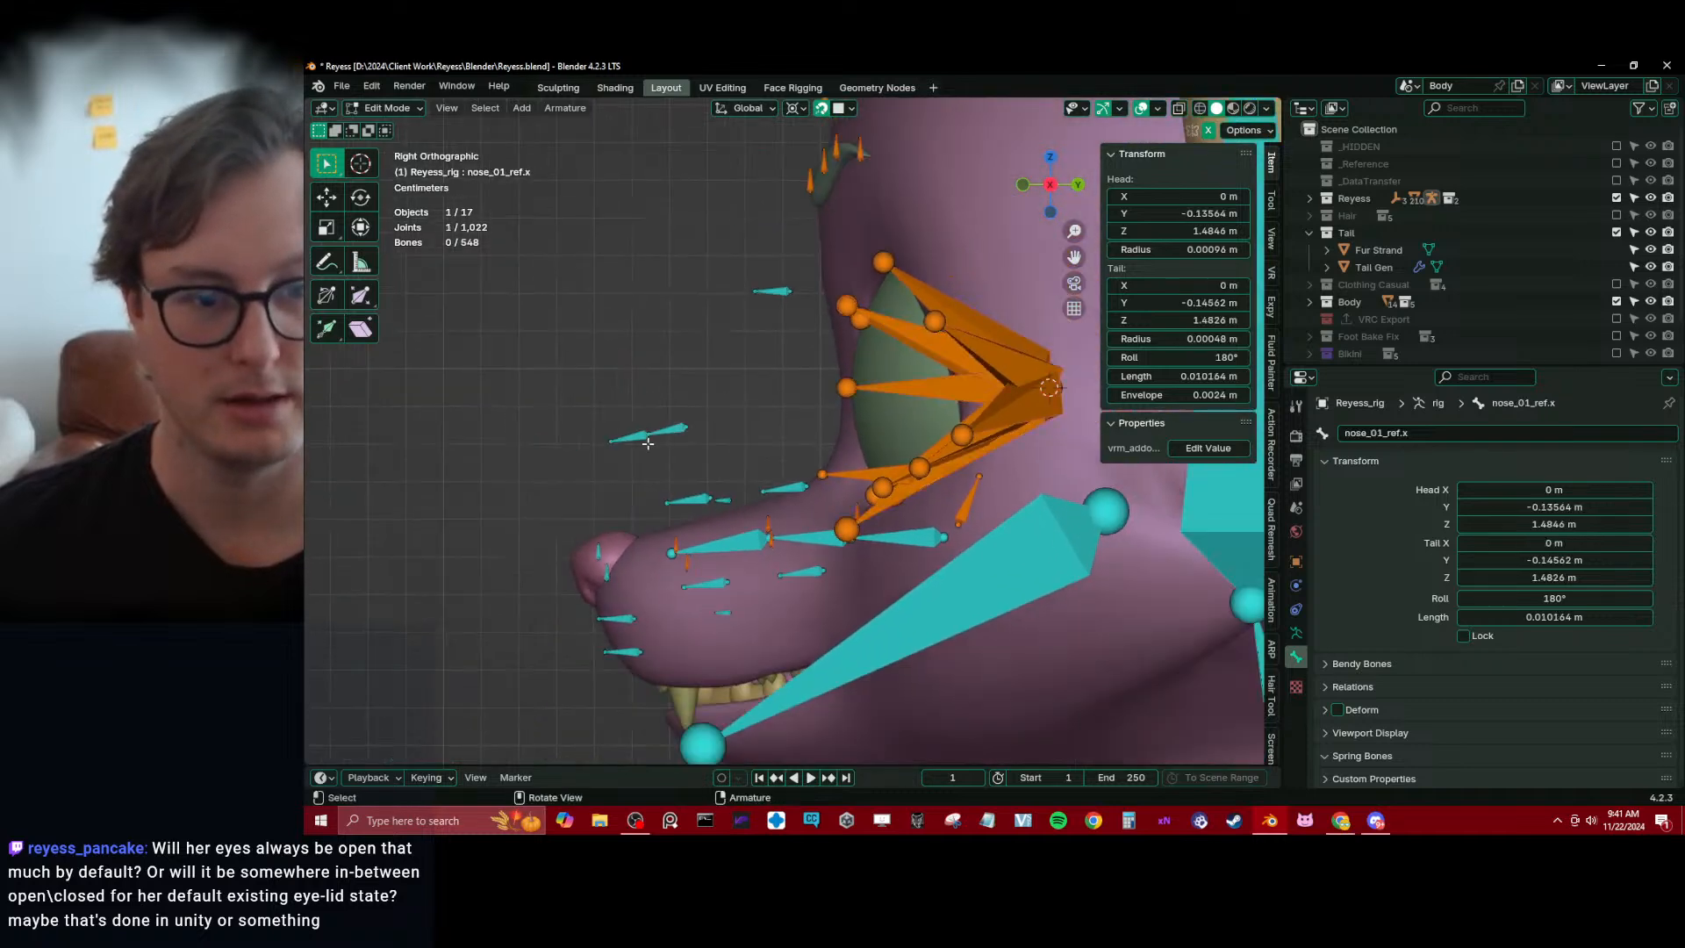
{"action": "left_click", "coordinate": [760, 292]}
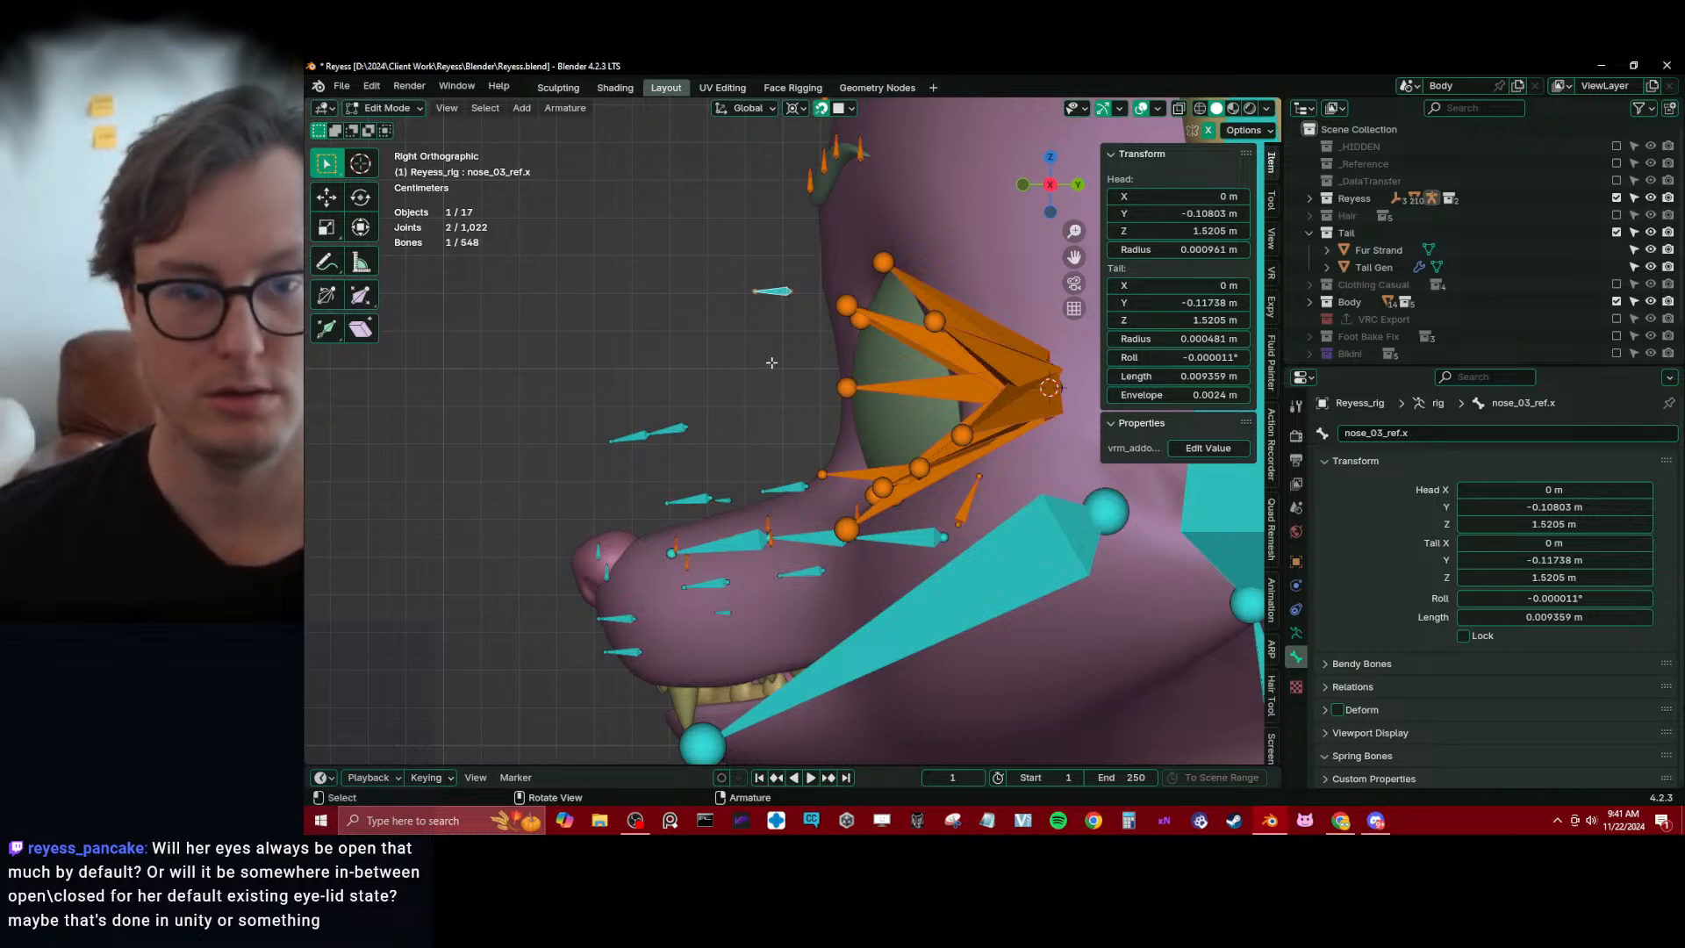
{"action": "key", "text": "g"}
{"action": "left_click", "coordinate": [800, 491]}
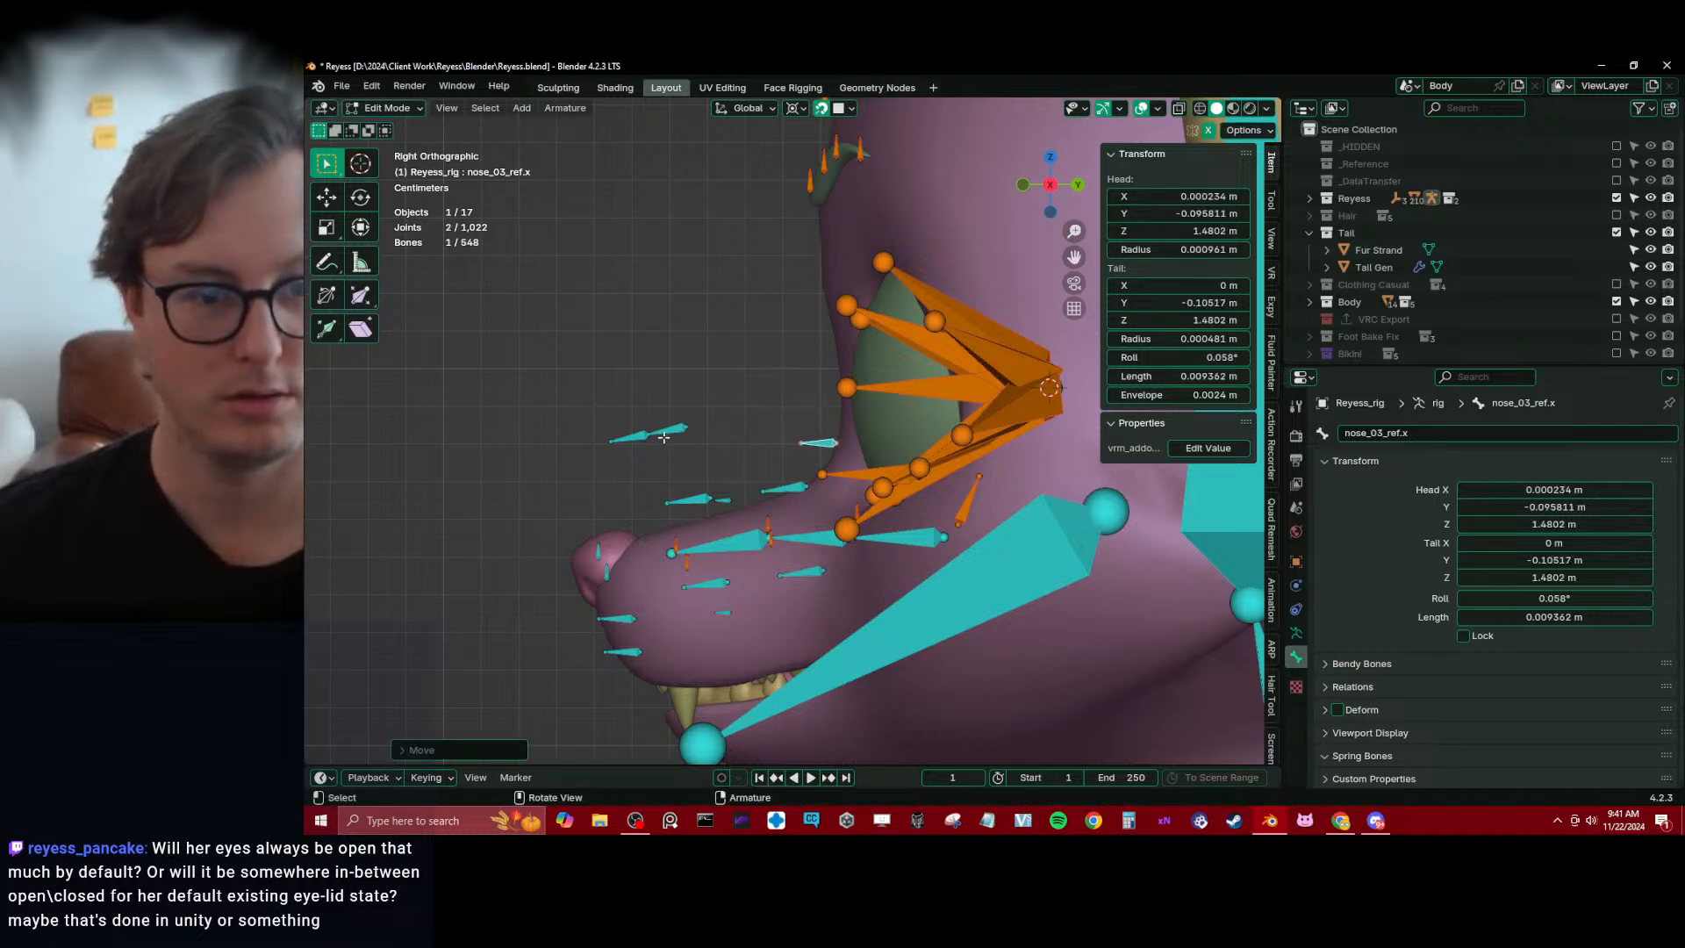
Move lips_bot_ref.x together with the small central lip bone beside it down to the front of the mouth
{"action": "left_click", "coordinate": [663, 437]}
{"action": "key", "text": "b"}
{"action": "left_click_drag", "start_coordinate": [594, 398], "coordinate": [730, 475]}
{"action": "left_click", "coordinate": [605, 565]}
{"action": "key", "text": "b"}
{"action": "left_click_drag", "start_coordinate": [581, 531], "coordinate": [634, 594]}
{"action": "middle_click_drag", "start_coordinate": [635, 594], "coordinate": [677, 425], "text": "shift"}
{"action": "key", "text": "g"}
{"action": "left_click", "coordinate": [686, 606]}
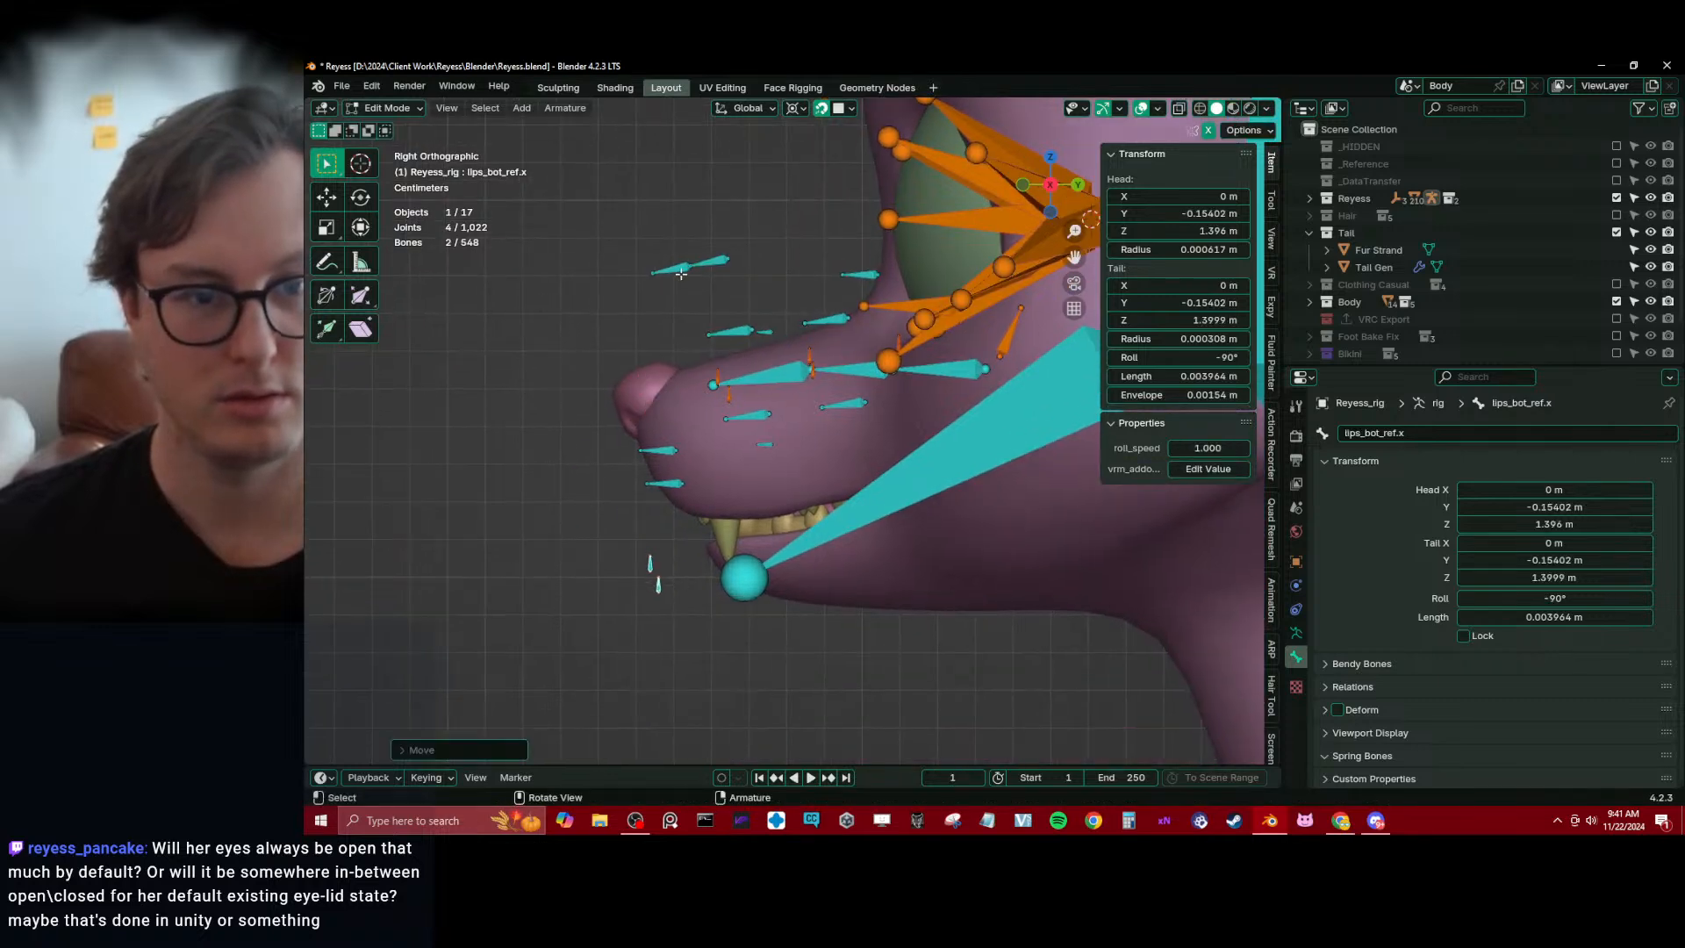
{"action": "key", "text": "g"}
{"action": "left_click", "coordinate": [729, 483]}
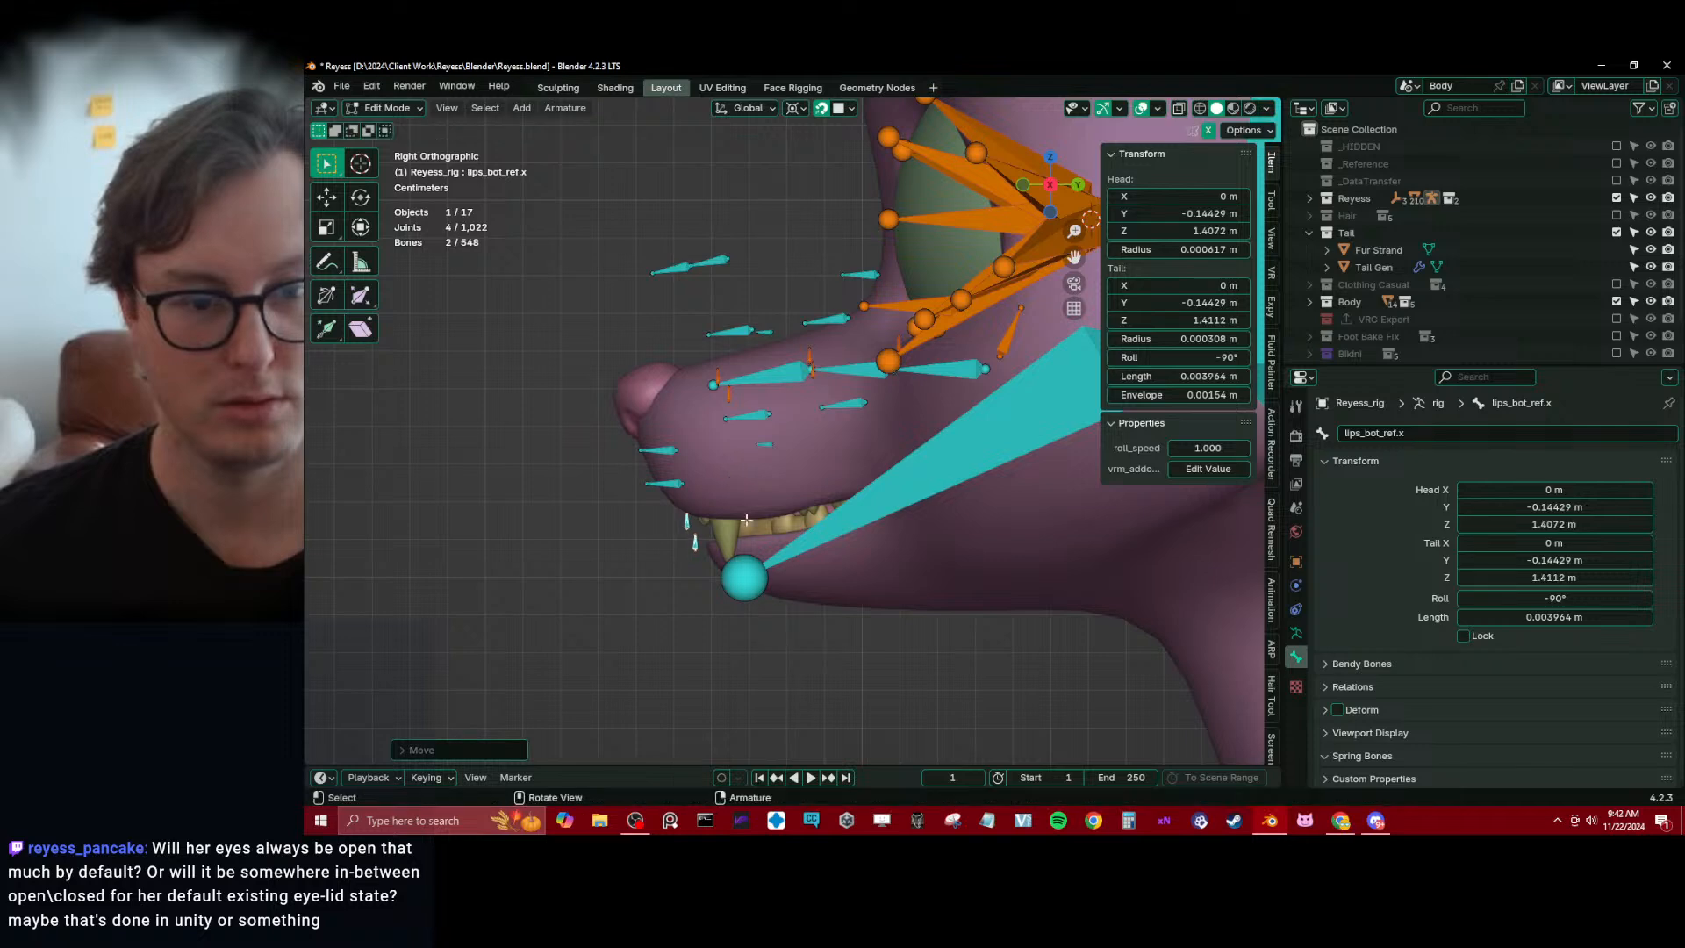
Move the nose_01_ref.x and nose_02_ref.x bones down together onto the front of the snout, behind the nose tip
{"action": "left_click_drag", "start_coordinate": [646, 229], "coordinate": [704, 272]}
{"action": "key", "text": "g"}
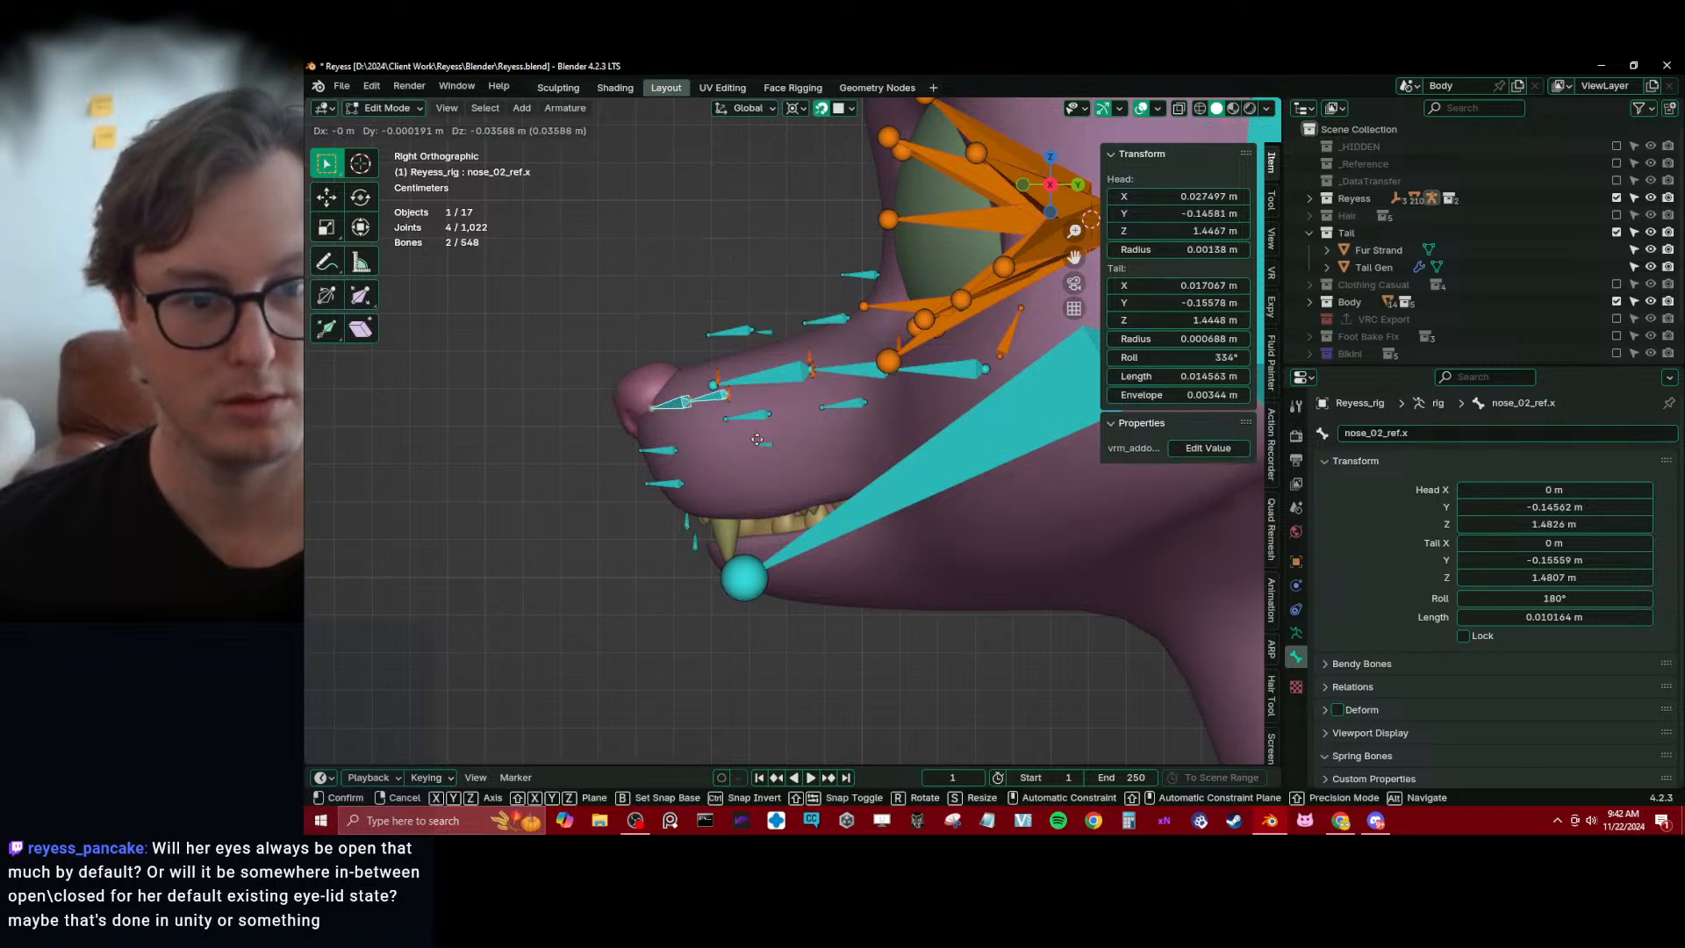
{"action": "left_click", "coordinate": [759, 398]}
{"action": "key", "text": "ctrl+z"}
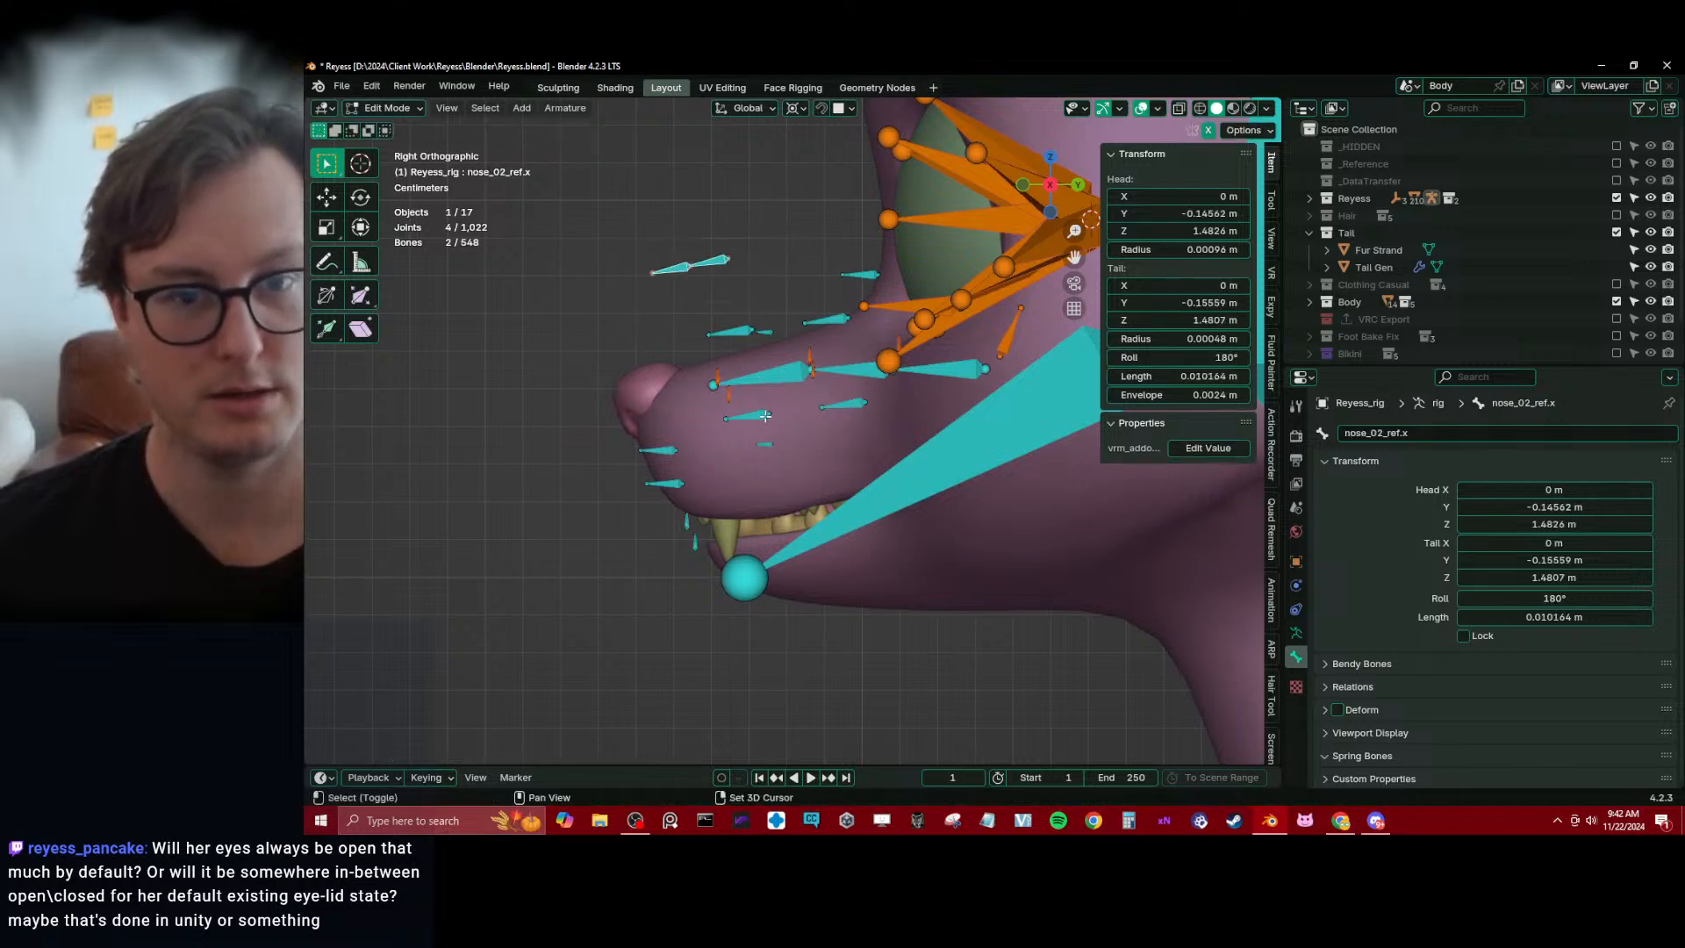
{"action": "middle_click_drag", "start_coordinate": [718, 292], "coordinate": [741, 394]}
{"action": "key", "text": "KP_3"}
{"action": "key", "text": "g"}
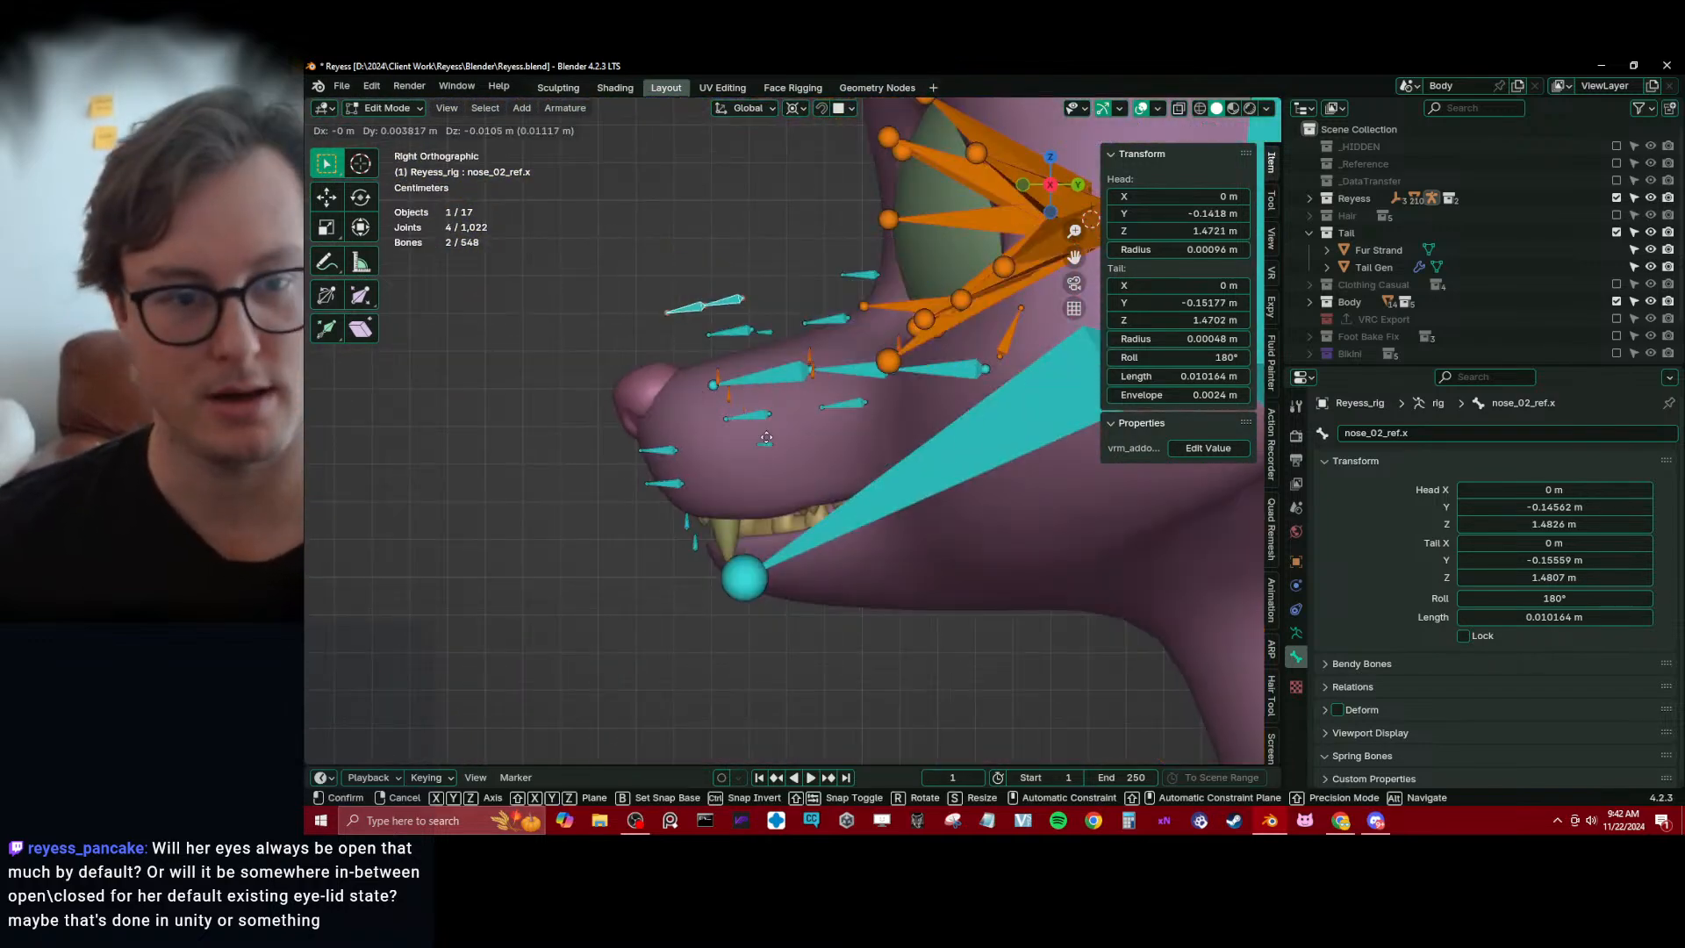
{"action": "left_click", "coordinate": [745, 501]}
Show the scene in wireframe and move the whole linked tongue chain, including tong_03_ref.x, down into the mouth
{"action": "left_click", "coordinate": [773, 375]}
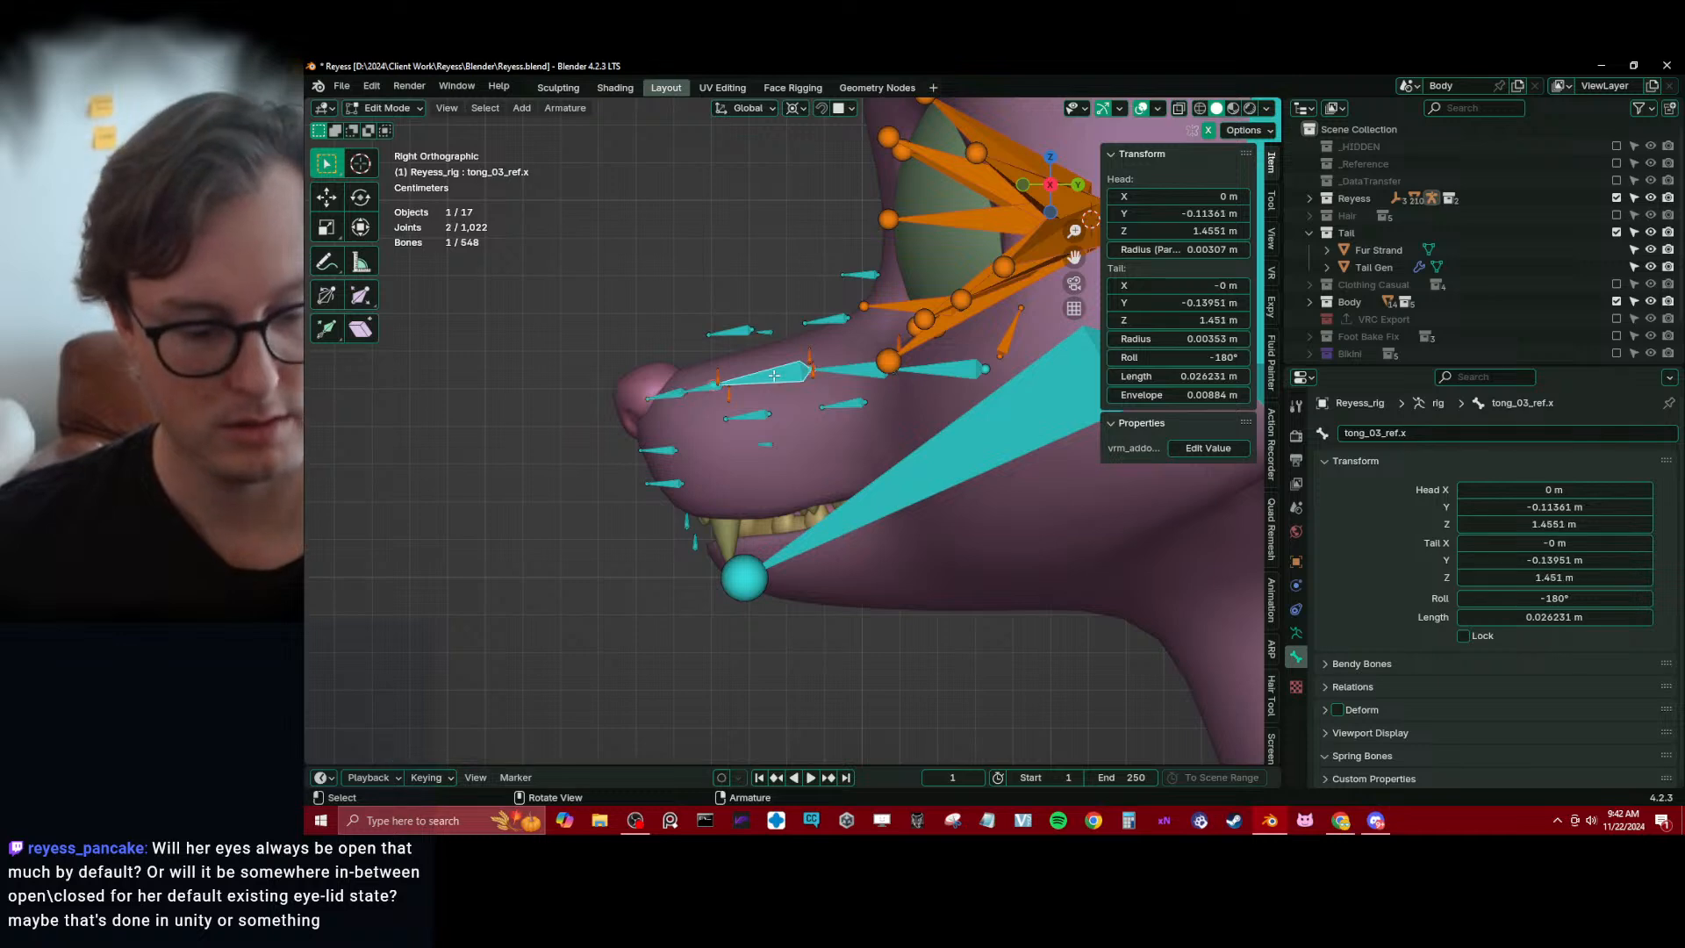
{"action": "key", "text": "l"}
{"action": "key", "text": "shift+z"}
{"action": "middle_click_drag", "start_coordinate": [876, 422], "coordinate": [845, 417], "text": "shift"}
{"action": "key", "text": "g"}
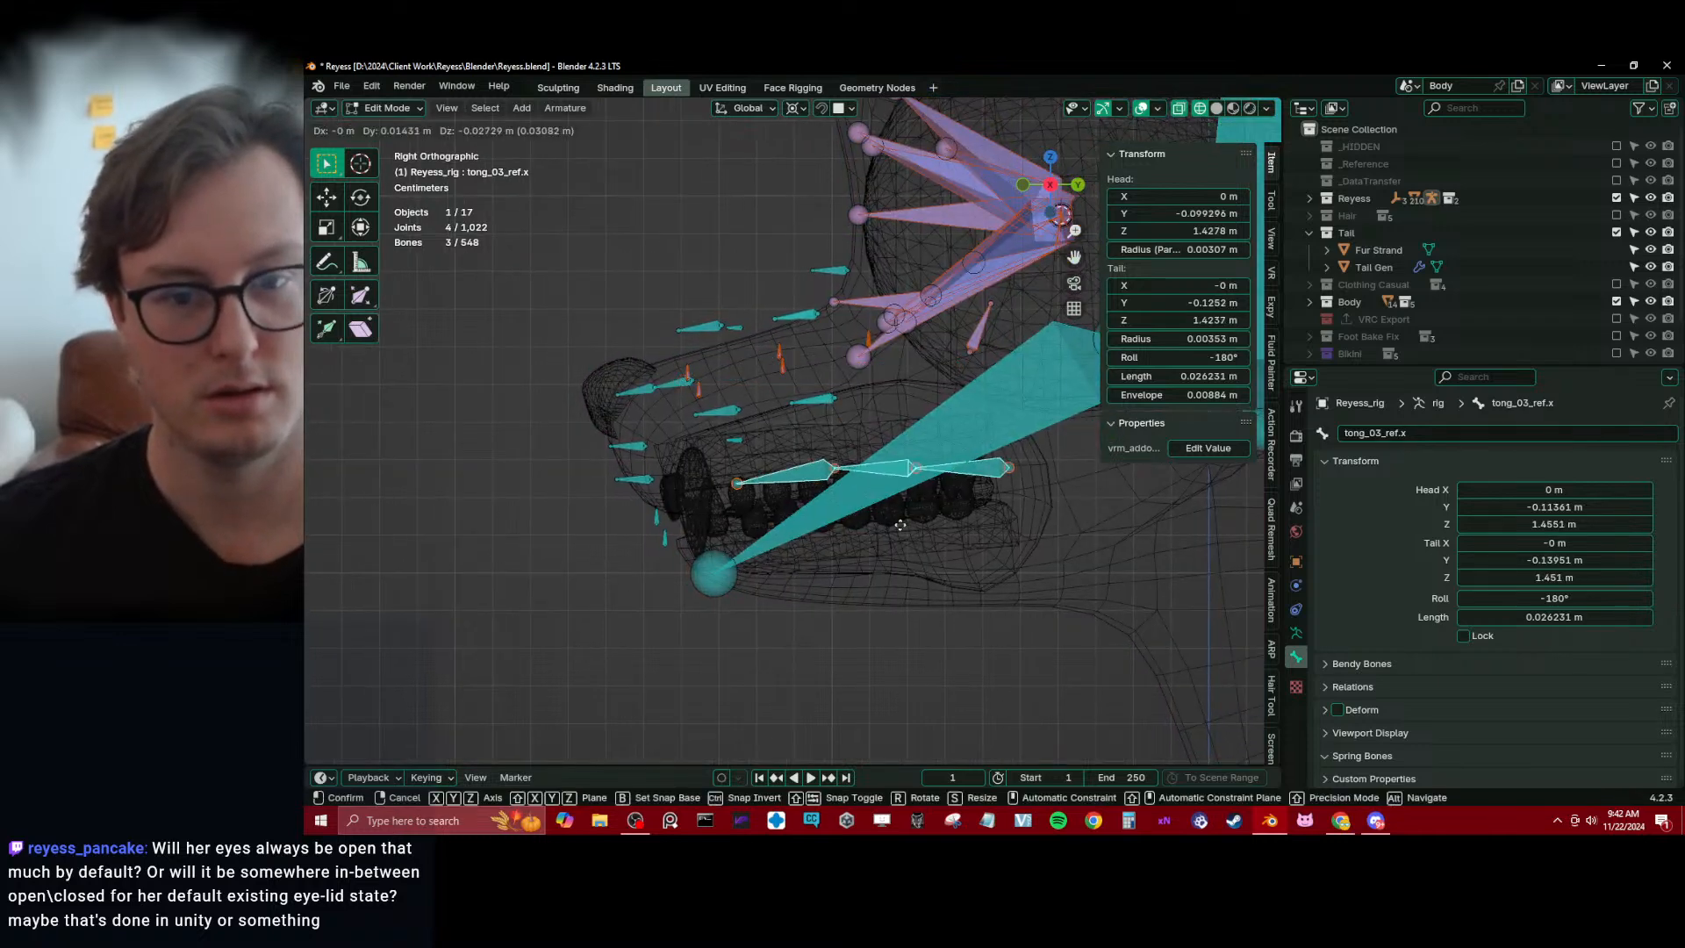
{"action": "left_click", "coordinate": [890, 544]}
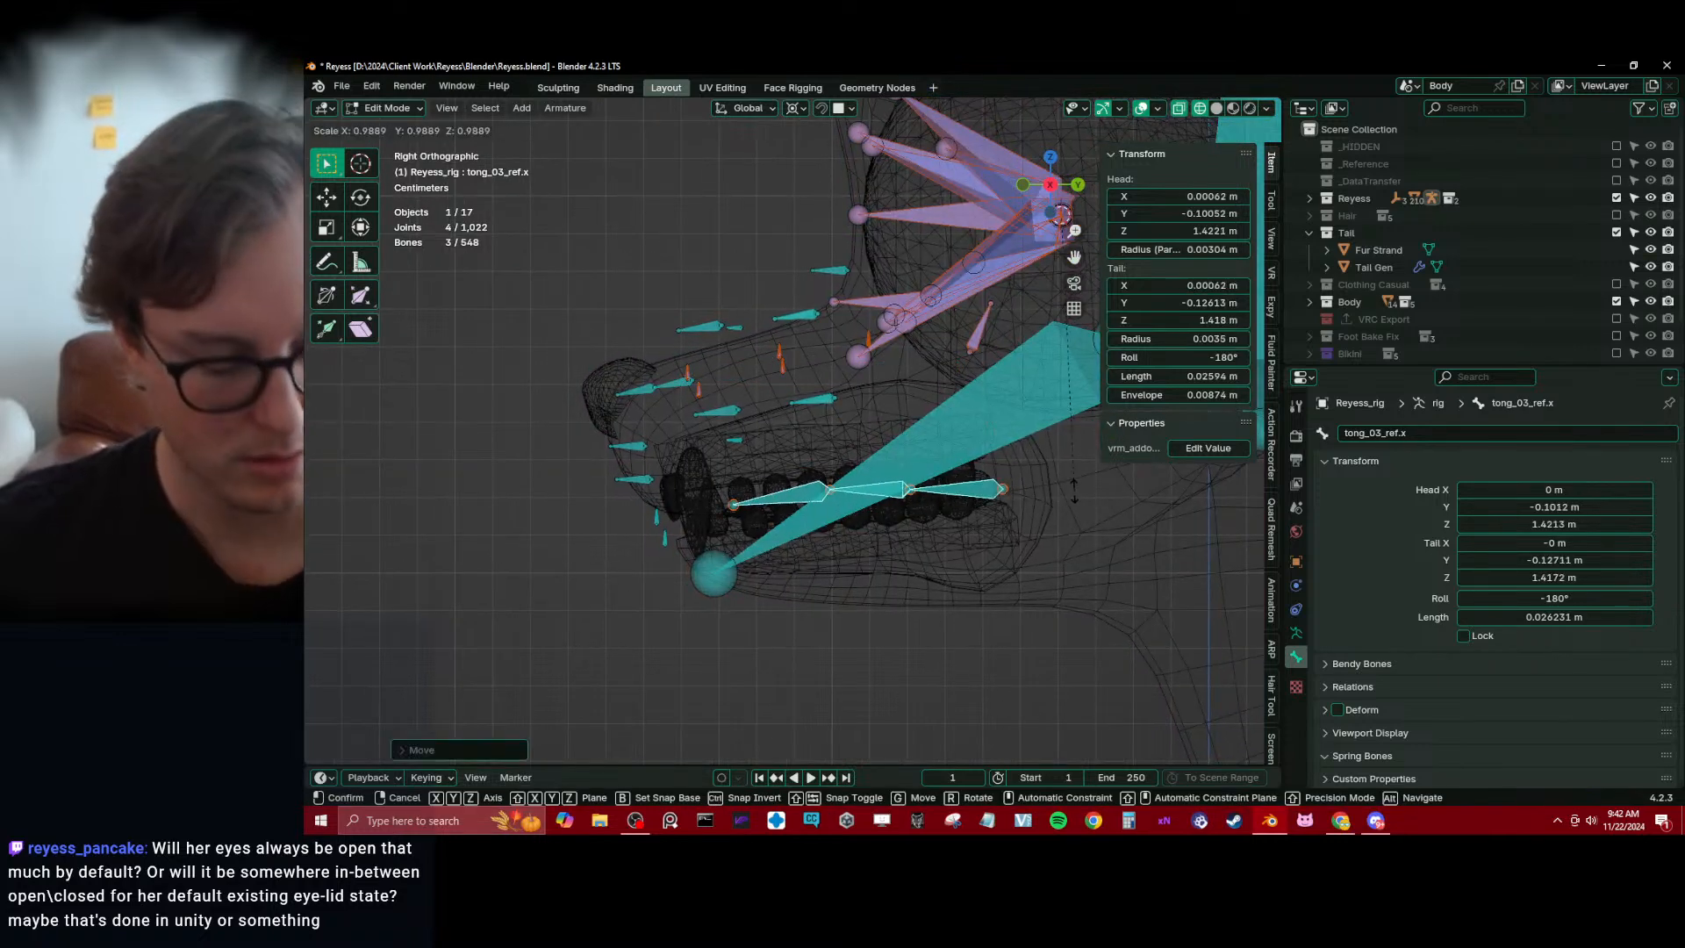
Change the transform pivot point, then scale the tongue chain down slightly and rotate it to follow the tongue
{"action": "key", "text": "period"}
{"action": "left_click", "coordinate": [1069, 392]}
{"action": "scroll", "coordinate": [1037, 419], "scroll_direction": "up", "scroll_amount": 1}
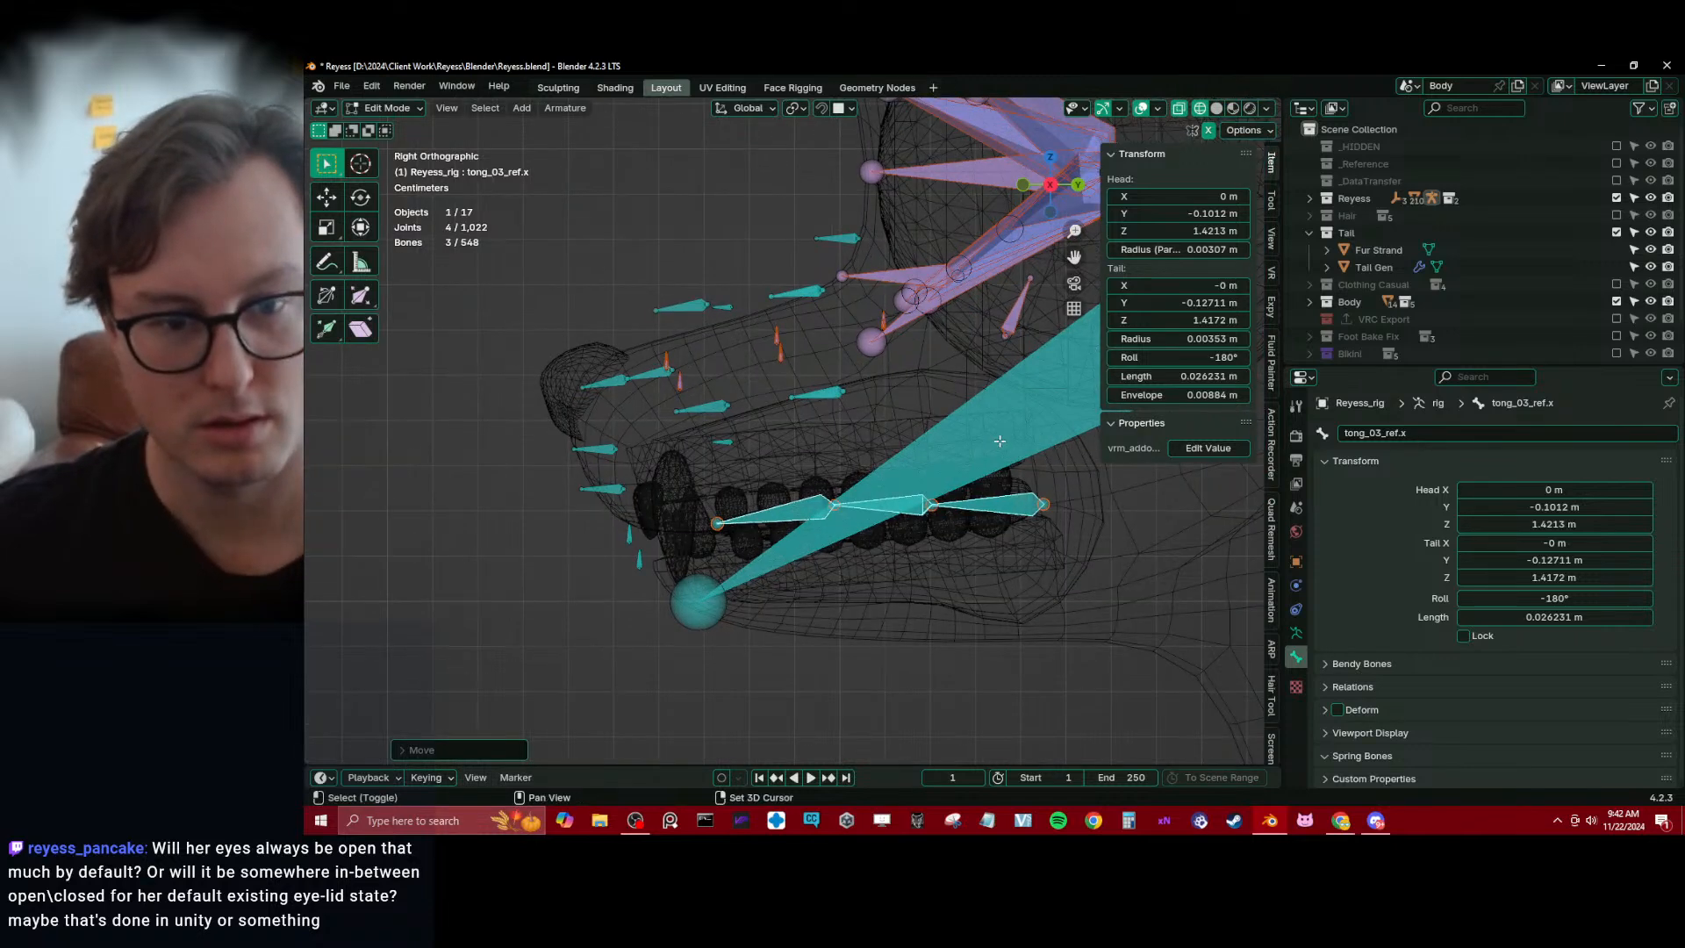
{"action": "middle_click_drag", "start_coordinate": [1037, 418], "coordinate": [966, 411], "text": "shift"}
{"action": "key", "text": "s"}
{"action": "left_click", "coordinate": [957, 414]}
{"action": "key", "text": "r"}
{"action": "left_click", "coordinate": [957, 407]}
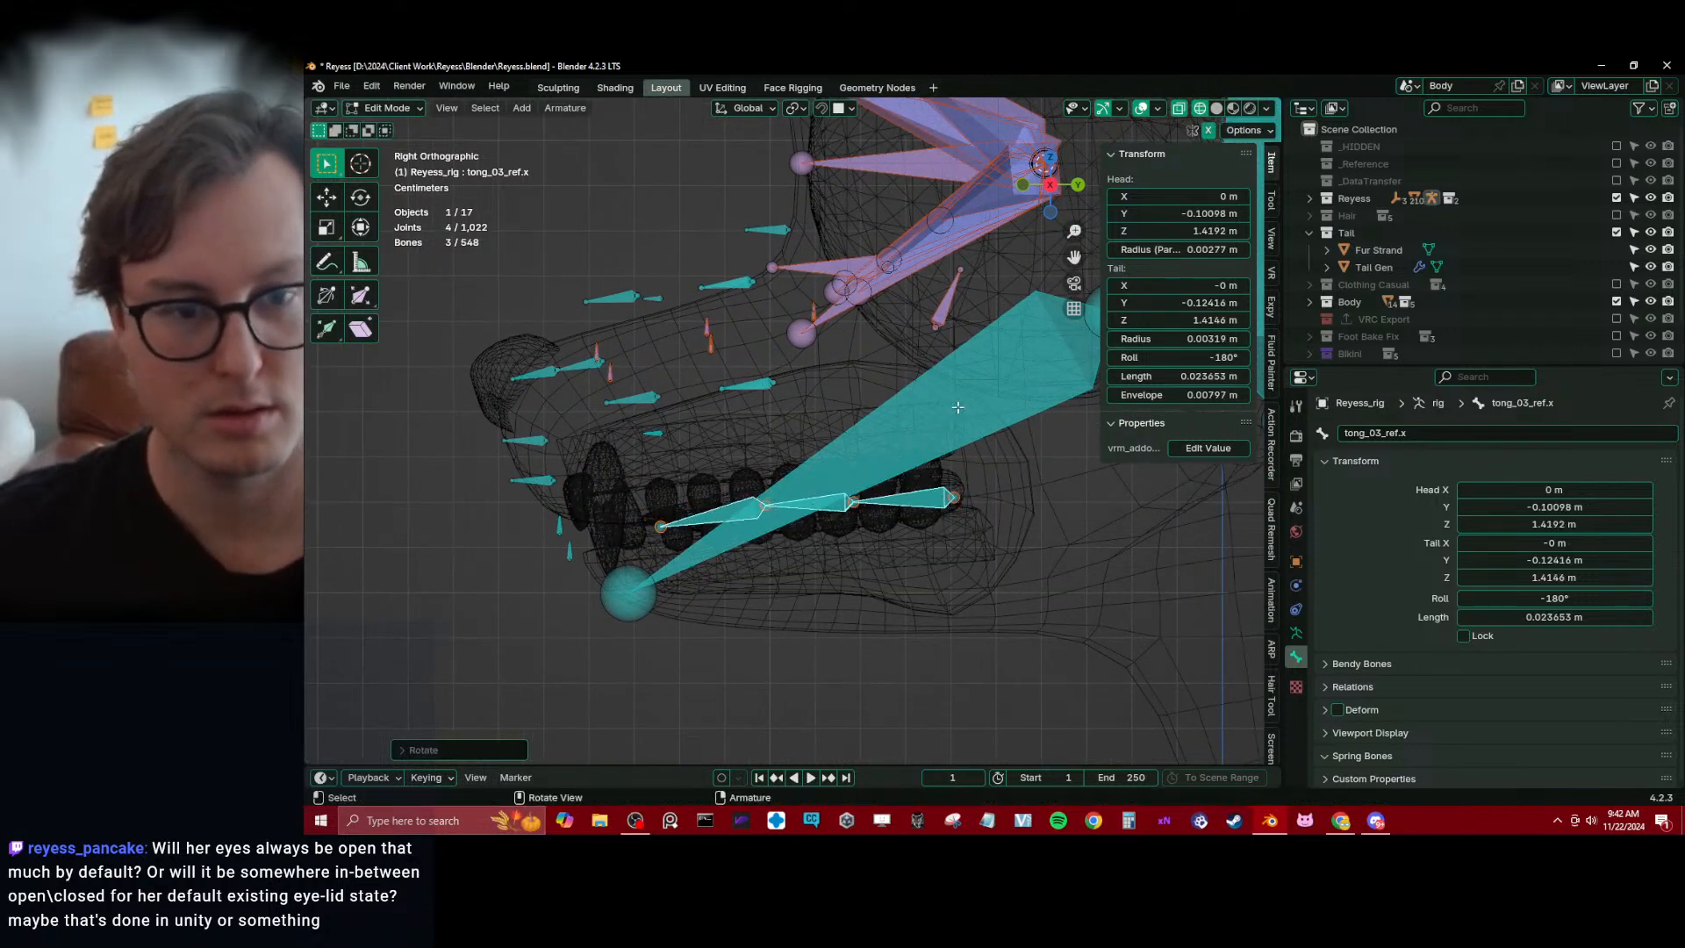
{"action": "middle_click_drag", "start_coordinate": [751, 399], "coordinate": [826, 442], "text": "shift"}
{"action": "left_click", "coordinate": [825, 441]}
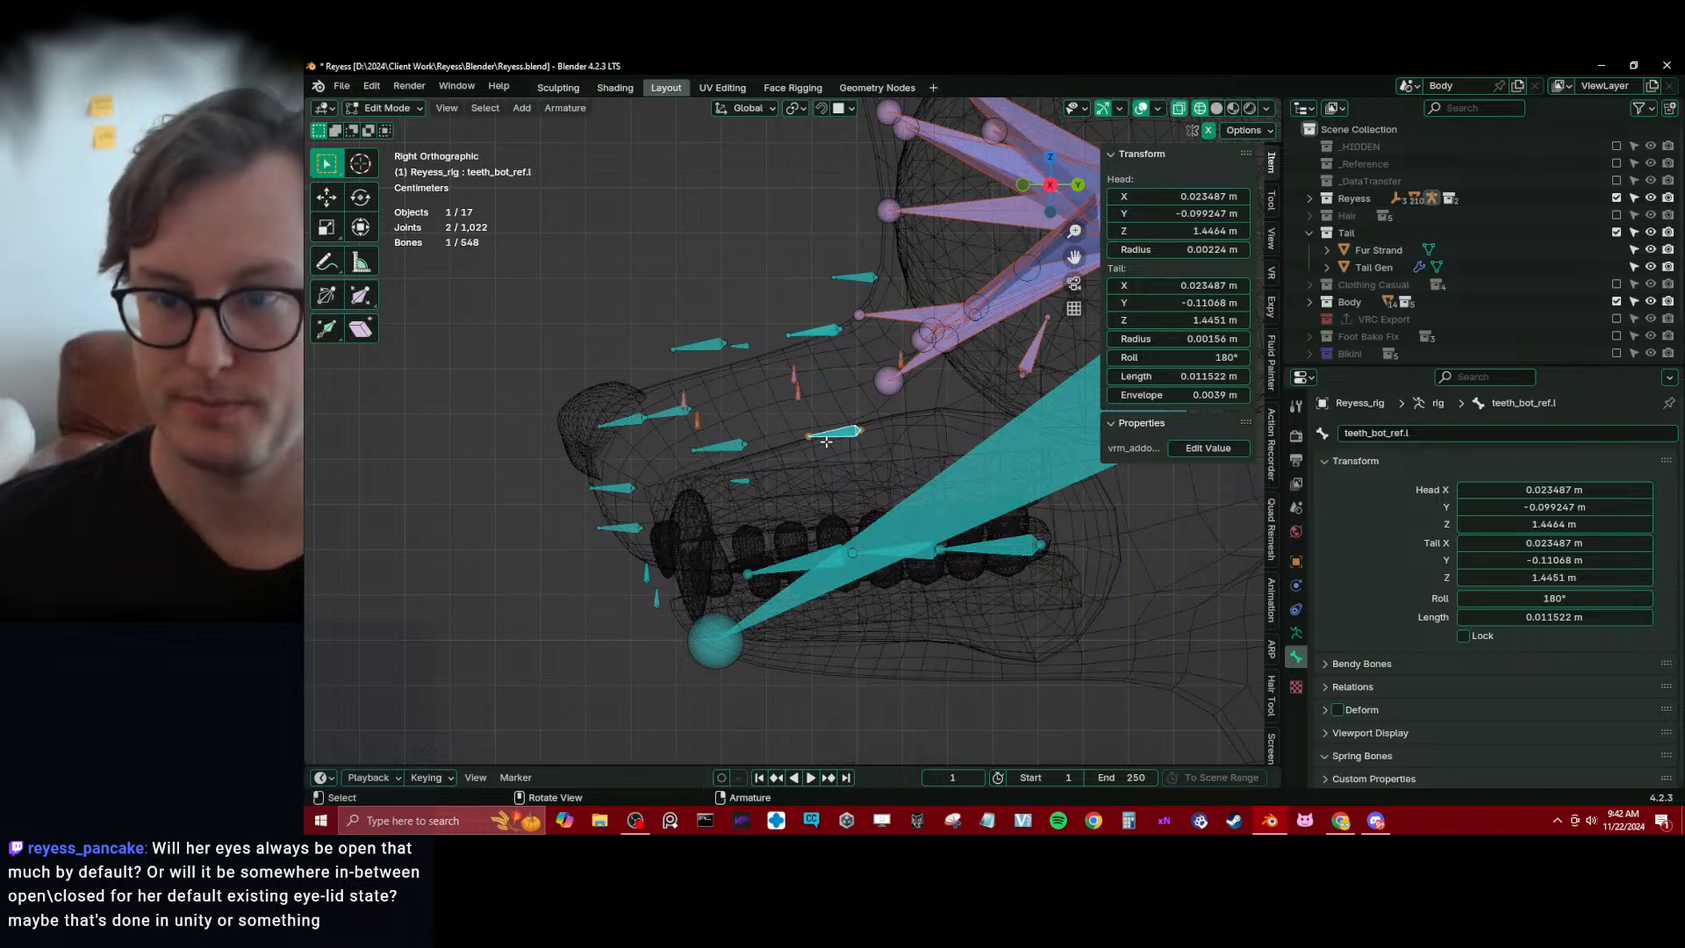
{"action": "key", "text": "b"}
{"action": "left_click_drag", "start_coordinate": [732, 451], "coordinate": [870, 445]}
{"action": "key", "text": "b"}
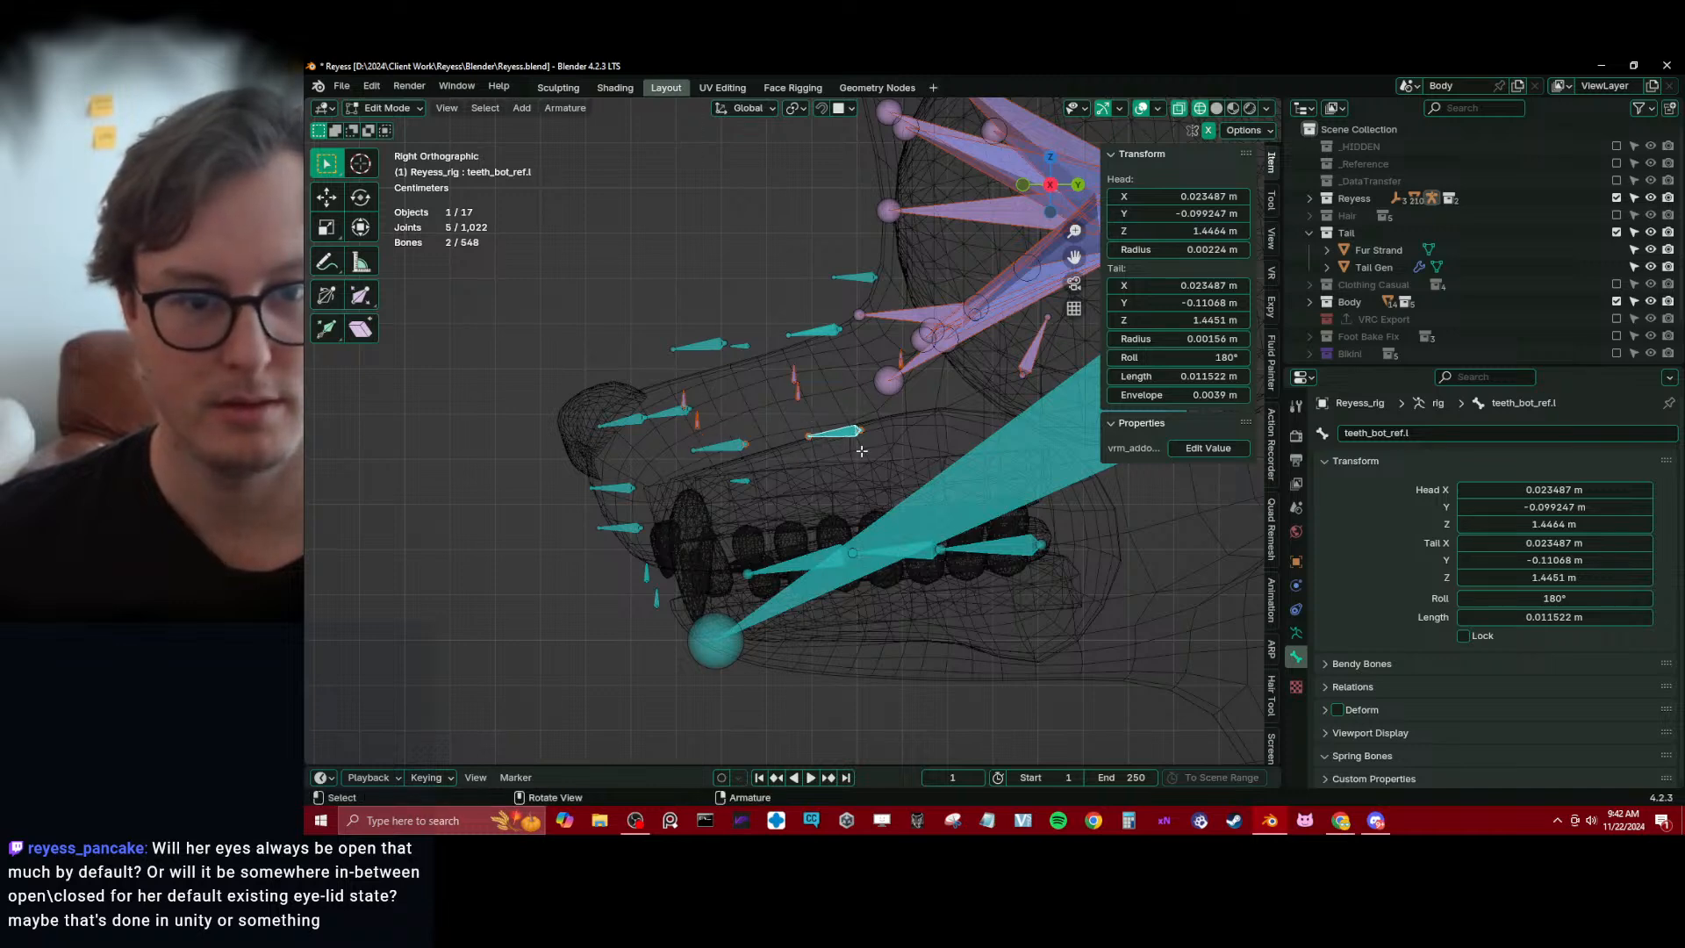
{"action": "key", "text": "b"}
{"action": "left_click_drag", "start_coordinate": [684, 323], "coordinate": [694, 363]}
{"action": "key", "text": "b"}
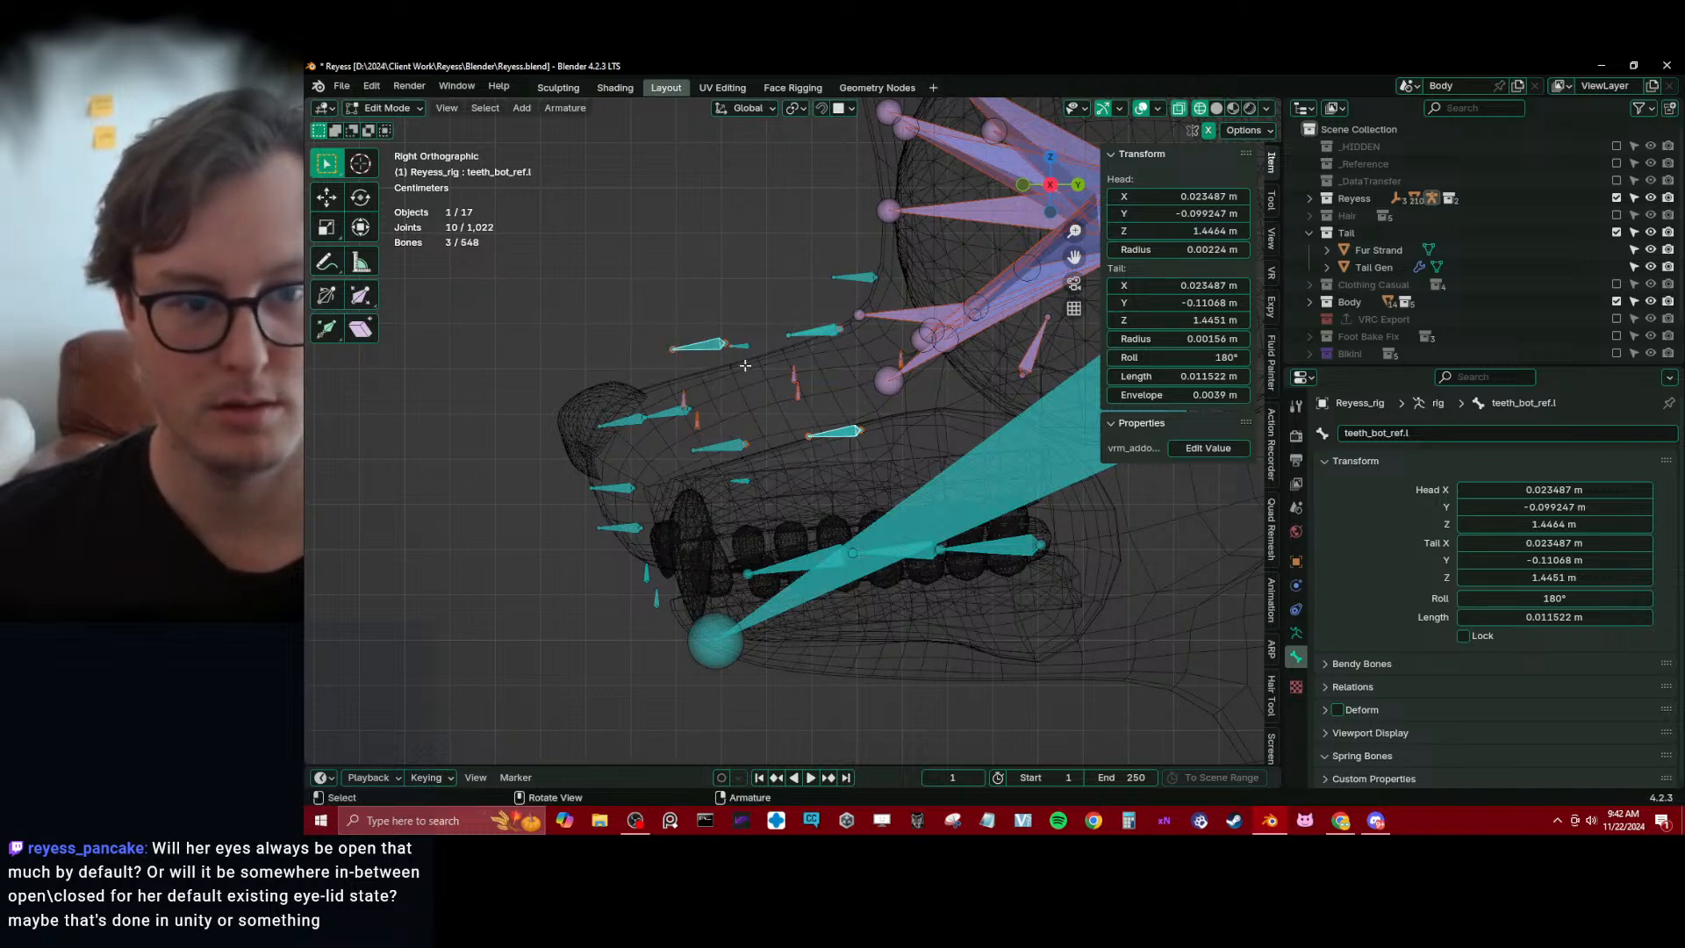
{"action": "key", "text": "g"}
{"action": "right_click", "coordinate": [789, 346]}
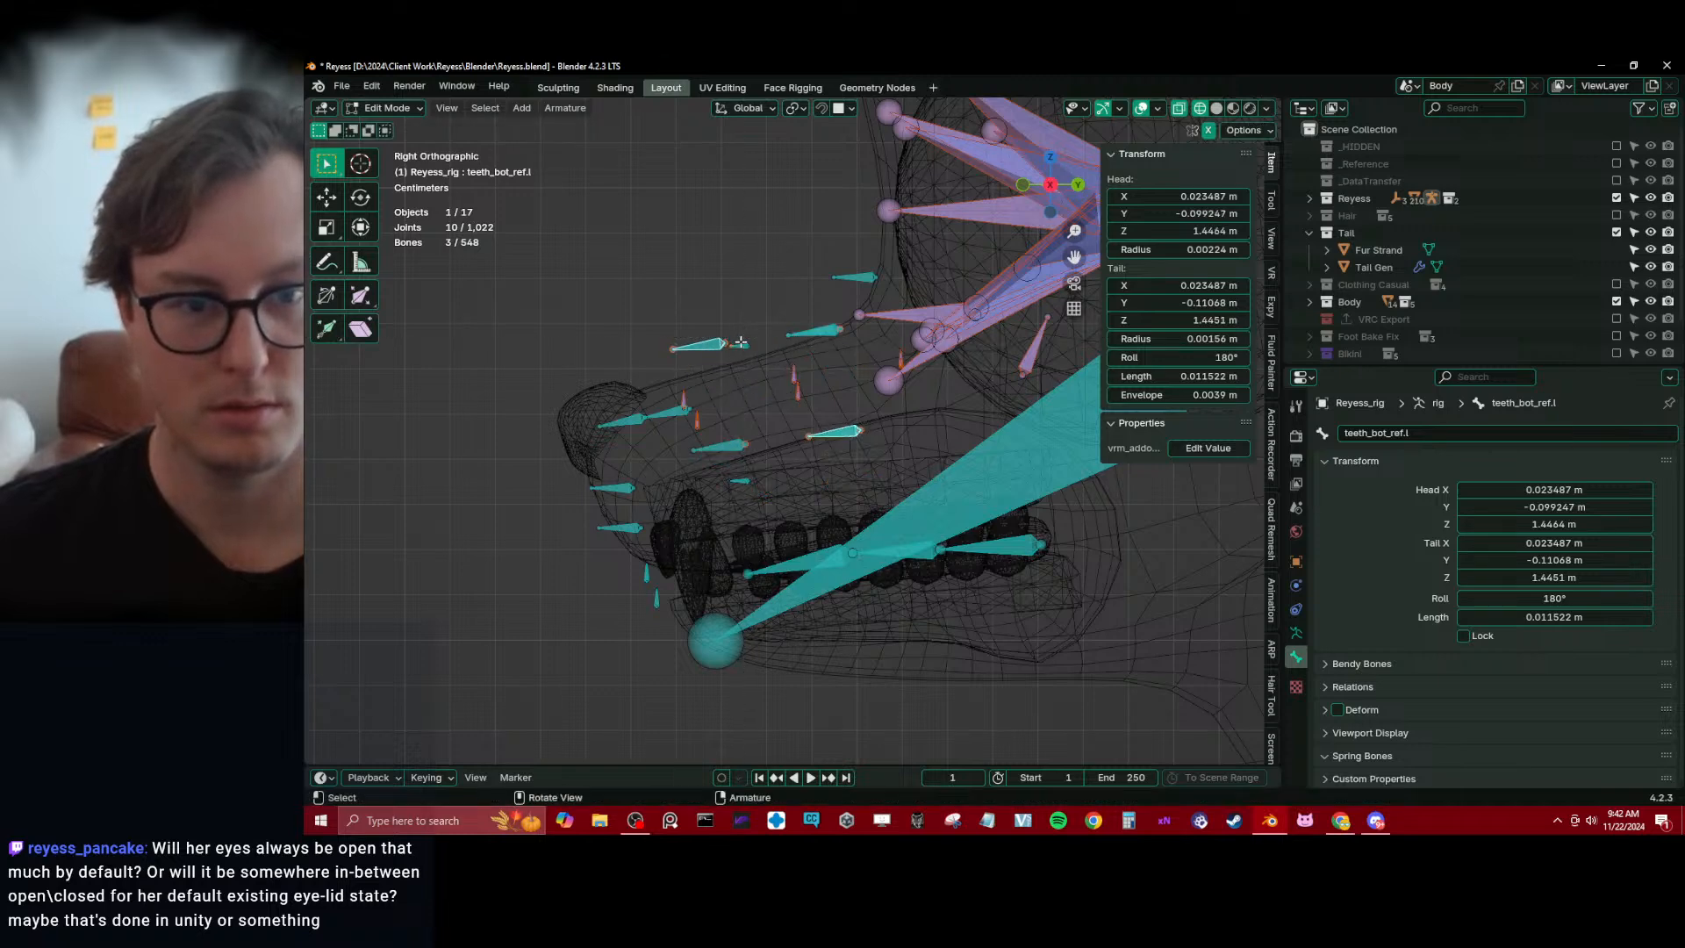
Move the four upper and lower teeth bones (teeth_top and teeth_bot, .l and .x) down together around the tooth rows
{"action": "left_click", "coordinate": [813, 332]}
{"action": "left_click", "coordinate": [698, 345], "text": "shift"}
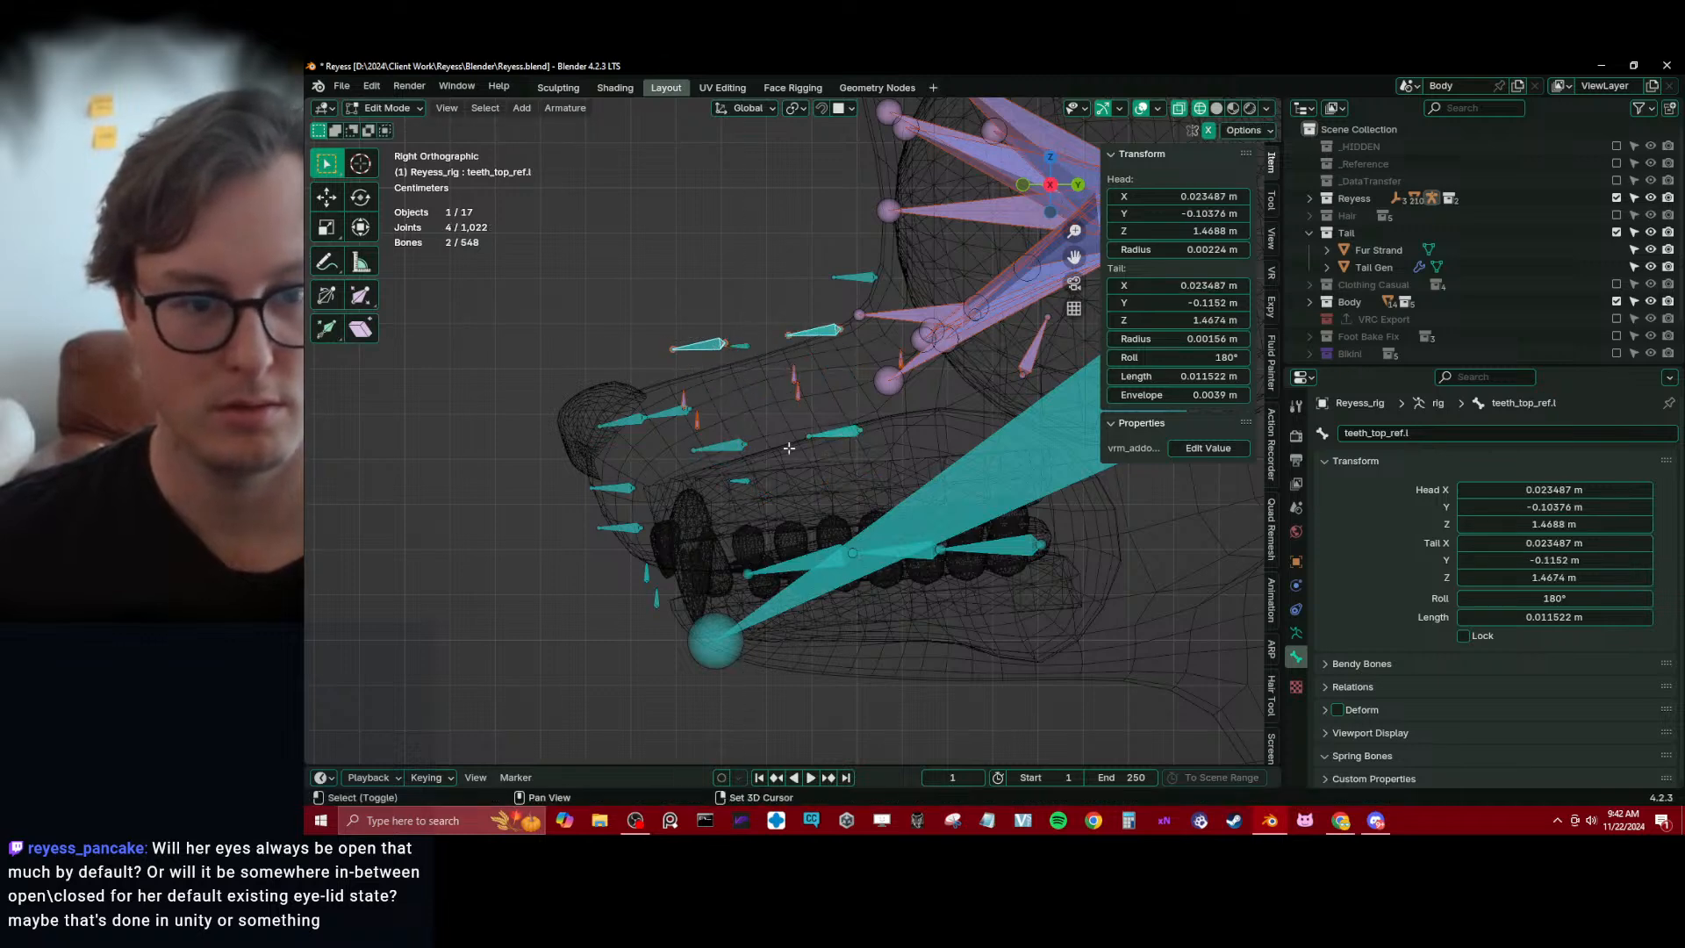
{"action": "left_click", "coordinate": [833, 430], "text": "shift"}
{"action": "left_click", "coordinate": [742, 447], "text": "shift"}
{"action": "key", "text": "g"}
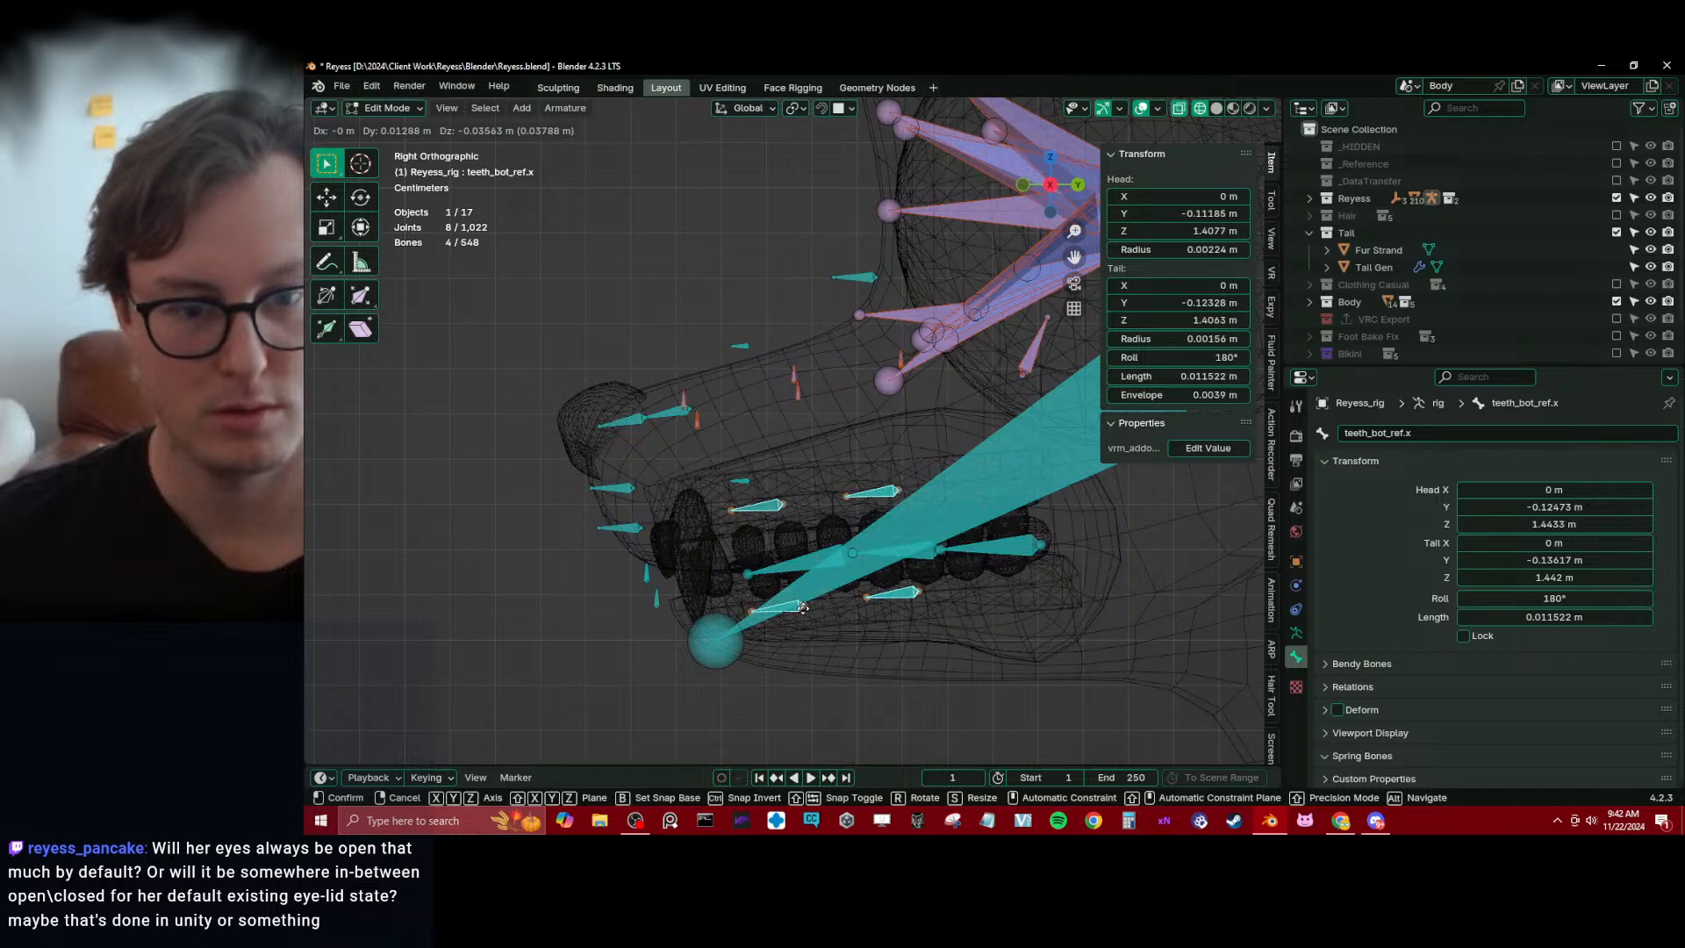
{"action": "left_click", "coordinate": [779, 573]}
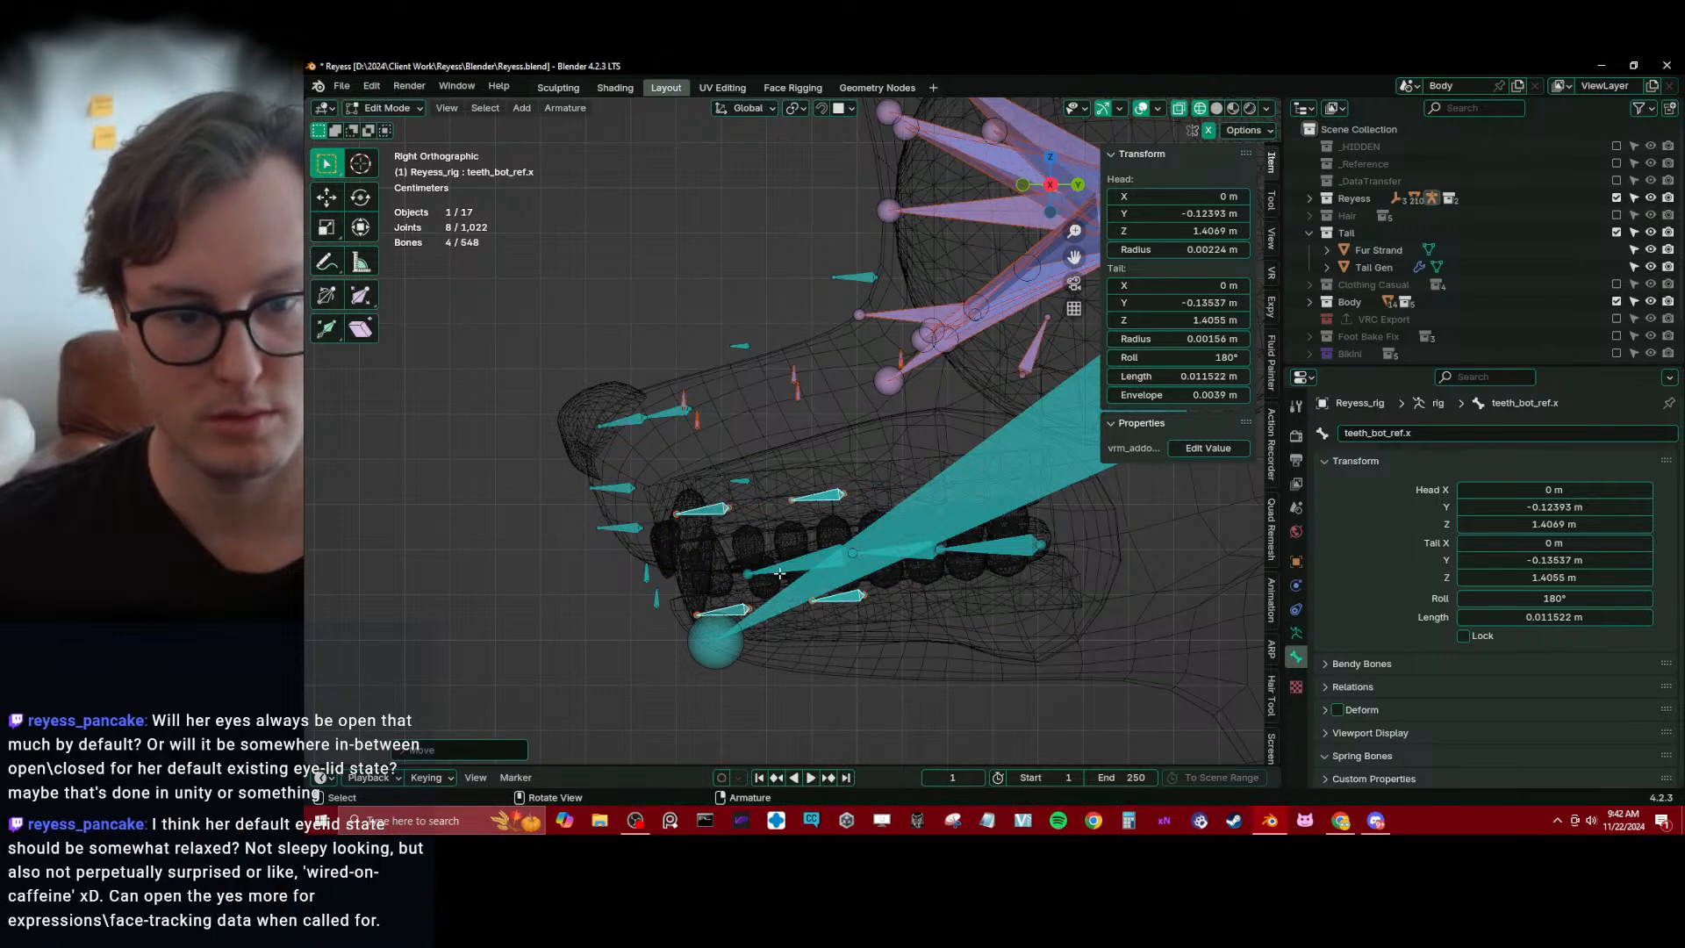
Move teeth_top_ref.l and teeth_bot_ref.l back along the jaw toward the rear teeth
{"action": "left_click", "coordinate": [825, 496]}
{"action": "left_click", "coordinate": [825, 496]}
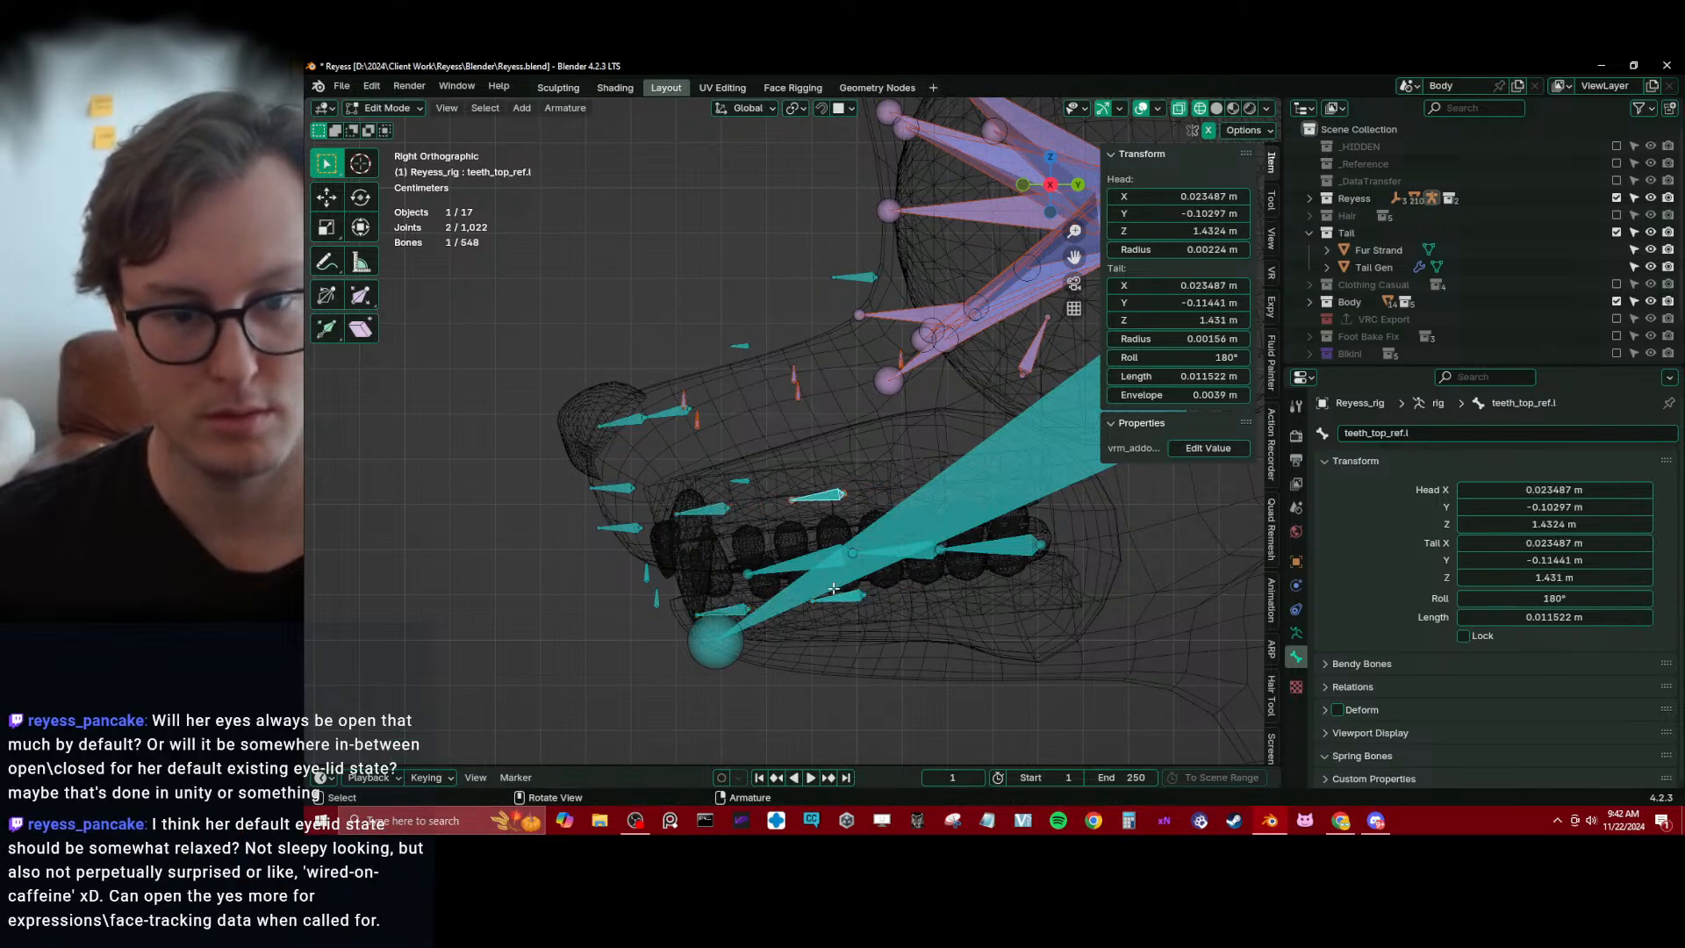
{"action": "left_click", "coordinate": [843, 598], "text": "shift"}
{"action": "key", "text": "g"}
{"action": "left_click", "coordinate": [950, 590]}
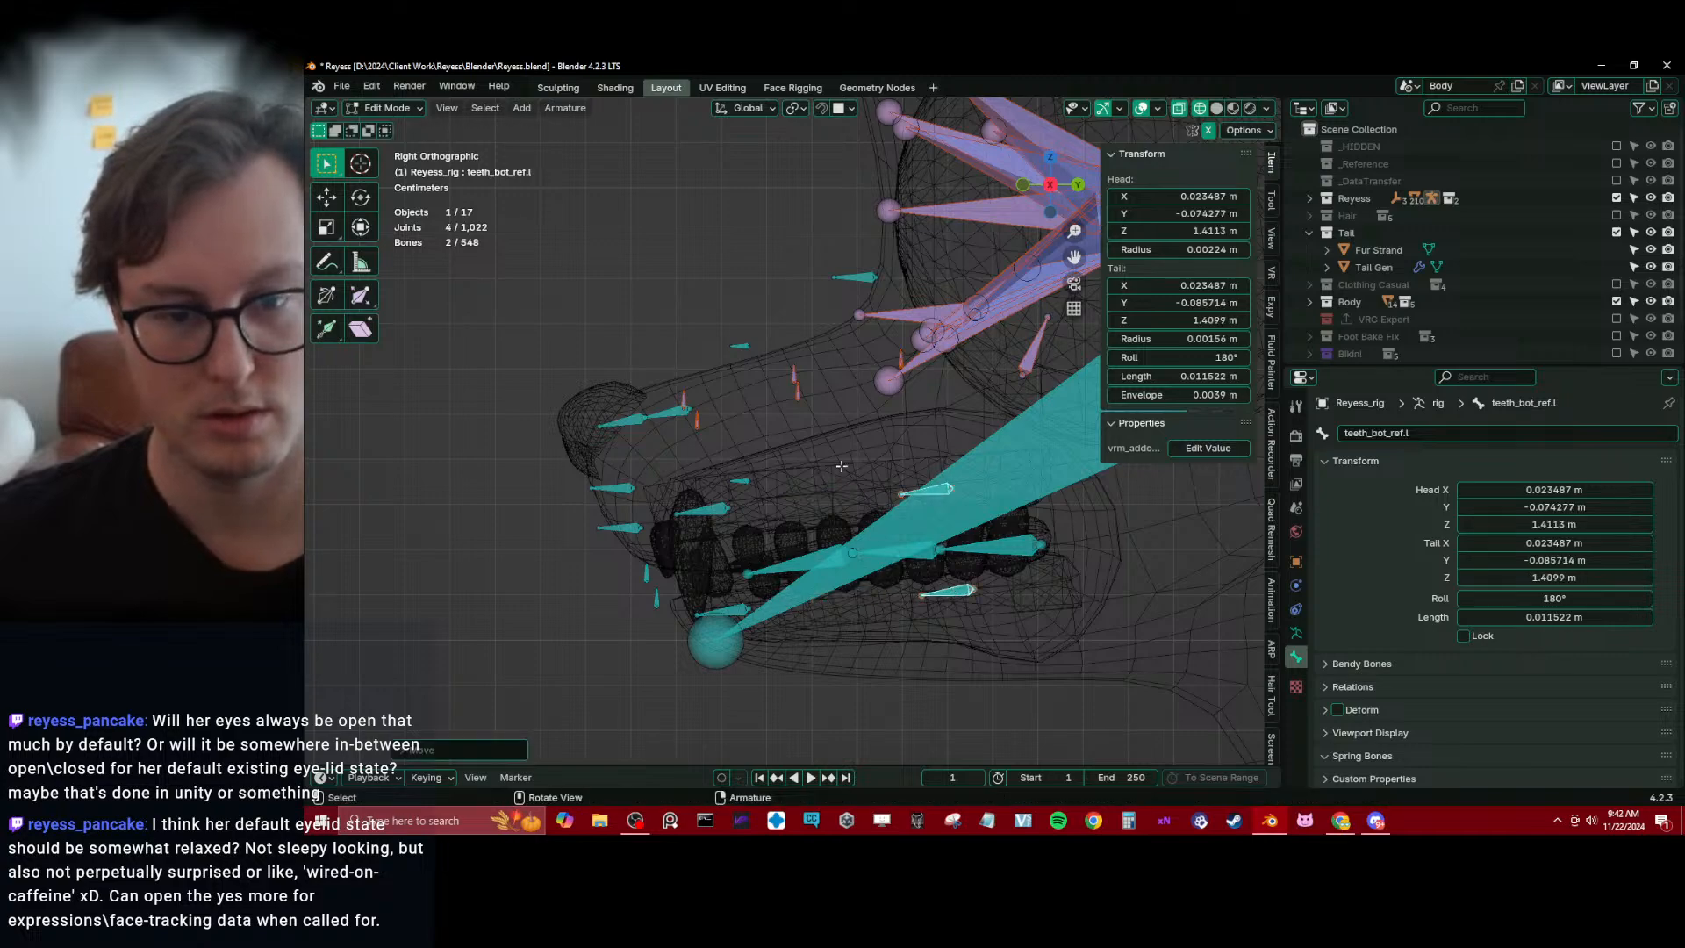
Shift the two left teeth bones outward along X onto the side tooth row and rotate them to follow its curve
{"action": "middle_click_drag", "start_coordinate": [950, 589], "coordinate": [839, 540]}
{"action": "key", "text": "g"}
{"action": "key", "text": "x"}
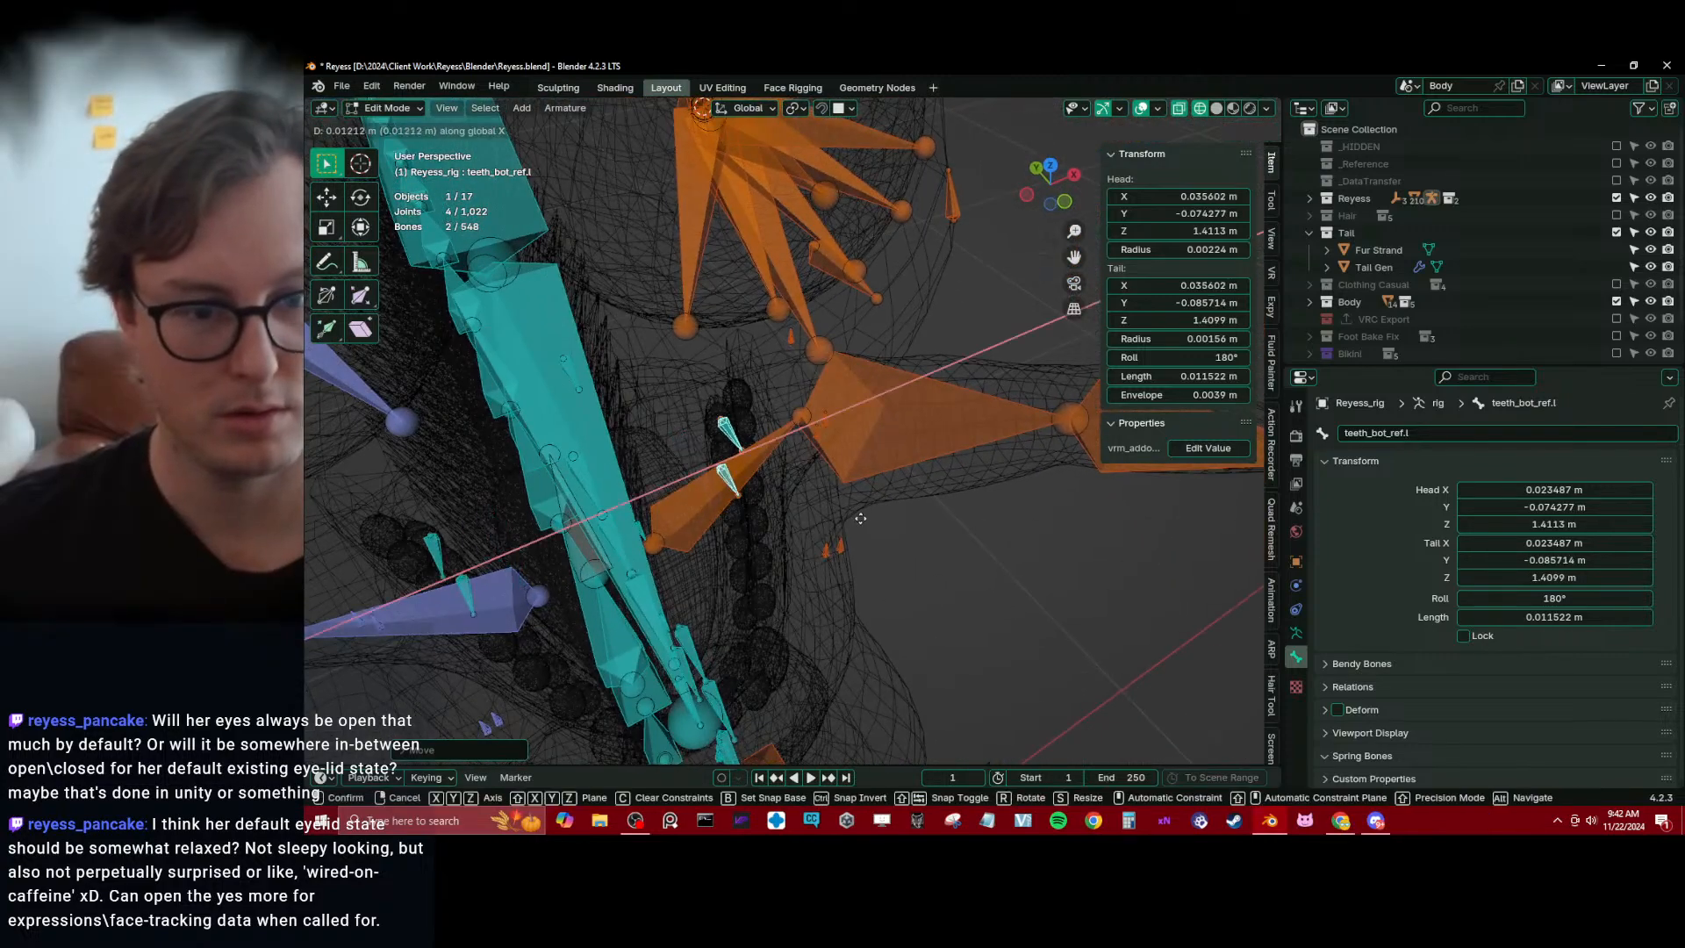
{"action": "left_click", "coordinate": [894, 516]}
{"action": "key", "text": "r"}
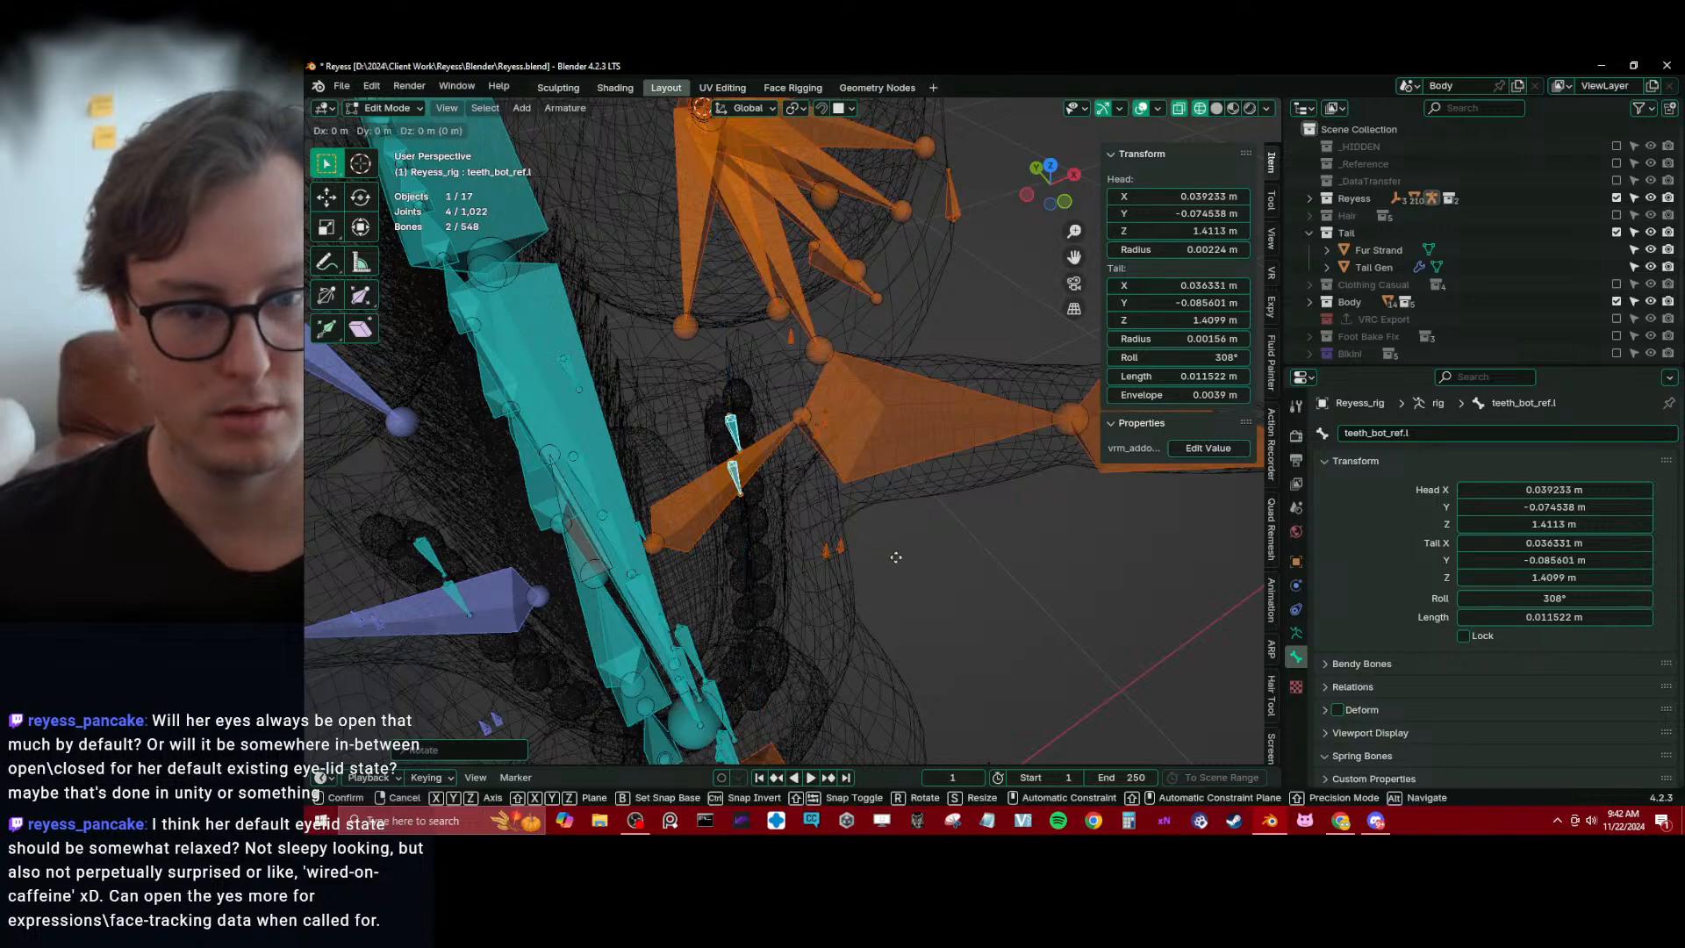
{"action": "left_click", "coordinate": [900, 559]}
Nudge the two left teeth bones forward along the tooth row and realign them with it along X
{"action": "middle_click_drag", "start_coordinate": [901, 559], "coordinate": [823, 511]}
{"action": "key", "text": "KP_3"}
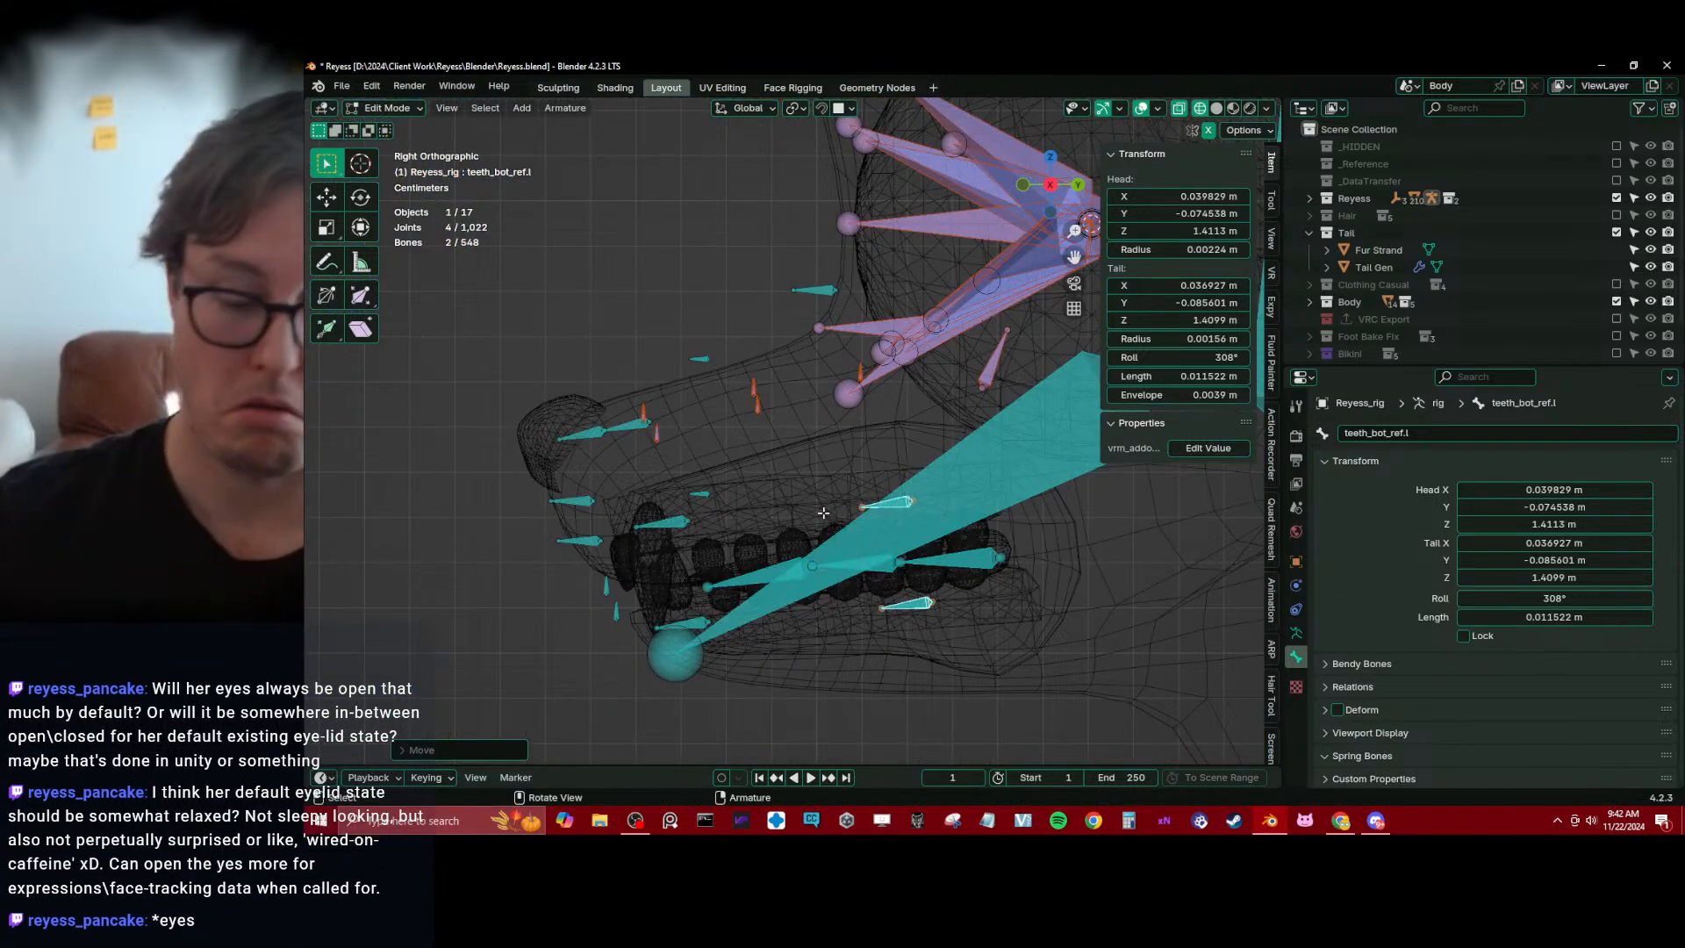
{"action": "key", "text": "g"}
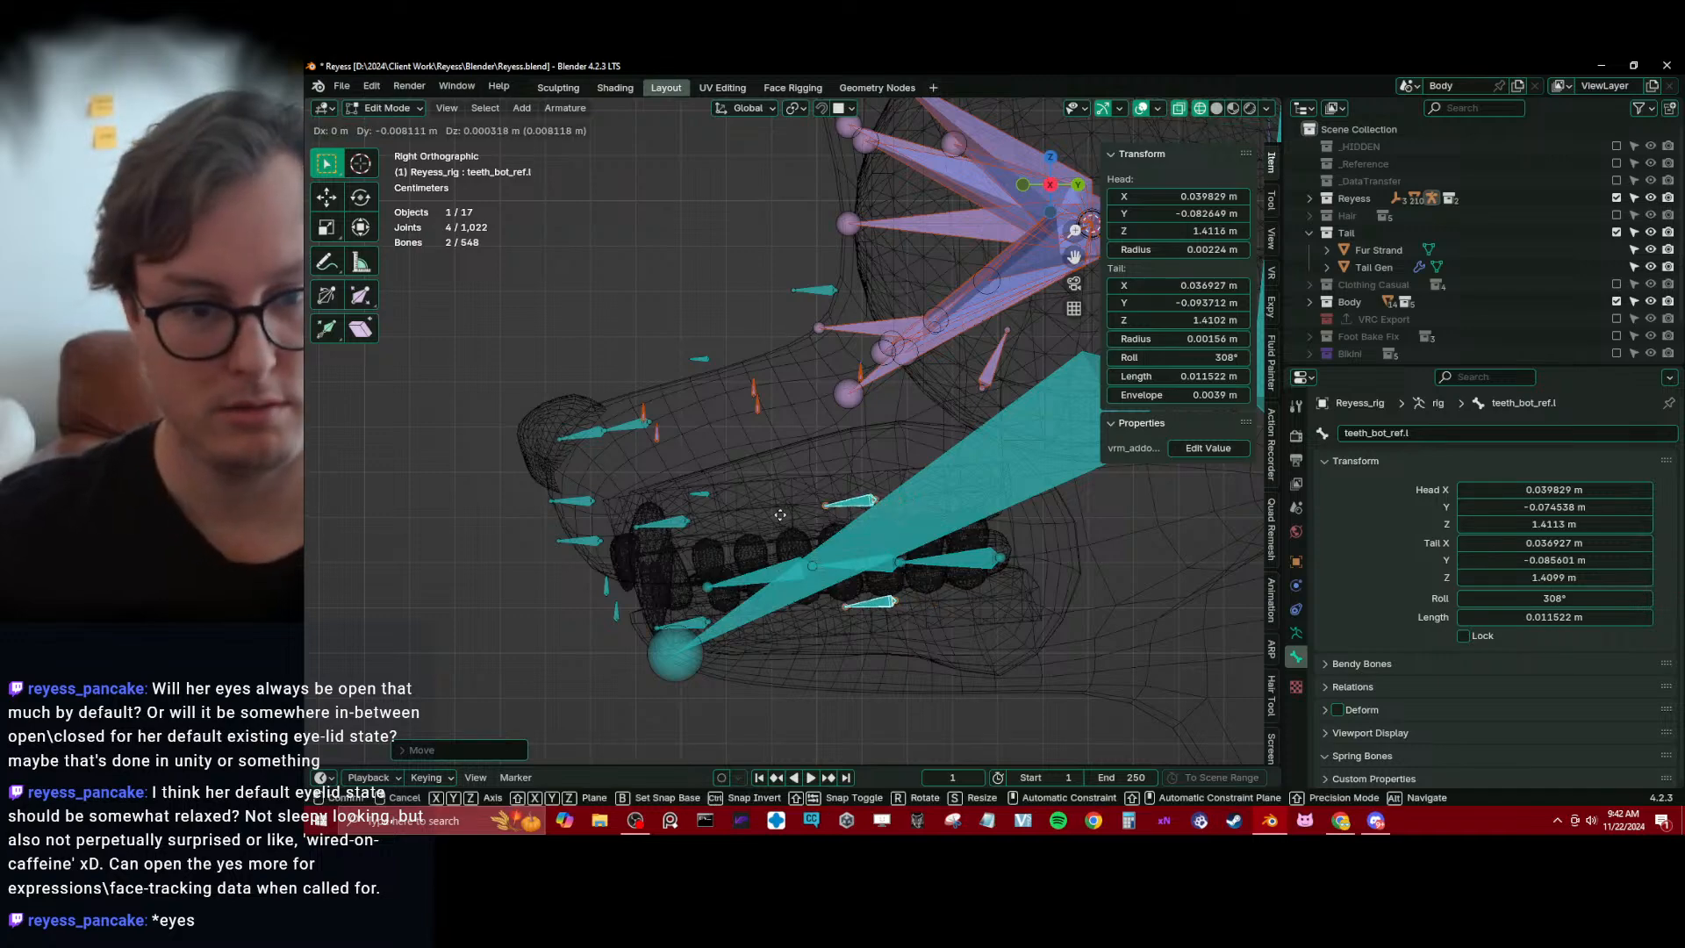
{"action": "left_click", "coordinate": [778, 515]}
{"action": "middle_click_drag", "start_coordinate": [777, 514], "coordinate": [917, 542]}
{"action": "key", "text": "g"}
{"action": "key", "text": "x"}
{"action": "left_click", "coordinate": [869, 499]}
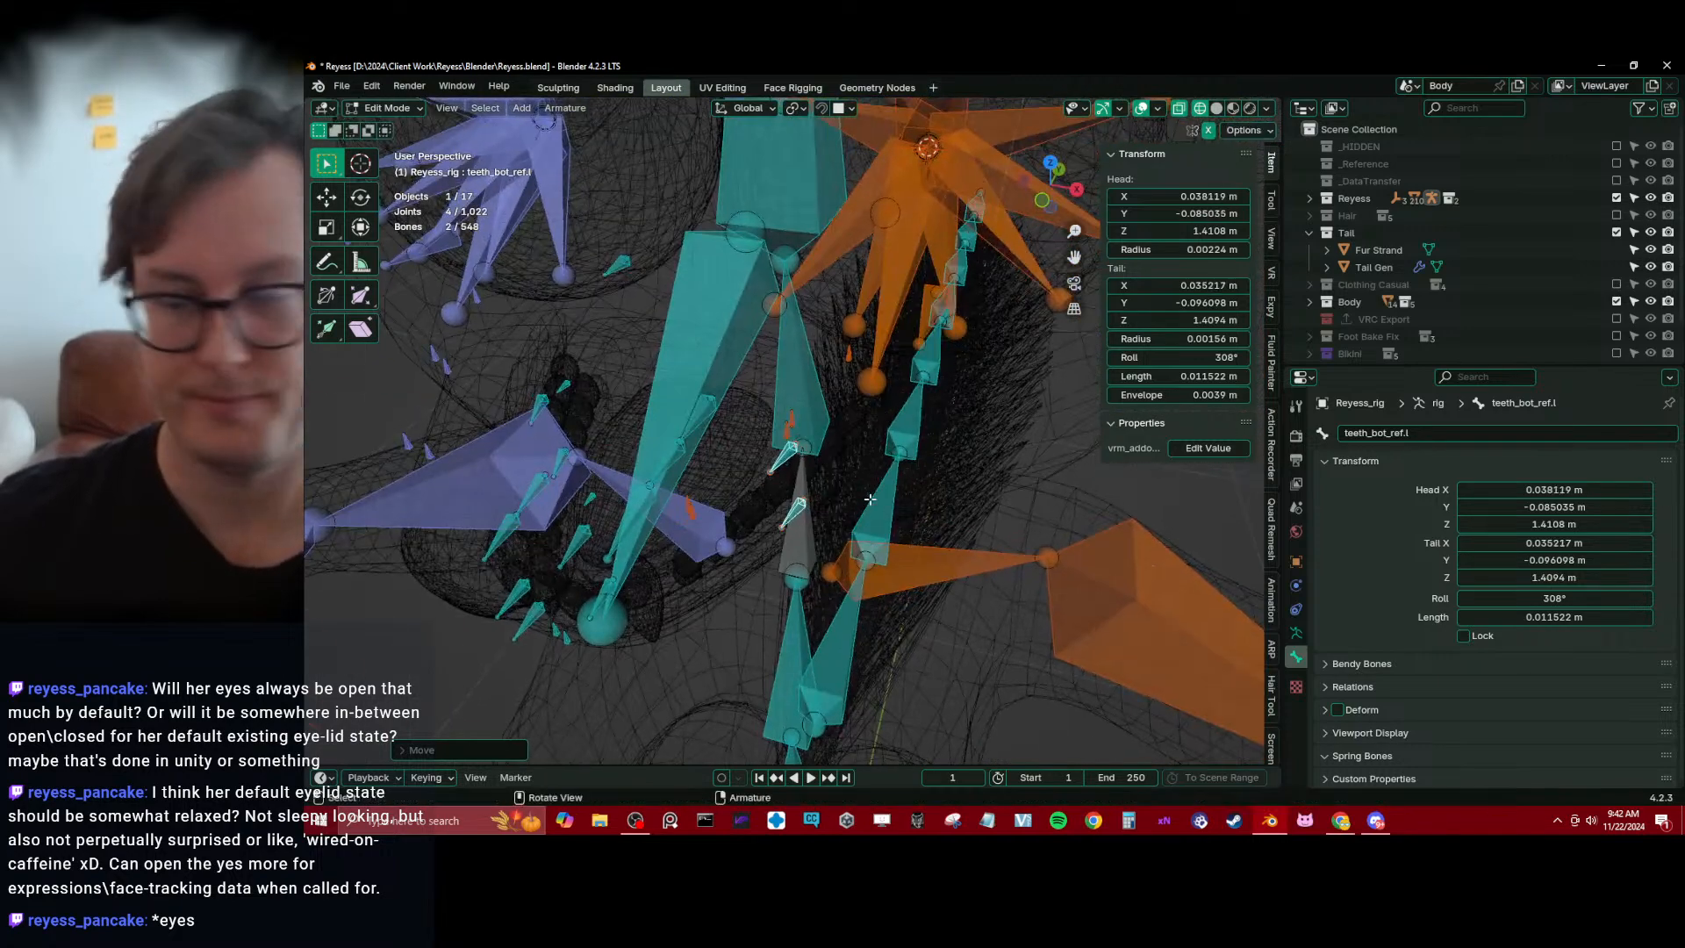
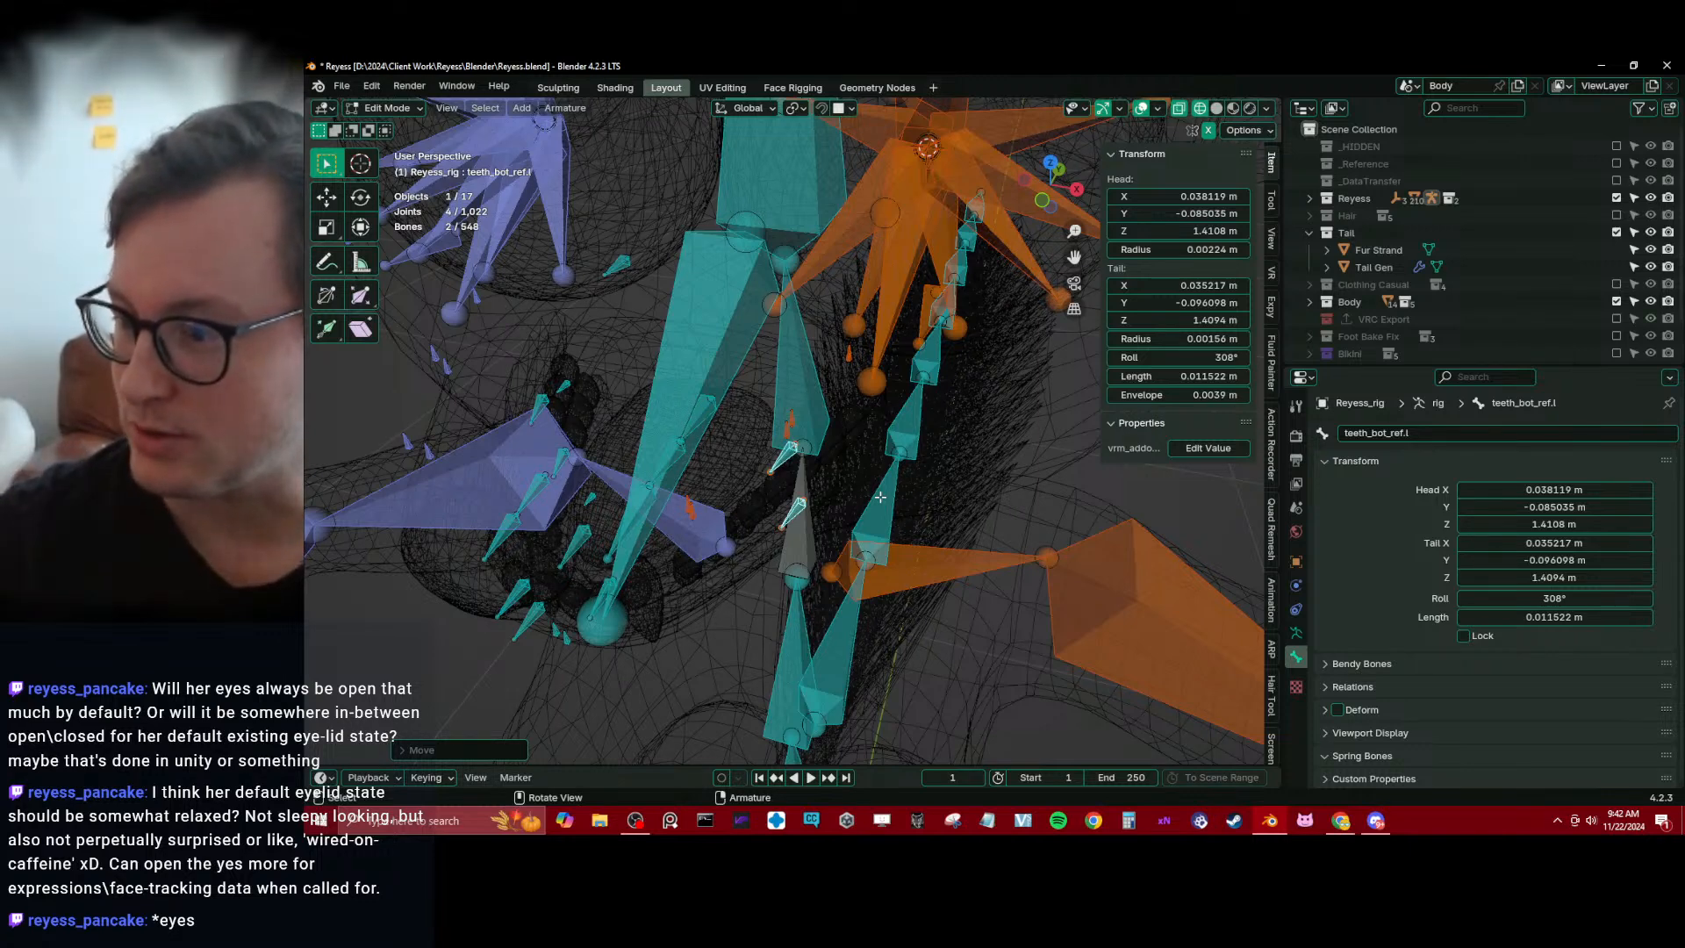
Move chin_01_ref.x and chin_02_ref.x together down and back from the muzzle to the front of the lower jaw
{"action": "key", "text": "KP_3"}
{"action": "scroll", "coordinate": [880, 497], "scroll_direction": "up", "scroll_amount": 2}
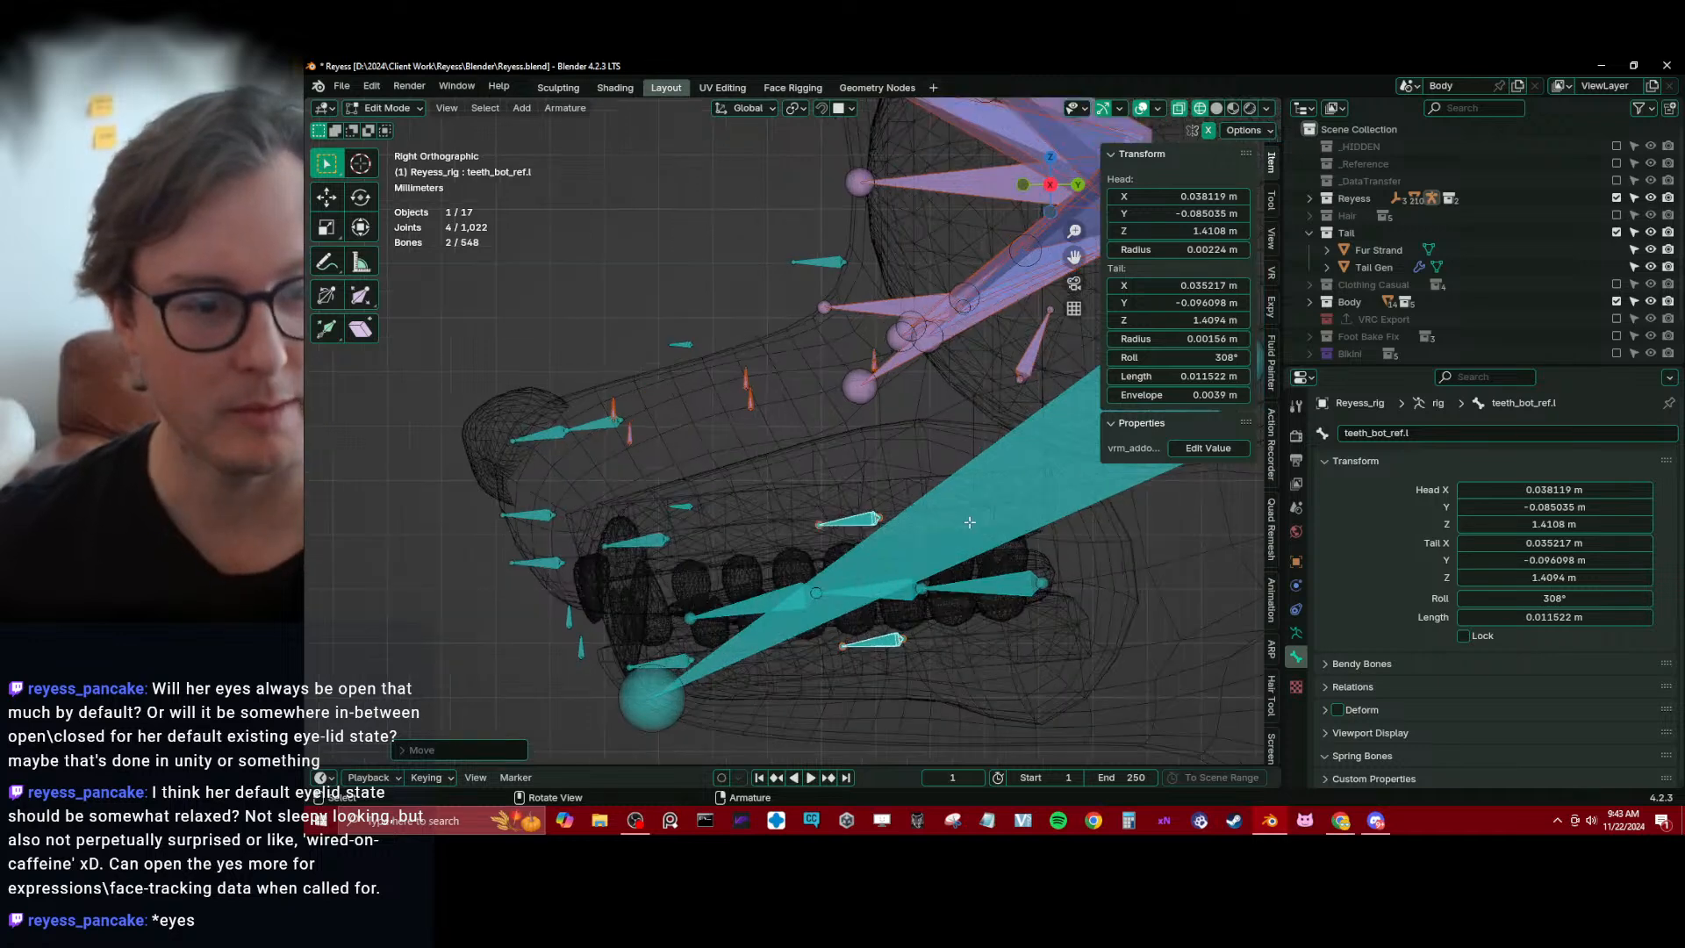
{"action": "middle_click_drag", "start_coordinate": [609, 556], "coordinate": [749, 409], "text": "shift"}
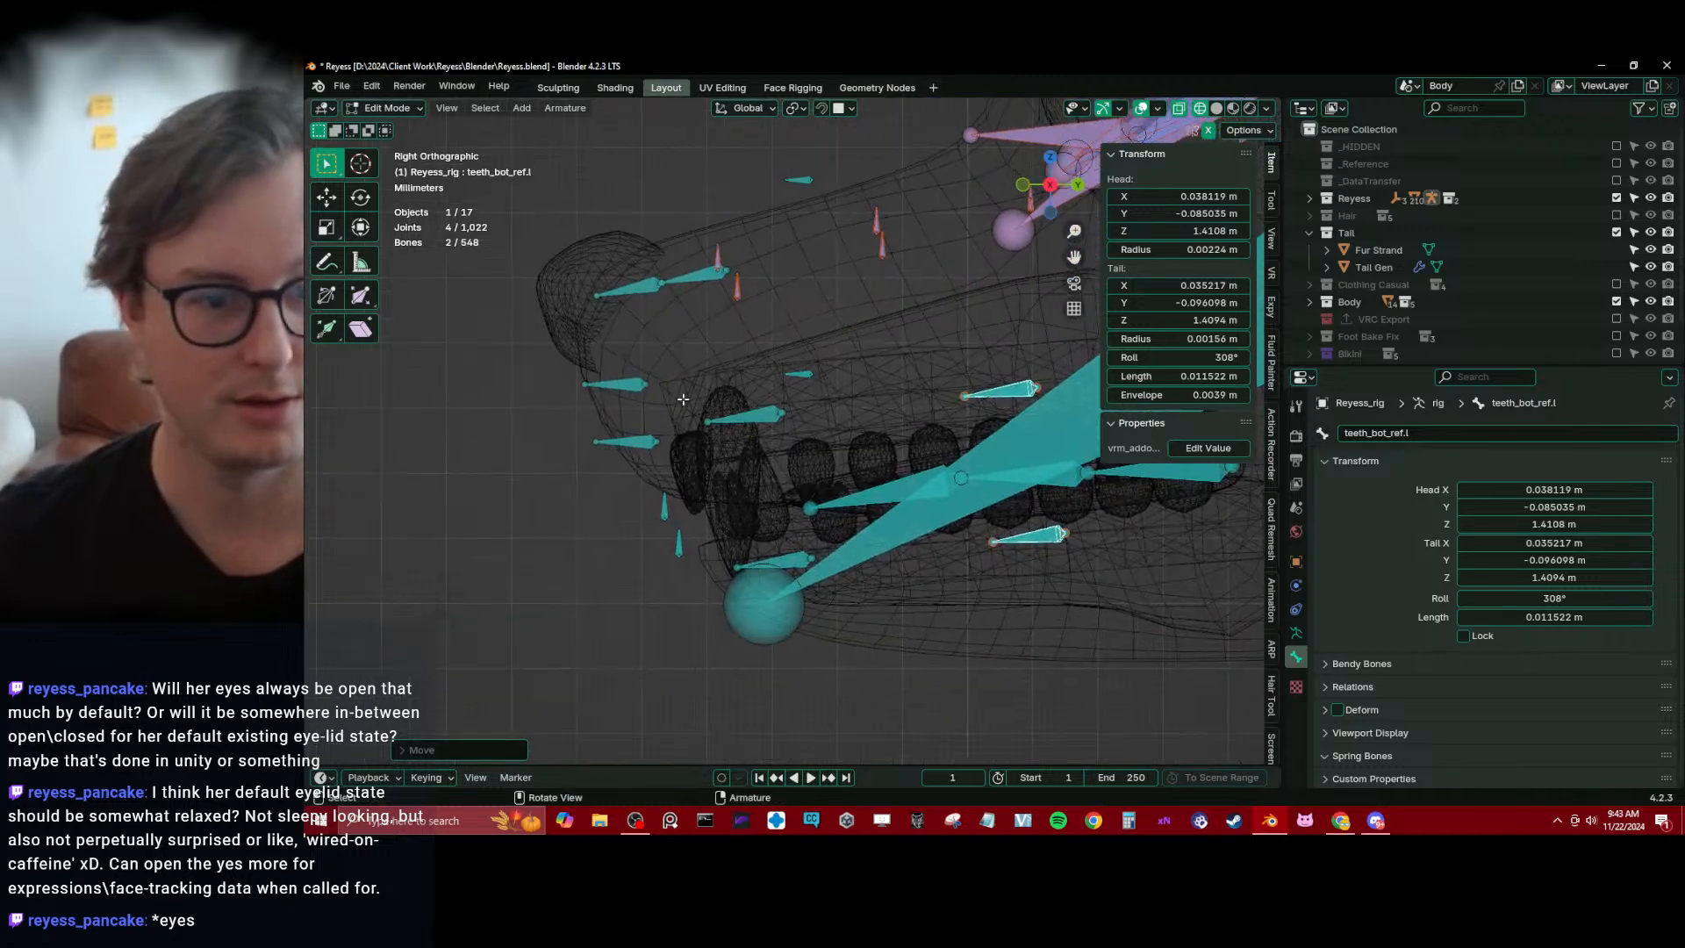
{"action": "left_click", "coordinate": [631, 395]}
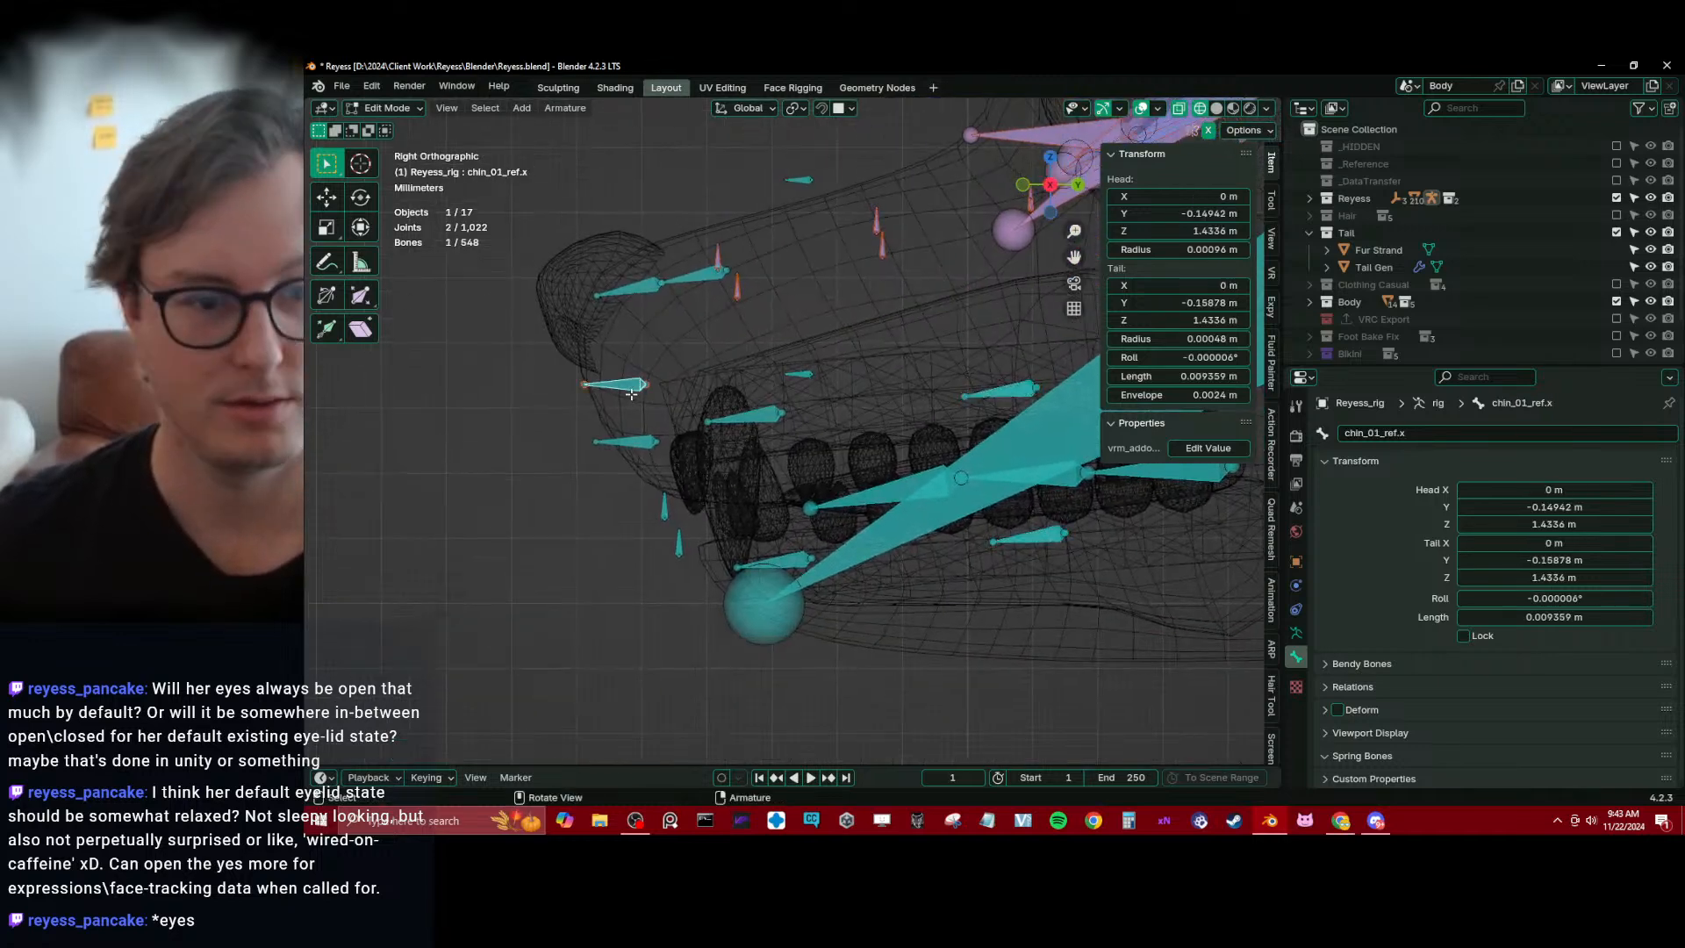
{"action": "left_click", "coordinate": [621, 444]}
{"action": "left_click", "coordinate": [605, 383], "text": "shift"}
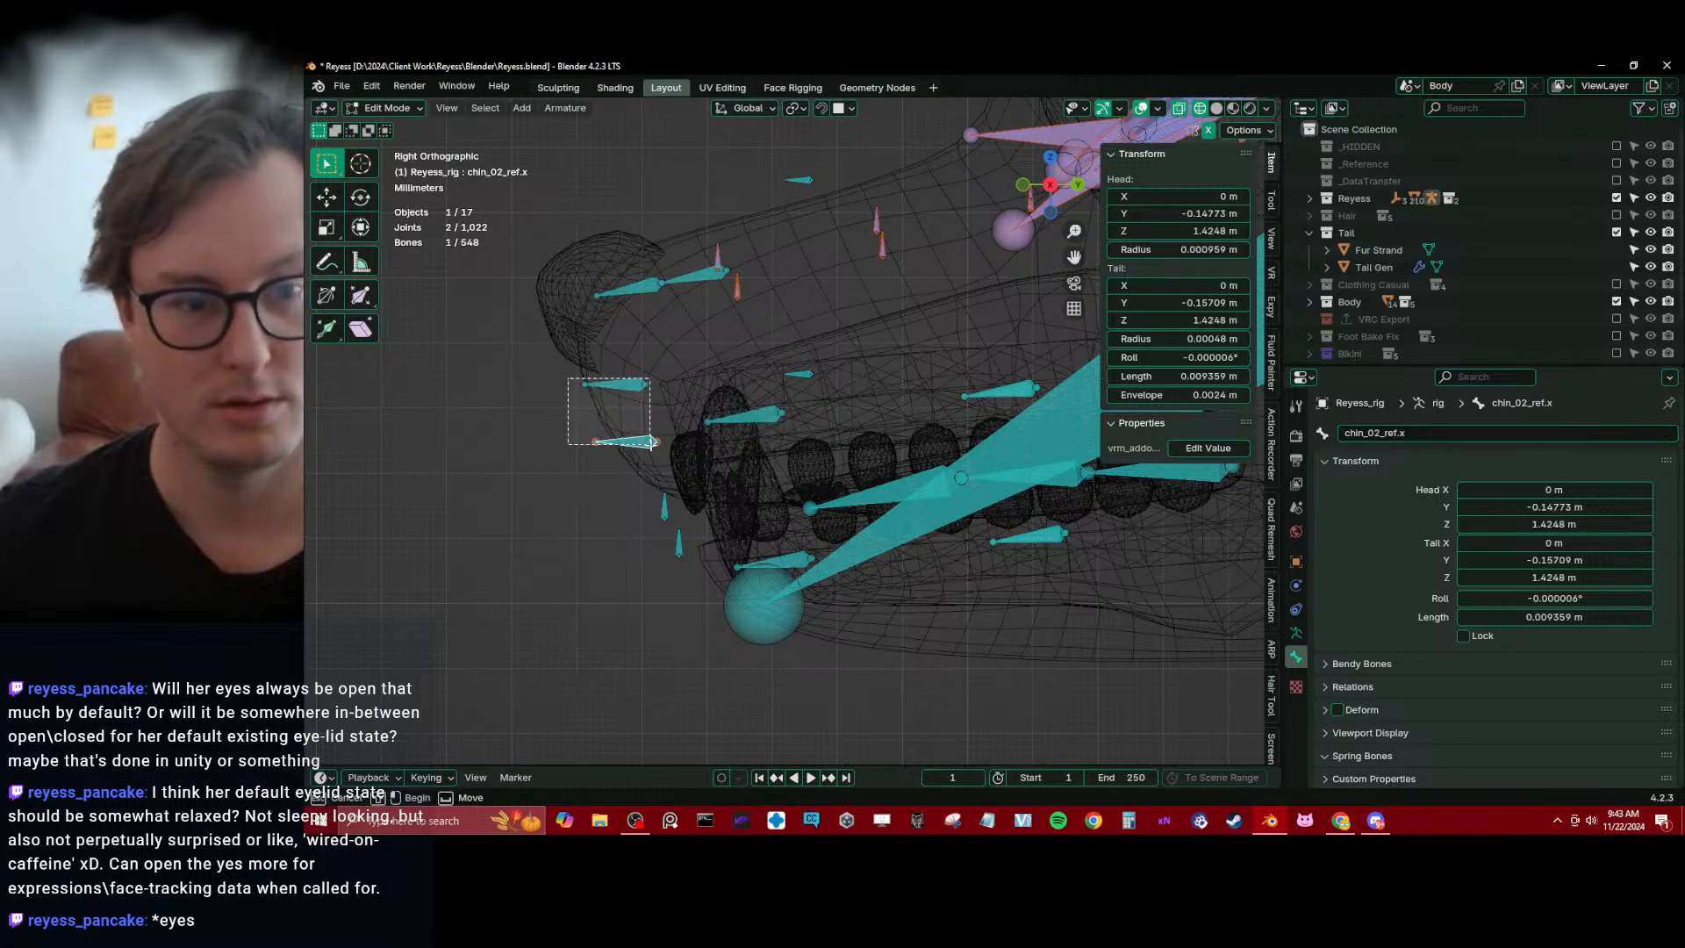
{"action": "key", "text": "g"}
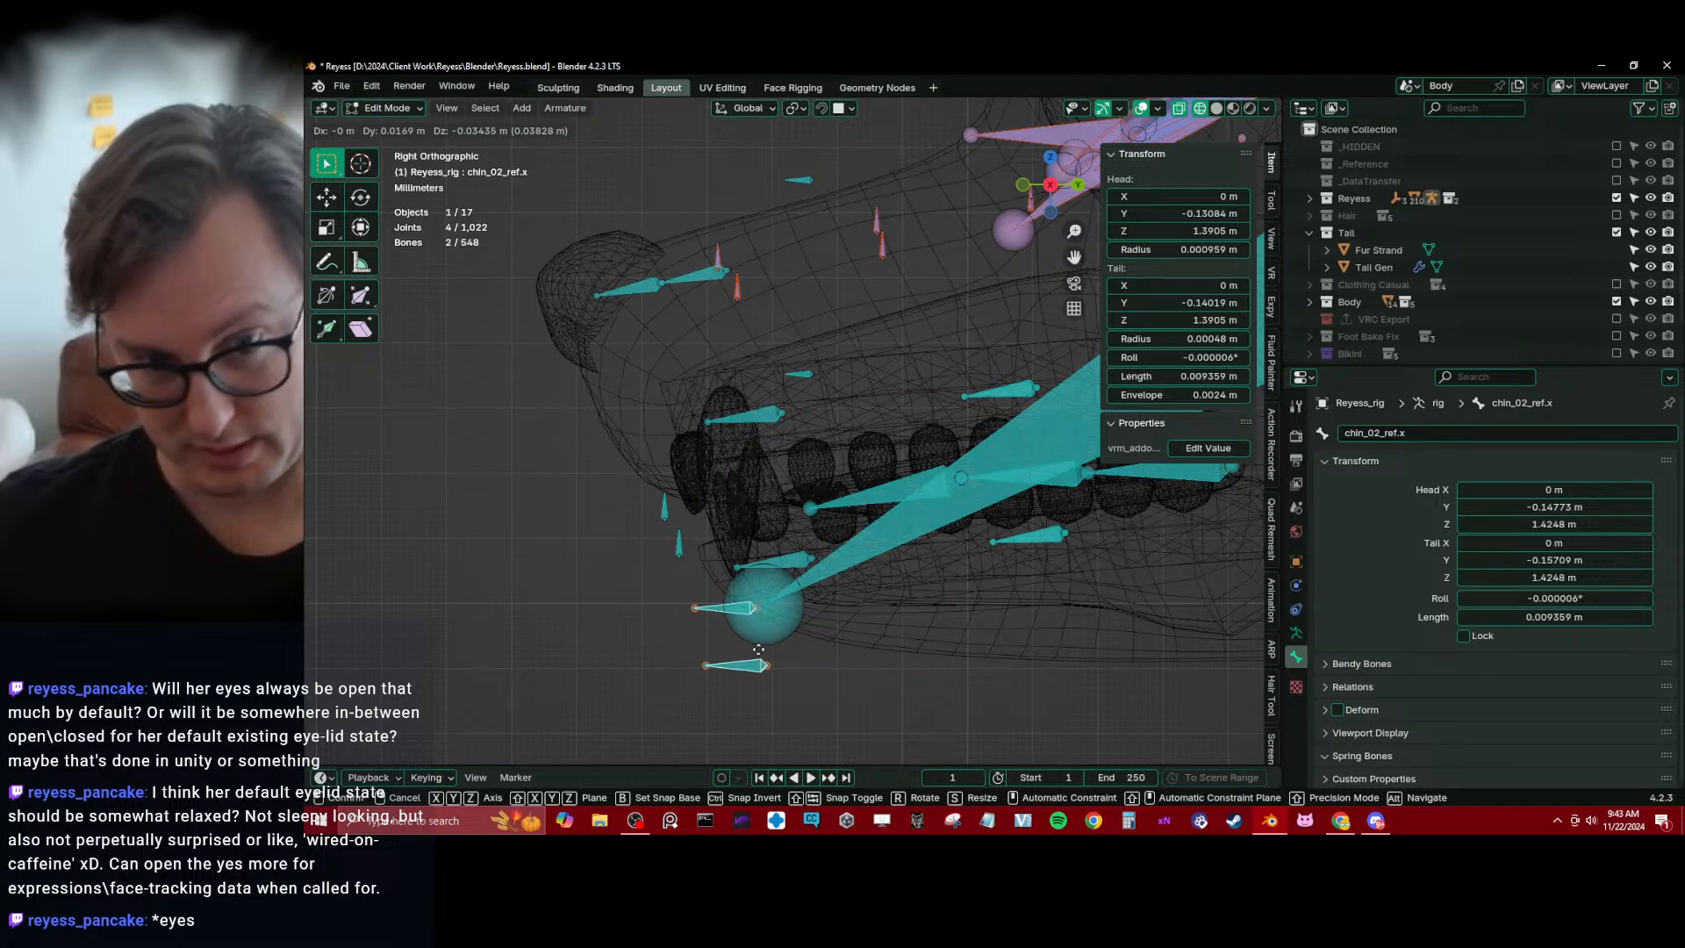
{"action": "left_click", "coordinate": [732, 622]}
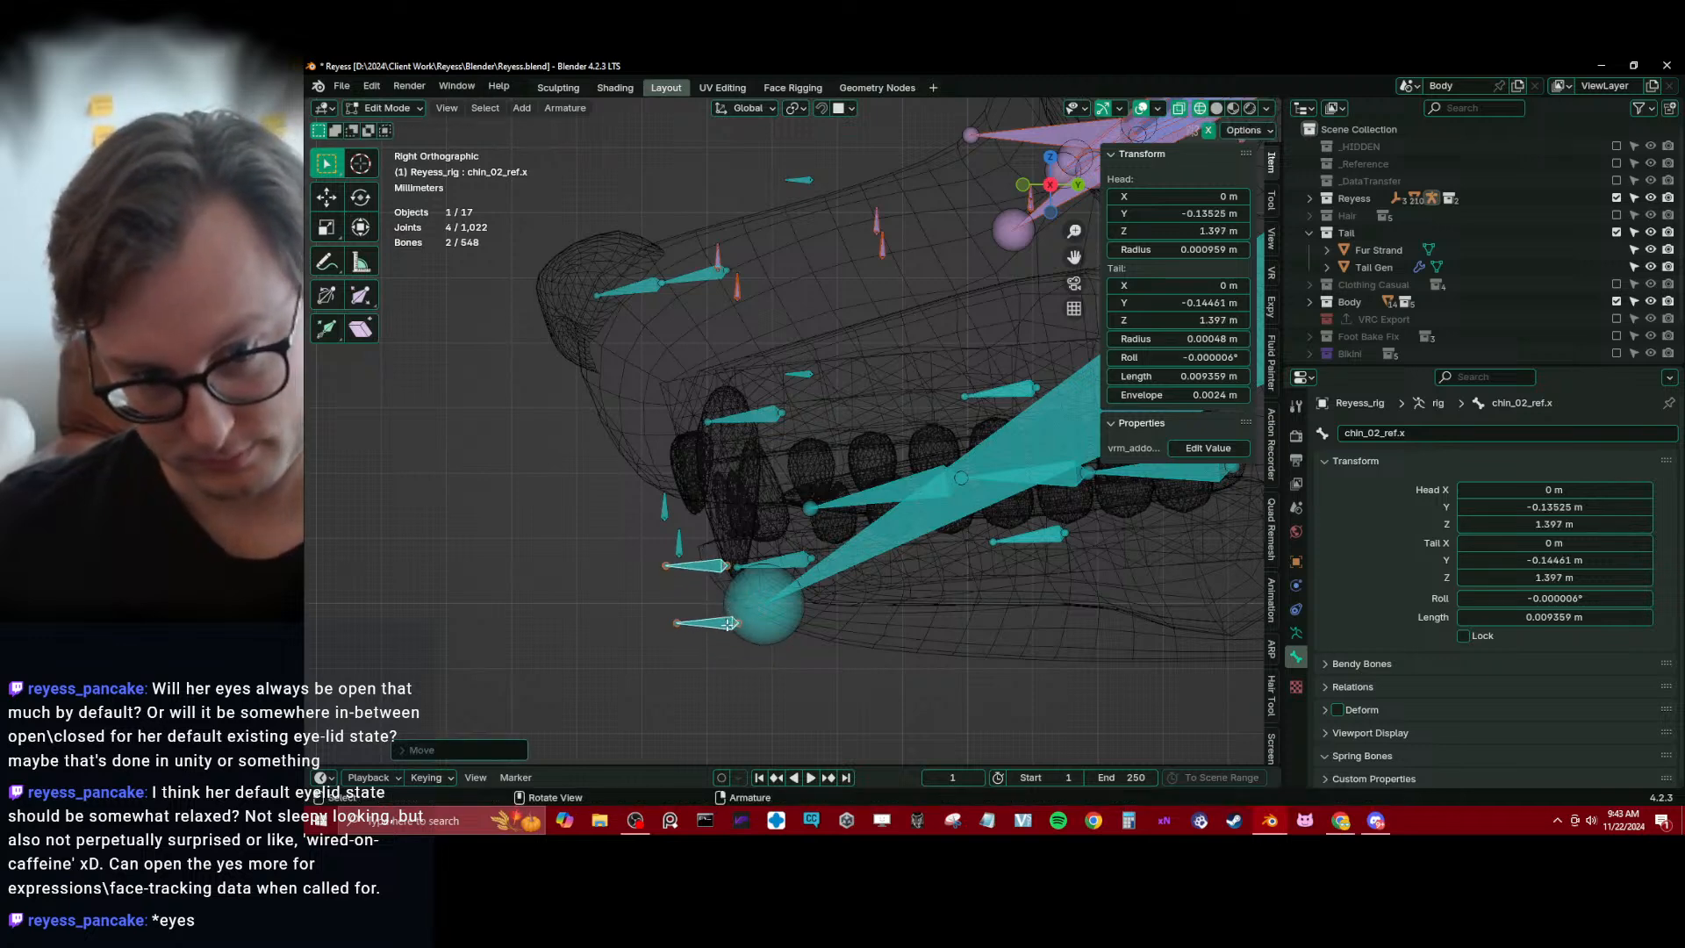
Join the head of chin_02_ref.x to the tip of jaw_ref.x by scaling the two joints to 0, and level chin_02_ref.x
{"action": "left_click", "coordinate": [745, 625]}
{"action": "left_click", "coordinate": [743, 625]}
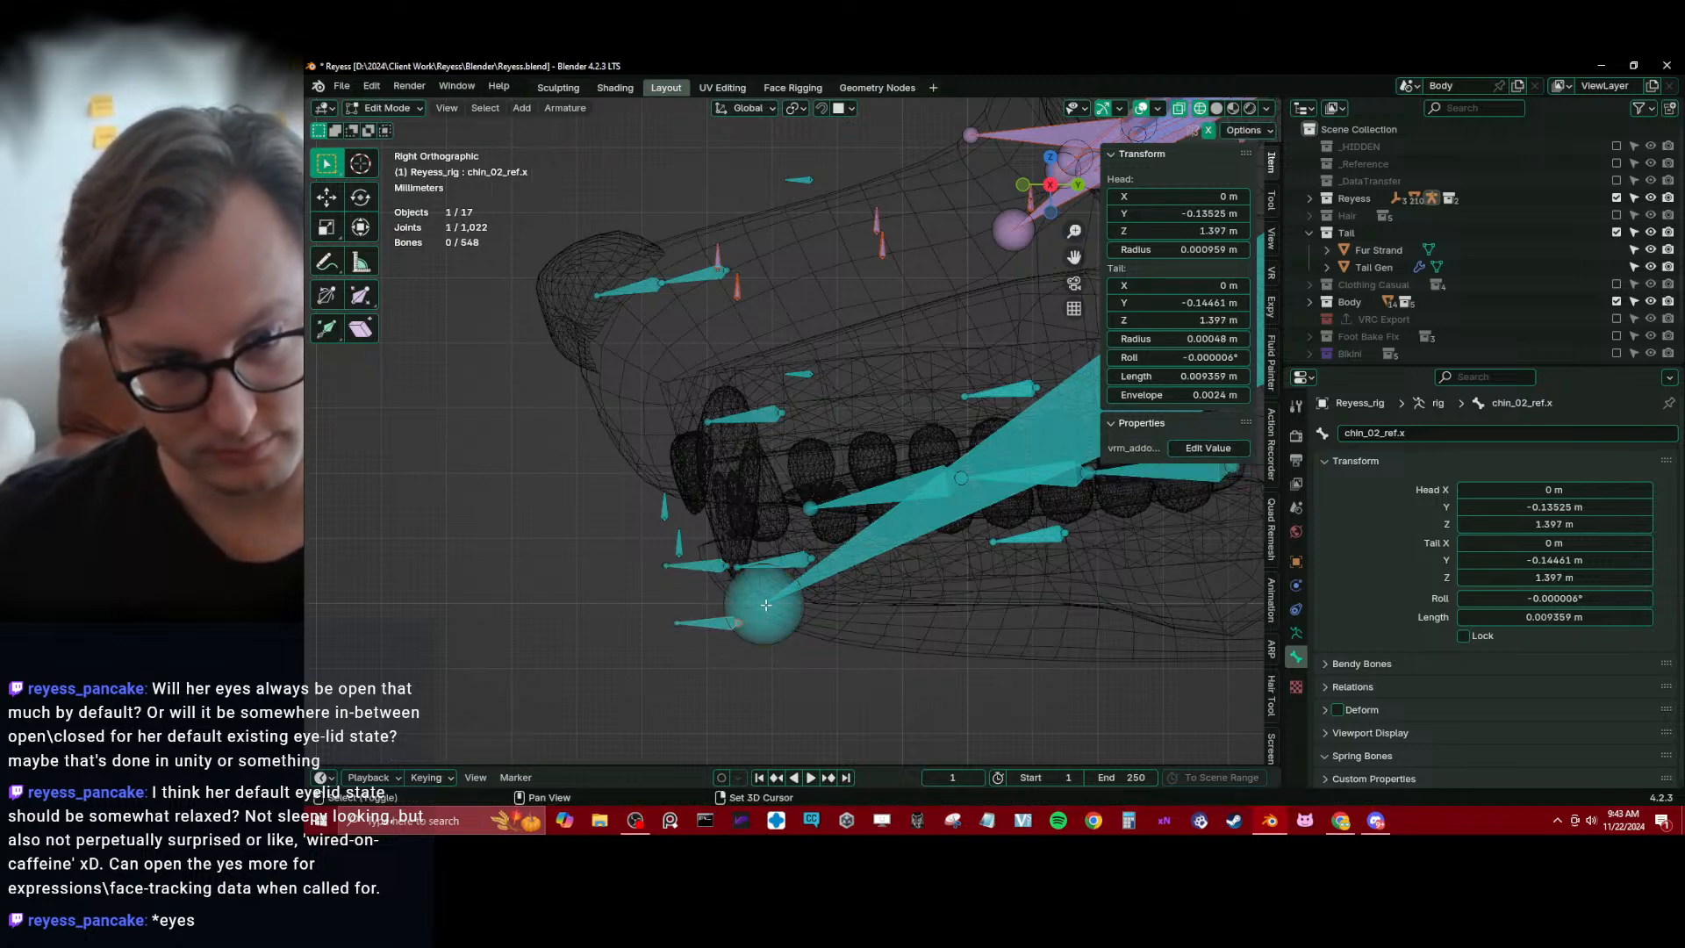
{"action": "left_click", "coordinate": [766, 604], "text": "shift"}
{"action": "key", "text": "s"}
{"action": "key", "text": "0"}
{"action": "key", "text": "Return"}
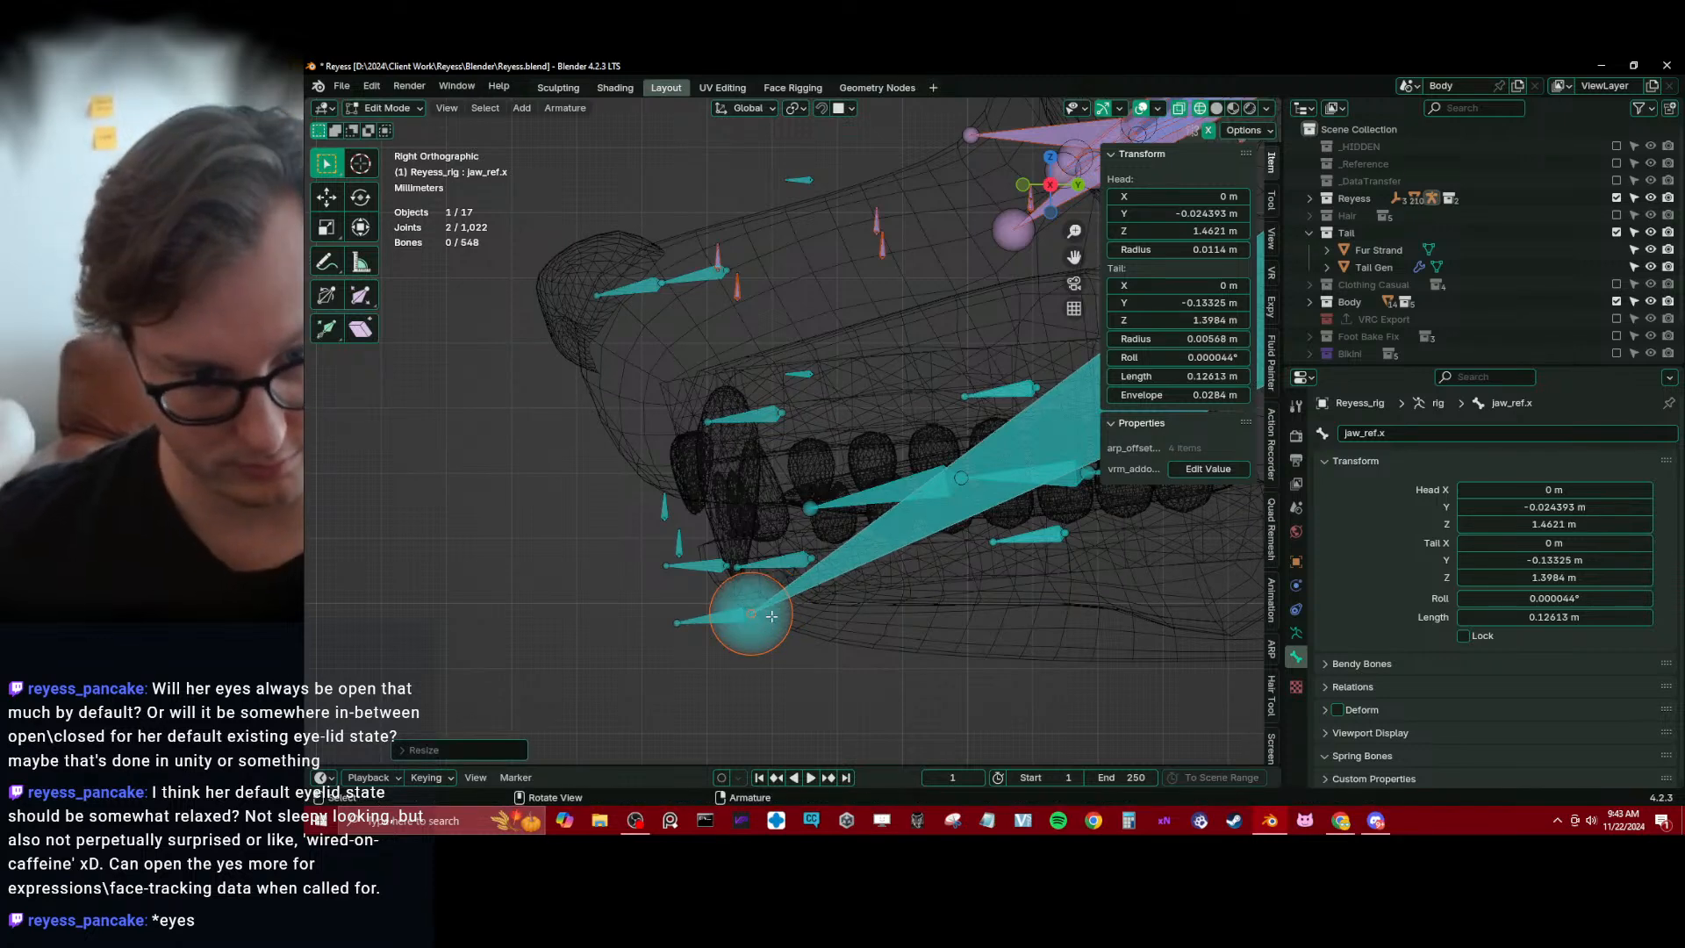
{"action": "left_click", "coordinate": [714, 617], "text": "shift"}
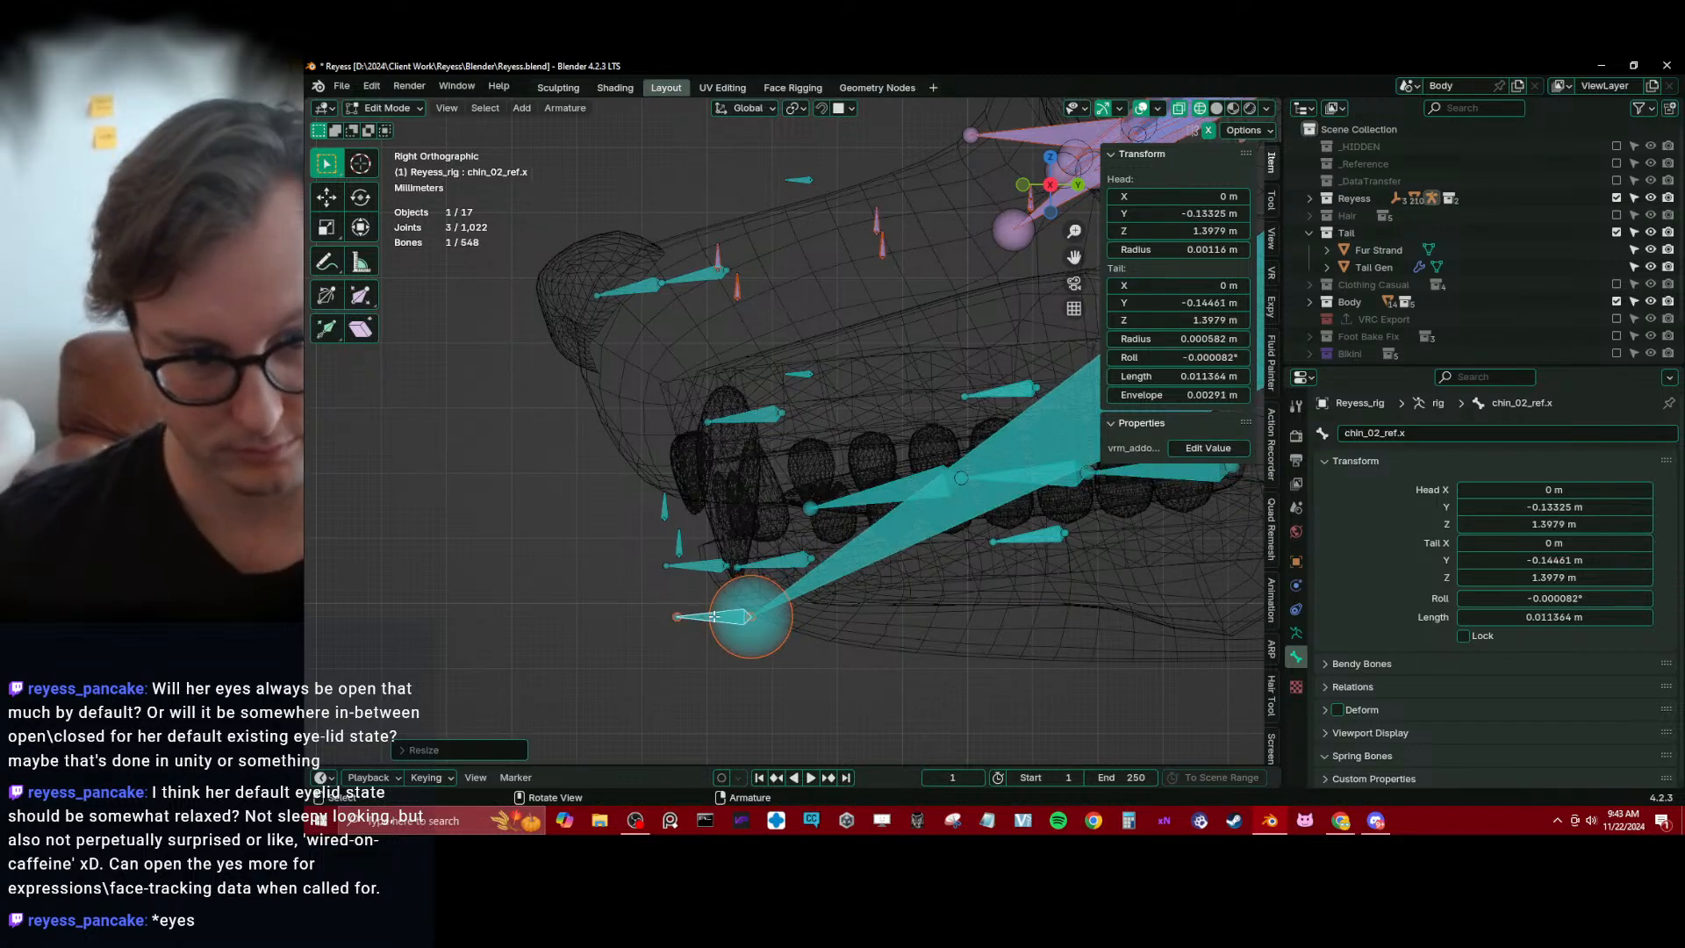
Move chin_01_ref.x down toward the chin, and shift chin_02_ref.x with the jaw tip back and down
{"action": "left_click", "coordinate": [703, 571]}
{"action": "key", "text": "g"}
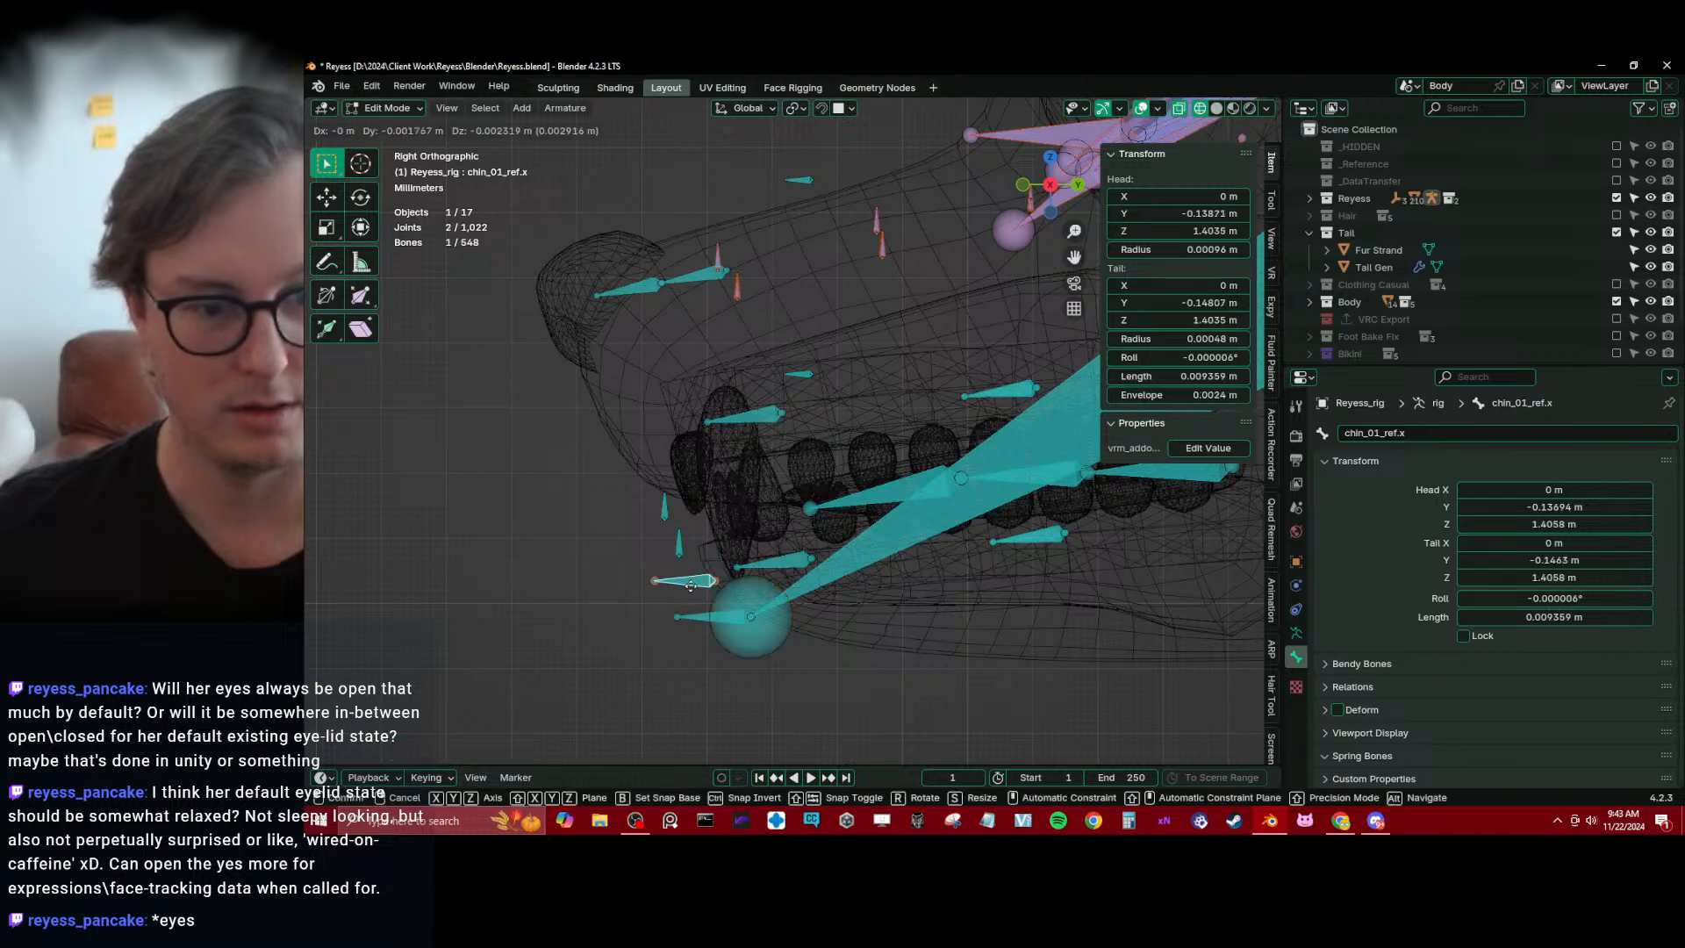
{"action": "left_click", "coordinate": [690, 589]}
{"action": "left_click", "coordinate": [735, 622]}
{"action": "left_click_drag", "start_coordinate": [681, 602], "coordinate": [753, 647]}
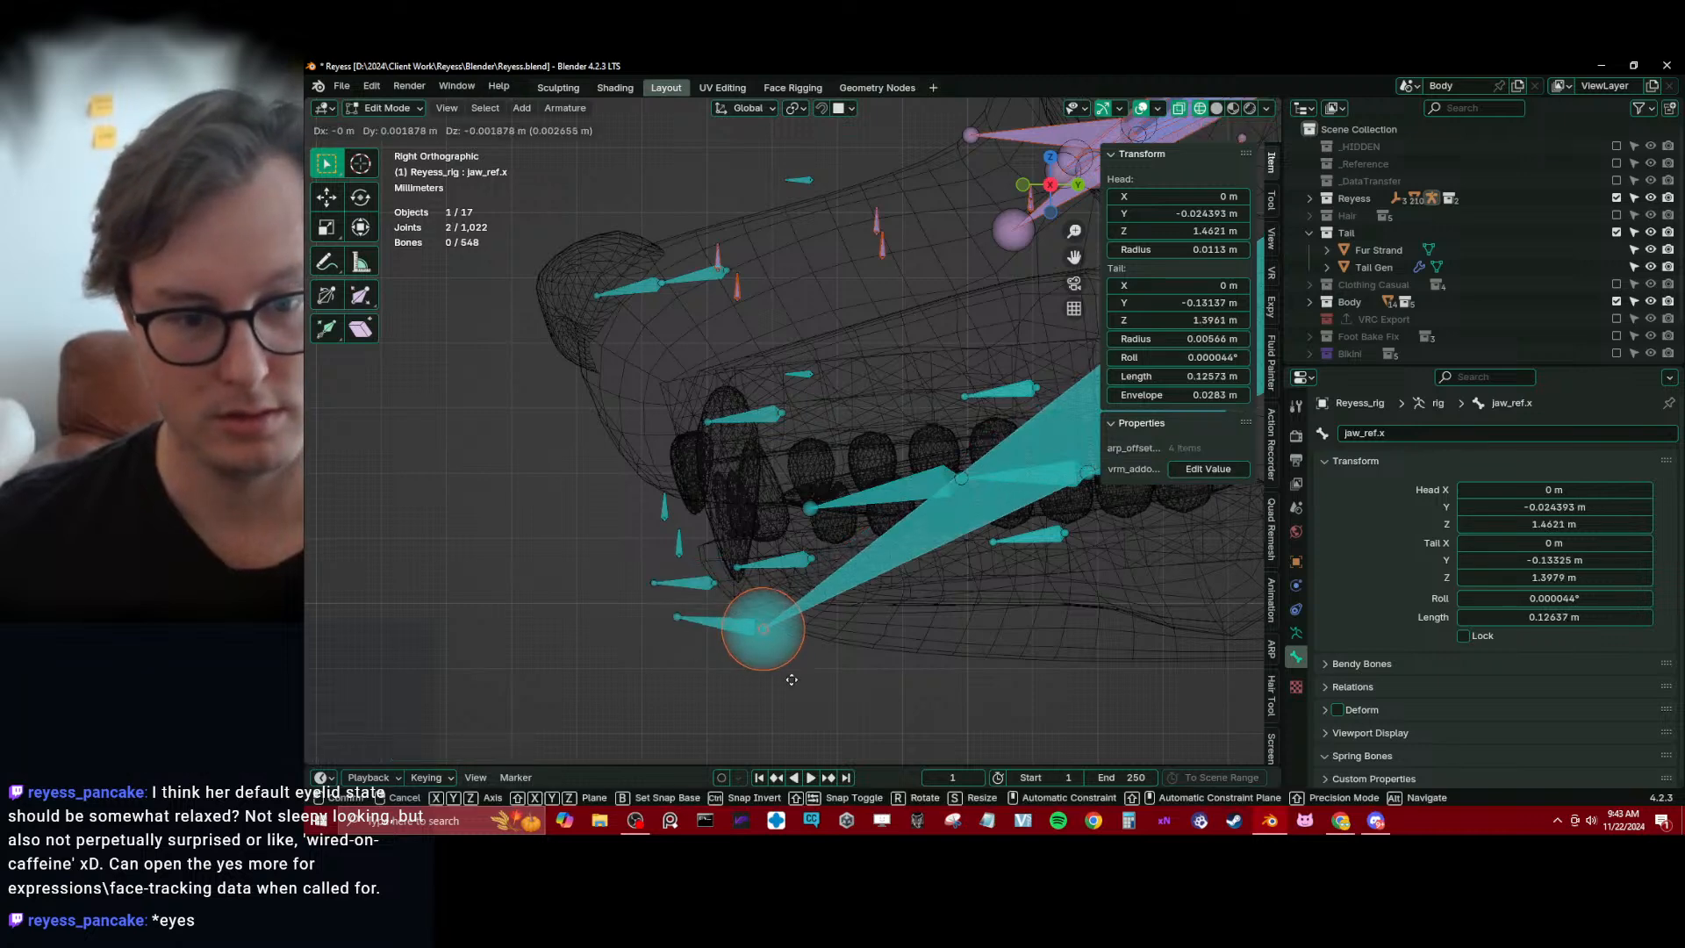
{"action": "key", "text": "g"}
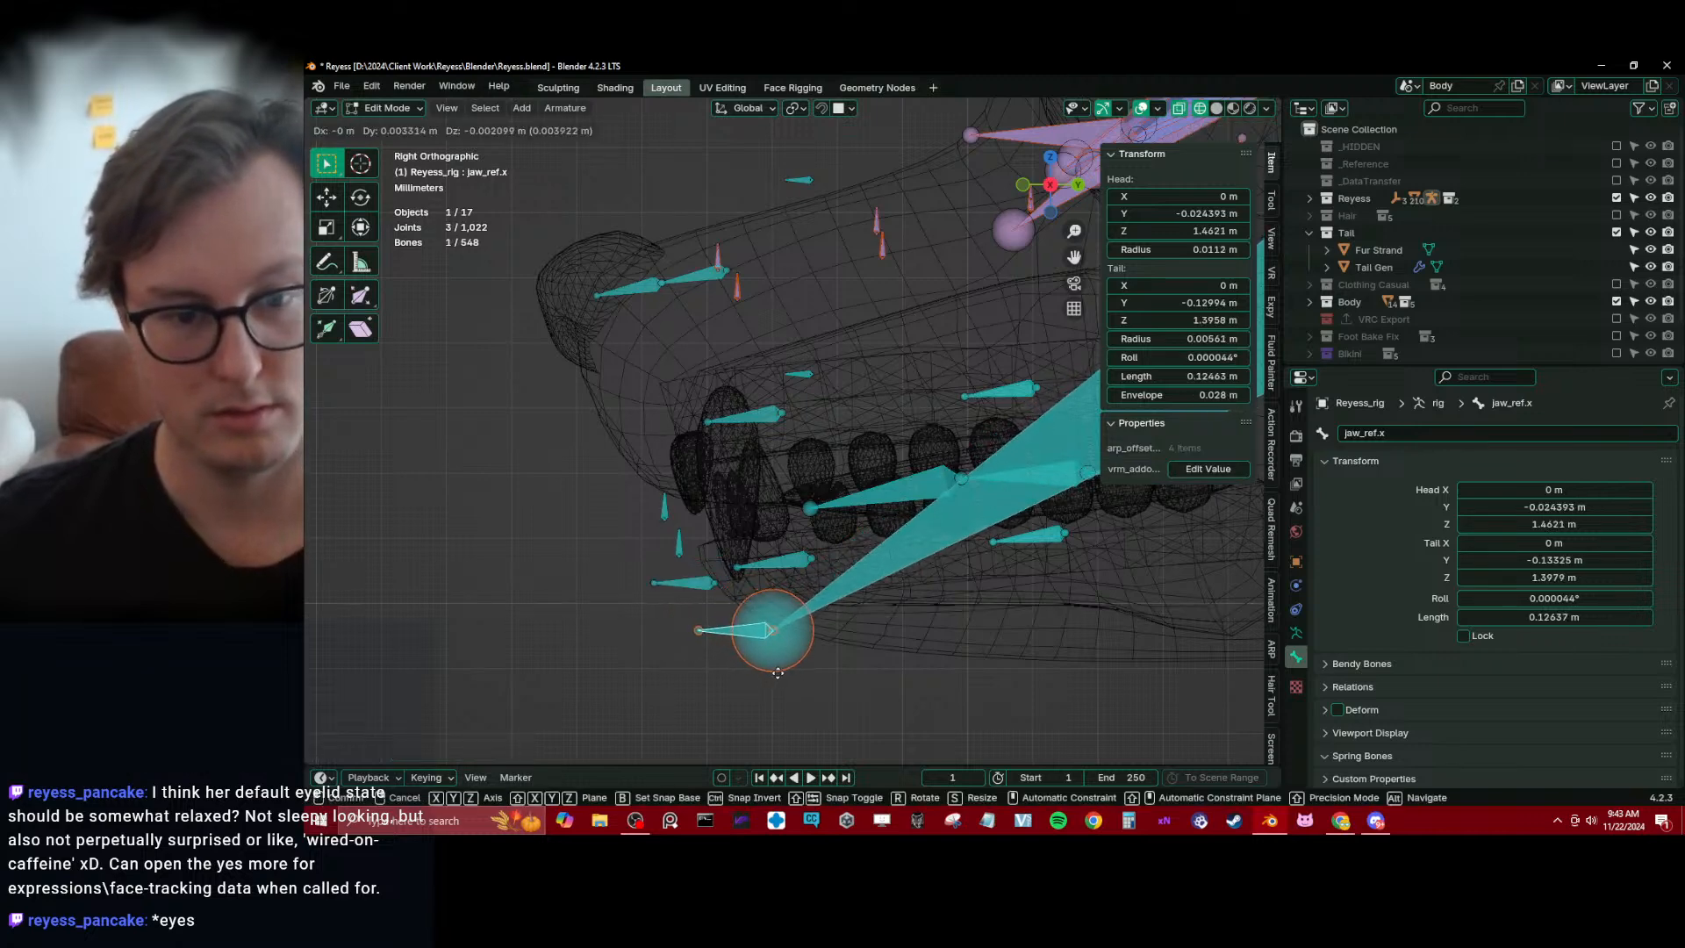
{"action": "left_click", "coordinate": [796, 681]}
Nudge chin_01_ref.x and the joined chin_02_ref.x and jaw tip into place below the chin, and save the file
{"action": "left_click", "coordinate": [707, 619]}
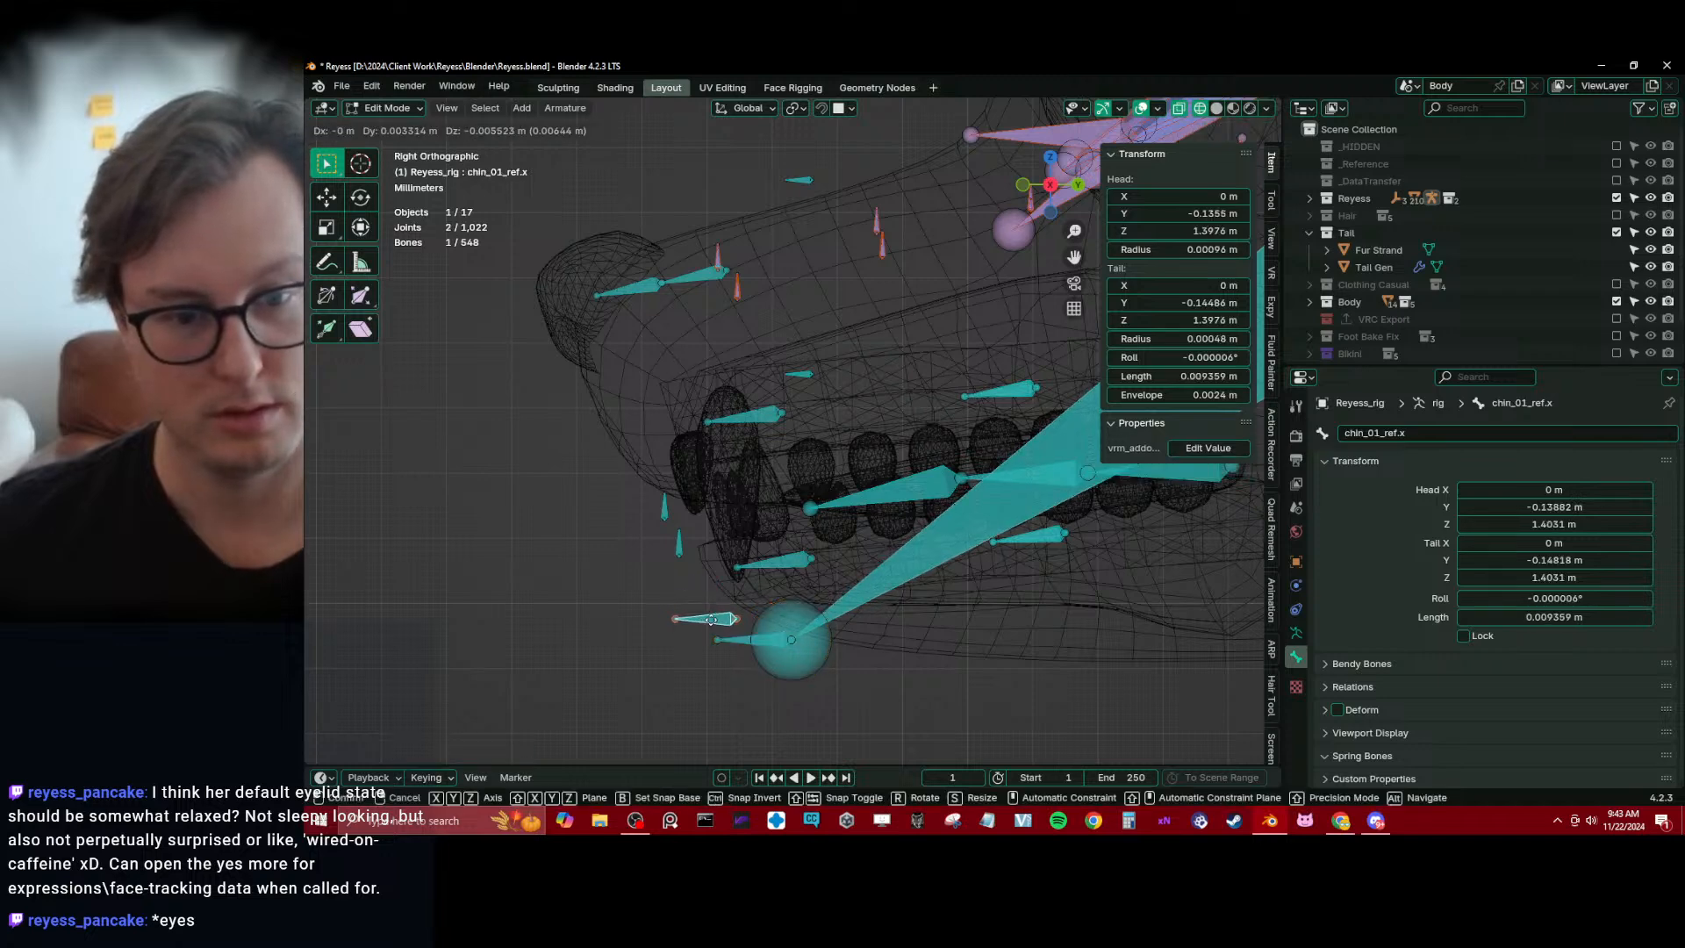
{"action": "left_click", "coordinate": [711, 637]}
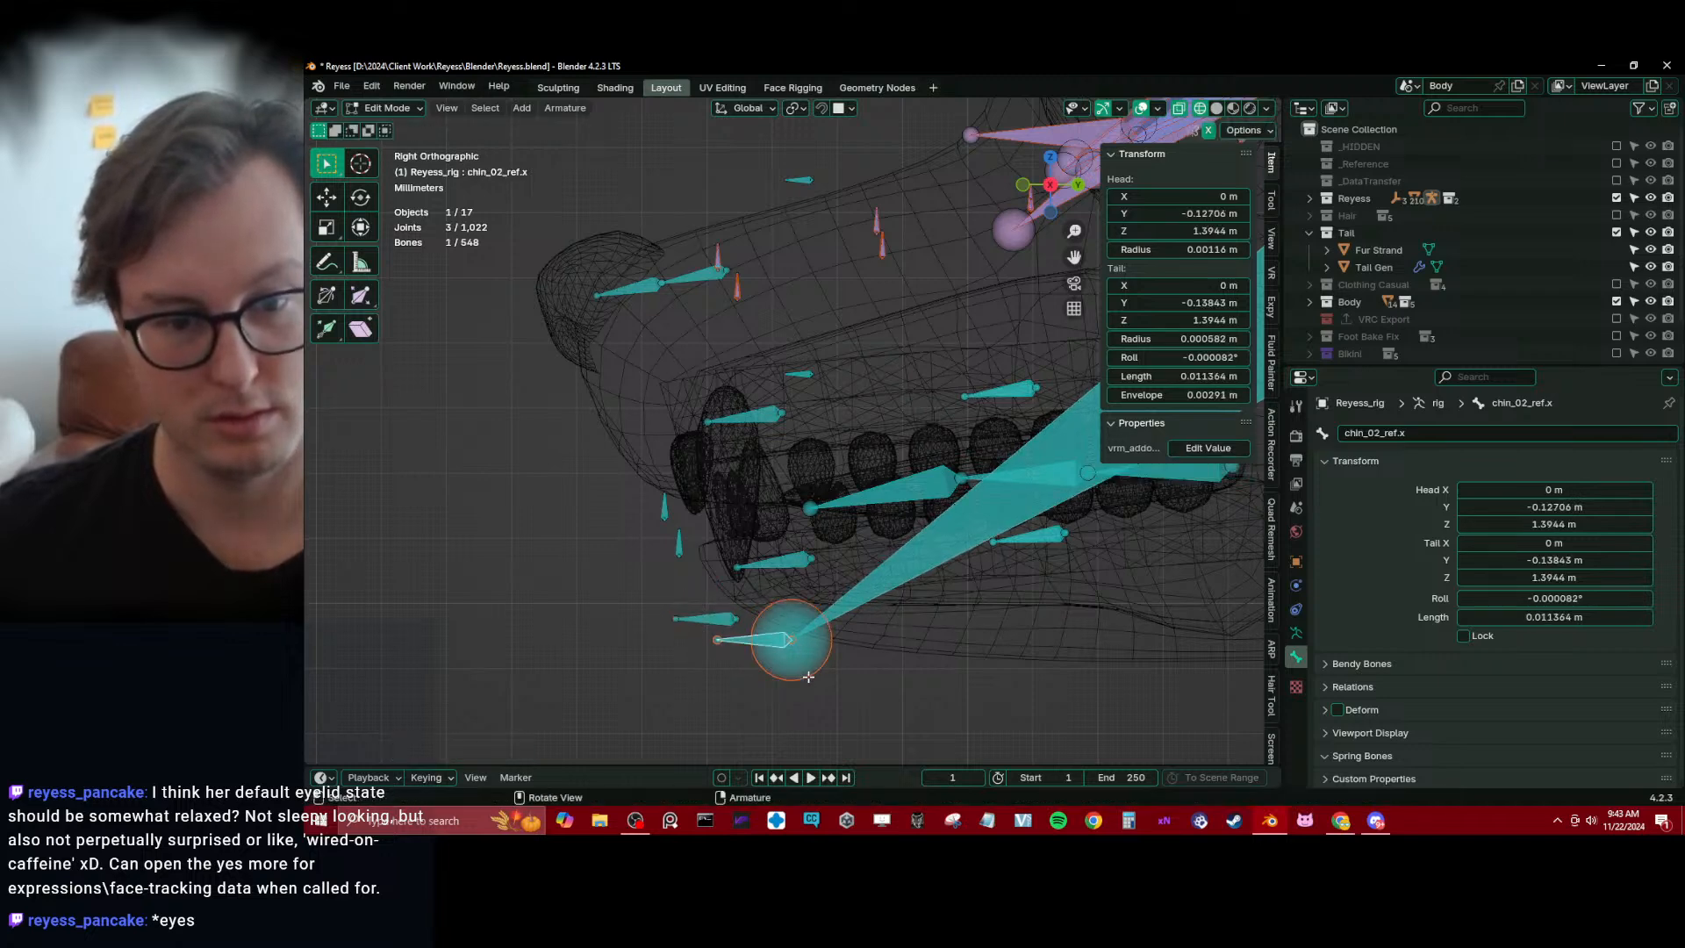
{"action": "key", "text": "g"}
{"action": "left_click", "coordinate": [816, 630]}
{"action": "middle_click_drag", "start_coordinate": [816, 629], "coordinate": [711, 639], "text": "shift"}
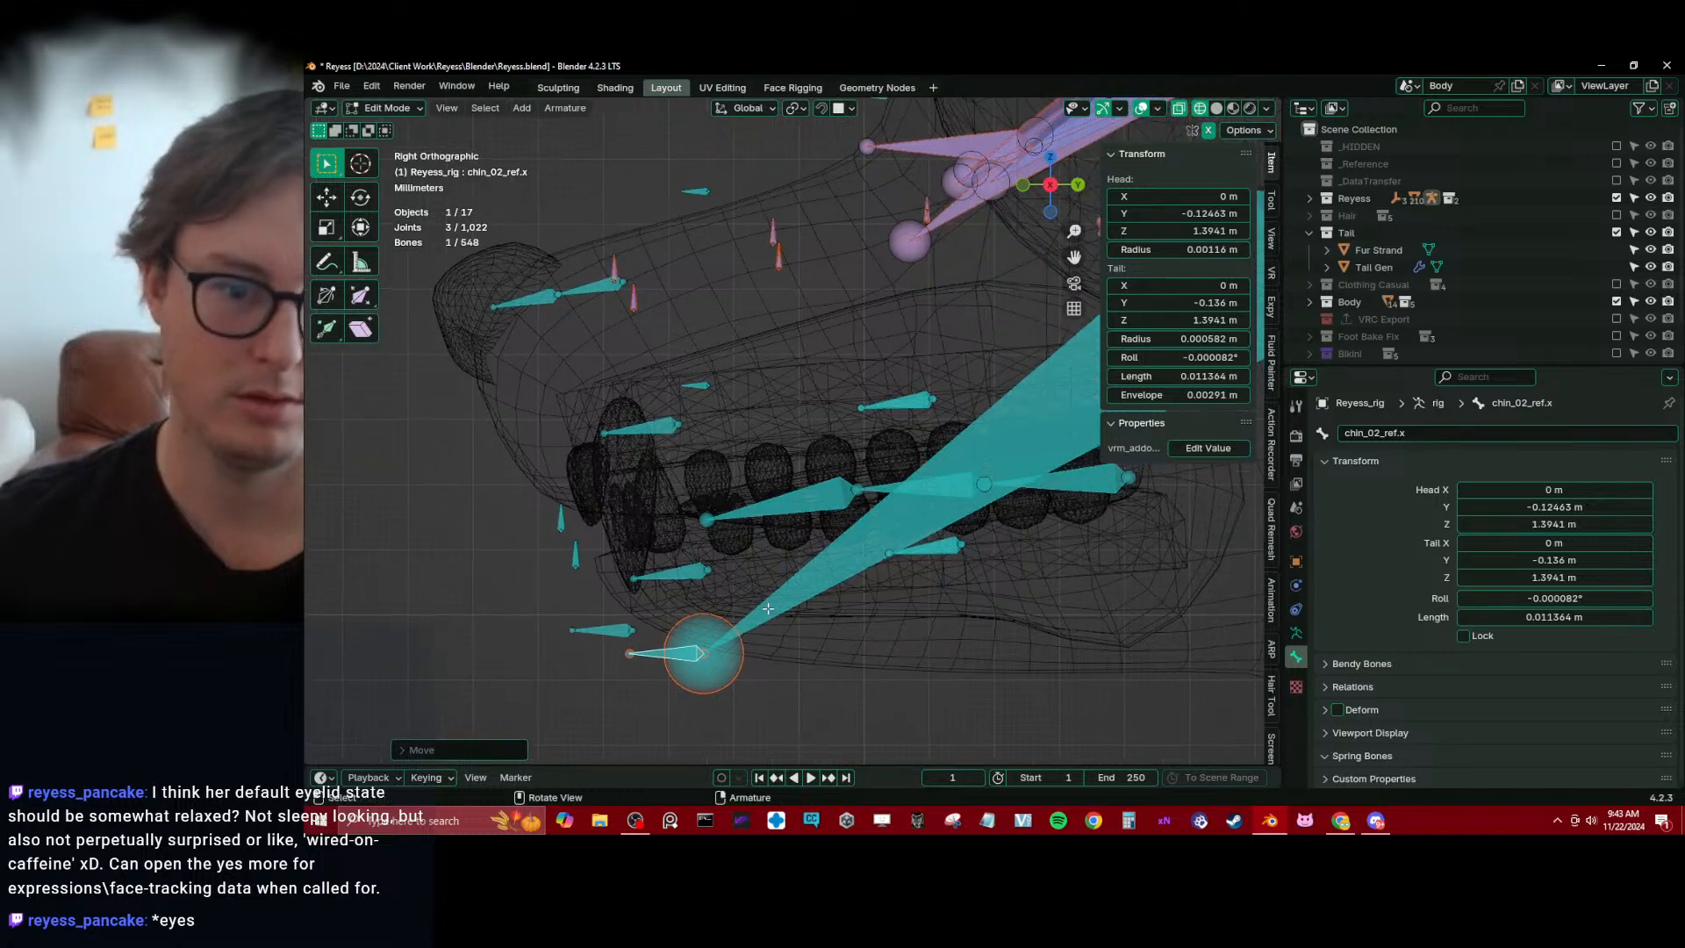
{"action": "key", "text": "ctrl+s"}
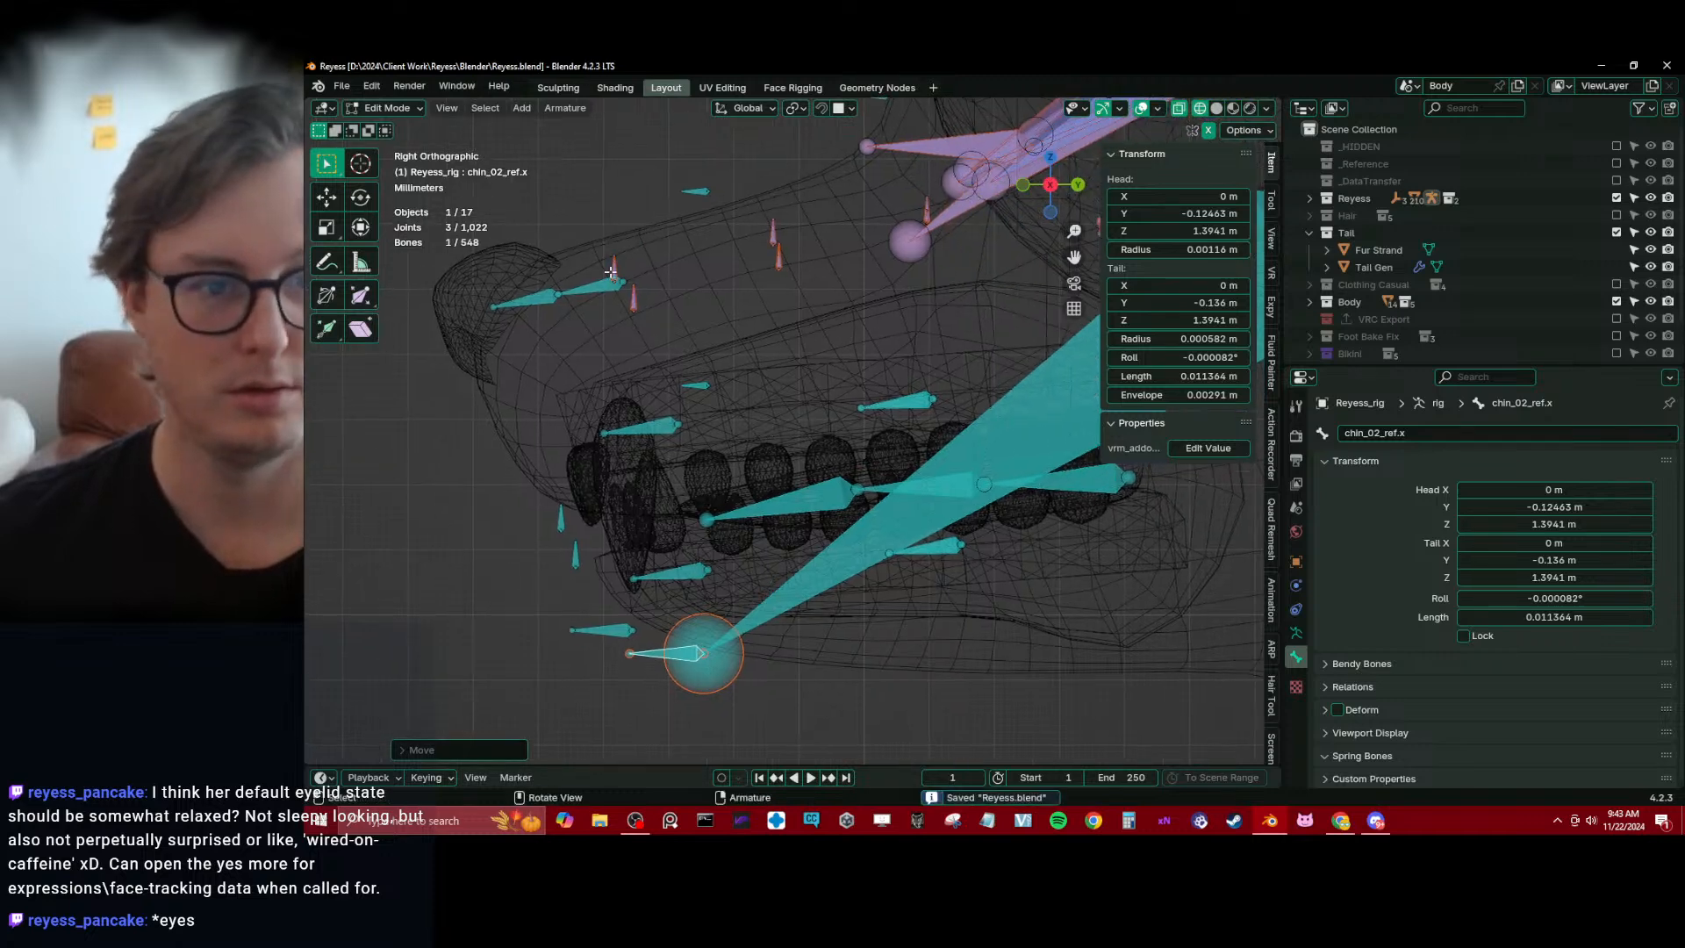
Select the front upper and lower left lip bones and set transform snapping to the Face target on the solid mesh
{"action": "left_click", "coordinate": [633, 295]}
{"action": "left_click", "coordinate": [633, 300], "text": "shift"}
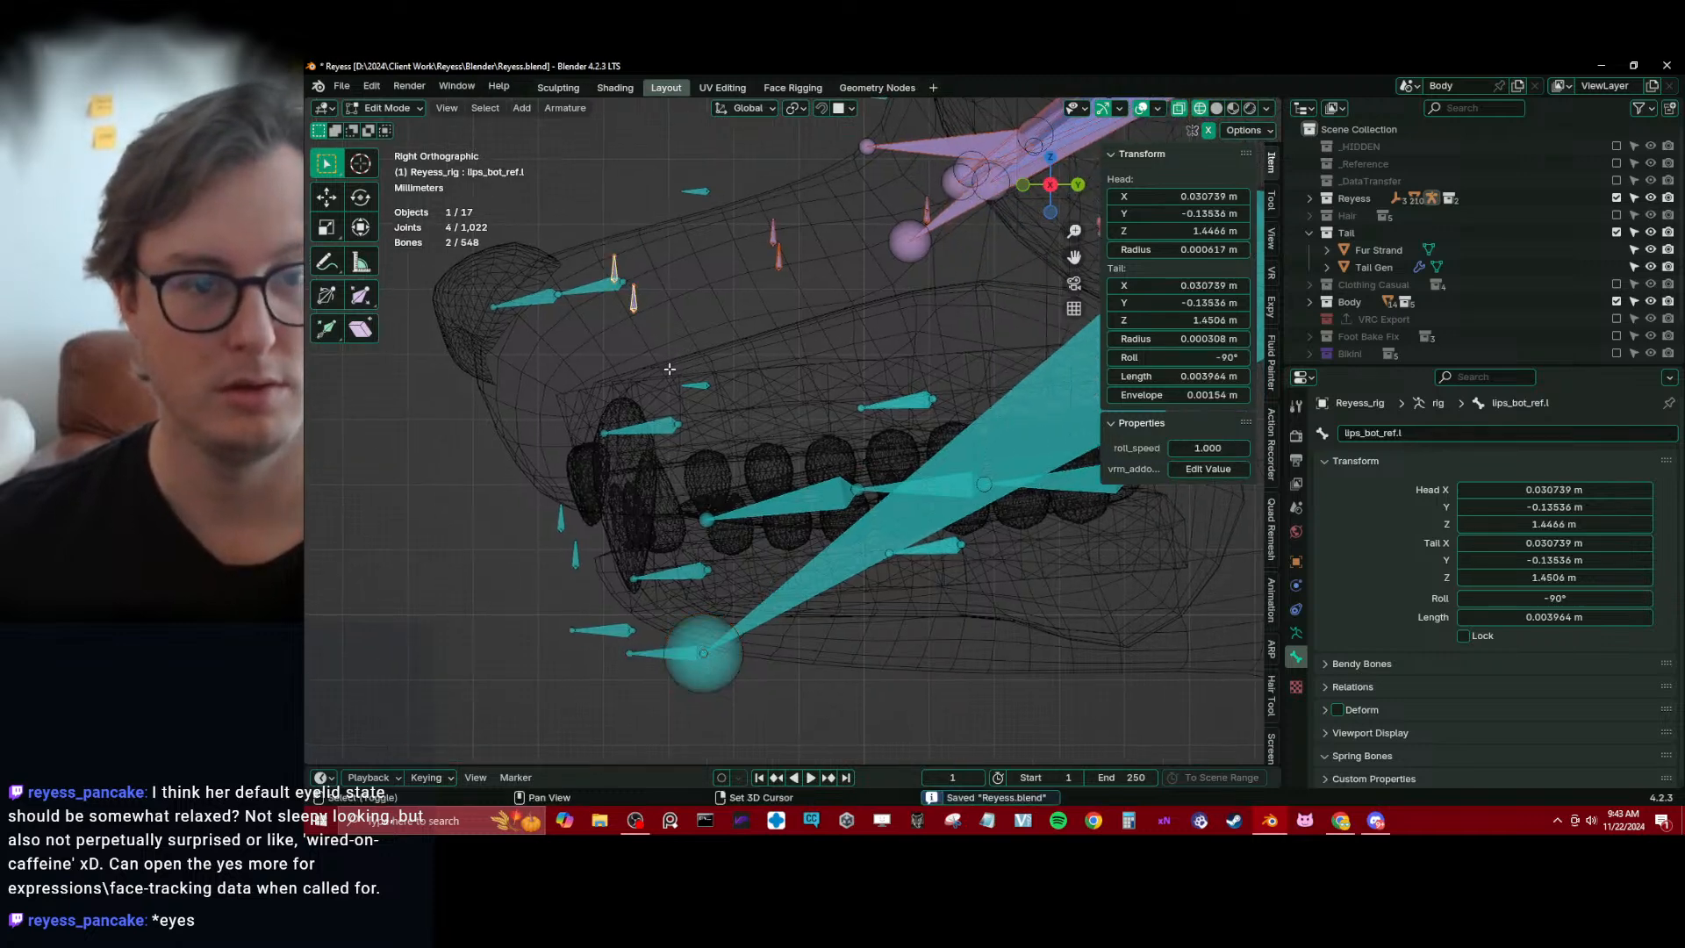
{"action": "left_click", "coordinate": [771, 393]}
{"action": "middle_click_drag", "start_coordinate": [771, 393], "coordinate": [787, 322]}
{"action": "scroll", "coordinate": [787, 322], "scroll_direction": "up", "scroll_amount": 1}
{"action": "key", "text": "g"}
{"action": "right_click", "coordinate": [803, 445]}
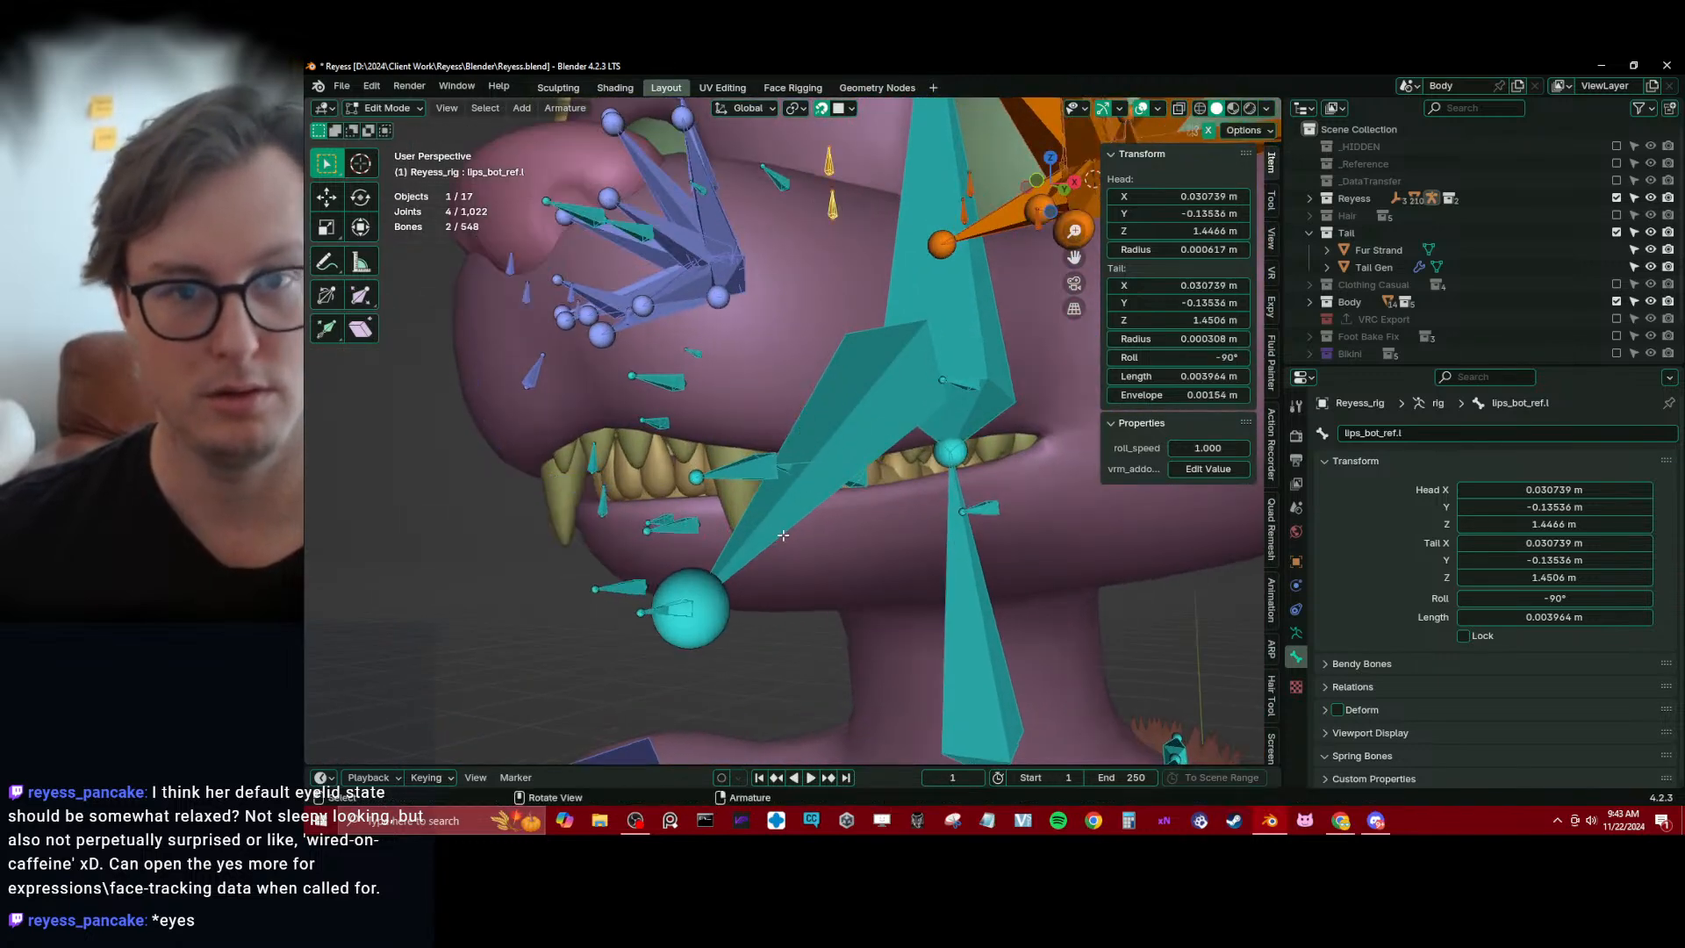
{"action": "left_click", "coordinate": [853, 109]}
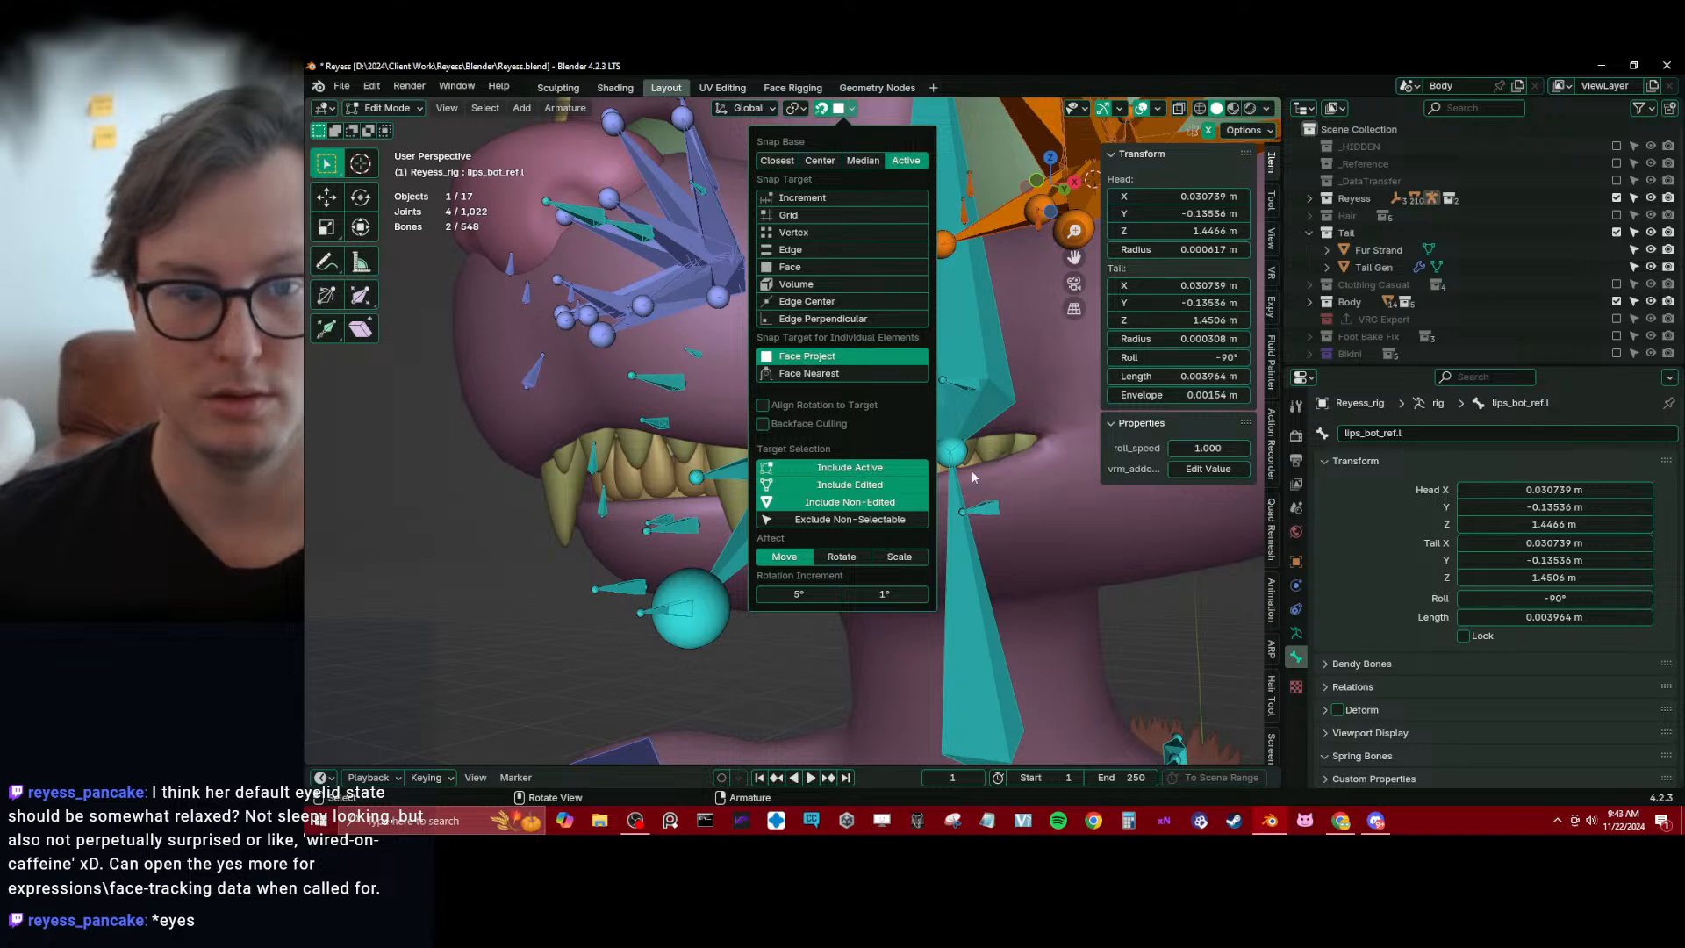
{"action": "key", "text": "g"}
{"action": "left_click", "coordinate": [851, 109]}
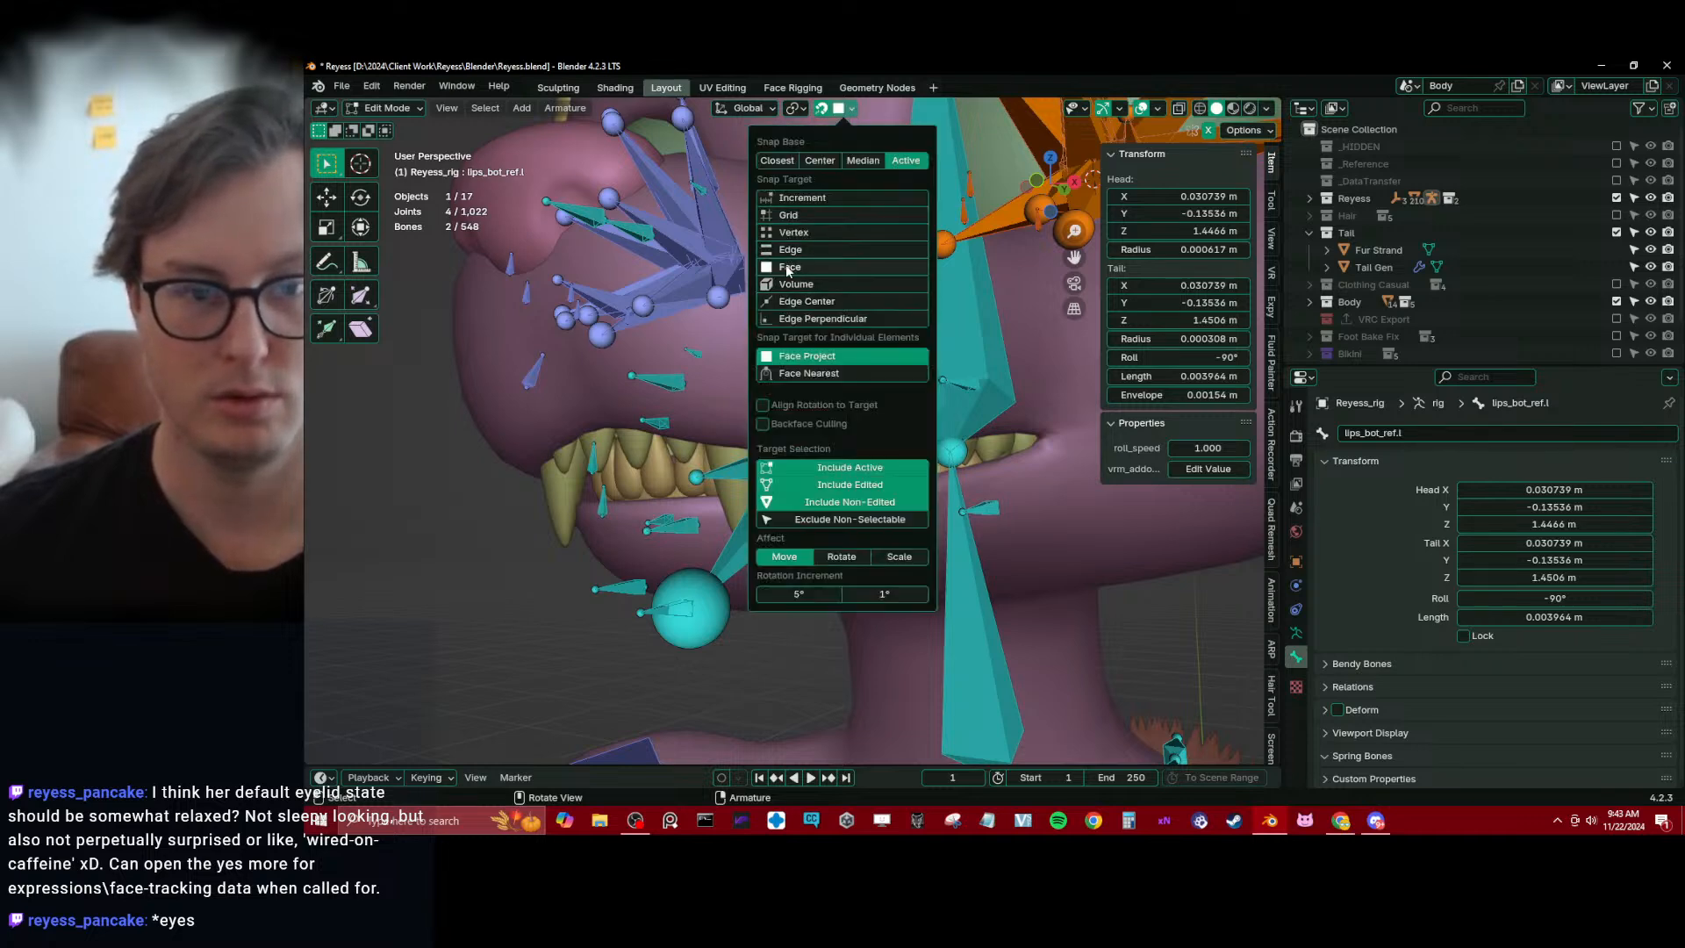
{"action": "left_click", "coordinate": [788, 266]}
Move the selected left lip bones, including lips_bot_ref.l, down onto the lip surface just behind the canine
{"action": "key", "text": "g"}
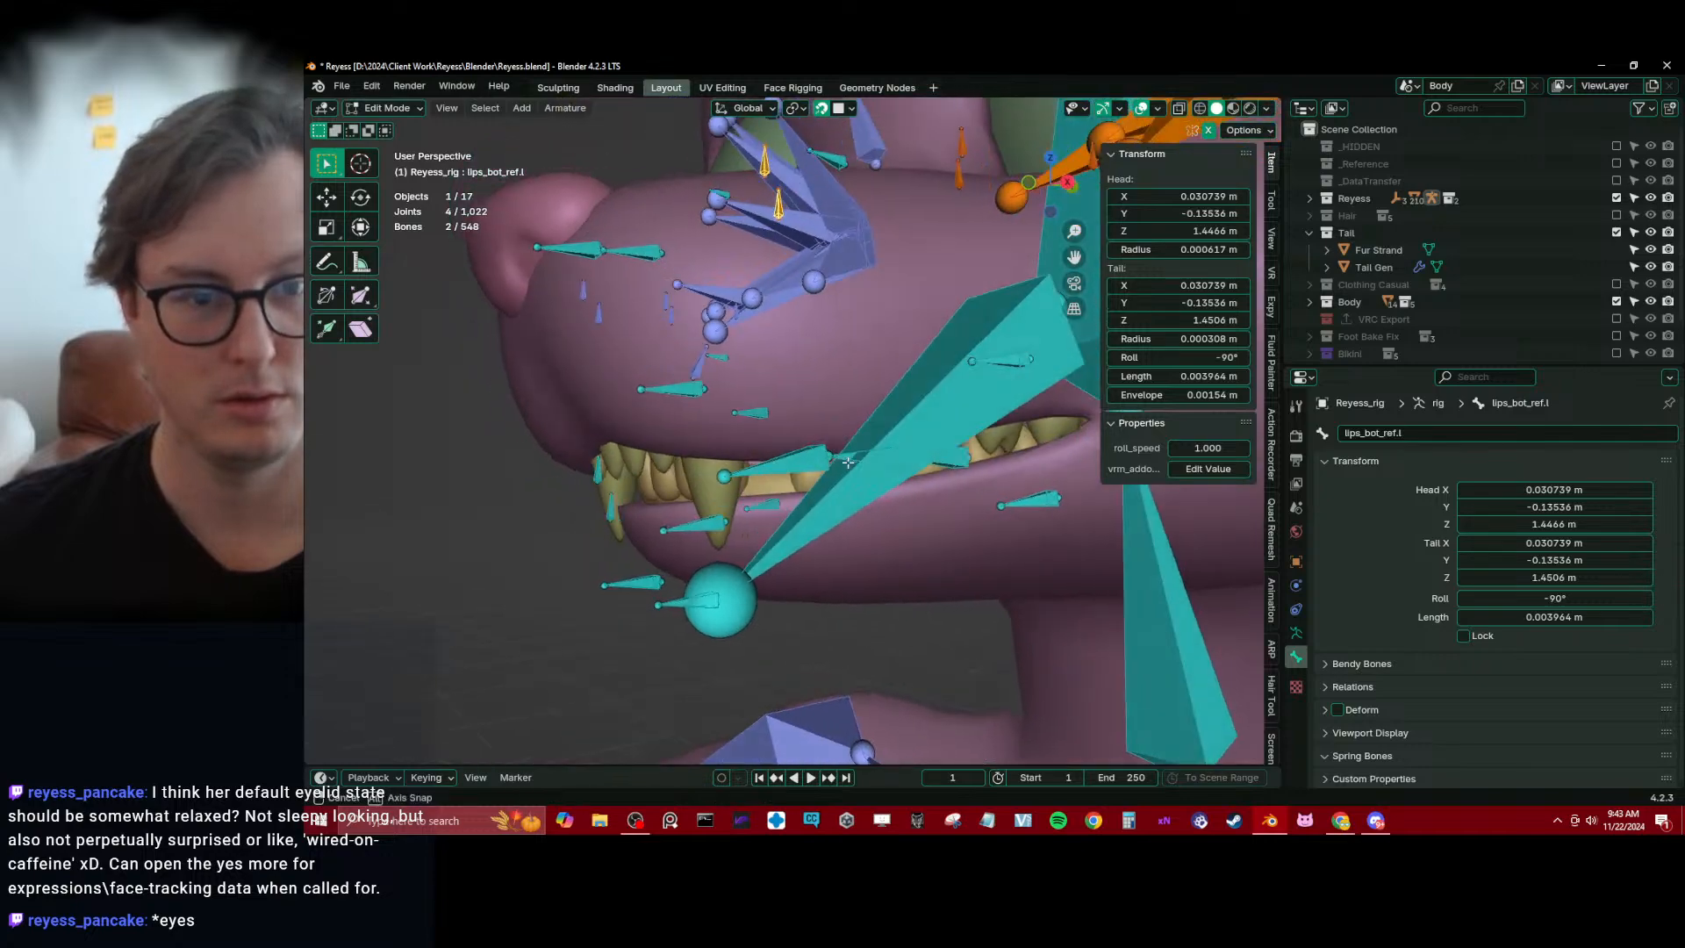
{"action": "key", "text": "g"}
{"action": "middle_click_drag", "start_coordinate": [848, 463], "coordinate": [794, 497]}
{"action": "left_click", "coordinate": [783, 465]}
{"action": "key", "text": "g"}
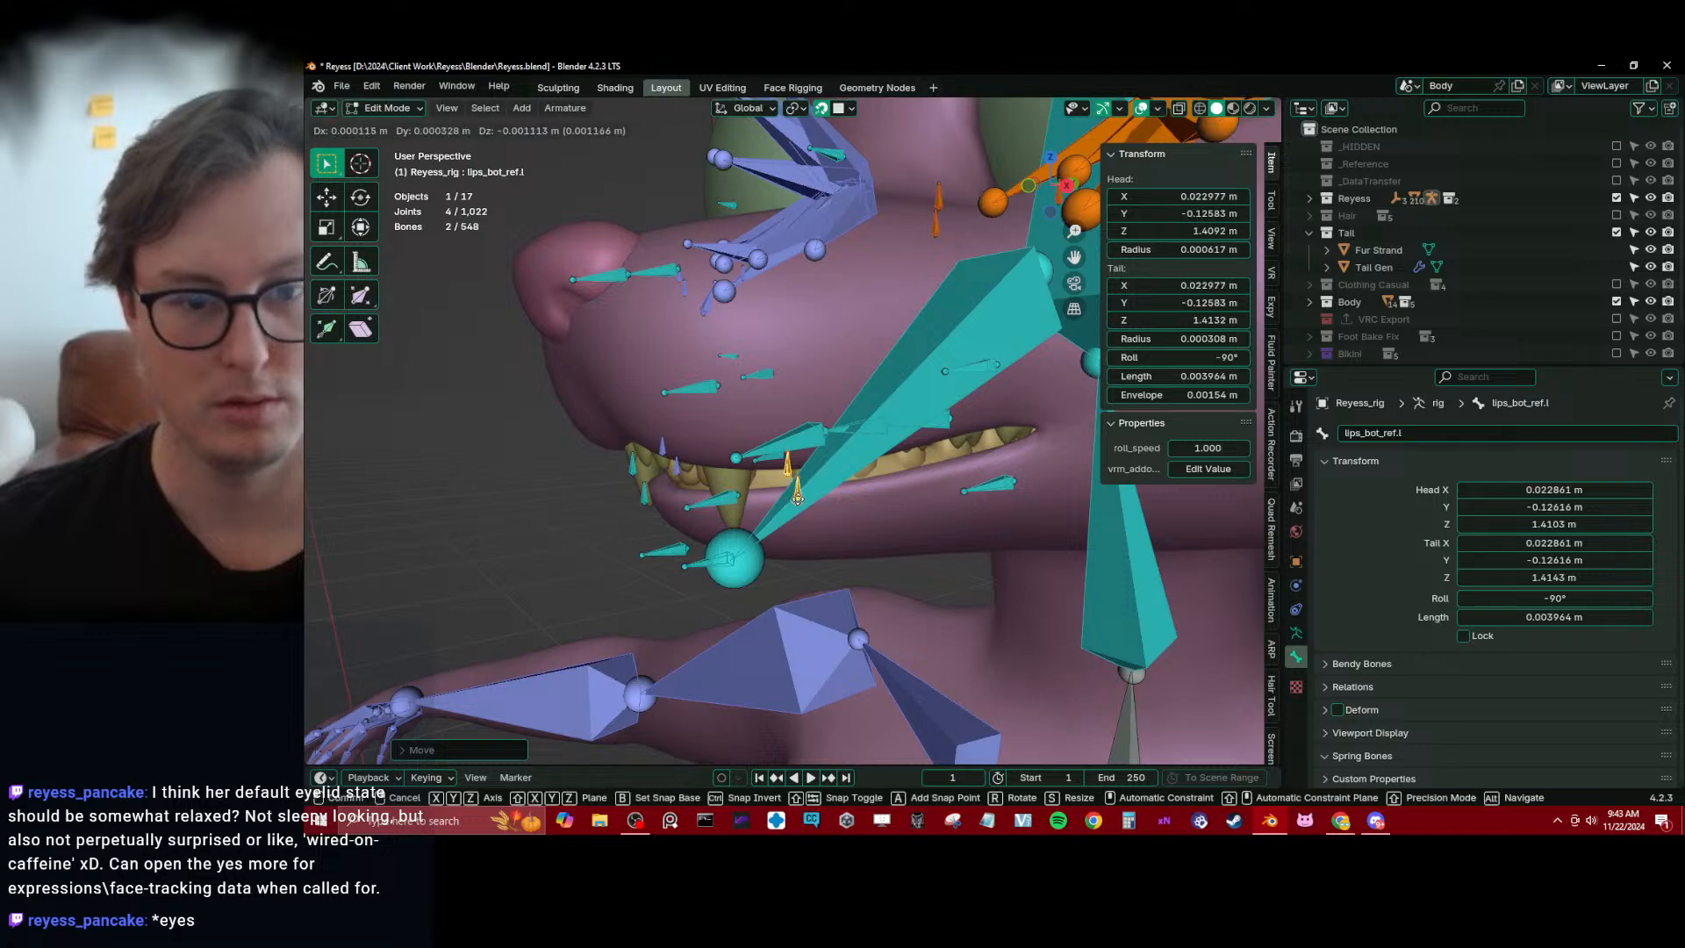
{"action": "left_click", "coordinate": [797, 498]}
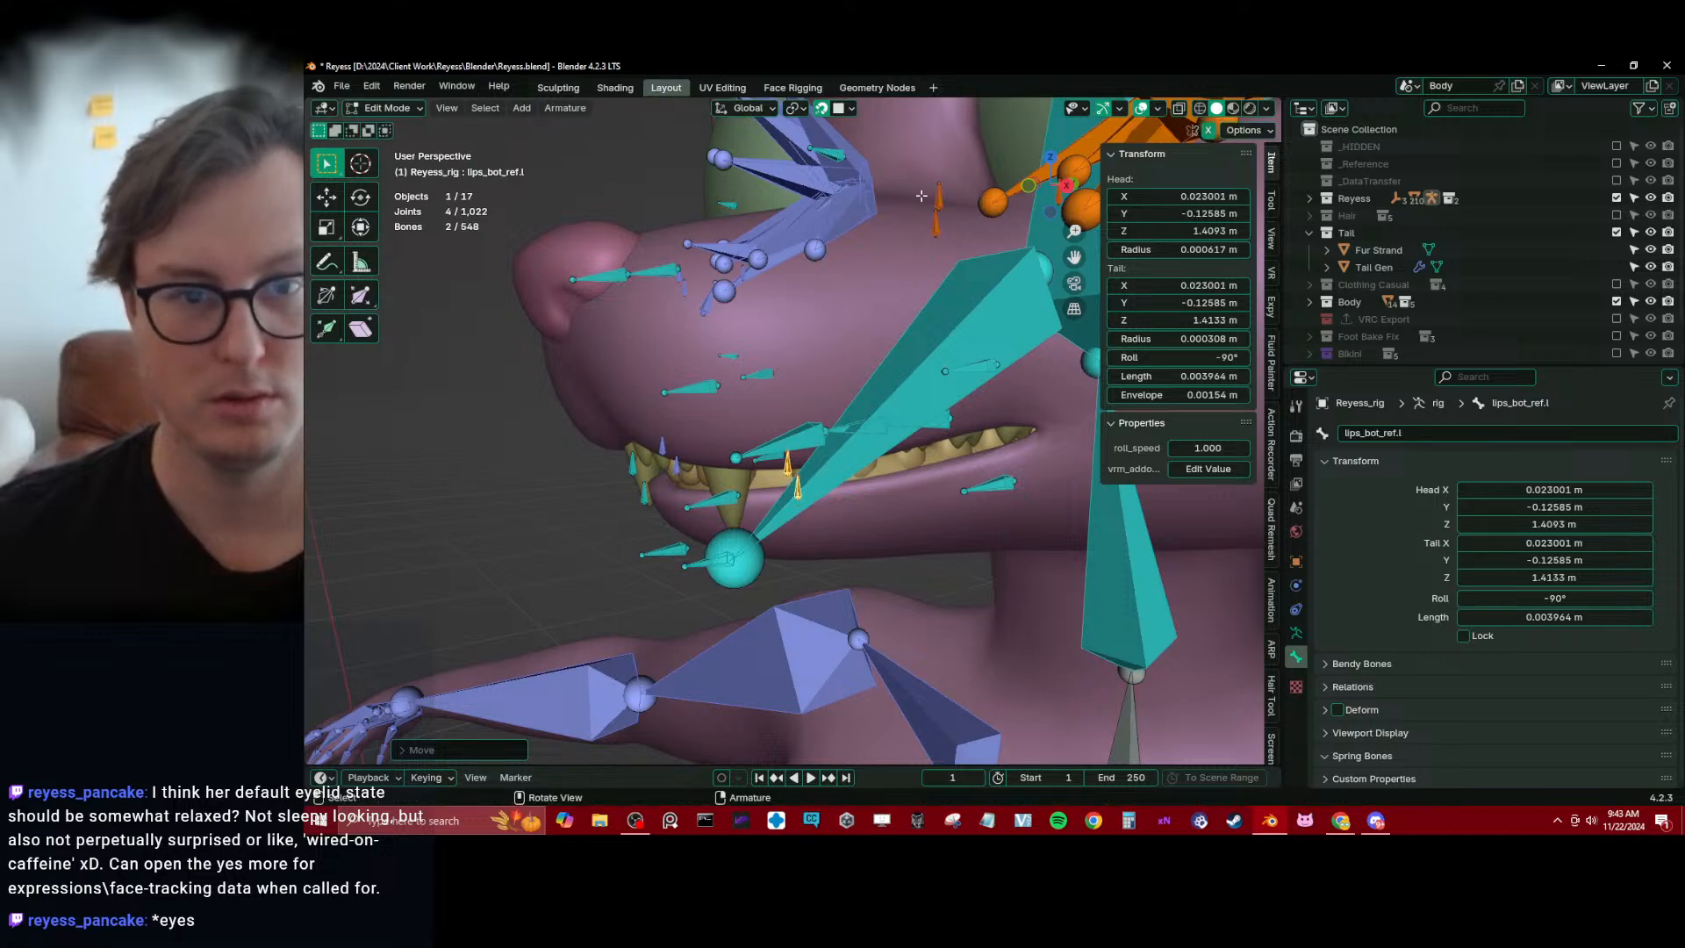
Move the second pair of upper and lower left lip bones down from the cheek onto the side of the mouth
{"action": "left_click", "coordinate": [948, 224]}
{"action": "left_click_drag", "start_coordinate": [931, 164], "coordinate": [951, 211], "text": "shift"}
{"action": "middle_click_drag", "start_coordinate": [950, 213], "coordinate": [938, 217]}
{"action": "key", "text": "g"}
{"action": "left_click", "coordinate": [930, 474]}
{"action": "middle_click_drag", "start_coordinate": [930, 475], "coordinate": [909, 351]}
Move the left lip corner bones, including lips_corner_mini_ref.l, down onto the corner of the mouth
{"action": "left_click", "coordinate": [962, 261]}
{"action": "left_click", "coordinate": [903, 283]}
{"action": "key", "text": "g"}
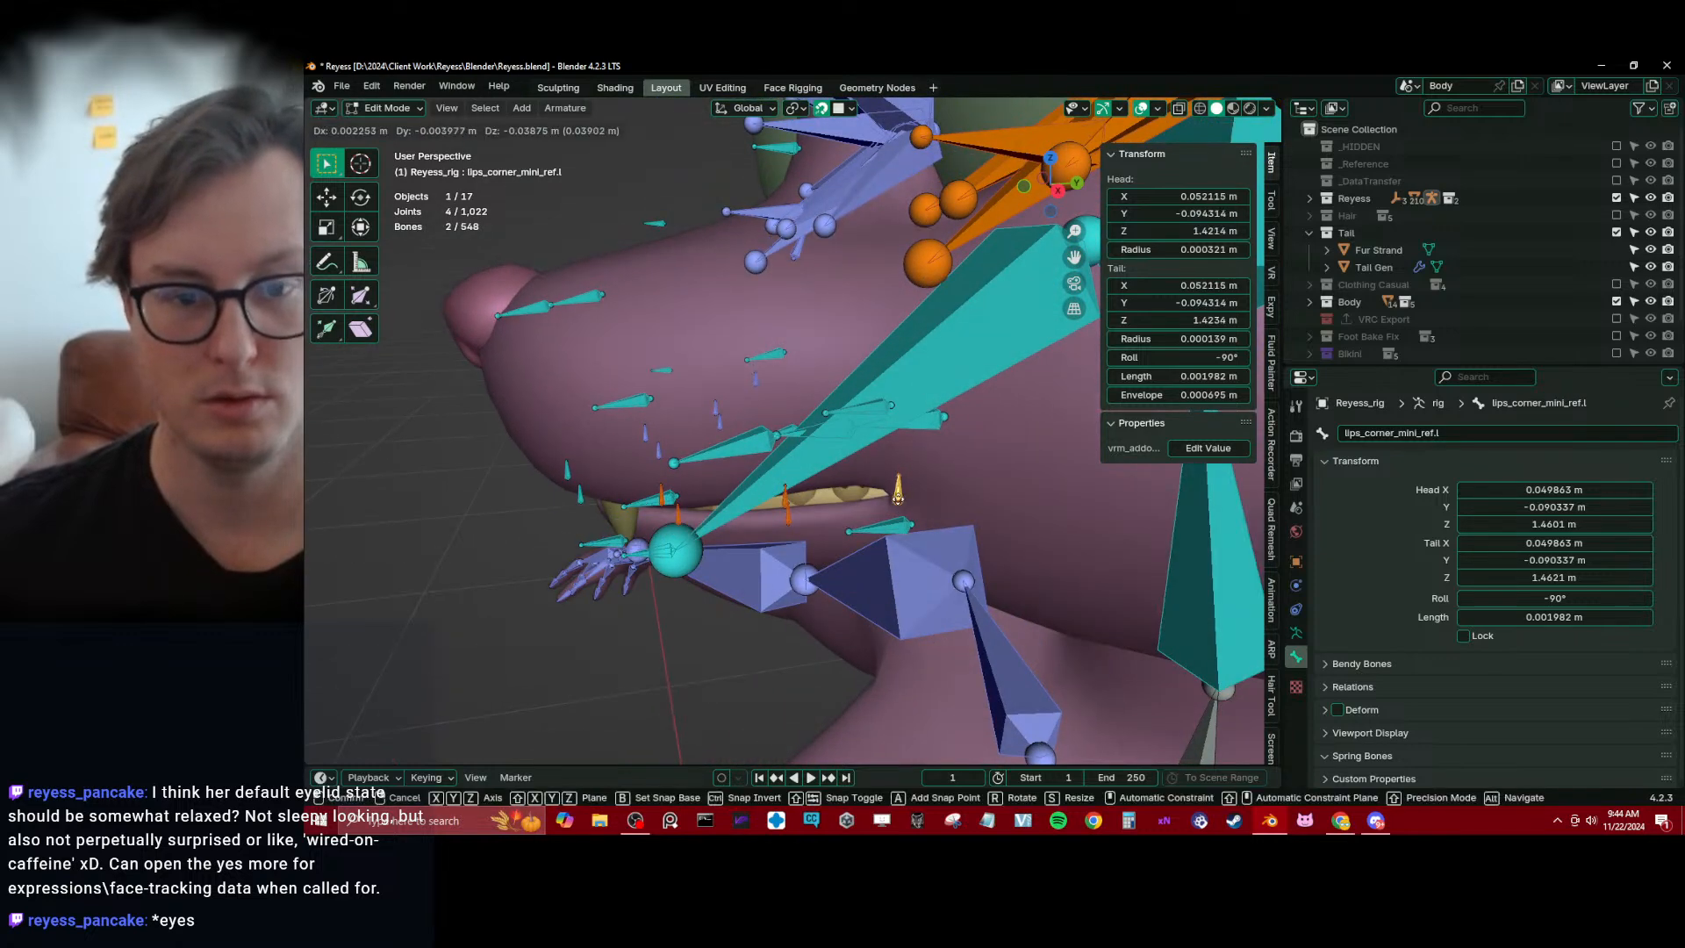
{"action": "left_click", "coordinate": [910, 422]}
{"action": "middle_click_drag", "start_coordinate": [910, 422], "coordinate": [833, 479]}
{"action": "left_click", "coordinate": [864, 477]}
{"action": "key", "text": "g"}
{"action": "left_click", "coordinate": [928, 469]}
Separate the front left lip bones, placing the upper one on the upper lip and lips_bot_ref.l on the lower lip
{"action": "left_click", "coordinate": [844, 517]}
{"action": "left_click", "coordinate": [814, 477]}
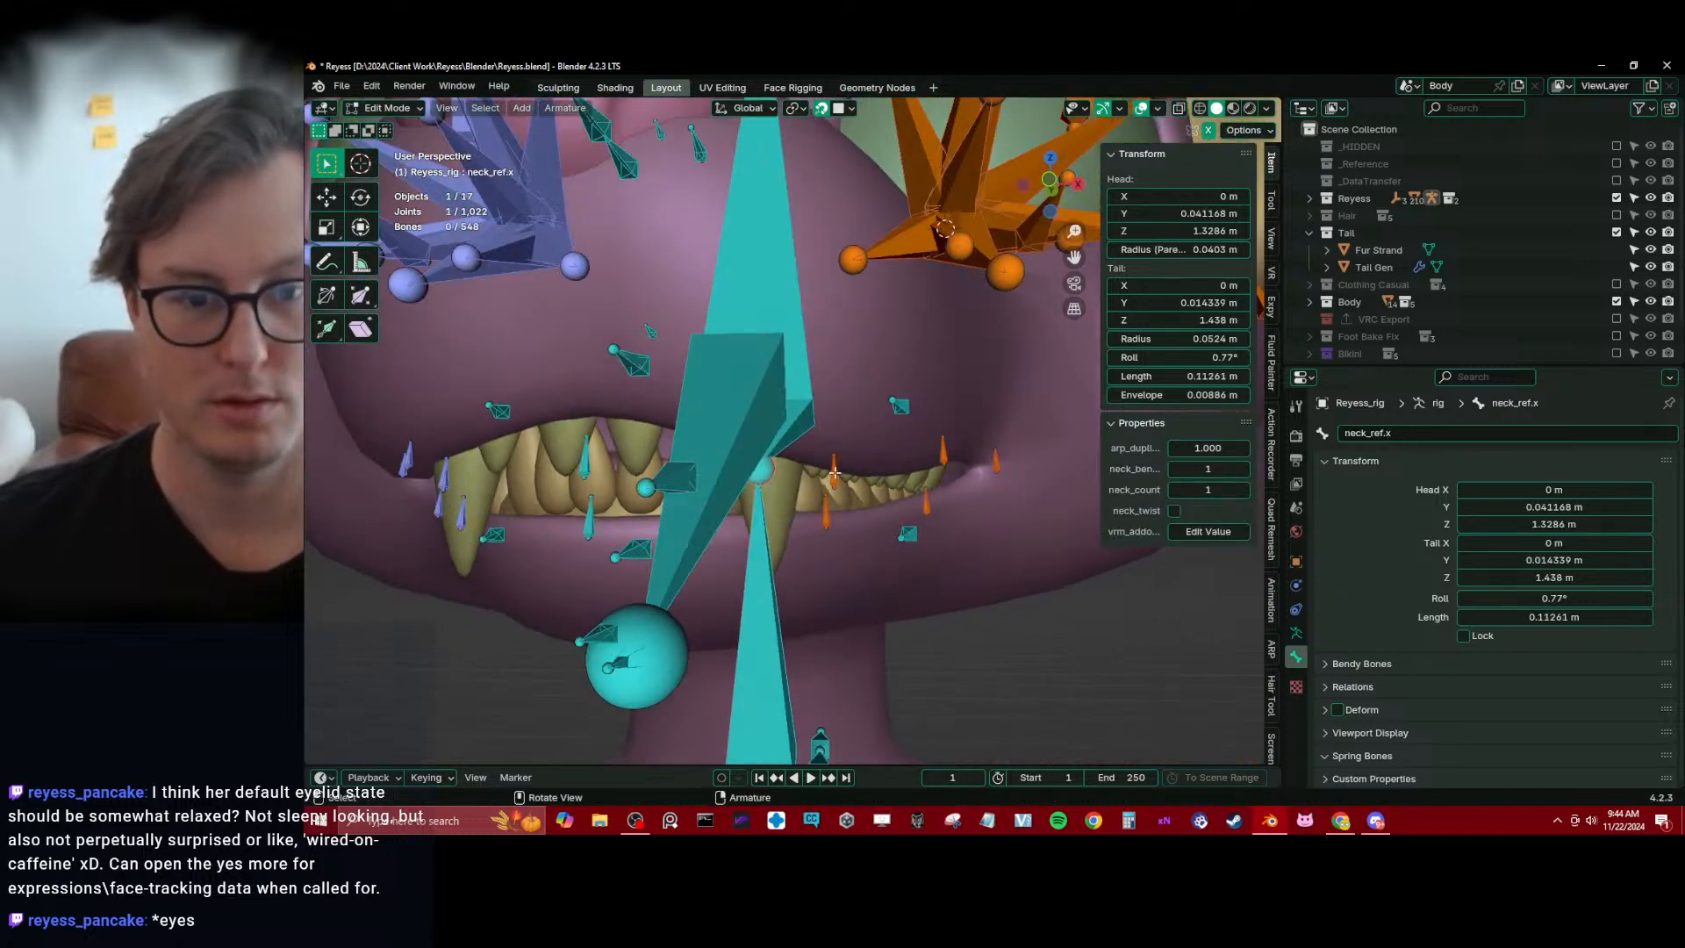
{"action": "left_click", "coordinate": [835, 473]}
{"action": "key", "text": "g"}
{"action": "left_click", "coordinate": [842, 451]}
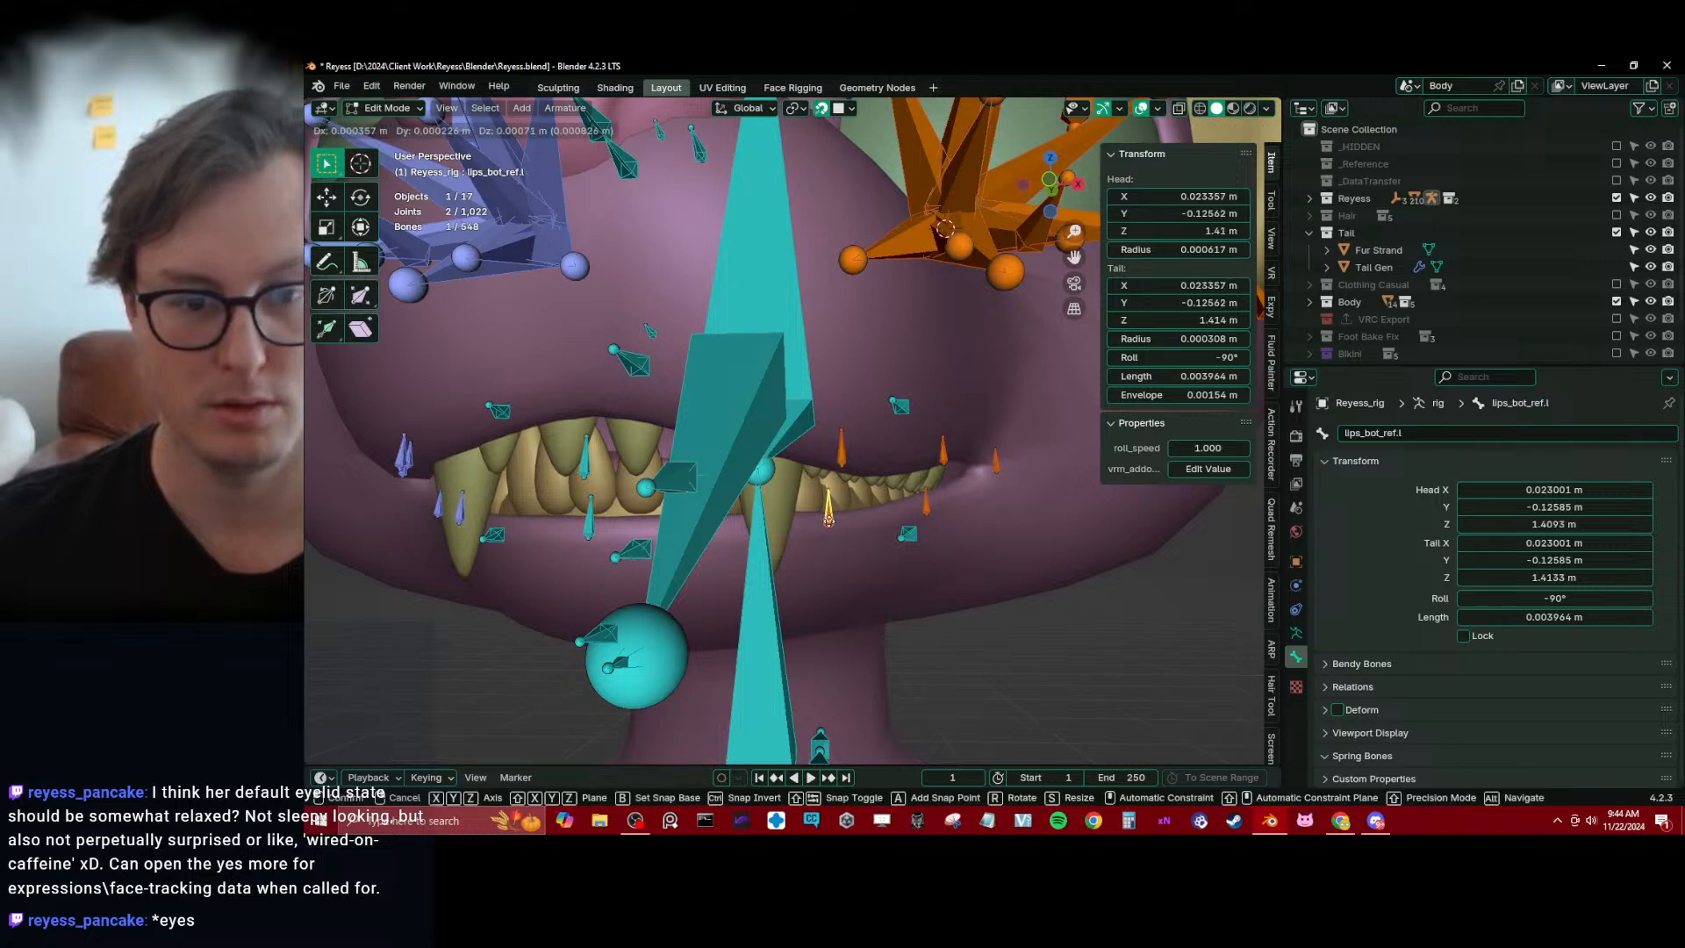
{"action": "left_click", "coordinate": [826, 517]}
Reposition lips_bot_01_ref.l on the lower lip beside the side teeth
{"action": "middle_click_drag", "start_coordinate": [826, 518], "coordinate": [708, 438]}
{"action": "left_click", "coordinate": [881, 384]}
{"action": "left_click", "coordinate": [865, 466]}
{"action": "scroll", "coordinate": [709, 438], "scroll_direction": "up", "scroll_amount": 5}
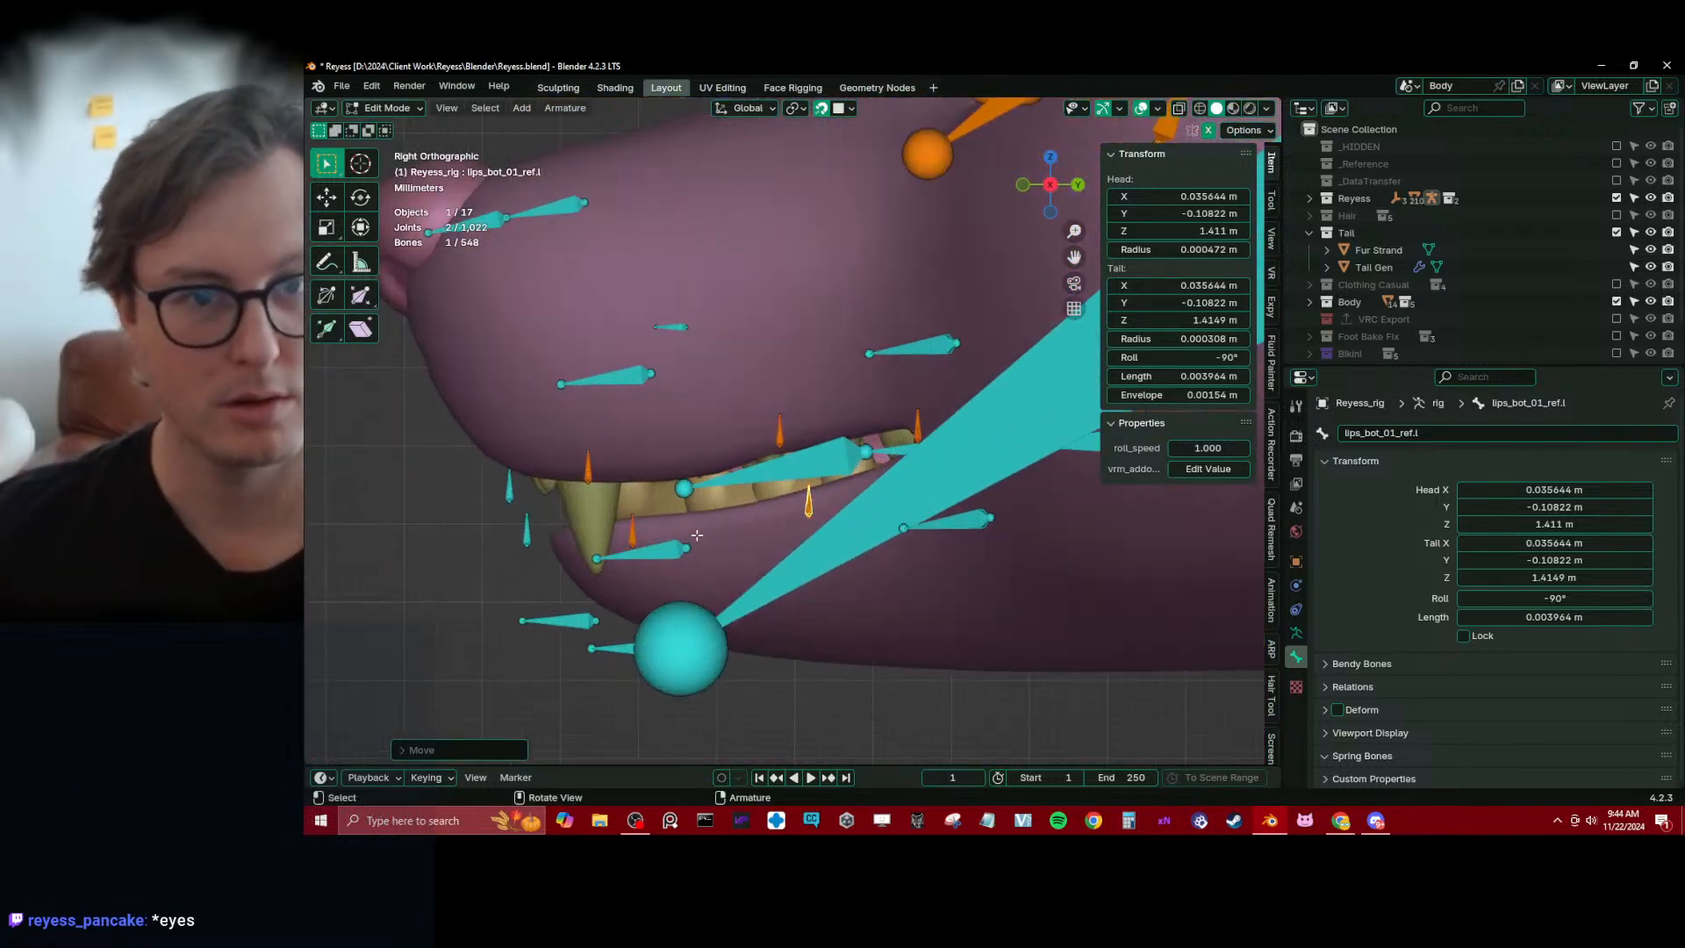
Run Auto-Rig Pro's Match to Rig to update the control rig from the fitted reference bones
{"action": "left_click", "coordinate": [662, 563]}
{"action": "middle_click_drag", "start_coordinate": [662, 562], "coordinate": [742, 544], "text": "shift"}
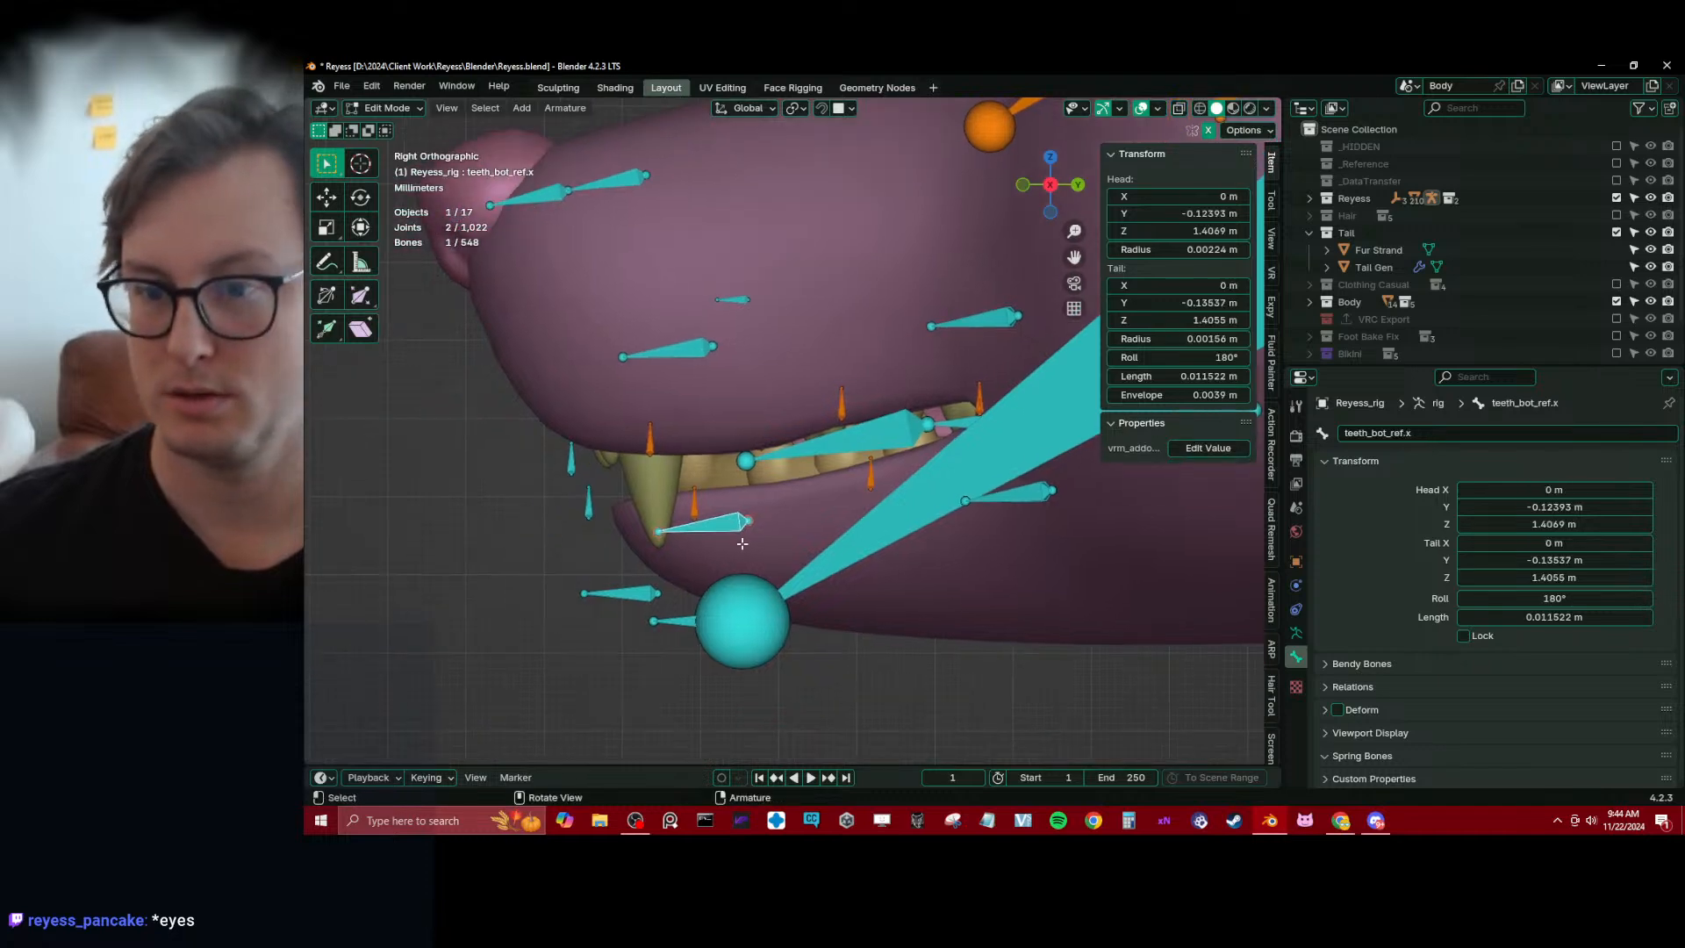
{"action": "scroll", "coordinate": [707, 534], "scroll_direction": "down", "scroll_amount": 10}
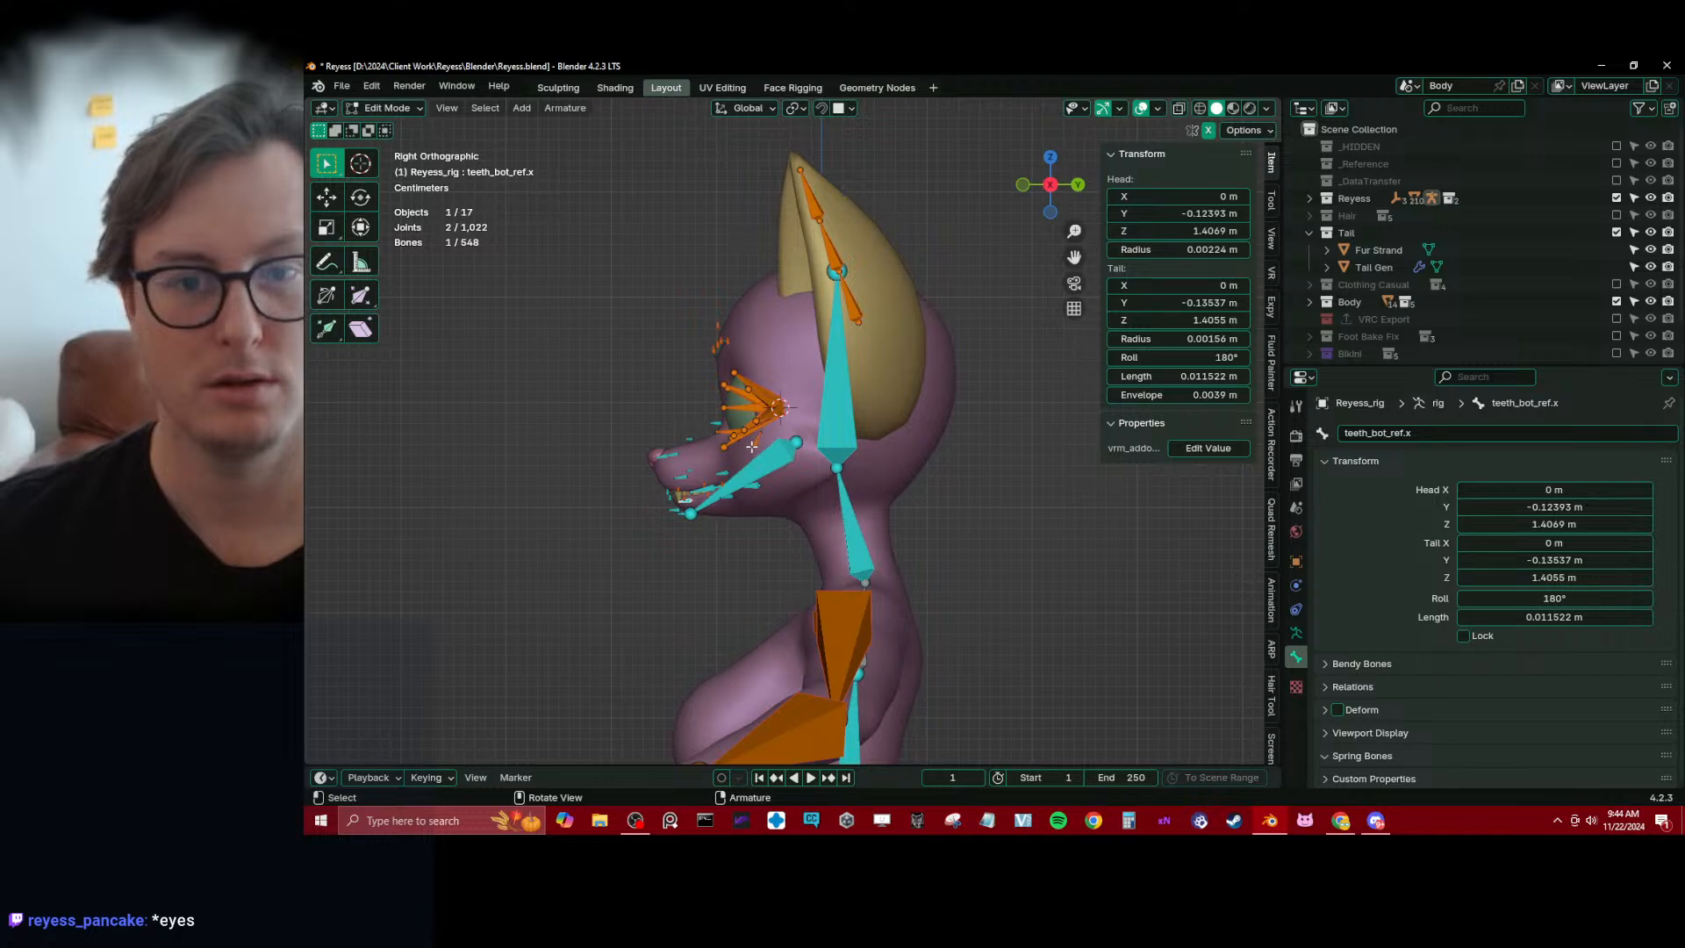
{"action": "left_click", "coordinate": [1269, 656]}
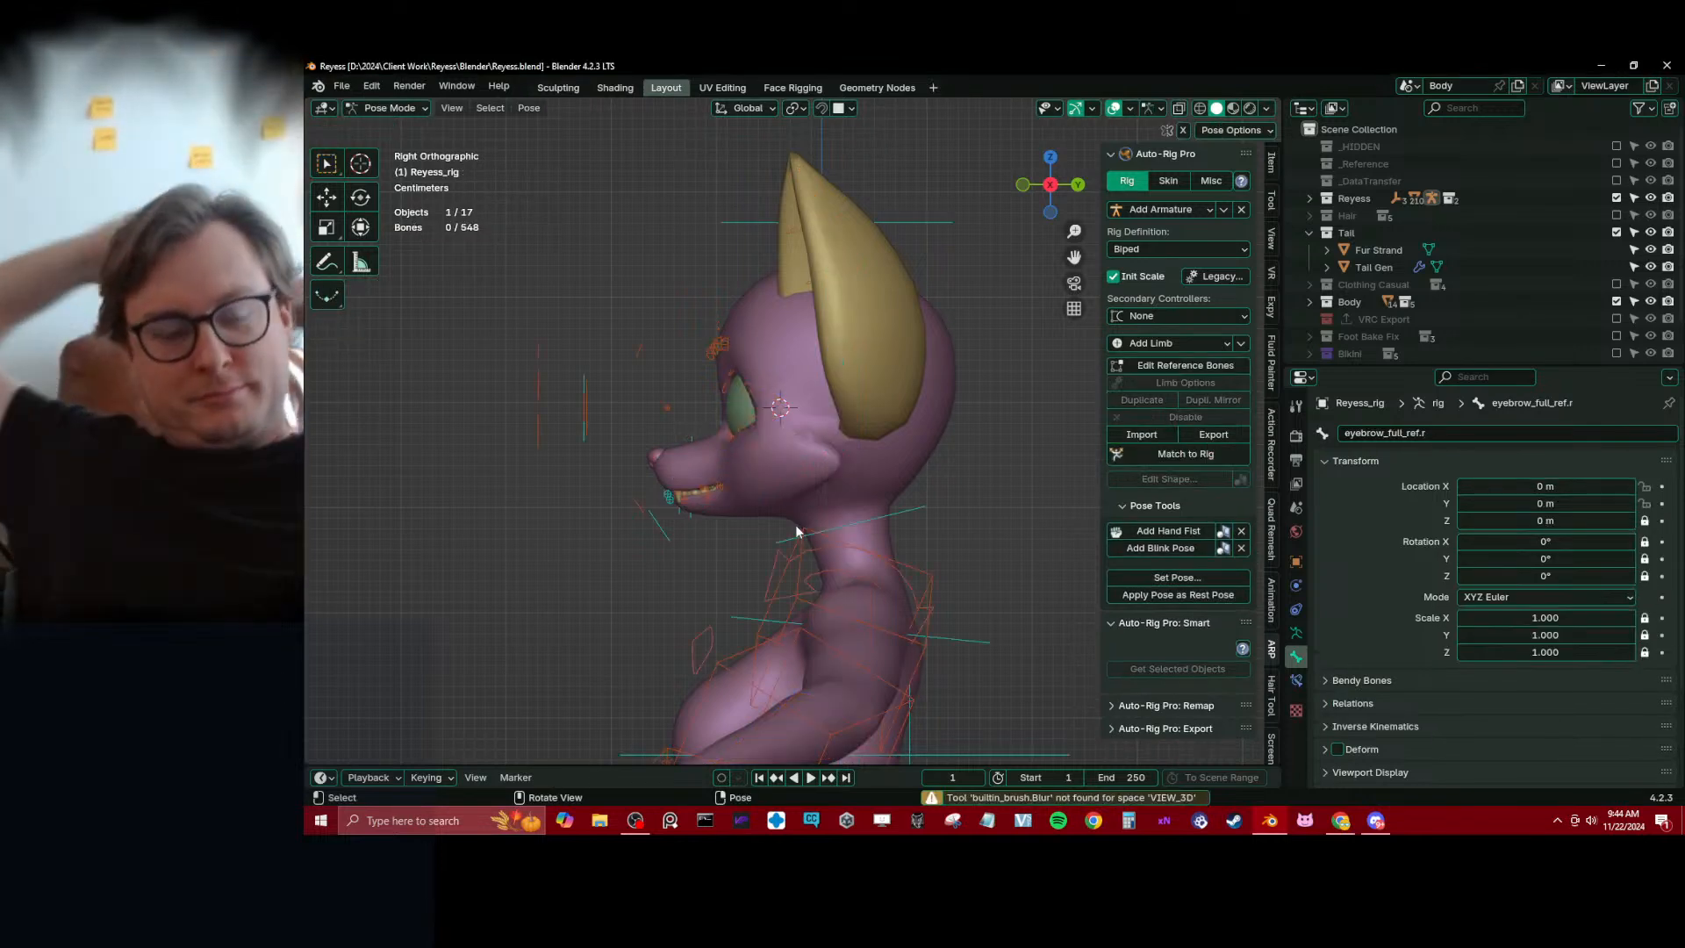
Test the eye controls by moving the c_eye_target.x controller in front of the face
{"action": "middle_click_drag", "start_coordinate": [754, 545], "coordinate": [798, 411]}
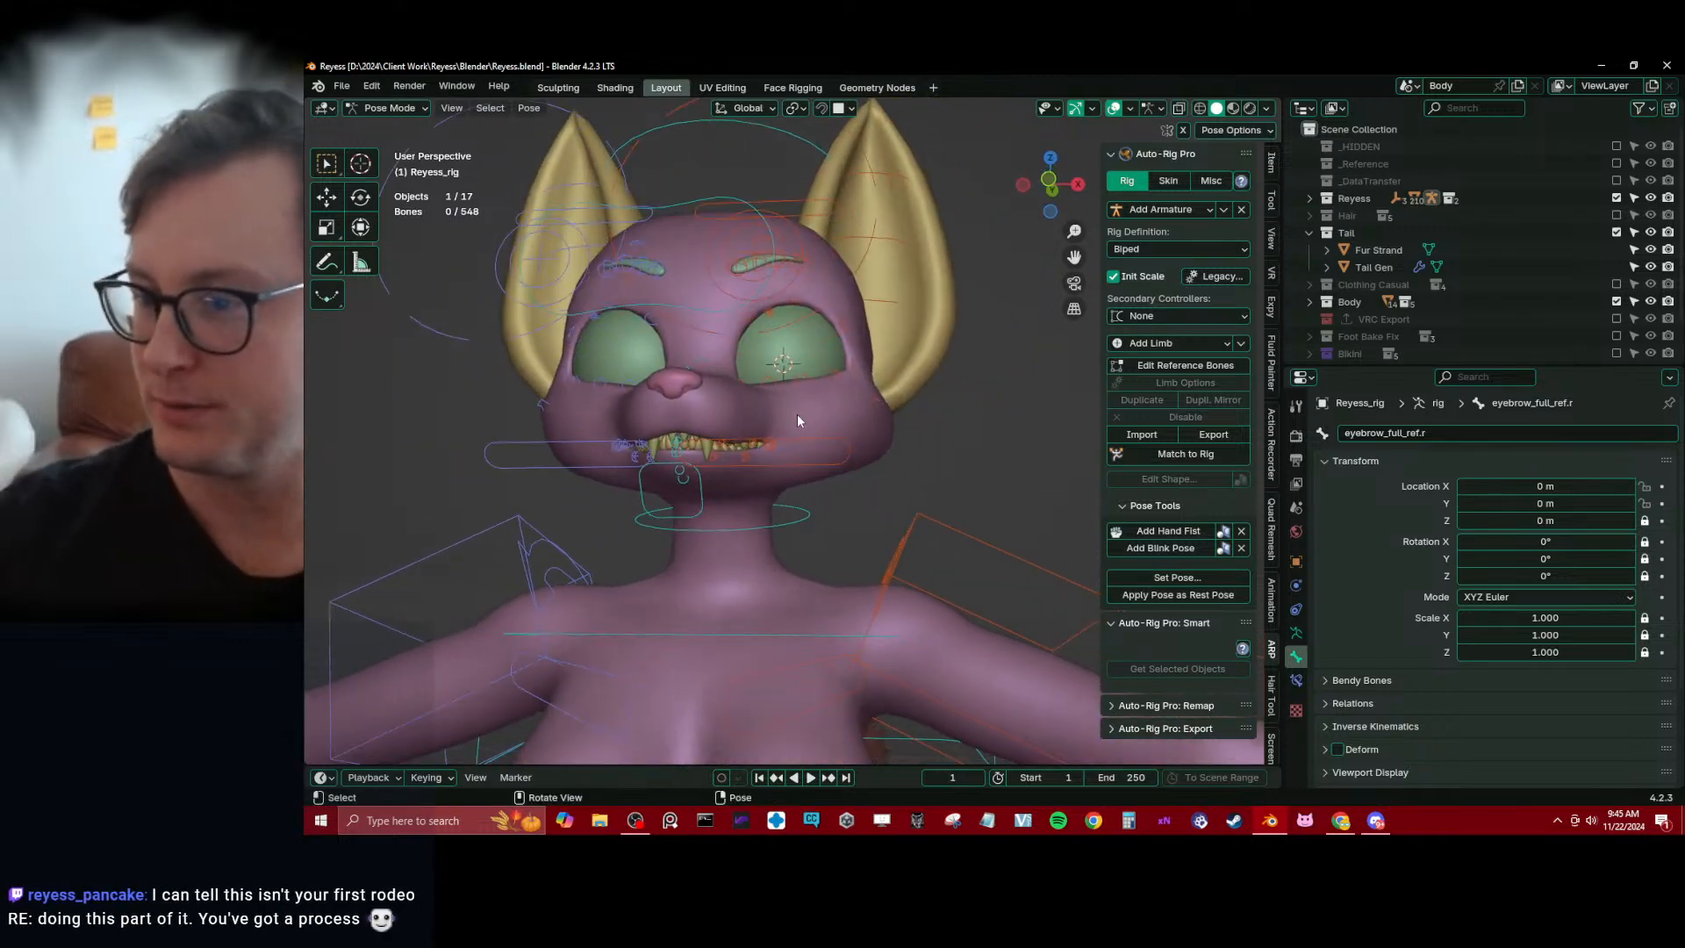
{"action": "key", "text": "KP_3"}
{"action": "scroll", "coordinate": [797, 413], "scroll_direction": "up", "scroll_amount": 2}
{"action": "middle_click_drag", "start_coordinate": [707, 420], "coordinate": [665, 314], "text": "shift"}
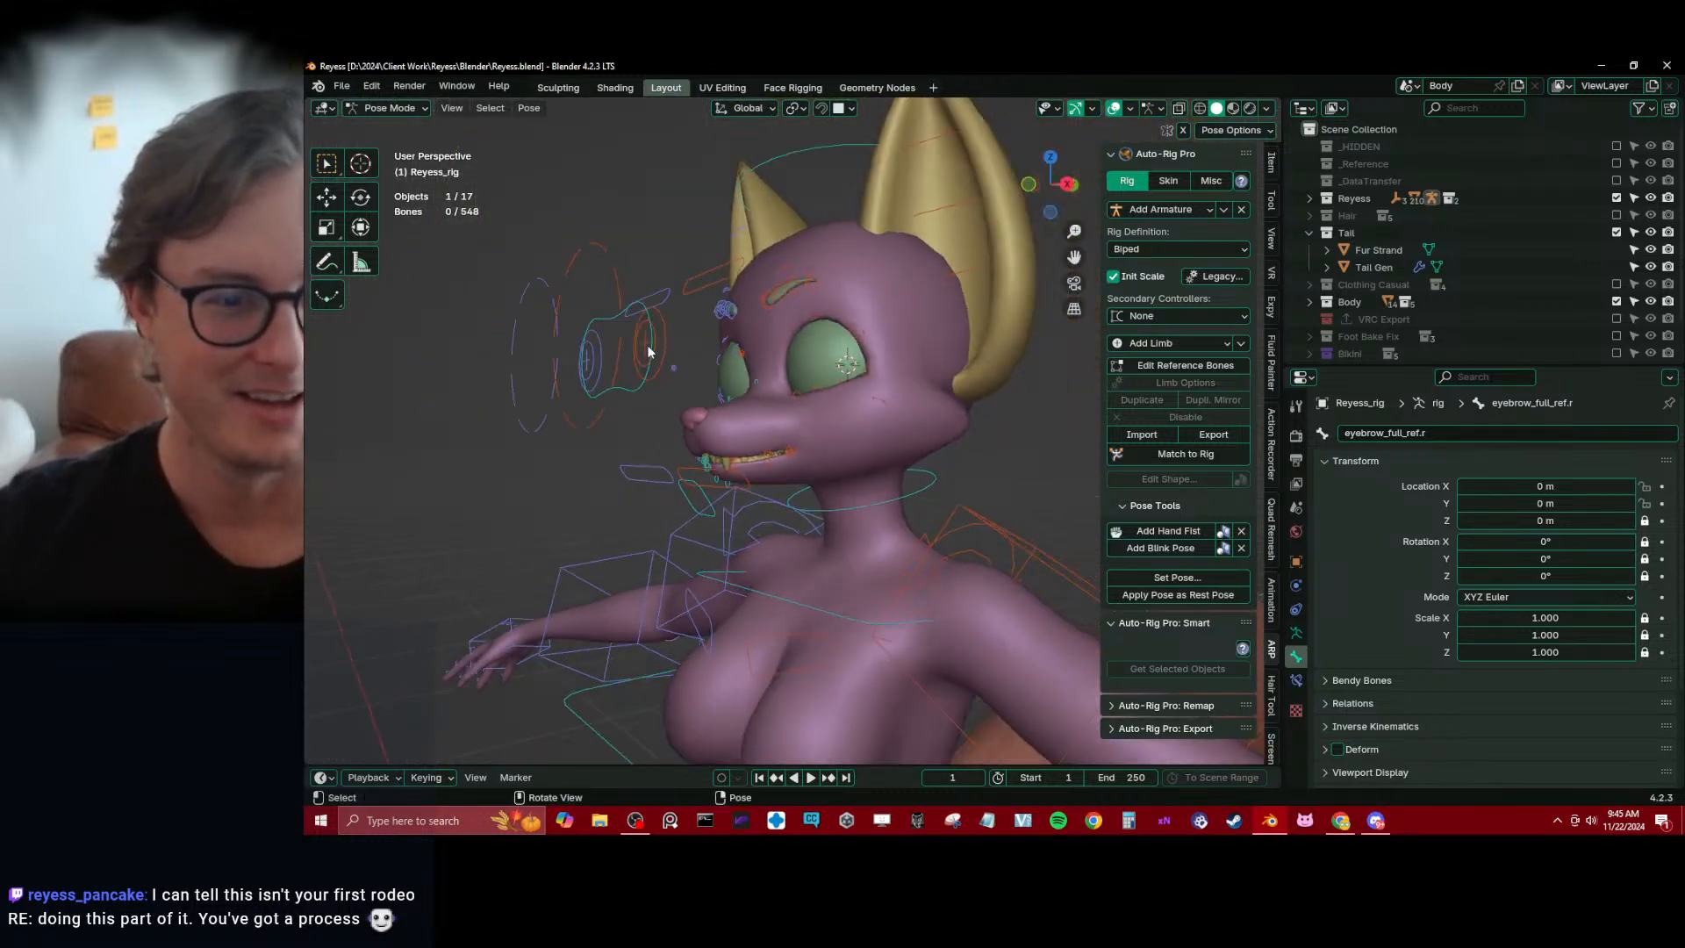
{"action": "left_click", "coordinate": [631, 392]}
{"action": "middle_click_drag", "start_coordinate": [631, 392], "coordinate": [719, 351]}
{"action": "key", "text": "g"}
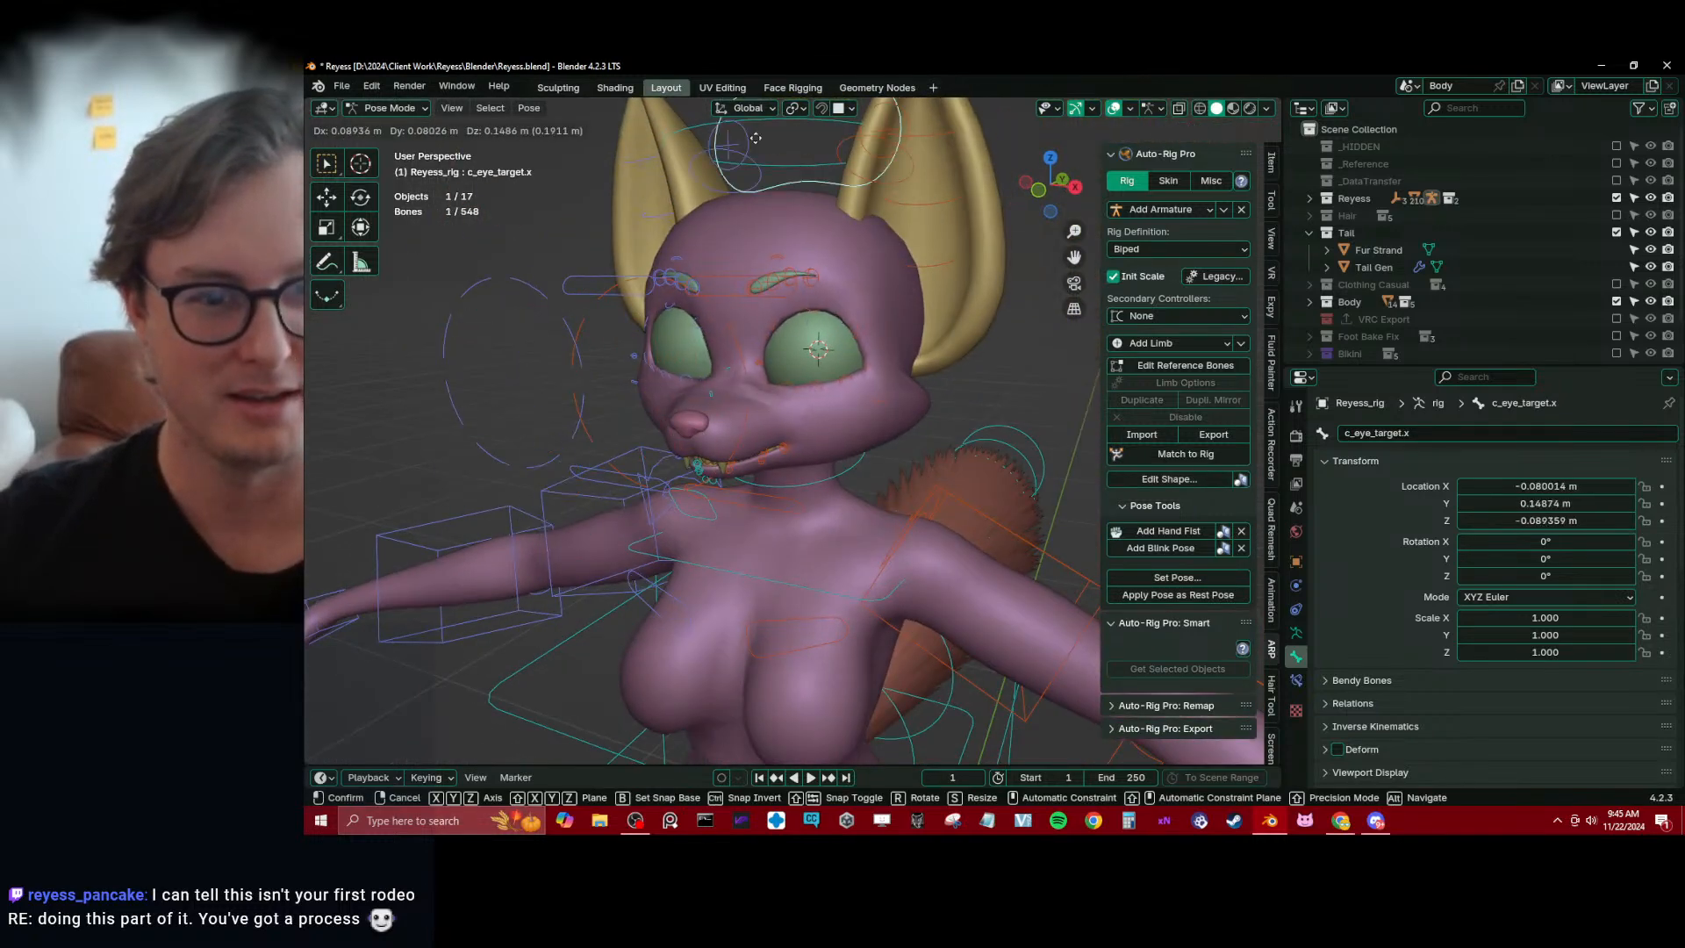
{"action": "key", "text": "Escape"}
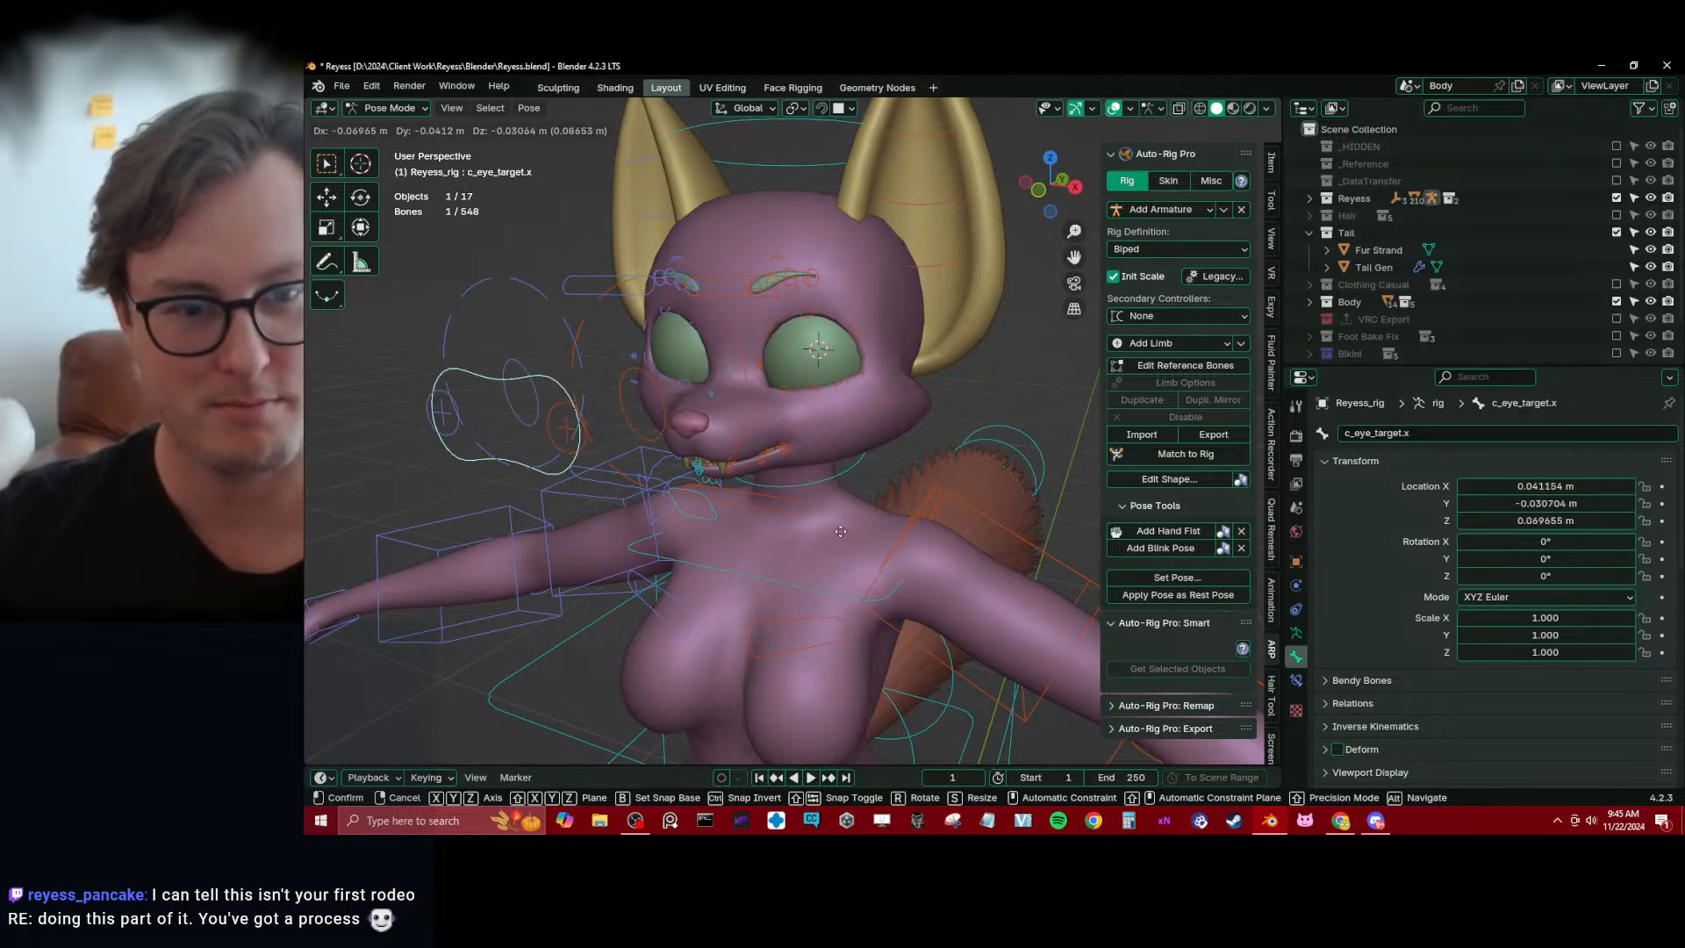
Test how the mouth opens by moving the c_jawbone.x controller down, and cancel the move
{"action": "middle_click_drag", "start_coordinate": [703, 523], "coordinate": [751, 460]}
{"action": "left_click", "coordinate": [753, 461]}
{"action": "key", "text": "g"}
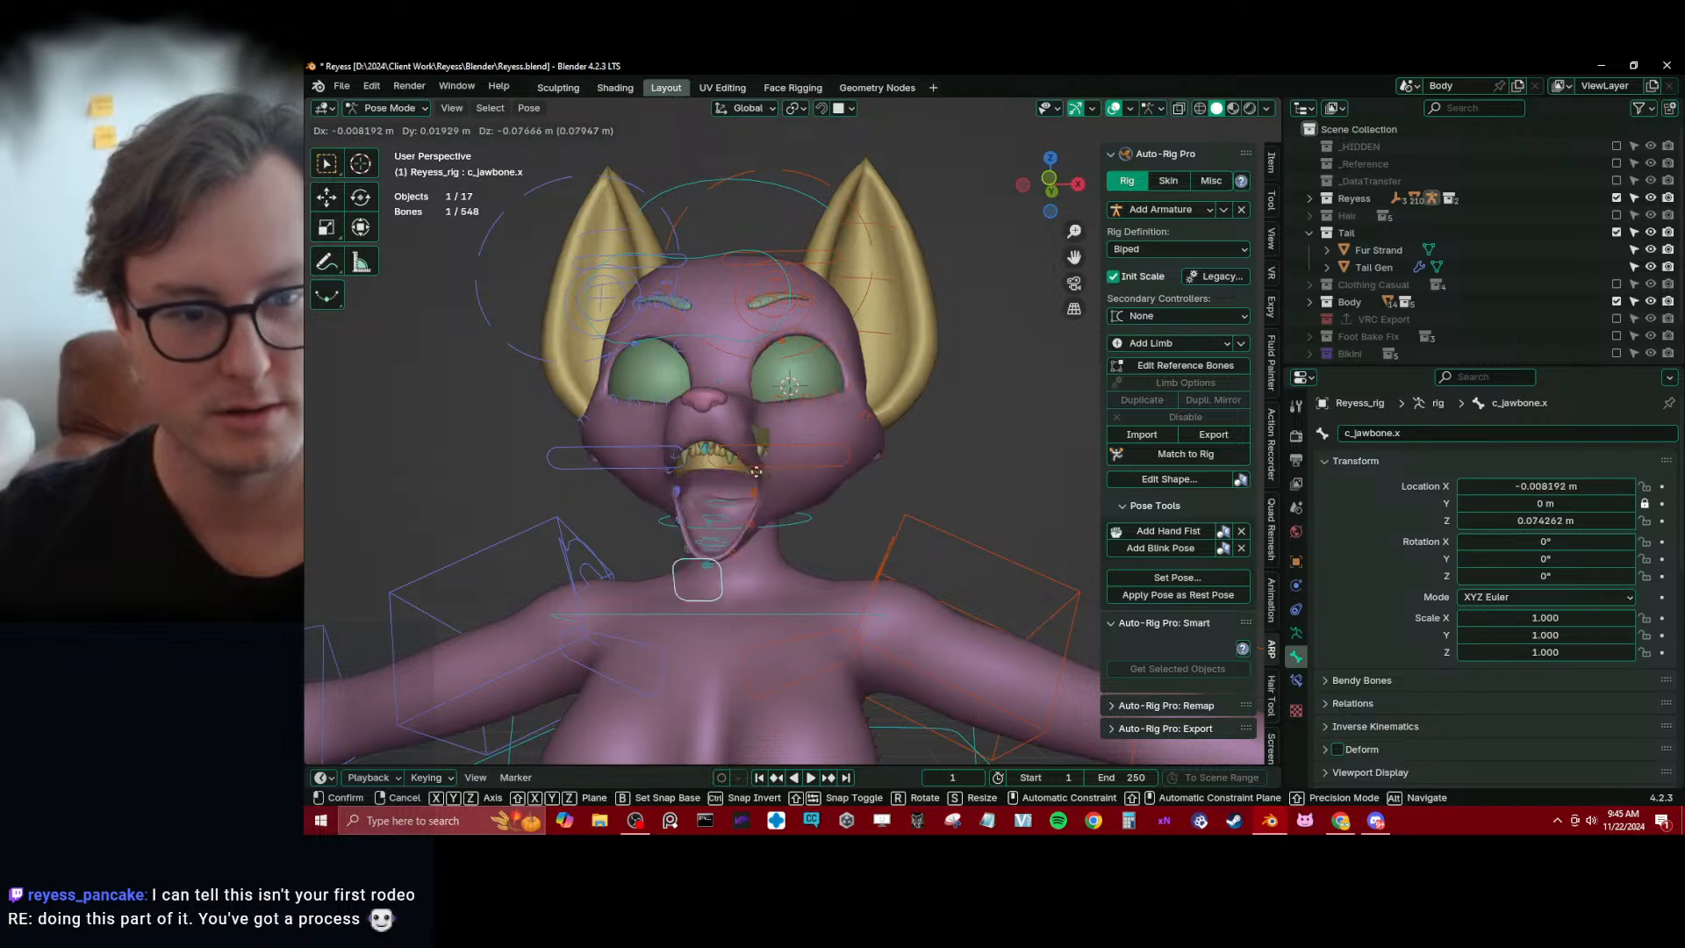
{"action": "right_click", "coordinate": [727, 535]}
{"action": "middle_click_drag", "start_coordinate": [734, 509], "coordinate": [607, 476]}
Show the rig's Deform bone collection and put the Body mesh into Weight Paint mode with the rig selected
{"action": "key", "text": "ctrl+Tab"}
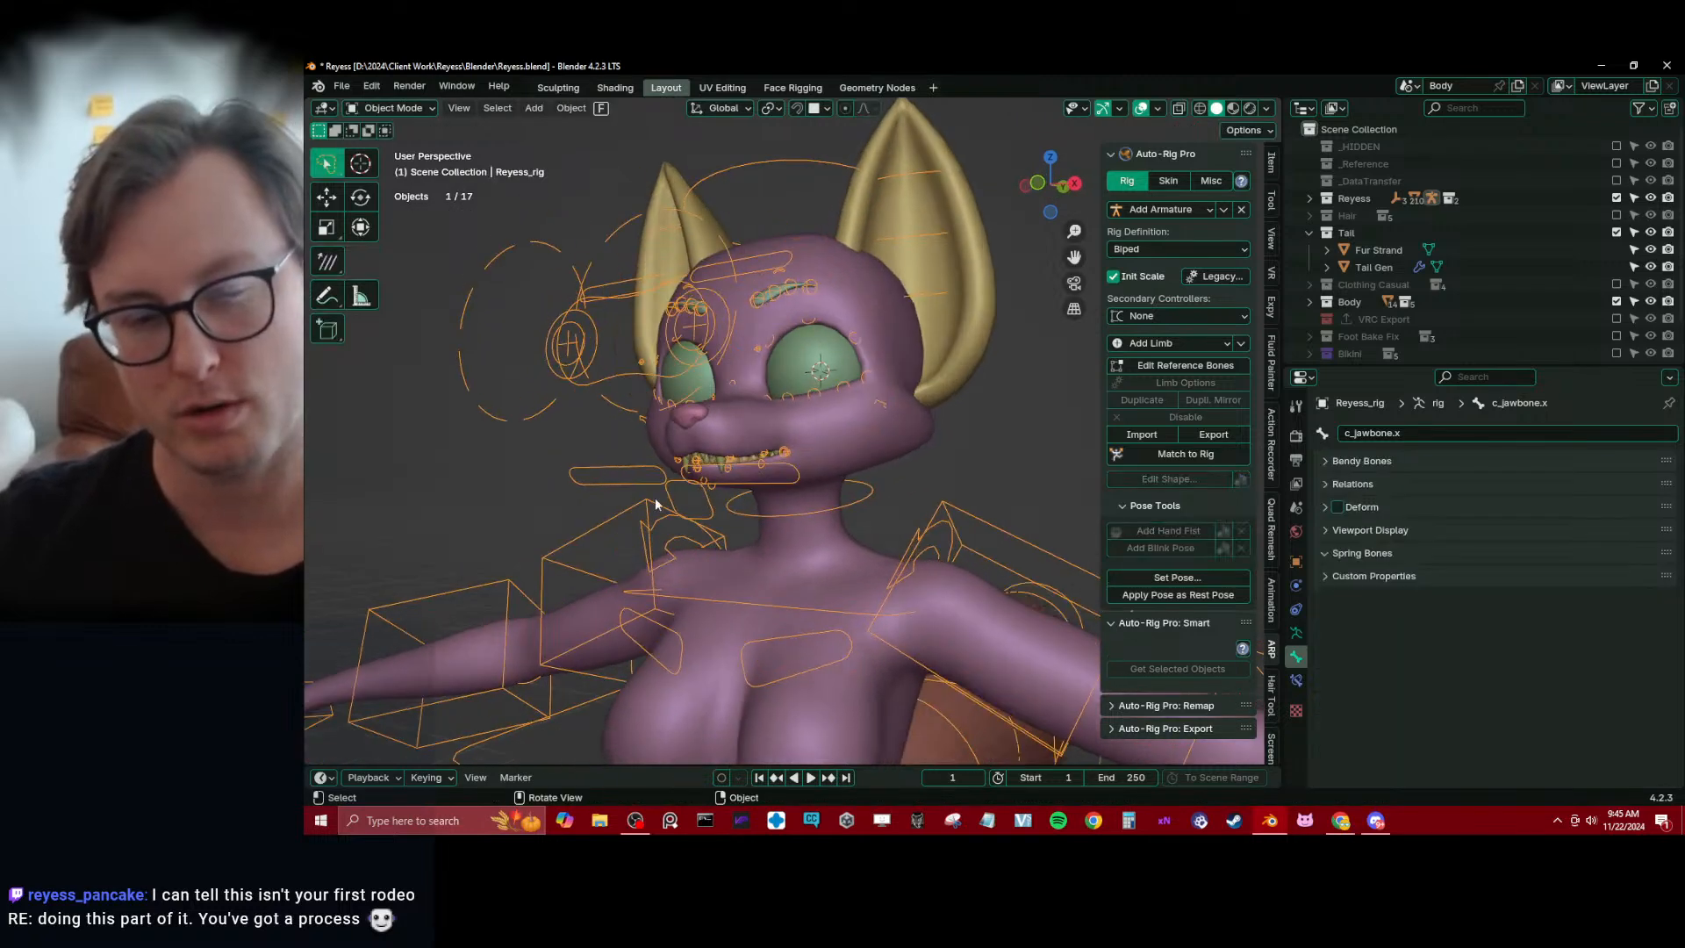
{"action": "right_click", "coordinate": [744, 546]}
{"action": "left_click", "coordinate": [687, 703]}
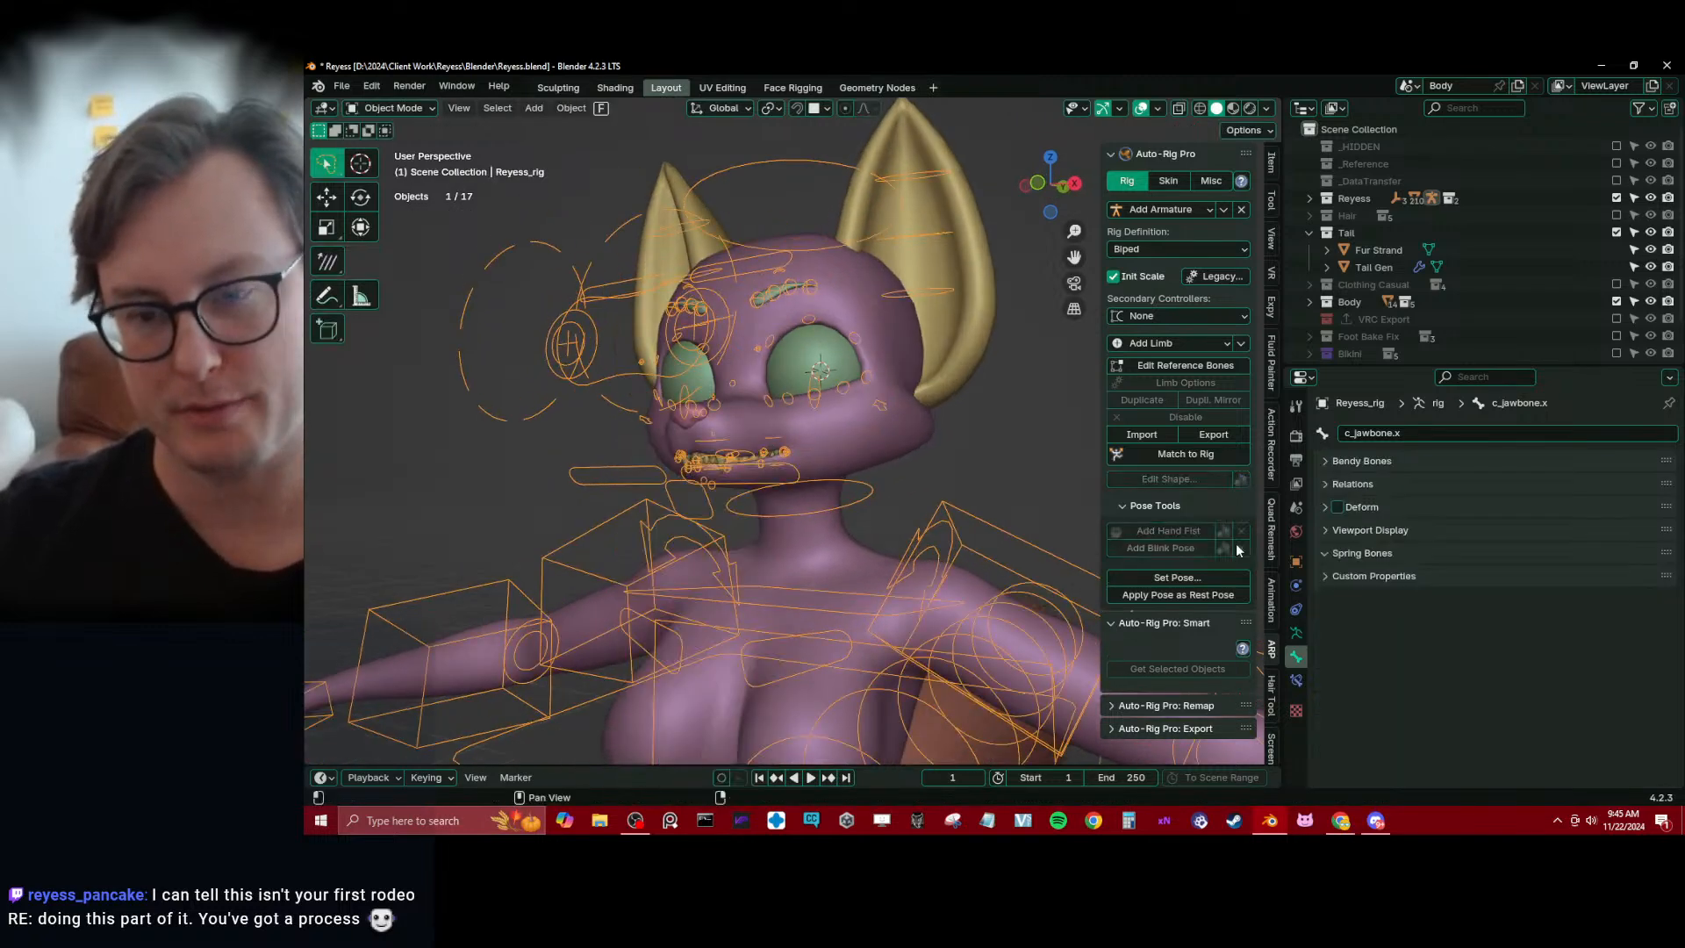
{"action": "key", "text": "Tab"}
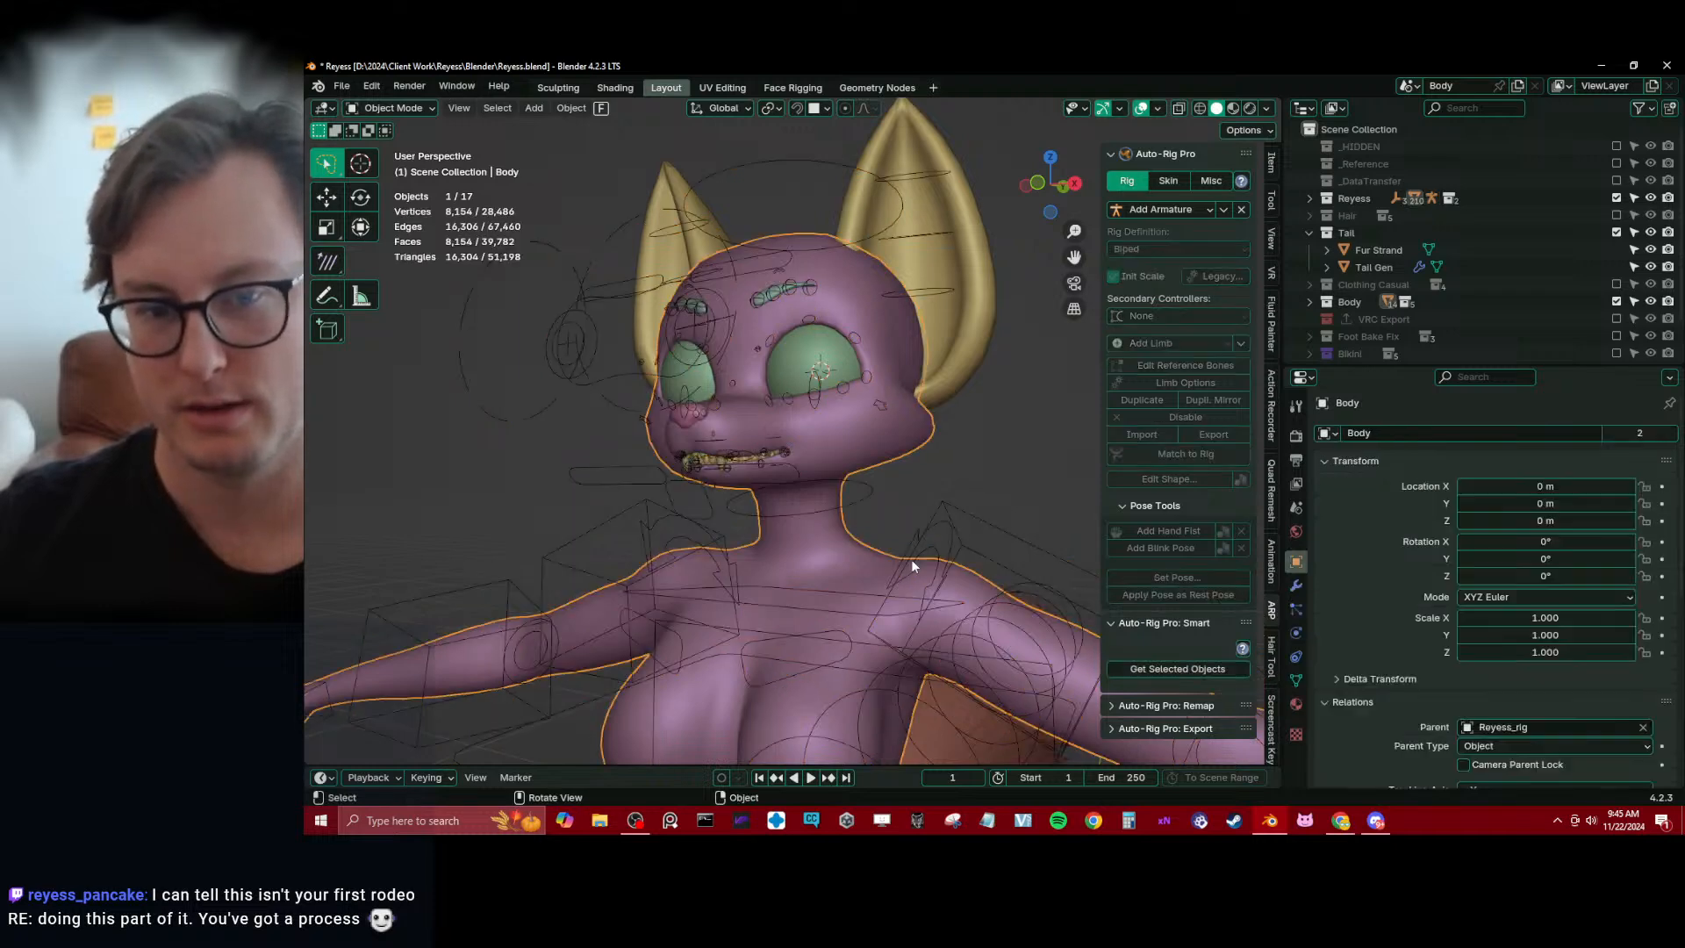
{"action": "key", "text": "Tab"}
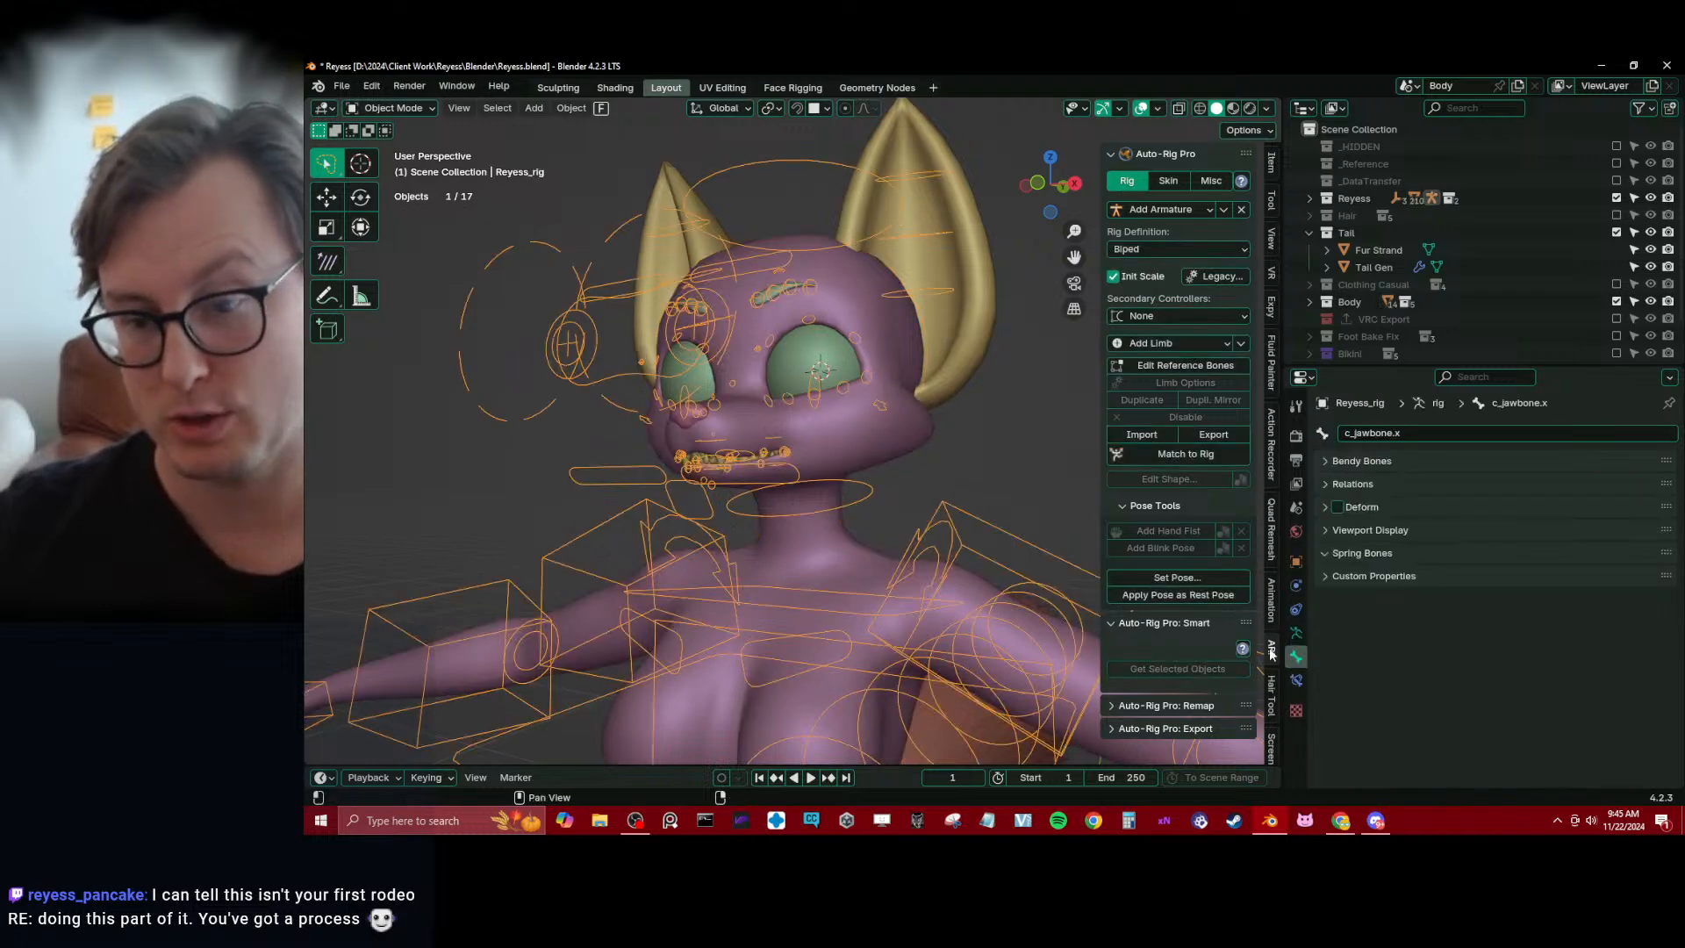
{"action": "left_click", "coordinate": [1296, 632]}
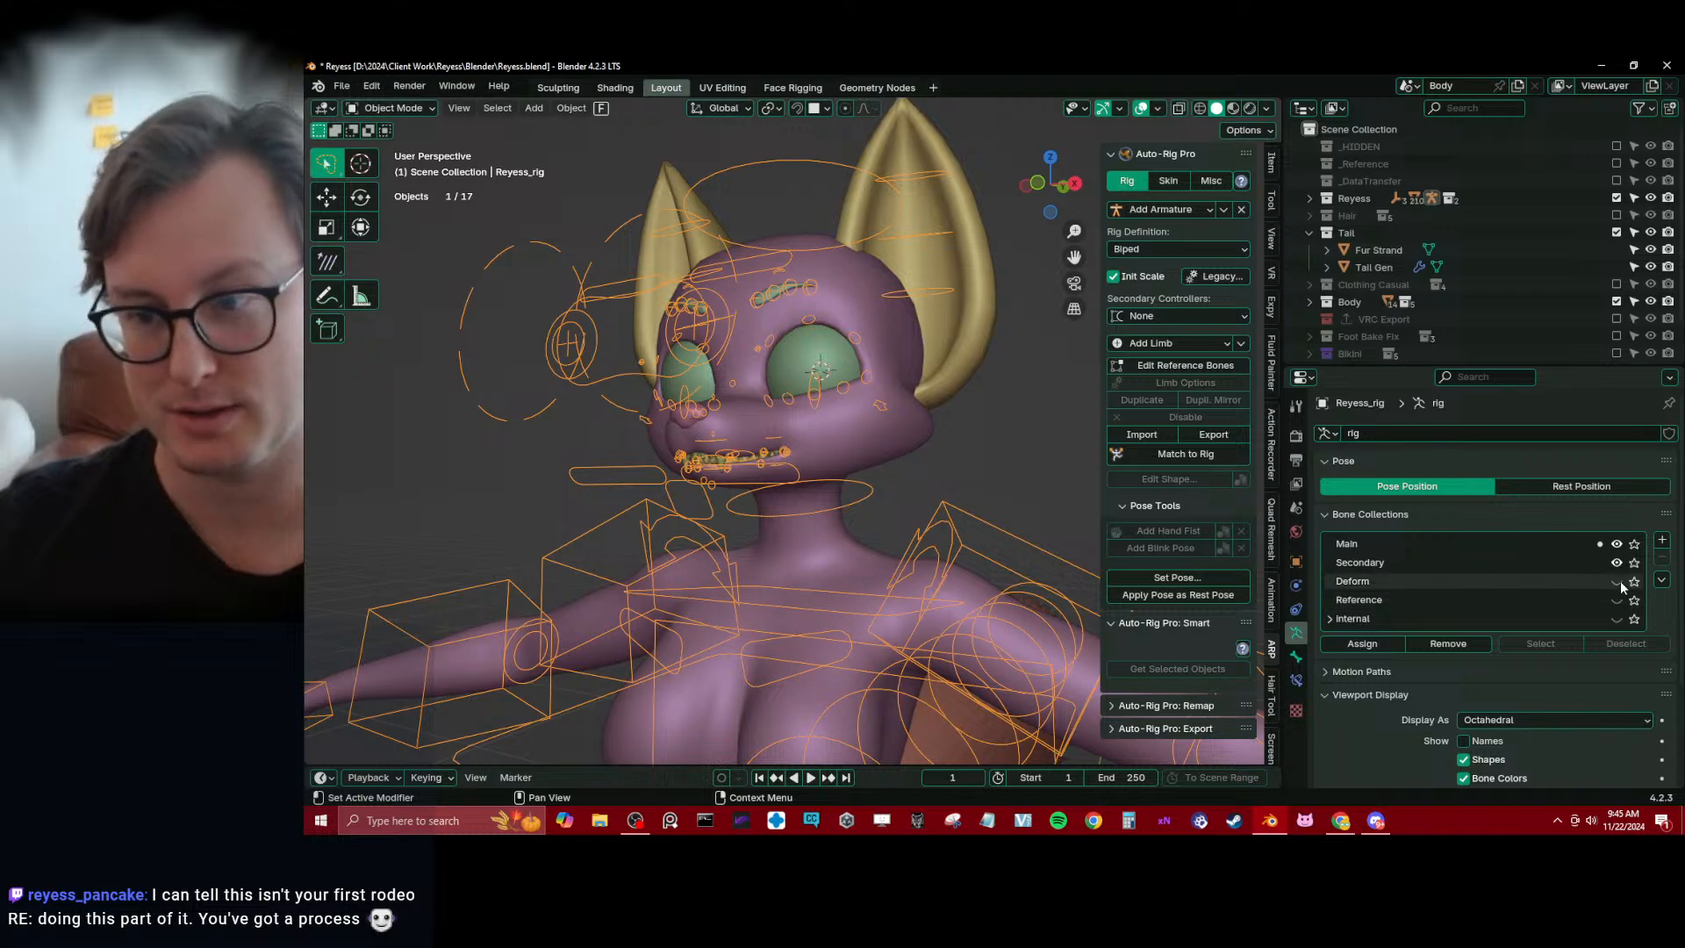
{"action": "left_click", "coordinate": [867, 555], "text": "shift"}
{"action": "key", "text": "ctrl+Tab"}
{"action": "left_click", "coordinate": [723, 495]}
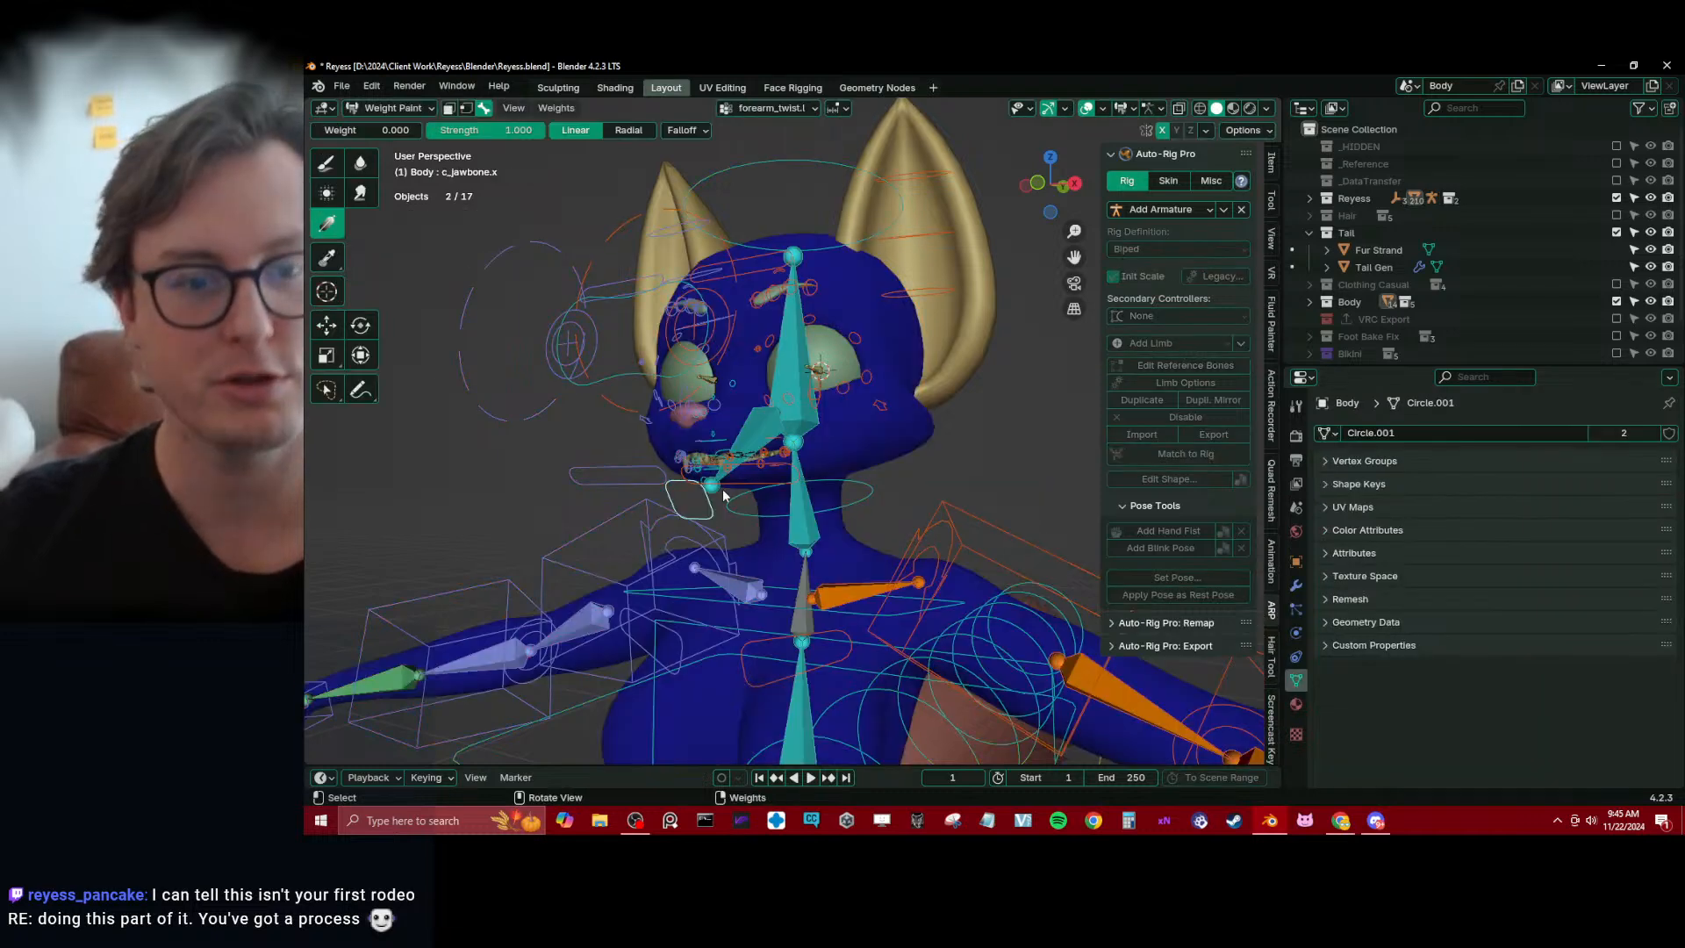
Select jawbone.x and remove its influence from the rear cheek and upper neck with zero-weight gradients
{"action": "scroll", "coordinate": [723, 496], "scroll_direction": "up", "scroll_amount": 2}
{"action": "middle_click_drag", "start_coordinate": [723, 495], "coordinate": [828, 457]}
{"action": "left_click", "coordinate": [761, 460]}
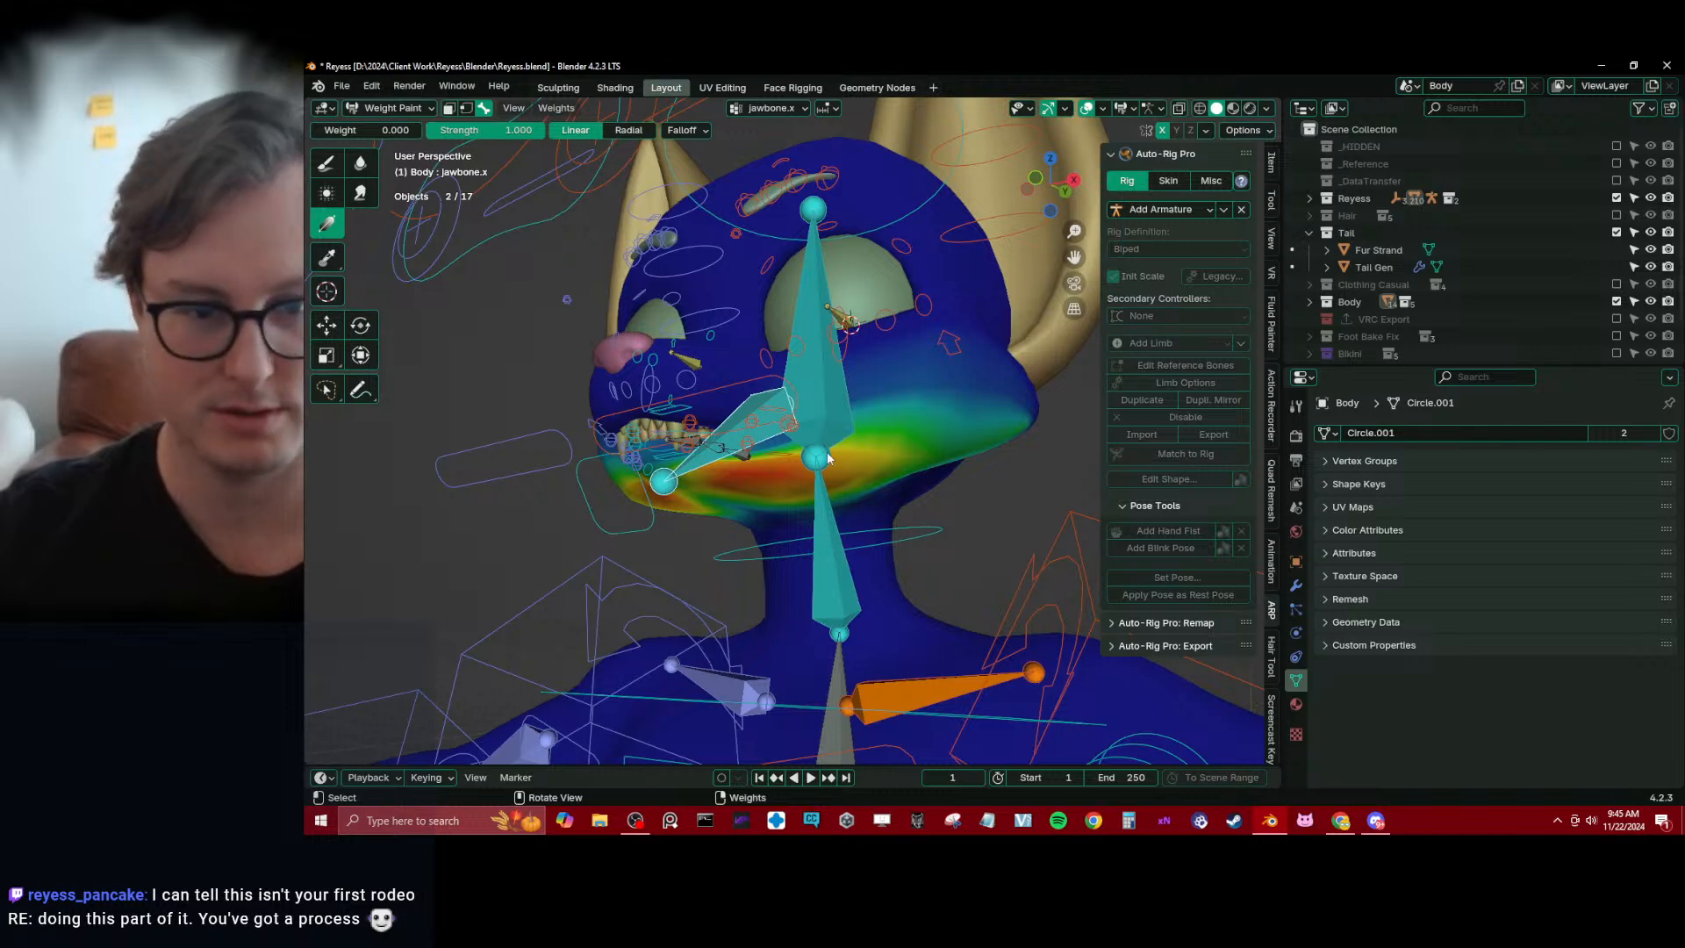
{"action": "left_click_drag", "start_coordinate": [828, 457], "coordinate": [760, 448]}
{"action": "mouse_move", "coordinate": [759, 447]}
{"action": "middle_mouse_down"}
{"action": "mouse_move", "coordinate": [719, 491]}
{"action": "mouse_move", "coordinate": [687, 497]}
{"action": "mouse_move", "coordinate": [696, 456]}
{"action": "middle_mouse_up"}
Blur the jawbone.x weights along the lower jaw and the area under the cheek at strength 1.000
{"action": "left_click", "coordinate": [359, 167]}
{"action": "middle_click_drag", "start_coordinate": [614, 491], "coordinate": [702, 465]}
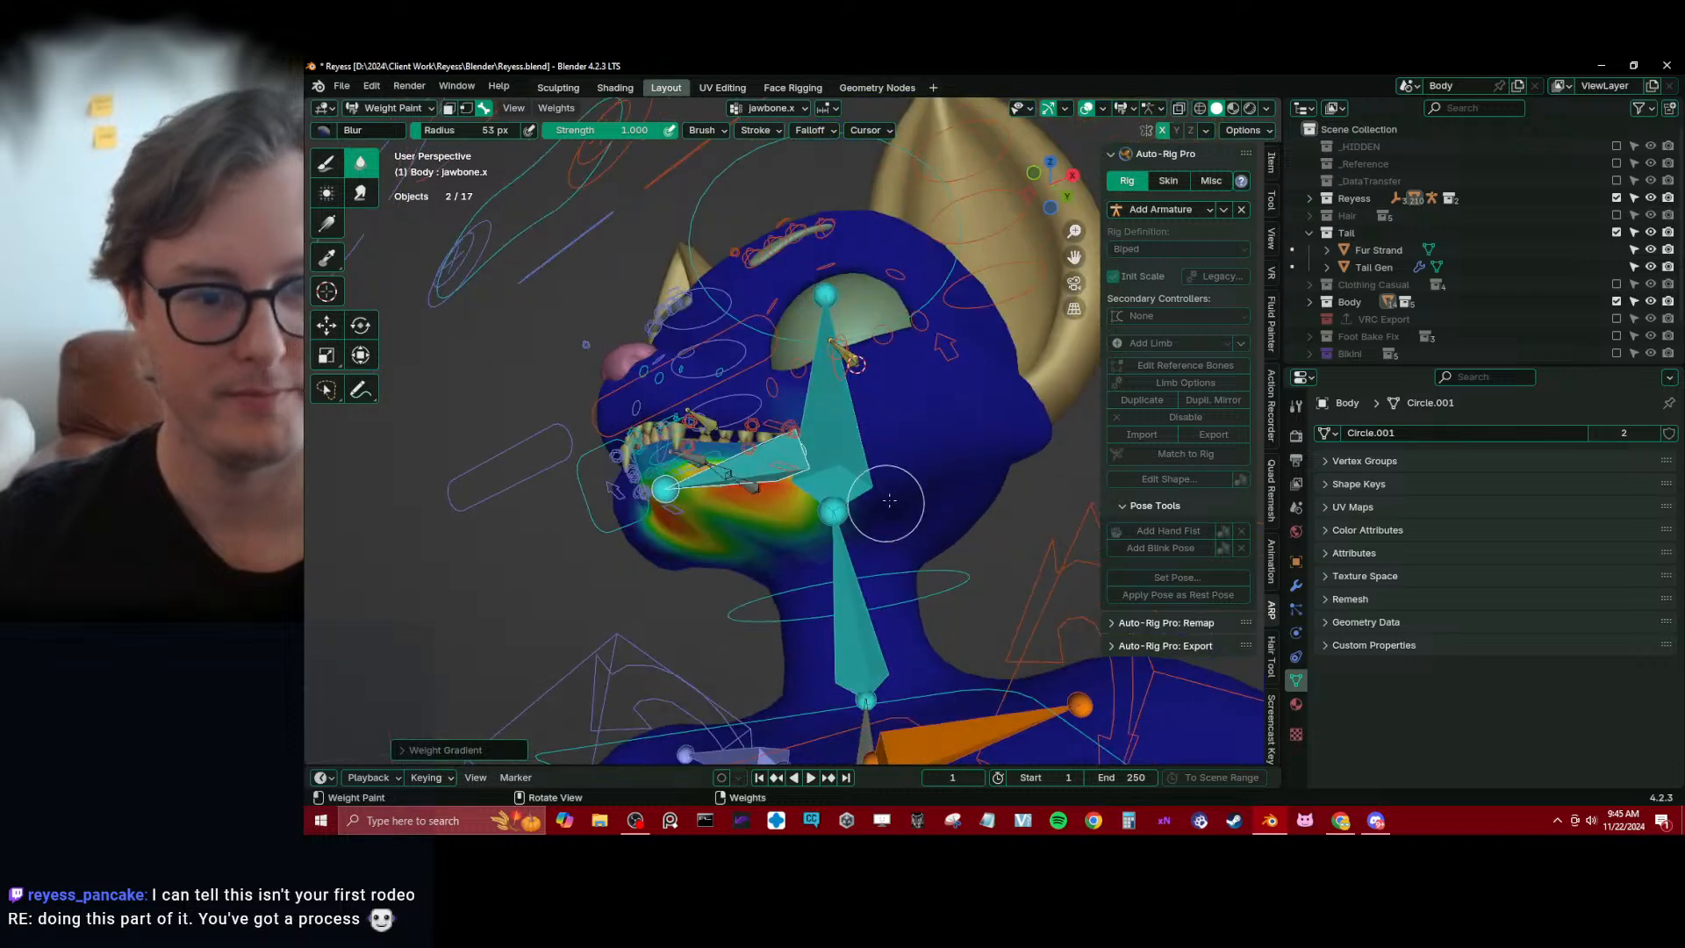
{"action": "middle_click_drag", "start_coordinate": [798, 563], "coordinate": [849, 491]}
Test the edited jaw weights by moving c_jawbone.x and viewing the mouth from several sides, restoring its position
{"action": "middle_click_drag", "start_coordinate": [863, 425], "coordinate": [757, 519]}
{"action": "left_click", "coordinate": [652, 511], "text": "alt"}
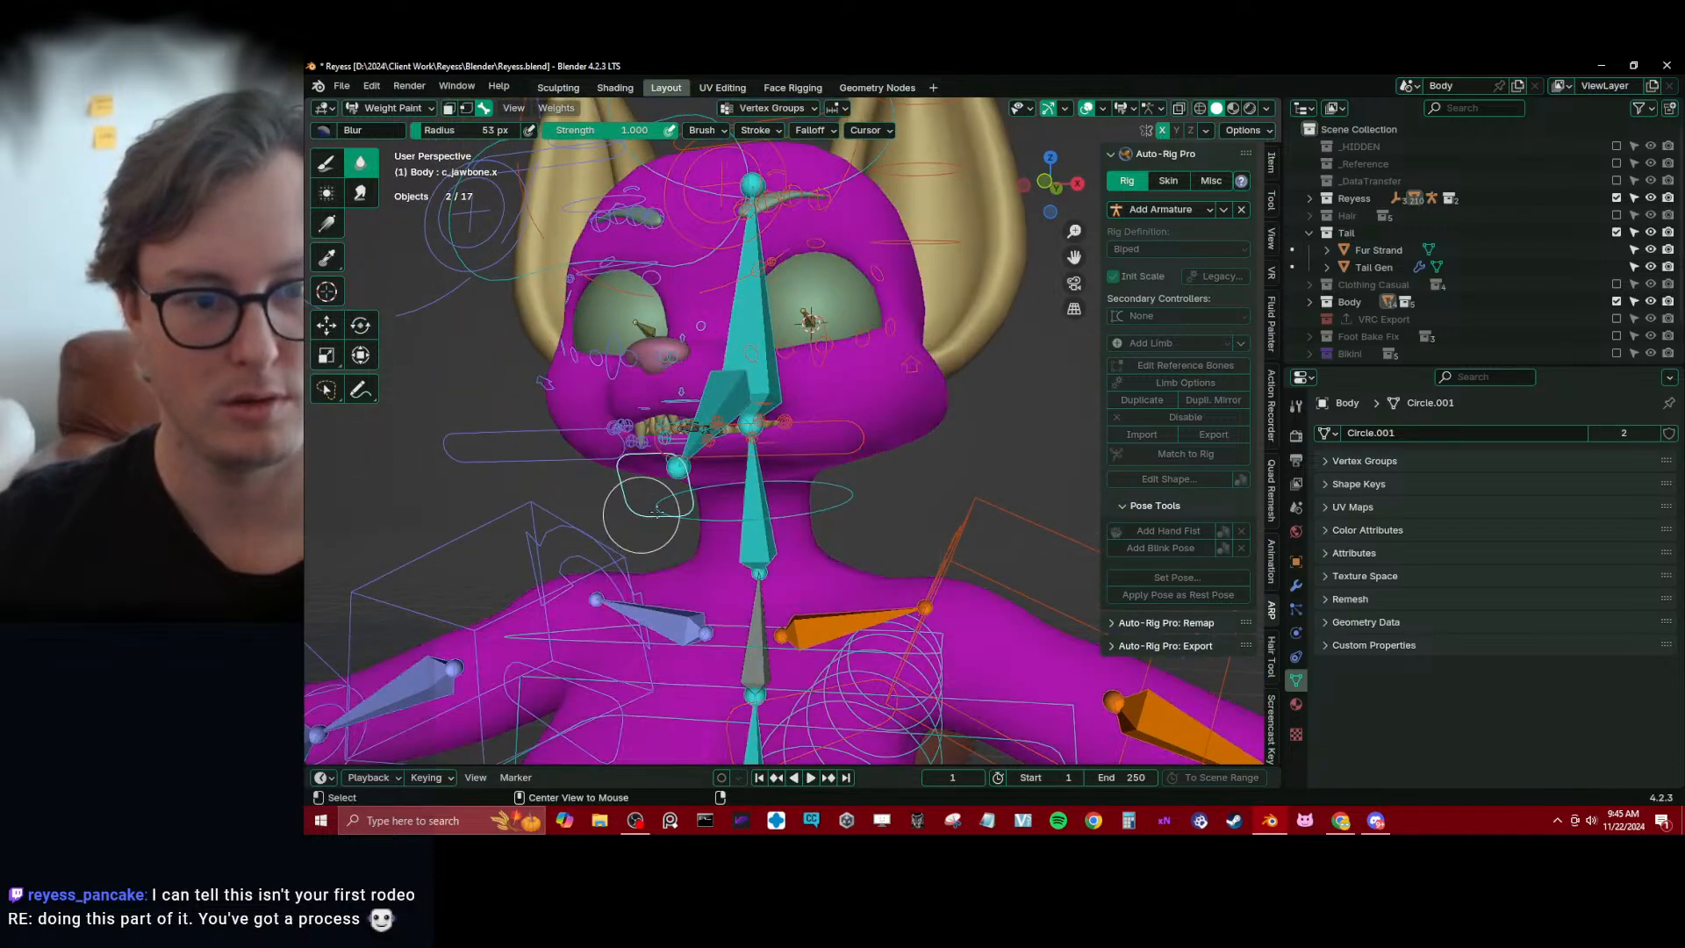
{"action": "middle_click_drag", "start_coordinate": [654, 498], "coordinate": [679, 460]}
{"action": "key", "text": "g"}
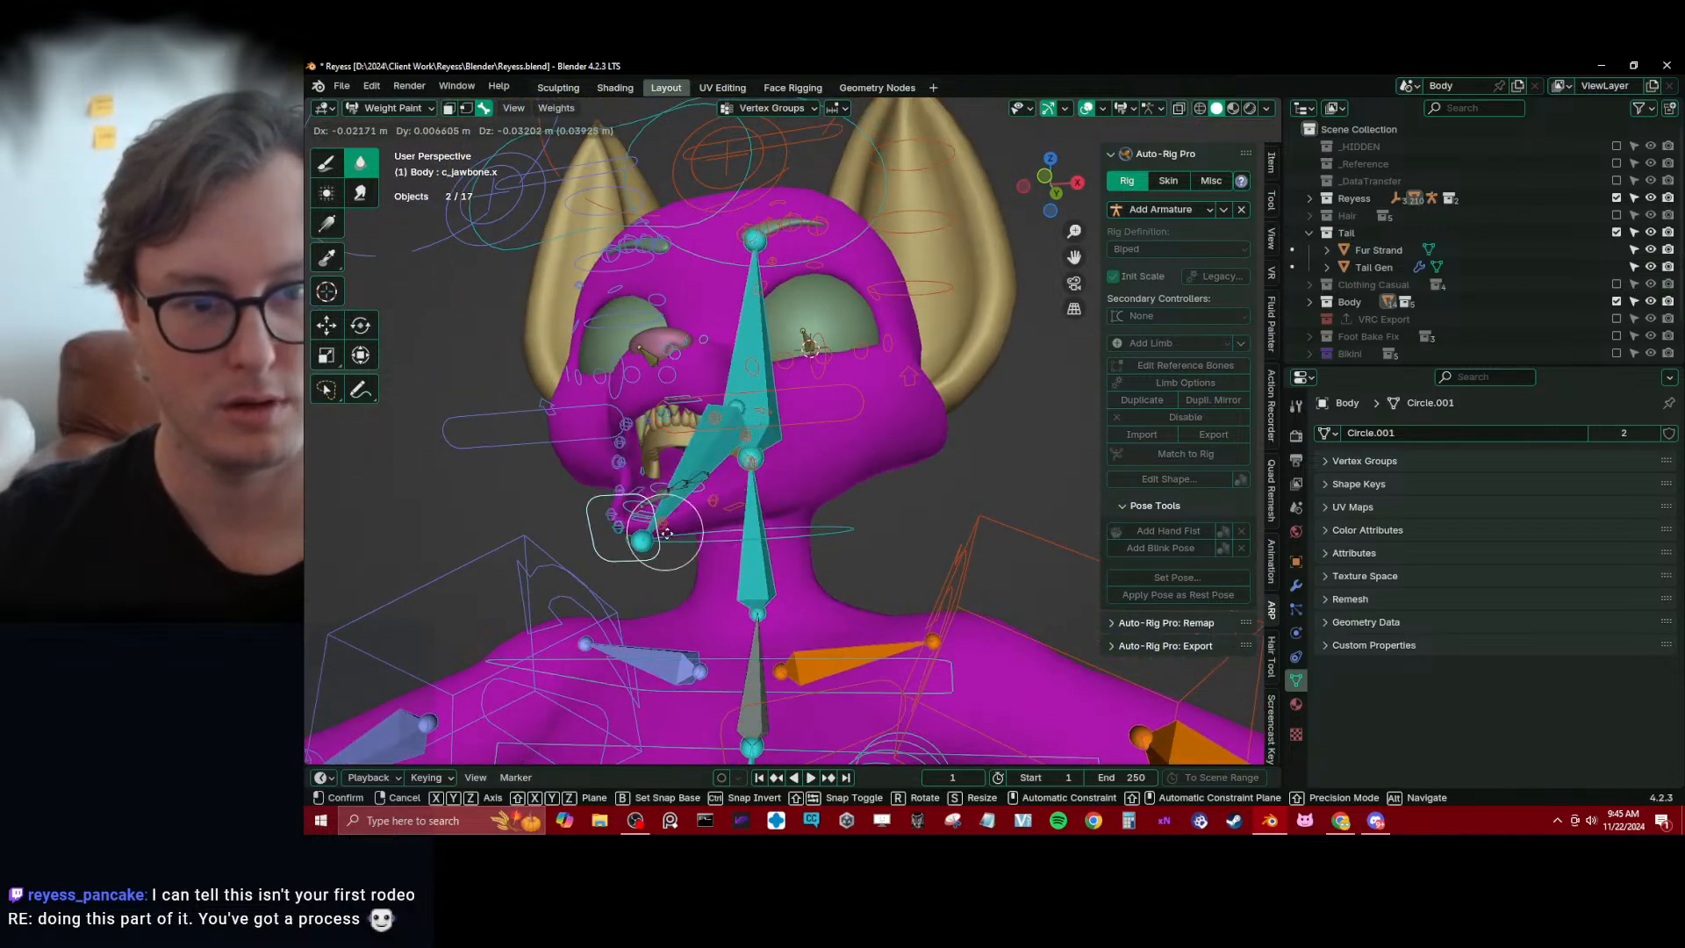
{"action": "left_click", "coordinate": [685, 523]}
{"action": "middle_click_drag", "start_coordinate": [684, 522], "coordinate": [934, 546]}
{"action": "key", "text": "ctrl+z"}
{"action": "key", "text": "g"}
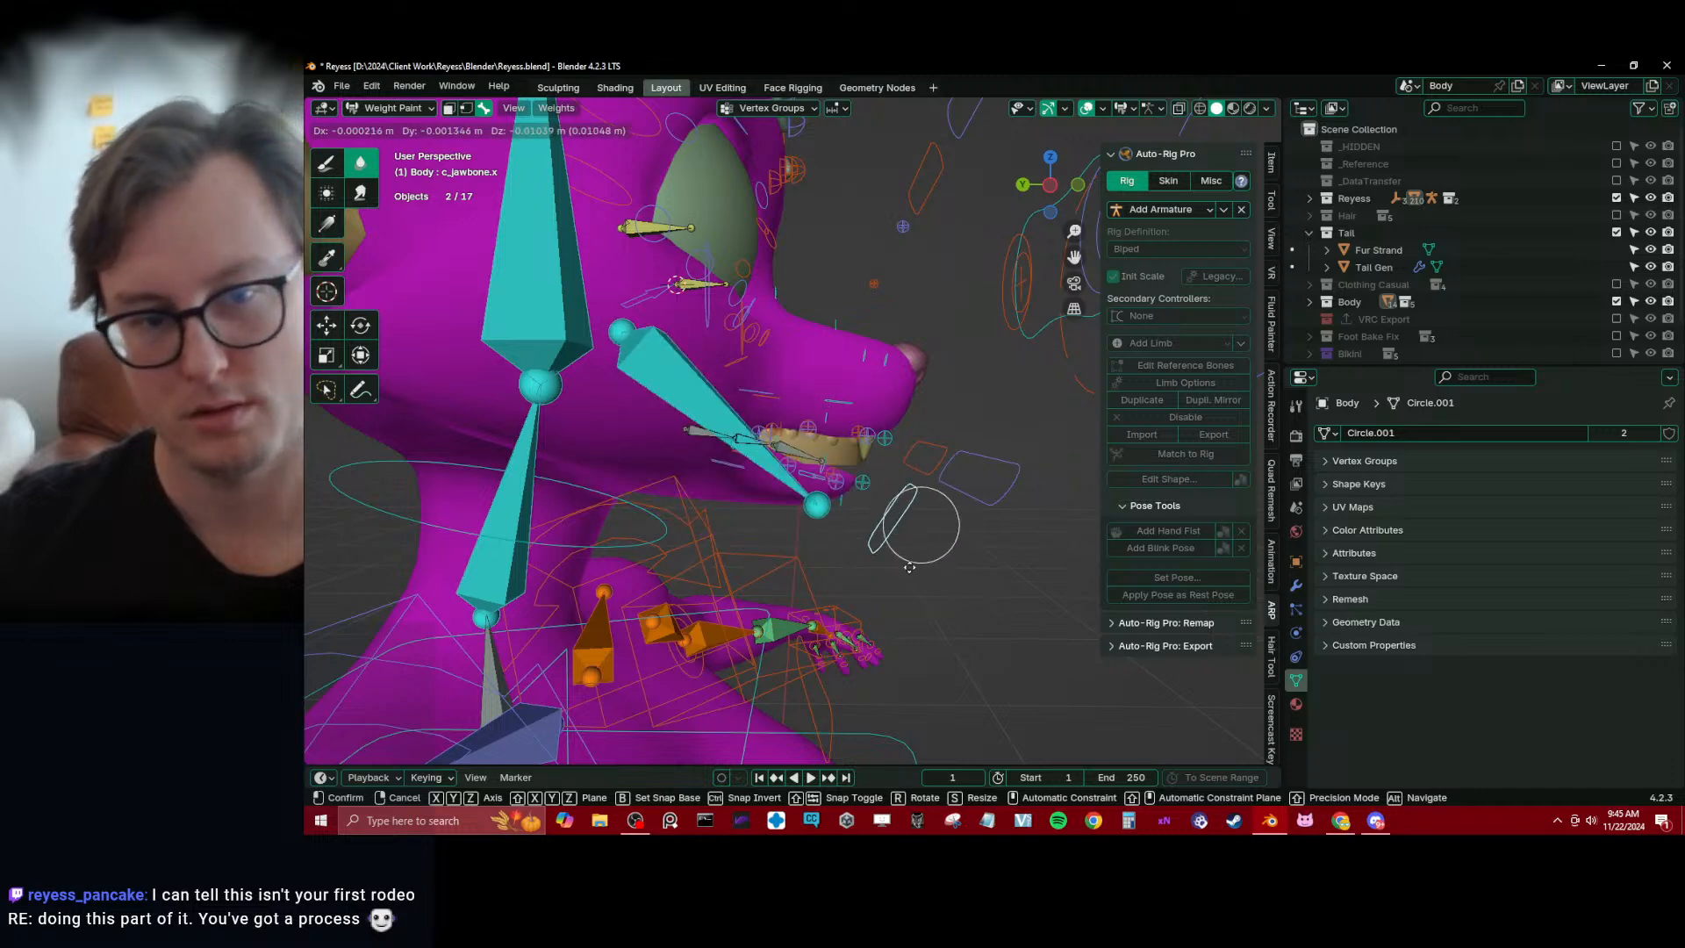
{"action": "middle_click_drag", "start_coordinate": [902, 545], "coordinate": [633, 579]}
{"action": "left_click", "coordinate": [634, 579]}
{"action": "mouse_move", "coordinate": [703, 534]}
{"action": "middle_mouse_down"}
{"action": "mouse_move", "coordinate": [728, 526]}
{"action": "mouse_move", "coordinate": [692, 530]}
{"action": "middle_mouse_up"}
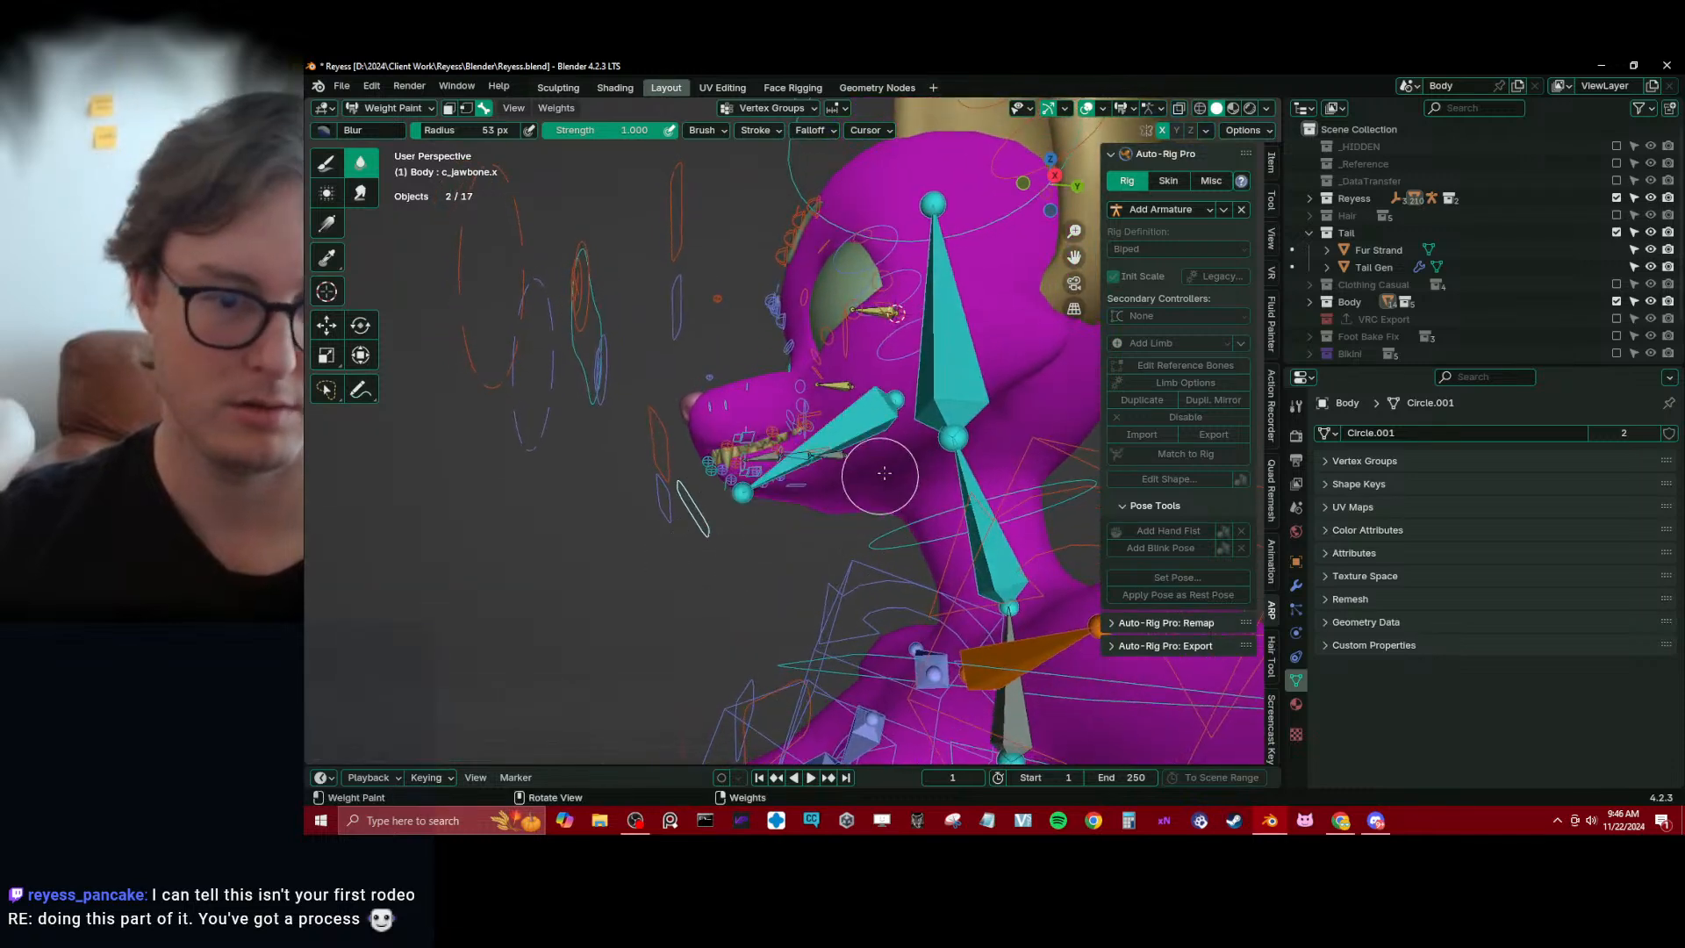
Inspect the weights of neck.x from the side and those of c_lips_top.x on the front upper lip
{"action": "left_click", "coordinate": [958, 463], "text": "ctrl"}
{"action": "middle_click_drag", "start_coordinate": [958, 468], "coordinate": [780, 468]}
{"action": "key", "text": "KP_3"}
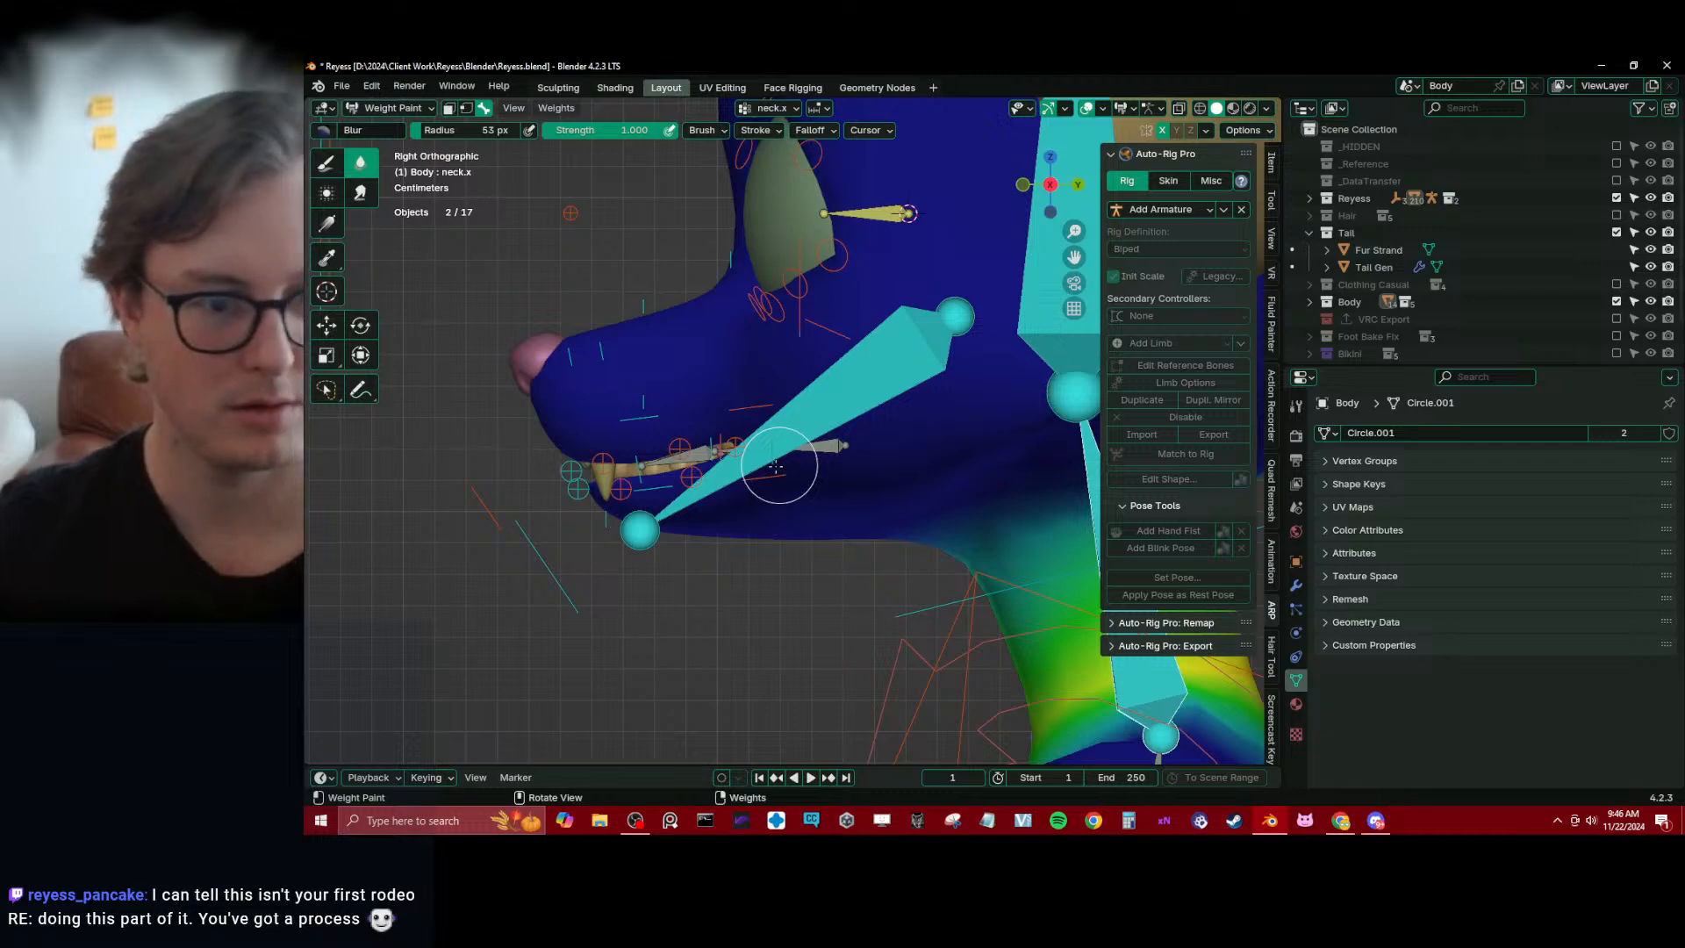
{"action": "scroll", "coordinate": [633, 522], "scroll_direction": "up", "scroll_amount": 2}
{"action": "middle_click_drag", "start_coordinate": [634, 522], "coordinate": [665, 520], "text": "shift"}
{"action": "left_click", "coordinate": [532, 479], "text": "alt"}
{"action": "middle_click_drag", "start_coordinate": [537, 477], "coordinate": [761, 458]}
{"action": "scroll", "coordinate": [685, 432], "scroll_direction": "down", "scroll_amount": 2}
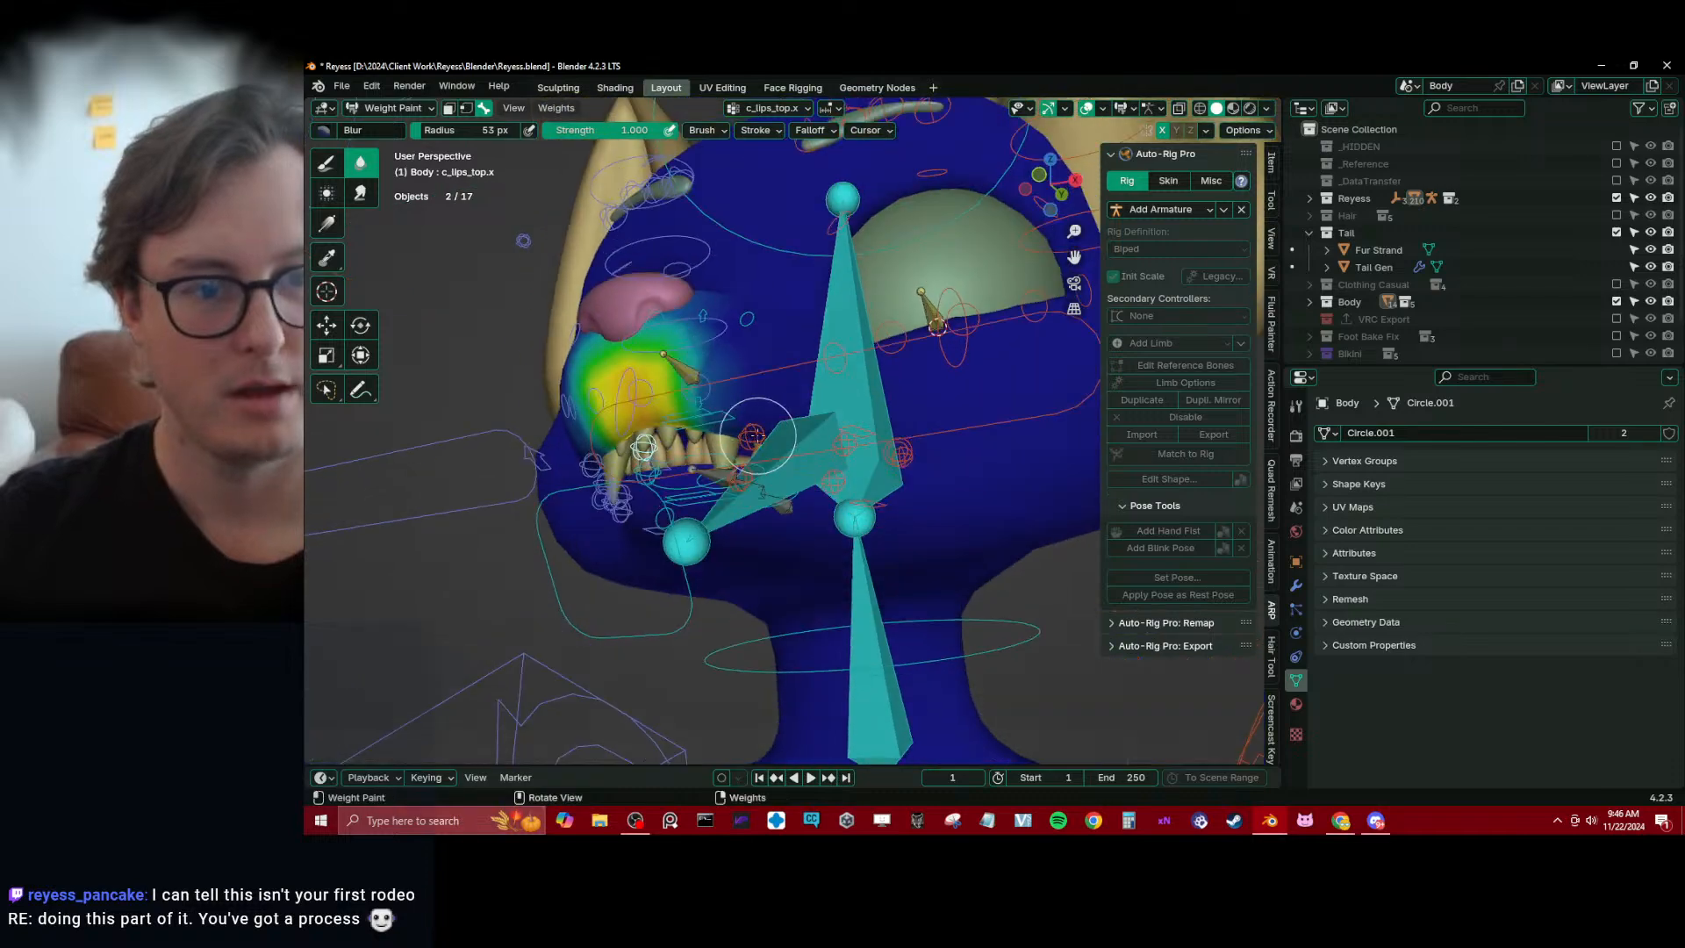
Activate the Gradient tool, isolate the Body and rig in local view, and display them as wireframe
{"action": "left_click", "coordinate": [328, 225]}
{"action": "key", "text": "KP_Divide"}
{"action": "middle_click_drag", "start_coordinate": [672, 386], "coordinate": [683, 409]}
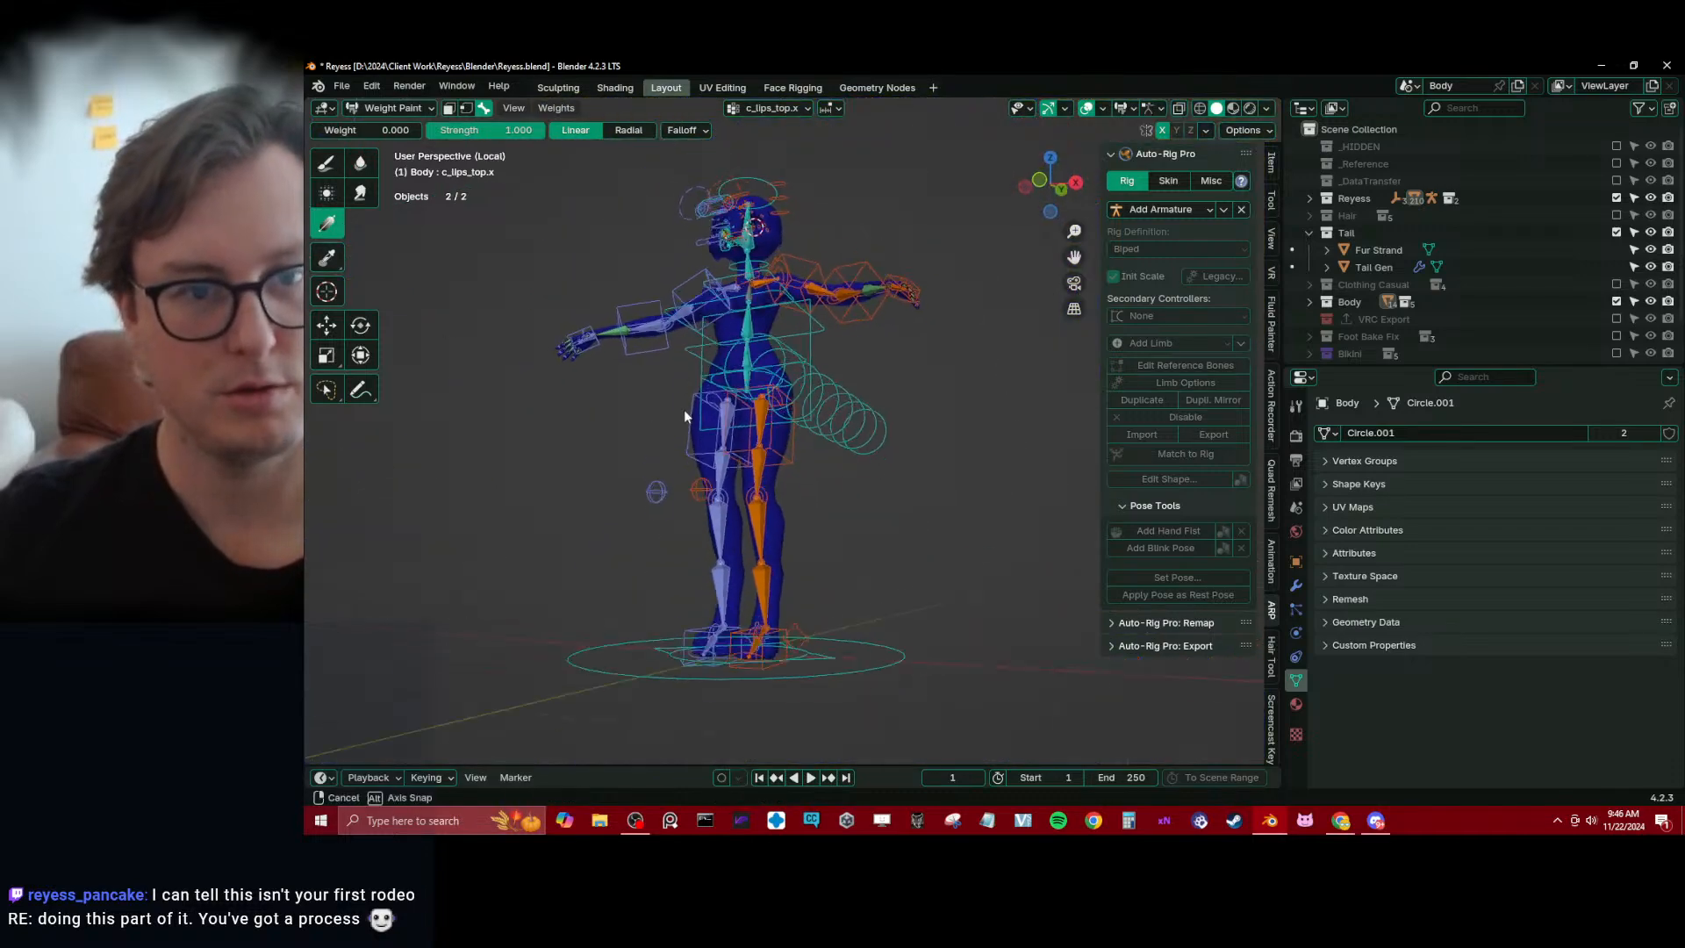
{"action": "middle_click_drag", "start_coordinate": [723, 280], "coordinate": [740, 444], "text": "shift"}
{"action": "scroll", "coordinate": [741, 443], "scroll_direction": "up", "scroll_amount": 10}
{"action": "mouse_move", "coordinate": [485, 365]}
{"action": "middle_mouse_down"}
{"action": "mouse_move", "coordinate": [688, 419]}
{"action": "mouse_move", "coordinate": [618, 432]}
{"action": "mouse_move", "coordinate": [788, 444]}
{"action": "mouse_move", "coordinate": [640, 428]}
{"action": "mouse_move", "coordinate": [795, 505]}
{"action": "middle_mouse_up"}
{"action": "key", "text": "z"}
{"action": "left_click", "coordinate": [617, 436]}
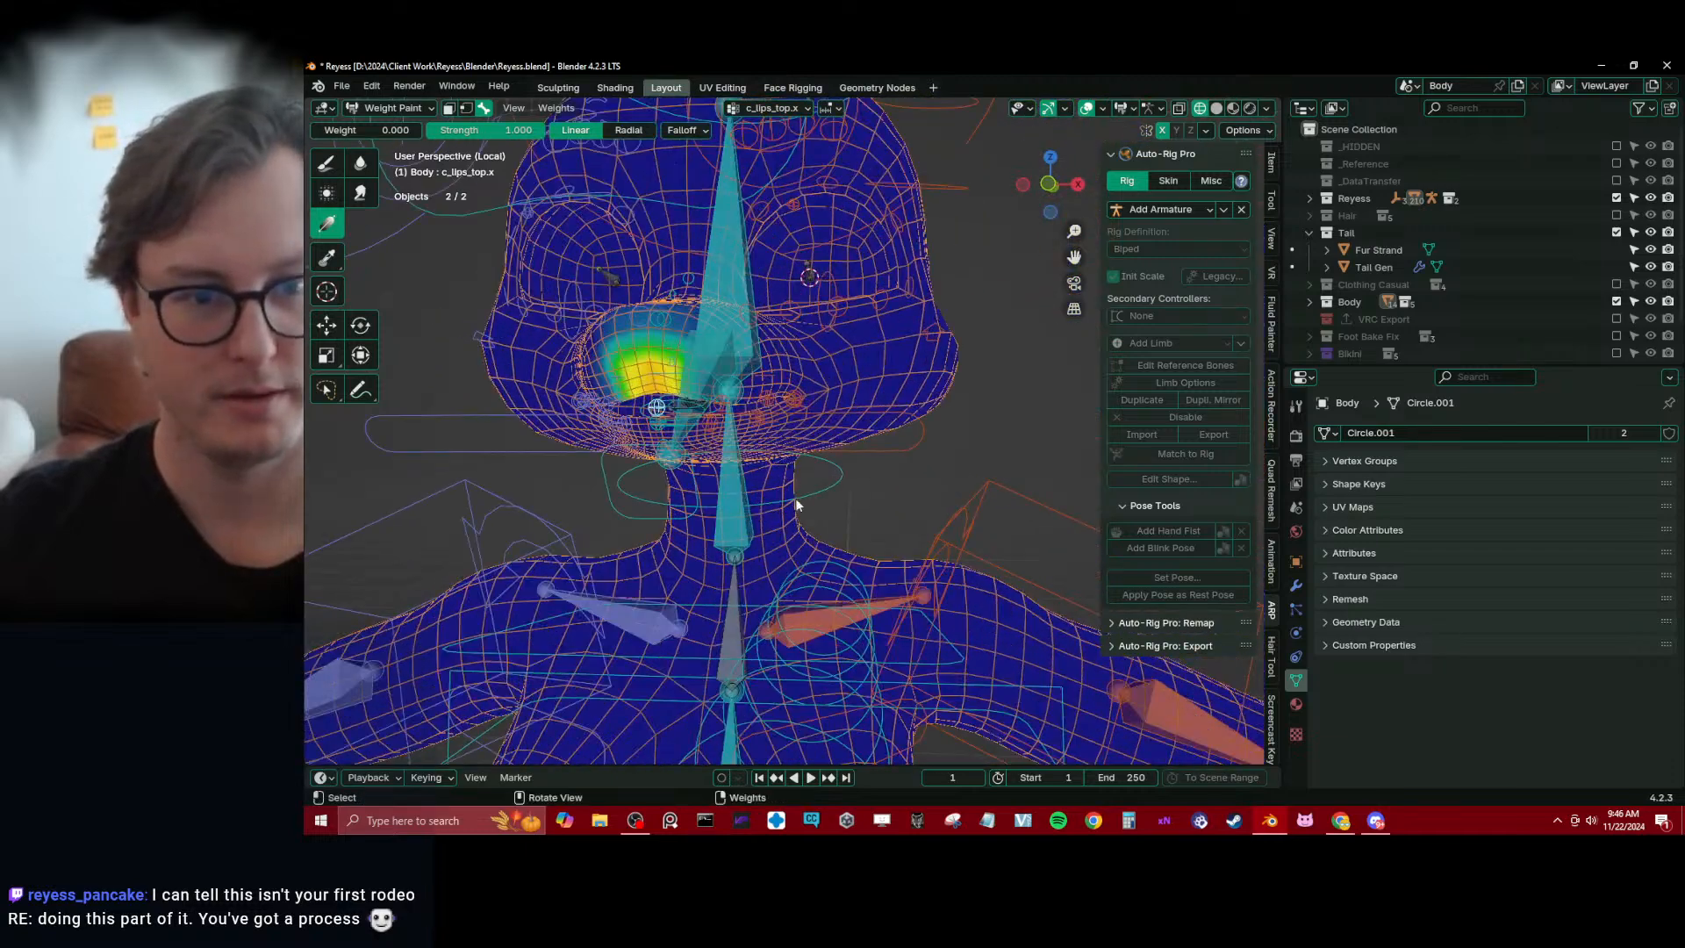
Hide the rig's Deform bone collection and return the Body mesh to Weight Paint mode with the rig selected
{"action": "key", "text": "ctrl+Tab"}
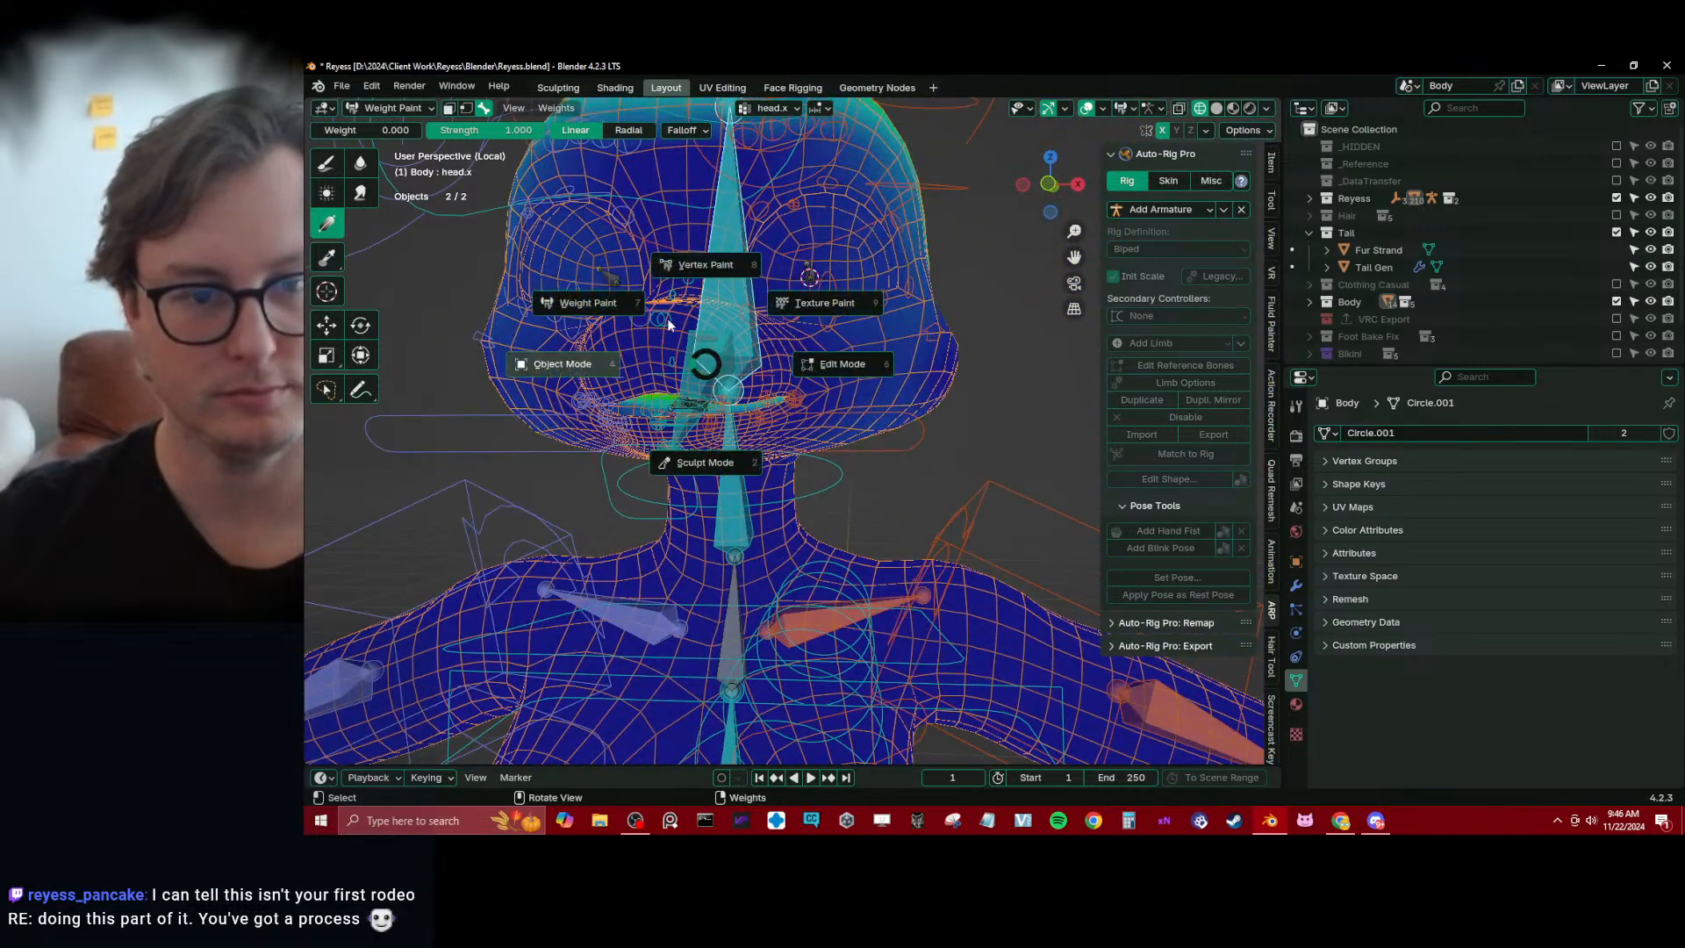
{"action": "left_click", "coordinate": [508, 408]}
{"action": "left_click", "coordinate": [478, 411]}
{"action": "left_click", "coordinate": [478, 416]}
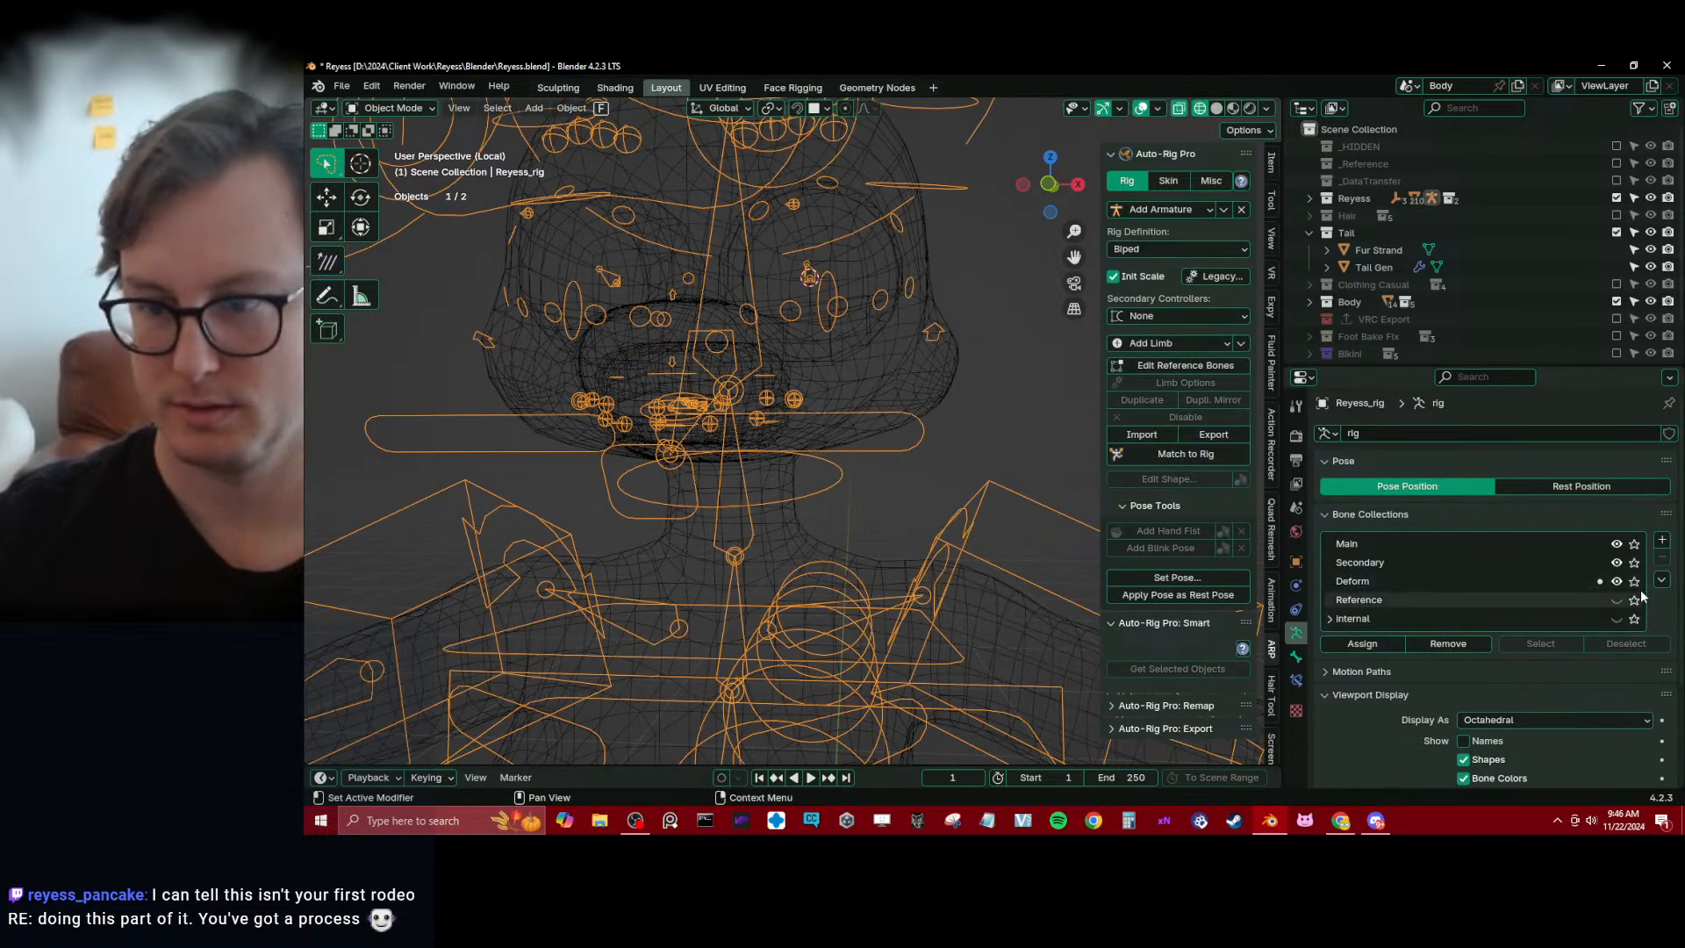
{"action": "left_click", "coordinate": [902, 377], "text": "shift"}
{"action": "key", "text": "ctrl+Tab"}
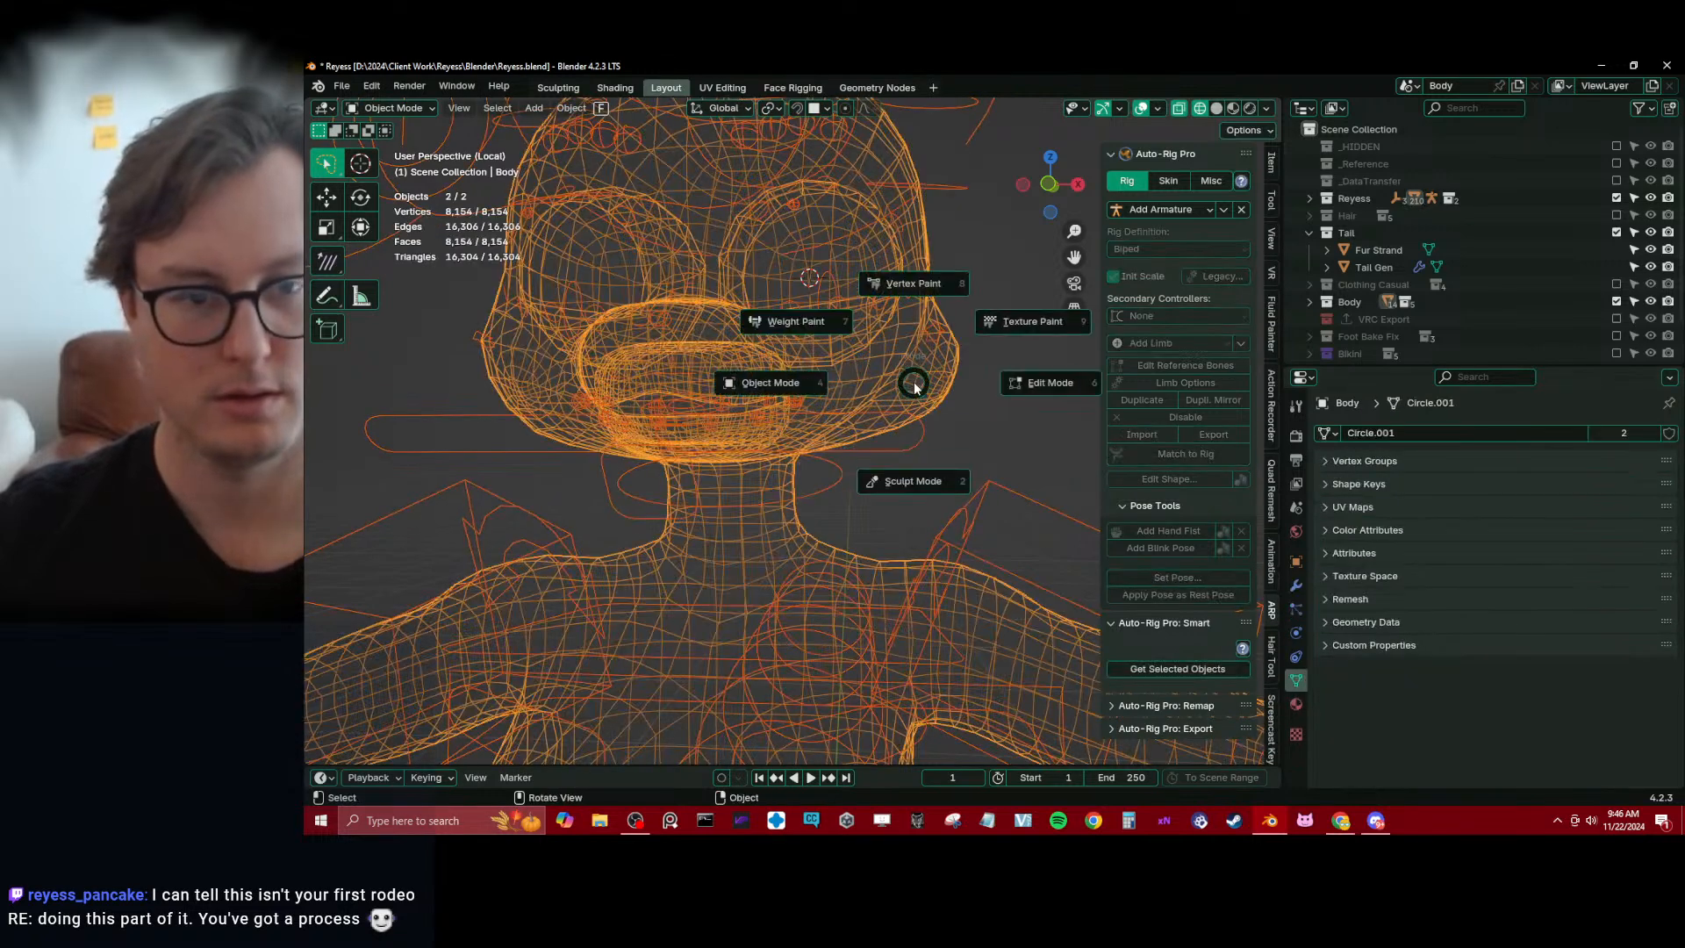
{"action": "left_click", "coordinate": [849, 346]}
Select c_lips_top.l and fade its weights above the upper lip and toward the mouth corner with zero-weight gradients
{"action": "middle_click_drag", "start_coordinate": [819, 397], "coordinate": [741, 329]}
{"action": "left_click", "coordinate": [554, 373], "text": "ctrl"}
{"action": "scroll", "coordinate": [555, 372], "scroll_direction": "up", "scroll_amount": 5}
{"action": "scroll", "coordinate": [630, 316], "scroll_direction": "down", "scroll_amount": 5}
{"action": "left_click_drag", "start_coordinate": [767, 257], "coordinate": [793, 392]}
{"action": "scroll", "coordinate": [797, 392], "scroll_direction": "down", "scroll_amount": 2}
{"action": "mouse_move", "coordinate": [871, 397]}
{"action": "middle_mouse_down", "text": "shift"}
{"action": "mouse_move", "coordinate": [802, 397]}
{"action": "mouse_move", "coordinate": [823, 382]}
{"action": "middle_mouse_up", "text": "shift"}
{"action": "left_click", "coordinate": [840, 409], "text": "ctrl"}
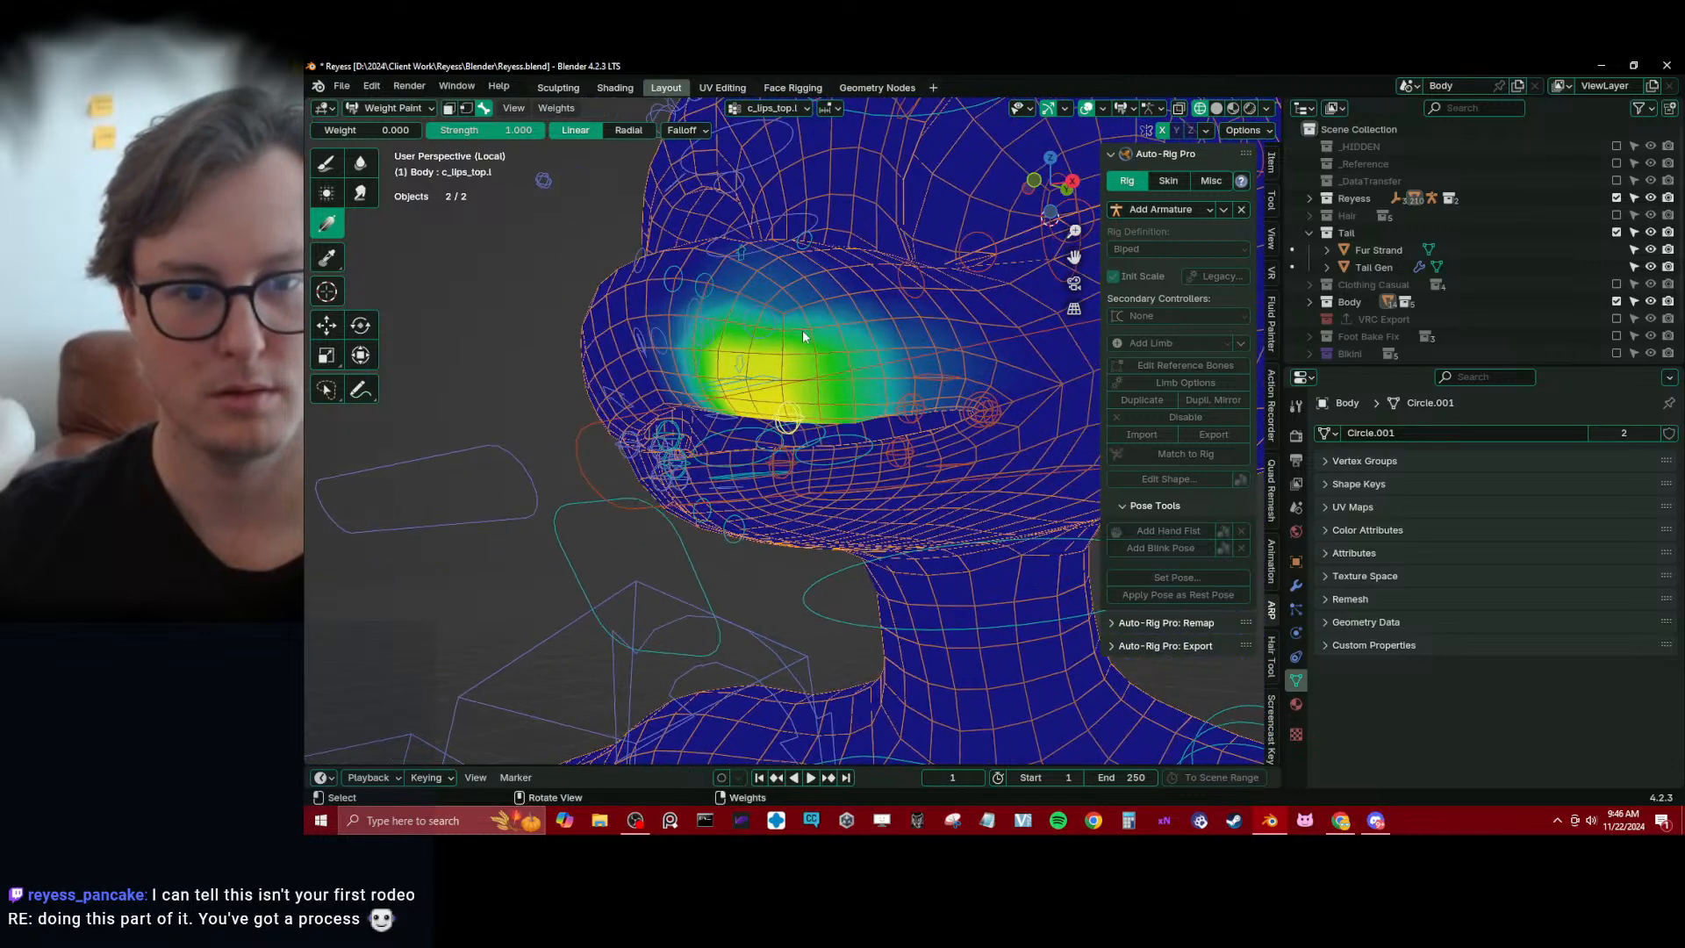
{"action": "left_click_drag", "start_coordinate": [805, 339], "coordinate": [808, 404]}
{"action": "middle_click_drag", "start_coordinate": [811, 404], "coordinate": [948, 395]}
{"action": "left_click_drag", "start_coordinate": [981, 369], "coordinate": [913, 380]}
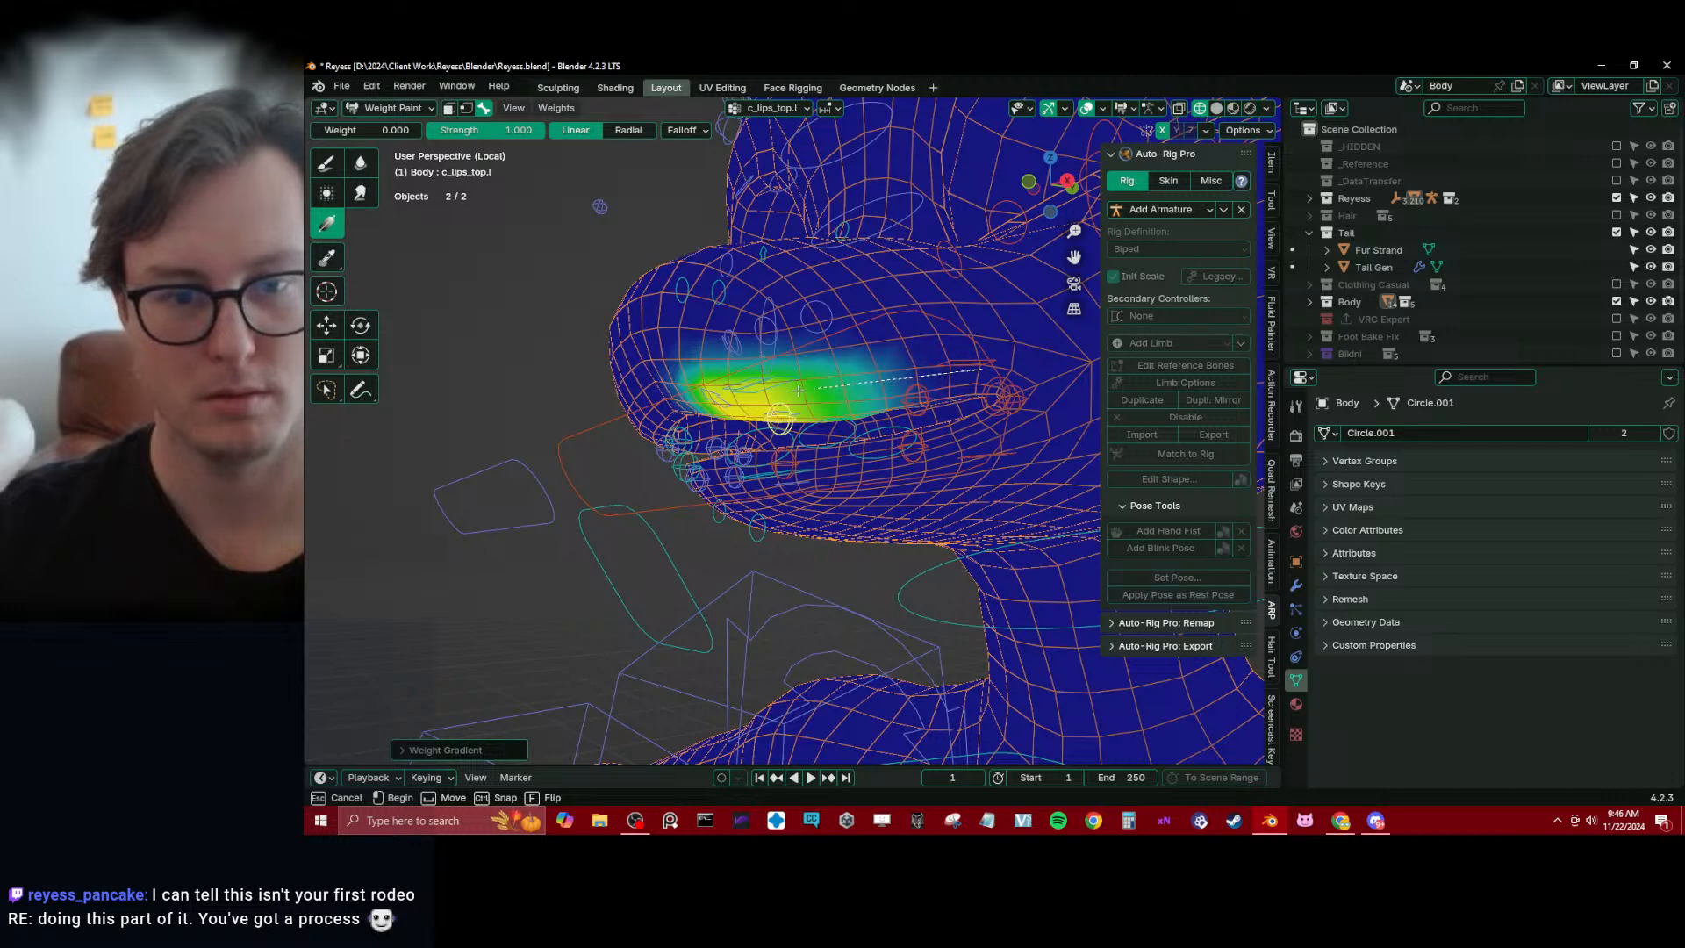
Fade the c_lips_top_01.l weights above the lip and around both ends of its area with zero-weight gradients
{"action": "left_click", "coordinate": [918, 392], "text": "ctrl"}
{"action": "middle_click_drag", "start_coordinate": [918, 392], "coordinate": [853, 409], "text": "shift"}
{"action": "left_click_drag", "start_coordinate": [838, 320], "coordinate": [846, 391]}
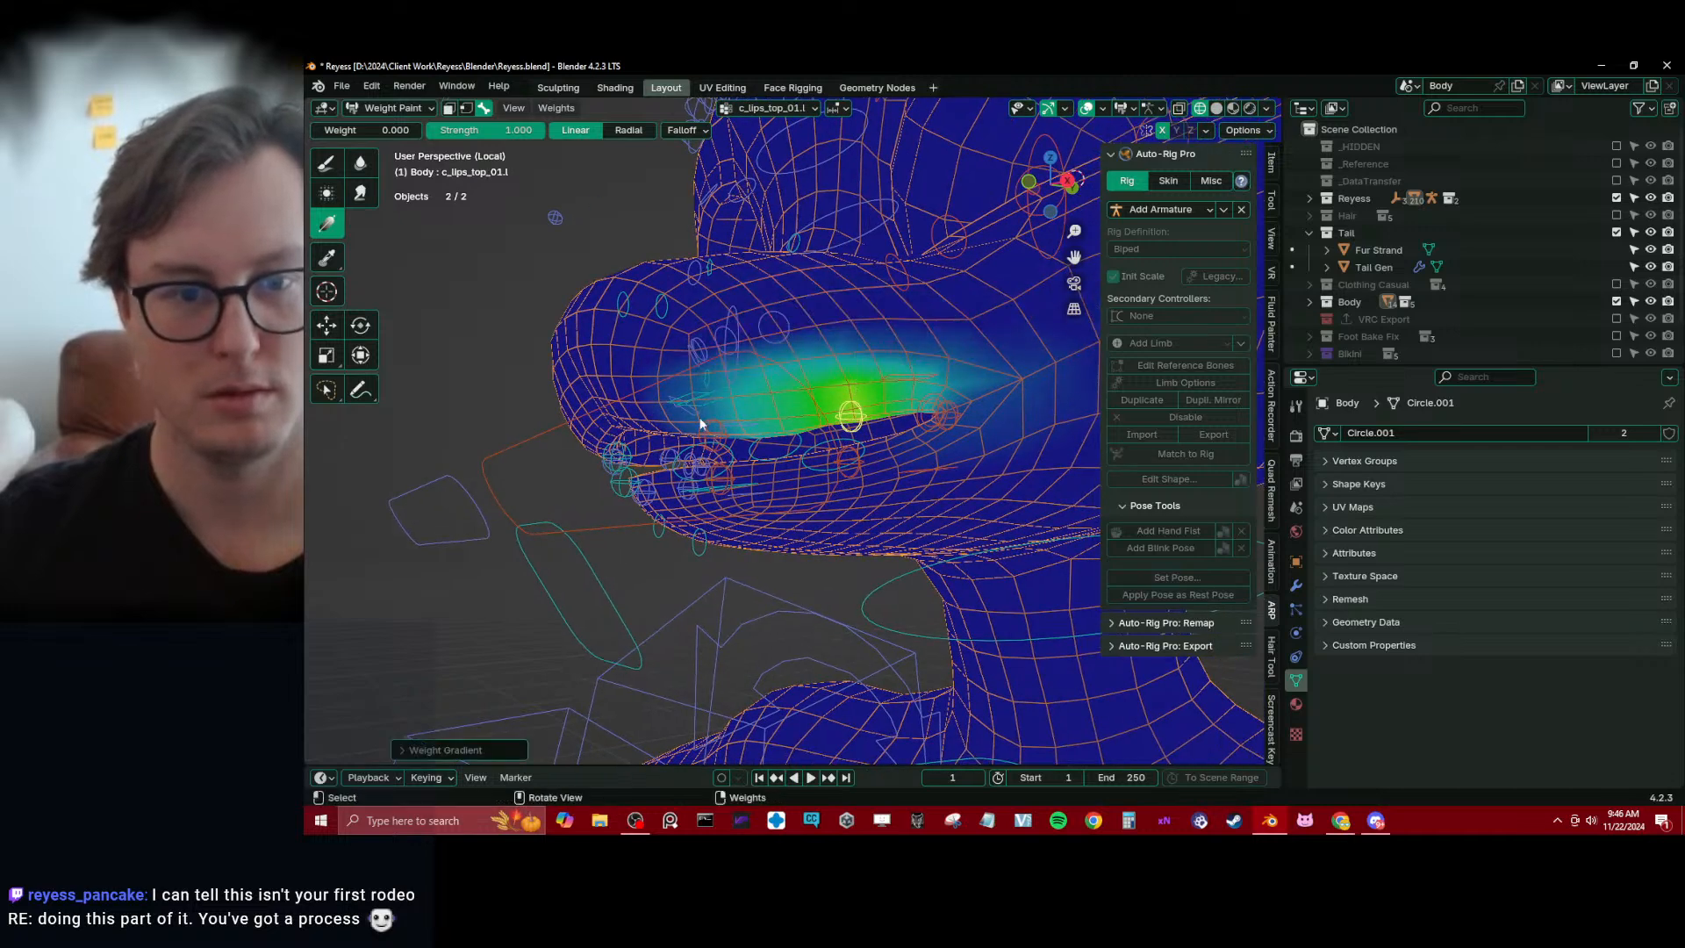
{"action": "left_click_drag", "start_coordinate": [702, 416], "coordinate": [805, 386]}
{"action": "left_click_drag", "start_coordinate": [1000, 391], "coordinate": [926, 402]}
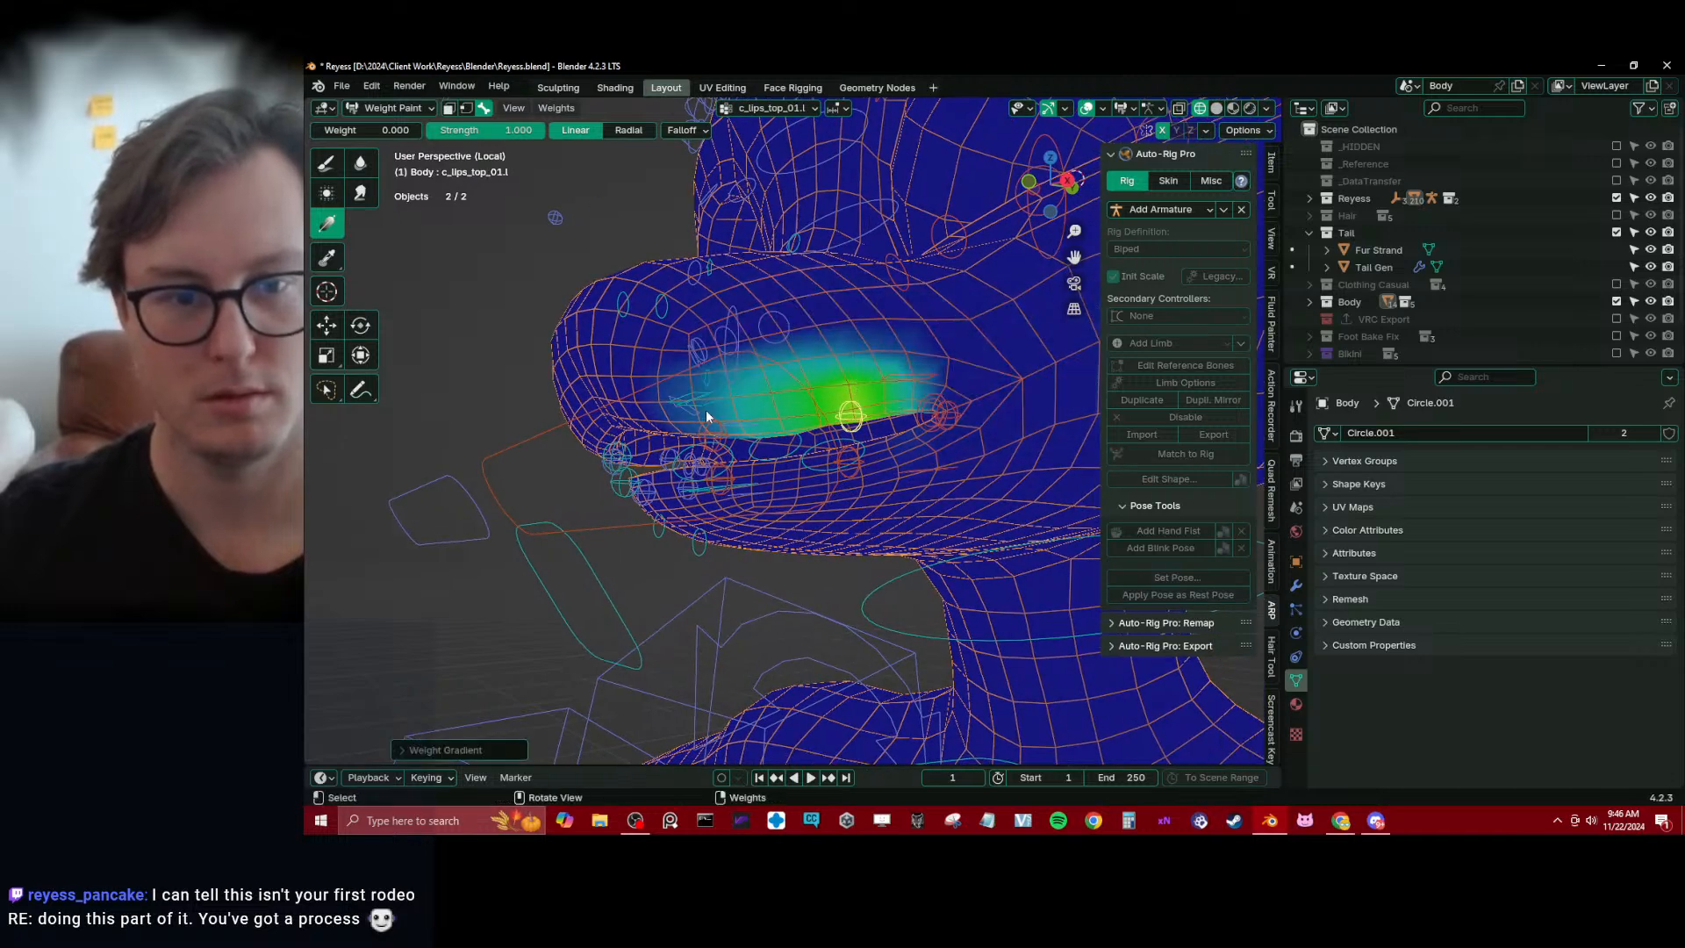
Remove the c_lips_bot_01.l weights spreading onto the cheek behind the mouth corner with a zero-weight gradient
{"action": "left_click", "coordinate": [853, 463], "text": "ctrl"}
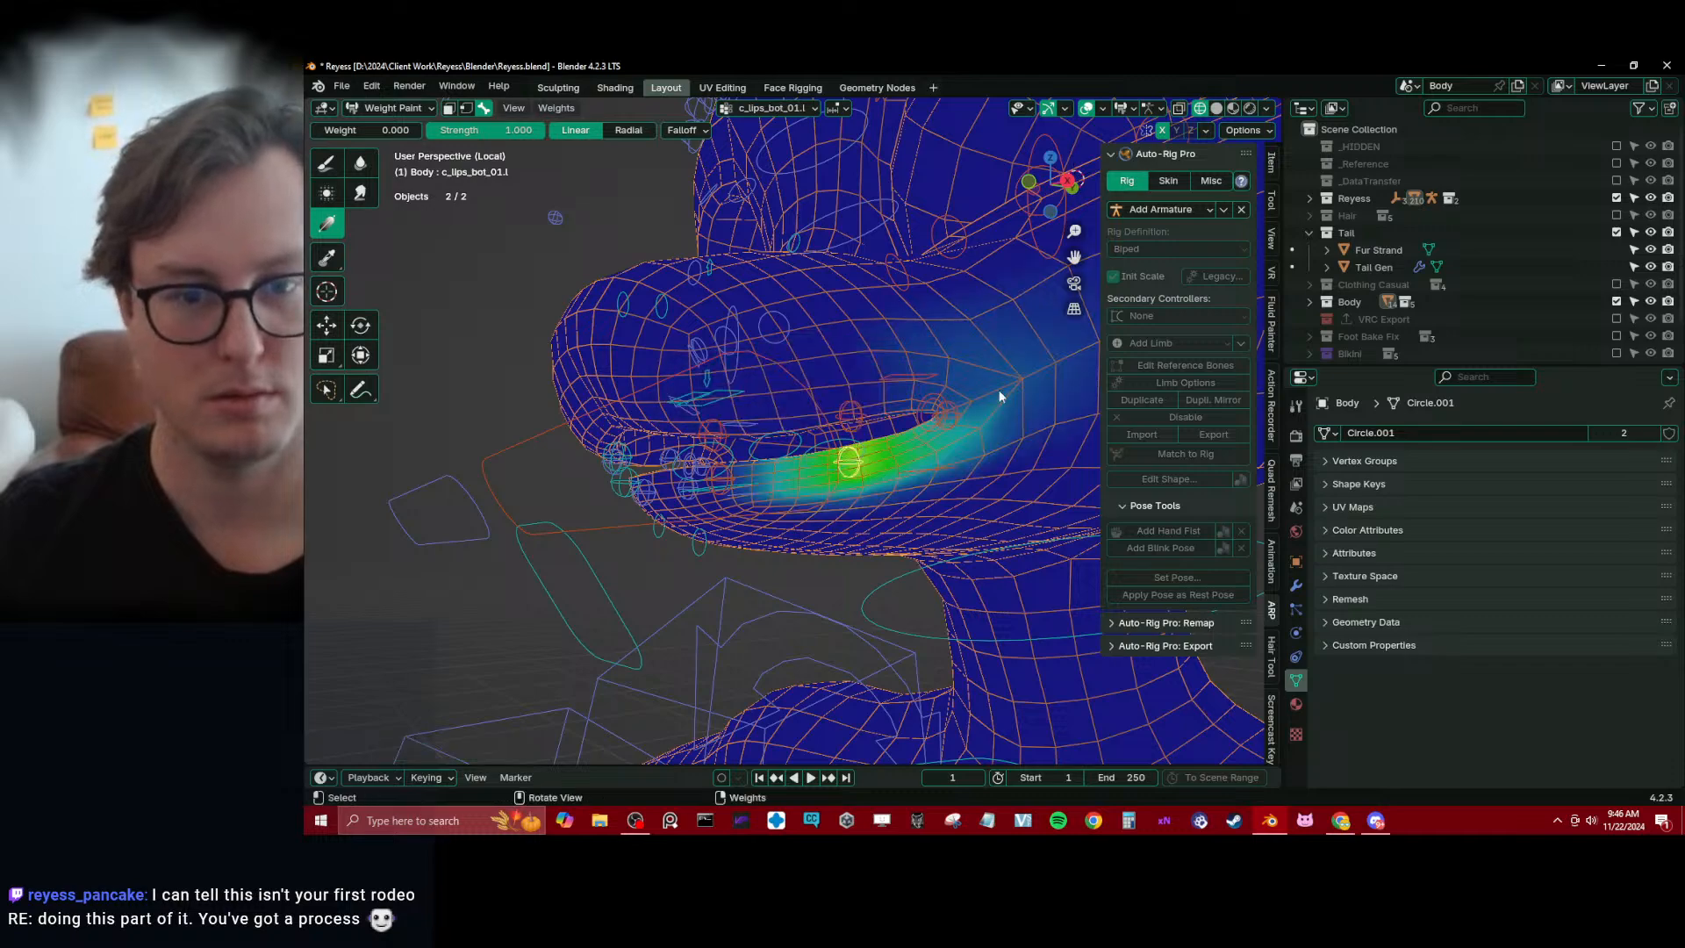
{"action": "left_click_drag", "start_coordinate": [998, 395], "coordinate": [820, 465]}
{"action": "mouse_move", "coordinate": [820, 465]}
{"action": "middle_mouse_down"}
{"action": "mouse_move", "coordinate": [704, 484]}
{"action": "mouse_move", "coordinate": [702, 461]}
{"action": "mouse_move", "coordinate": [807, 407]}
{"action": "mouse_move", "coordinate": [767, 544]}
{"action": "middle_mouse_up"}
Select c_lips_bot.x and fade its weights below the front of the lower lip with a zero-weight gradient
{"action": "left_click", "coordinate": [727, 482], "text": "ctrl"}
{"action": "left_click", "coordinate": [702, 468], "text": "ctrl"}
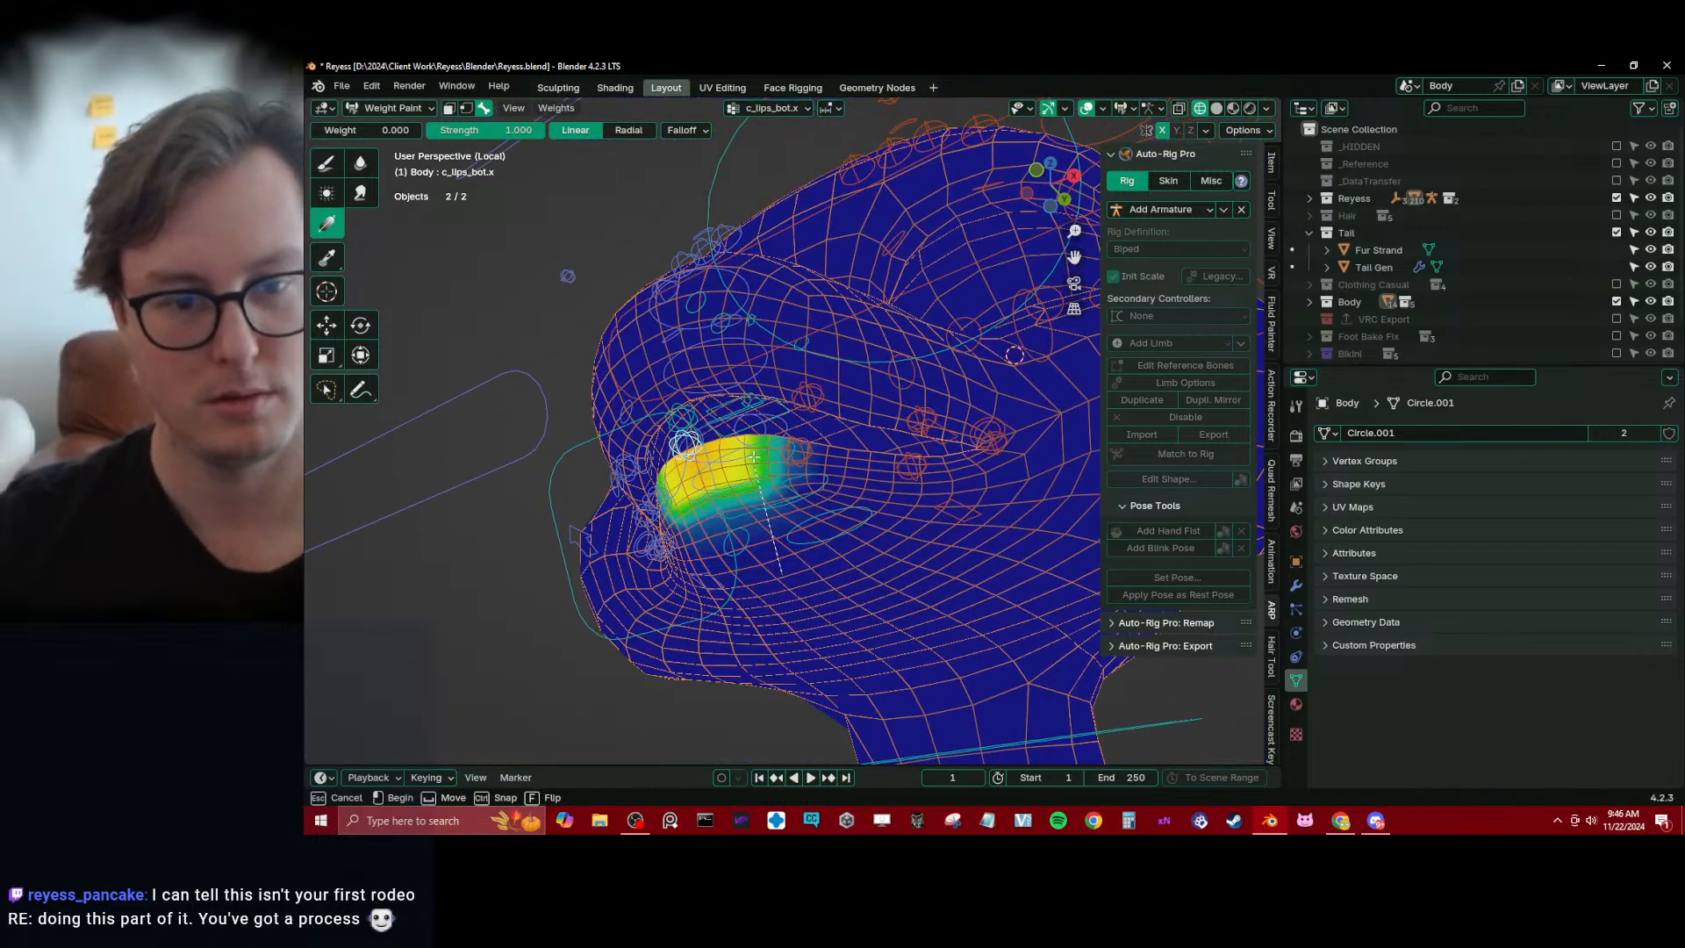
{"action": "left_click_drag", "start_coordinate": [755, 457], "coordinate": [755, 457]}
{"action": "mouse_move", "coordinate": [754, 458]}
{"action": "middle_mouse_down"}
{"action": "mouse_move", "coordinate": [815, 518]}
{"action": "mouse_move", "coordinate": [843, 393]}
{"action": "mouse_move", "coordinate": [779, 417]}
{"action": "middle_mouse_up"}
Select the centre and left upper and lower lip controllers and smooth their vertex weights with the Selected Pose Bones subset
{"action": "left_click", "coordinate": [779, 417], "text": "ctrl"}
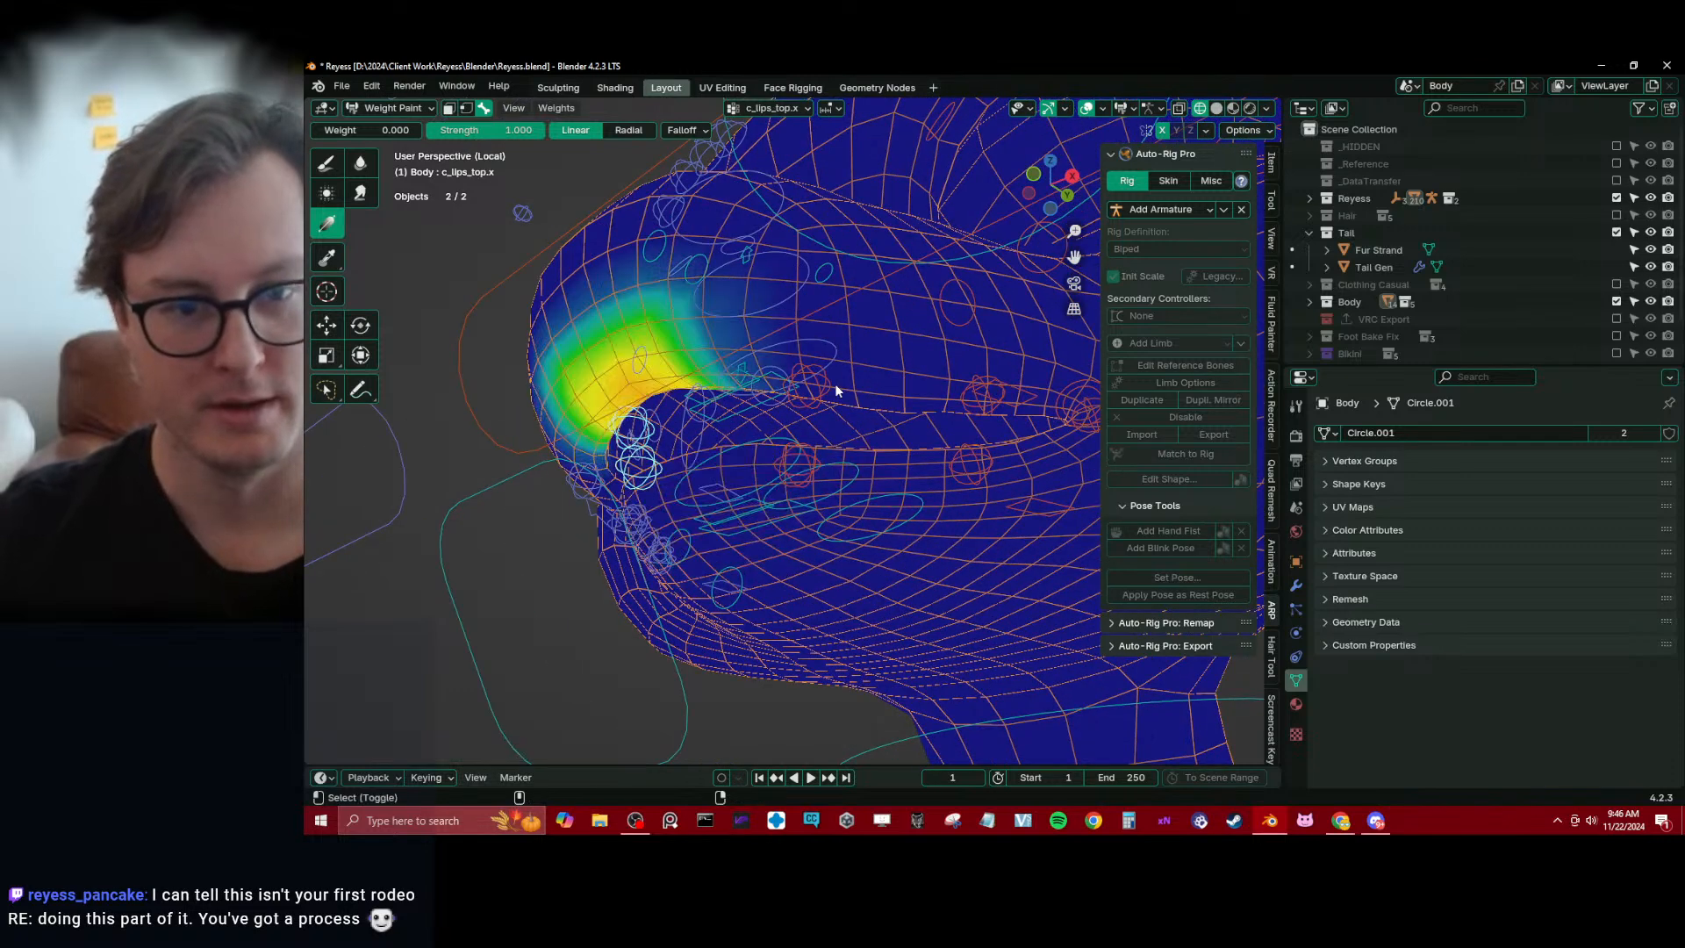
{"action": "left_click", "coordinate": [812, 386], "text": "alt+shift"}
{"action": "left_click", "coordinate": [805, 461], "text": "alt+shift"}
{"action": "left_click", "coordinate": [968, 464], "text": "alt+shift"}
{"action": "left_click", "coordinate": [986, 391], "text": "alt+shift"}
{"action": "middle_click_drag", "start_coordinate": [986, 393], "coordinate": [623, 483]}
{"action": "key", "text": "q"}
{"action": "left_click", "coordinate": [849, 451]}
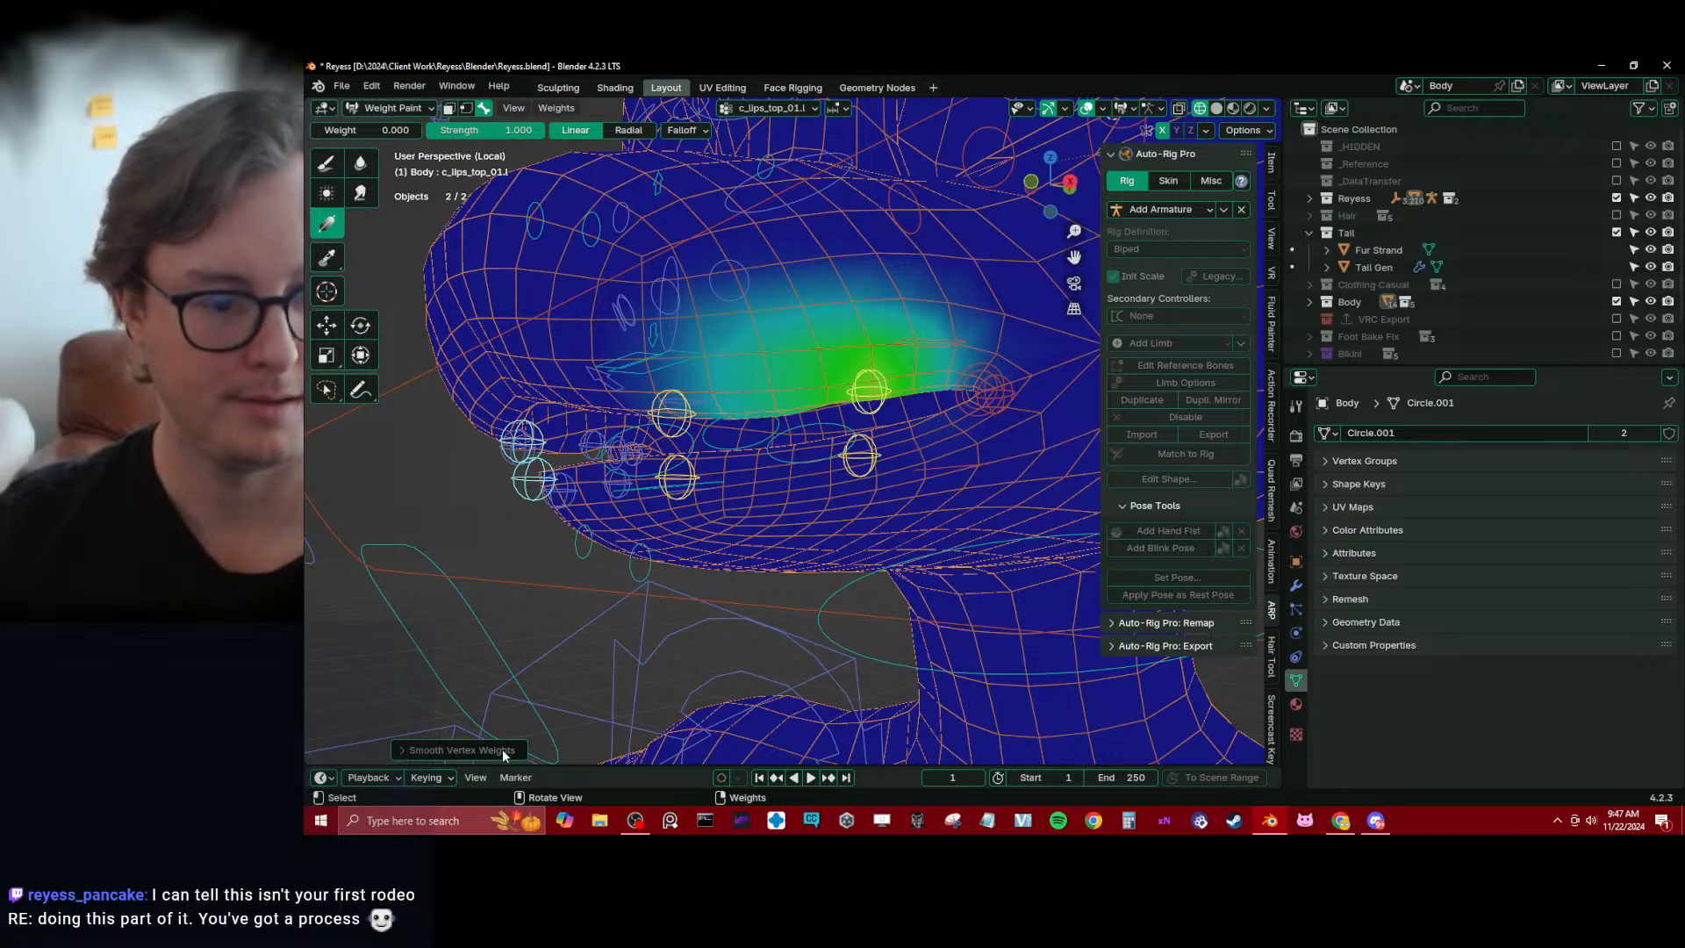
{"action": "left_click", "coordinate": [442, 751]}
{"action": "left_click", "coordinate": [518, 690]}
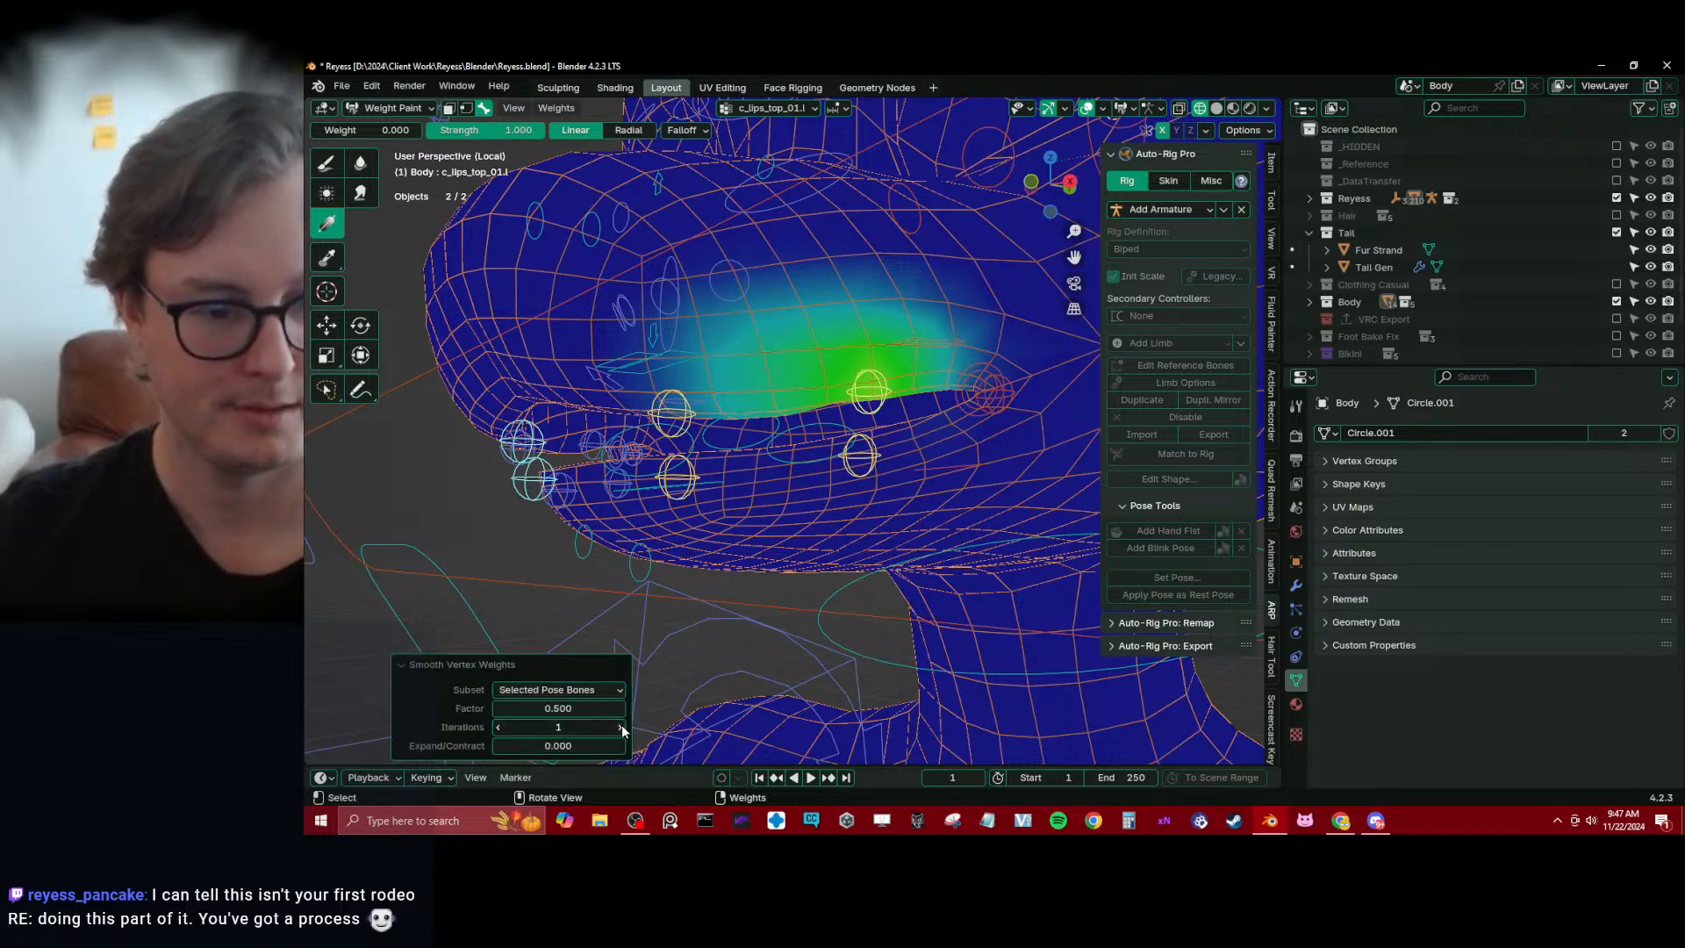
{"action": "left_click", "coordinate": [407, 666]}
{"action": "middle_click_drag", "start_coordinate": [408, 665], "coordinate": [592, 510]}
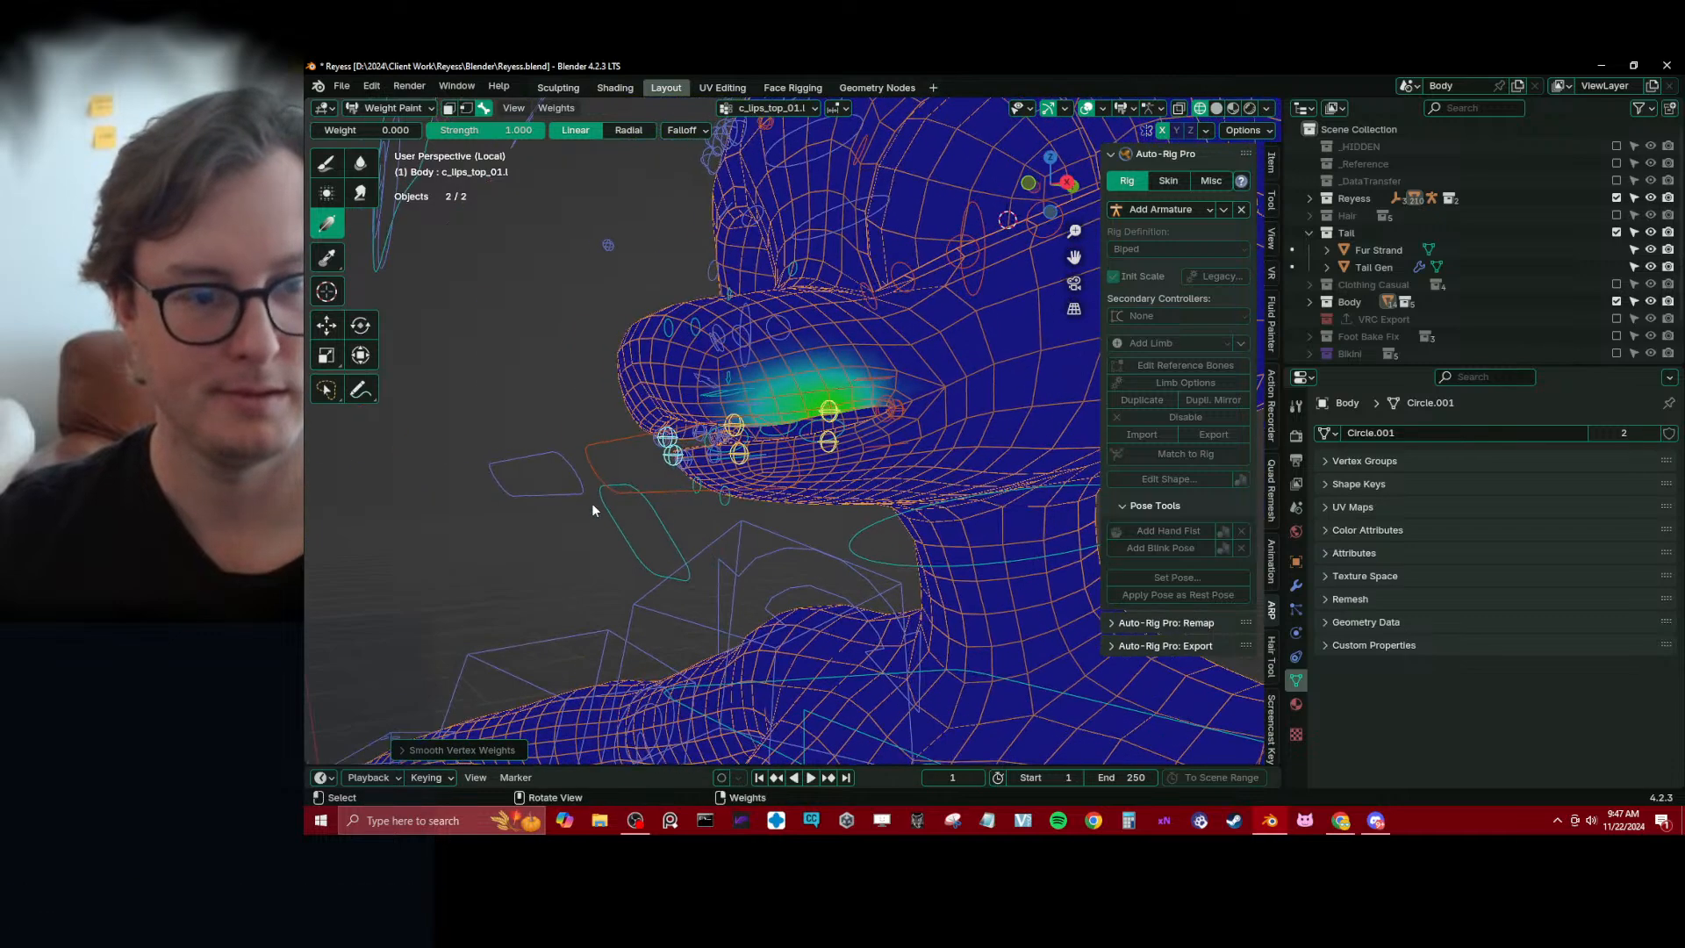
Test the lip deformation by moving the controllers around the left mouth corner
{"action": "left_click", "coordinate": [886, 397], "text": "alt"}
{"action": "middle_click_drag", "start_coordinate": [887, 399], "coordinate": [542, 379]}
{"action": "scroll", "coordinate": [776, 496], "scroll_direction": "up", "scroll_amount": 2}
{"action": "key", "text": "g"}
{"action": "left_click", "coordinate": [801, 443]}
{"action": "key", "text": "g"}
{"action": "right_click", "coordinate": [807, 427]}
Select c_nose_02.x and c_nose_01.x in turn to examine their nose weights, trying the Blur and Smear brushes
{"action": "left_click", "coordinate": [527, 356], "text": "alt"}
{"action": "left_click", "coordinate": [359, 163]}
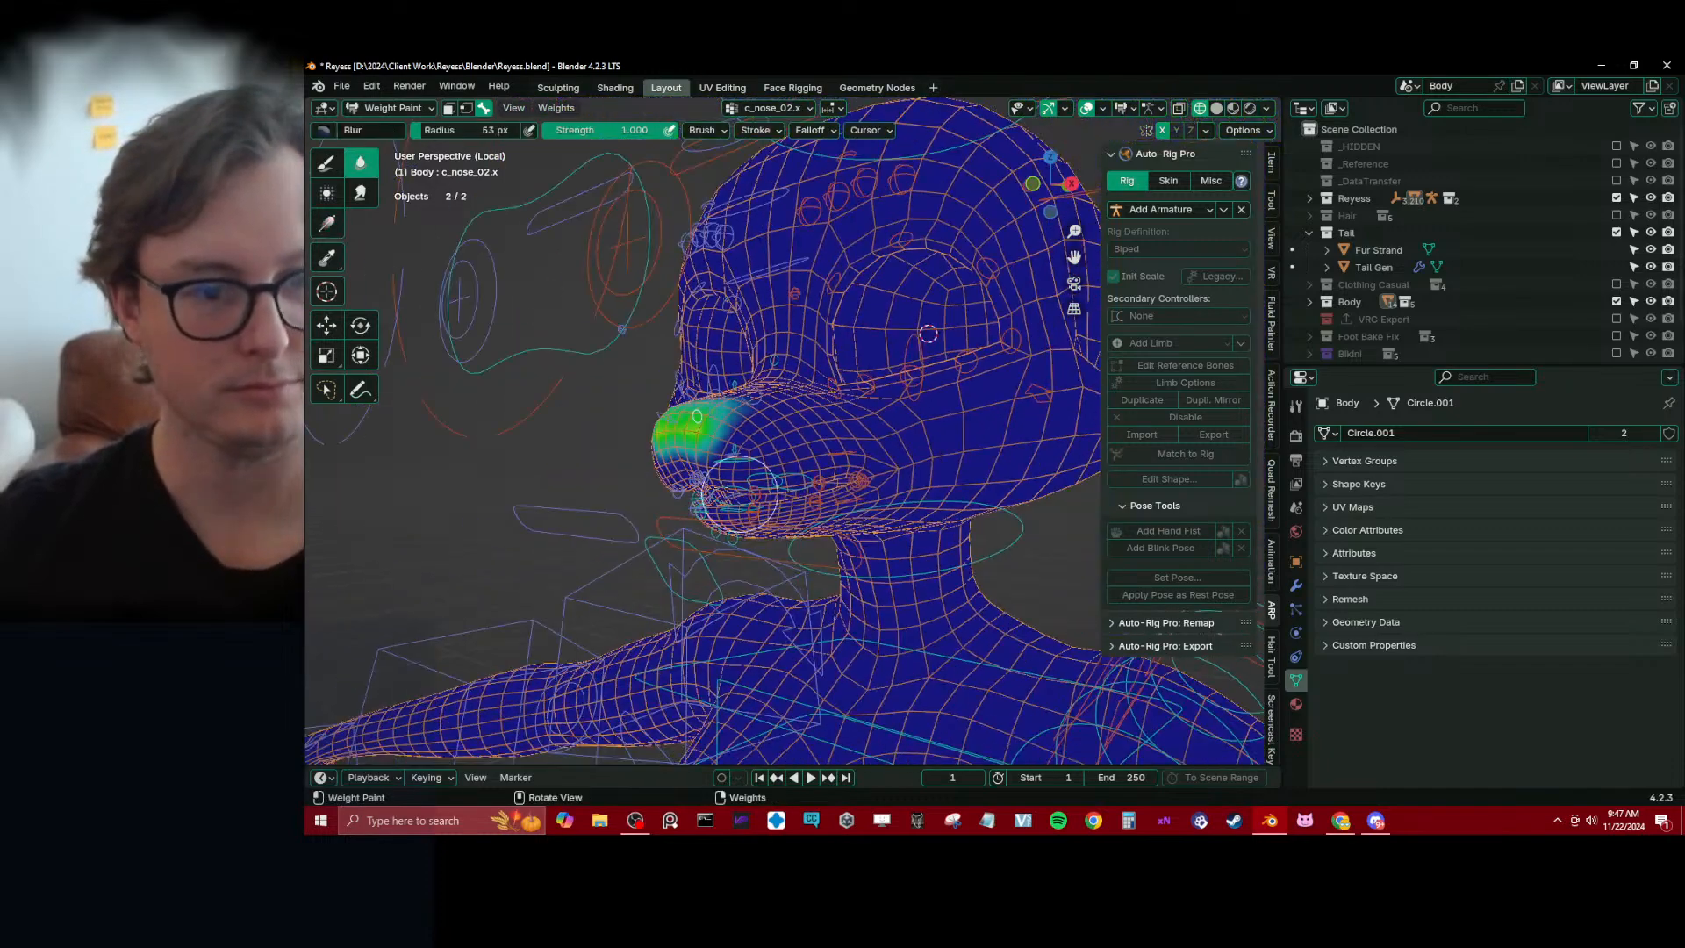
{"action": "middle_click_drag", "start_coordinate": [747, 435], "coordinate": [383, 190]}
{"action": "left_click", "coordinate": [716, 419], "text": "ctrl"}
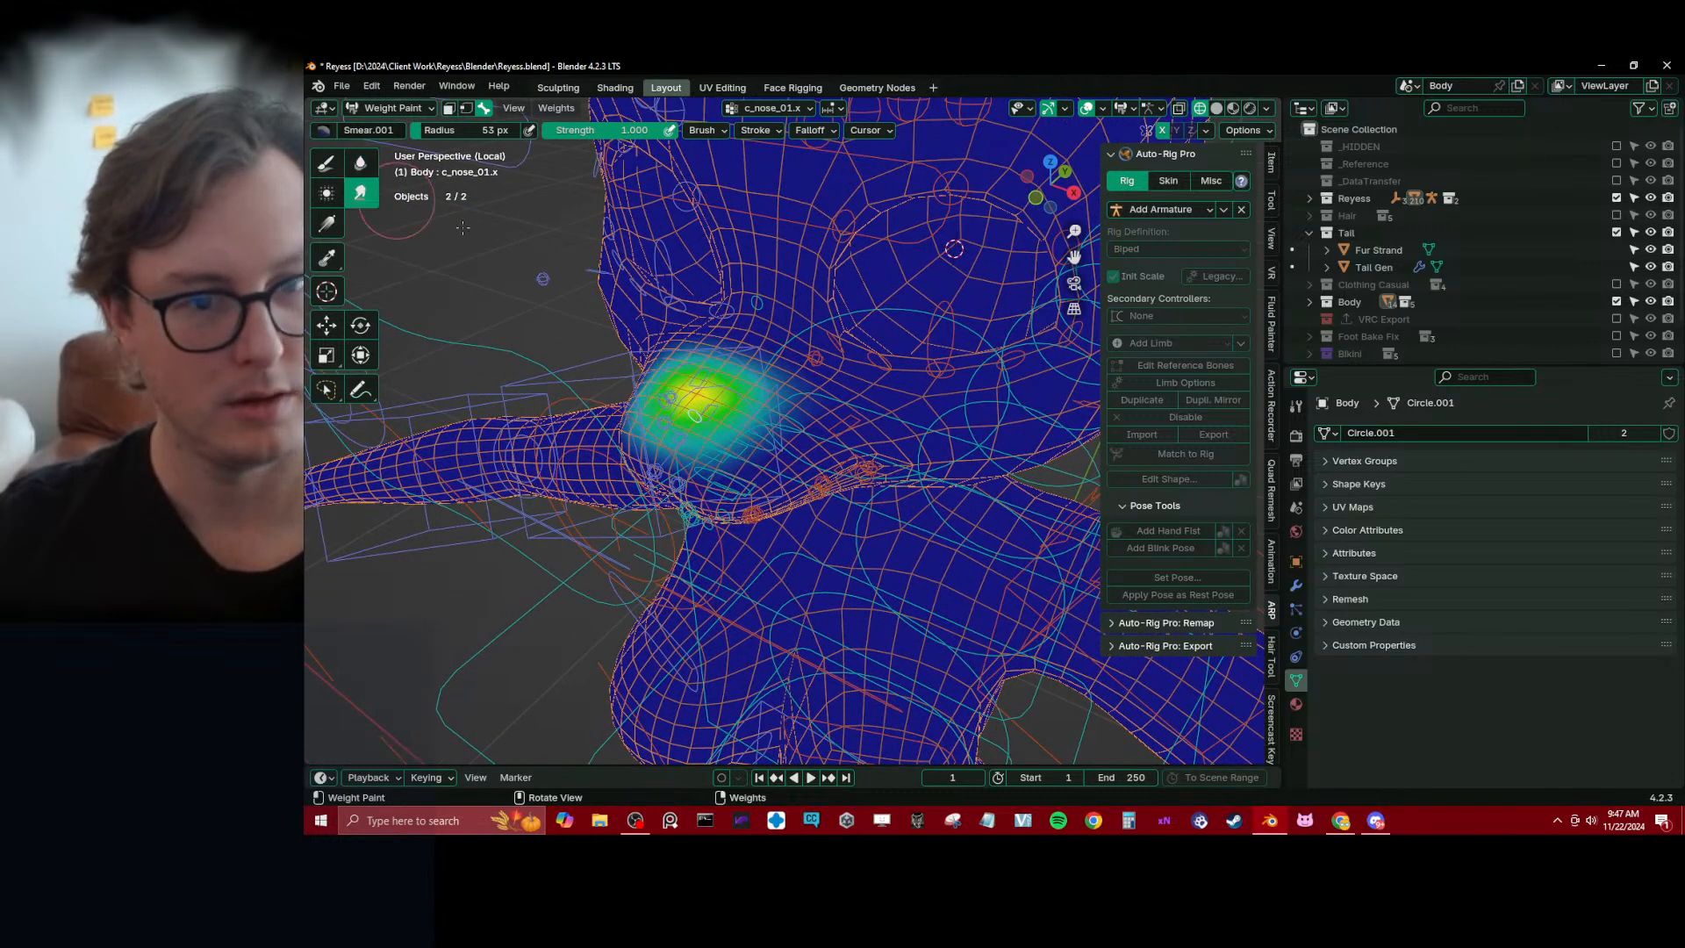
{"action": "middle_click_drag", "start_coordinate": [463, 227], "coordinate": [697, 361]}
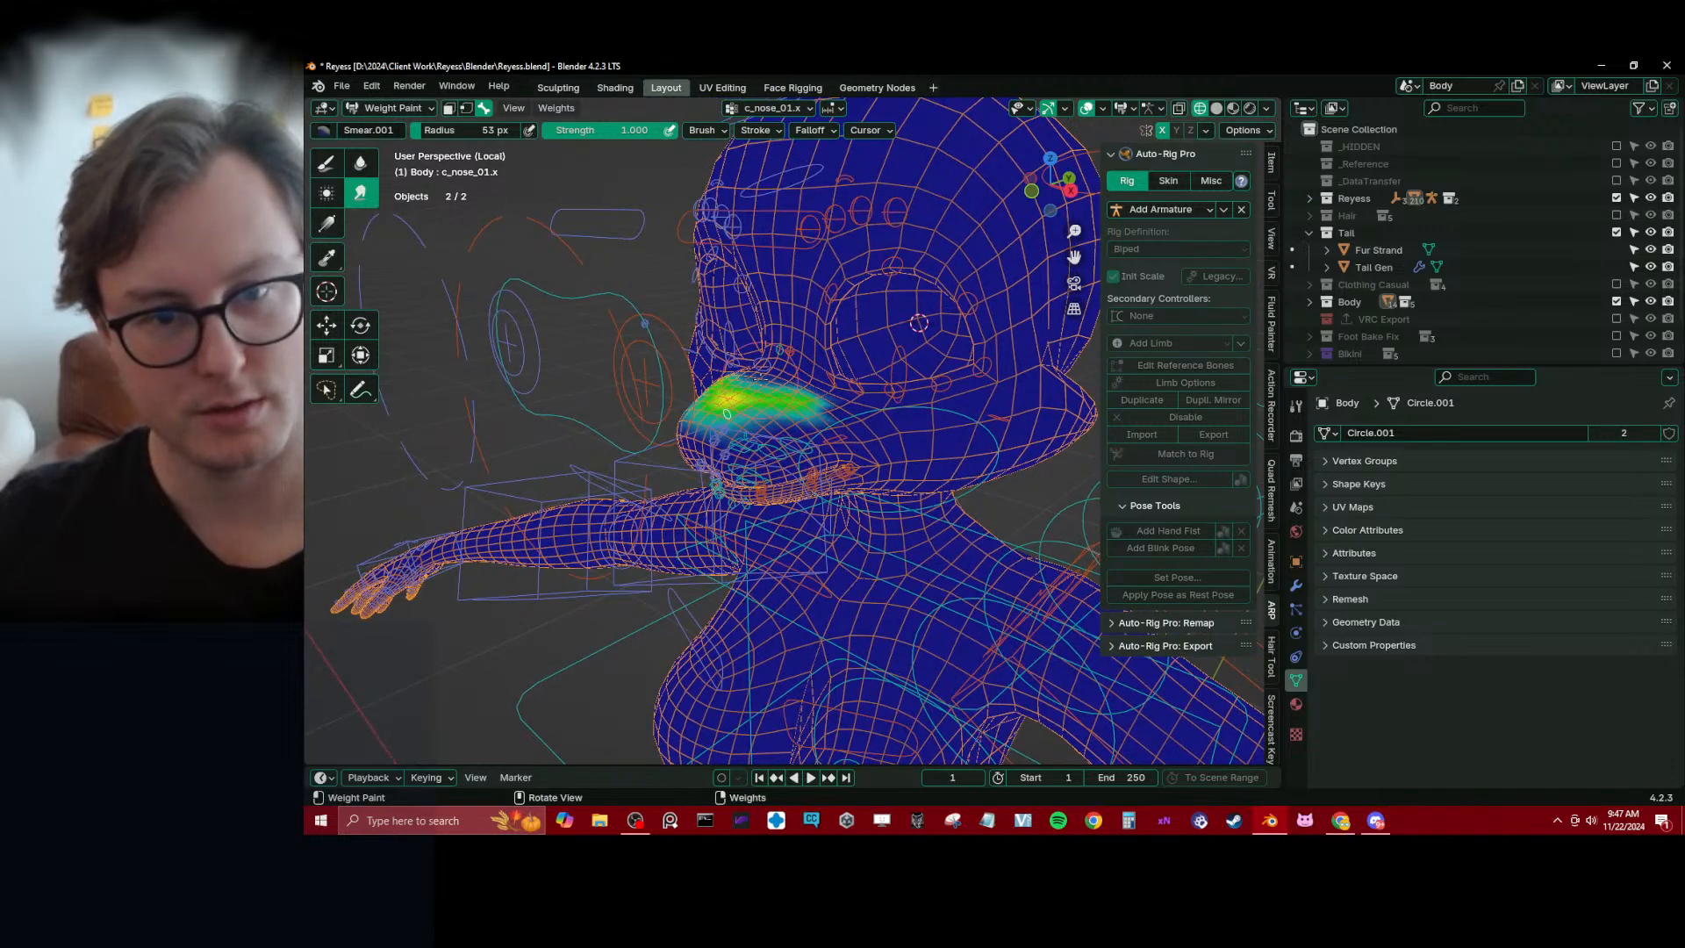
Select c_nose_03.x and paint its weights at 1.000 on the nose bridge between the eyes with the Draw brush
{"action": "left_click", "coordinate": [777, 348], "text": "alt"}
{"action": "scroll", "coordinate": [773, 347], "scroll_direction": "up", "scroll_amount": 3}
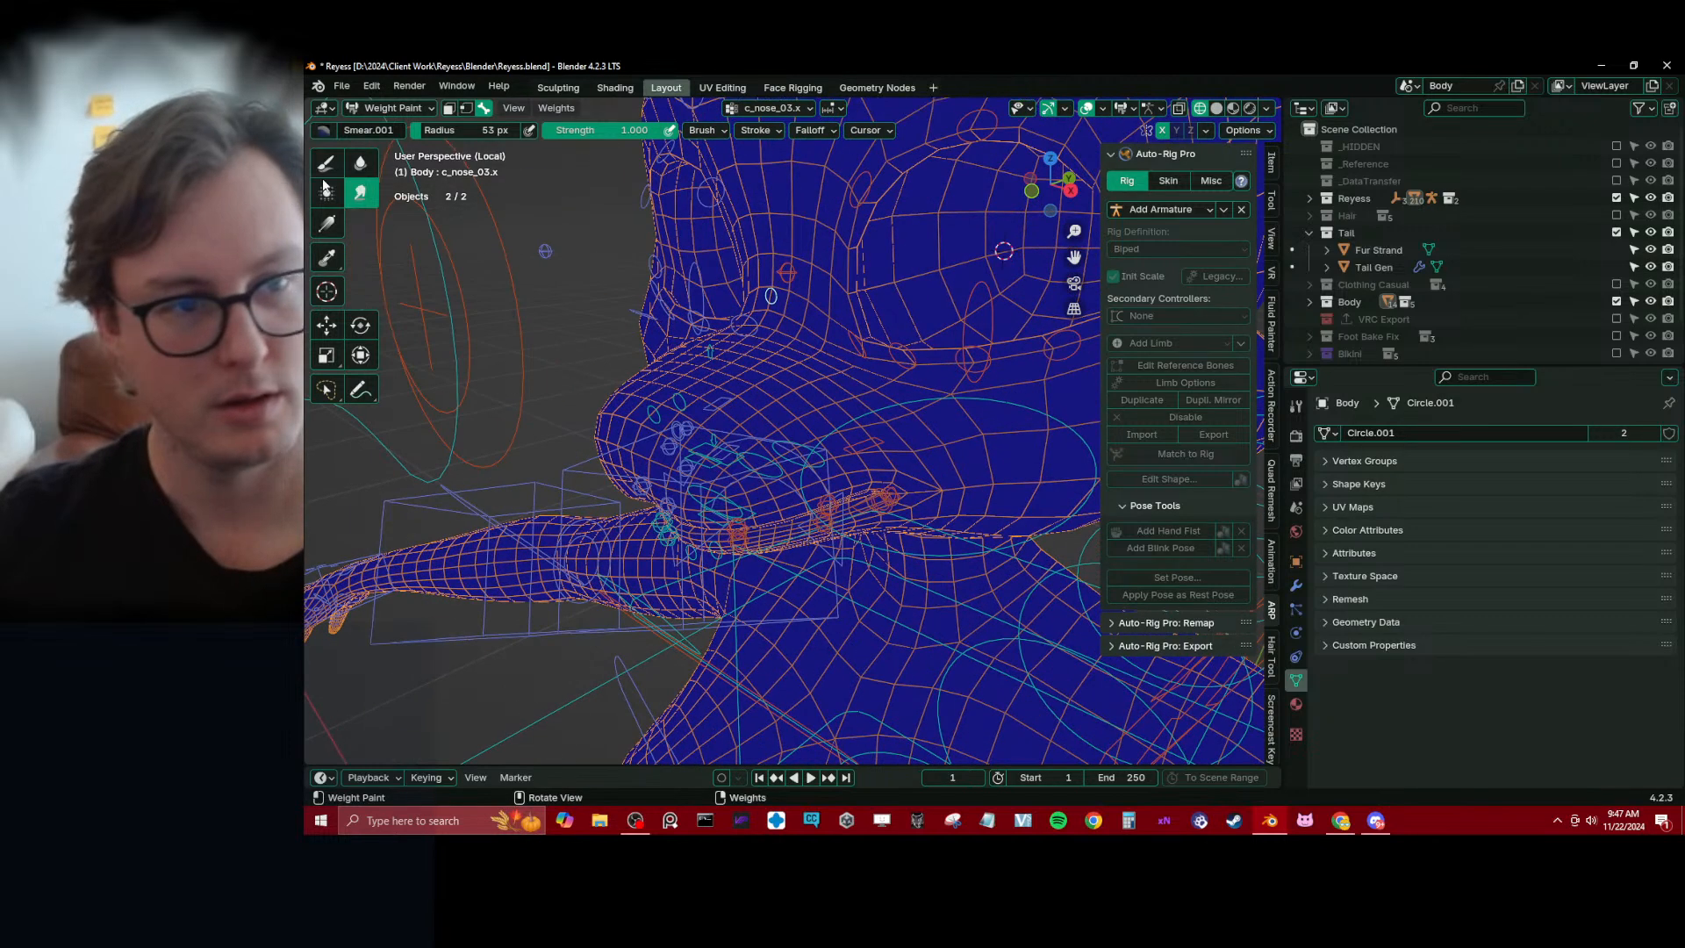
{"action": "left_click", "coordinate": [325, 161]}
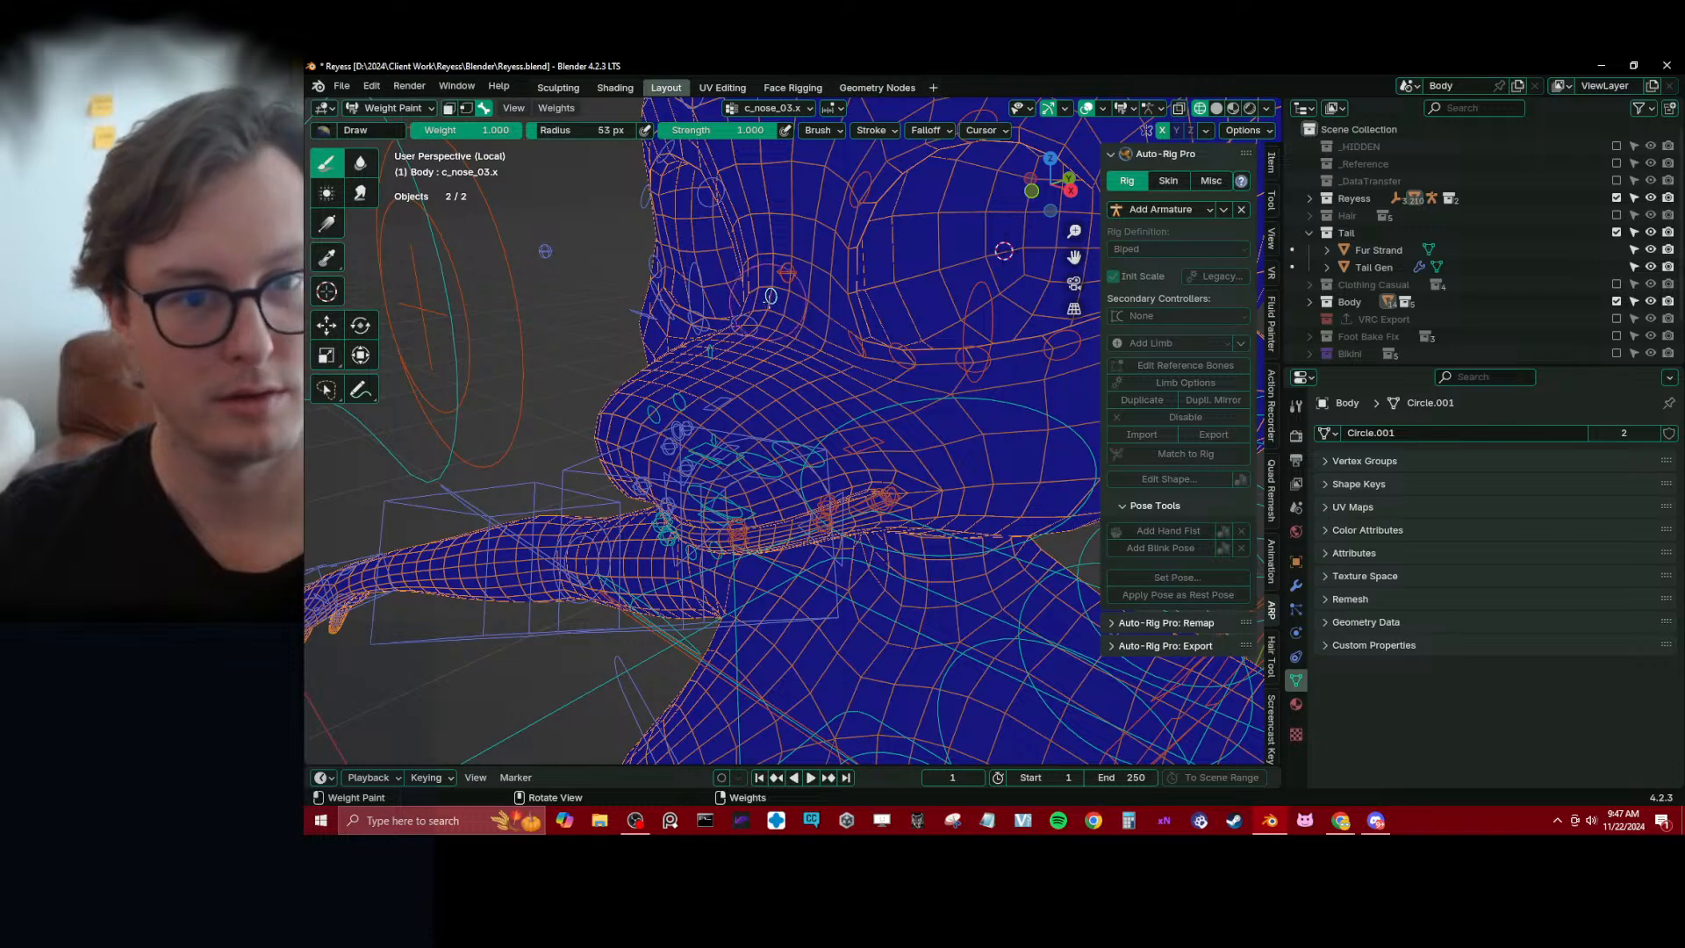
{"action": "left_click", "coordinate": [783, 326]}
{"action": "middle_click_drag", "start_coordinate": [783, 327], "coordinate": [787, 284]}
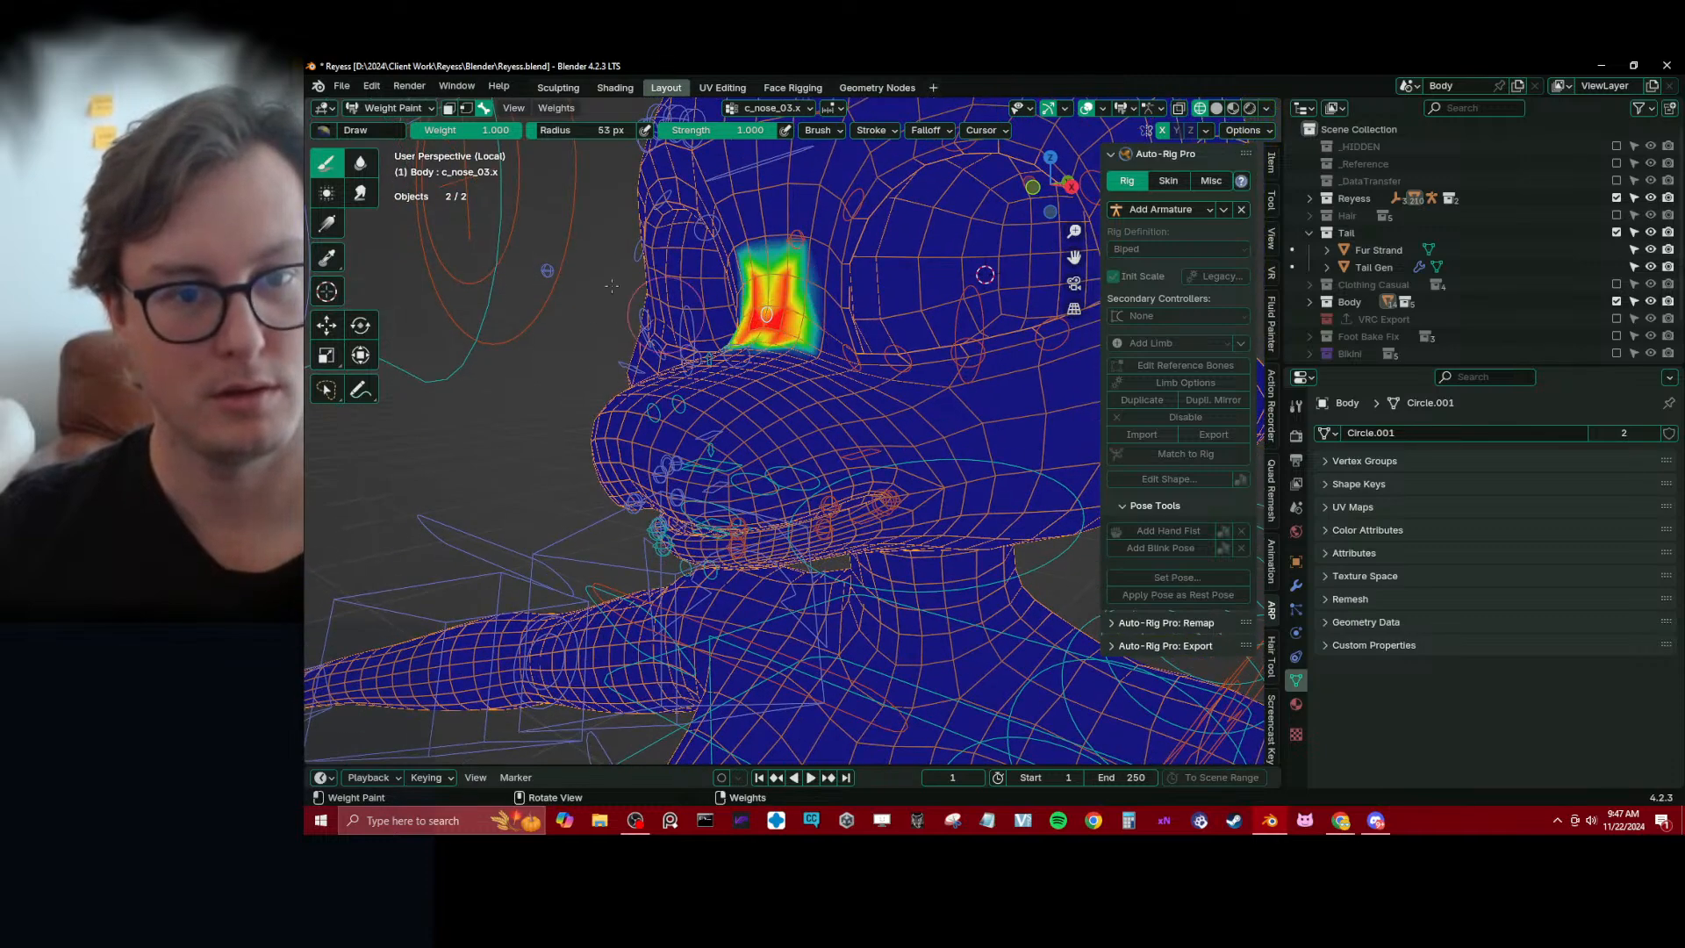
Soften the c_nose_03.x weights around the nose bridge with the Blur brush
{"action": "middle_click_drag", "start_coordinate": [612, 285], "coordinate": [547, 229]}
{"action": "left_click", "coordinate": [359, 190]}
{"action": "scroll", "coordinate": [866, 305], "scroll_direction": "down", "scroll_amount": 5}
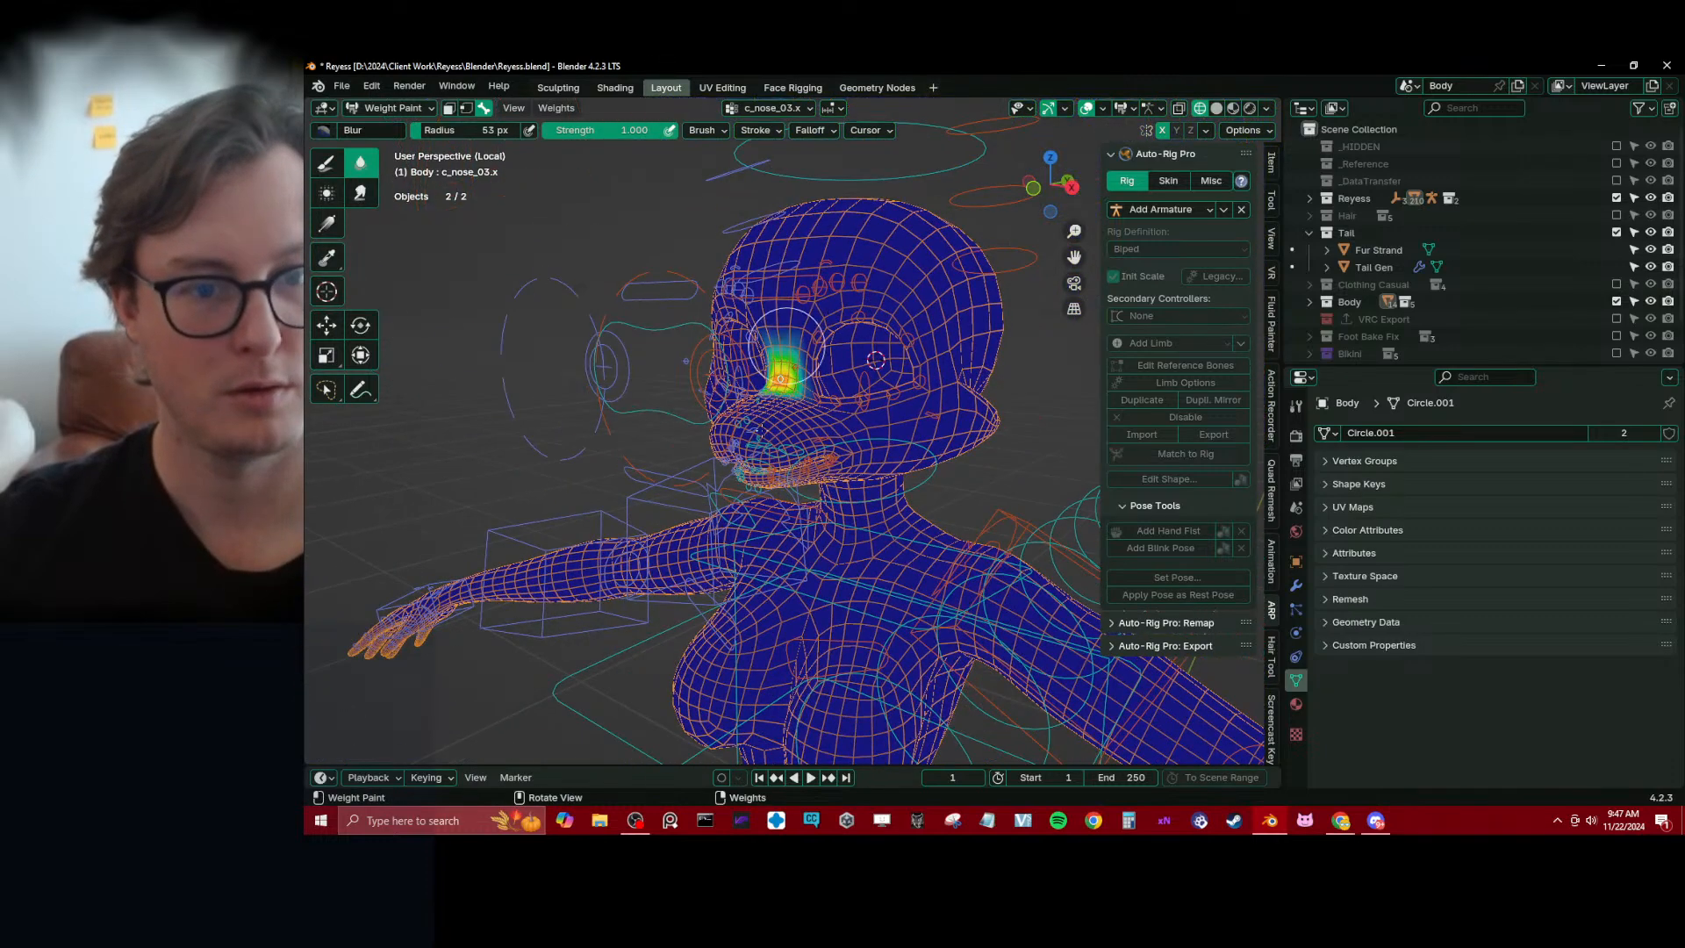
{"action": "scroll", "coordinate": [779, 403], "scroll_direction": "up", "scroll_amount": 5}
{"action": "middle_click_drag", "start_coordinate": [838, 447], "coordinate": [807, 428]}
{"action": "scroll", "coordinate": [825, 448], "scroll_direction": "up", "scroll_amount": 2}
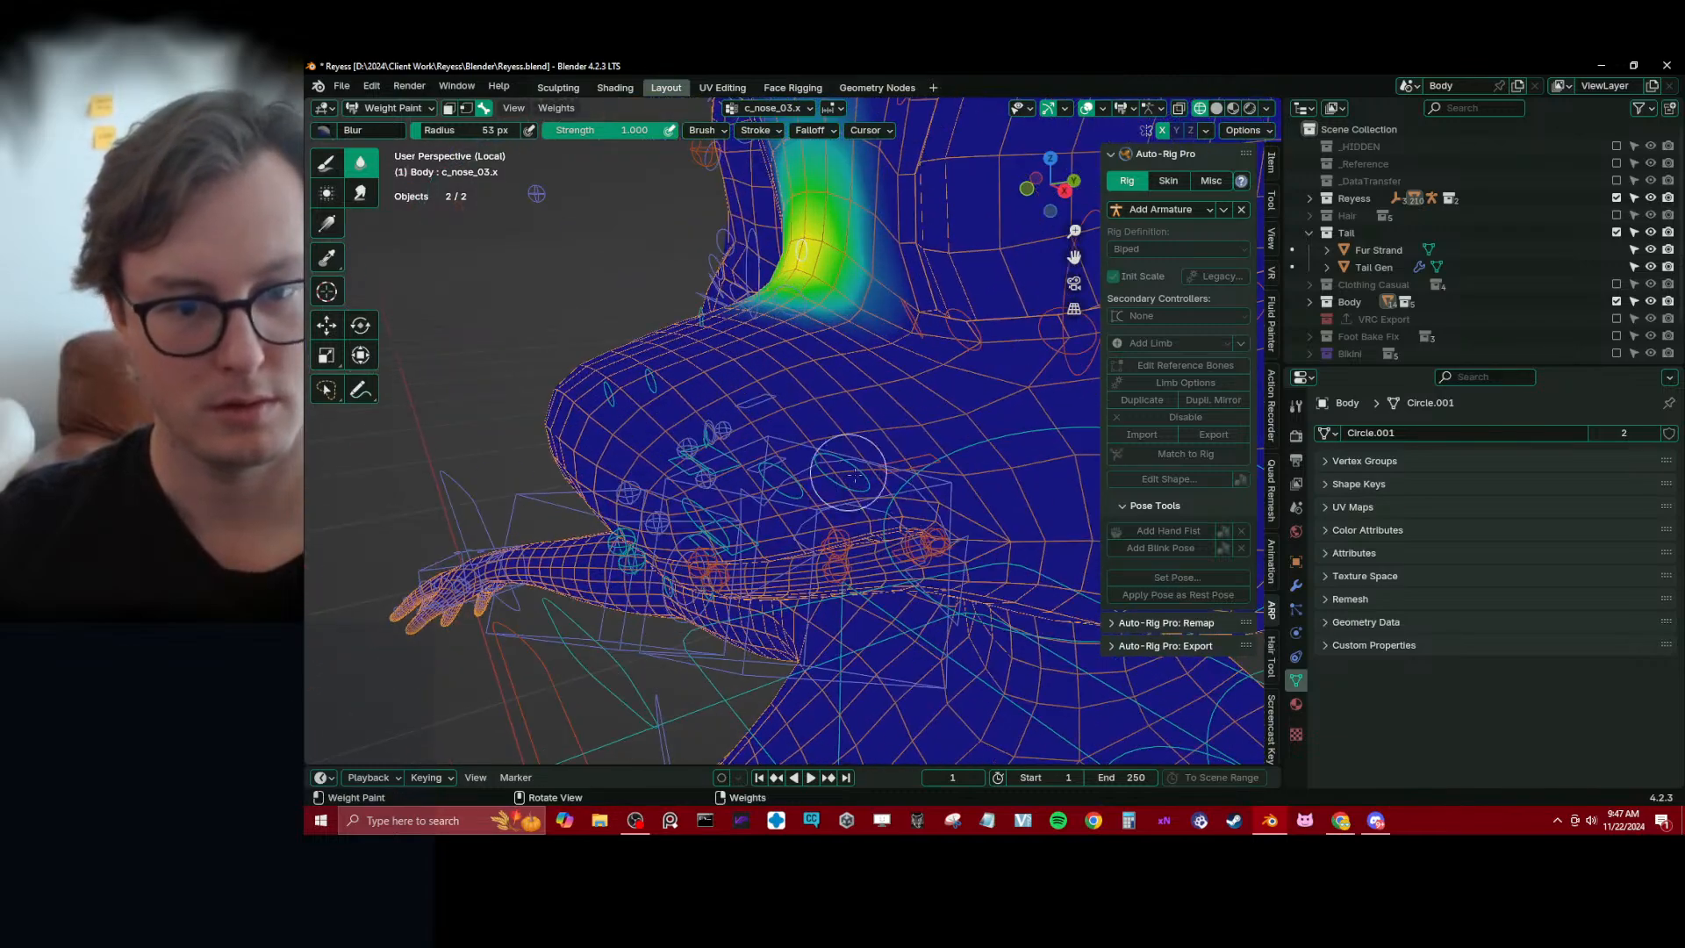
Test the left mouth corner deformation by moving the c_lips_smile.l controller
{"action": "middle_click_drag", "start_coordinate": [943, 596], "coordinate": [927, 552]}
{"action": "left_click", "coordinate": [930, 518], "text": "alt"}
{"action": "key", "text": "g"}
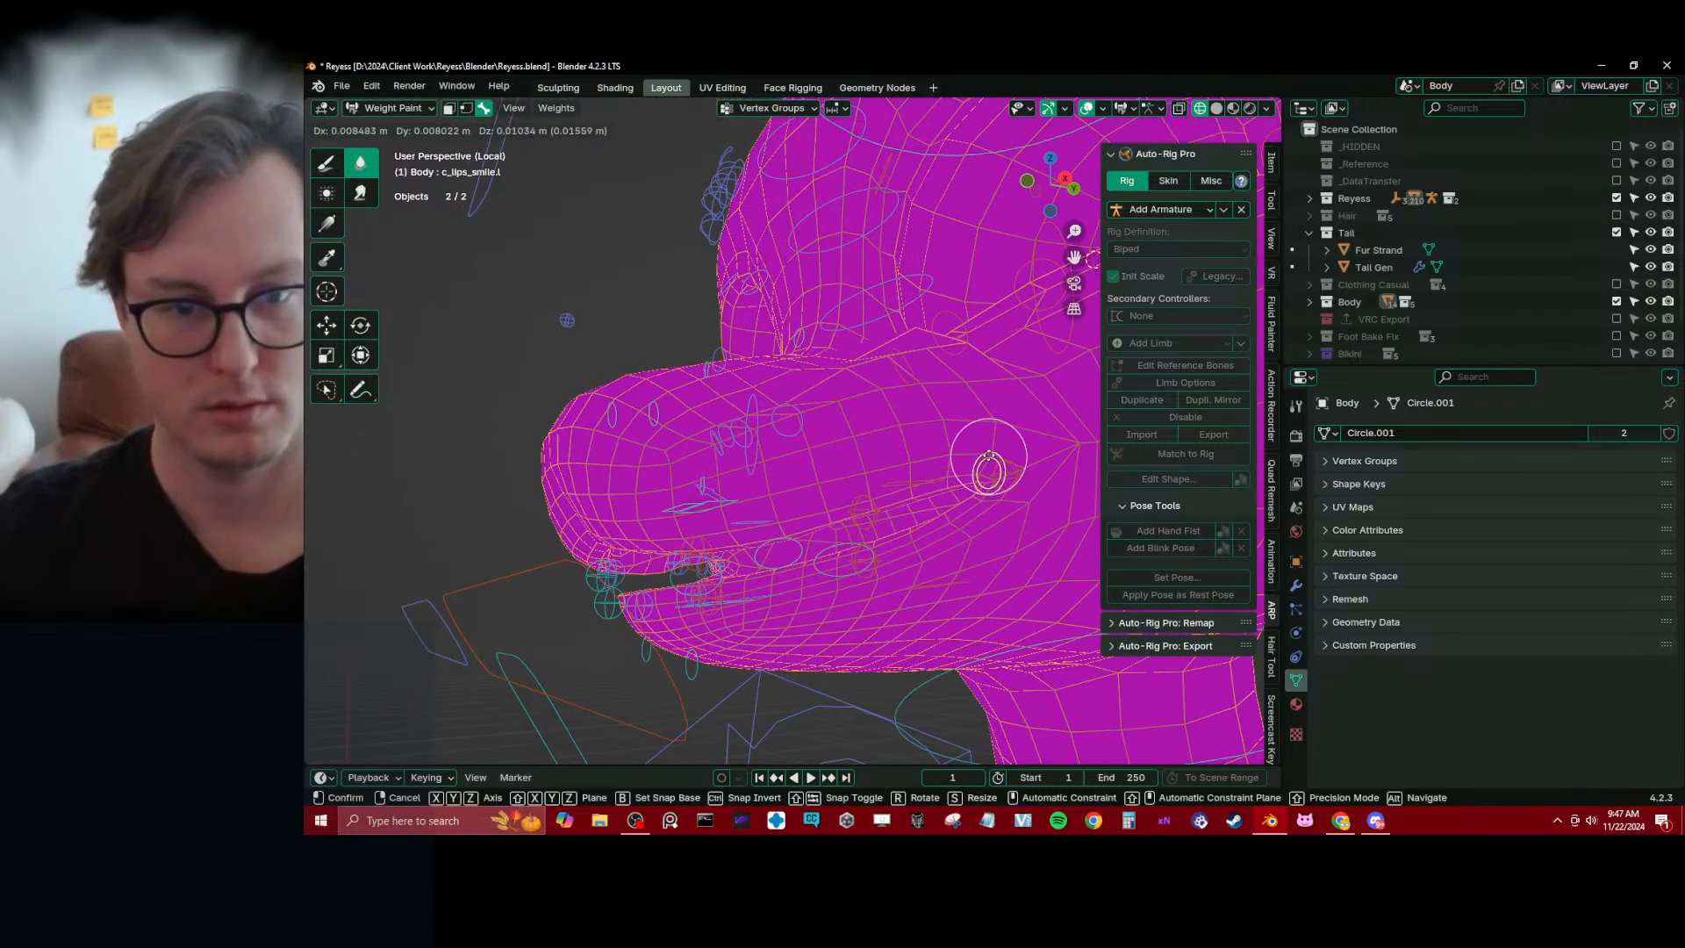
{"action": "left_click", "coordinate": [985, 473]}
{"action": "middle_click_drag", "start_coordinate": [981, 492], "coordinate": [737, 427]}
Smear and blur the c_nose_01.x weights down the side of the muzzle, then select c_nose_02.x to check its weights
{"action": "left_click", "coordinate": [629, 421], "text": "alt"}
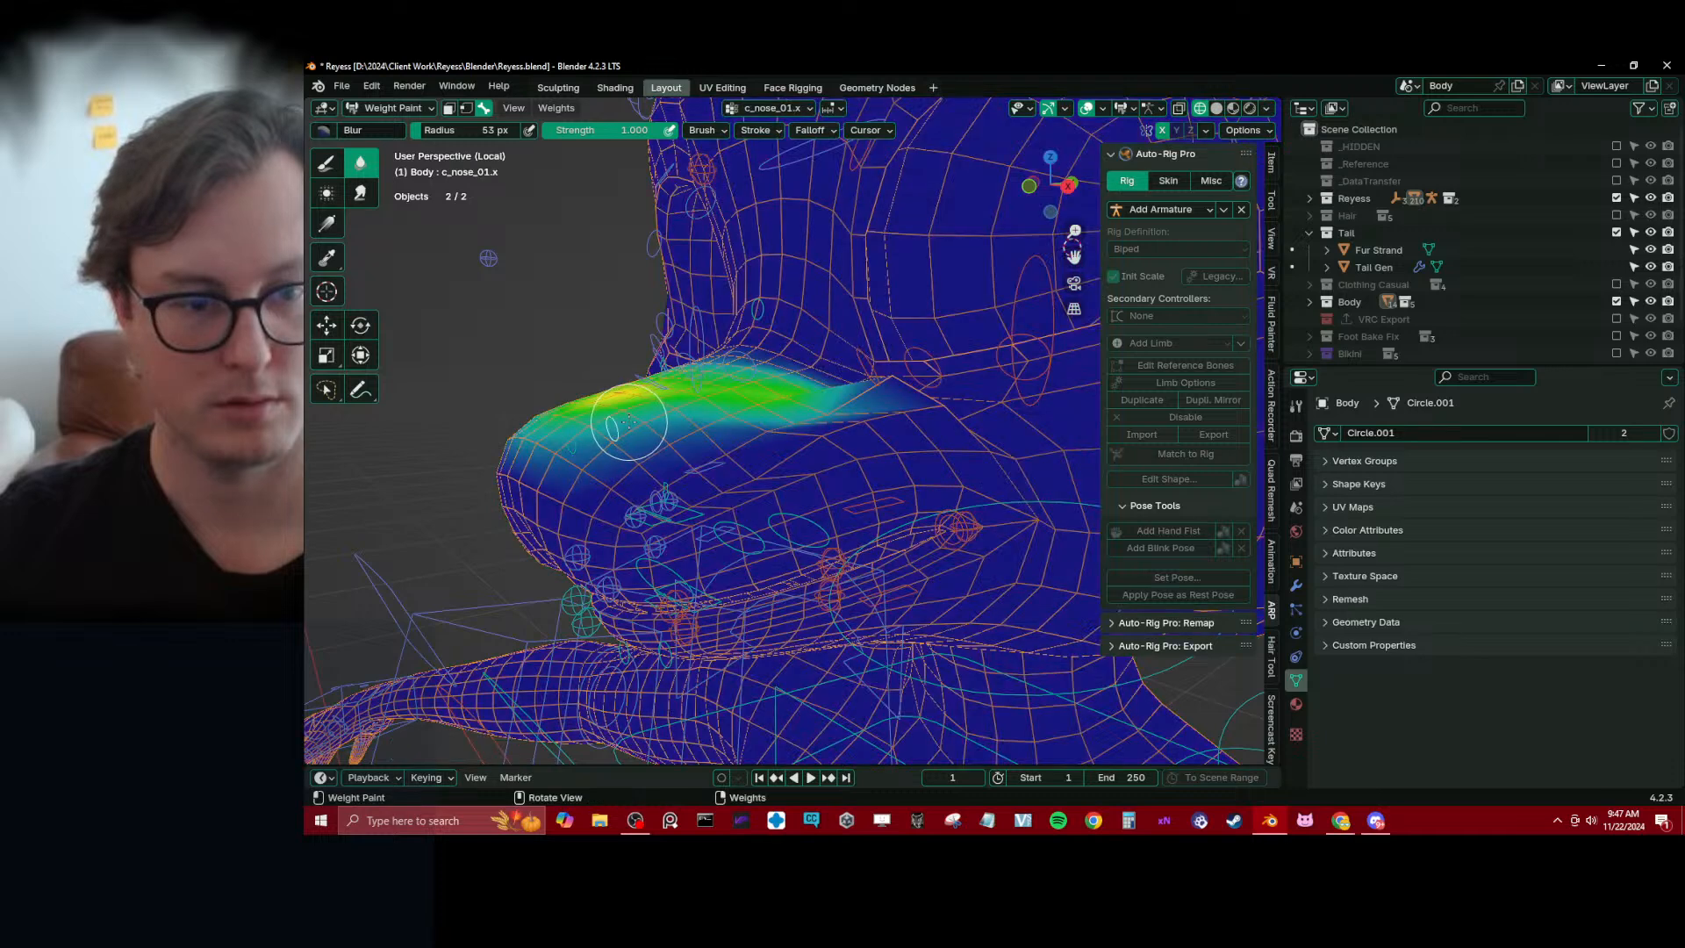
{"action": "key", "text": "KP_3"}
{"action": "middle_click_drag", "start_coordinate": [629, 430], "coordinate": [698, 451]}
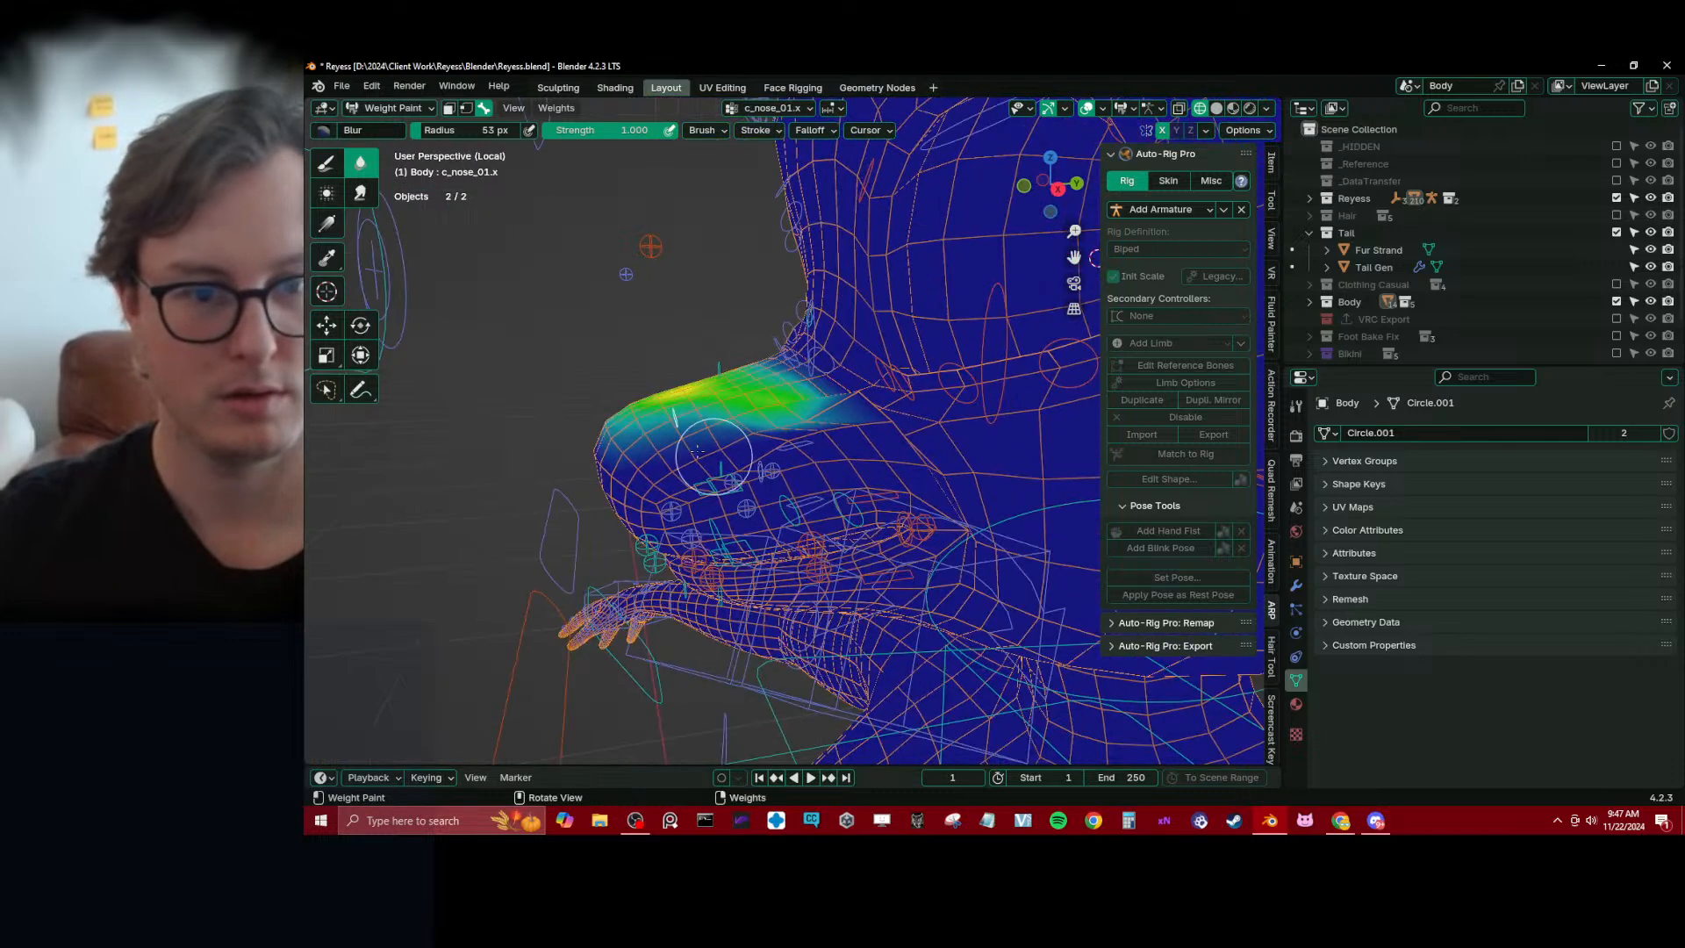
{"action": "middle_click_drag", "start_coordinate": [1096, 257], "coordinate": [1001, 313]}
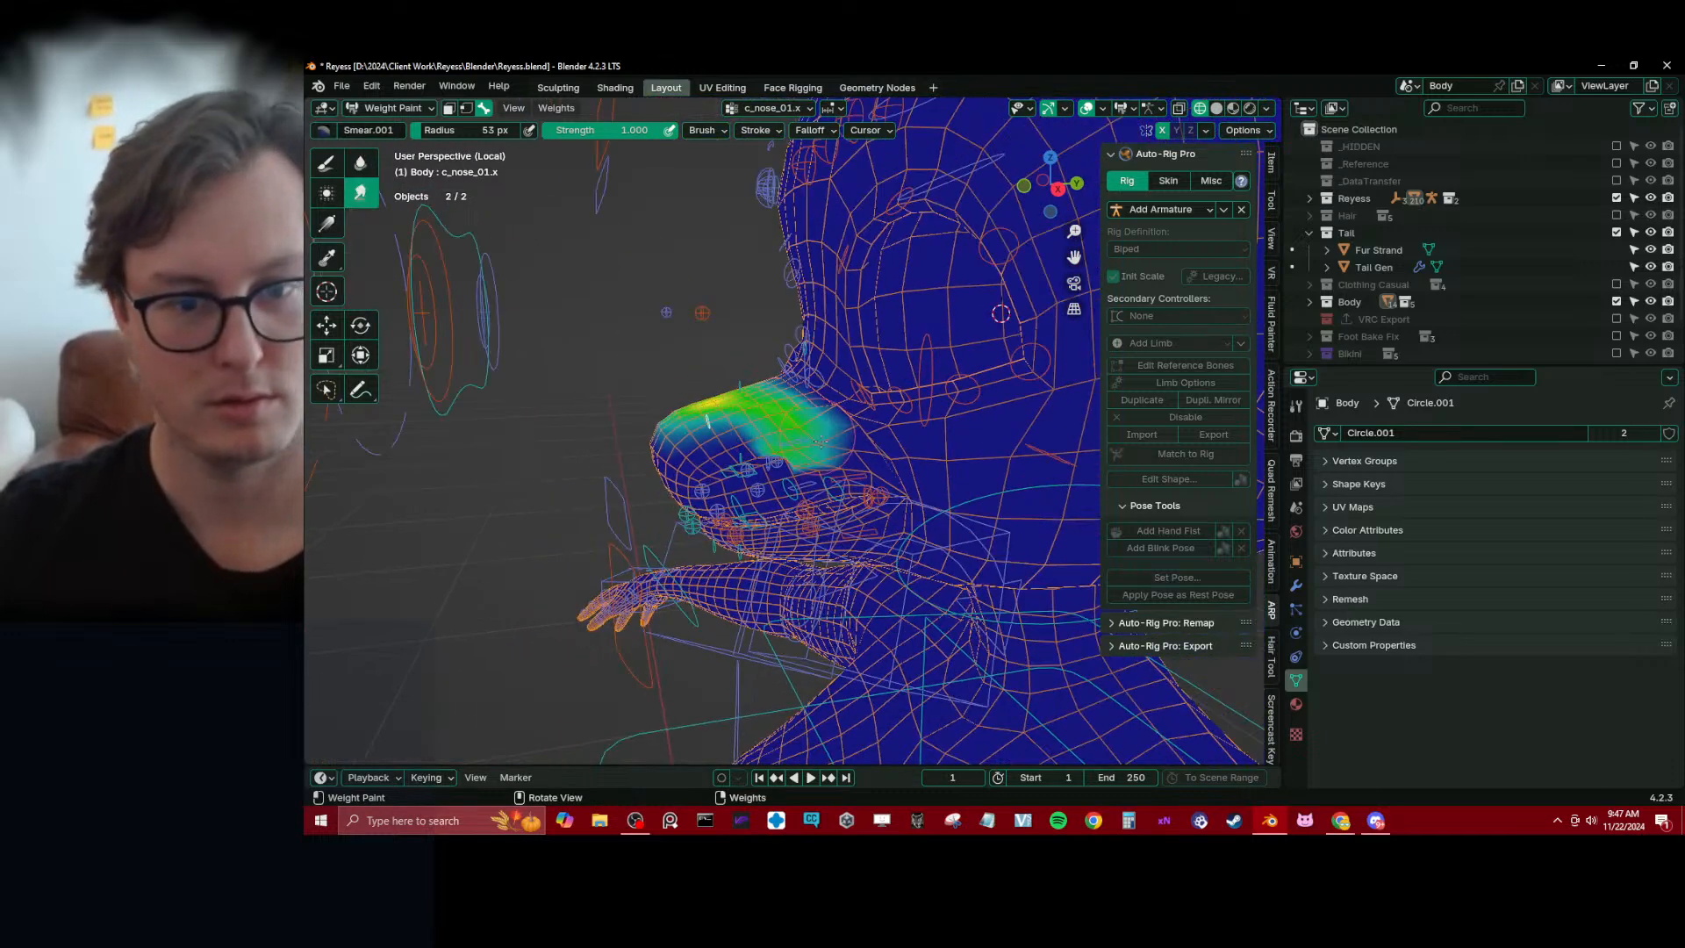
{"action": "left_click", "coordinate": [356, 163]}
{"action": "middle_click_drag", "start_coordinate": [870, 479], "coordinate": [886, 474]}
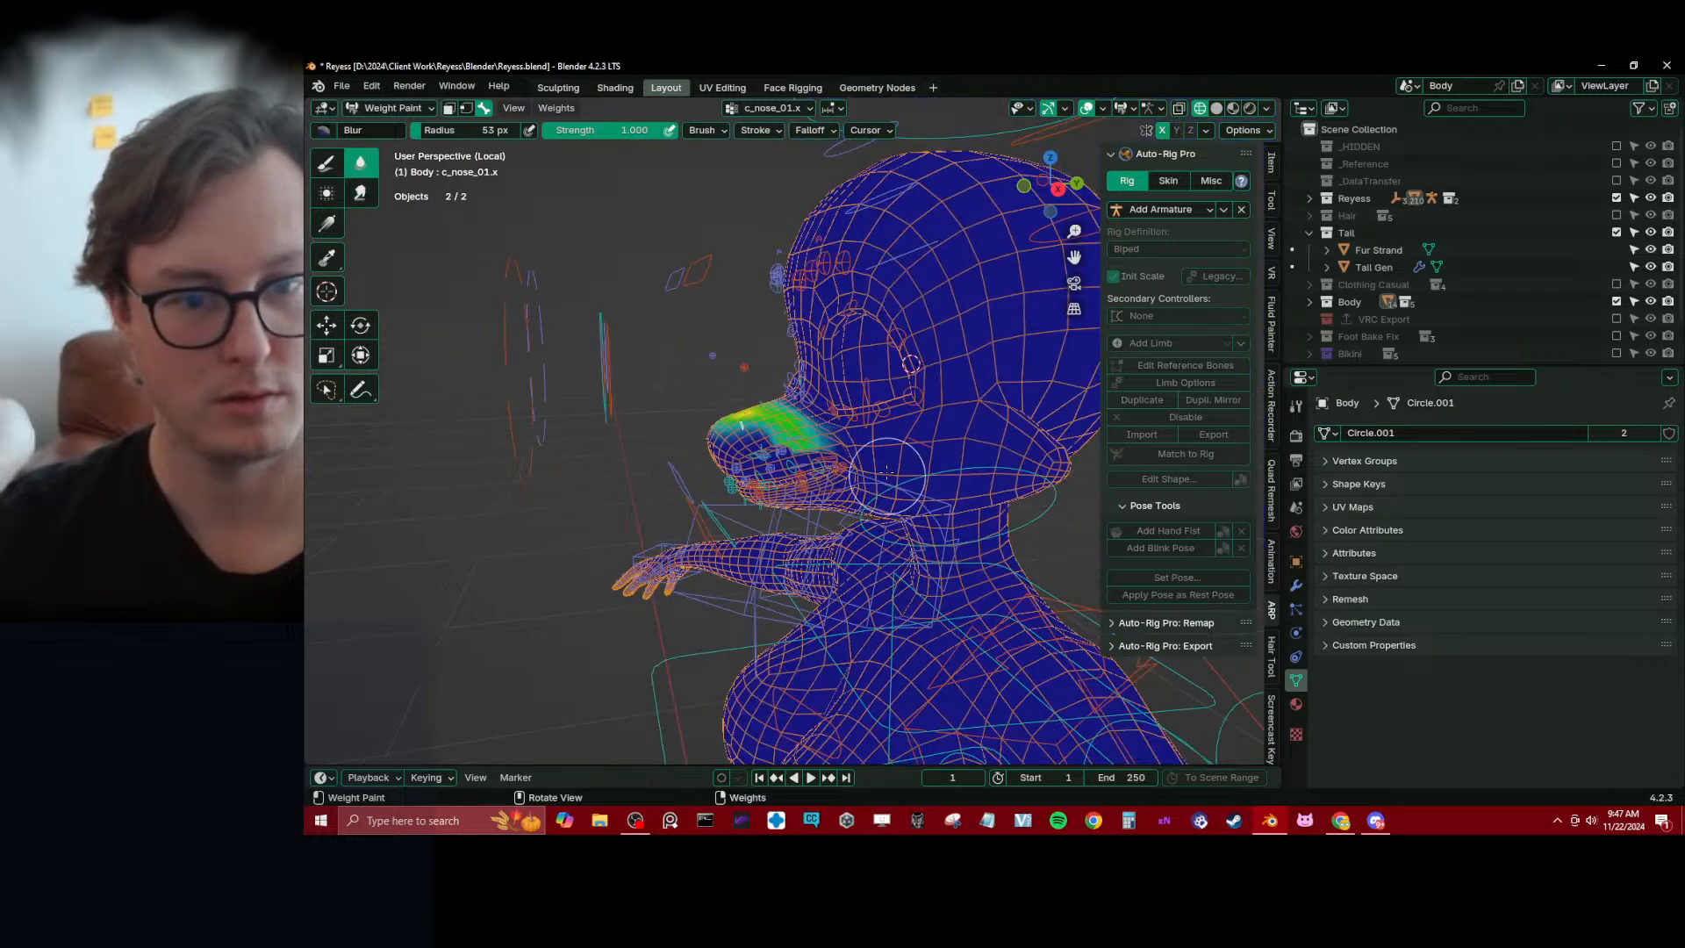
{"action": "scroll", "coordinate": [702, 449], "scroll_direction": "up", "scroll_amount": 4}
{"action": "middle_click_drag", "start_coordinate": [752, 444], "coordinate": [899, 471]}
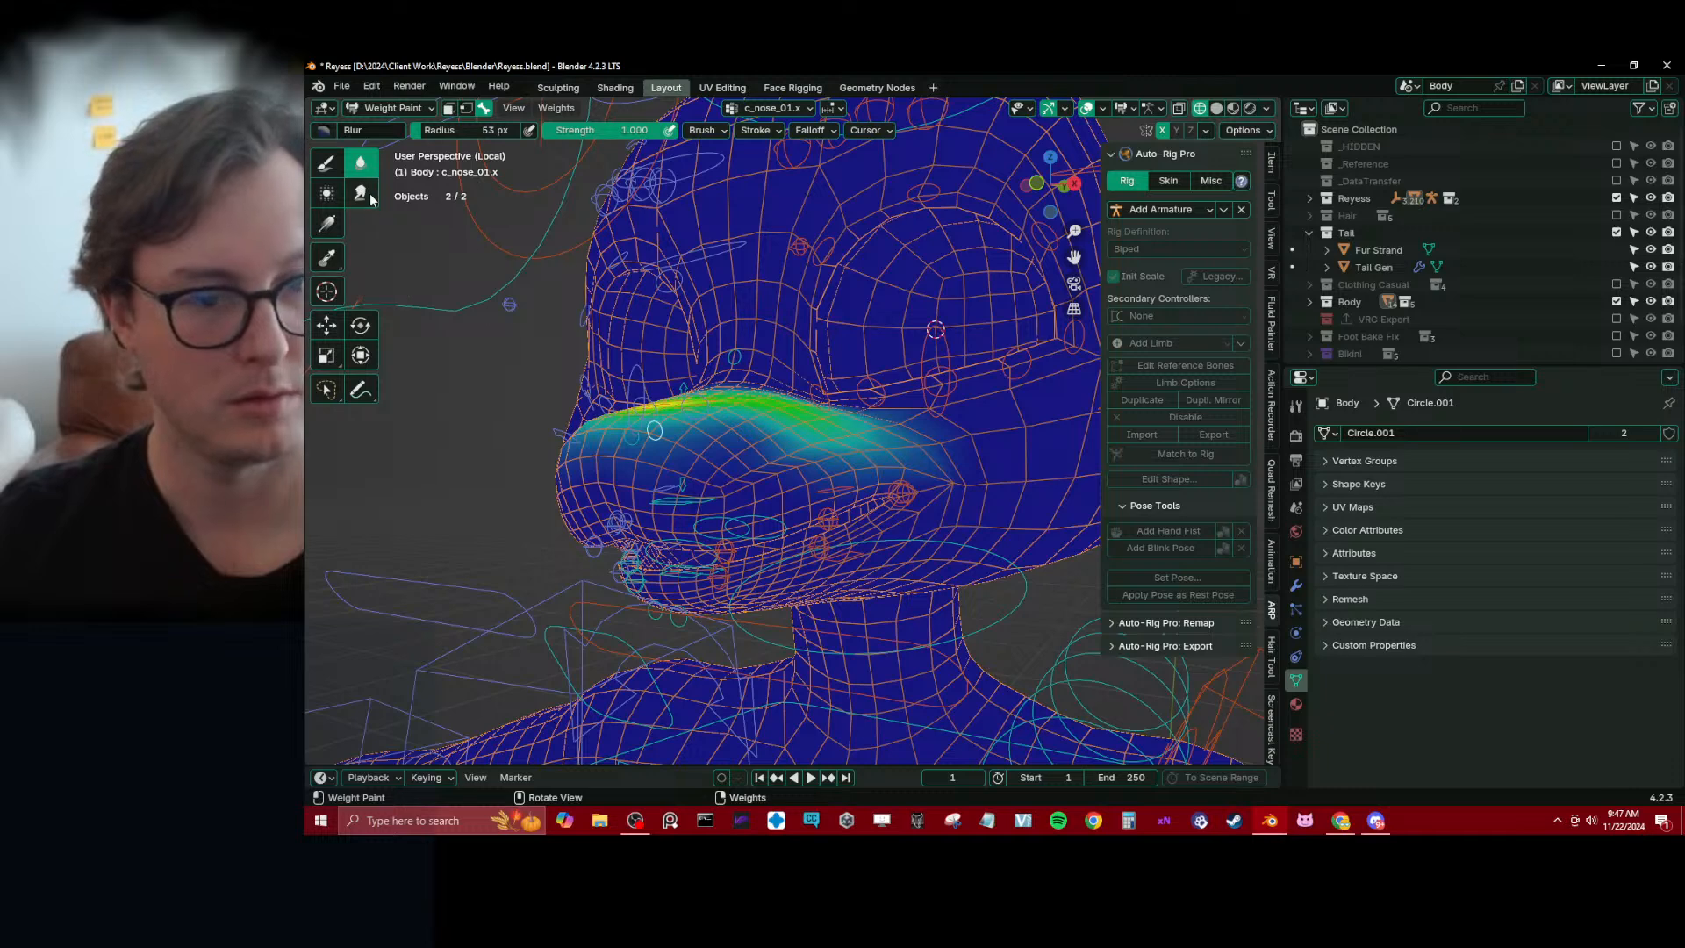
{"action": "left_click", "coordinate": [674, 443], "text": "alt"}
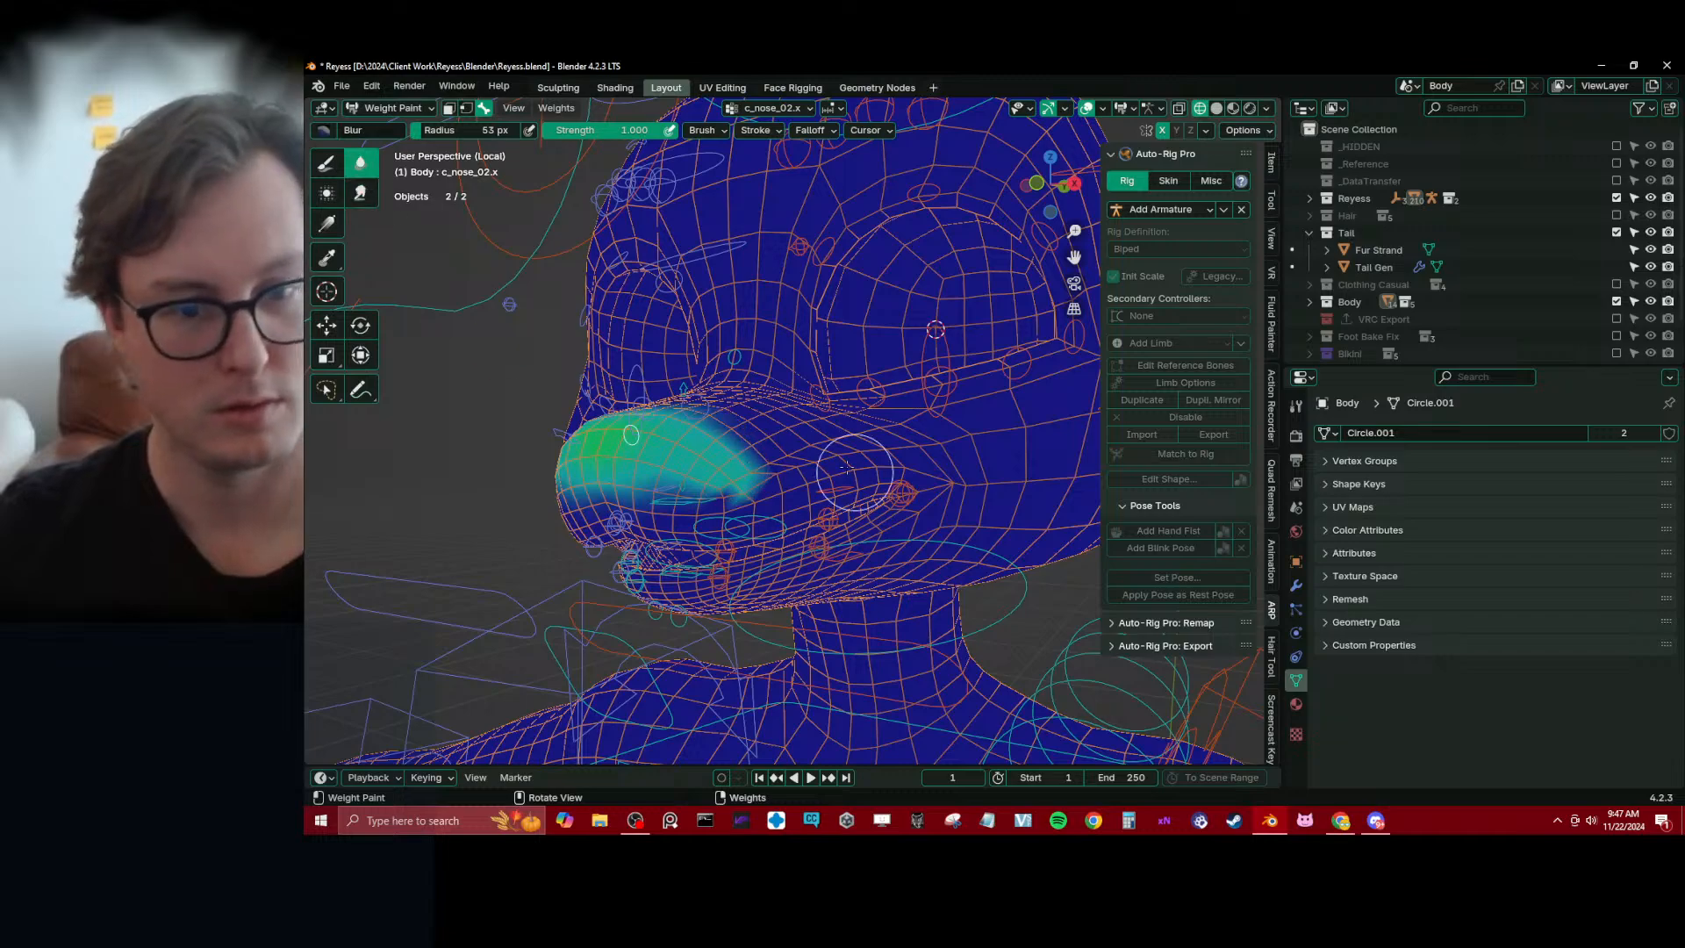
{"action": "mouse_move", "coordinate": [823, 424]}
{"action": "middle_mouse_down"}
{"action": "mouse_move", "coordinate": [845, 467]}
{"action": "mouse_move", "coordinate": [684, 515]}
{"action": "middle_mouse_up"}
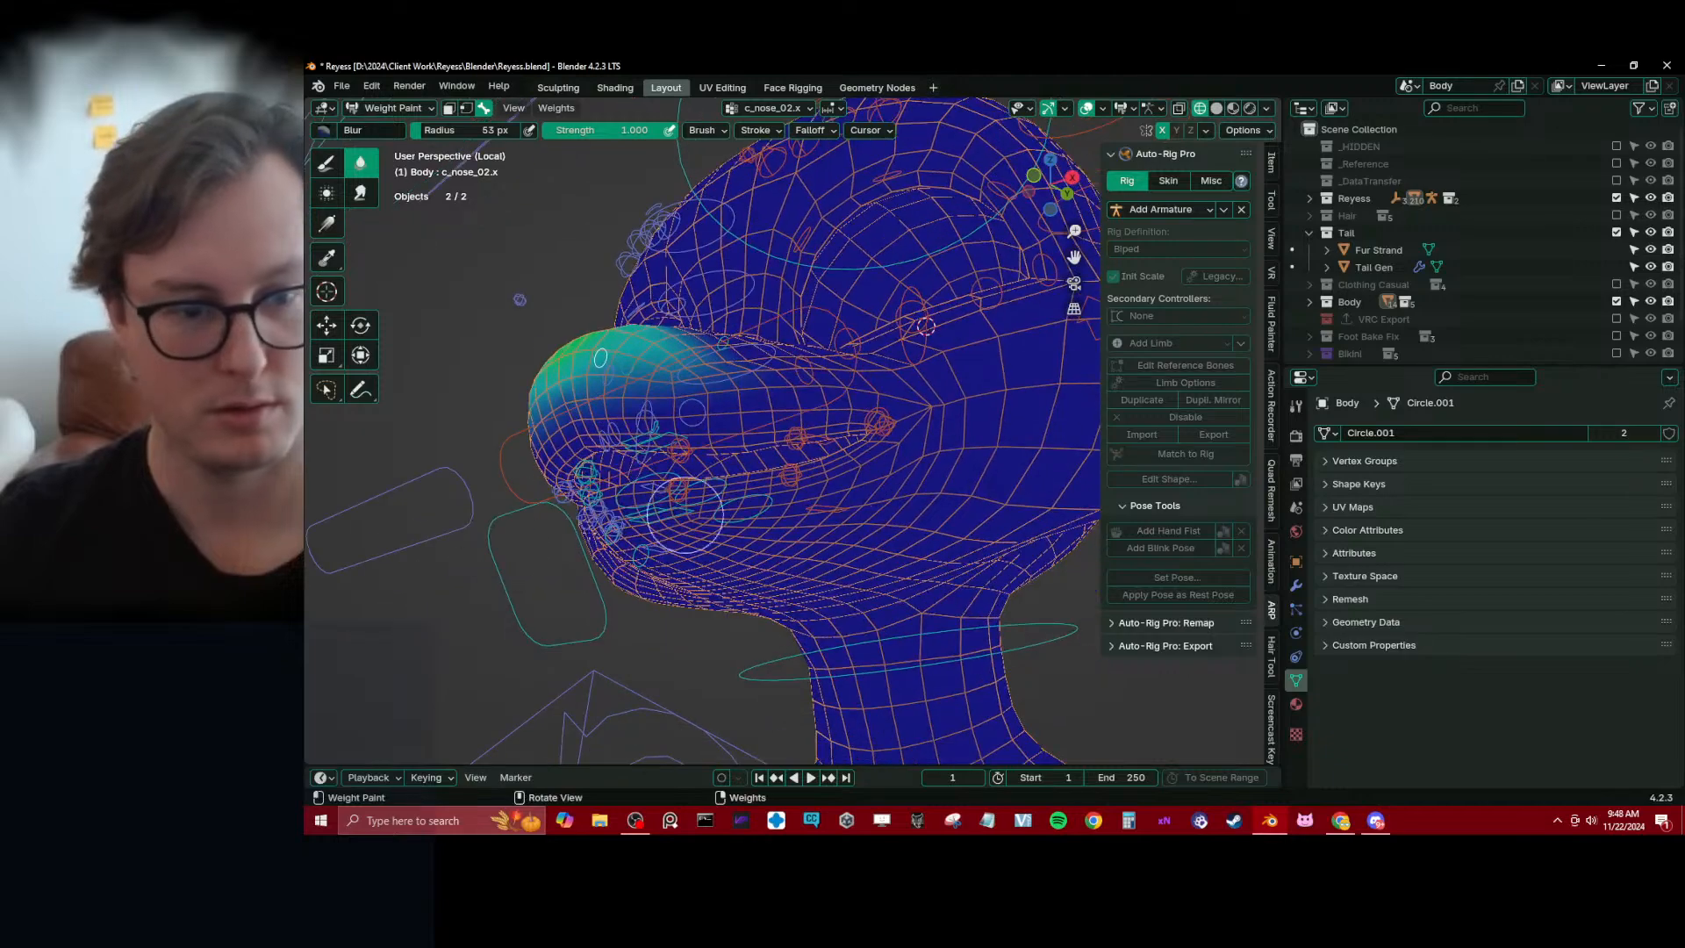
Test the jaw deformation by moving c_jawbone.x freely and along Z, then reset its location and select all controllers
{"action": "left_click", "coordinate": [491, 522], "text": "alt"}
{"action": "middle_click_drag", "start_coordinate": [562, 546], "coordinate": [594, 487], "text": "shift"}
{"action": "key", "text": "g"}
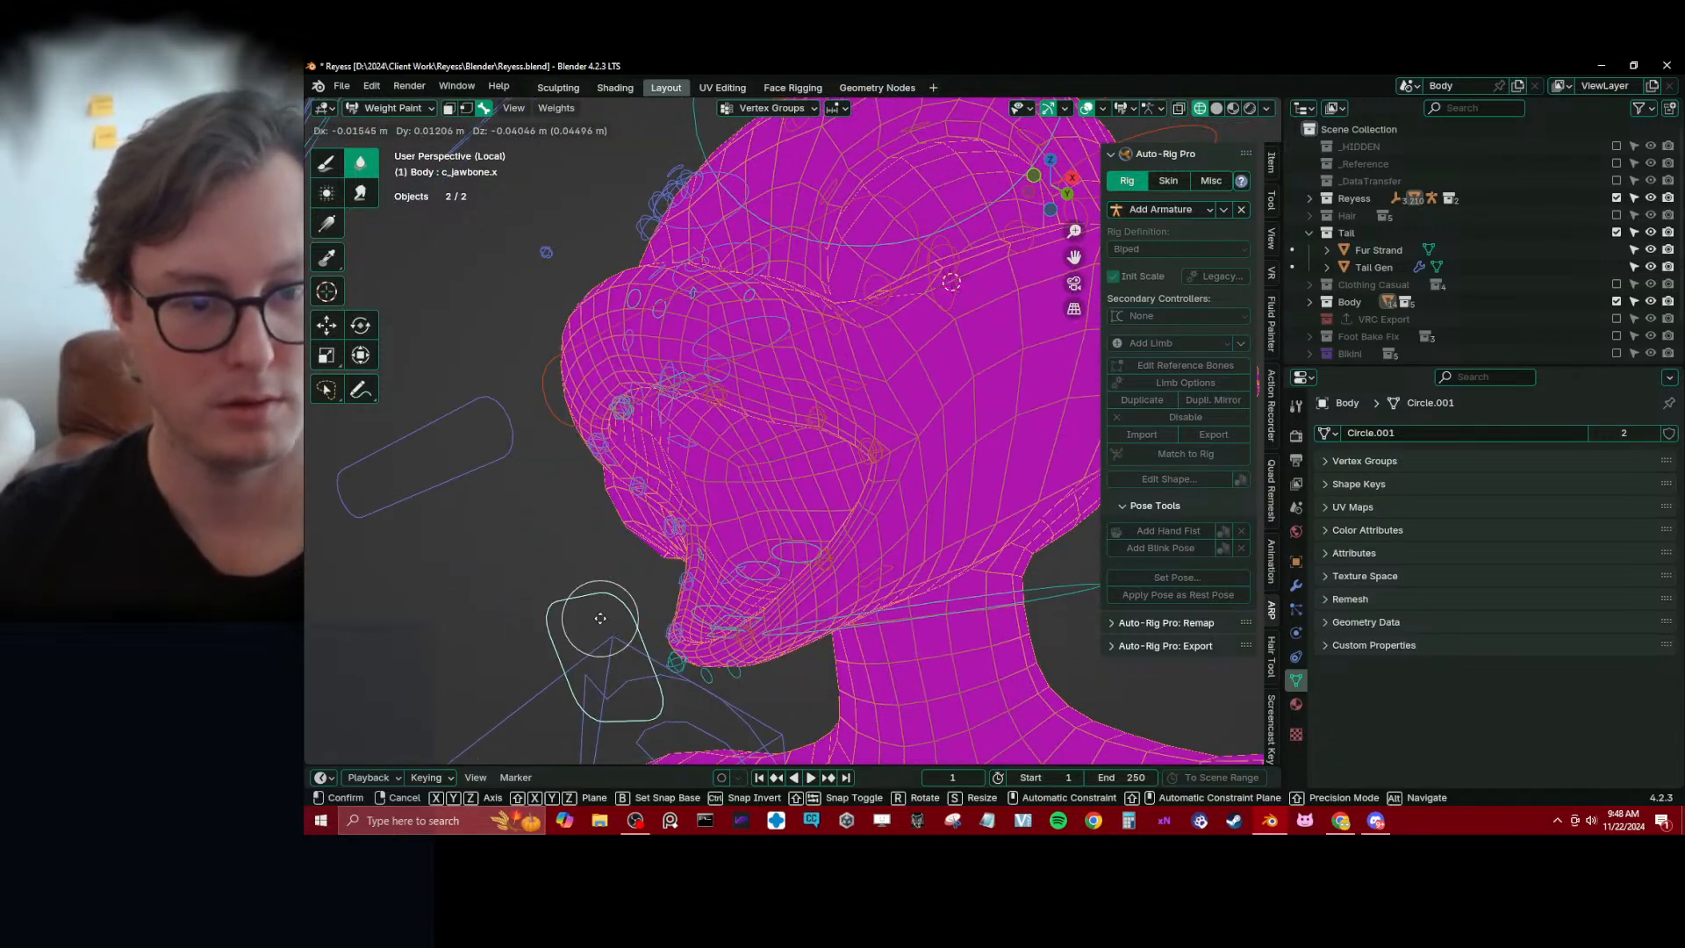
{"action": "left_click", "coordinate": [600, 618]}
{"action": "middle_click_drag", "start_coordinate": [600, 618], "coordinate": [745, 572]}
{"action": "key", "text": "g"}
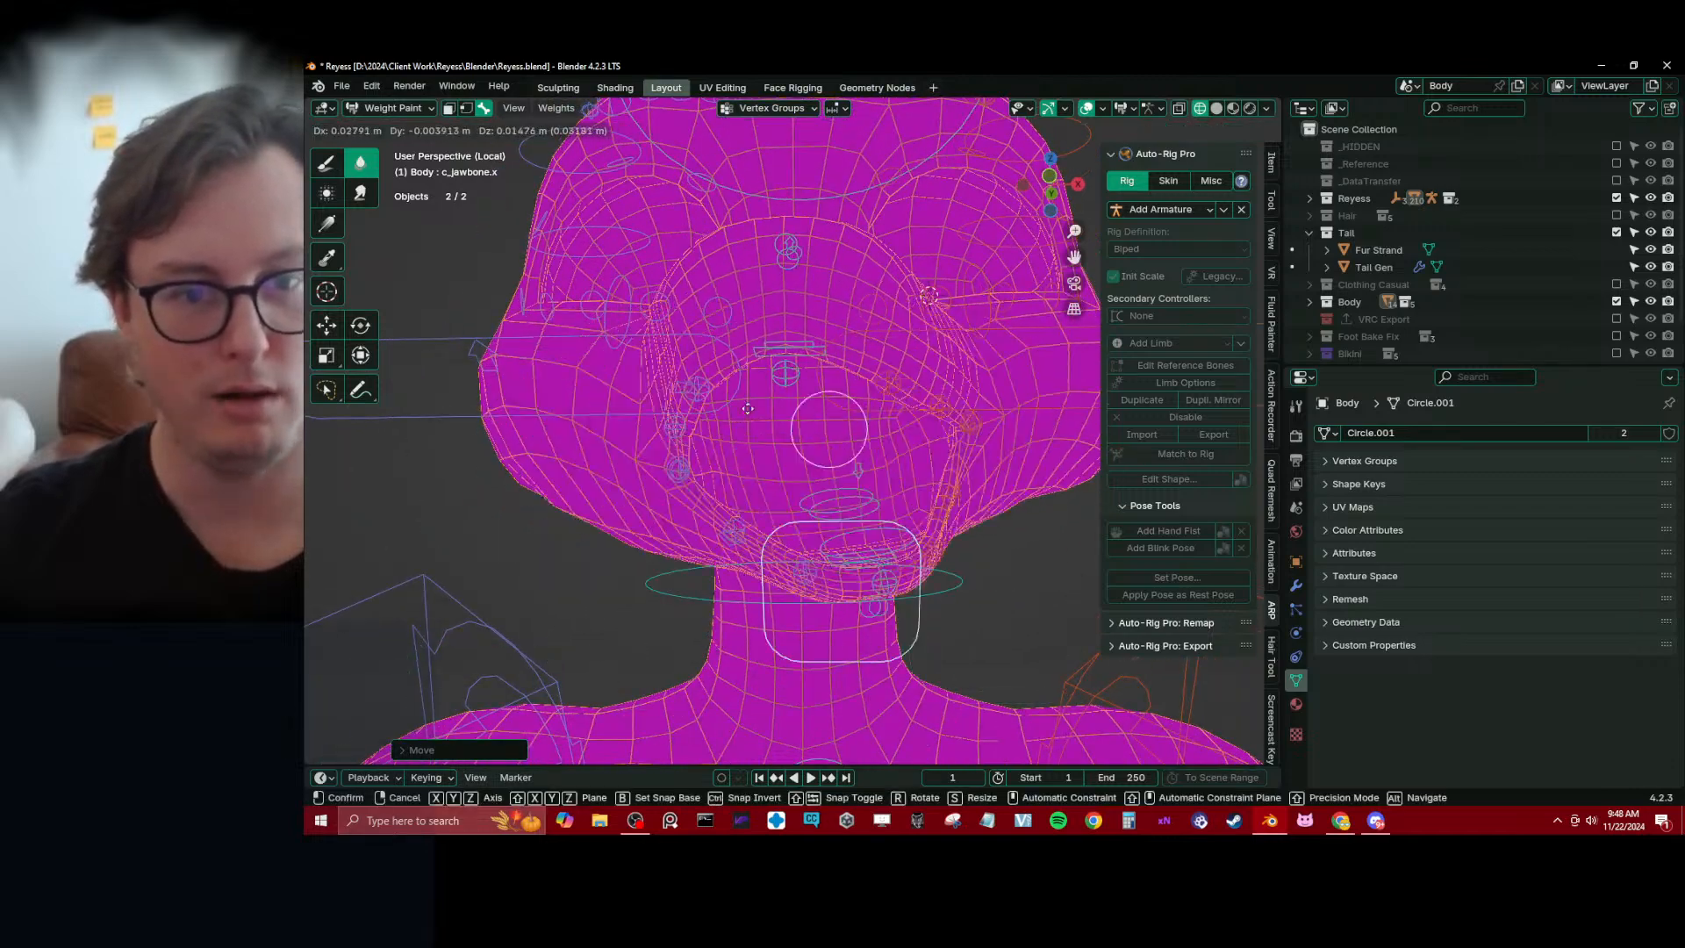
{"action": "key", "text": "z"}
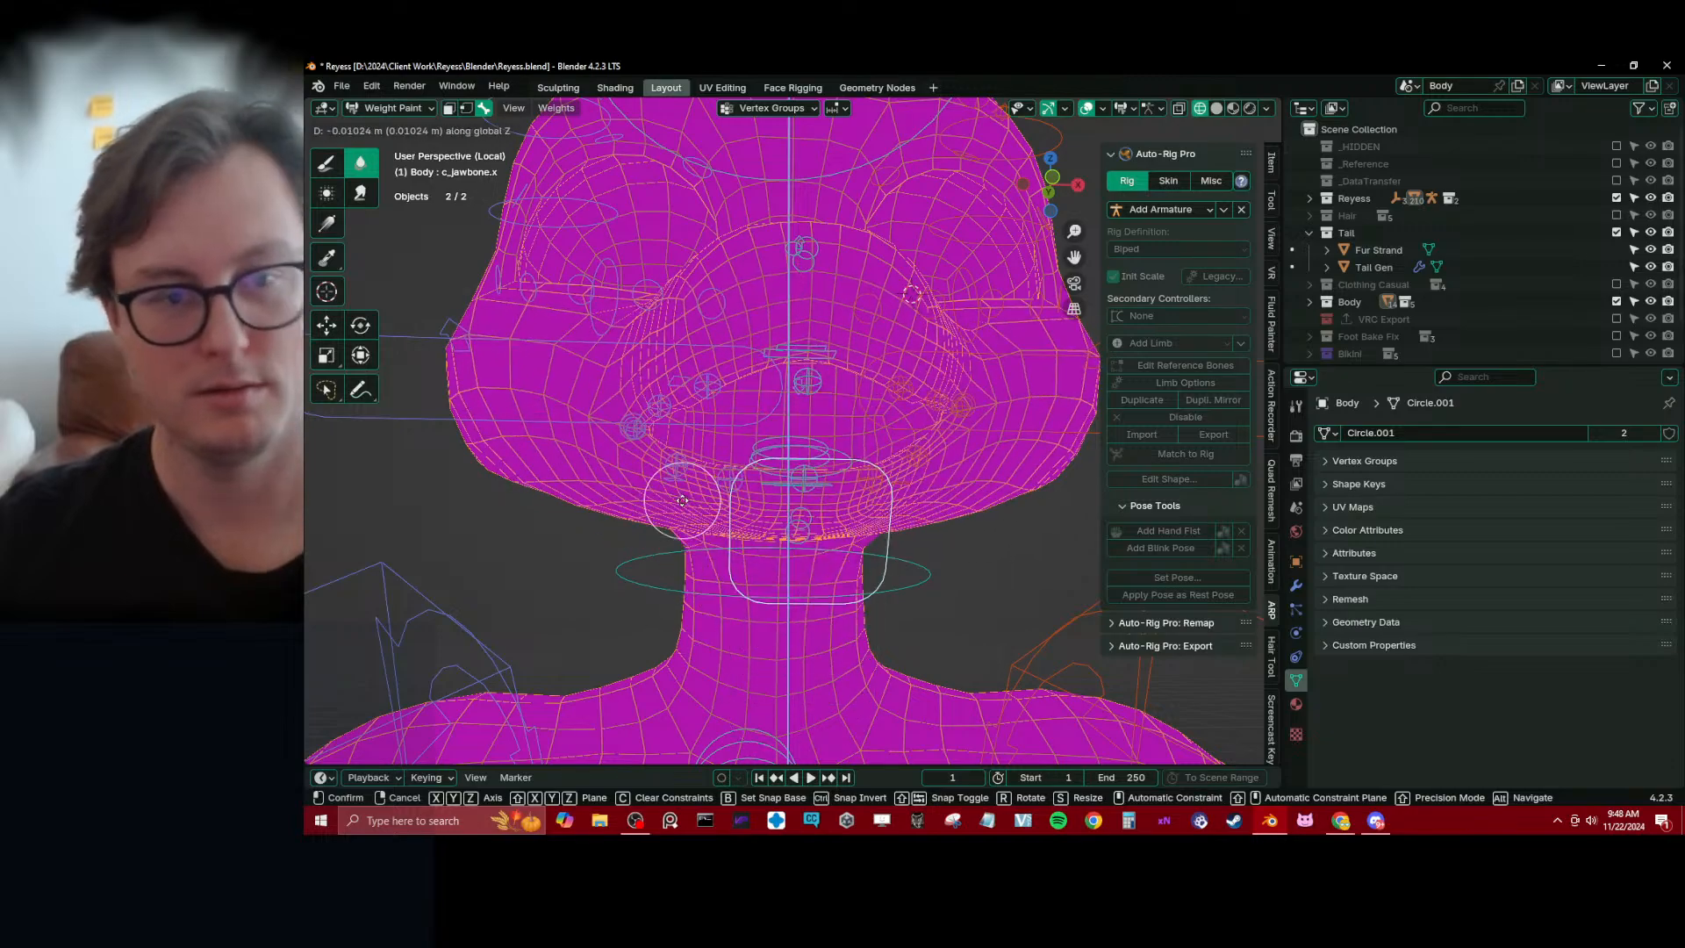
{"action": "right_click", "coordinate": [694, 517]}
{"action": "key", "text": "alt+g"}
{"action": "scroll", "coordinate": [772, 472], "scroll_direction": "down", "scroll_amount": 2}
{"action": "mouse_move", "coordinate": [786, 469]}
{"action": "middle_mouse_down"}
{"action": "mouse_move", "coordinate": [805, 466]}
{"action": "mouse_move", "coordinate": [783, 498]}
{"action": "mouse_move", "coordinate": [735, 471]}
{"action": "middle_mouse_up"}
{"action": "key", "text": "a"}
{"action": "scroll", "coordinate": [790, 491], "scroll_direction": "up", "scroll_amount": 2}
{"action": "key", "text": "KP_1"}
{"action": "scroll", "coordinate": [803, 412], "scroll_direction": "up", "scroll_amount": 3}
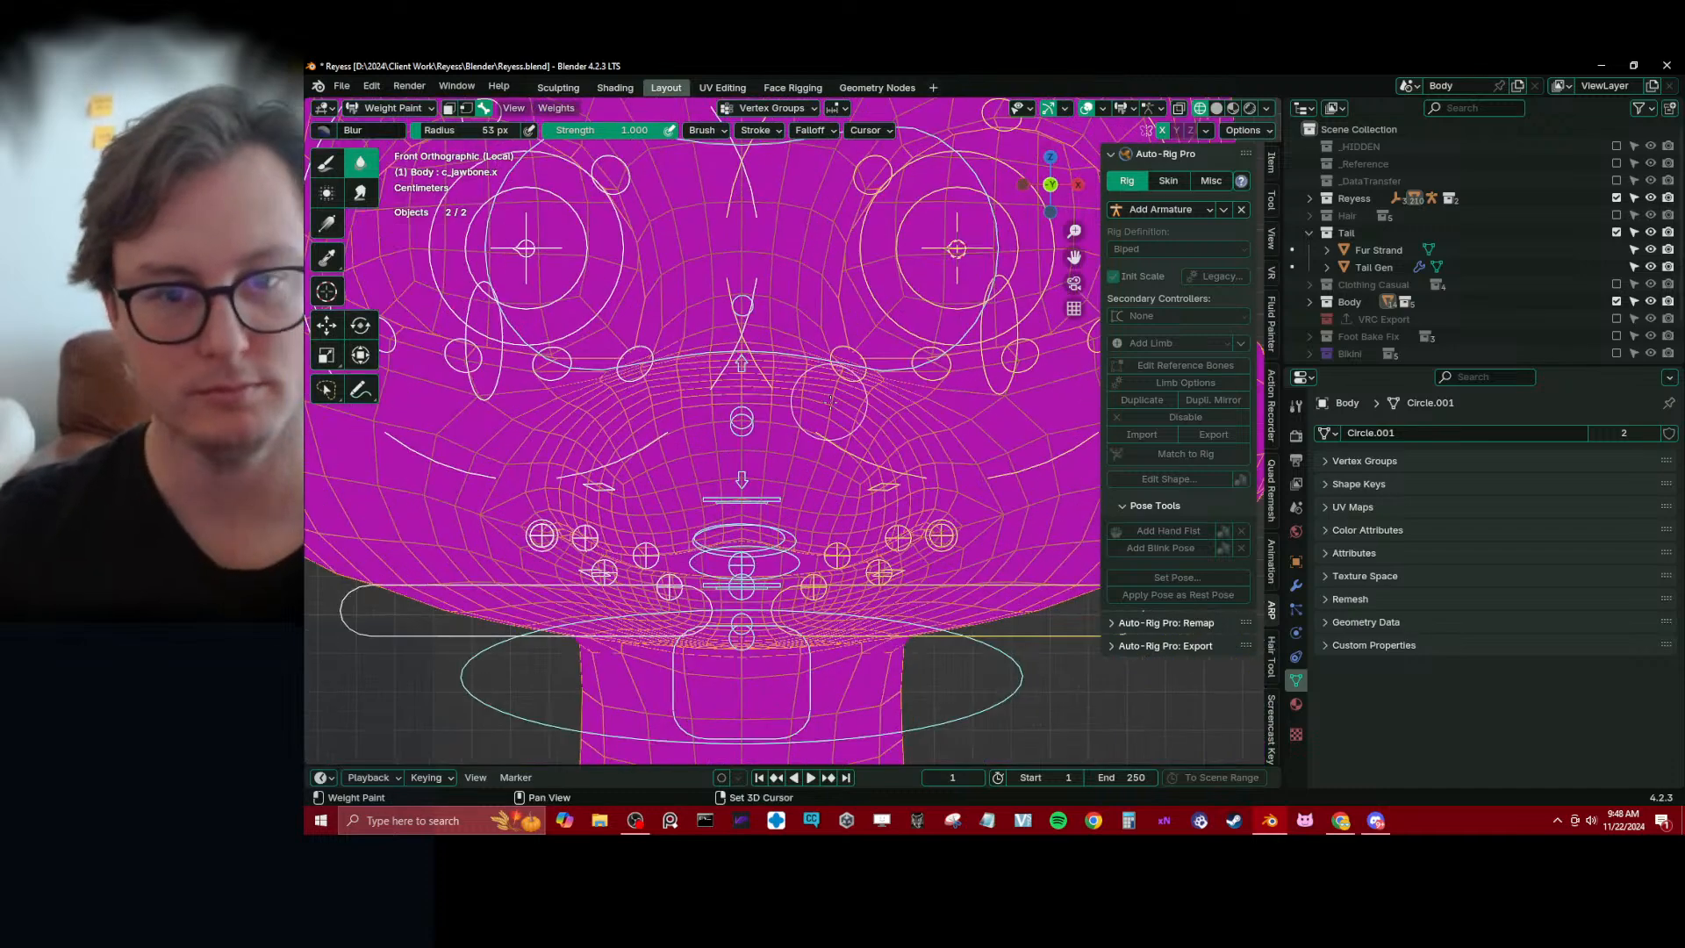
Test the left upper eyelid by moving c_eyelid_top.l down along Z, then undo the move
{"action": "middle_click_drag", "start_coordinate": [948, 291], "coordinate": [812, 329], "text": "shift"}
{"action": "scroll", "coordinate": [812, 328], "scroll_direction": "down", "scroll_amount": 4}
{"action": "left_click", "coordinate": [868, 263], "text": "alt"}
{"action": "middle_click", "coordinate": [868, 265], "text": "alt"}
{"action": "key", "text": "g"}
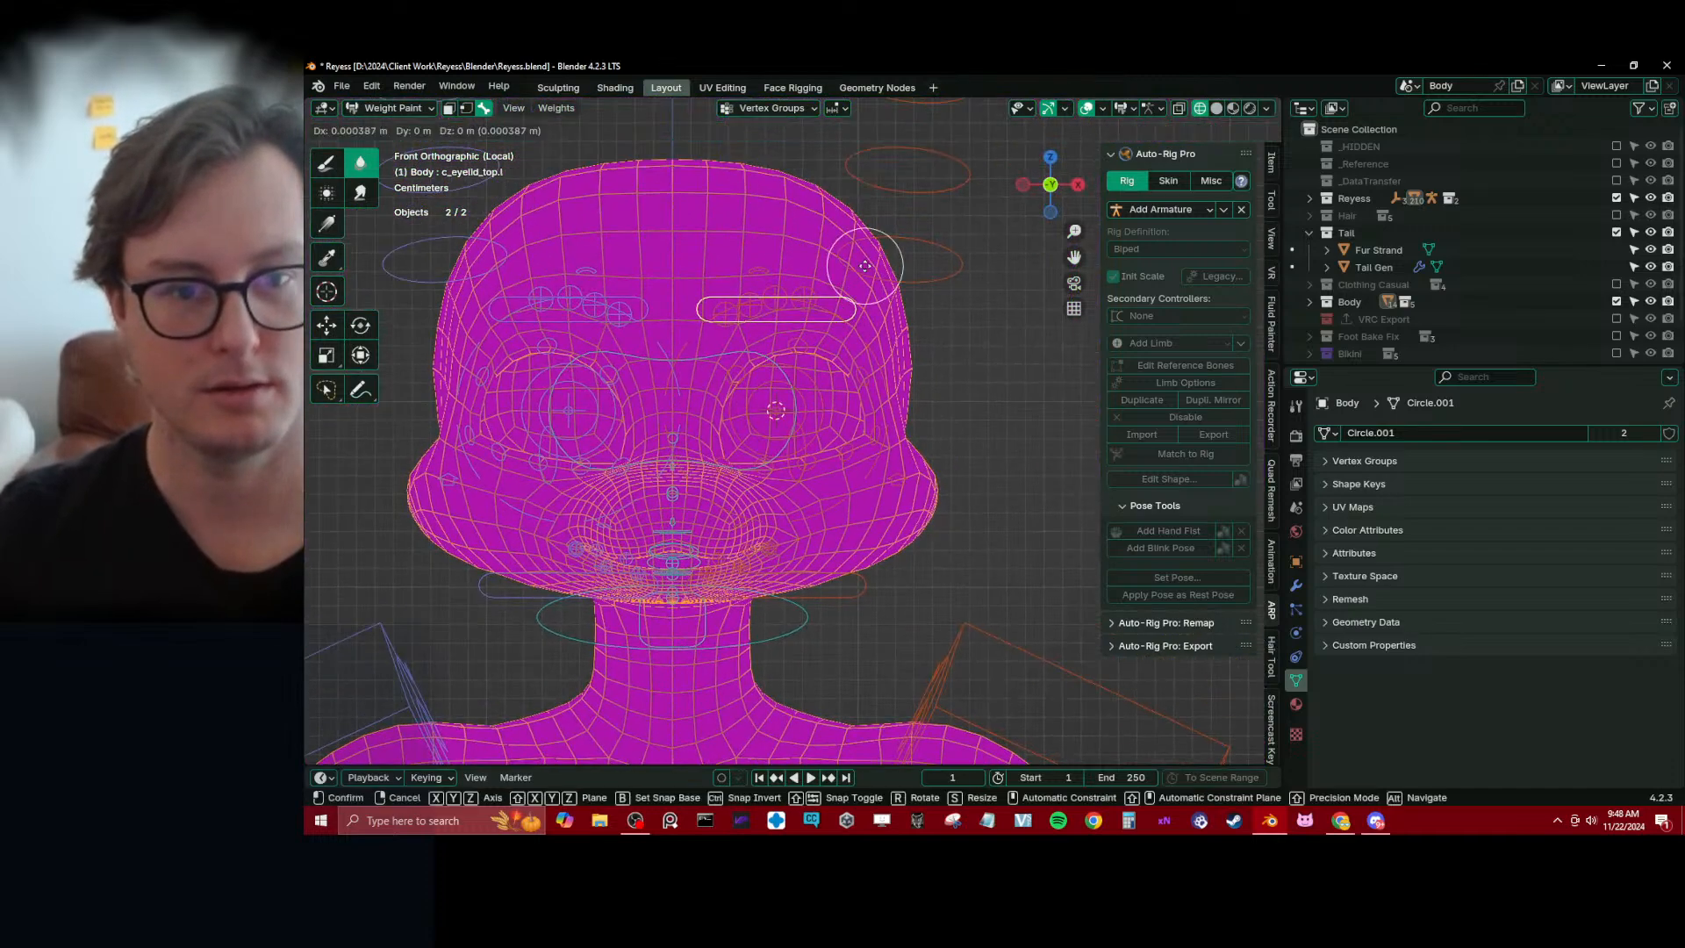
{"action": "key", "text": "z"}
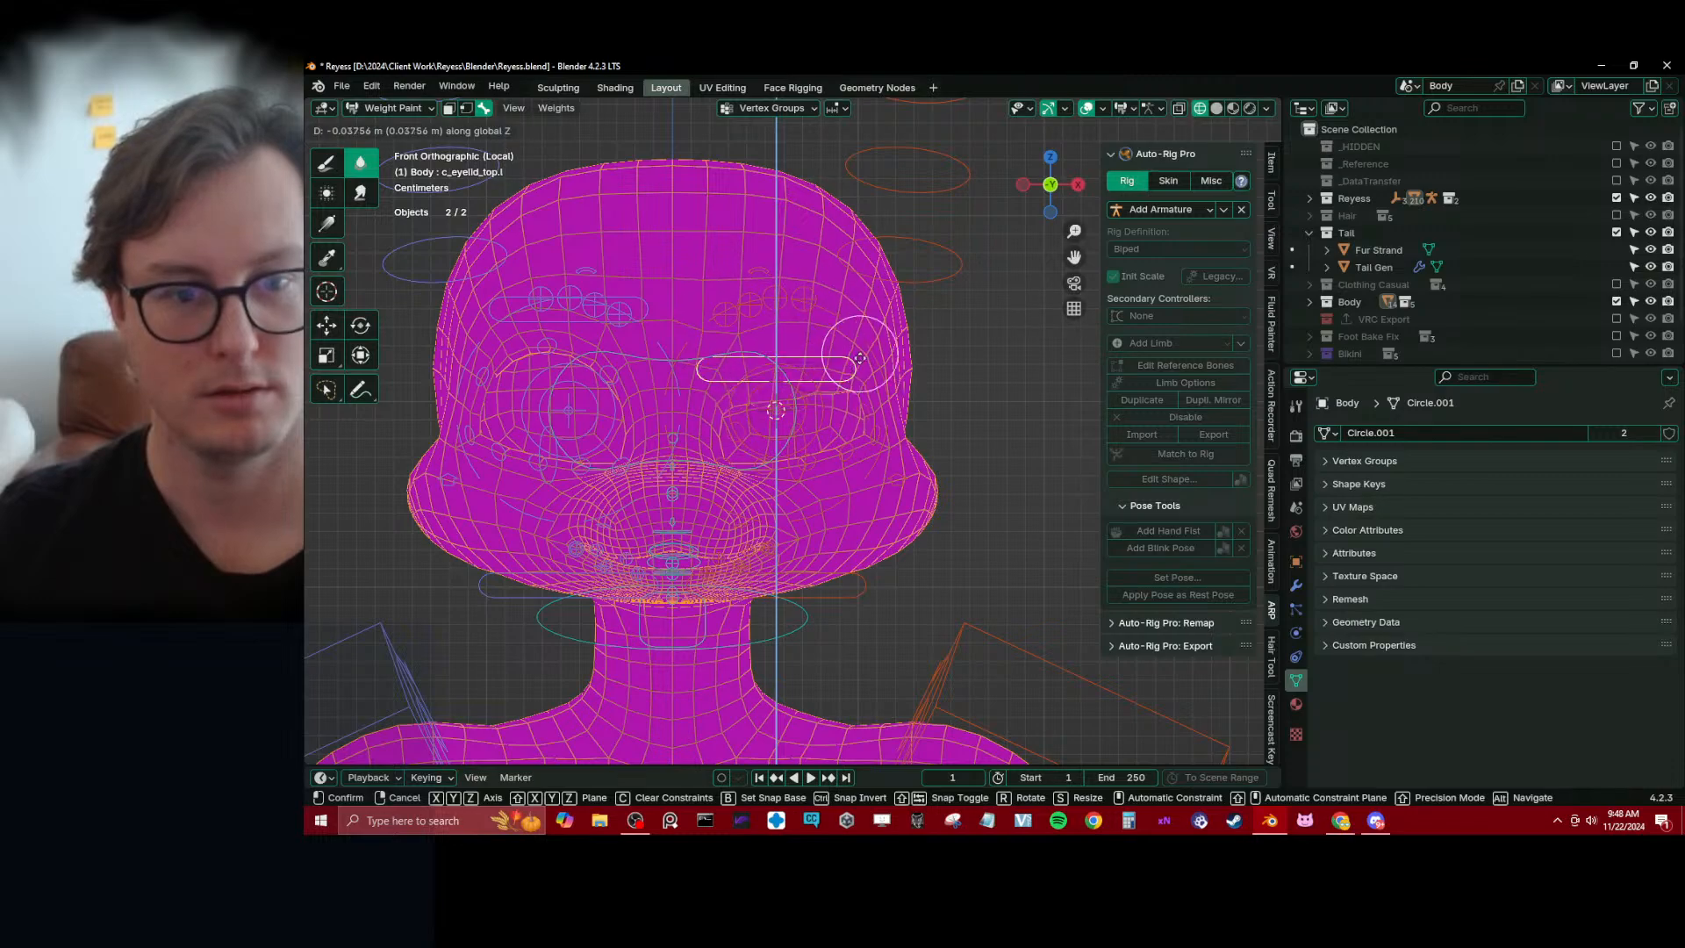
{"action": "left_click", "coordinate": [824, 272]}
{"action": "mouse_move", "coordinate": [825, 272]}
{"action": "middle_mouse_down"}
{"action": "mouse_move", "coordinate": [692, 370]}
{"action": "mouse_move", "coordinate": [775, 361]}
{"action": "mouse_move", "coordinate": [803, 400]}
{"action": "mouse_move", "coordinate": [787, 405]}
{"action": "middle_mouse_up"}
{"action": "scroll", "coordinate": [774, 361], "scroll_direction": "up", "scroll_amount": 2}
{"action": "key", "text": "ctrl+z"}
Put Reyess_rig into Pose Mode and show the bone properties of the left eye's outer corner controller
{"action": "key", "text": "ctrl+Tab"}
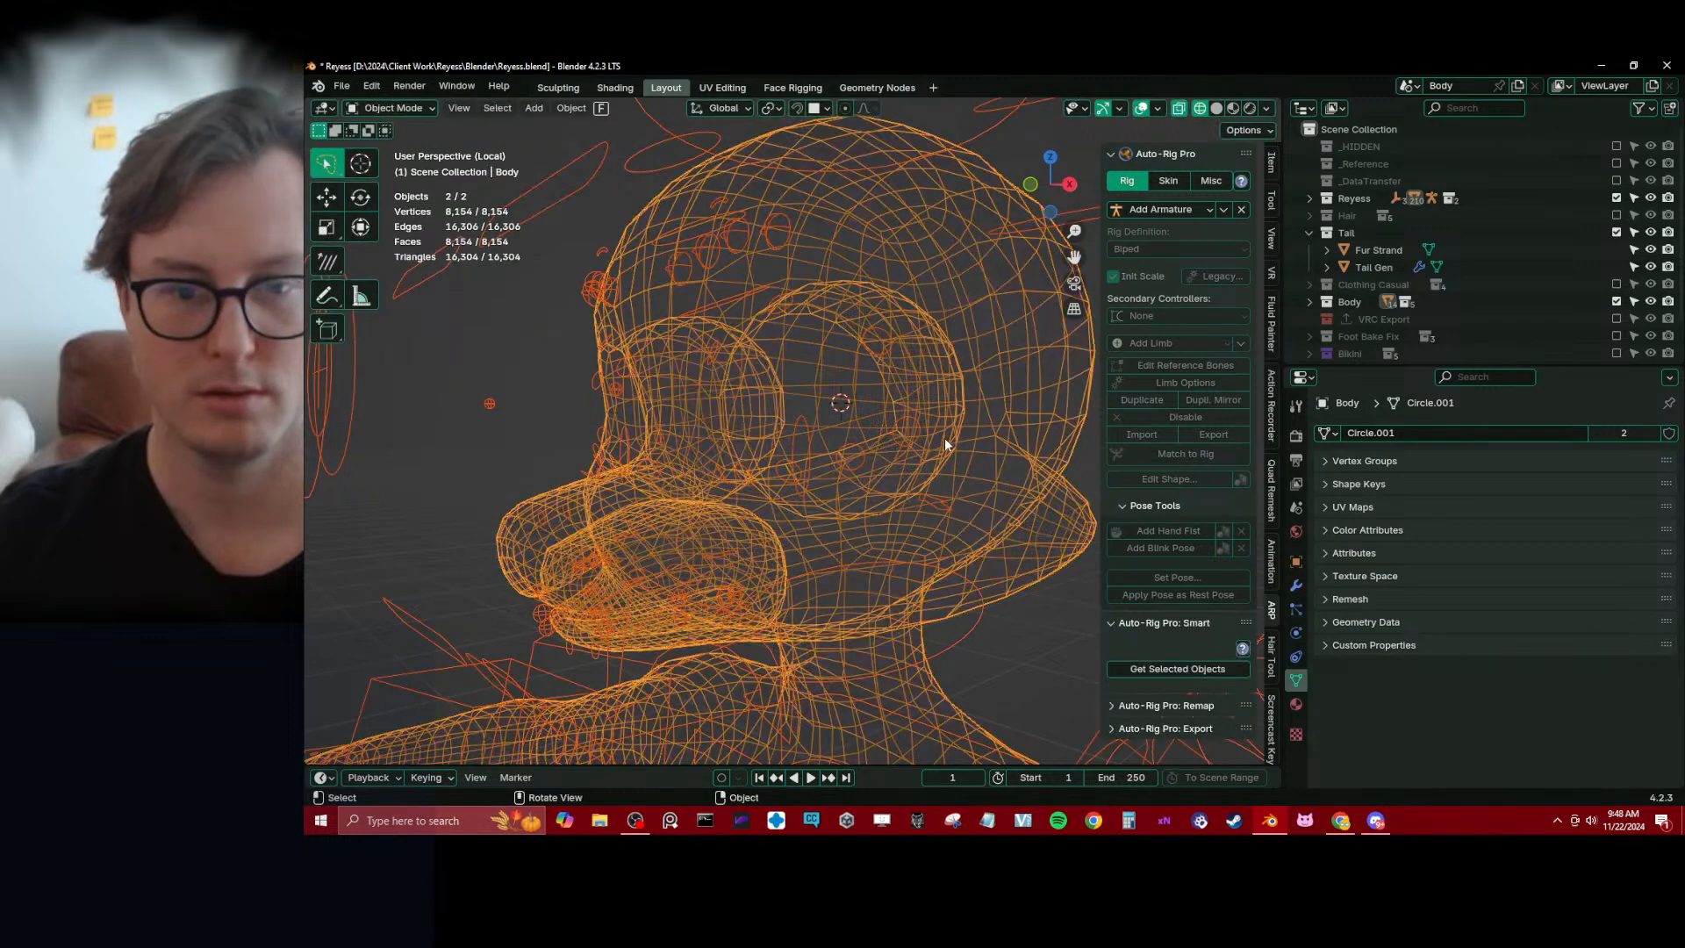
{"action": "left_click", "coordinate": [923, 434]}
{"action": "left_click", "coordinate": [921, 433]}
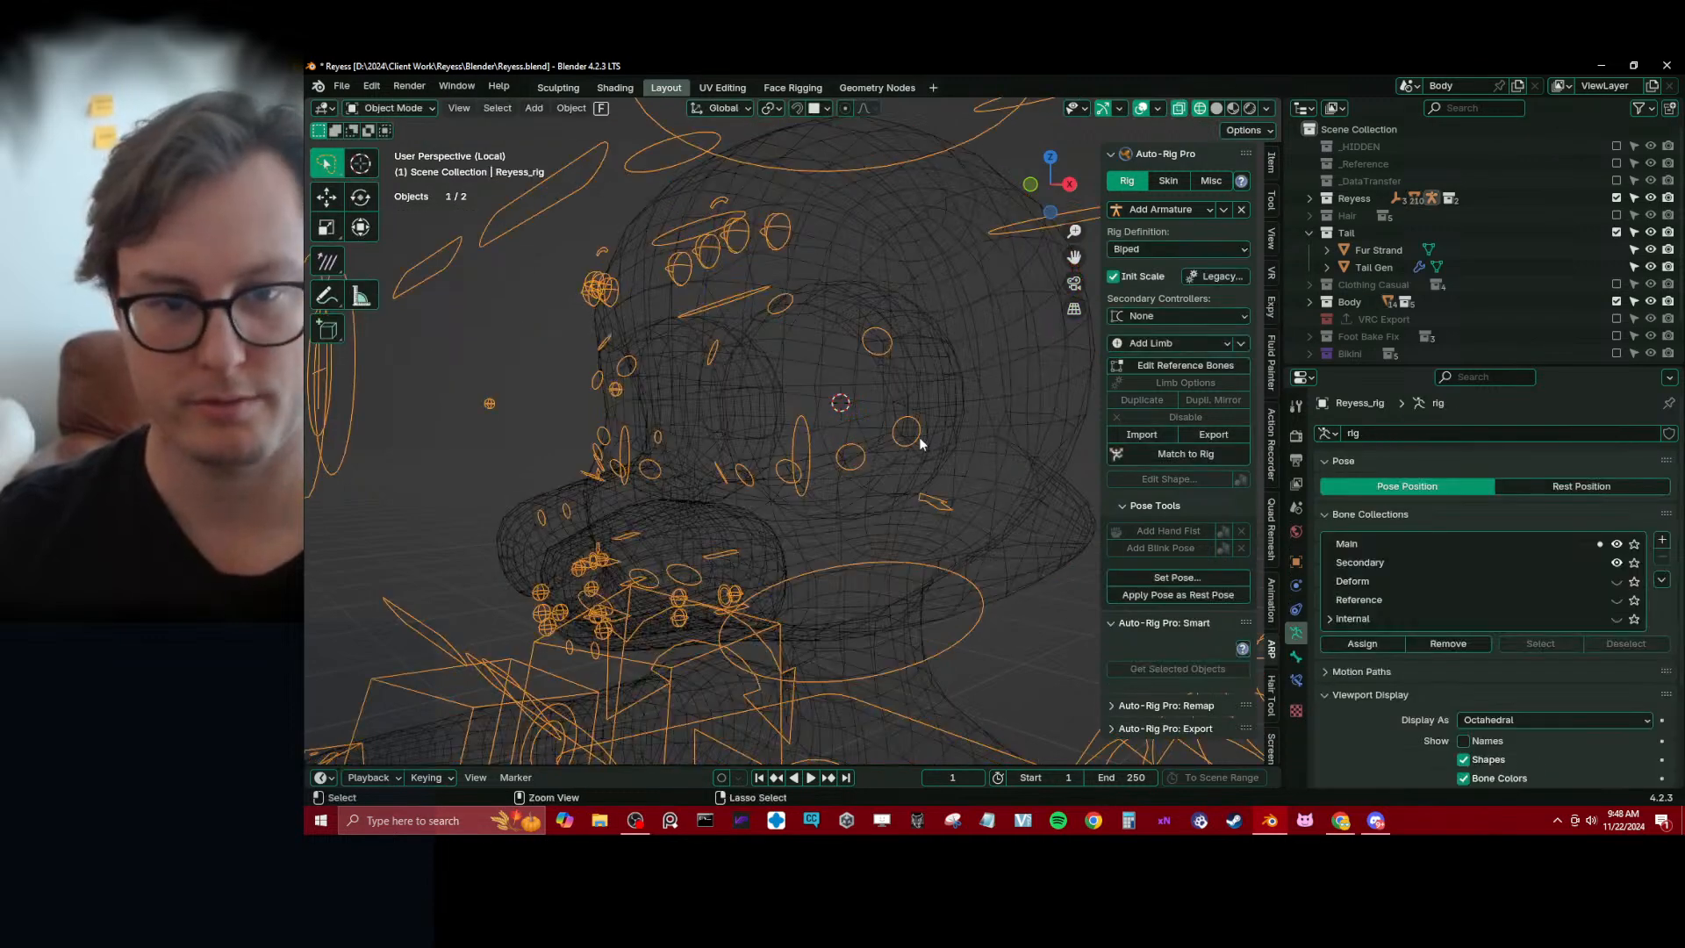
{"action": "key", "text": "ctrl+Tab"}
{"action": "left_click", "coordinate": [1296, 658]}
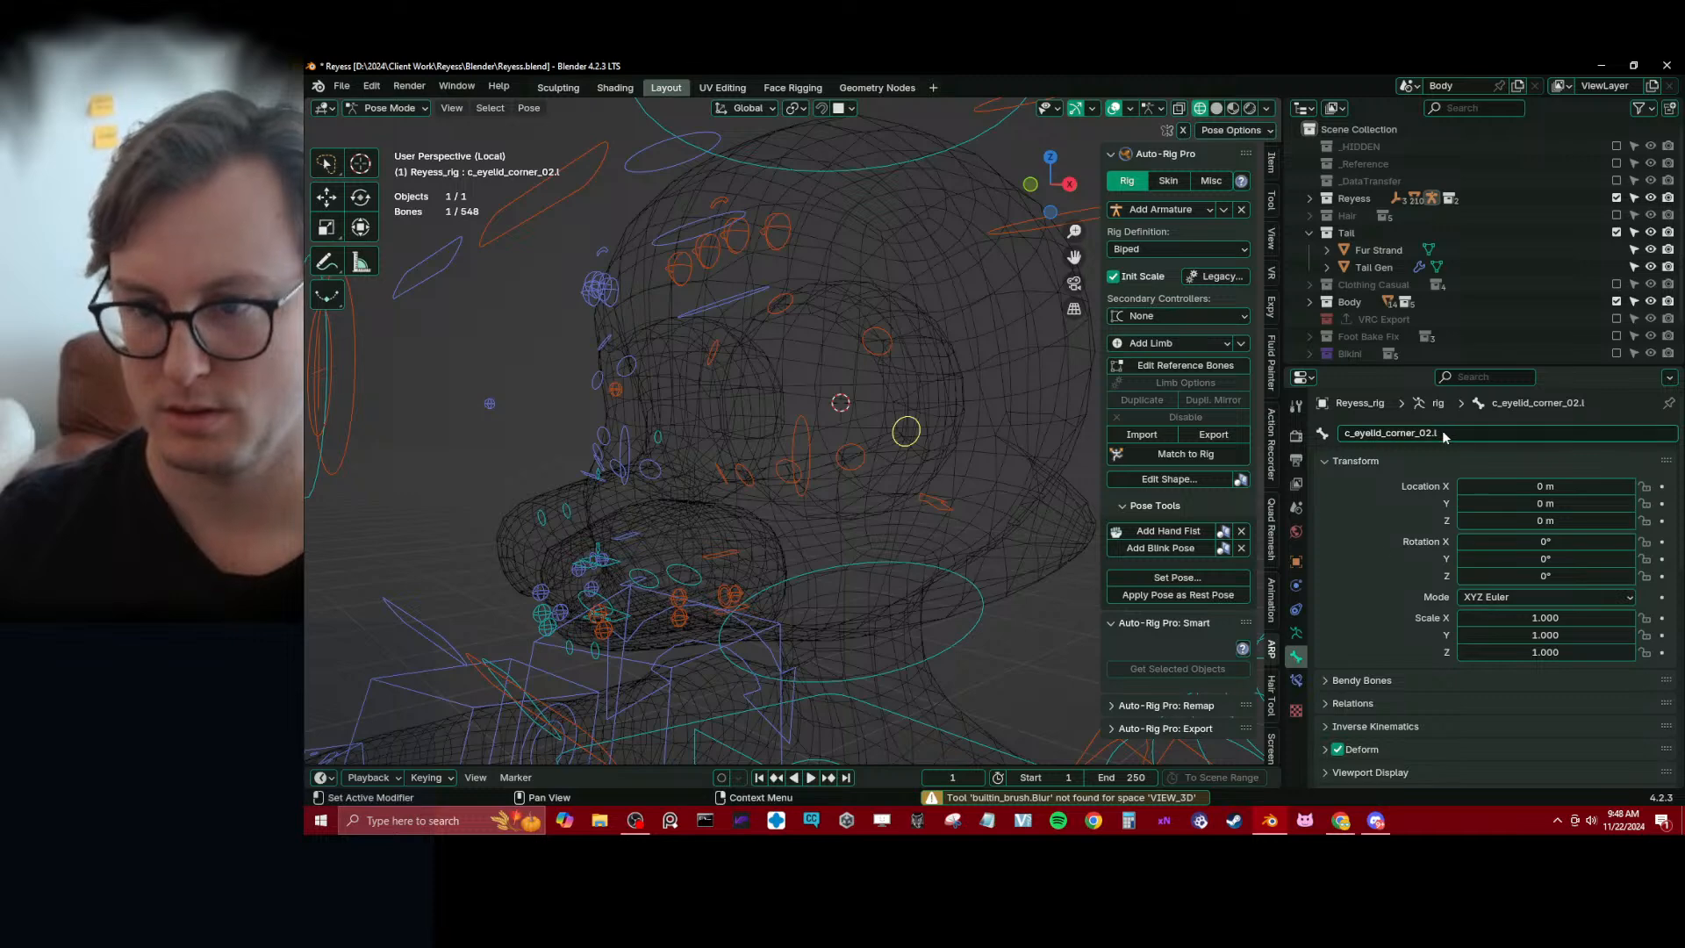
Switch the viewport to solid shading and return the Body mesh to Weight Paint mode with the rig
{"action": "key", "text": "ctrl+Tab"}
{"action": "key", "text": "shift+z"}
{"action": "left_click", "coordinate": [966, 358], "text": "shift"}
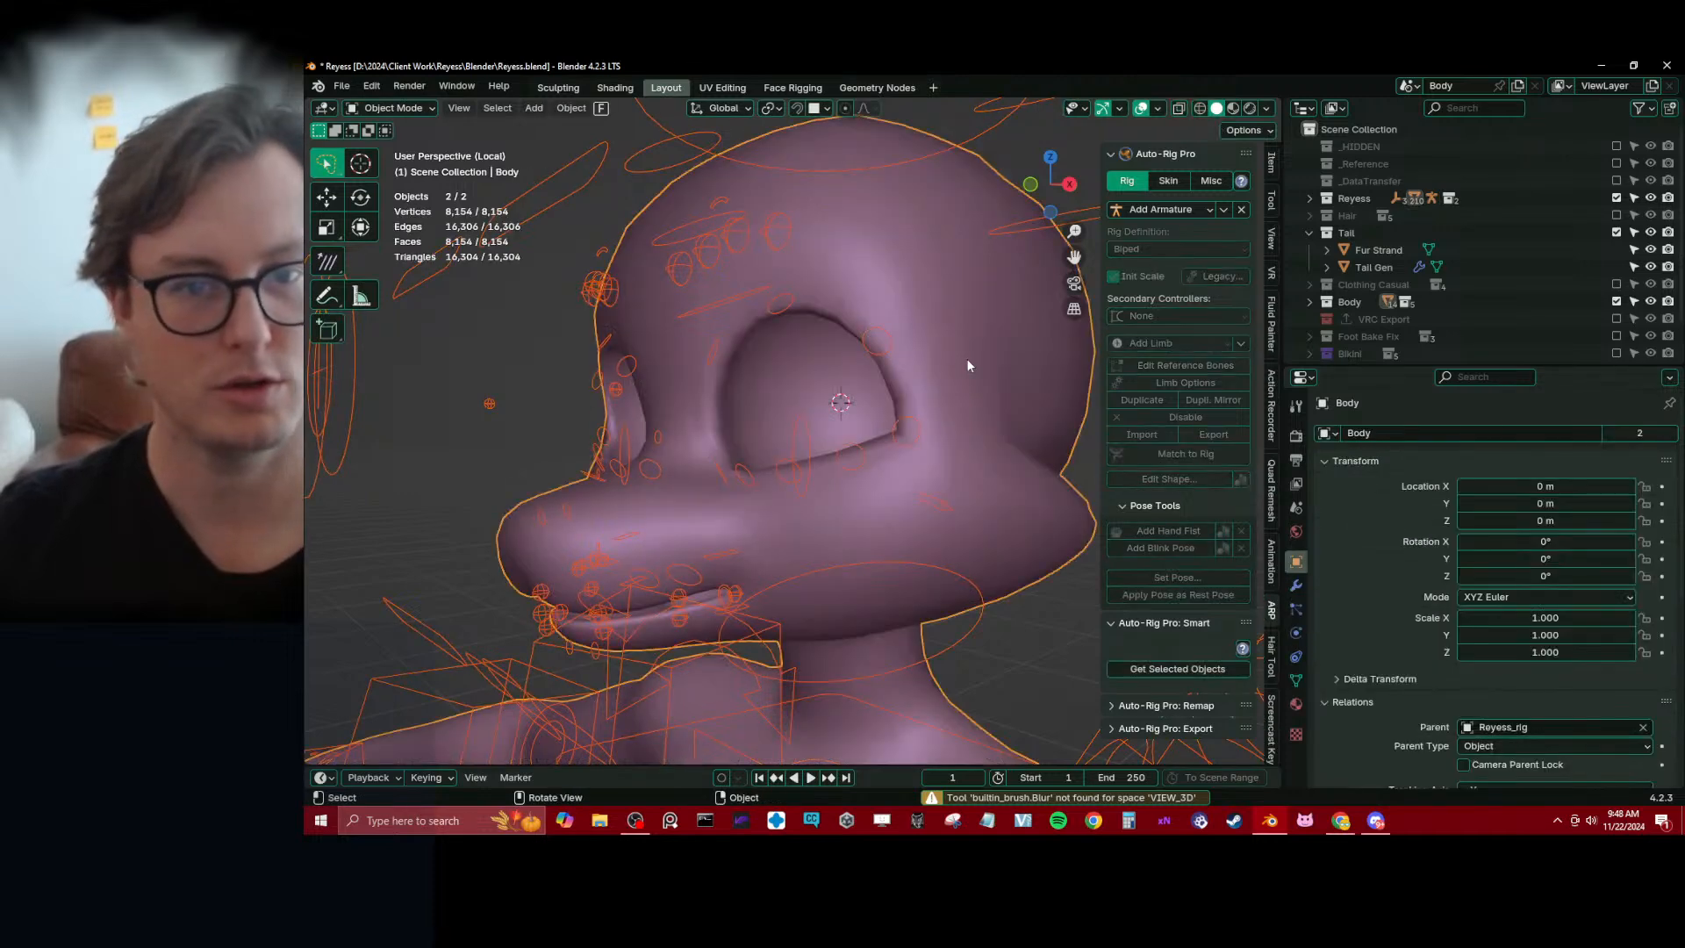
{"action": "key", "text": "ctrl+Tab"}
{"action": "left_click", "coordinate": [892, 314]}
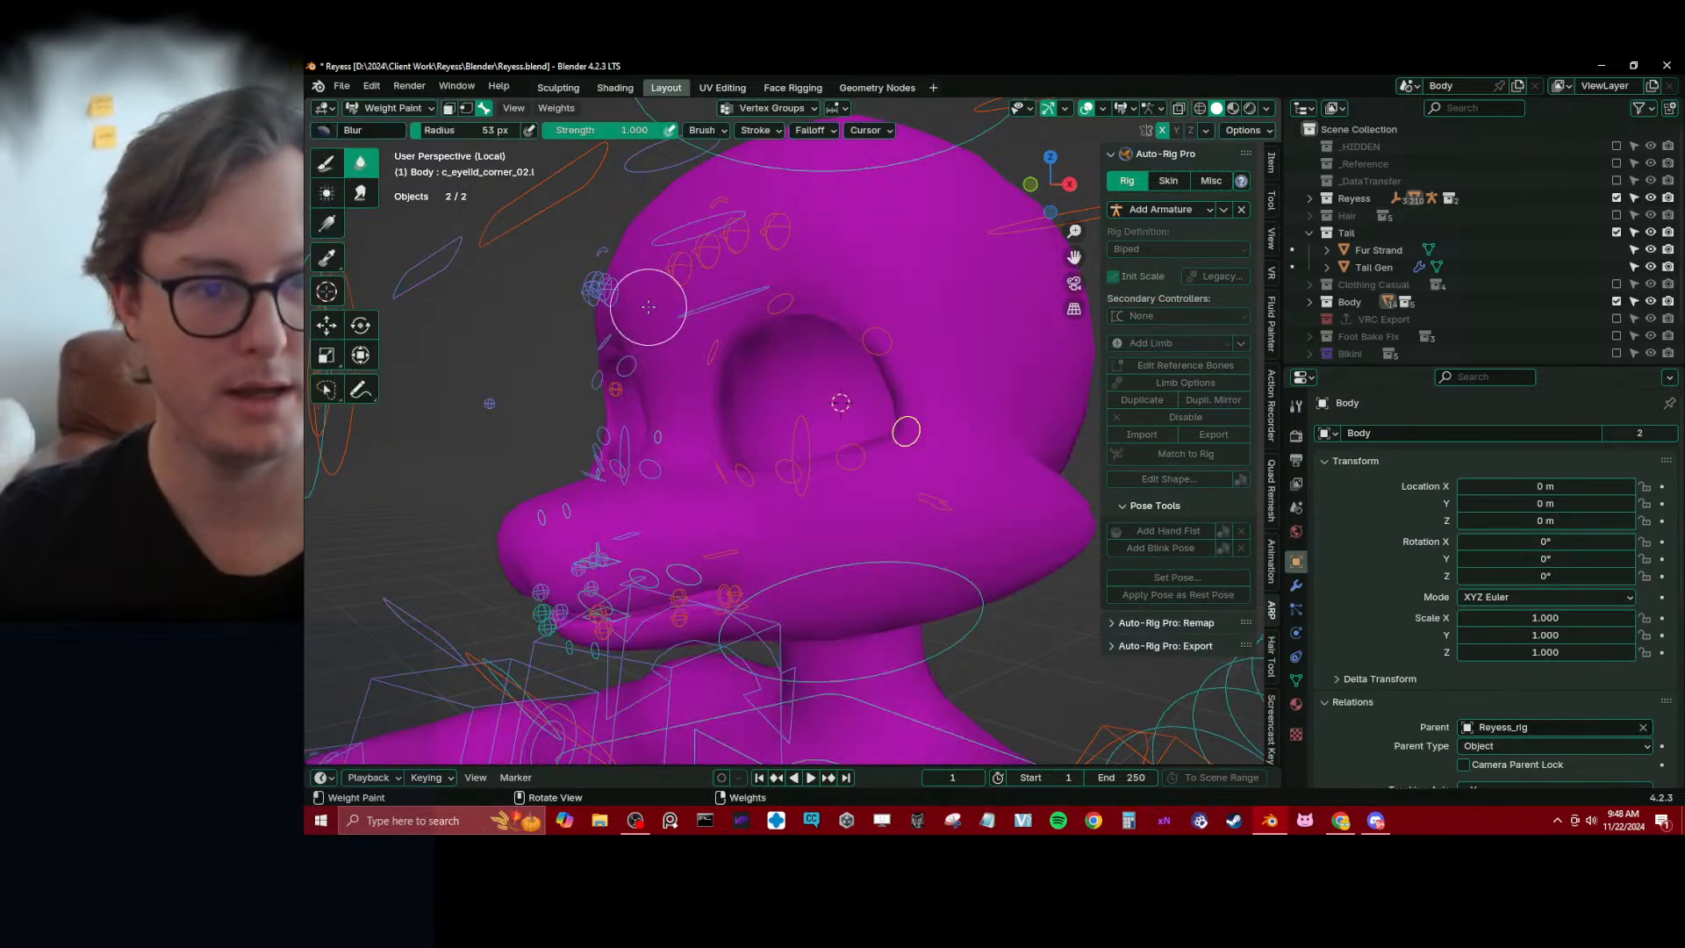
Lower c_eyelid_top.l along the Z axis to partly close the left upper eyelid
{"action": "left_click", "coordinate": [534, 212], "text": "alt"}
{"action": "middle_click_drag", "start_coordinate": [536, 213], "coordinate": [576, 230]}
{"action": "key", "text": "g"}
{"action": "key", "text": "z"}
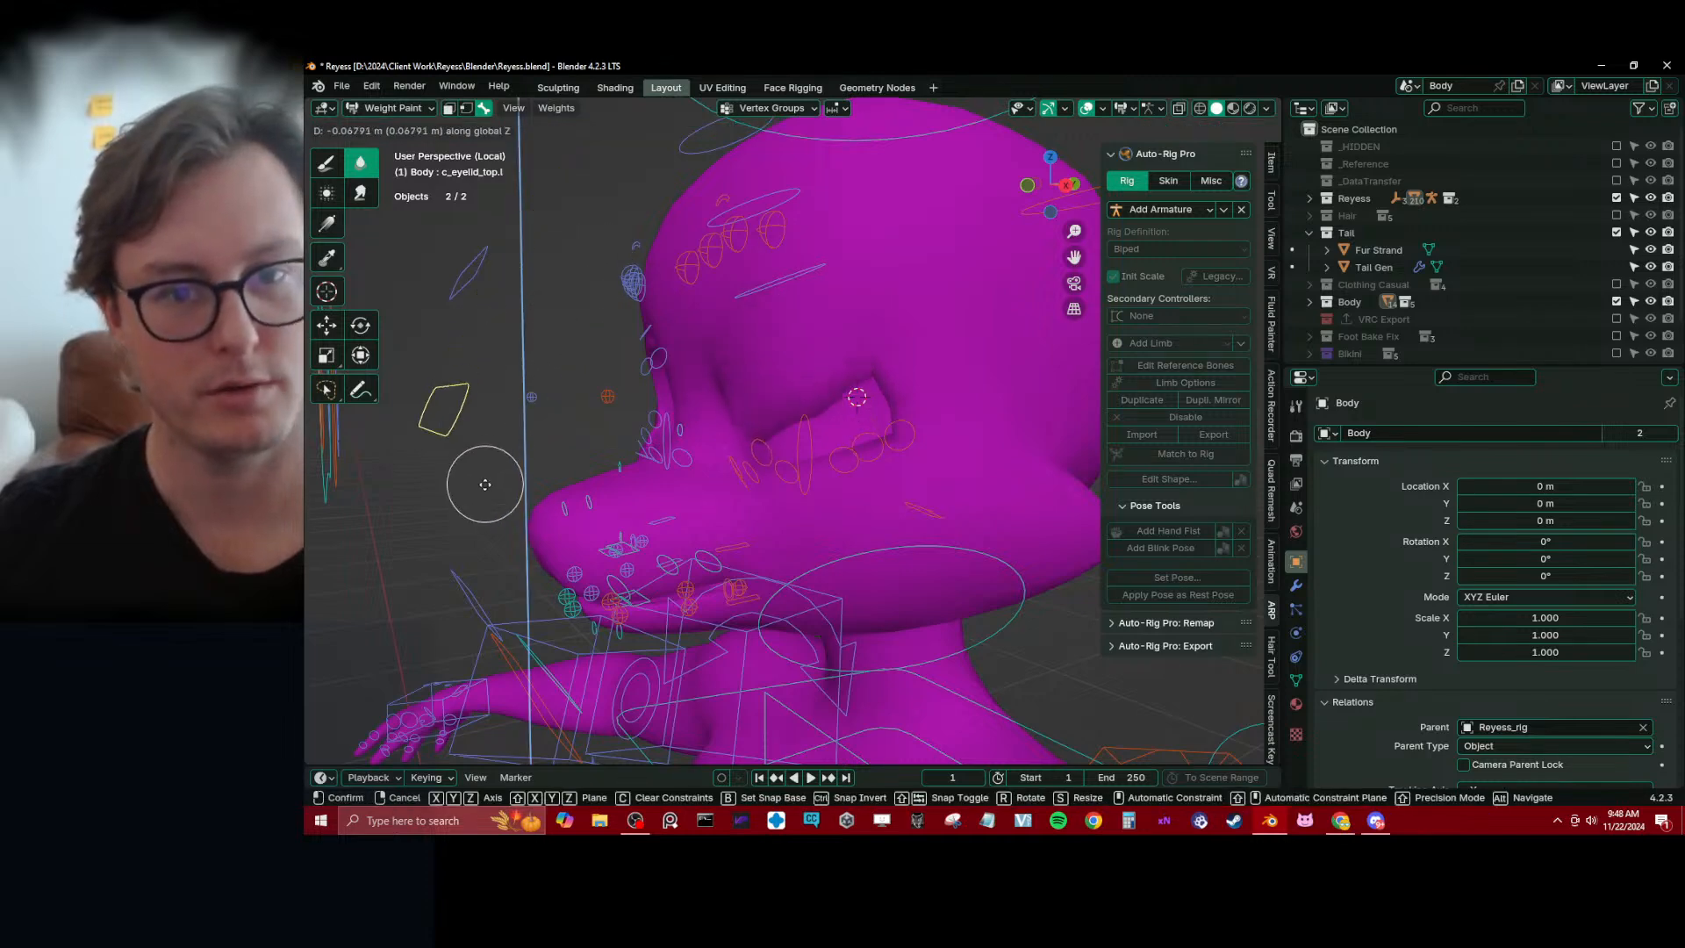
{"action": "left_click", "coordinate": [505, 432]}
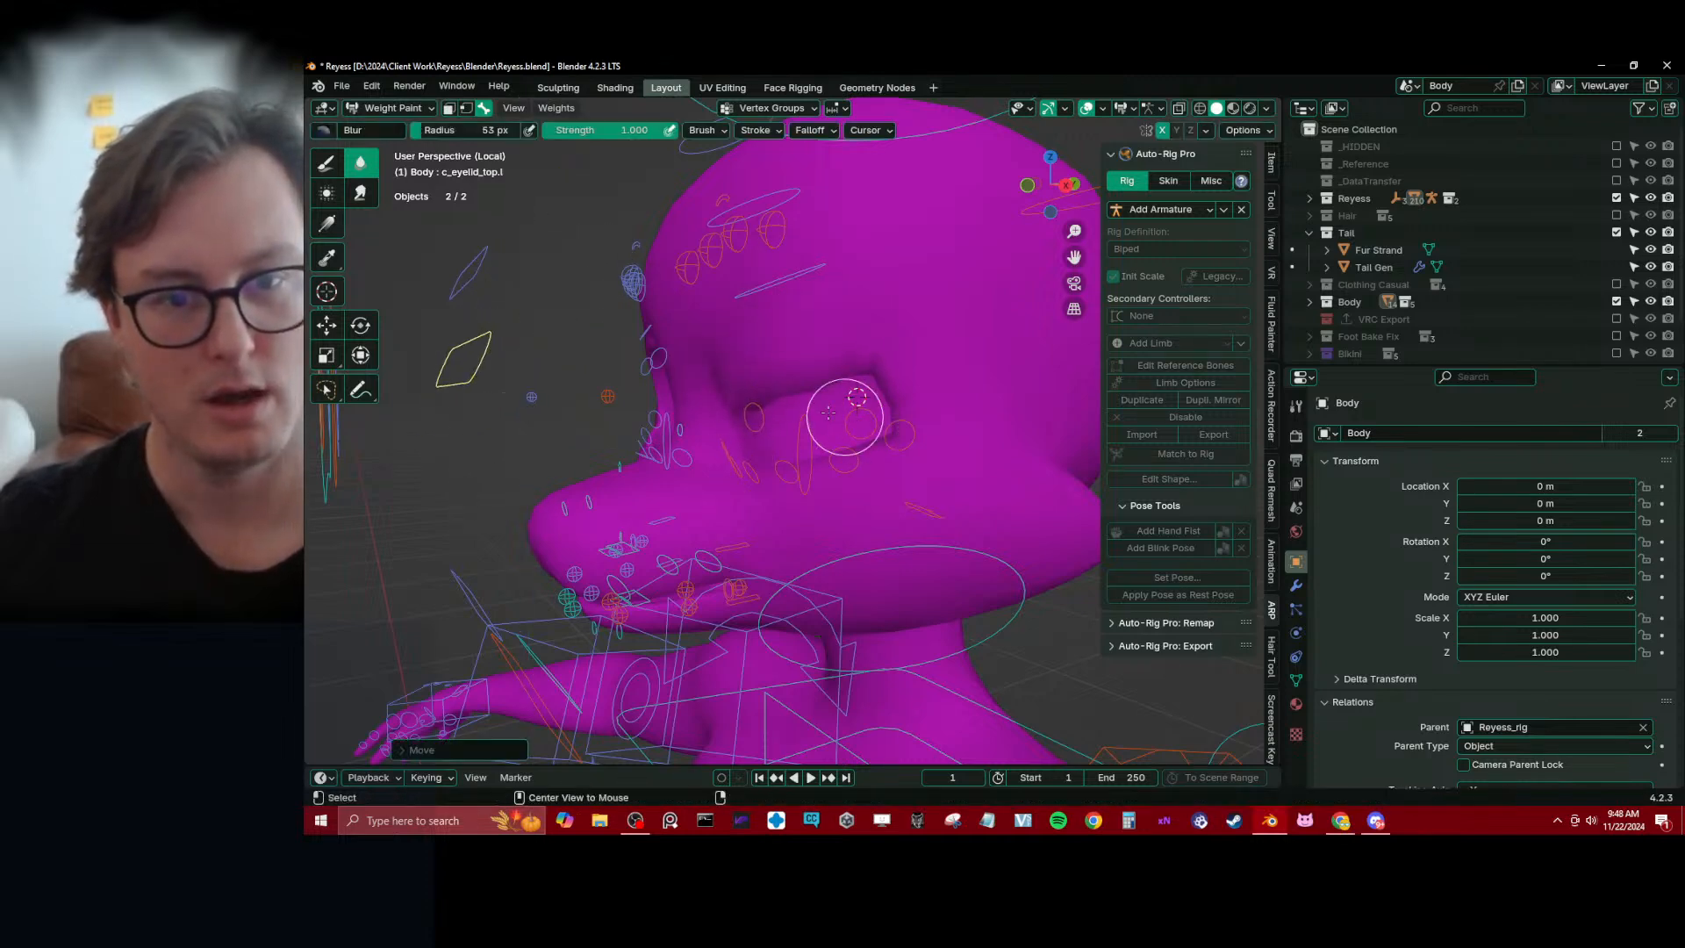
Select the left upper eyelid's inner controller and adjust its weights above the eye
{"action": "left_click", "coordinate": [755, 415], "text": "ctrl"}
{"action": "middle_click_drag", "start_coordinate": [758, 415], "coordinate": [764, 246]}
{"action": "left_click", "coordinate": [329, 189]}
{"action": "left_click_drag", "start_coordinate": [765, 239], "coordinate": [757, 356]}
Select c_eyelid_top_03.l and smear its weights toward the outer corner of the left eye
{"action": "left_click", "coordinate": [846, 443], "text": "ctrl"}
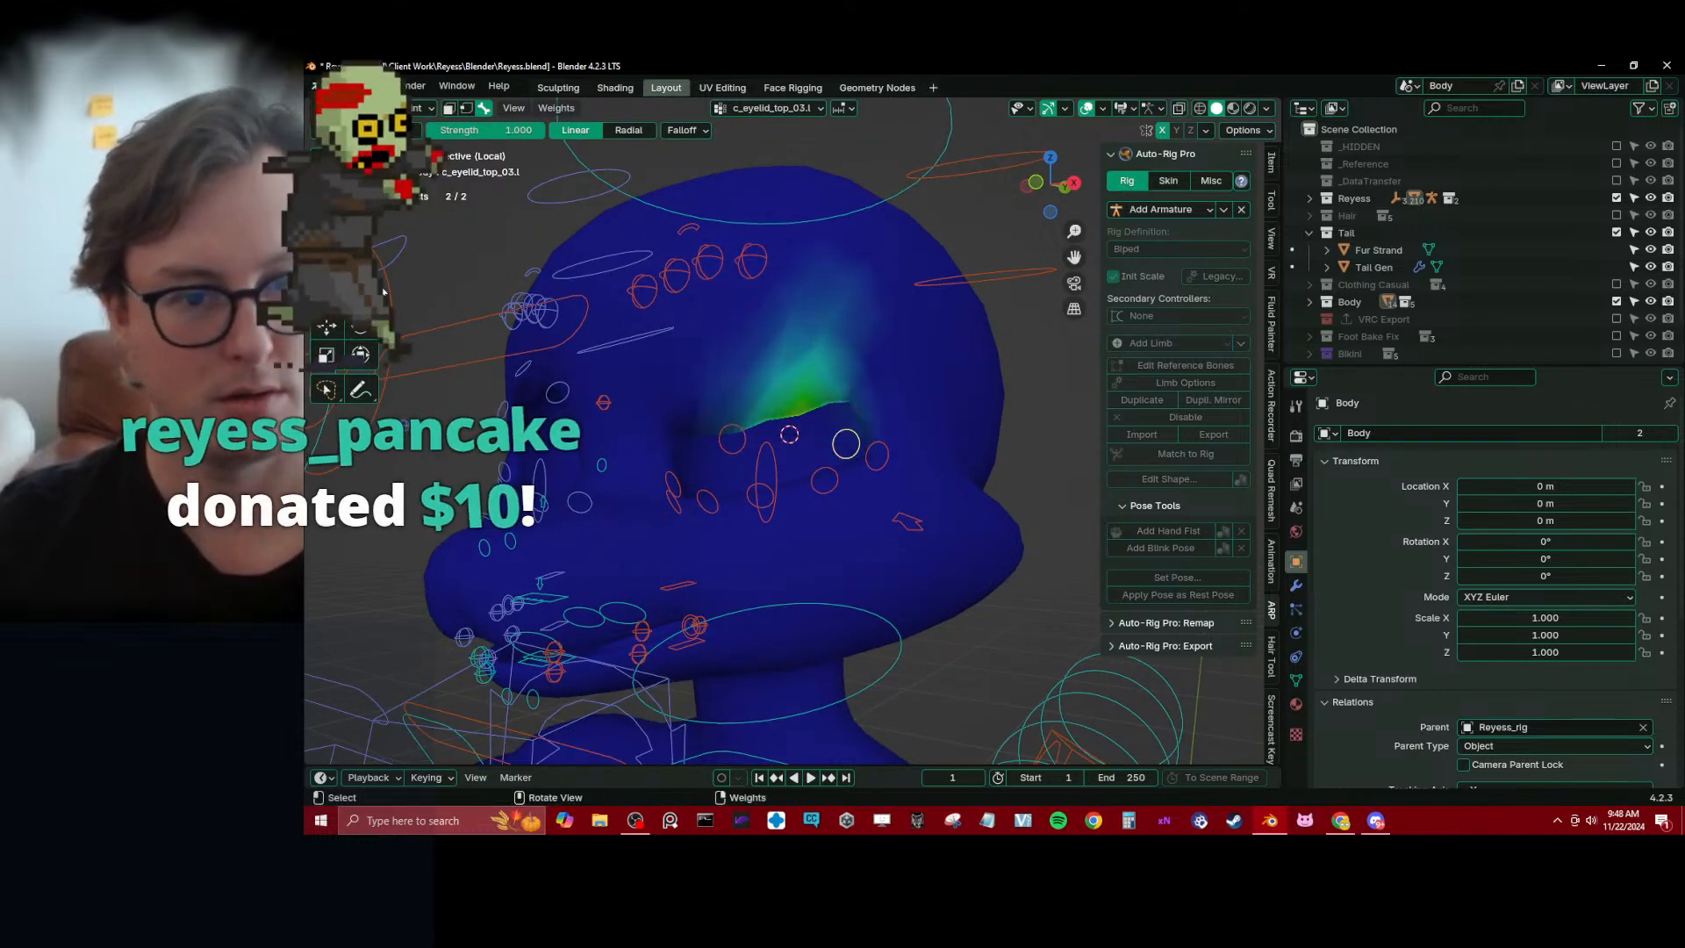
{"action": "left_click", "coordinate": [361, 190]}
{"action": "left_click_drag", "start_coordinate": [851, 389], "coordinate": [877, 438]}
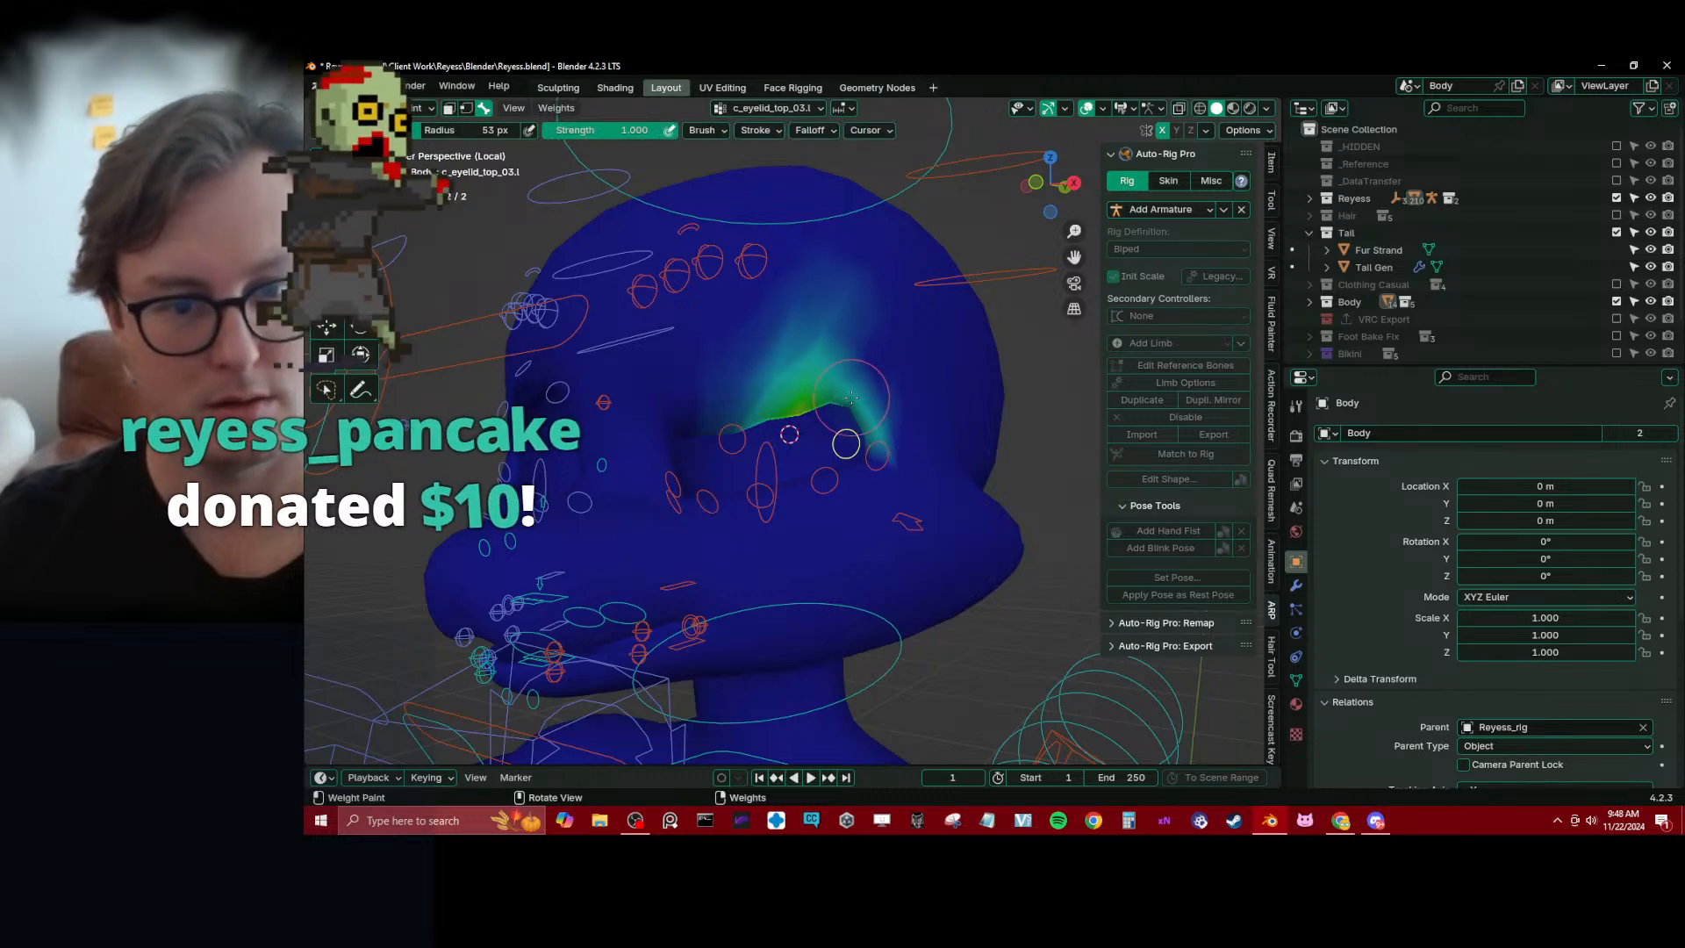
Select c_eyelid_corner_02.l and fade its weights above the outer eye corner with a zero-weight linear gradient
{"action": "left_click", "coordinate": [877, 455], "text": "ctrl"}
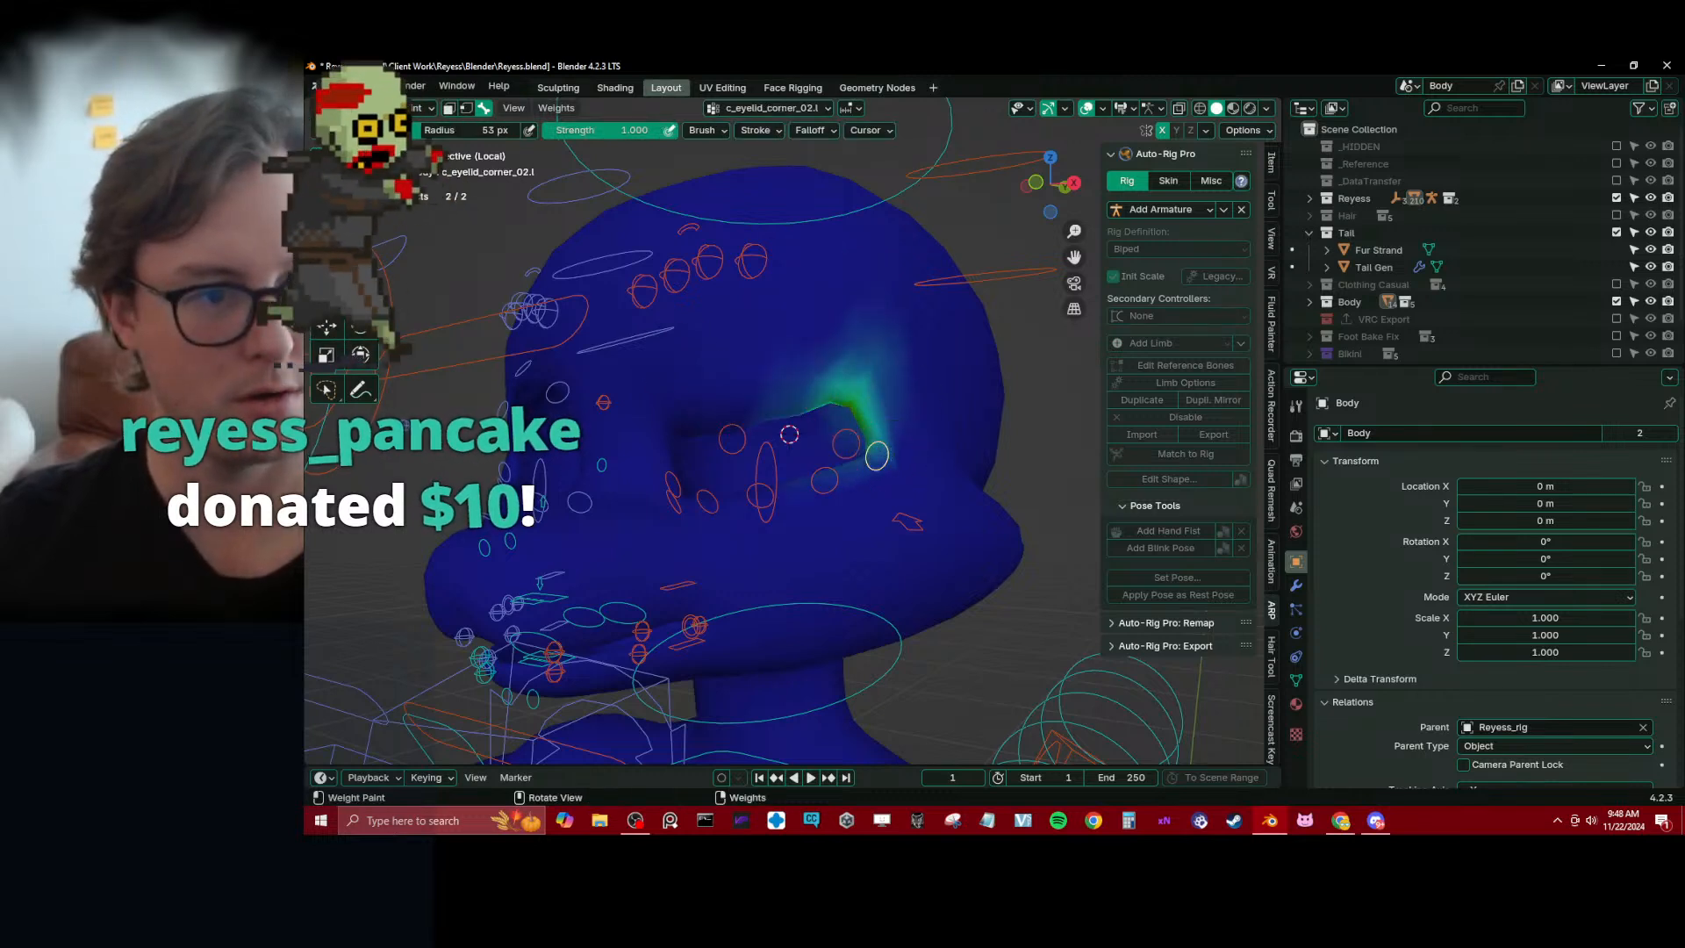
{"action": "left_click", "coordinate": [326, 166]}
{"action": "left_click", "coordinate": [326, 225]}
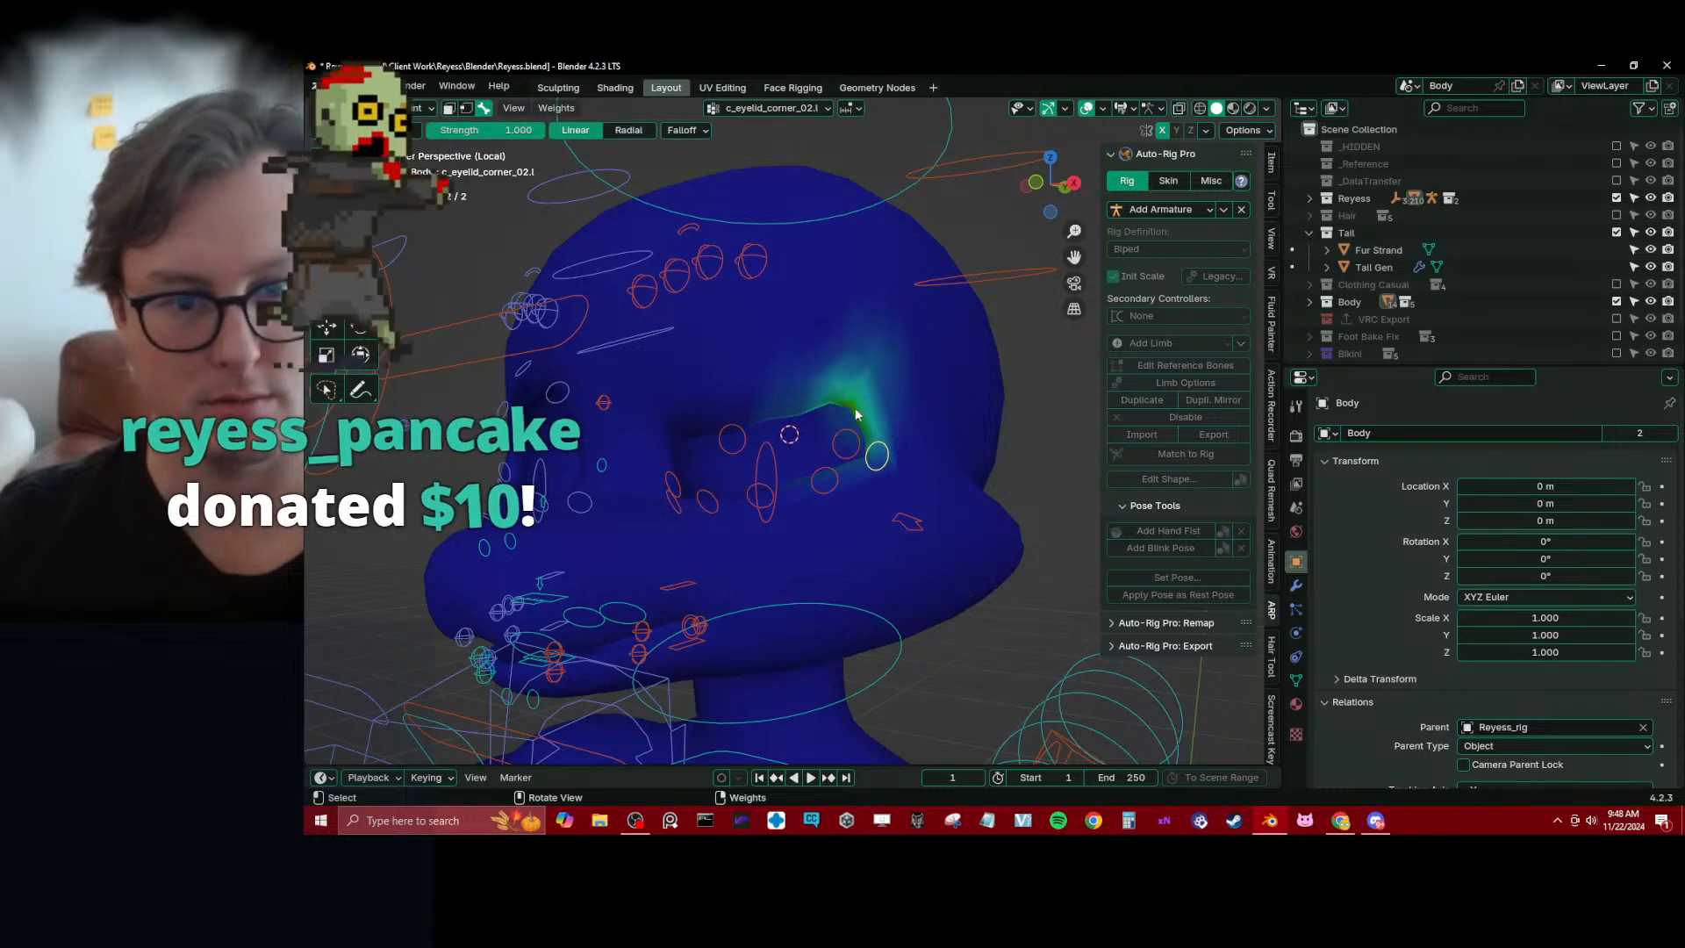
{"action": "left_click_drag", "start_coordinate": [857, 412], "coordinate": [884, 488]}
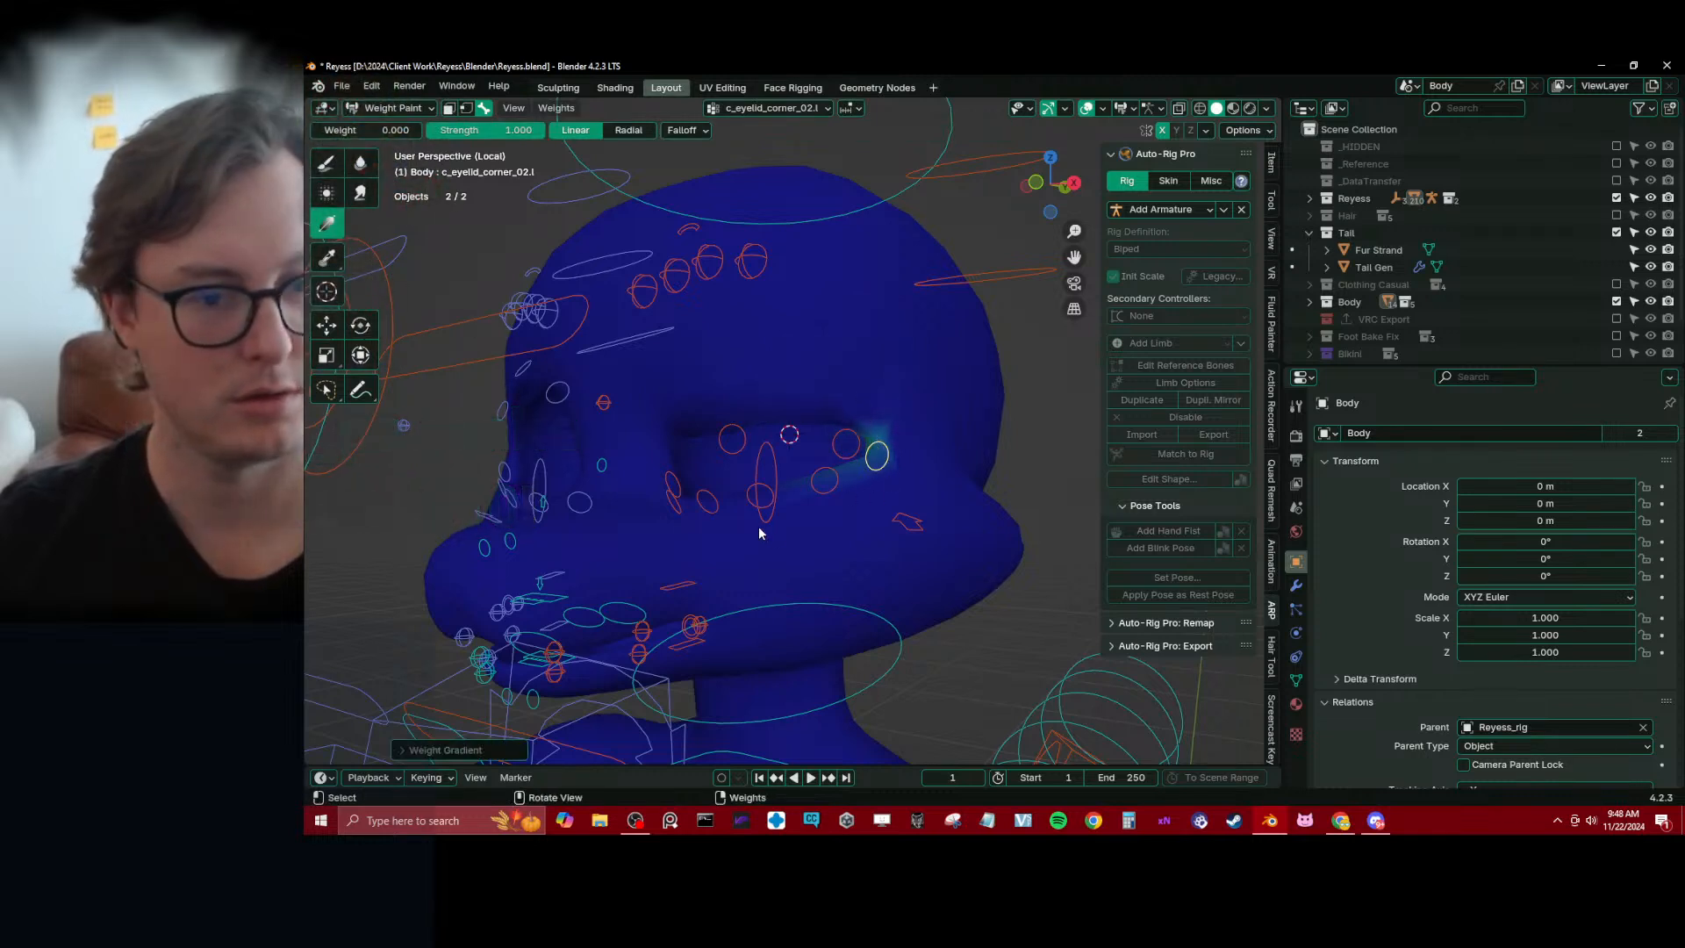
Select the left lower eyelid's outer controller and fade its weights on the upper lid with zero-weight gradients
{"action": "left_click", "coordinate": [827, 485], "text": "alt"}
{"action": "middle_click_drag", "start_coordinate": [802, 463], "coordinate": [827, 457]}
{"action": "left_click_drag", "start_coordinate": [856, 418], "coordinate": [851, 491]}
{"action": "left_click_drag", "start_coordinate": [863, 415], "coordinate": [866, 478]}
Select c_eyelid_corner_01.l and fade its weights above the inner eye corner with a zero-weight gradient
{"action": "middle_click_drag", "start_coordinate": [832, 433], "coordinate": [672, 509]}
{"action": "left_click", "coordinate": [644, 504], "text": "alt"}
{"action": "left_click_drag", "start_coordinate": [642, 391], "coordinate": [668, 514]}
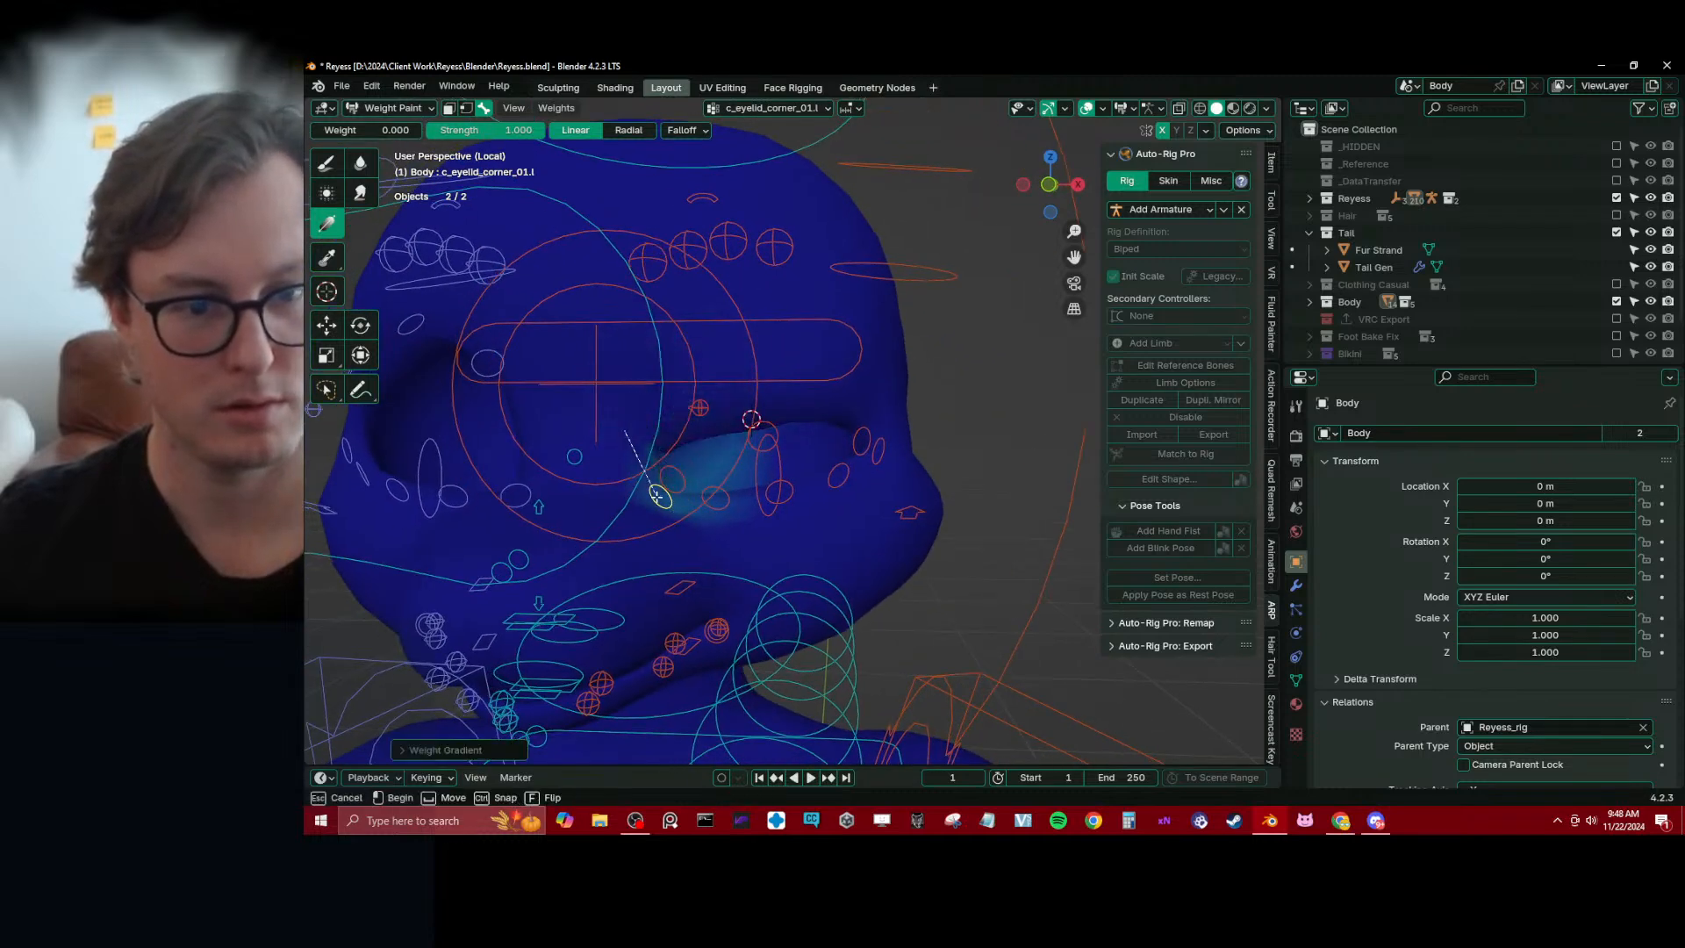
Expand the list of vertex groups in the Body mesh's data properties
{"action": "left_click", "coordinate": [1296, 586]}
{"action": "left_click", "coordinate": [1296, 681]}
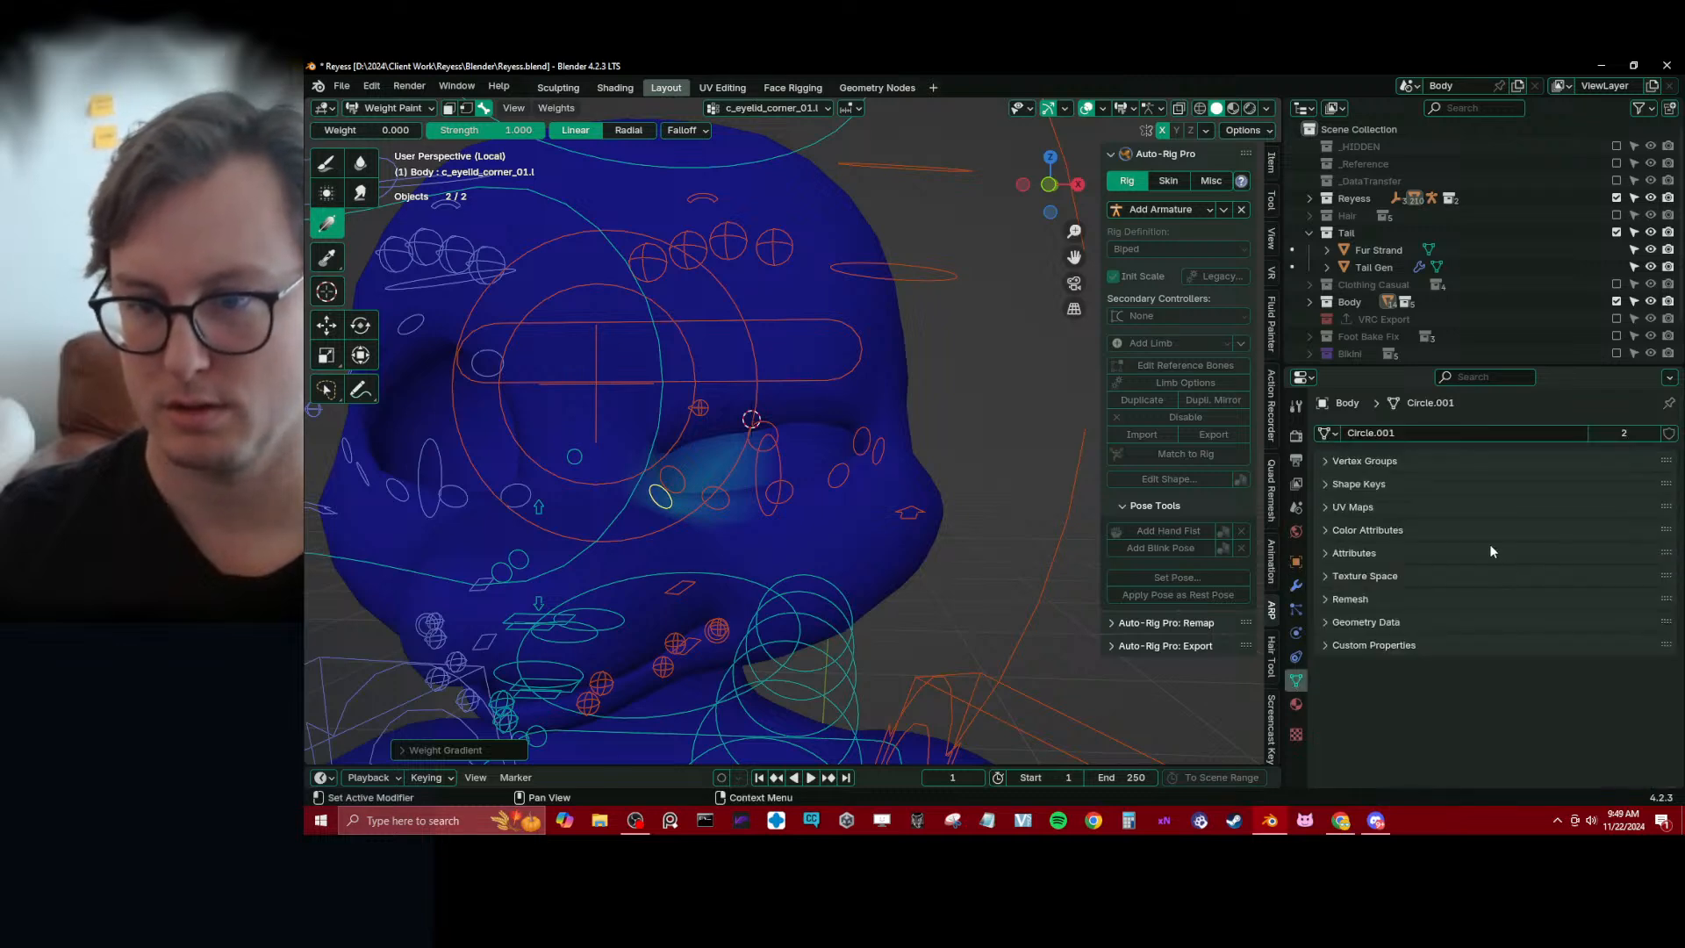
{"action": "left_click", "coordinate": [1368, 460]}
Select c_eyelid_top_01.l and smear its weights near the inner corner of the left eye
{"action": "middle_click_drag", "start_coordinate": [725, 502], "coordinate": [712, 465]}
{"action": "left_click", "coordinate": [707, 471], "text": "alt"}
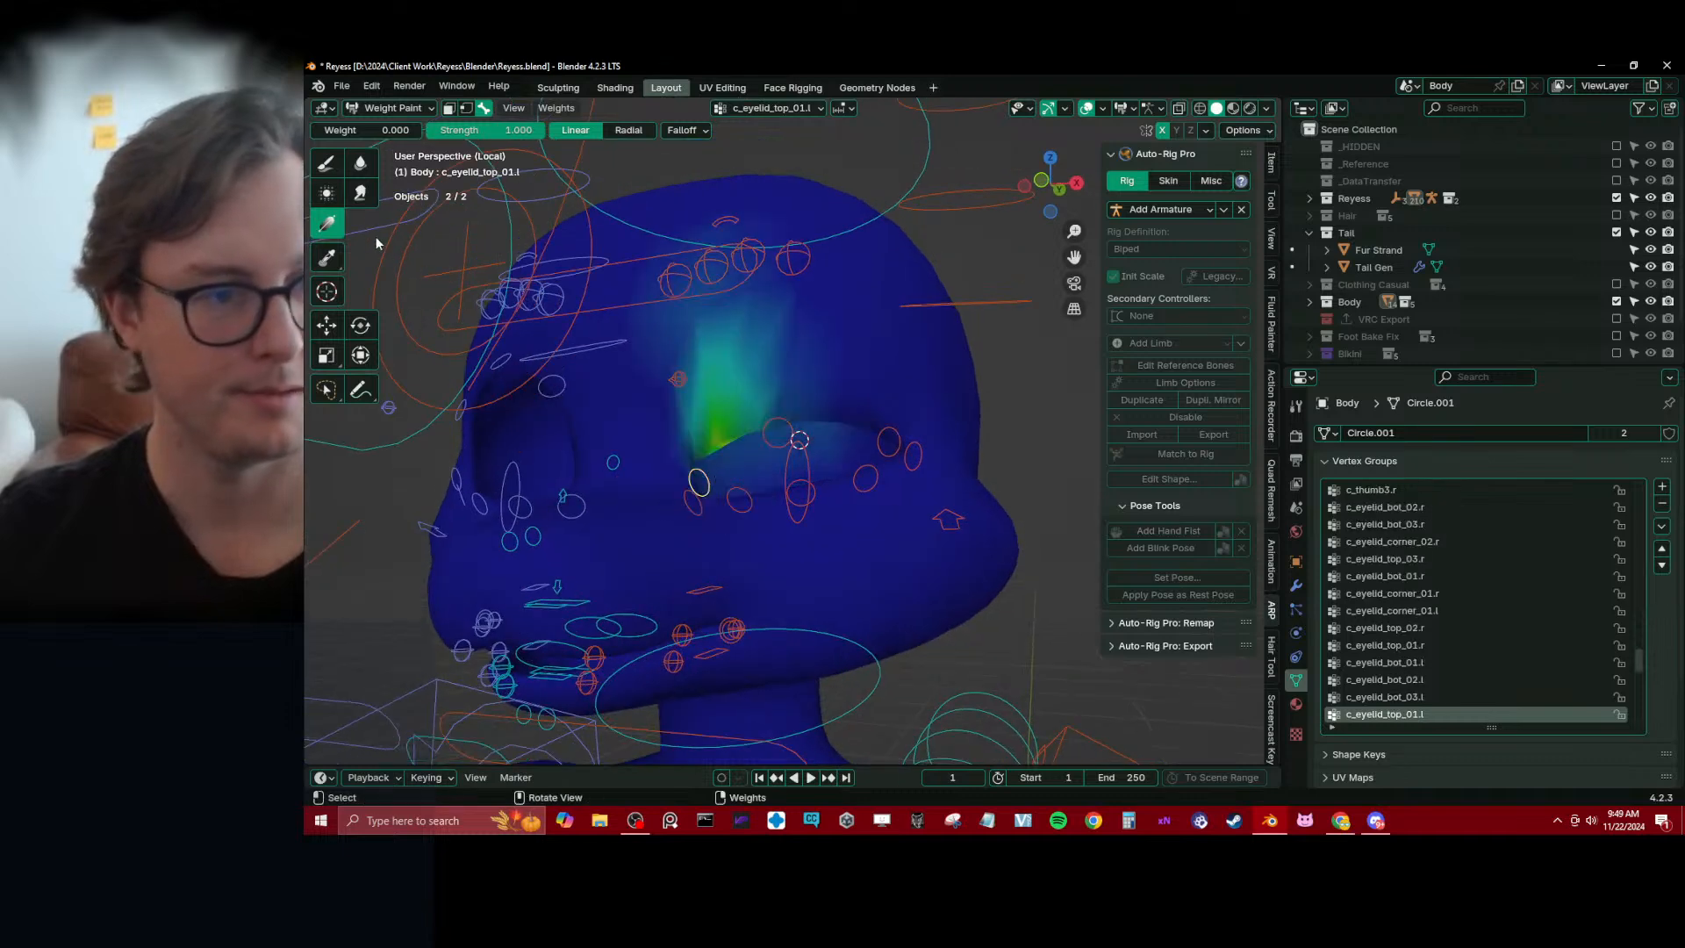
{"action": "left_click", "coordinate": [359, 191]}
{"action": "scroll", "coordinate": [624, 491], "scroll_direction": "up", "scroll_amount": 3}
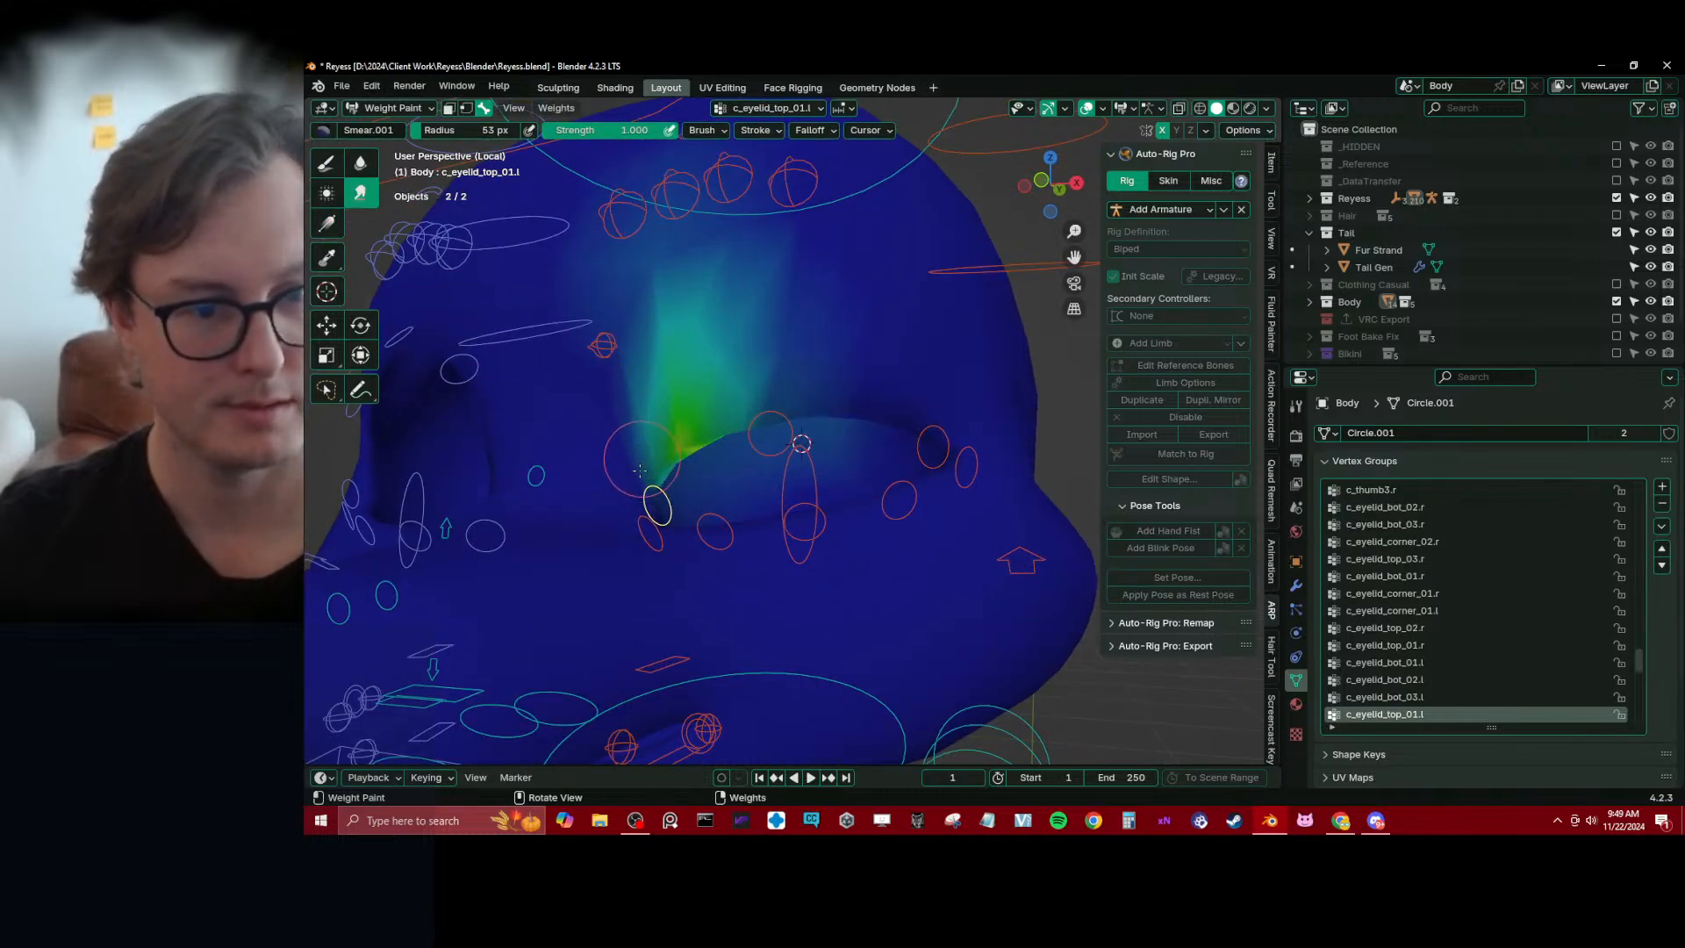
{"action": "middle_click_drag", "start_coordinate": [641, 478], "coordinate": [642, 495]}
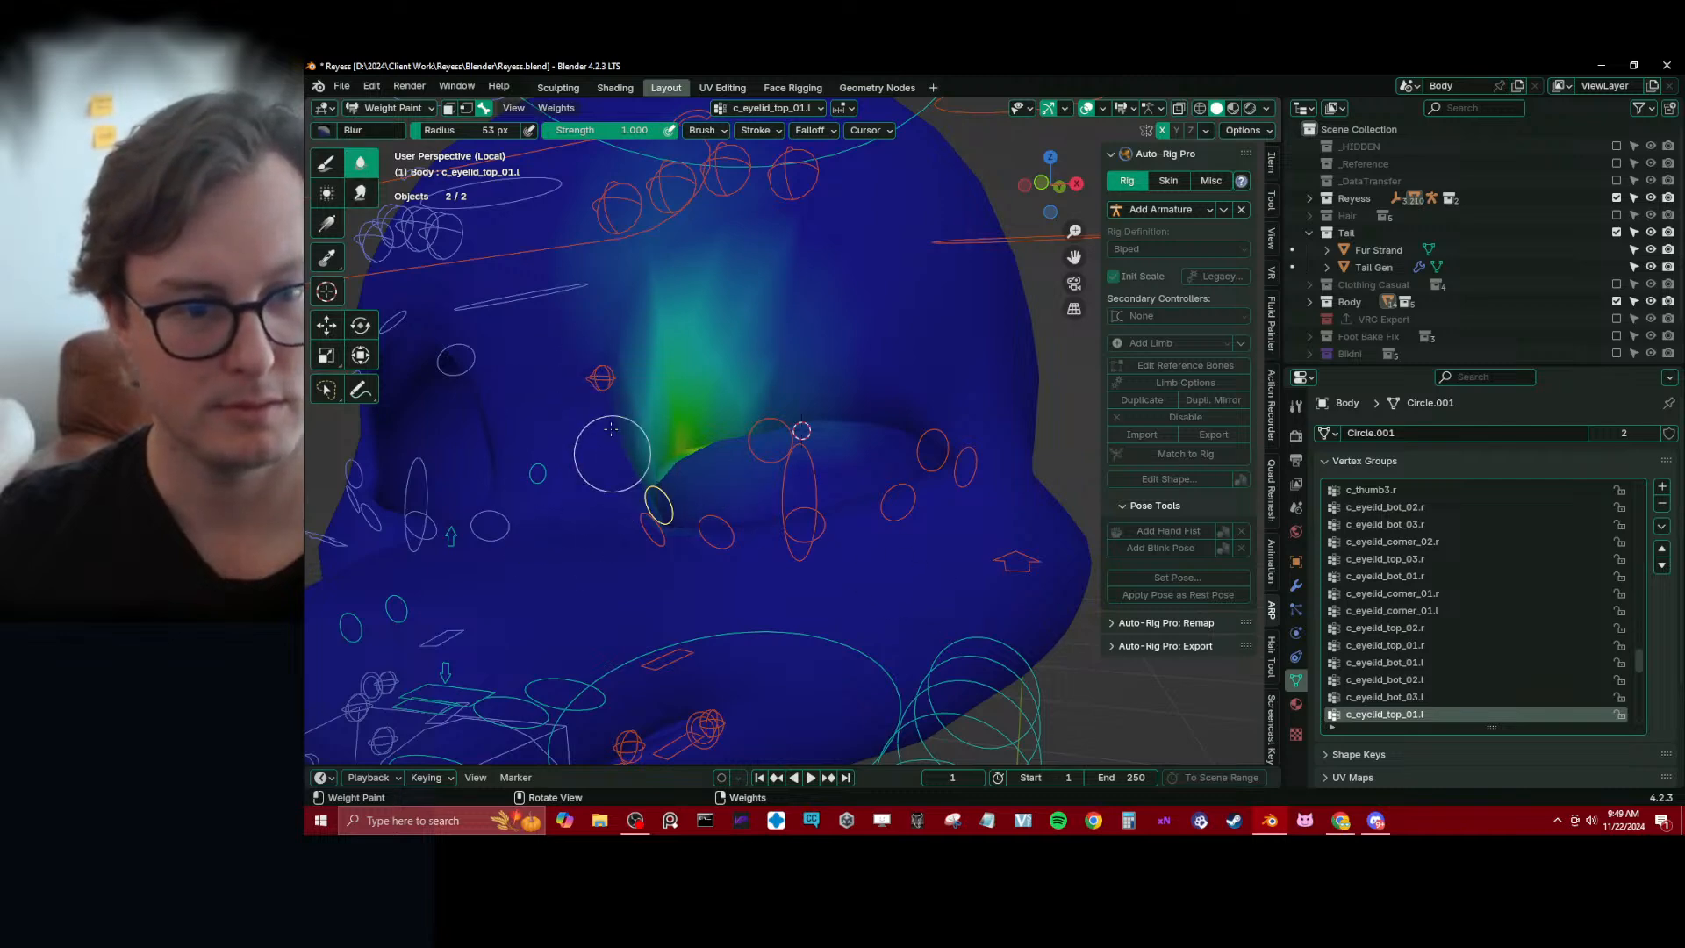
{"action": "scroll", "coordinate": [719, 348], "scroll_direction": "down", "scroll_amount": 3}
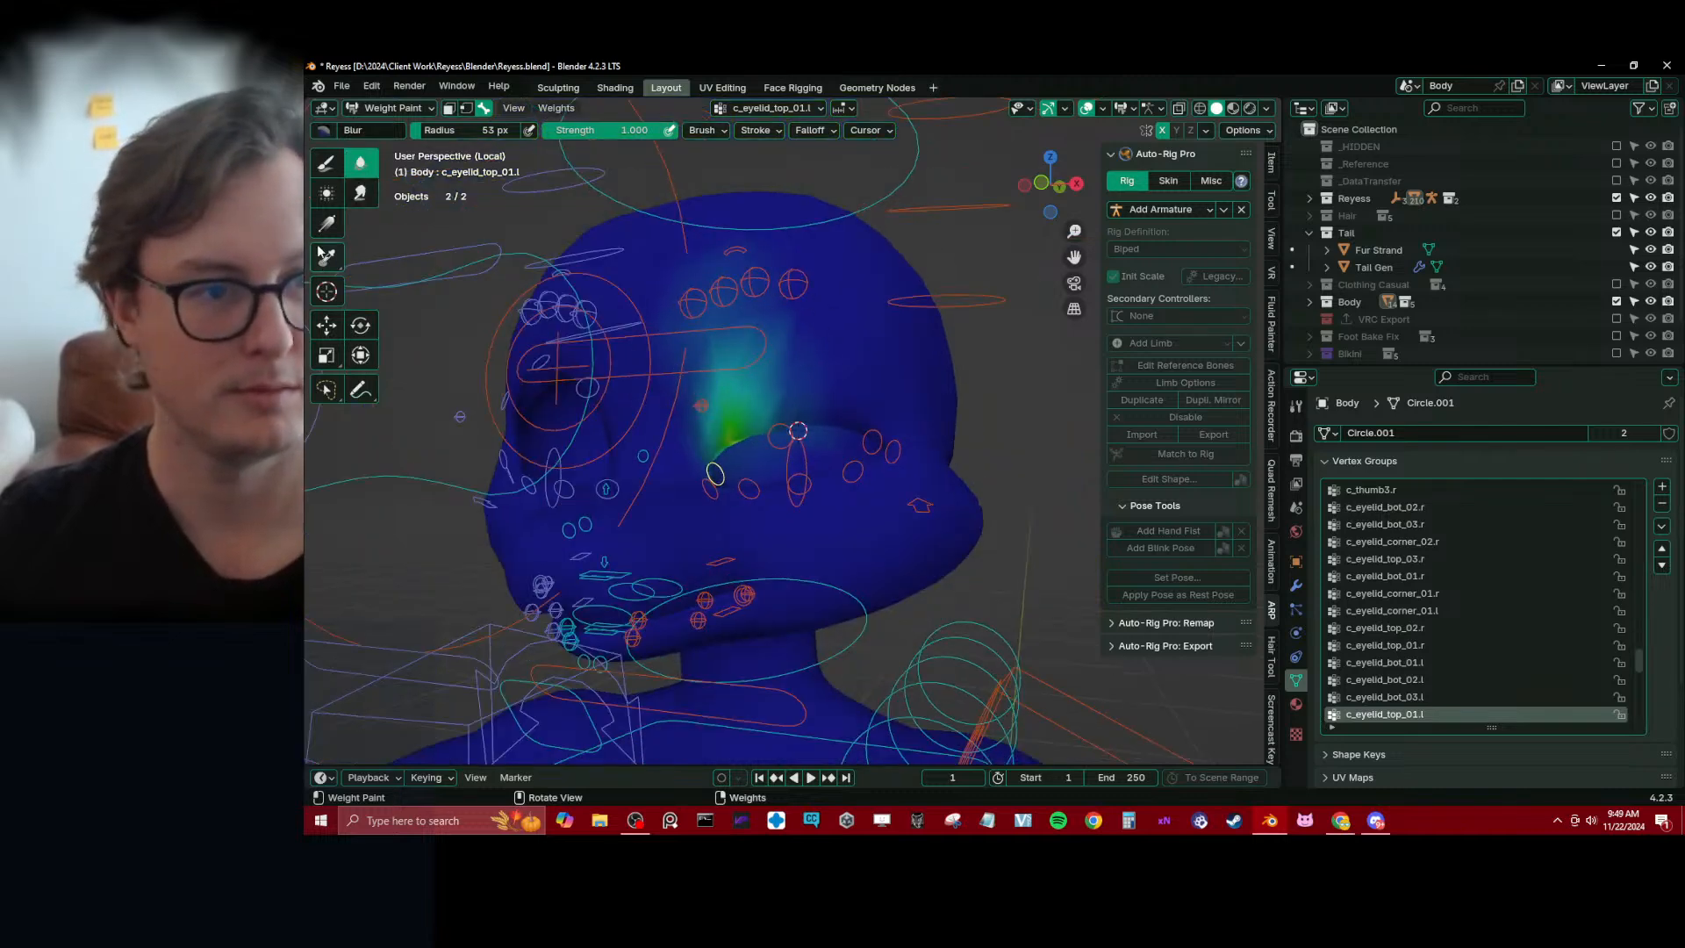
Fade c_eyelid_top_01.l's weights around the left upper lid with a zero-weight linear gradient
{"action": "left_click", "coordinate": [327, 223]}
{"action": "left_click_drag", "start_coordinate": [685, 248], "coordinate": [708, 397]}
{"action": "scroll", "coordinate": [709, 390], "scroll_direction": "up", "scroll_amount": 3}
{"action": "middle_click_drag", "start_coordinate": [728, 386], "coordinate": [875, 406]}
{"action": "scroll", "coordinate": [711, 366], "scroll_direction": "down", "scroll_amount": 3}
Switch to the Blur brush and select c_eyelid_top_02.l to check its weights above the left eye
{"action": "left_click", "coordinate": [361, 164]}
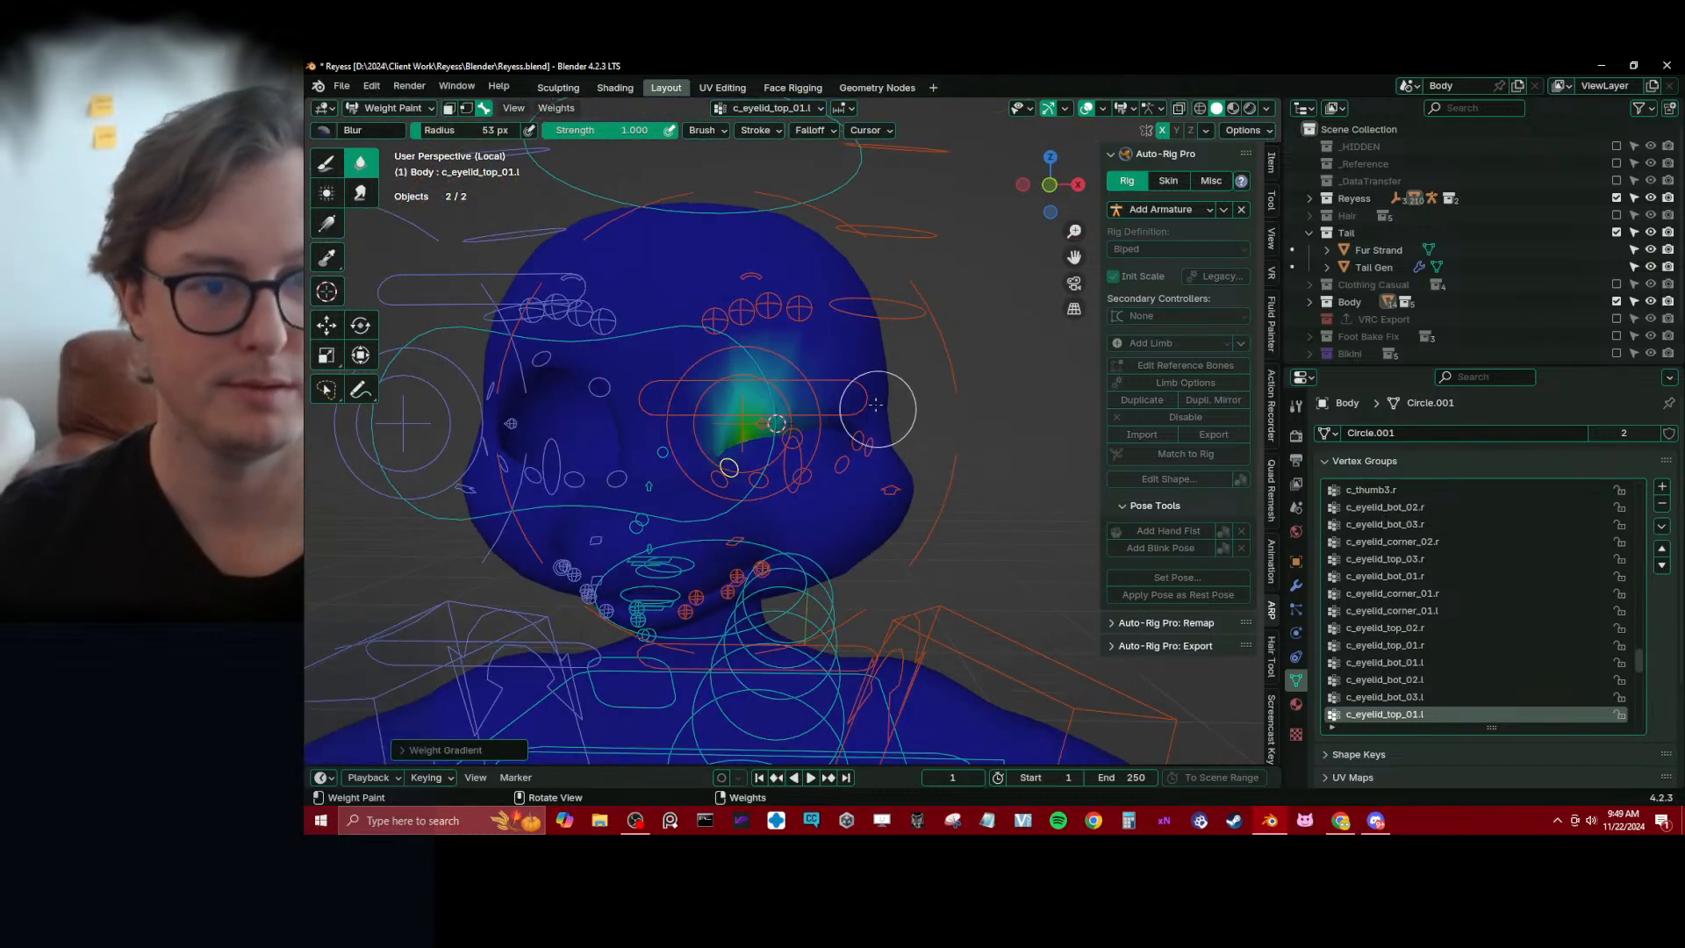
{"action": "mouse_move", "coordinate": [627, 441]}
{"action": "left_mouse_down"}
{"action": "mouse_move", "coordinate": [750, 384]}
{"action": "mouse_move", "coordinate": [603, 360]}
{"action": "left_mouse_up"}
{"action": "middle_click_drag", "start_coordinate": [895, 331], "coordinate": [835, 327]}
{"action": "scroll", "coordinate": [792, 417], "scroll_direction": "up", "scroll_amount": 2}
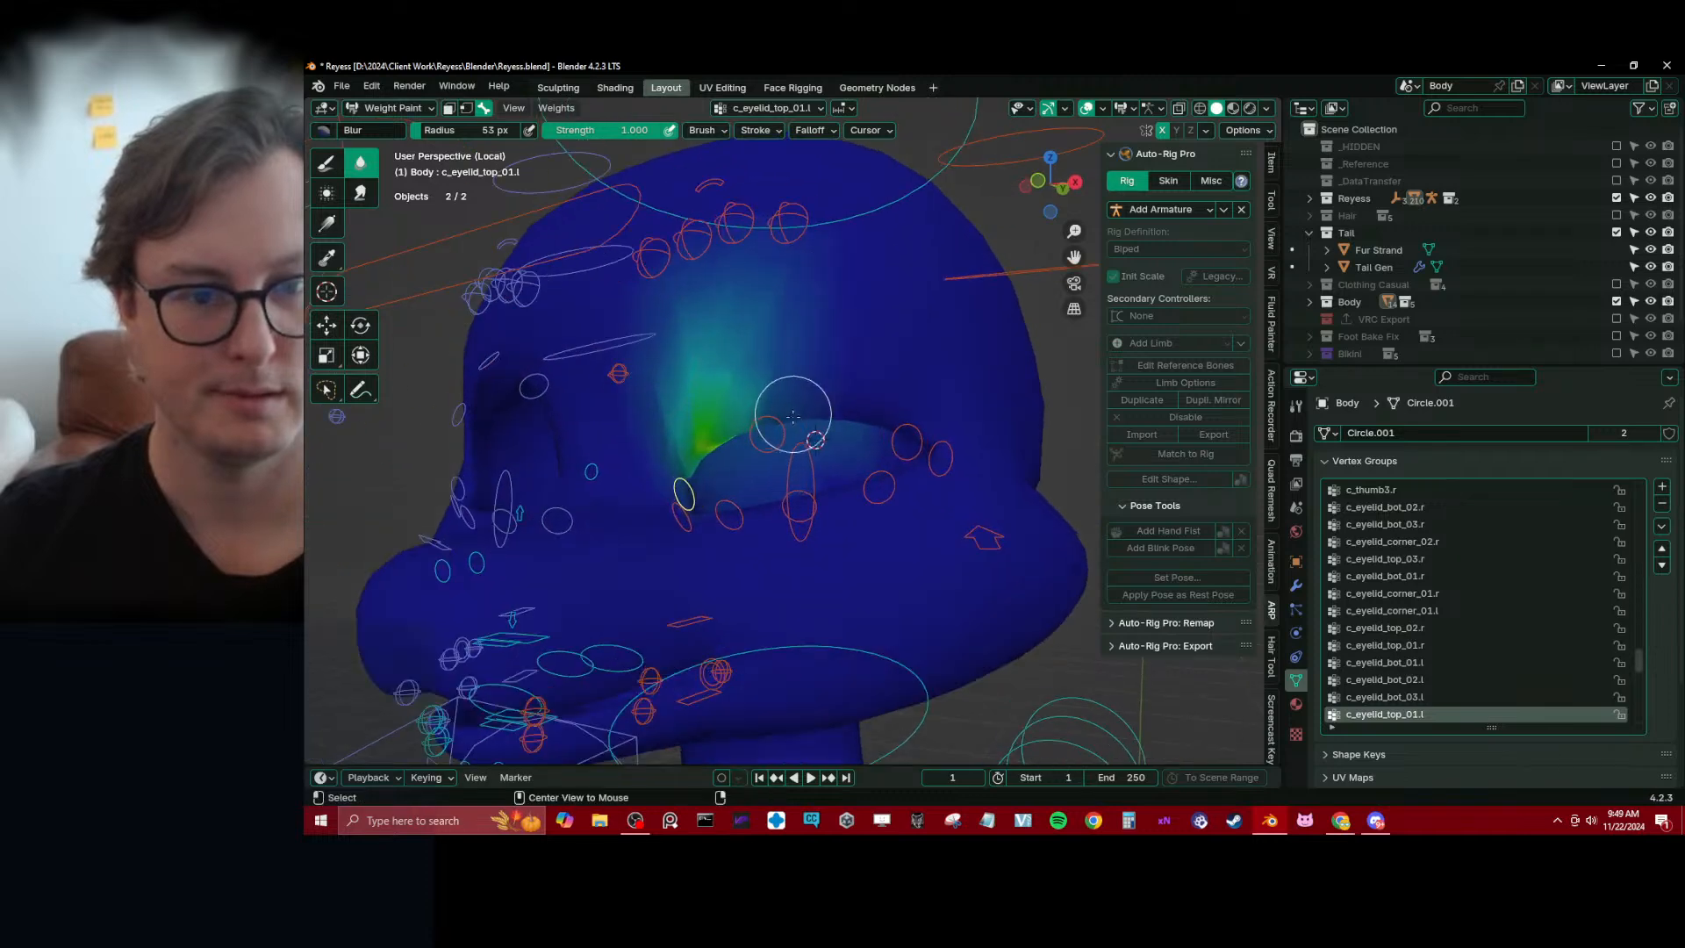
{"action": "left_click", "coordinate": [769, 425], "text": "alt"}
{"action": "middle_click_drag", "start_coordinate": [769, 421], "coordinate": [793, 429]}
{"action": "scroll", "coordinate": [793, 429], "scroll_direction": "down", "scroll_amount": 4}
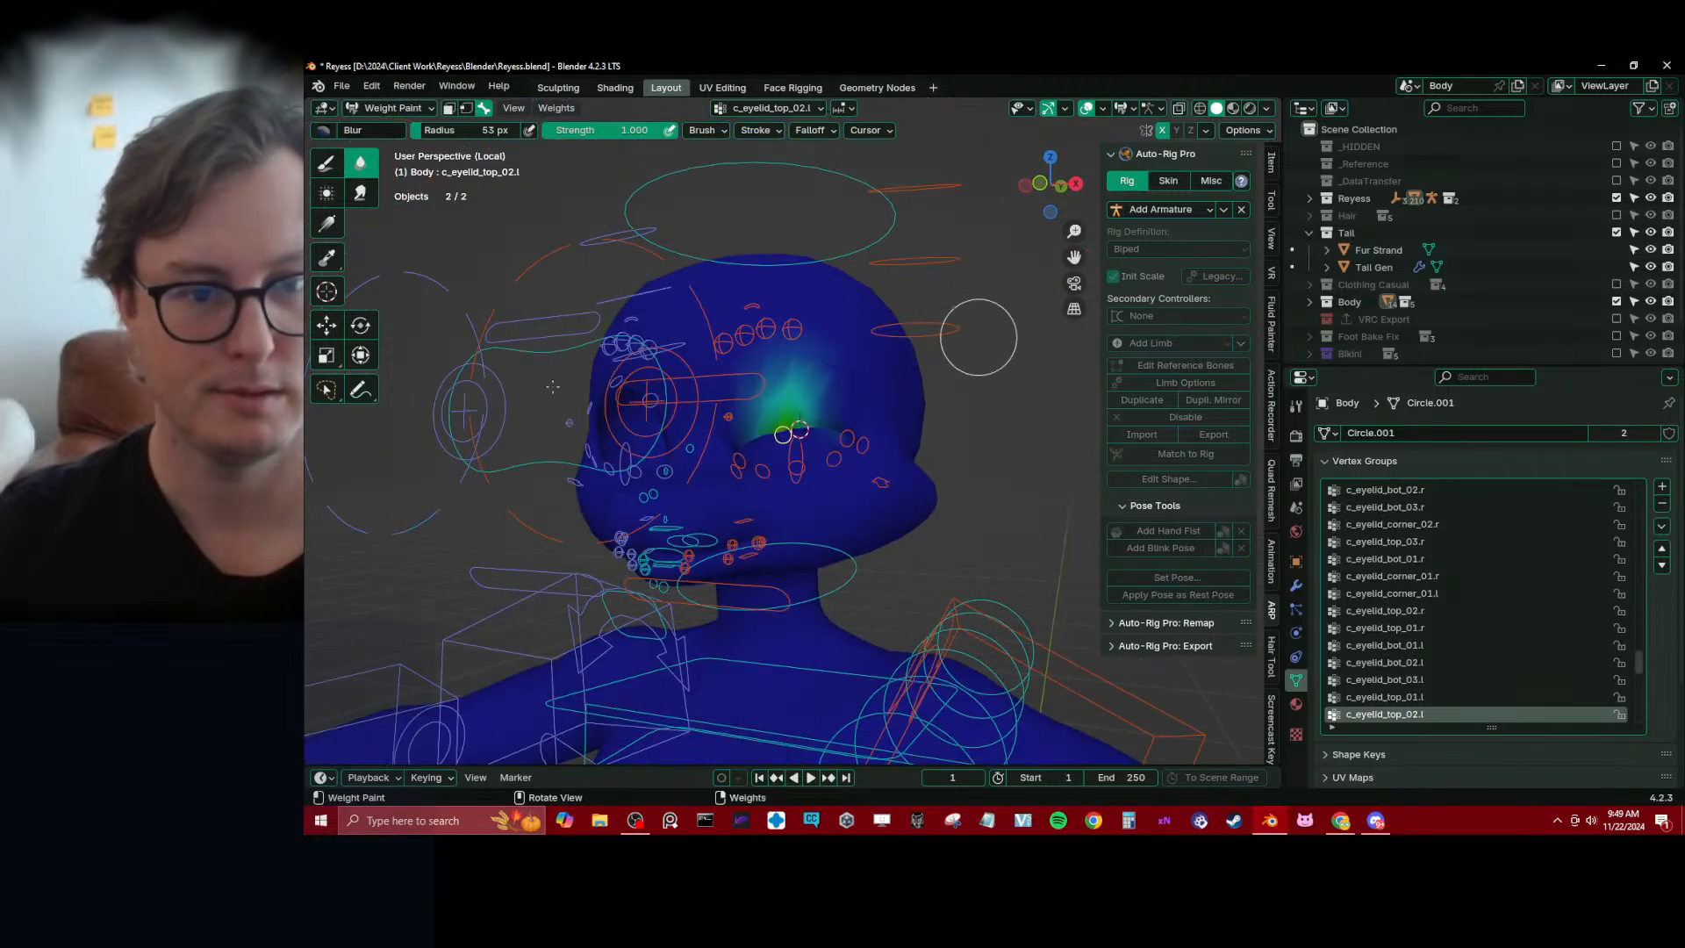
{"action": "scroll", "coordinate": [893, 423], "scroll_direction": "up", "scroll_amount": 2}
{"action": "middle_click_drag", "start_coordinate": [867, 437], "coordinate": [892, 509]}
In Edit Mode, select the whole surface inside the left eye opening by growing a face patch, then return to Weight Paint
{"action": "key", "text": "Tab"}
{"action": "scroll", "coordinate": [893, 509], "scroll_direction": "up", "scroll_amount": 4}
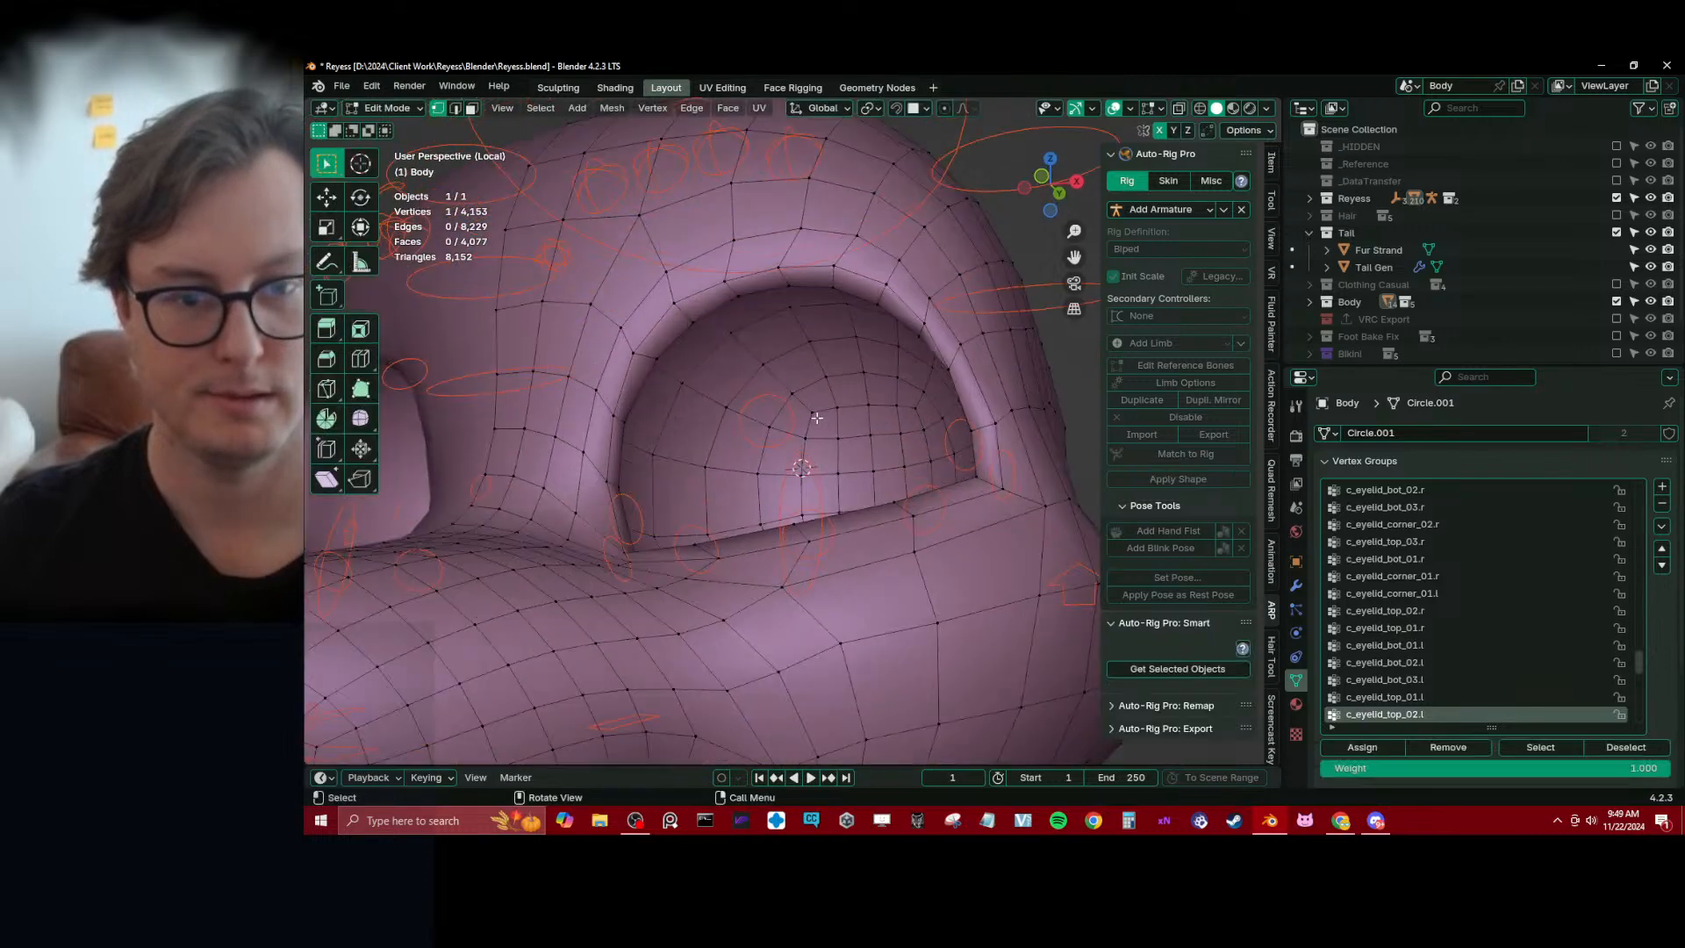
{"action": "left_click", "coordinate": [866, 453], "text": "ctrl+shift"}
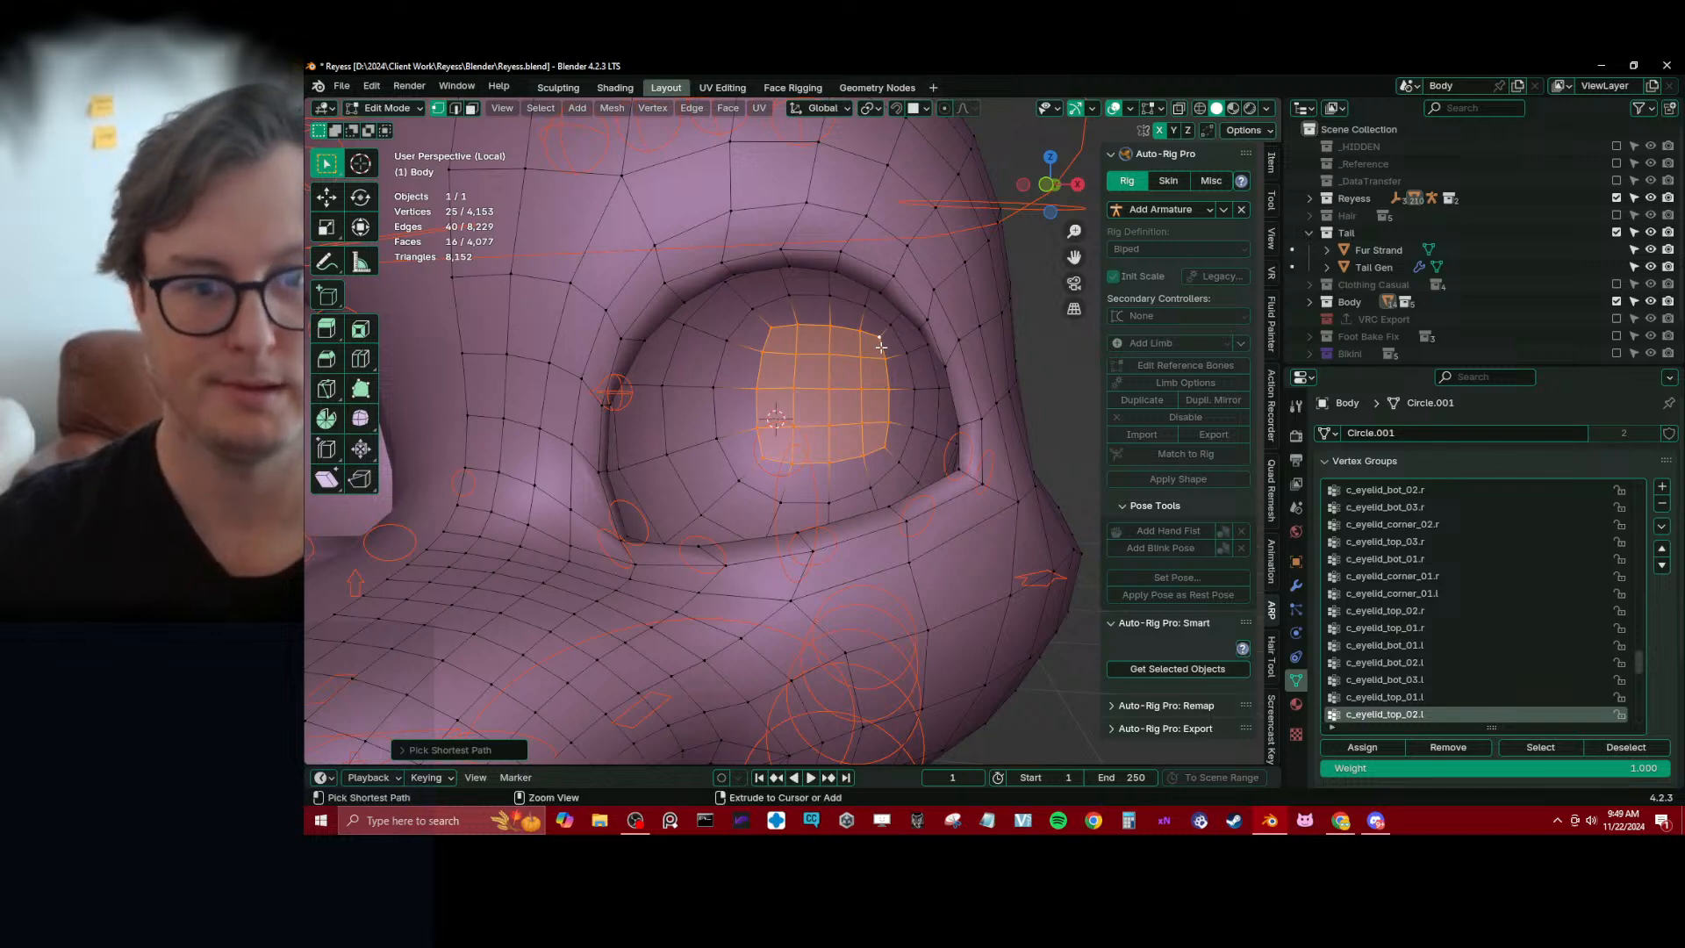
{"action": "key", "text": "ctrl+KP_Add"}
{"action": "key", "text": "ctrl+KP_Add"}
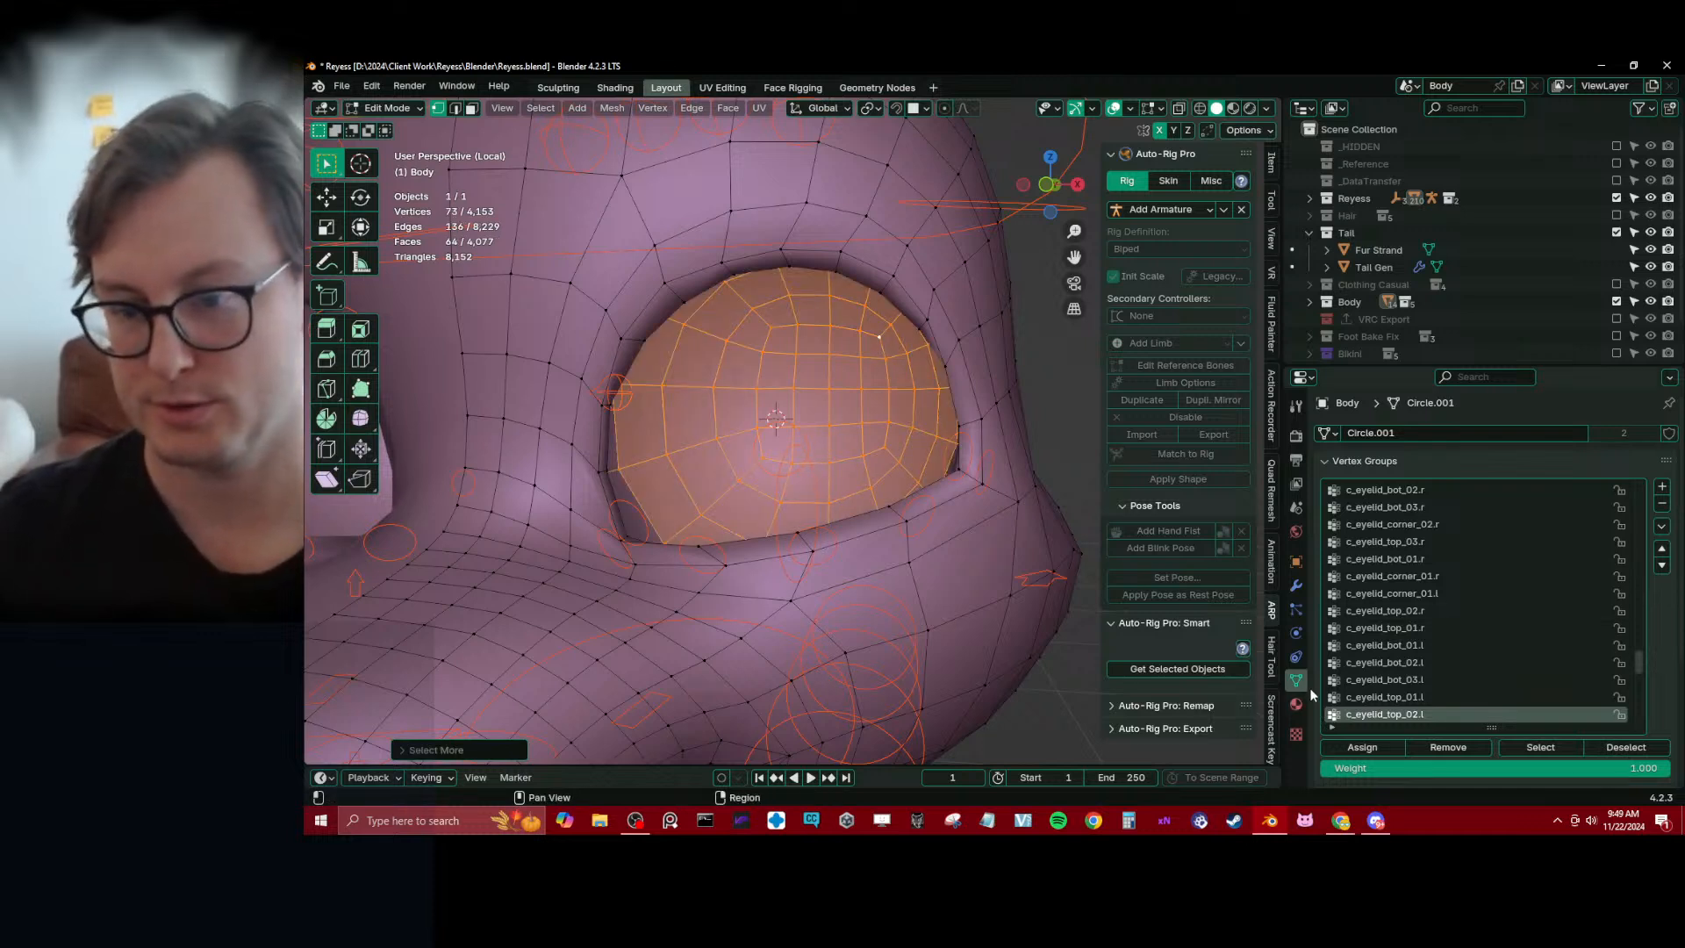
{"action": "scroll", "coordinate": [1554, 640], "scroll_direction": "up", "scroll_amount": 10}
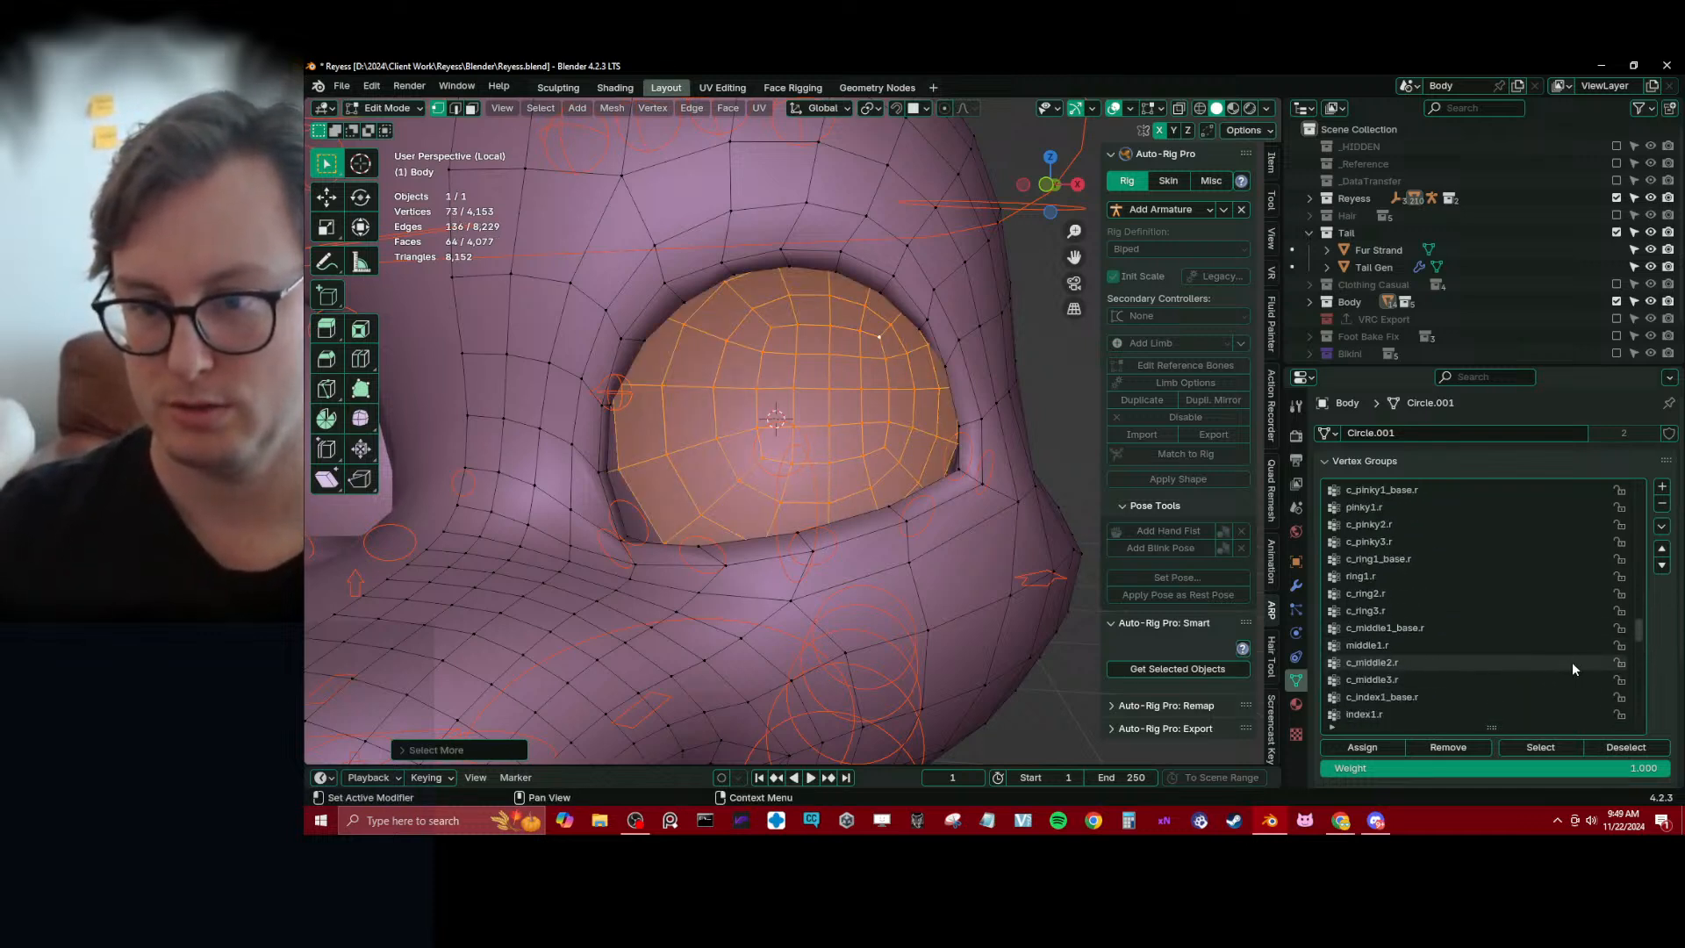
{"action": "scroll", "coordinate": [1571, 661], "scroll_direction": "up", "scroll_amount": 9}
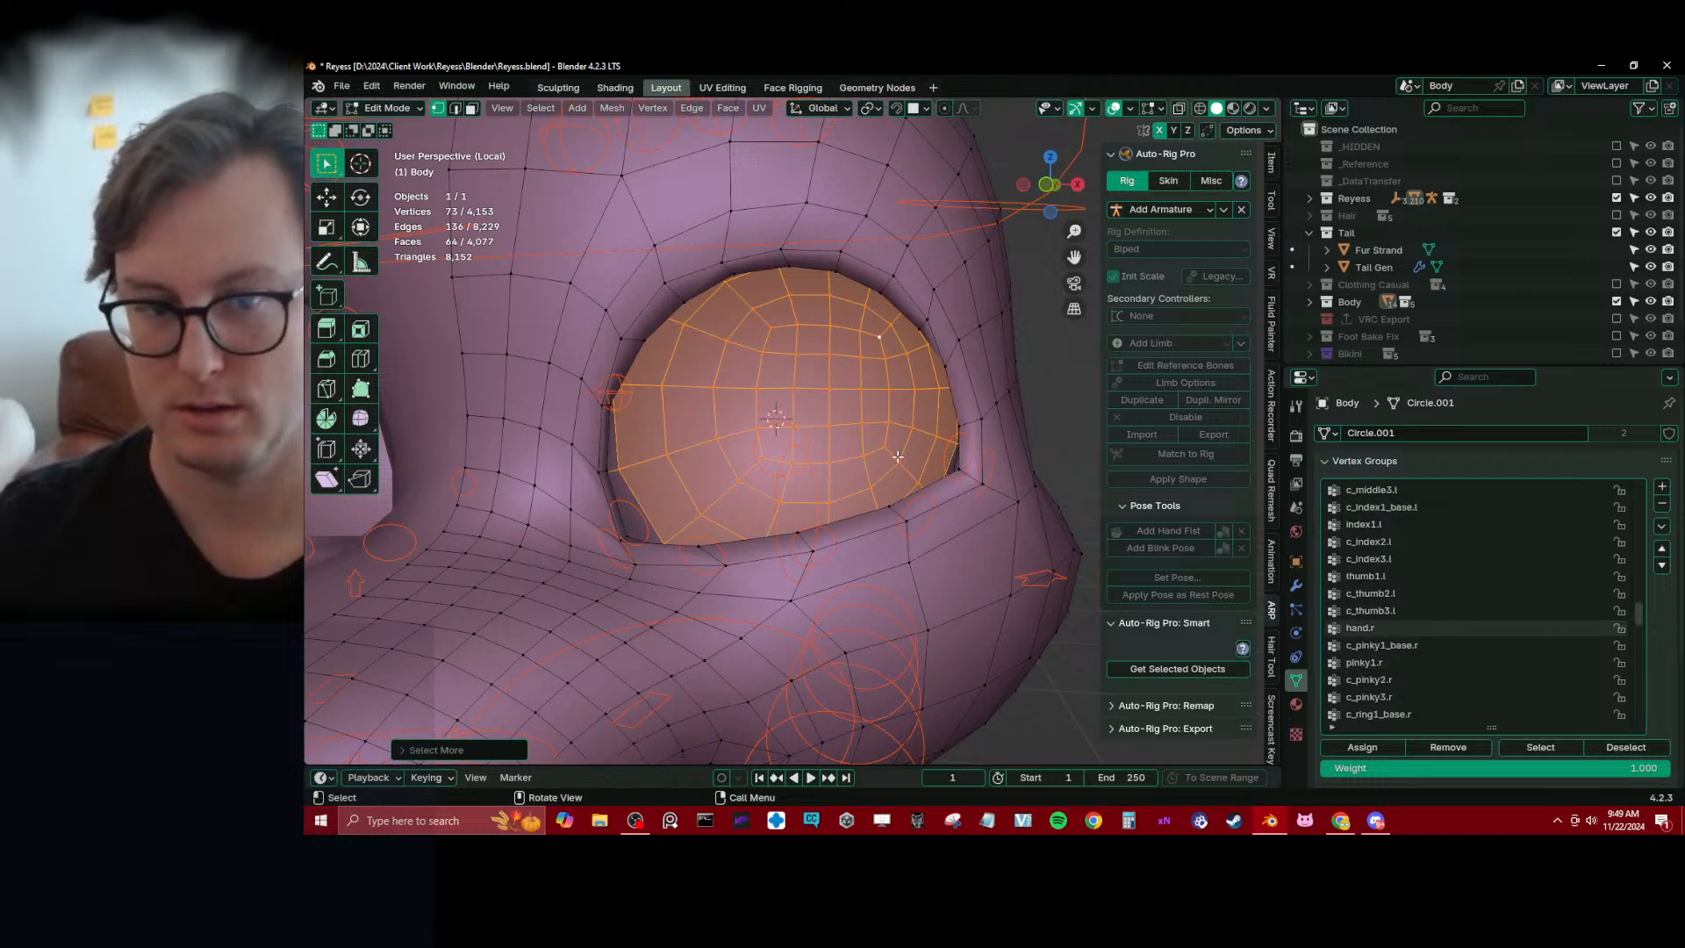
{"action": "middle_click_drag", "start_coordinate": [693, 492], "coordinate": [794, 502]}
{"action": "key", "text": "ctrl+KP_Add"}
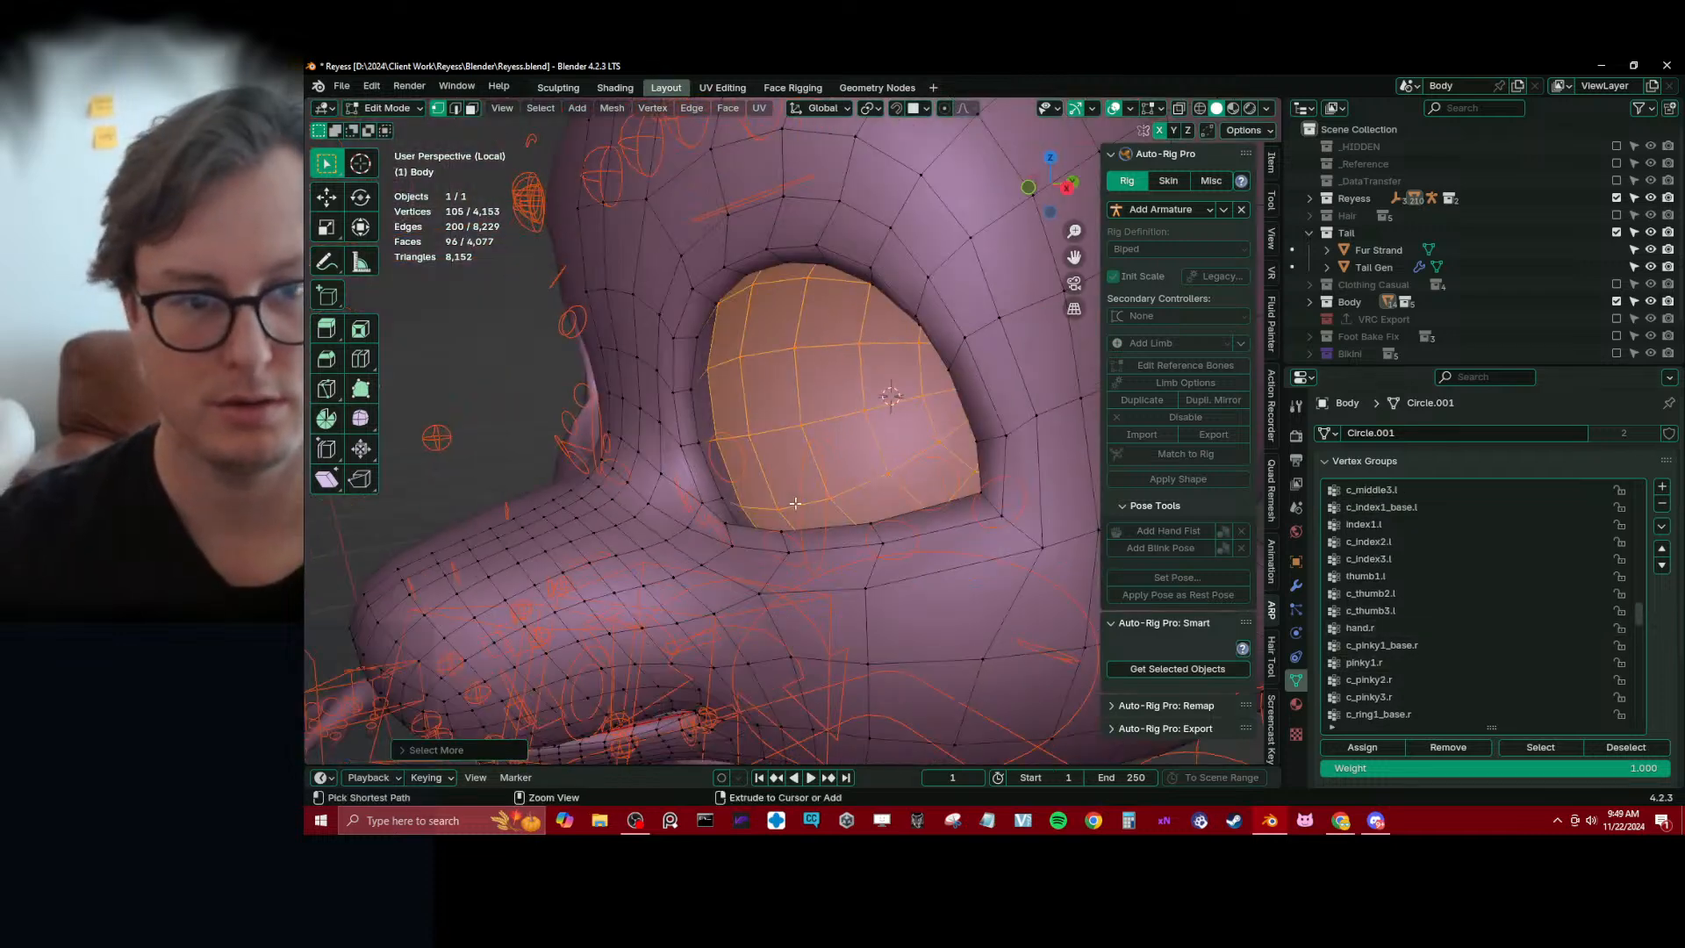
{"action": "key", "text": "ctrl+KP_Subtract"}
{"action": "key", "text": "Tab"}
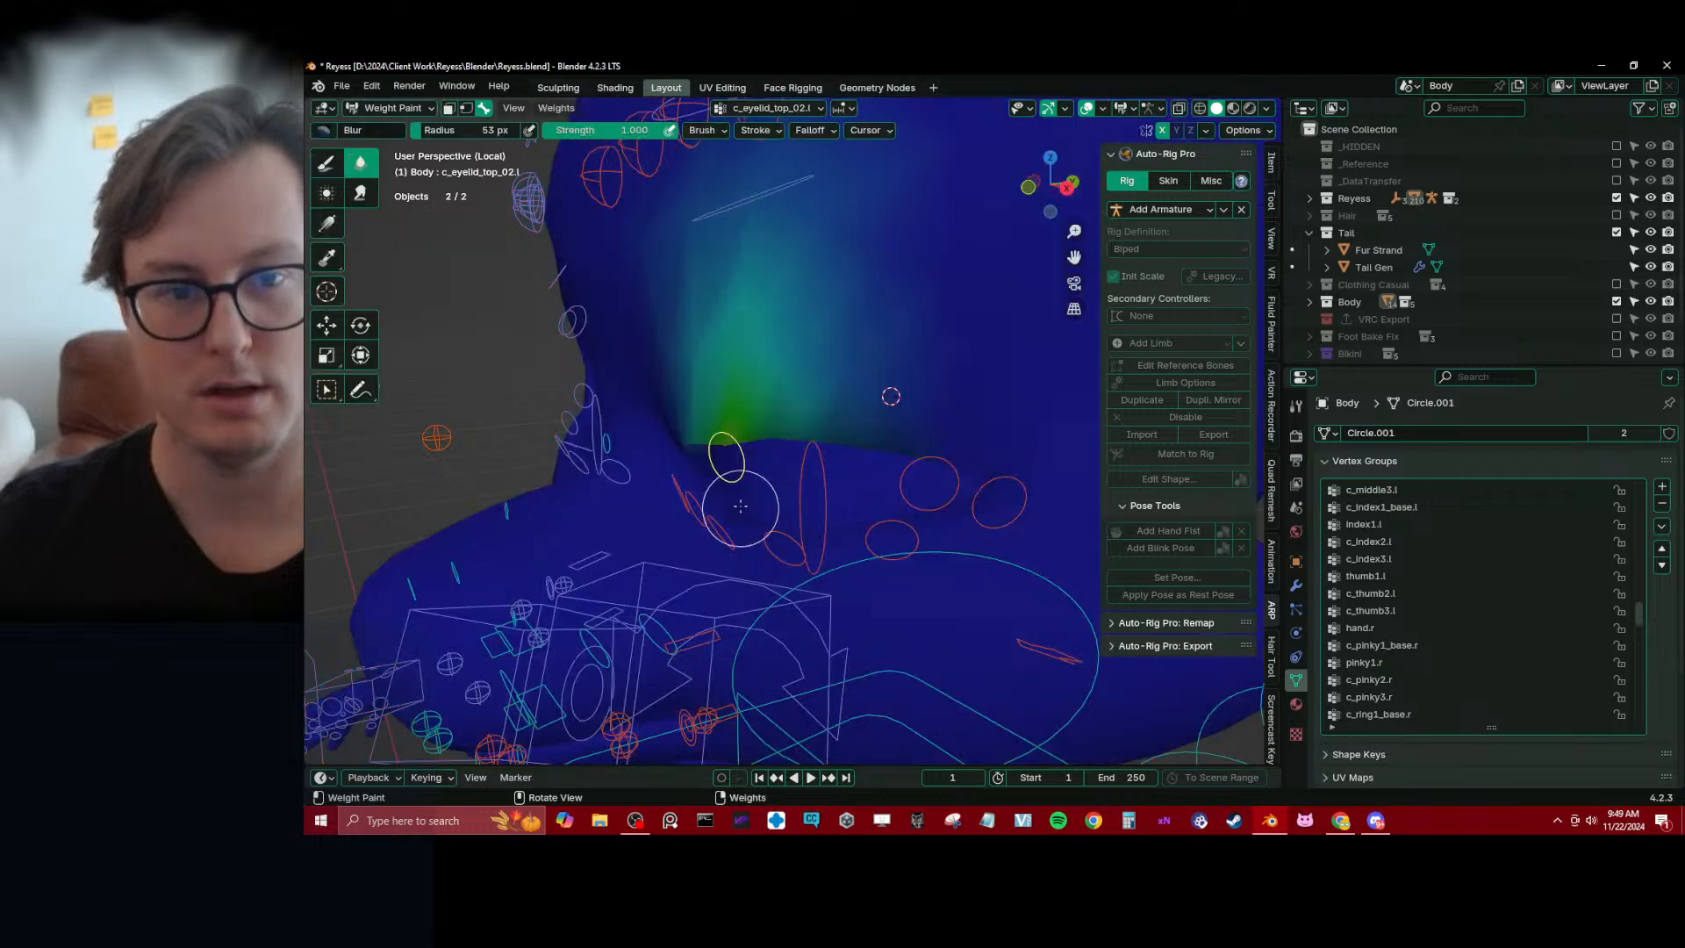
Leave weight painting, select Reyess_rig and make its Deform bone collection visible
{"action": "mouse_move", "coordinate": [742, 500]}
{"action": "middle_mouse_down"}
{"action": "mouse_move", "coordinate": [857, 418]}
{"action": "mouse_move", "coordinate": [846, 439]}
{"action": "middle_mouse_up"}
{"action": "key", "text": "q"}
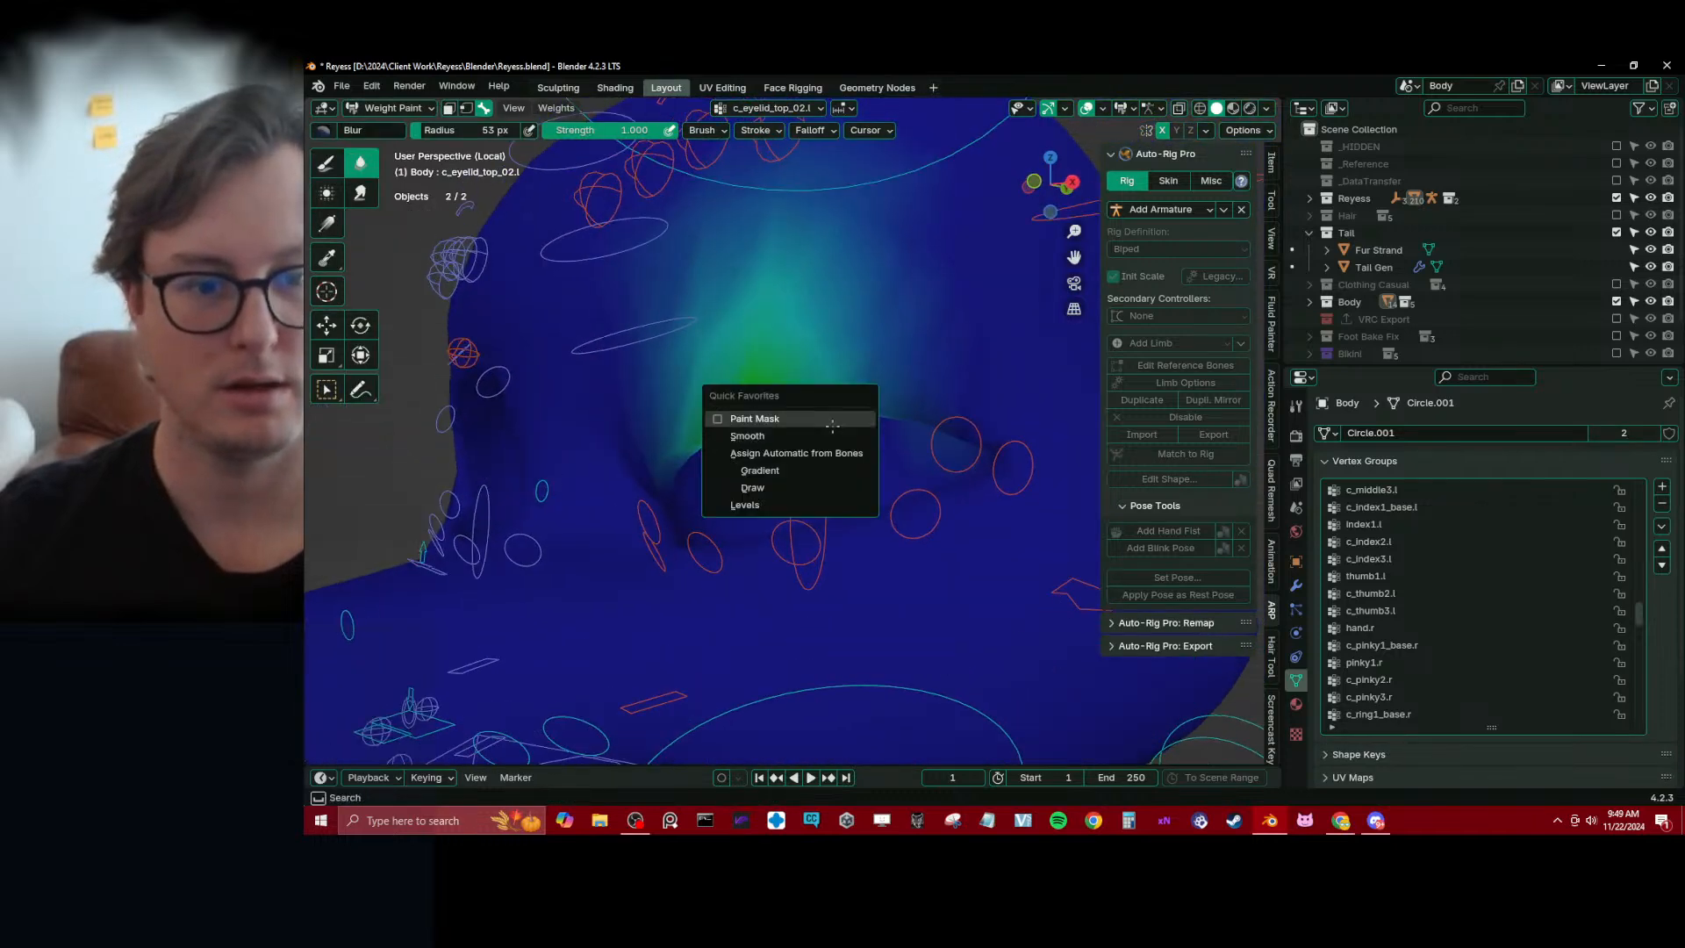
{"action": "scroll", "coordinate": [861, 432], "scroll_direction": "down", "scroll_amount": 6}
{"action": "key", "text": "ctrl+Tab"}
{"action": "left_click", "coordinate": [566, 329]}
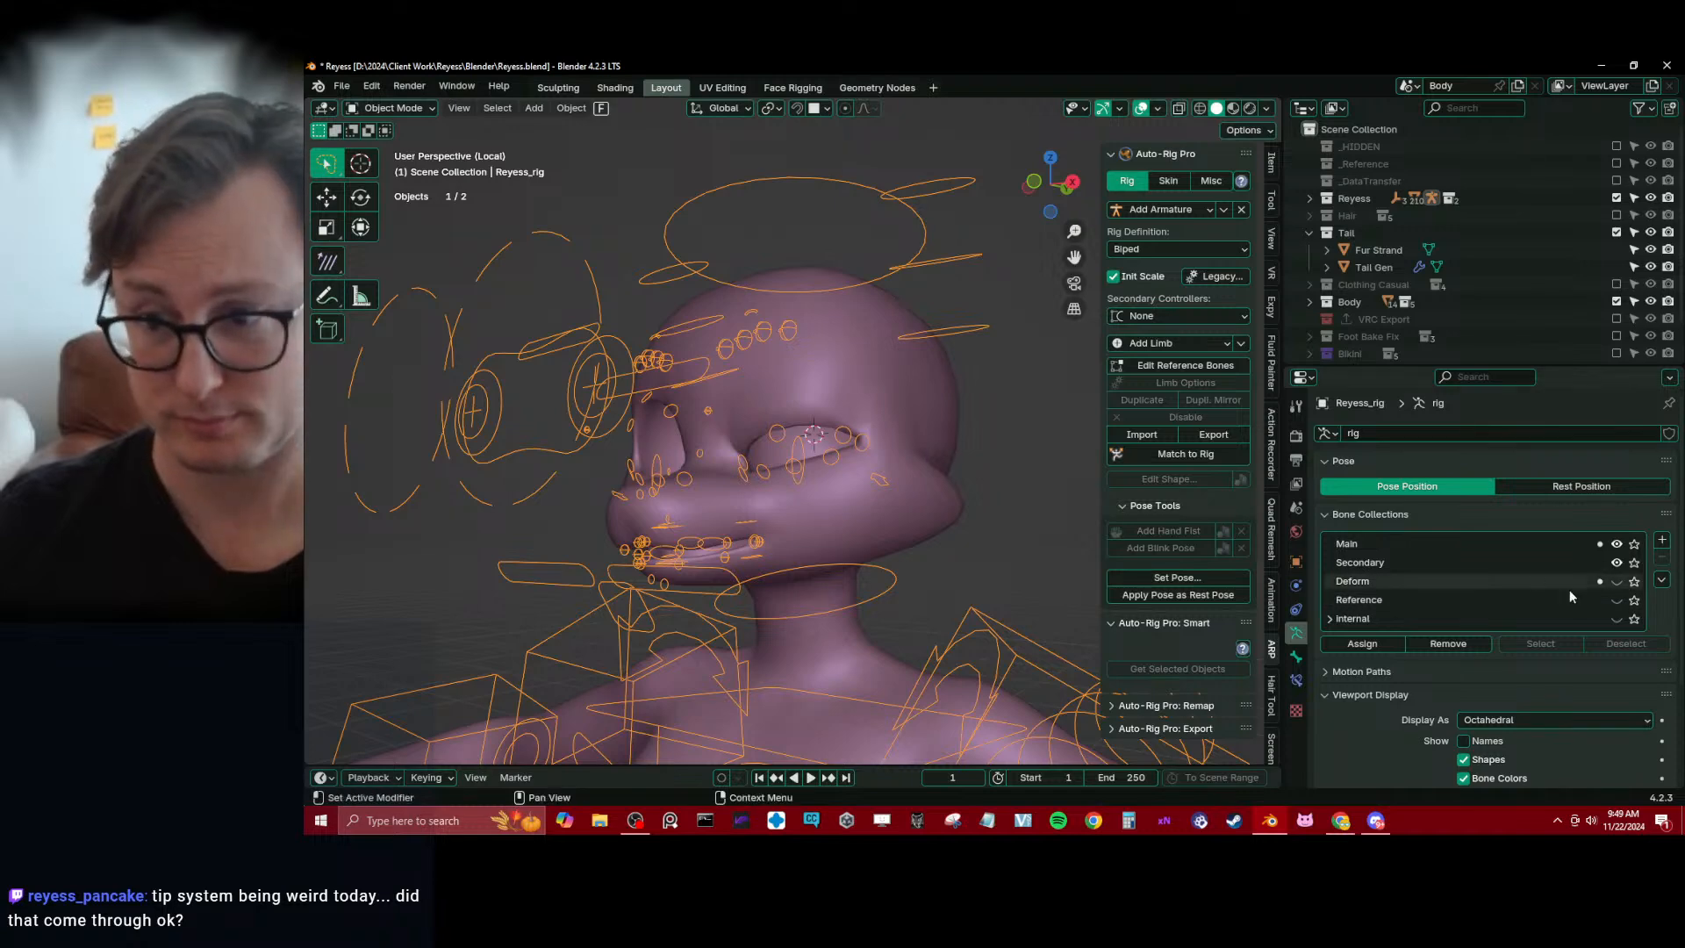
{"action": "left_click", "coordinate": [1616, 581]}
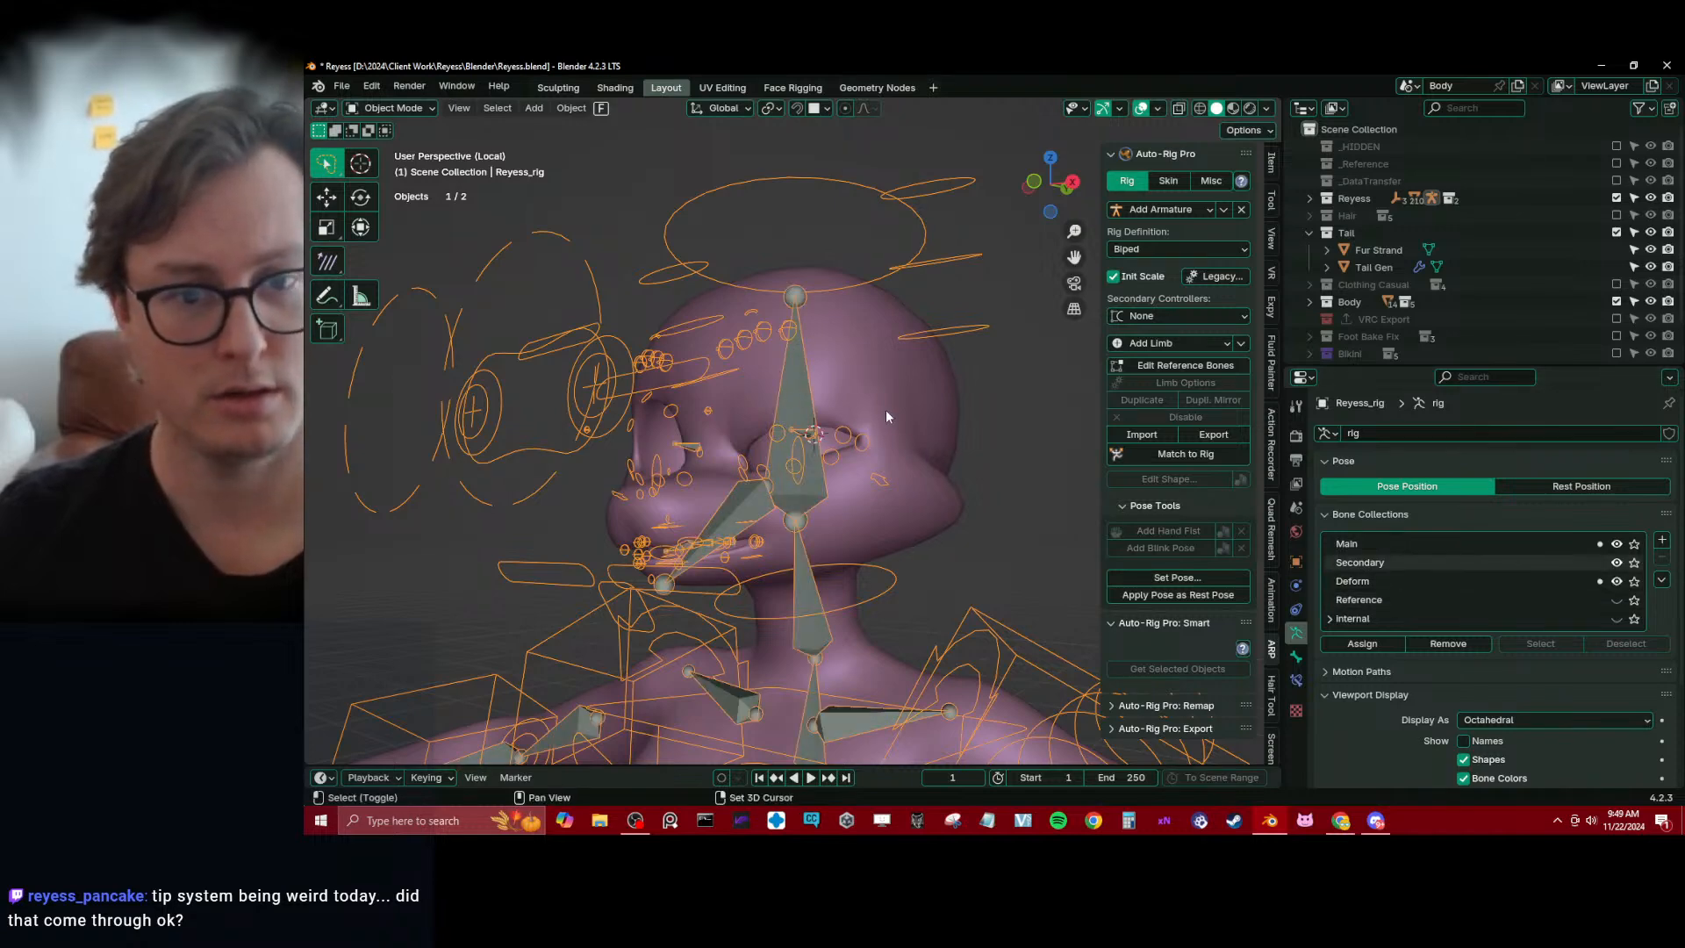
Return to weight painting the Body mesh and select the head.x bone
{"action": "left_click", "coordinate": [886, 408], "text": "shift"}
{"action": "key", "text": "ctrl+Tab"}
{"action": "left_click", "coordinate": [816, 373]}
{"action": "left_click", "coordinate": [807, 390], "text": "ctrl+shift"}
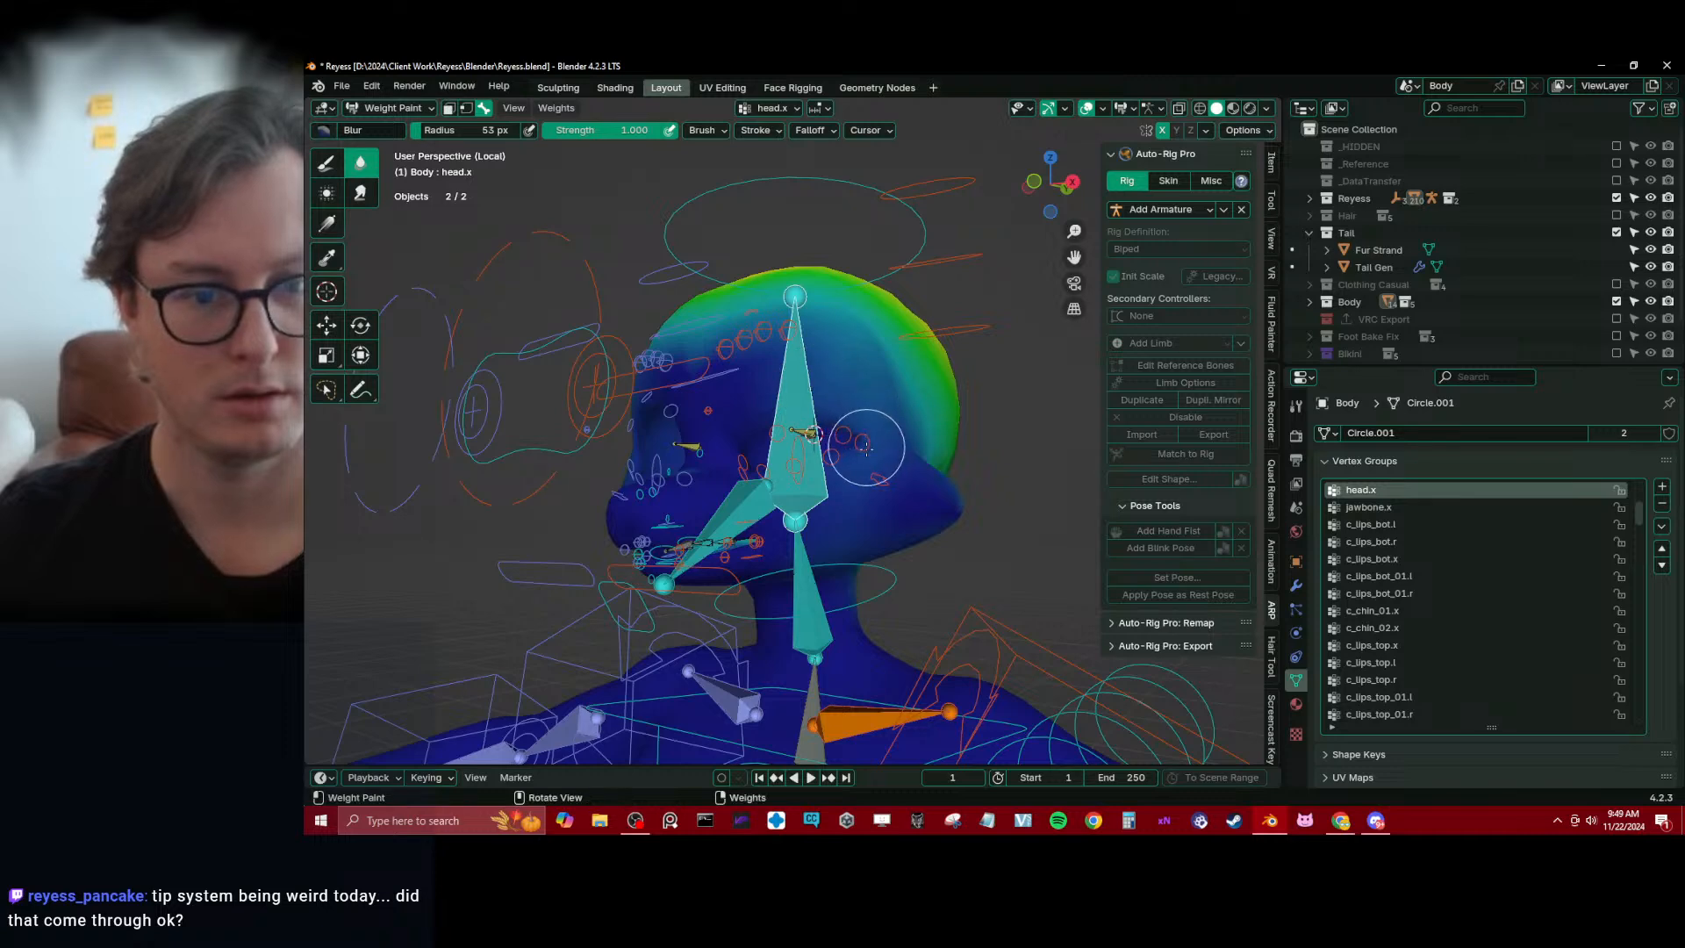
Limit painting to the selected eye faces with the face paint mask, activate the Gradient tool and expand its weight options
{"action": "scroll", "coordinate": [847, 412], "scroll_direction": "up", "scroll_amount": 2}
{"action": "key", "text": "Tab"}
{"action": "key", "text": "Tab"}
{"action": "key", "text": "q"}
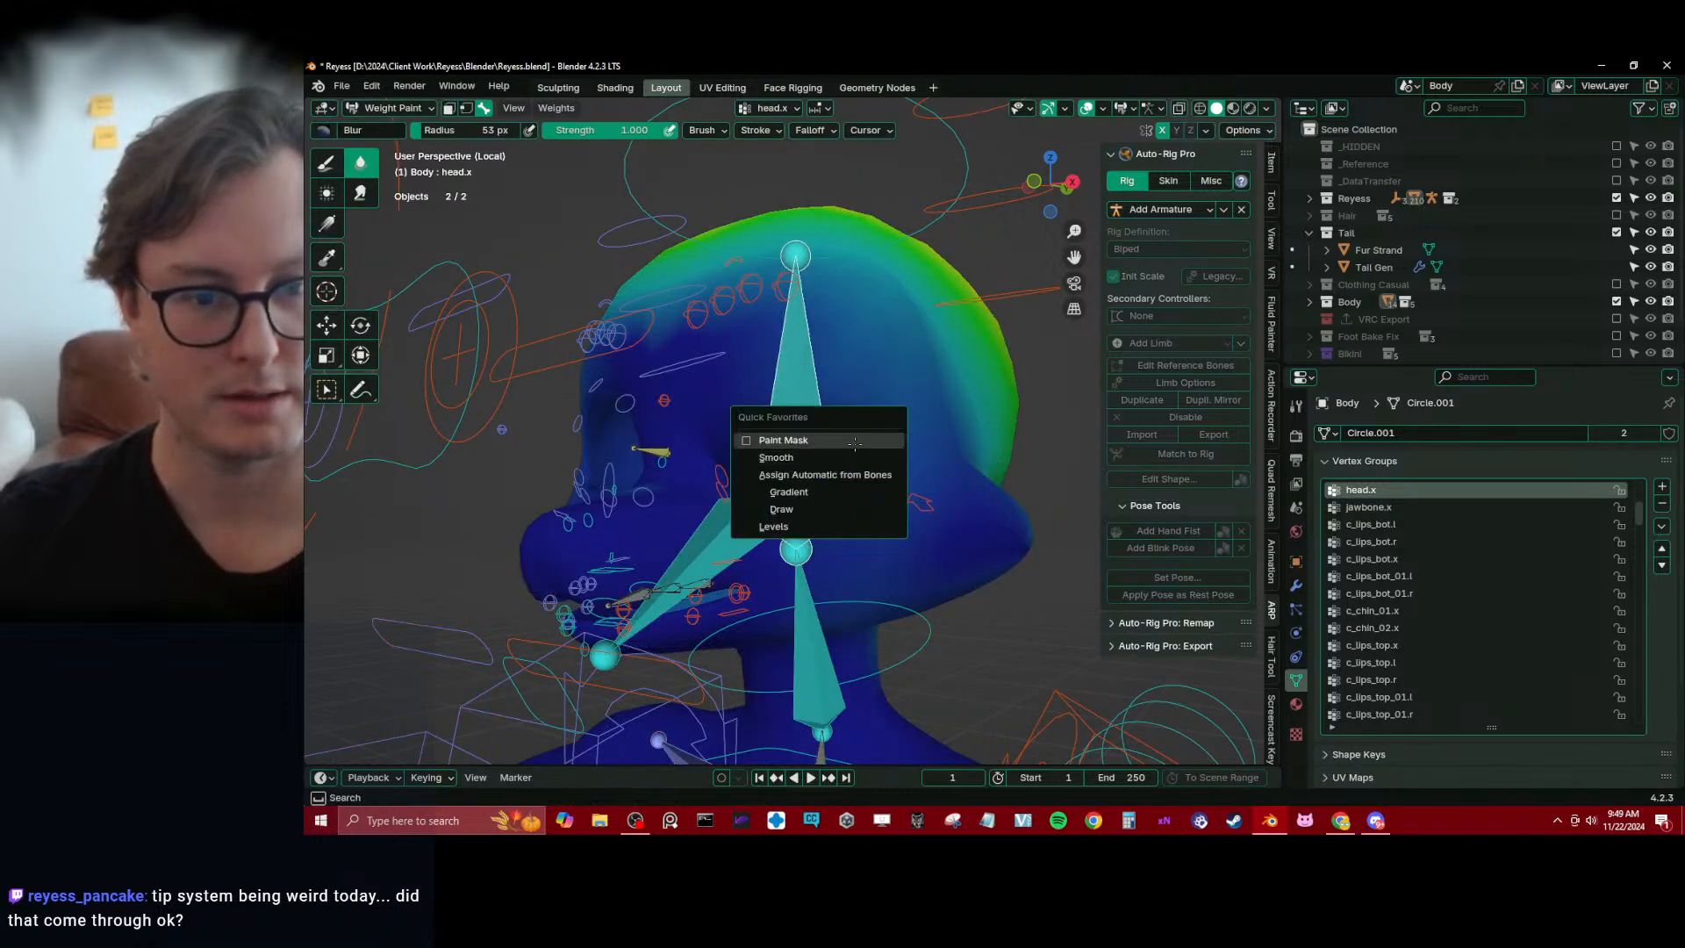
{"action": "left_click", "coordinate": [789, 491]}
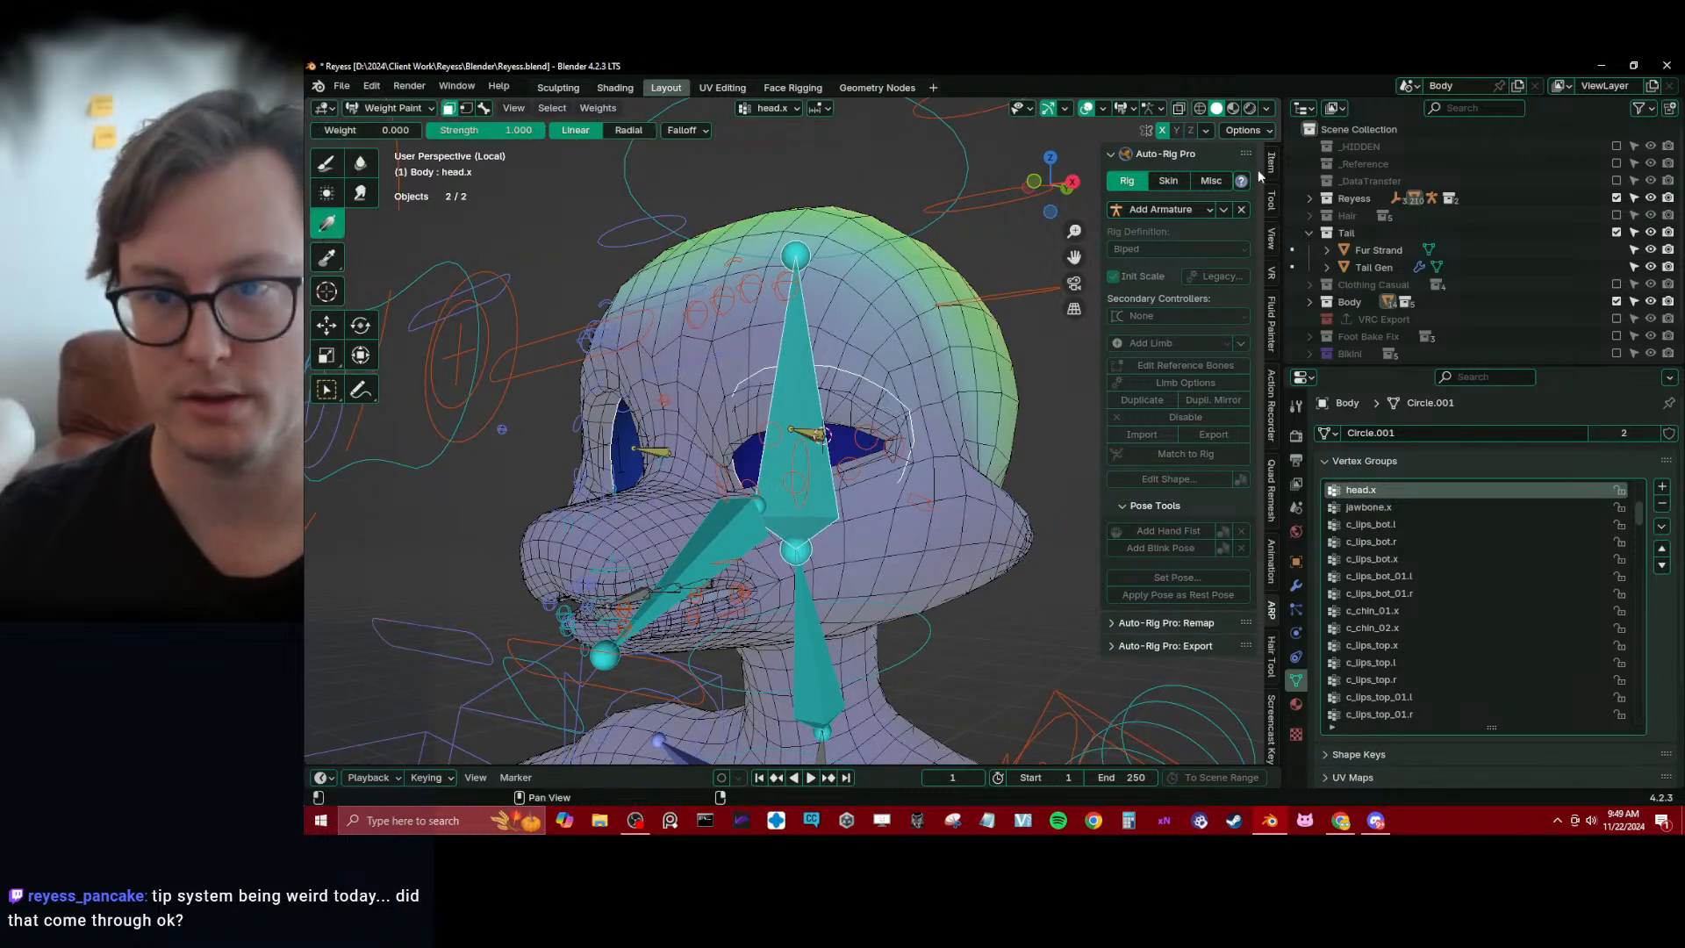
{"action": "left_click", "coordinate": [1270, 200]}
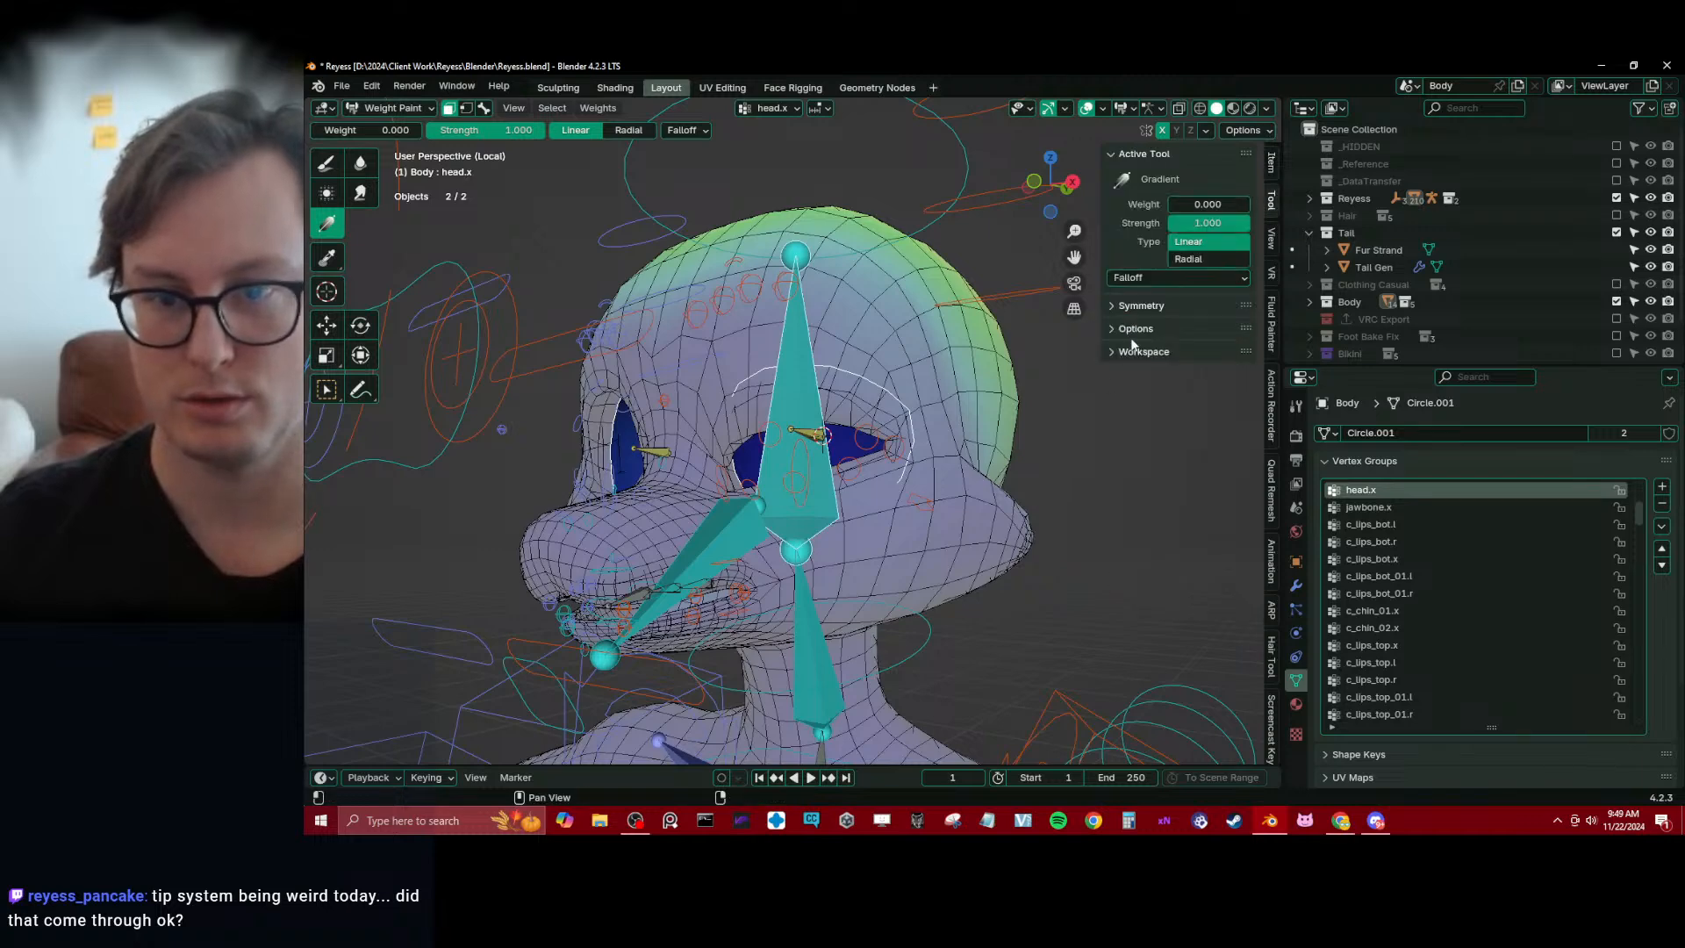
{"action": "left_click", "coordinate": [1193, 328]}
With Auto Normalize off, fill the masked eye faces with head.x weight 1.000 using a linear gradient, then save the file
{"action": "left_click_drag", "start_coordinate": [378, 130], "coordinate": [421, 129]}
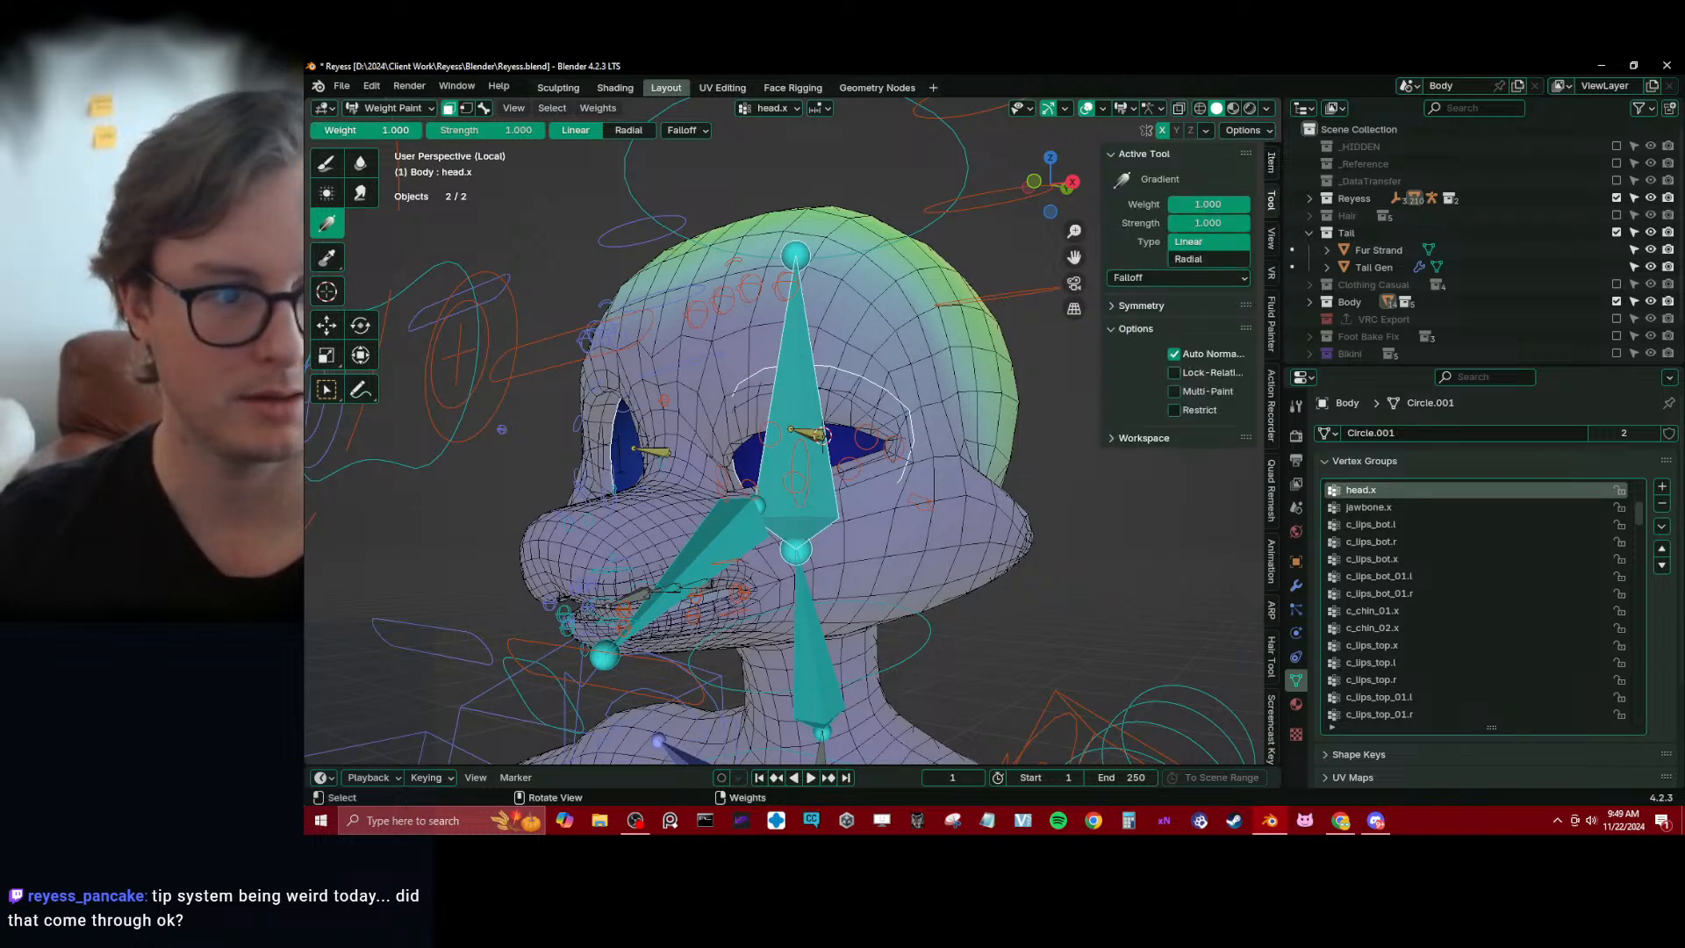
{"action": "left_click_drag", "start_coordinate": [571, 337], "coordinate": [544, 302]}
{"action": "middle_click_drag", "start_coordinate": [544, 302], "coordinate": [1241, 347]}
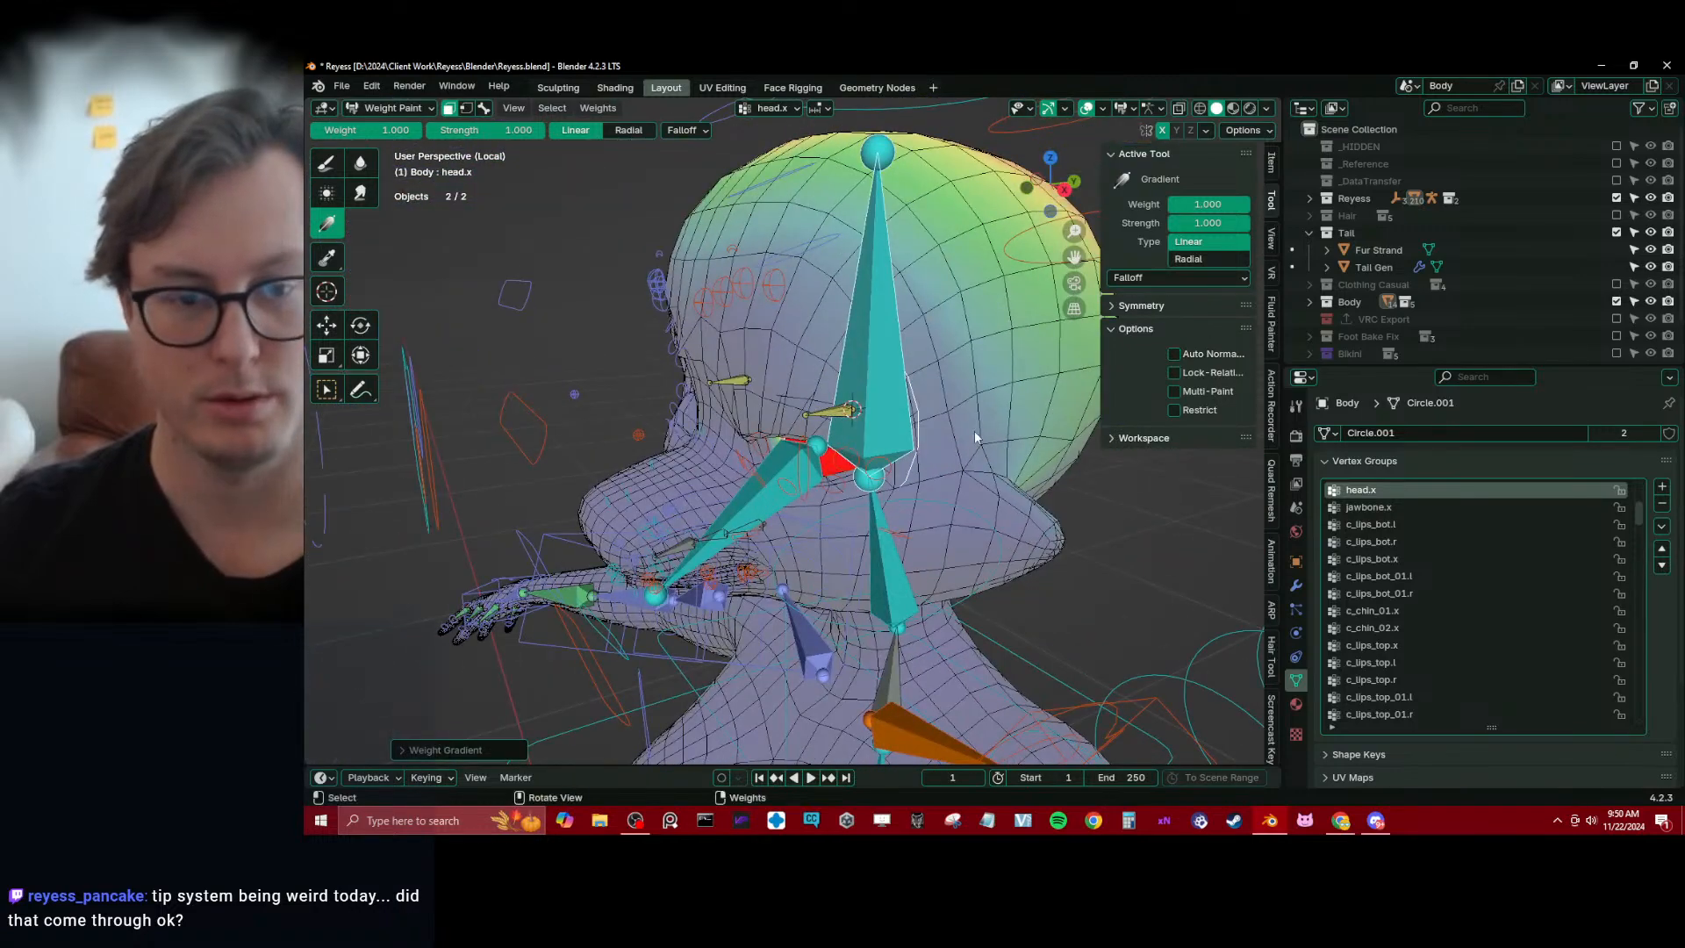
{"action": "key", "text": "ctrl+s"}
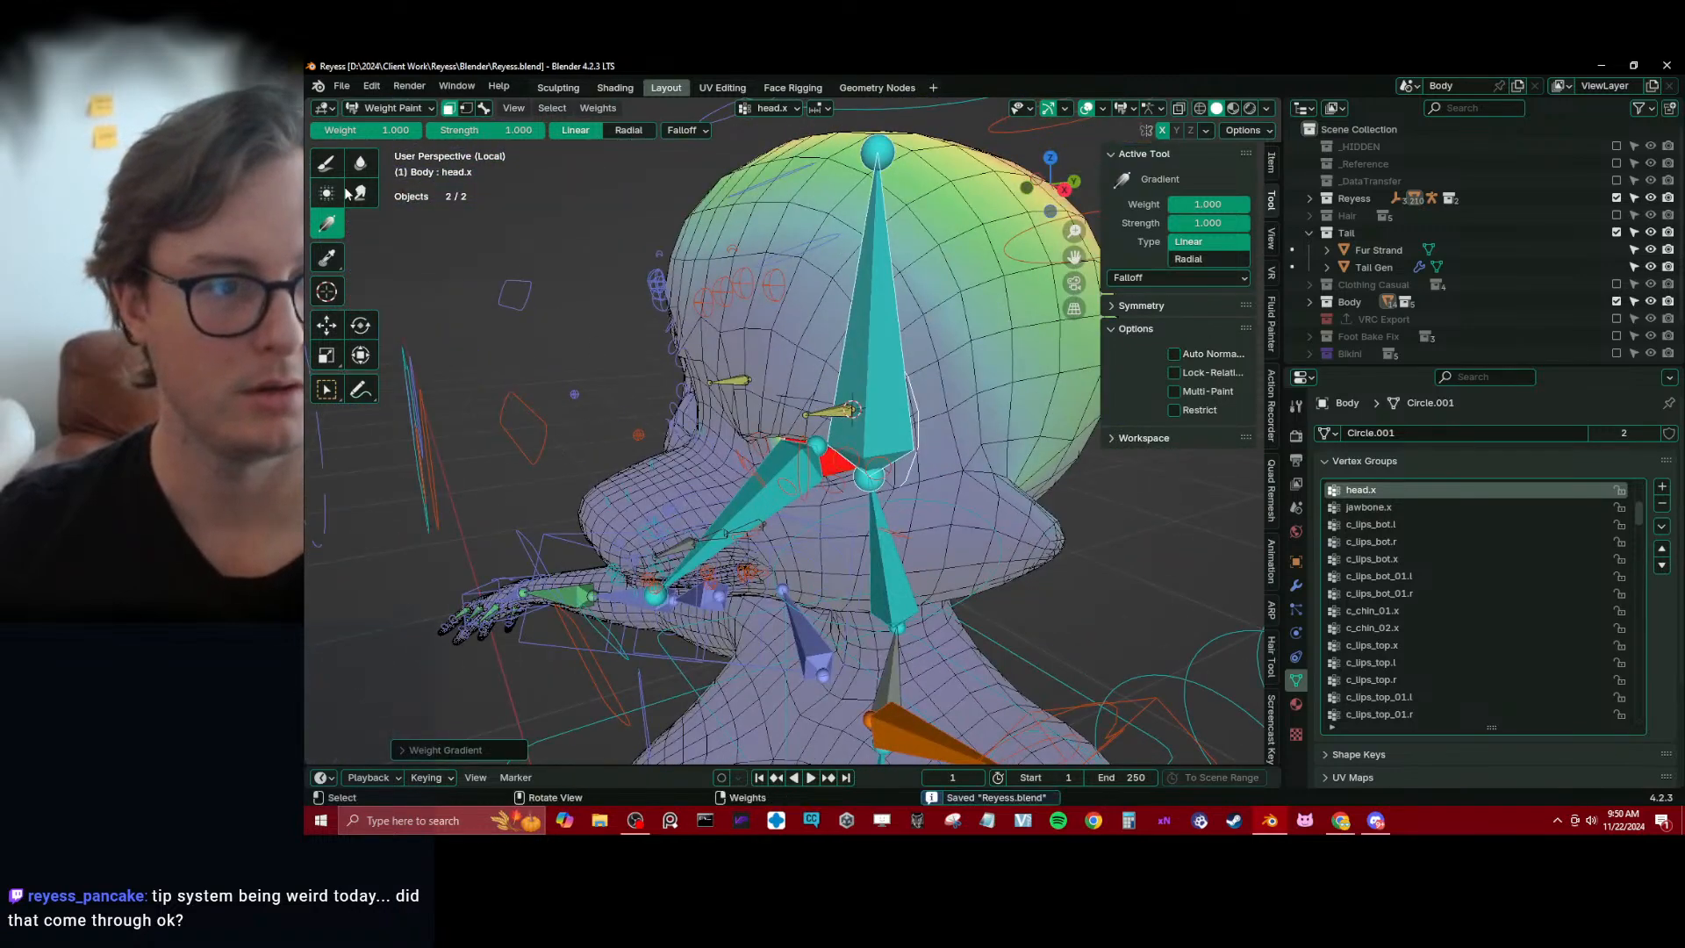
Turn off the face mask, return to bone selection with the Draw brush, and inspect head.x's eye weights in wireframe
{"action": "left_click", "coordinate": [450, 110]}
{"action": "left_click", "coordinate": [326, 168]}
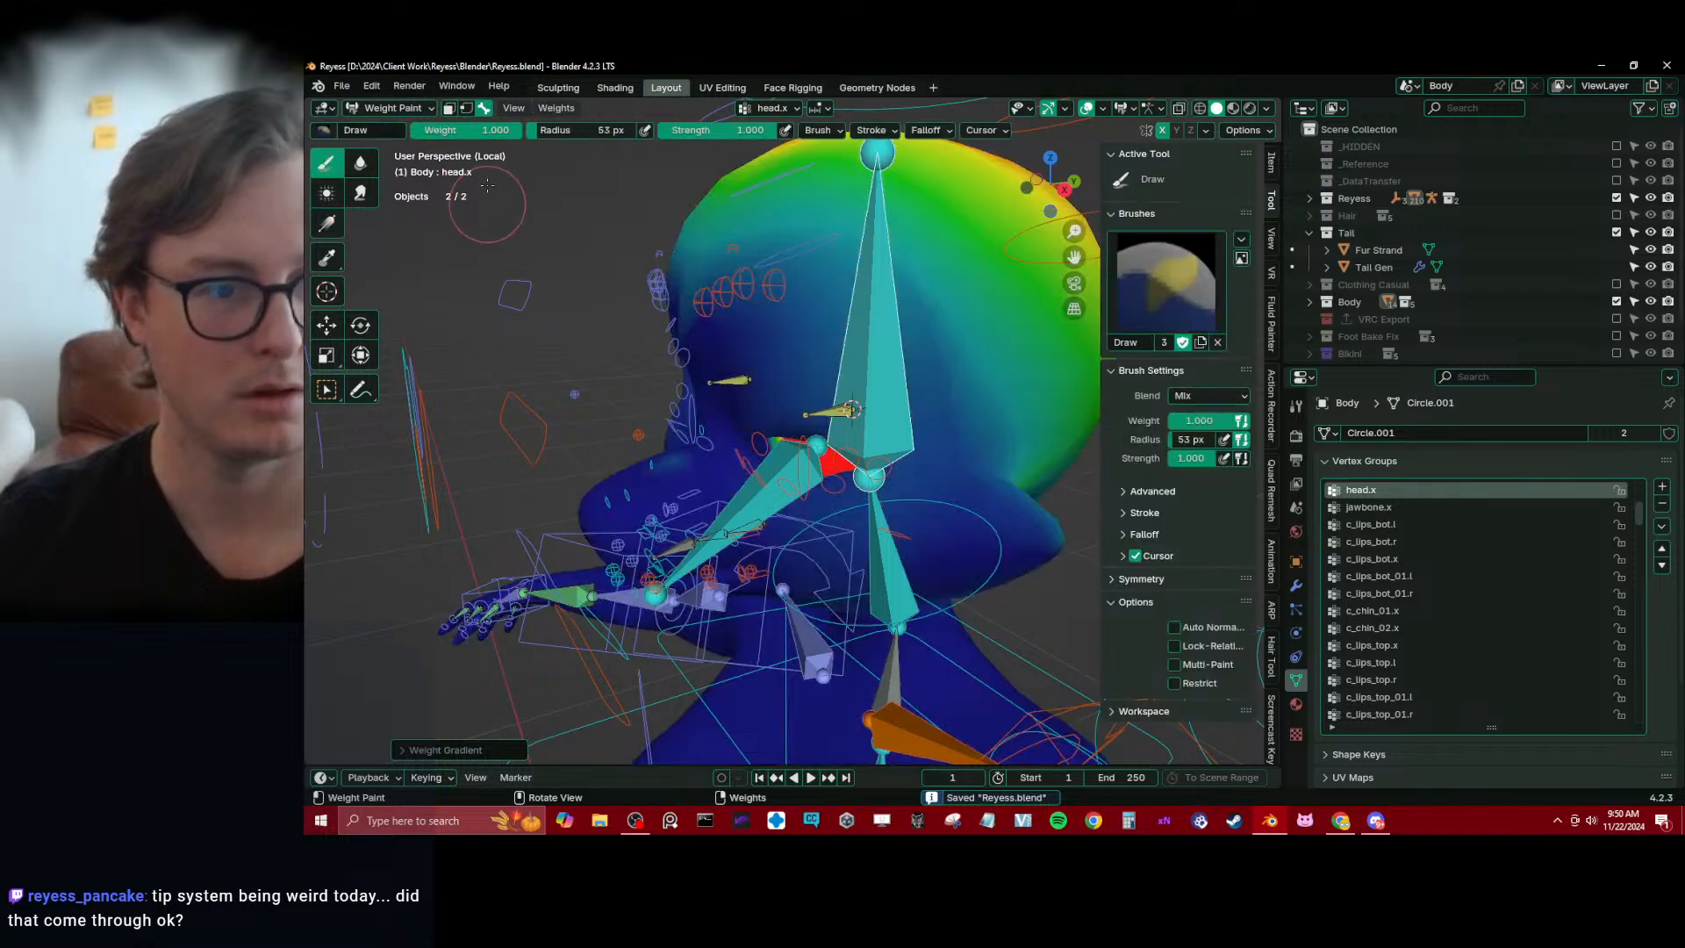
{"action": "left_click", "coordinate": [483, 110]}
{"action": "mouse_move", "coordinate": [482, 213]}
{"action": "middle_mouse_down"}
{"action": "mouse_move", "coordinate": [851, 367]}
{"action": "mouse_move", "coordinate": [838, 461]}
{"action": "mouse_move", "coordinate": [812, 382]}
{"action": "mouse_move", "coordinate": [877, 298]}
{"action": "mouse_move", "coordinate": [820, 389]}
{"action": "mouse_move", "coordinate": [930, 460]}
{"action": "mouse_move", "coordinate": [780, 475]}
{"action": "mouse_move", "coordinate": [795, 454]}
{"action": "mouse_move", "coordinate": [762, 458]}
{"action": "mouse_move", "coordinate": [769, 518]}
{"action": "mouse_move", "coordinate": [800, 540]}
{"action": "middle_mouse_up"}
{"action": "scroll", "coordinate": [837, 491], "scroll_direction": "up", "scroll_amount": 3}
{"action": "scroll", "coordinate": [820, 390], "scroll_direction": "down", "scroll_amount": 6}
{"action": "scroll", "coordinate": [780, 475], "scroll_direction": "up", "scroll_amount": 2}
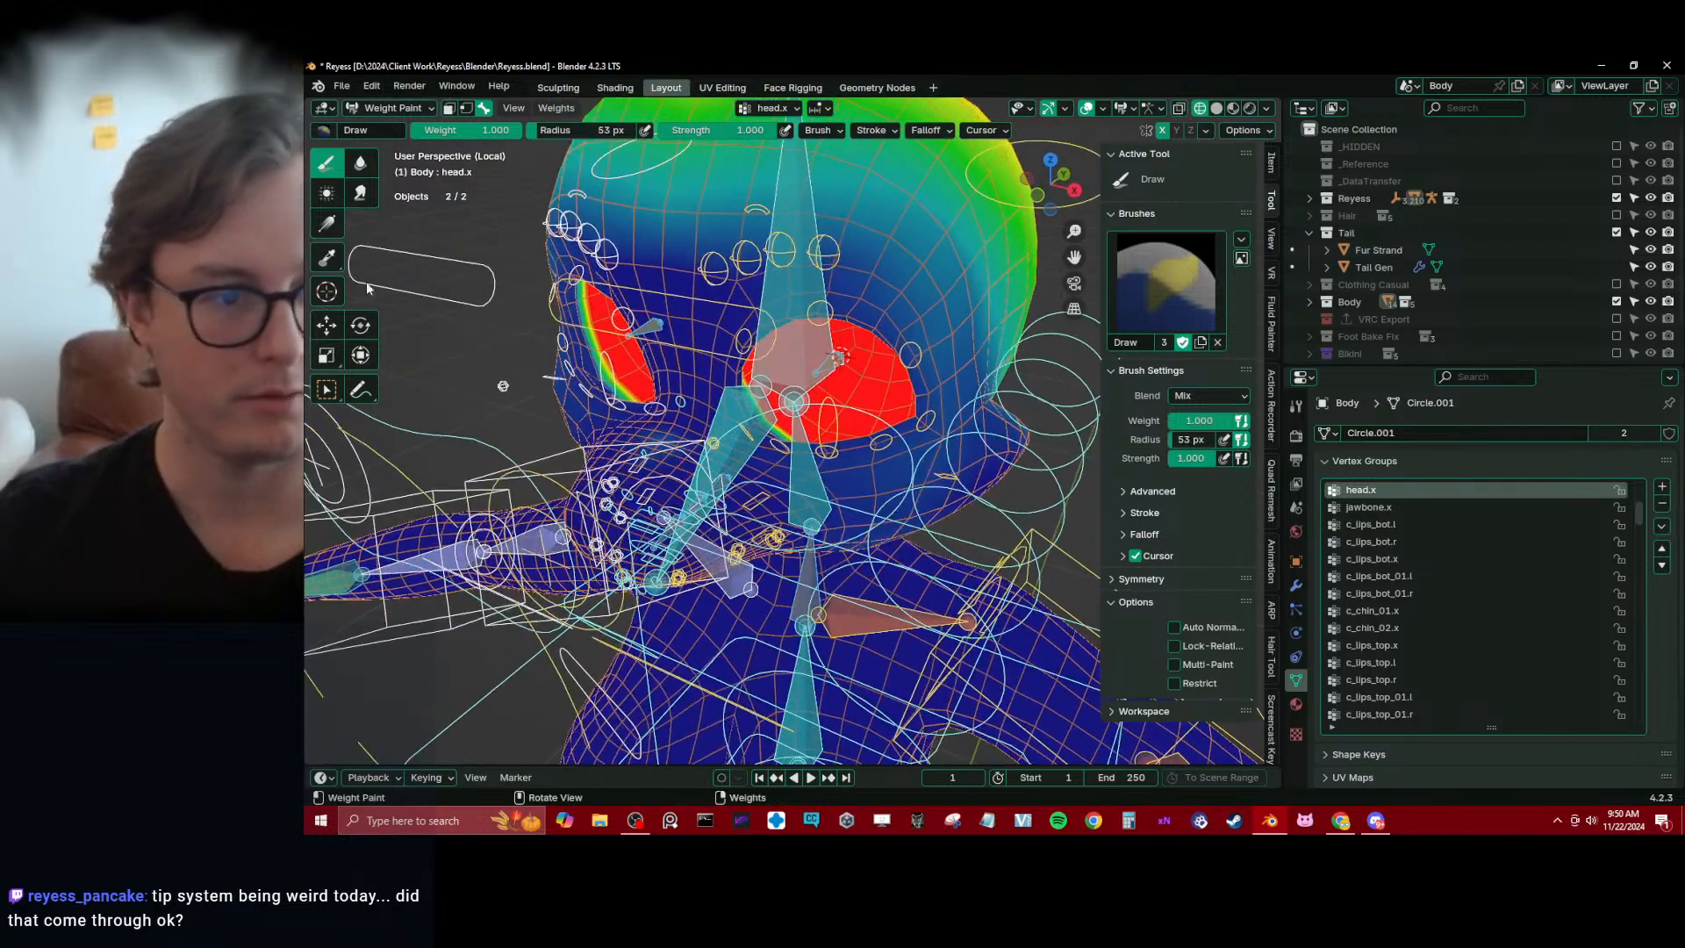
Set the Draw brush weight to 0.000 and check head.x's weights around both eyes
{"action": "left_click", "coordinate": [360, 163]}
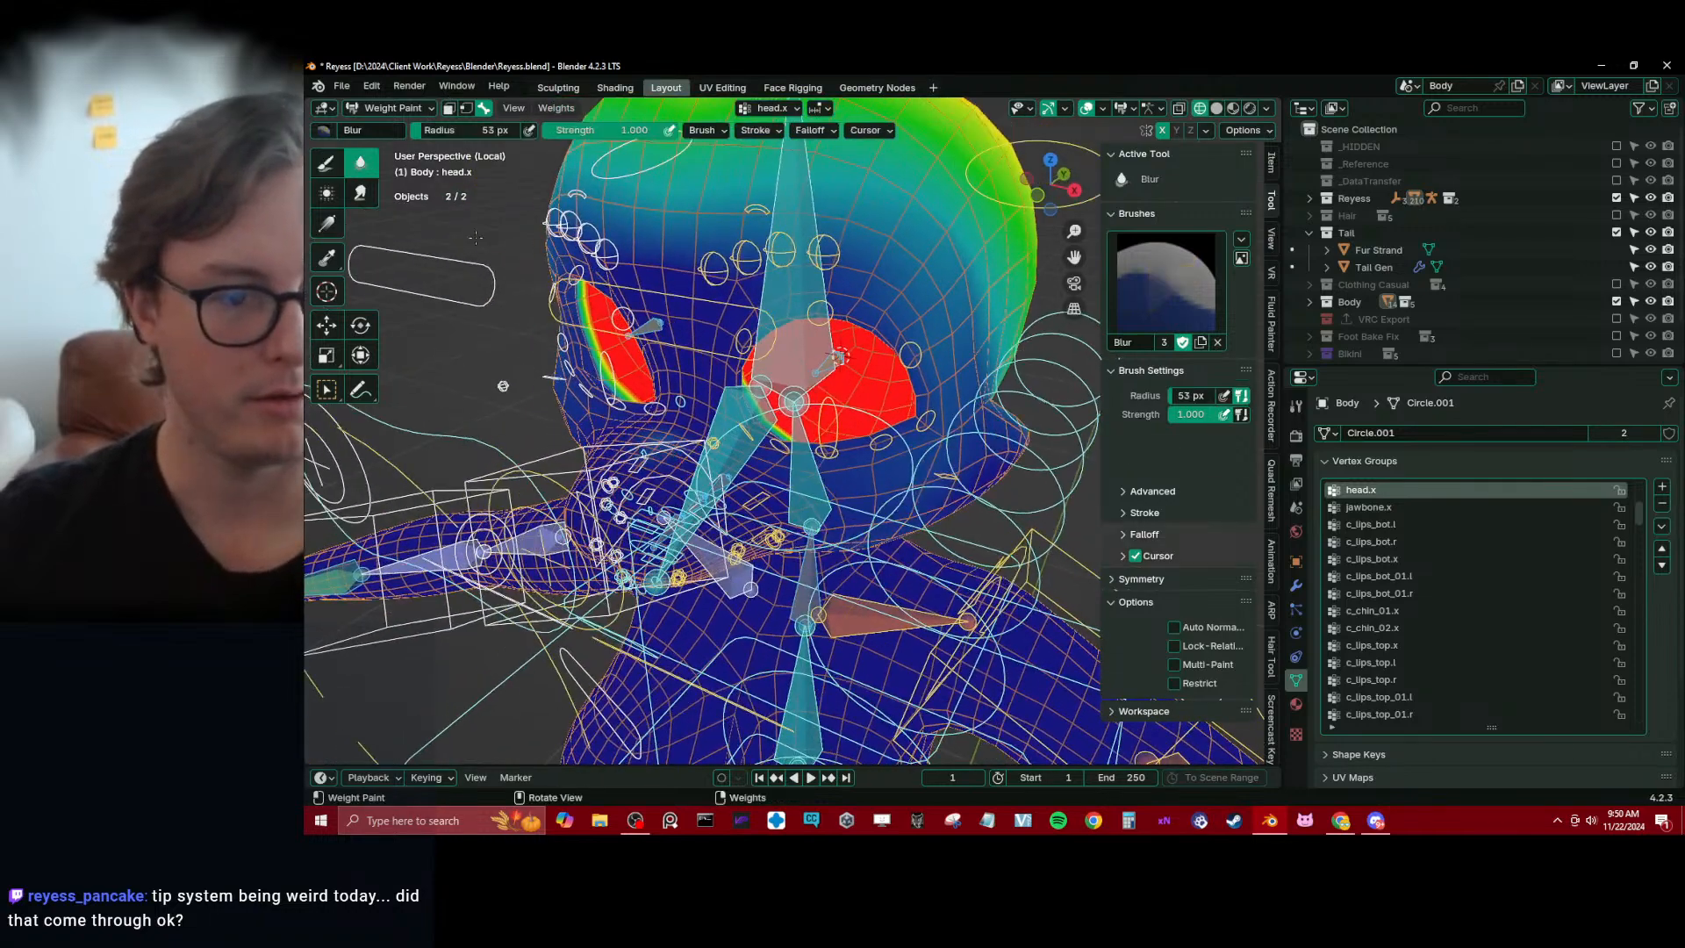
{"action": "left_click", "coordinate": [326, 163]}
{"action": "key", "text": "BackSpace"}
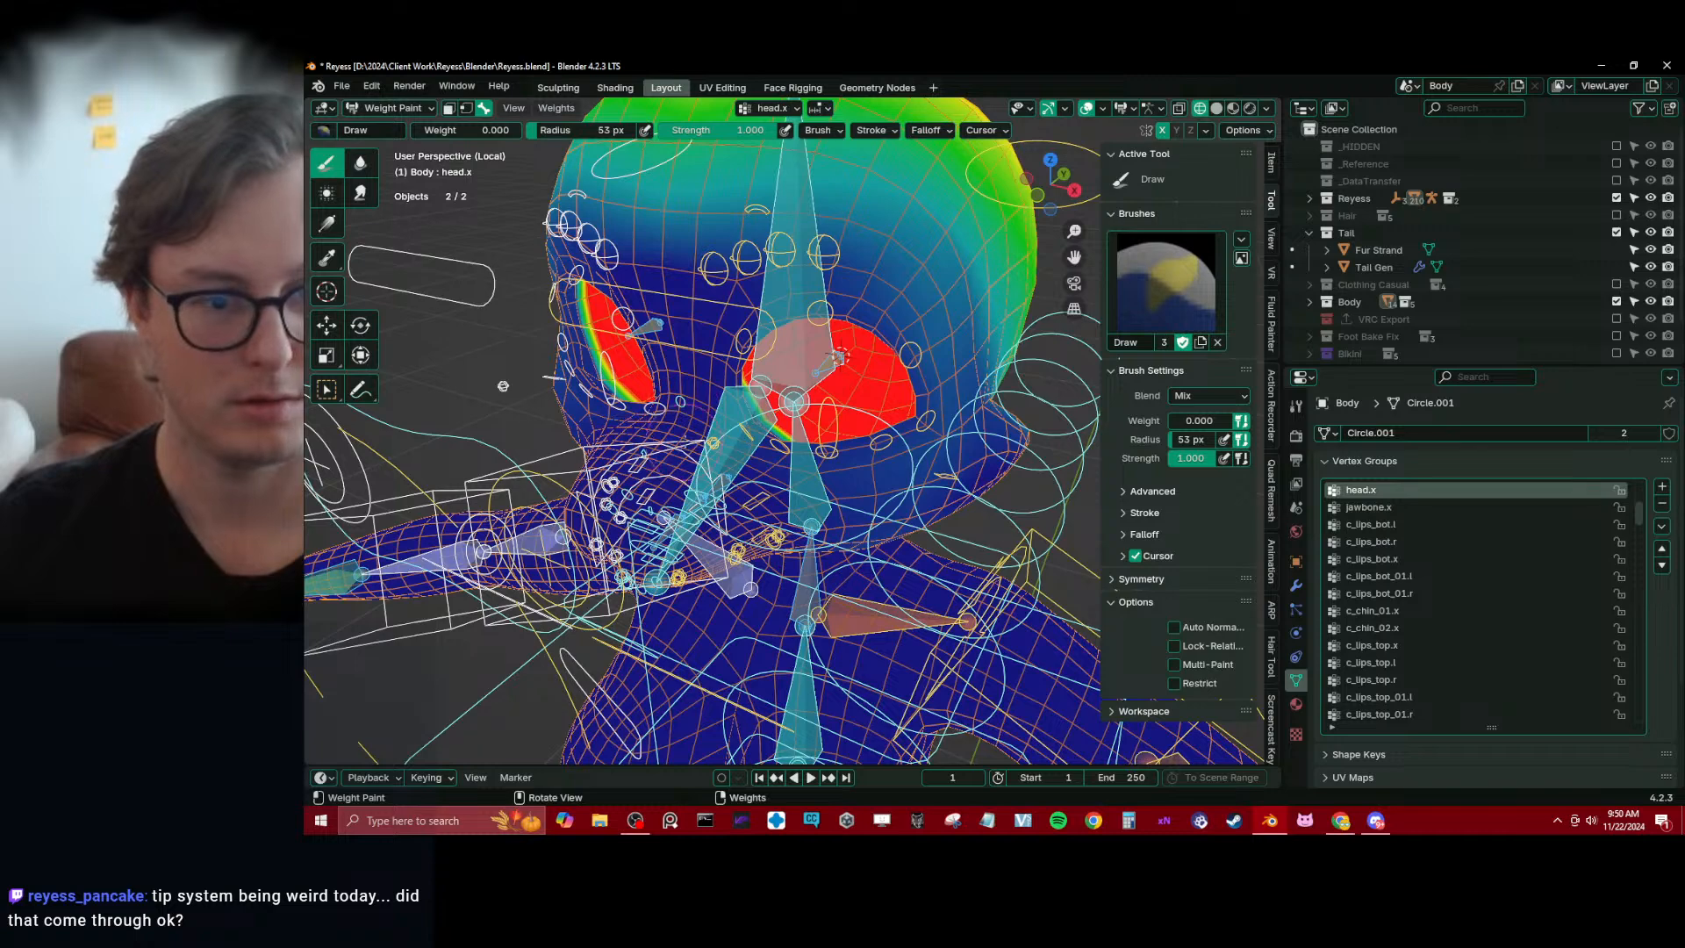
{"action": "middle_click_drag", "start_coordinate": [503, 386], "coordinate": [866, 483]}
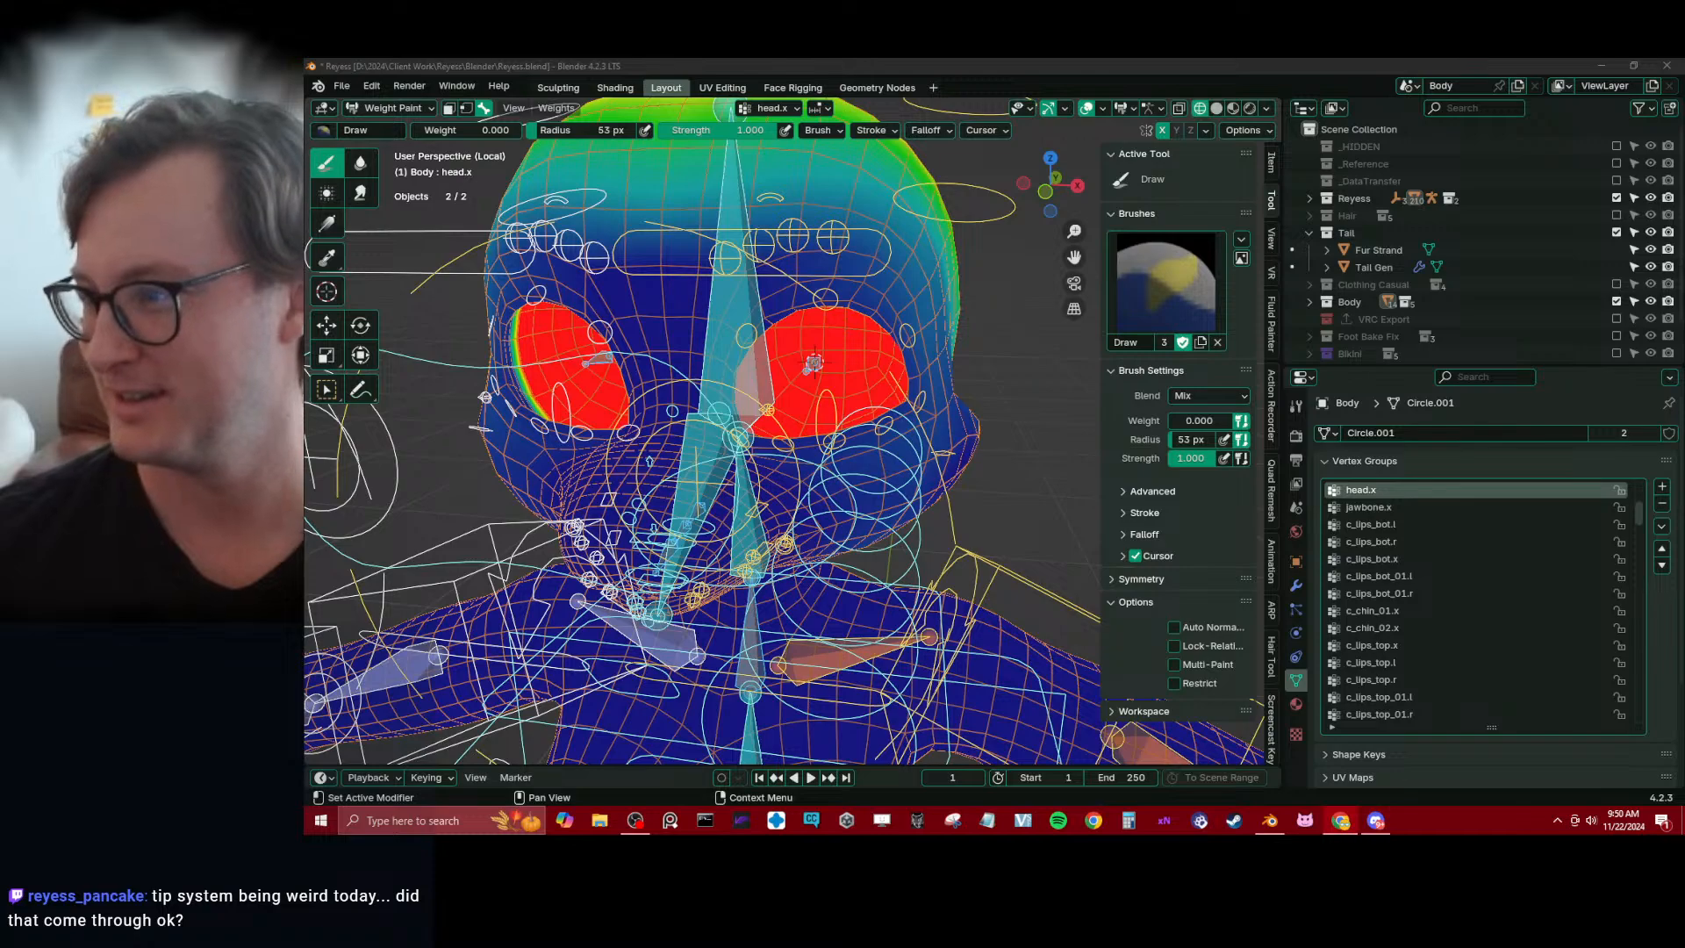
{"action": "mouse_move", "coordinate": [651, 369]}
{"action": "middle_mouse_down"}
{"action": "mouse_move", "coordinate": [747, 419]}
{"action": "mouse_move", "coordinate": [908, 413]}
{"action": "mouse_move", "coordinate": [878, 428]}
{"action": "mouse_move", "coordinate": [895, 421]}
{"action": "mouse_move", "coordinate": [868, 399]}
{"action": "mouse_move", "coordinate": [847, 412]}
{"action": "middle_mouse_up"}
{"action": "scroll", "coordinate": [908, 417], "scroll_direction": "down", "scroll_amount": 4}
{"action": "scroll", "coordinate": [891, 408], "scroll_direction": "up", "scroll_amount": 4}
In Edit Mode with solid shading, select the edge loop around the left eye opening and grow the selection twice
{"action": "key", "text": "Tab"}
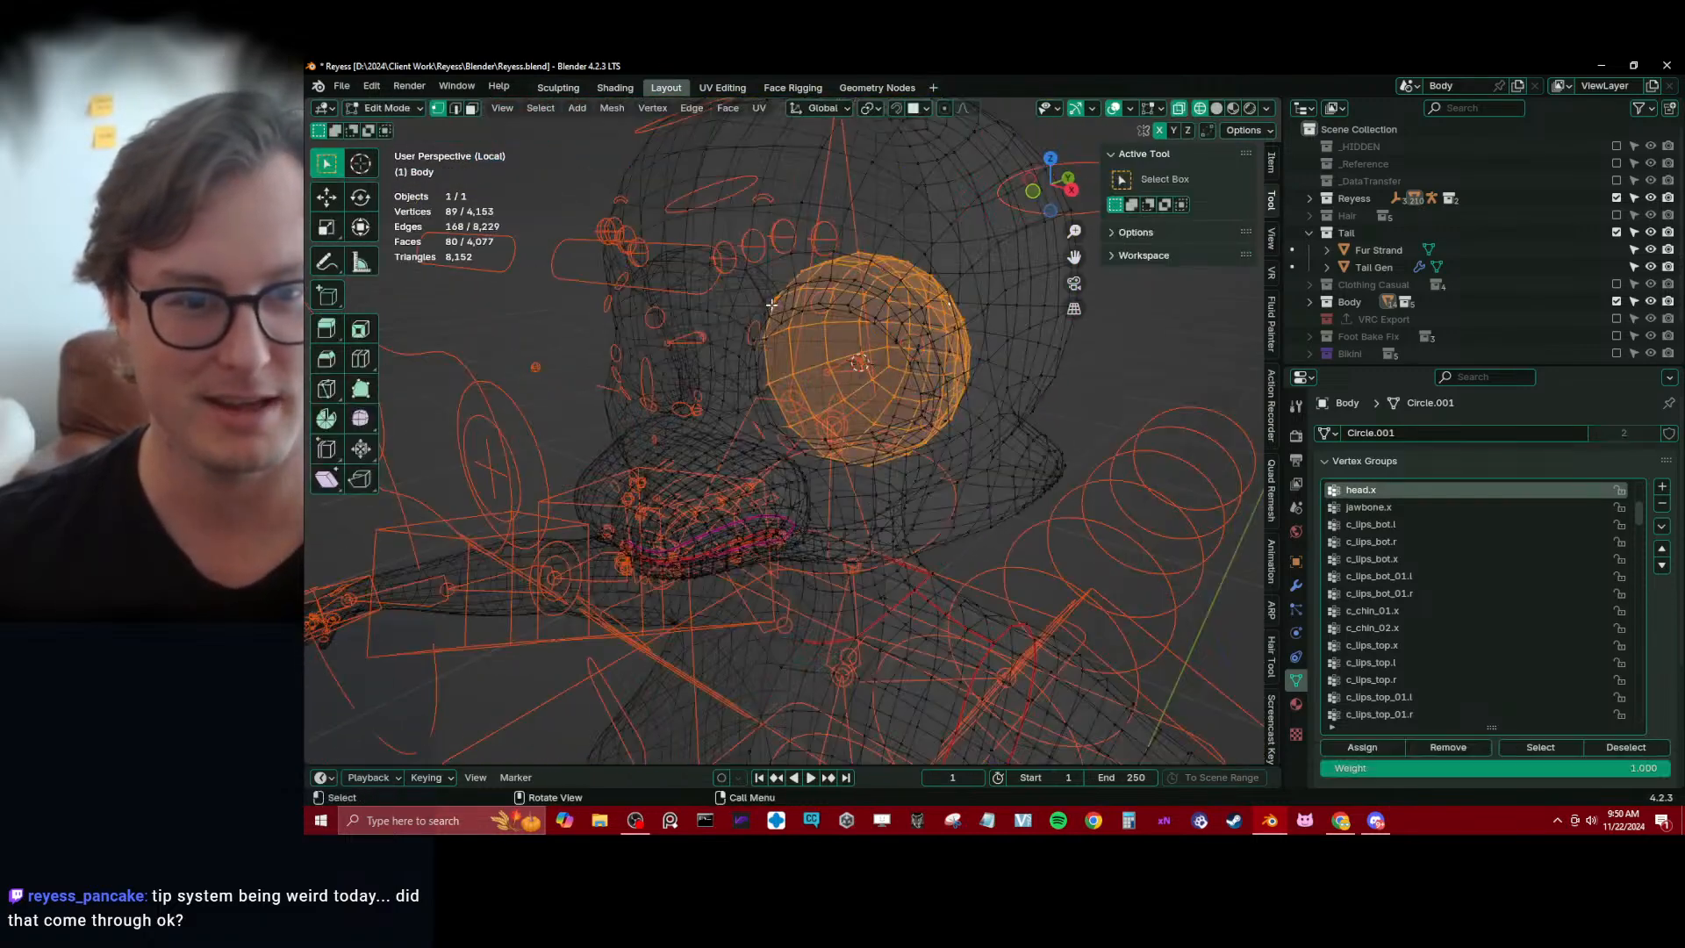
{"action": "key", "text": "z"}
{"action": "key", "text": "alt+a"}
{"action": "left_click", "coordinate": [770, 298], "text": "alt"}
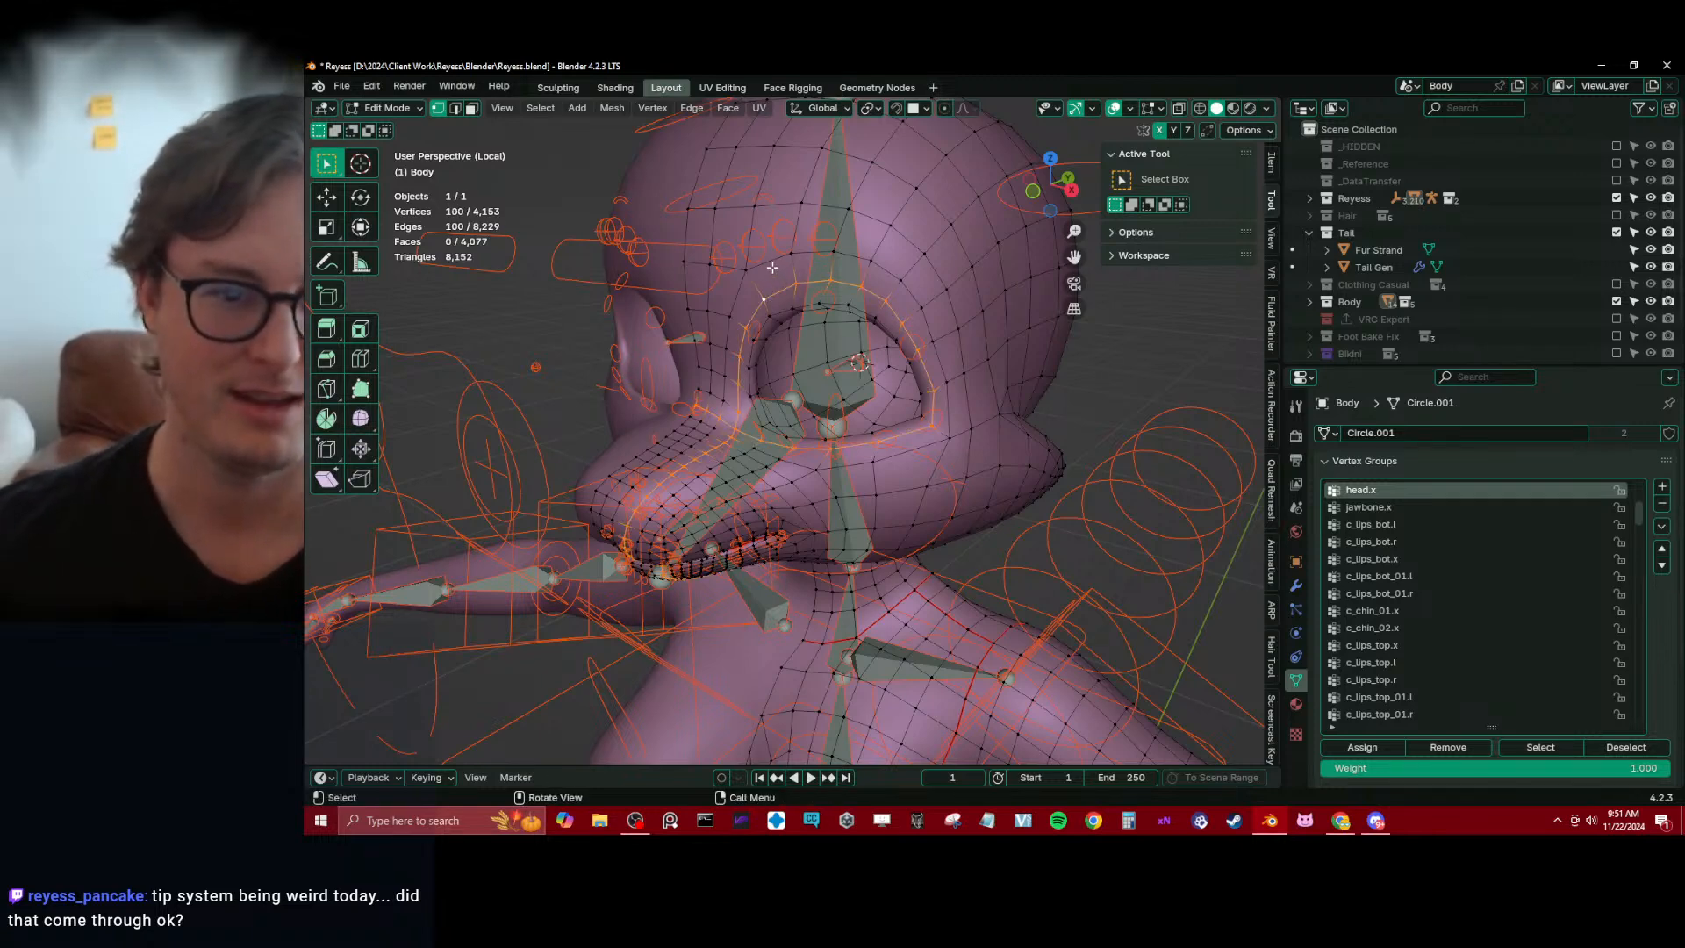
{"action": "left_click", "coordinate": [785, 308]}
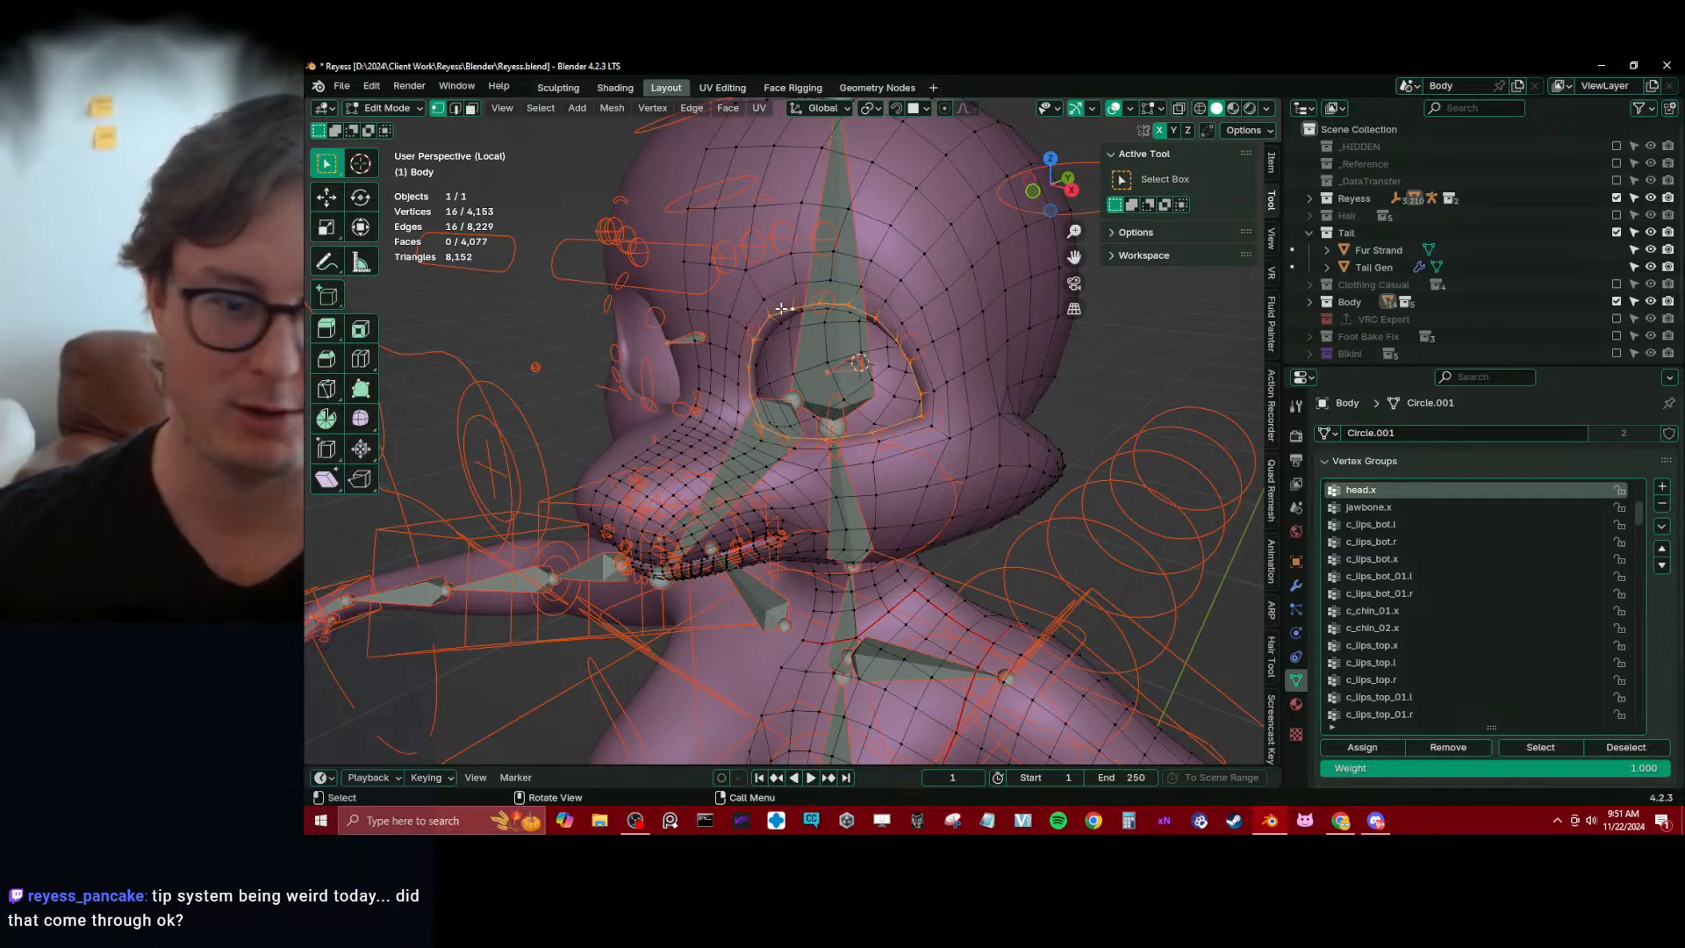
{"action": "key", "text": "ctrl+KP_Add"}
{"action": "key", "text": "ctrl+KP_Add"}
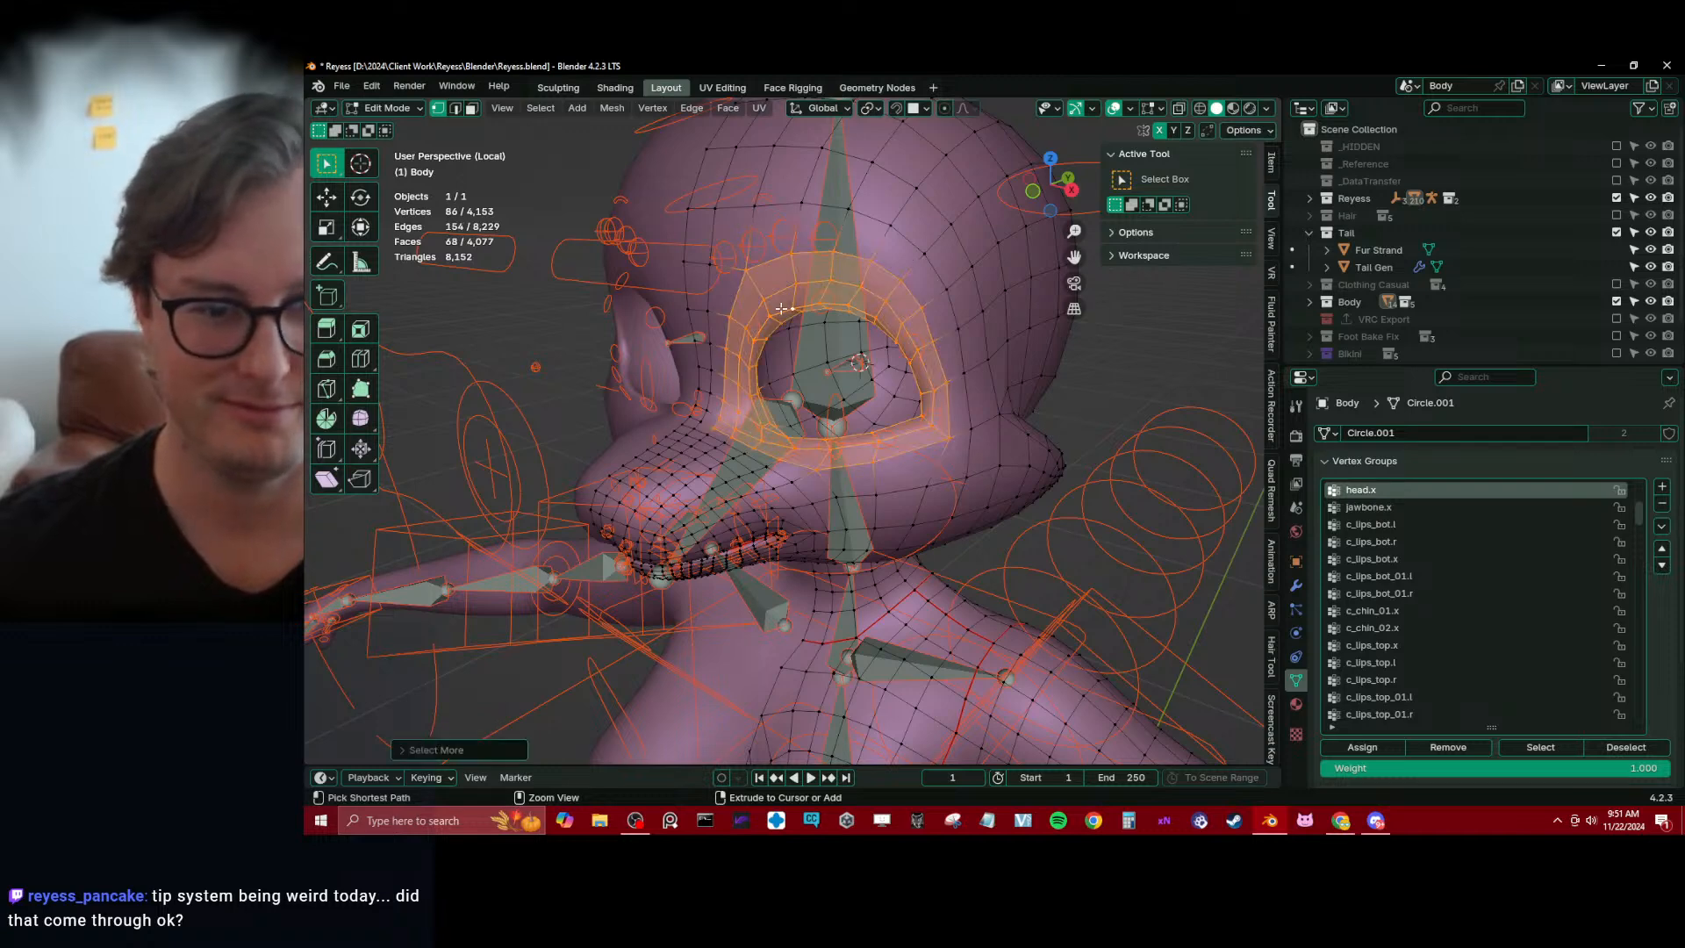
Remove the selected eye-rim vertices from the head.x vertex group and return to Weight Paint
{"action": "middle_click_drag", "start_coordinate": [899, 371], "coordinate": [939, 382]}
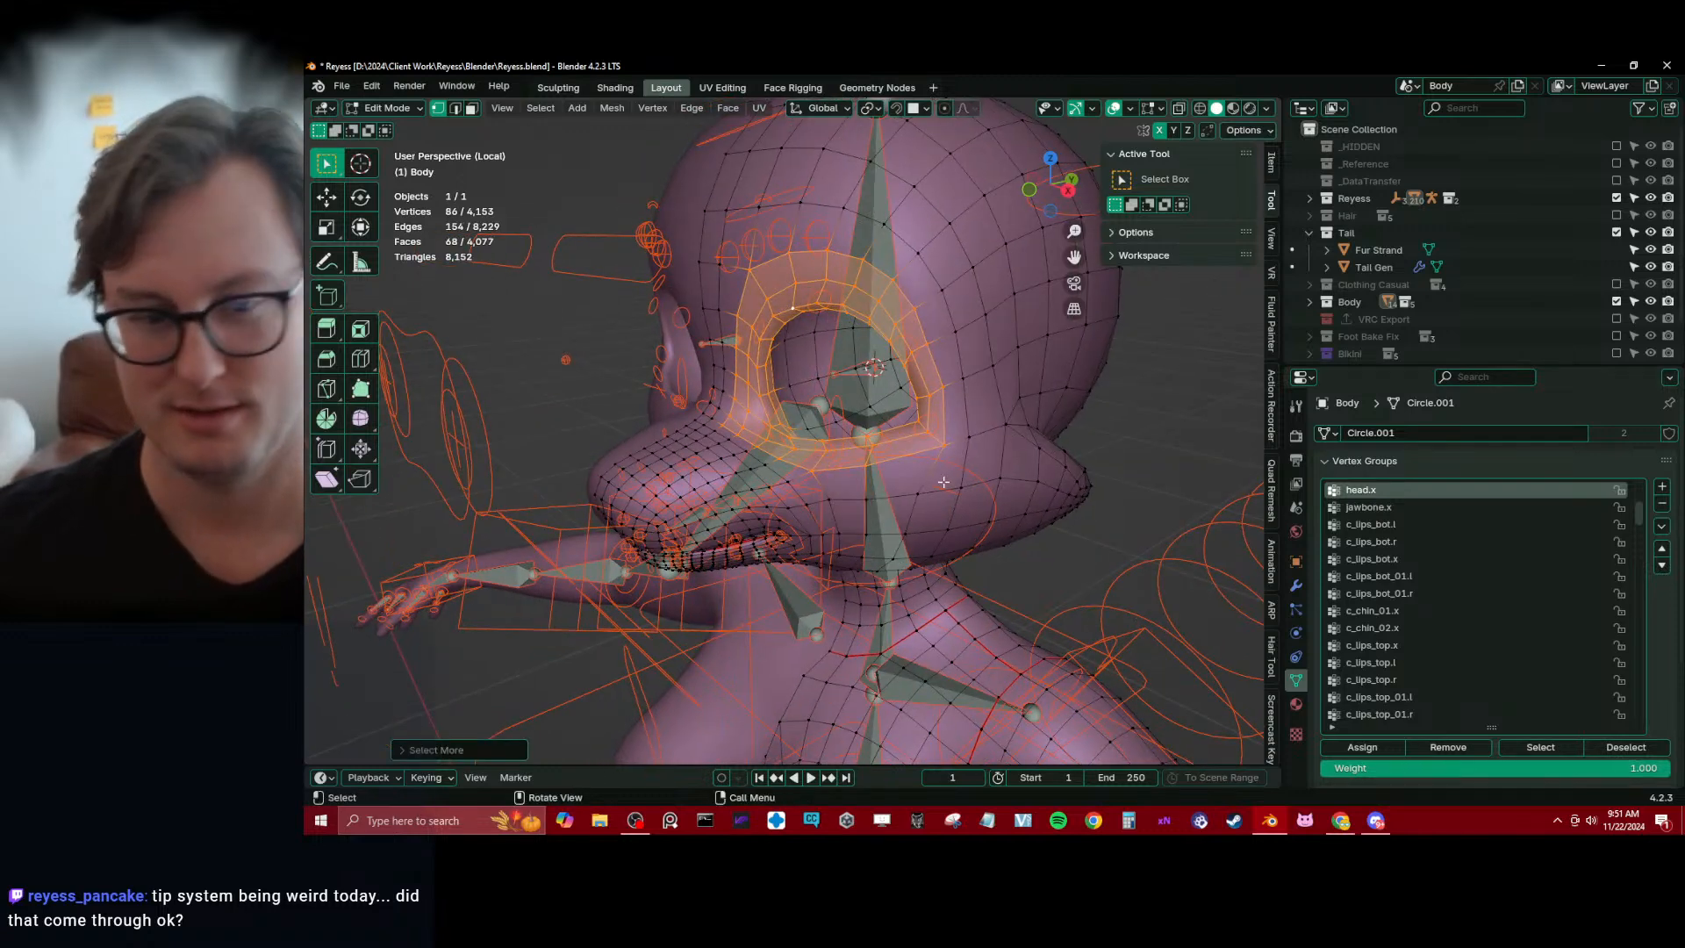
{"action": "left_click", "coordinate": [1439, 742]}
{"action": "key", "text": "Tab"}
{"action": "middle_click_drag", "start_coordinate": [849, 428], "coordinate": [895, 428]}
{"action": "middle_click_drag", "start_coordinate": [480, 183], "coordinate": [749, 379]}
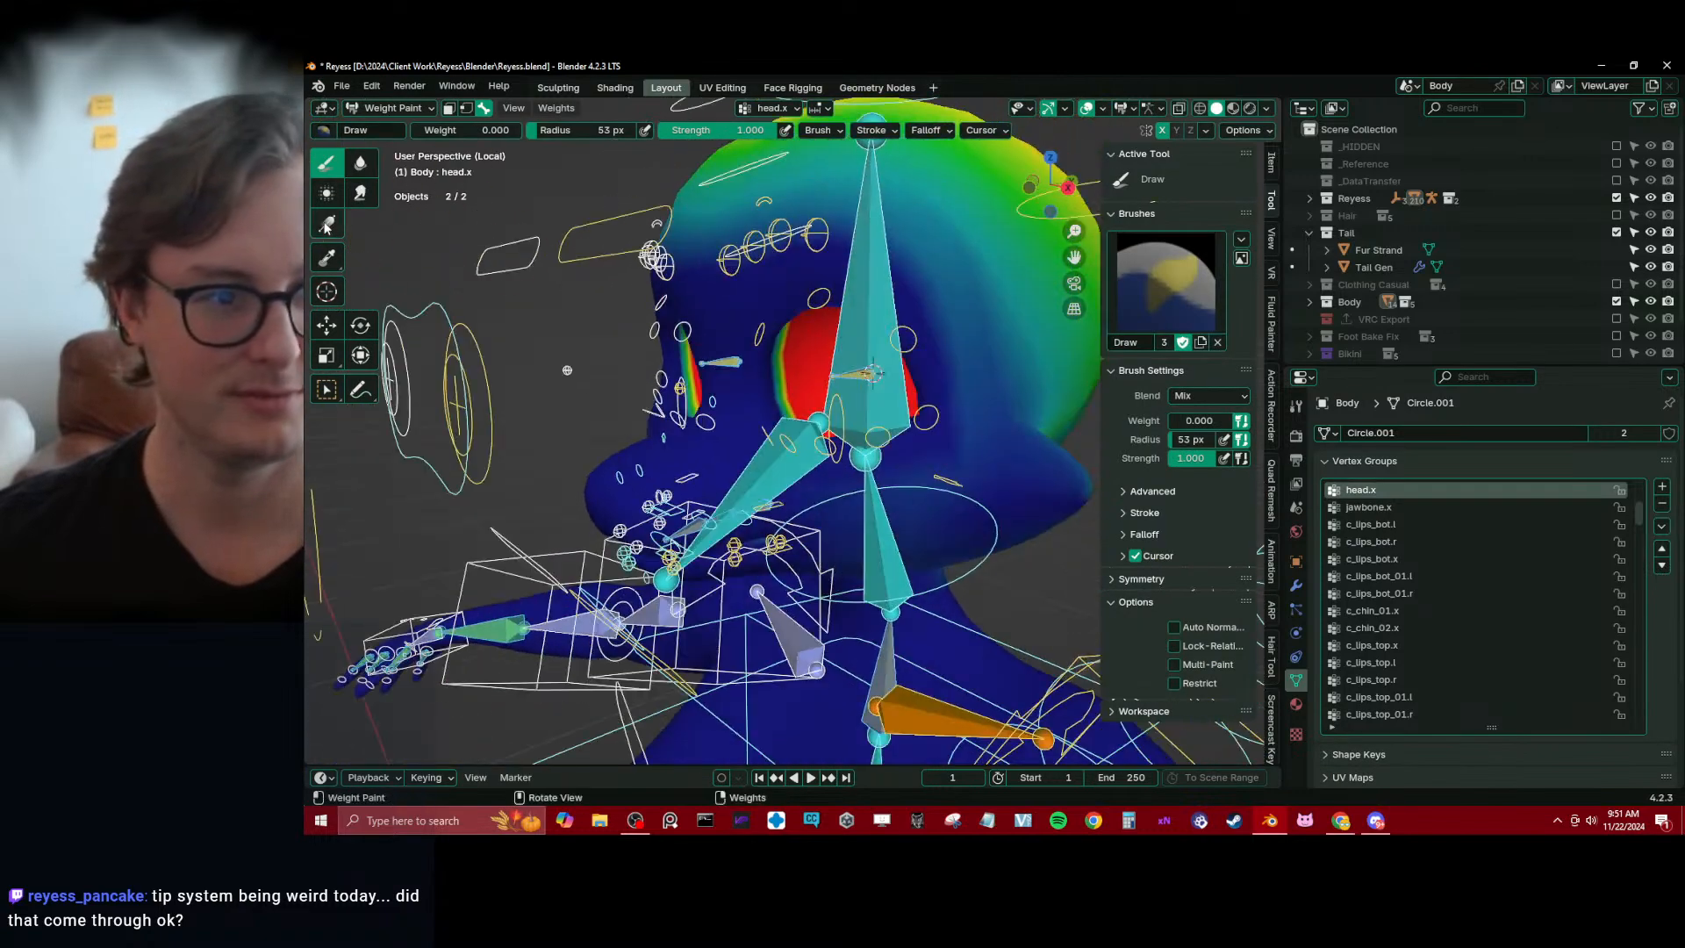
Switch to wireframe shading and set the weight paint overlay's zero weights to Active to examine head.x's coverage
{"action": "middle_click_drag", "start_coordinate": [536, 472], "coordinate": [603, 438]}
{"action": "key", "text": "z"}
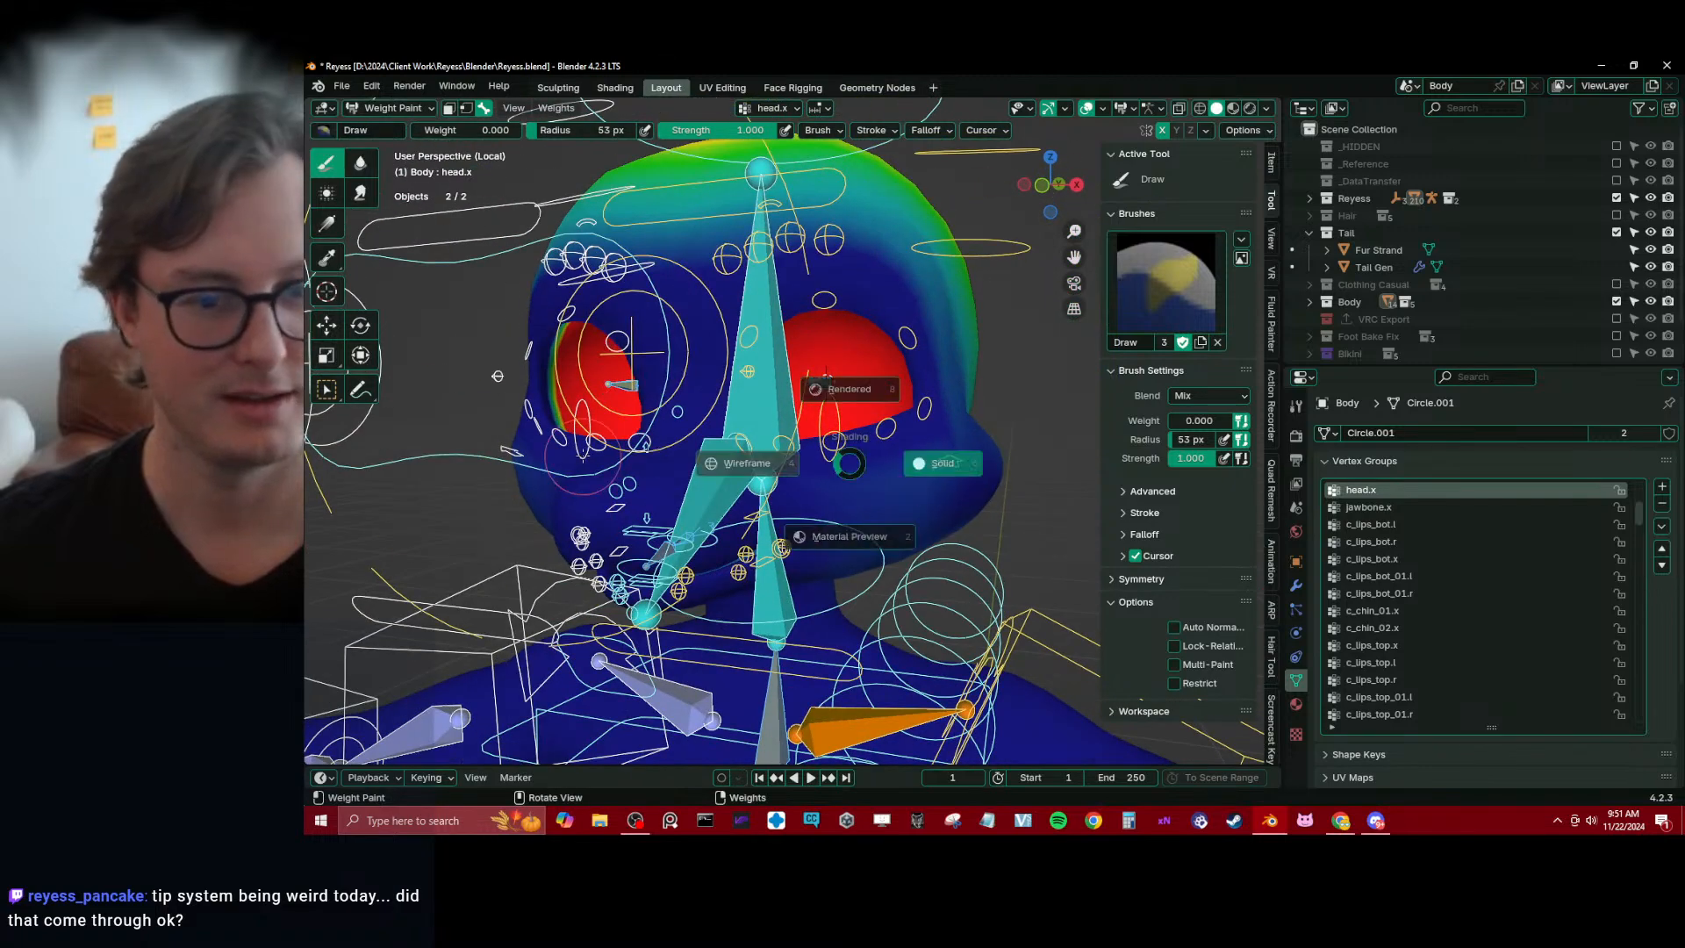
{"action": "left_click", "coordinate": [772, 465]}
{"action": "scroll", "coordinate": [816, 480], "scroll_direction": "down", "scroll_amount": 2}
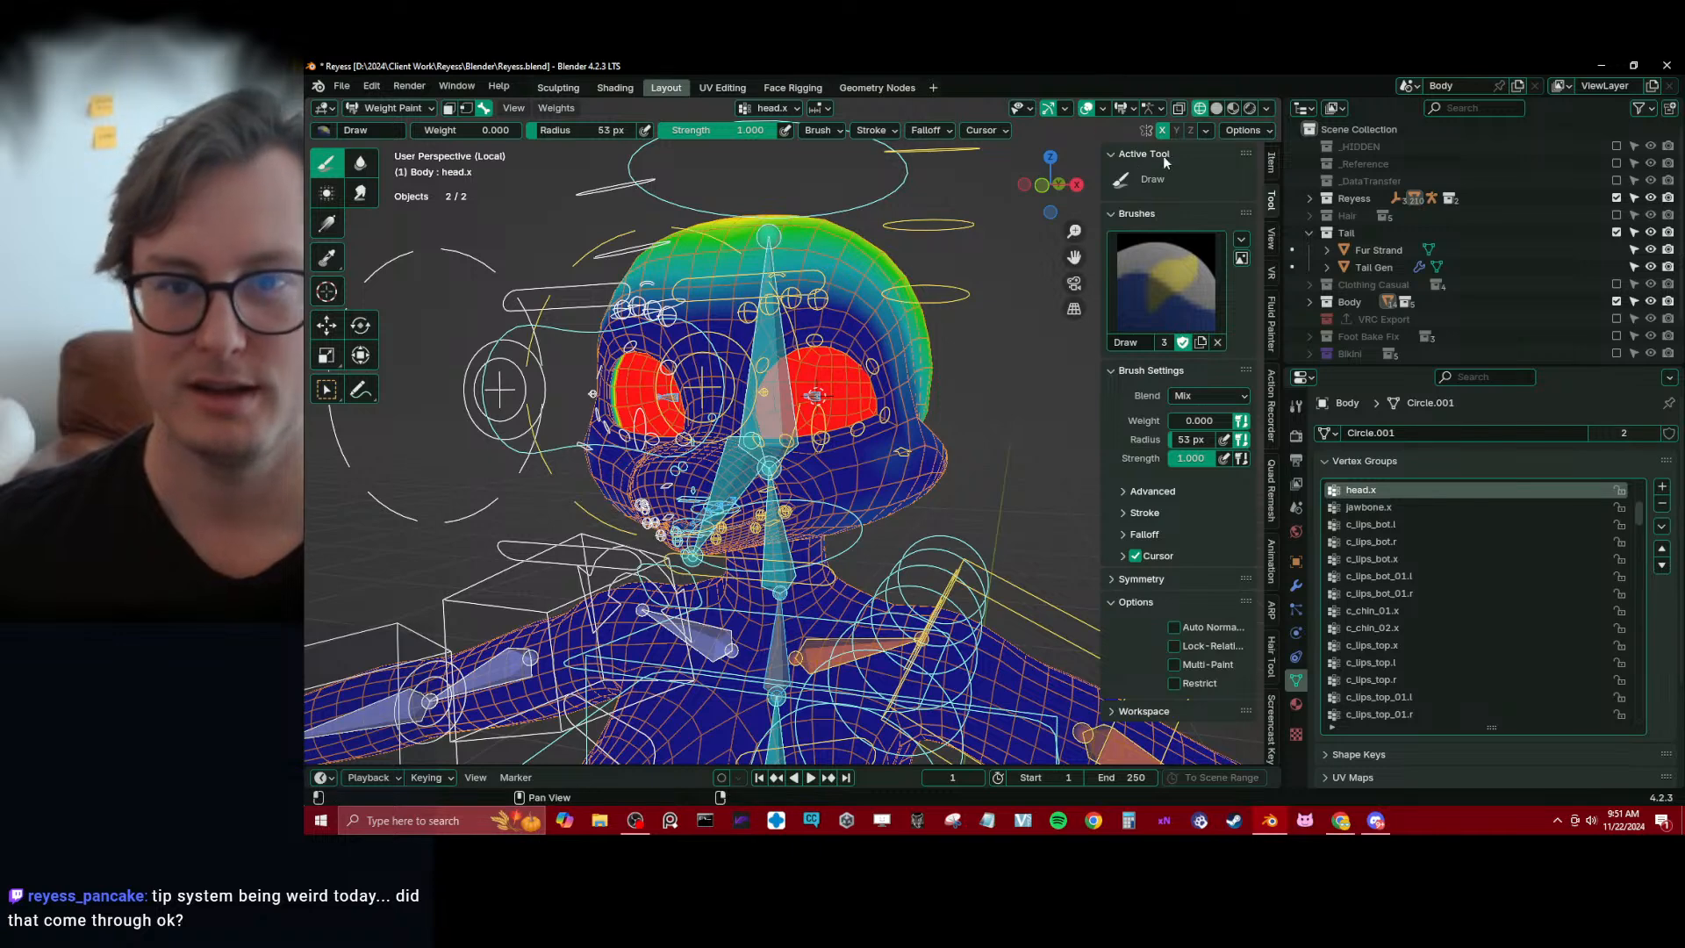
{"action": "left_click", "coordinate": [1132, 109]}
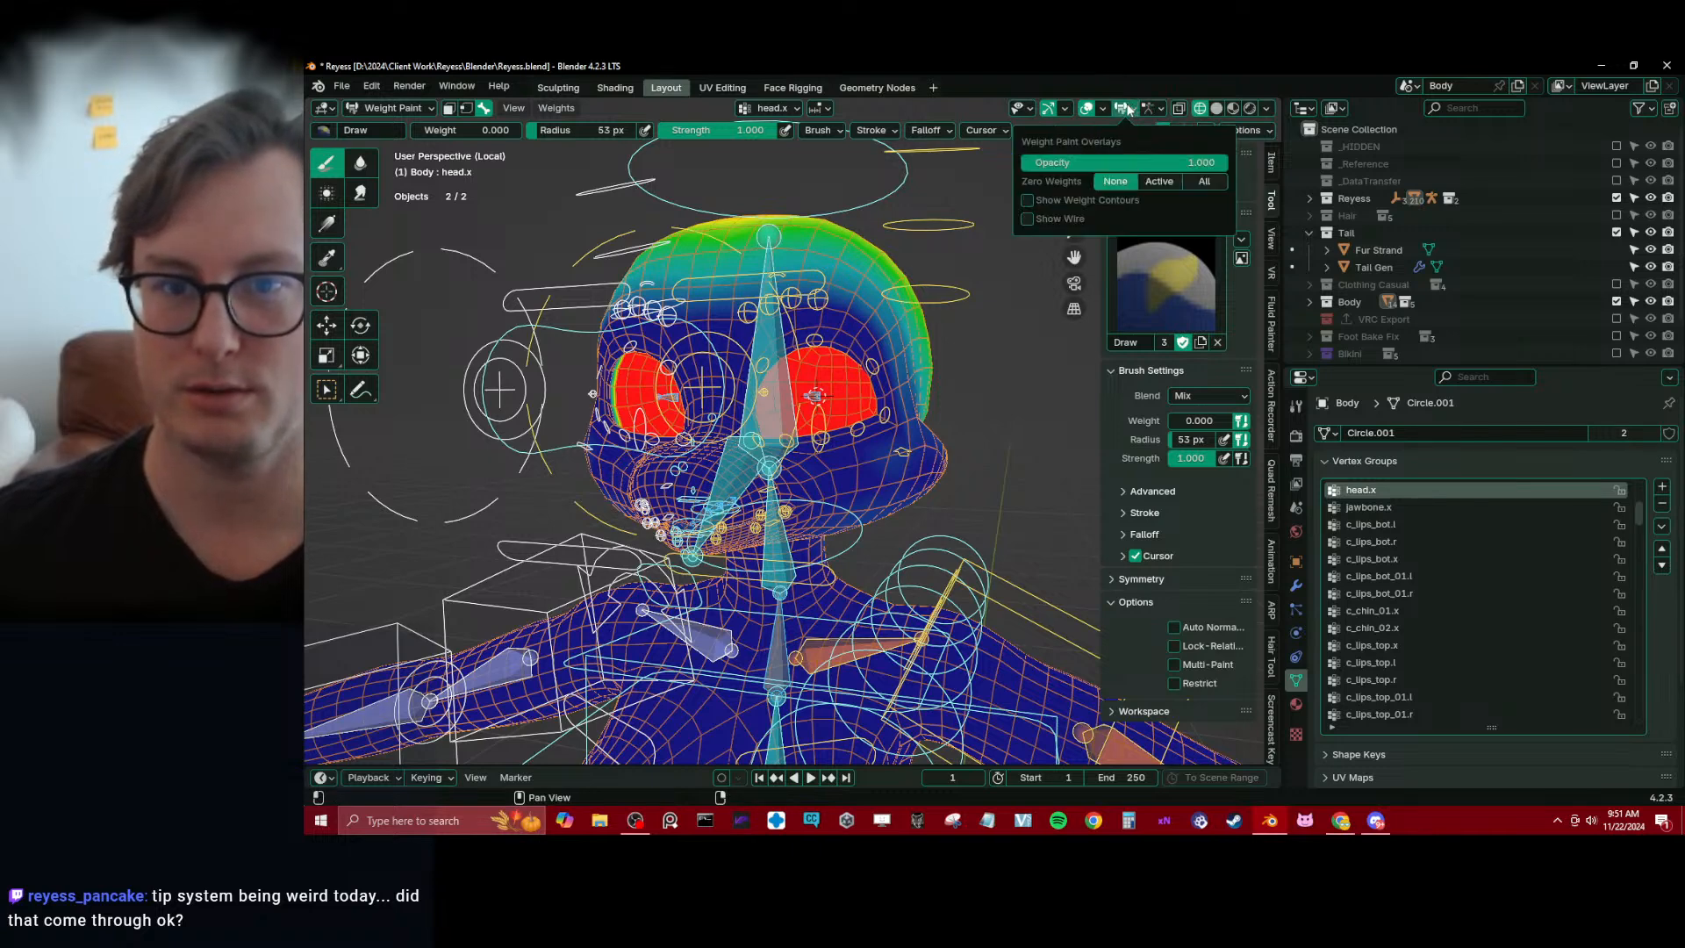
{"action": "left_click", "coordinate": [1161, 186]}
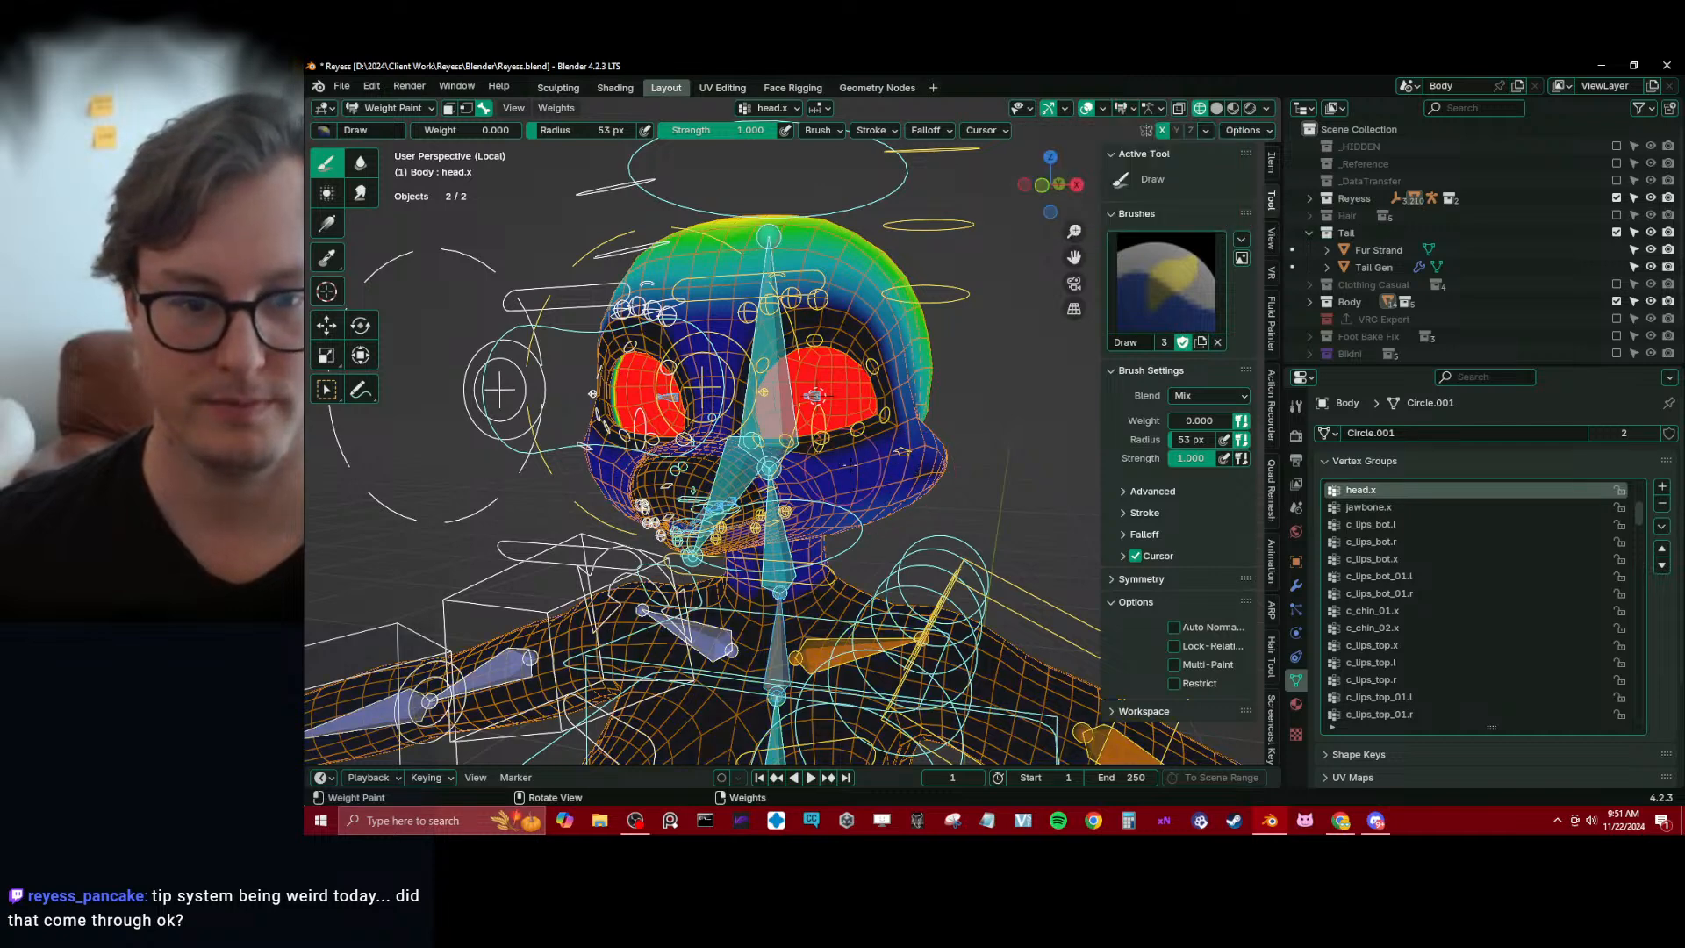
{"action": "middle_click_drag", "start_coordinate": [850, 465], "coordinate": [896, 430]}
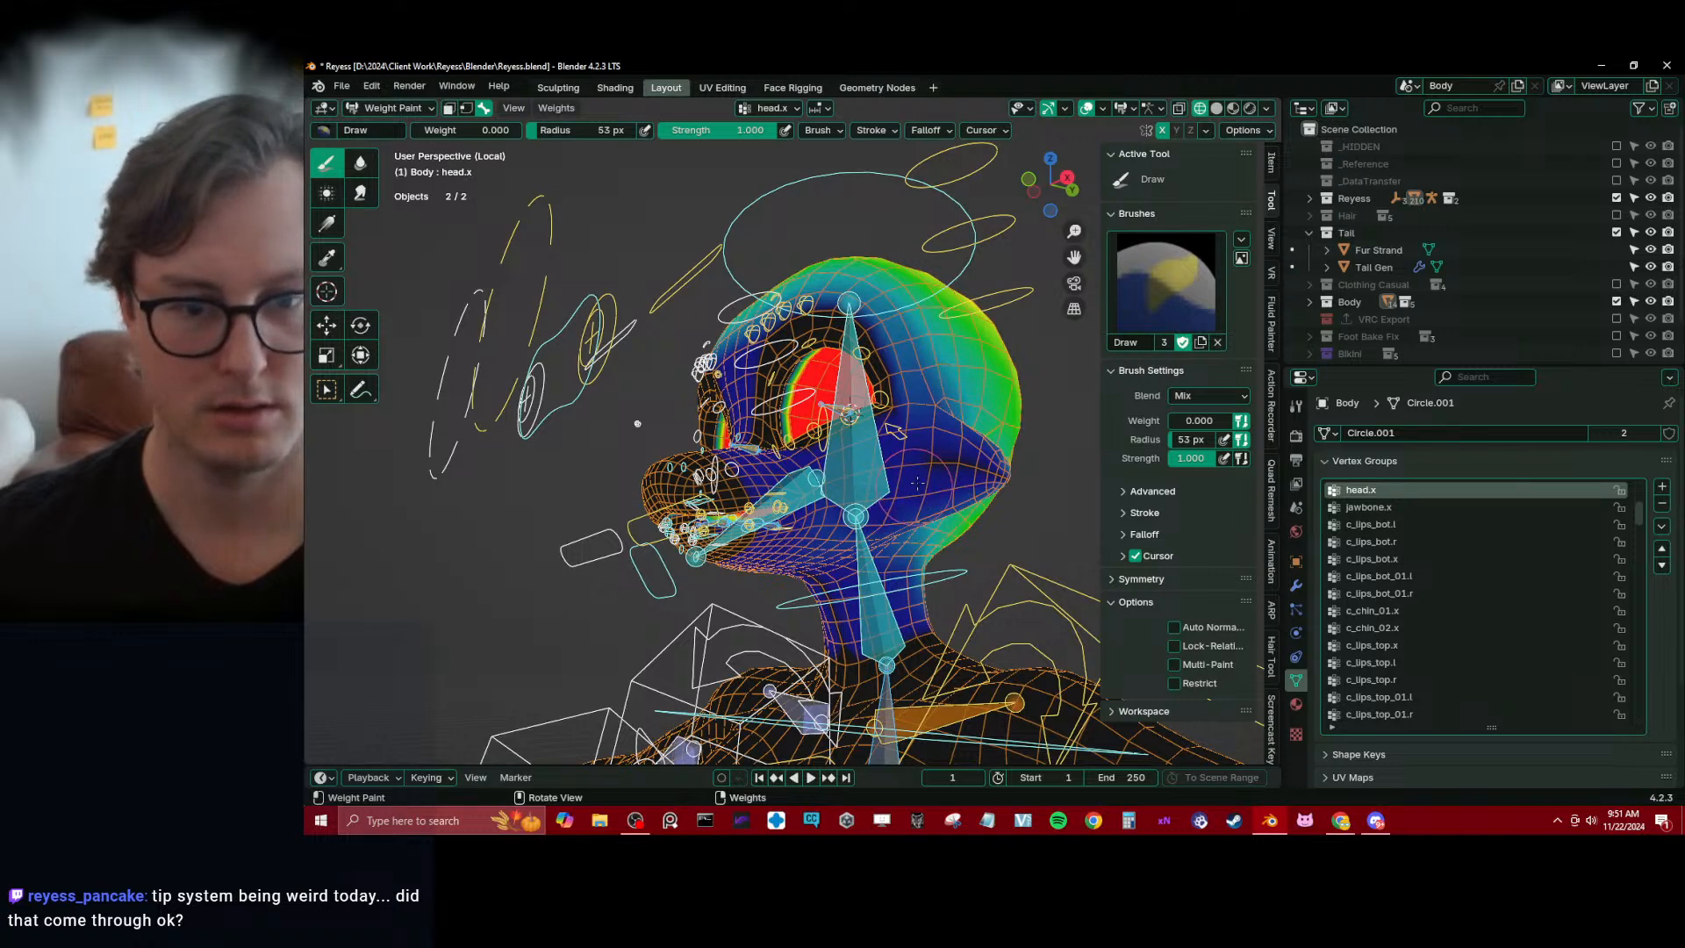
{"action": "middle_click_drag", "start_coordinate": [896, 430], "coordinate": [917, 430]}
Try zero weights for All groups and the wire overlay, restoring zero weights to Active with Show Wire off
{"action": "left_click", "coordinate": [1239, 130]}
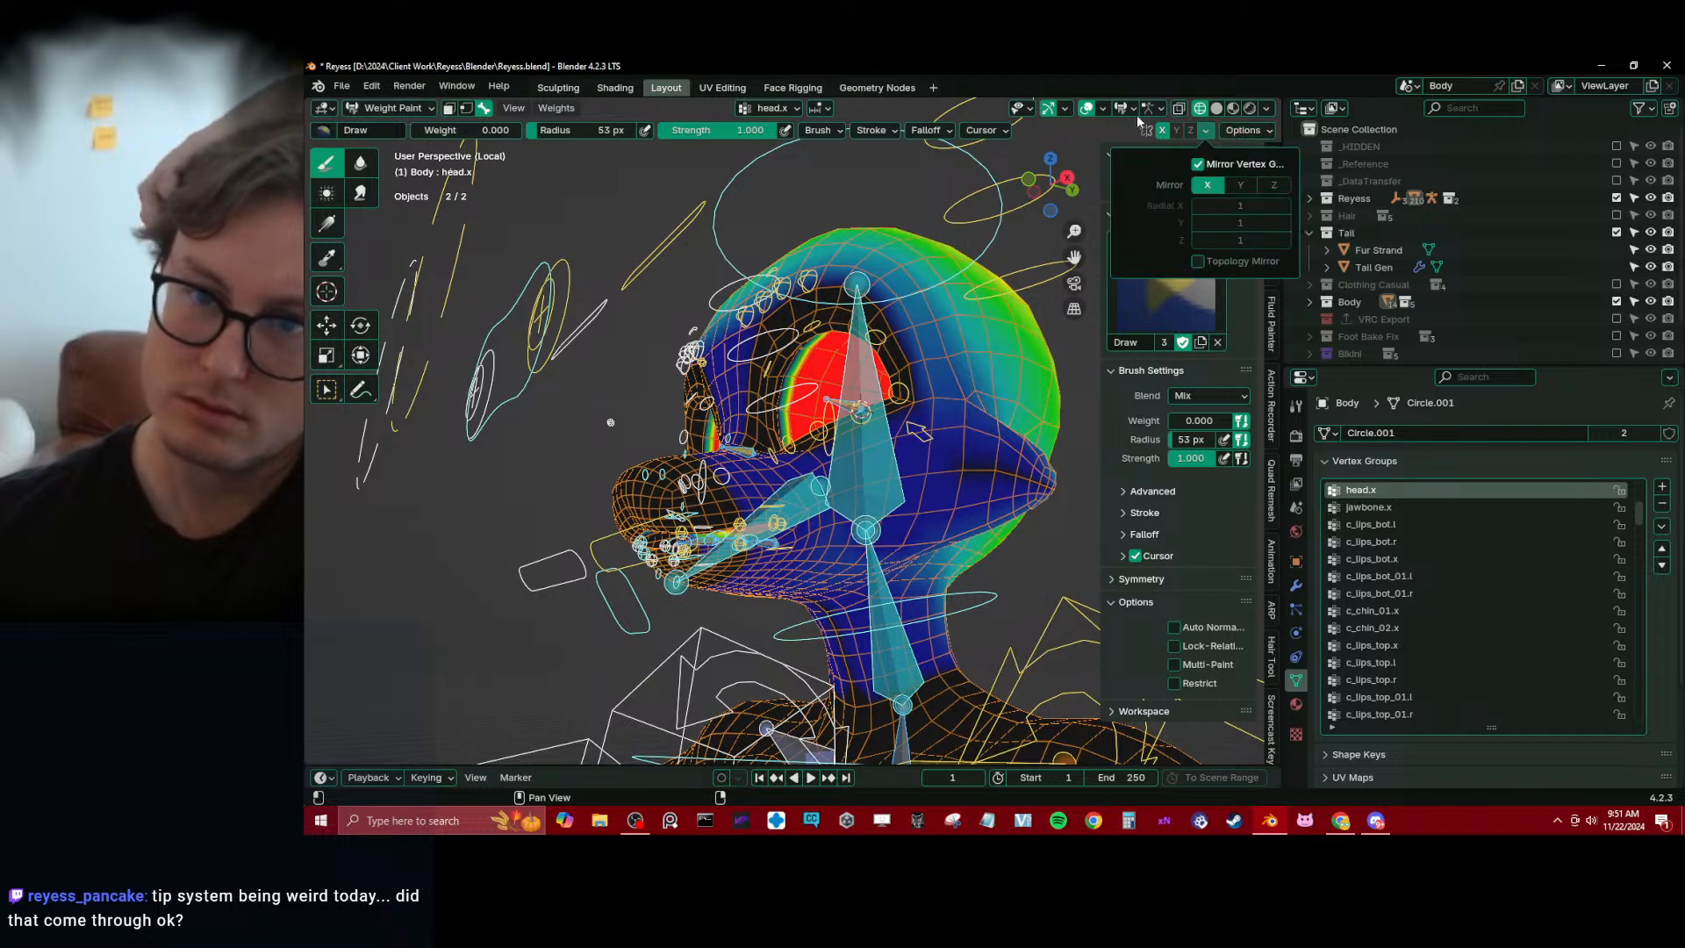
{"action": "left_click", "coordinate": [1103, 108]}
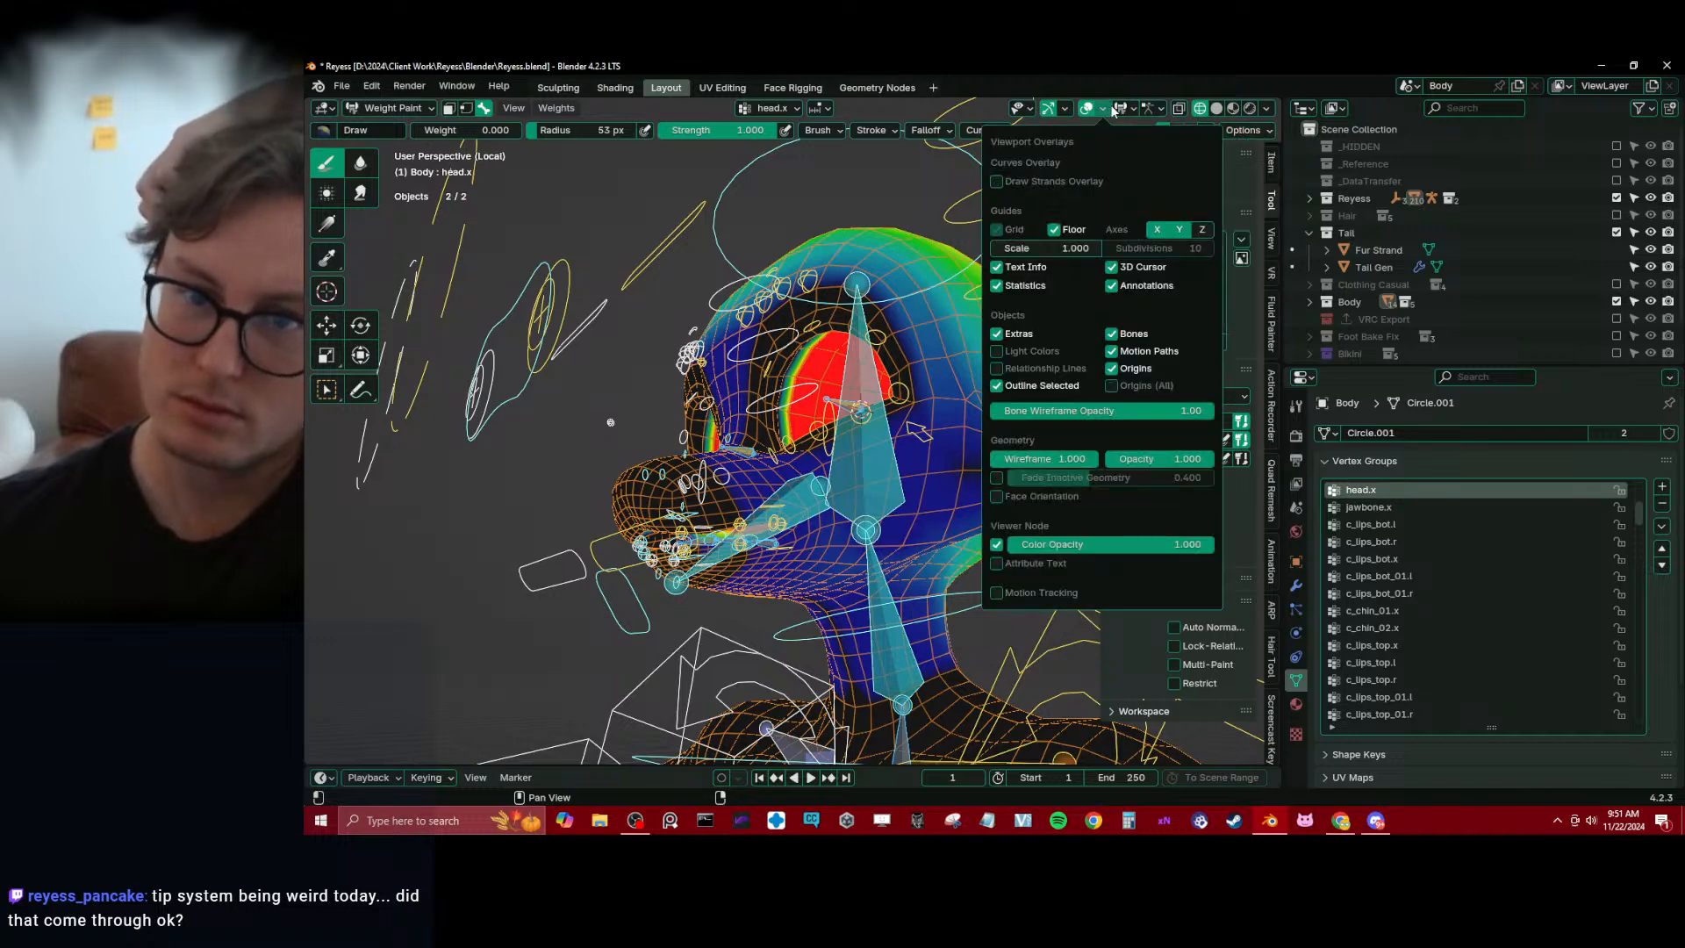
{"action": "mouse_move", "coordinate": [1127, 107]}
{"action": "left_click", "coordinate": [1203, 182]}
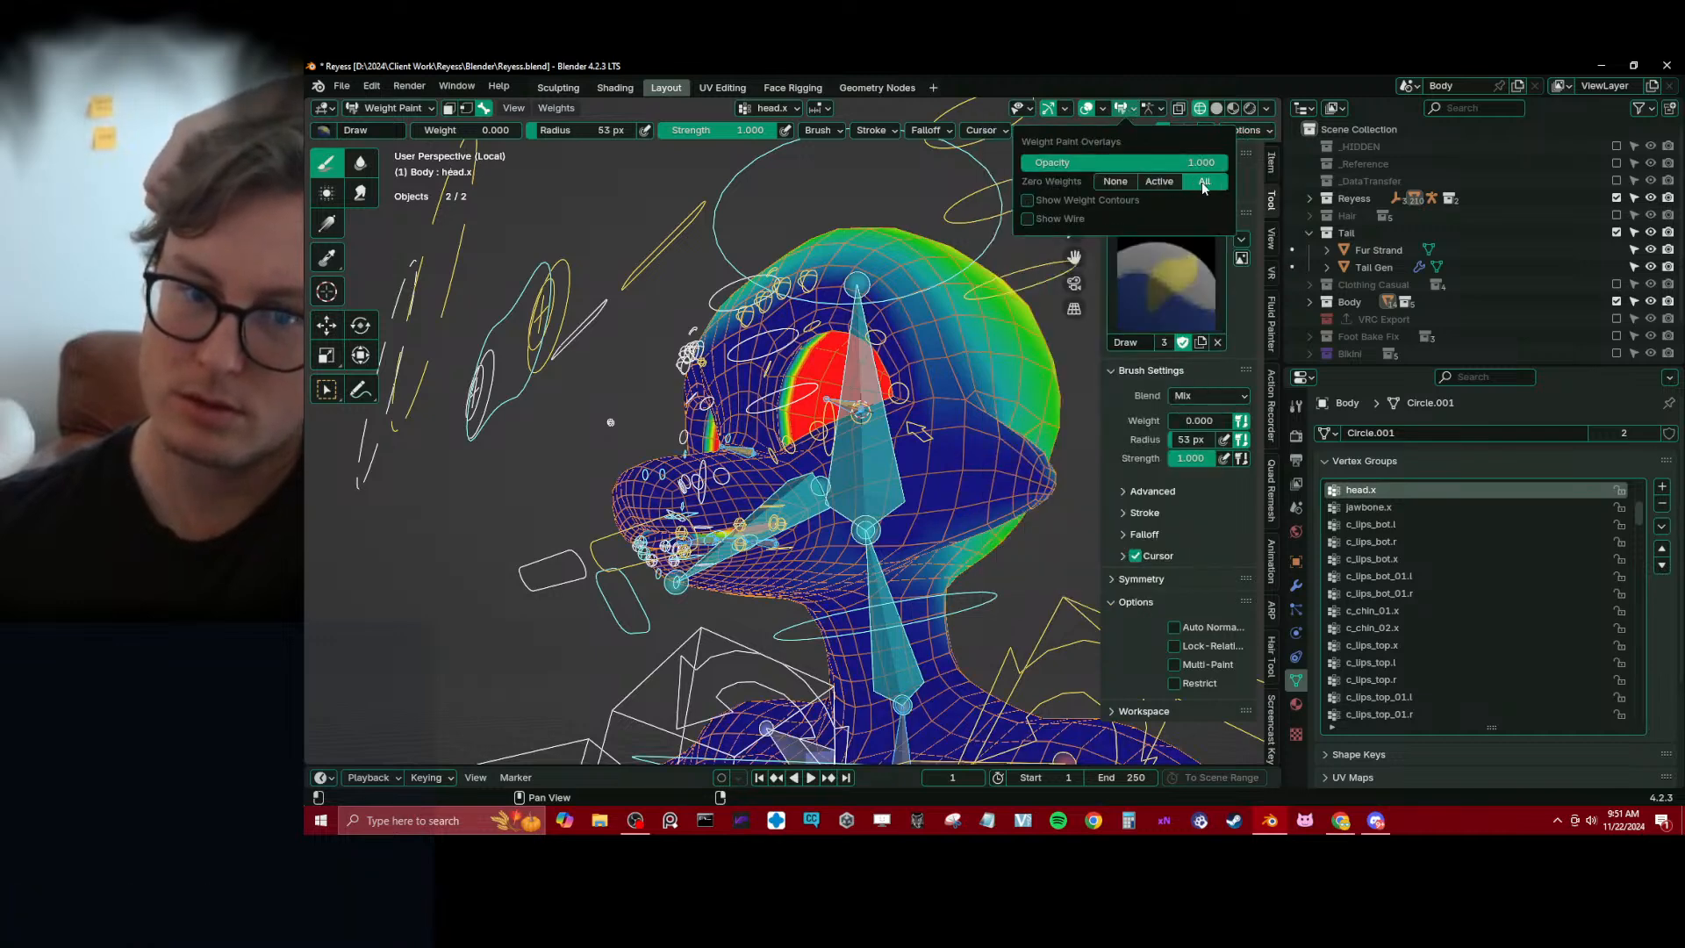
{"action": "left_click", "coordinate": [1136, 200]}
{"action": "left_click", "coordinate": [1135, 199]}
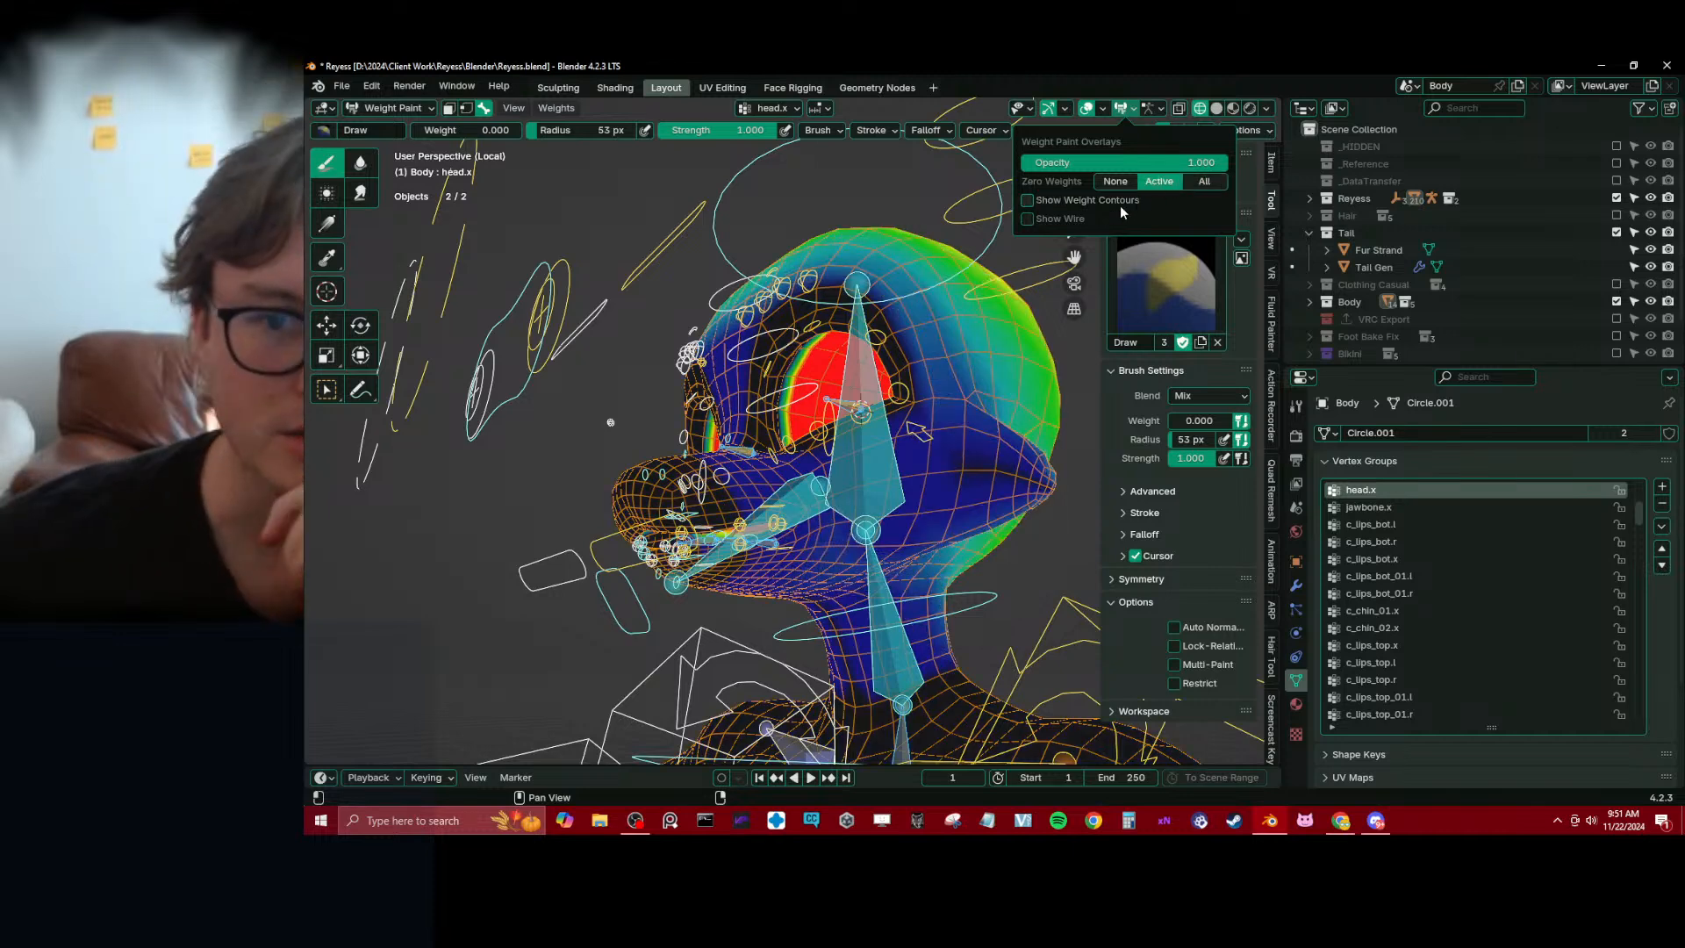
{"action": "left_click", "coordinate": [1028, 219]}
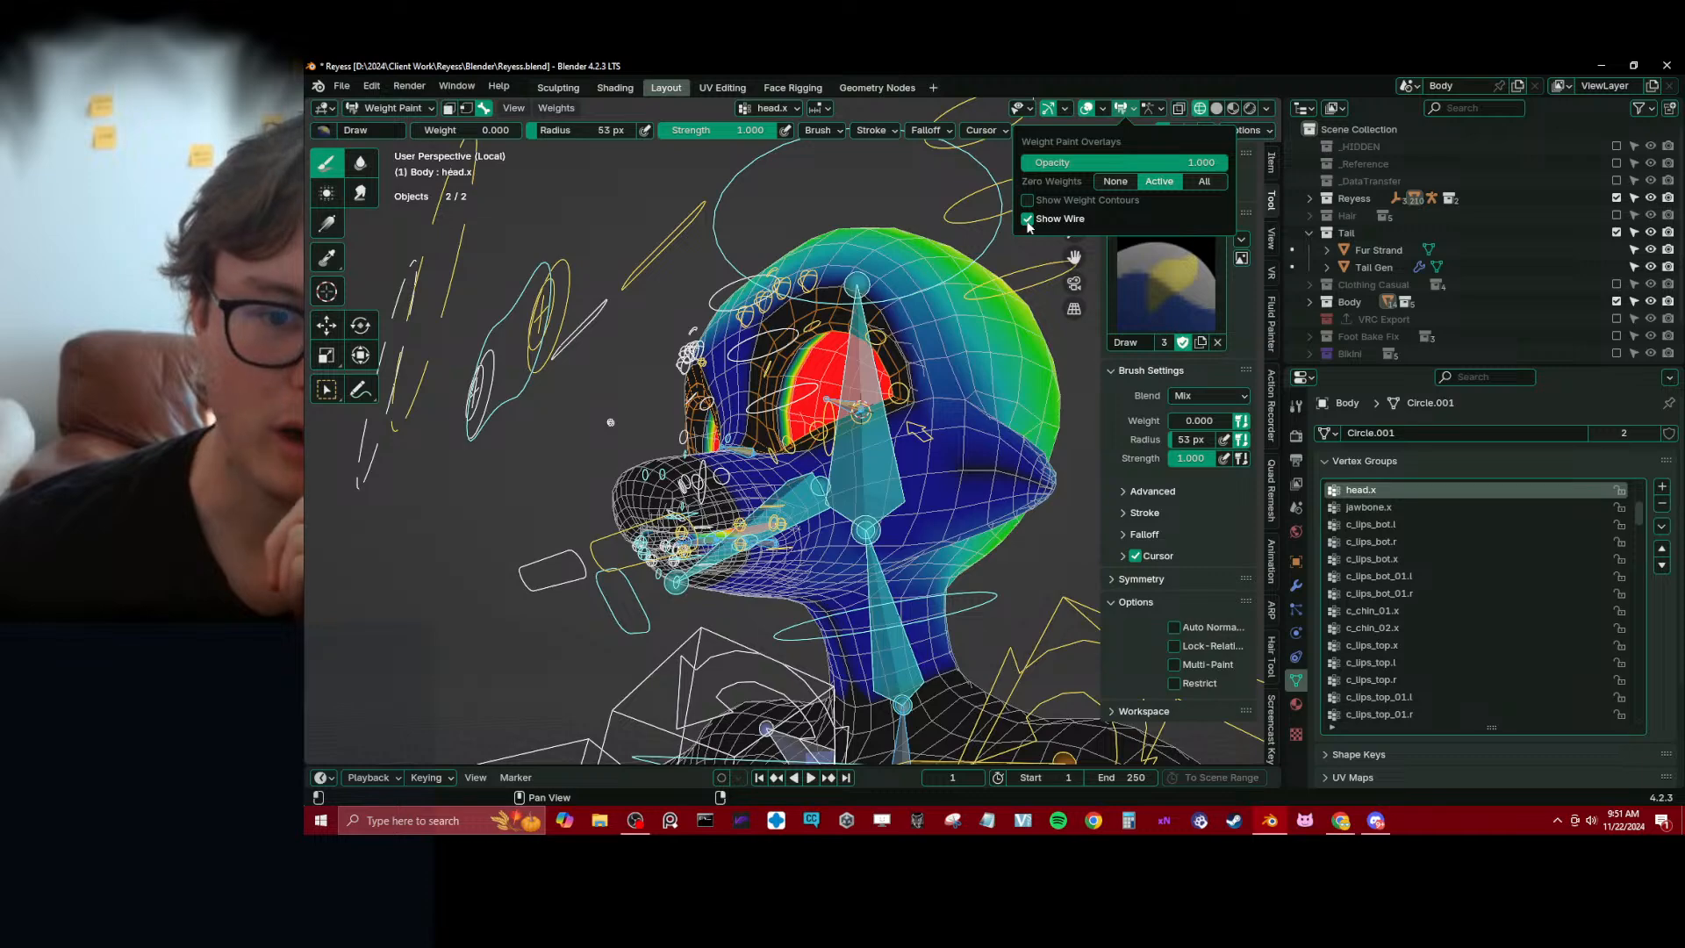
{"action": "left_click", "coordinate": [1027, 223]}
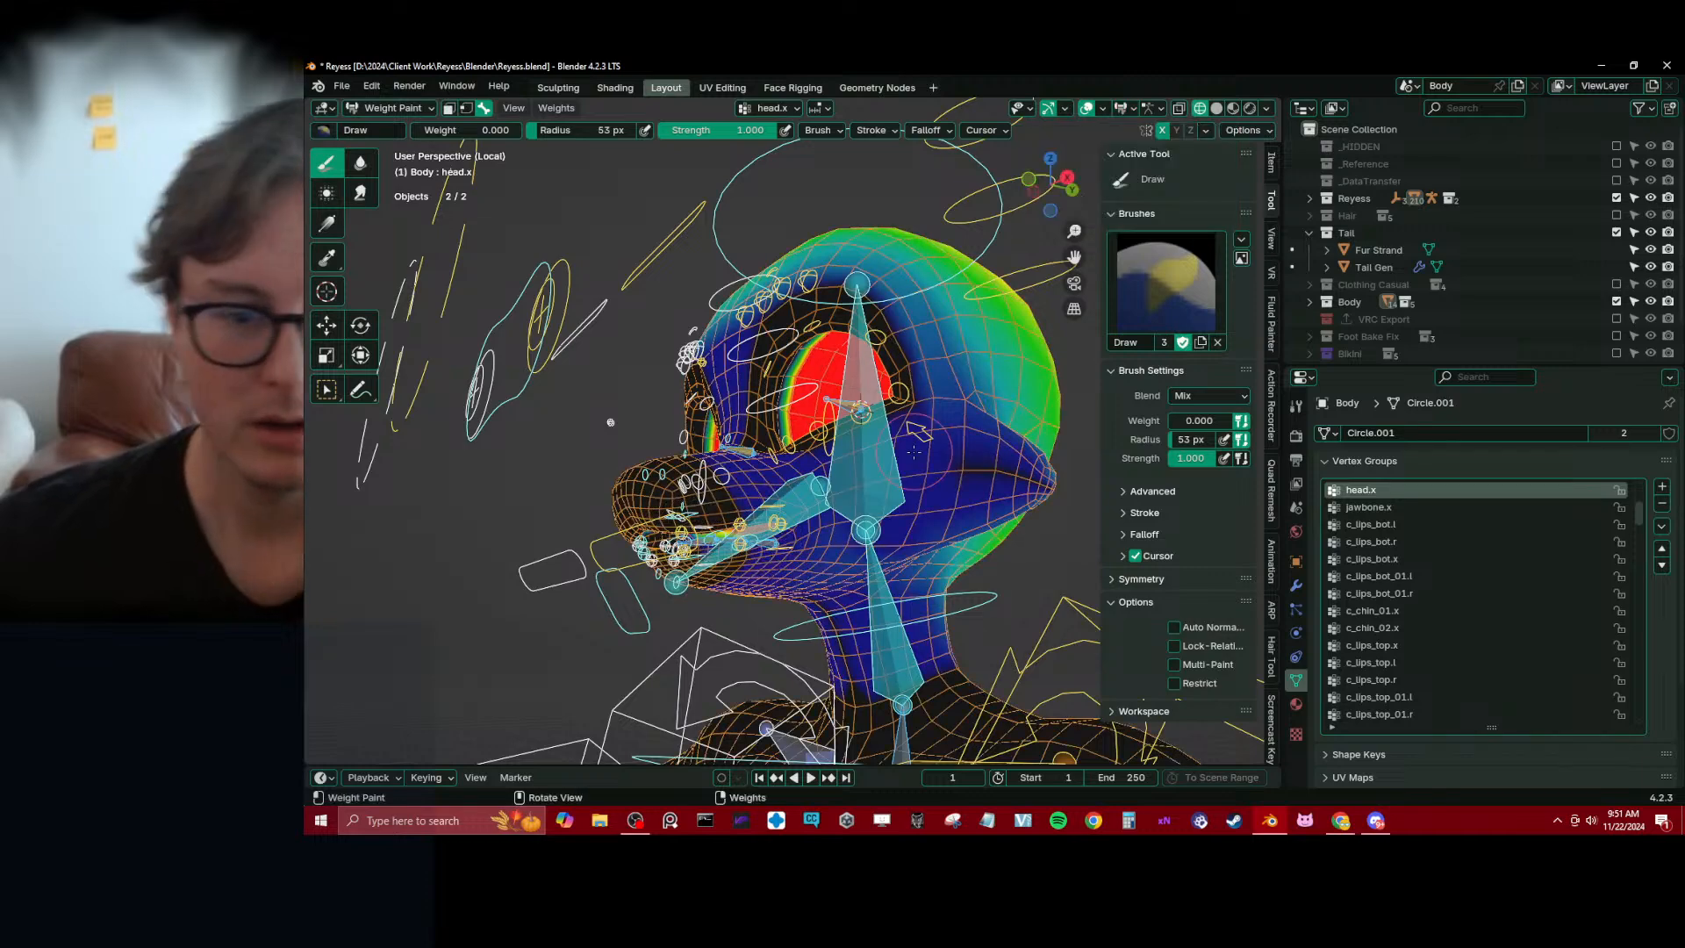
Enlarge the Draw brush radius to 157 px and inspect head.x's weights along the muzzle, cheek, jaw and neck
{"action": "mouse_move", "coordinate": [823, 493]}
{"action": "middle_mouse_down"}
{"action": "mouse_move", "coordinate": [893, 500]}
{"action": "mouse_move", "coordinate": [810, 518]}
{"action": "mouse_move", "coordinate": [864, 515]}
{"action": "mouse_move", "coordinate": [909, 450]}
{"action": "mouse_move", "coordinate": [952, 432]}
{"action": "mouse_move", "coordinate": [886, 386]}
{"action": "middle_mouse_up"}
{"action": "scroll", "coordinate": [953, 419], "scroll_direction": "up", "scroll_amount": 3}
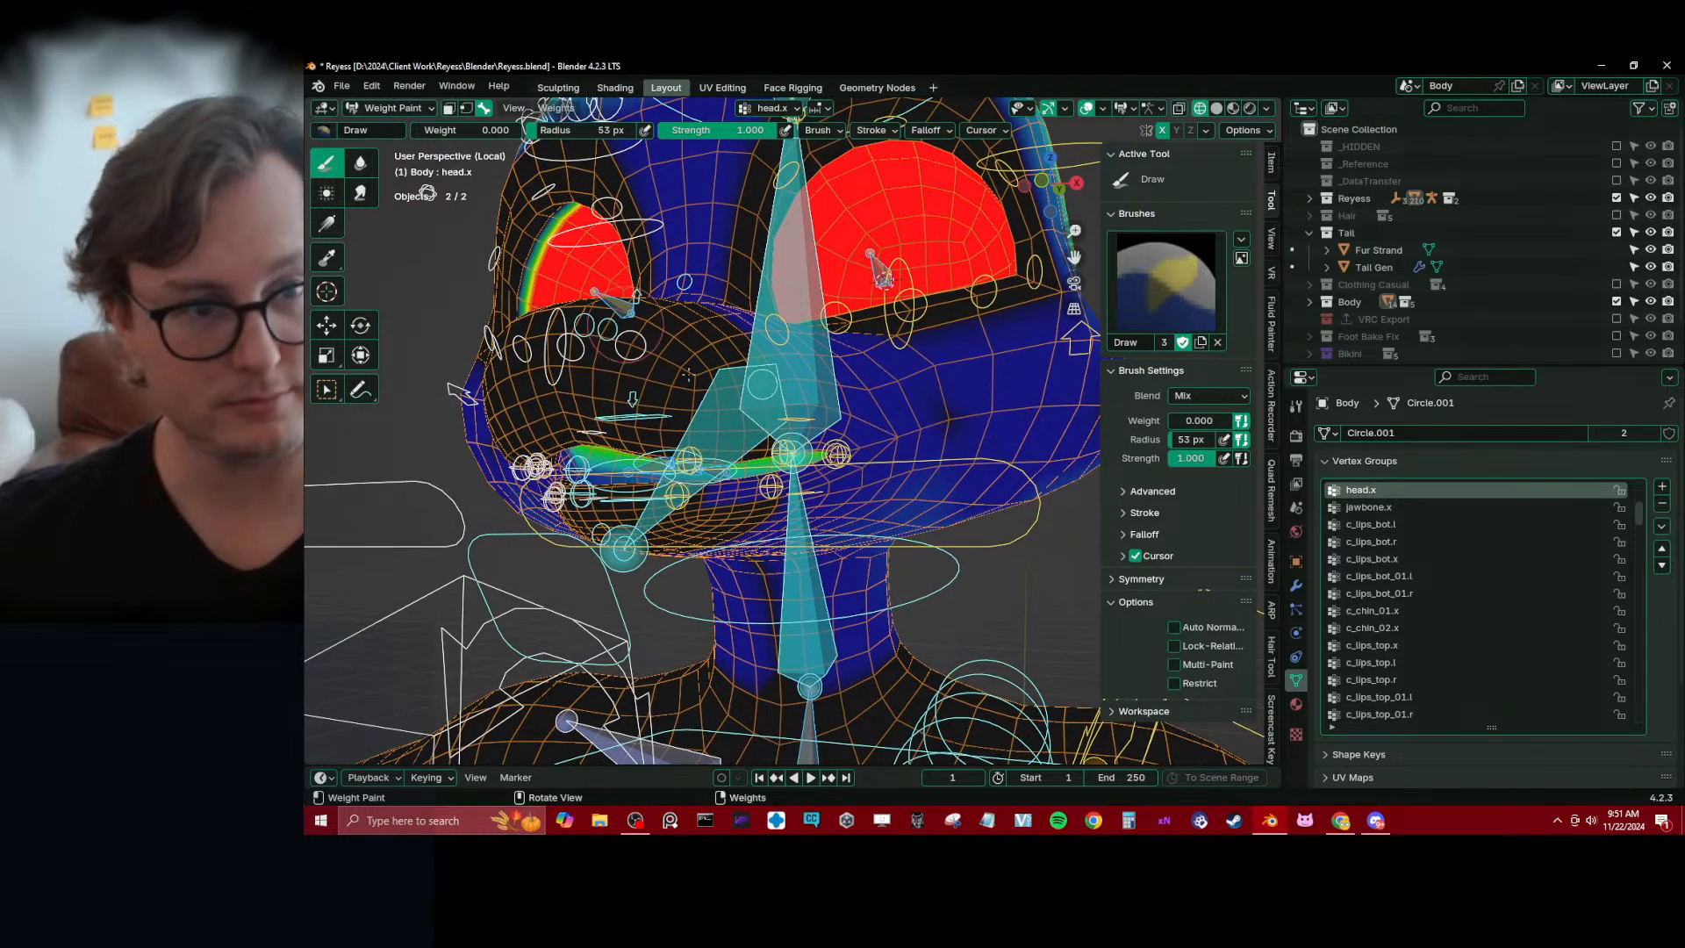
{"action": "key", "text": "bracketright"}
{"action": "key", "text": "bracketright"}
{"action": "key", "text": "bracketright"}
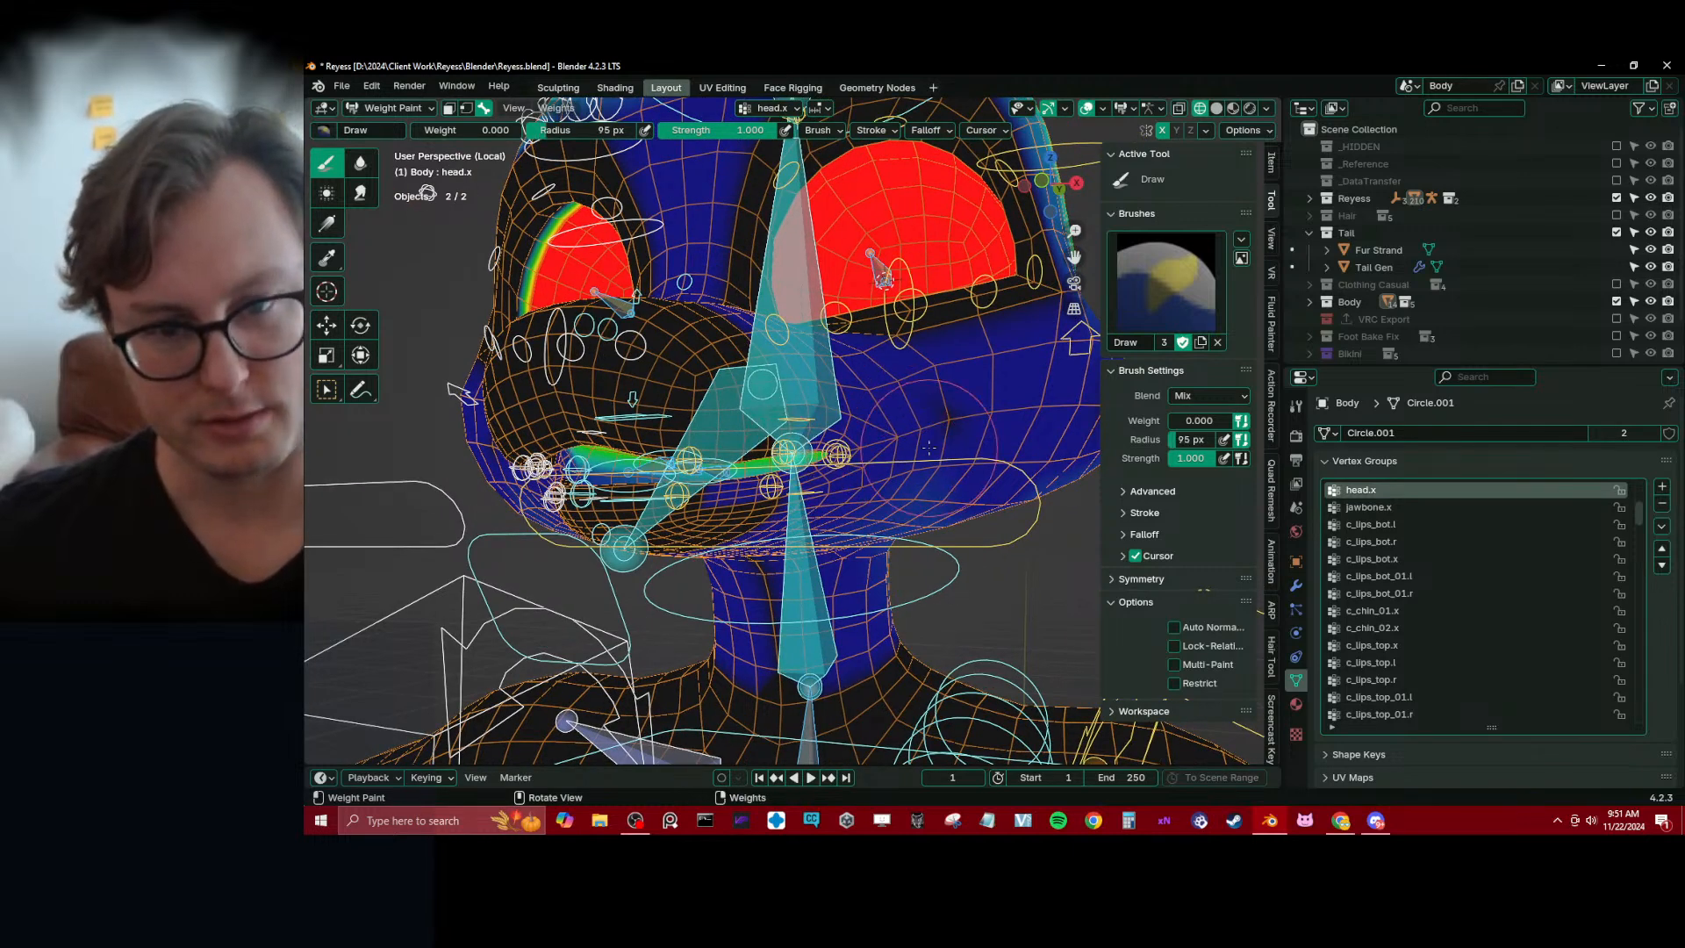
{"action": "key", "text": "bracketright"}
{"action": "key", "text": "bracketright"}
{"action": "key", "text": "bracketright"}
{"action": "key", "text": "bracketright"}
{"action": "key", "text": "bracketright"}
{"action": "mouse_move", "coordinate": [928, 447]}
{"action": "middle_mouse_down"}
{"action": "mouse_move", "coordinate": [888, 463]}
{"action": "mouse_move", "coordinate": [829, 534]}
{"action": "mouse_move", "coordinate": [921, 456]}
{"action": "mouse_move", "coordinate": [1000, 421]}
{"action": "mouse_move", "coordinate": [1084, 485]}
{"action": "middle_mouse_up"}
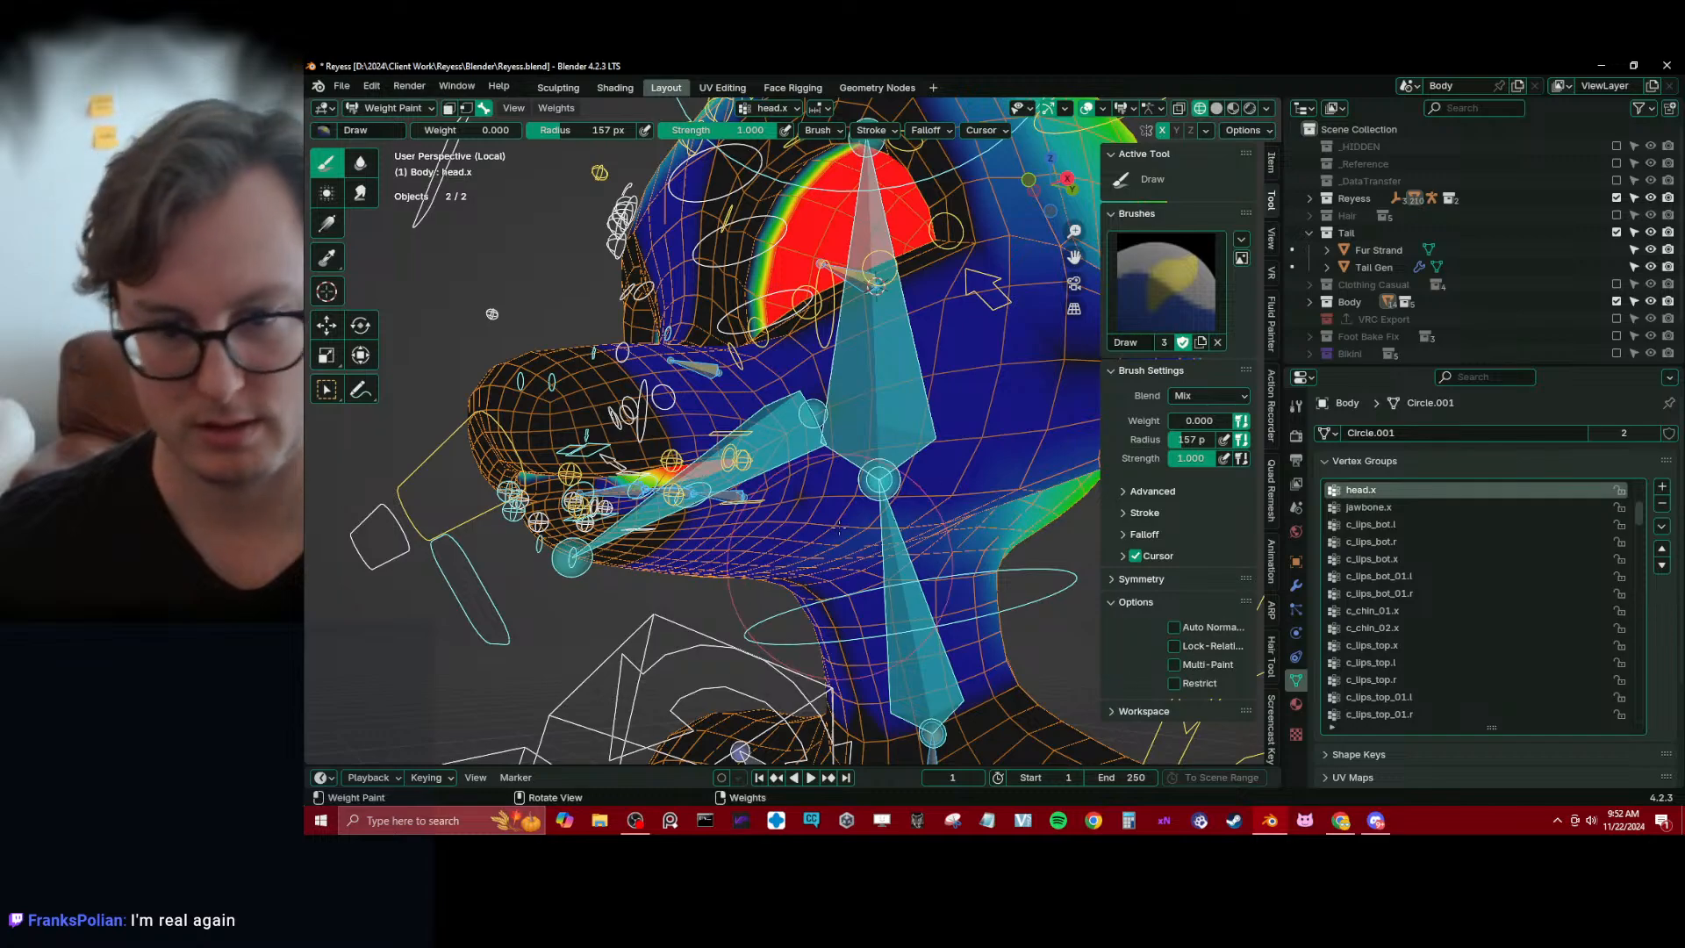
{"action": "middle_click_drag", "start_coordinate": [838, 526], "coordinate": [823, 394]}
Return the Body to Object Mode in solid shading and save the file
{"action": "key", "text": "ctrl+Tab"}
{"action": "scroll", "coordinate": [808, 406], "scroll_direction": "down", "scroll_amount": 3}
{"action": "key", "text": "shift+z"}
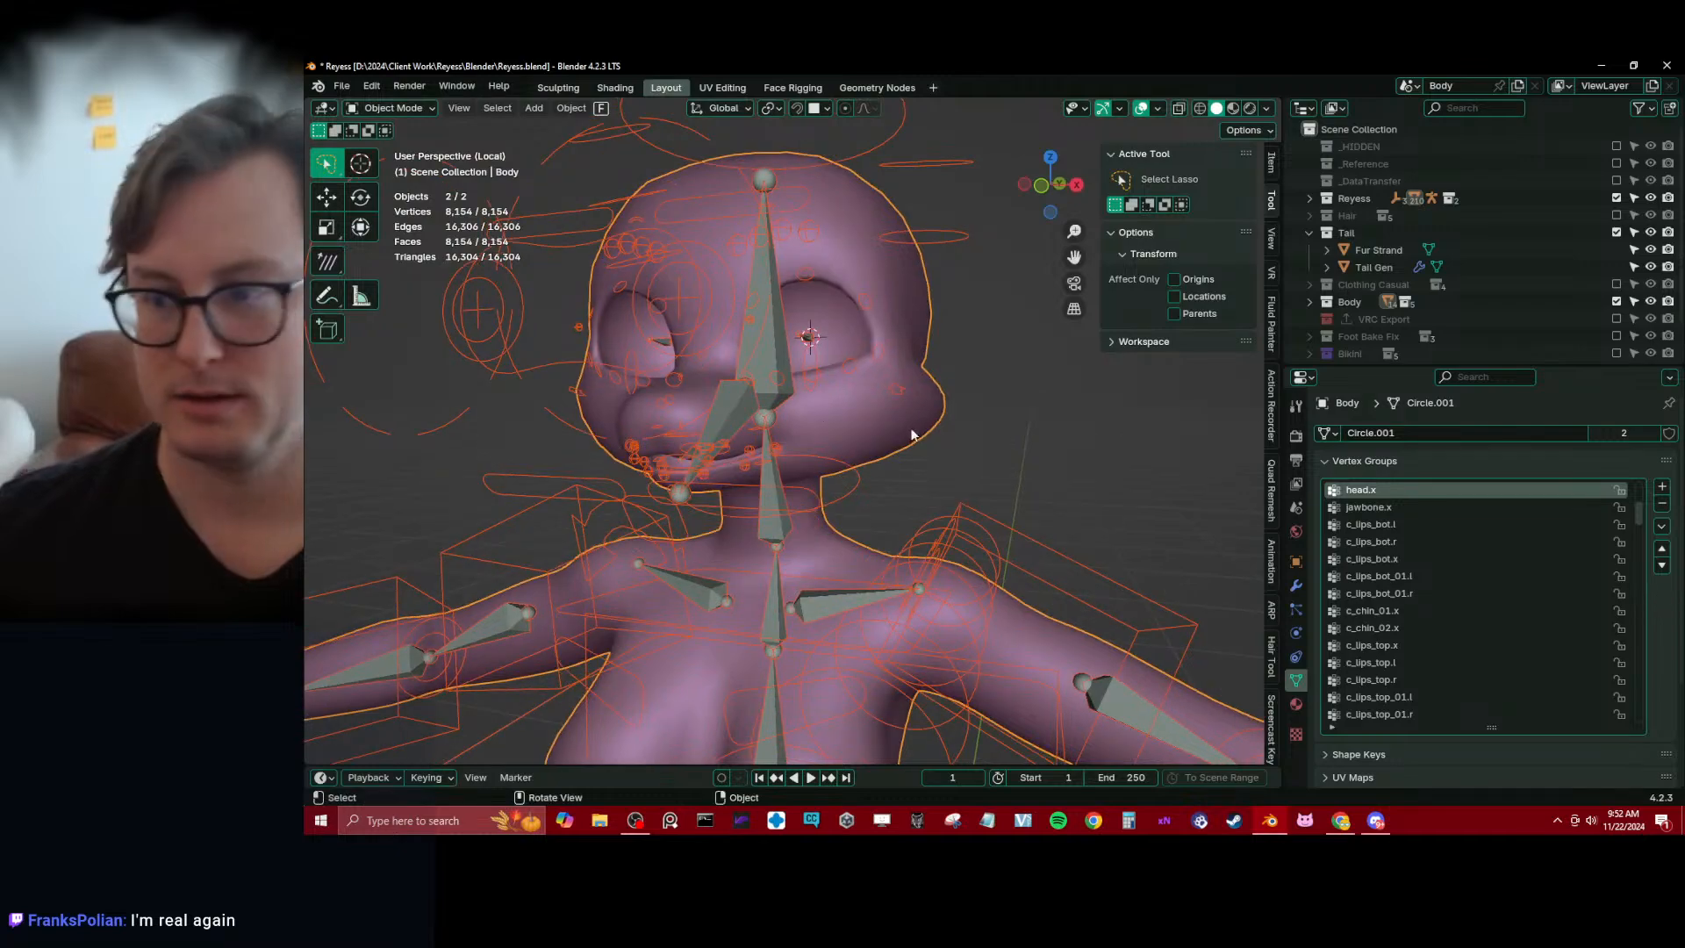
{"action": "key", "text": "ctrl+s"}
Re-enter Weight Paint on the Body mesh and select the c_eyebrow_01_end.l bone
{"action": "middle_click_drag", "start_coordinate": [886, 454], "coordinate": [808, 454]}
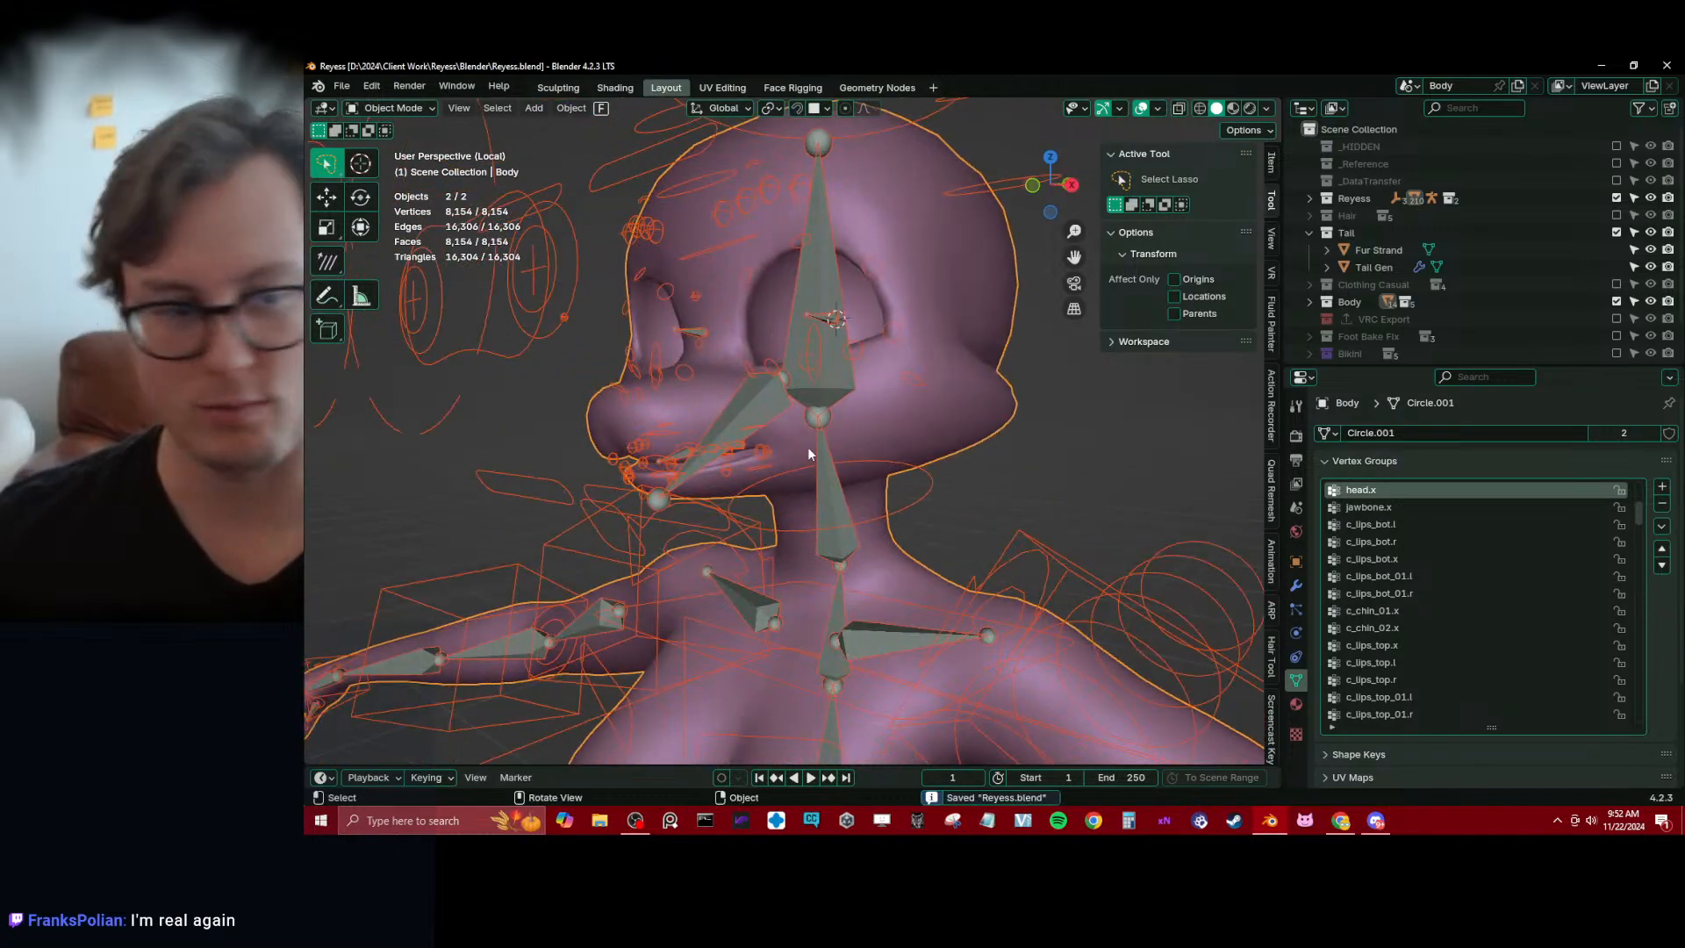
{"action": "left_click", "coordinate": [546, 337]}
{"action": "middle_click_drag", "start_coordinate": [555, 334], "coordinate": [839, 367]}
{"action": "scroll", "coordinate": [744, 303], "scroll_direction": "up", "scroll_amount": 2}
{"action": "left_click", "coordinate": [937, 365], "text": "shift"}
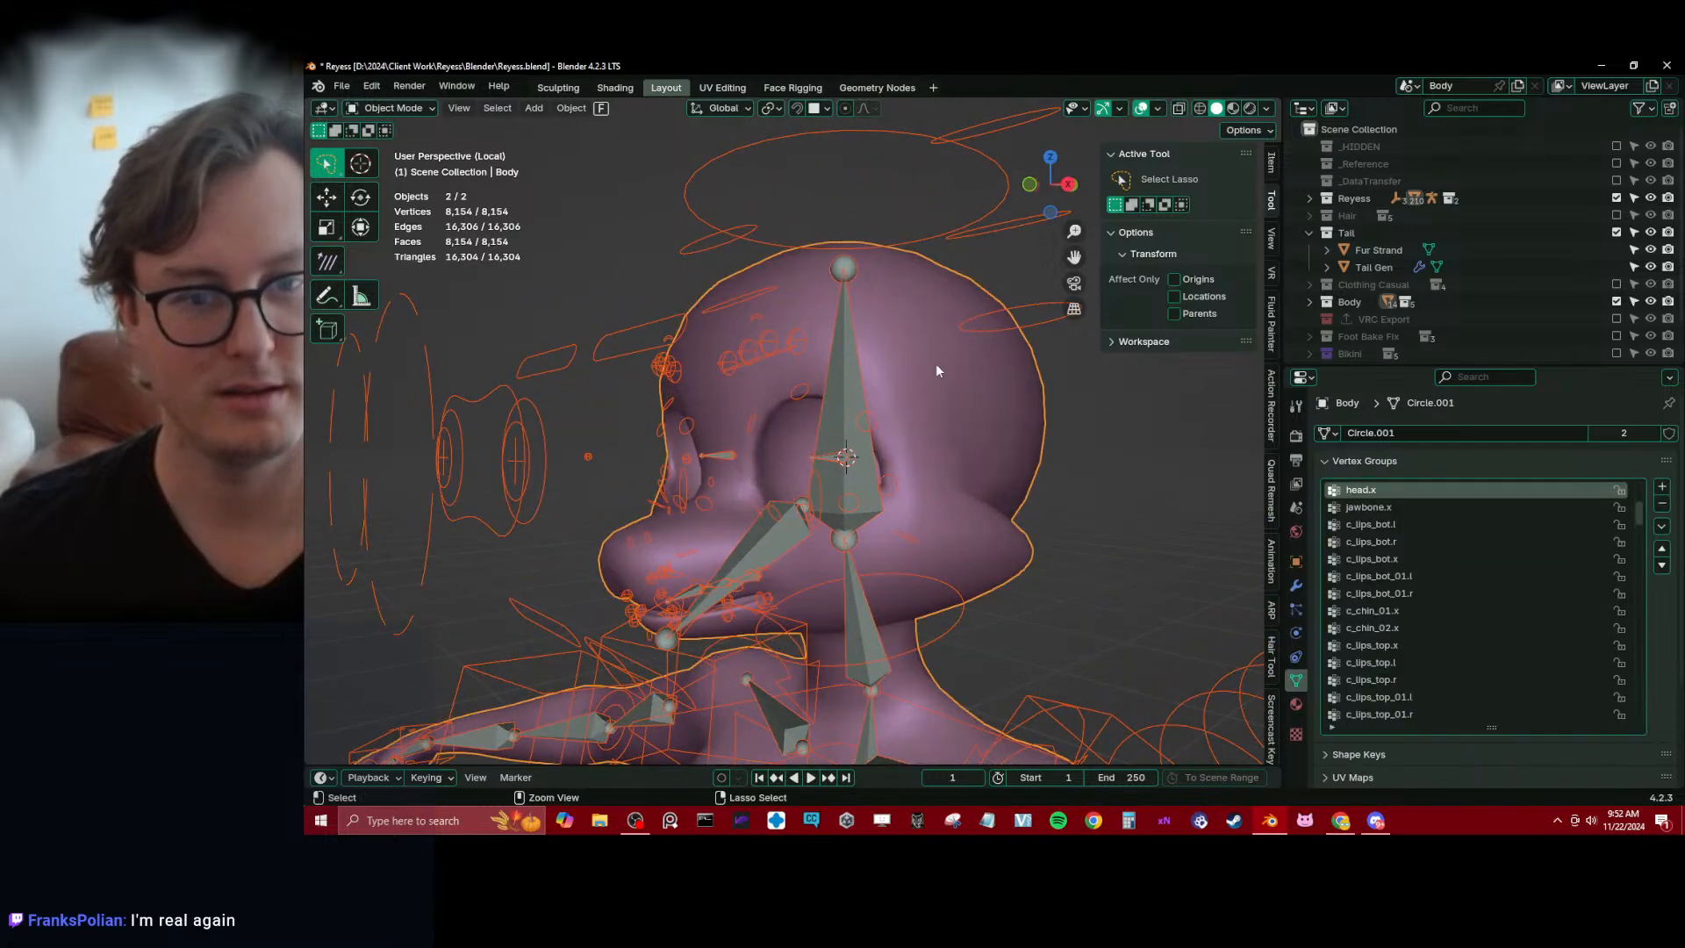
{"action": "key", "text": "ctrl+Tab"}
{"action": "left_click", "coordinate": [833, 307]}
{"action": "scroll", "coordinate": [759, 360], "scroll_direction": "up", "scroll_amount": 2}
{"action": "left_click", "coordinate": [689, 321], "text": "ctrl+shift"}
{"action": "middle_click_drag", "start_coordinate": [687, 320], "coordinate": [718, 325]}
{"action": "mouse_move", "coordinate": [717, 326]}
{"action": "middle_mouse_down", "text": "shift"}
{"action": "mouse_move", "coordinate": [731, 350]}
{"action": "mouse_move", "coordinate": [660, 351]}
{"action": "middle_mouse_up", "text": "shift"}
{"action": "scroll", "coordinate": [731, 350], "scroll_direction": "down", "scroll_amount": 1}
With the linear Gradient tool at weight 0.000, clear unwanted weights from c_eyebrow_01_end.l beside the nose bridge and from c_eyebrow_01.l
{"action": "left_click", "coordinate": [325, 228]}
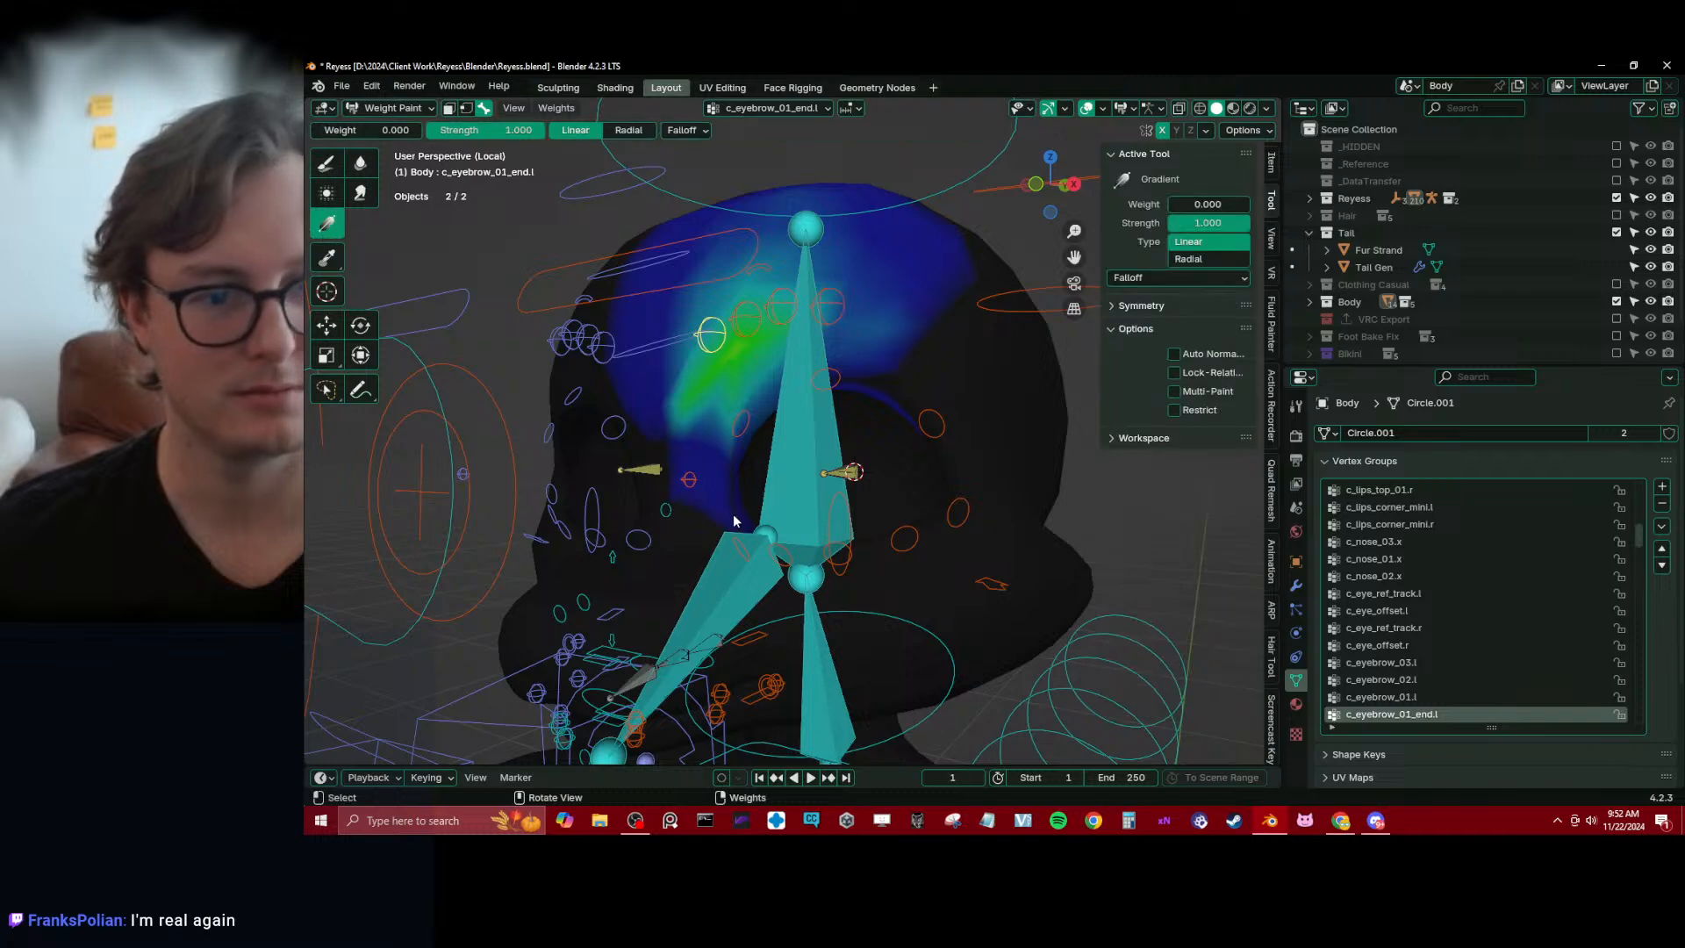
{"action": "left_click_drag", "start_coordinate": [692, 342], "coordinate": [690, 339]}
{"action": "left_click_drag", "start_coordinate": [732, 490], "coordinate": [696, 377]}
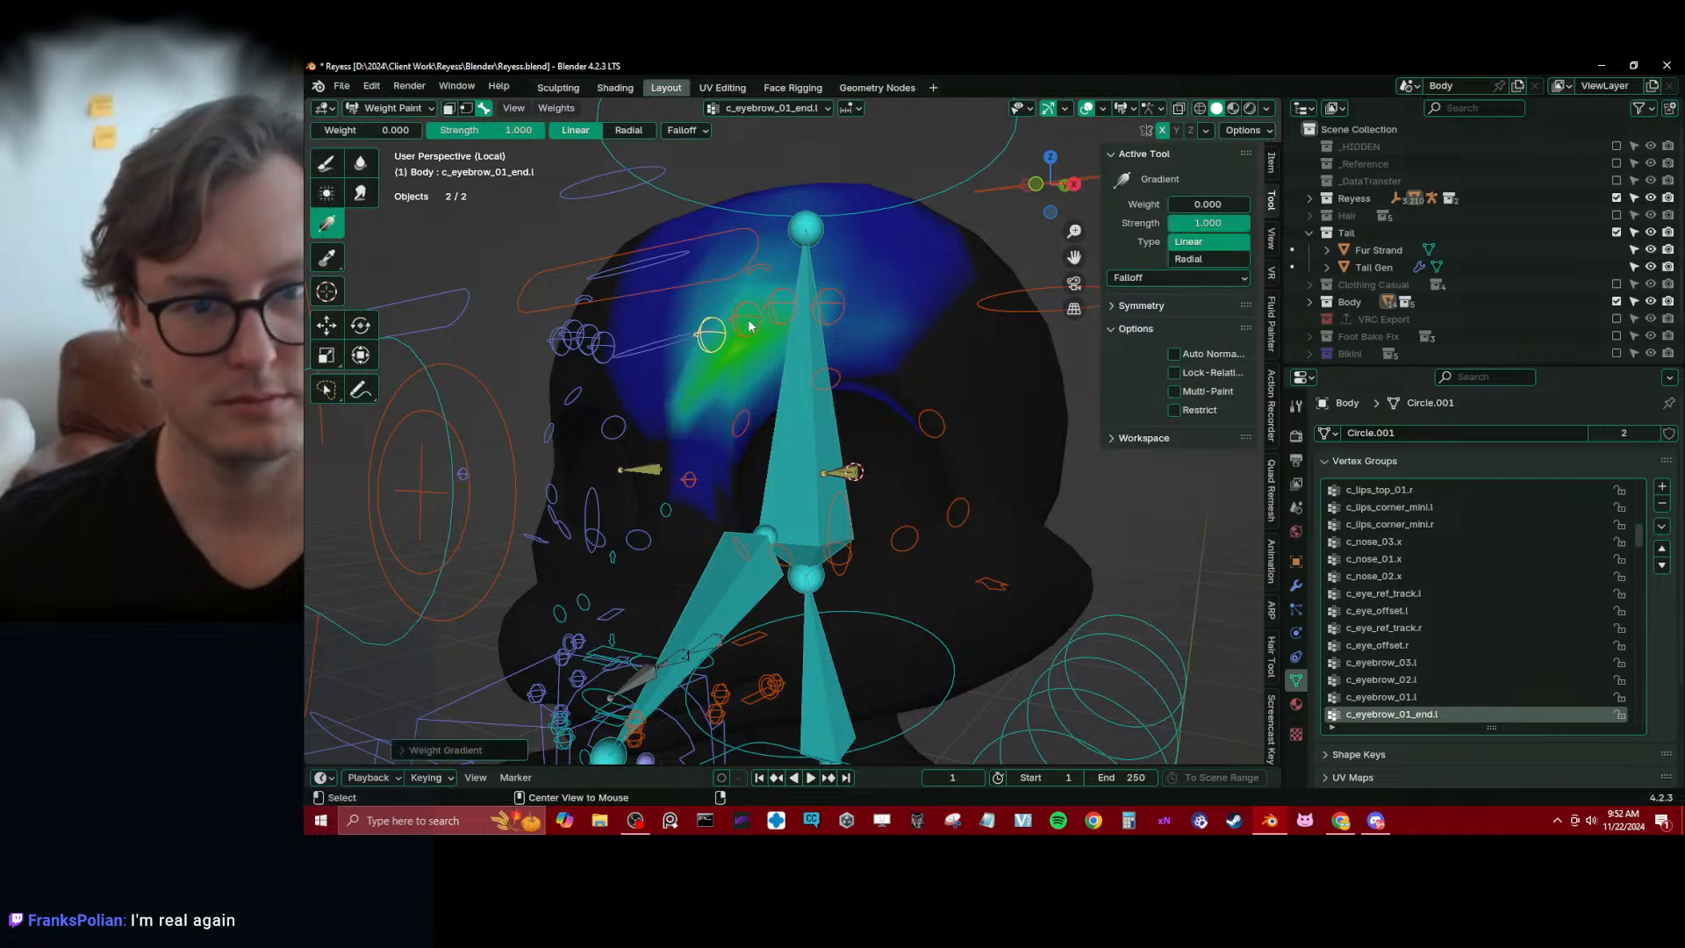
{"action": "left_click", "coordinate": [750, 321], "text": "ctrl+shift"}
{"action": "middle_click_drag", "start_coordinate": [769, 191], "coordinate": [785, 215]}
{"action": "left_click_drag", "start_coordinate": [665, 265], "coordinate": [372, 255]}
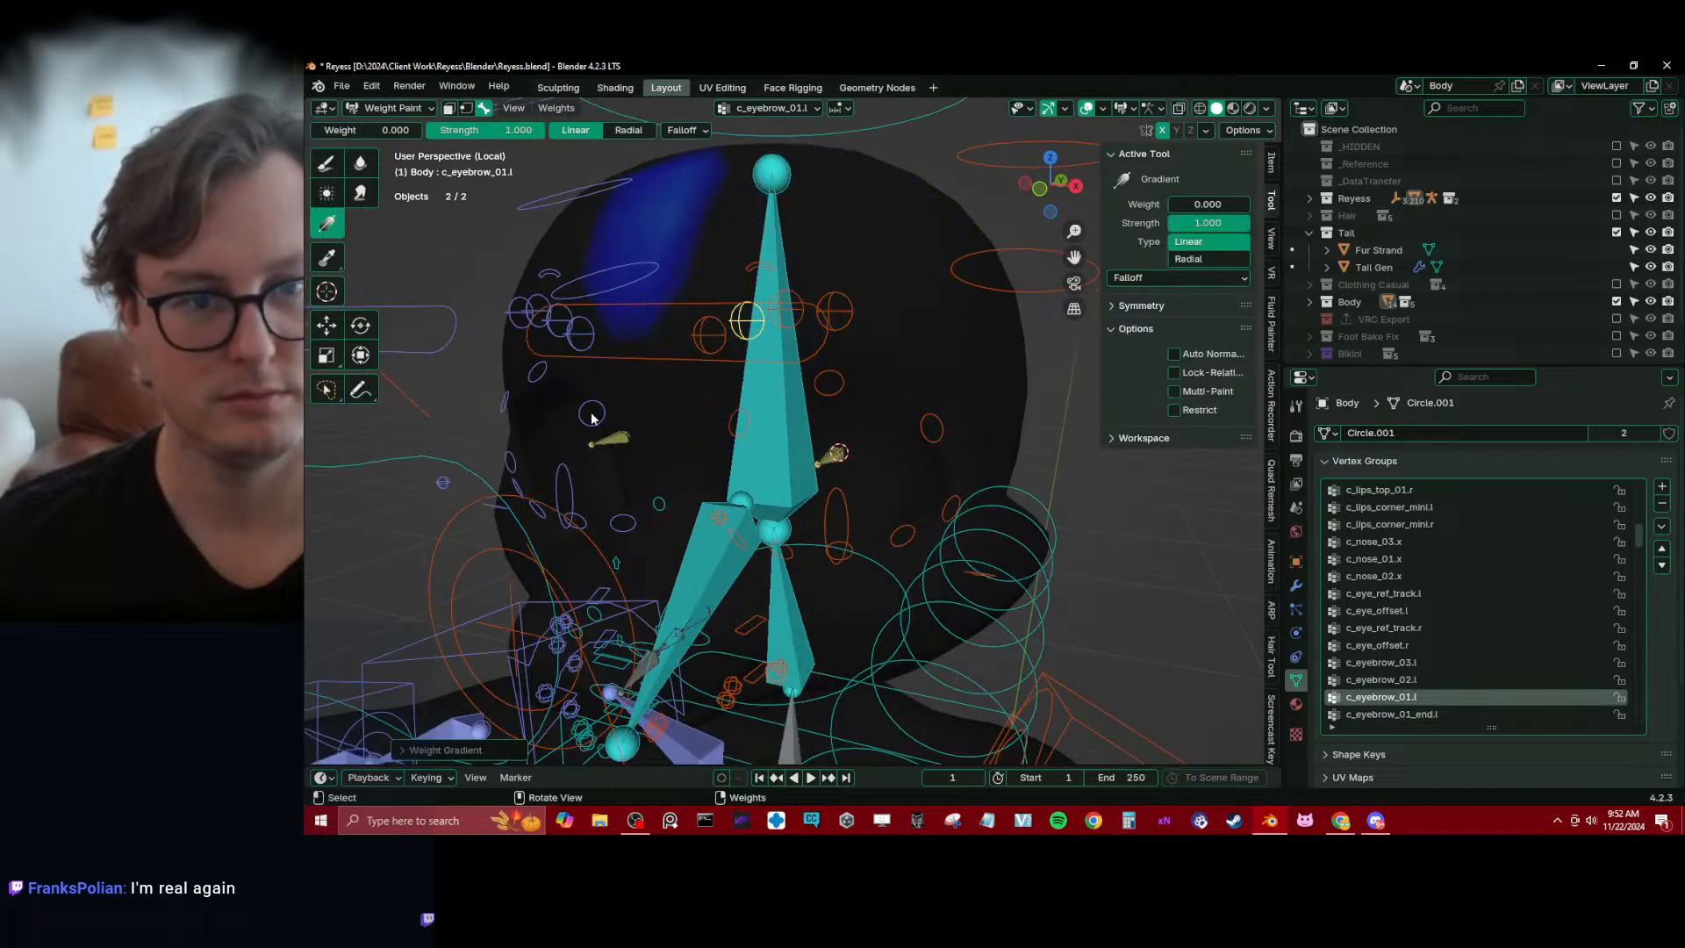
Inspect the weights of the right eyebrow bones c_eyebrow_01.r, c_eyebrow_02.r and c_eyebrow_03.r
{"action": "left_click", "coordinate": [552, 328], "text": "alt"}
{"action": "left_click", "coordinate": [533, 322], "text": "alt"}
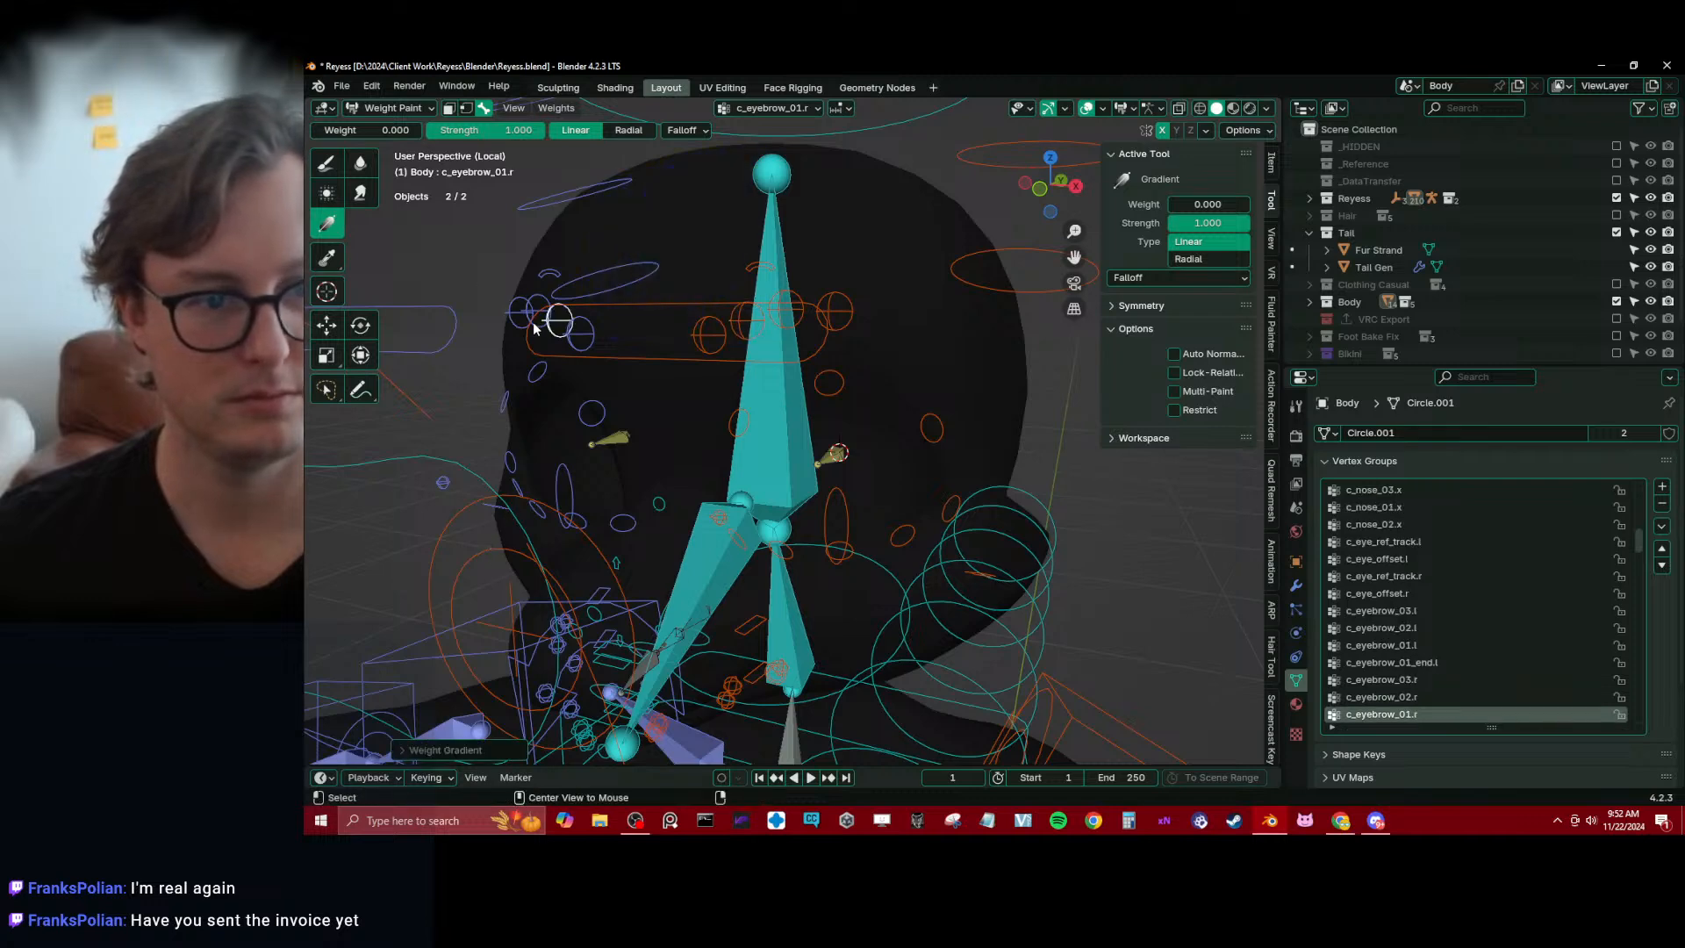
{"action": "left_click", "coordinate": [548, 277], "text": "alt"}
{"action": "left_click", "coordinate": [539, 303], "text": "alt"}
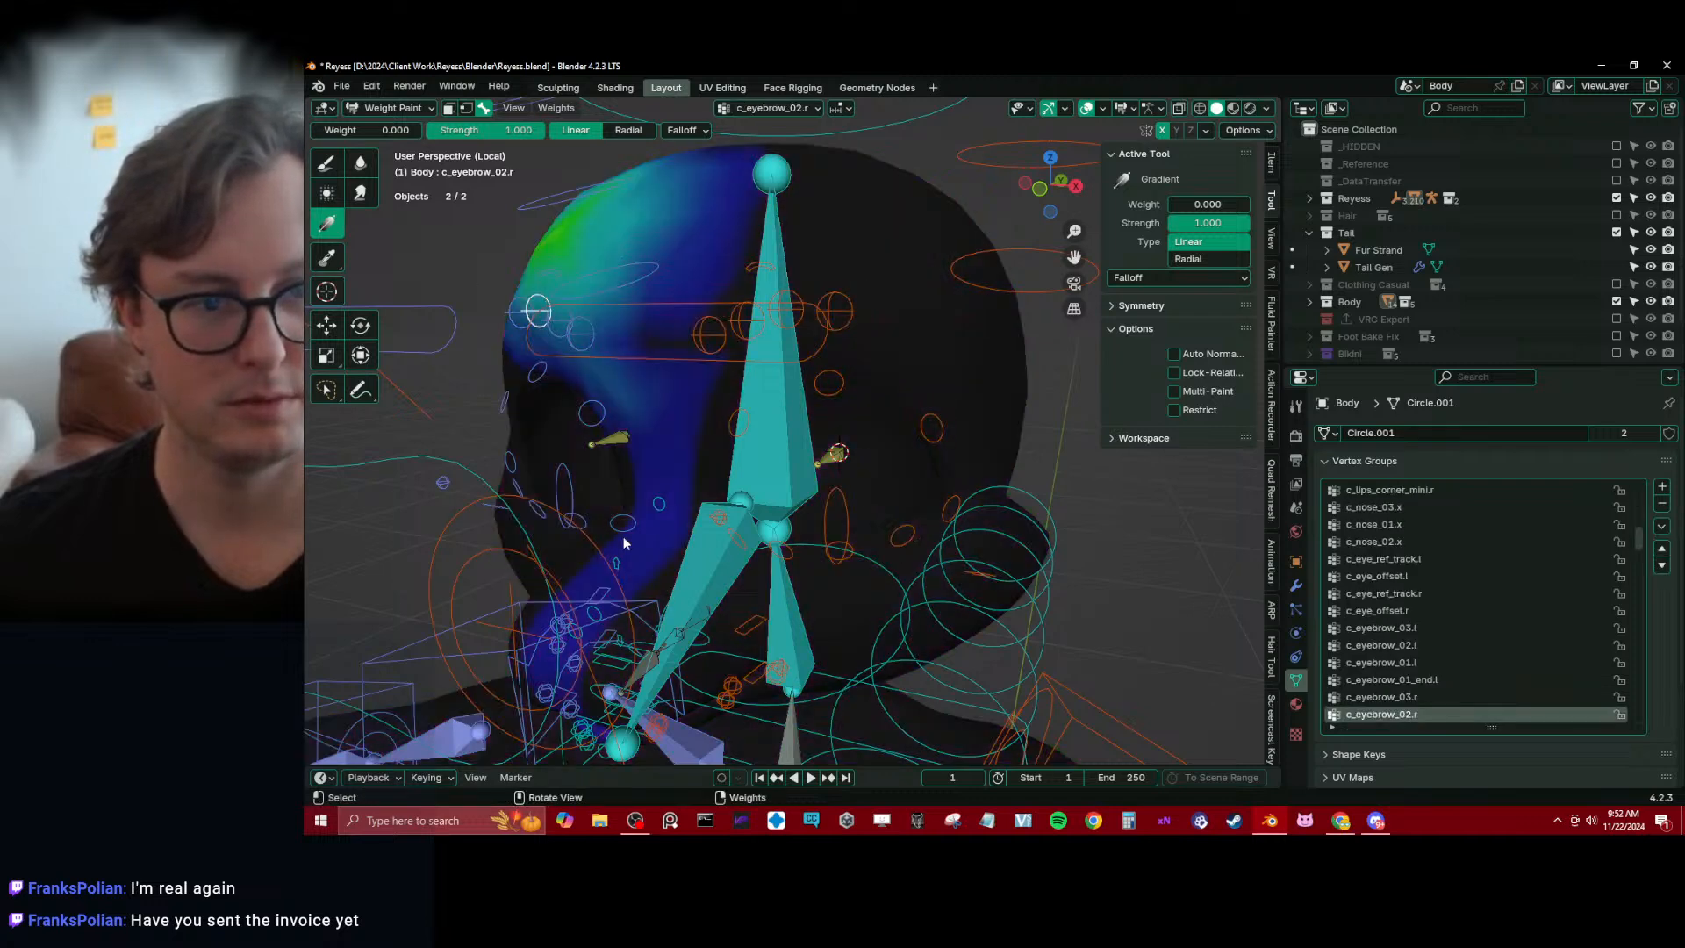
{"action": "left_click_drag", "start_coordinate": [805, 595], "coordinate": [627, 522]}
{"action": "left_click", "coordinate": [523, 311], "text": "alt"}
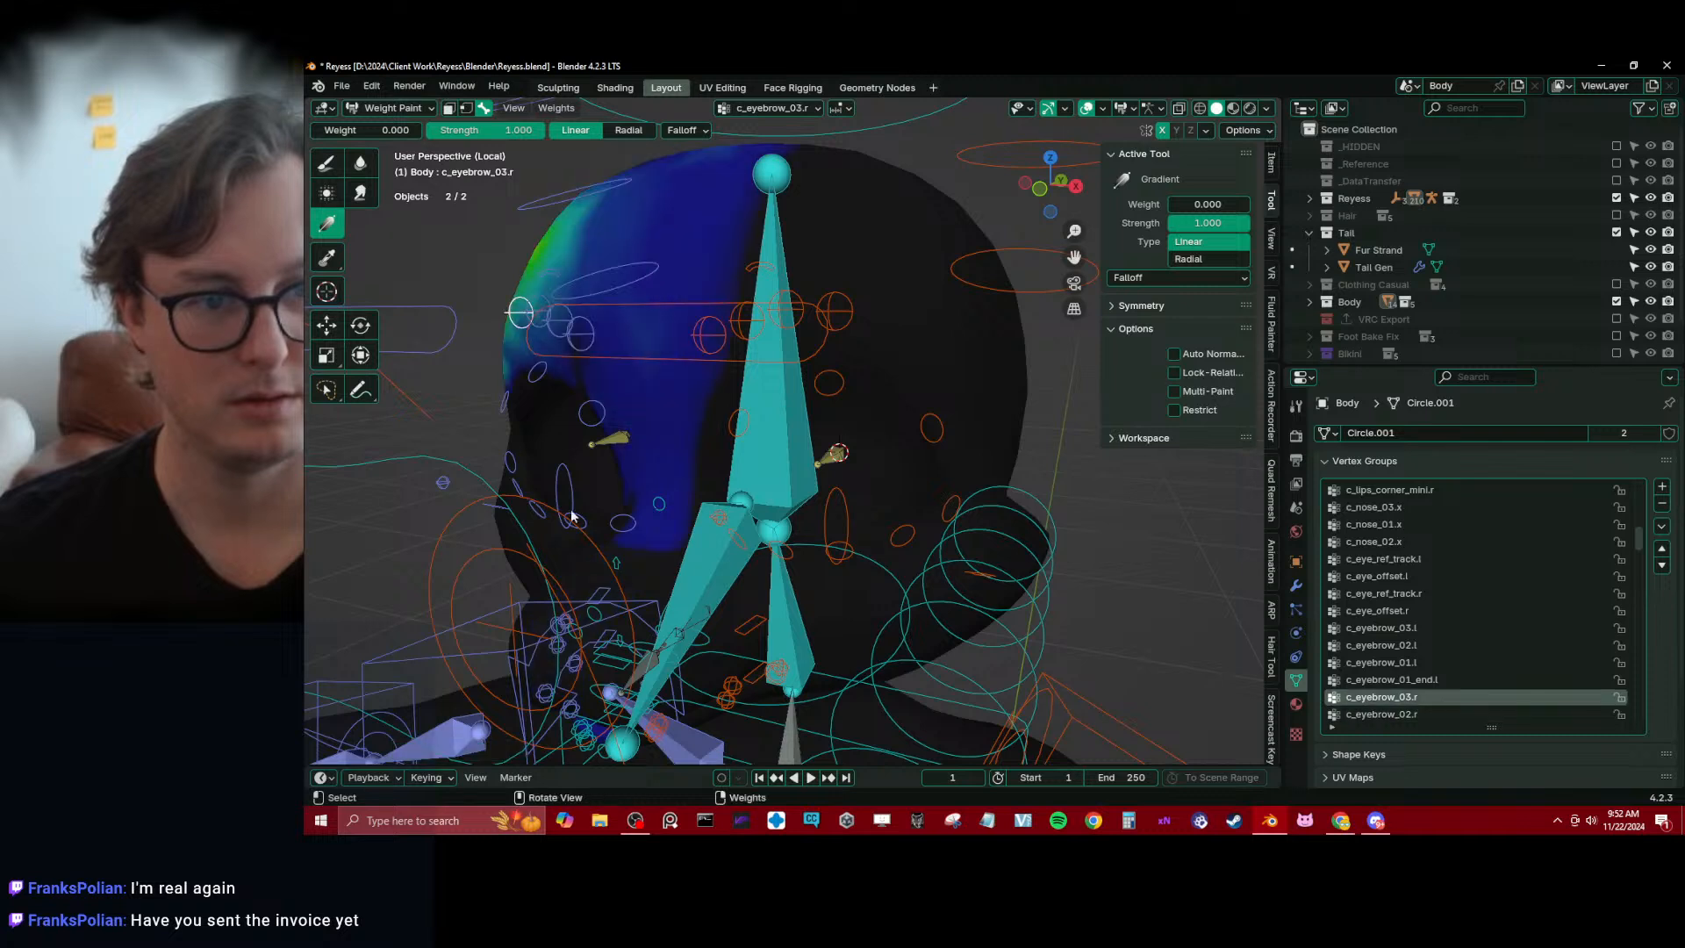
Paint c_eyebrow_01.l's weights over its brow control with the Draw brush at weight 1.000 and radius 81 px
{"action": "left_click", "coordinate": [748, 325], "text": "alt"}
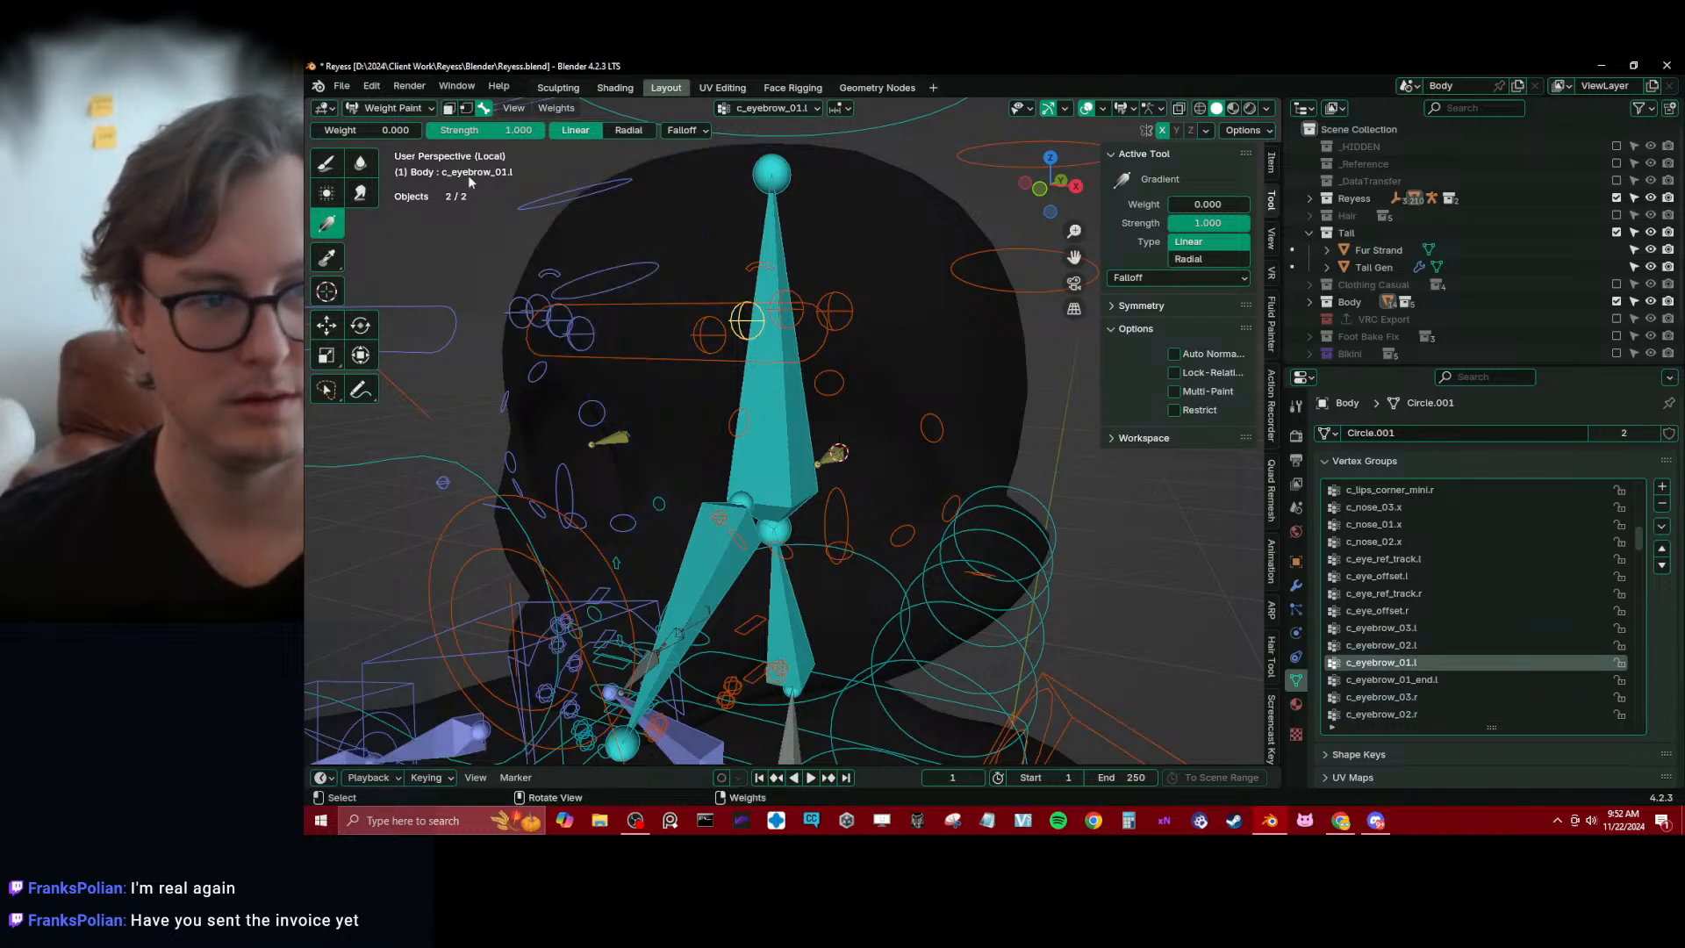
{"action": "left_click", "coordinate": [332, 163]}
{"action": "left_click_drag", "start_coordinate": [430, 130], "coordinate": [520, 129]}
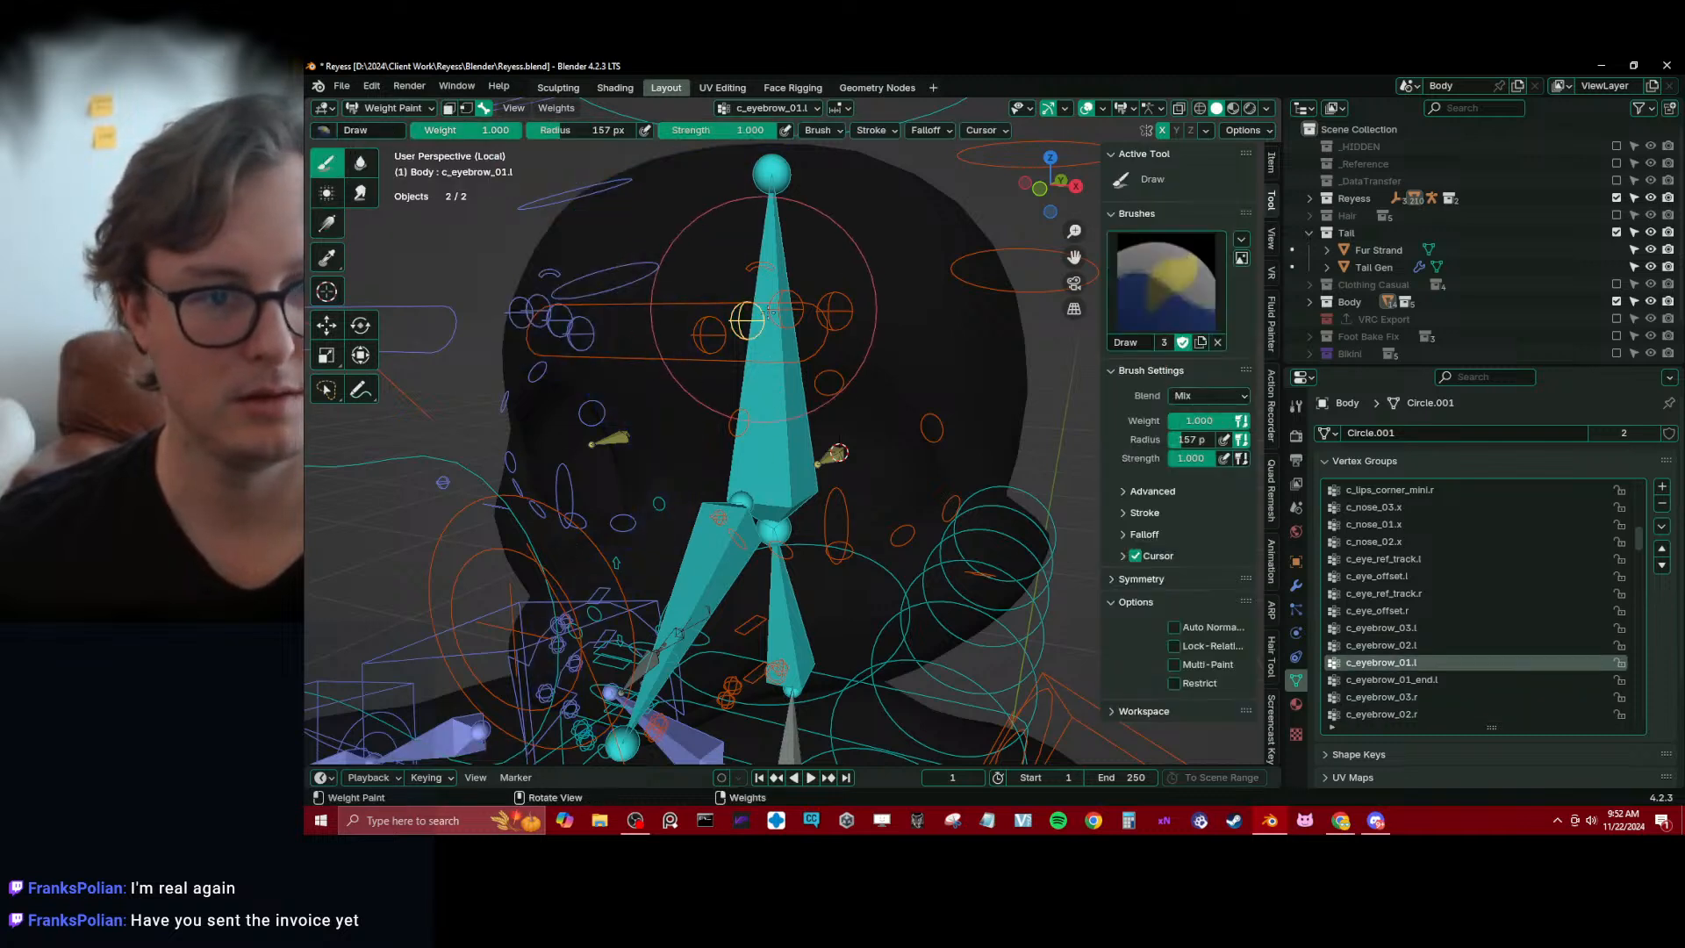
{"action": "key", "text": "bracketleft"}
{"action": "key", "text": "bracketleft"}
{"action": "key", "text": "bracketleft"}
{"action": "key", "text": "bracketleft"}
{"action": "key", "text": "bracketleft"}
{"action": "key", "text": "bracketleft"}
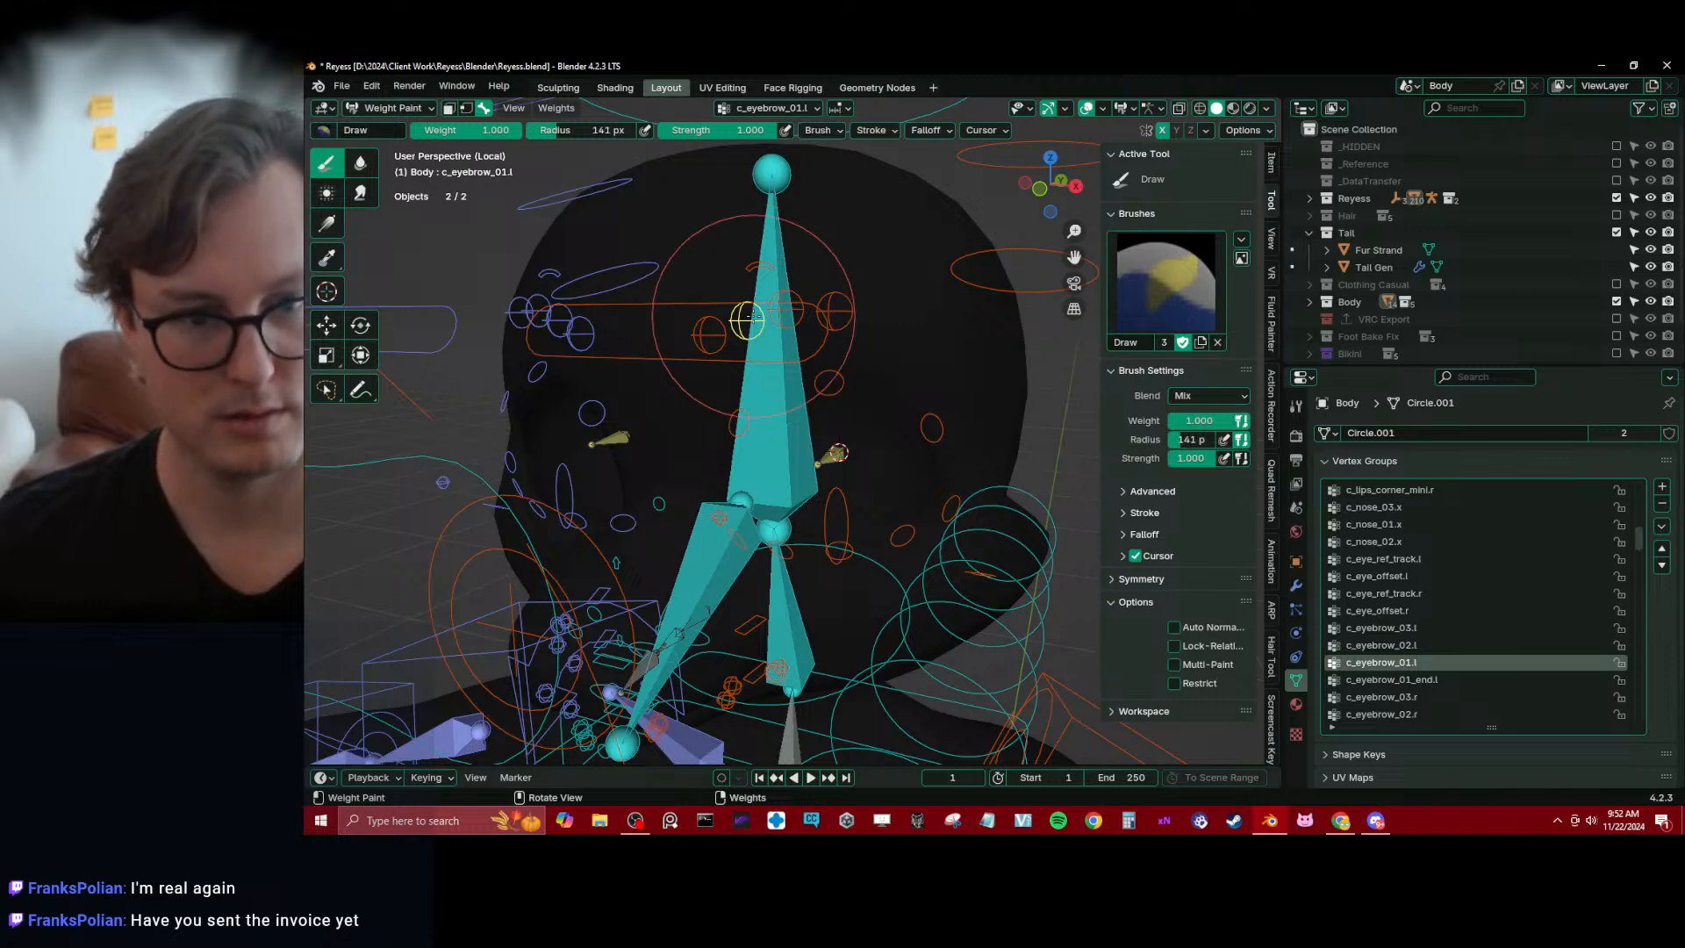
{"action": "middle_click_drag", "start_coordinate": [746, 323], "coordinate": [764, 319]}
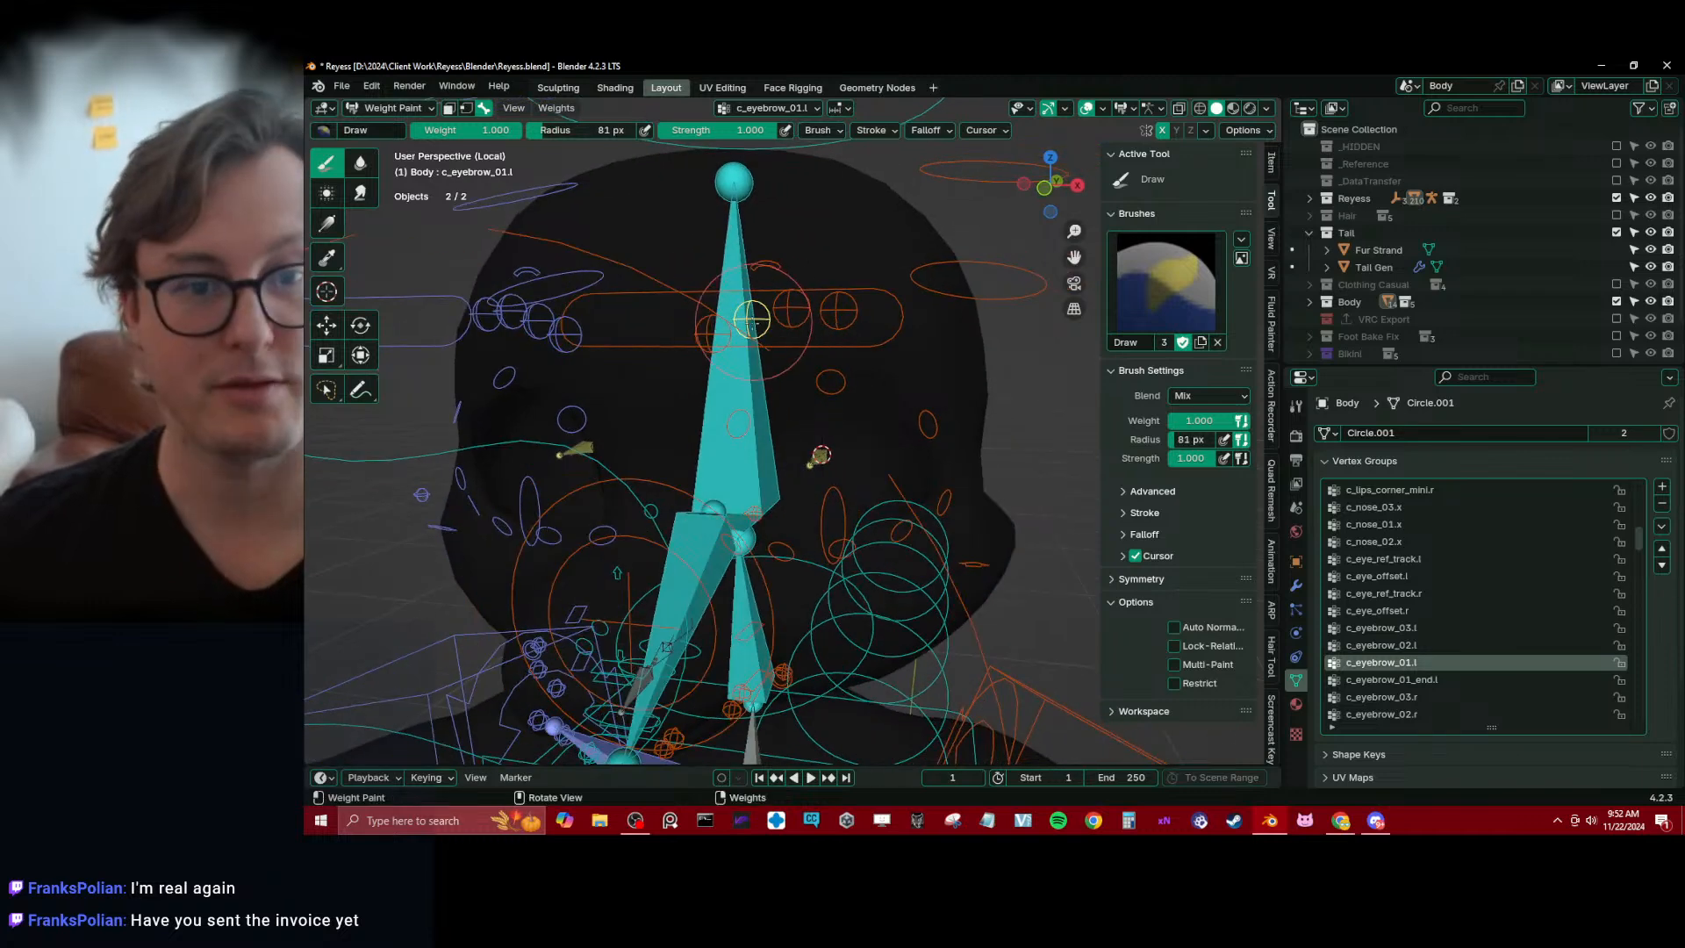
{"action": "left_click", "coordinate": [757, 317]}
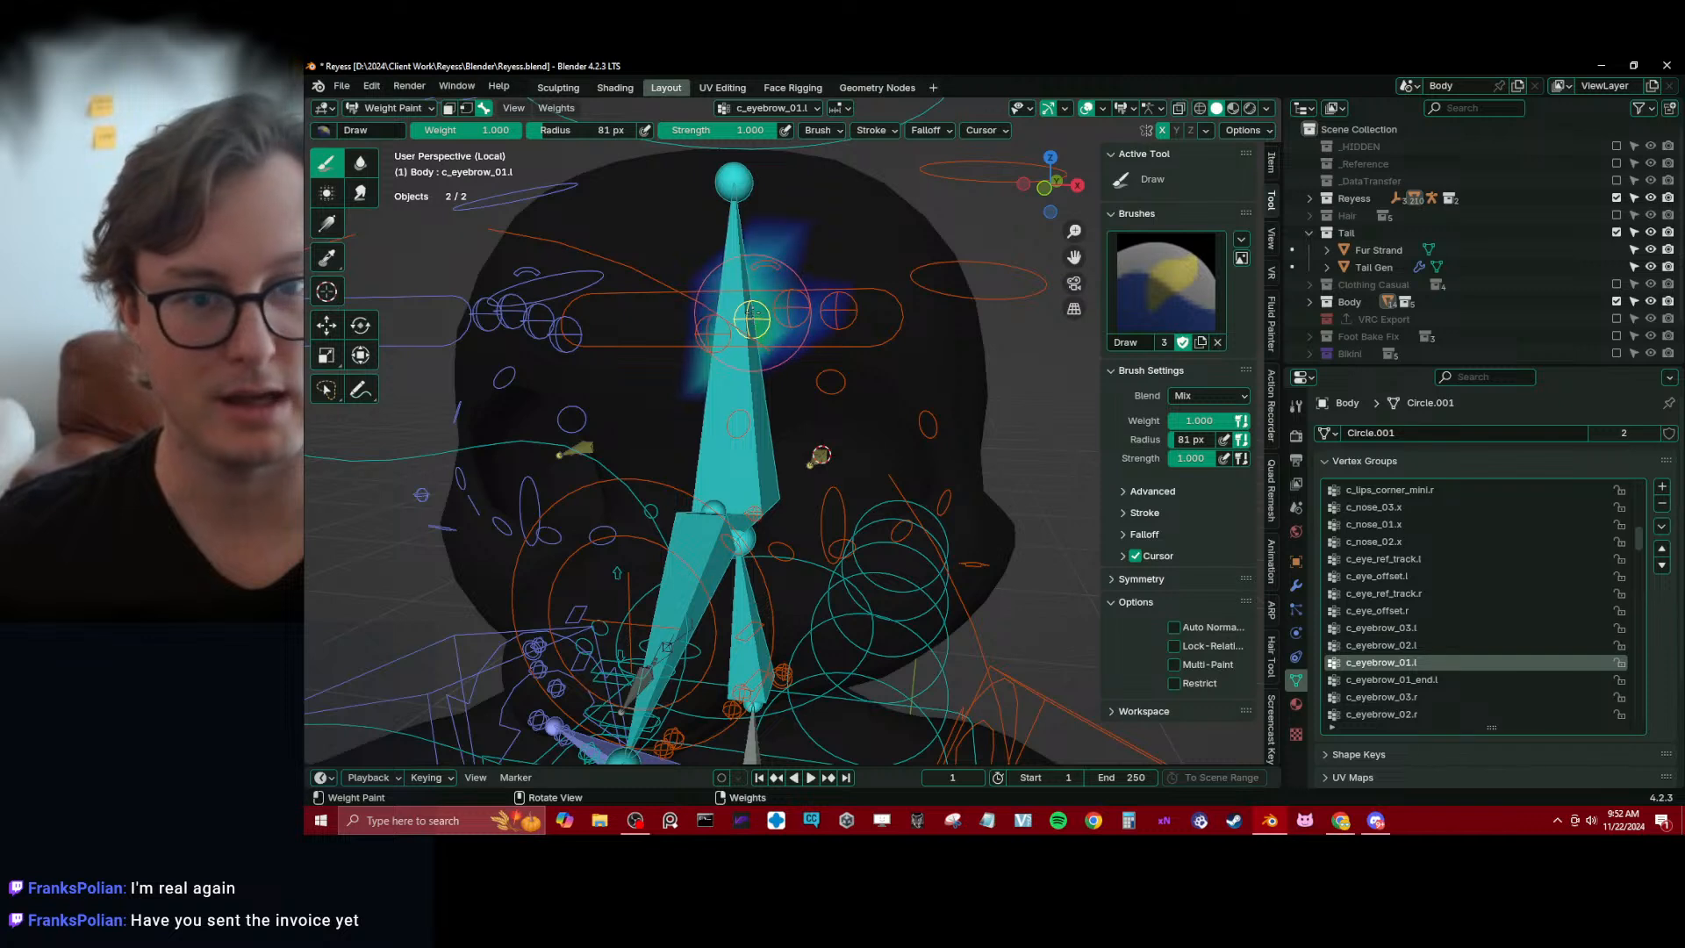
Try painting weight 1.000 on c_eyebrow_02.l at its brow control and compare it with c_eyebrow_01.l
{"action": "left_click", "coordinate": [790, 311], "text": "ctrl"}
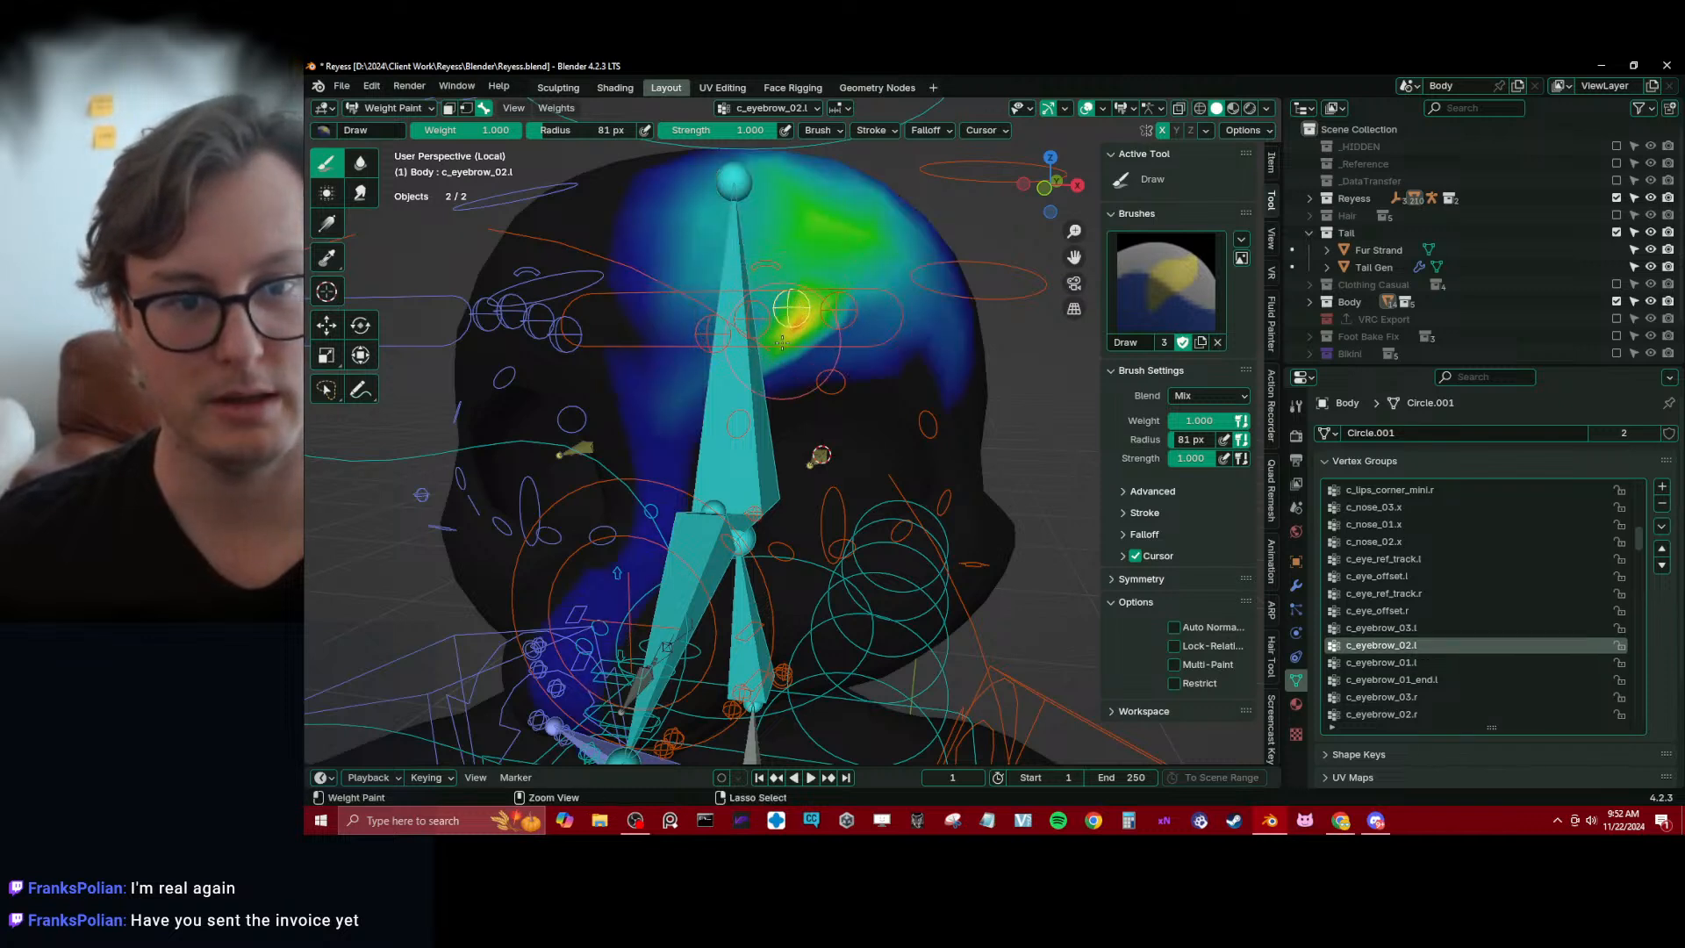
{"action": "left_click", "coordinate": [752, 320], "text": "ctrl"}
{"action": "left_click", "coordinate": [326, 223]}
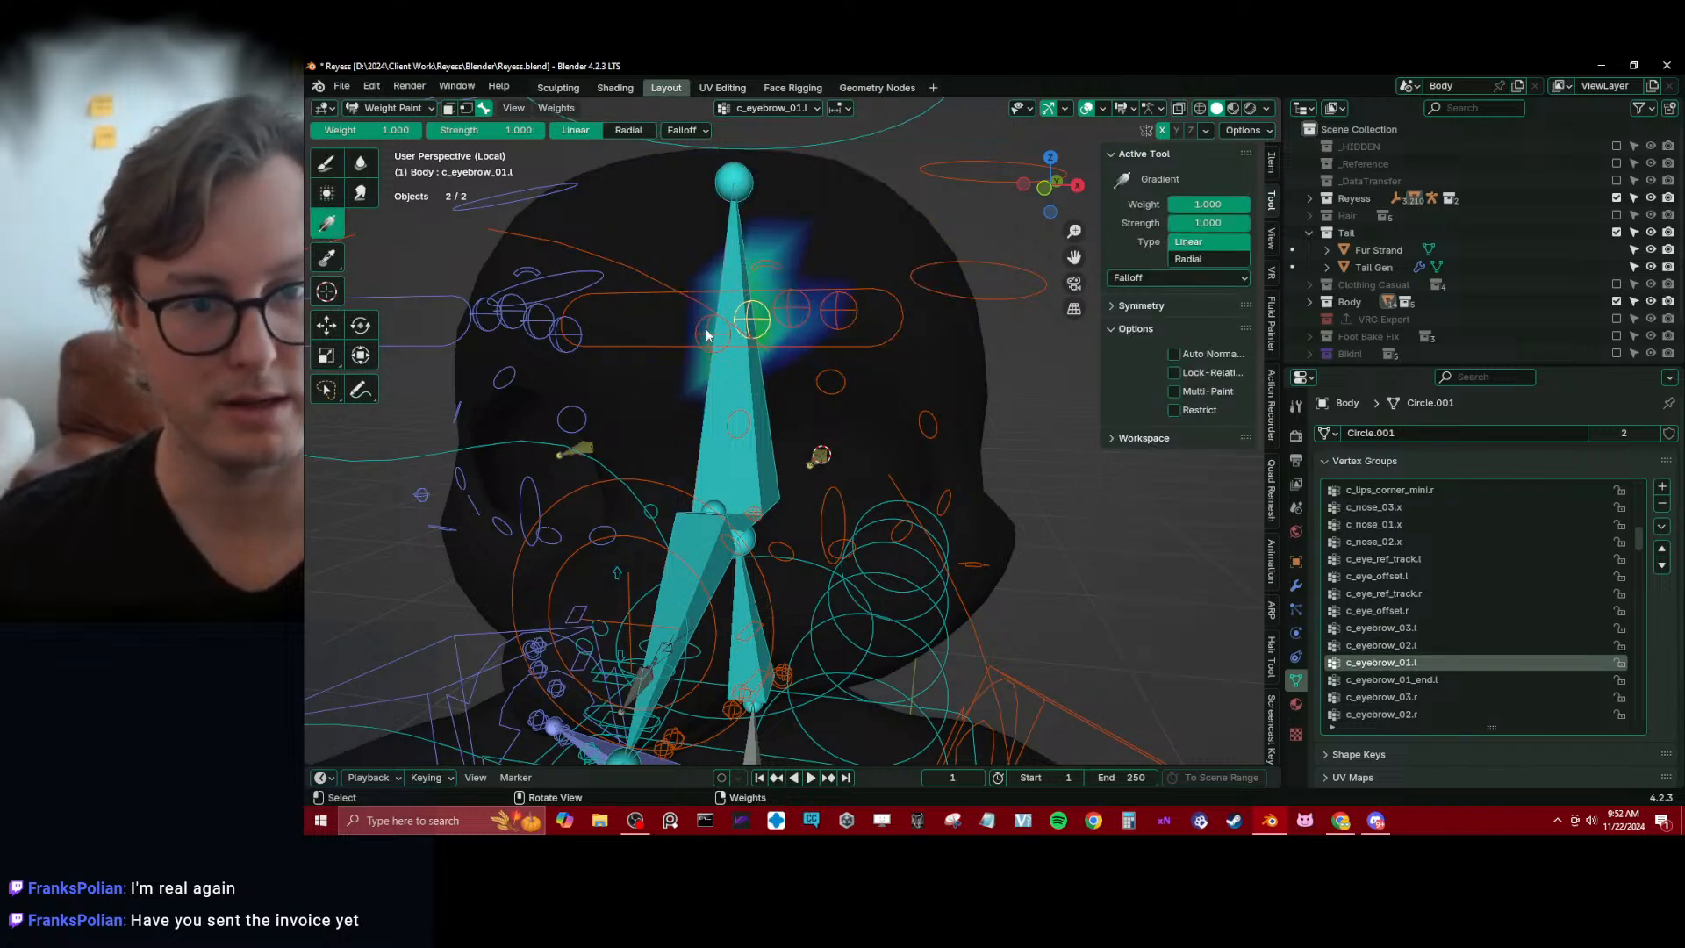
{"action": "left_click", "coordinate": [326, 162]}
Clear c_eyebrow_02.l's weights across the head using the linear Gradient tool at weight 0.000
{"action": "left_click", "coordinate": [790, 308], "text": "ctrl"}
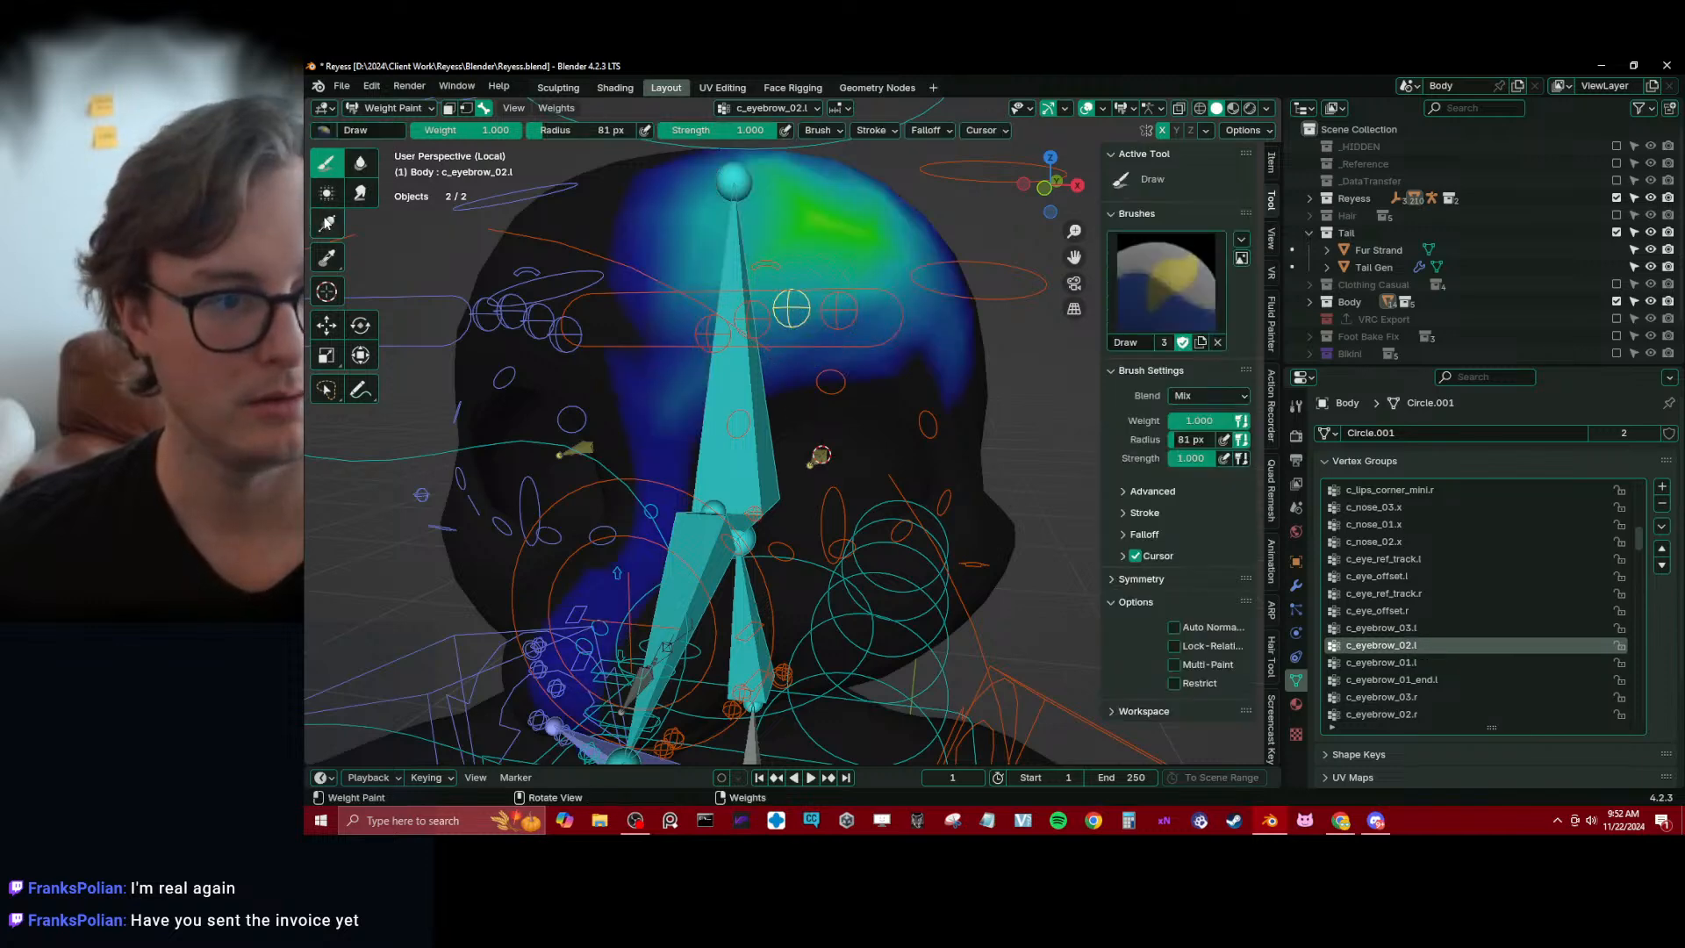
{"action": "left_click", "coordinate": [326, 223]}
{"action": "left_click_drag", "start_coordinate": [439, 388], "coordinate": [383, 414]}
{"action": "key", "text": "ctrl+z"}
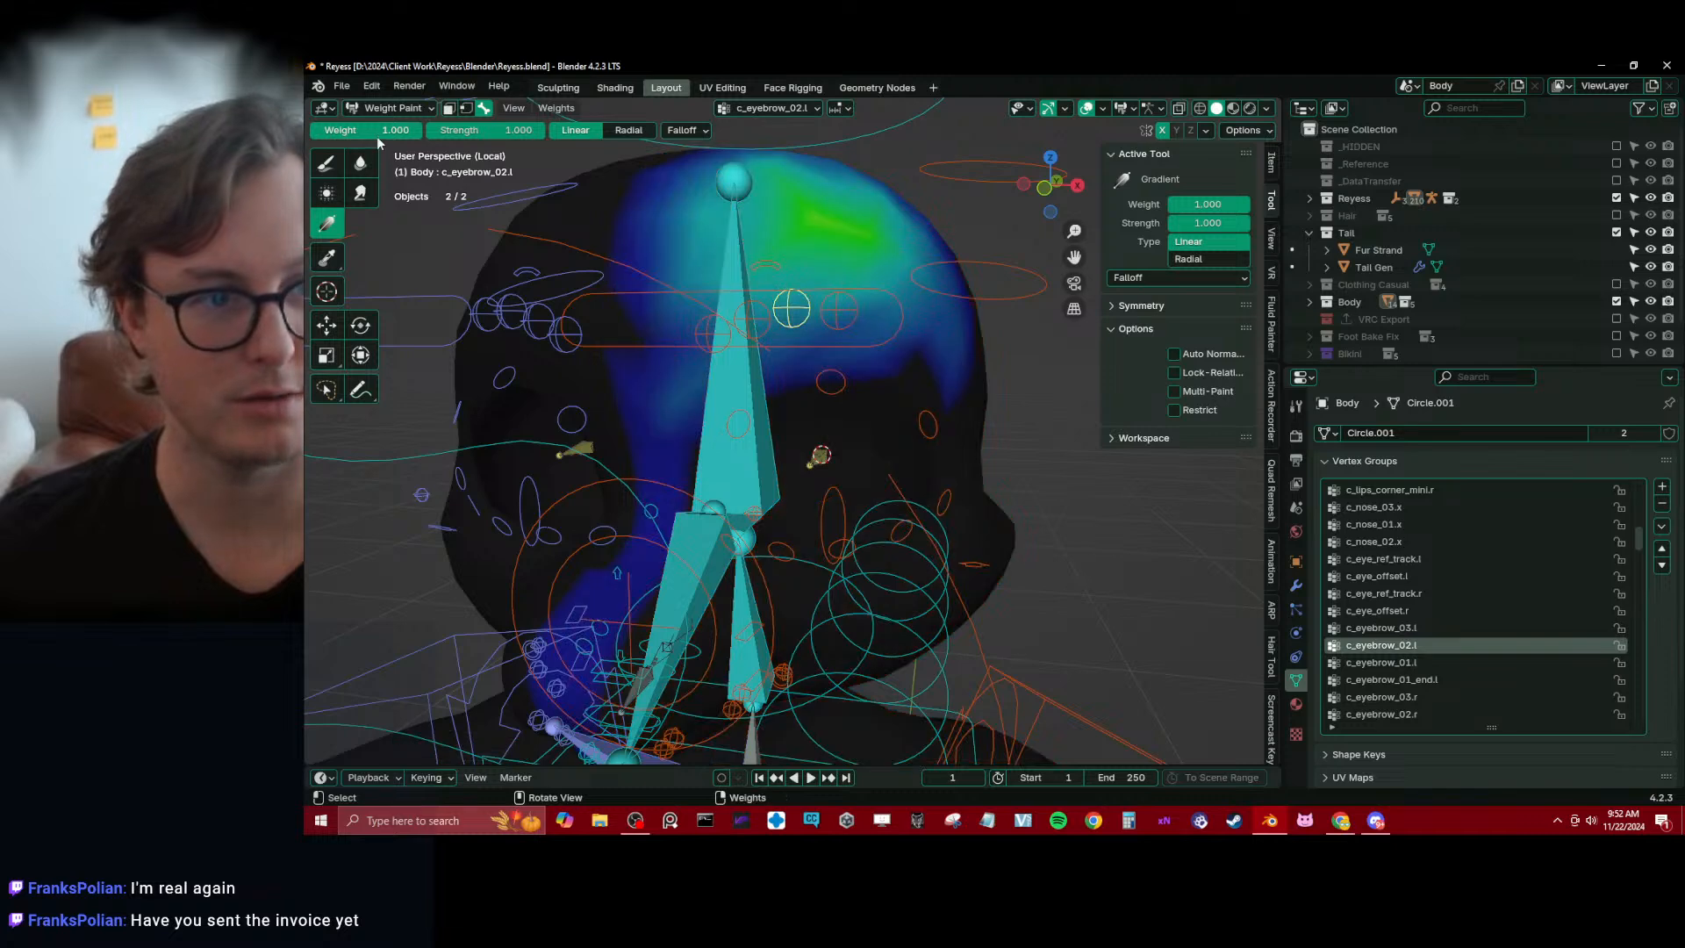
{"action": "key", "text": "shift+x"}
{"action": "left_click_drag", "start_coordinate": [425, 470], "coordinate": [352, 509]}
{"action": "scroll", "coordinate": [851, 386], "scroll_direction": "down", "scroll_amount": 3}
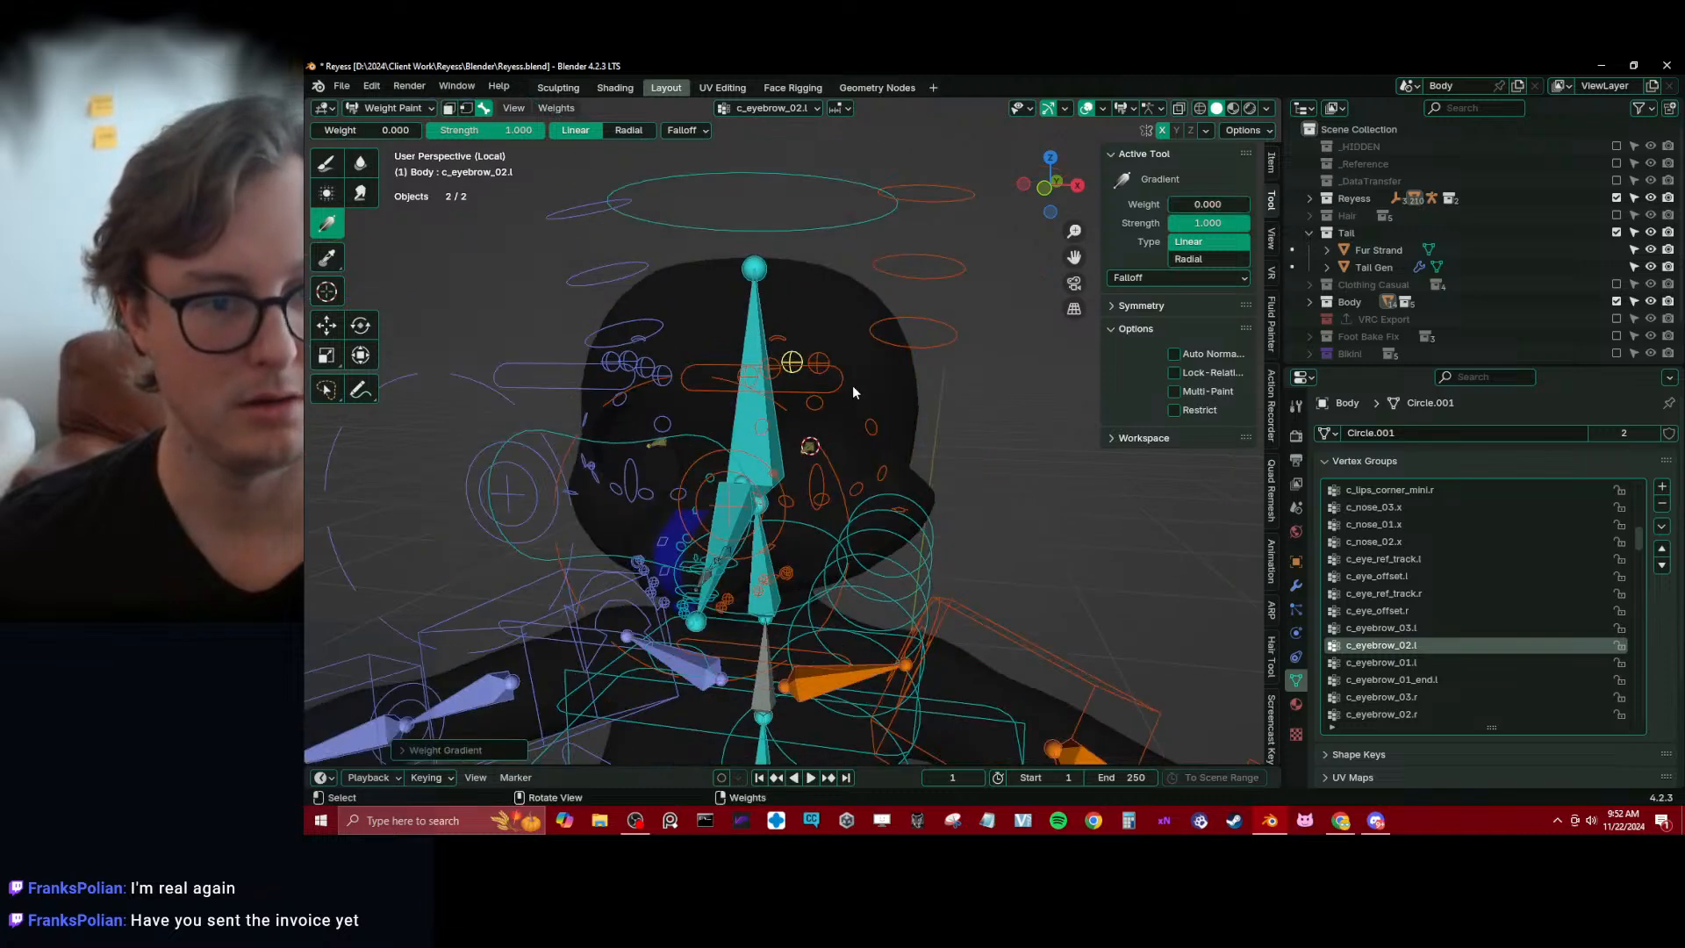
Check c_eyebrow_02.r and clear c_eyebrow_03.l's weights with the 0.000 gradient
{"action": "left_click", "coordinate": [627, 359], "text": "alt"}
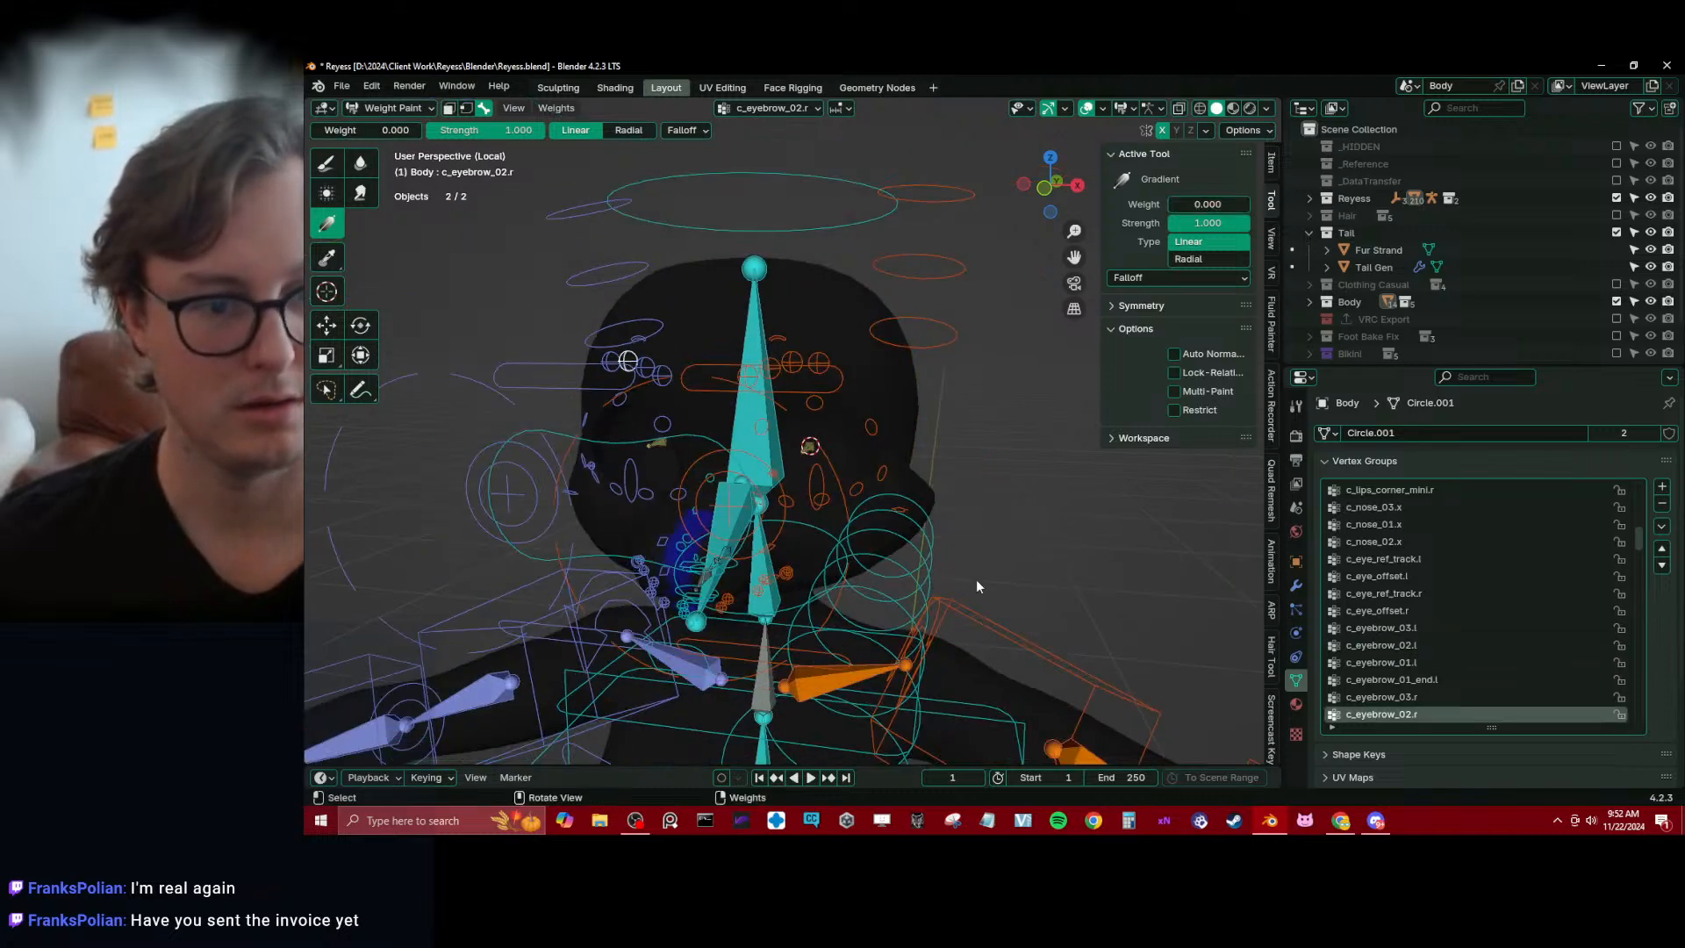
{"action": "left_click", "coordinate": [816, 361], "text": "alt"}
{"action": "left_click_drag", "start_coordinate": [639, 530], "coordinate": [607, 509]}
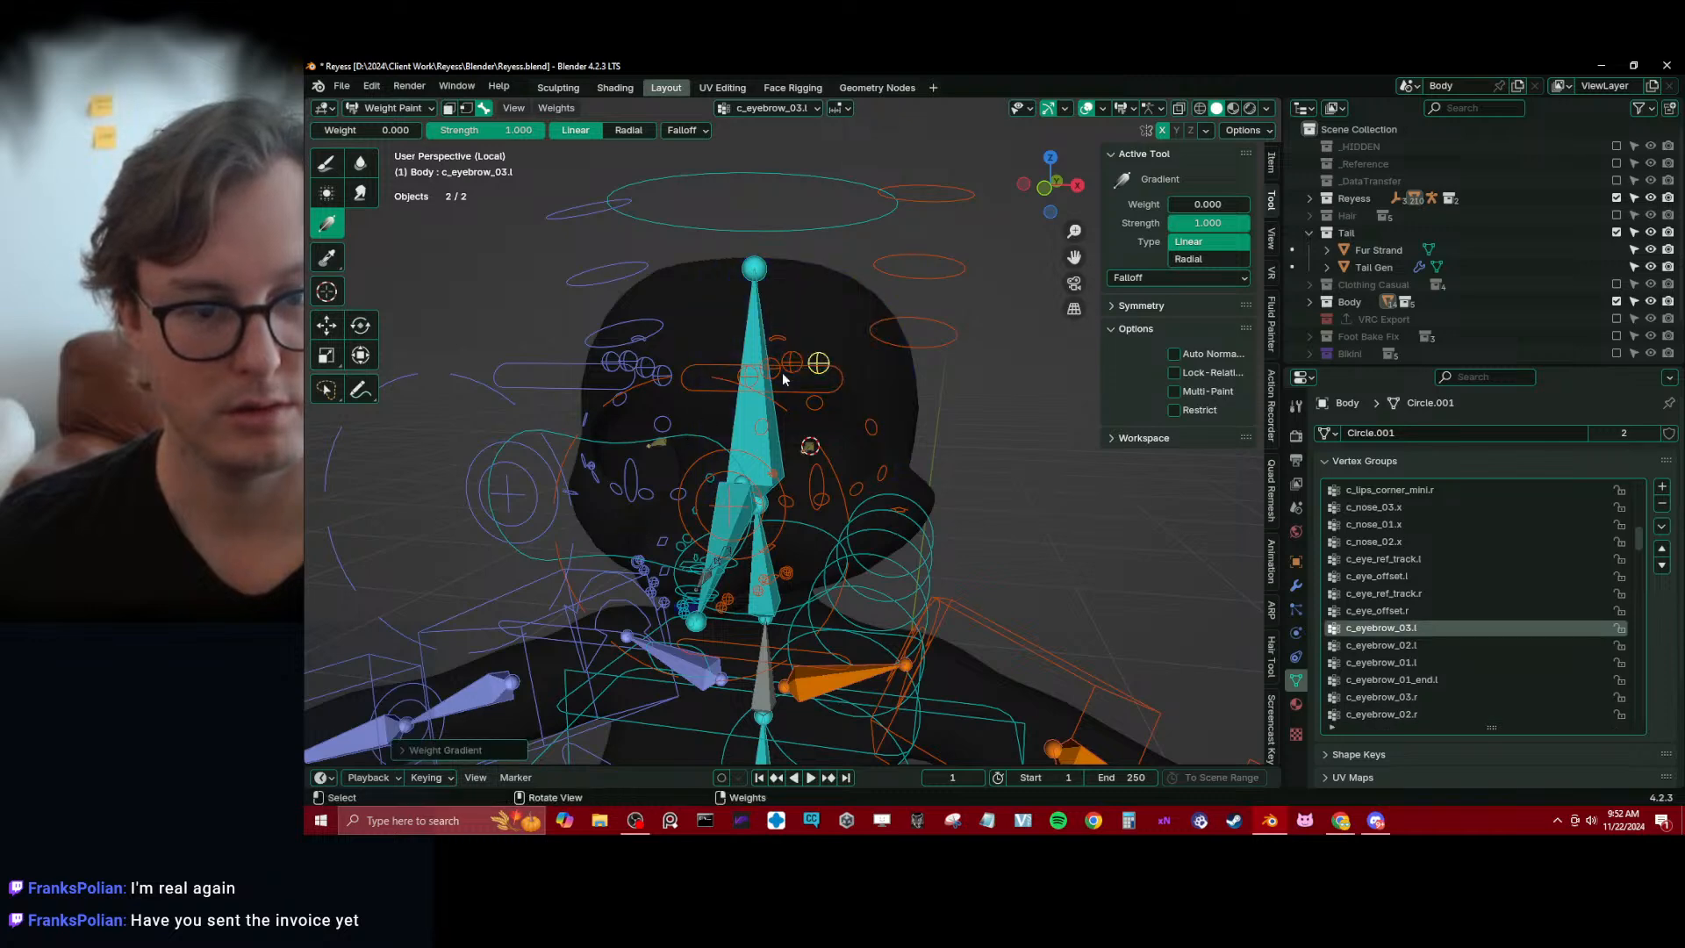
Paint weight 1.000 on c_eyebrow_03.l and c_eyebrow_02.l at their brow controls with the Draw brush
{"action": "scroll", "coordinate": [902, 355], "scroll_direction": "up", "scroll_amount": 1}
{"action": "left_click", "coordinate": [326, 162]}
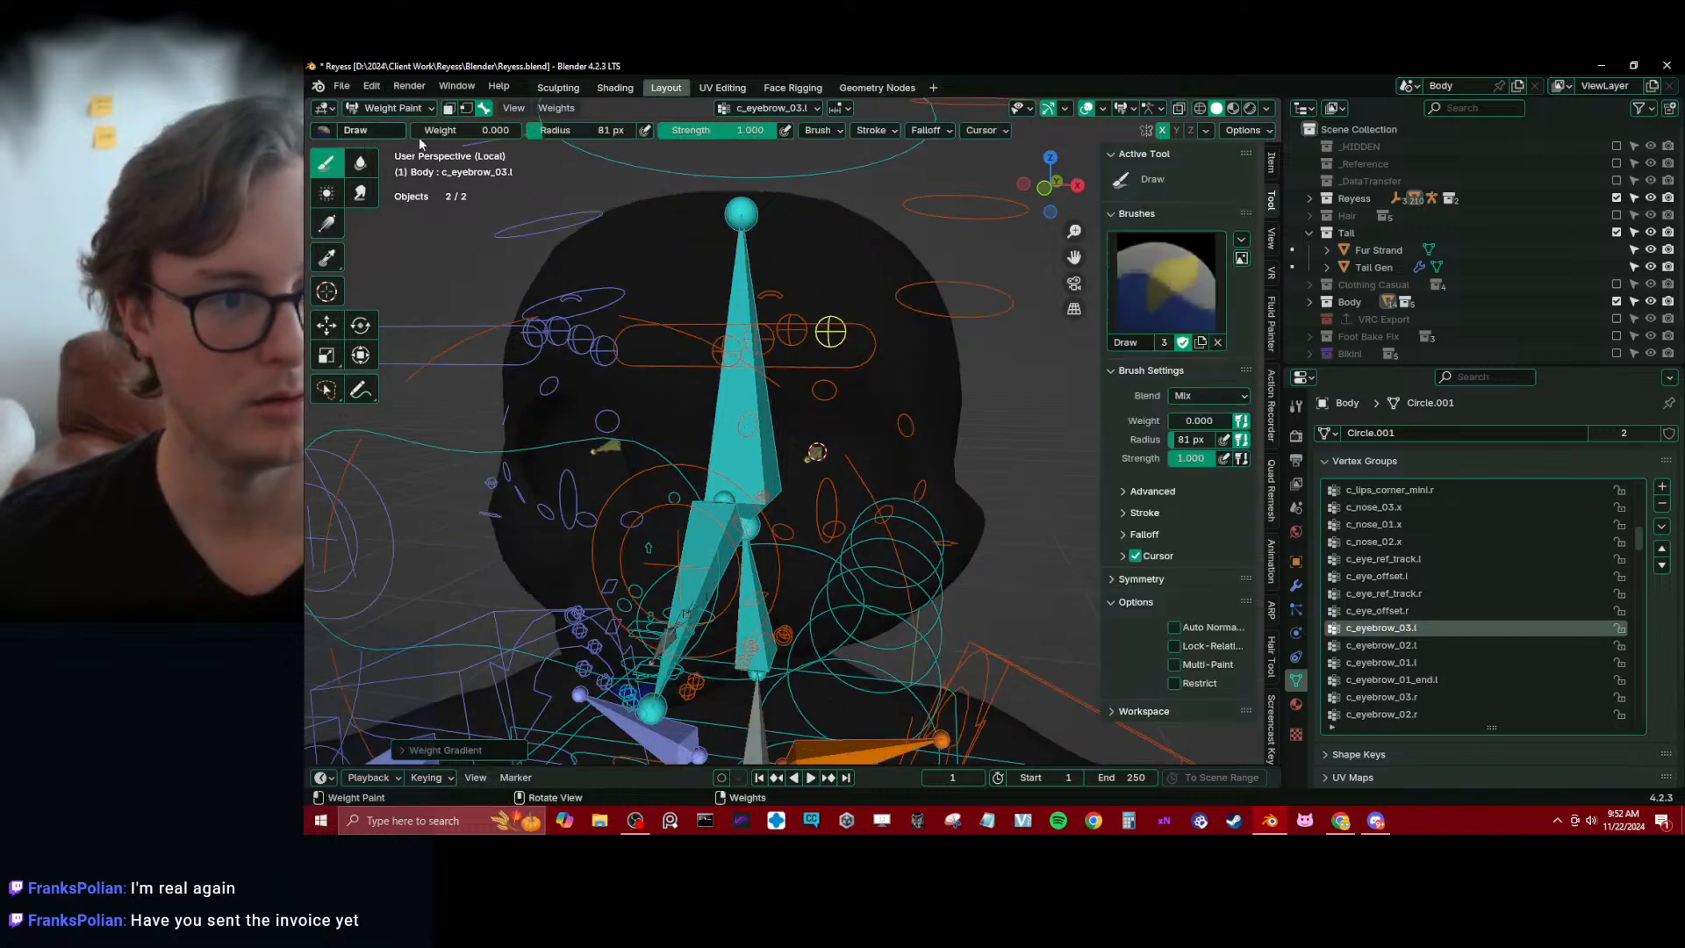
{"action": "left_click_drag", "start_coordinate": [430, 131], "coordinate": [524, 134]}
{"action": "scroll", "coordinate": [877, 334], "scroll_direction": "up", "scroll_amount": 2}
{"action": "left_click", "coordinate": [853, 291]}
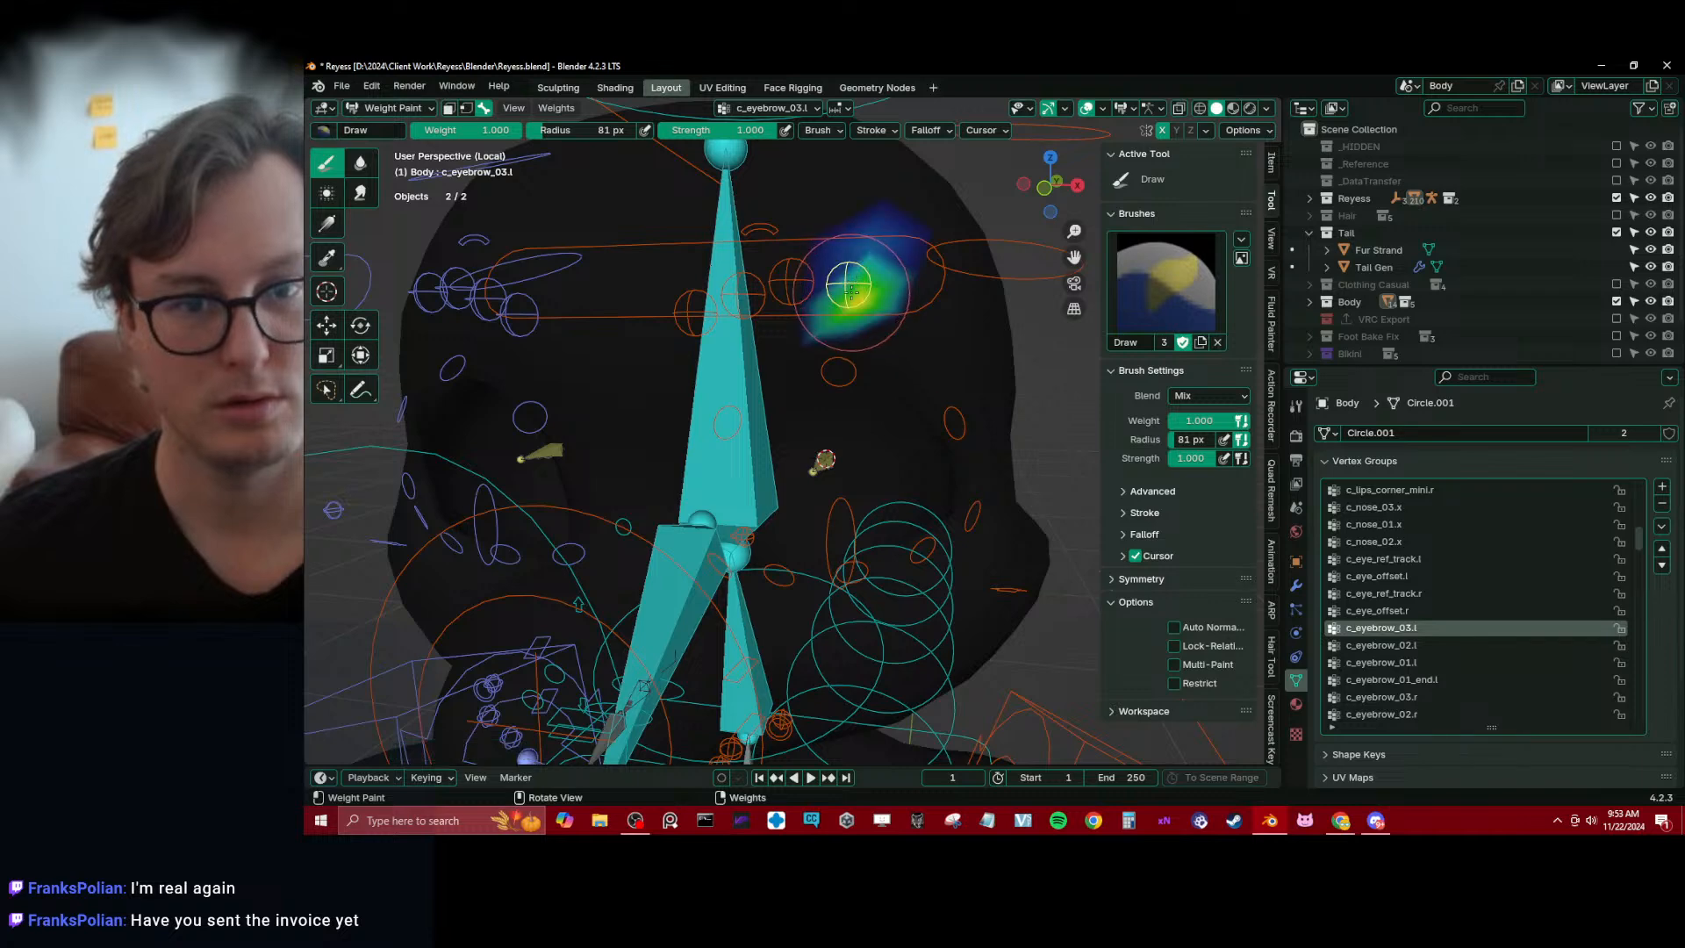
{"action": "left_click", "coordinate": [789, 281], "text": "alt"}
{"action": "left_click_drag", "start_coordinate": [789, 281], "coordinate": [756, 284]}
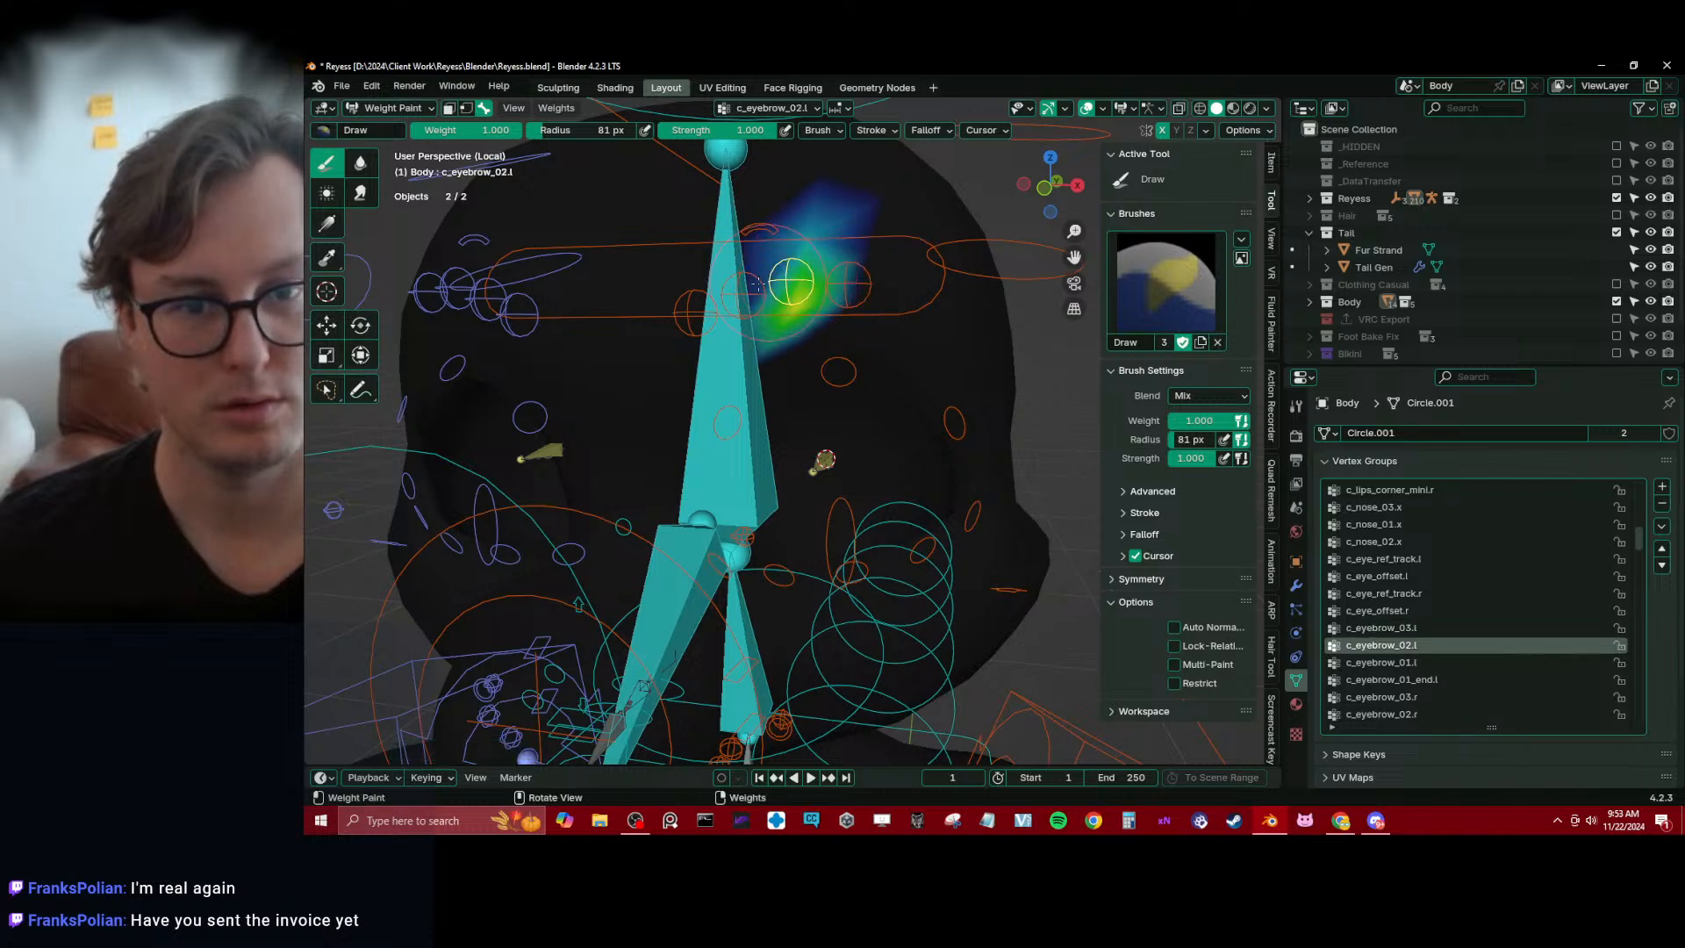
Check c_eyebrow_01.l's weights and clear c_eyebrow_01_end.l across the head using the linear Gradient tool at weight 0.000
{"action": "left_click", "coordinate": [744, 285], "text": "alt"}
{"action": "left_click", "coordinate": [696, 309], "text": "alt"}
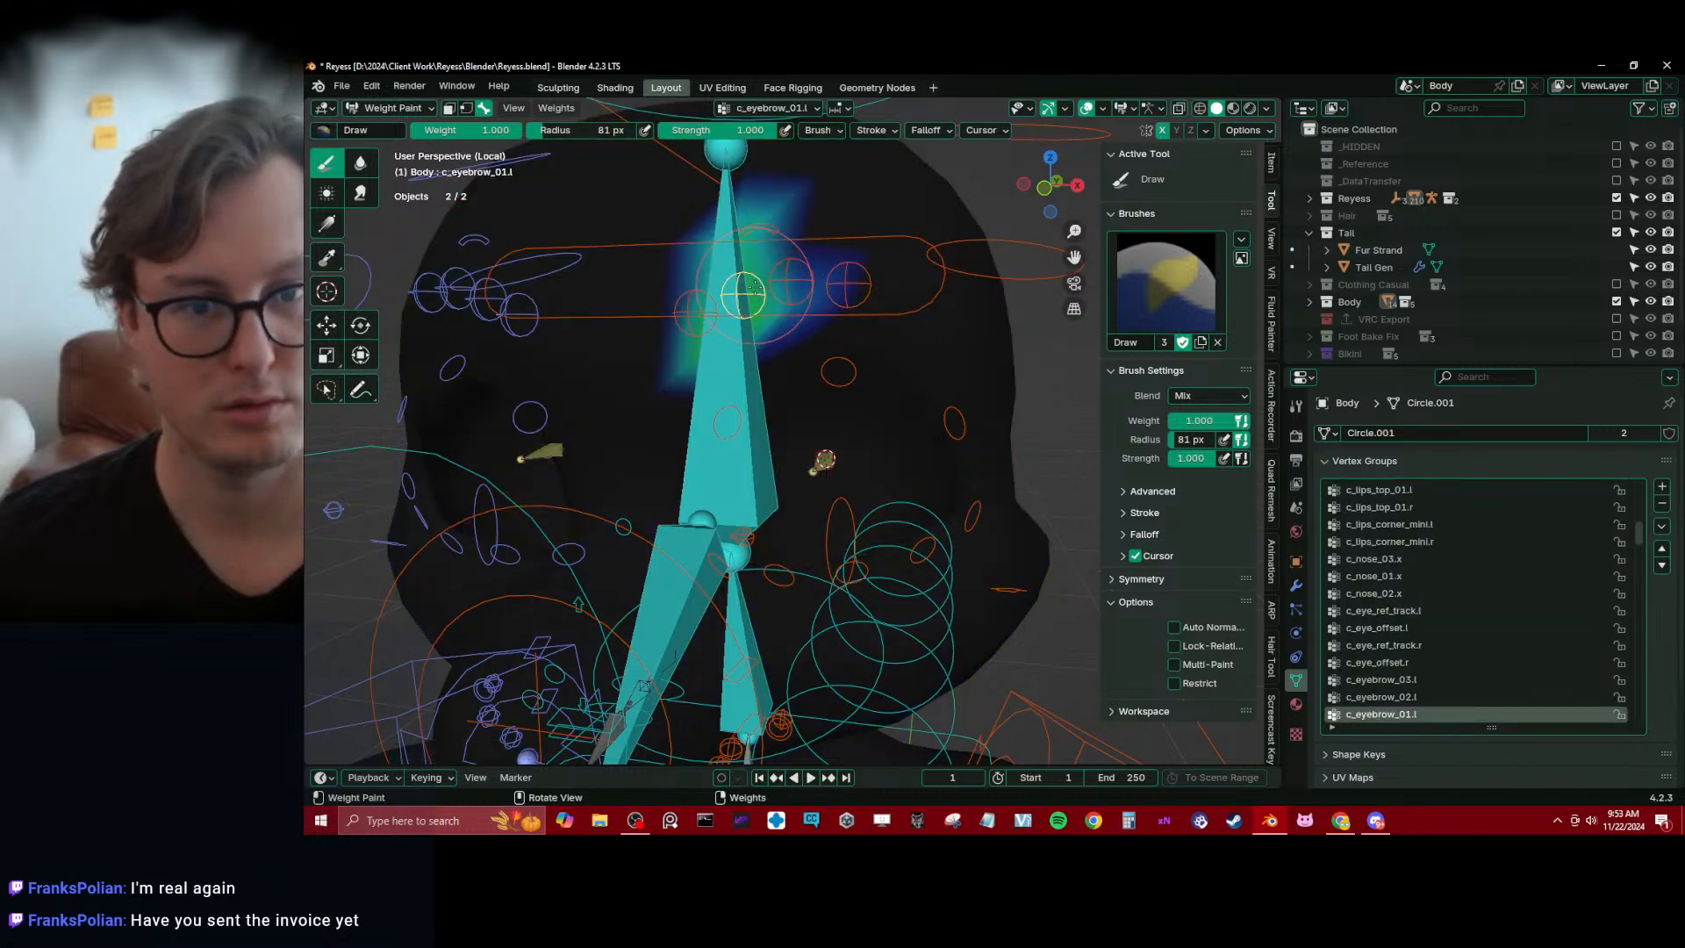
{"action": "left_click", "coordinate": [696, 311]}
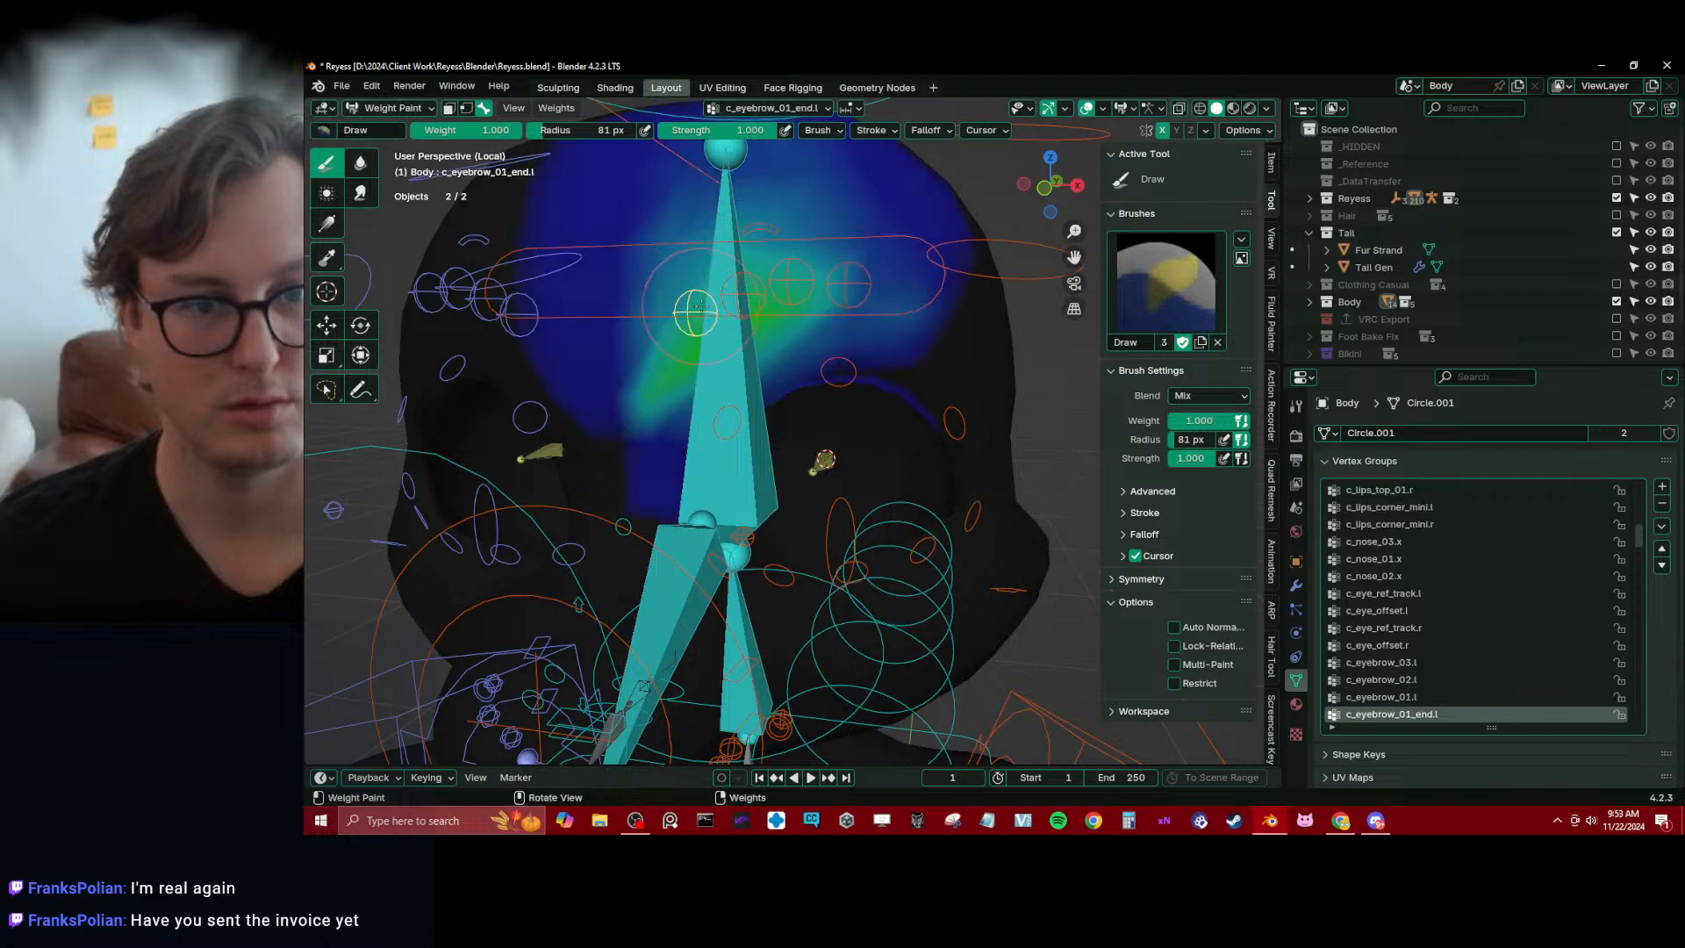
{"action": "left_click", "coordinate": [326, 224]}
{"action": "scroll", "coordinate": [792, 430], "scroll_direction": "down", "scroll_amount": 3}
{"action": "left_click_drag", "start_coordinate": [358, 131], "coordinate": [307, 131]}
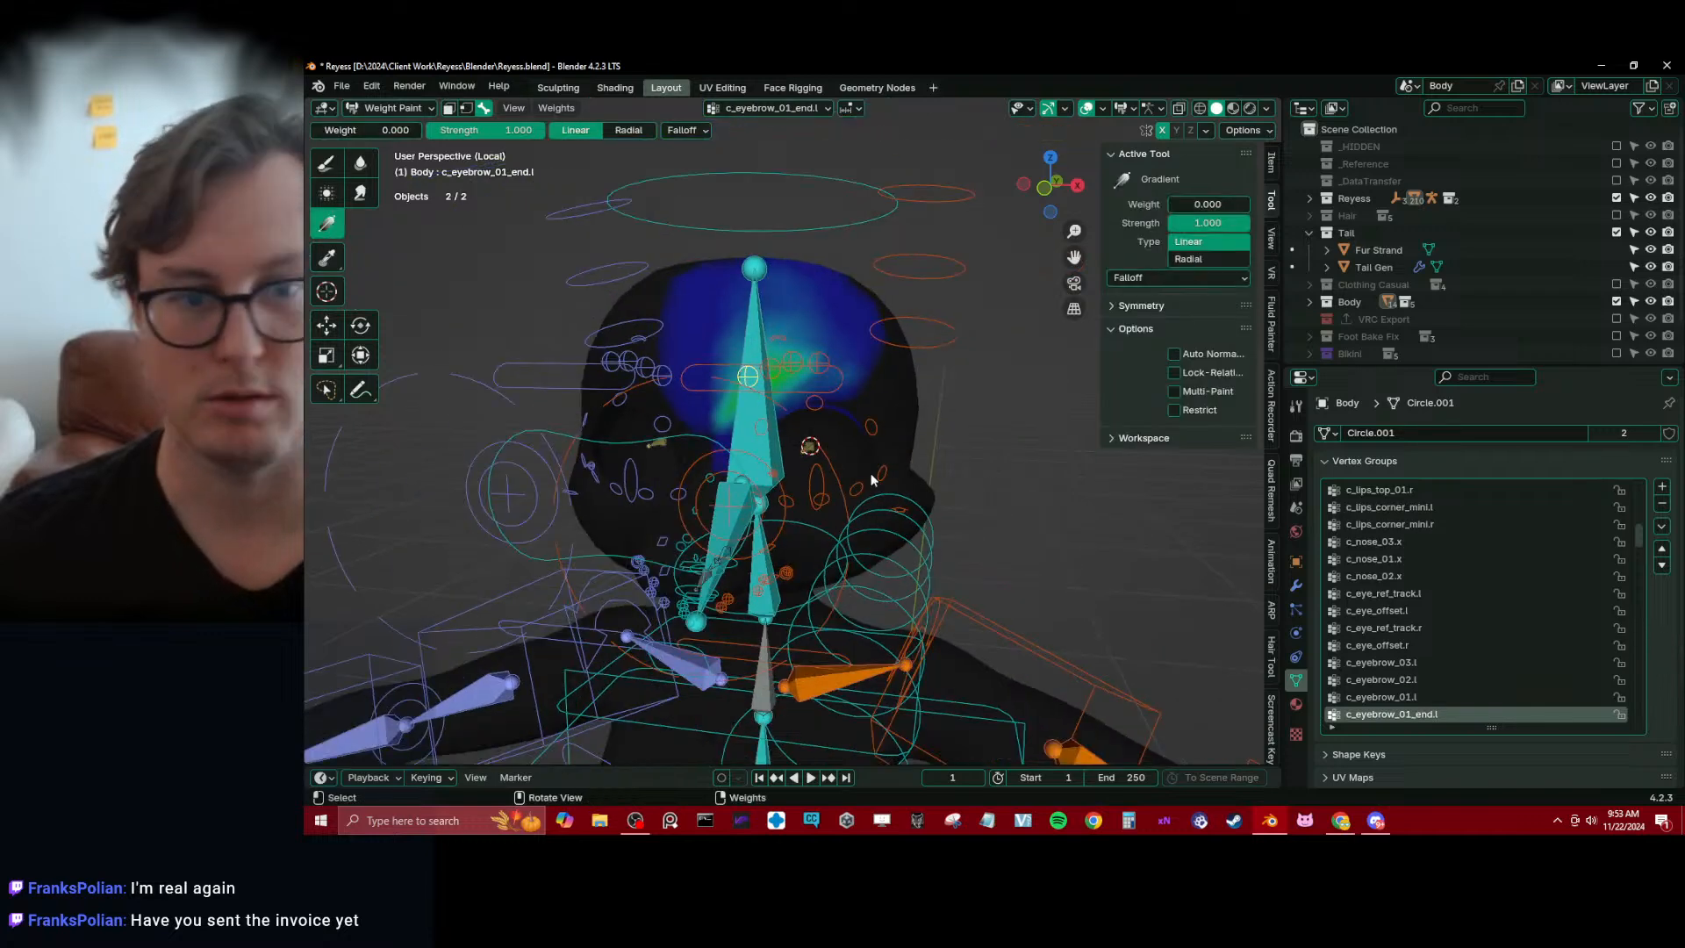
{"action": "left_click_drag", "start_coordinate": [738, 386], "coordinate": [702, 377]}
Paint c_eyebrow_01_end.l's weights at its brow control with the Draw brush at weight 1.000 and radius 81 px
{"action": "left_click", "coordinate": [662, 375], "text": "alt"}
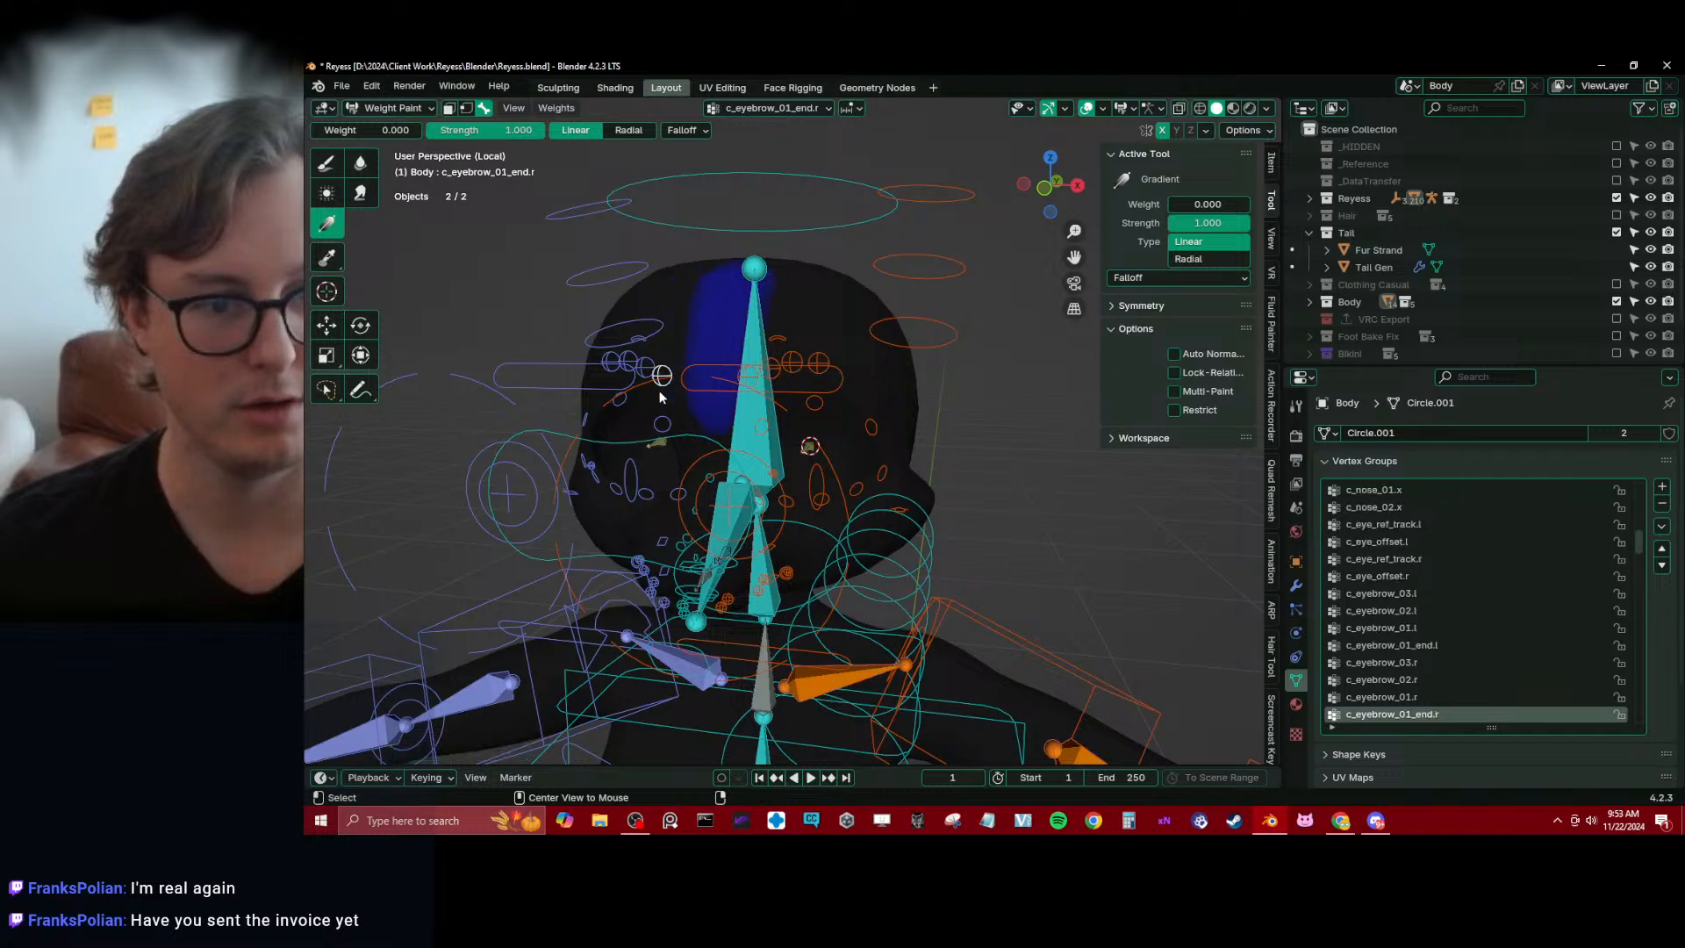
{"action": "left_click", "coordinate": [328, 163]}
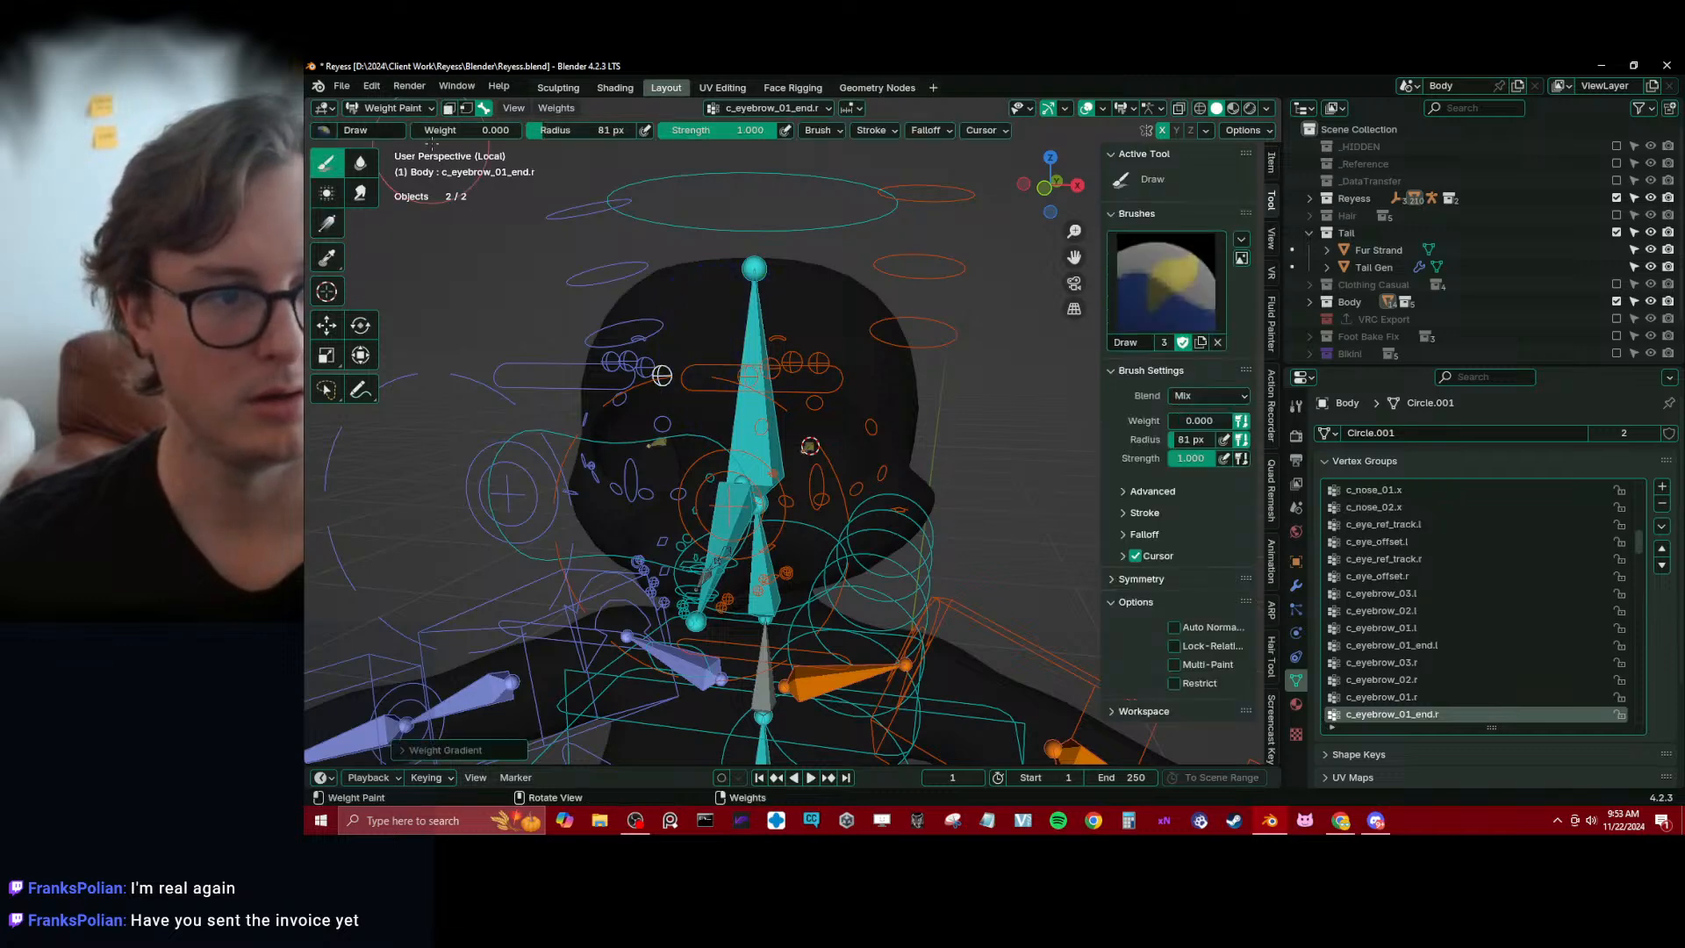
{"action": "left_click_drag", "start_coordinate": [443, 130], "coordinate": [536, 131]}
{"action": "scroll", "coordinate": [715, 338], "scroll_direction": "up", "scroll_amount": 4}
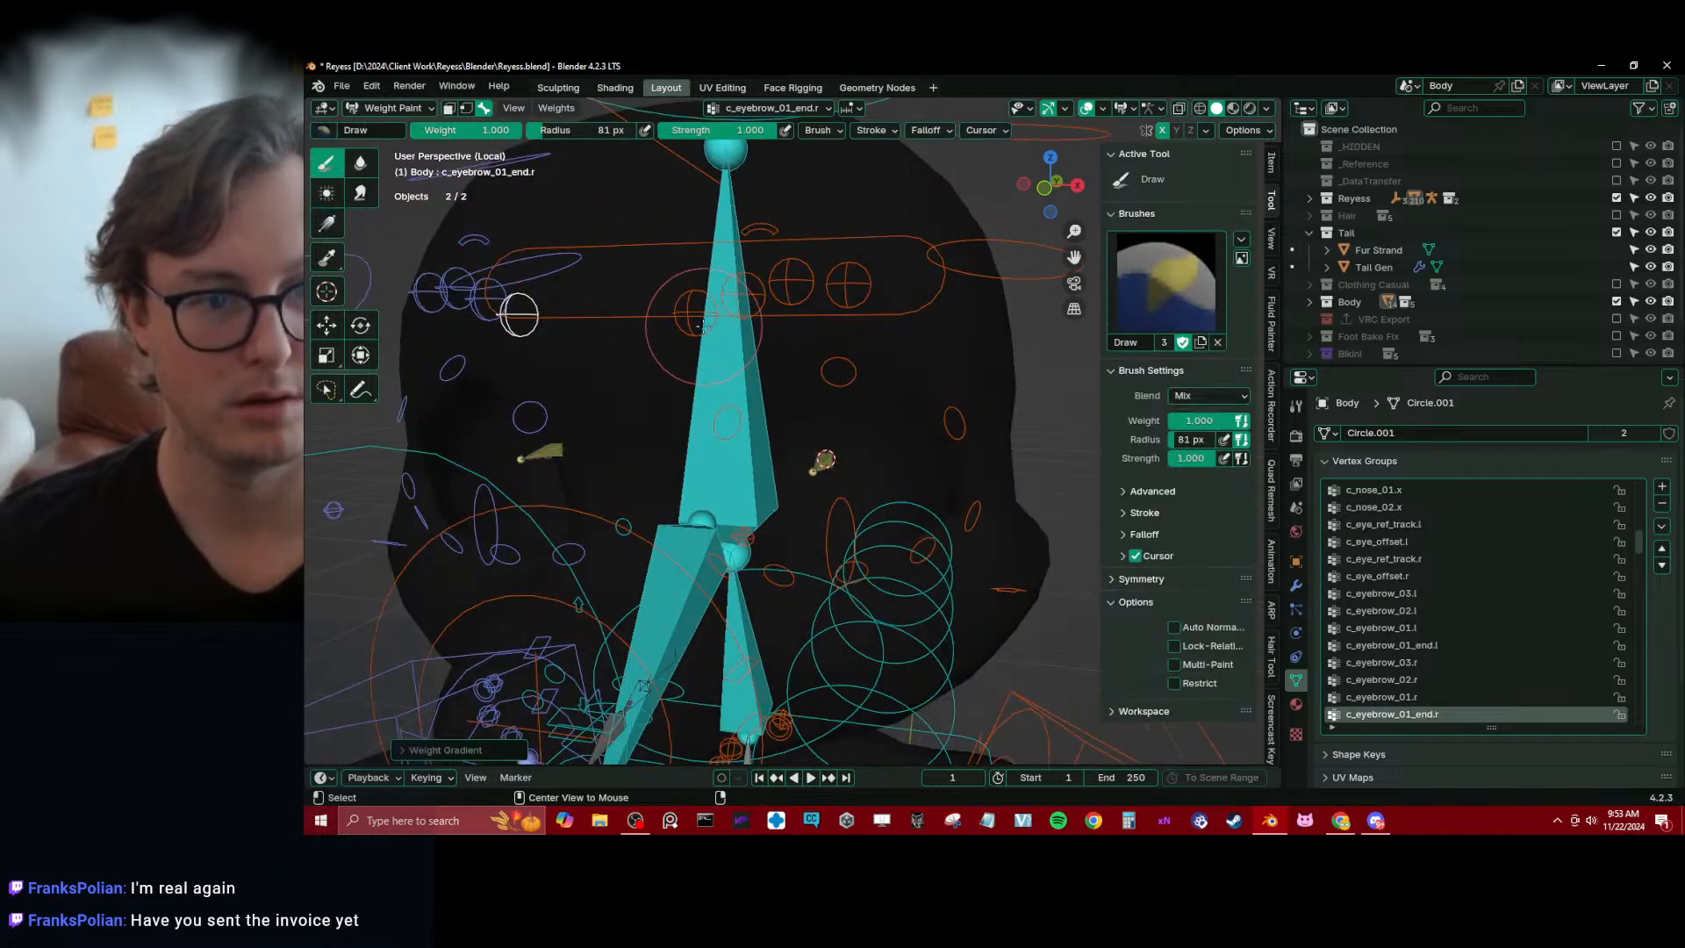
{"action": "left_click", "coordinate": [690, 330], "text": "alt"}
{"action": "middle_click_drag", "start_coordinate": [690, 330], "coordinate": [726, 327]}
{"action": "mouse_move", "coordinate": [737, 326]}
{"action": "left_mouse_down"}
{"action": "mouse_move", "coordinate": [727, 302]}
{"action": "mouse_move", "coordinate": [767, 381]}
{"action": "left_mouse_up"}
{"action": "scroll", "coordinate": [746, 326], "scroll_direction": "down", "scroll_amount": 4}
{"action": "scroll", "coordinate": [848, 474], "scroll_direction": "down", "scroll_amount": 6}
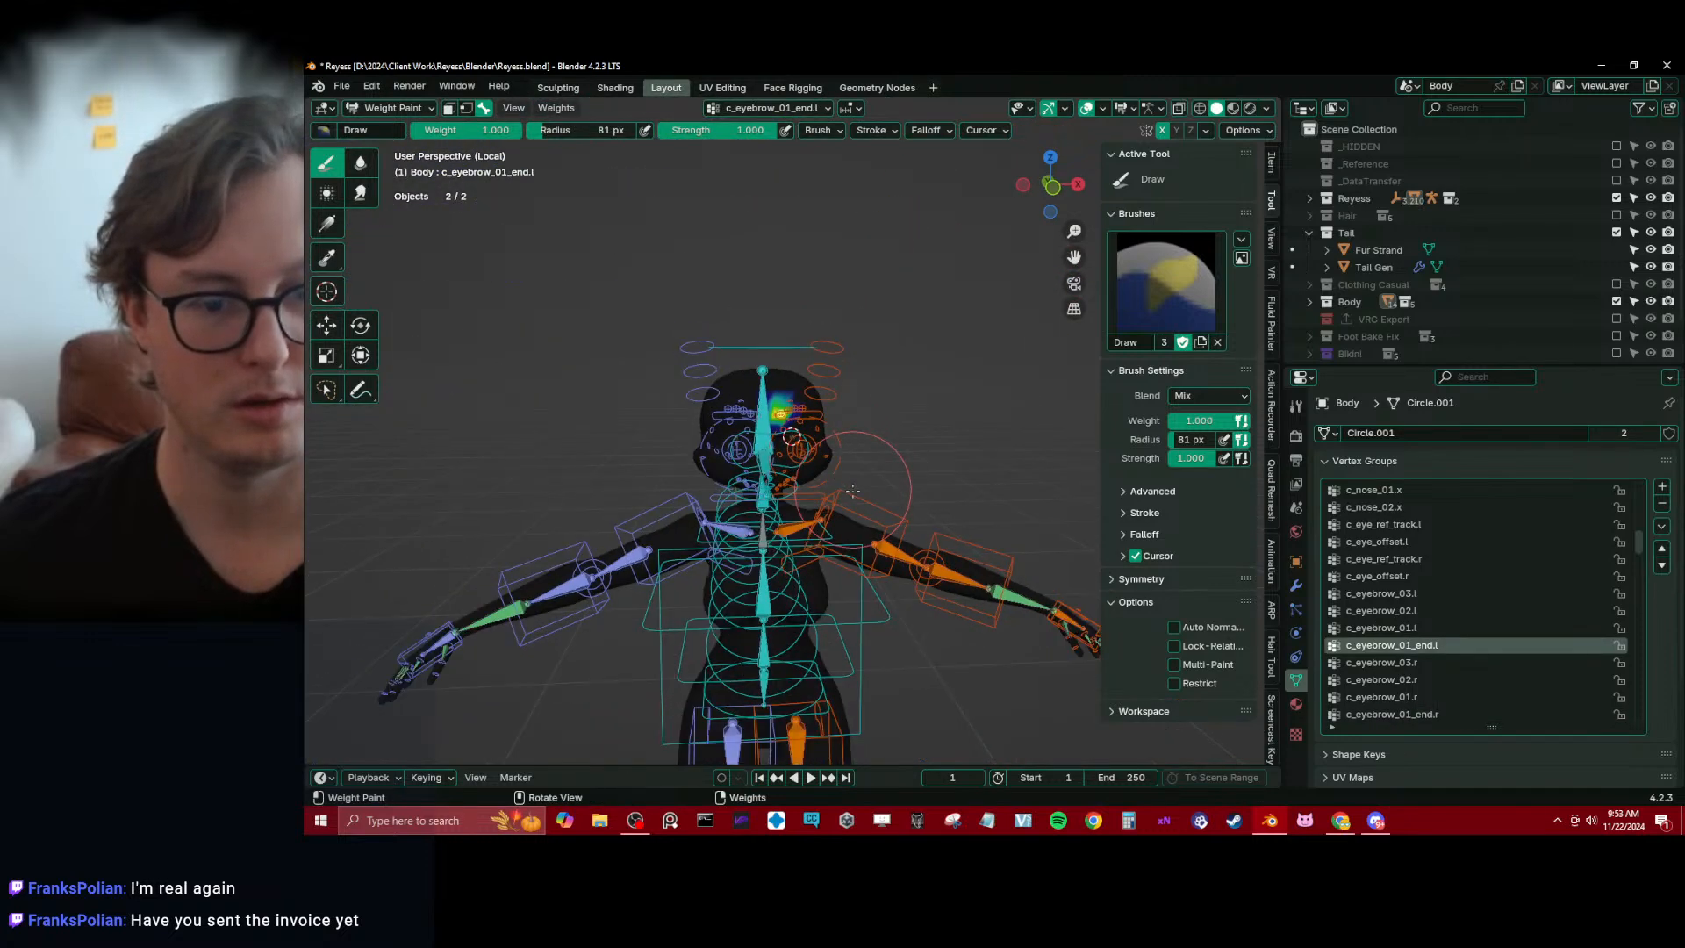
{"action": "scroll", "coordinate": [849, 492], "scroll_direction": "up", "scroll_amount": 4}
{"action": "scroll", "coordinate": [847, 490], "scroll_direction": "up", "scroll_amount": 3}
{"action": "key", "text": "ctrl+z"}
{"action": "key", "text": "ctrl+z"}
Smooth the four left eyebrow bones' weights for Selected Pose Bones at factor 0.500 and adjust the iterations
{"action": "left_click", "coordinate": [774, 353], "text": "alt+shift"}
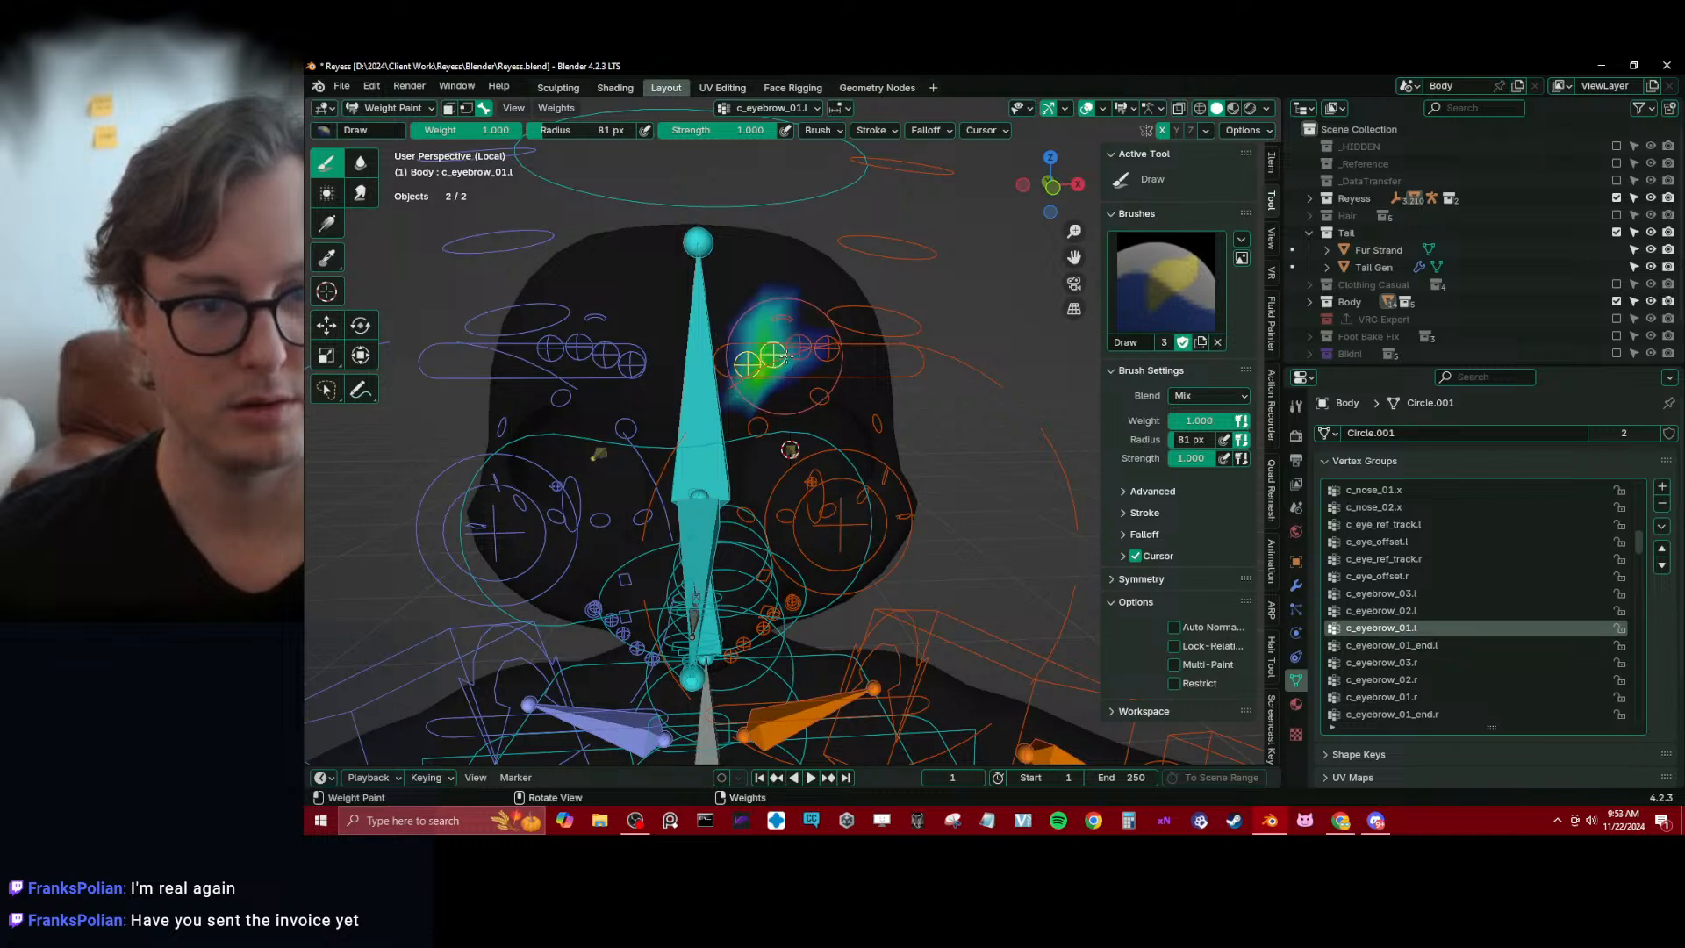
{"action": "scroll", "coordinate": [786, 342], "scroll_direction": "up", "scroll_amount": 3}
{"action": "left_click", "coordinate": [808, 291], "text": "alt+shift"}
{"action": "left_click", "coordinate": [853, 286], "text": "alt+shift"}
{"action": "key", "text": "q"}
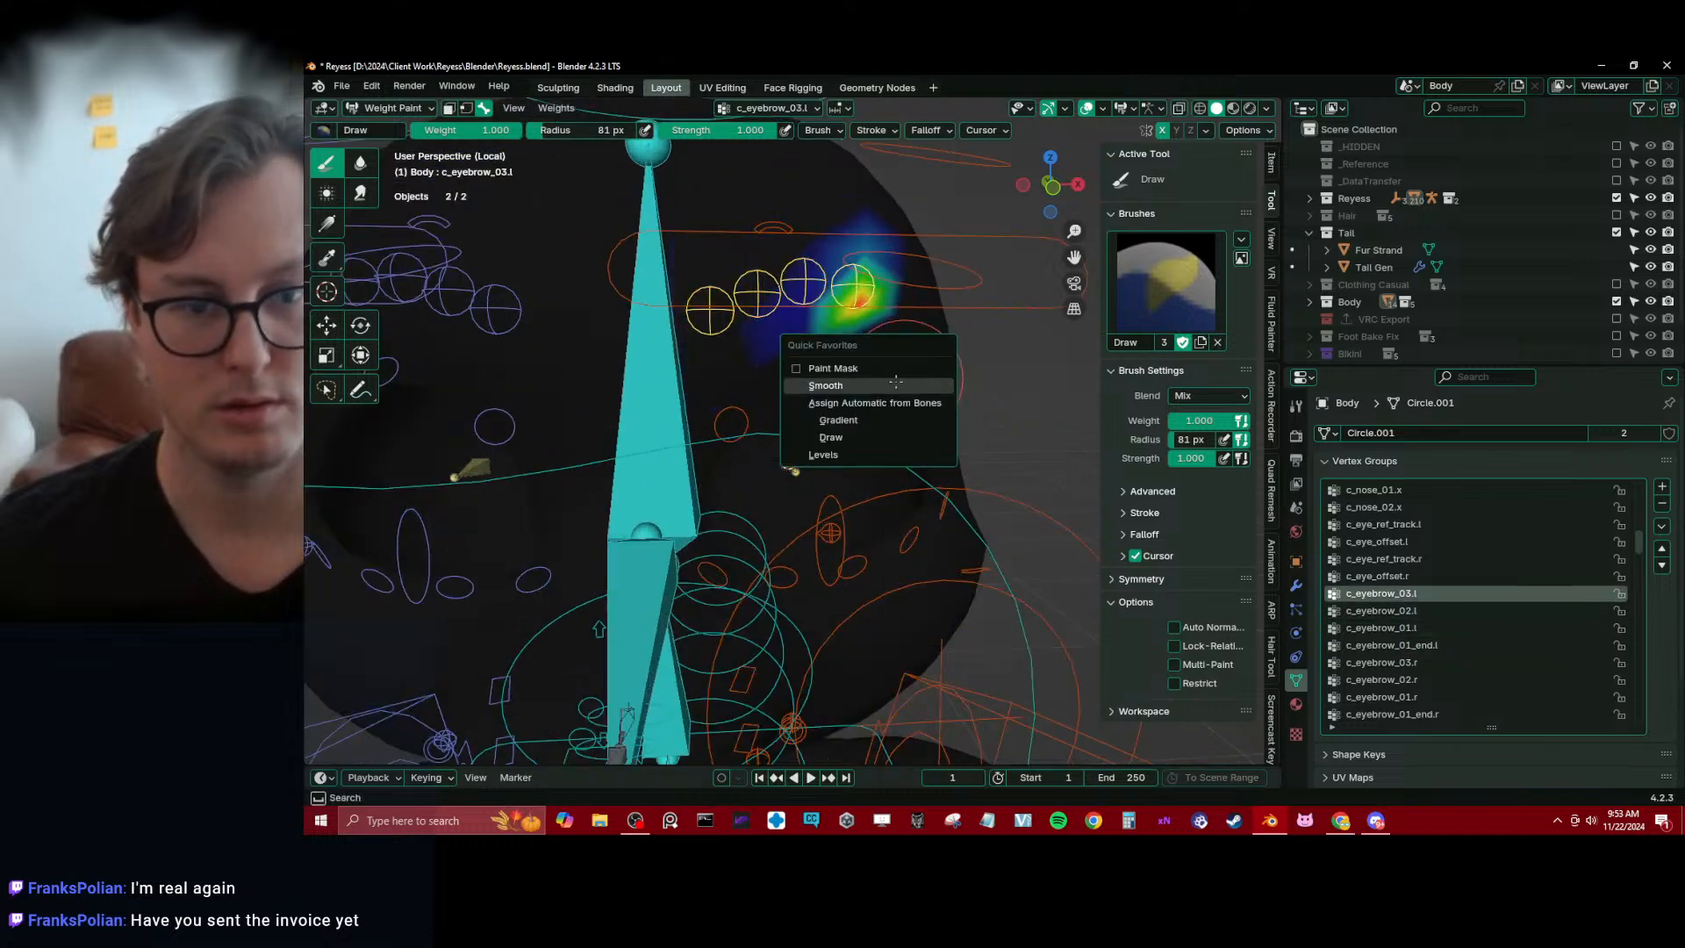
{"action": "left_click", "coordinate": [855, 384]}
{"action": "left_click", "coordinate": [461, 750]}
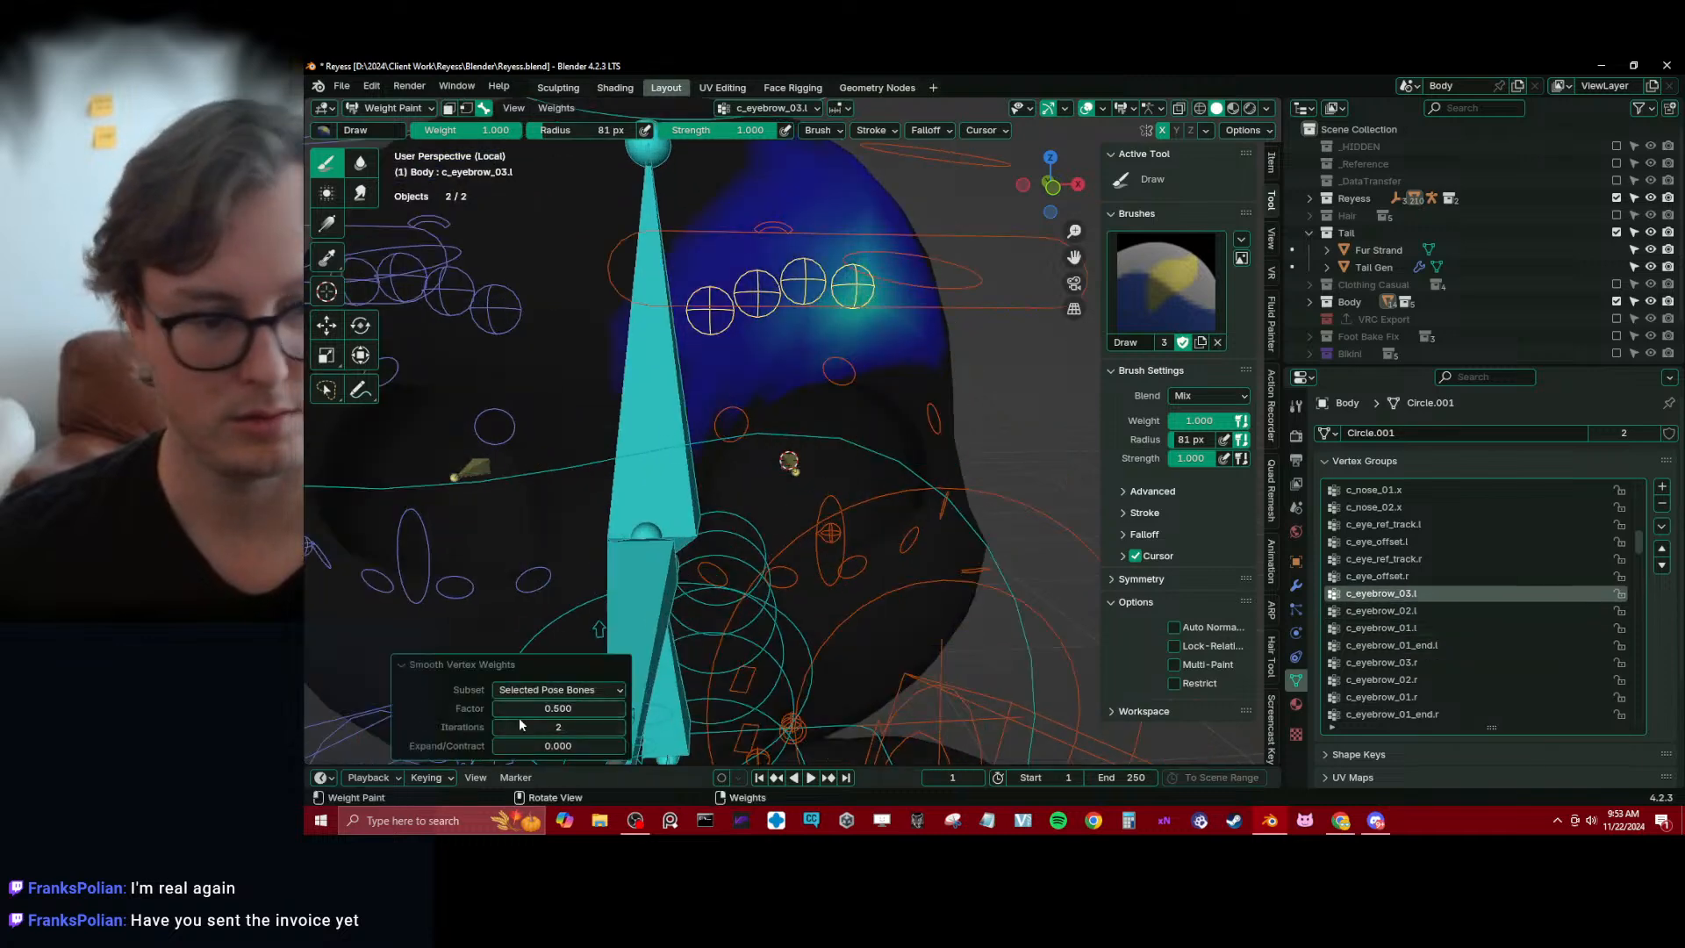
{"action": "left_click", "coordinate": [497, 728]}
{"action": "mouse_move", "coordinate": [767, 505]}
{"action": "middle_mouse_down"}
{"action": "mouse_move", "coordinate": [835, 459]}
{"action": "mouse_move", "coordinate": [835, 330]}
{"action": "middle_mouse_up"}
Leave Weight Paint mode, save the file, and switch Reyess_rig into Pose Mode
{"action": "key", "text": "ctrl+Tab"}
{"action": "scroll", "coordinate": [911, 465], "scroll_direction": "down", "scroll_amount": 3}
{"action": "key", "text": "ctrl+s"}
{"action": "left_click", "coordinate": [700, 367]}
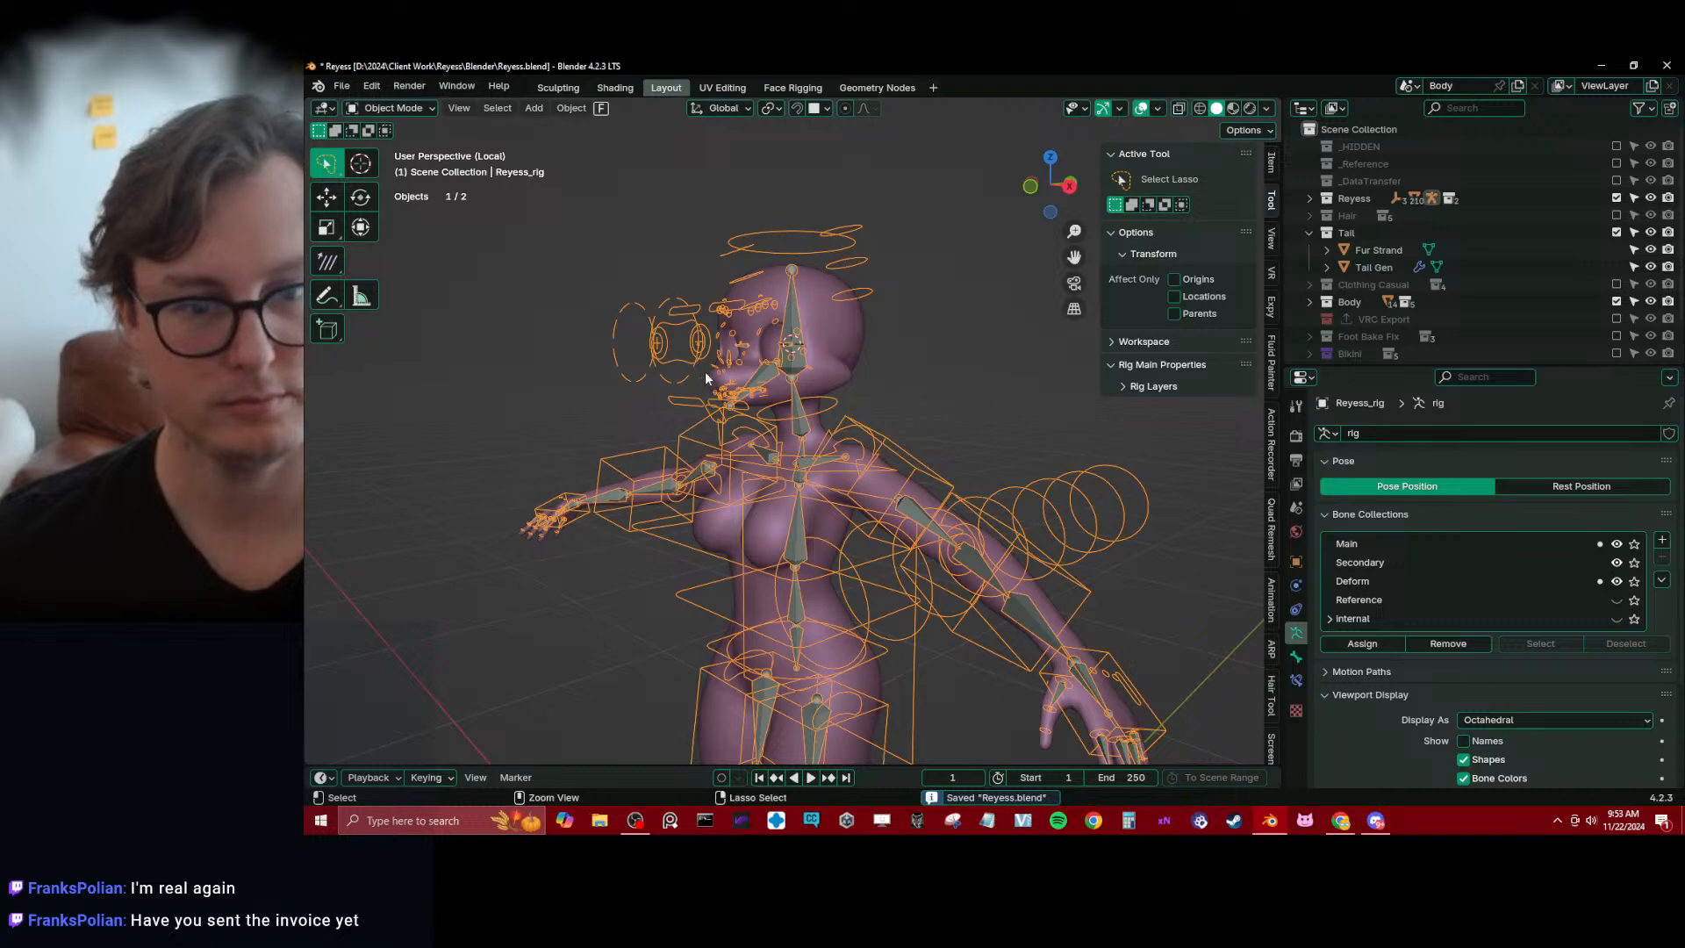
{"action": "key", "text": "ctrl+Tab"}
{"action": "middle_click_drag", "start_coordinate": [704, 393], "coordinate": [809, 408]}
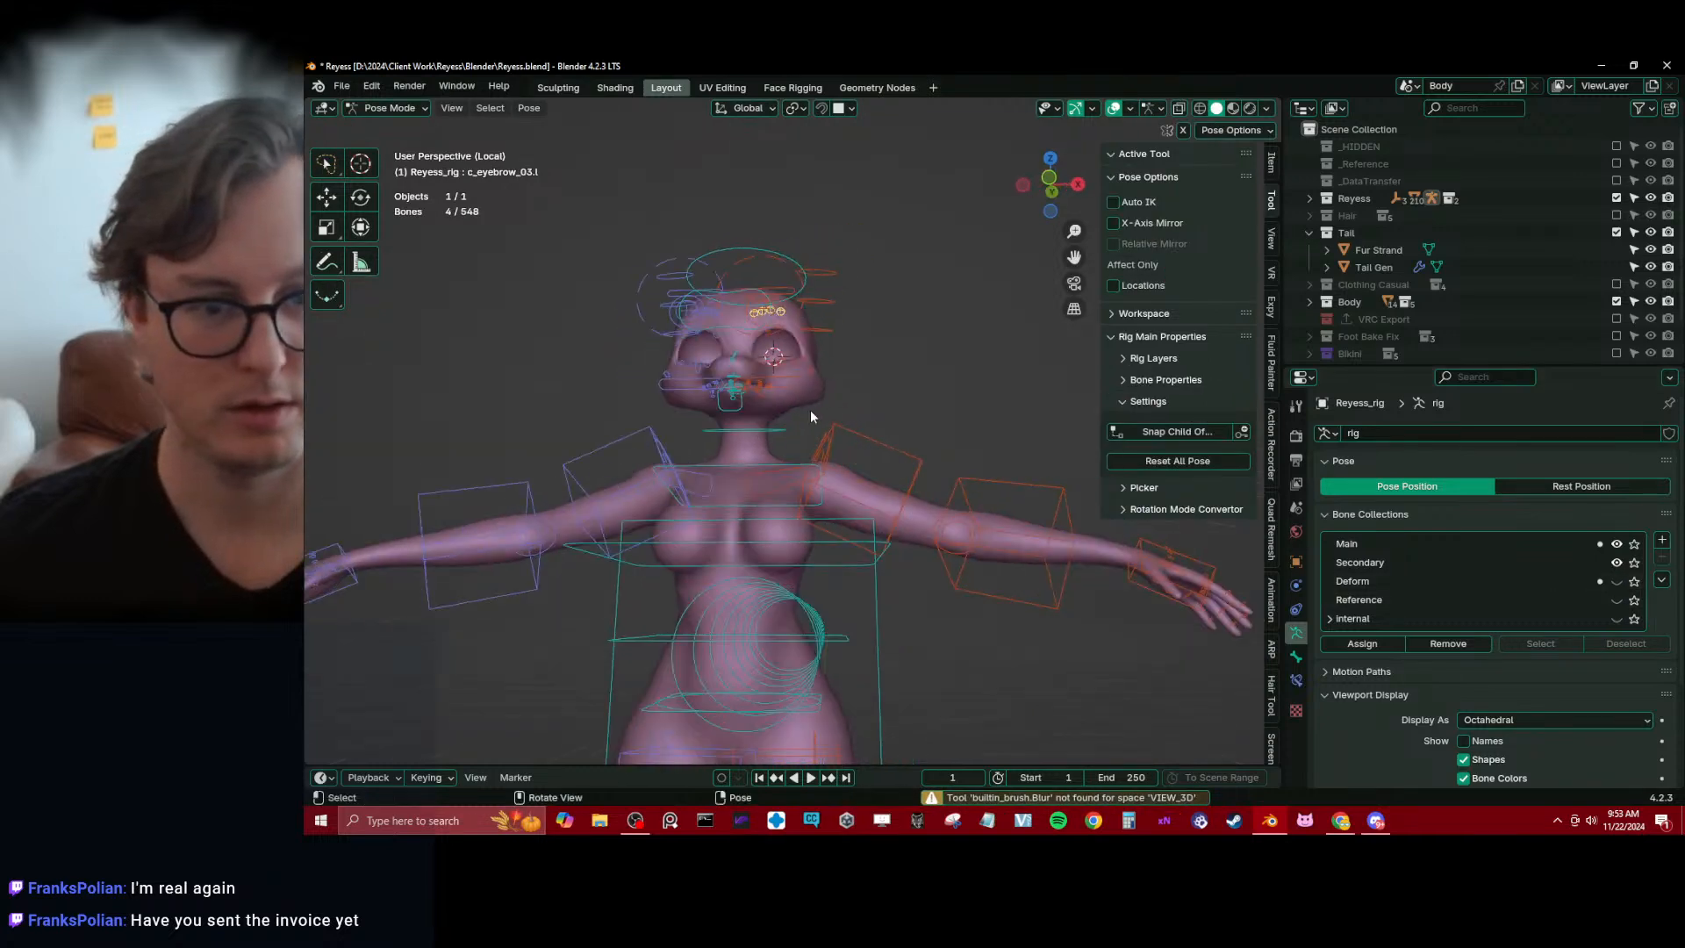
Test the leg deformation by moving the hip control c_root_master.x down into a crouch
{"action": "scroll", "coordinate": [824, 439], "scroll_direction": "down", "scroll_amount": 3}
{"action": "scroll", "coordinate": [846, 467], "scroll_direction": "up", "scroll_amount": 5}
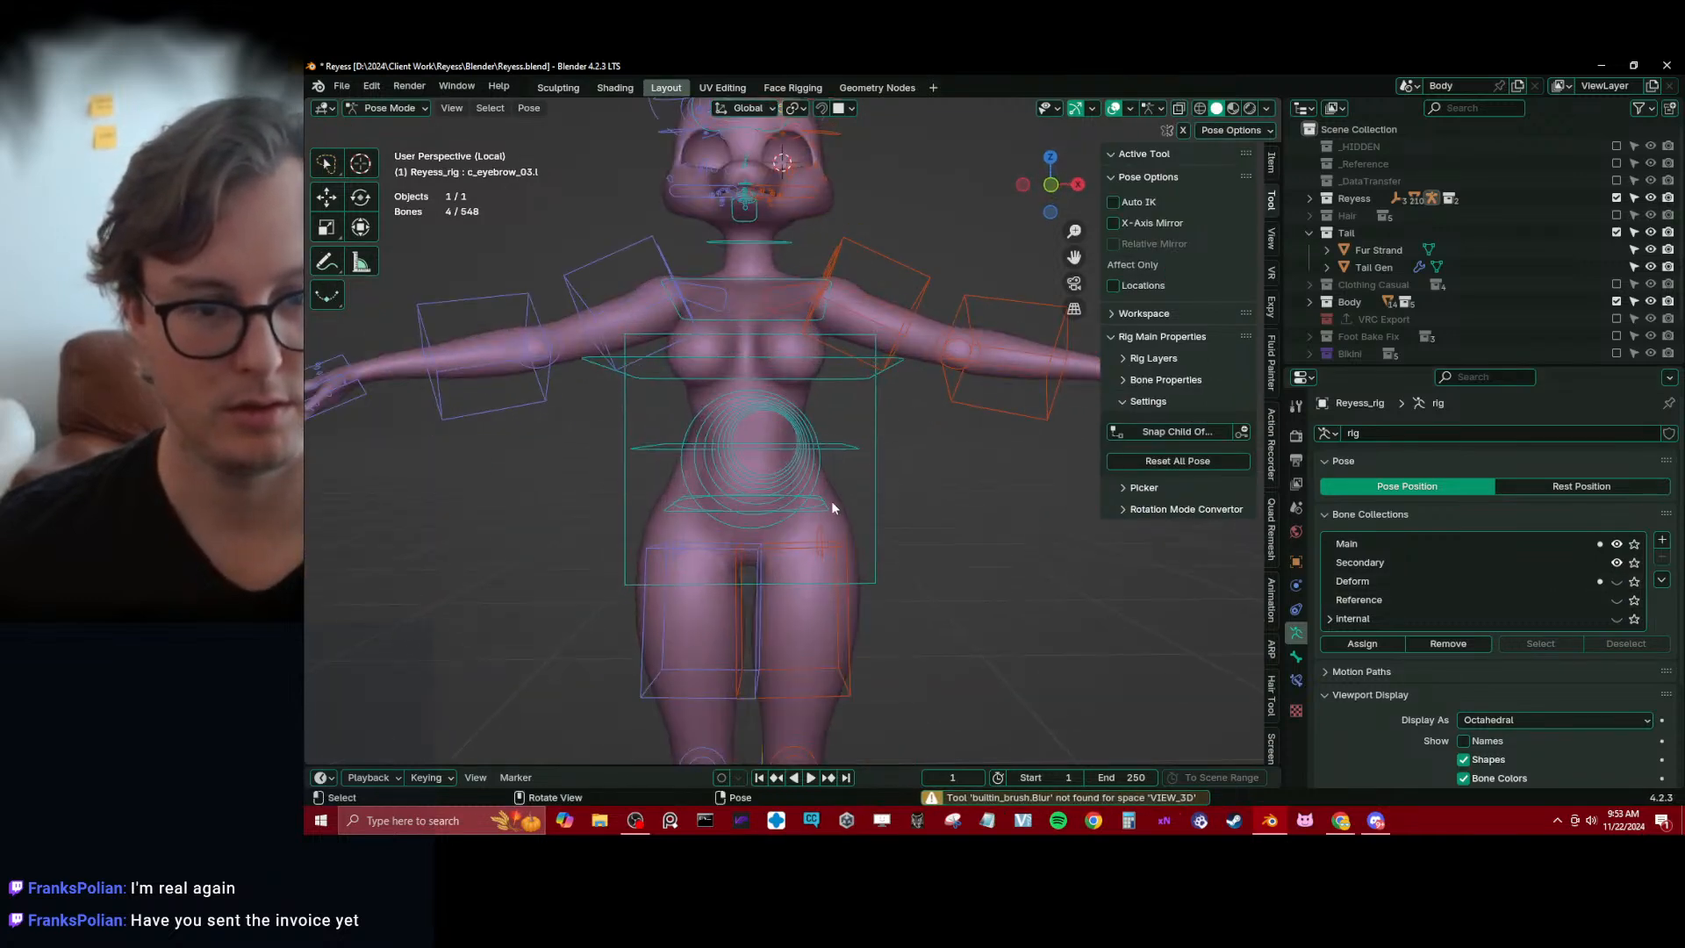
{"action": "left_click", "coordinate": [831, 505]}
{"action": "scroll", "coordinate": [829, 505], "scroll_direction": "down", "scroll_amount": 3}
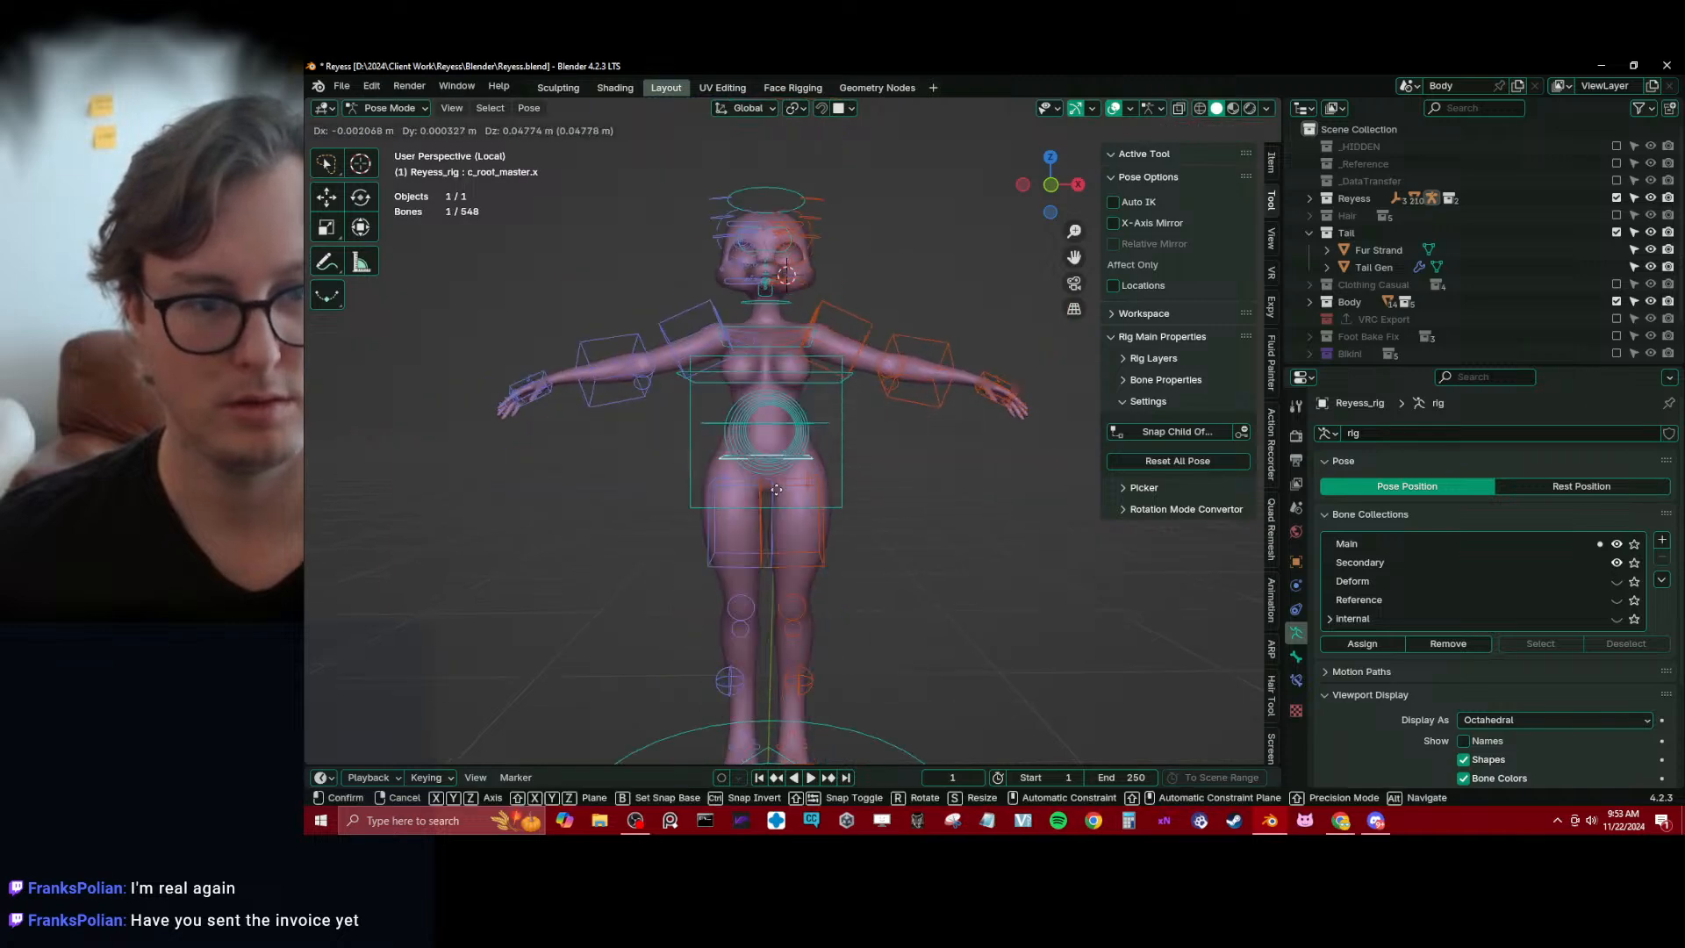
{"action": "left_click", "coordinate": [841, 591]}
{"action": "middle_click_drag", "start_coordinate": [840, 591], "coordinate": [714, 493]}
{"action": "key", "text": "g"}
{"action": "left_click", "coordinate": [750, 559]}
{"action": "key", "text": "g"}
{"action": "left_click", "coordinate": [755, 568]}
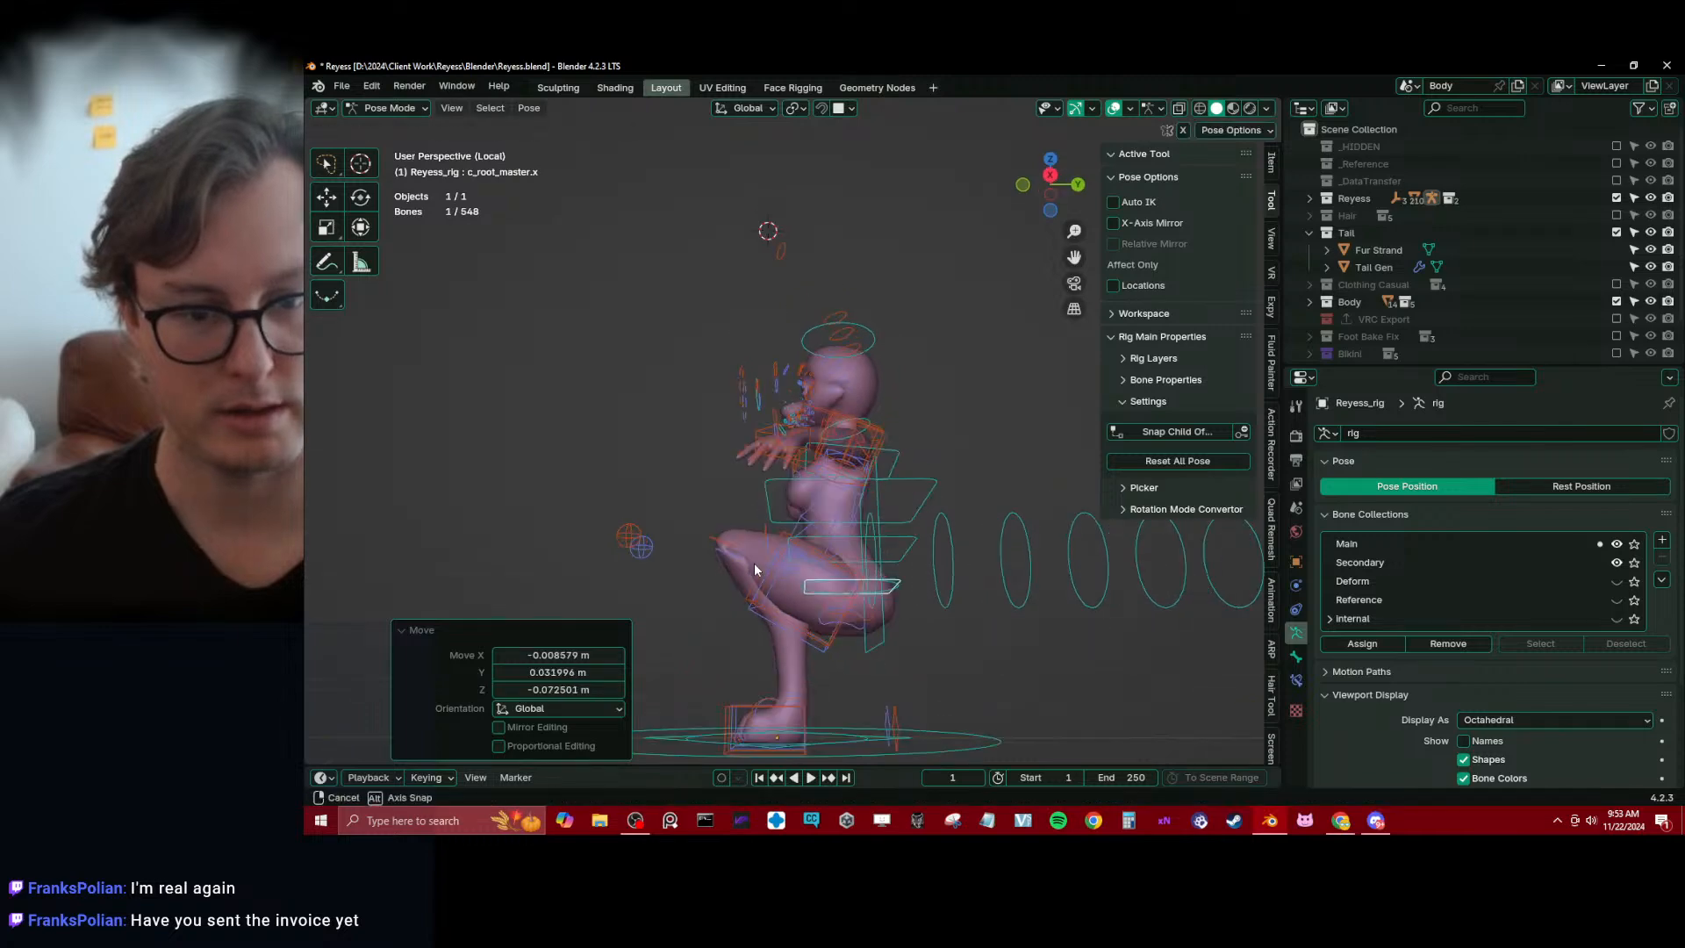
{"action": "middle_click_drag", "start_coordinate": [921, 554], "coordinate": [877, 580]}
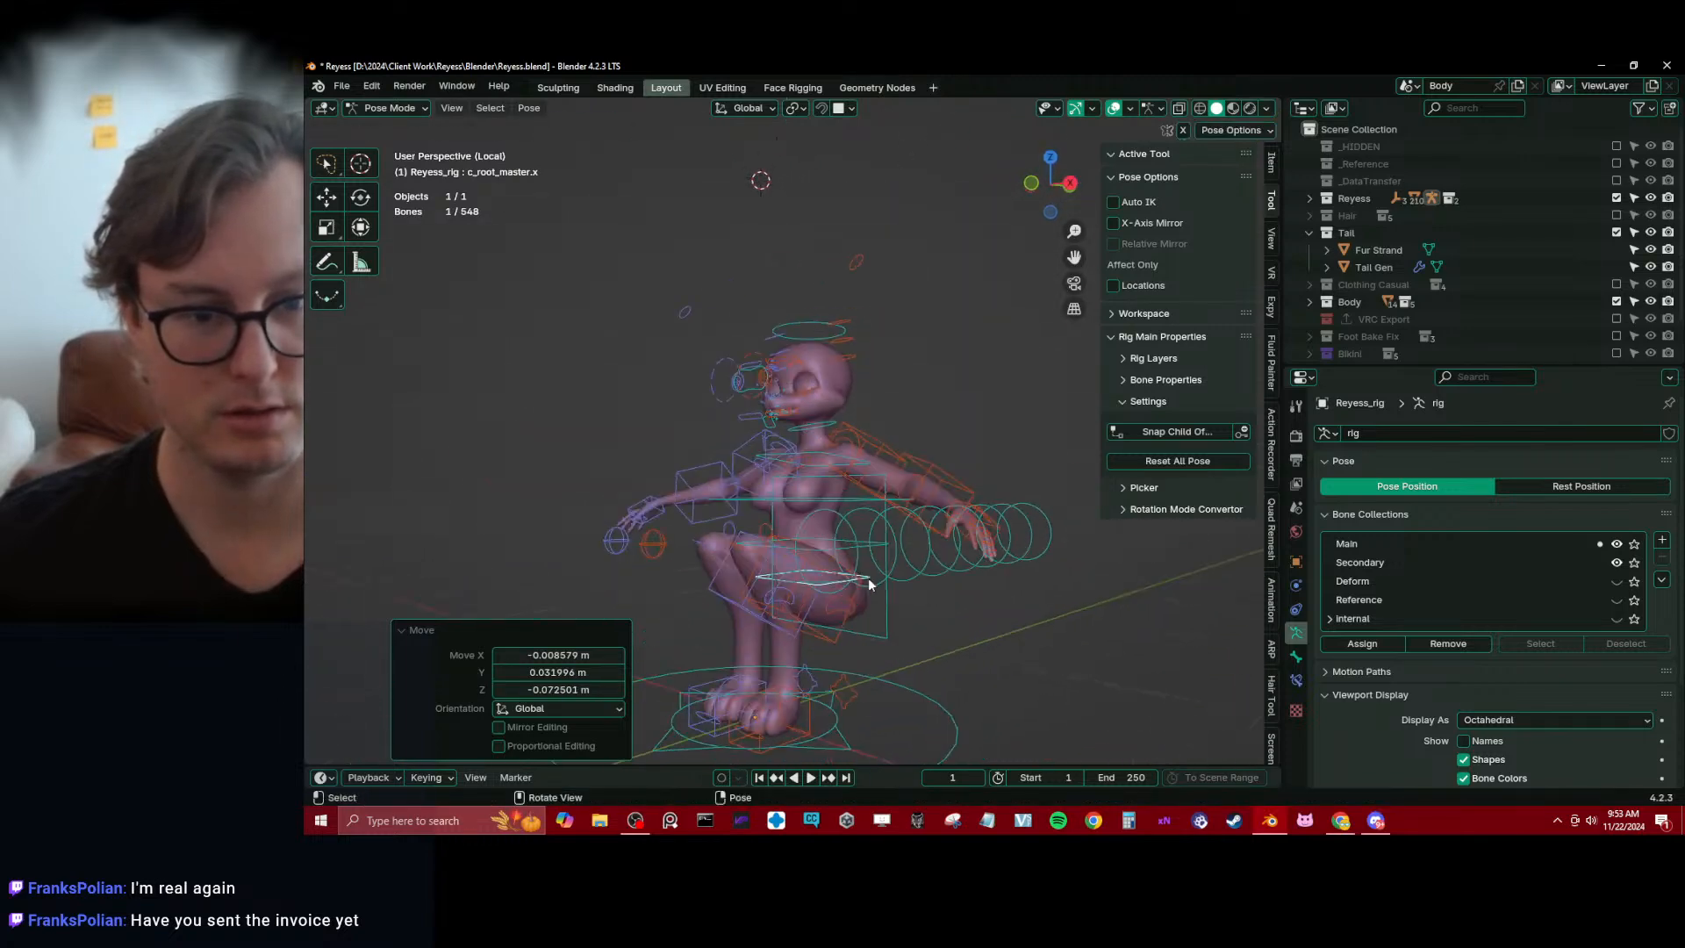
Try lifting c_root_master.x off the ground, cancel the move, and clear the control's location
{"action": "key", "text": "g"}
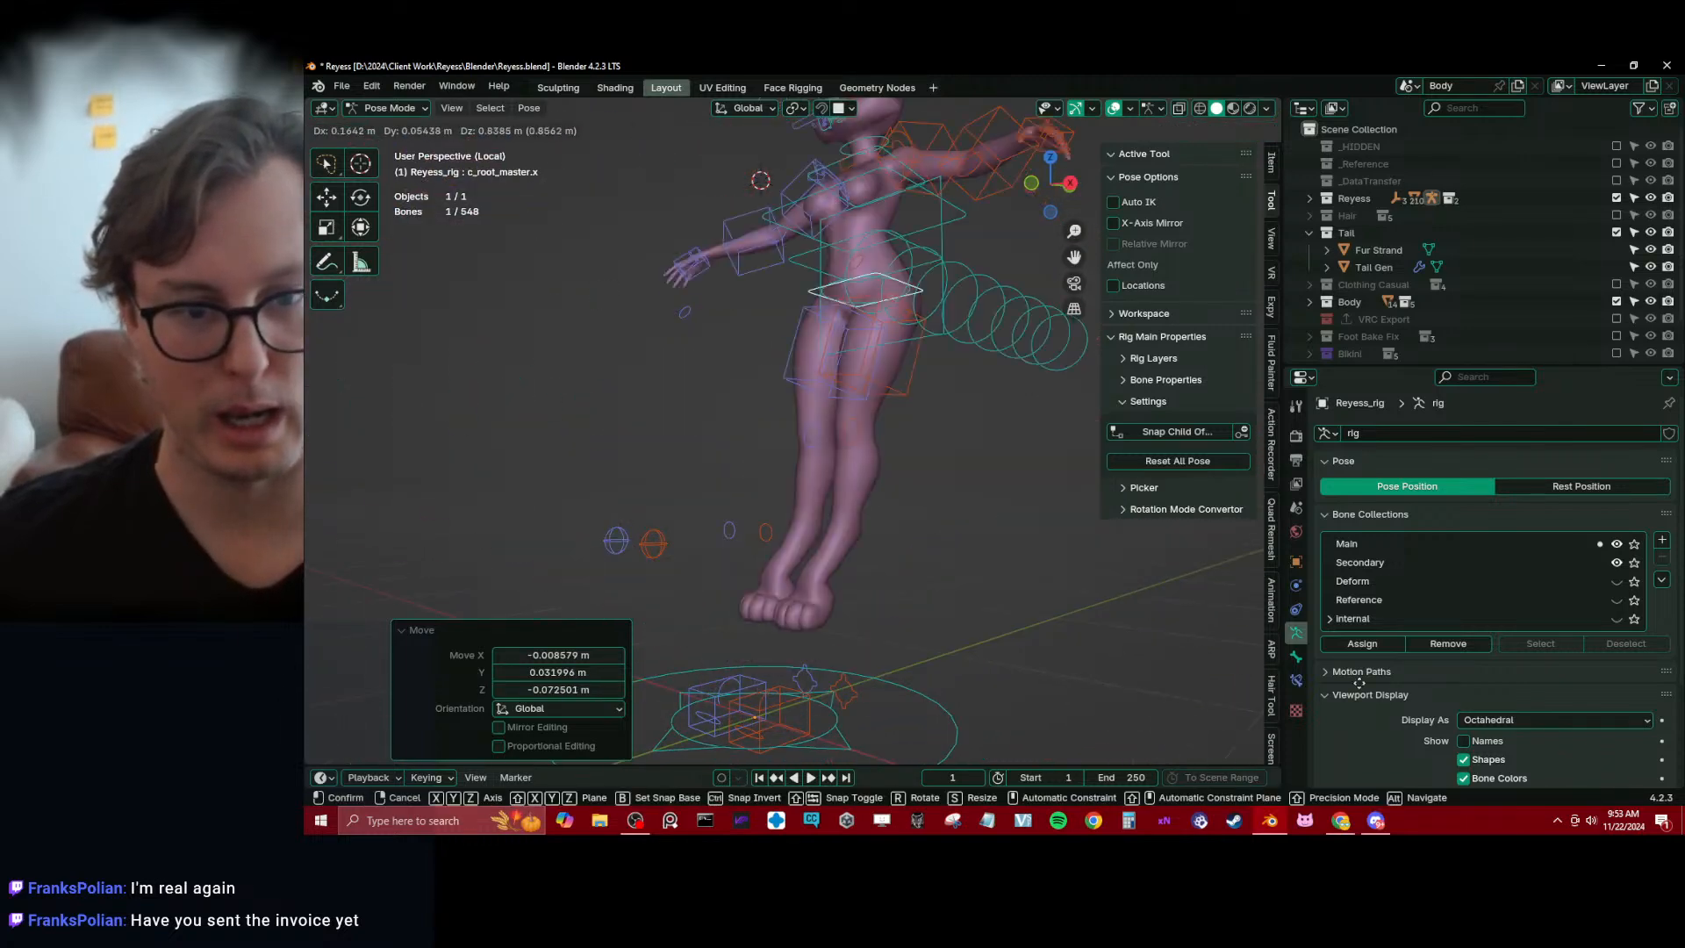
{"action": "right_click", "coordinate": [654, 526]}
{"action": "middle_click_drag", "start_coordinate": [665, 530], "coordinate": [820, 551]}
{"action": "key", "text": "alt+g"}
{"action": "scroll", "coordinate": [746, 352], "scroll_direction": "up", "scroll_amount": 3}
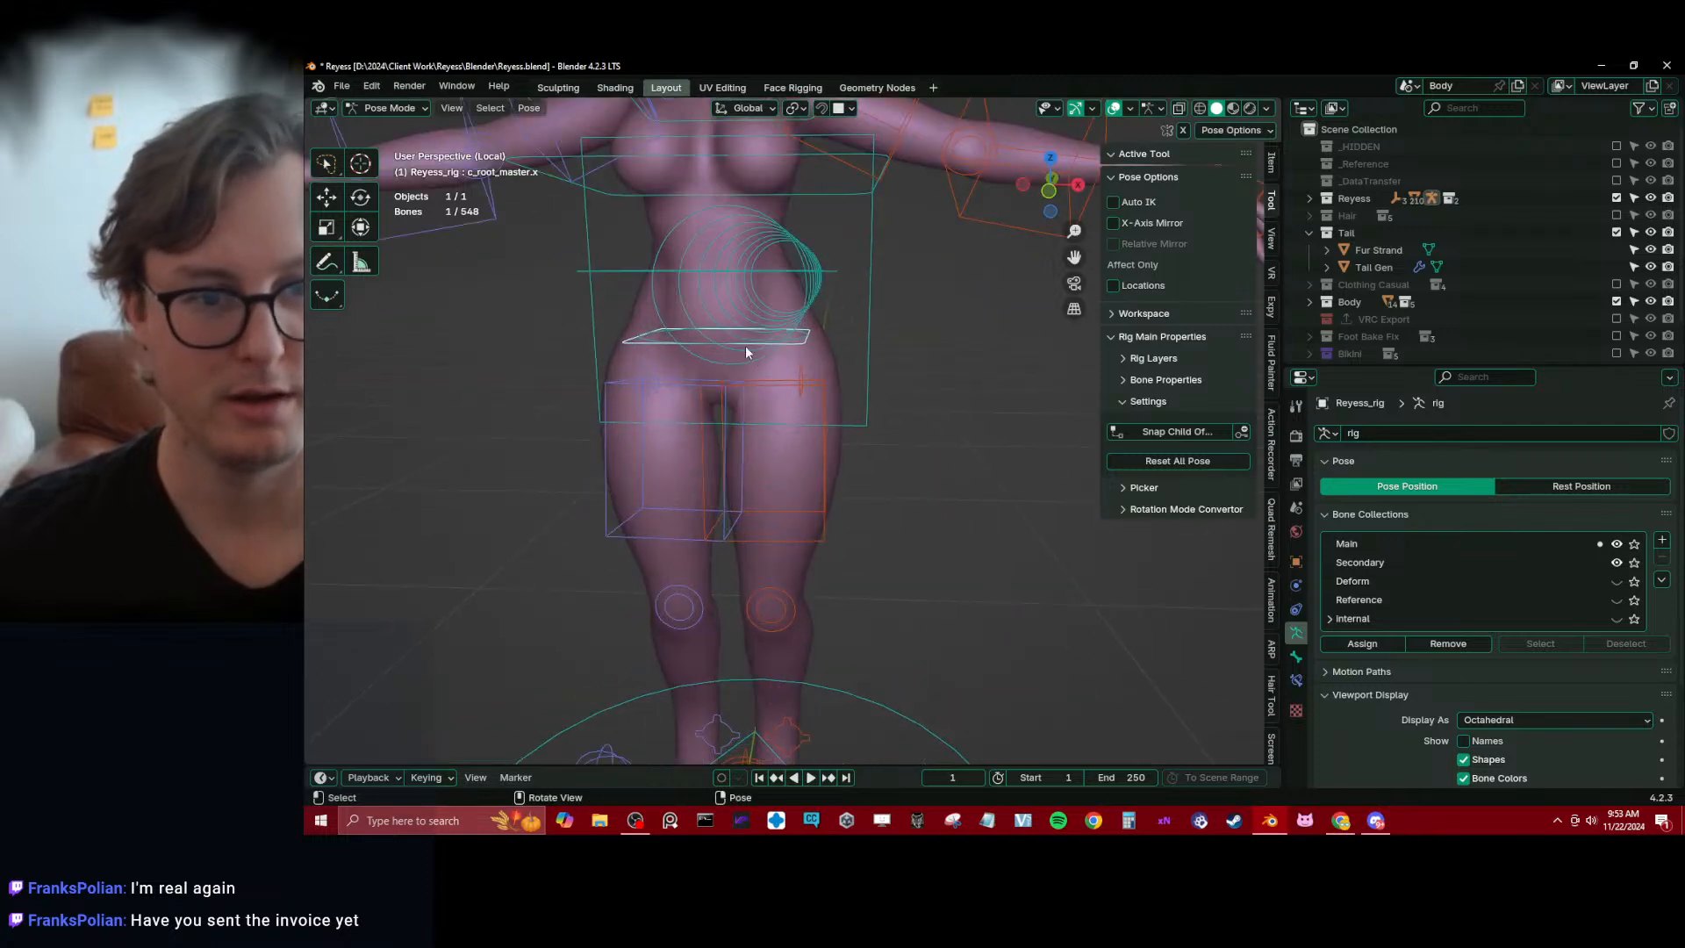
Test the hip deformation by tilting c_root.x both ways without keeping the rotation
{"action": "scroll", "coordinate": [656, 341], "scroll_direction": "down", "scroll_amount": 3}
{"action": "left_click", "coordinate": [820, 422]}
{"action": "key", "text": "r"}
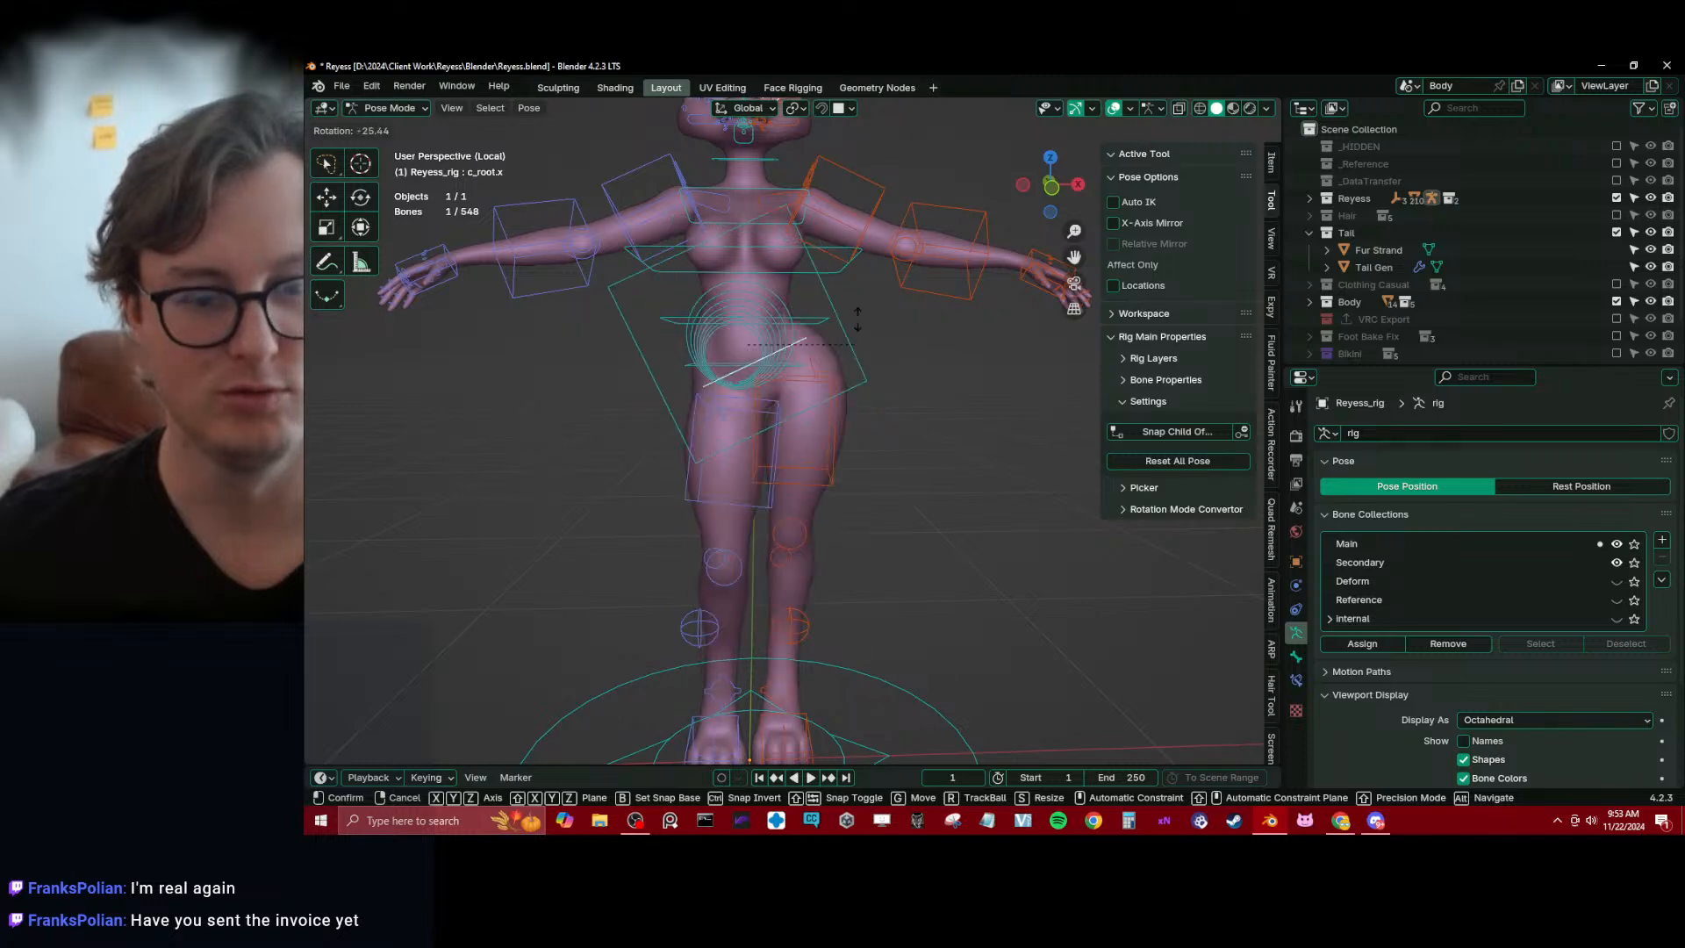
{"action": "right_click", "coordinate": [846, 384]}
{"action": "mouse_move", "coordinate": [869, 358]}
{"action": "middle_mouse_down", "text": "shift"}
{"action": "mouse_move", "coordinate": [893, 428]}
{"action": "mouse_move", "coordinate": [894, 354]}
{"action": "middle_mouse_up", "text": "shift"}
{"action": "scroll", "coordinate": [894, 428], "scroll_direction": "down", "scroll_amount": 2}
{"action": "key", "text": "r"}
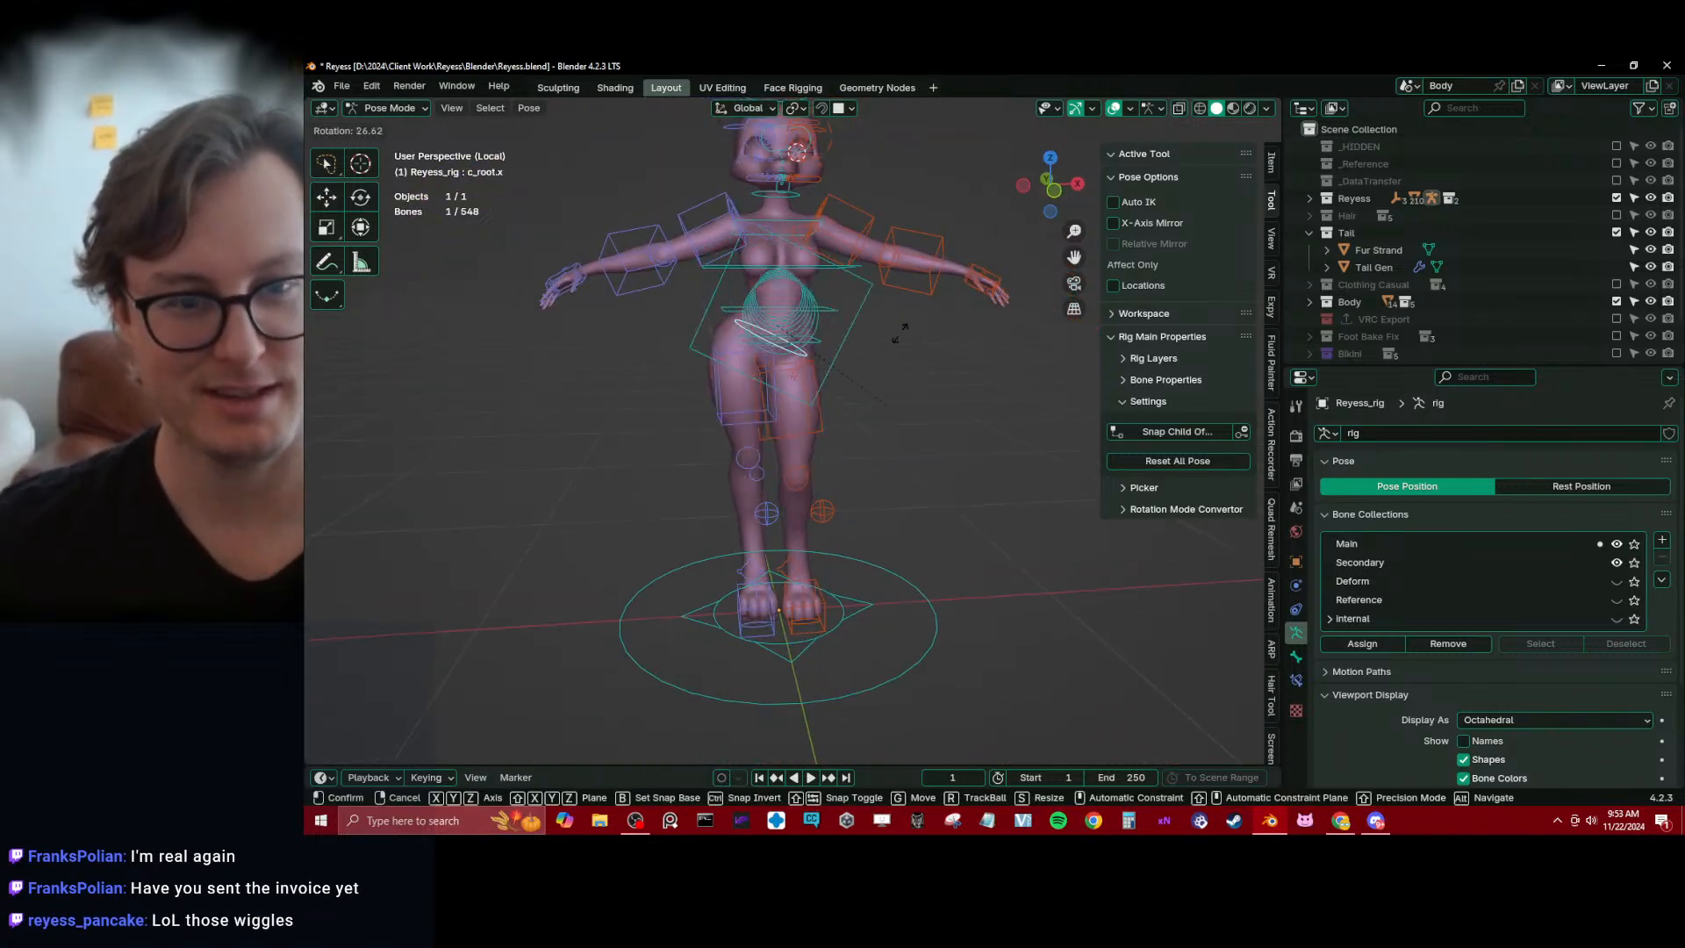
{"action": "right_click", "coordinate": [913, 333]}
{"action": "middle_click_drag", "start_coordinate": [913, 334], "coordinate": [782, 418], "text": "shift"}
{"action": "scroll", "coordinate": [870, 419], "scroll_direction": "up", "scroll_amount": 3}
{"action": "scroll", "coordinate": [788, 403], "scroll_direction": "up", "scroll_amount": 2}
{"action": "scroll", "coordinate": [788, 403], "scroll_direction": "down", "scroll_amount": 3}
Return the rig to Object Mode and save the file
{"action": "key", "text": "ctrl+Tab"}
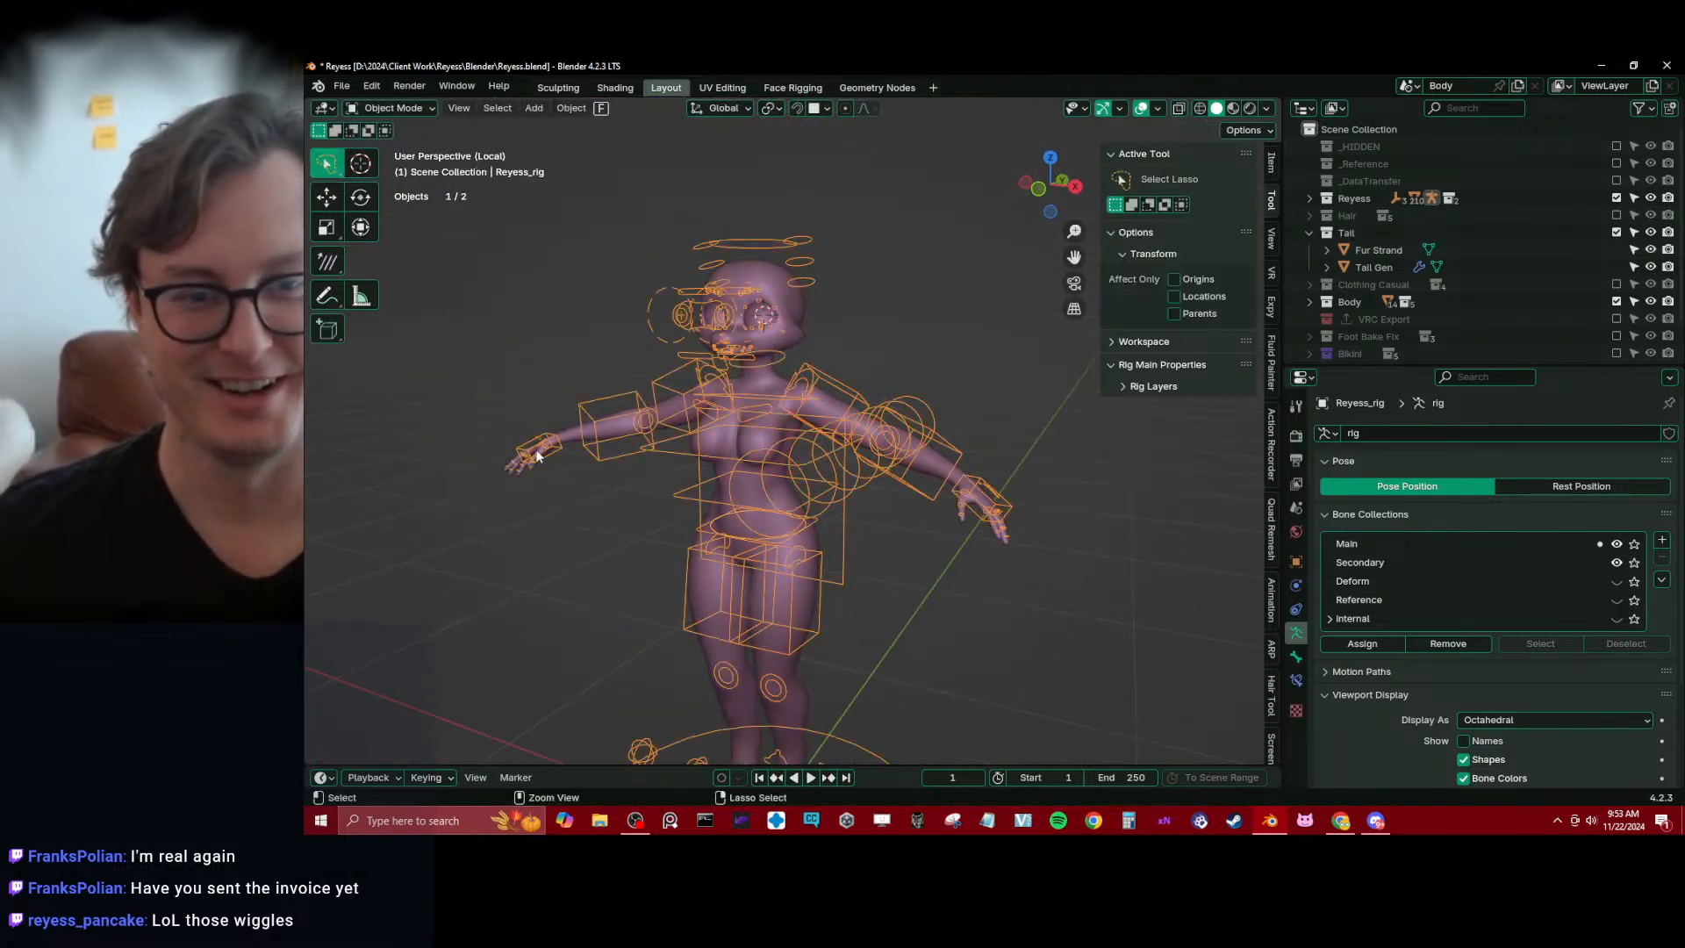
{"action": "key", "text": "ctrl+s"}
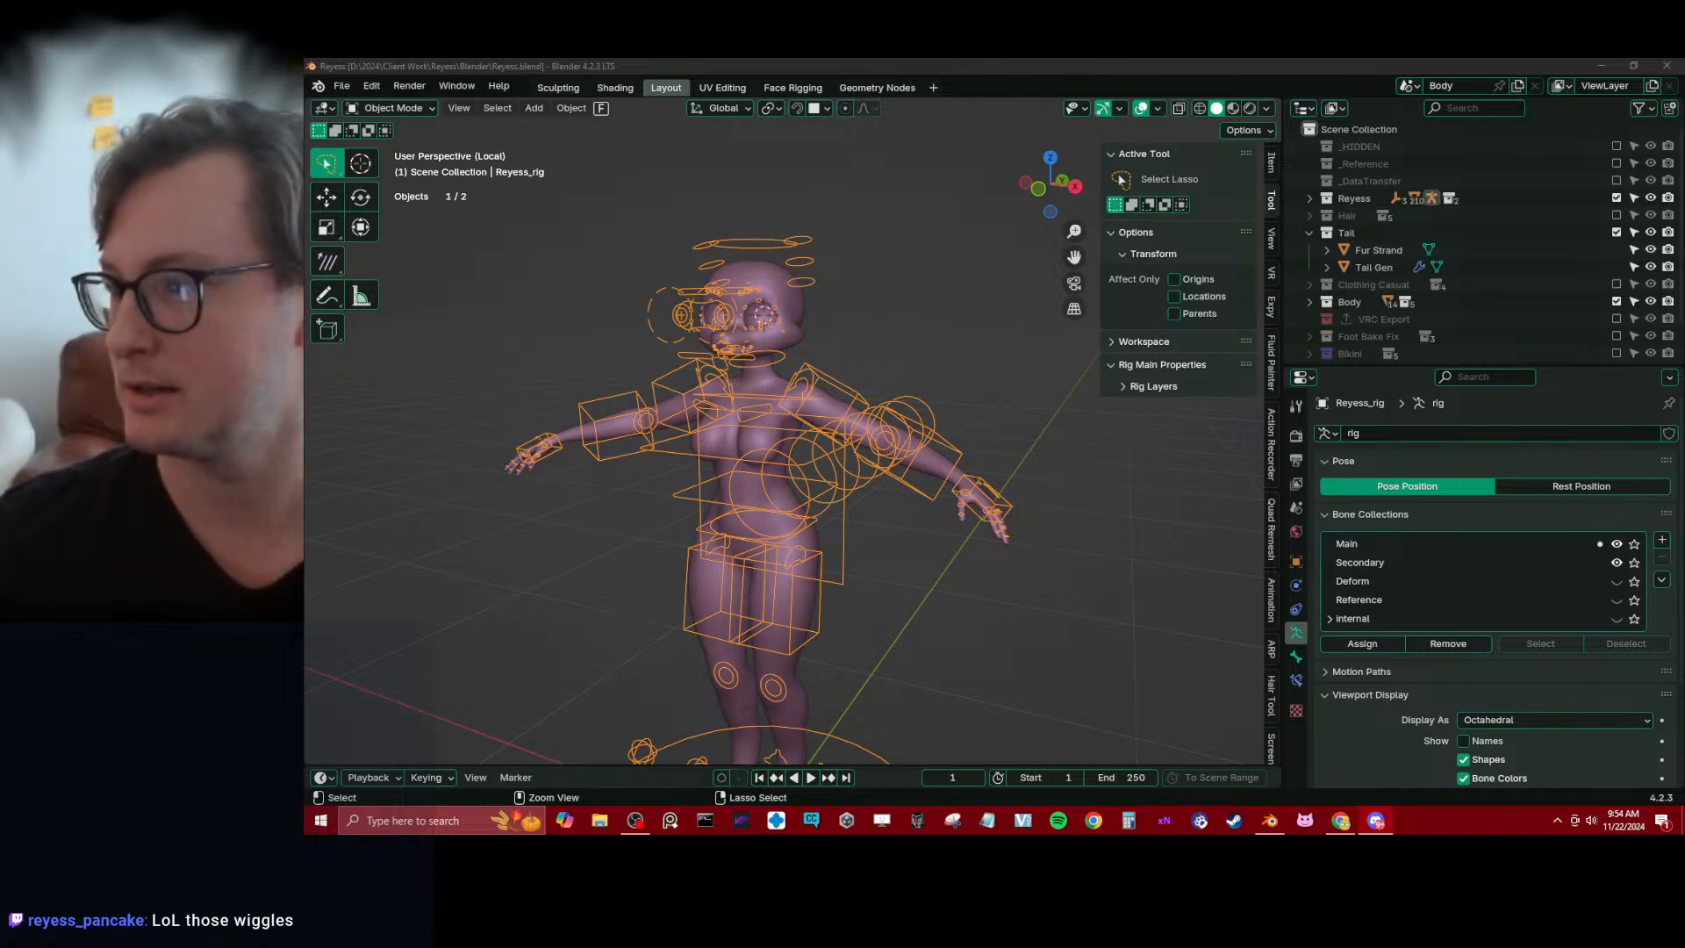
{"action": "left_click", "coordinate": [975, 436]}
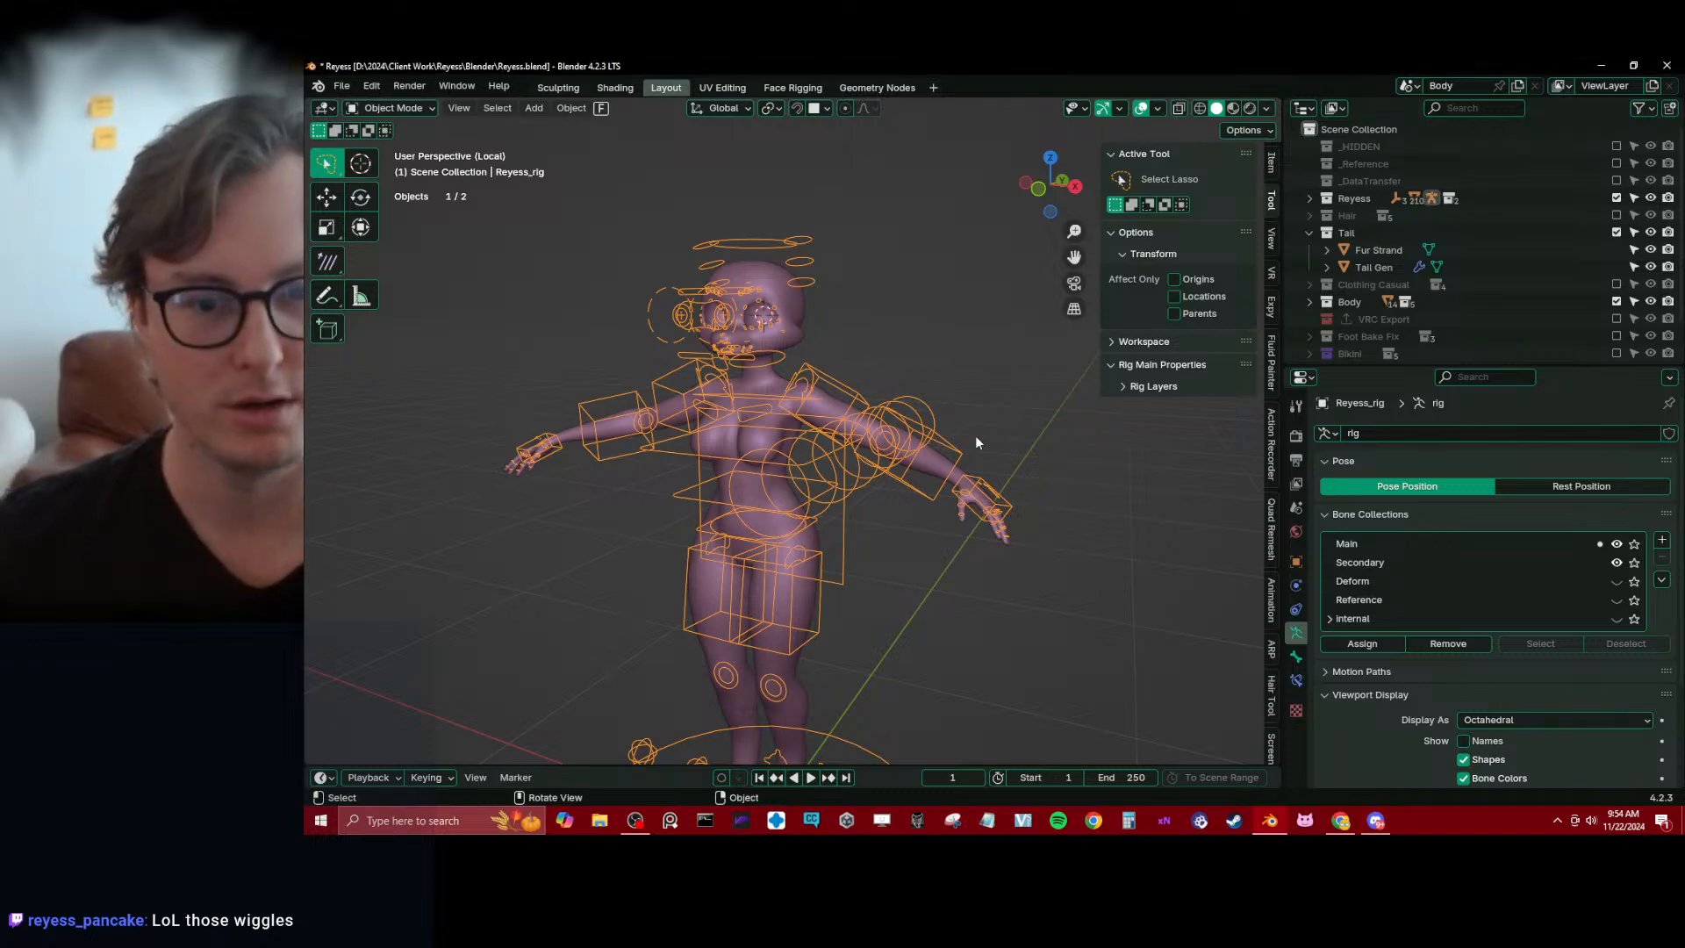
Enter Pose Mode on Reyess_rig and try rotating the left hand control c_hand_fk.l
{"action": "middle_click_drag", "start_coordinate": [976, 436], "coordinate": [891, 562]}
{"action": "key", "text": "ctrl+Tab"}
{"action": "left_click", "coordinate": [921, 557]}
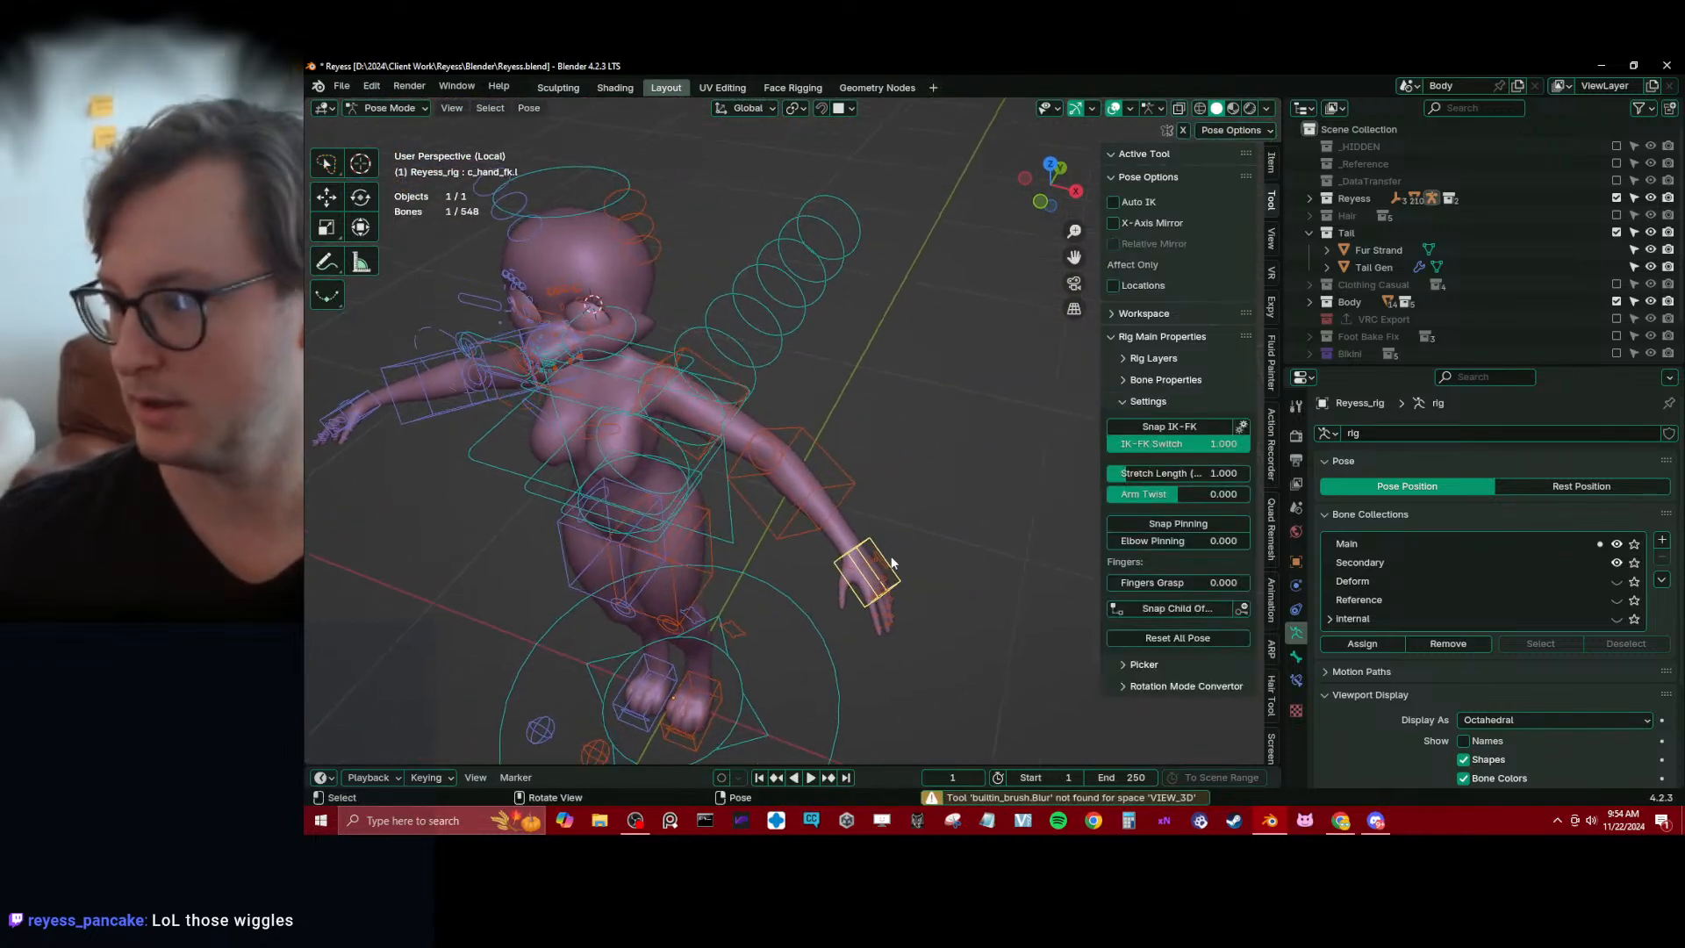
{"action": "key", "text": "r"}
{"action": "right_click", "coordinate": [896, 539]}
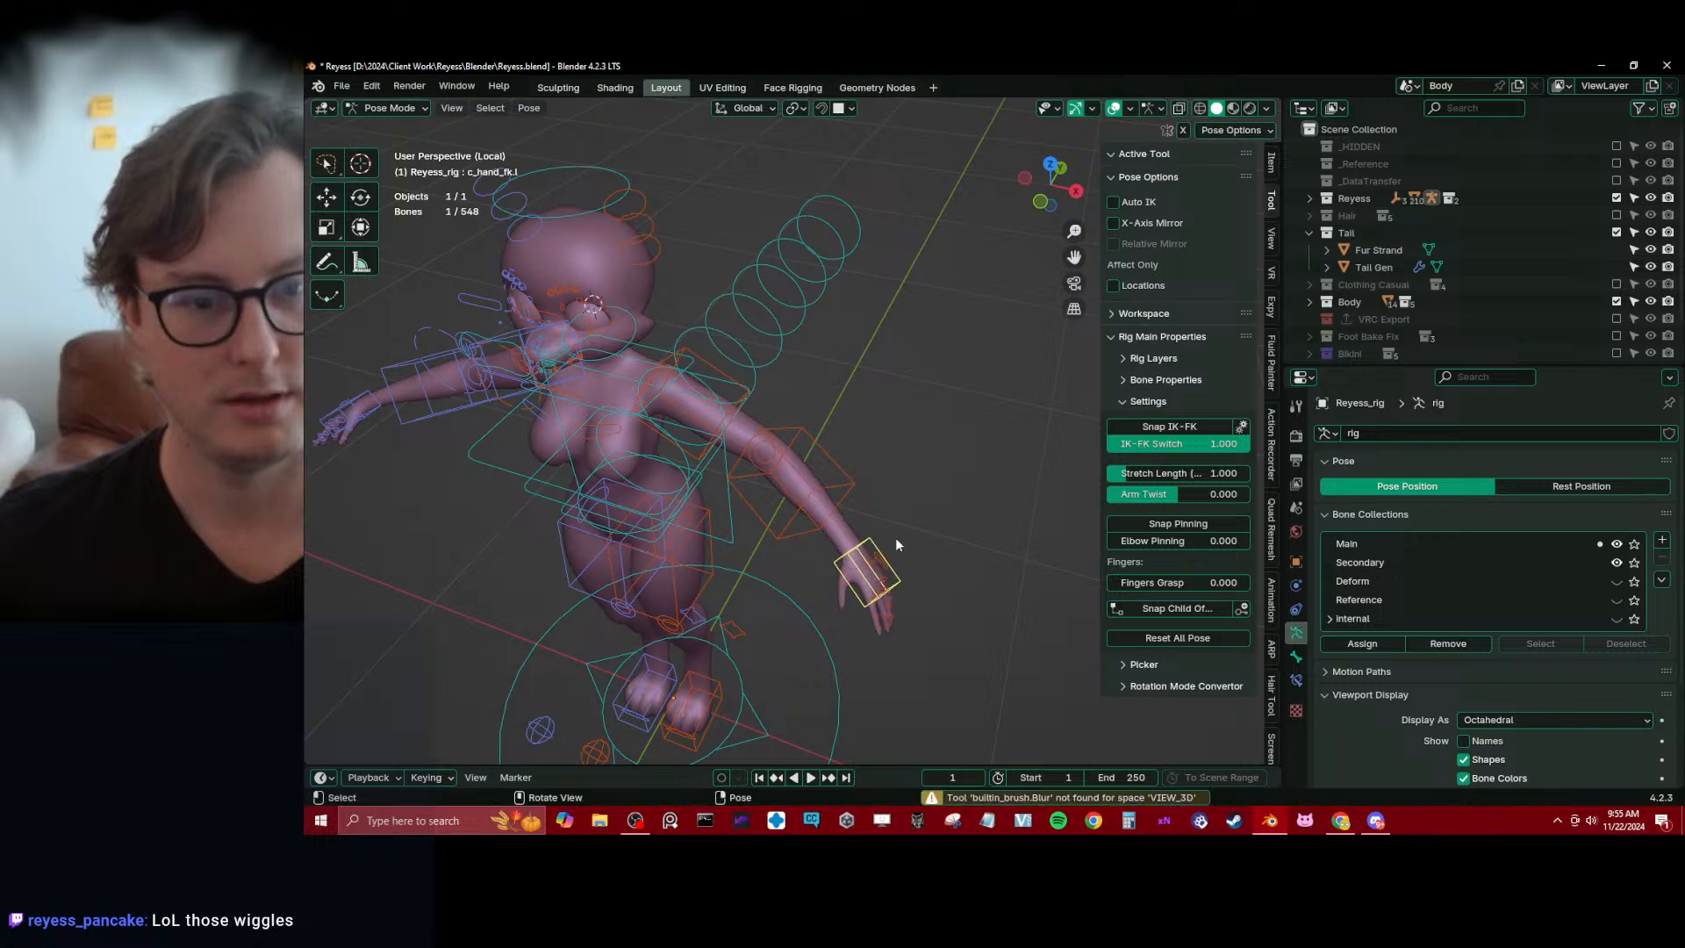
Switch both arms from FK to IK by running Snap IK-FK on c_forearm_fk.l and c_forearm_fk.r
{"action": "left_click", "coordinate": [847, 487]}
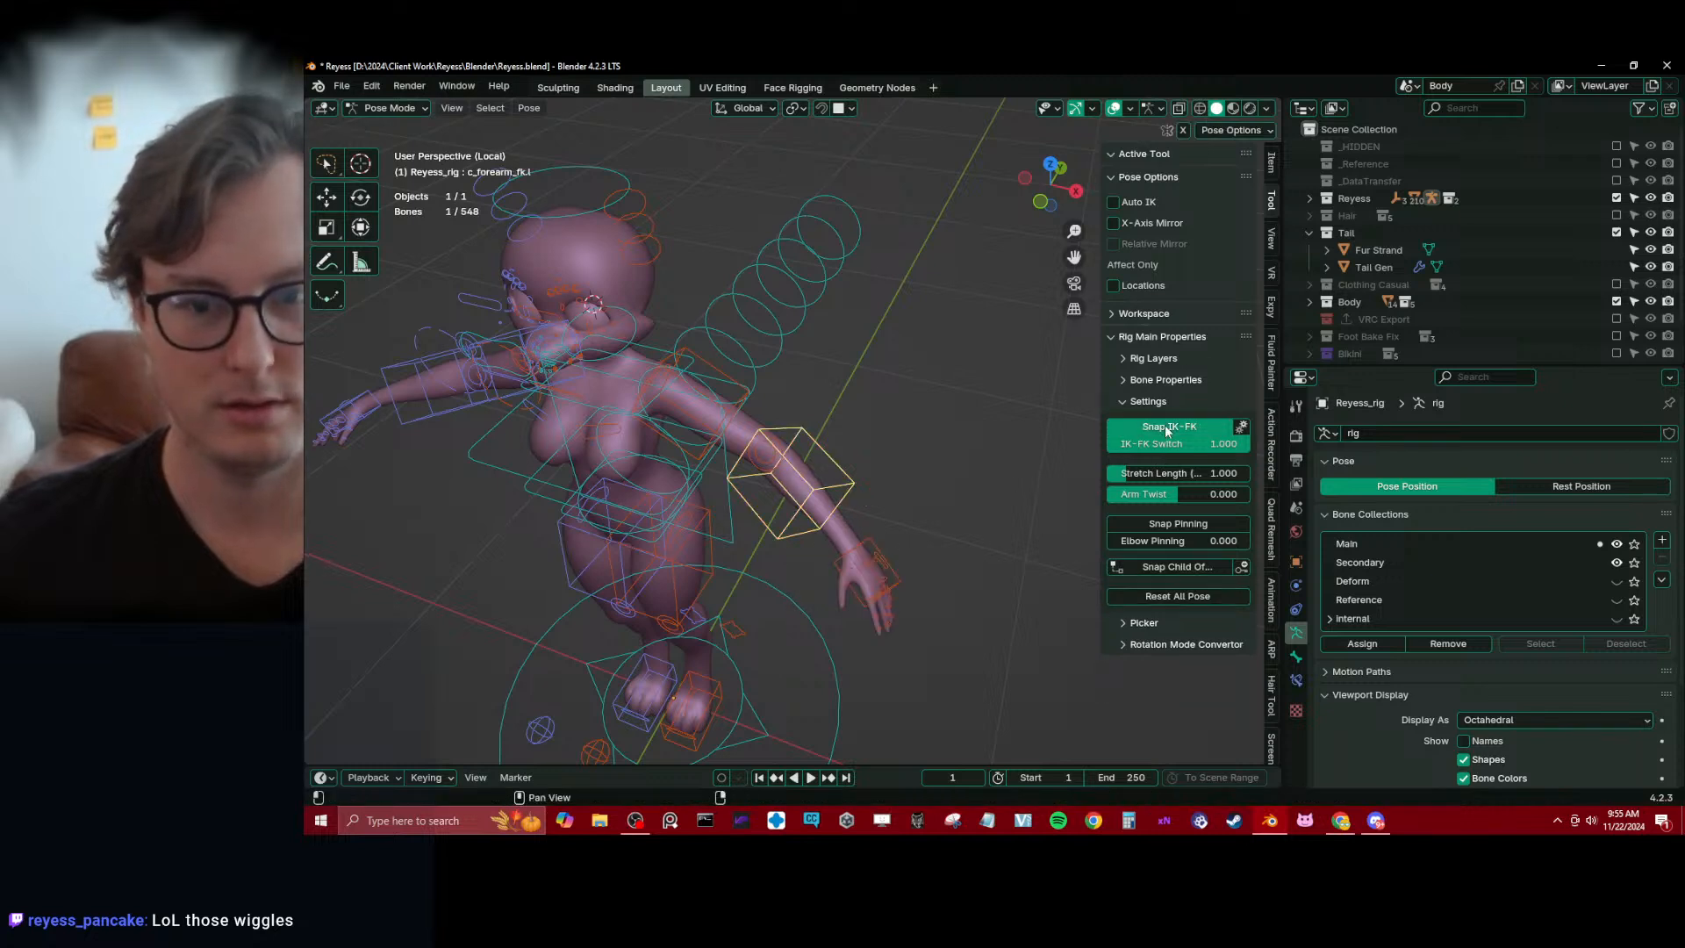
{"action": "left_click", "coordinate": [420, 361]}
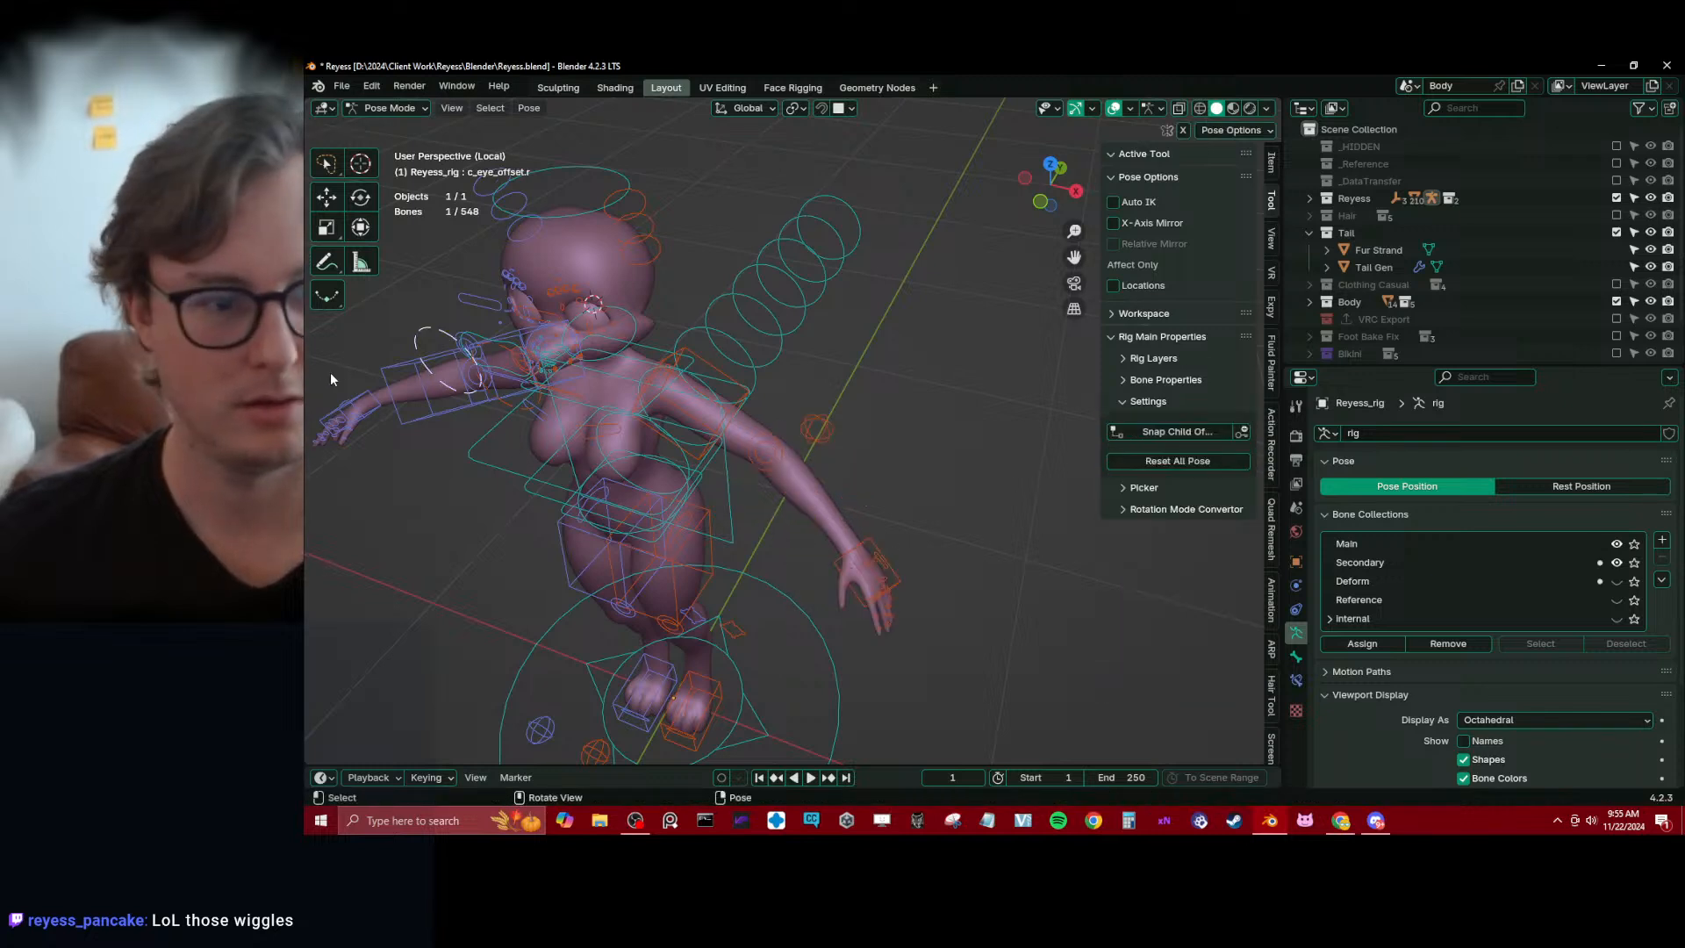
{"action": "left_click", "coordinate": [469, 388]}
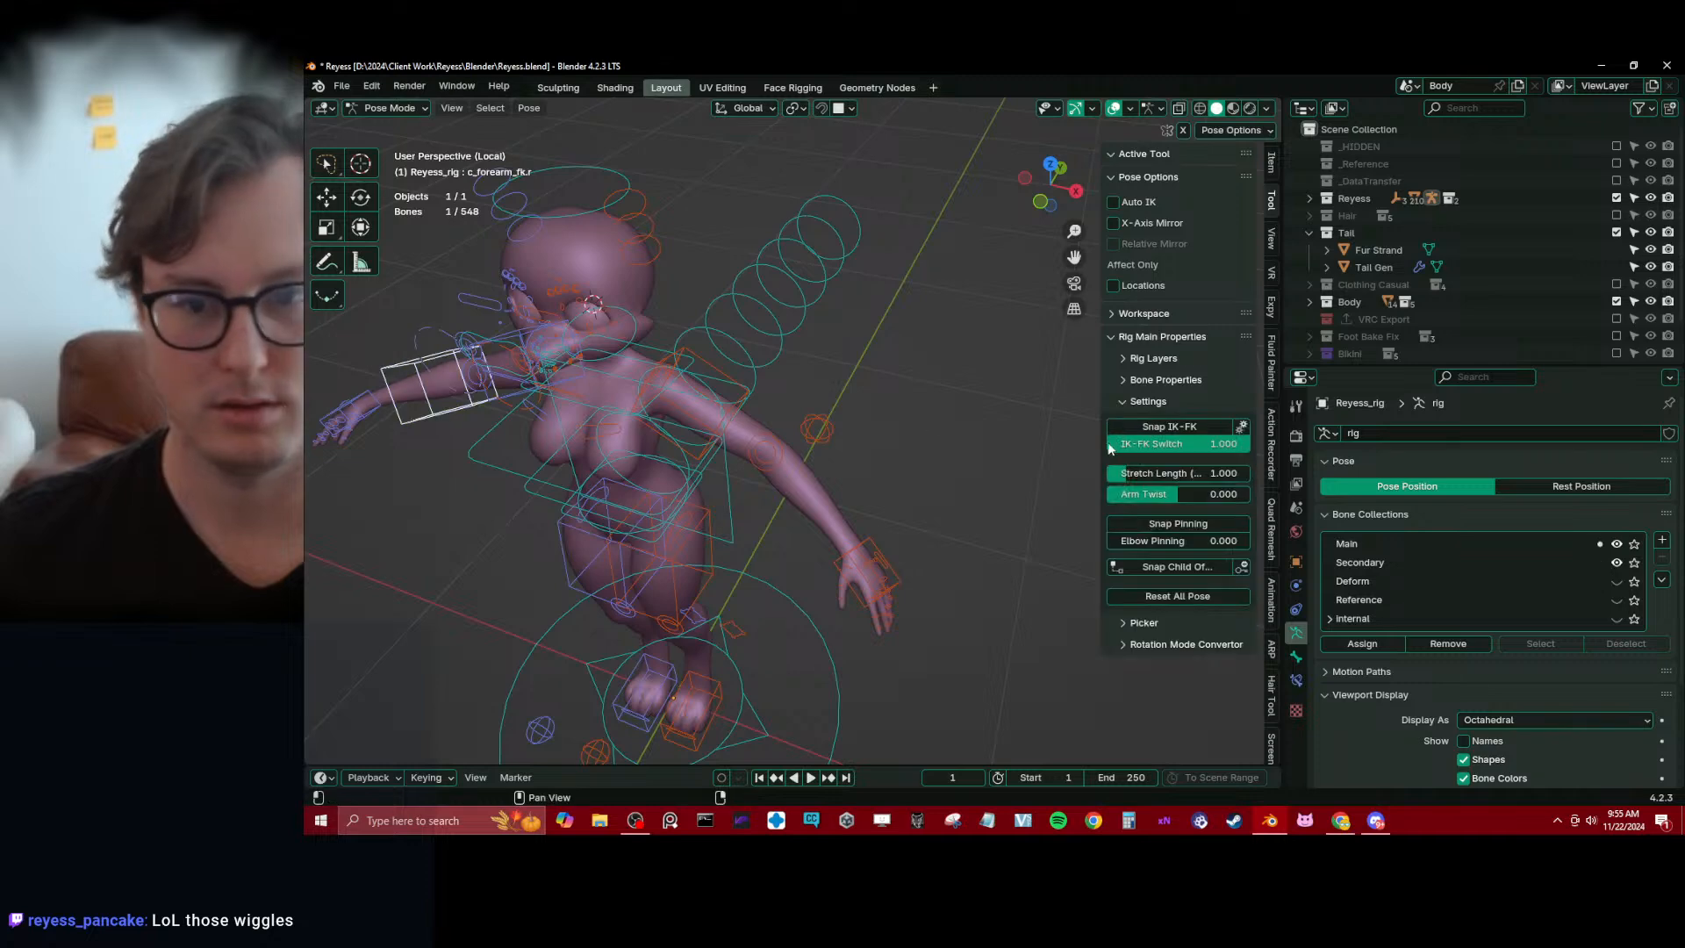
Raise the left arm overhead by moving c_hand_ik.l in front view by -0.31465 m in X and 0.62929 m in Z
{"action": "left_click", "coordinate": [866, 549]}
{"action": "key", "text": "g"}
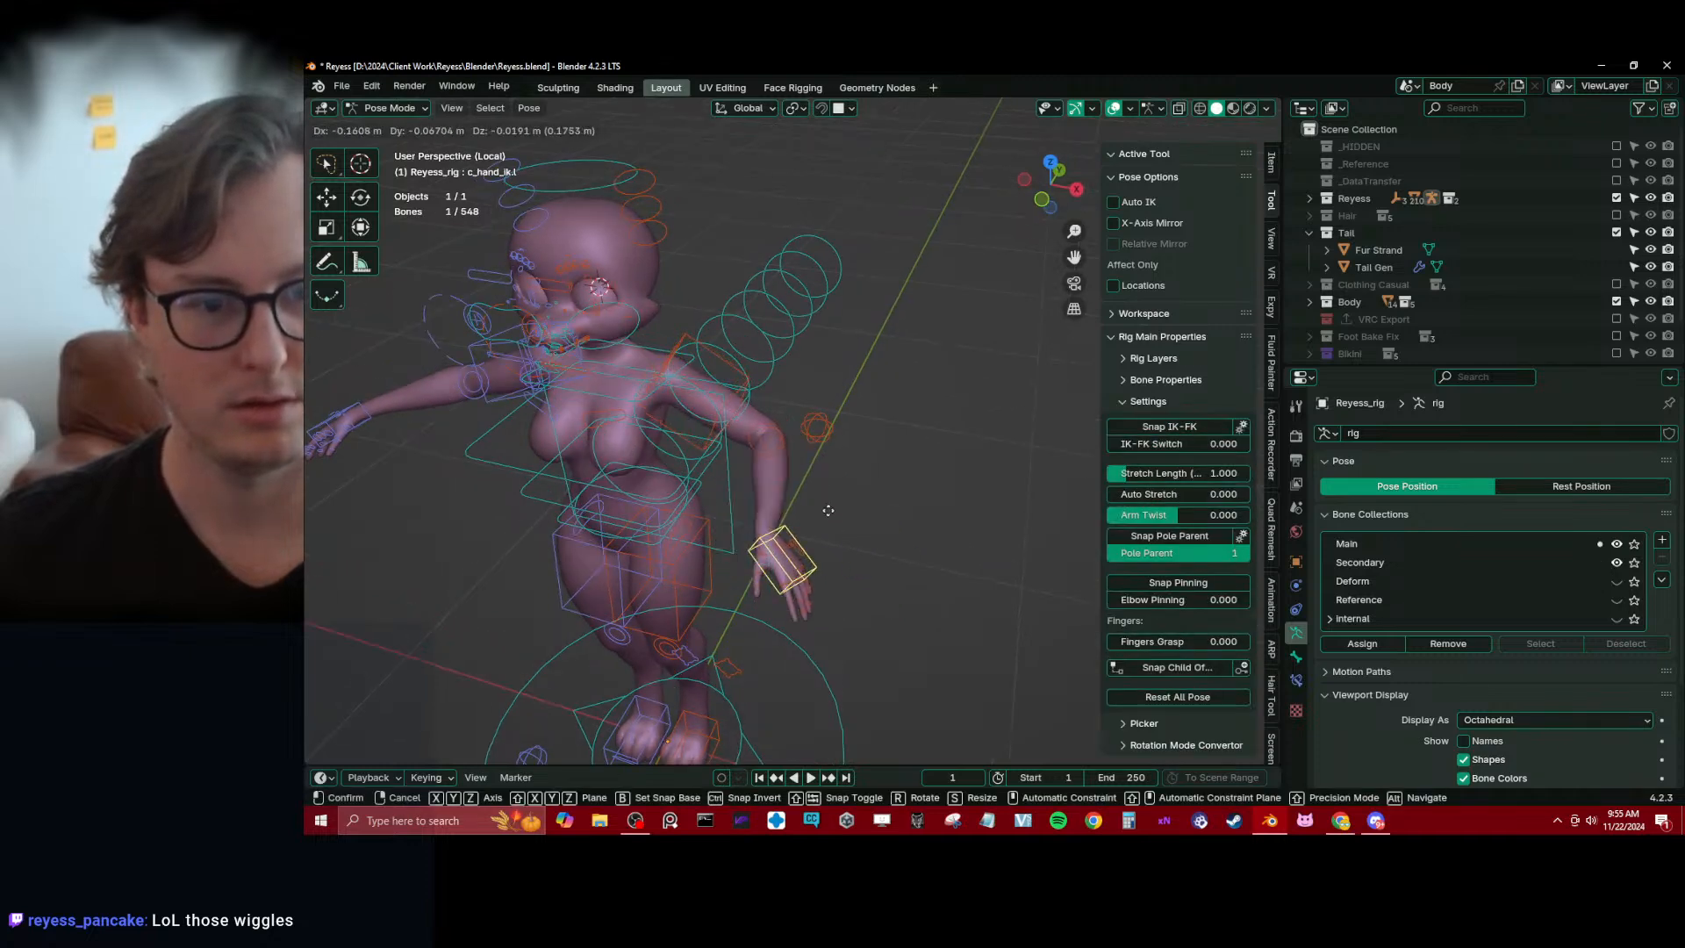
{"action": "key", "text": "Escape"}
{"action": "key", "text": "KP_1"}
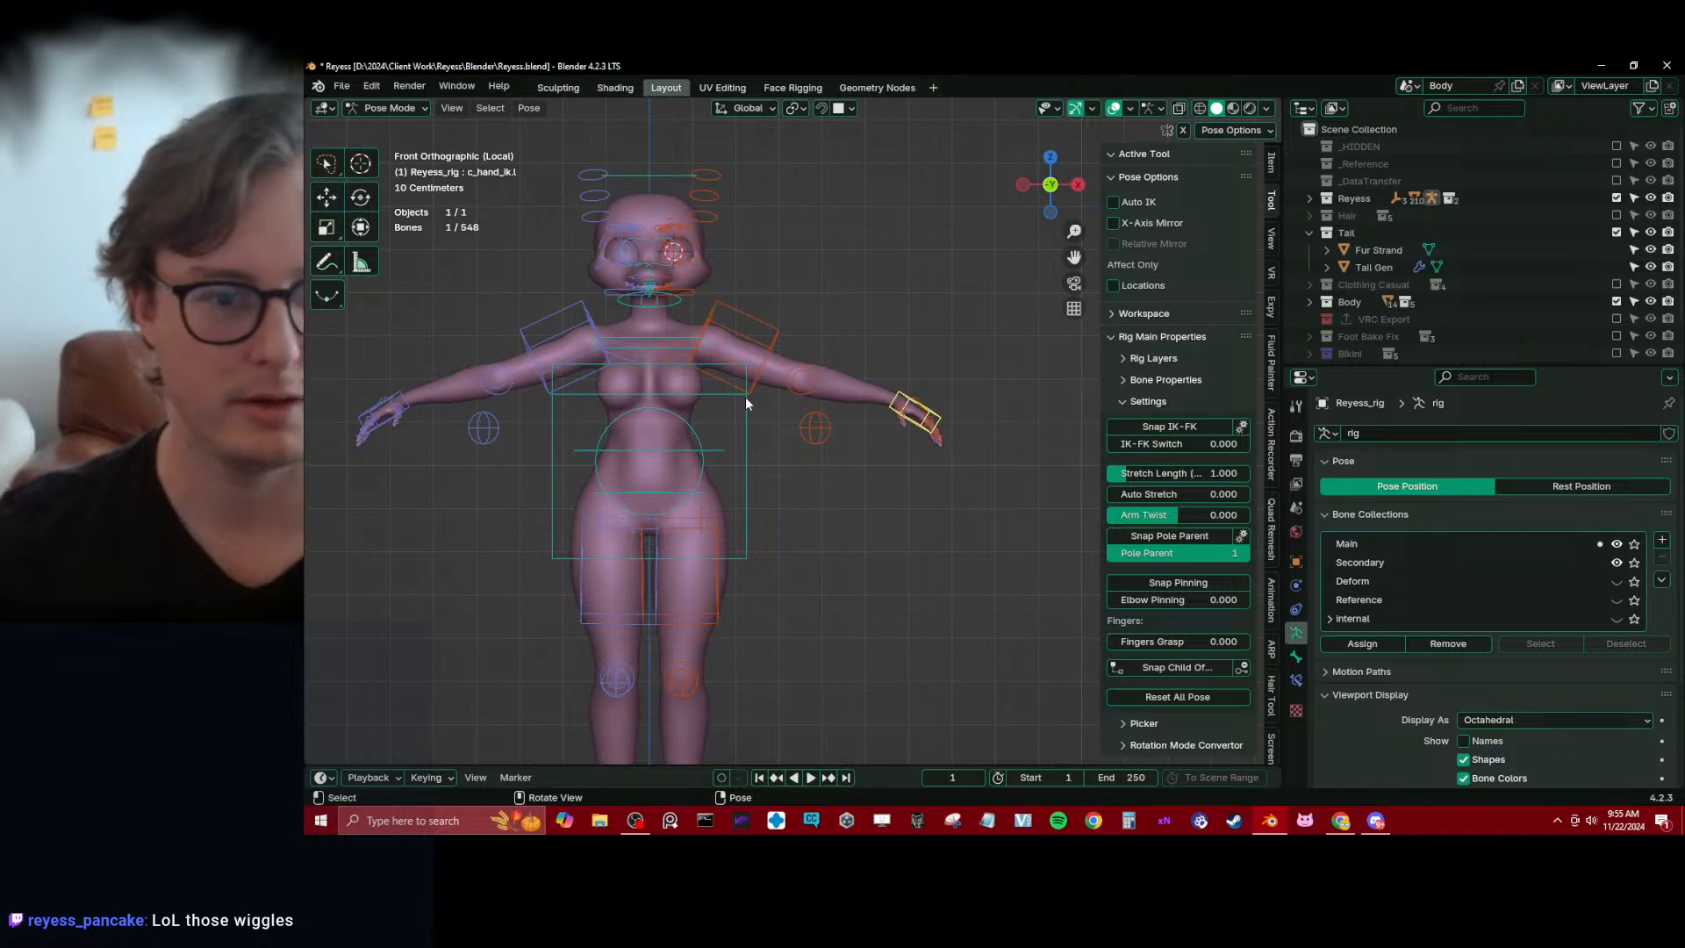
{"action": "key", "text": "g"}
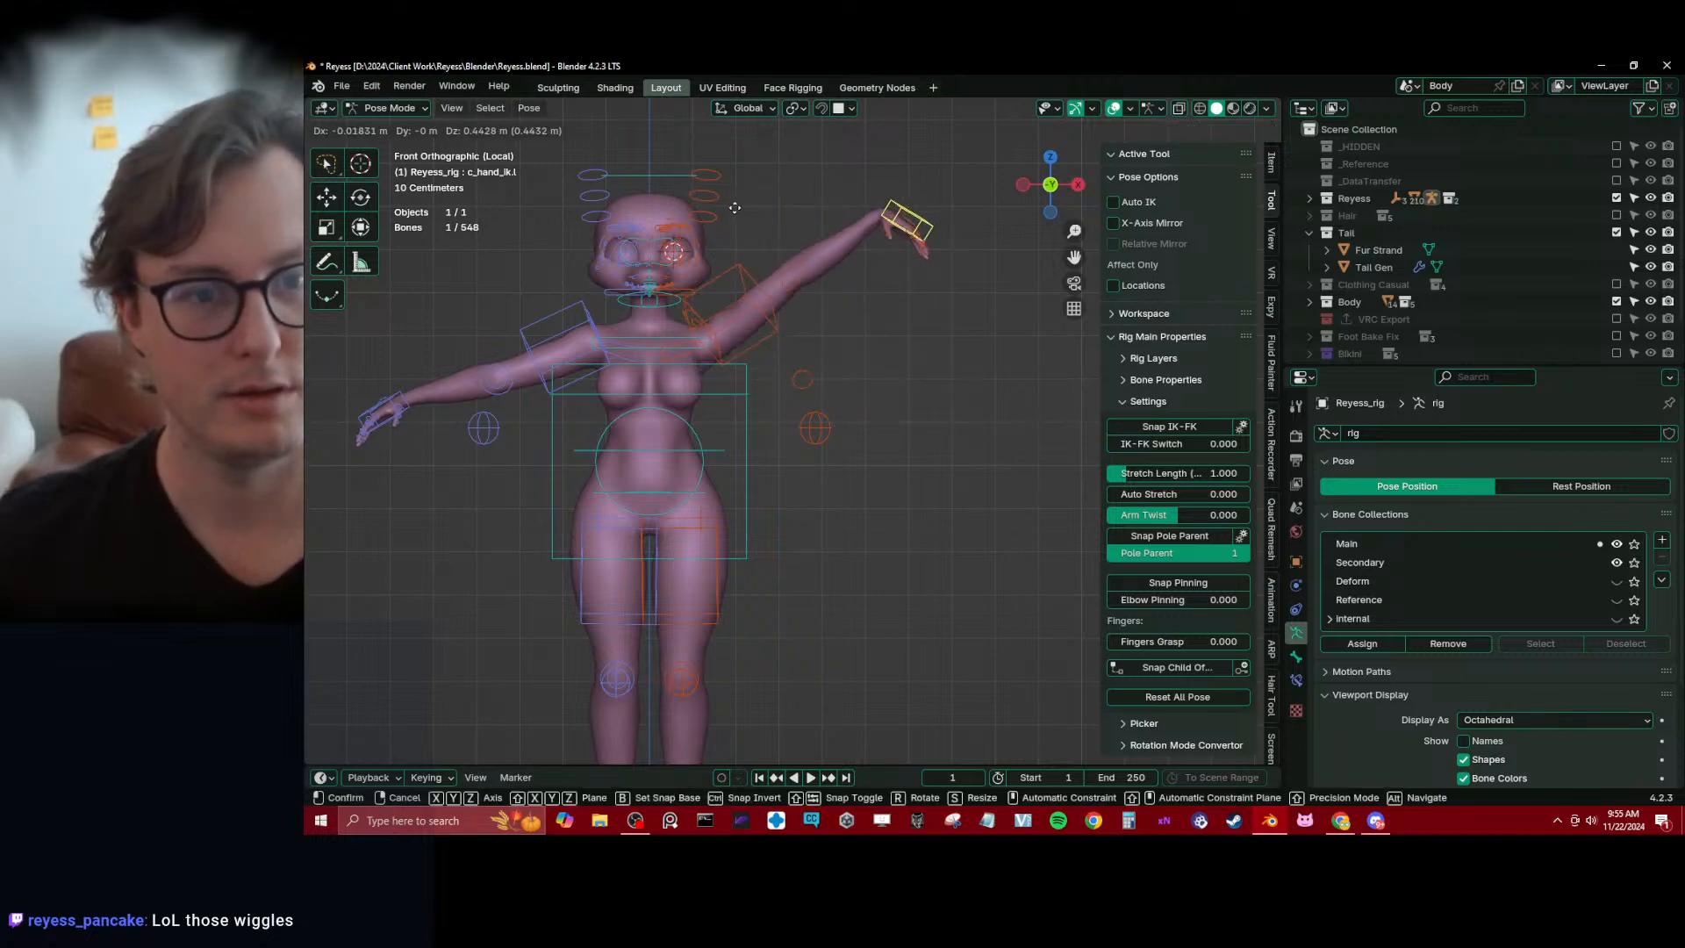
{"action": "left_click", "coordinate": [605, 141]}
{"action": "scroll", "coordinate": [721, 258], "scroll_direction": "up", "scroll_amount": 4}
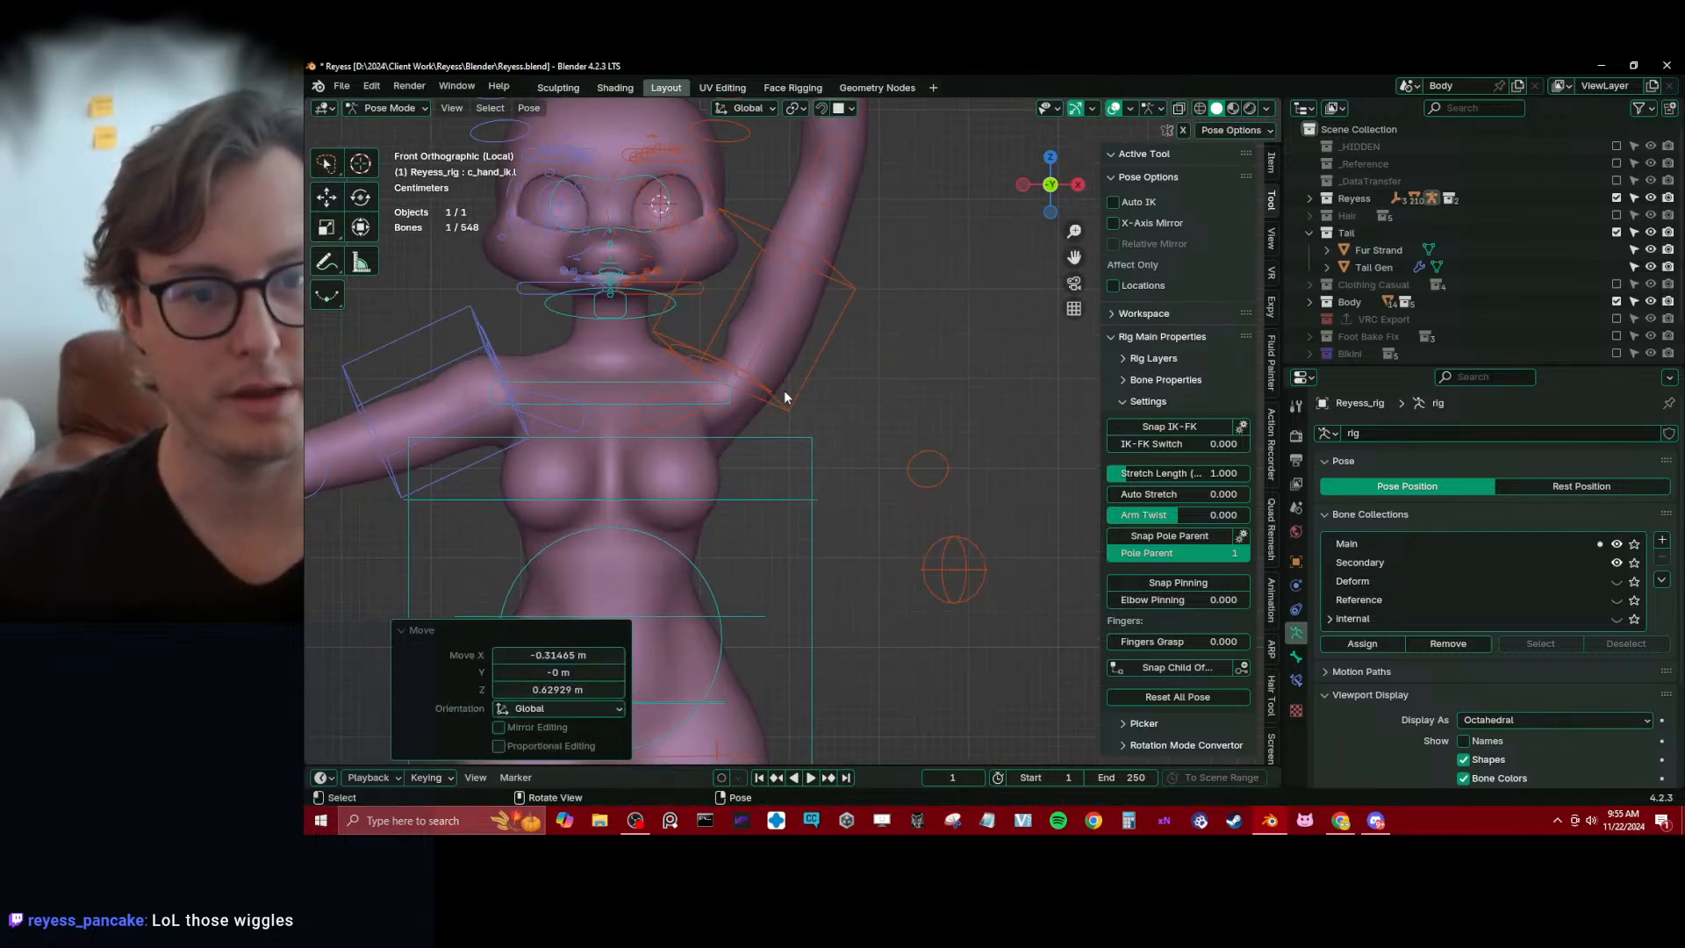
Return to Object Mode, select Reyess_rig and show its Deform bone collection
{"action": "middle_click_drag", "start_coordinate": [708, 386], "coordinate": [760, 456], "text": "shift"}
{"action": "scroll", "coordinate": [760, 457], "scroll_direction": "up", "scroll_amount": 1}
{"action": "key", "text": "ctrl+Tab"}
{"action": "left_click", "coordinate": [875, 414], "text": "shift"}
{"action": "key", "text": "ctrl+Tab"}
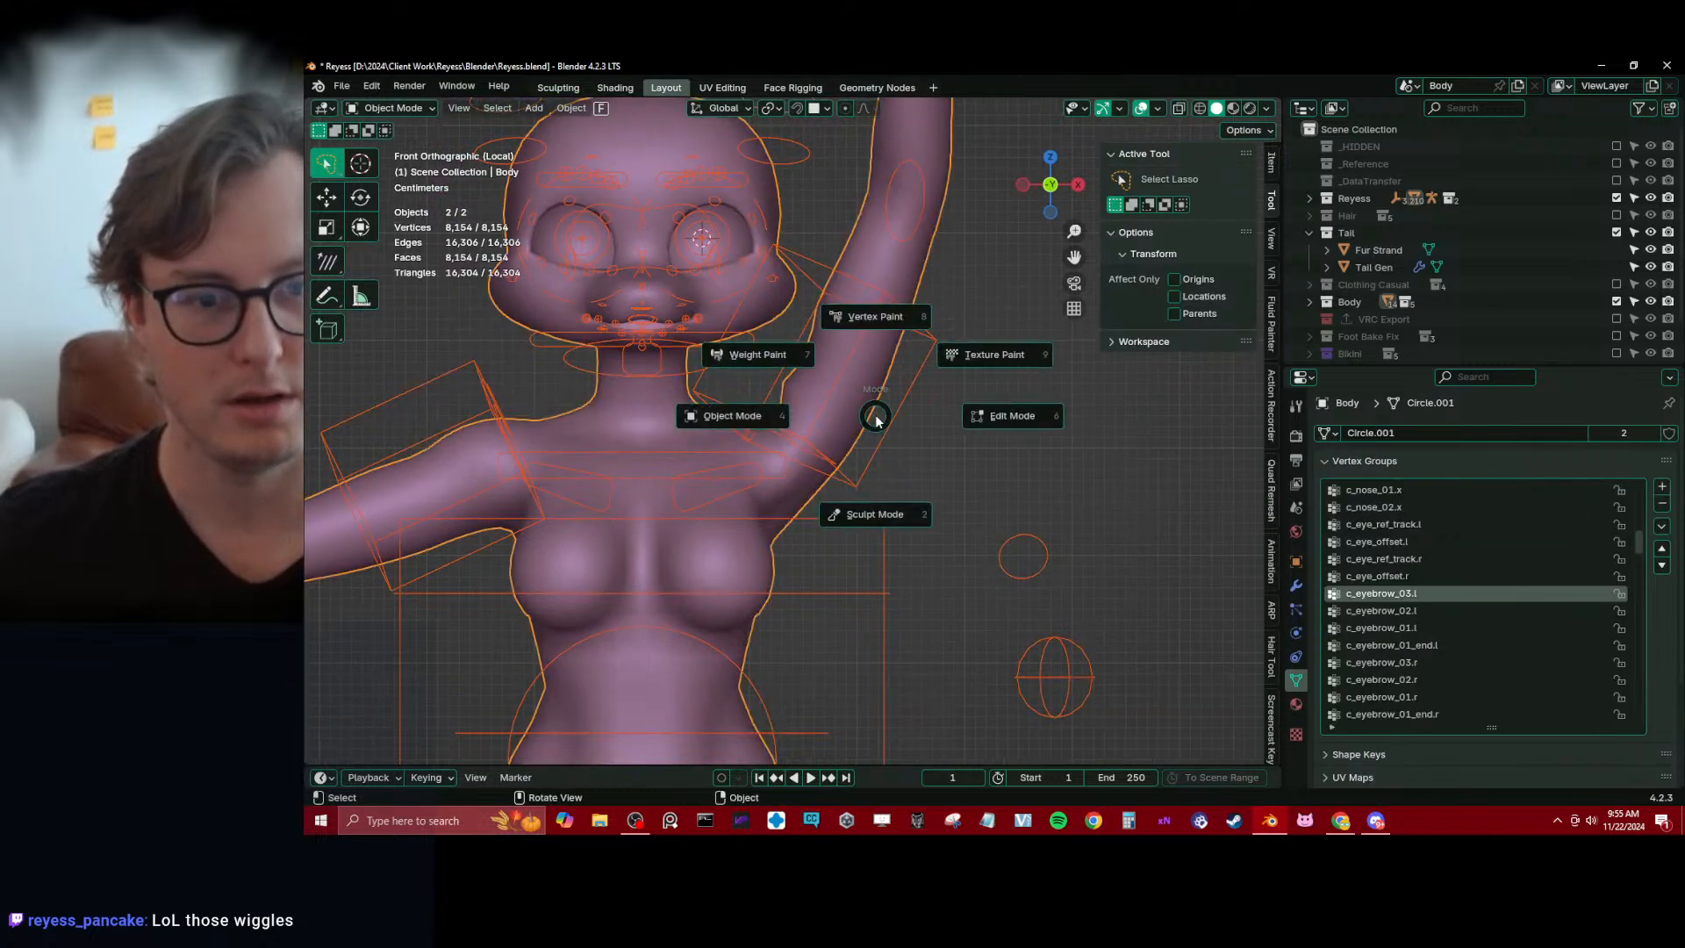
{"action": "left_click", "coordinate": [765, 358]}
{"action": "key", "text": "ctrl+Tab"}
{"action": "left_click", "coordinate": [658, 462]}
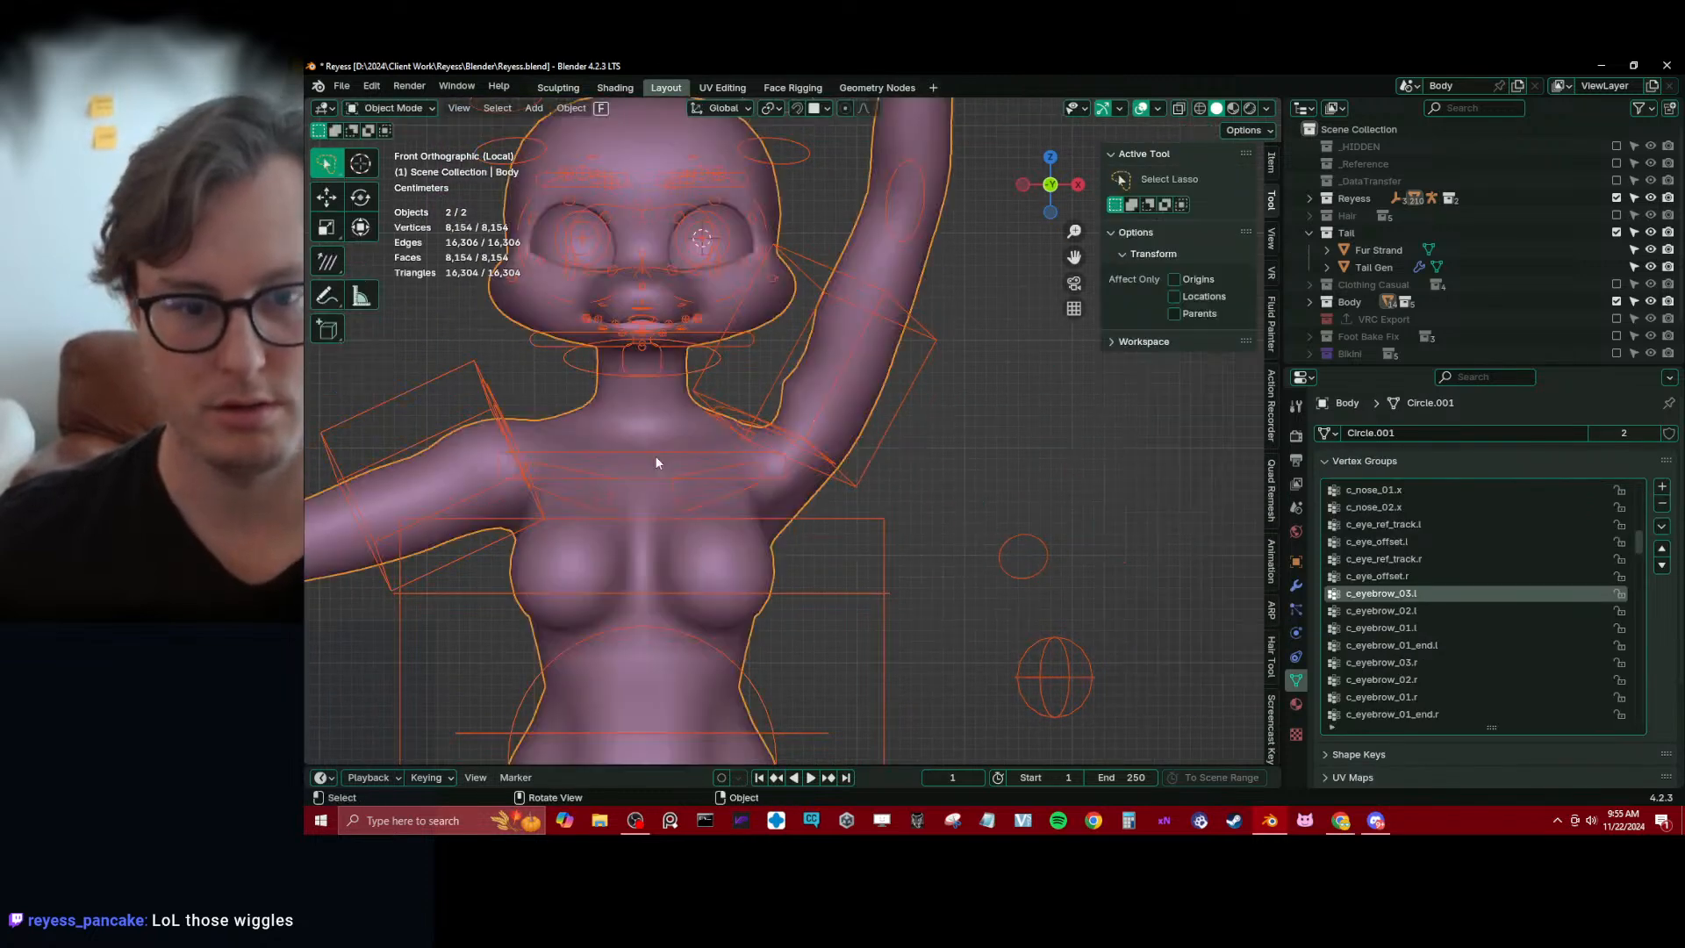
{"action": "left_click", "coordinate": [835, 471]}
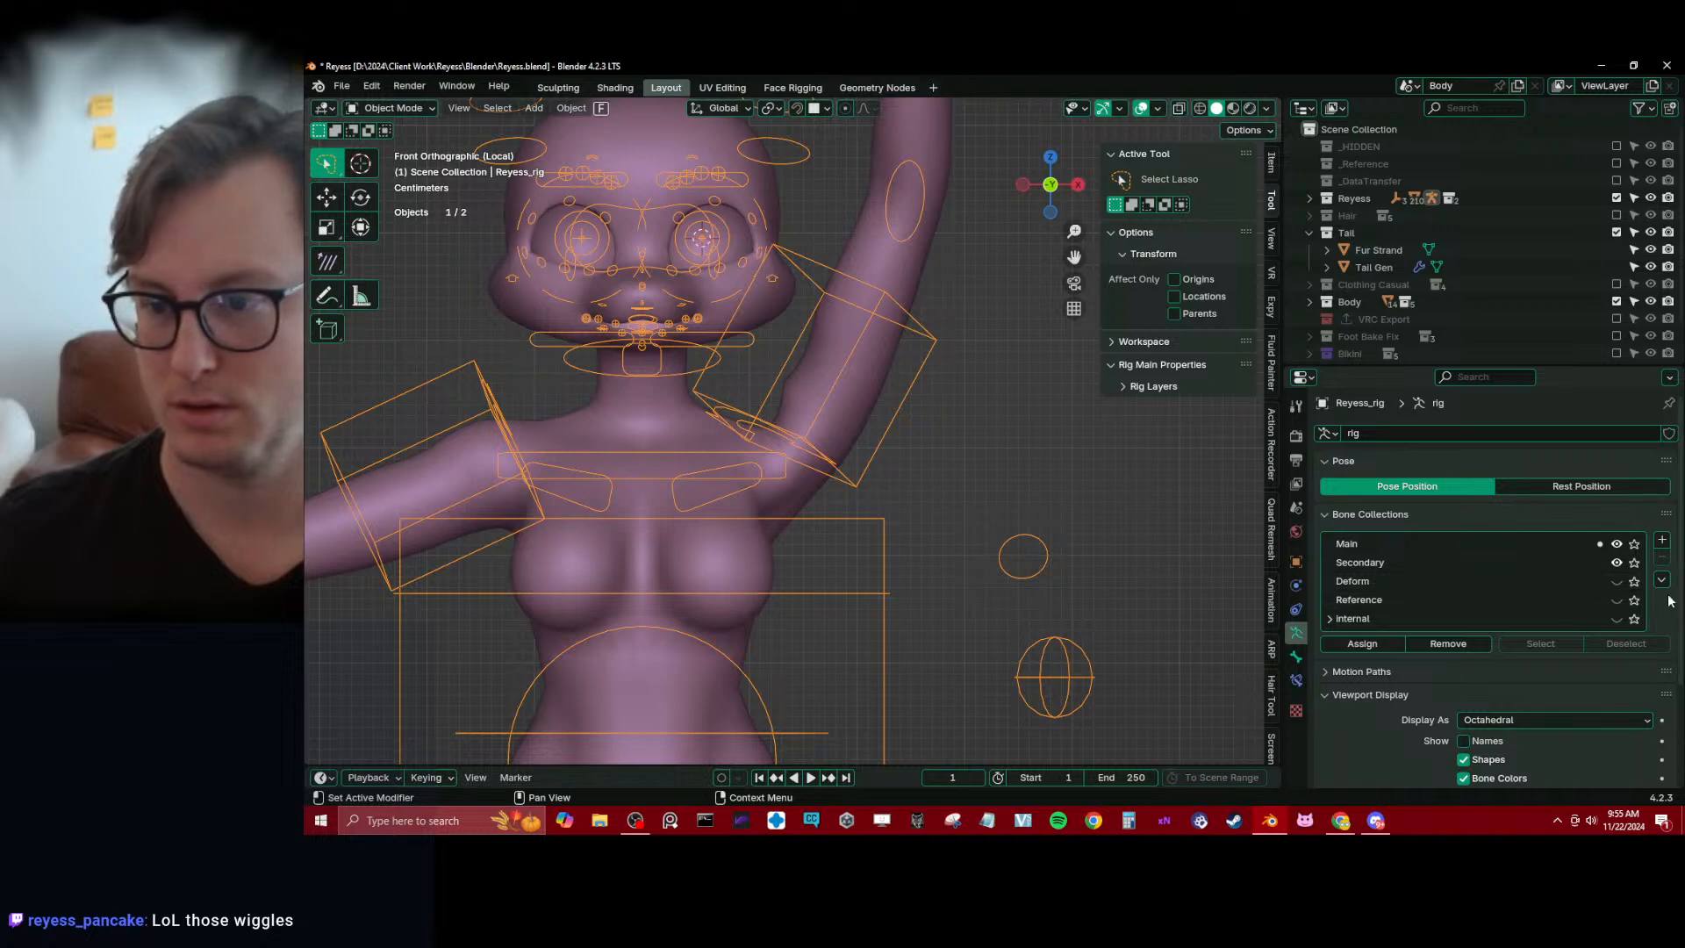
{"action": "left_click", "coordinate": [1615, 581]}
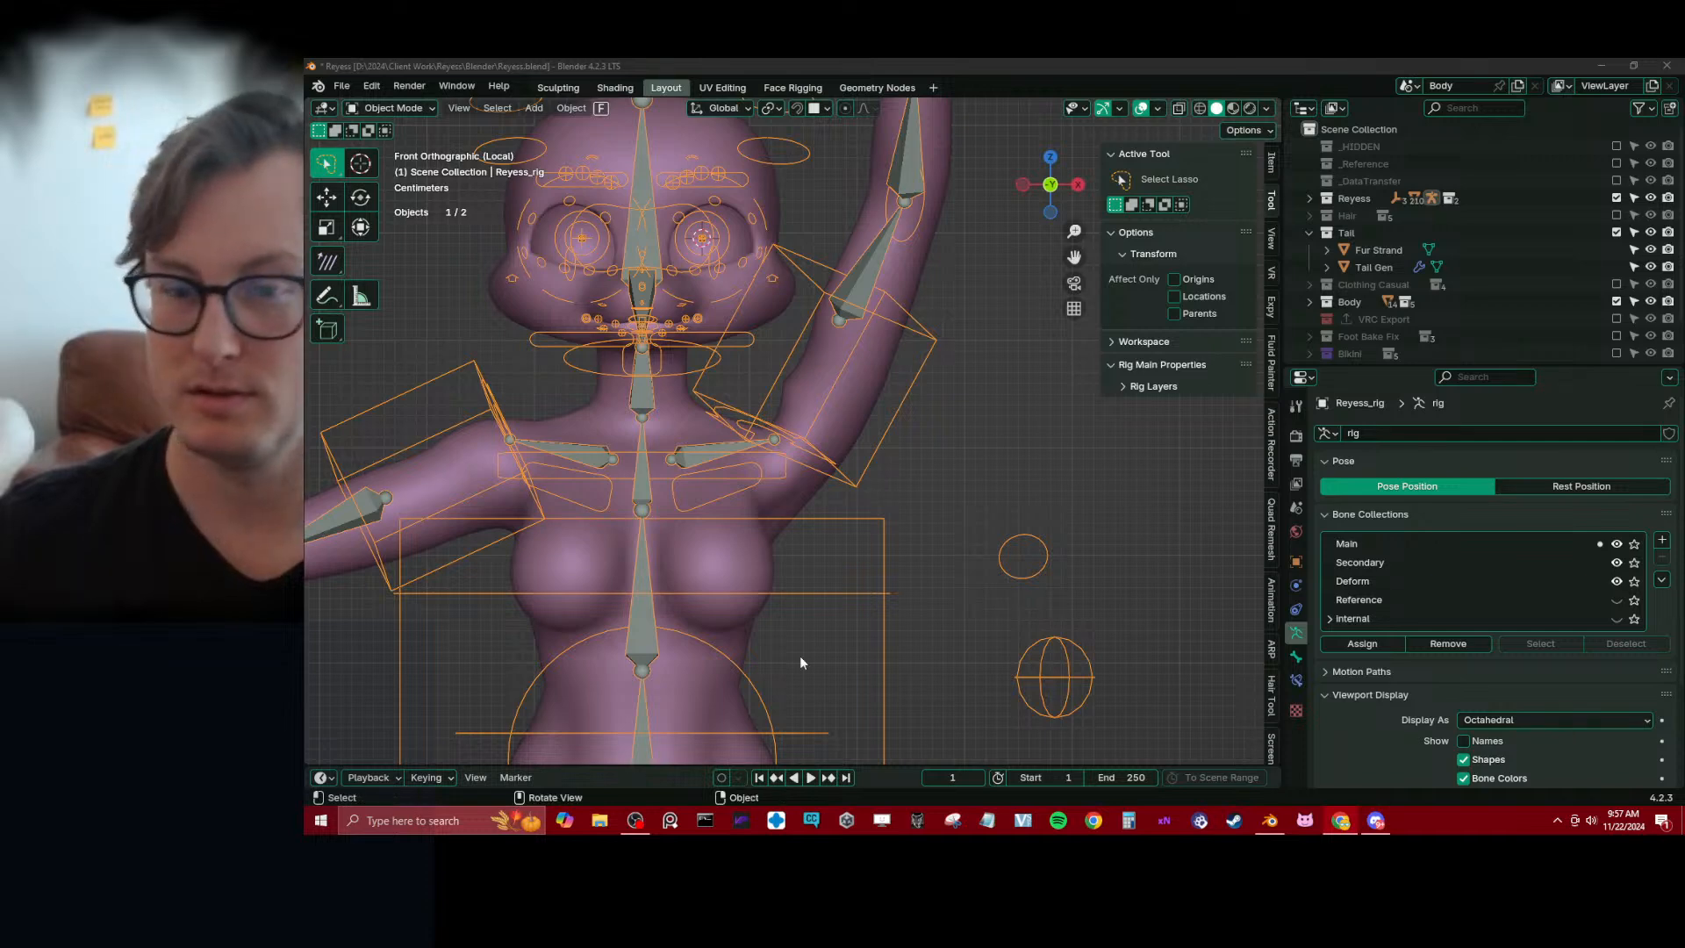
Select Body together with the rig, enter Weight Paint mode and pick the shoulder.l bone to display its weights
{"action": "scroll", "coordinate": [819, 459], "scroll_direction": "up", "scroll_amount": 2}
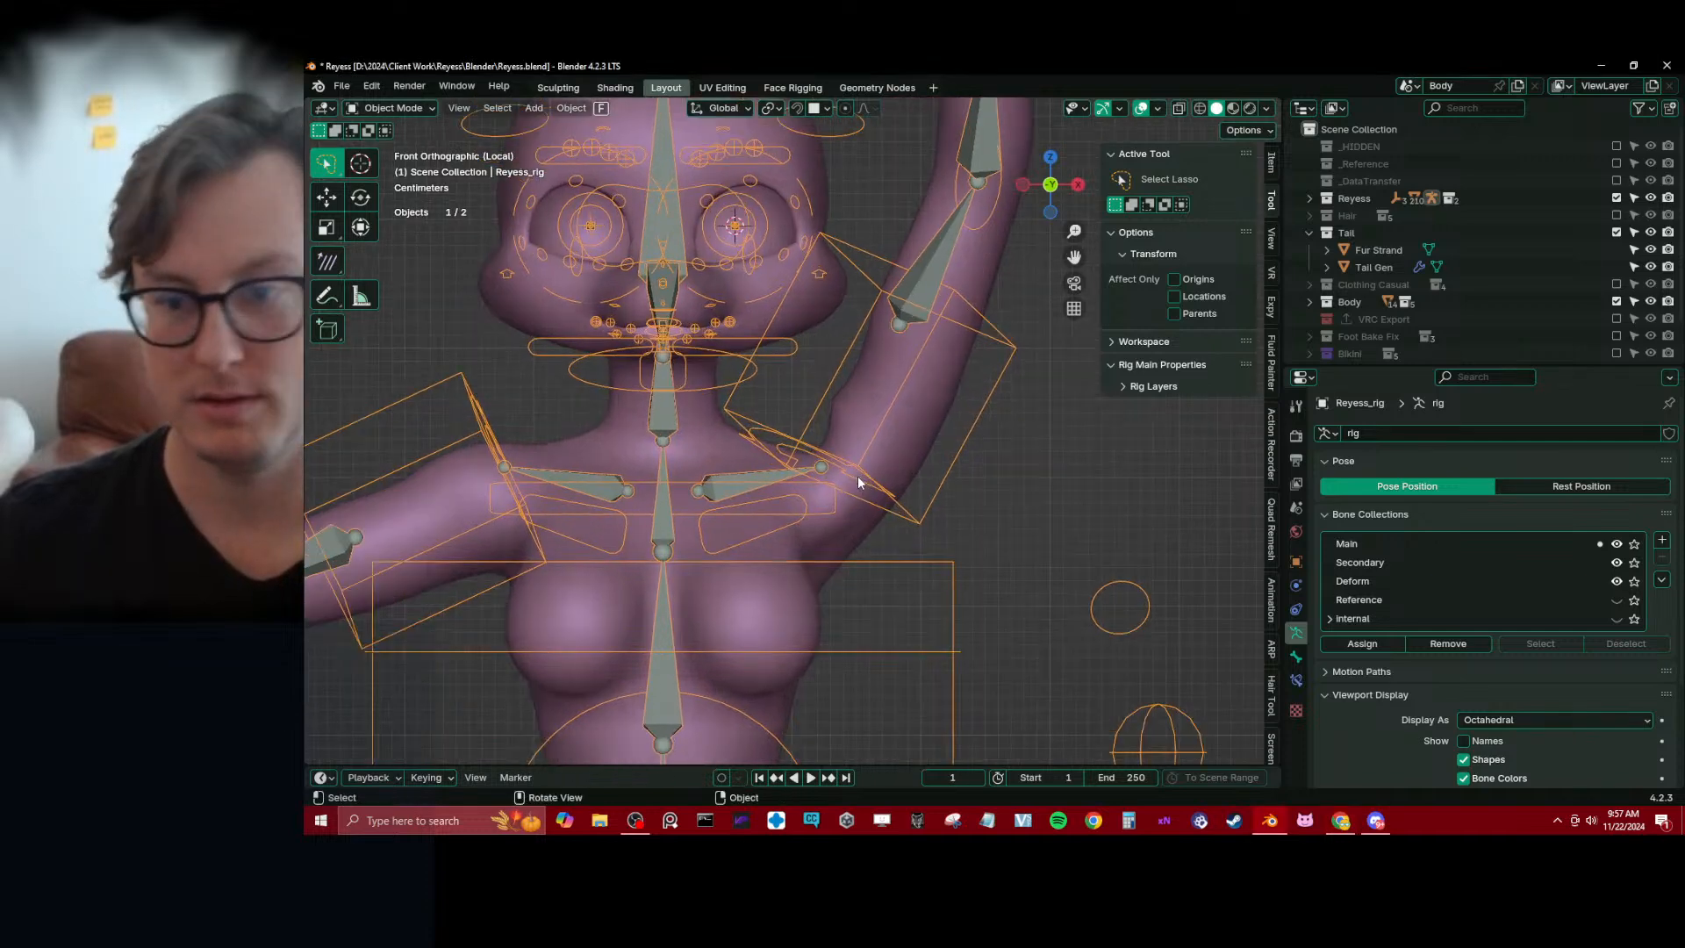
{"action": "middle_click_drag", "start_coordinate": [857, 468], "coordinate": [942, 466], "text": "shift"}
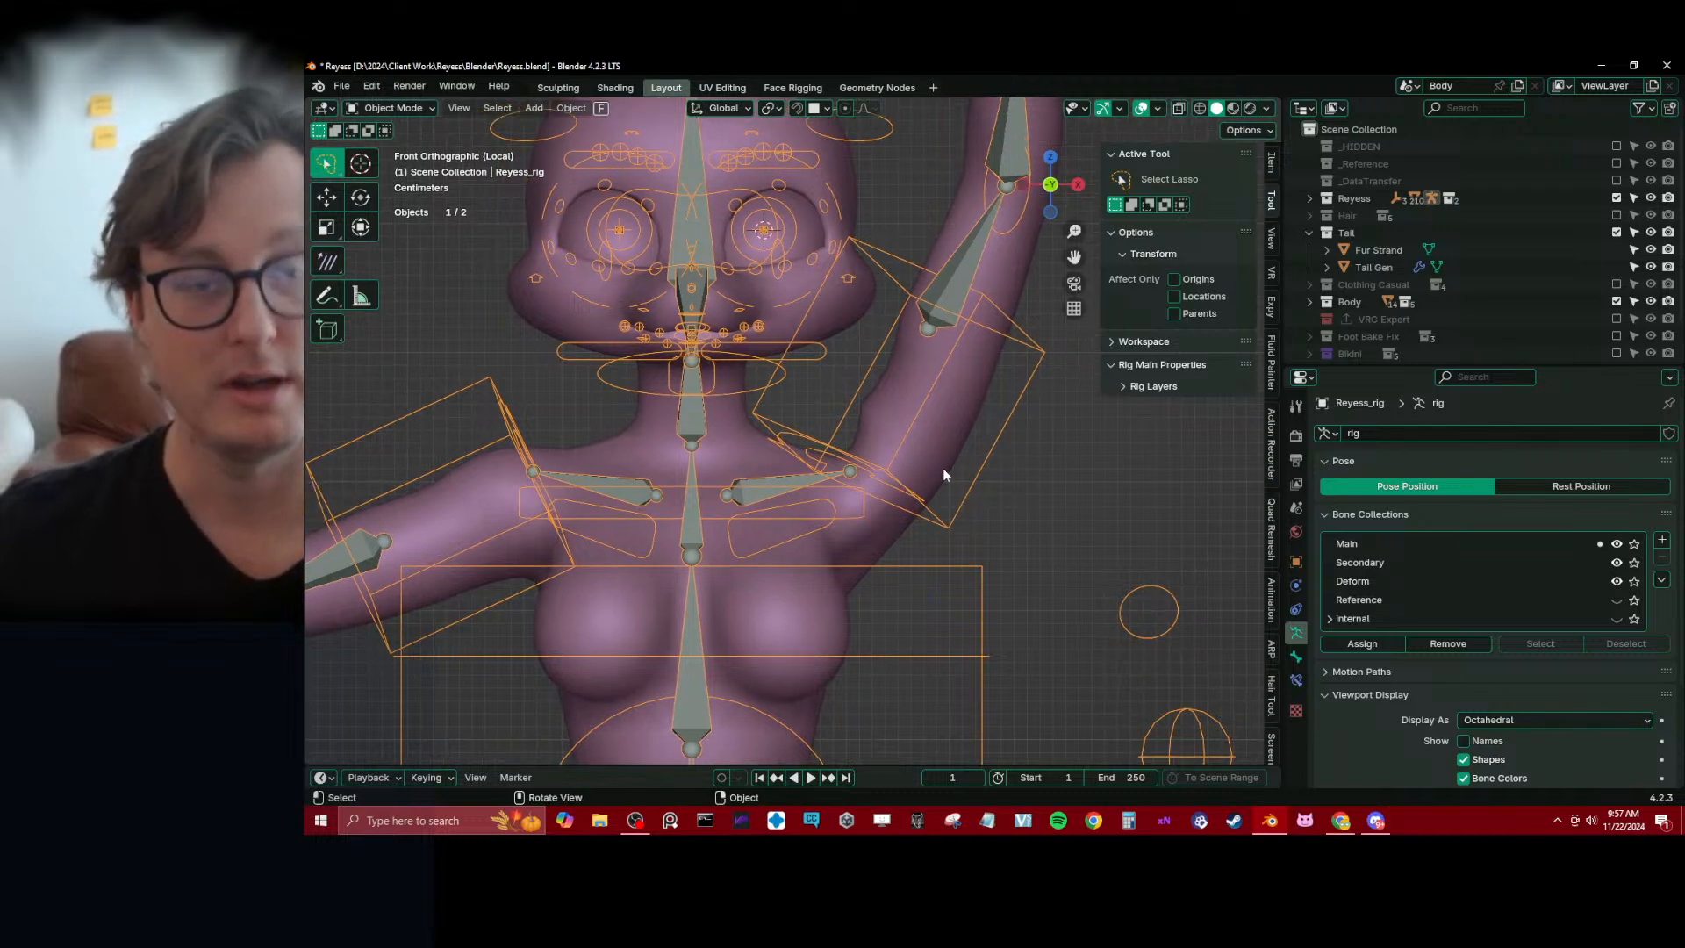
{"action": "left_click", "coordinate": [942, 460], "text": "shift"}
{"action": "key", "text": "ctrl+Tab"}
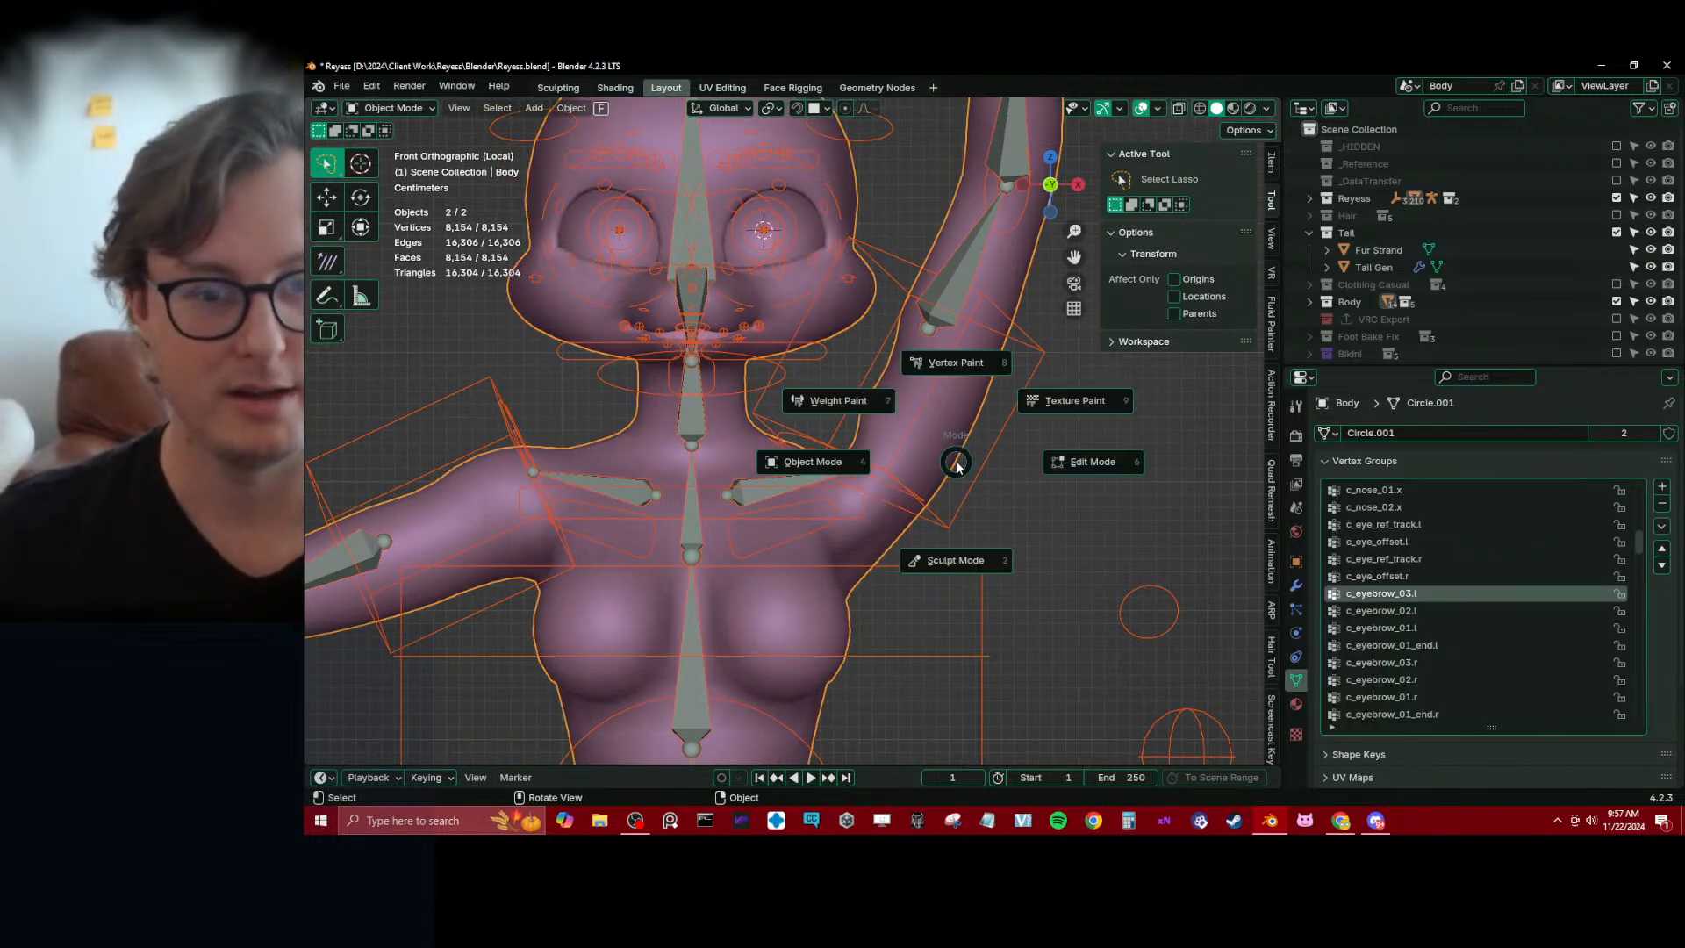
{"action": "left_click", "coordinate": [795, 400]}
{"action": "left_click", "coordinate": [752, 500], "text": "ctrl"}
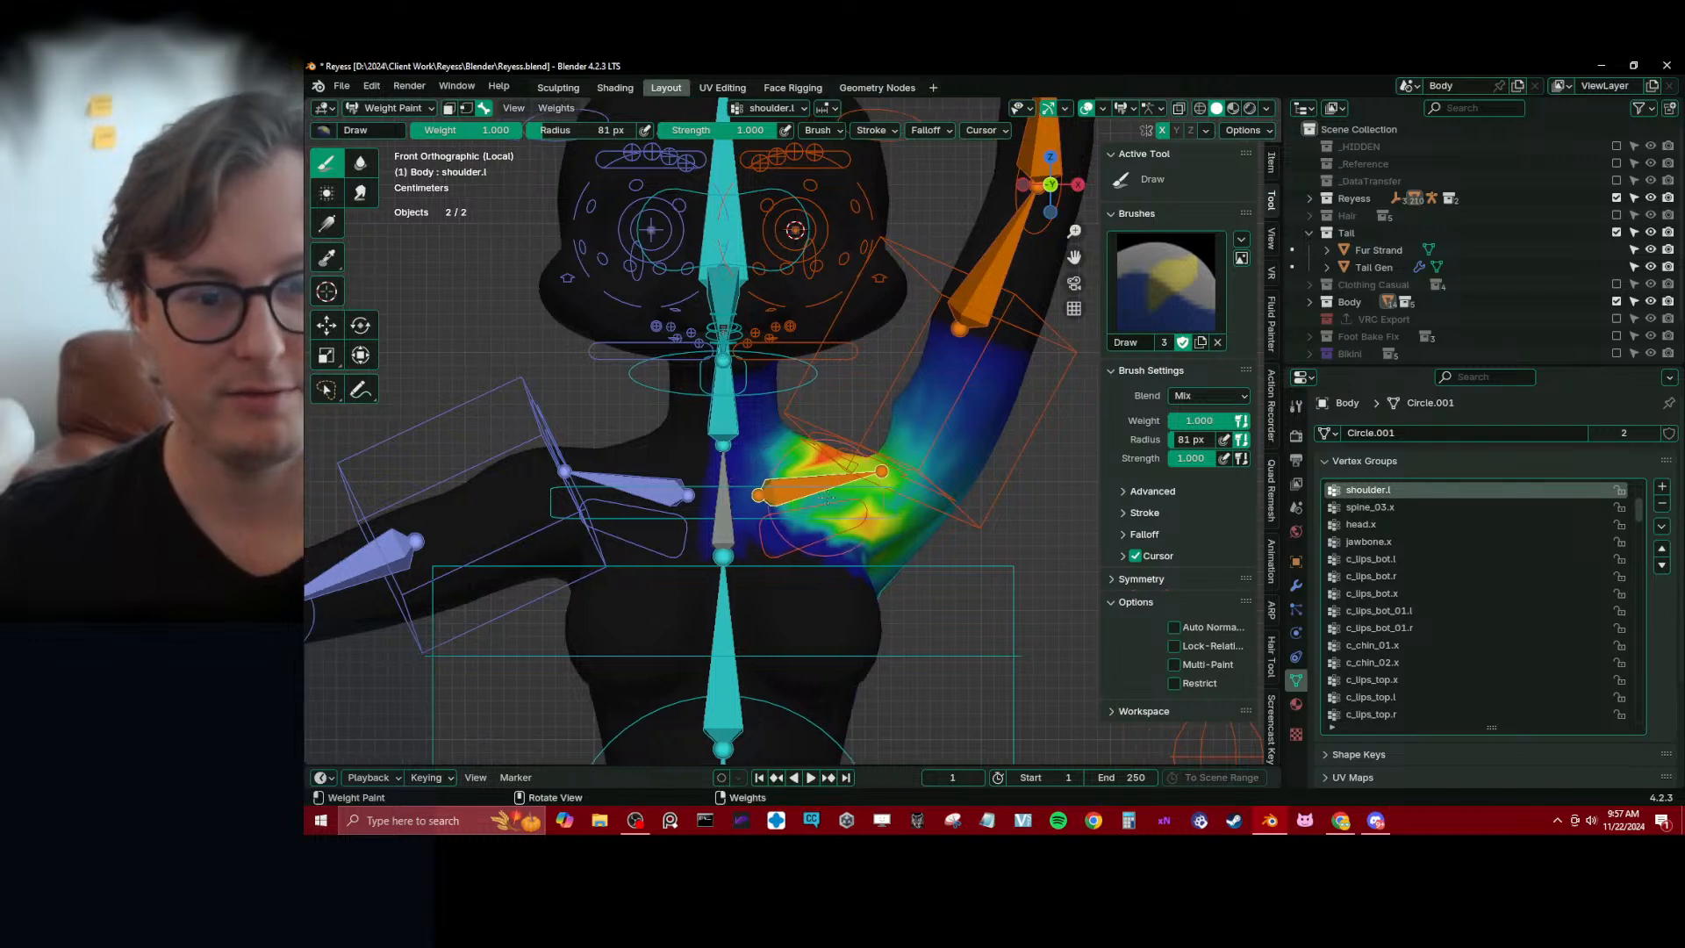
Smooth the shoulder.l weights around the front and back of the left shoulder with the Blur brush at 81 px and strength 1.000
{"action": "mouse_move", "coordinate": [795, 505]}
{"action": "middle_mouse_down", "text": "shift"}
{"action": "mouse_move", "coordinate": [838, 499]}
{"action": "mouse_move", "coordinate": [774, 498]}
{"action": "mouse_move", "coordinate": [797, 503]}
{"action": "middle_mouse_up", "text": "shift"}
{"action": "left_click", "coordinate": [362, 166]}
{"action": "left_click_drag", "start_coordinate": [796, 502], "coordinate": [784, 448]}
{"action": "middle_click_drag", "start_coordinate": [790, 446], "coordinate": [912, 442]}
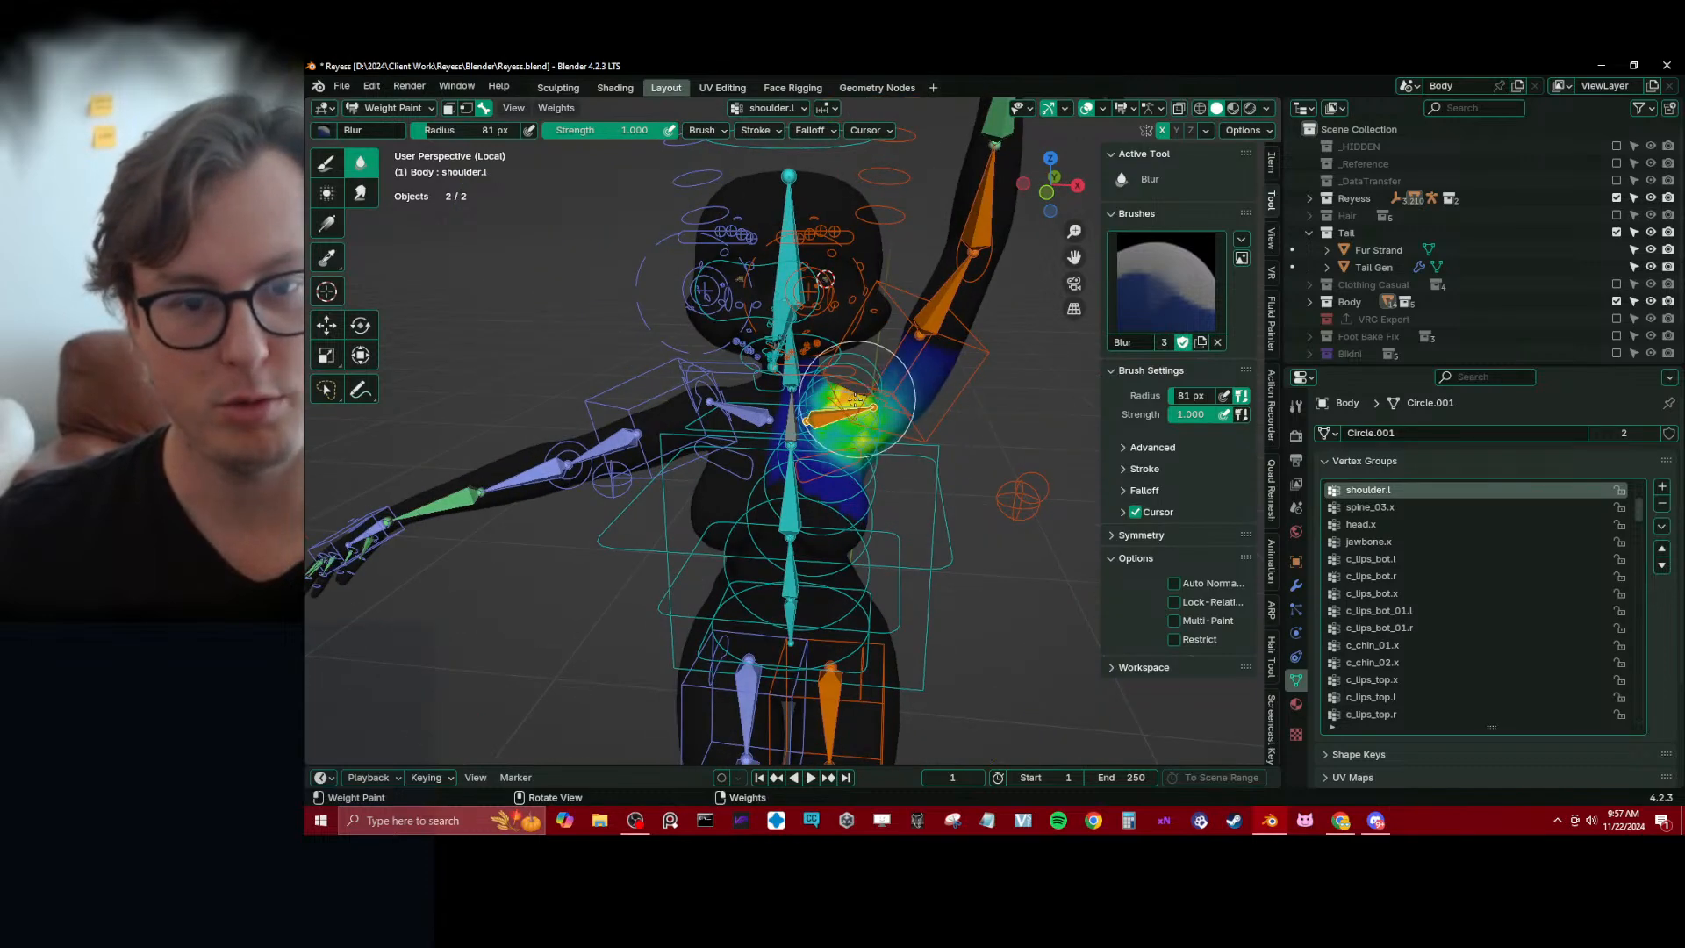
{"action": "left_click_drag", "start_coordinate": [857, 399], "coordinate": [888, 403]}
{"action": "middle_click_drag", "start_coordinate": [888, 404], "coordinate": [562, 393]}
{"action": "left_click_drag", "start_coordinate": [740, 353], "coordinate": [758, 408]}
{"action": "middle_click_drag", "start_coordinate": [758, 394], "coordinate": [937, 369]}
{"action": "middle_click_drag", "start_coordinate": [606, 421], "coordinate": [721, 434]}
{"action": "key", "text": "KP_1"}
{"action": "scroll", "coordinate": [632, 376], "scroll_direction": "up", "scroll_amount": 3}
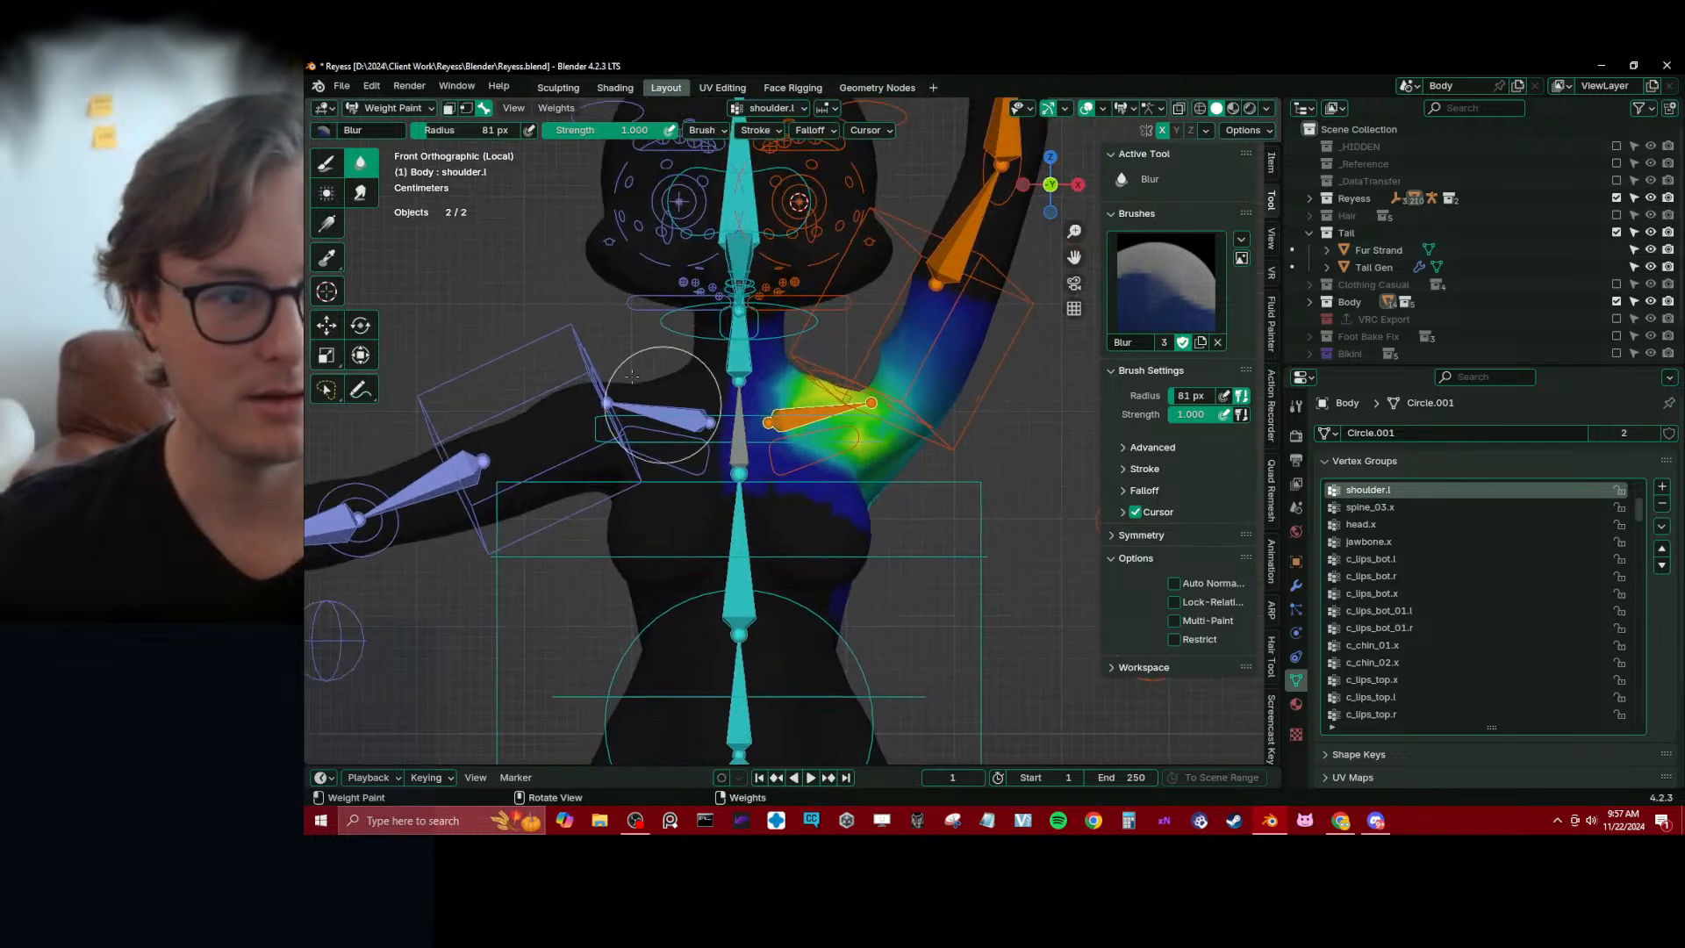
Fade the shoulder.l weights off the upper left arm and armpit with linear gradients of weight 0.000
{"action": "left_click", "coordinate": [326, 223]}
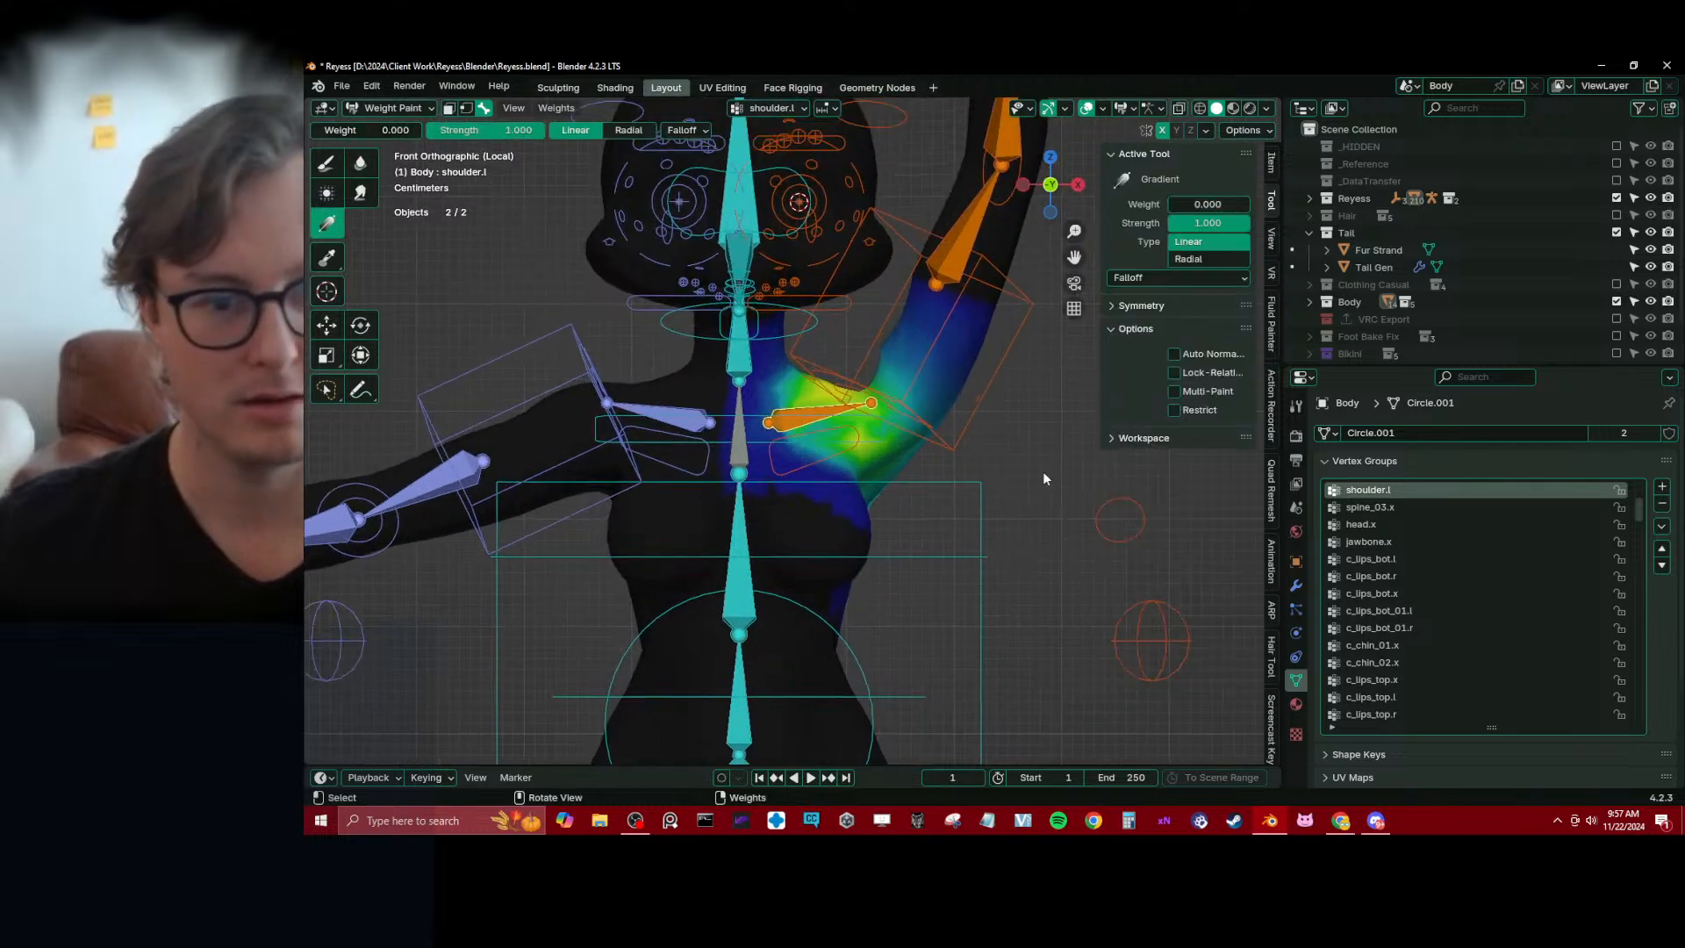
{"action": "left_click_drag", "start_coordinate": [889, 420], "coordinate": [803, 436]}
{"action": "left_click_drag", "start_coordinate": [789, 442], "coordinate": [790, 442]}
{"action": "mouse_move", "coordinate": [910, 452]}
{"action": "middle_mouse_down"}
{"action": "mouse_move", "coordinate": [932, 448]}
{"action": "mouse_move", "coordinate": [920, 459]}
{"action": "middle_mouse_up"}
{"action": "key", "text": "KP_1"}
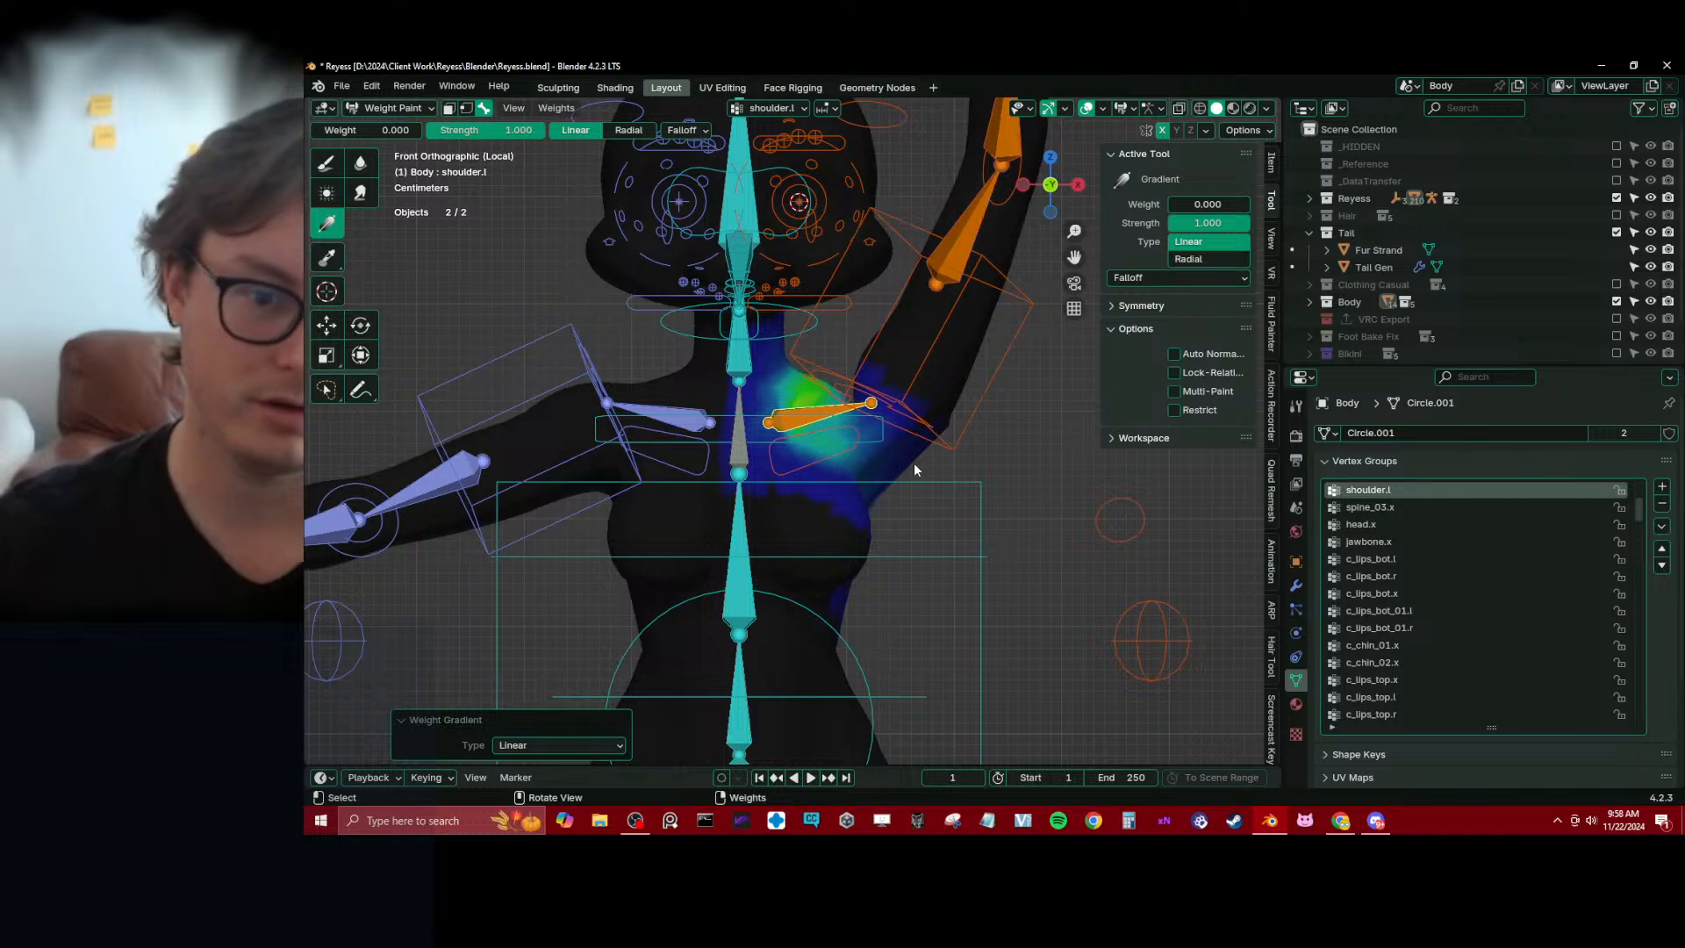
Pick c_arm_twist_offset.l and blur its weights across the left shoulder and chest
{"action": "left_click", "coordinate": [875, 408], "text": "alt"}
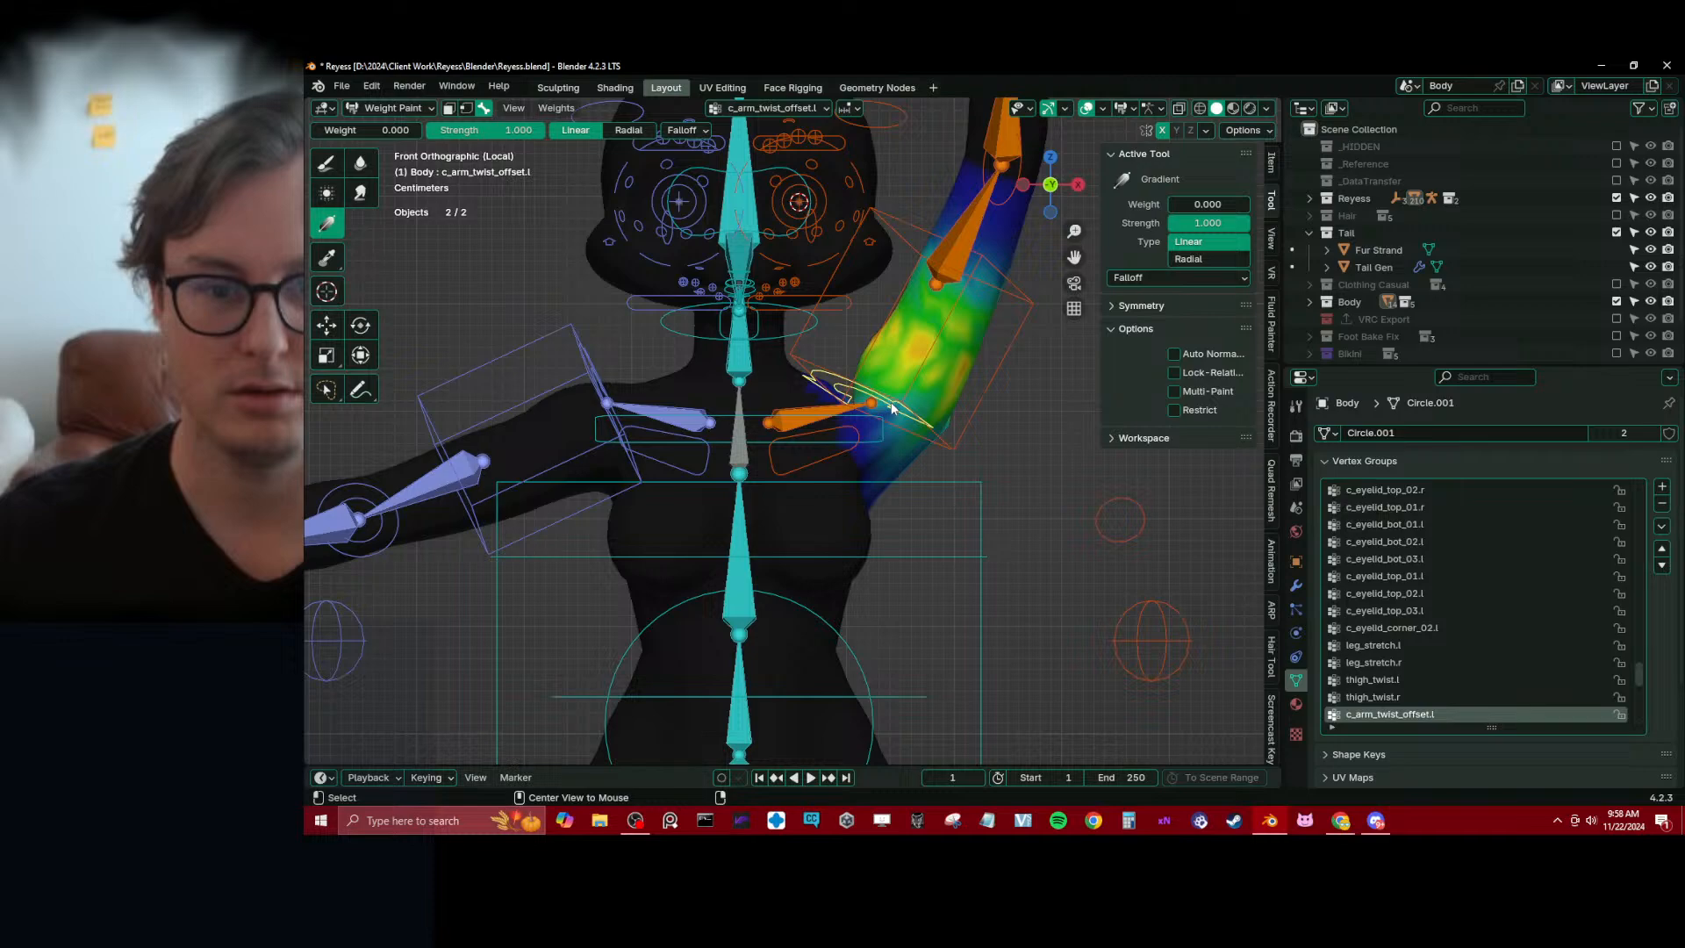
{"action": "left_click", "coordinate": [360, 162]}
{"action": "mouse_move", "coordinate": [667, 413]}
{"action": "middle_mouse_down"}
{"action": "mouse_move", "coordinate": [887, 419]}
{"action": "mouse_move", "coordinate": [917, 444]}
{"action": "mouse_move", "coordinate": [739, 443]}
{"action": "mouse_move", "coordinate": [727, 390]}
{"action": "mouse_move", "coordinate": [857, 395]}
{"action": "mouse_move", "coordinate": [921, 441]}
{"action": "middle_mouse_up"}
{"action": "scroll", "coordinate": [763, 423], "scroll_direction": "up", "scroll_amount": 5}
{"action": "key", "text": "KP_1"}
{"action": "scroll", "coordinate": [923, 439], "scroll_direction": "down", "scroll_amount": 1}
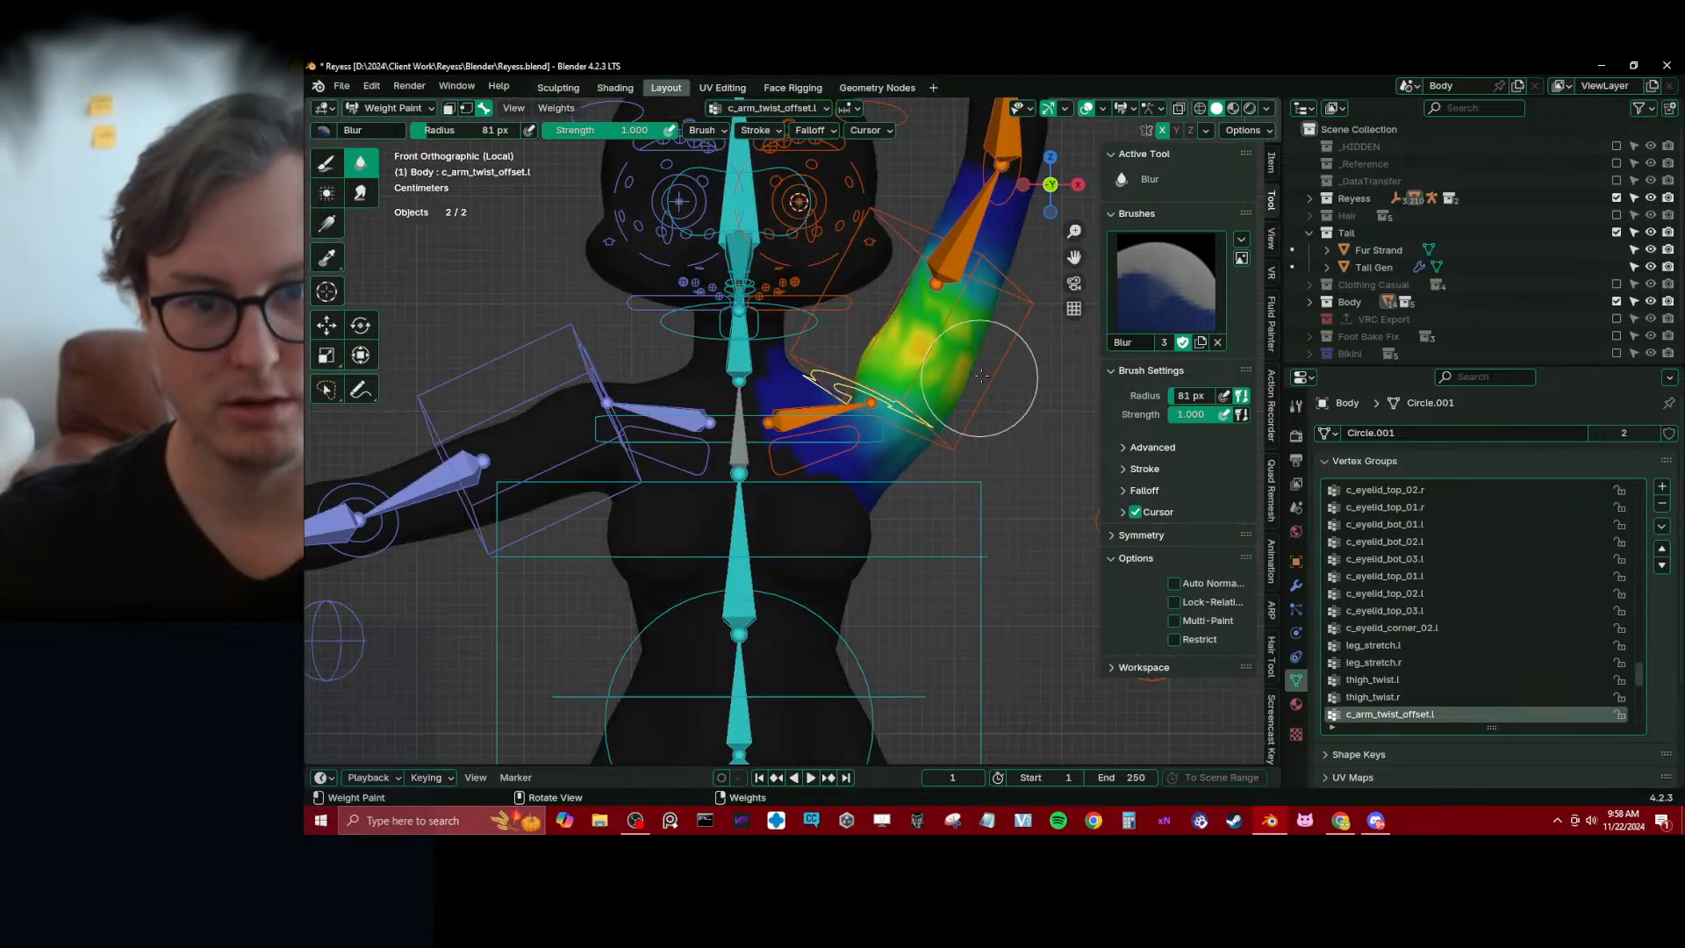
Pick arm_stretch.l and remove its weights from the left chest and side with linear gradients of weight 0.000
{"action": "left_click", "coordinate": [939, 266], "text": "alt"}
{"action": "middle_click_drag", "start_coordinate": [929, 379], "coordinate": [869, 386], "text": "shift"}
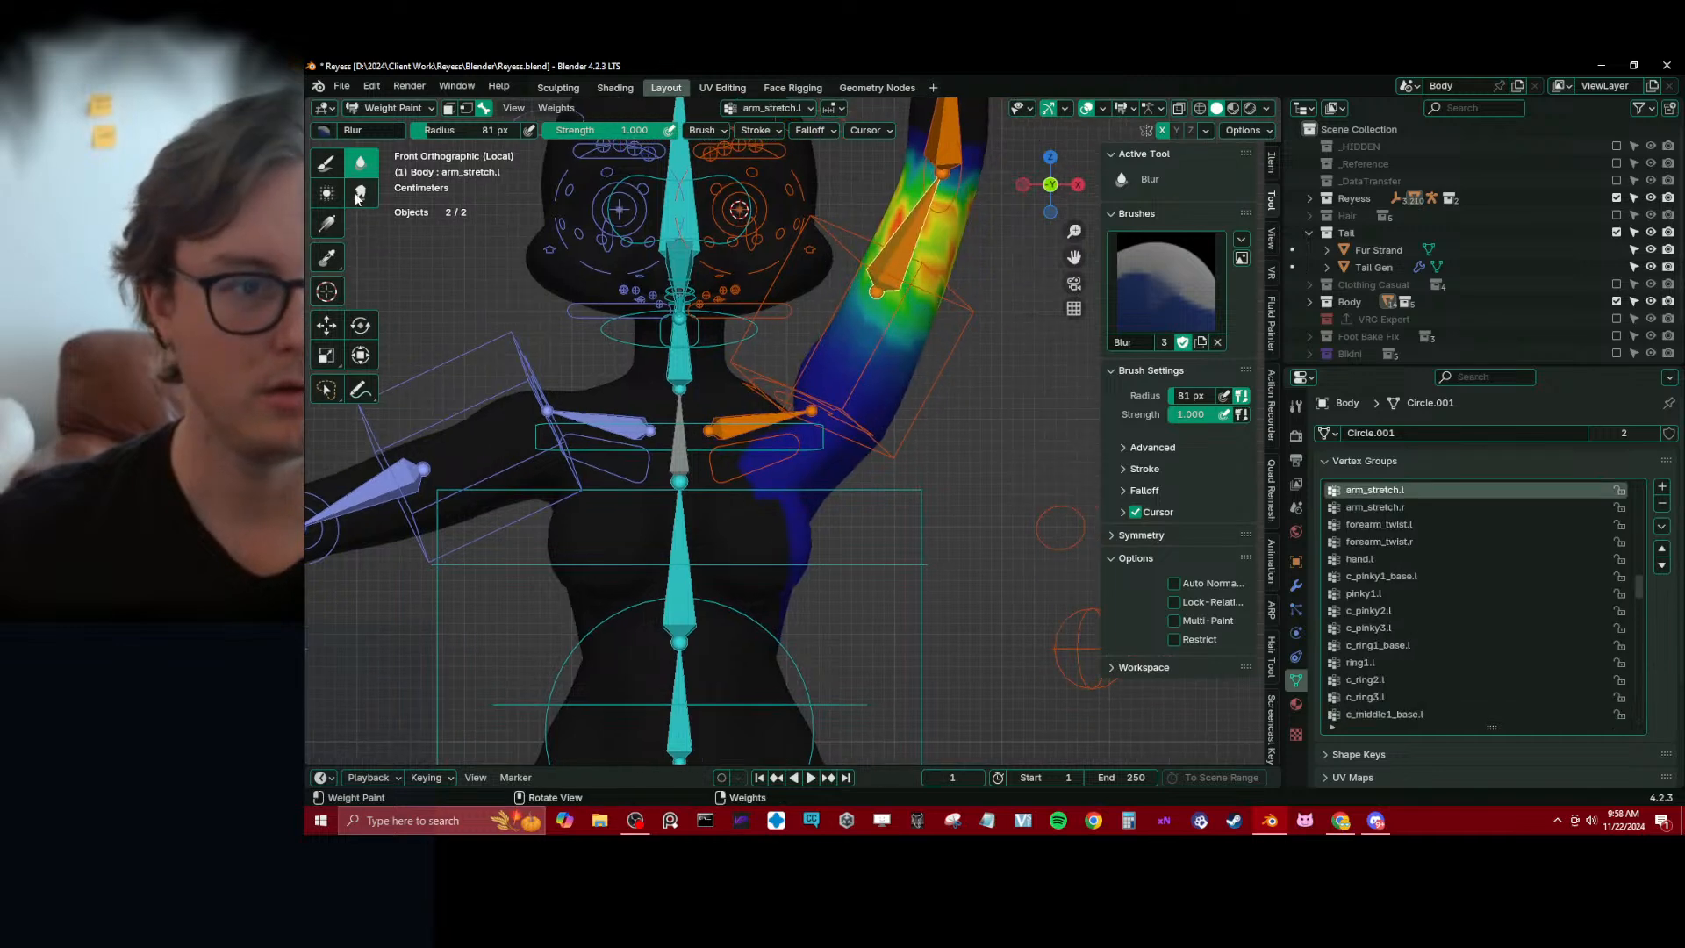
{"action": "left_click", "coordinate": [326, 222]}
{"action": "left_click_drag", "start_coordinate": [787, 443], "coordinate": [852, 384]}
{"action": "left_click_drag", "start_coordinate": [814, 460], "coordinate": [867, 373]}
{"action": "middle_click_drag", "start_coordinate": [830, 464], "coordinate": [830, 421], "text": "shift"}
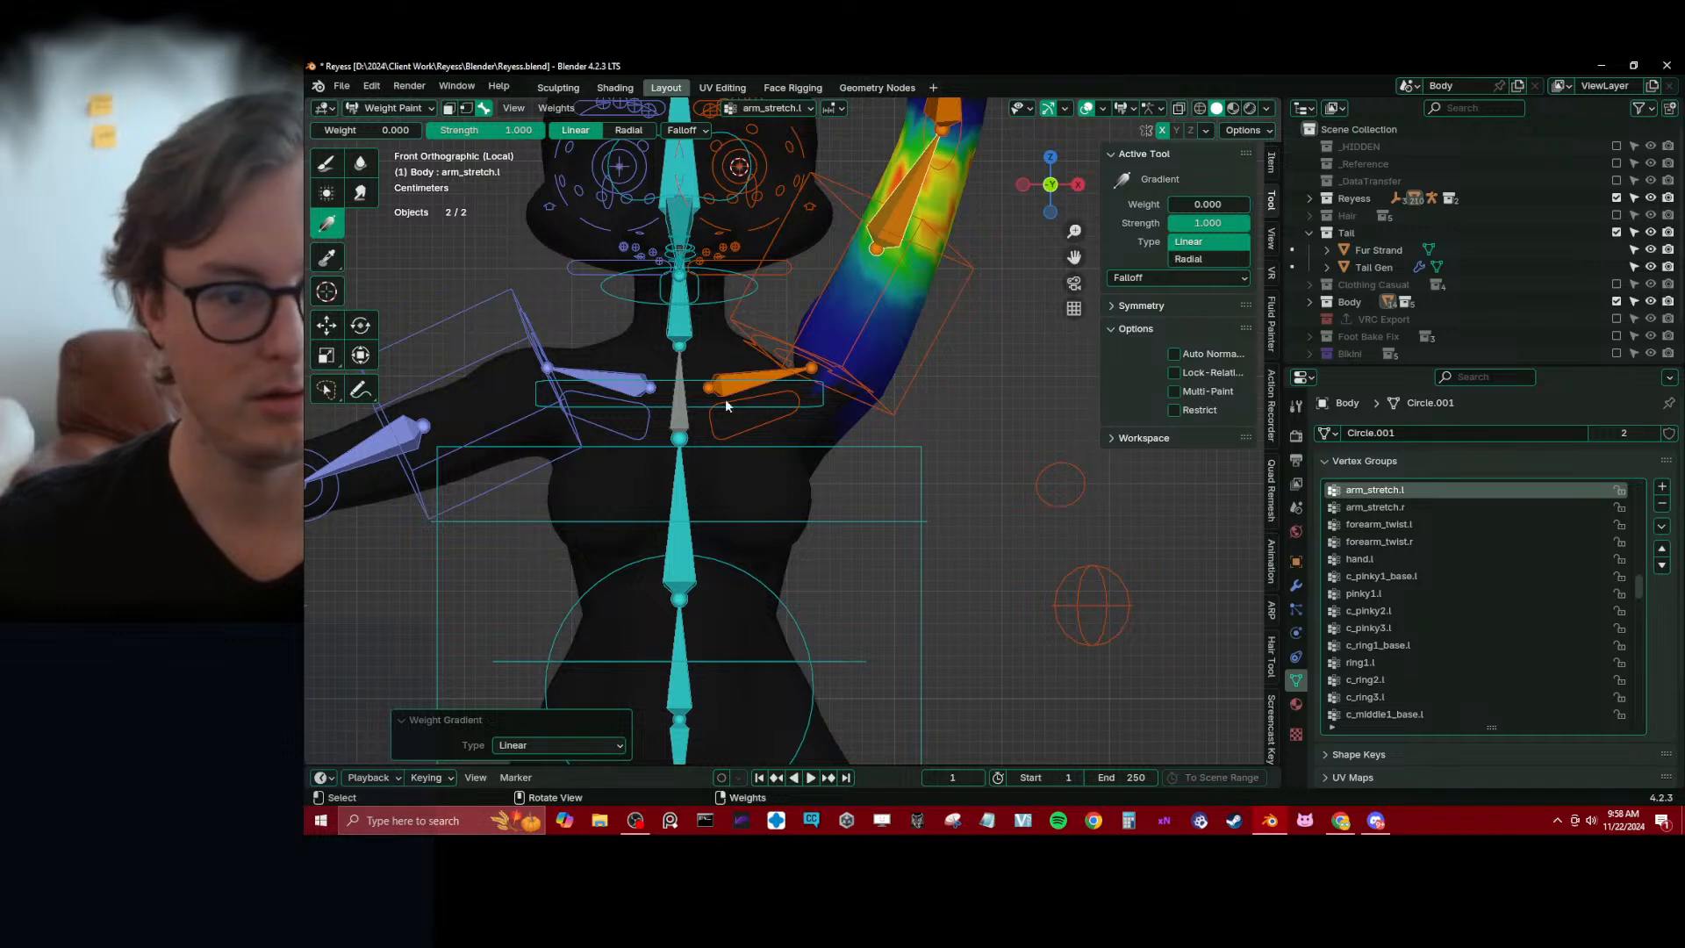
Display the spine_03.x weights and examine them on the chest and upper back with the Blur brush ready
{"action": "left_click", "coordinate": [692, 431], "text": "alt"}
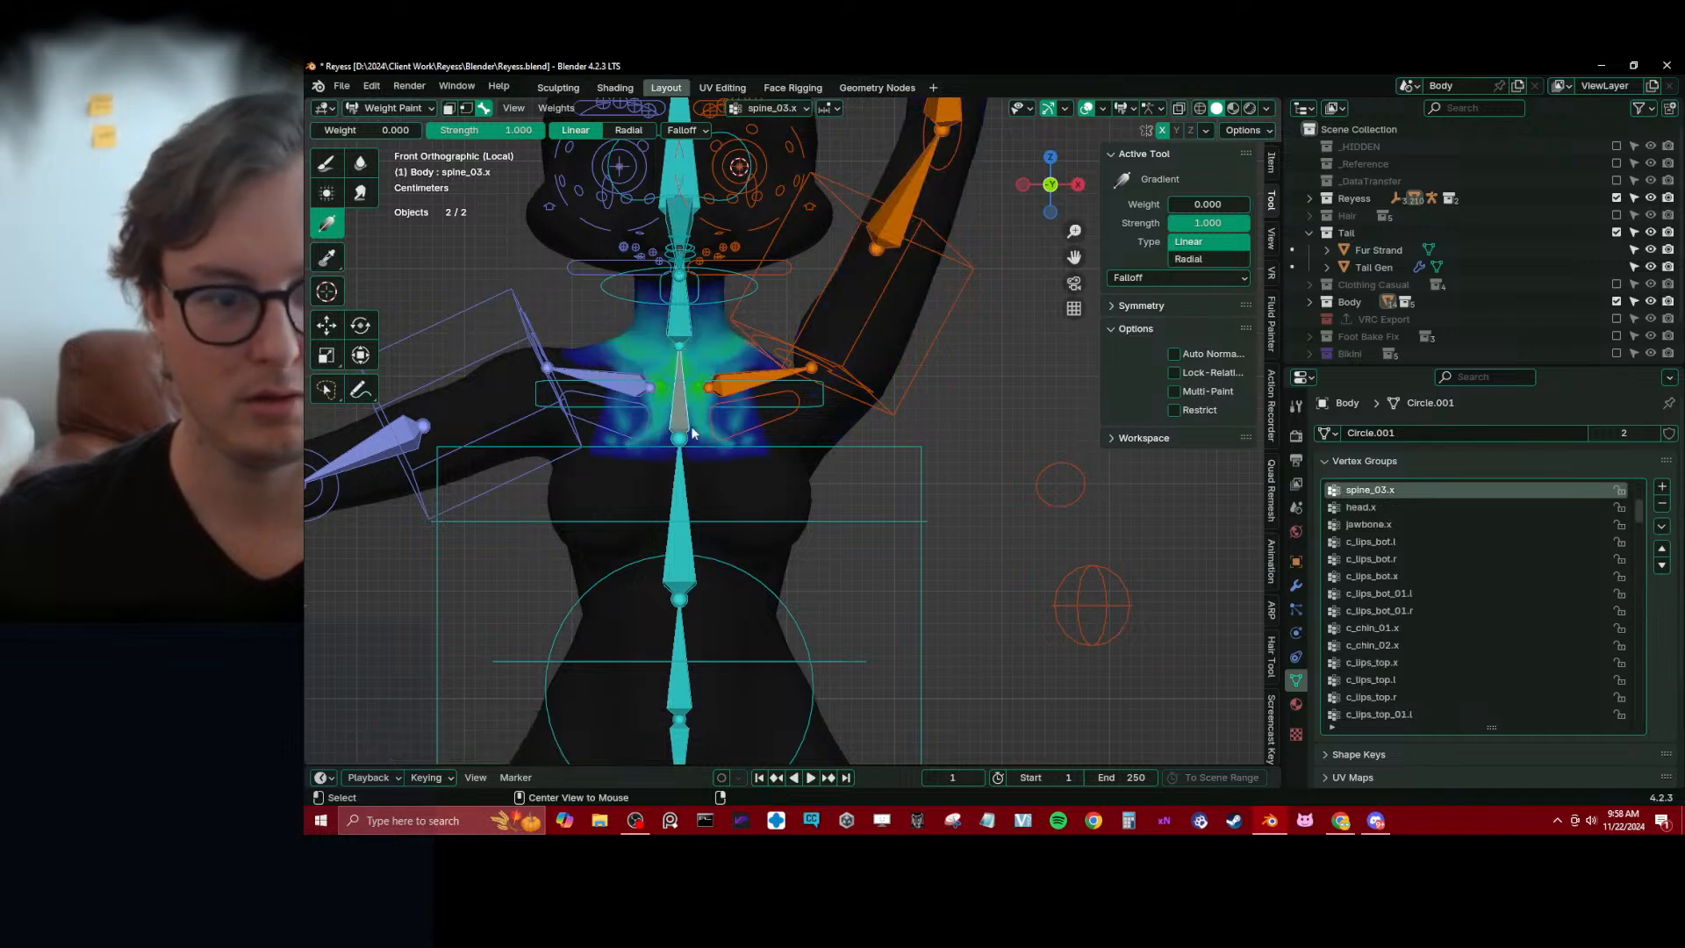
{"action": "left_click", "coordinate": [360, 162]}
{"action": "mouse_move", "coordinate": [742, 416]}
{"action": "left_mouse_down"}
{"action": "mouse_move", "coordinate": [726, 396]}
{"action": "mouse_move", "coordinate": [796, 362]}
{"action": "left_mouse_up"}
{"action": "middle_click_drag", "start_coordinate": [797, 362], "coordinate": [825, 485]}
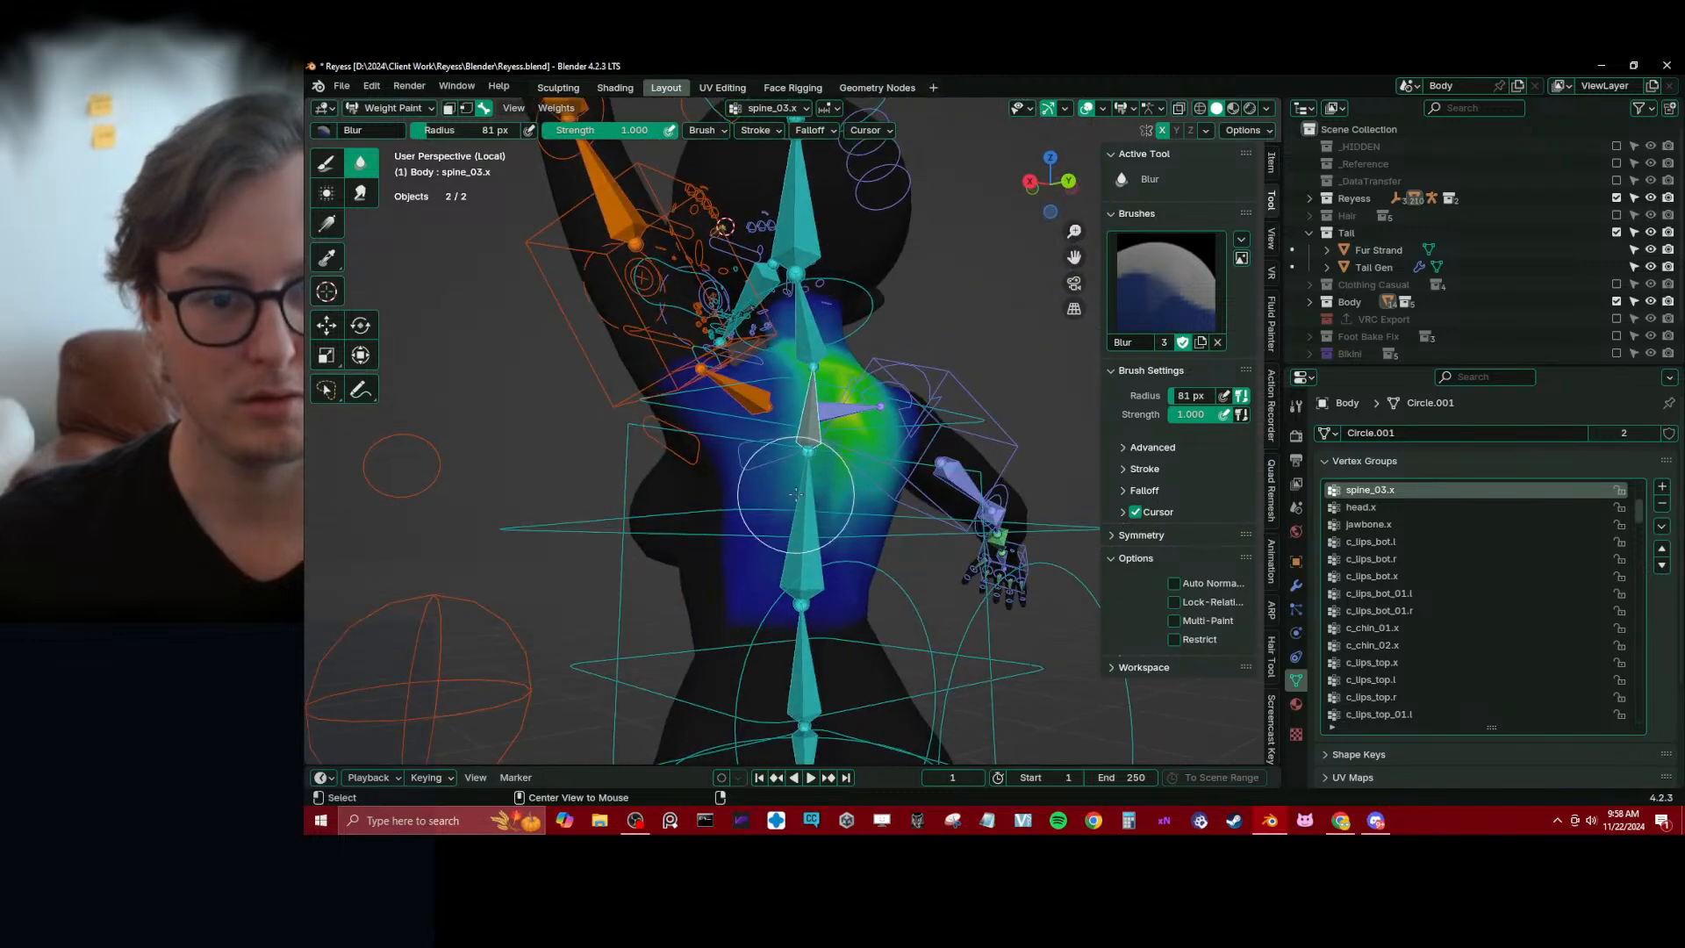
{"action": "key", "text": "KP_3"}
Reset the pose of all Reyess_rig bones in Pose Mode, return to Object Mode and save the file
{"action": "key", "text": "ctrl+Tab"}
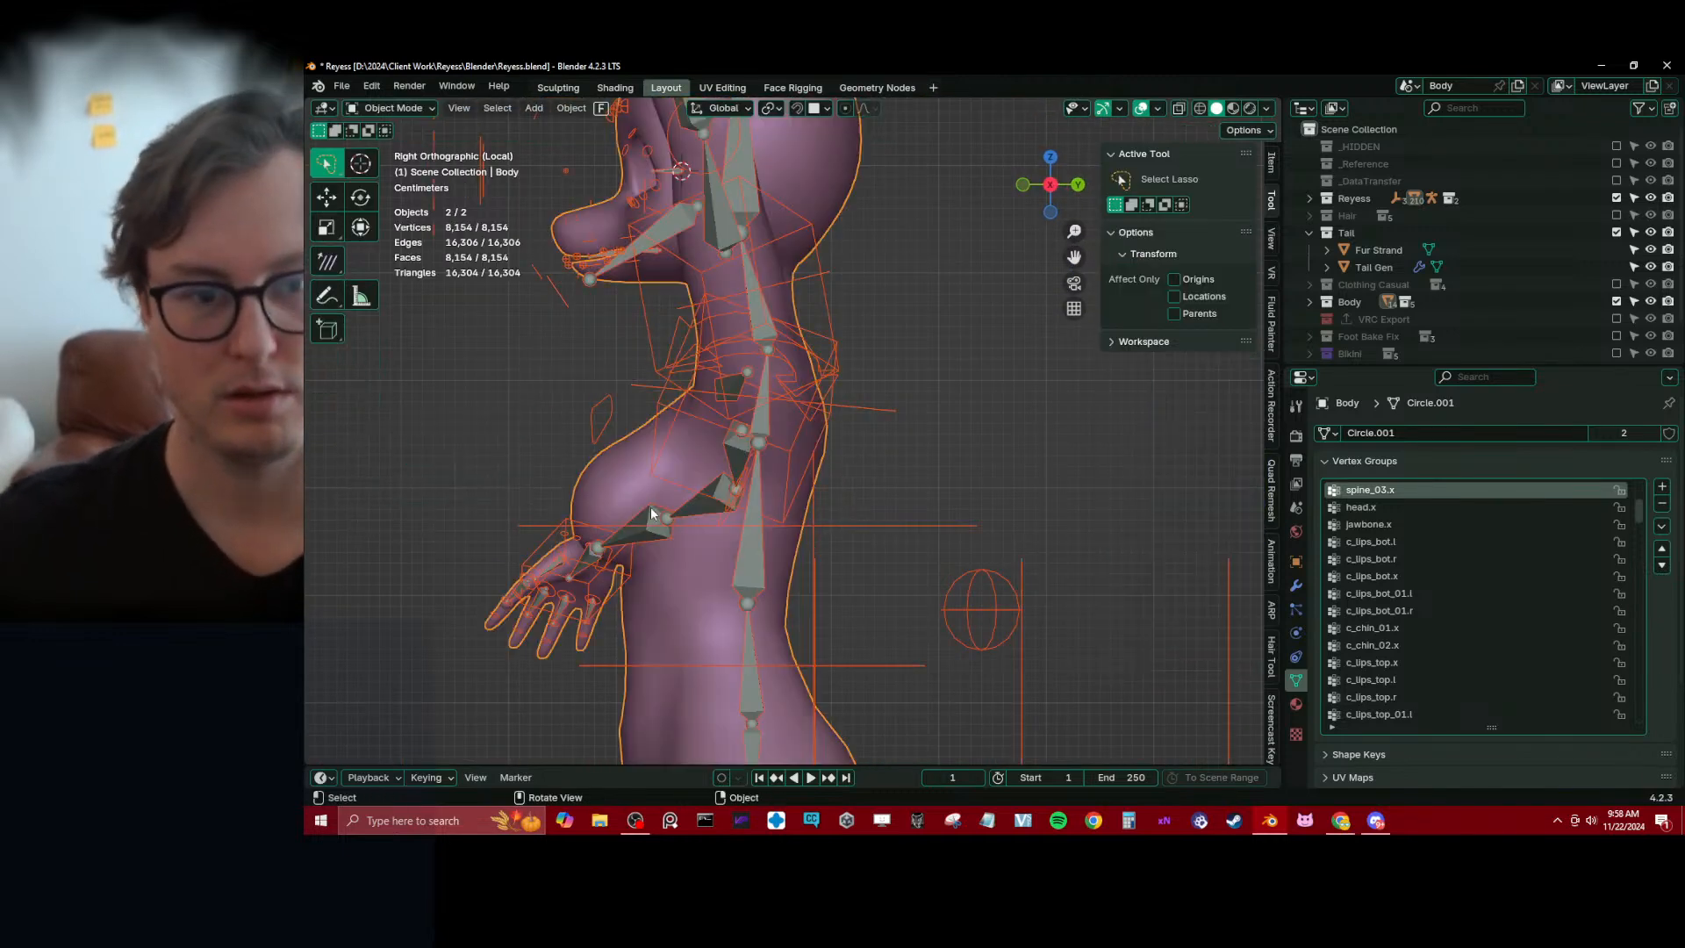
{"action": "left_click", "coordinate": [839, 424]}
{"action": "key", "text": "ctrl+Tab"}
{"action": "key", "text": "a"}
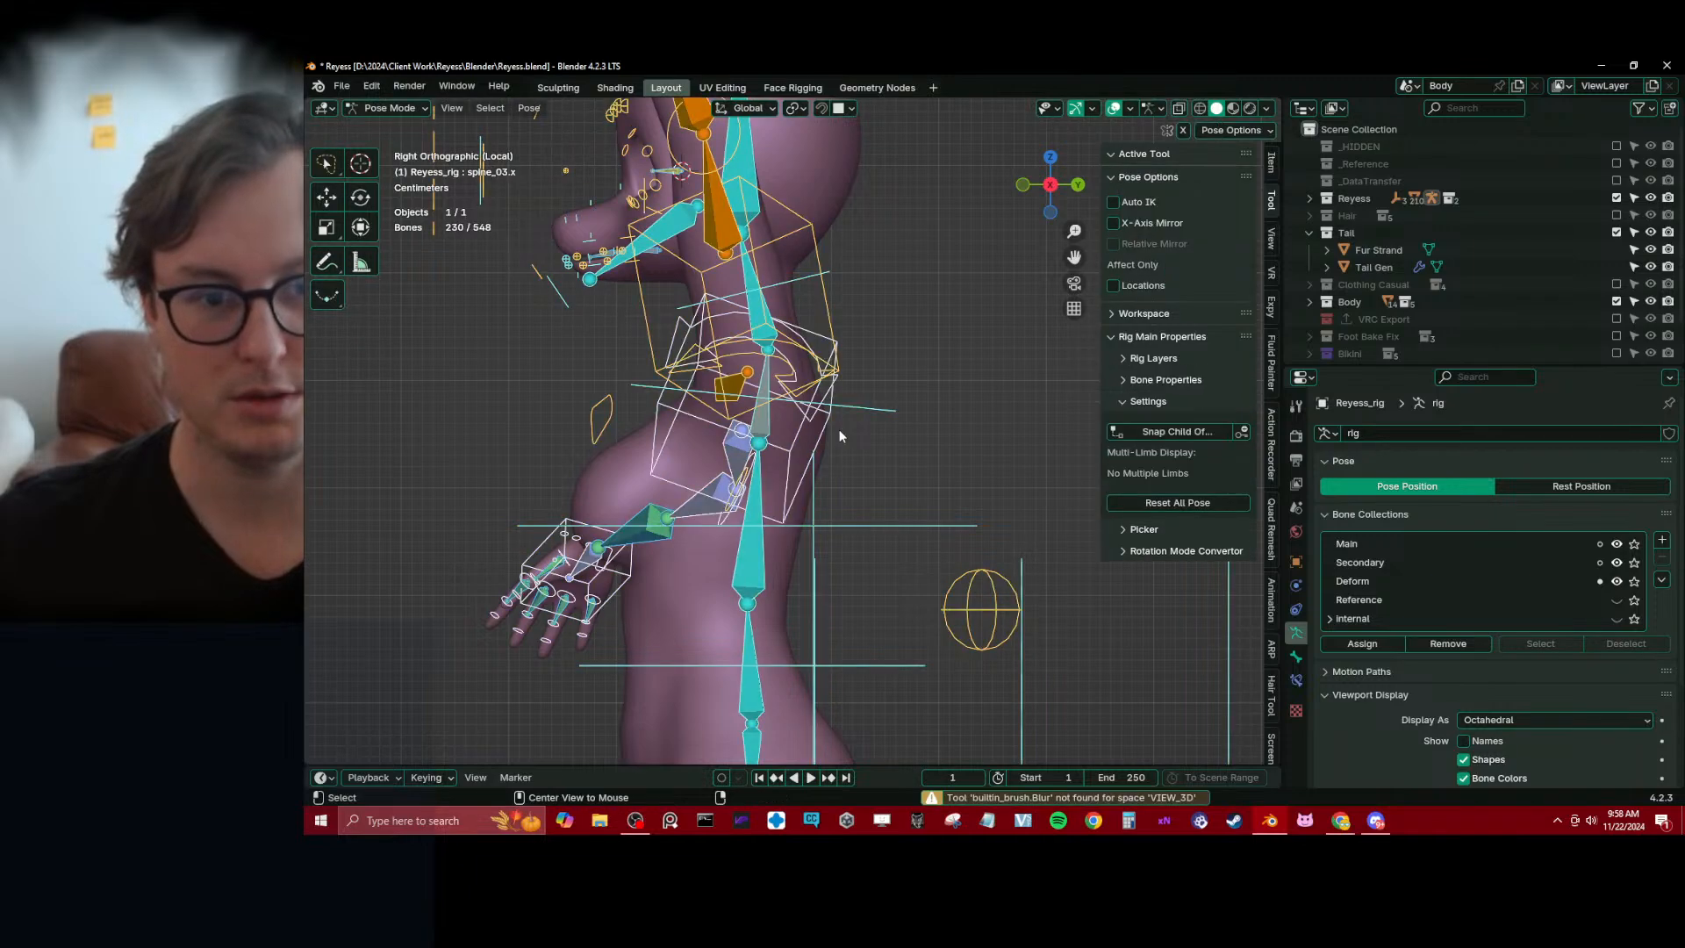
{"action": "key", "text": "alt+r"}
{"action": "key", "text": "ctrl+Tab"}
{"action": "middle_click_drag", "start_coordinate": [705, 454], "coordinate": [807, 460]}
{"action": "key", "text": "ctrl+s"}
{"action": "key", "text": "KP_1"}
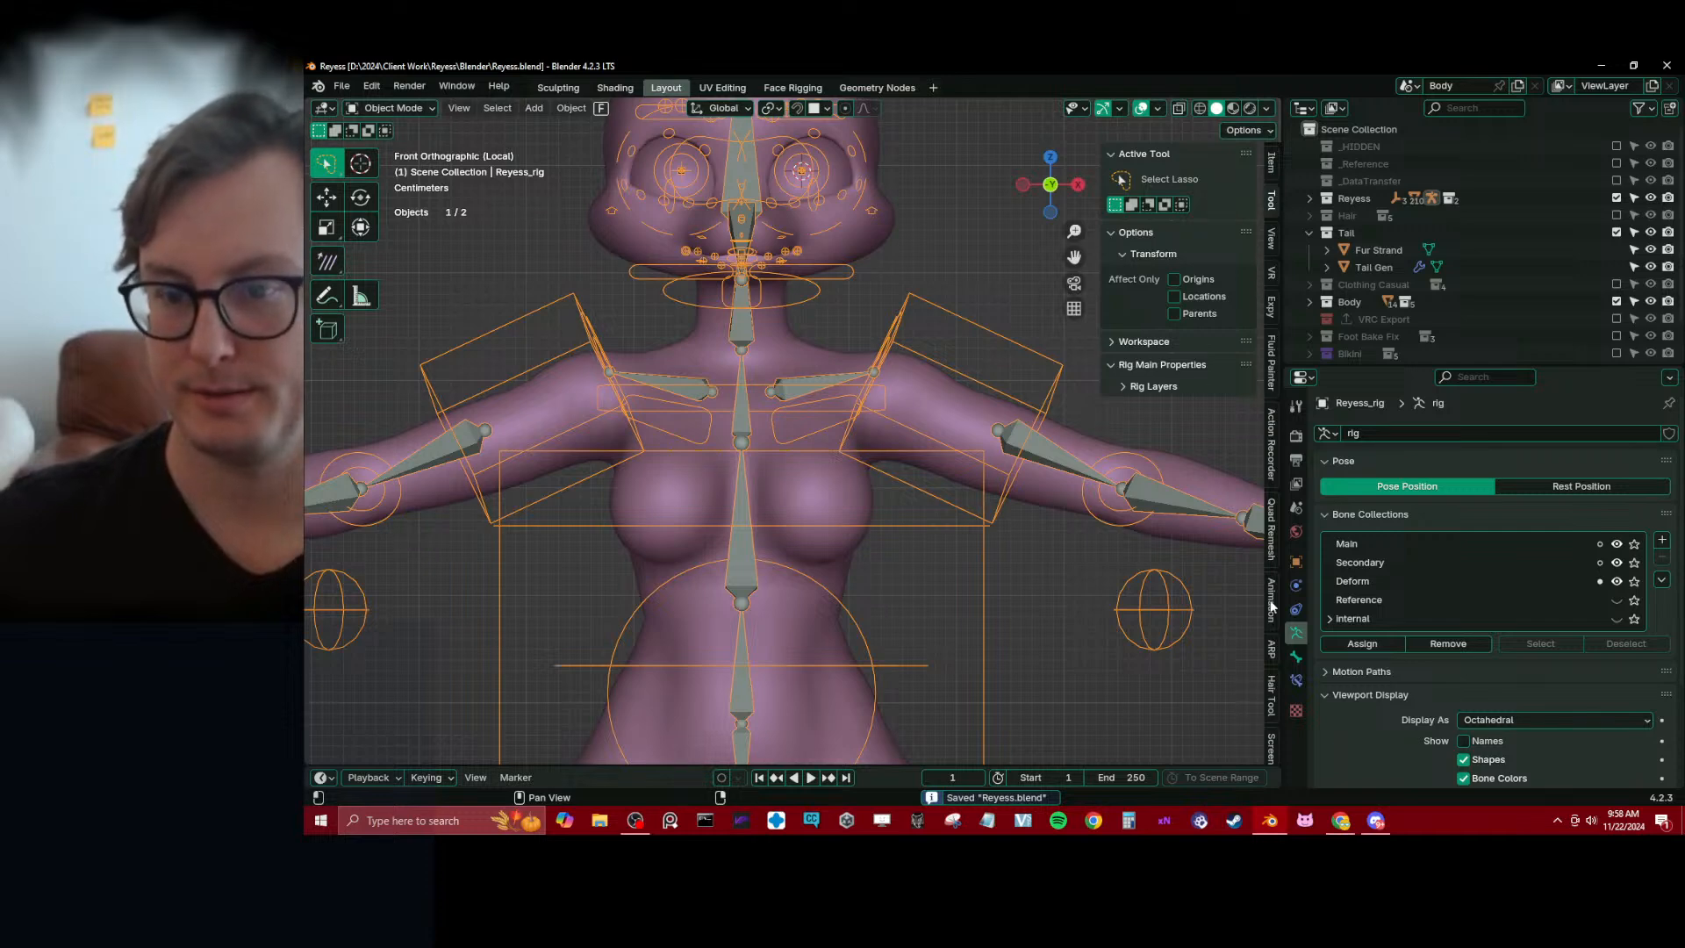
Start editing the Auto-Rig Pro reference bones and move the spine_02_ref.x upper joint by -0.00736 m in Y and -0.04884 m in Z
{"action": "left_click", "coordinate": [1272, 650]}
{"action": "left_click", "coordinate": [1198, 369]}
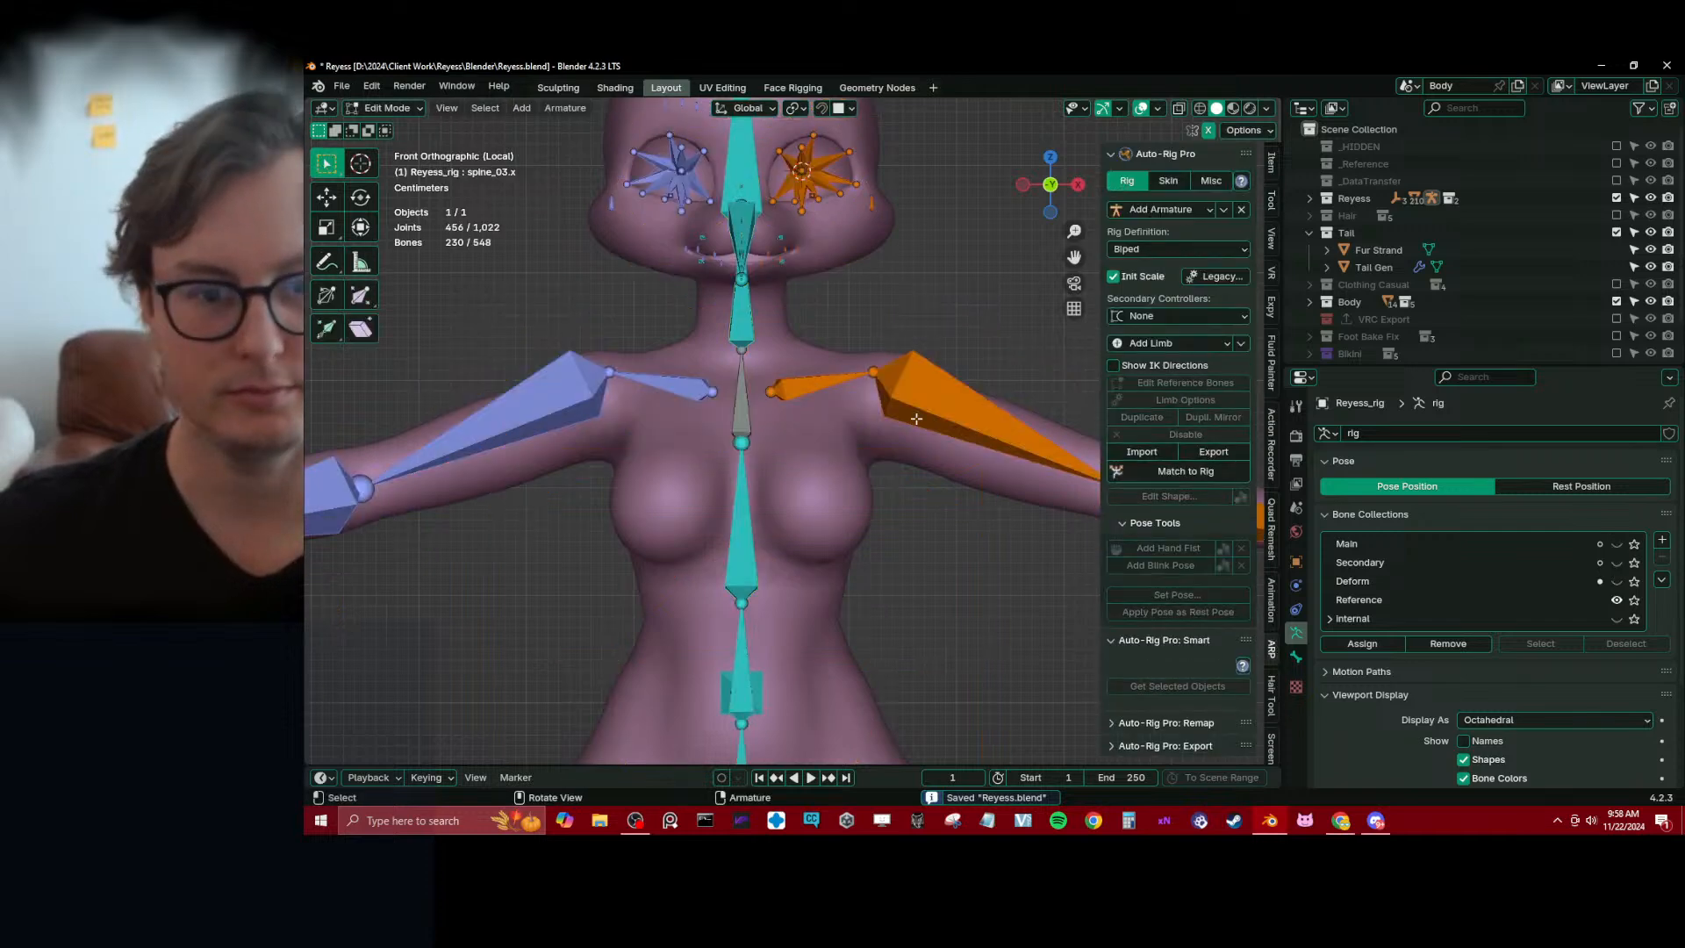
{"action": "left_click", "coordinate": [760, 471]}
{"action": "key", "text": "KP_3"}
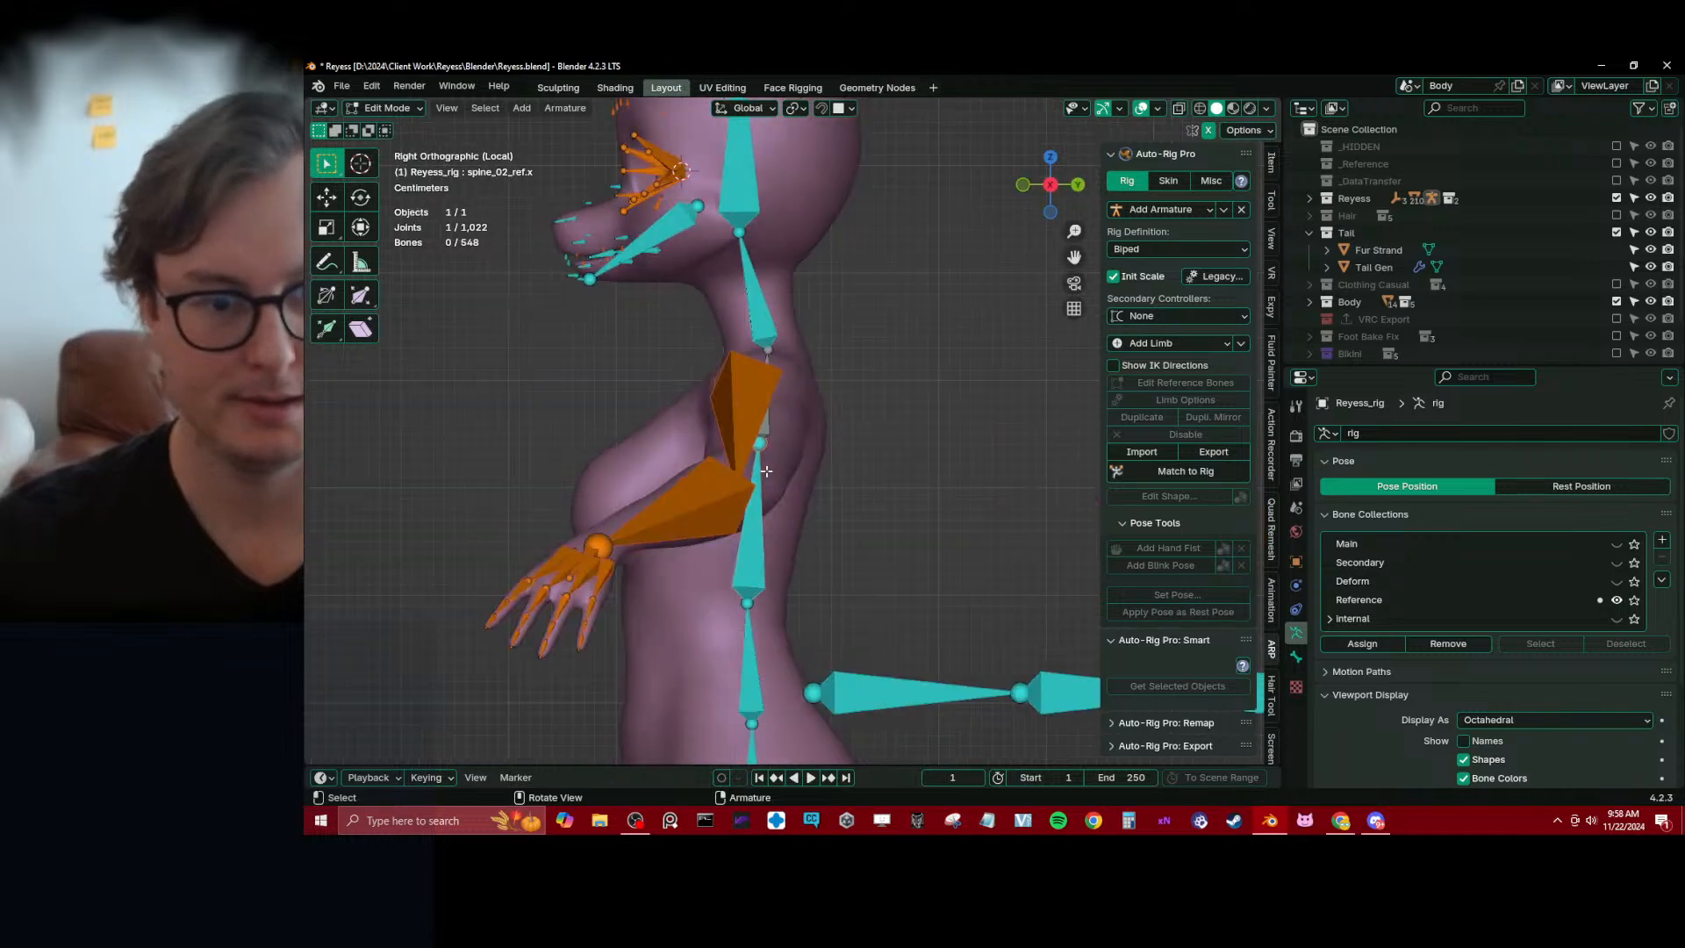
{"action": "key", "text": "g"}
{"action": "left_click", "coordinate": [760, 523]}
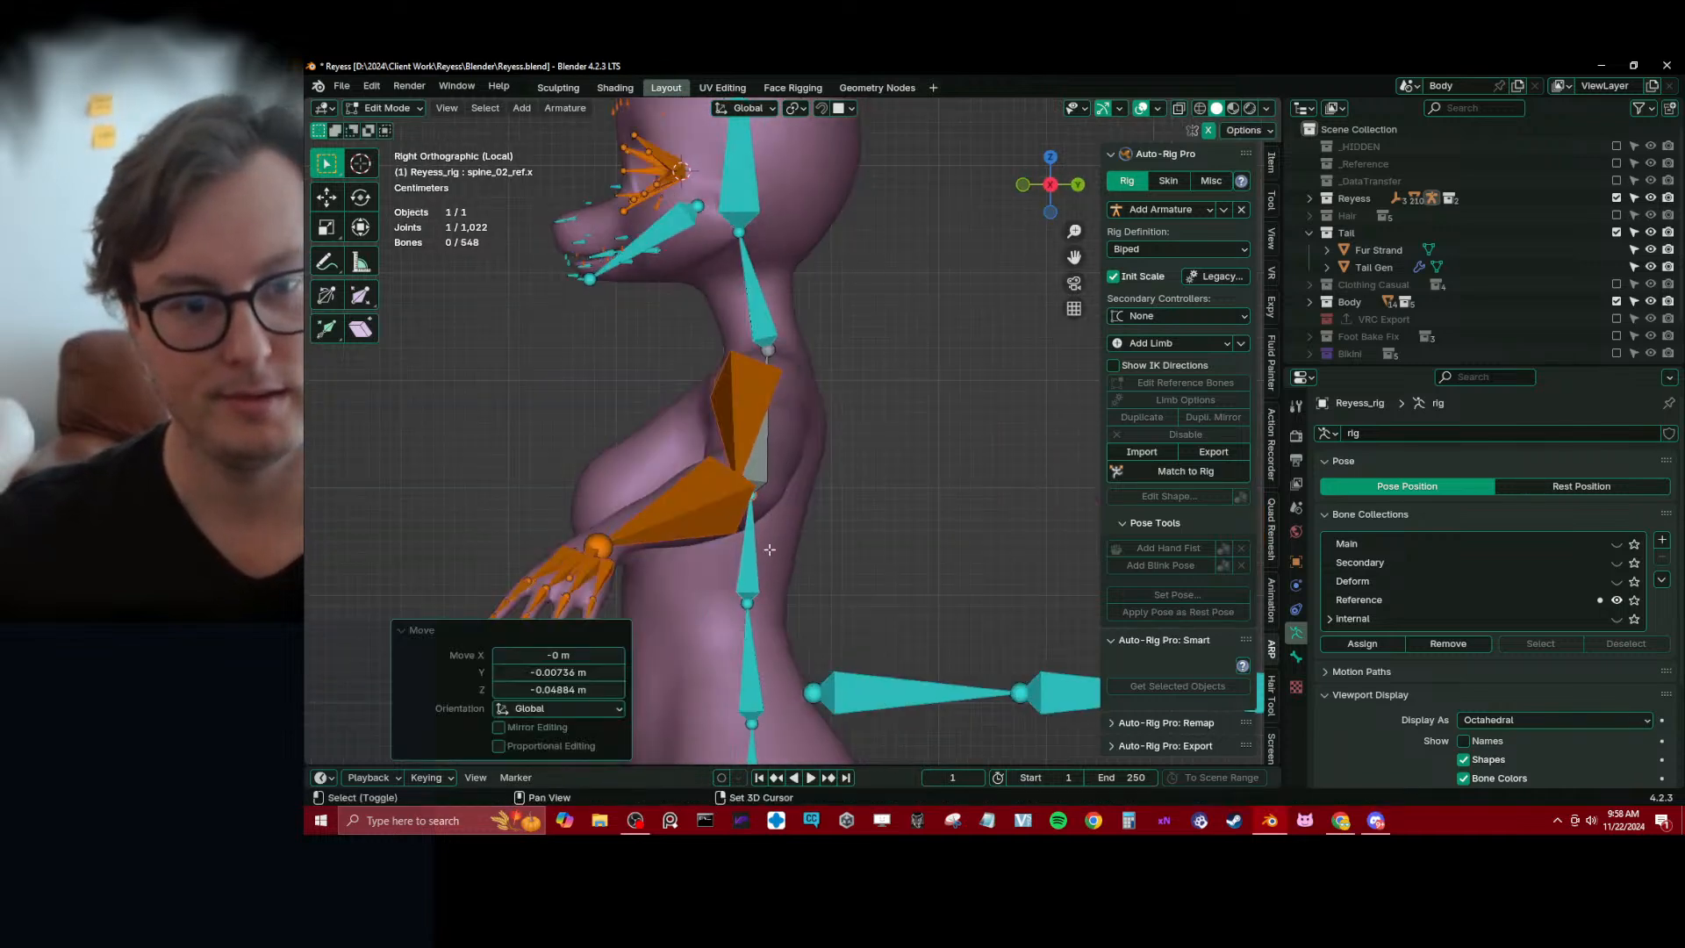
Reposition the spine_01_ref.x upper joint at the waist in side view, finishing with a 0.004014 m shift in Y
{"action": "middle_click_drag", "start_coordinate": [757, 603], "coordinate": [775, 363], "text": "shift"}
{"action": "left_click", "coordinate": [765, 366]}
{"action": "key", "text": "g"}
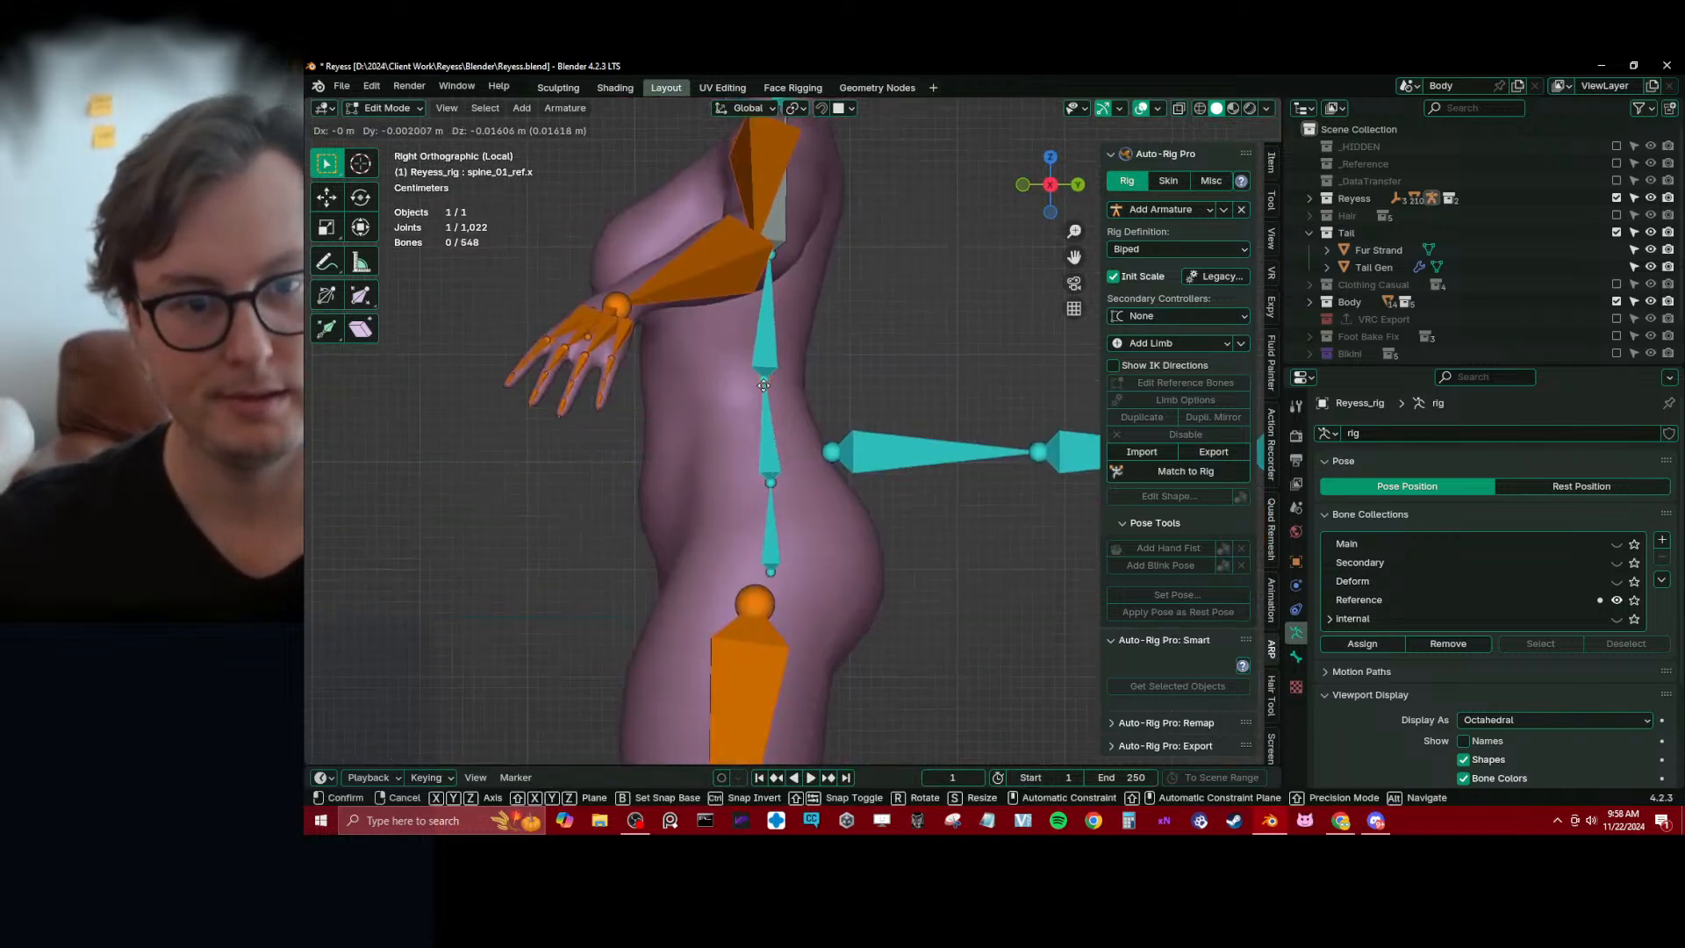
{"action": "left_click", "coordinate": [772, 493]}
{"action": "key", "text": "g"}
{"action": "key", "text": "y"}
{"action": "left_click", "coordinate": [776, 427]}
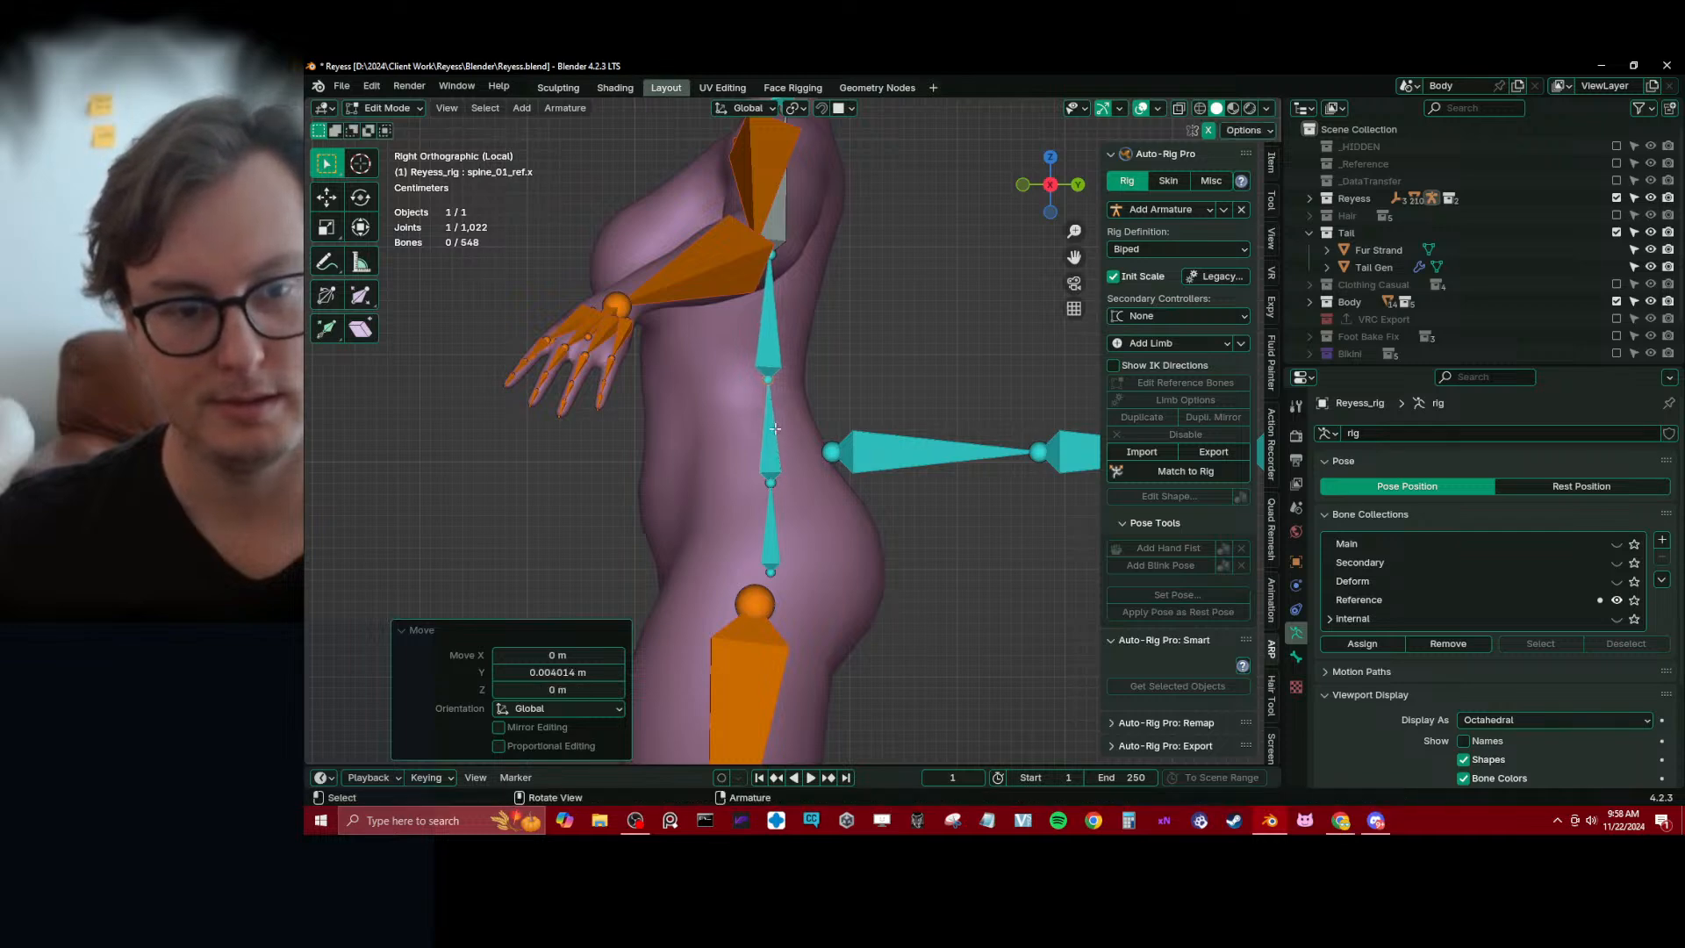
Move the left shoulder reference bone shoulder_ref.l by 0.012599 m along Y
{"action": "middle_click_drag", "start_coordinate": [724, 358], "coordinate": [854, 384]}
{"action": "scroll", "coordinate": [823, 393], "scroll_direction": "down", "scroll_amount": 2}
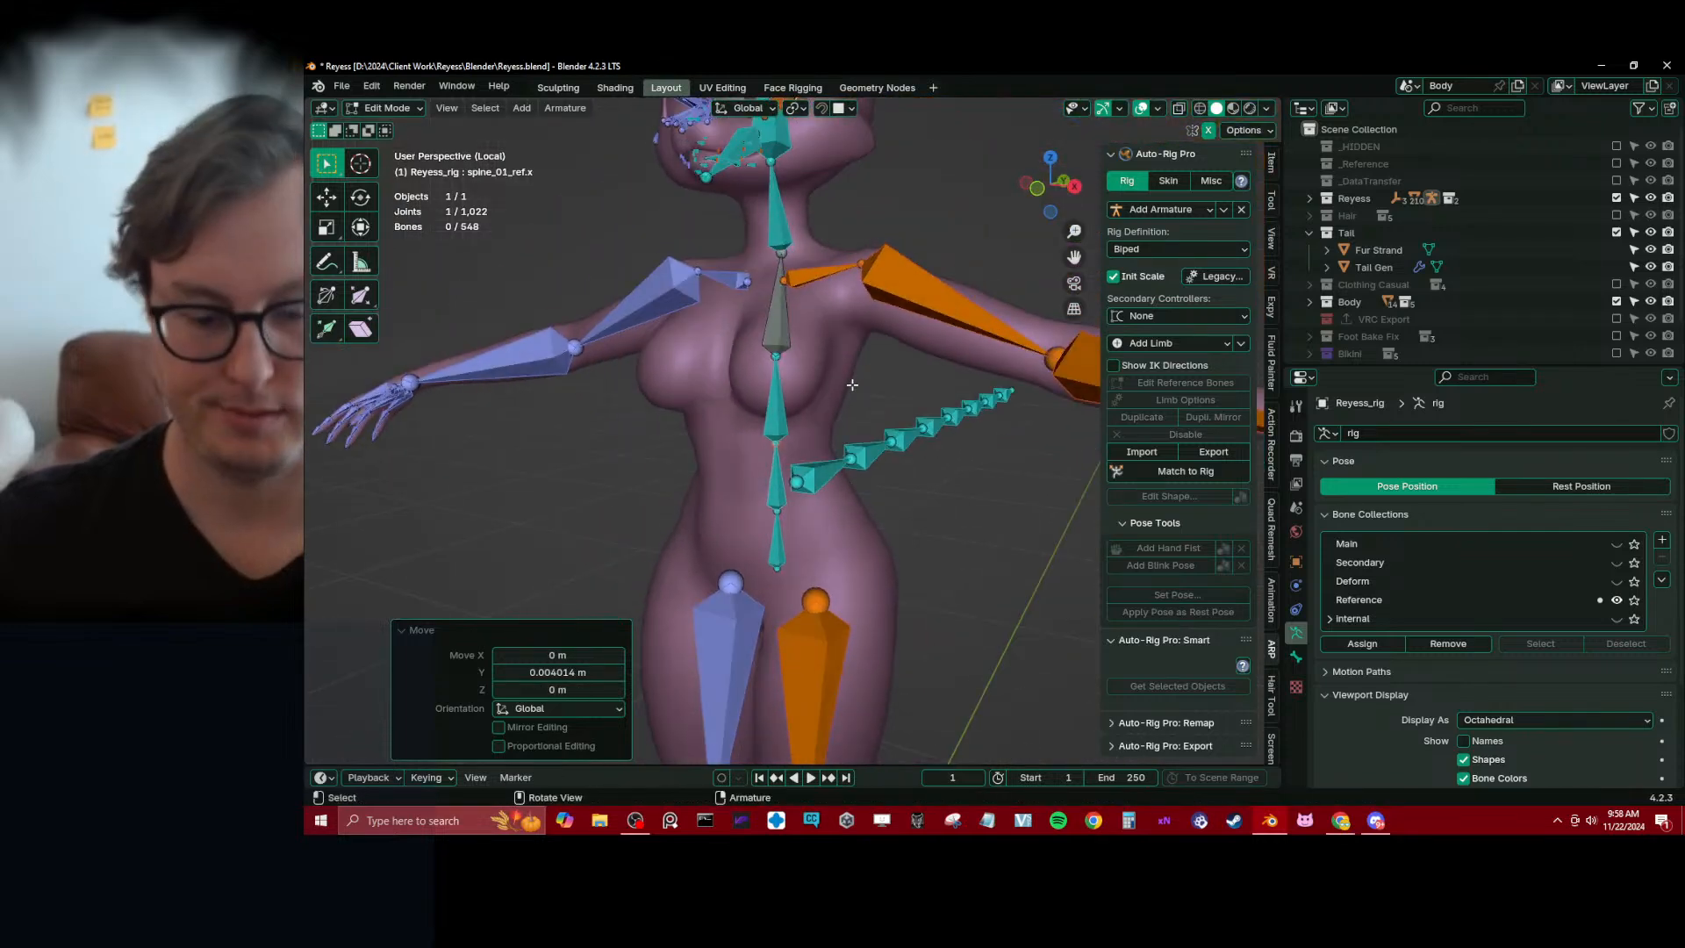
{"action": "key", "text": "KP_1"}
{"action": "scroll", "coordinate": [790, 293], "scroll_direction": "up", "scroll_amount": 1}
{"action": "scroll", "coordinate": [740, 432], "scroll_direction": "up", "scroll_amount": 4}
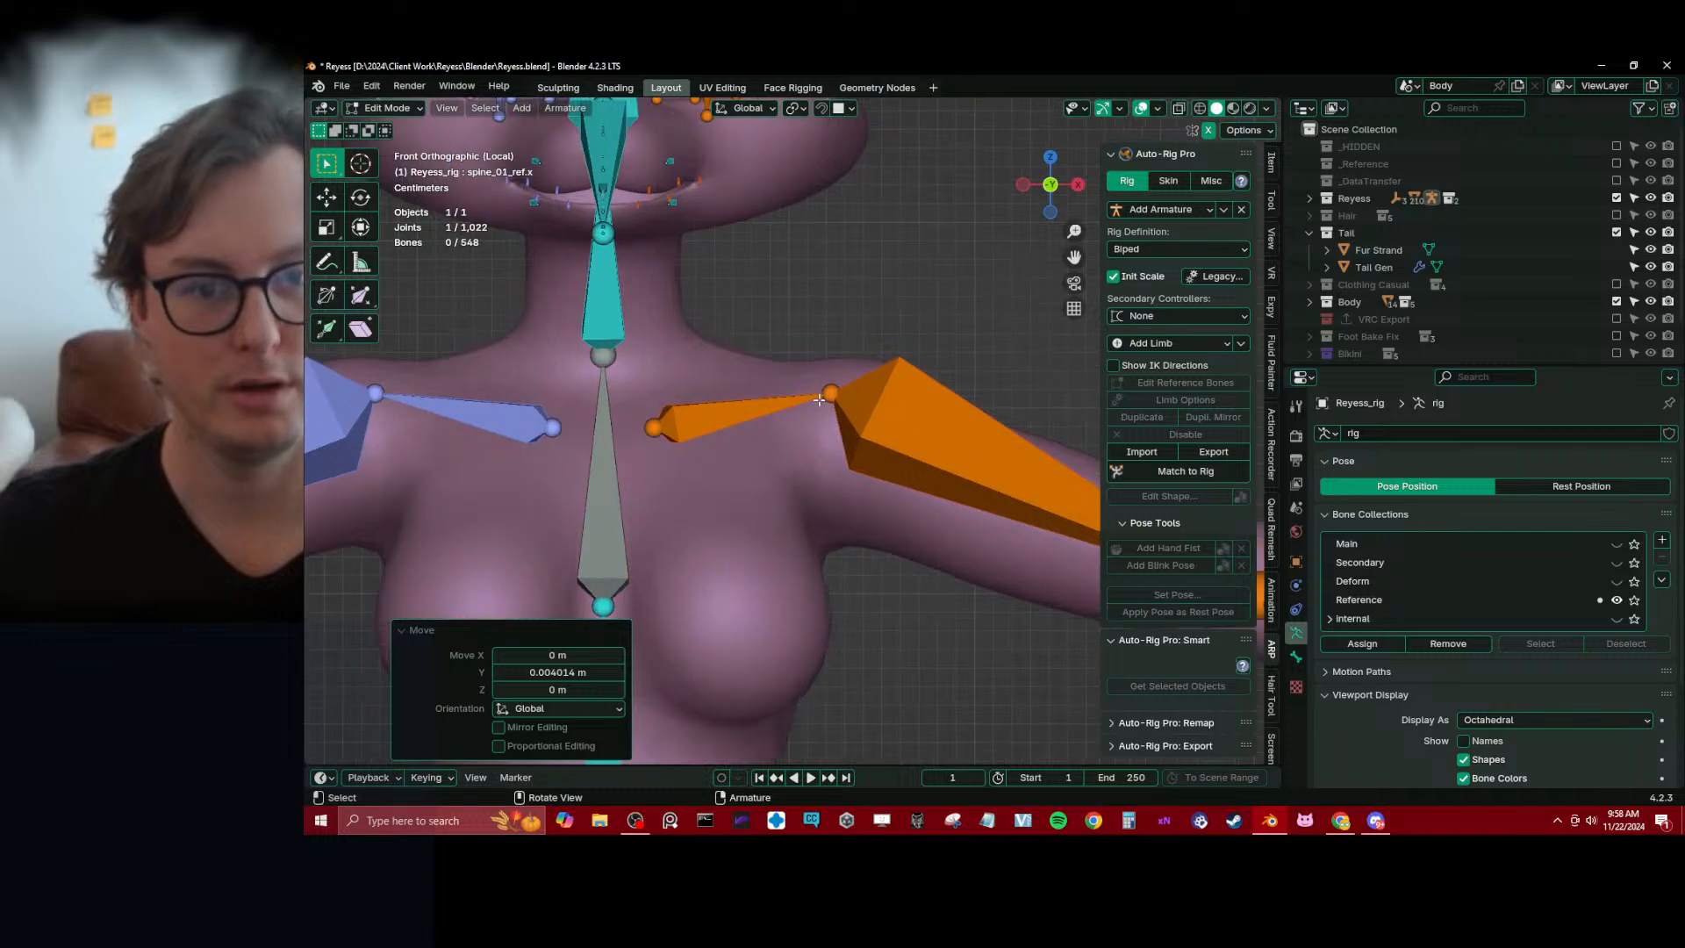
{"action": "left_click_drag", "start_coordinate": [825, 397], "coordinate": [782, 414]}
{"action": "middle_click_drag", "start_coordinate": [782, 414], "coordinate": [877, 409]}
{"action": "left_click", "coordinate": [792, 380]}
{"action": "key", "text": "g"}
{"action": "key", "text": "y"}
{"action": "left_click", "coordinate": [795, 383]}
Save the file and apply the reference bone edits with Match to Rig
{"action": "key", "text": "ctrl+s"}
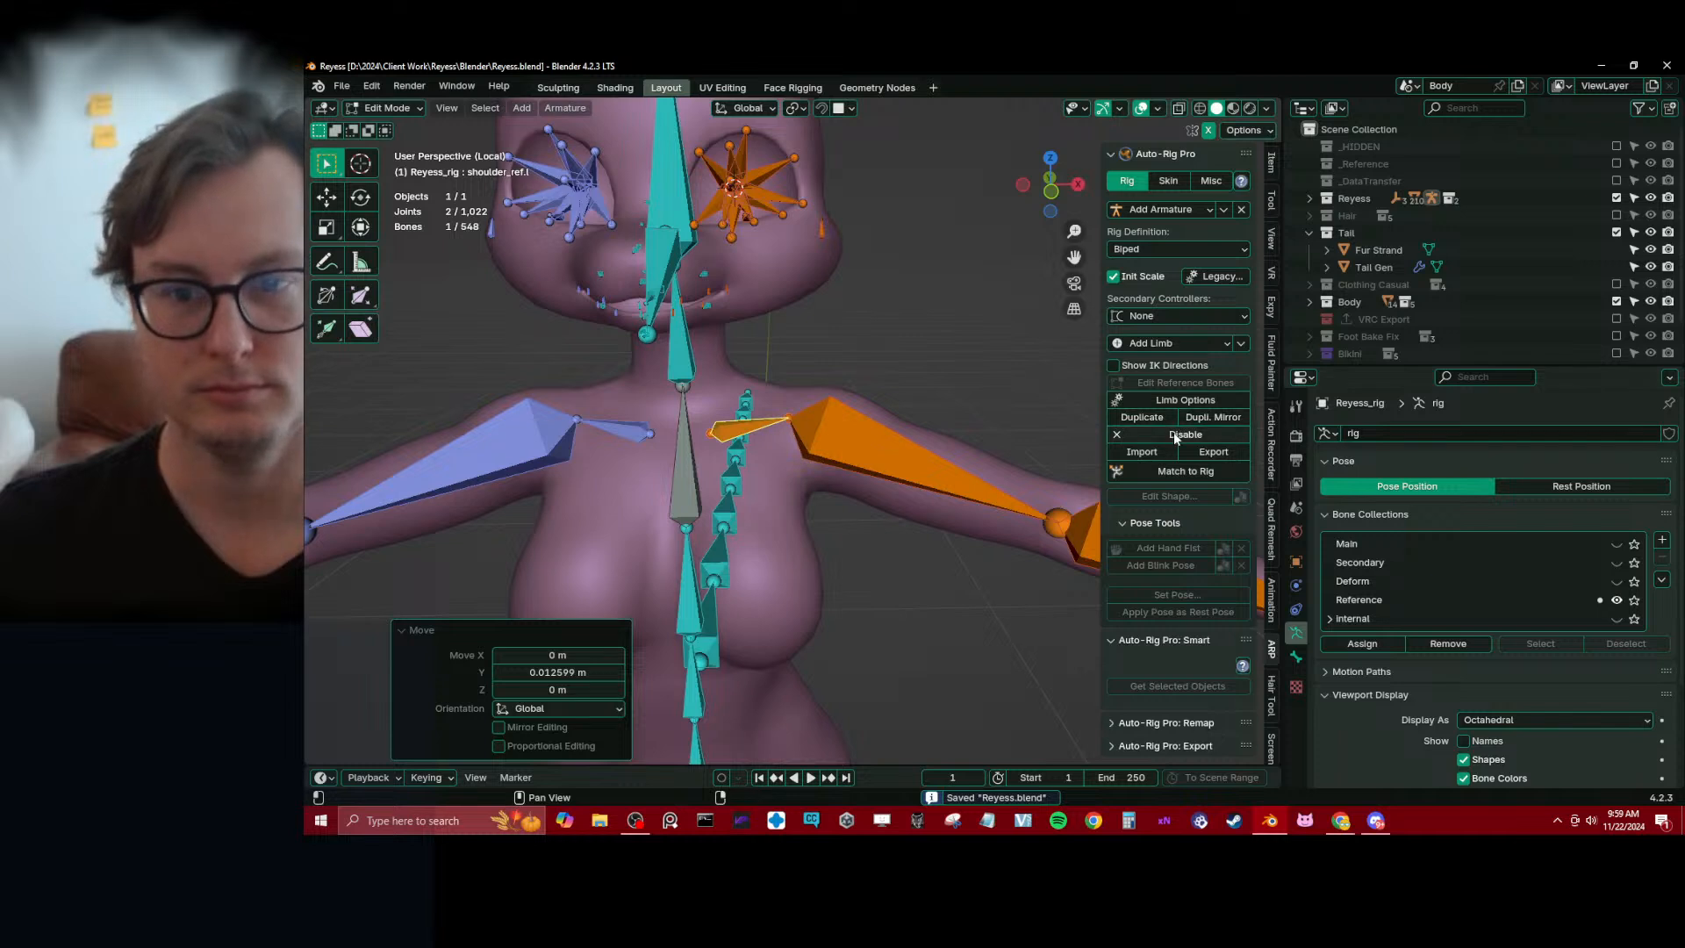
{"action": "left_click", "coordinate": [1174, 472]}
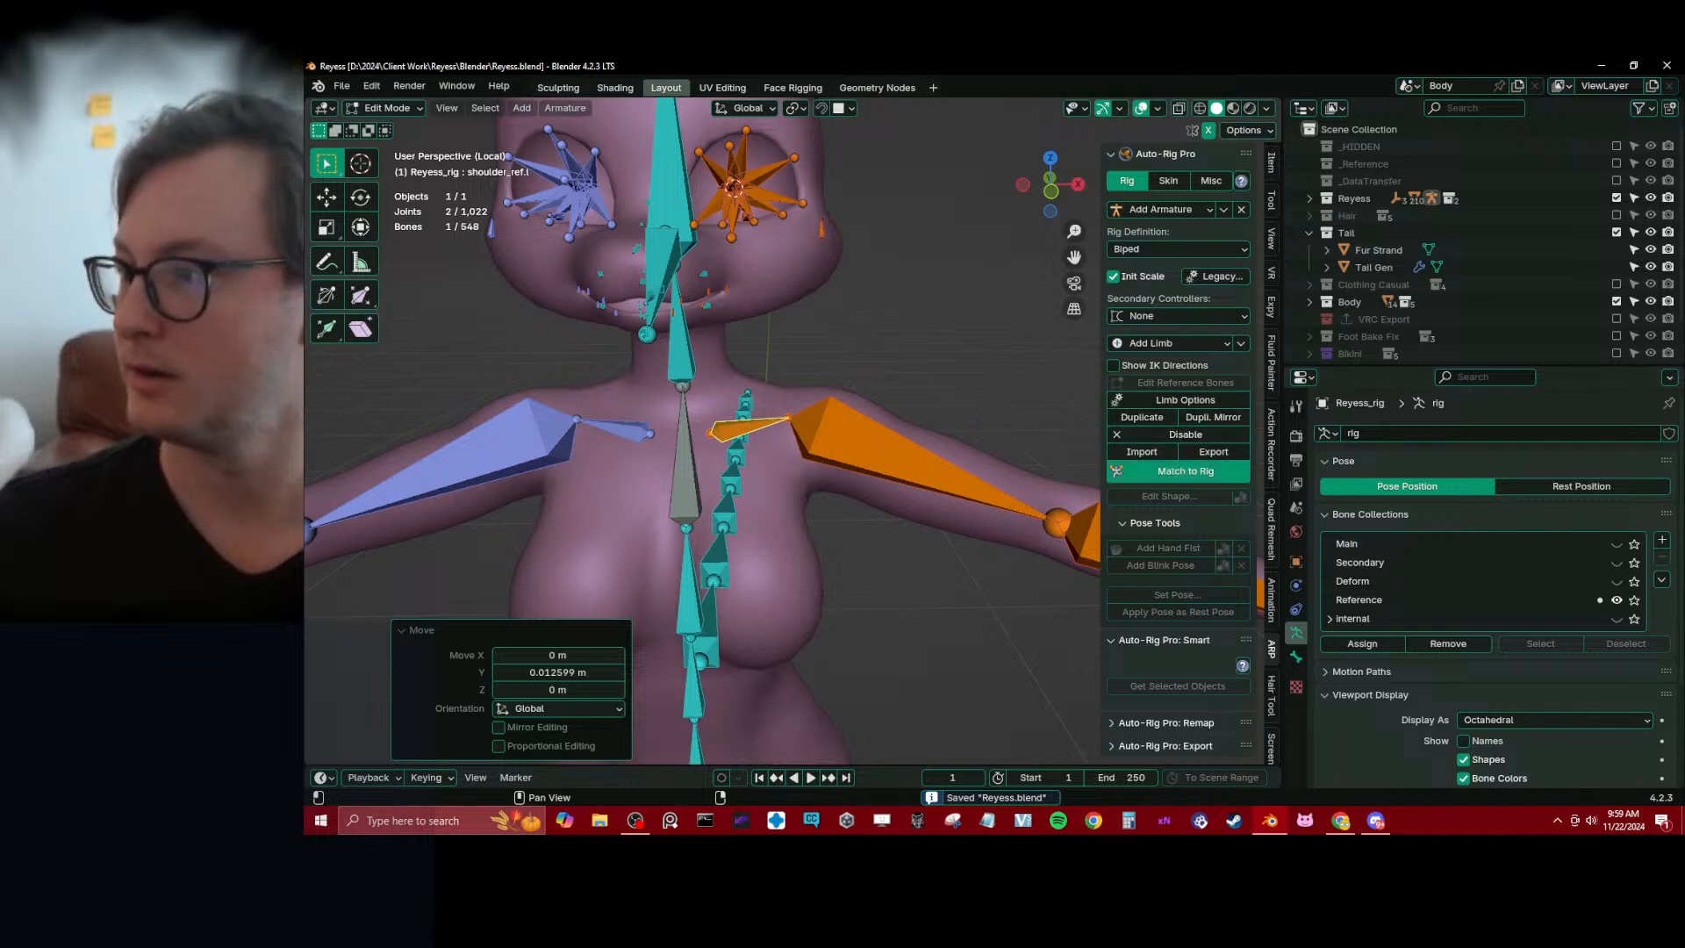
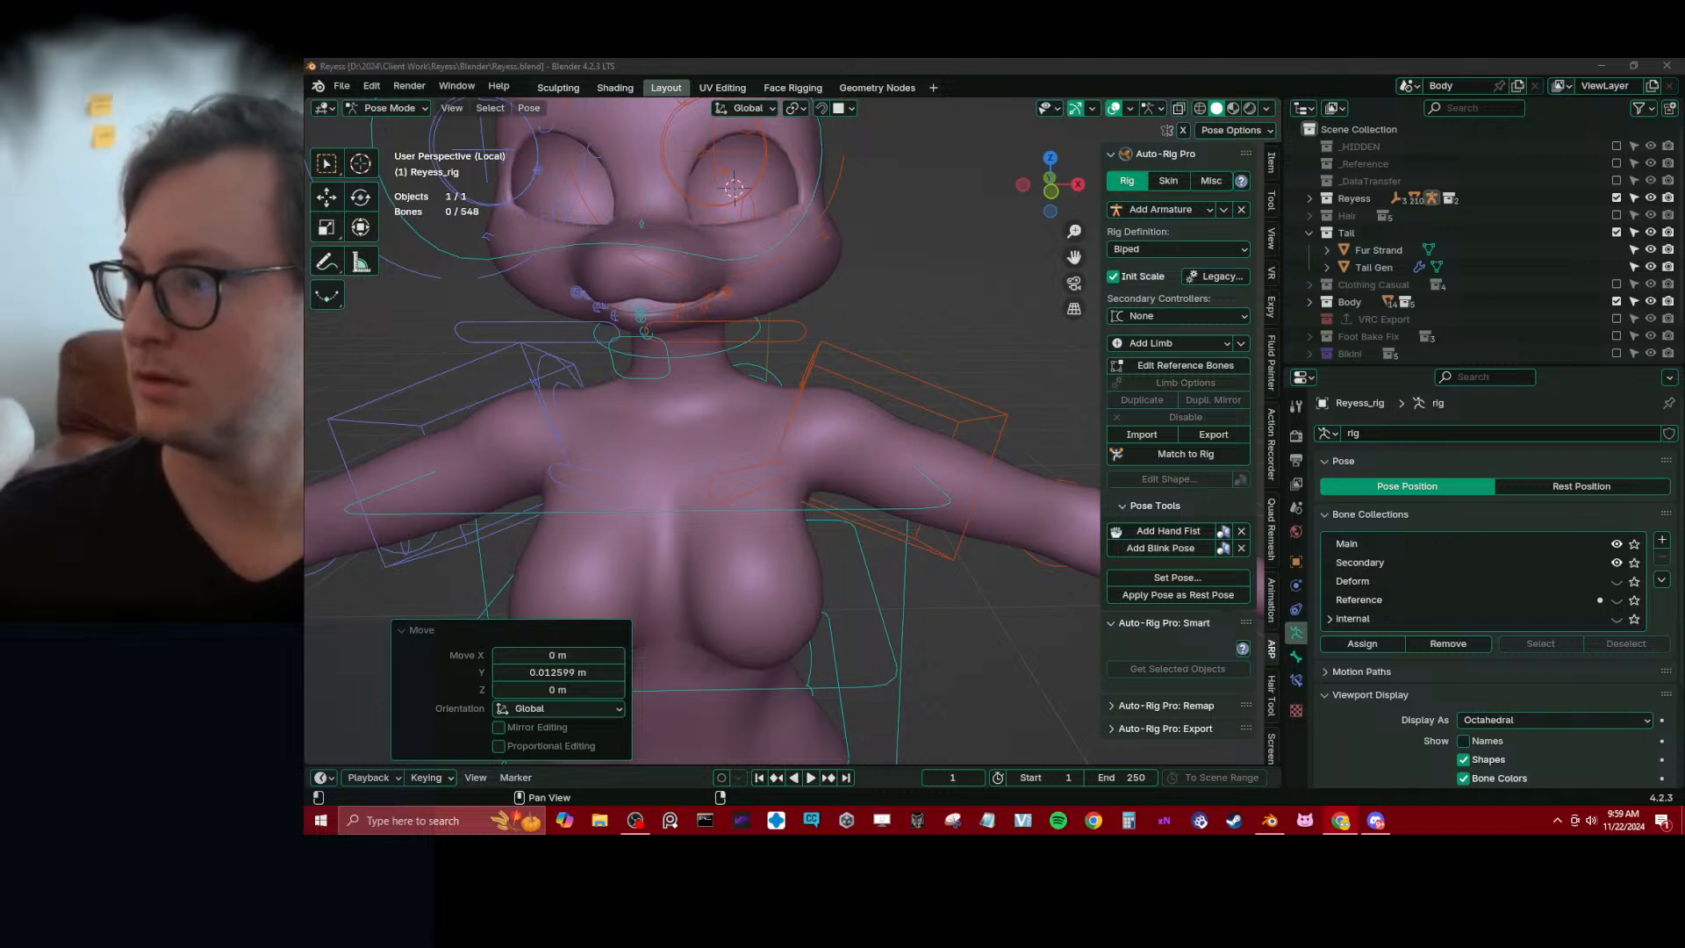
Switch the Reyess_rig armature from Pose Mode to Object Mode and save the file
{"action": "left_click", "coordinate": [965, 398]}
{"action": "scroll", "coordinate": [956, 417], "scroll_direction": "down", "scroll_amount": 4}
{"action": "middle_click_drag", "start_coordinate": [933, 453], "coordinate": [939, 433]}
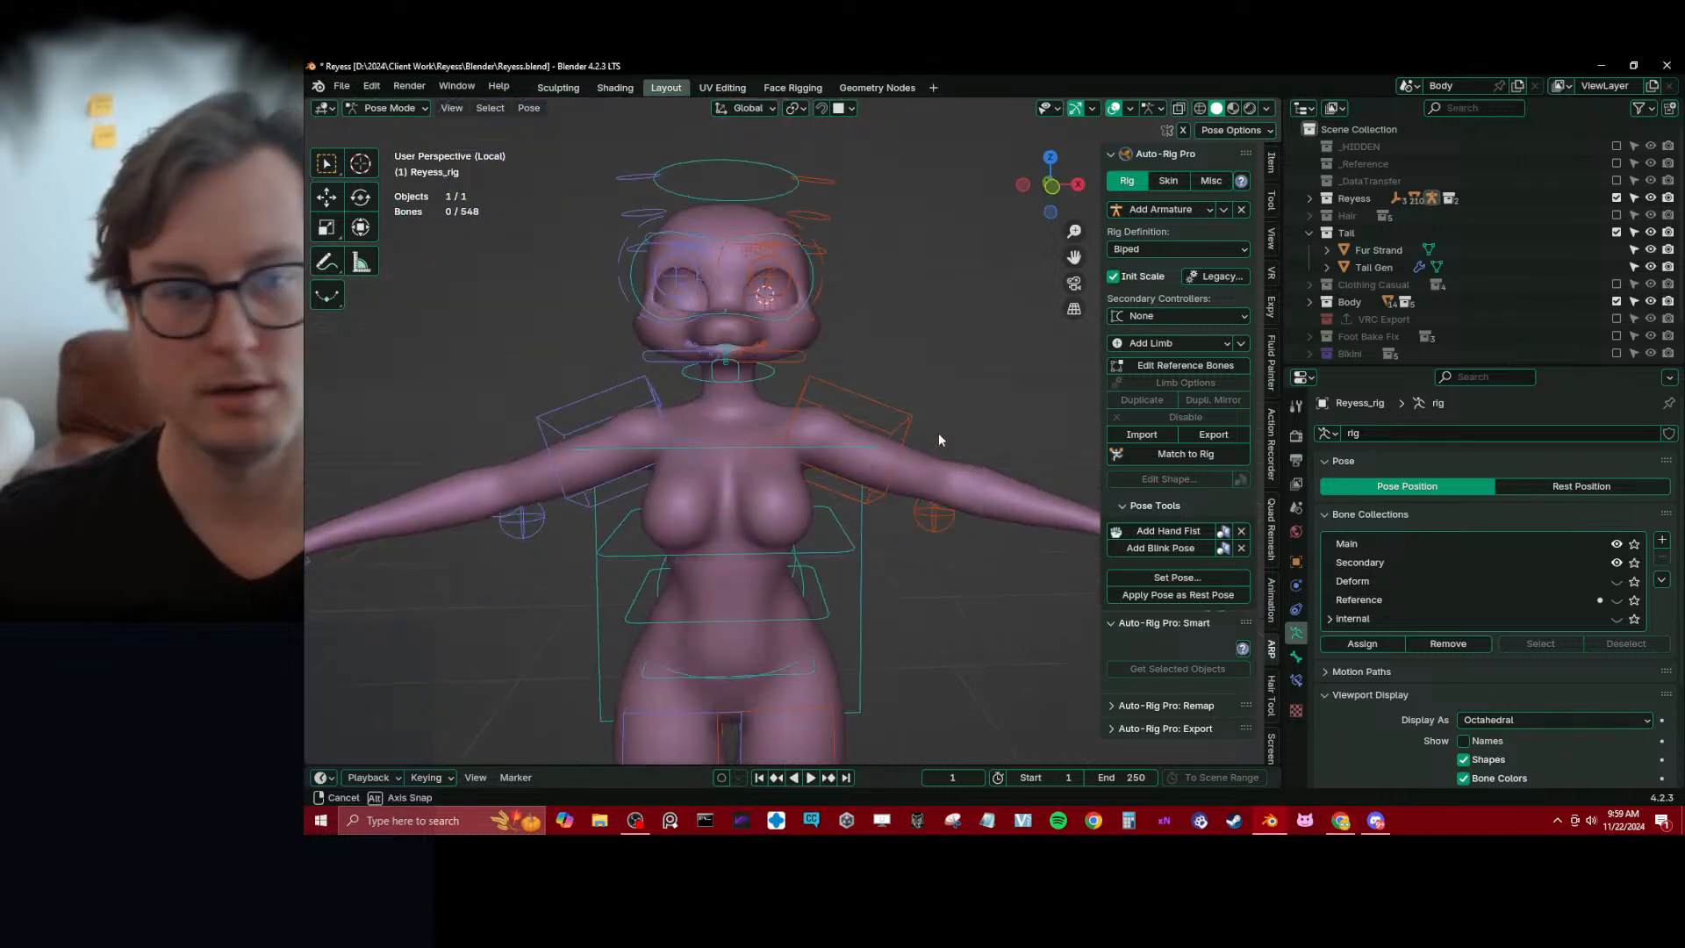
{"action": "key", "text": "ctrl+Tab"}
{"action": "middle_click_drag", "start_coordinate": [614, 429], "coordinate": [894, 503]}
{"action": "key", "text": "ctrl+s"}
{"action": "scroll", "coordinate": [893, 503], "scroll_direction": "up", "scroll_amount": 3}
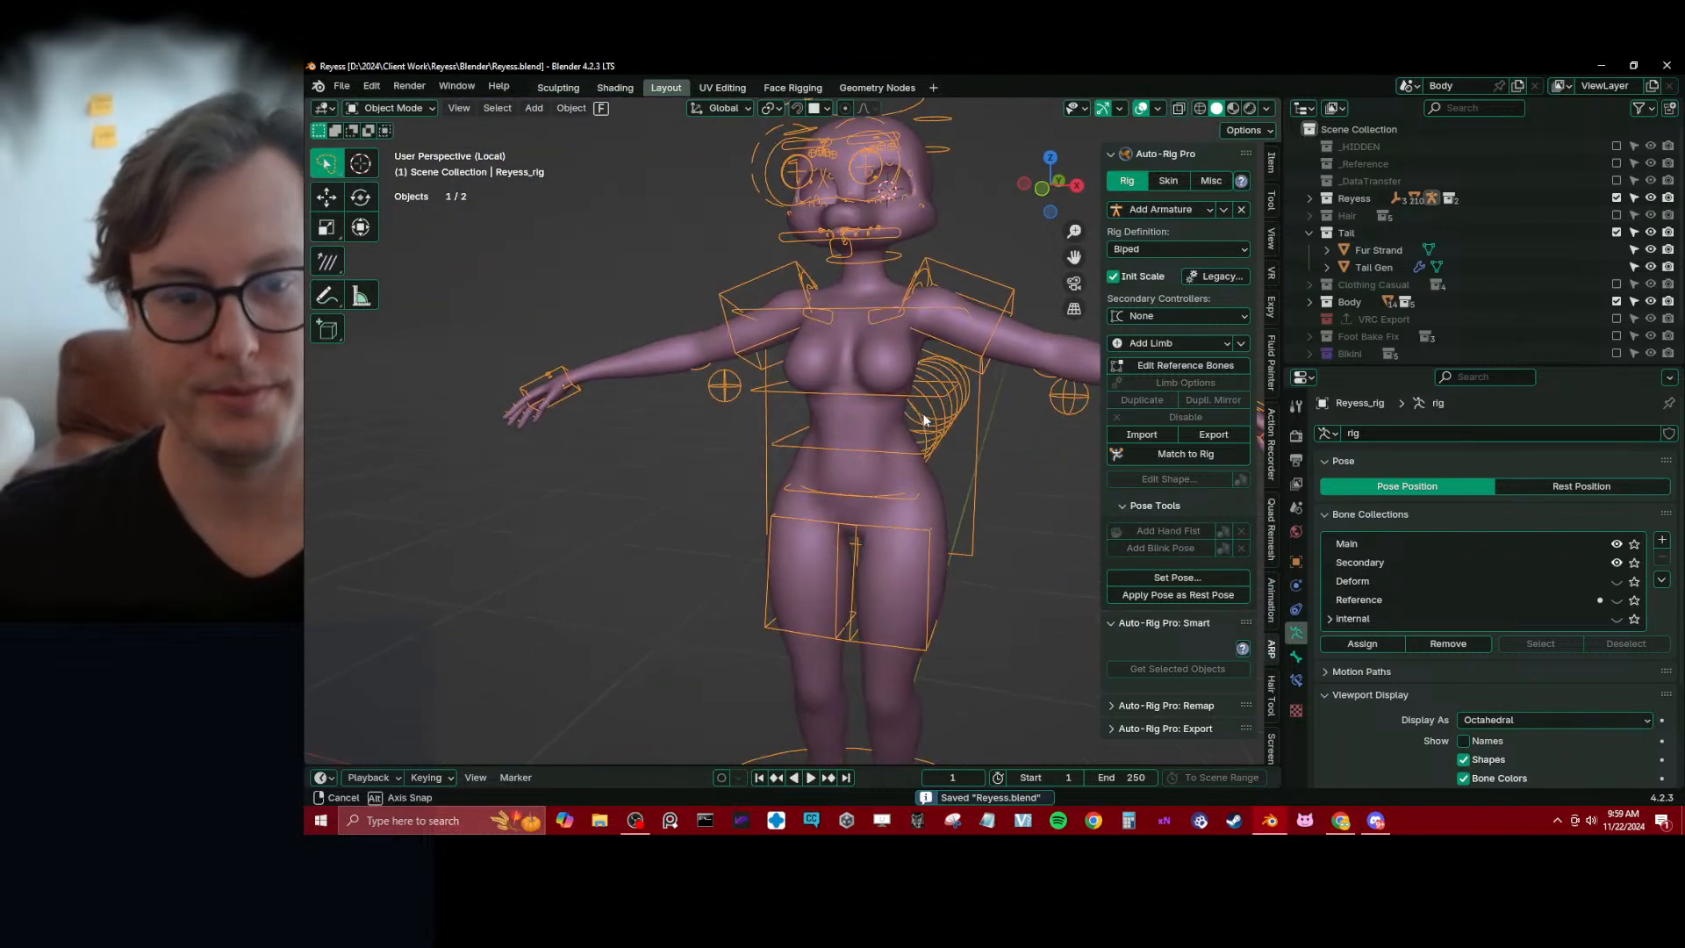
Enter Pose Mode and test the hips by moving c_root_master.x about 0.043 m in X, -0.059 m in Y and -0.303 m in Z
{"action": "middle_click_drag", "start_coordinate": [923, 419], "coordinate": [848, 489]}
{"action": "key", "text": "ctrl+Tab"}
{"action": "scroll", "coordinate": [814, 455], "scroll_direction": "down", "scroll_amount": 3}
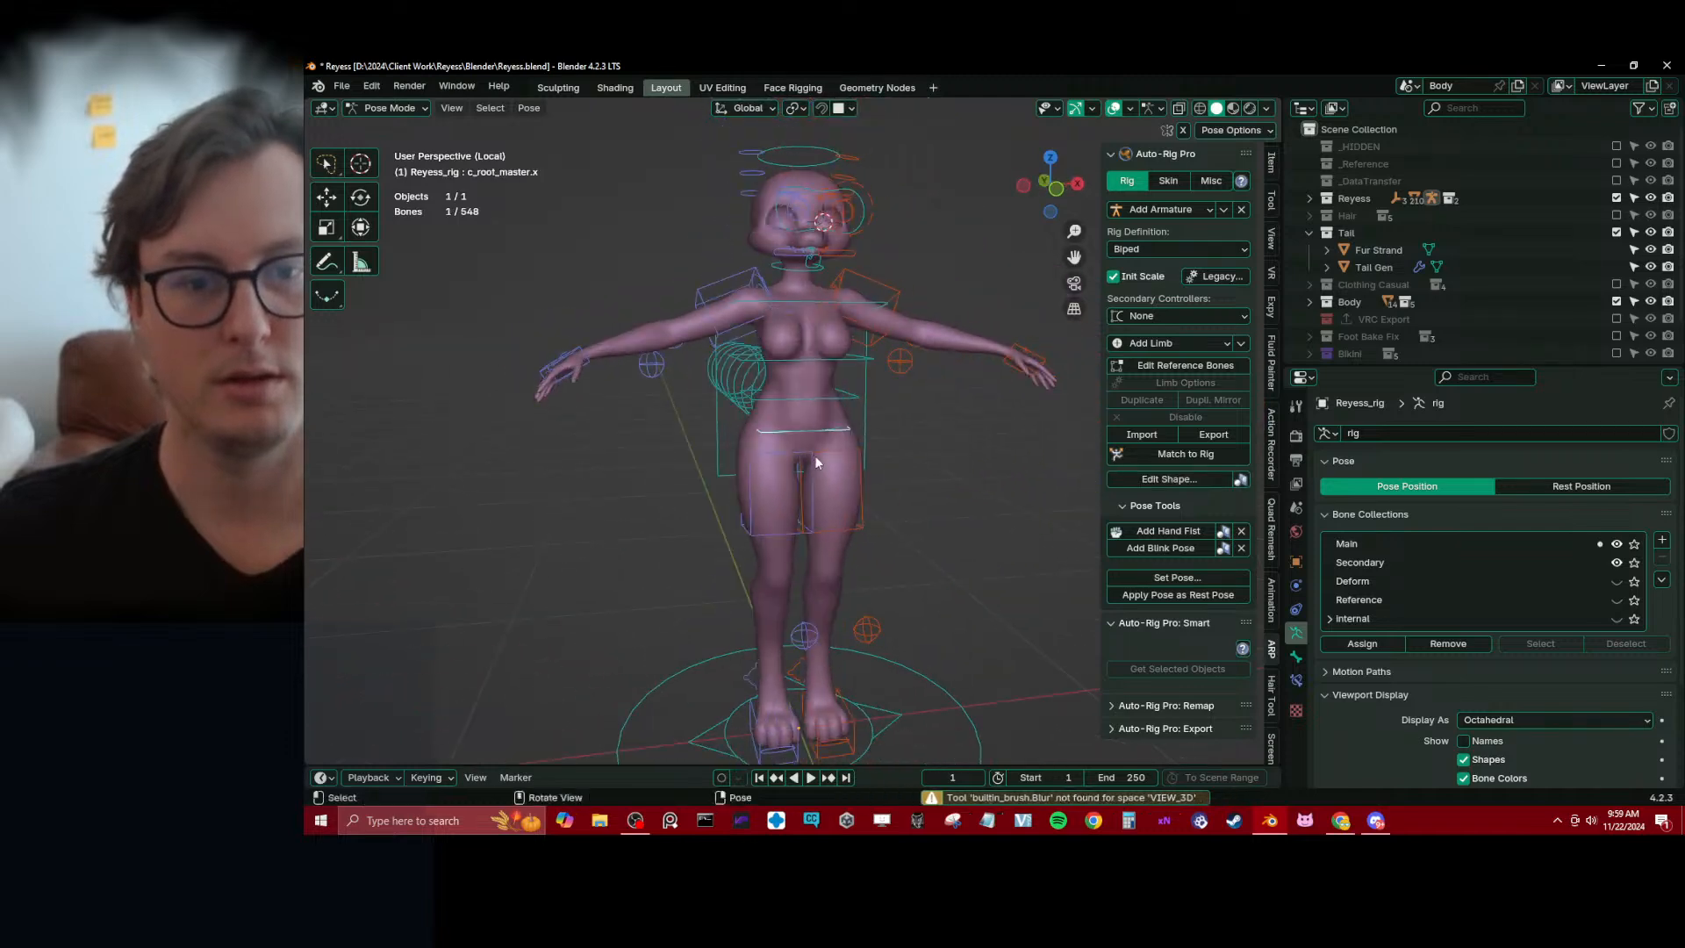
{"action": "key", "text": "g"}
{"action": "left_click", "coordinate": [825, 564]}
{"action": "middle_click_drag", "start_coordinate": [823, 564], "coordinate": [944, 496]}
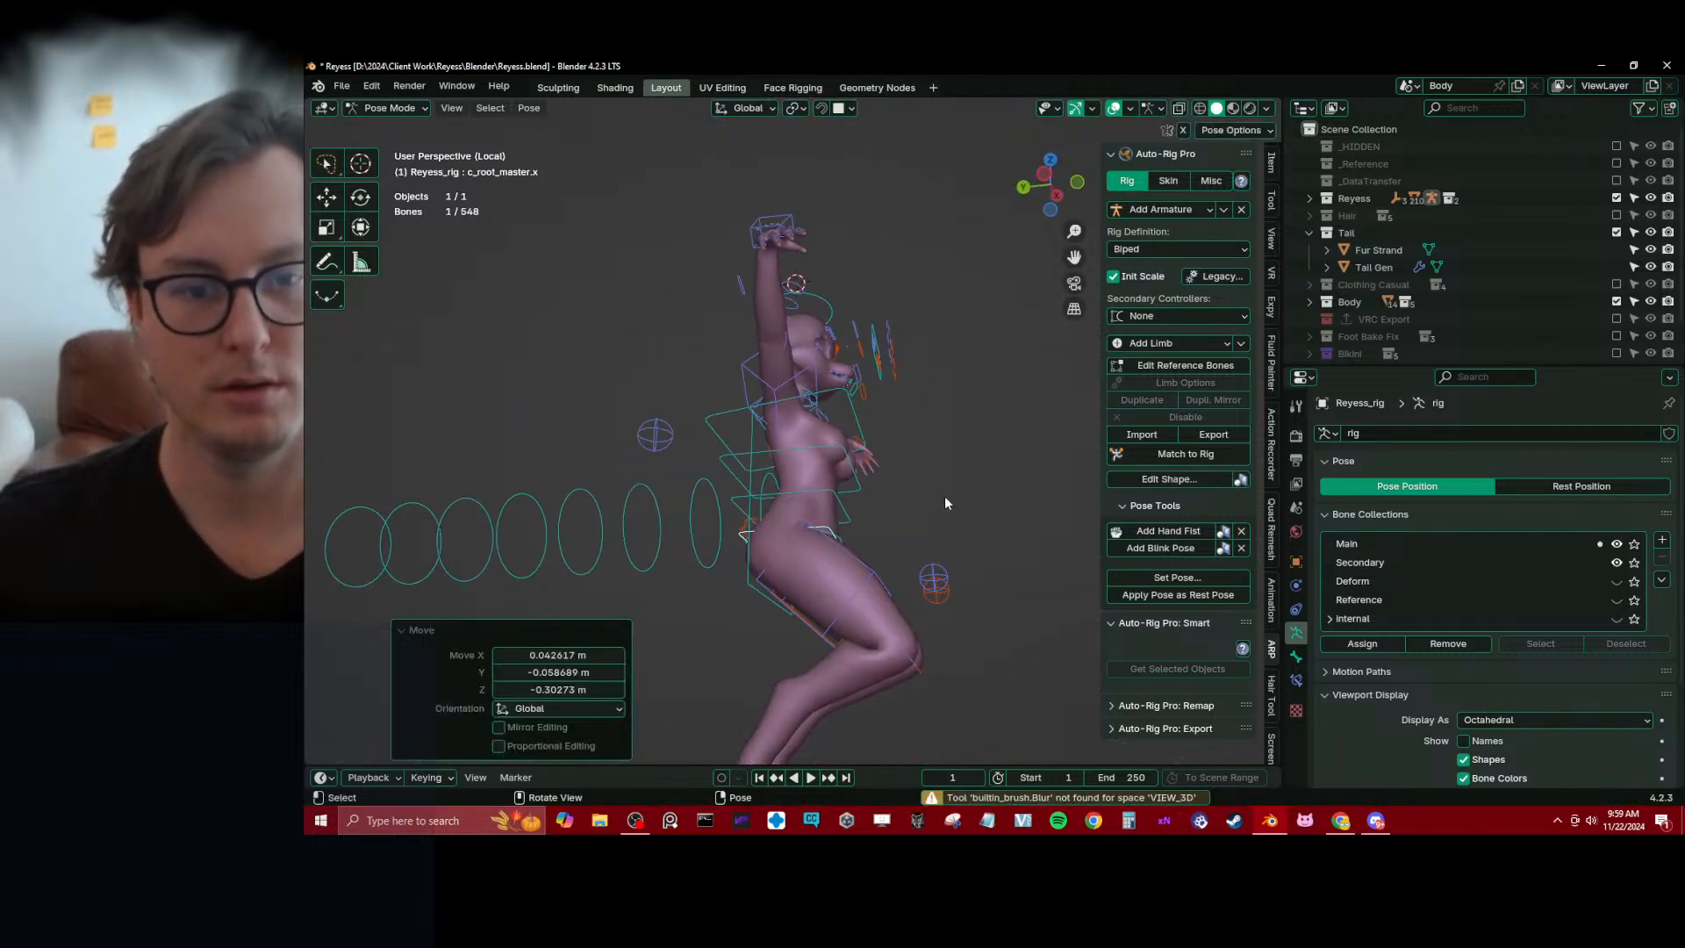
Test torso deformation further by moving c_root_master.x freely and along Z, and rotating it about the X axis
{"action": "key", "text": "g"}
{"action": "left_click", "coordinate": [830, 537]}
{"action": "middle_click_drag", "start_coordinate": [830, 536], "coordinate": [876, 597]}
{"action": "middle_click_drag", "start_coordinate": [727, 519], "coordinate": [862, 529]}
{"action": "key", "text": "g"}
{"action": "key", "text": "z"}
{"action": "left_click", "coordinate": [797, 503]}
{"action": "key", "text": "r"}
{"action": "key", "text": "x"}
{"action": "left_click", "coordinate": [976, 588]}
Try clearing the location and rotation of c_root_master.x, stepping back and forward through the last pose change
{"action": "key", "text": "alt+g"}
{"action": "middle_click_drag", "start_coordinate": [825, 460], "coordinate": [808, 481]}
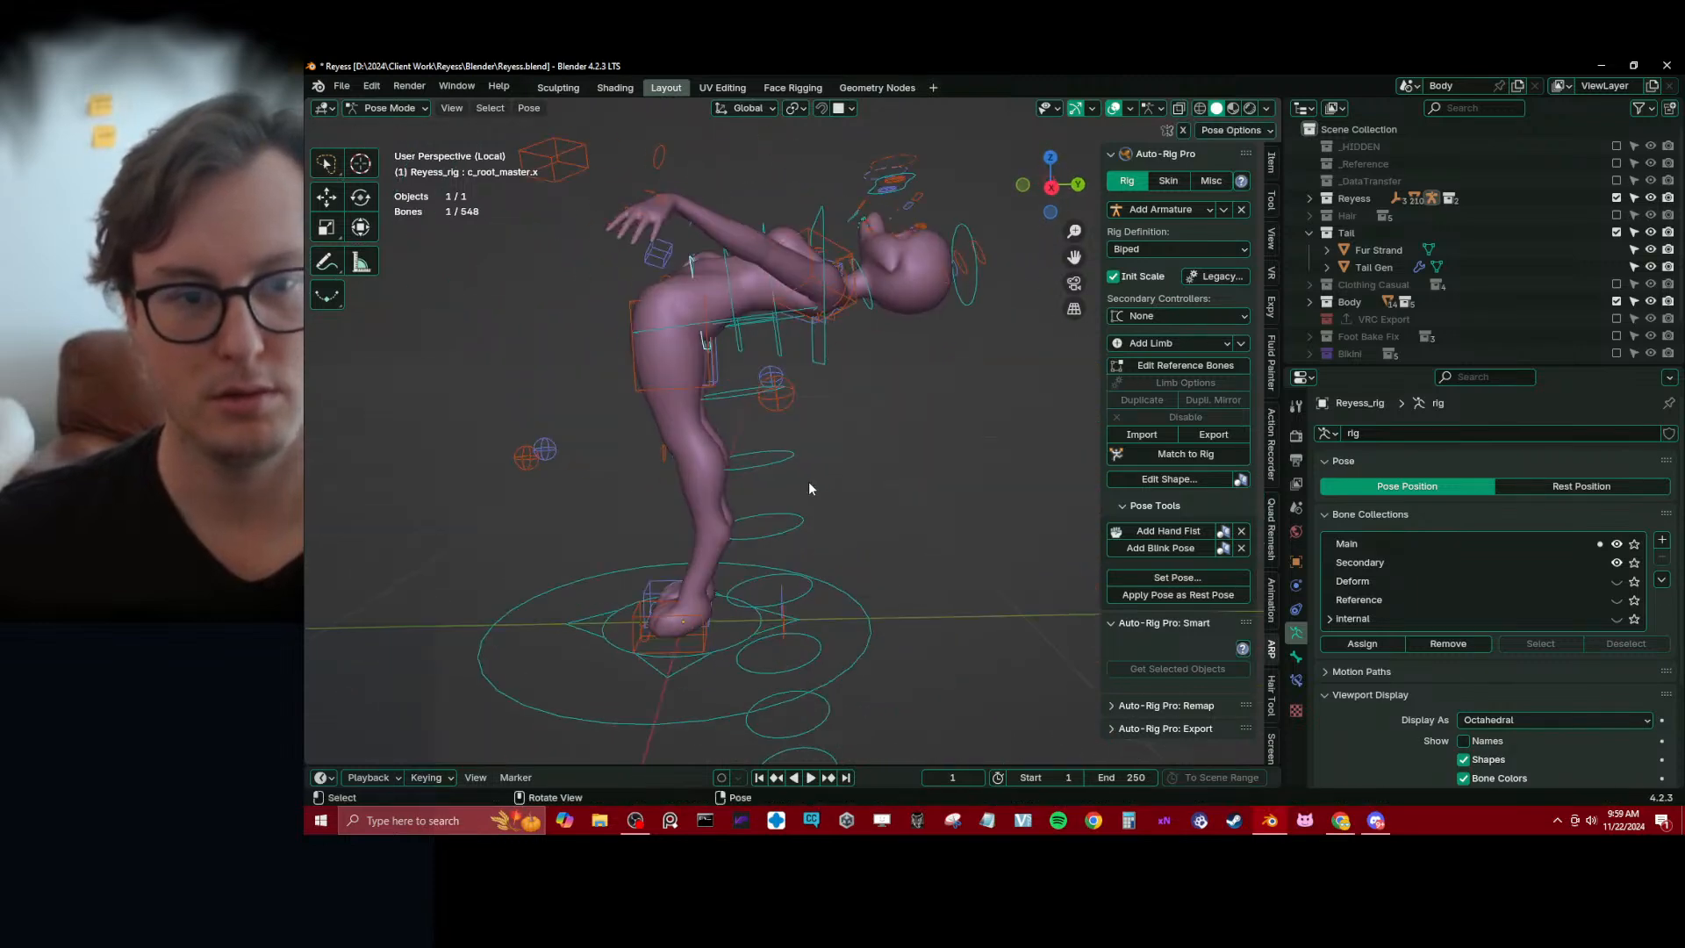
{"action": "key", "text": "alt+r"}
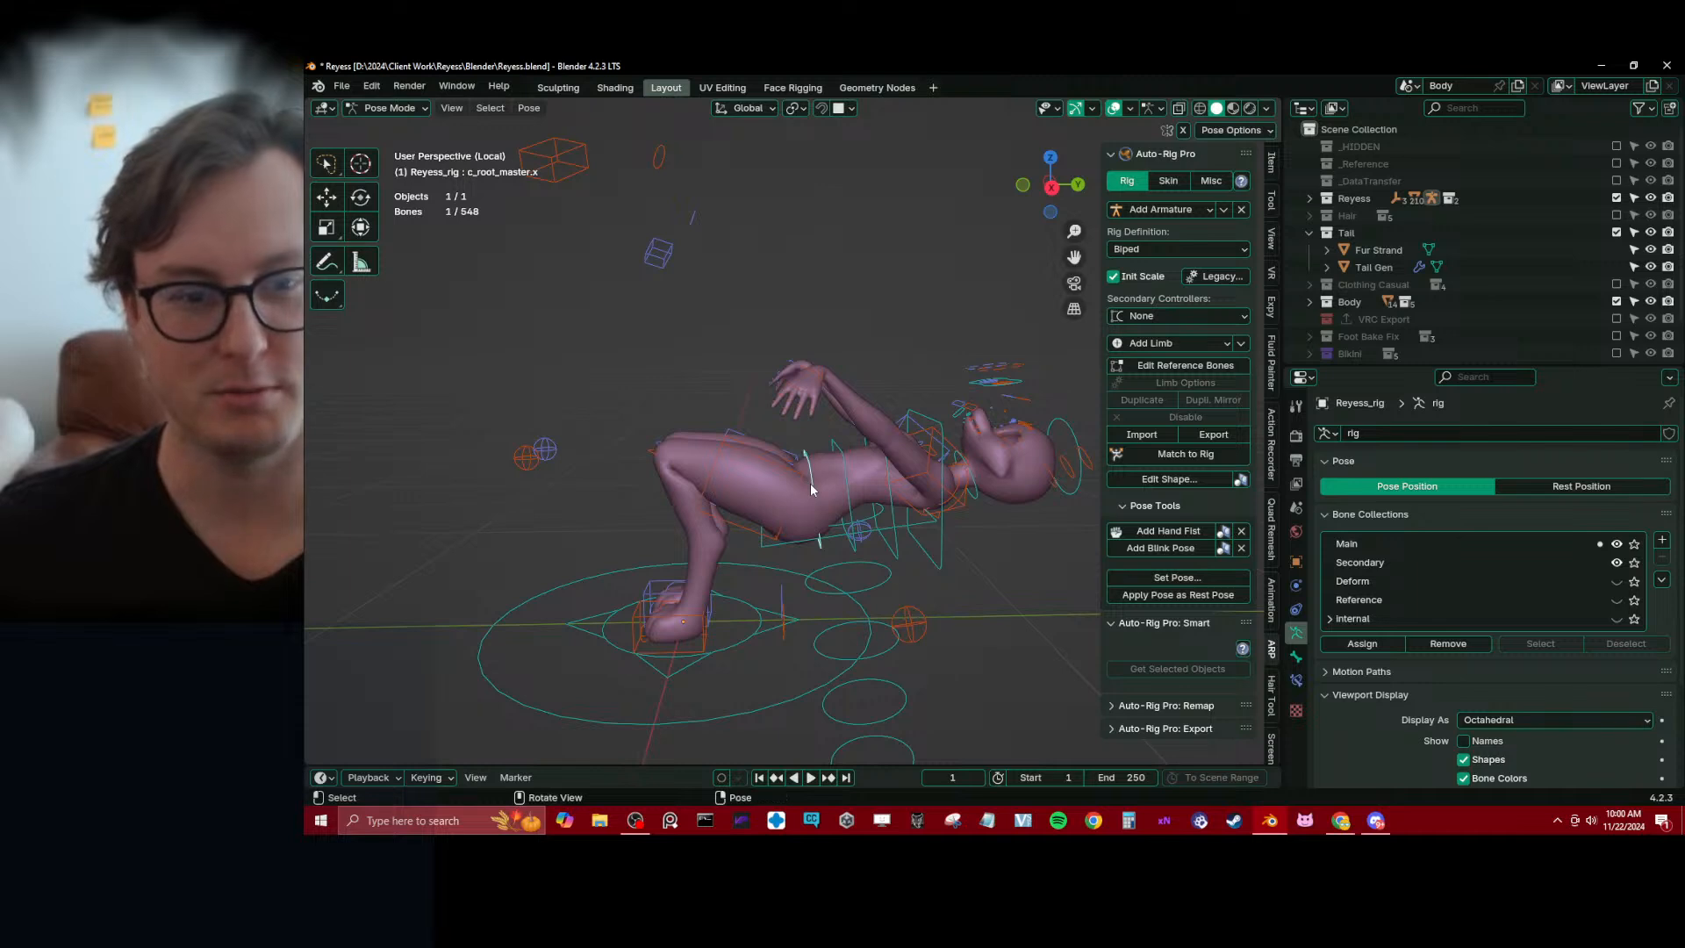
{"action": "key", "text": "ctrl+z"}
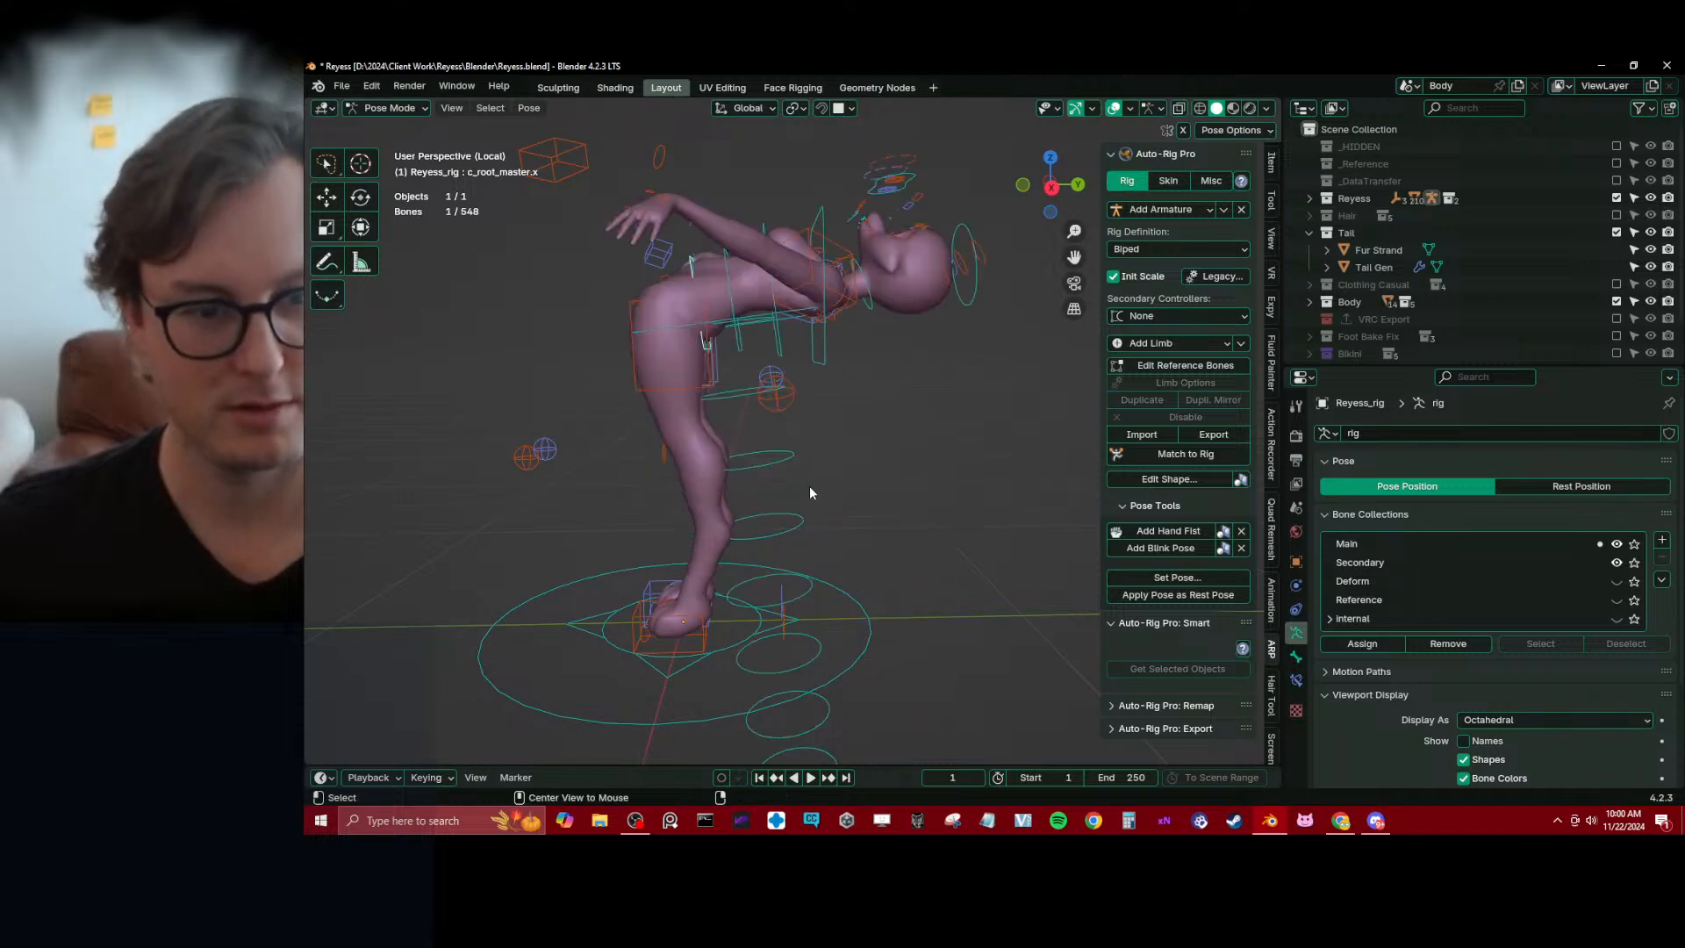
{"action": "key", "text": "ctrl+shift+z"}
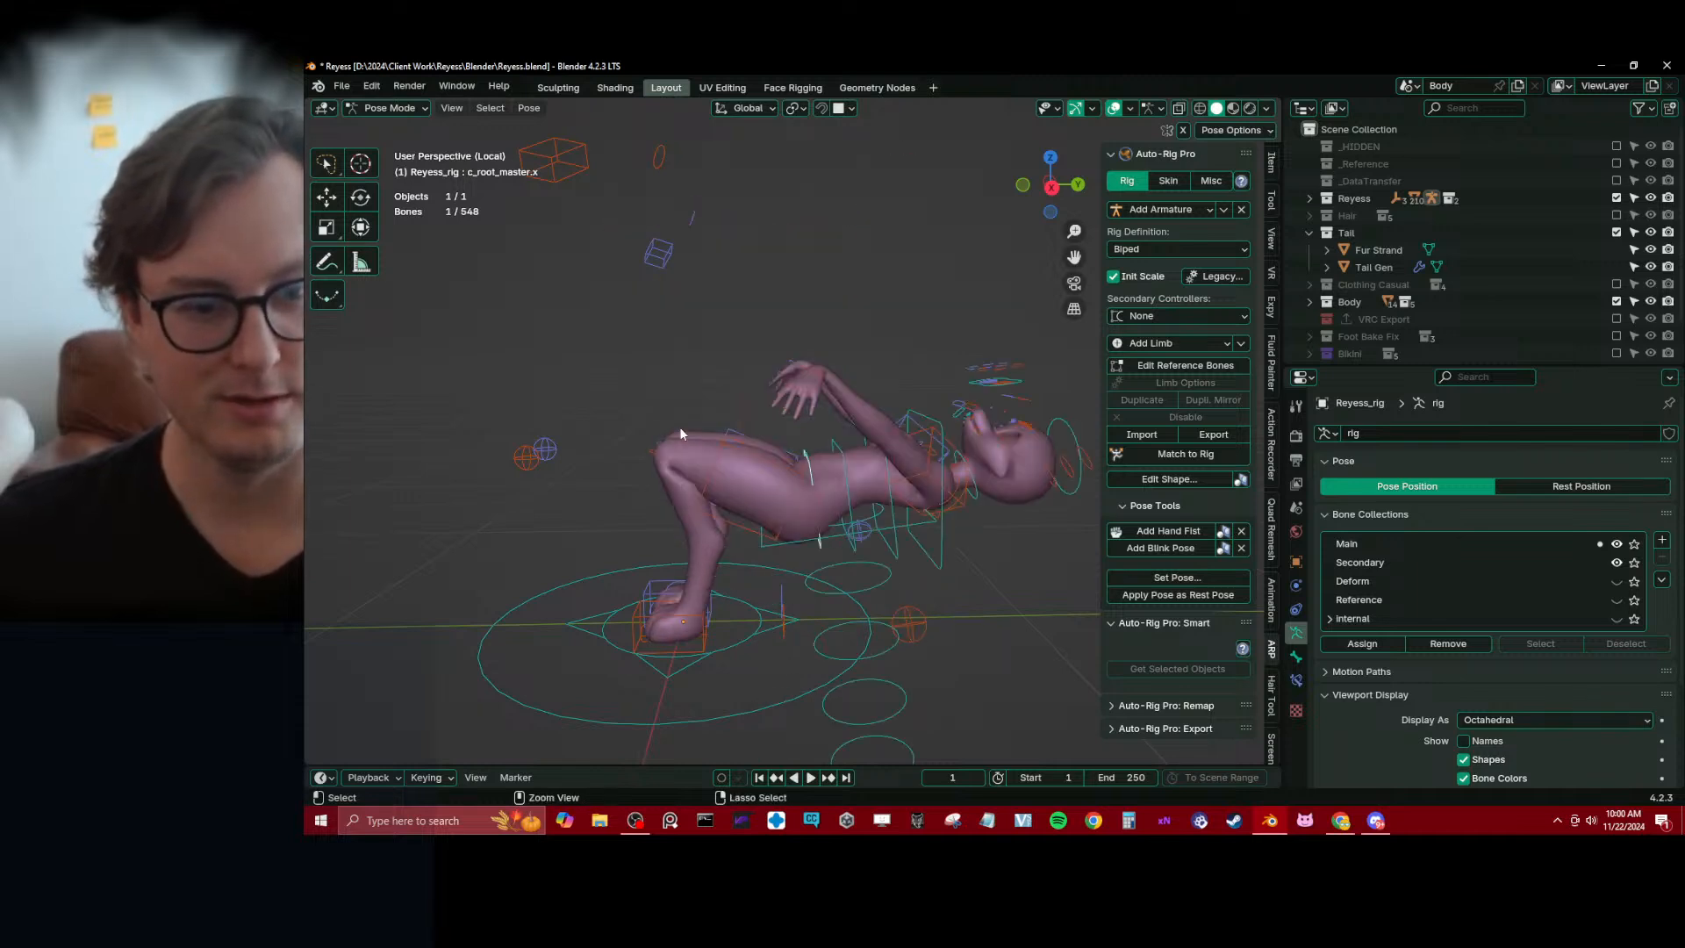
Select all visible pose bones and clear their location and rotation
{"action": "key", "text": "alt+a"}
{"action": "key", "text": "a"}
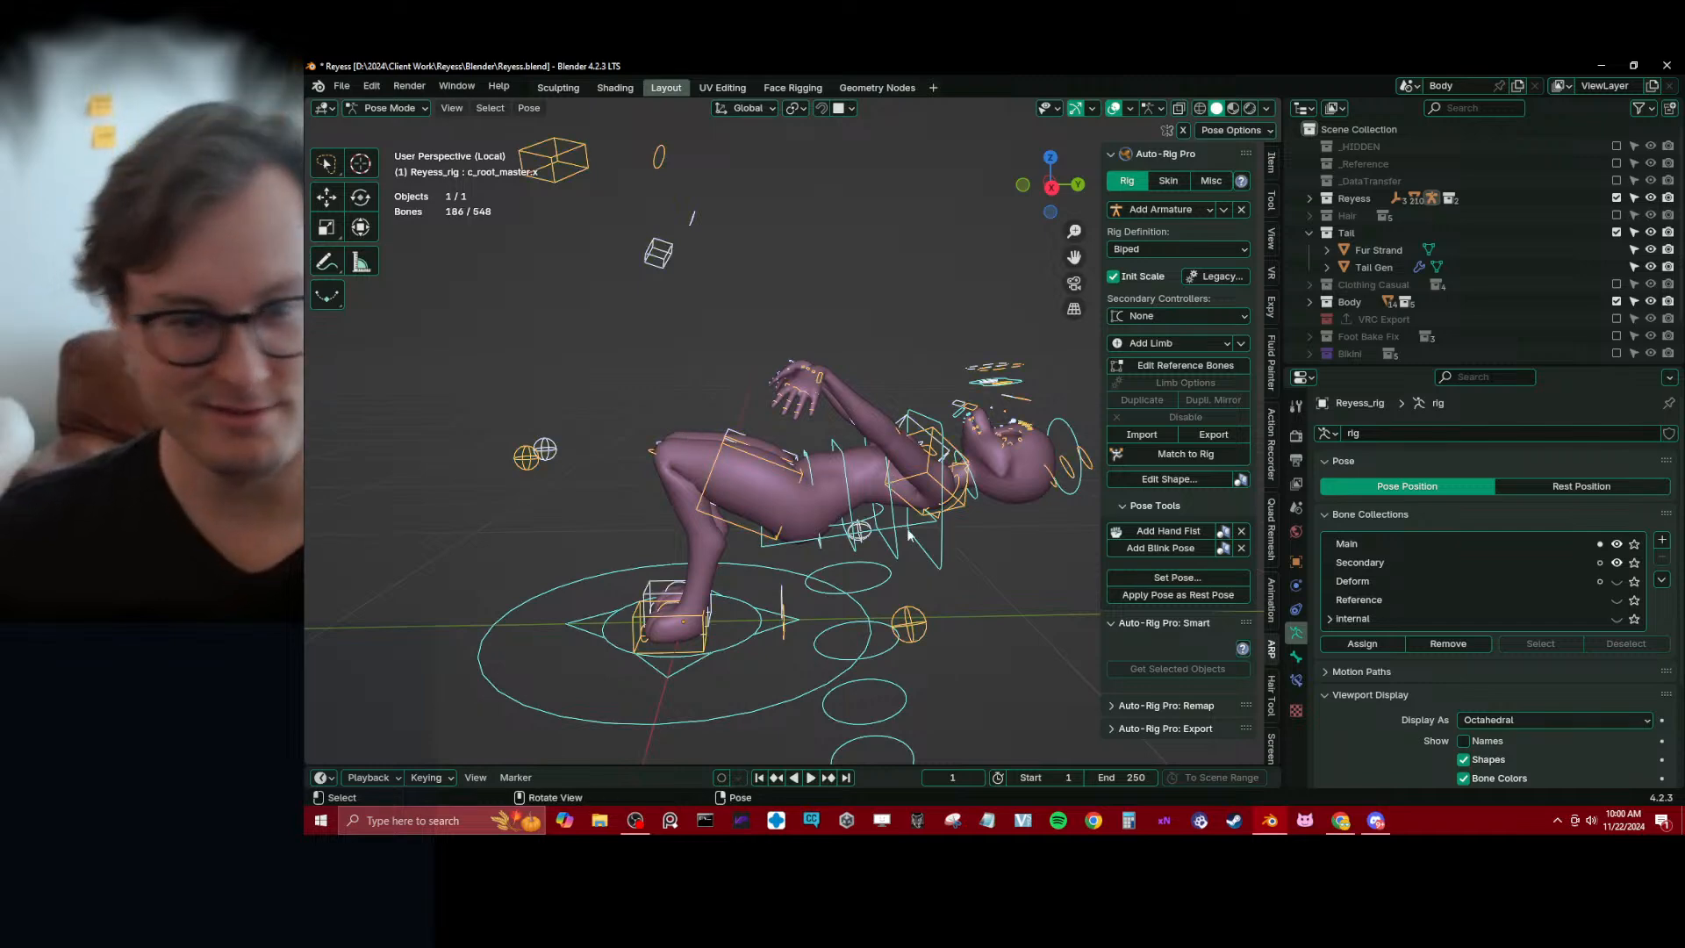
{"action": "key", "text": "alt+g"}
{"action": "key", "text": "alt+r"}
Return the rig to Object Mode and save the file
{"action": "key", "text": "ctrl+Tab"}
{"action": "middle_click_drag", "start_coordinate": [680, 417], "coordinate": [801, 403]}
{"action": "key", "text": "ctrl+s"}
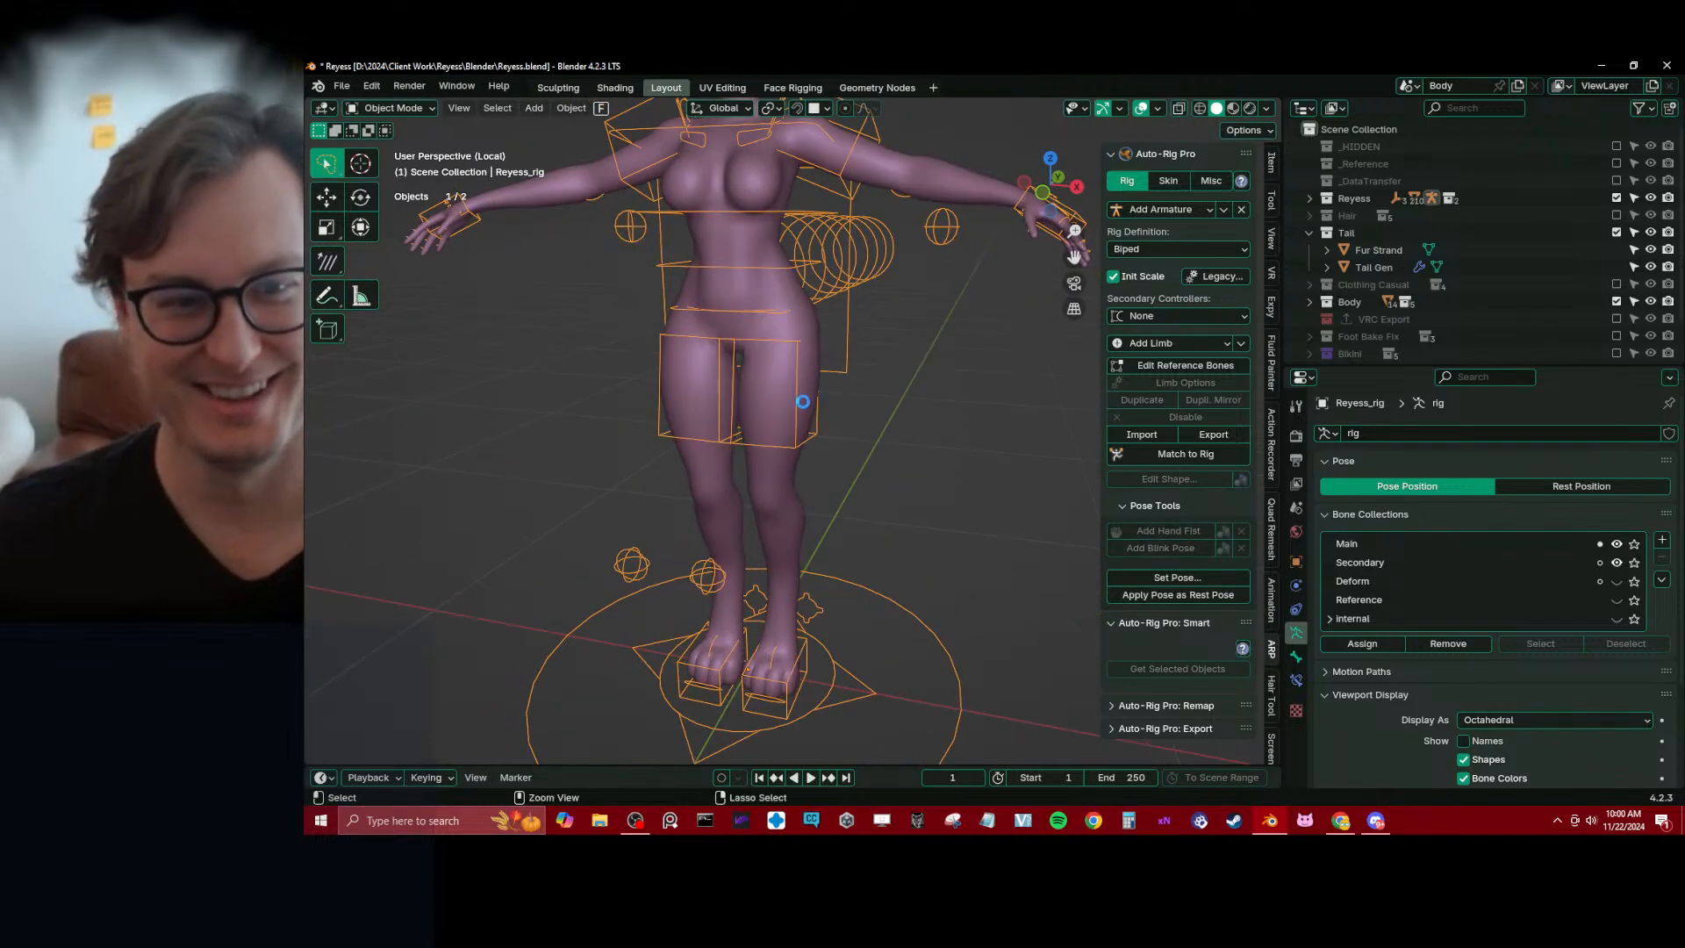
{"action": "middle_click_drag", "start_coordinate": [785, 302], "coordinate": [771, 443], "text": "shift"}
{"action": "scroll", "coordinate": [746, 443], "scroll_direction": "up", "scroll_amount": 3}
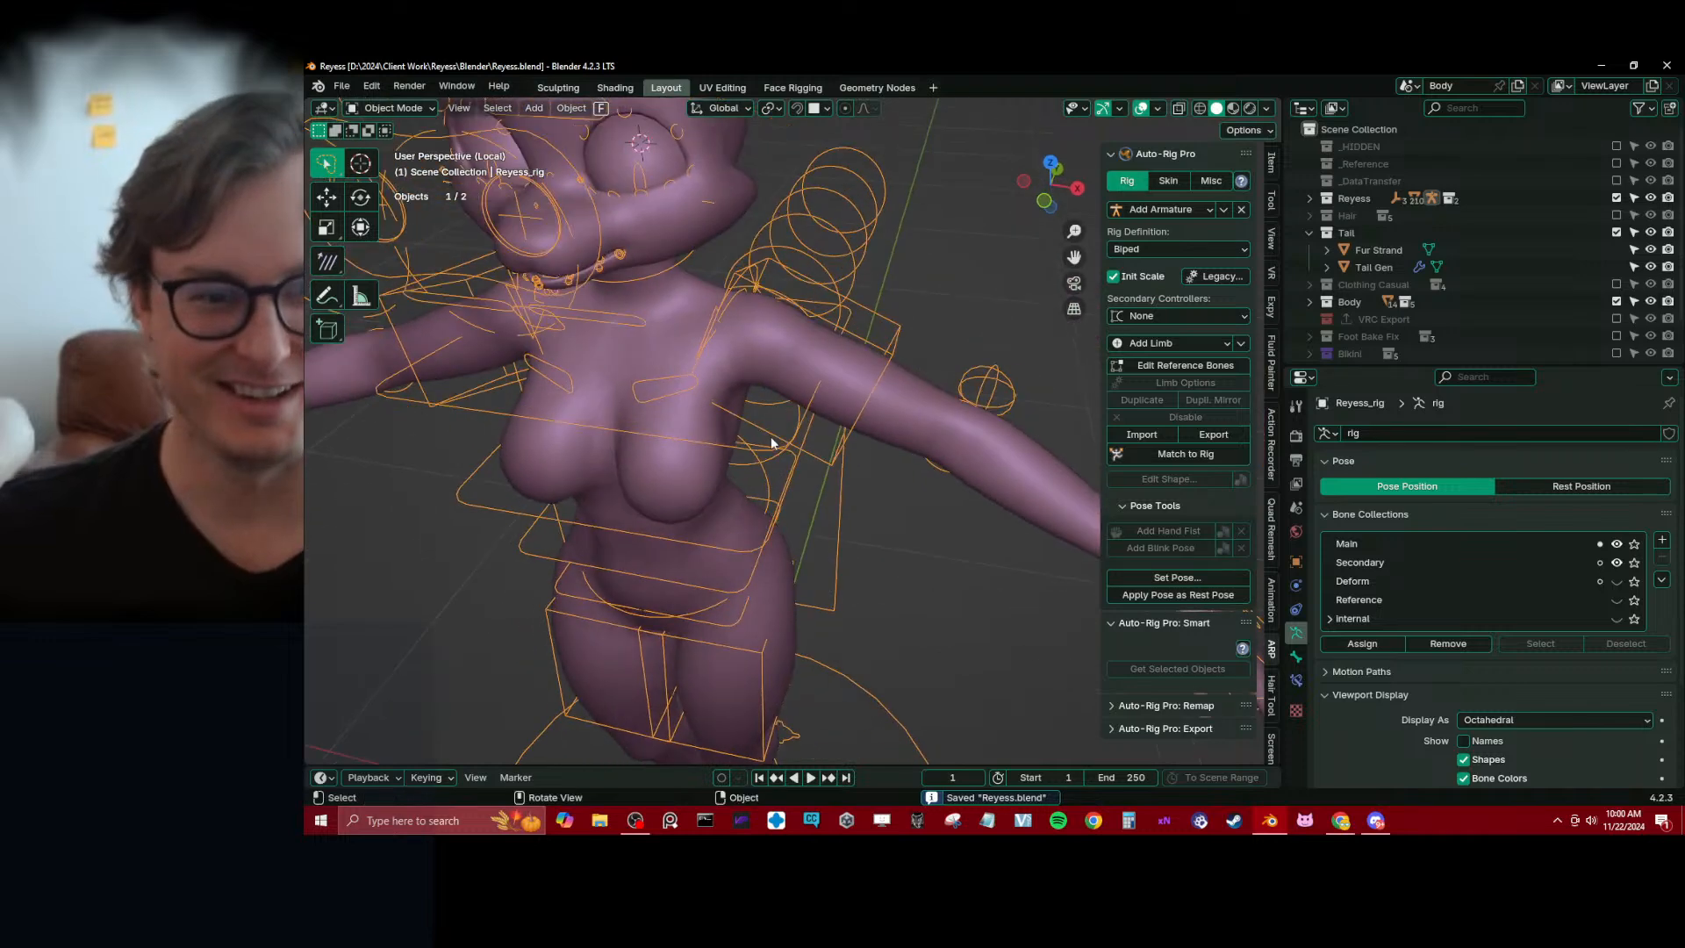
Turn on In Front display for Reyess_rig and look at the character from the front
{"action": "left_click", "coordinate": [693, 376]}
{"action": "key", "text": "q"}
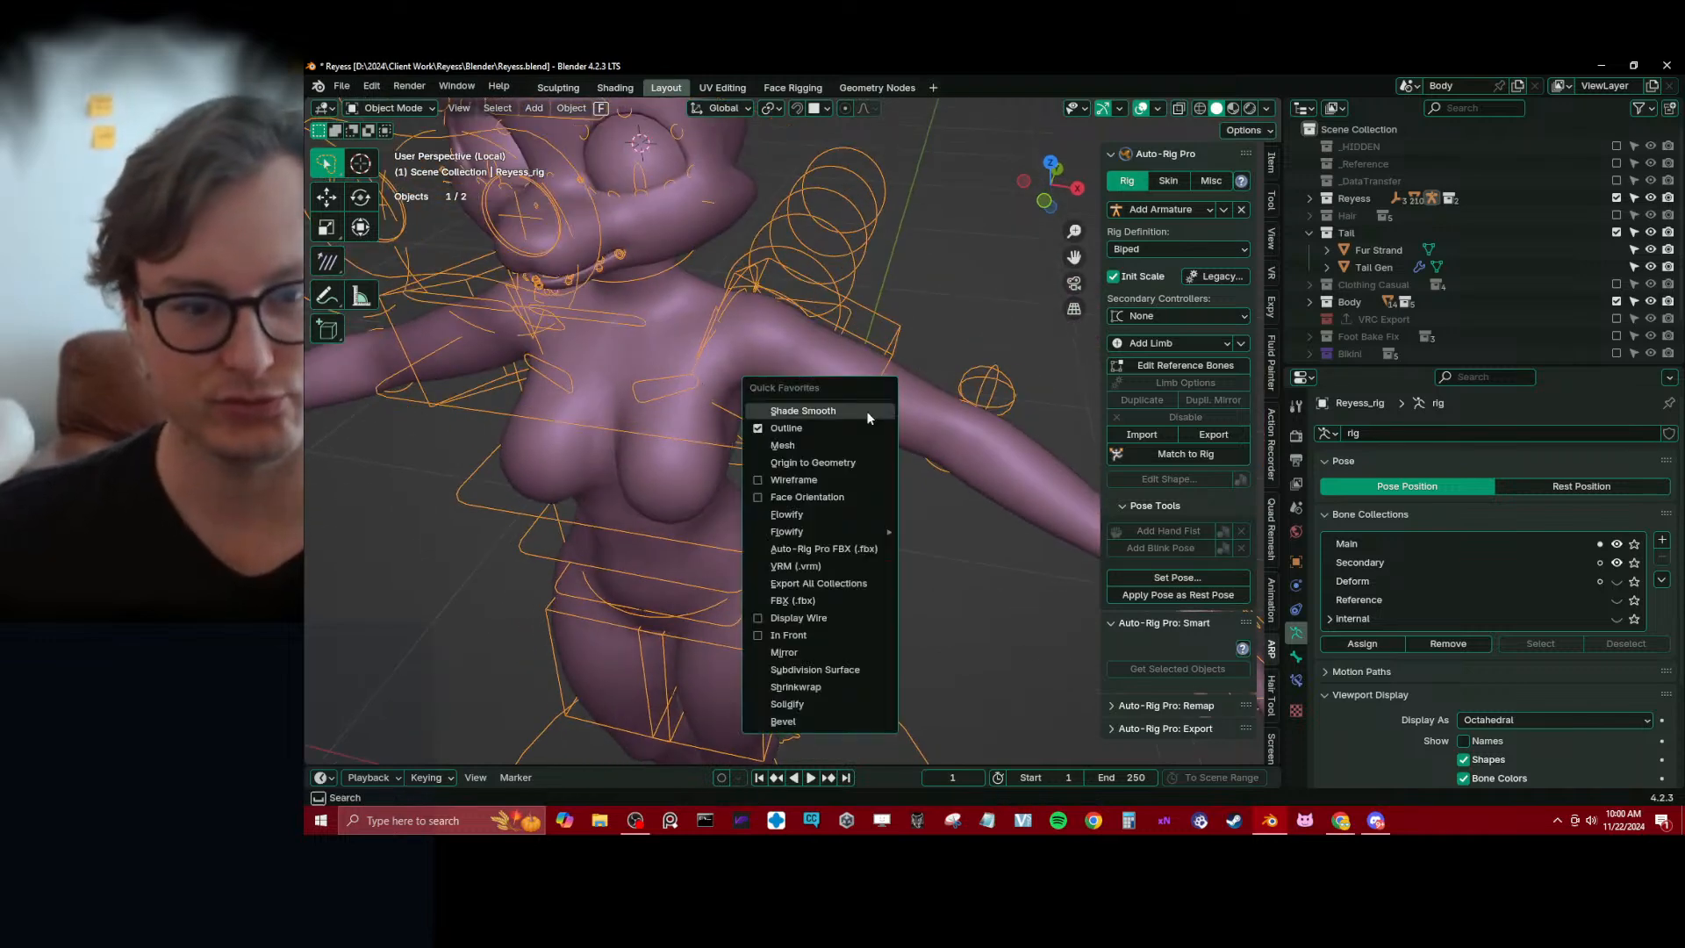
{"action": "left_click", "coordinate": [799, 629]}
{"action": "key", "text": "KP_1"}
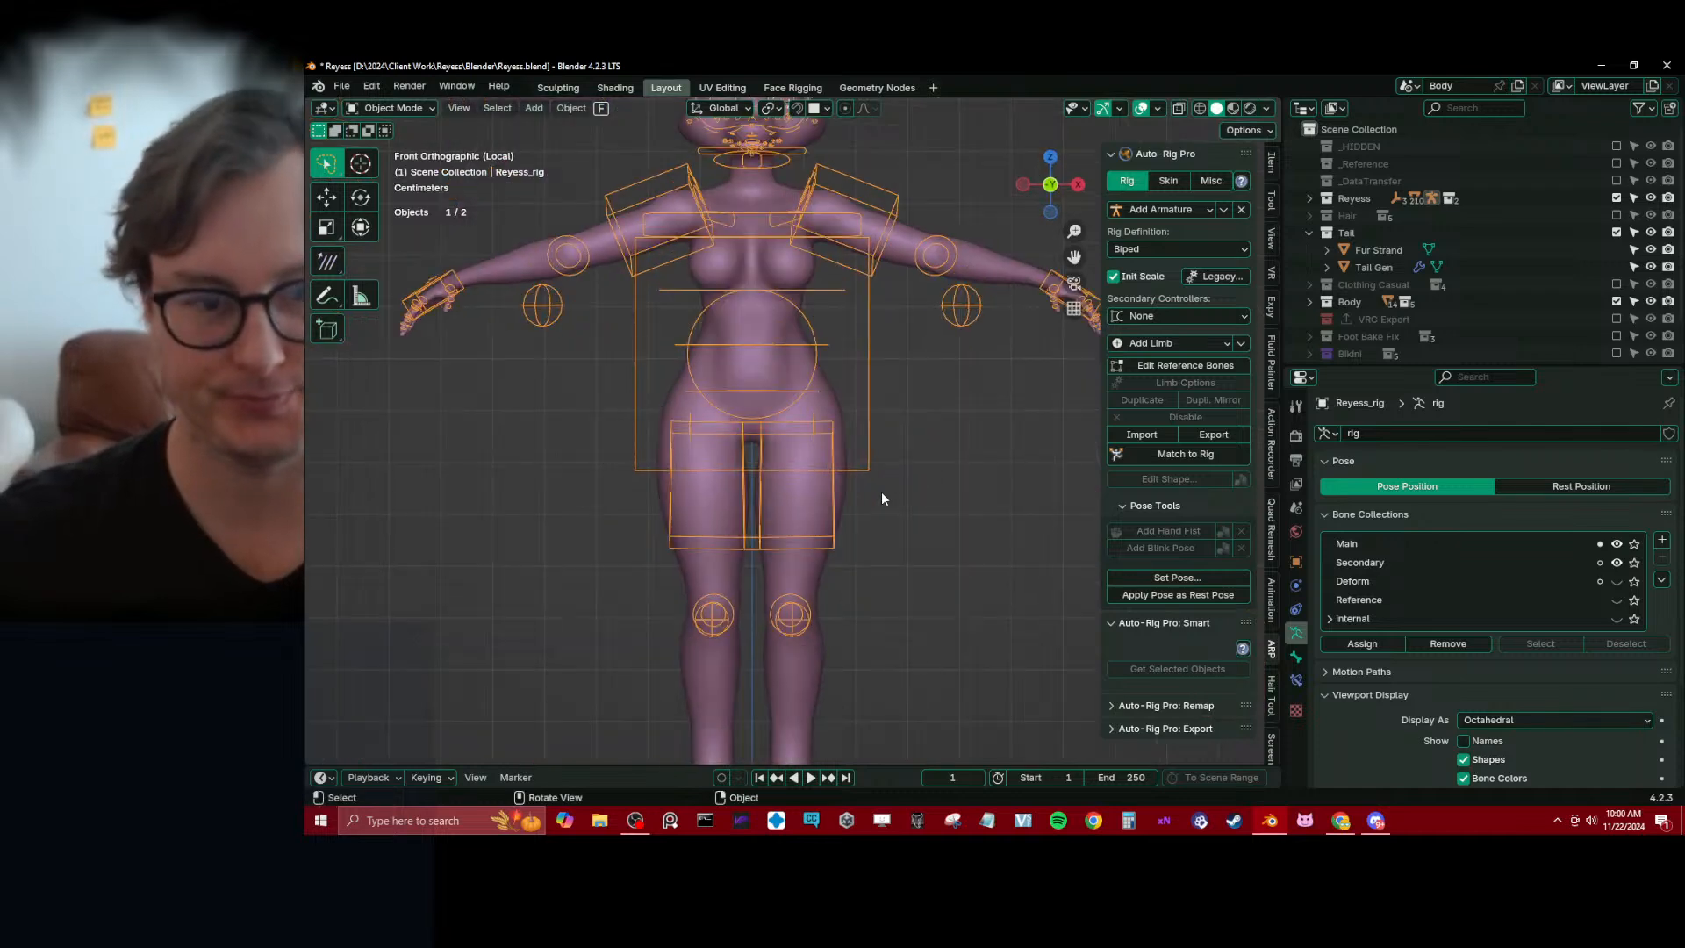
In Pose Mode, raise the left hand control c_hand_ik.l by -0.39019 m in X and 0.4488 m in Z
{"action": "key", "text": "ctrl+Tab"}
{"action": "scroll", "coordinate": [956, 348], "scroll_direction": "down", "scroll_amount": 1}
{"action": "scroll", "coordinate": [938, 368], "scroll_direction": "up", "scroll_amount": 5}
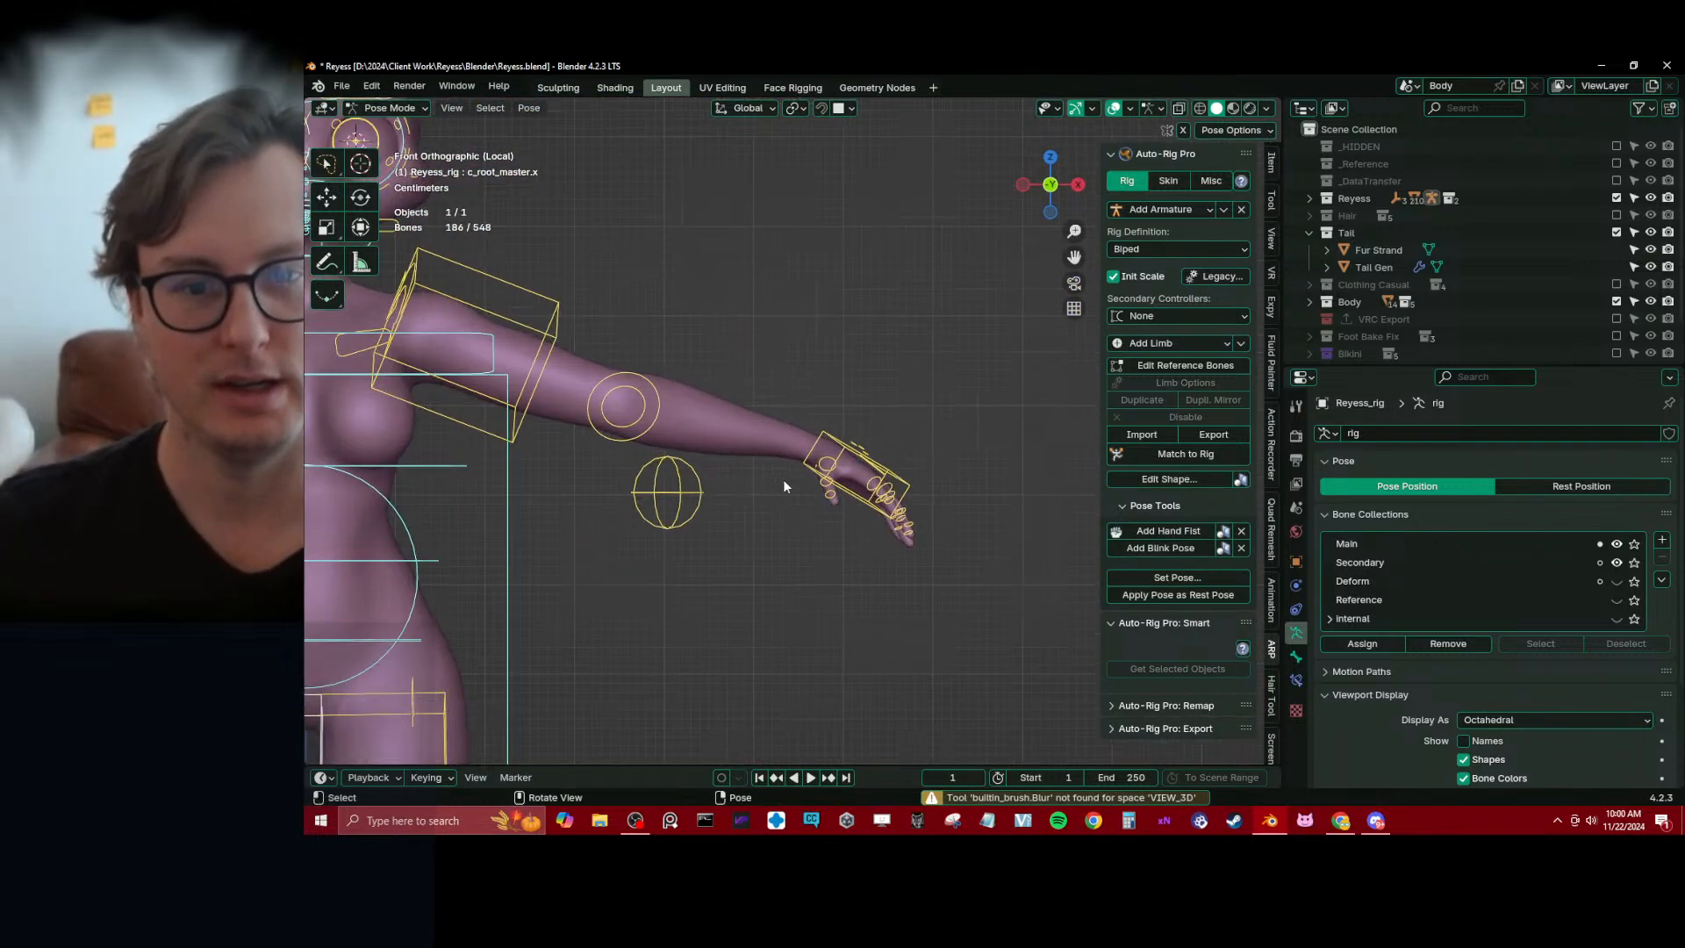
{"action": "left_click", "coordinate": [860, 445]}
{"action": "left_click", "coordinate": [844, 448]}
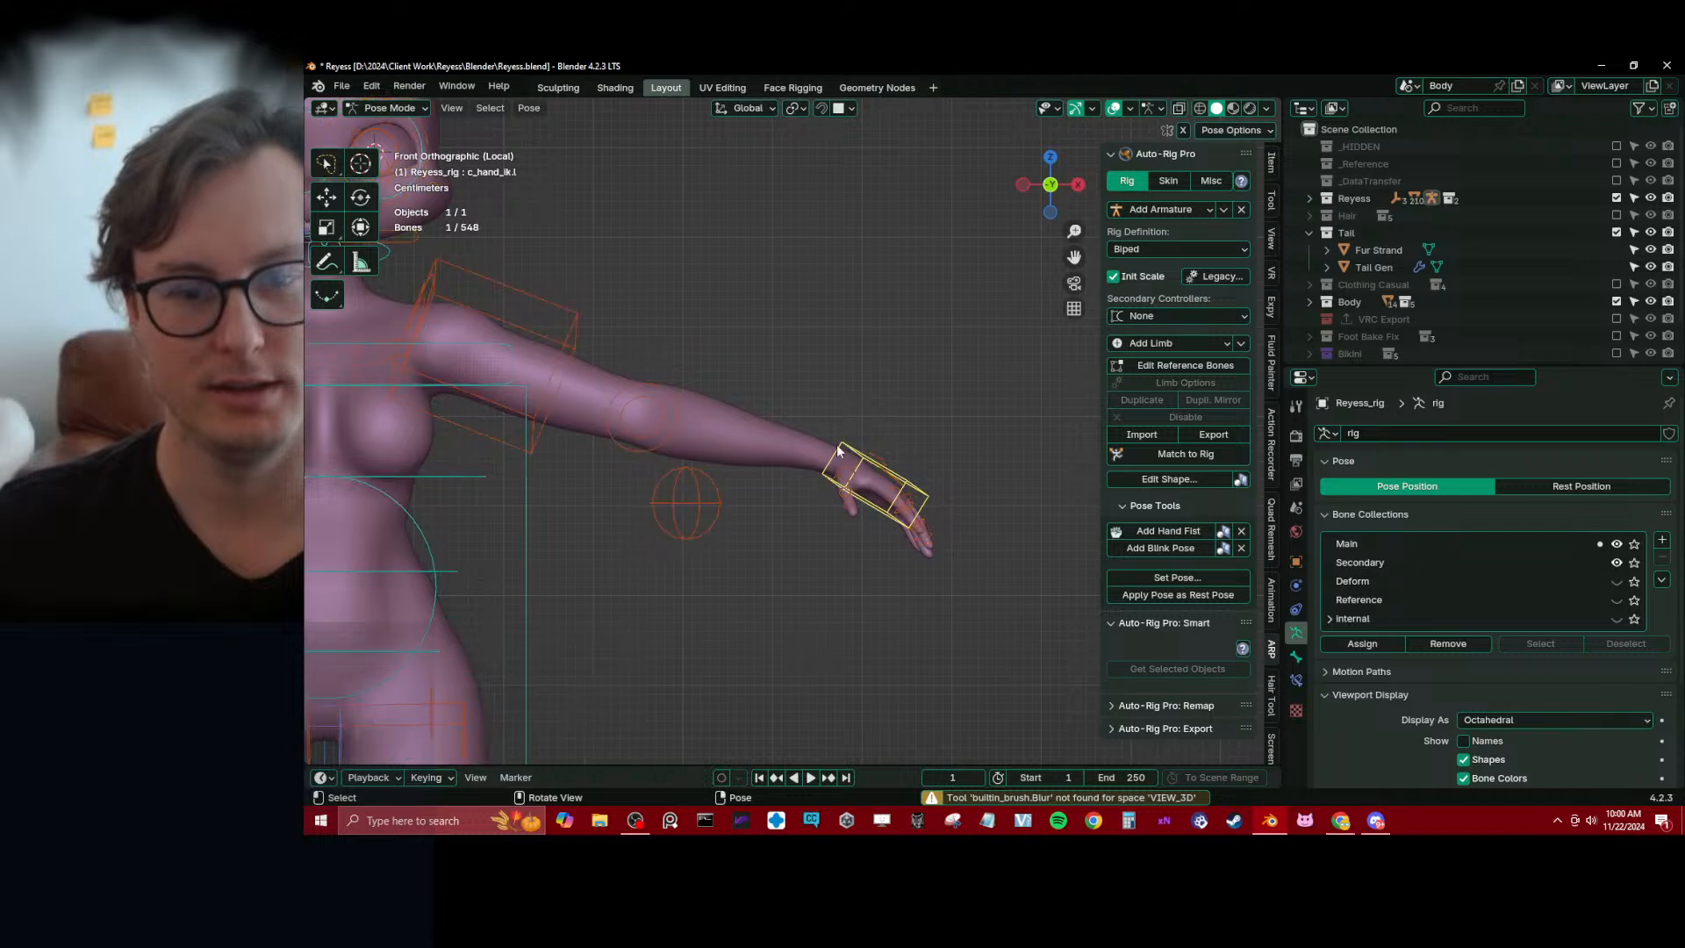
{"action": "middle_click_drag", "start_coordinate": [725, 479], "coordinate": [909, 488], "text": "shift"}
{"action": "key", "text": "g"}
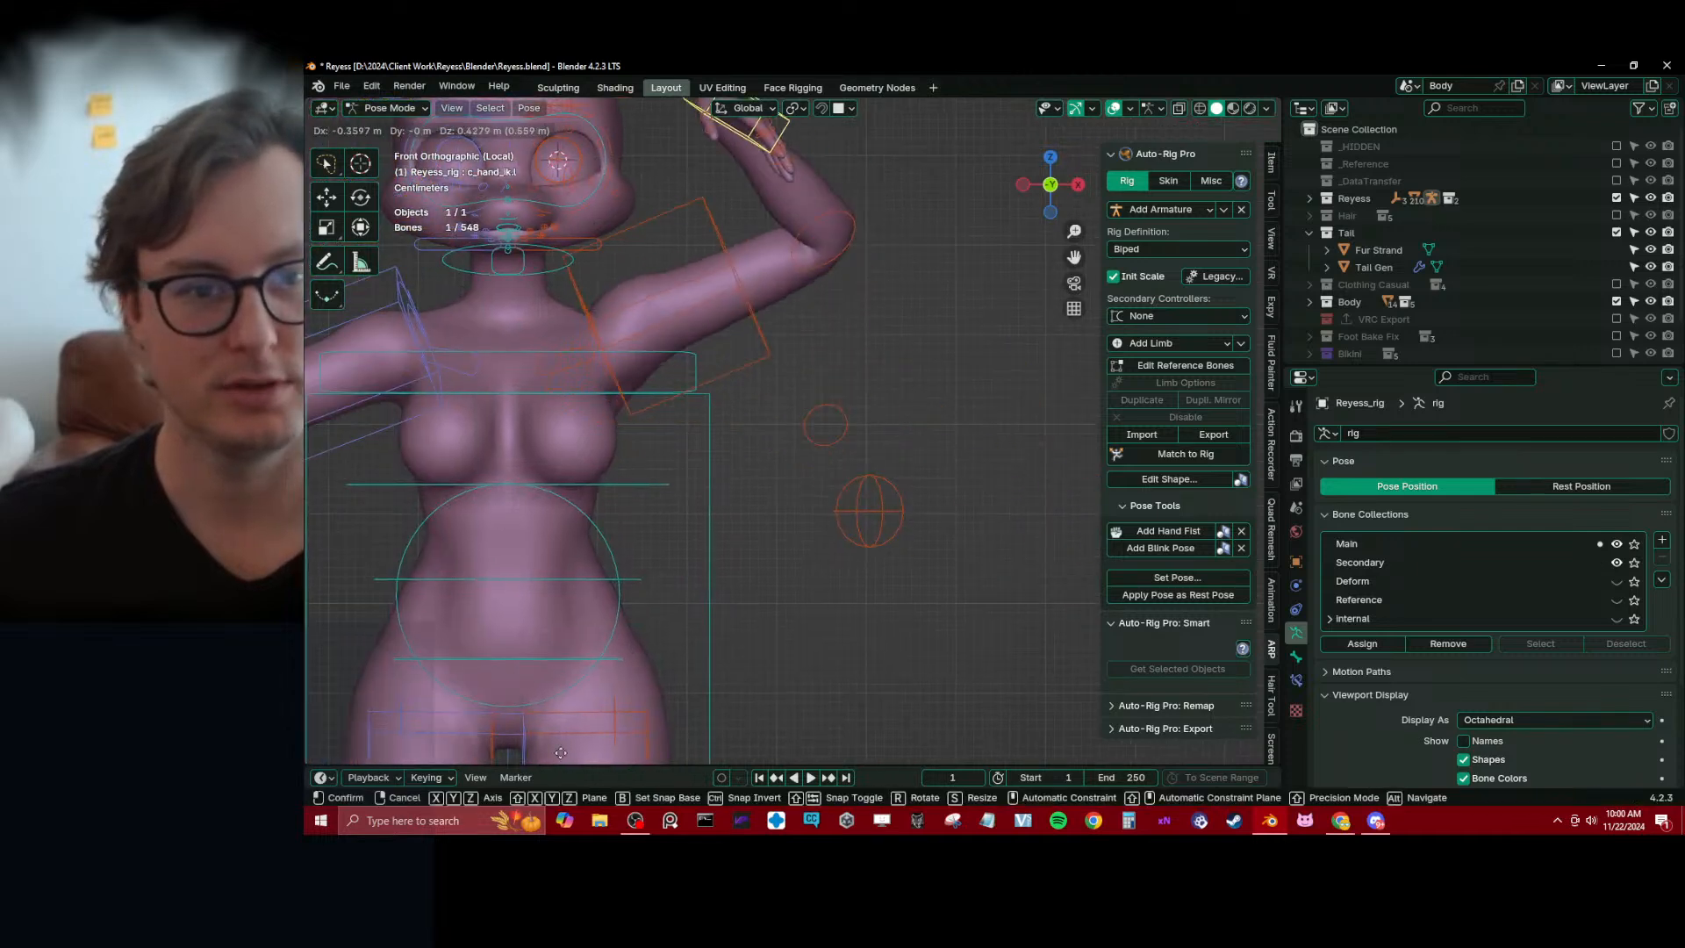
{"action": "left_click", "coordinate": [728, 145]}
{"action": "middle_click_drag", "start_coordinate": [645, 533], "coordinate": [826, 563], "text": "shift"}
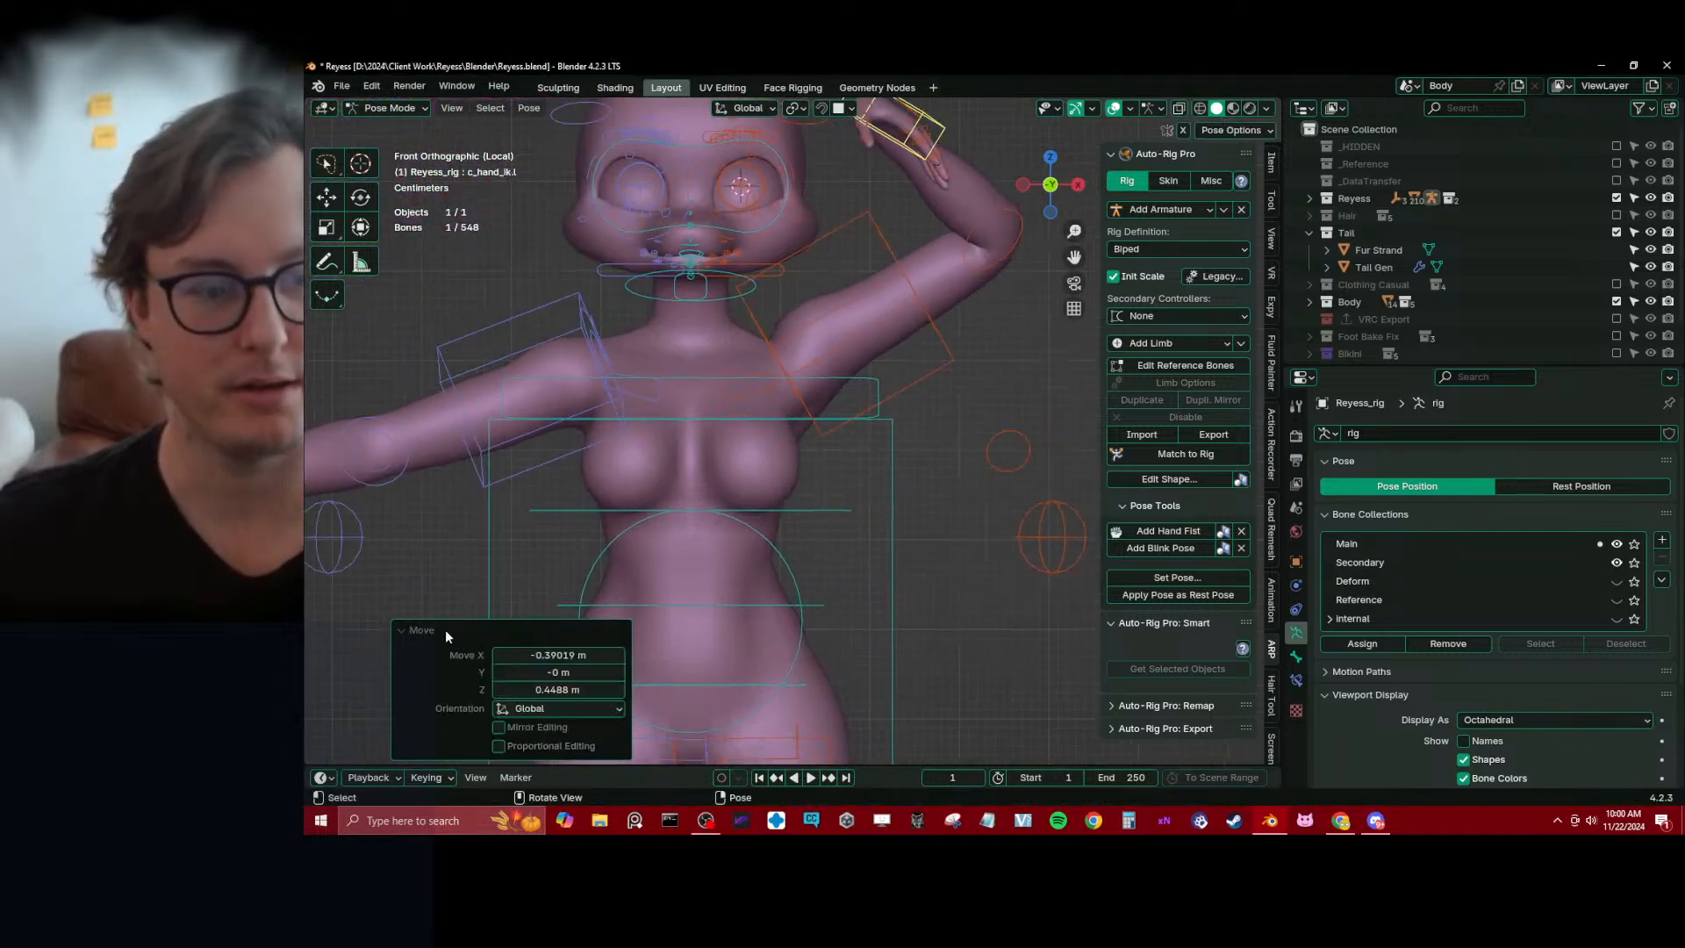
{"action": "left_click", "coordinate": [445, 629]}
Shift the raised left hand control outward about 0.18 m along X, and clear the location of all pose bones
{"action": "middle_click_drag", "start_coordinate": [799, 478], "coordinate": [836, 561], "text": "shift"}
{"action": "scroll", "coordinate": [836, 567], "scroll_direction": "down", "scroll_amount": 3}
{"action": "key", "text": "g"}
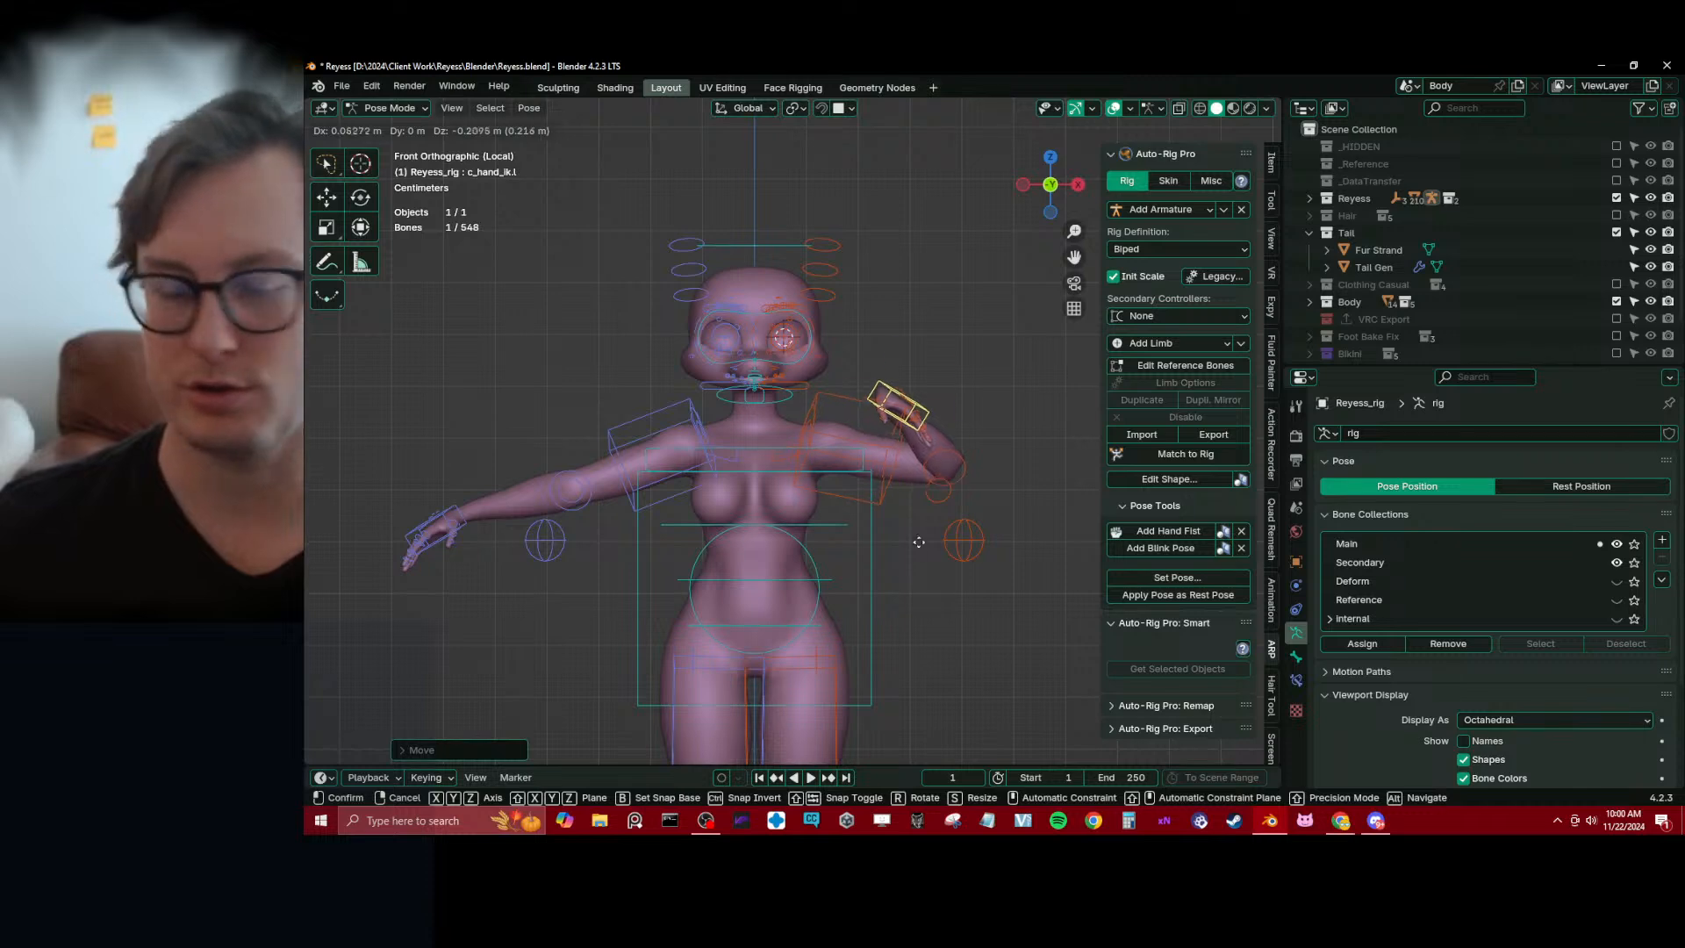
{"action": "left_click", "coordinate": [966, 480]}
{"action": "key", "text": "a"}
{"action": "key", "text": "alt+g"}
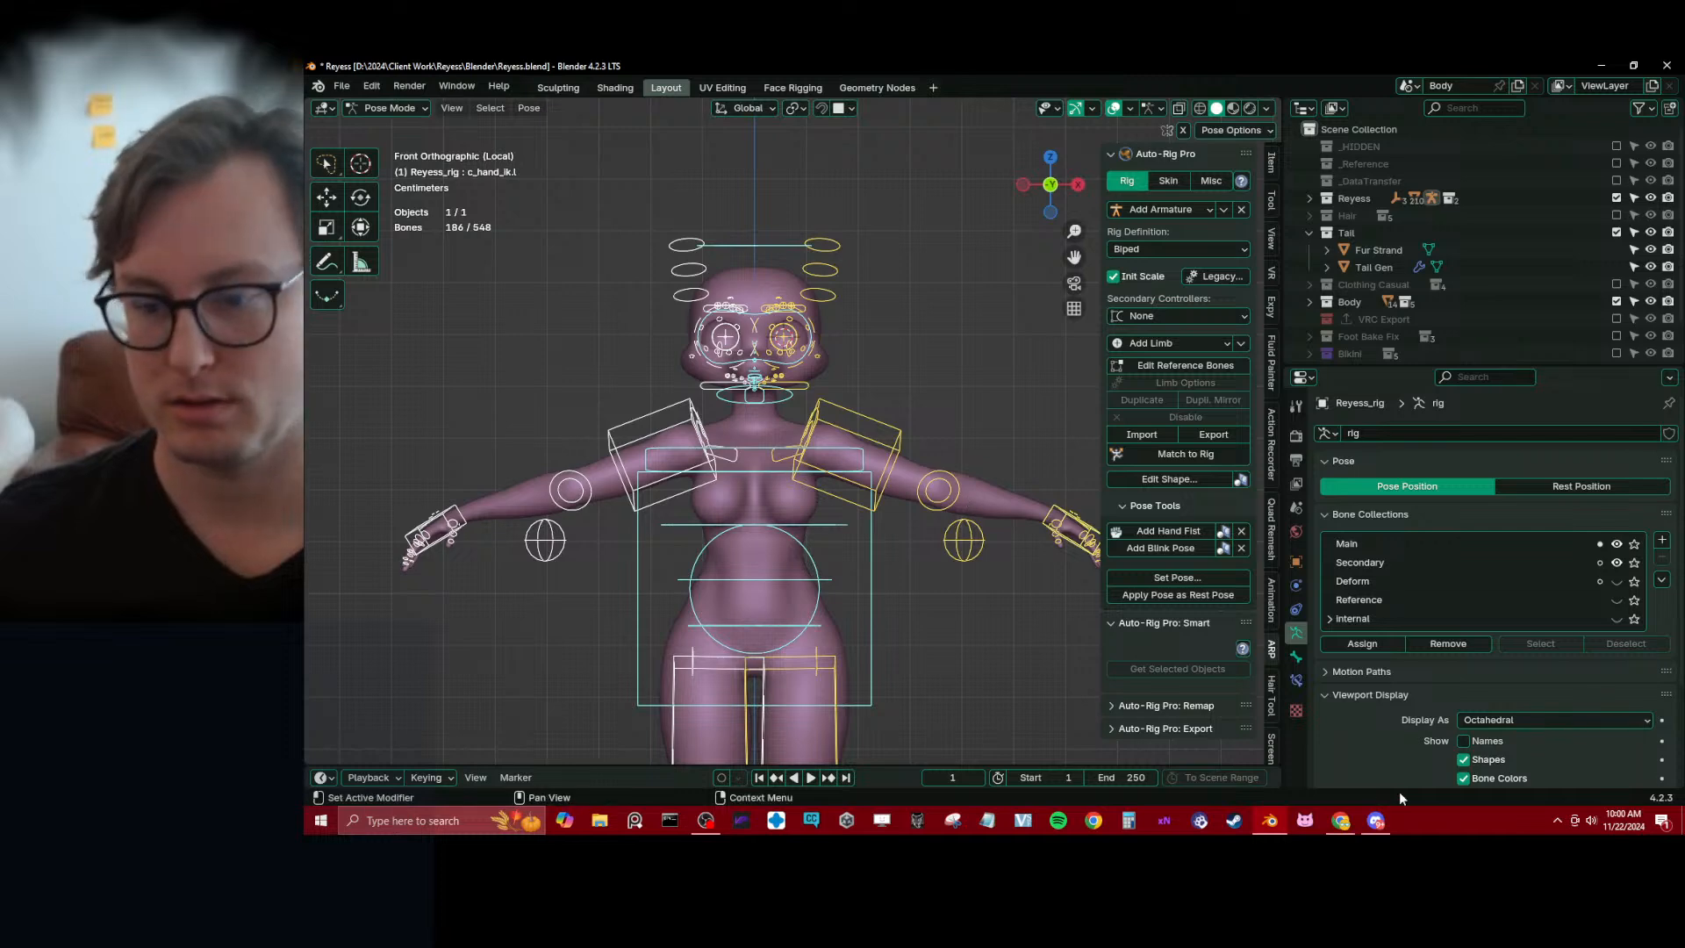
{"action": "left_click", "coordinate": [1375, 821]}
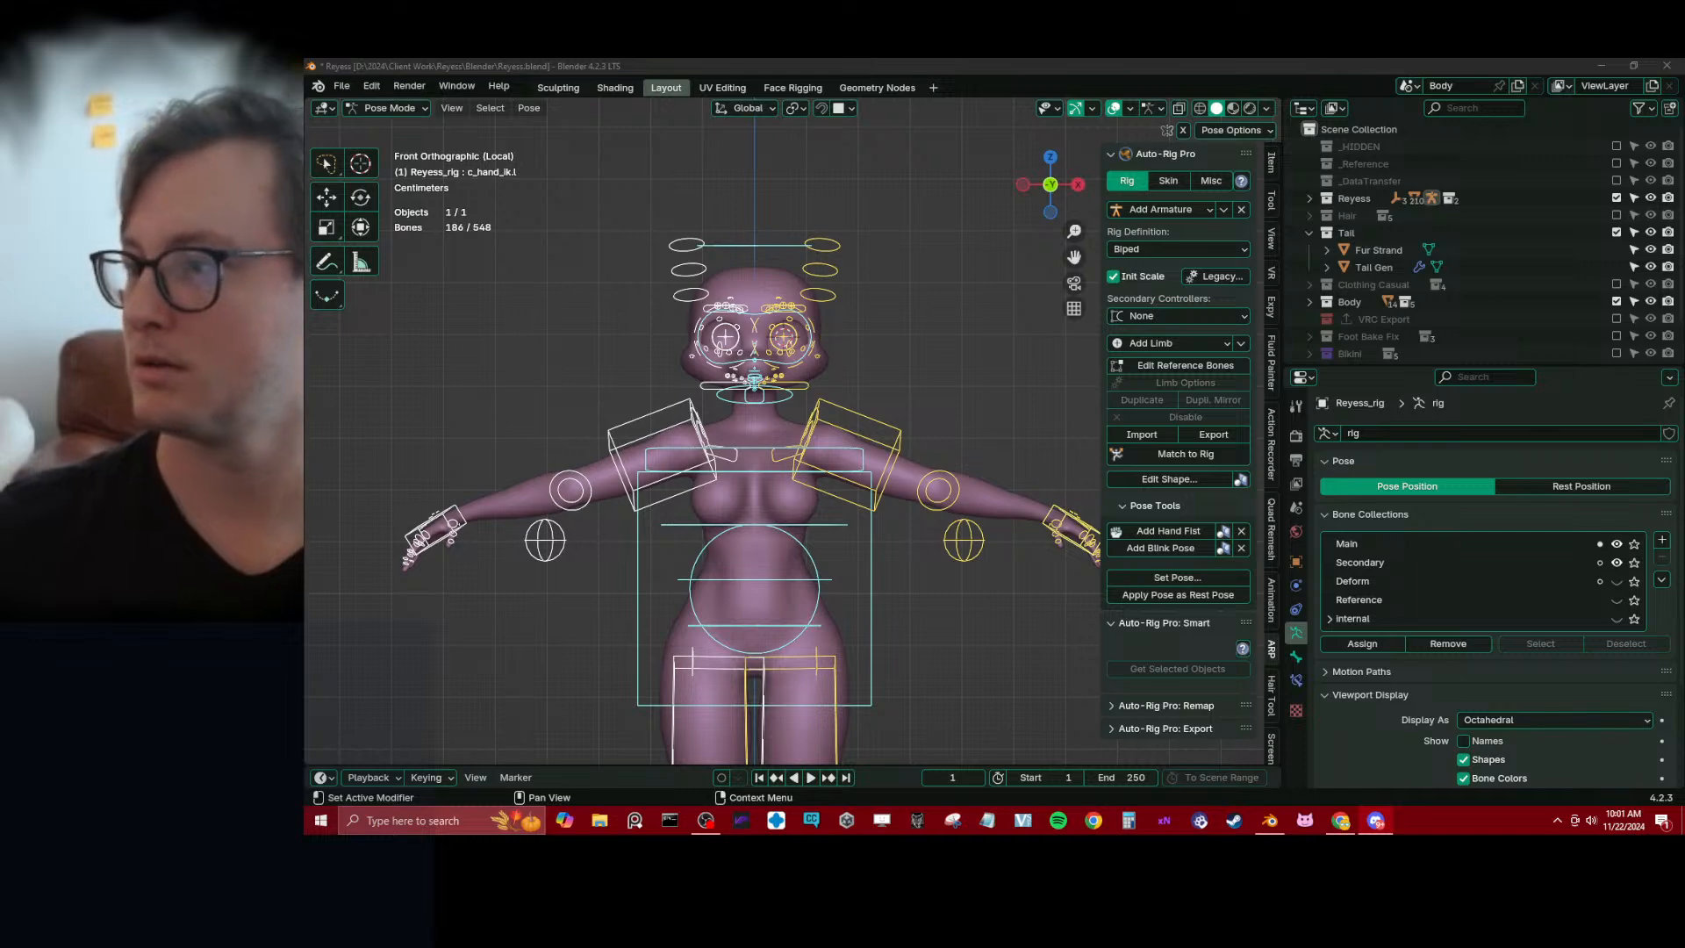
Raise c_hand_ik.l above the head, about -0.32 m in X and 0.67 m in Z, and inspect the shoulder deformation from behind
{"action": "middle_click_drag", "start_coordinate": [961, 465], "coordinate": [935, 449], "text": "shift"}
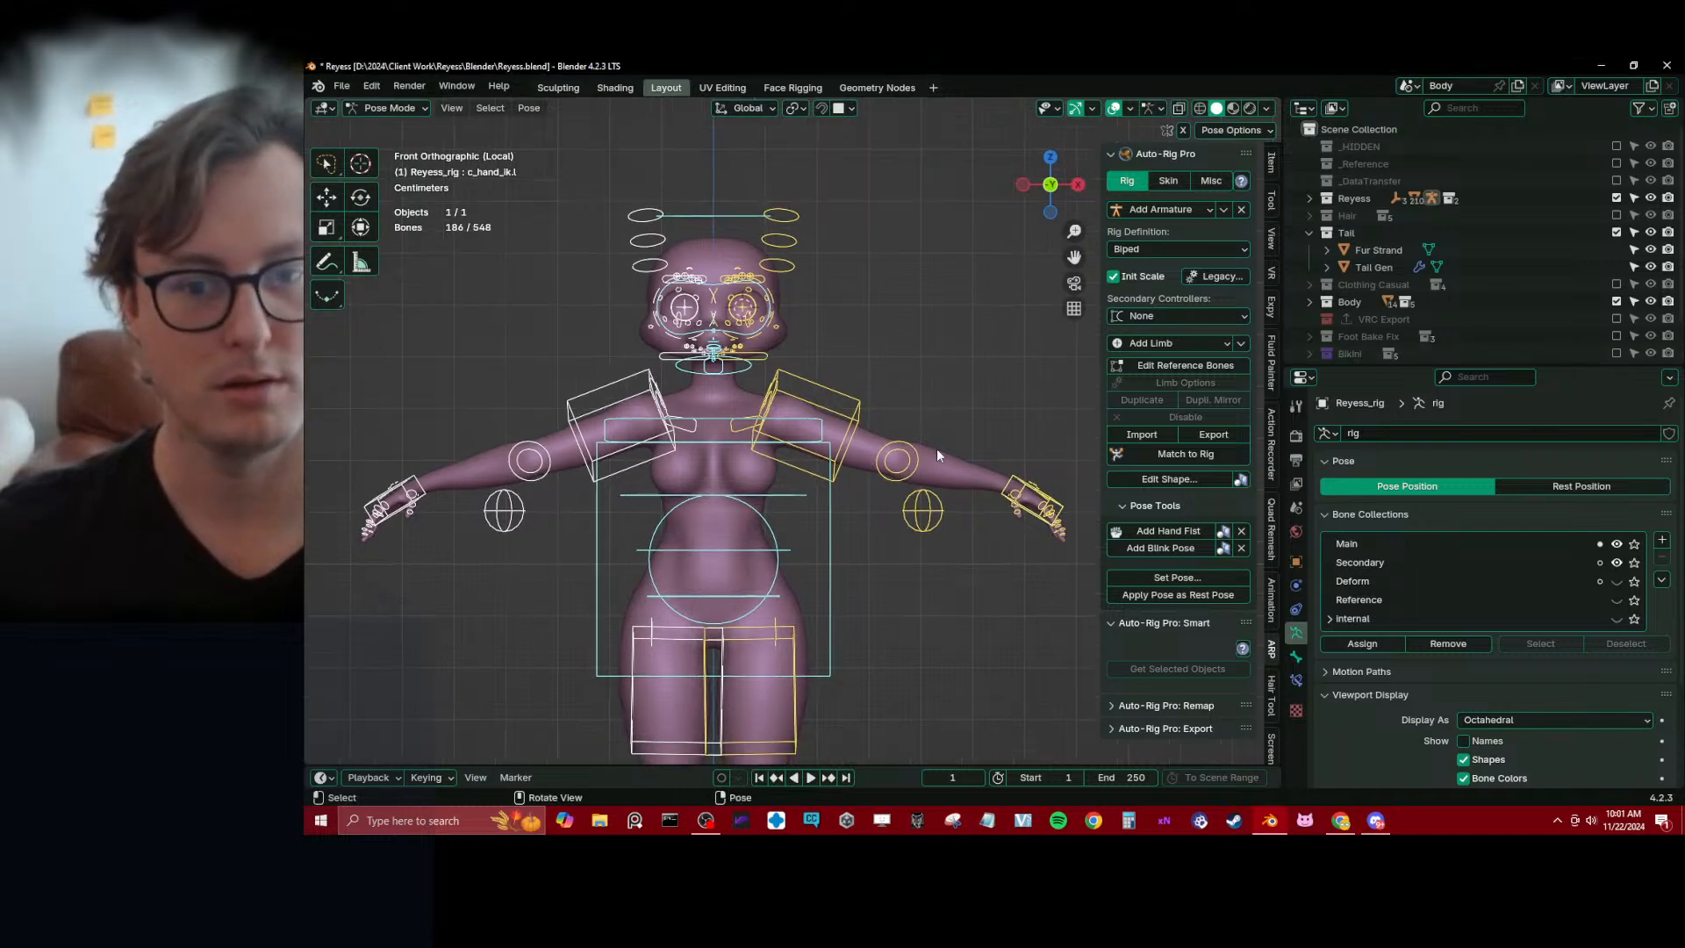
{"action": "left_click", "coordinate": [1006, 475]}
{"action": "scroll", "coordinate": [983, 474], "scroll_direction": "down", "scroll_amount": 3}
{"action": "key", "text": "g"}
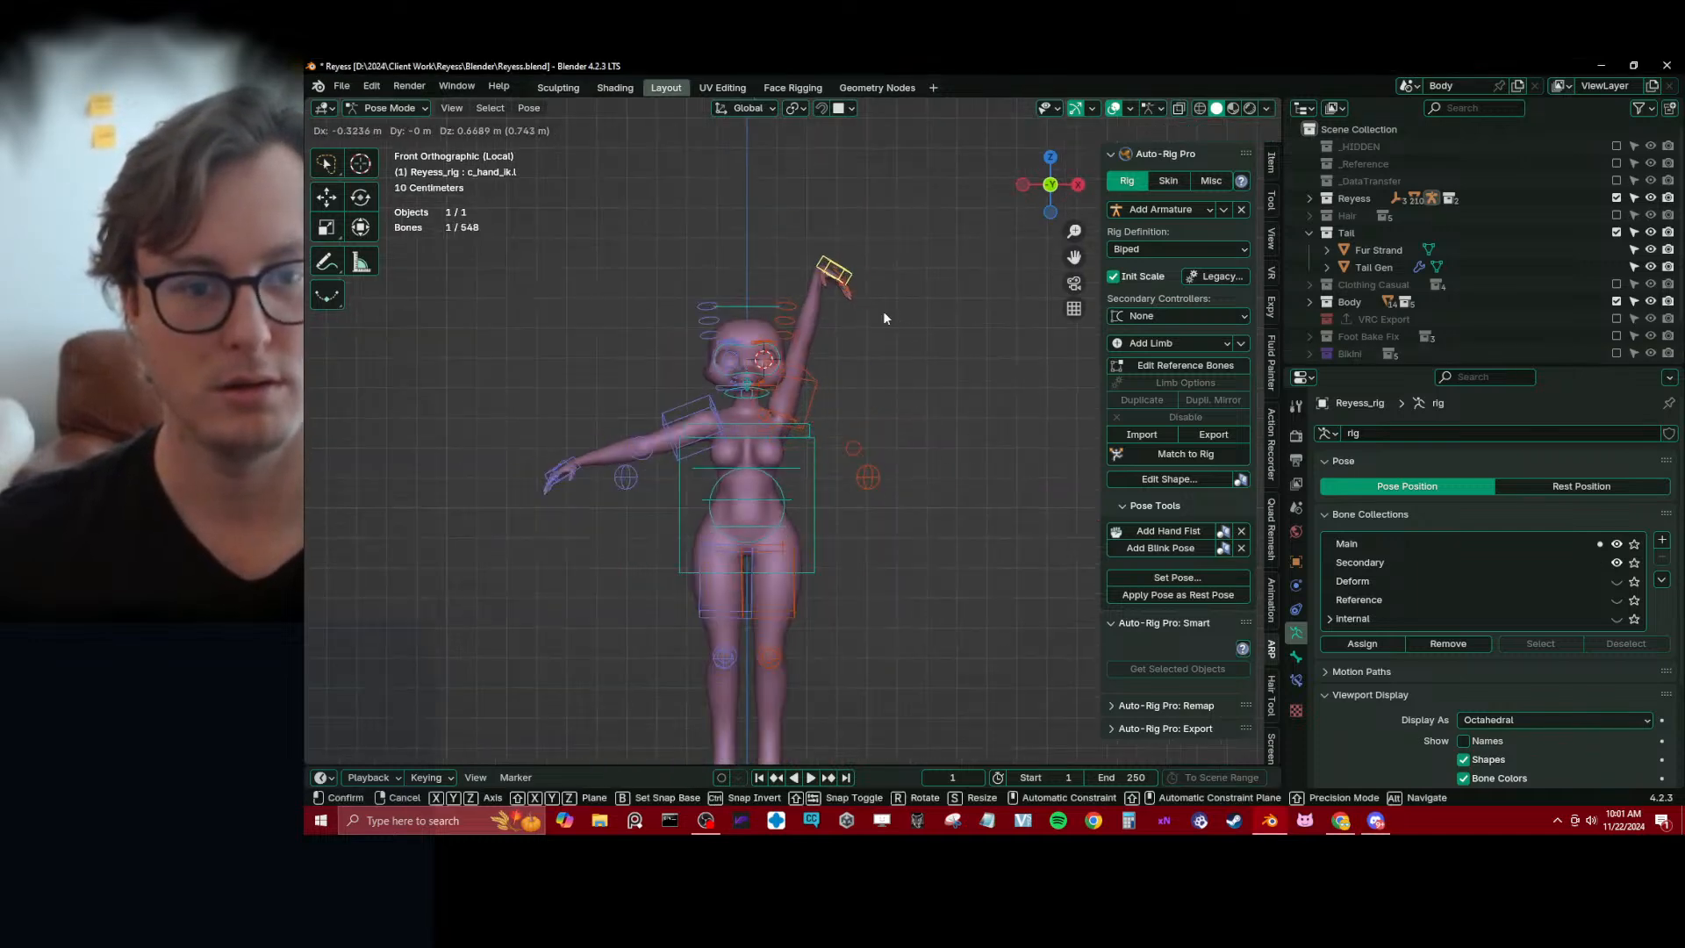
{"action": "left_click", "coordinate": [882, 310]}
{"action": "scroll", "coordinate": [860, 369], "scroll_direction": "up", "scroll_amount": 2}
{"action": "middle_click_drag", "start_coordinate": [840, 402], "coordinate": [566, 418]}
{"action": "scroll", "coordinate": [746, 445], "scroll_direction": "up", "scroll_amount": 3}
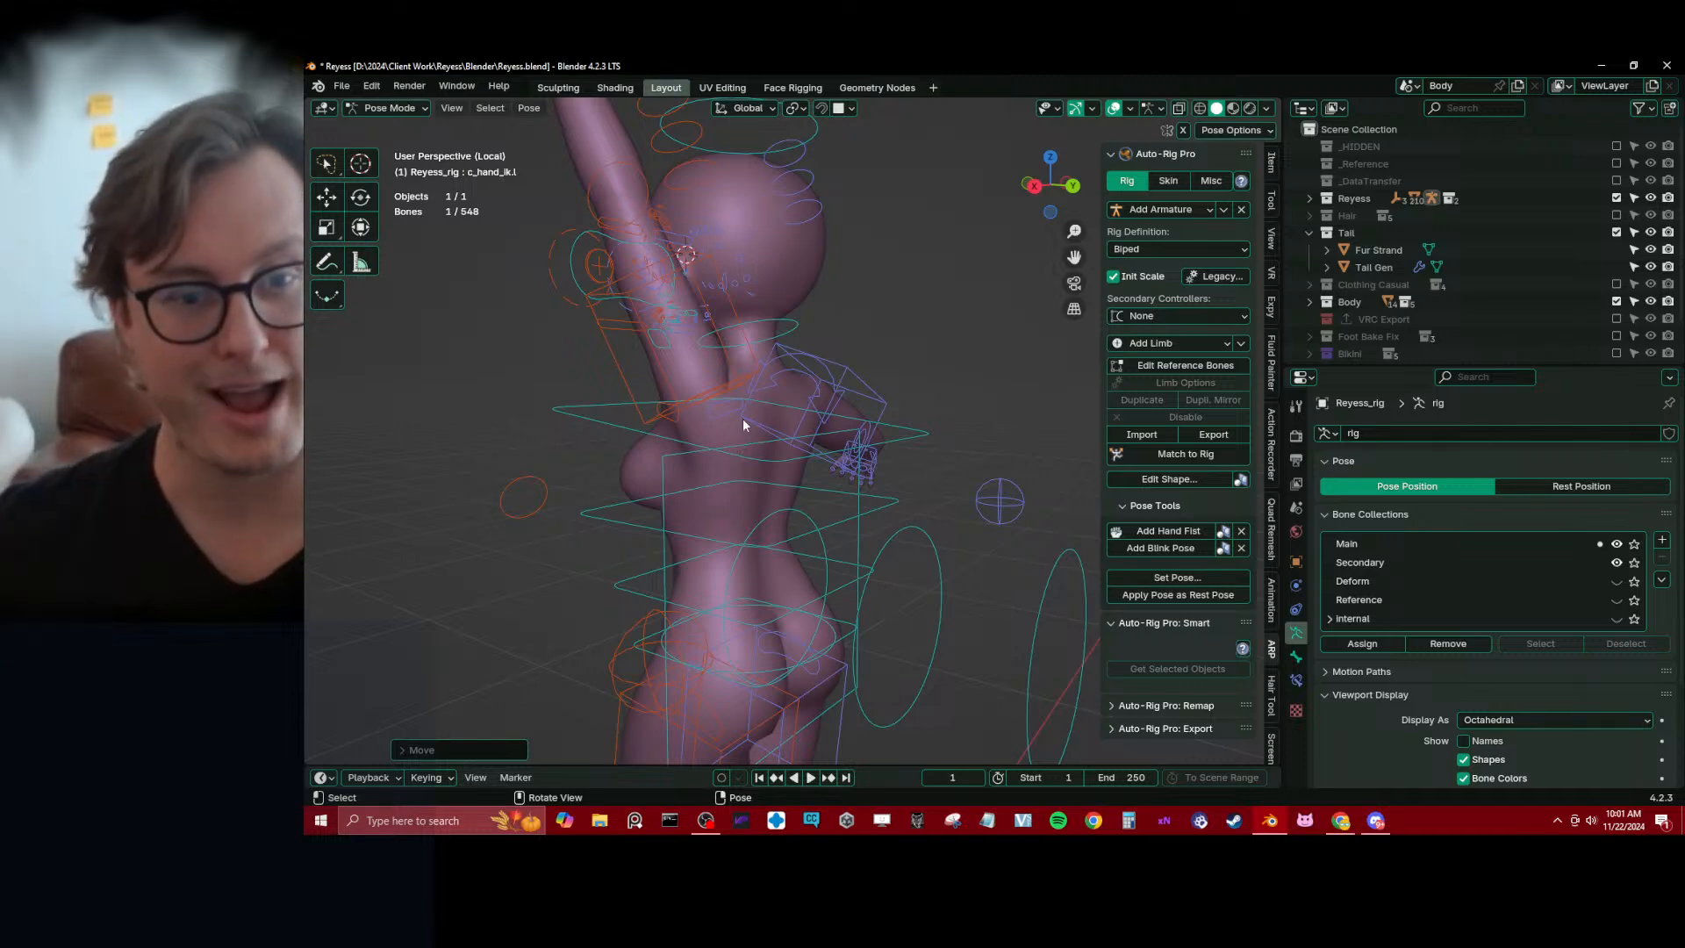
{"action": "middle_click_drag", "start_coordinate": [742, 418], "coordinate": [794, 334]}
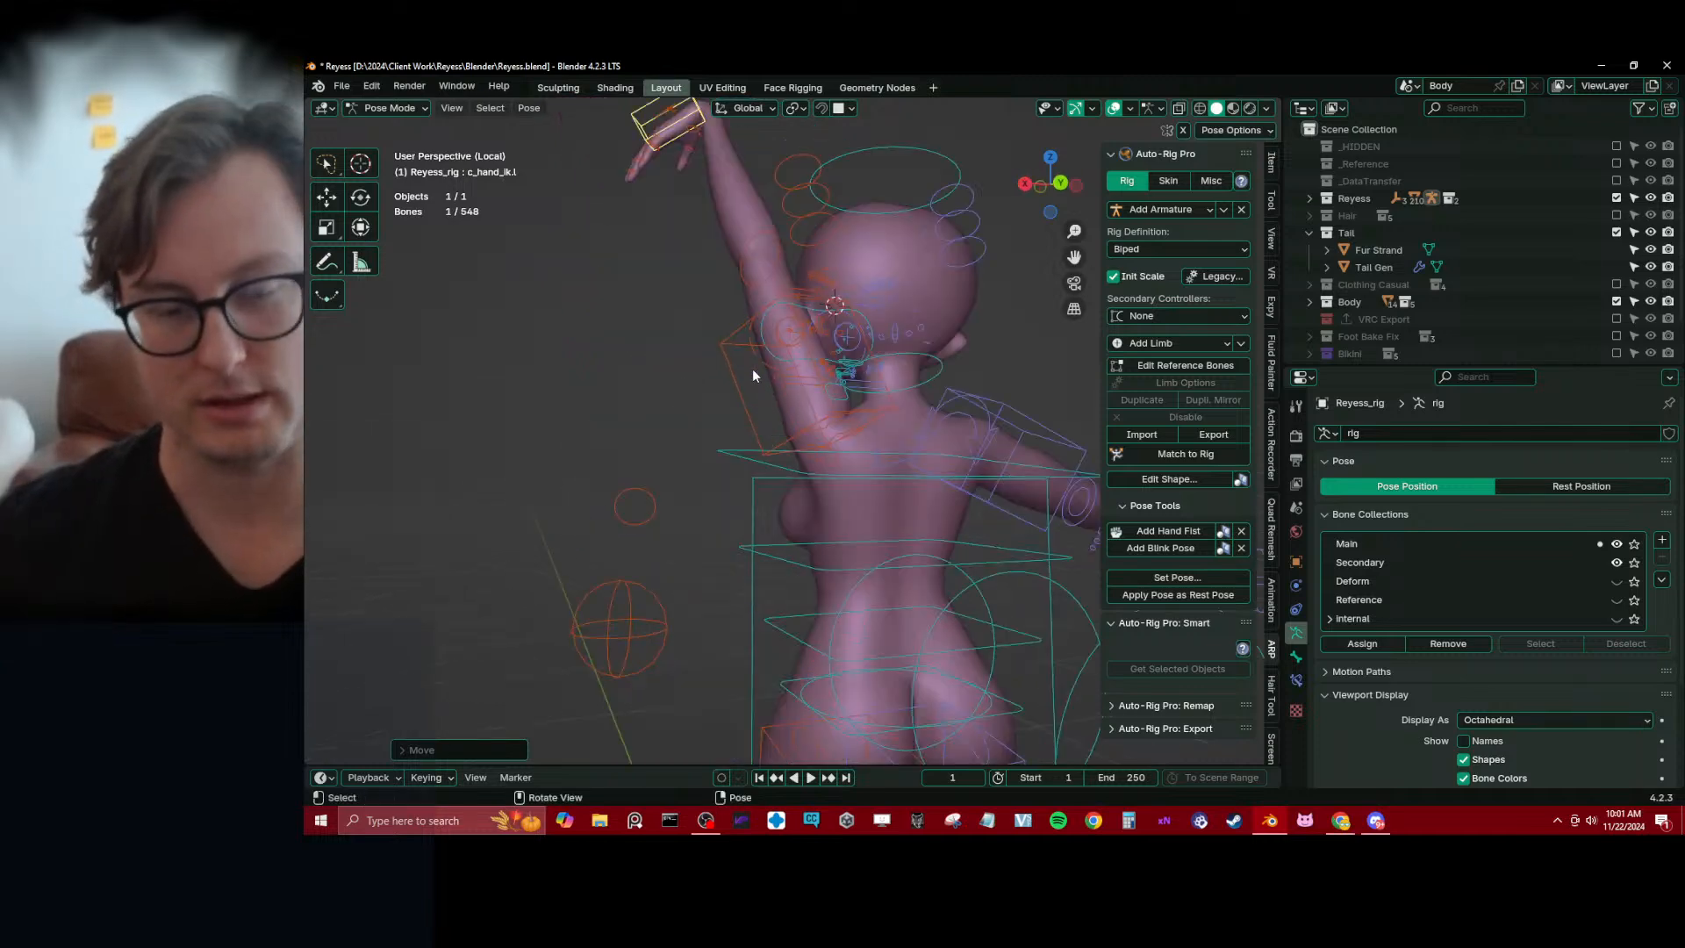
Lower the left hand control in front view until the arm reaches outward at about shoulder height
{"action": "key", "text": "KP_1"}
{"action": "scroll", "coordinate": [751, 368], "scroll_direction": "down", "scroll_amount": 3}
{"action": "key", "text": "g"}
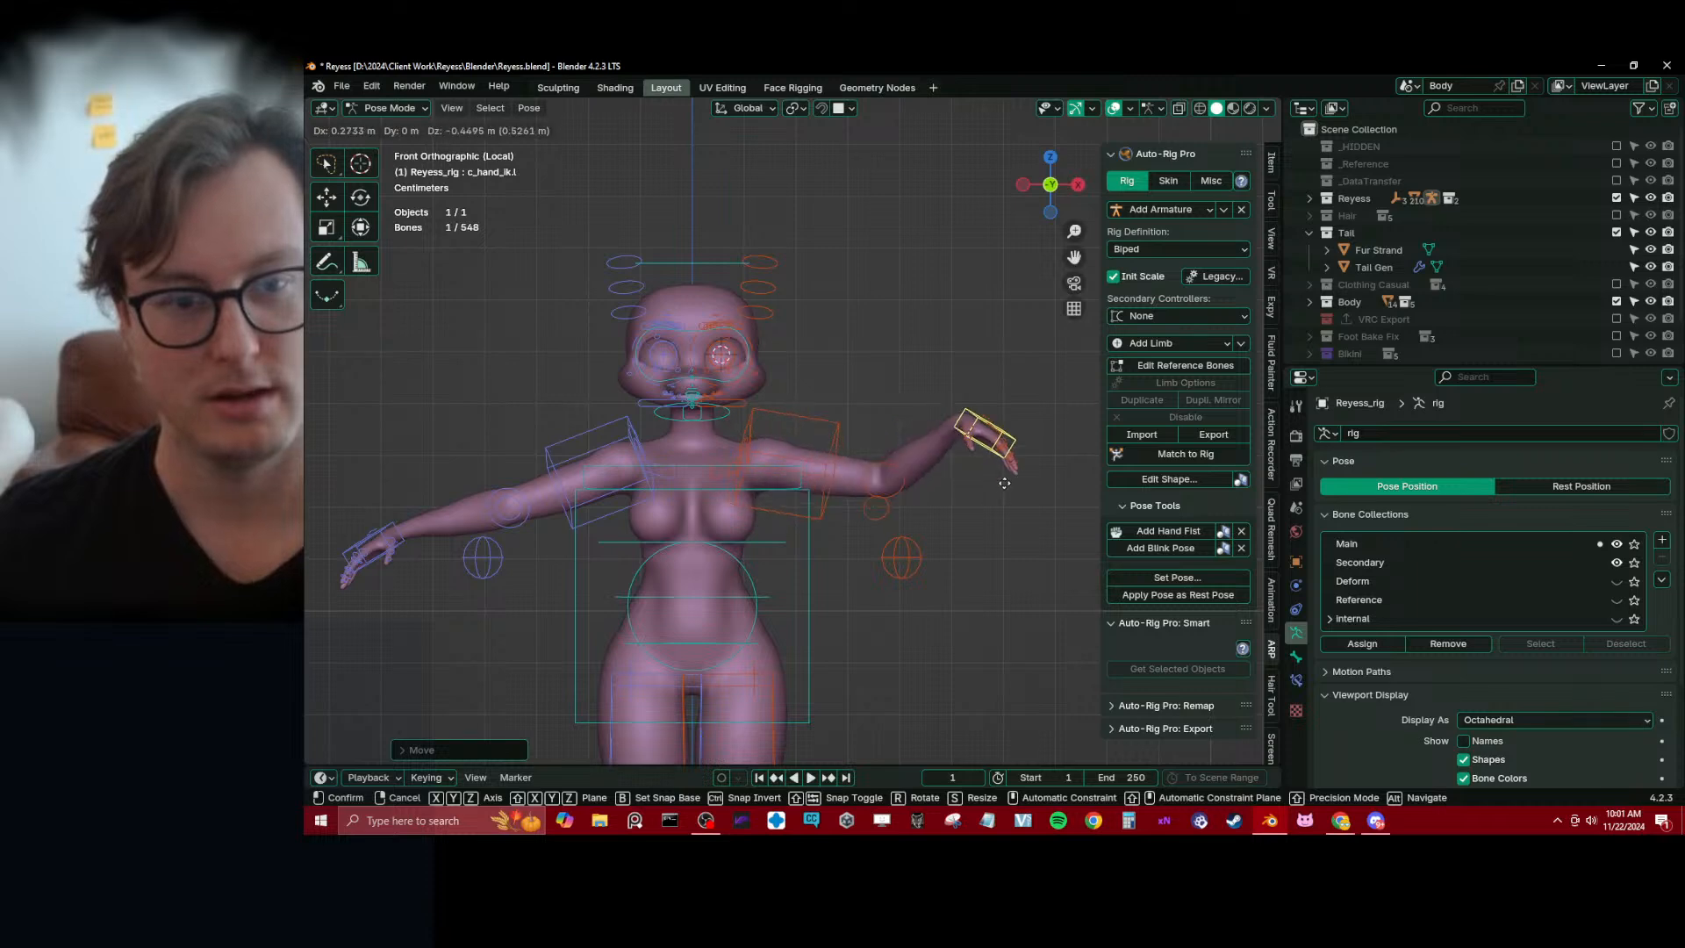
{"action": "left_click", "coordinate": [1063, 496]}
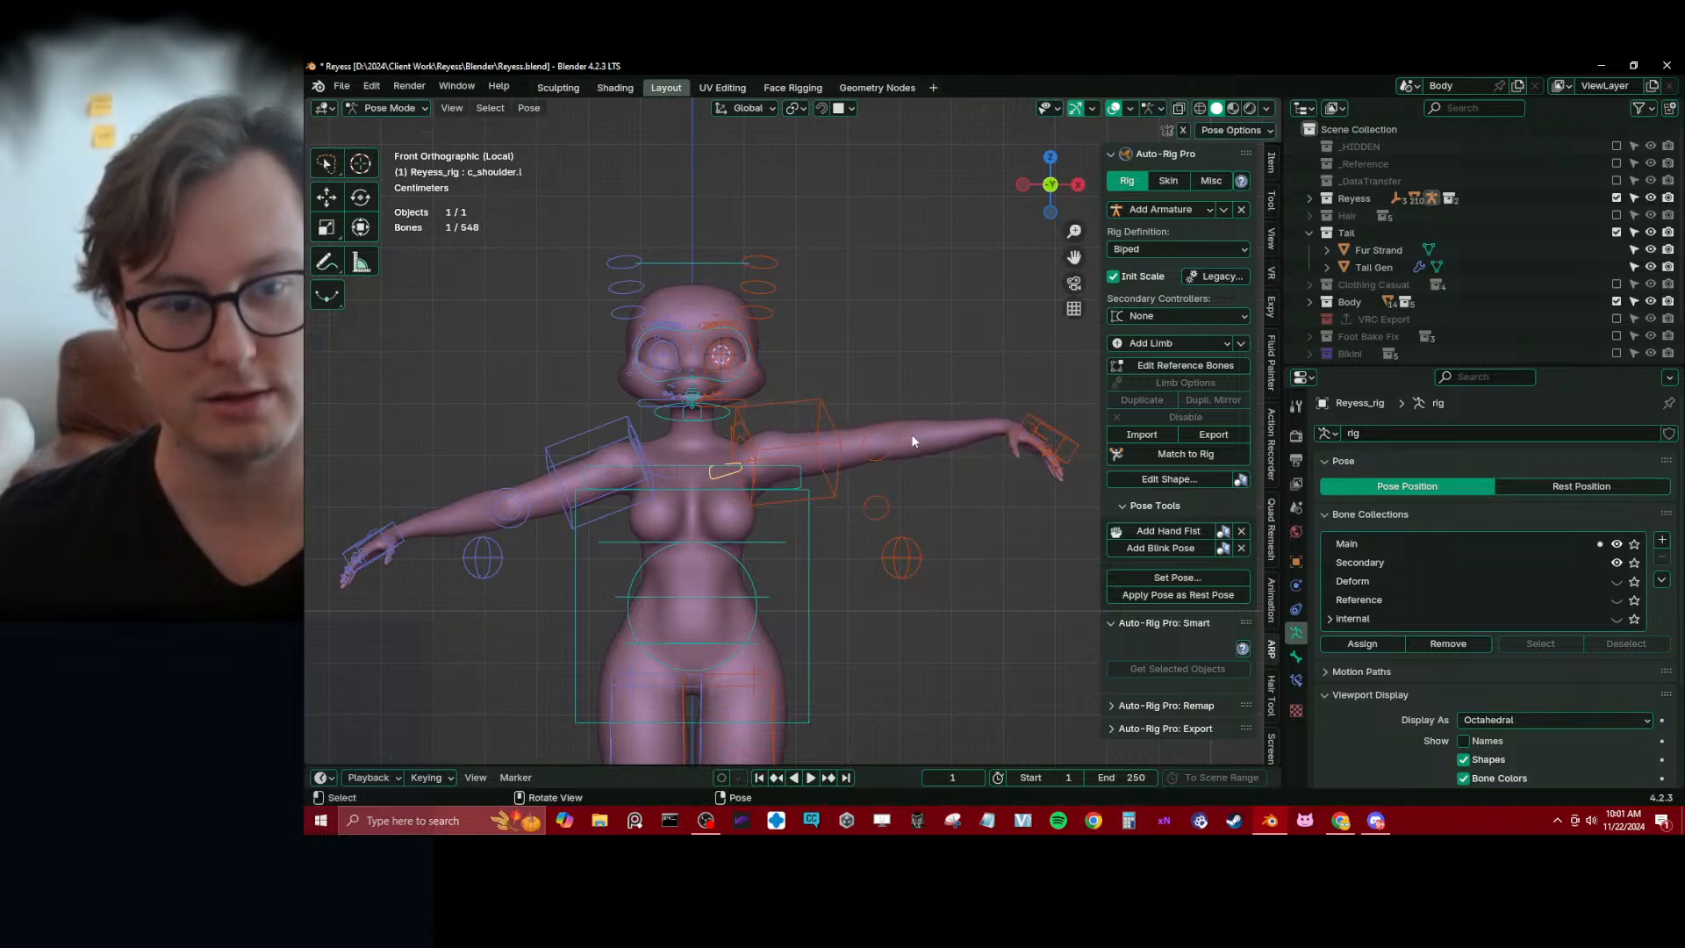
Try rotating and moving the left shoulder control c_shoulder.l in front view
{"action": "key", "text": "r"}
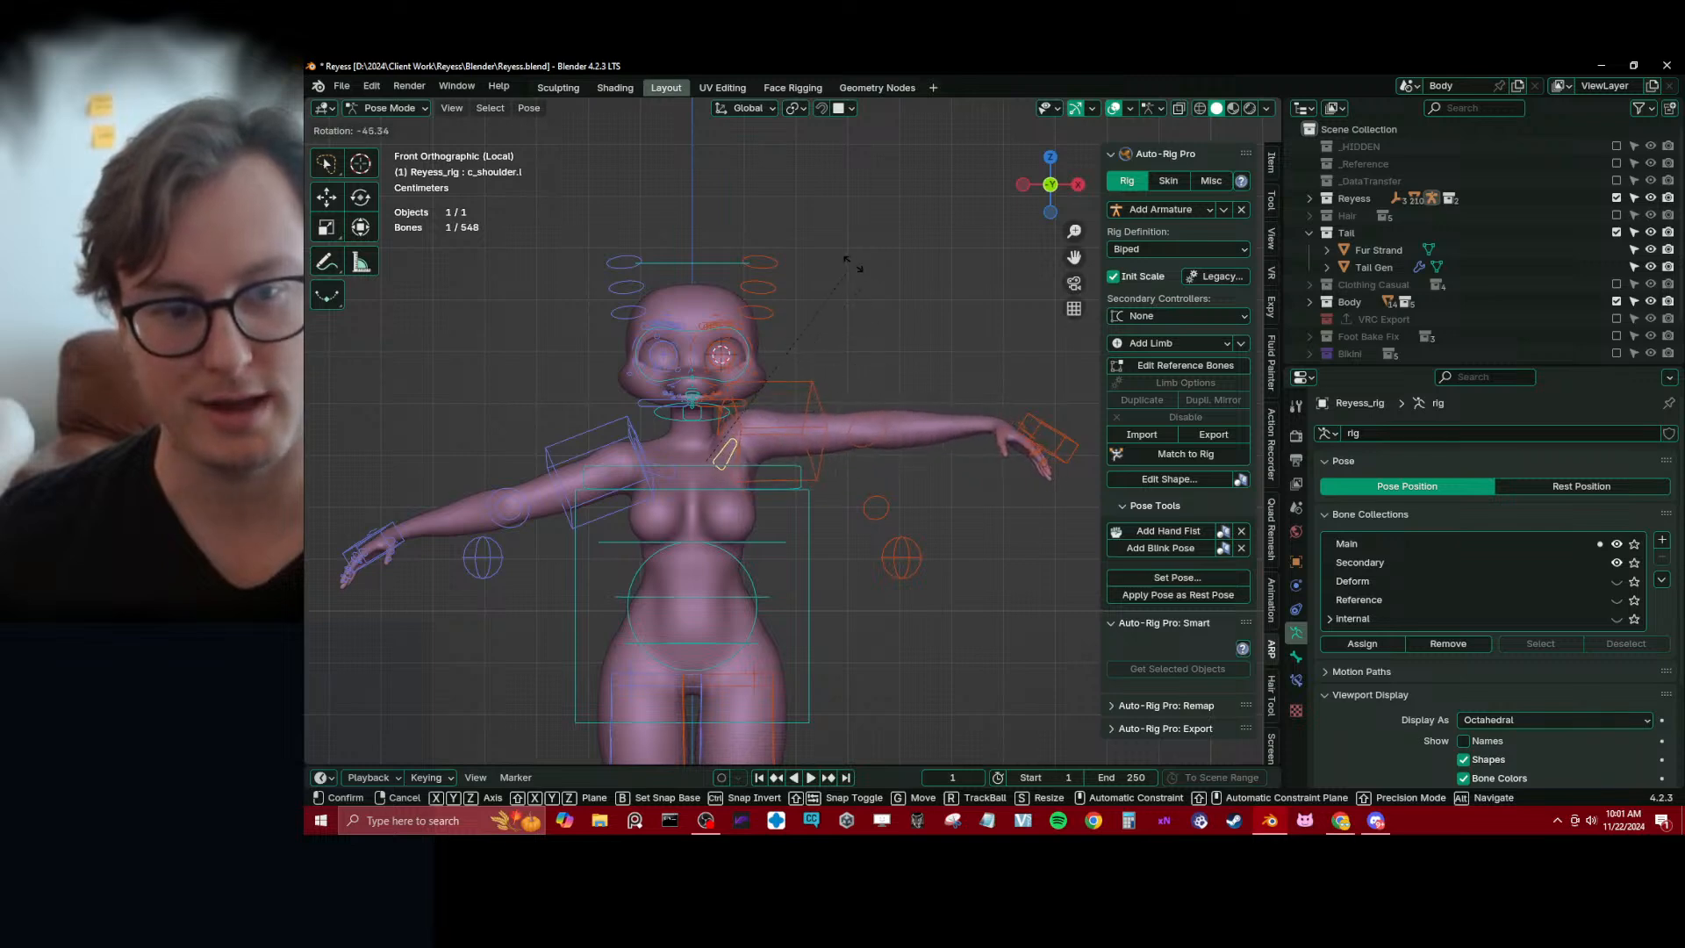
{"action": "left_click", "coordinate": [907, 421]}
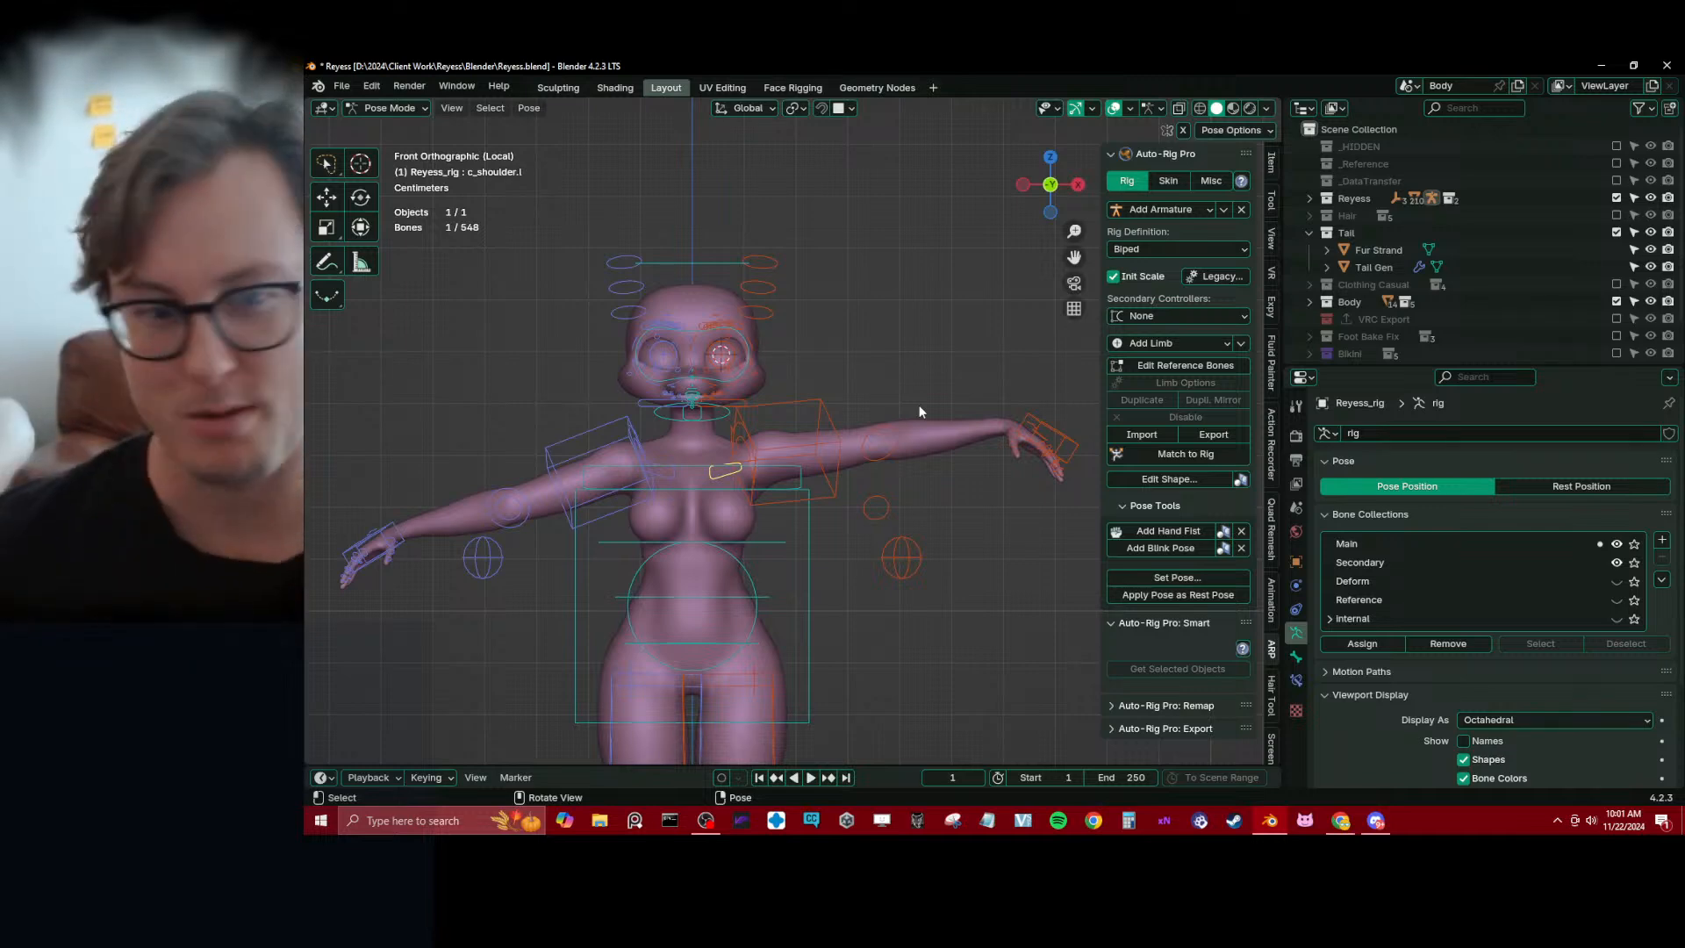
{"action": "scroll", "coordinate": [851, 442], "scroll_direction": "down", "scroll_amount": 1}
{"action": "key", "text": "g"}
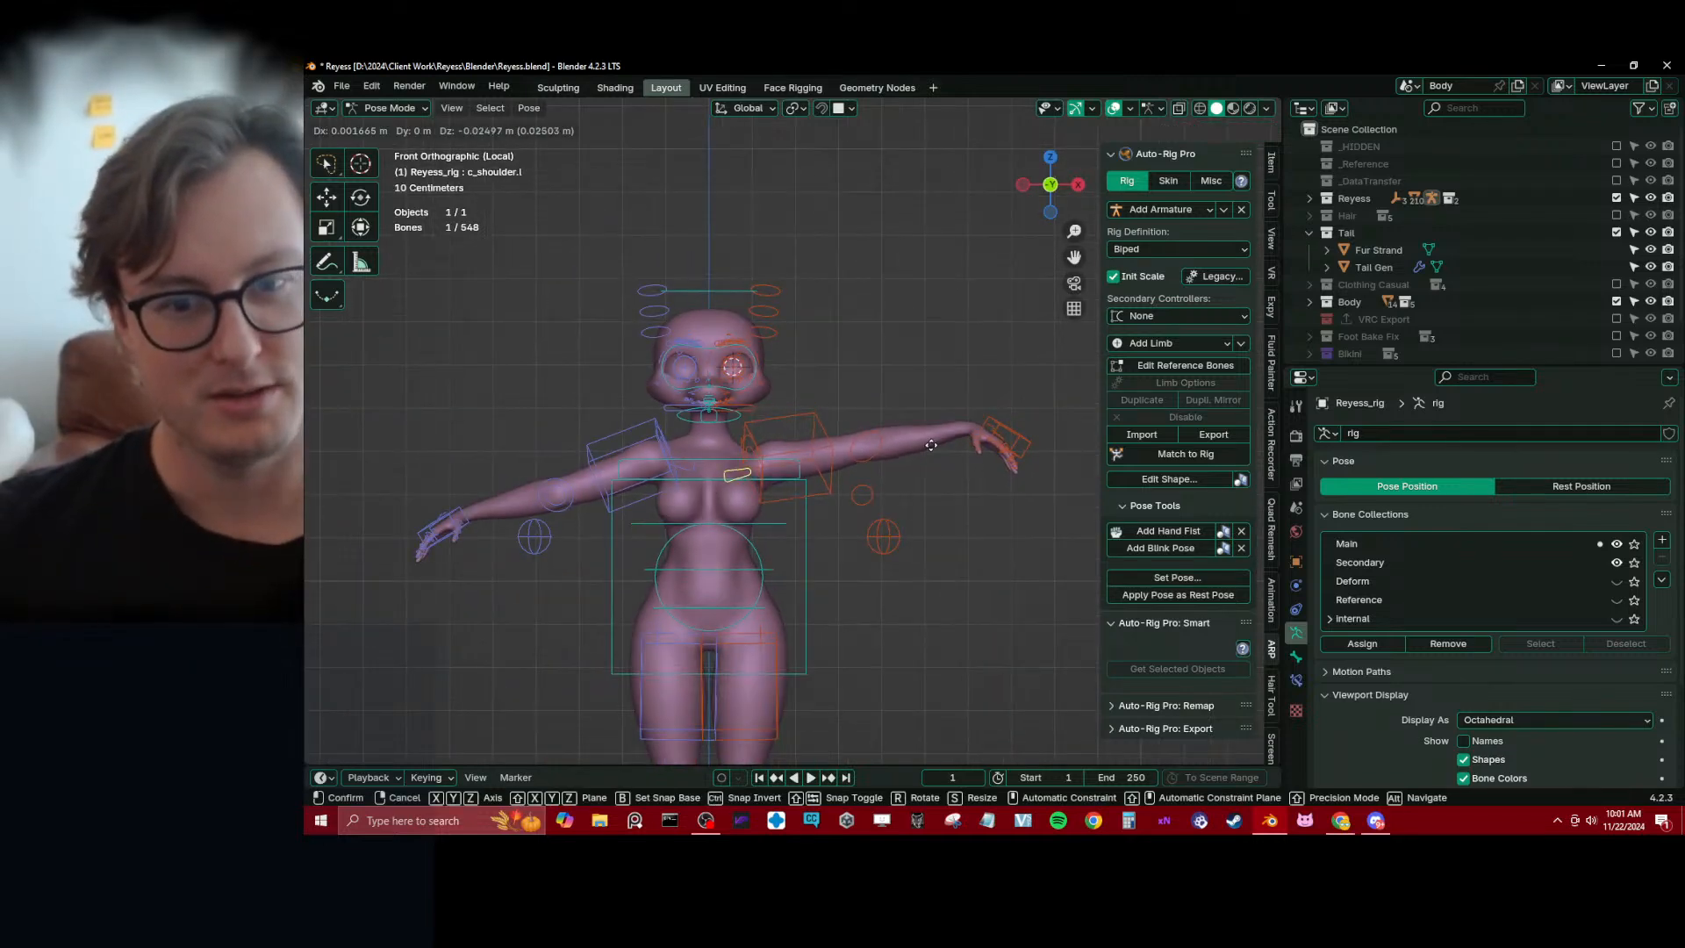
{"action": "right_click", "coordinate": [933, 445]}
Lower c_hand_ik.l slightly and rotate it in front view so the left hand lies level with the arm
{"action": "left_click", "coordinate": [1003, 424]}
{"action": "key", "text": "g"}
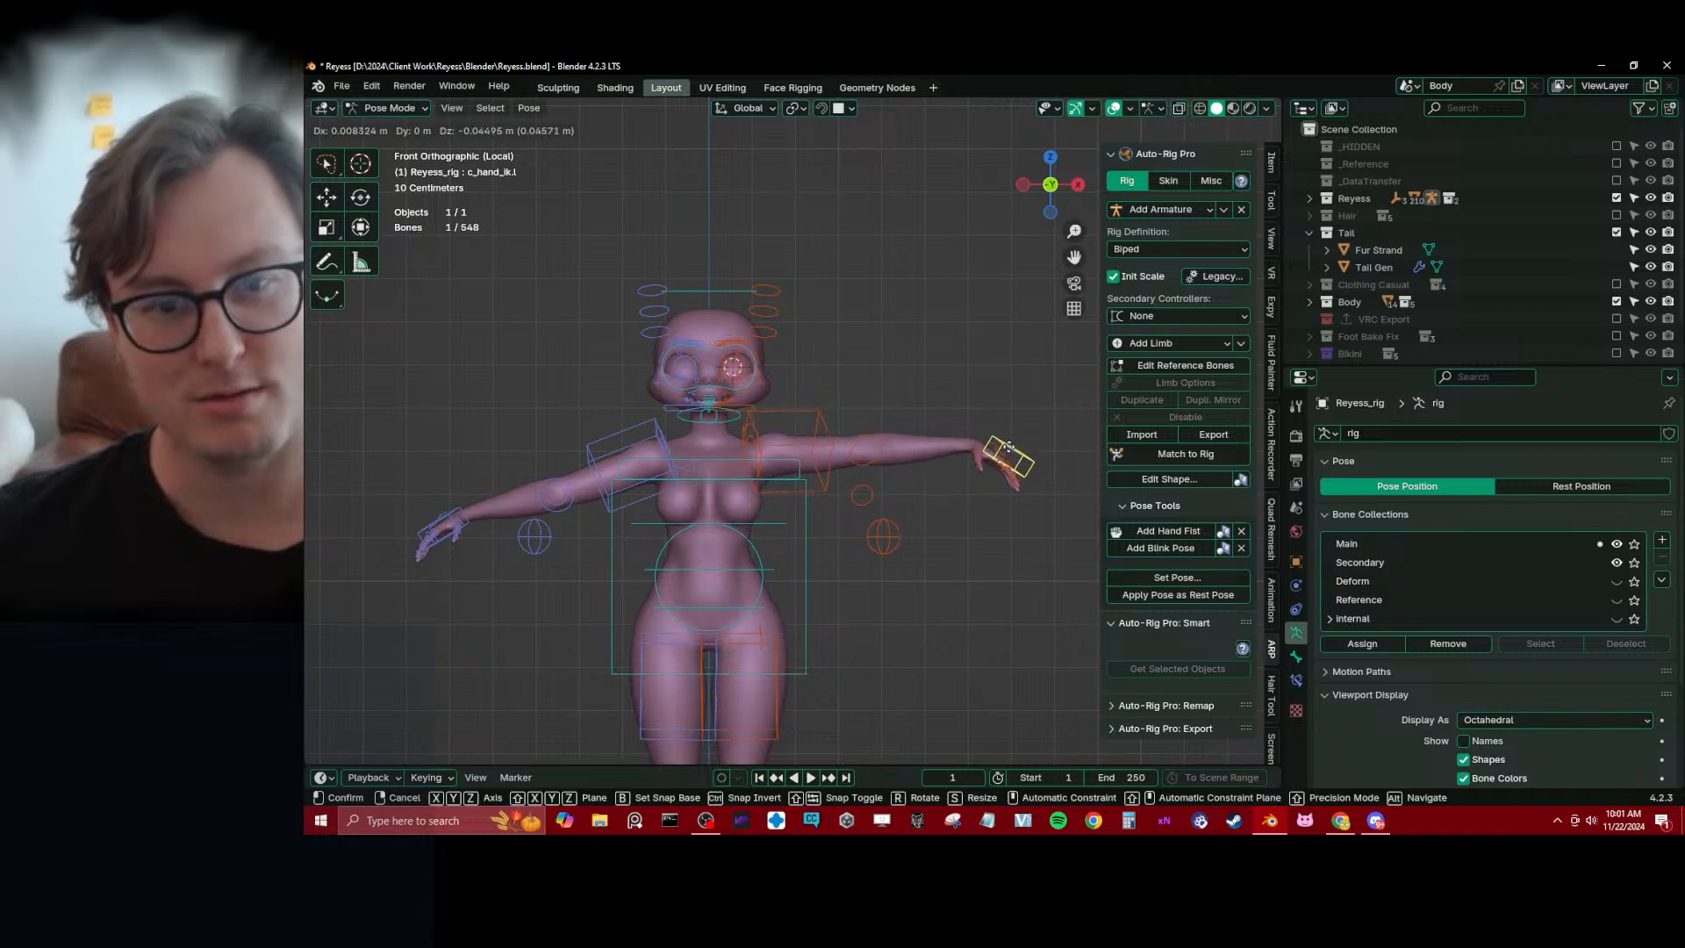
{"action": "left_click", "coordinate": [1010, 451]}
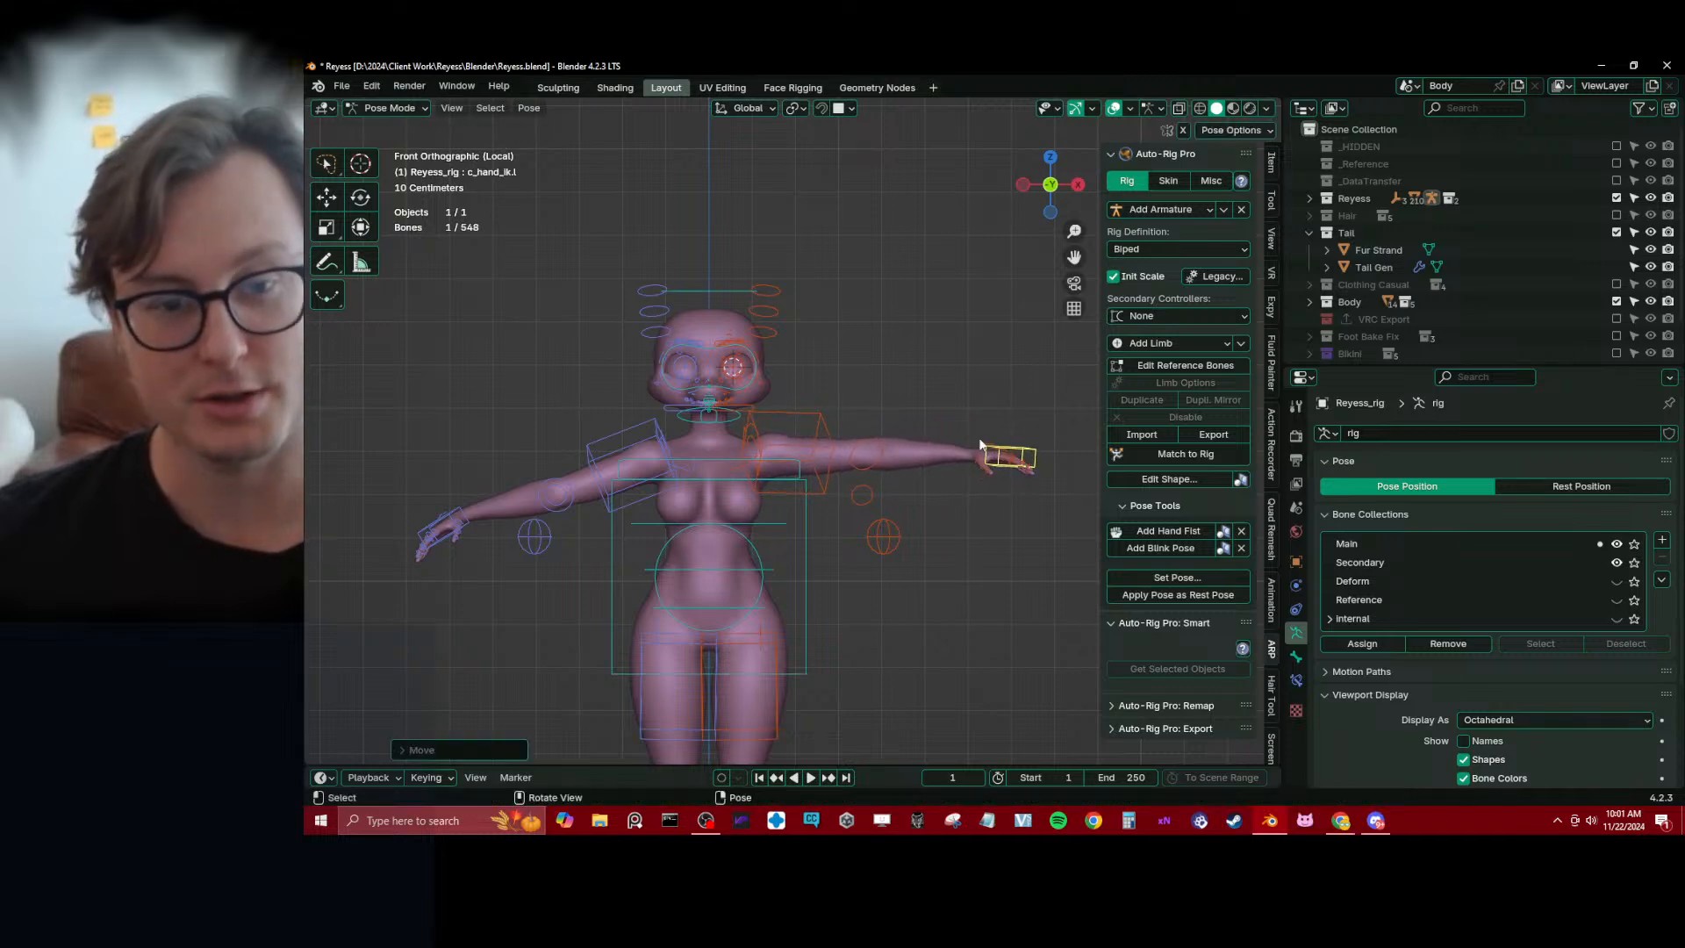
{"action": "middle_click_drag", "start_coordinate": [969, 428], "coordinate": [739, 524]}
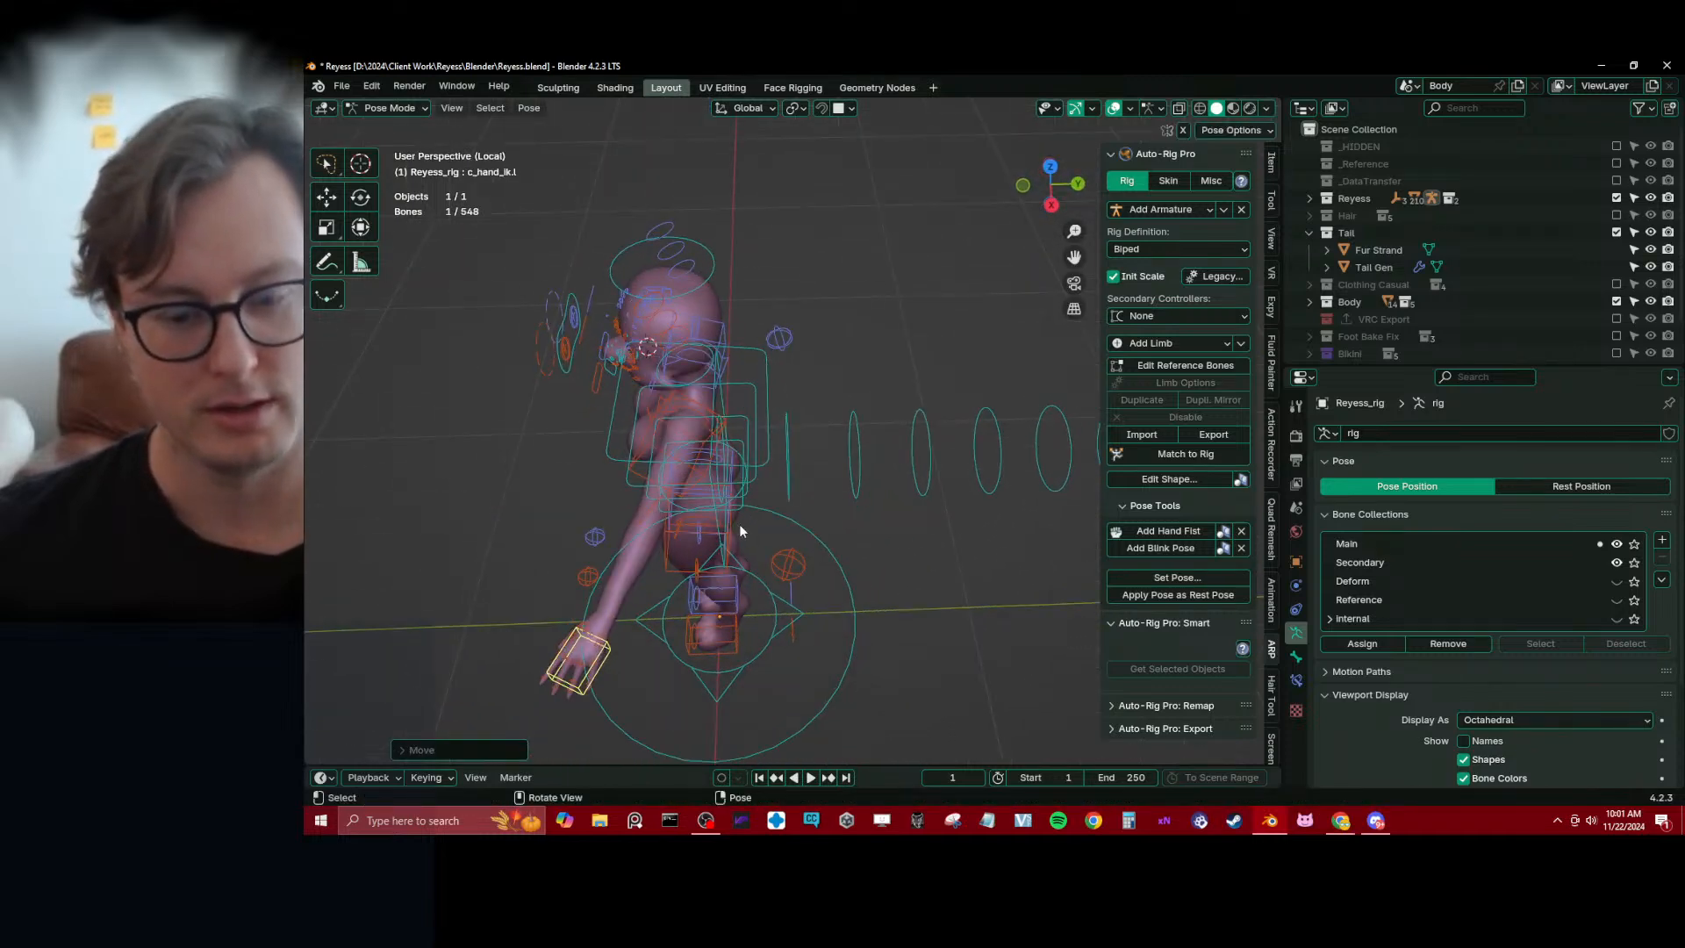
In top view, move and rotate c_hand_ik.l so the left arm extends sideways with the hand pointing straight out
{"action": "key", "text": "KP_7"}
{"action": "key", "text": "g"}
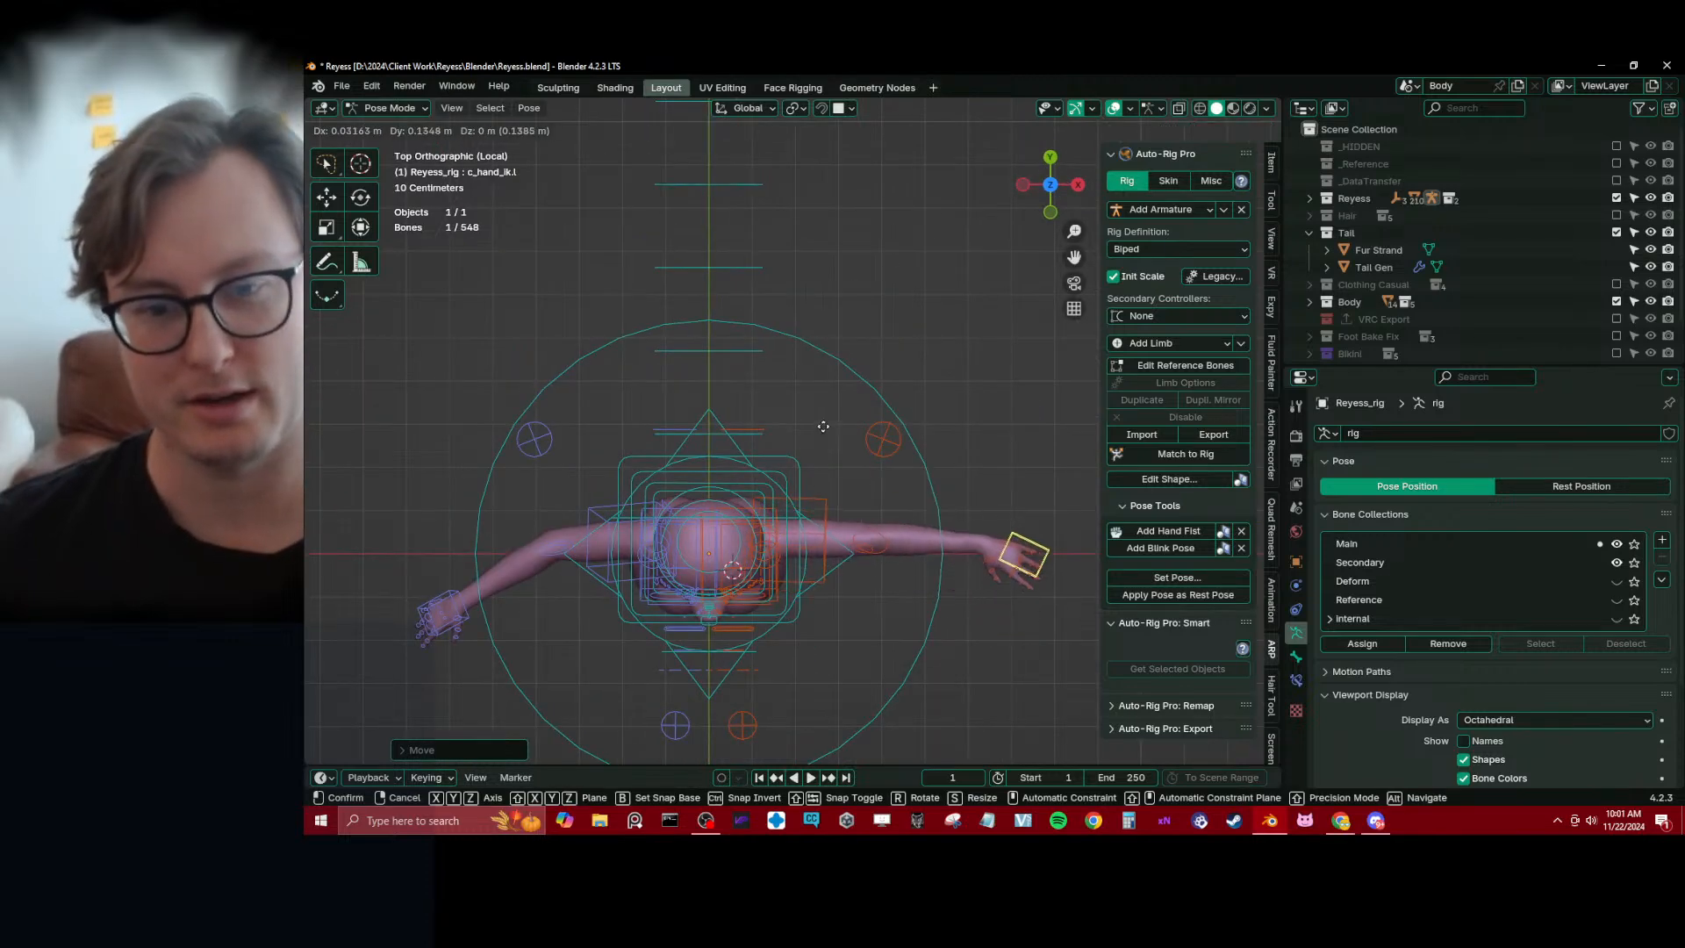
{"action": "left_click", "coordinate": [819, 419]}
{"action": "key", "text": "r"}
{"action": "left_click", "coordinate": [940, 438]}
{"action": "key", "text": "g"}
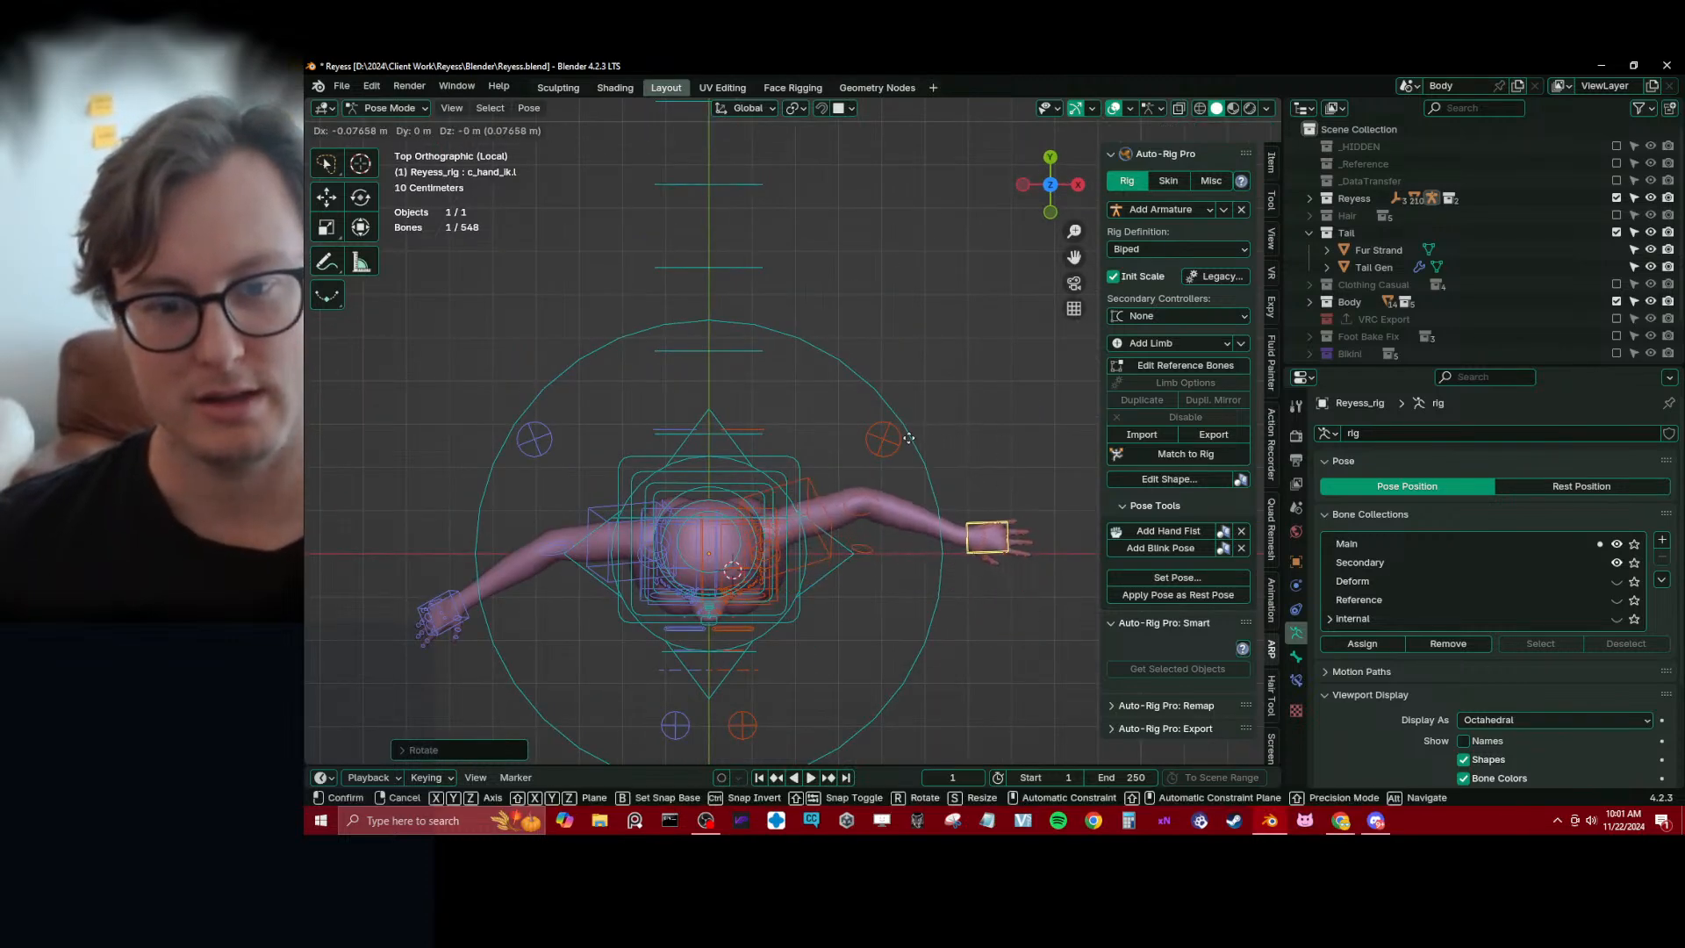
{"action": "left_click", "coordinate": [930, 439]}
{"action": "key", "text": "KP_1"}
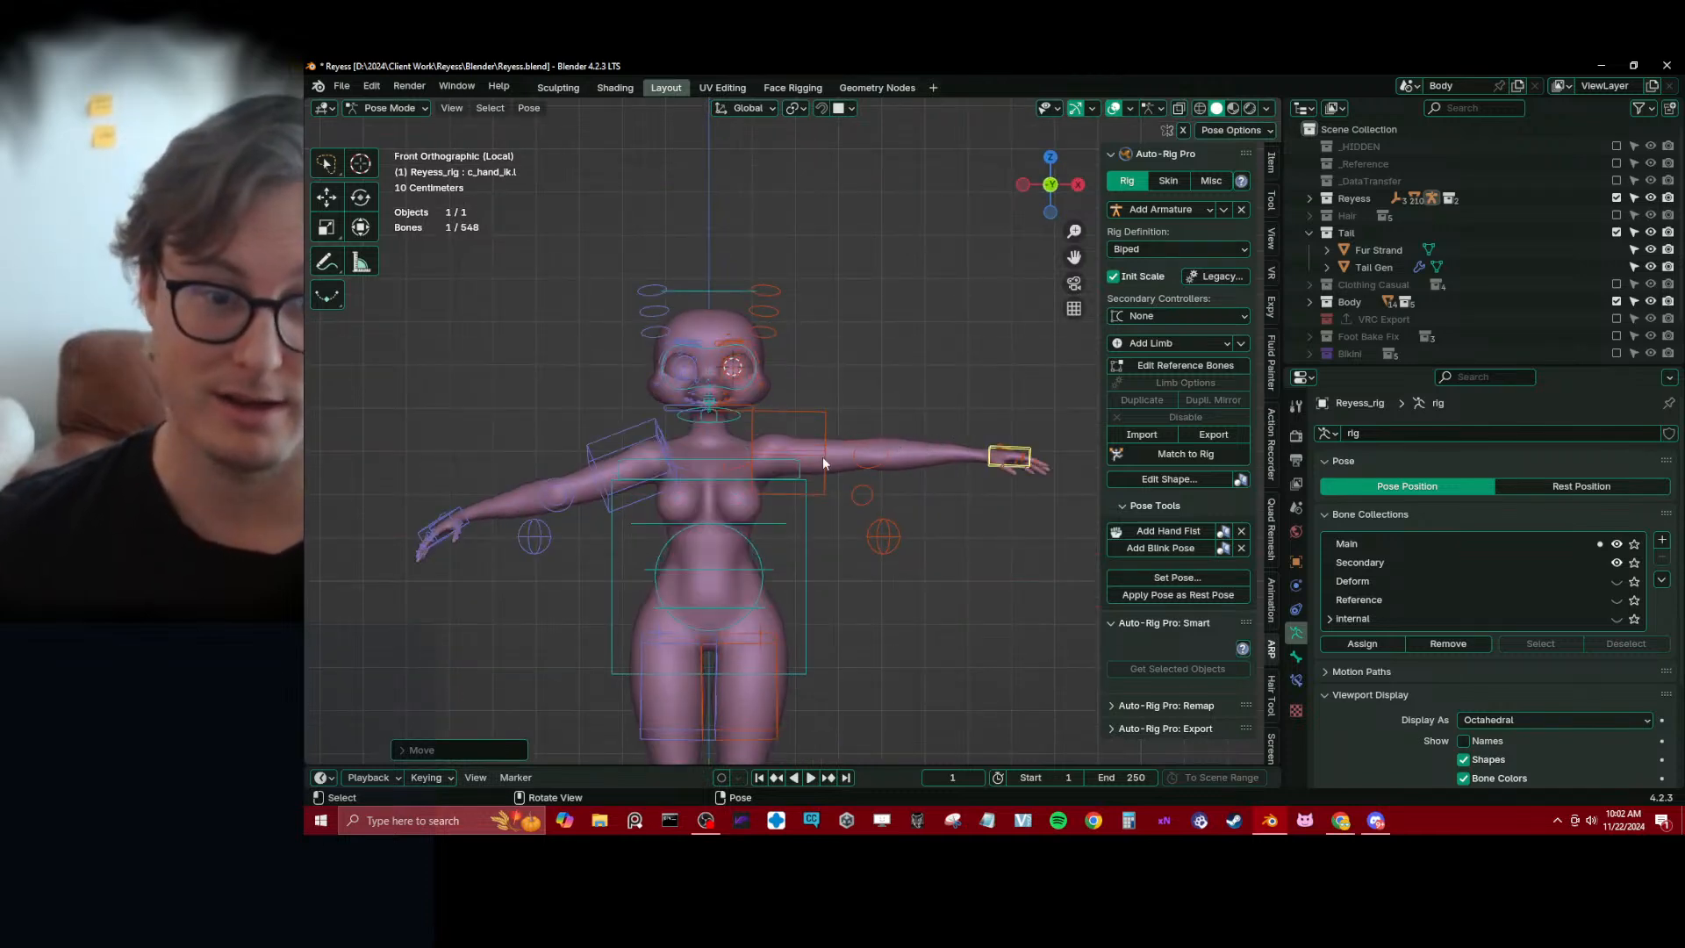
Try rotating c_shoulder.l together with c_hand_ik.l around the 3D cursor in front view to raise the left arm
{"action": "left_click", "coordinate": [746, 467]}
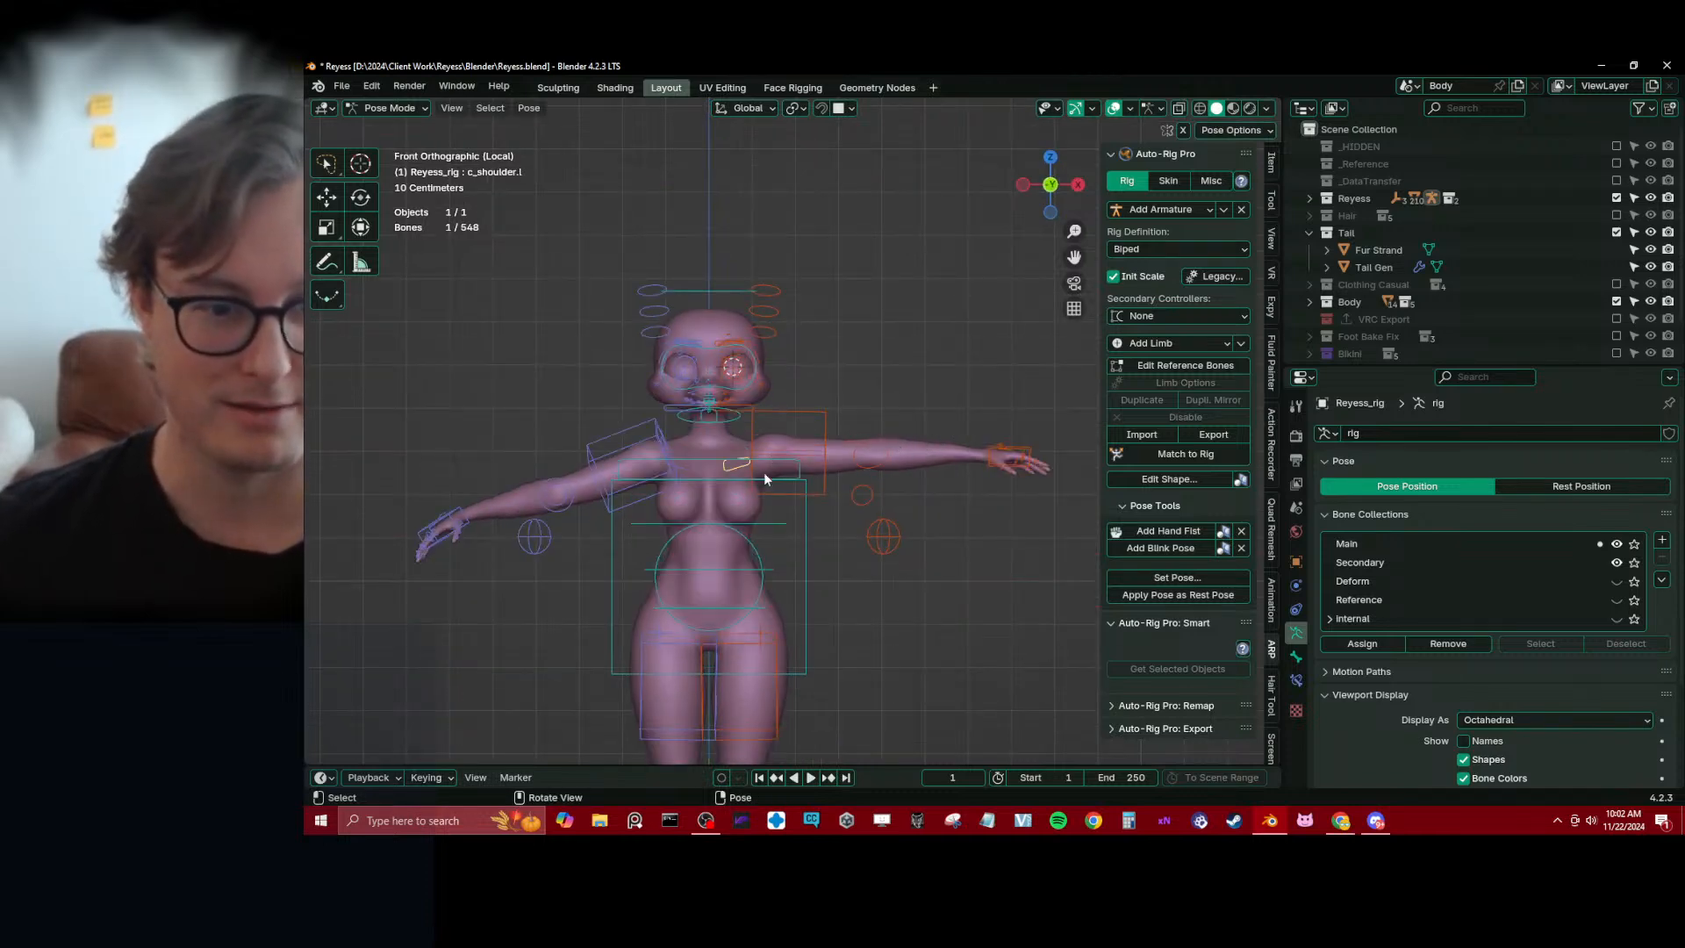
{"action": "key", "text": "period"}
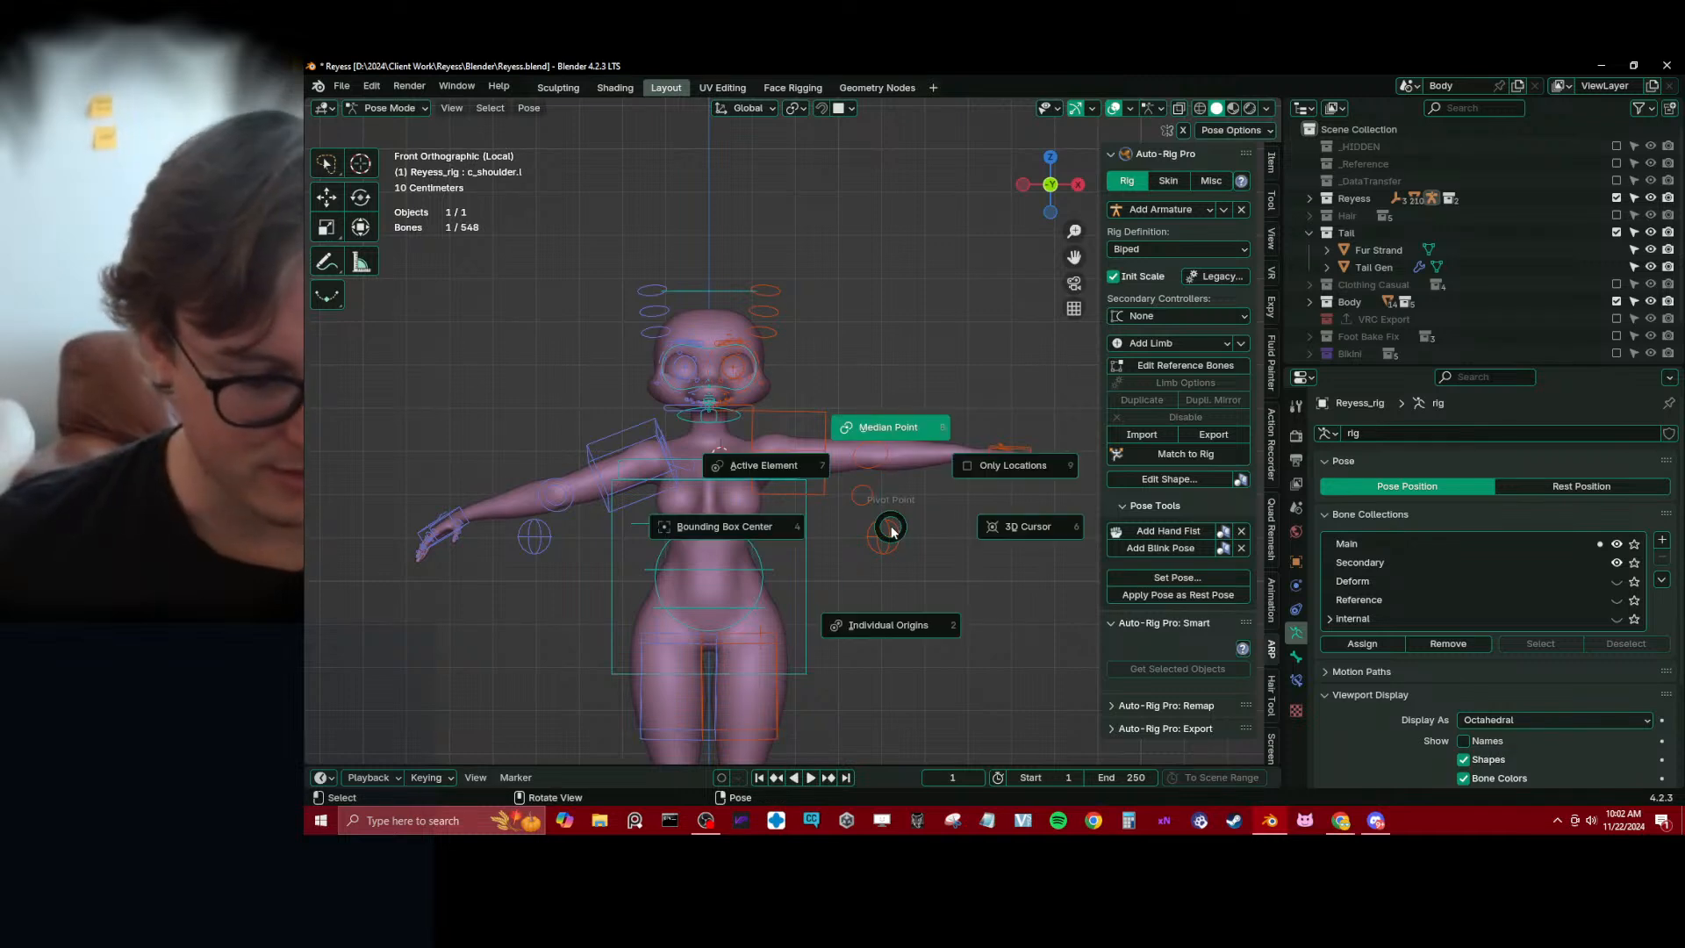
{"action": "left_click", "coordinate": [1000, 523]}
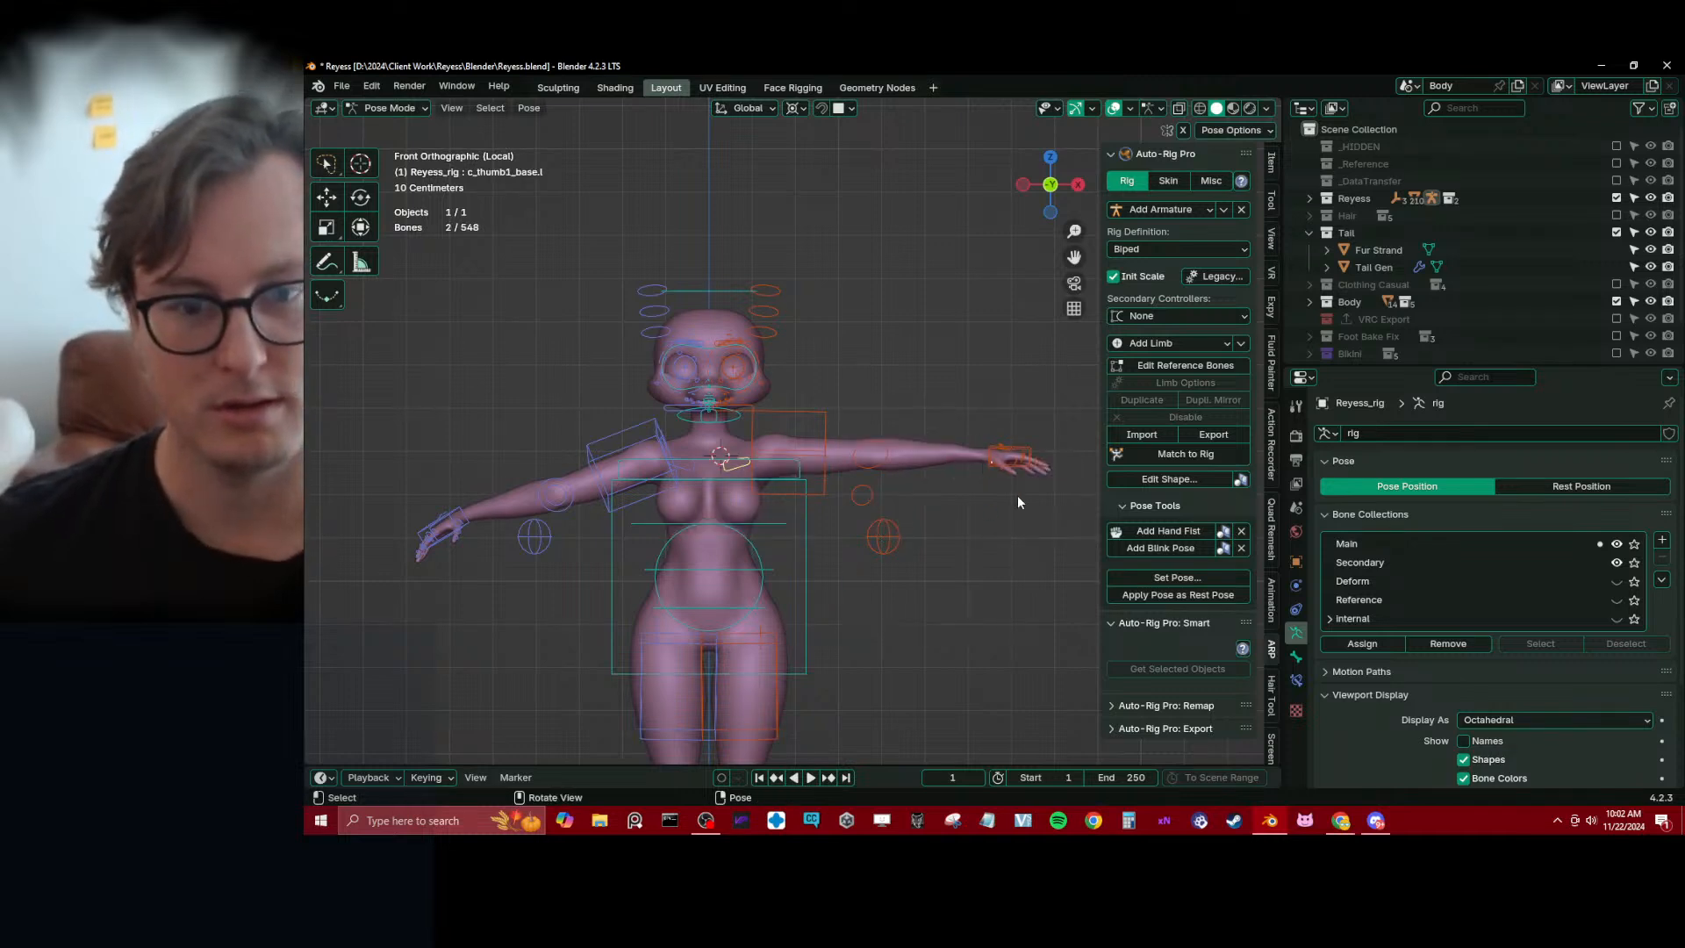
{"action": "key", "text": "r"}
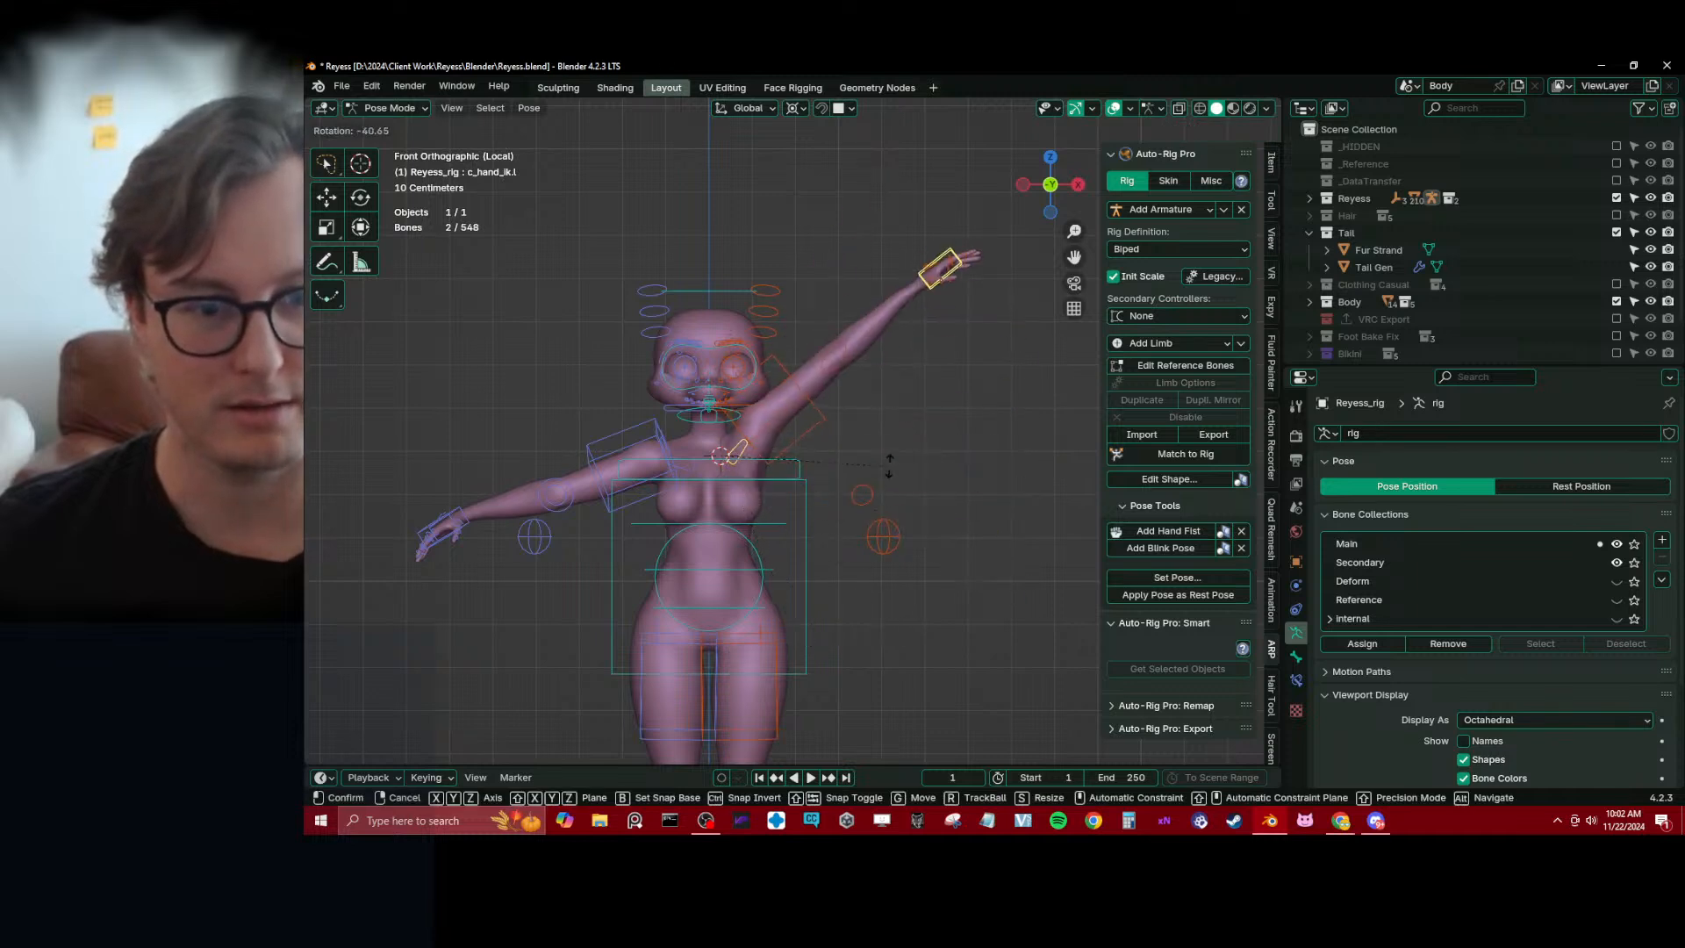
{"action": "right_click", "coordinate": [897, 552]}
Return Reyess_rig to Pose Mode with a close view of the left hand and show its Deform bone collection
{"action": "key", "text": "ctrl+Tab"}
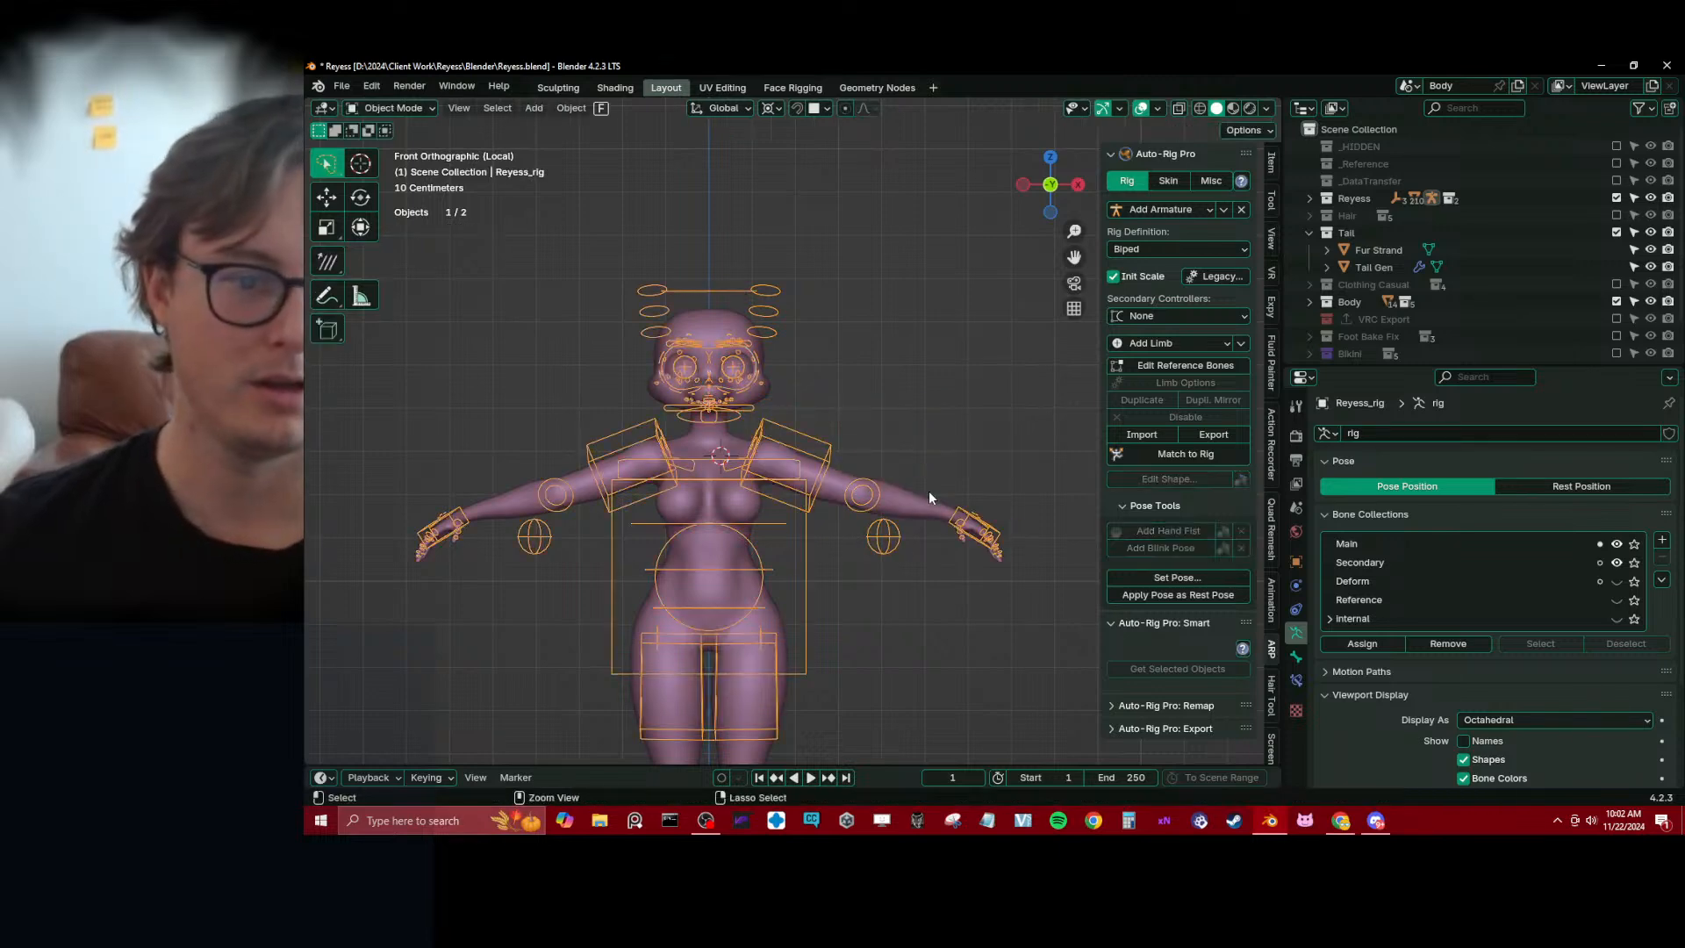
{"action": "middle_click_drag", "start_coordinate": [928, 491], "coordinate": [819, 459]}
{"action": "scroll", "coordinate": [821, 459], "scroll_direction": "up", "scroll_amount": 3}
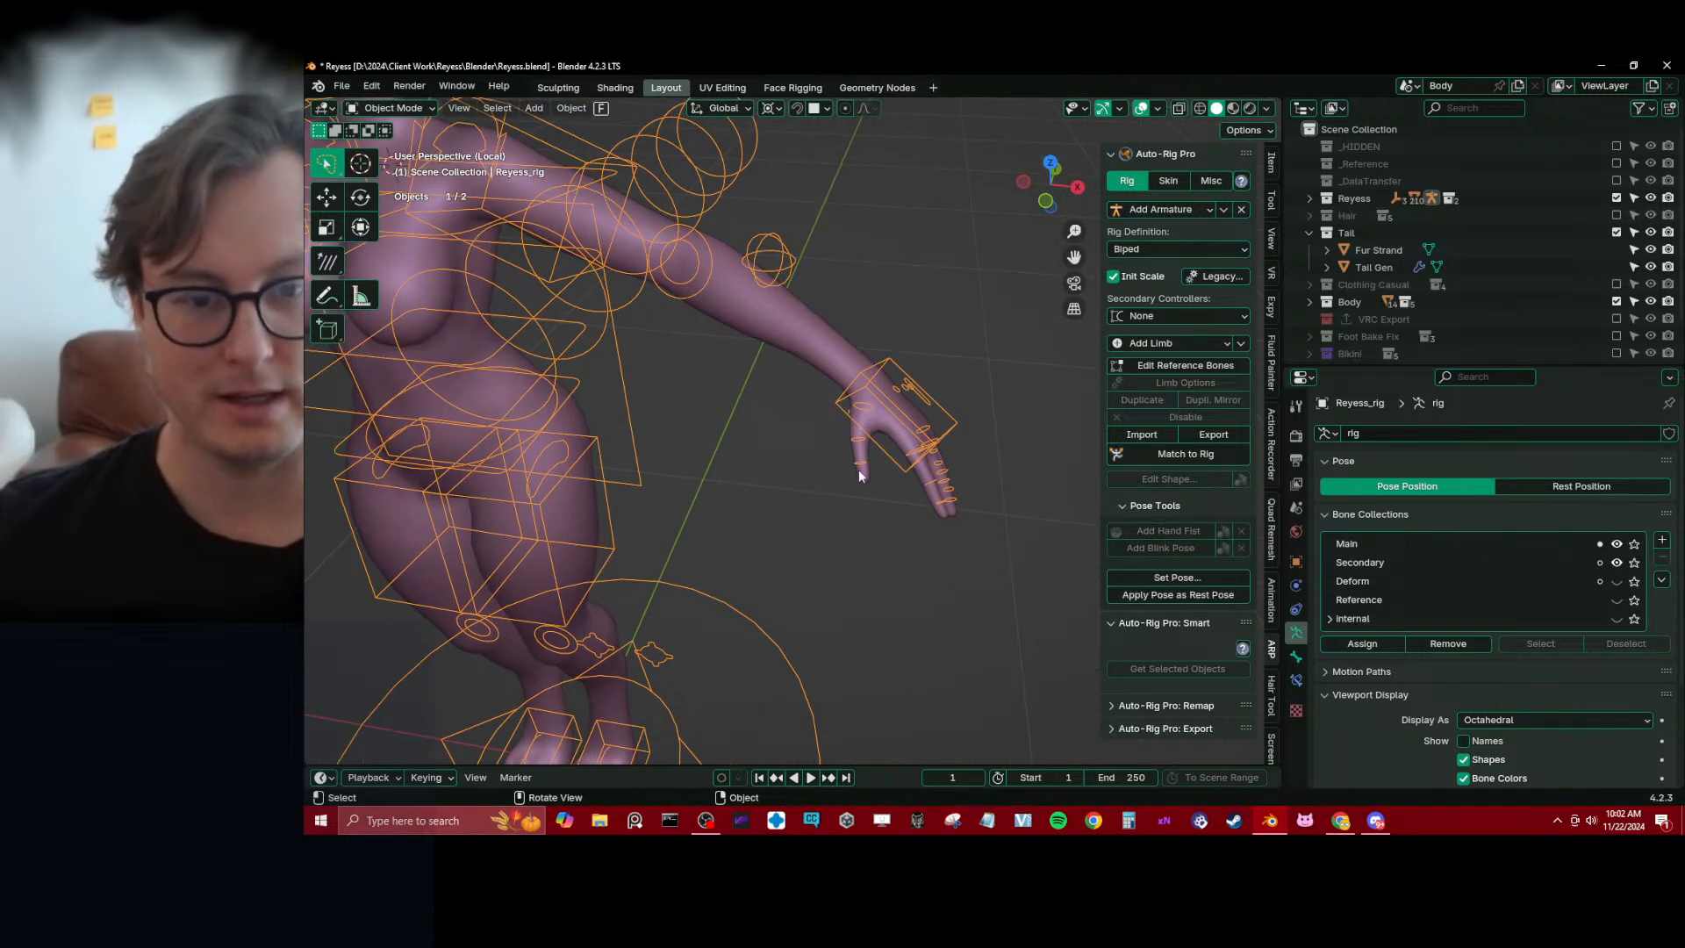
{"action": "left_click", "coordinate": [869, 448]}
{"action": "left_click", "coordinate": [865, 436]}
{"action": "left_click", "coordinate": [881, 423], "text": "shift"}
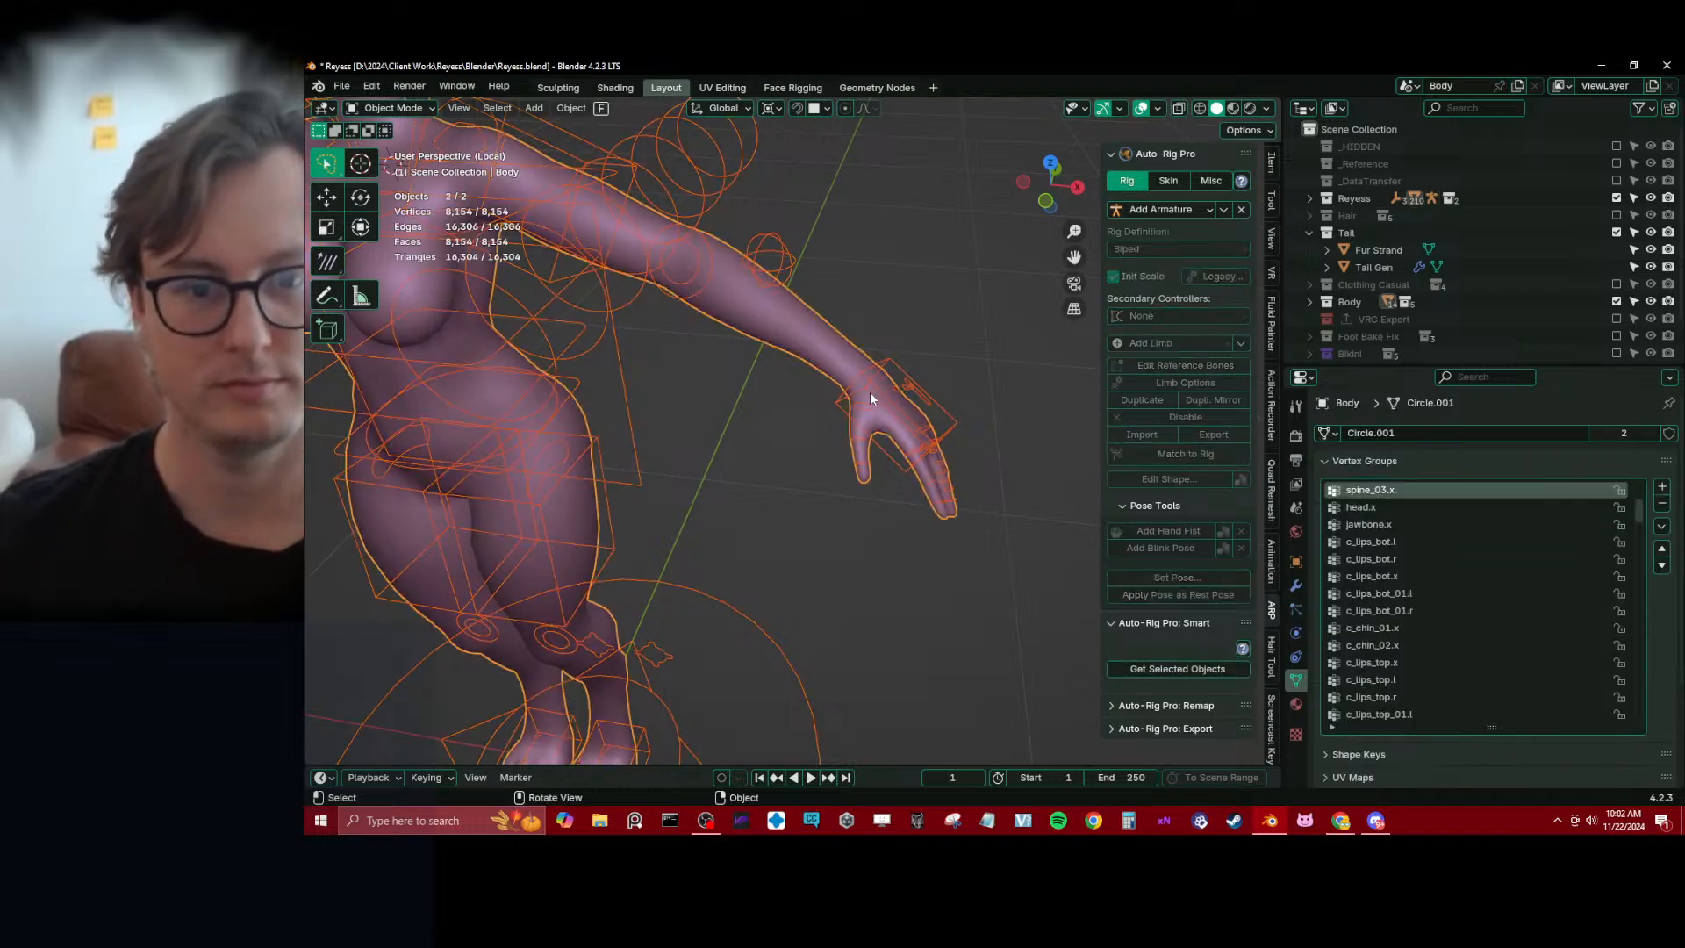
{"action": "left_click", "coordinate": [871, 391]}
{"action": "key", "text": "ctrl+Tab"}
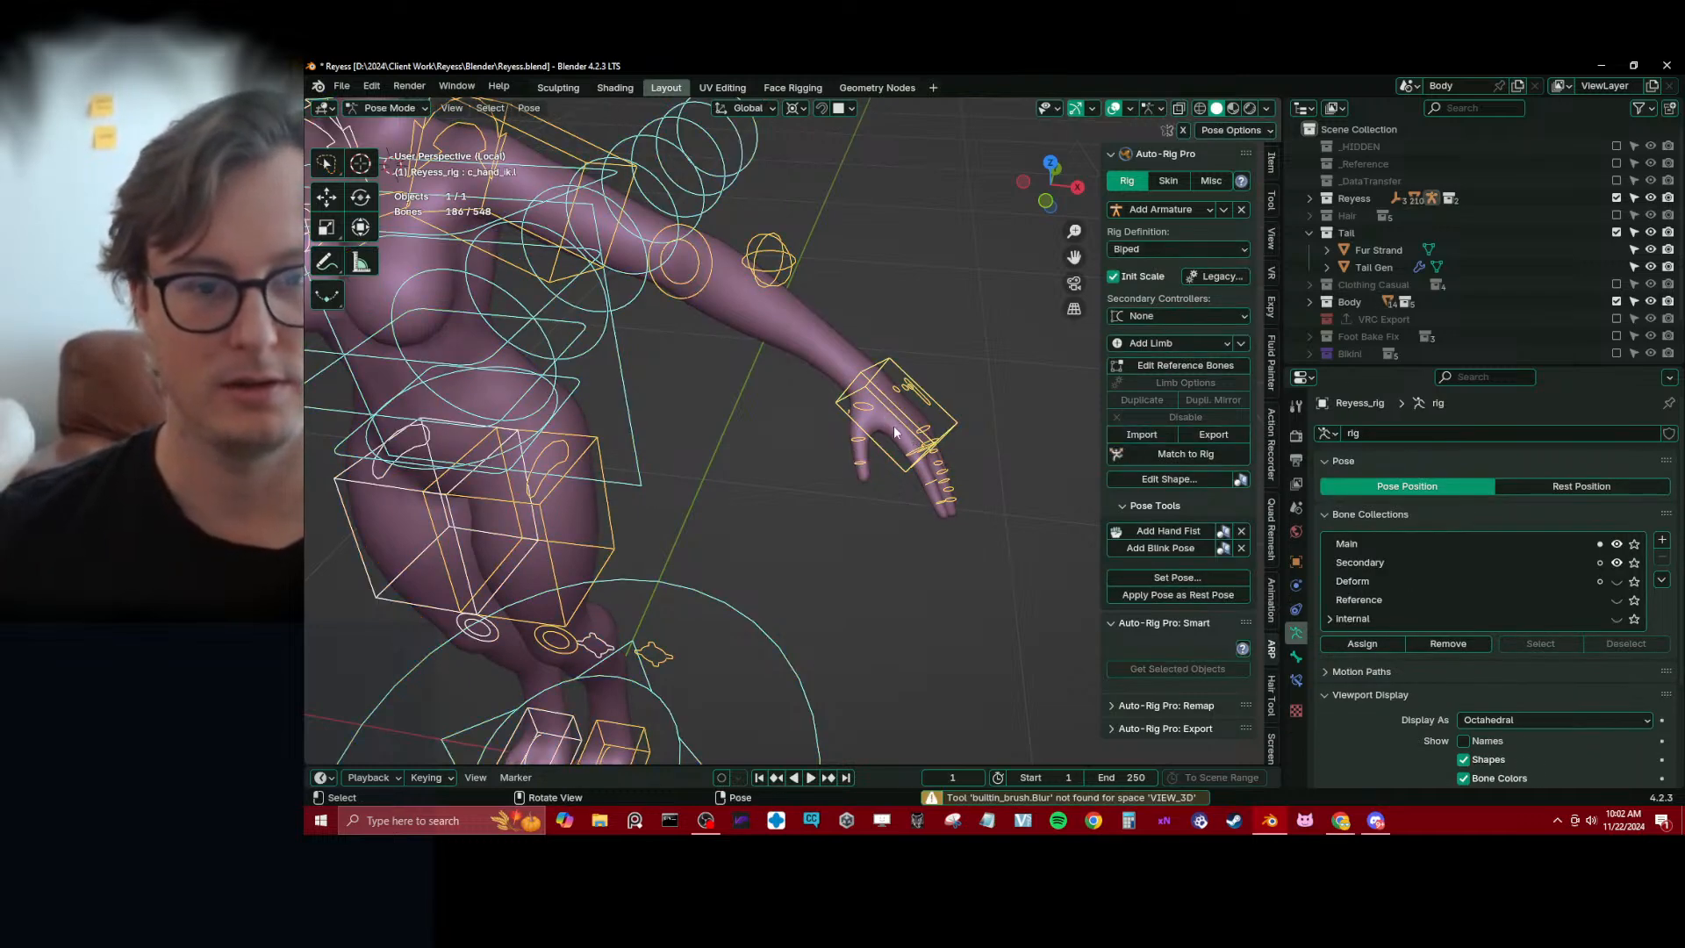
{"action": "left_click", "coordinate": [1617, 581]}
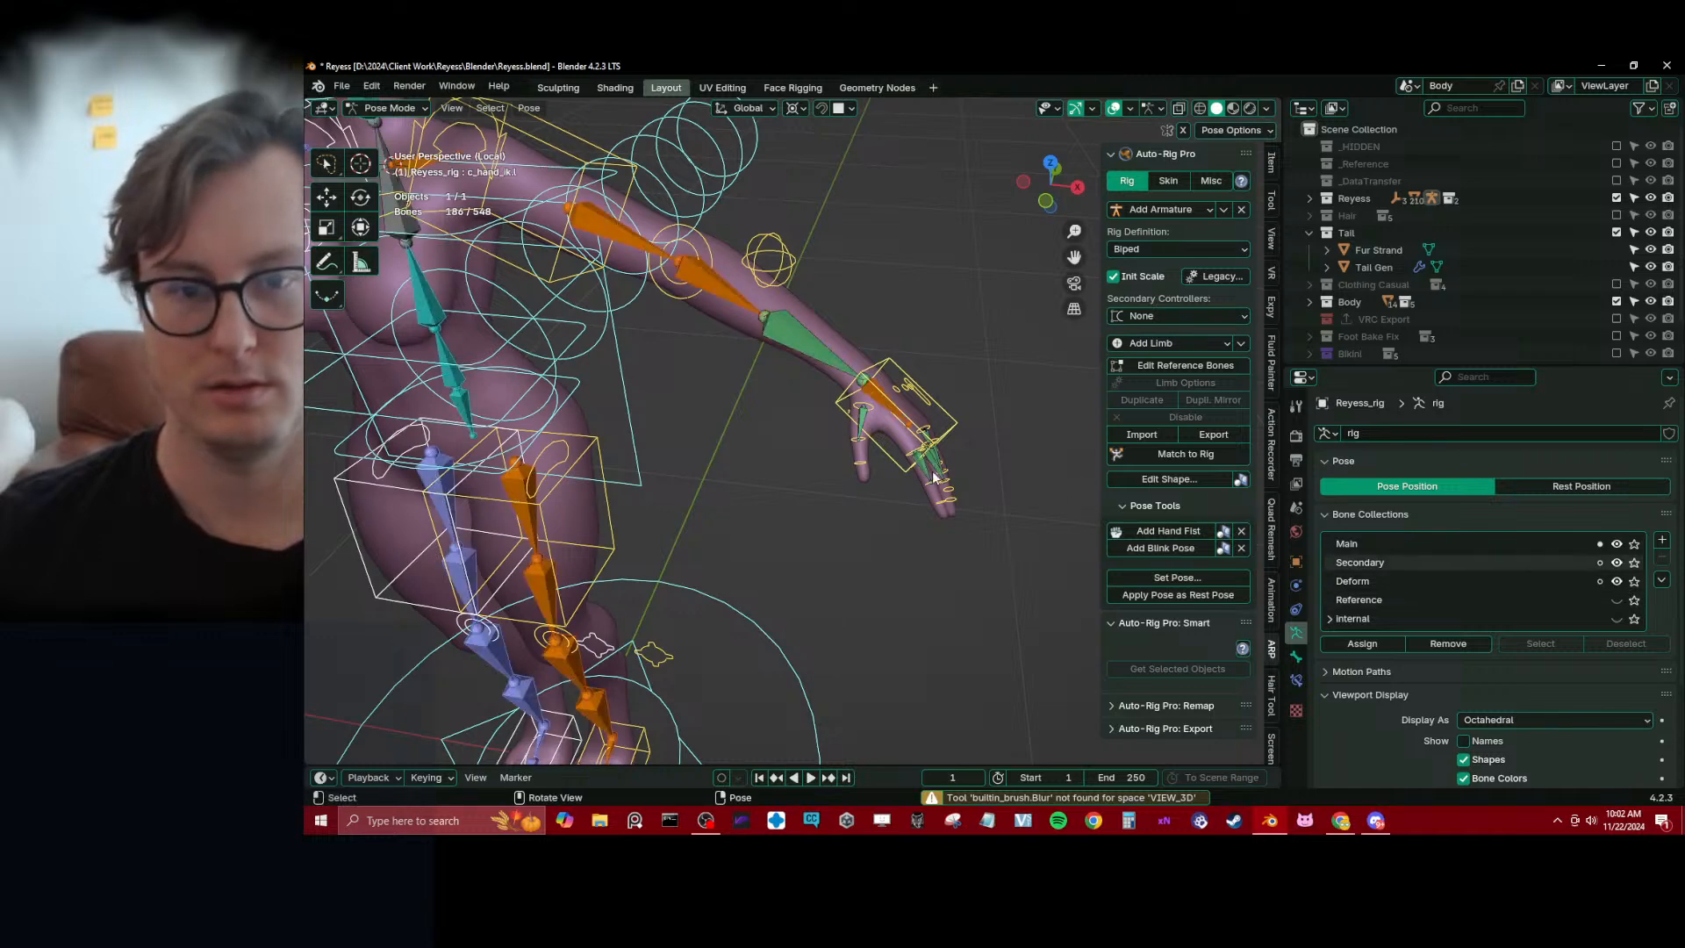
Put Body in Weight Paint mode with the rig selected and display the weights of the left thumb bone thumb1.l
{"action": "left_click", "coordinate": [863, 418]}
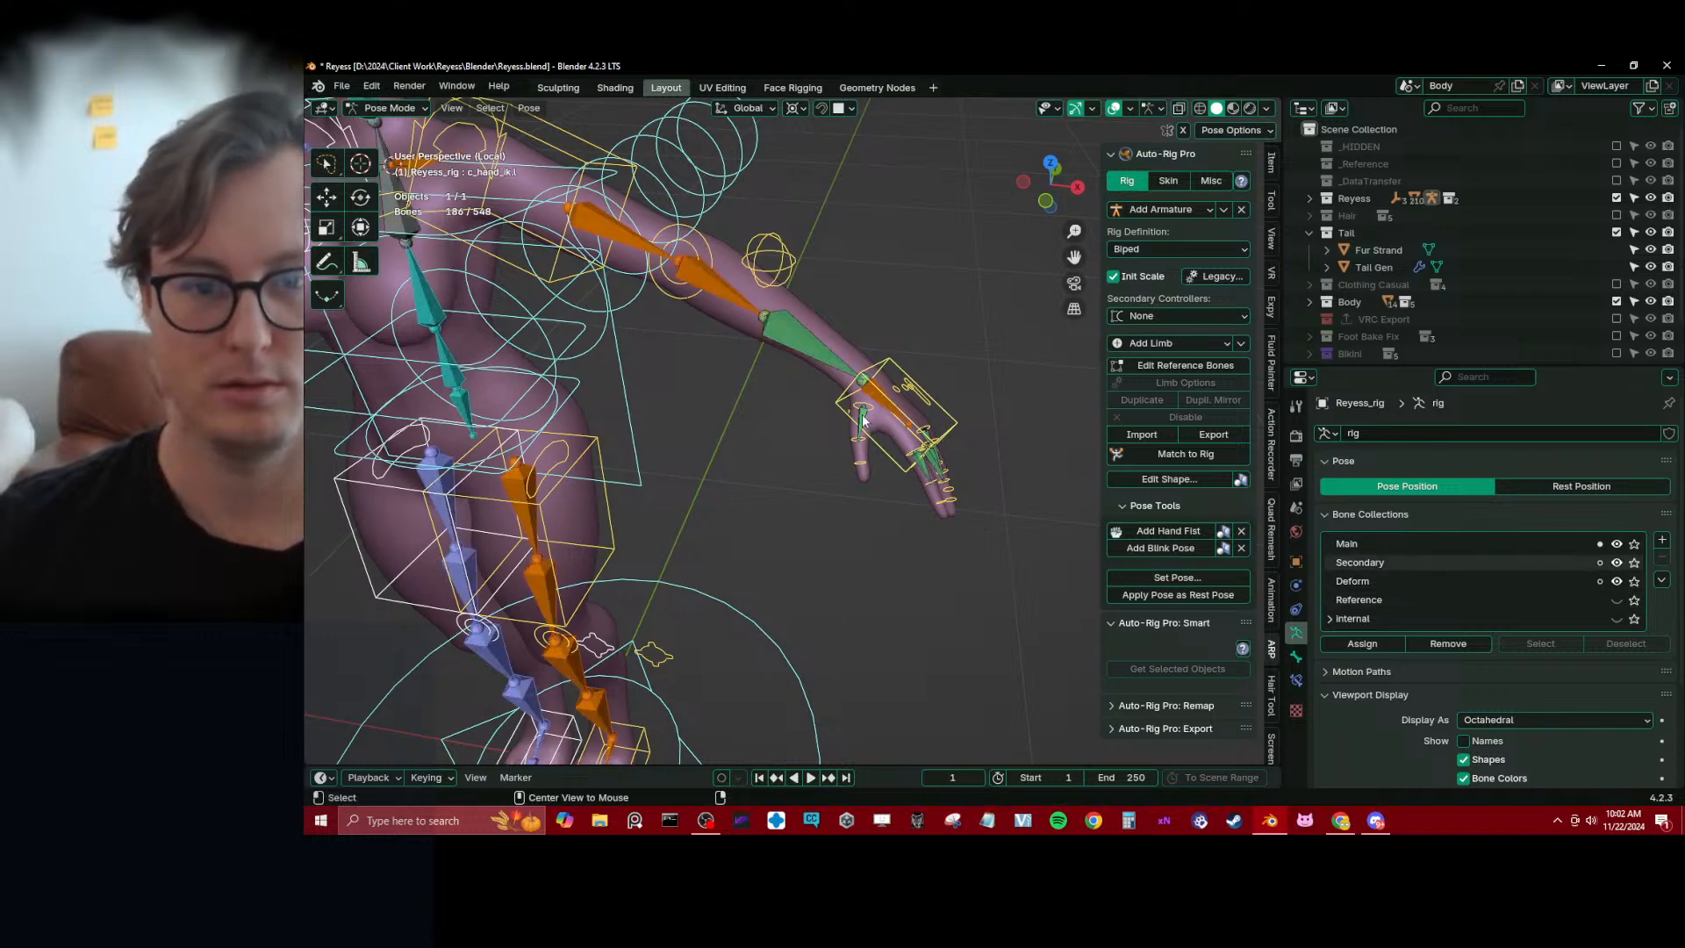
{"action": "key", "text": "KP_Decimal"}
{"action": "scroll", "coordinate": [868, 412], "scroll_direction": "down", "scroll_amount": 5}
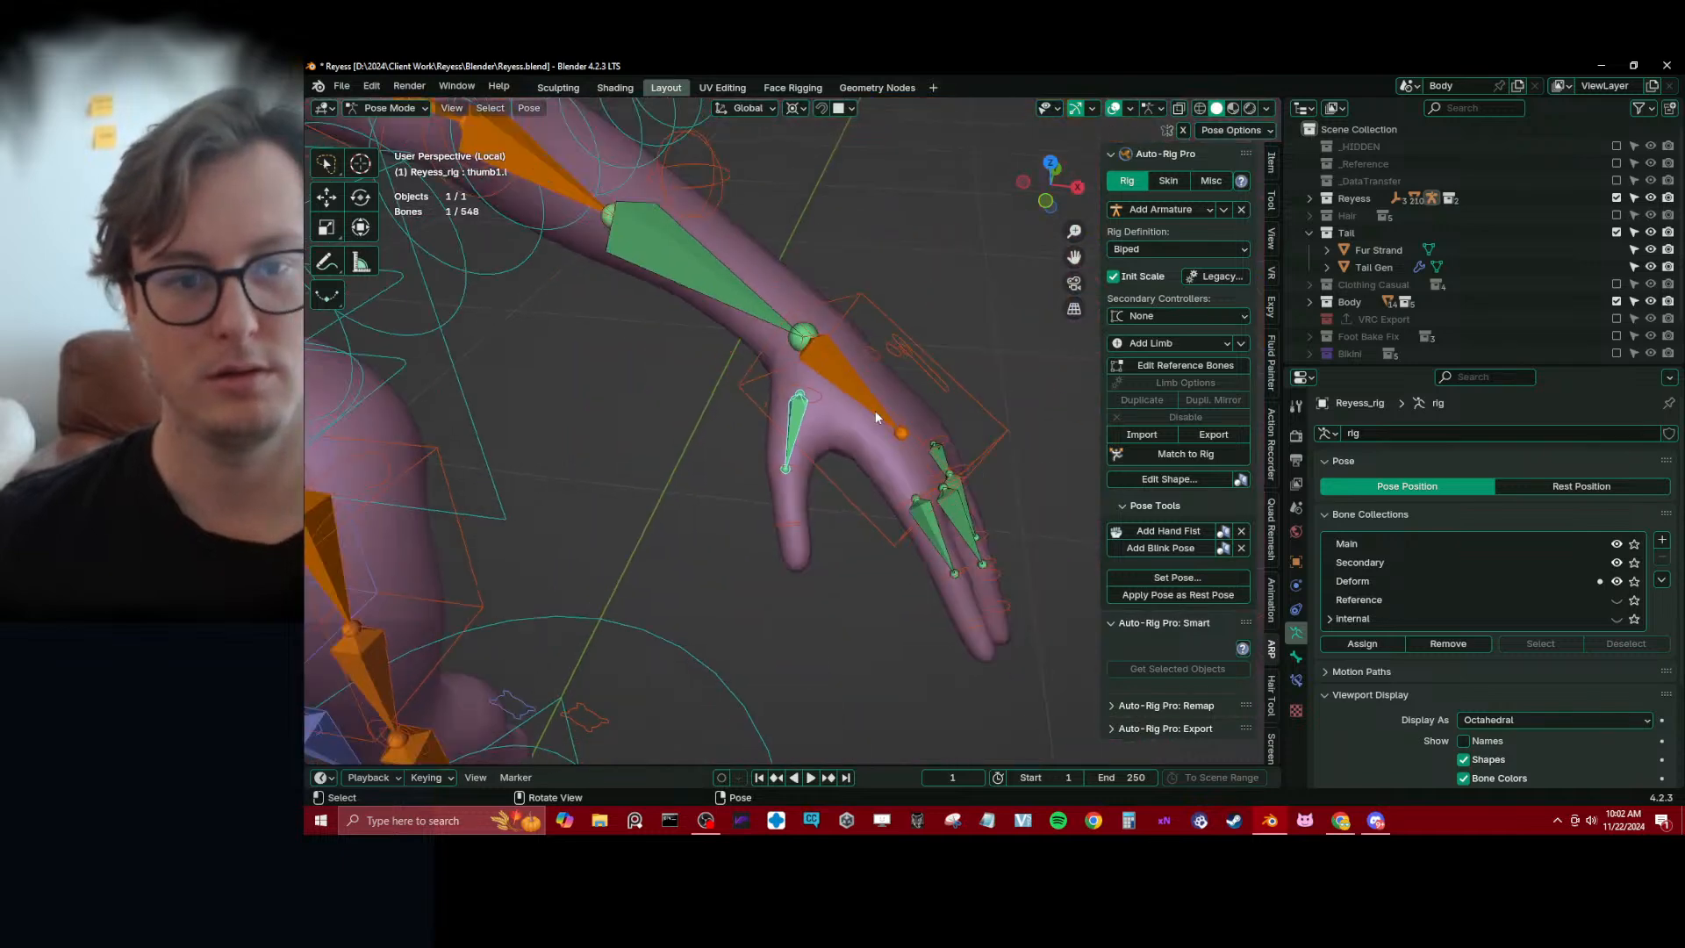
{"action": "key", "text": "ctrl+Tab"}
{"action": "left_click", "coordinate": [824, 419], "text": "shift"}
{"action": "key", "text": "ctrl+Tab"}
{"action": "left_click", "coordinate": [772, 386]}
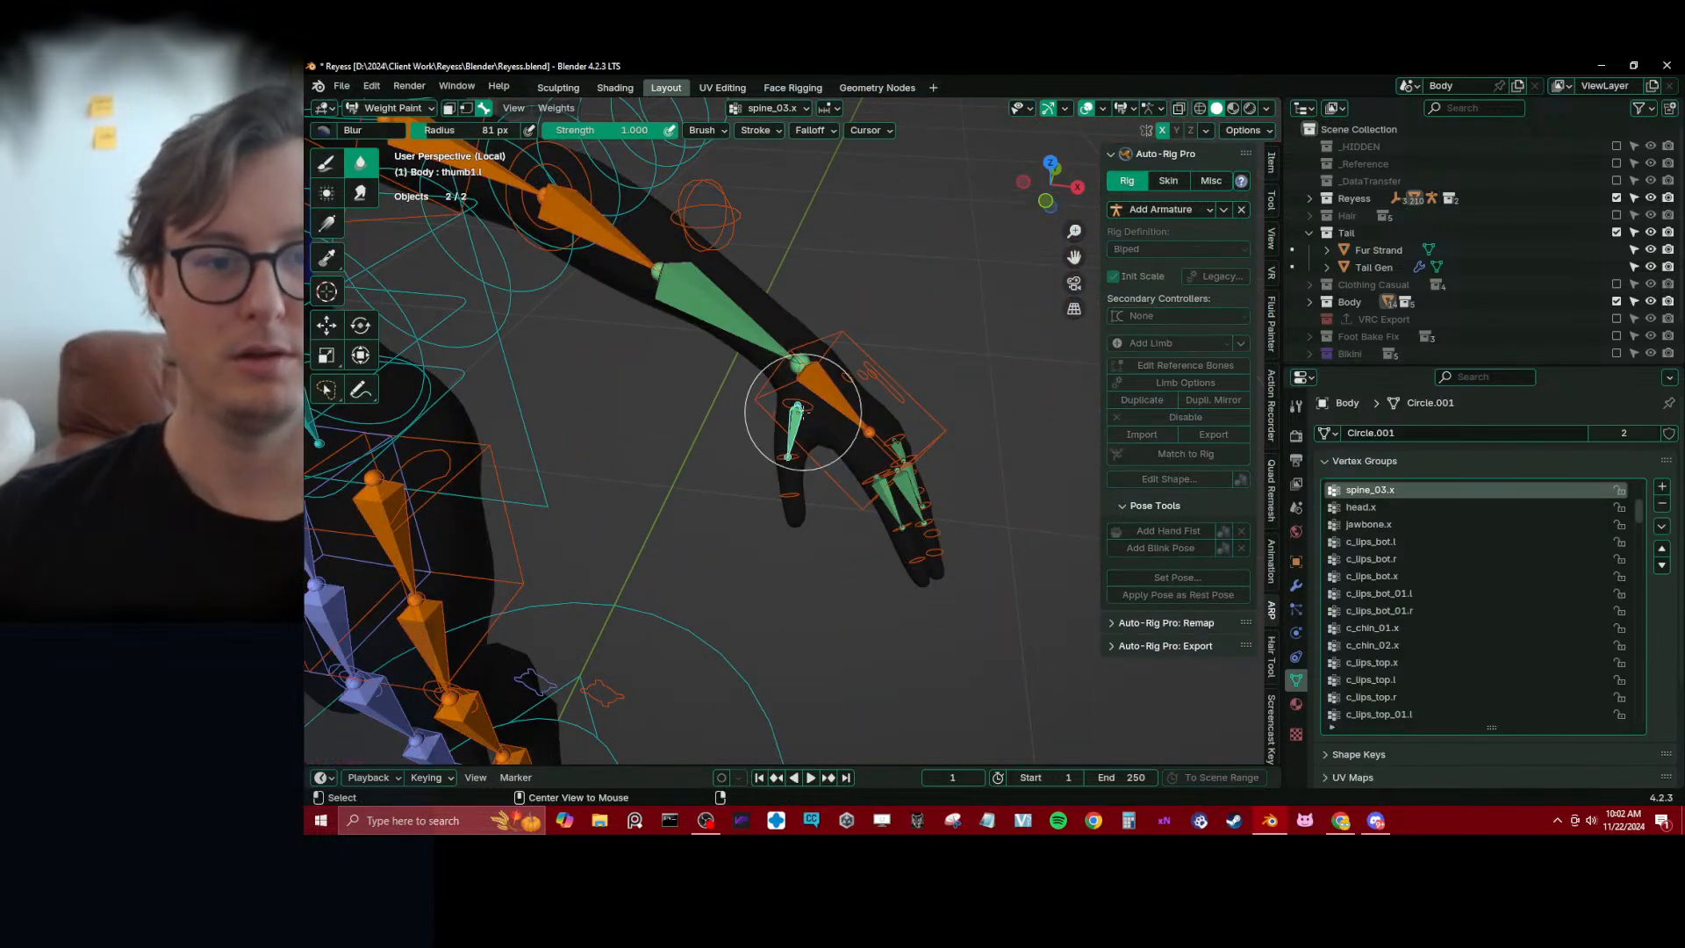
Use the linear Gradient tool at weight 0 and strength 1 to trim the thumb1.l and c_thumb2.l weights
{"action": "scroll", "coordinate": [482, 299], "scroll_direction": "up", "scroll_amount": 4}
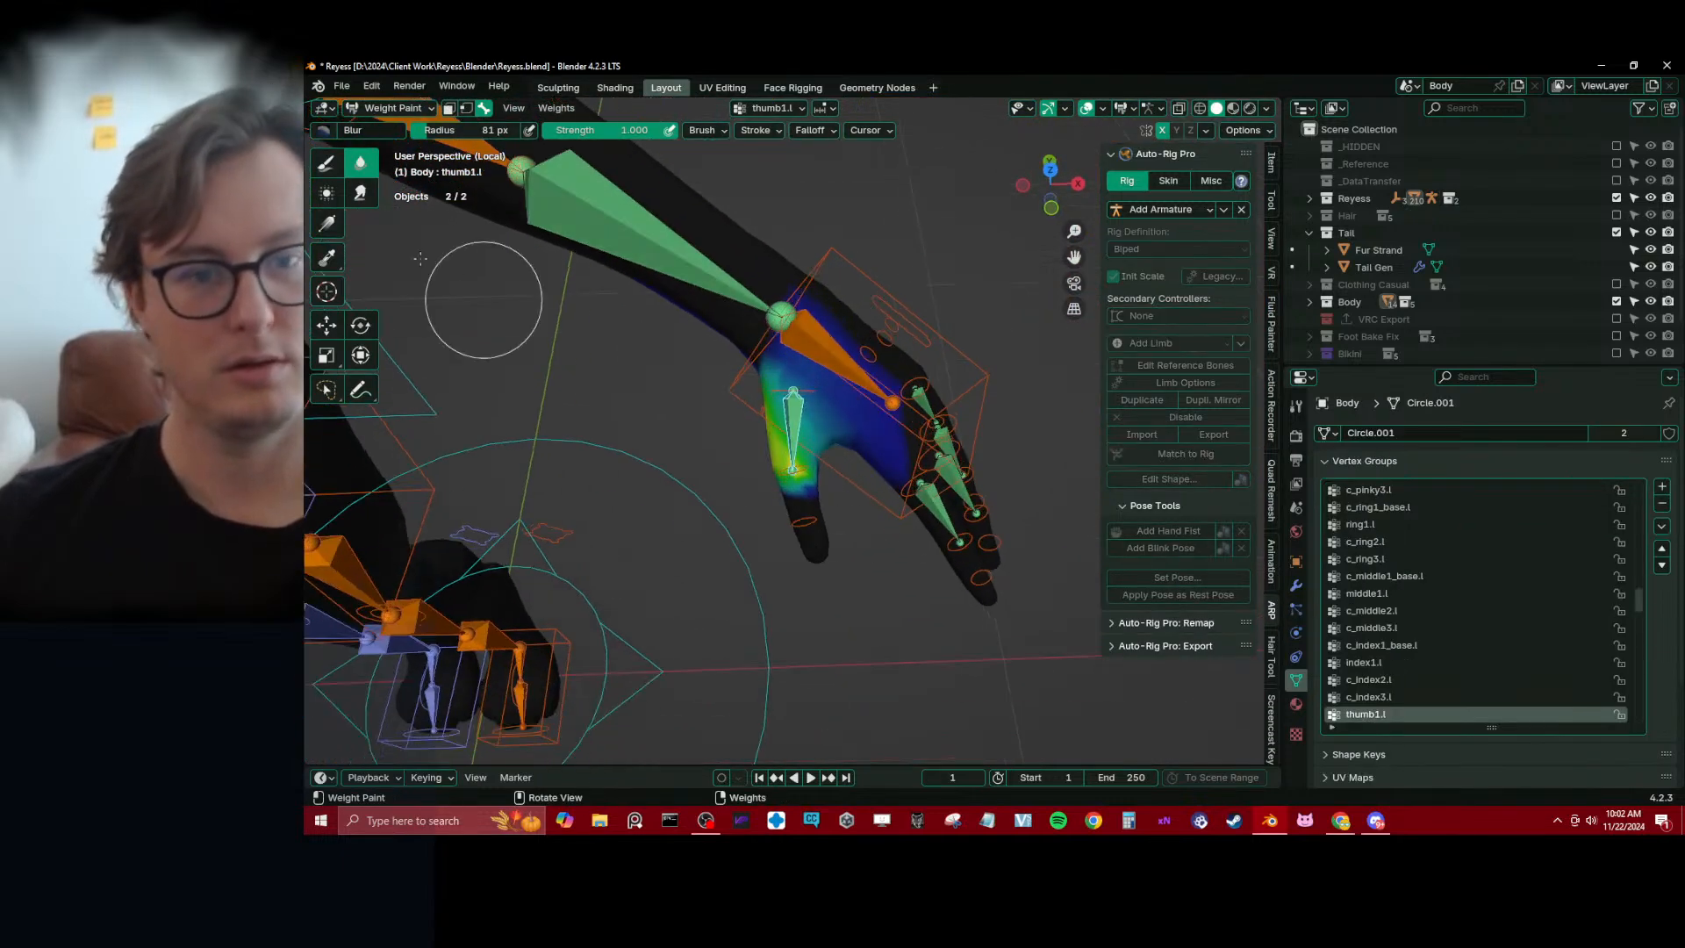
{"action": "left_click", "coordinate": [327, 224]}
{"action": "middle_click_drag", "start_coordinate": [569, 296], "coordinate": [533, 328]}
{"action": "left_click_drag", "start_coordinate": [878, 427], "coordinate": [830, 445]}
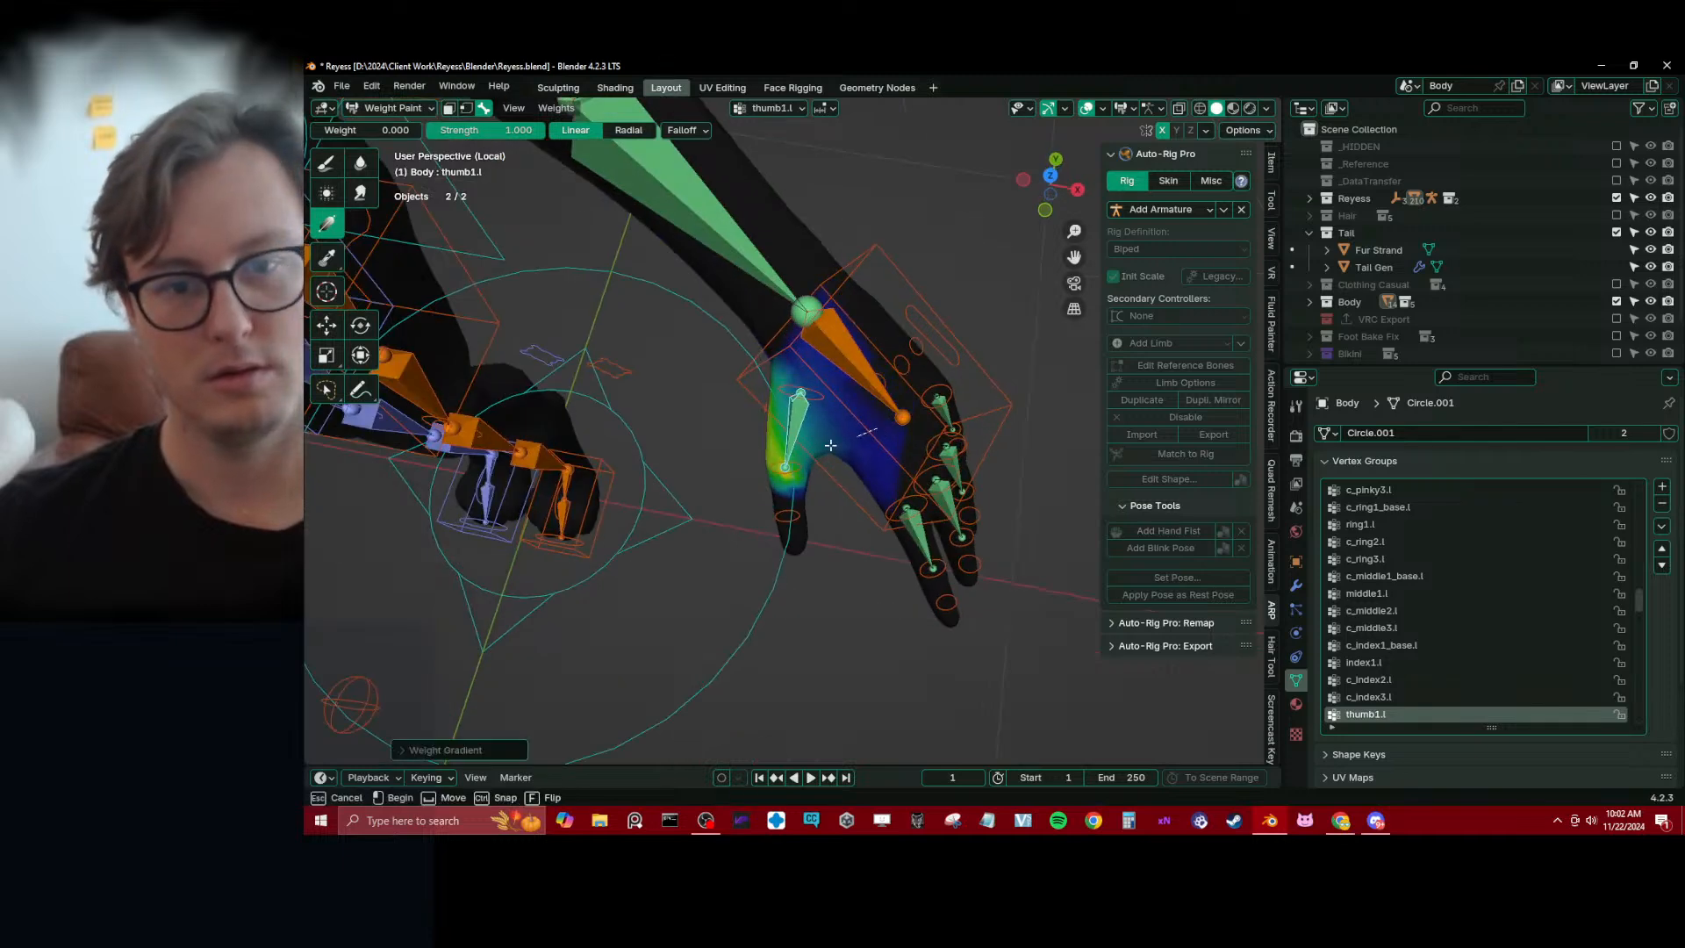
{"action": "left_click", "coordinate": [783, 479], "text": "alt"}
{"action": "middle_click_drag", "start_coordinate": [614, 412], "coordinate": [586, 355]}
{"action": "scroll", "coordinate": [605, 386], "scroll_direction": "up", "scroll_amount": 1}
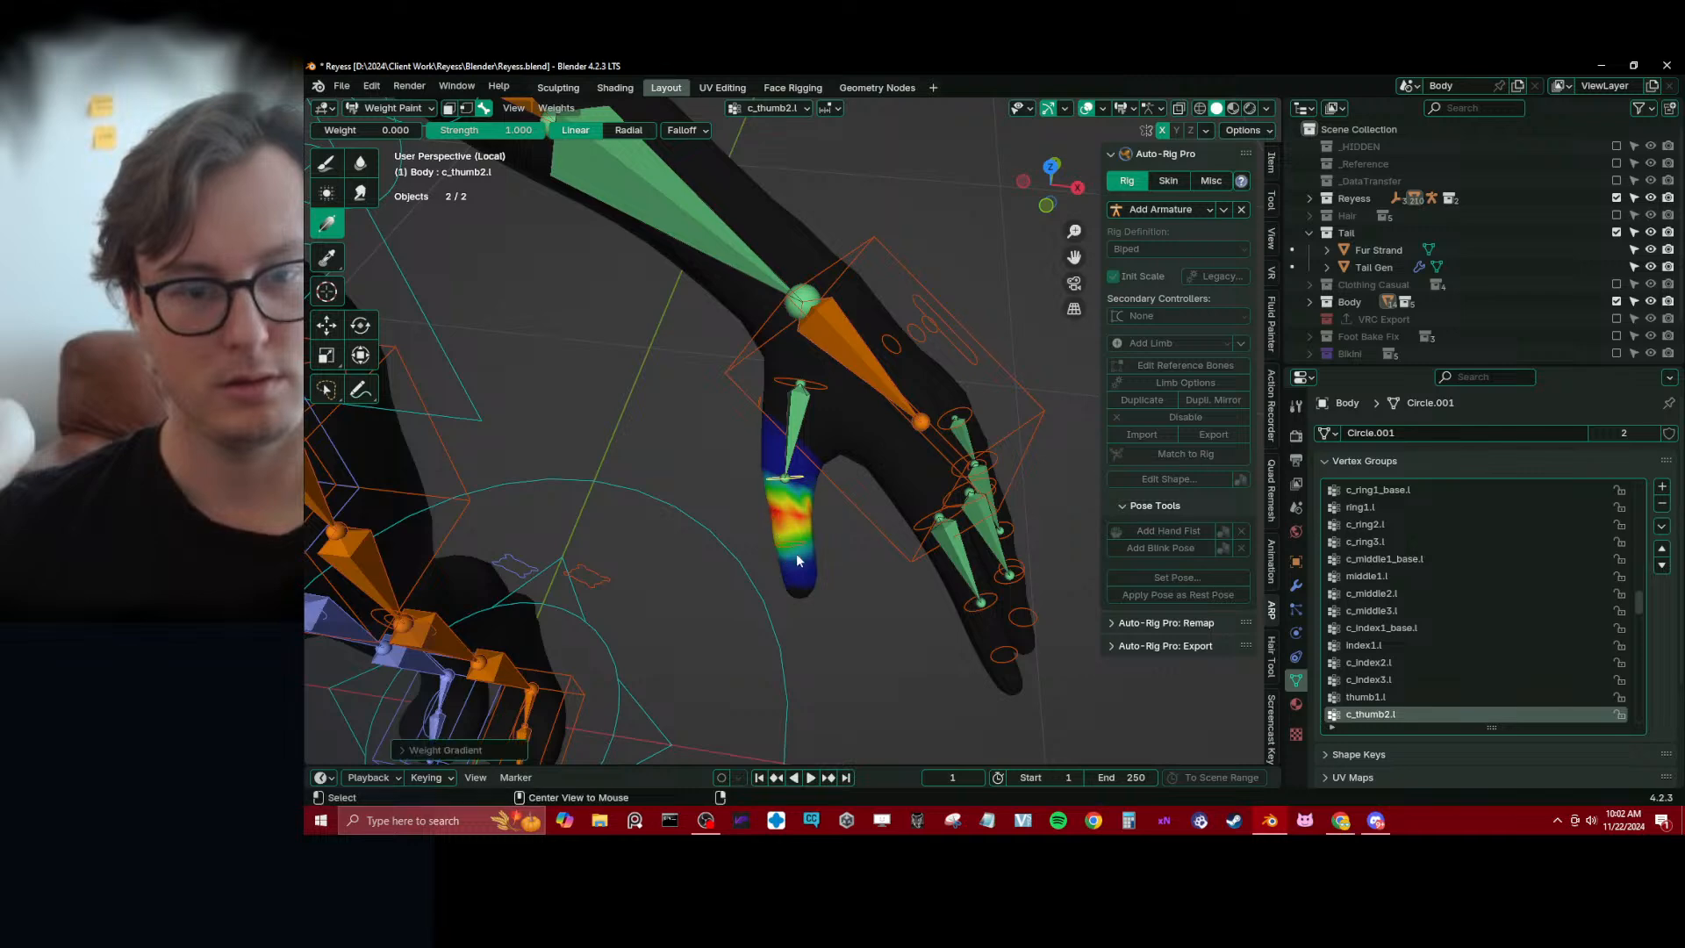
{"action": "middle_click_drag", "start_coordinate": [796, 553], "coordinate": [820, 476]}
Trim the c_index2.l and c_middle2.l weights with linear zero-weight gradients along the index and middle fingers
{"action": "left_click", "coordinate": [821, 507], "text": "alt"}
{"action": "left_click", "coordinate": [816, 478], "text": "alt"}
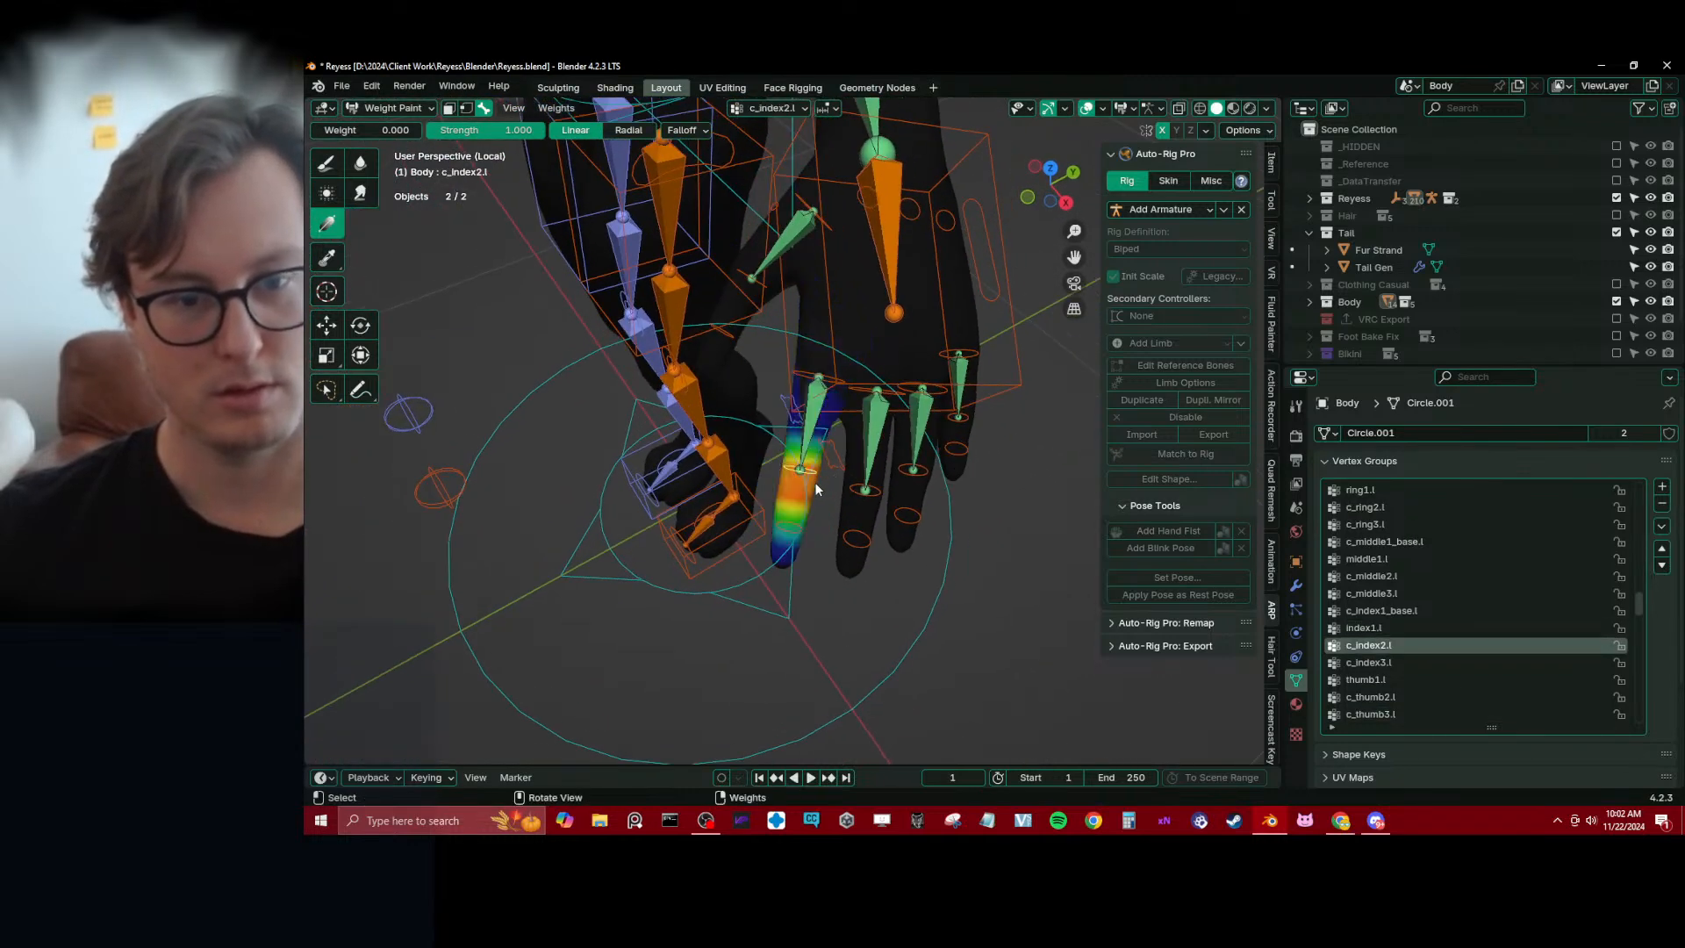
{"action": "left_click_drag", "start_coordinate": [816, 489], "coordinate": [785, 535]}
{"action": "middle_click_drag", "start_coordinate": [788, 522], "coordinate": [819, 478]}
{"action": "left_click", "coordinate": [805, 506], "text": "alt"}
{"action": "left_click_drag", "start_coordinate": [819, 476], "coordinate": [799, 552]}
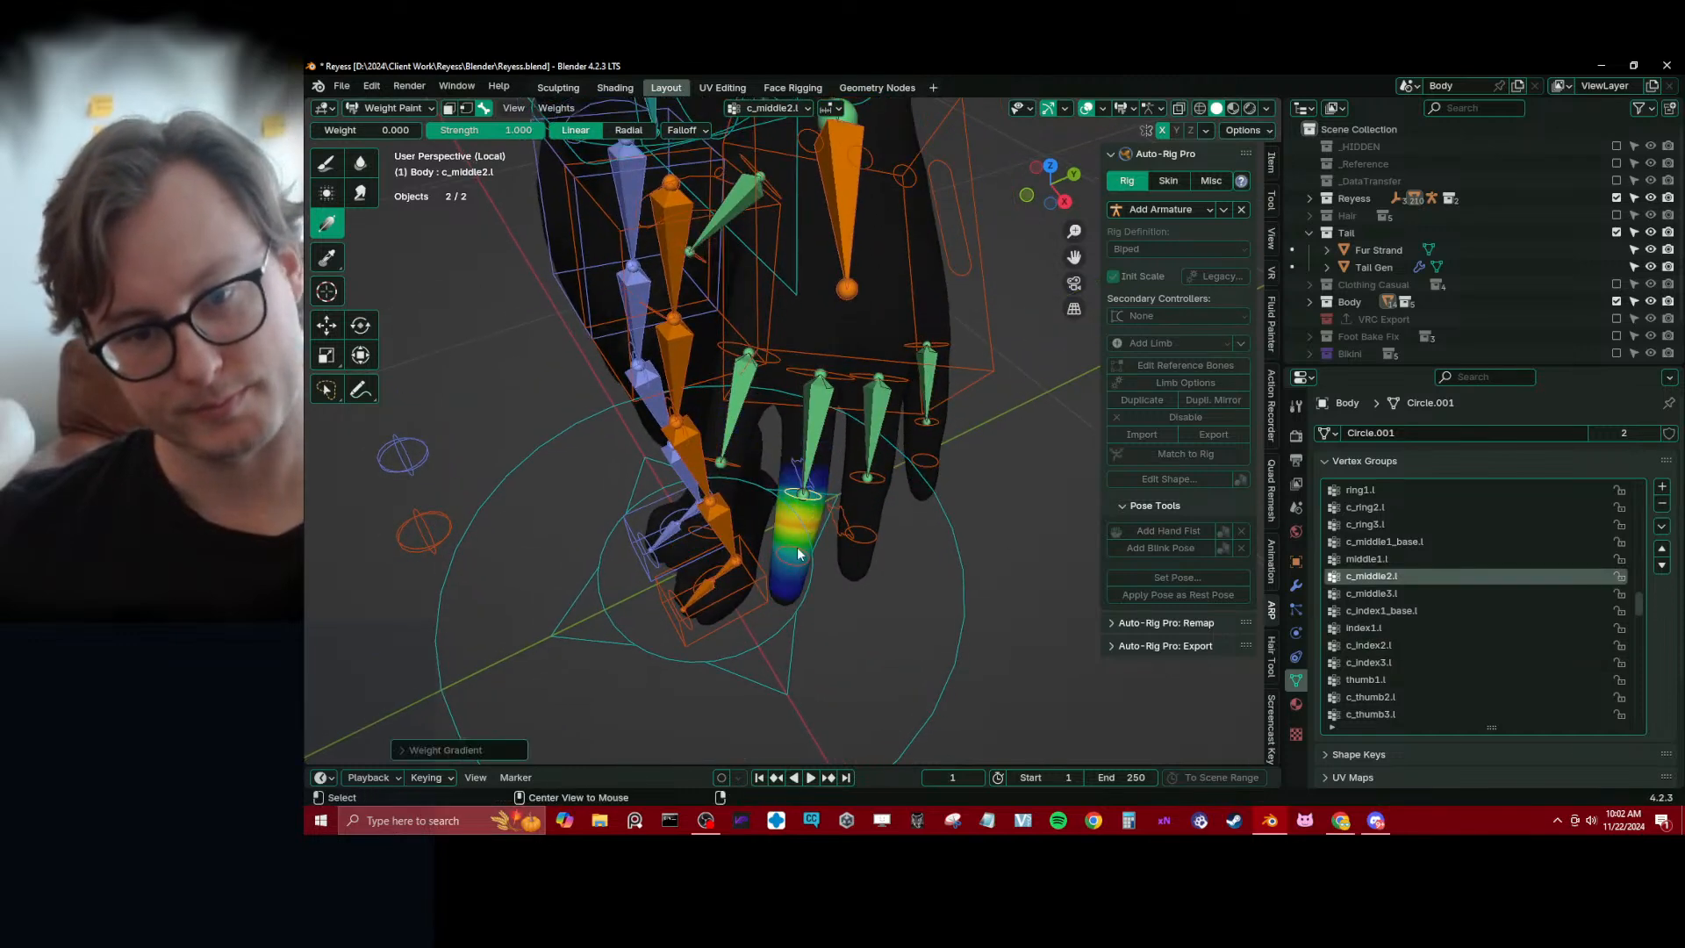
{"action": "middle_click_drag", "start_coordinate": [809, 540], "coordinate": [833, 455]}
{"action": "left_click", "coordinate": [886, 478], "text": "ctrl"}
{"action": "key", "text": "ctrl+z"}
Select the first index, middle, ring and pinky controls of the left hand and scale them to about 0.56 to curl the fingers
{"action": "middle_click_drag", "start_coordinate": [707, 407], "coordinate": [742, 458]}
{"action": "left_click", "coordinate": [739, 415], "text": "ctrl"}
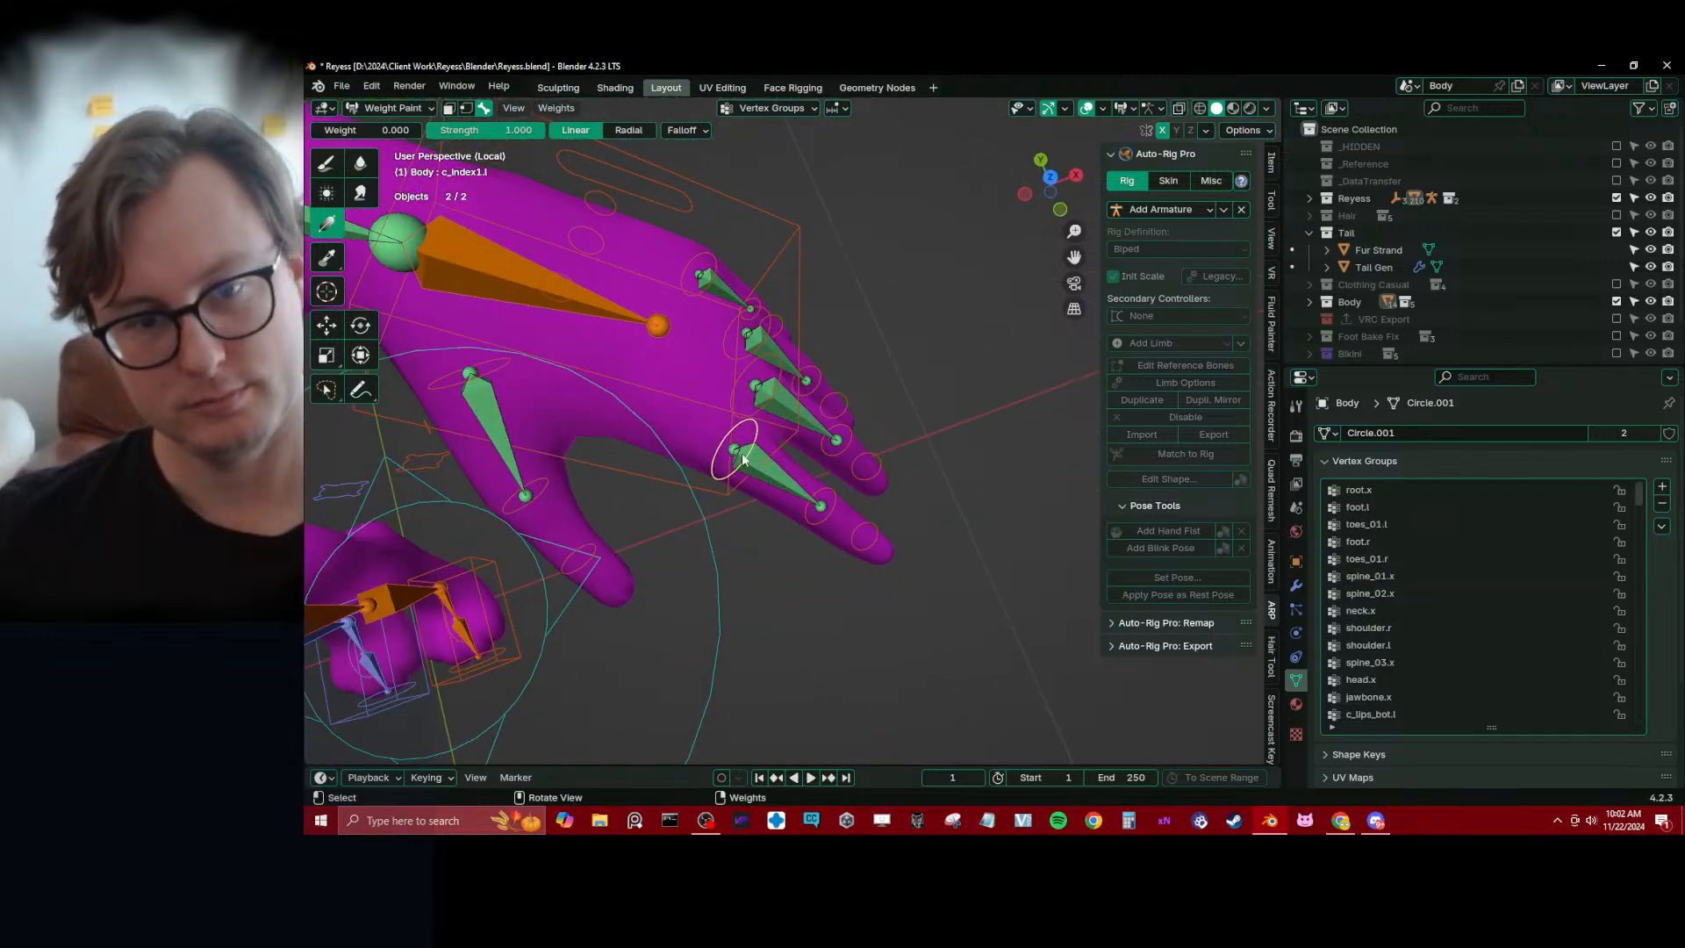
{"action": "left_click", "coordinate": [775, 362], "text": "ctrl"}
{"action": "left_click", "coordinate": [739, 366], "text": "ctrl"}
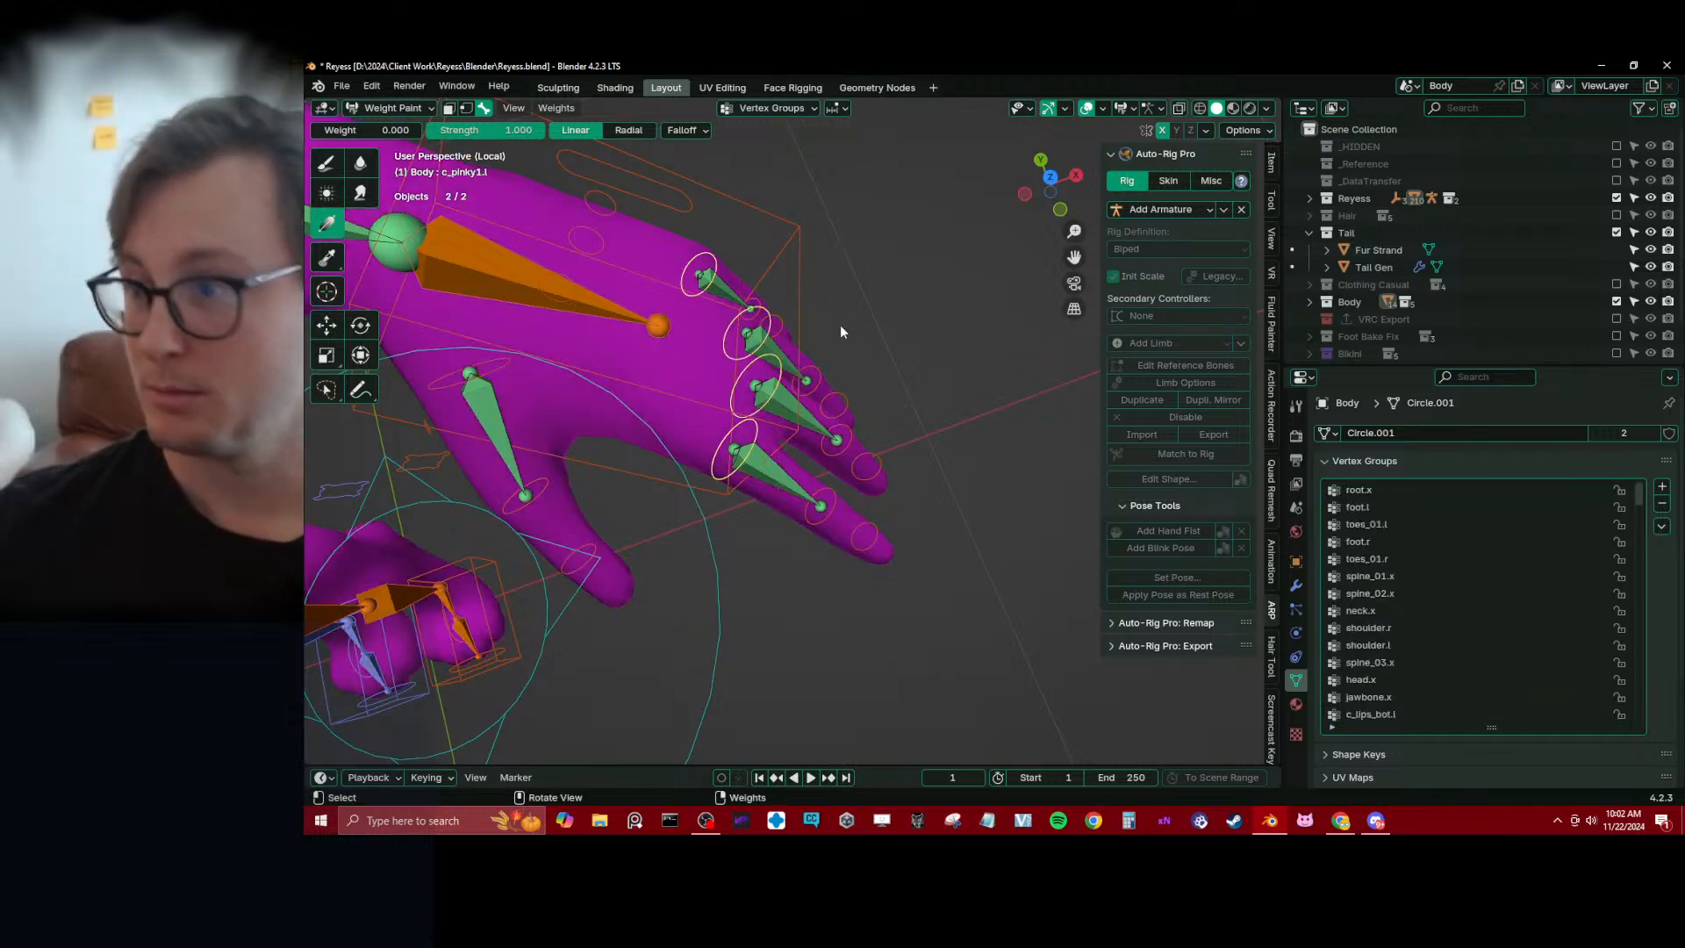
{"action": "key", "text": "period"}
{"action": "key", "text": "Escape"}
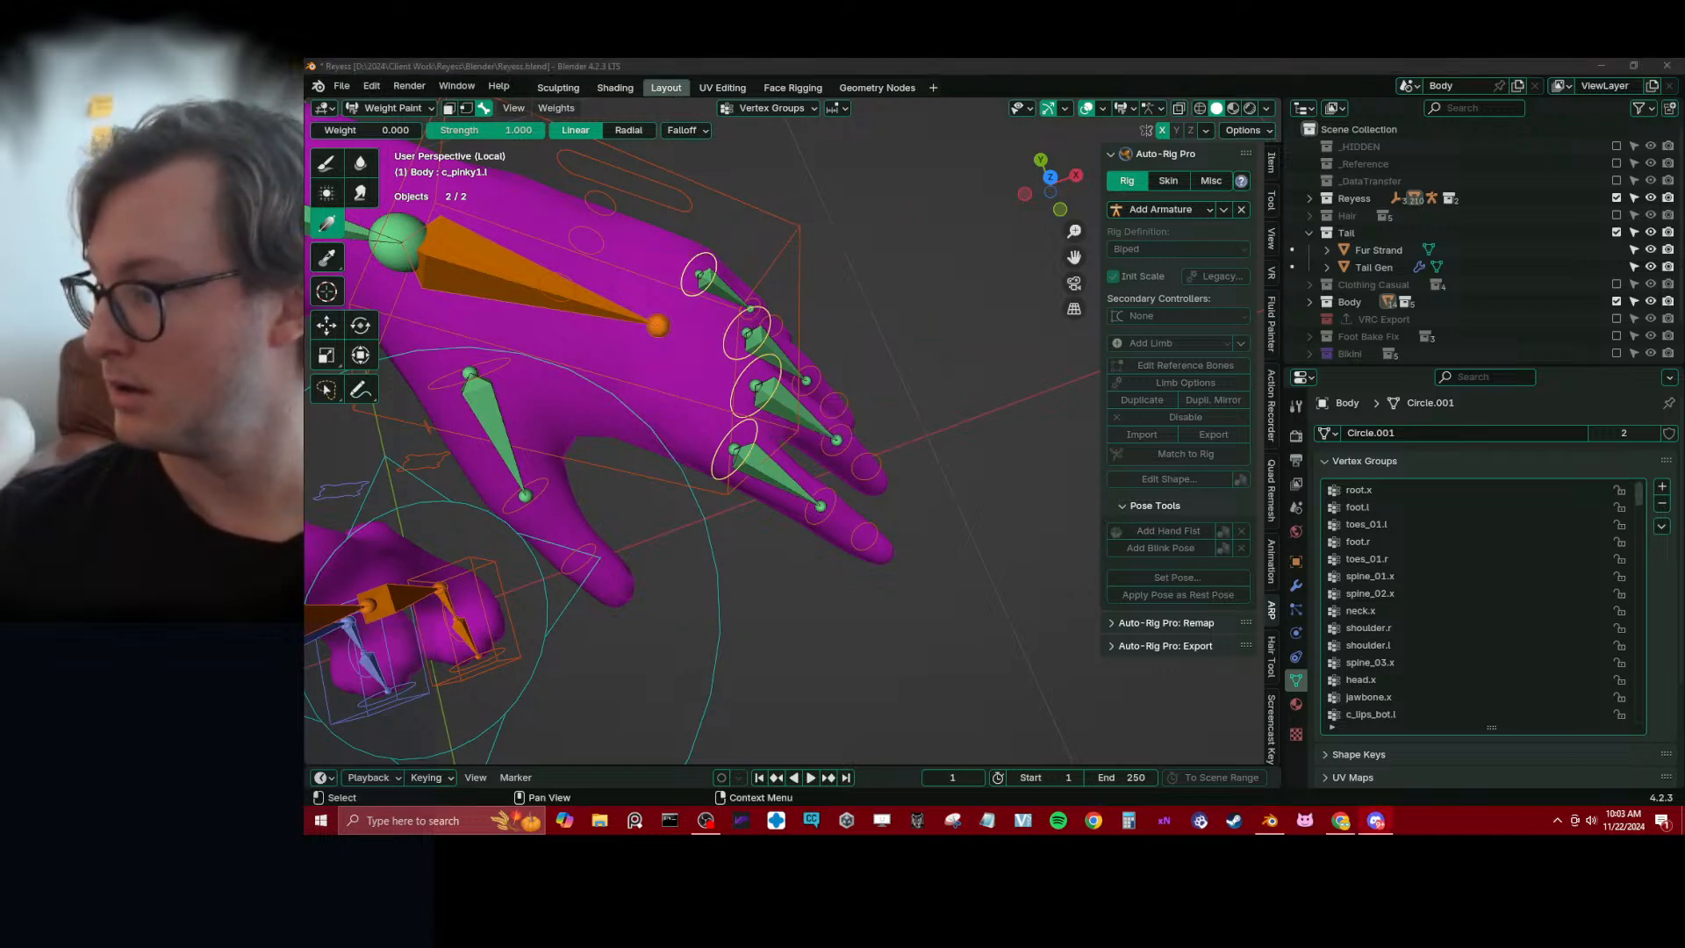
{"action": "key", "text": "s"}
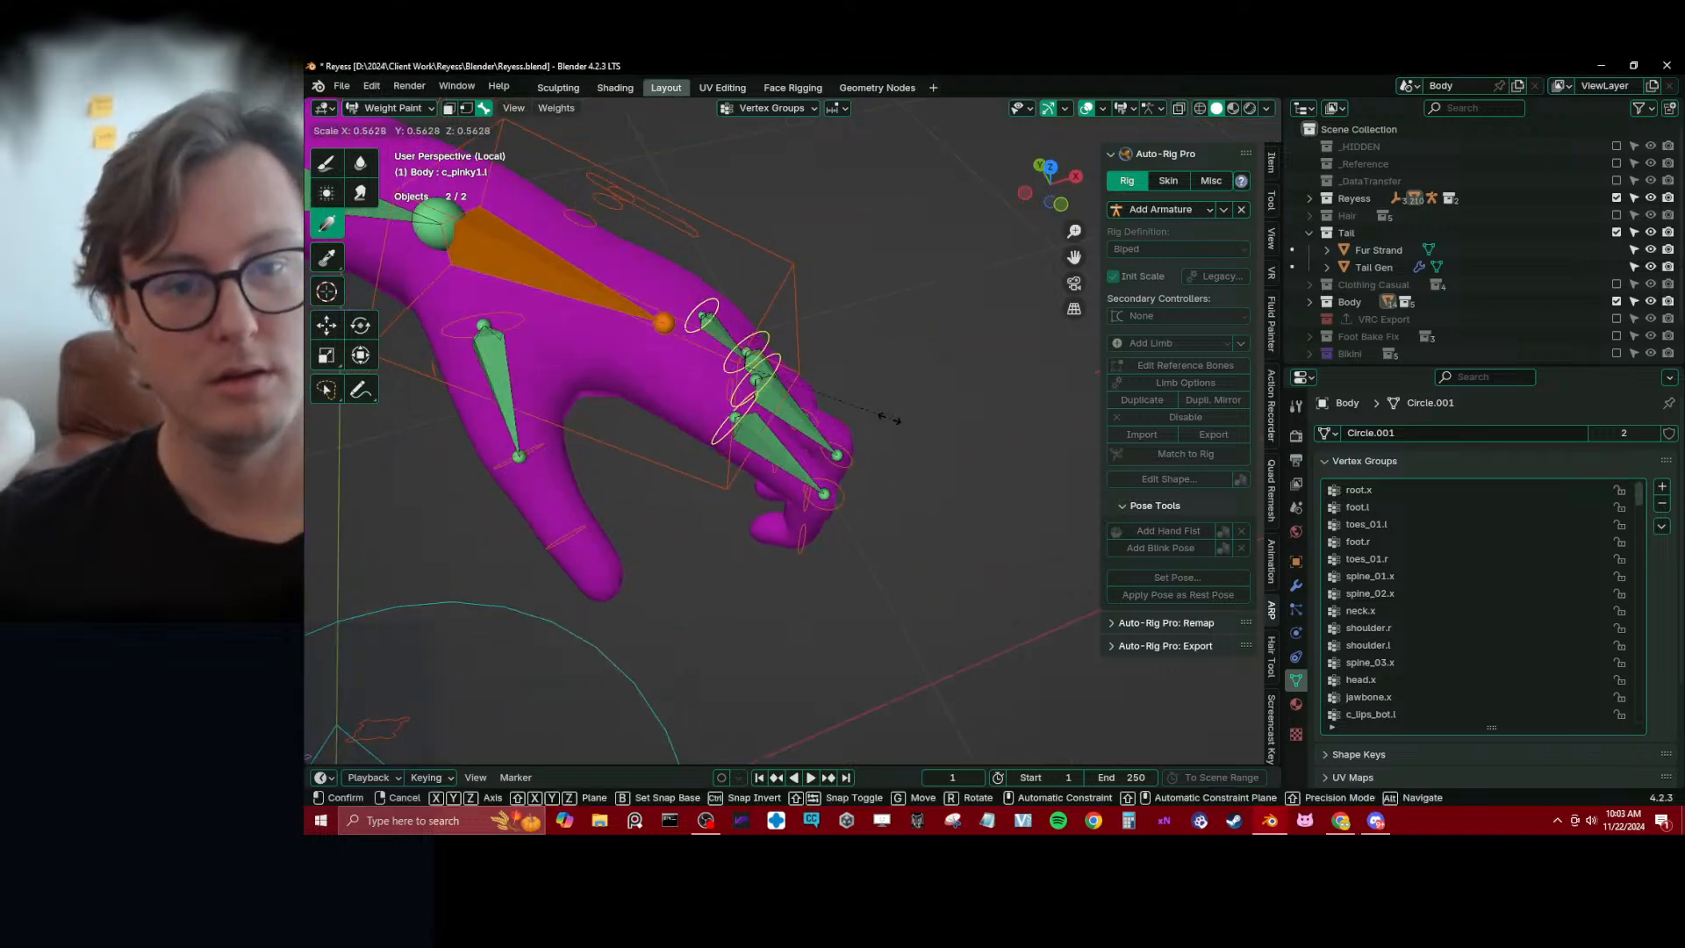
{"action": "left_click", "coordinate": [888, 418]}
Display the c_index2.l weights on the curled index finger and adjust their falloff with the zero-weight Gradient tool
{"action": "mouse_move", "coordinate": [888, 417]}
{"action": "middle_mouse_down"}
{"action": "mouse_move", "coordinate": [667, 330]}
{"action": "mouse_move", "coordinate": [819, 386]}
{"action": "mouse_move", "coordinate": [845, 314]}
{"action": "mouse_move", "coordinate": [873, 504]}
{"action": "mouse_move", "coordinate": [812, 581]}
{"action": "mouse_move", "coordinate": [871, 492]}
{"action": "mouse_move", "coordinate": [865, 555]}
{"action": "mouse_move", "coordinate": [760, 526]}
{"action": "mouse_move", "coordinate": [833, 506]}
{"action": "middle_mouse_up"}
{"action": "left_click", "coordinate": [741, 458], "text": "alt"}
{"action": "left_click", "coordinate": [834, 506], "text": "alt"}
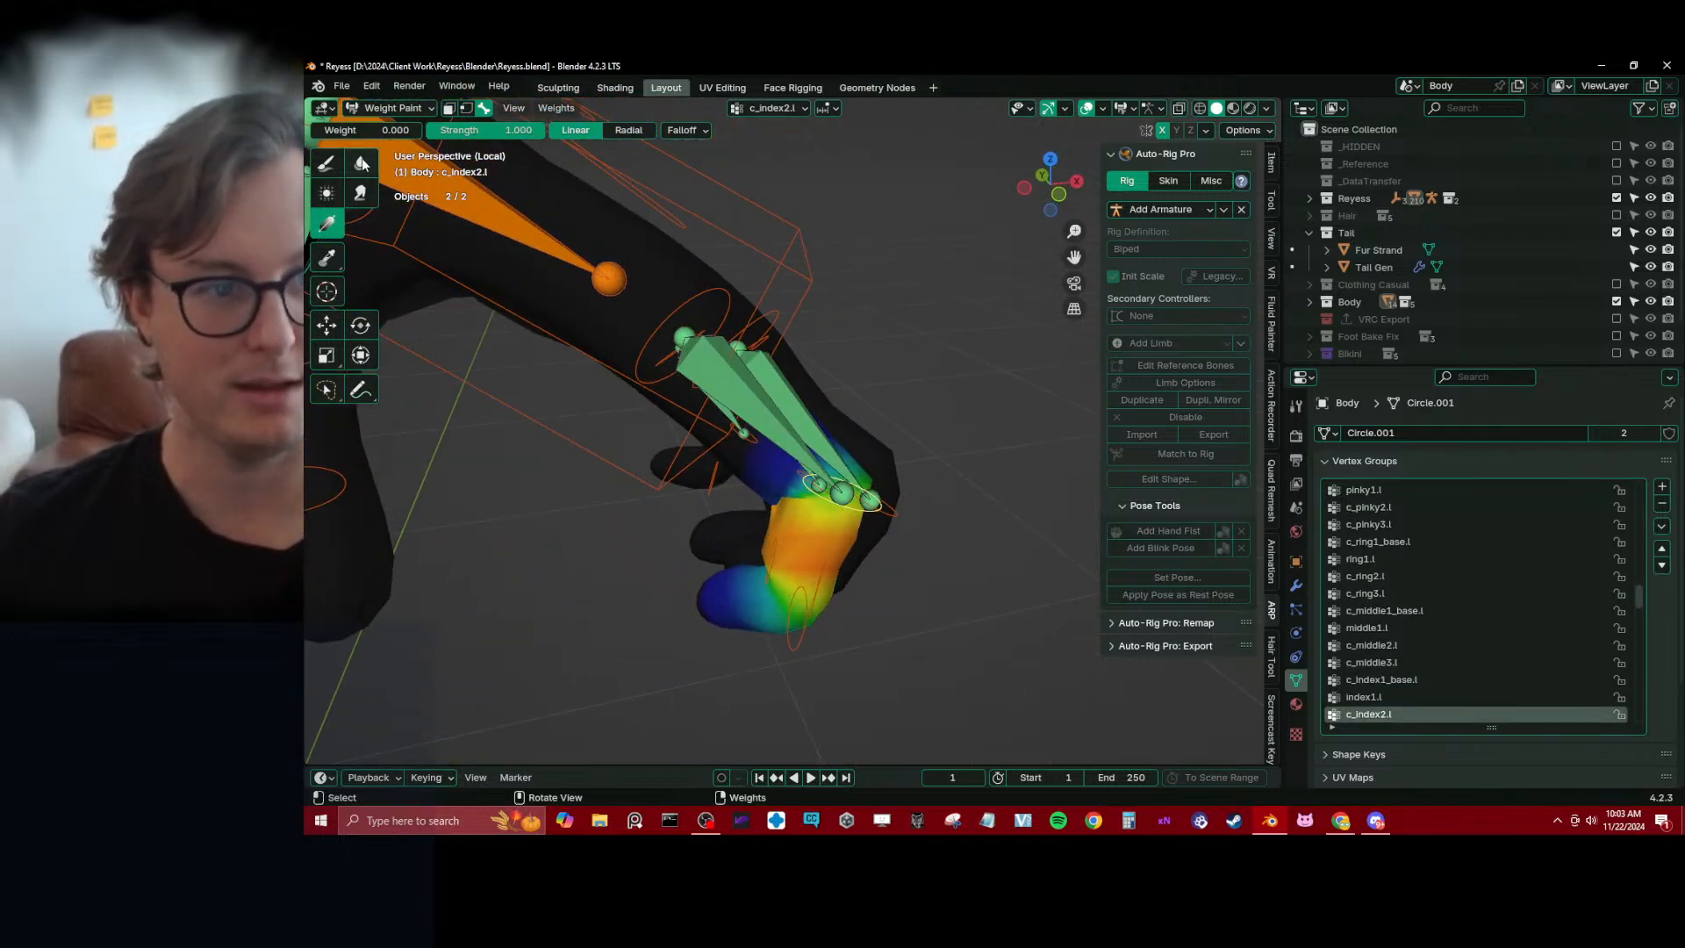
{"action": "left_click_drag", "start_coordinate": [818, 522], "coordinate": [818, 524]}
{"action": "mouse_move", "coordinate": [766, 465]}
{"action": "middle_mouse_down"}
{"action": "mouse_move", "coordinate": [761, 449]}
{"action": "mouse_move", "coordinate": [823, 561]}
{"action": "mouse_move", "coordinate": [725, 625]}
{"action": "mouse_move", "coordinate": [793, 586]}
{"action": "mouse_move", "coordinate": [839, 528]}
{"action": "middle_mouse_up"}
Apply zero-weight gradients to c_index3.l so its influence fades before the index finger's middle segment, undoing the first attempt
{"action": "left_click", "coordinate": [774, 637], "text": "ctrl"}
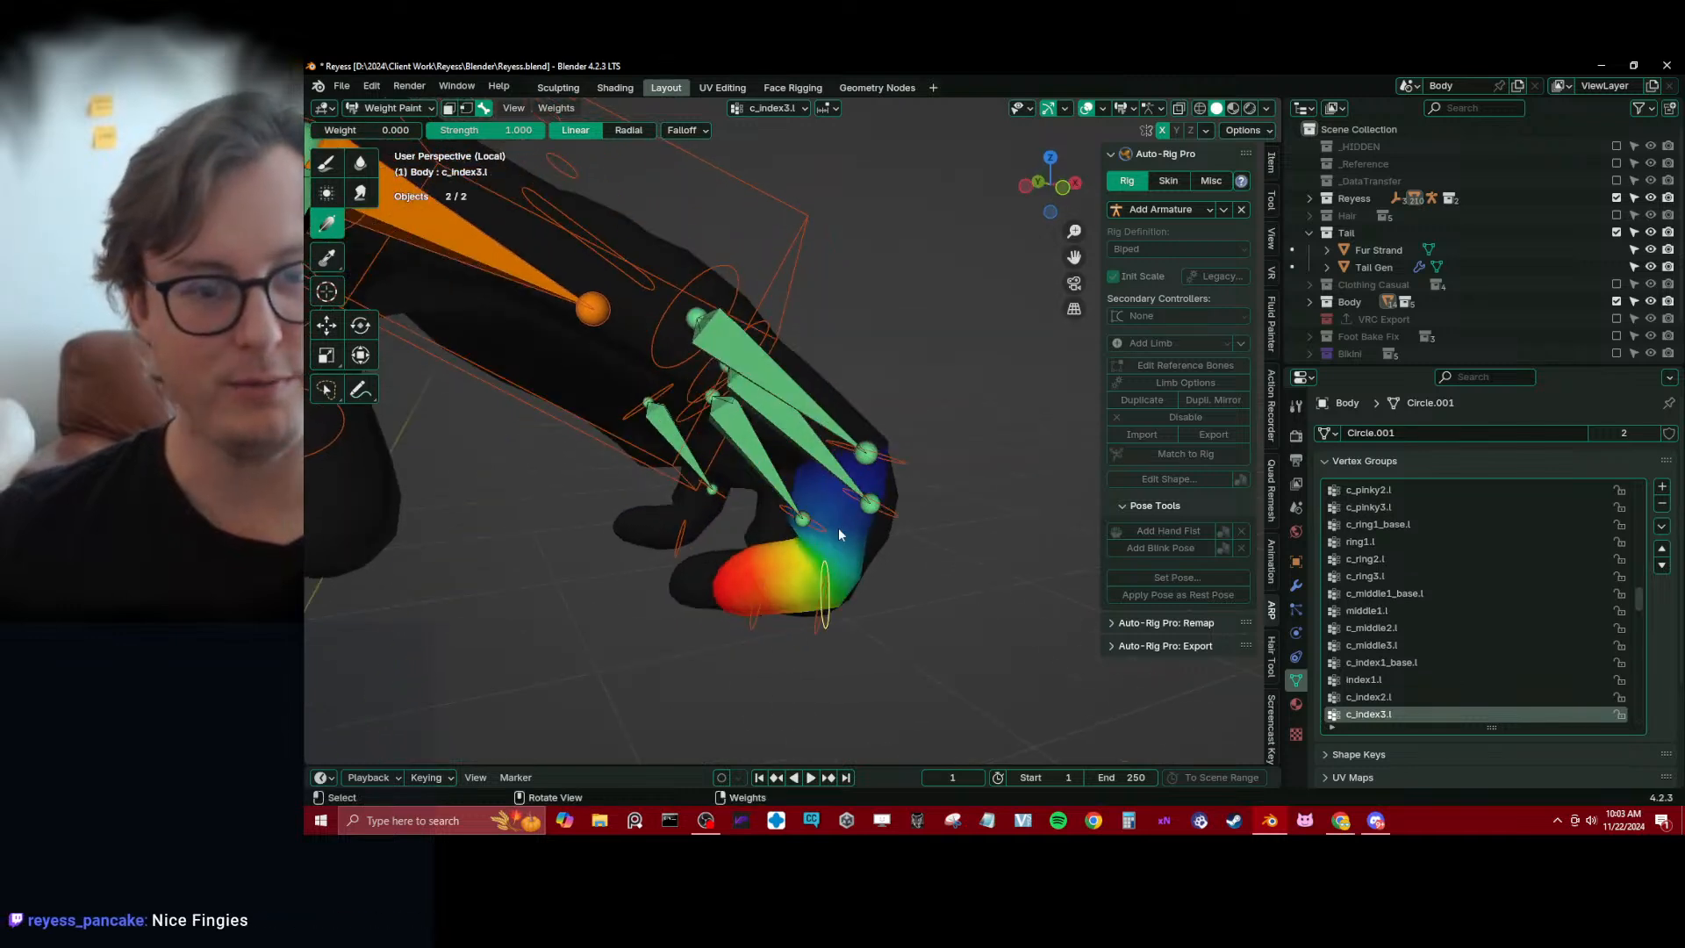
{"action": "left_click_drag", "start_coordinate": [869, 502], "coordinate": [817, 588]}
{"action": "key", "text": "ctrl+z"}
{"action": "middle_click_drag", "start_coordinate": [877, 544], "coordinate": [901, 541]}
{"action": "left_click_drag", "start_coordinate": [888, 551], "coordinate": [752, 572]}
{"action": "middle_click_drag", "start_coordinate": [781, 586], "coordinate": [825, 582]}
Blur the c_index2.l weights around the index finger's joints with the Blur brush at strength 1
{"action": "left_click", "coordinate": [359, 164]}
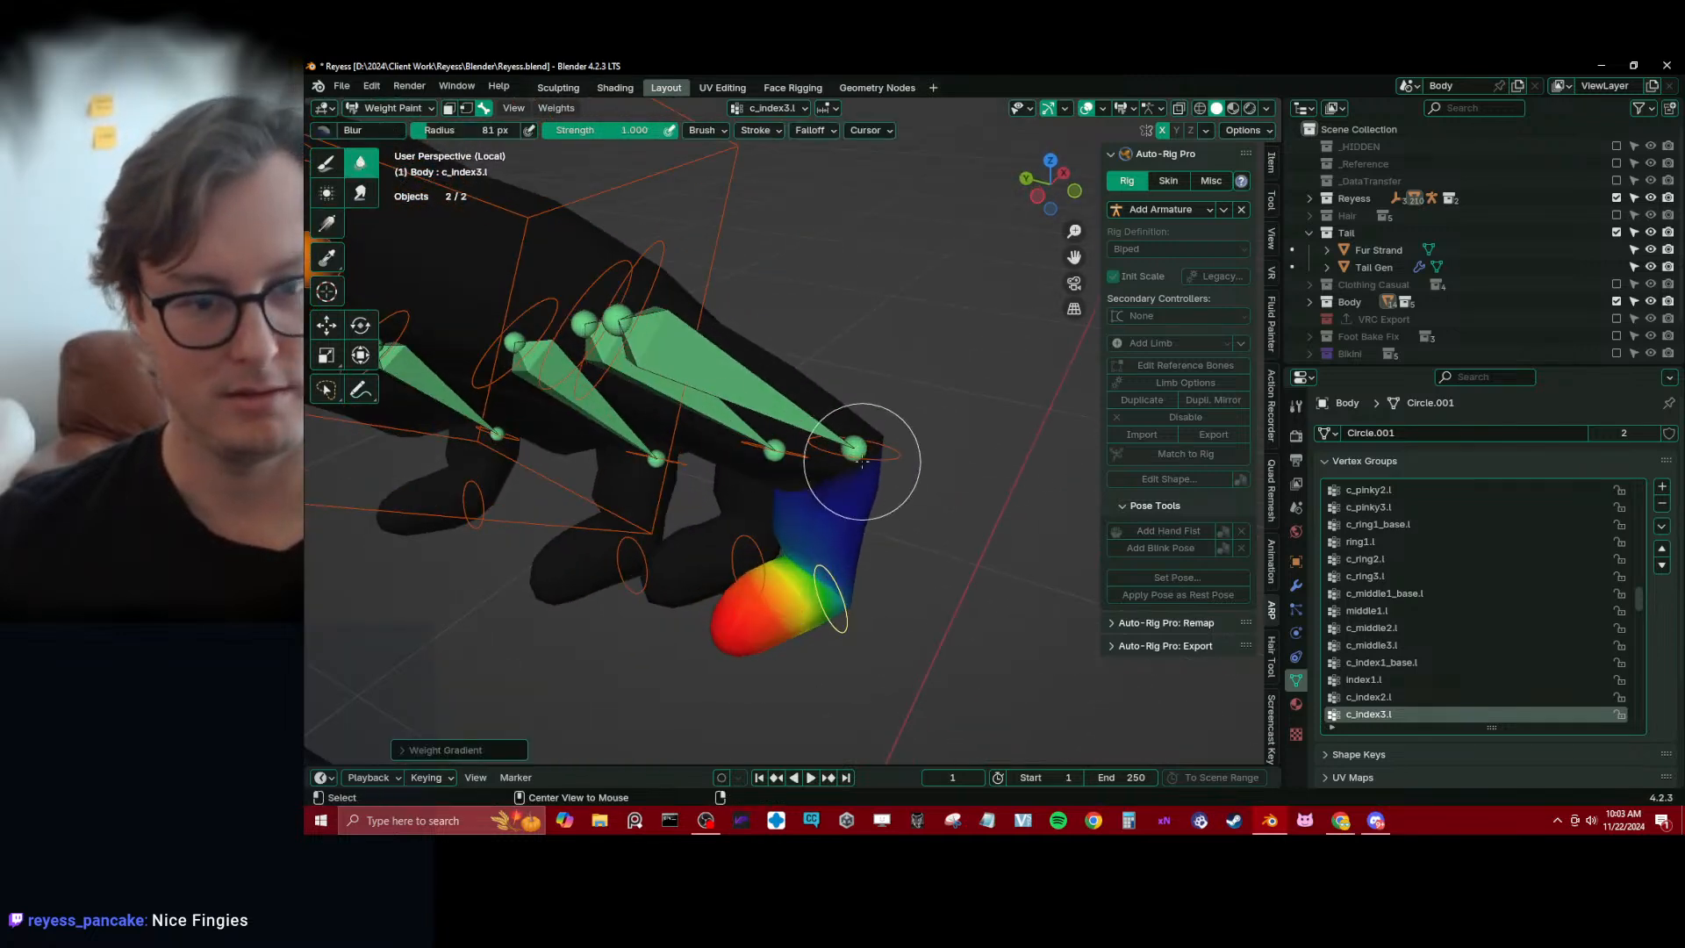
{"action": "left_click", "coordinate": [879, 440], "text": "ctrl"}
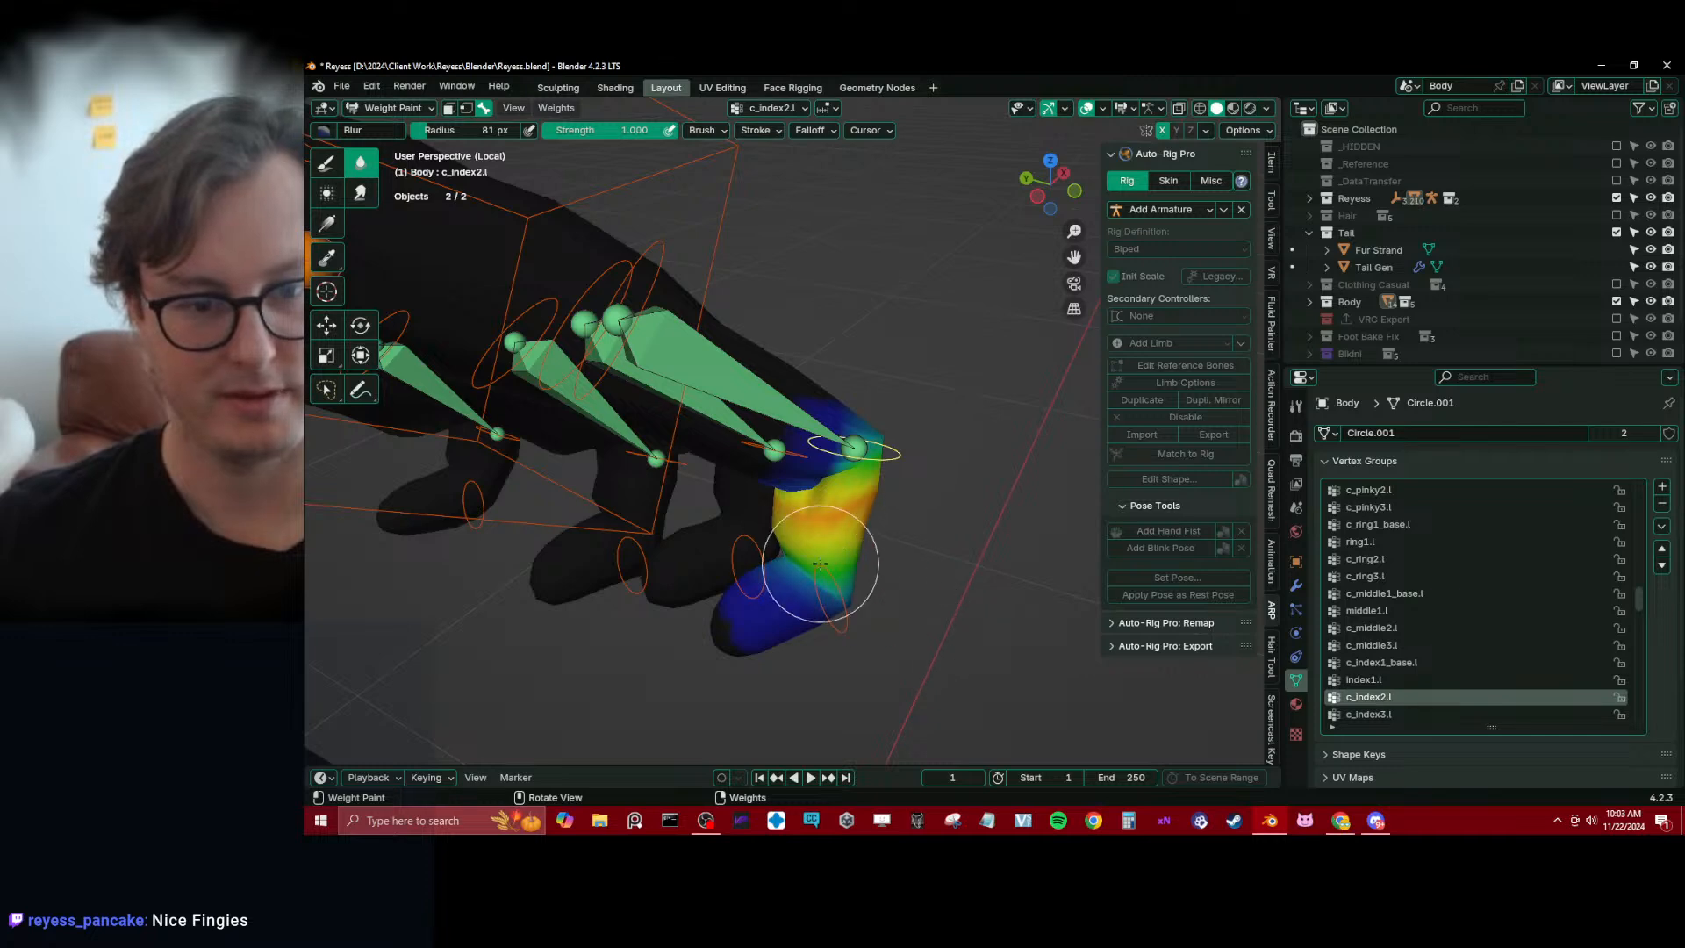
{"action": "middle_click_drag", "start_coordinate": [820, 565], "coordinate": [929, 473]}
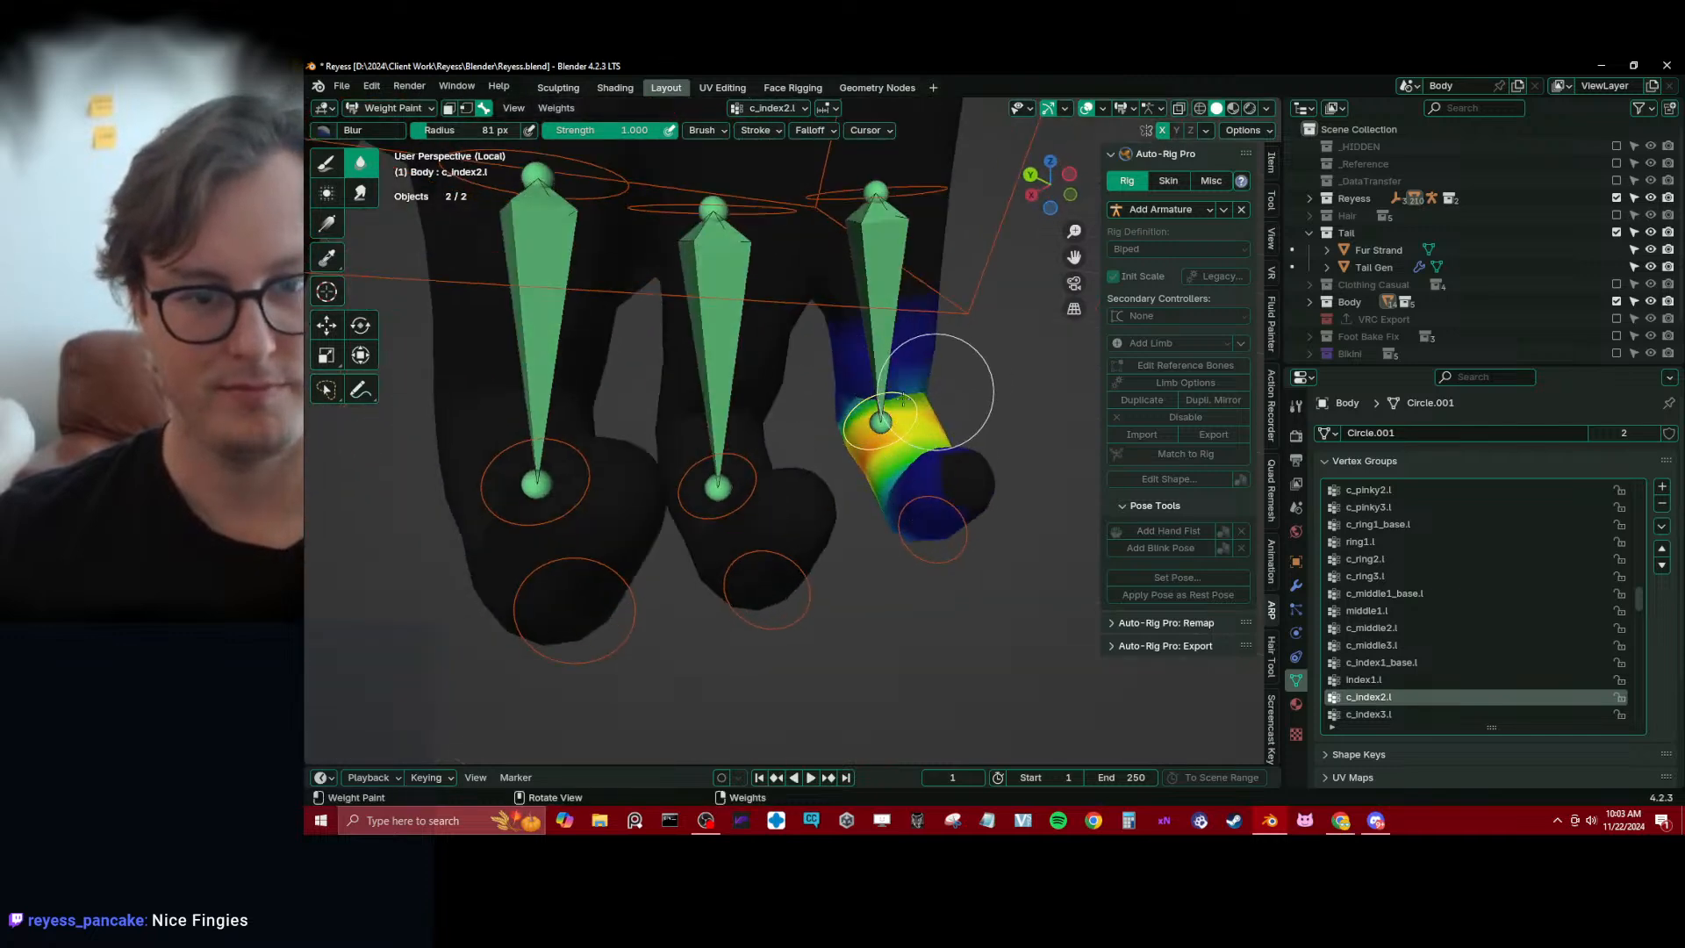
{"action": "middle_click_drag", "start_coordinate": [850, 395], "coordinate": [815, 490]}
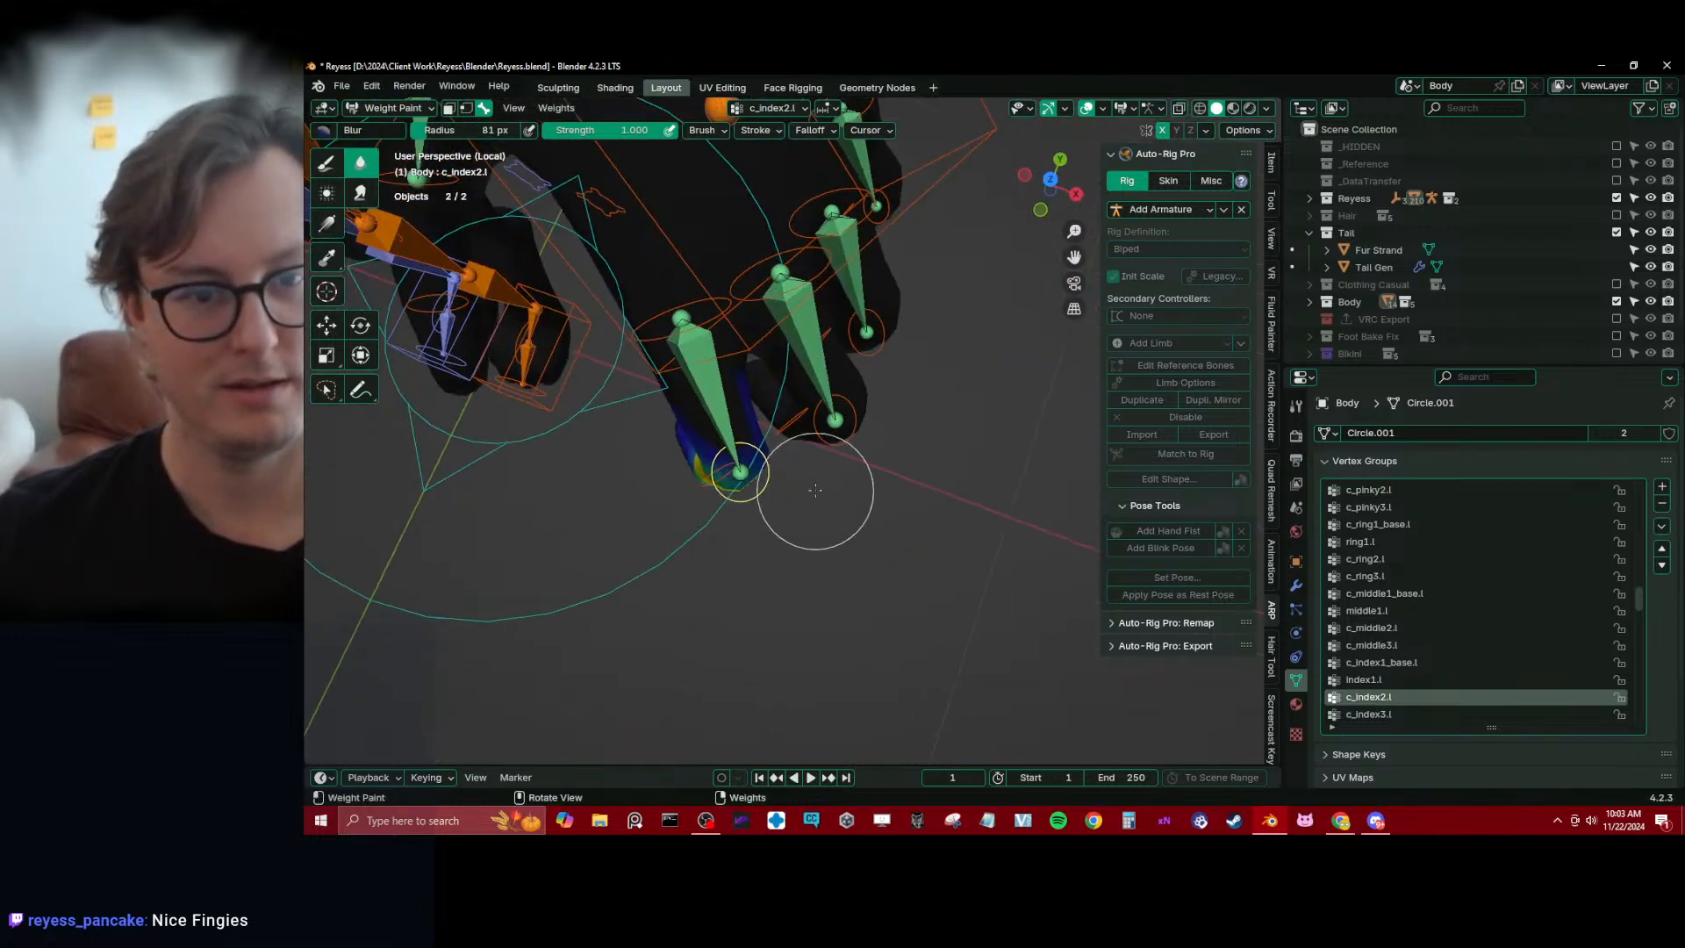
{"action": "mouse_move", "coordinate": [774, 433]}
{"action": "middle_mouse_down"}
{"action": "mouse_move", "coordinate": [733, 395]}
{"action": "mouse_move", "coordinate": [741, 376]}
{"action": "mouse_move", "coordinate": [722, 467]}
{"action": "mouse_move", "coordinate": [931, 488]}
{"action": "mouse_move", "coordinate": [895, 515]}
{"action": "mouse_move", "coordinate": [811, 520]}
{"action": "mouse_move", "coordinate": [889, 537]}
{"action": "mouse_move", "coordinate": [917, 484]}
{"action": "mouse_move", "coordinate": [832, 496]}
{"action": "middle_mouse_up"}
Switch the viewport to wireframe and blur the c_index3.l weights on the index fingertip
{"action": "key", "text": "alt+z"}
{"action": "left_click", "coordinate": [721, 466], "text": "ctrl"}
{"action": "left_click", "coordinate": [839, 553], "text": "ctrl"}
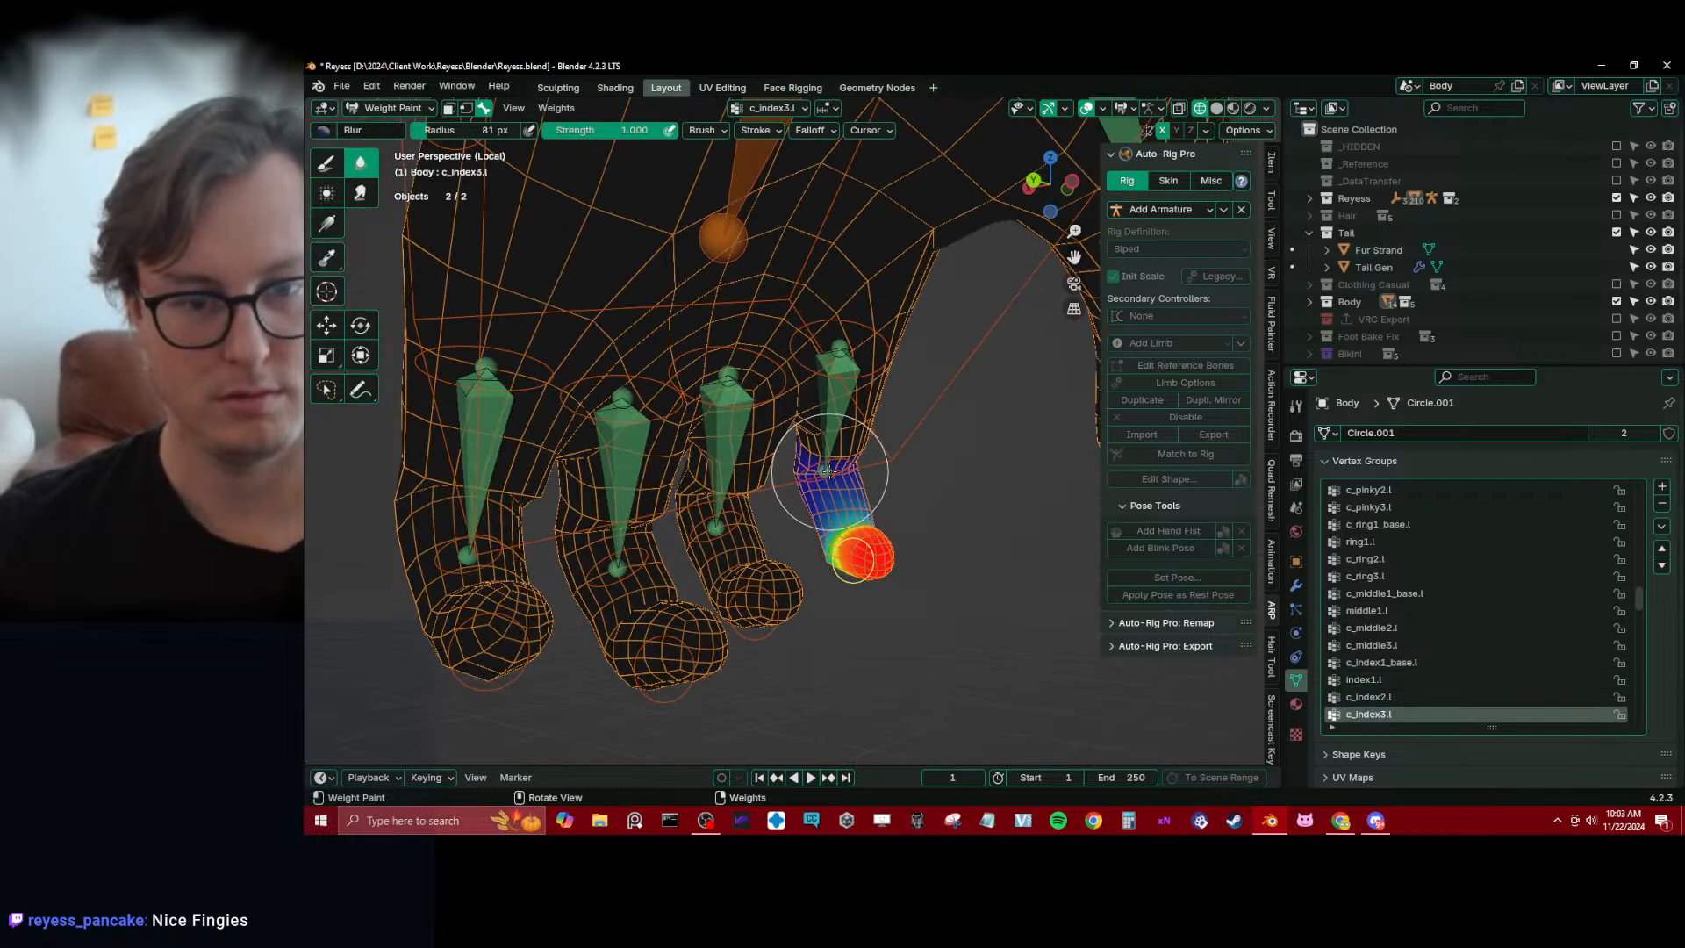
Make c_middle2.l active and trim its weights near the middle finger's joints with zero-weight linear gradients
{"action": "left_click", "coordinate": [724, 520], "text": "ctrl"}
{"action": "middle_click_drag", "start_coordinate": [724, 520], "coordinate": [847, 536]}
{"action": "left_click", "coordinate": [841, 507], "text": "ctrl"}
{"action": "left_click", "coordinate": [831, 558], "text": "ctrl"}
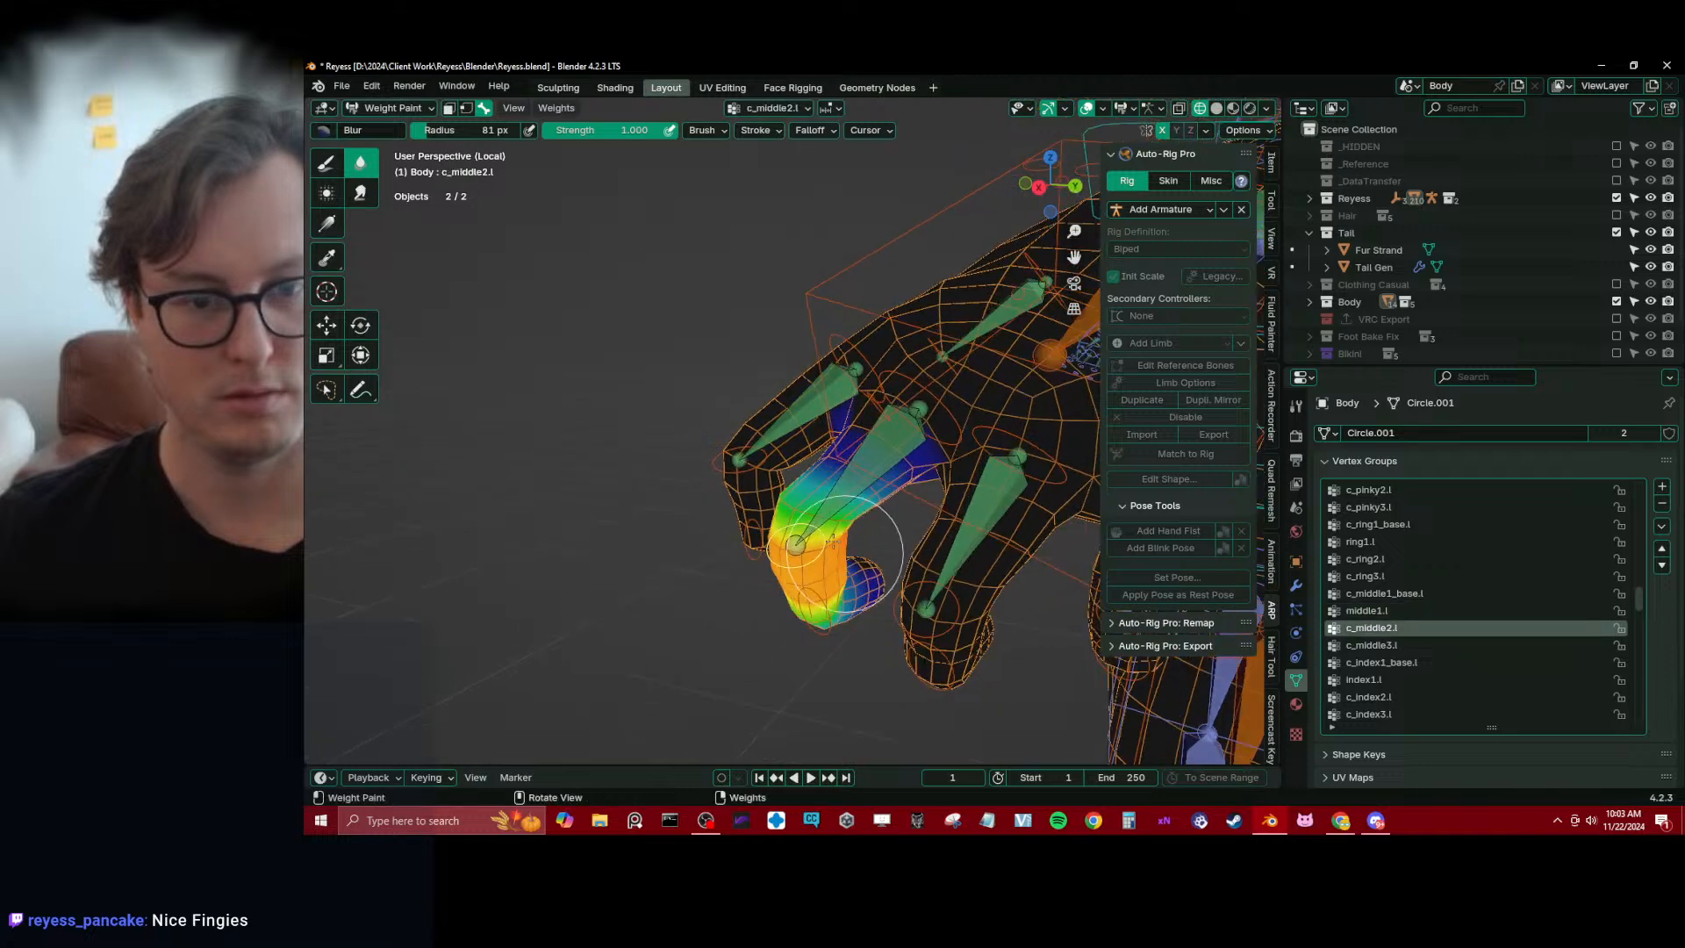
{"action": "left_click", "coordinate": [334, 235]}
{"action": "middle_click_drag", "start_coordinate": [680, 399], "coordinate": [689, 352]}
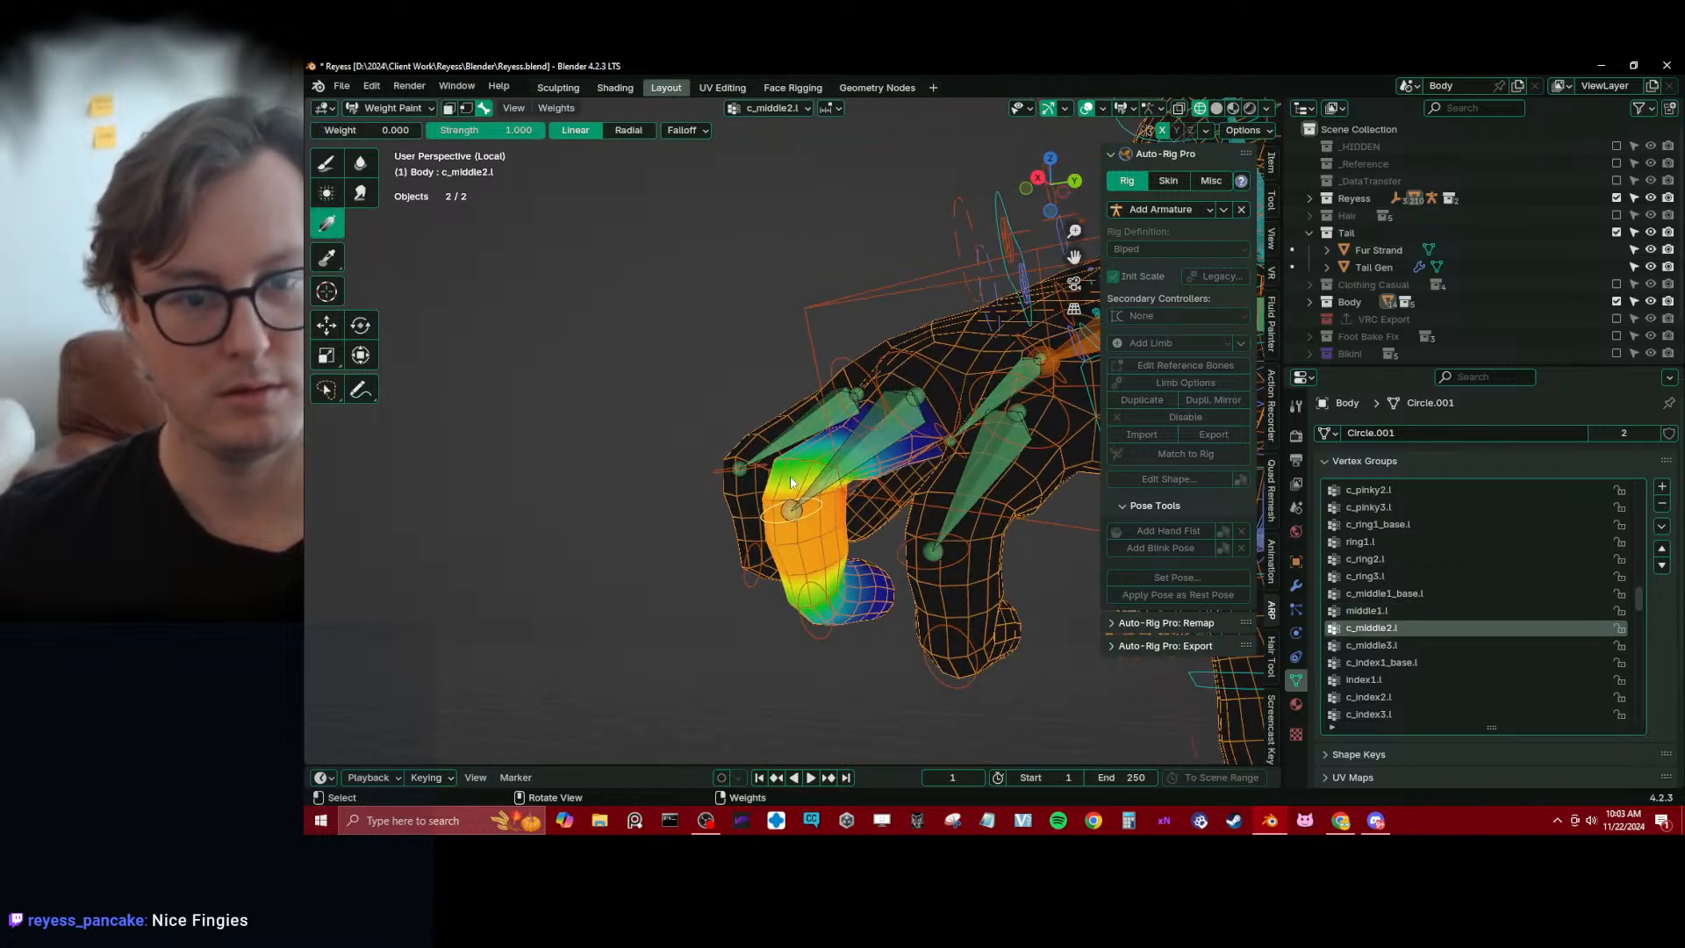
{"action": "left_click_drag", "start_coordinate": [797, 466], "coordinate": [789, 599]}
{"action": "middle_click_drag", "start_coordinate": [793, 601], "coordinate": [772, 575]}
Make c_middle3.l active and apply zero-weight gradients so its influence fades just past the fingertip joint
{"action": "left_click_drag", "start_coordinate": [765, 571], "coordinate": [727, 539]}
{"action": "middle_click_drag", "start_coordinate": [730, 539], "coordinate": [764, 562]}
{"action": "left_click", "coordinate": [765, 567], "text": "alt"}
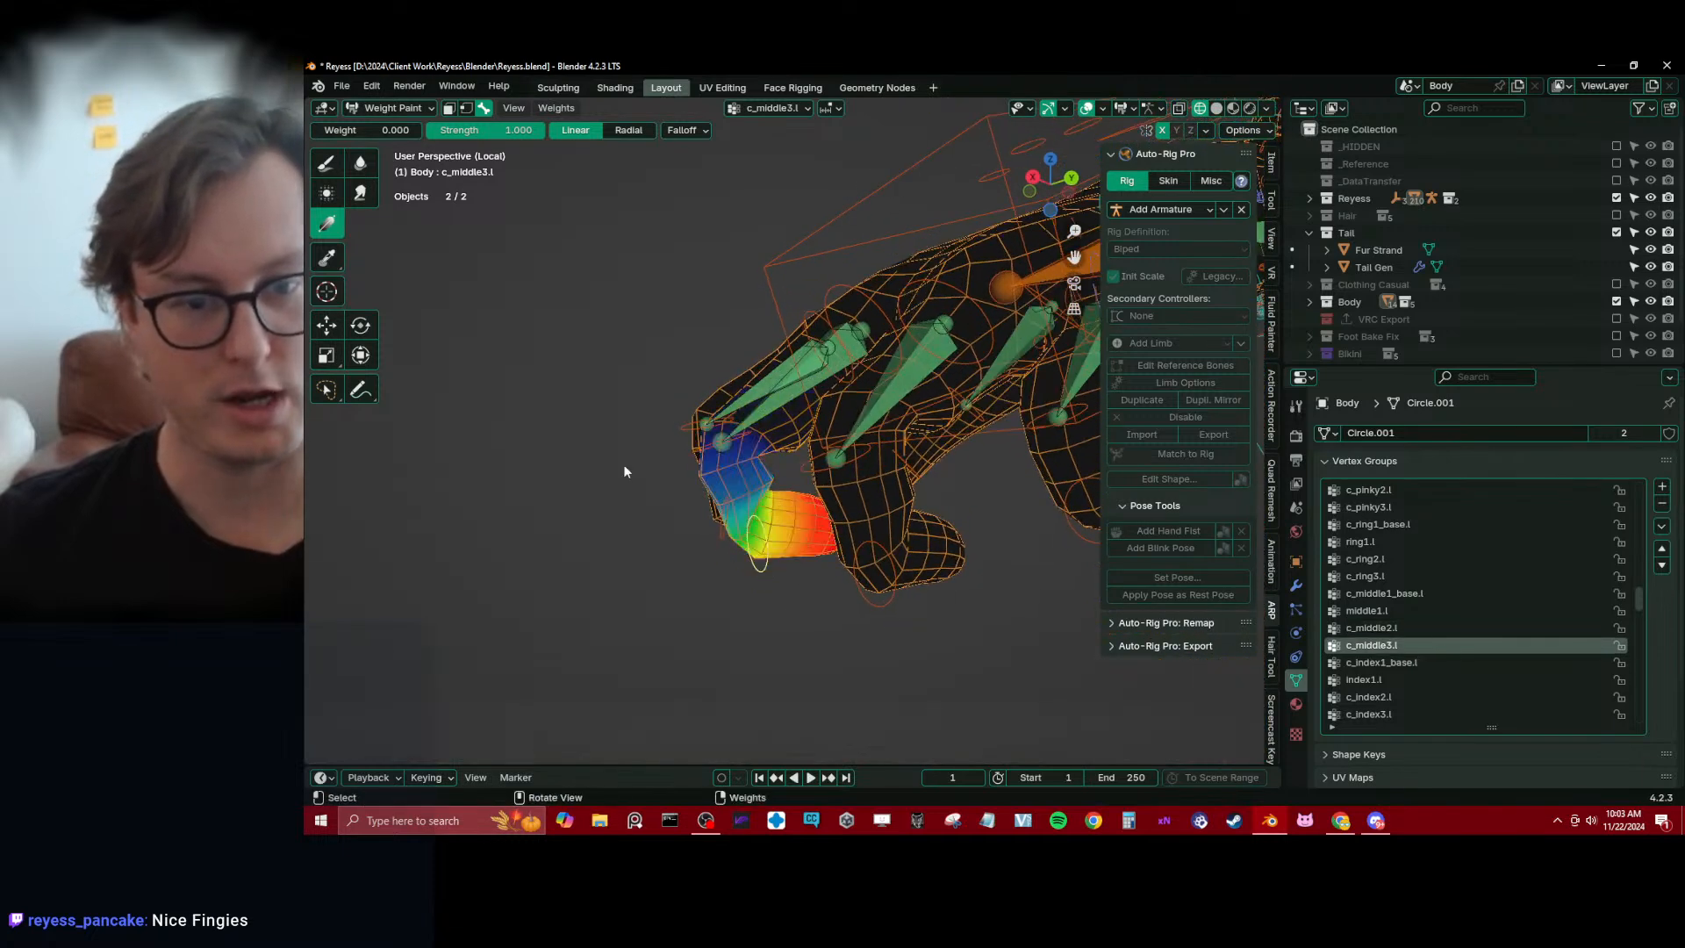
{"action": "left_click_drag", "start_coordinate": [744, 485], "coordinate": [767, 515]}
{"action": "left_click_drag", "start_coordinate": [758, 550], "coordinate": [800, 554]}
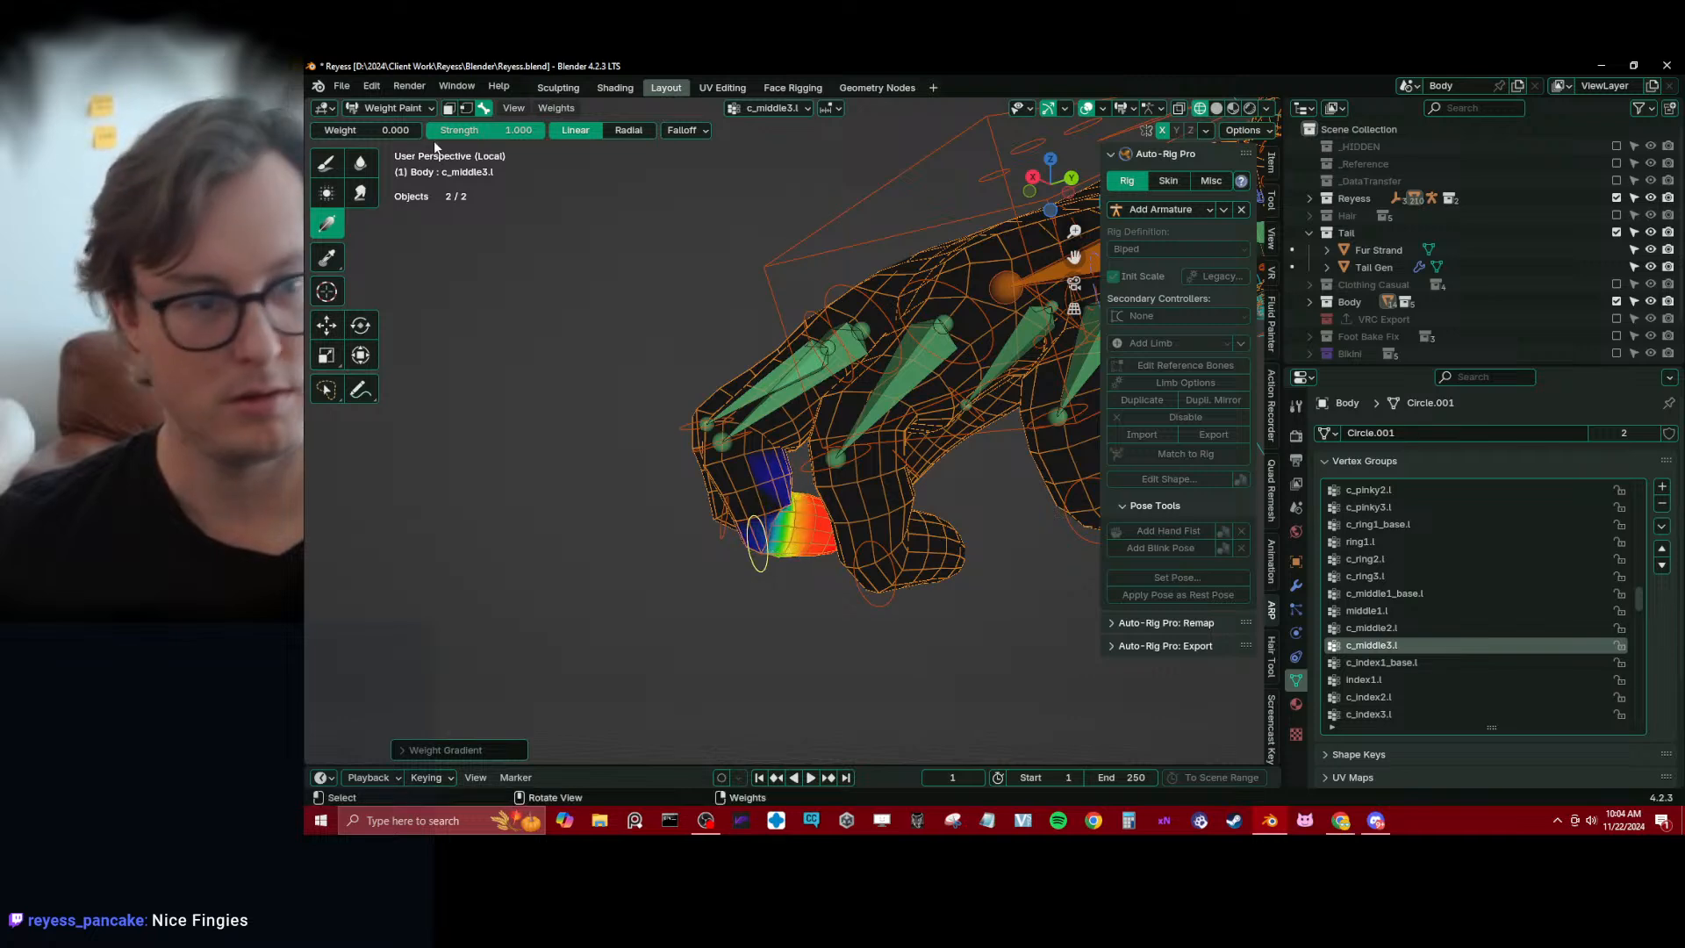
Blur the c_middle3.l and c_middle2.l weights around the middle finger's joints
{"action": "left_click", "coordinate": [361, 164]}
{"action": "left_click_drag", "start_coordinate": [774, 481], "coordinate": [791, 504]}
{"action": "middle_click_drag", "start_coordinate": [790, 507], "coordinate": [906, 589]}
{"action": "left_click", "coordinate": [938, 506], "text": "alt"}
{"action": "middle_click_drag", "start_coordinate": [737, 540], "coordinate": [776, 537]}
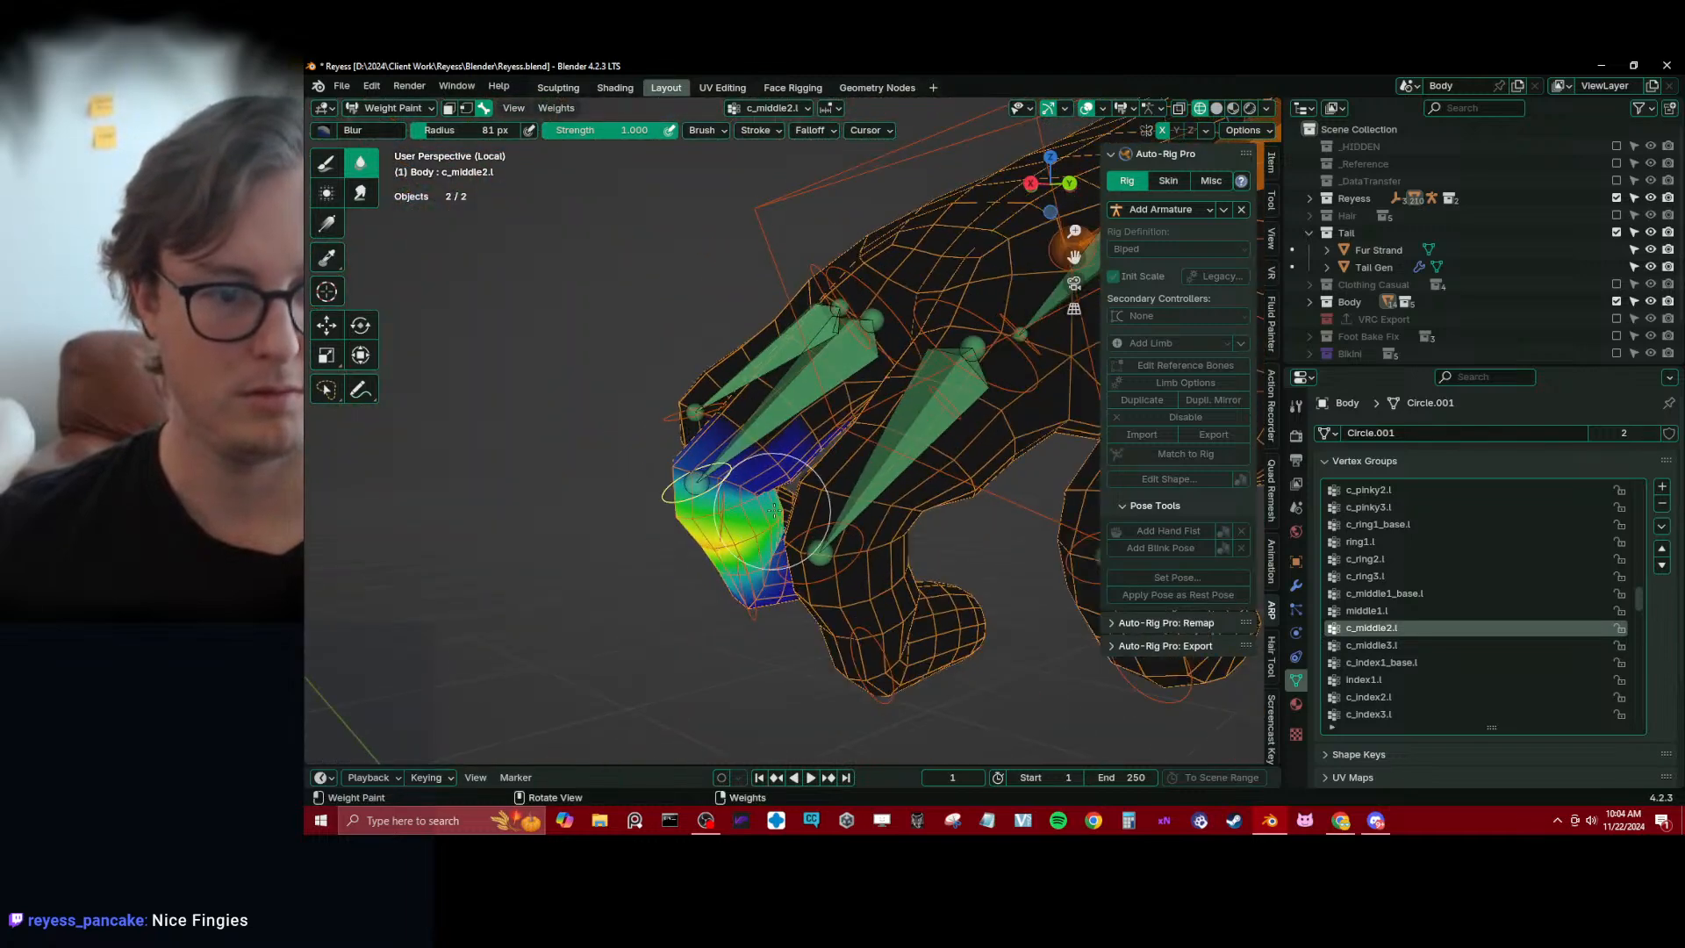
{"action": "middle_click_drag", "start_coordinate": [706, 470], "coordinate": [844, 488]}
Make middle1.l active and trim its weights around the neighbouring fingers with zero-weight linear gradients
{"action": "left_click", "coordinate": [889, 488], "text": "alt"}
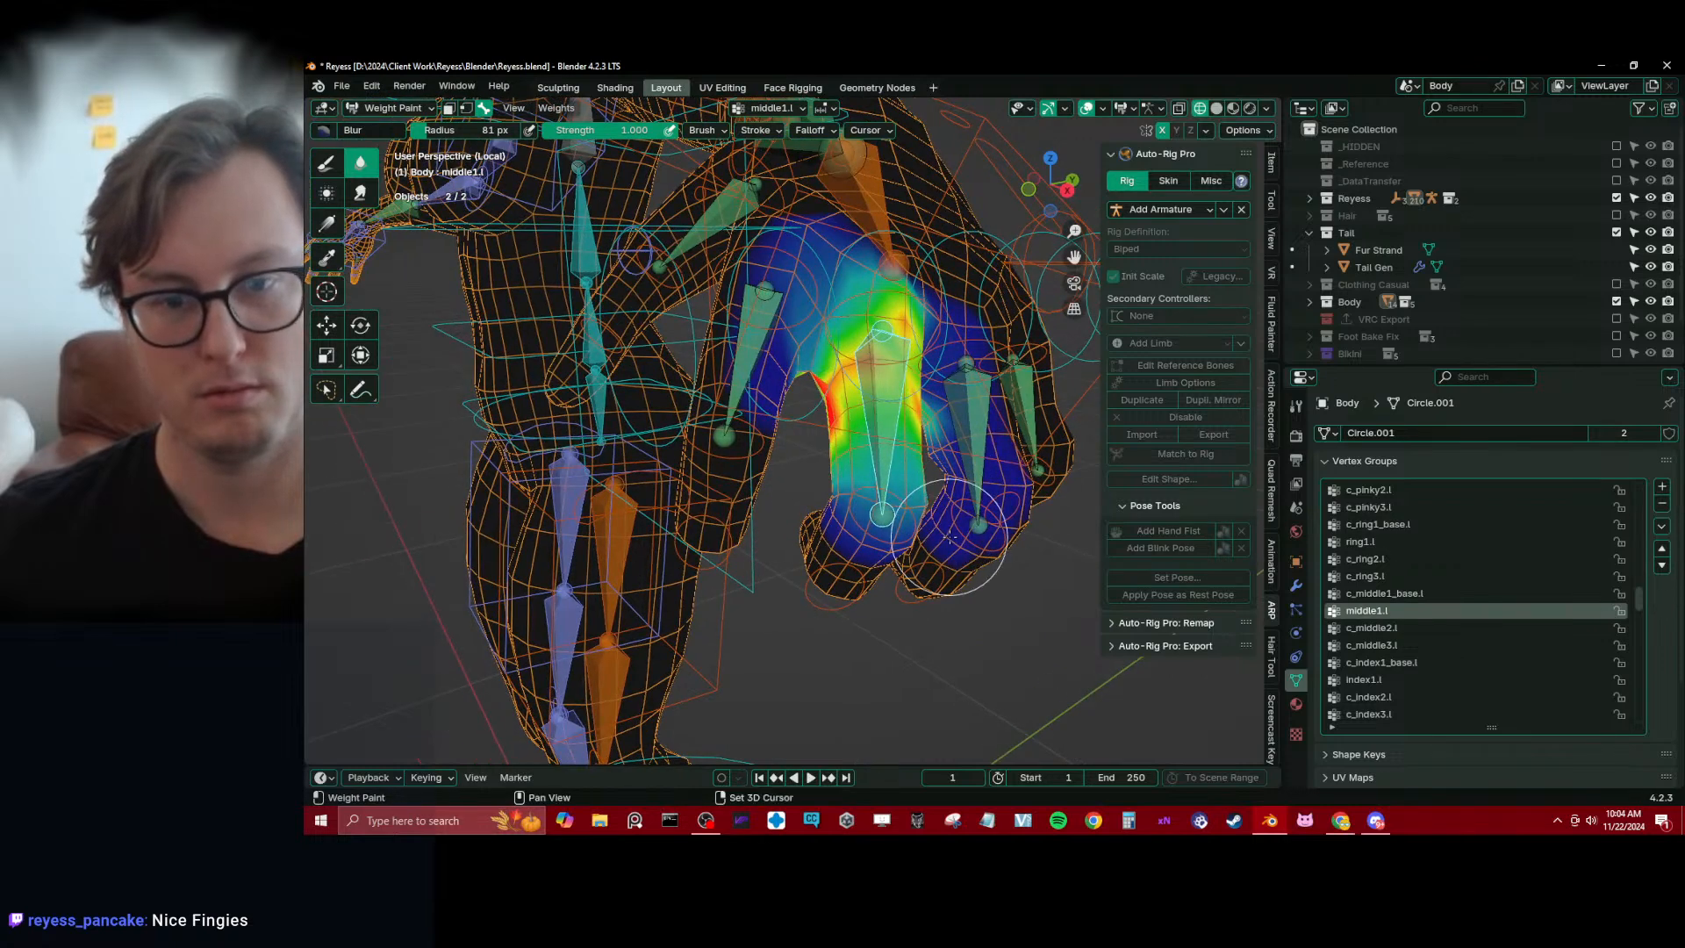
{"action": "middle_click_drag", "start_coordinate": [948, 537], "coordinate": [943, 515]}
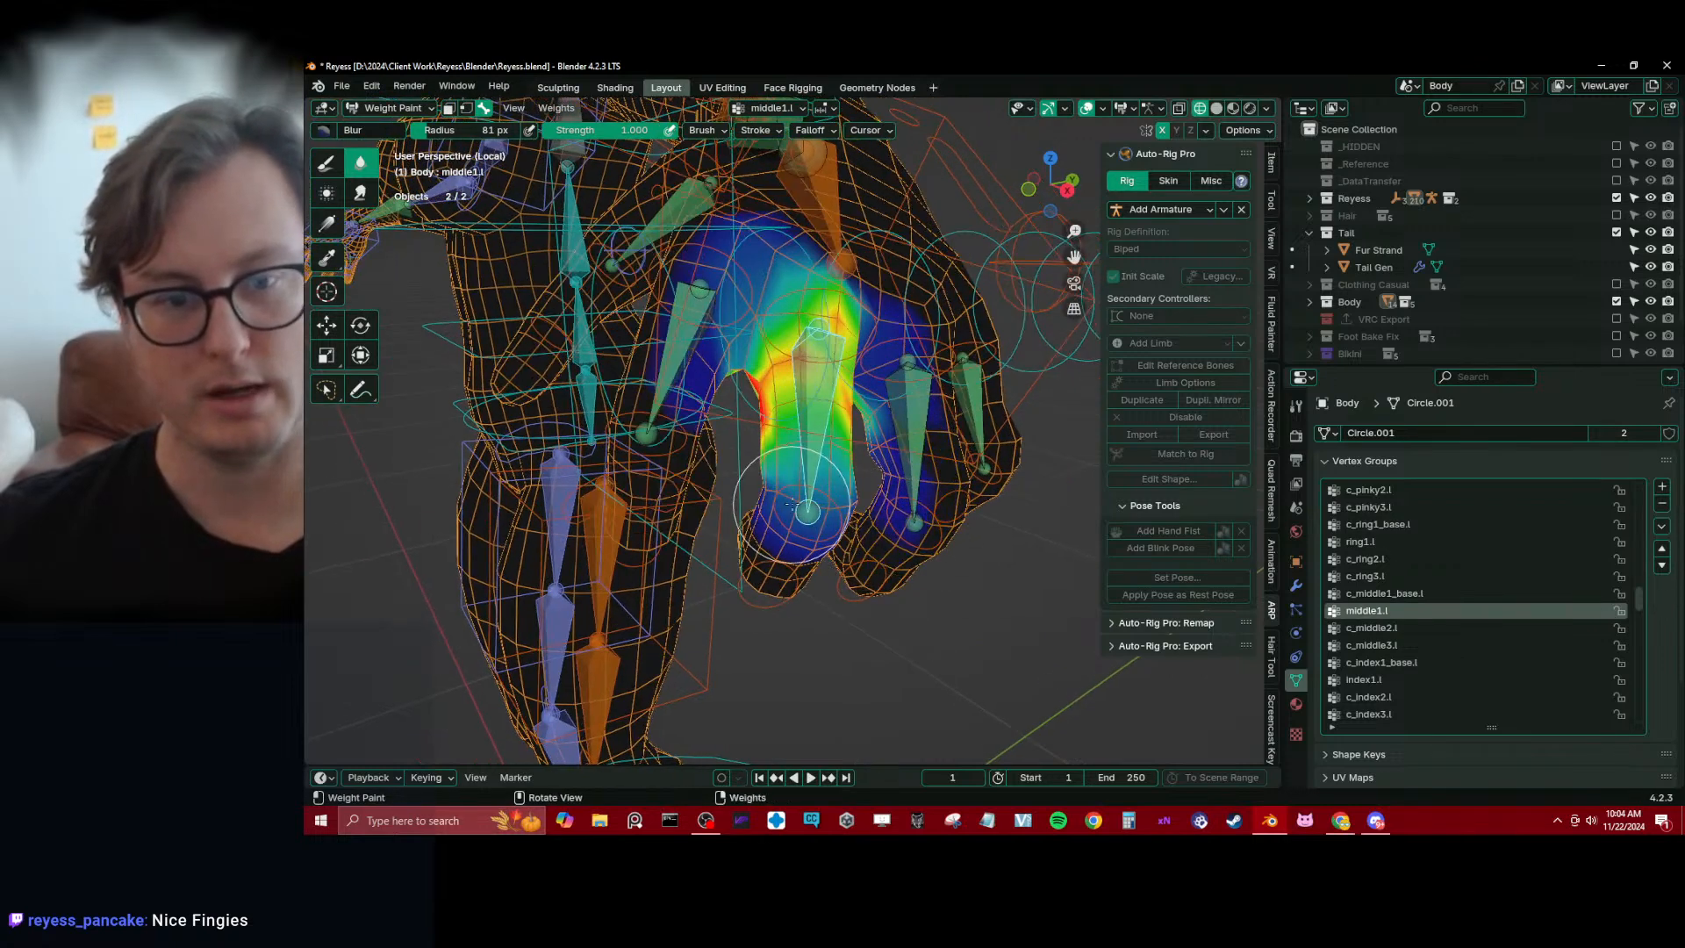
{"action": "middle_click_drag", "start_coordinate": [830, 512], "coordinate": [405, 257]}
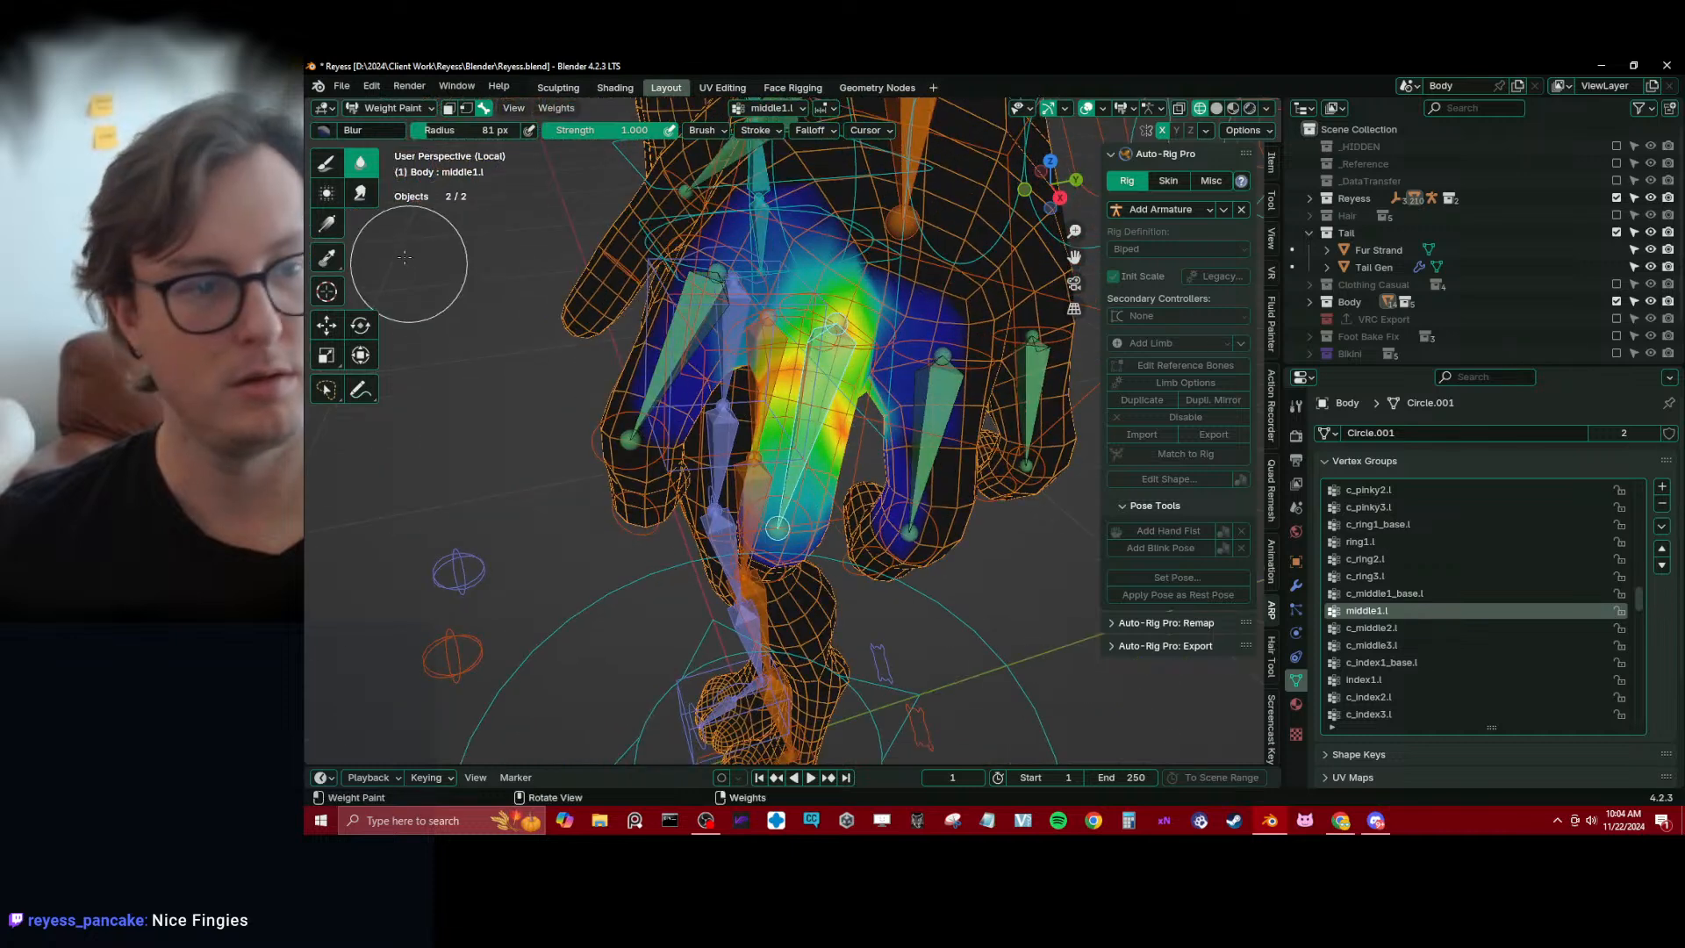
{"action": "left_click", "coordinate": [321, 223]}
{"action": "left_click_drag", "start_coordinate": [744, 290], "coordinate": [778, 294]}
{"action": "middle_click_drag", "start_coordinate": [778, 294], "coordinate": [896, 389]}
{"action": "left_click_drag", "start_coordinate": [897, 388], "coordinate": [879, 383]}
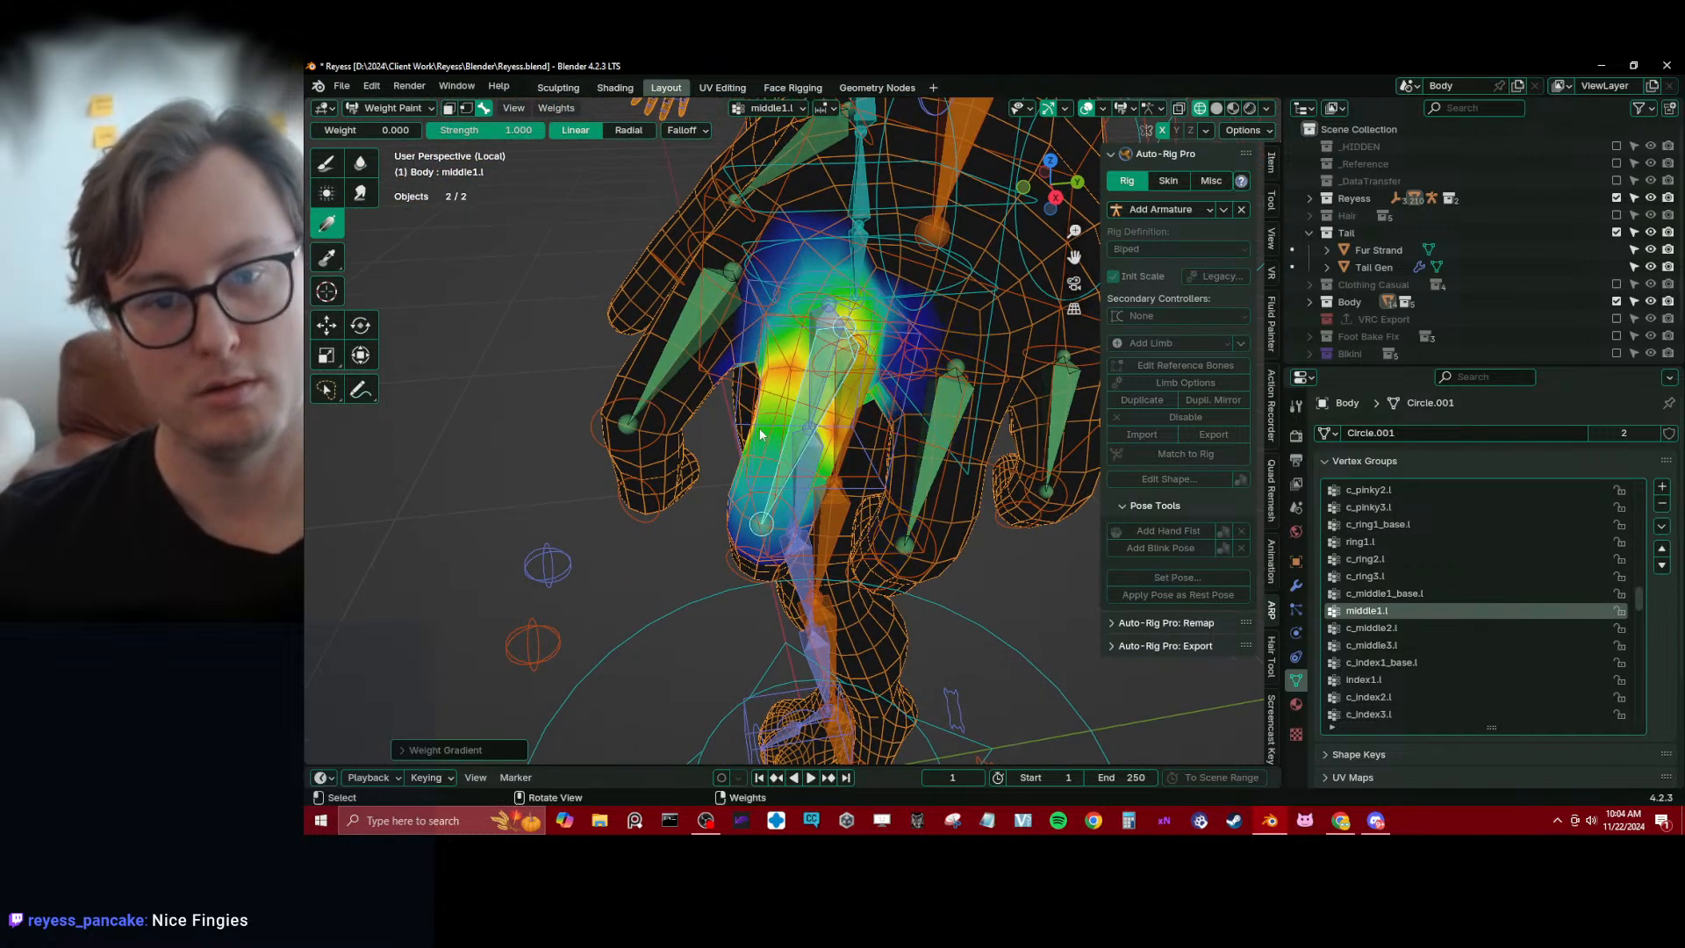
{"action": "middle_click_drag", "start_coordinate": [760, 434], "coordinate": [778, 425]}
Make index1.l active and apply zero-weight linear gradients to trim its influence on the middle finger
{"action": "left_click", "coordinate": [667, 340], "text": "alt"}
{"action": "middle_click_drag", "start_coordinate": [721, 372], "coordinate": [835, 382]}
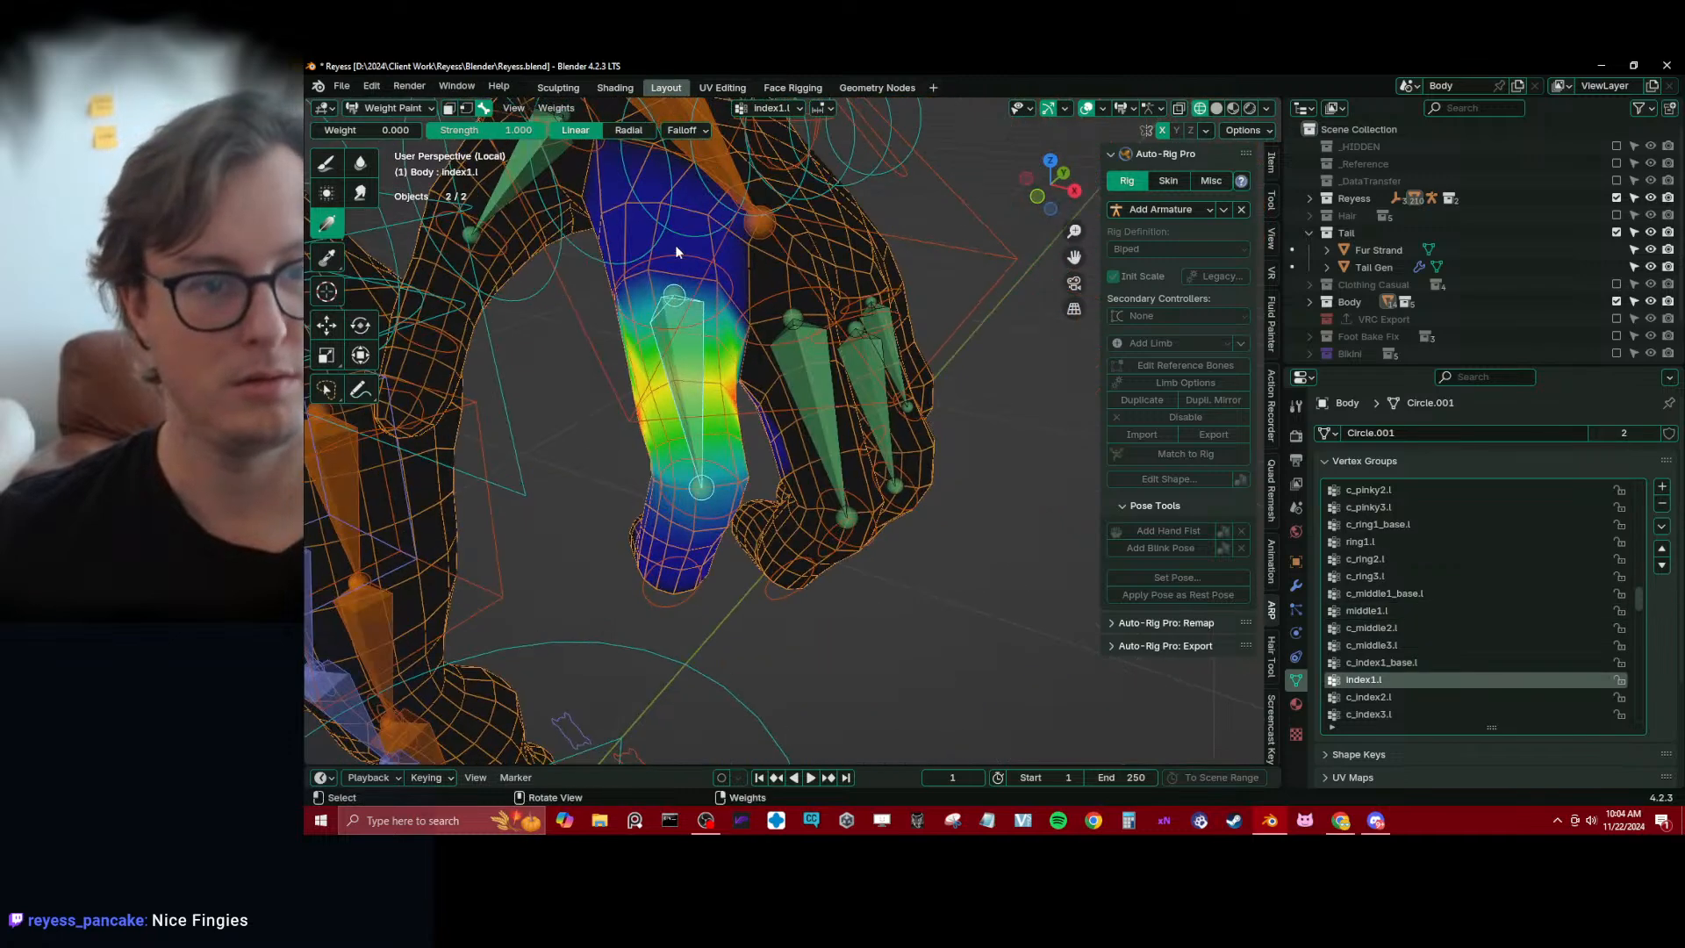
{"action": "middle_click_drag", "start_coordinate": [676, 252], "coordinate": [820, 413]}
{"action": "left_click", "coordinate": [821, 414], "text": "alt"}
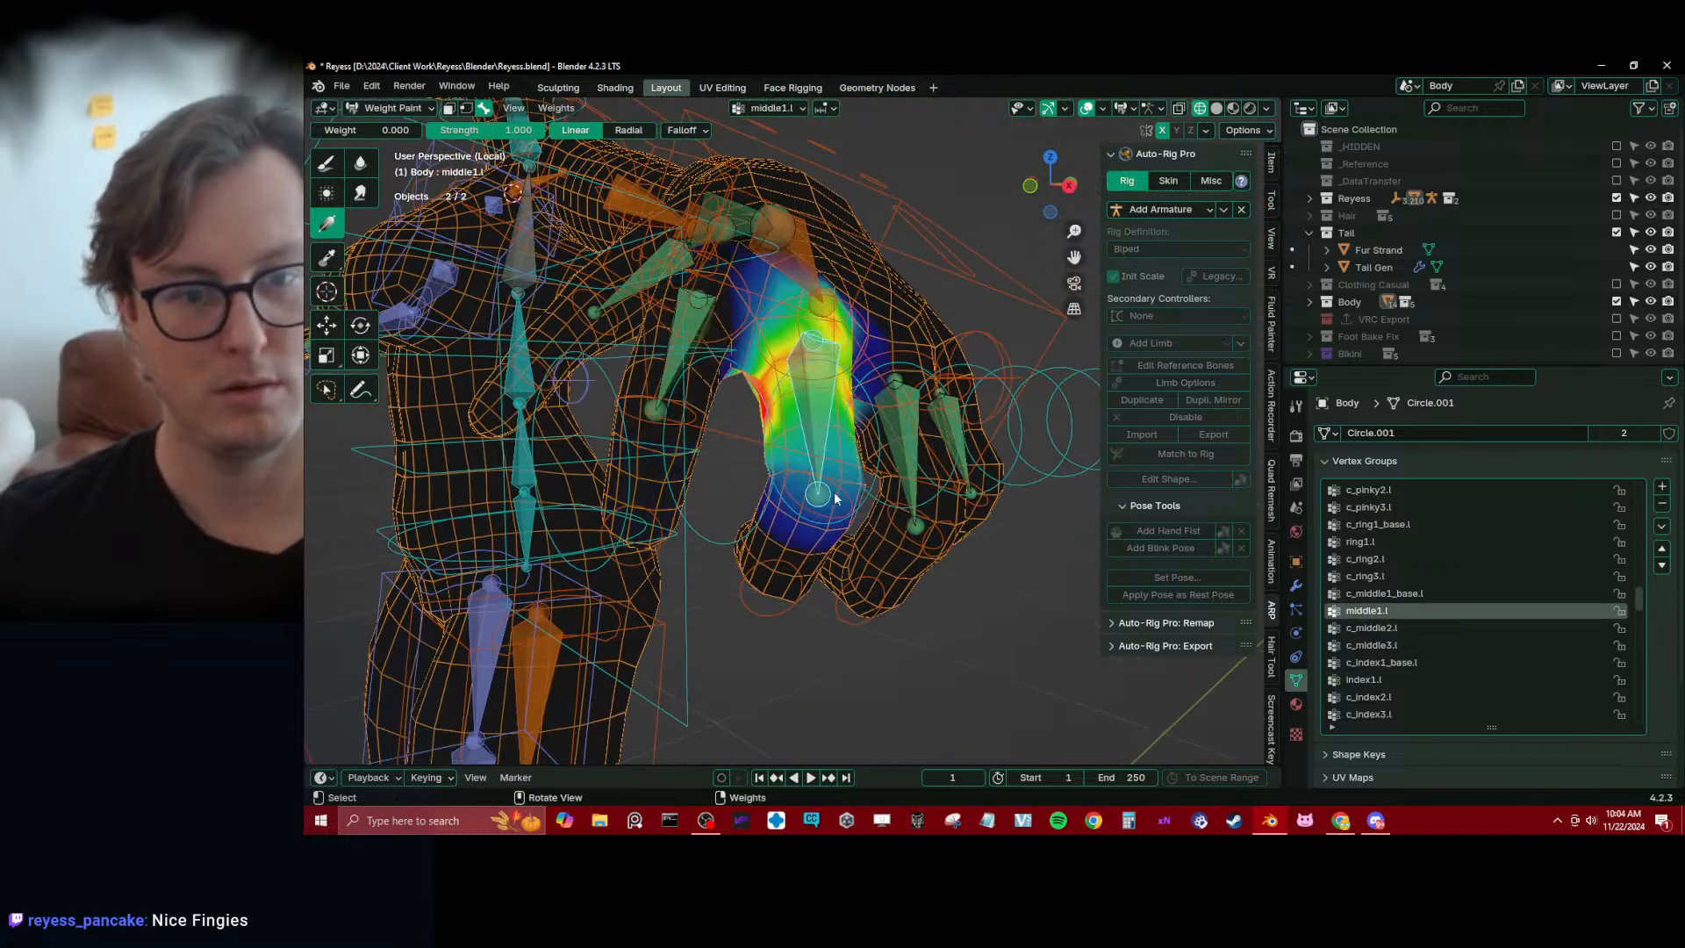
{"action": "left_click", "coordinate": [695, 370], "text": "alt"}
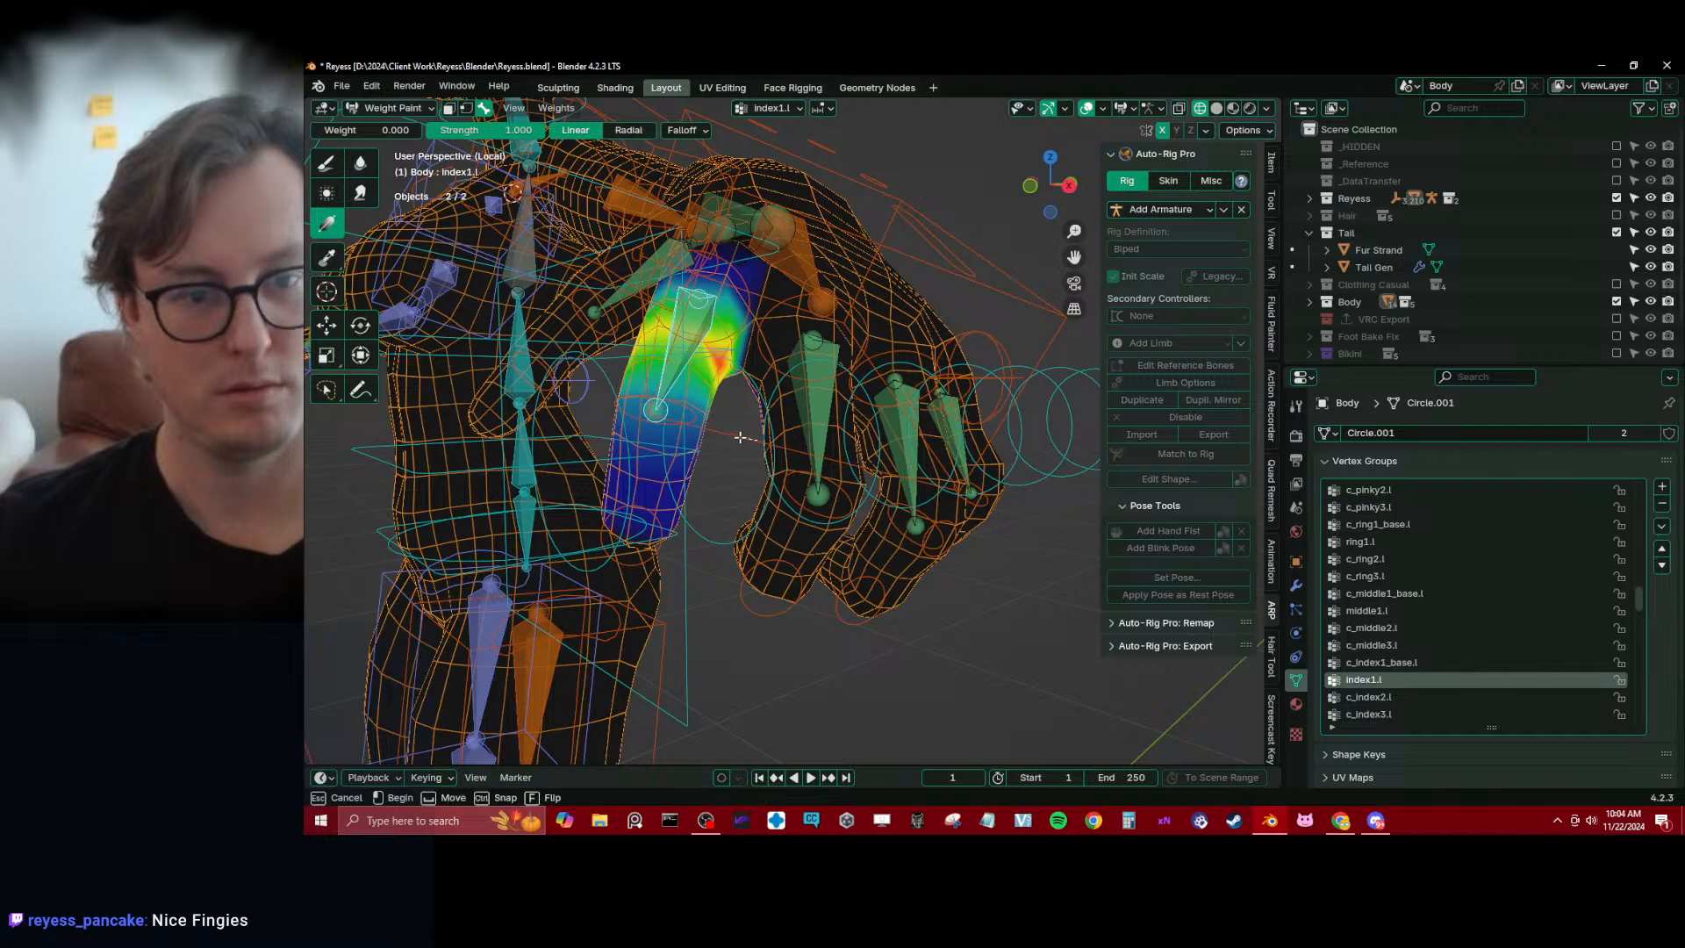
{"action": "left_click_drag", "start_coordinate": [740, 437], "coordinate": [760, 451]}
{"action": "mouse_move", "coordinate": [760, 451]}
{"action": "middle_mouse_down"}
{"action": "mouse_move", "coordinate": [872, 340]}
{"action": "mouse_move", "coordinate": [795, 423]}
{"action": "mouse_move", "coordinate": [775, 379]}
{"action": "mouse_move", "coordinate": [584, 473]}
{"action": "middle_mouse_up"}
{"action": "middle_click_drag", "start_coordinate": [728, 545], "coordinate": [742, 574]}
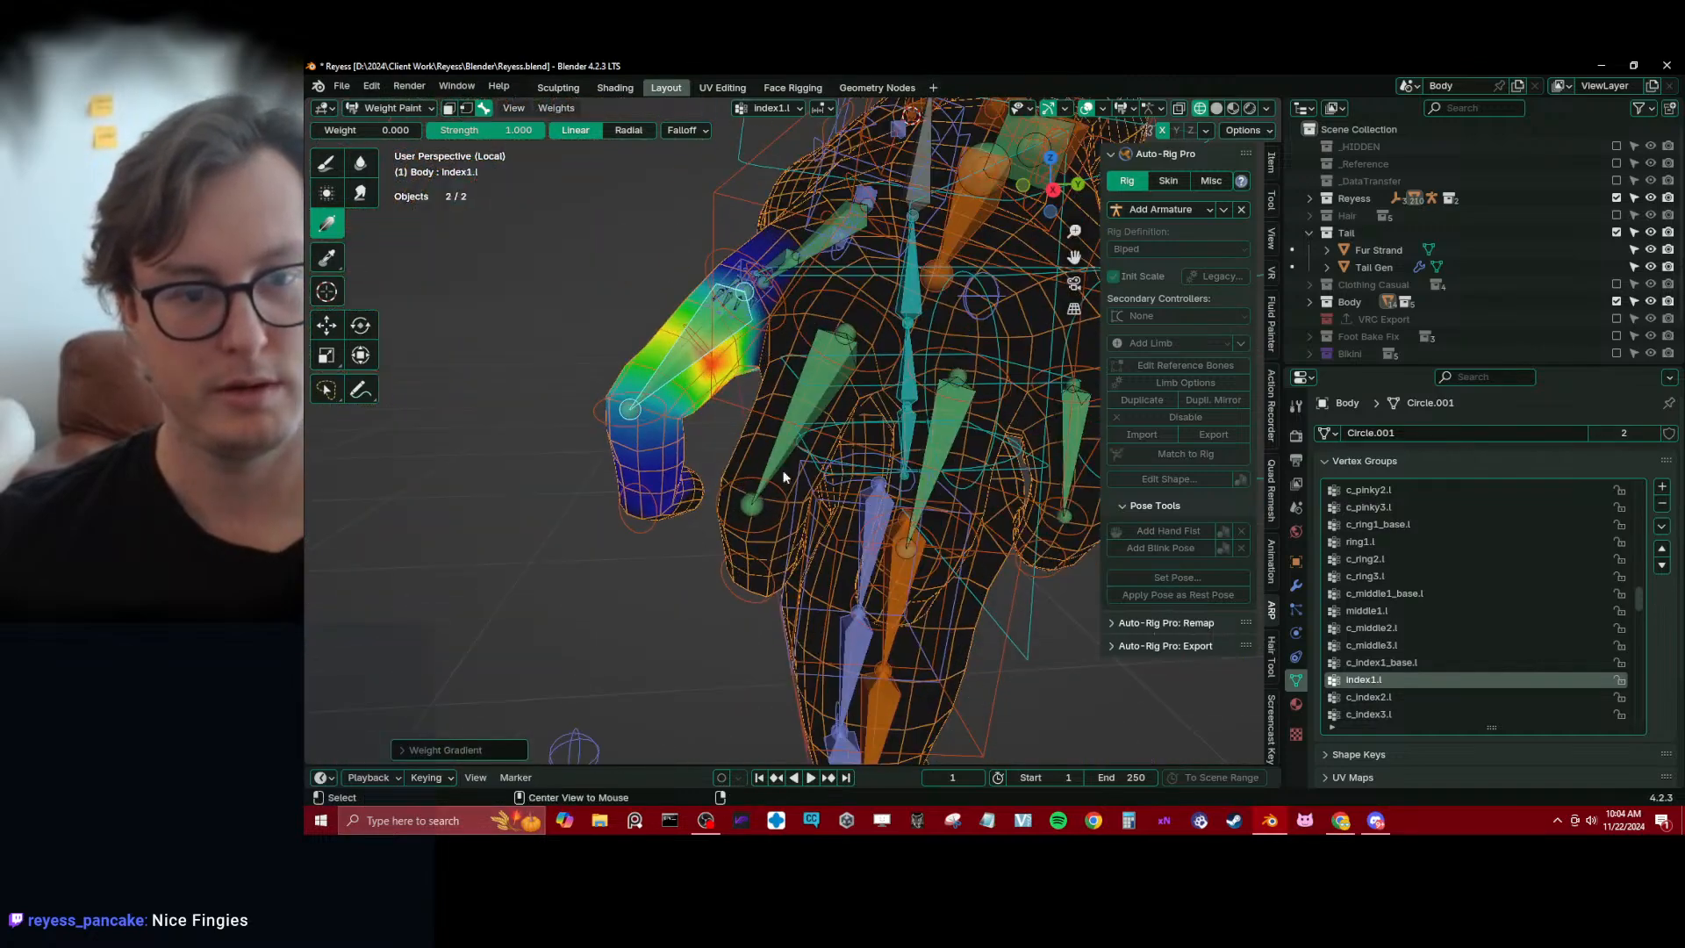
Return to middle1.l and apply further zero-weight gradients around the base of the middle finger
{"action": "left_click", "coordinate": [782, 464], "text": "alt"}
{"action": "middle_click_drag", "start_coordinate": [780, 438], "coordinate": [765, 481]}
{"action": "left_click_drag", "start_coordinate": [807, 261], "coordinate": [800, 342]}
{"action": "middle_click_drag", "start_coordinate": [801, 342], "coordinate": [442, 292]}
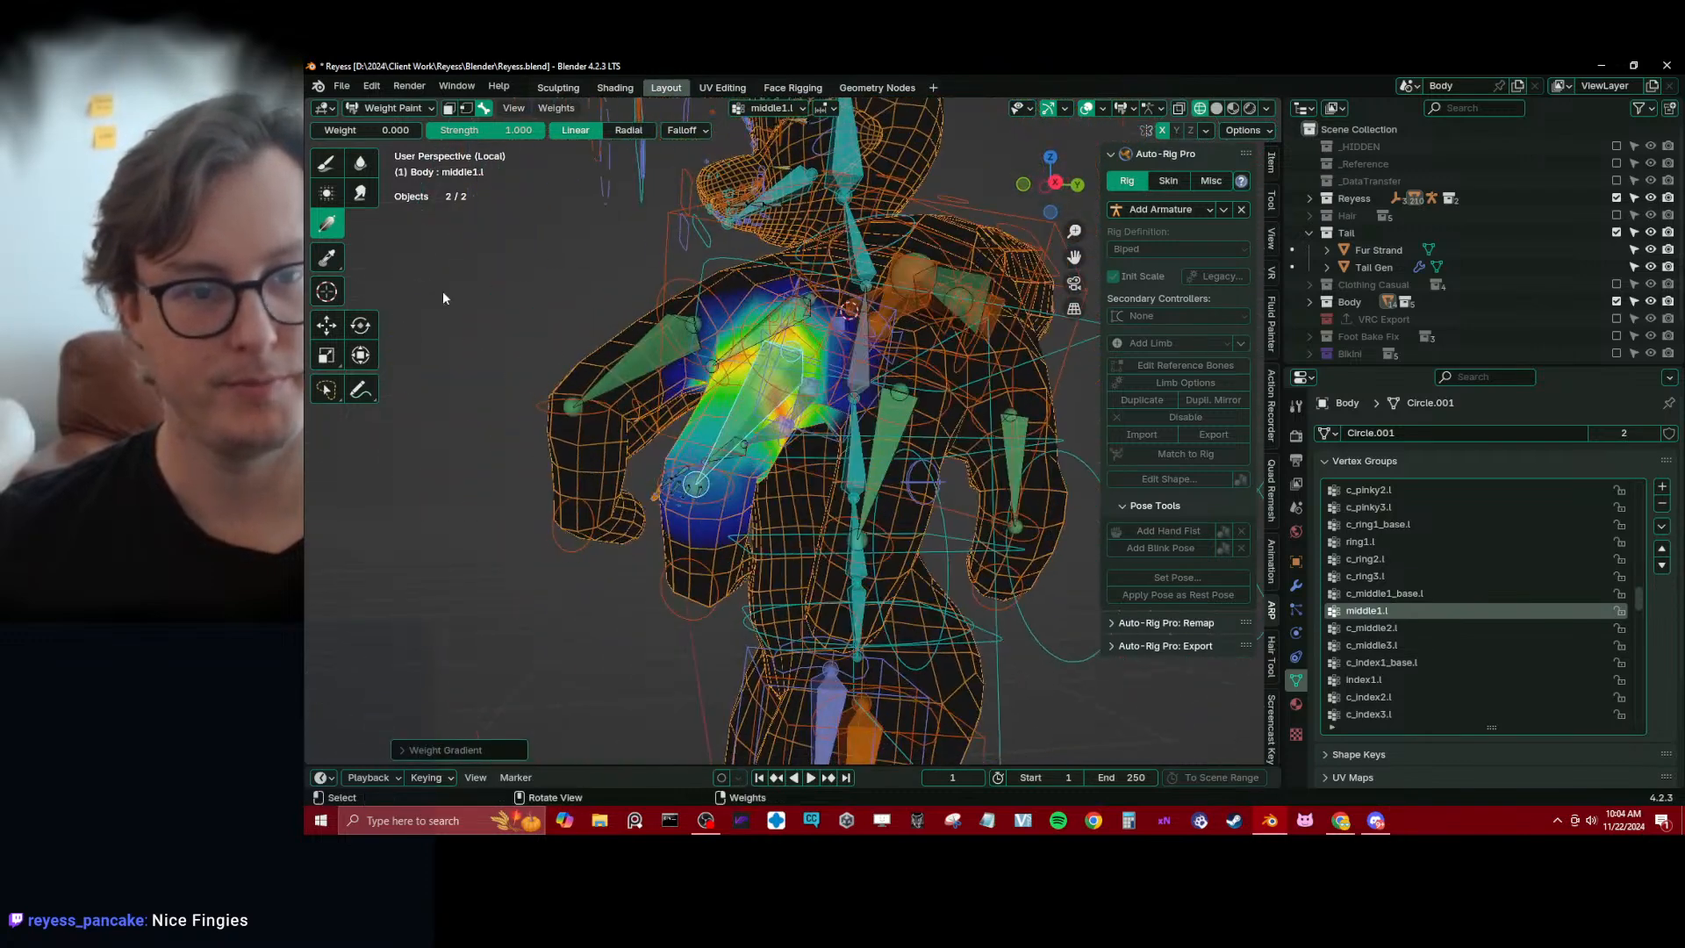
Blur the middle1.l weights along the finger and make c_middle3.l active to check the fingertip
{"action": "left_click", "coordinate": [369, 169]}
{"action": "middle_click_drag", "start_coordinate": [807, 420], "coordinate": [724, 397]}
{"action": "left_click_drag", "start_coordinate": [724, 397], "coordinate": [675, 481]}
{"action": "mouse_move", "coordinate": [675, 481]}
{"action": "middle_mouse_down"}
{"action": "mouse_move", "coordinate": [645, 490]}
{"action": "mouse_move", "coordinate": [713, 491]}
{"action": "mouse_move", "coordinate": [686, 498]}
{"action": "mouse_move", "coordinate": [803, 530]}
{"action": "middle_mouse_up"}
{"action": "left_click", "coordinate": [682, 497], "text": "alt"}
{"action": "mouse_move", "coordinate": [775, 474]}
{"action": "middle_mouse_down"}
{"action": "mouse_move", "coordinate": [819, 421]}
{"action": "mouse_move", "coordinate": [780, 444]}
{"action": "mouse_move", "coordinate": [820, 528]}
{"action": "mouse_move", "coordinate": [794, 509]}
{"action": "mouse_move", "coordinate": [691, 519]}
{"action": "mouse_move", "coordinate": [811, 539]}
{"action": "mouse_move", "coordinate": [819, 556]}
{"action": "mouse_move", "coordinate": [795, 546]}
{"action": "middle_mouse_up"}
{"action": "left_click", "coordinate": [820, 528], "text": "alt"}
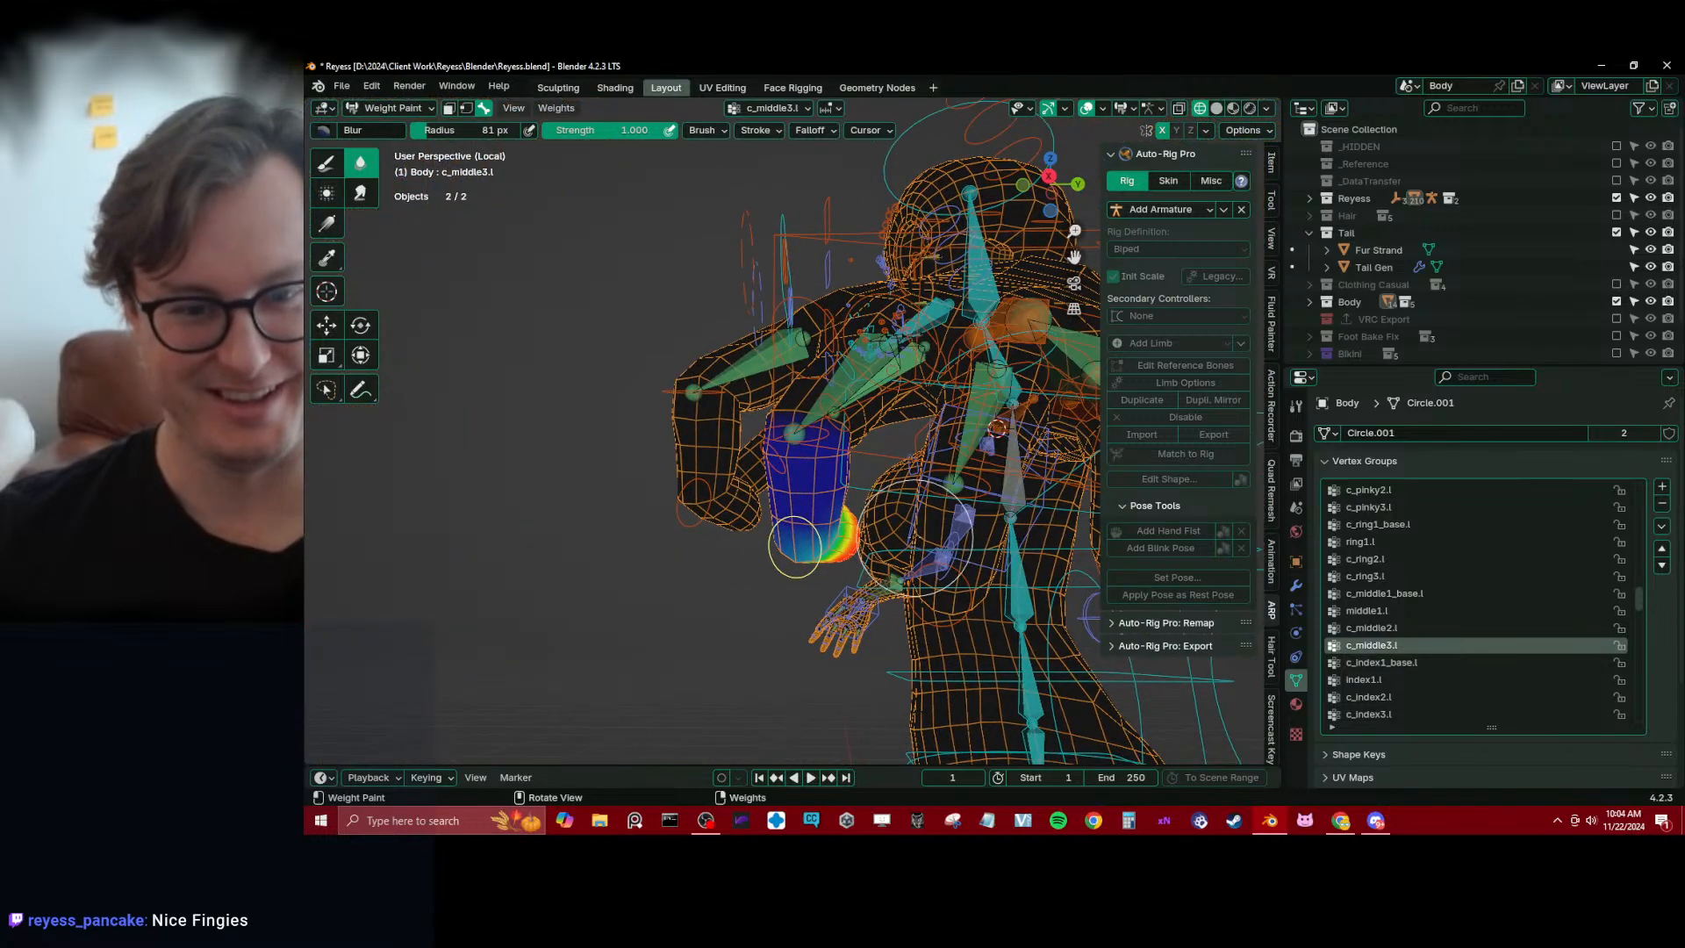
Make c_ring3.l active, fade its weights at the ring fingertip joint with a zero-weight gradient, and blur the transition
{"action": "middle_click_drag", "start_coordinate": [924, 561], "coordinate": [756, 593]}
{"action": "left_click", "coordinate": [761, 507], "text": "alt"}
{"action": "mouse_move", "coordinate": [762, 507]}
{"action": "middle_mouse_down"}
{"action": "mouse_move", "coordinate": [673, 508]}
{"action": "mouse_move", "coordinate": [797, 492]}
{"action": "mouse_move", "coordinate": [714, 508]}
{"action": "mouse_move", "coordinate": [792, 512]}
{"action": "mouse_move", "coordinate": [772, 480]}
{"action": "middle_mouse_up"}
{"action": "left_click", "coordinate": [327, 225]}
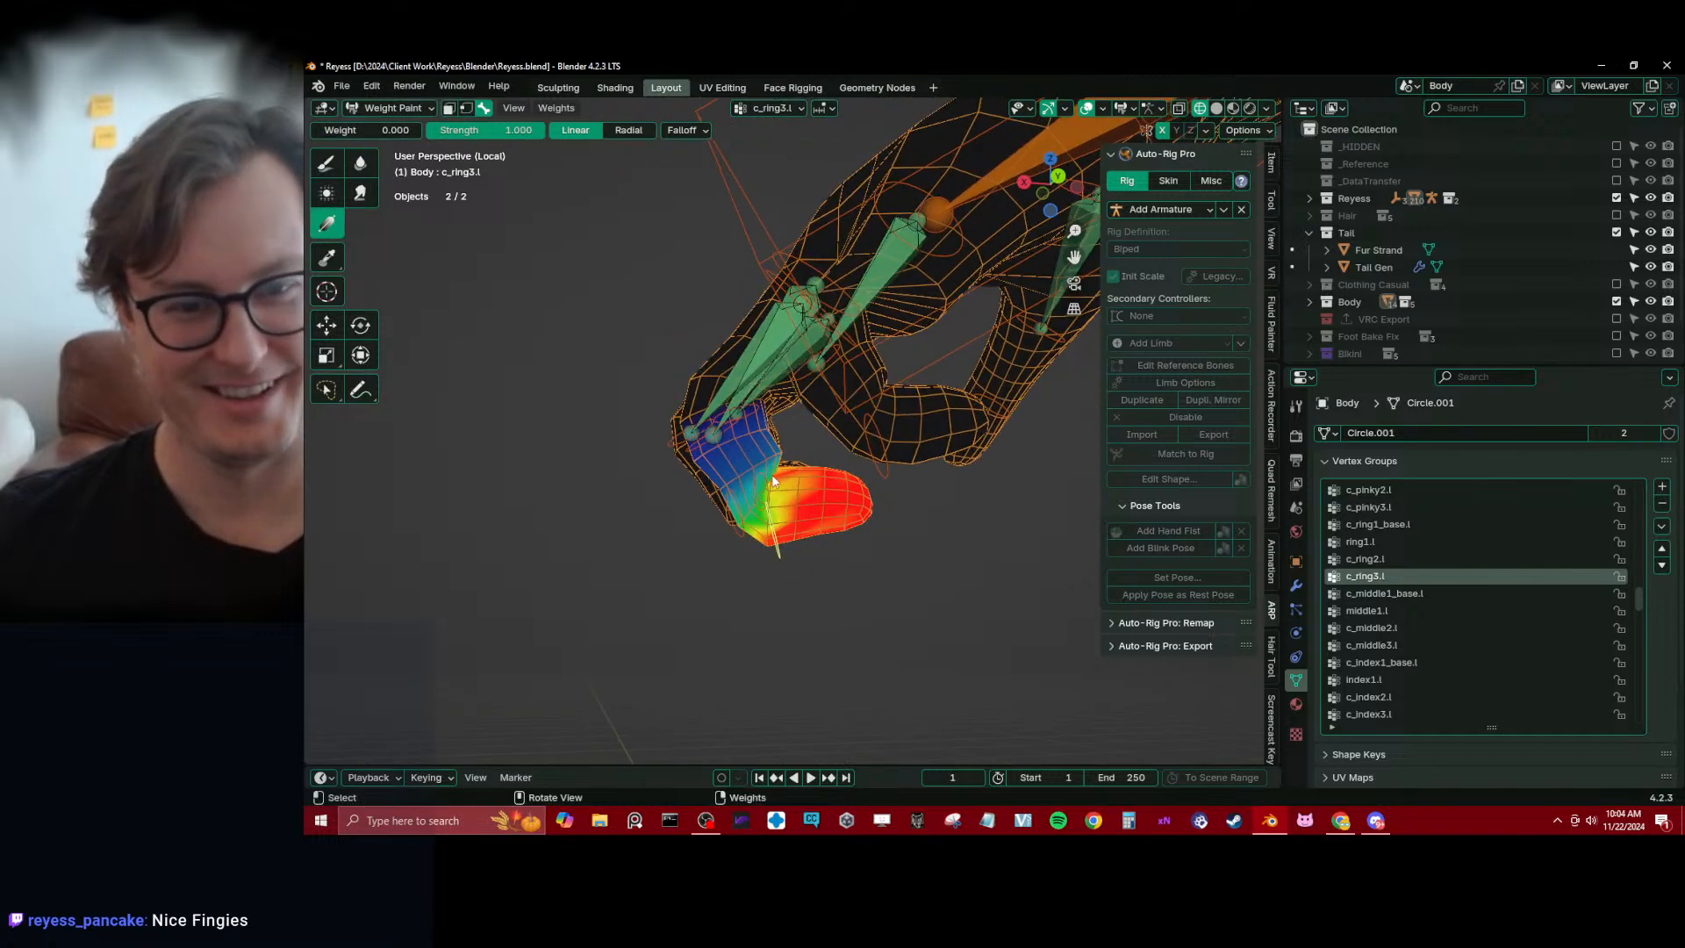
{"action": "left_click_drag", "start_coordinate": [729, 484], "coordinate": [839, 520]}
{"action": "left_click", "coordinate": [359, 164]}
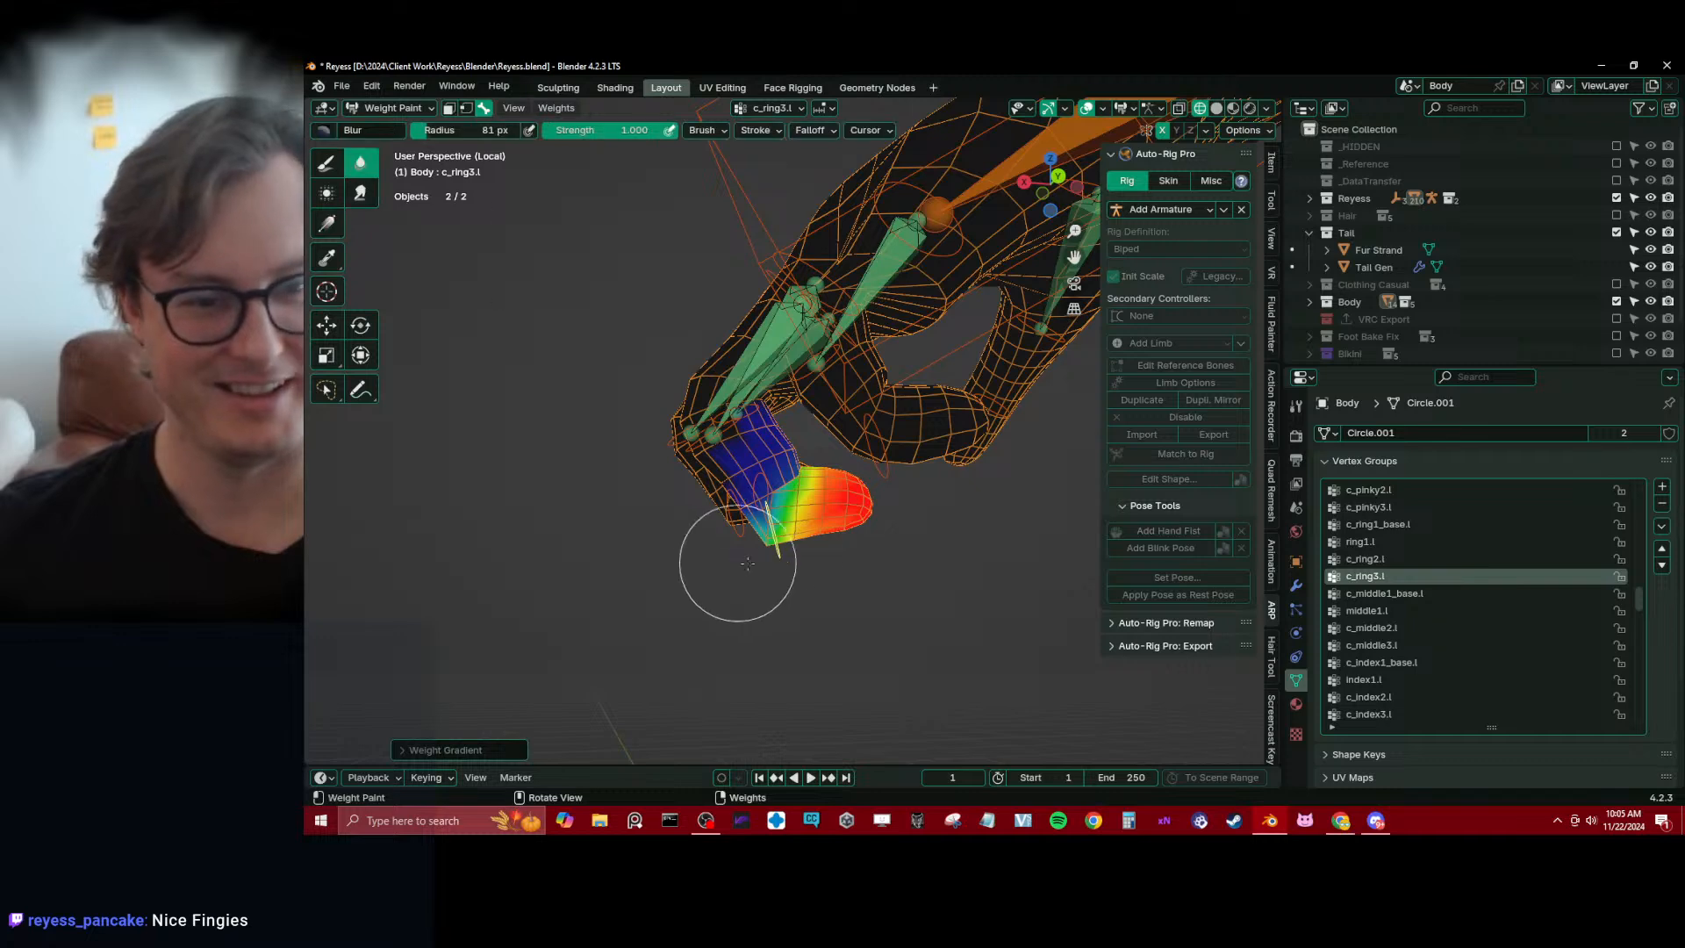
{"action": "middle_click_drag", "start_coordinate": [787, 491], "coordinate": [614, 422]}
Make c_ring2.l active and trim its weights near the ring finger's joints with zero-weight linear gradients
{"action": "left_click", "coordinate": [720, 429], "text": "alt"}
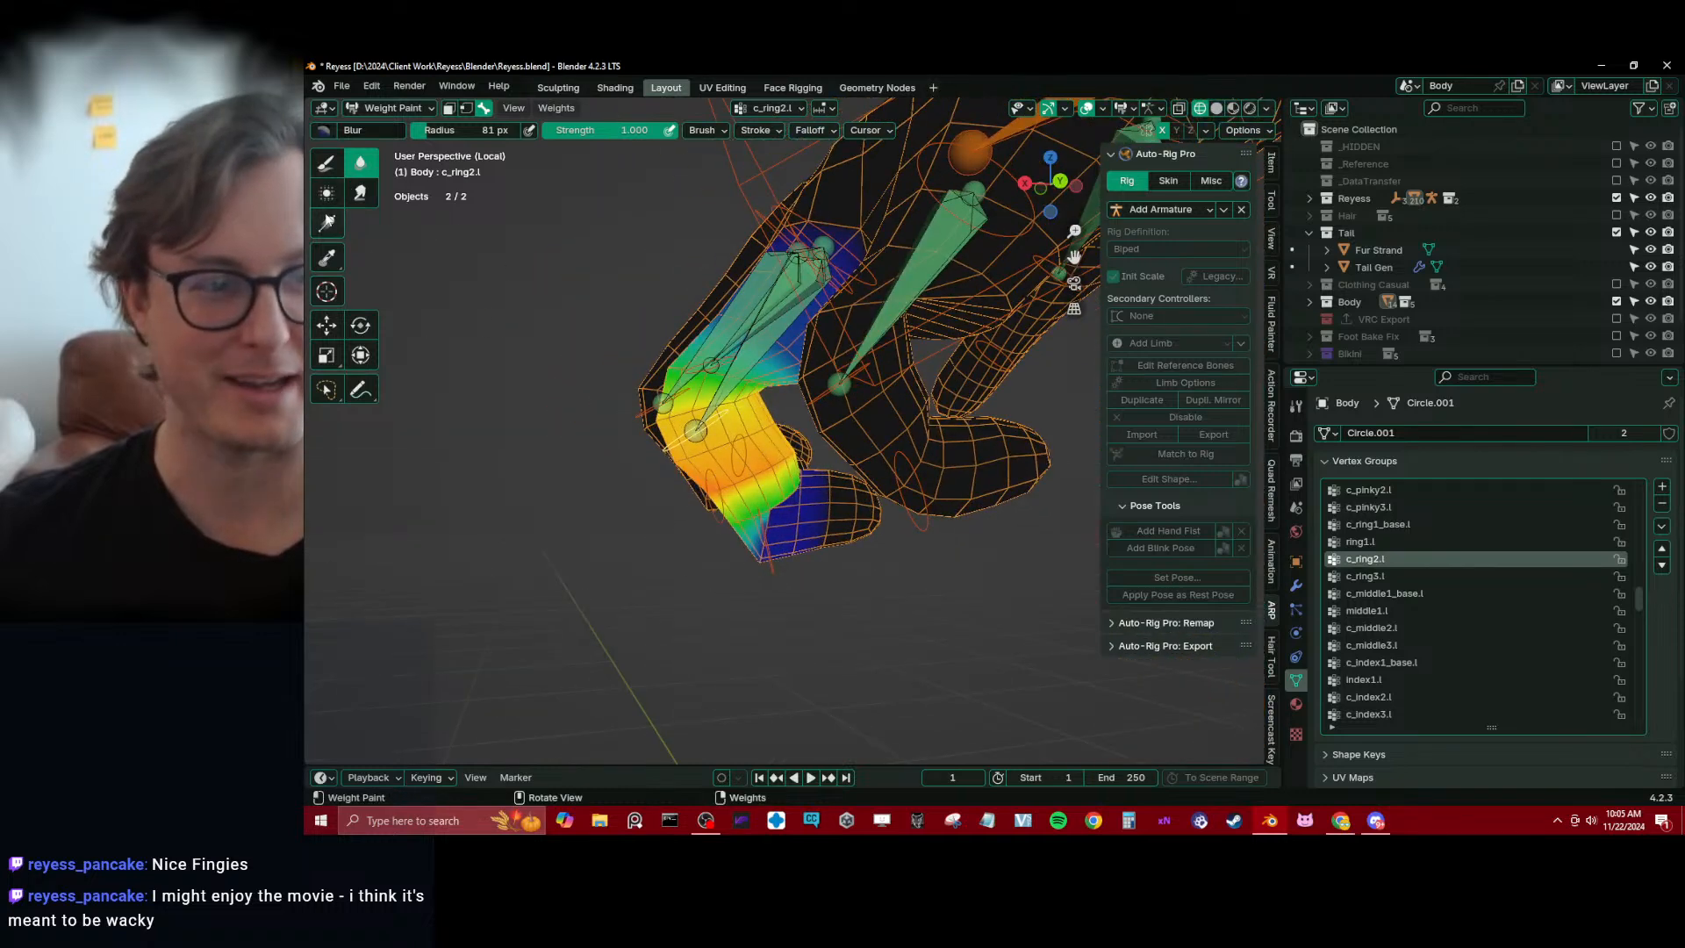
{"action": "left_click", "coordinate": [327, 223]}
{"action": "left_click_drag", "start_coordinate": [771, 575], "coordinate": [683, 454]}
{"action": "middle_click_drag", "start_coordinate": [685, 458], "coordinate": [838, 516]}
{"action": "left_click_drag", "start_coordinate": [771, 386], "coordinate": [730, 493]}
{"action": "middle_click_drag", "start_coordinate": [730, 492], "coordinate": [816, 421]}
{"action": "left_click_drag", "start_coordinate": [816, 328], "coordinate": [783, 408]}
{"action": "mouse_move", "coordinate": [860, 439]}
{"action": "middle_mouse_down"}
{"action": "mouse_move", "coordinate": [790, 423]}
{"action": "mouse_move", "coordinate": [755, 506]}
{"action": "mouse_move", "coordinate": [737, 403]}
{"action": "mouse_move", "coordinate": [755, 330]}
{"action": "middle_mouse_up"}
{"action": "left_click", "coordinate": [730, 413], "text": "ctrl"}
{"action": "left_click_drag", "start_coordinate": [755, 330], "coordinate": [770, 330]}
{"action": "left_click_drag", "start_coordinate": [844, 253], "coordinate": [803, 336]}
{"action": "mouse_move", "coordinate": [803, 335]}
{"action": "middle_mouse_down"}
{"action": "mouse_move", "coordinate": [721, 380]}
{"action": "mouse_move", "coordinate": [762, 375]}
{"action": "middle_mouse_up"}
Blur the c_ring2.l weights around the ring finger's middle segment
{"action": "left_click", "coordinate": [360, 193]}
{"action": "mouse_move", "coordinate": [761, 372]}
{"action": "left_mouse_down"}
{"action": "mouse_move", "coordinate": [723, 427]}
{"action": "mouse_move", "coordinate": [769, 424]}
{"action": "left_mouse_up"}
{"action": "left_click", "coordinate": [361, 164]}
{"action": "middle_click_drag", "start_coordinate": [773, 443], "coordinate": [831, 417]}
{"action": "middle_click_drag", "start_coordinate": [709, 435], "coordinate": [941, 455]}
{"action": "middle_click_drag", "start_coordinate": [714, 444], "coordinate": [788, 503]}
{"action": "left_click", "coordinate": [838, 434], "text": "ctrl"}
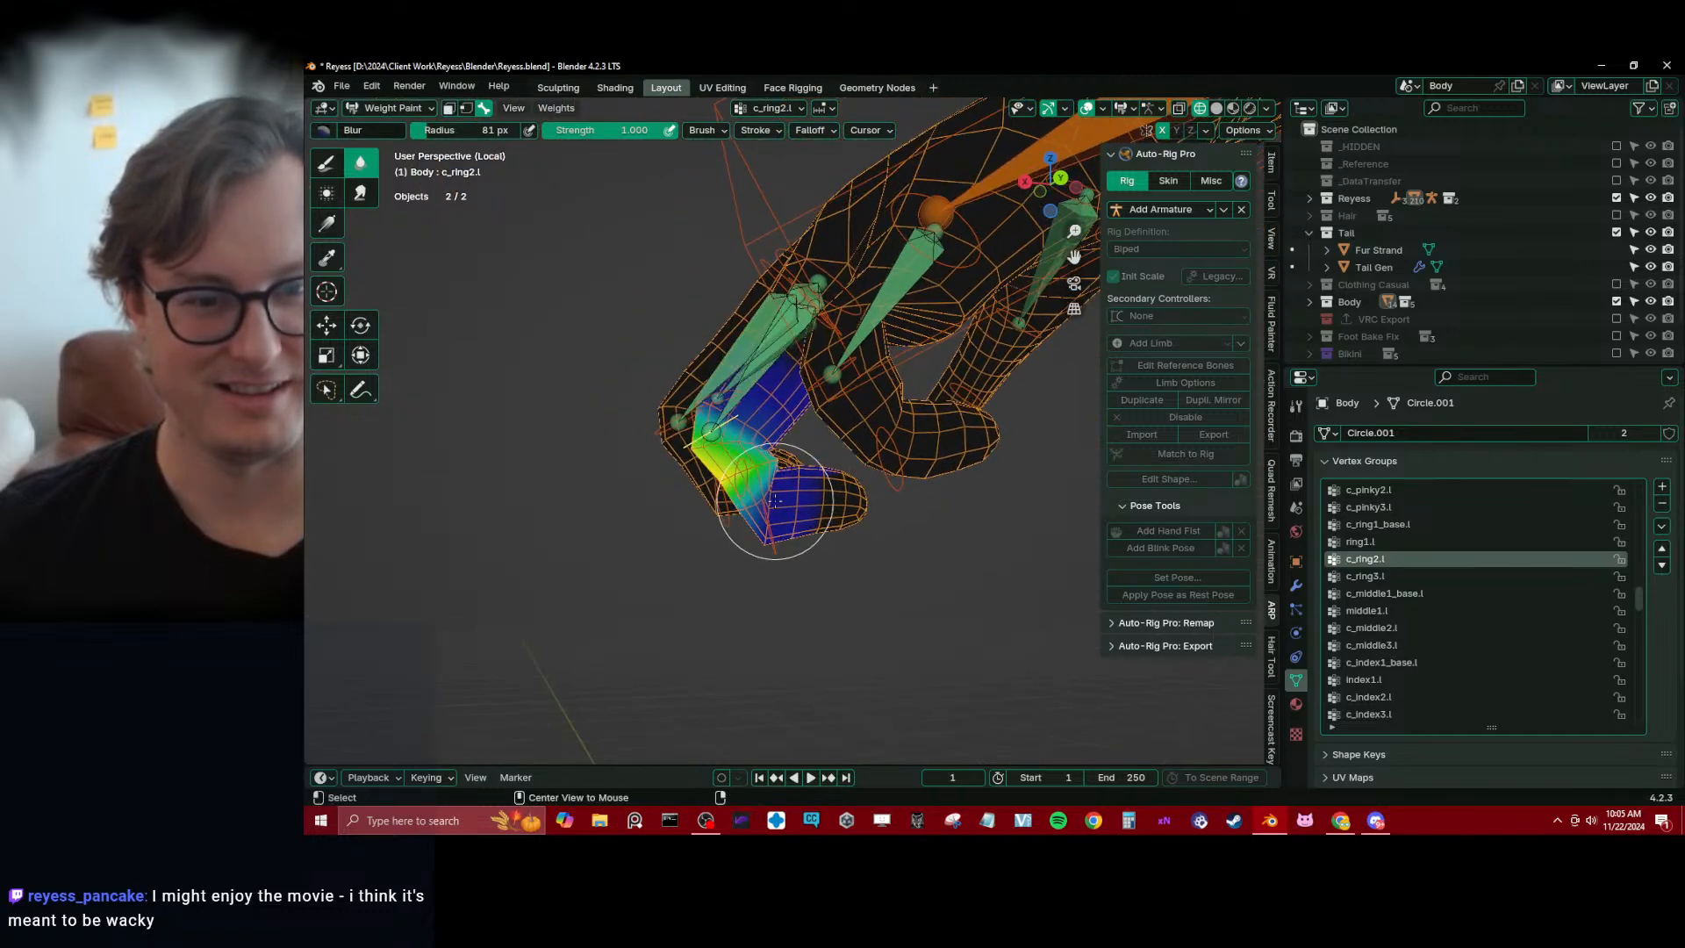
Apply another zero-weight gradient to c_ring3.l across the fingertip joint and make ring1.l active
{"action": "left_click", "coordinate": [772, 492], "text": "ctrl"}
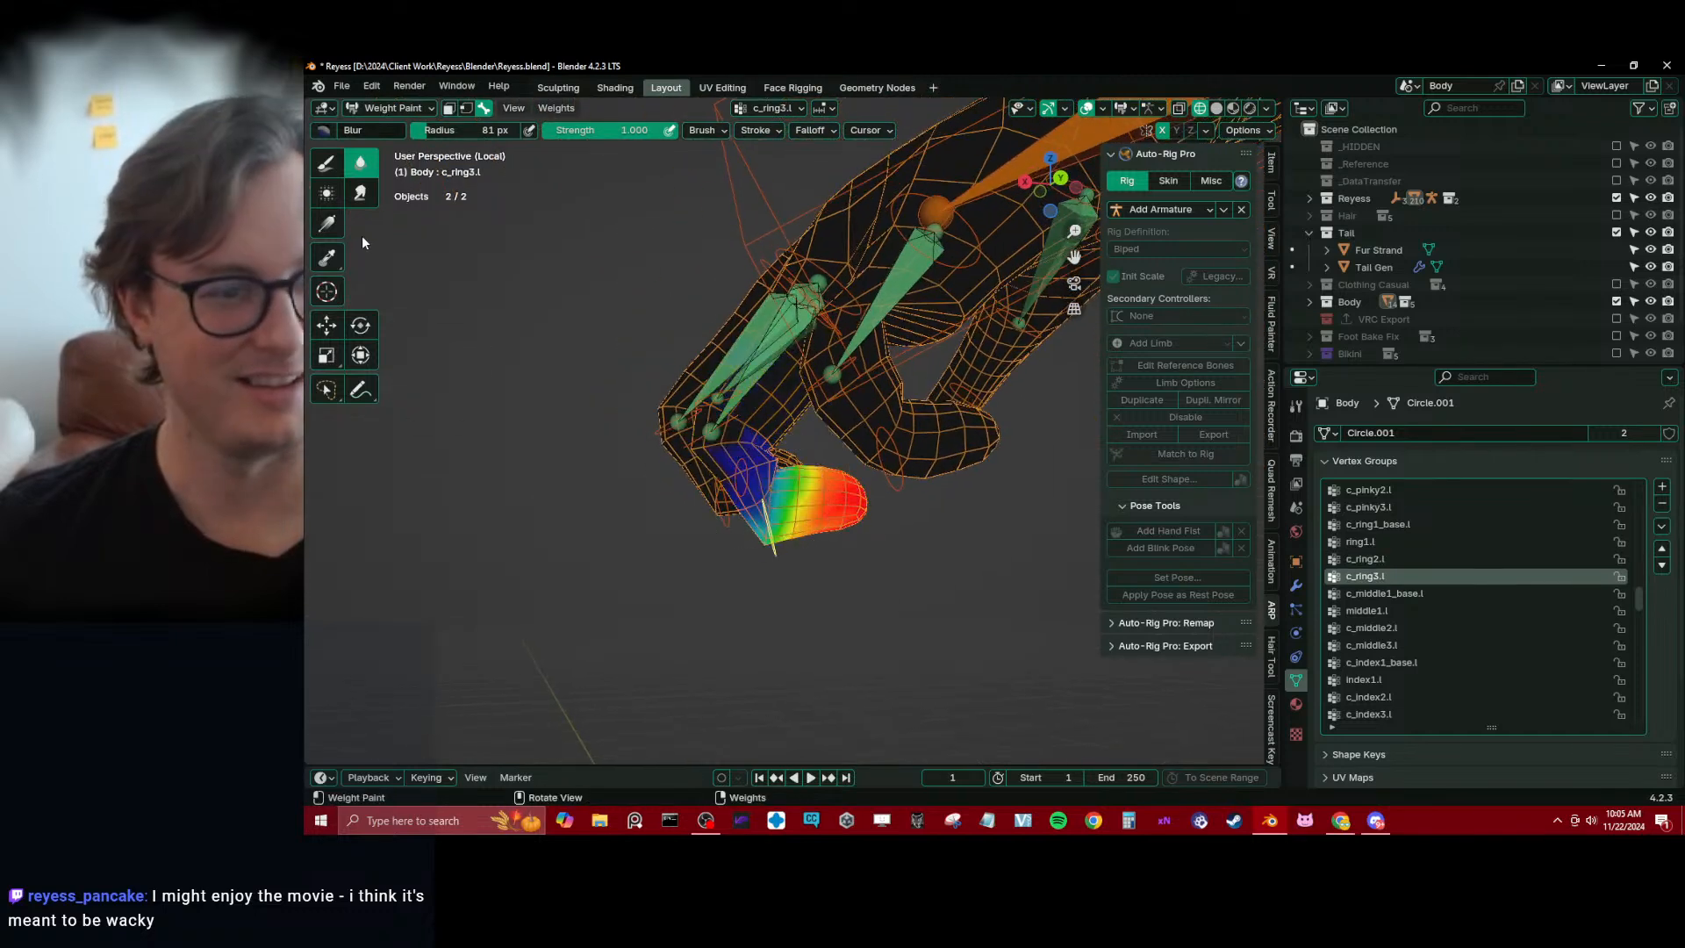
{"action": "left_click", "coordinate": [327, 223]}
{"action": "left_click_drag", "start_coordinate": [712, 479], "coordinate": [825, 534]}
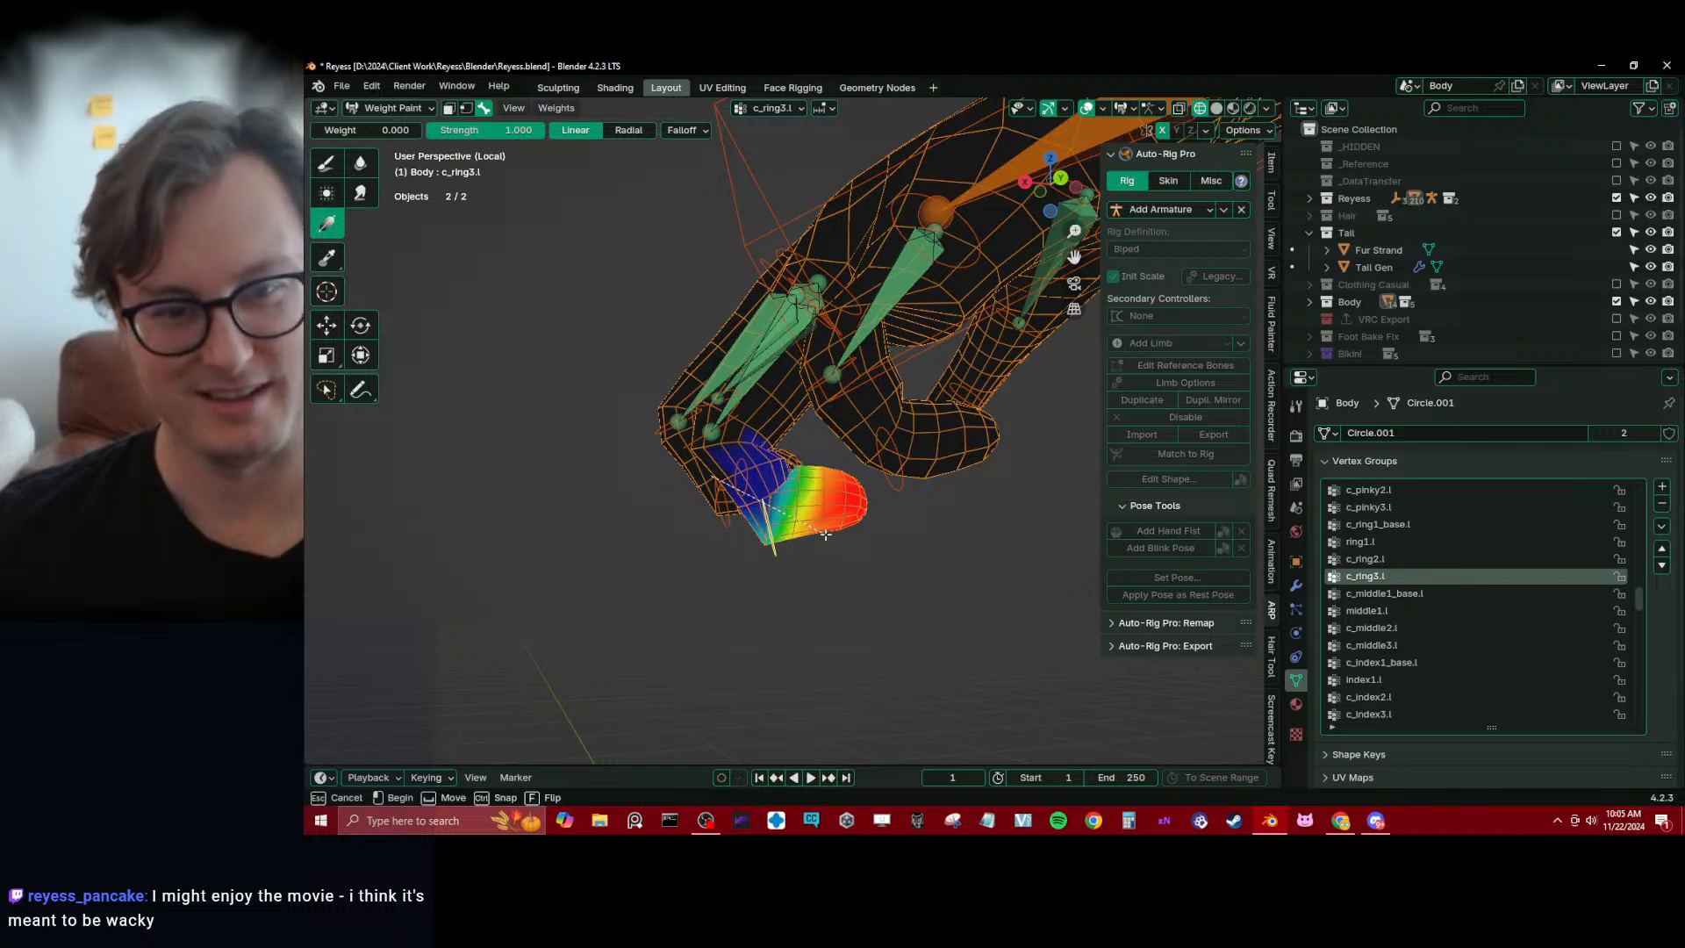
{"action": "left_click", "coordinate": [734, 405], "text": "ctrl"}
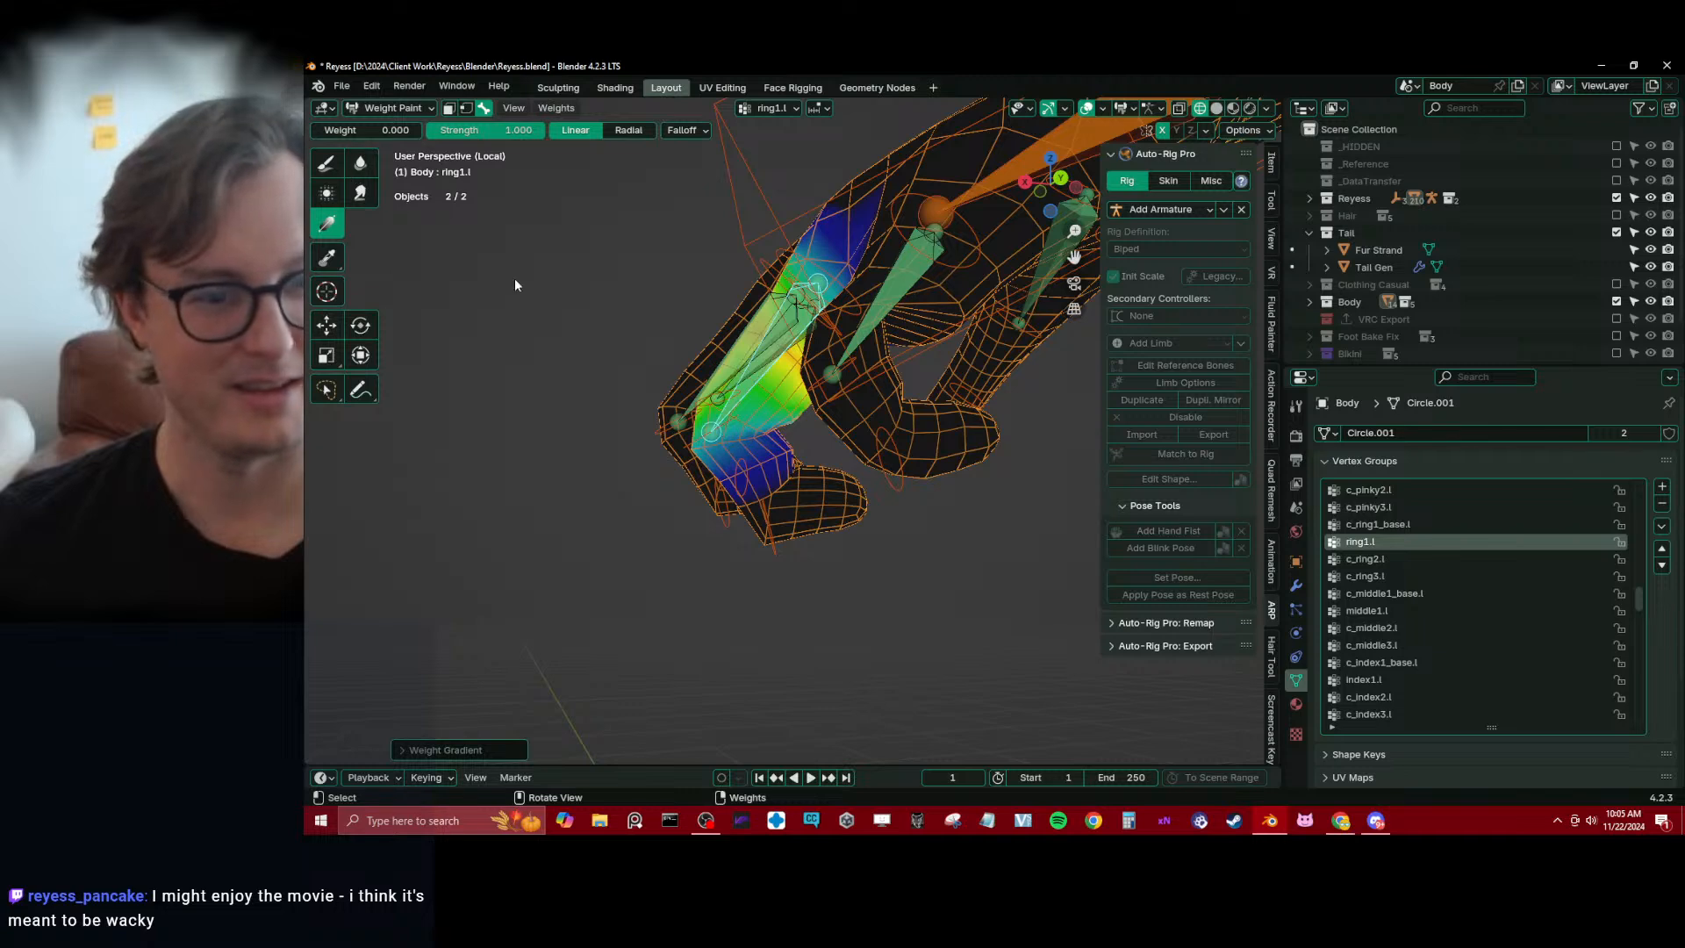
{"action": "middle_click_drag", "start_coordinate": [737, 470], "coordinate": [725, 424]}
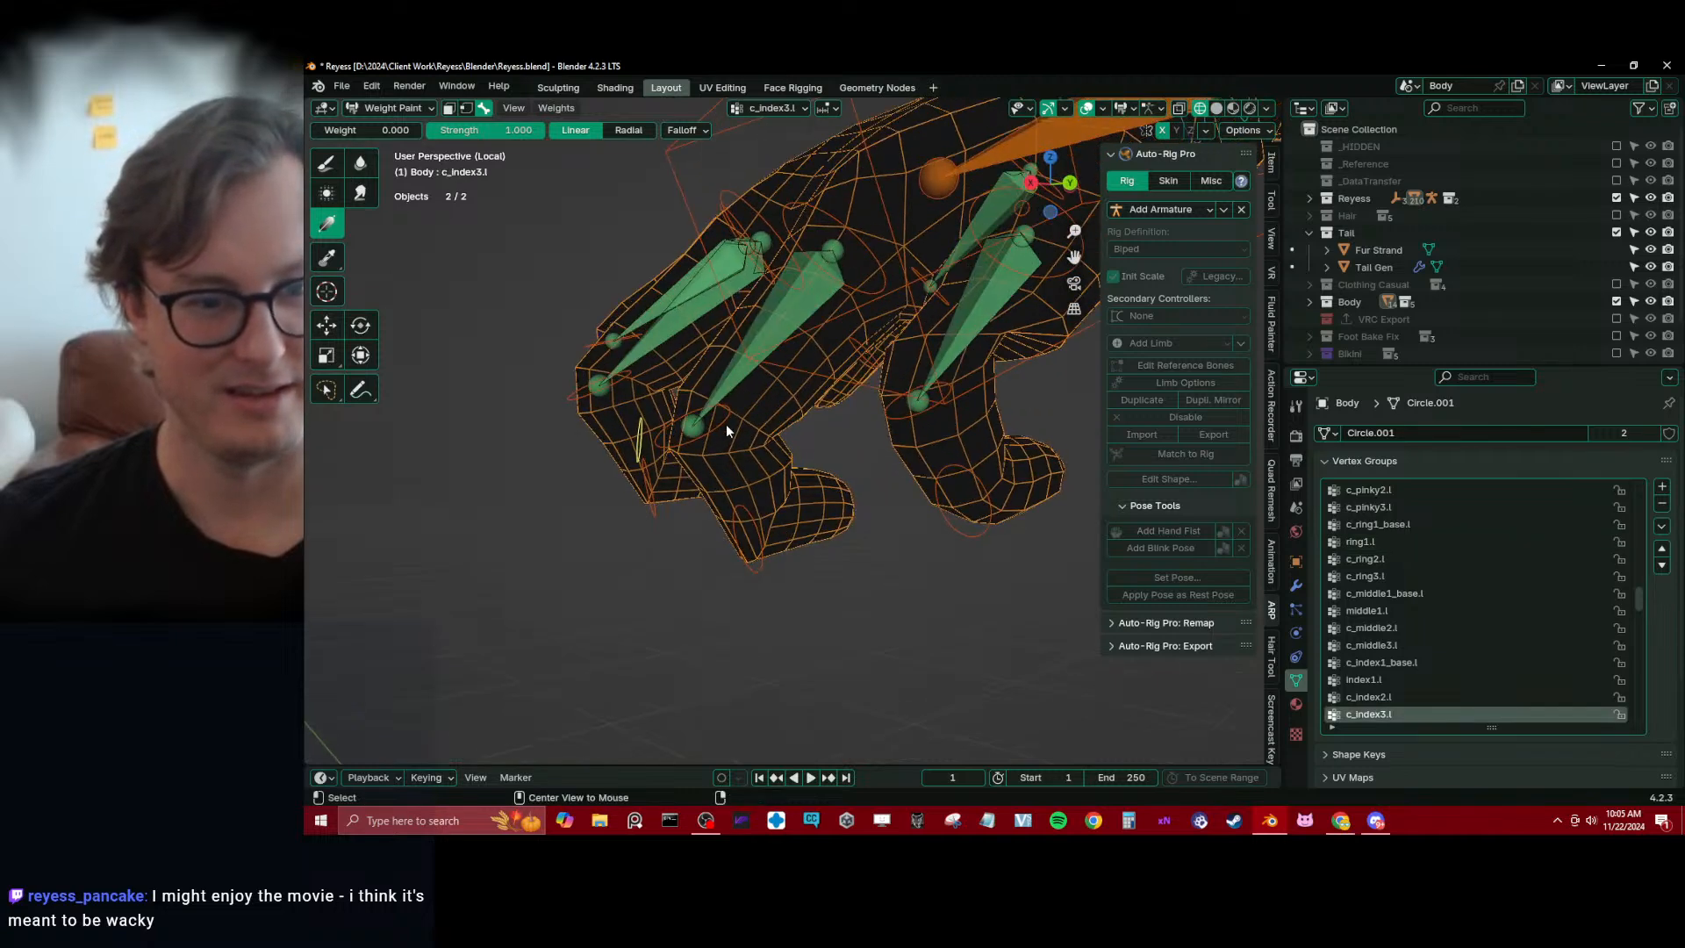
Make c_ring2.l active, enter Edit Mode on Body, and turn on On Cage for the rig modifier in solid shading
{"action": "left_click", "coordinate": [798, 500], "text": "ctrl"}
{"action": "key", "text": "Tab"}
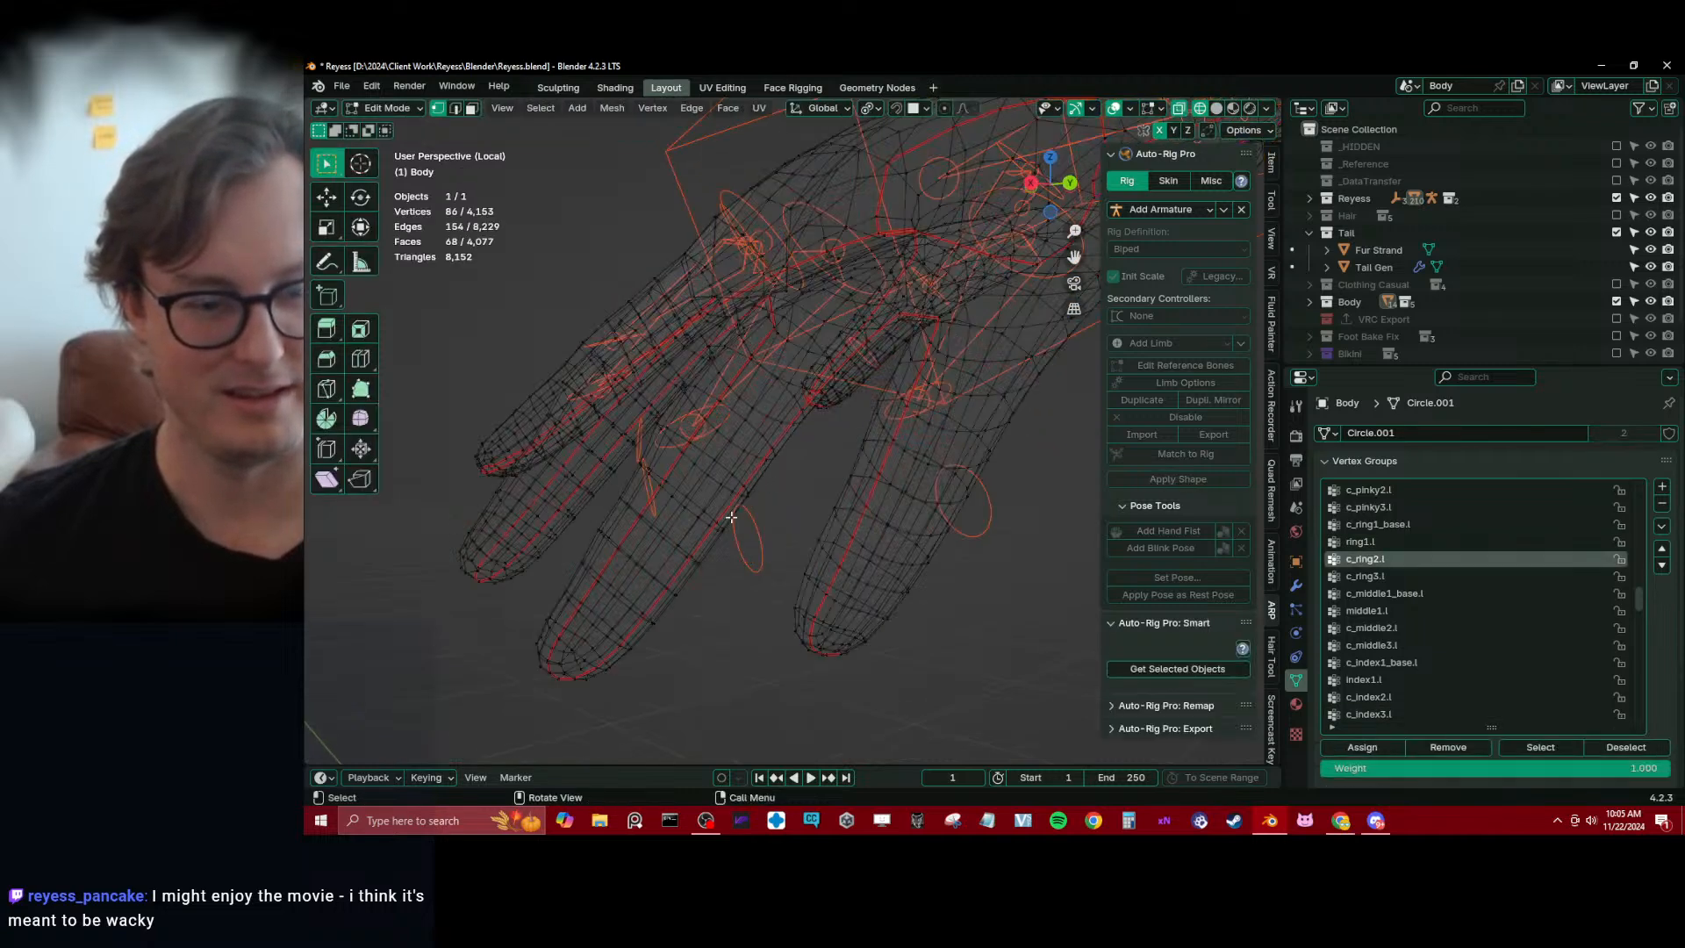
{"action": "key", "text": "Tab"}
{"action": "key", "text": "Tab"}
{"action": "left_click", "coordinate": [1296, 584]}
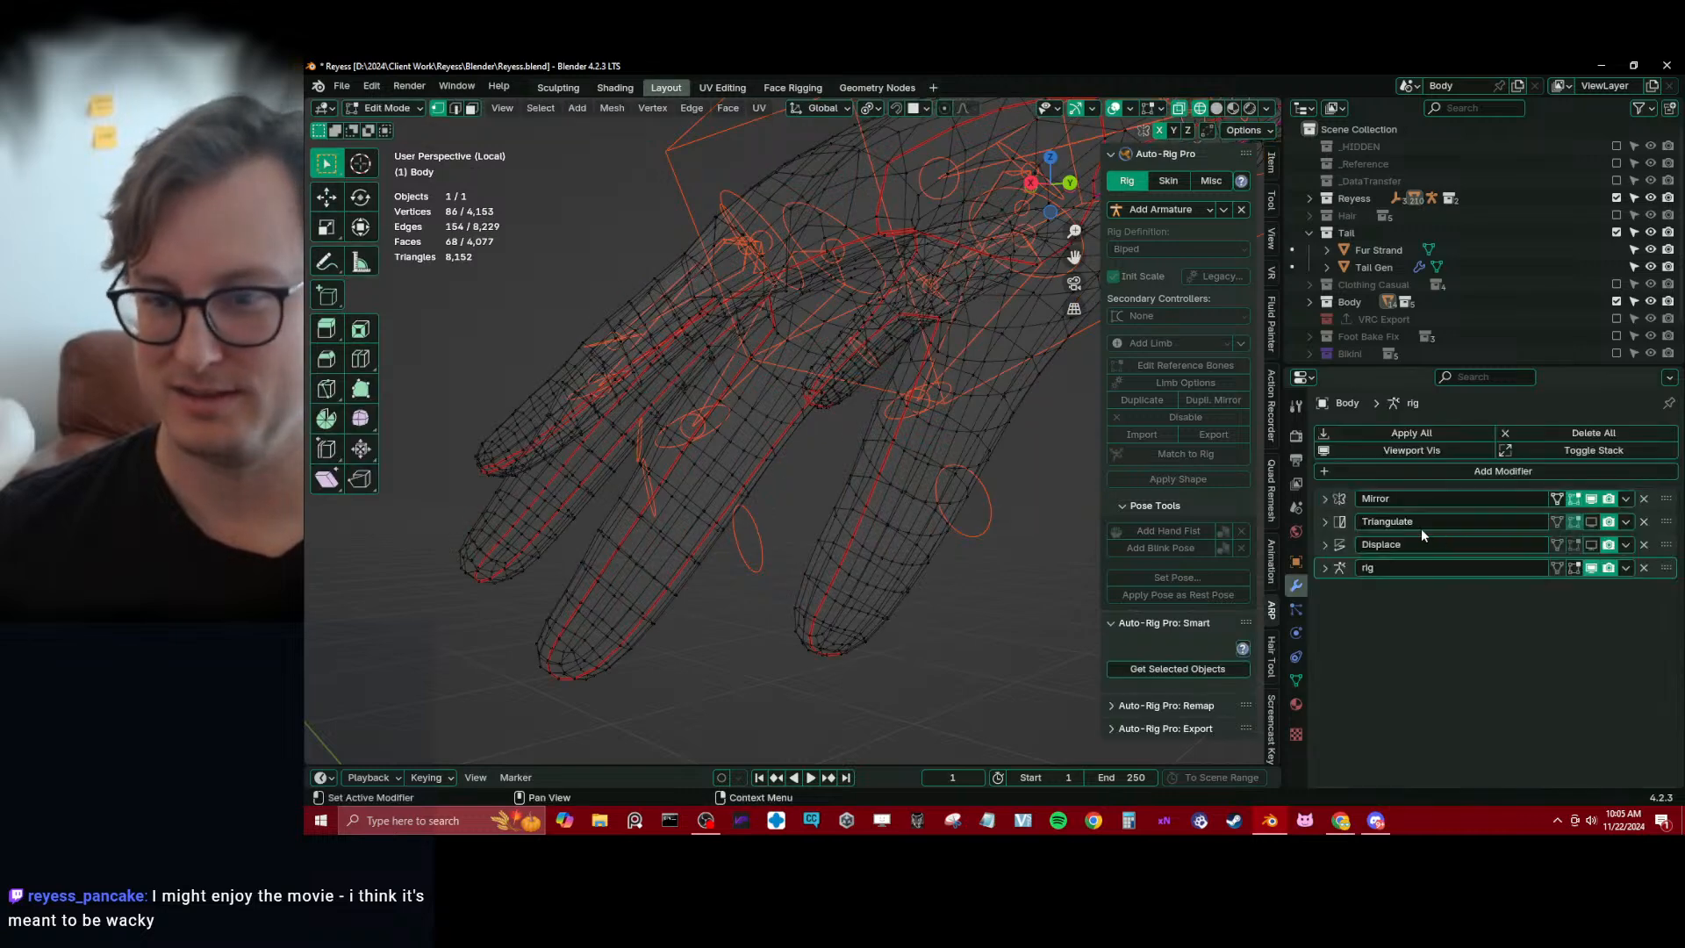
{"action": "left_click", "coordinate": [1557, 568]}
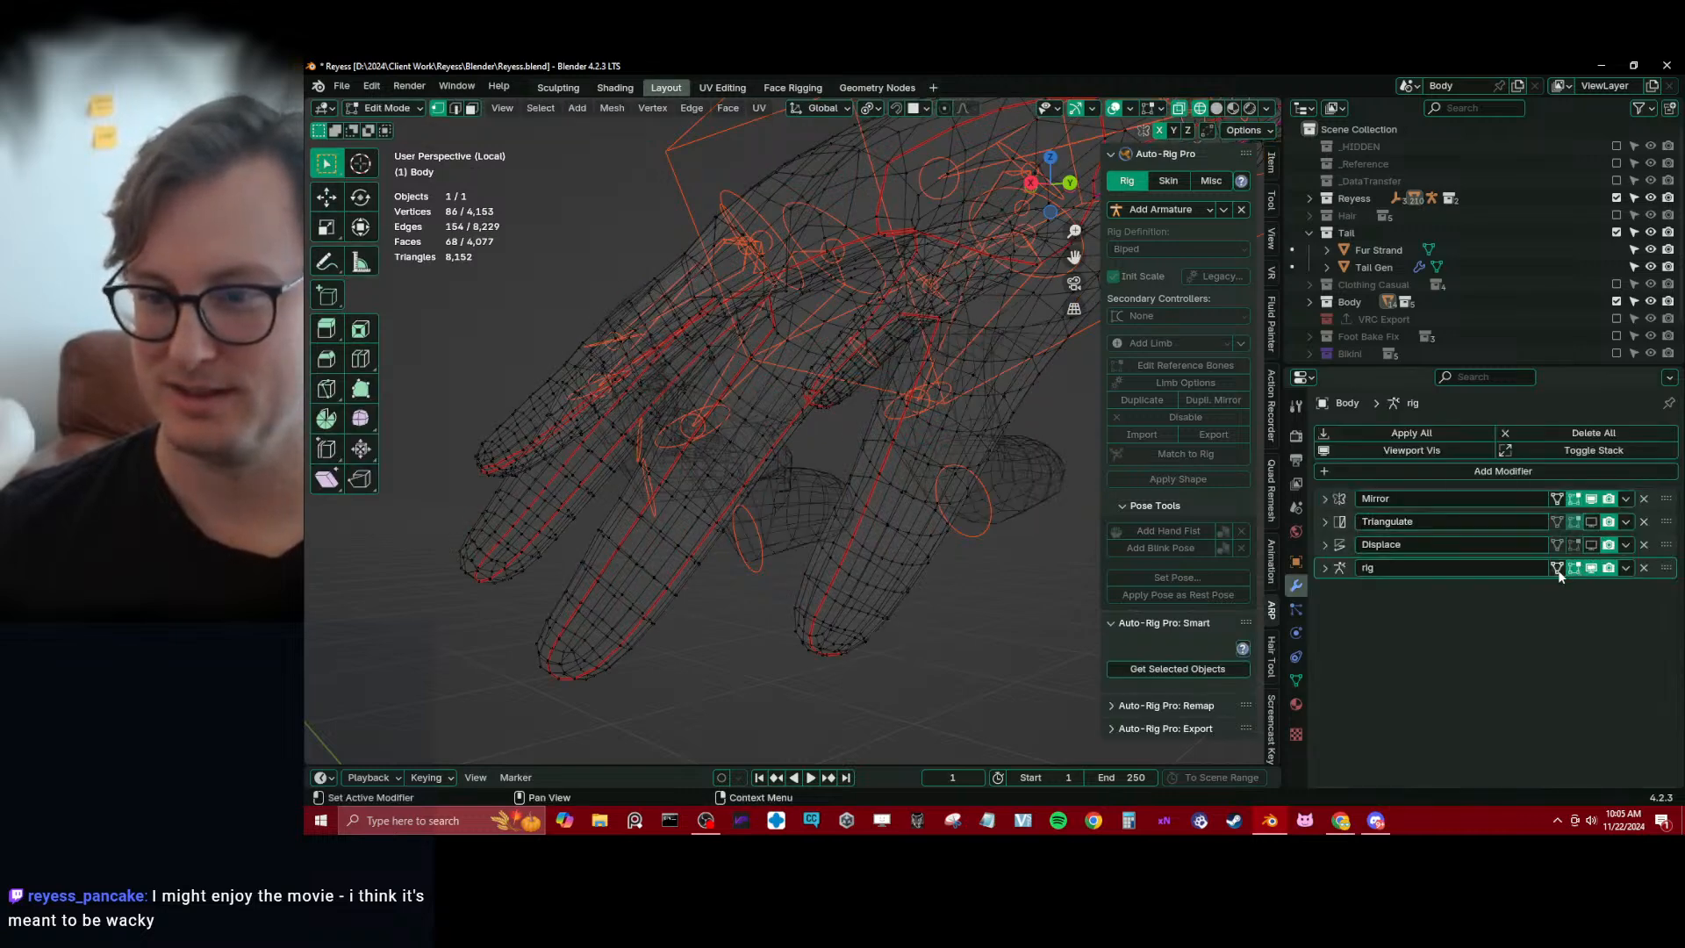
{"action": "key", "text": "z"}
Select the edge loops of the ring finger's middle segment and assign them to c_ring2.l with weight 1.000
{"action": "left_click", "coordinate": [914, 520]}
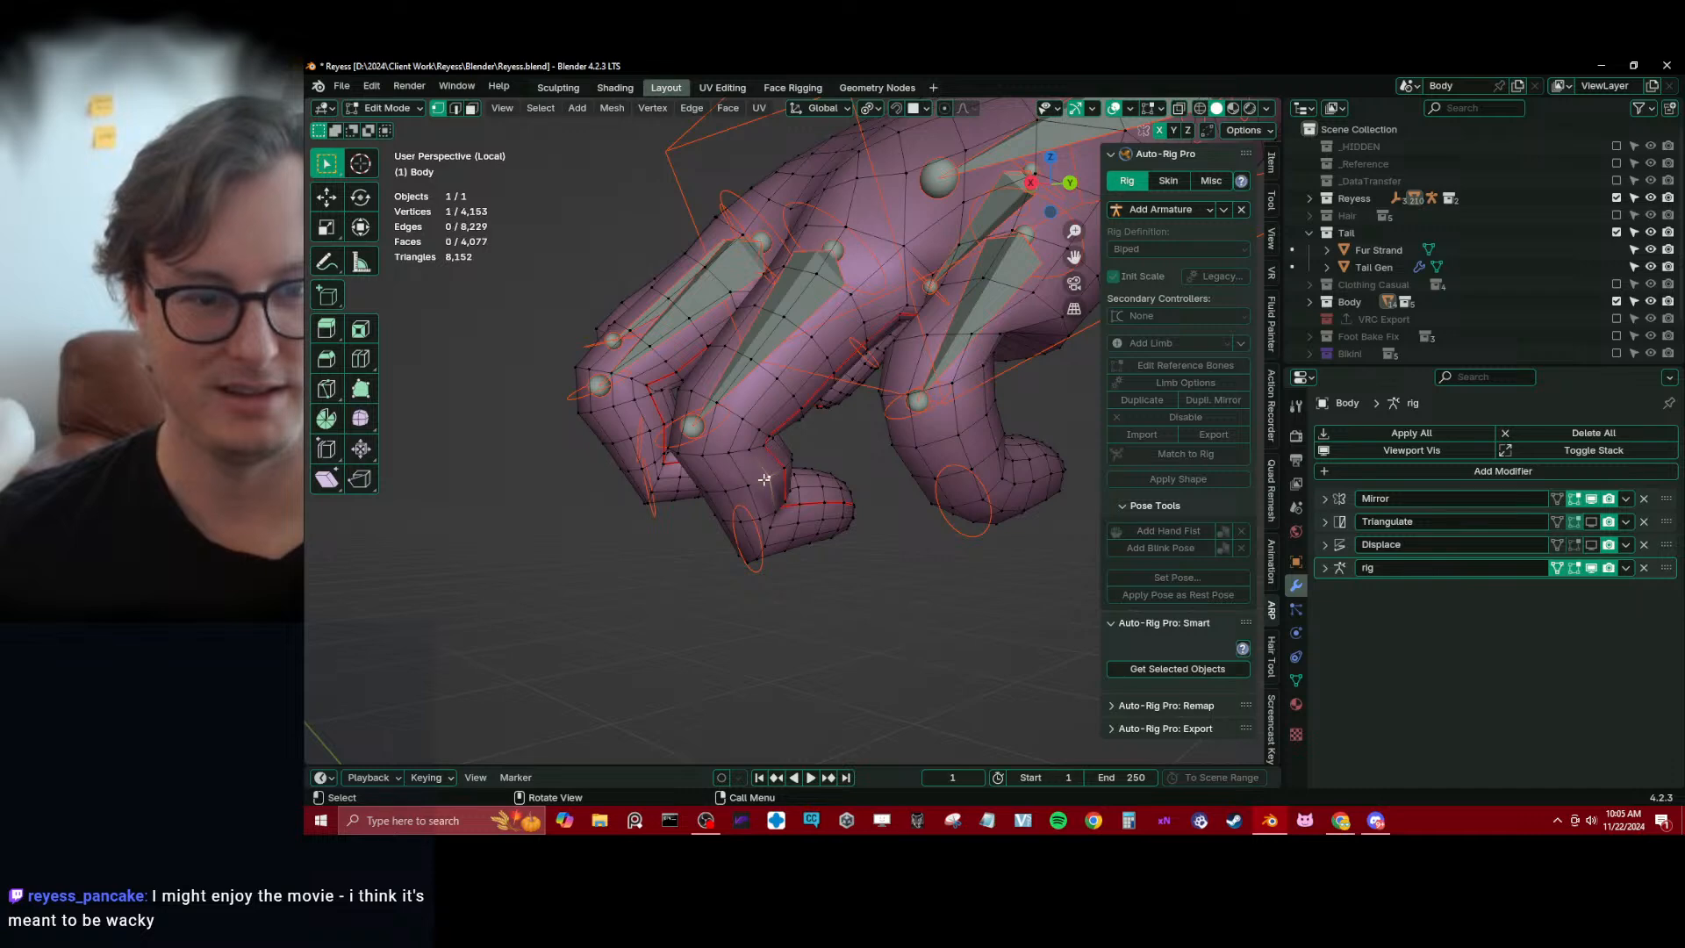
{"action": "key", "text": "ctrl+KP_Add"}
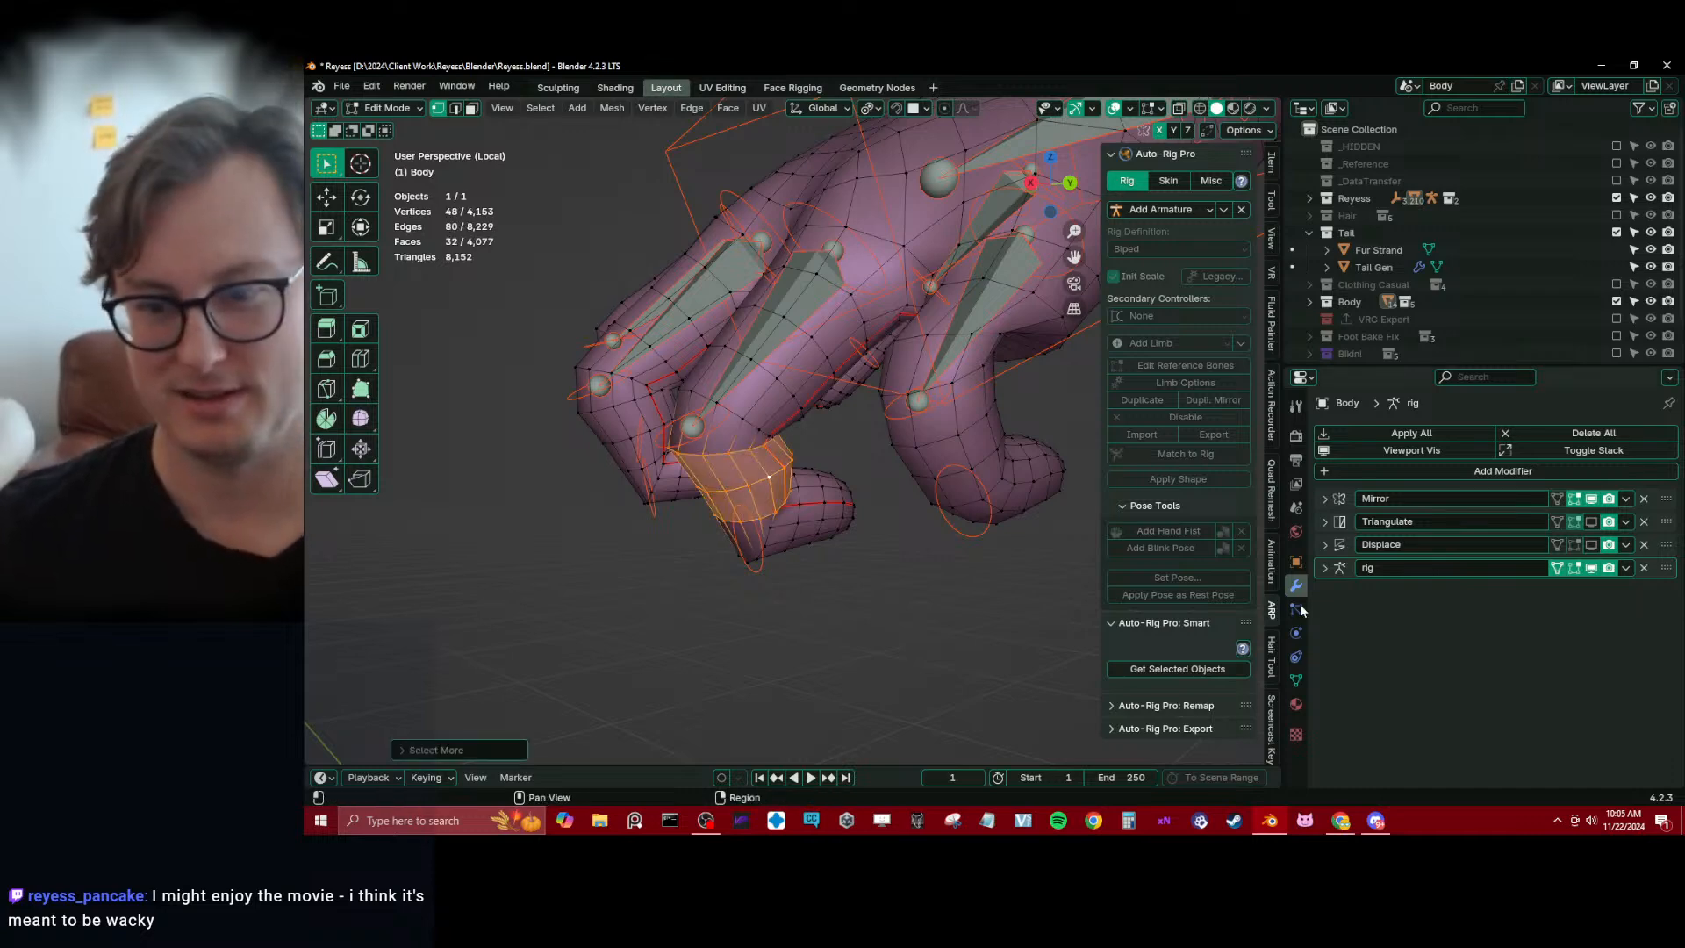
{"action": "left_click", "coordinate": [1295, 681]}
{"action": "left_click", "coordinate": [1362, 747]}
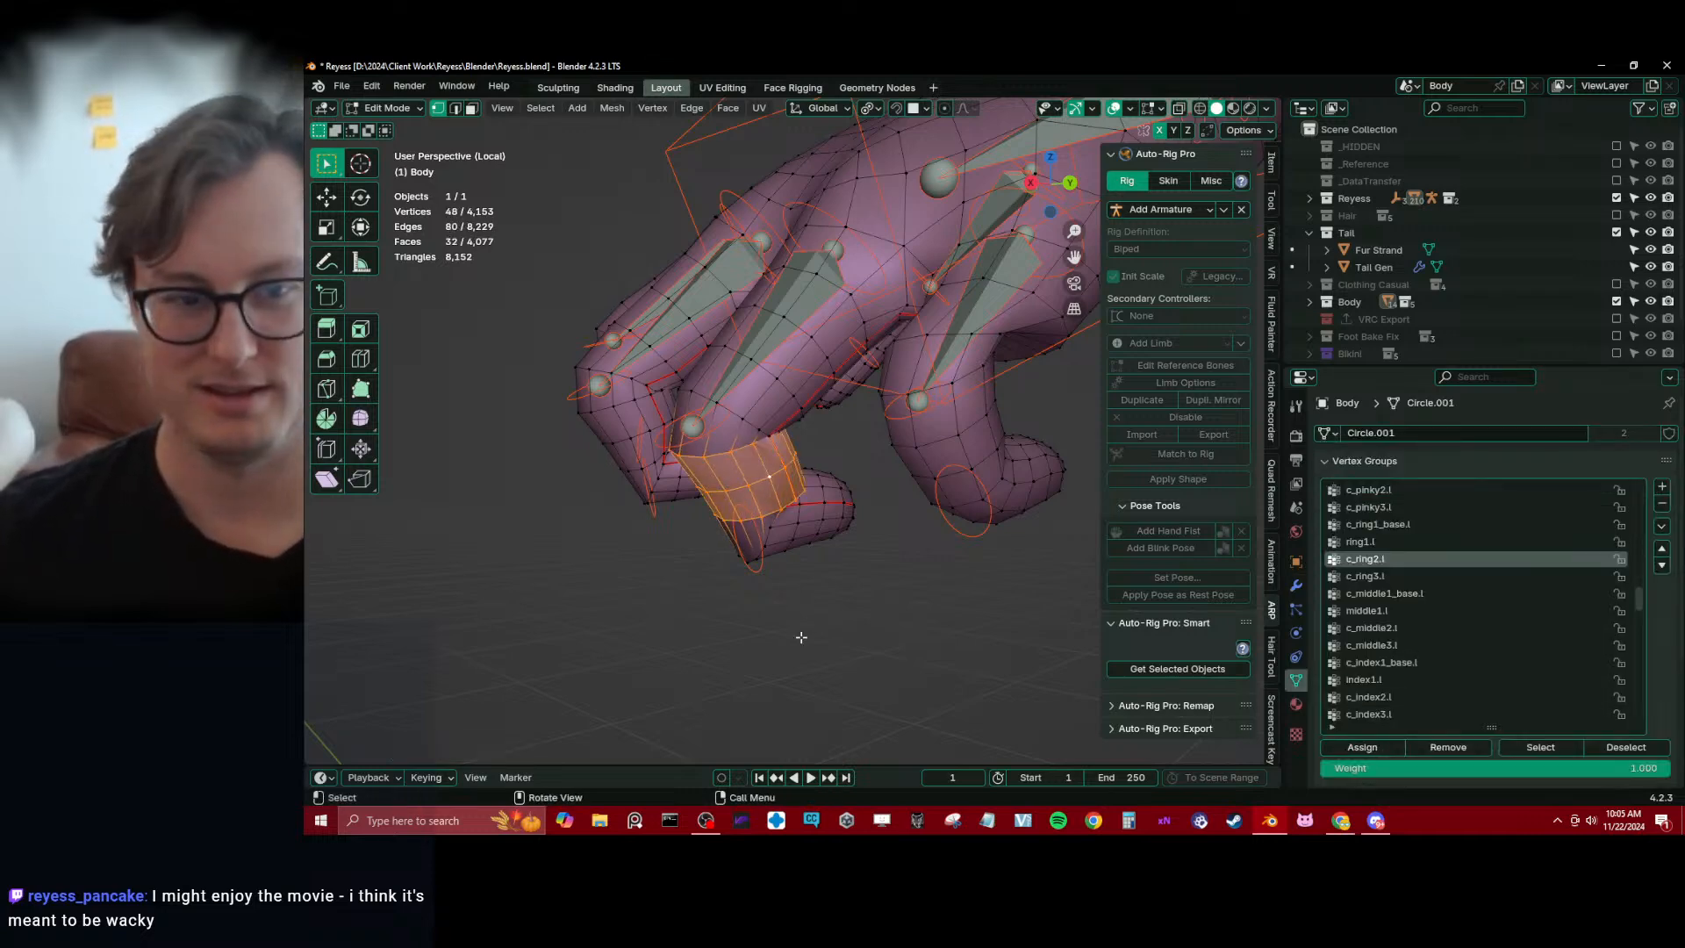
Return to Weight Paint mode and blur the c_ring2.l weights around the ring finger's middle segment on all sides
{"action": "key", "text": "ctrl+Tab"}
{"action": "left_click", "coordinate": [326, 163]}
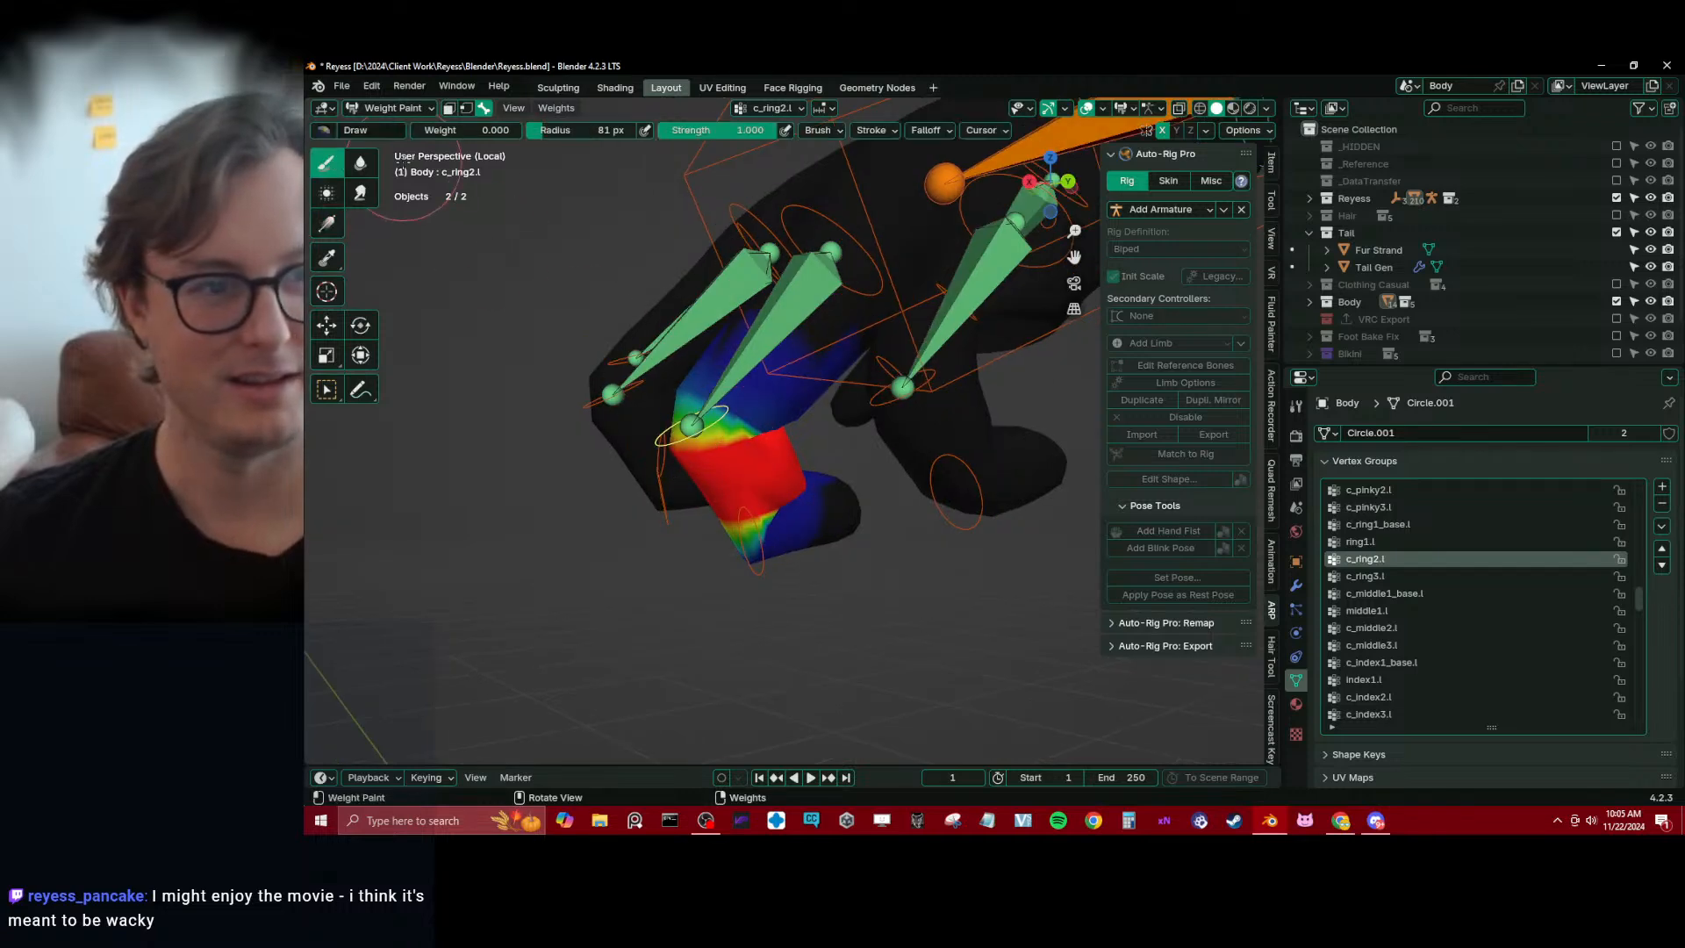
{"action": "left_click", "coordinate": [360, 163]}
{"action": "middle_click_drag", "start_coordinate": [790, 395], "coordinate": [902, 451]}
{"action": "left_click_drag", "start_coordinate": [832, 457], "coordinate": [800, 453]}
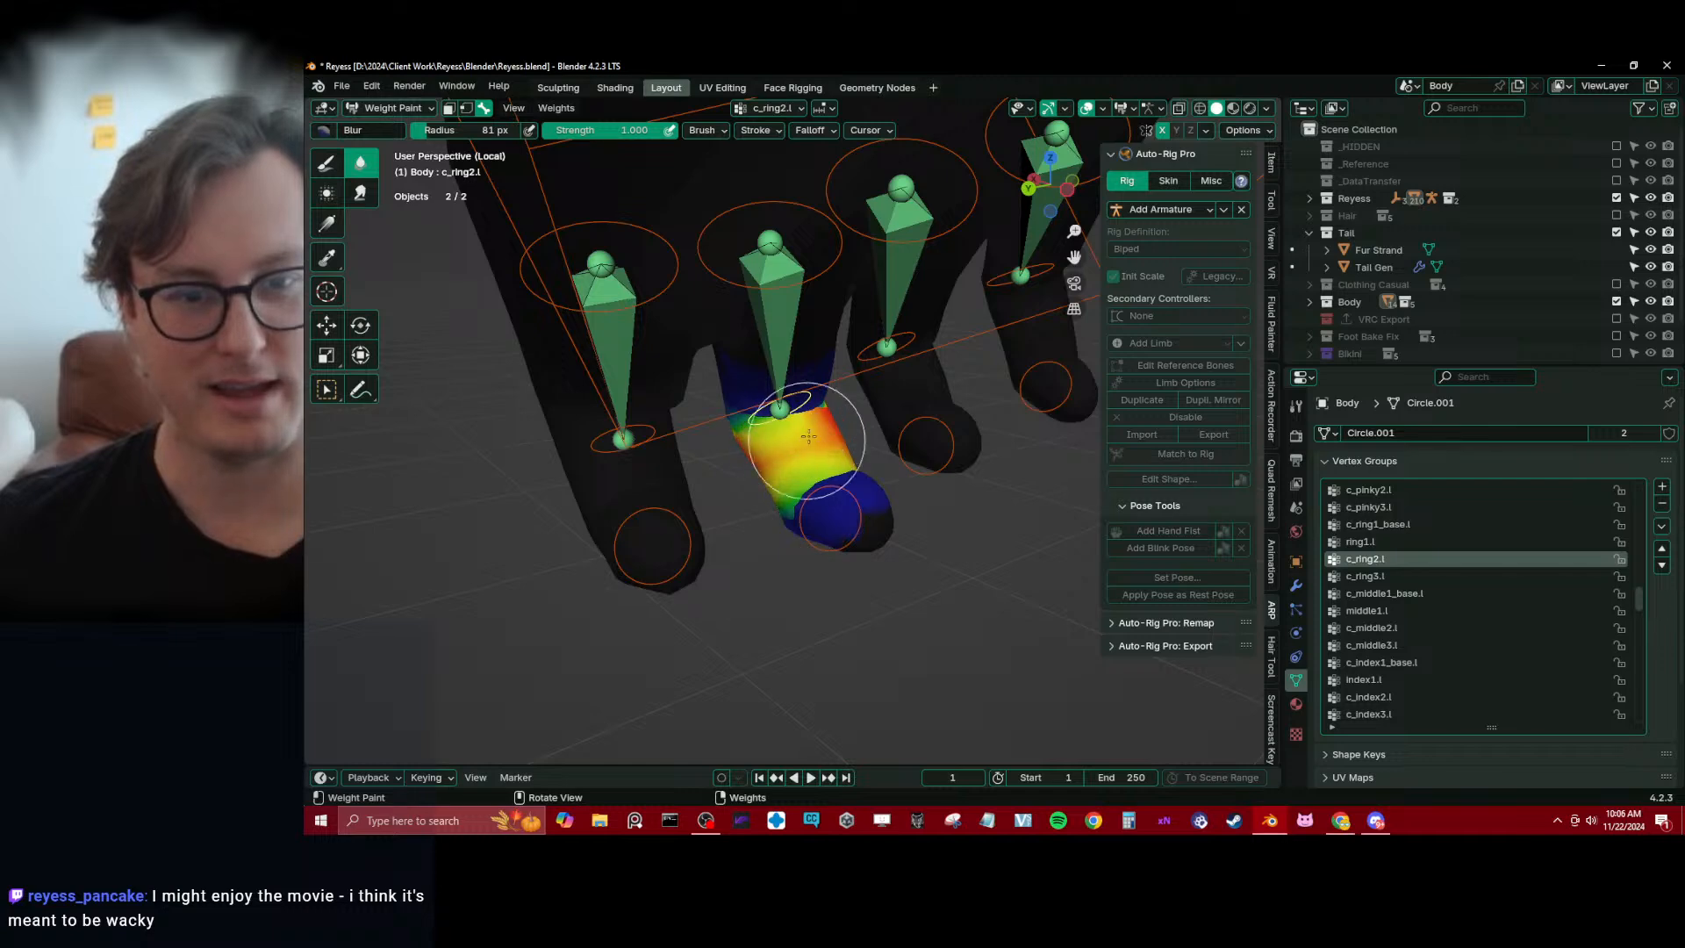
{"action": "middle_click_drag", "start_coordinate": [851, 406], "coordinate": [880, 406]}
{"action": "mouse_move", "coordinate": [756, 389]}
{"action": "middle_mouse_down"}
{"action": "mouse_move", "coordinate": [955, 492]}
{"action": "mouse_move", "coordinate": [407, 313]}
{"action": "middle_mouse_up"}
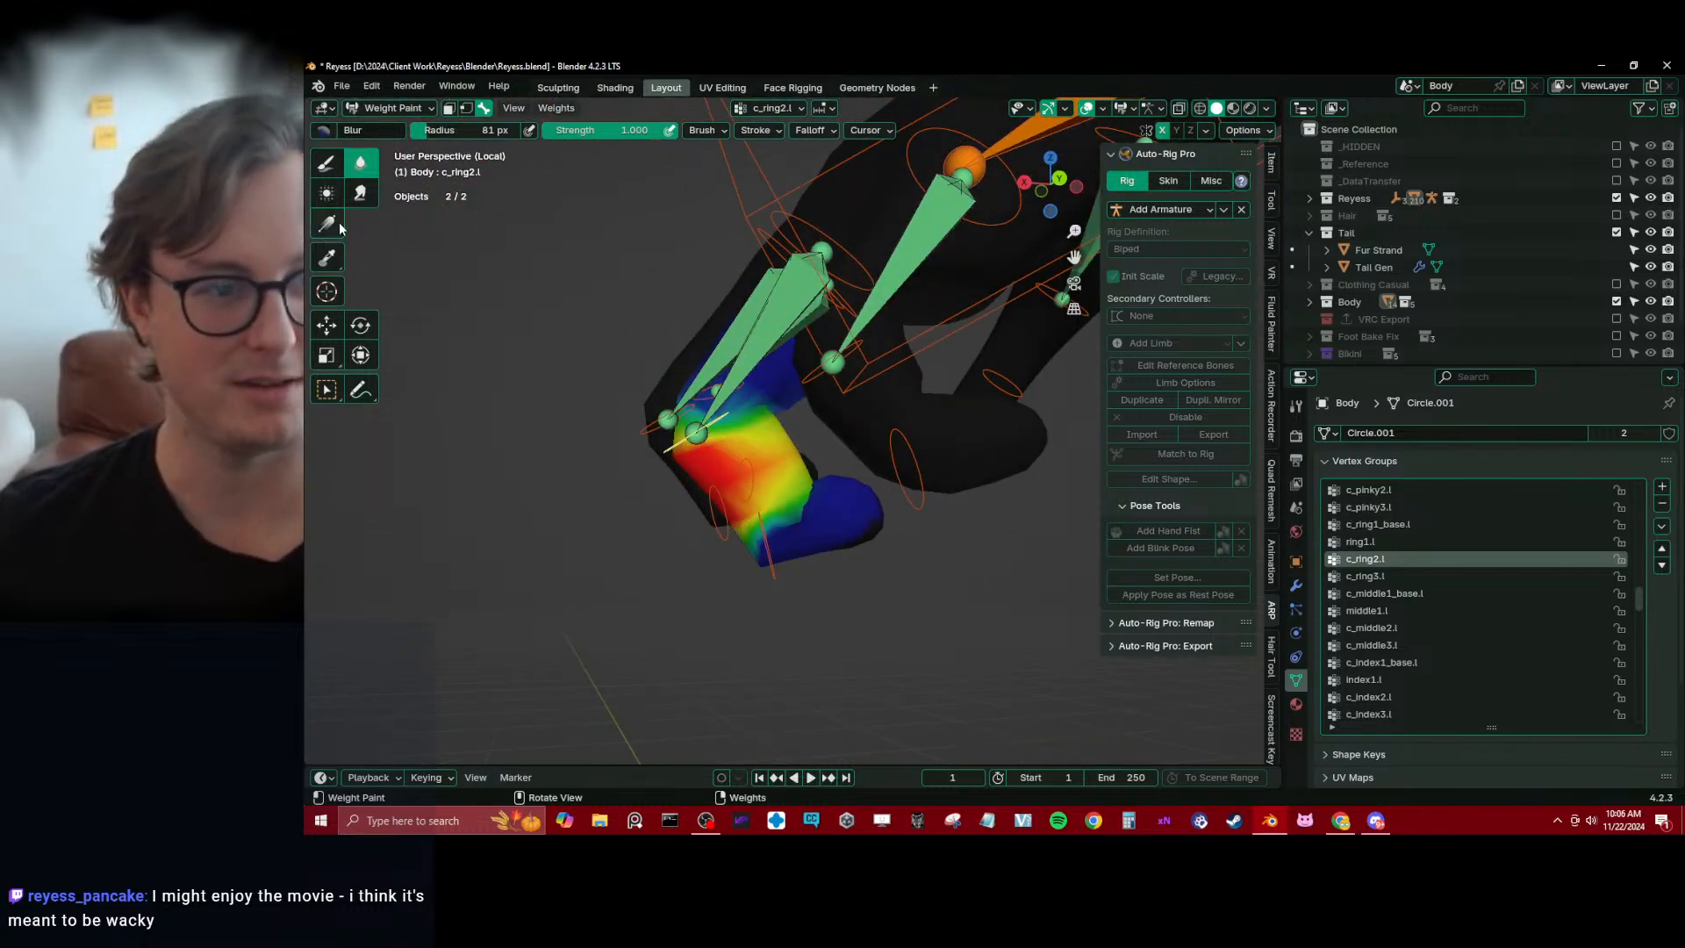
Apply zero-weight gradients to c_ring2.l at the ring finger's joints and switch the viewport to wireframe
{"action": "left_click", "coordinate": [338, 227]}
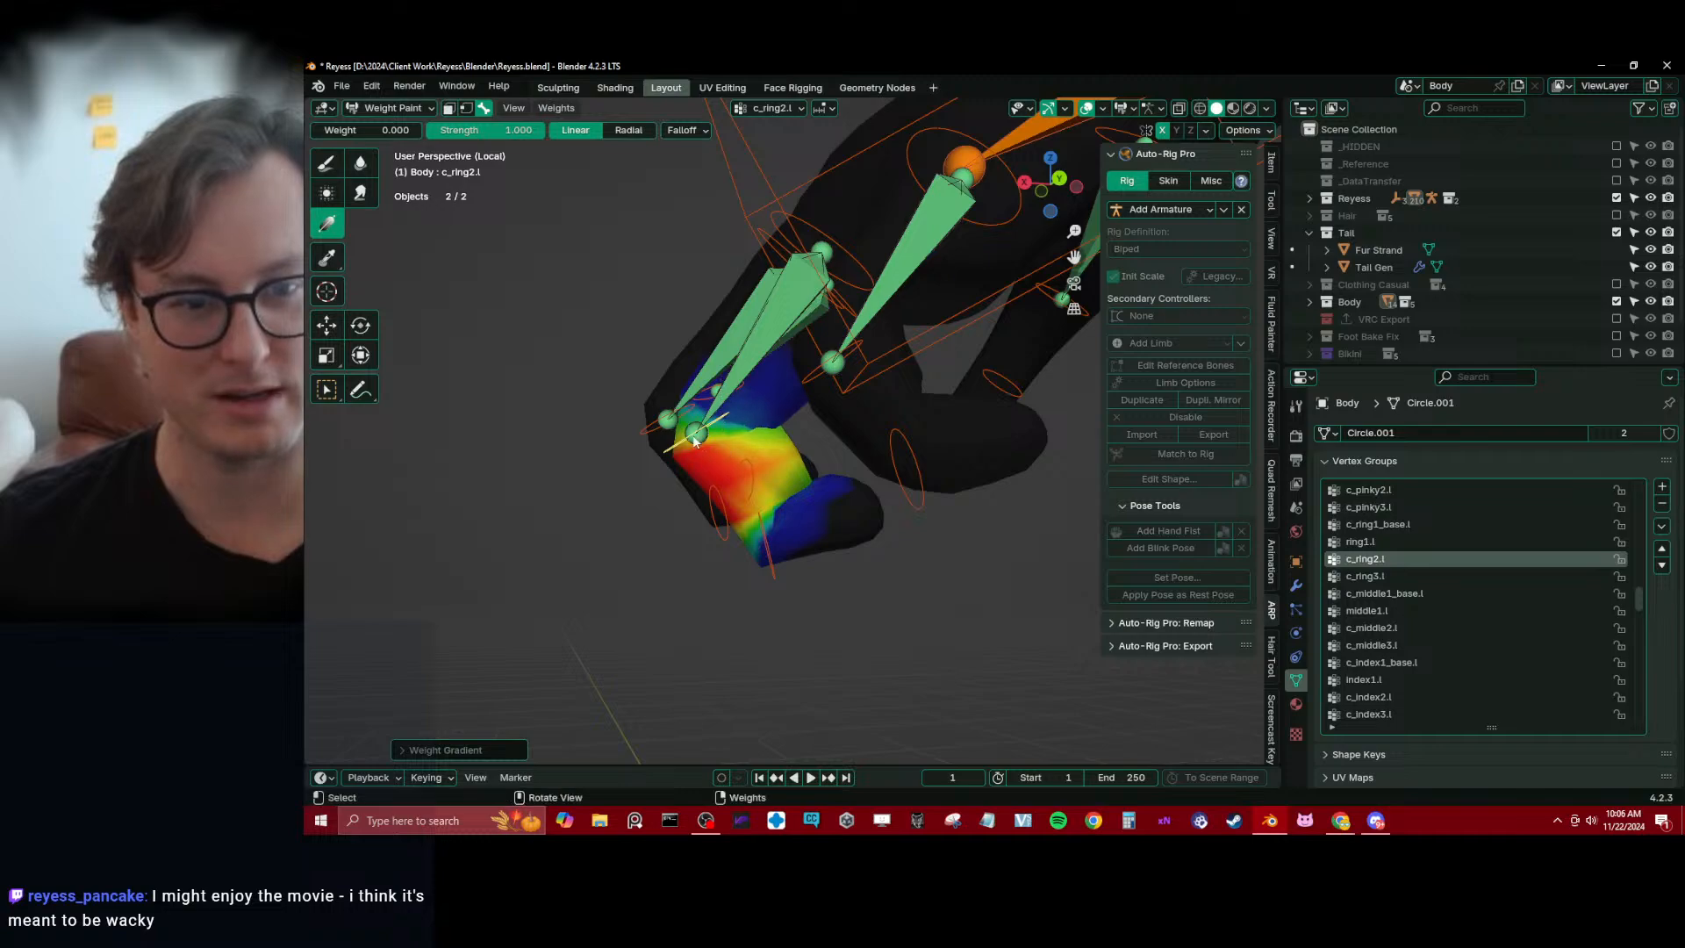
{"action": "middle_click_drag", "start_coordinate": [695, 442], "coordinate": [787, 465]}
{"action": "key", "text": "shift+z"}
{"action": "mouse_move", "coordinate": [585, 414]}
{"action": "middle_mouse_down"}
{"action": "mouse_move", "coordinate": [707, 395]}
{"action": "mouse_move", "coordinate": [368, 340]}
{"action": "middle_mouse_up"}
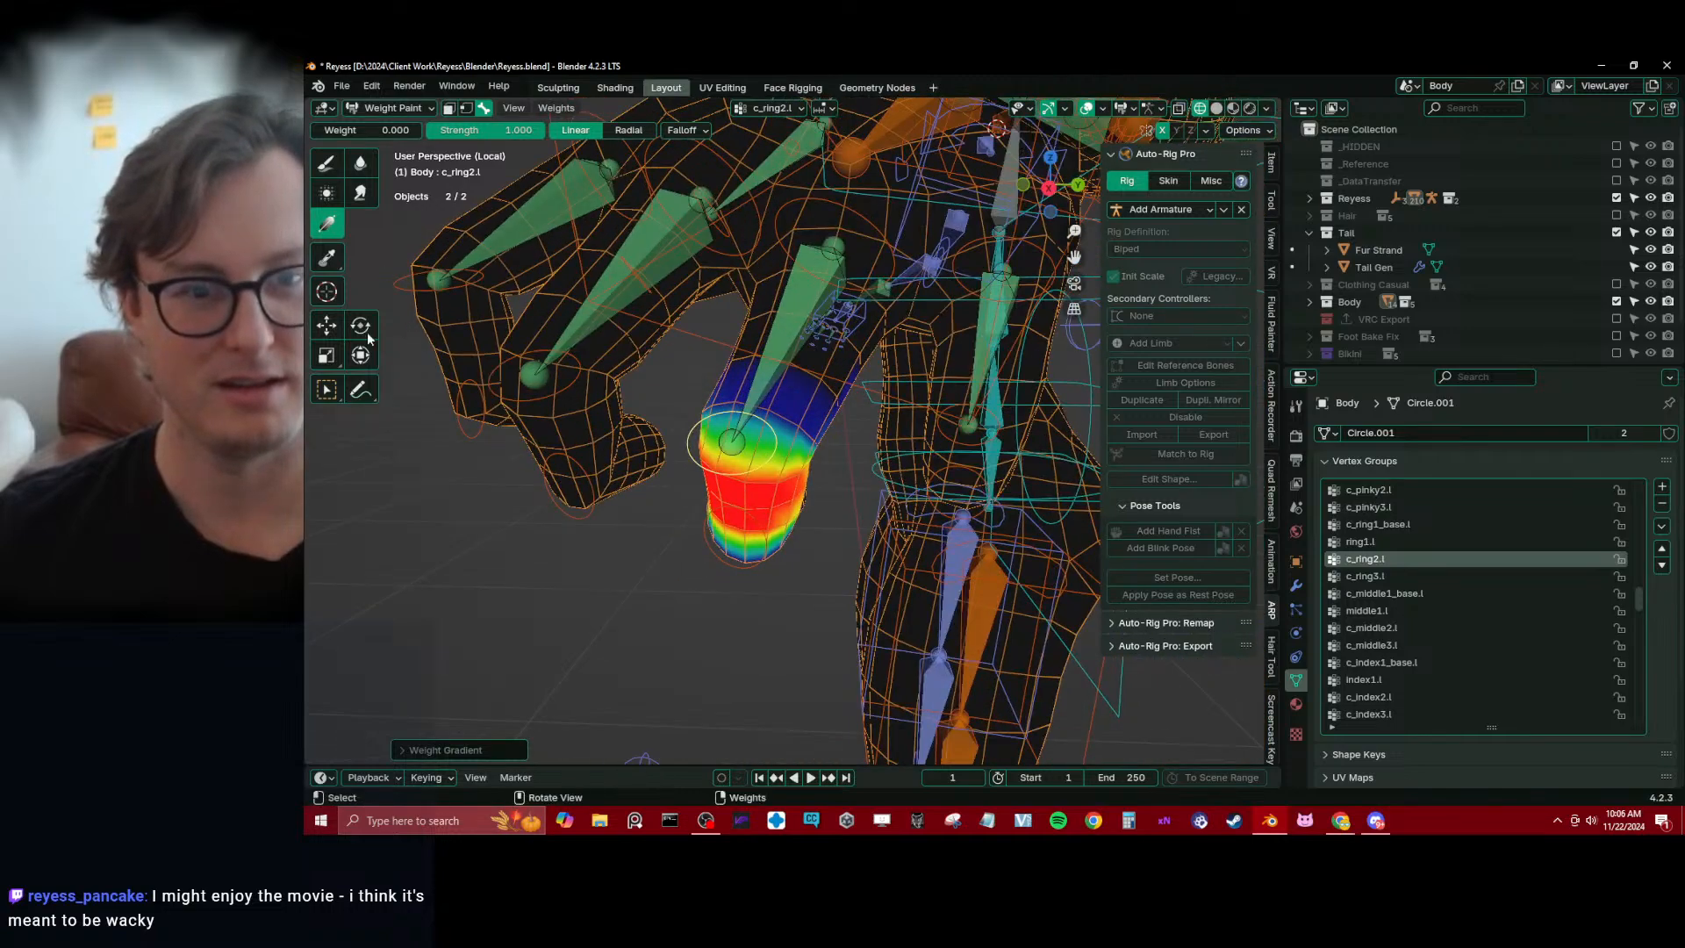
{"action": "mouse_move", "coordinate": [884, 451]}
{"action": "middle_mouse_down"}
{"action": "mouse_move", "coordinate": [836, 459]}
{"action": "mouse_move", "coordinate": [731, 385]}
{"action": "mouse_move", "coordinate": [820, 412]}
{"action": "mouse_move", "coordinate": [814, 475]}
{"action": "mouse_move", "coordinate": [845, 422]}
{"action": "mouse_move", "coordinate": [768, 489]}
{"action": "middle_mouse_up"}
Make pinky1.l active and, in Edit Mode, assign the edge loops of the pinky's first segment to it with weight 1.000
{"action": "left_click", "coordinate": [683, 348], "text": "alt"}
{"action": "left_click", "coordinate": [820, 413], "text": "alt"}
{"action": "key", "text": "Tab"}
{"action": "key", "text": "shift+z"}
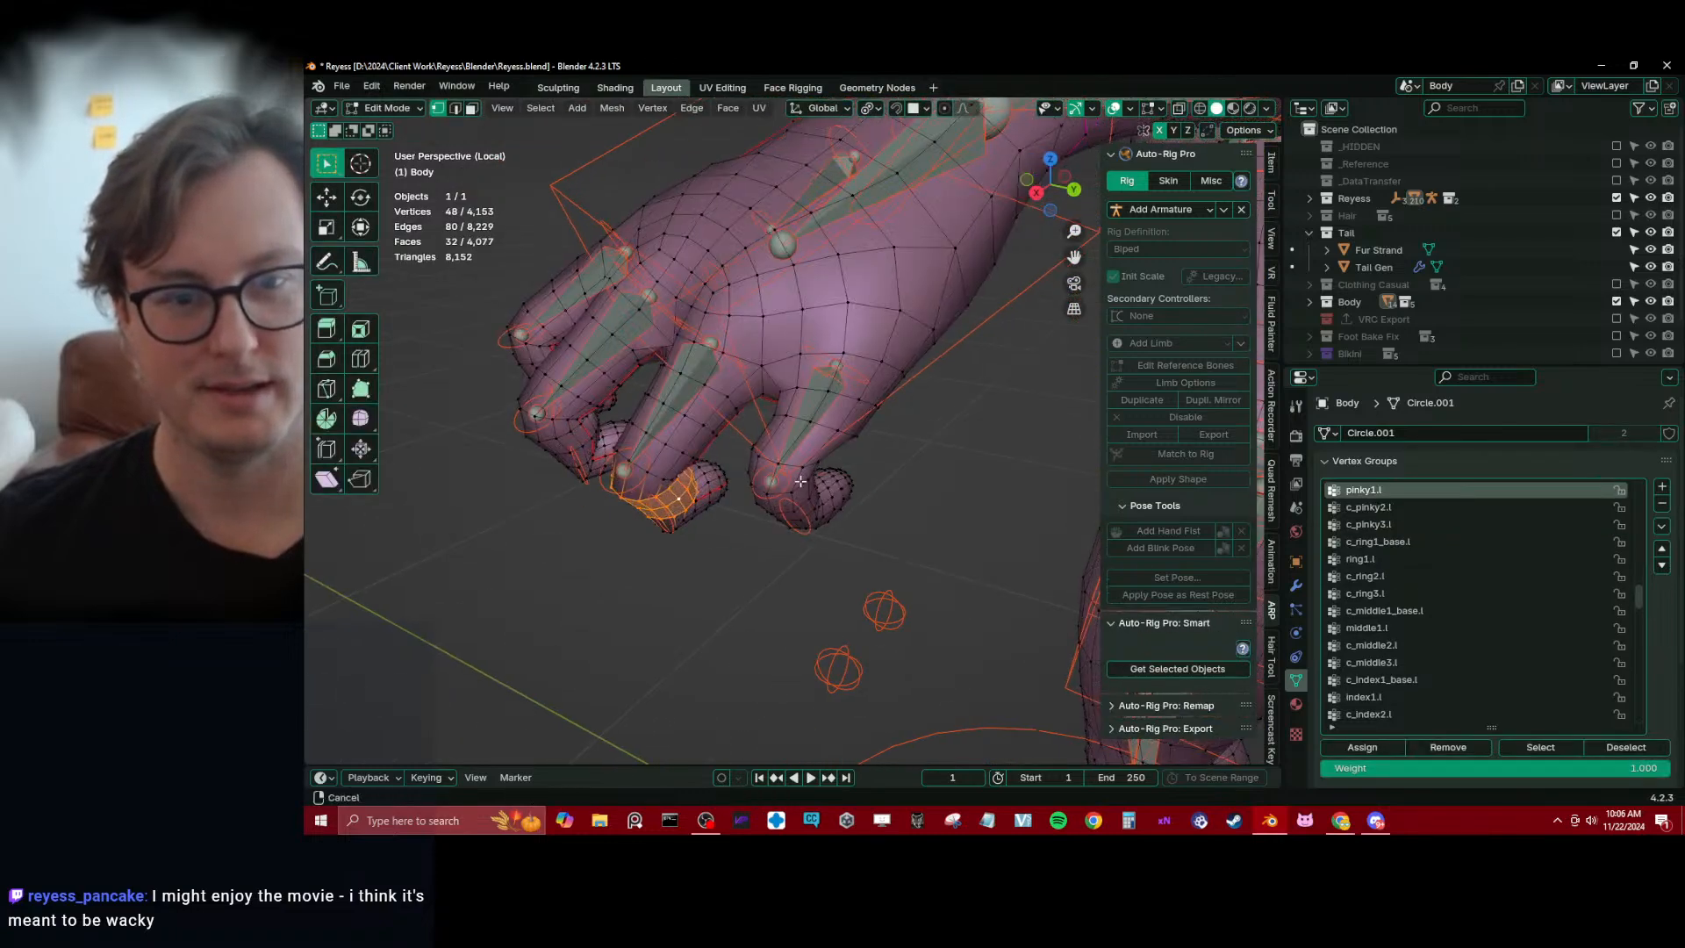
{"action": "scroll", "coordinate": [768, 489], "scroll_direction": "up", "scroll_amount": 2}
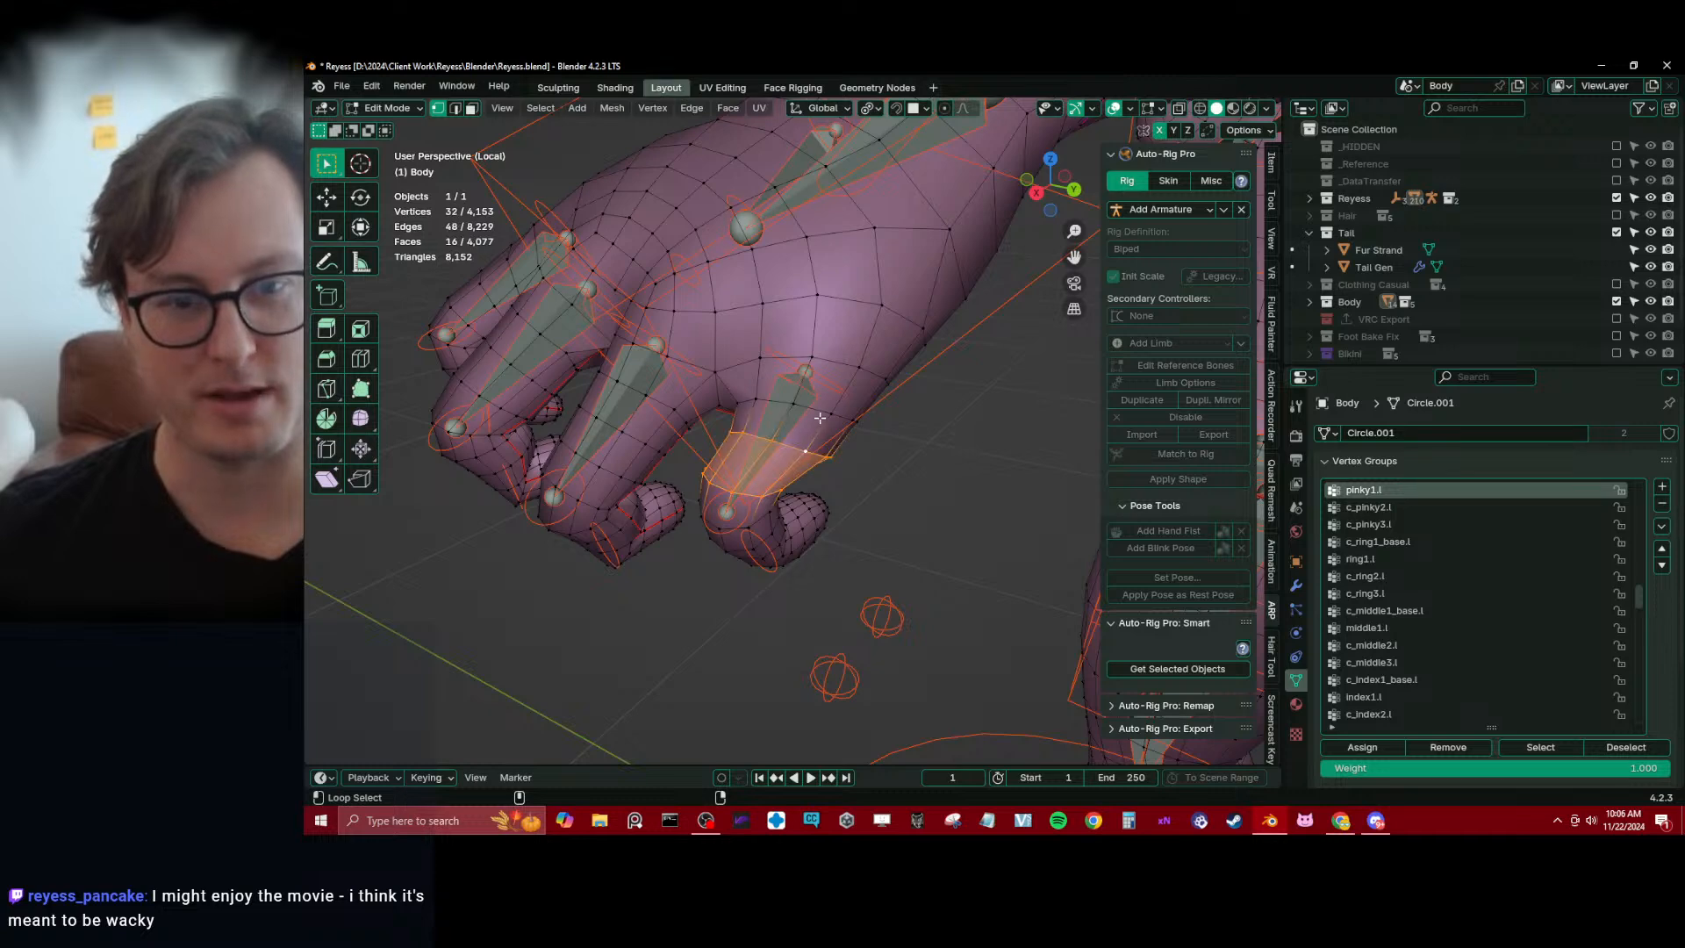
{"action": "key", "text": "ctrl+z"}
{"action": "left_click", "coordinate": [790, 405], "text": "alt+shift"}
{"action": "left_click", "coordinate": [1382, 745]}
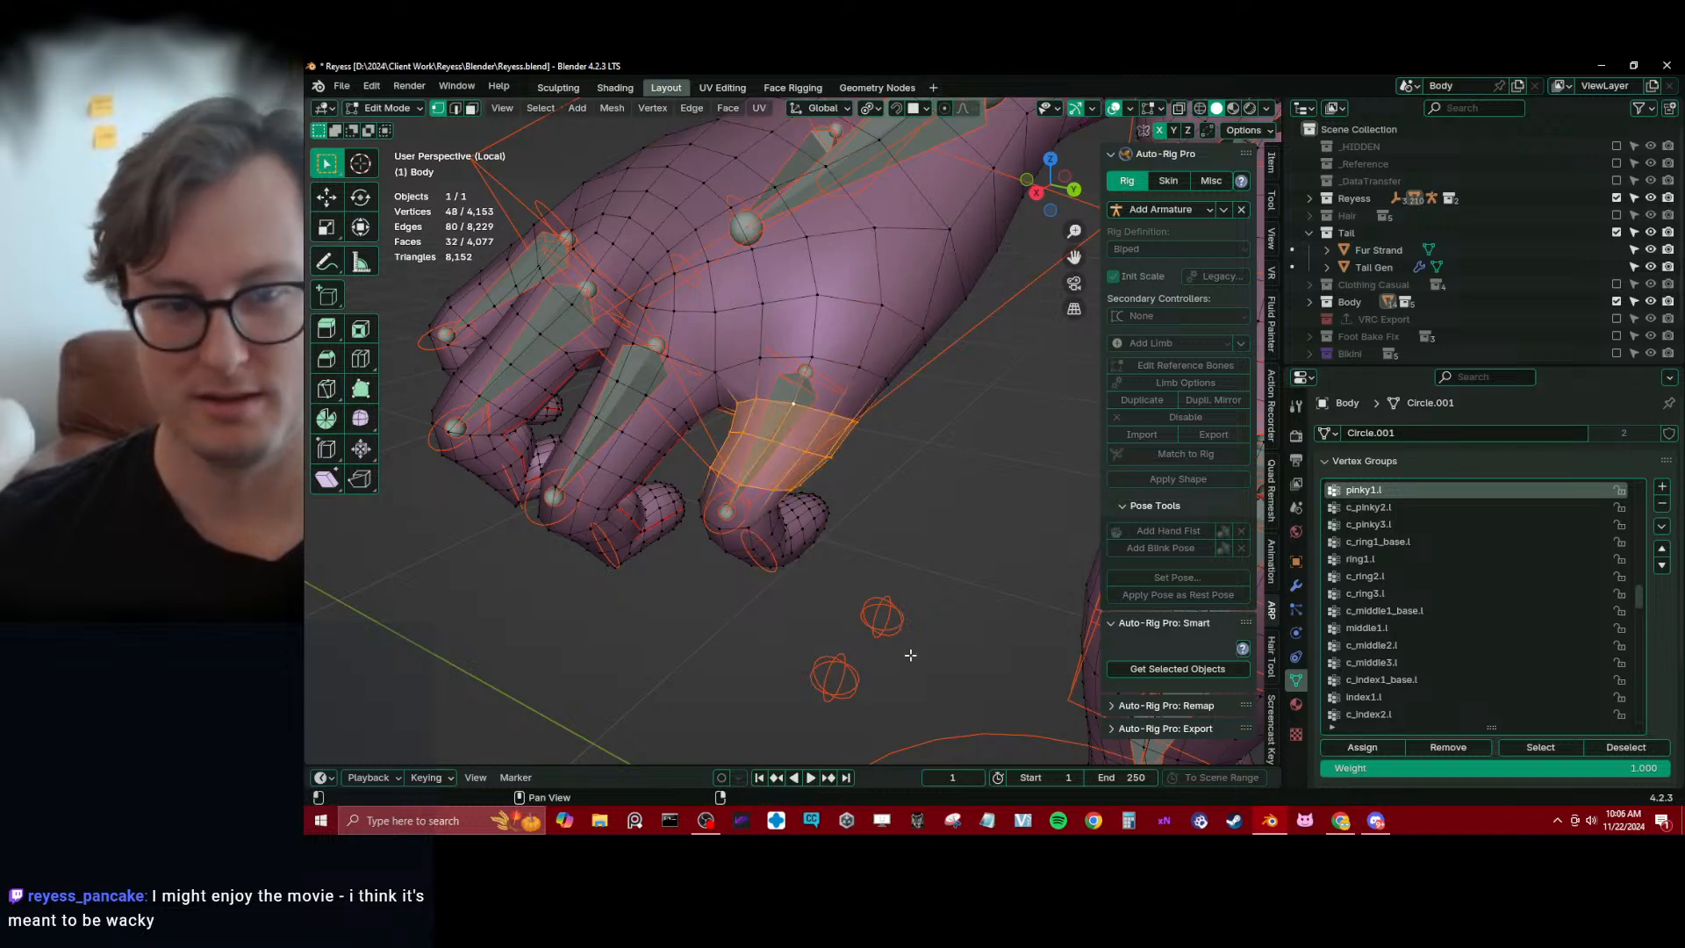
{"action": "middle_click_drag", "start_coordinate": [699, 465], "coordinate": [708, 425]}
{"action": "key", "text": "Tab"}
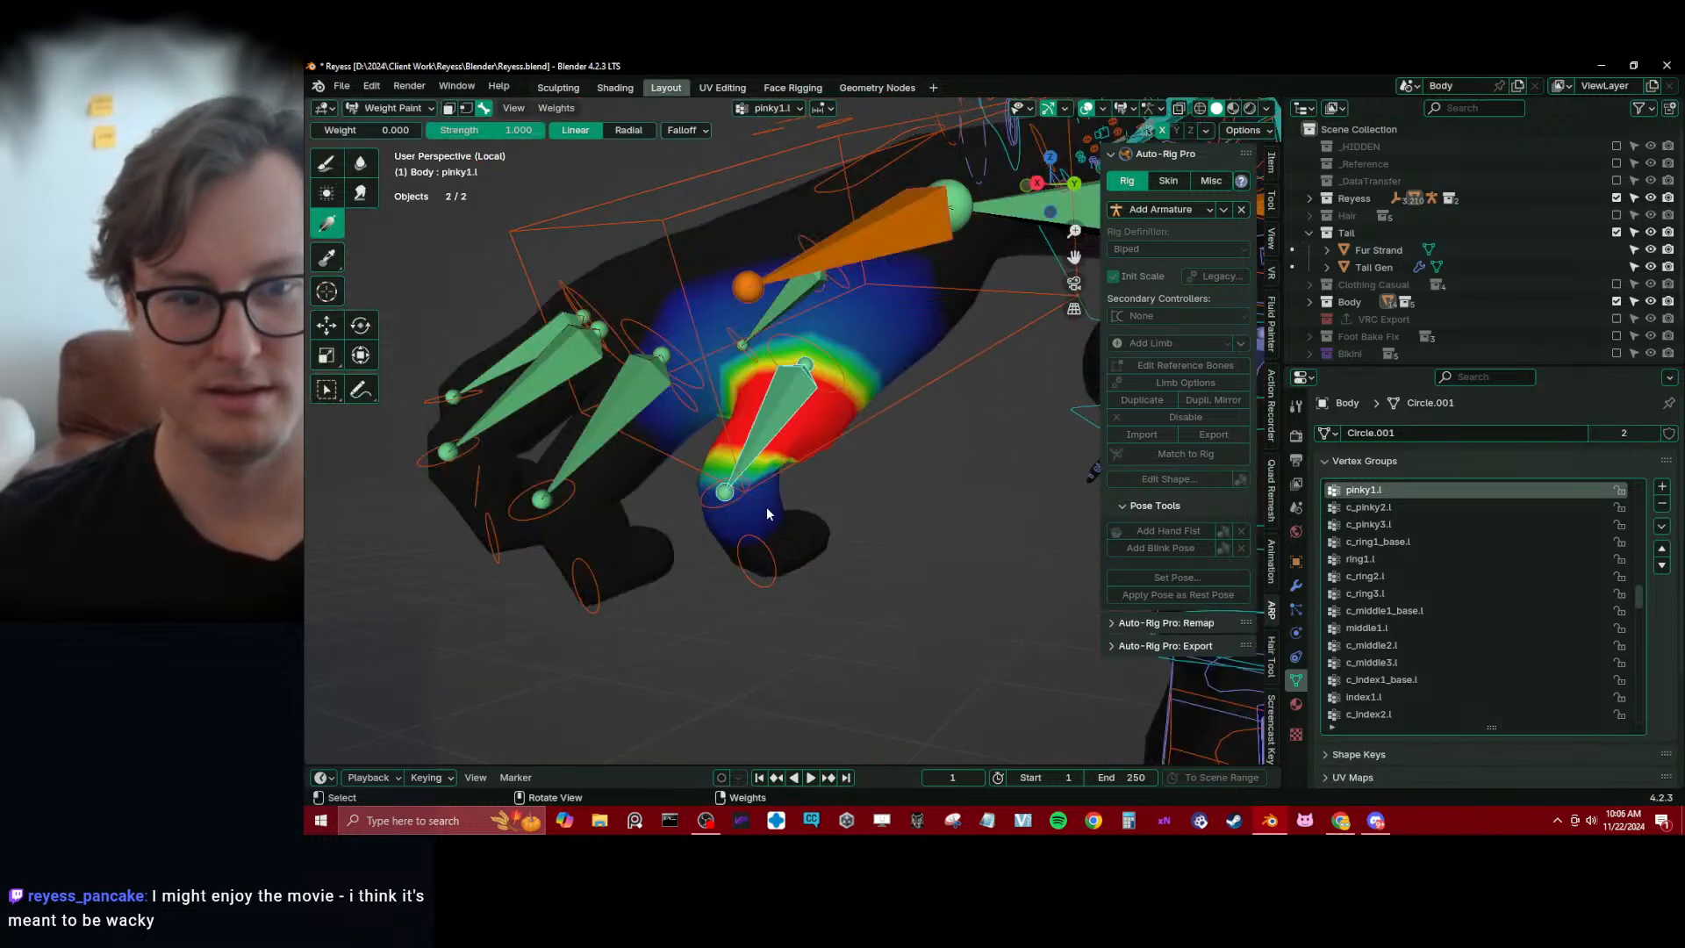
Make c_pinky2.l active and apply zero-weight gradients to its weights at the pinky's knuckle side
{"action": "left_click", "coordinate": [732, 509]}
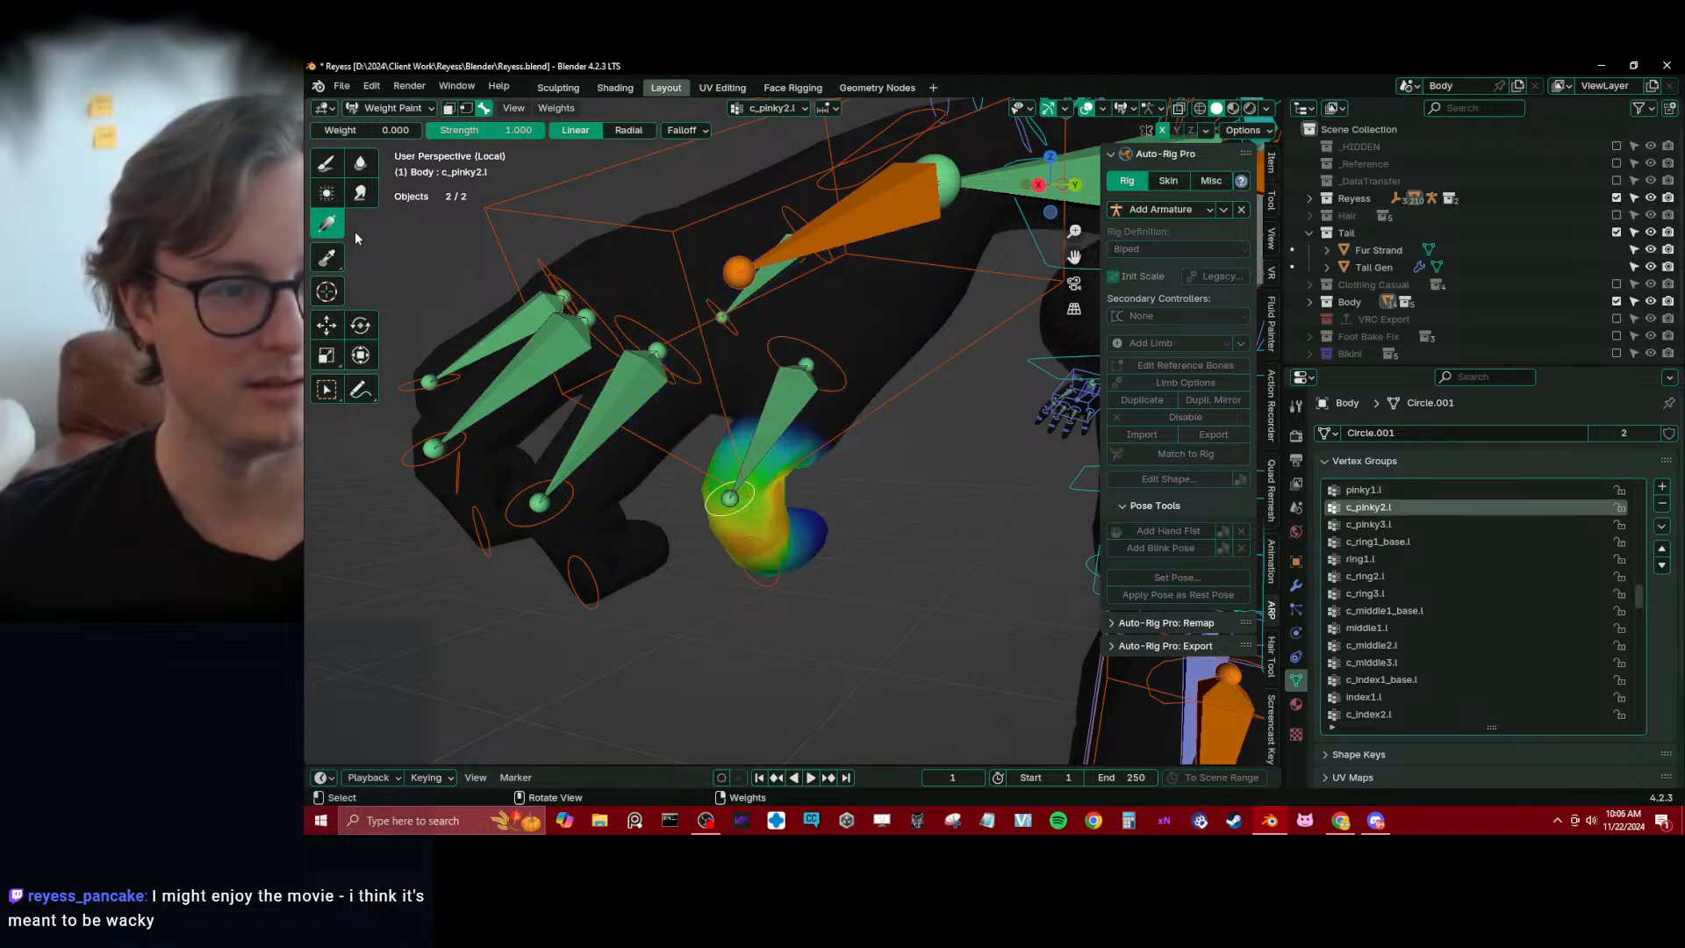
{"action": "middle_click_drag", "start_coordinate": [732, 509], "coordinate": [744, 437]}
{"action": "left_click_drag", "start_coordinate": [744, 436], "coordinate": [748, 496]}
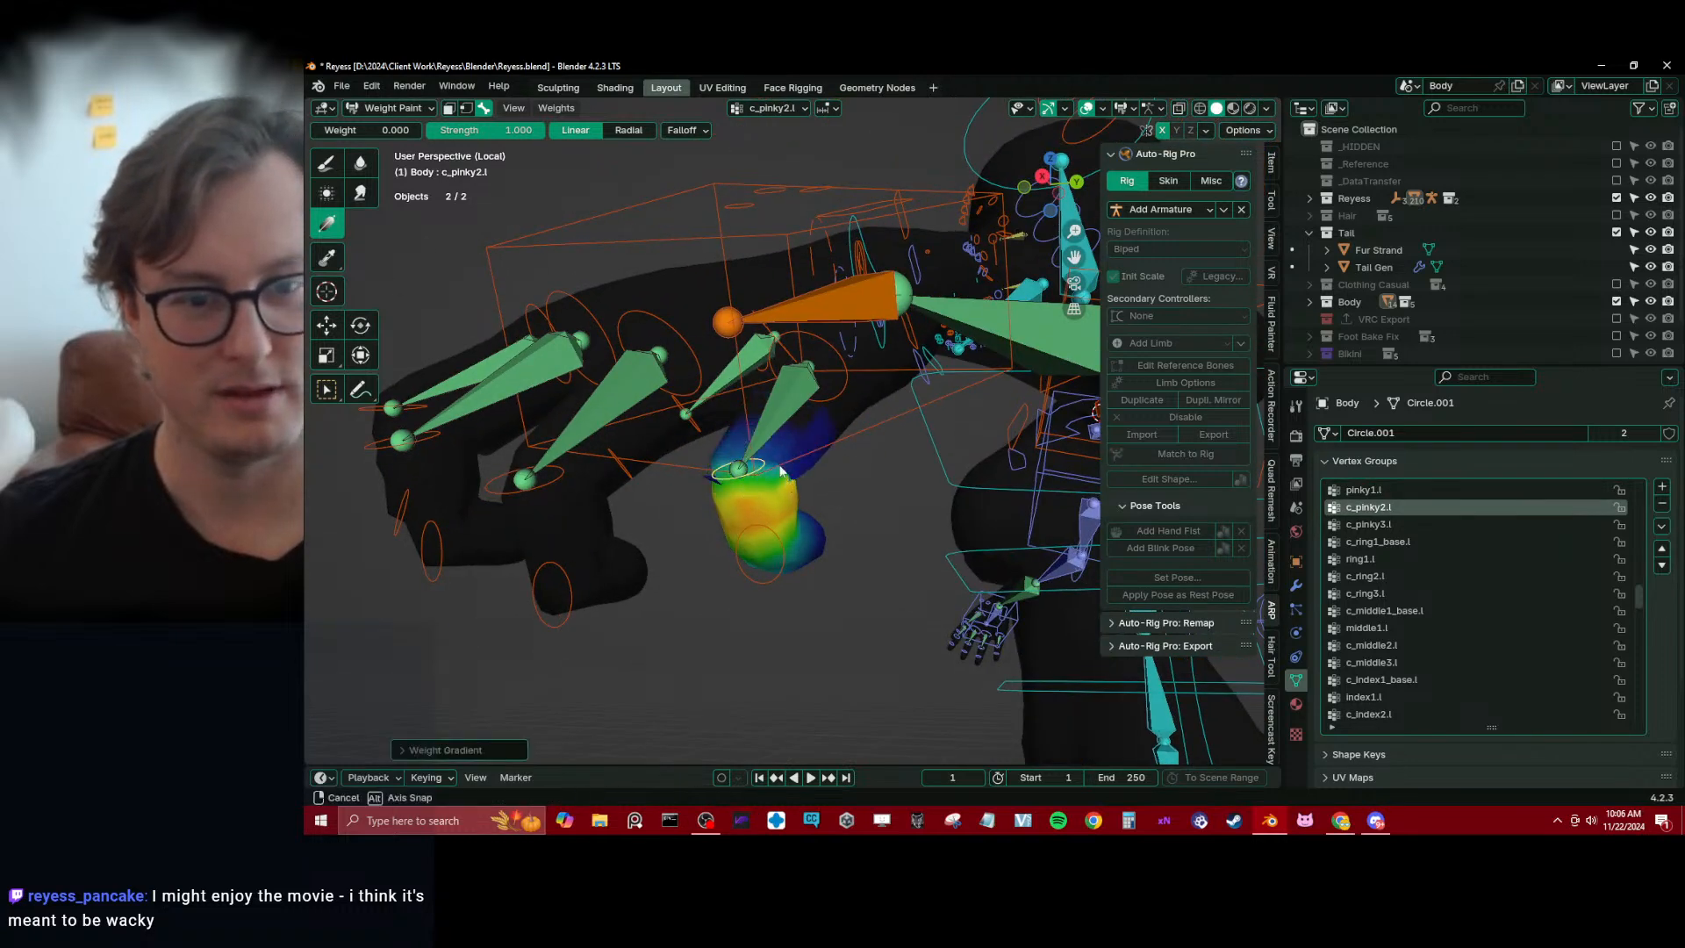
{"action": "middle_click_drag", "start_coordinate": [781, 471], "coordinate": [759, 549]}
{"action": "left_click_drag", "start_coordinate": [760, 567], "coordinate": [828, 519]}
Check the c_pinky3.l and c_pinky2.l weights around the pinky from several sides and choose the Blur tool
{"action": "left_click", "coordinate": [753, 560], "text": "ctrl"}
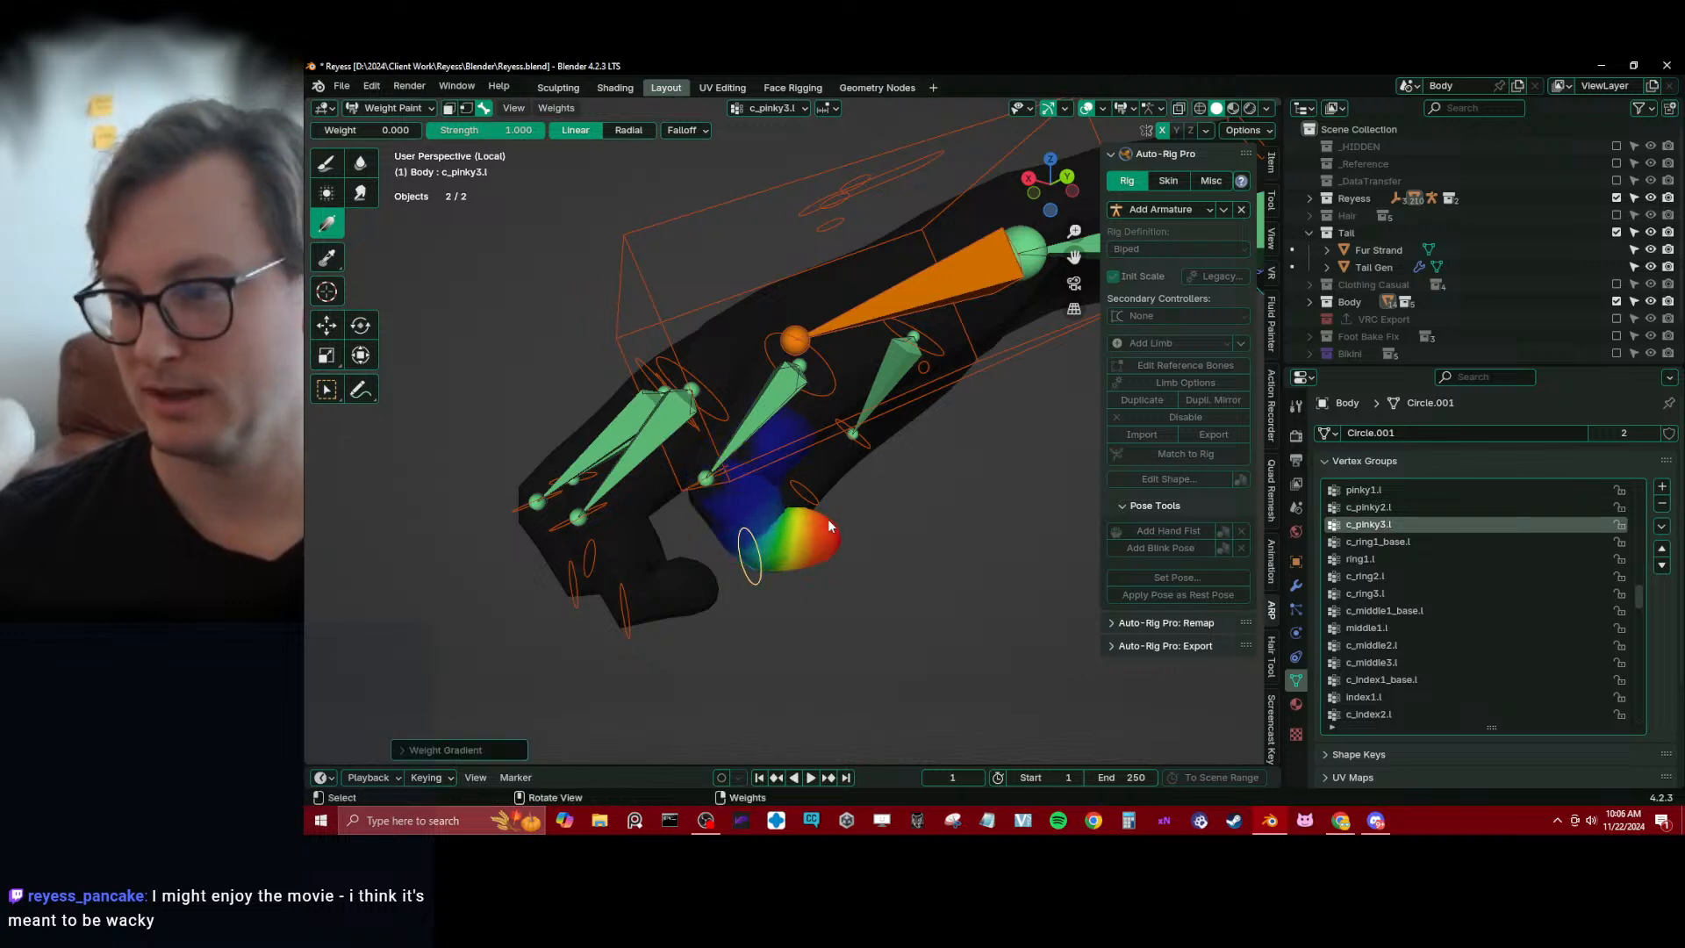
{"action": "middle_click_drag", "start_coordinate": [829, 519], "coordinate": [686, 493]}
{"action": "scroll", "coordinate": [686, 493], "scroll_direction": "up", "scroll_amount": 3}
{"action": "left_click", "coordinate": [677, 486], "text": "ctrl"}
{"action": "left_click", "coordinate": [359, 164]}
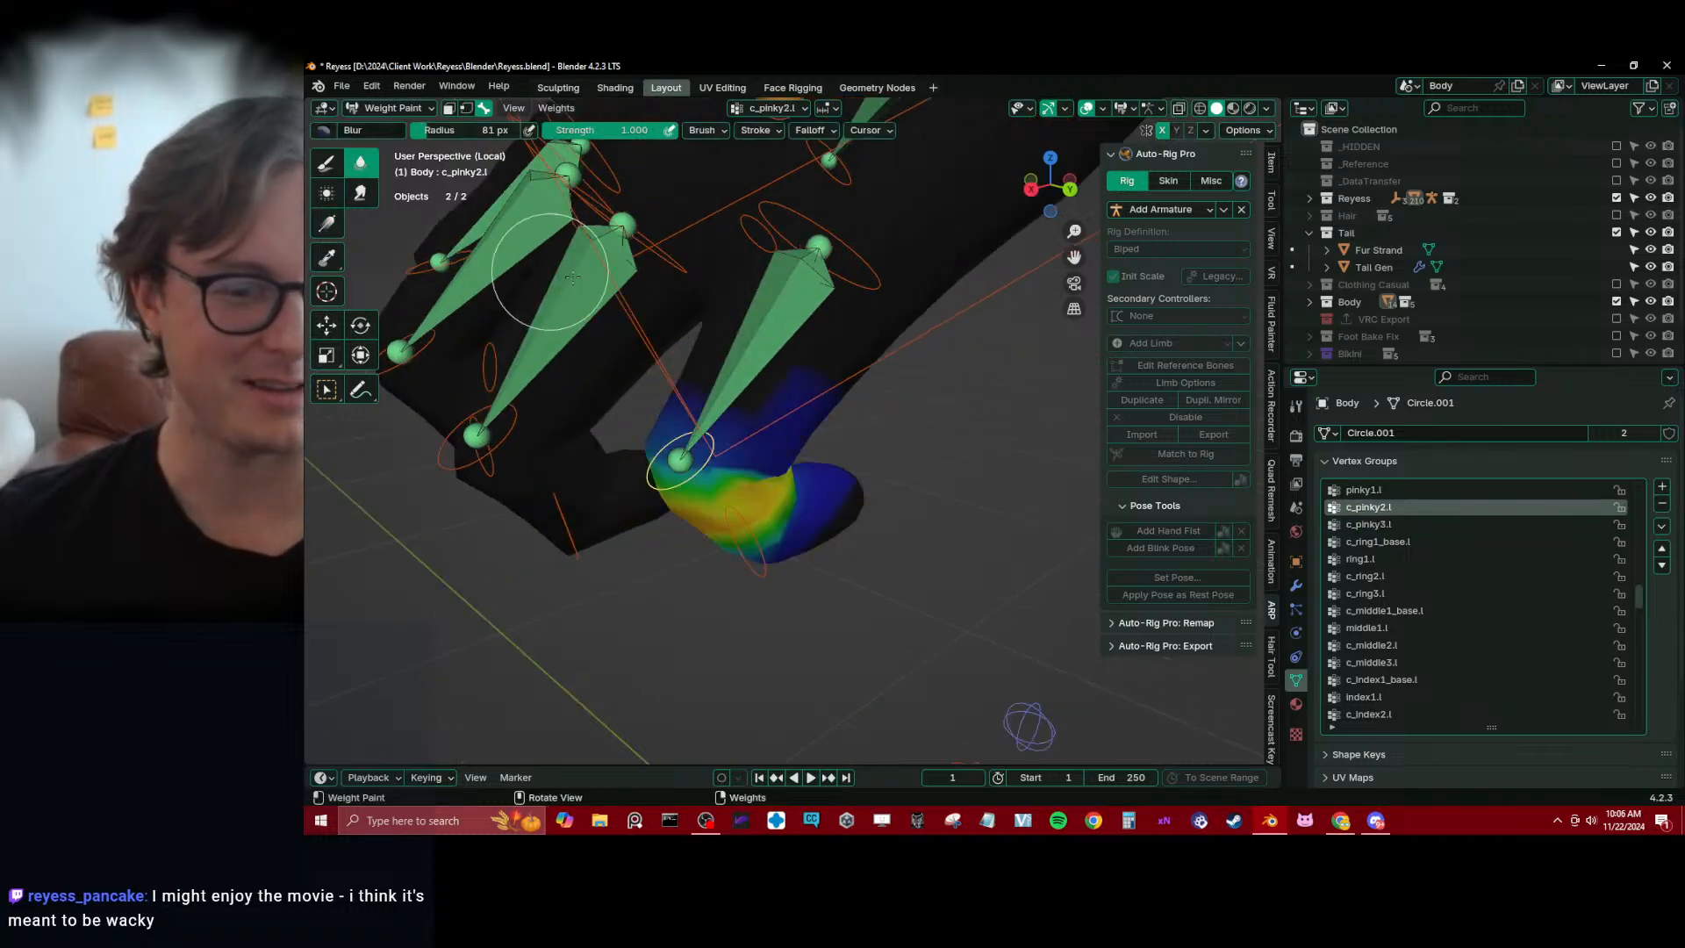
{"action": "middle_click_drag", "start_coordinate": [928, 484], "coordinate": [877, 453]}
{"action": "mouse_move", "coordinate": [723, 412]}
{"action": "middle_mouse_down"}
{"action": "mouse_move", "coordinate": [728, 443]}
{"action": "mouse_move", "coordinate": [814, 437]}
{"action": "mouse_move", "coordinate": [790, 439]}
{"action": "mouse_move", "coordinate": [808, 515]}
{"action": "mouse_move", "coordinate": [839, 466]}
{"action": "mouse_move", "coordinate": [788, 395]}
{"action": "mouse_move", "coordinate": [847, 447]}
{"action": "mouse_move", "coordinate": [811, 452]}
{"action": "mouse_move", "coordinate": [772, 416]}
{"action": "mouse_move", "coordinate": [839, 461]}
{"action": "mouse_move", "coordinate": [985, 425]}
{"action": "mouse_move", "coordinate": [466, 308]}
{"action": "middle_mouse_up"}
Make pinky1.l active and apply a zero-weight gradient from the ring finger toward the pinky to clear the neighbouring influence
{"action": "left_click", "coordinate": [749, 362], "text": "alt"}
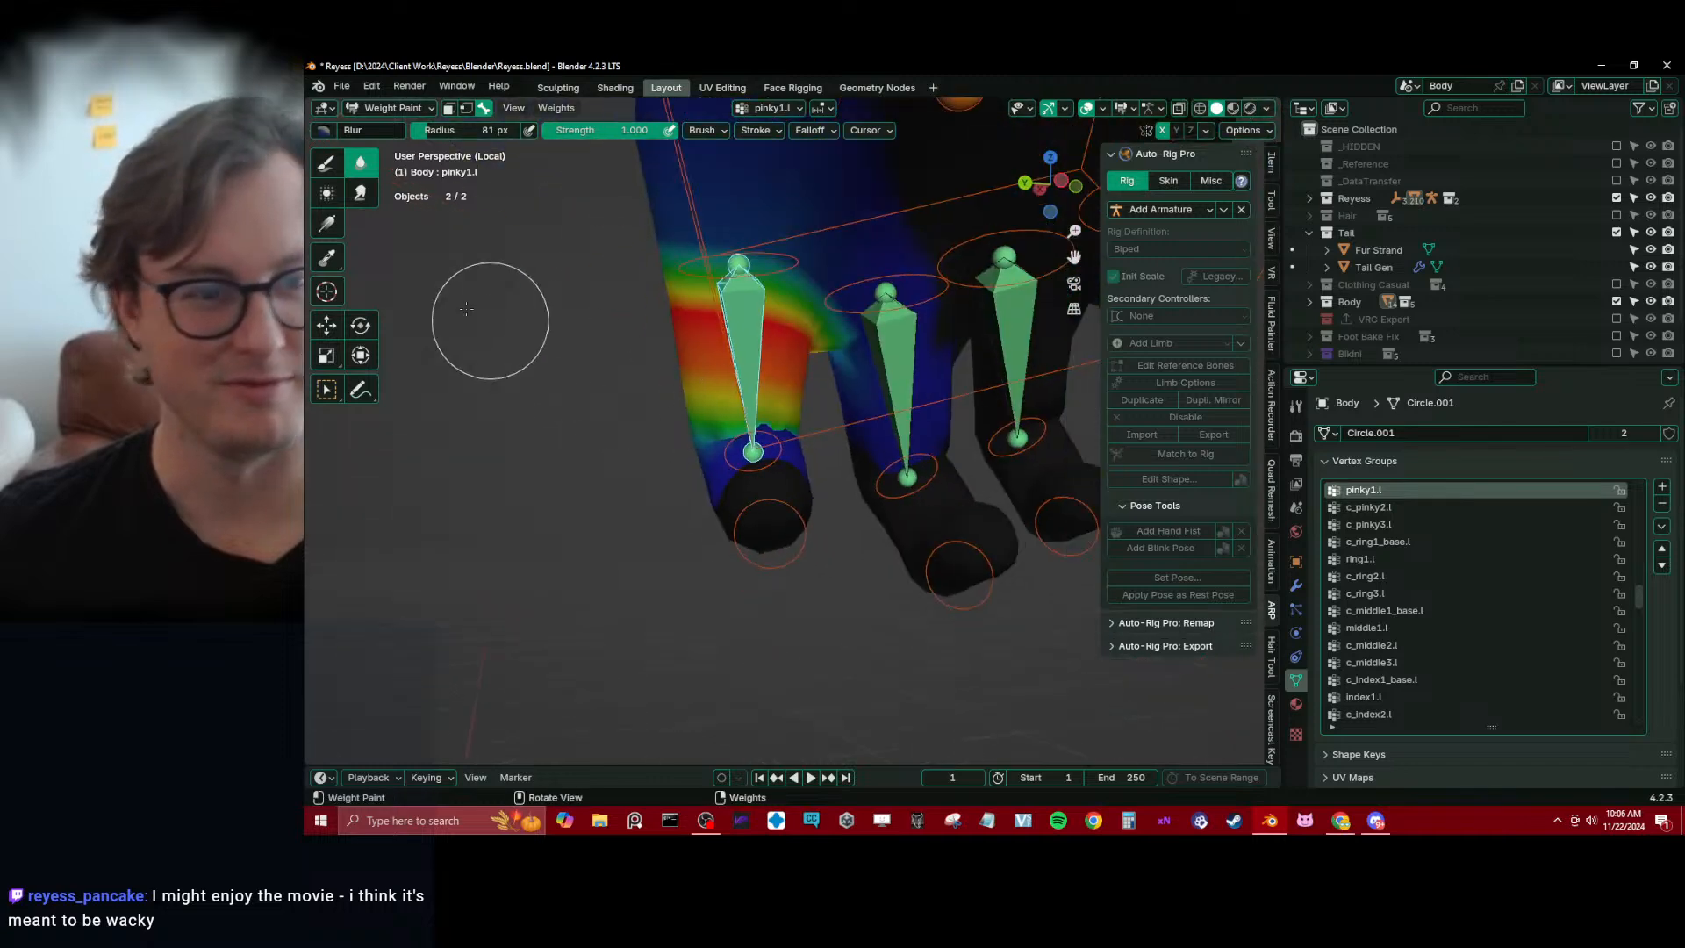
{"action": "left_click", "coordinate": [327, 224]}
{"action": "middle_click_drag", "start_coordinate": [338, 230], "coordinate": [587, 344]}
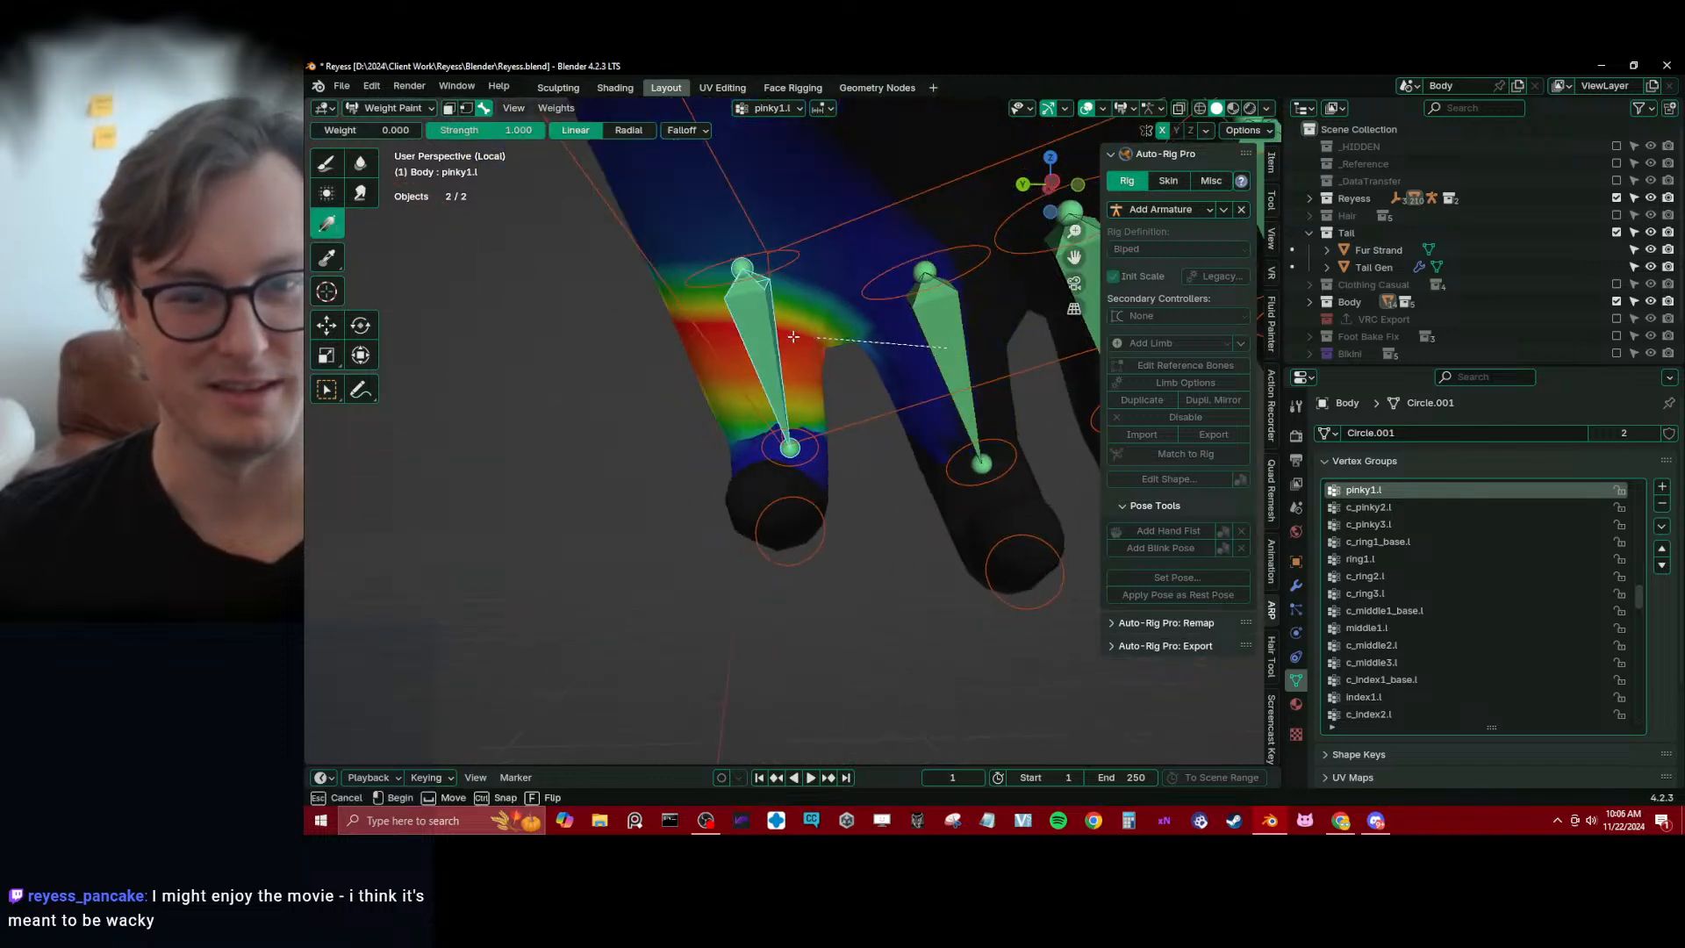
{"action": "left_click_drag", "start_coordinate": [793, 337], "coordinate": [786, 337]}
{"action": "middle_click_drag", "start_coordinate": [786, 377], "coordinate": [870, 474]}
Select the first-segment controls of the left pinky, ring, middle and index fingers together
{"action": "left_click", "coordinate": [770, 529], "text": "alt"}
{"action": "middle_click_drag", "start_coordinate": [746, 522], "coordinate": [754, 451]}
{"action": "left_click", "coordinate": [787, 387], "text": "alt"}
{"action": "left_click", "coordinate": [744, 449], "text": "alt"}
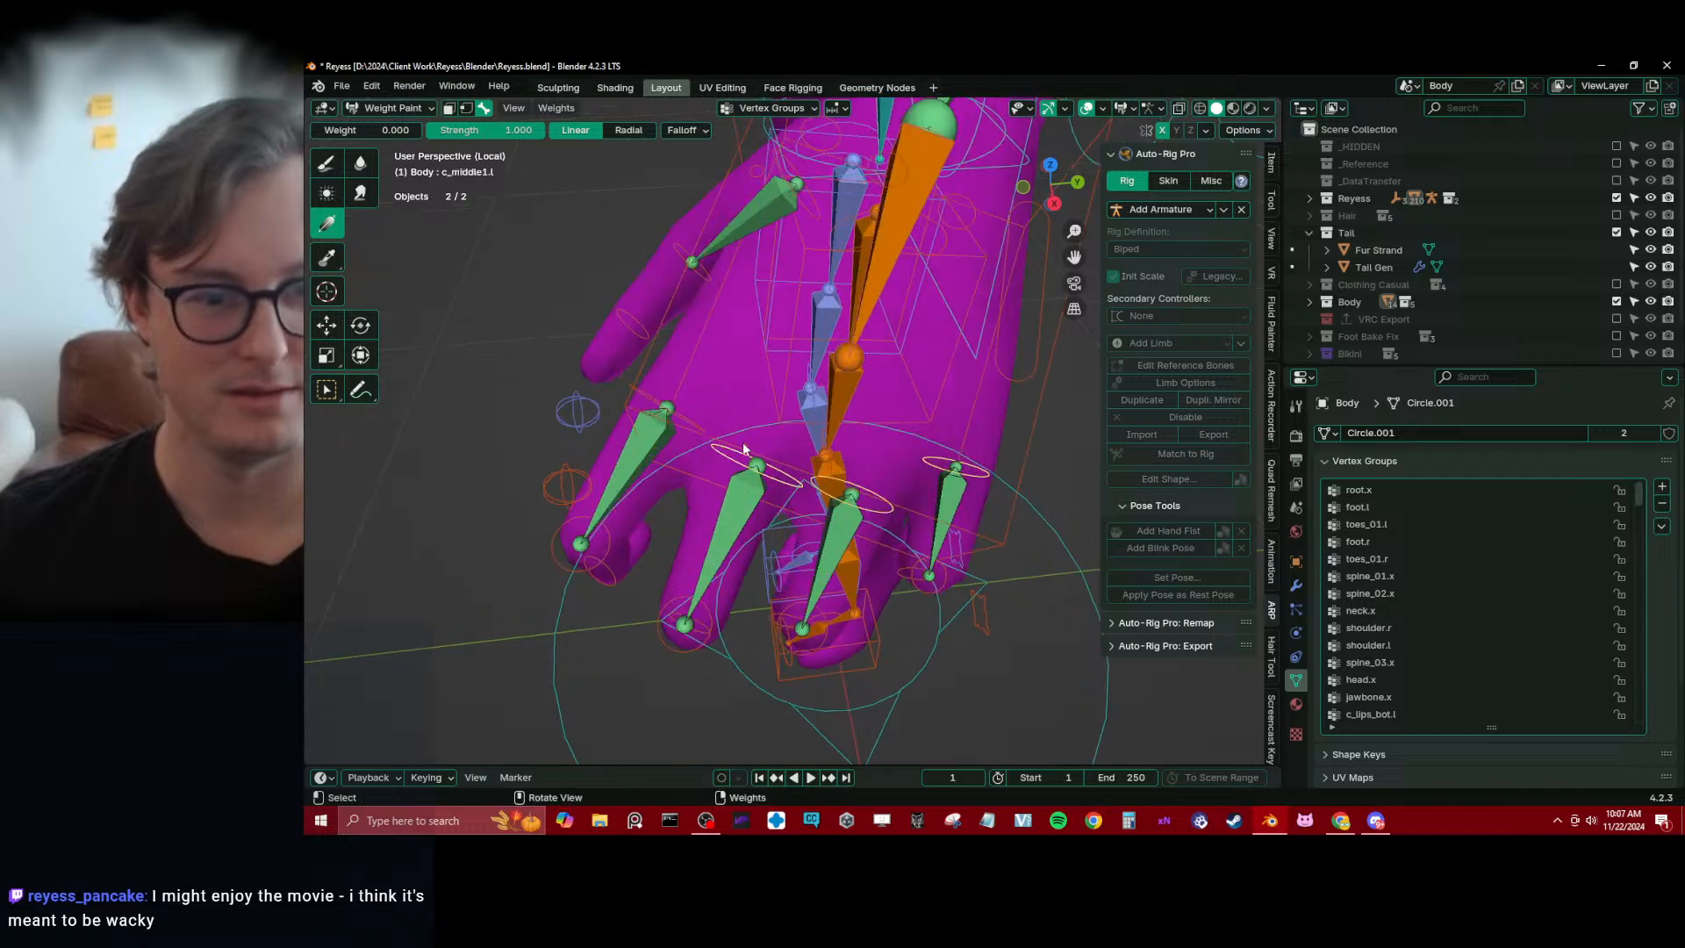
{"action": "middle_click_drag", "start_coordinate": [645, 403], "coordinate": [746, 456]}
{"action": "key", "text": "r"}
{"action": "key", "text": "x"}
{"action": "key", "text": "x"}
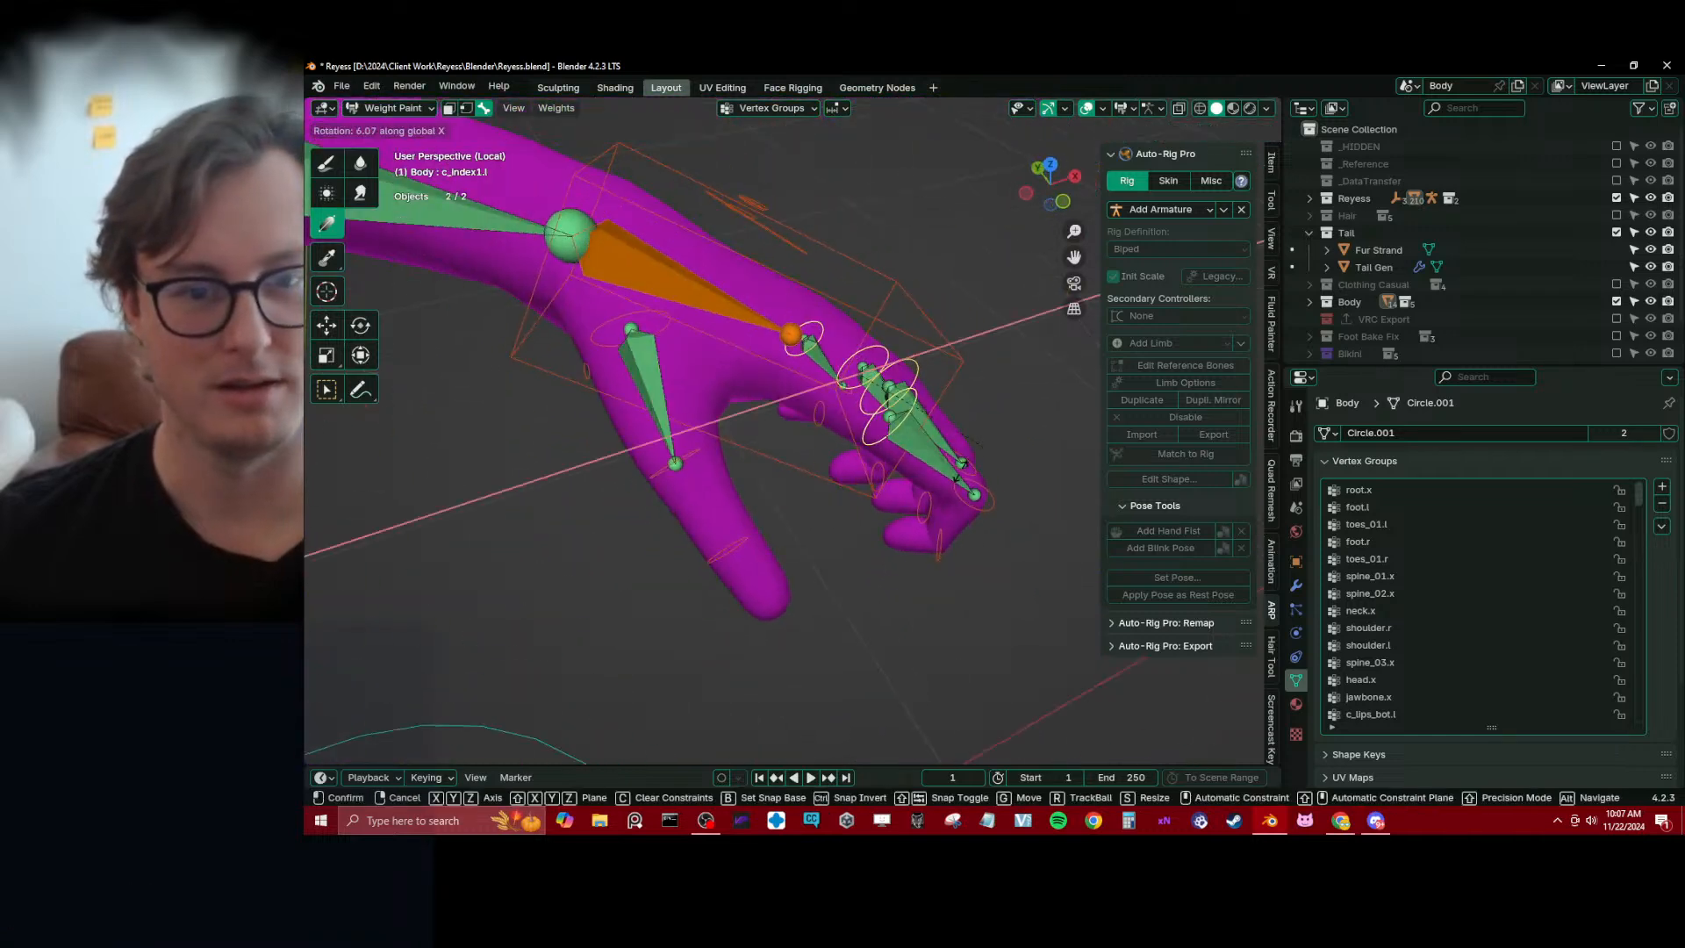
{"action": "right_click", "coordinate": [849, 514]}
{"action": "key", "text": "period"}
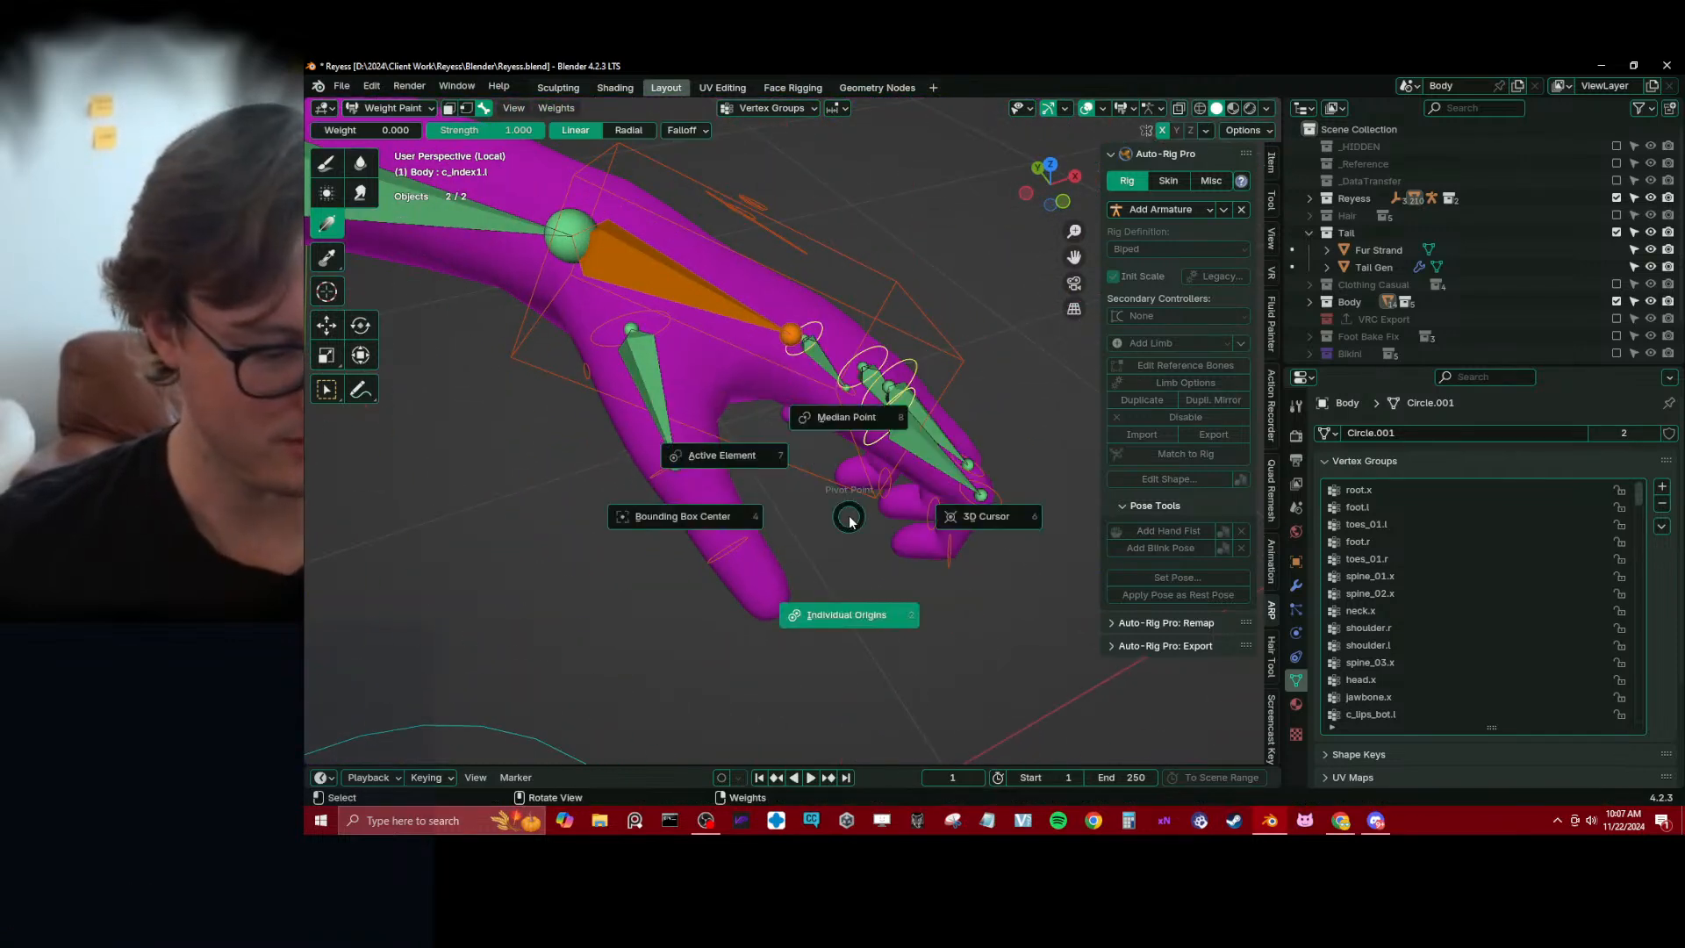
{"action": "right_click", "coordinate": [849, 515]}
{"action": "key", "text": "r"}
{"action": "key", "text": "x"}
{"action": "key", "text": "x"}
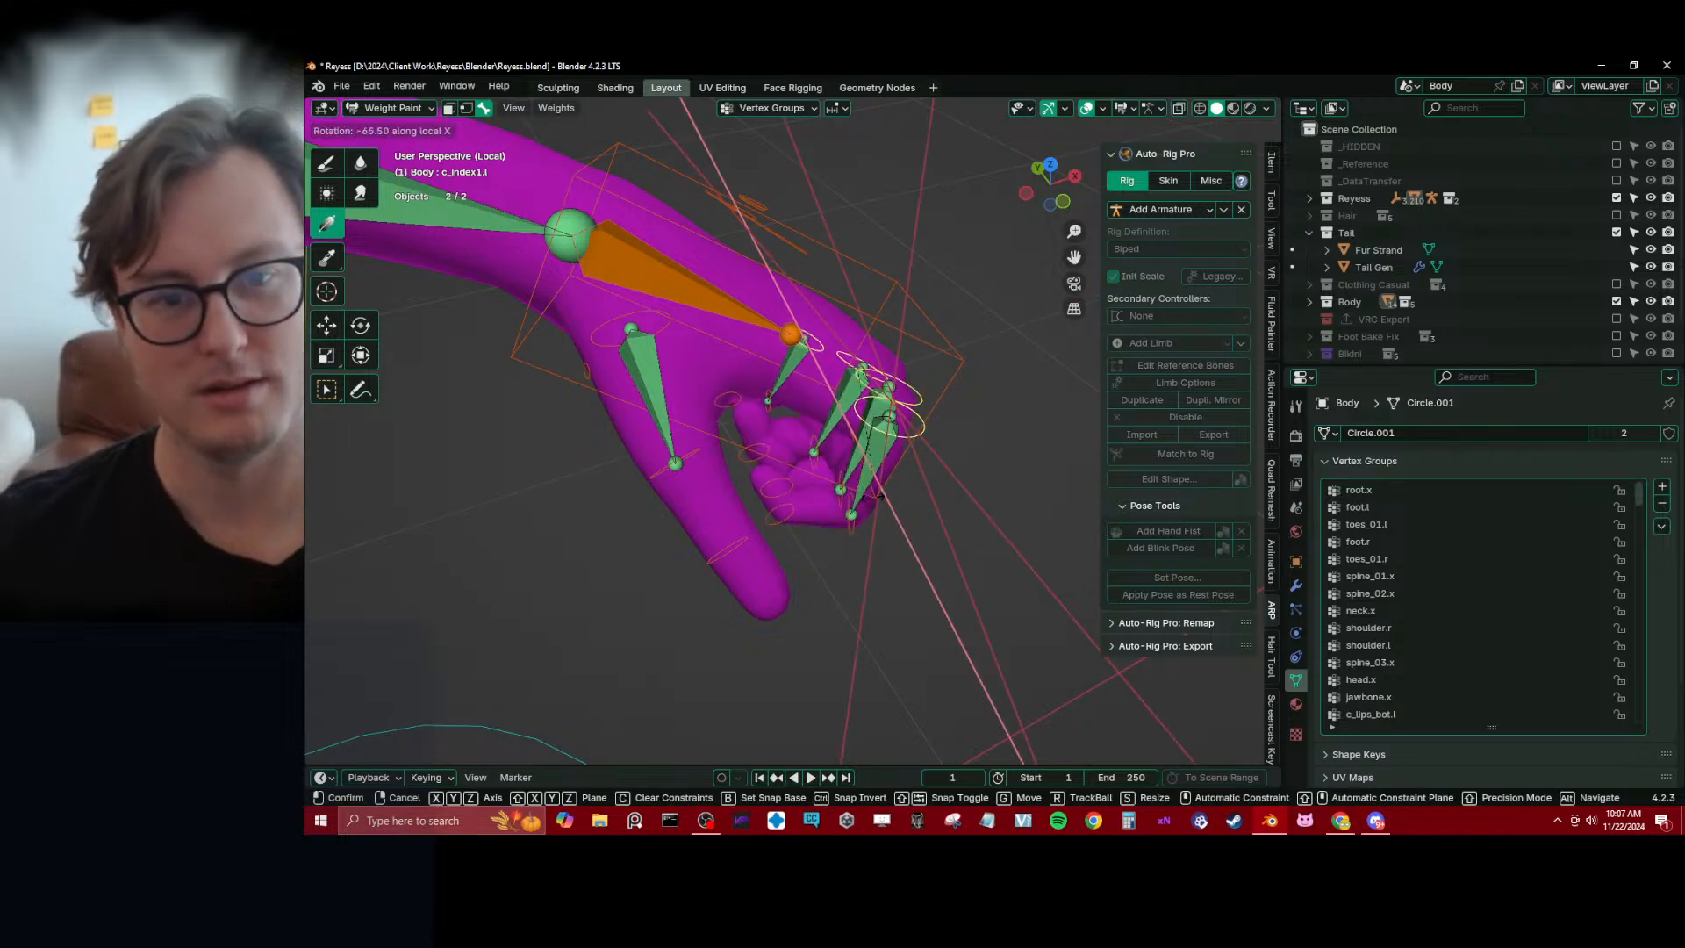
{"action": "right_click", "coordinate": [904, 477]}
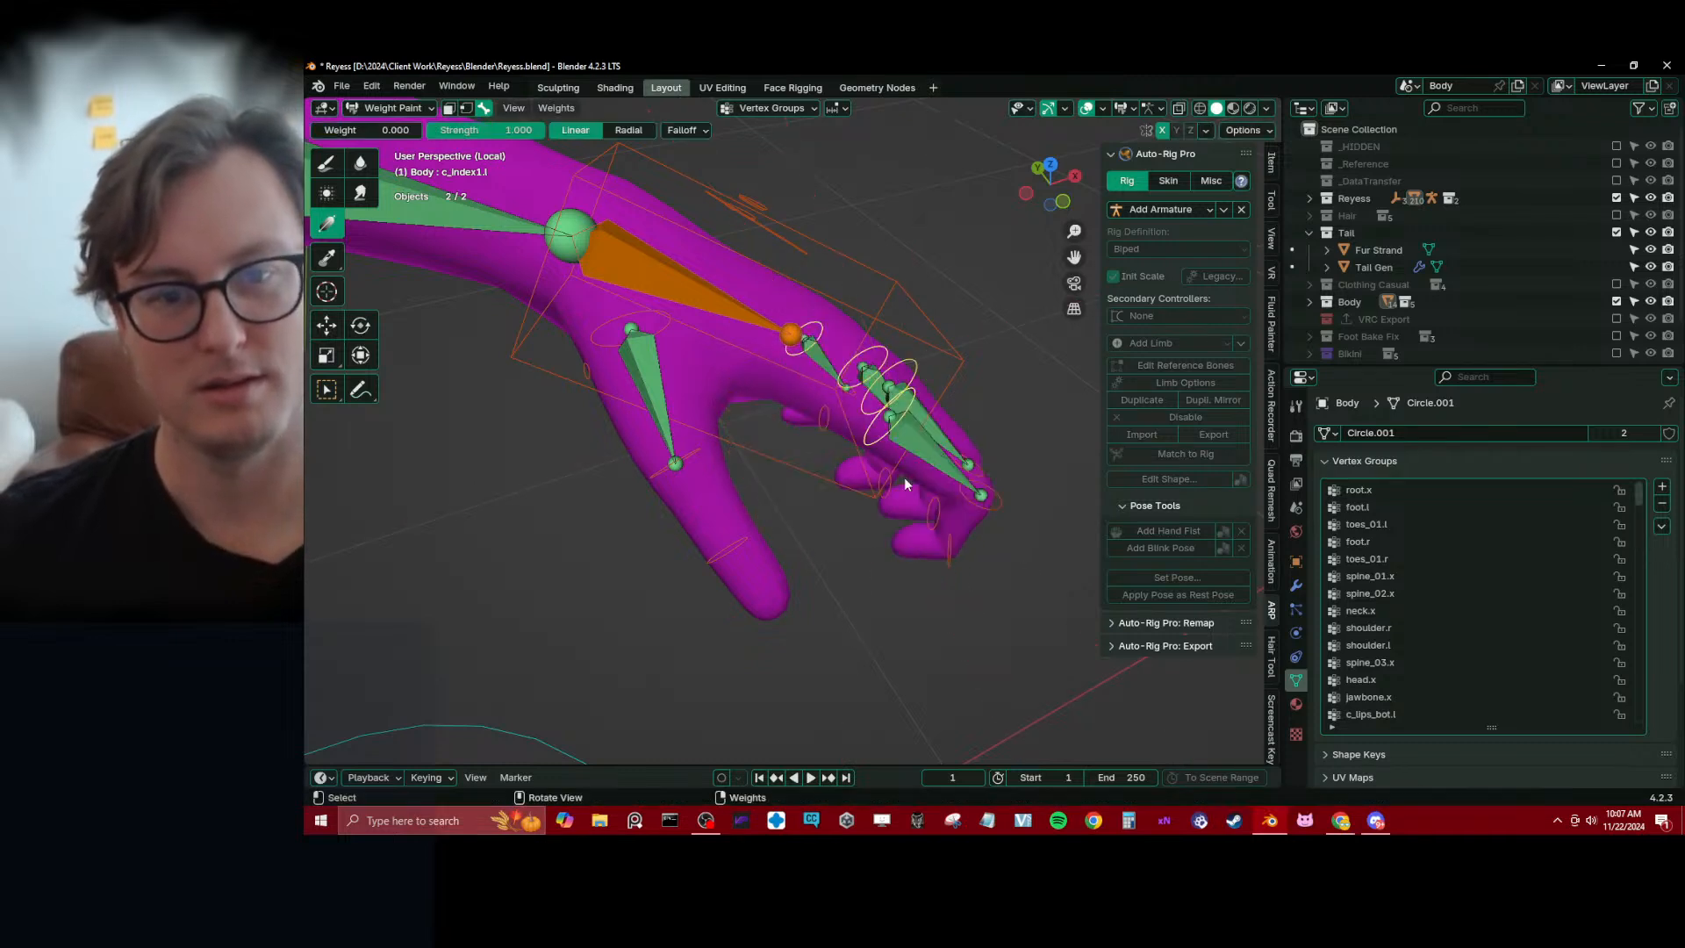
Scale the four selected finger controls down and curl them about 104° around their local X axis into a fist
{"action": "key", "text": "s"}
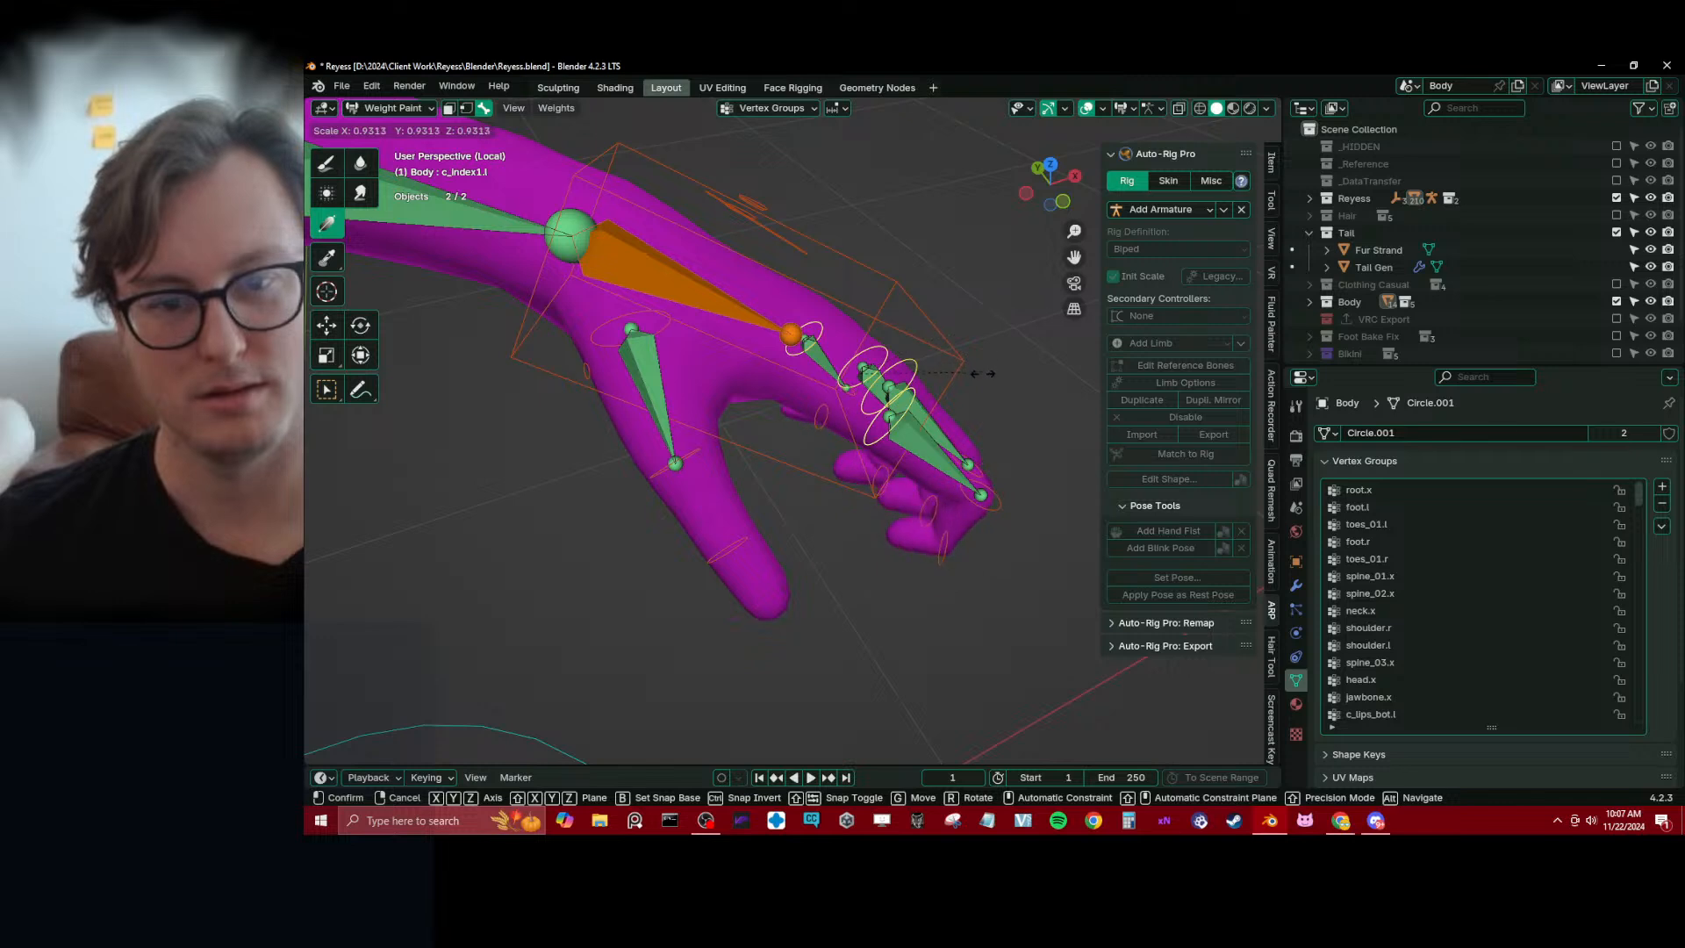
{"action": "left_click", "coordinate": [920, 409]}
{"action": "middle_click_drag", "start_coordinate": [922, 412], "coordinate": [956, 353]}
{"action": "key", "text": "r"}
{"action": "key", "text": "x"}
{"action": "key", "text": "x"}
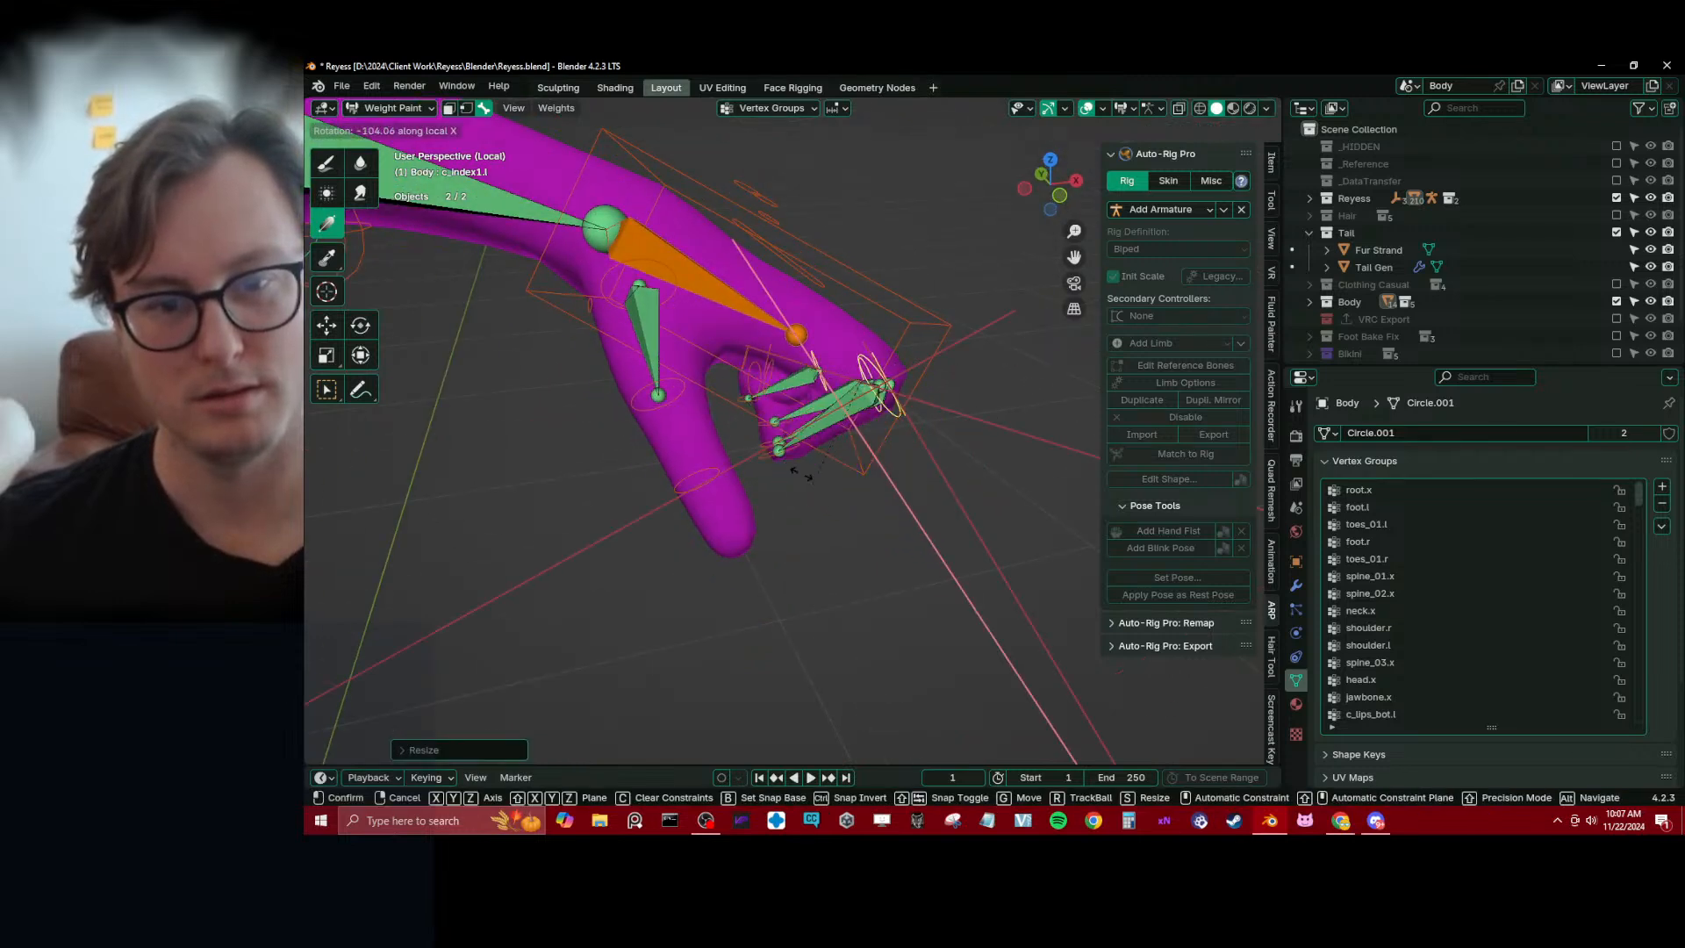
{"action": "left_click", "coordinate": [809, 482]}
{"action": "middle_click_drag", "start_coordinate": [809, 482], "coordinate": [897, 372]}
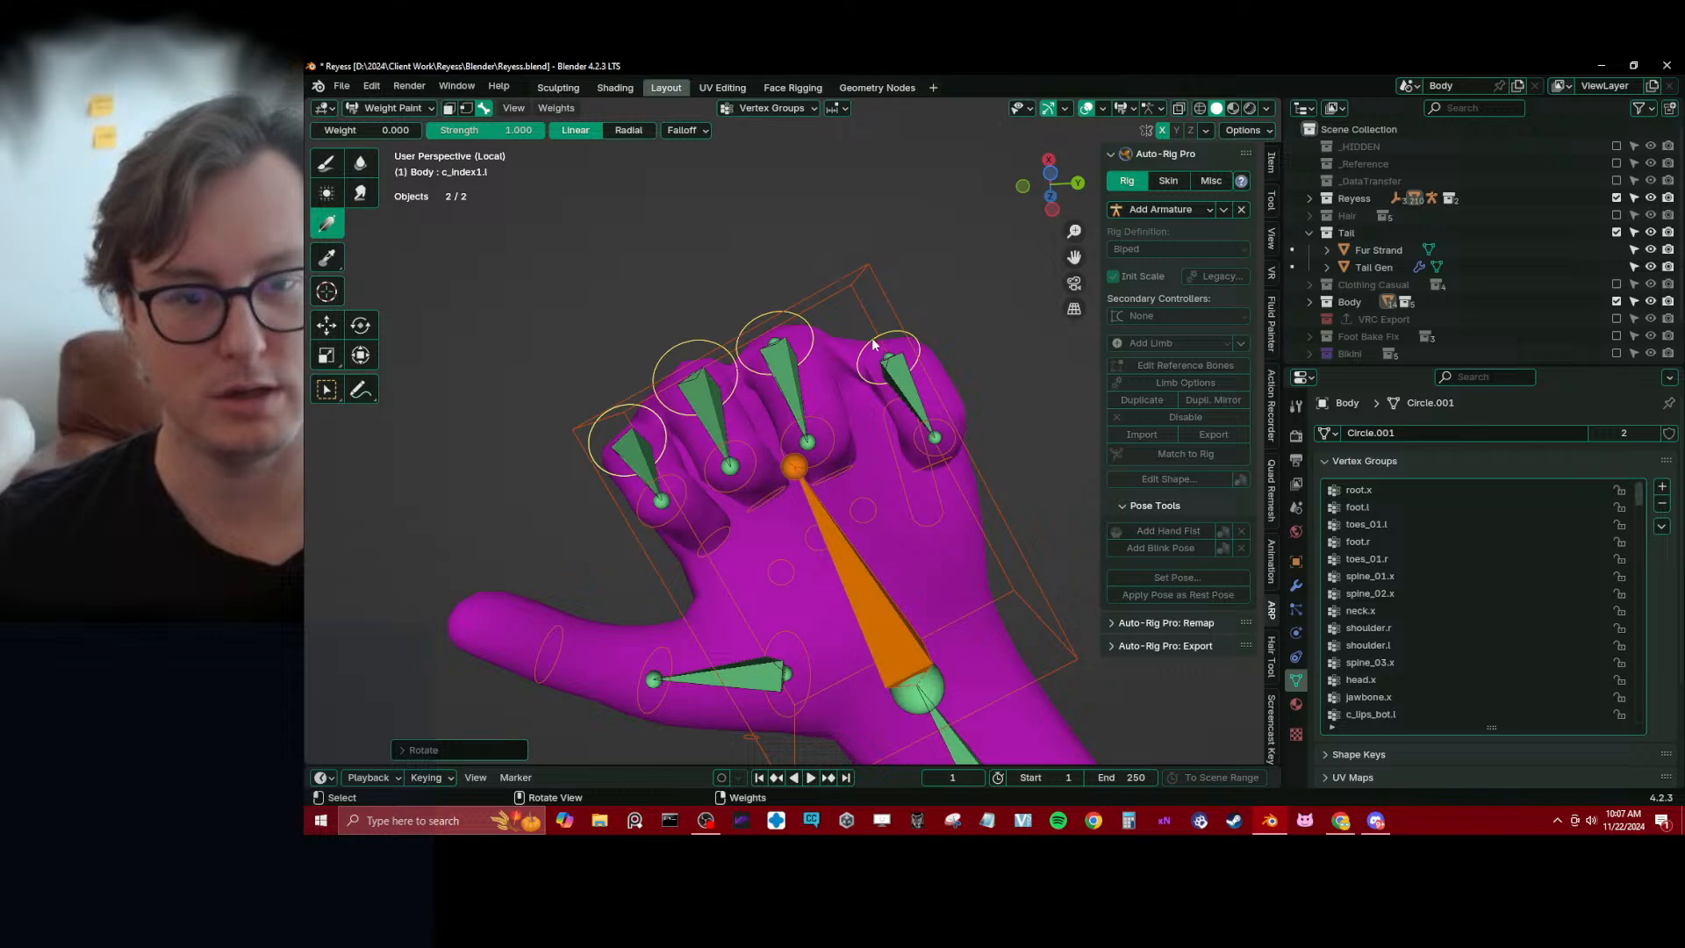
Select the c_pinky1.l control and move it closer to the ring finger
{"action": "left_click", "coordinate": [871, 344]}
{"action": "key", "text": "g"}
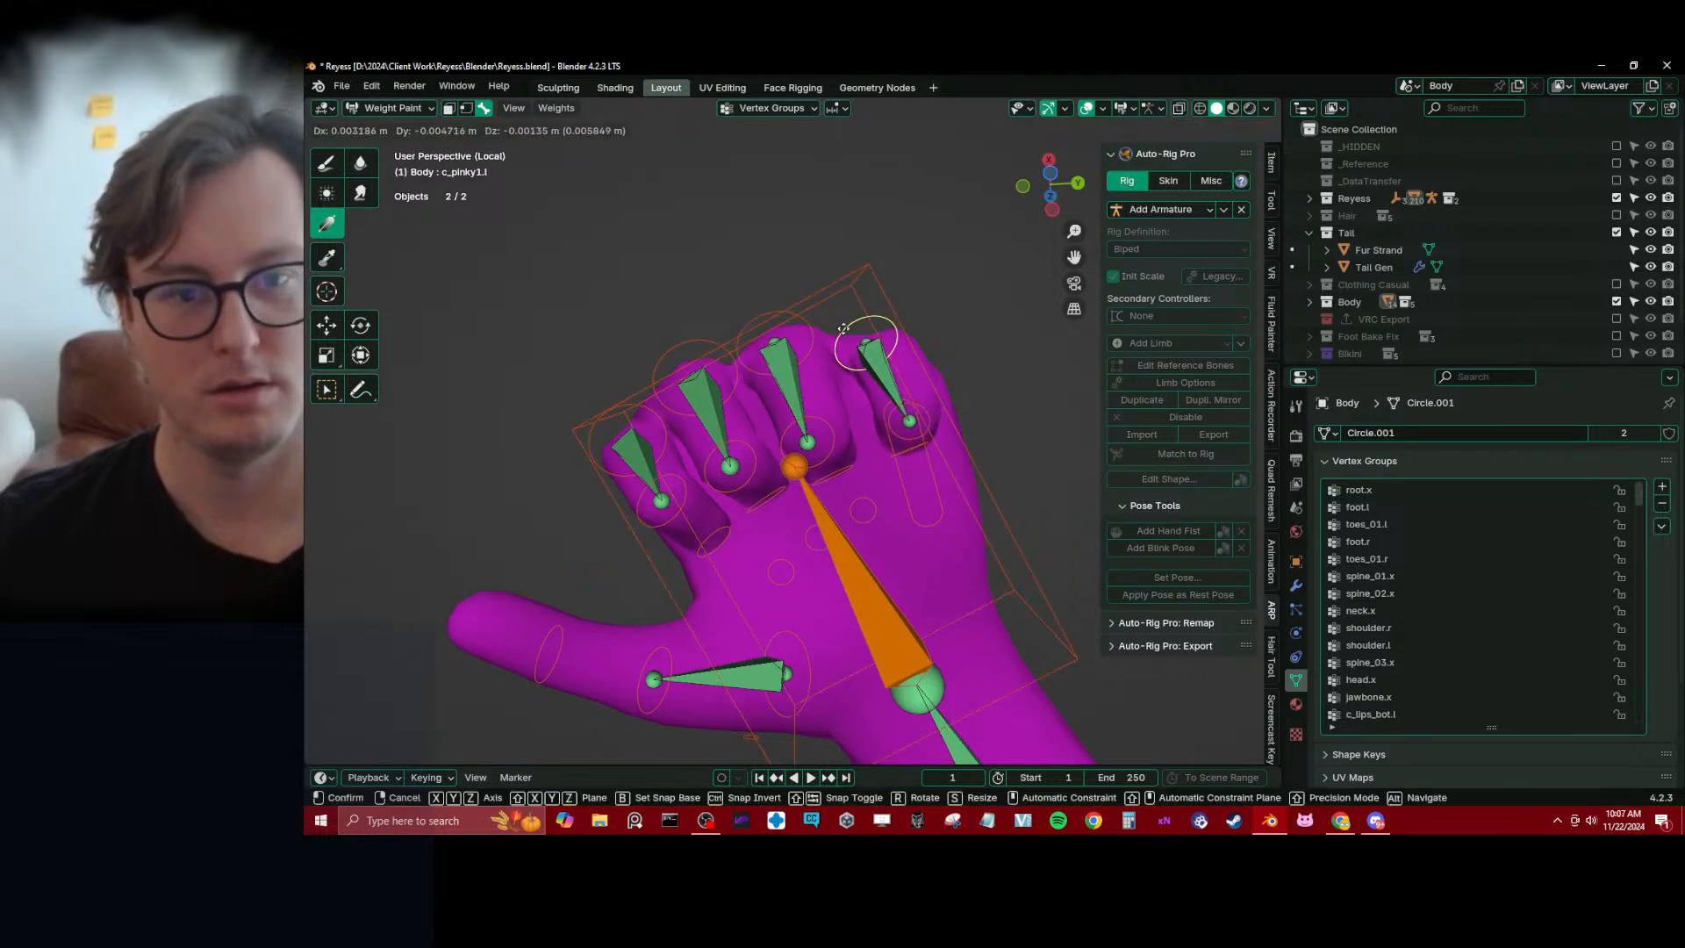
{"action": "left_click", "coordinate": [830, 335]}
{"action": "mouse_move", "coordinate": [830, 334]}
{"action": "middle_mouse_down"}
{"action": "mouse_move", "coordinate": [862, 272]}
{"action": "mouse_move", "coordinate": [877, 414]}
{"action": "mouse_move", "coordinate": [841, 474]}
{"action": "mouse_move", "coordinate": [944, 556]}
{"action": "mouse_move", "coordinate": [933, 611]}
{"action": "mouse_move", "coordinate": [893, 625]}
{"action": "mouse_move", "coordinate": [808, 181]}
{"action": "mouse_move", "coordinate": [803, 378]}
{"action": "mouse_move", "coordinate": [819, 245]}
{"action": "mouse_move", "coordinate": [833, 434]}
{"action": "mouse_move", "coordinate": [817, 503]}
{"action": "mouse_move", "coordinate": [800, 500]}
{"action": "mouse_move", "coordinate": [813, 630]}
{"action": "mouse_move", "coordinate": [864, 535]}
{"action": "mouse_move", "coordinate": [950, 452]}
{"action": "middle_mouse_up"}
Examine the curled hand's deformation in Object Mode and return to Weight Paint mode
{"action": "left_click", "coordinate": [834, 267]}
{"action": "key", "text": "ctrl+Tab"}
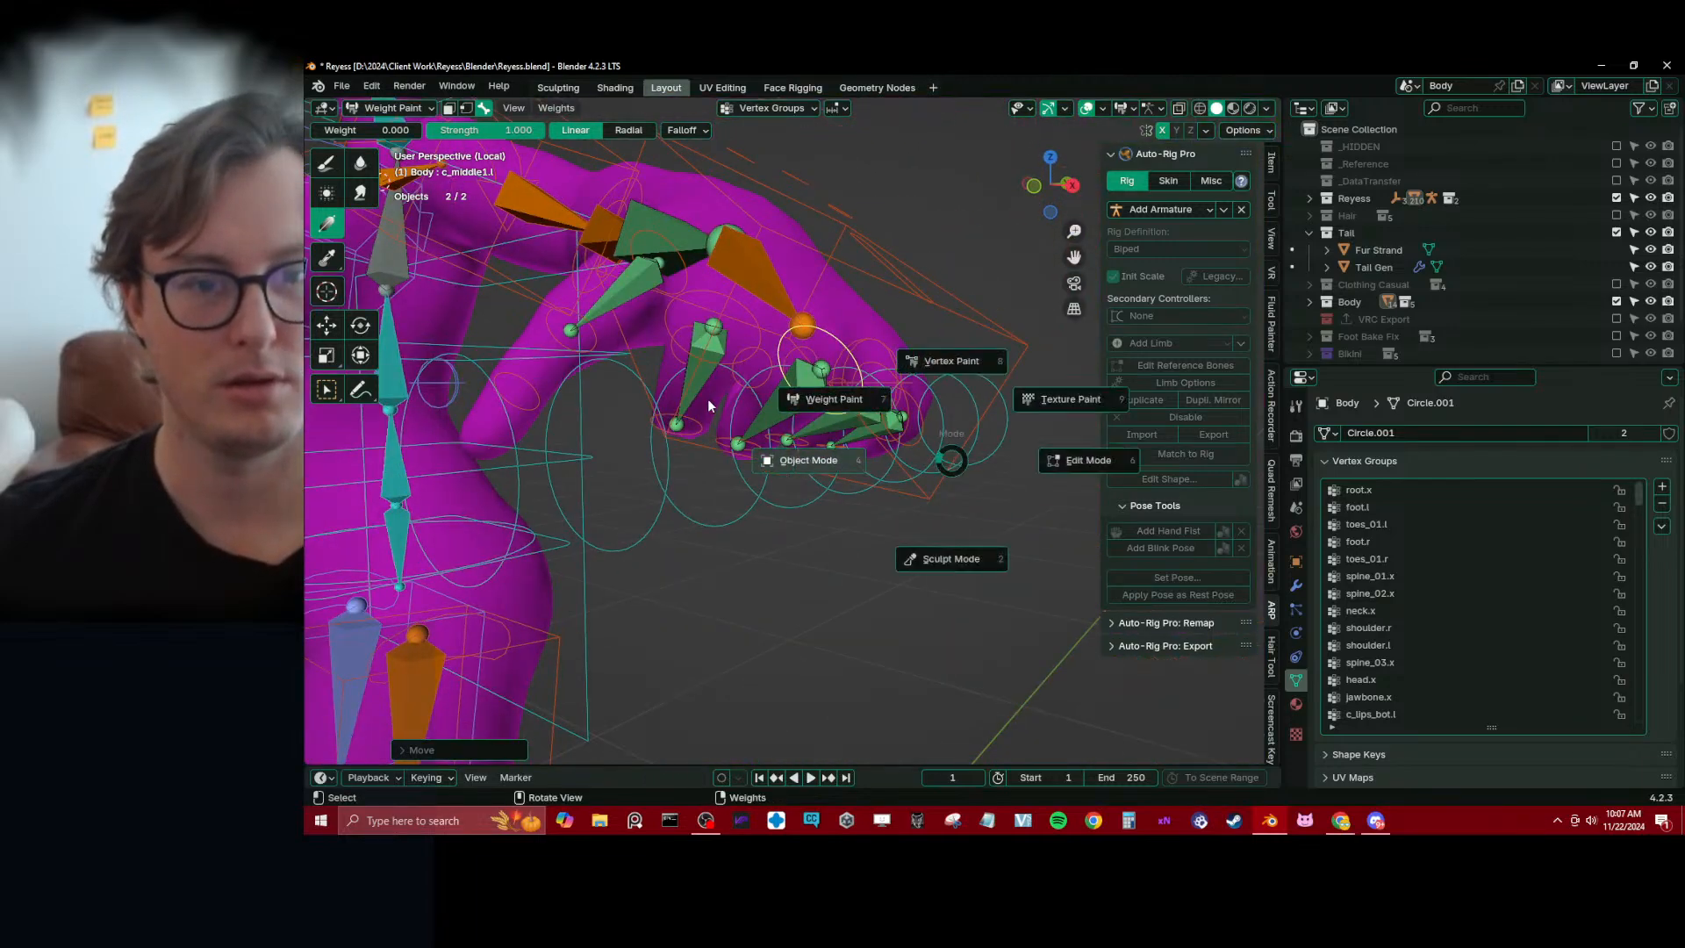
{"action": "left_click", "coordinate": [707, 402]}
{"action": "mouse_move", "coordinate": [708, 401]}
{"action": "middle_mouse_down"}
{"action": "mouse_move", "coordinate": [787, 414]}
{"action": "mouse_move", "coordinate": [784, 439]}
{"action": "middle_mouse_up"}
{"action": "left_click", "coordinate": [781, 391], "text": "shift"}
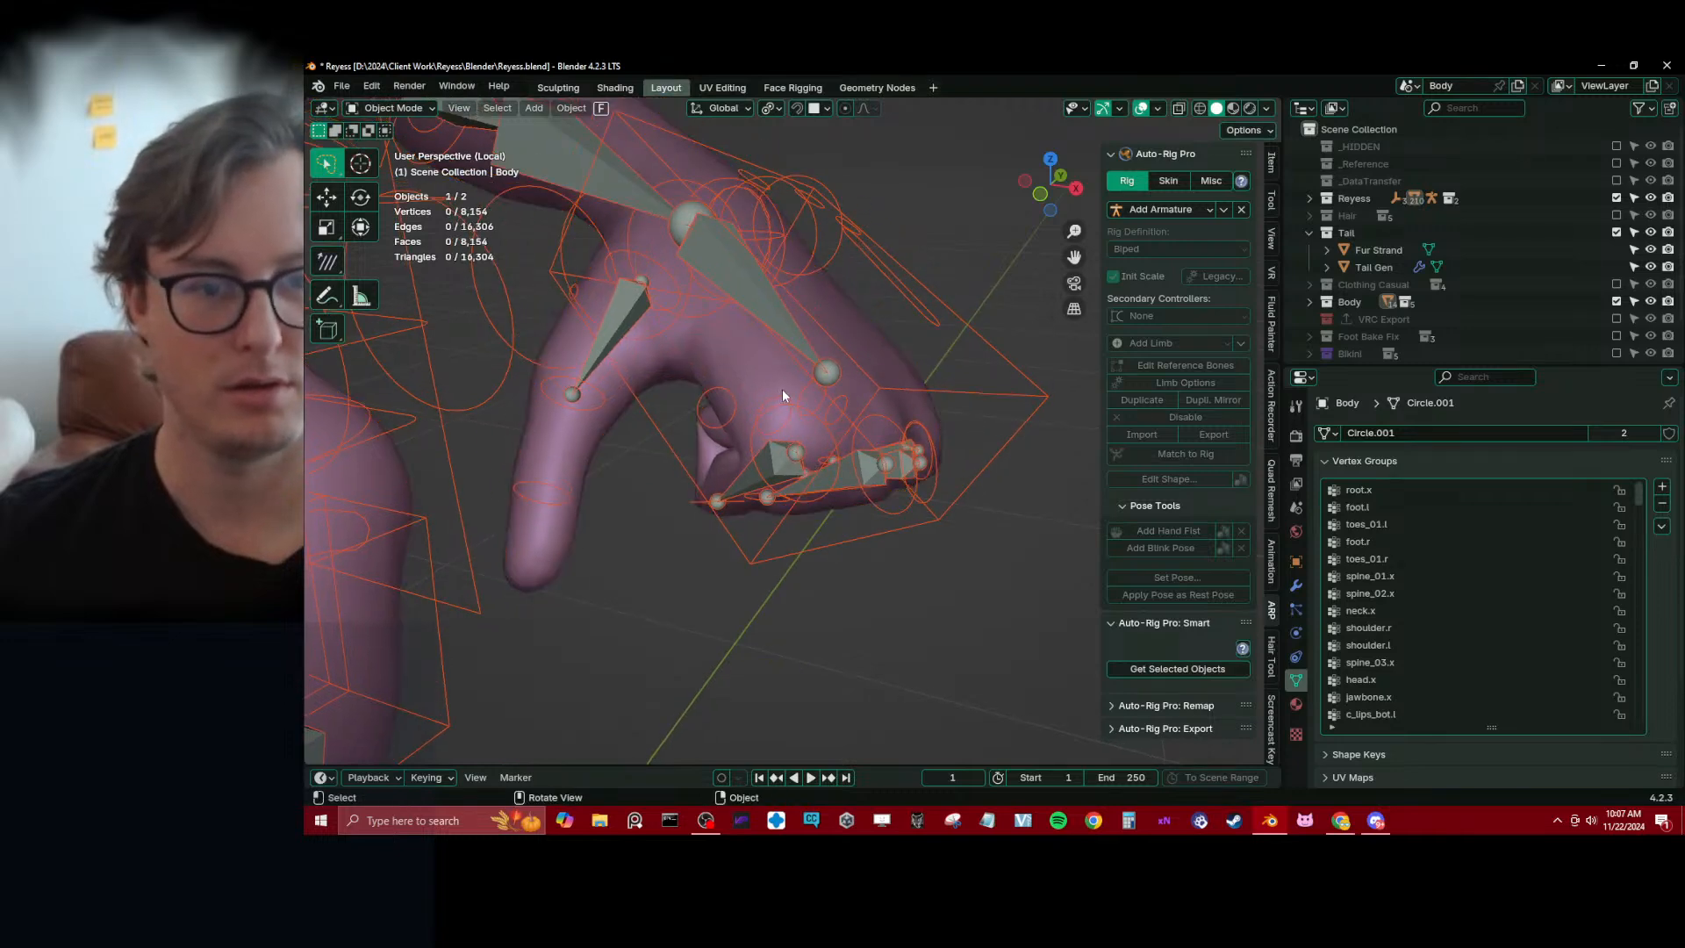
{"action": "left_click", "coordinate": [769, 358]}
{"action": "left_click", "coordinate": [768, 356], "text": "shift"}
{"action": "key", "text": "ctrl+Tab"}
{"action": "left_click", "coordinate": [725, 324]}
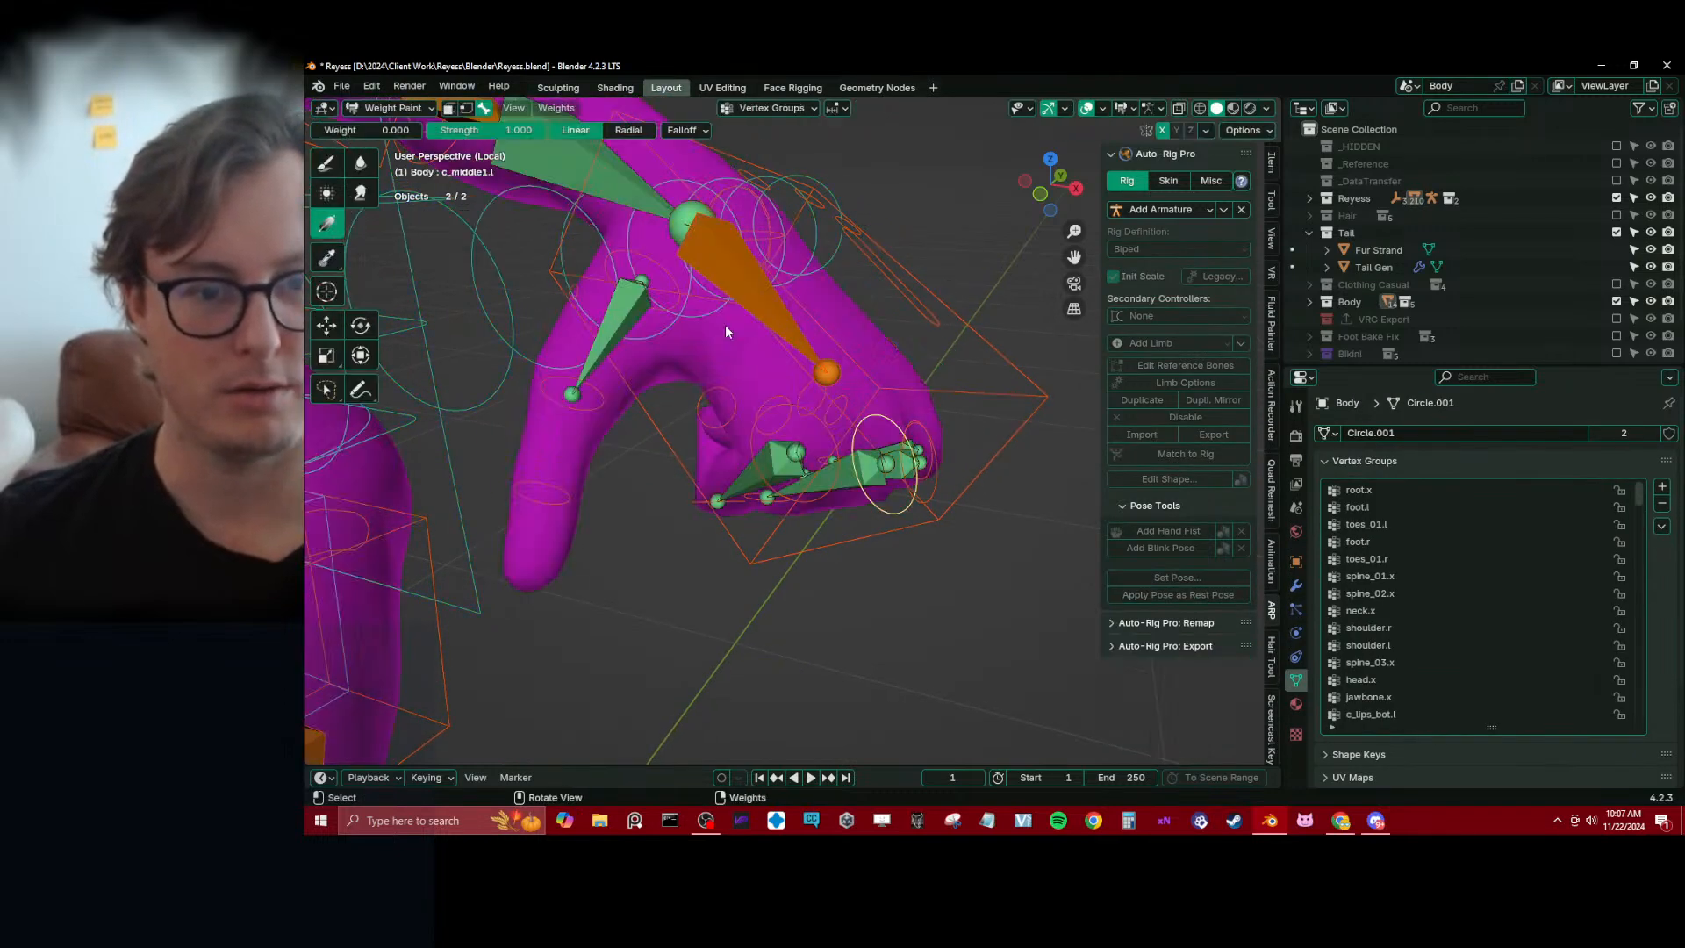
Make index1.l active, switch the viewport to wireframe and blur its weights with the Blur brush
{"action": "left_click", "coordinate": [792, 447], "text": "ctrl"}
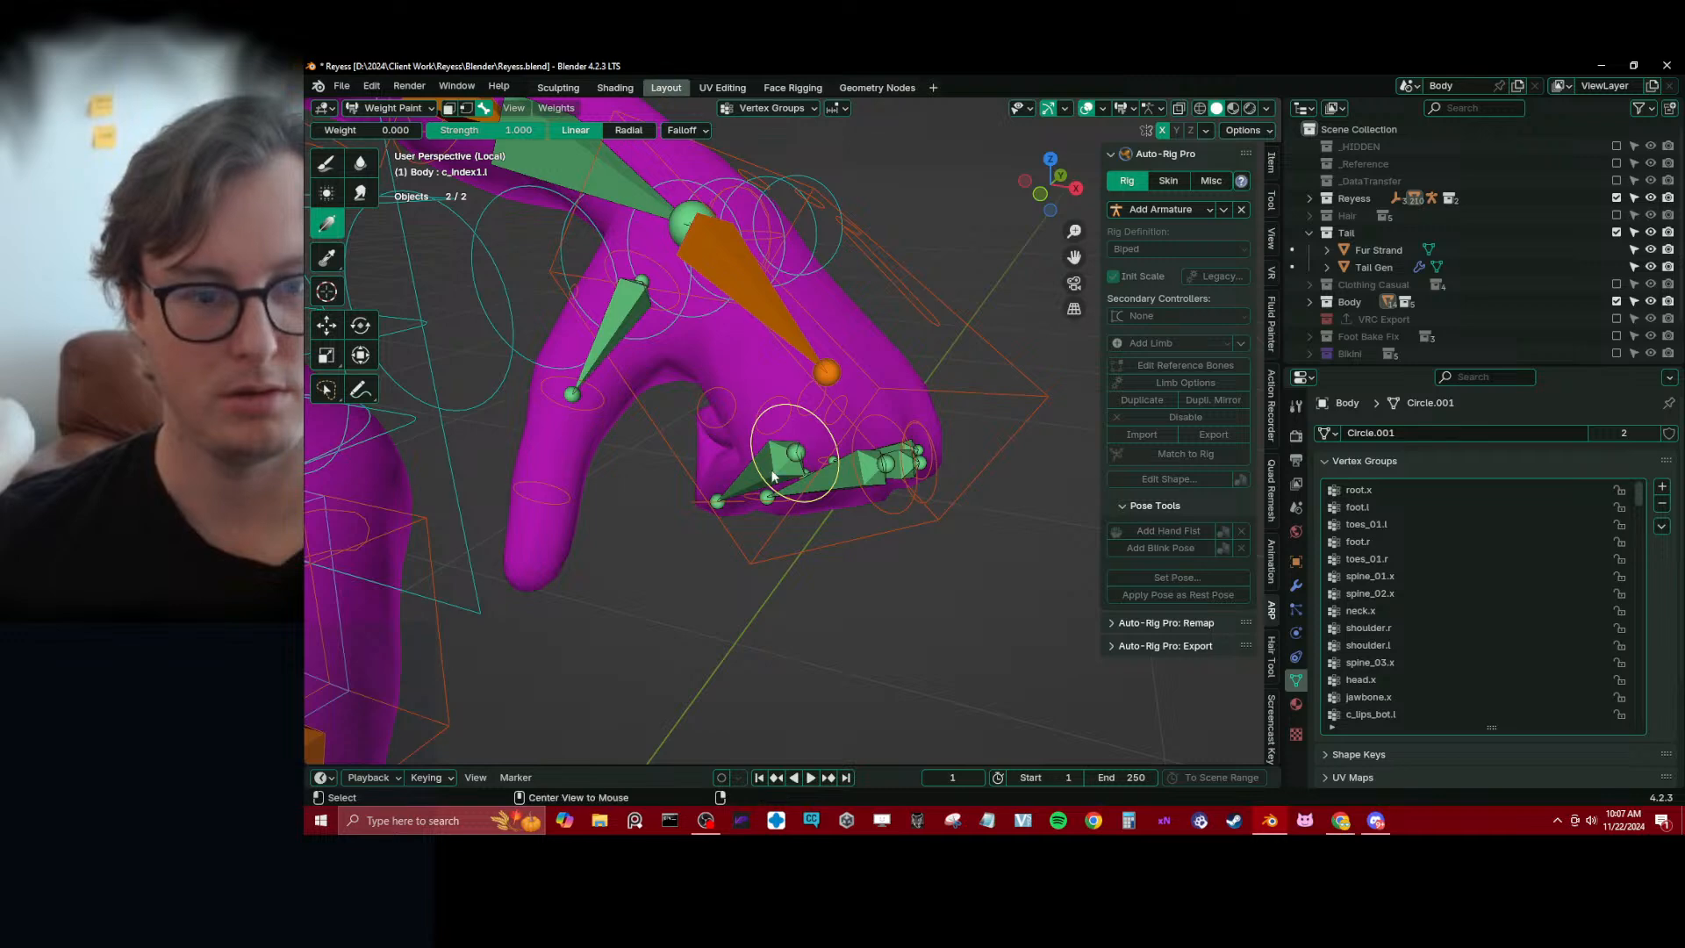
{"action": "left_click", "coordinate": [772, 476], "text": "alt"}
{"action": "mouse_move", "coordinate": [812, 471]}
{"action": "middle_mouse_down"}
{"action": "mouse_move", "coordinate": [785, 529]}
{"action": "mouse_move", "coordinate": [762, 532]}
{"action": "mouse_move", "coordinate": [799, 456]}
{"action": "middle_mouse_up"}
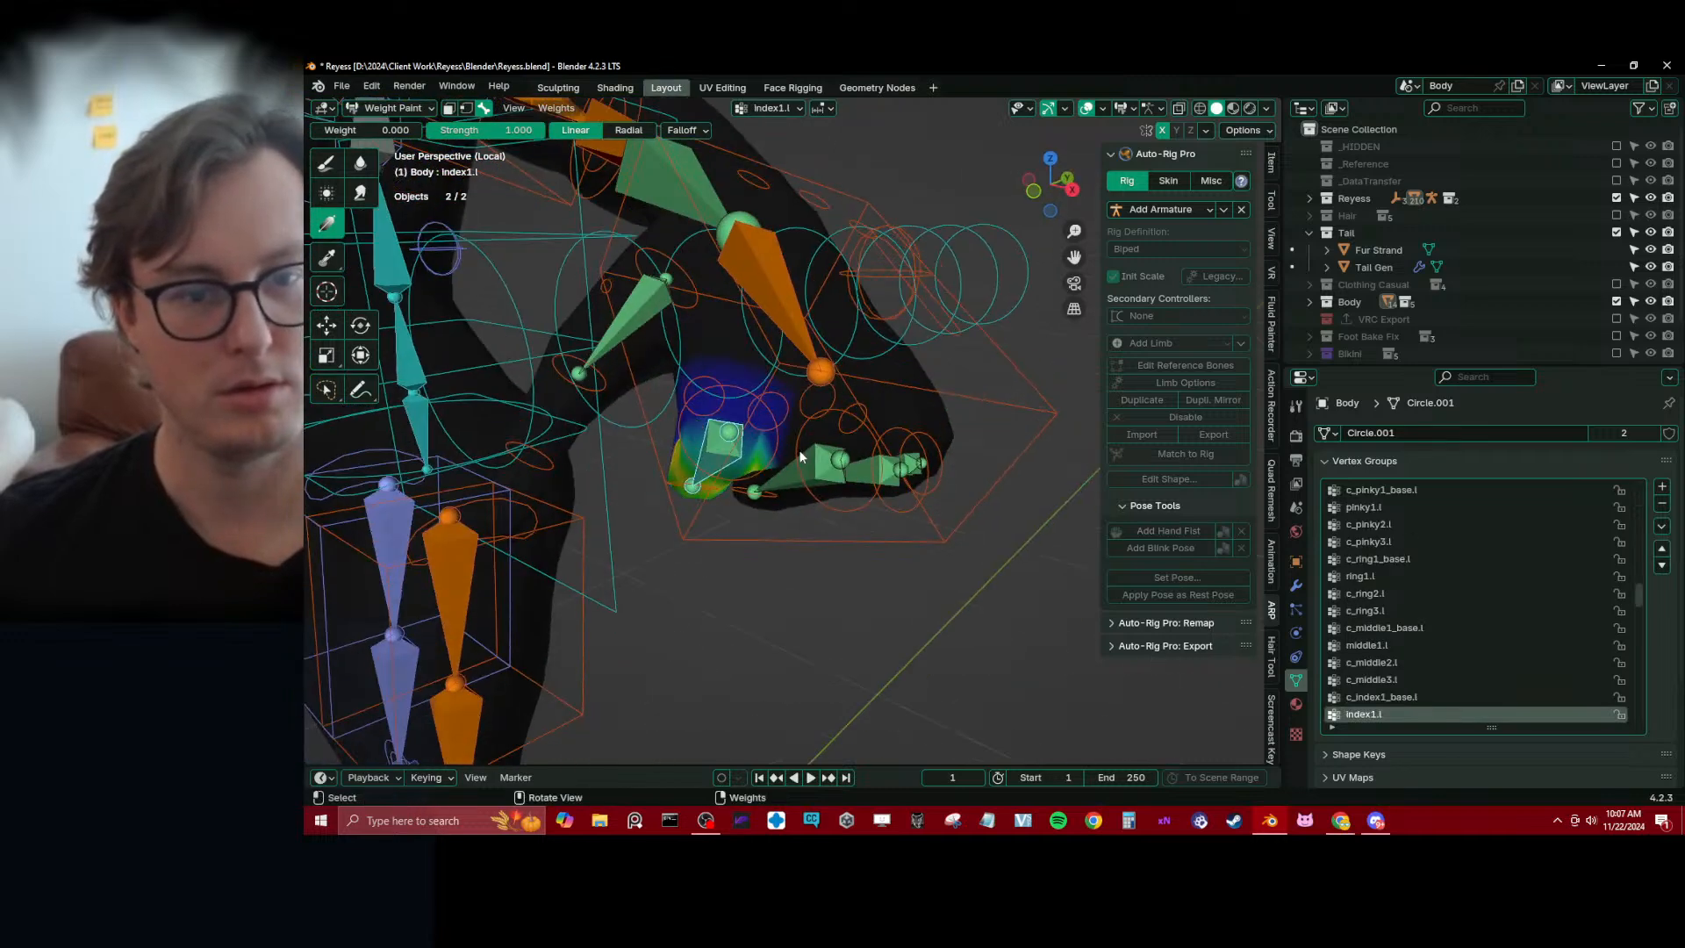
{"action": "key", "text": "shift+z"}
{"action": "middle_click_drag", "start_coordinate": [723, 383], "coordinate": [777, 413]}
{"action": "left_click", "coordinate": [361, 164]}
{"action": "mouse_move", "coordinate": [777, 413]}
{"action": "left_mouse_down"}
{"action": "mouse_move", "coordinate": [844, 455]}
{"action": "mouse_move", "coordinate": [786, 430]}
{"action": "left_mouse_up"}
{"action": "mouse_move", "coordinate": [786, 429]}
{"action": "middle_mouse_down"}
{"action": "mouse_move", "coordinate": [828, 451]}
{"action": "mouse_move", "coordinate": [823, 467]}
{"action": "mouse_move", "coordinate": [752, 422]}
{"action": "mouse_move", "coordinate": [798, 395]}
{"action": "mouse_move", "coordinate": [826, 420]}
{"action": "mouse_move", "coordinate": [809, 425]}
{"action": "middle_mouse_up"}
Make pinky1.l active, select all bones and reset their pose to open the hand
{"action": "left_click", "coordinate": [816, 450], "text": "alt"}
{"action": "left_click", "coordinate": [830, 460], "text": "alt"}
{"action": "left_click", "coordinate": [872, 473], "text": "alt"}
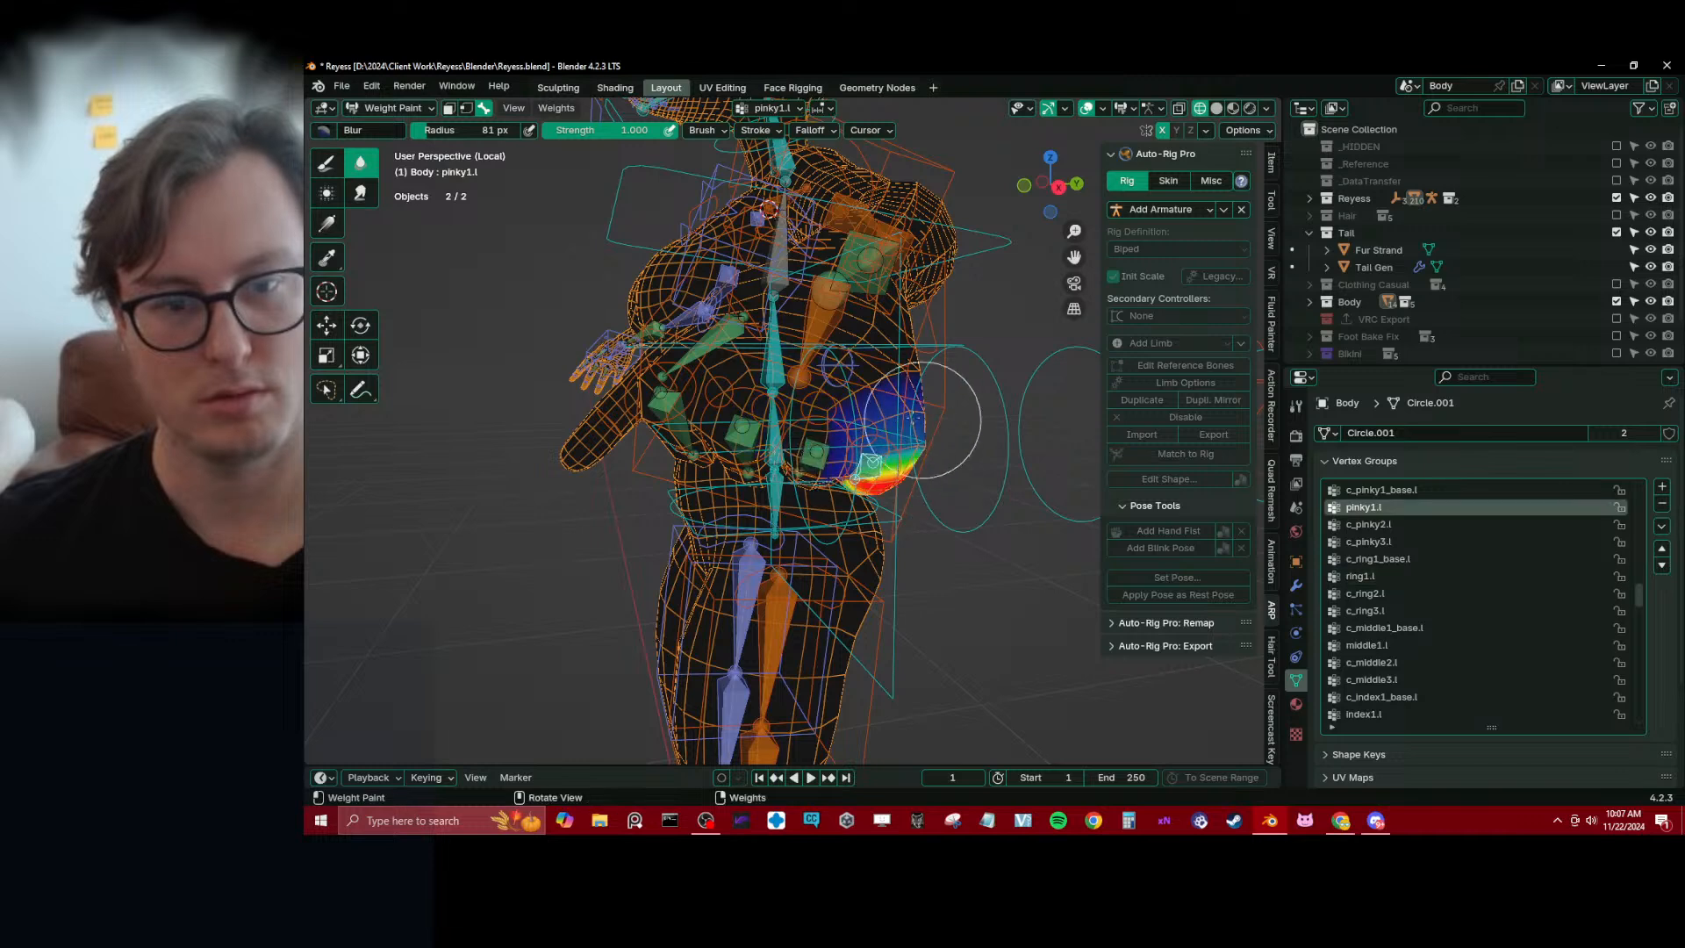
{"action": "middle_click_drag", "start_coordinate": [921, 419], "coordinate": [620, 414]}
{"action": "left_click", "coordinate": [633, 421]}
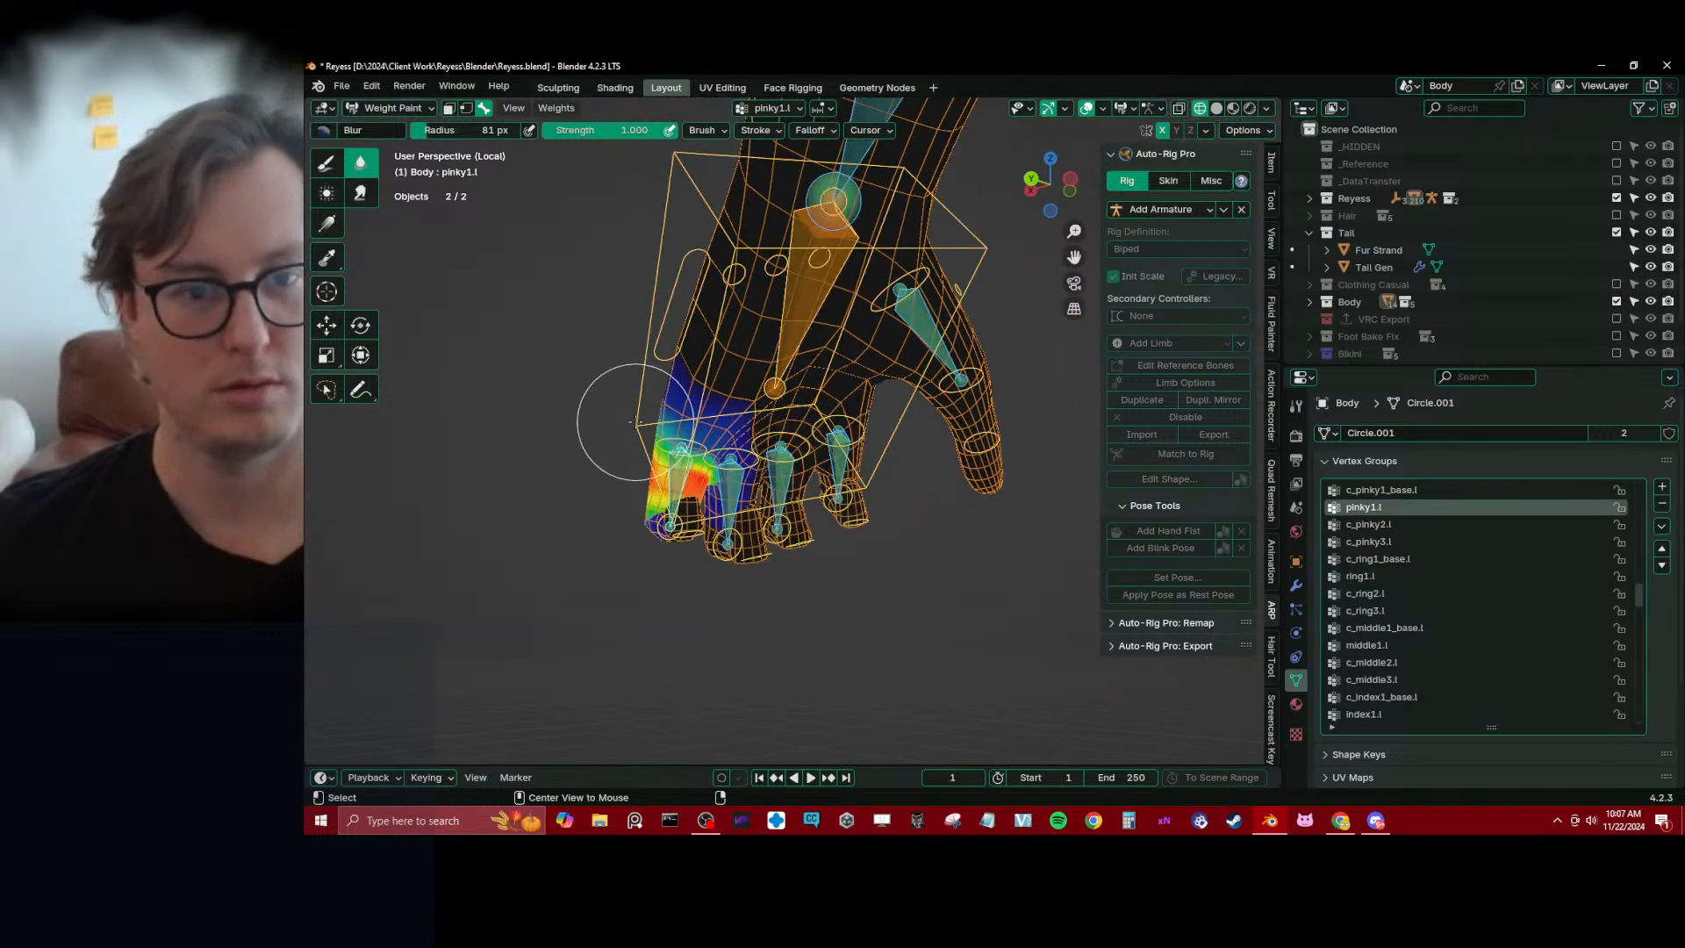
{"action": "middle_click_drag", "start_coordinate": [633, 421], "coordinate": [777, 497]}
Make c_pinky1_base.l active and move its bone to splay the pinky away from the ring finger
{"action": "left_click", "coordinate": [818, 556], "text": "alt"}
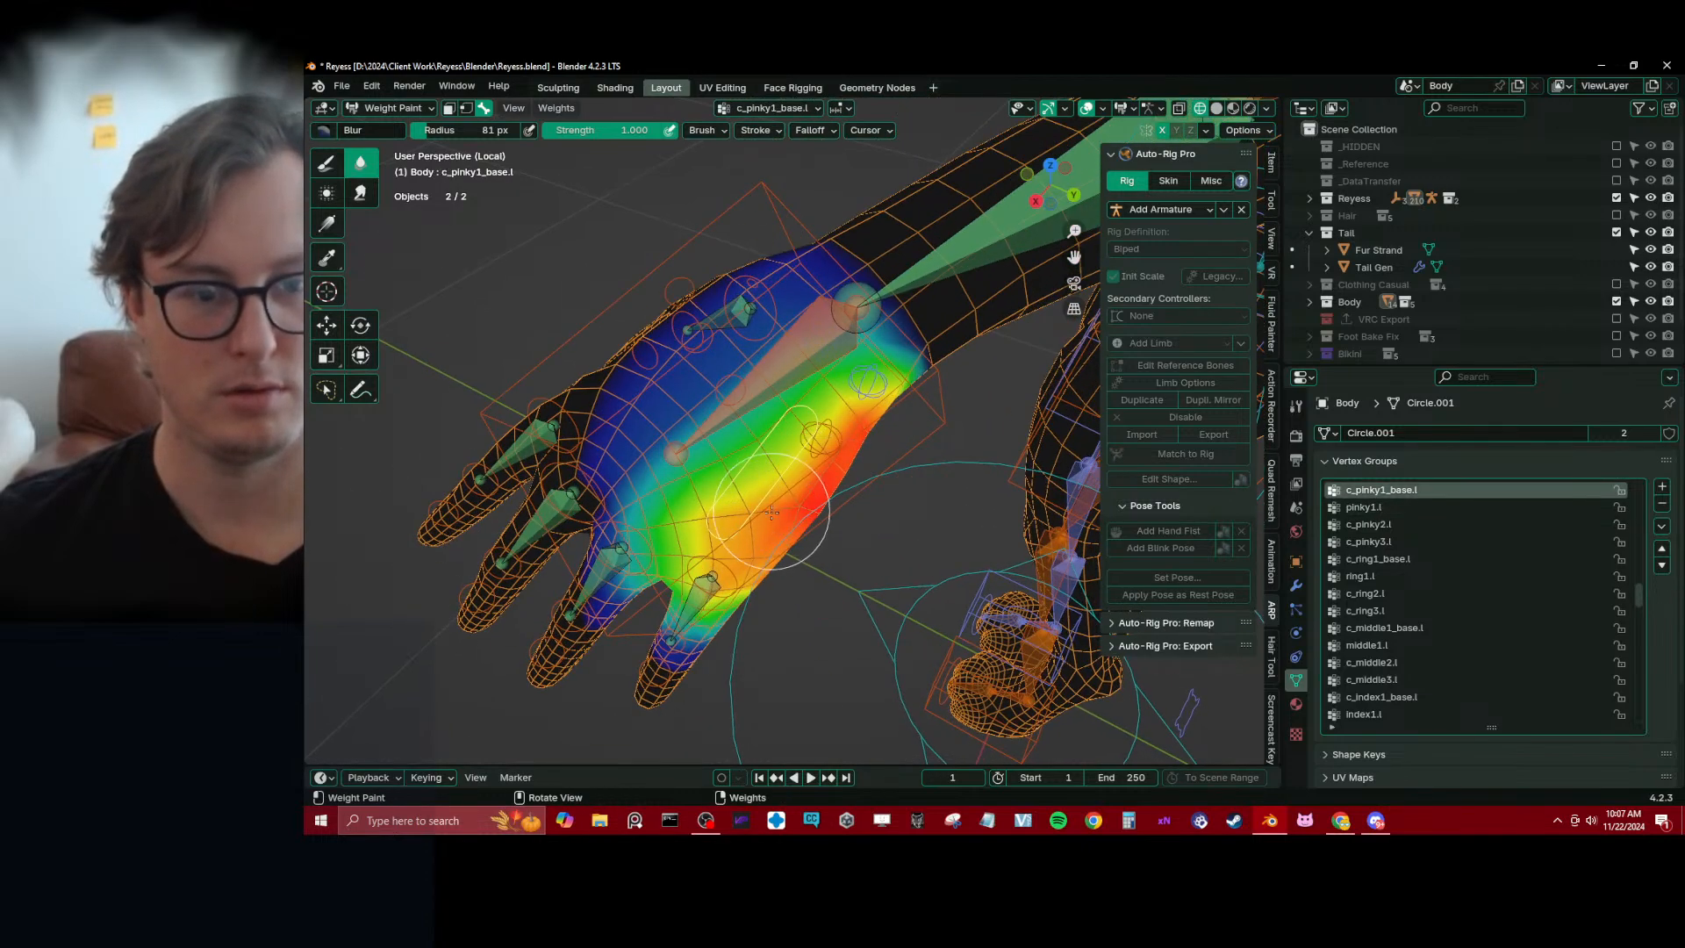
{"action": "key", "text": "g"}
{"action": "left_click", "coordinate": [816, 560]}
{"action": "middle_click_drag", "start_coordinate": [816, 560], "coordinate": [788, 462]}
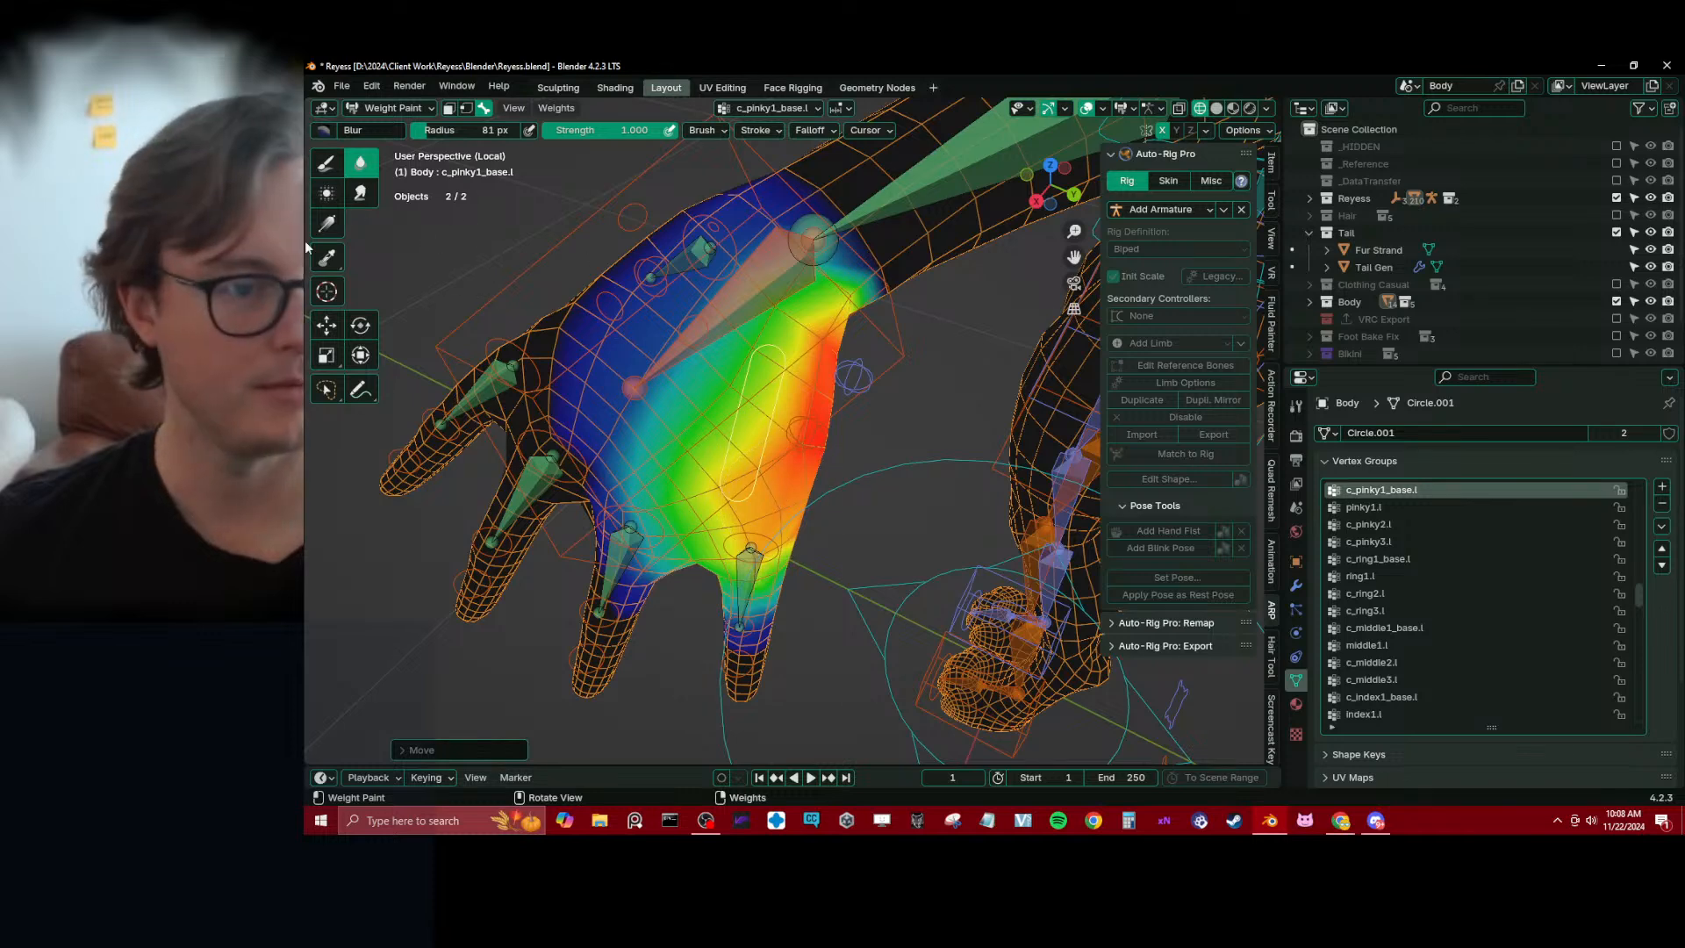
Apply zero-weight gradients to c_pinky1_base.l from the neighbouring fingers, across the palm and from the wrist
{"action": "left_click", "coordinate": [326, 223]}
{"action": "left_click_drag", "start_coordinate": [677, 618], "coordinate": [720, 452]}
{"action": "left_click_drag", "start_coordinate": [657, 394], "coordinate": [781, 435]}
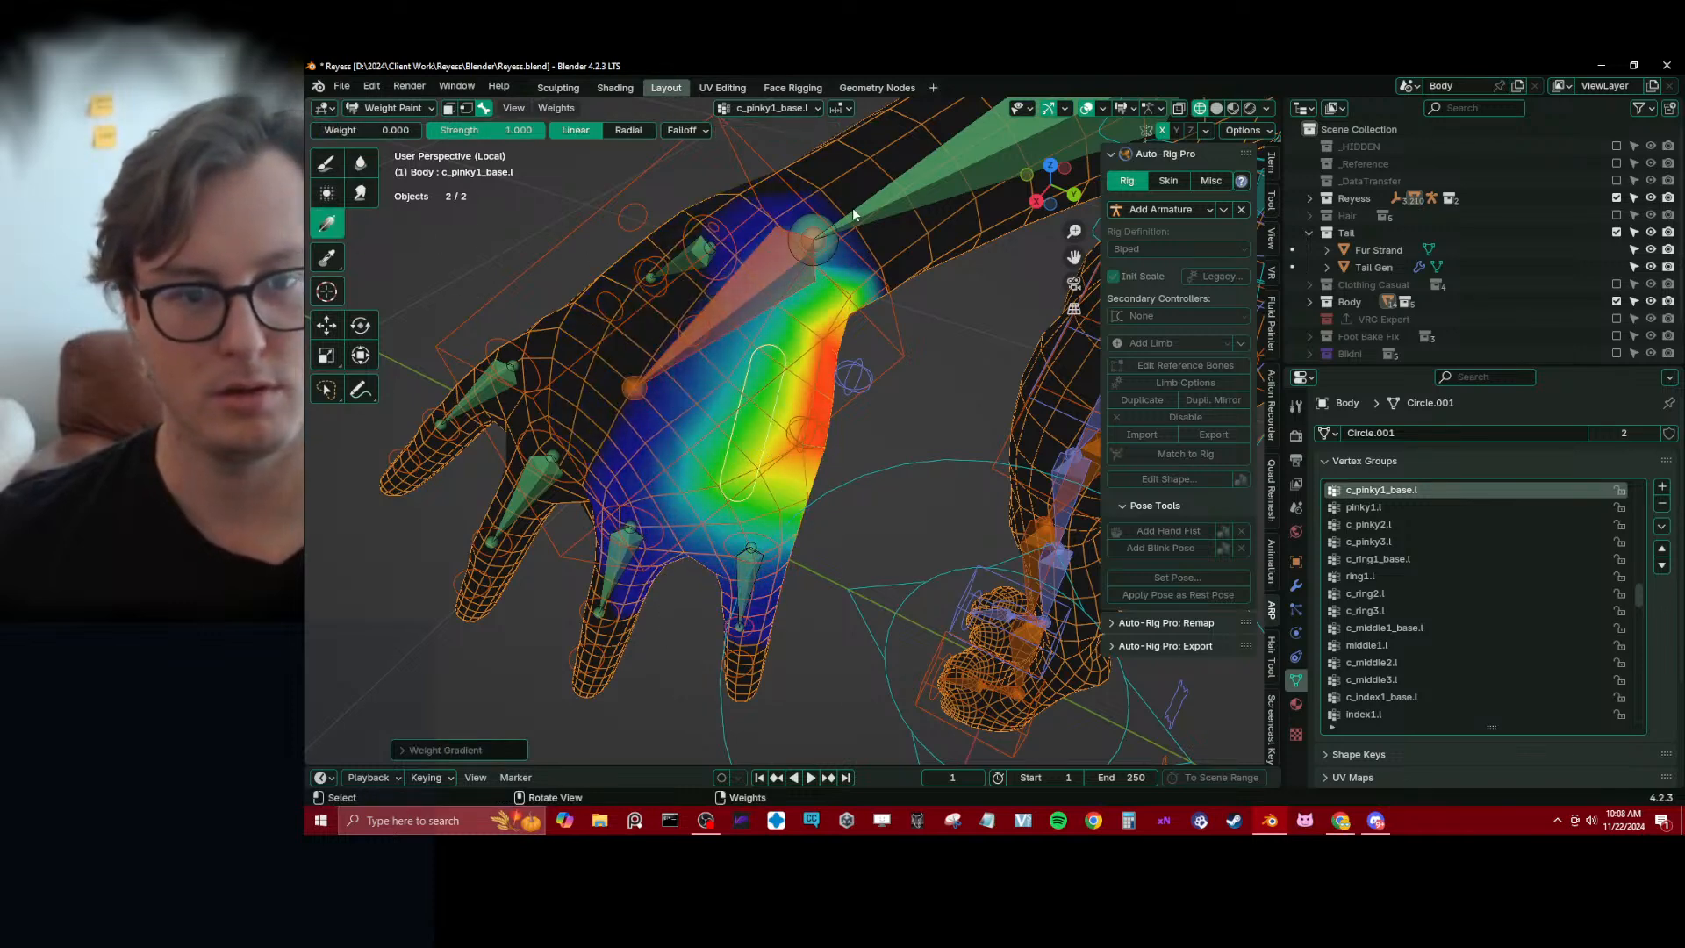
{"action": "left_click_drag", "start_coordinate": [851, 213], "coordinate": [687, 450]}
{"action": "middle_click_drag", "start_coordinate": [725, 289], "coordinate": [741, 321]}
Make hand.l active and apply zero-weight gradients from the palm and forearm sides to narrow its influence
{"action": "left_click", "coordinate": [760, 320], "text": "ctrl+shift"}
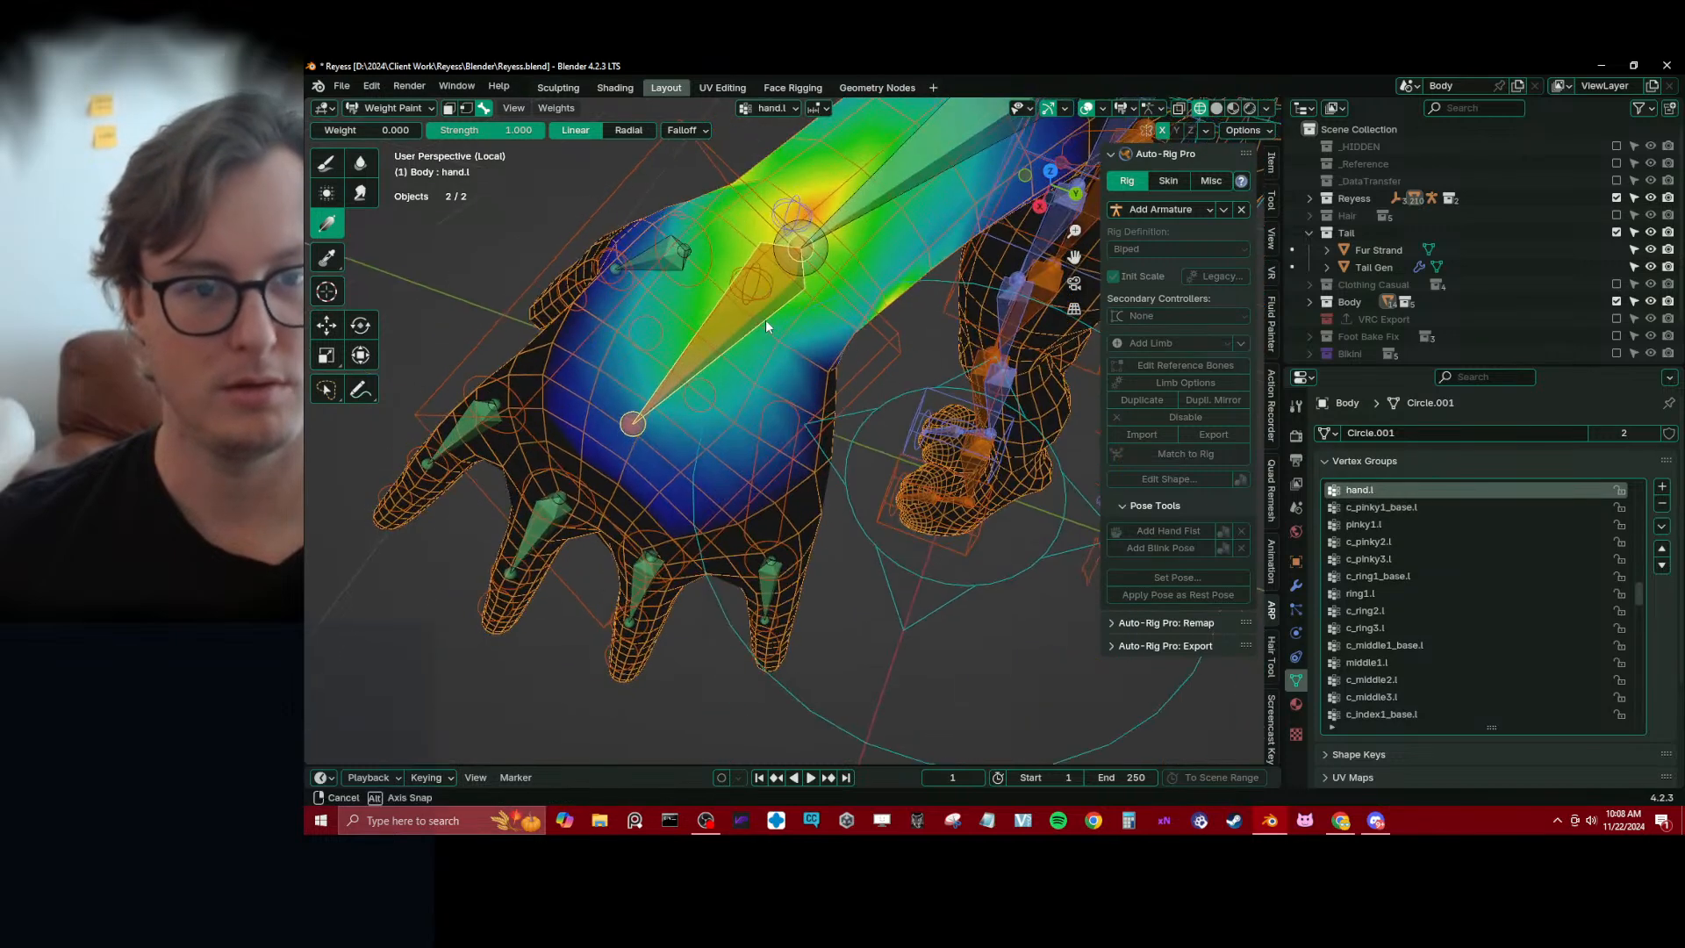
{"action": "left_click_drag", "start_coordinate": [702, 386], "coordinate": [834, 231]}
{"action": "scroll", "coordinate": [834, 242], "scroll_direction": "down", "scroll_amount": 4}
{"action": "middle_click_drag", "start_coordinate": [833, 242], "coordinate": [814, 307], "text": "shift"}
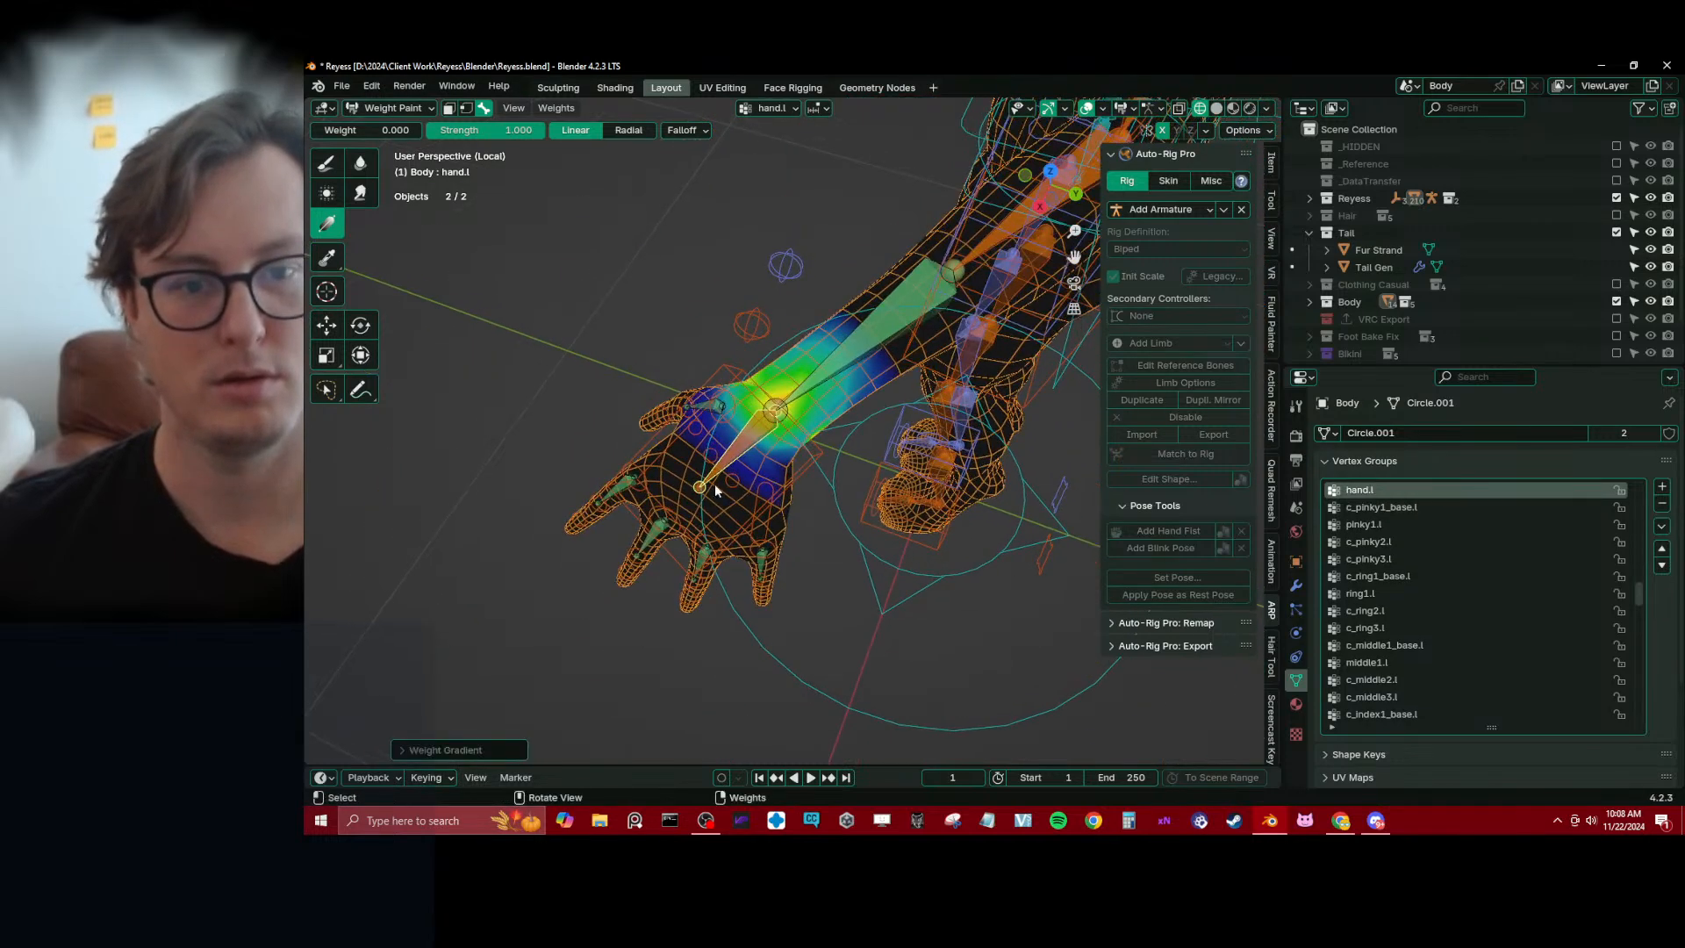
{"action": "mouse_move", "coordinate": [772, 441]}
{"action": "left_mouse_down"}
{"action": "mouse_move", "coordinate": [744, 449]}
{"action": "mouse_move", "coordinate": [775, 408]}
{"action": "left_mouse_up"}
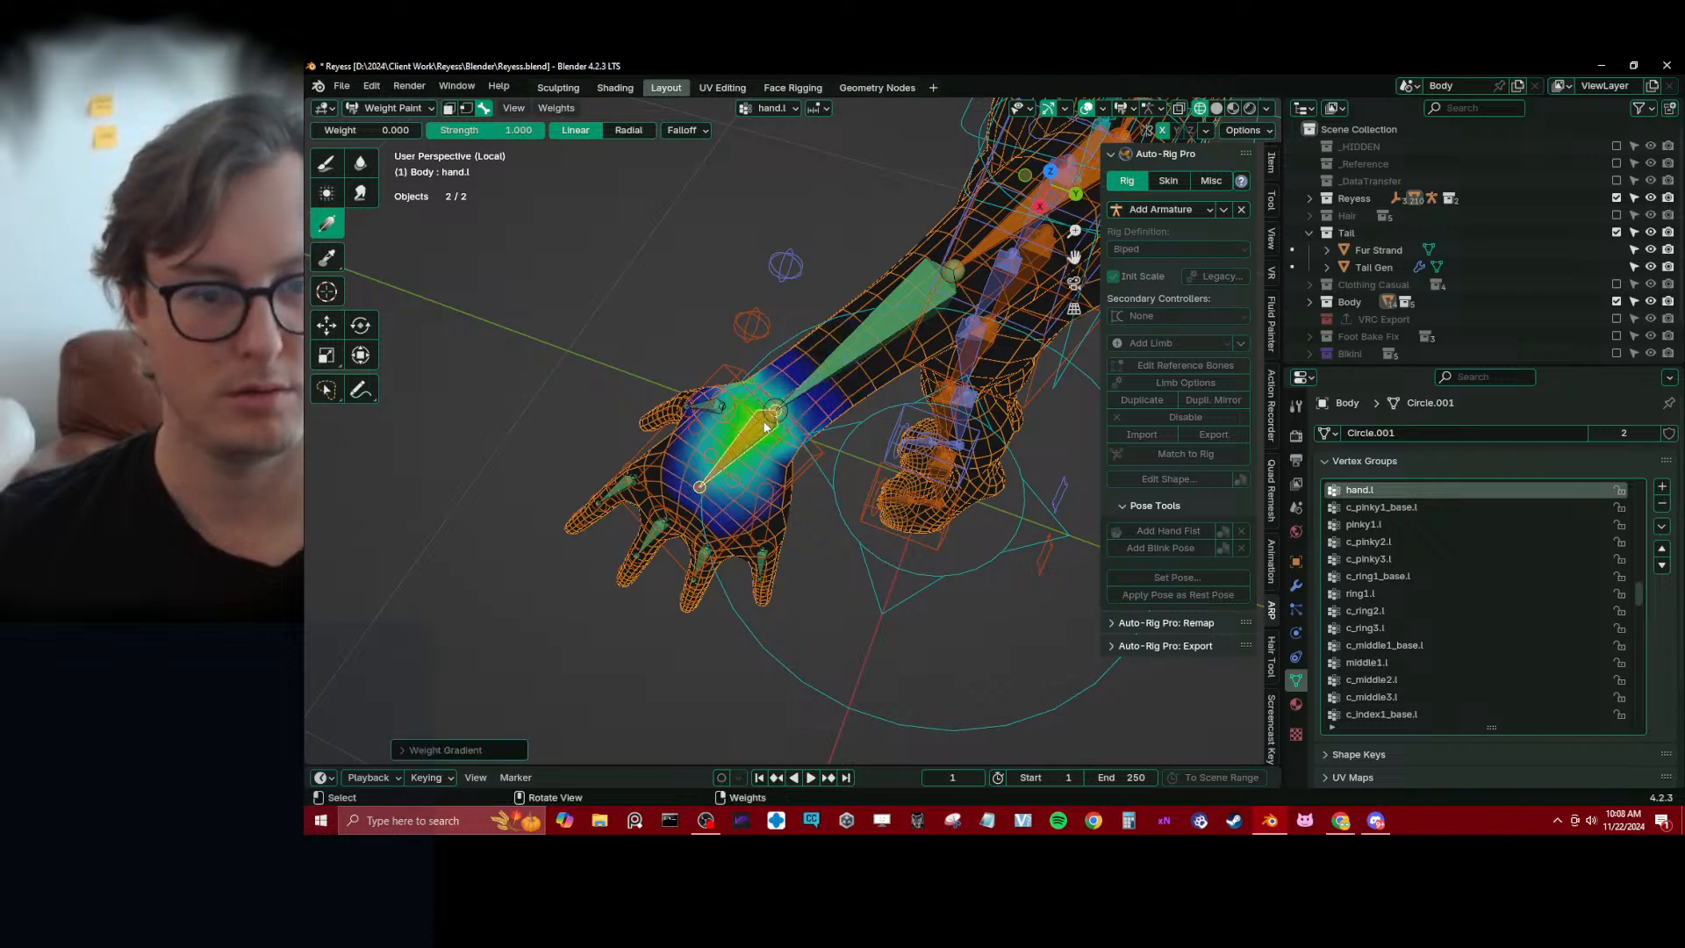
{"action": "mouse_move", "coordinate": [765, 427]}
{"action": "middle_mouse_down"}
{"action": "mouse_move", "coordinate": [758, 307]}
{"action": "mouse_move", "coordinate": [770, 400]}
{"action": "mouse_move", "coordinate": [746, 397]}
{"action": "mouse_move", "coordinate": [735, 510]}
{"action": "mouse_move", "coordinate": [775, 455]}
{"action": "middle_mouse_up"}
Make c_ring1_base.l active and trim its palm weights with zero-weight gradients from the fingertip, index and pinky sides
{"action": "left_click", "coordinate": [712, 498], "text": "alt"}
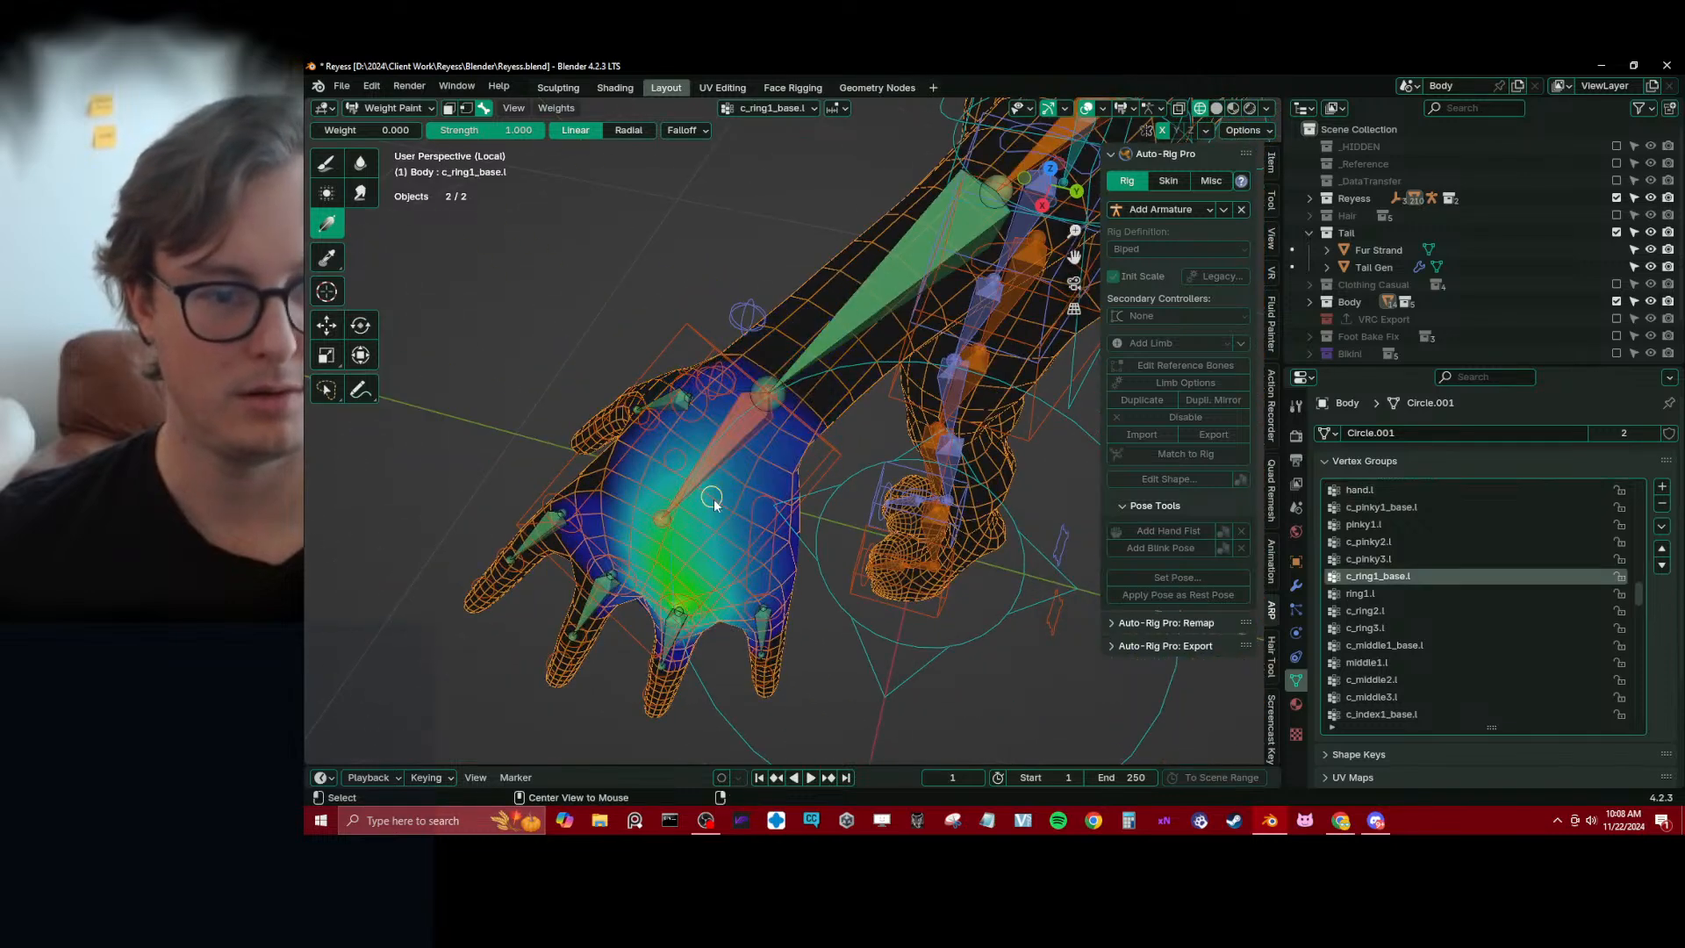
{"action": "left_click_drag", "start_coordinate": [667, 669], "coordinate": [677, 634]}
{"action": "left_click_drag", "start_coordinate": [612, 530], "coordinate": [657, 558]}
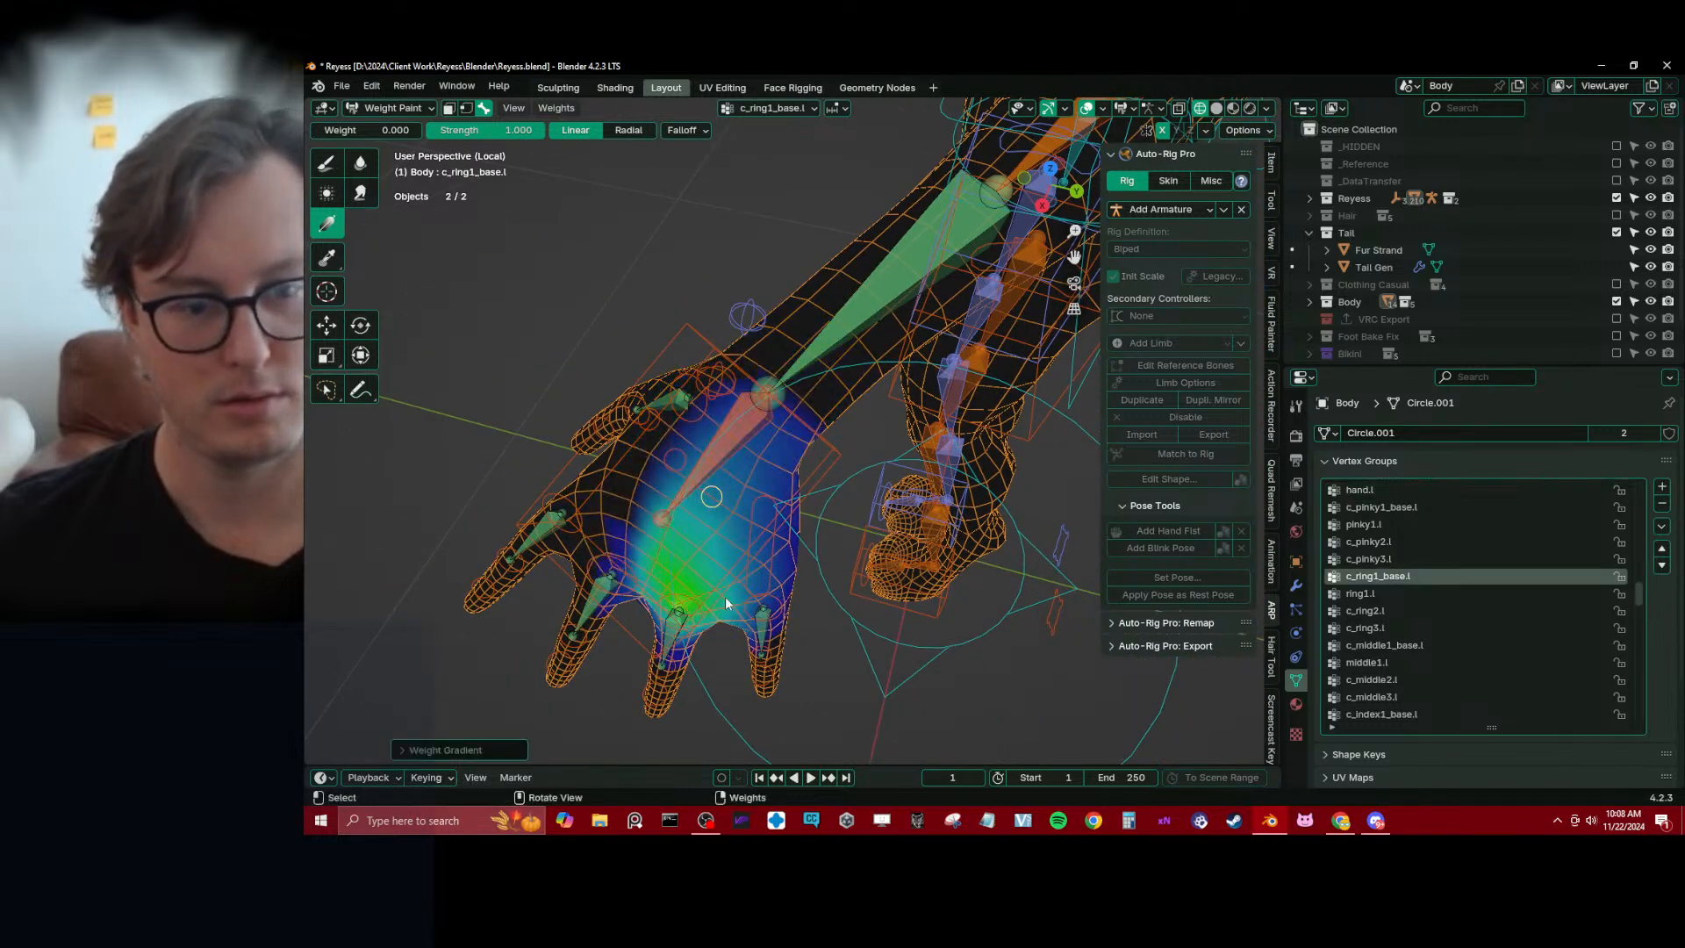
{"action": "left_click_drag", "start_coordinate": [744, 598], "coordinate": [714, 594]}
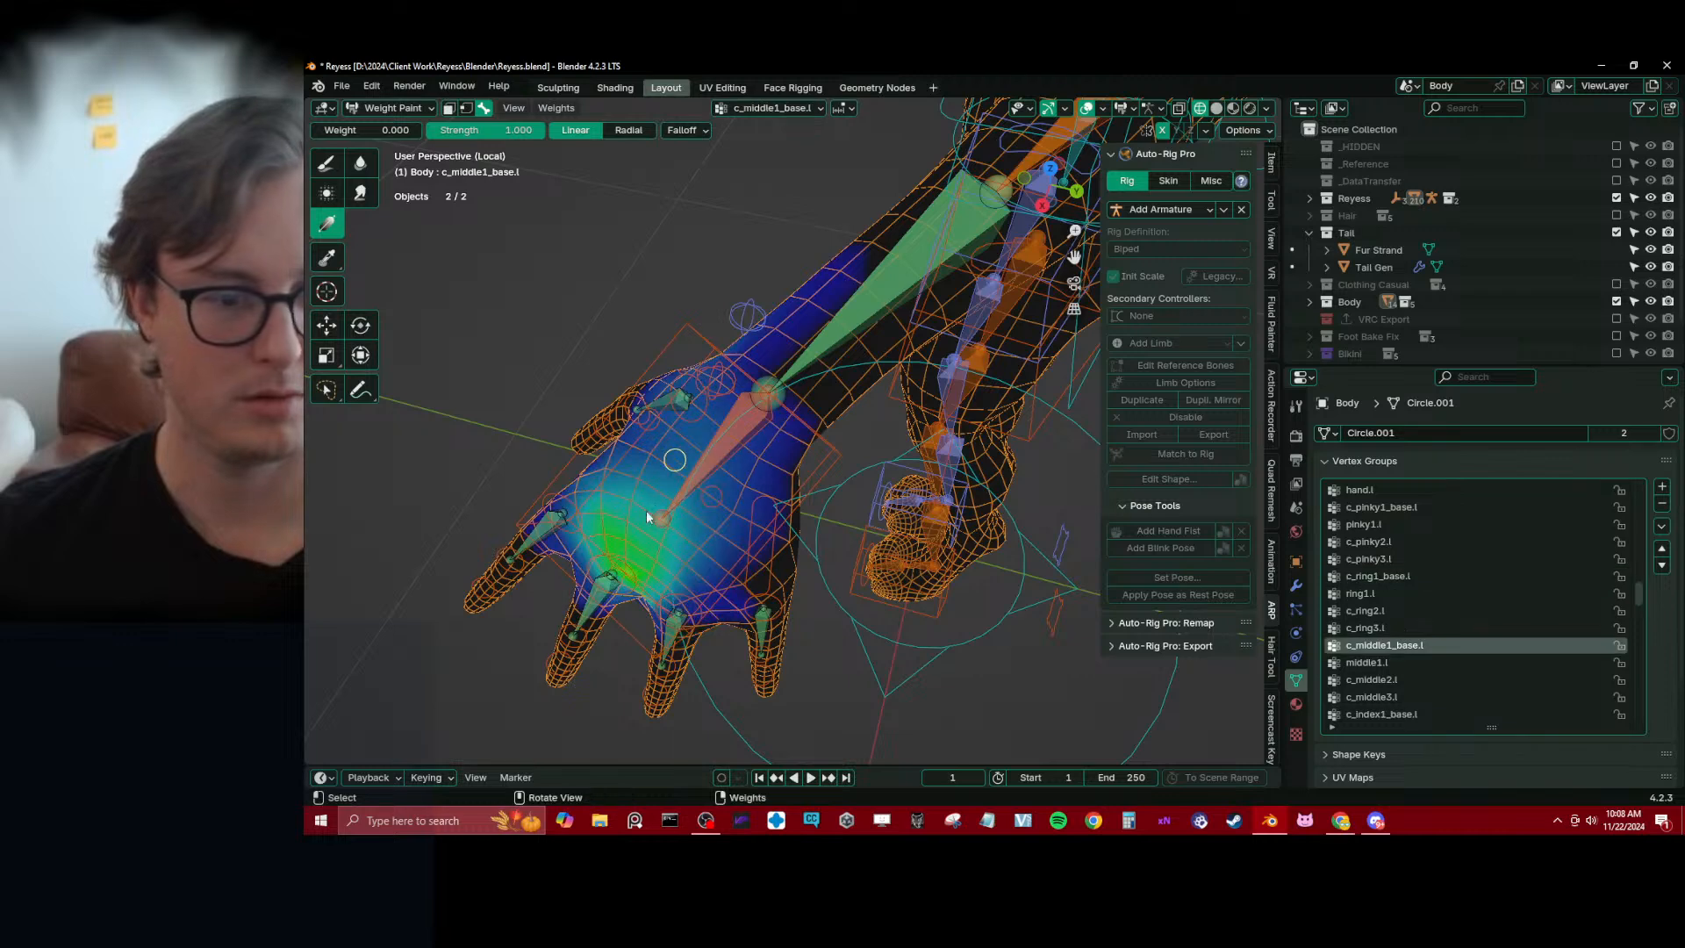
Make c_middle1_base.l active and trim its palm weights on both sides with zero-weight gradients
{"action": "left_click", "coordinate": [646, 509], "text": "alt"}
{"action": "middle_click_drag", "start_coordinate": [646, 509], "coordinate": [693, 584]}
{"action": "left_click_drag", "start_coordinate": [635, 532], "coordinate": [701, 550]}
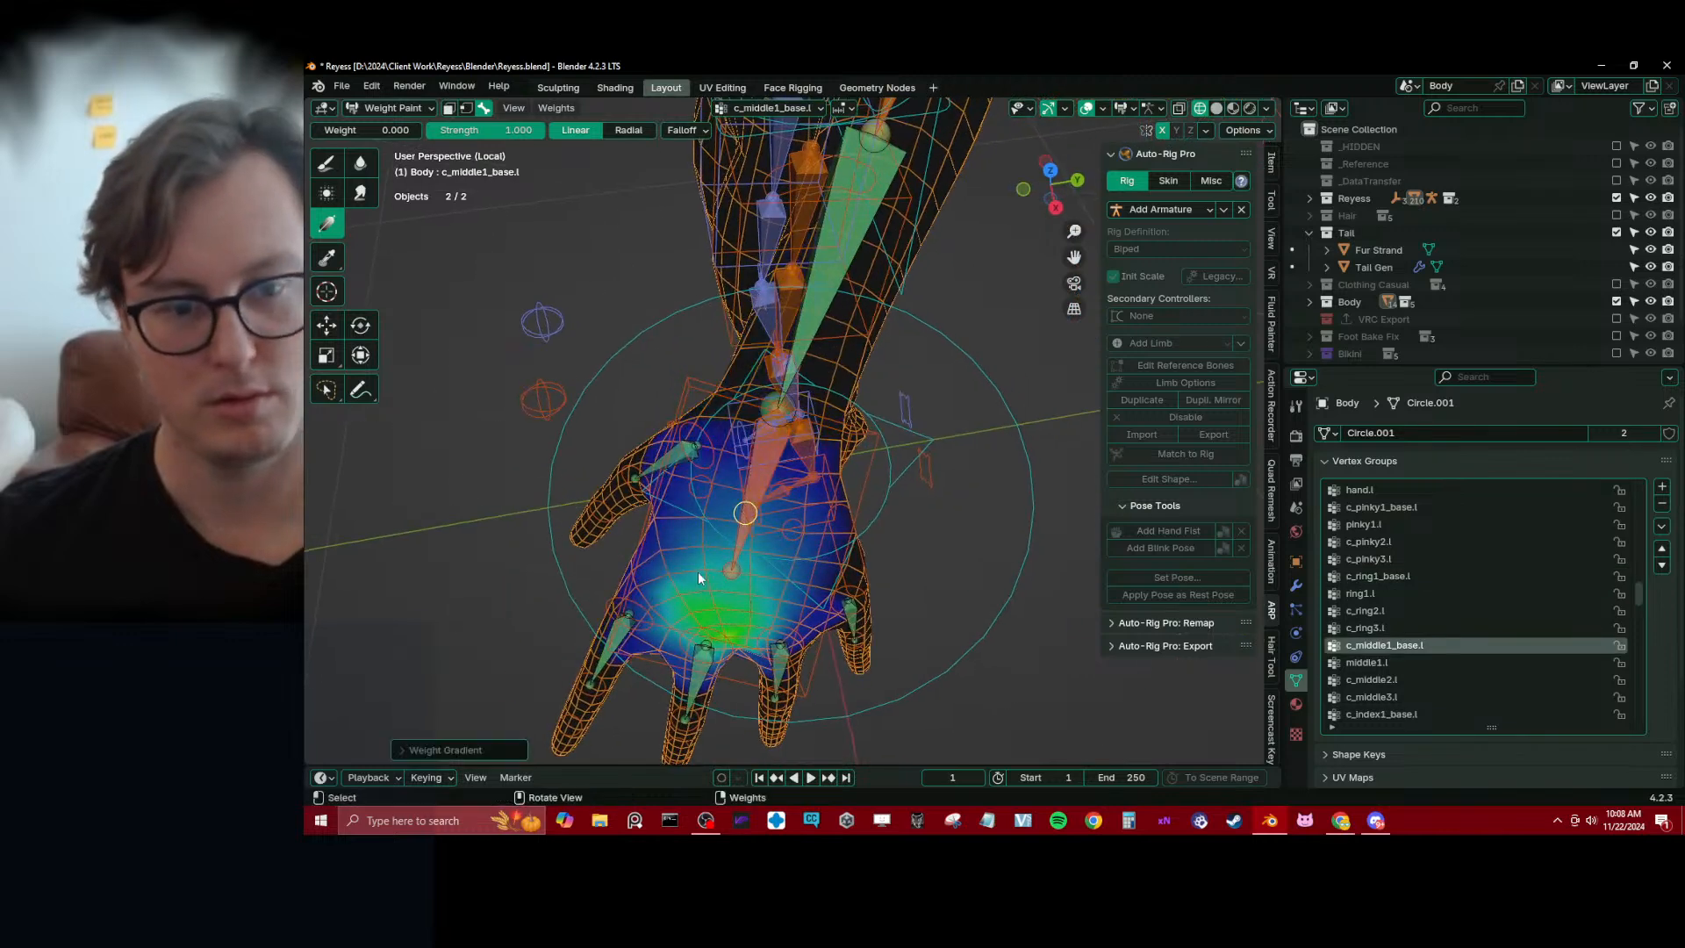
{"action": "left_click_drag", "start_coordinate": [769, 600], "coordinate": [709, 607]}
Make c_index1_base.l active and apply zero-weight gradients to its weights across the palm and at the finger side
{"action": "left_click", "coordinate": [705, 490], "text": "alt"}
{"action": "middle_click_drag", "start_coordinate": [707, 596], "coordinate": [786, 579]}
{"action": "left_click_drag", "start_coordinate": [737, 505], "coordinate": [809, 500]}
{"action": "middle_click_drag", "start_coordinate": [805, 676], "coordinate": [740, 581], "text": "shift"}
{"action": "left_click_drag", "start_coordinate": [735, 540], "coordinate": [736, 525]}
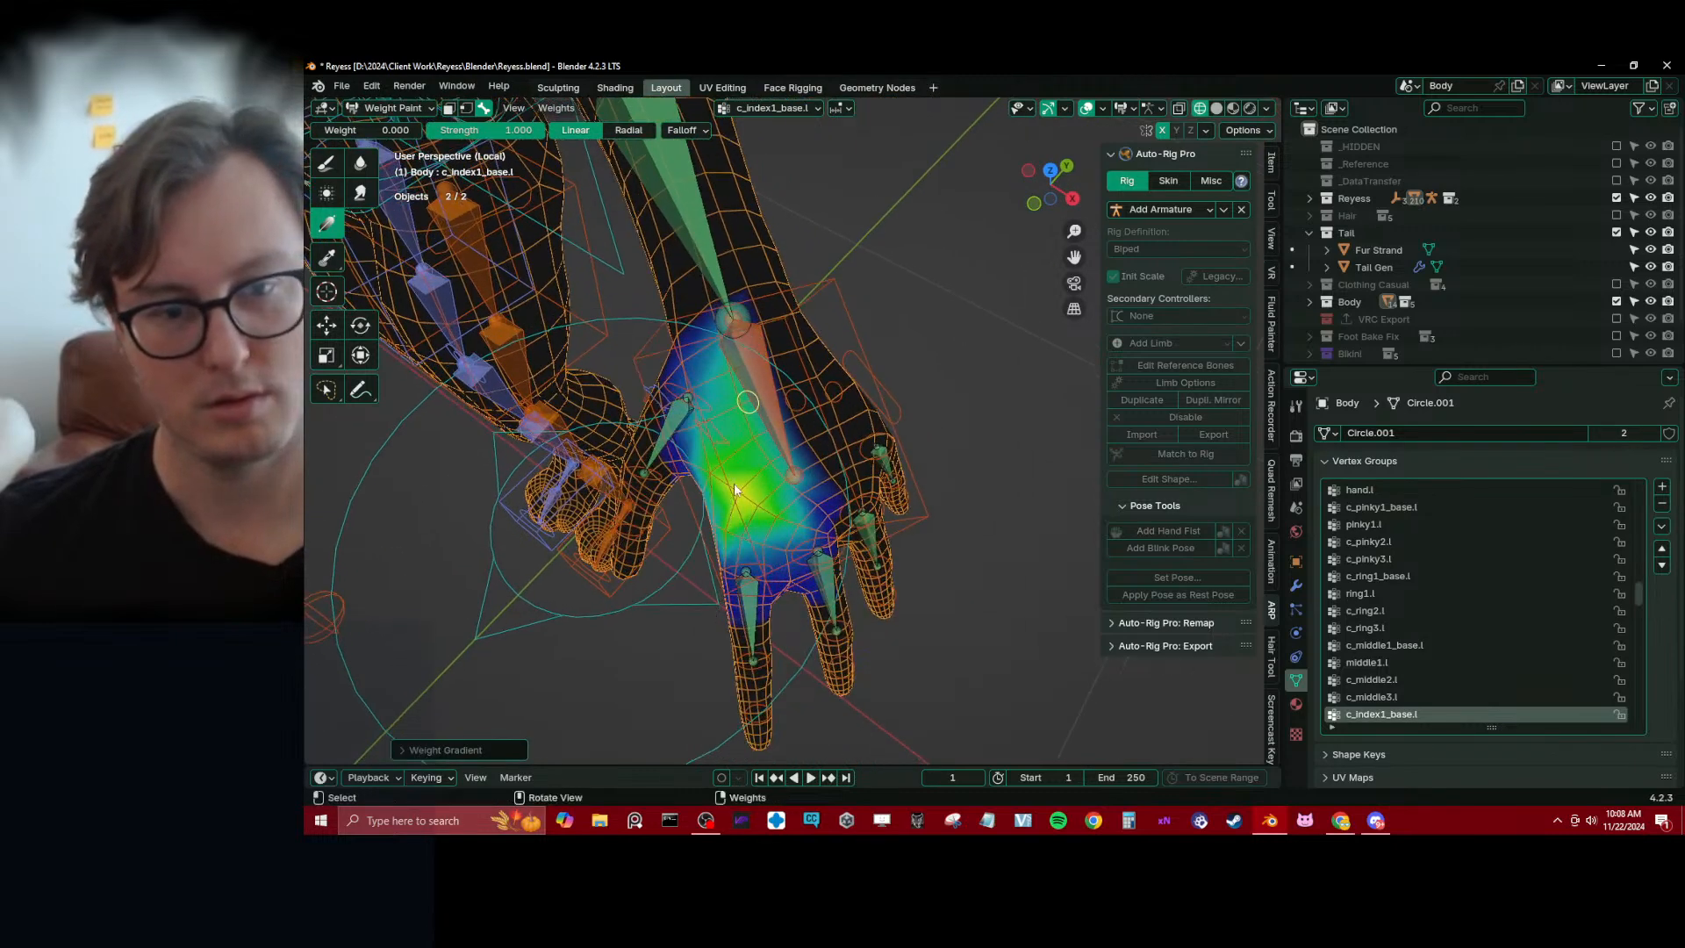
Select the c_hand_ik.l control and rotate it to bend the left hand down at the wrist
{"action": "middle_click_drag", "start_coordinate": [757, 383], "coordinate": [869, 321]}
{"action": "left_click", "coordinate": [754, 361], "text": "alt"}
{"action": "left_click", "coordinate": [785, 297], "text": "alt"}
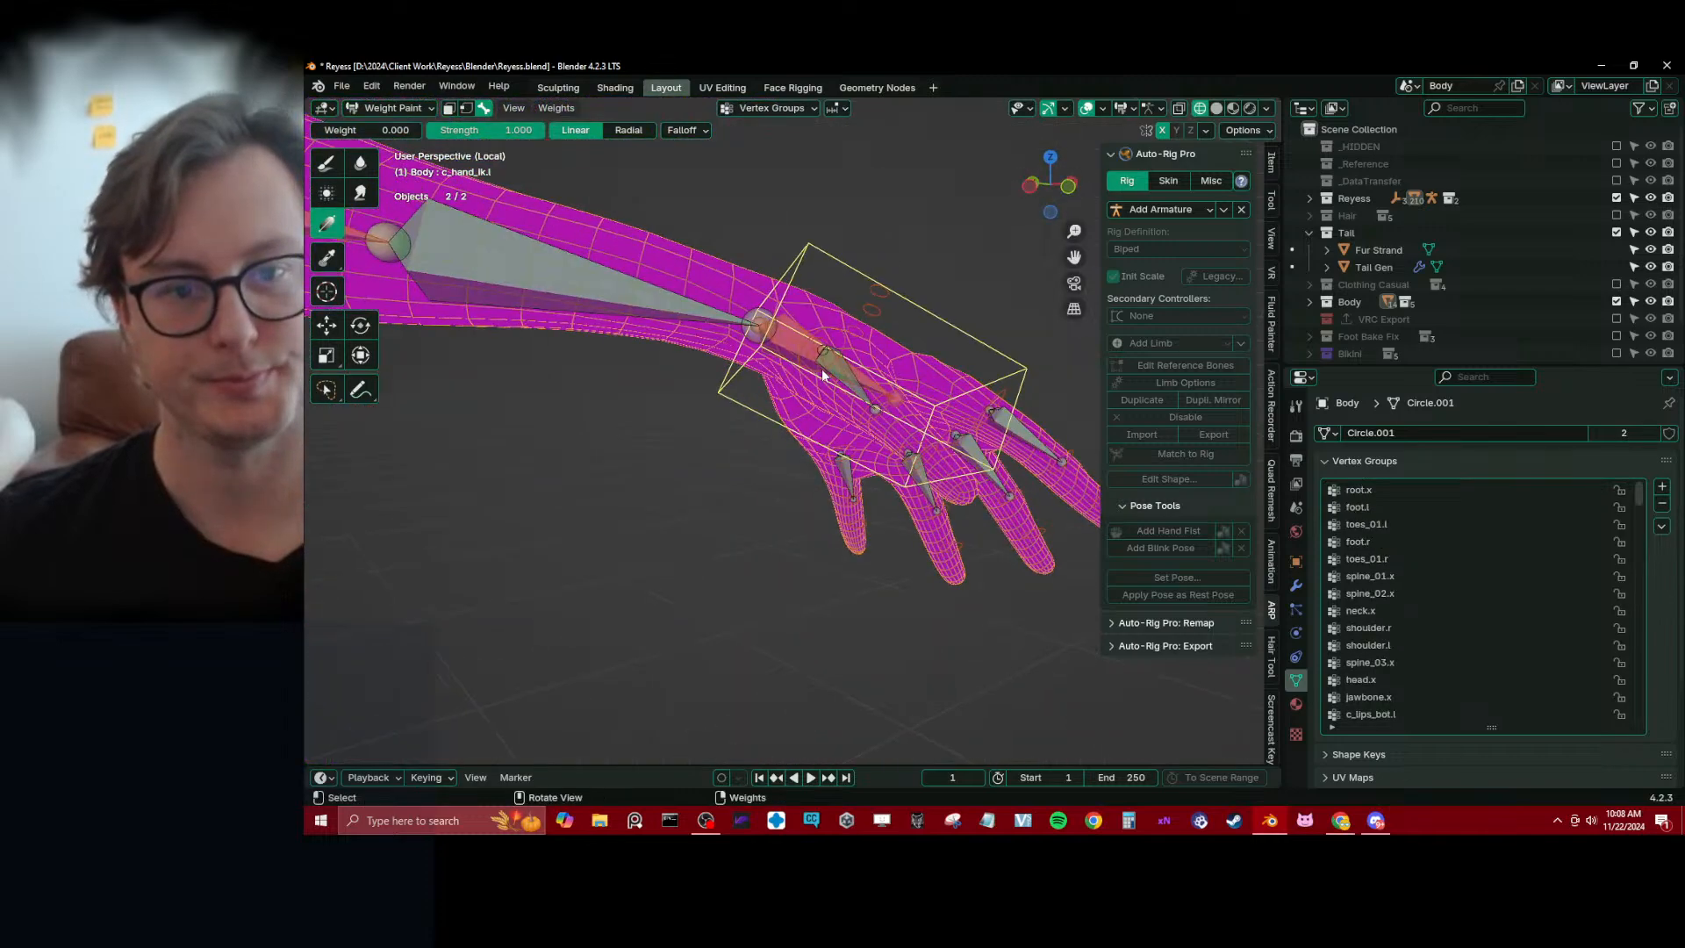
{"action": "key", "text": "r"}
{"action": "left_click", "coordinate": [800, 497]}
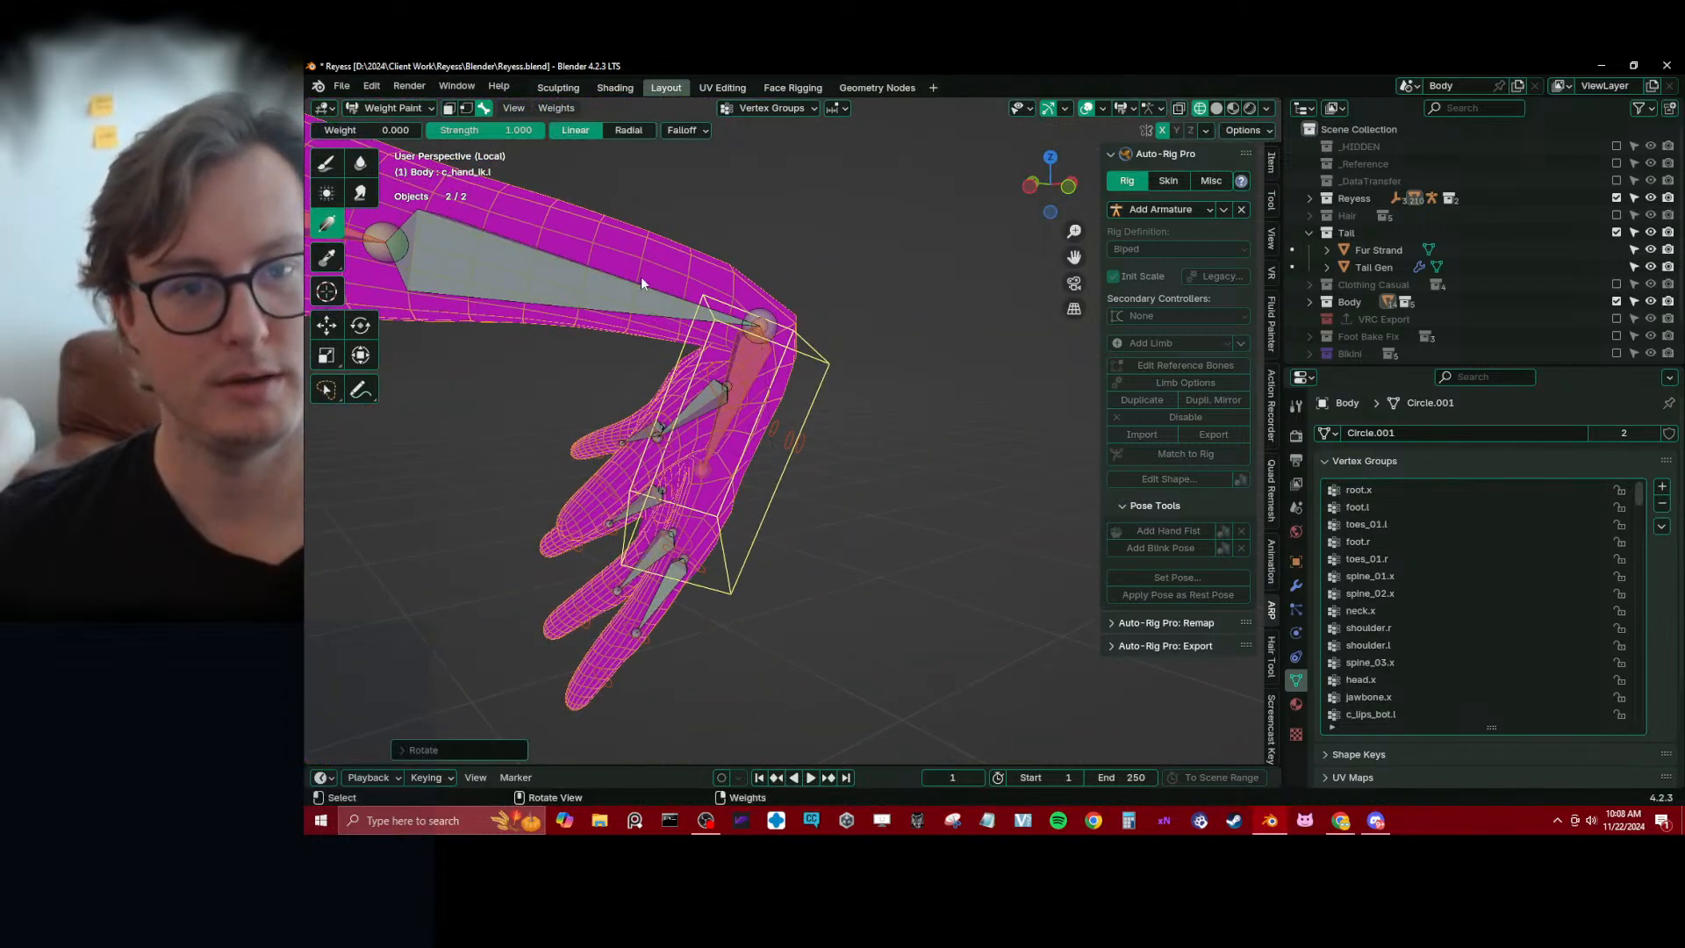
Cut a new edge loop around the left wrist of the Body mesh in Edit Mode, then return to Weight Paint mode
{"action": "key", "text": "ctrl+z"}
{"action": "key", "text": "Tab"}
{"action": "key", "text": "ctrl+r"}
{"action": "left_click", "coordinate": [765, 287]}
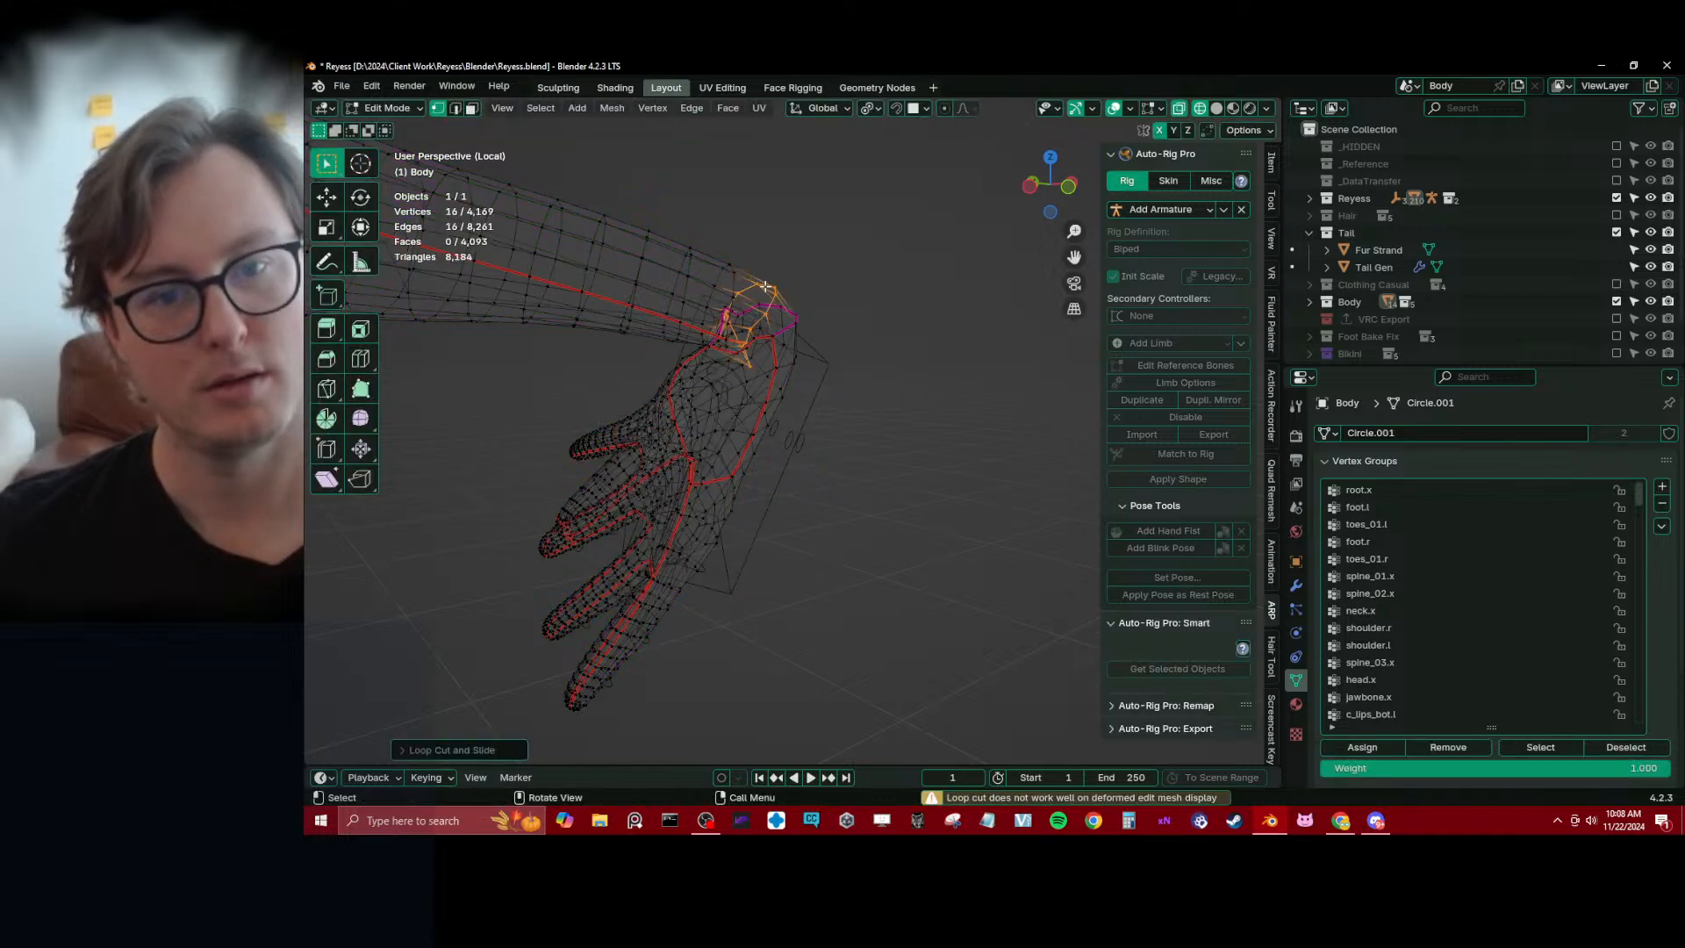
{"action": "key", "text": "Tab"}
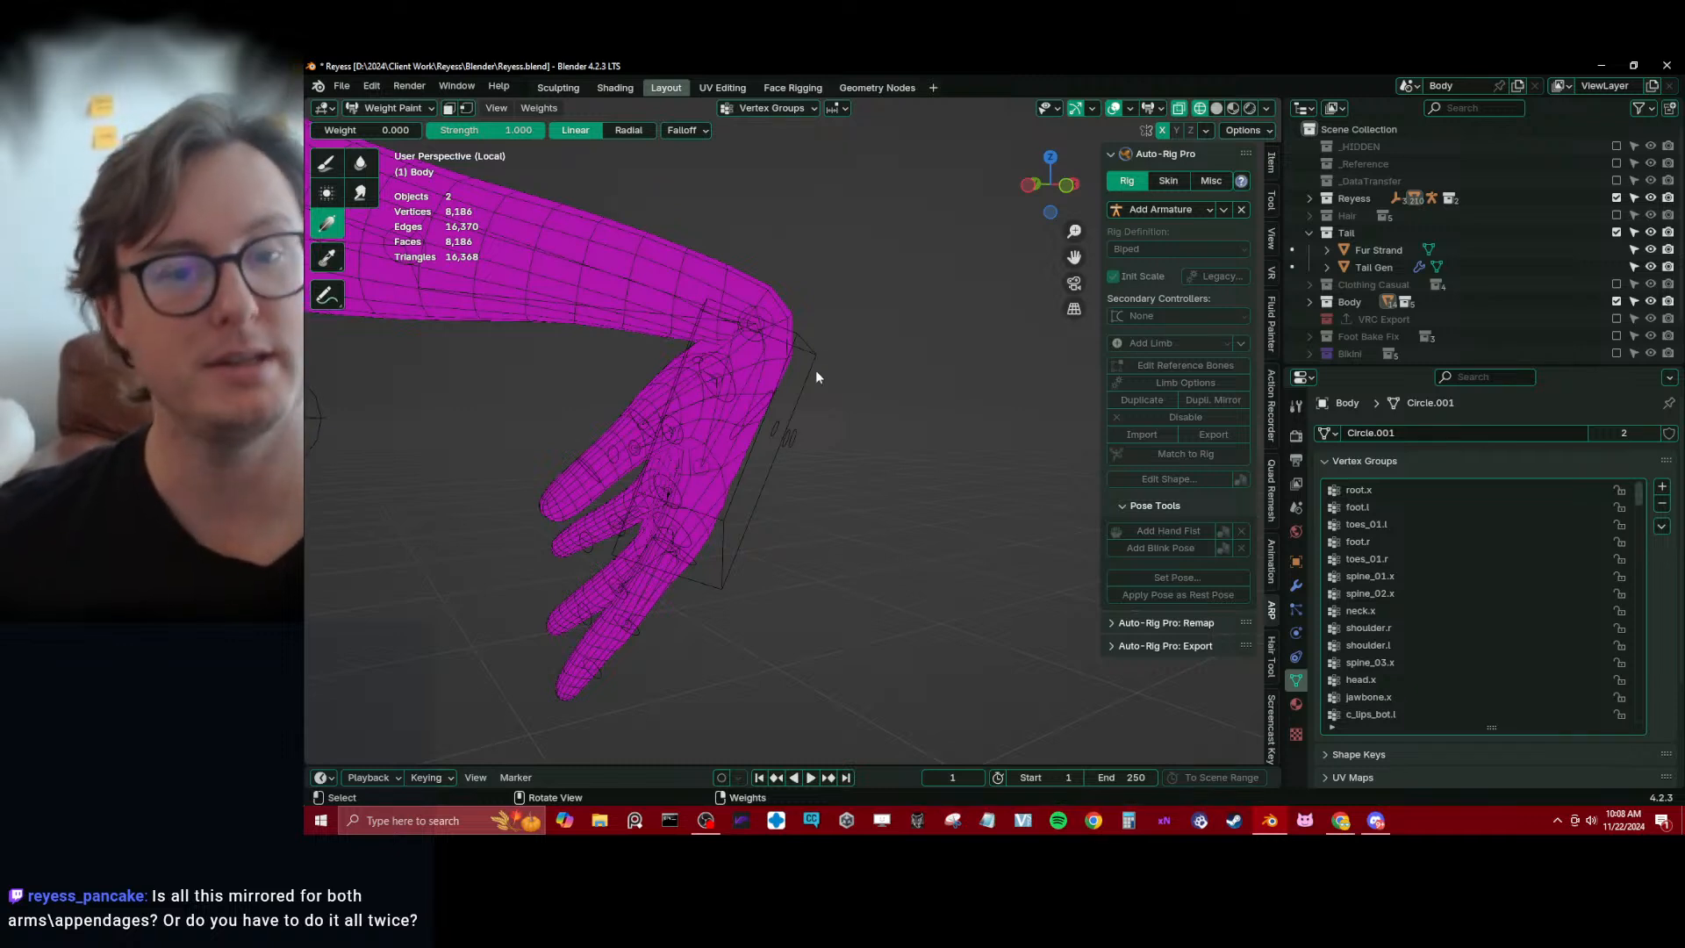
Re-select the rig together with Body in Object Mode and re-enter Weight Paint mode with the bones selectable
{"action": "key", "text": "ctrl+Tab"}
{"action": "left_click", "coordinate": [808, 356]}
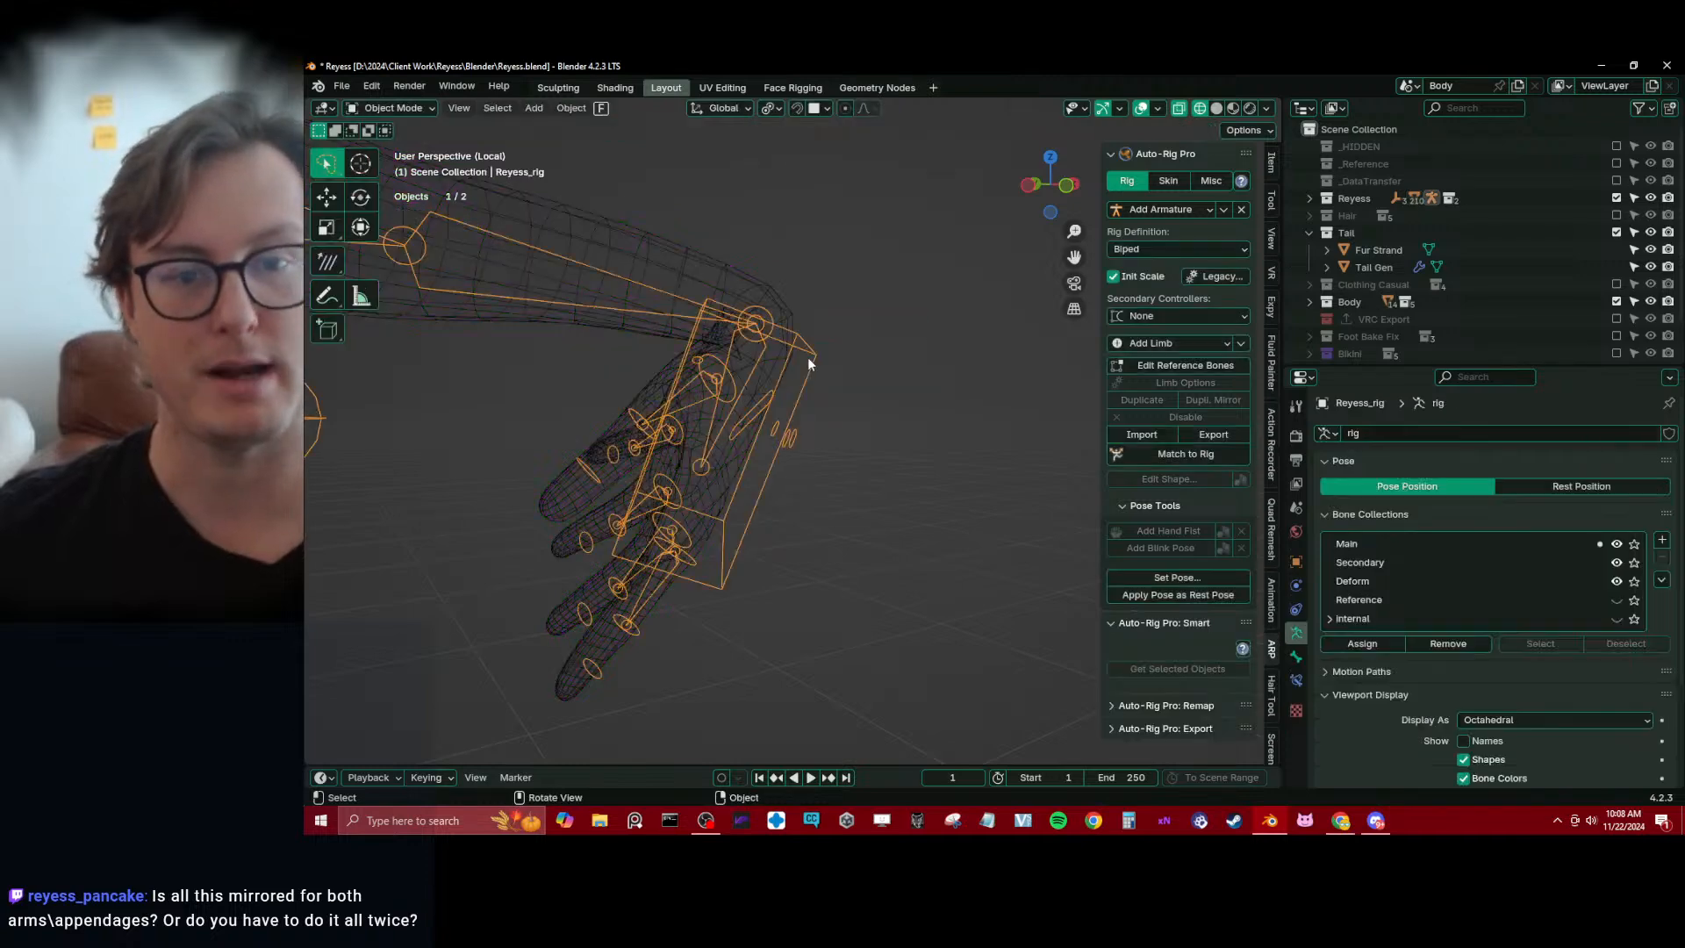
{"action": "left_click", "coordinate": [693, 286], "text": "shift"}
{"action": "key", "text": "ctrl+Tab"}
{"action": "left_click", "coordinate": [698, 253]}
Reset the left hand's bend to its rest pose and make forearm_twist.l the active weight group
{"action": "scroll", "coordinate": [753, 342], "scroll_direction": "down", "scroll_amount": 7}
{"action": "middle_click_drag", "start_coordinate": [755, 344], "coordinate": [672, 407]}
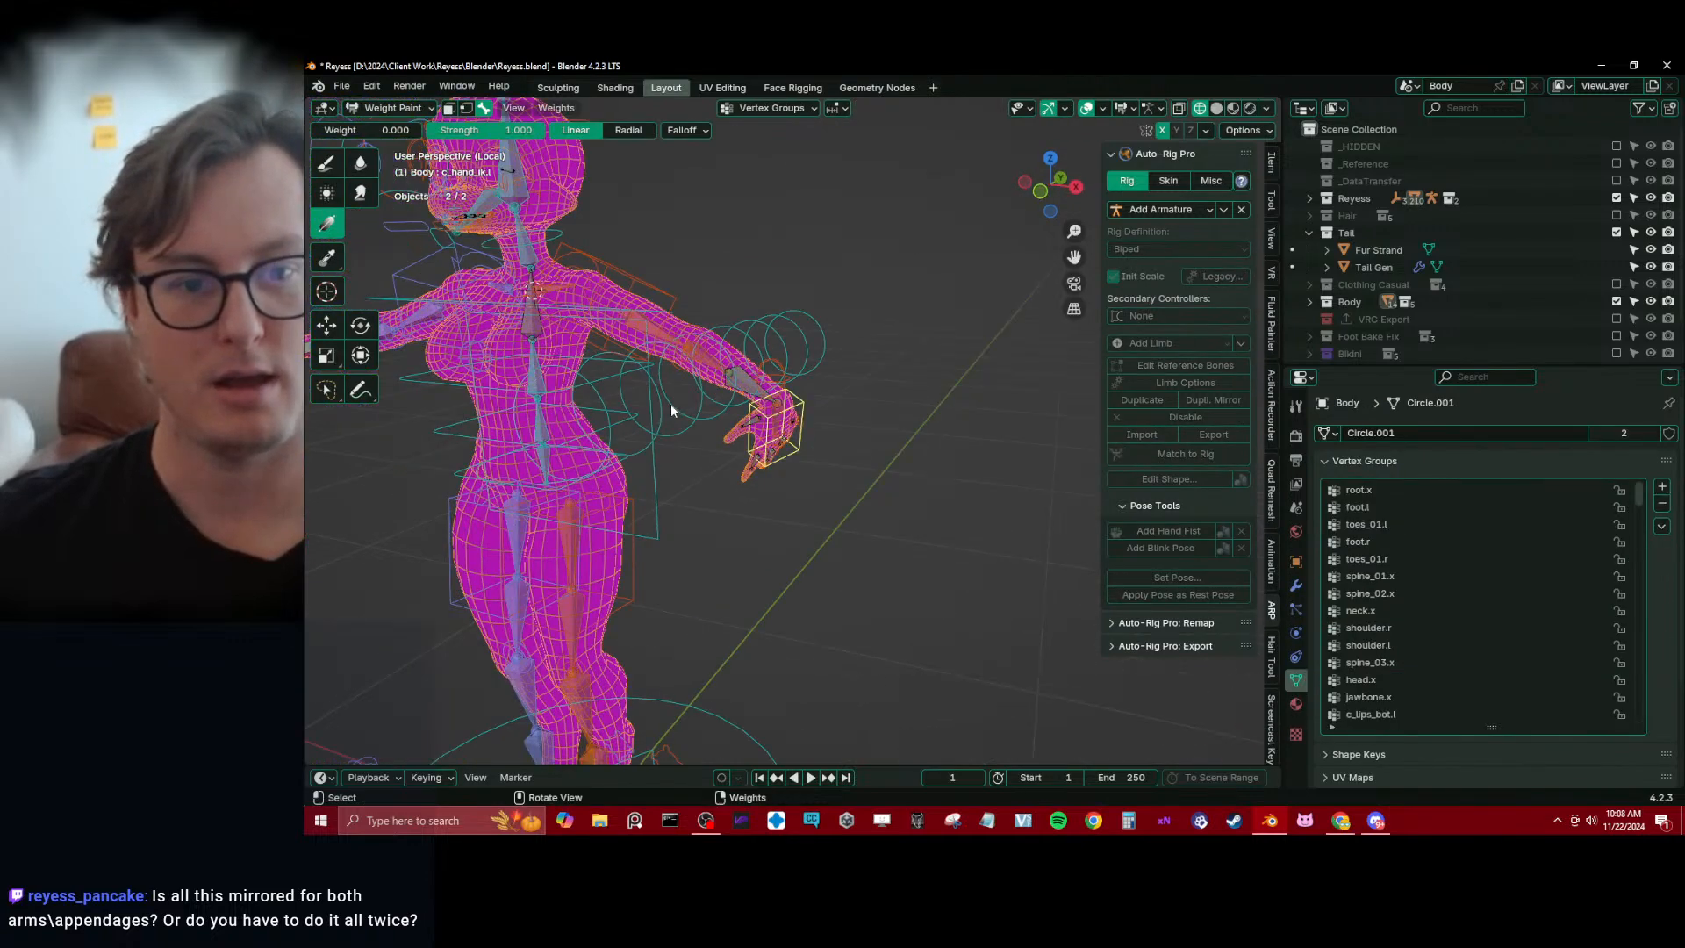
{"action": "scroll", "coordinate": [674, 409], "scroll_direction": "down", "scroll_amount": 3}
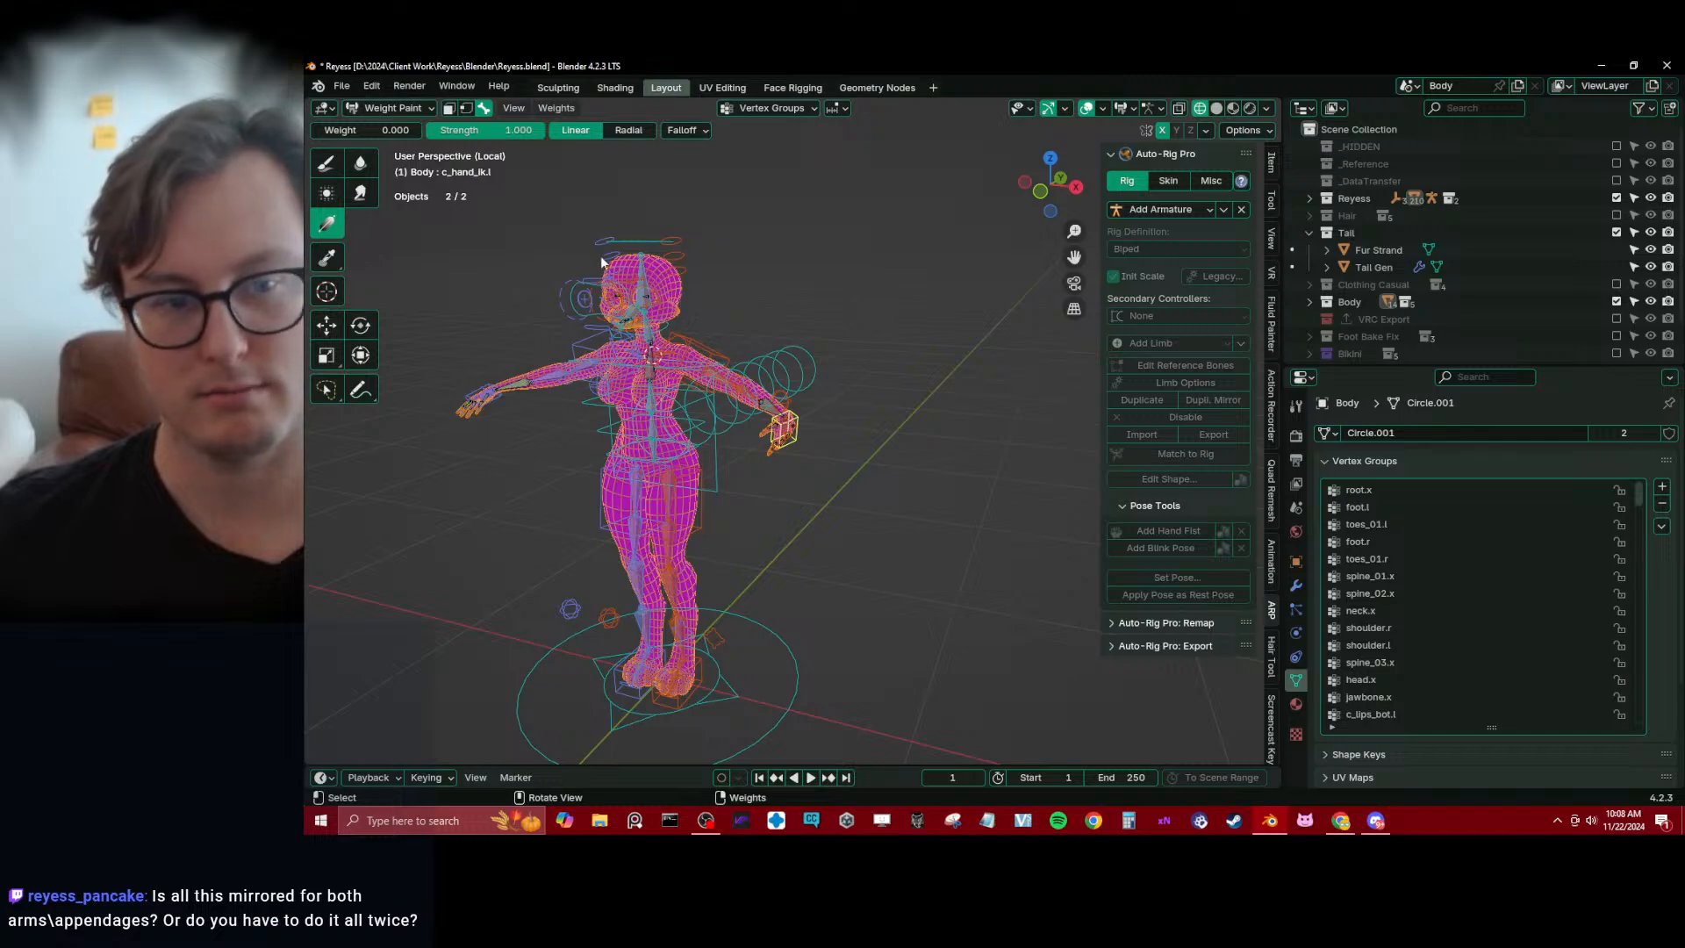
{"action": "scroll", "coordinate": [727, 329], "scroll_direction": "up", "scroll_amount": 5}
{"action": "middle_click_drag", "start_coordinate": [737, 334], "coordinate": [914, 488]}
{"action": "scroll", "coordinate": [808, 362], "scroll_direction": "down", "scroll_amount": 1, "text": "alt"}
{"action": "scroll", "coordinate": [809, 391], "scroll_direction": "up", "scroll_amount": 4}
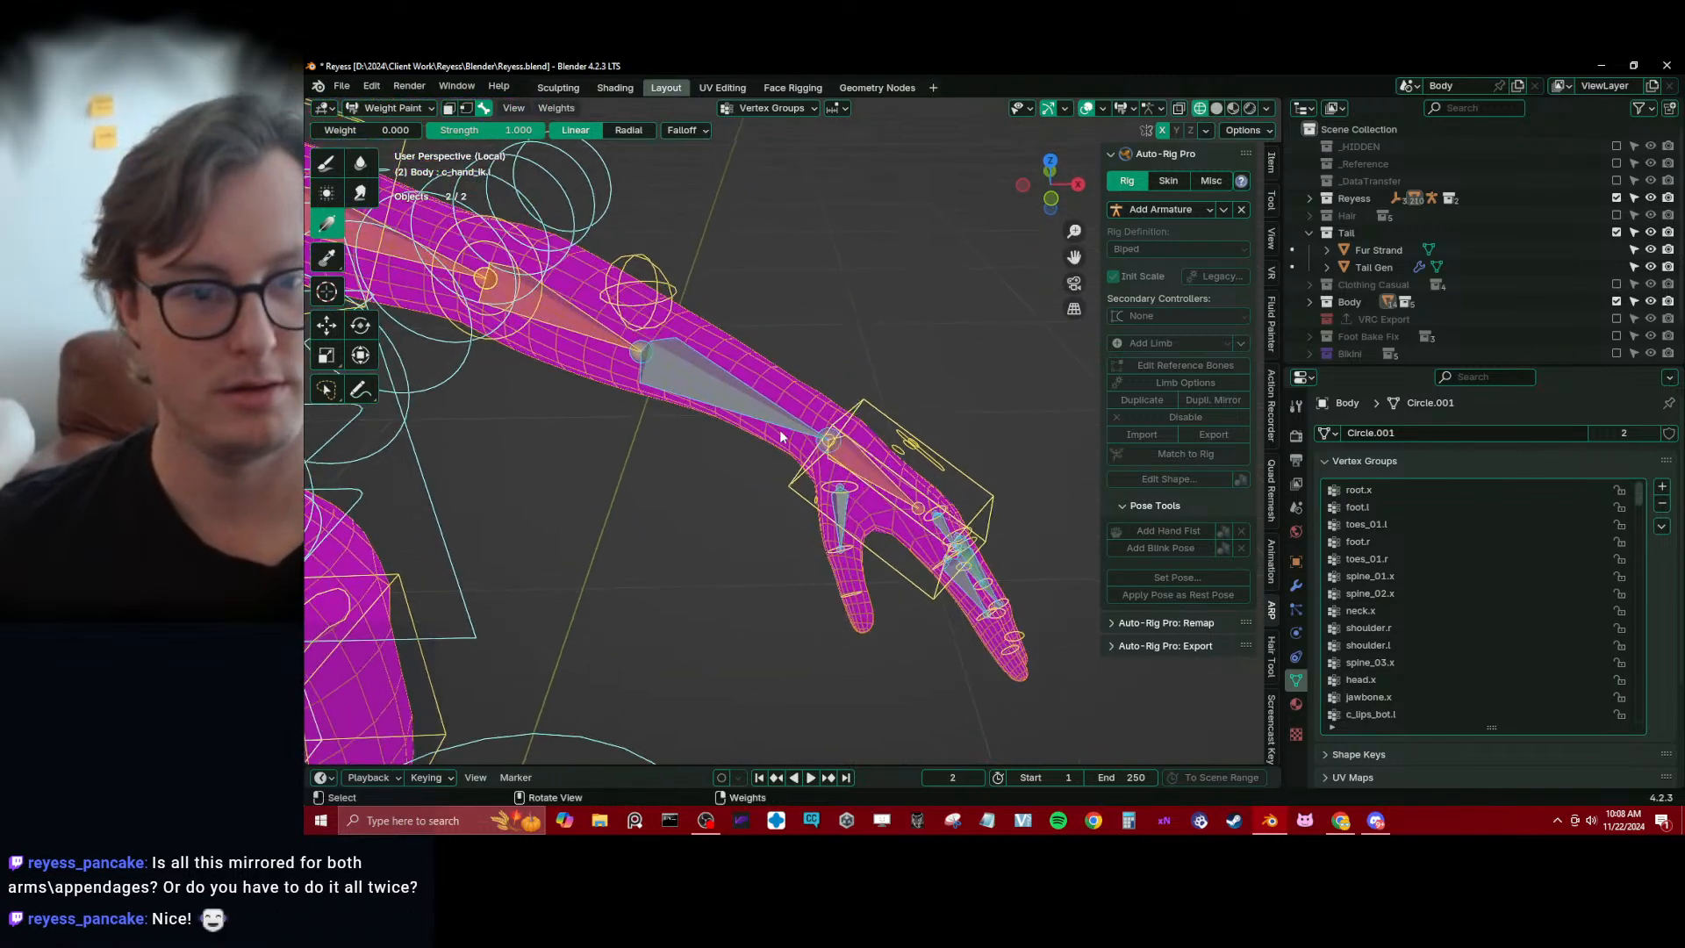
{"action": "left_click", "coordinate": [802, 455], "text": "ctrl"}
{"action": "mouse_move", "coordinate": [821, 459]}
{"action": "middle_mouse_down"}
{"action": "mouse_move", "coordinate": [772, 429]}
{"action": "mouse_move", "coordinate": [847, 460]}
{"action": "middle_mouse_up"}
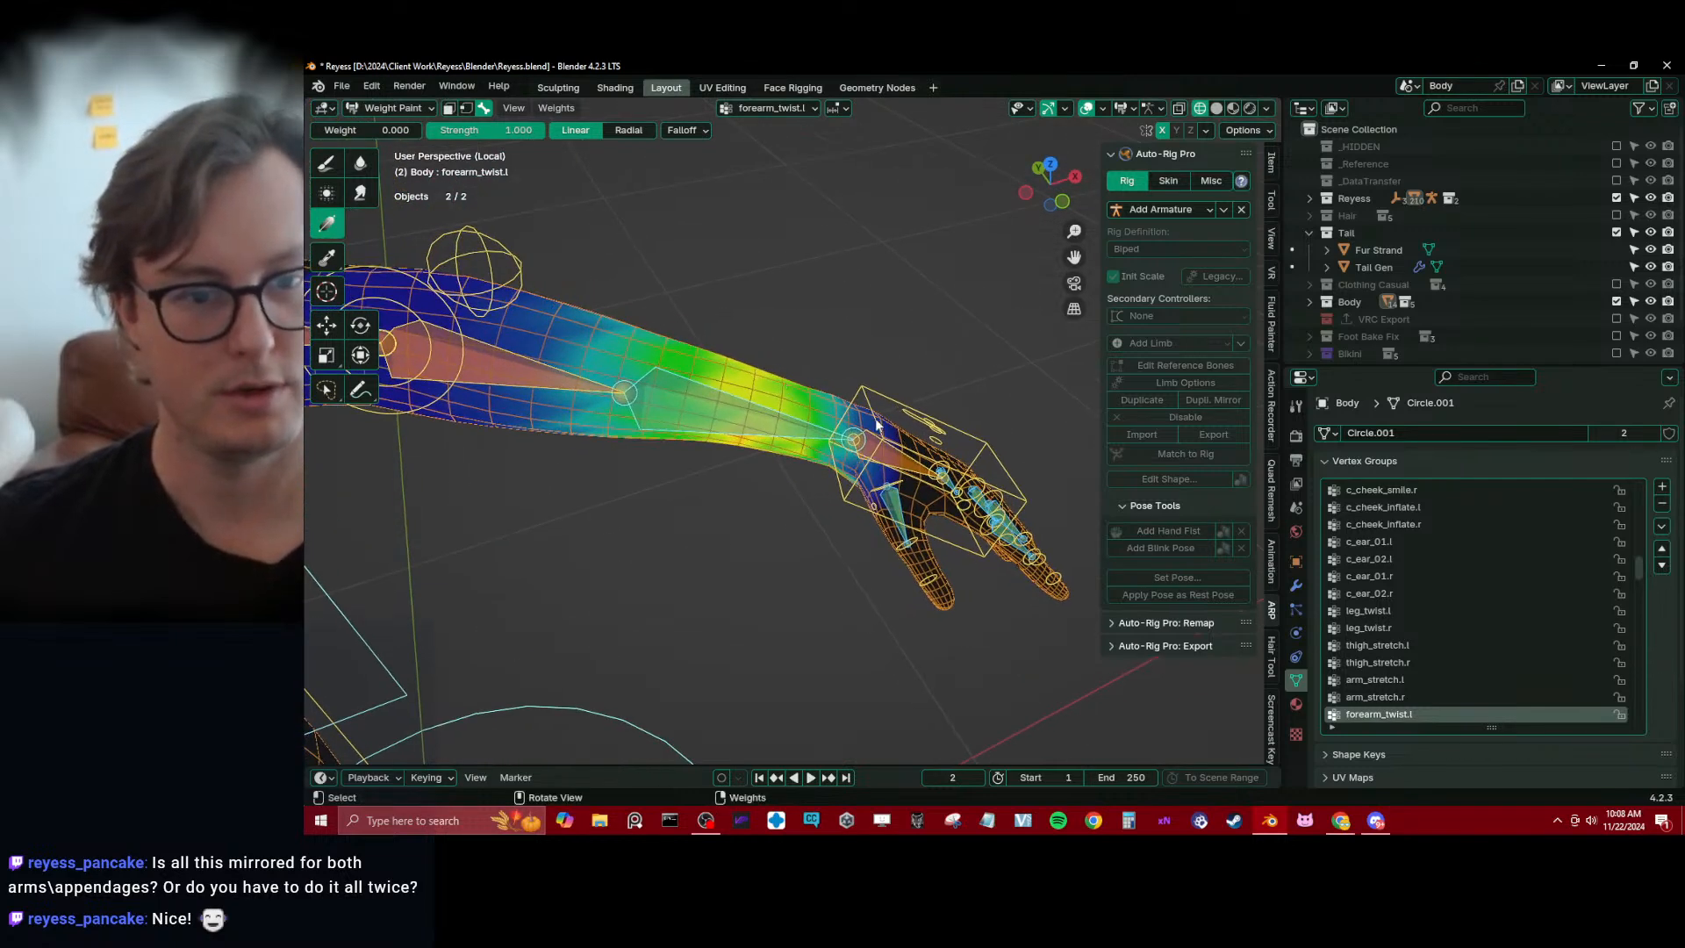
{"action": "key", "text": "ctrl+Tab"}
{"action": "left_click", "coordinate": [860, 416]}
{"action": "left_click", "coordinate": [865, 408]}
{"action": "left_click", "coordinate": [802, 390], "text": "shift"}
{"action": "key", "text": "ctrl+Tab"}
{"action": "left_click", "coordinate": [727, 351]}
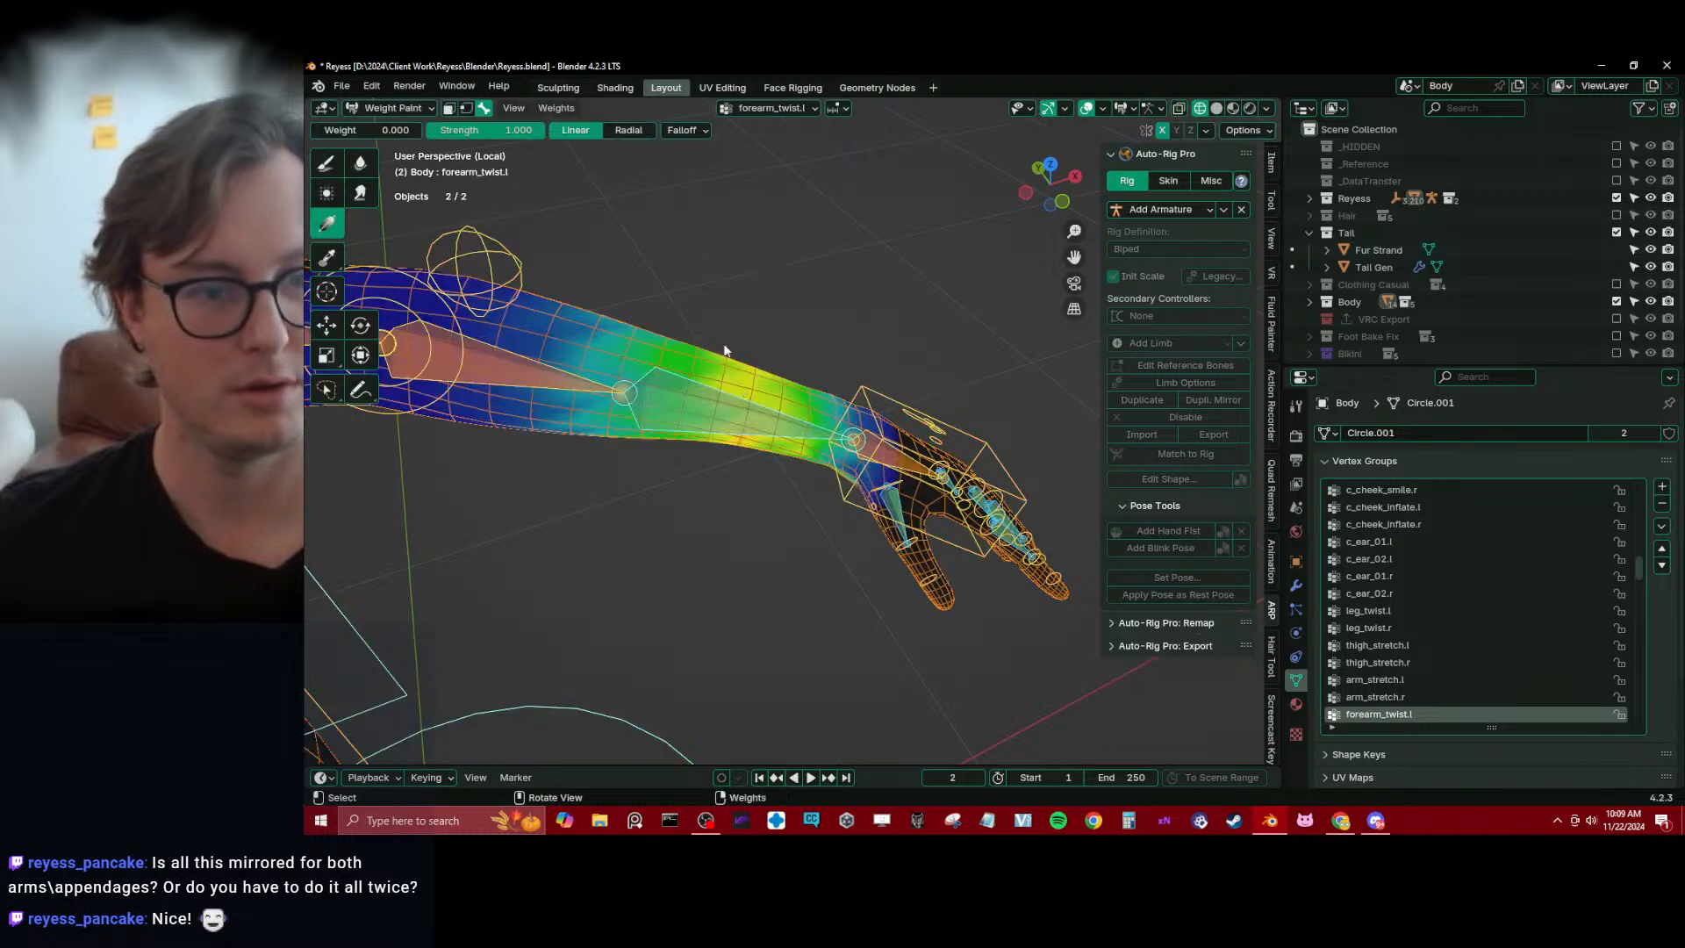
Make forearm_stretch.l active and smooth its weights along the left forearm with the Blur brush
{"action": "middle_click_drag", "start_coordinate": [730, 414], "coordinate": [748, 375]}
{"action": "left_click", "coordinate": [627, 369], "text": "ctrl+shift"}
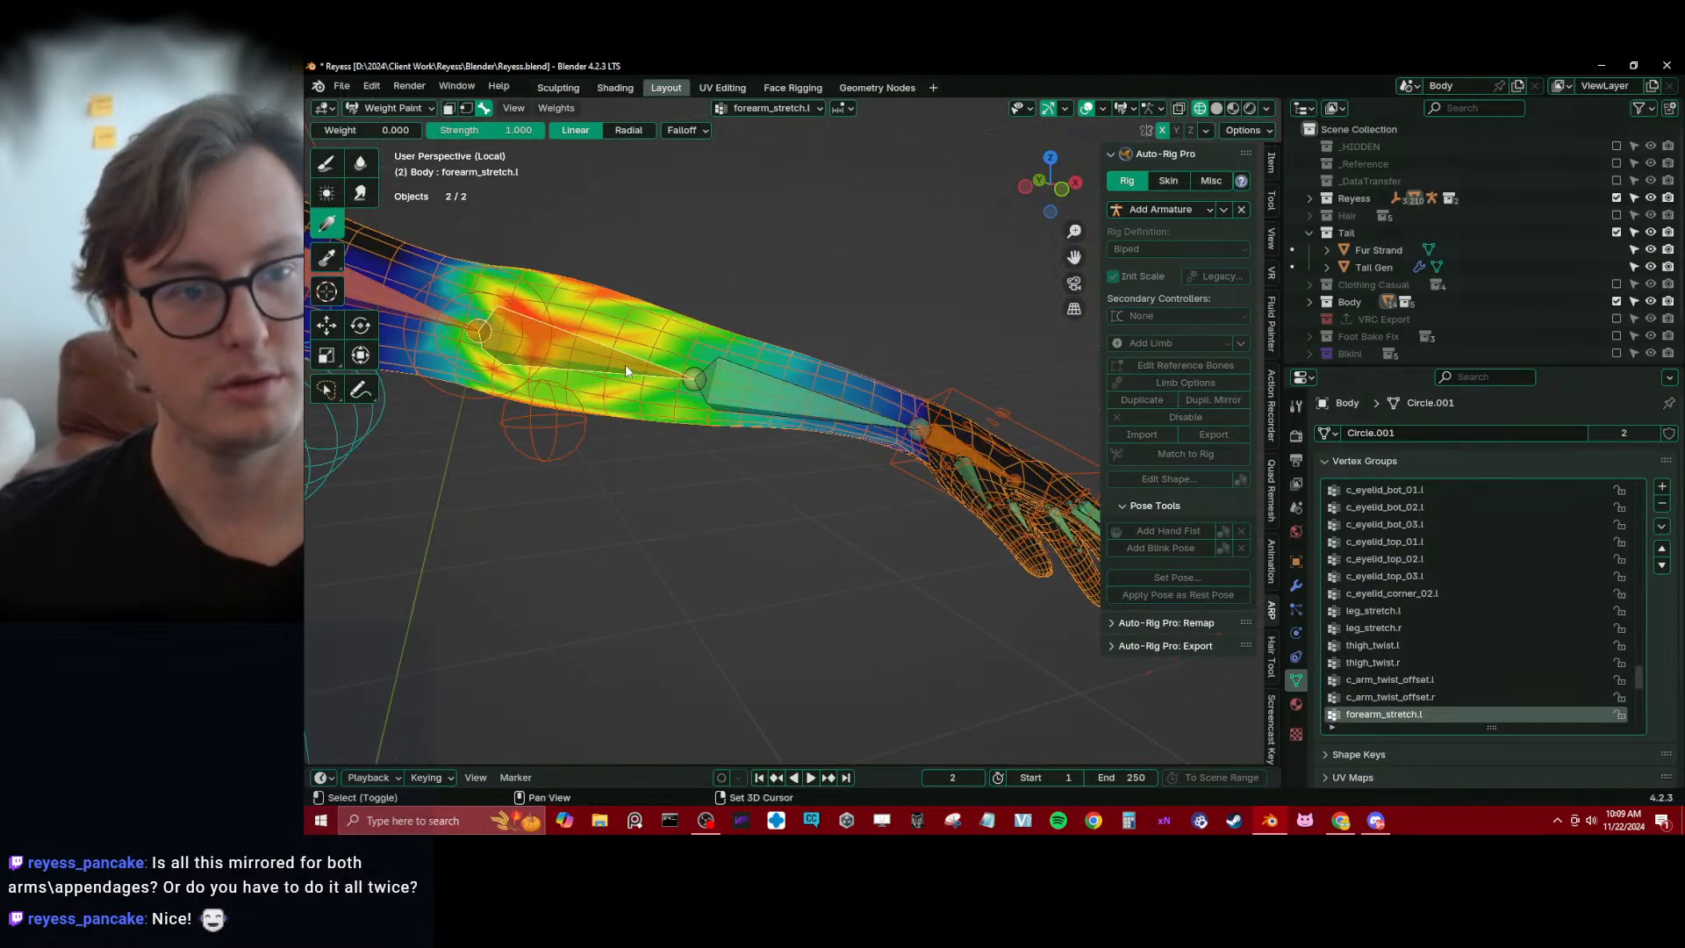
{"action": "middle_click_drag", "start_coordinate": [626, 369], "coordinate": [392, 277]}
{"action": "left_click", "coordinate": [360, 163]}
{"action": "scroll", "coordinate": [750, 318], "scroll_direction": "down", "scroll_amount": 4}
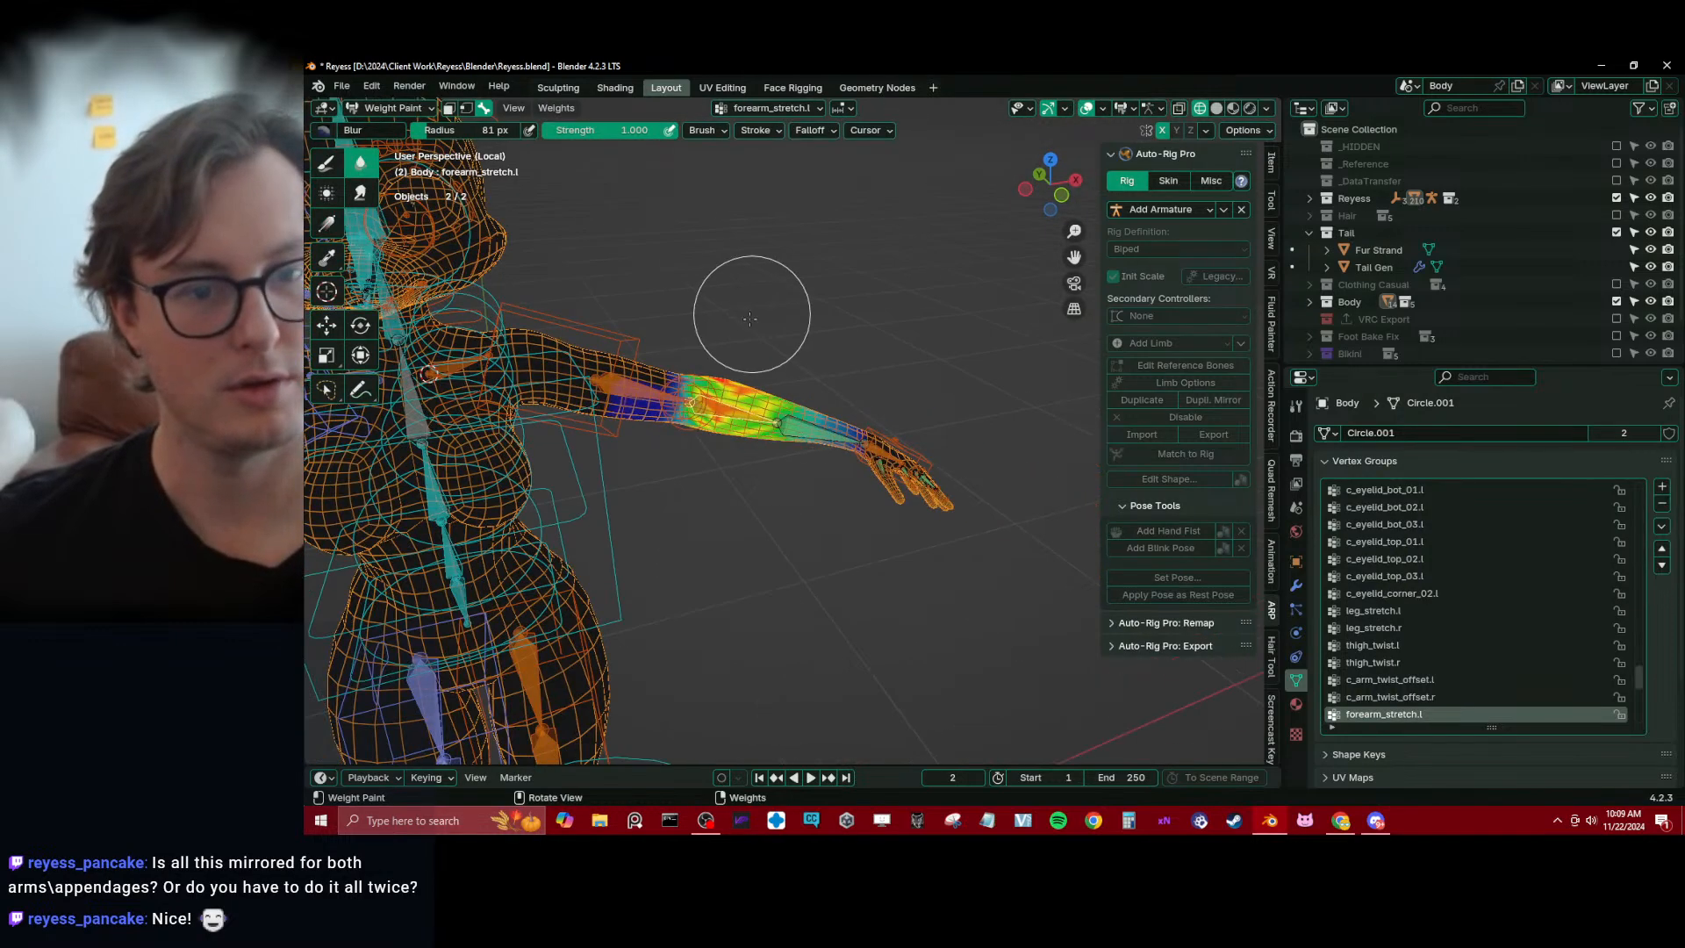
{"action": "middle_click_drag", "start_coordinate": [702, 368], "coordinate": [746, 534]}
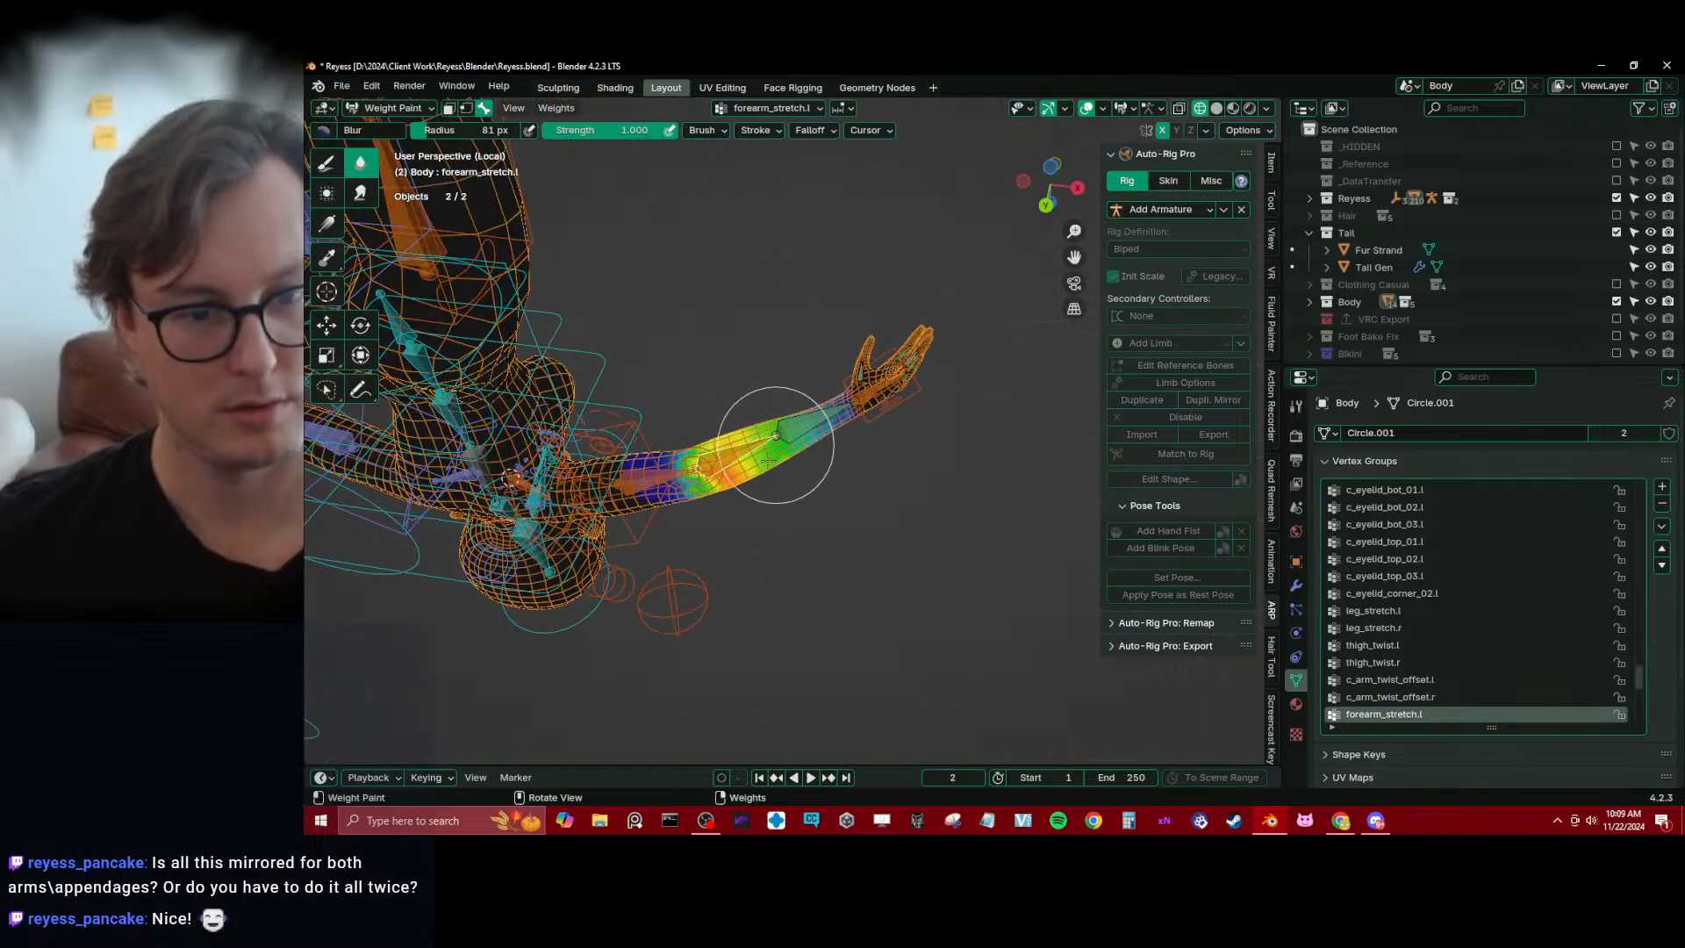
{"action": "mouse_move", "coordinate": [767, 461]}
{"action": "middle_mouse_down"}
{"action": "mouse_move", "coordinate": [726, 418]}
{"action": "mouse_move", "coordinate": [793, 458]}
{"action": "mouse_move", "coordinate": [494, 389]}
{"action": "mouse_move", "coordinate": [716, 460]}
{"action": "mouse_move", "coordinate": [733, 434]}
{"action": "middle_mouse_up"}
Trim the forearm_stretch.l weights on the upper-arm side of the left elbow with zero-weight gradients
{"action": "scroll", "coordinate": [793, 459], "scroll_direction": "up", "scroll_amount": 4}
{"action": "left_click", "coordinate": [327, 164]}
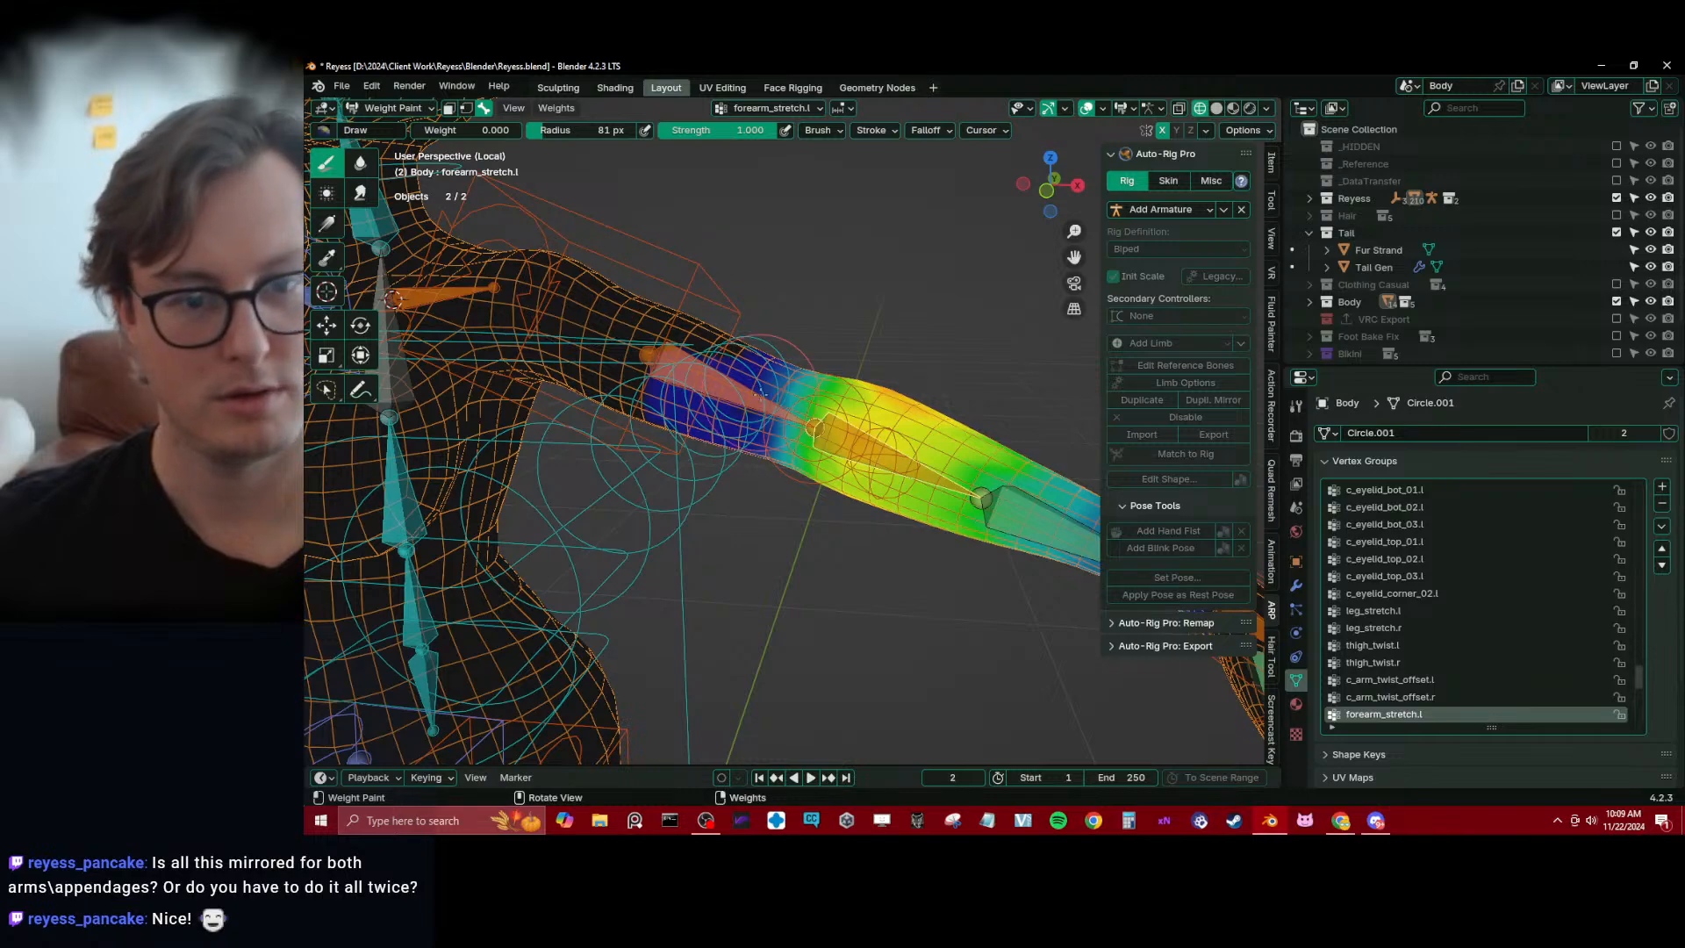
{"action": "scroll", "coordinate": [778, 338], "scroll_direction": "down", "scroll_amount": 2}
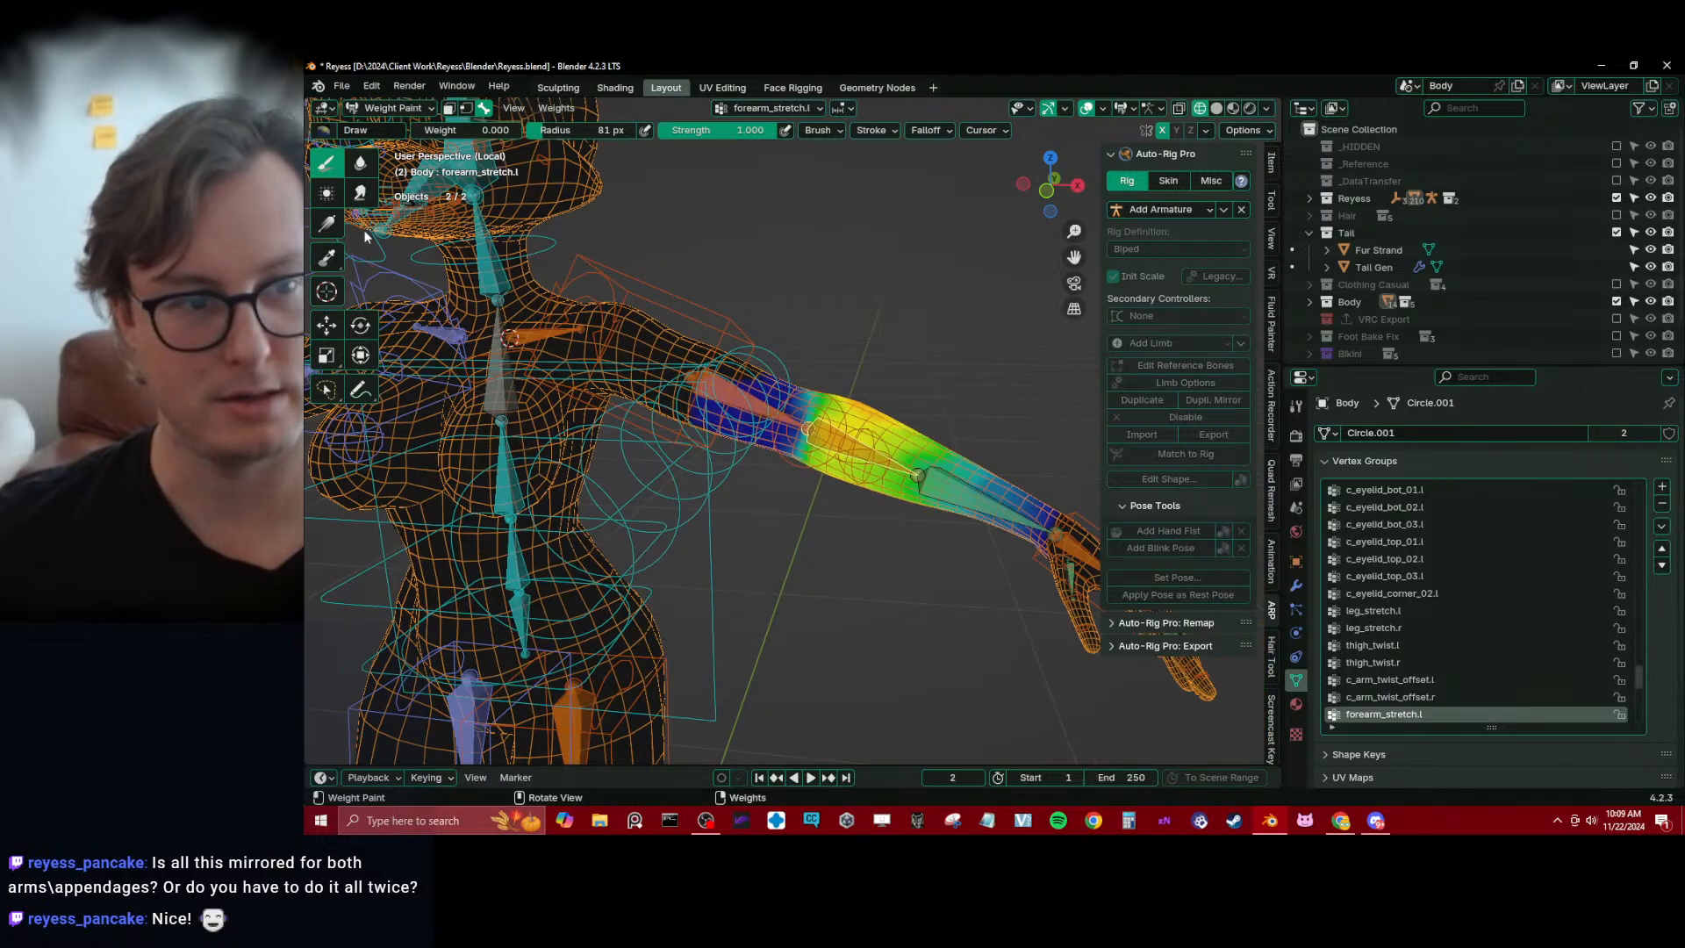
{"action": "left_click", "coordinate": [326, 224]}
{"action": "mouse_move", "coordinate": [524, 284]}
{"action": "middle_mouse_down"}
{"action": "mouse_move", "coordinate": [816, 432]}
{"action": "mouse_move", "coordinate": [778, 411]}
{"action": "mouse_move", "coordinate": [797, 466]}
{"action": "mouse_move", "coordinate": [692, 442]}
{"action": "mouse_move", "coordinate": [770, 459]}
{"action": "mouse_move", "coordinate": [844, 360]}
{"action": "mouse_move", "coordinate": [786, 449]}
{"action": "middle_mouse_up"}
{"action": "left_click_drag", "start_coordinate": [784, 444], "coordinate": [875, 470]}
Make arm_stretch.l active and apply a zero-weight gradient to it from the forearm side of the left elbow
{"action": "scroll", "coordinate": [770, 421], "scroll_direction": "down", "scroll_amount": 4}
{"action": "left_click", "coordinate": [757, 394], "text": "alt"}
{"action": "middle_click_drag", "start_coordinate": [756, 394], "coordinate": [824, 440]}
{"action": "scroll", "coordinate": [842, 448], "scroll_direction": "up", "scroll_amount": 4}
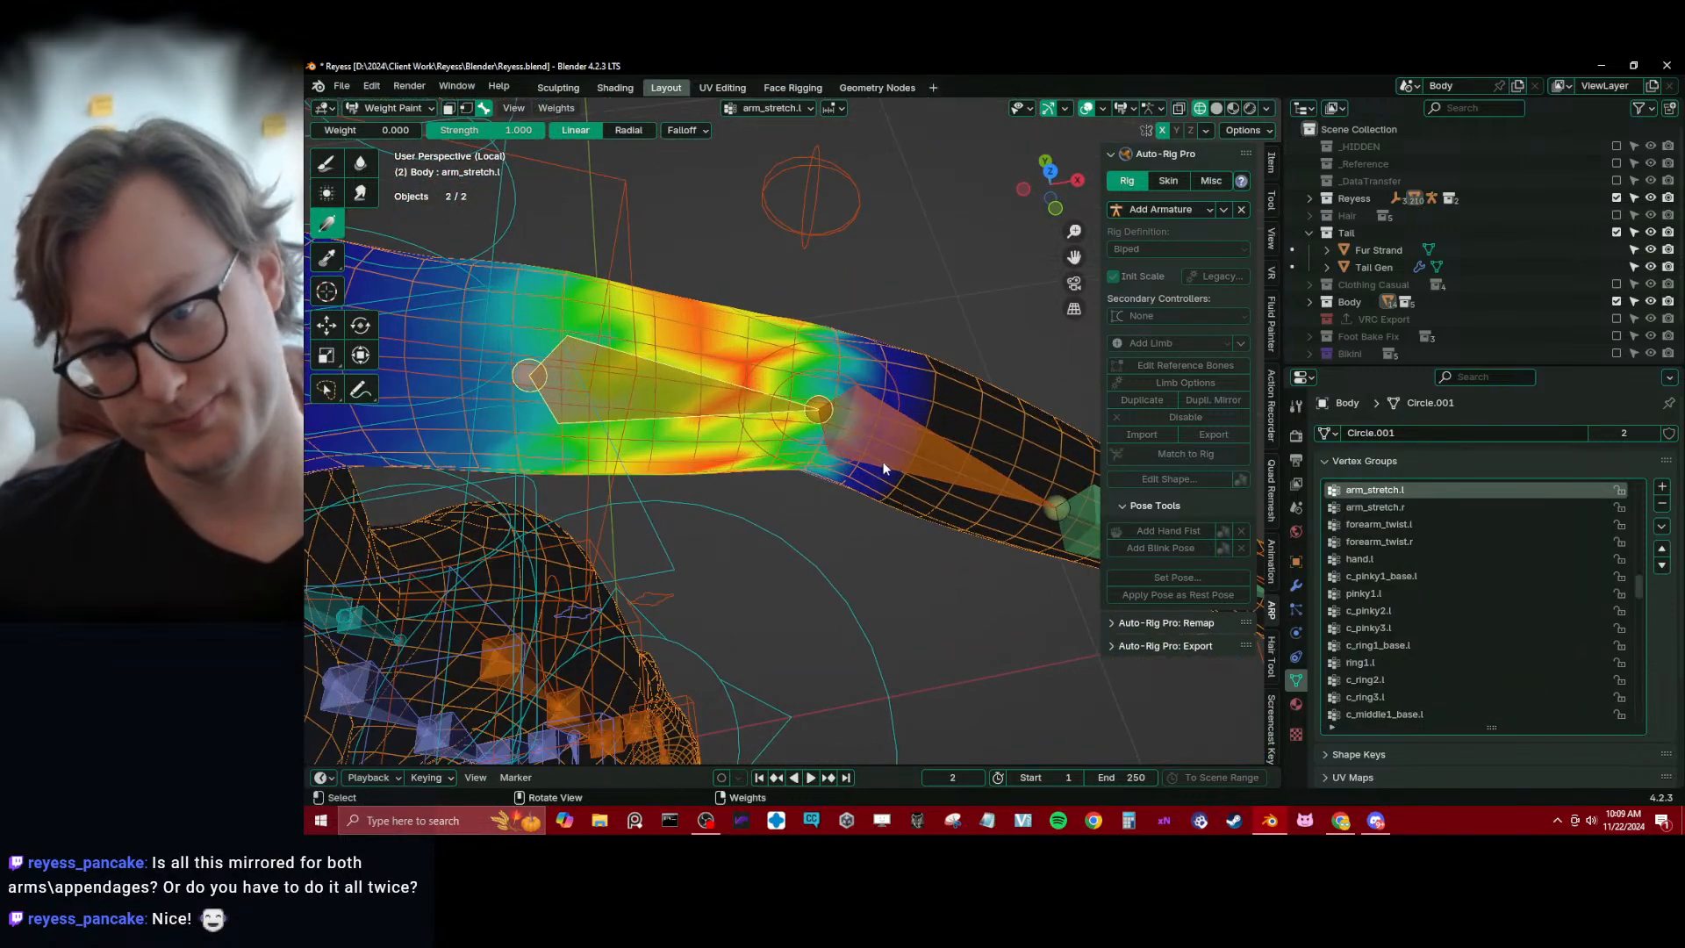
{"action": "left_click_drag", "start_coordinate": [881, 462], "coordinate": [746, 408]}
Smooth the arm_stretch.l weights all around the left upper arm and elbow with the Blur brush
{"action": "scroll", "coordinate": [744, 404], "scroll_direction": "down", "scroll_amount": 5}
{"action": "middle_click_drag", "start_coordinate": [746, 410], "coordinate": [752, 379]}
{"action": "left_click", "coordinate": [359, 164]}
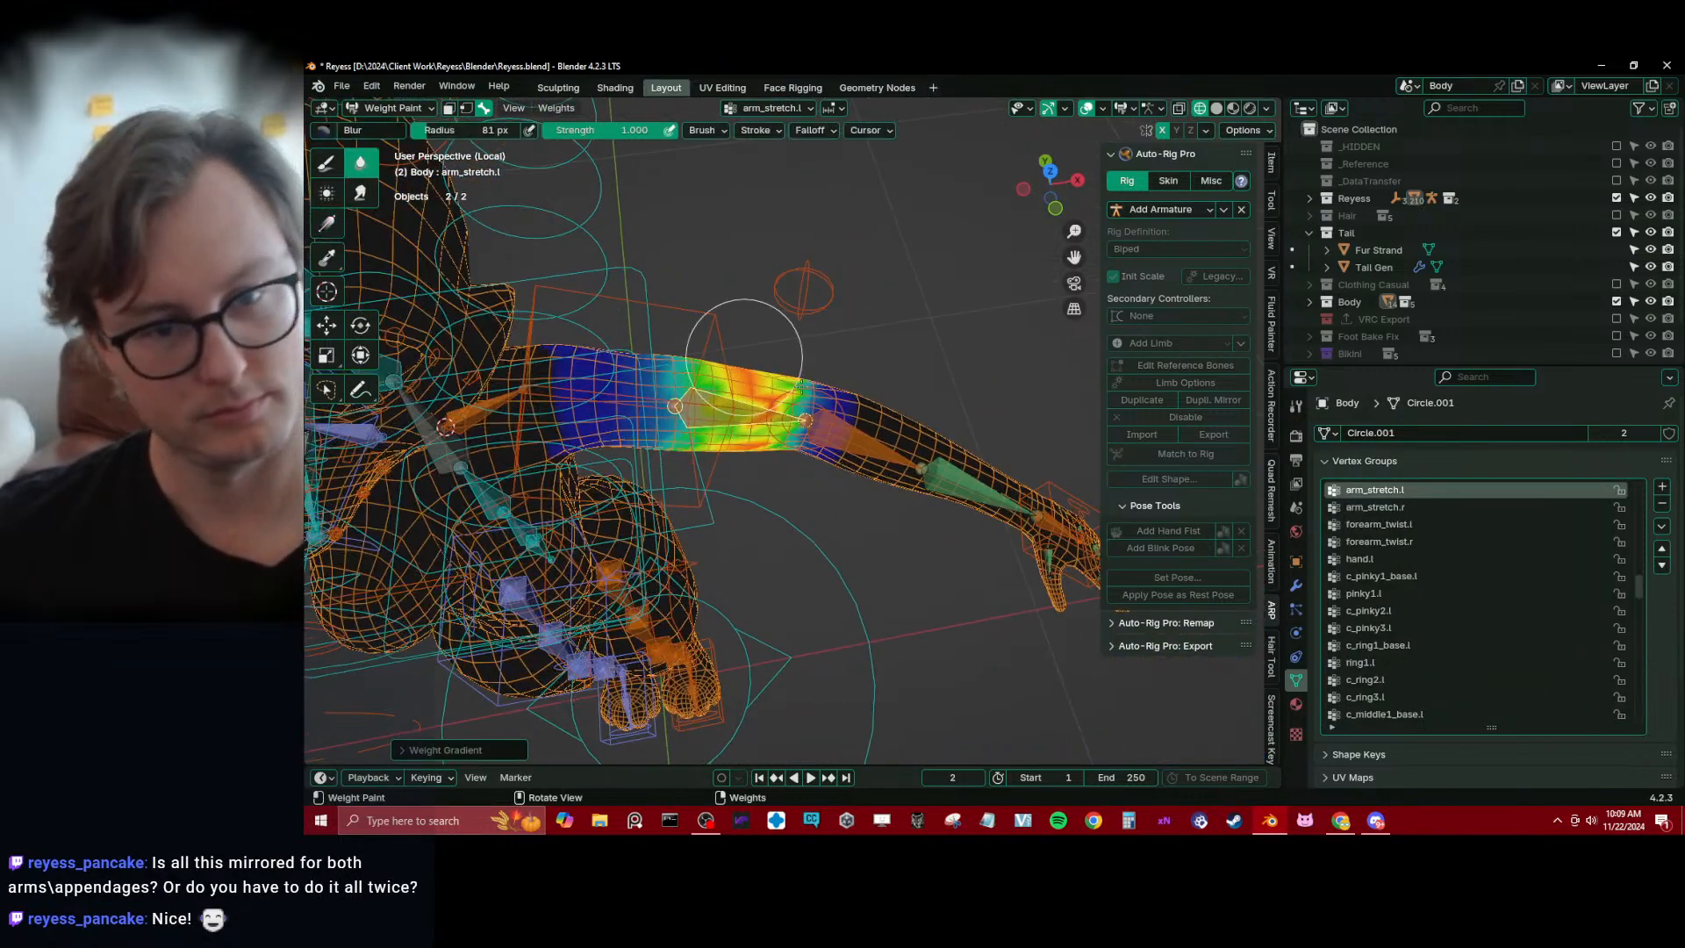
{"action": "scroll", "coordinate": [790, 344], "scroll_direction": "down", "scroll_amount": 2}
{"action": "mouse_move", "coordinate": [816, 342]}
{"action": "left_mouse_down"}
{"action": "mouse_move", "coordinate": [769, 385]}
{"action": "mouse_move", "coordinate": [756, 518]}
{"action": "left_mouse_up"}
{"action": "middle_click_drag", "start_coordinate": [754, 532], "coordinate": [816, 419]}
Select the c_hand_ik.l control and move it in front of the torso so the left elbow bends
{"action": "left_click", "coordinate": [978, 457], "text": "alt"}
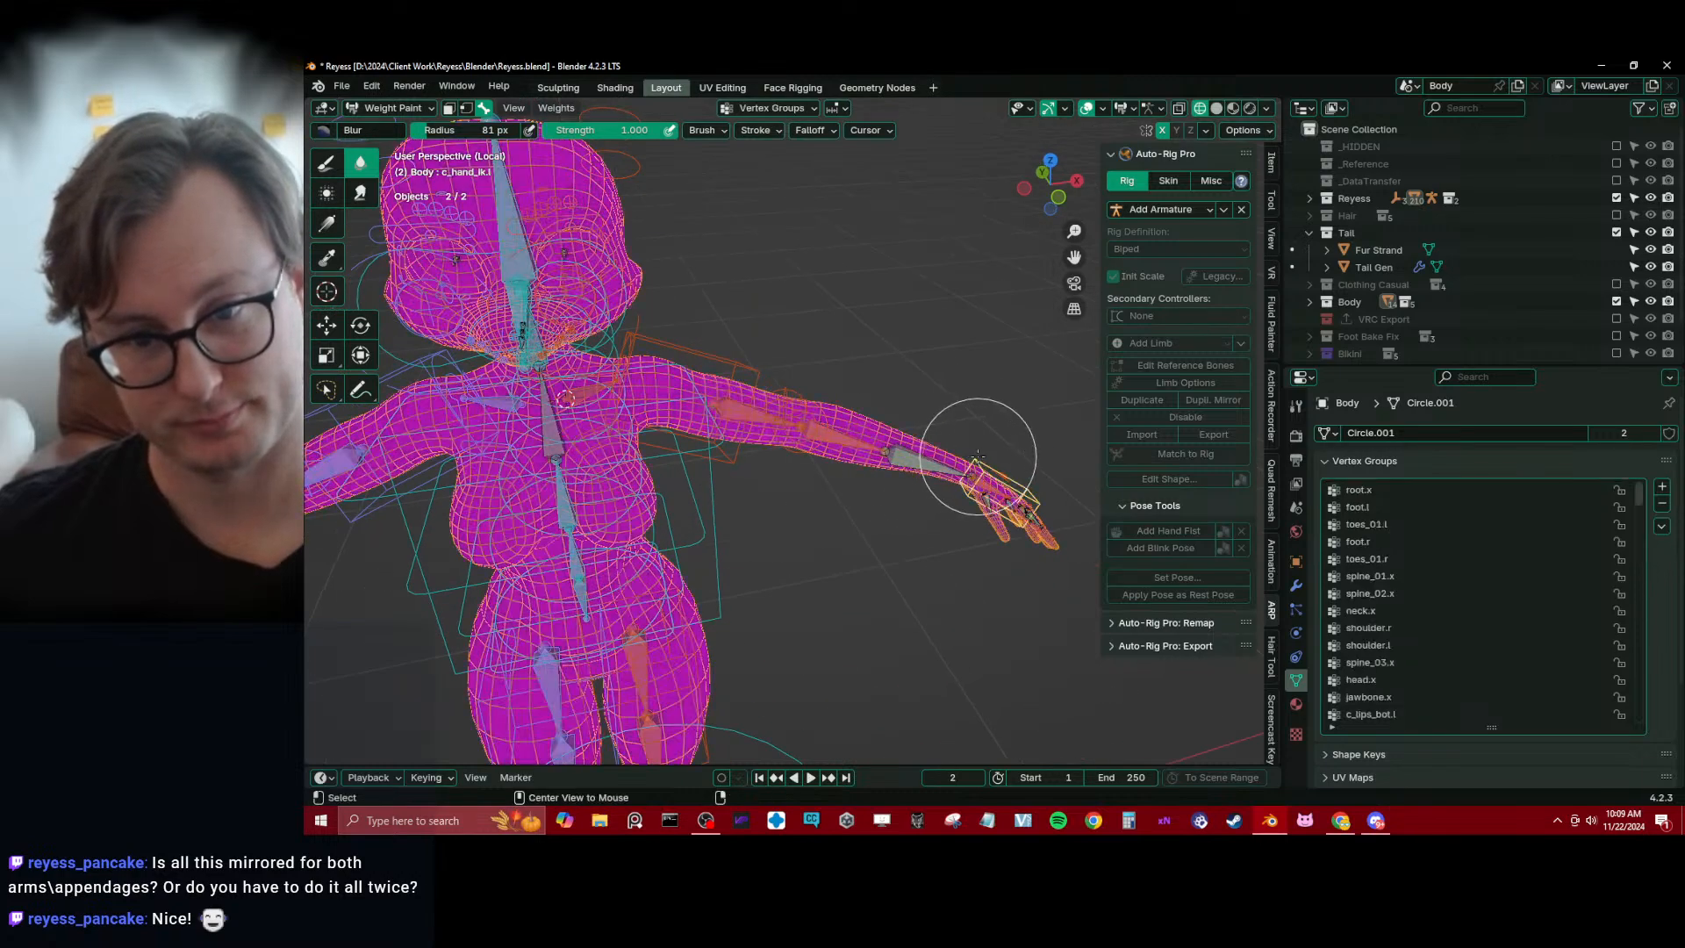
{"action": "middle_click_drag", "start_coordinate": [982, 455], "coordinate": [898, 591]}
{"action": "key", "text": "g"}
{"action": "left_click", "coordinate": [660, 575]}
{"action": "middle_click_drag", "start_coordinate": [761, 547], "coordinate": [854, 553]}
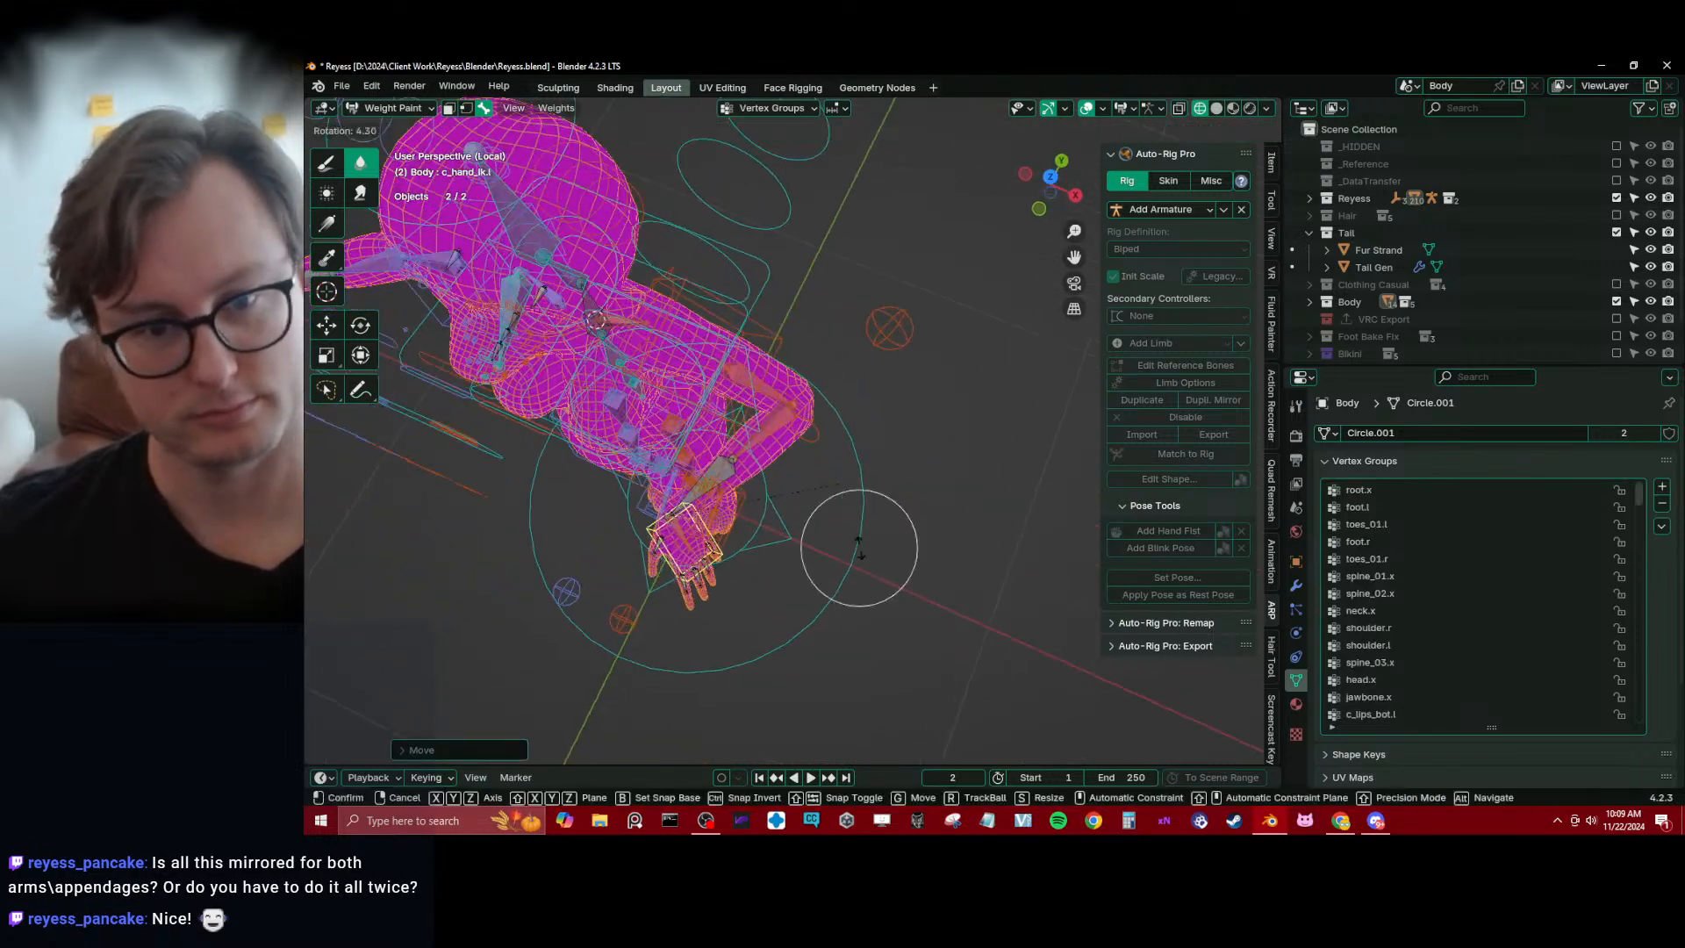
{"action": "middle_click_drag", "start_coordinate": [771, 696], "coordinate": [627, 426]}
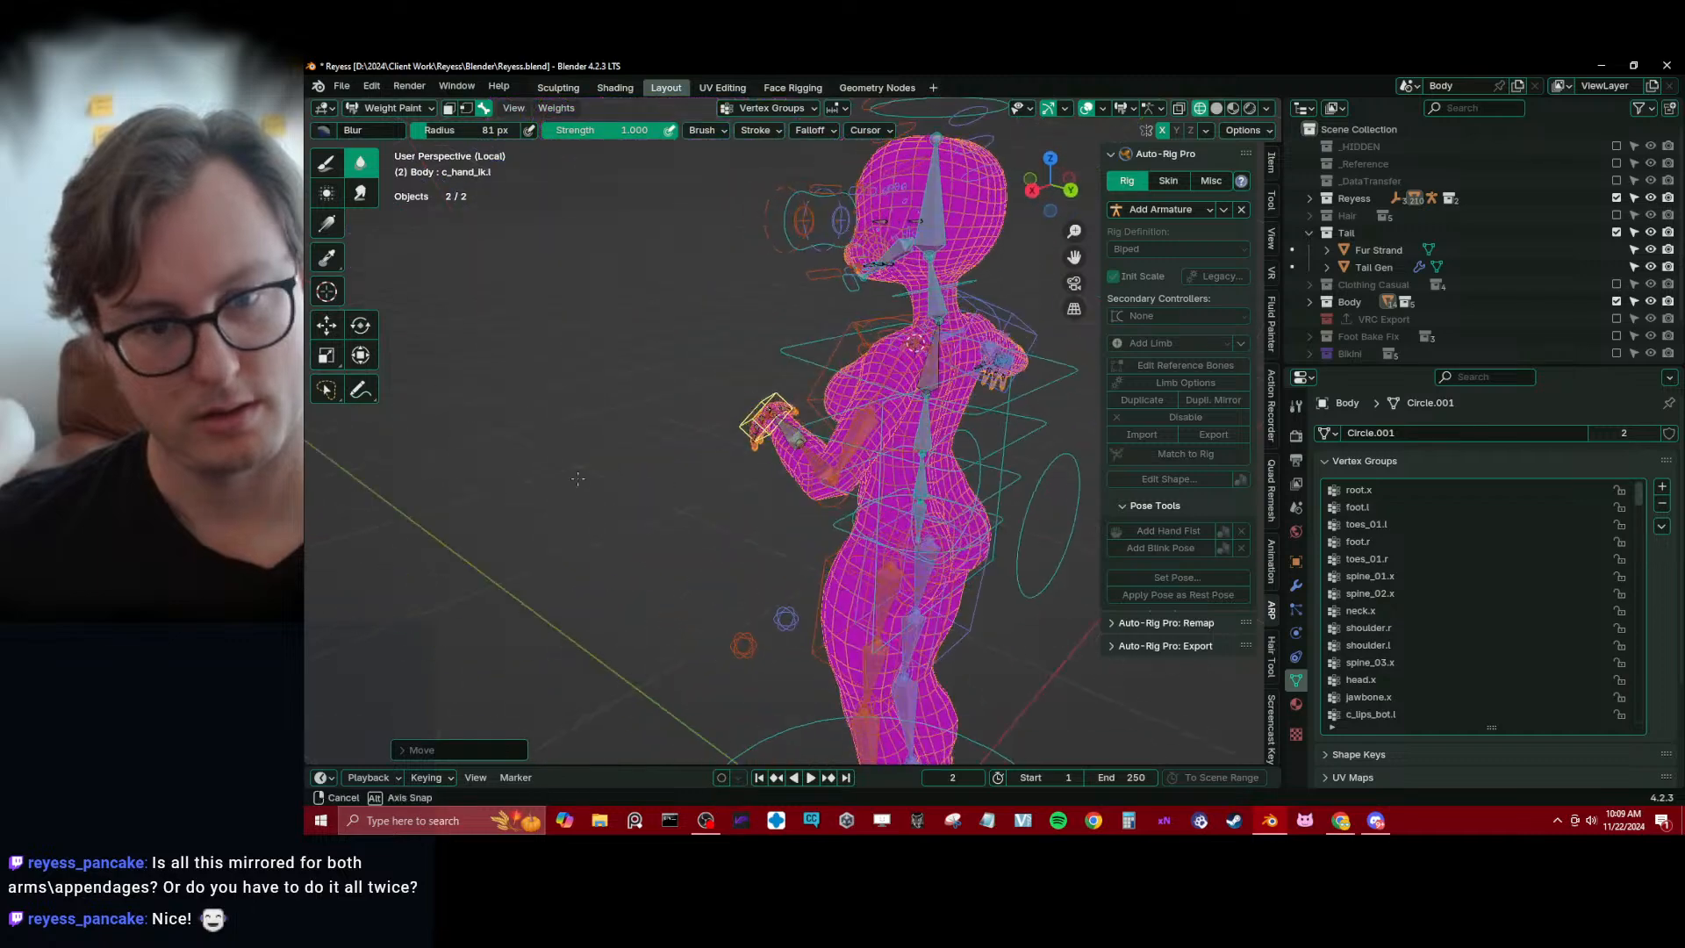
Make arm_stretch.l active and smear its weights around the outside of the bent left elbow
{"action": "scroll", "coordinate": [723, 503], "scroll_direction": "up", "scroll_amount": 3}
{"action": "middle_click_drag", "start_coordinate": [742, 503], "coordinate": [717, 537]}
{"action": "left_click", "coordinate": [717, 437], "text": "alt"}
{"action": "mouse_move", "coordinate": [718, 437]}
{"action": "middle_mouse_down"}
{"action": "mouse_move", "coordinate": [786, 431]}
{"action": "mouse_move", "coordinate": [706, 441]}
{"action": "mouse_move", "coordinate": [784, 539]}
{"action": "mouse_move", "coordinate": [369, 309]}
{"action": "middle_mouse_up"}
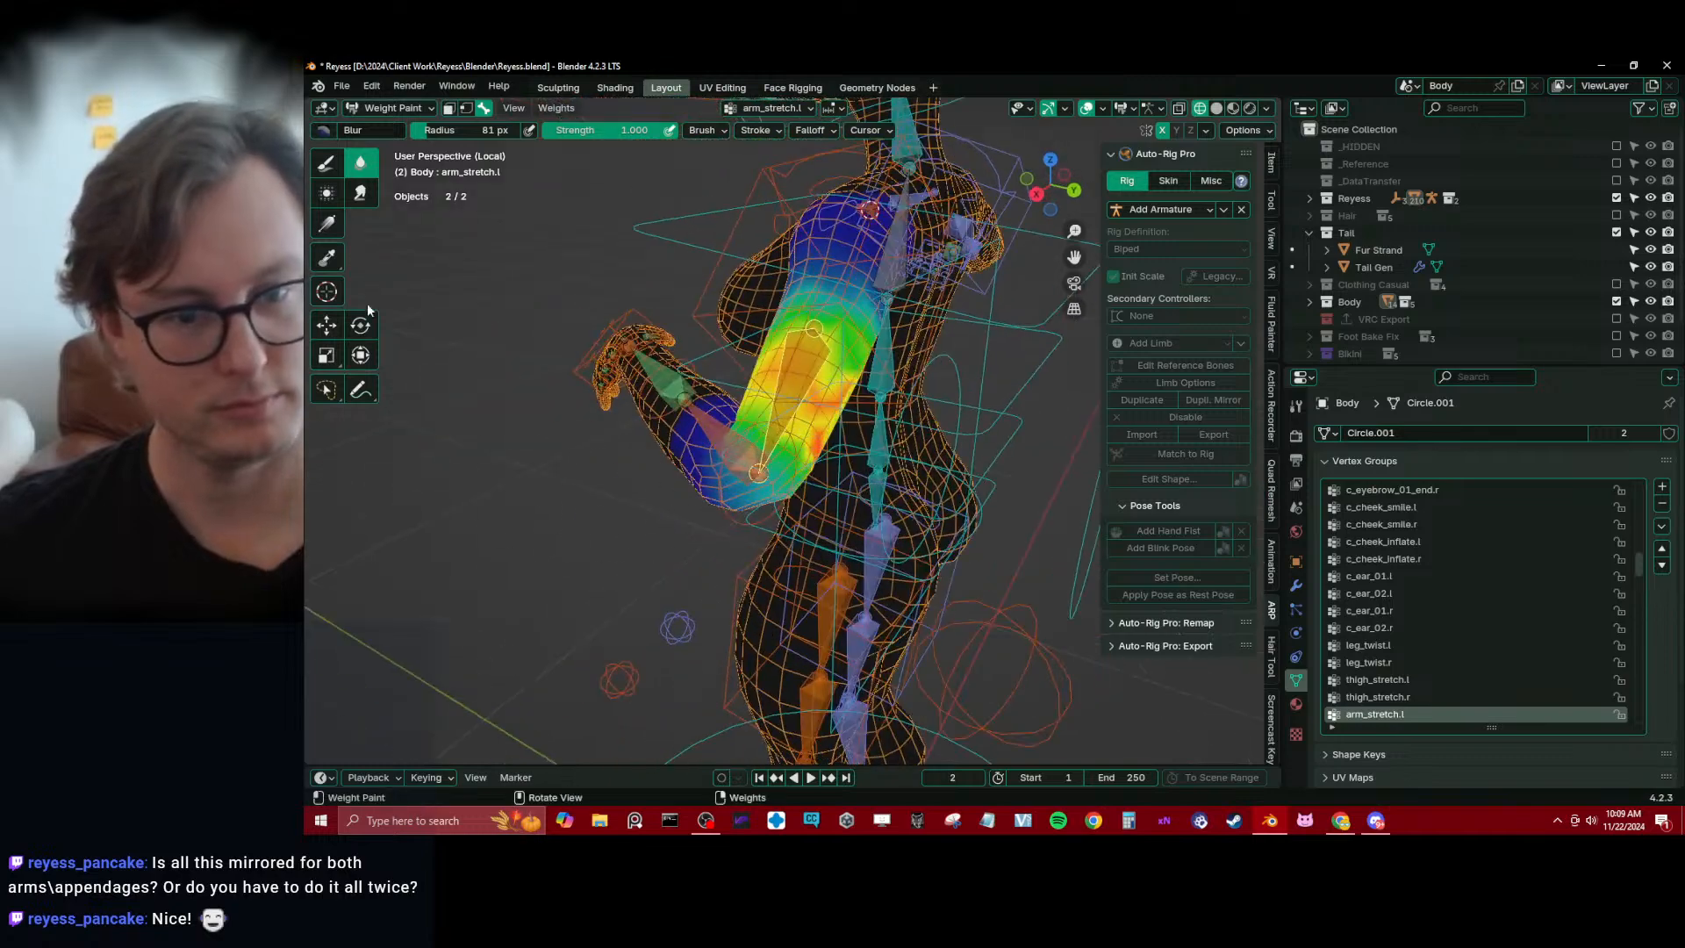
{"action": "left_click", "coordinate": [361, 192]}
{"action": "mouse_move", "coordinate": [853, 493]}
{"action": "middle_mouse_down"}
{"action": "mouse_move", "coordinate": [814, 467]}
{"action": "mouse_move", "coordinate": [781, 474]}
{"action": "mouse_move", "coordinate": [807, 410]}
{"action": "middle_mouse_up"}
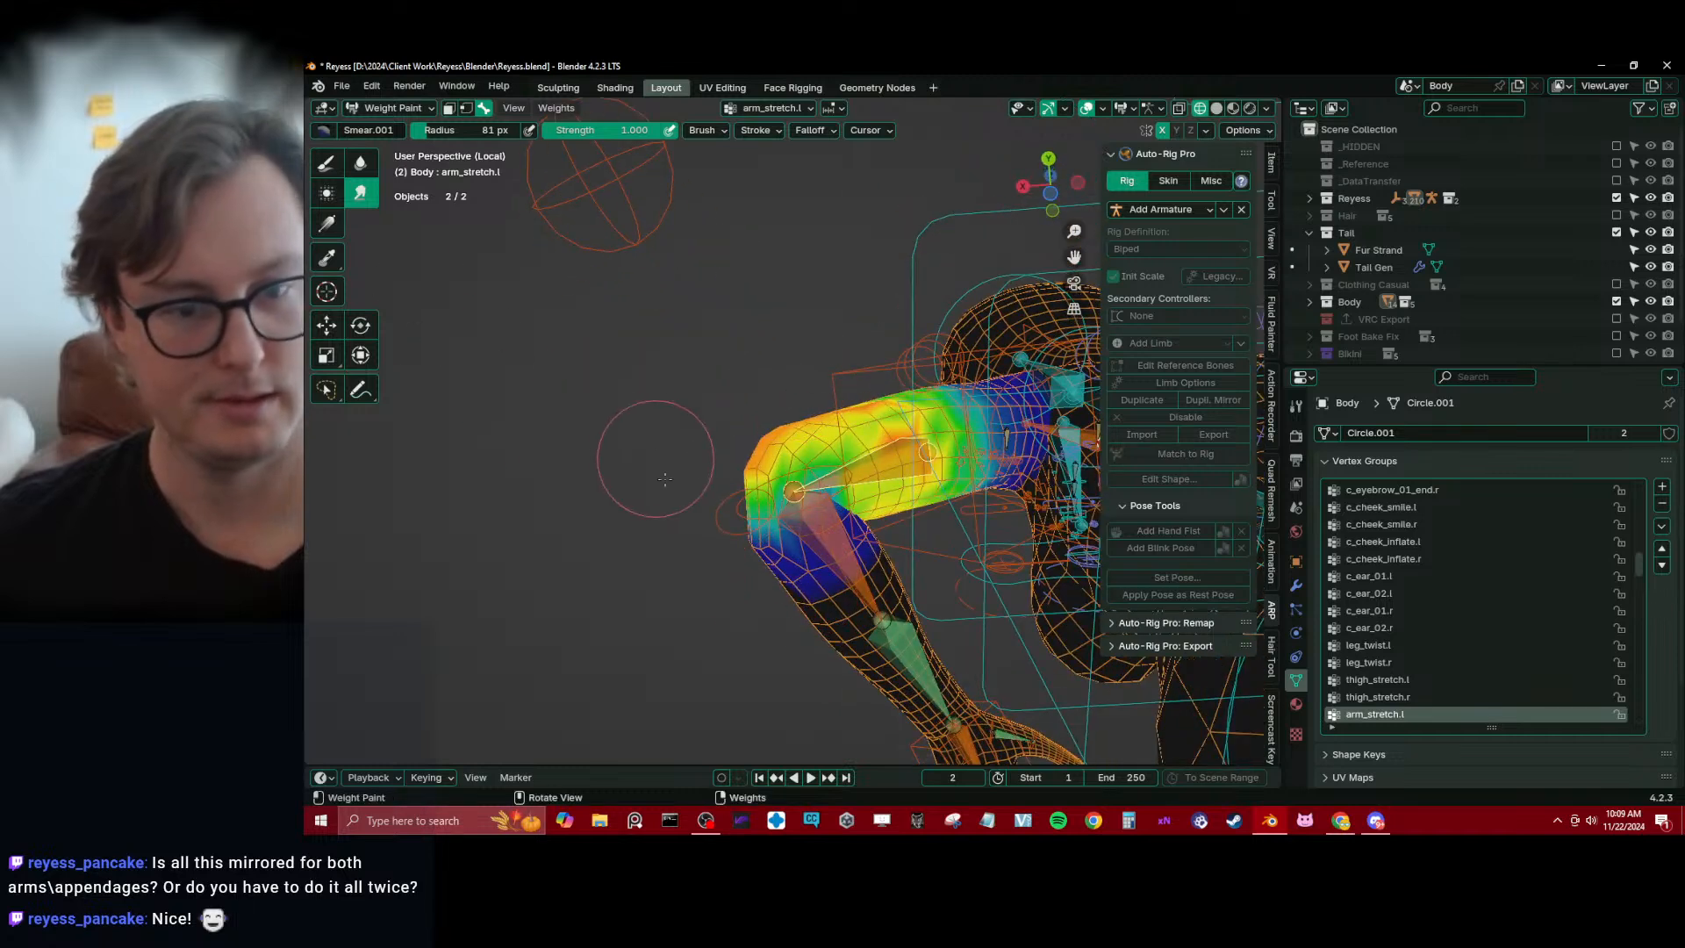
Make forearm_stretch.l active and smear, then blur its weights around the bent left elbow
{"action": "left_click", "coordinate": [837, 544], "text": "ctrl"}
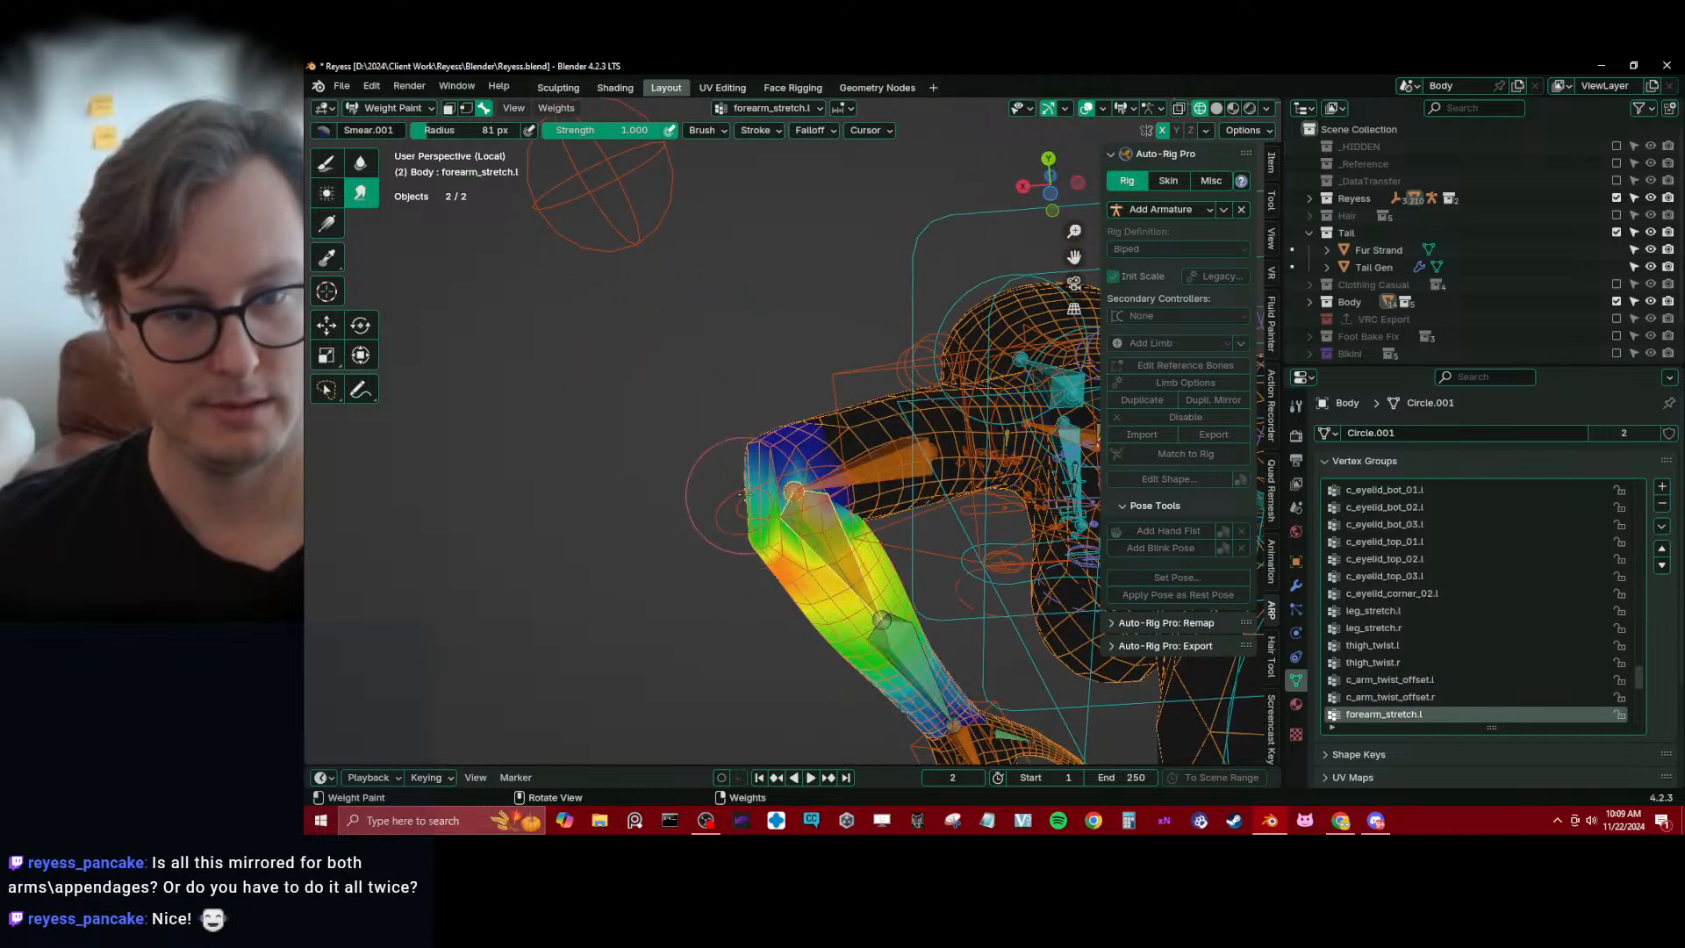
{"action": "middle_click_drag", "start_coordinate": [739, 494], "coordinate": [822, 424]}
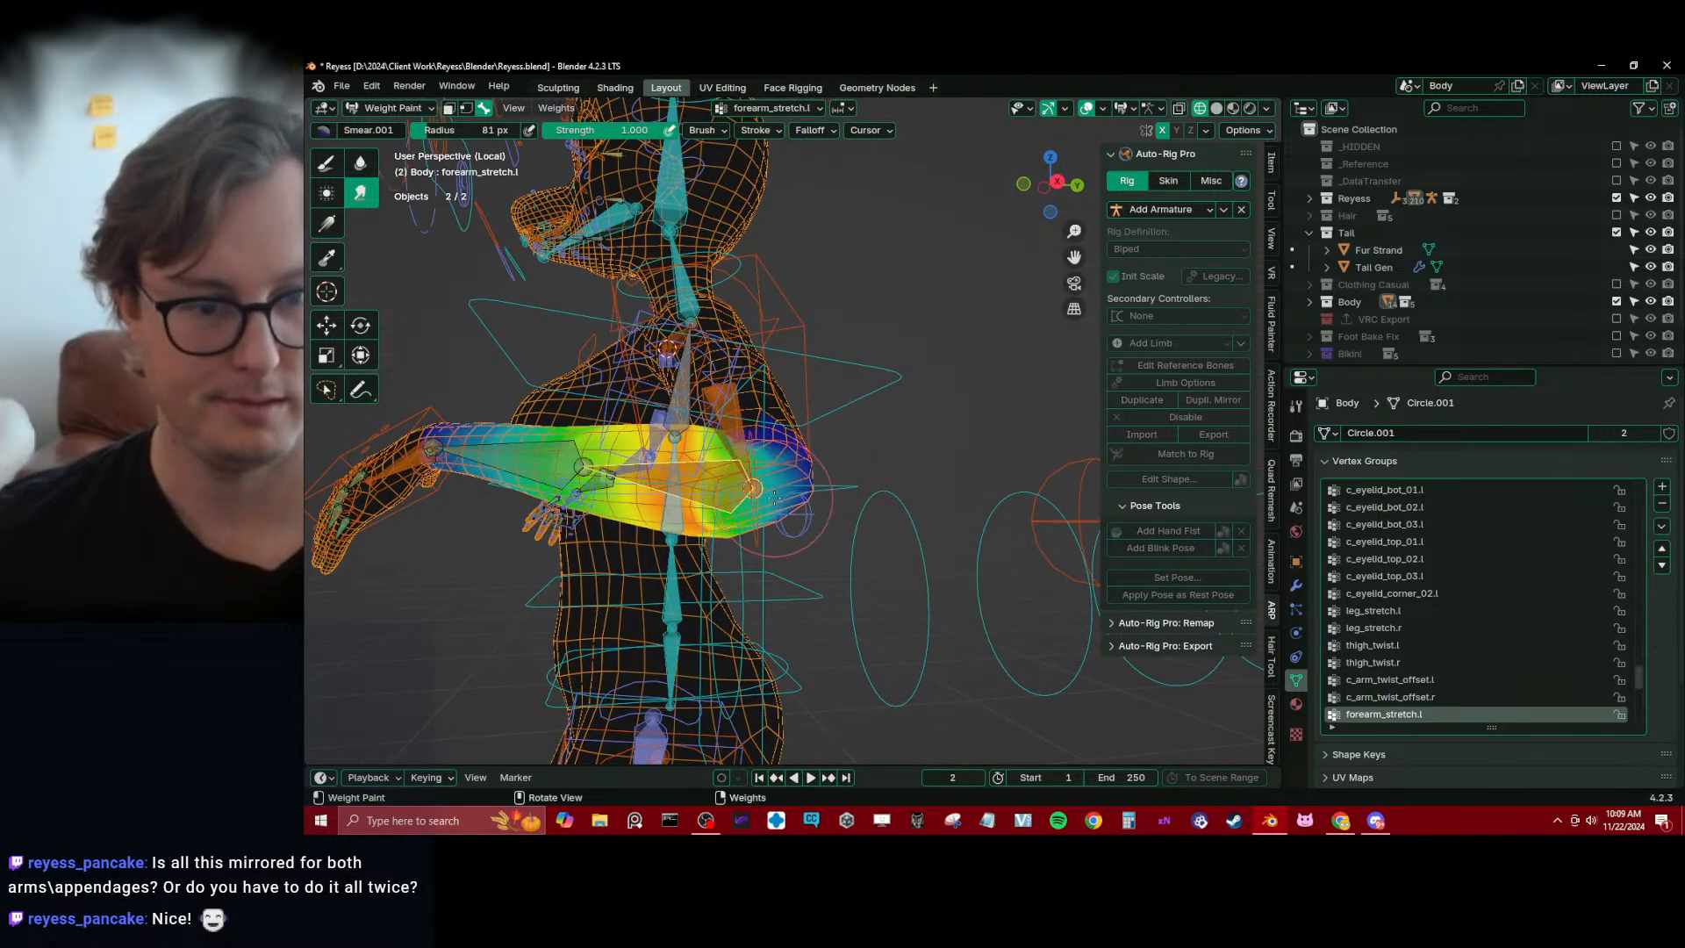
{"action": "middle_click_drag", "start_coordinate": [823, 423], "coordinate": [406, 215]}
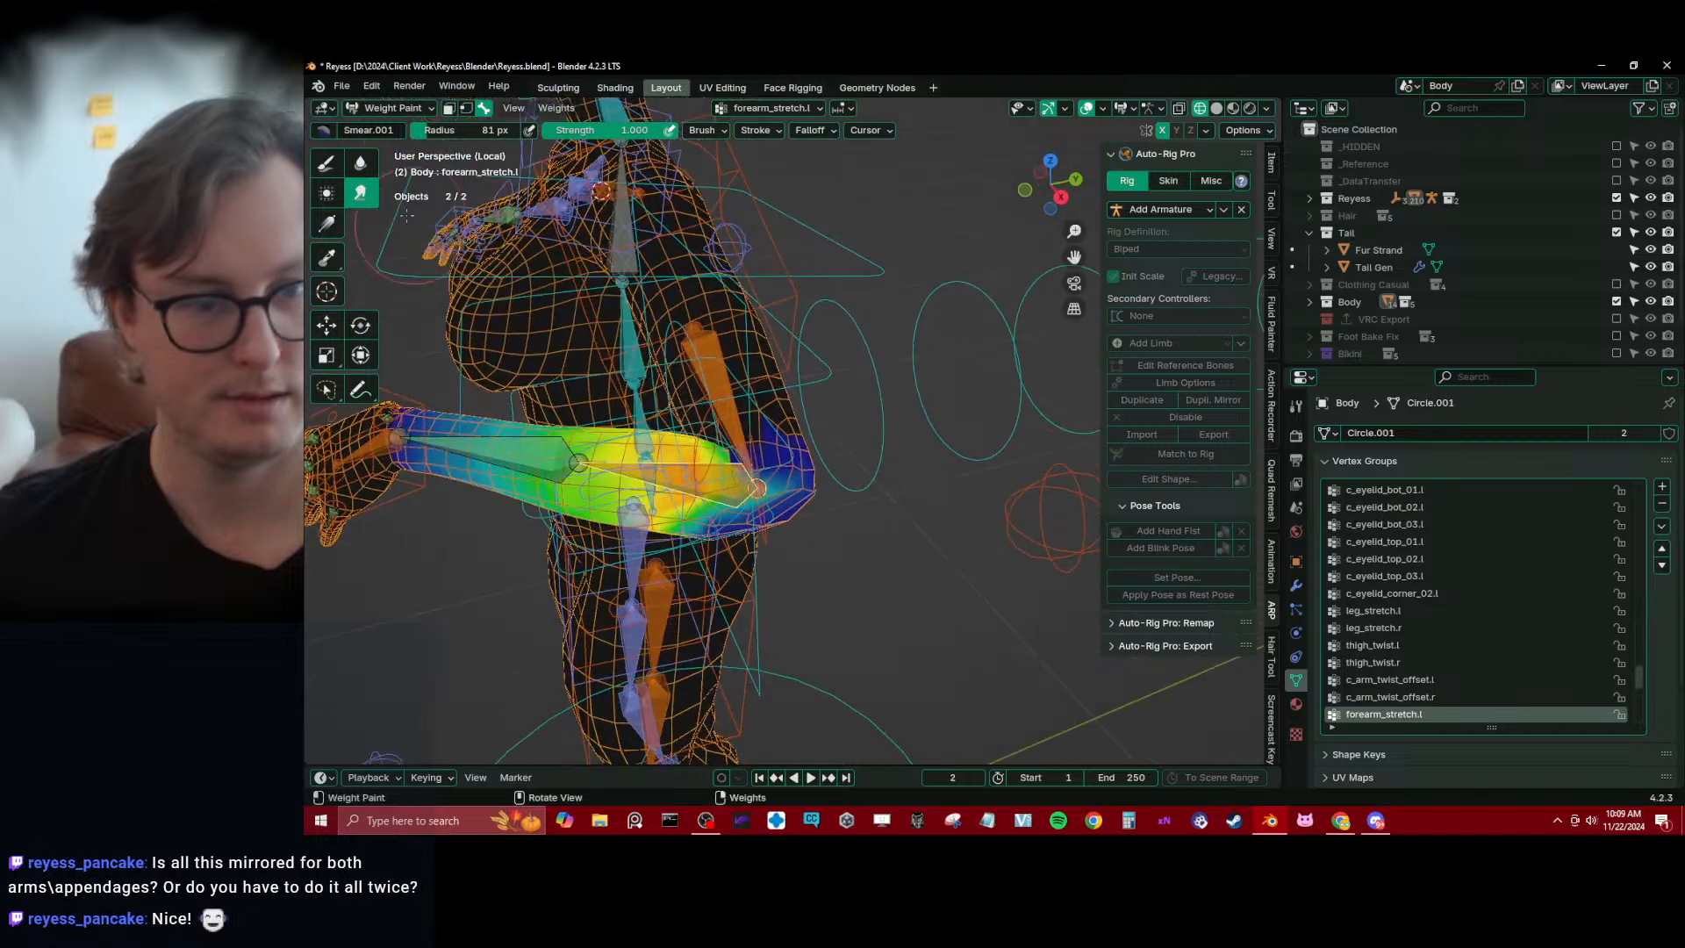
{"action": "left_click", "coordinate": [368, 164]}
{"action": "mouse_move", "coordinate": [562, 368]}
{"action": "middle_mouse_down"}
{"action": "mouse_move", "coordinate": [759, 450]}
{"action": "mouse_move", "coordinate": [760, 477]}
{"action": "middle_mouse_up"}
Blur the arm_stretch.l weights around the bent left elbow and clear the location of all selected pose controls
{"action": "left_click", "coordinate": [760, 386], "text": "alt"}
{"action": "middle_click_drag", "start_coordinate": [760, 387], "coordinate": [912, 573]}
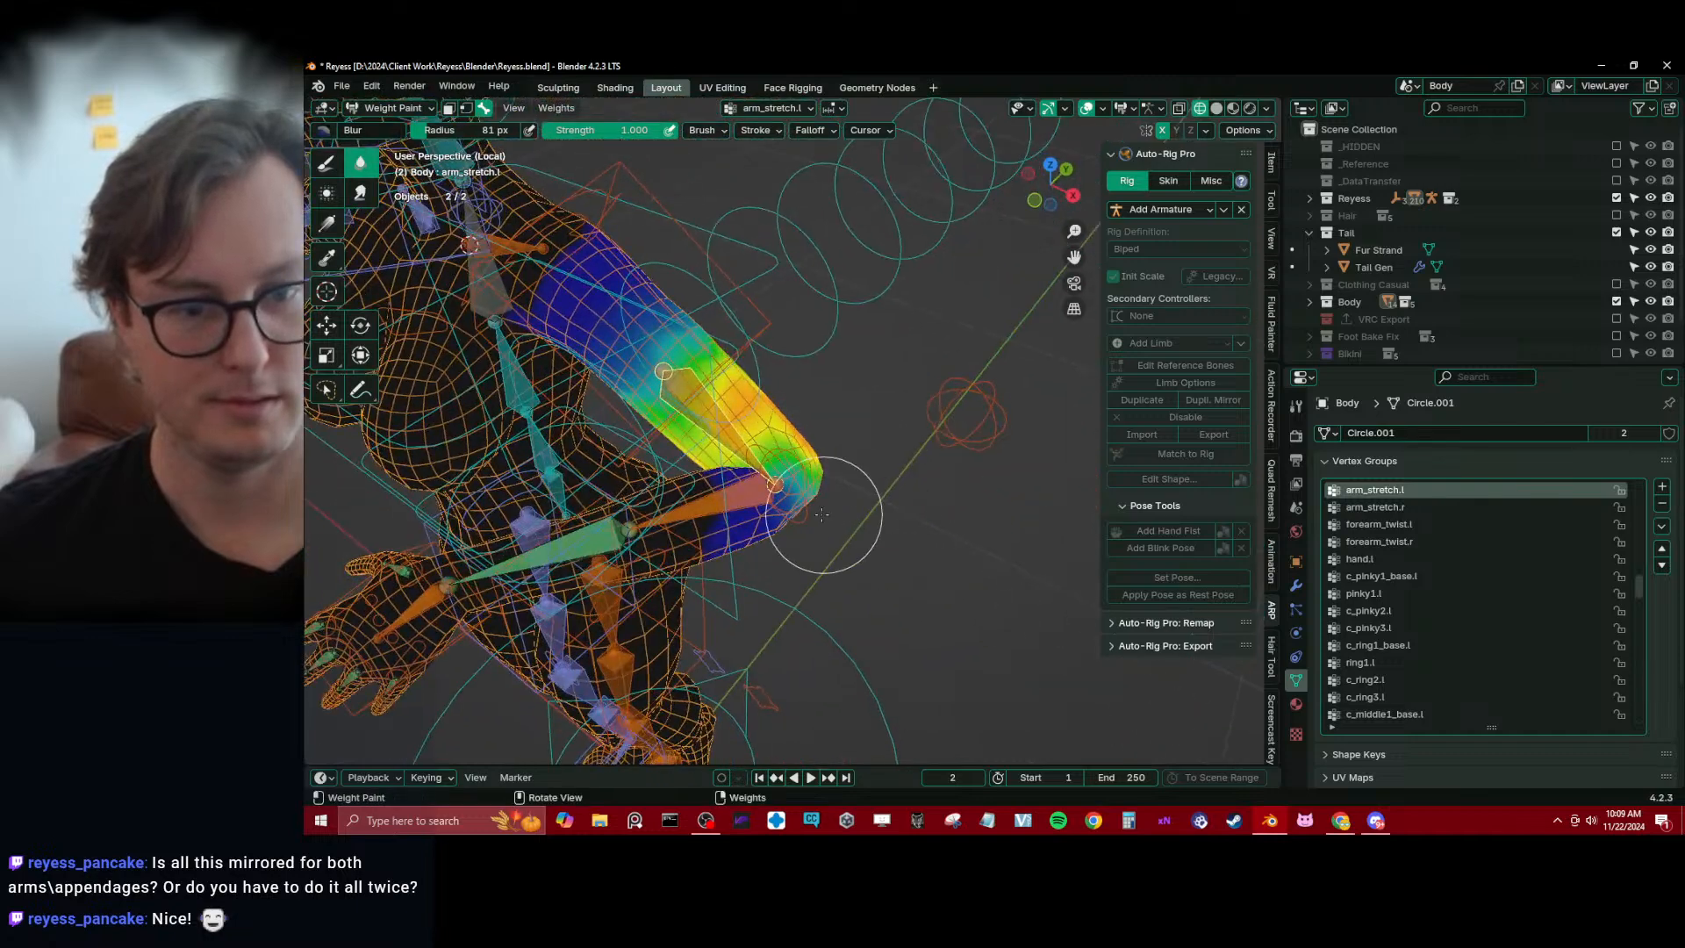
{"action": "middle_click_drag", "start_coordinate": [827, 519], "coordinate": [813, 446]}
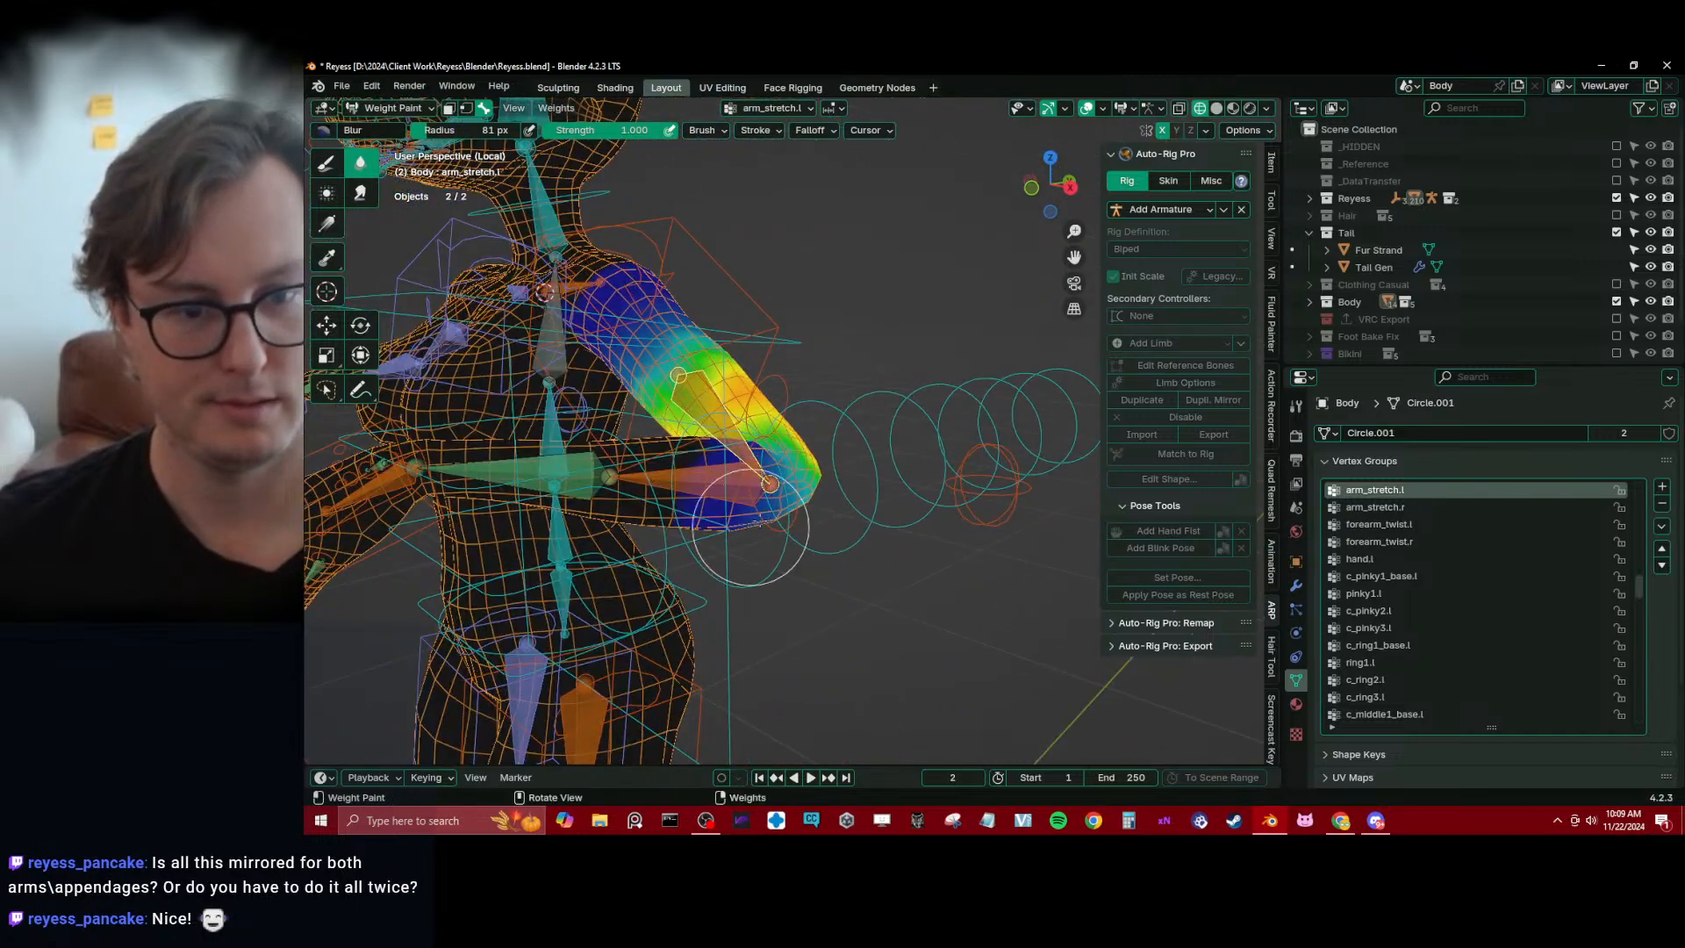
{"action": "middle_click_drag", "start_coordinate": [787, 518], "coordinate": [781, 558]}
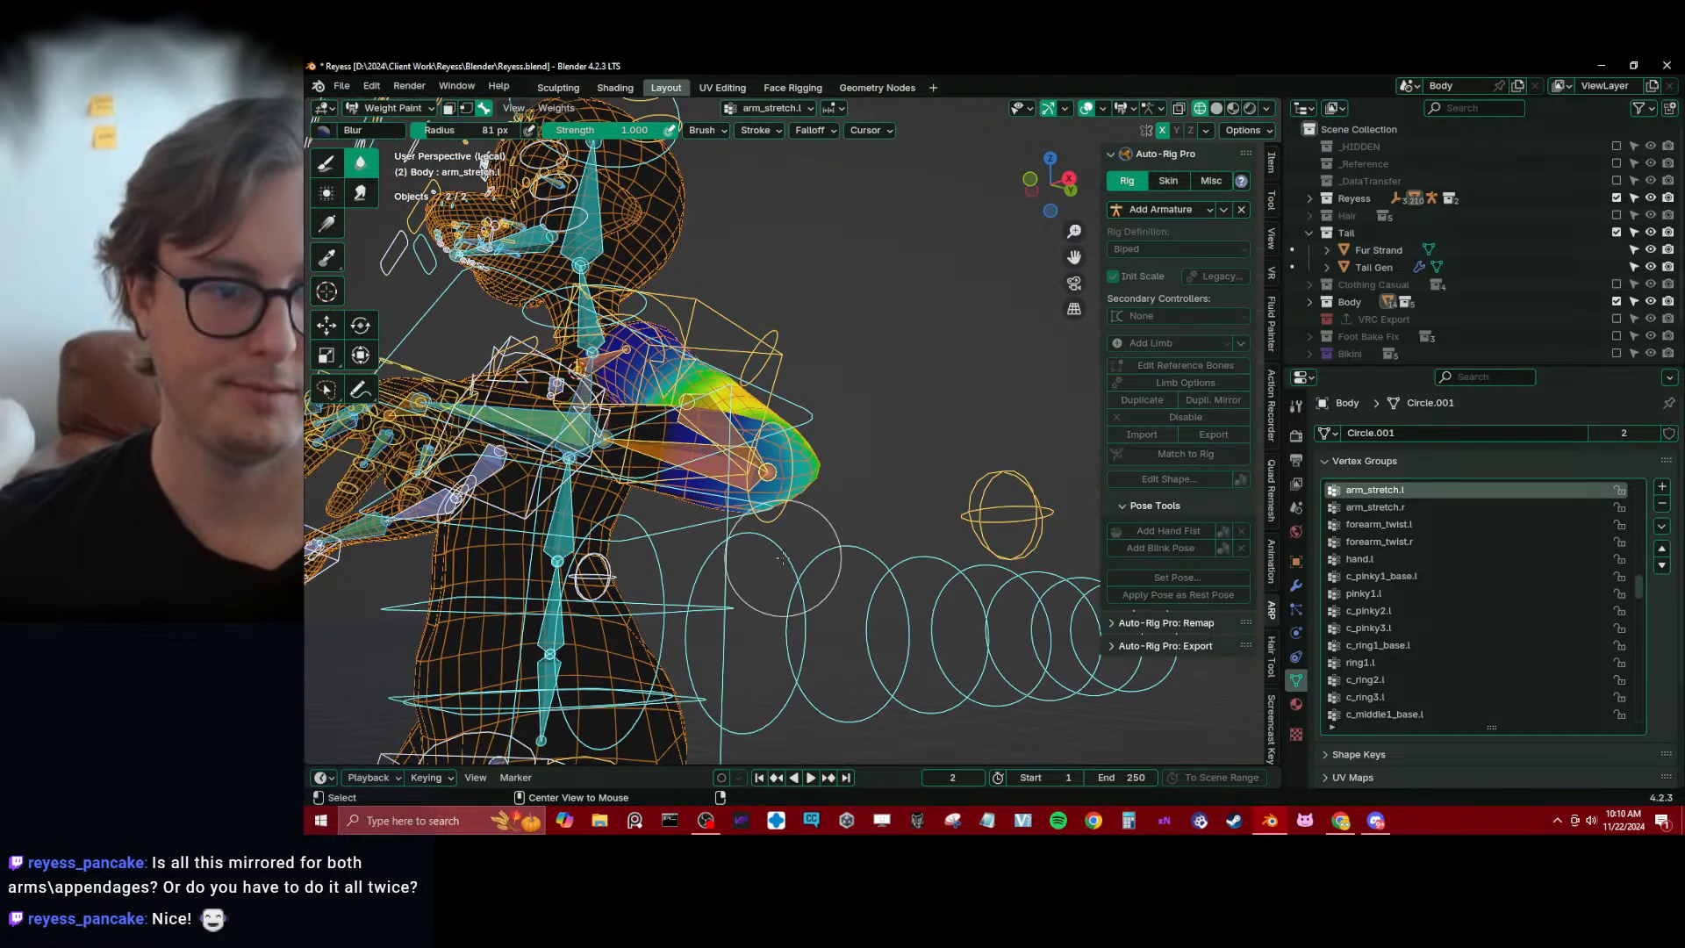
{"action": "key", "text": "alt+g"}
Test the left arm's deformation by moving and rotating the c_hand_ik.l control, then undo the test pose
{"action": "middle_click_drag", "start_coordinate": [811, 421], "coordinate": [802, 570]}
{"action": "left_click", "coordinate": [863, 587], "text": "alt"}
{"action": "key", "text": "g"}
{"action": "left_click", "coordinate": [736, 465]}
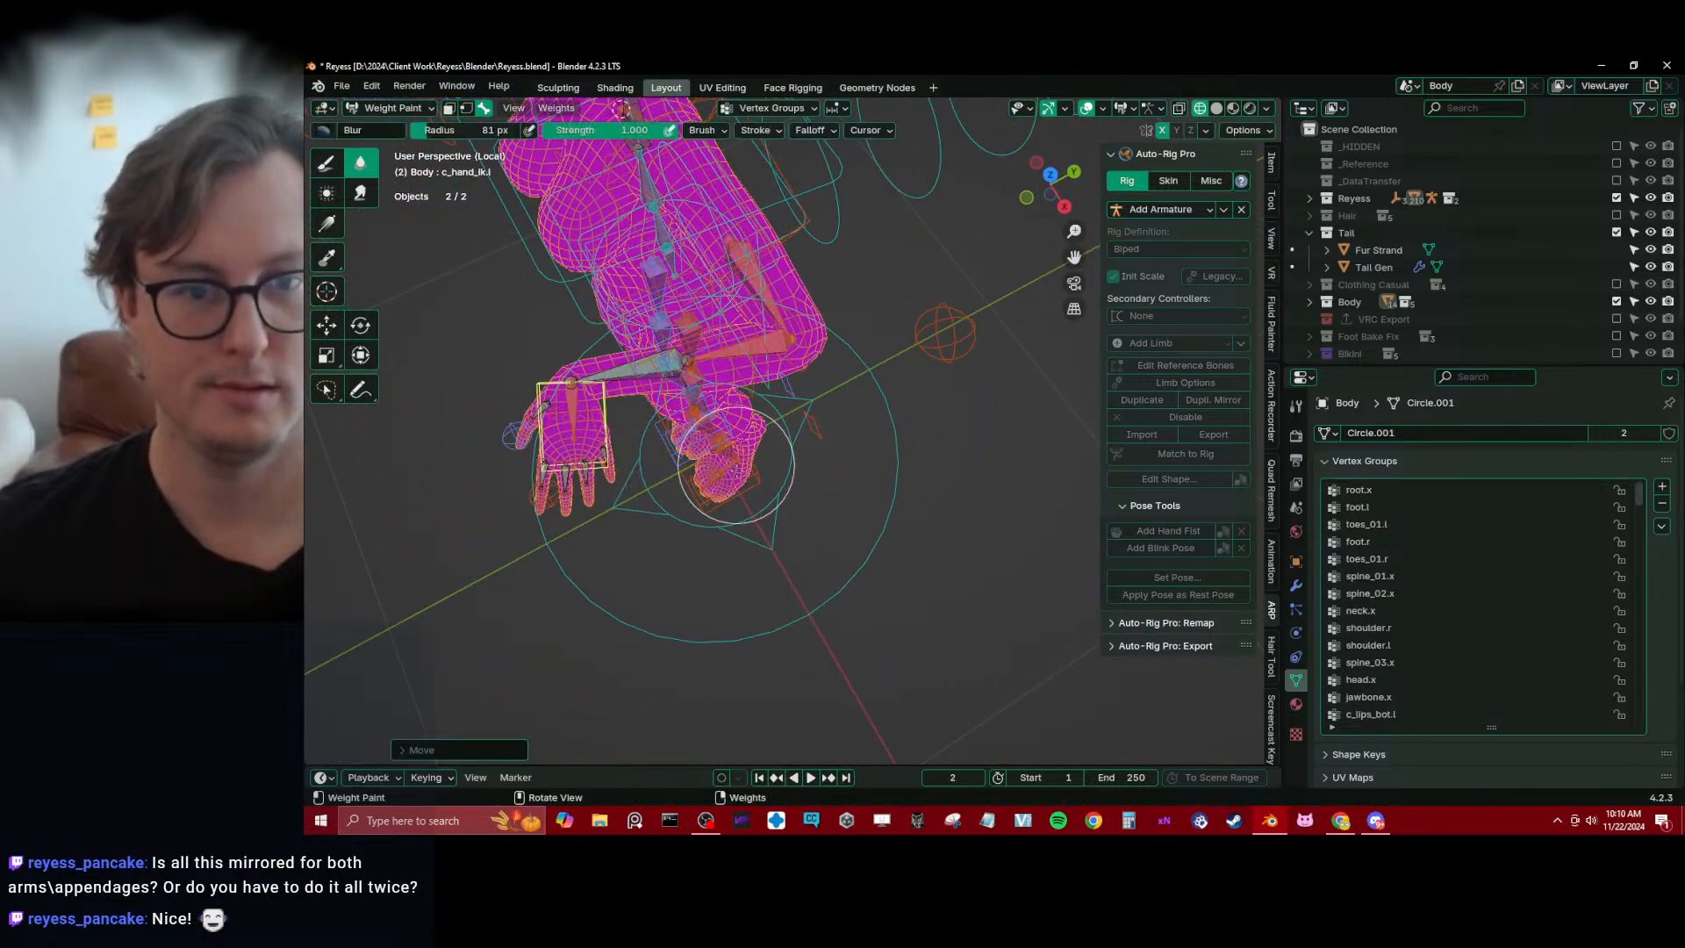
{"action": "key", "text": "r"}
{"action": "left_click", "coordinate": [618, 600]}
{"action": "key", "text": "g"}
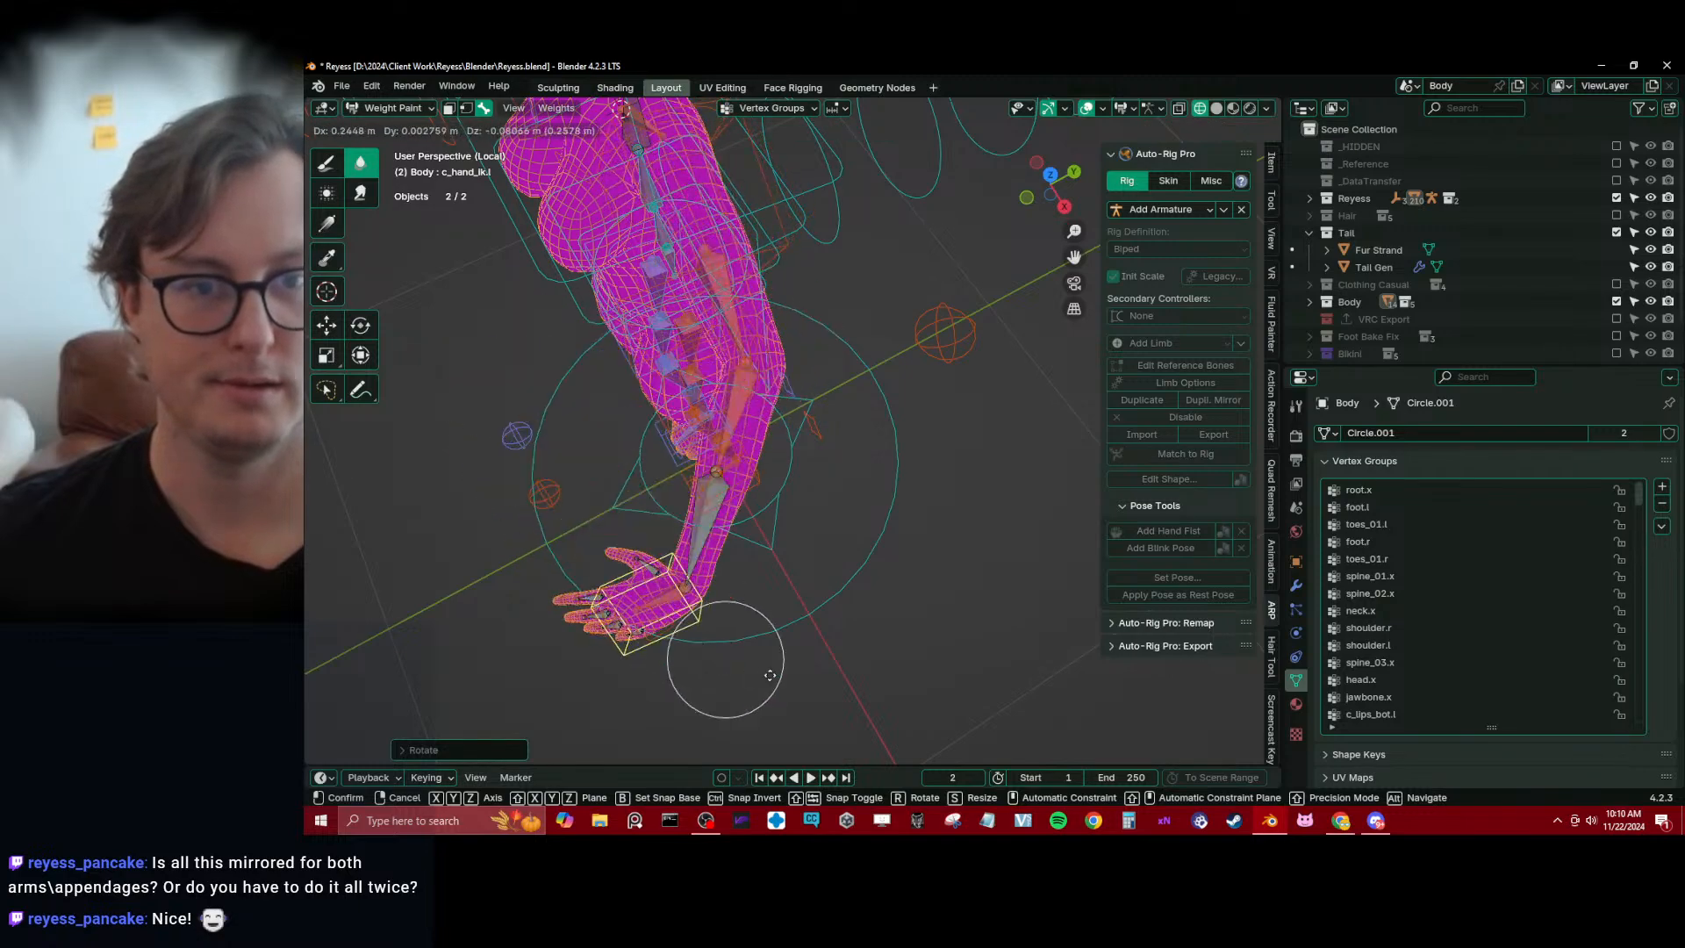
{"action": "left_click", "coordinate": [519, 404]}
{"action": "mouse_move", "coordinate": [519, 405]}
{"action": "middle_mouse_down"}
{"action": "mouse_move", "coordinate": [748, 387]}
{"action": "mouse_move", "coordinate": [735, 378]}
{"action": "mouse_move", "coordinate": [834, 421]}
{"action": "middle_mouse_up"}
{"action": "key", "text": "ctrl+z"}
Make arm_stretch.l active again and blur its weight transition on the left upper arm in the straight pose
{"action": "left_click", "coordinate": [741, 432], "text": "alt"}
{"action": "scroll", "coordinate": [835, 421], "scroll_direction": "up", "scroll_amount": 2}
{"action": "left_click", "coordinate": [325, 164]}
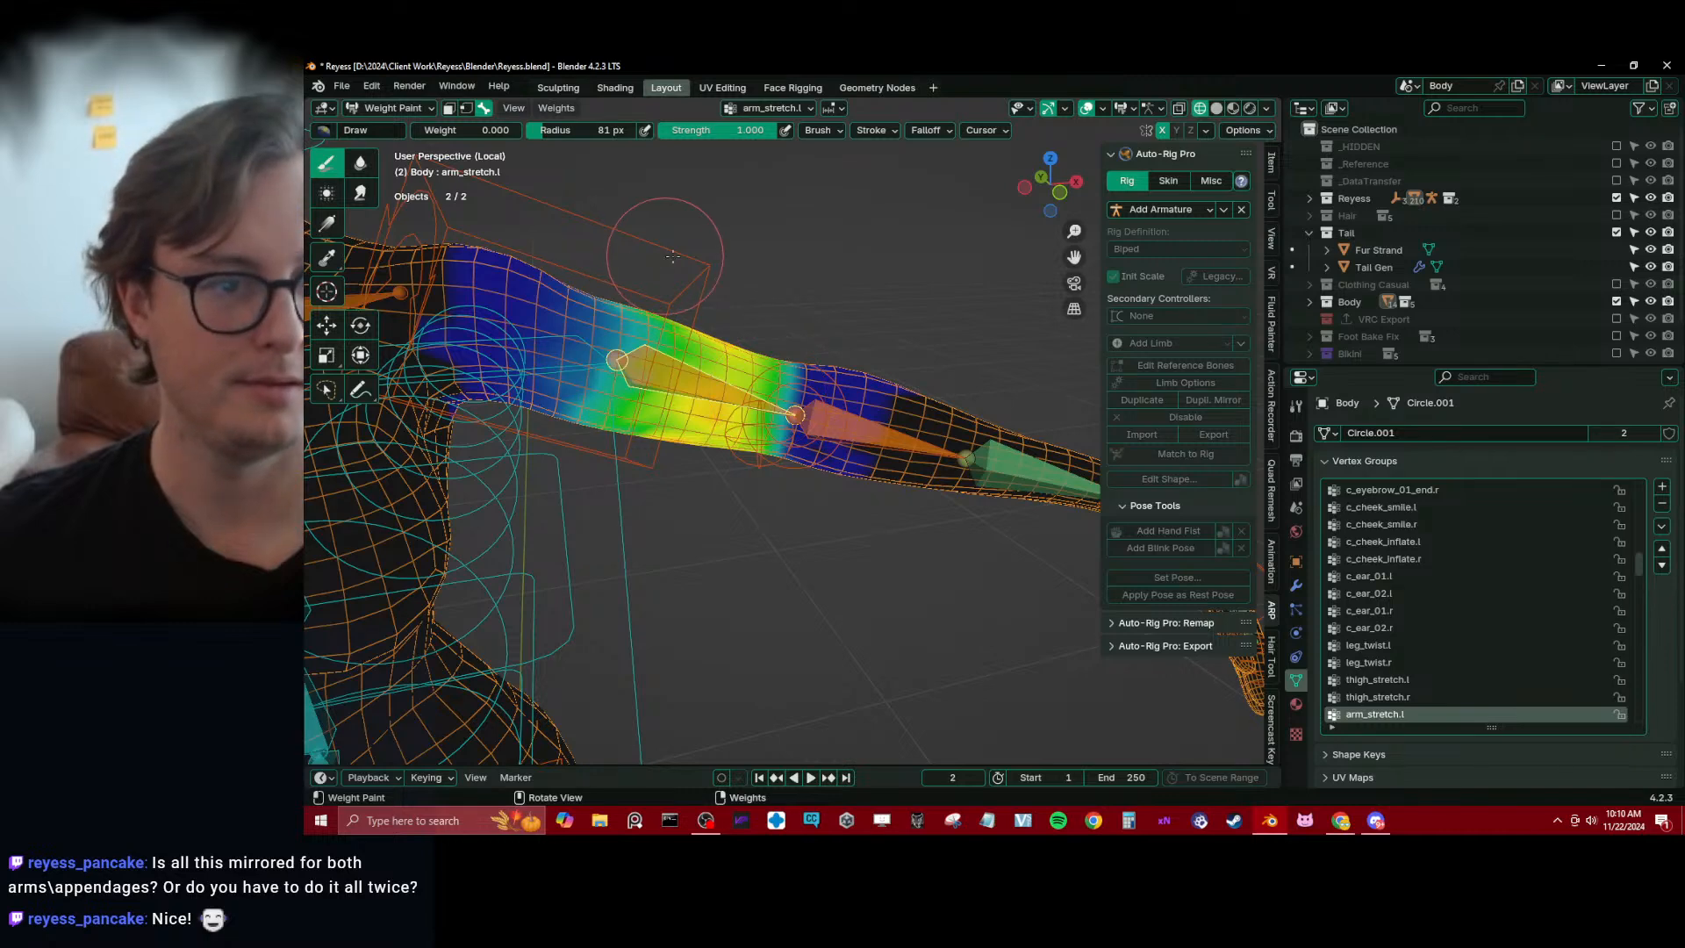
{"action": "middle_click_drag", "start_coordinate": [672, 256], "coordinate": [716, 345]}
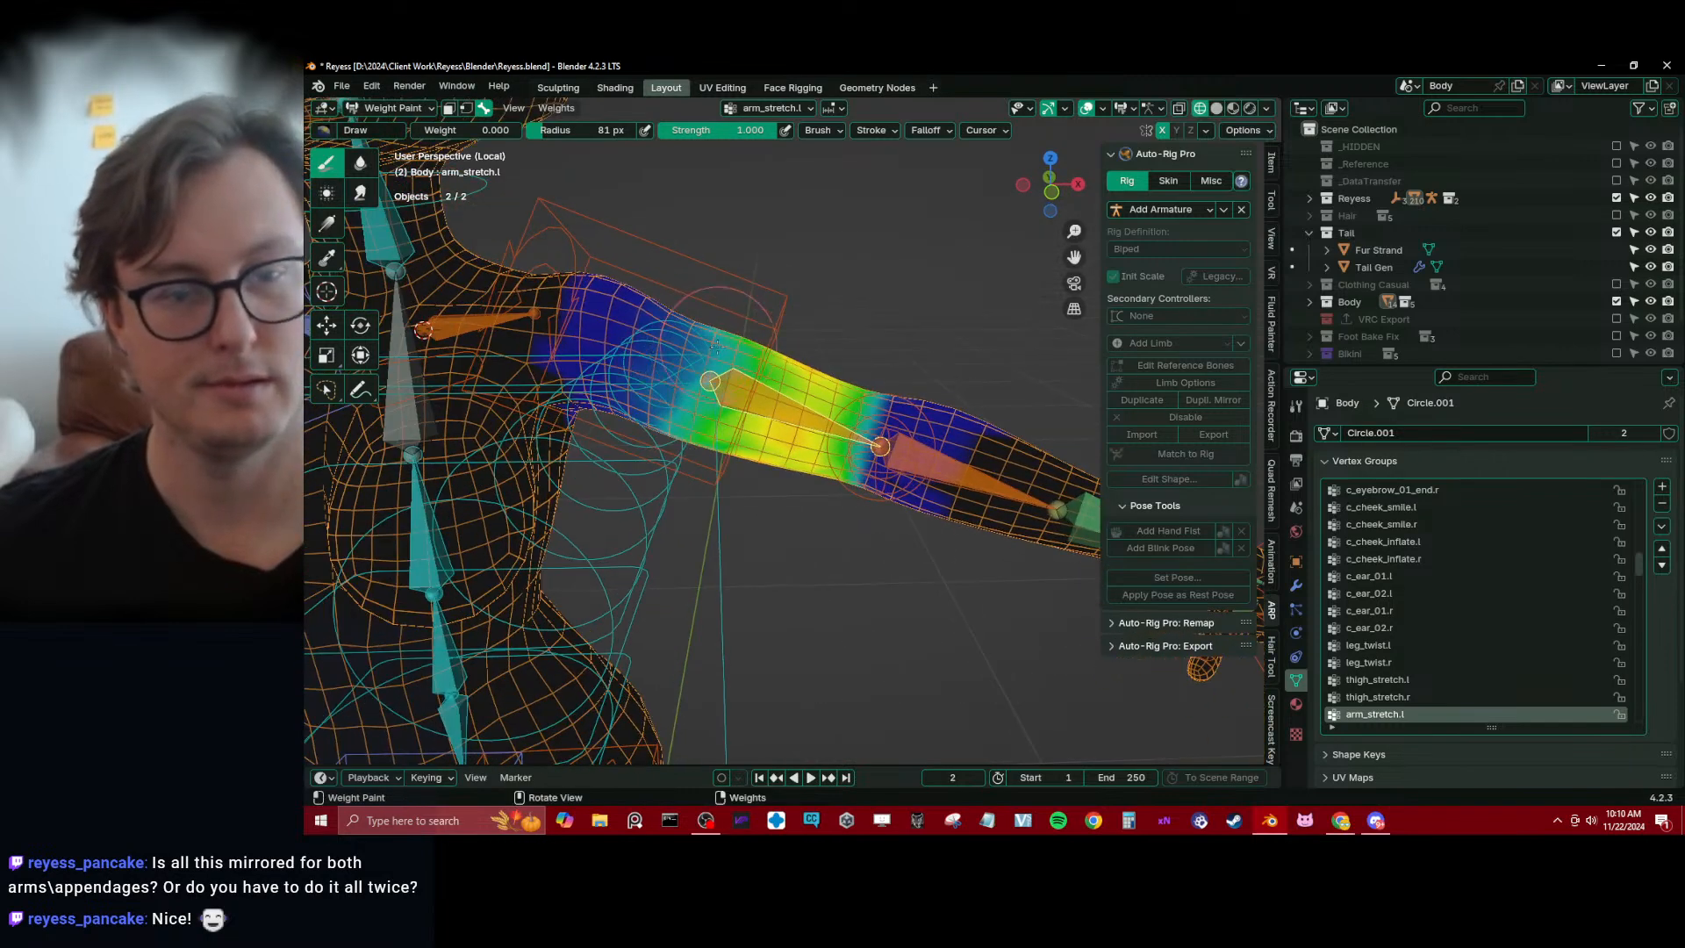
{"action": "left_click", "coordinate": [366, 166]}
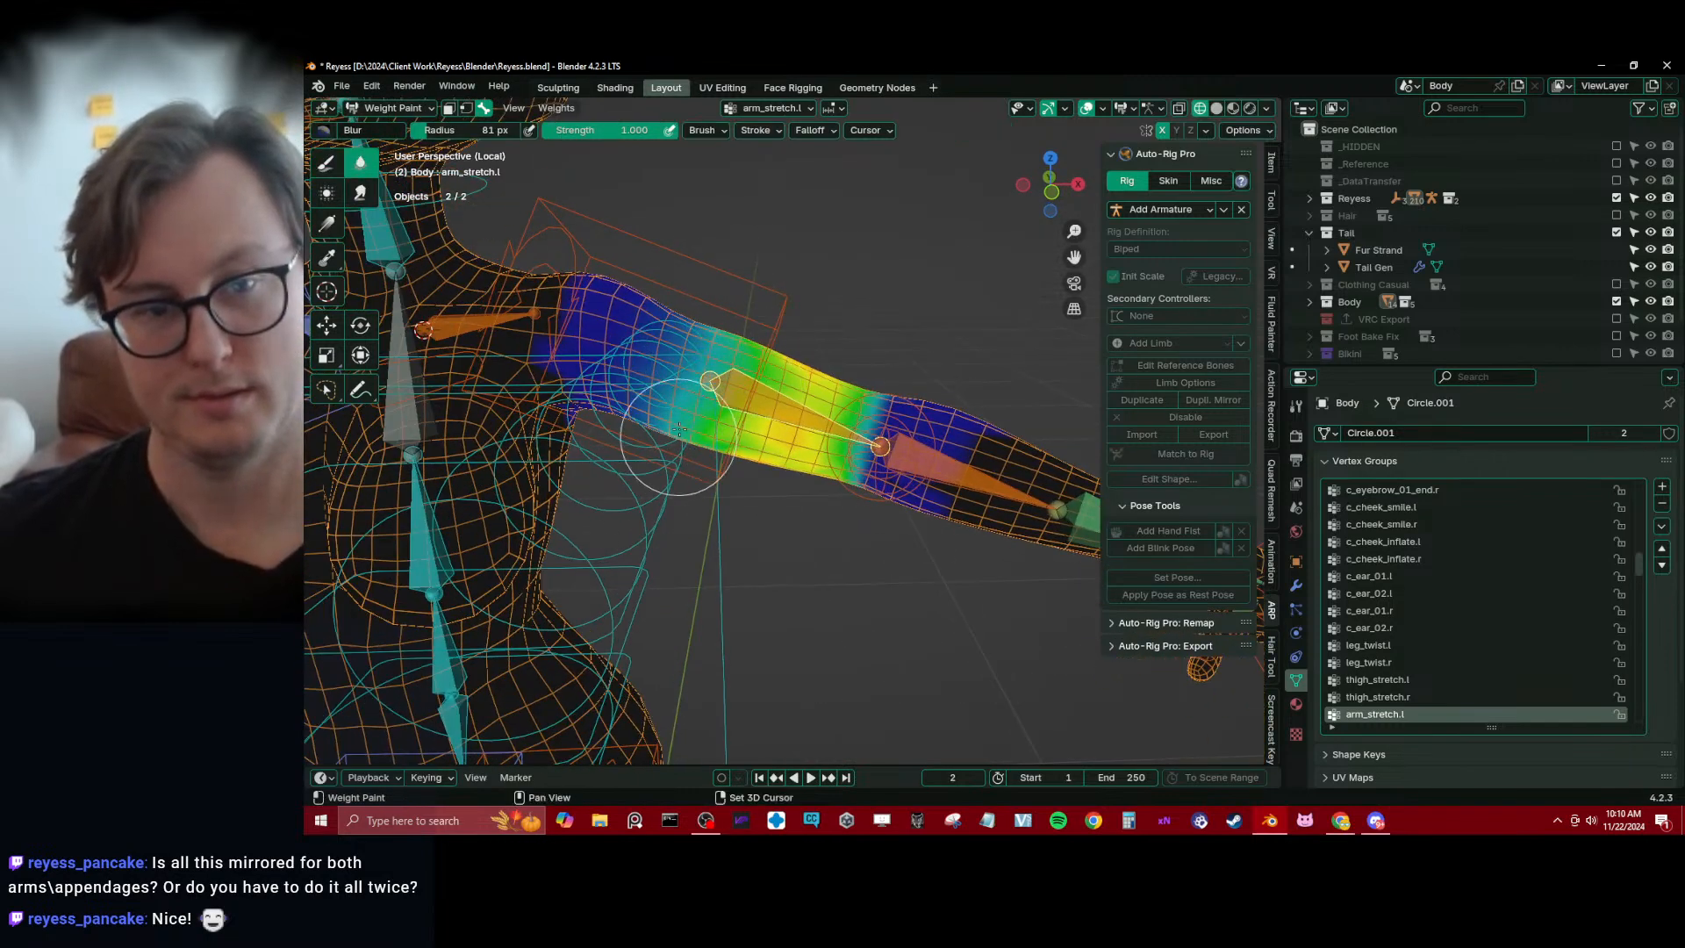
{"action": "middle_click_drag", "start_coordinate": [678, 430], "coordinate": [718, 452], "text": "shift"}
Blur the shoulder.l weights around the left shoulder and base of the neck, and make spine_03.x active to smooth the upper torso
{"action": "left_click", "coordinate": [512, 337], "text": "alt"}
{"action": "middle_click_drag", "start_coordinate": [512, 337], "coordinate": [730, 400], "text": "shift"}
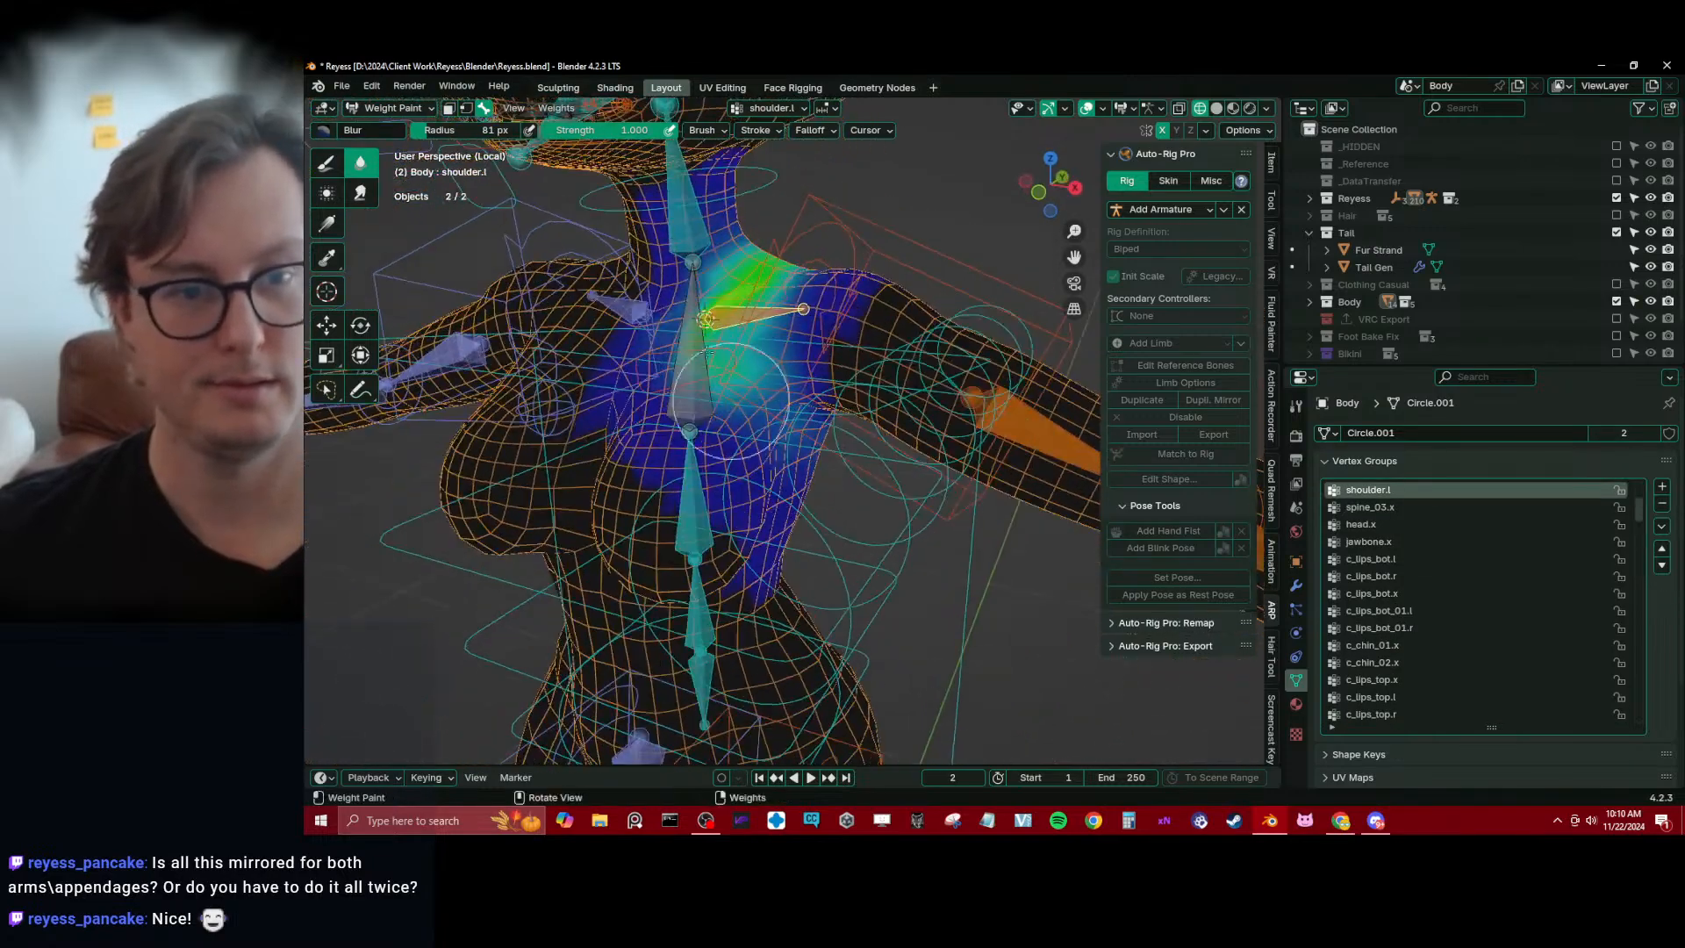
{"action": "left_click", "coordinate": [700, 239], "text": "alt"}
{"action": "middle_click_drag", "start_coordinate": [700, 238], "coordinate": [777, 194]}
{"action": "middle_click_drag", "start_coordinate": [674, 180], "coordinate": [844, 270], "text": "shift"}
{"action": "middle_click_drag", "start_coordinate": [723, 281], "coordinate": [757, 328]}
{"action": "middle_click_drag", "start_coordinate": [748, 398], "coordinate": [838, 355]}
{"action": "middle_click_drag", "start_coordinate": [829, 252], "coordinate": [863, 400]}
{"action": "left_click", "coordinate": [863, 400], "text": "ctrl"}
{"action": "middle_click_drag", "start_coordinate": [849, 341], "coordinate": [772, 406]}
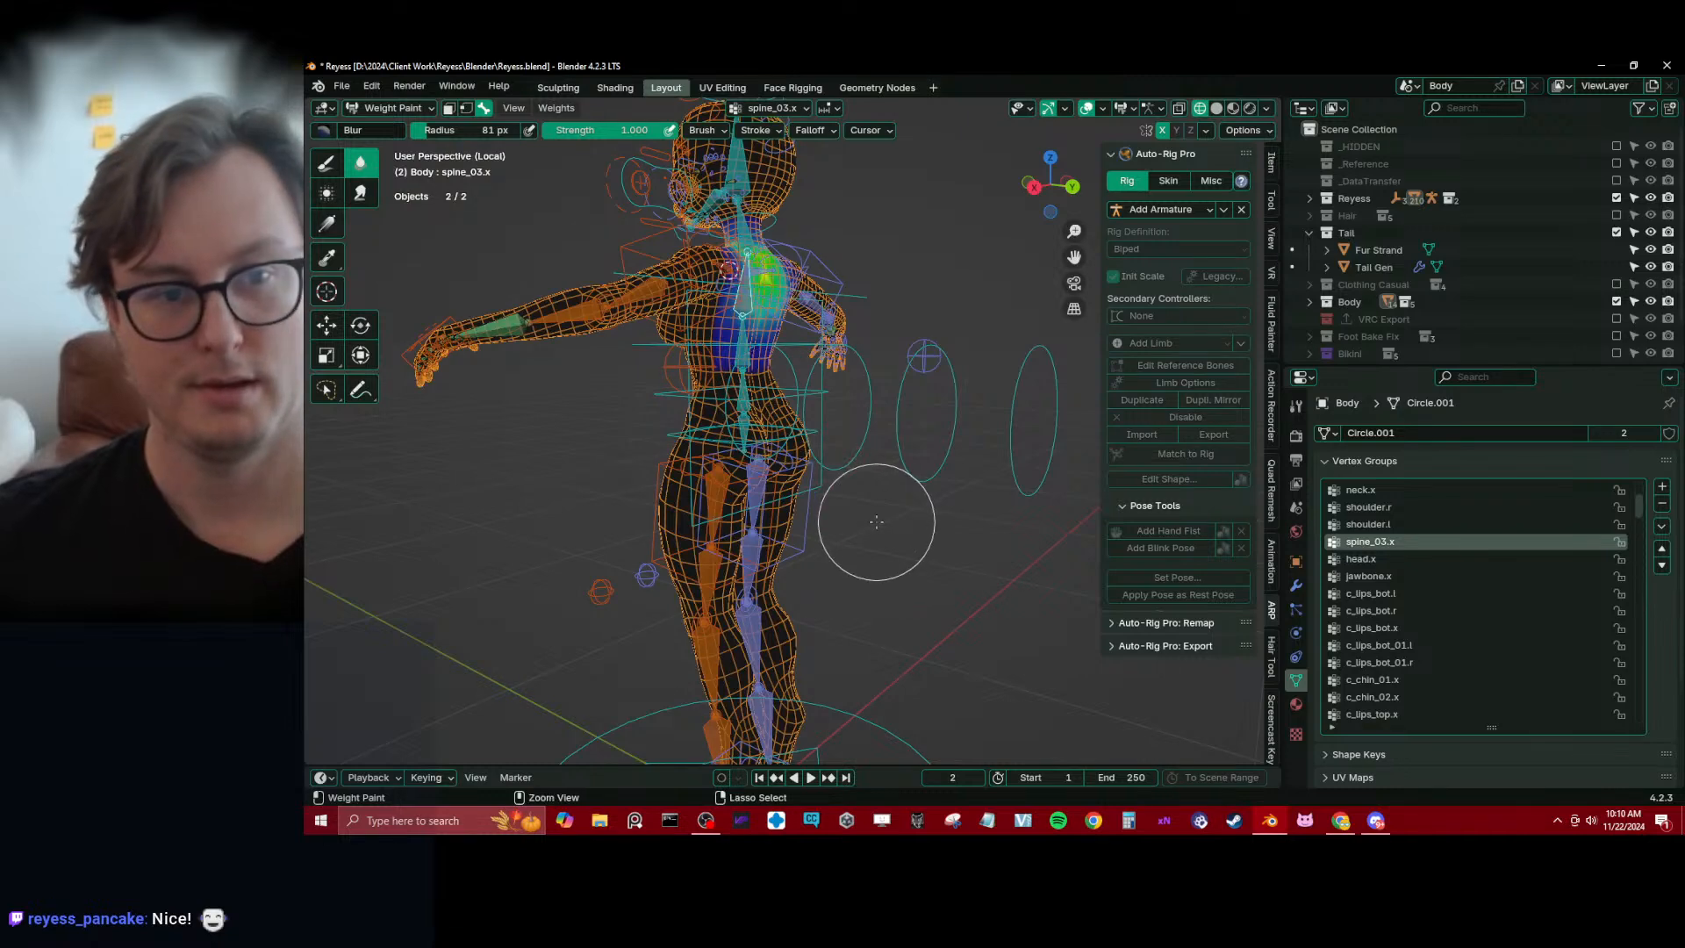
Return Body to Object Mode, deselect everything, display the viewport in solid shading and save the file
{"action": "key", "text": "ctrl+Tab"}
{"action": "key", "text": "ctrl+s"}
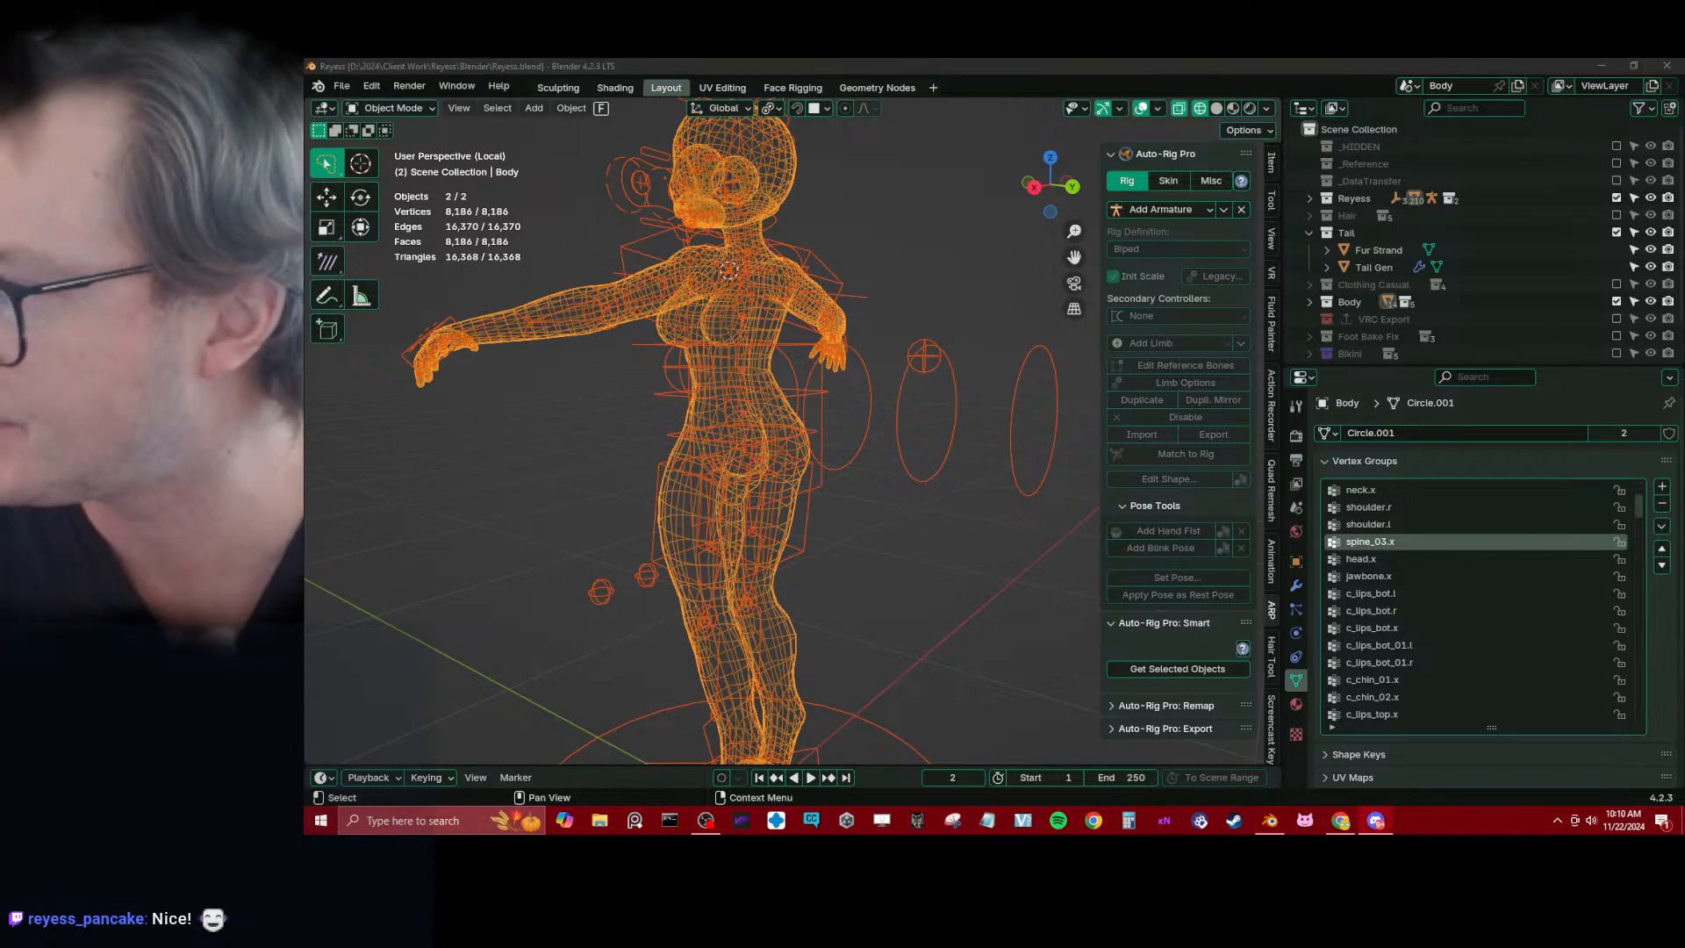
{"action": "left_click", "coordinate": [837, 563]}
{"action": "key", "text": "z"}
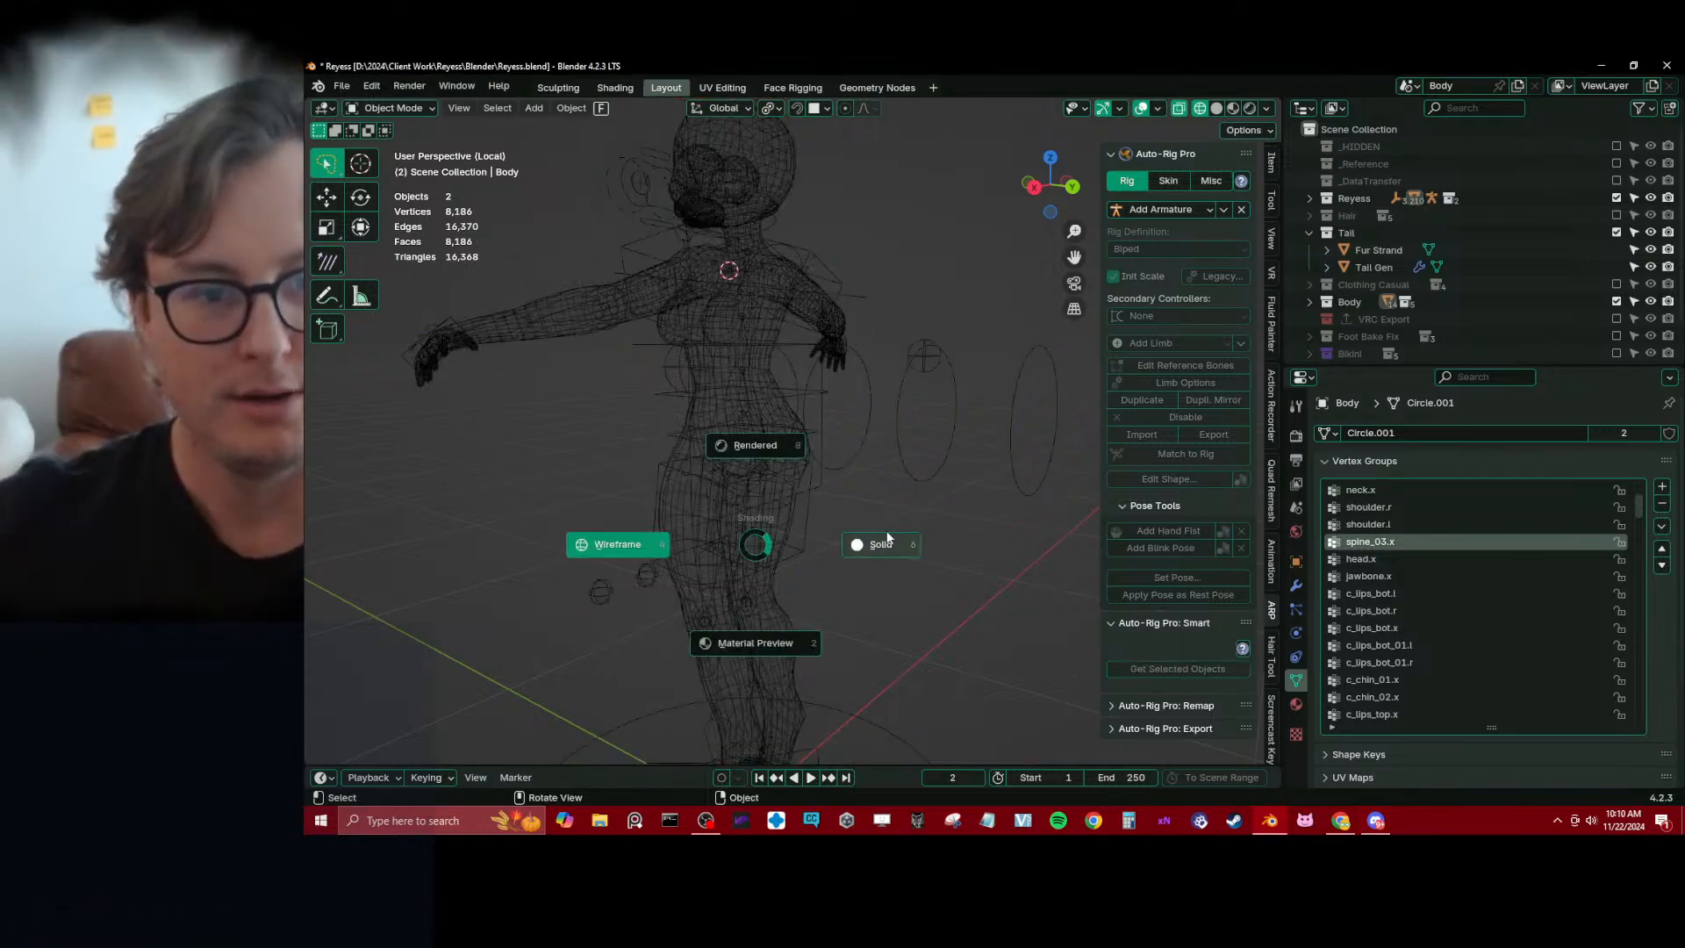
{"action": "left_click", "coordinate": [887, 537]}
{"action": "mouse_move", "coordinate": [887, 537]}
{"action": "middle_mouse_down"}
{"action": "mouse_move", "coordinate": [849, 481]}
{"action": "mouse_move", "coordinate": [798, 456]}
{"action": "mouse_move", "coordinate": [867, 444]}
{"action": "middle_mouse_up"}
{"action": "key", "text": "ctrl+s"}
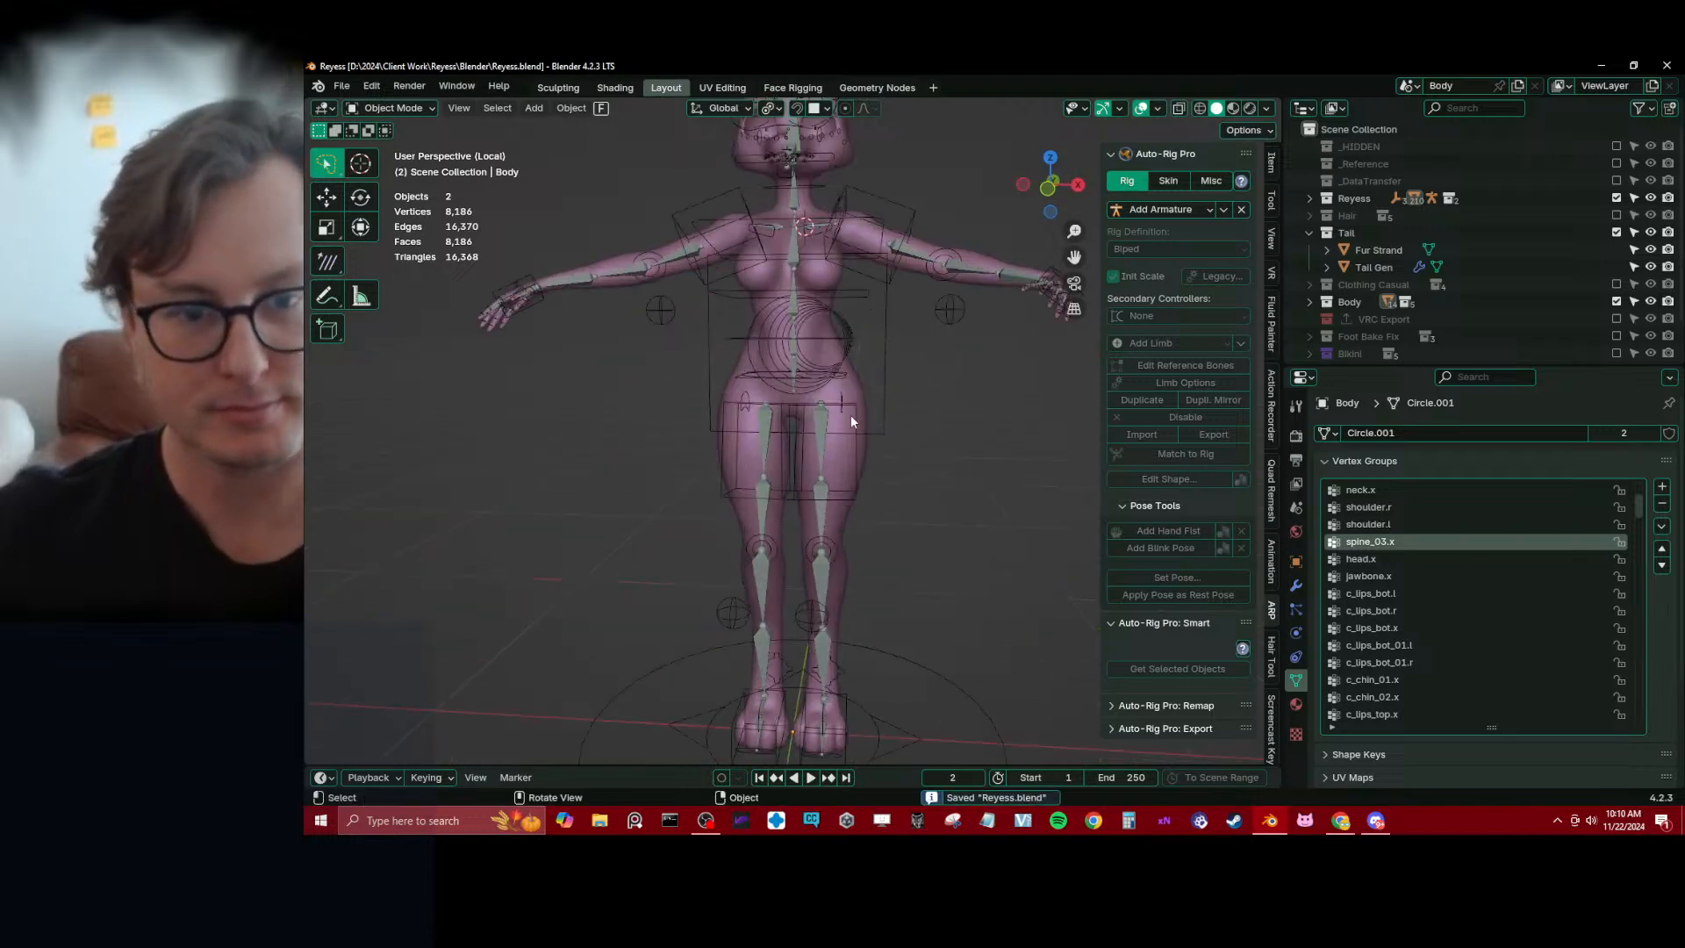
Test the body's deformation by moving the c_root_master.x control sideways in Pose Mode, and cancel the move
{"action": "left_click", "coordinate": [855, 407]}
{"action": "key", "text": "ctrl+Tab"}
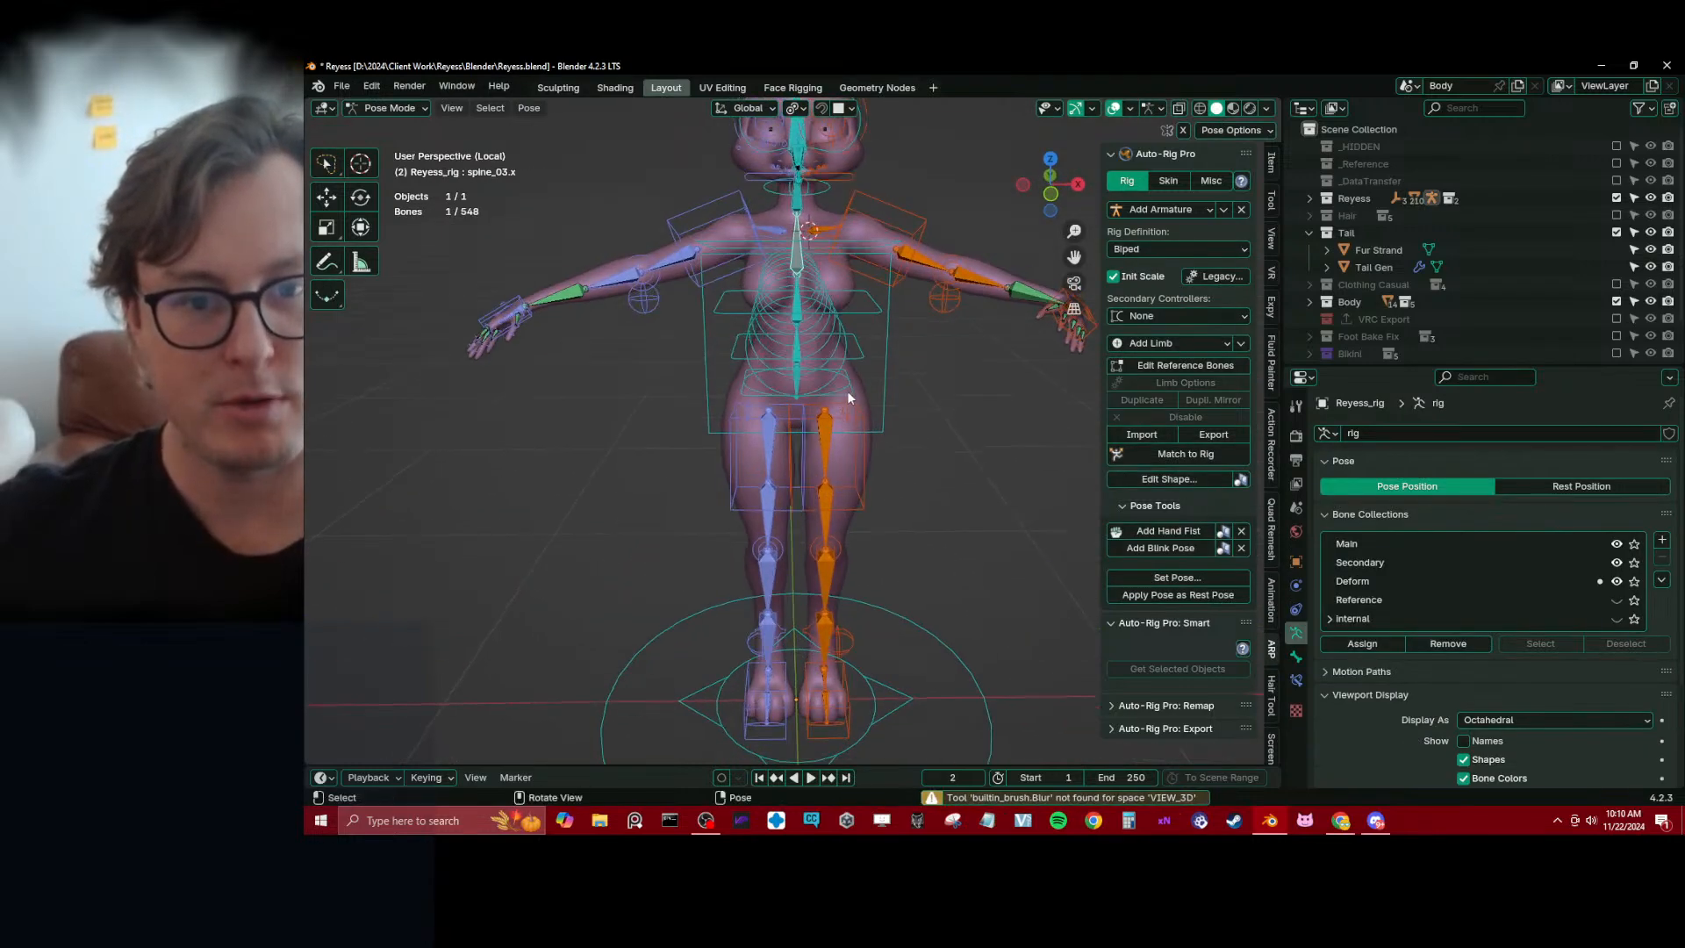
{"action": "left_click", "coordinate": [849, 393]}
{"action": "scroll", "coordinate": [849, 395], "scroll_direction": "down", "scroll_amount": 3}
{"action": "middle_click_drag", "start_coordinate": [888, 465], "coordinate": [834, 410], "text": "shift"}
{"action": "key", "text": "g"}
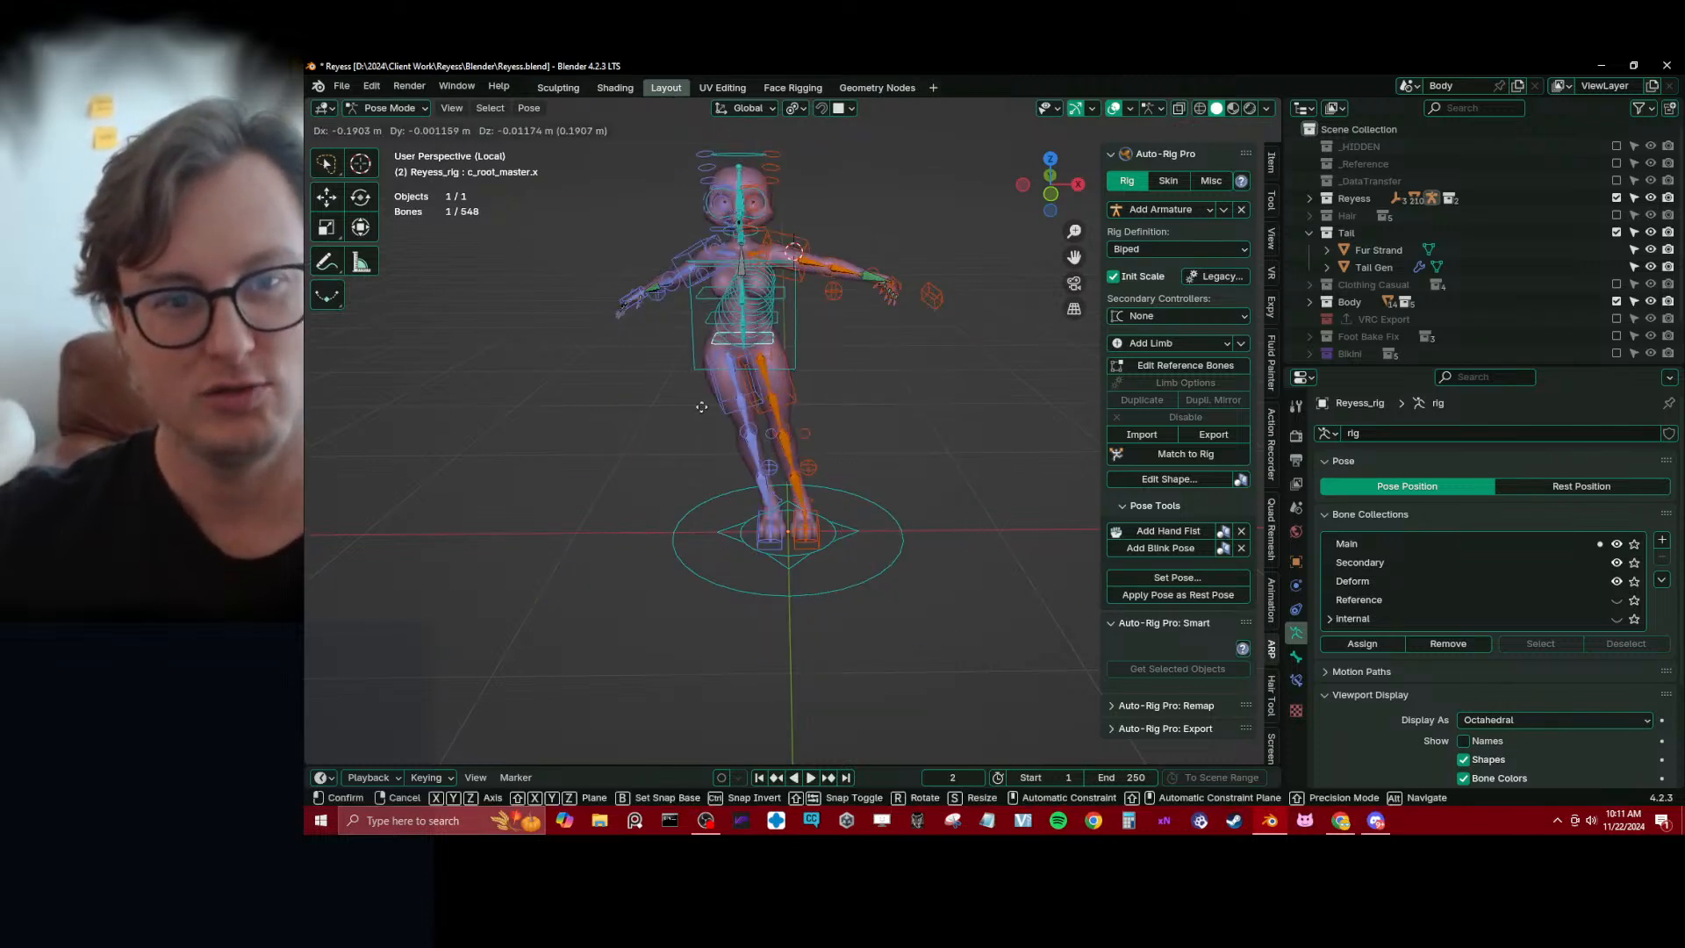
{"action": "right_click", "coordinate": [673, 397]}
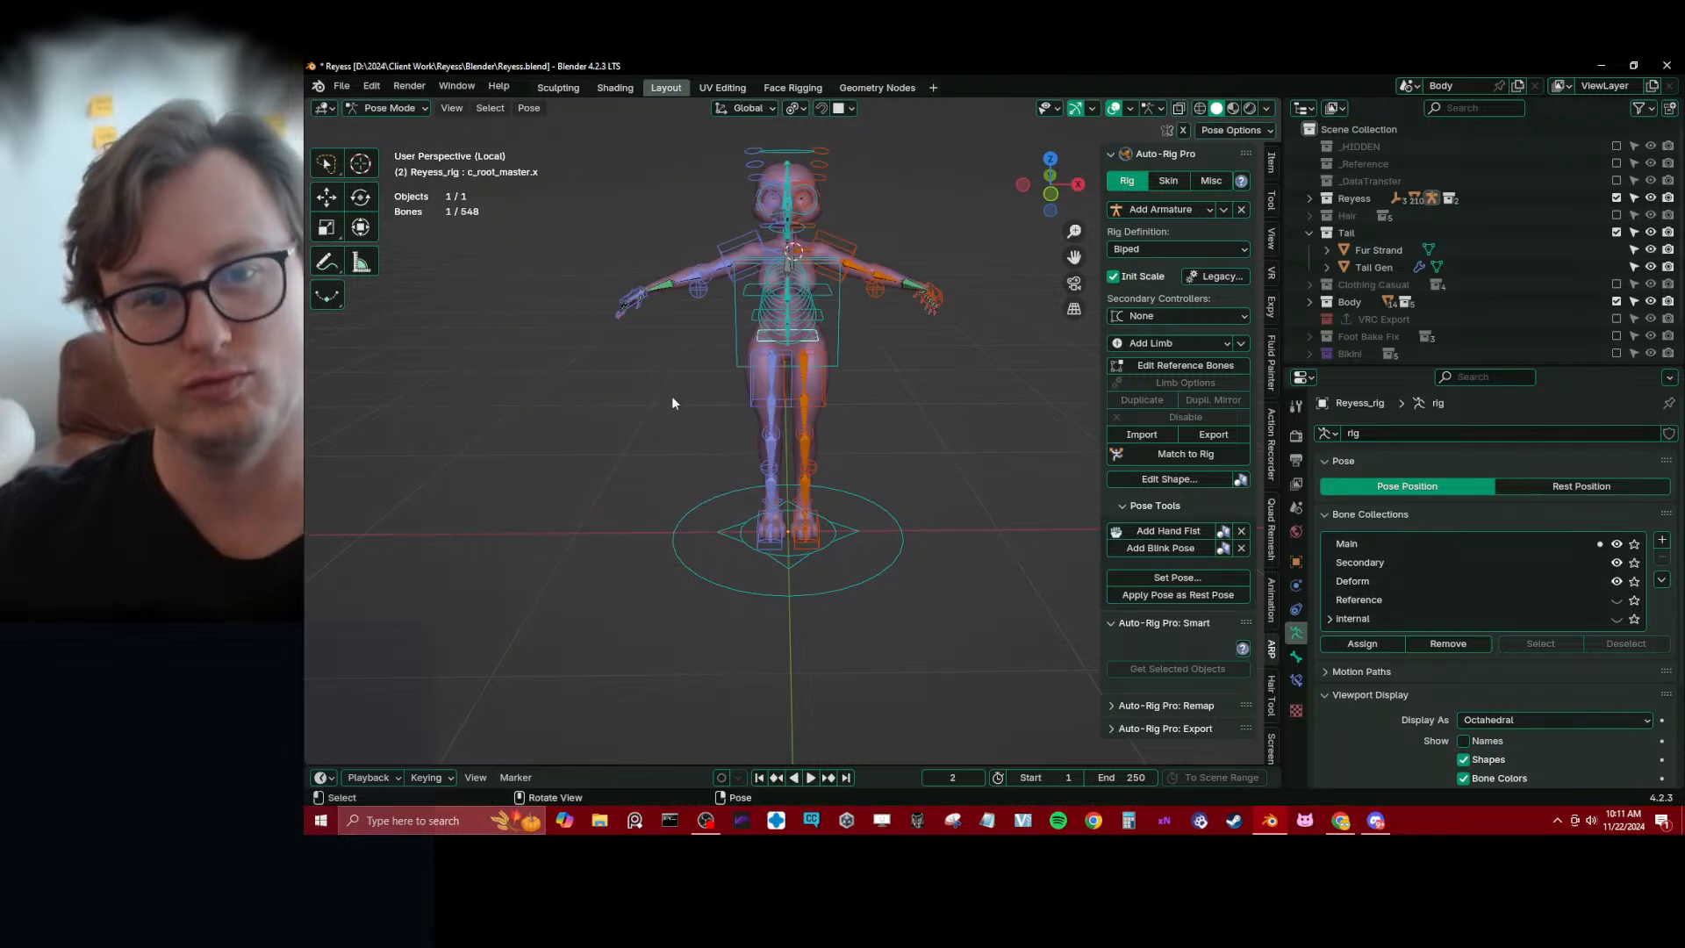
Hide the rig's Deform bone collection, return to Object Mode and save the file
{"action": "key", "text": "ctrl+Tab"}
{"action": "middle_click_drag", "start_coordinate": [688, 348], "coordinate": [749, 405]}
{"action": "key", "text": "ctrl+s"}
{"action": "scroll", "coordinate": [776, 526], "scroll_direction": "up", "scroll_amount": 8}
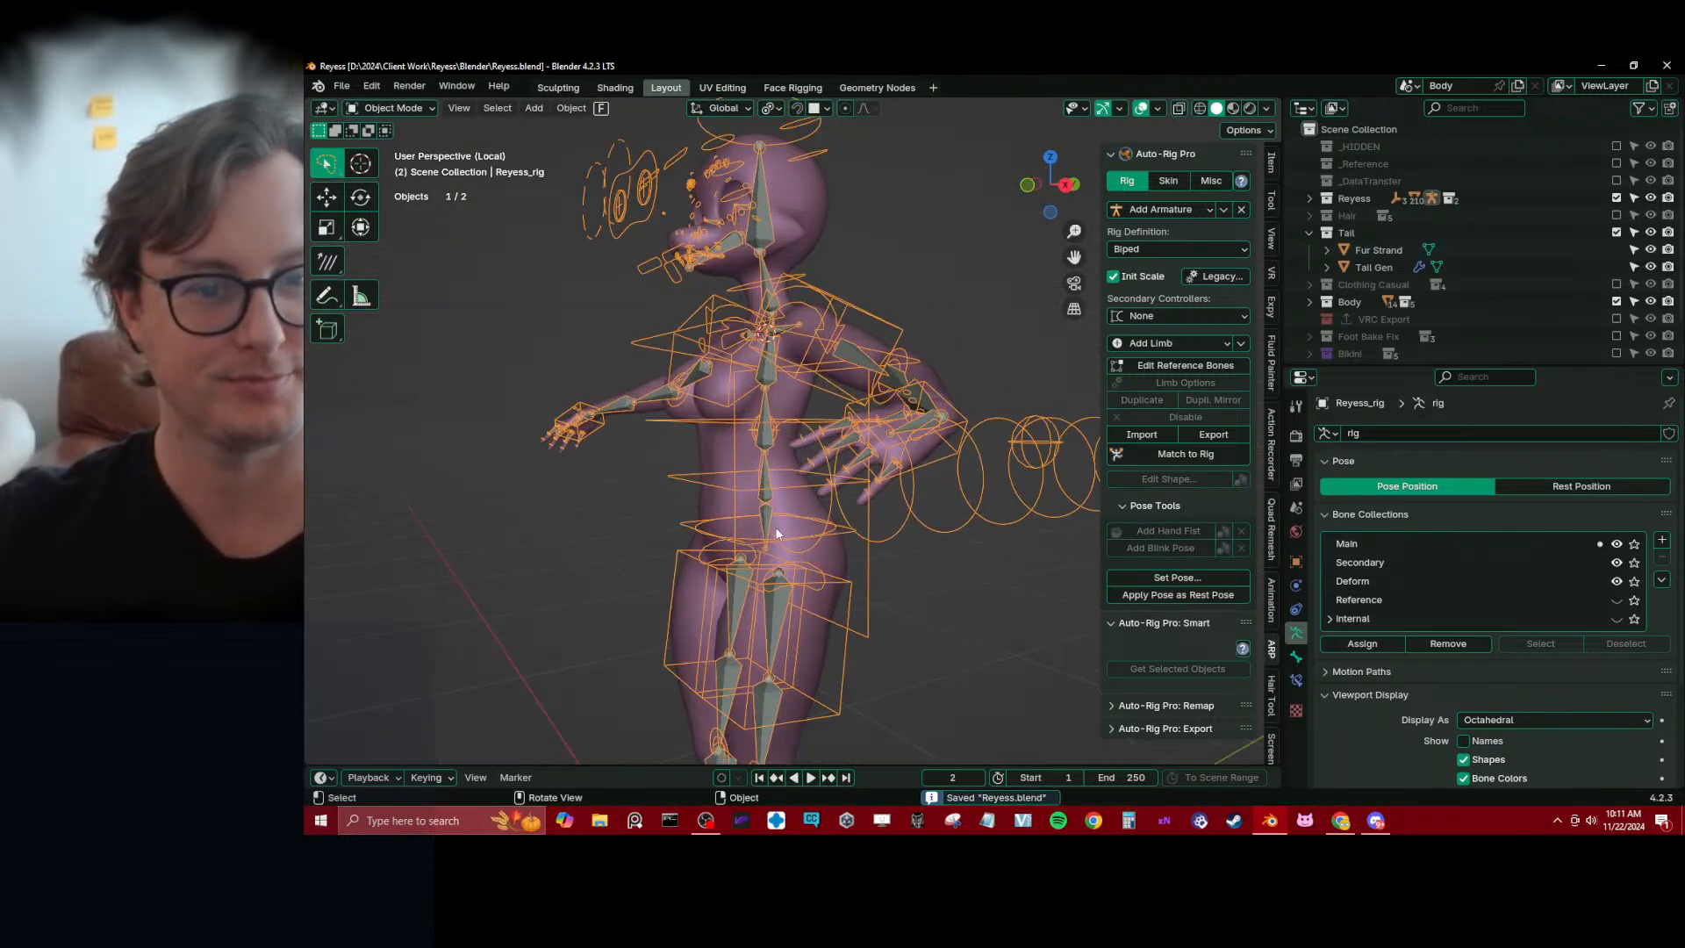
{"action": "key", "text": "ctrl+Tab"}
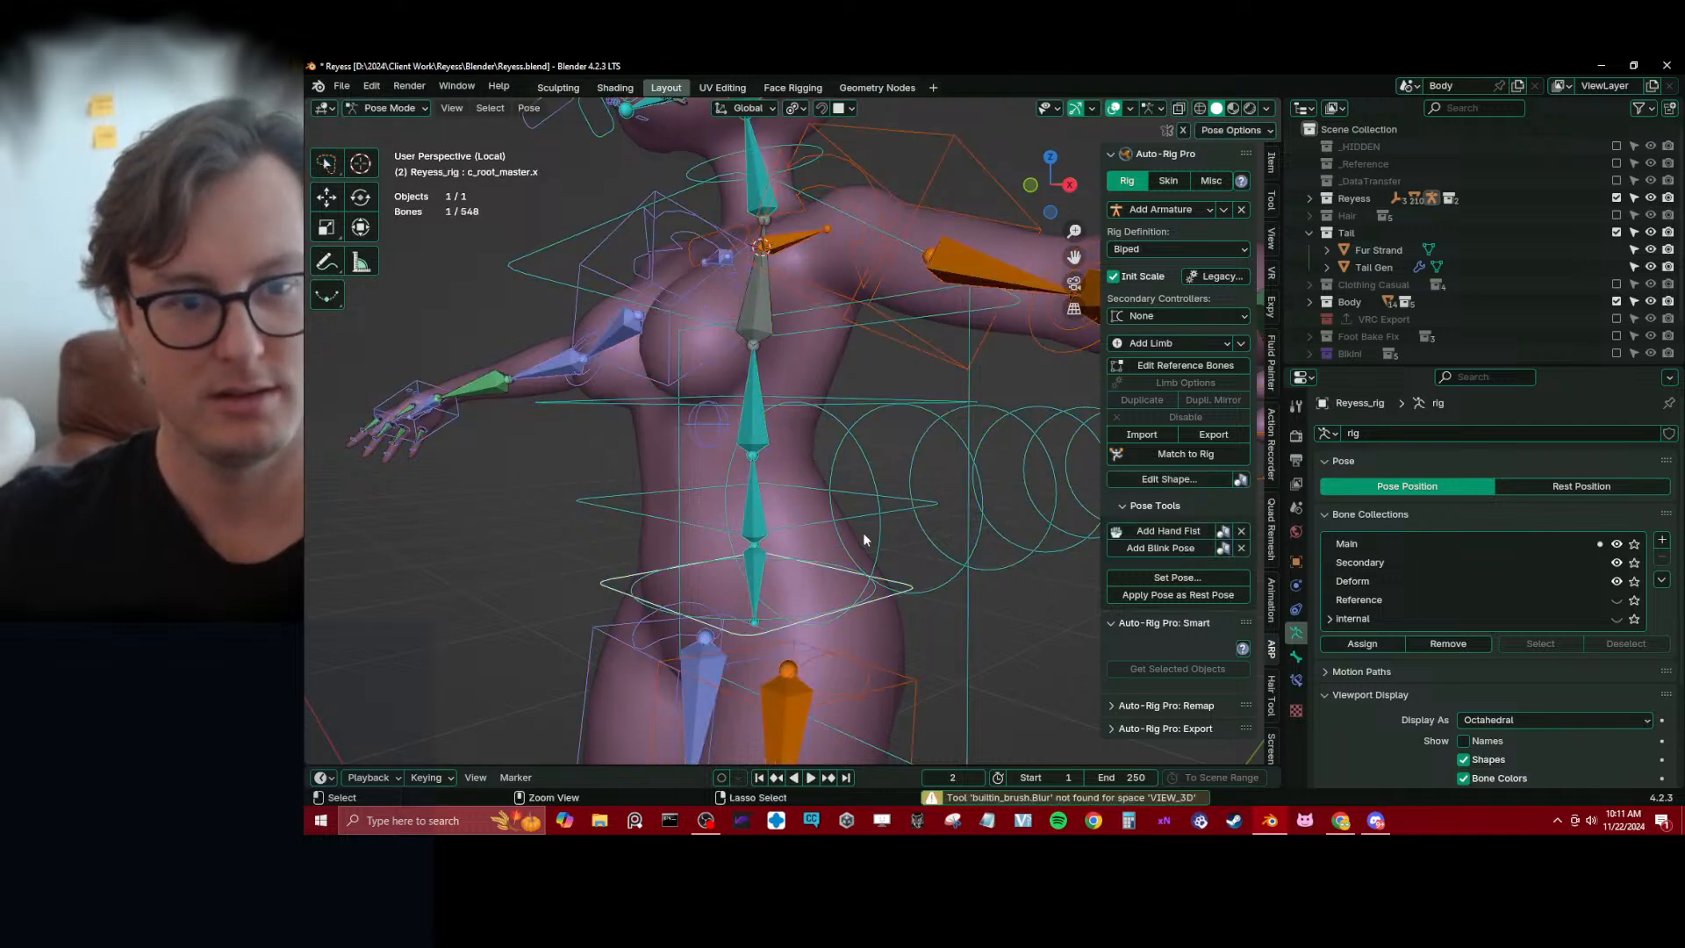
{"action": "key", "text": "ctrl+s"}
{"action": "left_click", "coordinate": [1612, 581]}
{"action": "left_click", "coordinate": [1616, 581]}
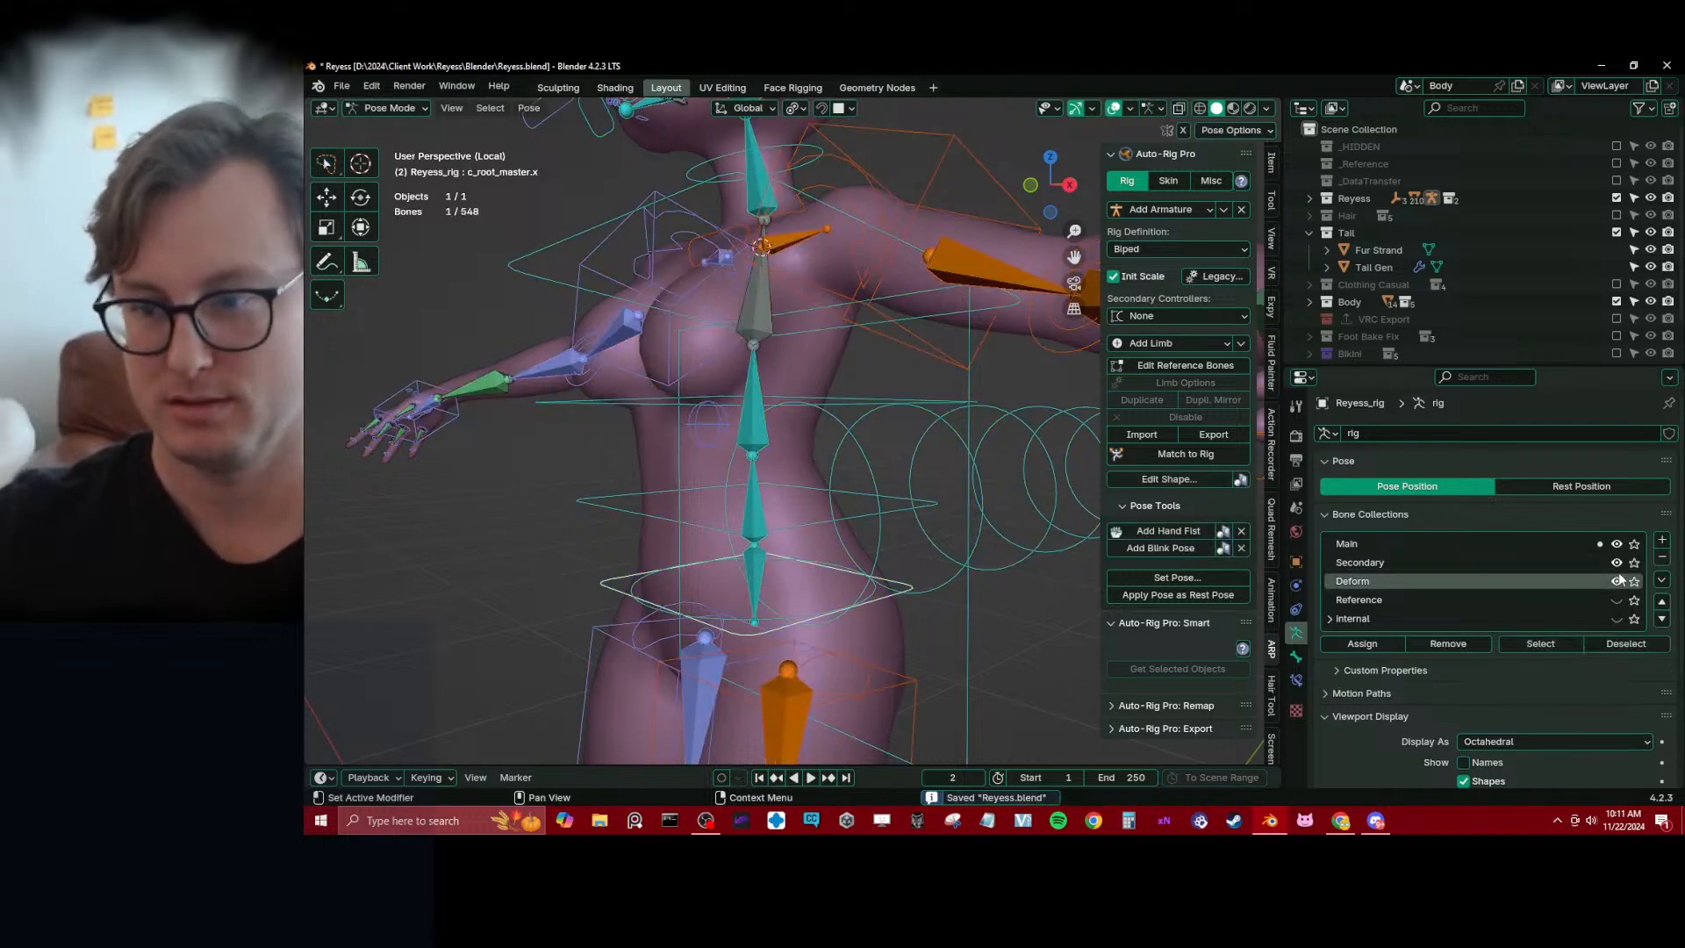
{"action": "key", "text": "ctrl+Tab"}
{"action": "scroll", "coordinate": [617, 481], "scroll_direction": "down", "scroll_amount": 4}
{"action": "middle_click_drag", "start_coordinate": [616, 481], "coordinate": [821, 460]}
{"action": "key", "text": "ctrl+s"}
Turn off In Front display for Reyess_rig so its control shapes are occluded by the mesh
{"action": "key", "text": "q"}
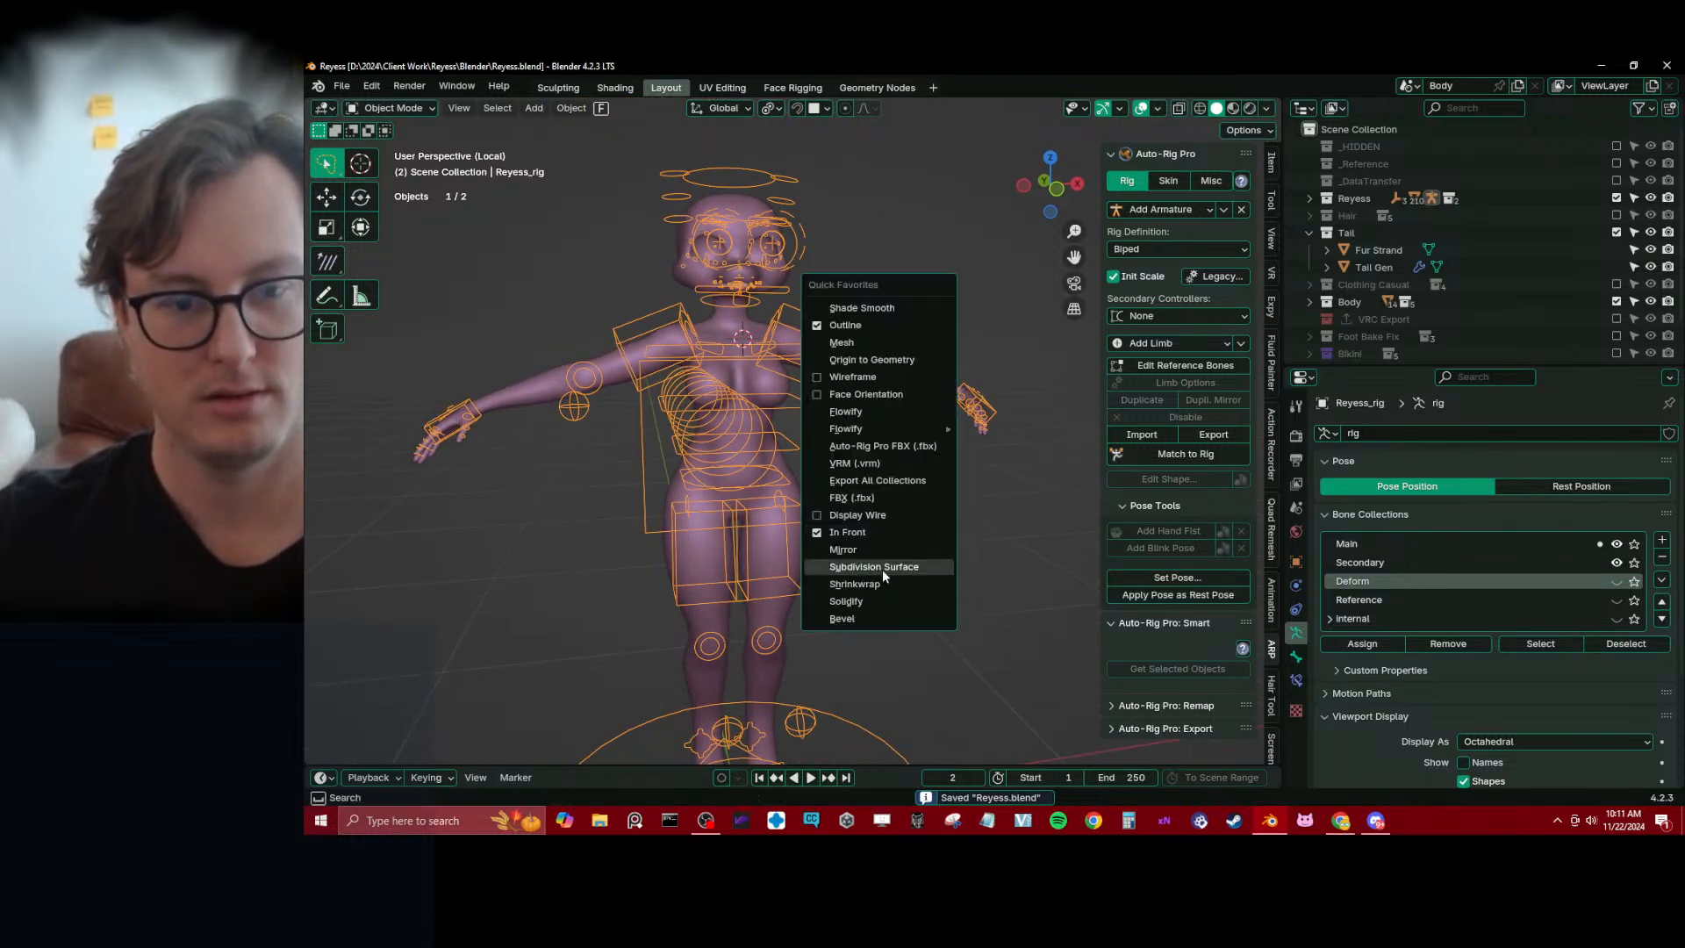
{"action": "left_click", "coordinate": [872, 535]}
{"action": "left_click", "coordinate": [867, 530]}
{"action": "scroll", "coordinate": [873, 527], "scroll_direction": "up", "scroll_amount": 4}
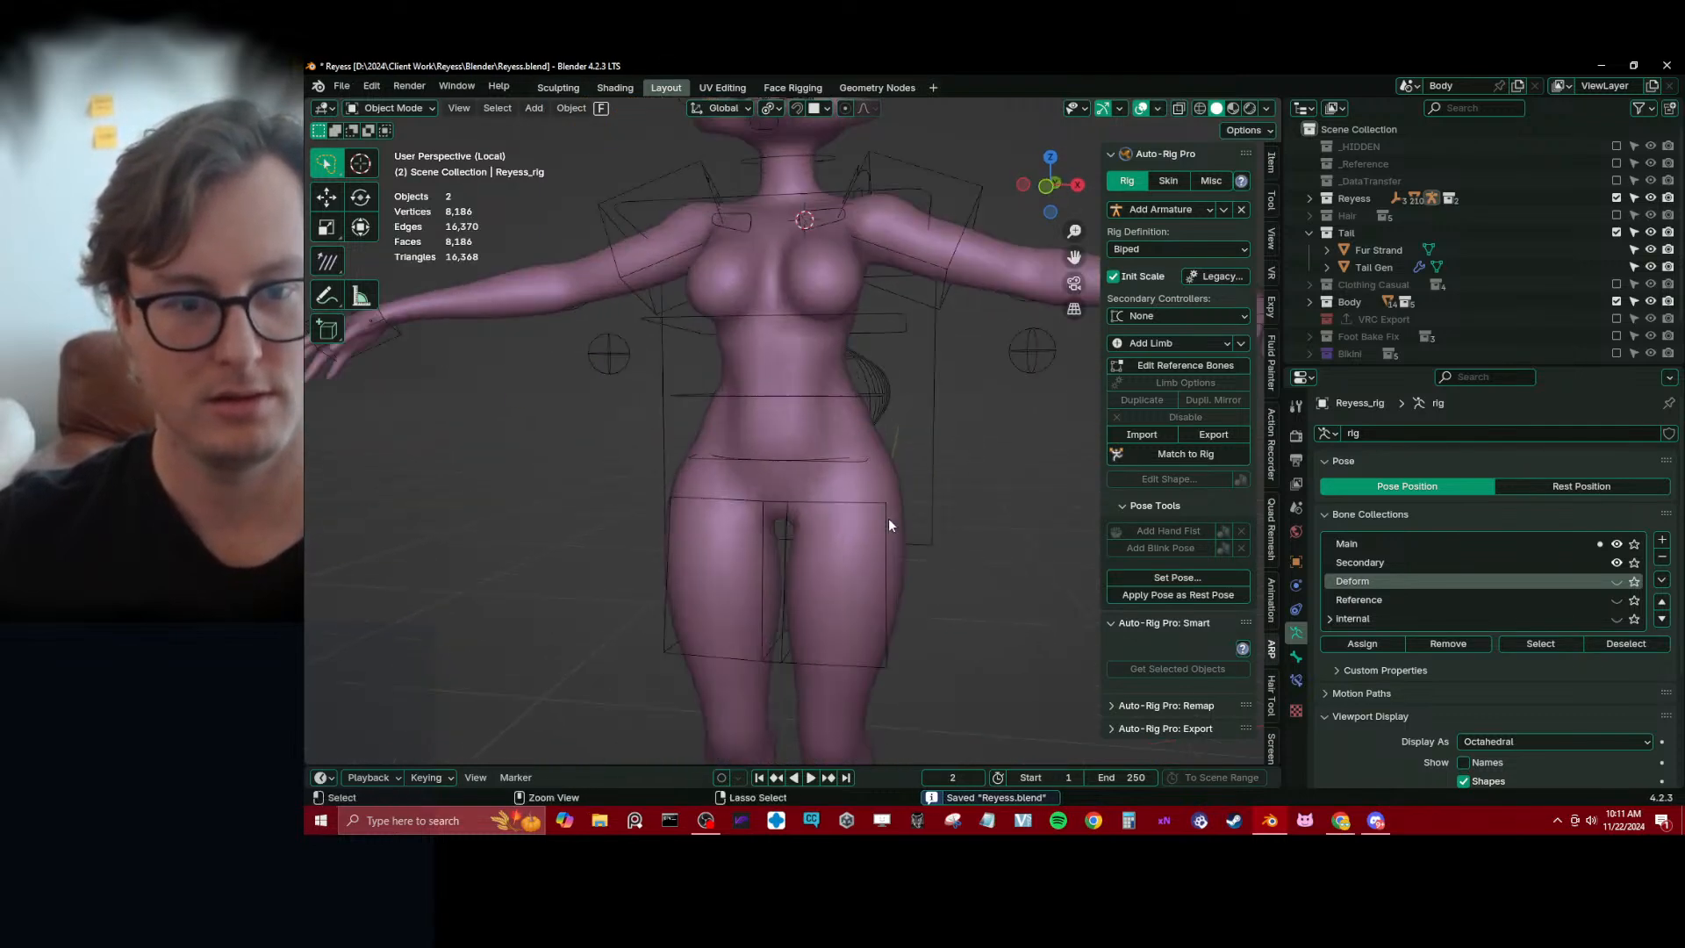
Leave local view with Reyess_rig selected, go to frame 1 and save the file
{"action": "left_click", "coordinate": [850, 460]}
{"action": "middle_click_drag", "start_coordinate": [849, 460], "coordinate": [740, 532]}
{"action": "key", "text": "KP_Divide"}
{"action": "scroll", "coordinate": [884, 497], "scroll_direction": "down", "scroll_amount": 3}
{"action": "key", "text": "ctrl+s"}
{"action": "scroll", "coordinate": [814, 524], "scroll_direction": "down", "scroll_amount": 2}
{"action": "scroll", "coordinate": [741, 531], "scroll_direction": "down", "scroll_amount": 4}
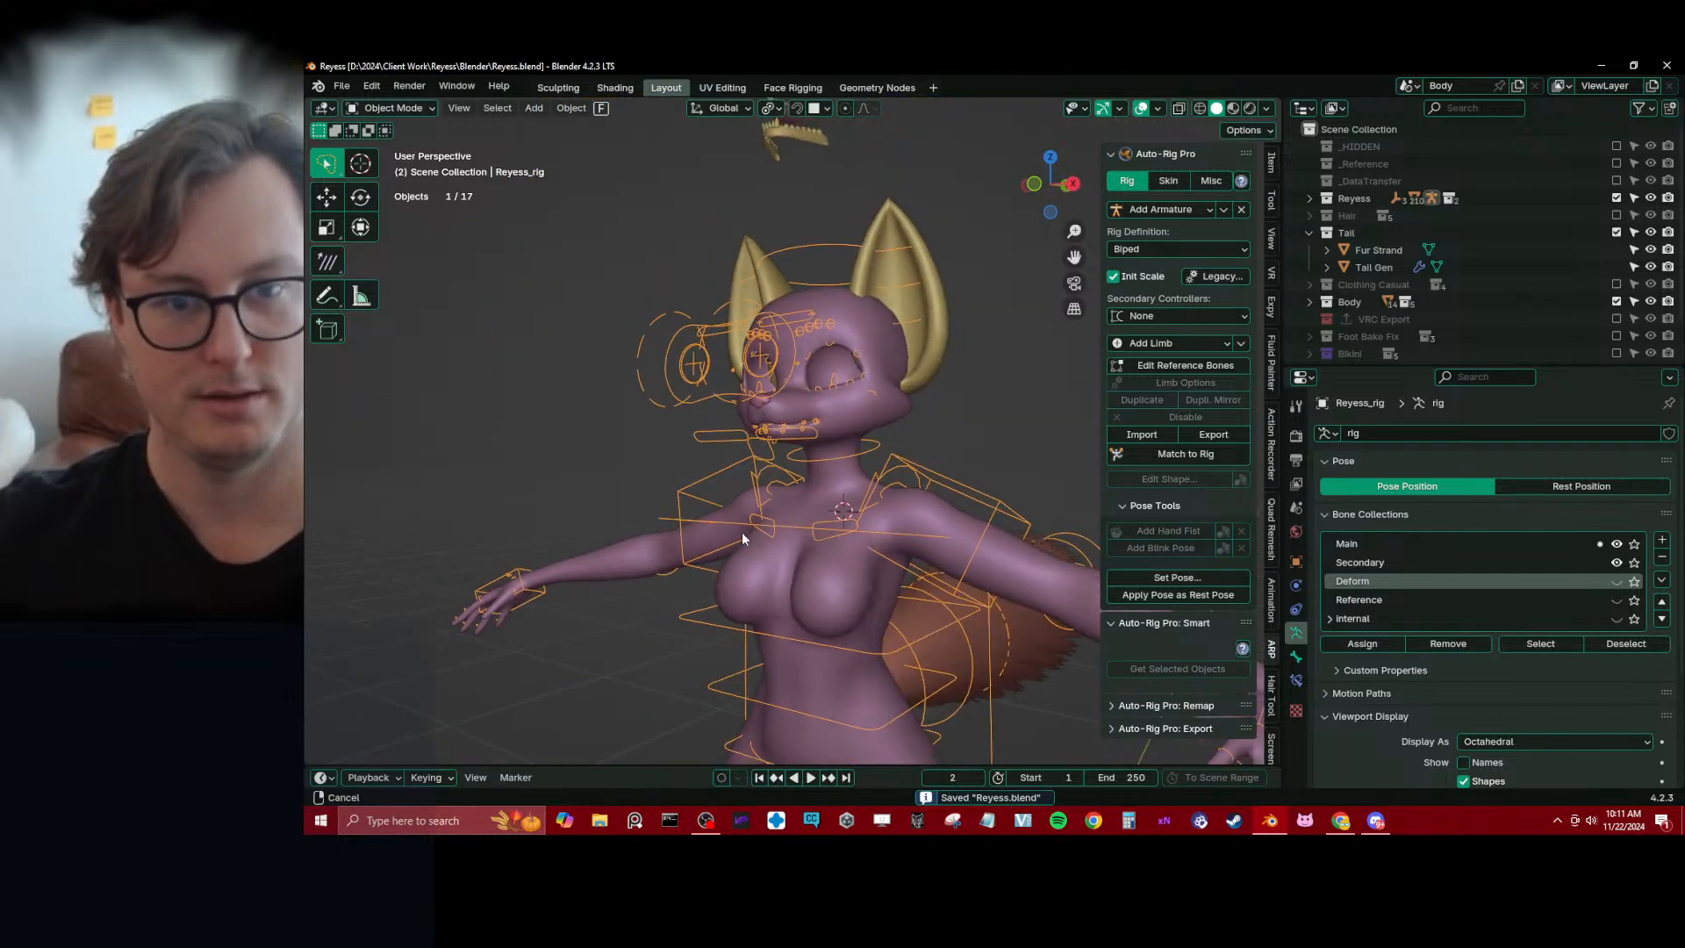
{"action": "key", "text": "shift+Left"}
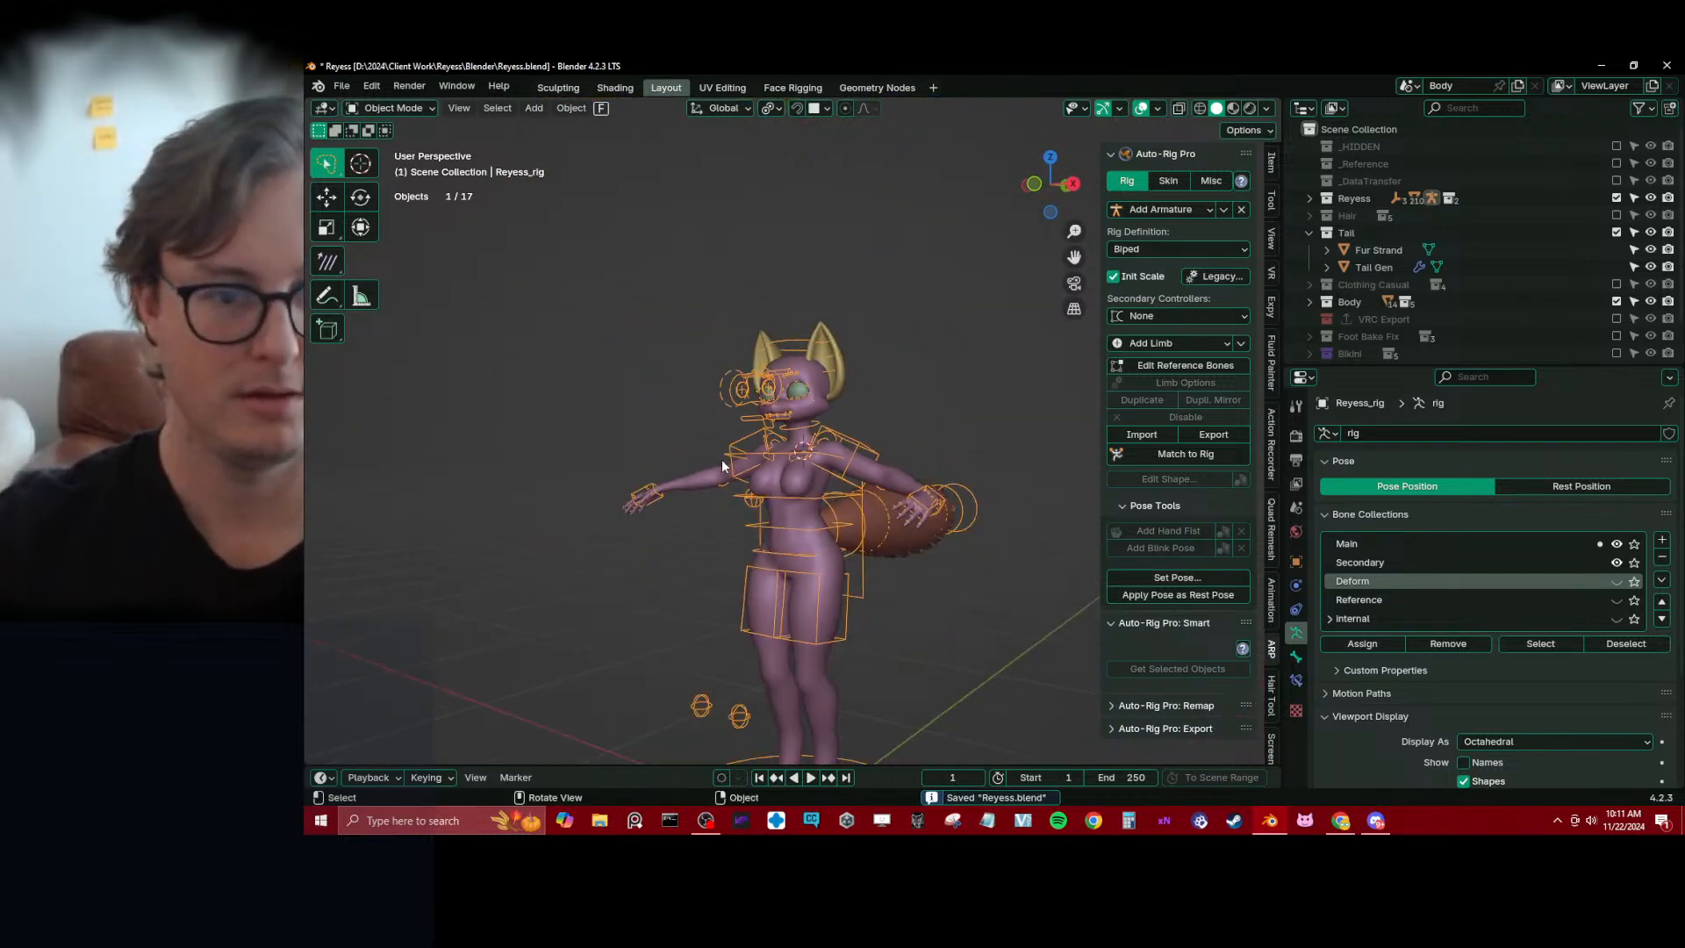
{"action": "scroll", "coordinate": [721, 460], "scroll_direction": "up", "scroll_amount": 4}
{"action": "middle_click_drag", "start_coordinate": [721, 460], "coordinate": [671, 438]}
{"action": "key", "text": "ctrl+s"}
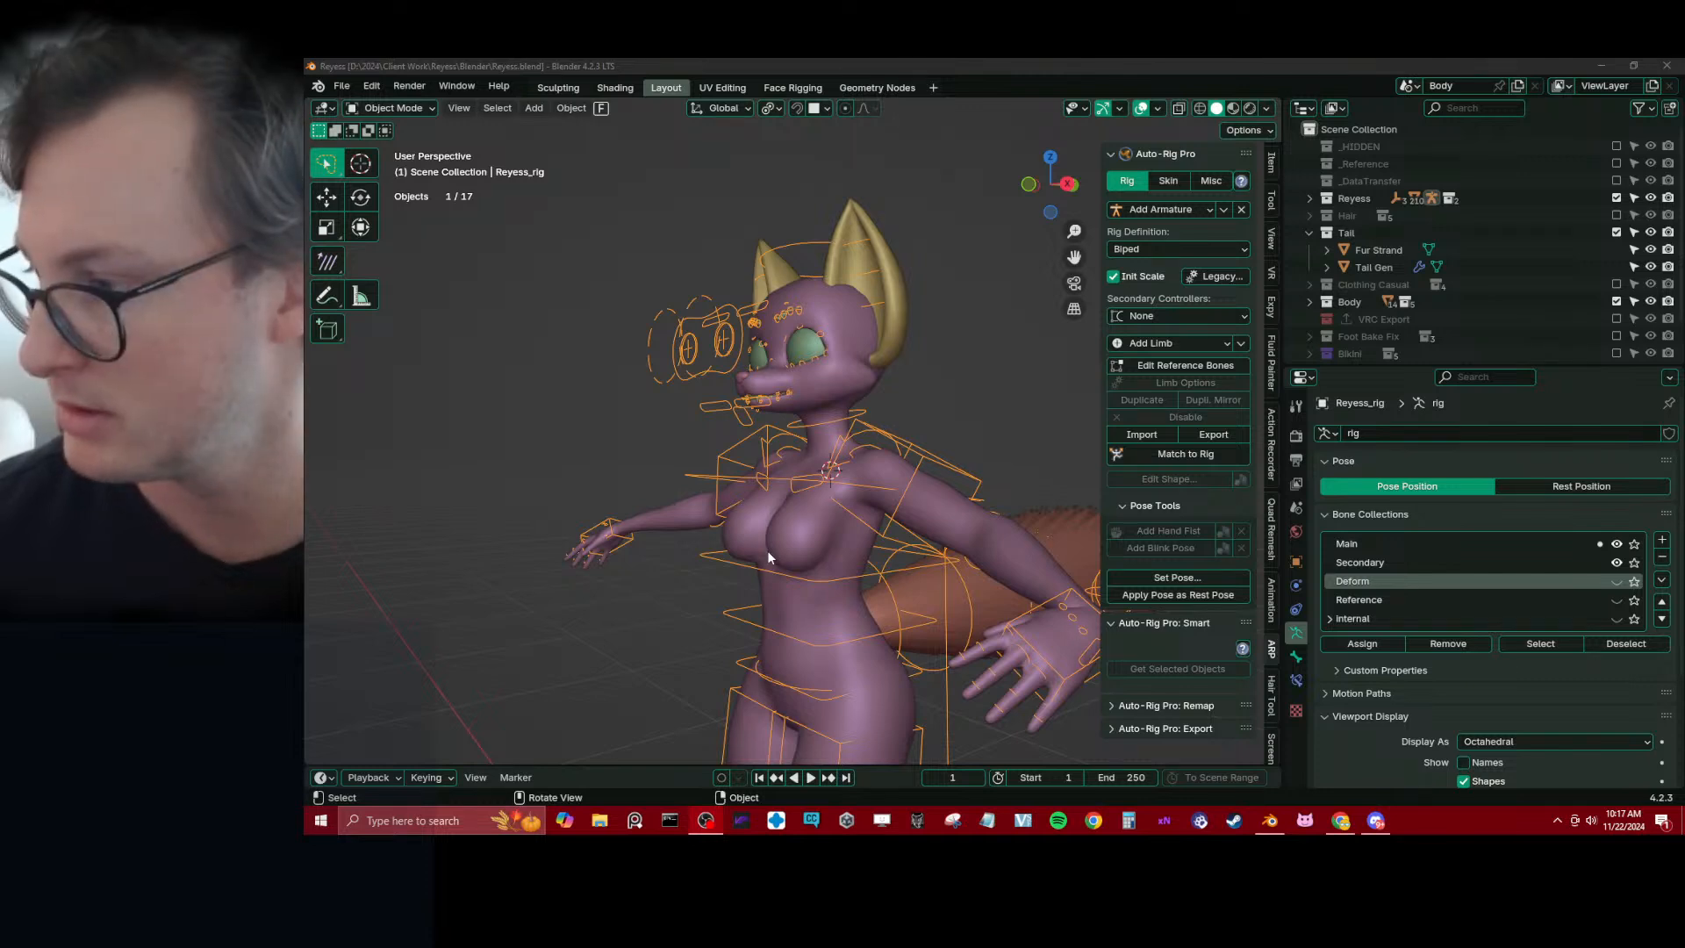
{"action": "left_click", "coordinate": [648, 420]}
{"action": "scroll", "coordinate": [649, 430], "scroll_direction": "down", "scroll_amount": 4}
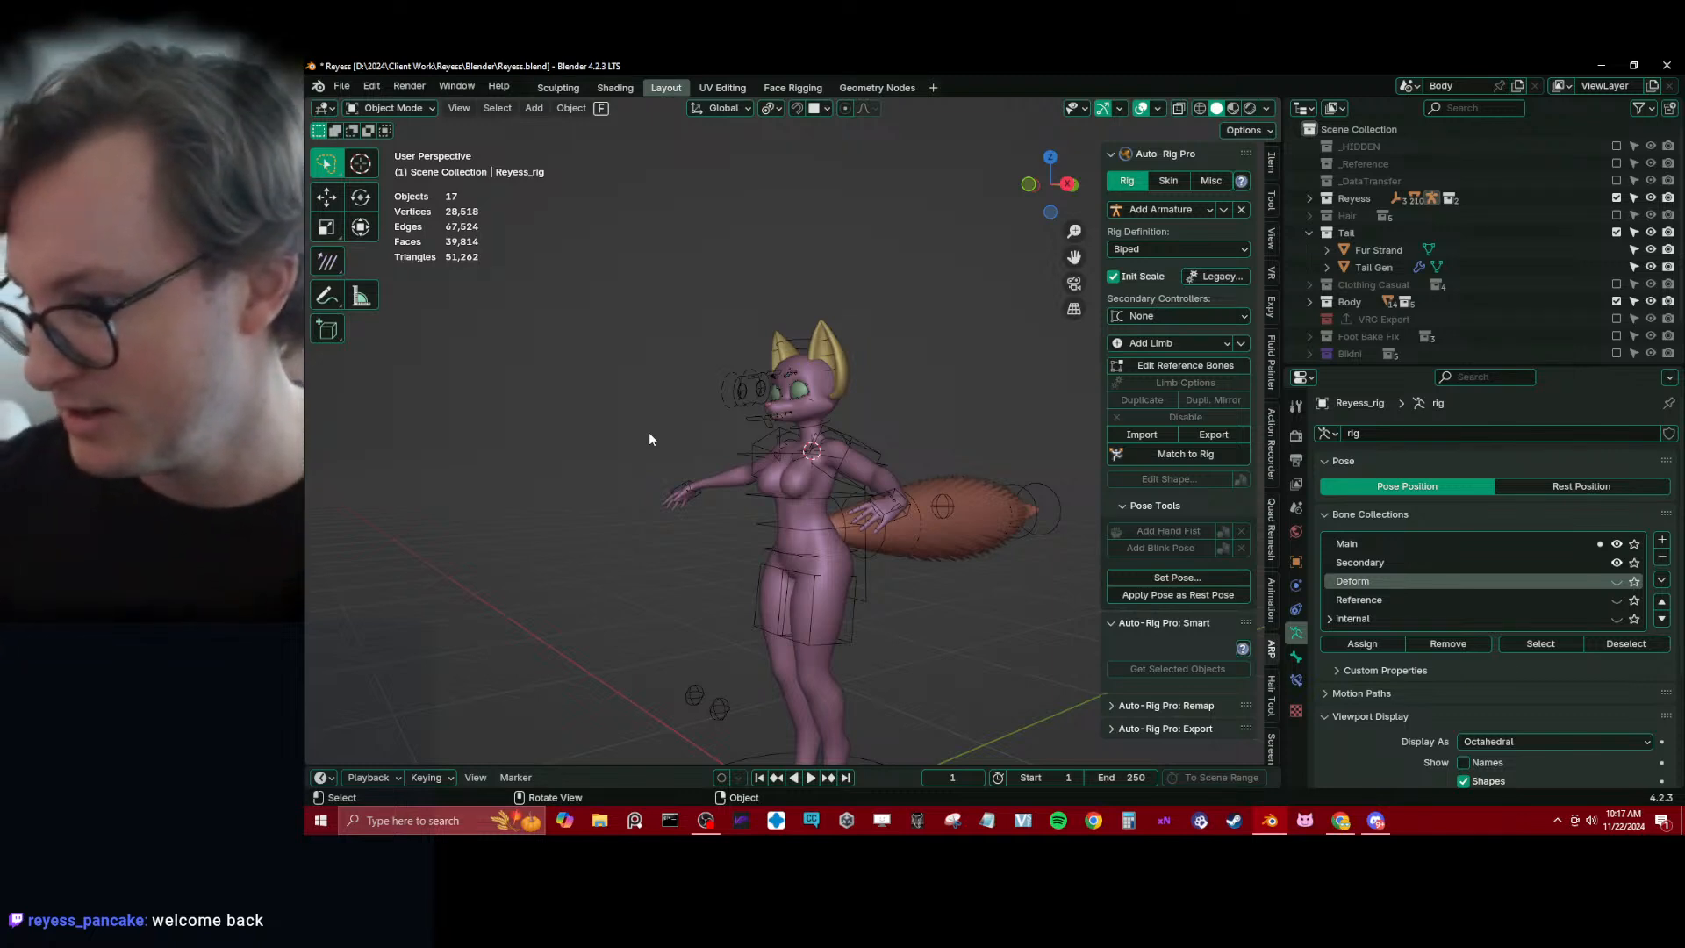
{"action": "scroll", "coordinate": [842, 421], "scroll_direction": "down", "scroll_amount": 2}
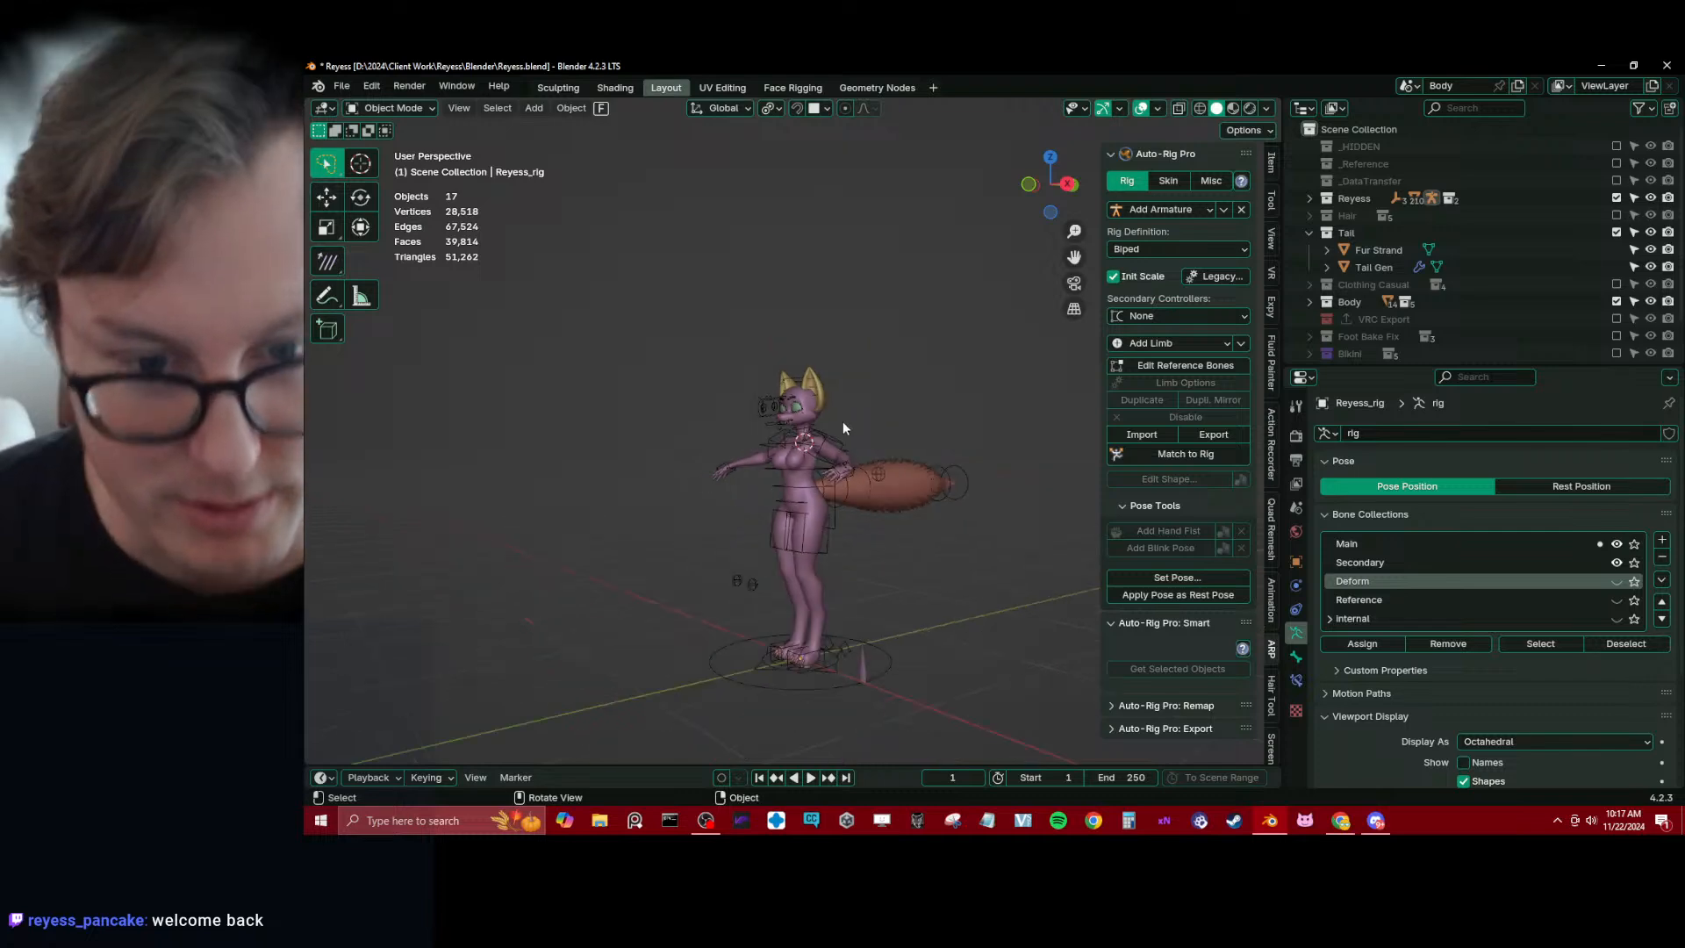
{"action": "middle_click_drag", "start_coordinate": [844, 416], "coordinate": [879, 526]}
{"action": "left_click", "coordinate": [899, 551]}
{"action": "key", "text": "ctrl+Tab"}
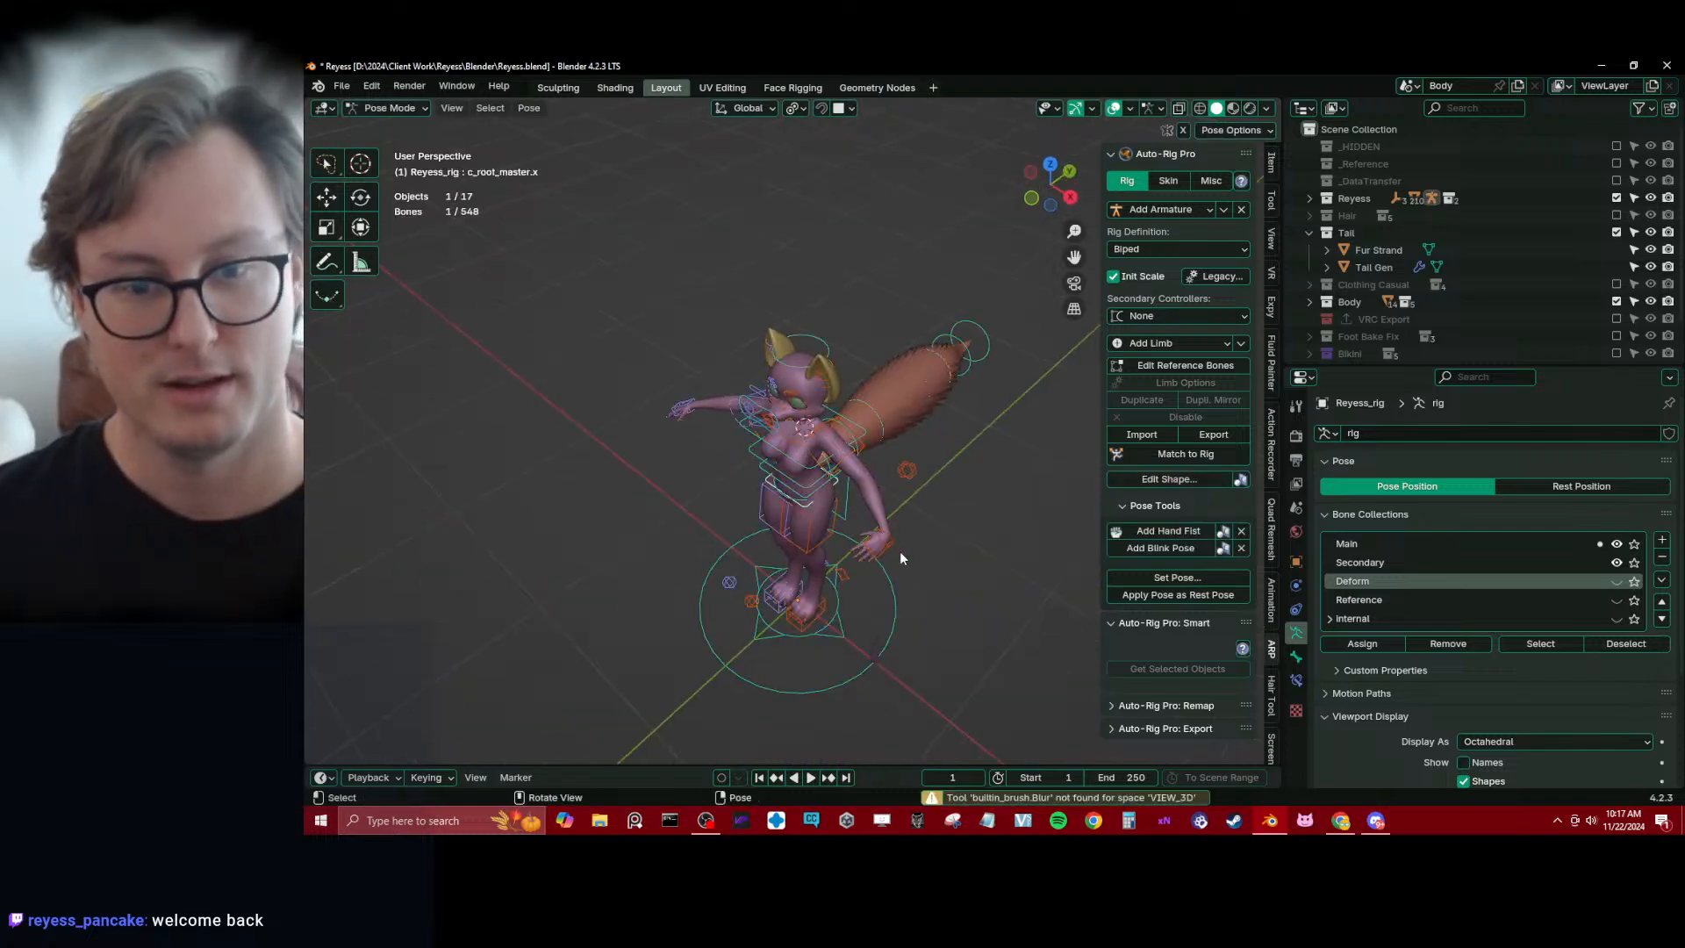
{"action": "key", "text": "ctrl+Tab"}
Save the file and test the jaw's deformation by moving the c_jawbone.x control in Pose Mode, cancelling the move
{"action": "middle_click_drag", "start_coordinate": [802, 521], "coordinate": [871, 417]}
{"action": "key", "text": "ctrl+s"}
{"action": "scroll", "coordinate": [885, 472], "scroll_direction": "up", "scroll_amount": 5}
{"action": "scroll", "coordinate": [825, 408], "scroll_direction": "up", "scroll_amount": 5}
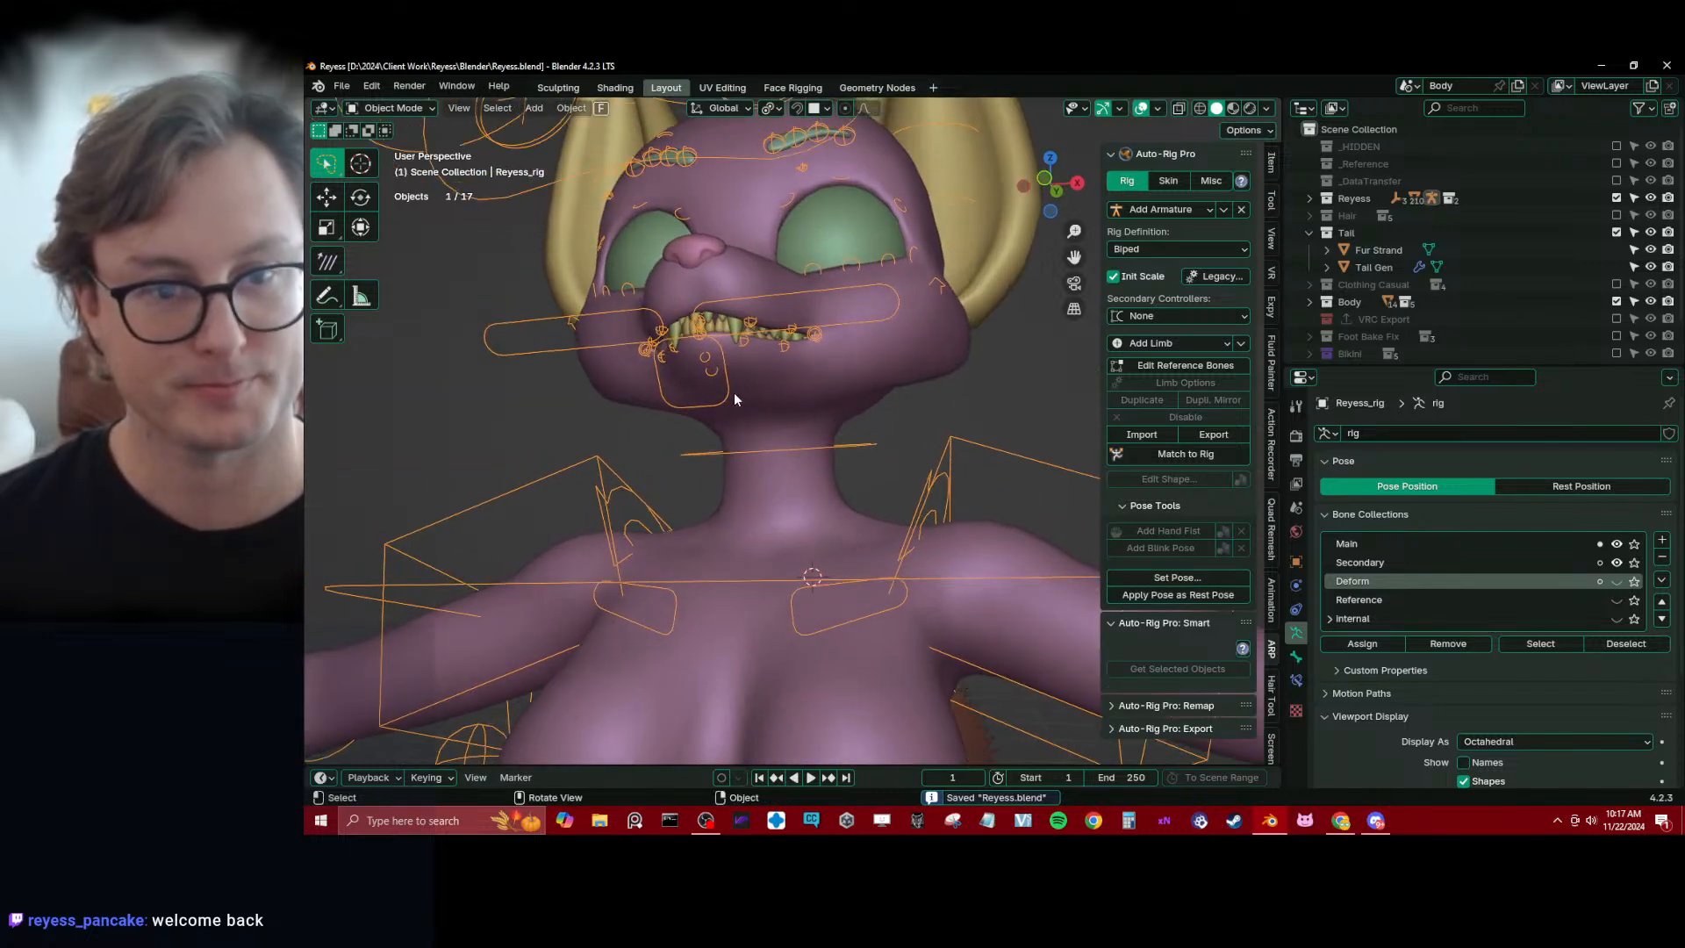
{"action": "middle_click_drag", "start_coordinate": [728, 397], "coordinate": [759, 437]}
{"action": "scroll", "coordinate": [759, 436], "scroll_direction": "up", "scroll_amount": 3}
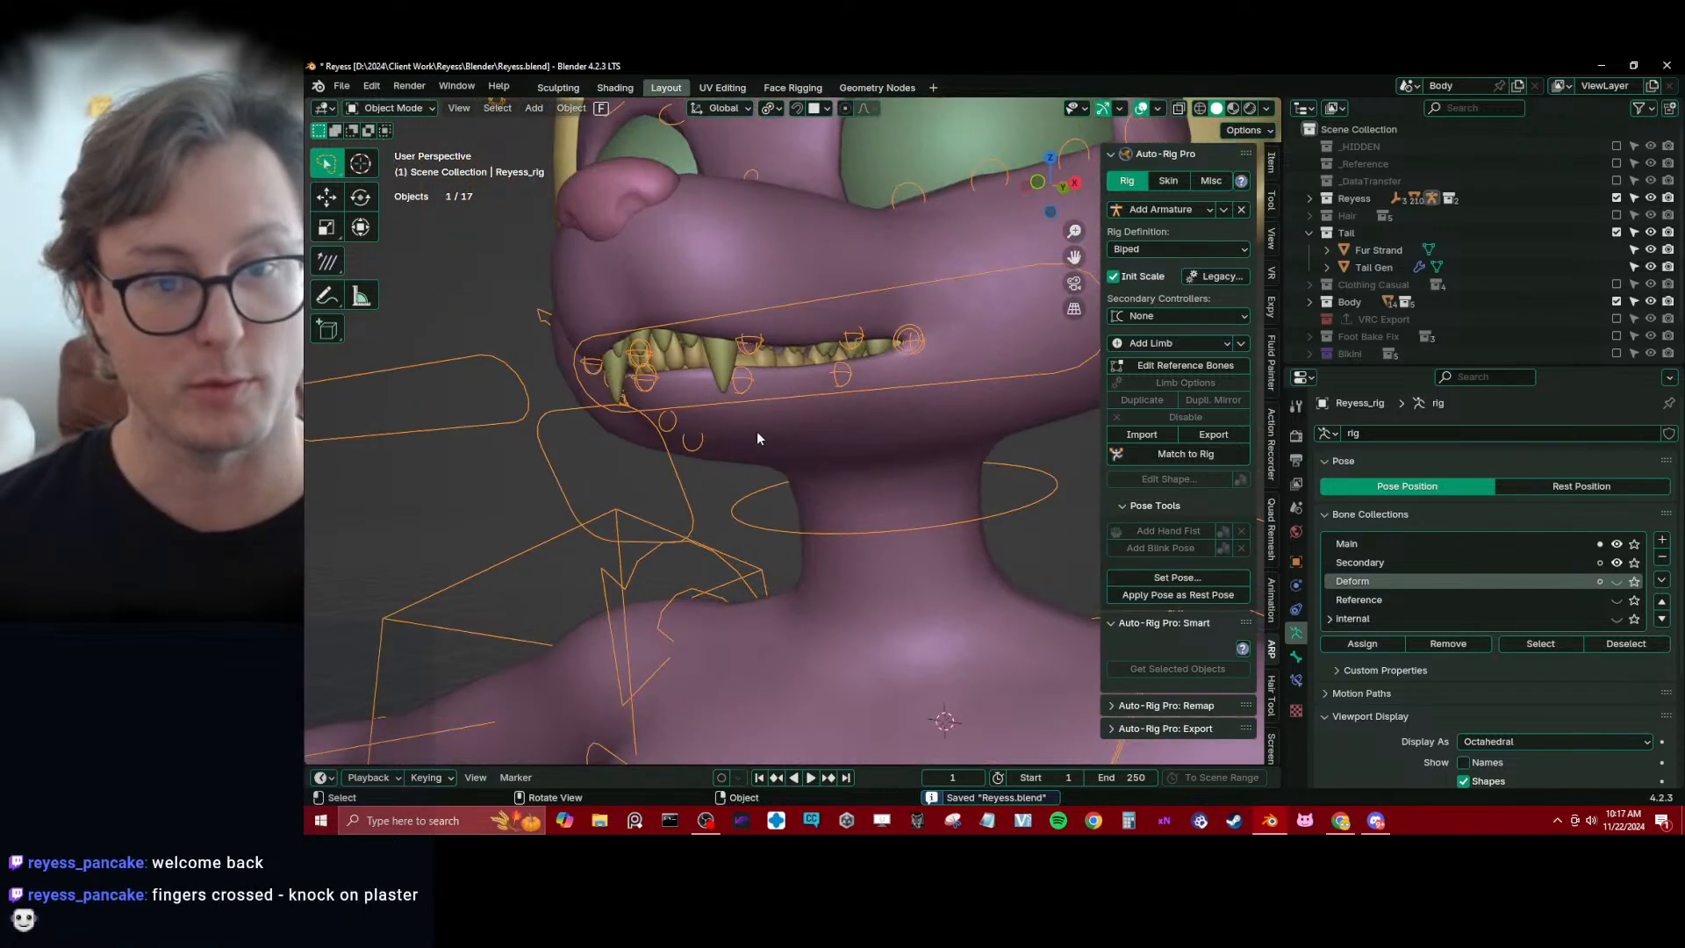
{"action": "left_click", "coordinate": [736, 364]}
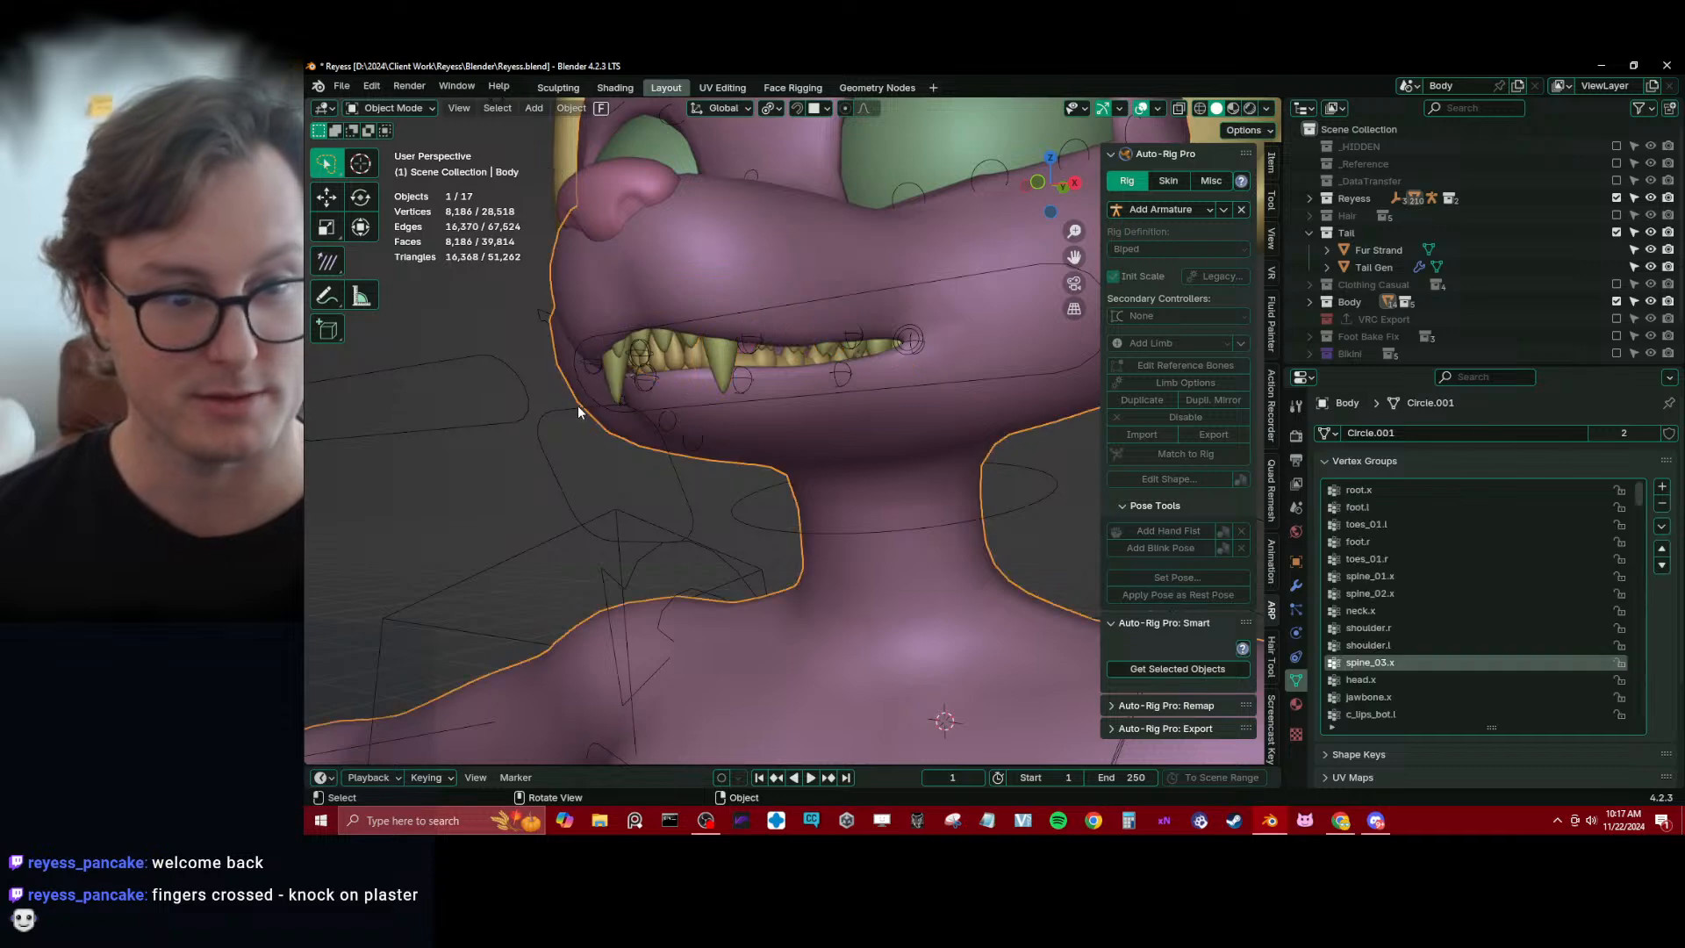
{"action": "left_click", "coordinate": [577, 405]}
{"action": "key", "text": "ctrl+Tab"}
{"action": "middle_click_drag", "start_coordinate": [576, 406], "coordinate": [671, 388]}
{"action": "key", "text": "g"}
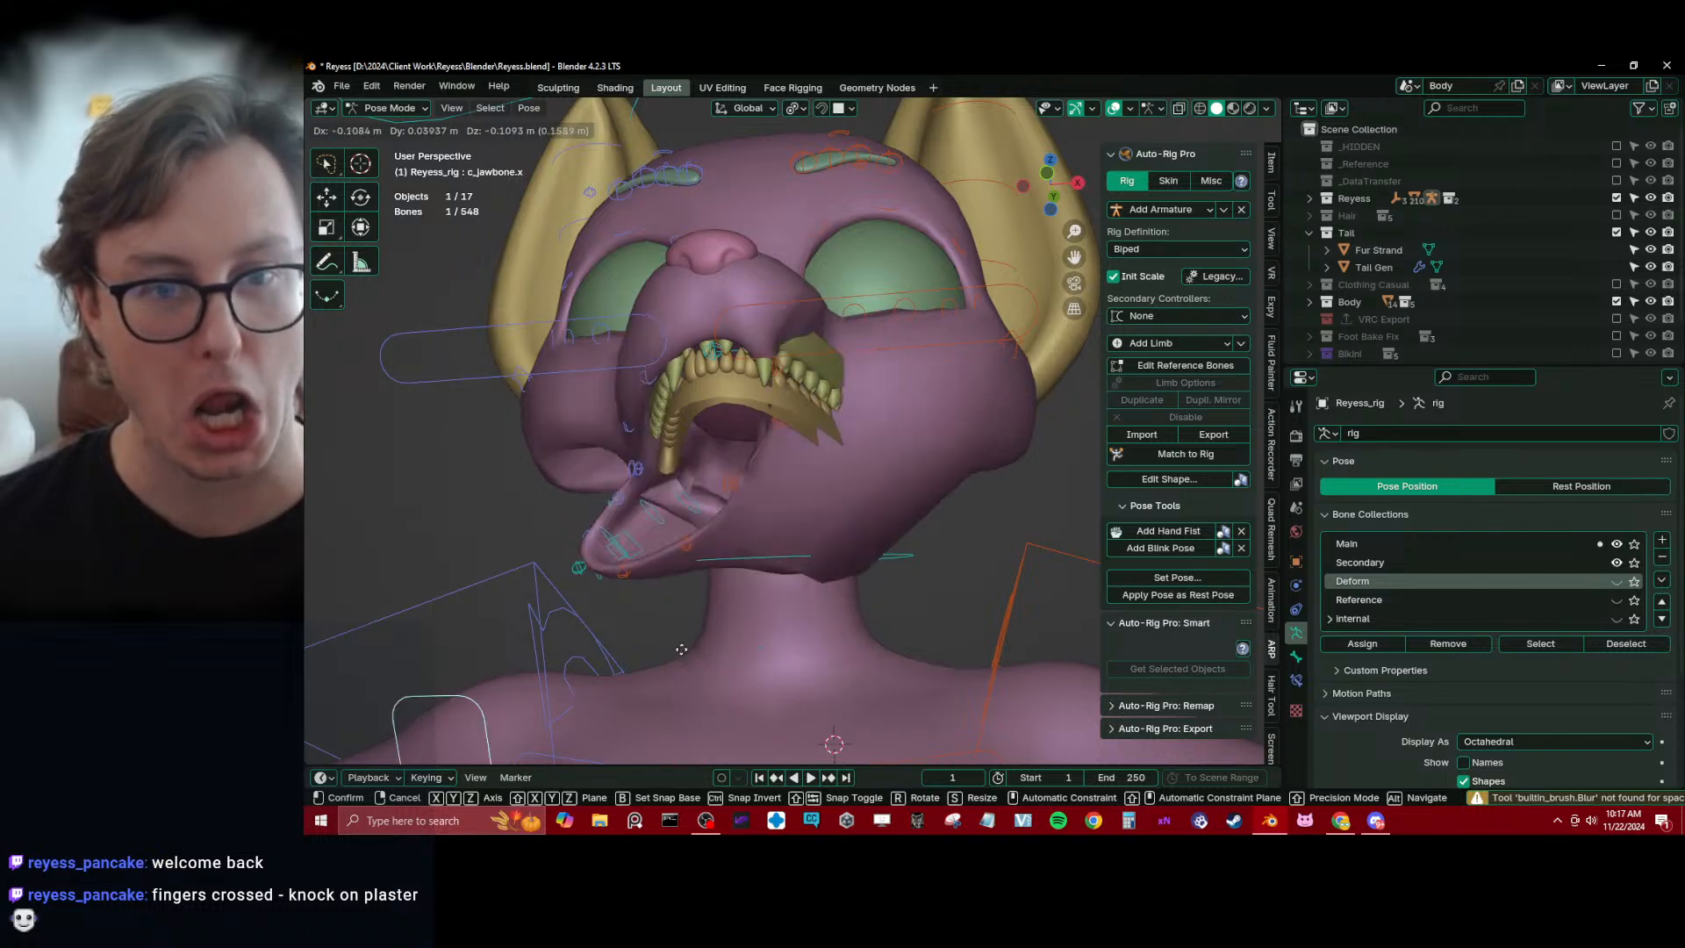
{"action": "right_click", "coordinate": [518, 653]}
Open the mouth by moving the c_jawbone.x control downward, and return the rig to Object Mode
{"action": "scroll", "coordinate": [702, 554], "scroll_direction": "down", "scroll_amount": 2}
{"action": "key", "text": "g"}
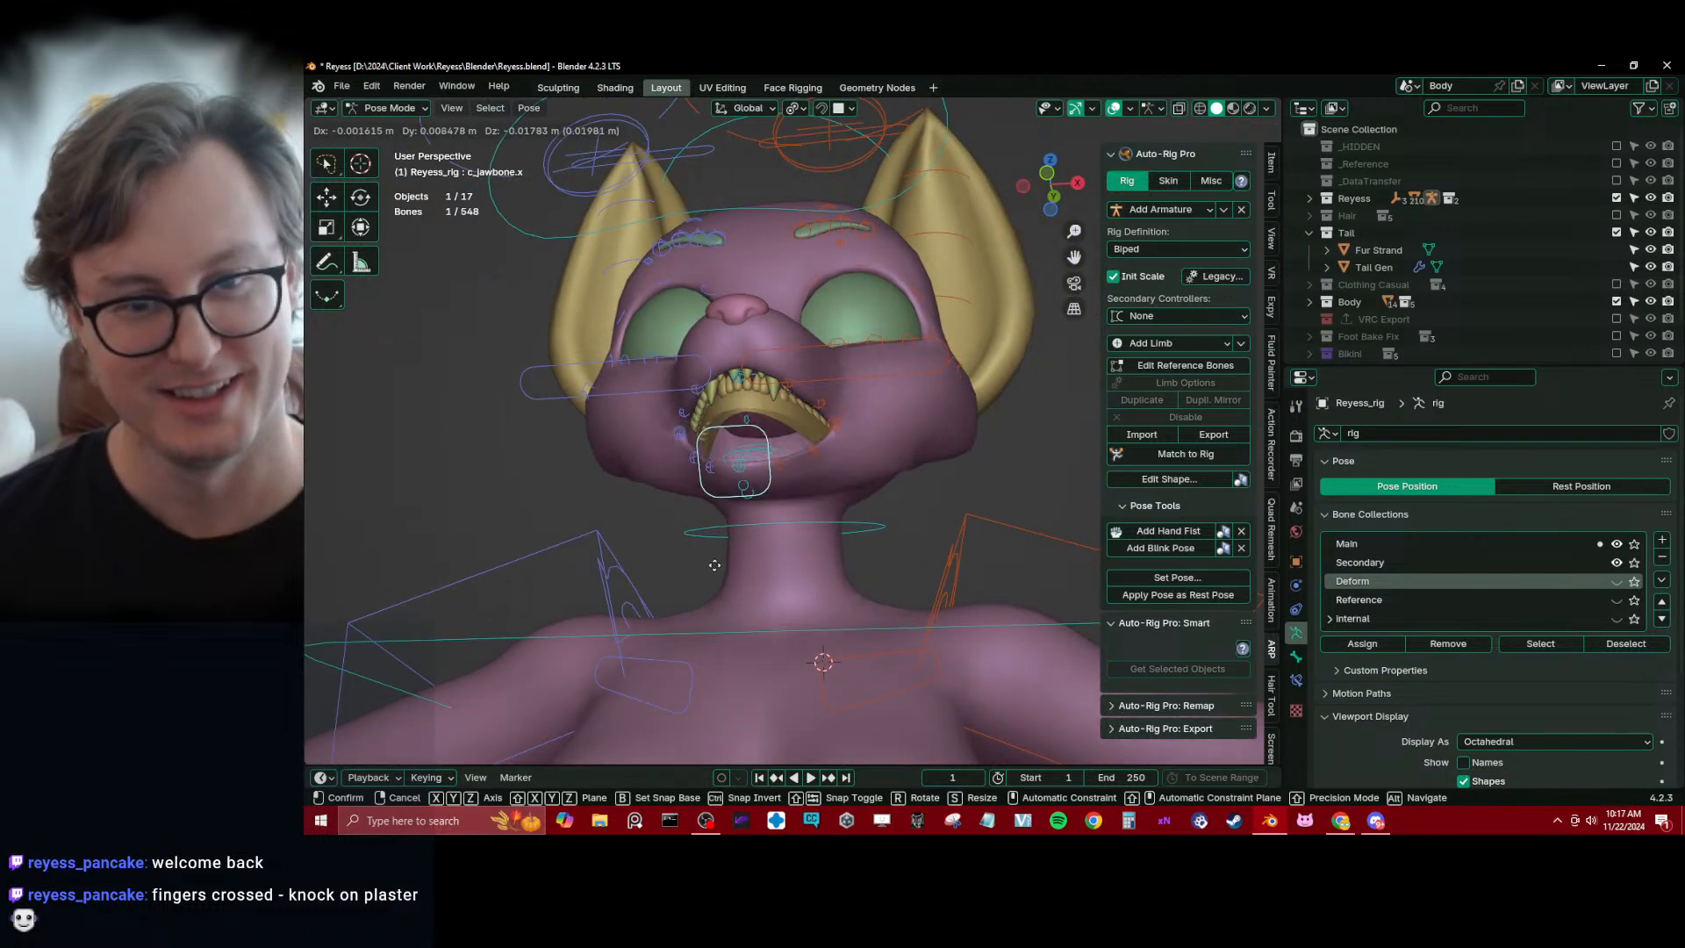
{"action": "left_click", "coordinate": [716, 597]}
{"action": "middle_click_drag", "start_coordinate": [750, 583], "coordinate": [930, 423]}
{"action": "key", "text": "ctrl+Tab"}
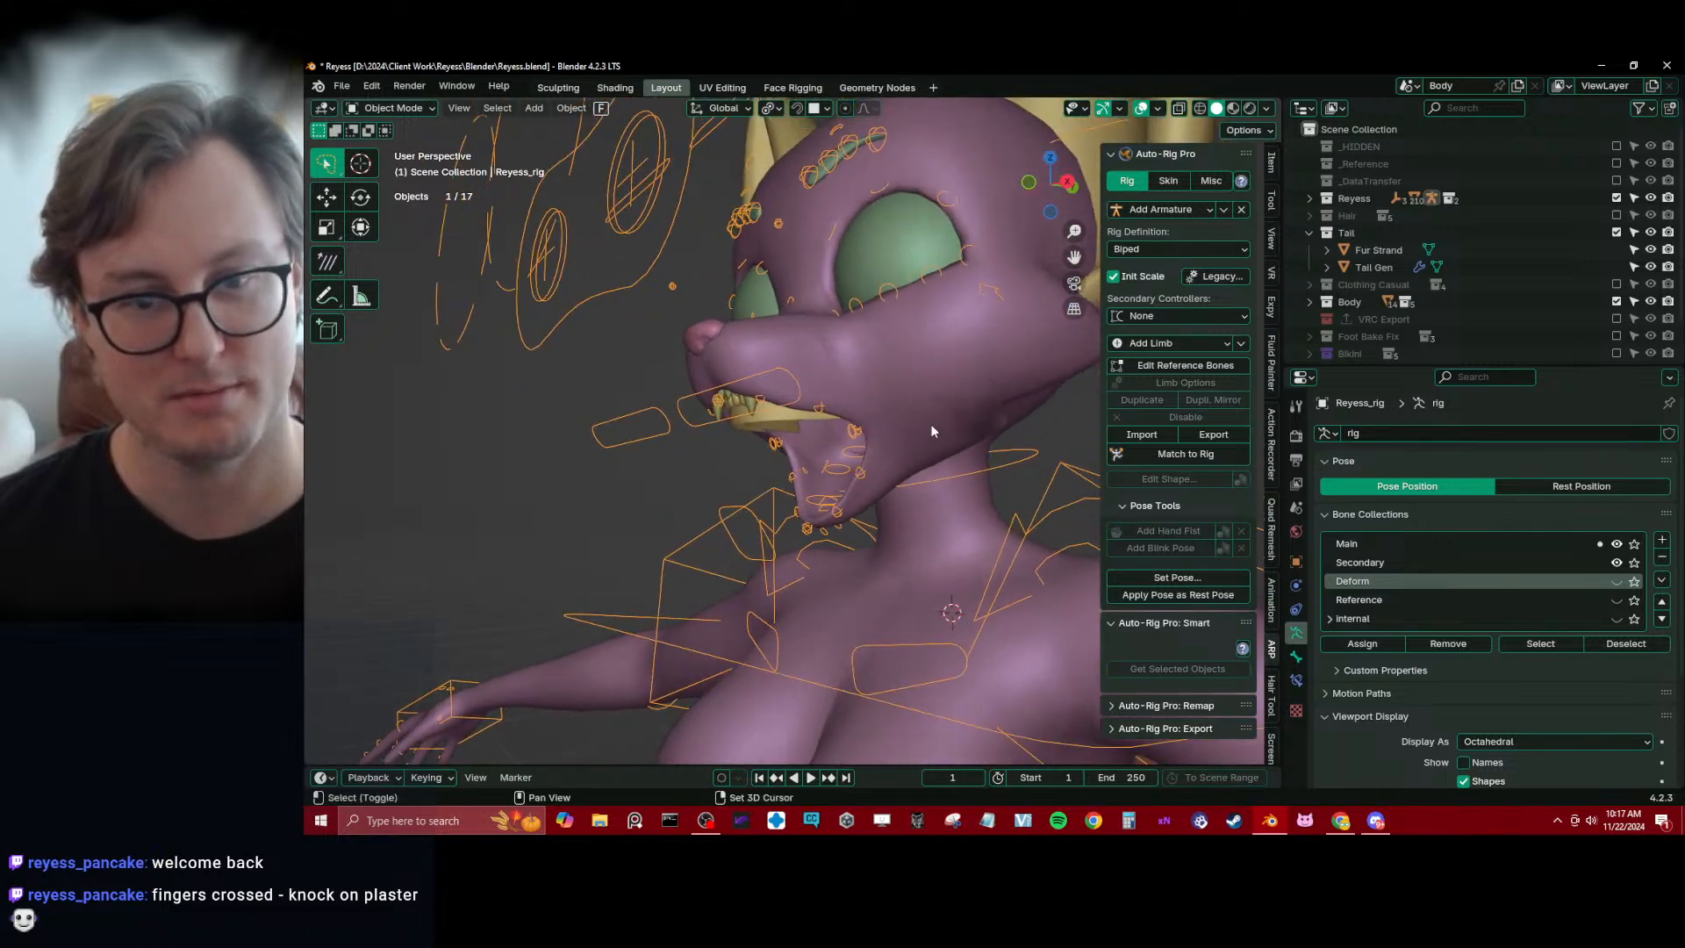
Select Body together with the rig and put it in Weight Paint mode to work around the jaw and neck
{"action": "left_click", "coordinate": [930, 424], "text": "shift"}
{"action": "key", "text": "ctrl+Tab"}
{"action": "left_click", "coordinate": [883, 393]}
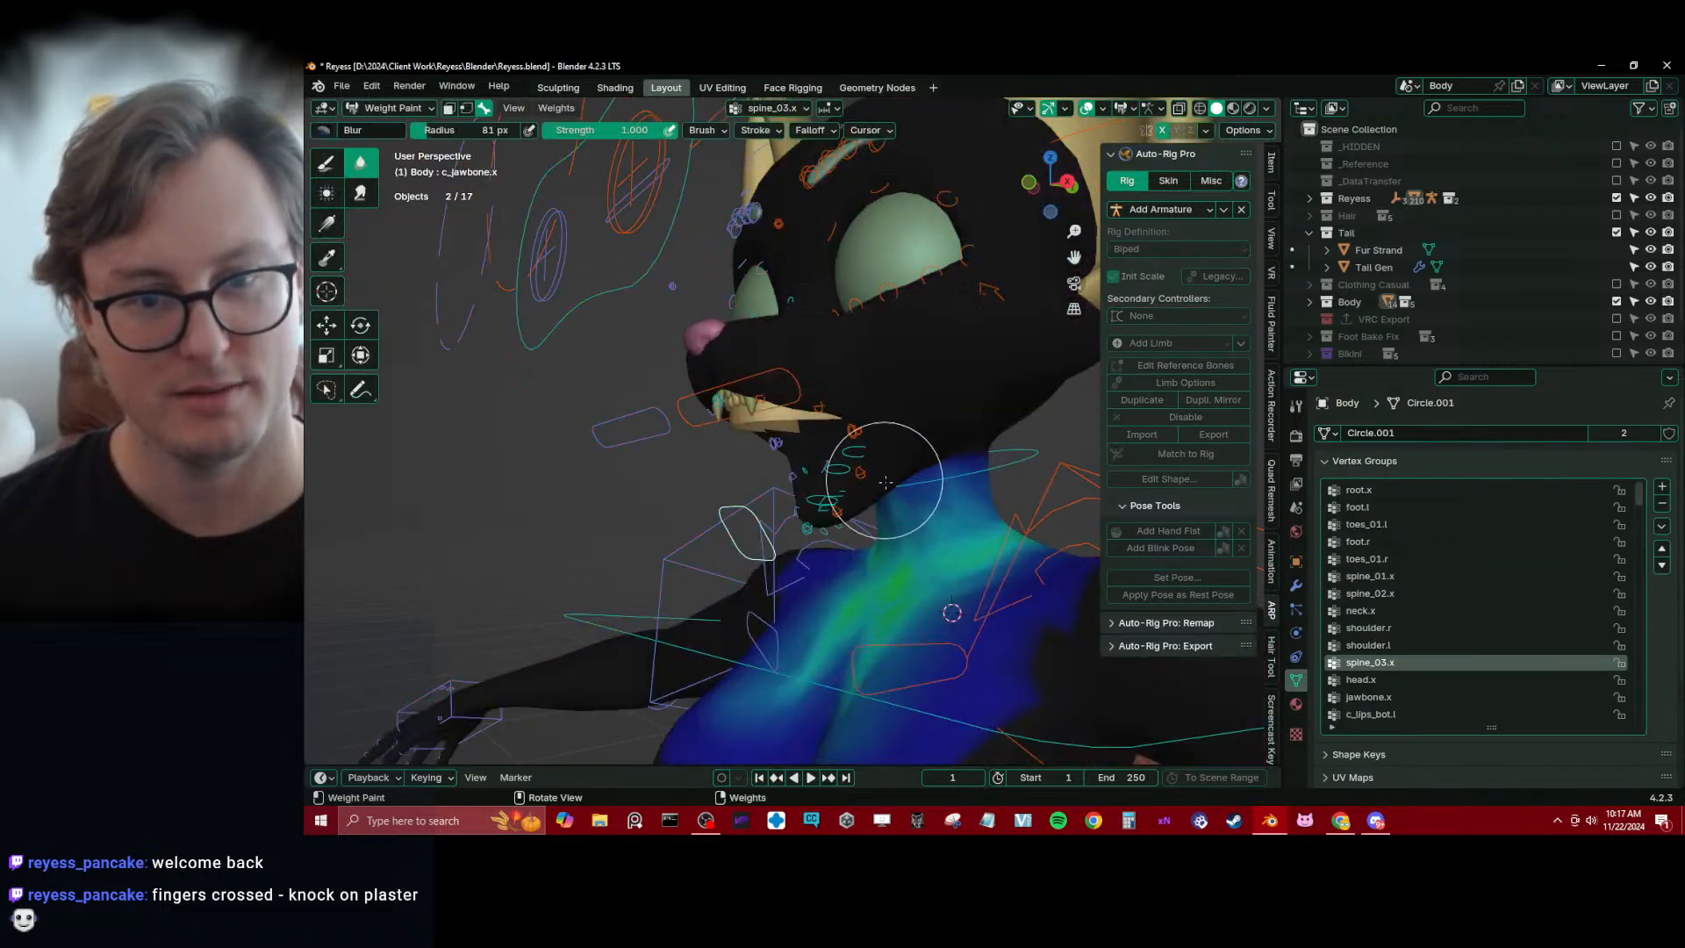
{"action": "mouse_move", "coordinate": [865, 481]}
{"action": "middle_mouse_down"}
{"action": "mouse_move", "coordinate": [822, 510]}
{"action": "mouse_move", "coordinate": [808, 444]}
{"action": "mouse_move", "coordinate": [862, 480]}
{"action": "mouse_move", "coordinate": [811, 492]}
{"action": "mouse_move", "coordinate": [908, 526]}
{"action": "middle_mouse_up"}
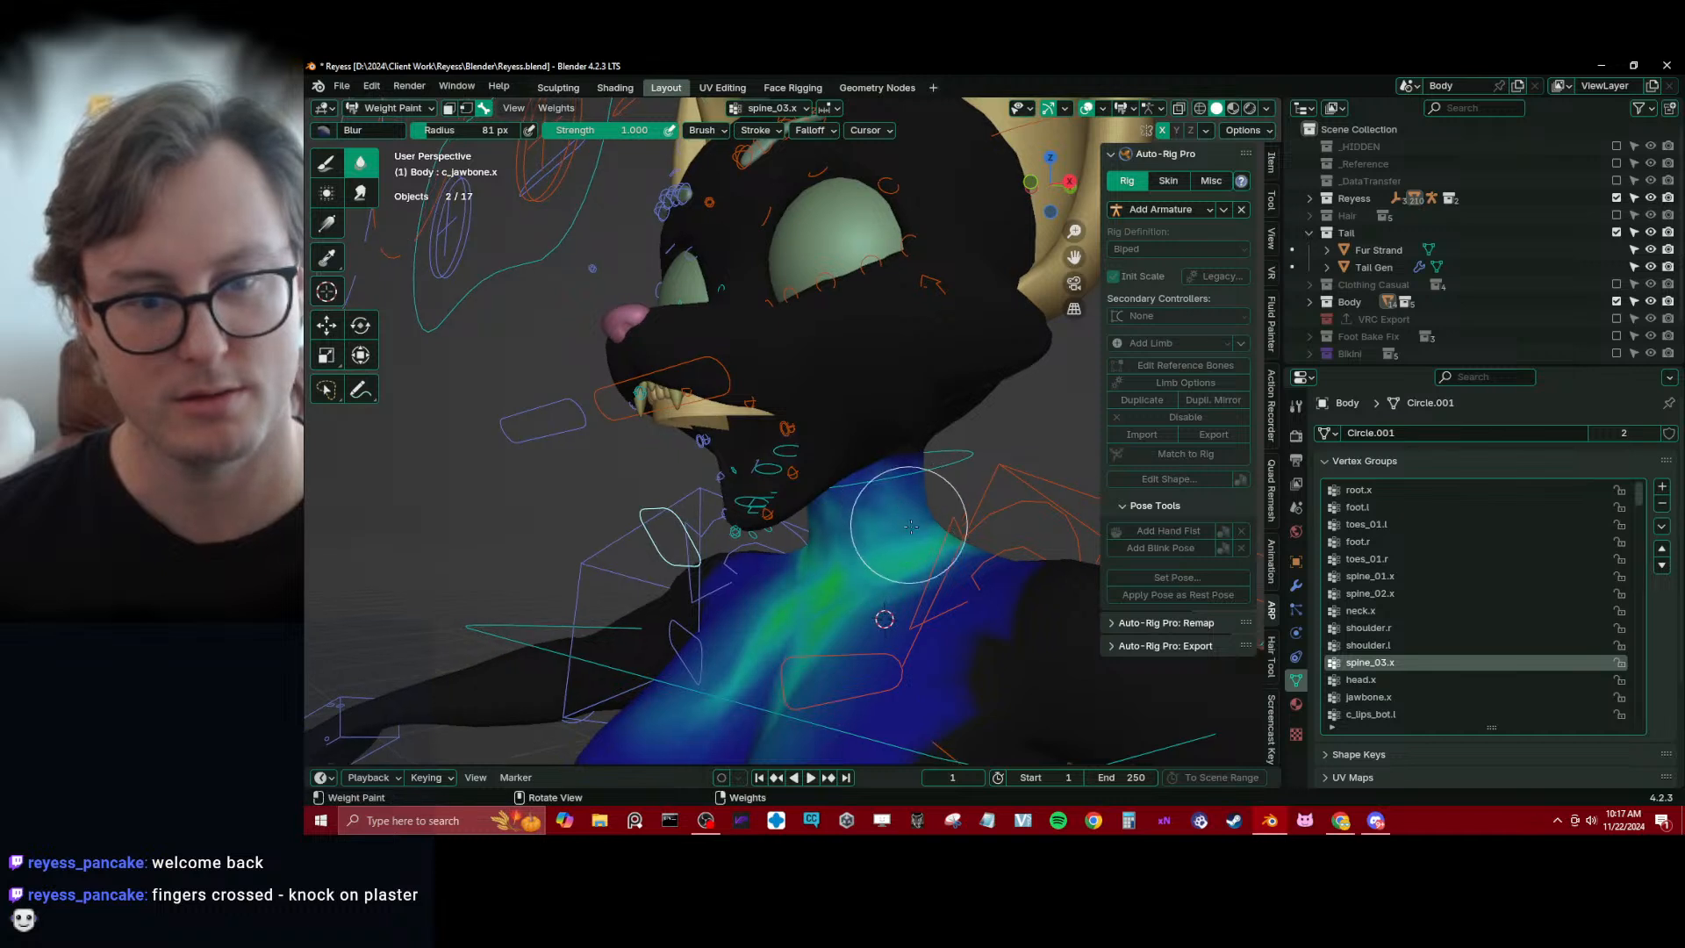
Smooth Body's vertex weights with the subset Deform Pose Bones, trying factors 0.1 and 0.4 before setting 0.5
{"action": "key", "text": "q"}
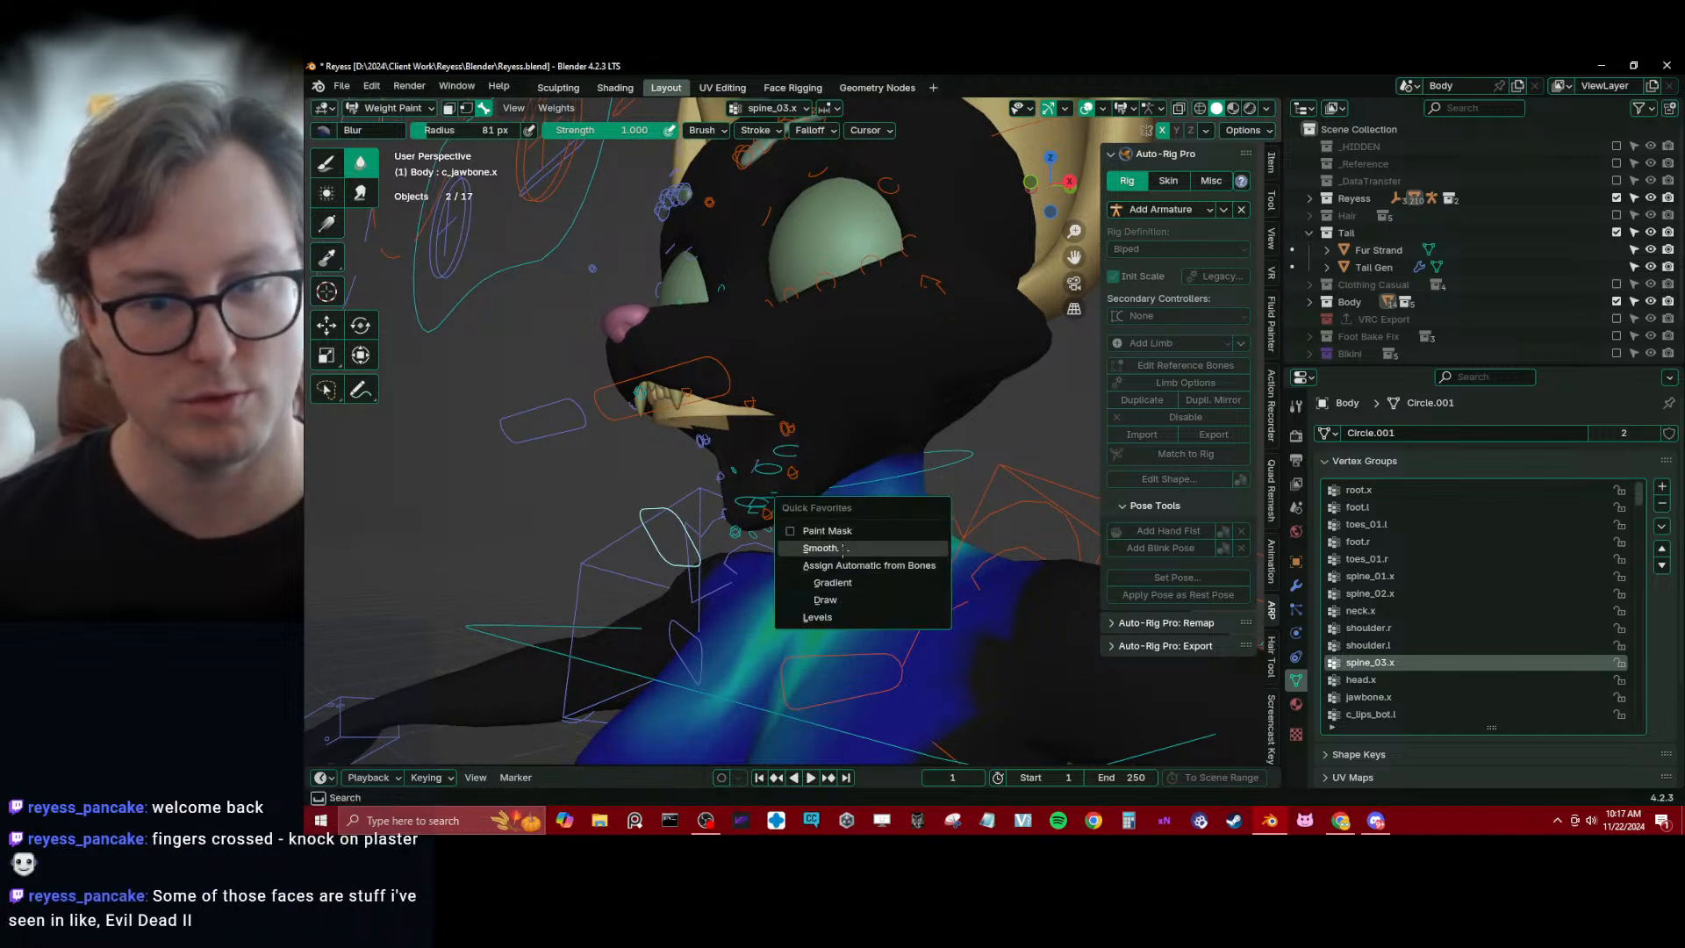
{"action": "left_click", "coordinate": [902, 547]}
{"action": "left_click", "coordinate": [558, 689]}
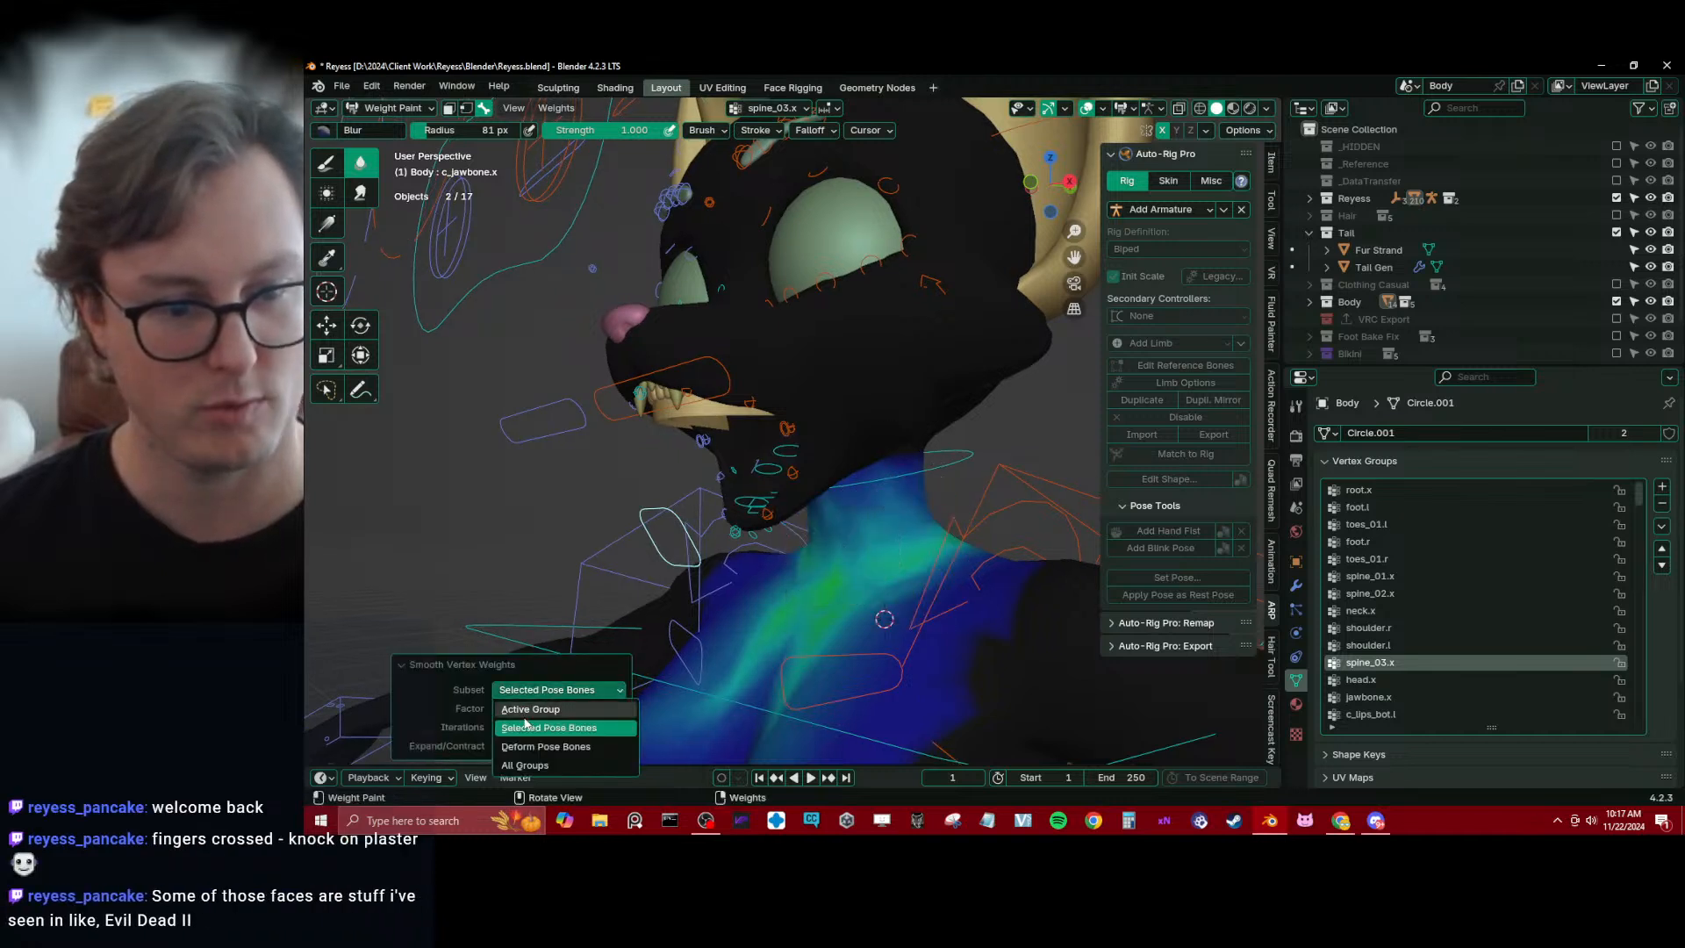
{"action": "left_click", "coordinate": [529, 744]}
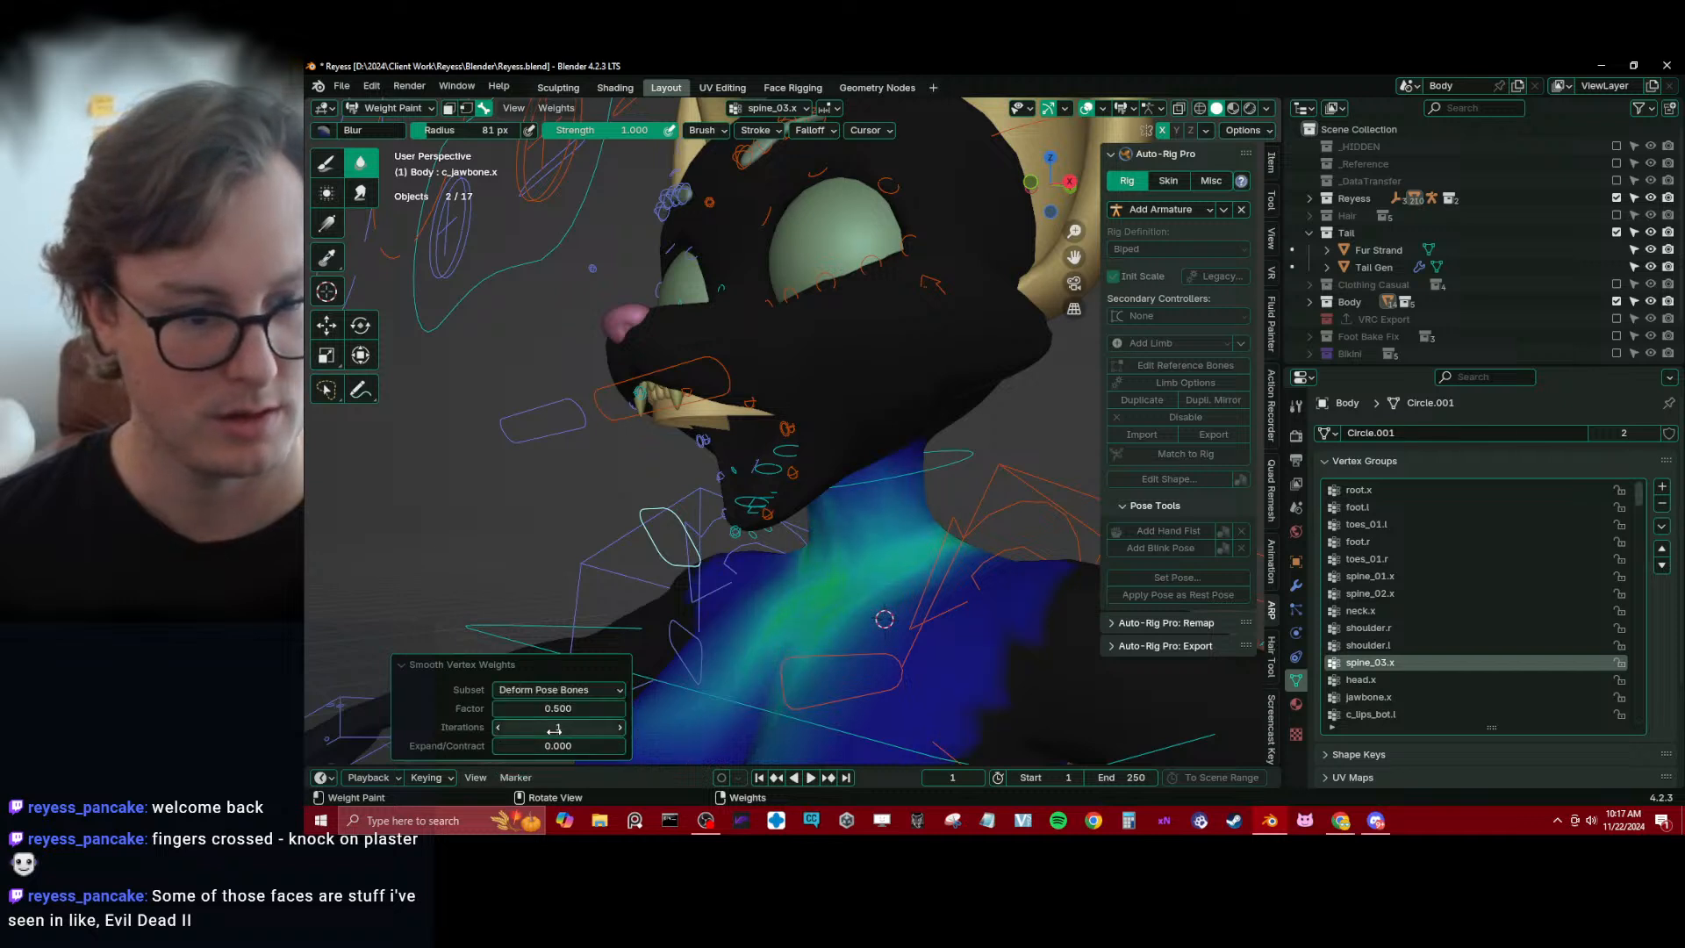
{"action": "left_click", "coordinate": [562, 709]}
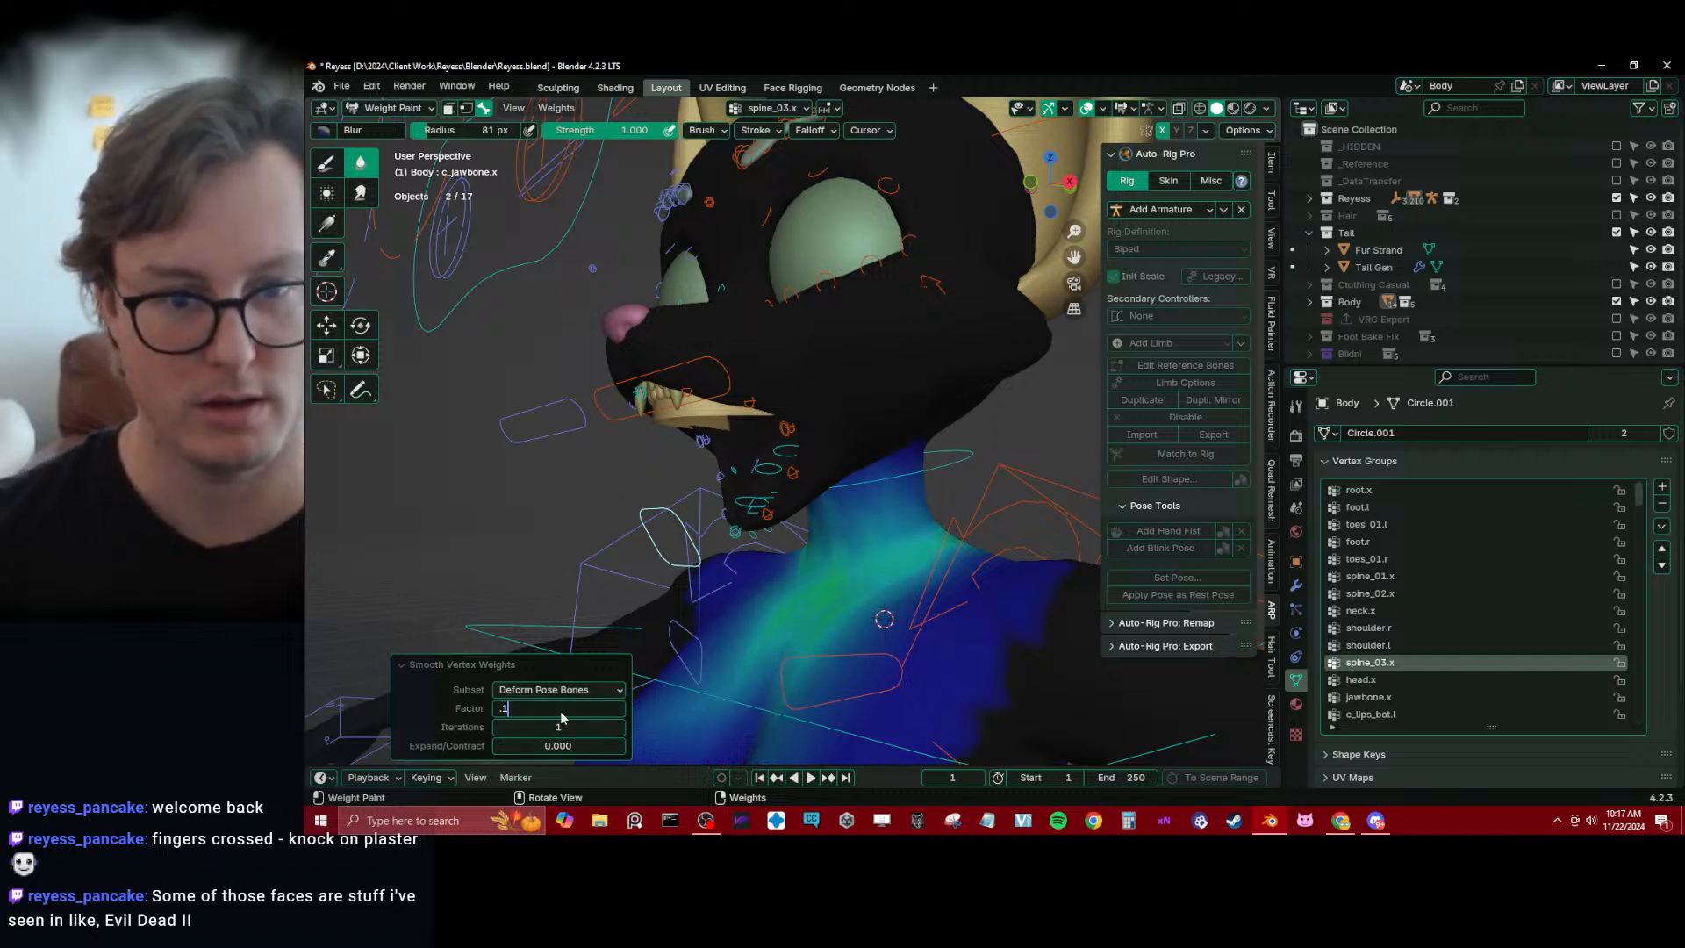
{"action": "key", "text": "Return"}
{"action": "middle_click_drag", "start_coordinate": [777, 478], "coordinate": [758, 441]}
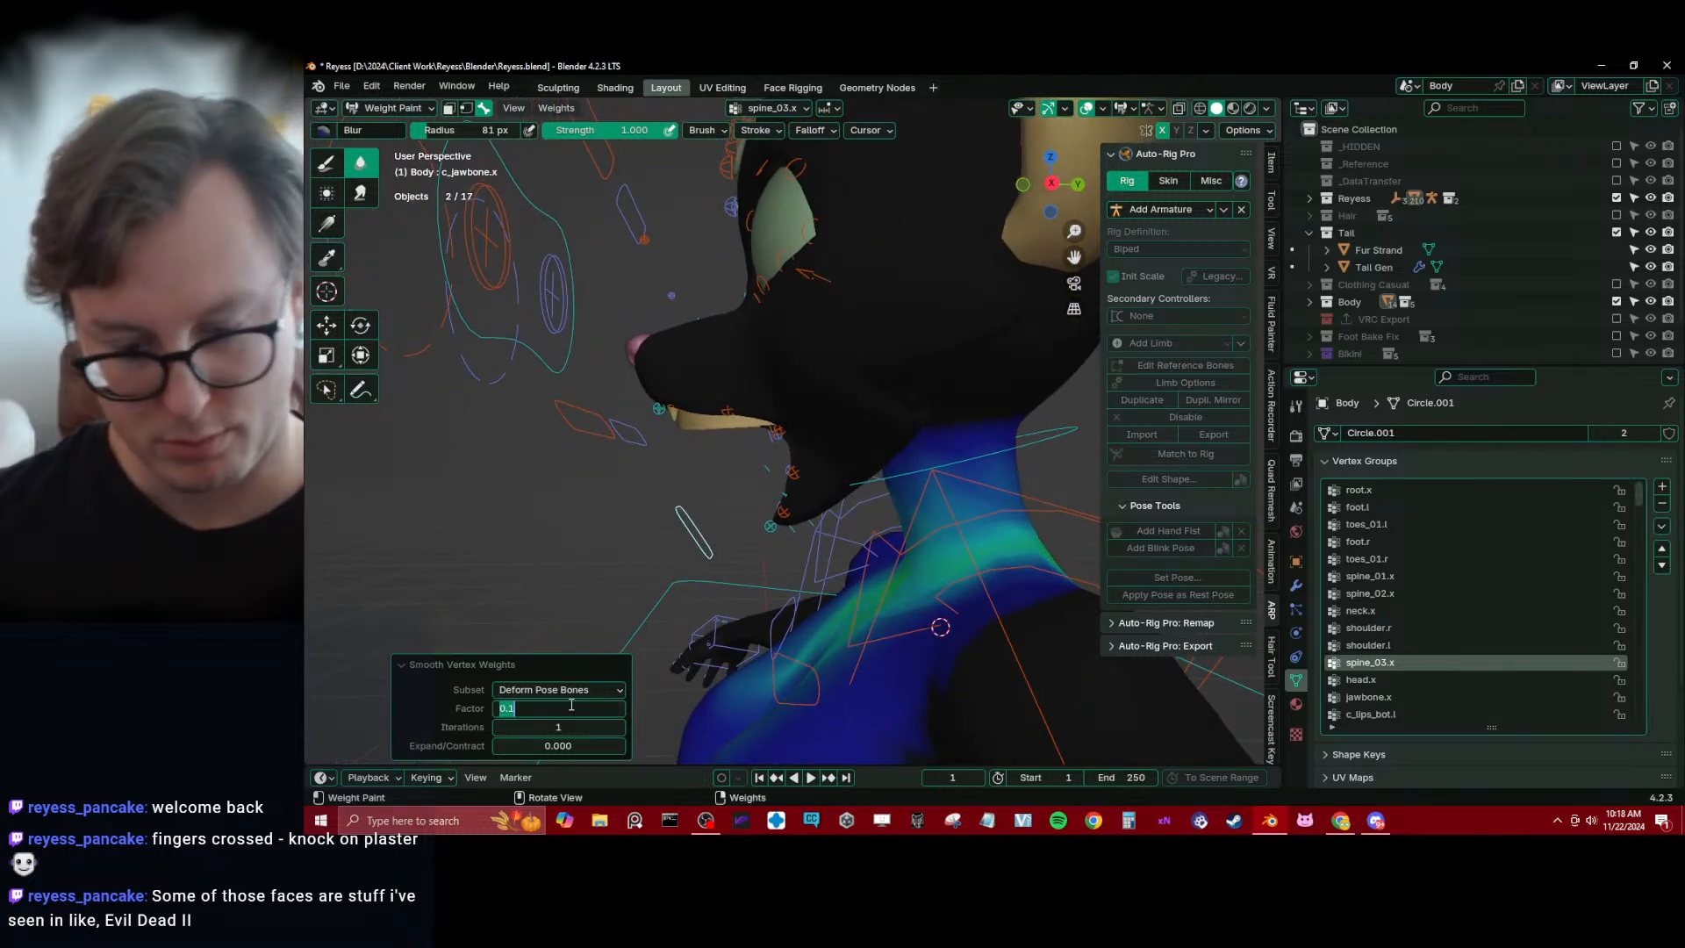
{"action": "key", "text": "Return"}
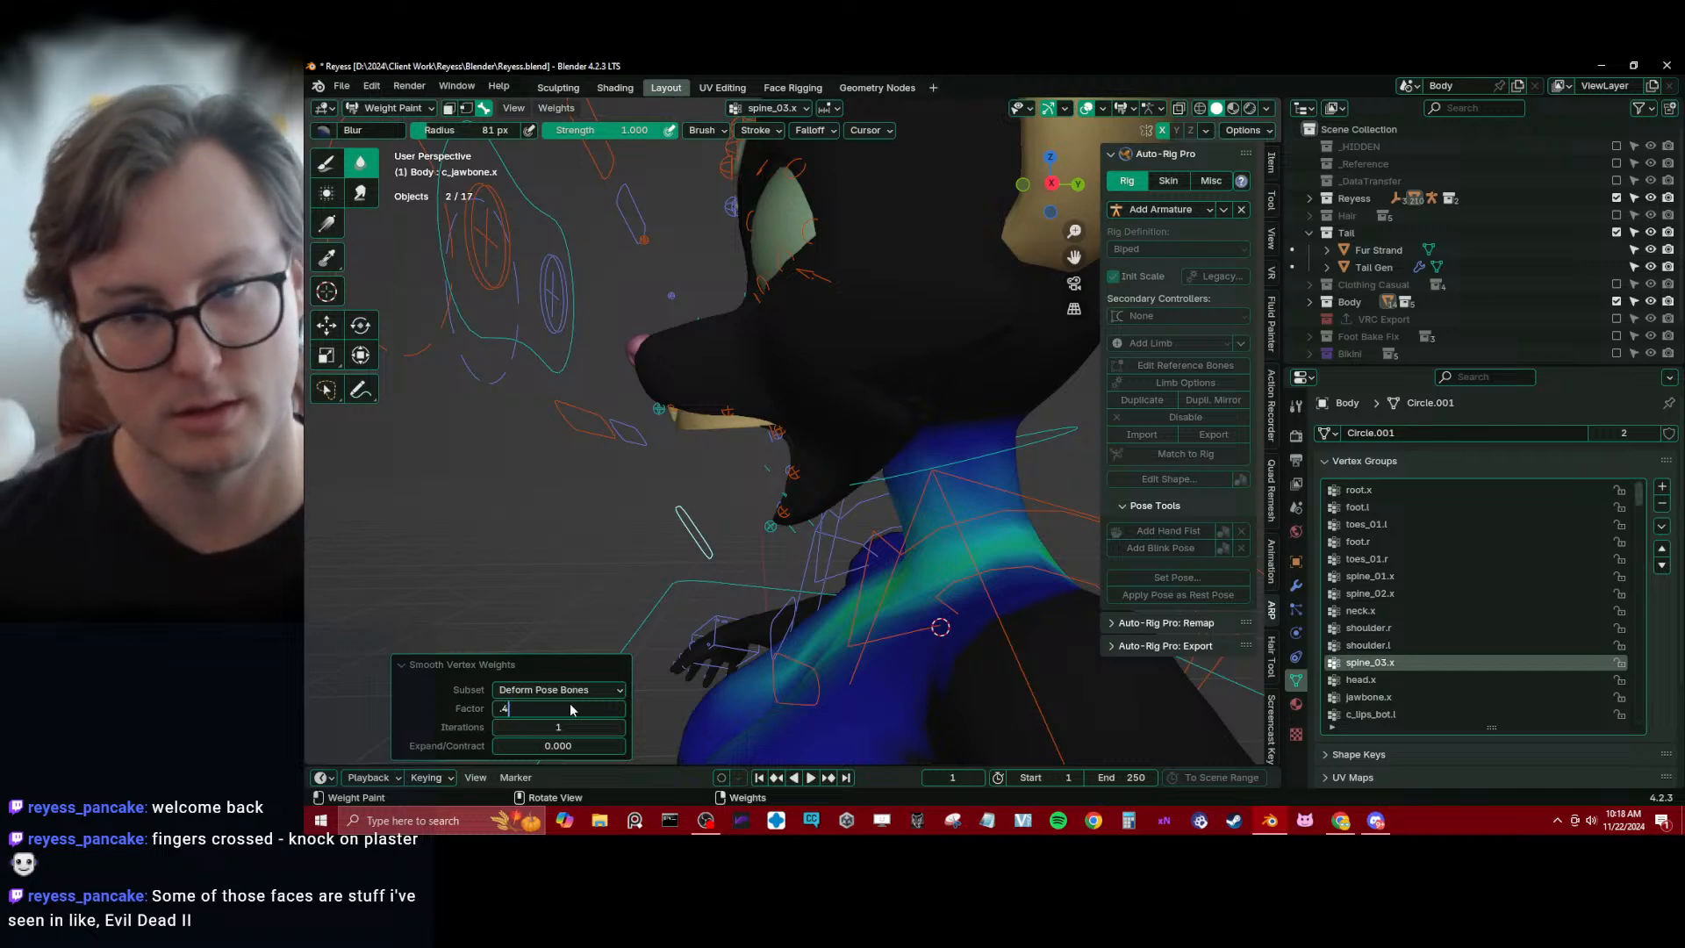
{"action": "key", "text": "Return"}
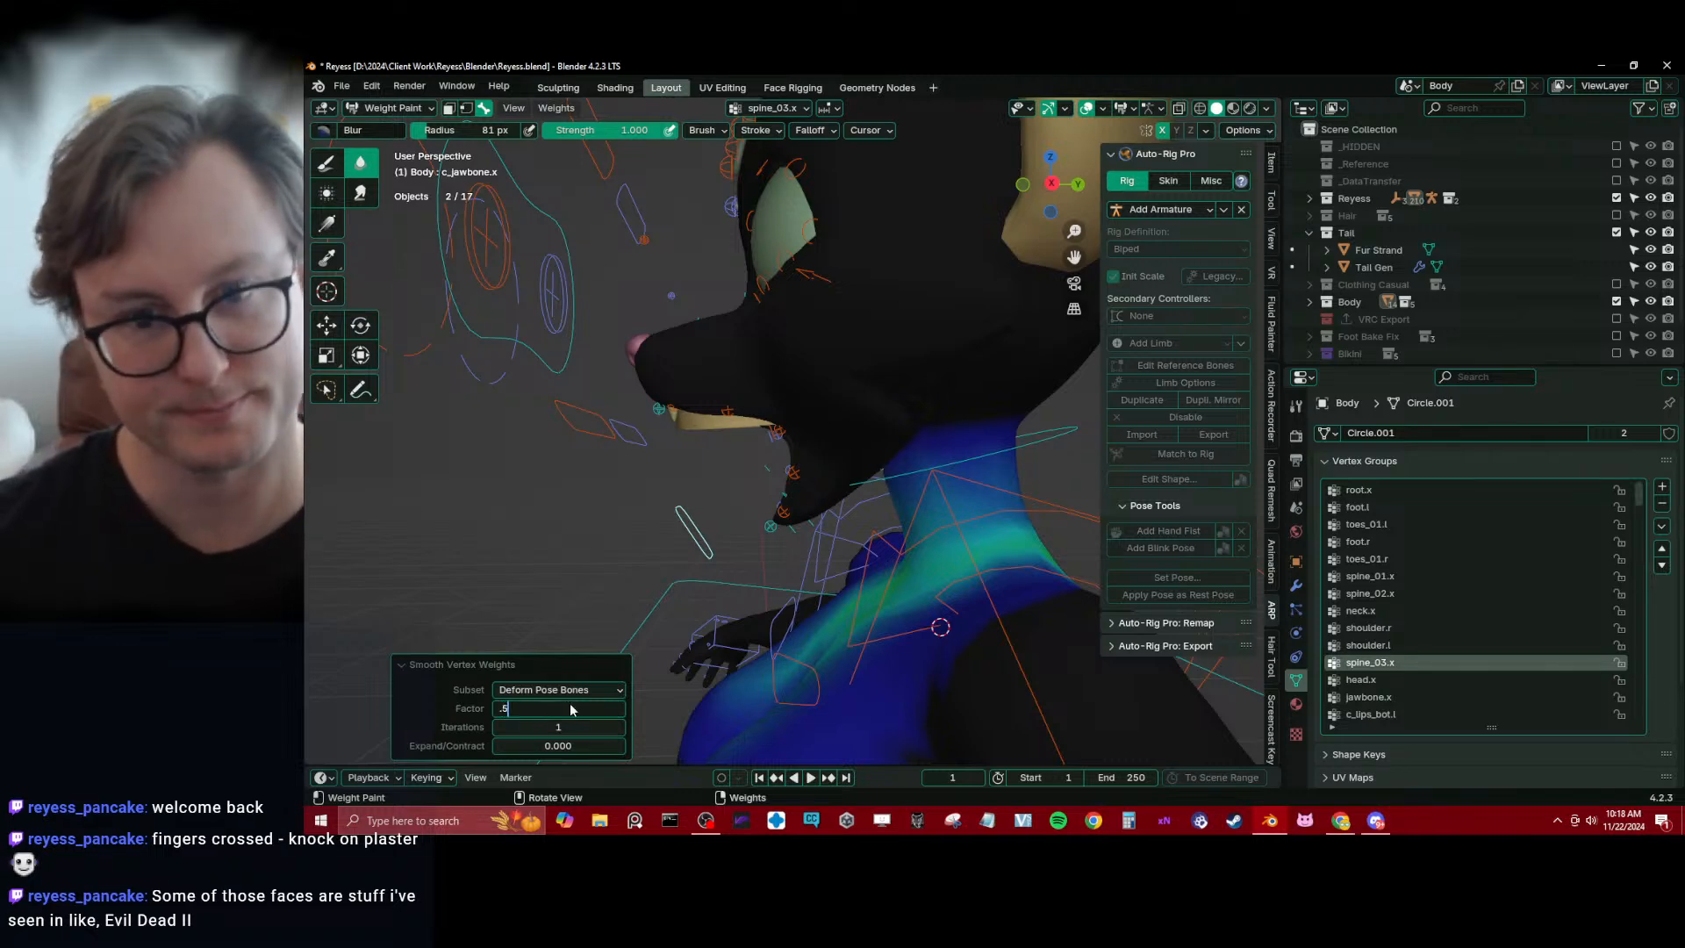
{"action": "mouse_move", "coordinate": [794, 465]}
{"action": "middle_mouse_down"}
{"action": "mouse_move", "coordinate": [865, 395]}
{"action": "mouse_move", "coordinate": [857, 357]}
{"action": "mouse_move", "coordinate": [871, 509]}
{"action": "mouse_move", "coordinate": [927, 526]}
{"action": "middle_mouse_up"}
Take Body out of Weight Paint mode and select the rig alone in Object Mode
{"action": "key", "text": "ctrl+Tab"}
{"action": "scroll", "coordinate": [453, 470], "scroll_direction": "down", "scroll_amount": 3}
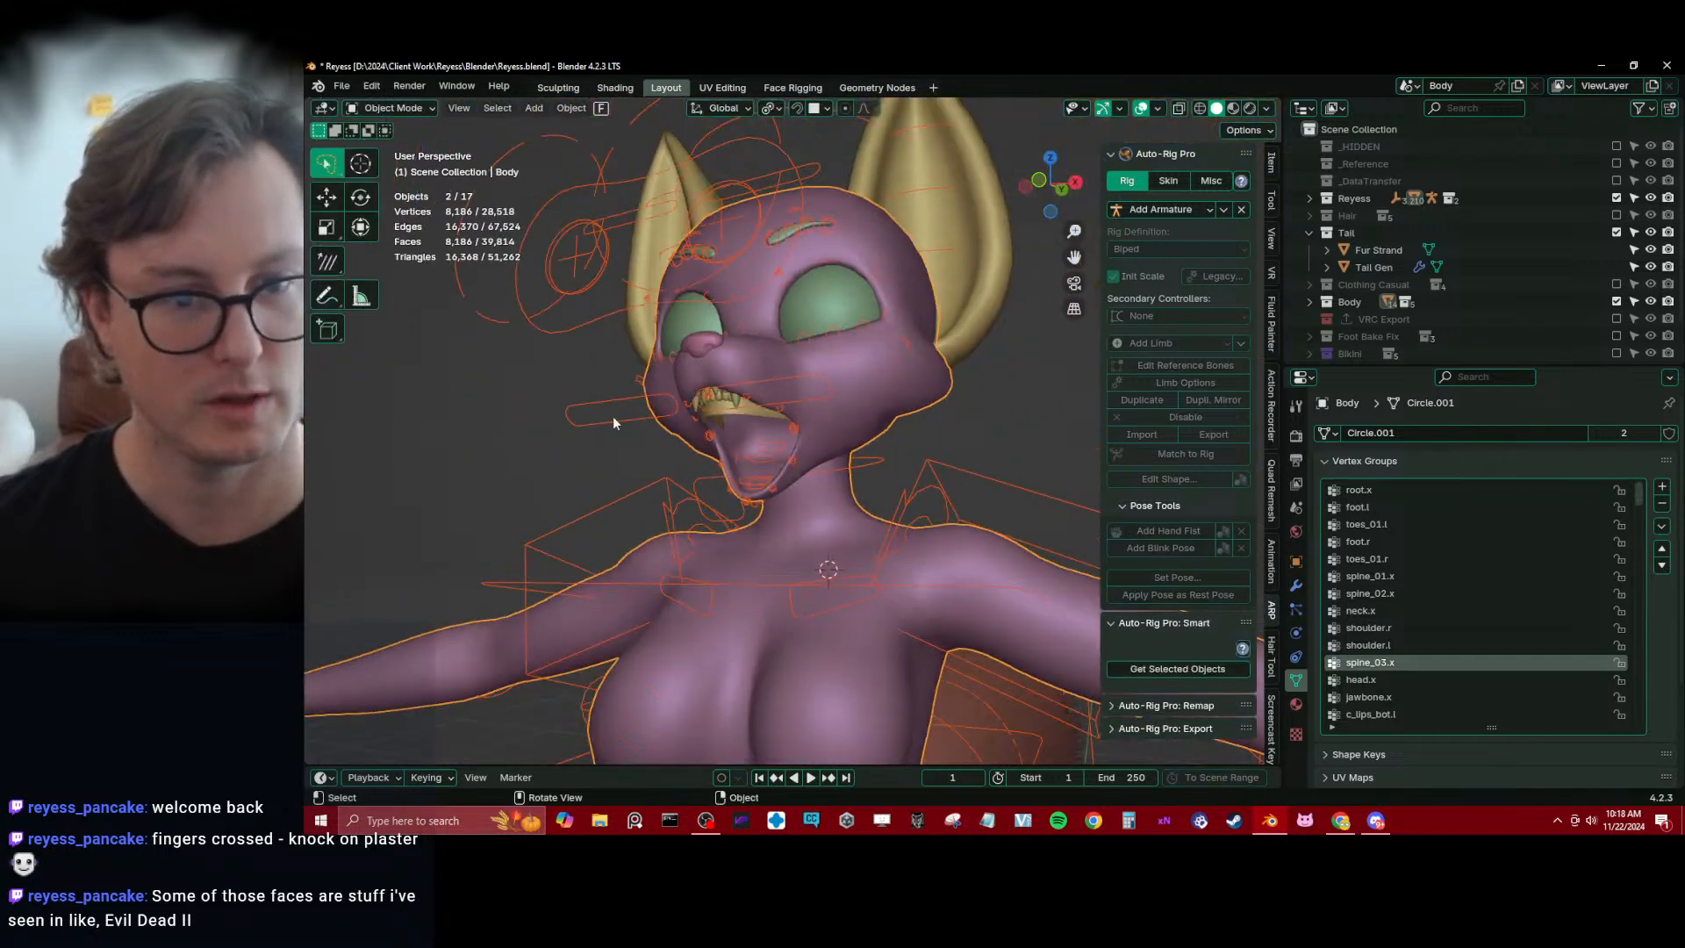
{"action": "left_click", "coordinate": [620, 401]}
{"action": "left_click", "coordinate": [846, 429], "text": "shift"}
{"action": "key", "text": "ctrl+Tab"}
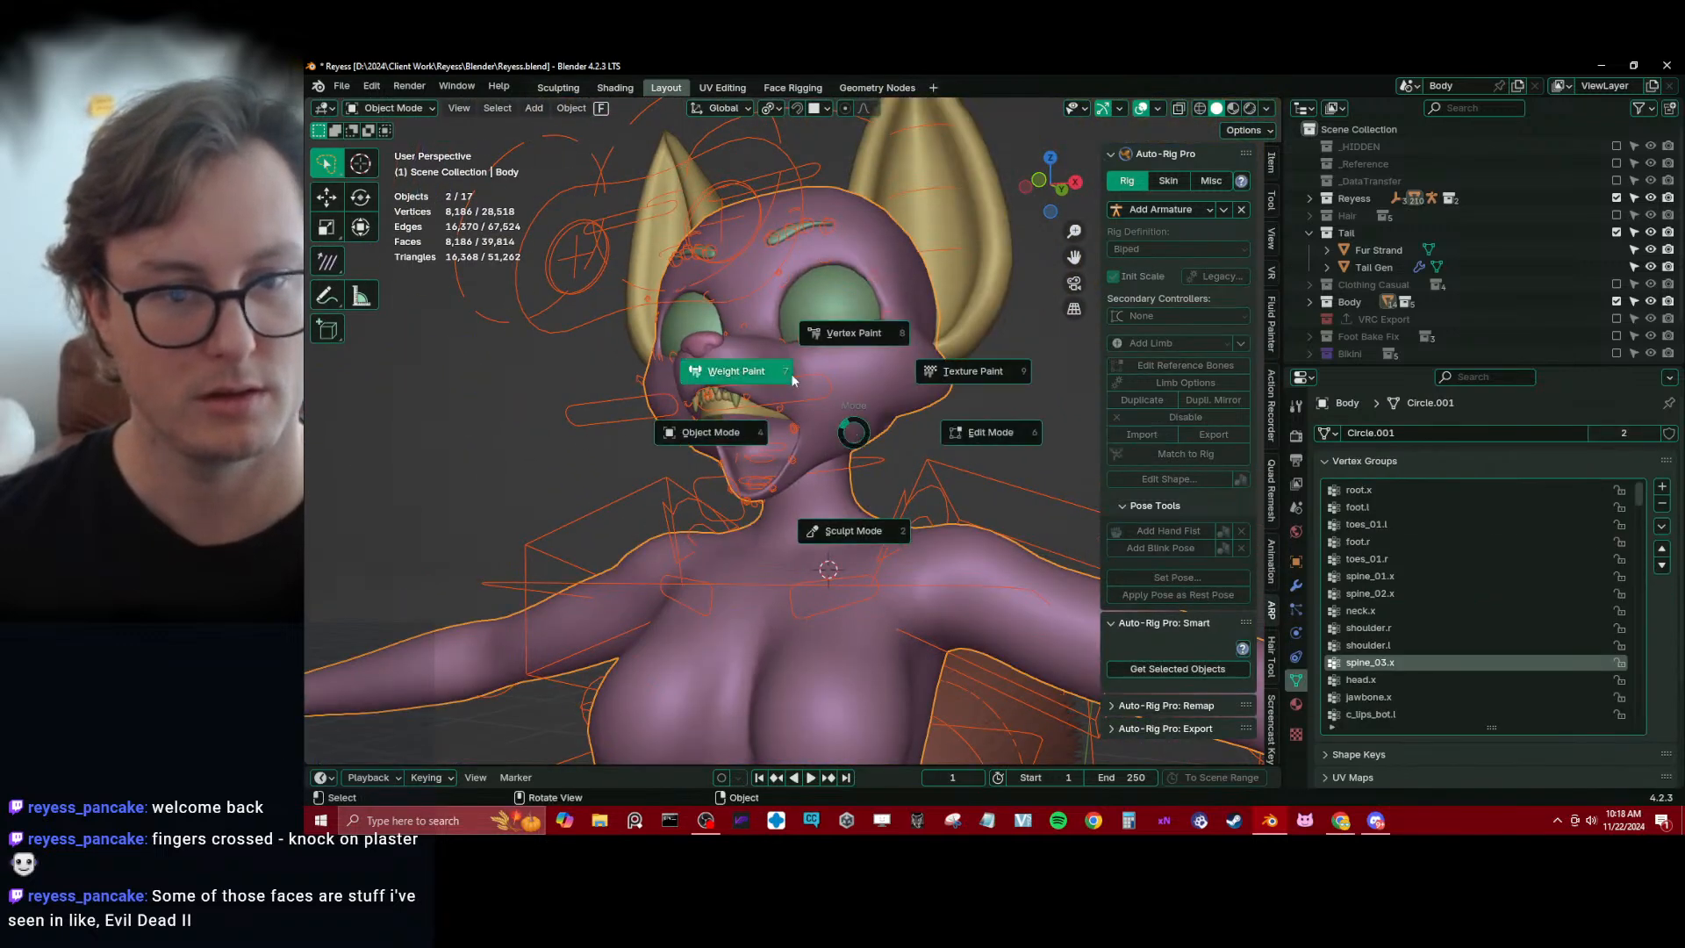
{"action": "left_click", "coordinate": [737, 368]}
{"action": "scroll", "coordinate": [819, 449], "scroll_direction": "up", "scroll_amount": 3}
{"action": "key", "text": "ctrl+Tab"}
{"action": "left_click", "coordinate": [598, 414]}
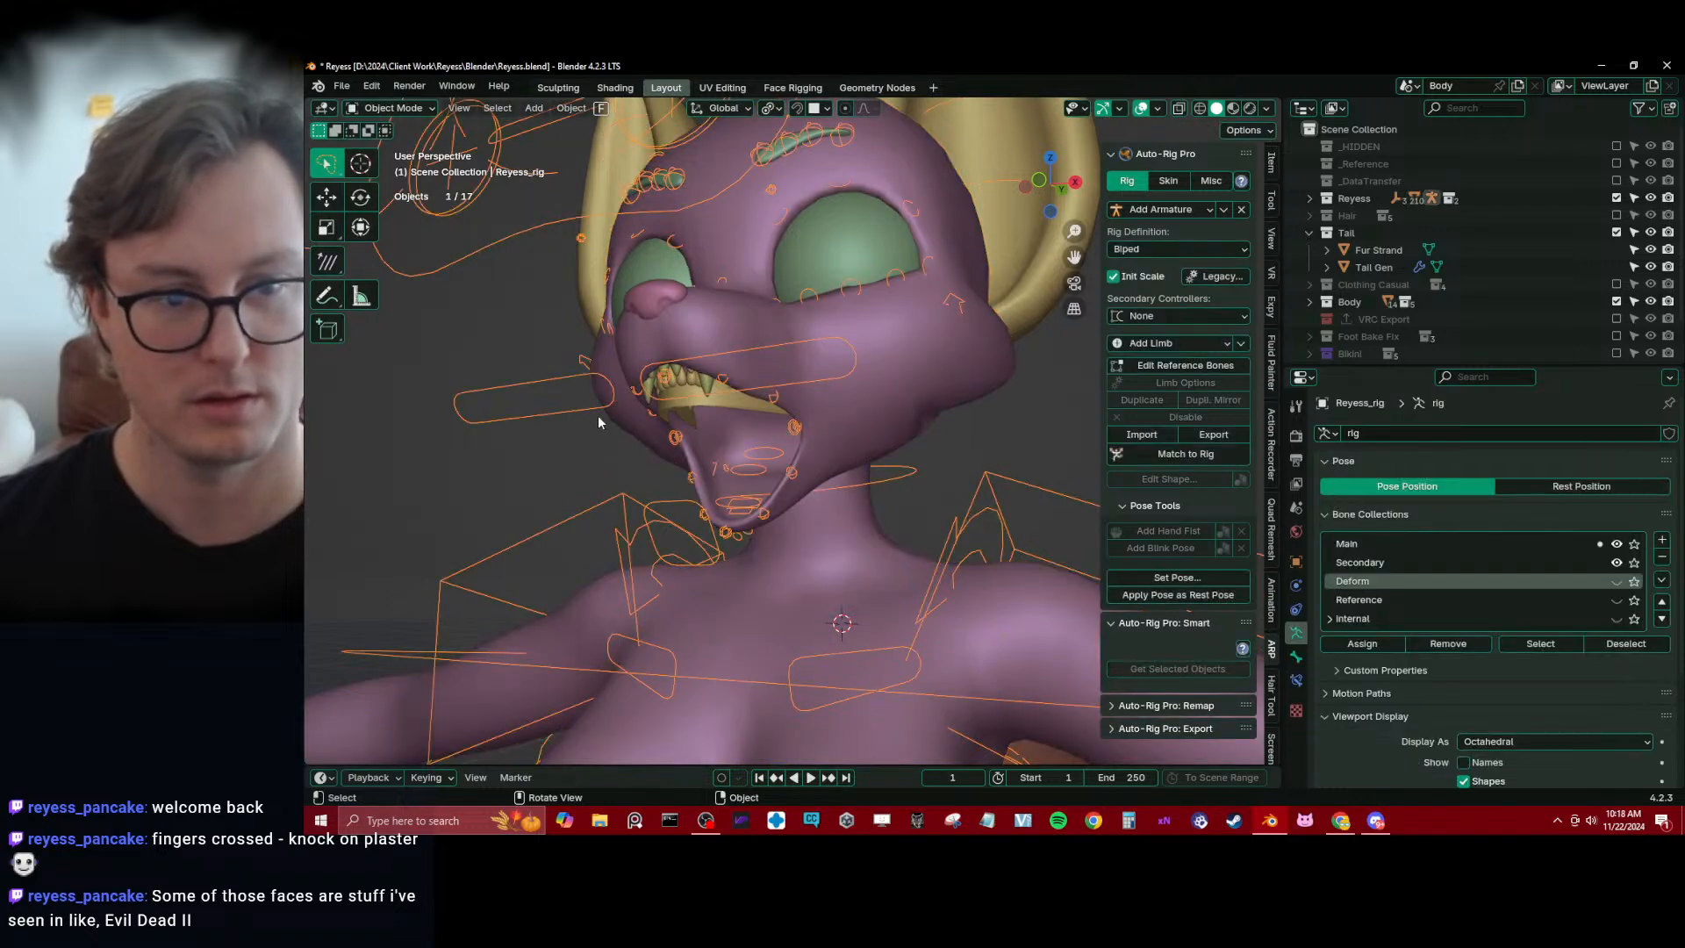
Show the rig's Deform bone collection, and select Body with the rig to work in Weight Paint mode
{"action": "left_click", "coordinate": [1616, 580]}
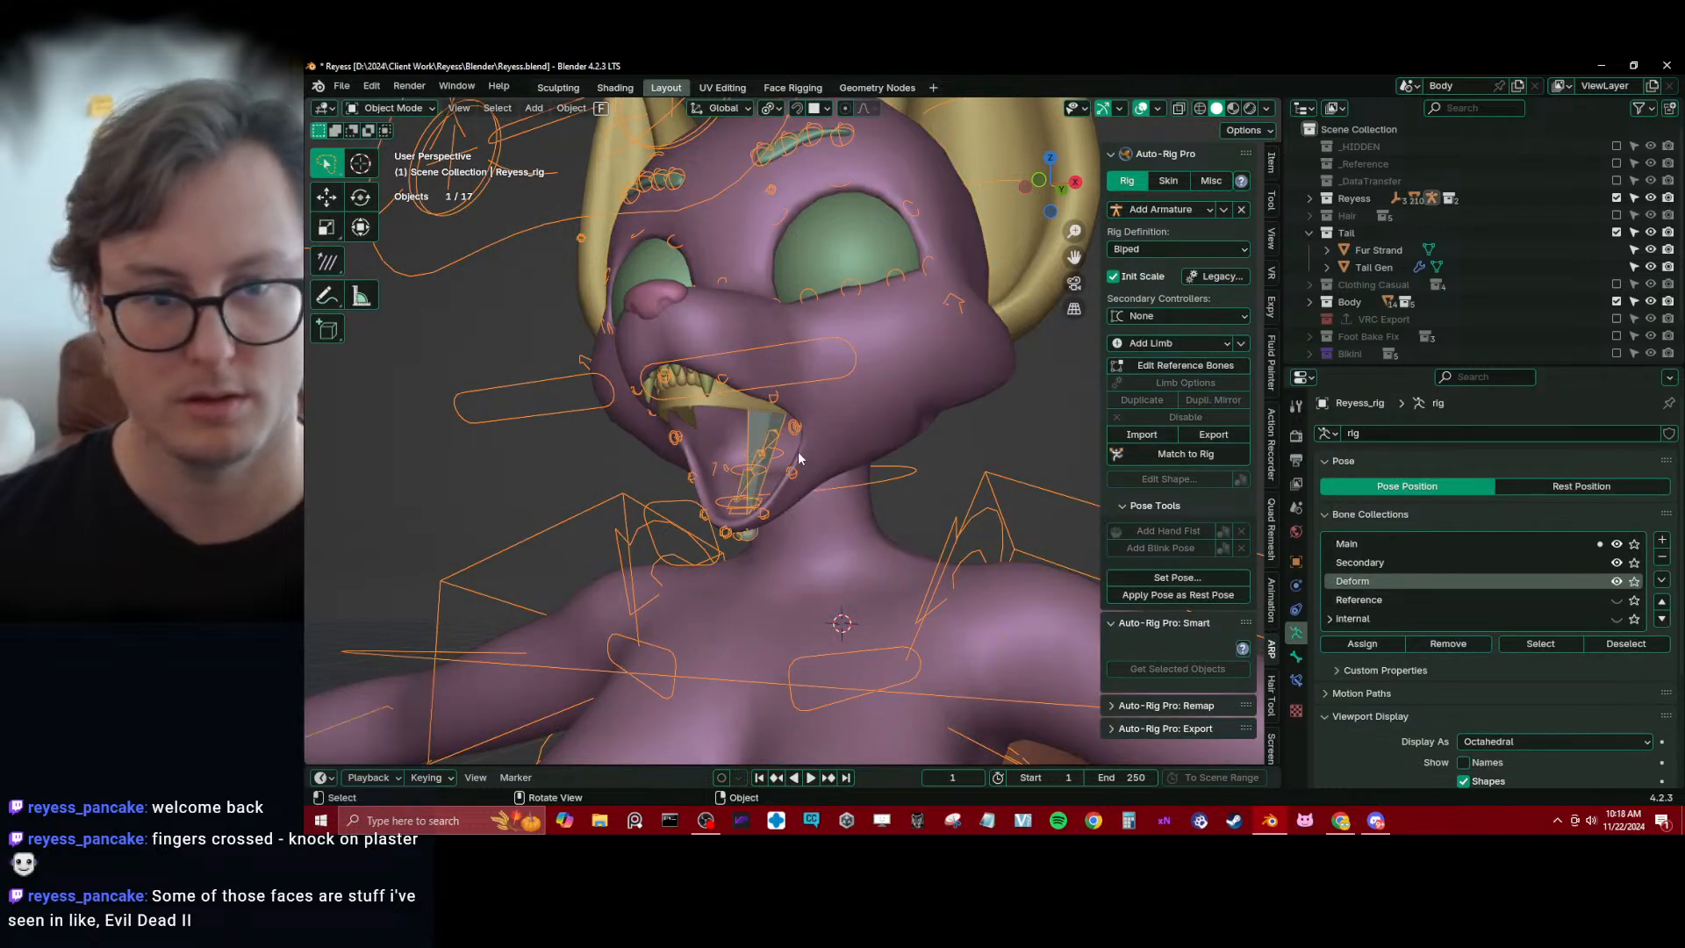
{"action": "middle_click_drag", "start_coordinate": [778, 449], "coordinate": [832, 381]}
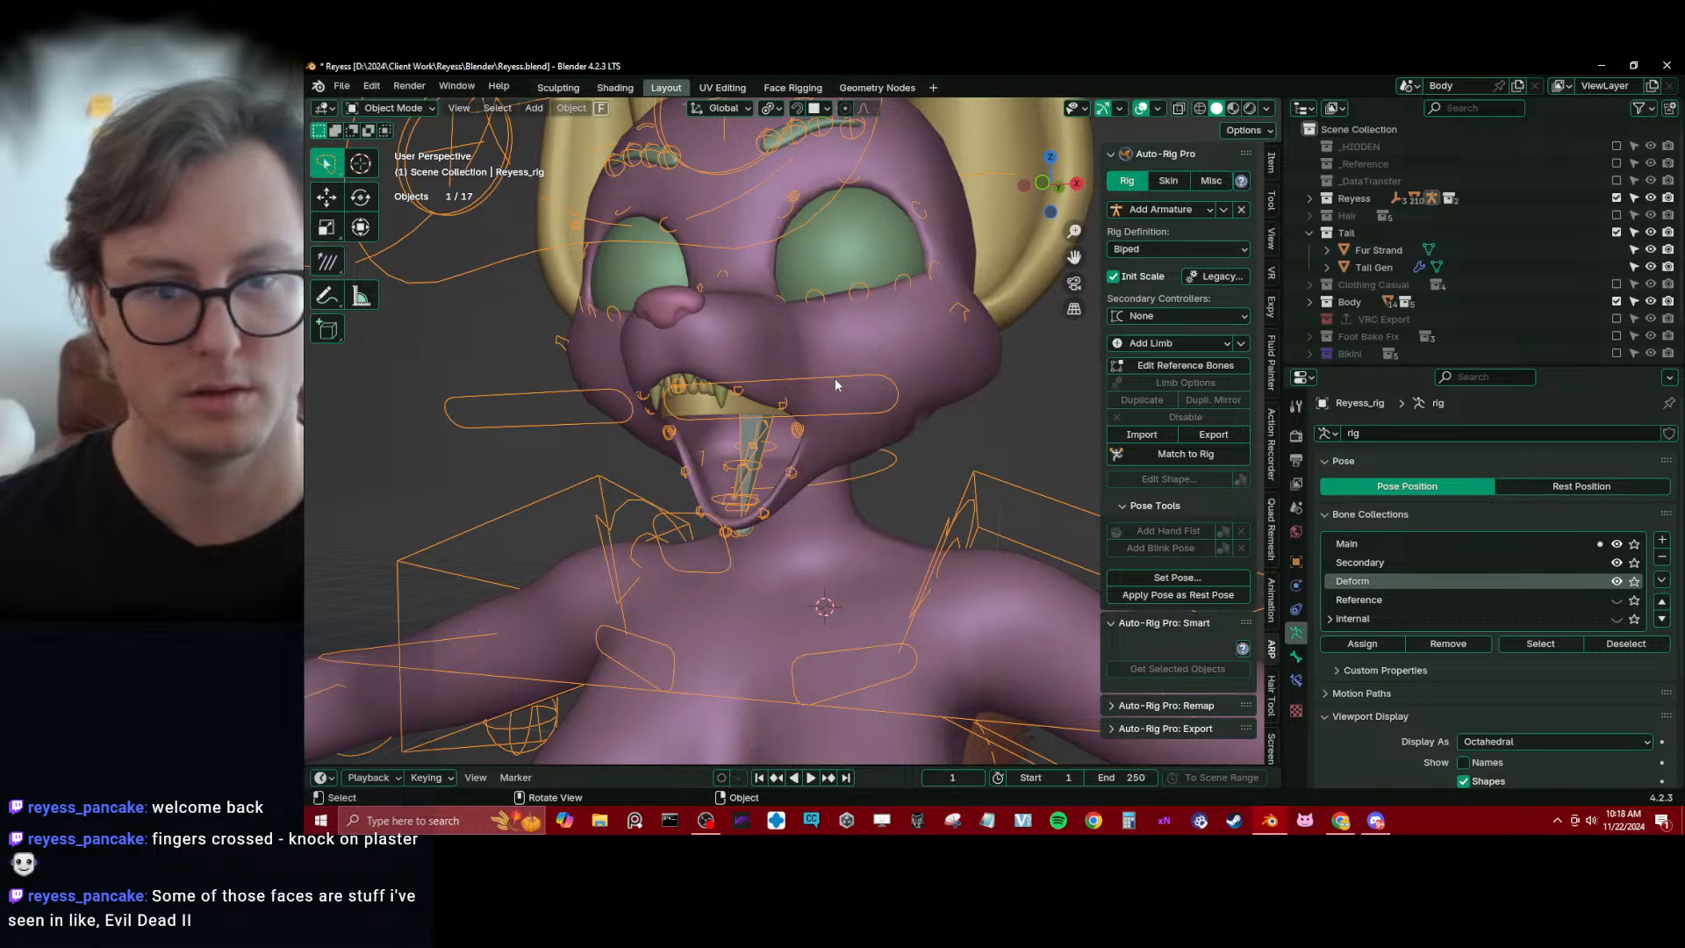
{"action": "left_click", "coordinate": [917, 375], "text": "shift"}
{"action": "key", "text": "ctrl+Tab"}
{"action": "left_click", "coordinate": [872, 331]}
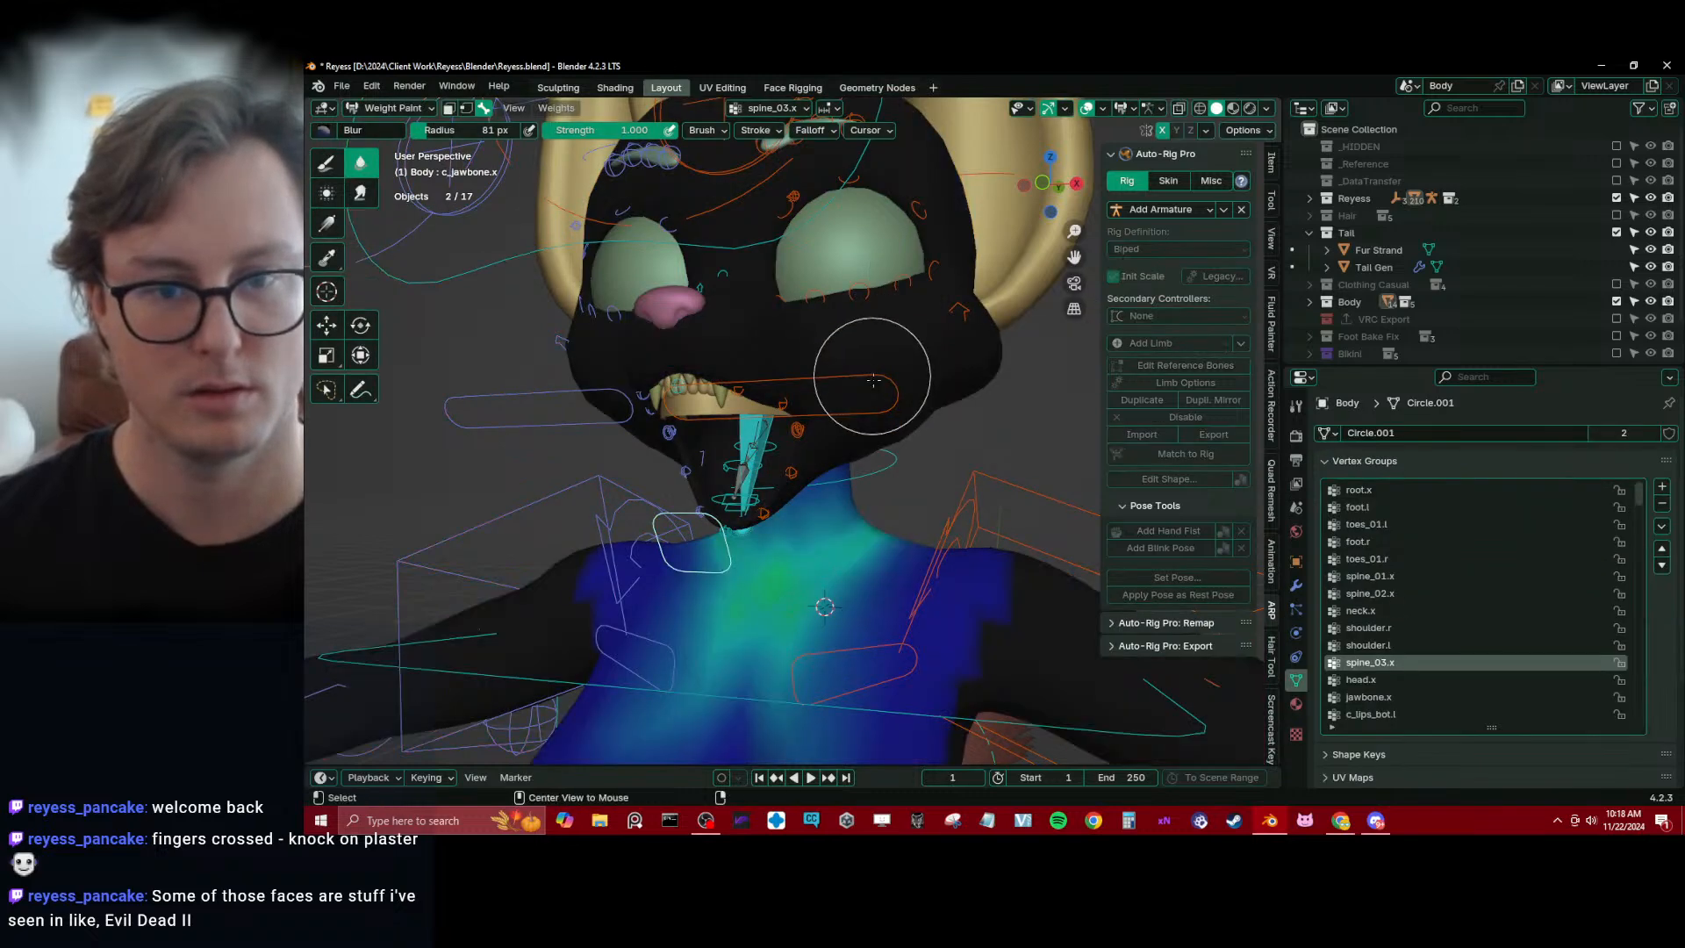
Try raising the c_eyelid_bot.l control along Z, and undo back to before the Deform bones were shown
{"action": "left_click", "coordinate": [888, 411], "text": "alt"}
{"action": "key", "text": "g"}
{"action": "key", "text": "z"}
{"action": "left_click", "coordinate": [878, 341]}
{"action": "middle_click_drag", "start_coordinate": [877, 342], "coordinate": [872, 400]}
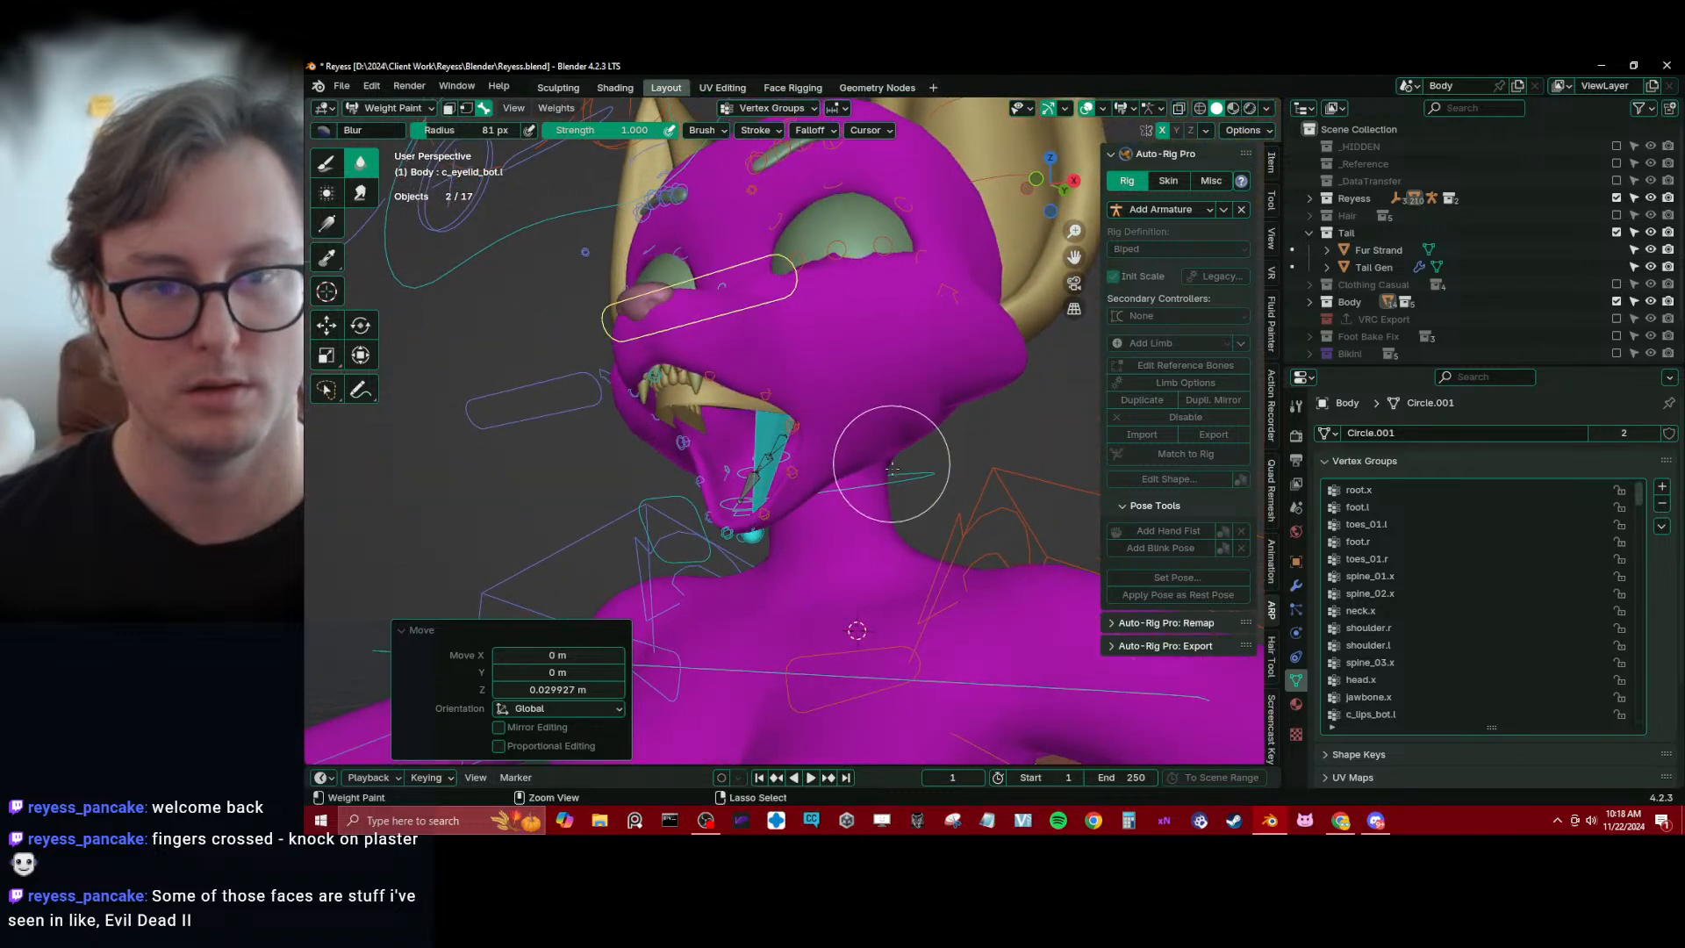
{"action": "key", "text": "ctrl+z"}
{"action": "key", "text": "ctrl+z"}
{"action": "key", "text": "ctrl+z"}
{"action": "key", "text": "ctrl+z"}
{"action": "key", "text": "ctrl+z"}
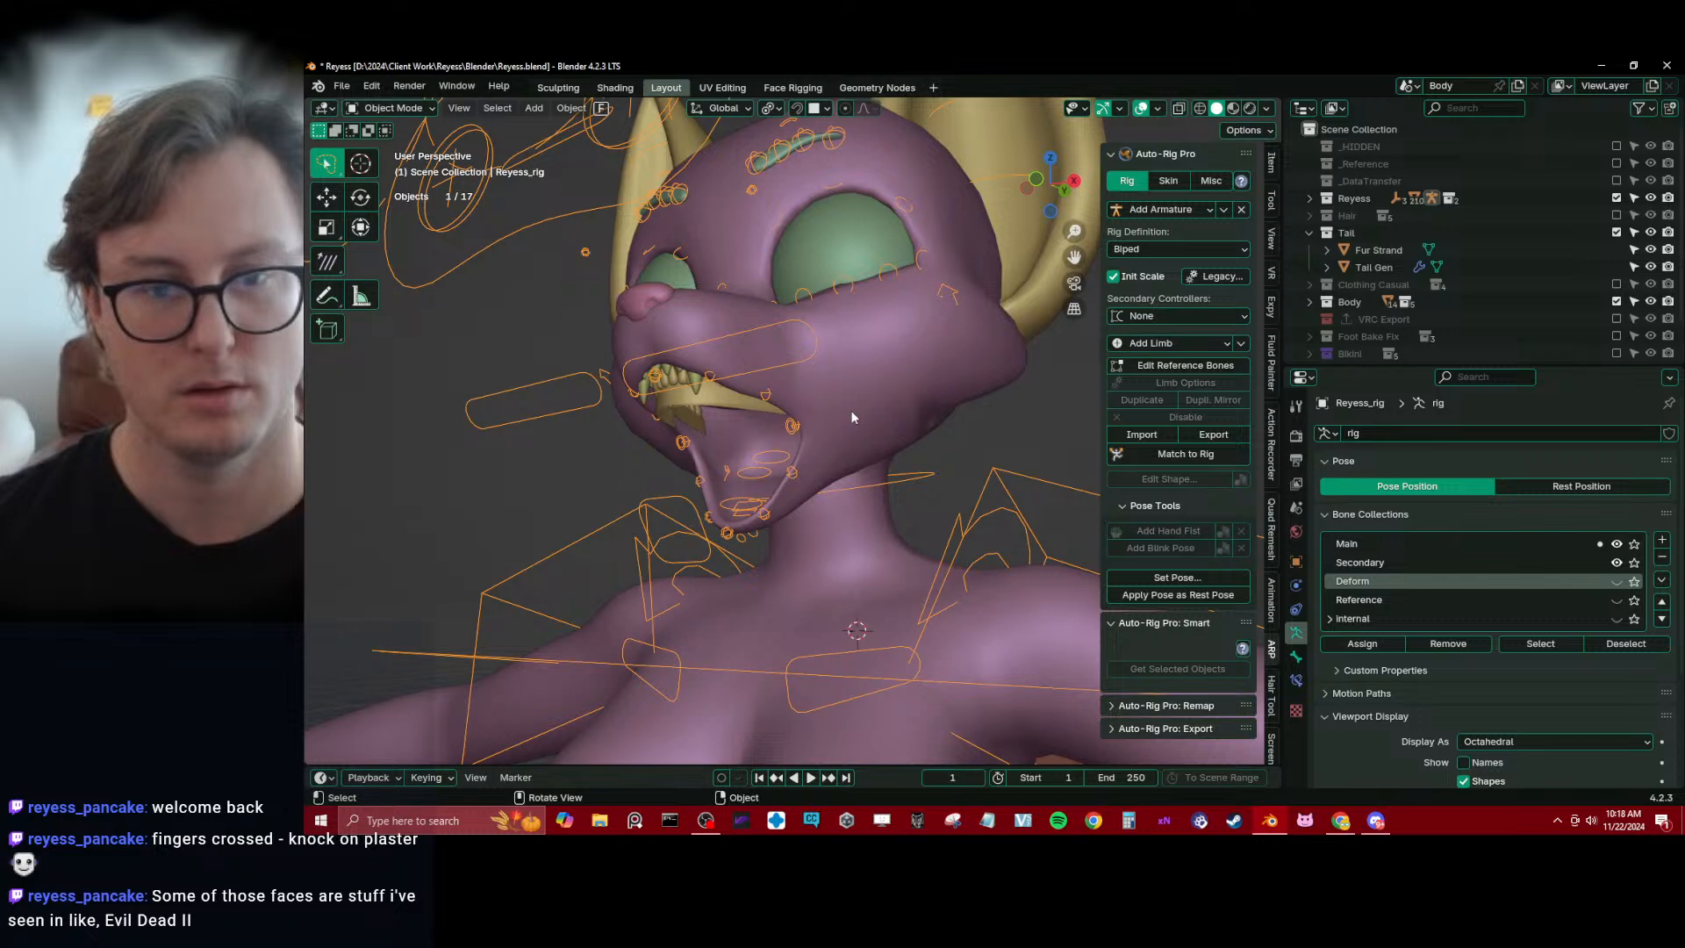
Put Body in Weight Paint mode together with the rig and select the c_eyelid_bot.r control
{"action": "left_click", "coordinate": [874, 401], "text": "shift"}
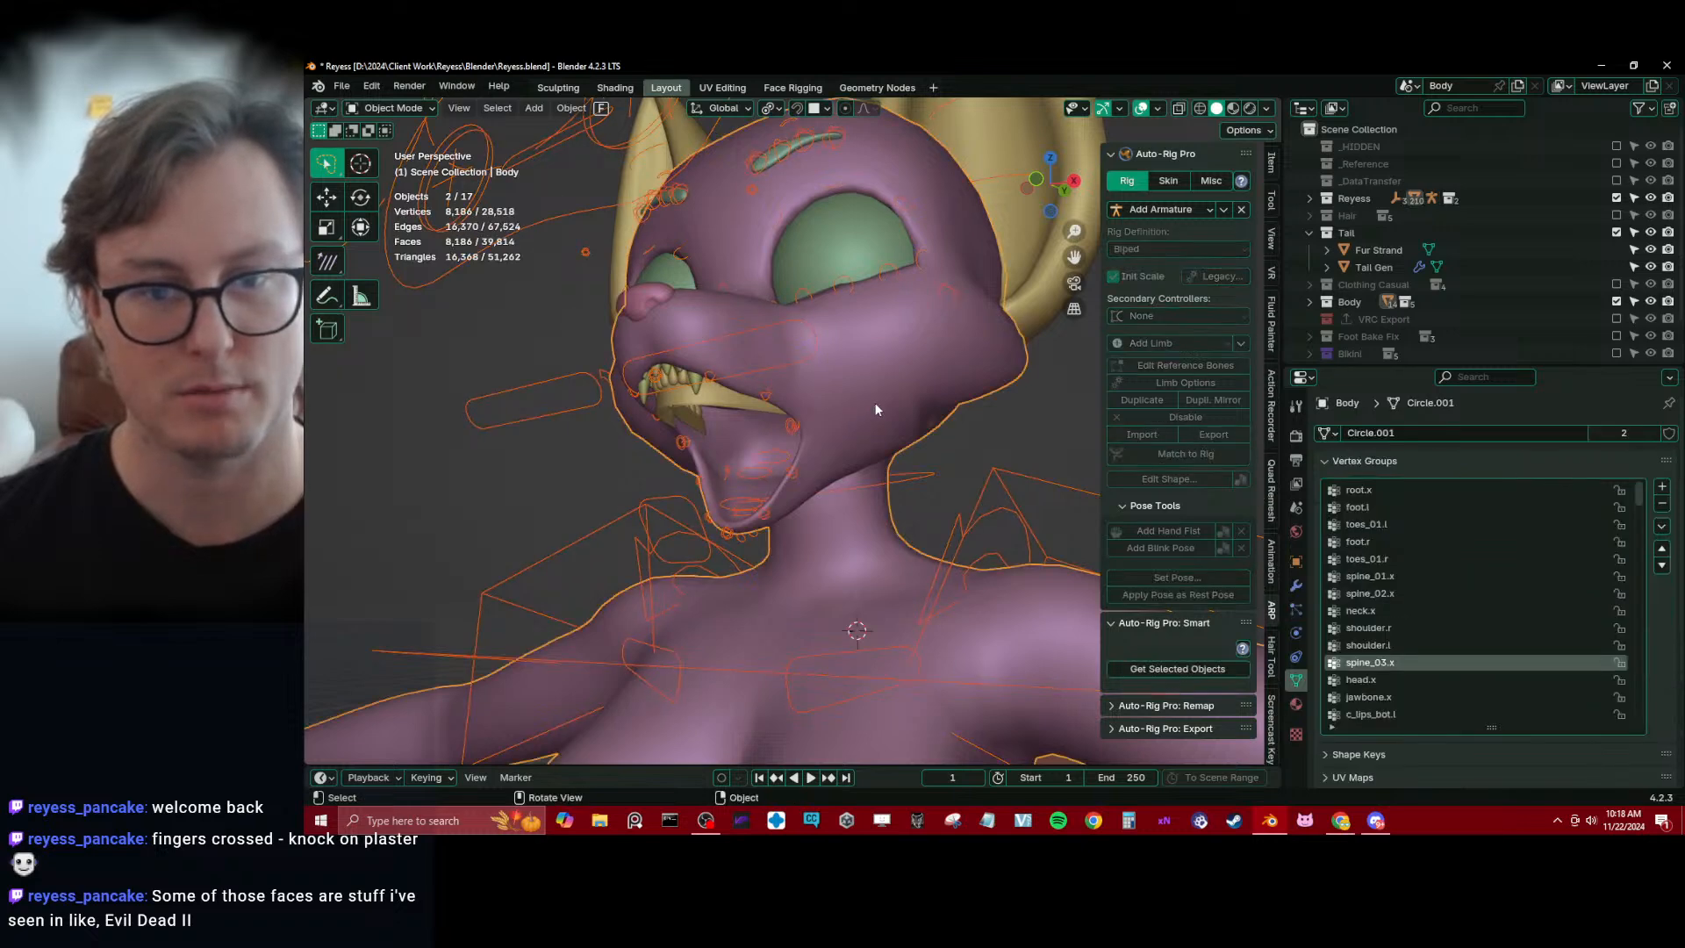
{"action": "key", "text": "ctrl+Tab"}
{"action": "left_click", "coordinate": [801, 348]}
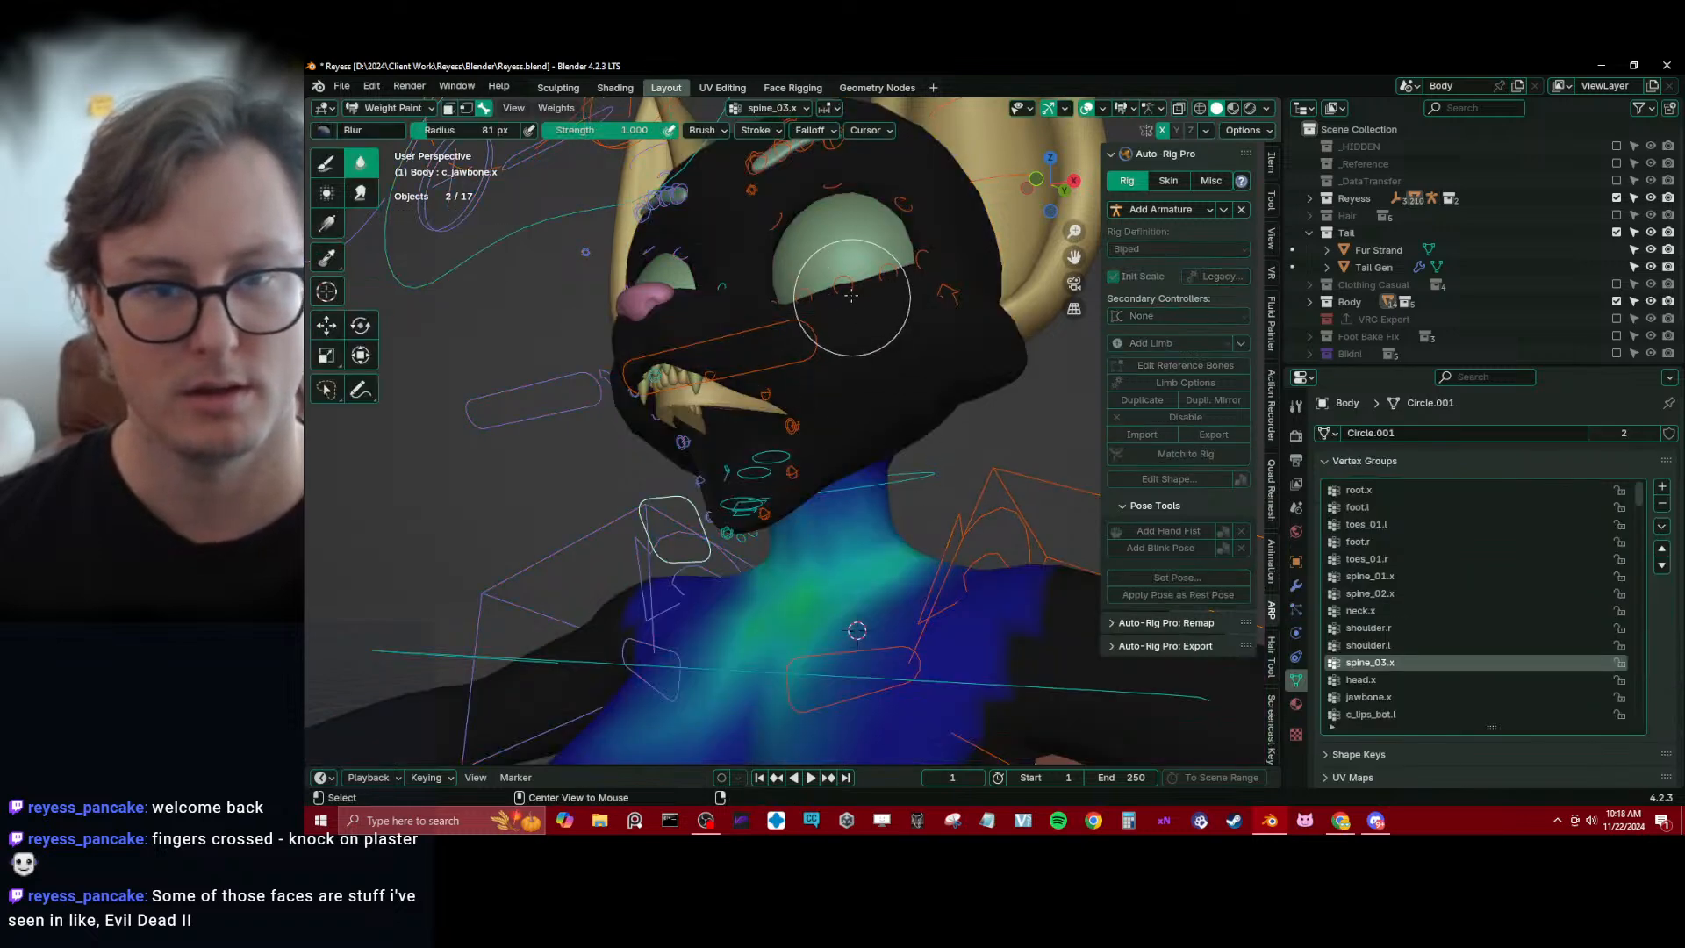
{"action": "left_click", "coordinate": [849, 290], "text": "alt"}
{"action": "mouse_move", "coordinate": [850, 293]}
{"action": "middle_mouse_down"}
{"action": "mouse_move", "coordinate": [850, 447]}
{"action": "mouse_move", "coordinate": [850, 380]}
{"action": "mouse_move", "coordinate": [743, 423]}
{"action": "mouse_move", "coordinate": [715, 395]}
{"action": "mouse_move", "coordinate": [582, 439]}
{"action": "mouse_move", "coordinate": [630, 424]}
{"action": "mouse_move", "coordinate": [769, 439]}
{"action": "middle_mouse_up"}
{"action": "scroll", "coordinate": [850, 447], "scroll_direction": "up", "scroll_amount": 2}
{"action": "left_click", "coordinate": [593, 452], "text": "alt"}
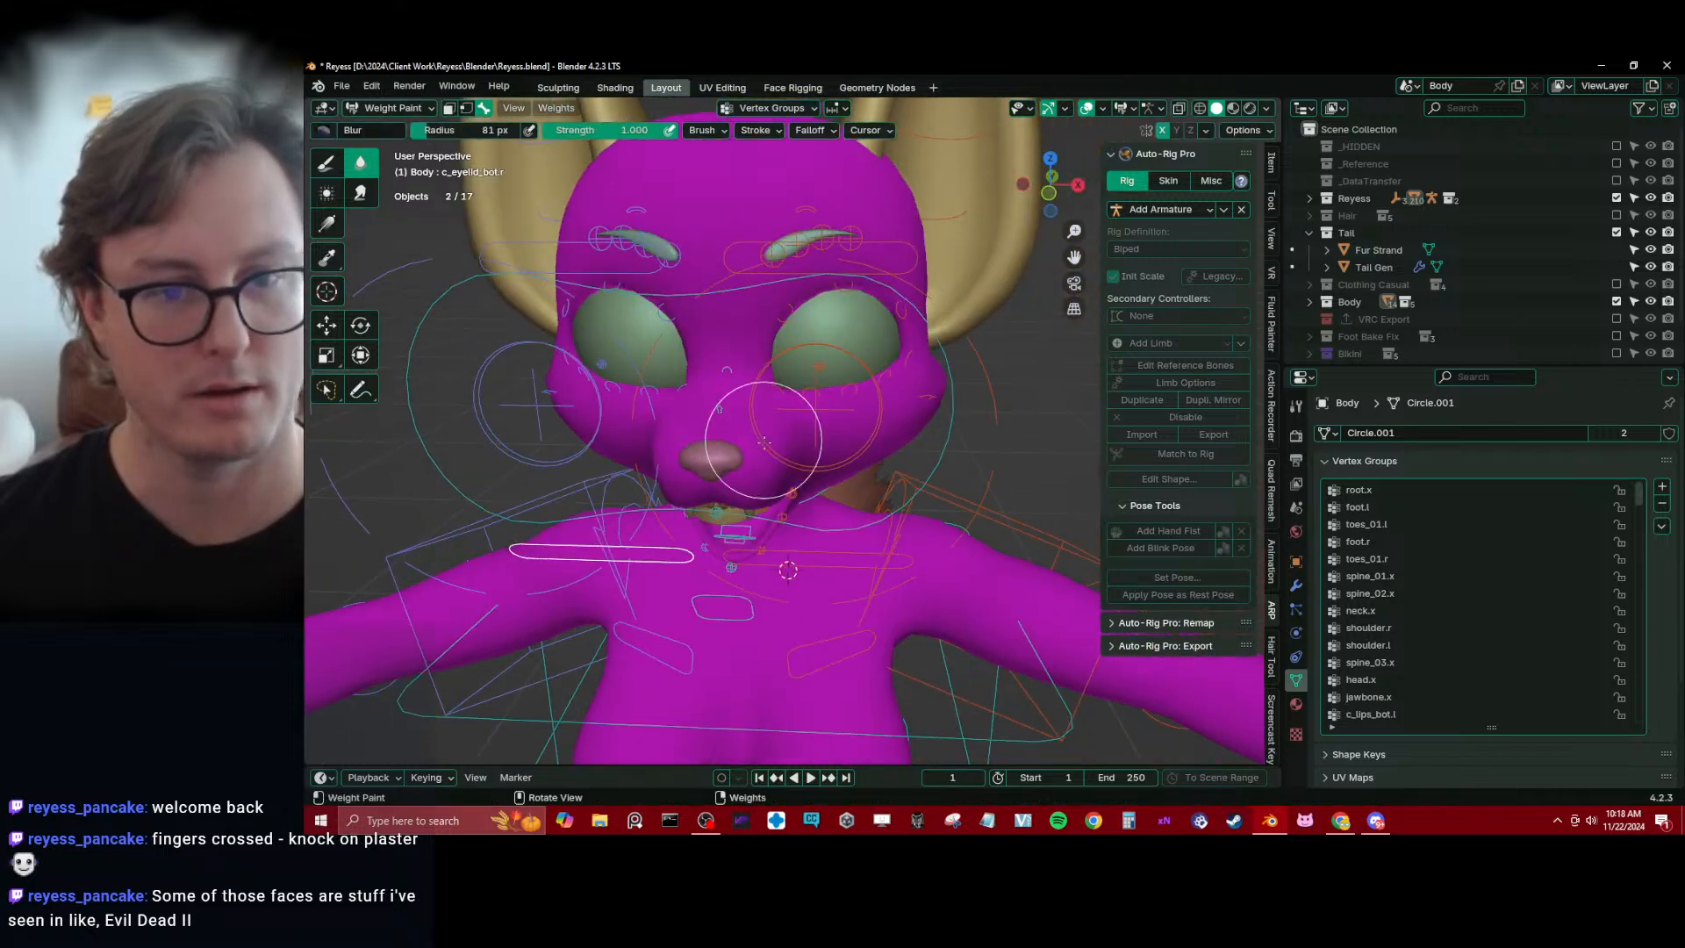
Test the lower eyelid's deformation by raising c_eyelid_bot.l about 0.041 m along Z and moving it freely once more
{"action": "left_click", "coordinate": [811, 559], "text": "alt"}
{"action": "middle_click_drag", "start_coordinate": [813, 545], "coordinate": [855, 544]}
{"action": "key", "text": "g"}
{"action": "key", "text": "z"}
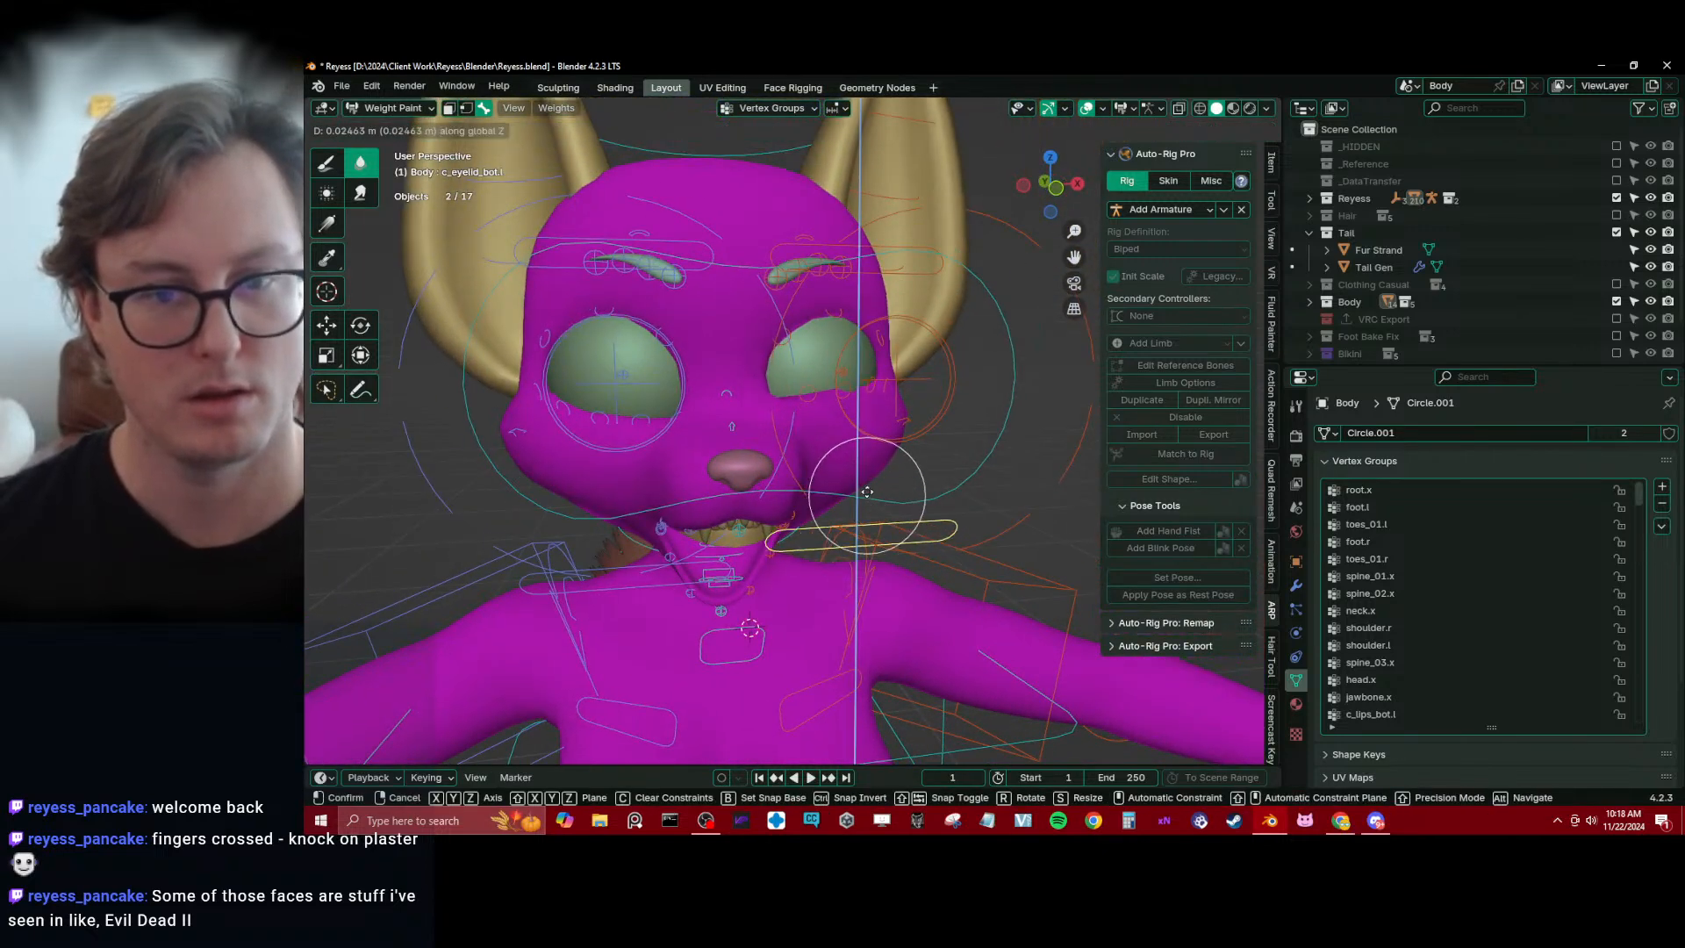
{"action": "left_click", "coordinate": [869, 449]}
{"action": "mouse_move", "coordinate": [871, 448]}
{"action": "middle_mouse_down"}
{"action": "mouse_move", "coordinate": [794, 455]}
{"action": "mouse_move", "coordinate": [715, 393]}
{"action": "mouse_move", "coordinate": [823, 387]}
{"action": "mouse_move", "coordinate": [789, 439]}
{"action": "mouse_move", "coordinate": [893, 467]}
{"action": "middle_mouse_up"}
{"action": "key", "text": "g"}
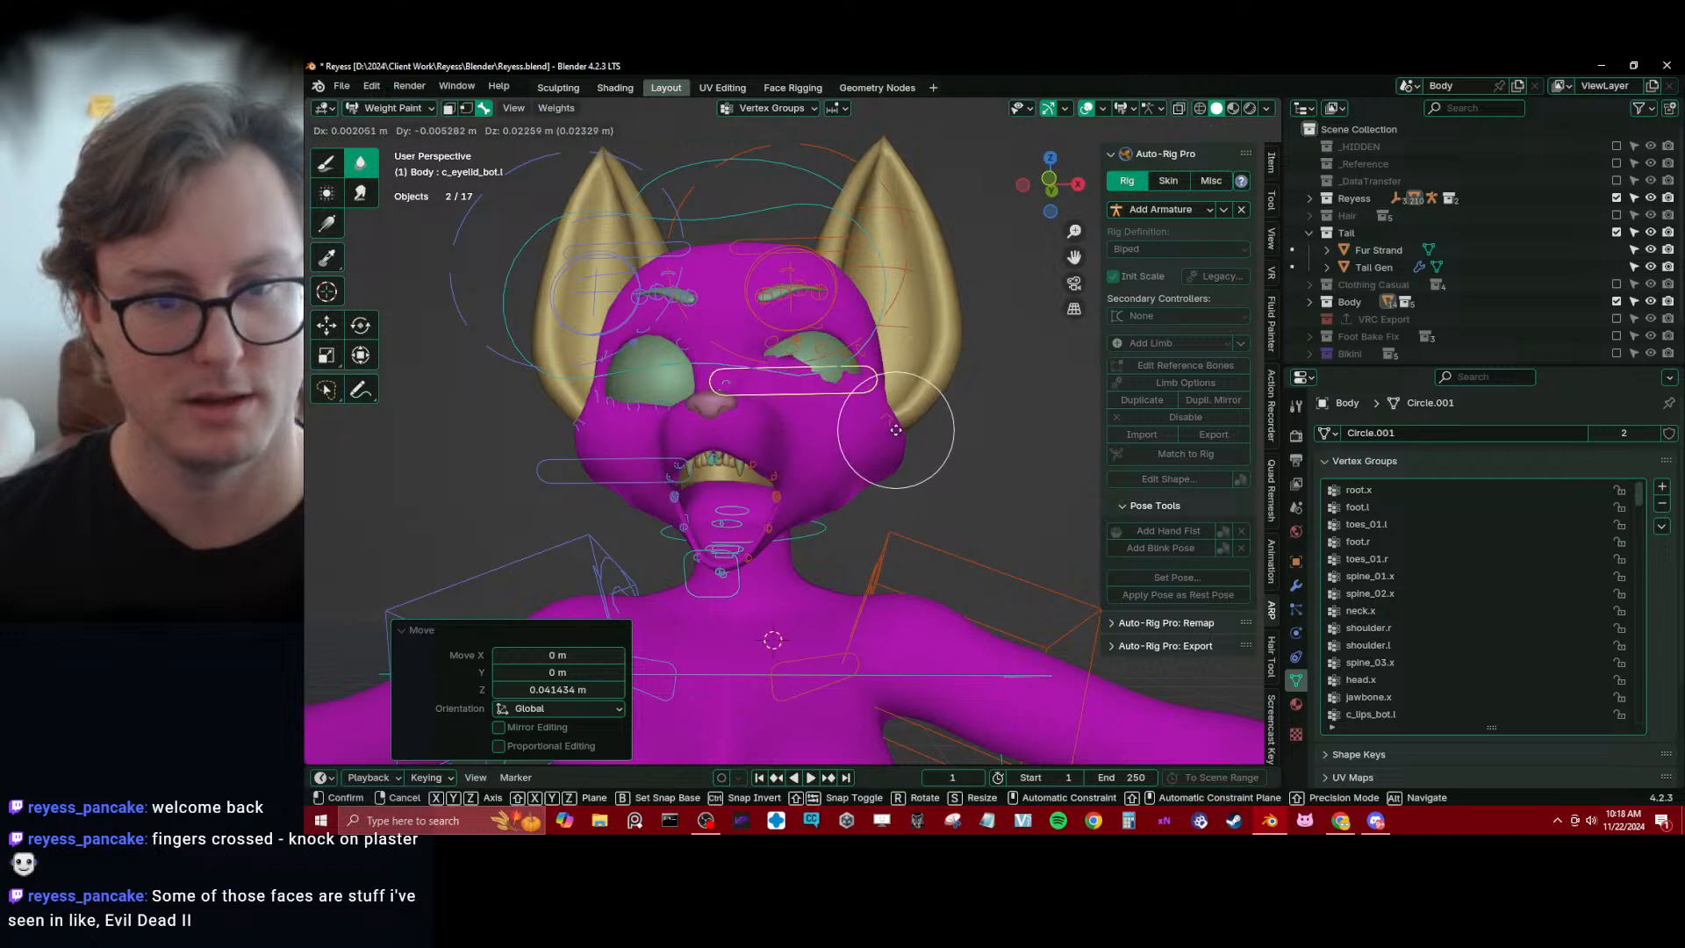
{"action": "left_click", "coordinate": [908, 436]}
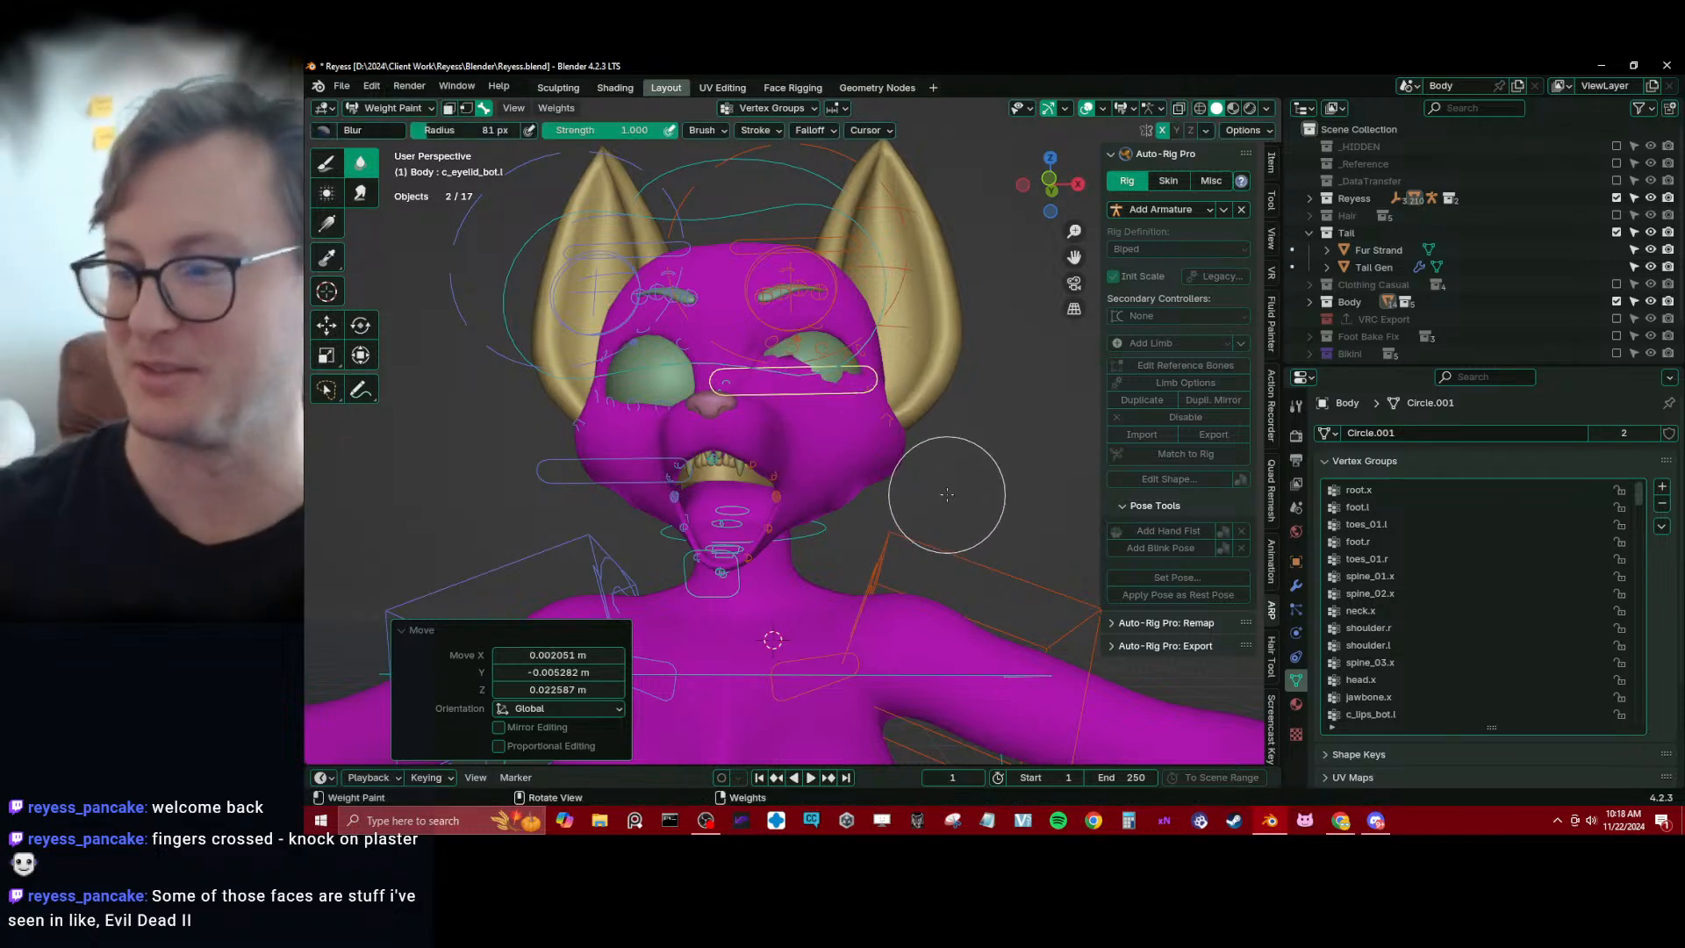
{"action": "left_click", "coordinate": [399, 633]}
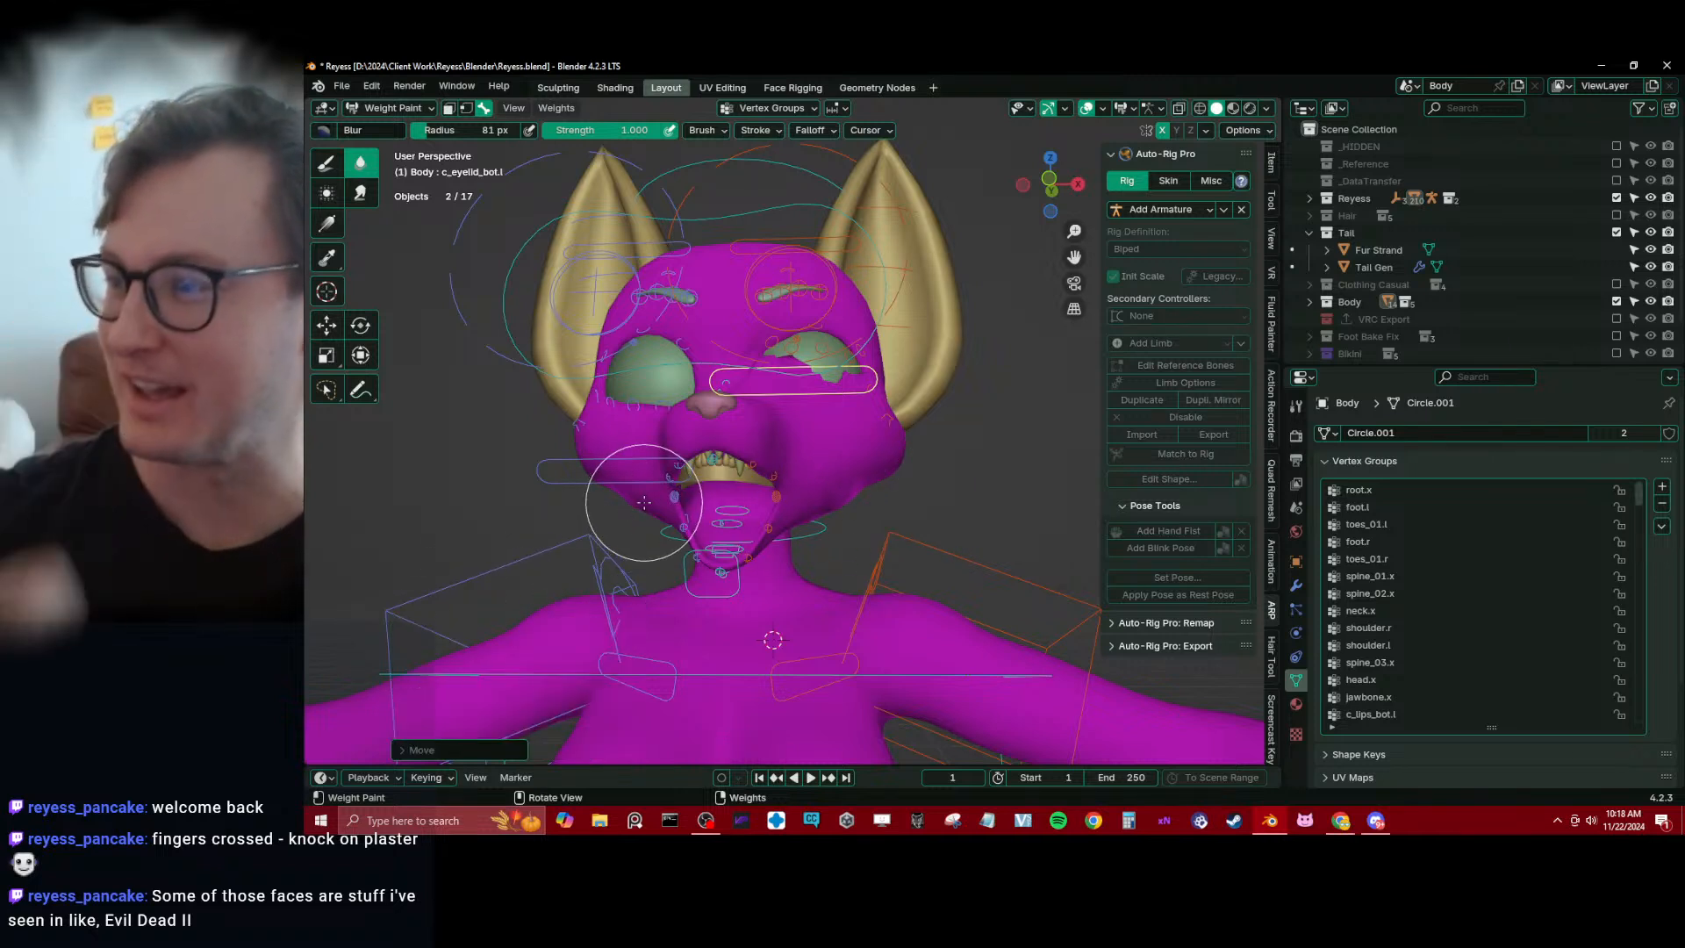
Hide the viewport's toolbar and sidebar, and select the rig alone in Object Mode
{"action": "key", "text": "t"}
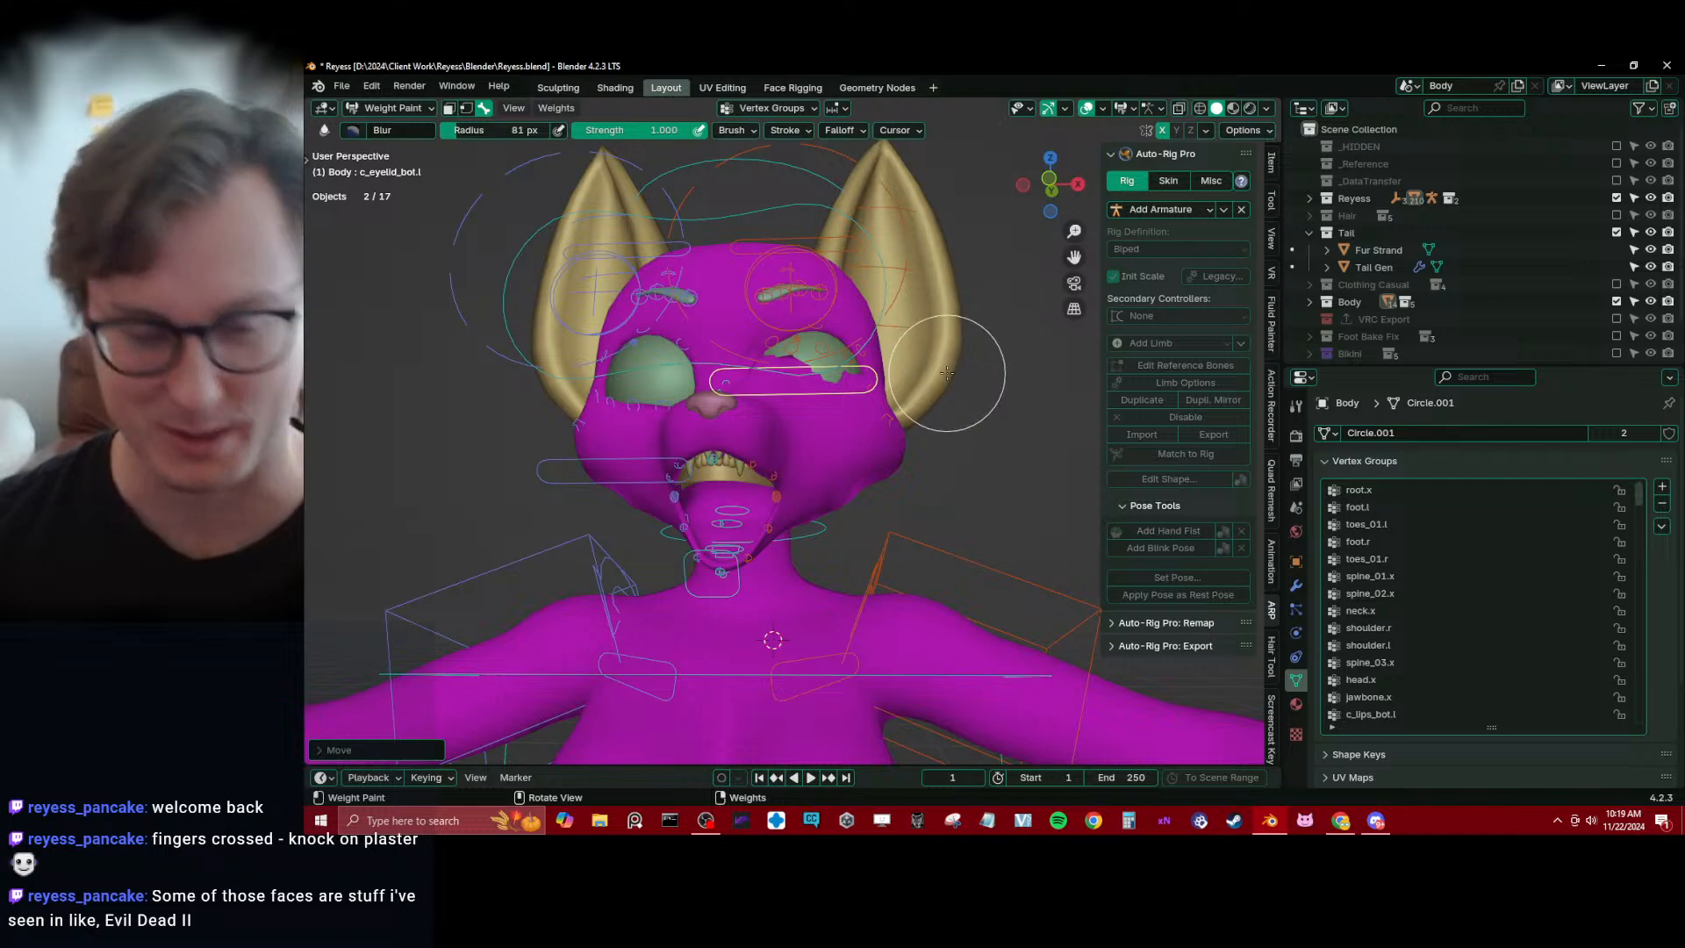
{"action": "key", "text": "n"}
{"action": "mouse_move", "coordinate": [940, 395]}
{"action": "middle_mouse_down"}
{"action": "mouse_move", "coordinate": [881, 494]}
{"action": "mouse_move", "coordinate": [880, 421]}
{"action": "mouse_move", "coordinate": [894, 515]}
{"action": "middle_mouse_up"}
{"action": "scroll", "coordinate": [881, 494], "scroll_direction": "up", "scroll_amount": 2}
{"action": "key", "text": "ctrl+Tab"}
{"action": "left_click", "coordinate": [446, 404]}
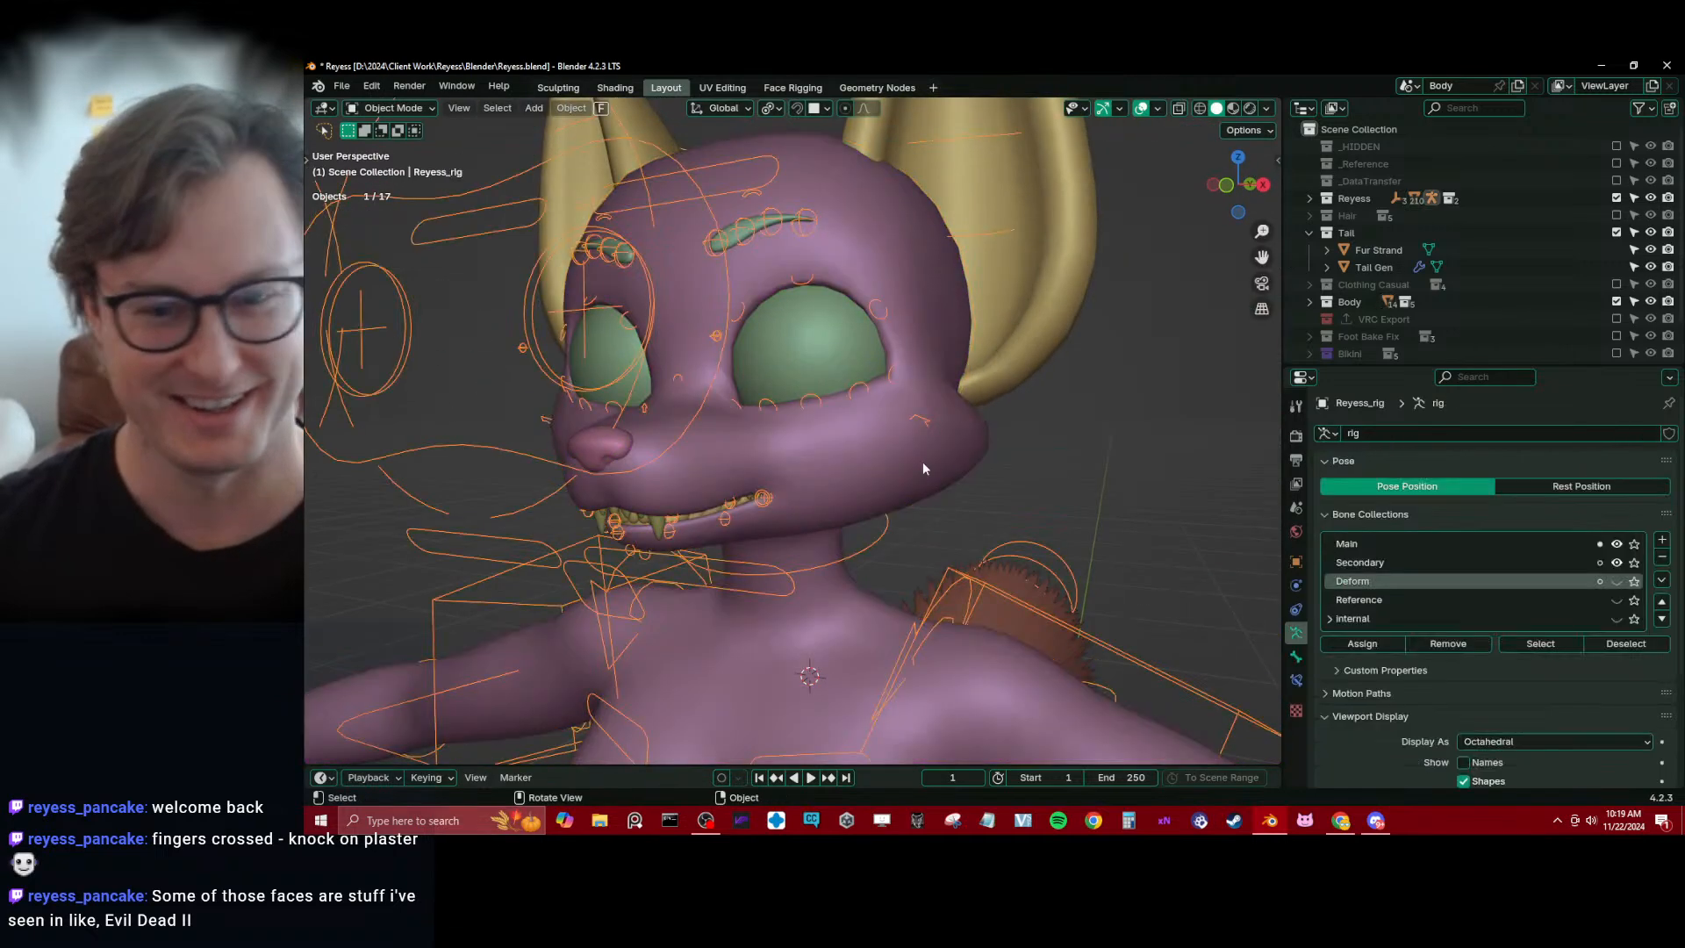
Show the rig's Deform bone collection and display the rig In Front of the meshes
{"action": "left_click", "coordinate": [1616, 581]}
{"action": "key", "text": "q"}
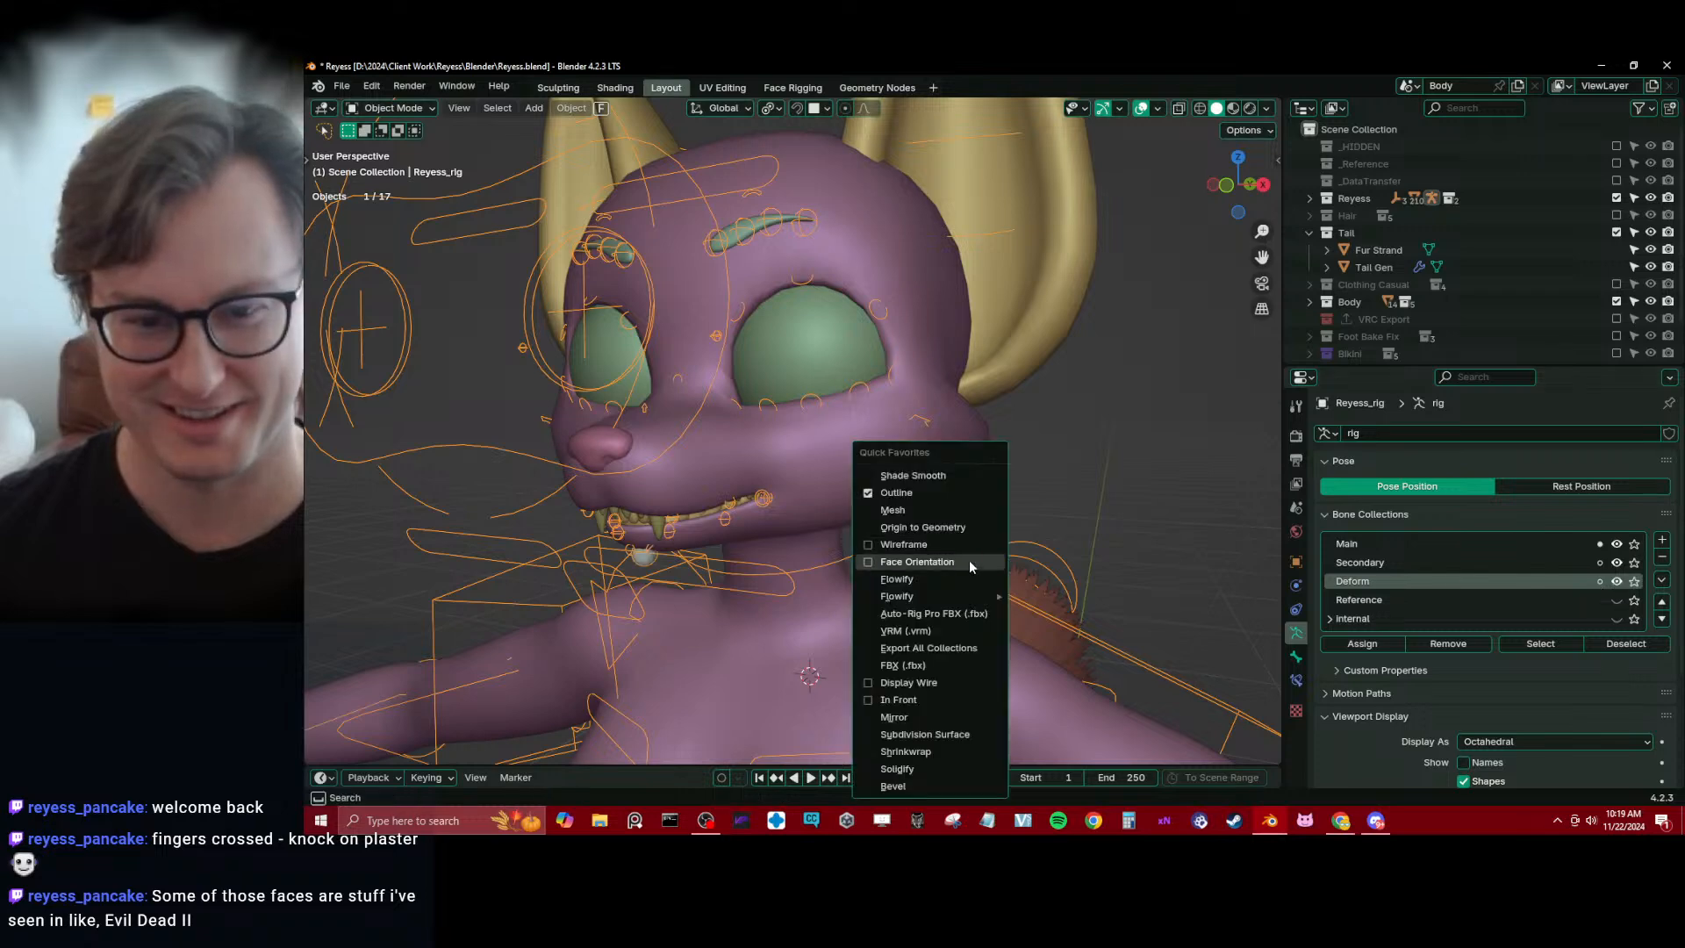
{"action": "left_click", "coordinate": [904, 699]}
Put Body in Weight Paint mode together with the rig and select the jawbone.x deform bone under the head
{"action": "left_click", "coordinate": [876, 612], "text": "shift"}
{"action": "key", "text": "ctrl+Tab"}
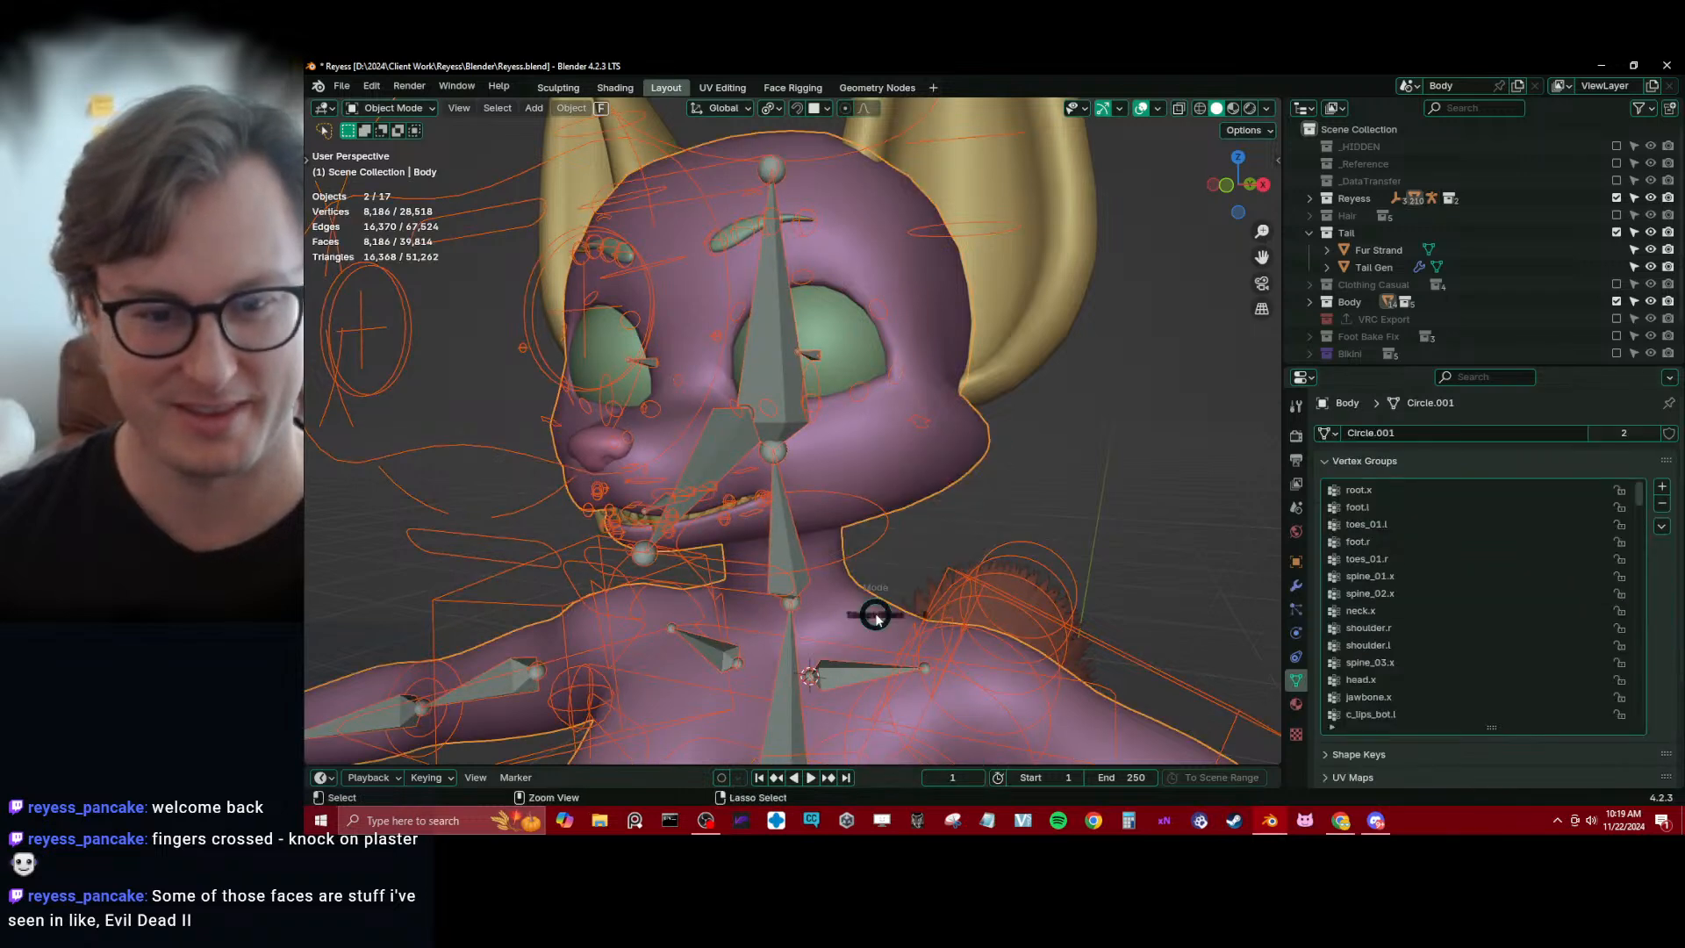
{"action": "left_click", "coordinate": [809, 564]}
{"action": "left_click", "coordinate": [730, 460], "text": "alt"}
{"action": "mouse_move", "coordinate": [779, 495]}
{"action": "middle_mouse_down"}
{"action": "mouse_move", "coordinate": [765, 420]}
{"action": "mouse_move", "coordinate": [652, 498]}
{"action": "middle_mouse_up"}
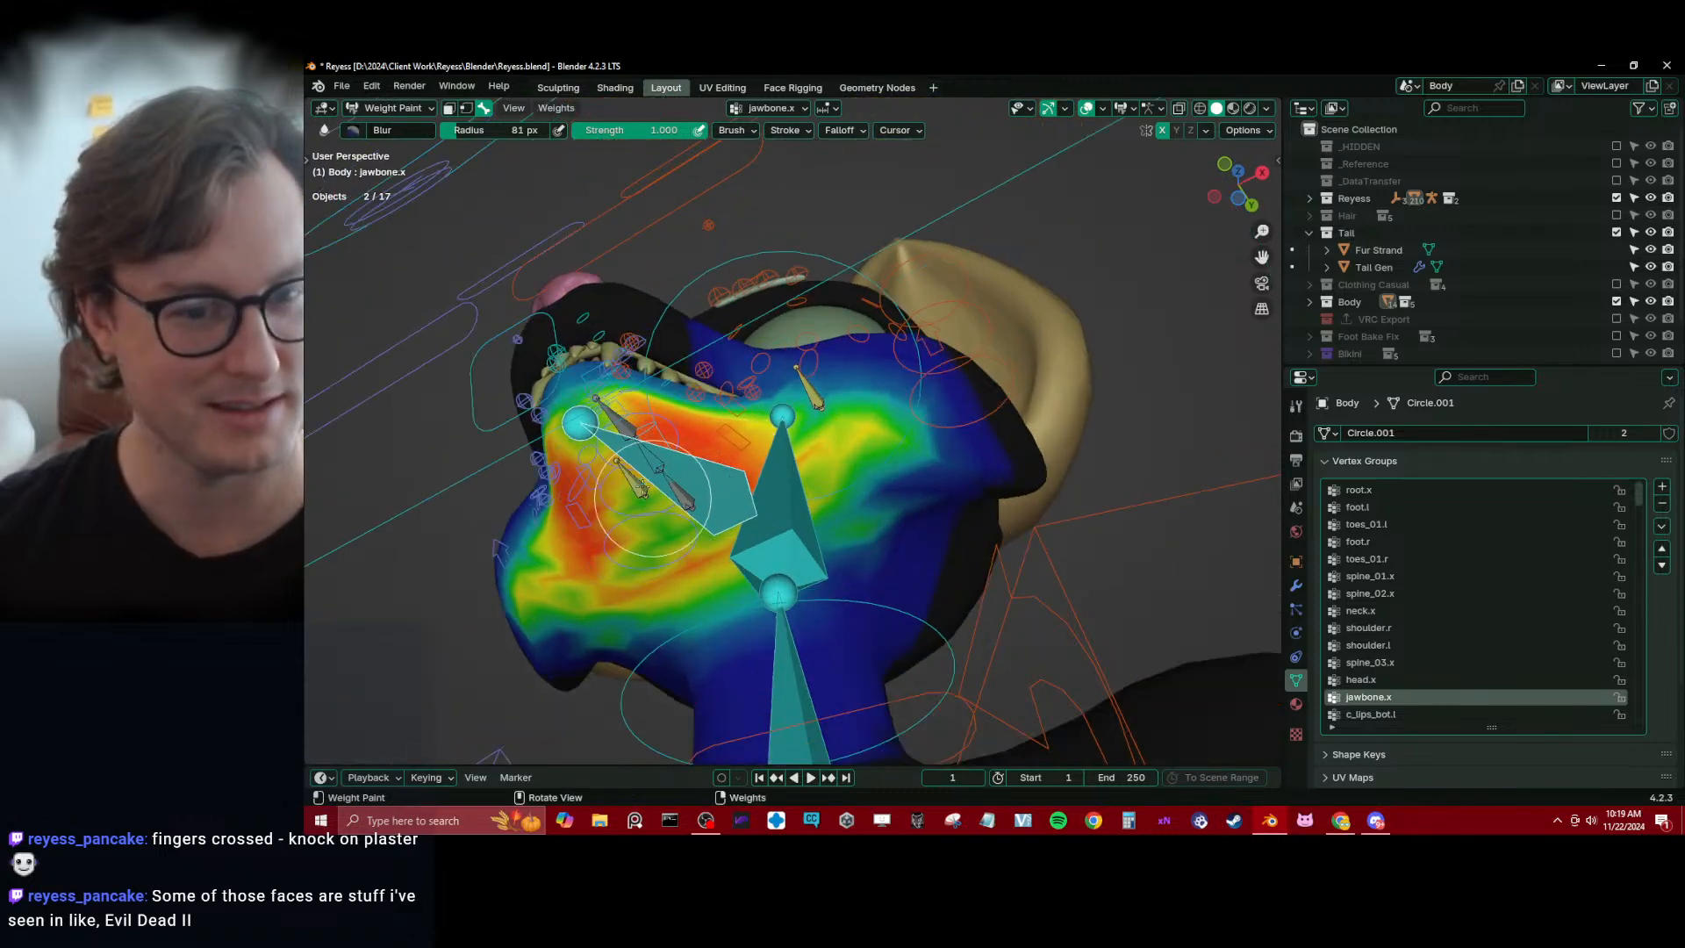
Bring back the viewport toolbar and open the mouth by moving the c_jawbone.x control downward
{"action": "key", "text": "t"}
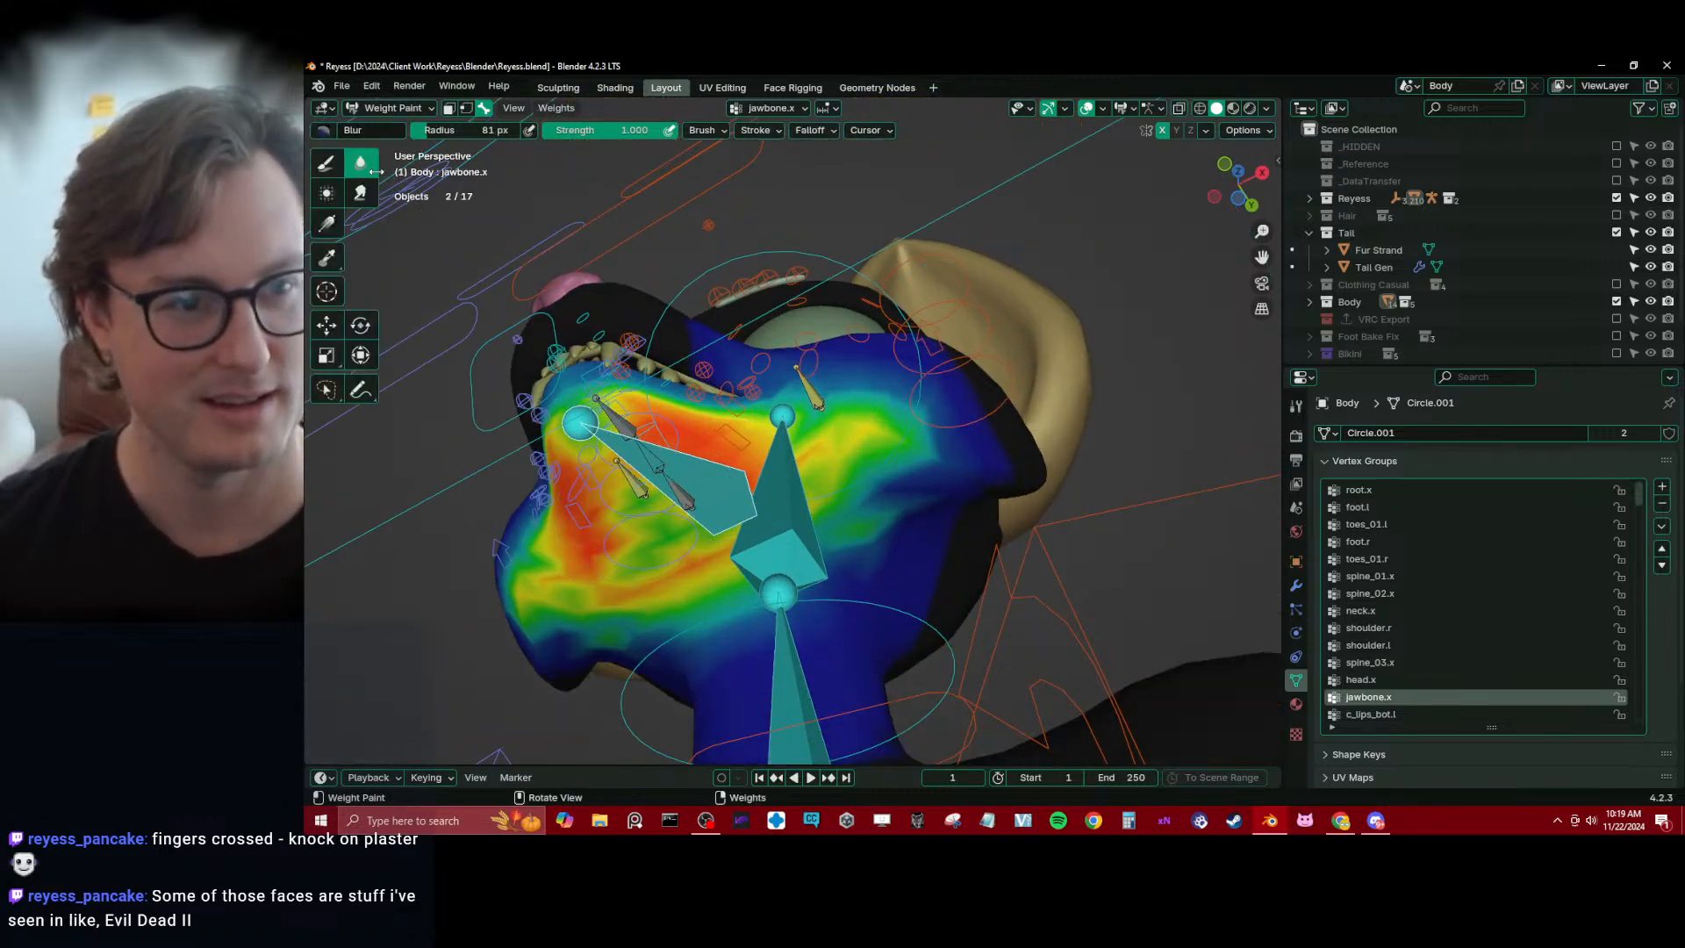
{"action": "scroll", "coordinate": [591, 379], "scroll_direction": "down", "scroll_amount": 5}
{"action": "mouse_move", "coordinate": [774, 498]}
{"action": "left_mouse_down"}
{"action": "mouse_move", "coordinate": [783, 462]}
{"action": "mouse_move", "coordinate": [848, 443]}
{"action": "left_mouse_up"}
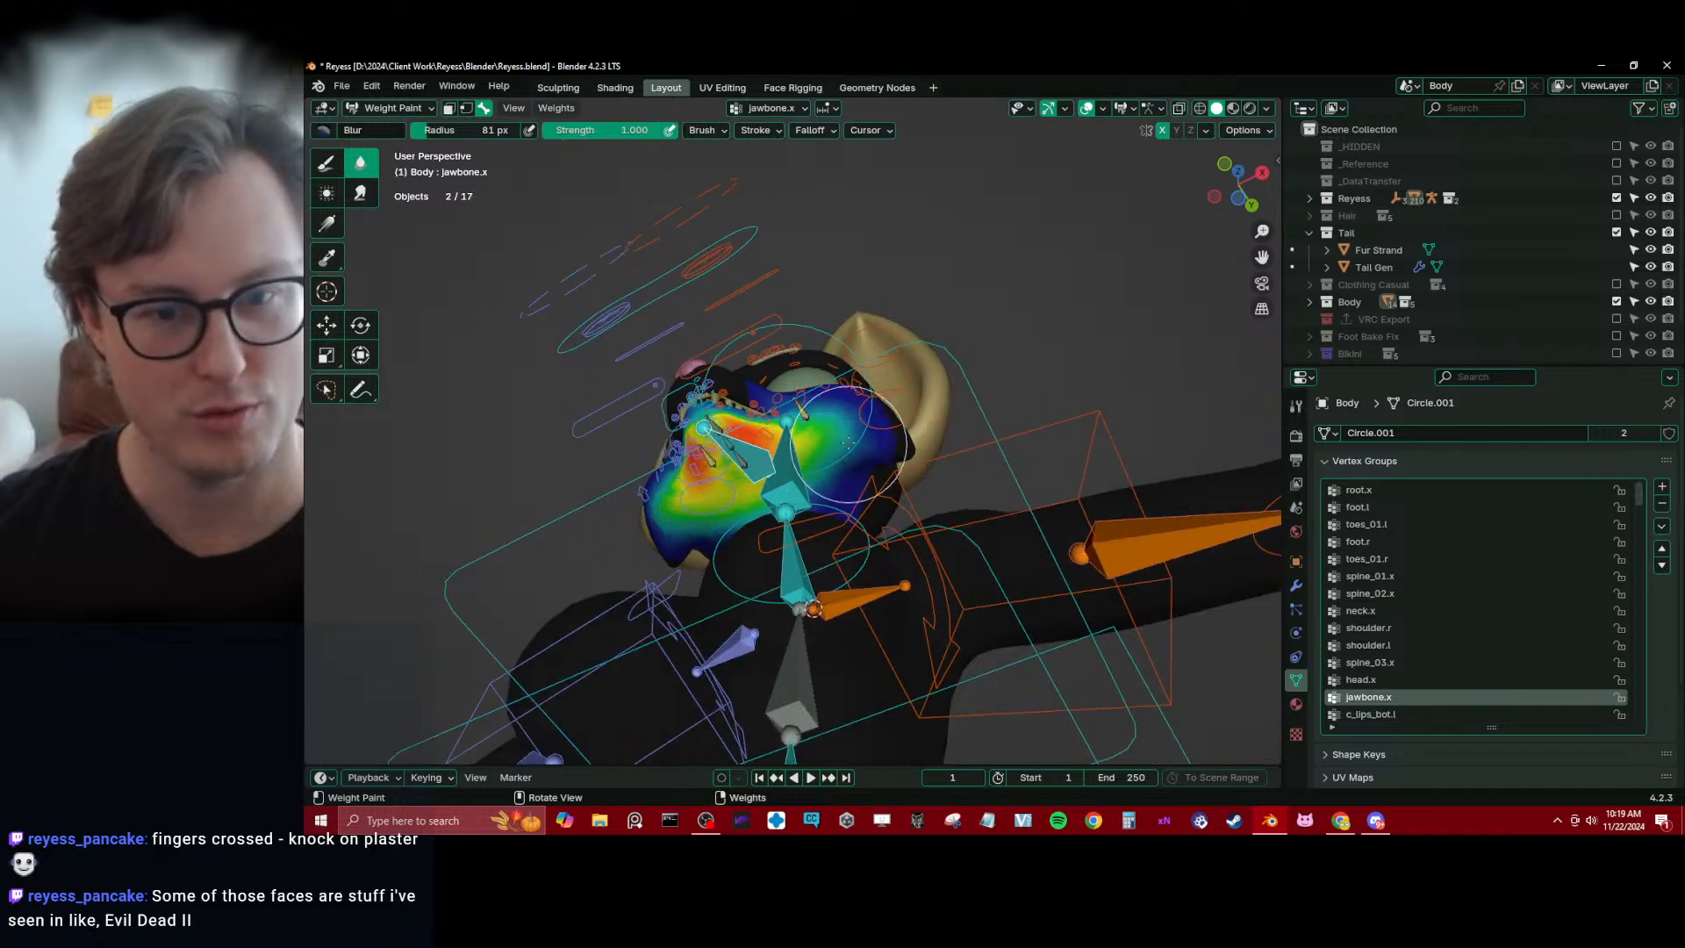
{"action": "middle_click_drag", "start_coordinate": [877, 411], "coordinate": [871, 459]}
{"action": "scroll", "coordinate": [745, 534], "scroll_direction": "up", "scroll_amount": 5}
{"action": "mouse_move", "coordinate": [744, 533]}
{"action": "middle_mouse_down"}
{"action": "mouse_move", "coordinate": [719, 563]}
{"action": "mouse_move", "coordinate": [776, 599]}
{"action": "mouse_move", "coordinate": [777, 534]}
{"action": "middle_mouse_up"}
{"action": "left_click", "coordinate": [548, 611], "text": "alt"}
{"action": "key", "text": "g"}
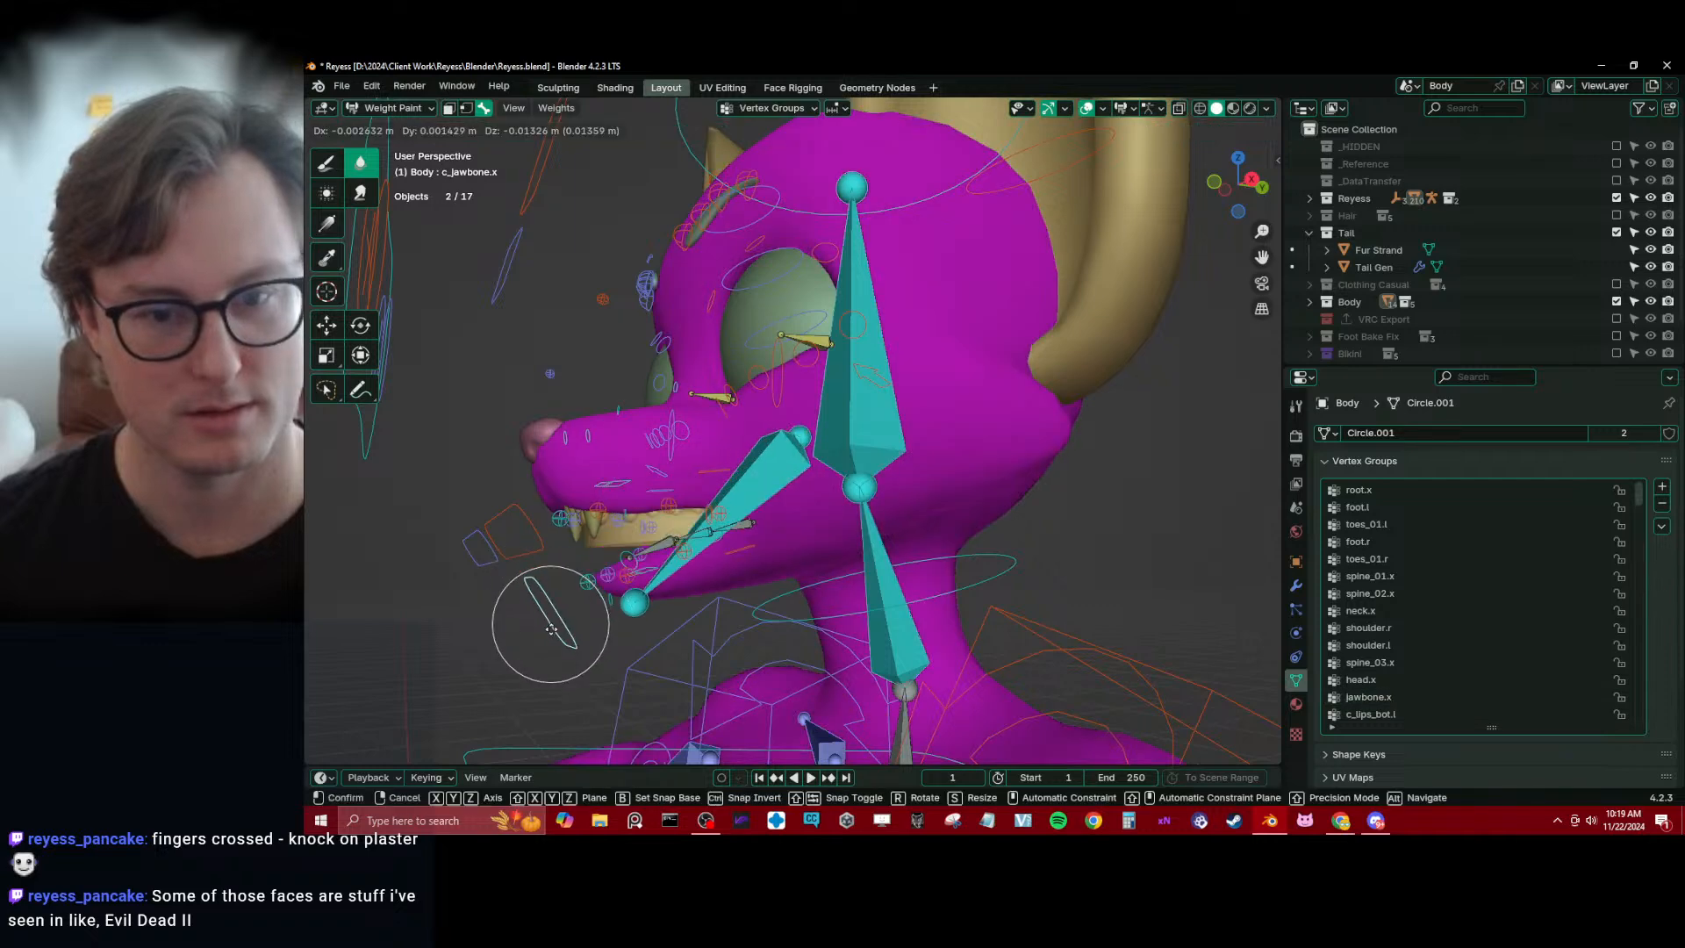
{"action": "left_click", "coordinate": [540, 646]}
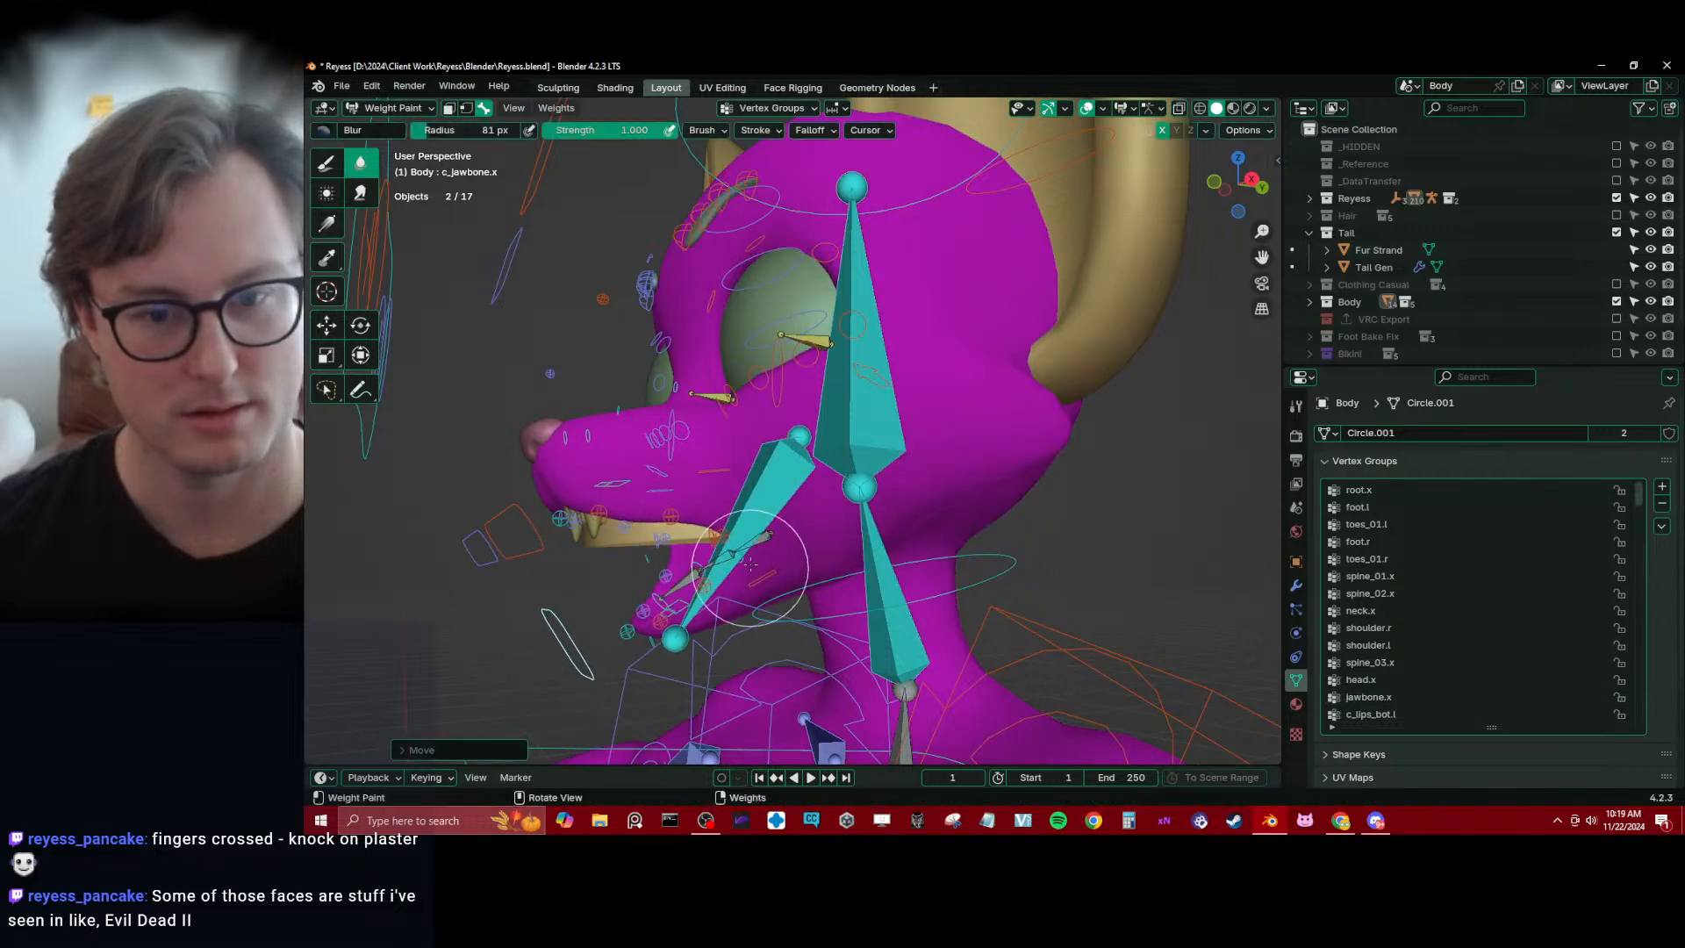
Select the head.x bone and smear its weights forward over the cheeks with the Smear brush
{"action": "left_click", "coordinate": [840, 446], "text": "alt"}
{"action": "middle_click_drag", "start_coordinate": [839, 449], "coordinate": [864, 518]}
{"action": "left_click", "coordinate": [879, 579], "text": "alt"}
{"action": "left_click", "coordinate": [932, 430], "text": "alt"}
{"action": "middle_click_drag", "start_coordinate": [932, 430], "coordinate": [961, 496]}
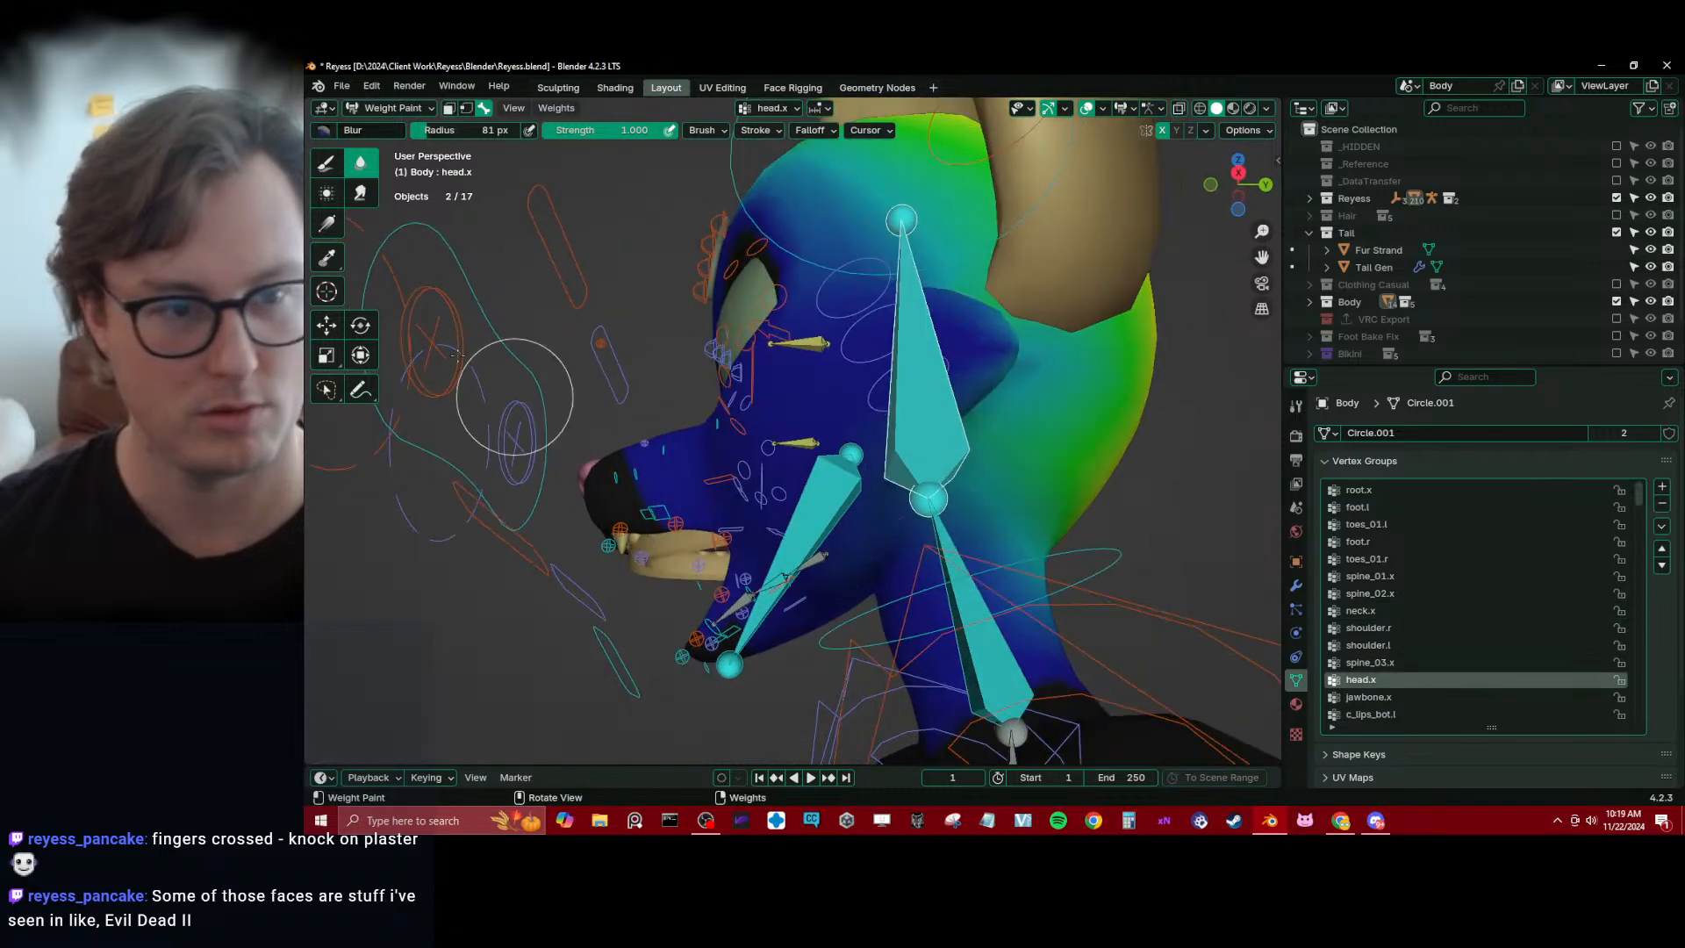
{"action": "middle_click_drag", "start_coordinate": [402, 188], "coordinate": [582, 282]}
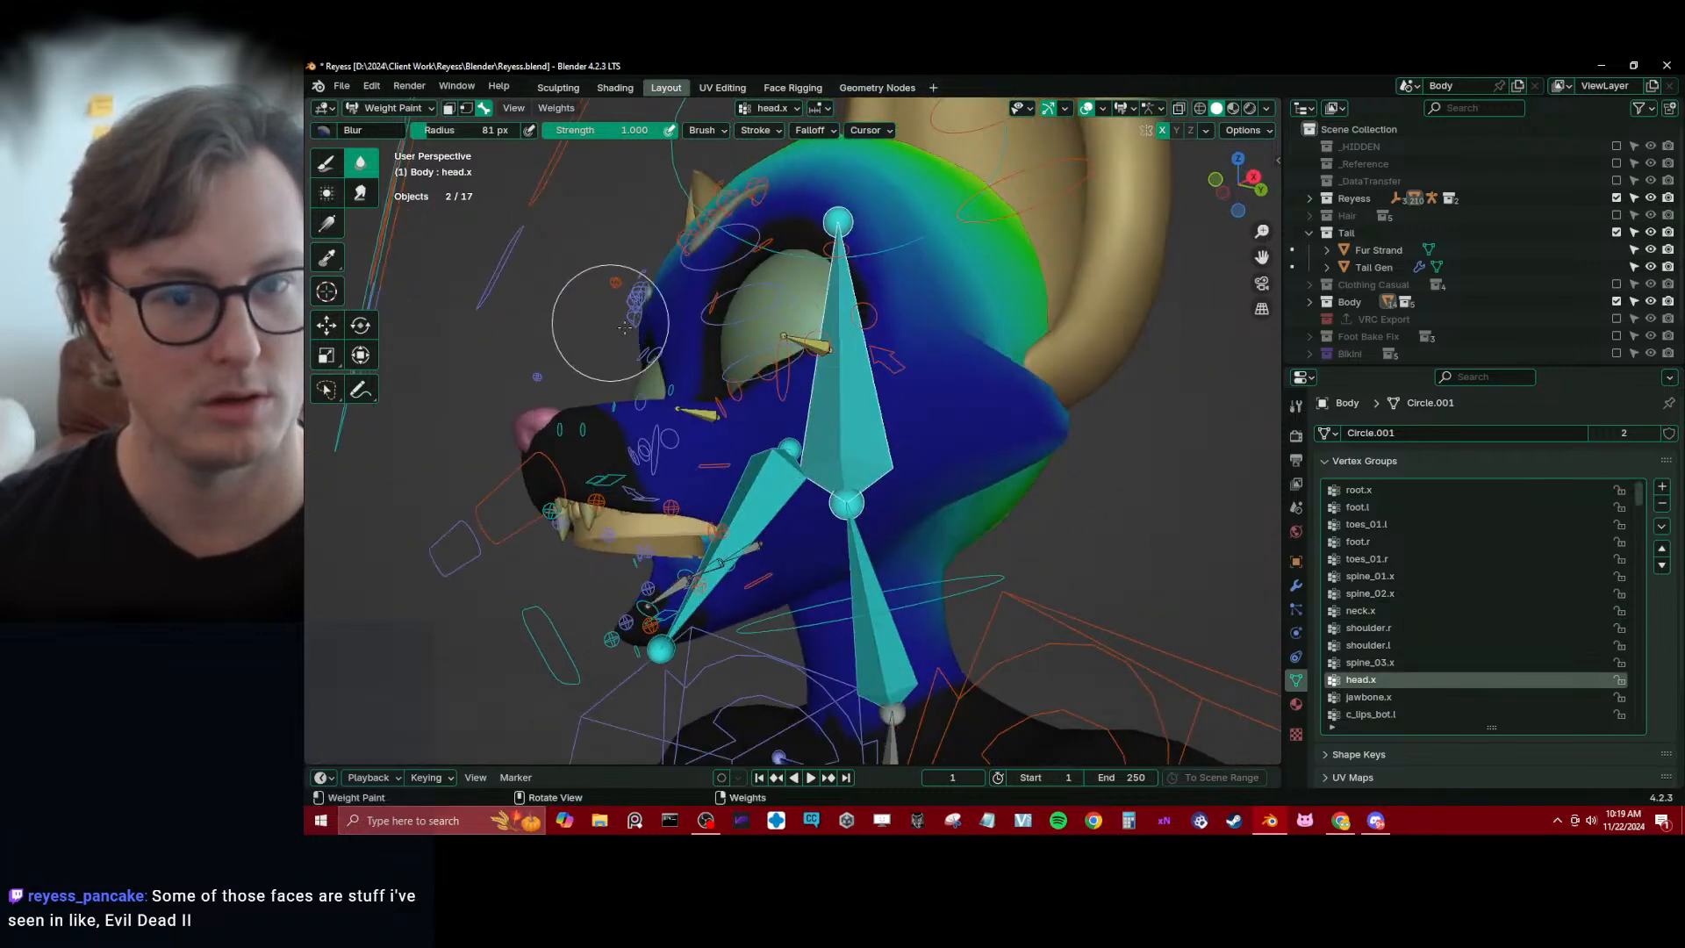
{"action": "left_click", "coordinate": [360, 193]}
{"action": "middle_click_drag", "start_coordinate": [790, 439], "coordinate": [901, 450]}
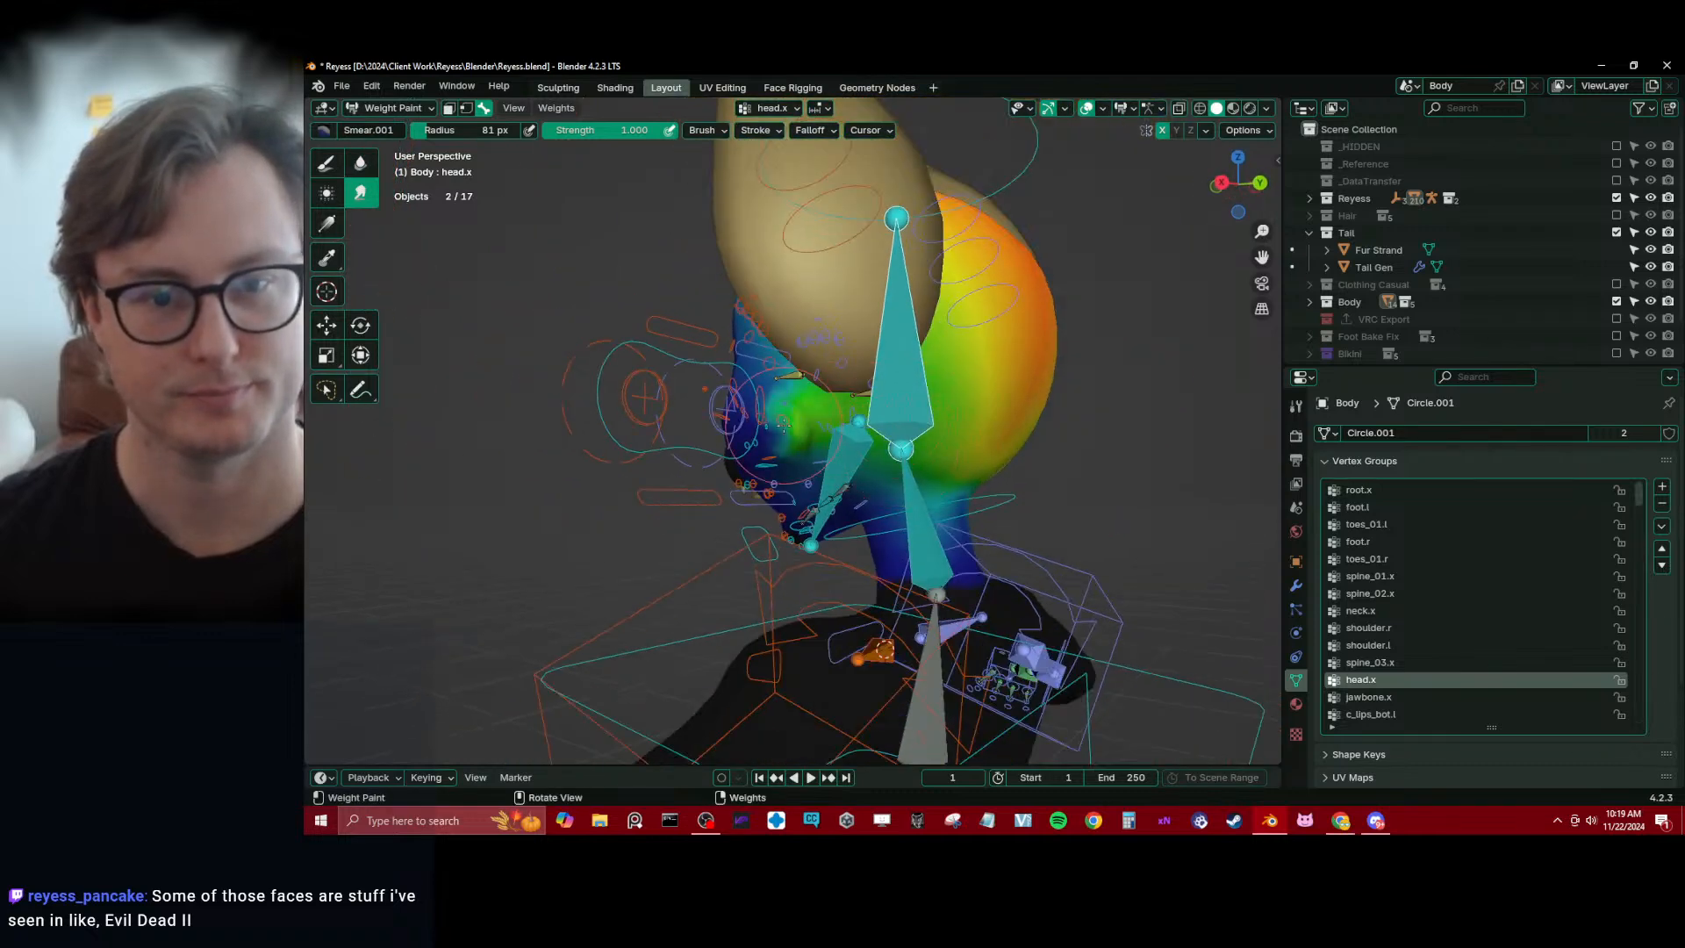
{"action": "mouse_move", "coordinate": [784, 424]}
{"action": "middle_mouse_down"}
{"action": "mouse_move", "coordinate": [888, 436]}
{"action": "mouse_move", "coordinate": [910, 418]}
{"action": "mouse_move", "coordinate": [893, 465]}
{"action": "mouse_move", "coordinate": [879, 458]}
{"action": "mouse_move", "coordinate": [897, 417]}
{"action": "middle_mouse_up"}
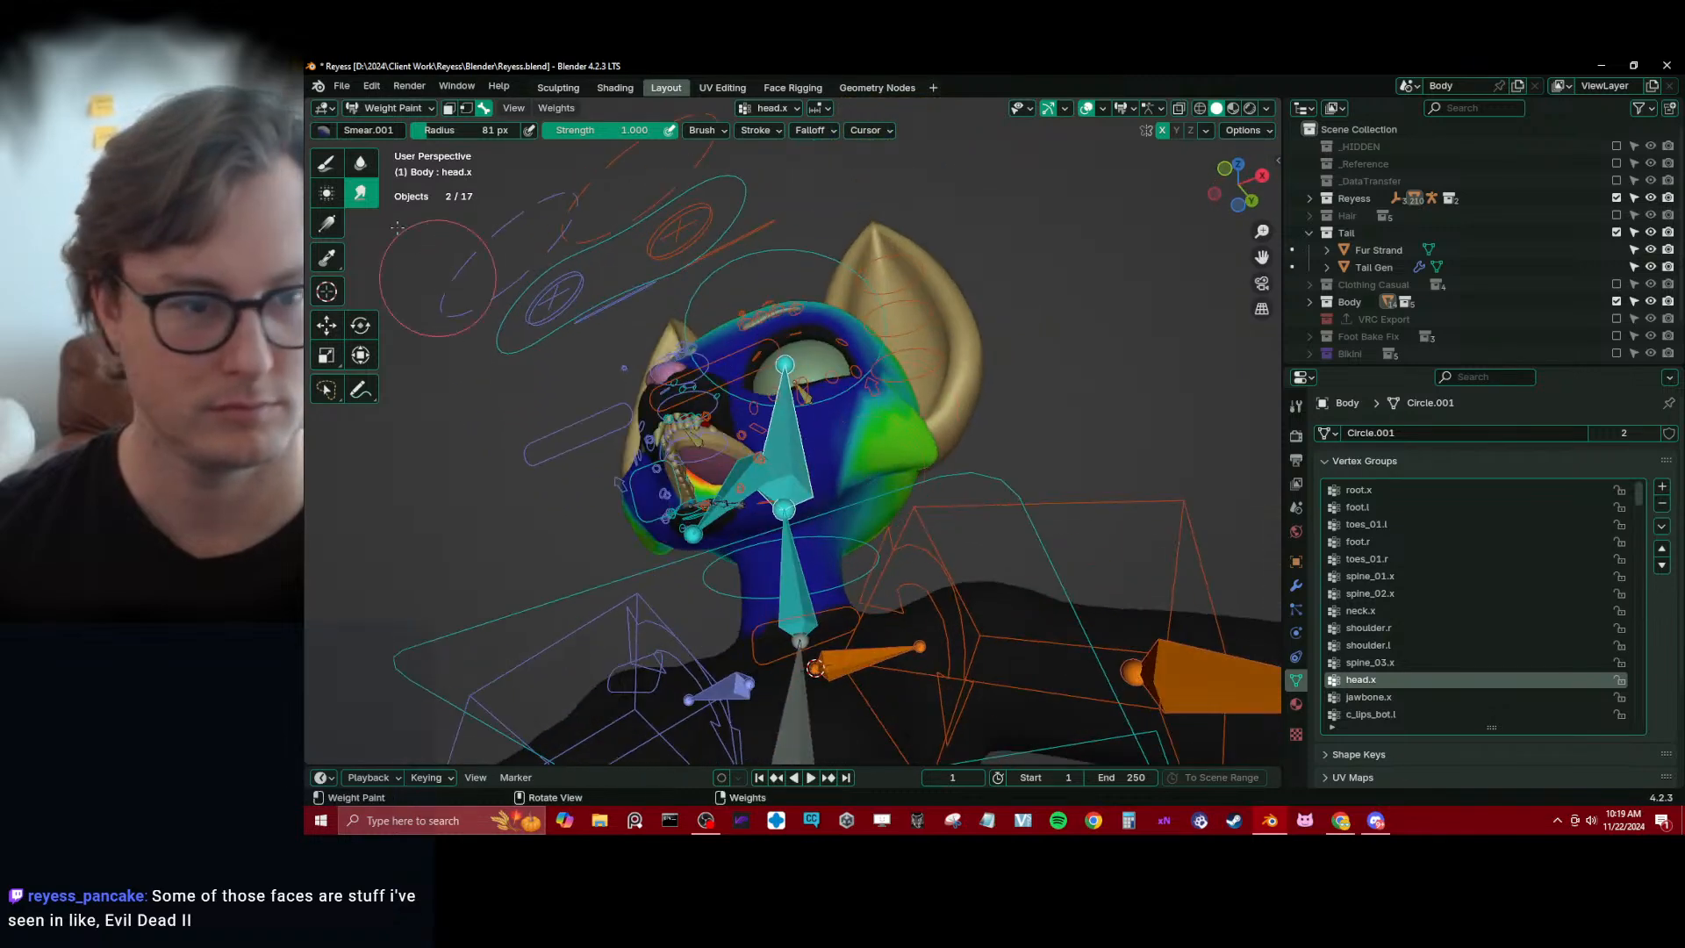
Soften the head.x weights around the cheeks and side of the head with the Blur brush
{"action": "left_click", "coordinate": [360, 162]}
{"action": "mouse_move", "coordinate": [868, 509]}
{"action": "middle_mouse_down"}
{"action": "mouse_move", "coordinate": [902, 529]}
{"action": "mouse_move", "coordinate": [882, 411]}
{"action": "middle_mouse_up"}
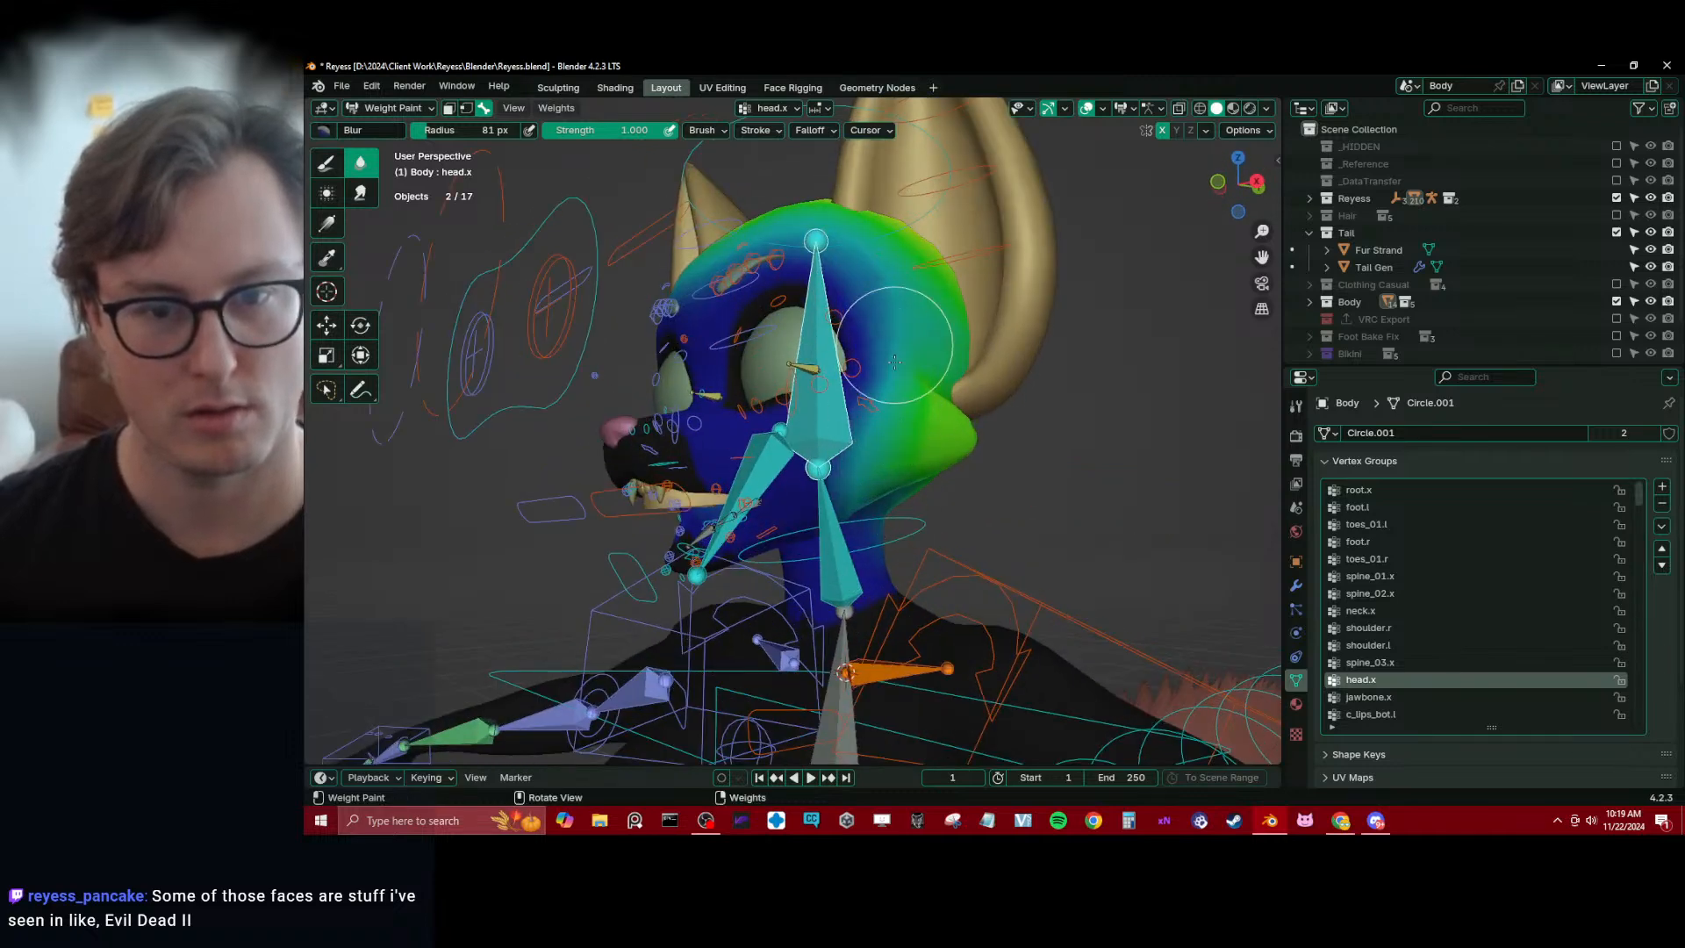
{"action": "mouse_move", "coordinate": [866, 498]}
{"action": "middle_mouse_down"}
{"action": "mouse_move", "coordinate": [882, 479]}
{"action": "mouse_move", "coordinate": [868, 476]}
{"action": "mouse_move", "coordinate": [895, 518]}
{"action": "mouse_move", "coordinate": [941, 541]}
{"action": "mouse_move", "coordinate": [1010, 527]}
{"action": "mouse_move", "coordinate": [974, 500]}
{"action": "middle_mouse_up"}
{"action": "scroll", "coordinate": [816, 457], "scroll_direction": "up", "scroll_amount": 5}
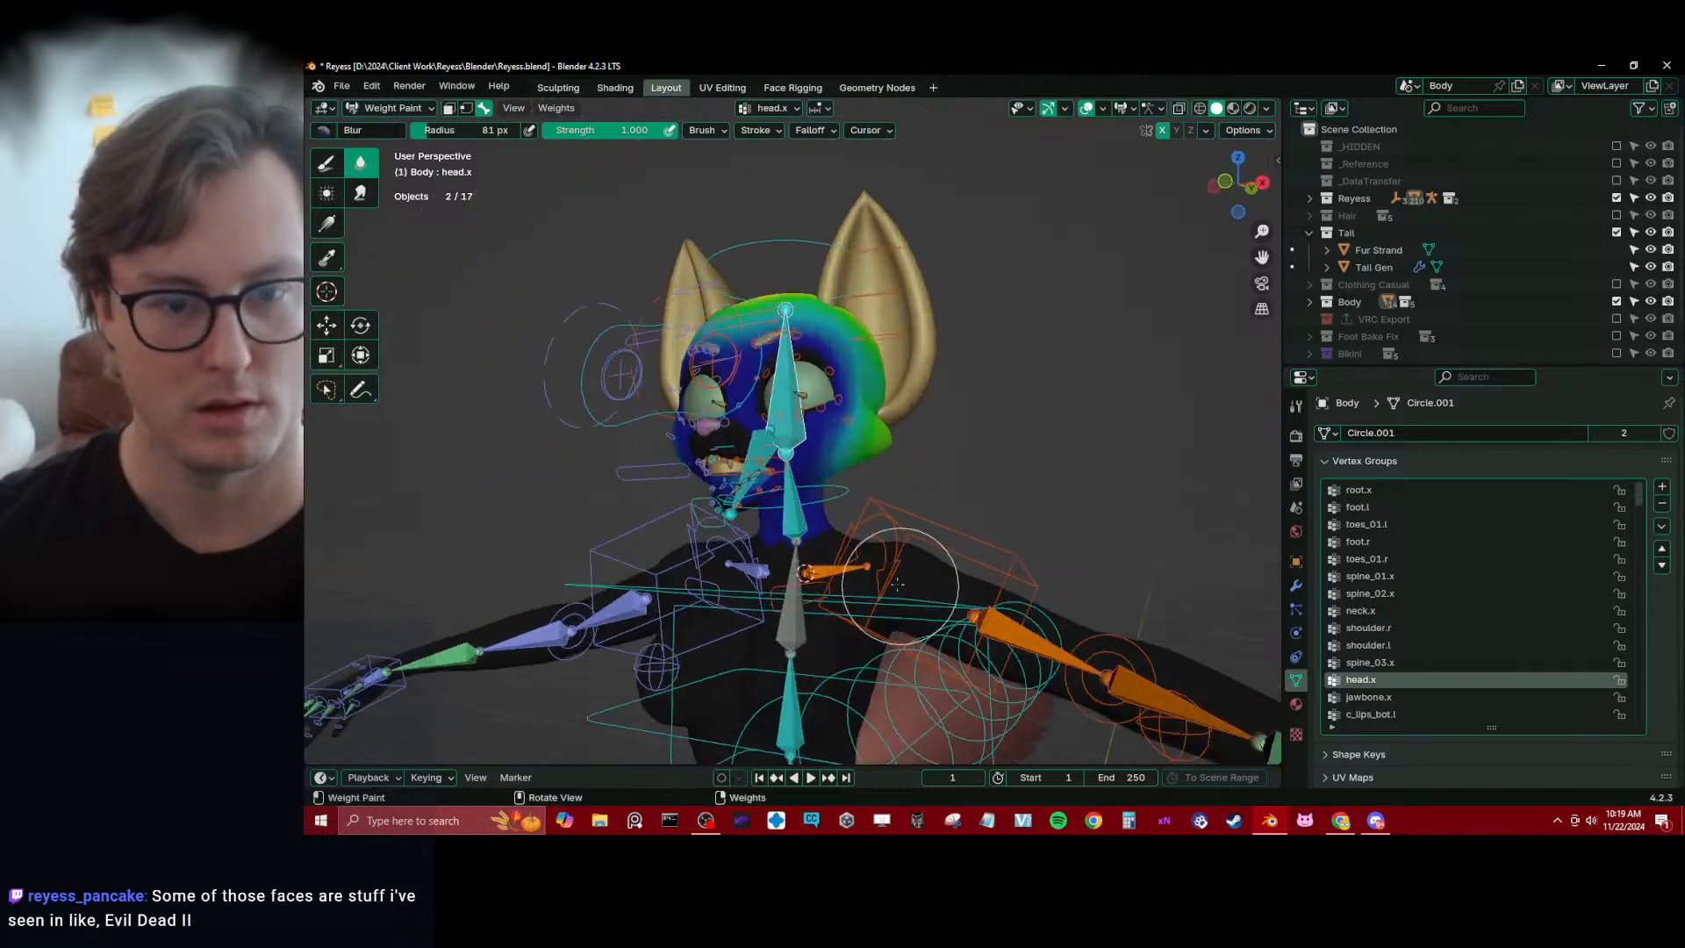
Select the jawbone.x bone and smear its weights away from the throat toward the jaw
{"action": "middle_click_drag", "start_coordinate": [837, 469], "coordinate": [467, 300]}
{"action": "left_click", "coordinate": [764, 490], "text": "ctrl"}
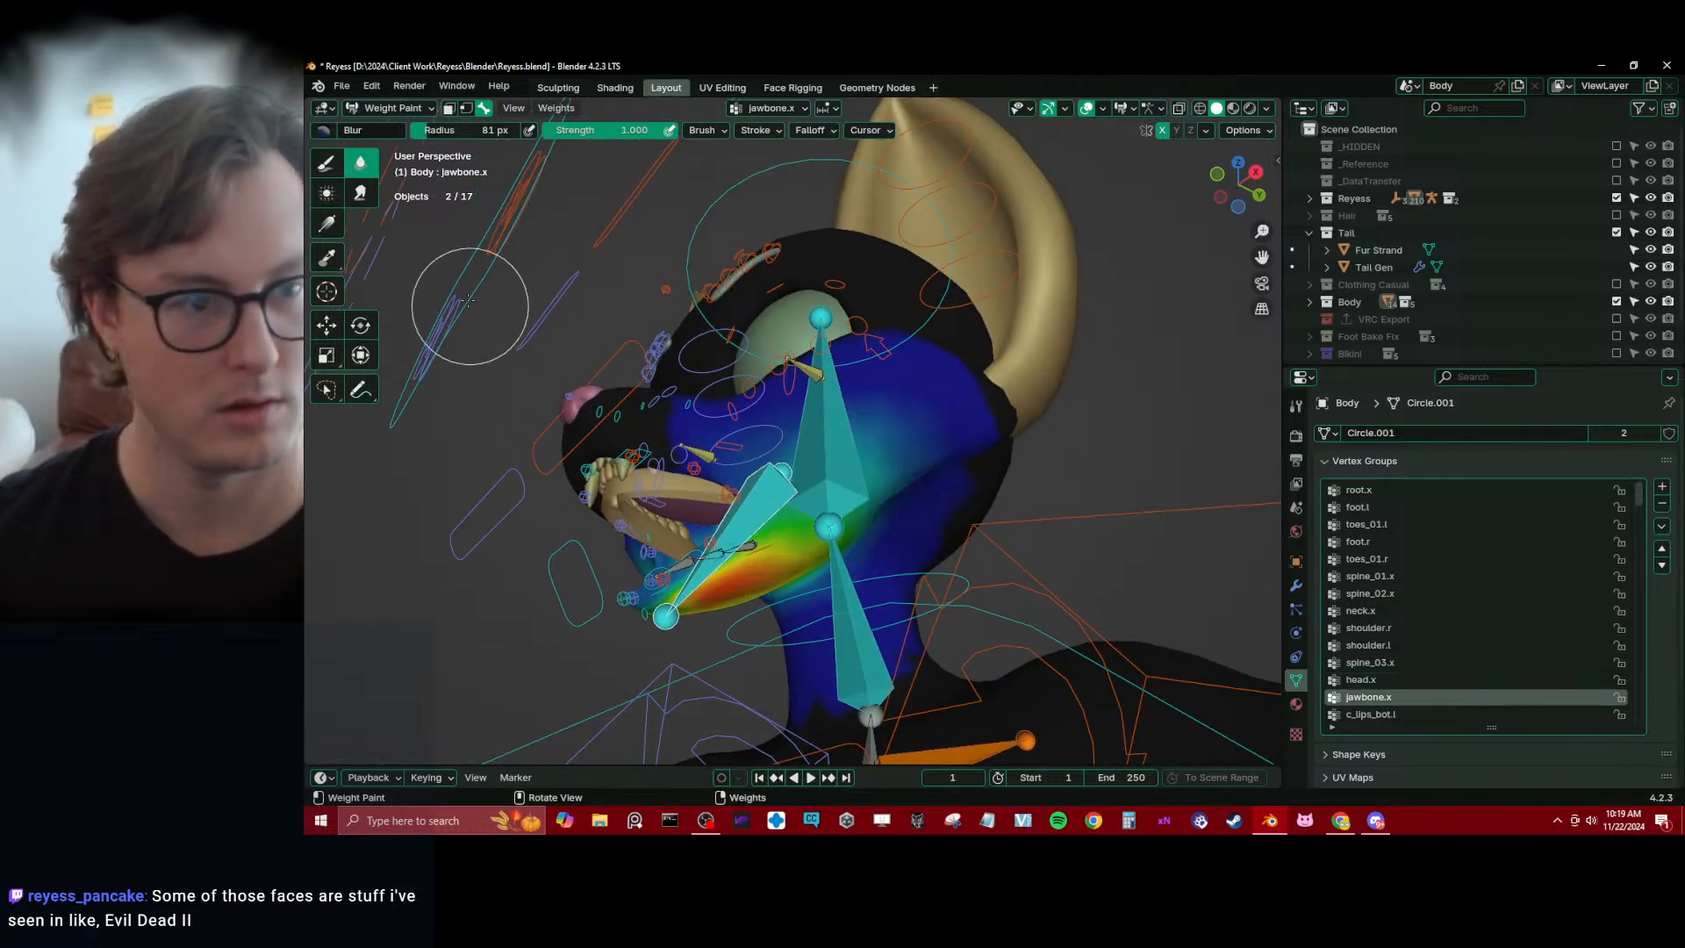
{"action": "middle_click_drag", "start_coordinate": [869, 499], "coordinate": [829, 558]}
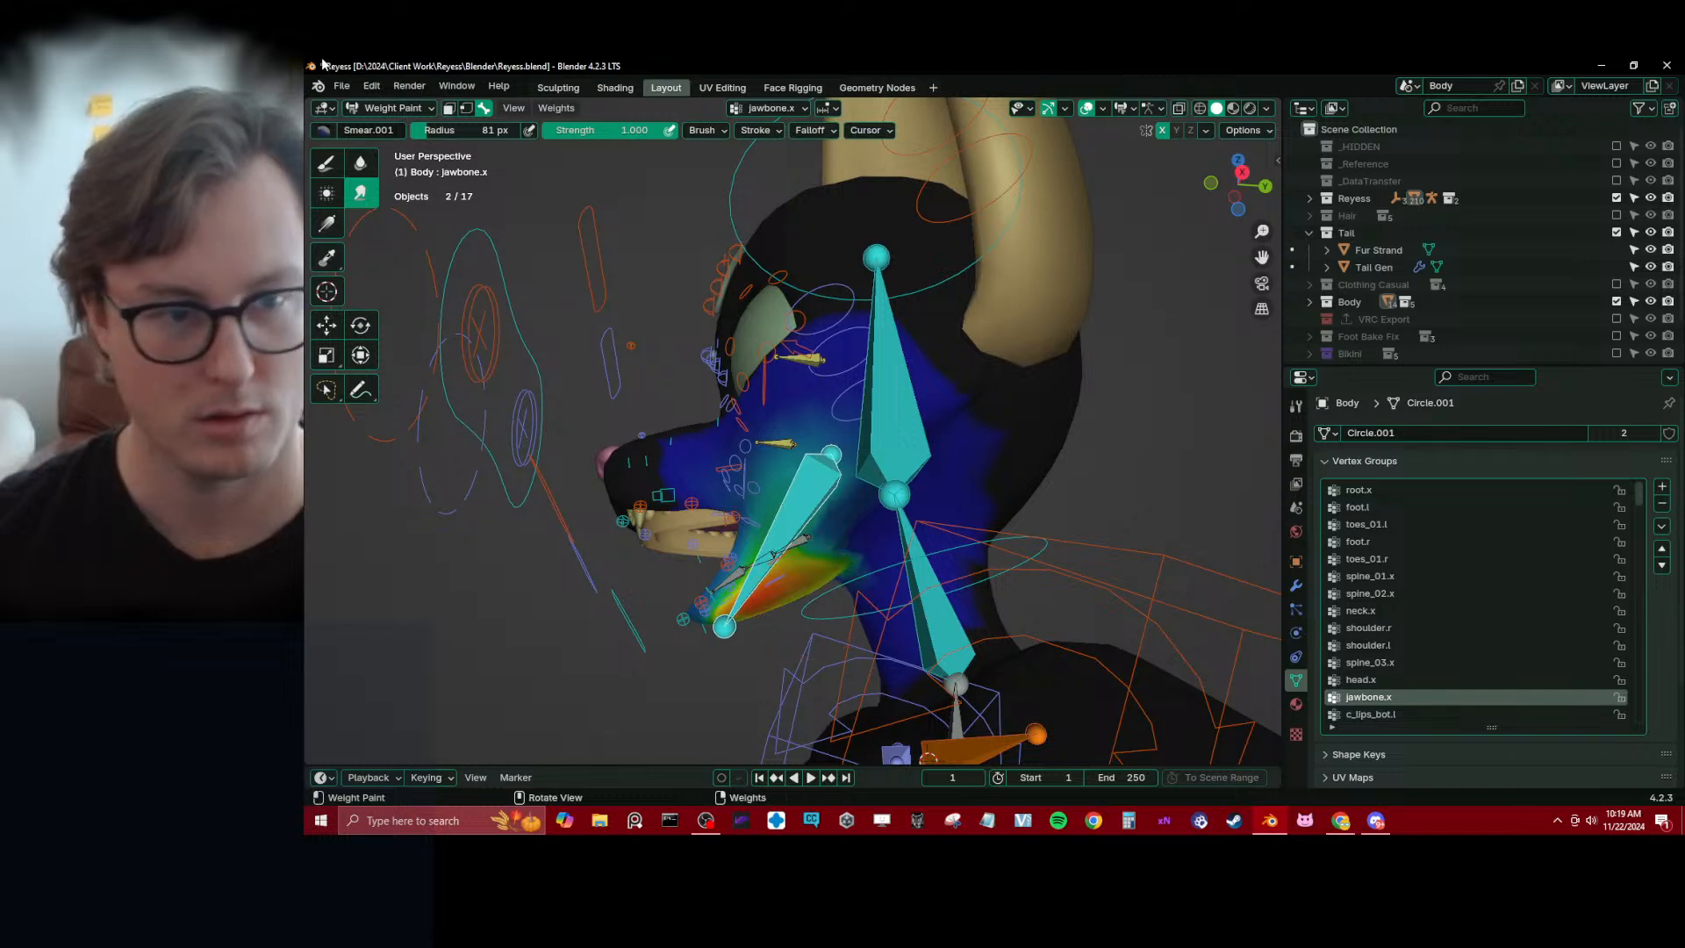
Soften the jawbone.x weights along the jaw, throat and cheeks with the Blur brush
{"action": "left_click", "coordinate": [360, 162]}
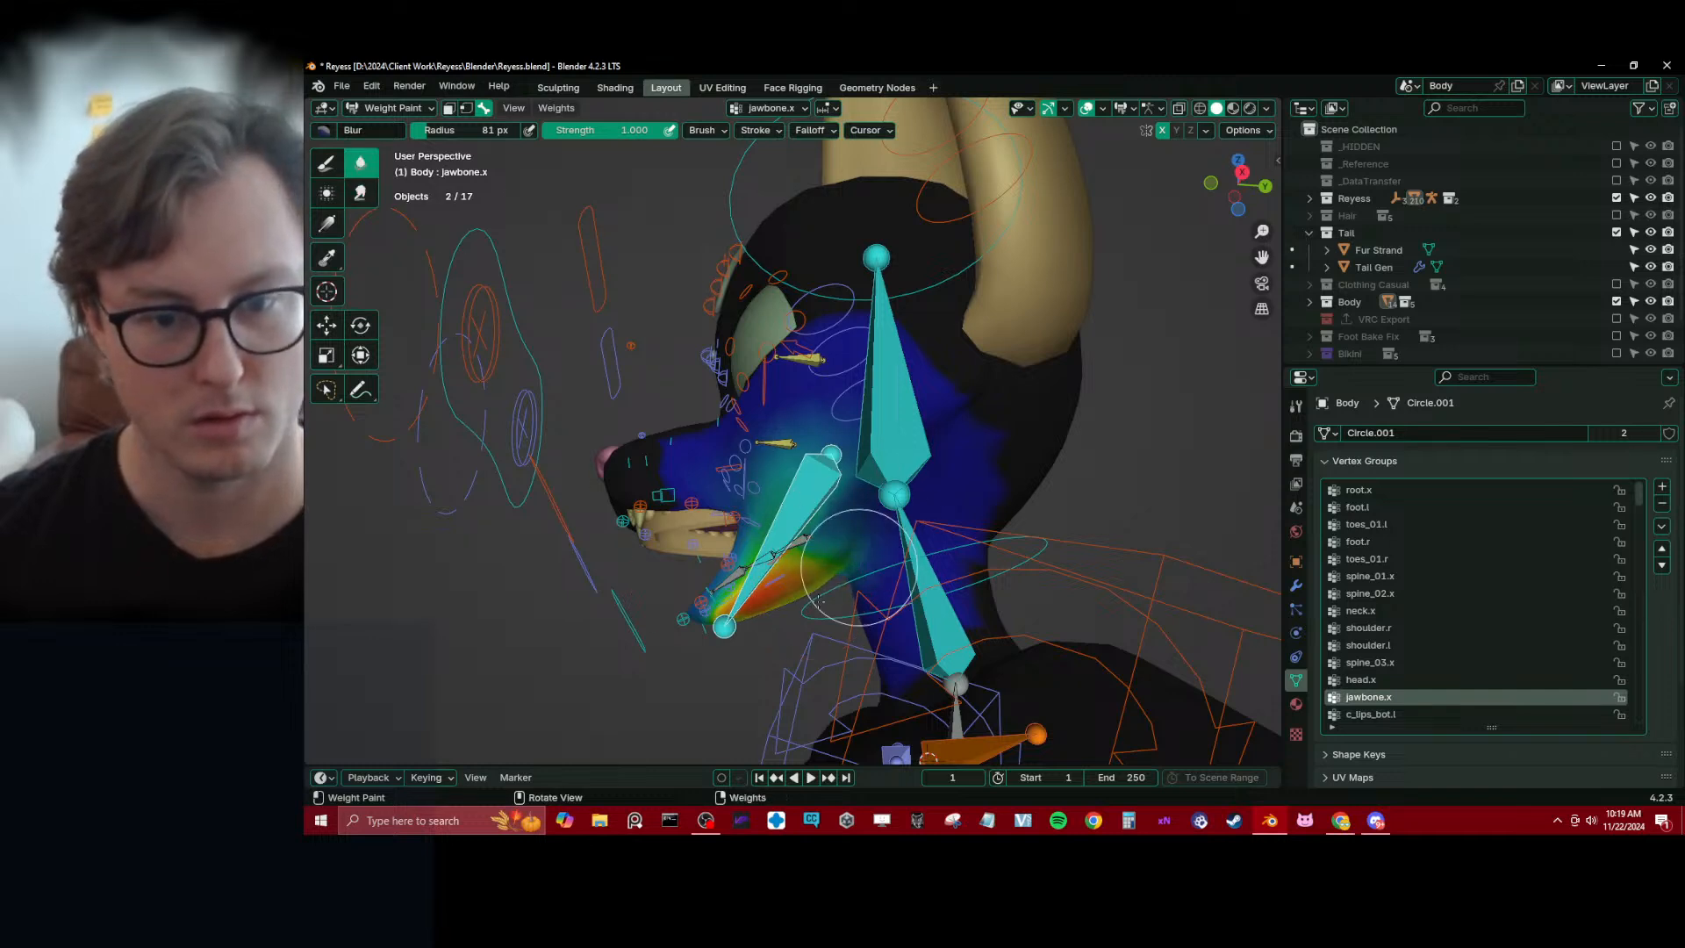
{"action": "mouse_move", "coordinate": [899, 524]}
{"action": "middle_mouse_down"}
{"action": "mouse_move", "coordinate": [880, 521]}
{"action": "mouse_move", "coordinate": [937, 469]}
{"action": "mouse_move", "coordinate": [947, 512]}
{"action": "middle_mouse_up"}
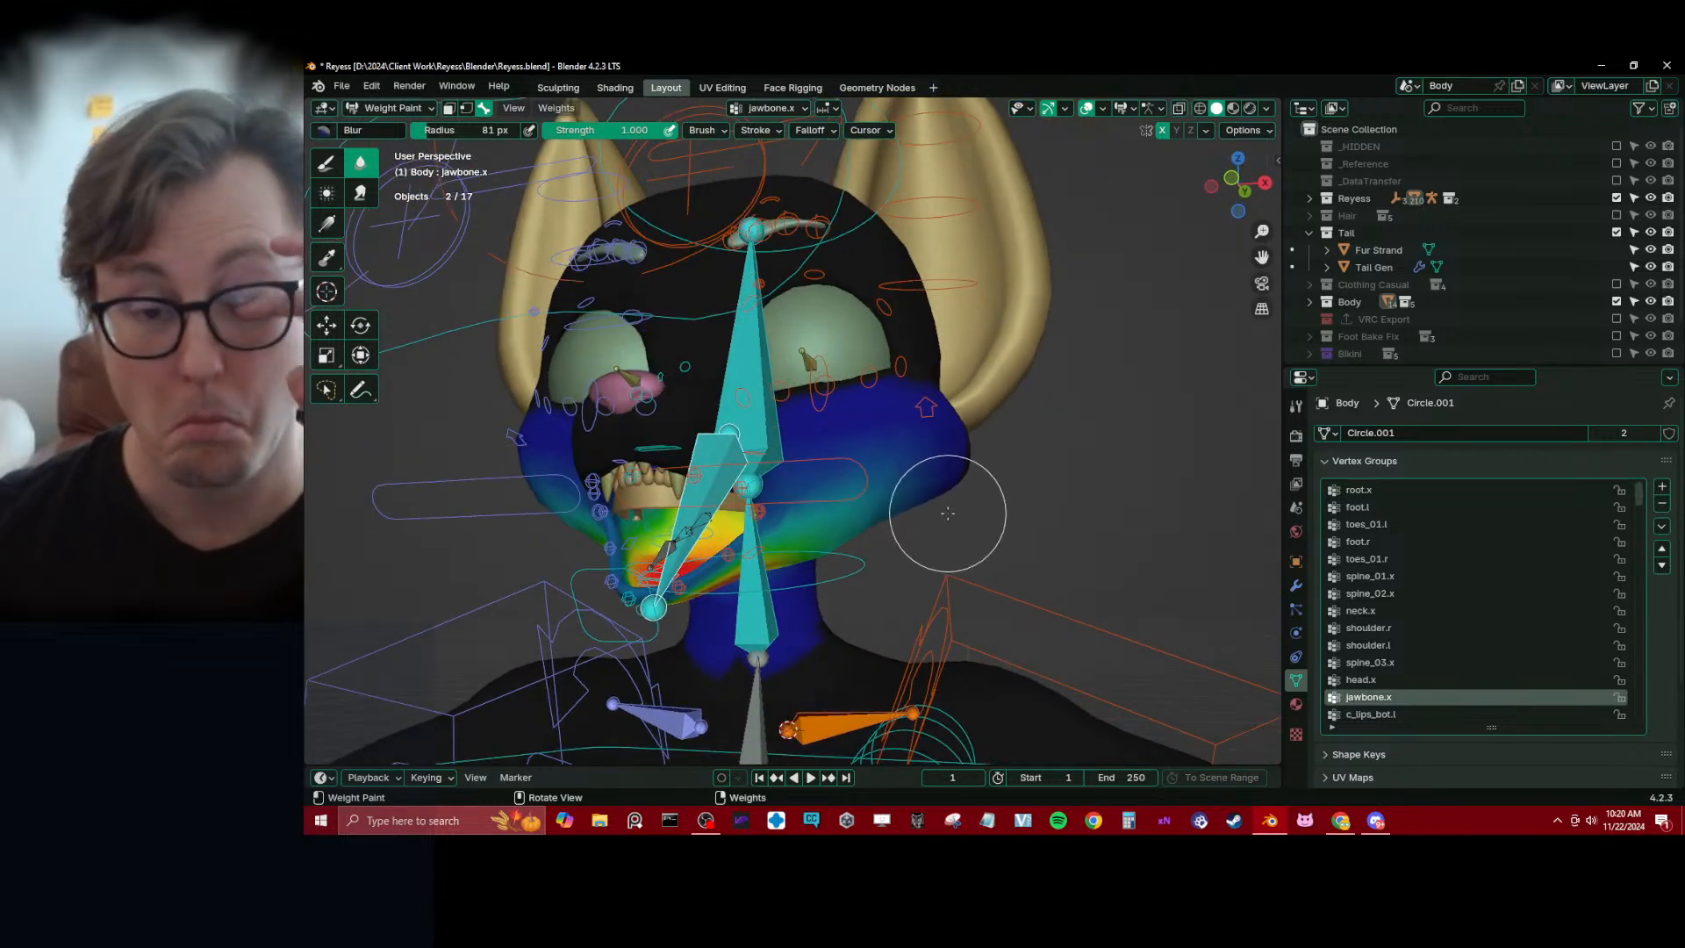
{"action": "left_click", "coordinate": [325, 165]}
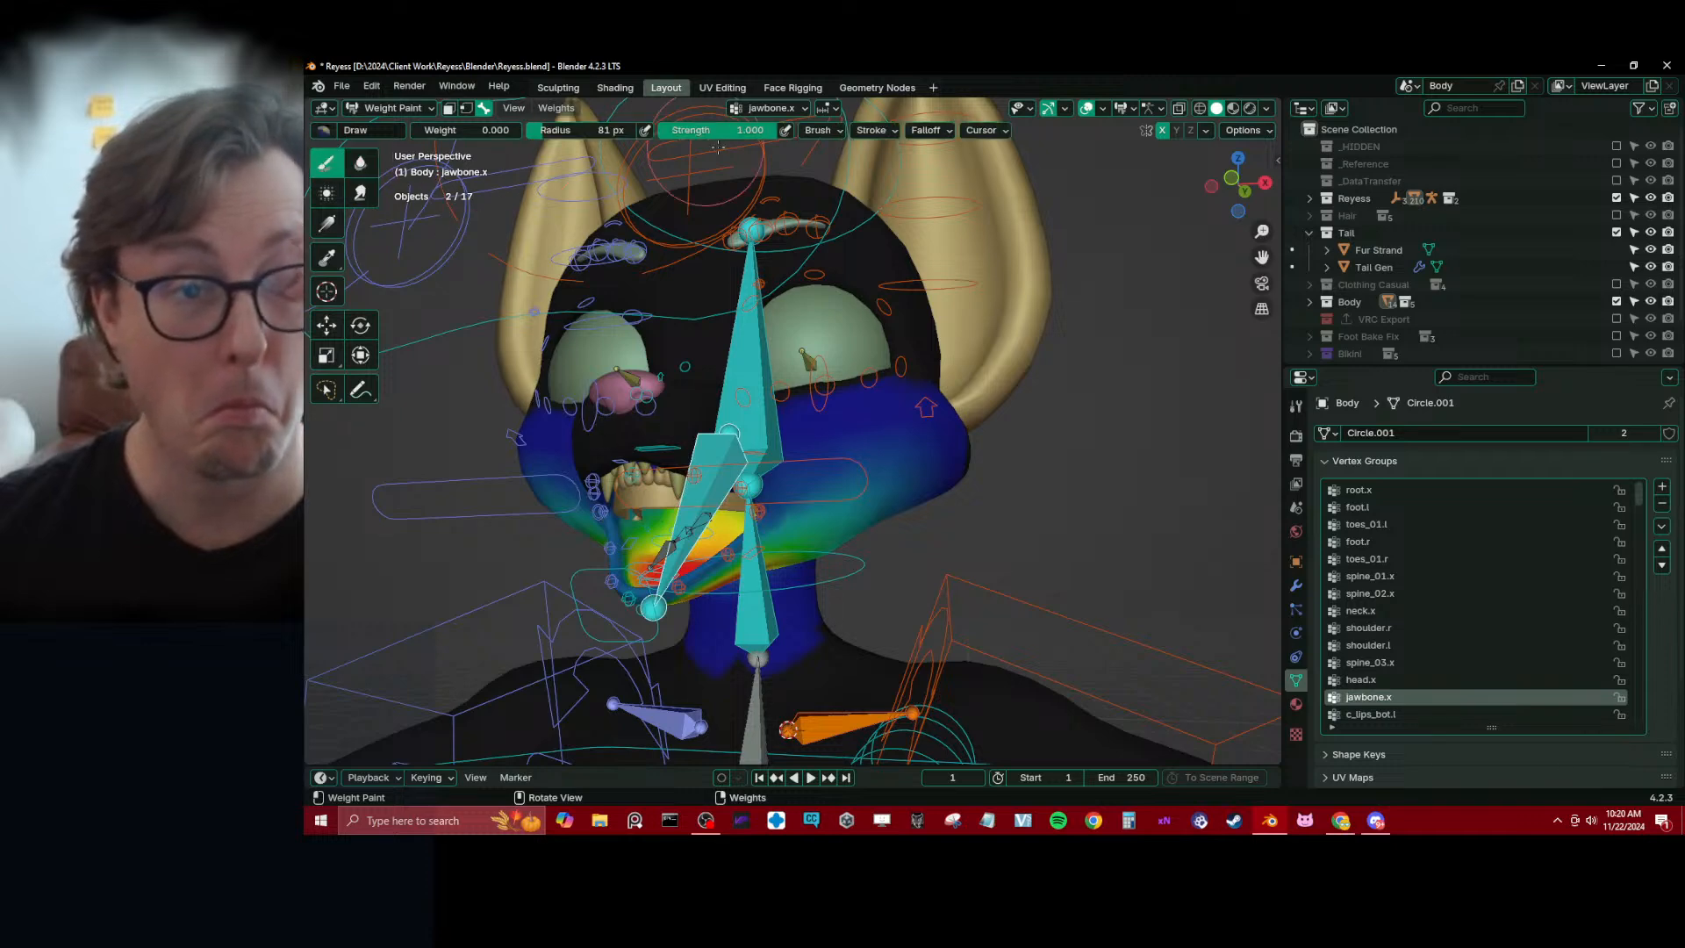
{"action": "middle_click_drag", "start_coordinate": [707, 236], "coordinate": [699, 525]}
{"action": "left_click", "coordinate": [361, 163]}
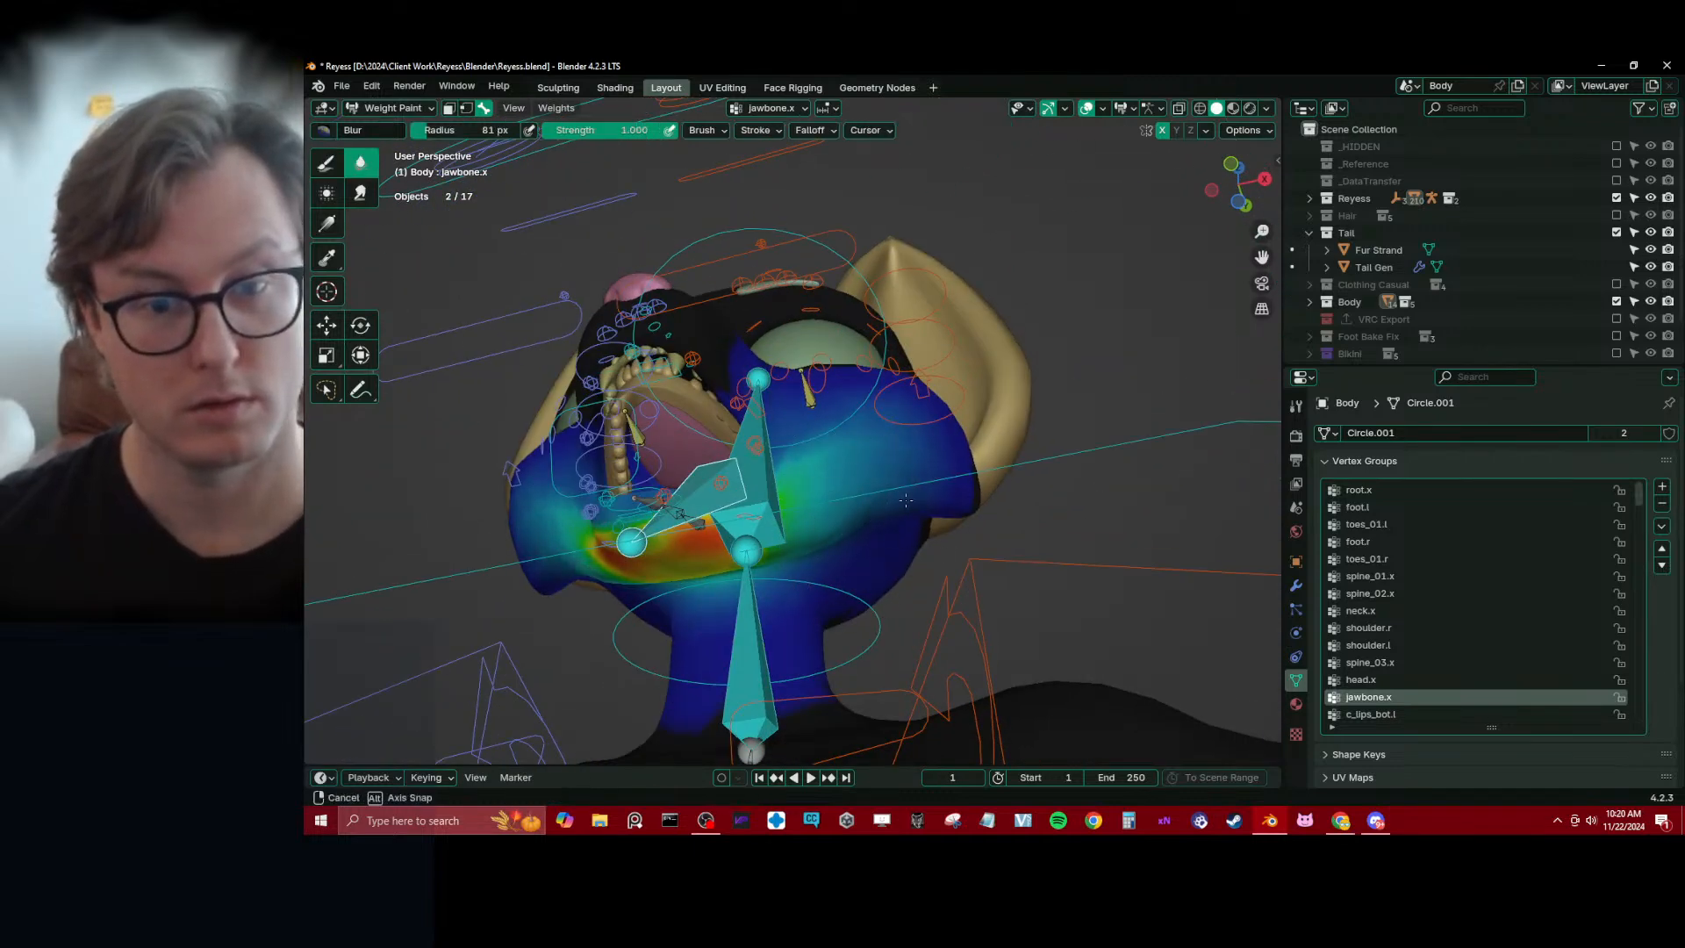
{"action": "mouse_move", "coordinate": [910, 511]}
{"action": "middle_mouse_down"}
{"action": "mouse_move", "coordinate": [842, 474]}
{"action": "mouse_move", "coordinate": [838, 498]}
{"action": "mouse_move", "coordinate": [838, 438]}
{"action": "middle_mouse_up"}
{"action": "mouse_move", "coordinate": [786, 531]}
{"action": "middle_mouse_down"}
{"action": "mouse_move", "coordinate": [772, 505]}
{"action": "mouse_move", "coordinate": [728, 496]}
{"action": "mouse_move", "coordinate": [662, 370]}
{"action": "middle_mouse_up"}
Select Body's mouth edge loop in Edit Mode, grow the selection three times, and remove those vertices from the jawbone.x group
{"action": "key", "text": "Tab"}
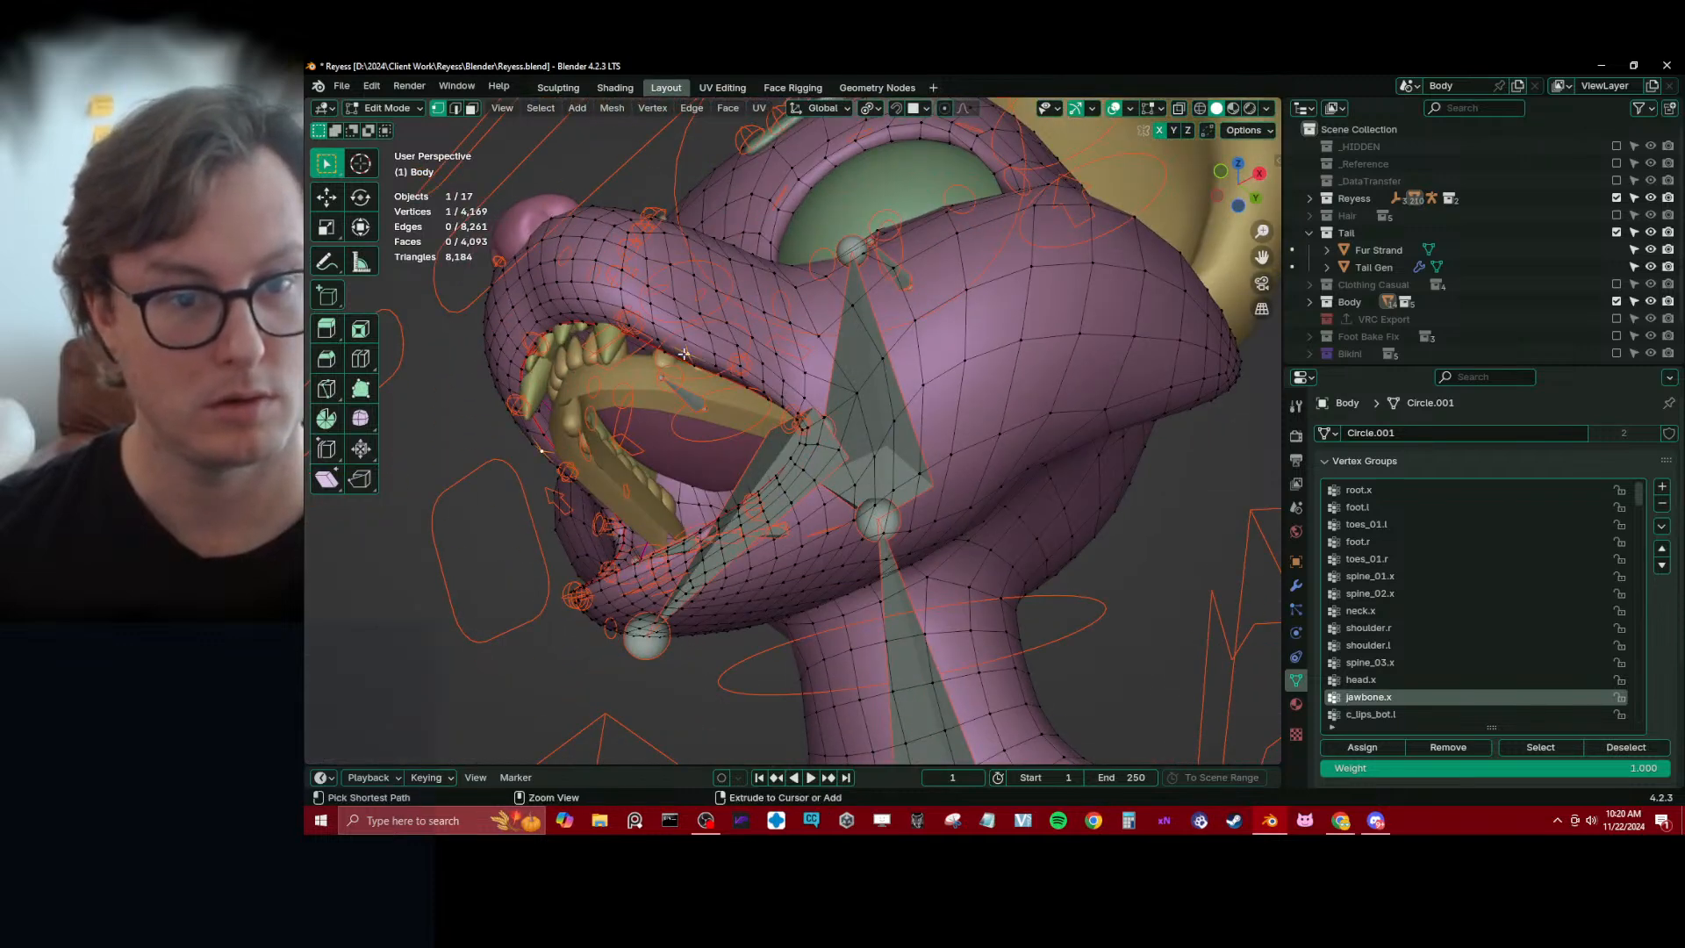
{"action": "left_click", "coordinate": [661, 346], "text": "alt"}
{"action": "left_click", "coordinate": [747, 397], "text": "alt+shift"}
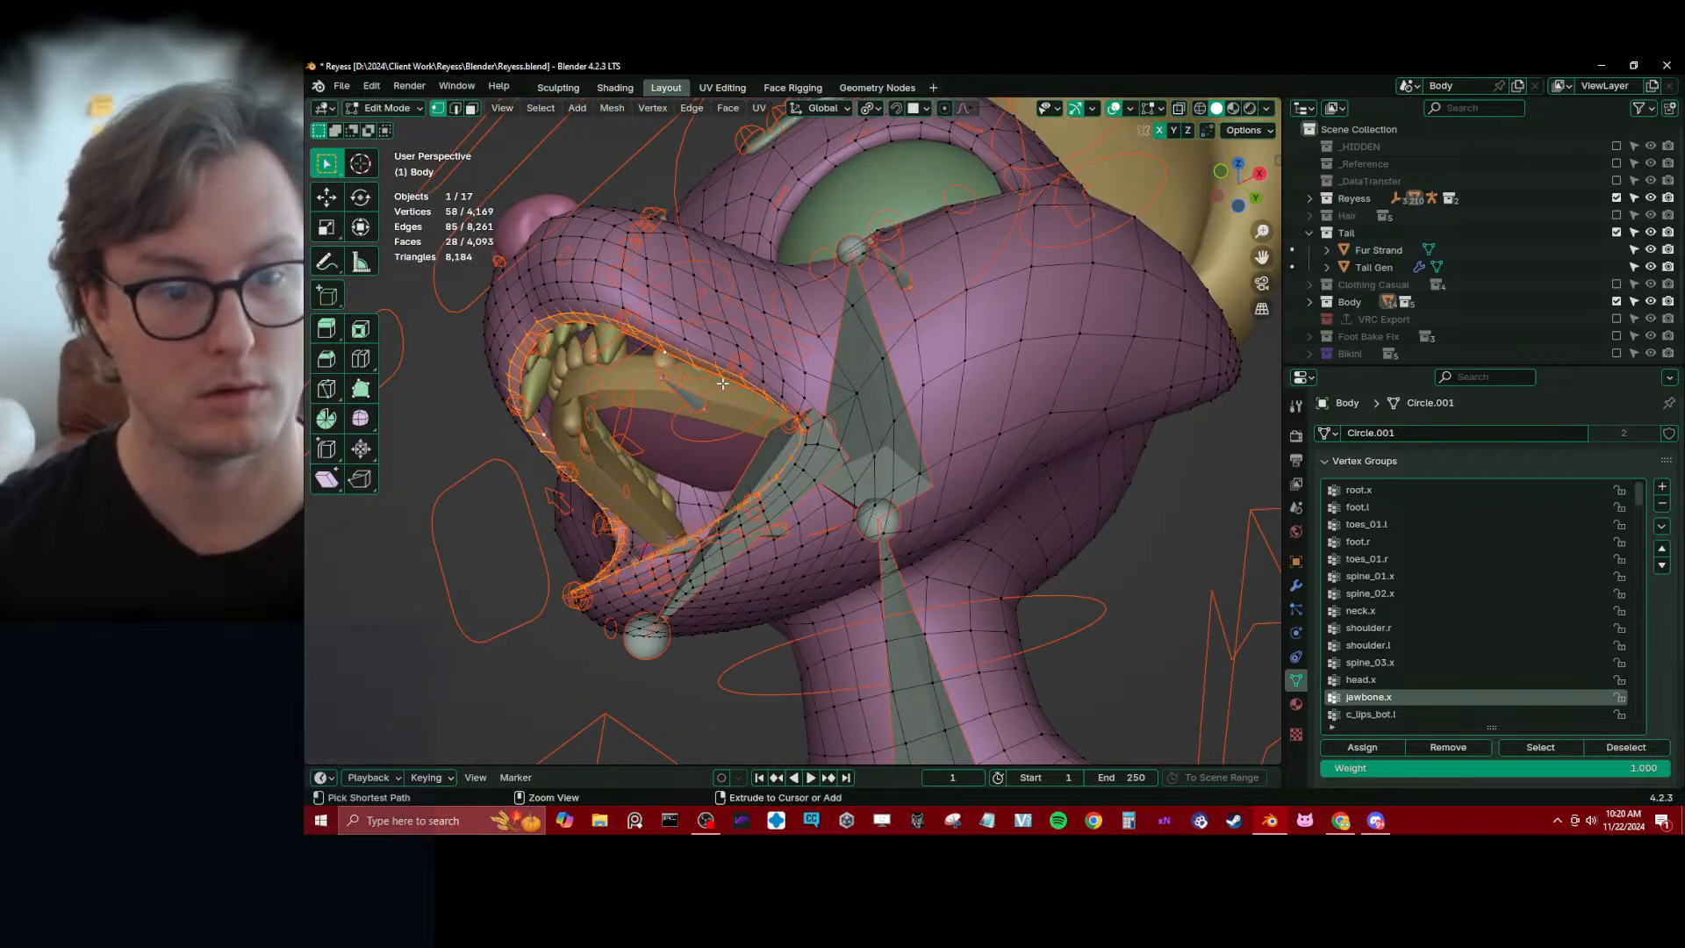
{"action": "key", "text": "ctrl+KP_Add"}
{"action": "key", "text": "ctrl+KP_Add"}
{"action": "key", "text": "ctrl+KP_Add"}
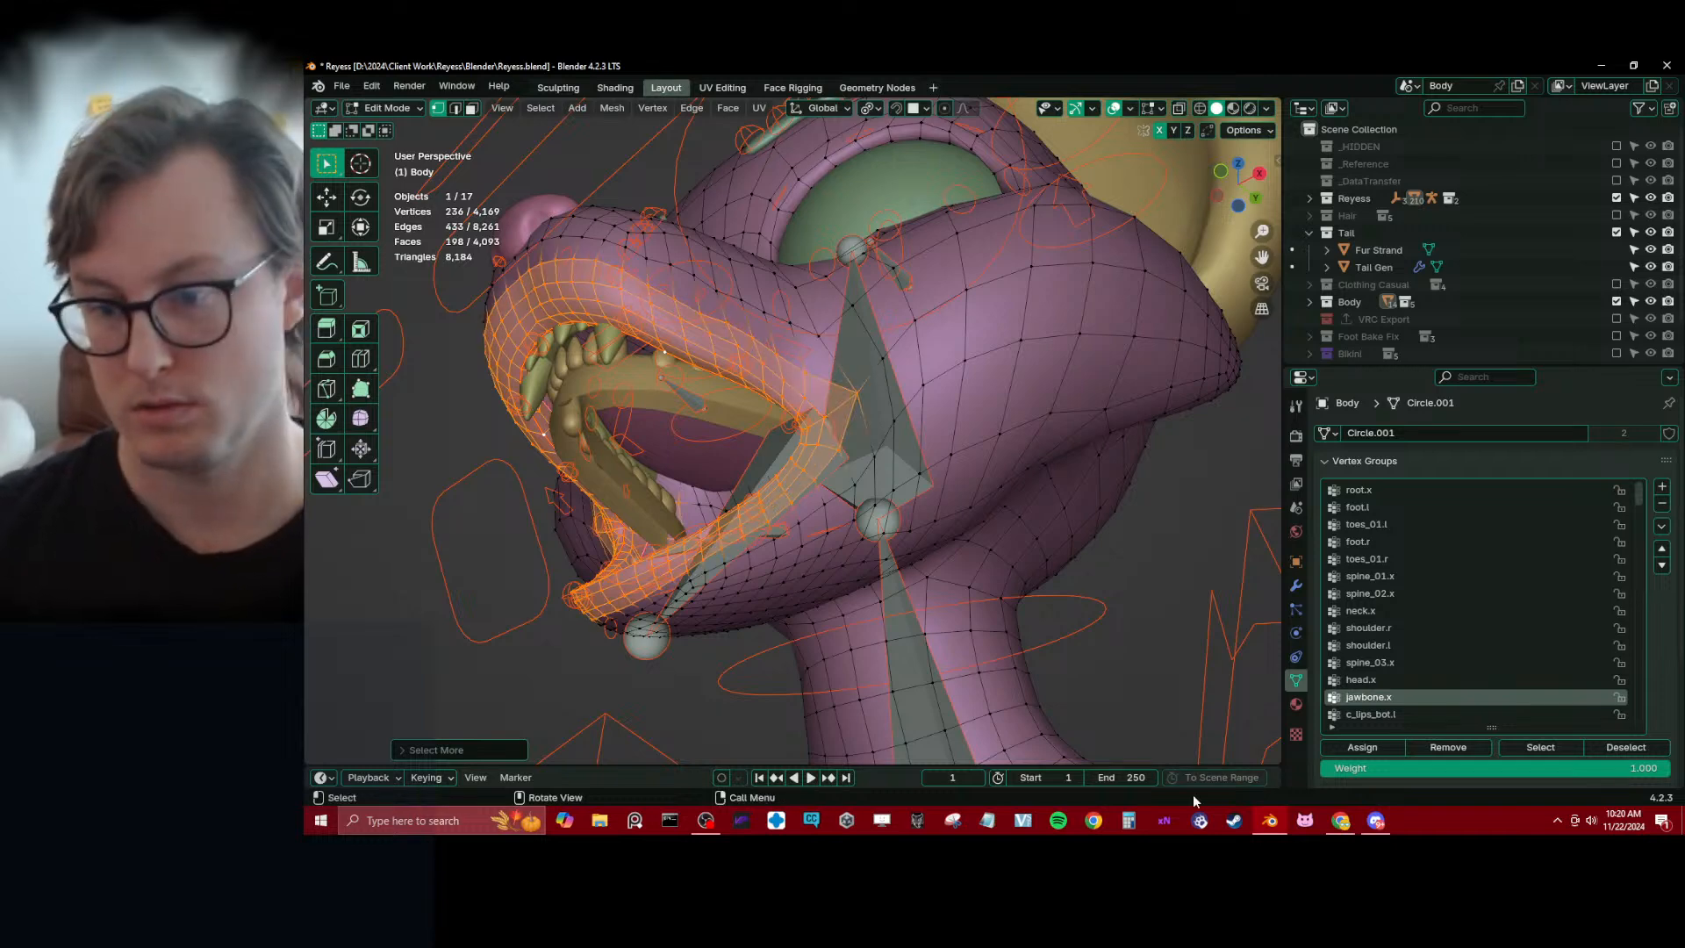
{"action": "left_click", "coordinate": [1430, 751]}
Clear the posed control's rotation and return to Object Mode
{"action": "key", "text": "Tab"}
{"action": "scroll", "coordinate": [756, 331], "scroll_direction": "down", "scroll_amount": 2}
{"action": "mouse_move", "coordinate": [756, 330]}
{"action": "middle_mouse_down"}
{"action": "mouse_move", "coordinate": [784, 417]}
{"action": "mouse_move", "coordinate": [773, 518]}
{"action": "mouse_move", "coordinate": [746, 544]}
{"action": "mouse_move", "coordinate": [779, 544]}
{"action": "middle_mouse_up"}
{"action": "mouse_move", "coordinate": [601, 539]}
{"action": "middle_mouse_down"}
{"action": "mouse_move", "coordinate": [925, 533]}
{"action": "mouse_move", "coordinate": [897, 534]}
{"action": "middle_mouse_up"}
{"action": "key", "text": "alt+r"}
{"action": "key", "text": "ctrl+Tab"}
{"action": "middle_click_drag", "start_coordinate": [654, 490], "coordinate": [456, 505]}
Set the viewport shading to Solid and save the Reyess.blend file
{"action": "key", "text": "z"}
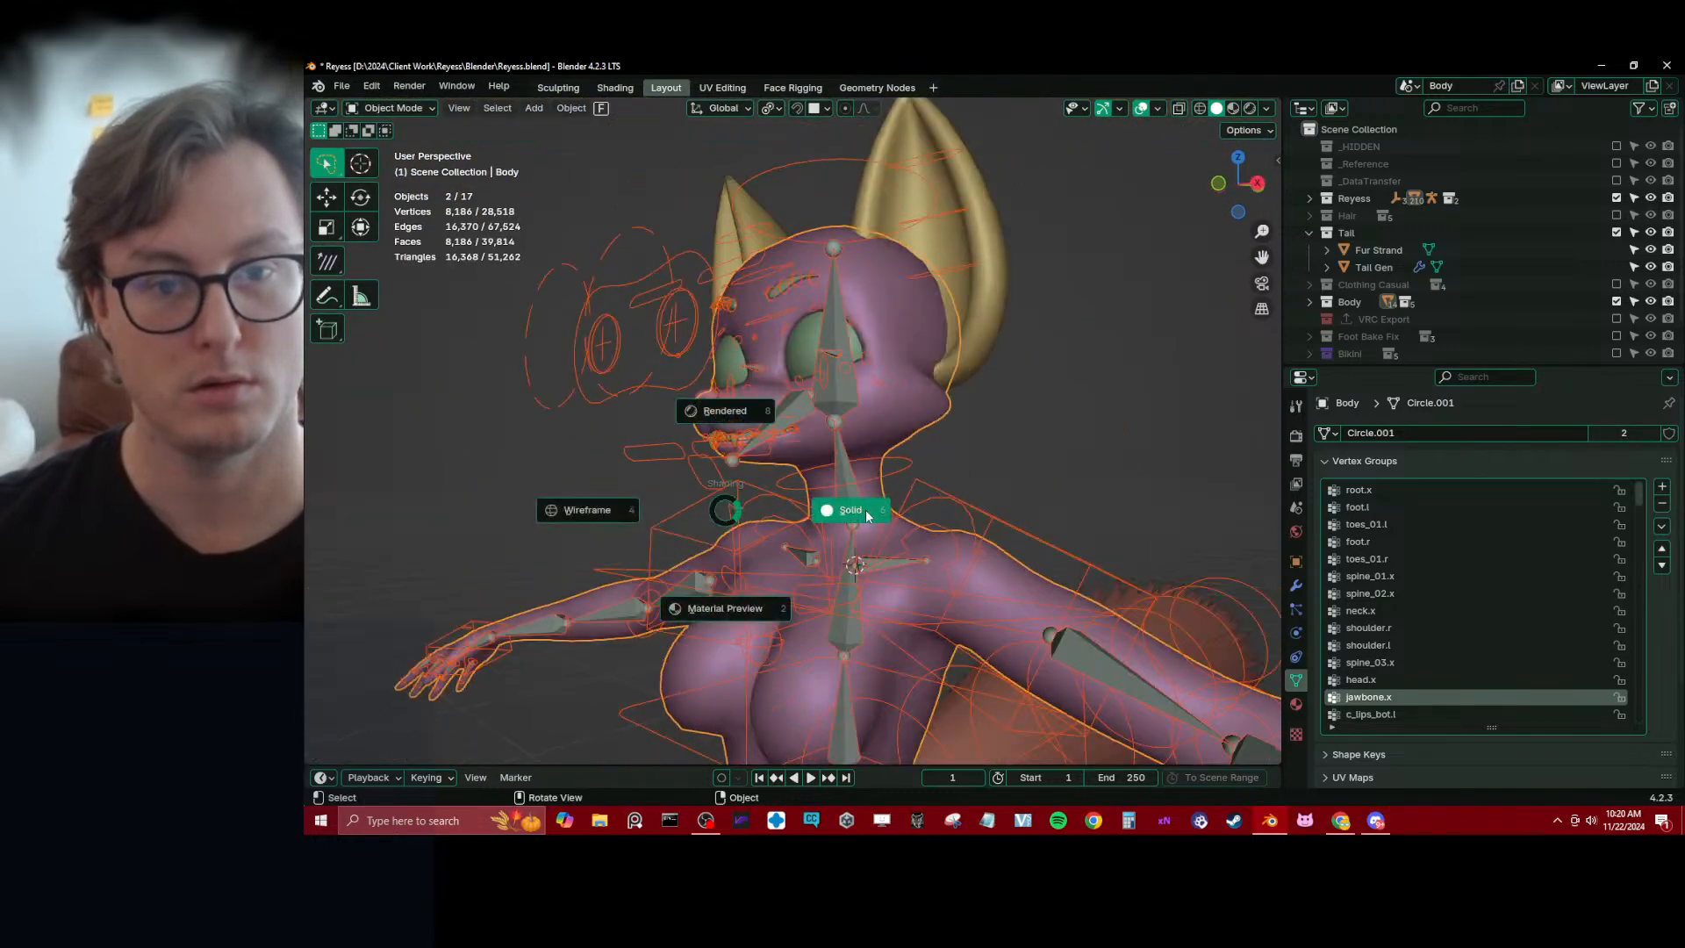
{"action": "scroll", "coordinate": [869, 509], "scroll_direction": "down", "scroll_amount": 3}
{"action": "key", "text": "ctrl+s"}
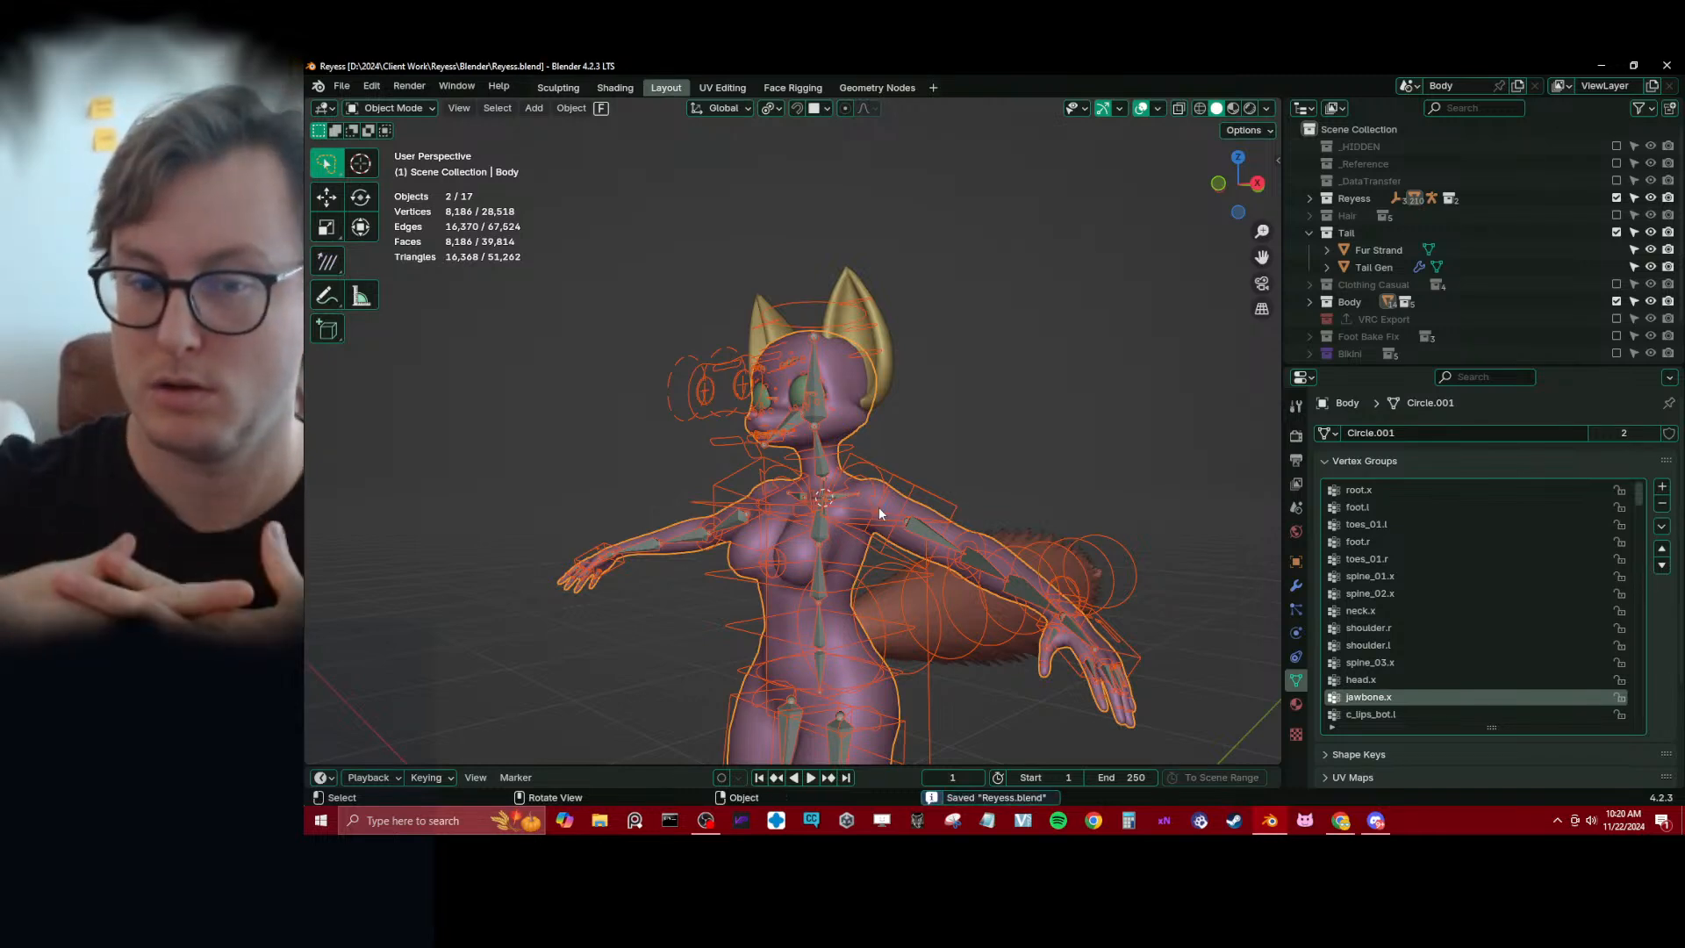
{"action": "middle_click_drag", "start_coordinate": [878, 507], "coordinate": [982, 505]}
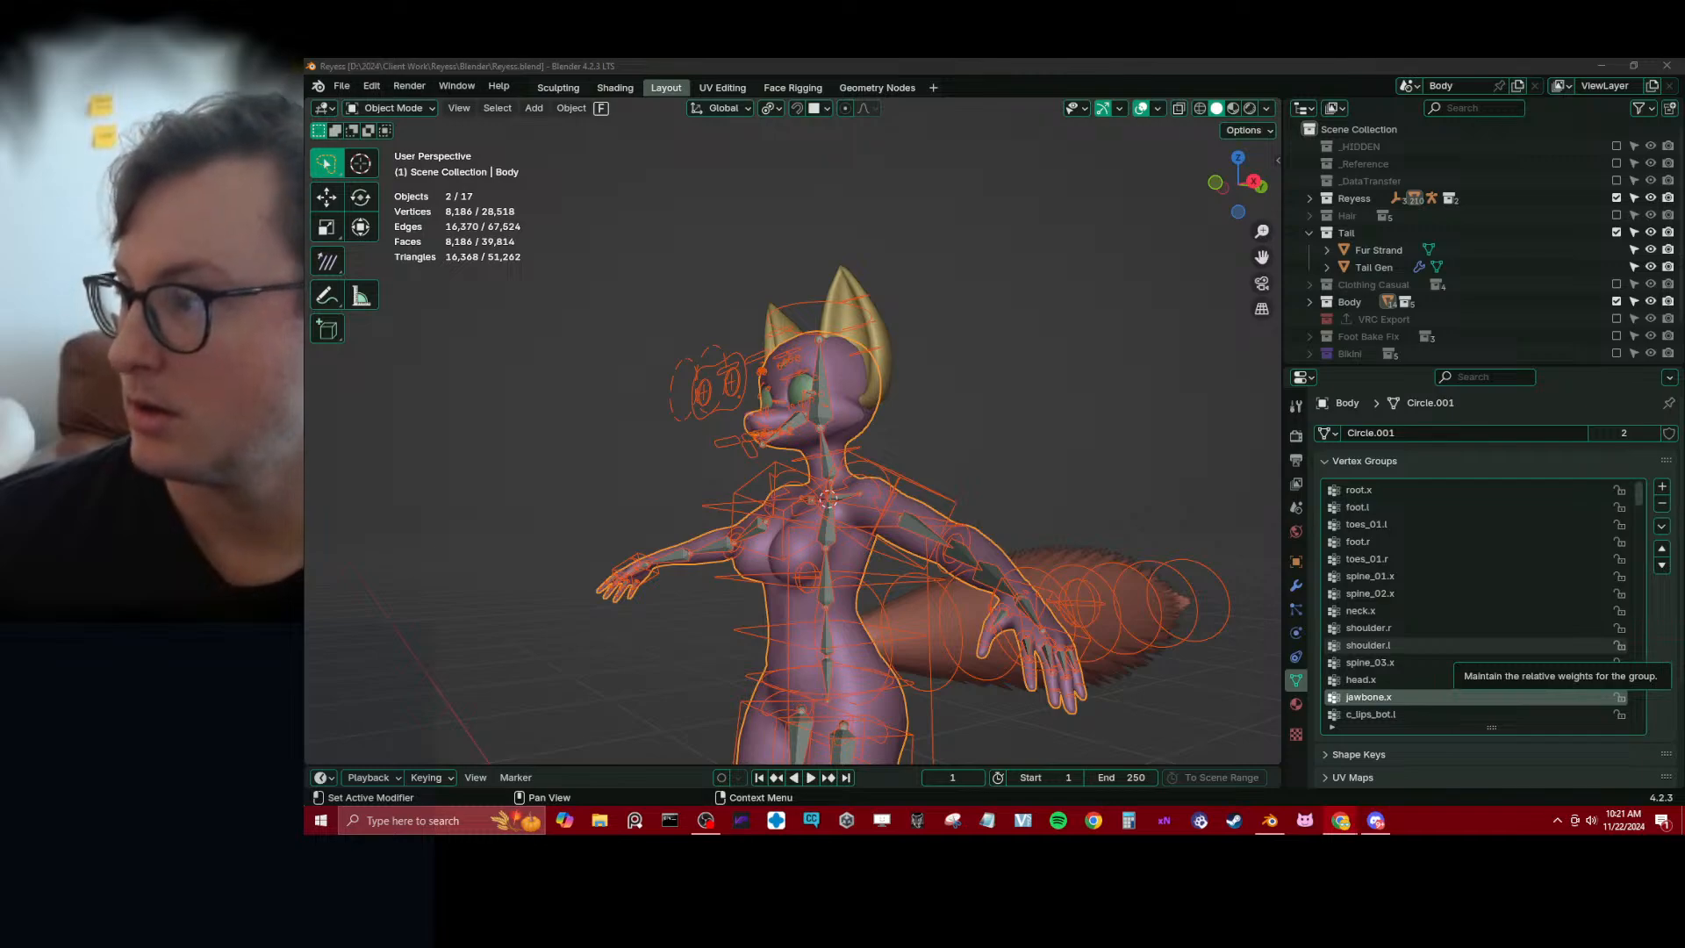
Switch to the ChatGPT conversation on the attribute-to-vertex-group add-on and read its request, overview and first setup steps
{"action": "key", "text": "alt+Tab"}
{"action": "scroll", "coordinate": [1369, 478], "scroll_direction": "up", "scroll_amount": 15}
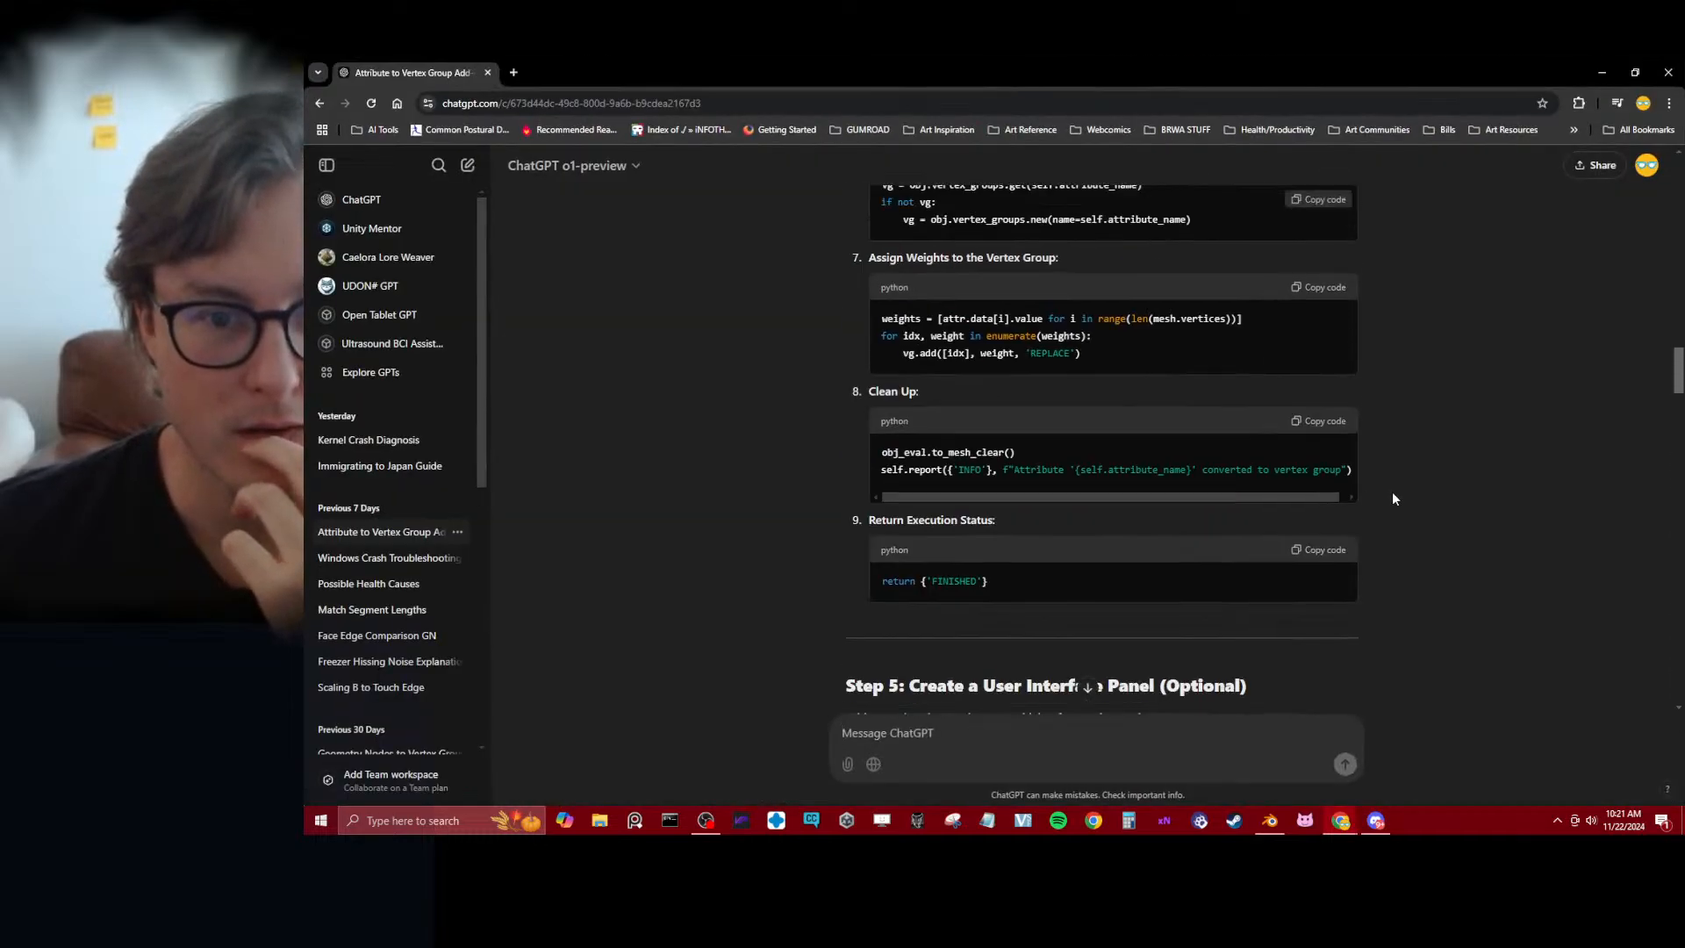
{"action": "scroll", "coordinate": [1393, 498], "scroll_direction": "up", "scroll_amount": 15}
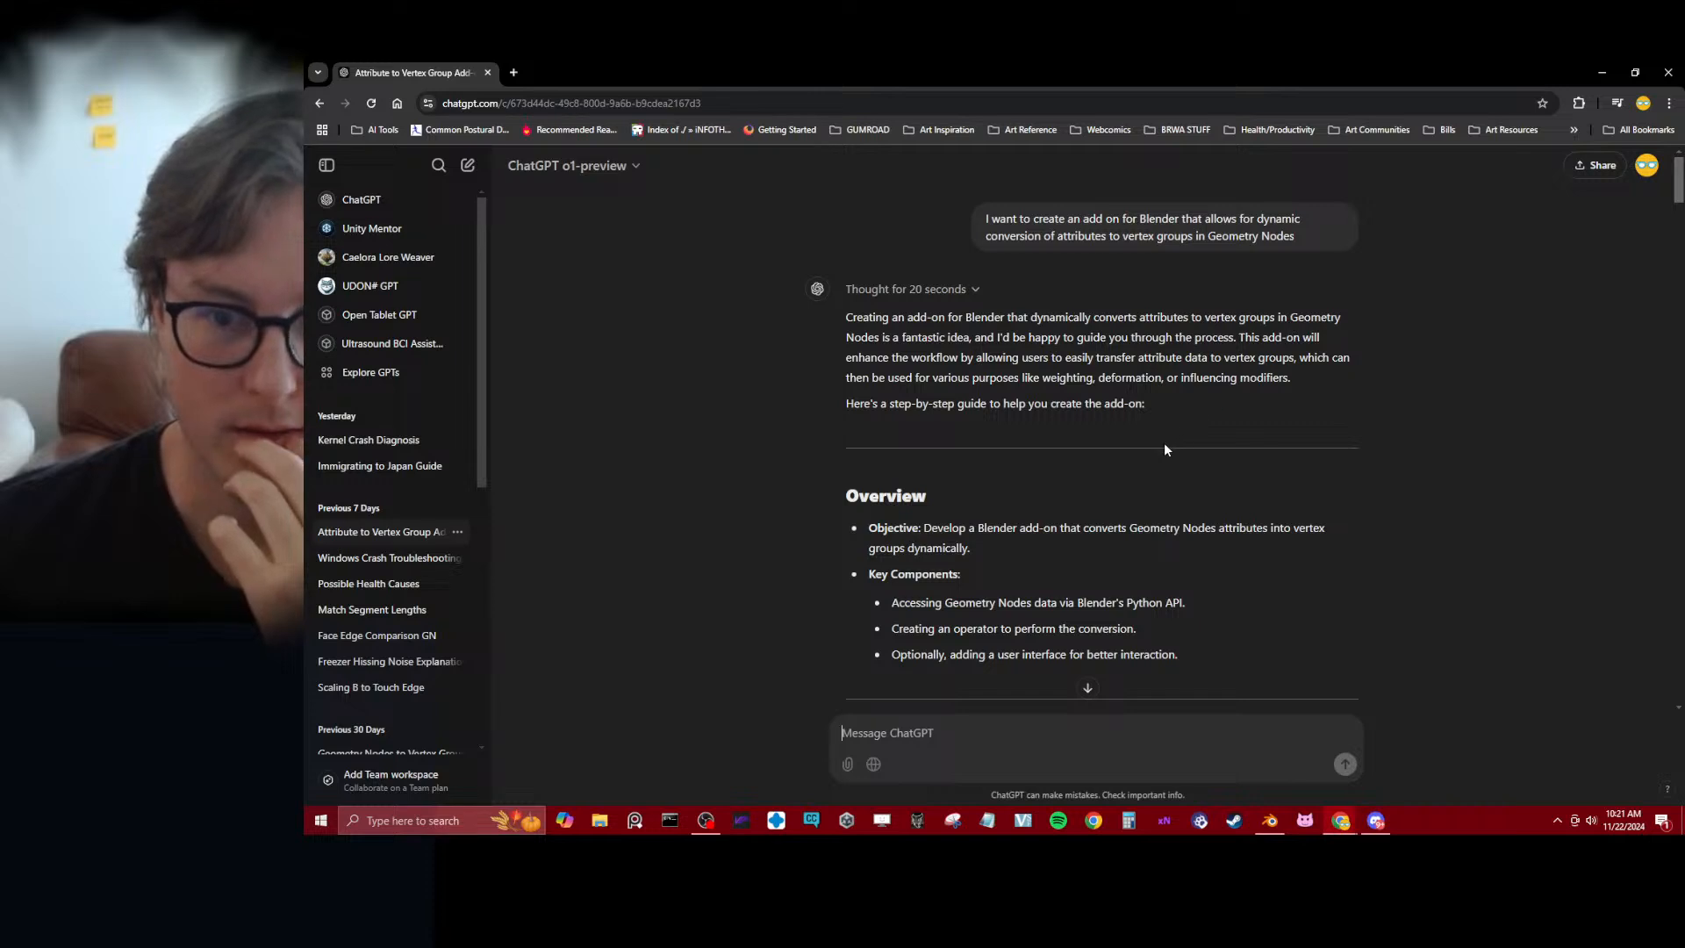
{"action": "scroll", "coordinate": [842, 524], "scroll_direction": "down", "scroll_amount": 2}
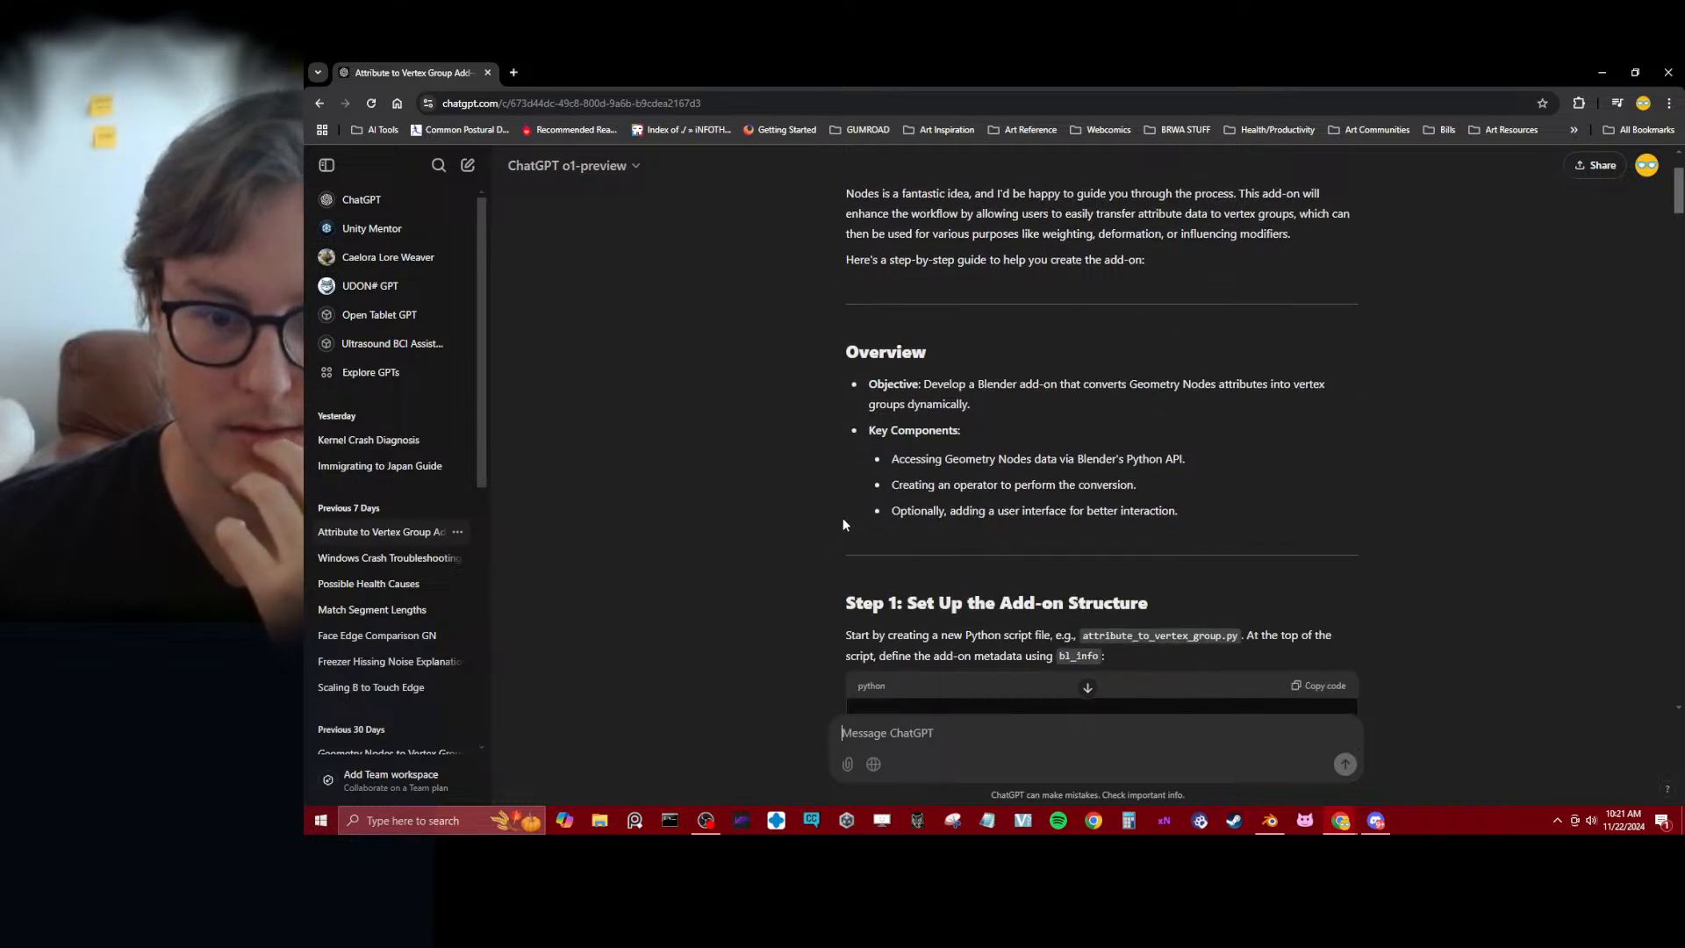
{"action": "left_click_drag", "start_coordinate": [886, 384], "coordinate": [1286, 385]}
{"action": "left_click", "coordinate": [1353, 428]}
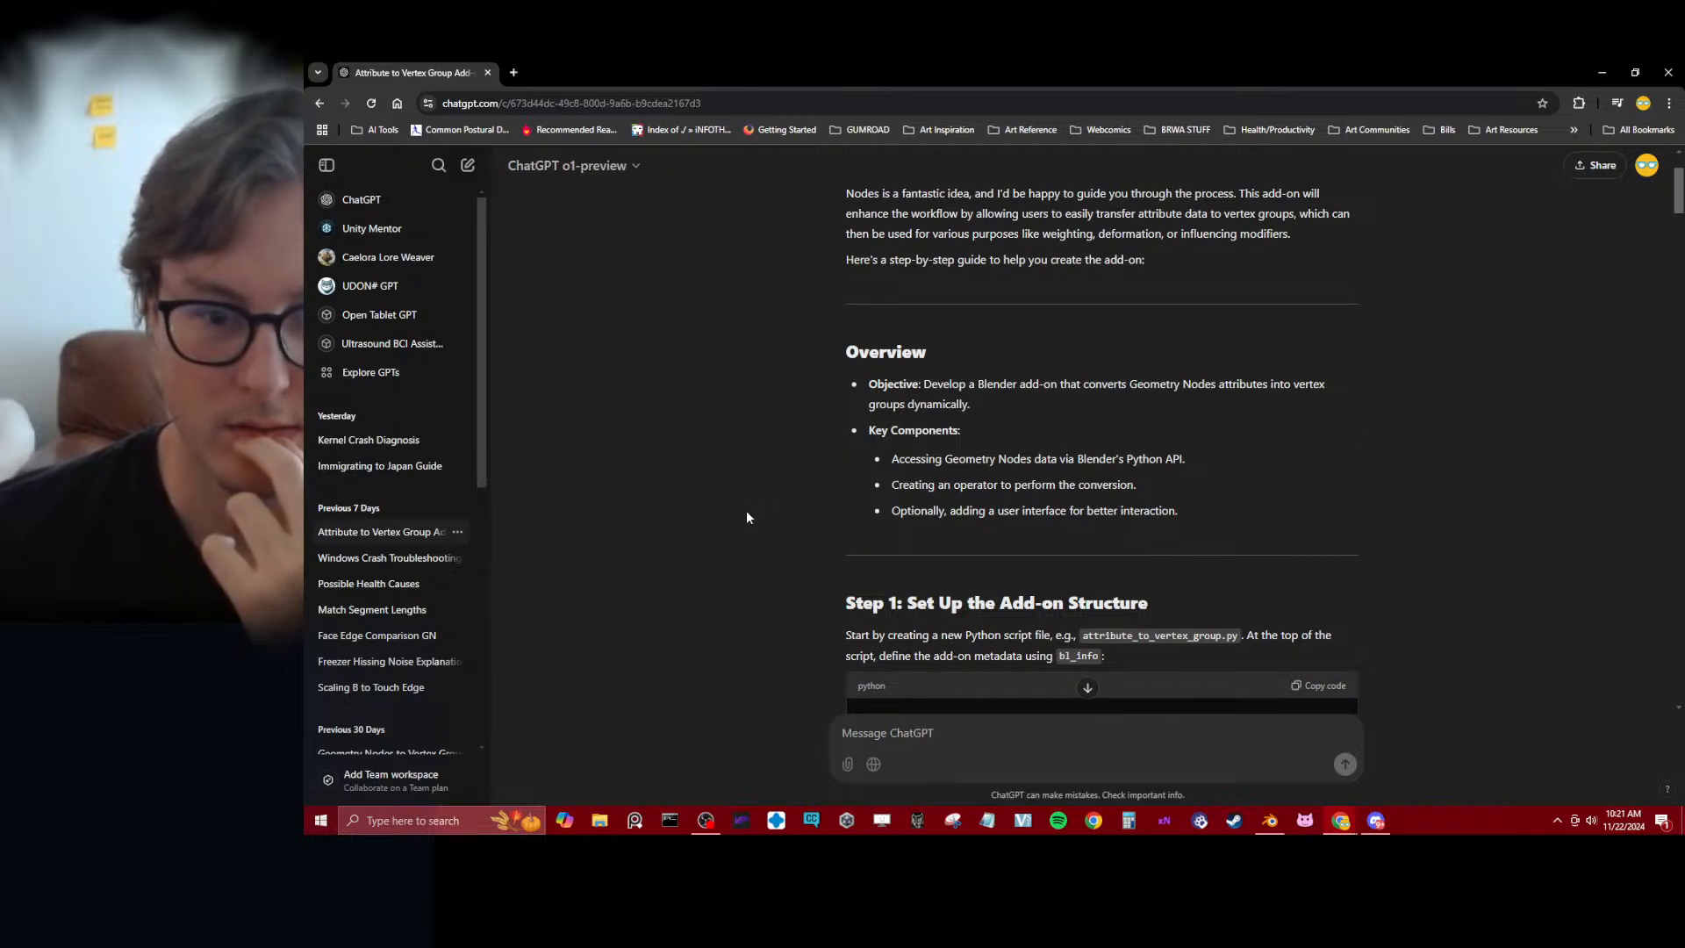
{"action": "scroll", "coordinate": [740, 525], "scroll_direction": "down", "scroll_amount": 4}
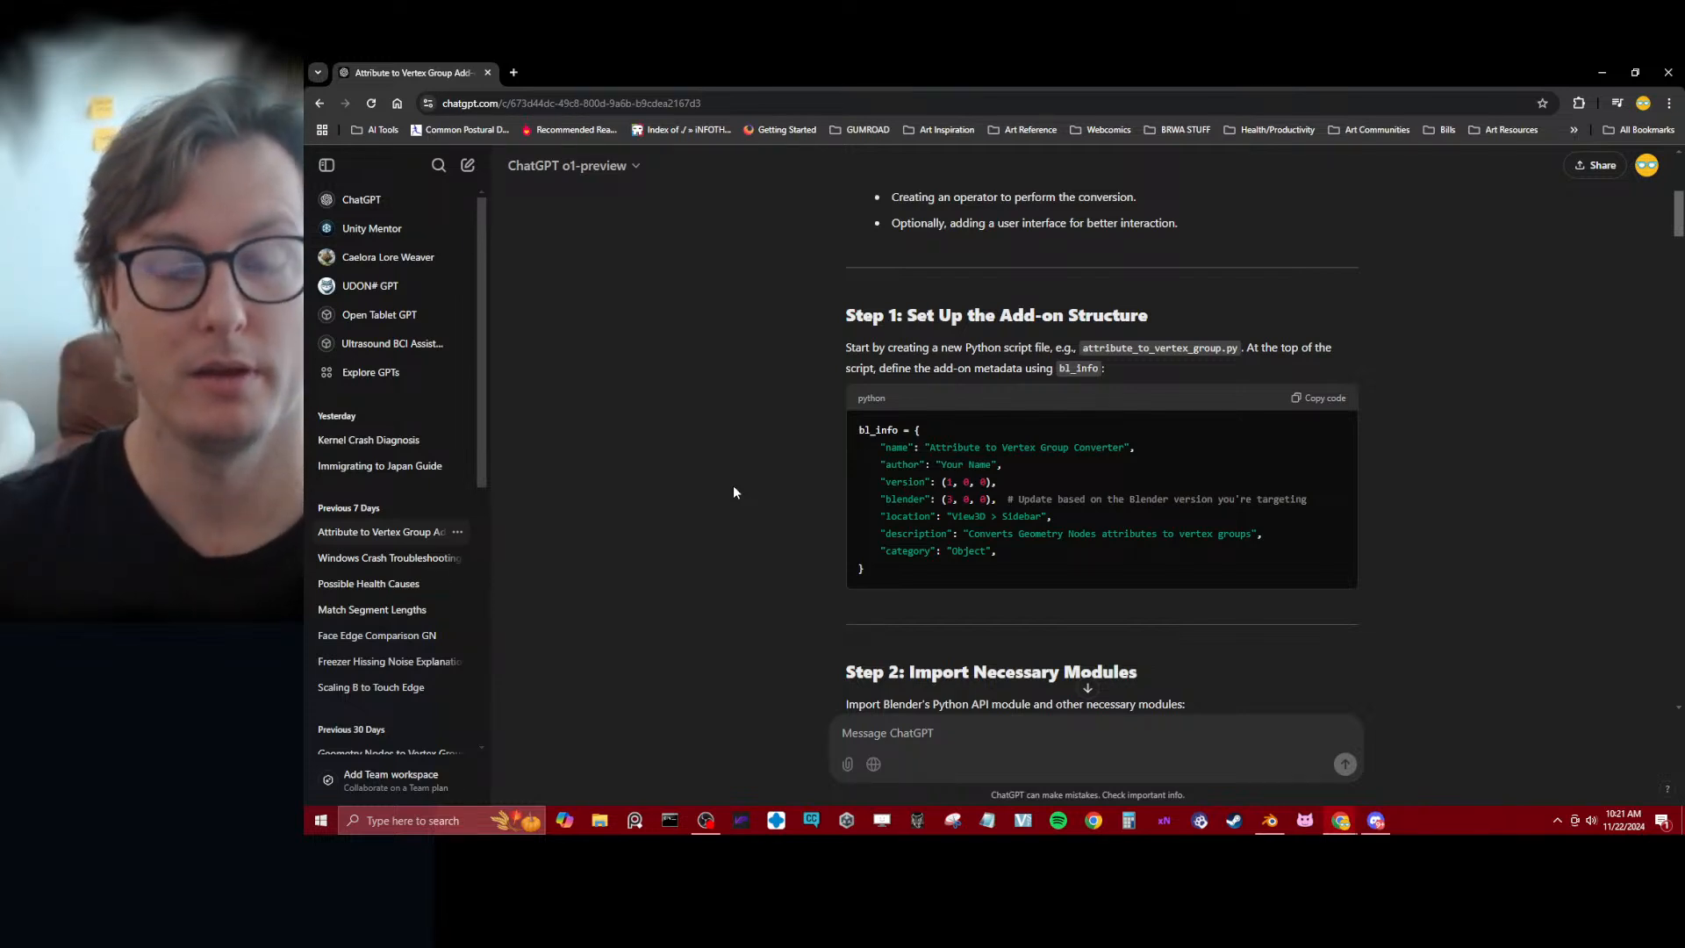
{"action": "scroll", "coordinate": [737, 488], "scroll_direction": "down", "scroll_amount": 1}
{"action": "scroll", "coordinate": [740, 465], "scroll_direction": "down", "scroll_amount": 1}
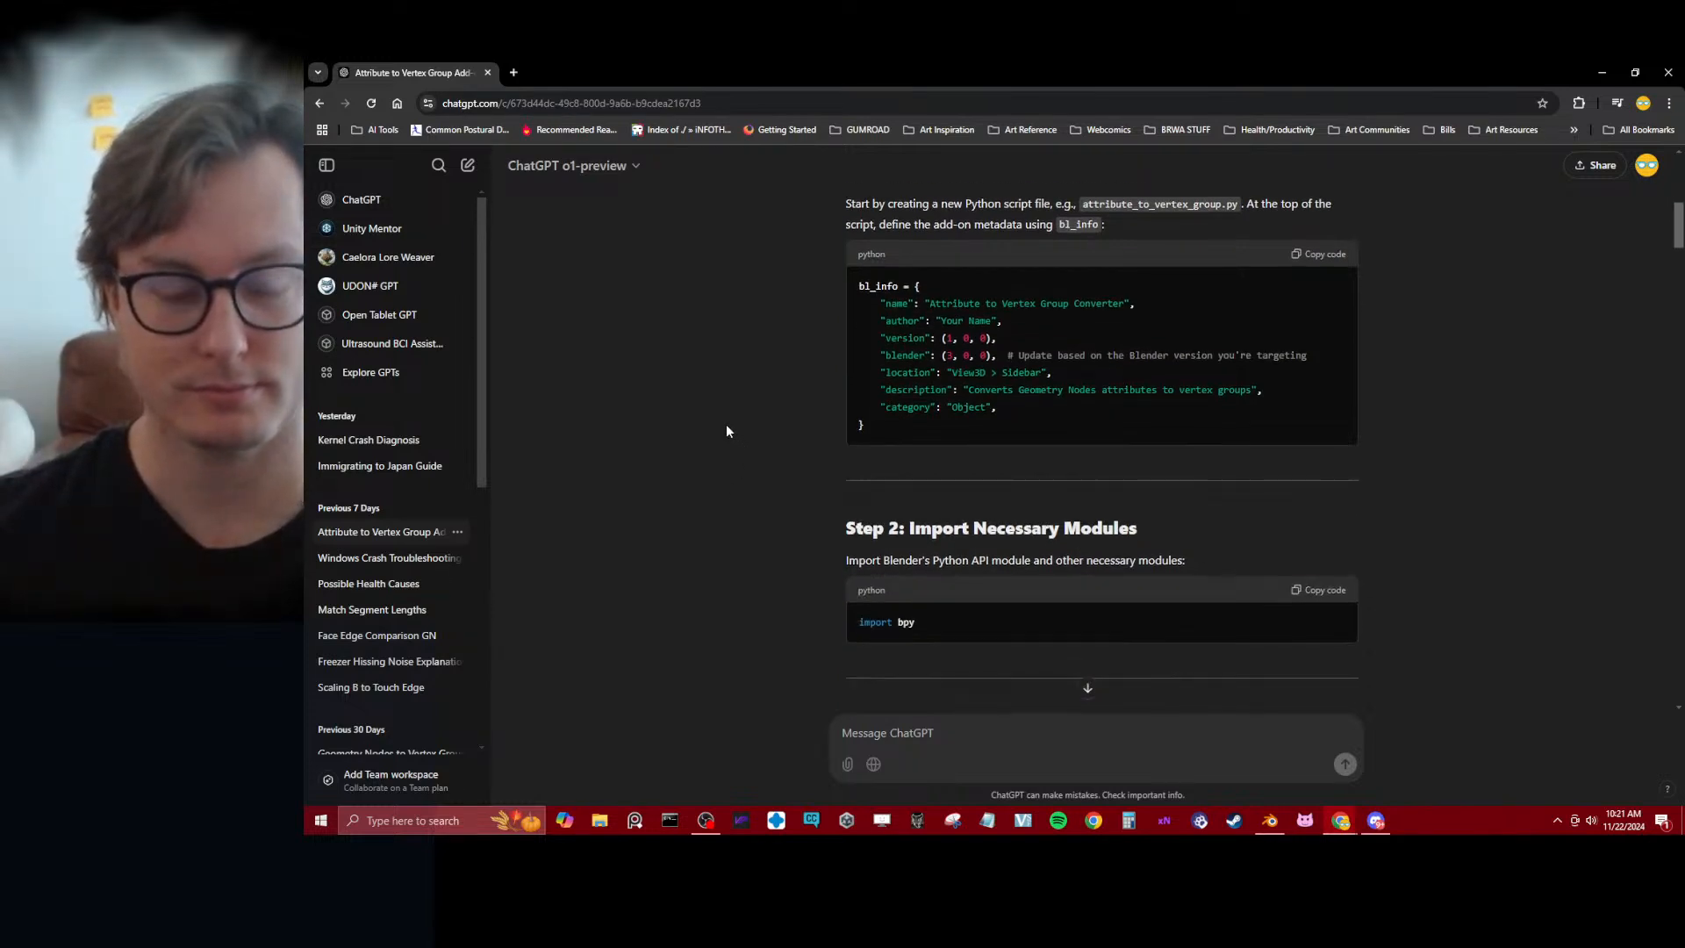
{"action": "scroll", "coordinate": [703, 426], "scroll_direction": "down", "scroll_amount": 3}
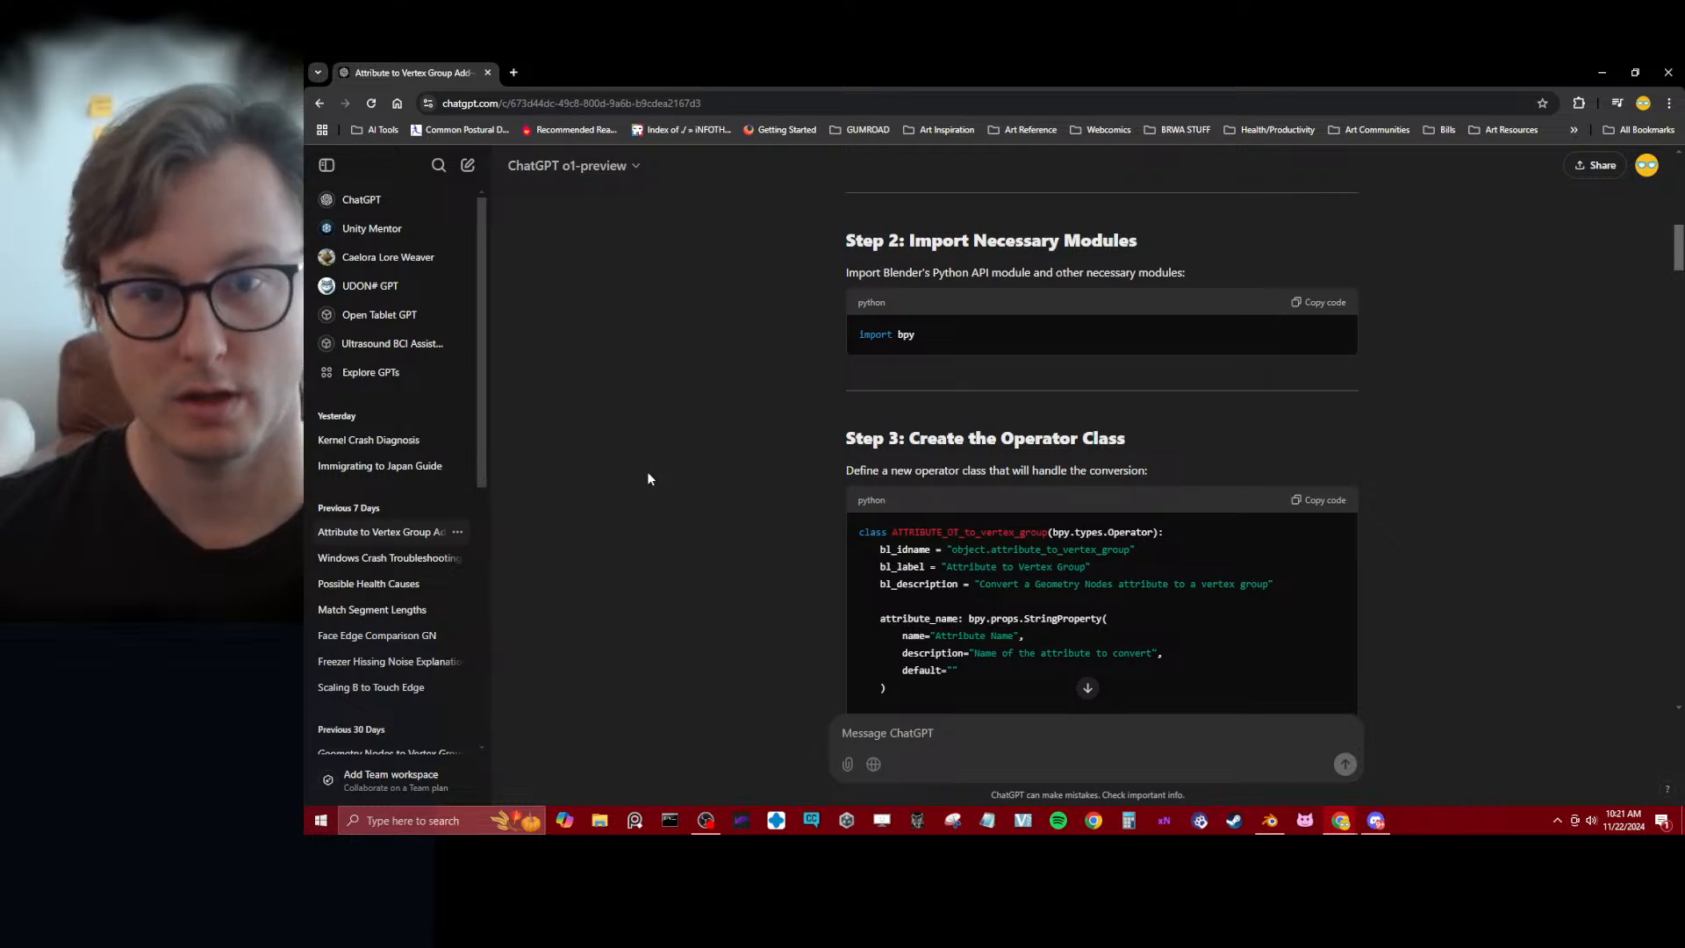
{"action": "scroll", "coordinate": [646, 483], "scroll_direction": "up", "scroll_amount": 2}
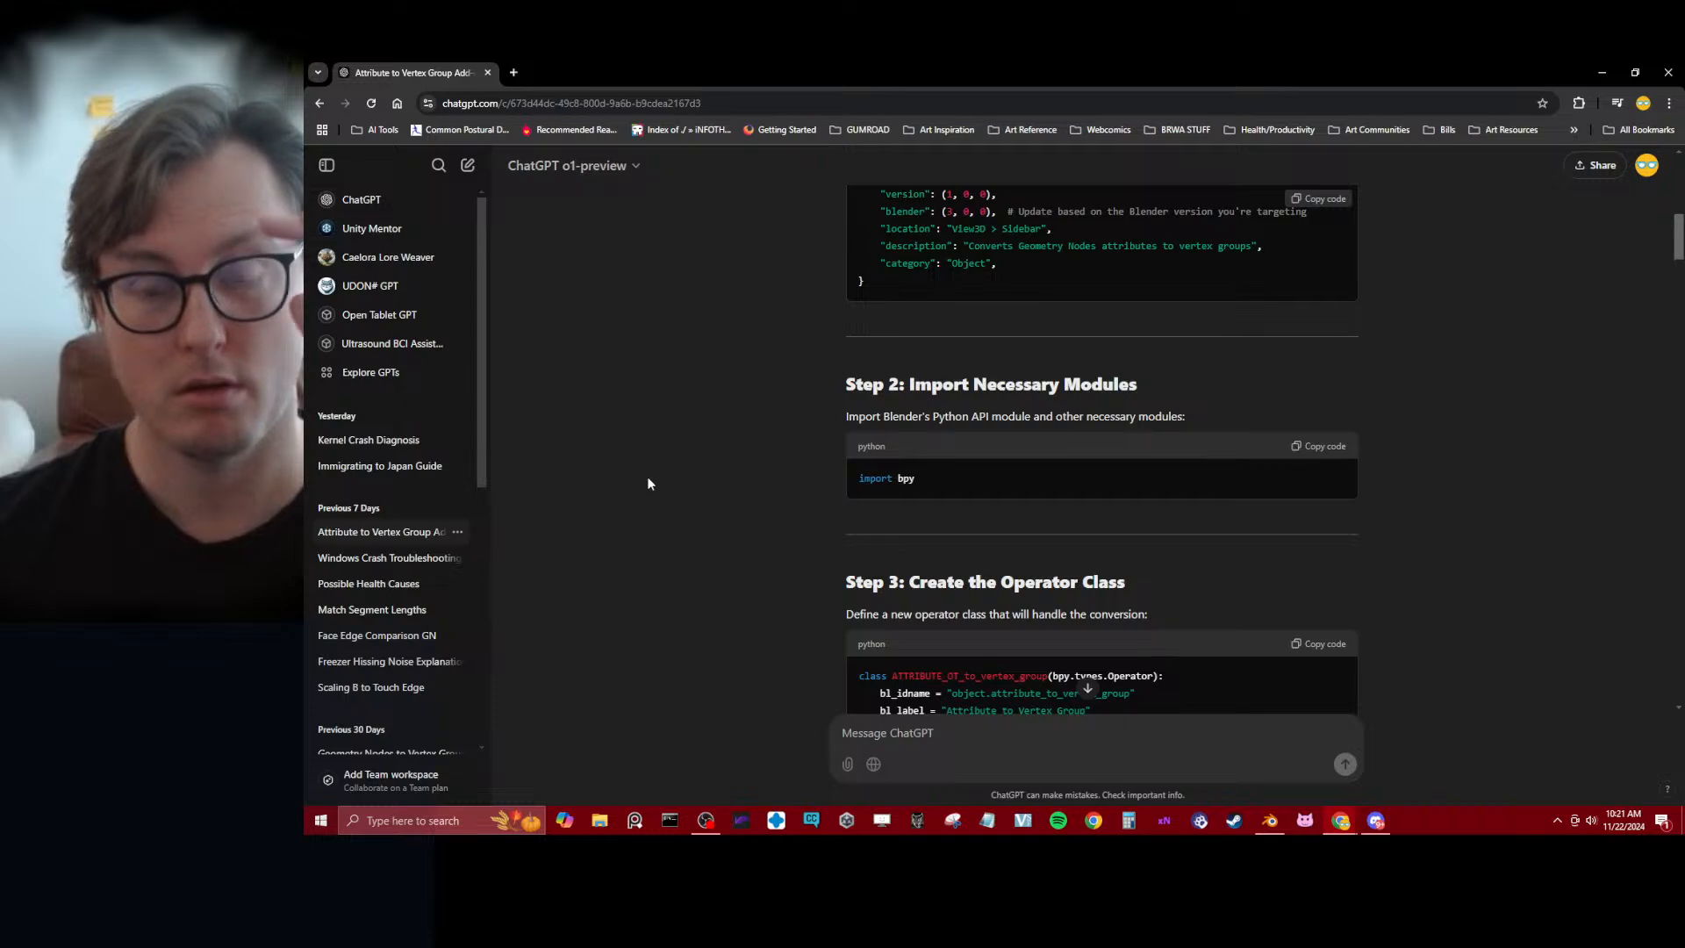
Review the add-on guide's registration and dynamic update steps, complete code example, testing instructions and additional tips
{"action": "scroll", "coordinate": [656, 472], "scroll_direction": "down", "scroll_amount": 10}
{"action": "scroll", "coordinate": [664, 464], "scroll_direction": "down", "scroll_amount": 10}
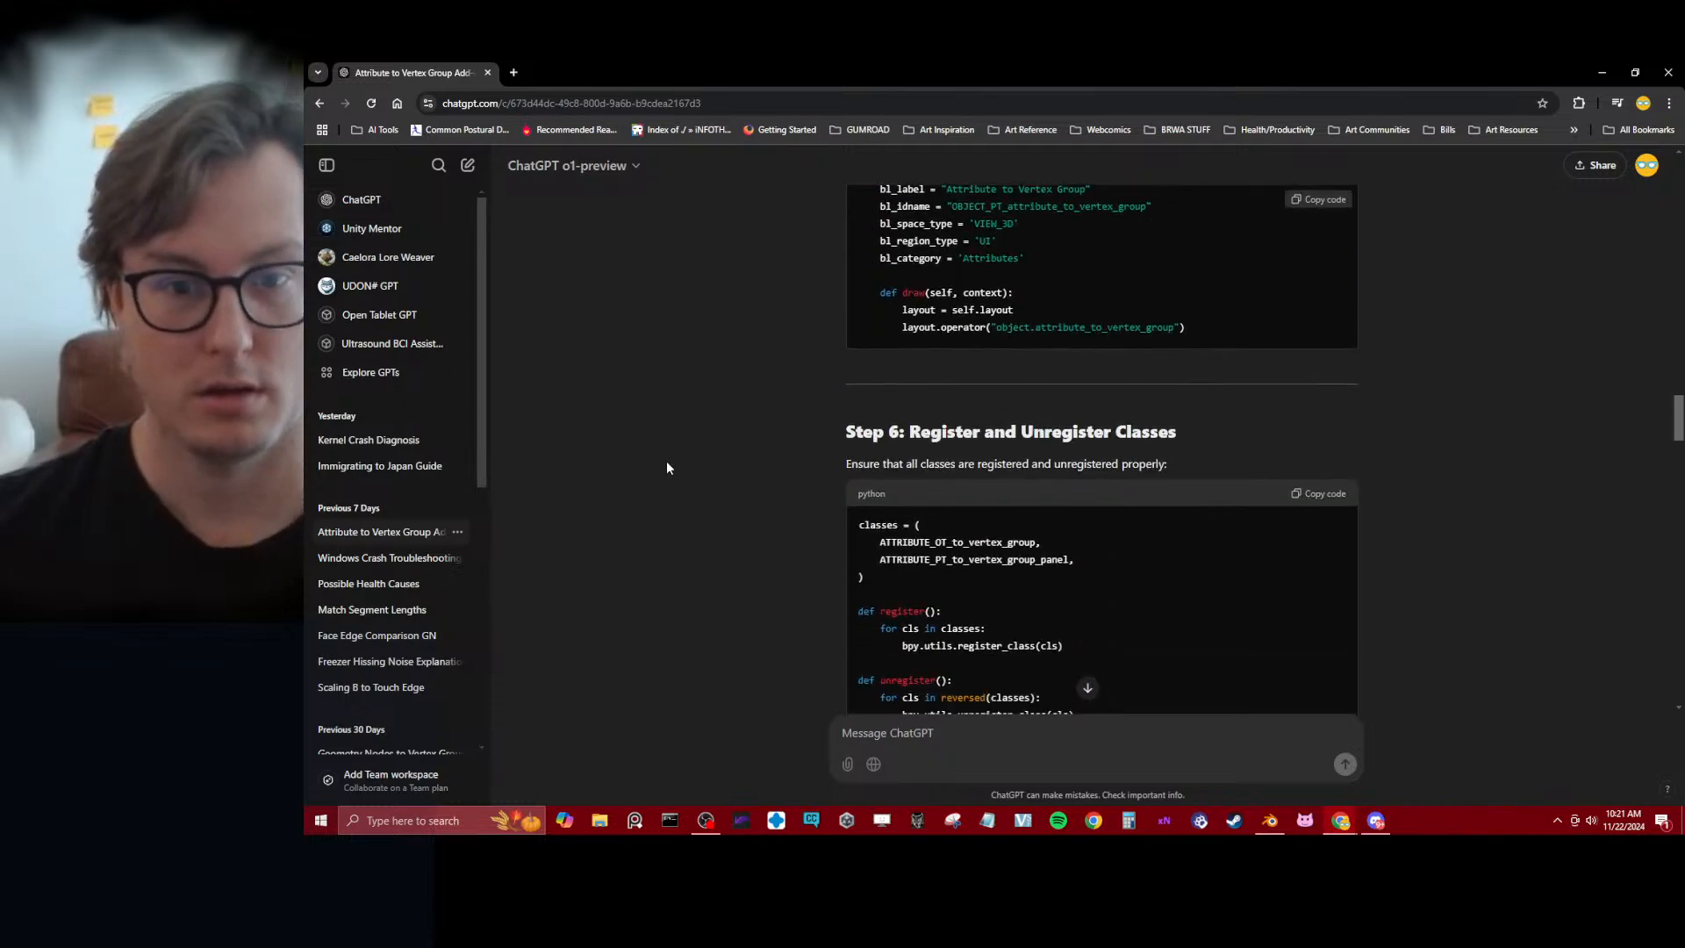
{"action": "scroll", "coordinate": [665, 462], "scroll_direction": "down", "scroll_amount": 8}
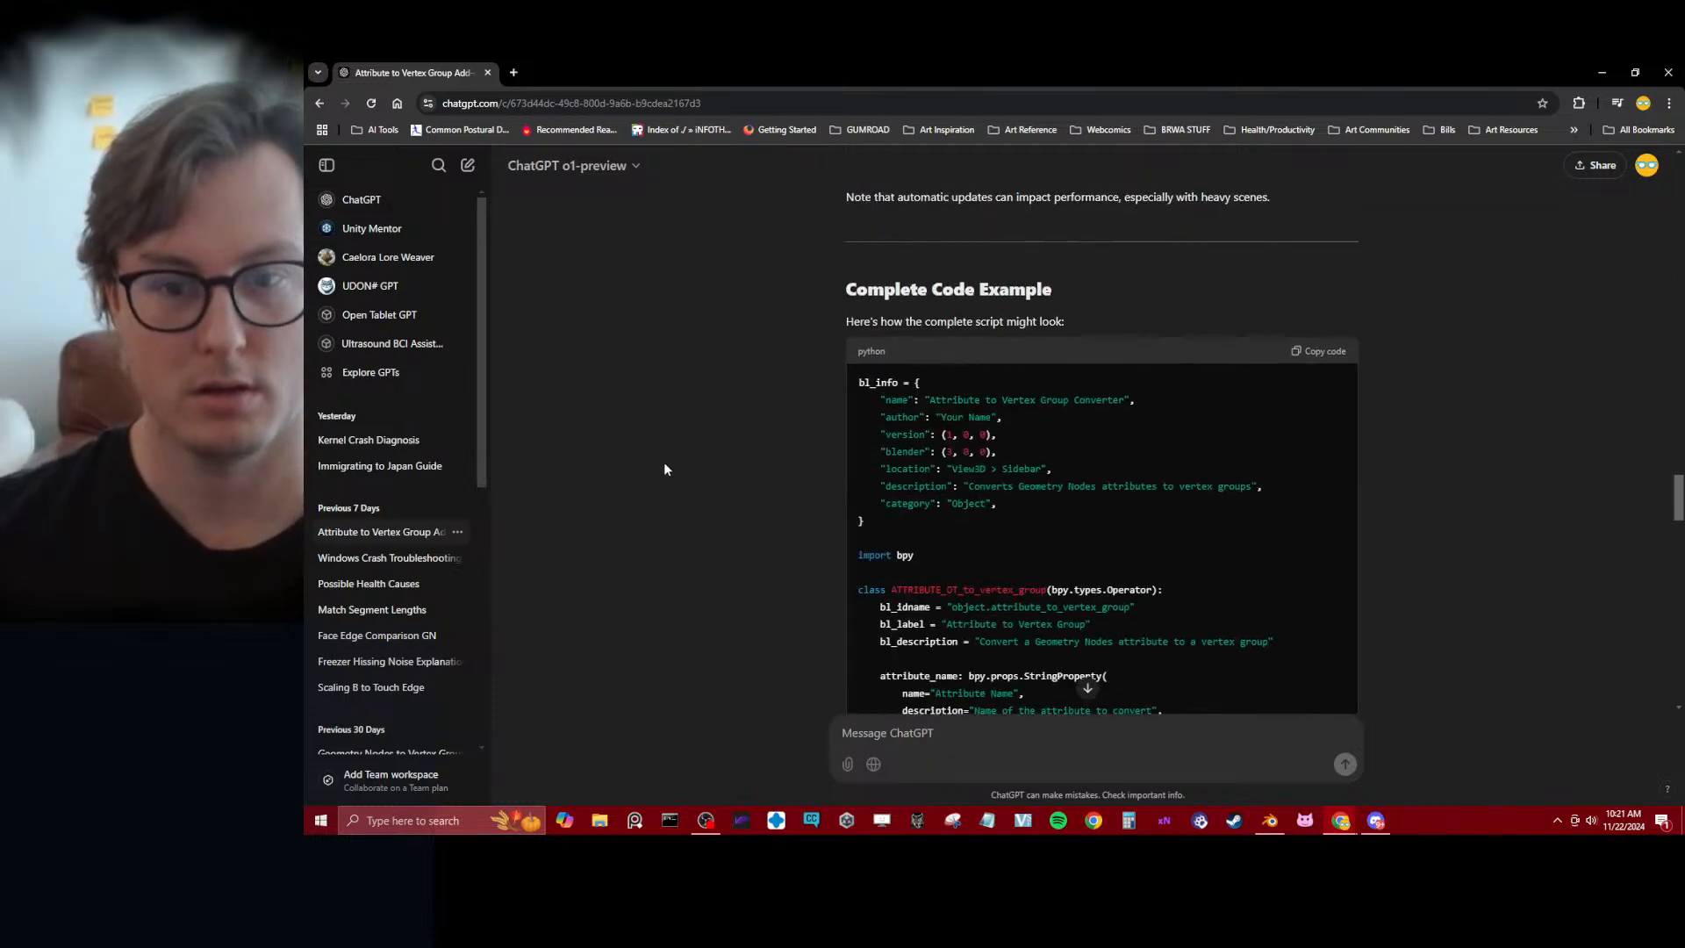
{"action": "scroll", "coordinate": [664, 465], "scroll_direction": "up", "scroll_amount": 1}
{"action": "scroll", "coordinate": [665, 466], "scroll_direction": "up", "scroll_amount": 1}
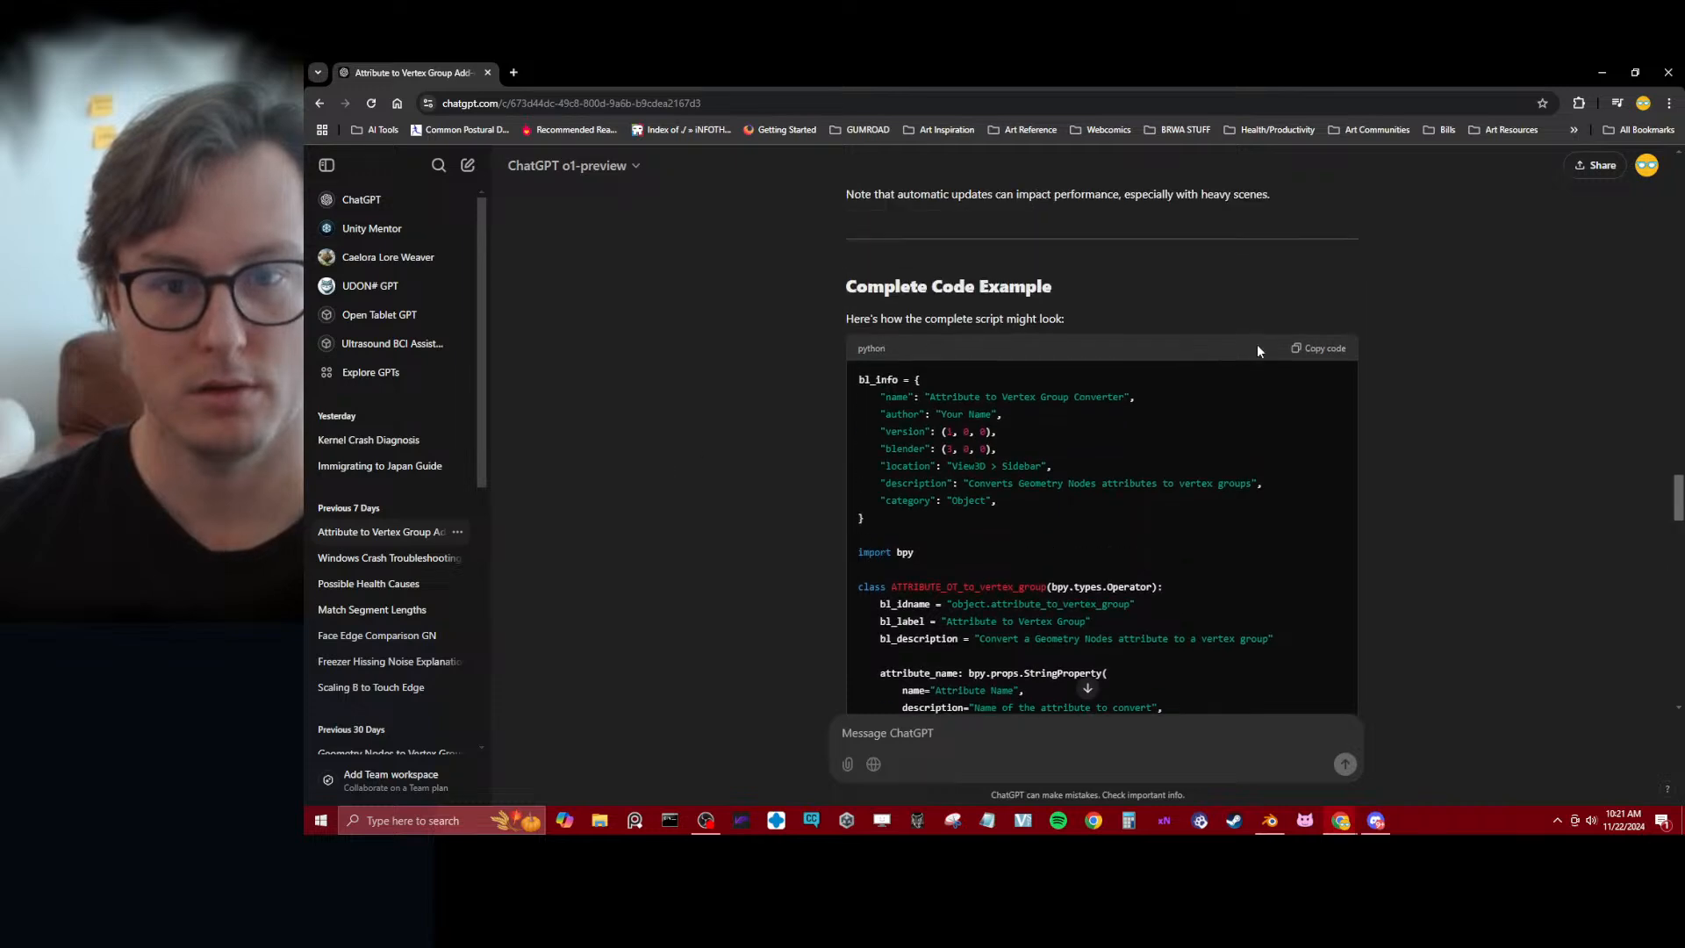
{"action": "scroll", "coordinate": [1430, 371], "scroll_direction": "down", "scroll_amount": 15}
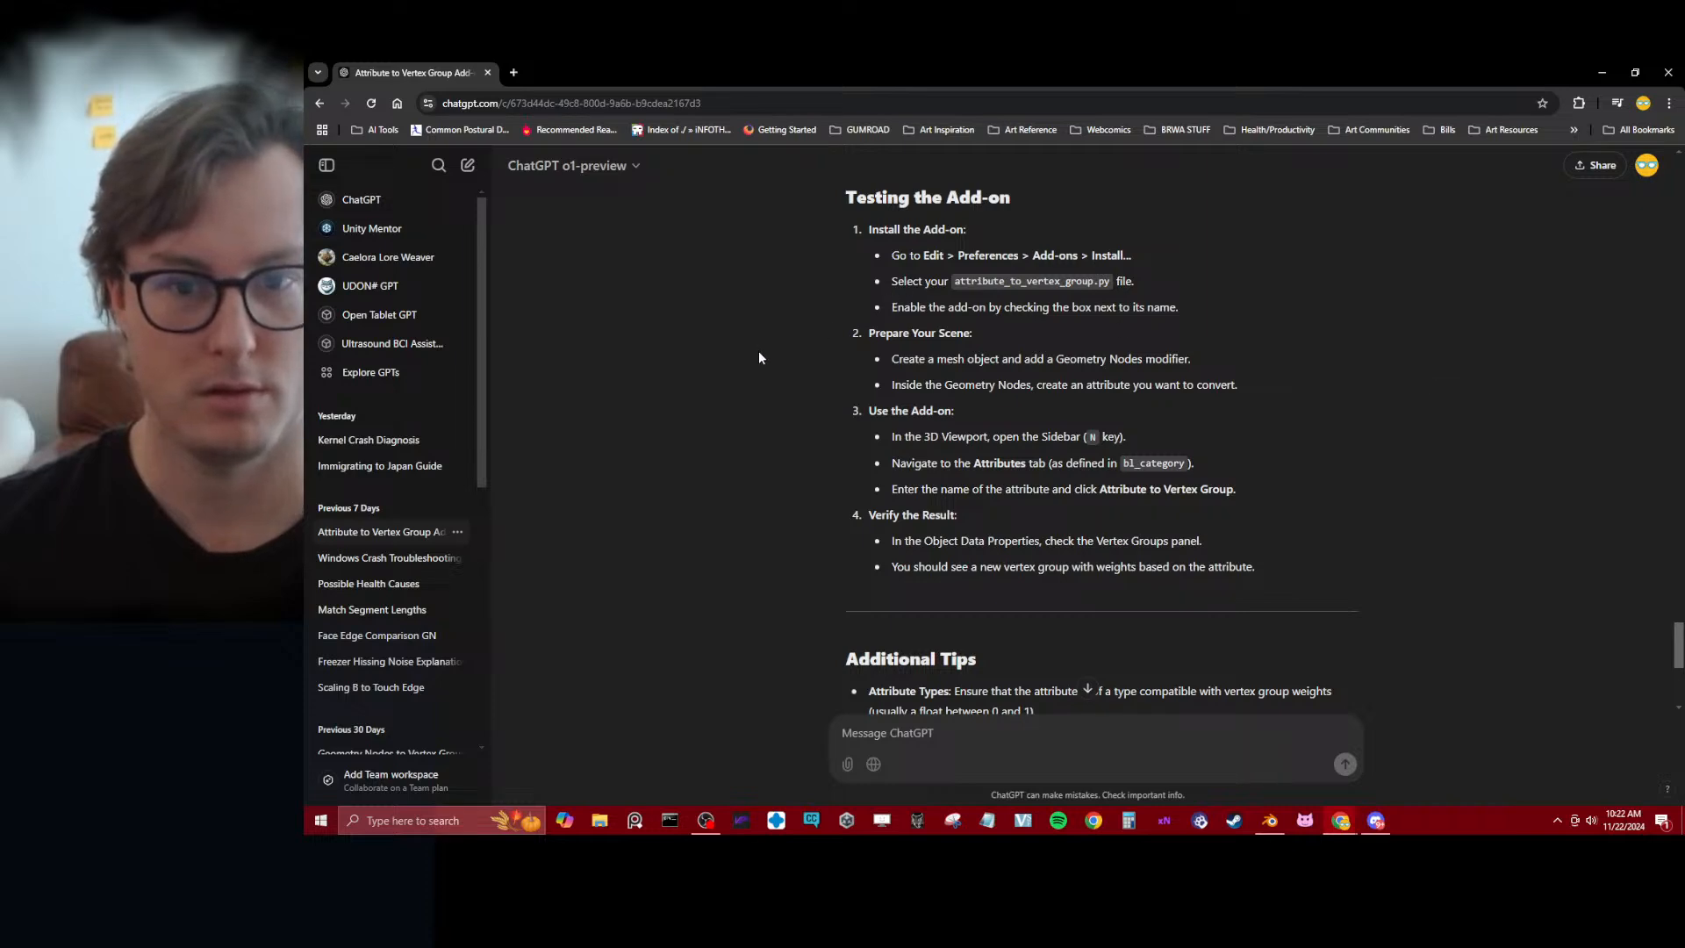
{"action": "scroll", "coordinate": [749, 370], "scroll_direction": "up", "scroll_amount": 8}
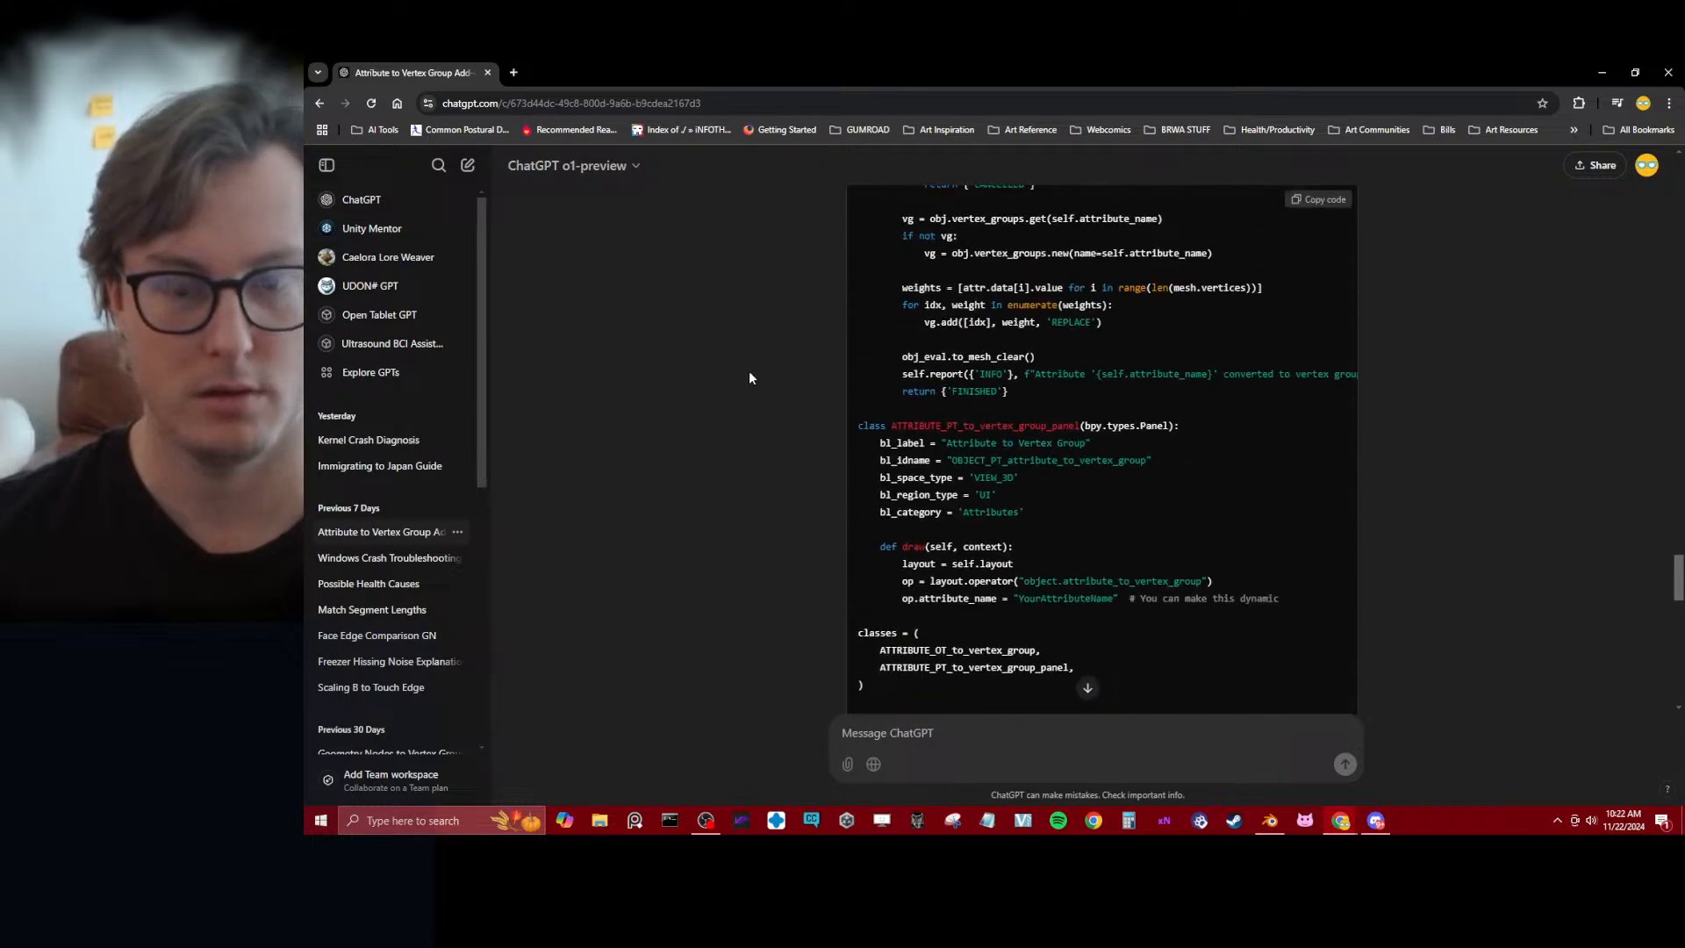
{"action": "scroll", "coordinate": [749, 372], "scroll_direction": "up", "scroll_amount": 8}
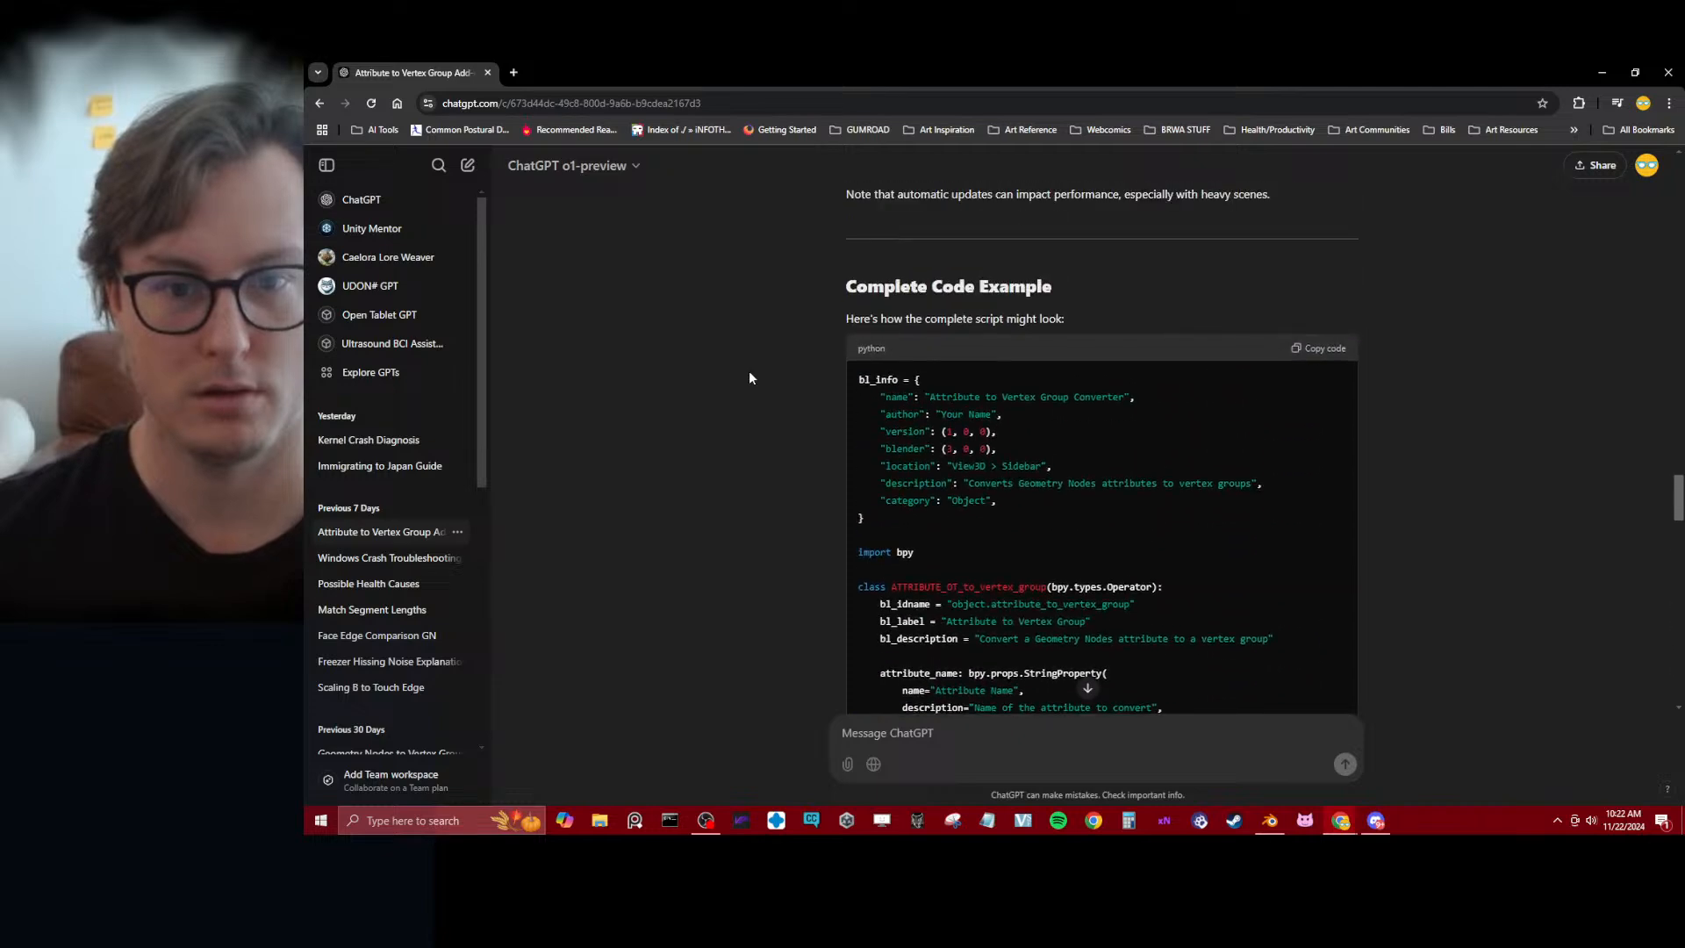
{"action": "scroll", "coordinate": [1444, 401], "scroll_direction": "up", "scroll_amount": 5}
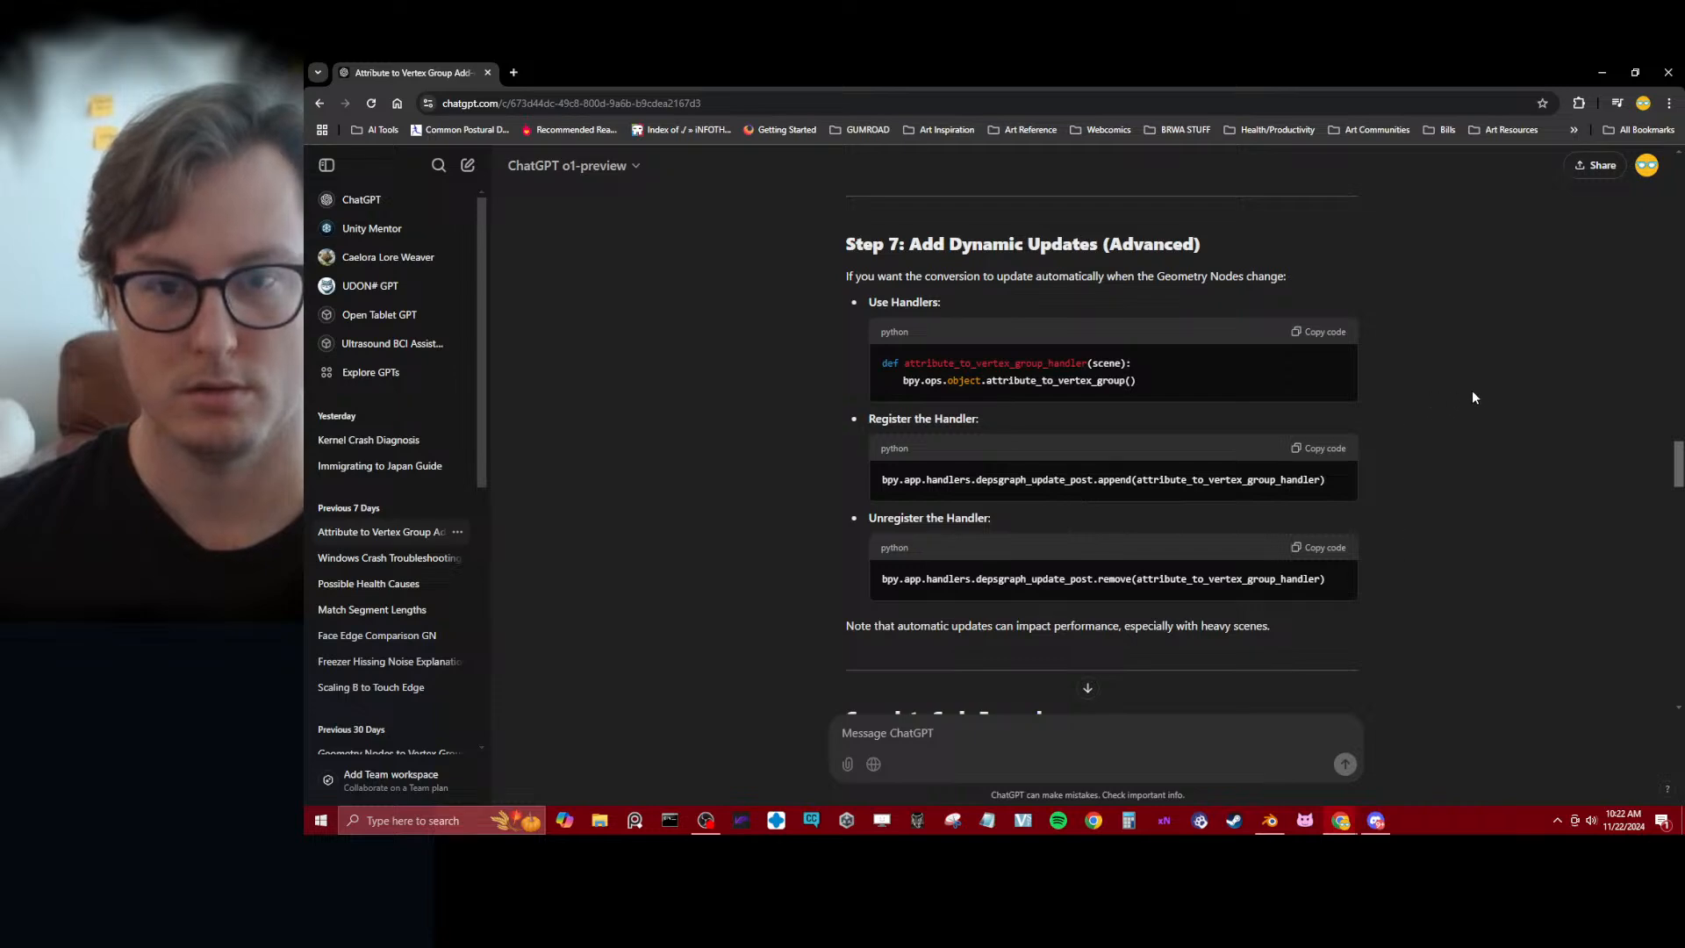
{"action": "scroll", "coordinate": [1474, 399], "scroll_direction": "down", "scroll_amount": 15}
{"action": "scroll", "coordinate": [1472, 405], "scroll_direction": "up", "scroll_amount": 5}
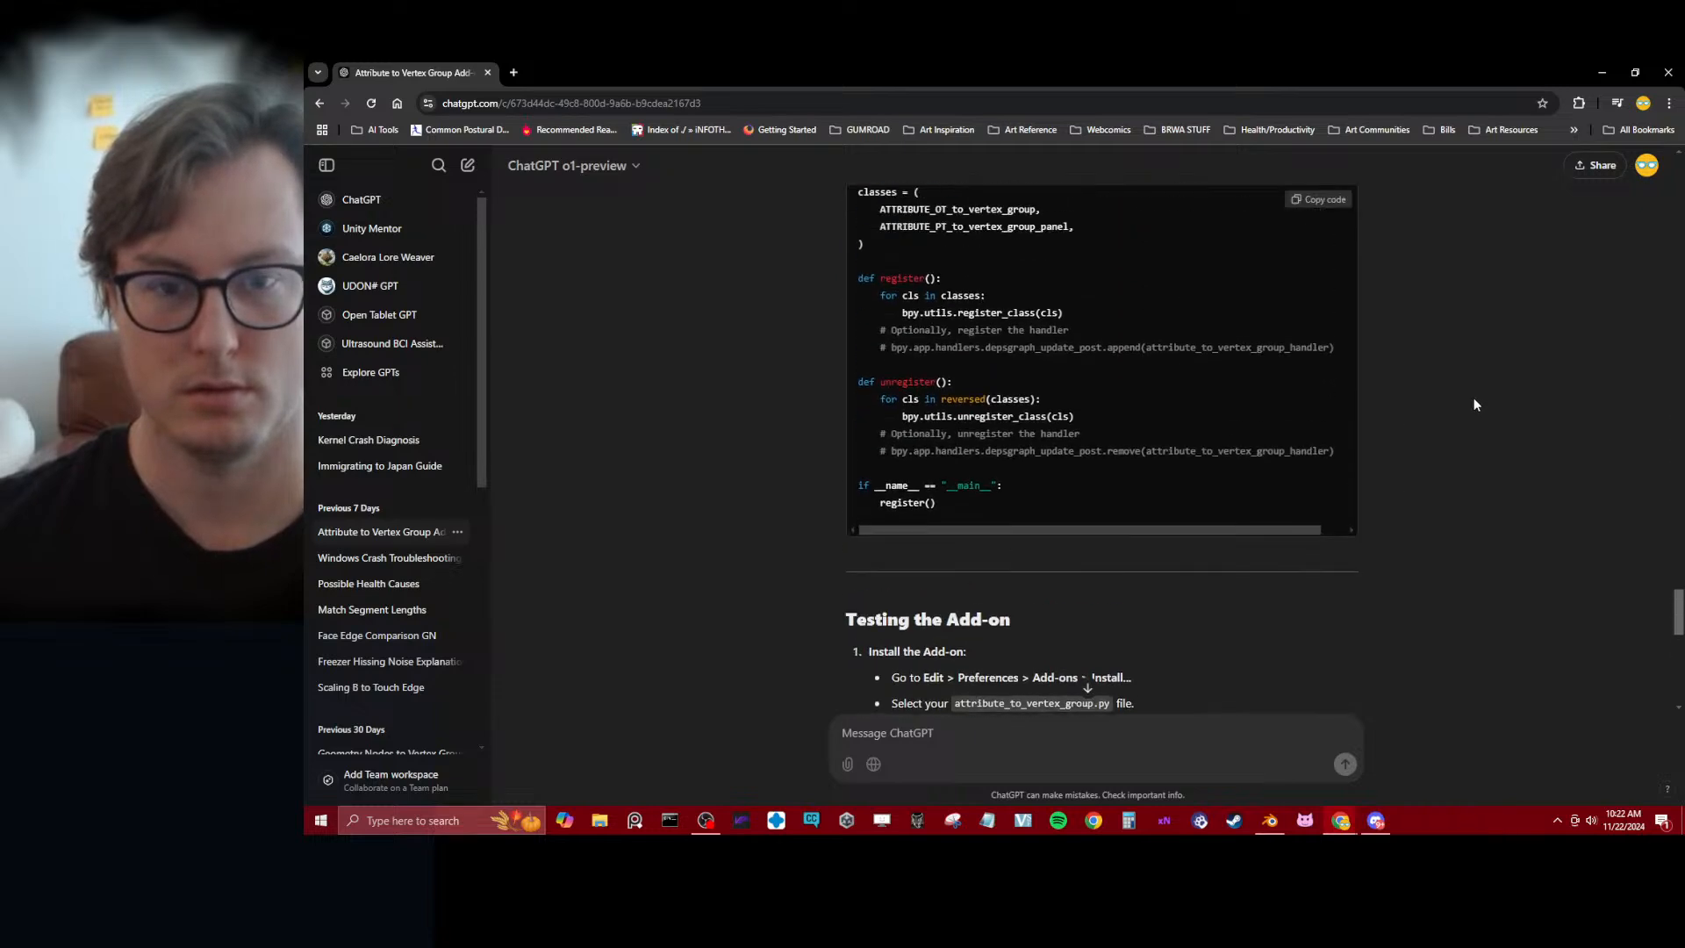
{"action": "scroll", "coordinate": [1472, 404], "scroll_direction": "down", "scroll_amount": 8}
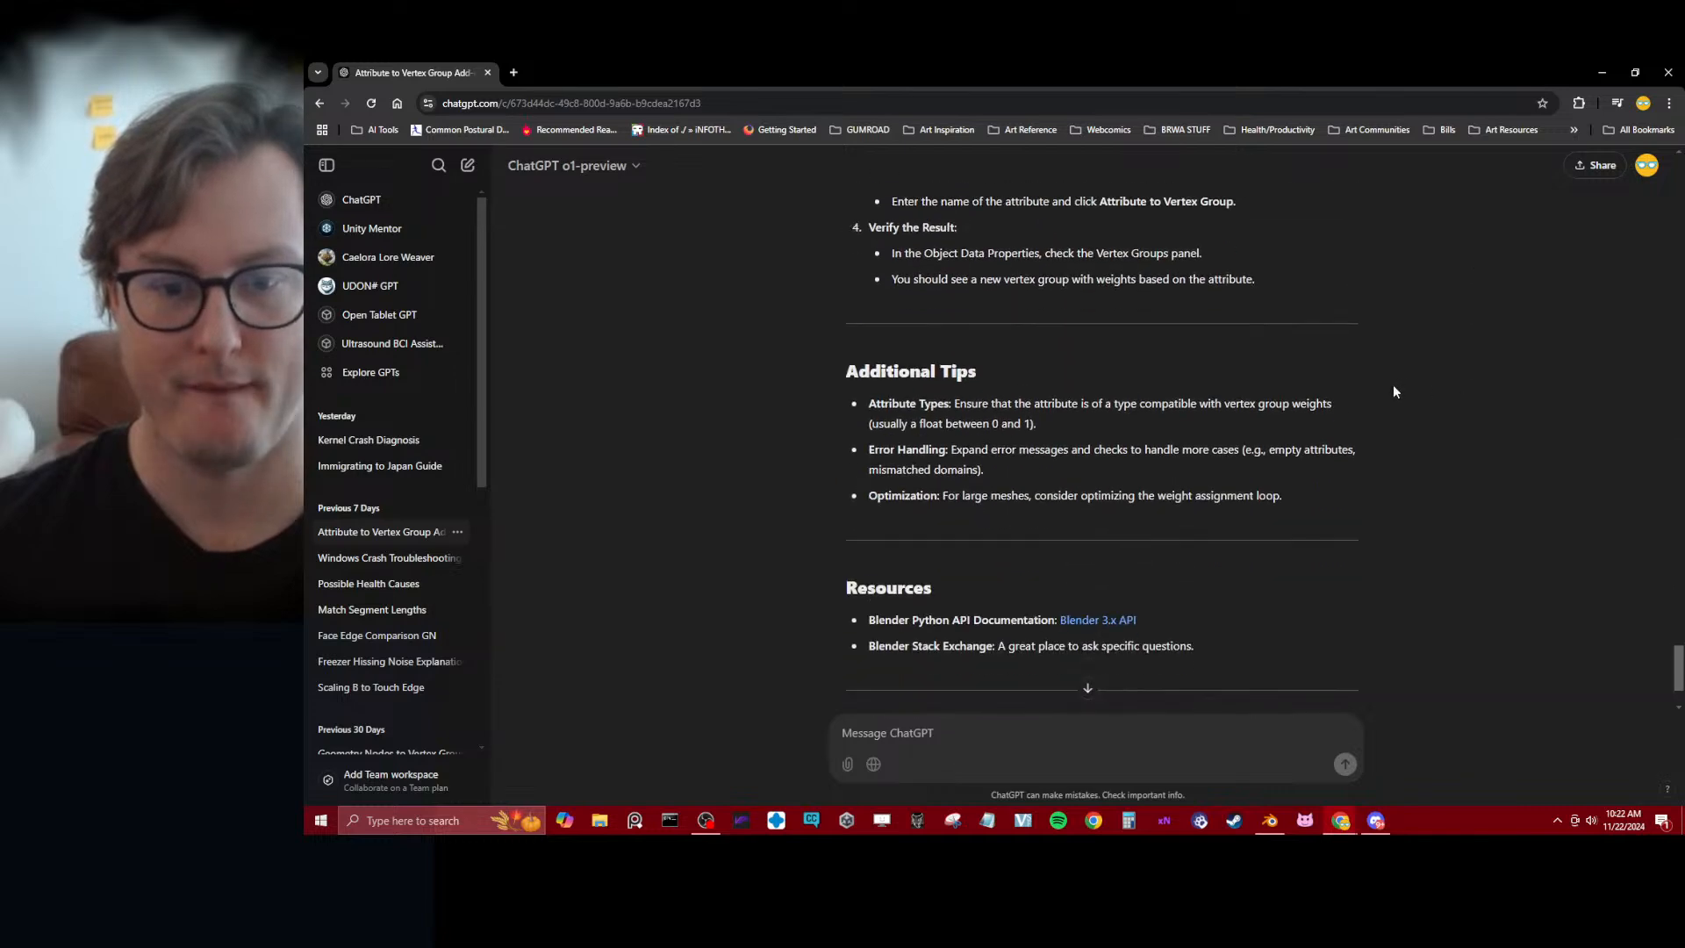
Switch back to Blender and start a new file with the default cube scene
{"action": "key", "text": "alt+Tab"}
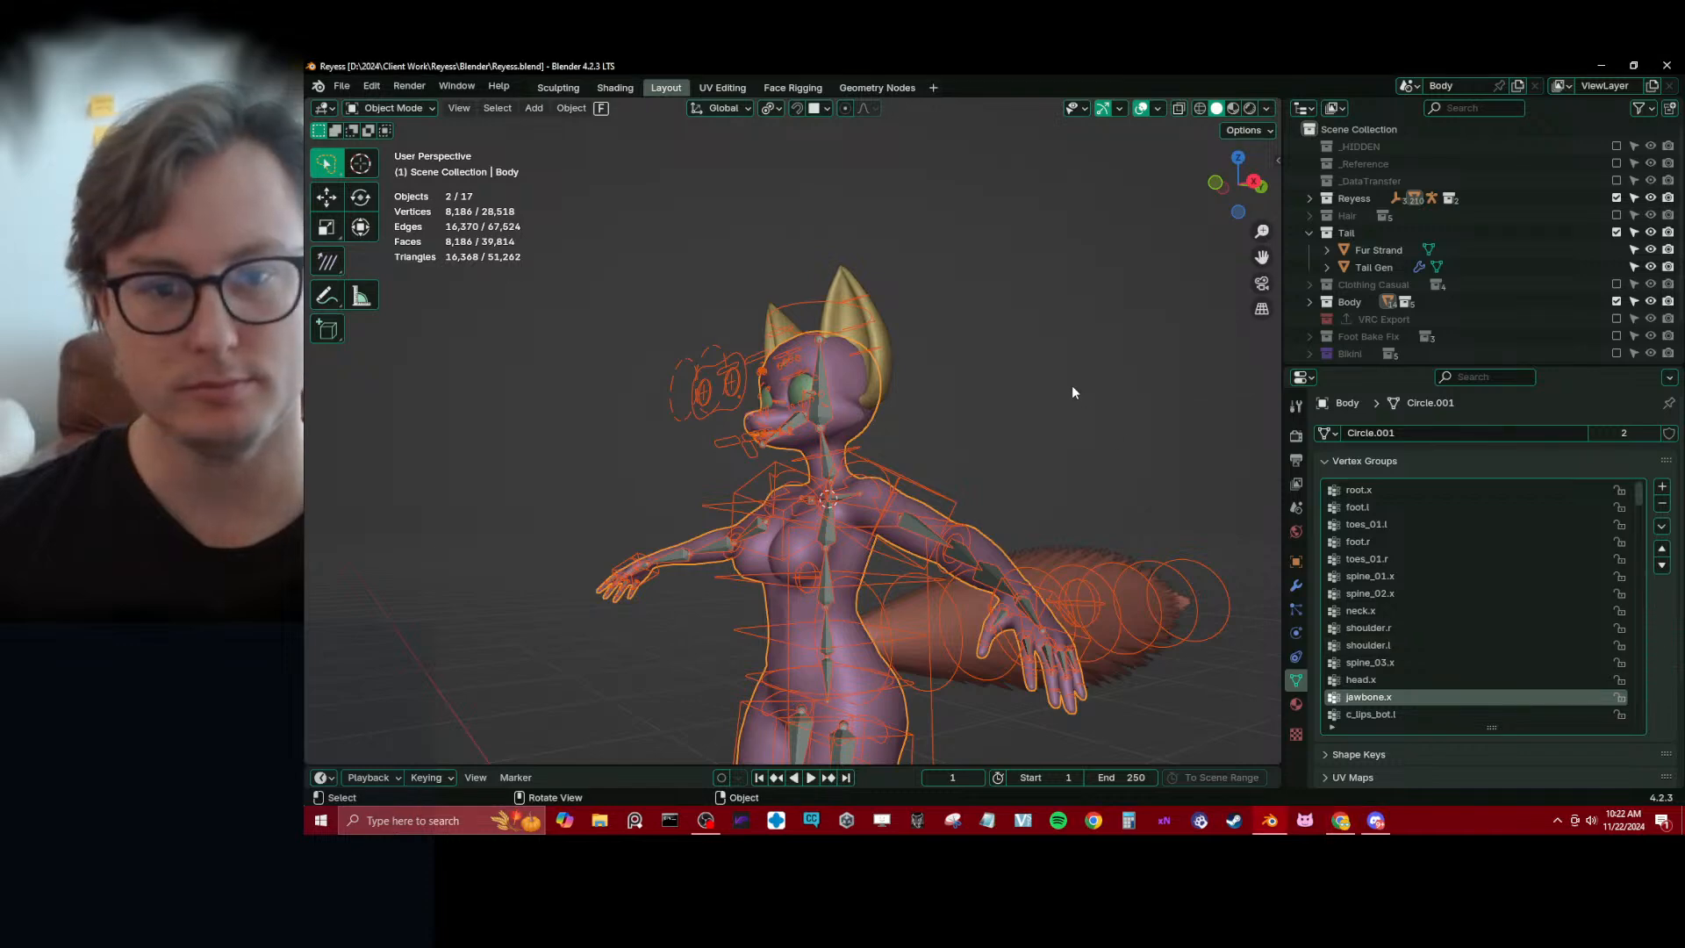
{"action": "left_click", "coordinate": [1072, 392]}
{"action": "key", "text": "ctrl+n"}
{"action": "left_click", "coordinate": [1040, 391]}
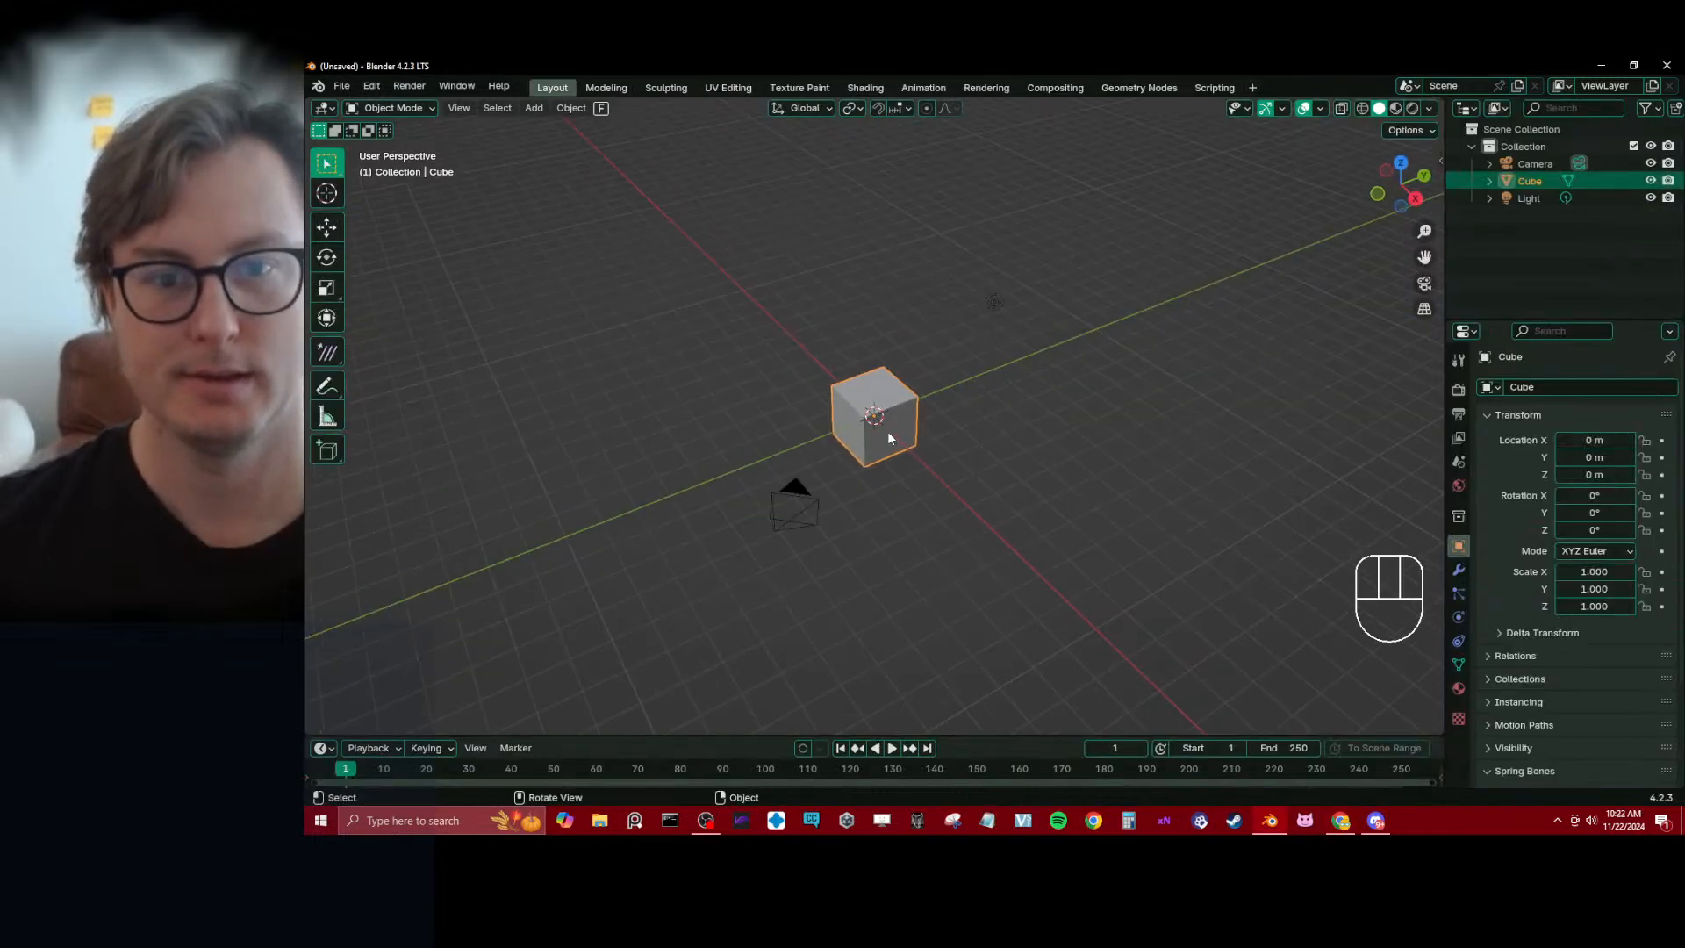
Delete the default camera and light, and select the cube
{"action": "left_click", "coordinate": [794, 507]}
{"action": "key", "text": "x"}
{"action": "key", "text": "x"}
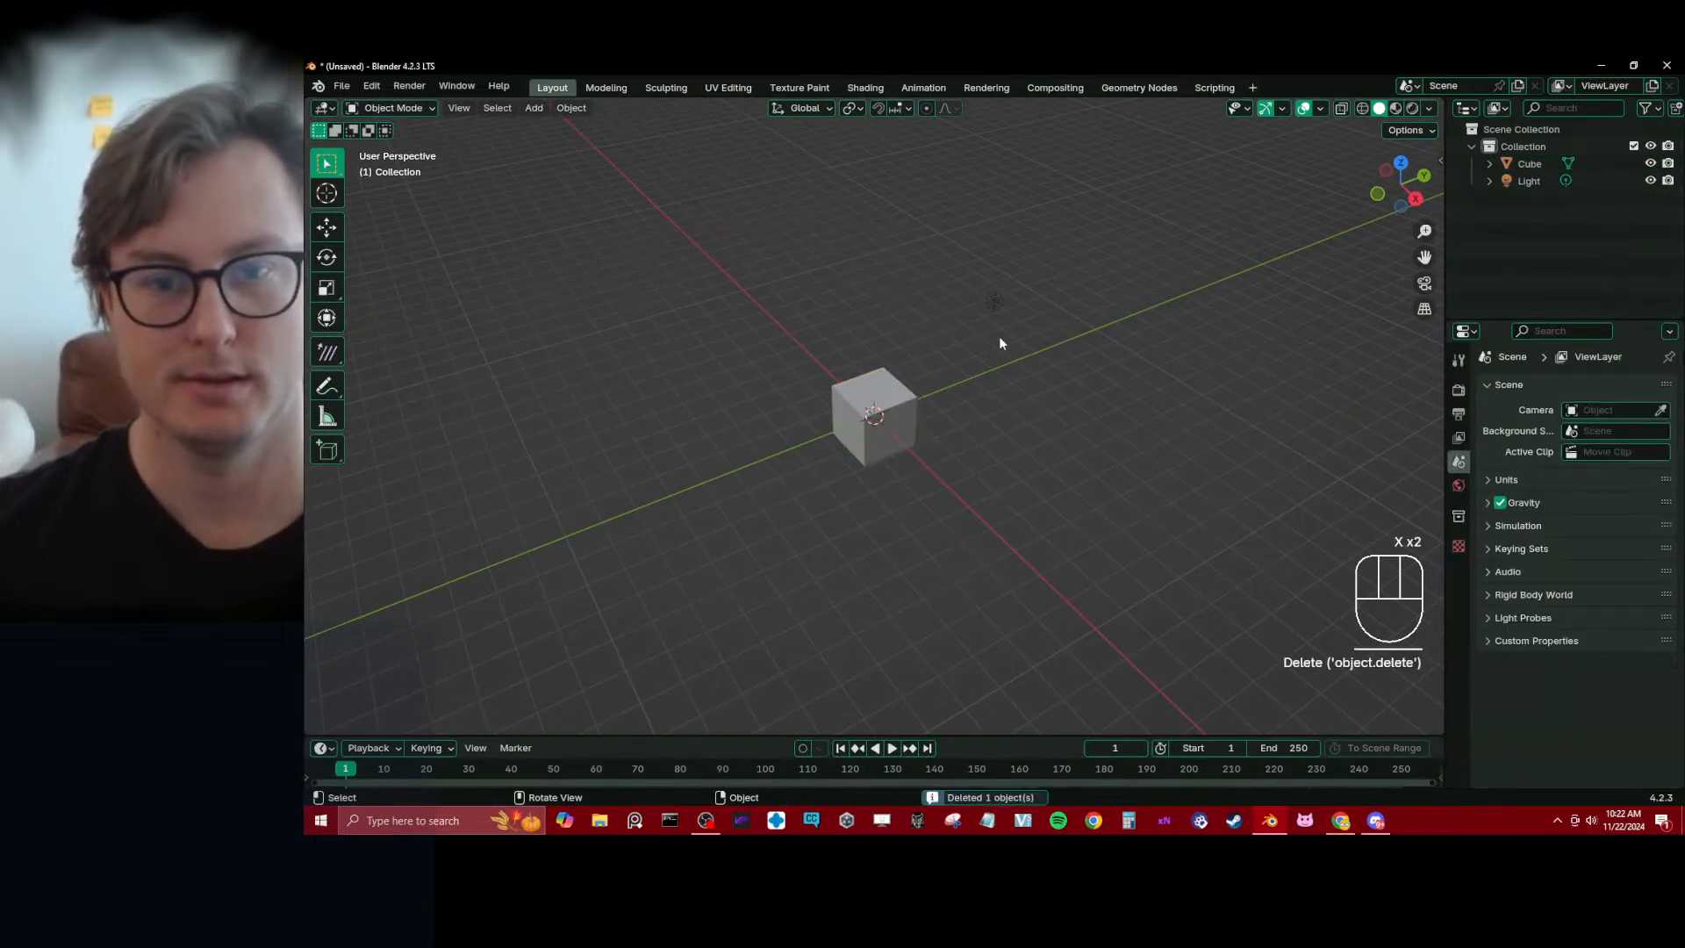
{"action": "left_click", "coordinate": [994, 303]}
{"action": "key", "text": "x"}
{"action": "scroll", "coordinate": [932, 437], "scroll_direction": "up", "scroll_amount": 4}
{"action": "left_click", "coordinate": [931, 438]}
{"action": "middle_click_drag", "start_coordinate": [932, 438], "coordinate": [1000, 406]}
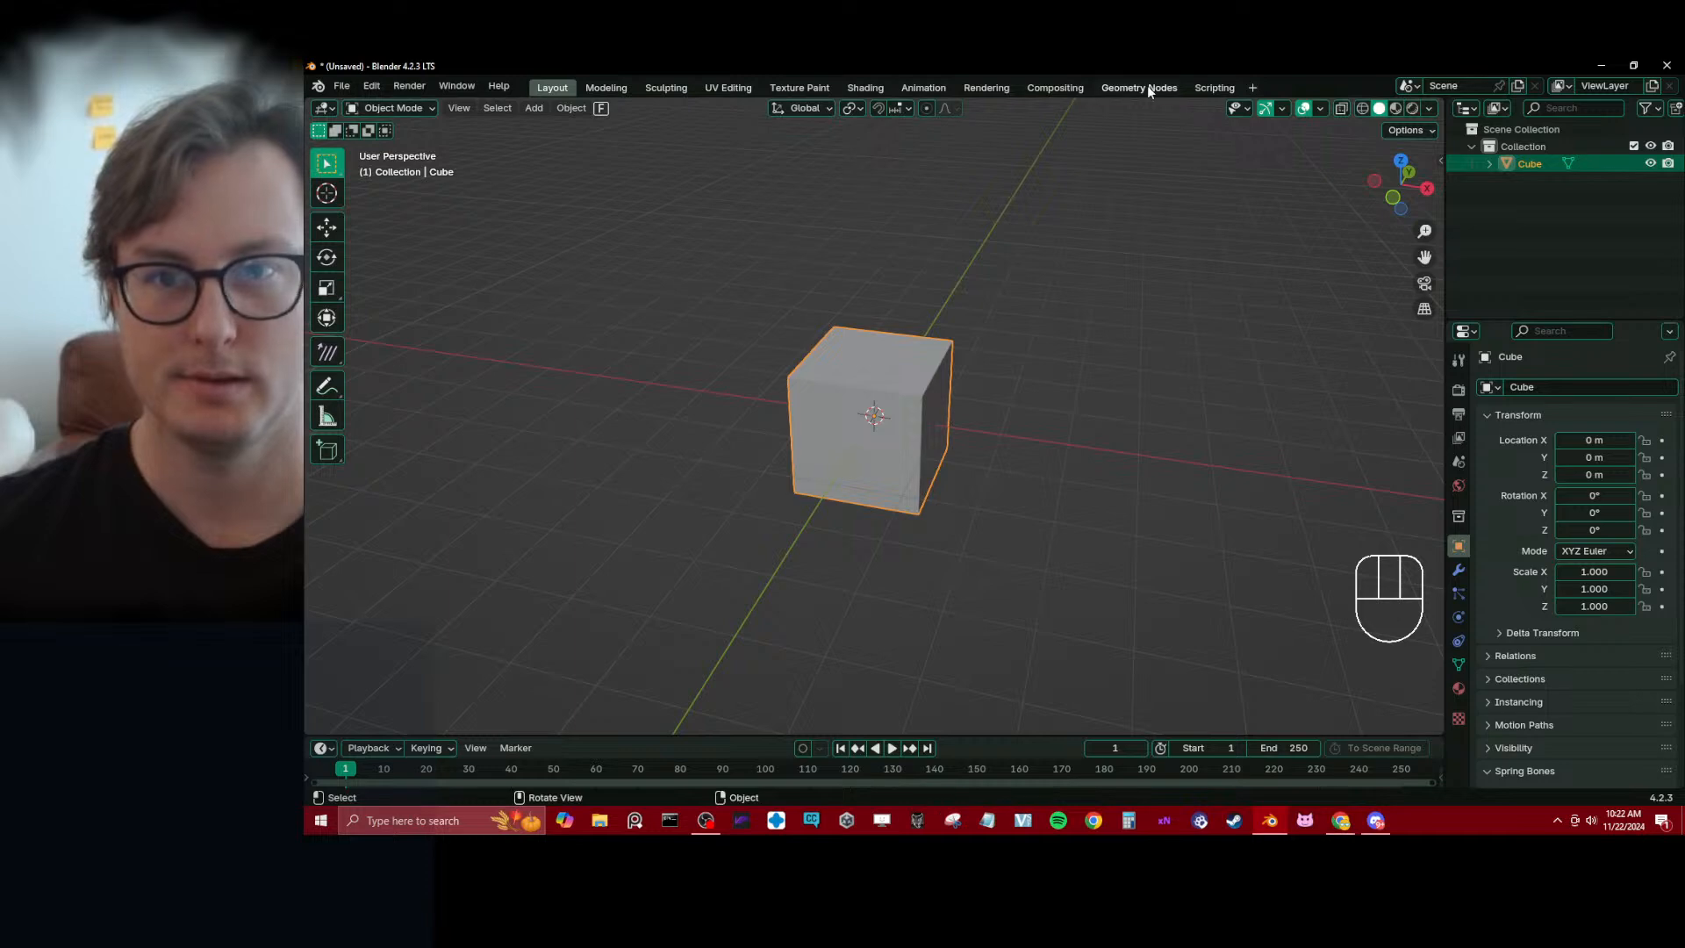
Open the Scripting workspace and enlarge the Python console in height and width
{"action": "left_click", "coordinate": [1202, 87]}
{"action": "left_click_drag", "start_coordinate": [528, 358], "coordinate": [536, 233]}
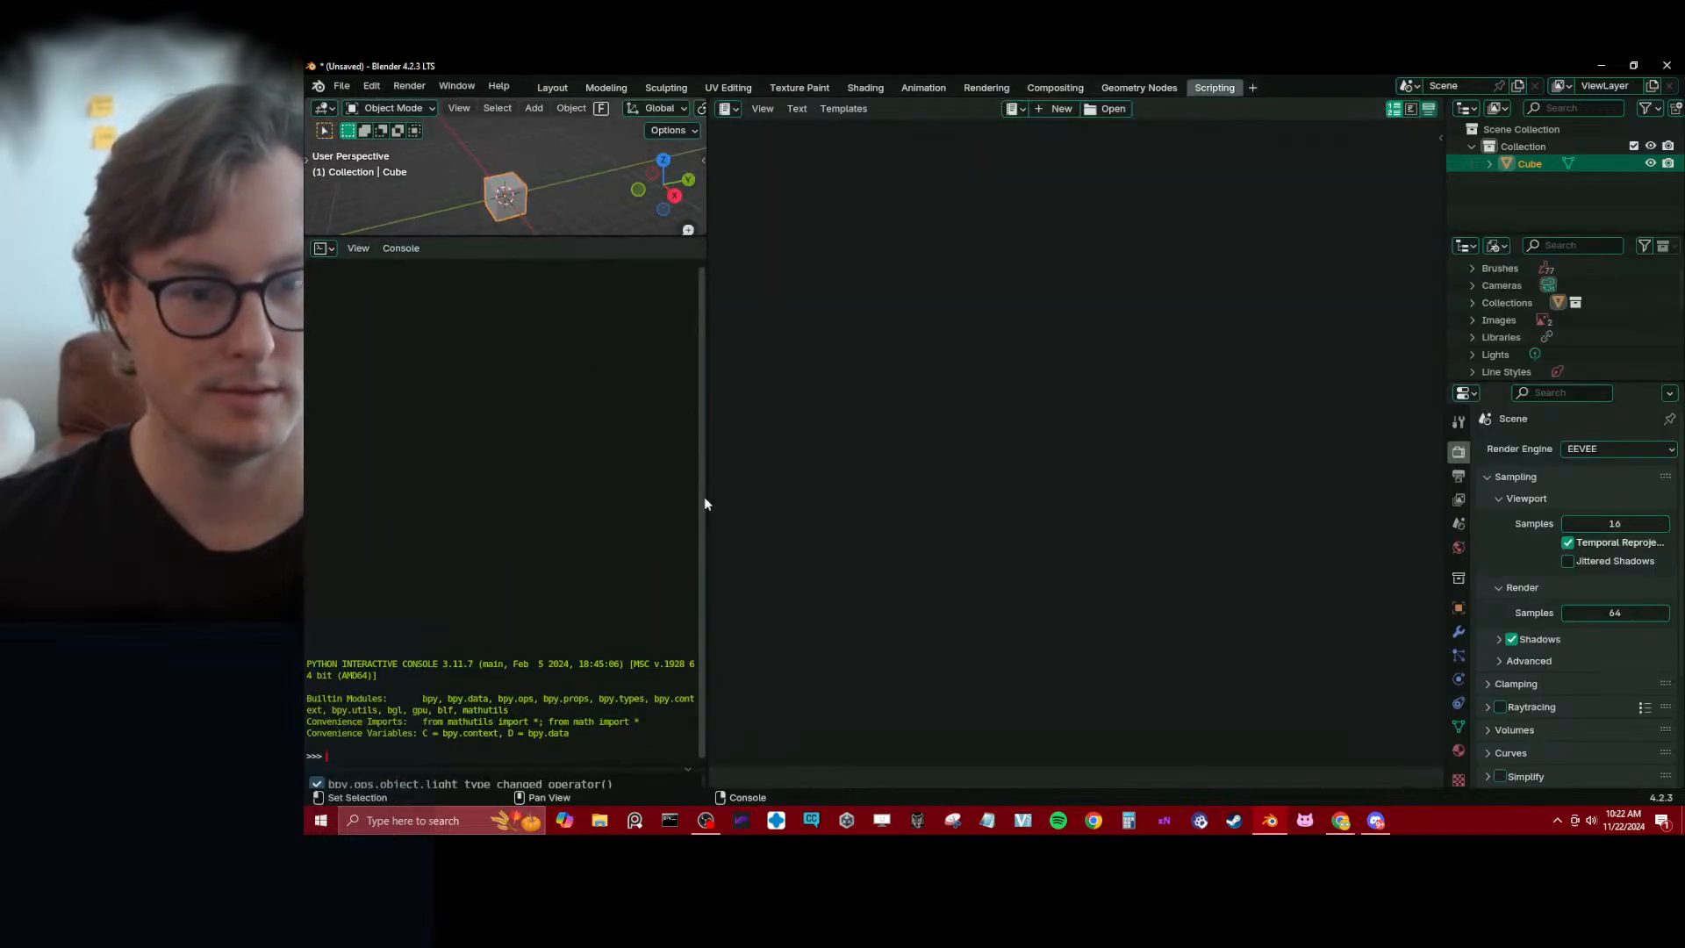
{"action": "left_click_drag", "start_coordinate": [704, 503], "coordinate": [823, 494]}
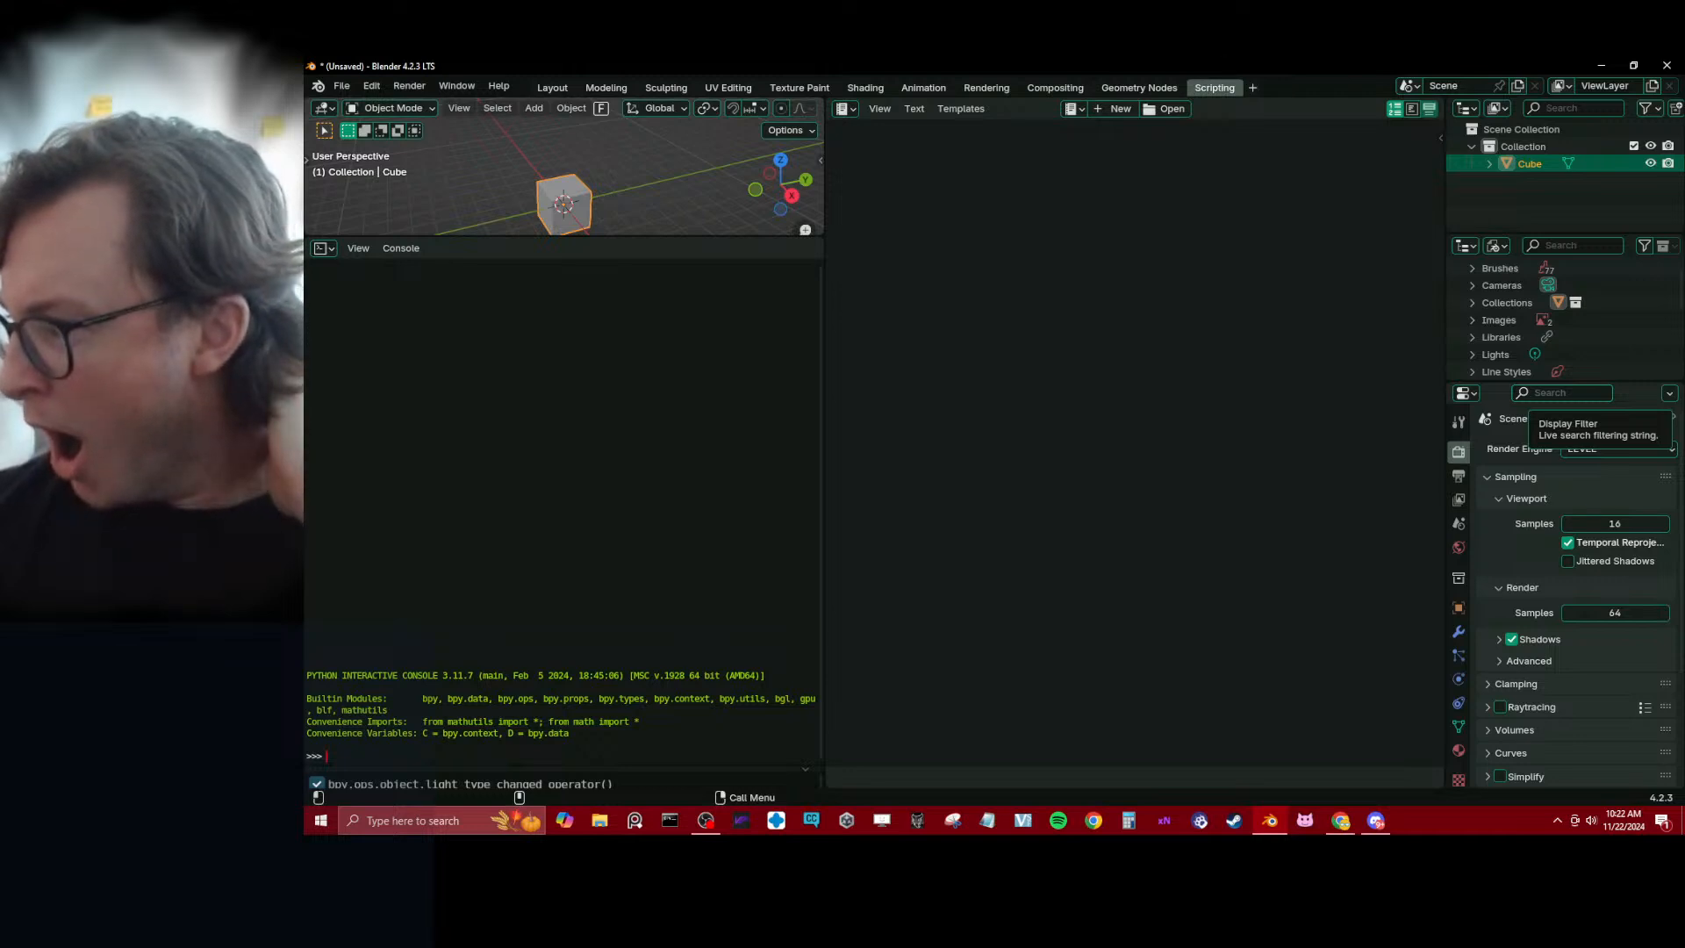
{"action": "left_click", "coordinate": [323, 249]}
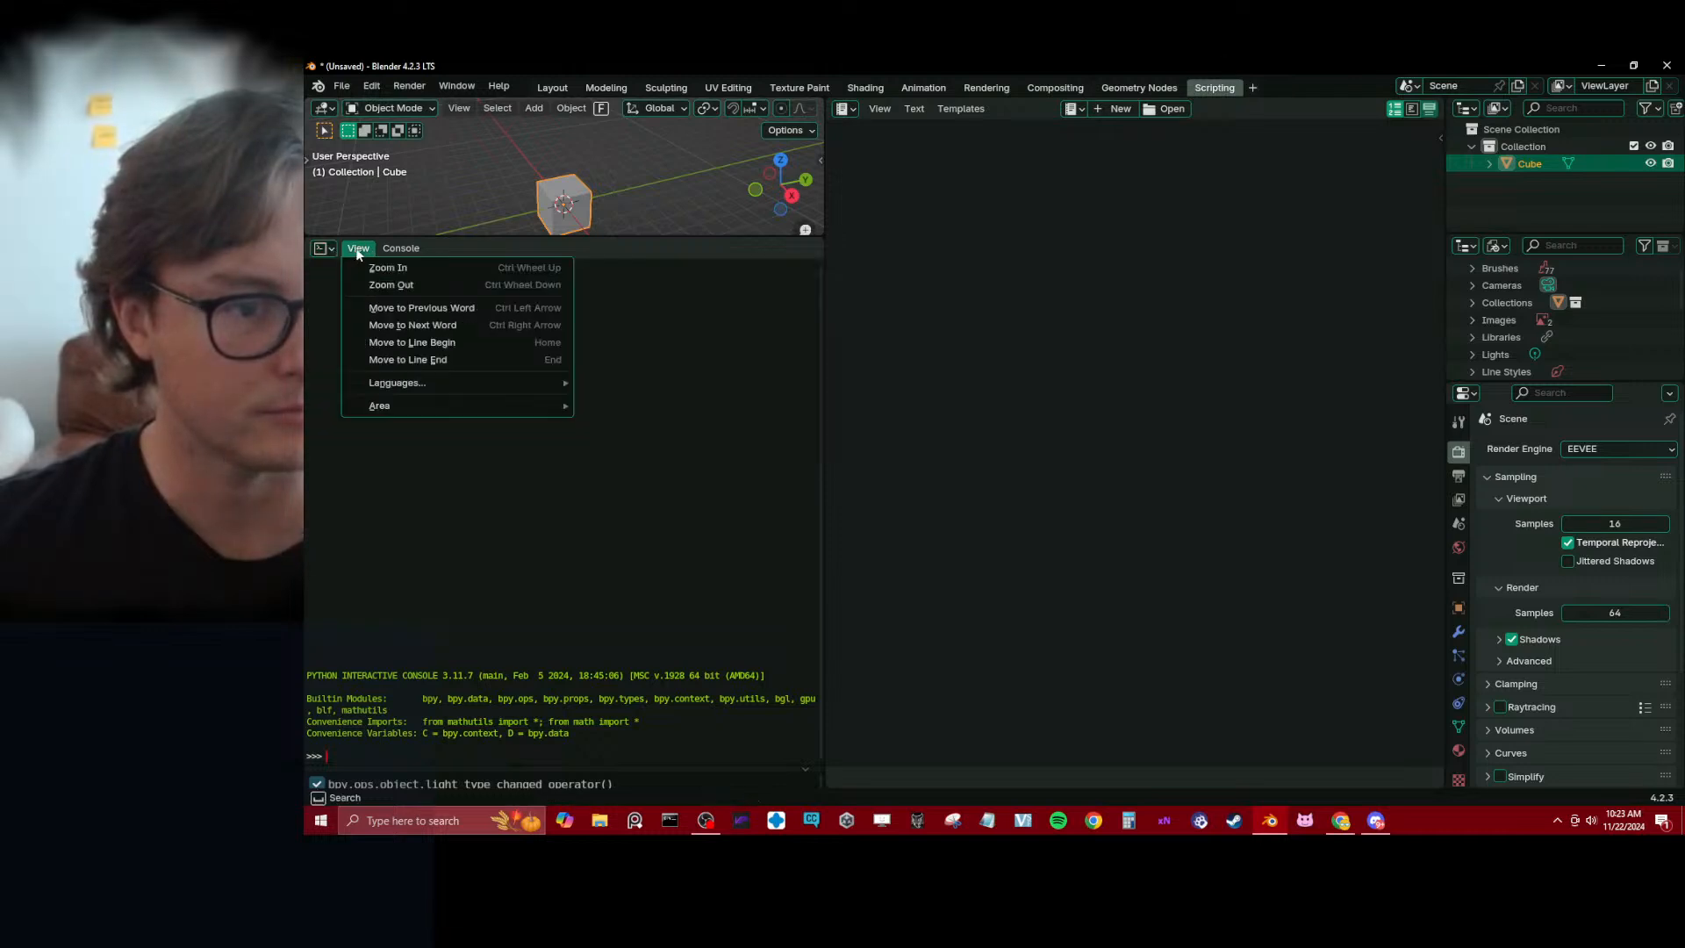
{"action": "left_click", "coordinate": [401, 248]}
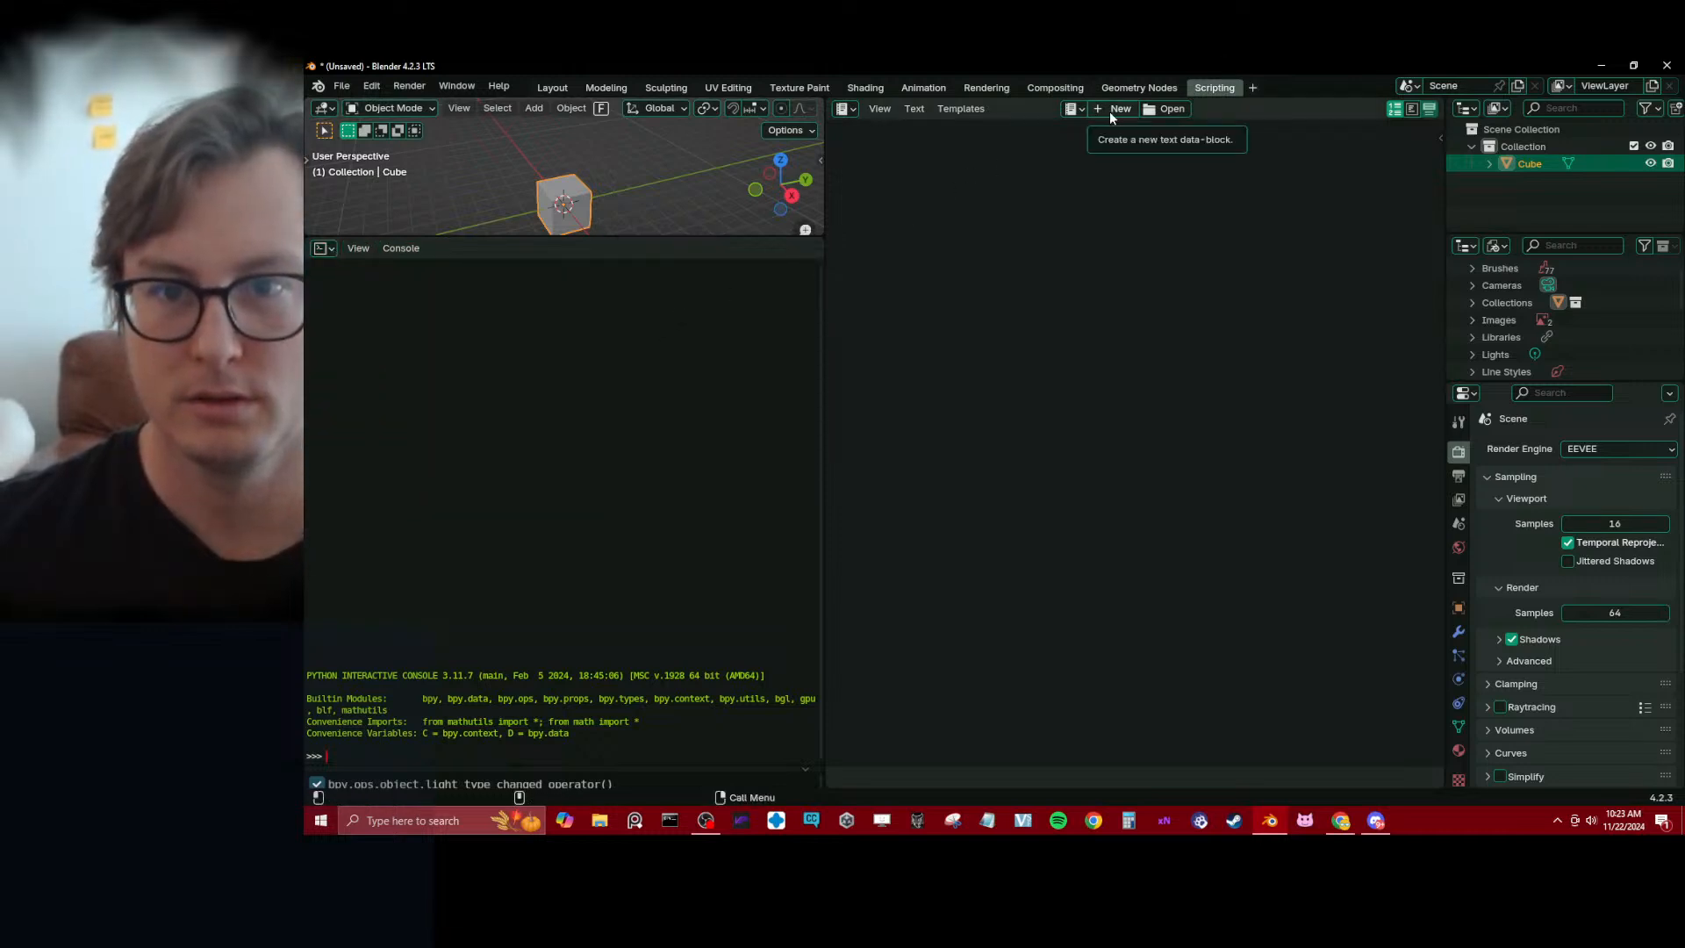
{"action": "left_click", "coordinate": [961, 108]}
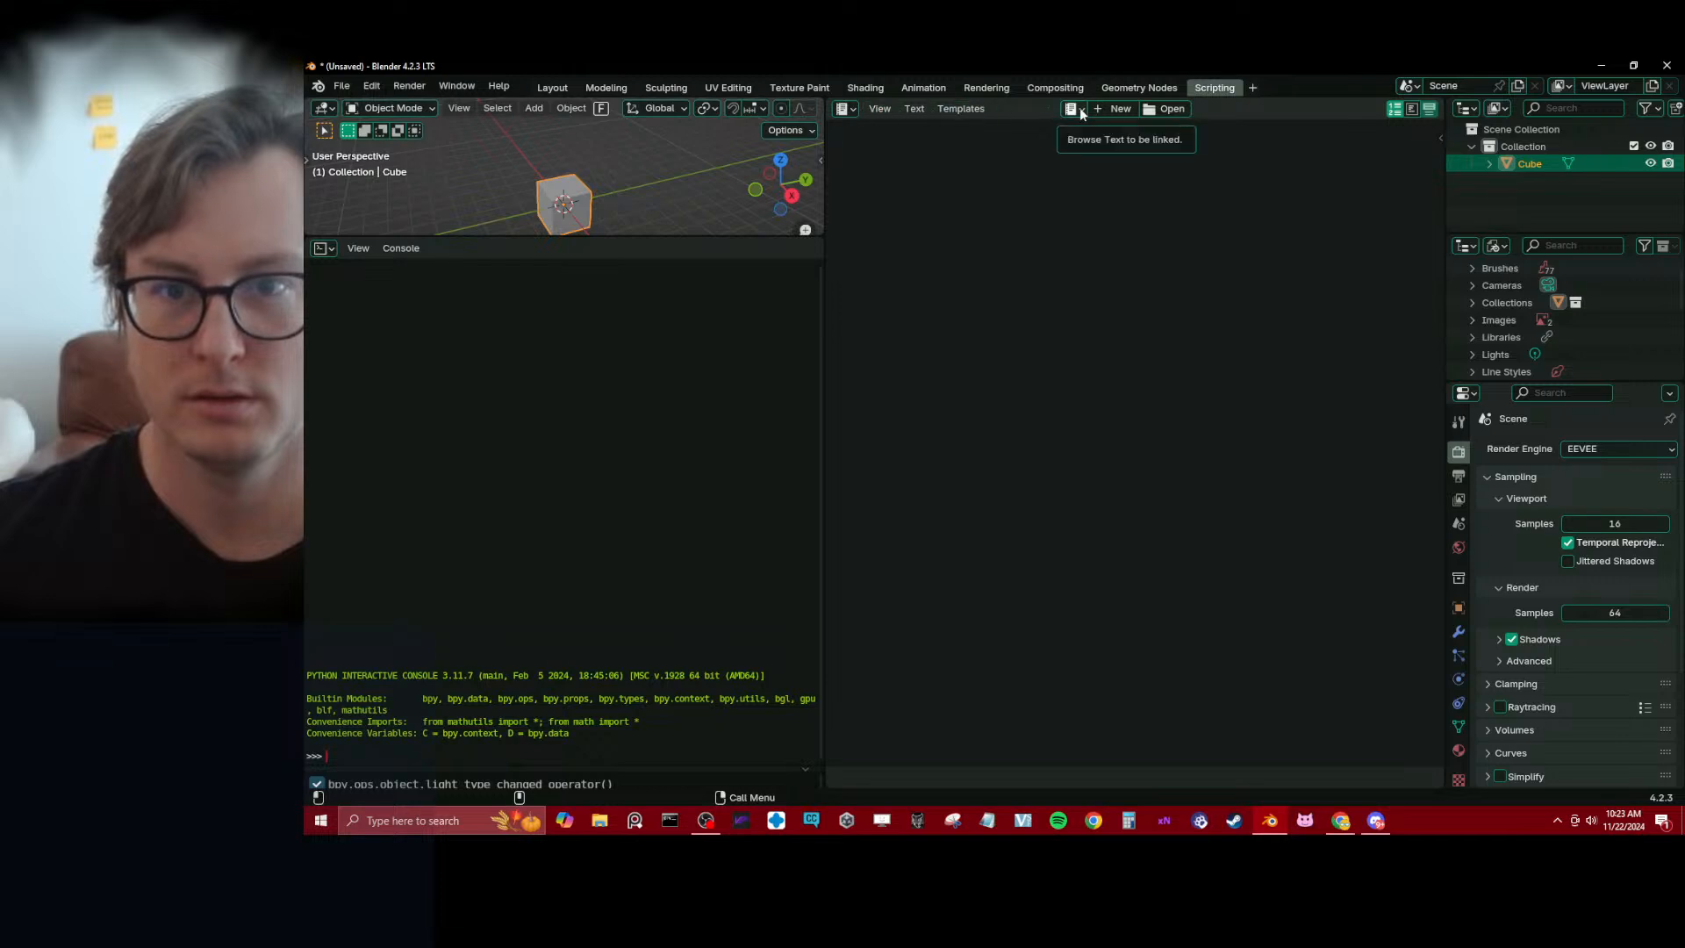
{"action": "left_click", "coordinate": [847, 111]}
{"action": "left_click", "coordinate": [1208, 152]}
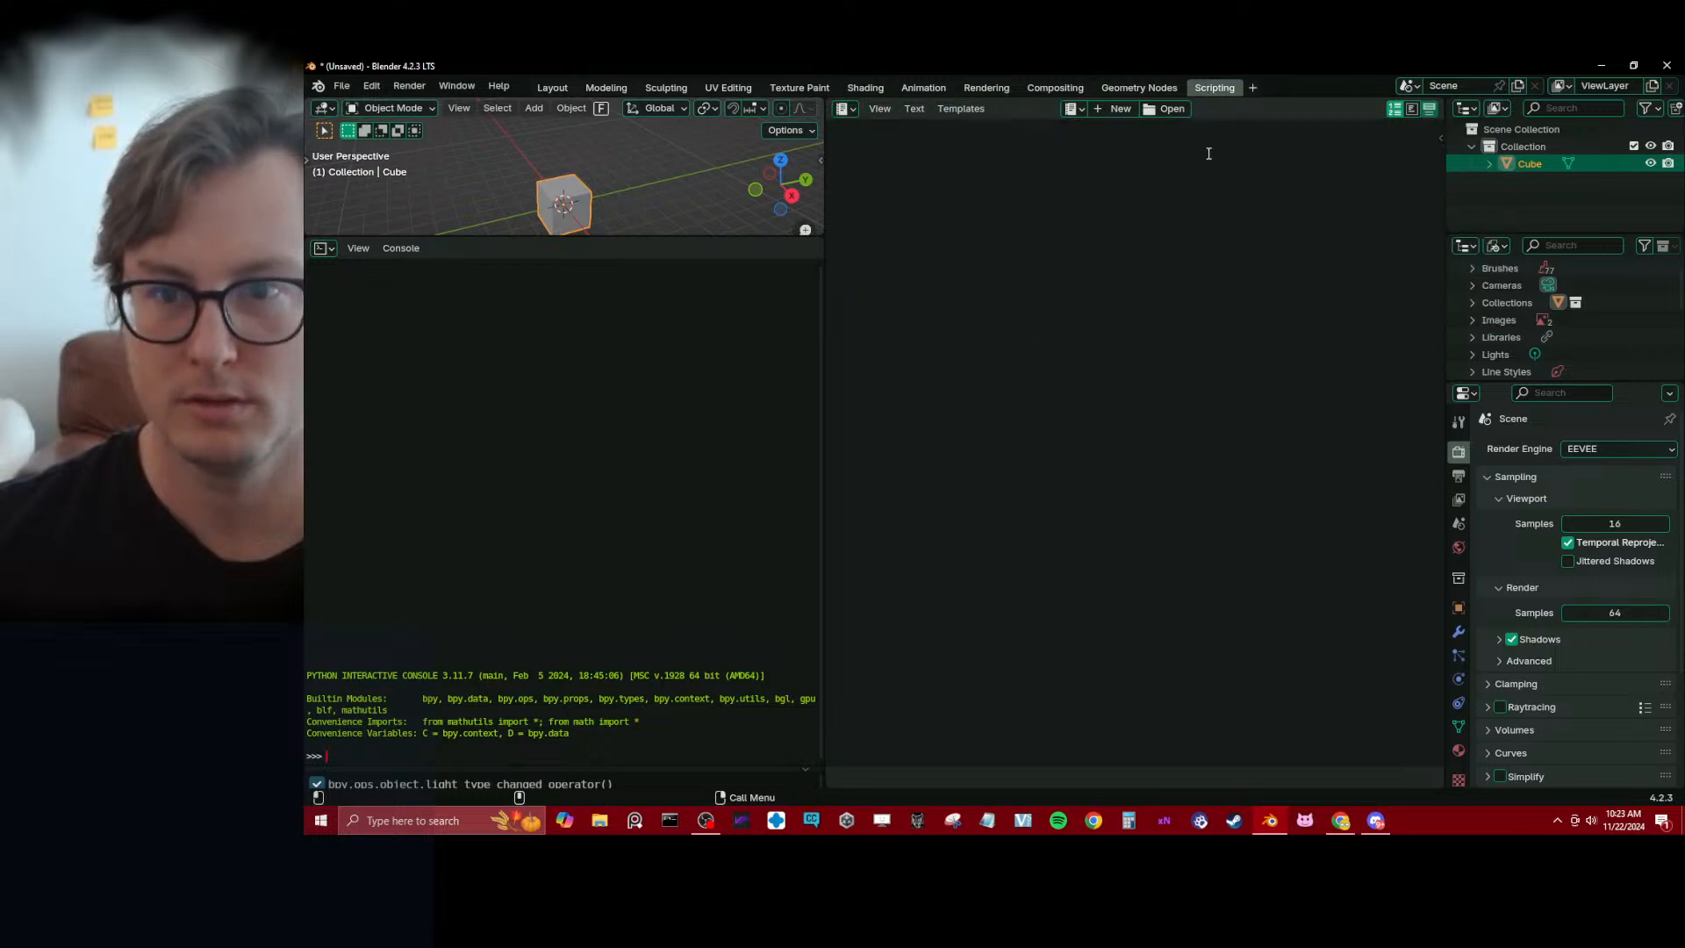
{"action": "left_click", "coordinate": [844, 109]}
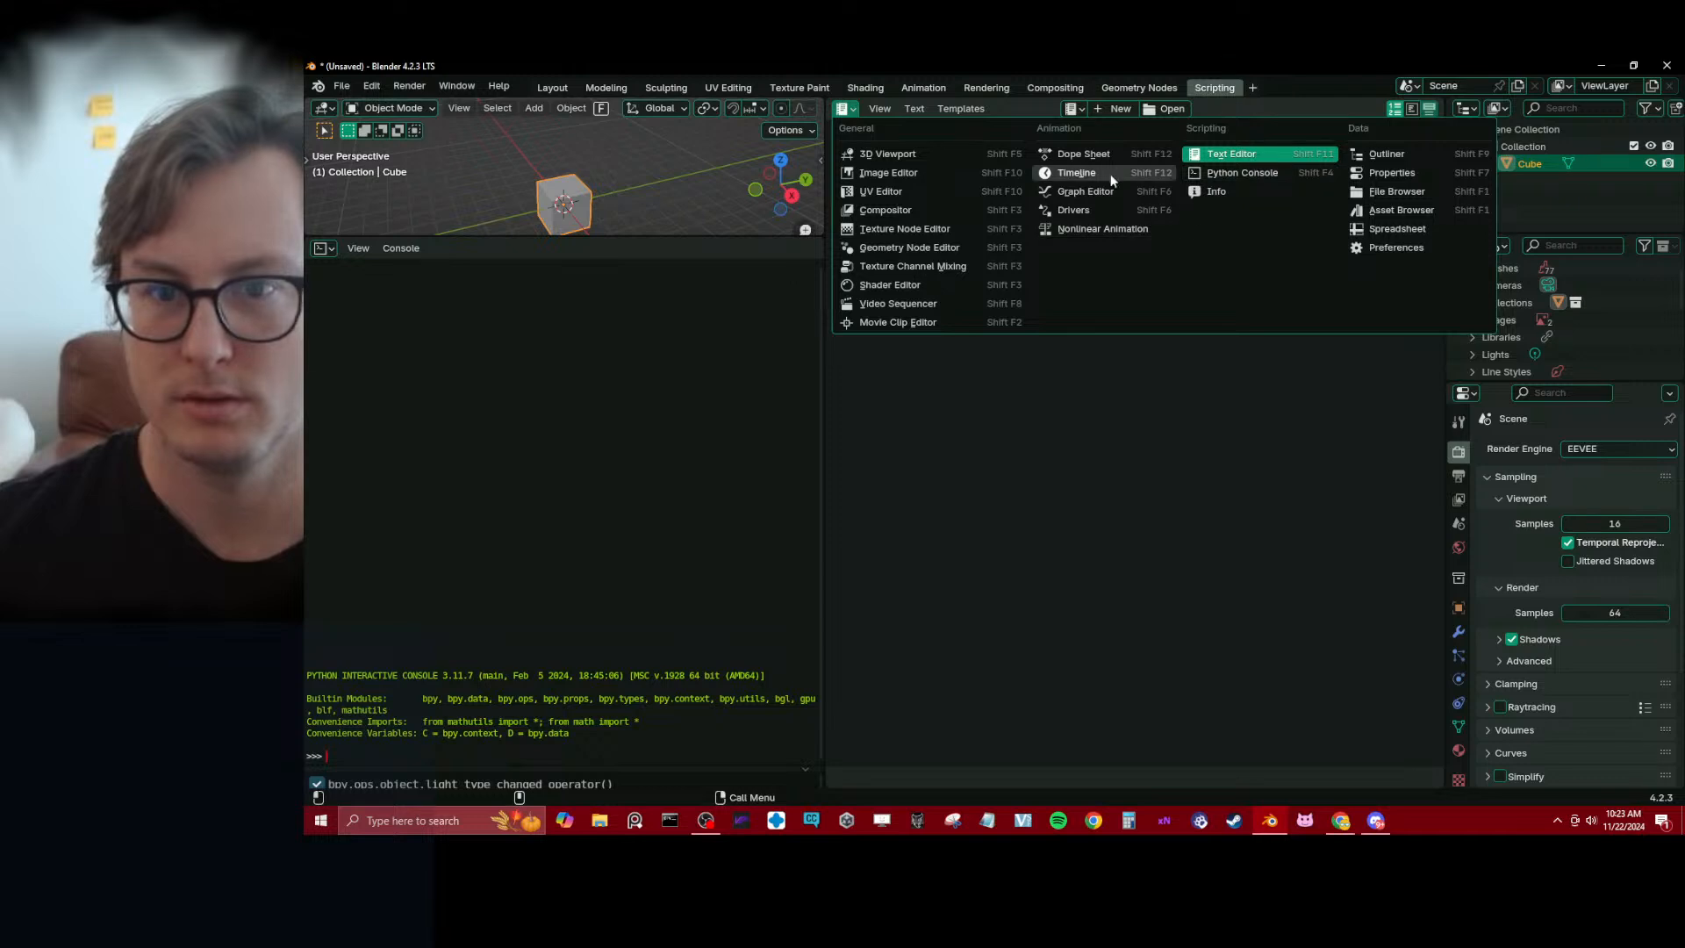
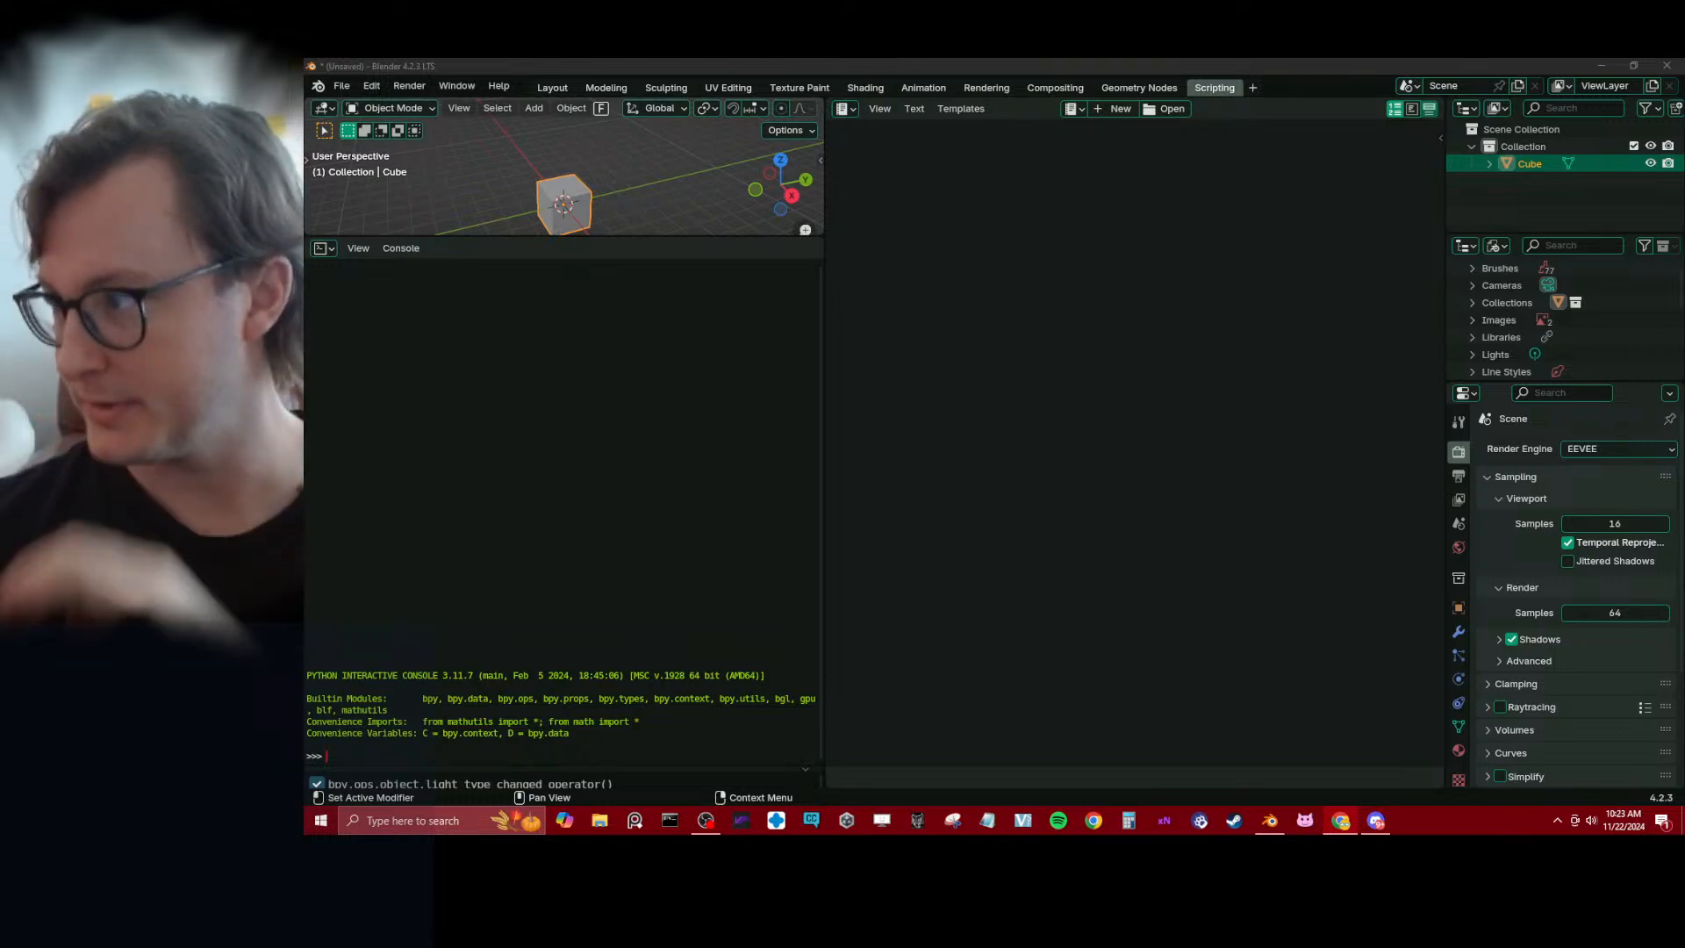
Create a new text data-block and paste the copied attribute-to-vertex-group add-on code into it
{"action": "left_click", "coordinate": [1048, 277]}
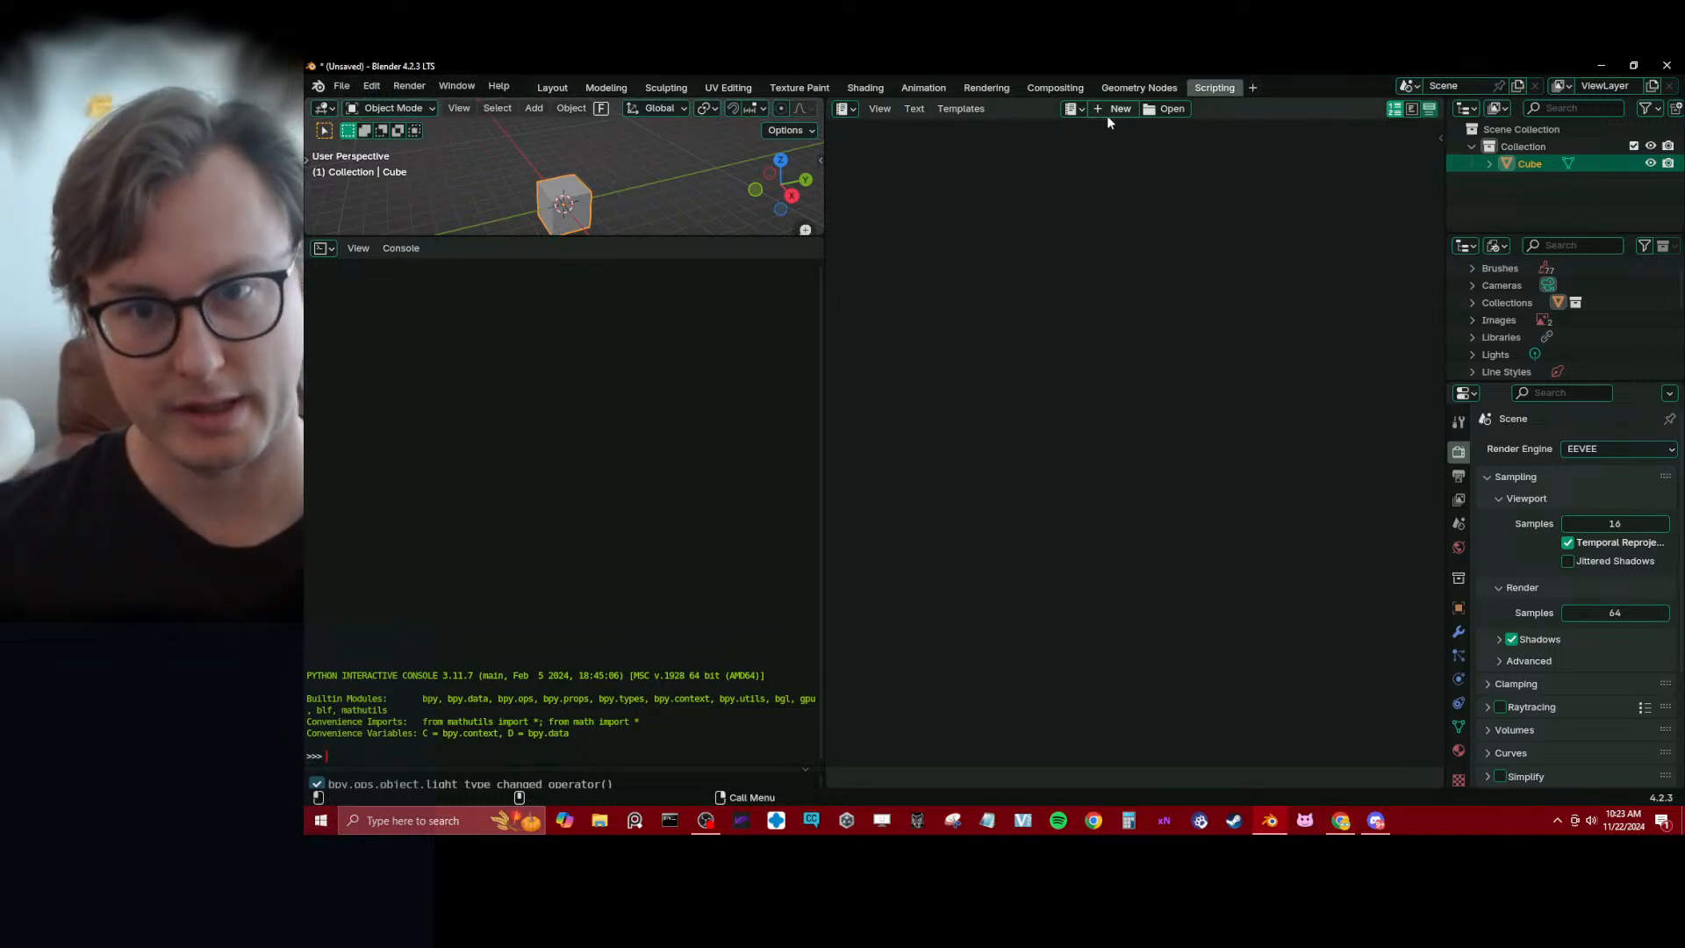
{"action": "left_click", "coordinate": [1107, 114]}
{"action": "key", "text": "ctrl+v"}
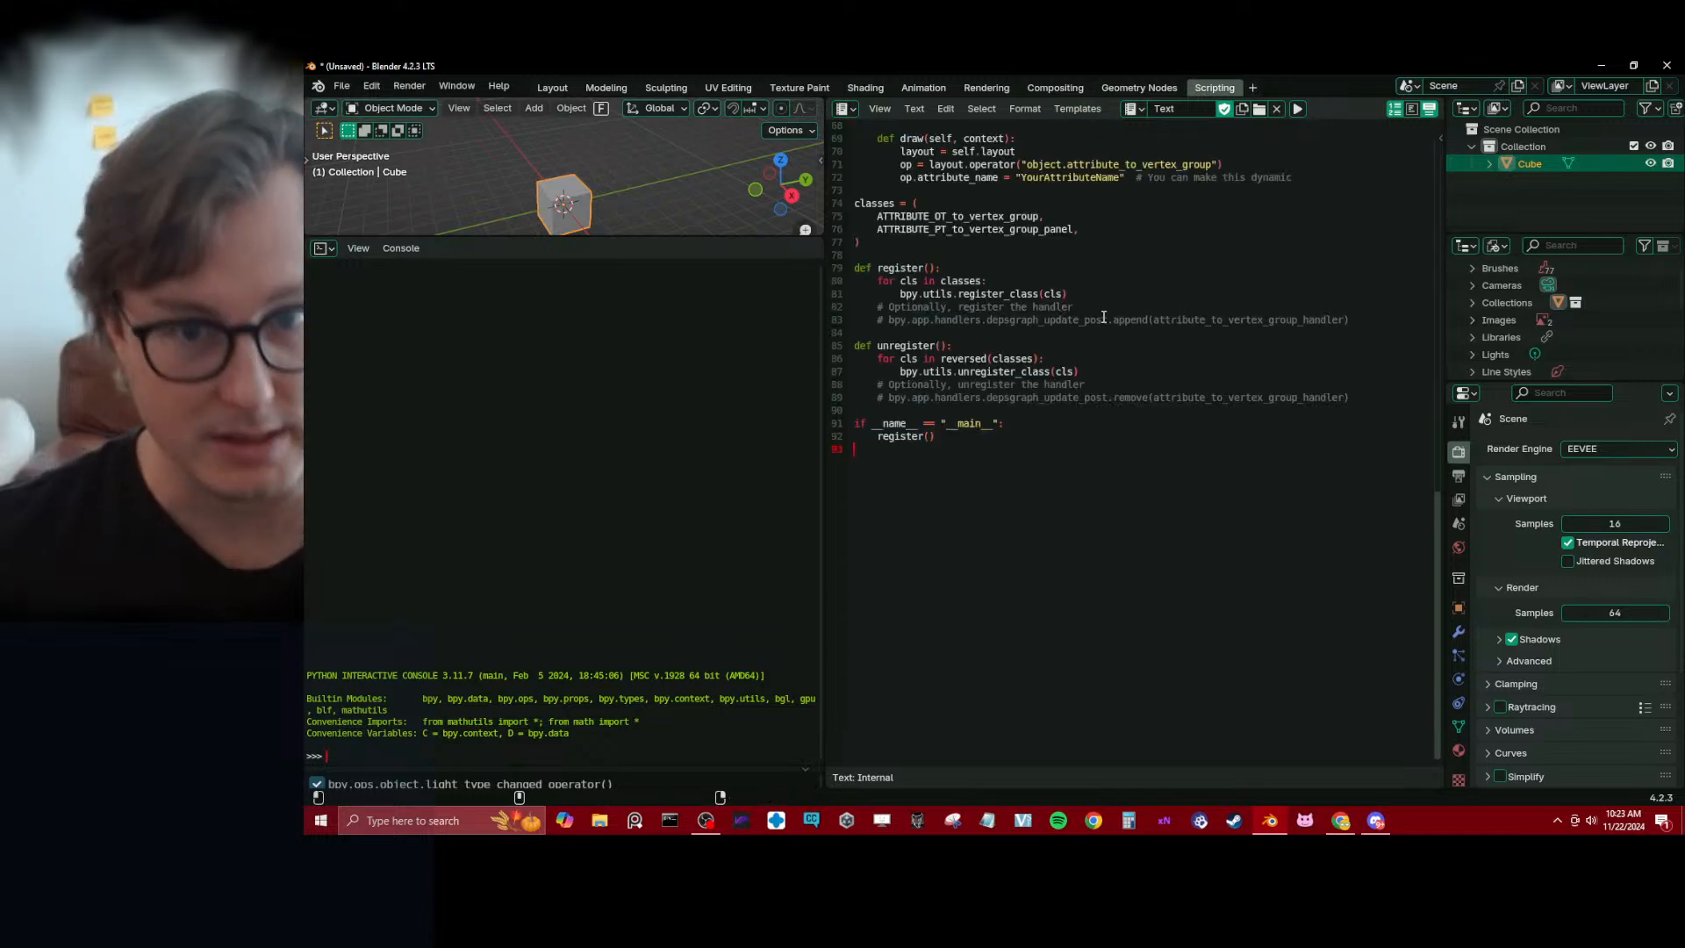
{"action": "scroll", "coordinate": [1123, 351], "scroll_direction": "up", "scroll_amount": 15}
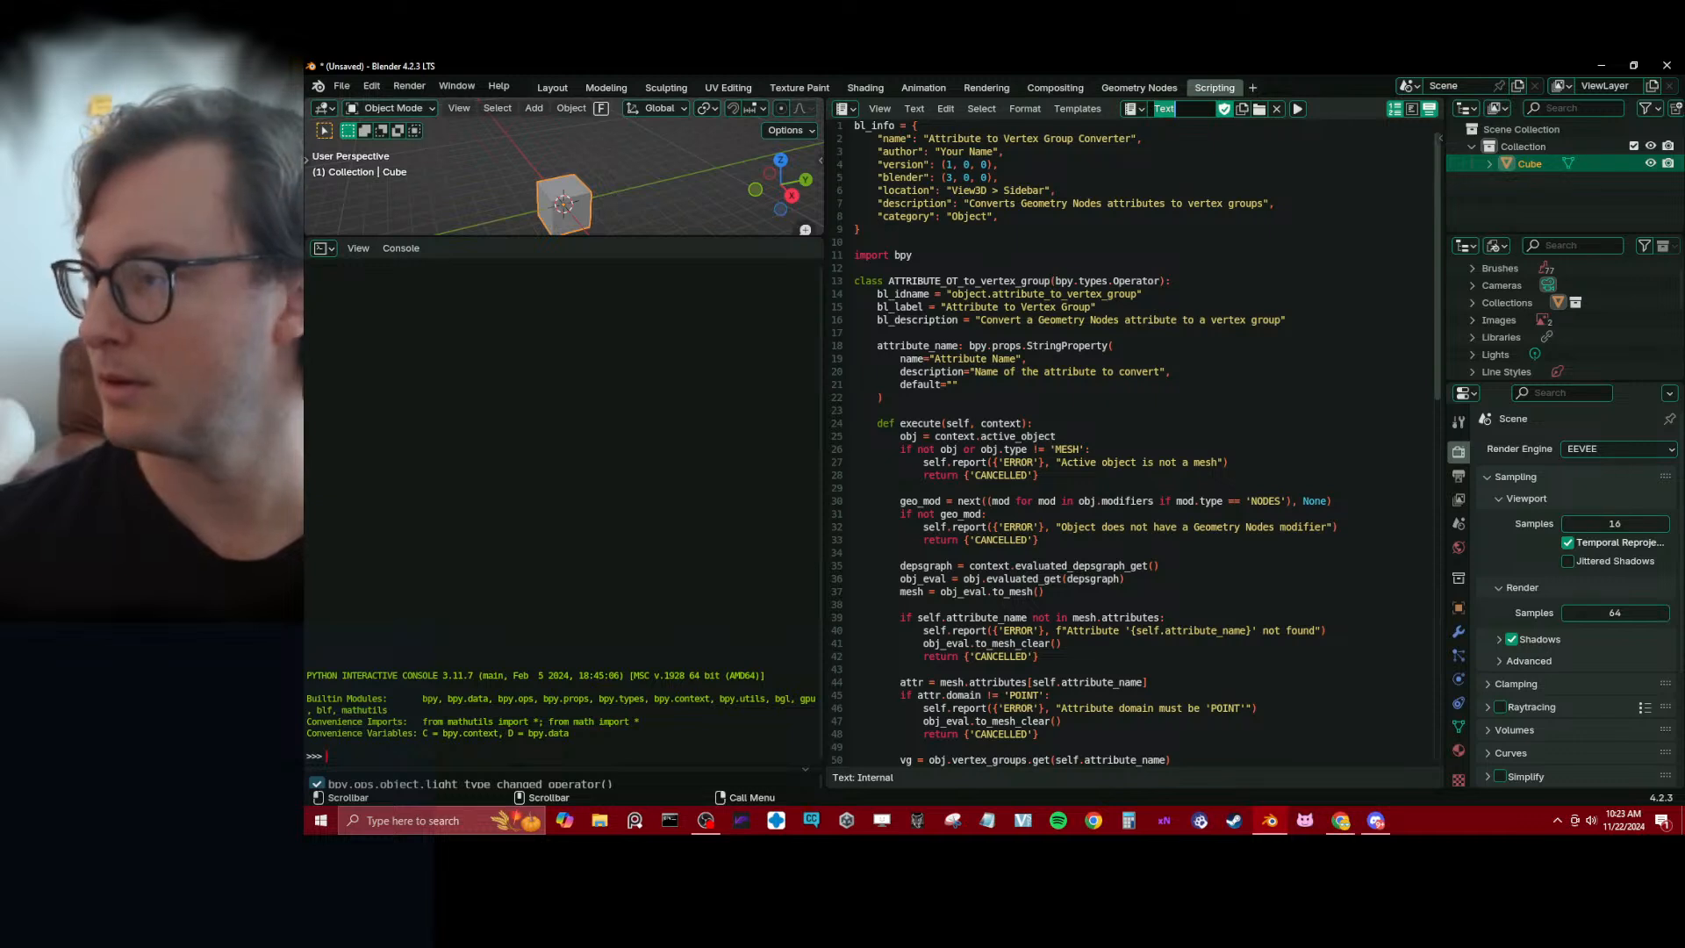
Rename the text data-block as attribute_to_vertex_group.py
{"action": "key", "text": "alt+Tab"}
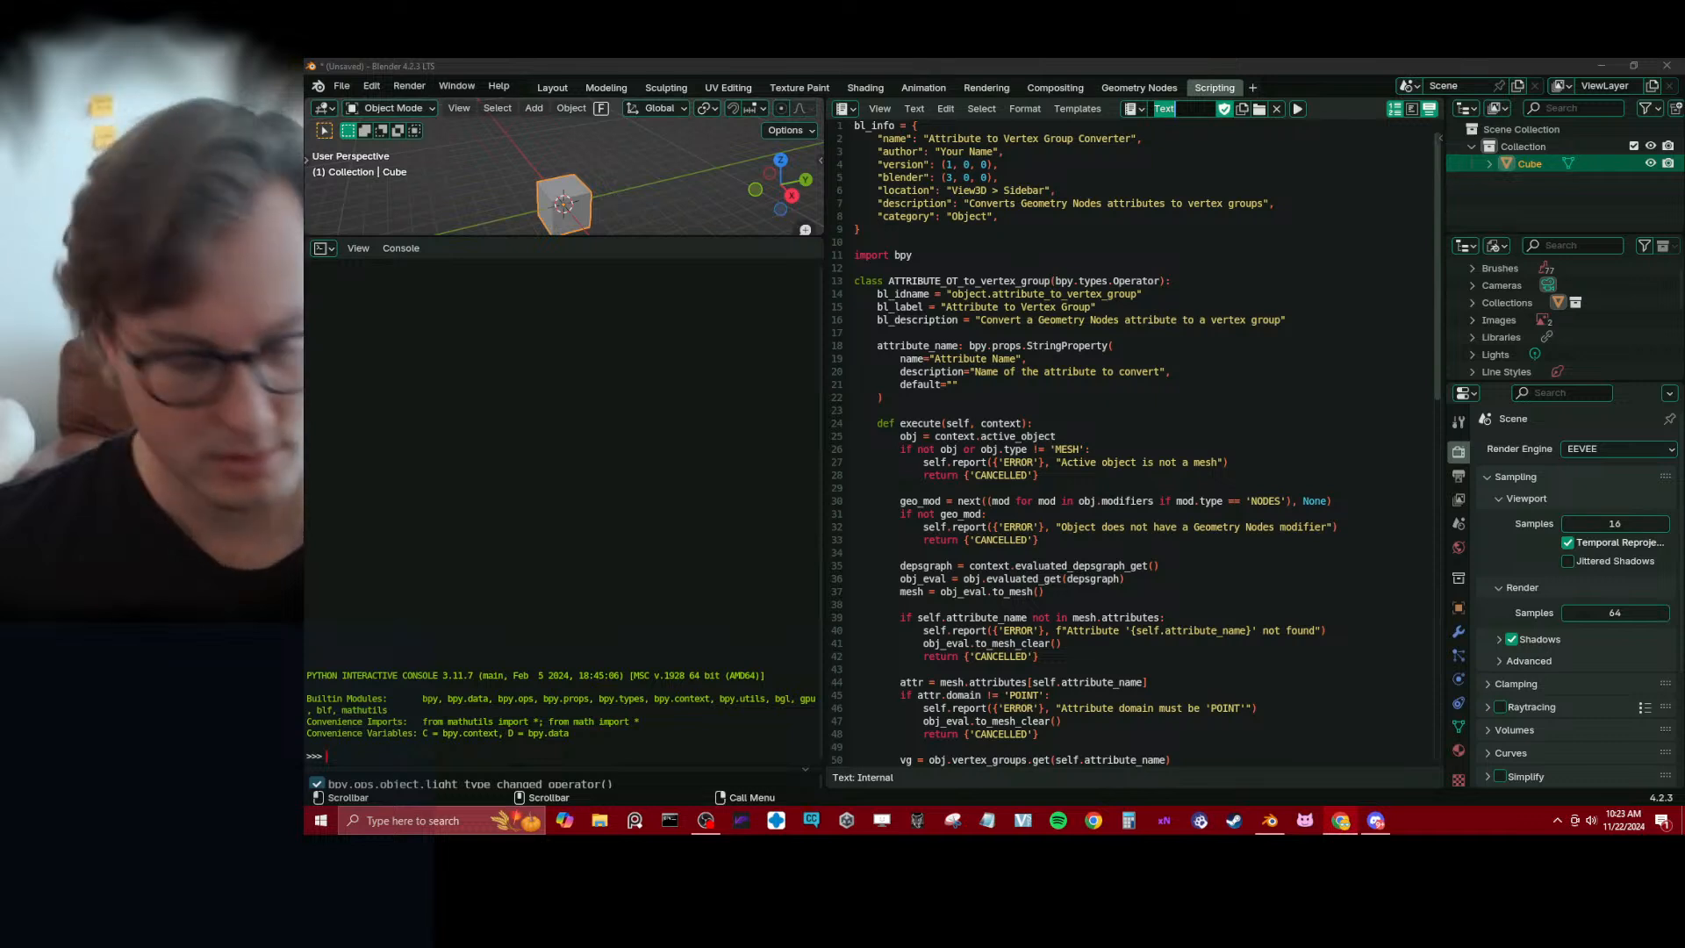
{"action": "left_click", "coordinate": [1189, 105]}
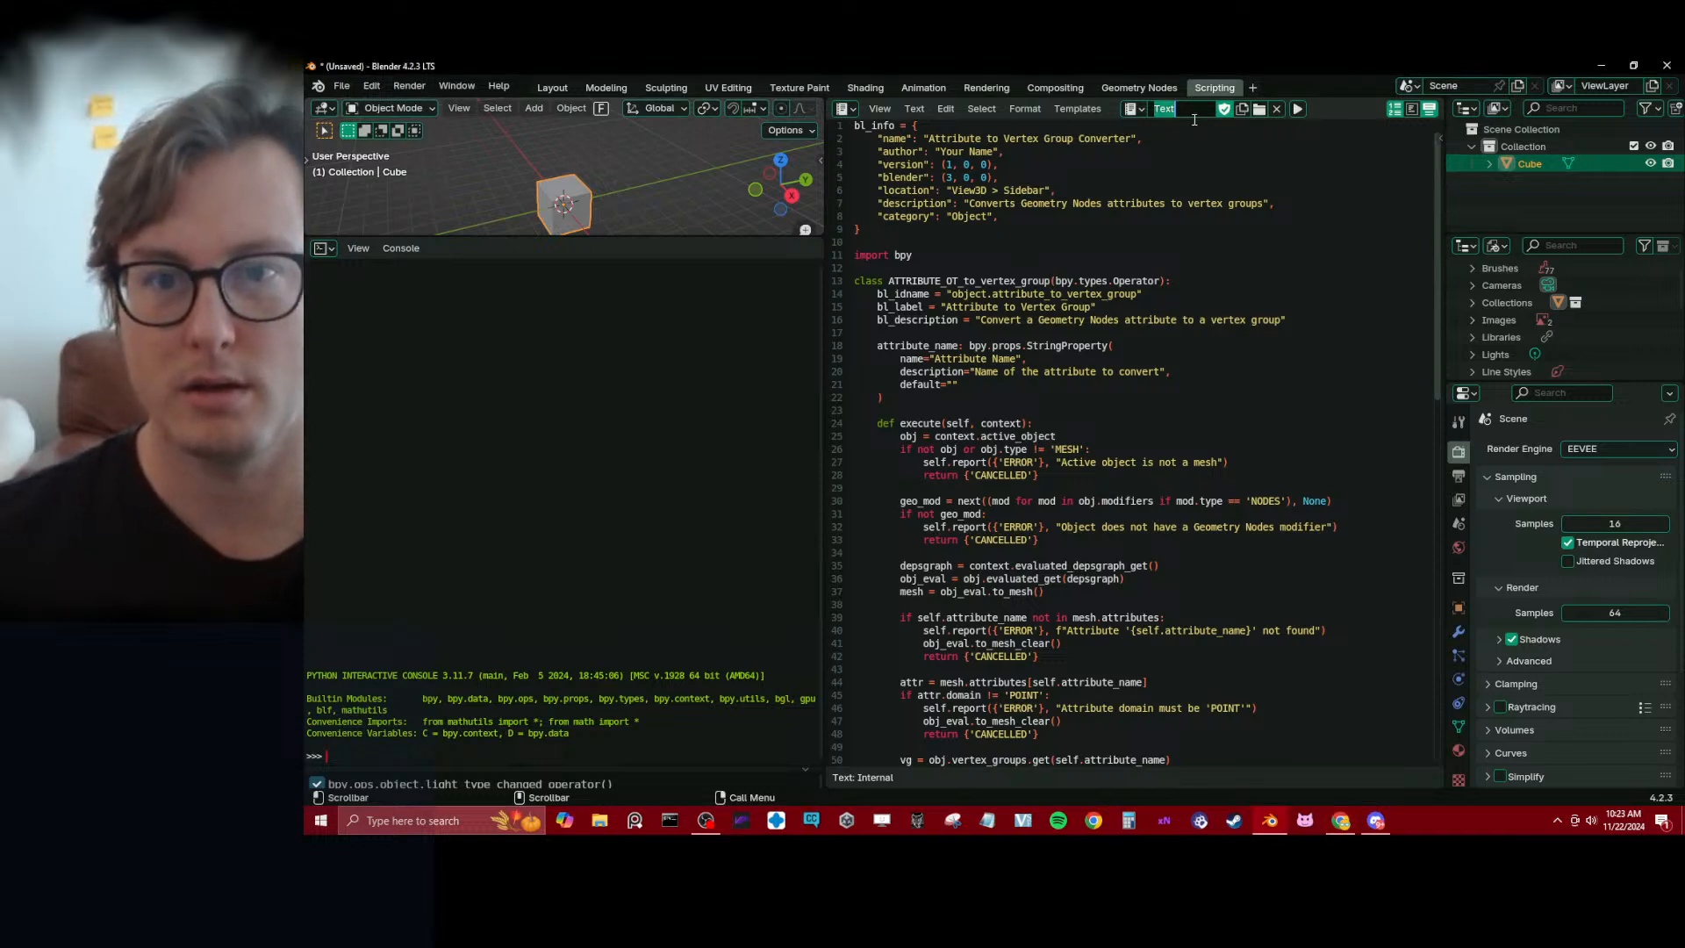
{"action": "key", "text": "ctrl+v"}
{"action": "key", "text": "Return"}
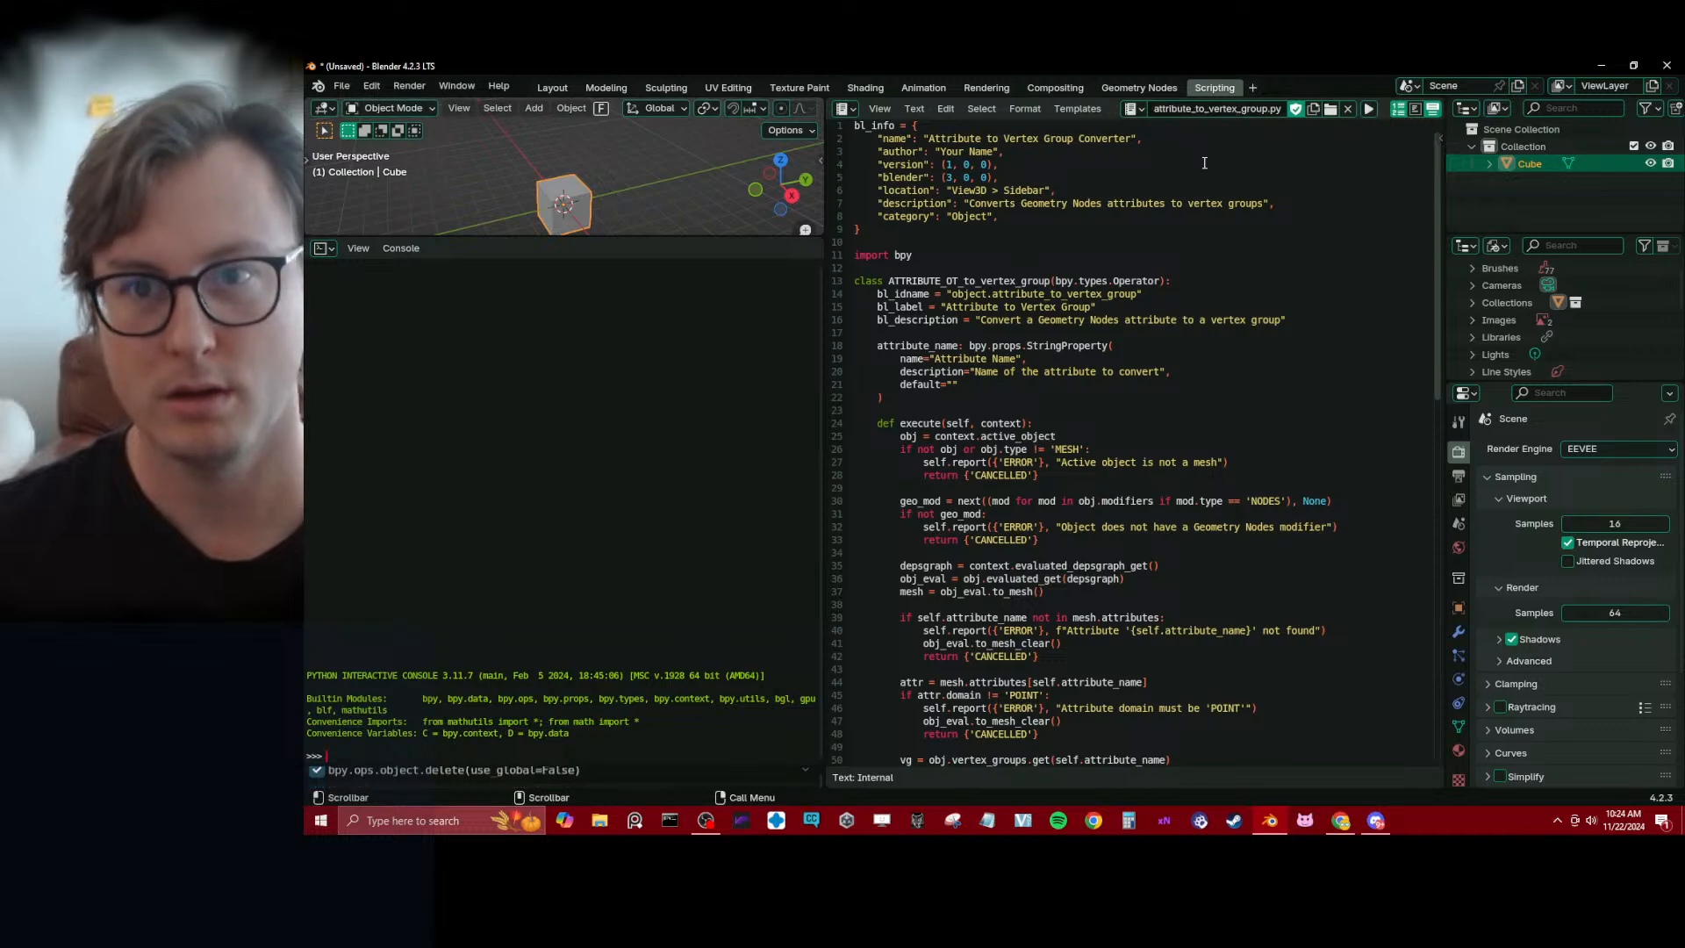
Start saving the script as an external file and browse to the D:\2024\Products folder
{"action": "key", "text": "alt+s"}
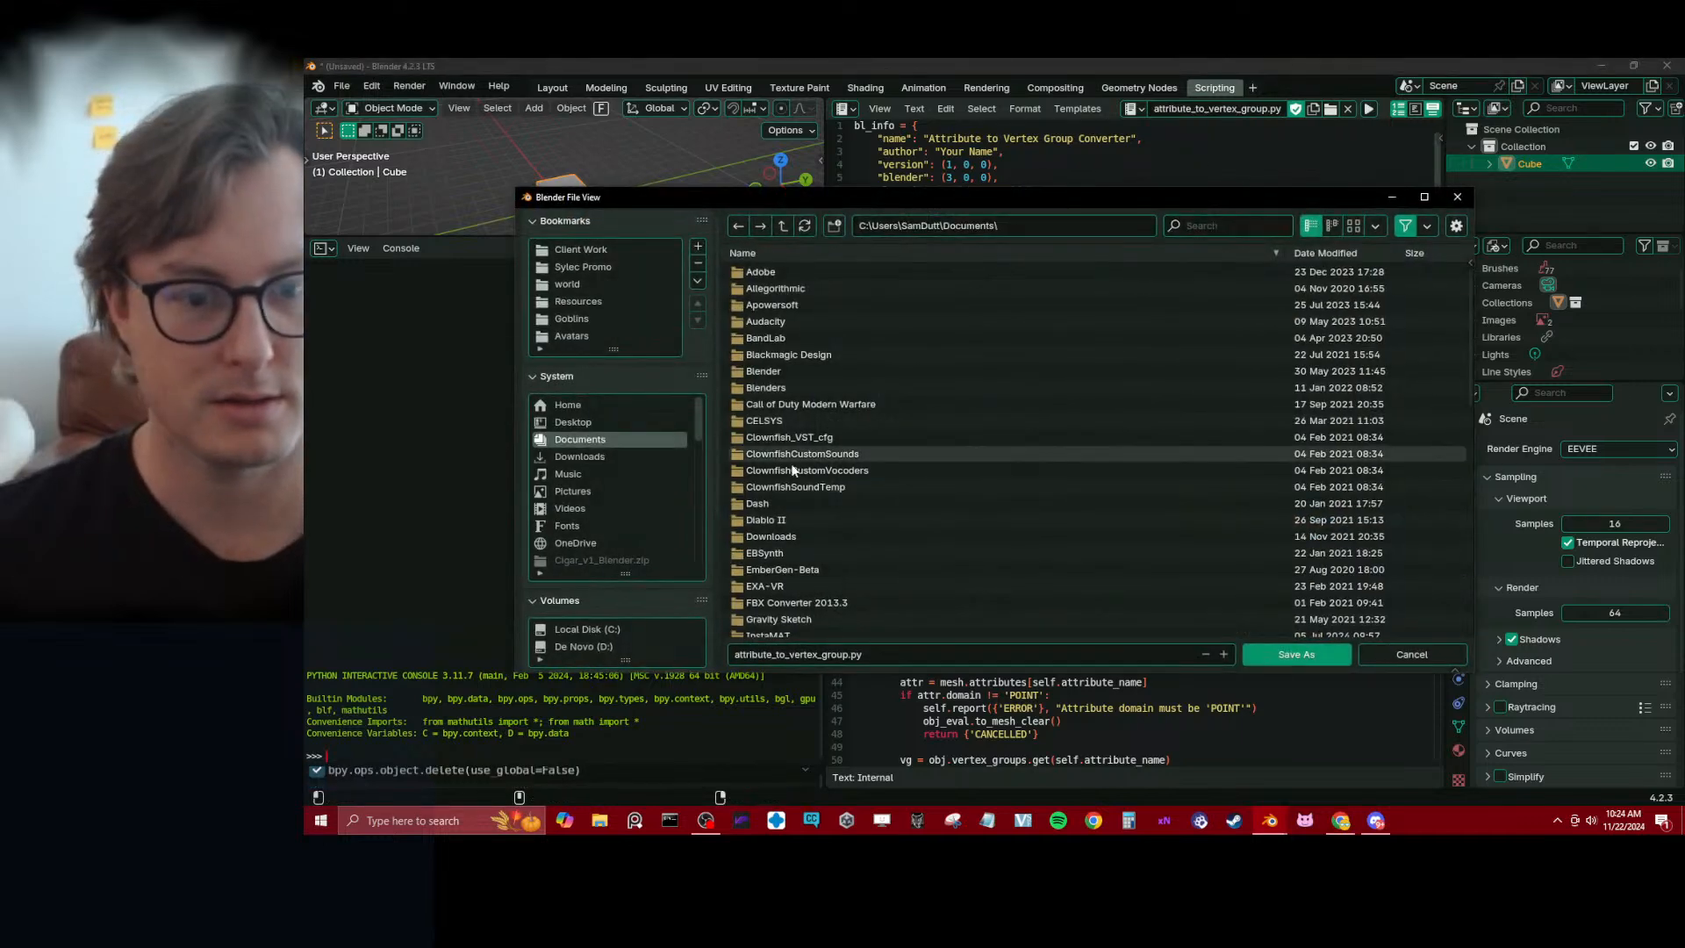
{"action": "left_click", "coordinate": [781, 228]}
{"action": "left_click", "coordinate": [782, 228]}
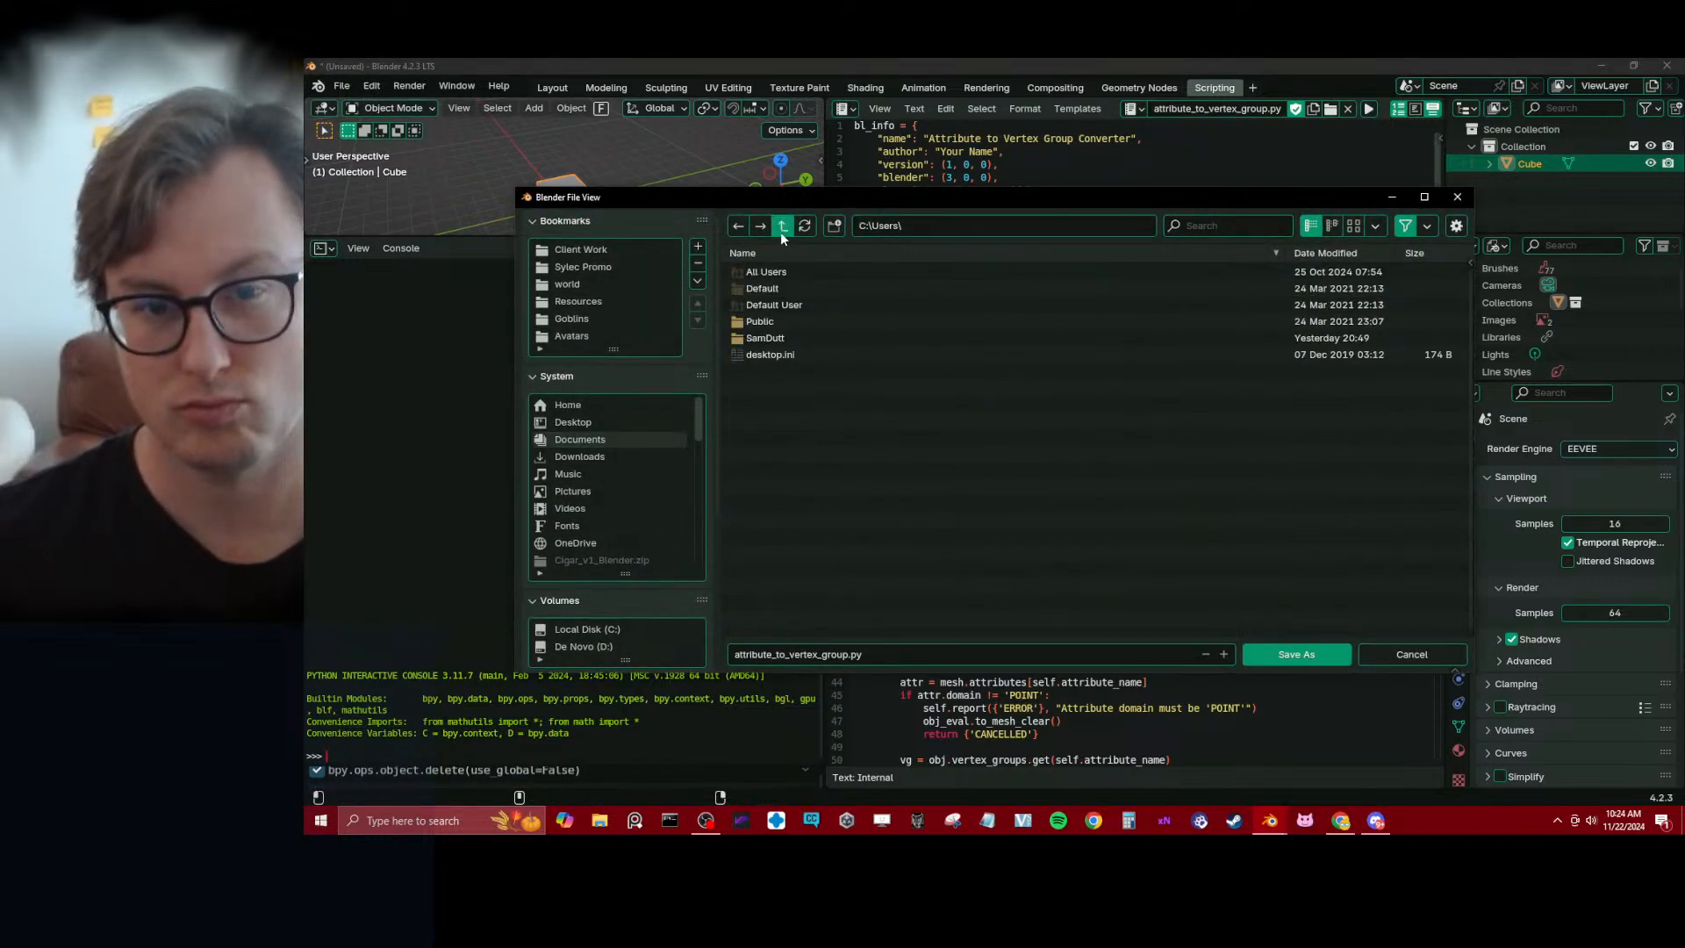
{"action": "left_click", "coordinate": [782, 228]}
{"action": "left_click", "coordinate": [583, 647]}
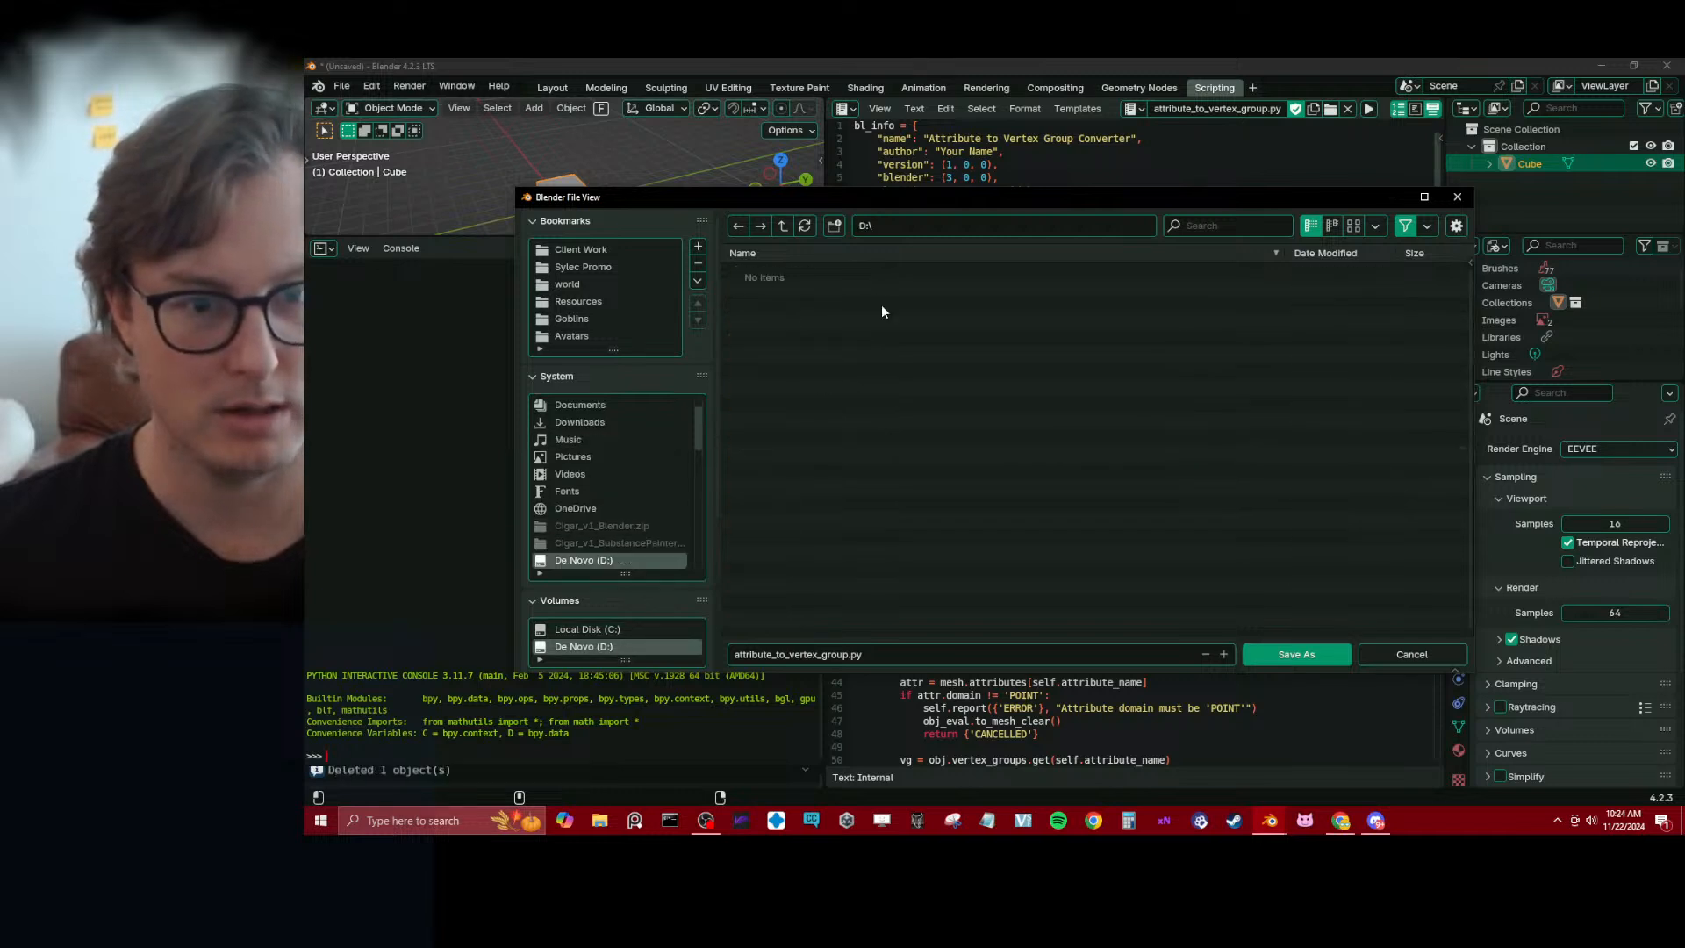
{"action": "double_click", "coordinate": [779, 357]}
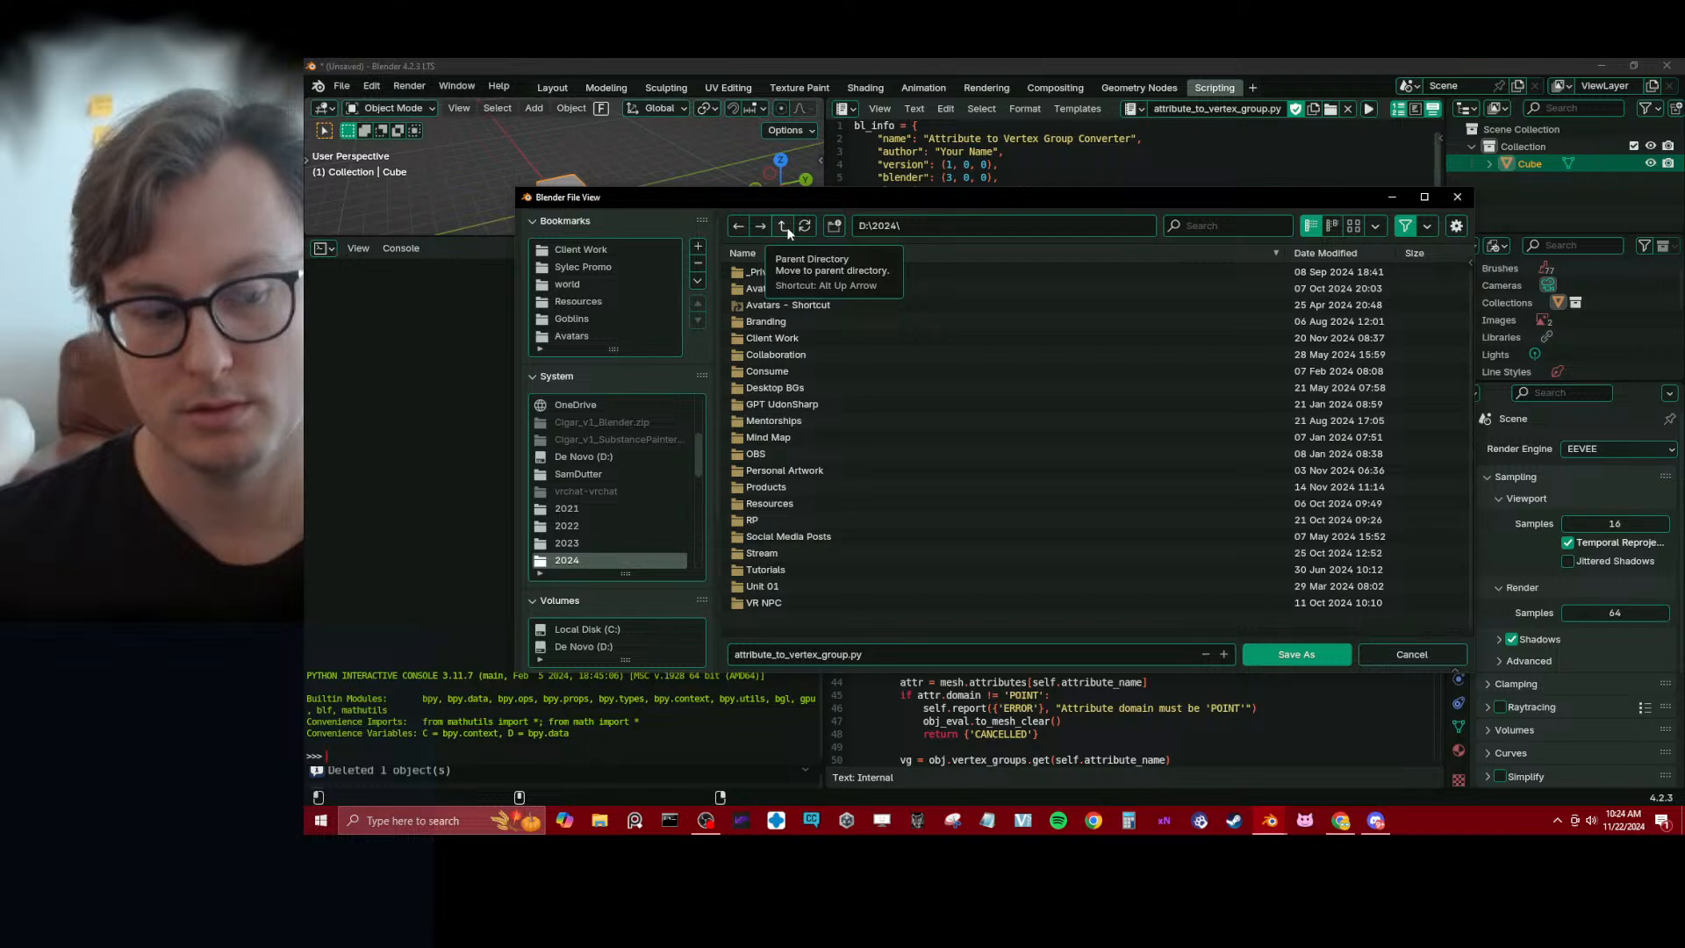
{"action": "double_click", "coordinate": [746, 486]}
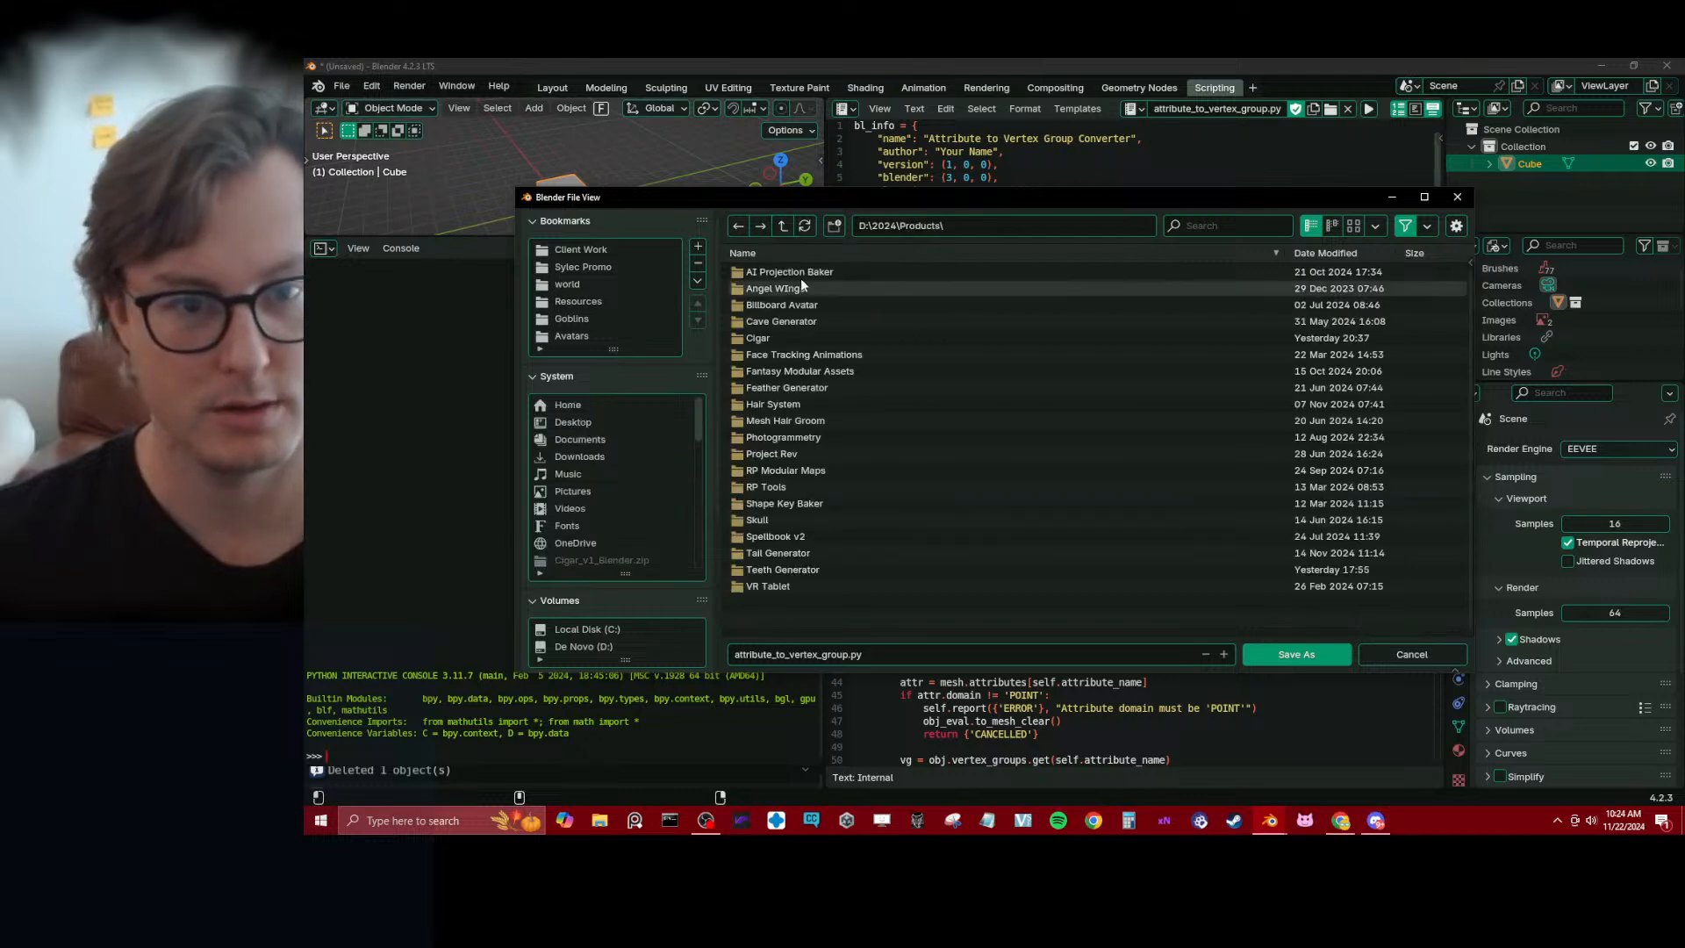
Create a folder named Geo Node Attribute Converter and save attribute_to_vertex_group.py in it
{"action": "left_click", "coordinate": [832, 226]}
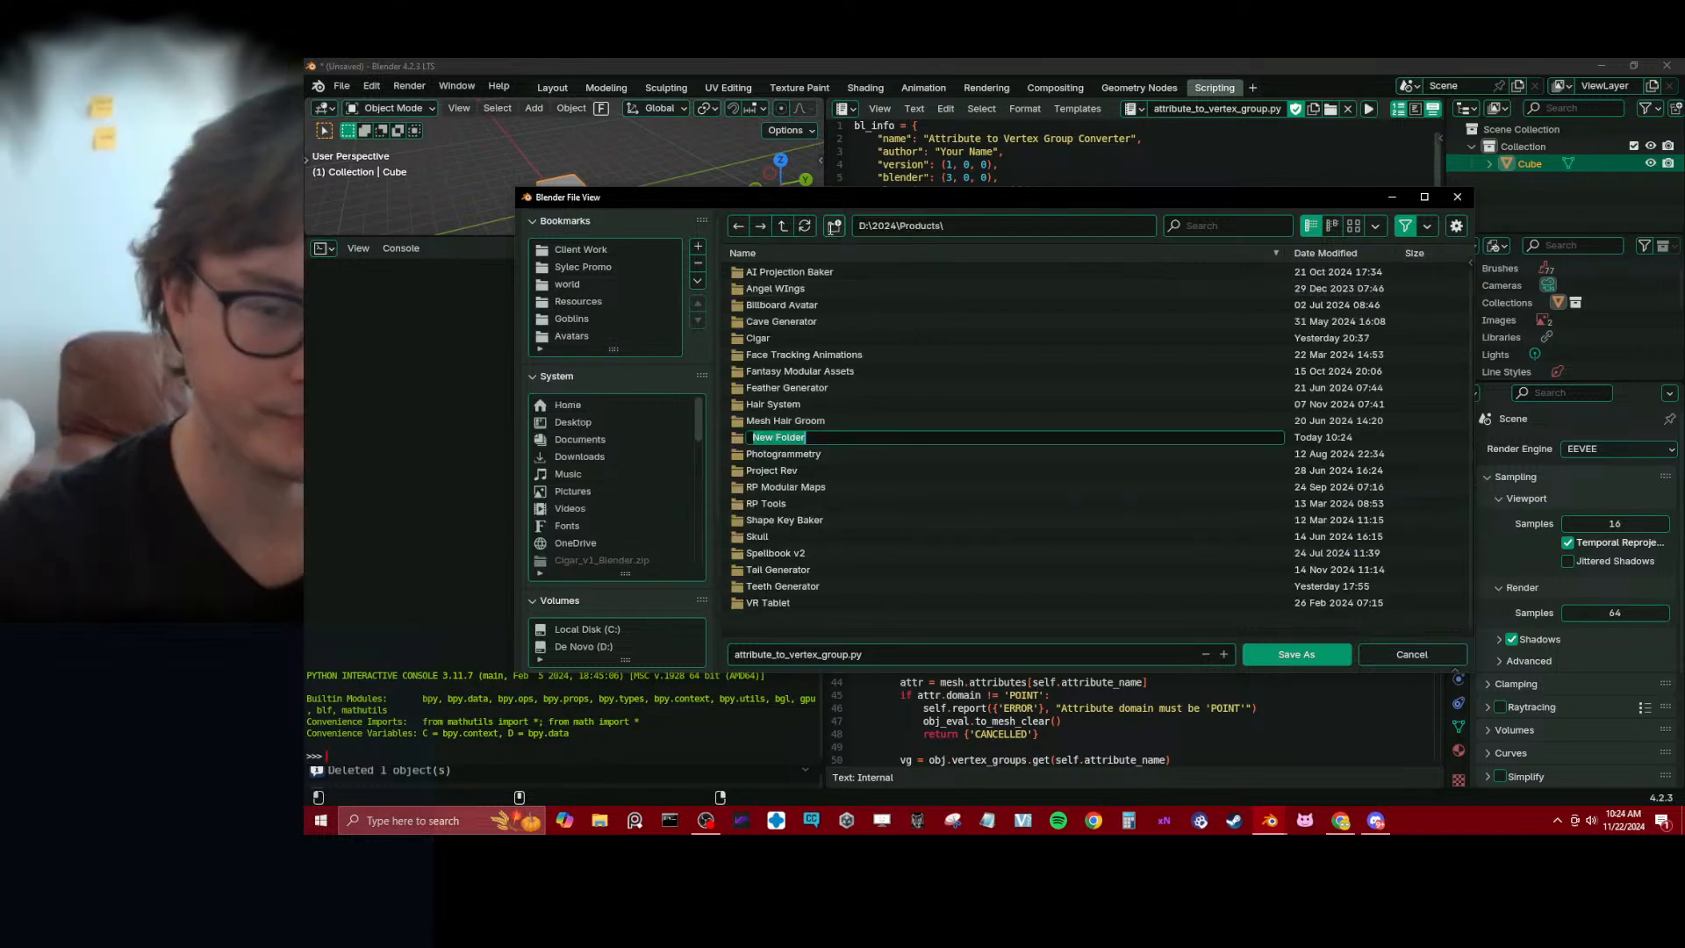
{"action": "type", "text": "Geo Node "}
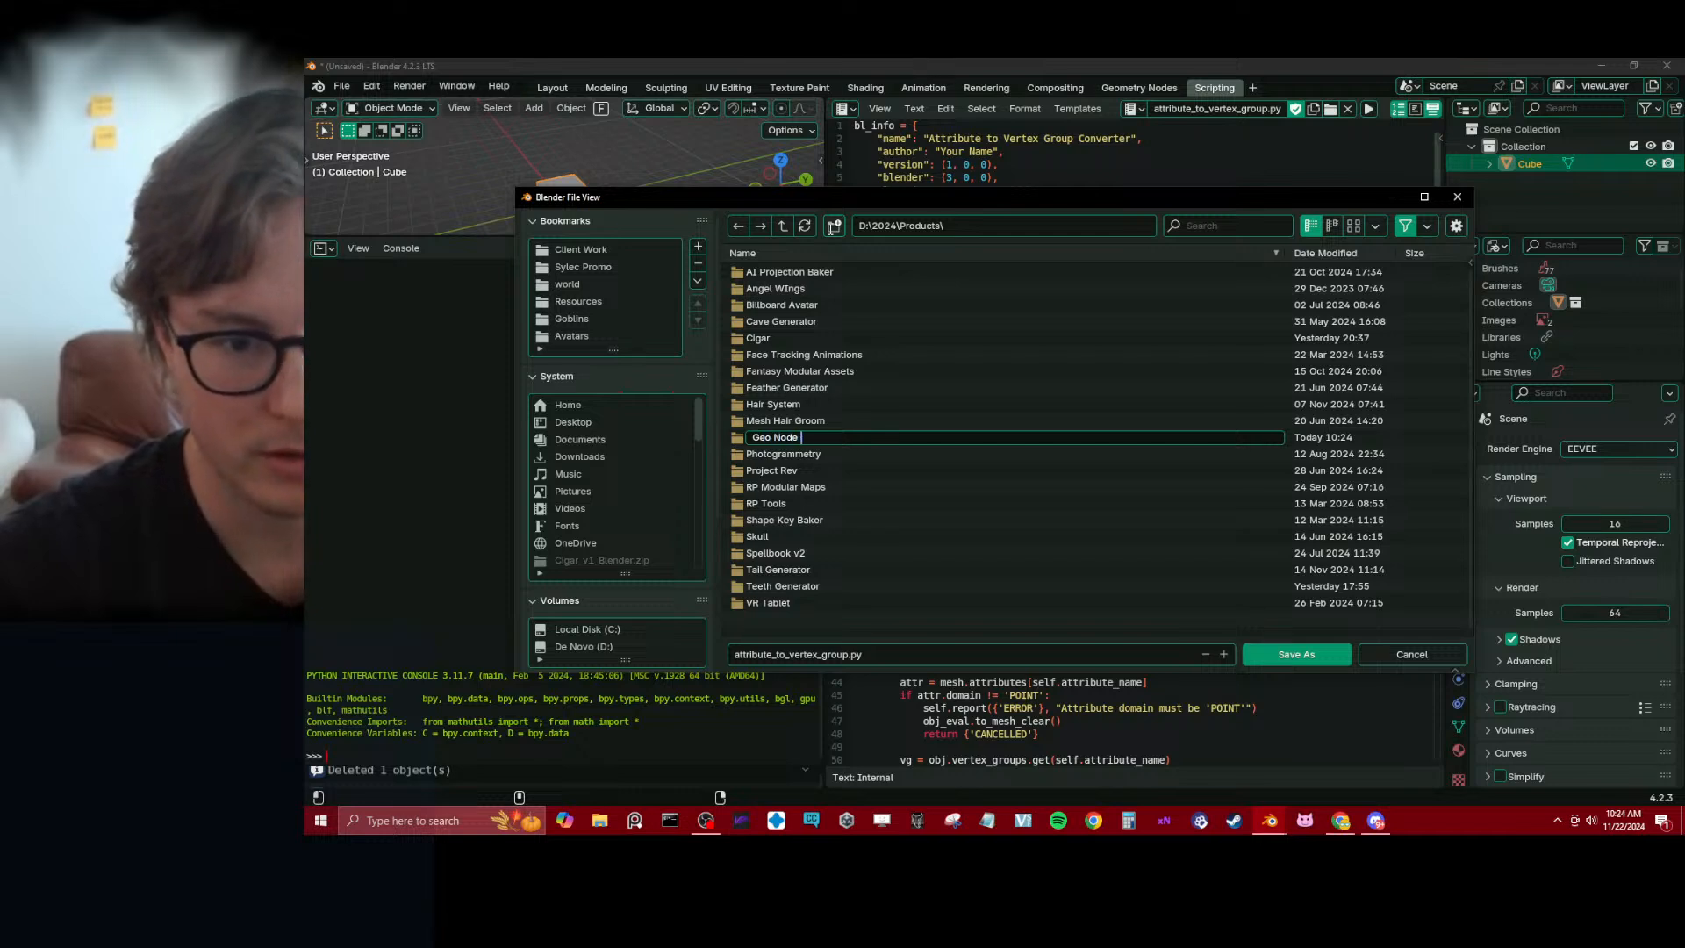
{"action": "type", "text": "Attribute Converter"}
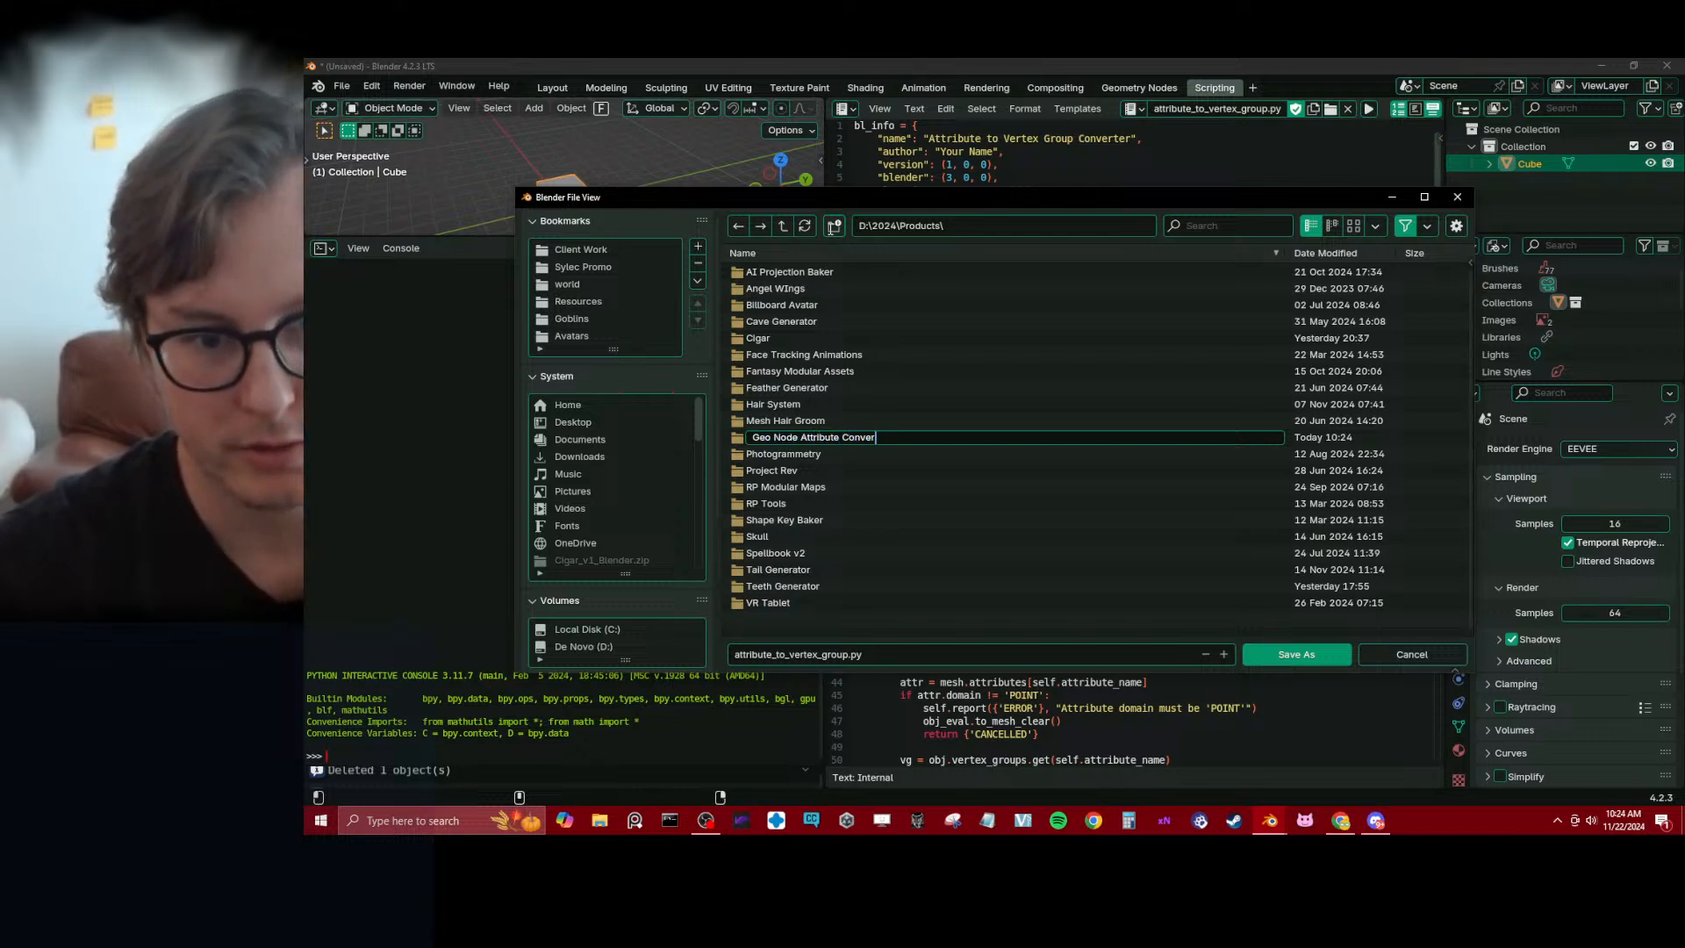
{"action": "key", "text": "Return"}
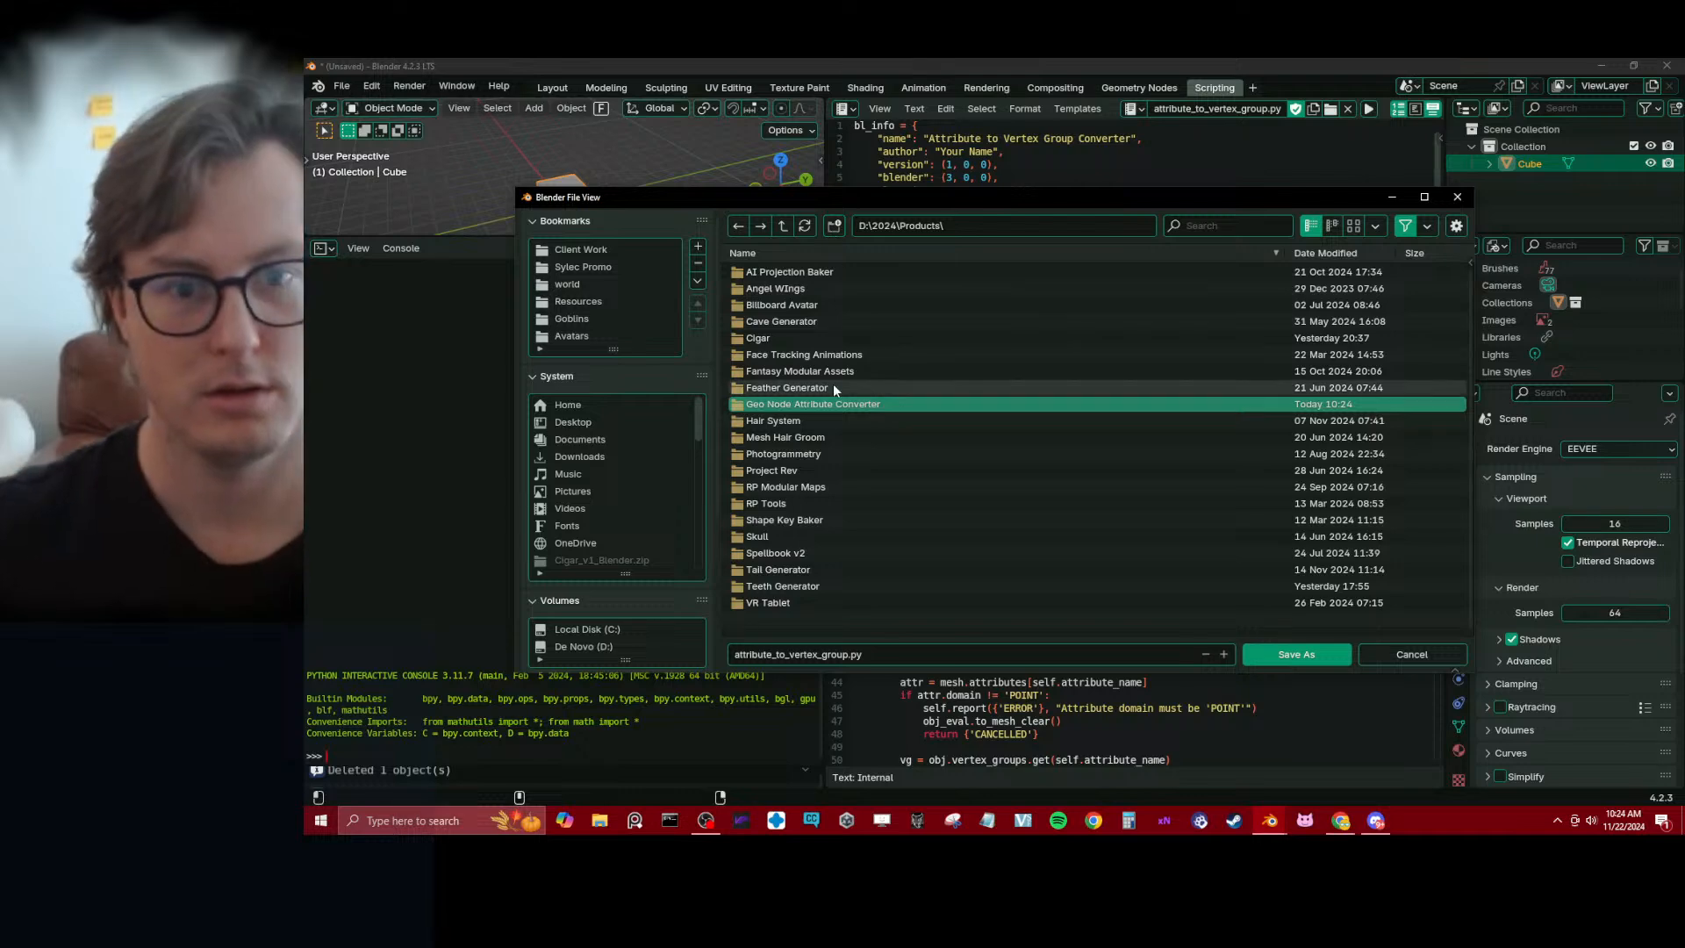
{"action": "double_click", "coordinate": [842, 404]}
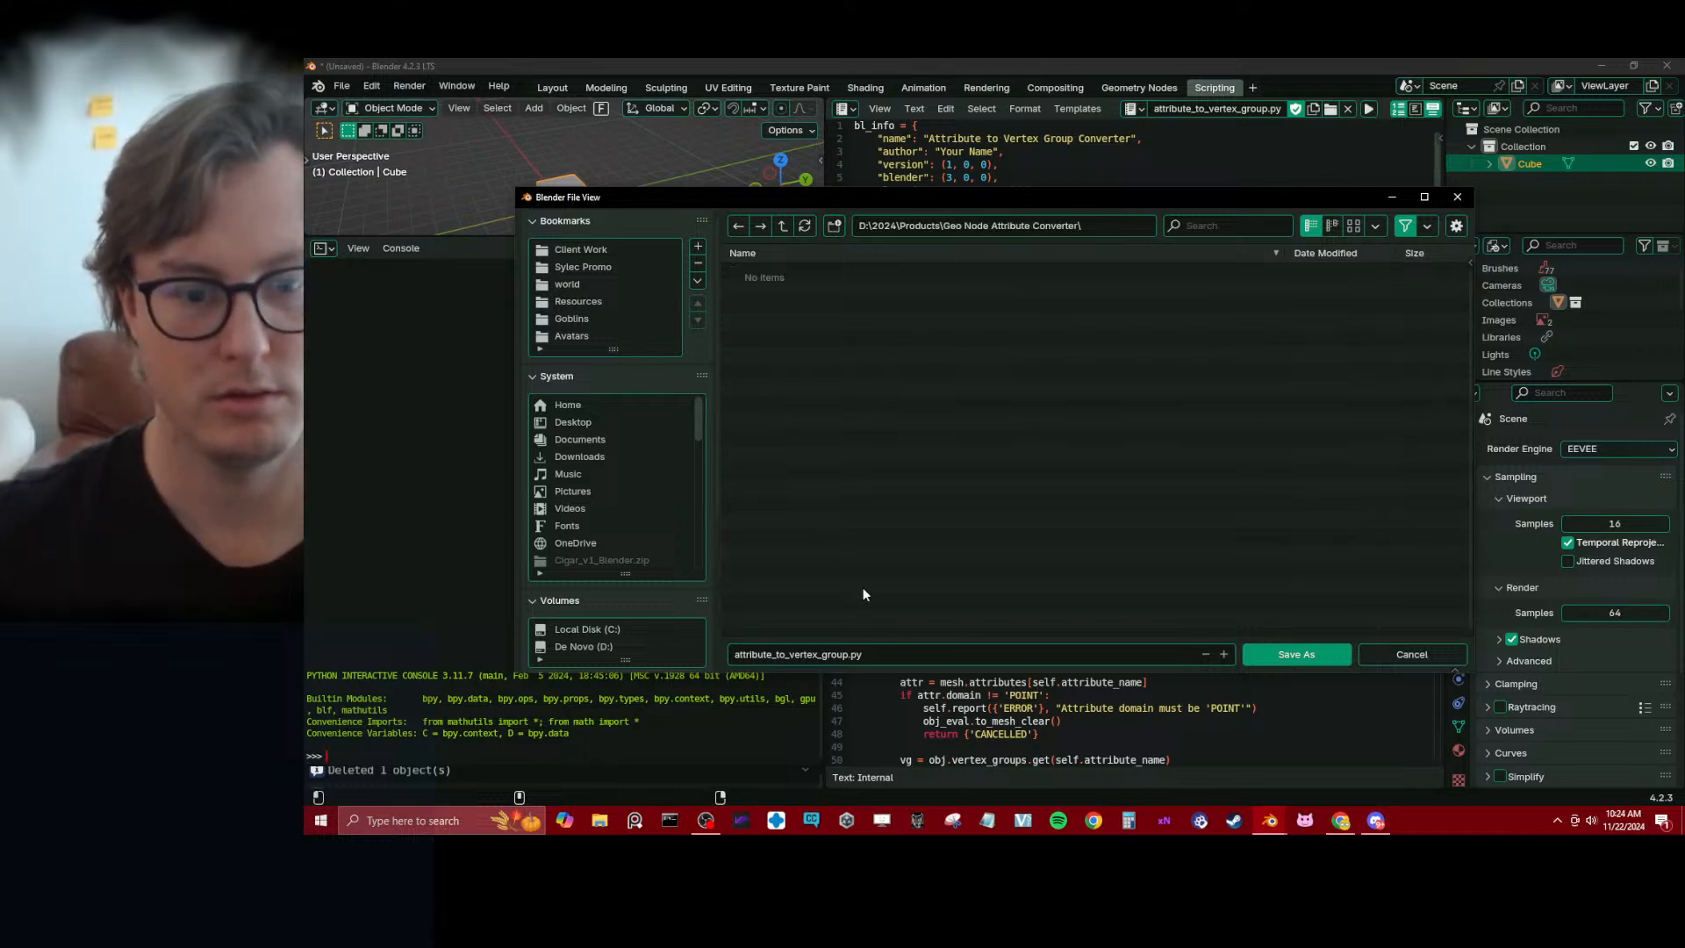
{"action": "left_click", "coordinate": [1273, 654]}
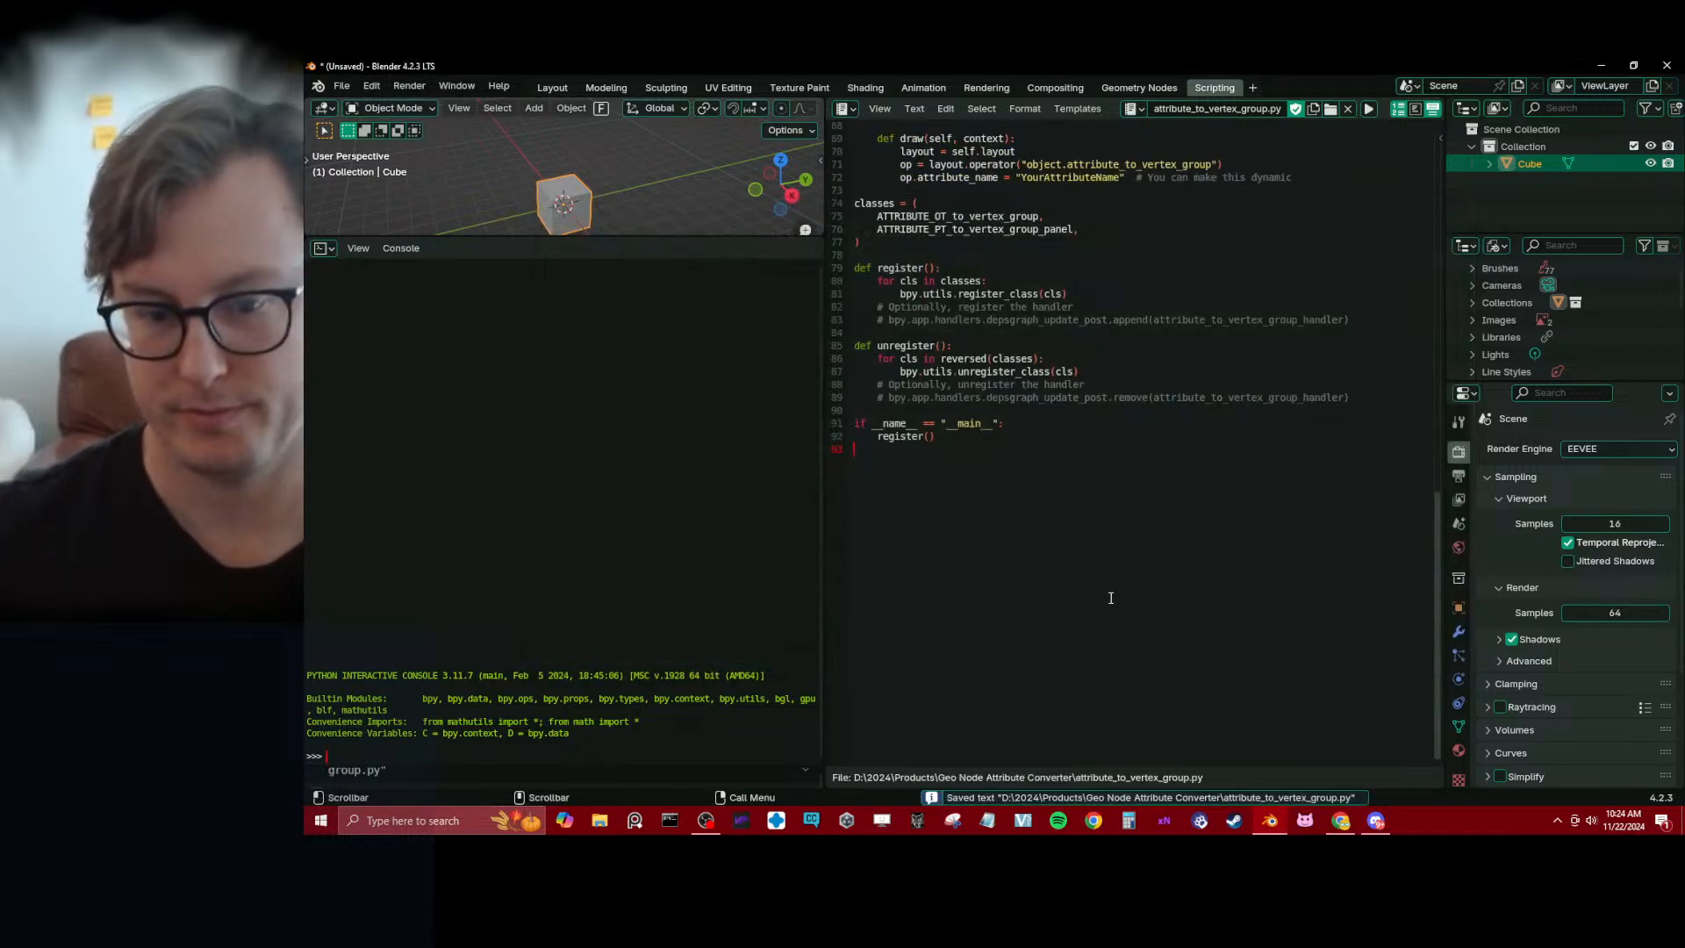
Enlarge the 3D viewport by reducing the Python console to a short strip beneath it
{"action": "key", "text": "ctrl+s"}
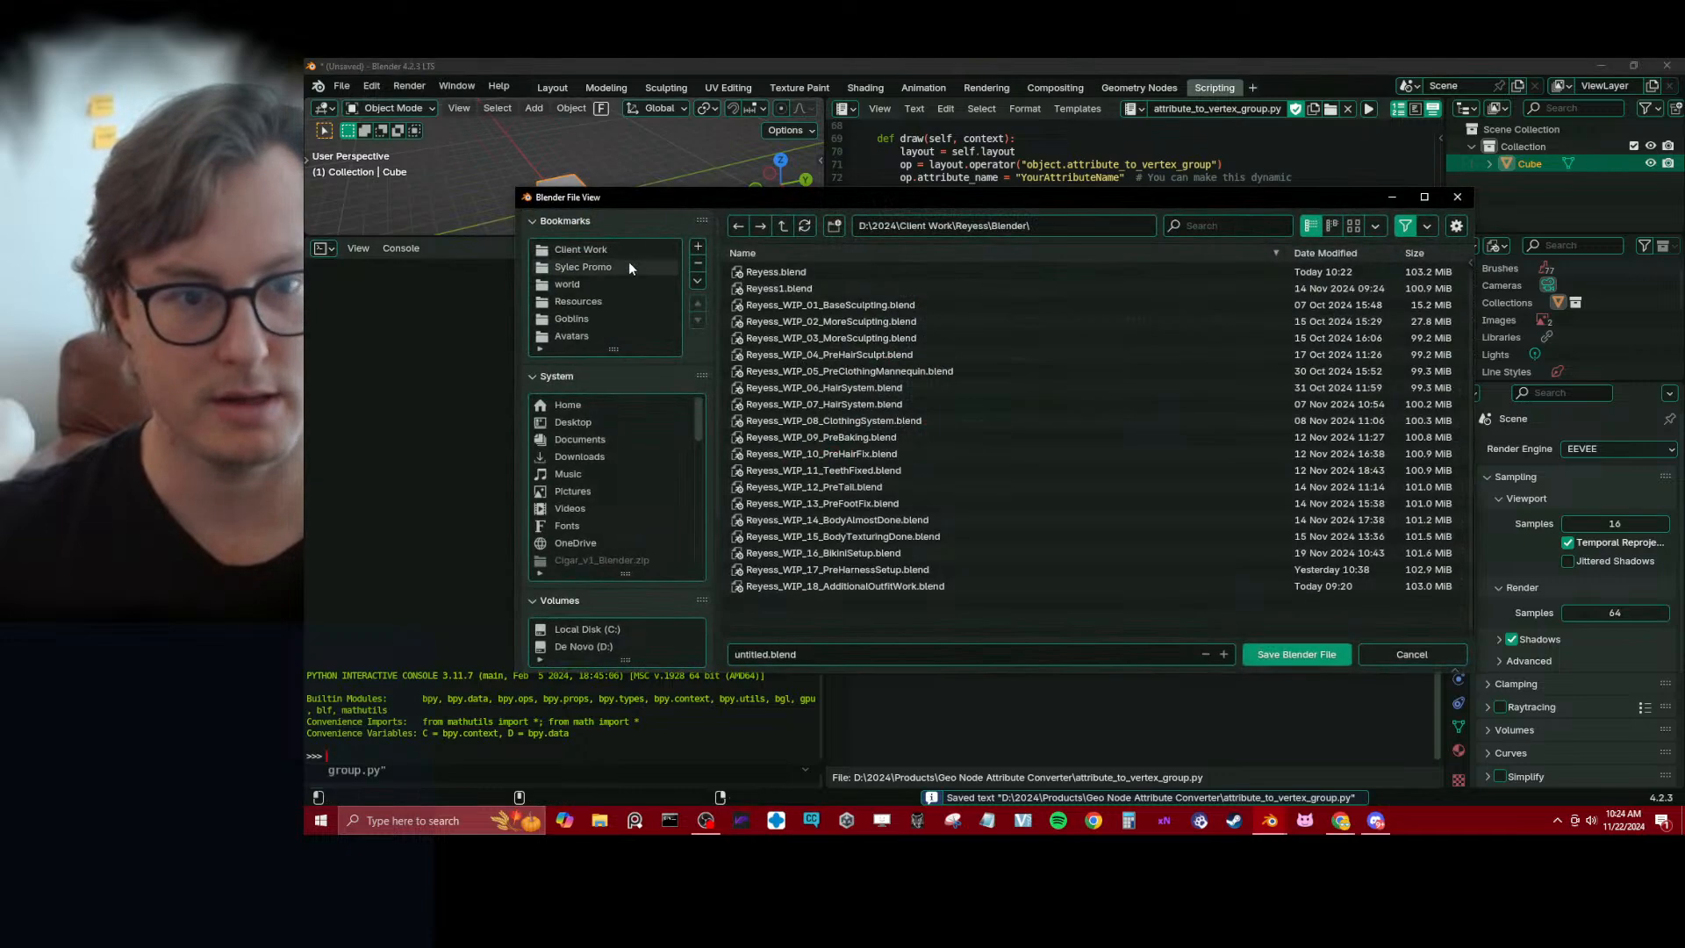
{"action": "key", "text": "Escape"}
{"action": "left_click_drag", "start_coordinate": [636, 247], "coordinate": [632, 626]}
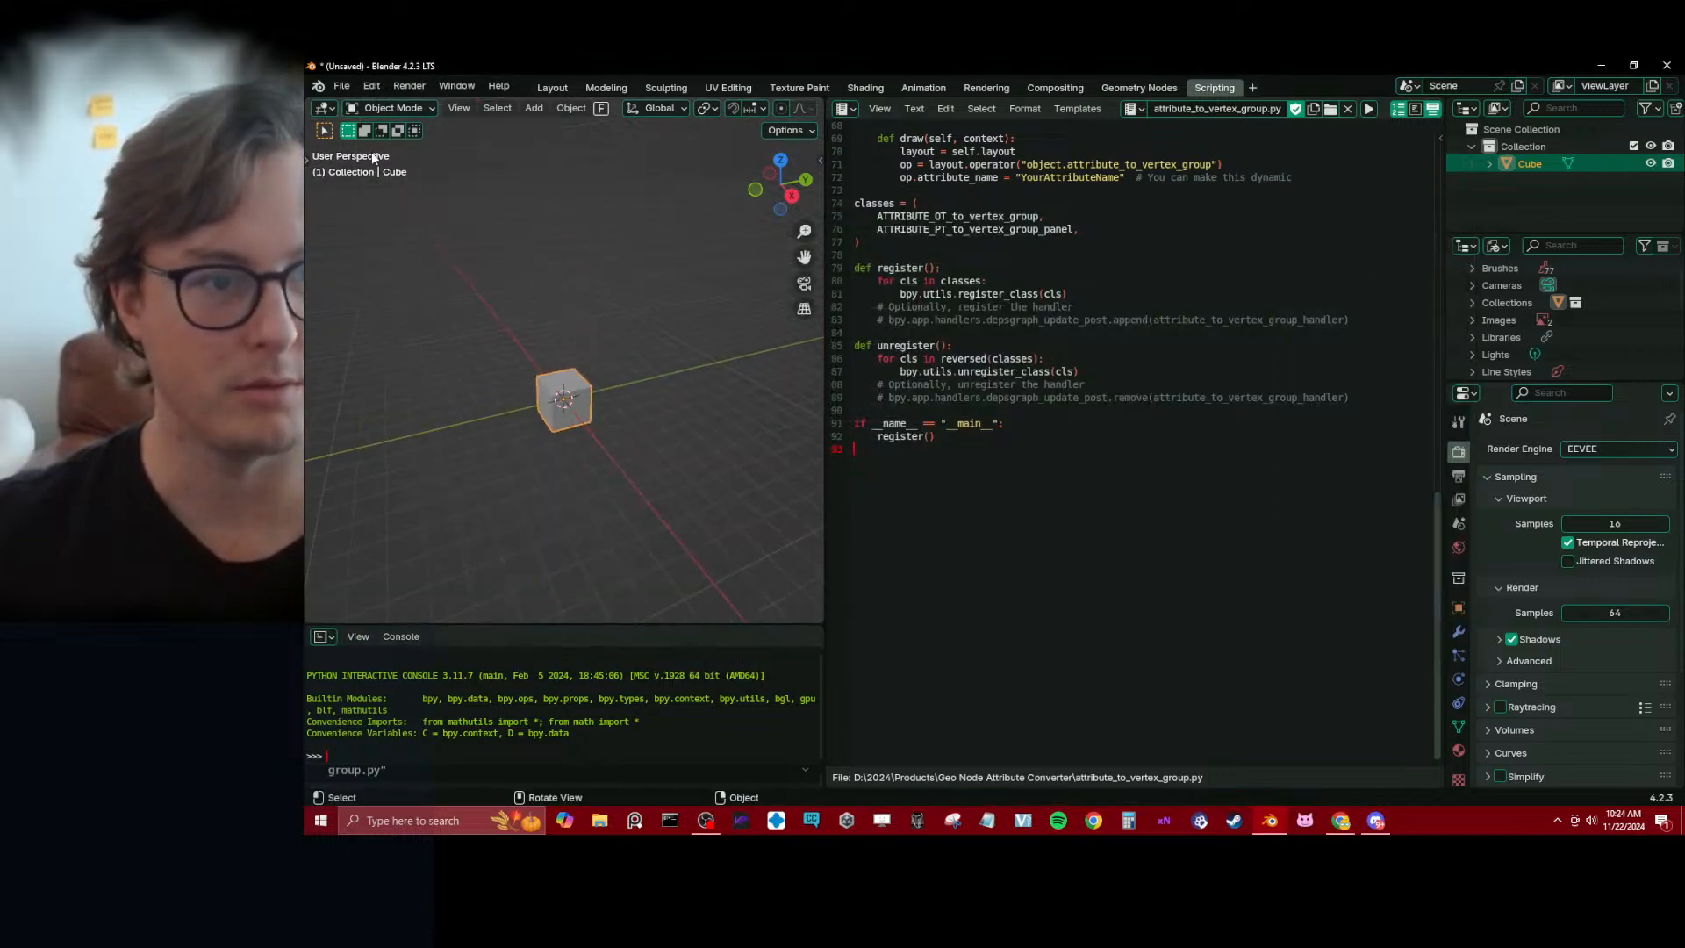
Open the add-on preferences and start installing an add-on from disk
{"action": "left_click", "coordinate": [341, 90]}
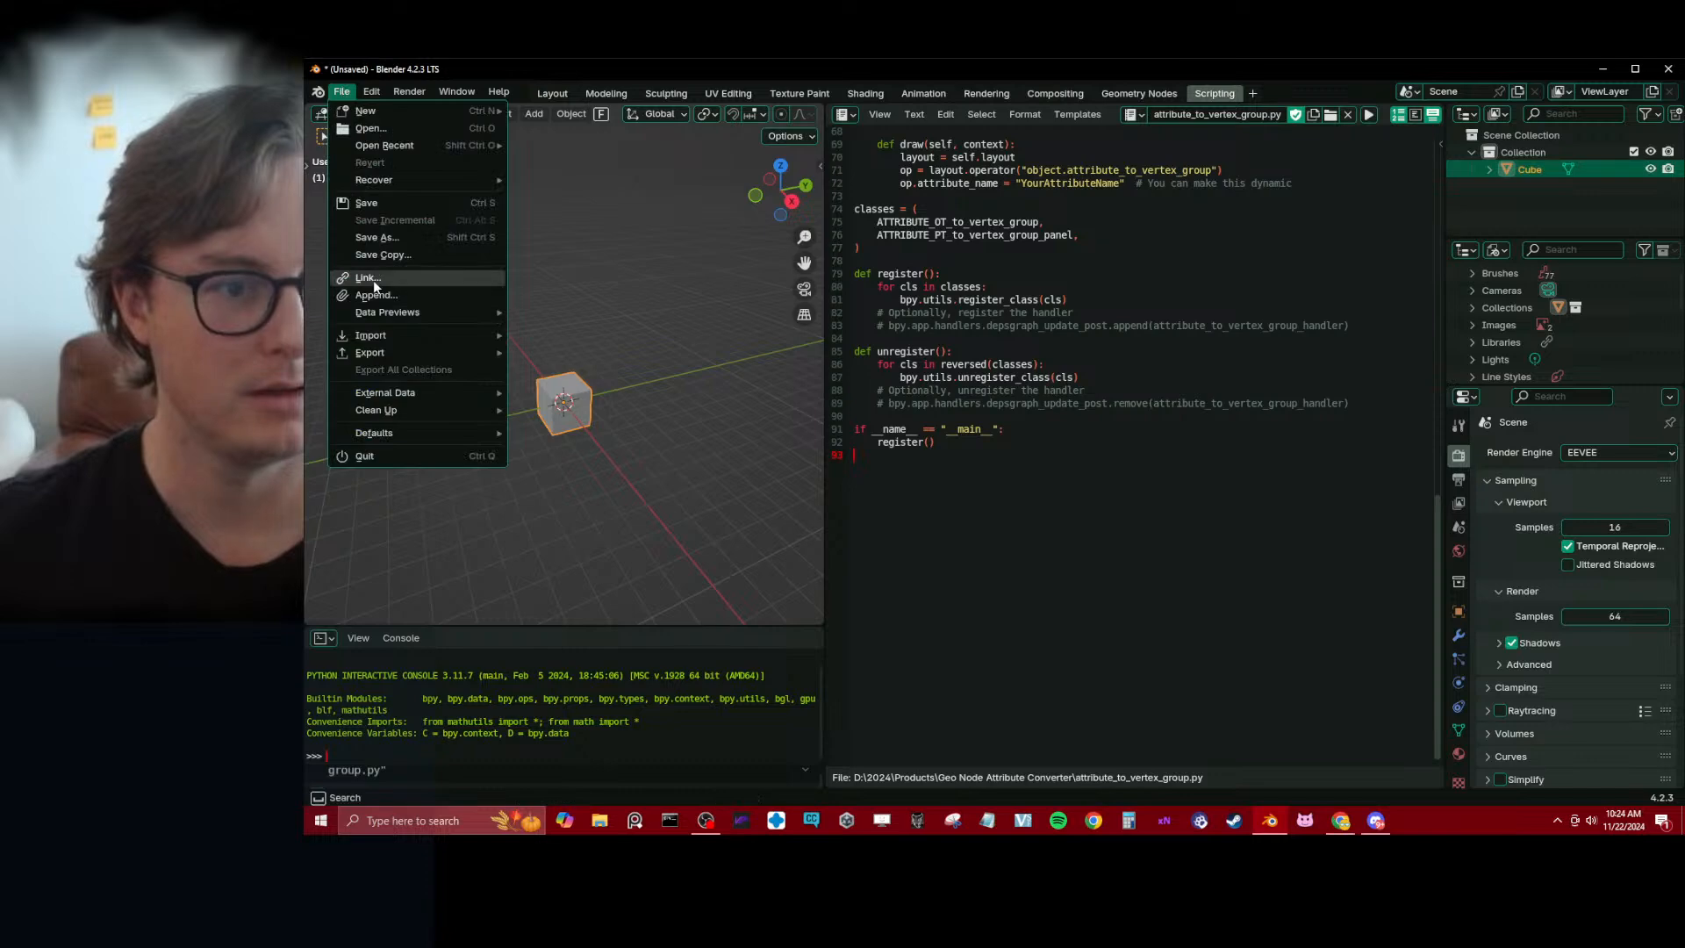
{"action": "mouse_move", "coordinate": [456, 91]}
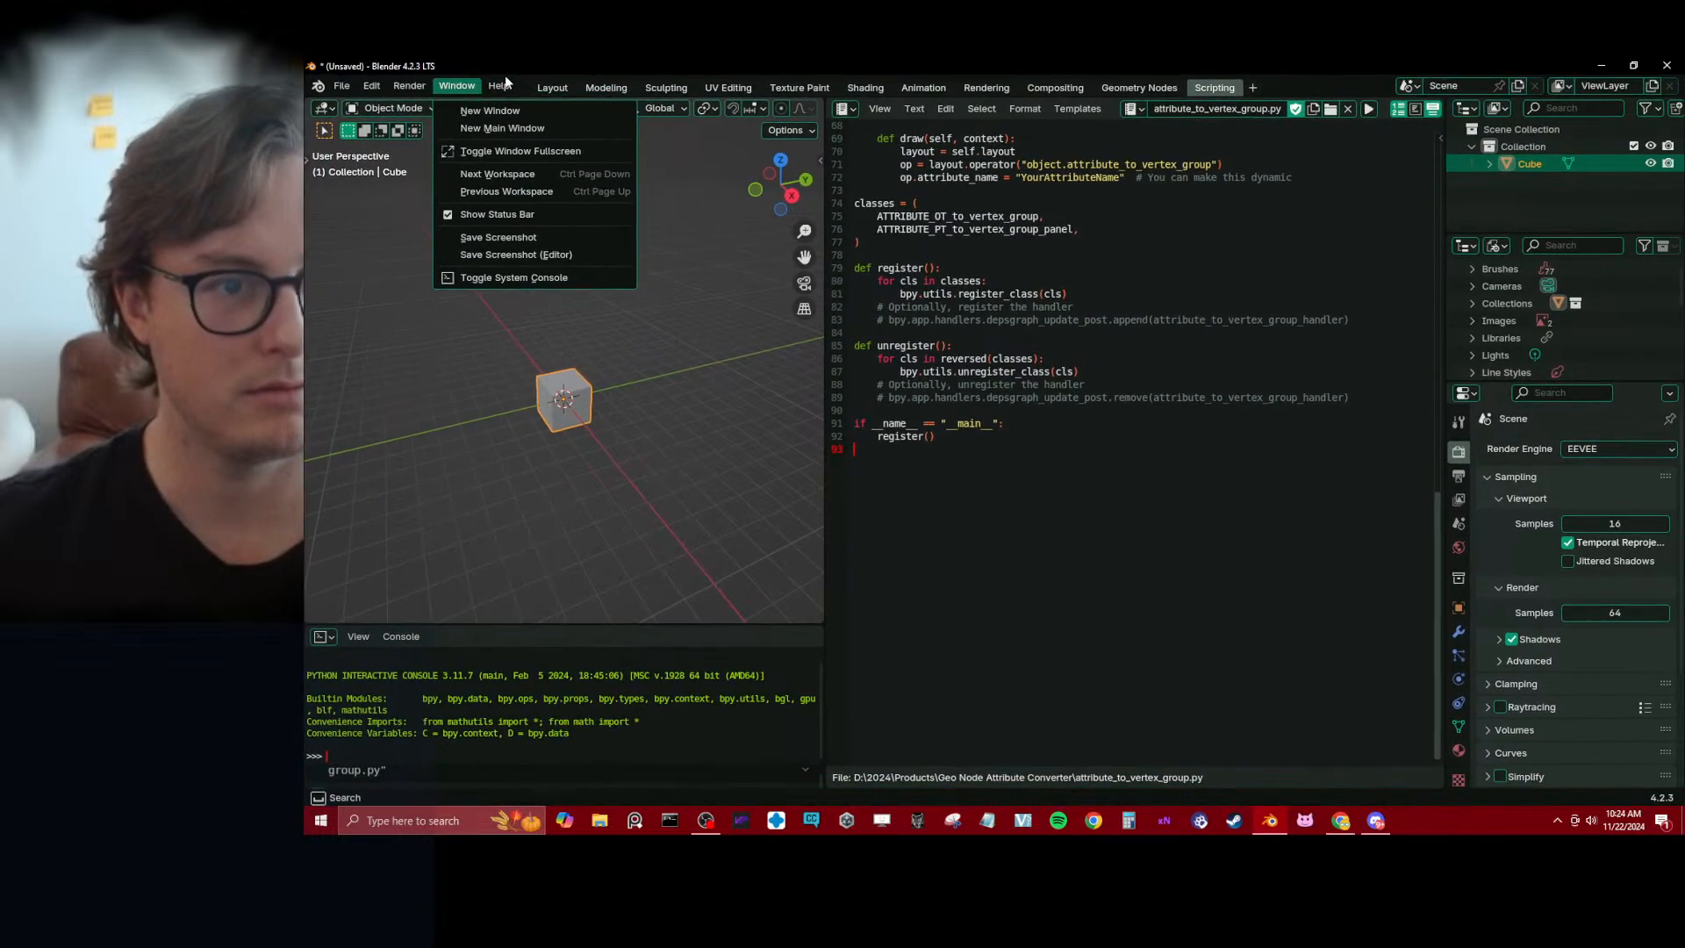
{"action": "left_click", "coordinate": [341, 91]}
{"action": "mouse_move", "coordinate": [377, 86]}
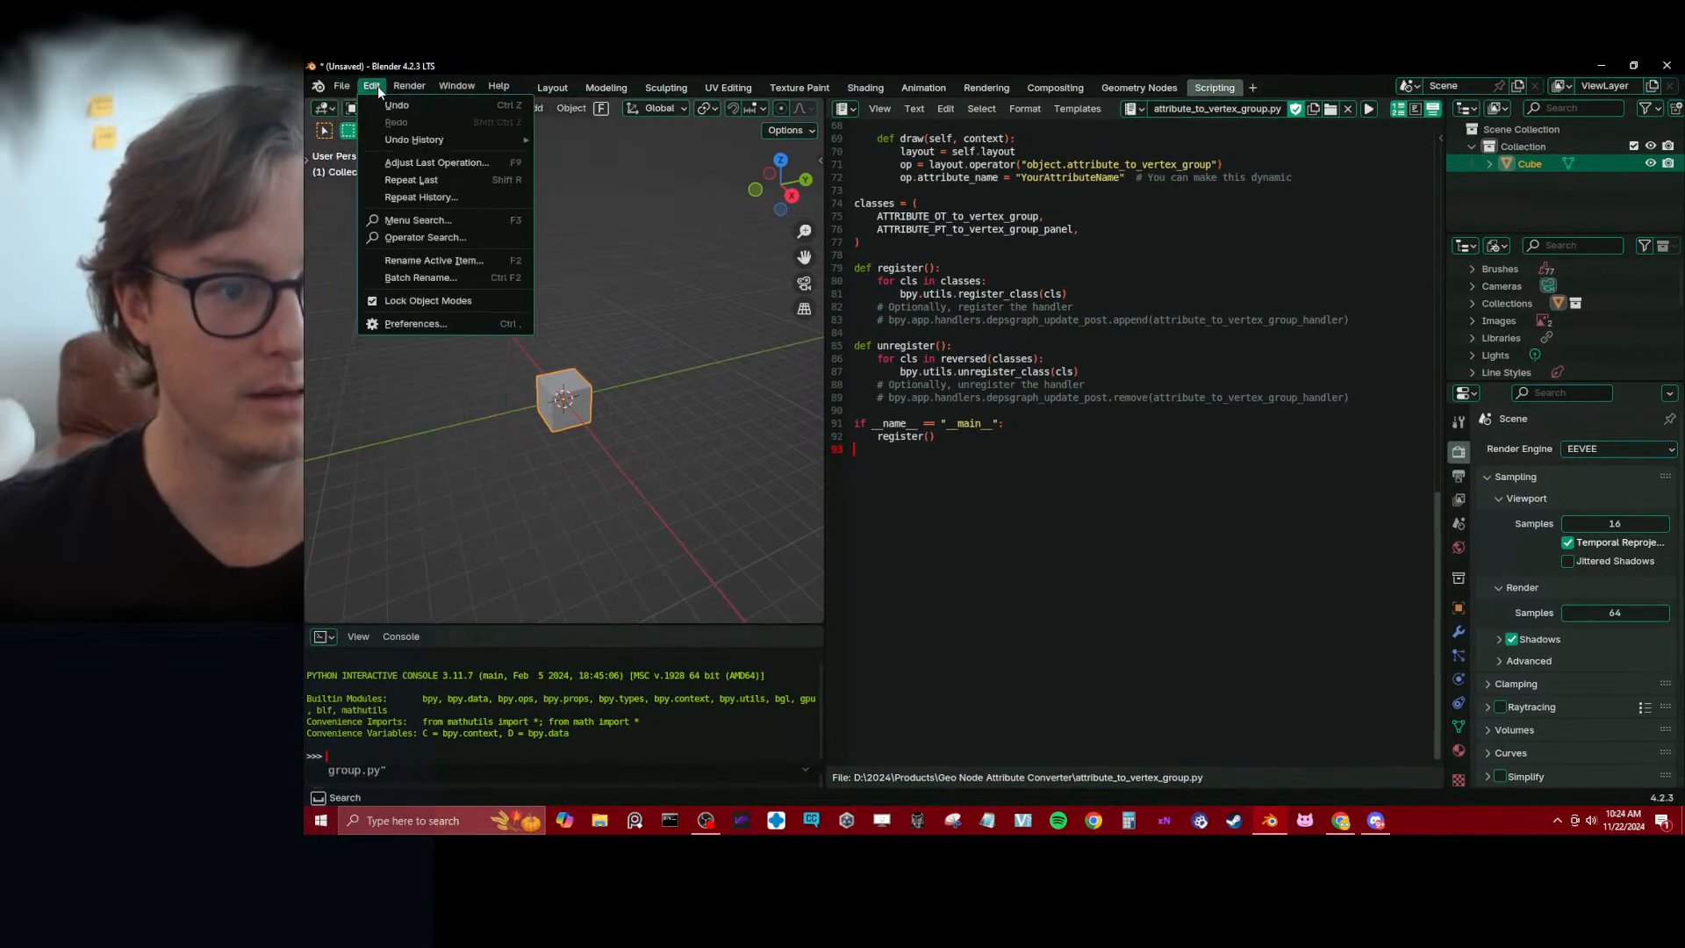
{"action": "left_click", "coordinate": [407, 322]}
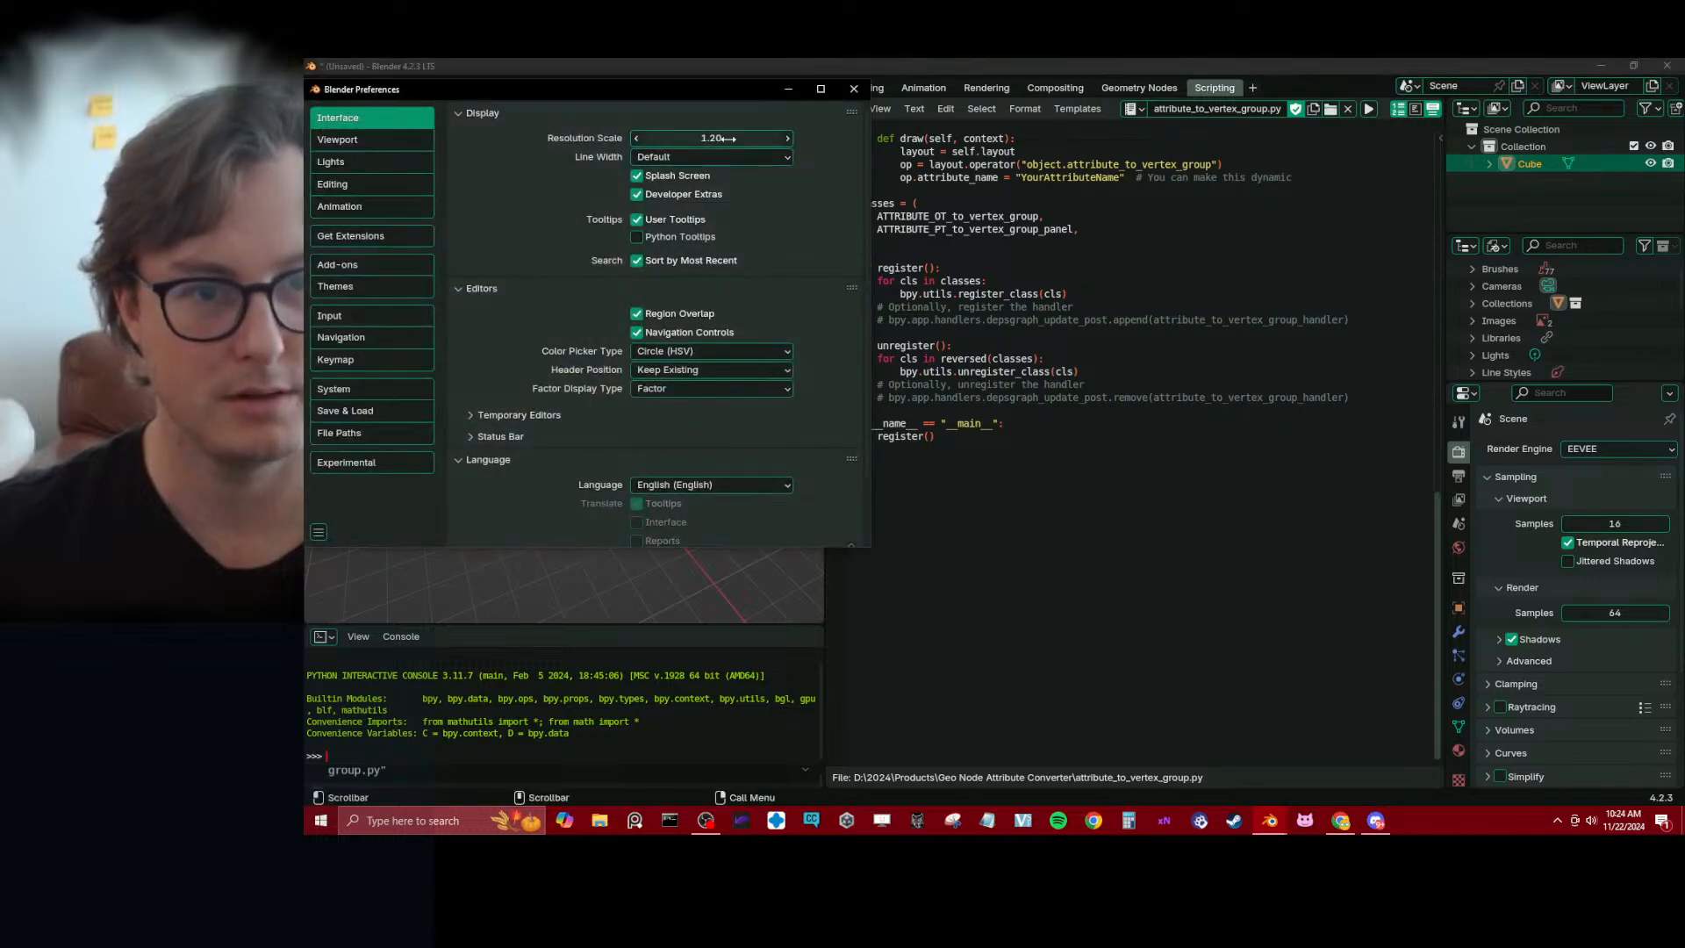
{"action": "left_click", "coordinate": [351, 265]}
{"action": "left_click", "coordinate": [852, 124]}
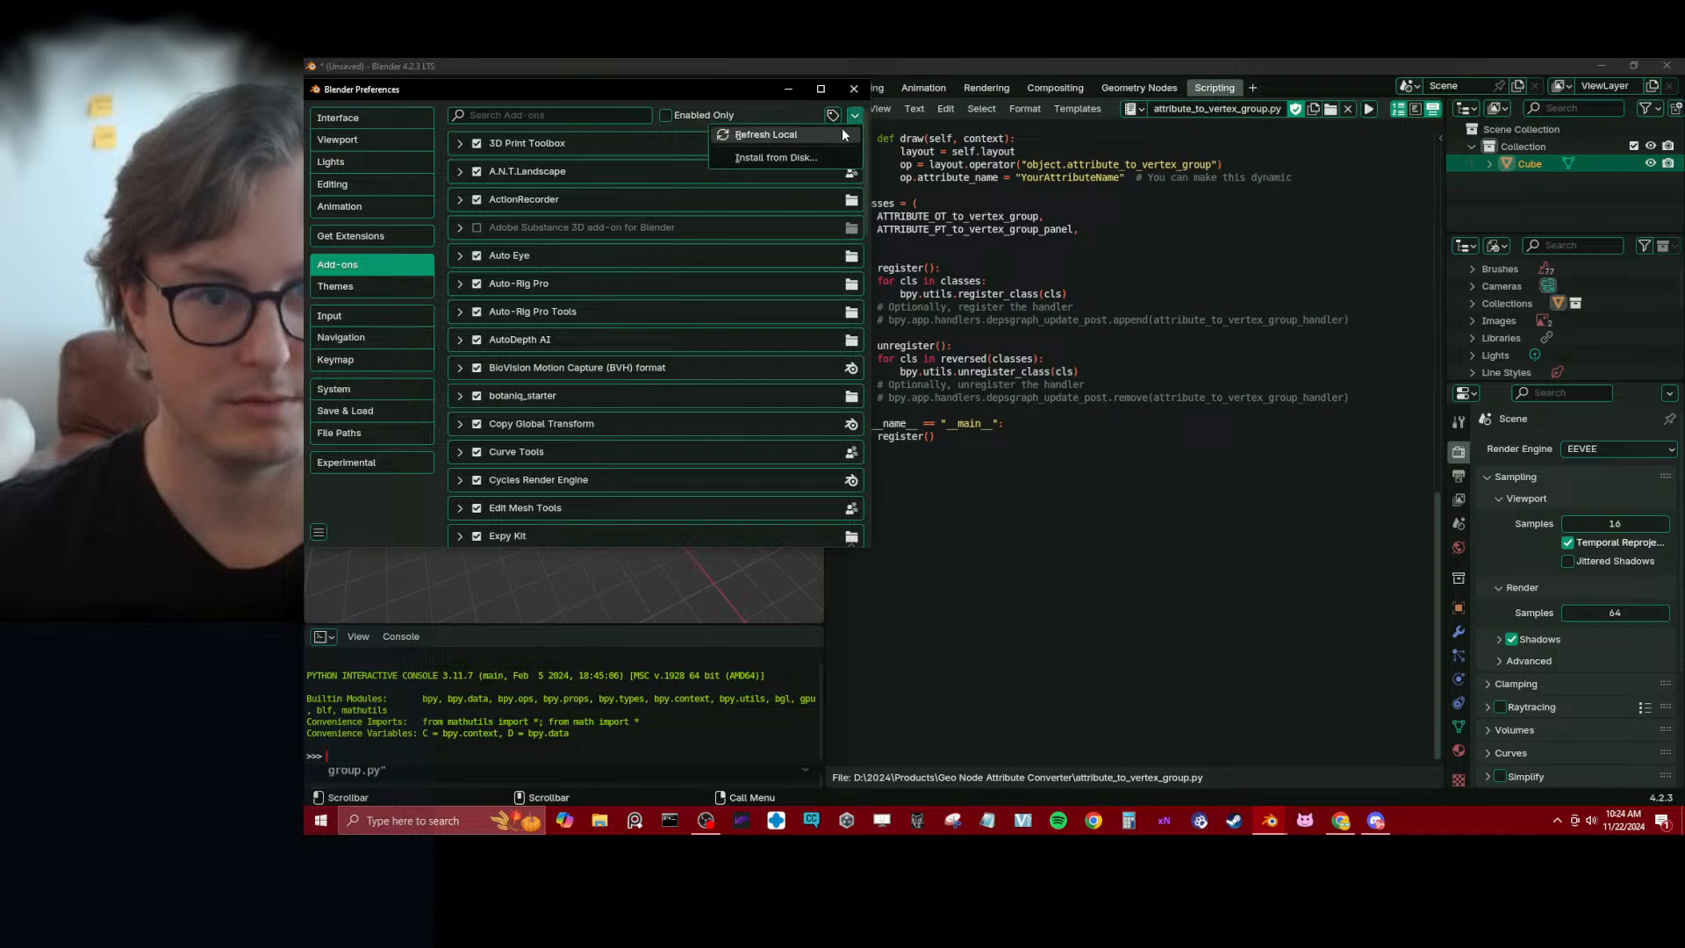
{"action": "left_click", "coordinate": [741, 158]}
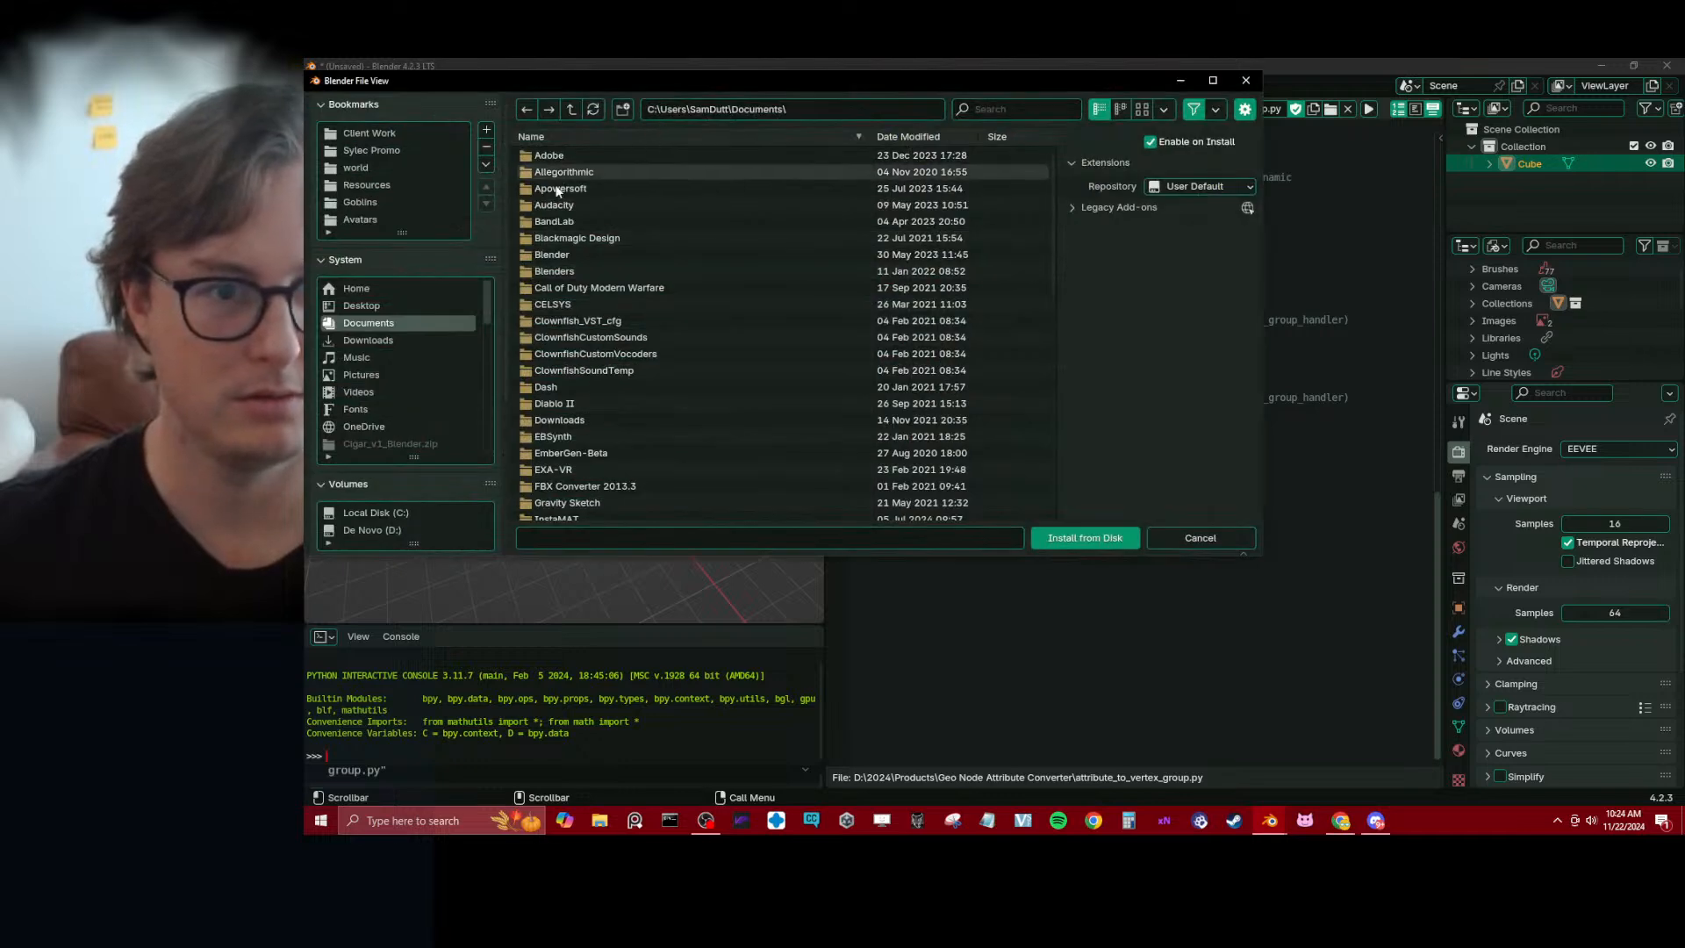
Install attribute_to_vertex_group.py from D:\2024\Products\Geo Node Attribute Converter and expand the details of the Attribute to Vertex Group Converter add-on
{"action": "left_click", "coordinate": [390, 528]}
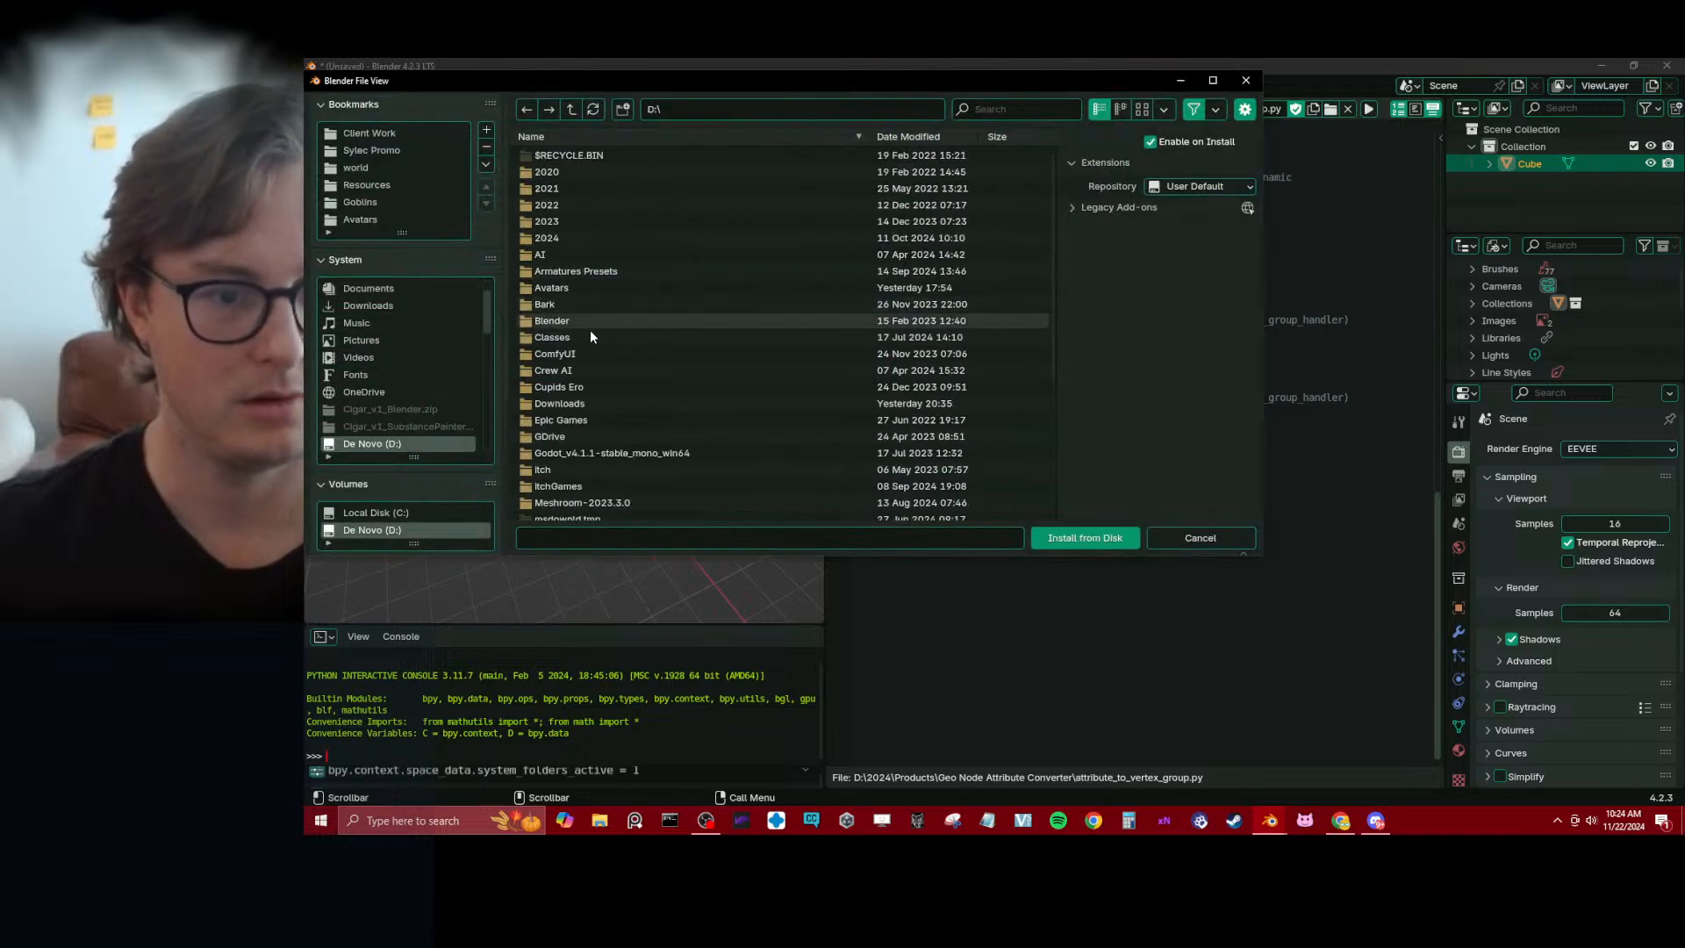
{"action": "double_click", "coordinate": [561, 238]}
{"action": "double_click", "coordinate": [555, 368]}
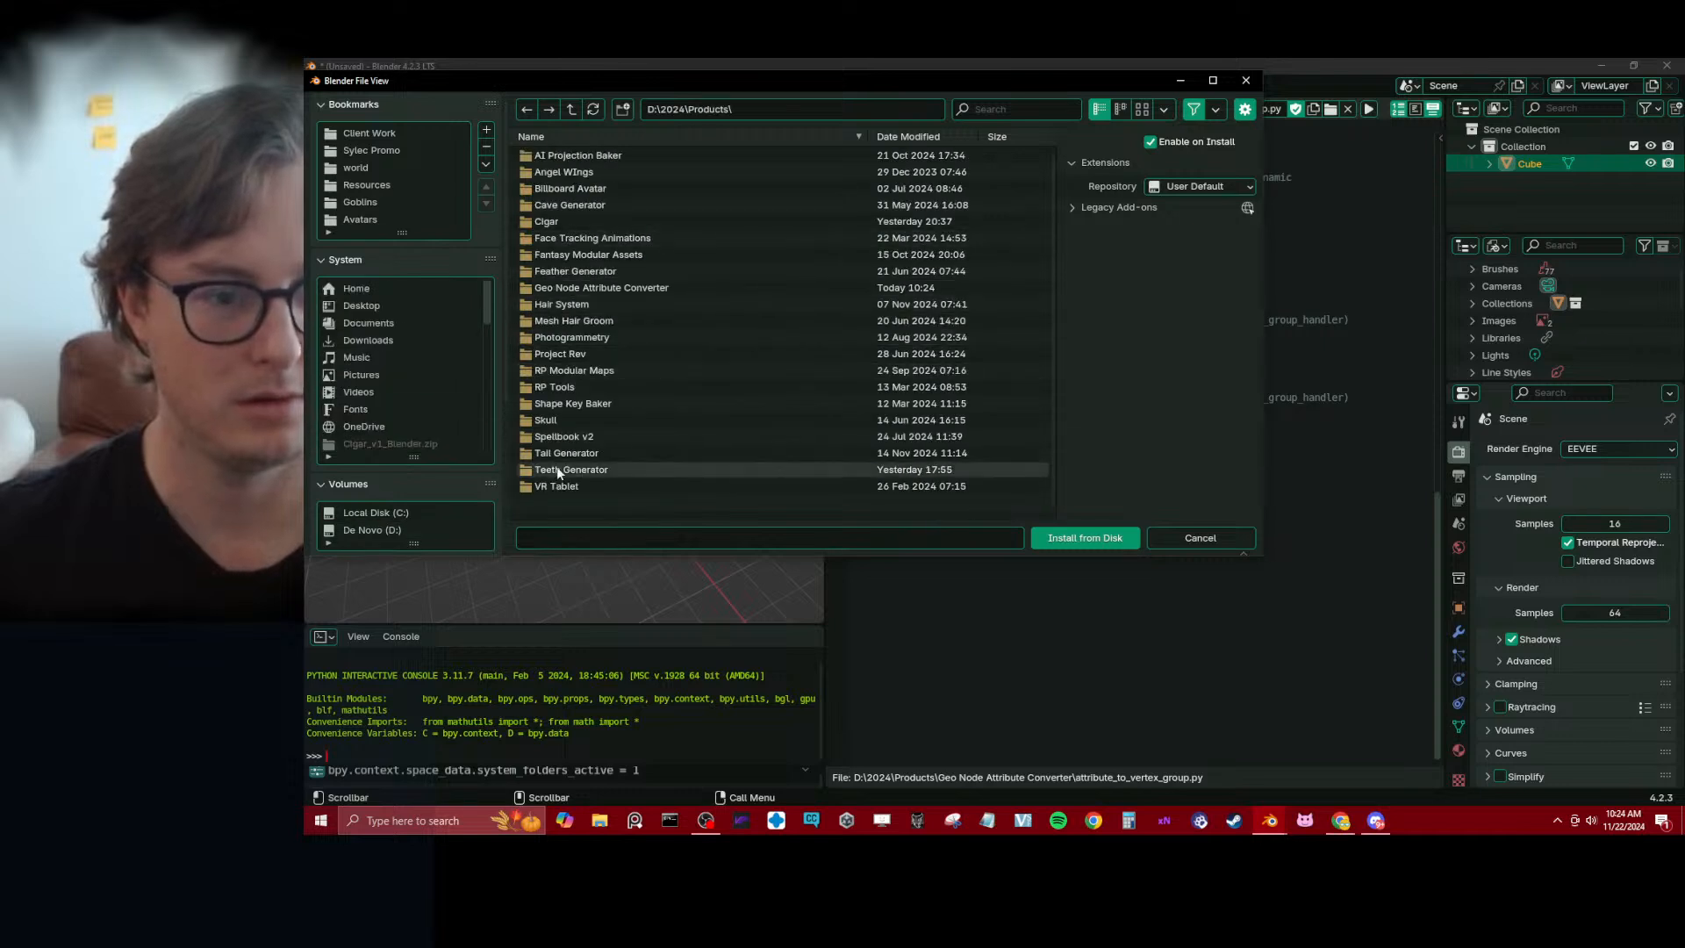
{"action": "double_click", "coordinate": [611, 288]}
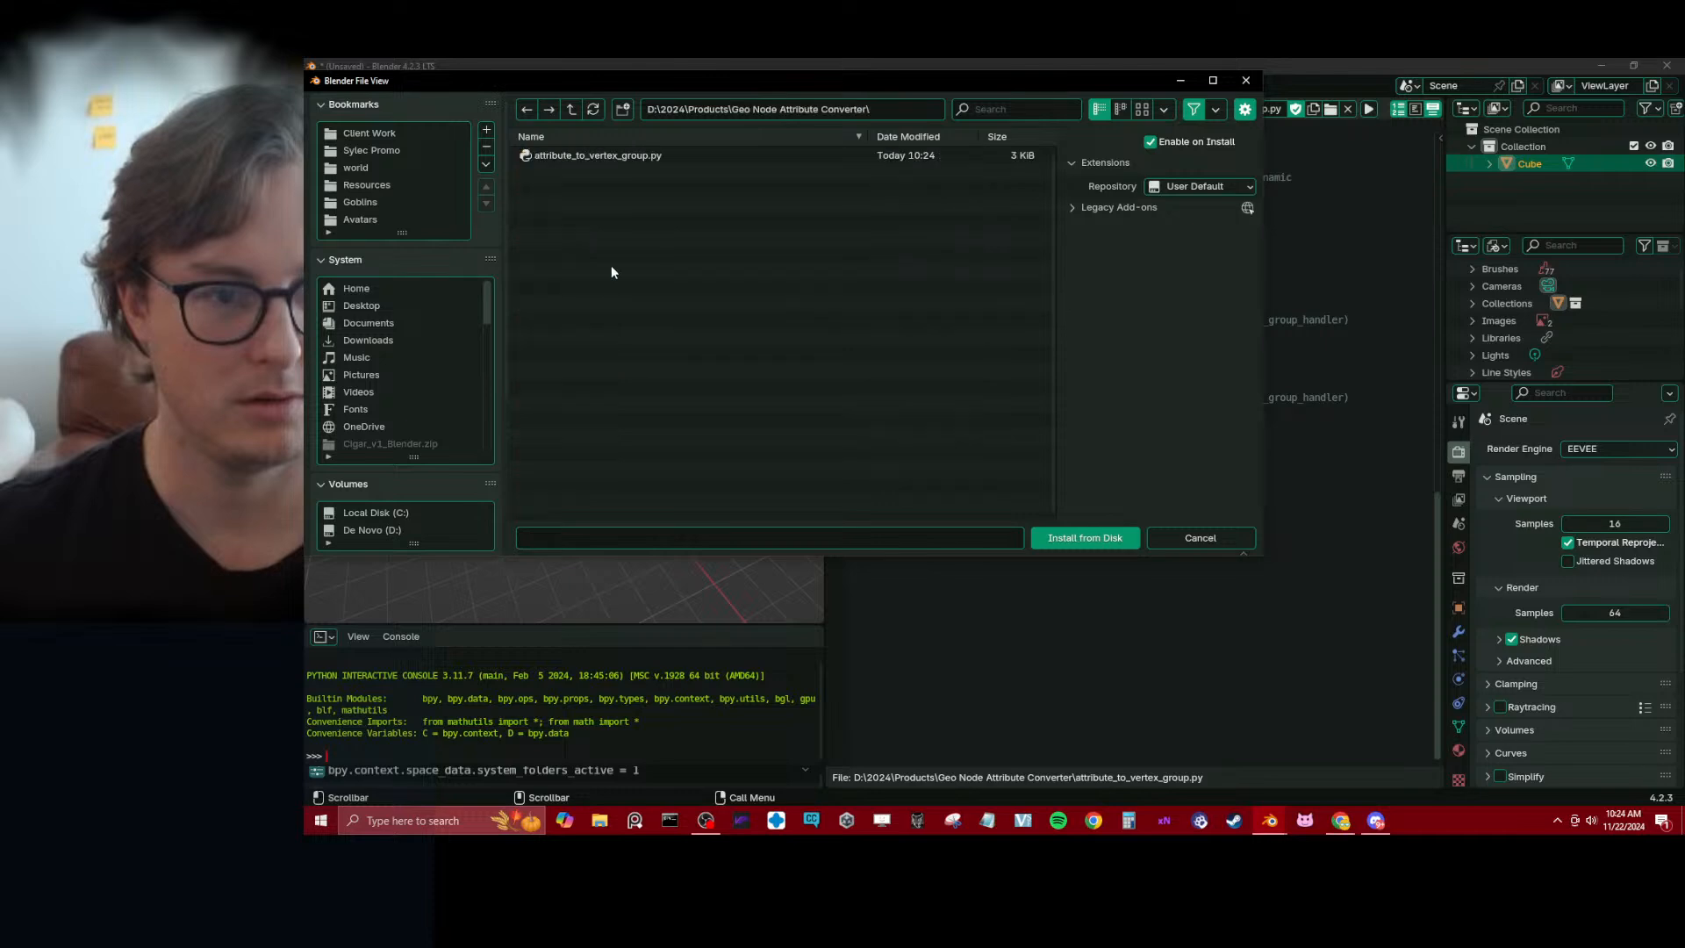
{"action": "left_click", "coordinate": [603, 156]}
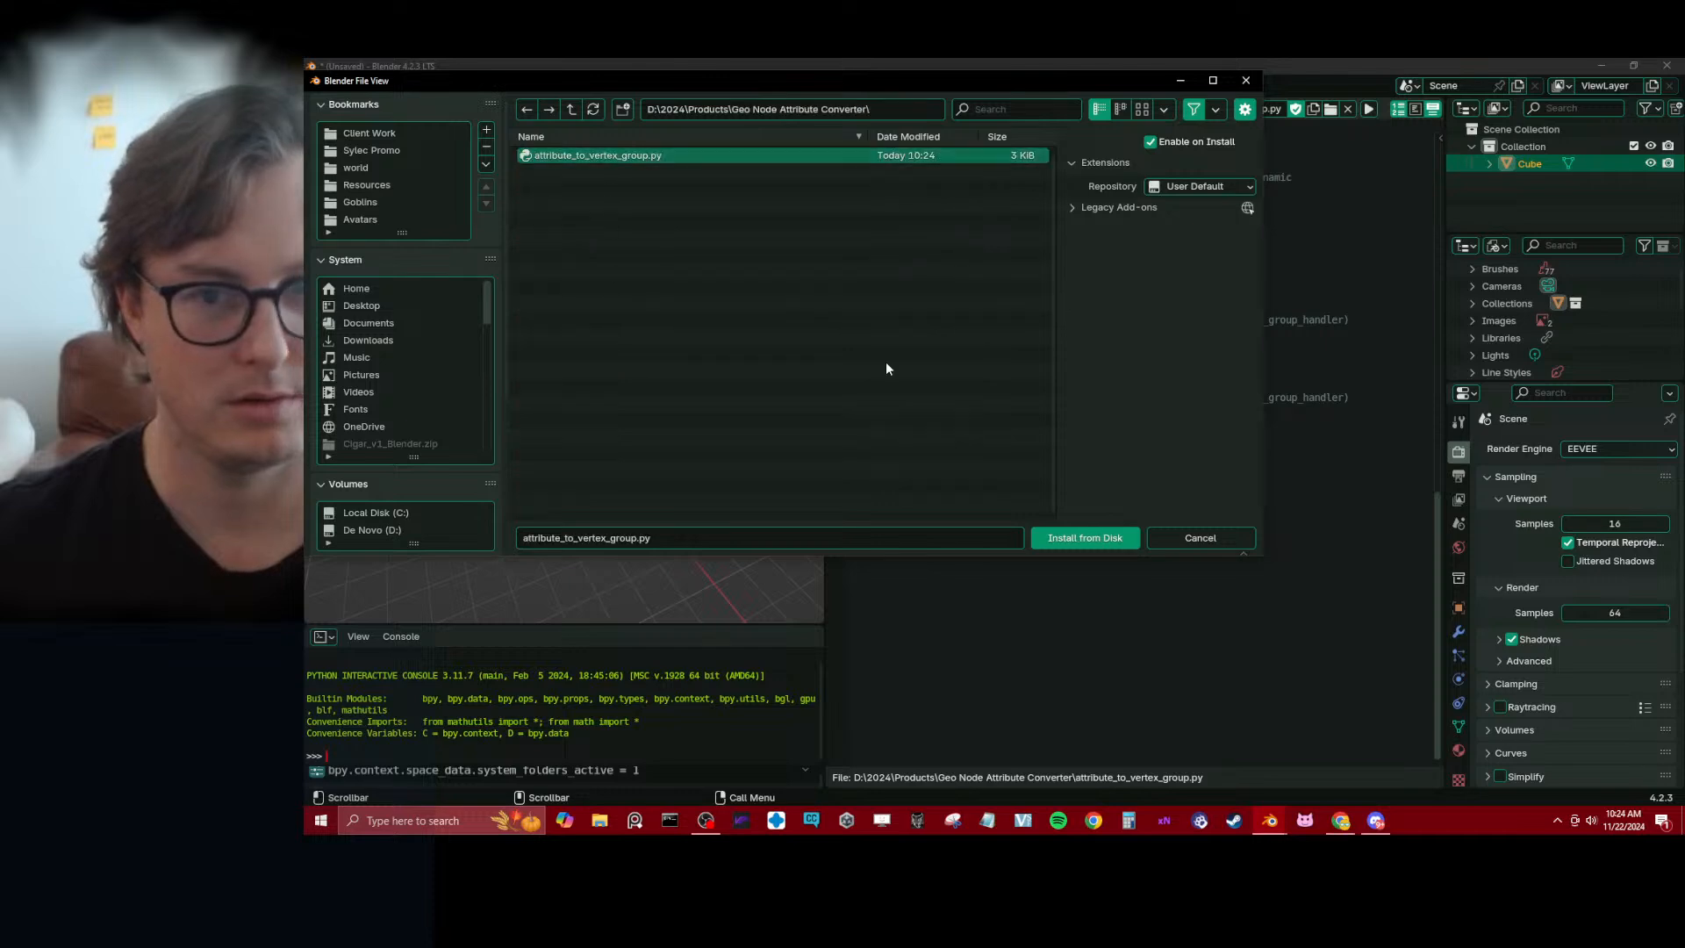
{"action": "left_click", "coordinate": [1113, 538]}
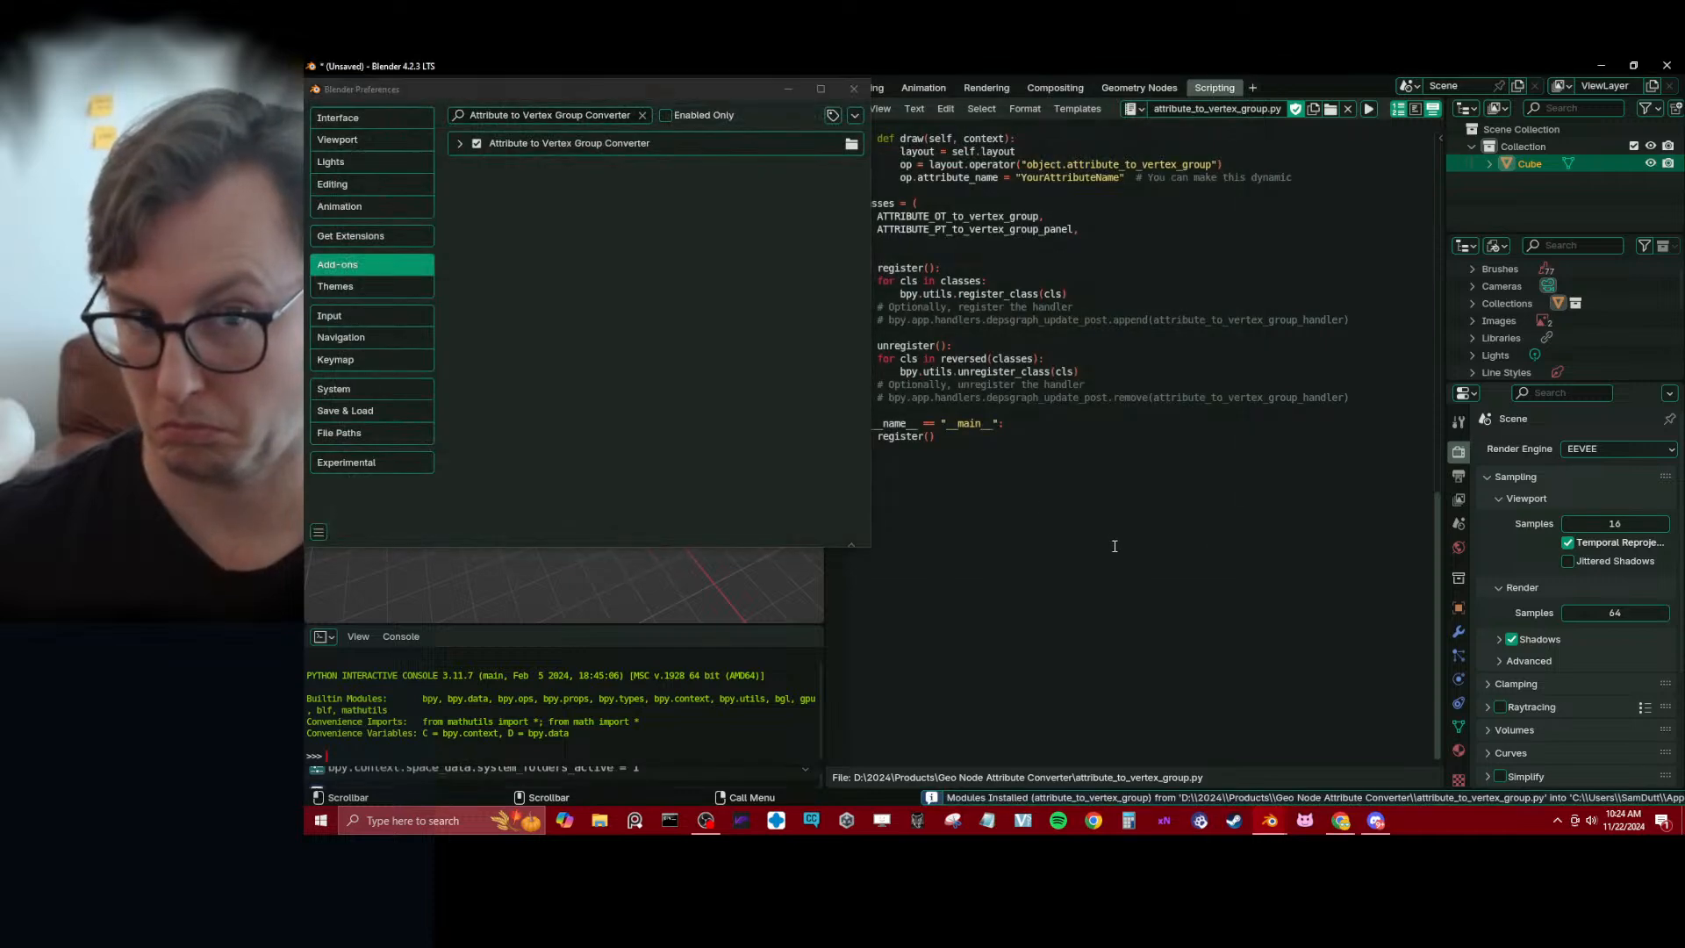
{"action": "left_click", "coordinate": [458, 144]}
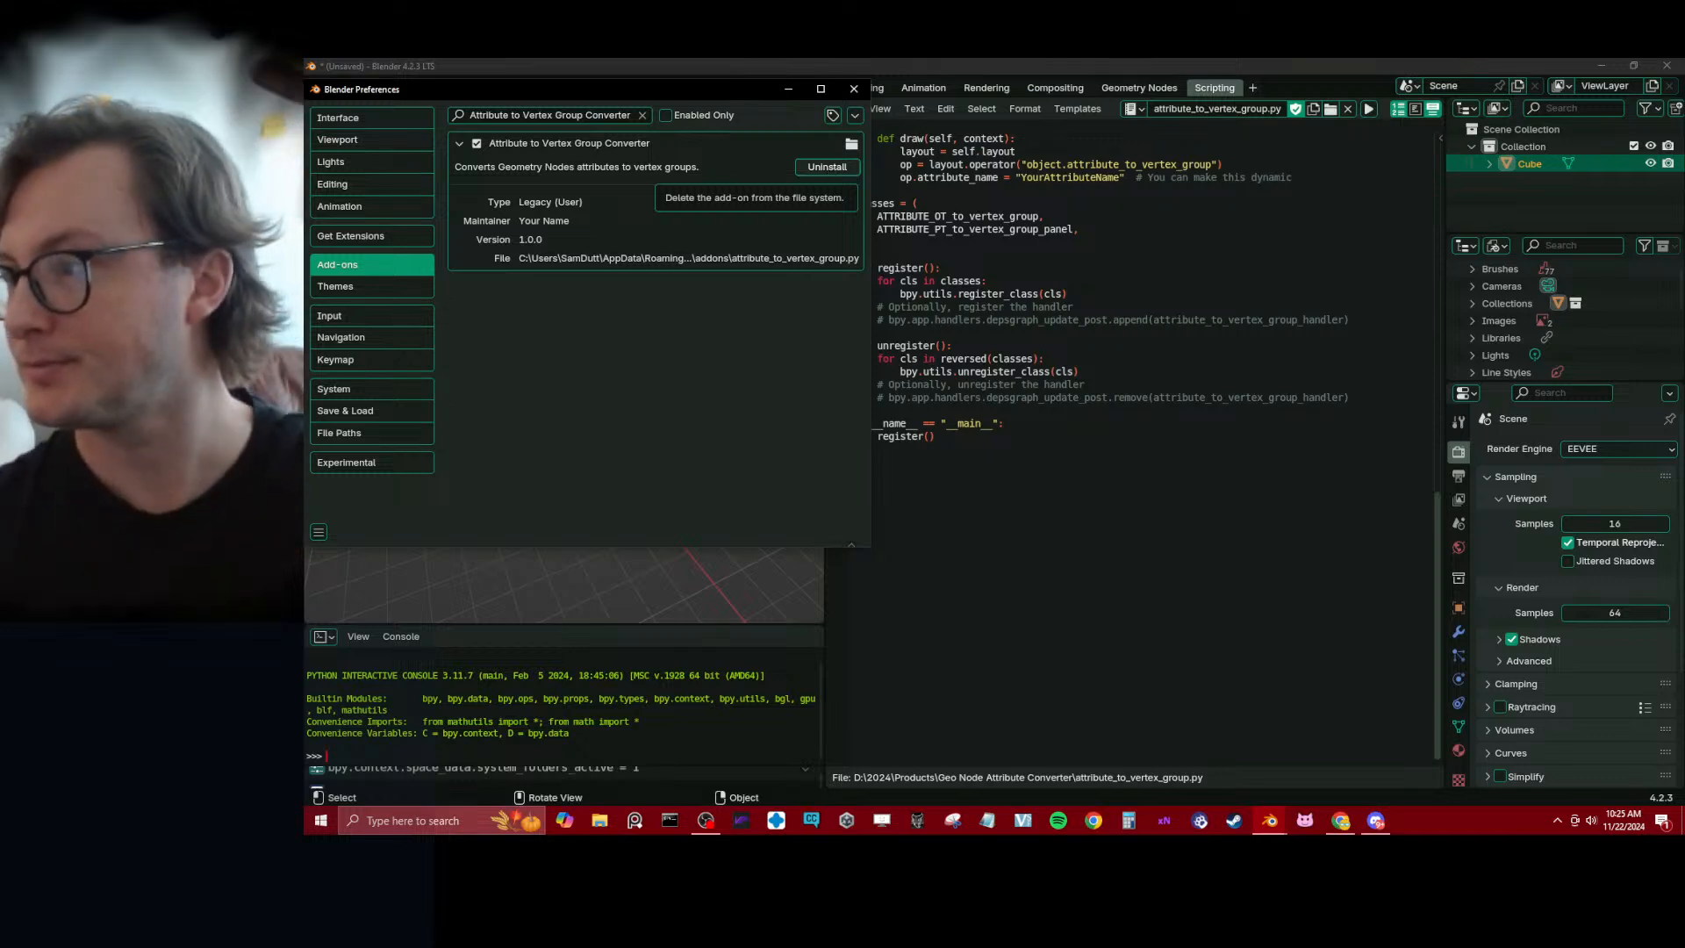
Switch to the ChatGPT conversation in the browser and read the add-on instructions from Step 2 through the complete code example
{"action": "left_click_drag", "start_coordinate": [1448, 764], "coordinate": [800, 60]}
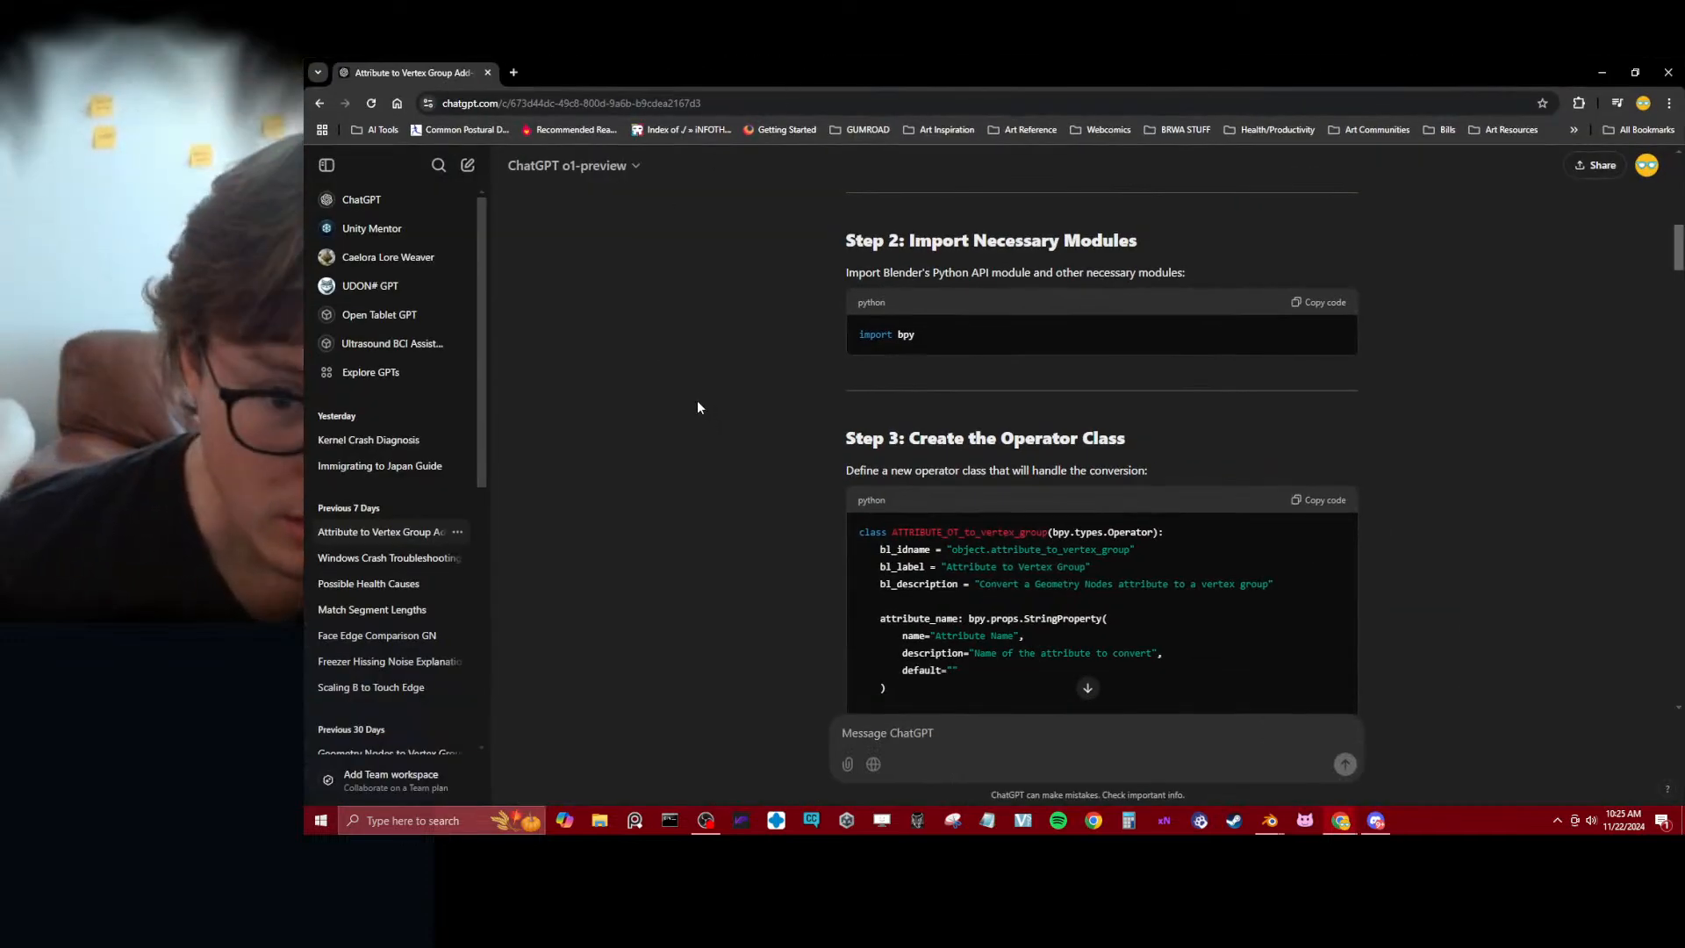
{"action": "scroll", "coordinate": [706, 417], "scroll_direction": "down", "scroll_amount": 5}
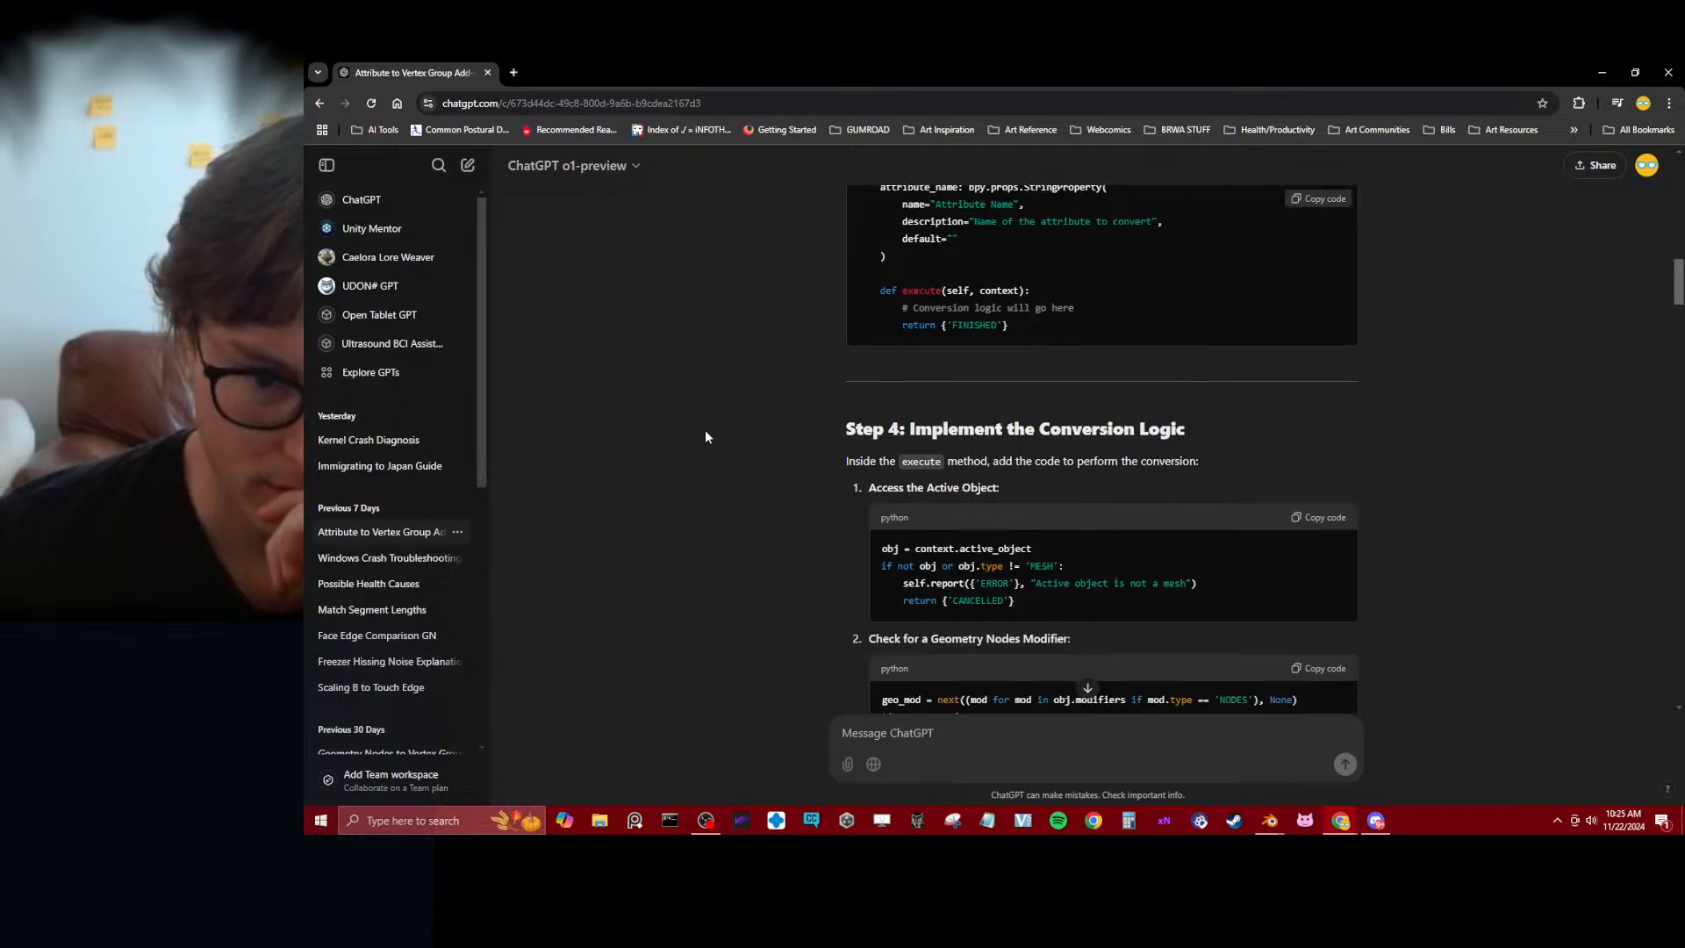
{"action": "scroll", "coordinate": [706, 443], "scroll_direction": "down", "scroll_amount": 2}
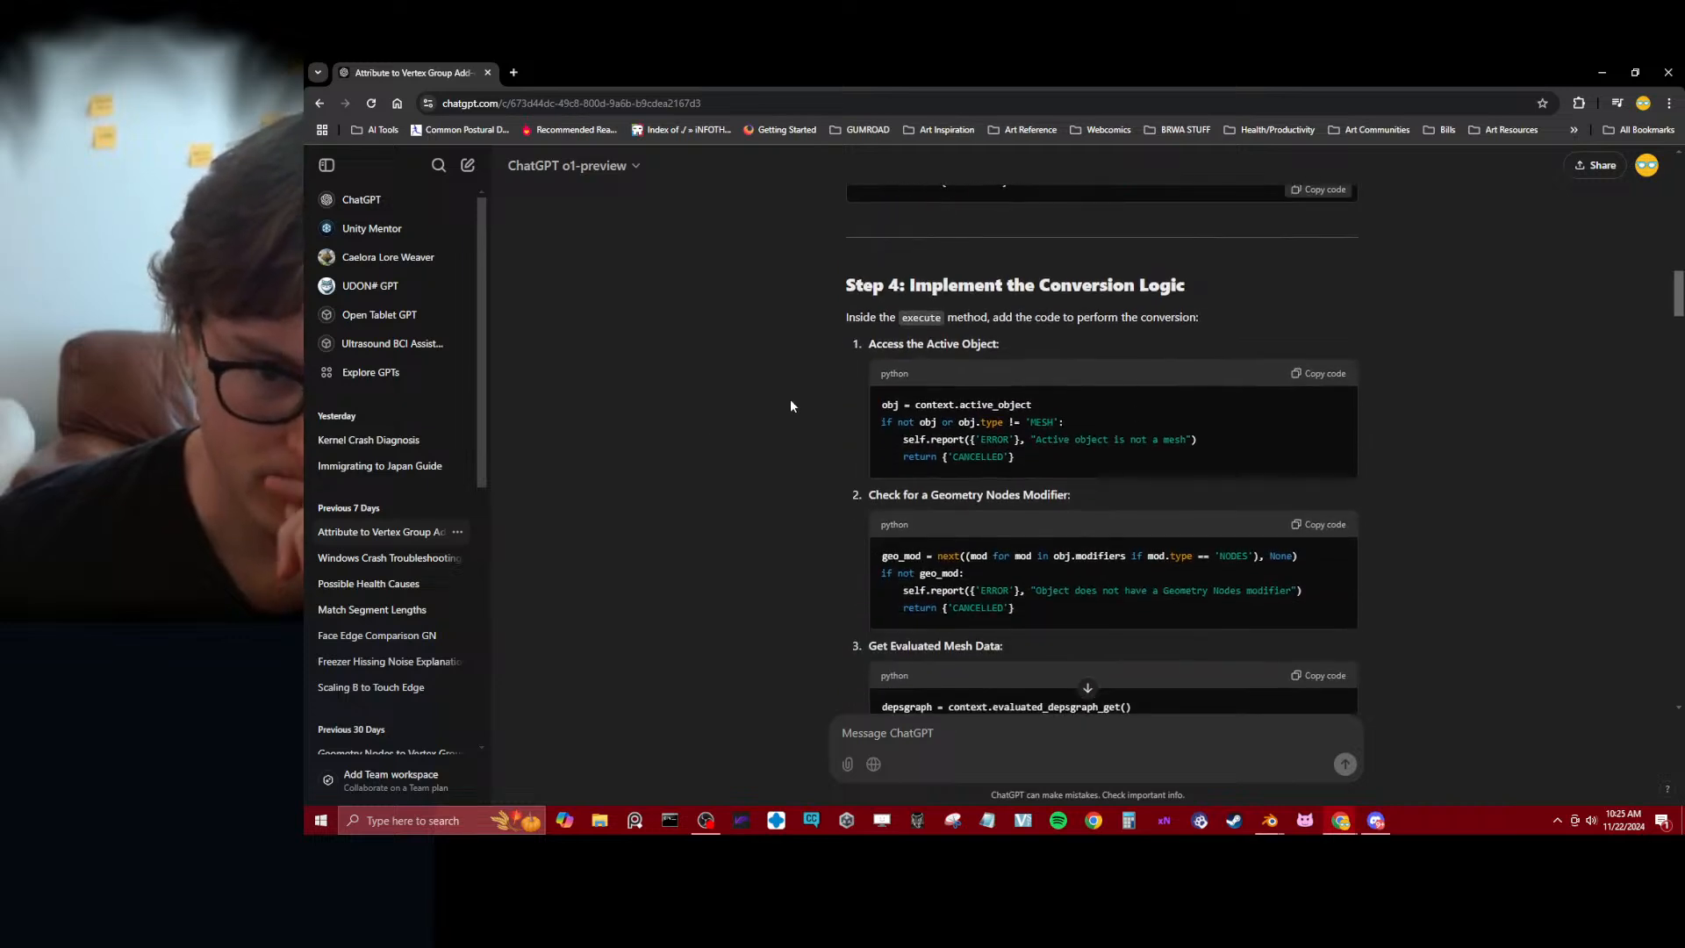
{"action": "scroll", "coordinate": [760, 500], "scroll_direction": "down", "scroll_amount": 4}
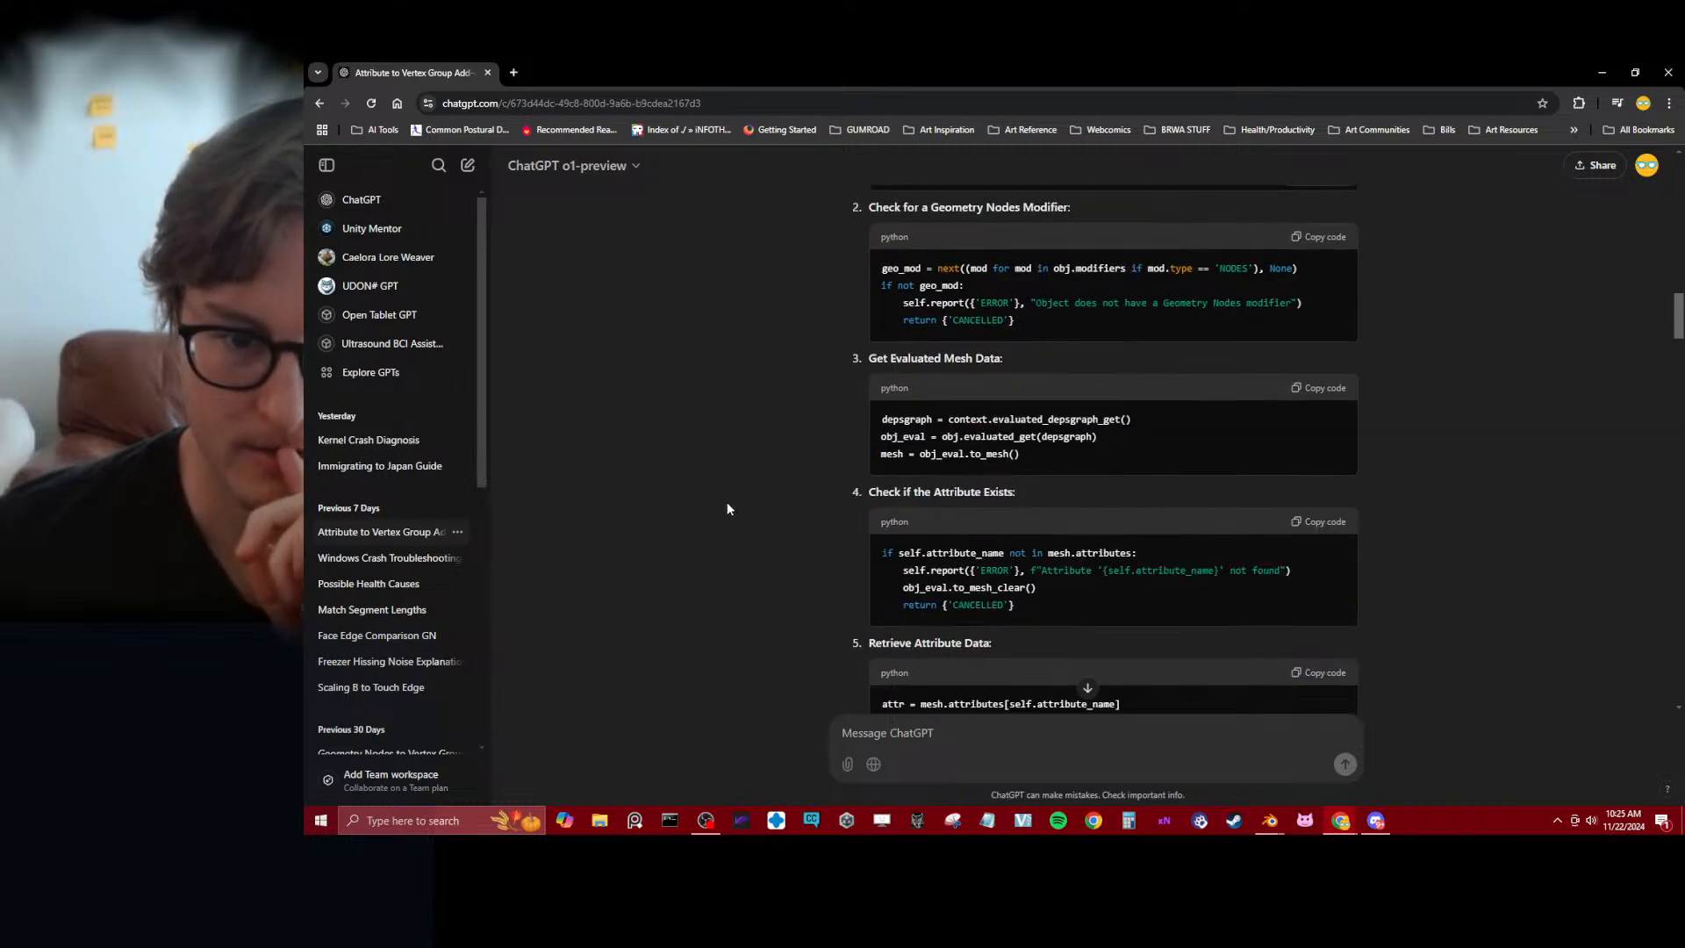
{"action": "scroll", "coordinate": [727, 505], "scroll_direction": "down", "scroll_amount": 10}
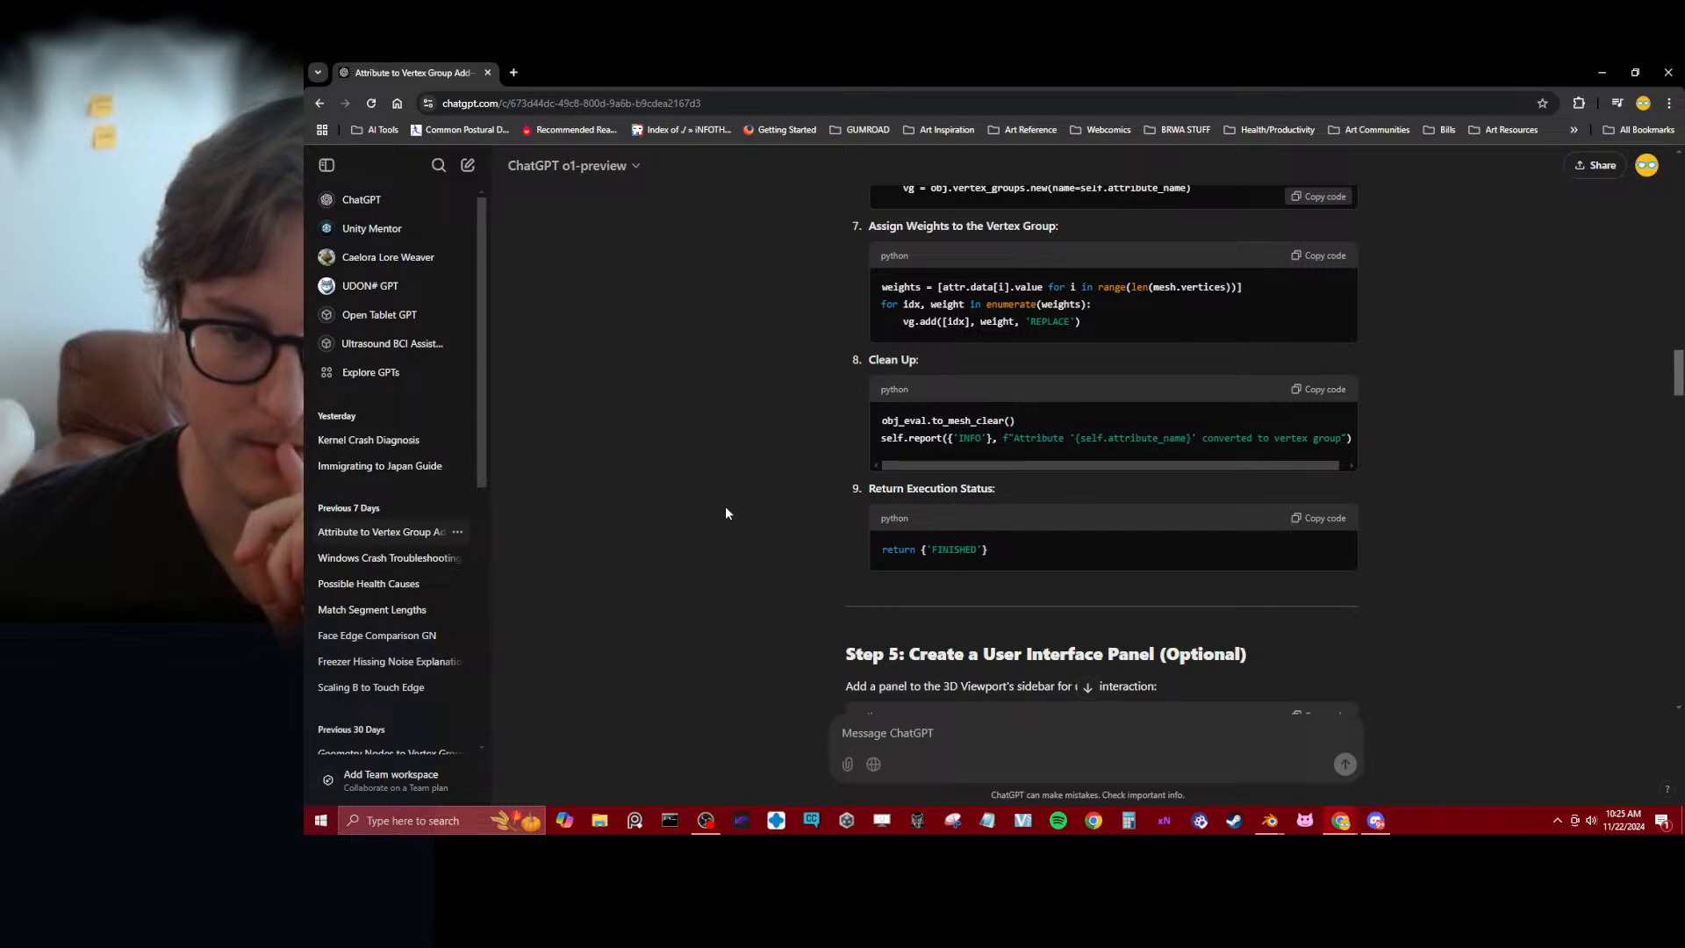
{"action": "scroll", "coordinate": [724, 516], "scroll_direction": "down", "scroll_amount": 3}
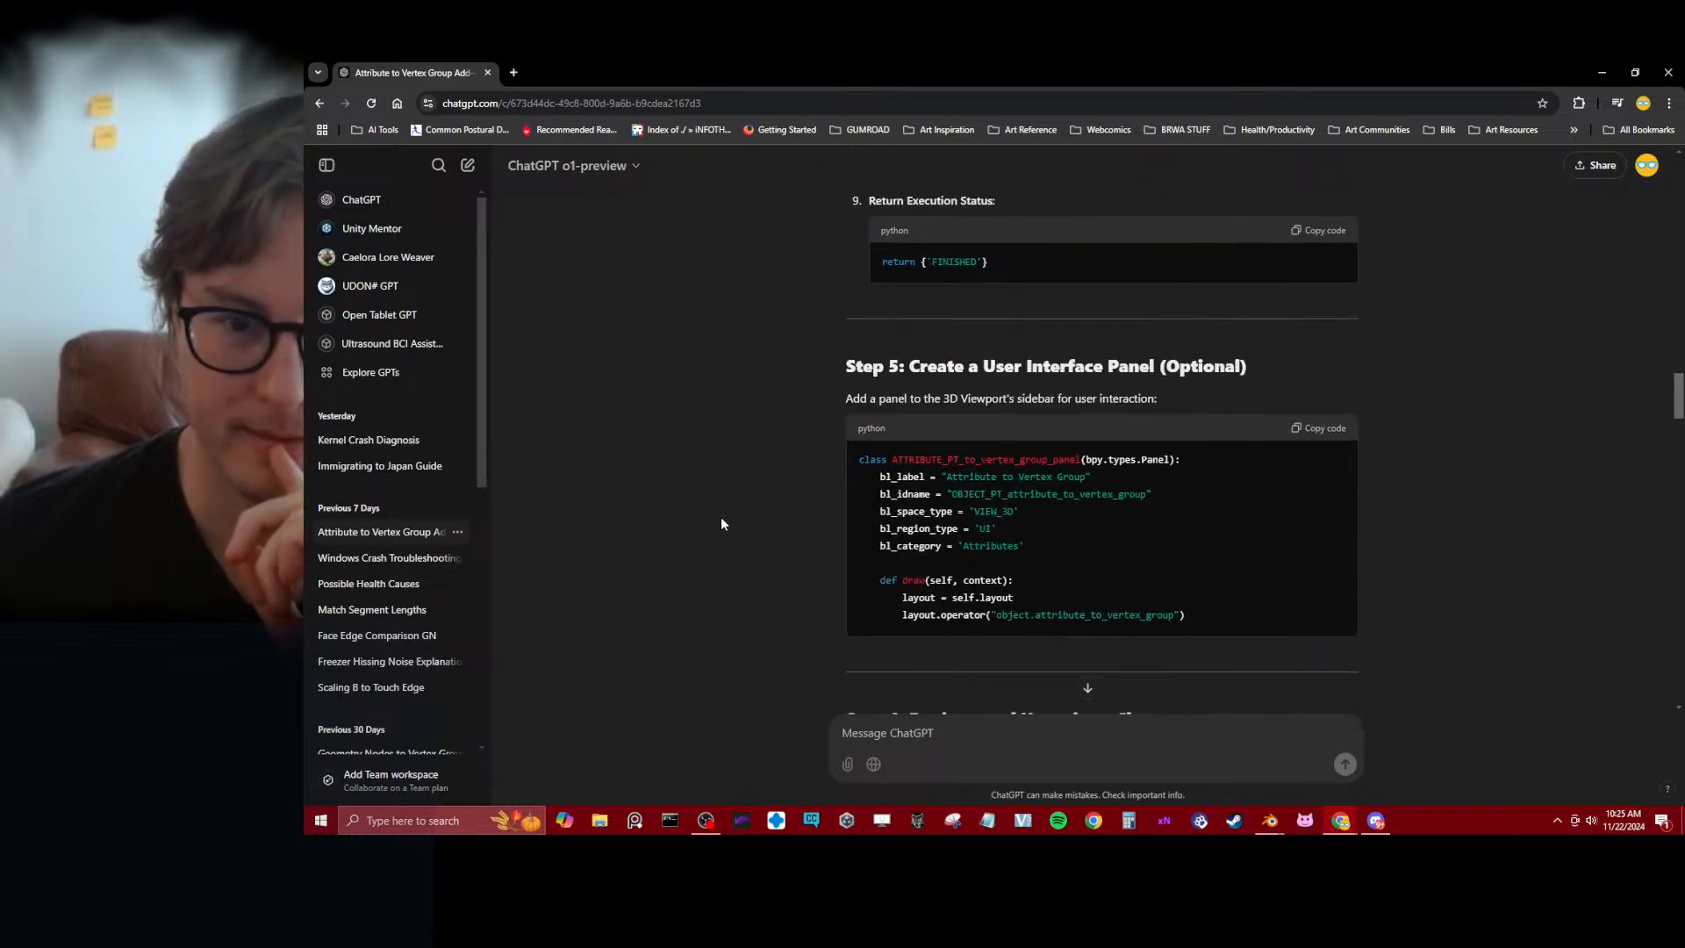
{"action": "scroll", "coordinate": [718, 523], "scroll_direction": "down", "scroll_amount": 3}
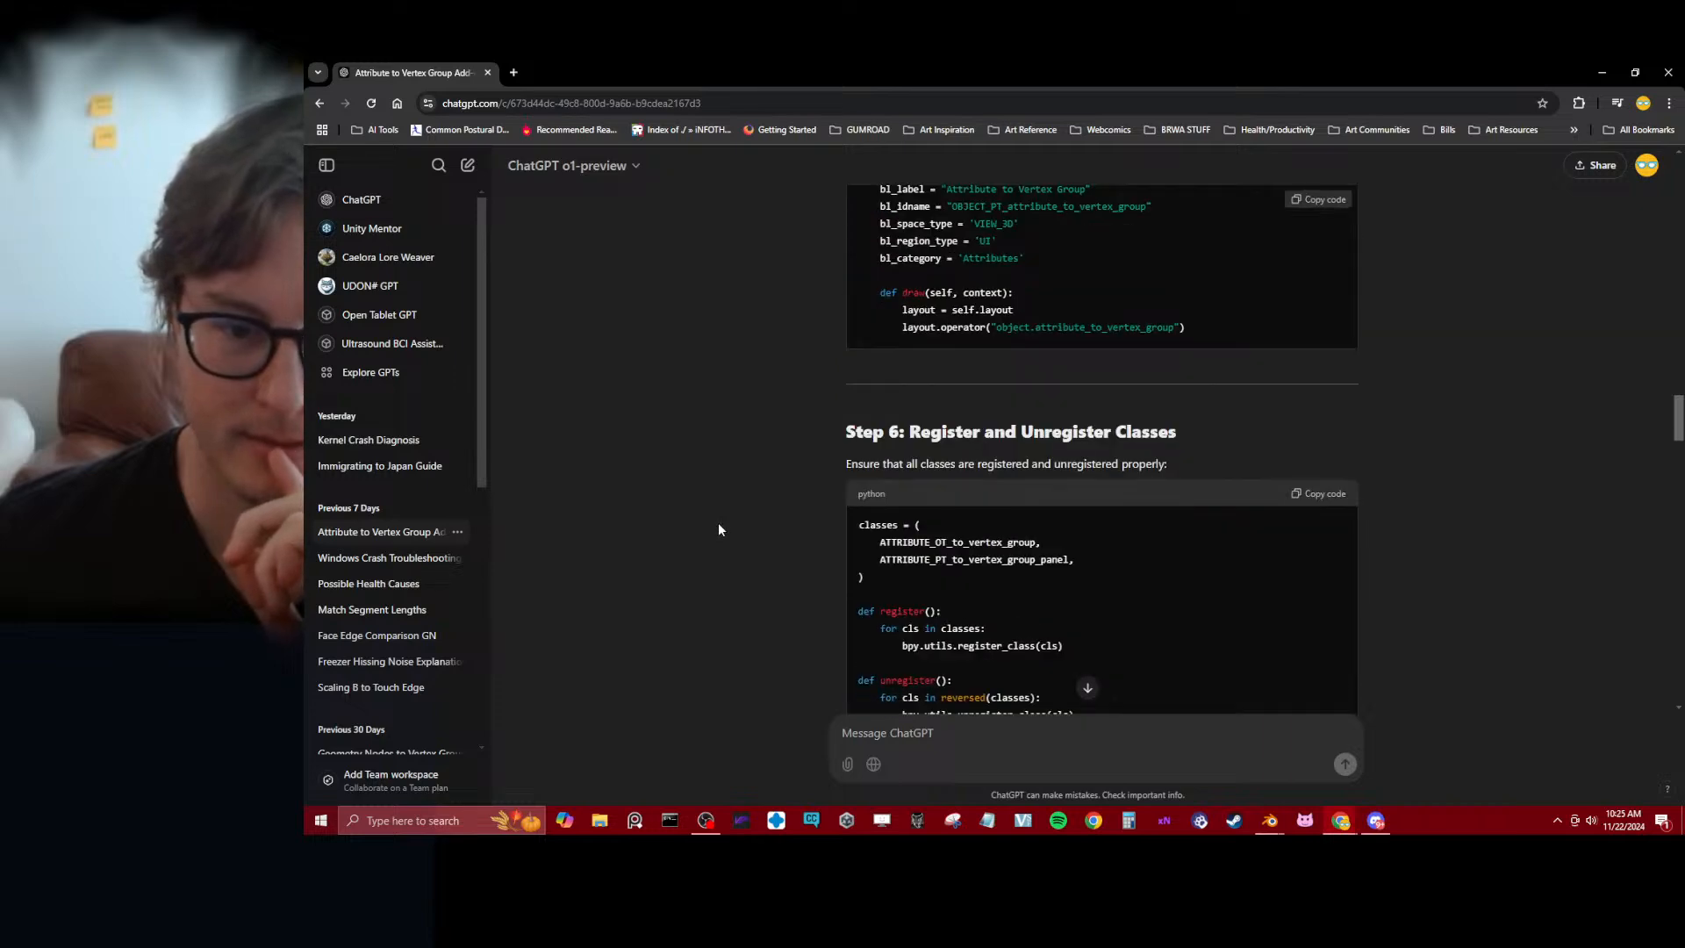
{"action": "scroll", "coordinate": [718, 529], "scroll_direction": "down", "scroll_amount": 3}
{"action": "scroll", "coordinate": [717, 529], "scroll_direction": "down", "scroll_amount": 3}
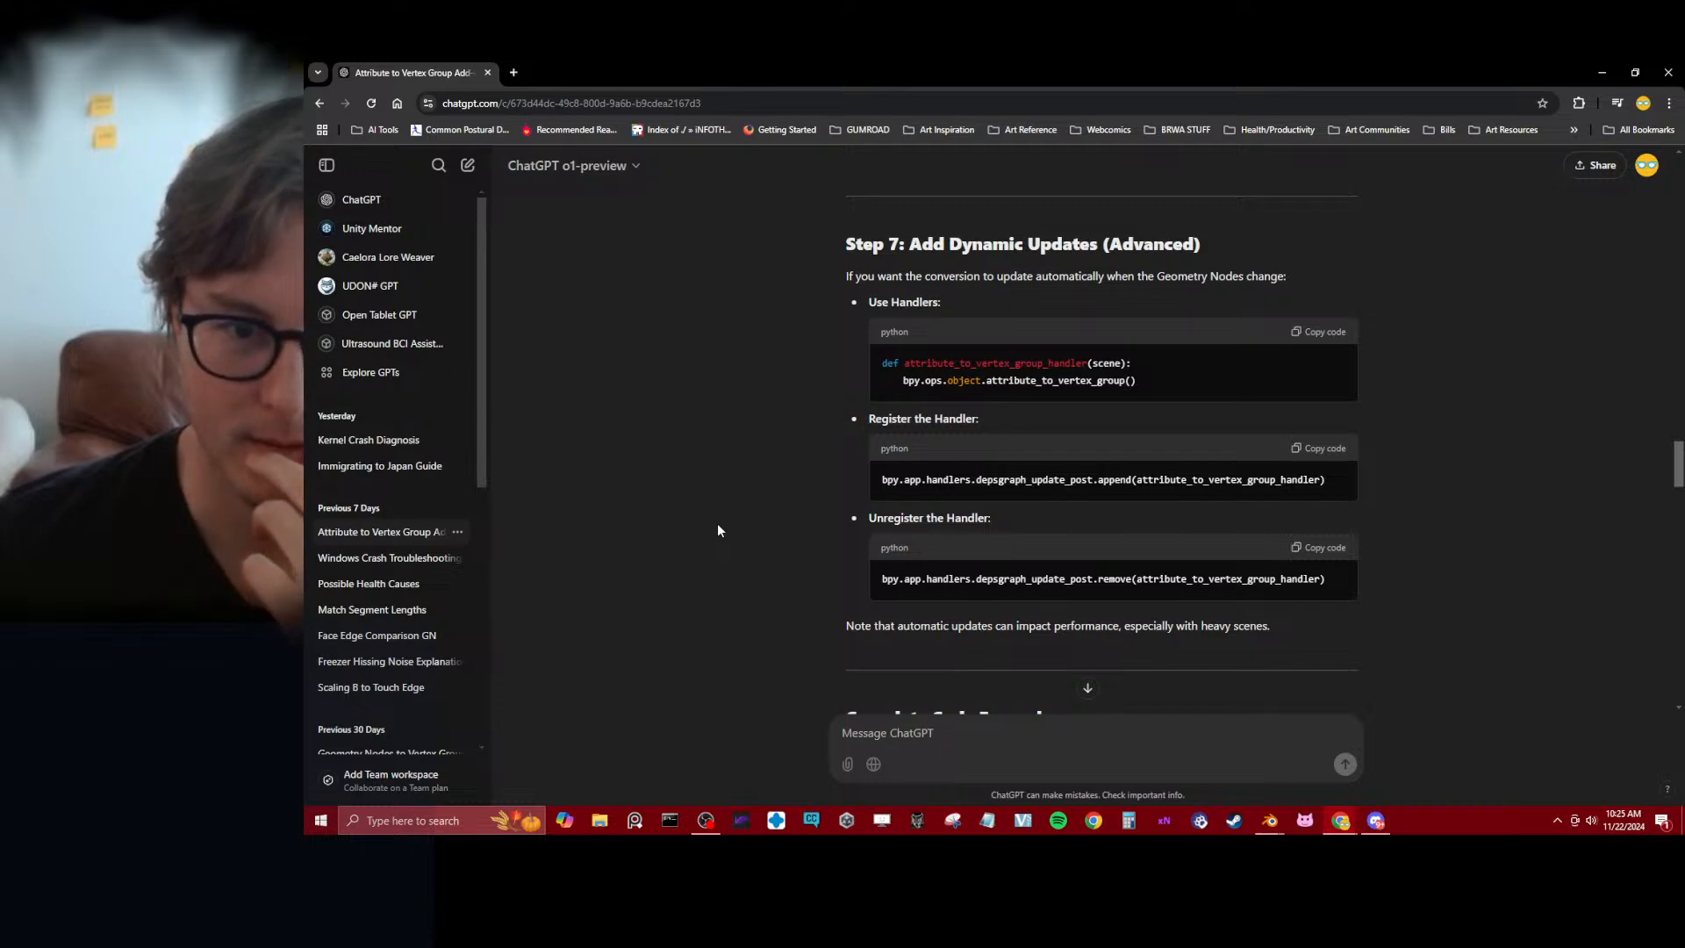
{"action": "scroll", "coordinate": [718, 530], "scroll_direction": "down", "scroll_amount": 5}
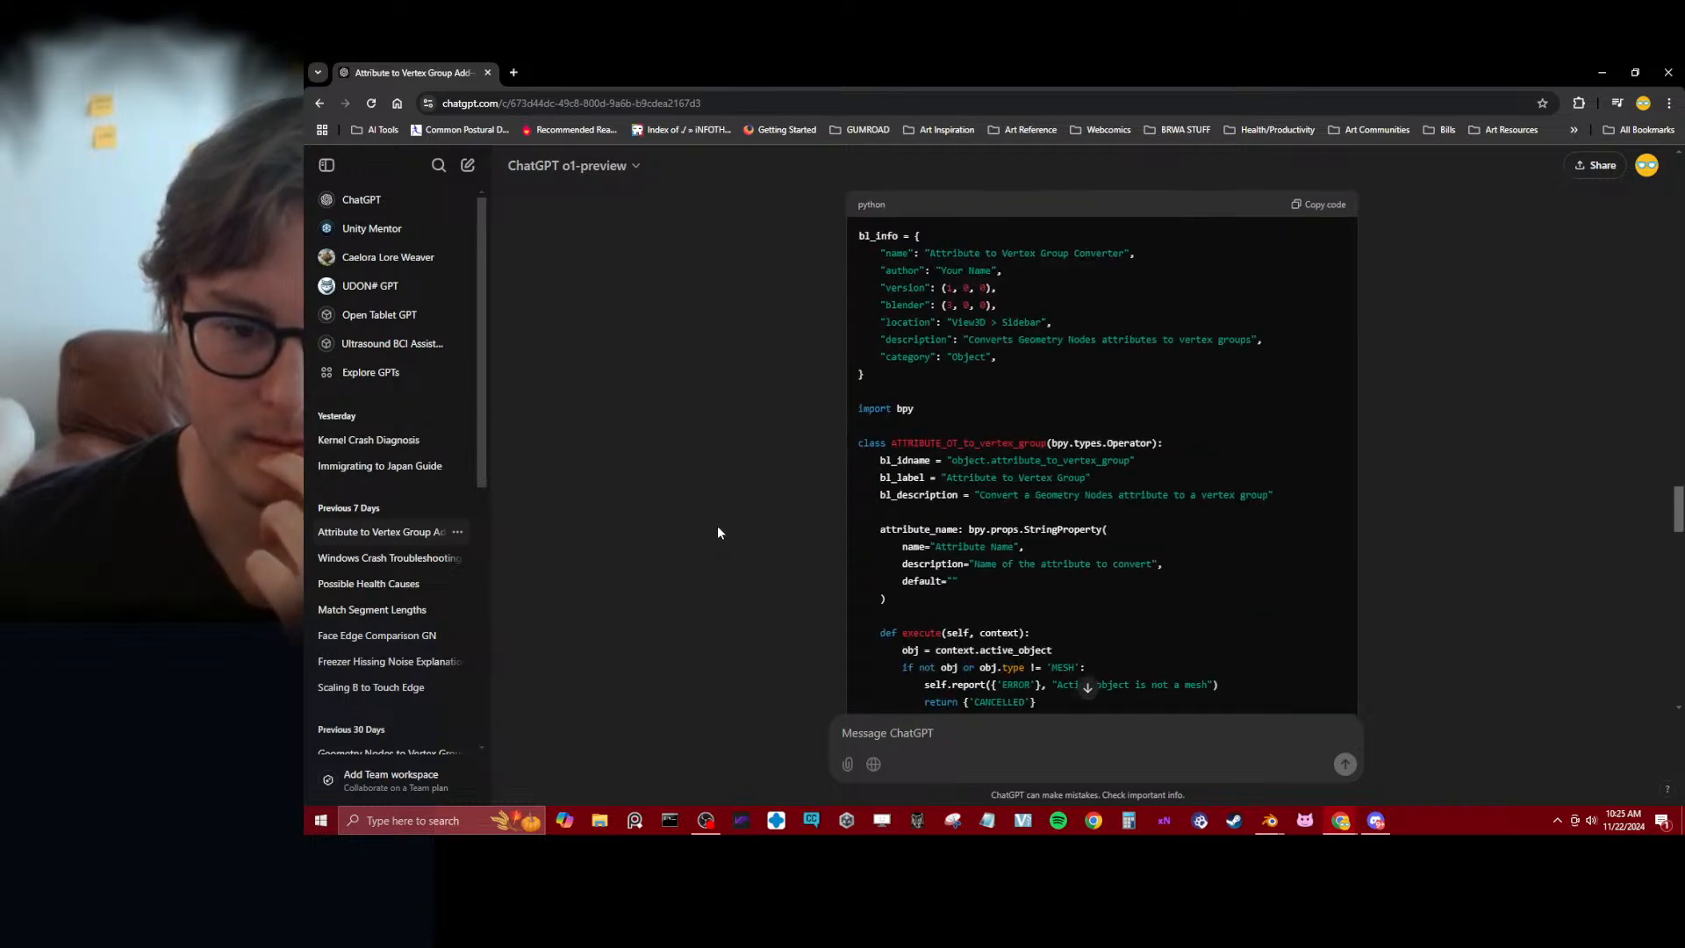
{"action": "scroll", "coordinate": [718, 532], "scroll_direction": "up", "scroll_amount": 5}
{"action": "scroll", "coordinate": [718, 532], "scroll_direction": "down", "scroll_amount": 15}
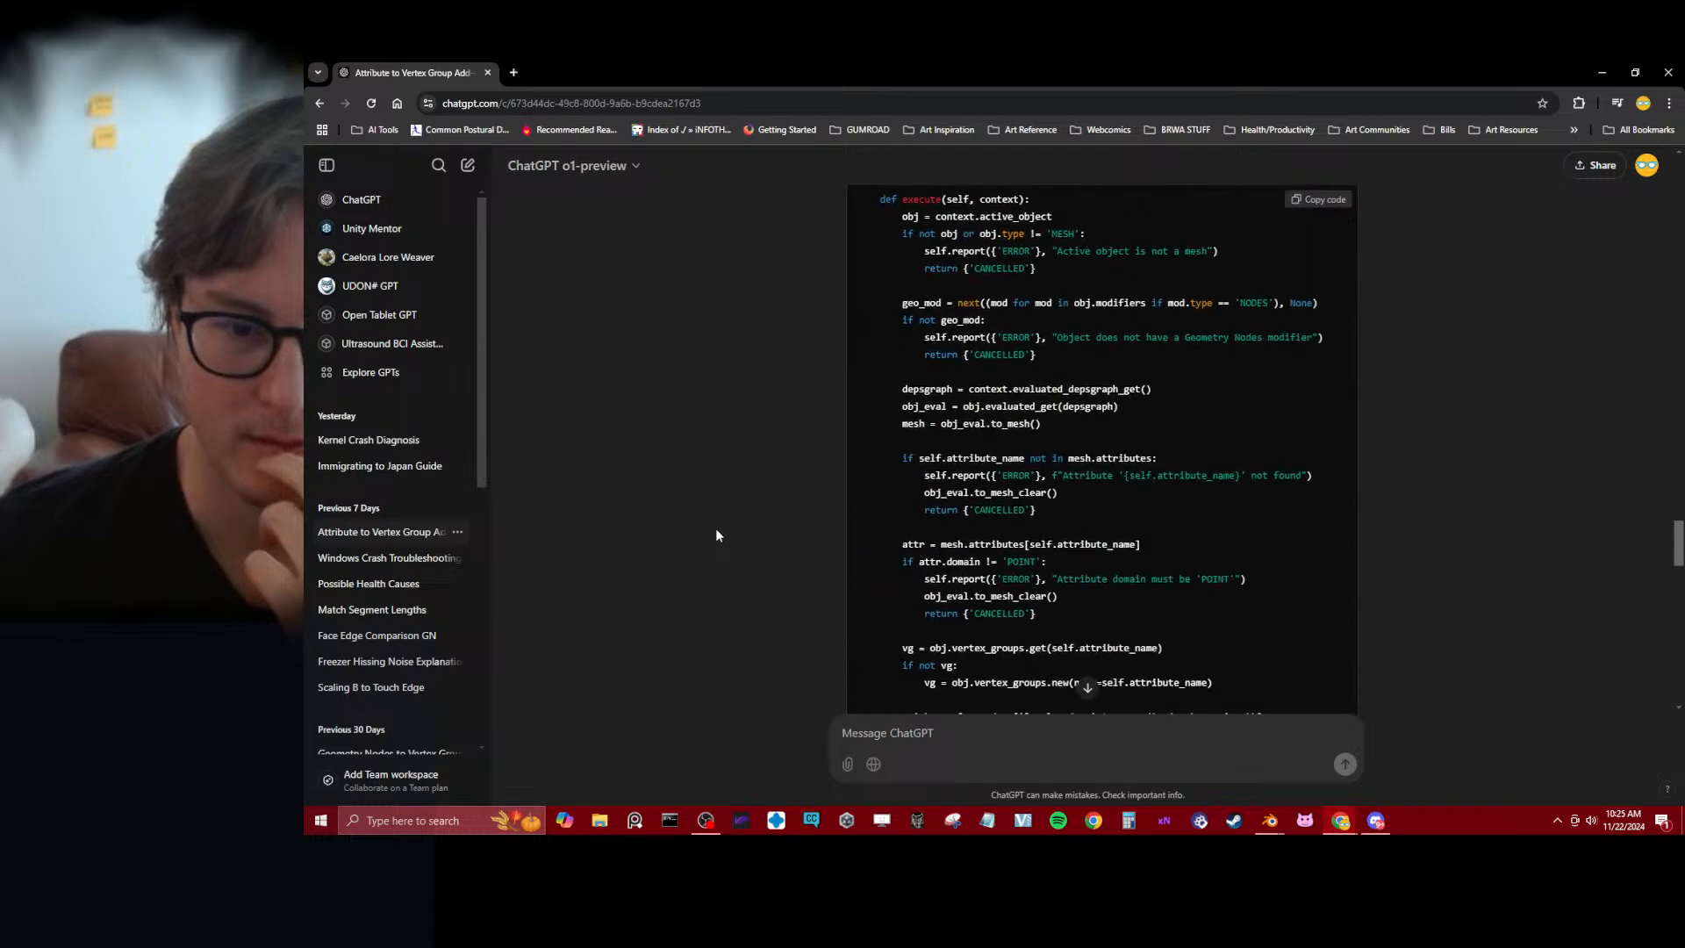
{"action": "scroll", "coordinate": [715, 535], "scroll_direction": "down", "scroll_amount": 2}
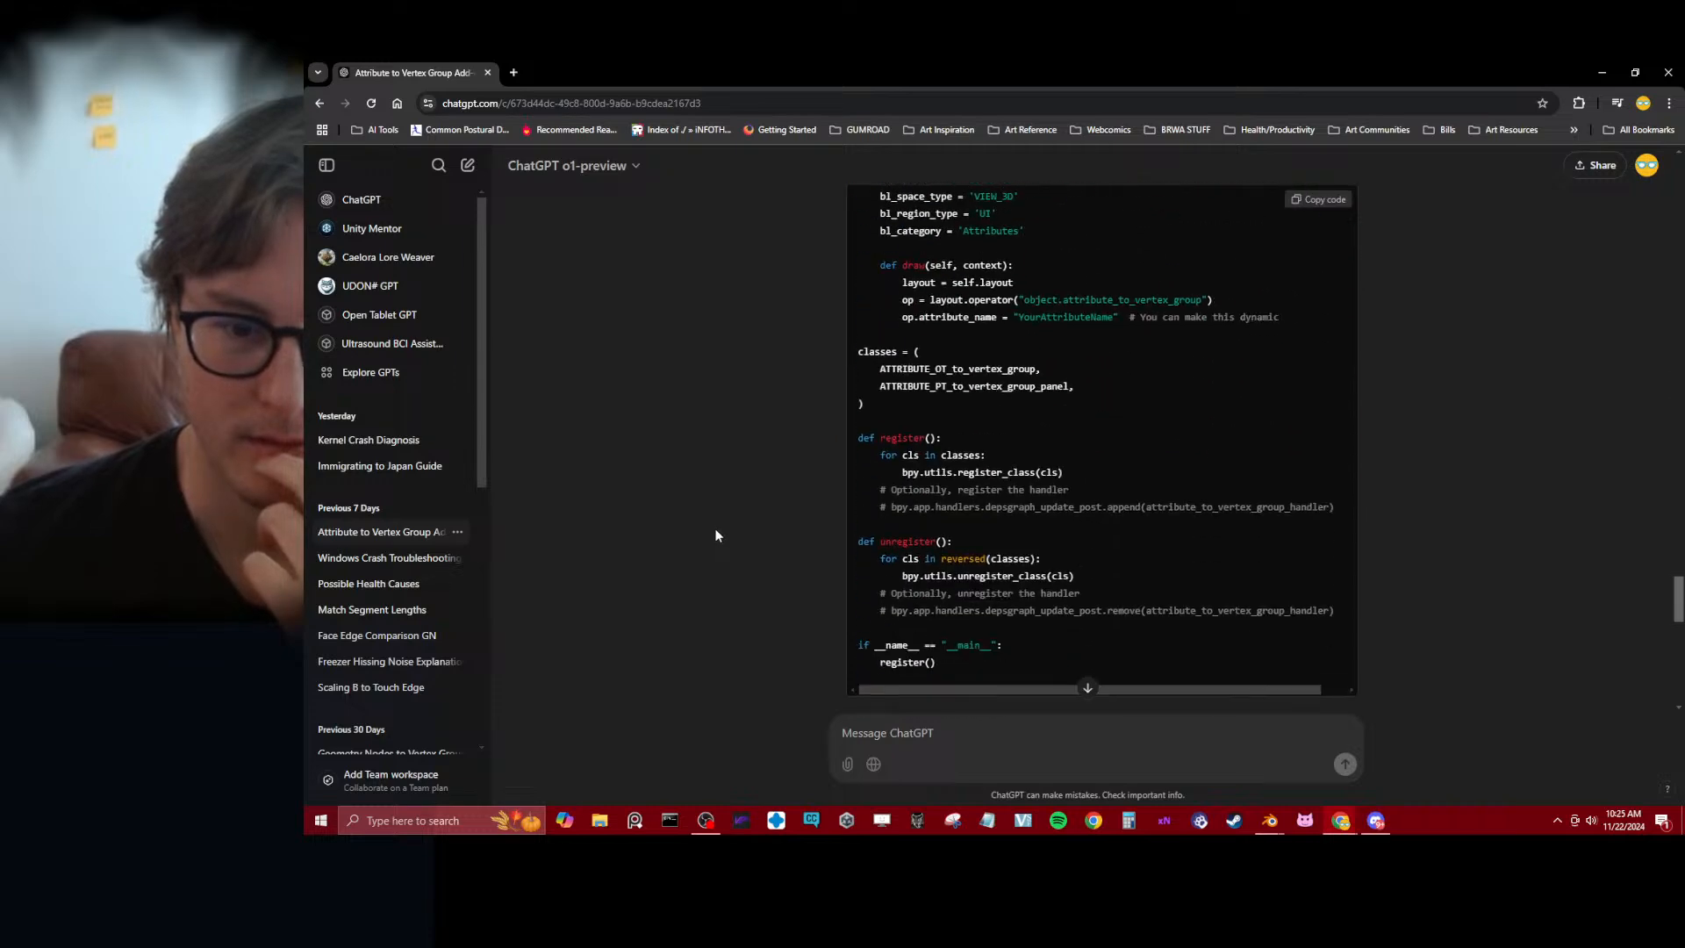
{"action": "scroll", "coordinate": [715, 535], "scroll_direction": "up", "scroll_amount": 15}
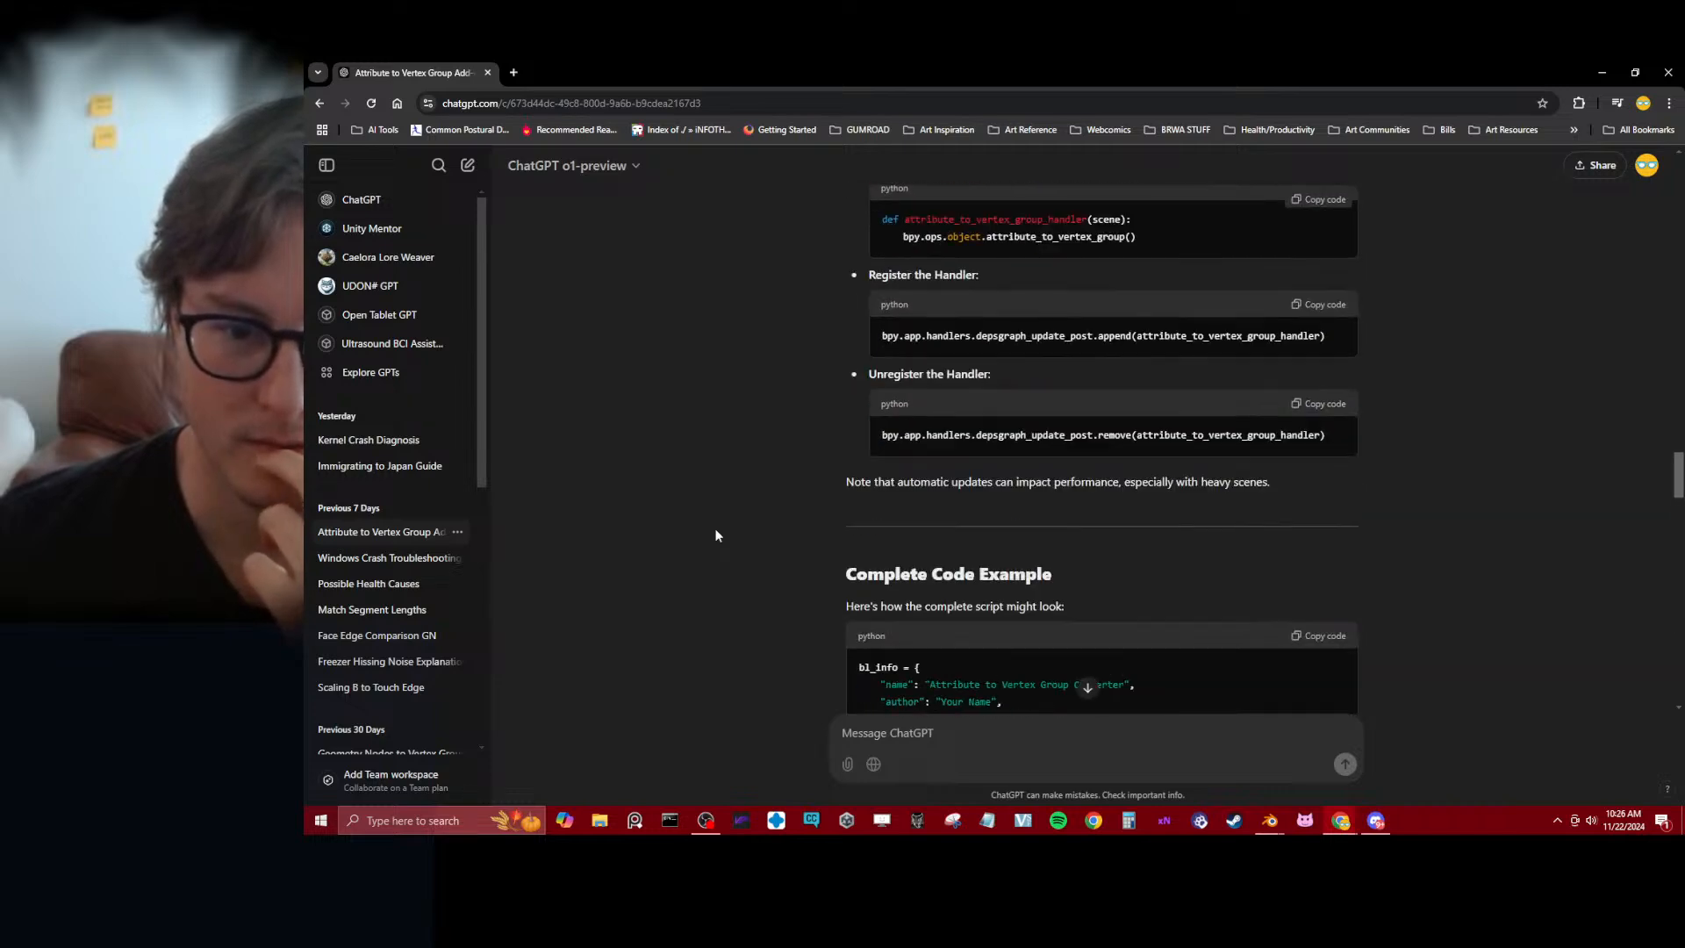
Return to Blender, move the Preferences window off the 3D viewport, and show the add-on's Attributes panel in the viewport sidebar
{"action": "left_click_drag", "start_coordinate": [440, 68], "coordinate": [305, 105]}
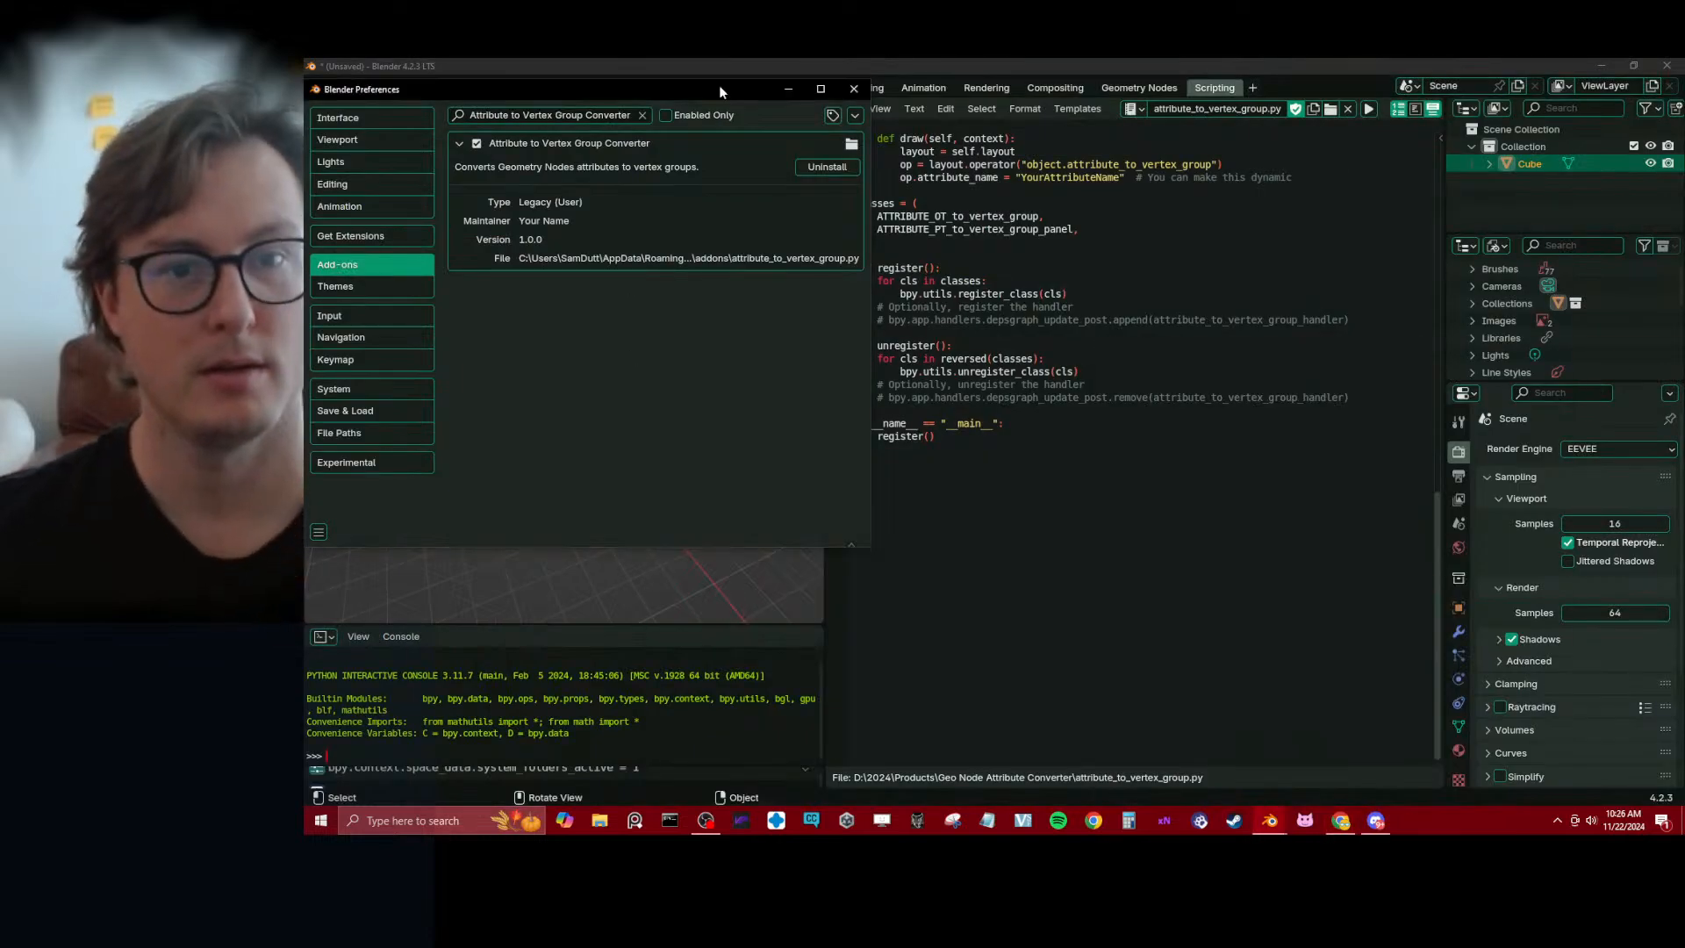
{"action": "left_click_drag", "start_coordinate": [718, 89], "coordinate": [1468, 244]}
{"action": "key", "text": "n"}
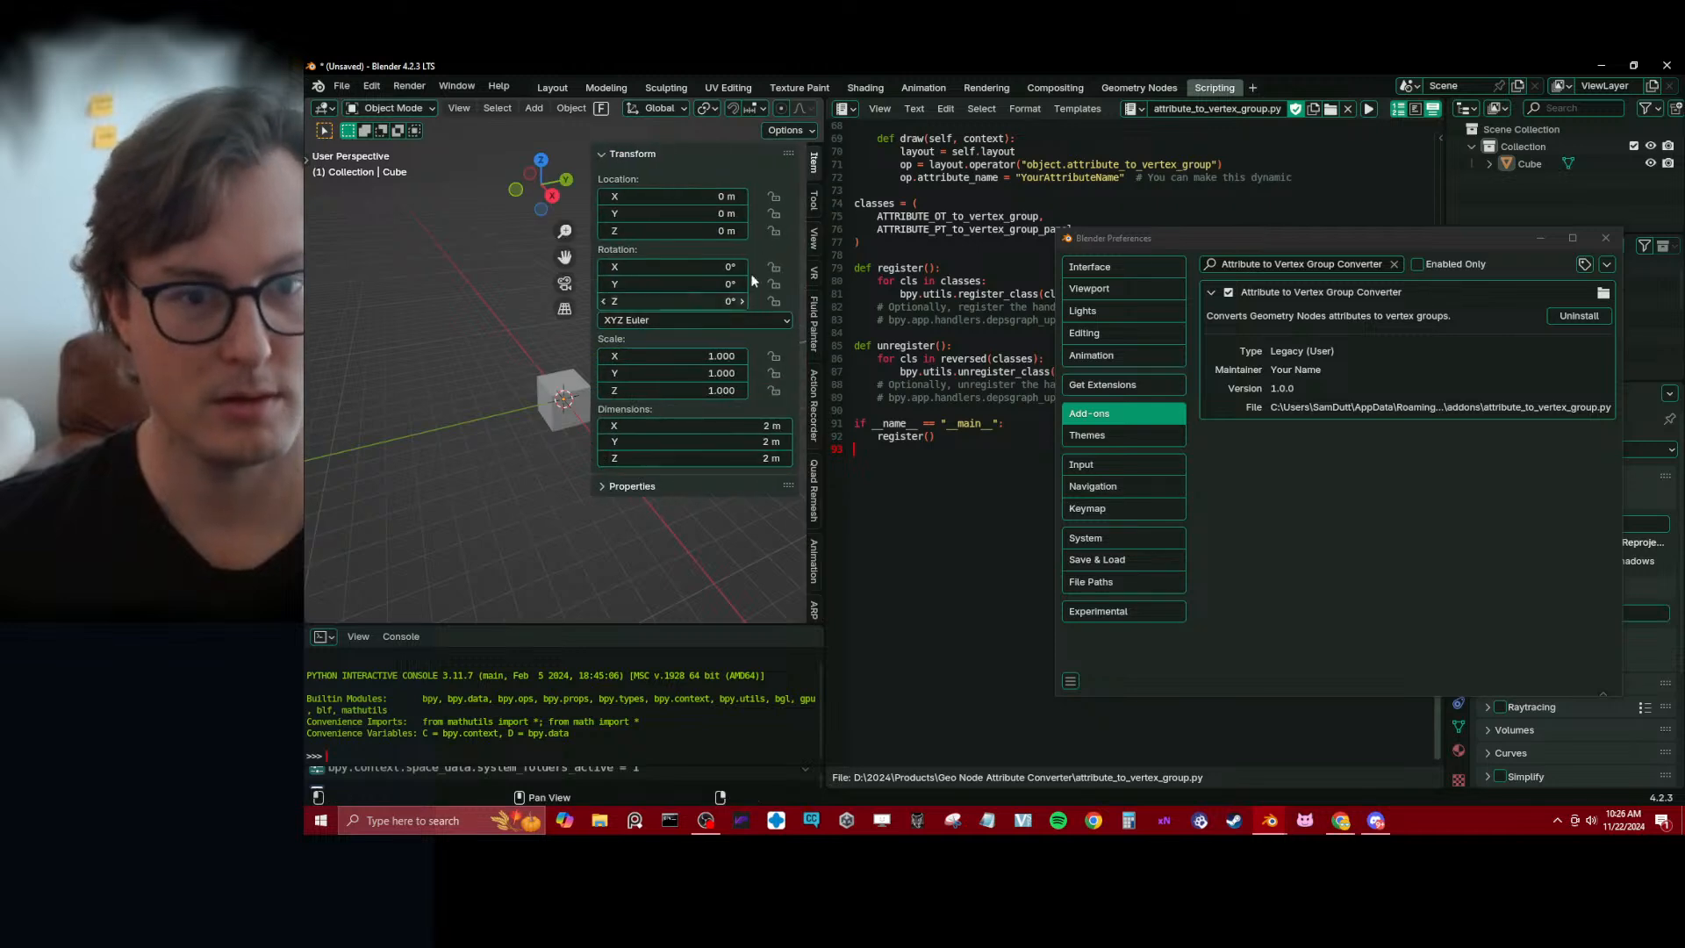
{"action": "scroll", "coordinate": [818, 361], "scroll_direction": "down", "scroll_amount": 3}
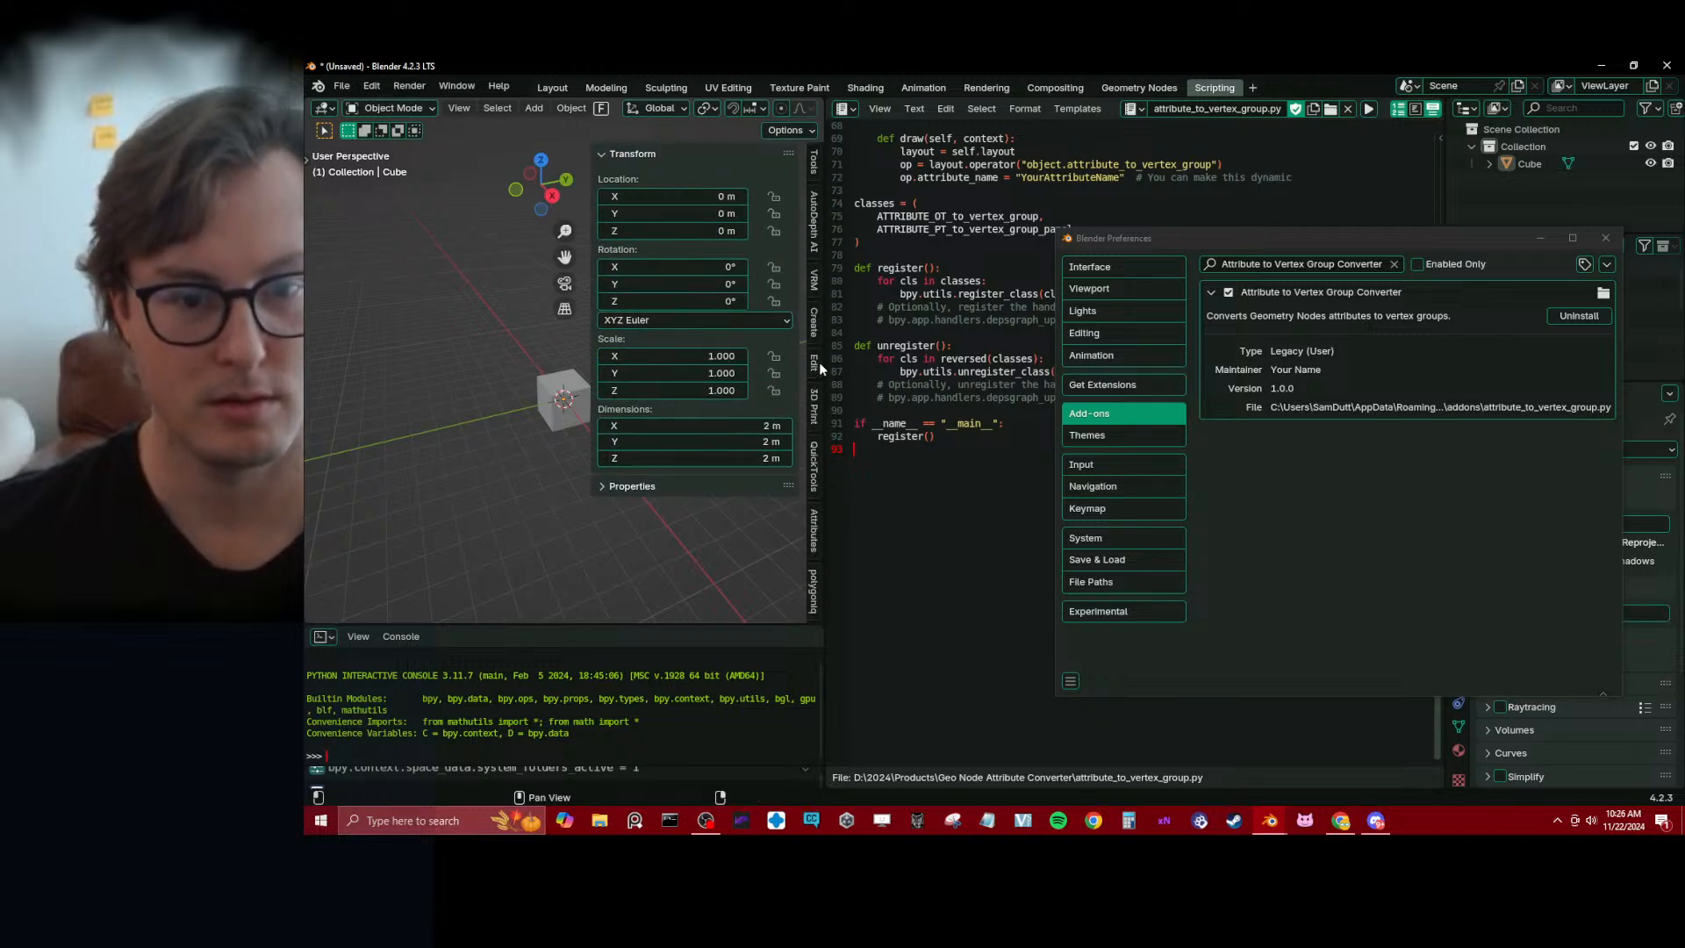
{"action": "left_click", "coordinate": [814, 528]}
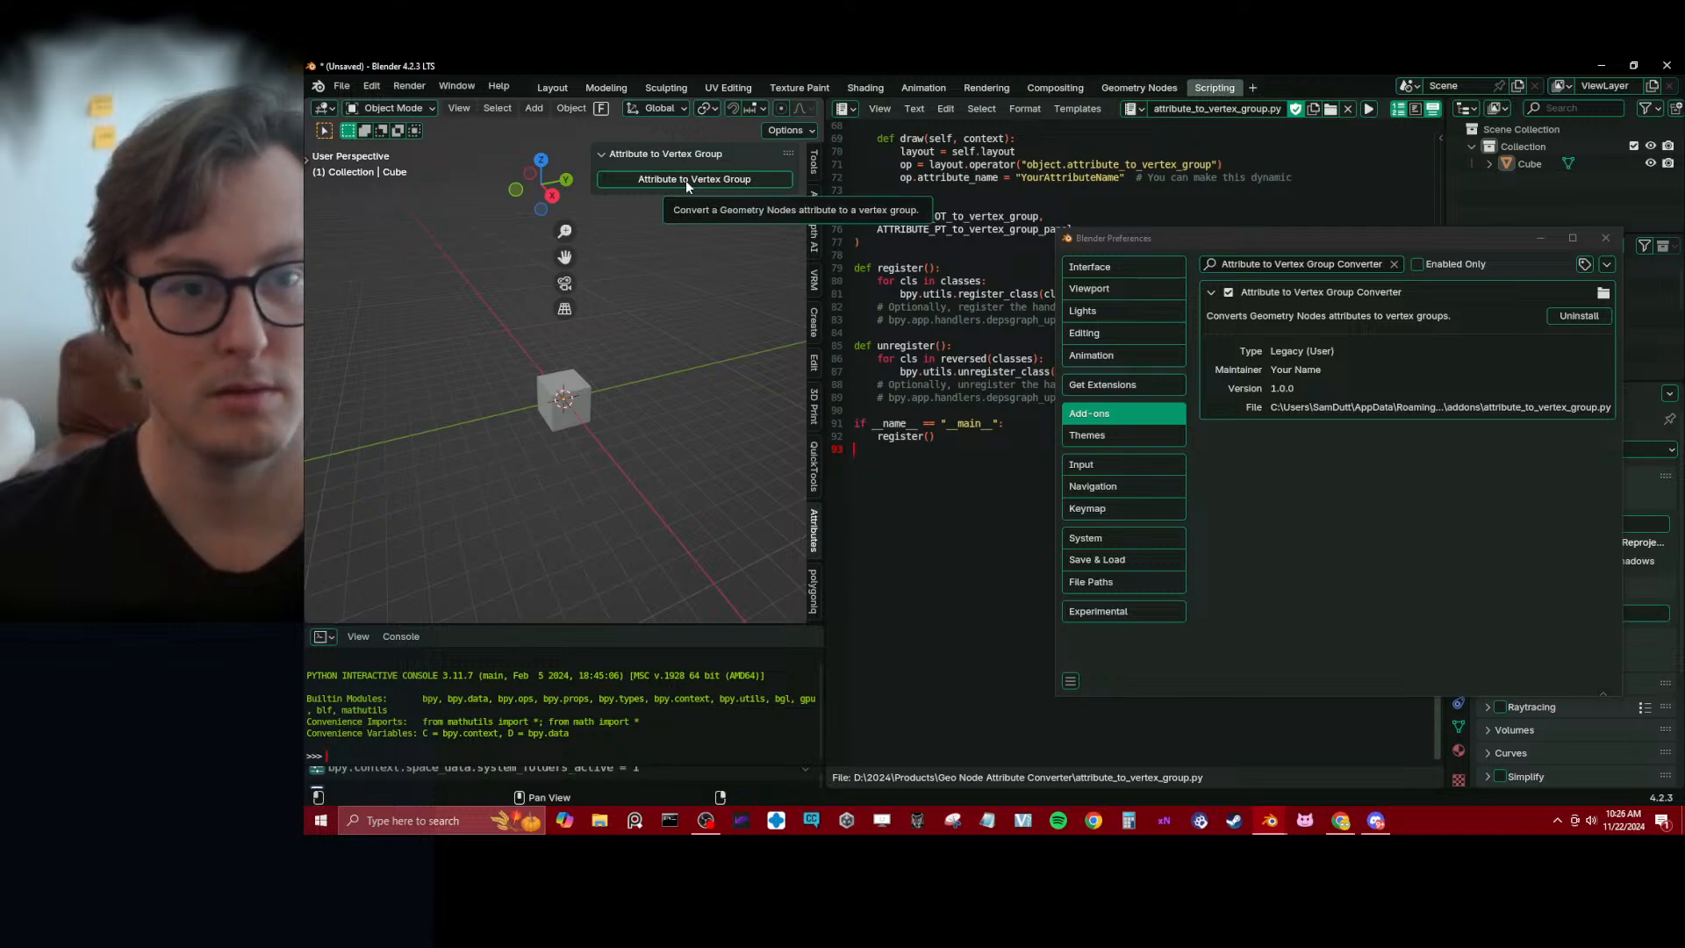
Switch back to the ChatGPT conversation in the browser and start a follow-up message
{"action": "left_click_drag", "start_coordinate": [307, 70], "coordinate": [1061, 67]}
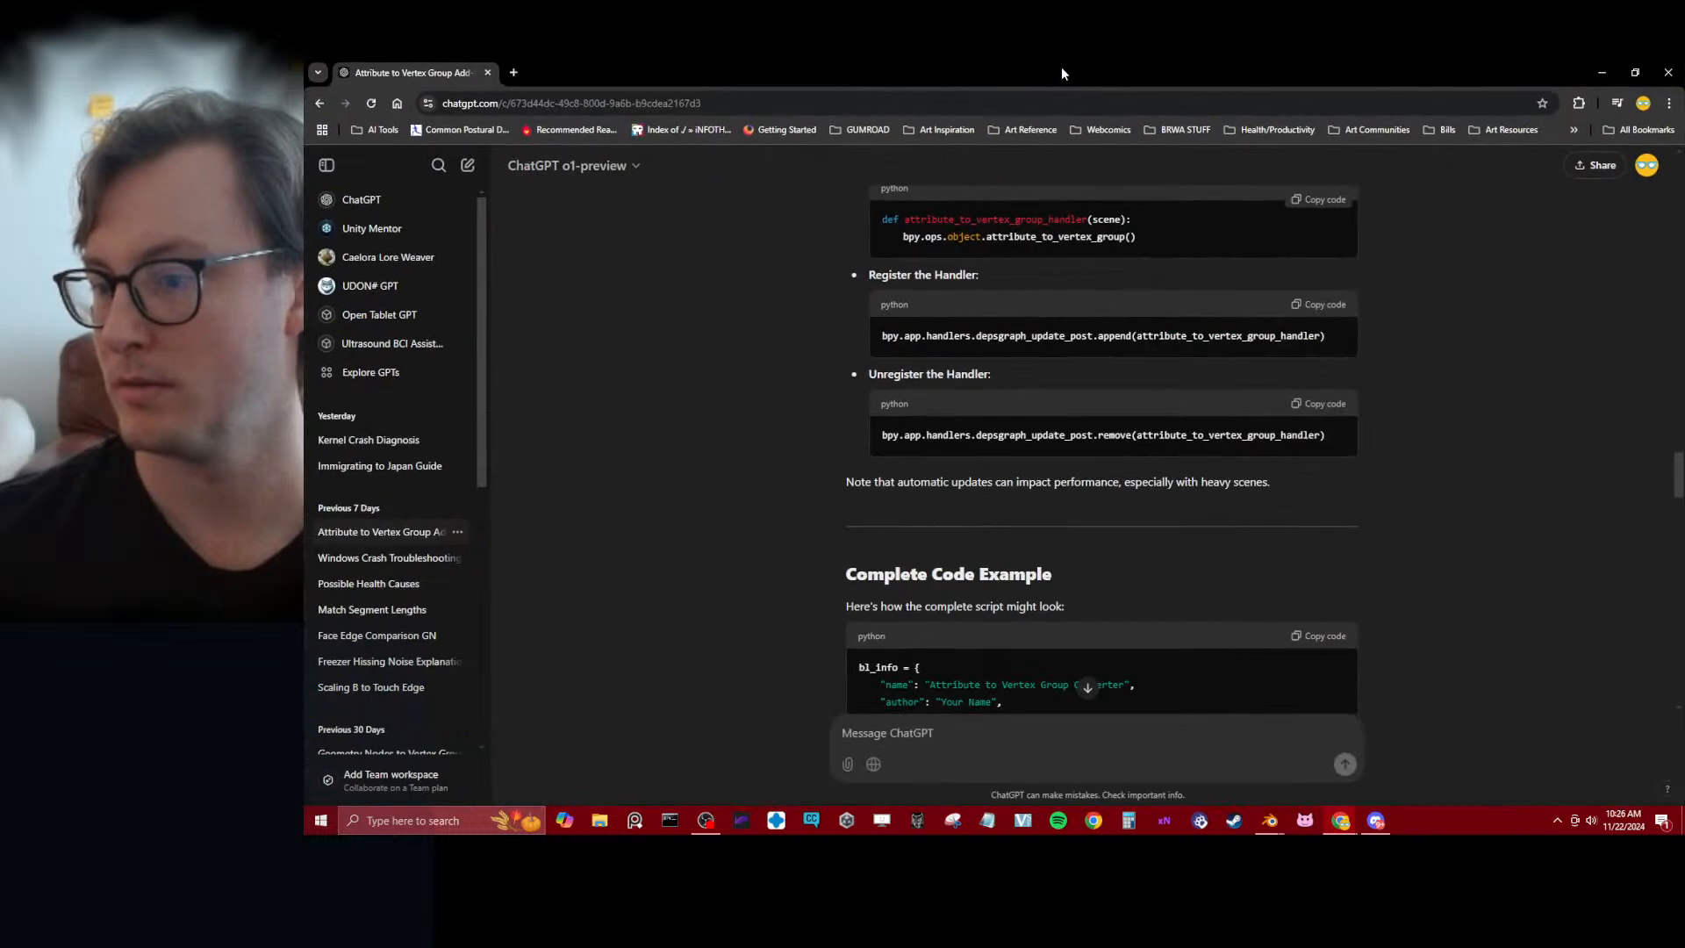
{"action": "left_click", "coordinate": [965, 743]}
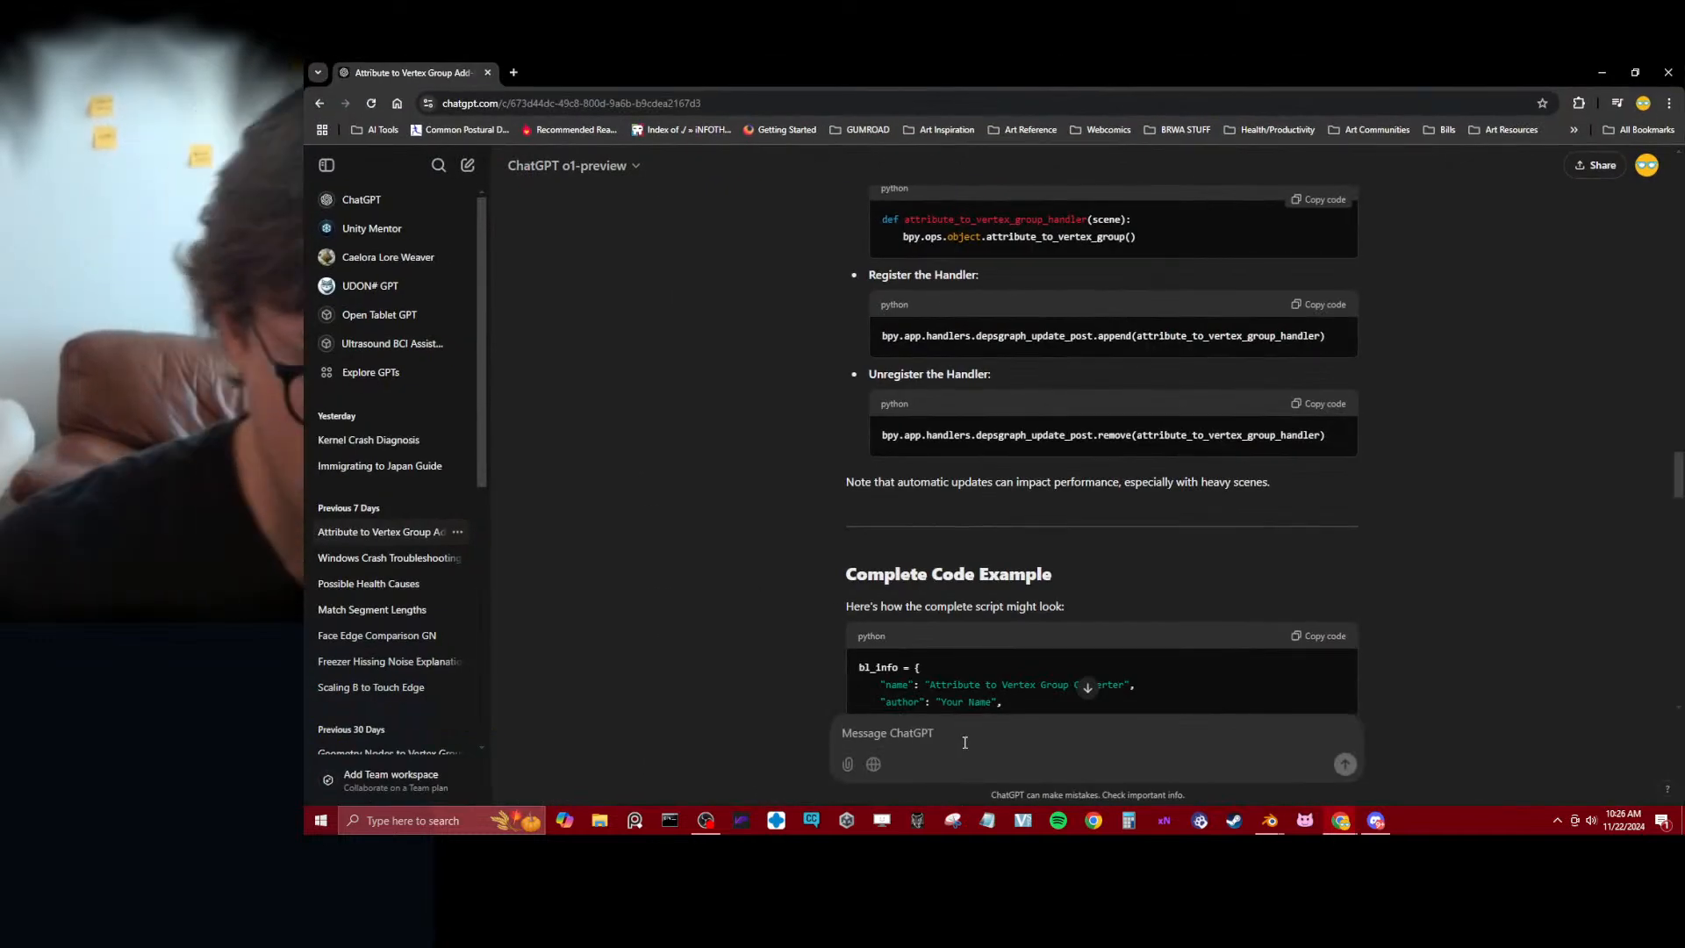
{"action": "type", "text": "To clarify, I want t"}
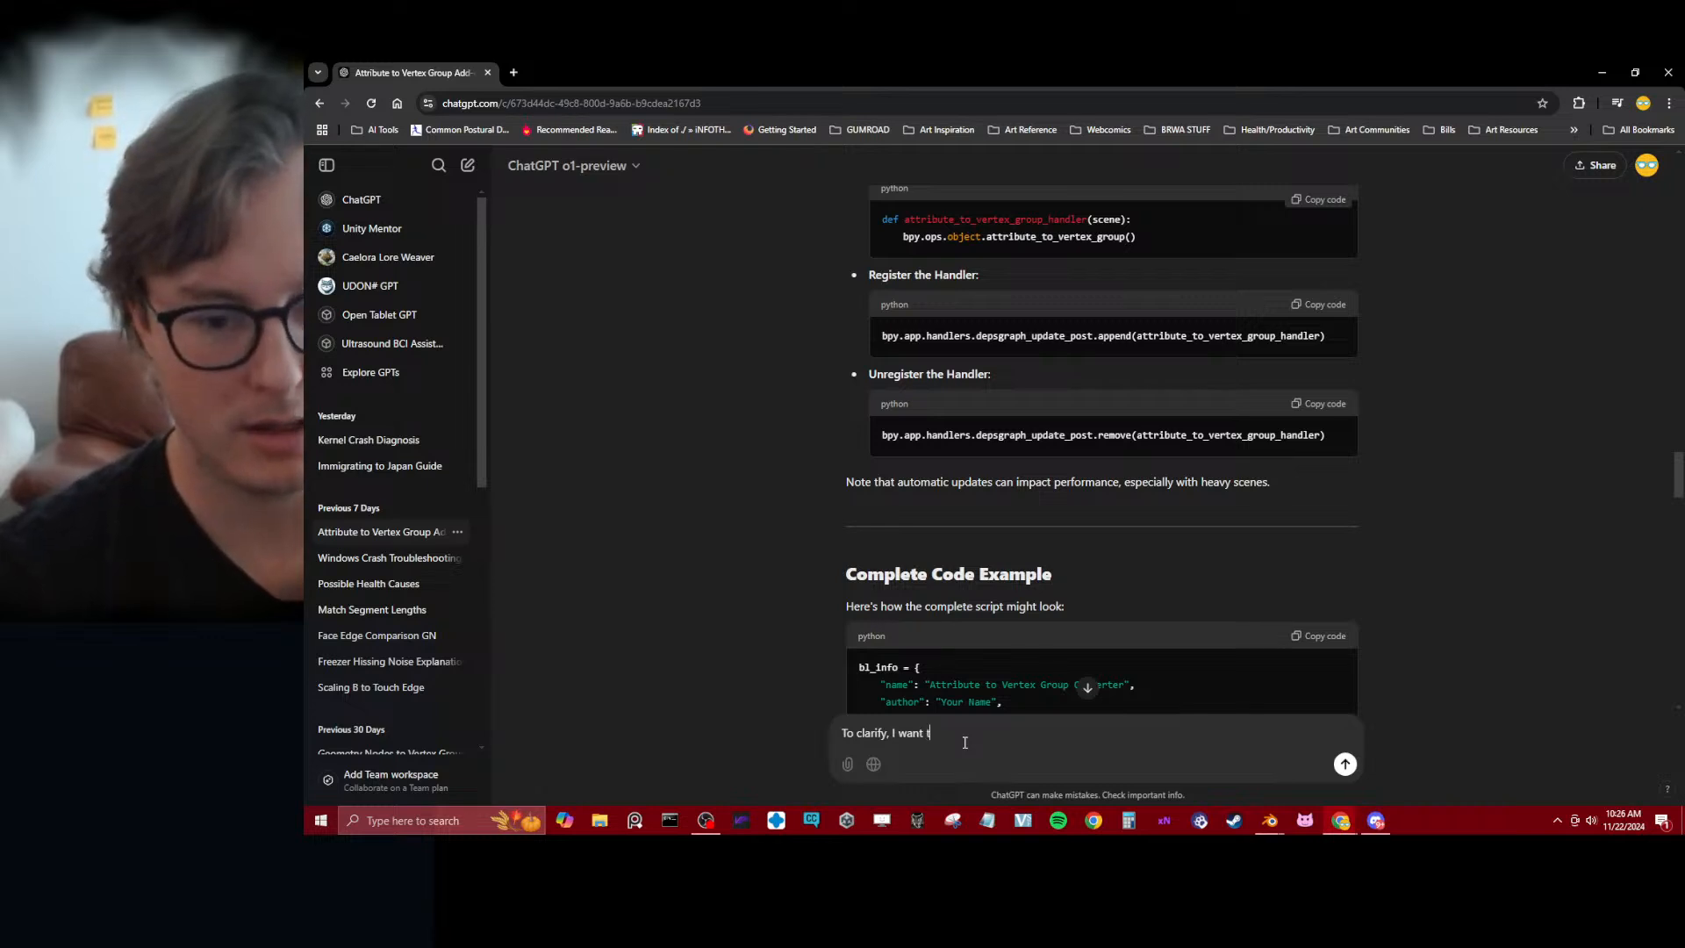
{"action": "type", "text": "he"}
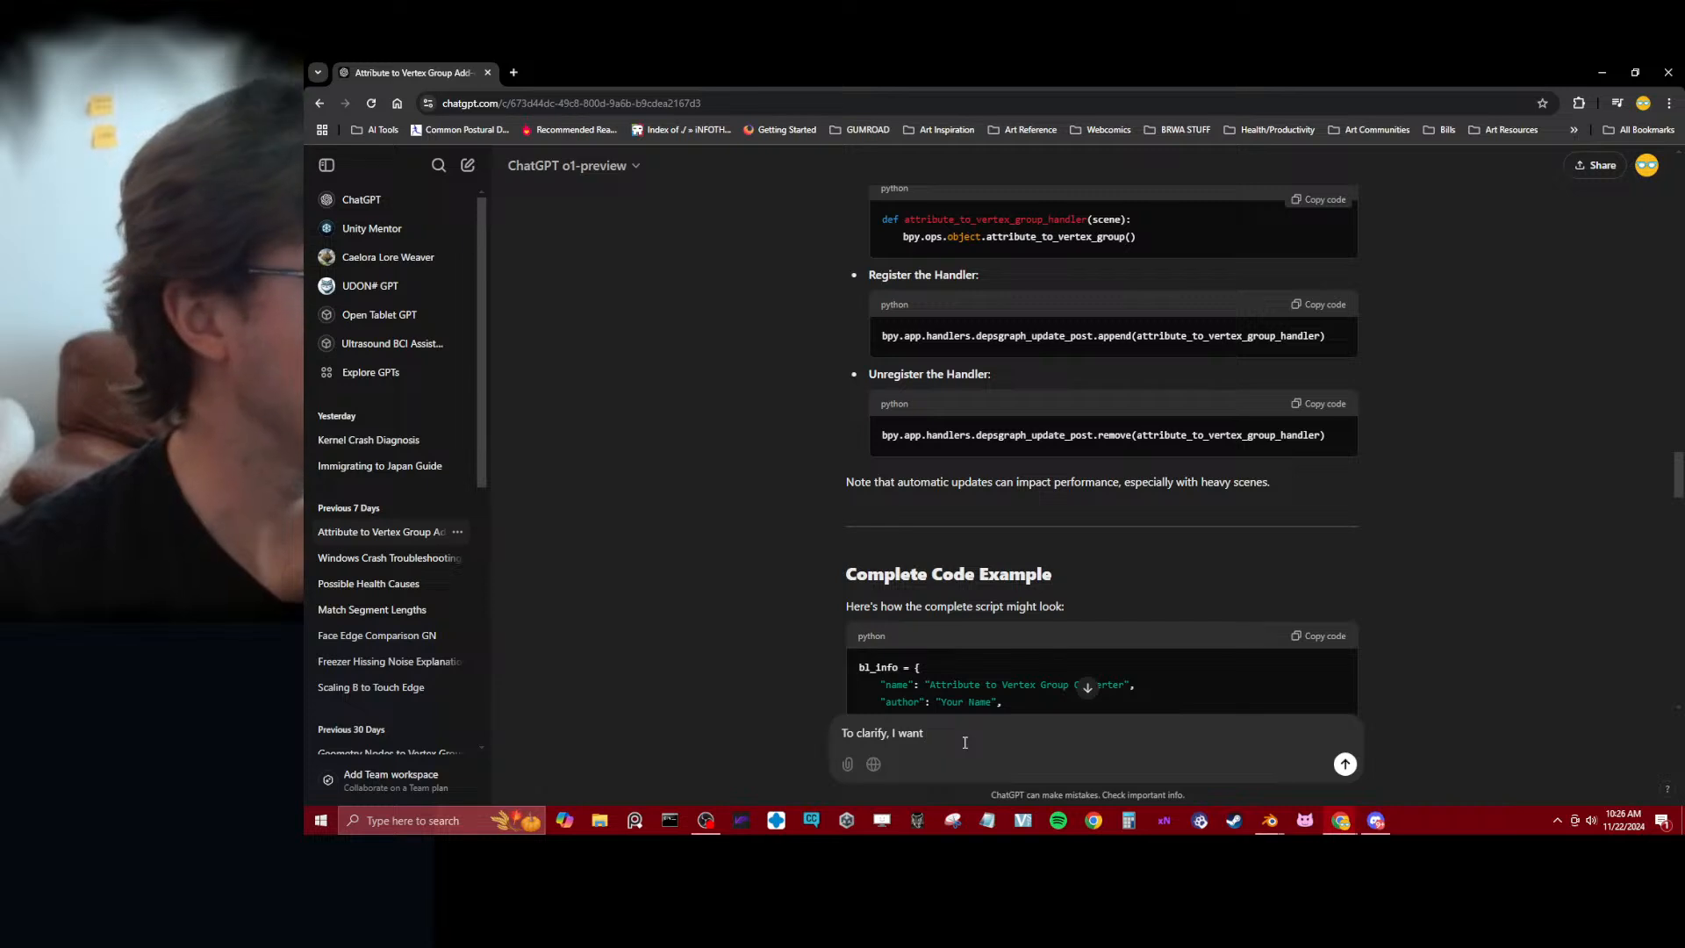
{"action": "key", "text": "ctrl+a"}
{"action": "key", "text": "BackSpace"}
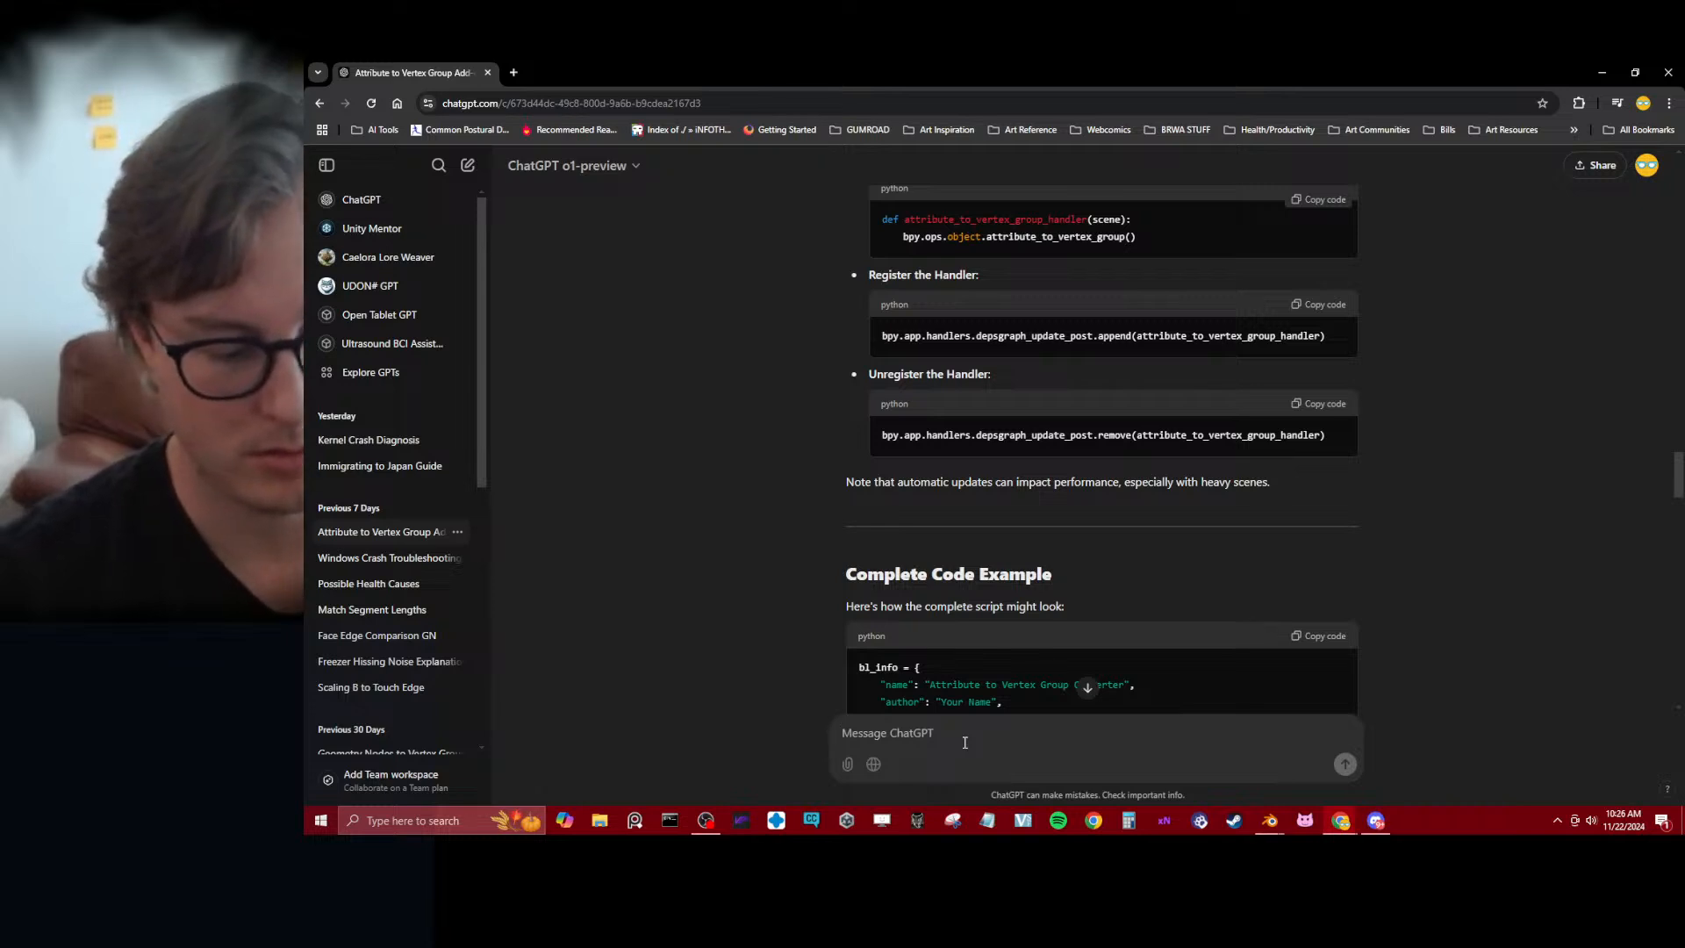
Begin the follow-up message with "Let me clarify usage. The script should allow for me to create a geo node object"
{"action": "type", "text": "Let me clarify"}
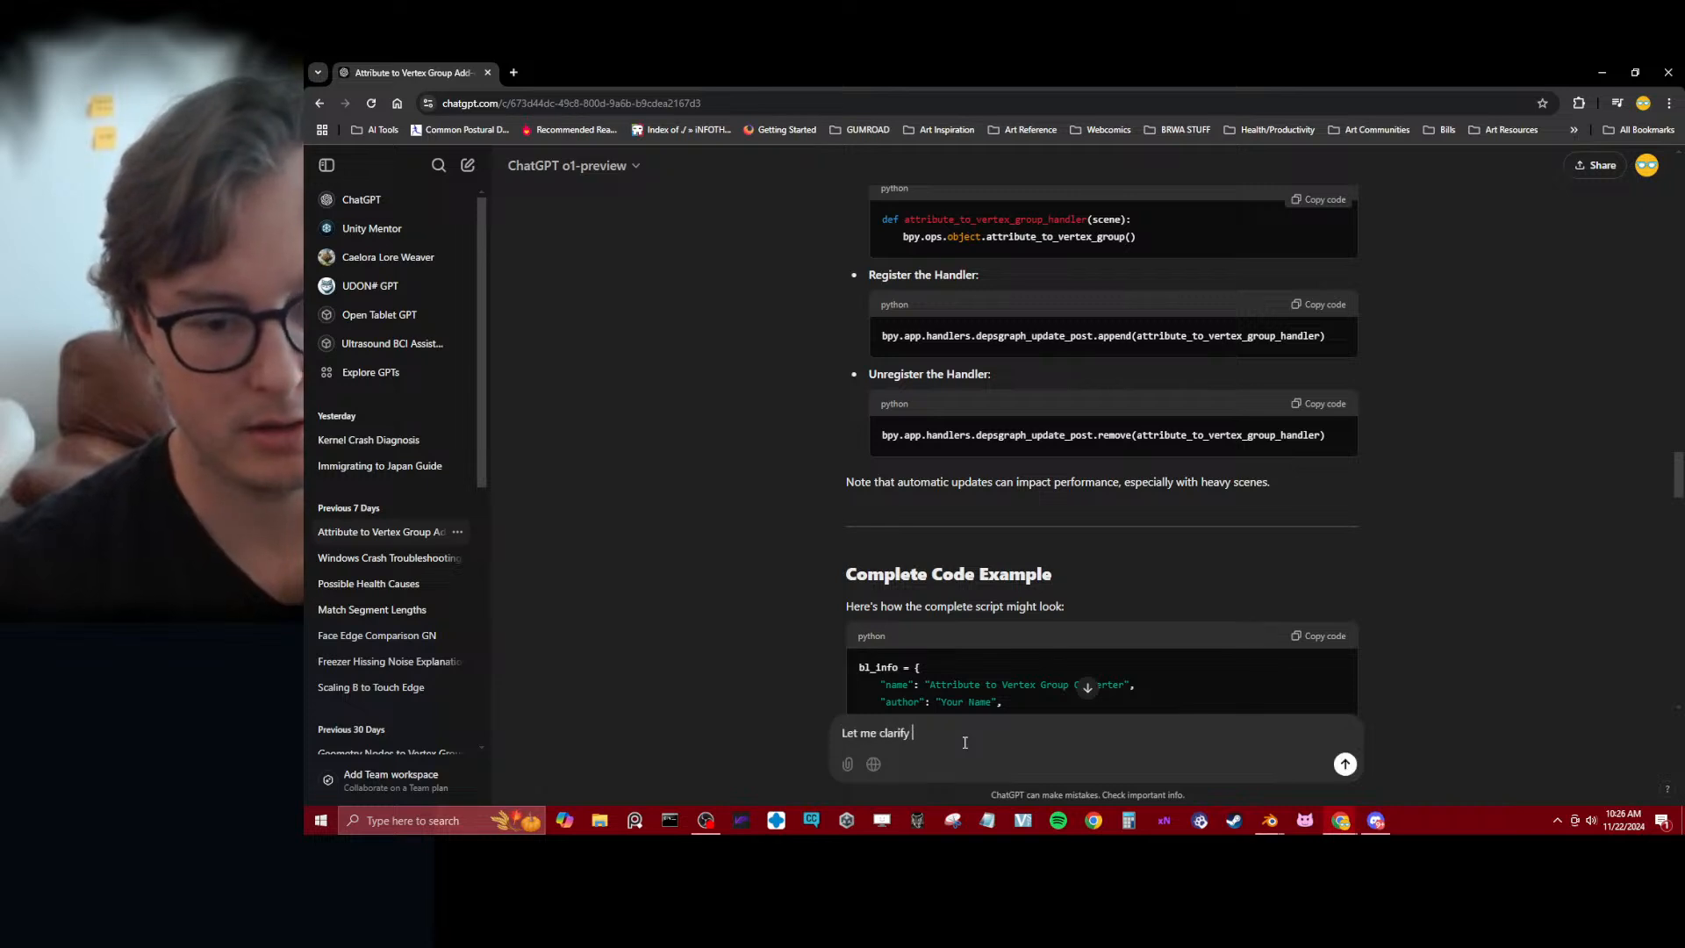
{"action": "type", "text": " usage"}
{"action": "key", "text": "BackSpace"}
{"action": "type", "text": "age. The "}
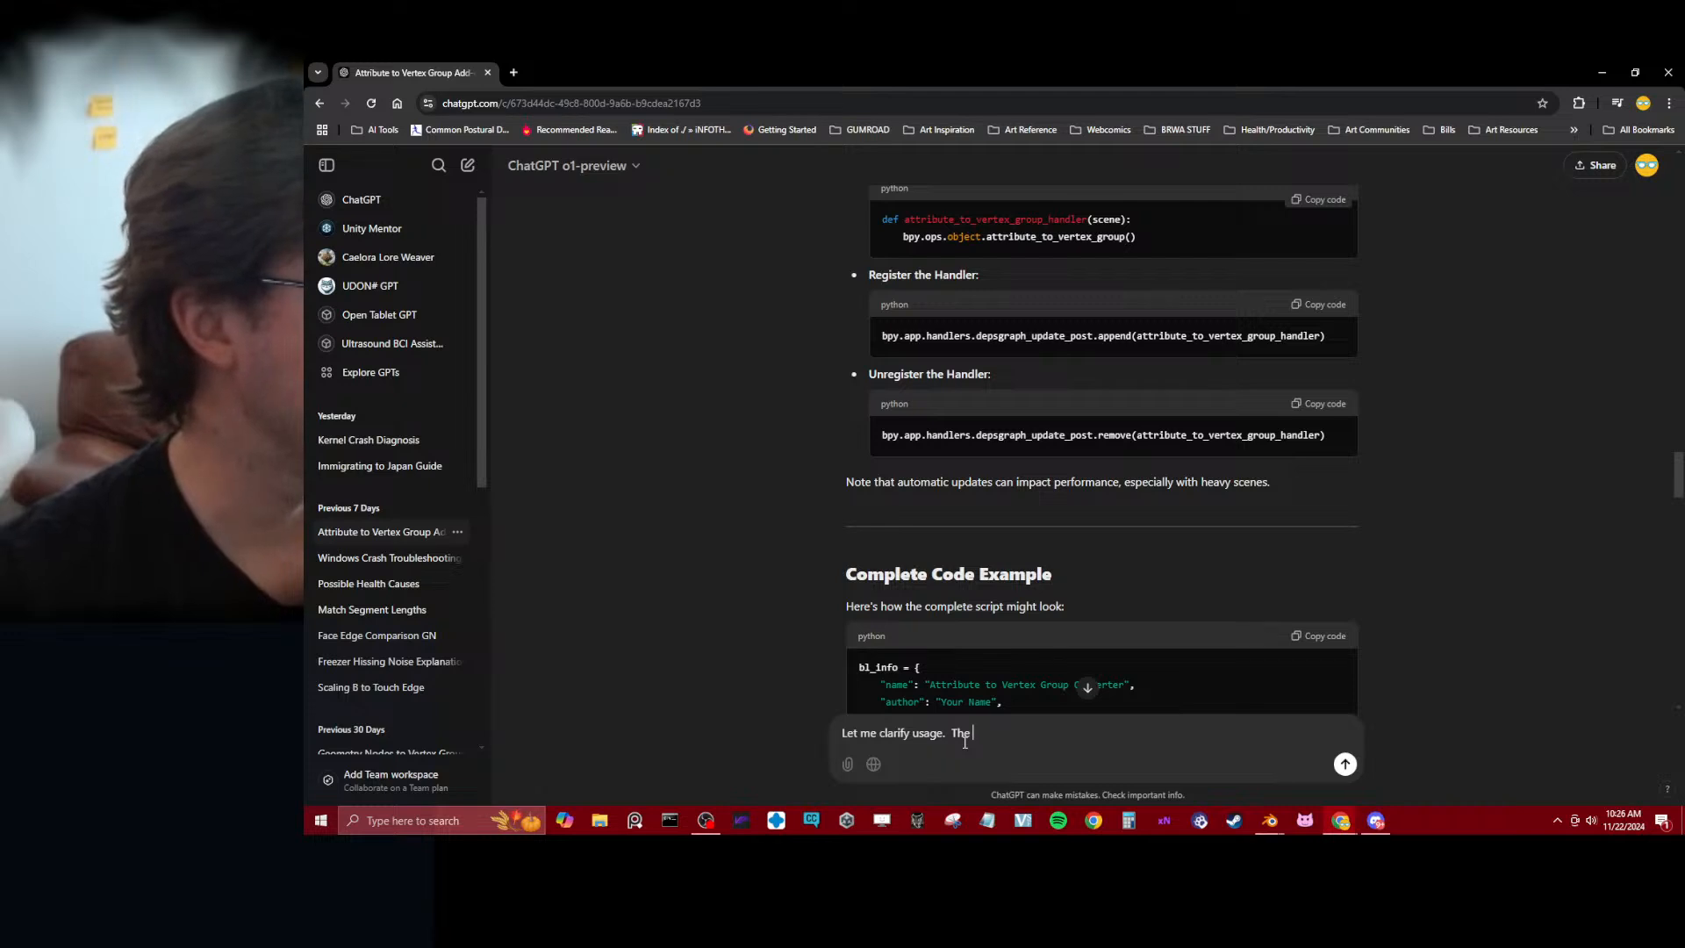
{"action": "type", "text": "script s"}
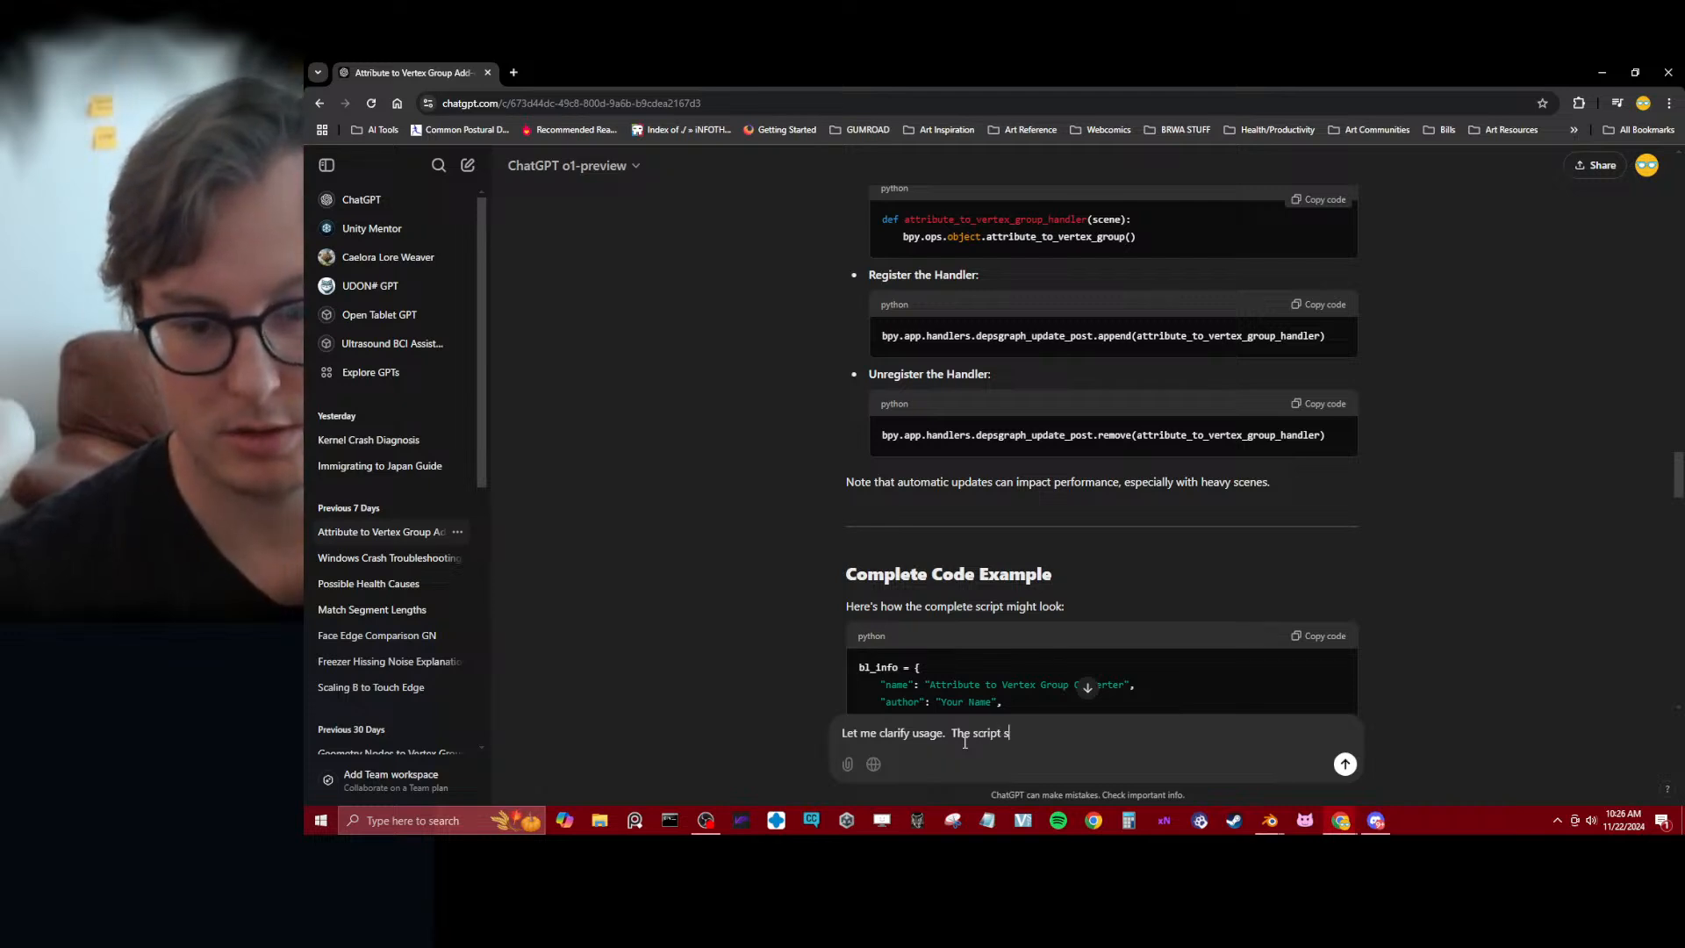
{"action": "type", "text": "hould allow f"}
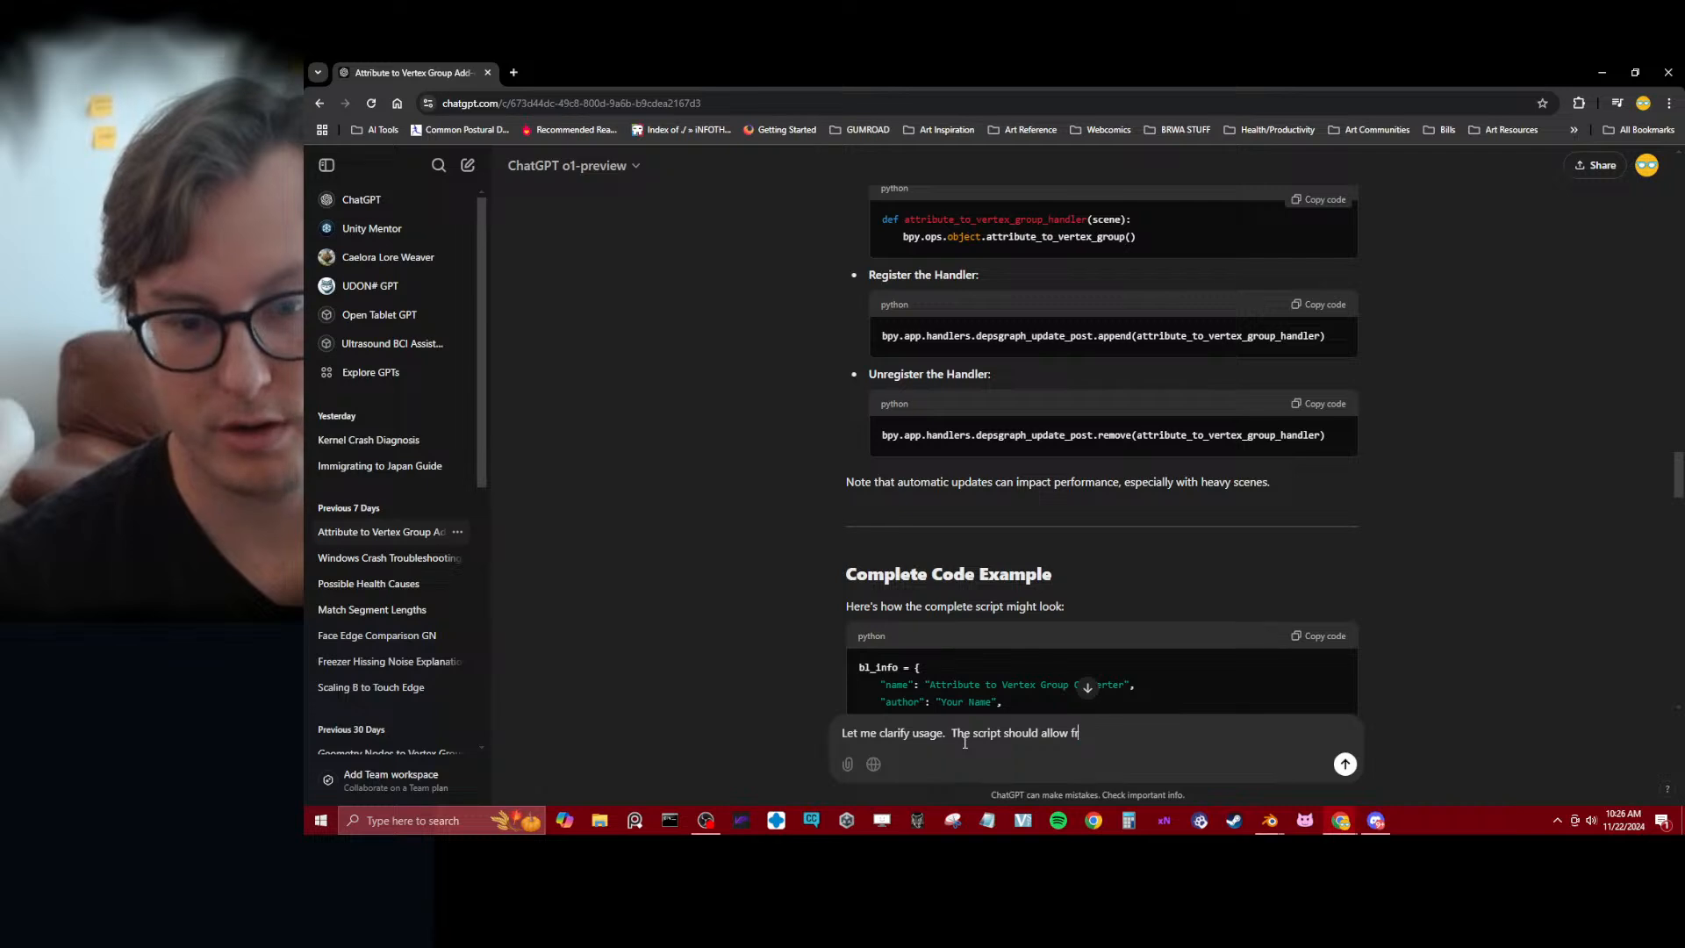
{"action": "type", "text": "or me to"}
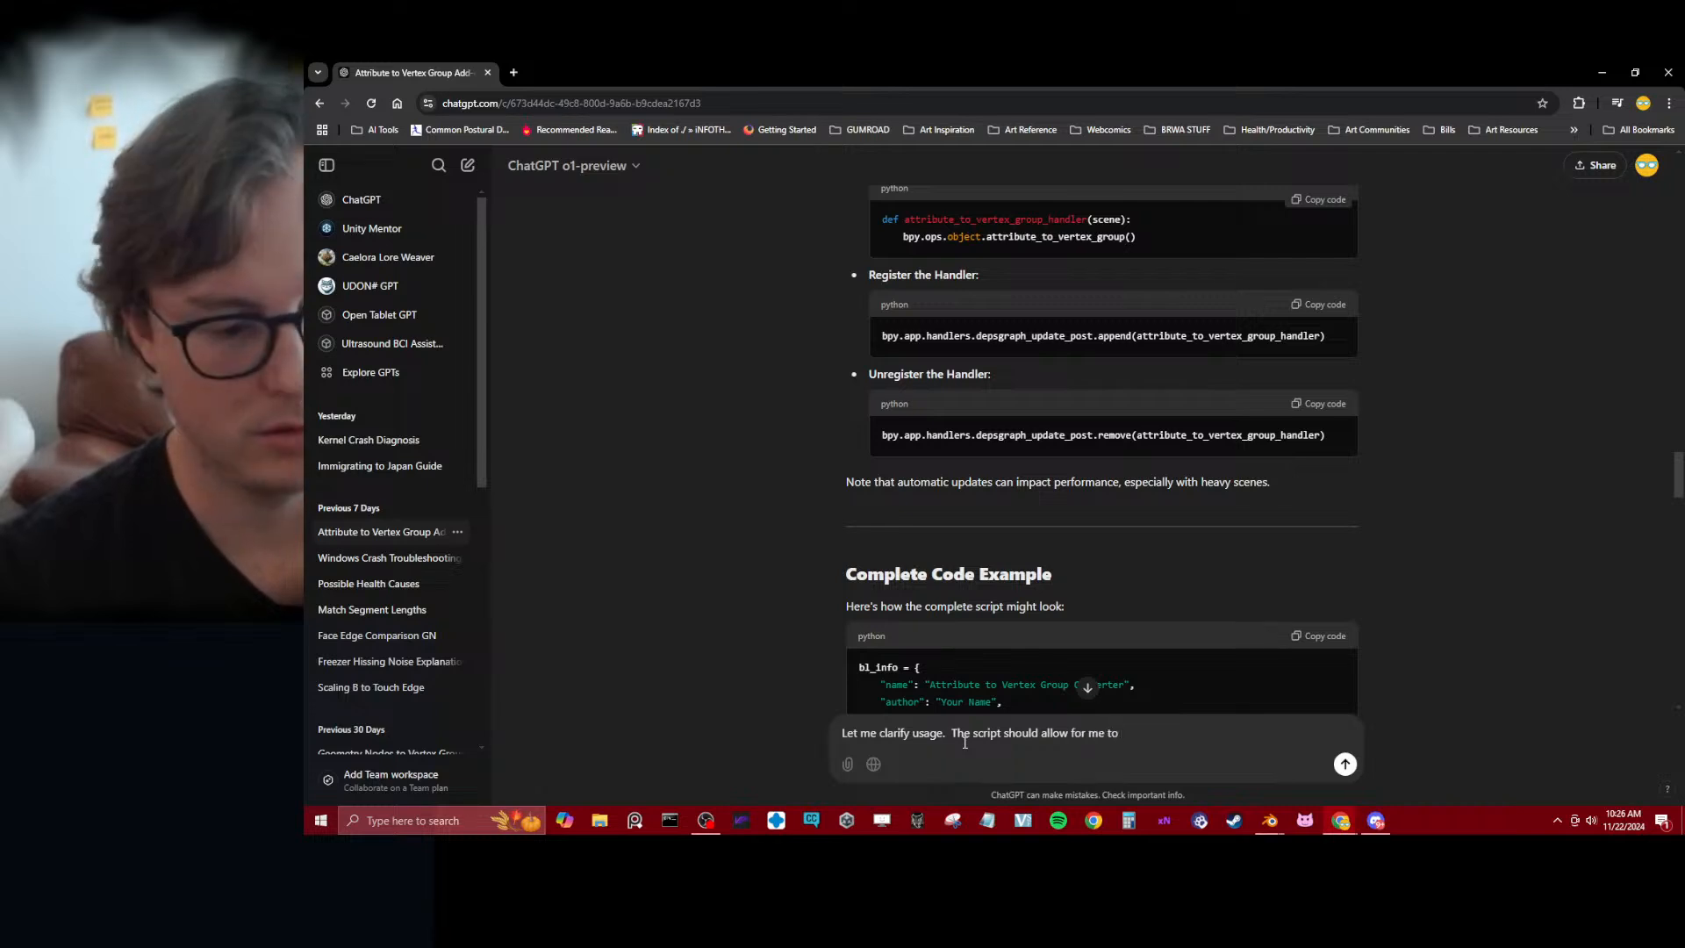
{"action": "type", "text": " create a geom"}
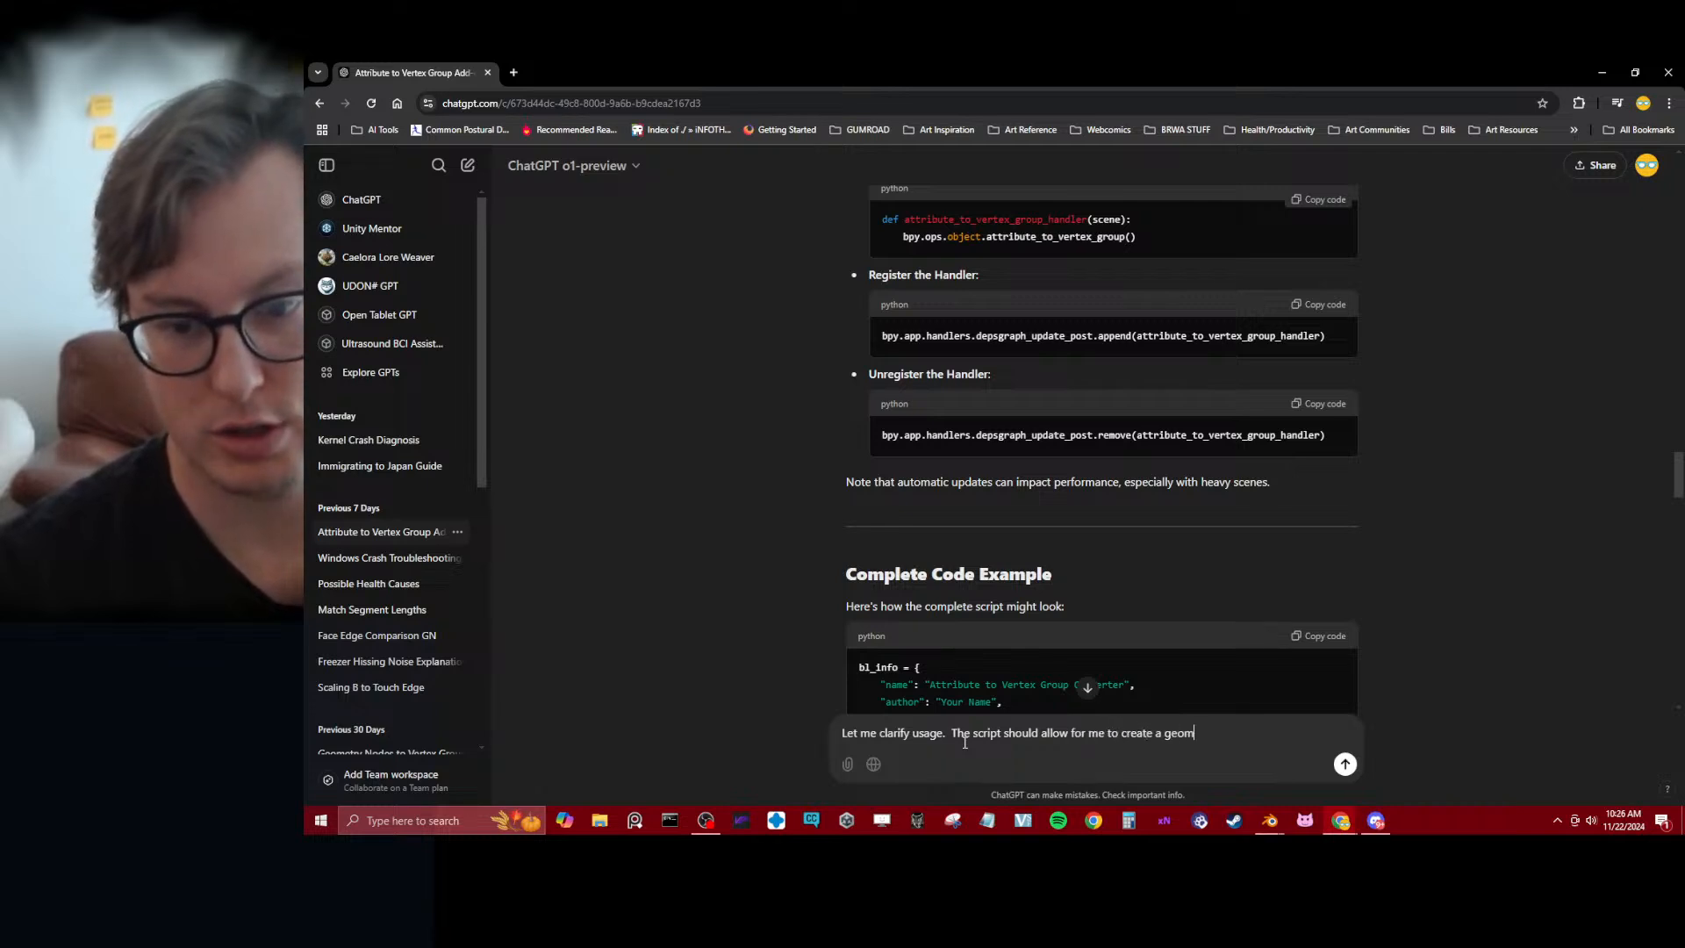
{"action": "key", "text": "BackSpace"}
{"action": "type", "text": " node "}
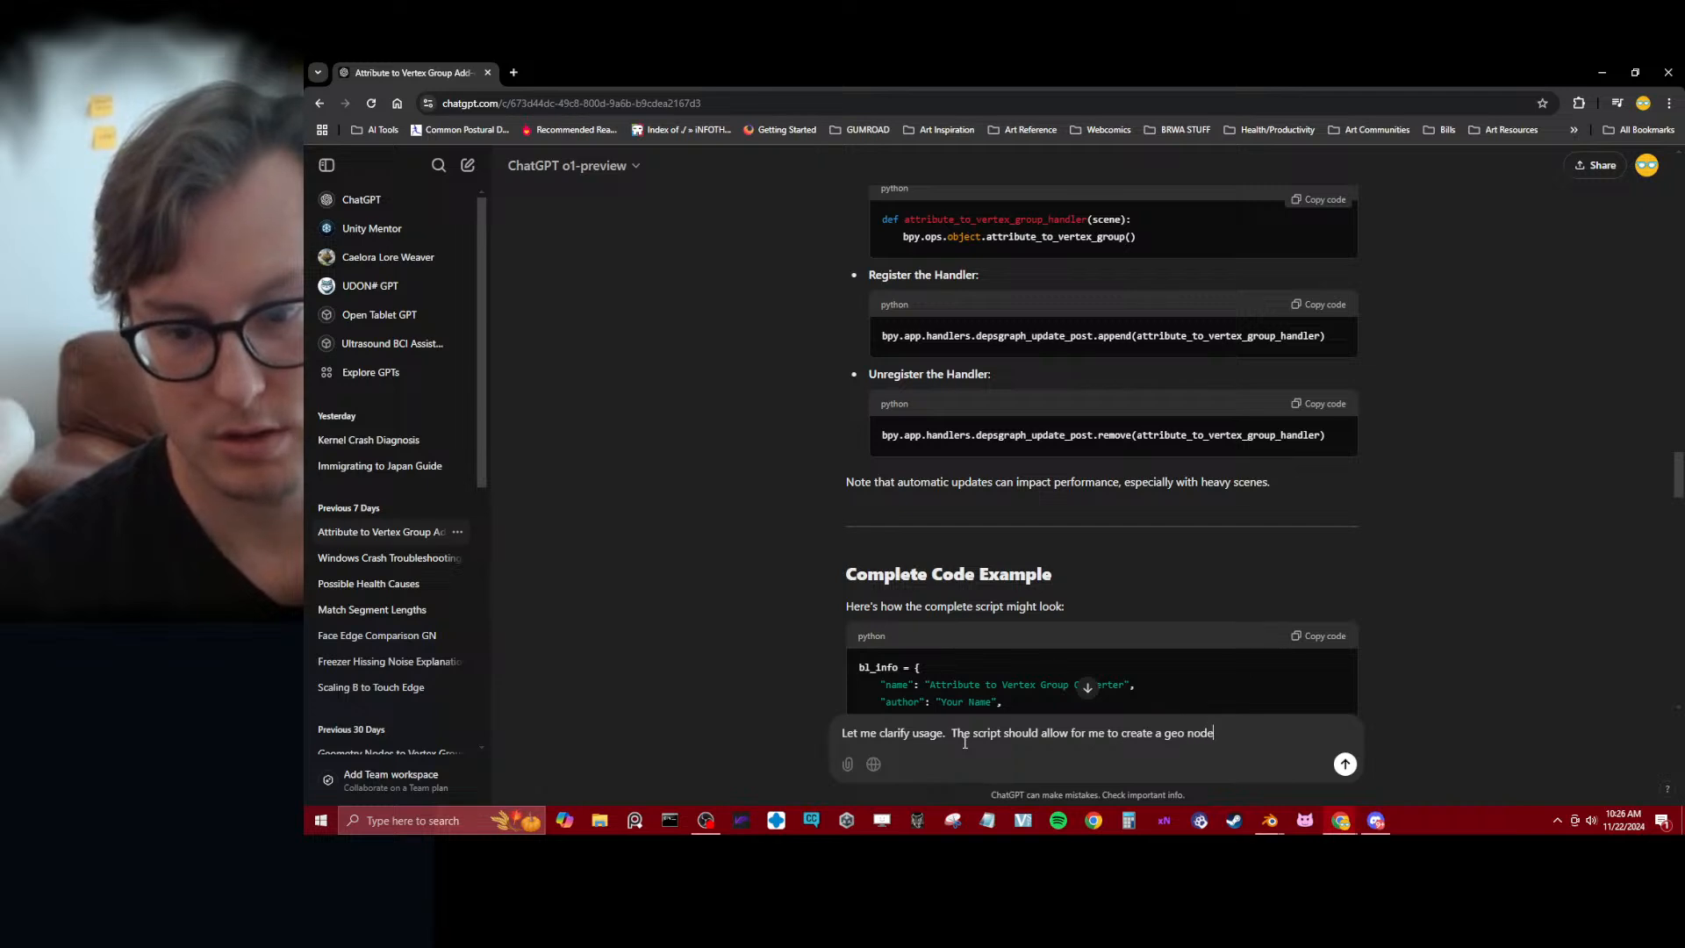
{"action": "type", "text": "object"}
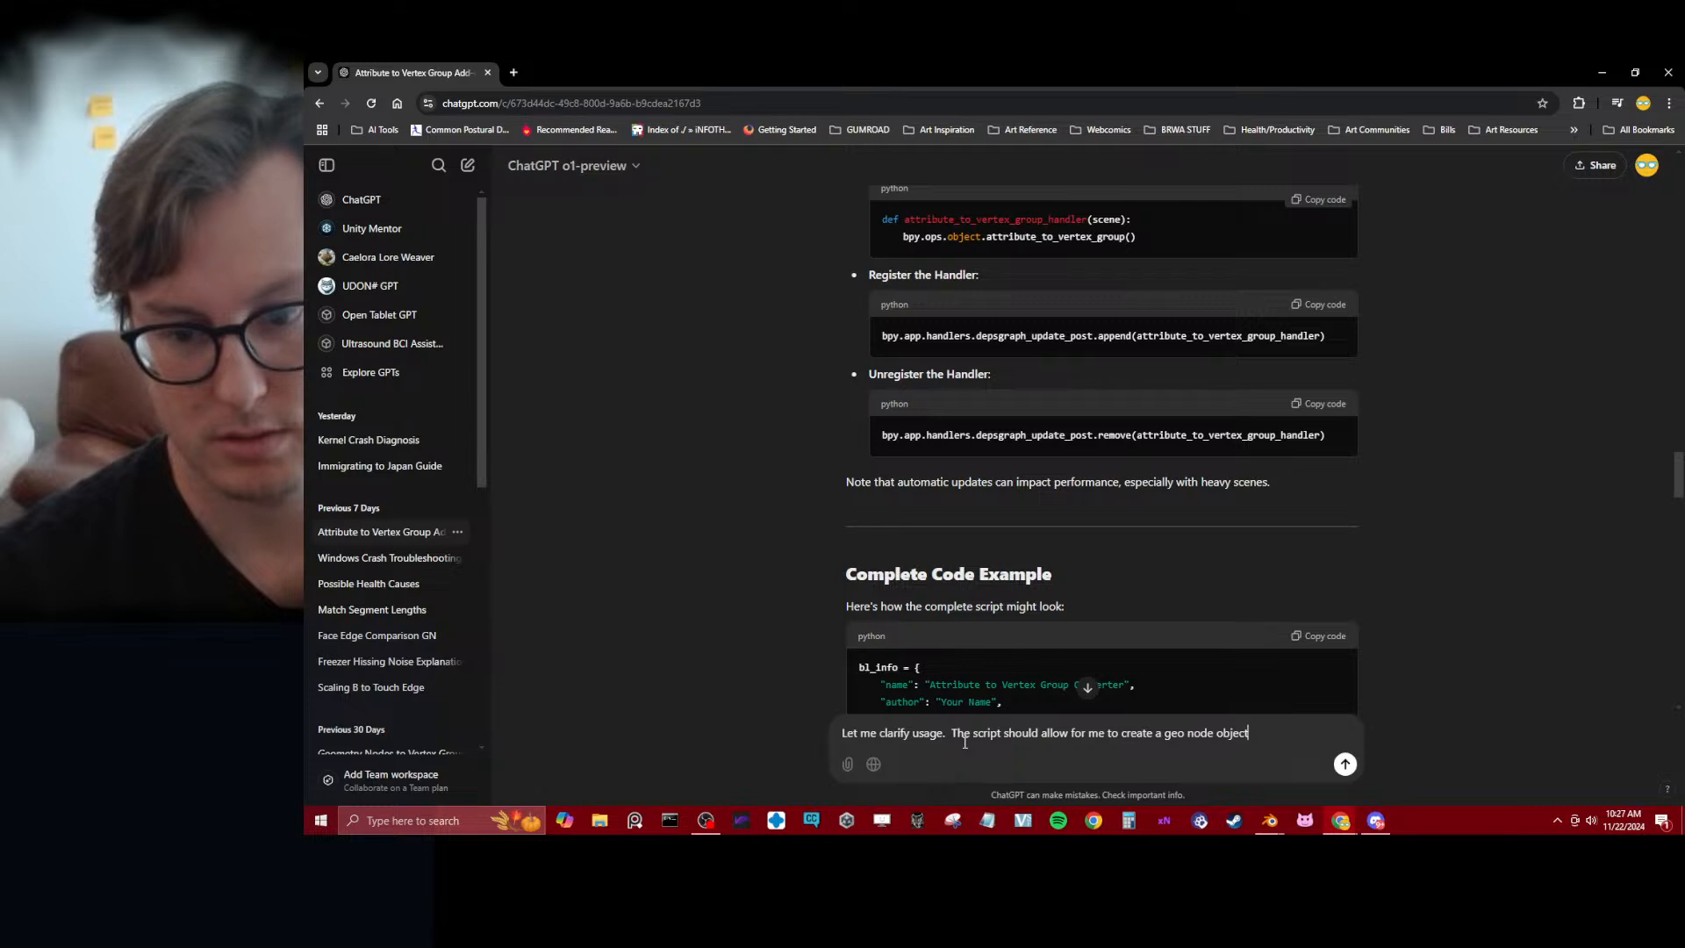
{"action": "type", "text": ", t"}
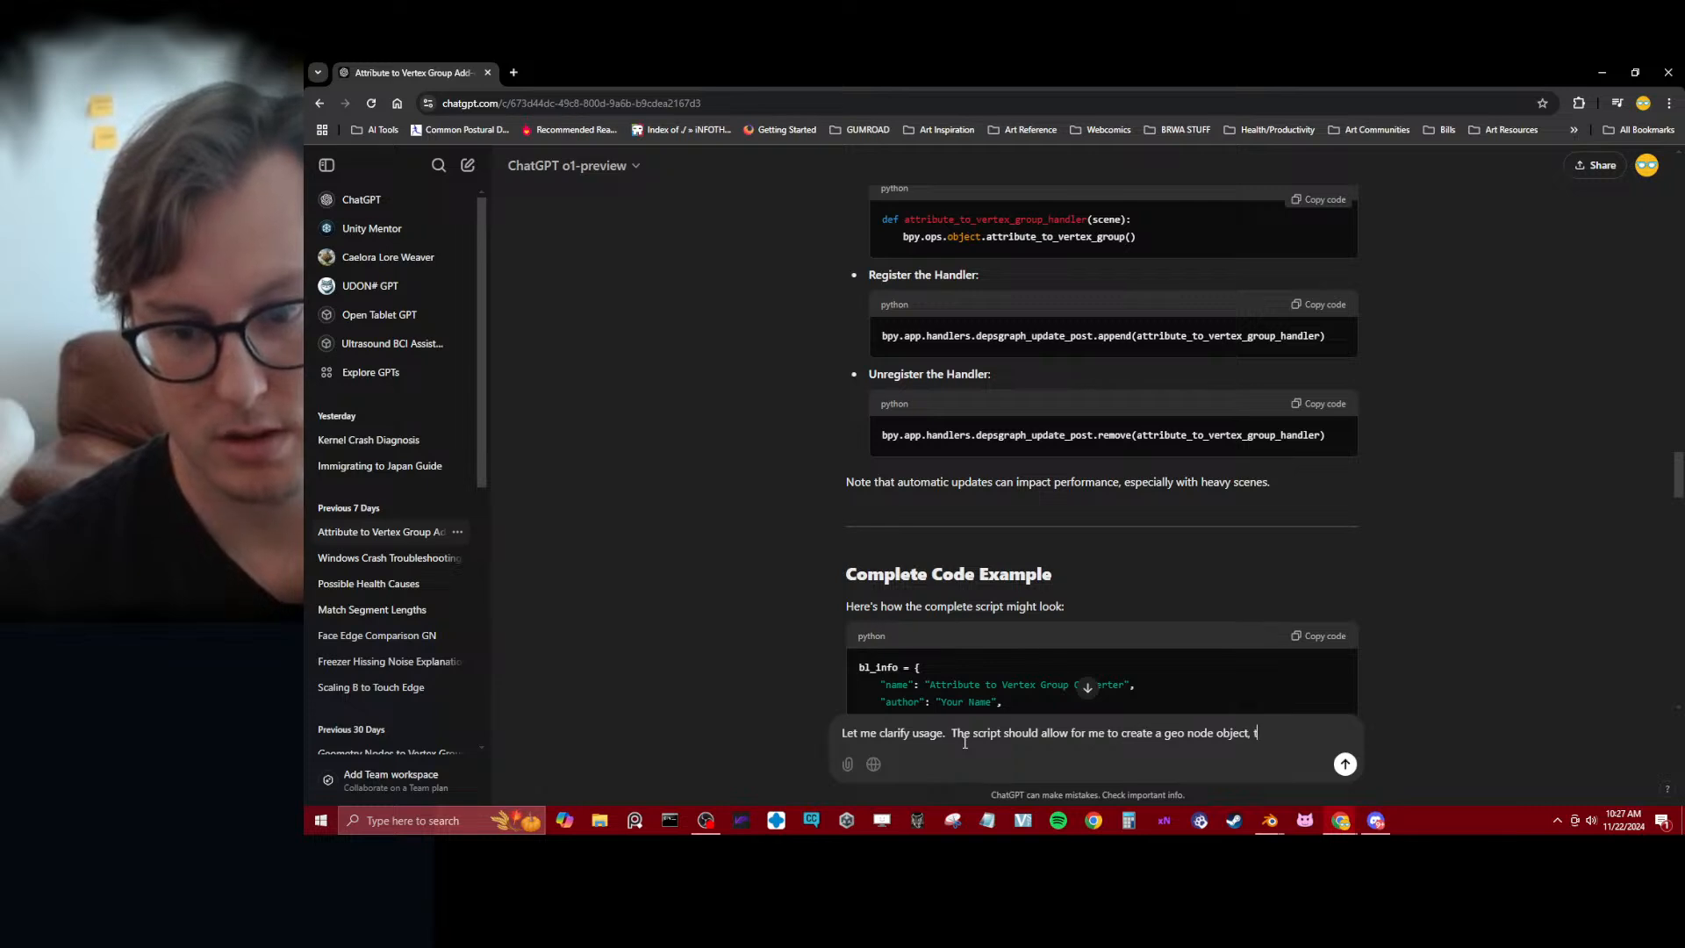
{"action": "type", "text": "hat I can then a"}
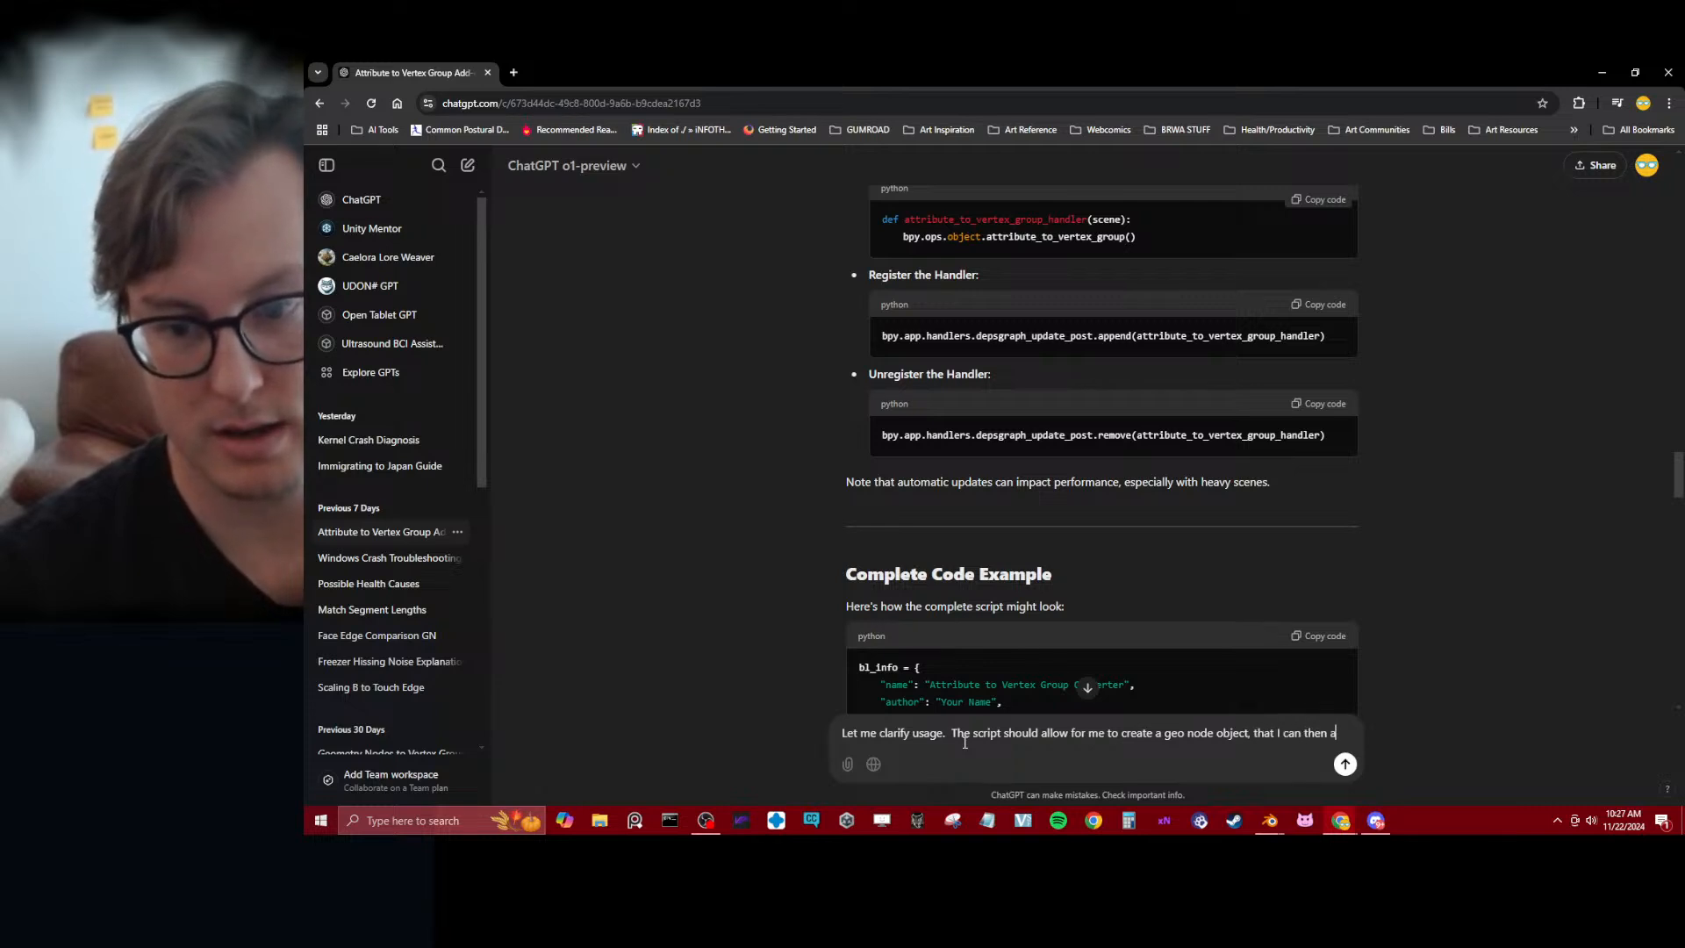
{"action": "type", "text": "ttach a"}
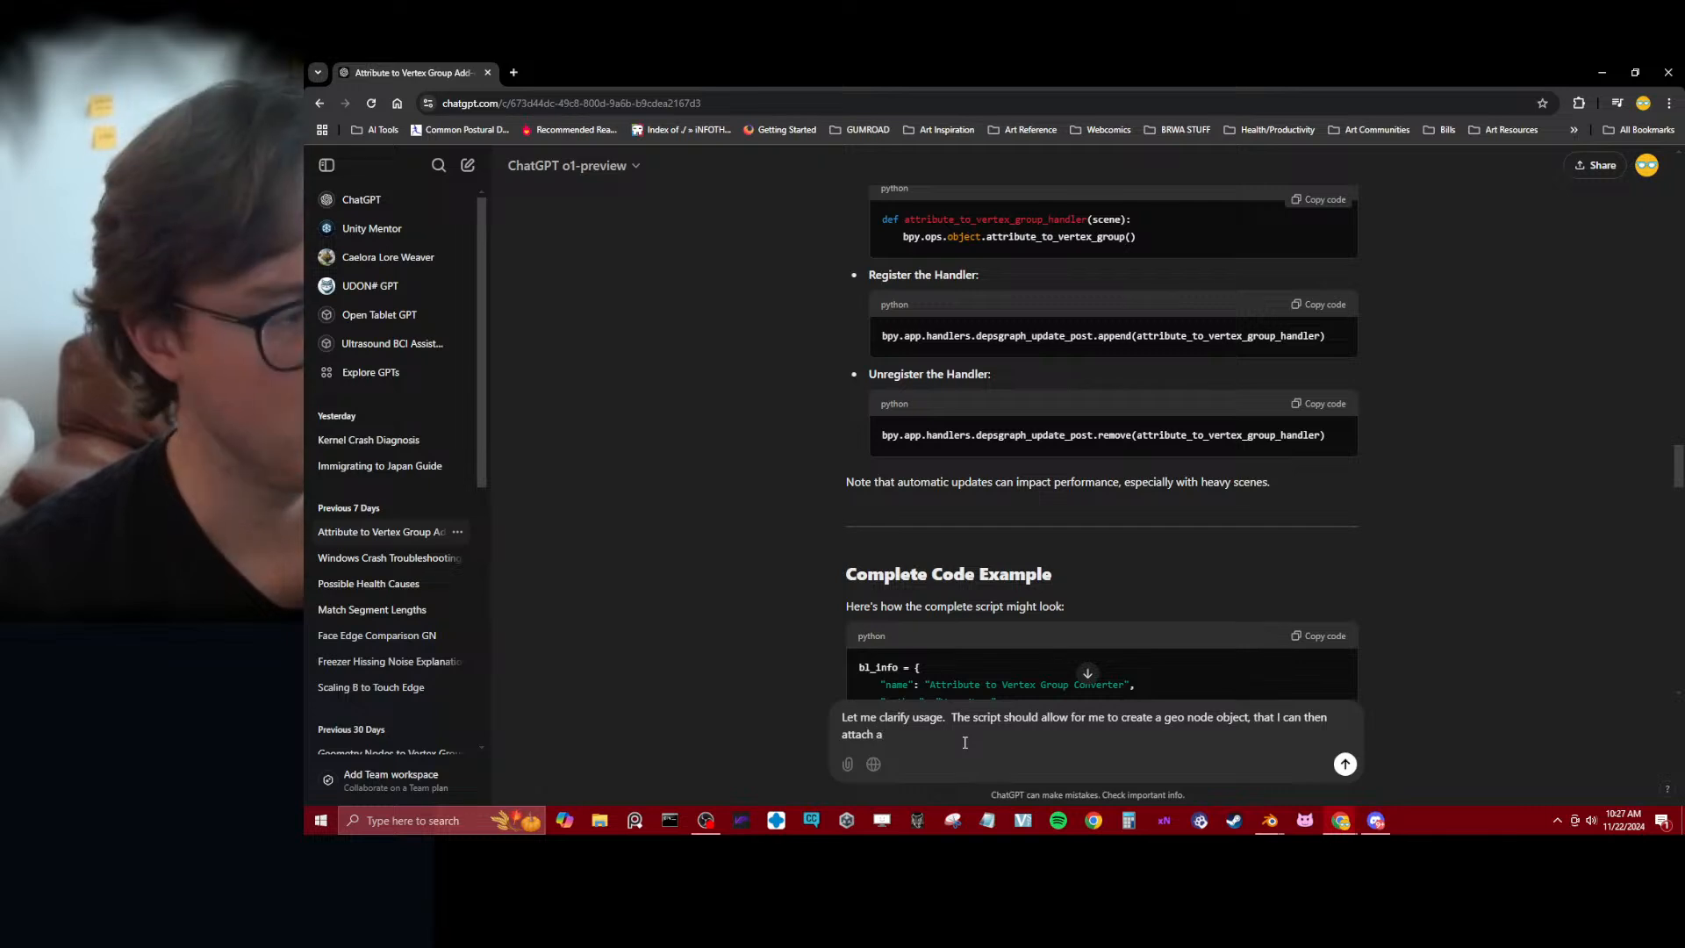
{"action": "type", "text": " armature"}
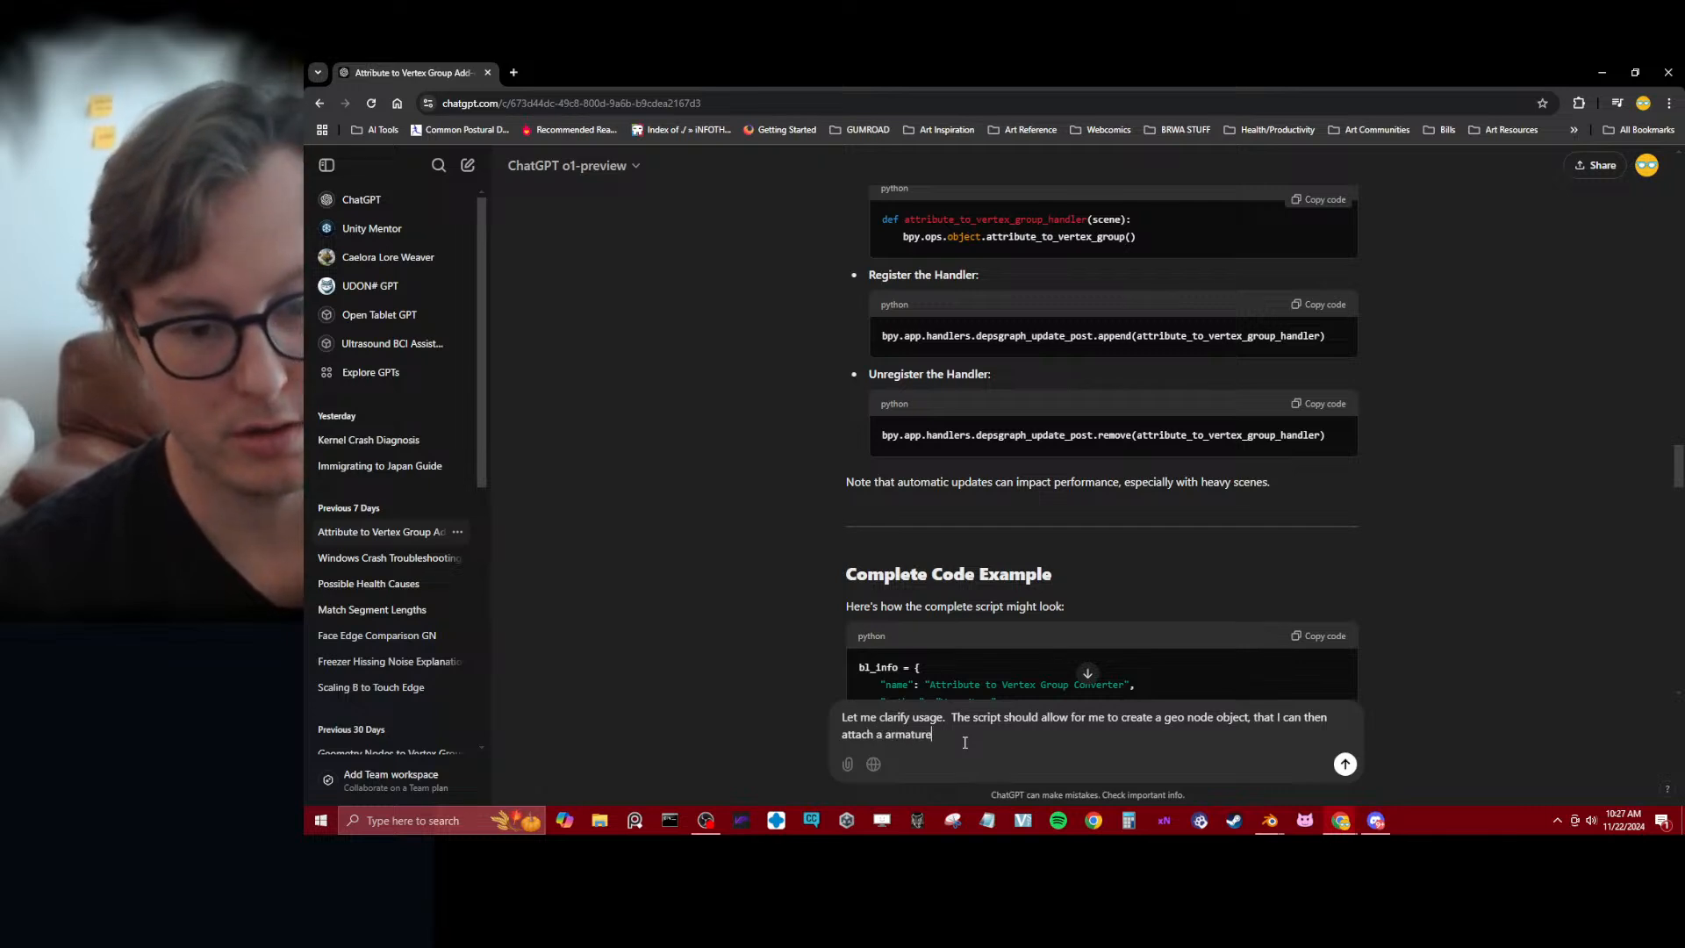
{"action": "type", "text": " modifier to"}
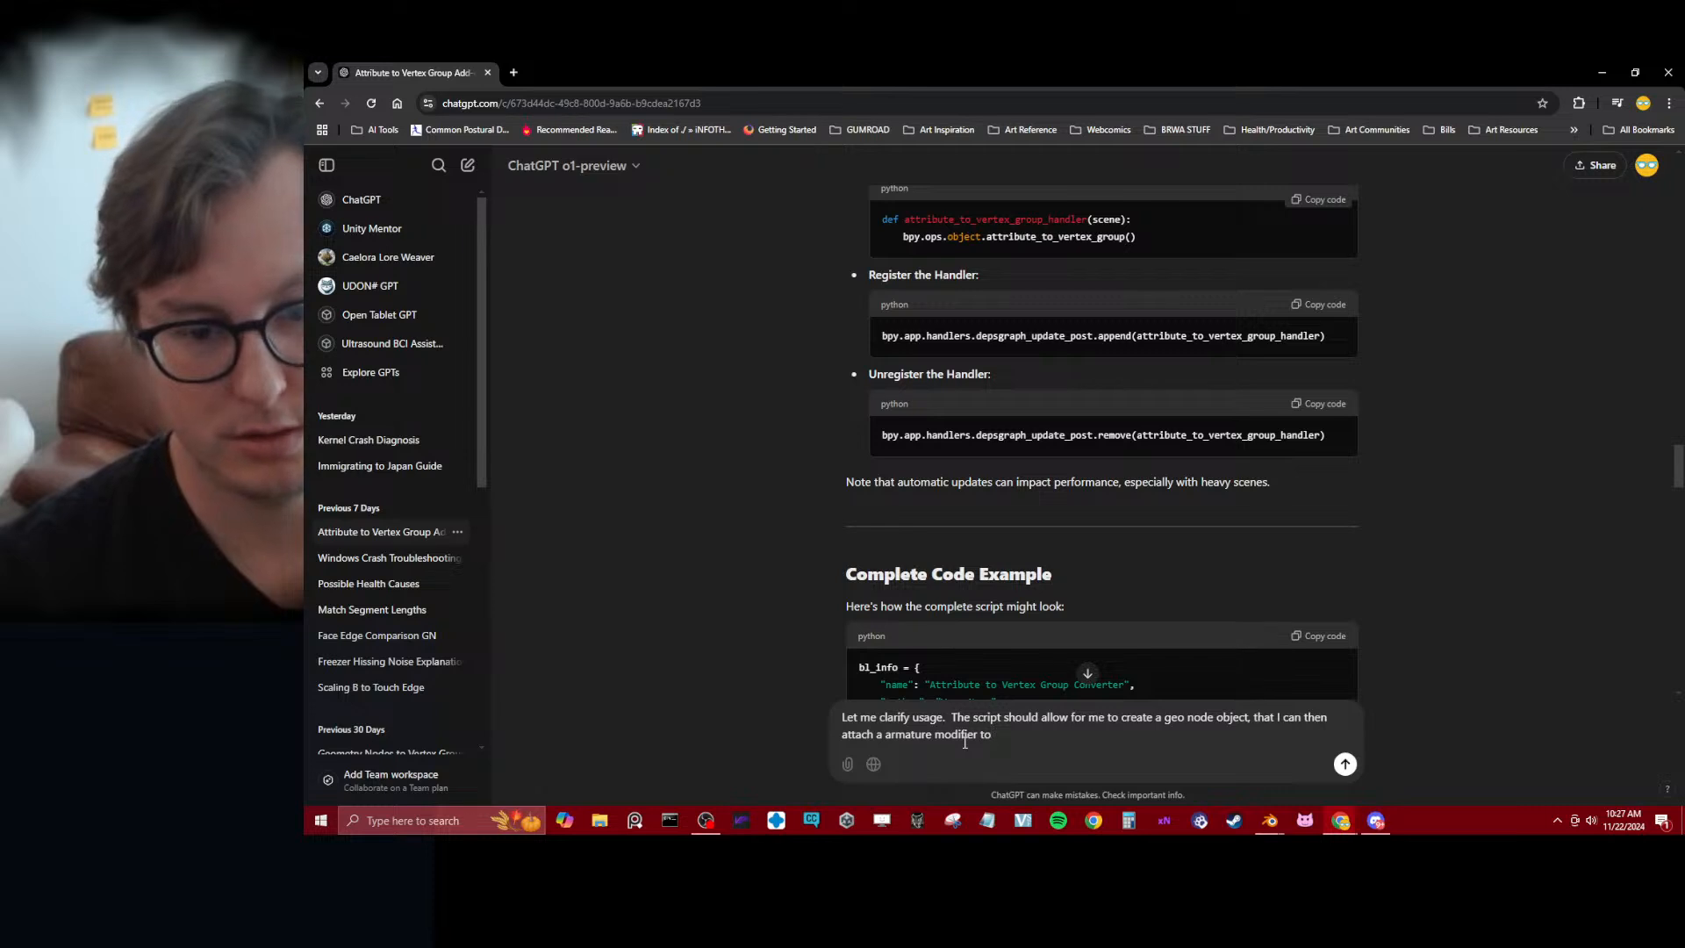
{"action": "type", "text": ", in order t"}
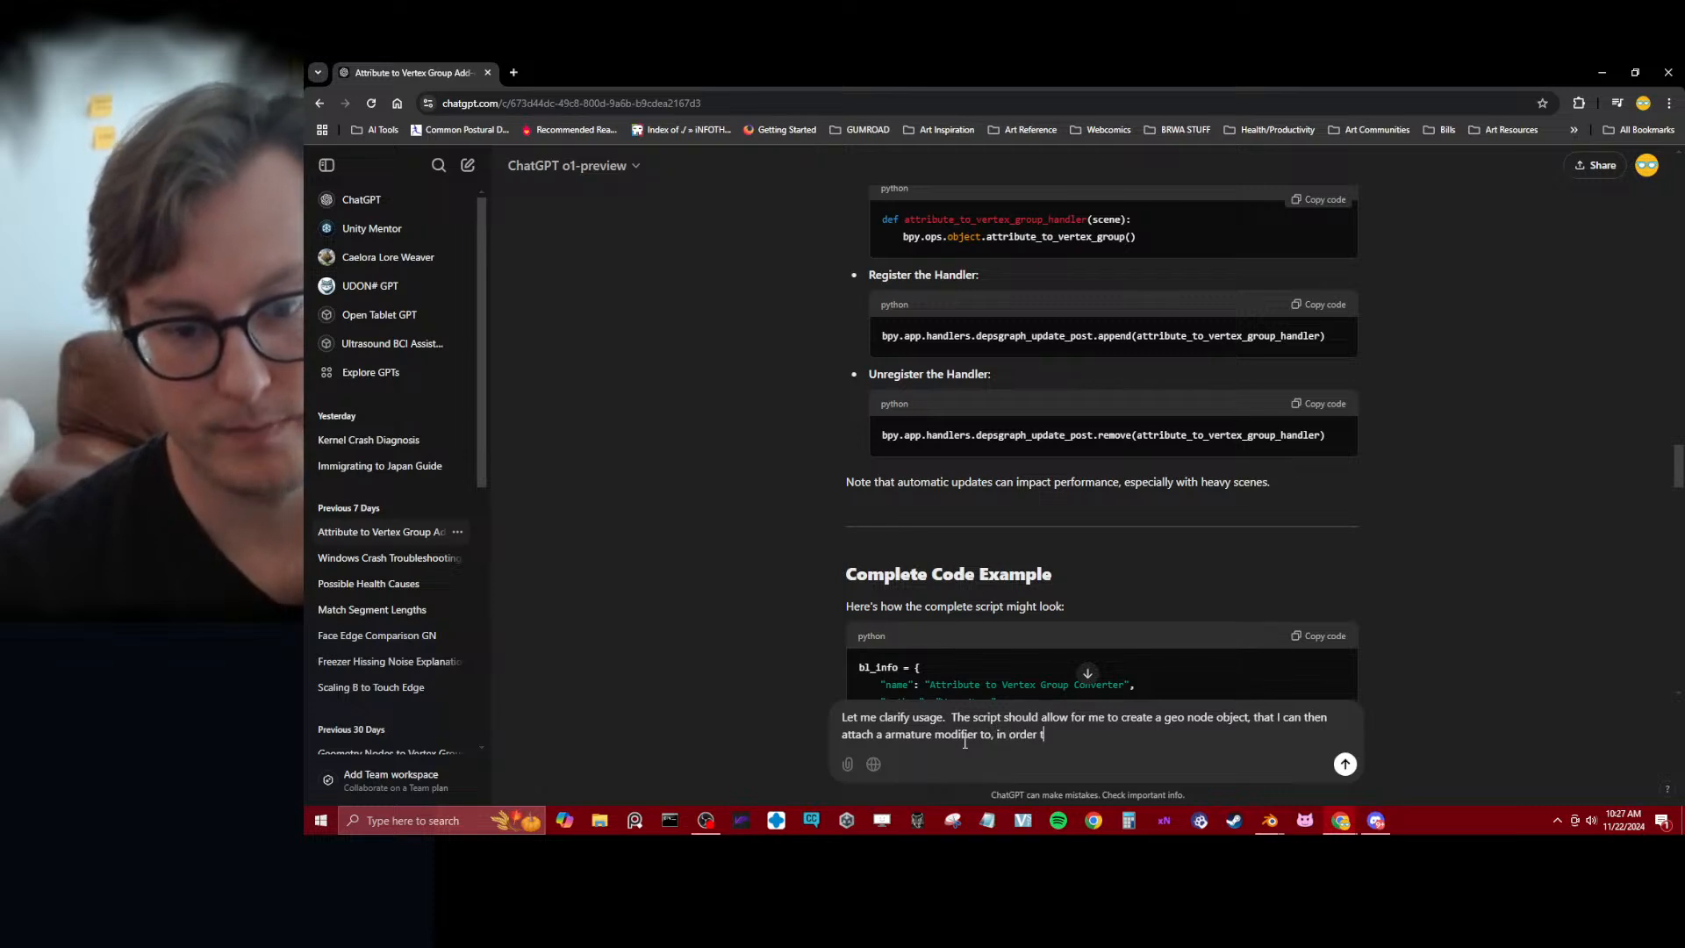
{"action": "type", "text": "o rig my "}
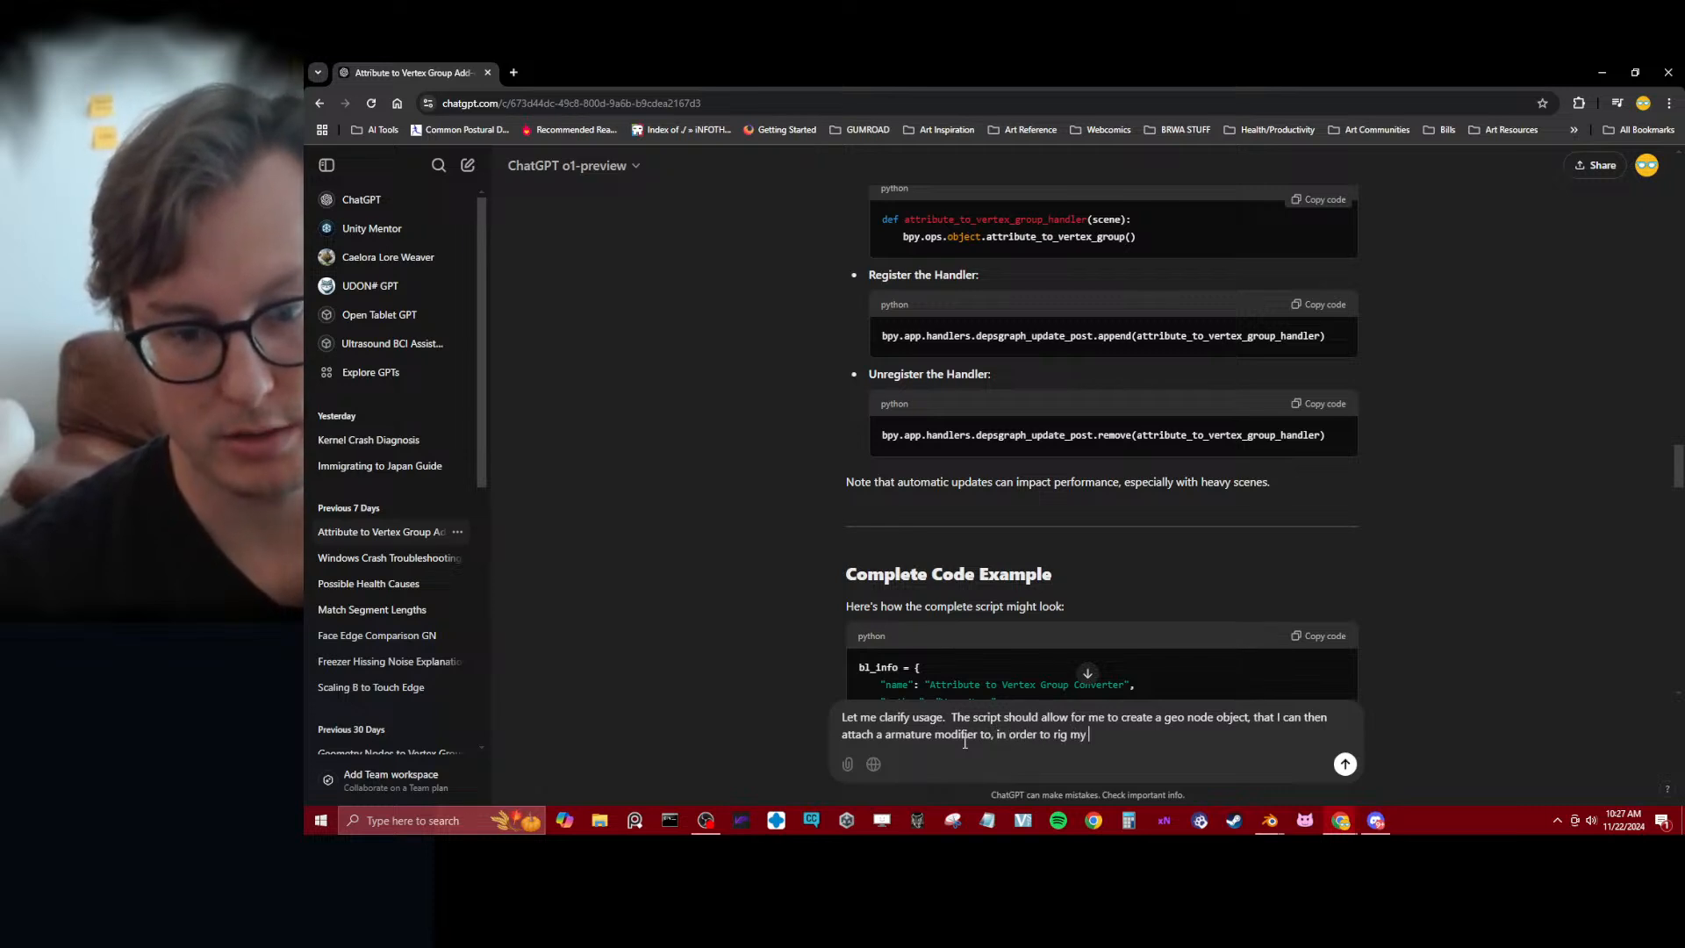
{"action": "type", "text": "geometry node object."}
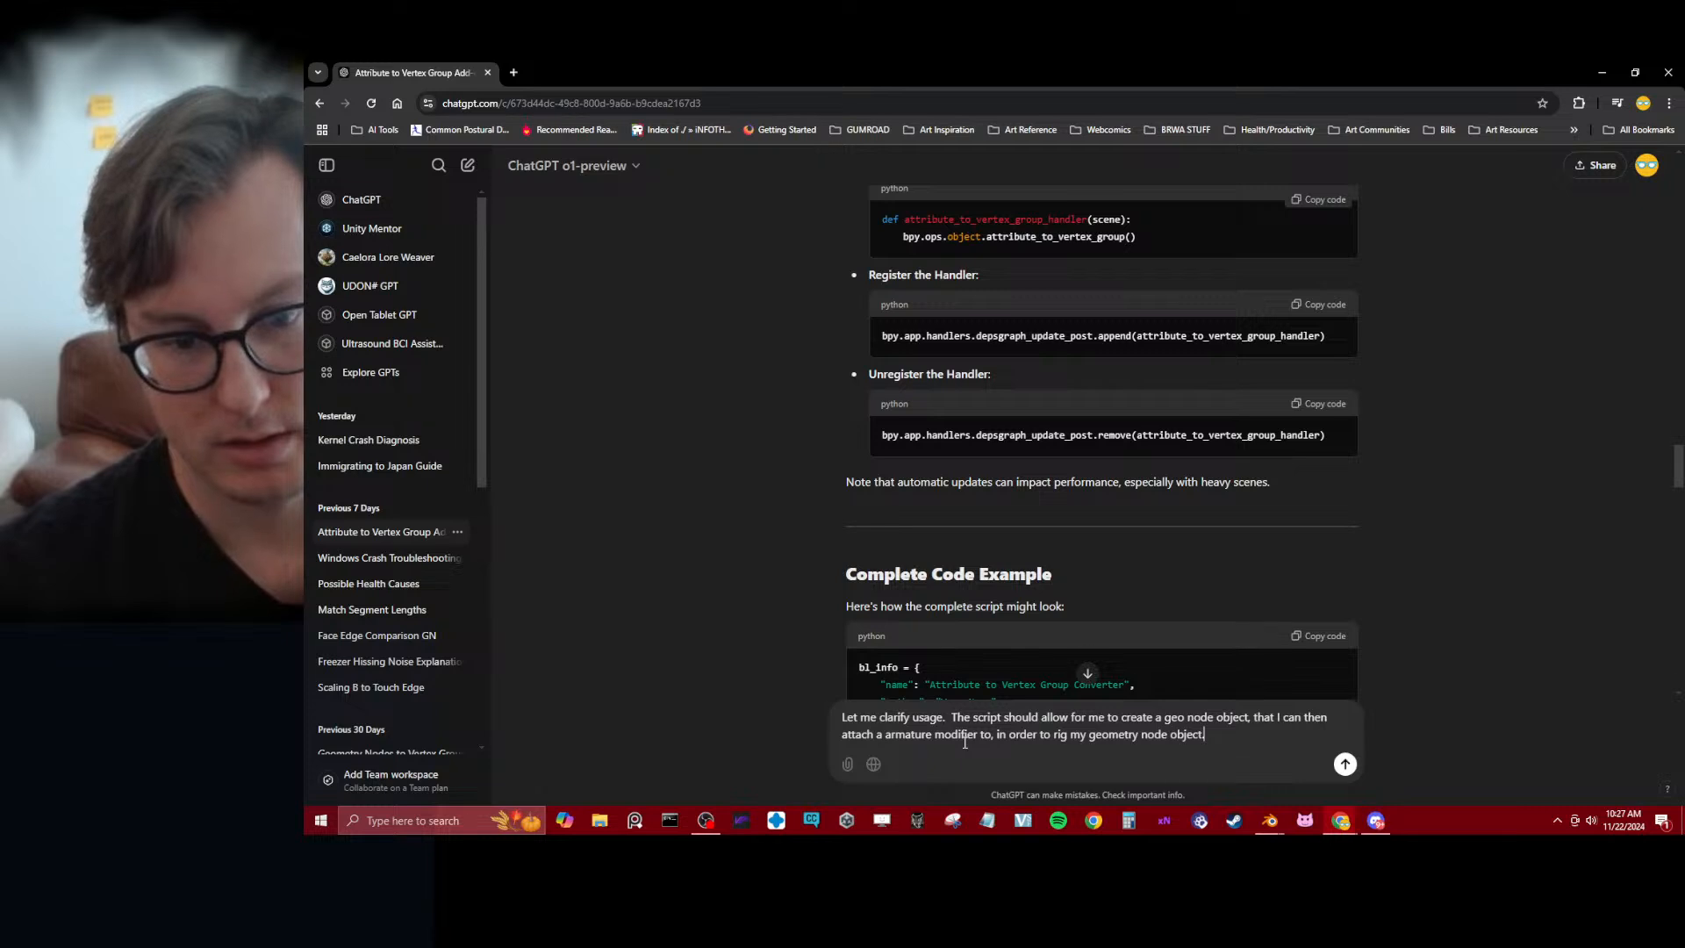
{"action": "key", "text": "shift+Return"}
{"action": "key", "text": "shift+Return"}
{"action": "type", "text": "Additionally I want to"}
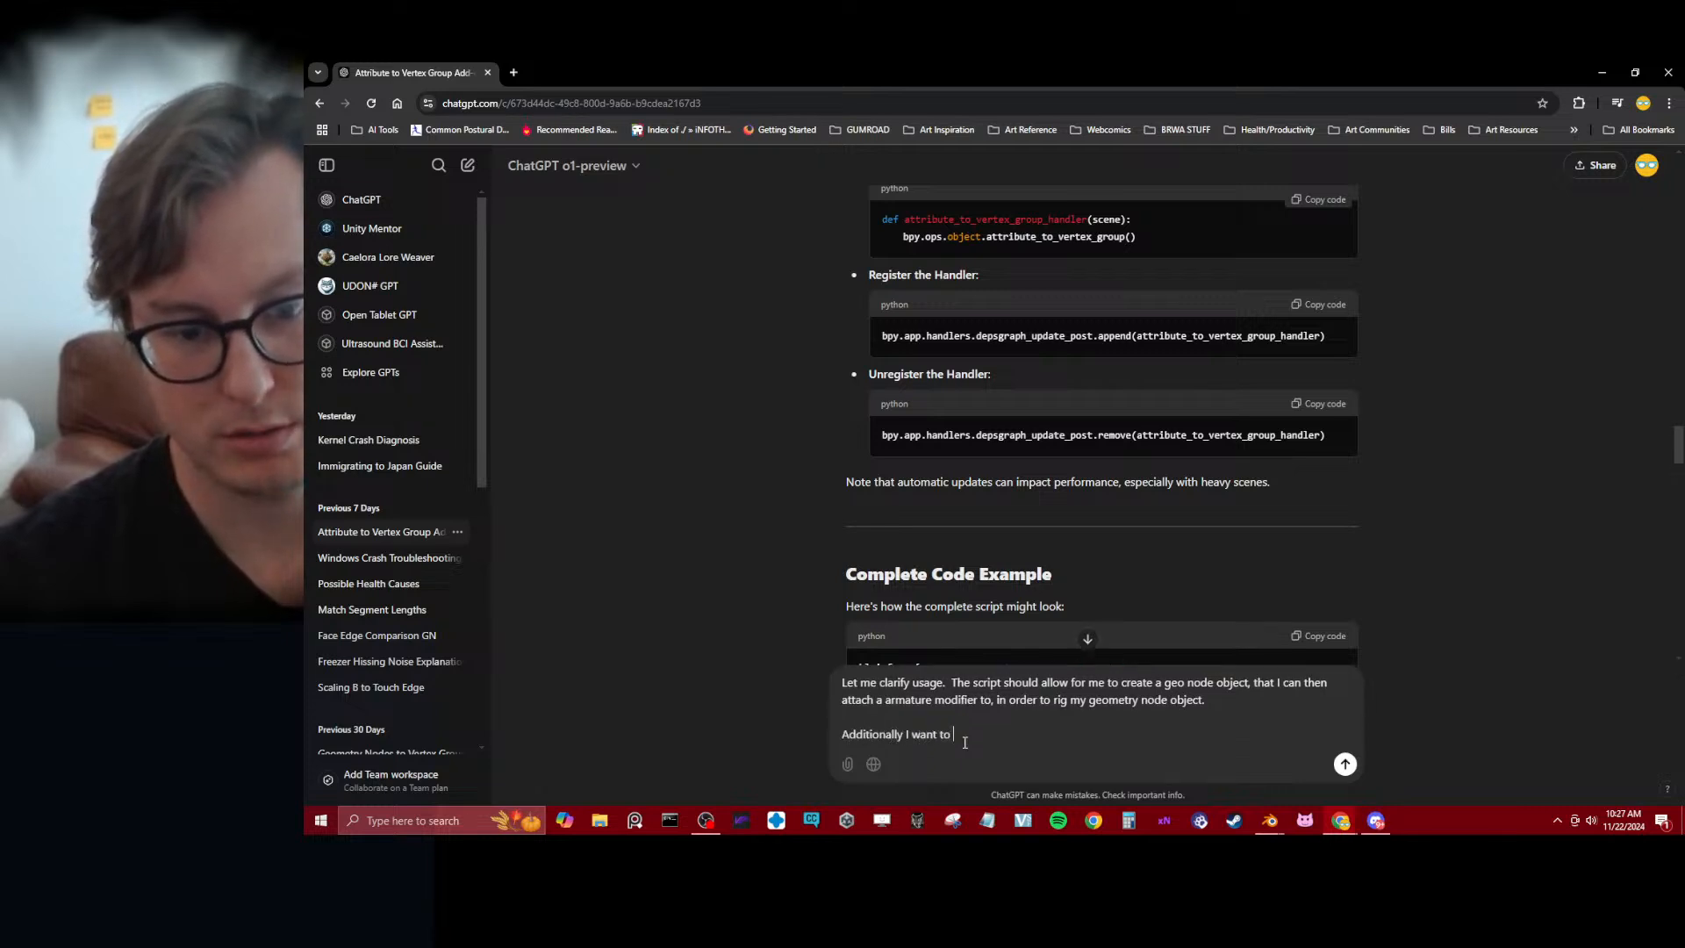
{"action": "key", "text": "ctrl+BackSpace"}
{"action": "key", "text": "ctrl+BackSpace"}
{"action": "key", "text": "ctrl+BackSpace"}
{"action": "key", "text": "ctrl+BackSpace"}
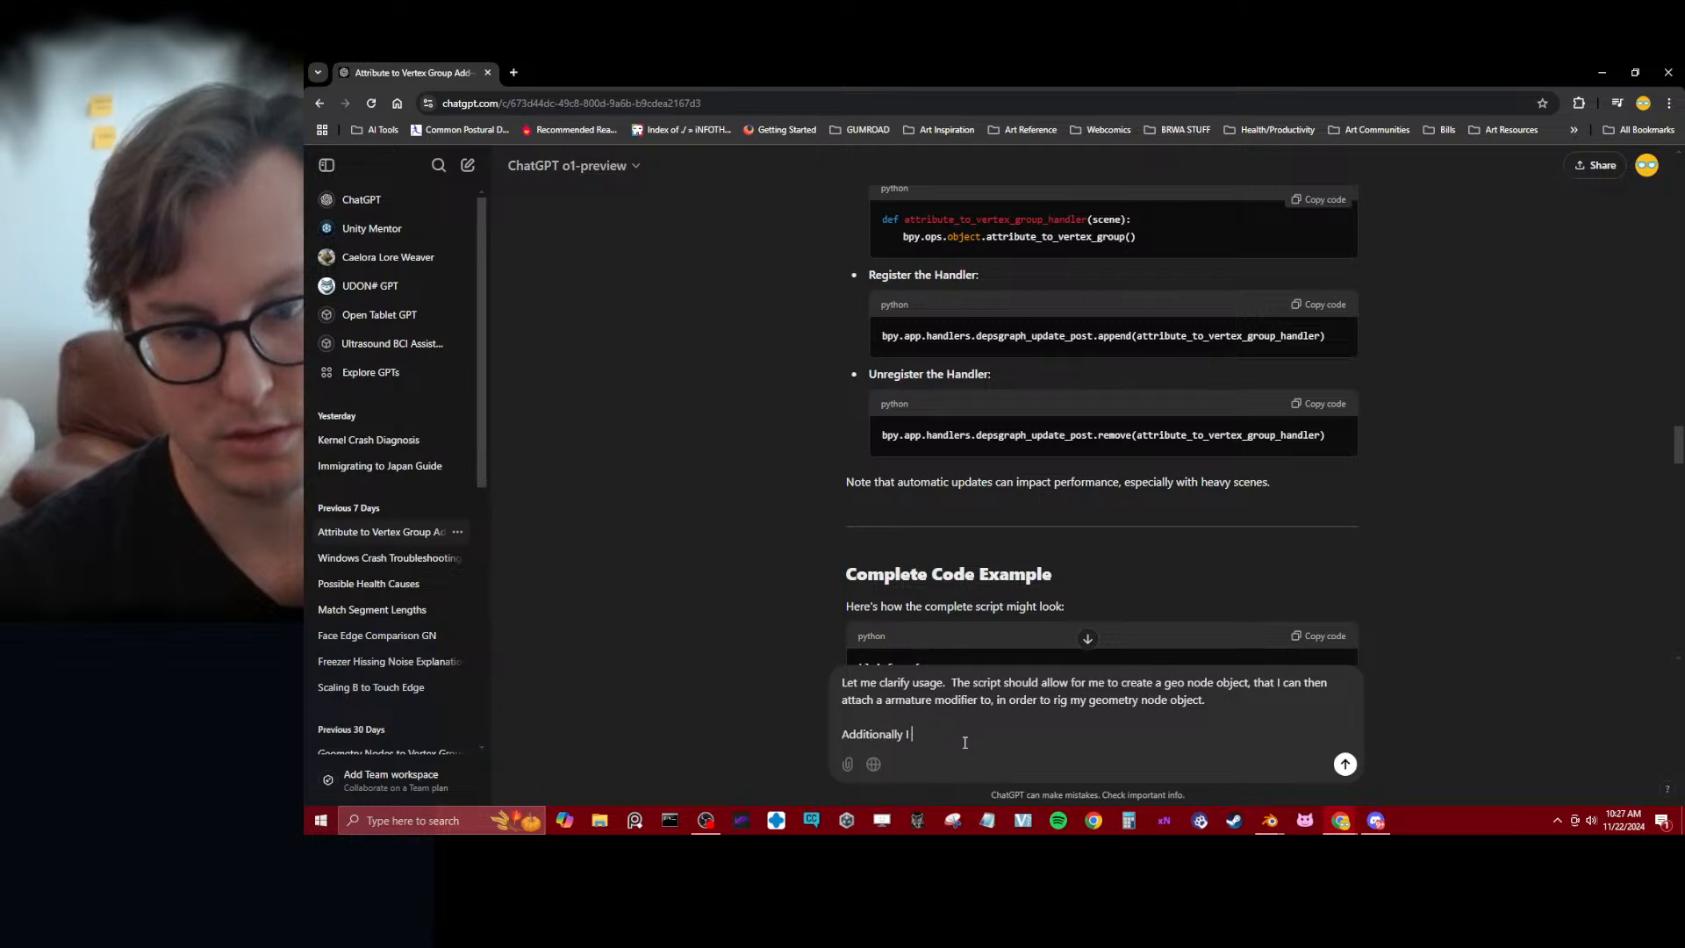
{"action": "key", "text": "BackSpace"}
{"action": "key", "text": "BackSpace"}
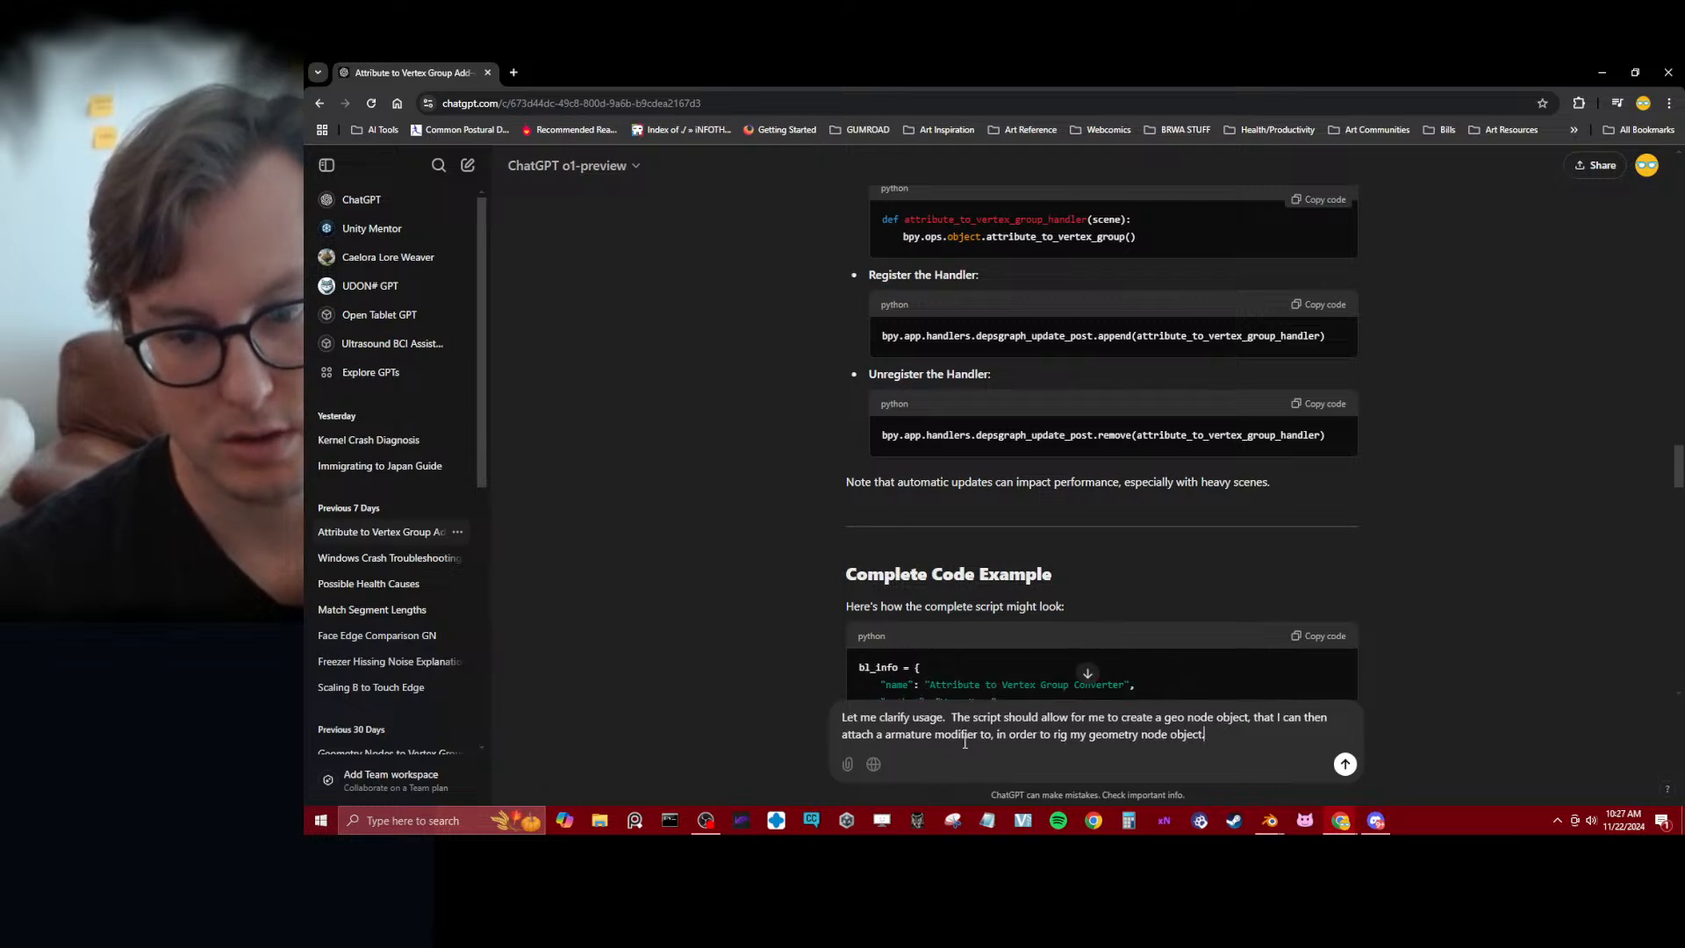
Add the sentence "This should allow me to keep my procedural workflow." to the end of the message
{"action": "type", "text": "This should a"}
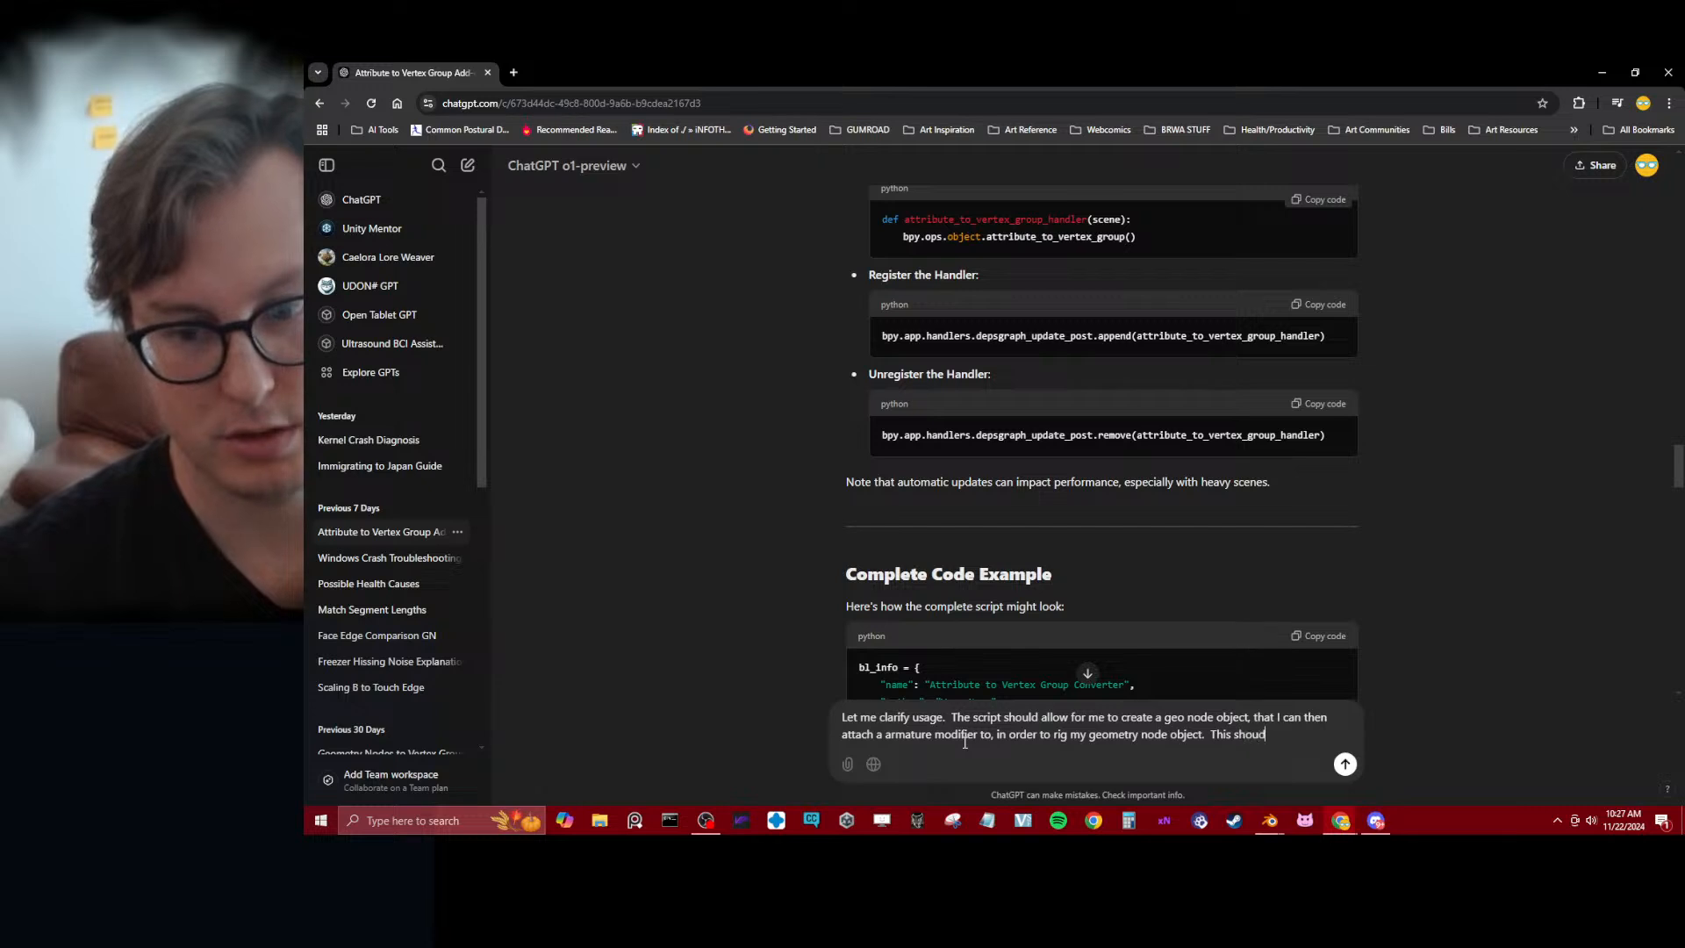
{"action": "type", "text": "llow me"}
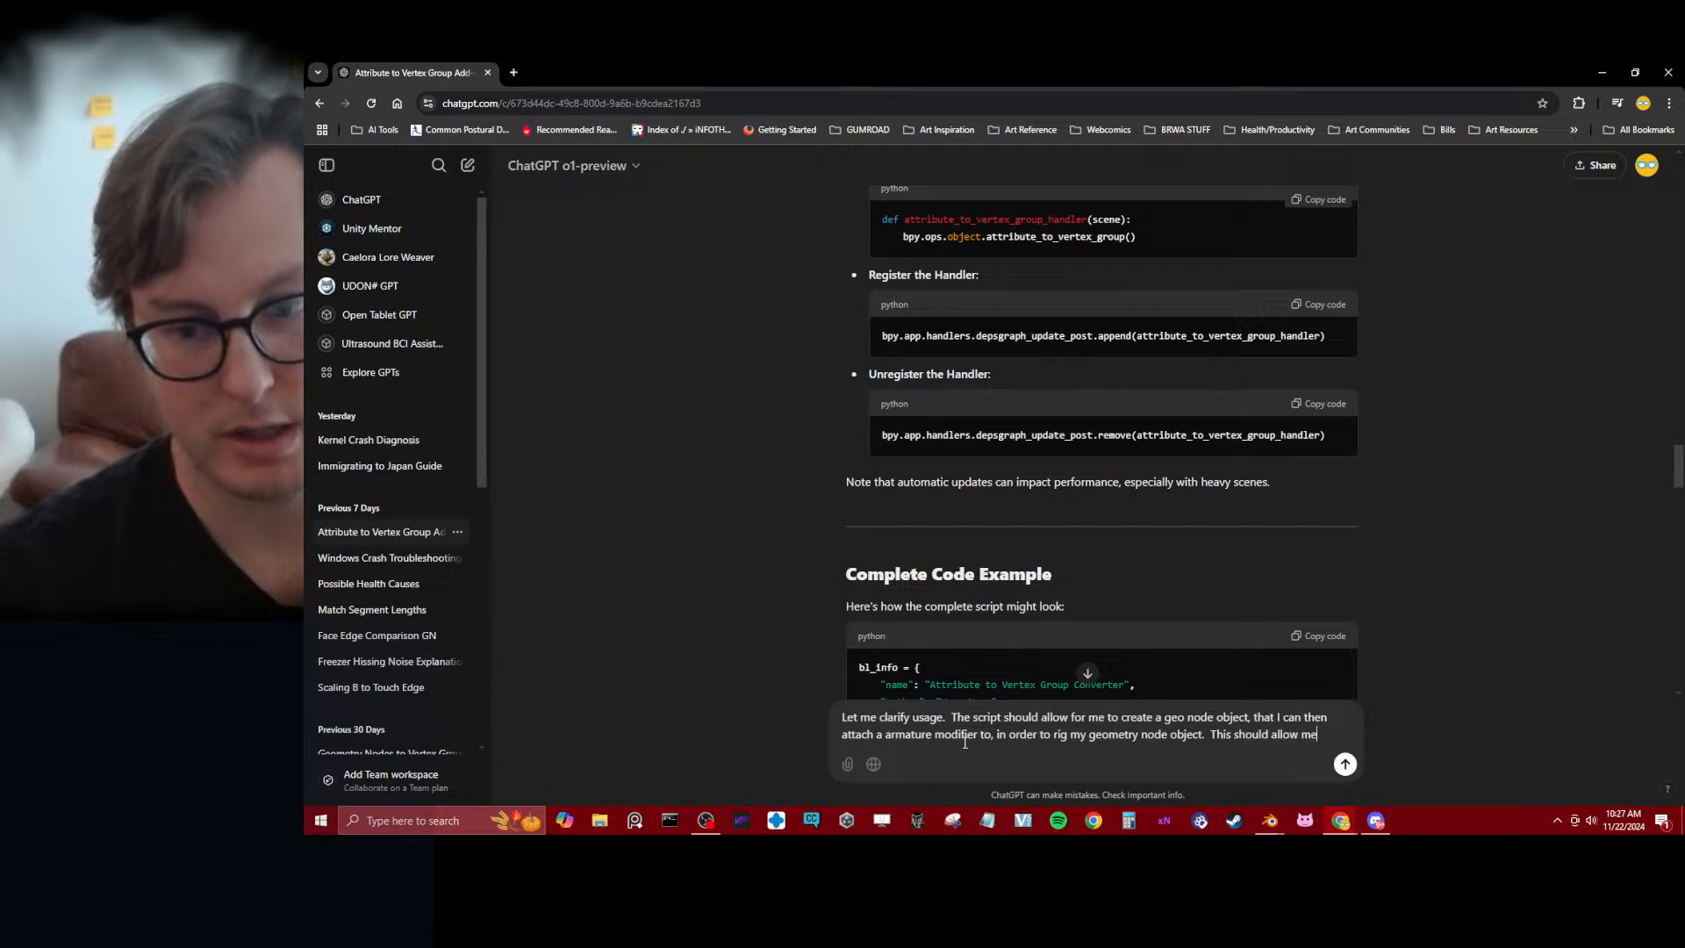
{"action": "type", "text": " to keep my pro"}
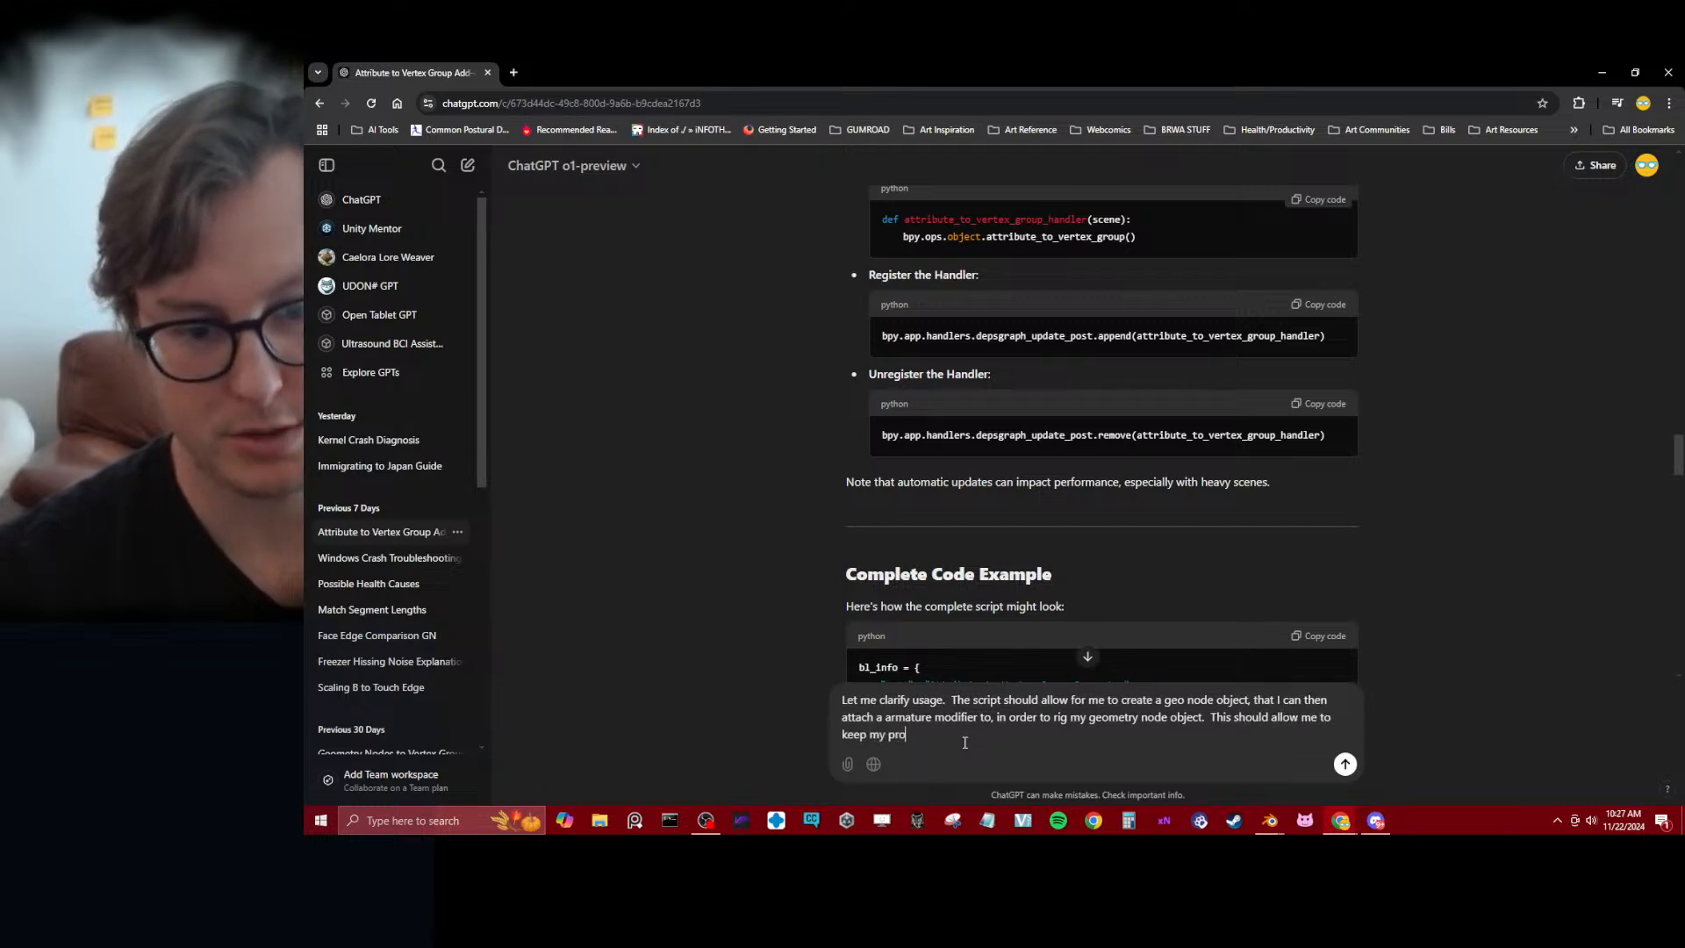
{"action": "type", "text": "cedural work"}
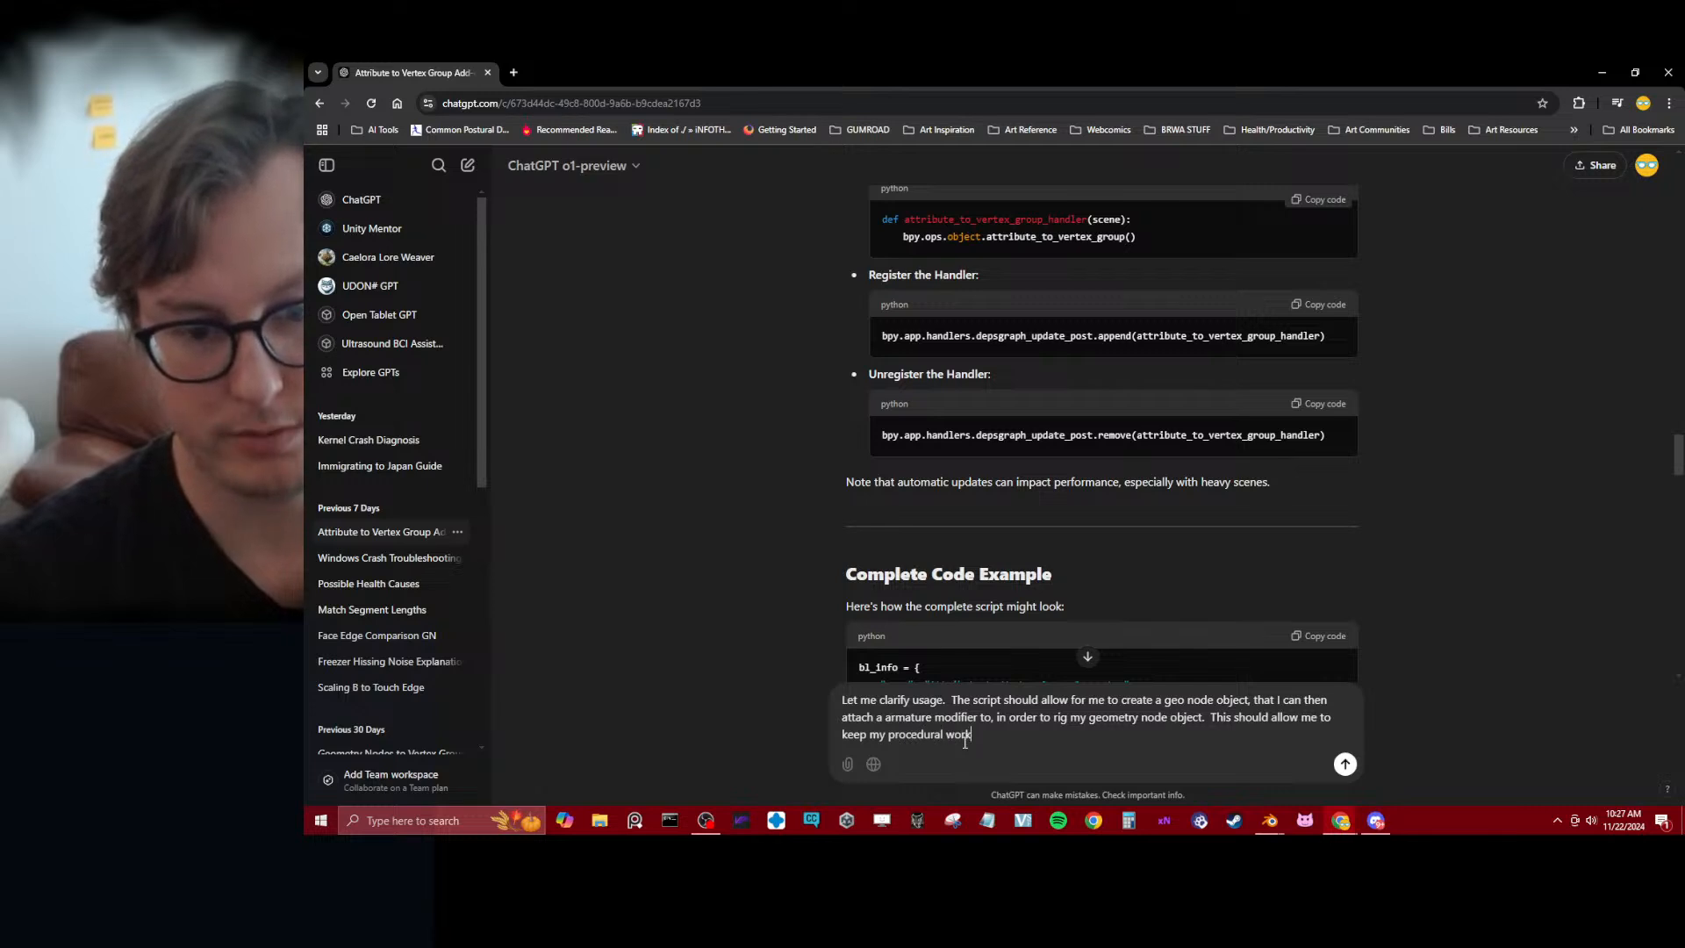
{"action": "type", "text": "flow."}
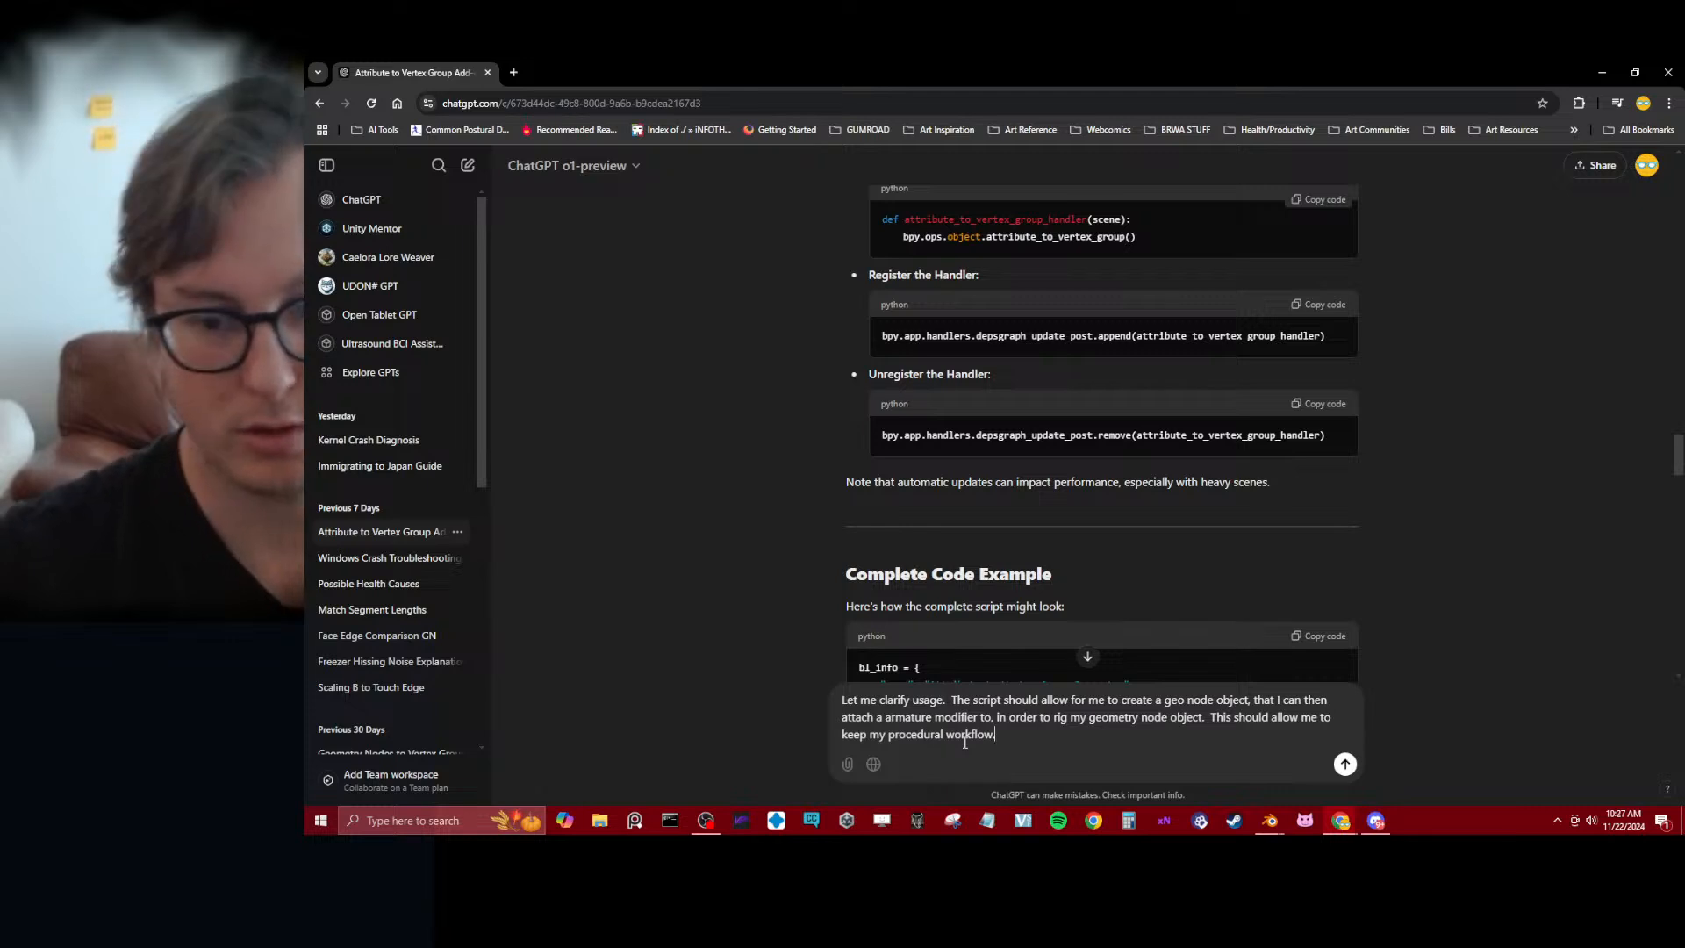
Reword the last sentence's opening from "This should" to "The goal is to" and send the message to ChatGPT
{"action": "key", "text": "ctrl+Left"}
{"action": "key", "text": "ctrl+Left"}
{"action": "key", "text": "ctrl+Left"}
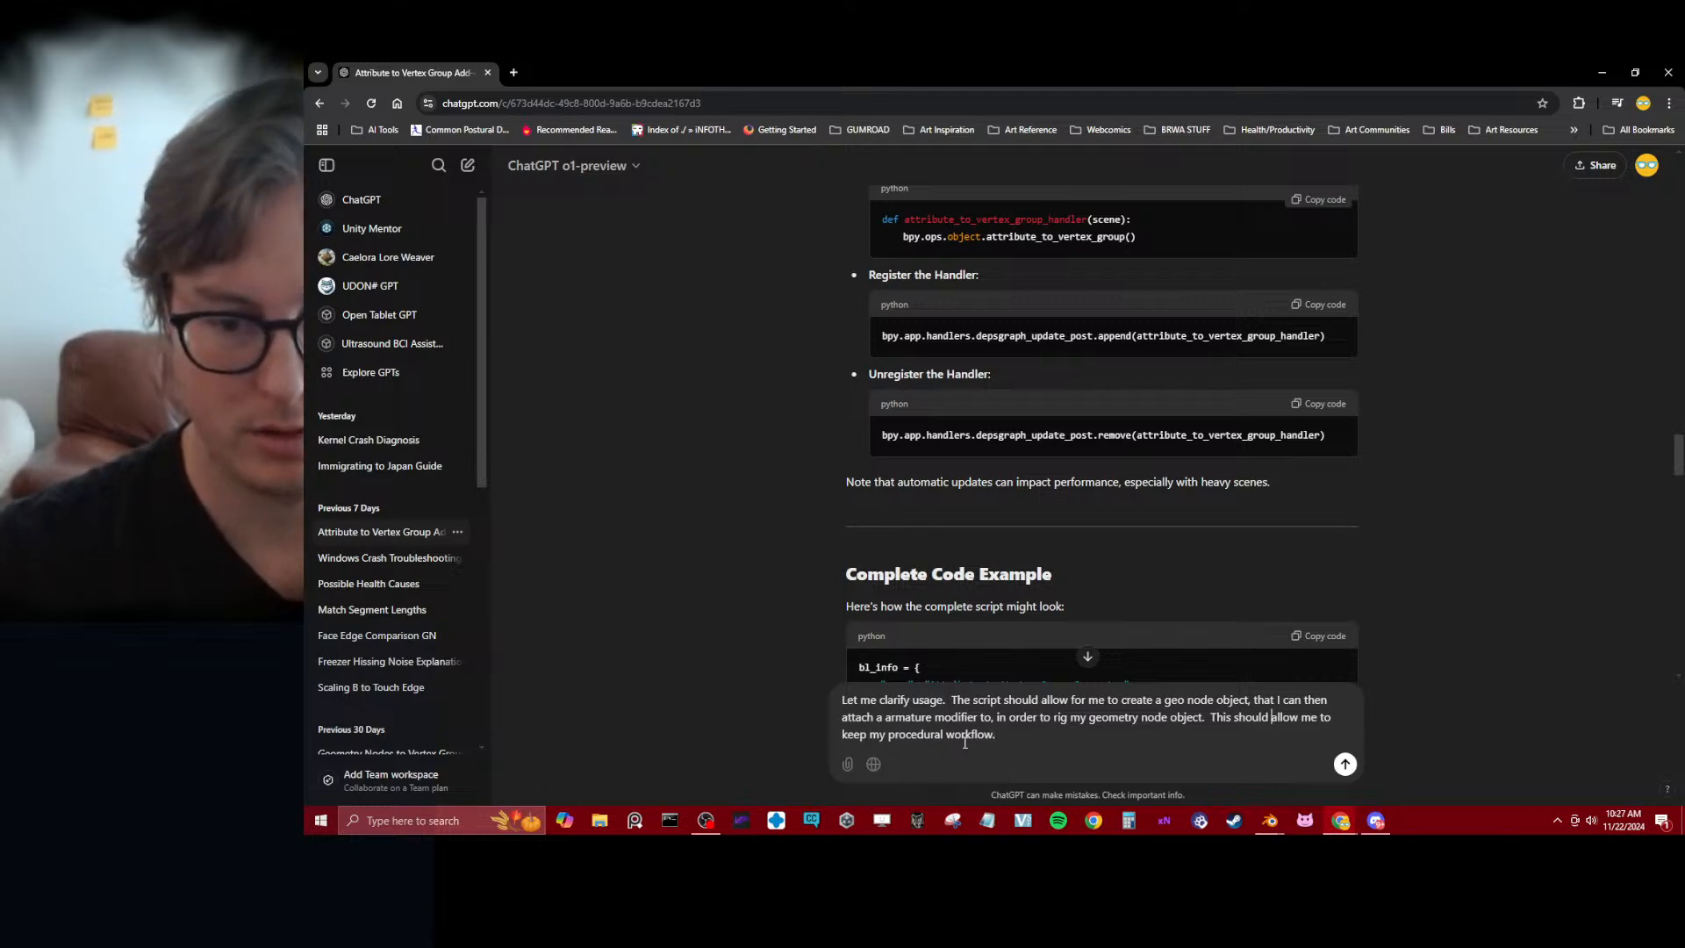
{"action": "key", "text": "ctrl+shift+Left"}
{"action": "key", "text": "ctrl+shift+Left"}
{"action": "type", "text": "The goal"}
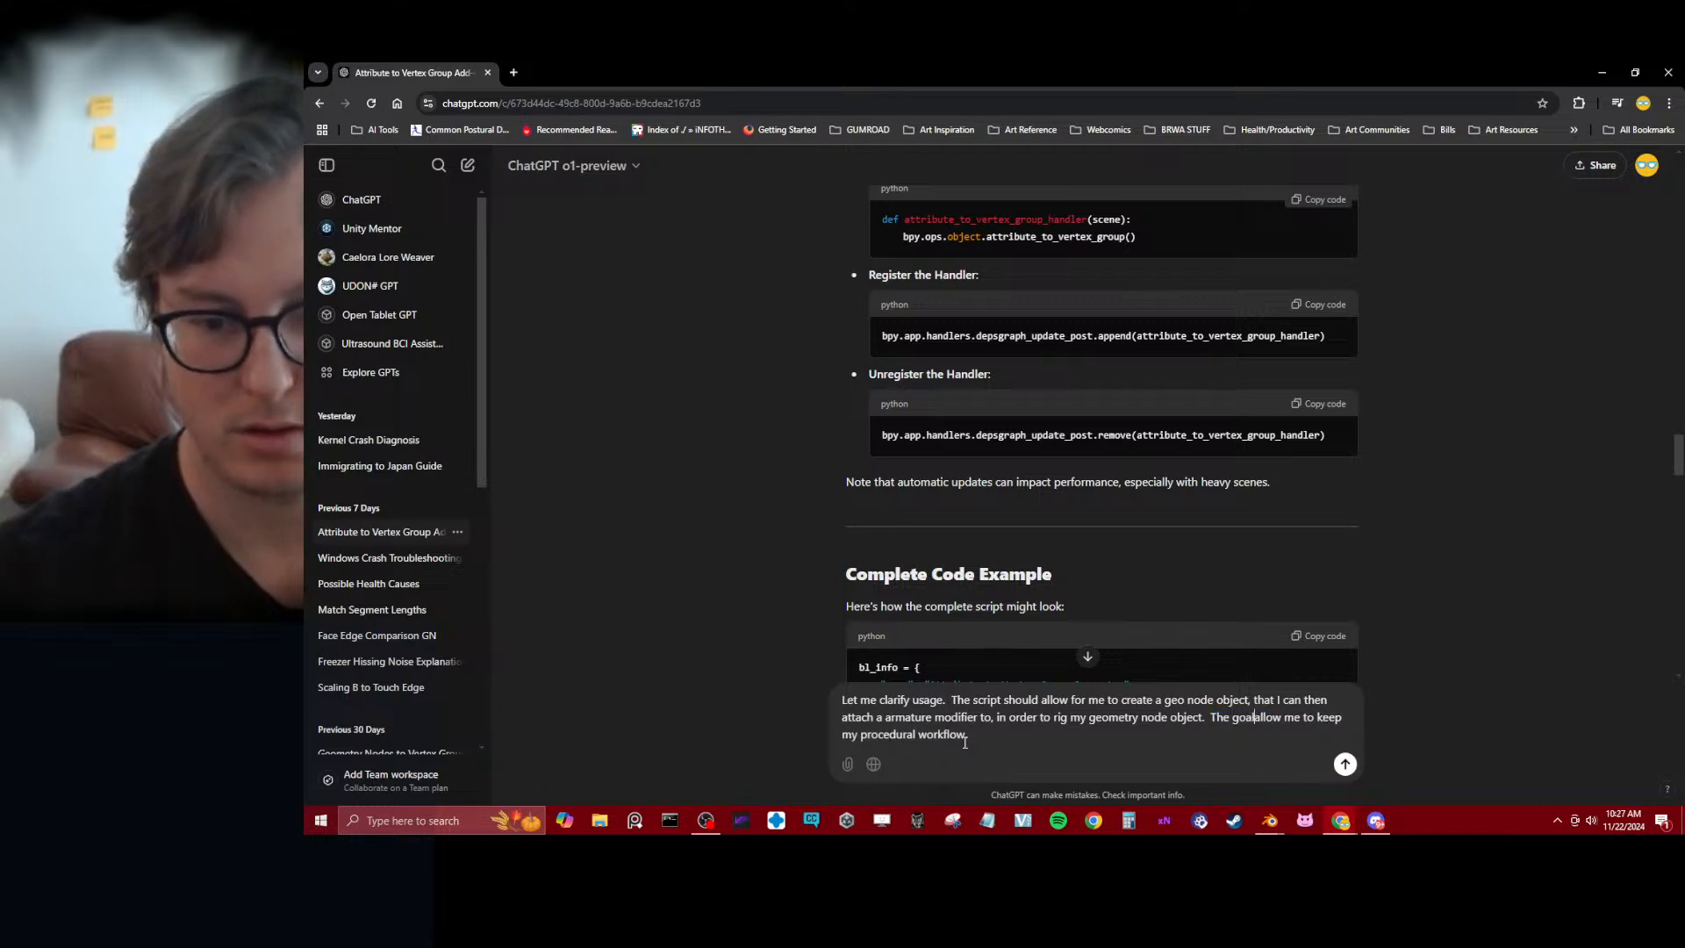
{"action": "type", "text": " is to"}
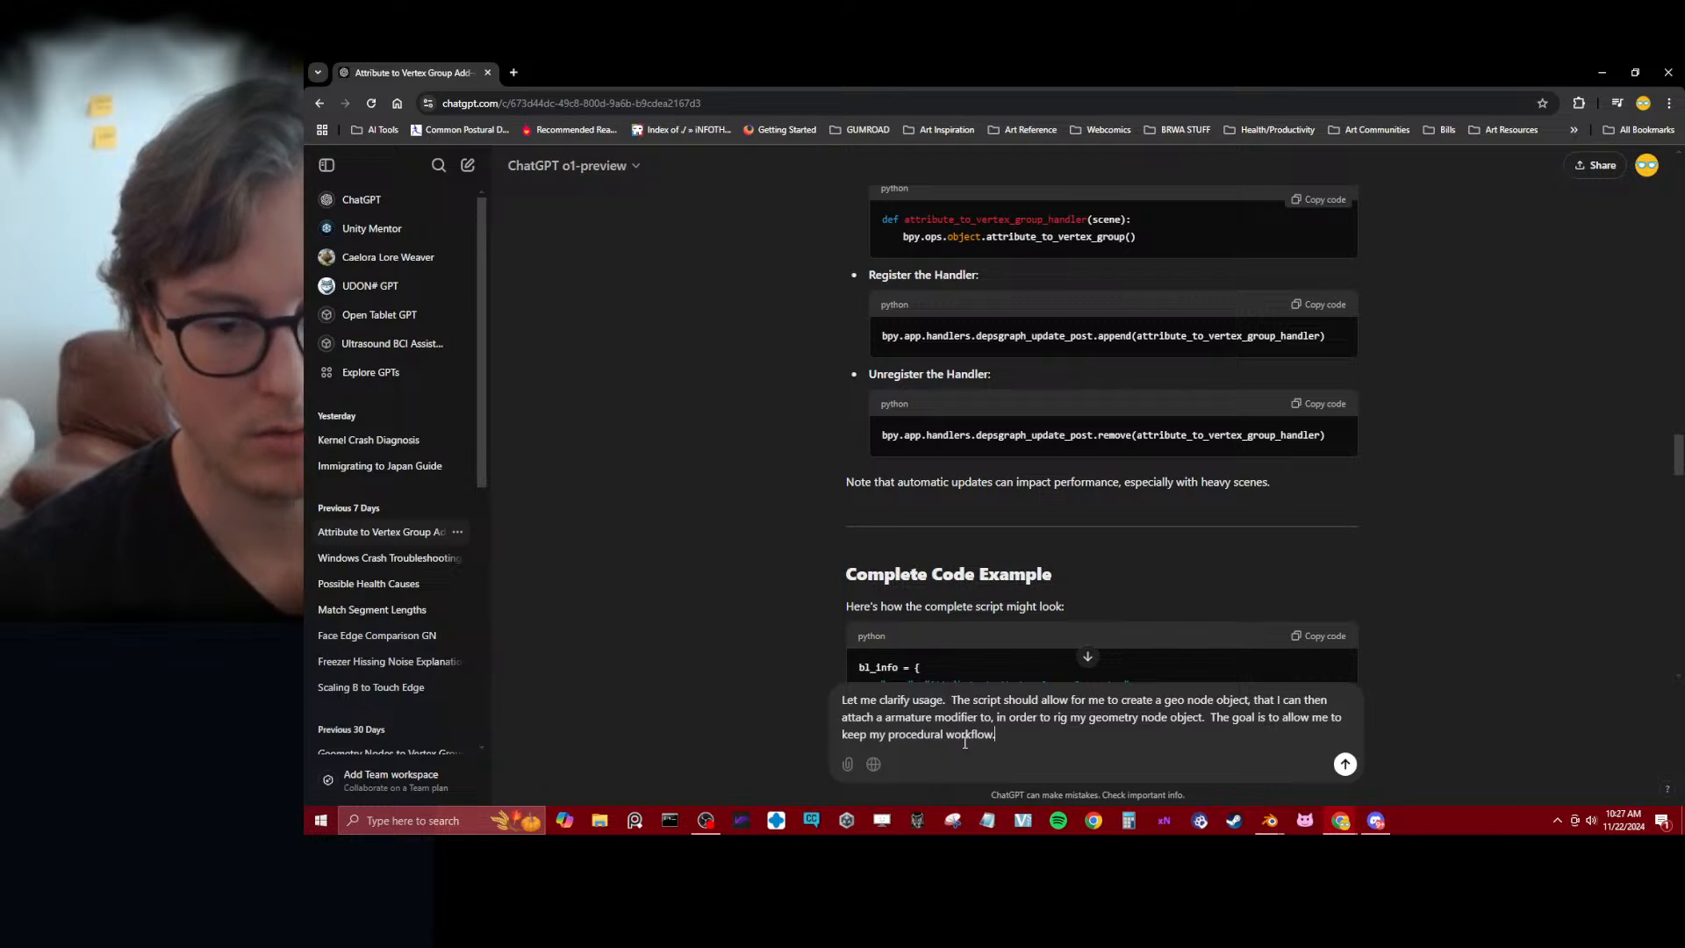
{"action": "key", "text": "Return"}
Read the reply from the challenge explanation through the dynamic handler step, highlighting the Data Transfer Modifier approach's description
{"action": "scroll", "coordinate": [1026, 474], "scroll_direction": "down", "scroll_amount": 5}
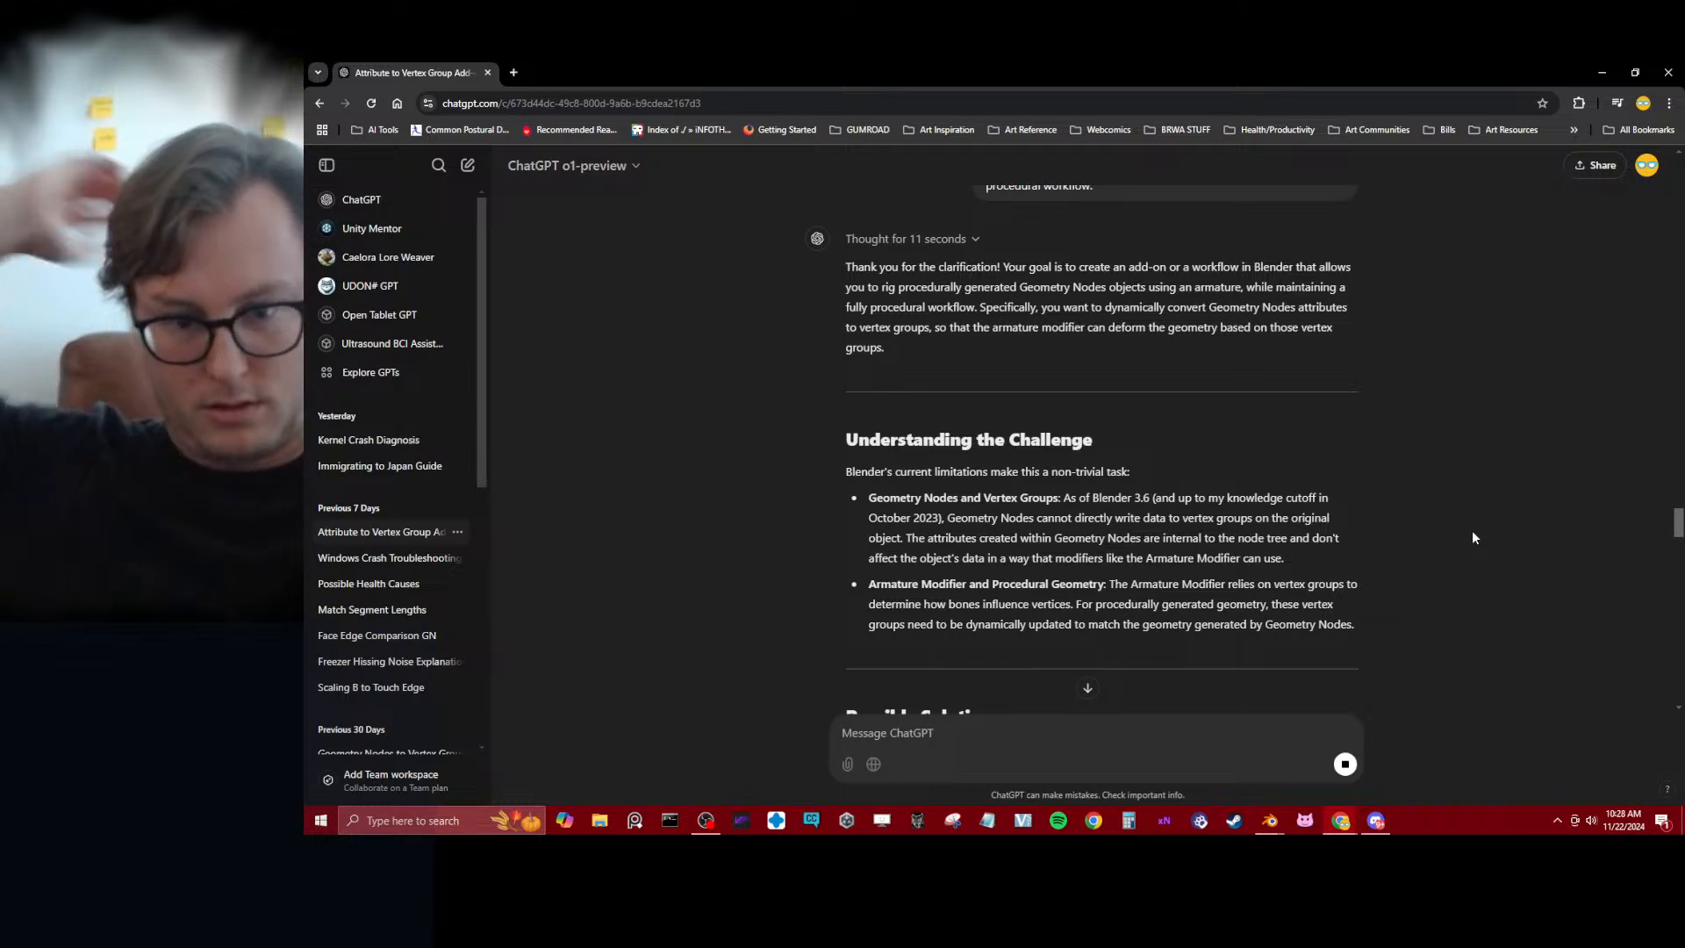
{"action": "scroll", "coordinate": [1440, 575], "scroll_direction": "down", "scroll_amount": 3}
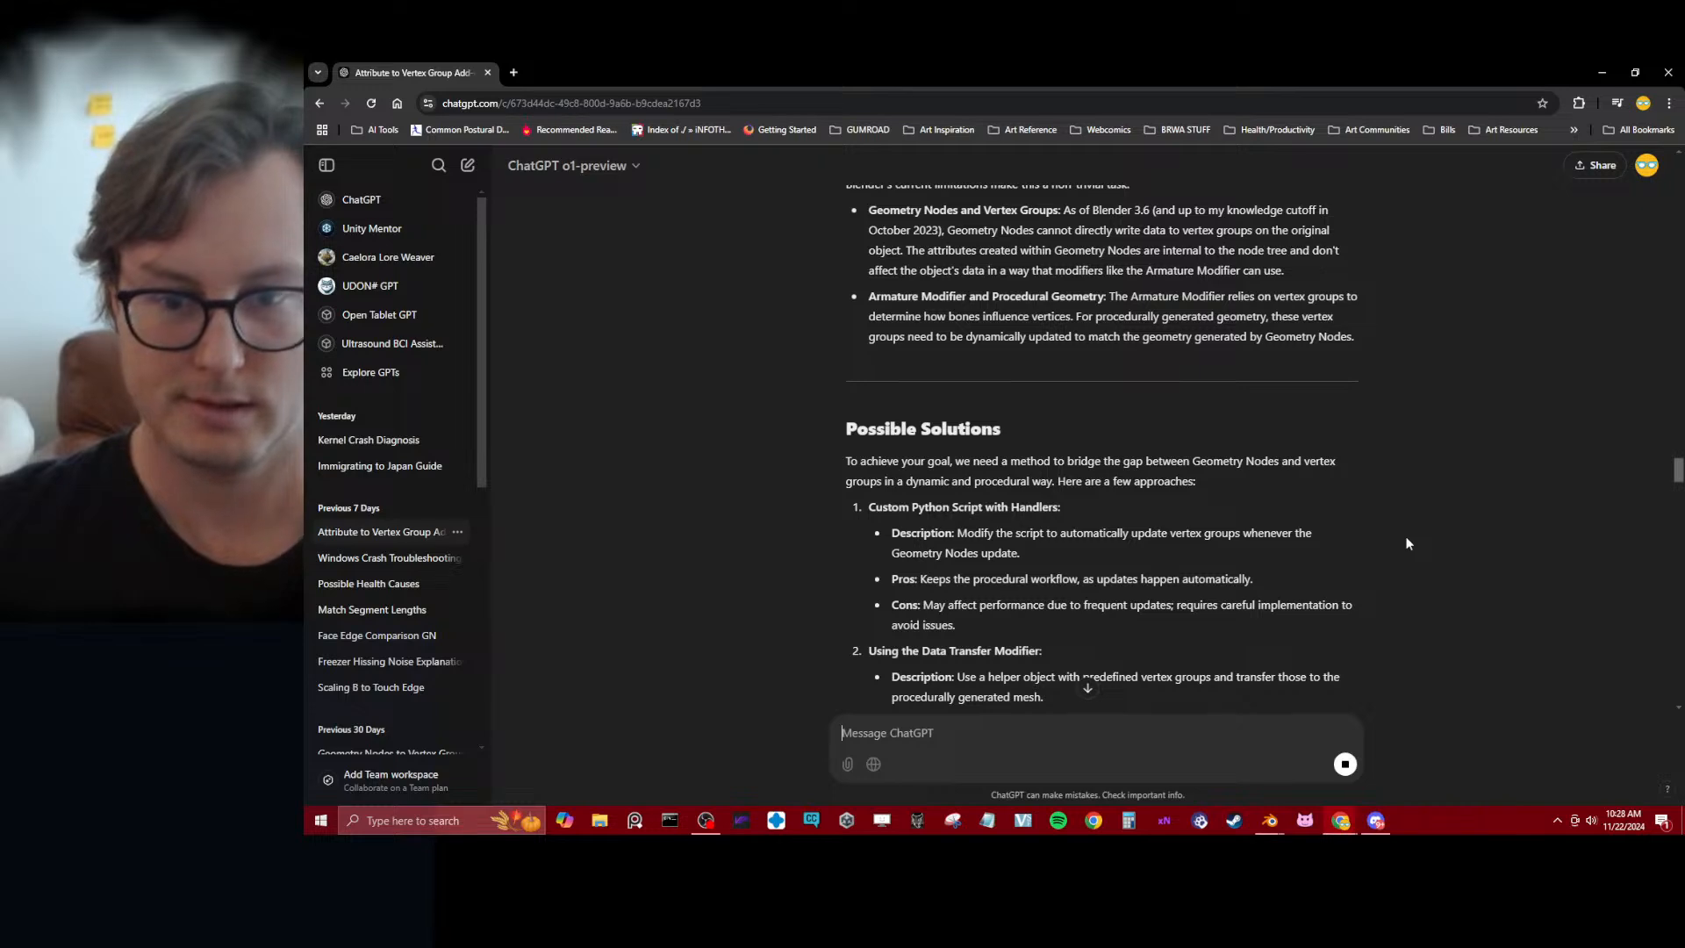
{"action": "scroll", "coordinate": [1398, 544], "scroll_direction": "down", "scroll_amount": 3}
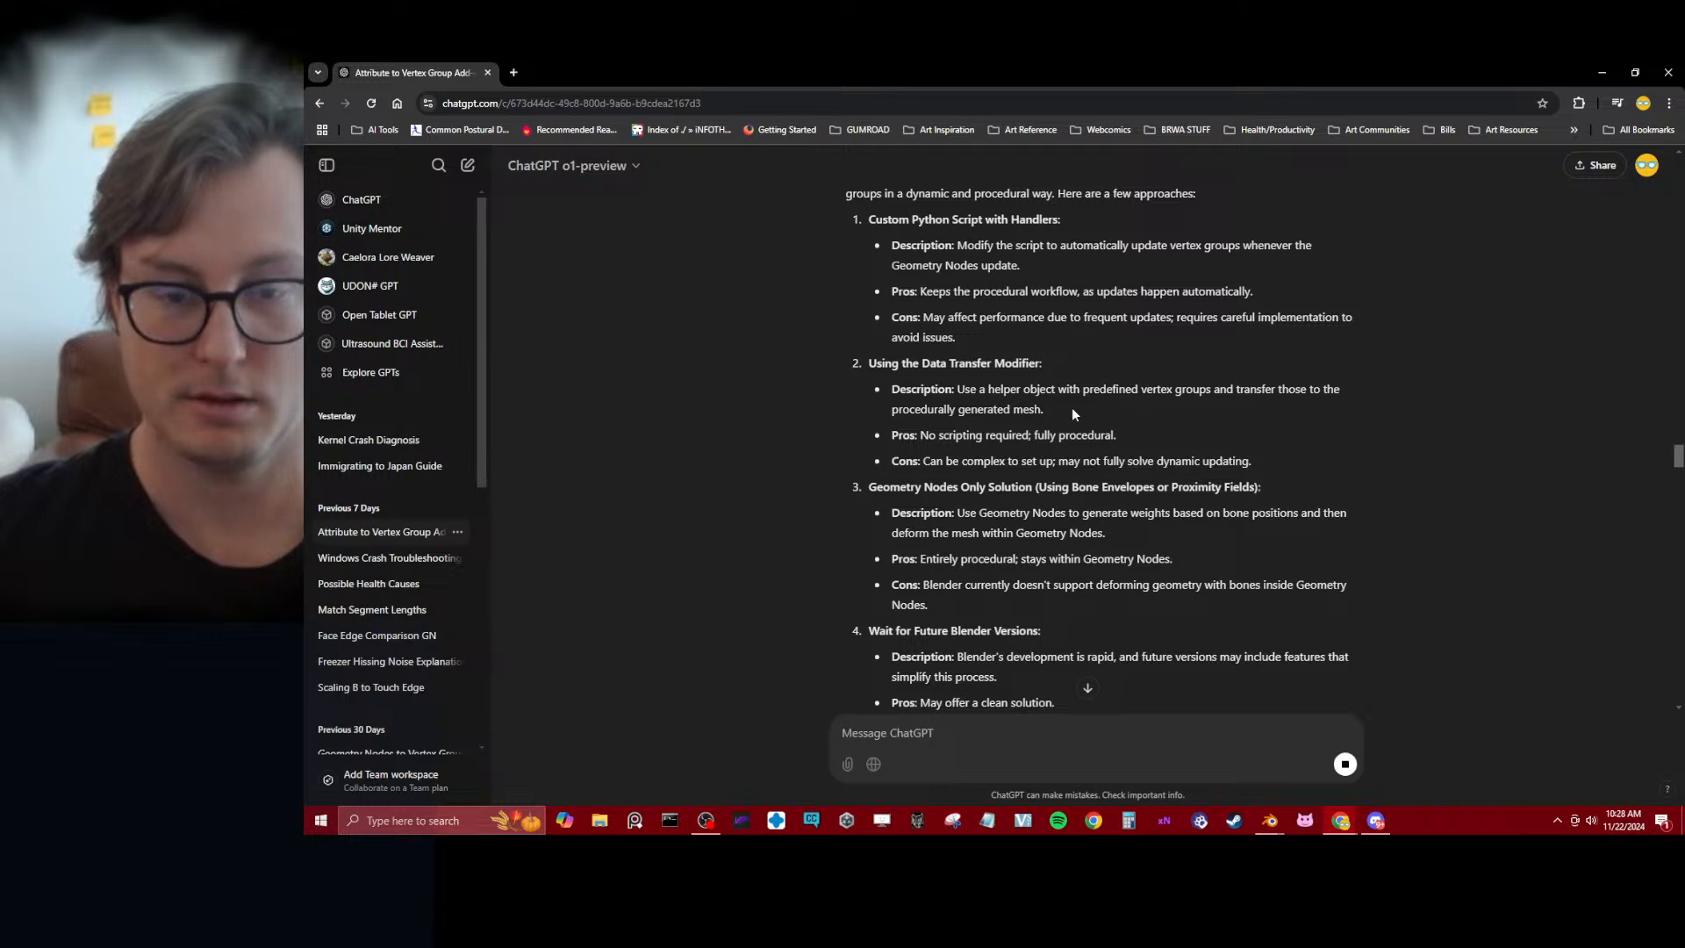
{"action": "left_click_drag", "start_coordinate": [1073, 412], "coordinate": [869, 380]}
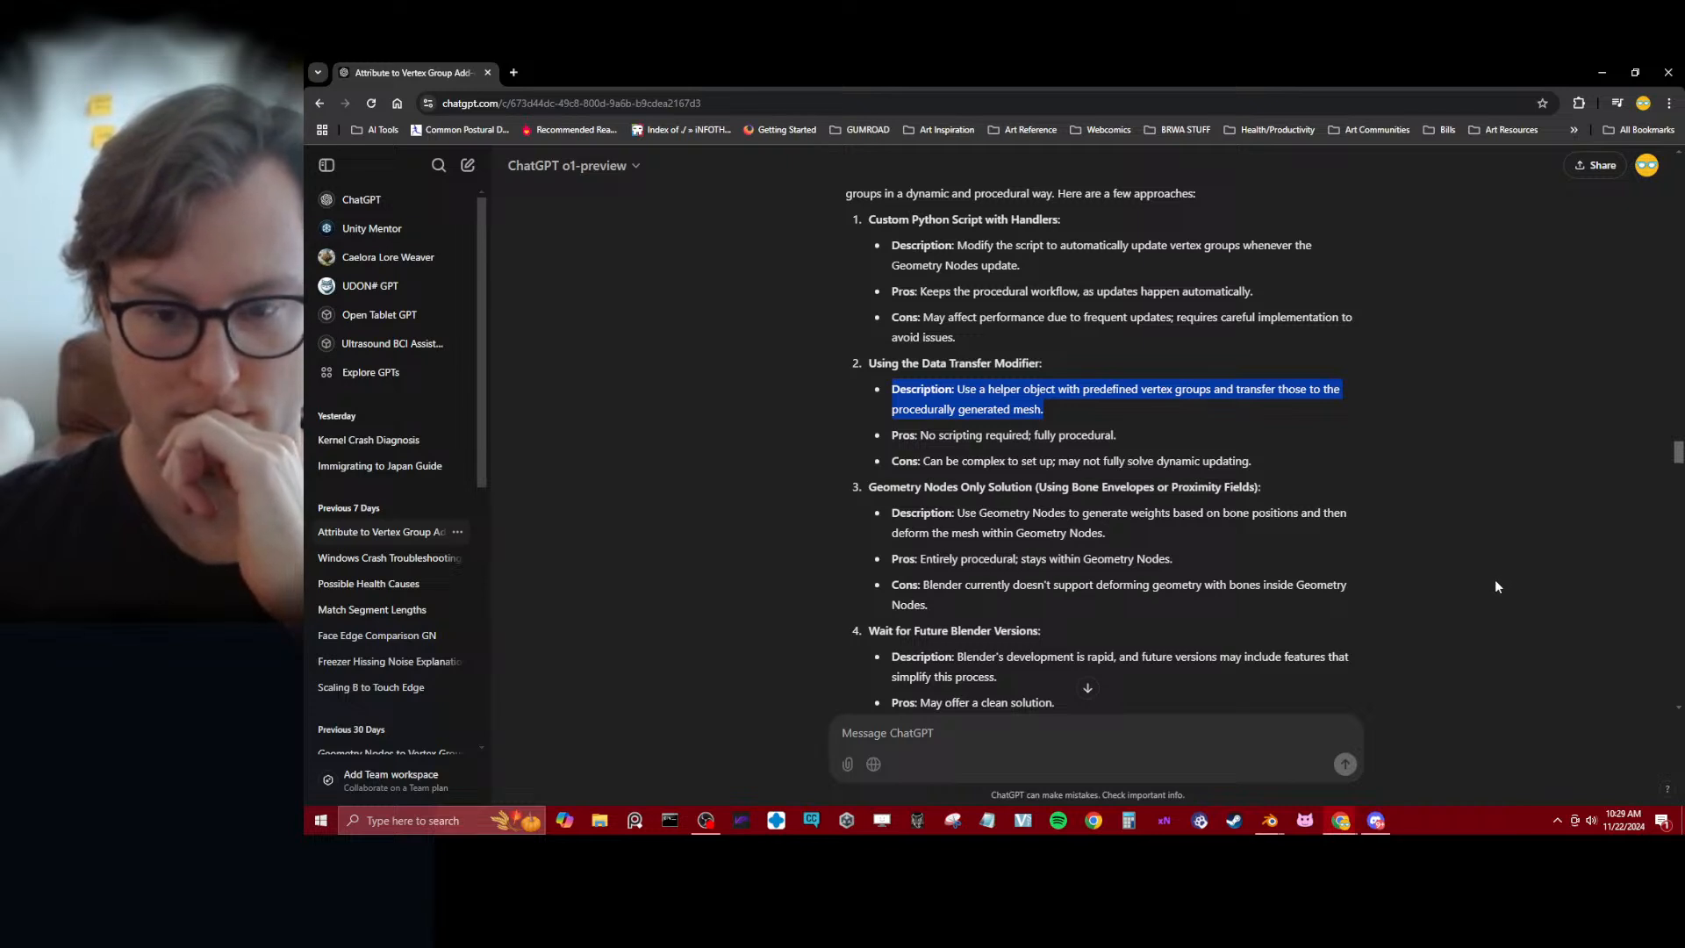
{"action": "scroll", "coordinate": [1484, 575], "scroll_direction": "down", "scroll_amount": 3}
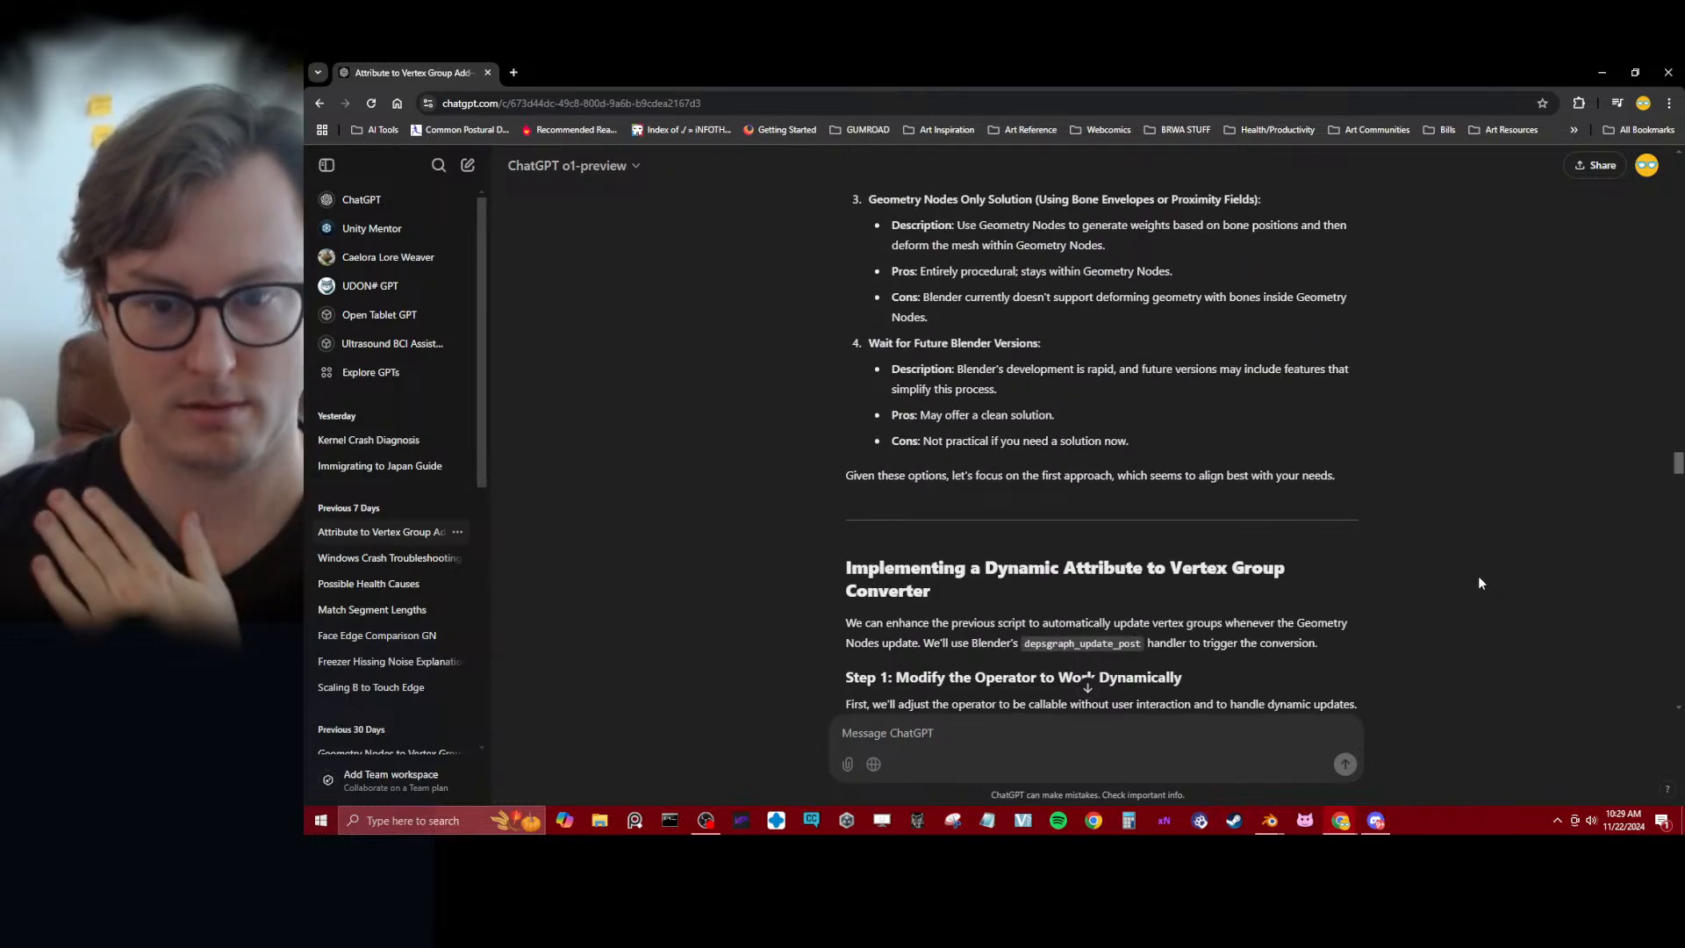
{"action": "scroll", "coordinate": [1477, 583], "scroll_direction": "down", "scroll_amount": 3}
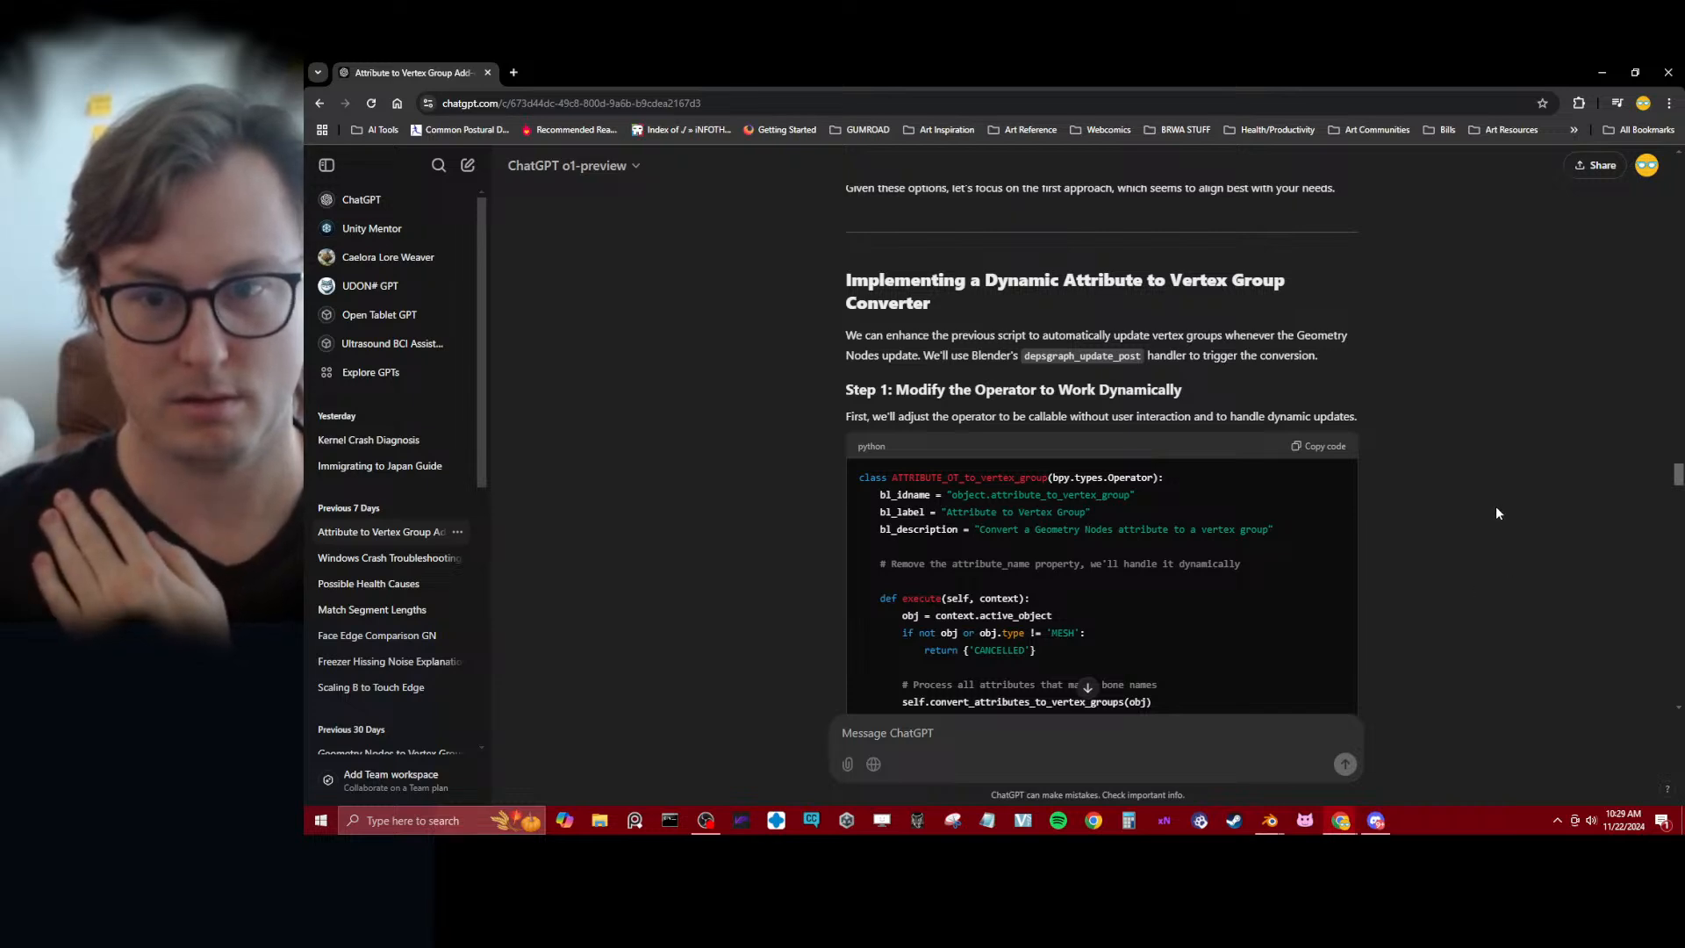
{"action": "scroll", "coordinate": [1491, 507], "scroll_direction": "down", "scroll_amount": 12}
{"action": "scroll", "coordinate": [1491, 508], "scroll_direction": "up", "scroll_amount": 5}
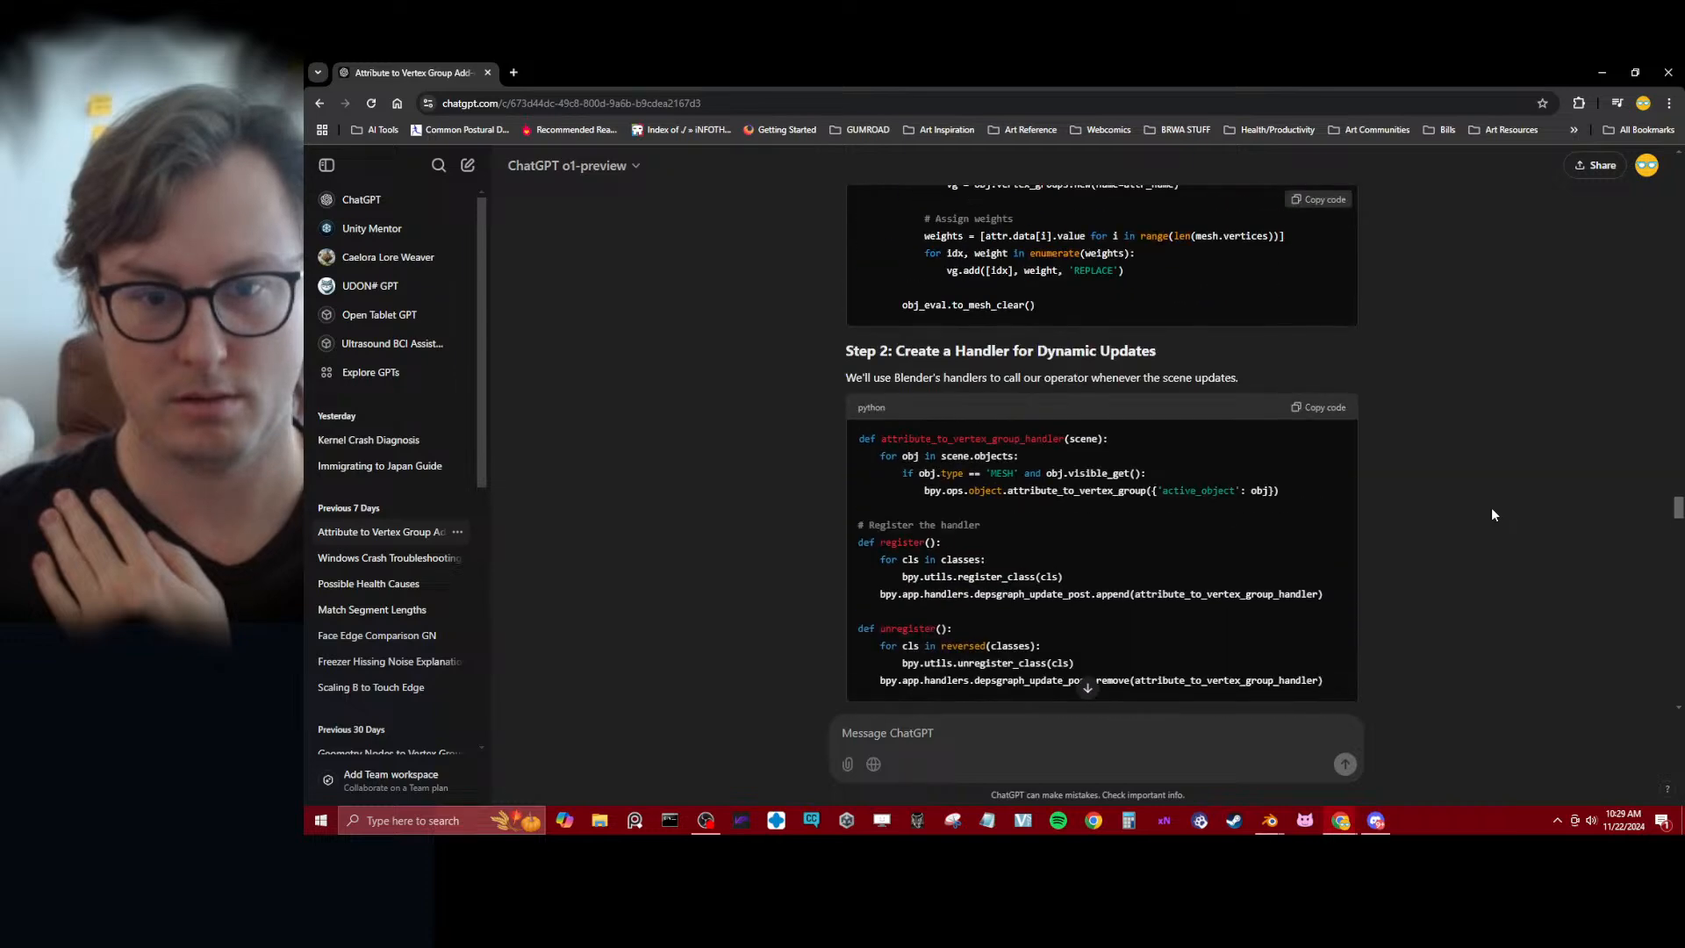
Read the rest of the reply, from the considerations and handler optimization through testing, limitations, the complete updated script and final remarks
{"action": "scroll", "coordinate": [1491, 514], "scroll_direction": "down", "scroll_amount": 8}
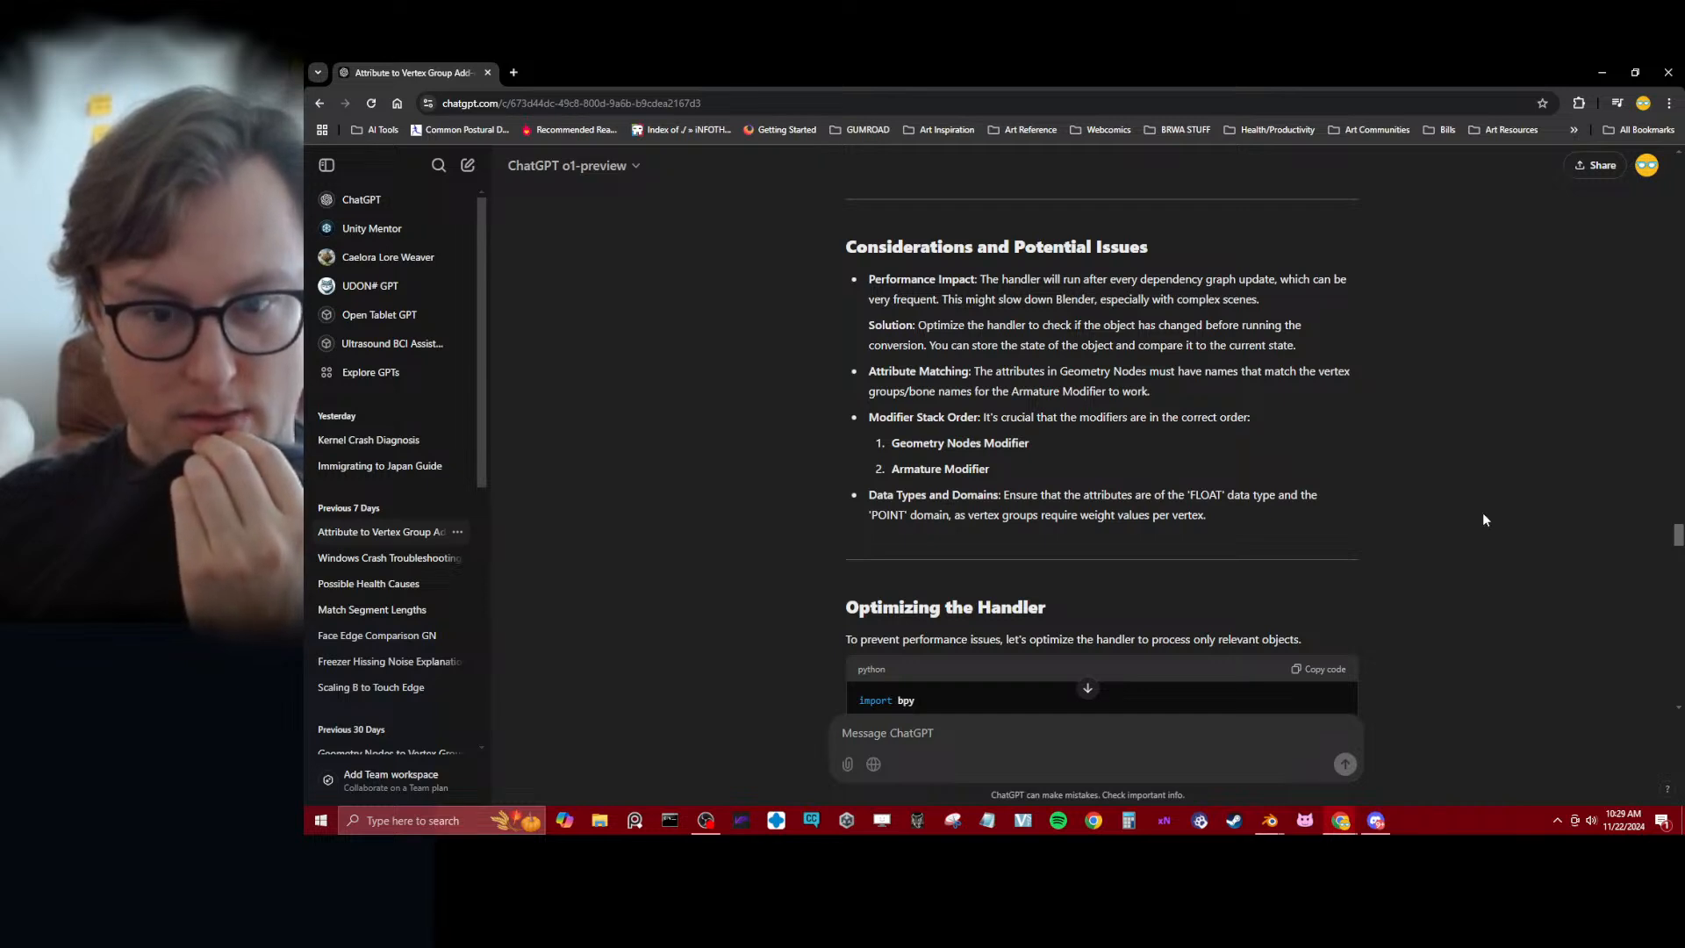
{"action": "scroll", "coordinate": [1482, 520], "scroll_direction": "down", "scroll_amount": 3}
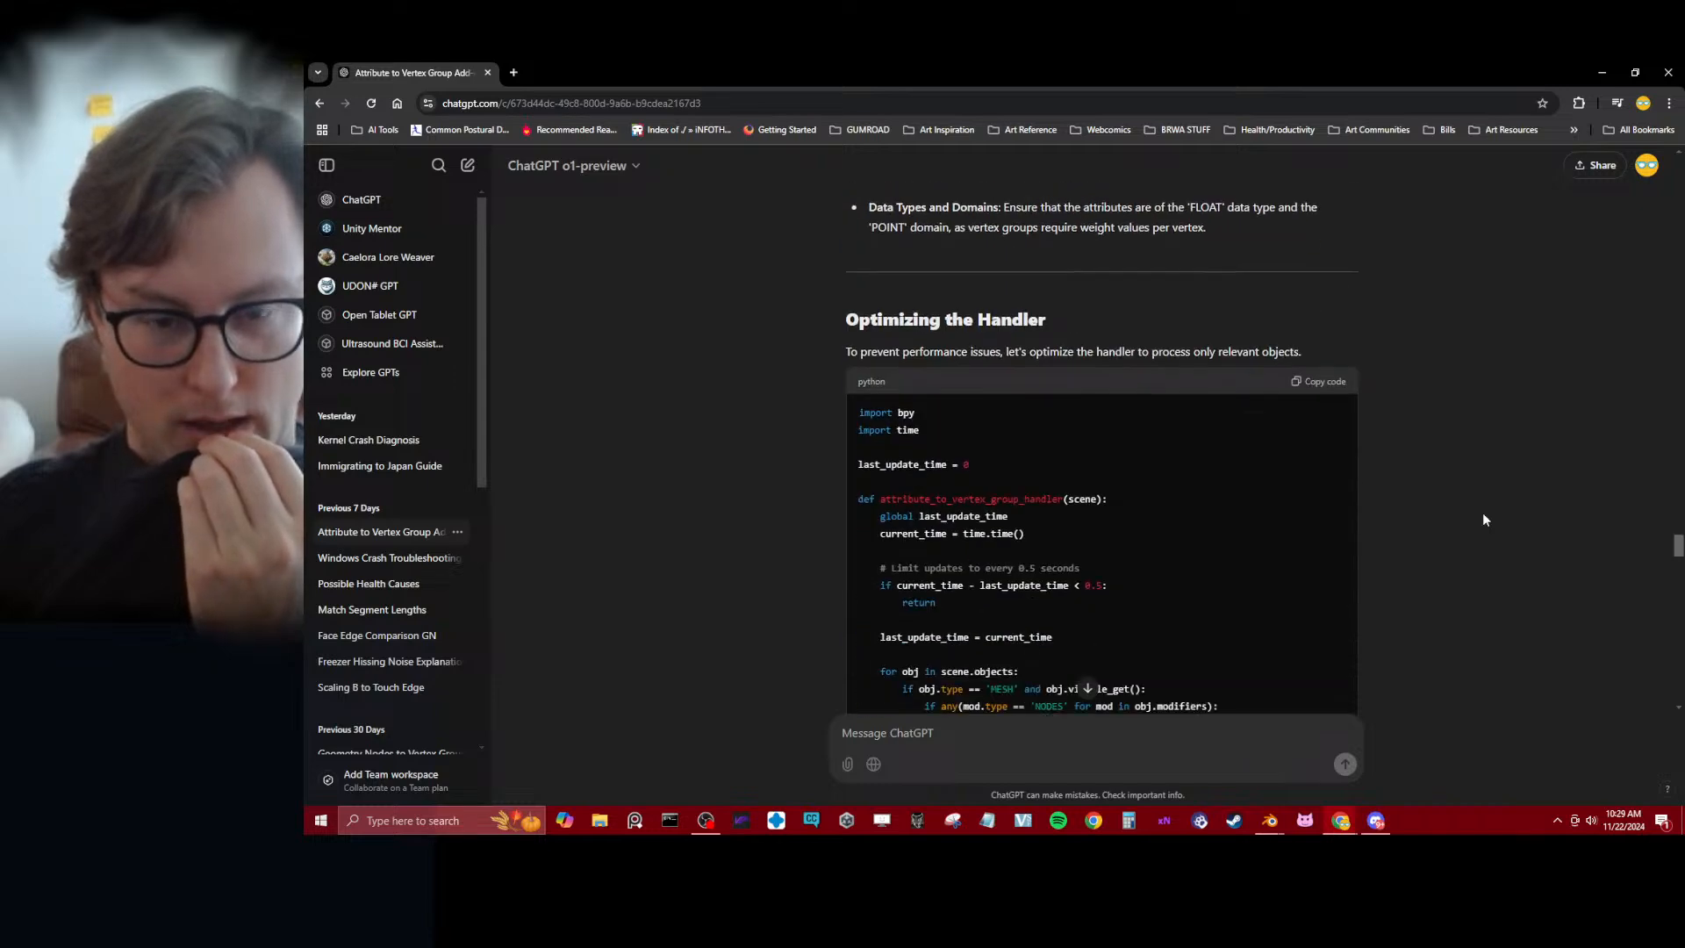
{"action": "scroll", "coordinate": [1482, 520], "scroll_direction": "down", "scroll_amount": 15}
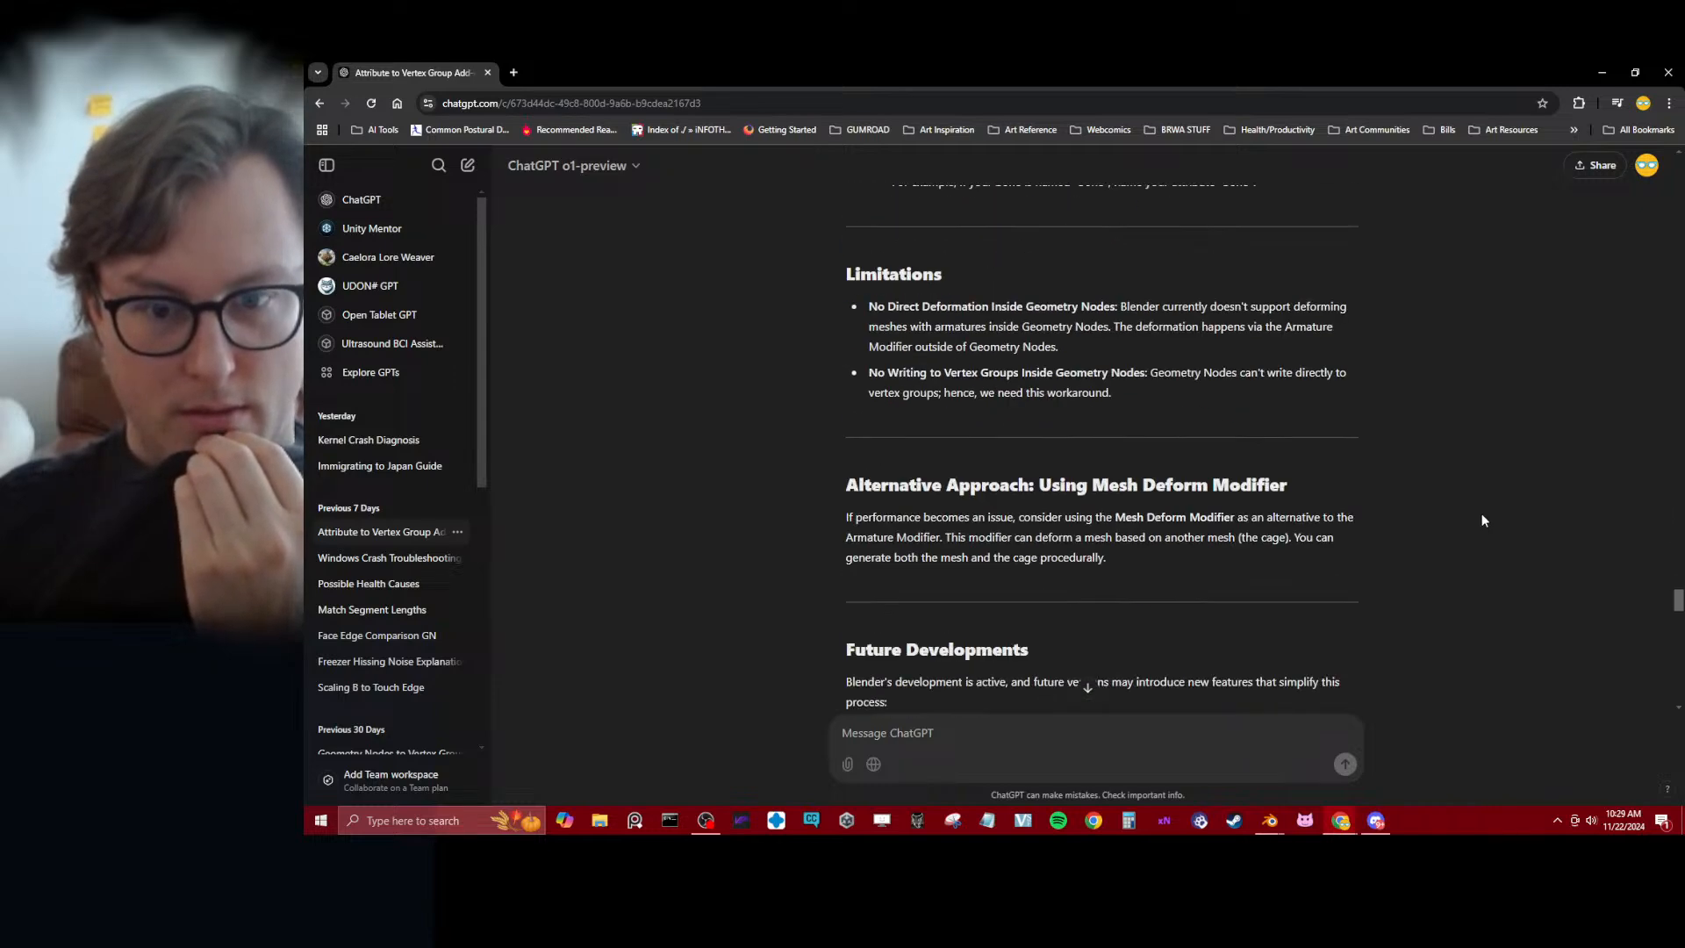
{"action": "scroll", "coordinate": [1482, 520], "scroll_direction": "up", "scroll_amount": 8}
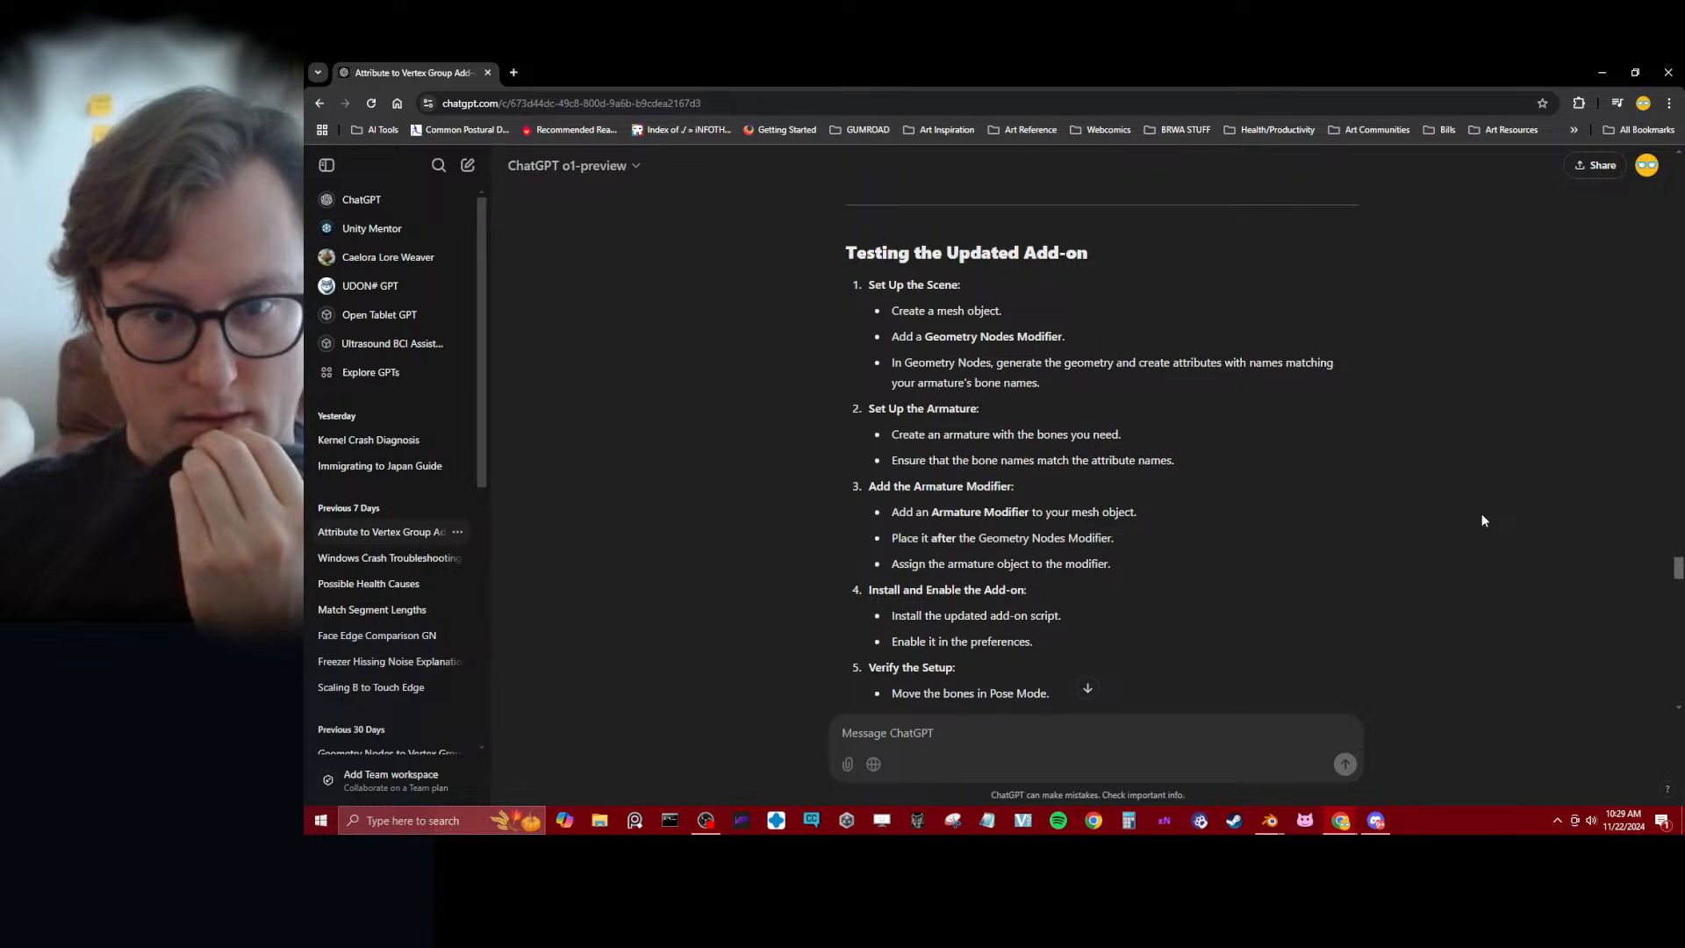
{"action": "scroll", "coordinate": [1482, 520], "scroll_direction": "down", "scroll_amount": 6}
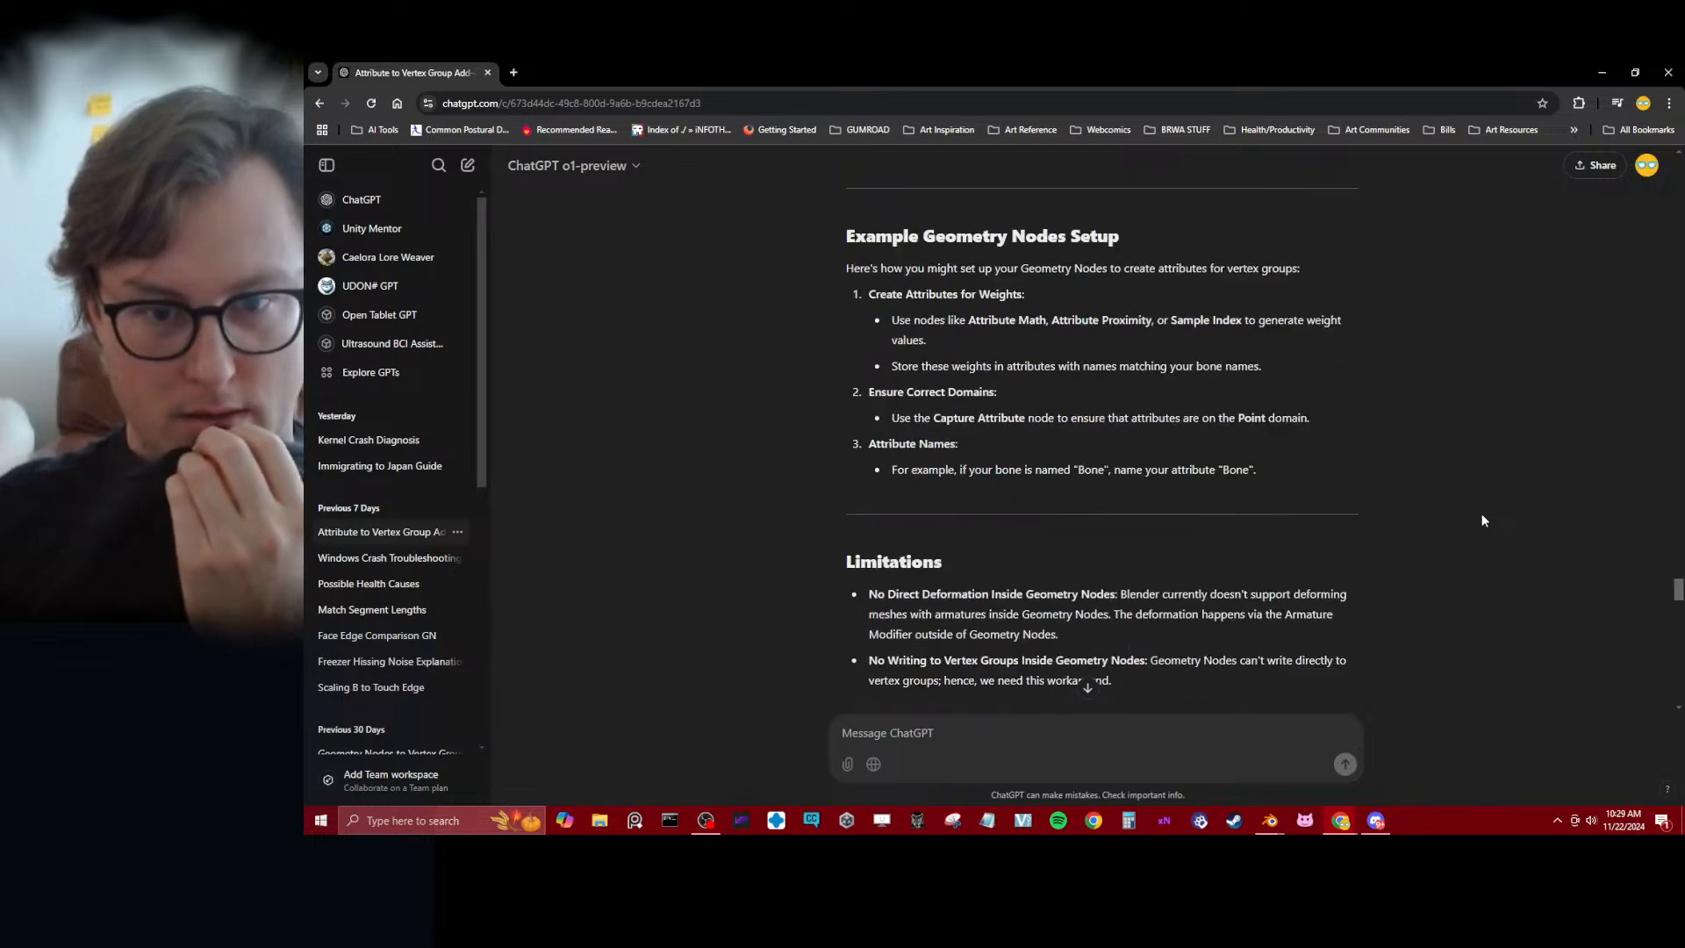
{"action": "scroll", "coordinate": [1481, 520], "scroll_direction": "down", "scroll_amount": 5}
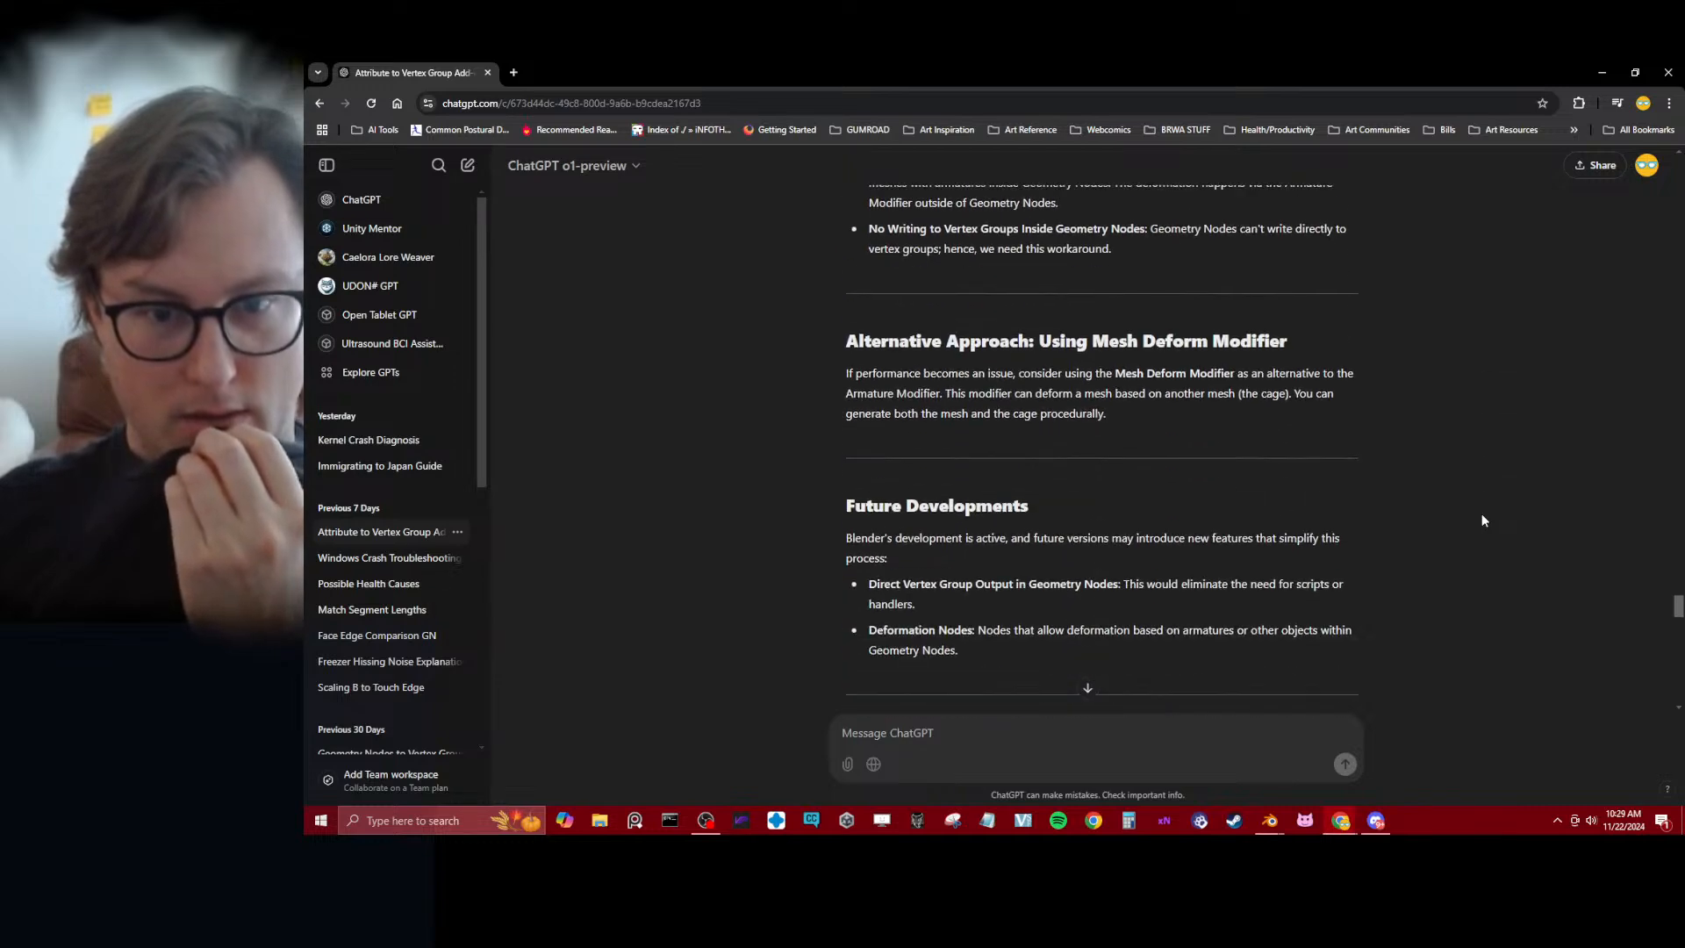
{"action": "scroll", "coordinate": [1481, 520], "scroll_direction": "down", "scroll_amount": 8}
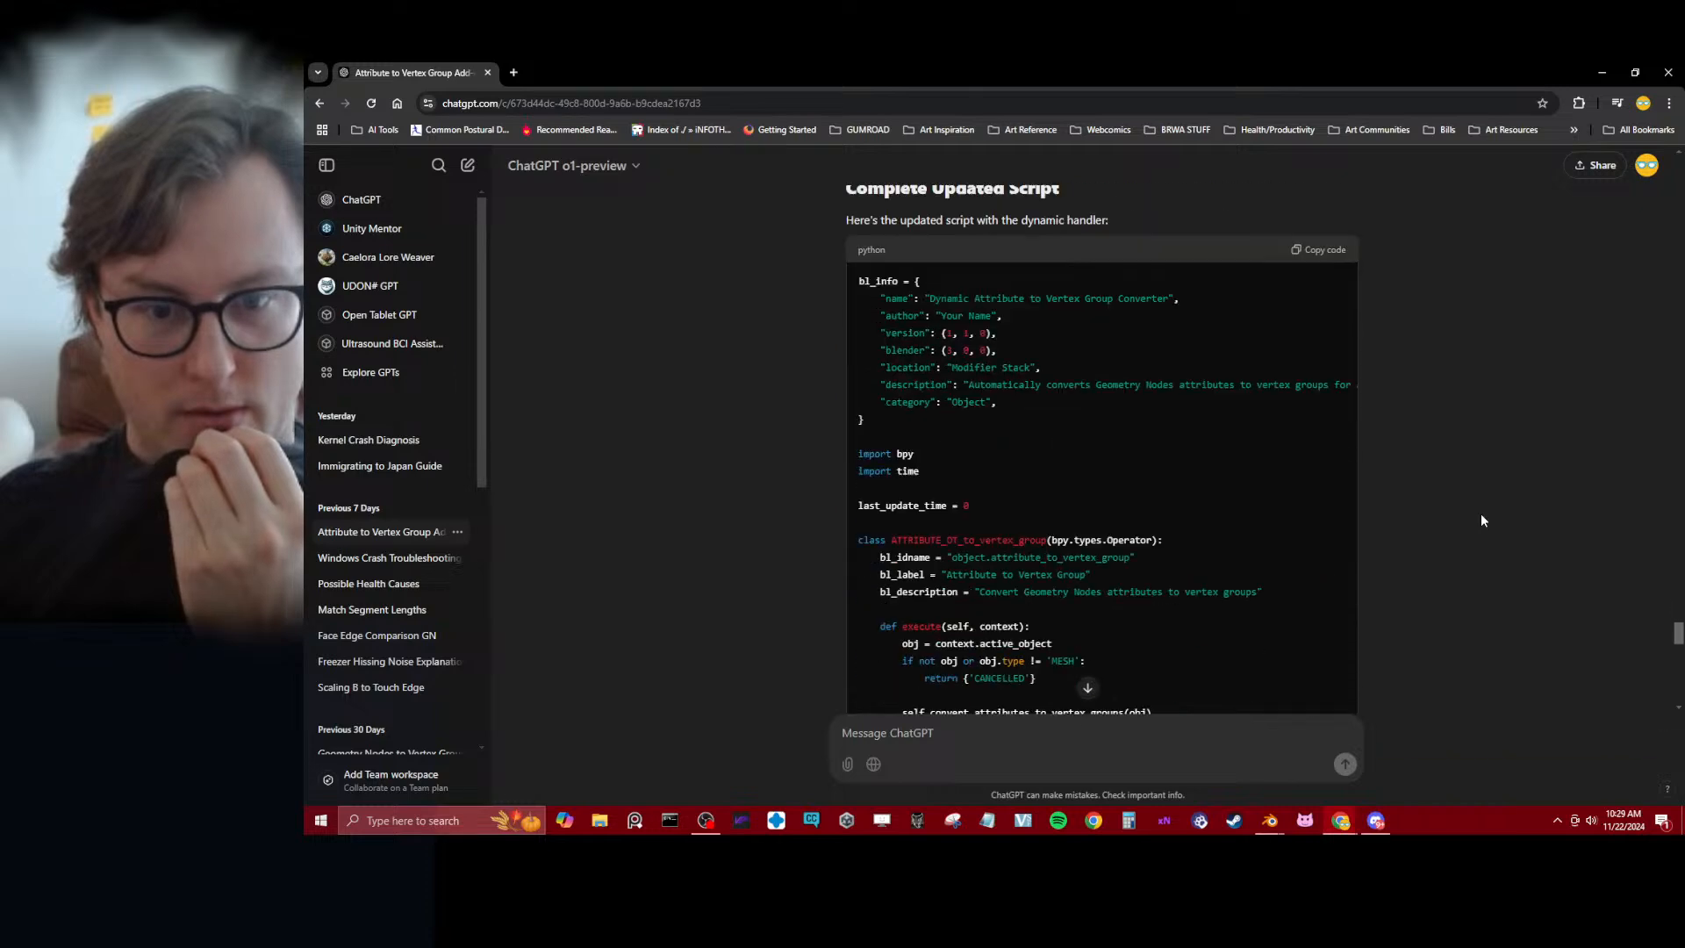
{"action": "scroll", "coordinate": [1481, 521], "scroll_direction": "up", "scroll_amount": 2}
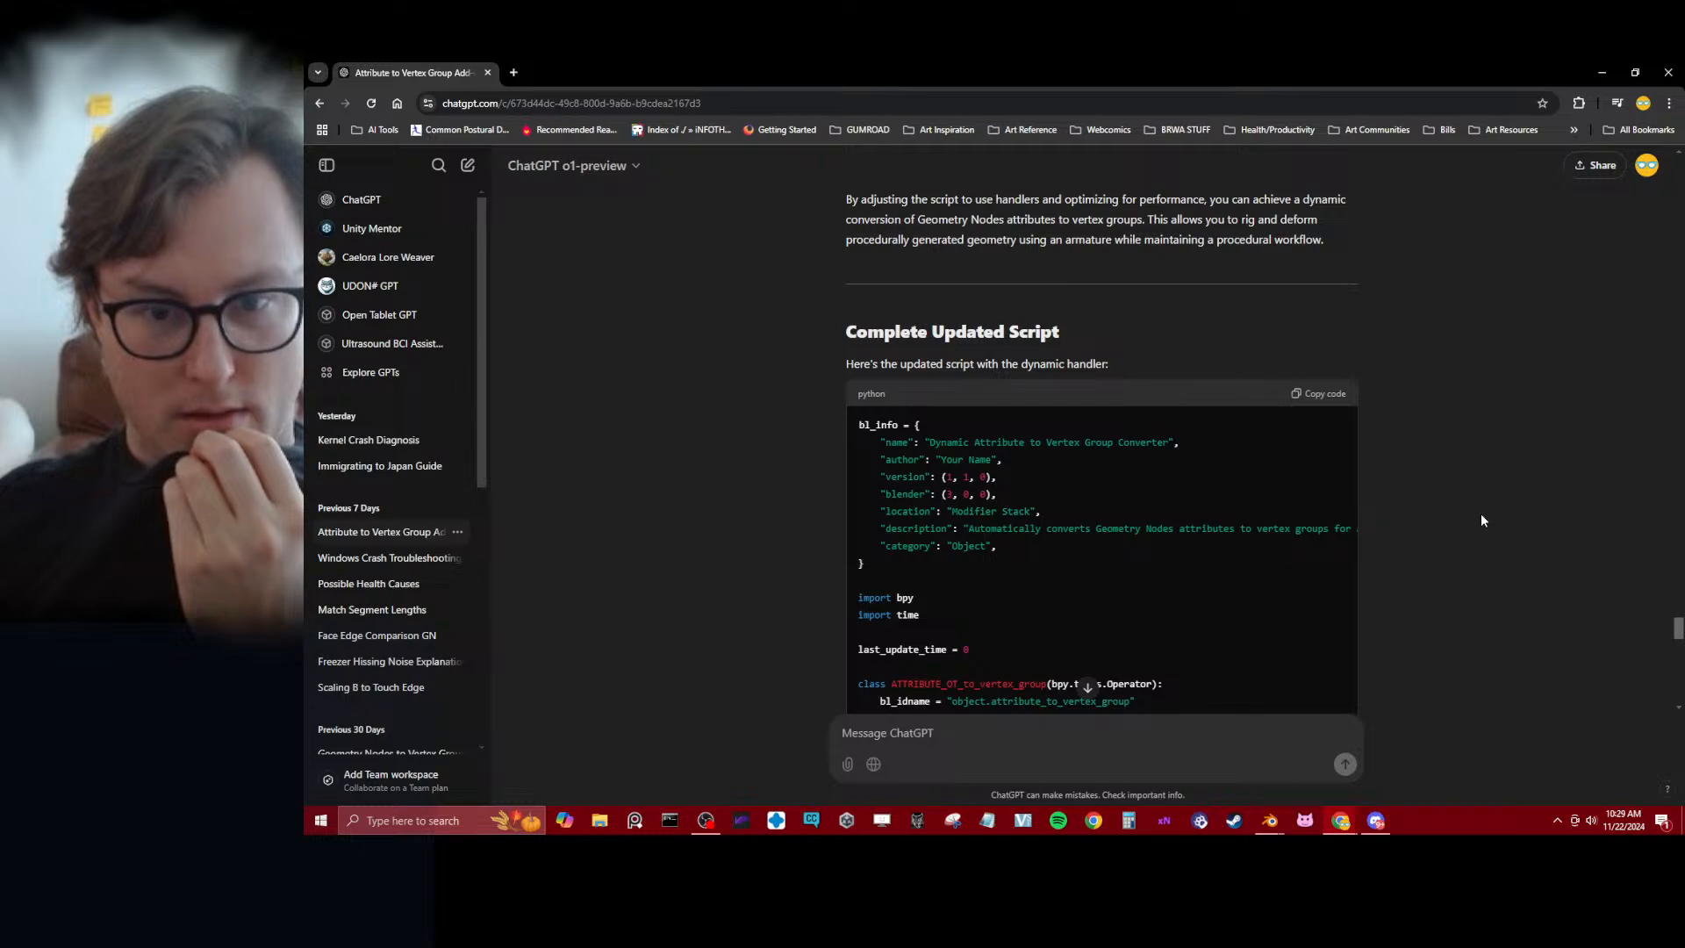
{"action": "scroll", "coordinate": [1481, 518], "scroll_direction": "down", "scroll_amount": 15}
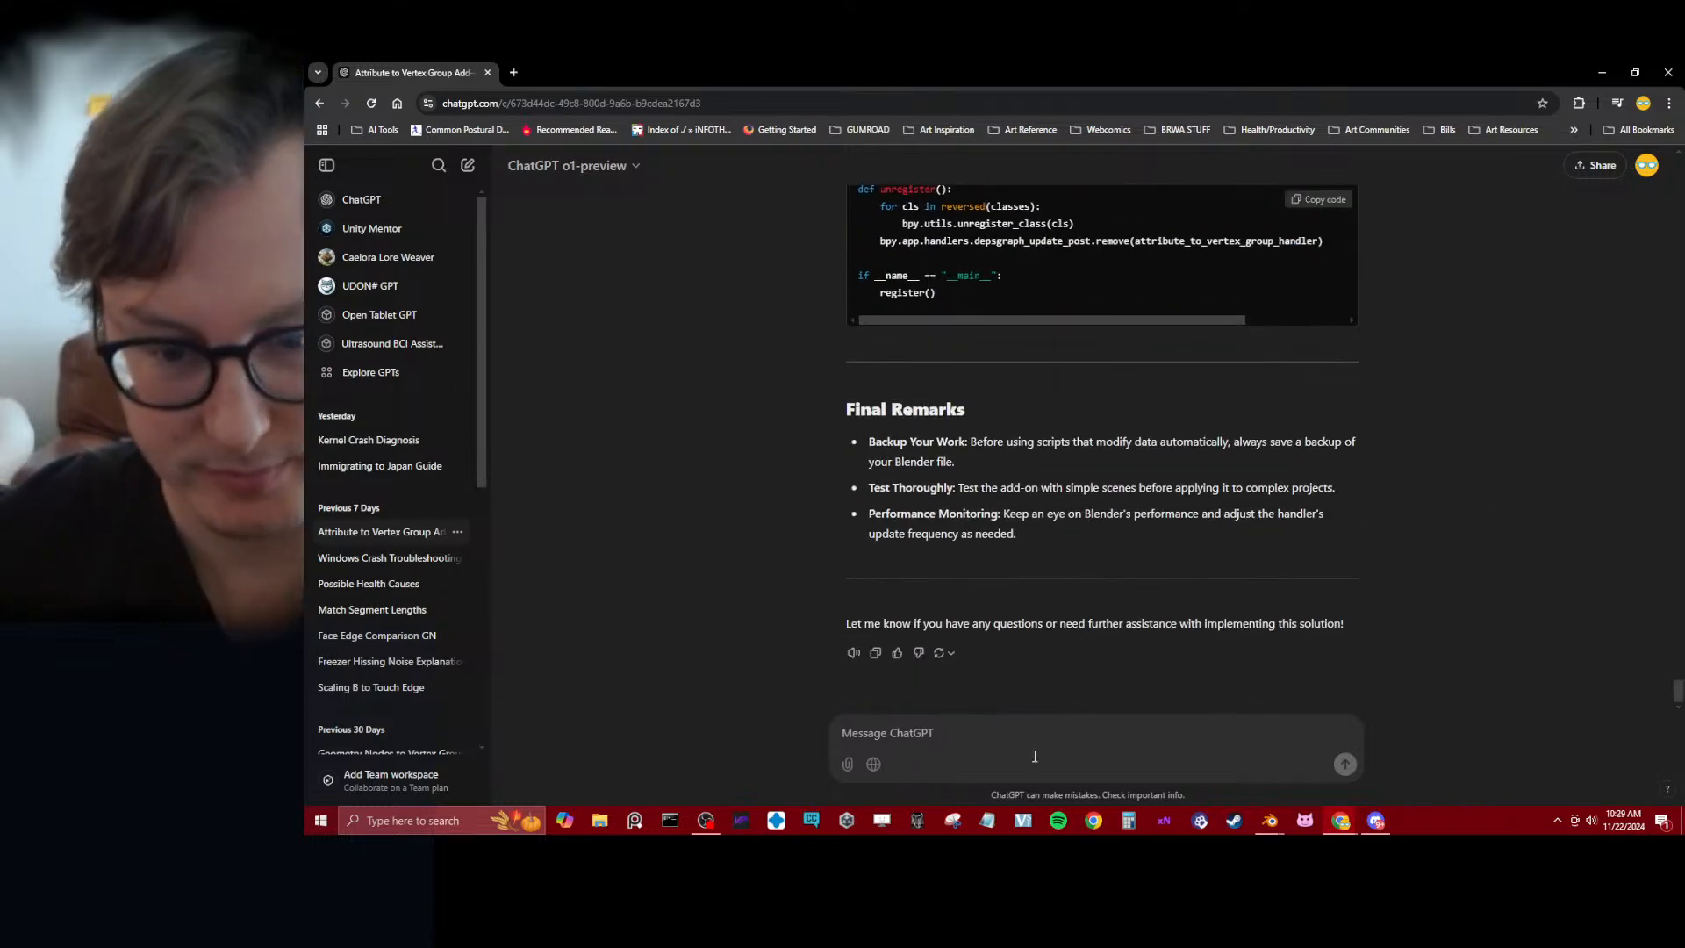
Start a new message to ChatGPT with the line "Let's add two additional criteria to assist performance."
{"action": "type", "text": "Let's"}
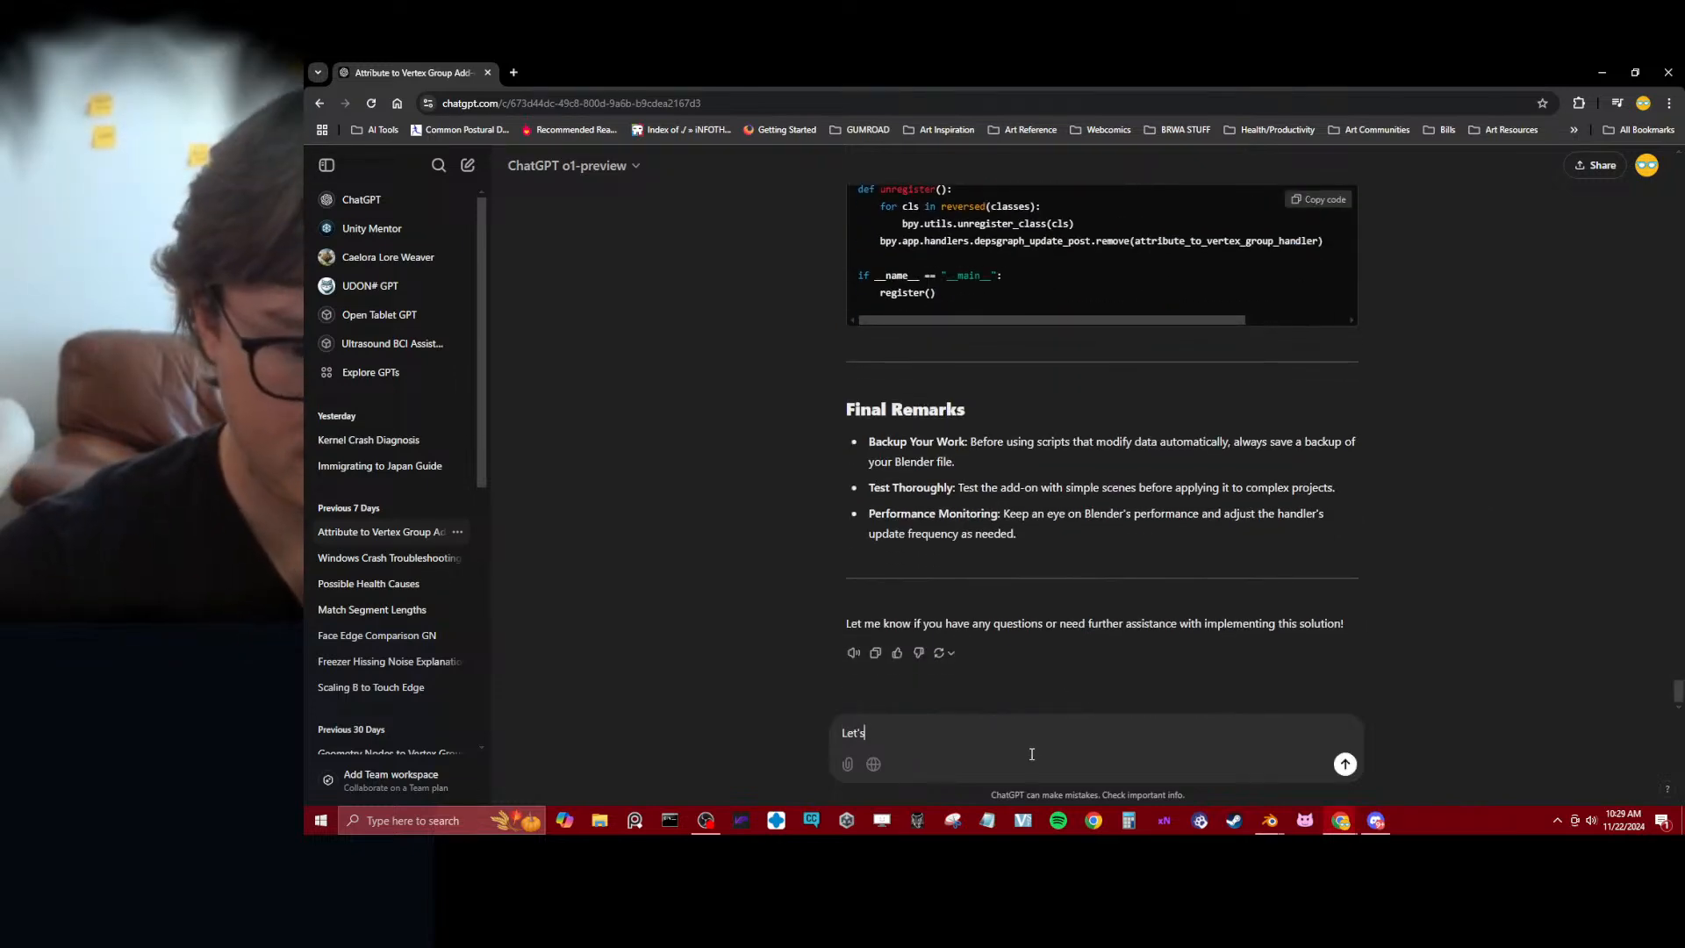
{"action": "type", "text": " add two addi"}
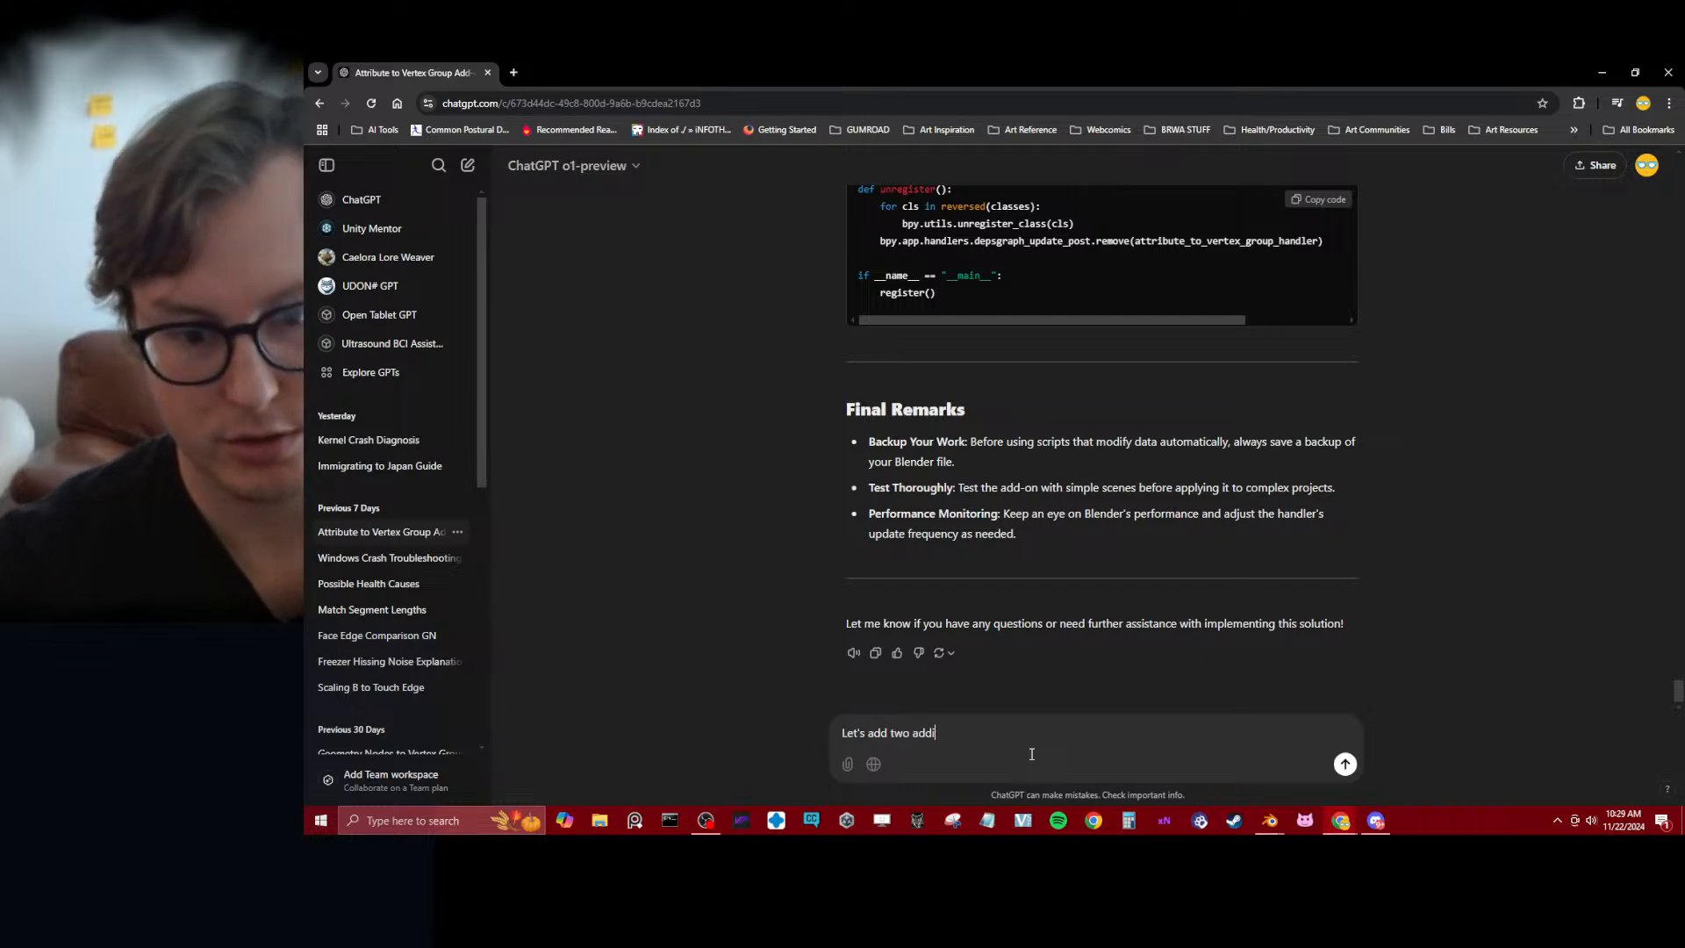
{"action": "type", "text": "tonal"}
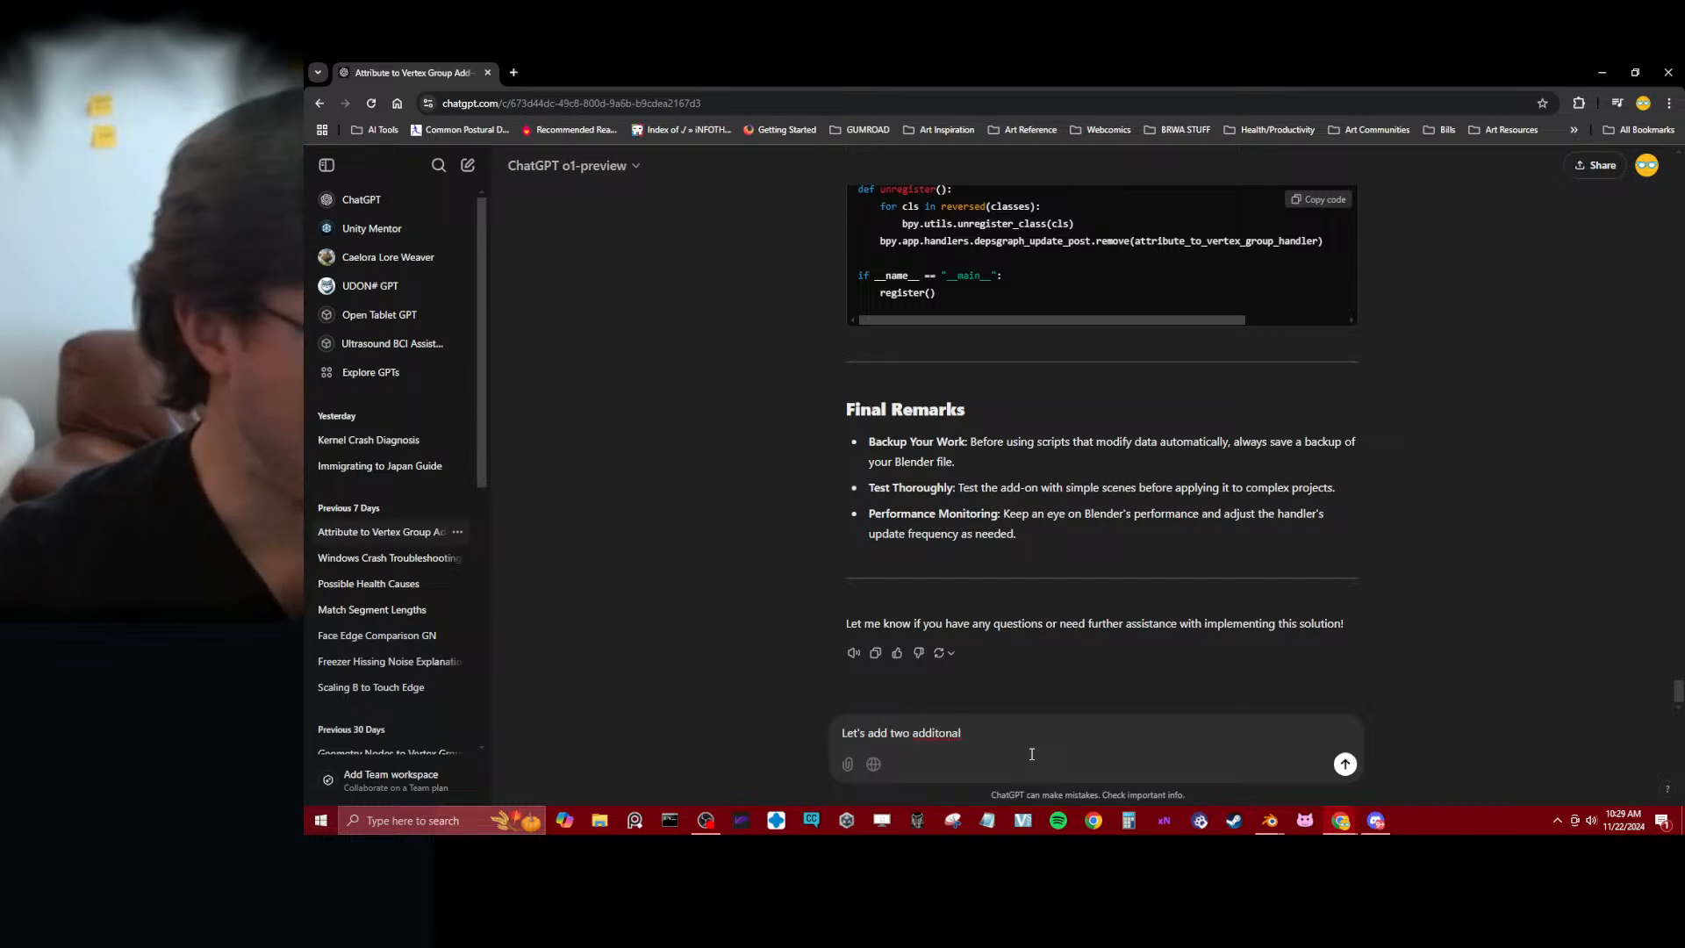
{"action": "key", "text": "ctrl+BackSpace"}
{"action": "type", "text": "additional c"}
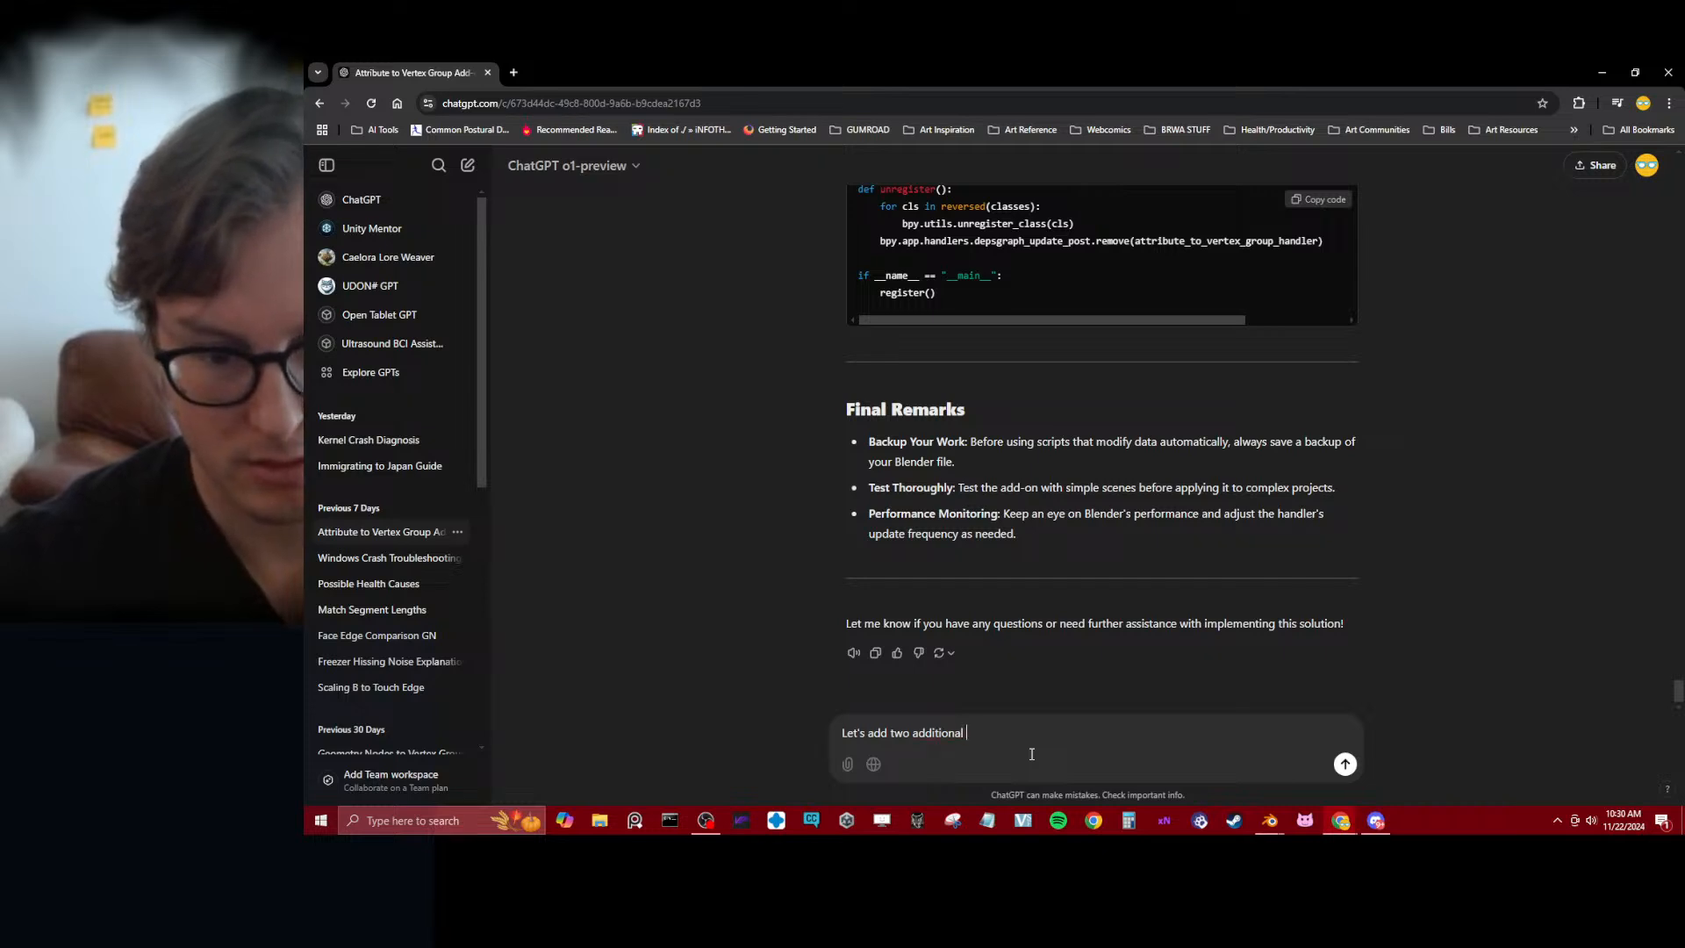
{"action": "type", "text": "riteria to ass"}
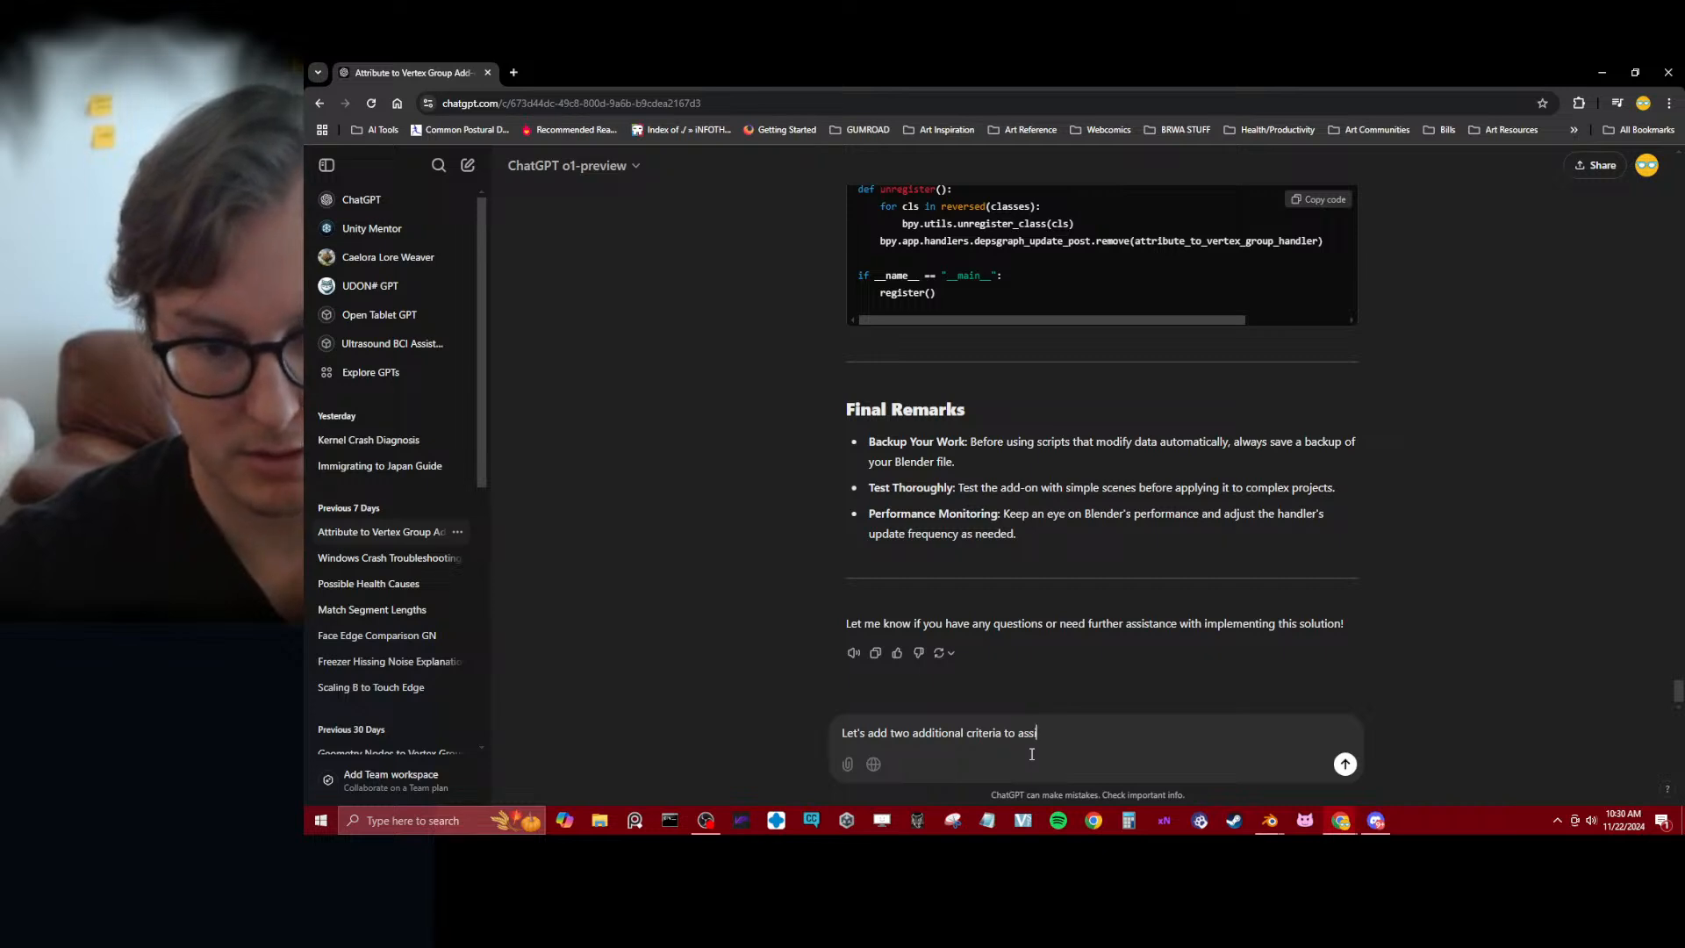
{"action": "type", "text": "ist p"}
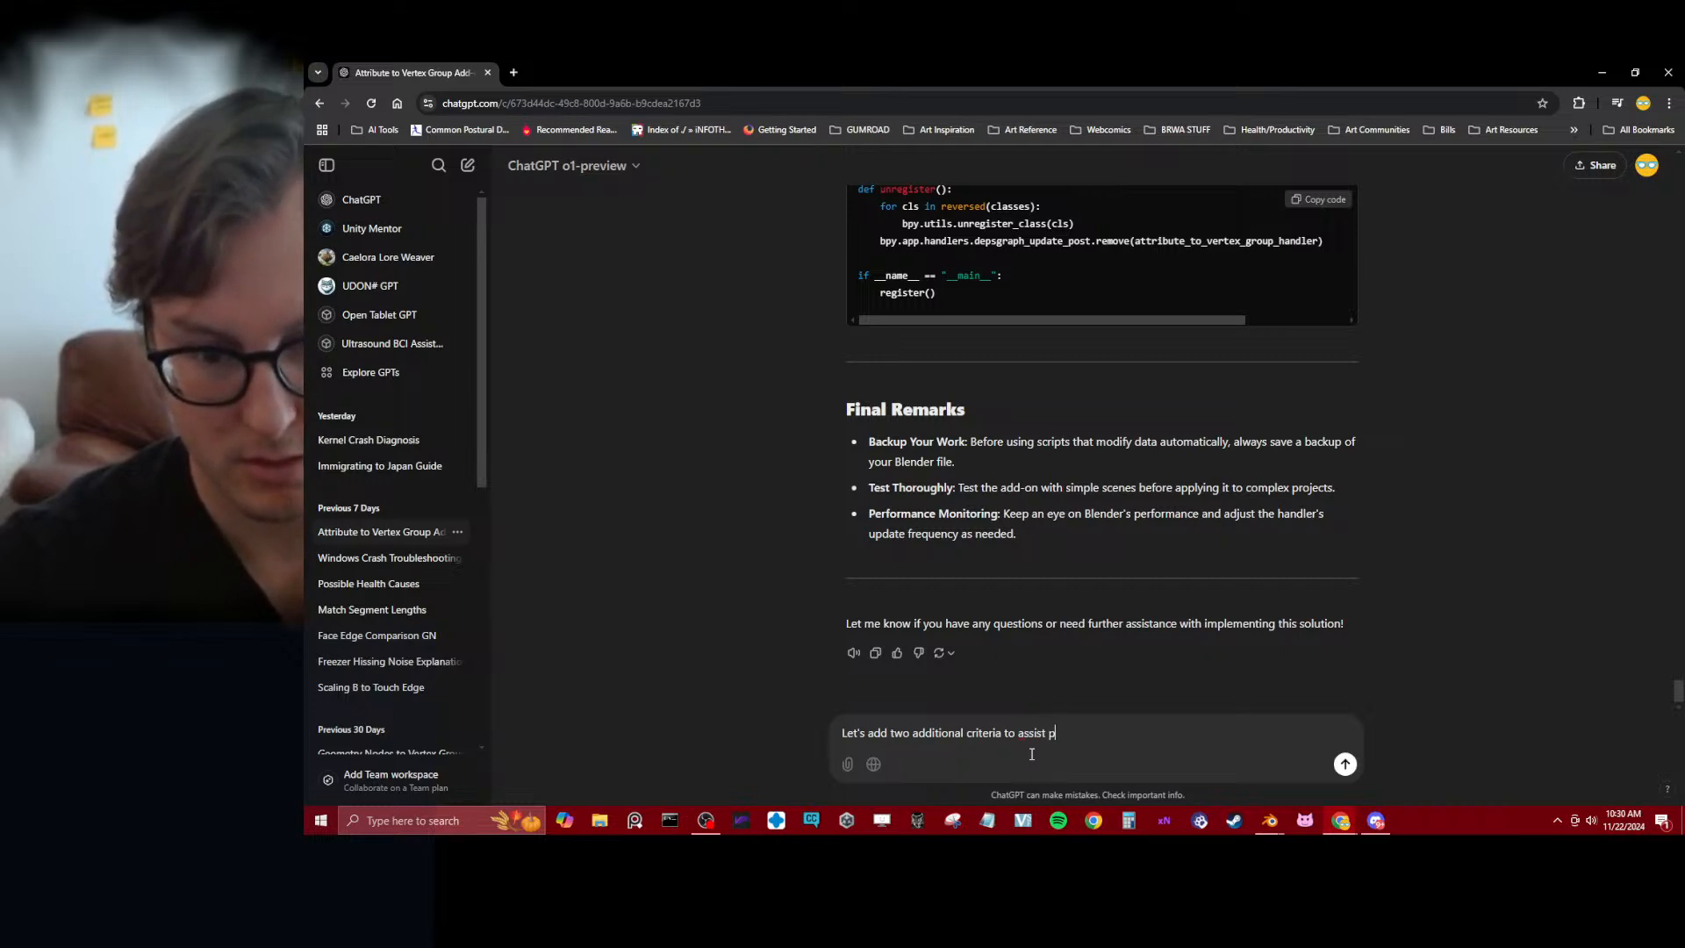
{"action": "type", "text": "erformance"}
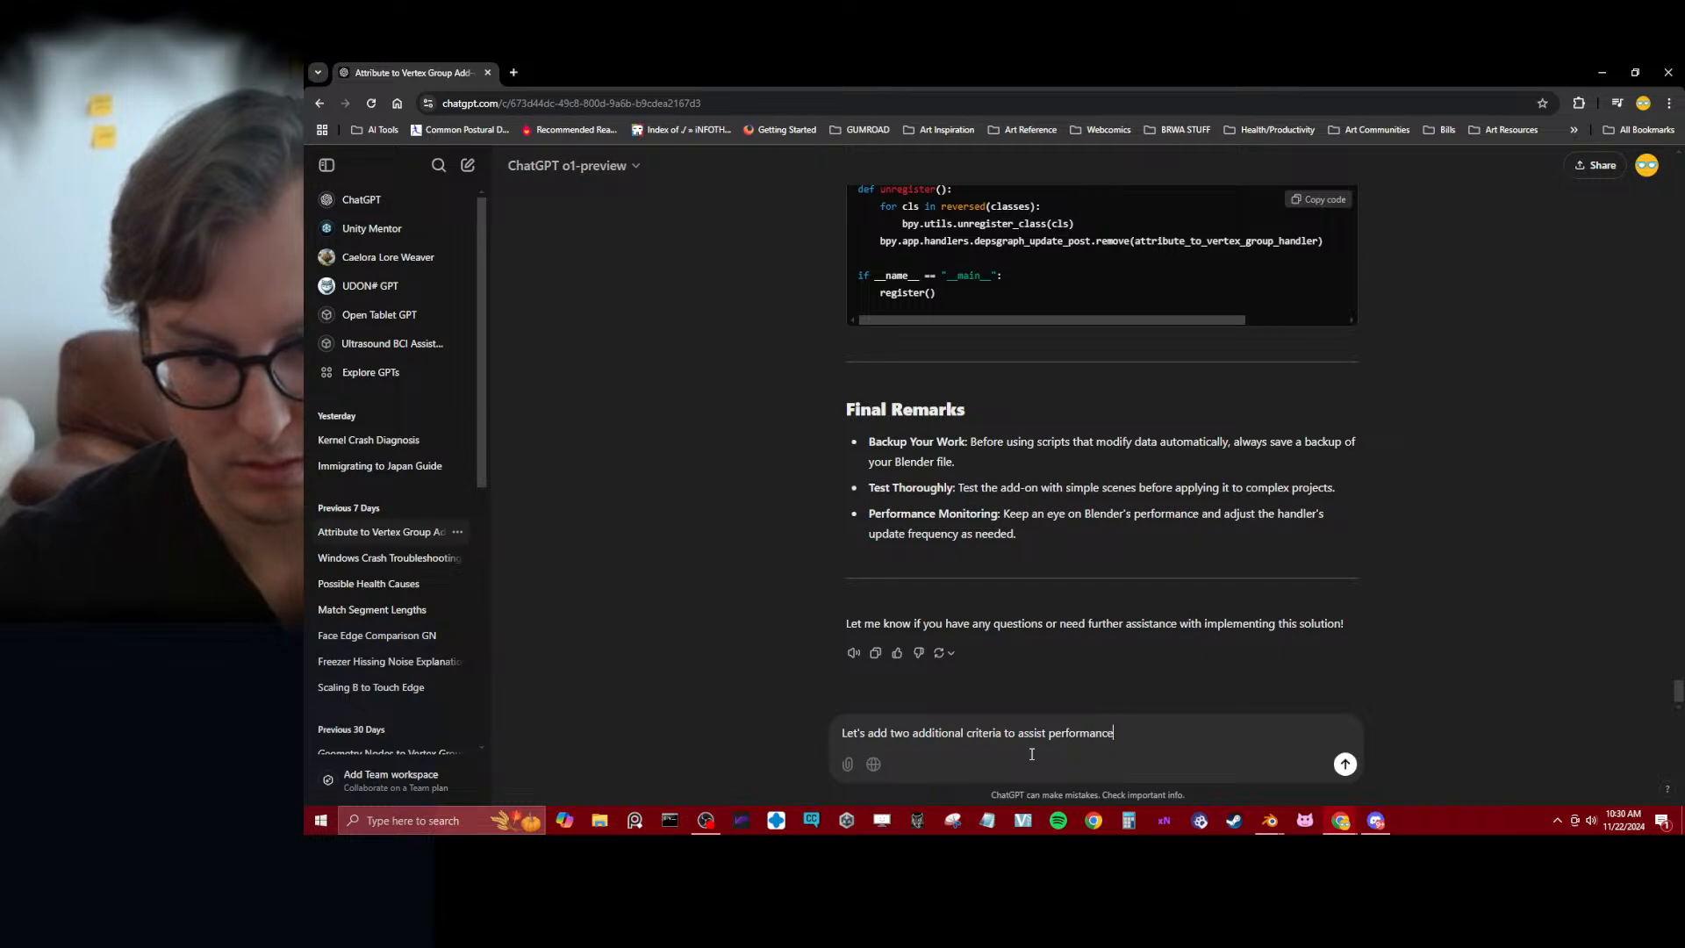
{"action": "type", "text": "."}
{"action": "key", "text": "shift+Return"}
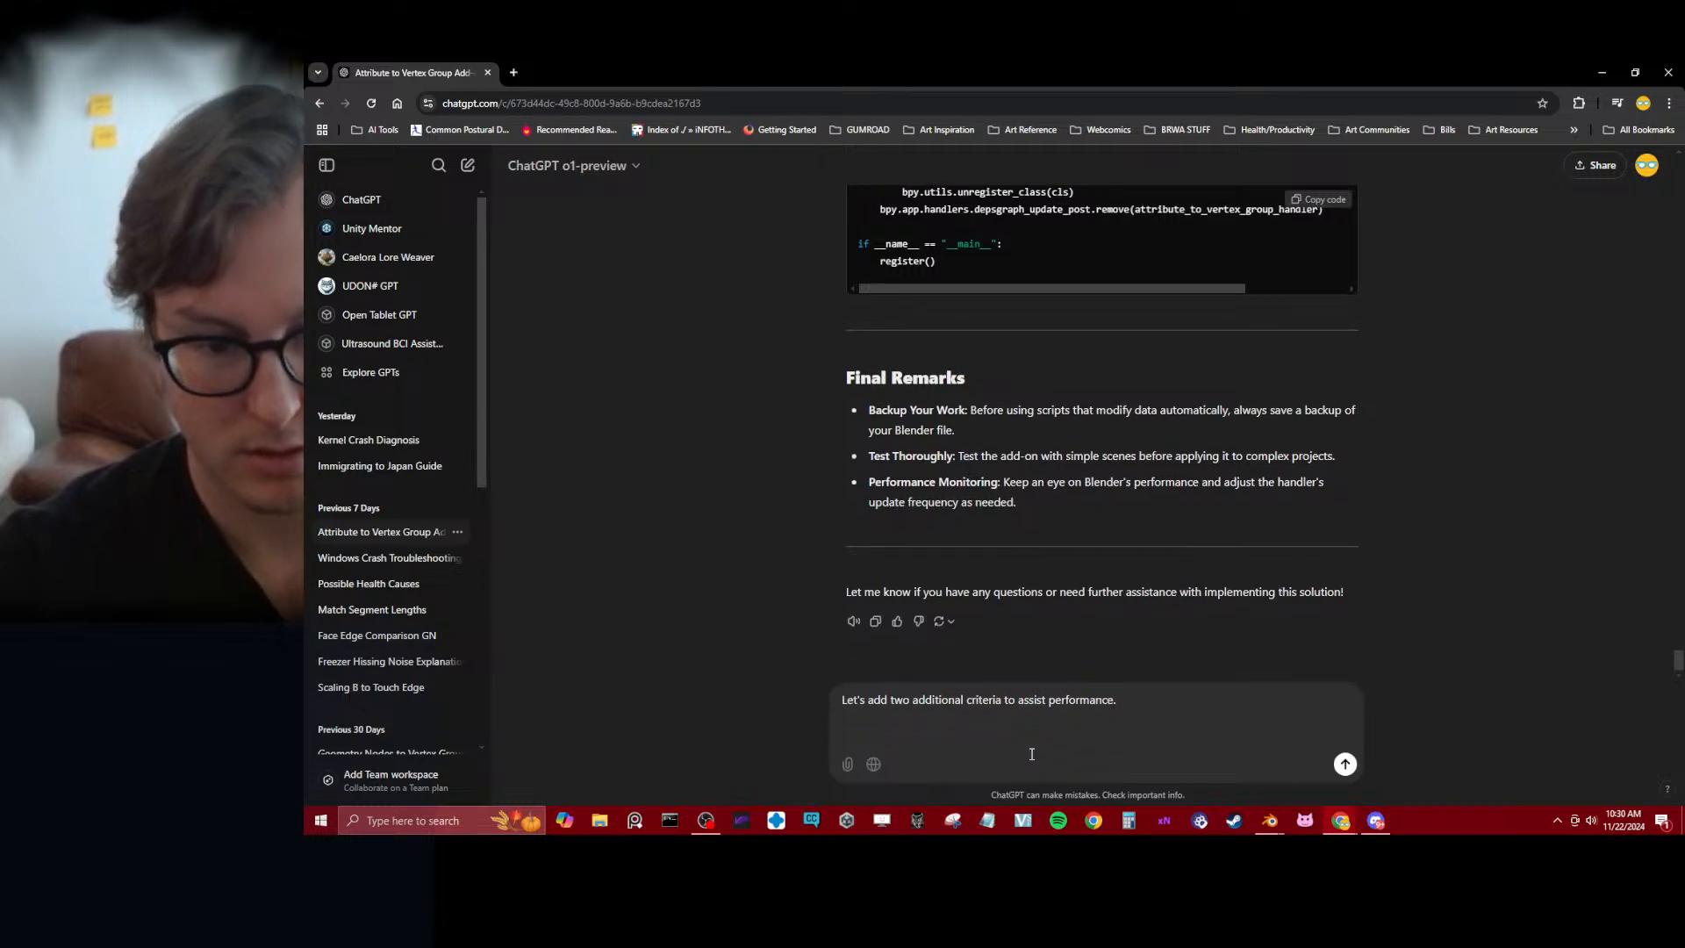
Add the first criterion below the opening line: "1 - Only attributes with the prefix "vg_" will be converted to vertex groups."
{"action": "type", "text": "1 - "}
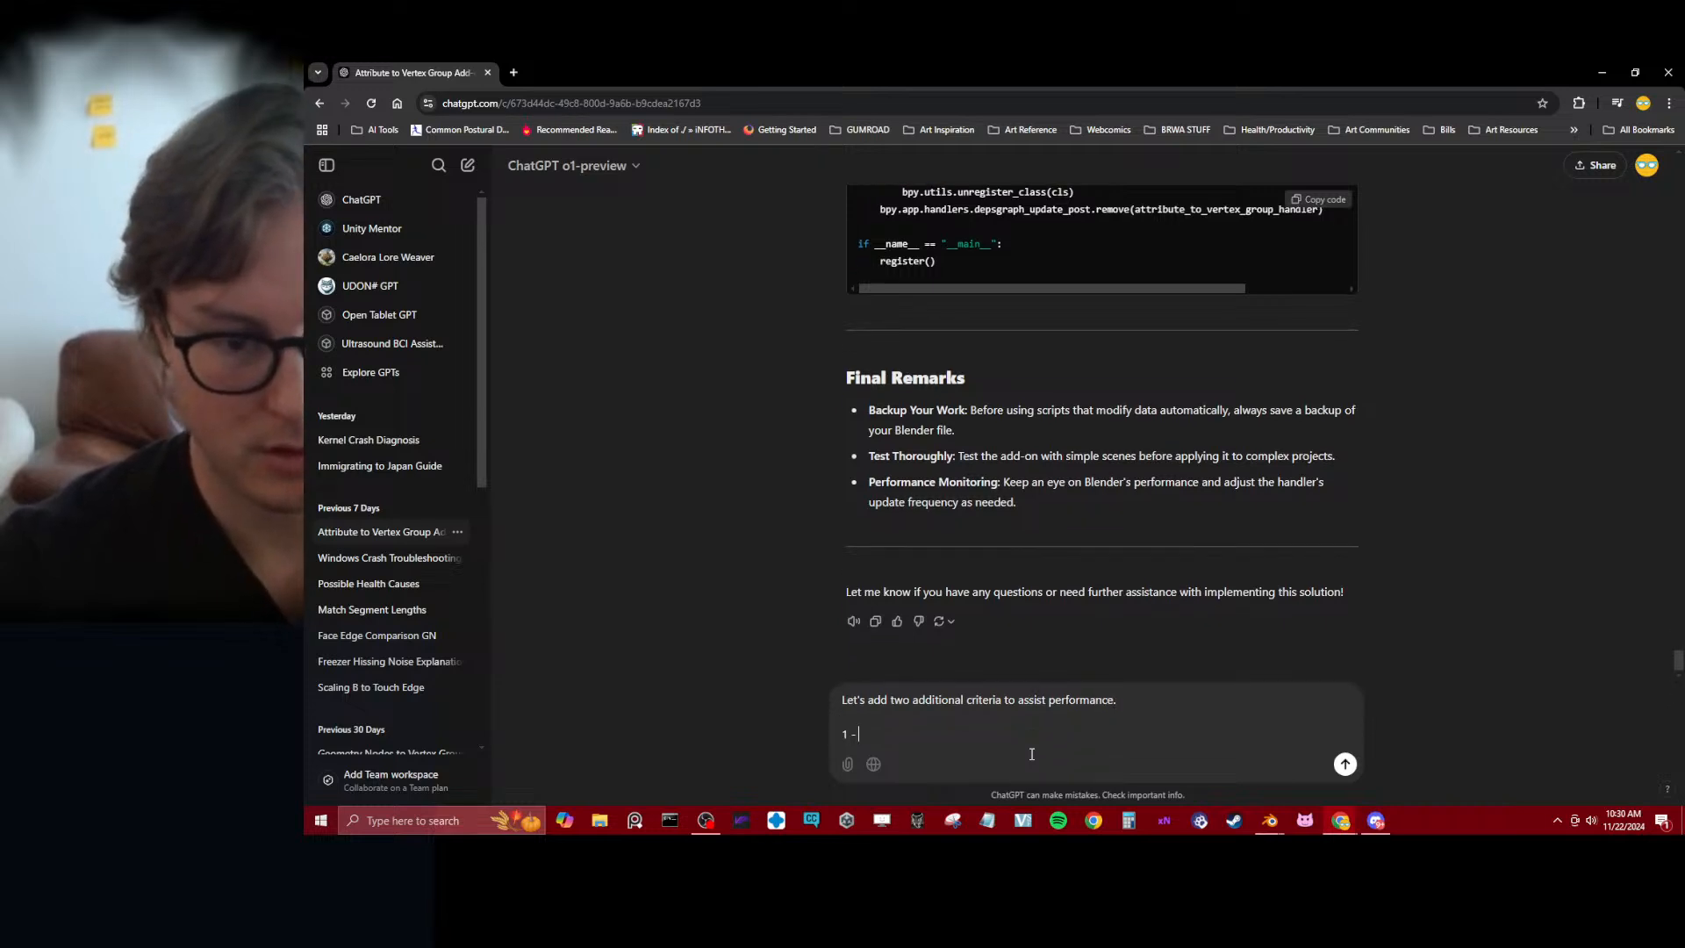
{"action": "type", "text": "Only a"}
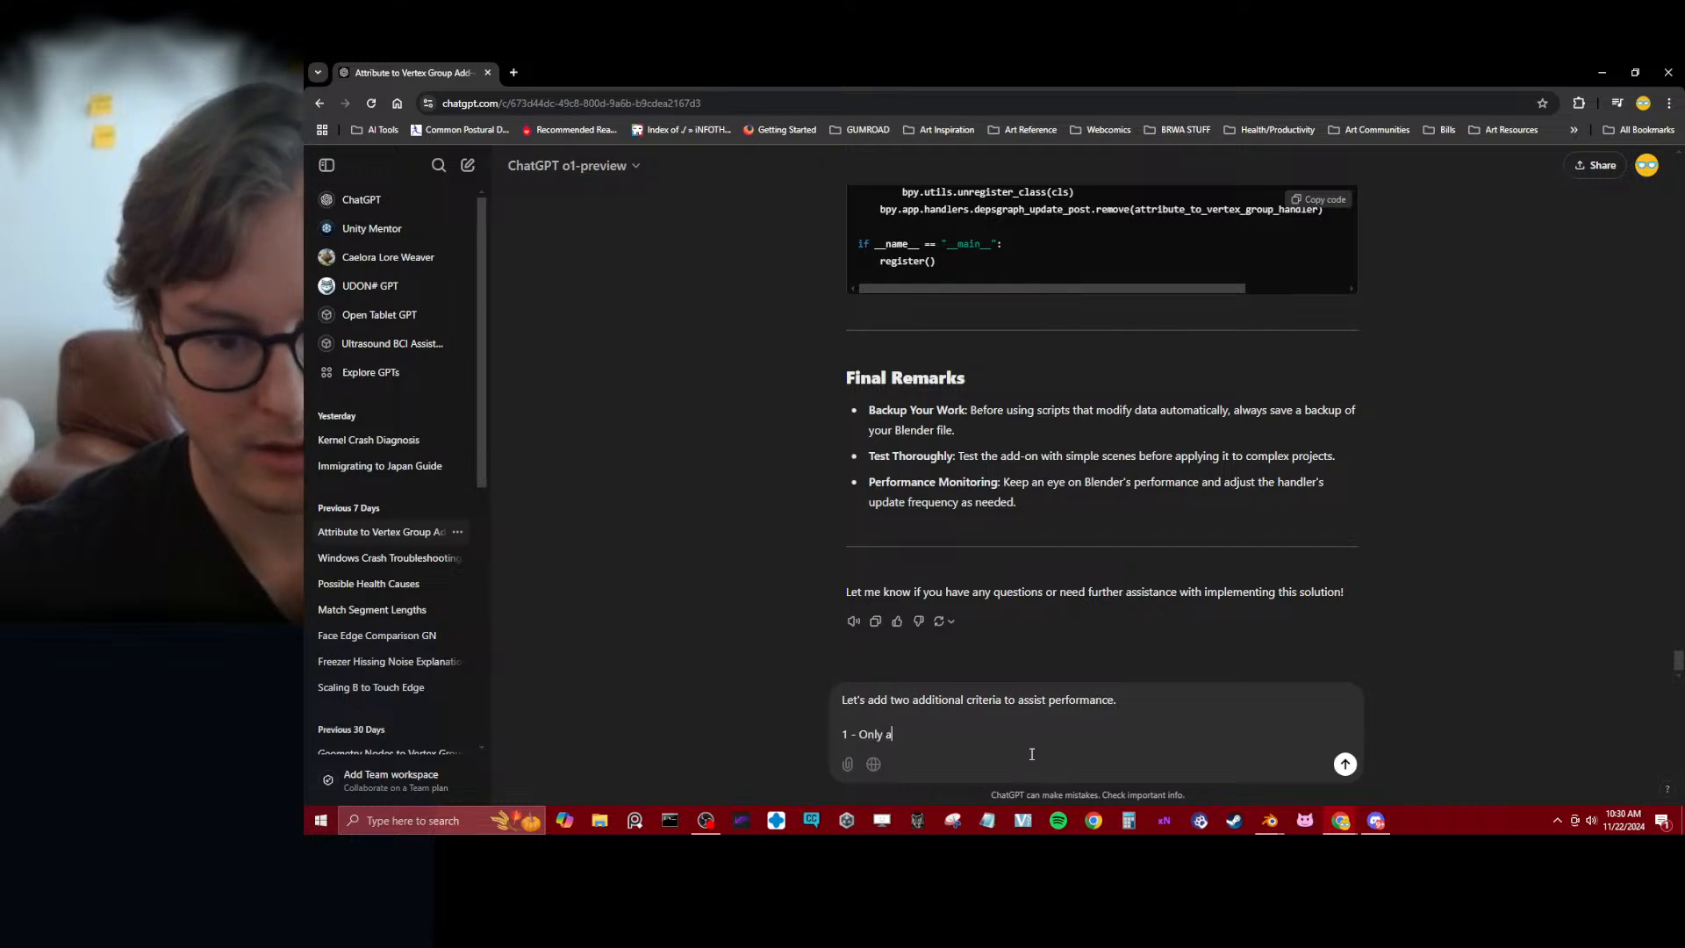
{"action": "type", "text": "ttributes with te"}
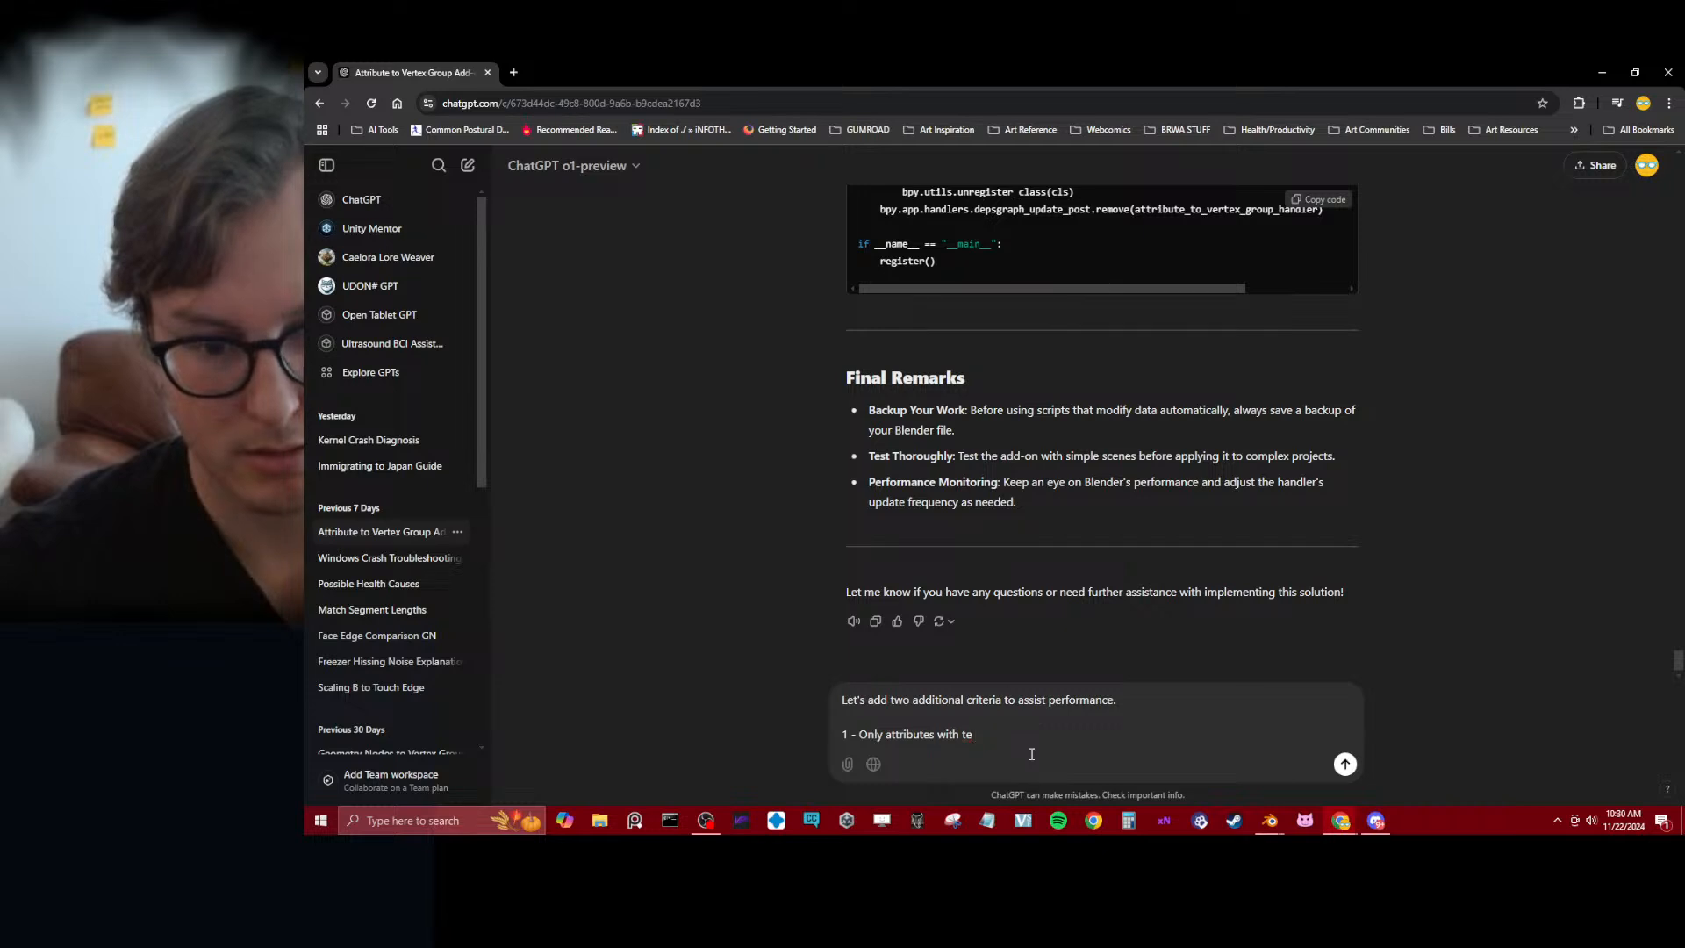
{"action": "key", "text": "BackSpace"}
{"action": "key", "text": "BackSpace"}
{"action": "type", "text": "he prefix"}
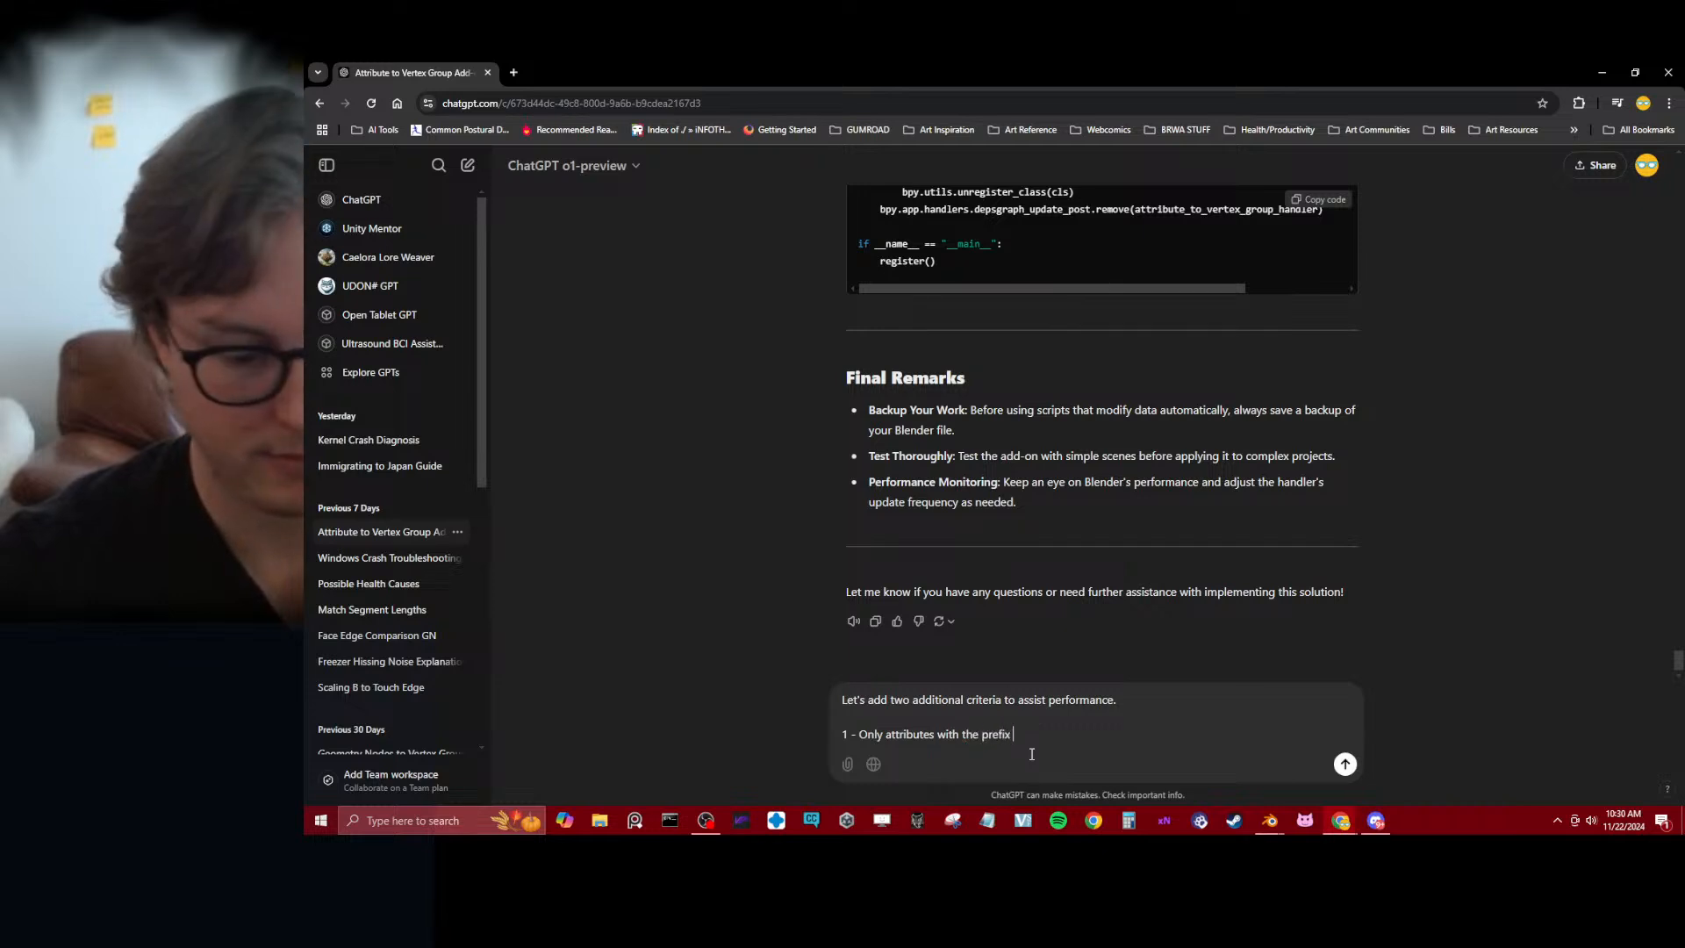
{"action": "type", "text": " \"v"}
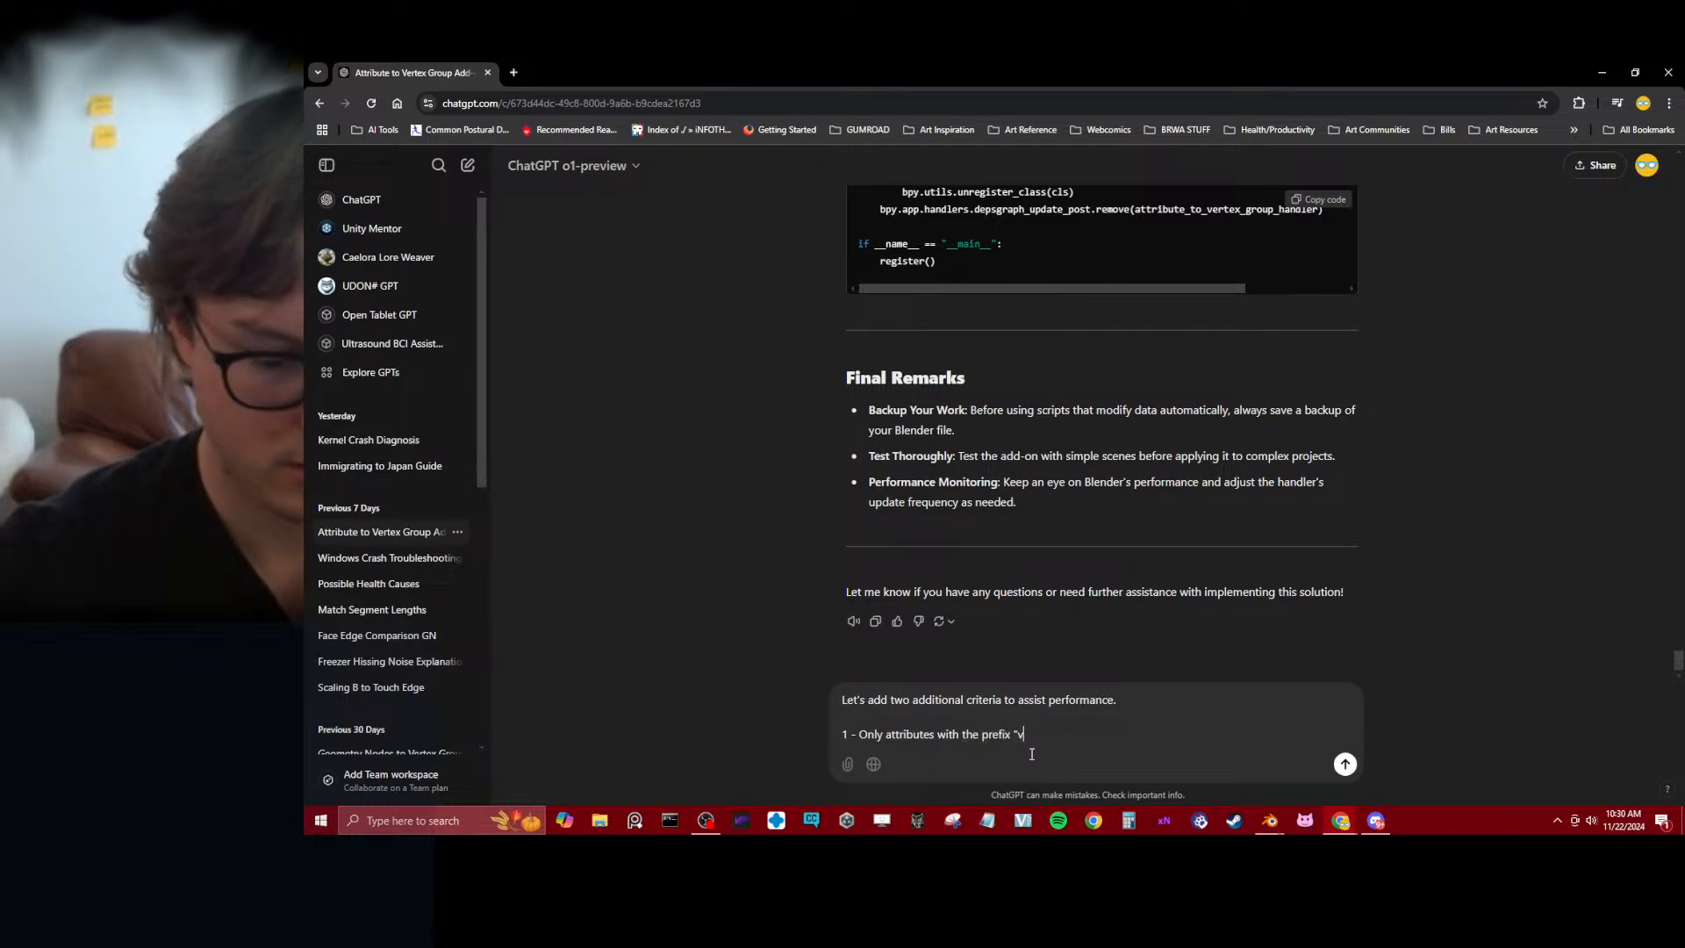
{"action": "type", "text": "g_"}
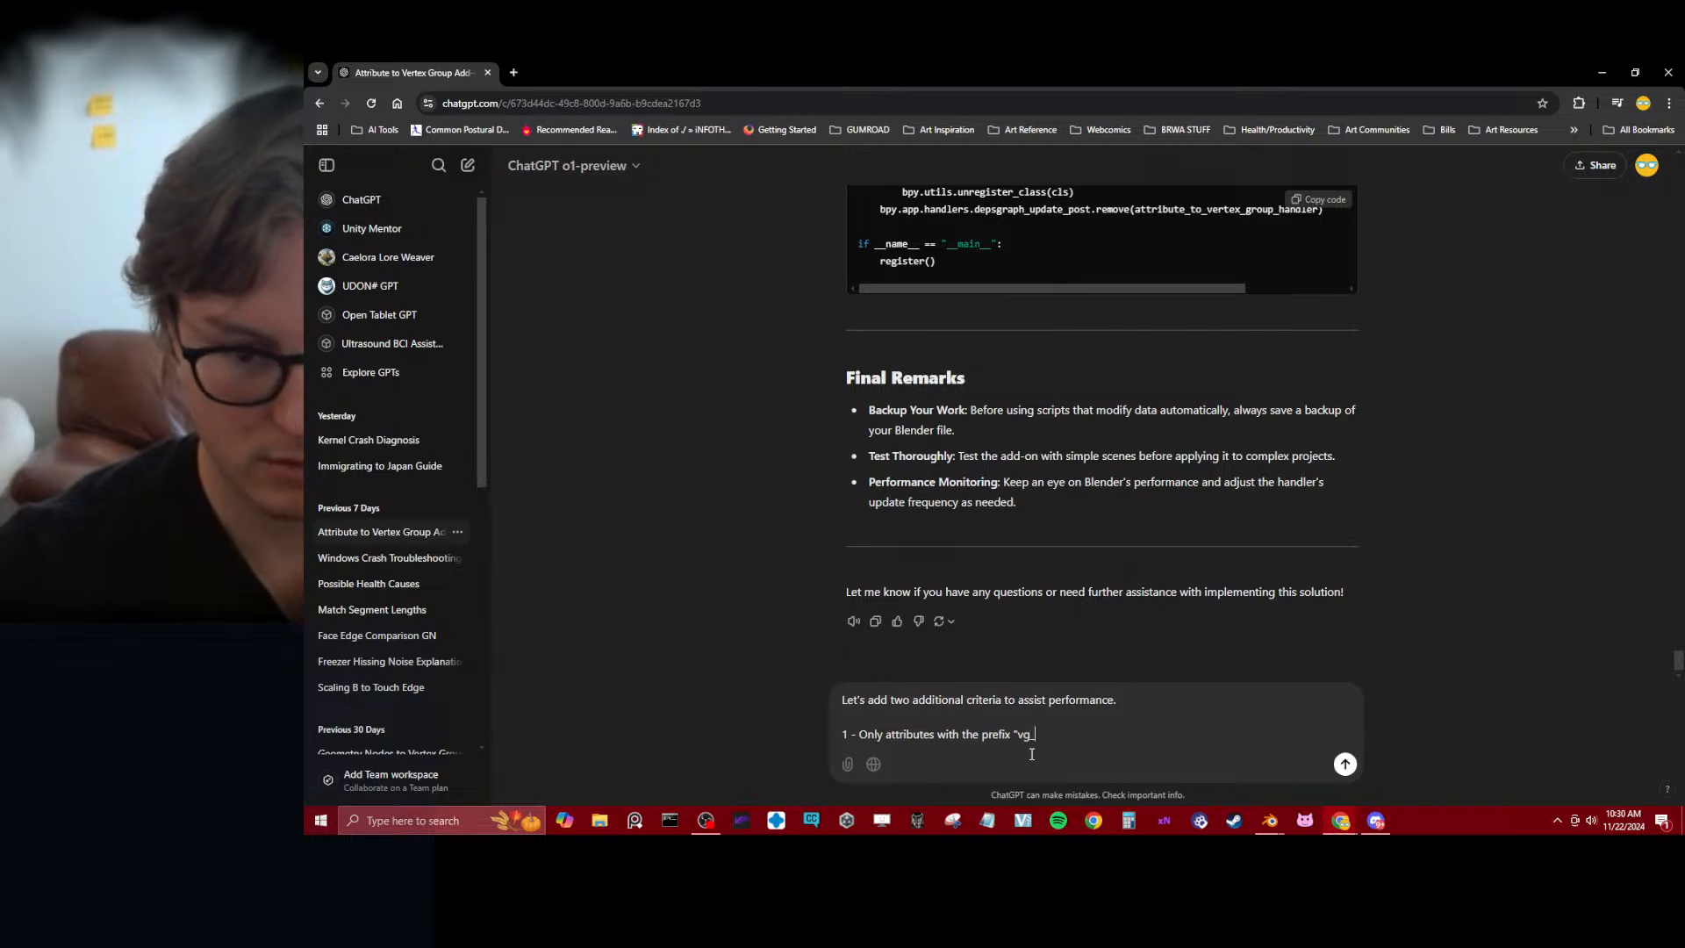
{"action": "type", "text": "\""}
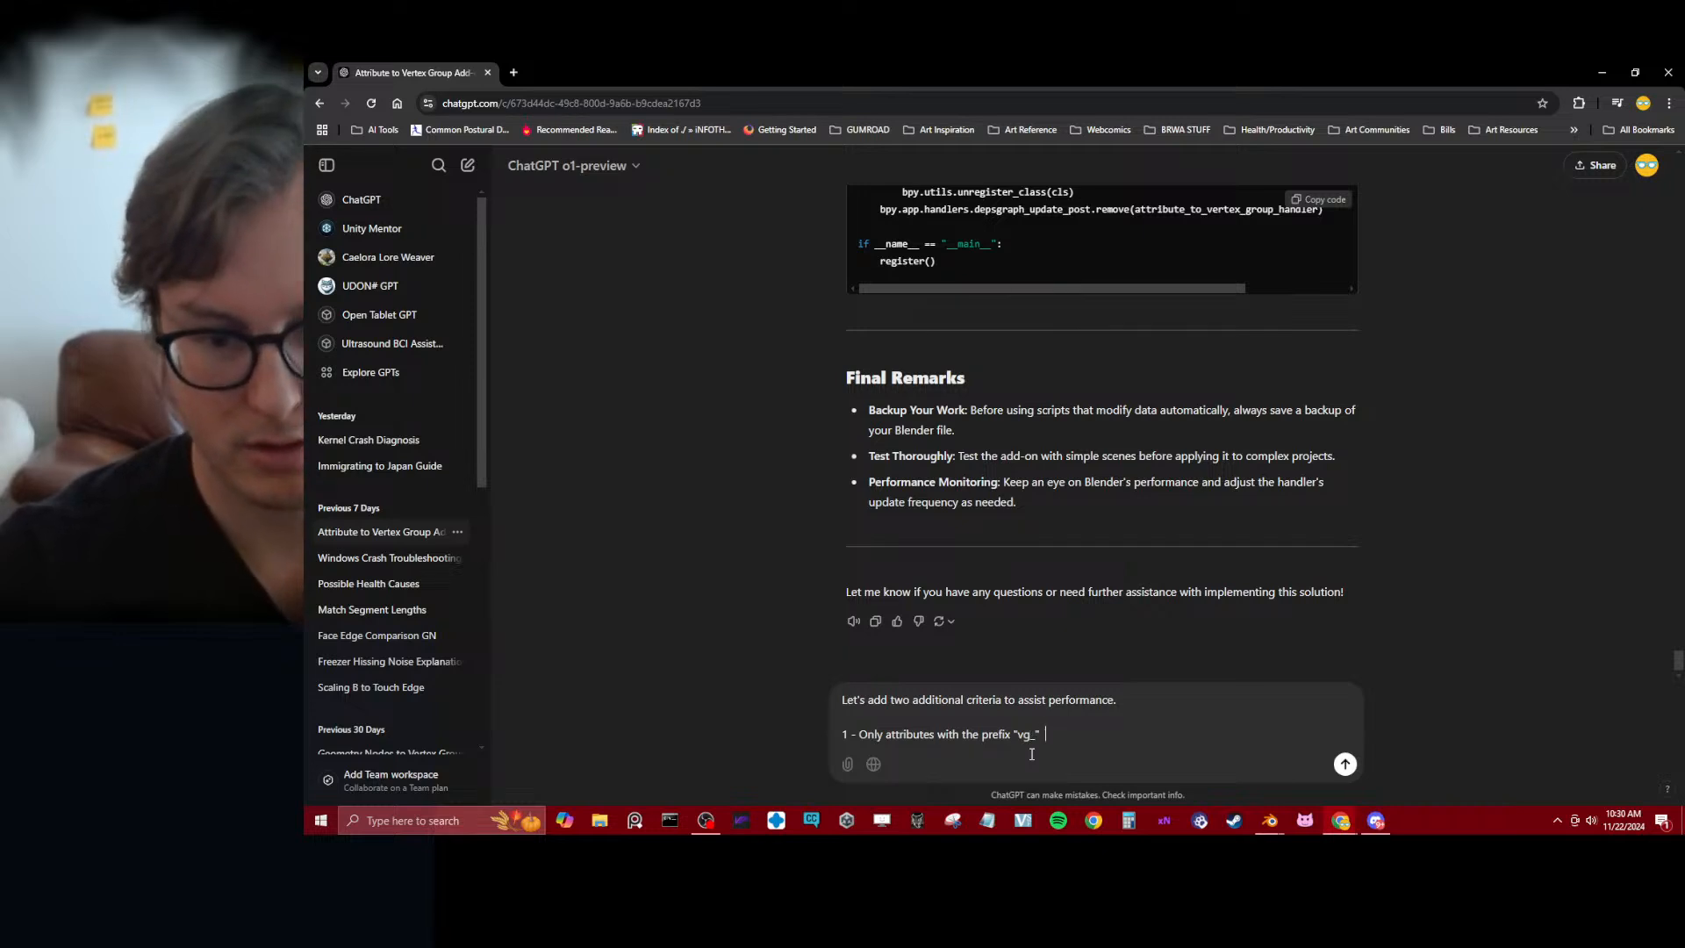
{"action": "type", "text": "  will be conver"}
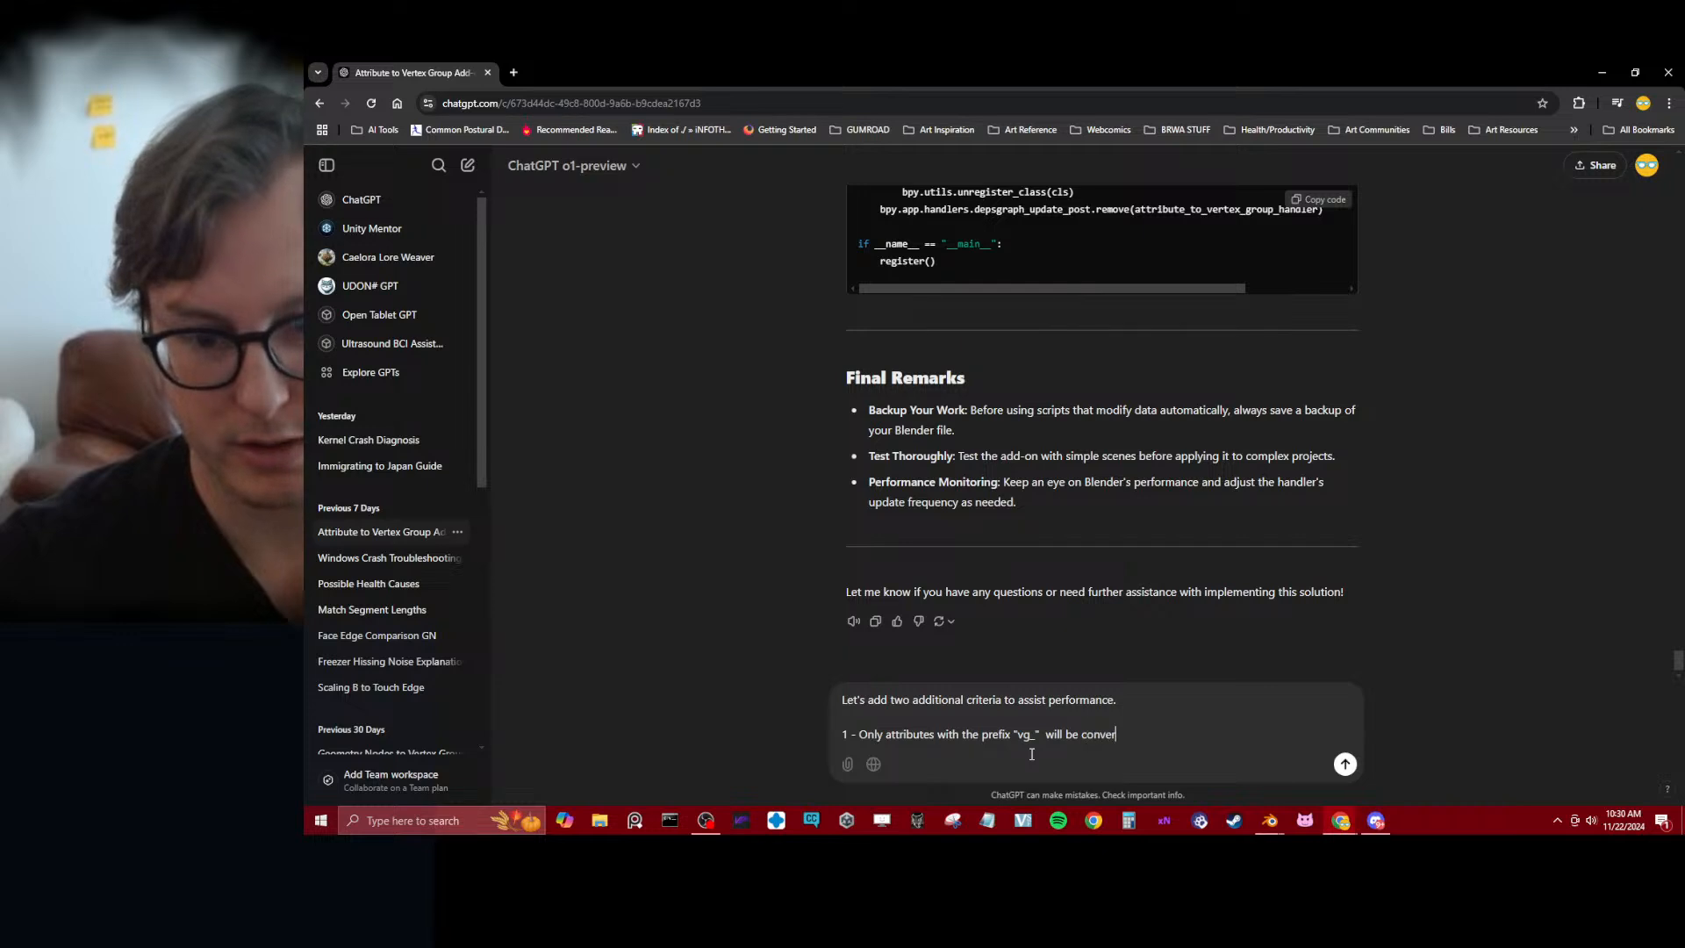
{"action": "type", "text": "ted to verted"}
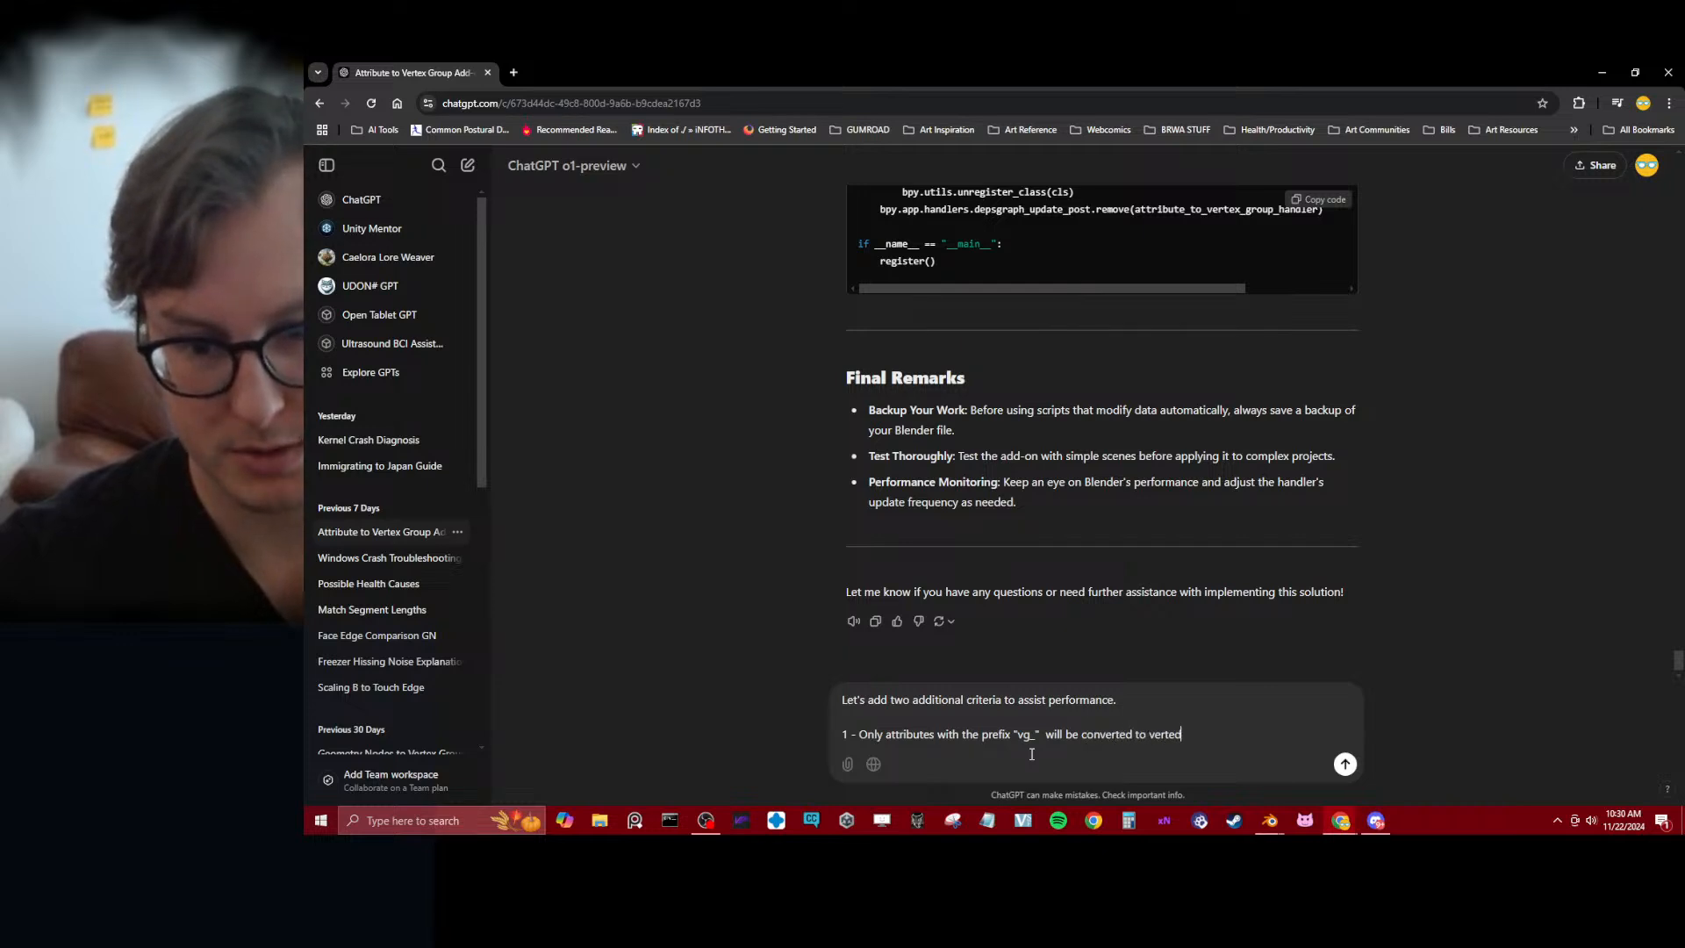
{"action": "key", "text": "BackSpace"}
{"action": "type", "text": "x g"}
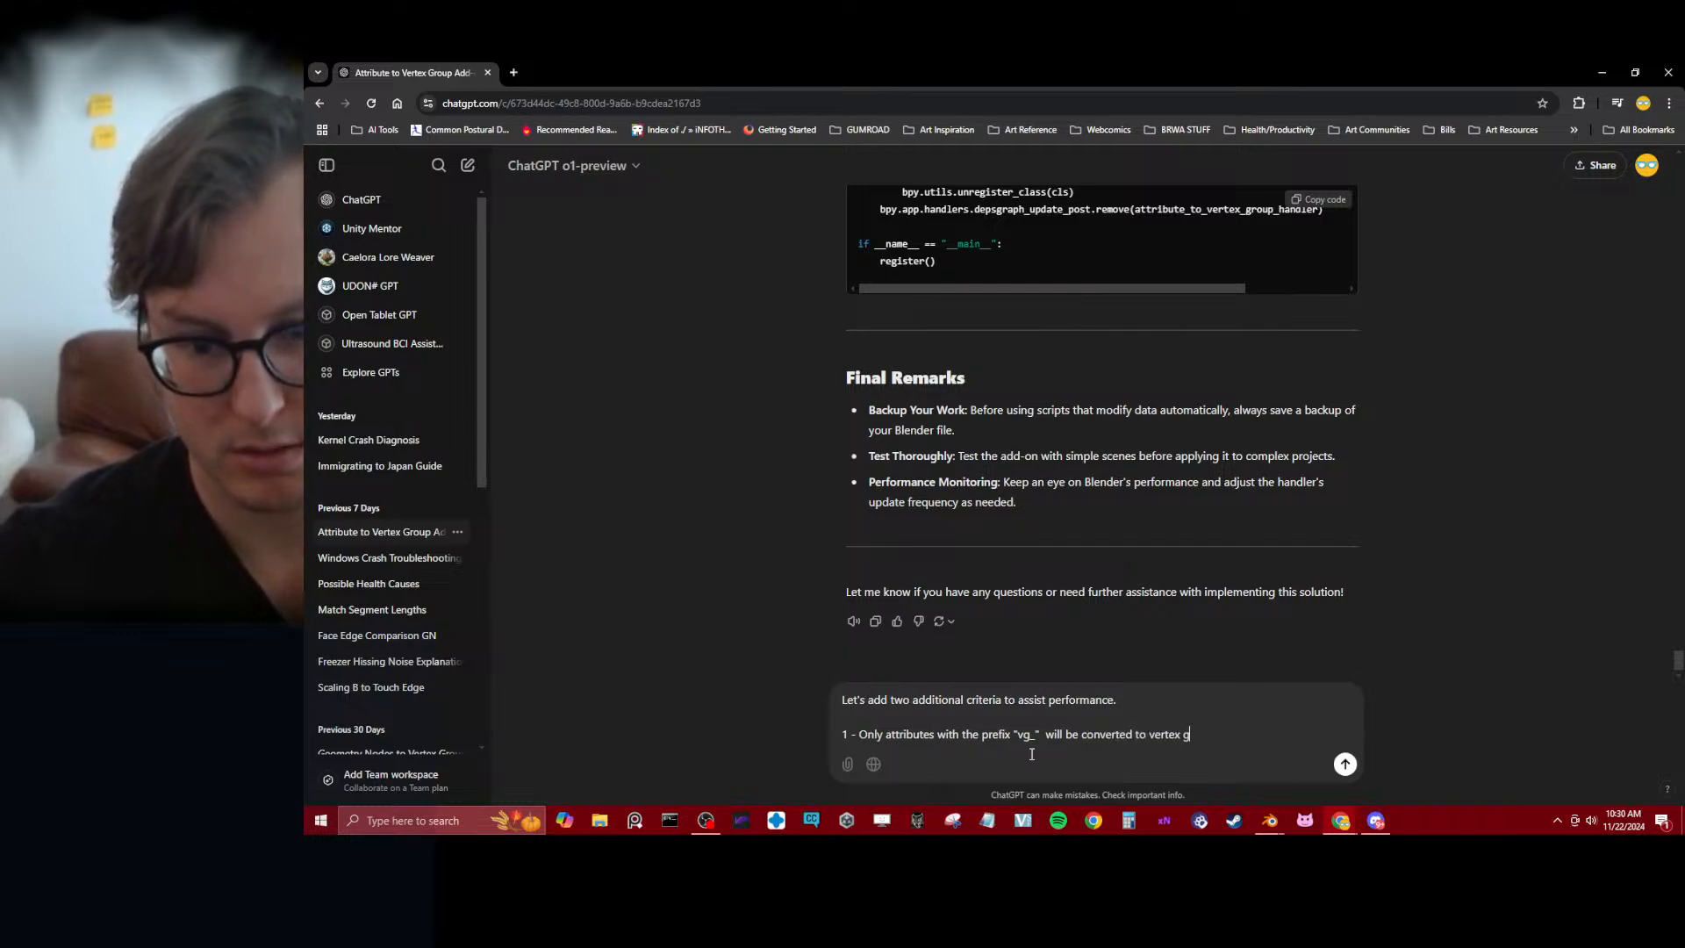
{"action": "type", "text": "roups."}
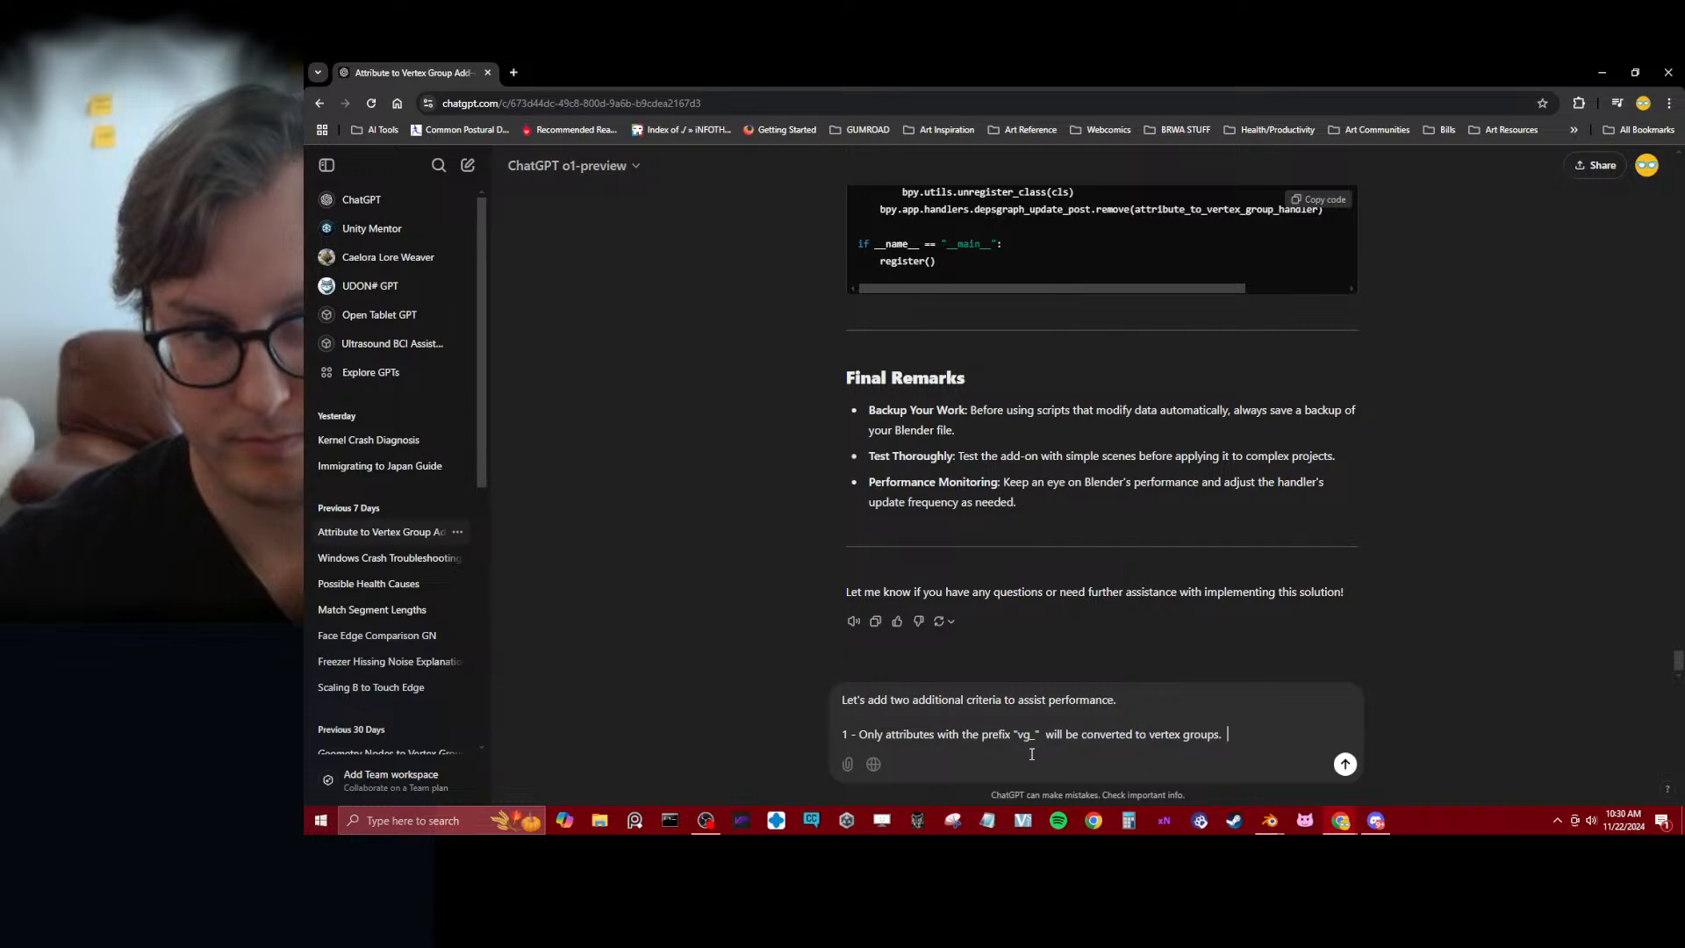
{"action": "type", "text": " St"}
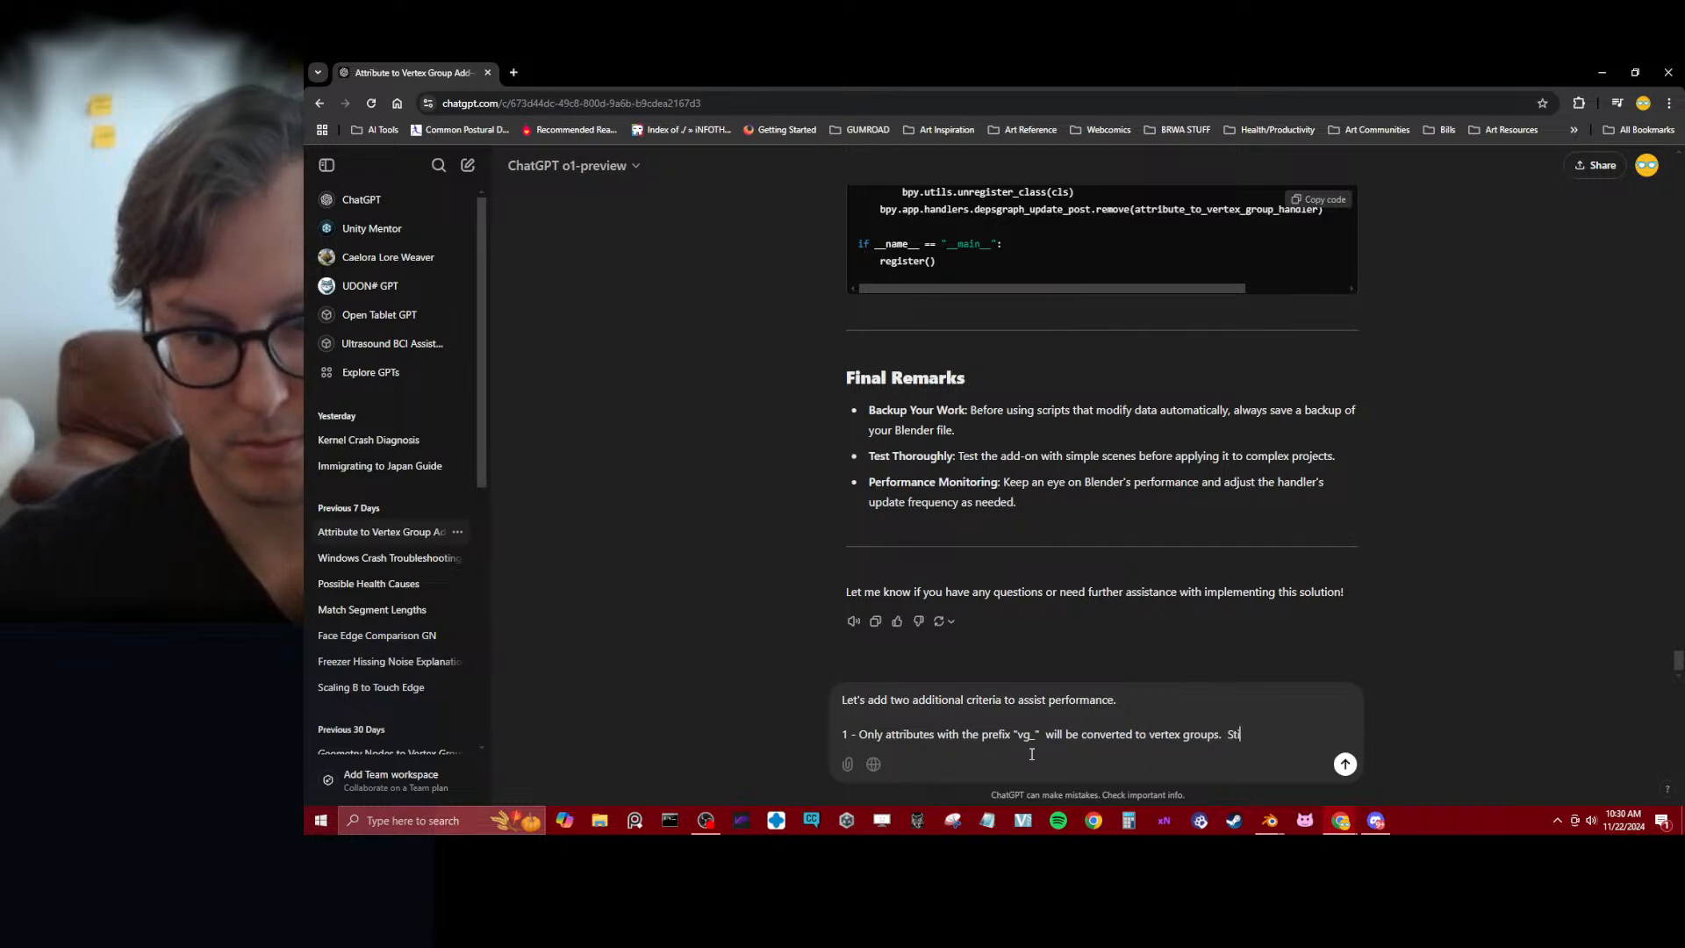
{"action": "type", "text": "rip the pre"}
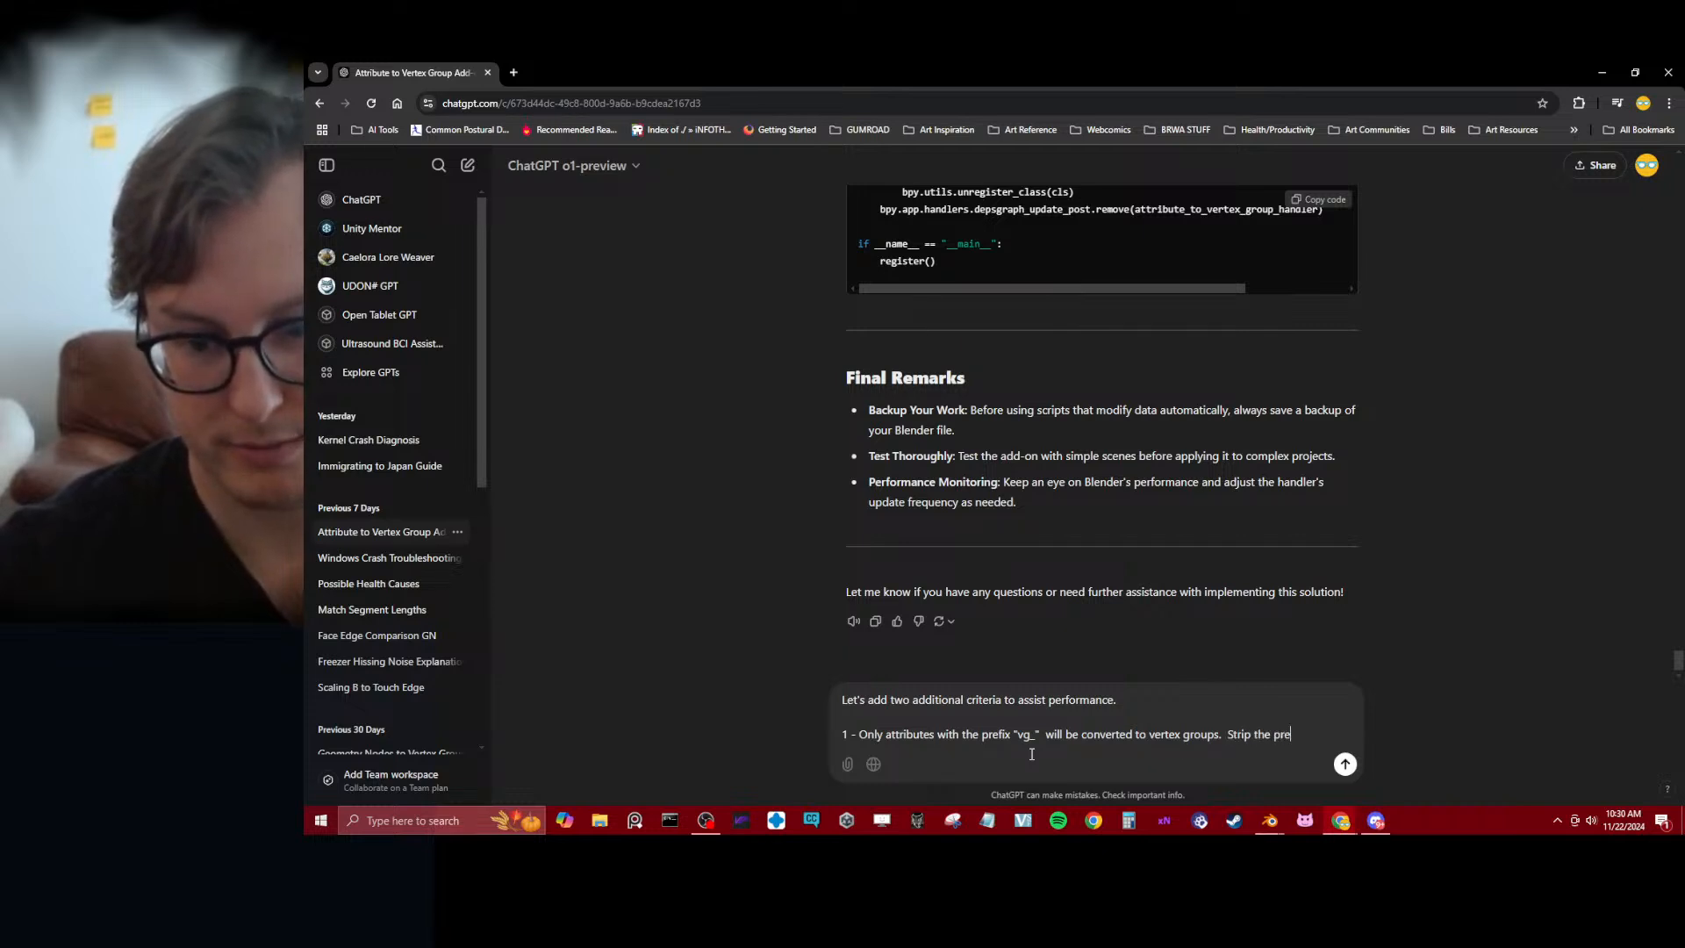
{"action": "type", "text": "fix from the r"}
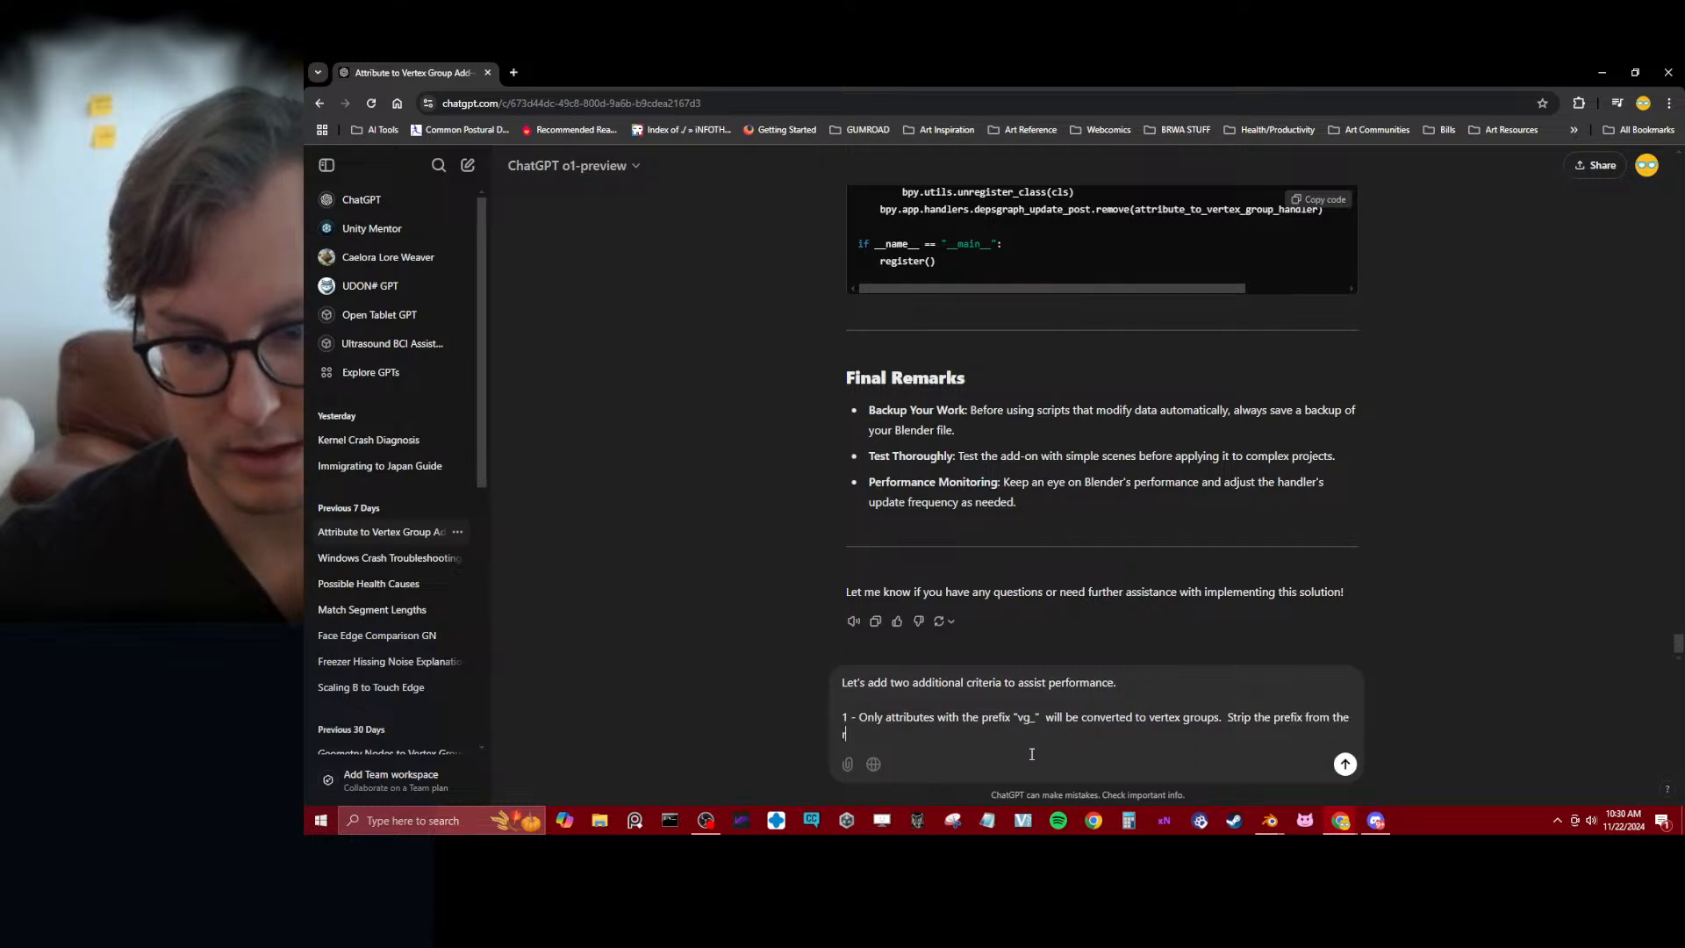
{"action": "type", "text": "esulting group"}
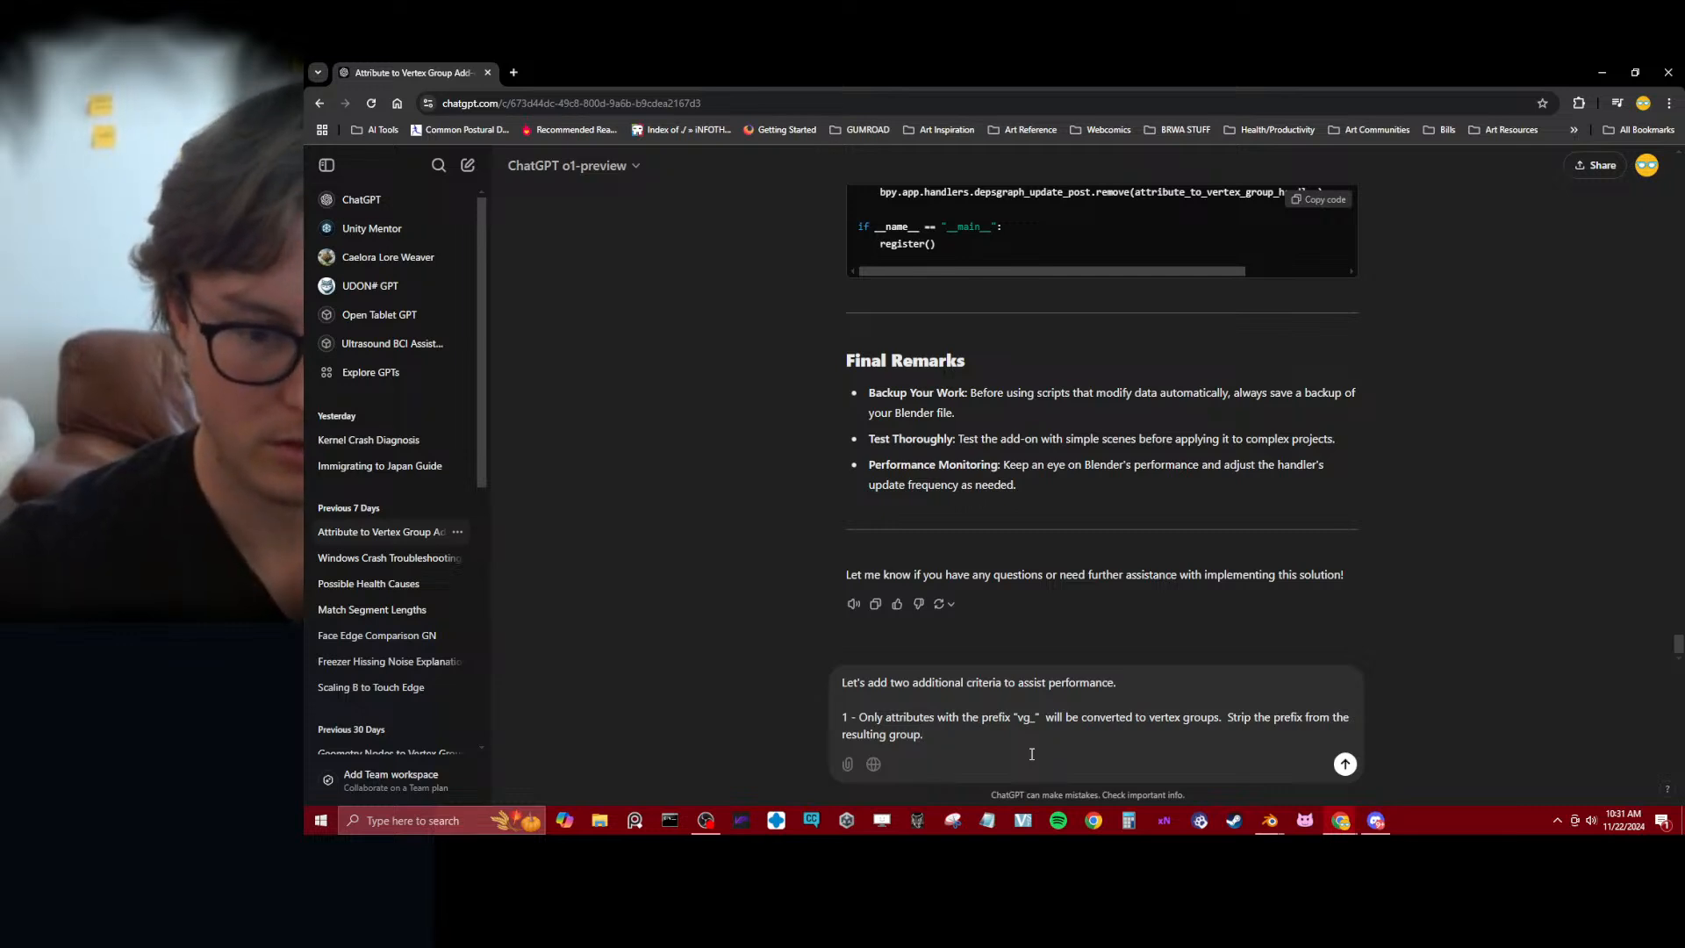
Extend the first criterion with the sentence "Strip the prefix from the resulting group."
{"action": "type", "text": "."}
Add the second criterion "2 - Initial vertex groups are retained." and change "two" to "3" in the opening line
{"action": "key", "text": "shift+Return"}
{"action": "key", "text": "shift+Return"}
{"action": "type", "text": "2 -"}
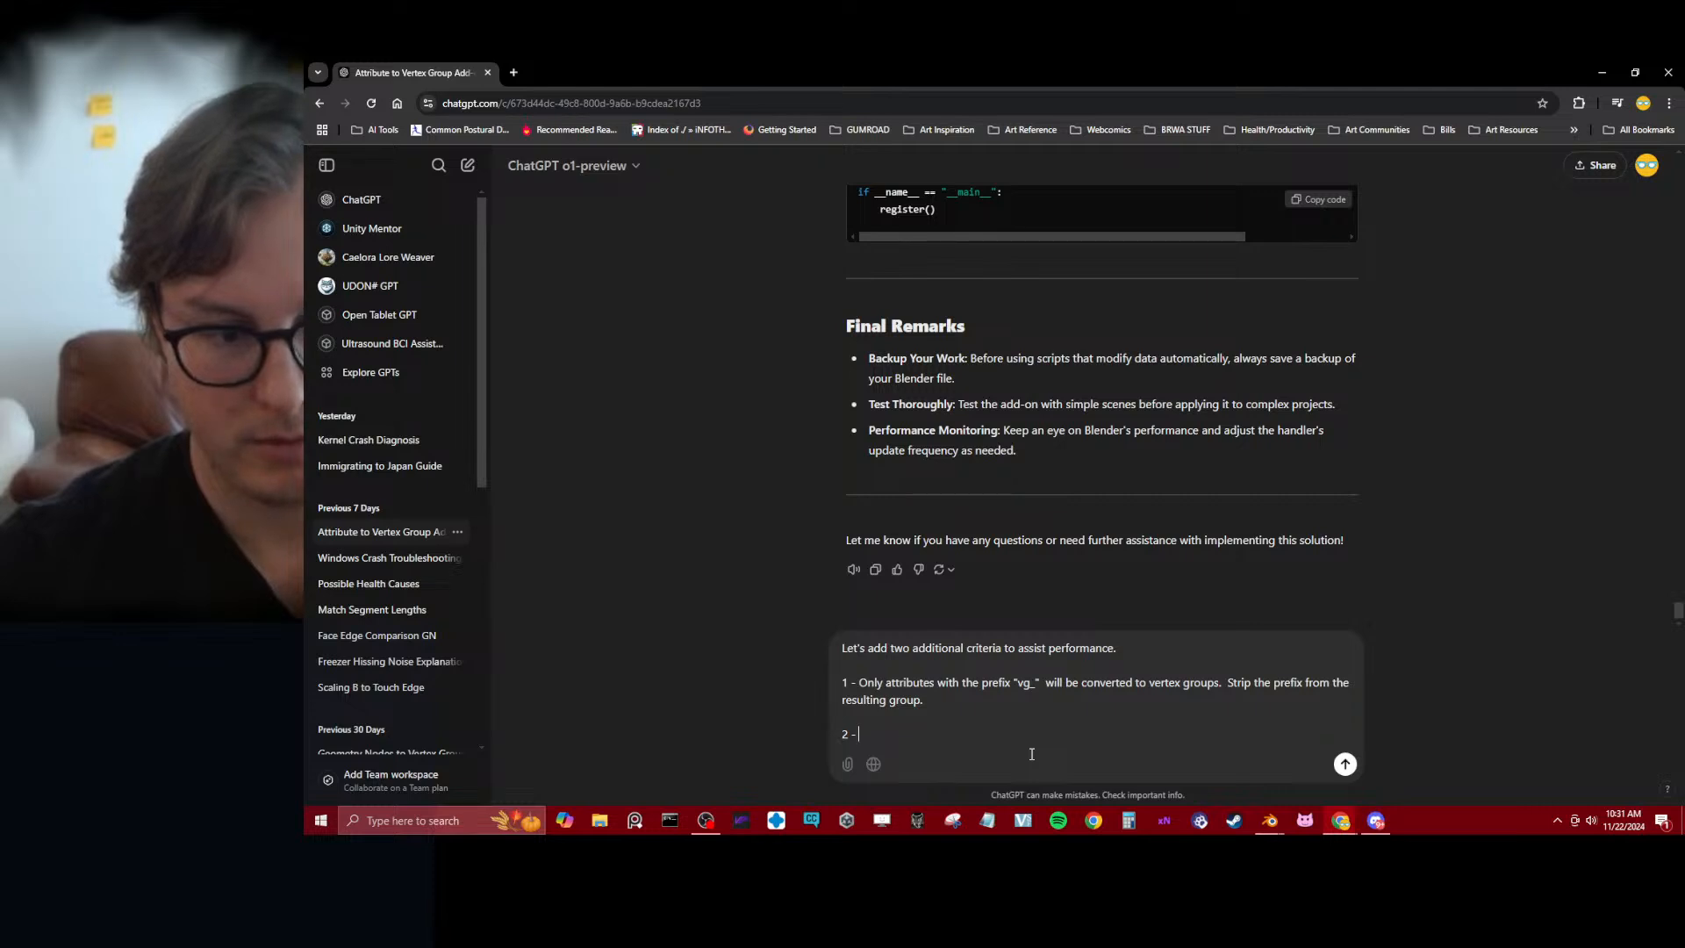
{"action": "type", "text": " Initial verte"}
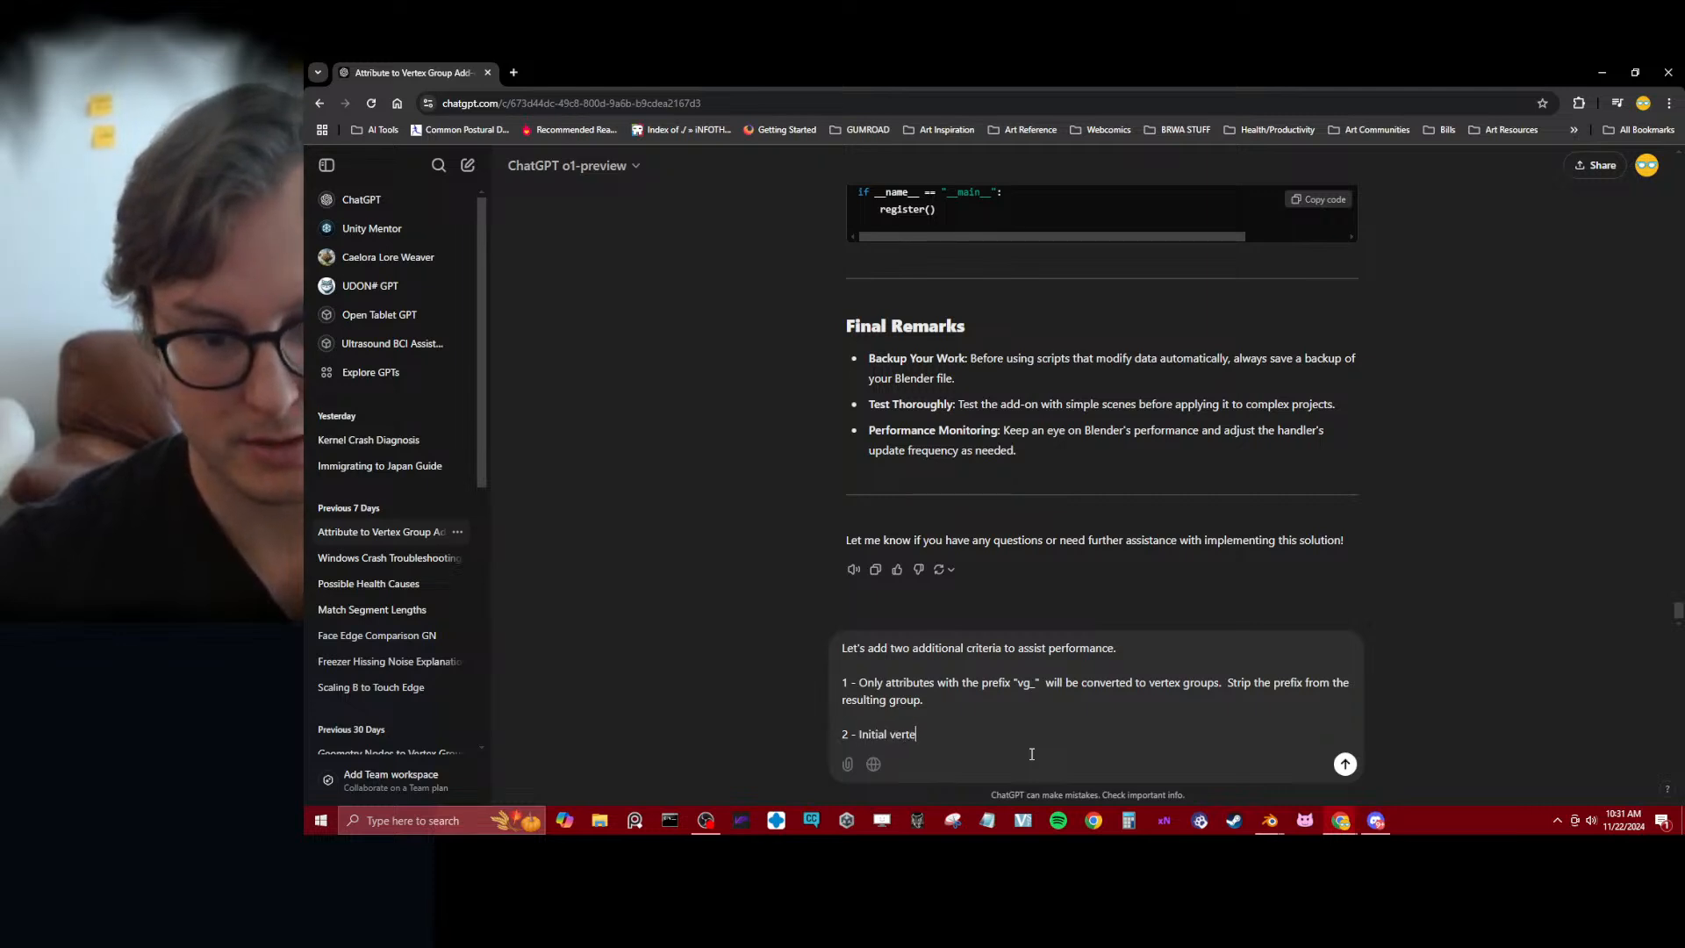
{"action": "type", "text": "x groups are "}
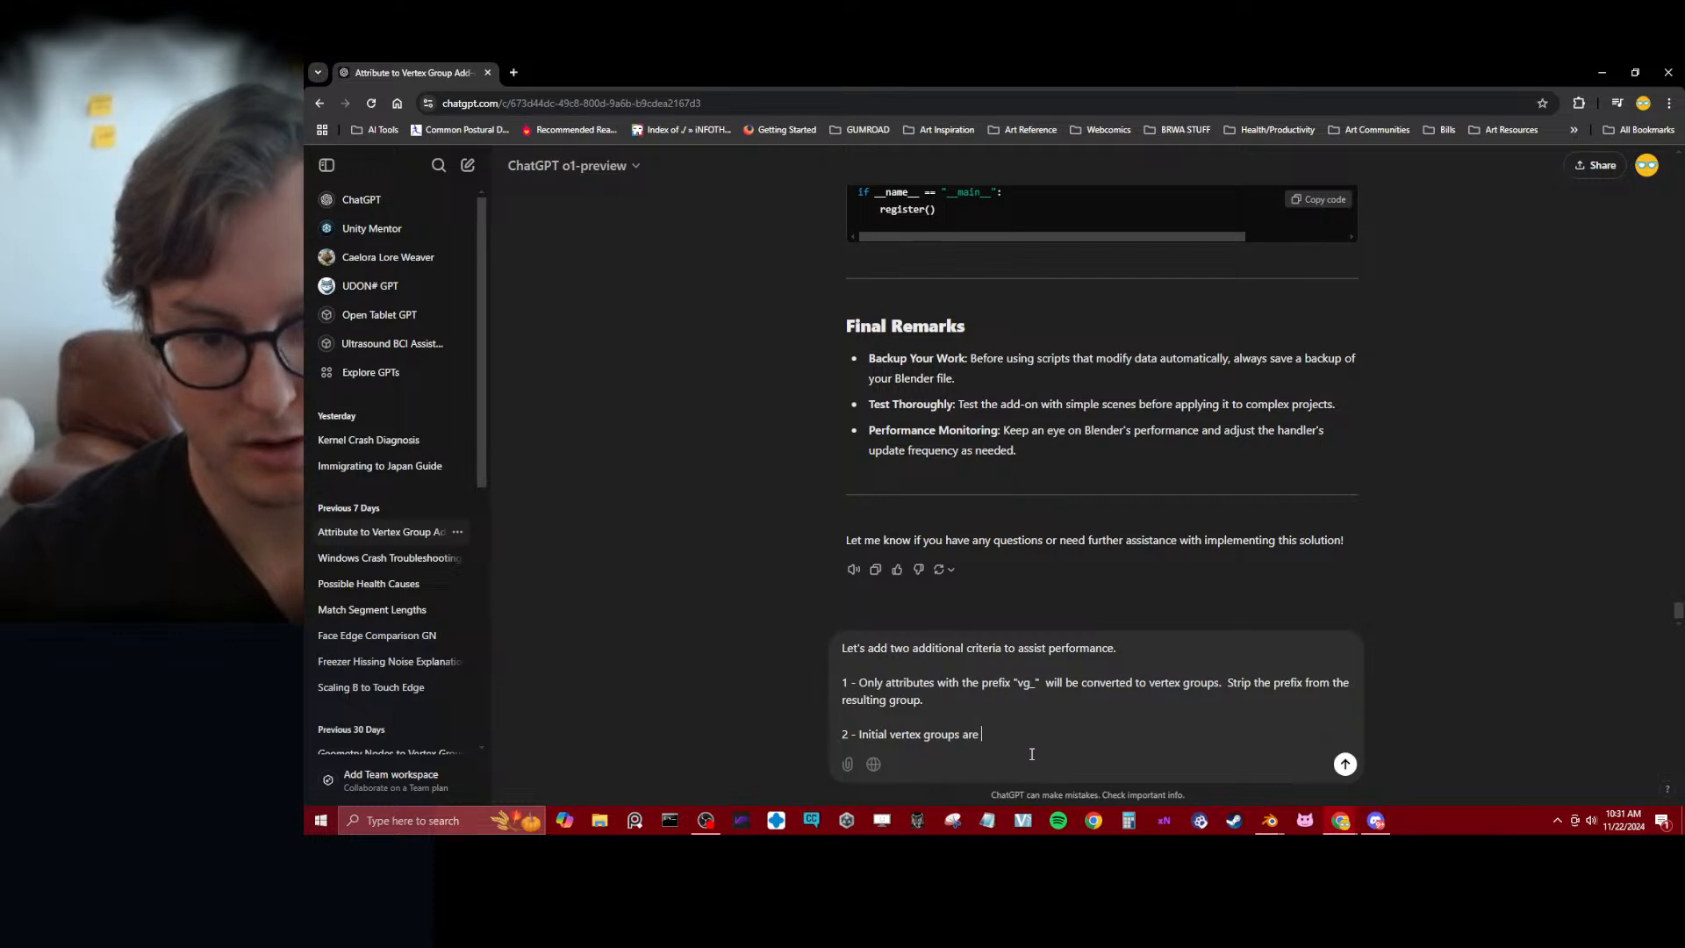
{"action": "type", "text": "retaint"}
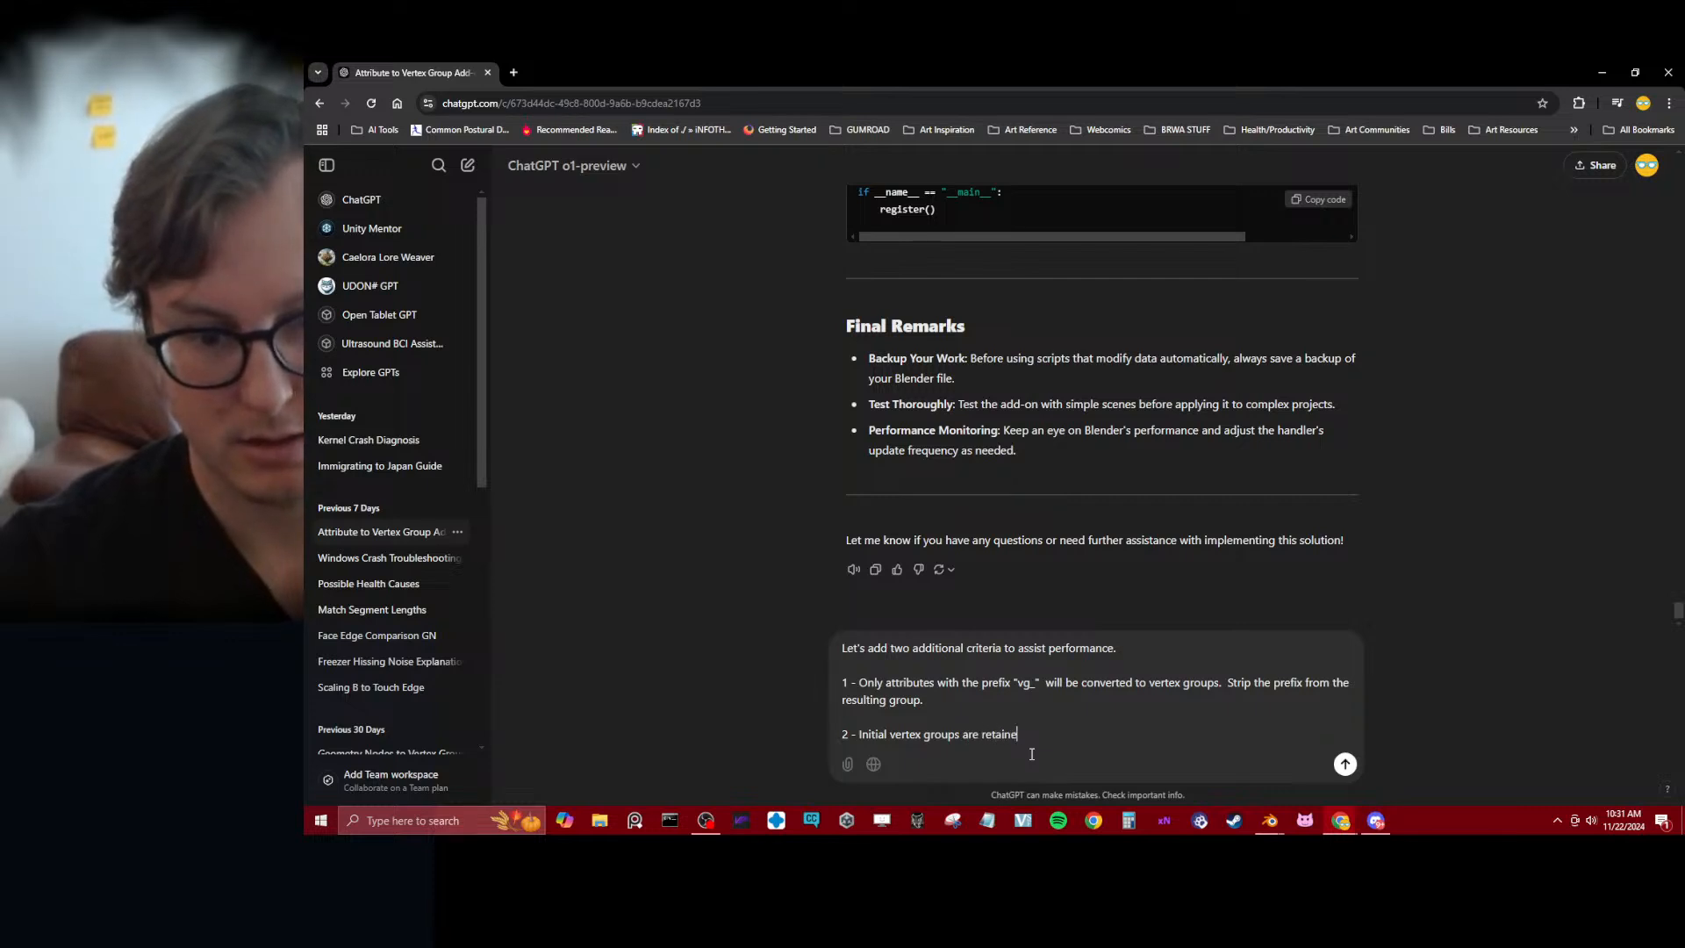
{"action": "type", "text": "d"}
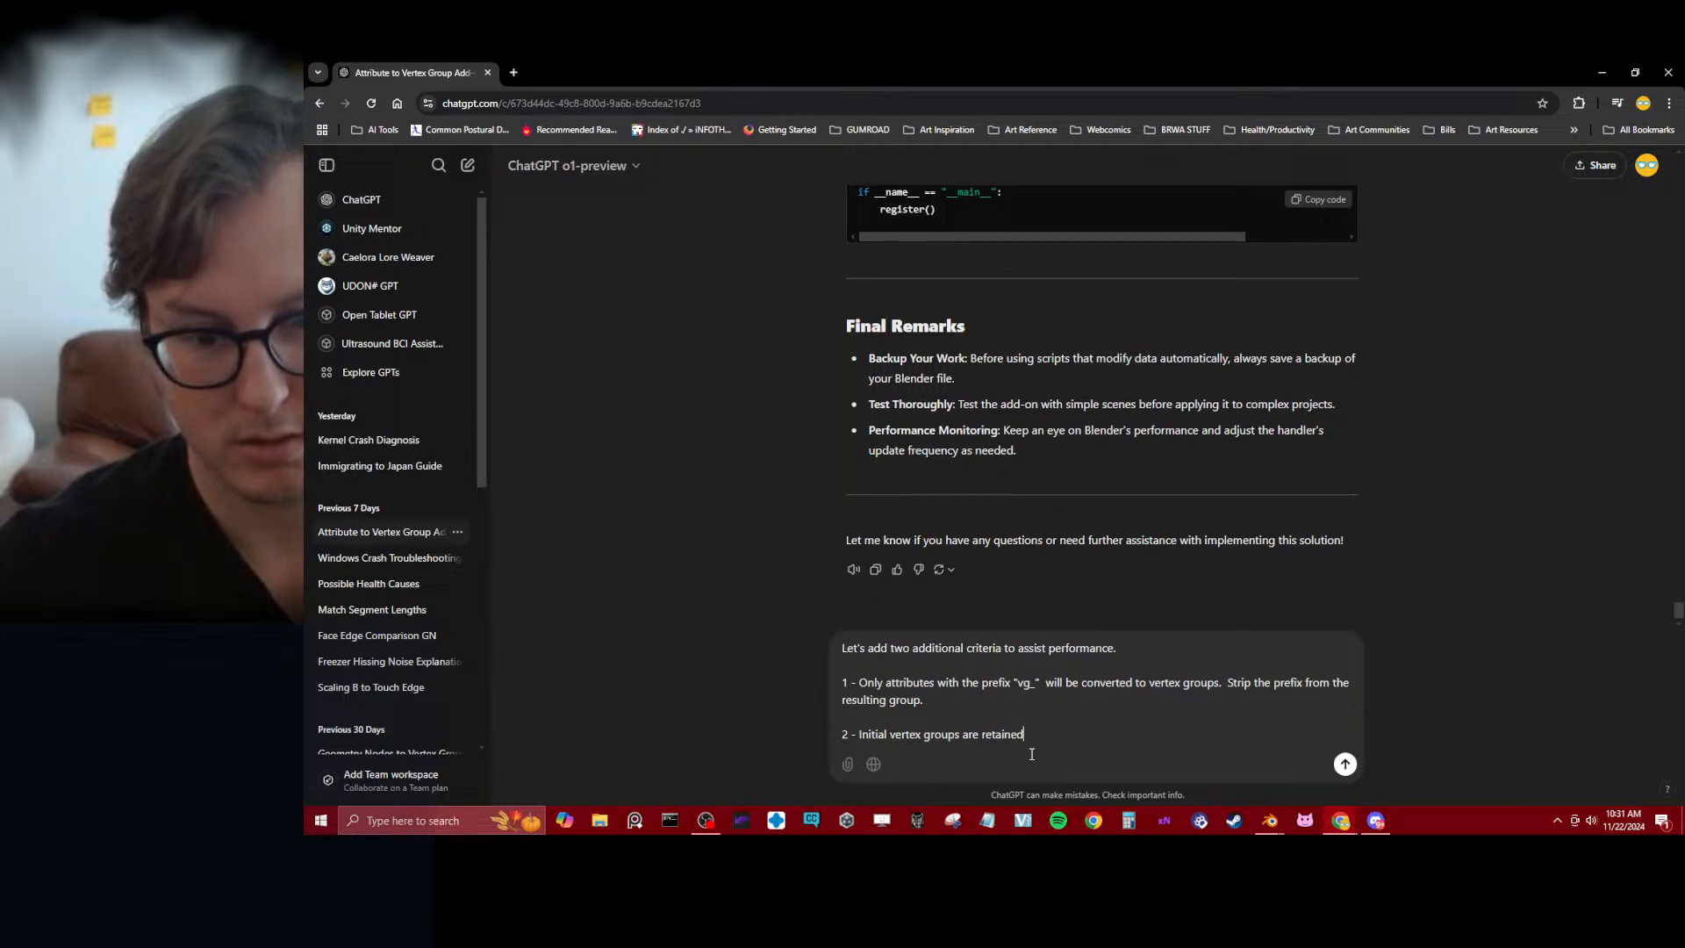
{"action": "type", "text": "."}
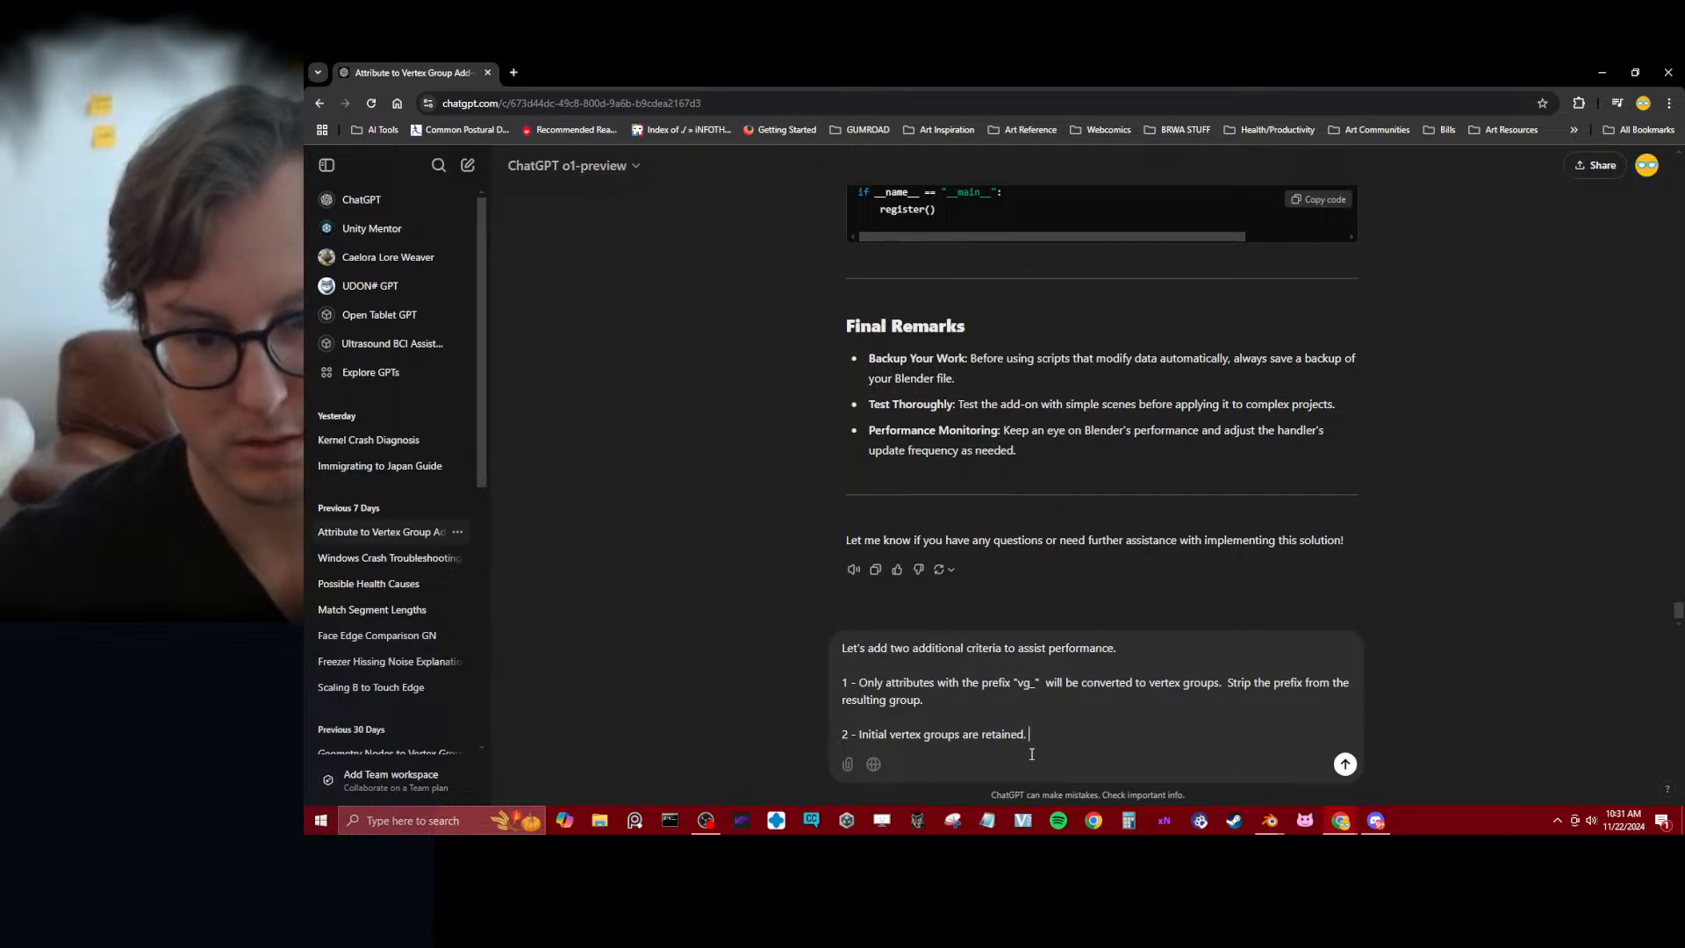
{"action": "double_click", "coordinate": [900, 650]}
{"action": "type", "text": "3"}
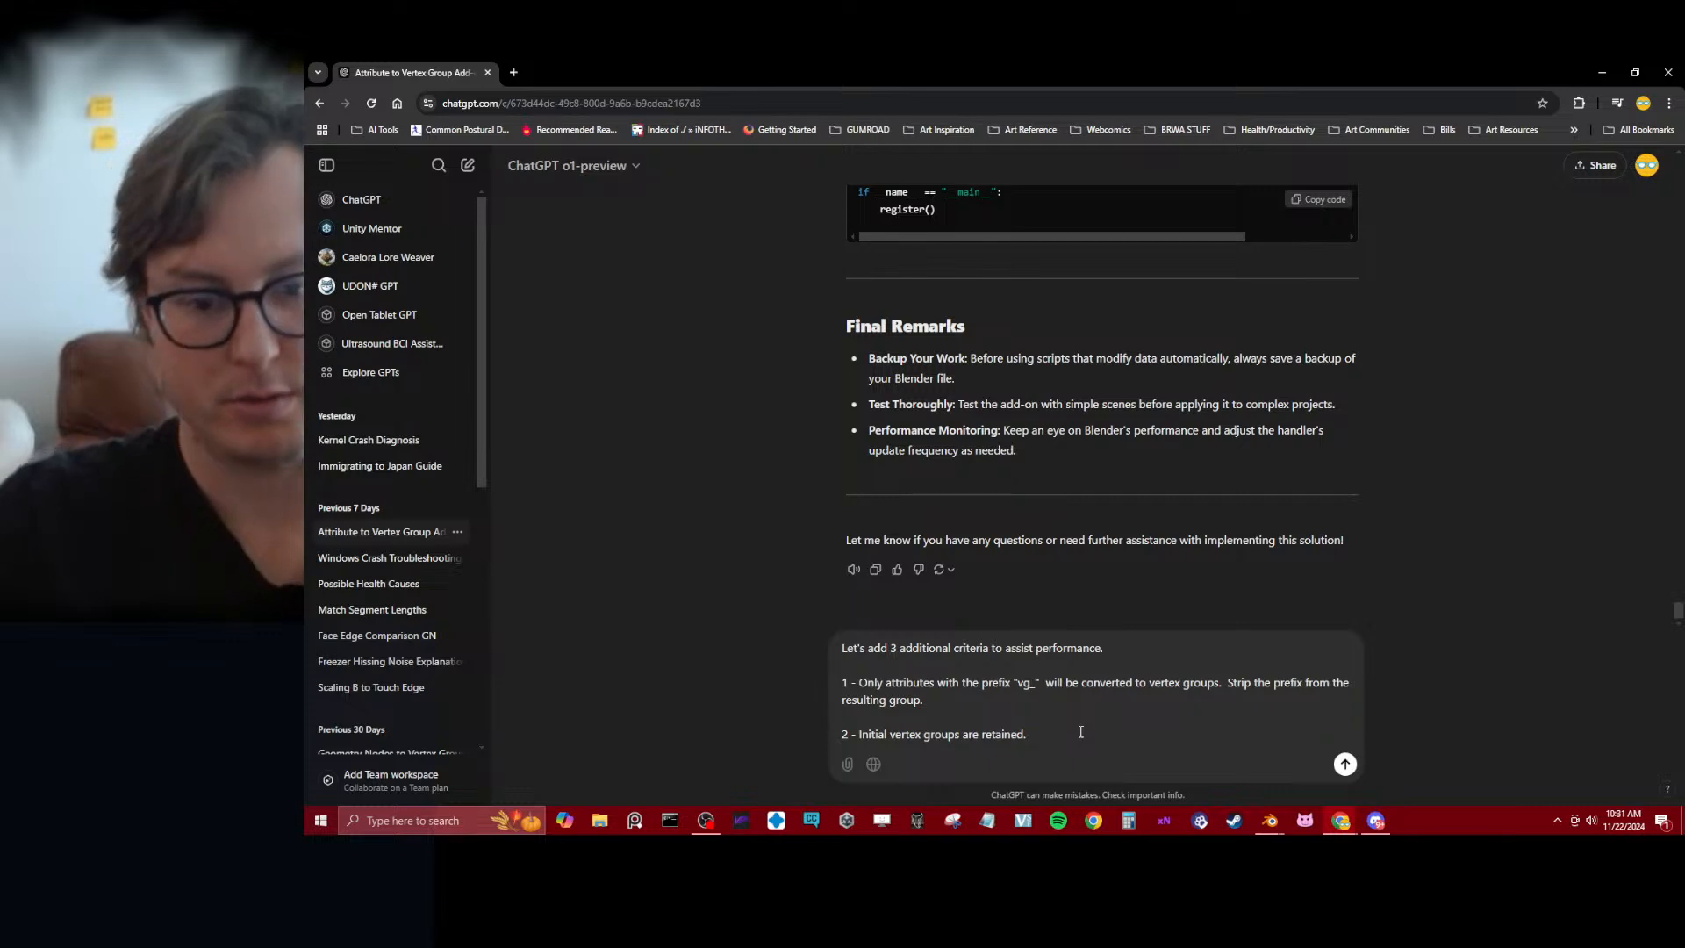
Continue the second criterion with the clause "If the object had vertex groups prior to the geo node"
{"action": "type", "text": "object had"}
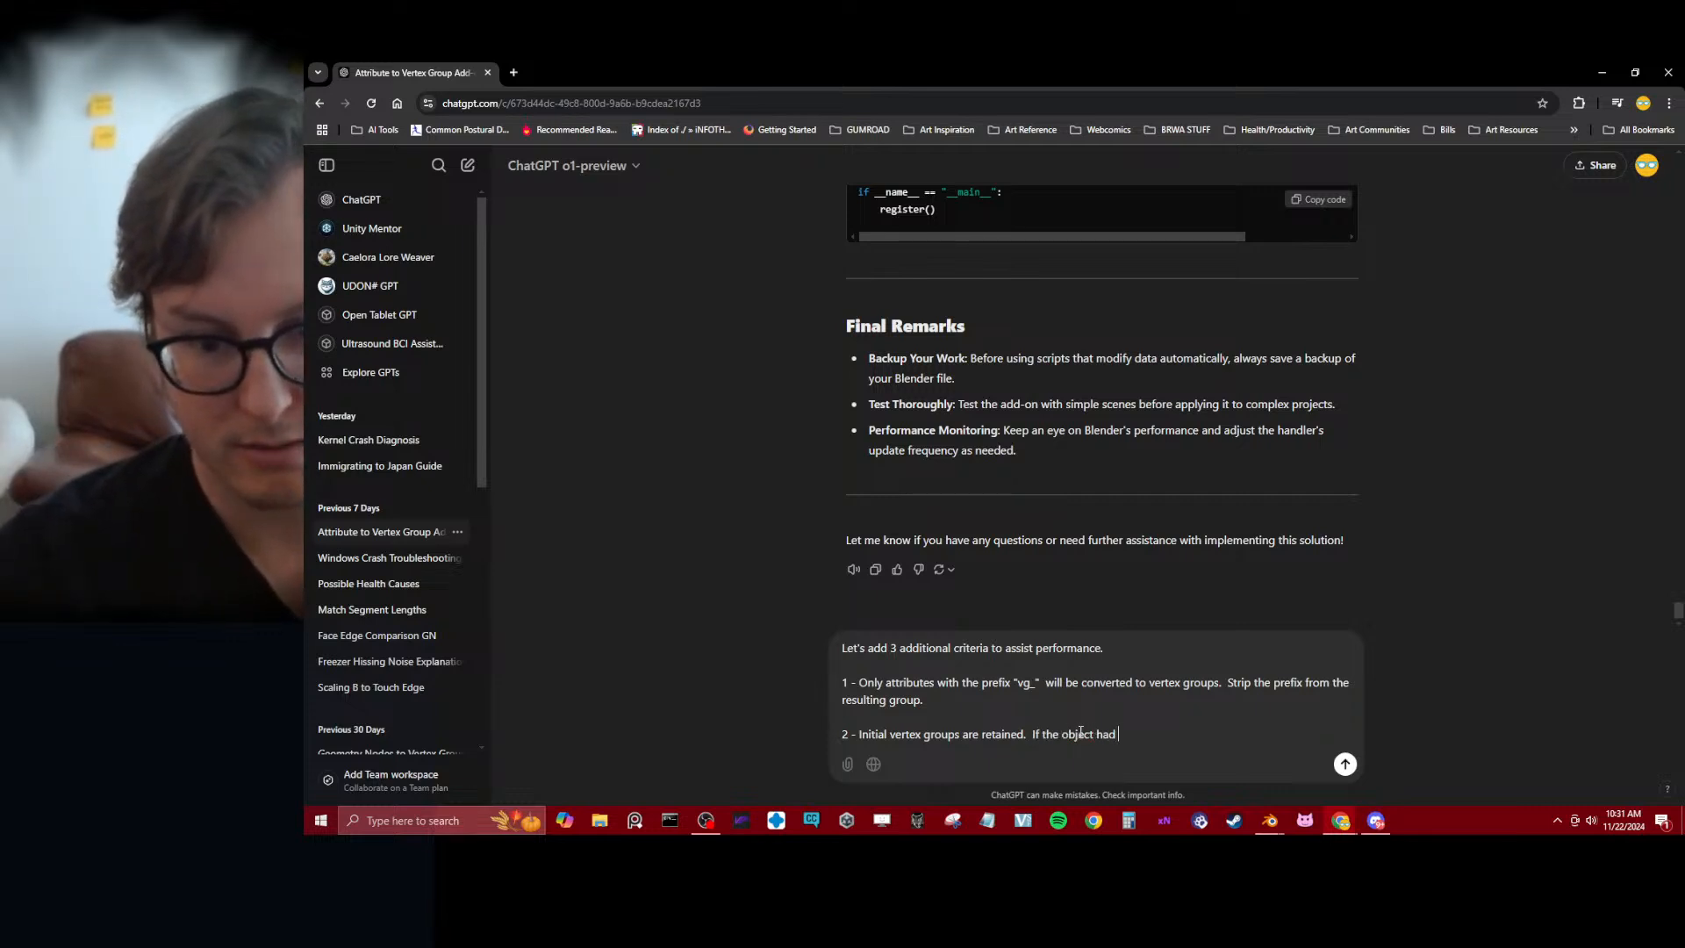
{"action": "type", "text": " vertex groups "}
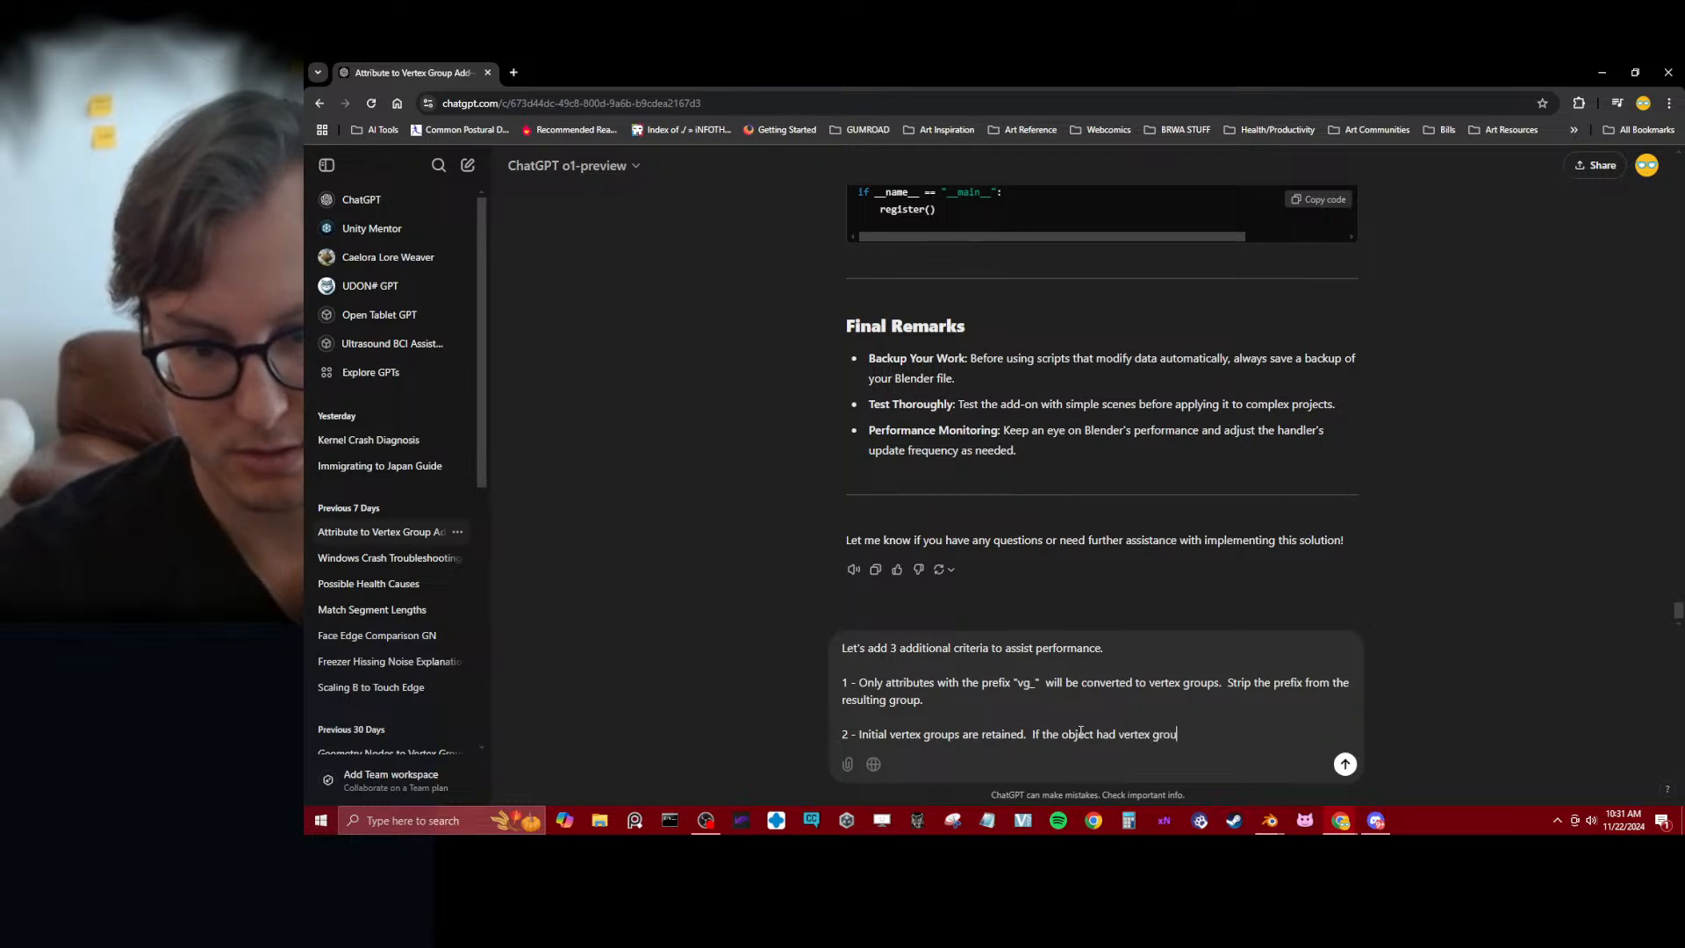
{"action": "type", "text": "prior to"}
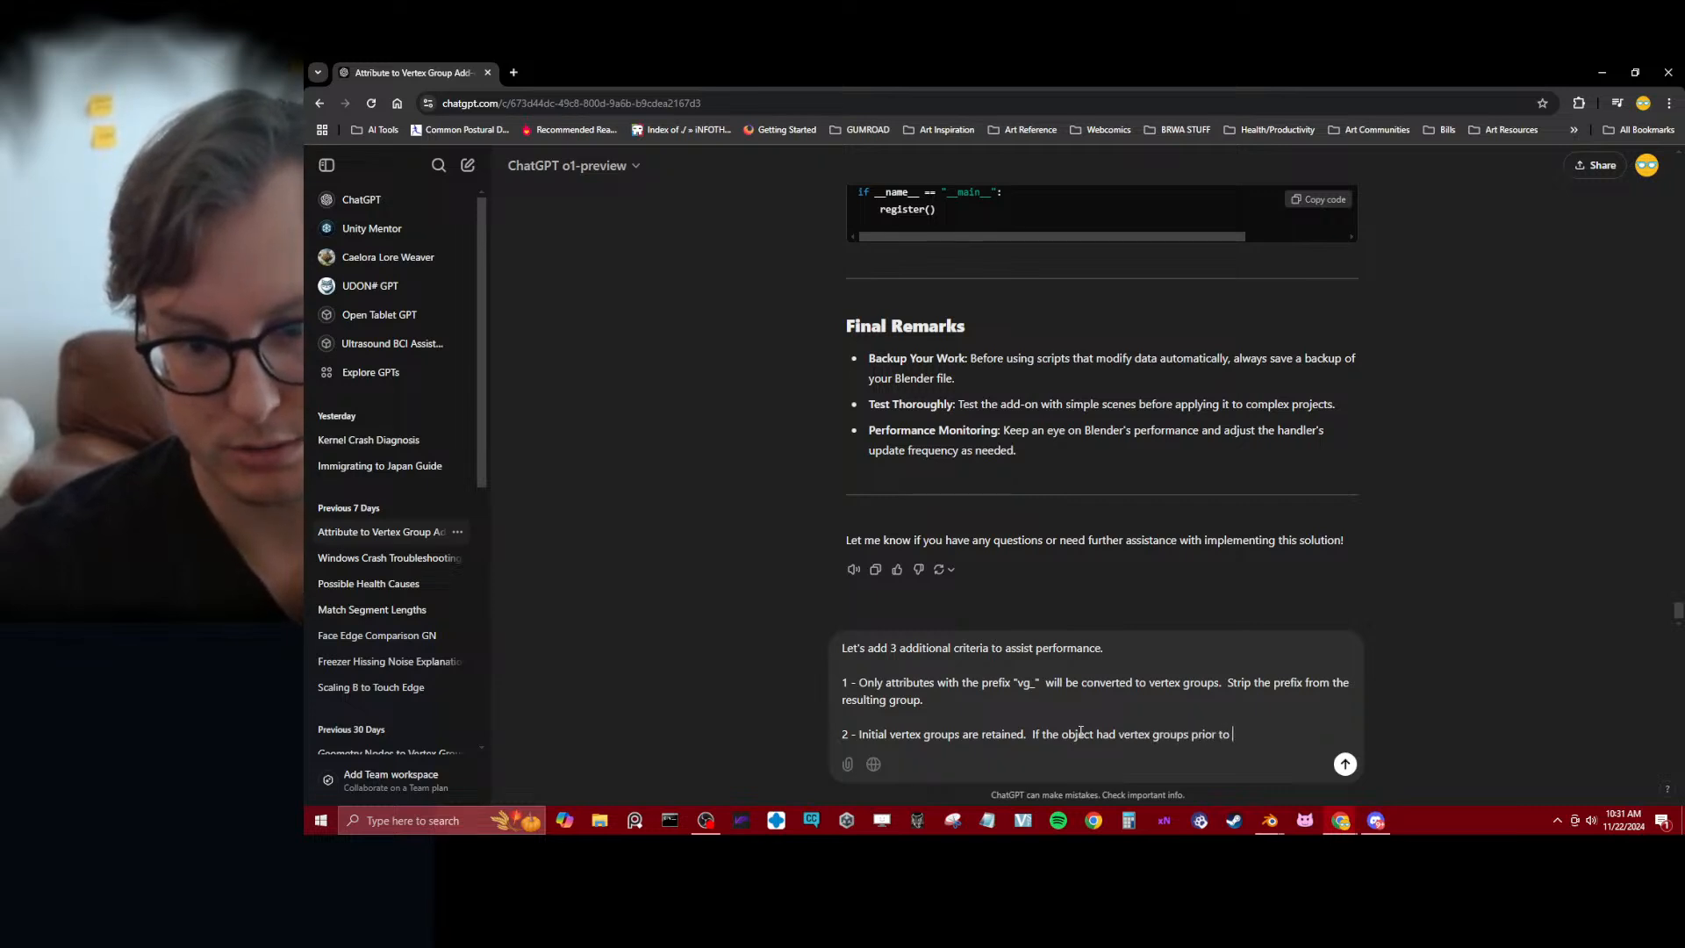
{"action": "type", "text": " the geo node"}
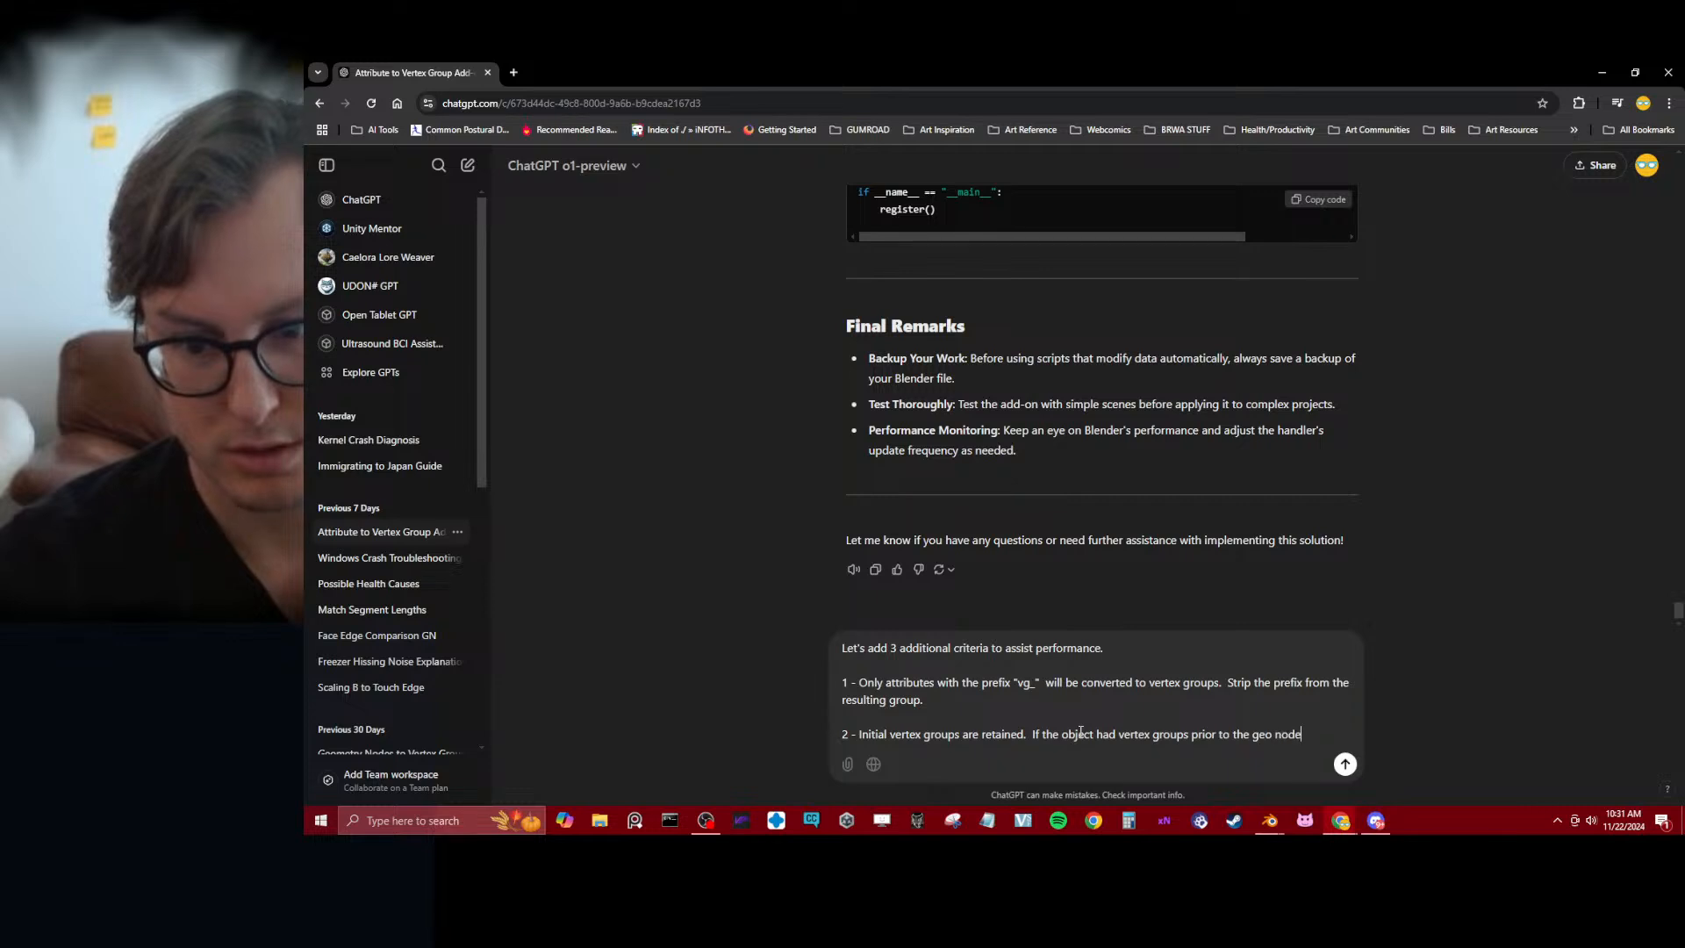
{"action": "type", "text": ", these will als"}
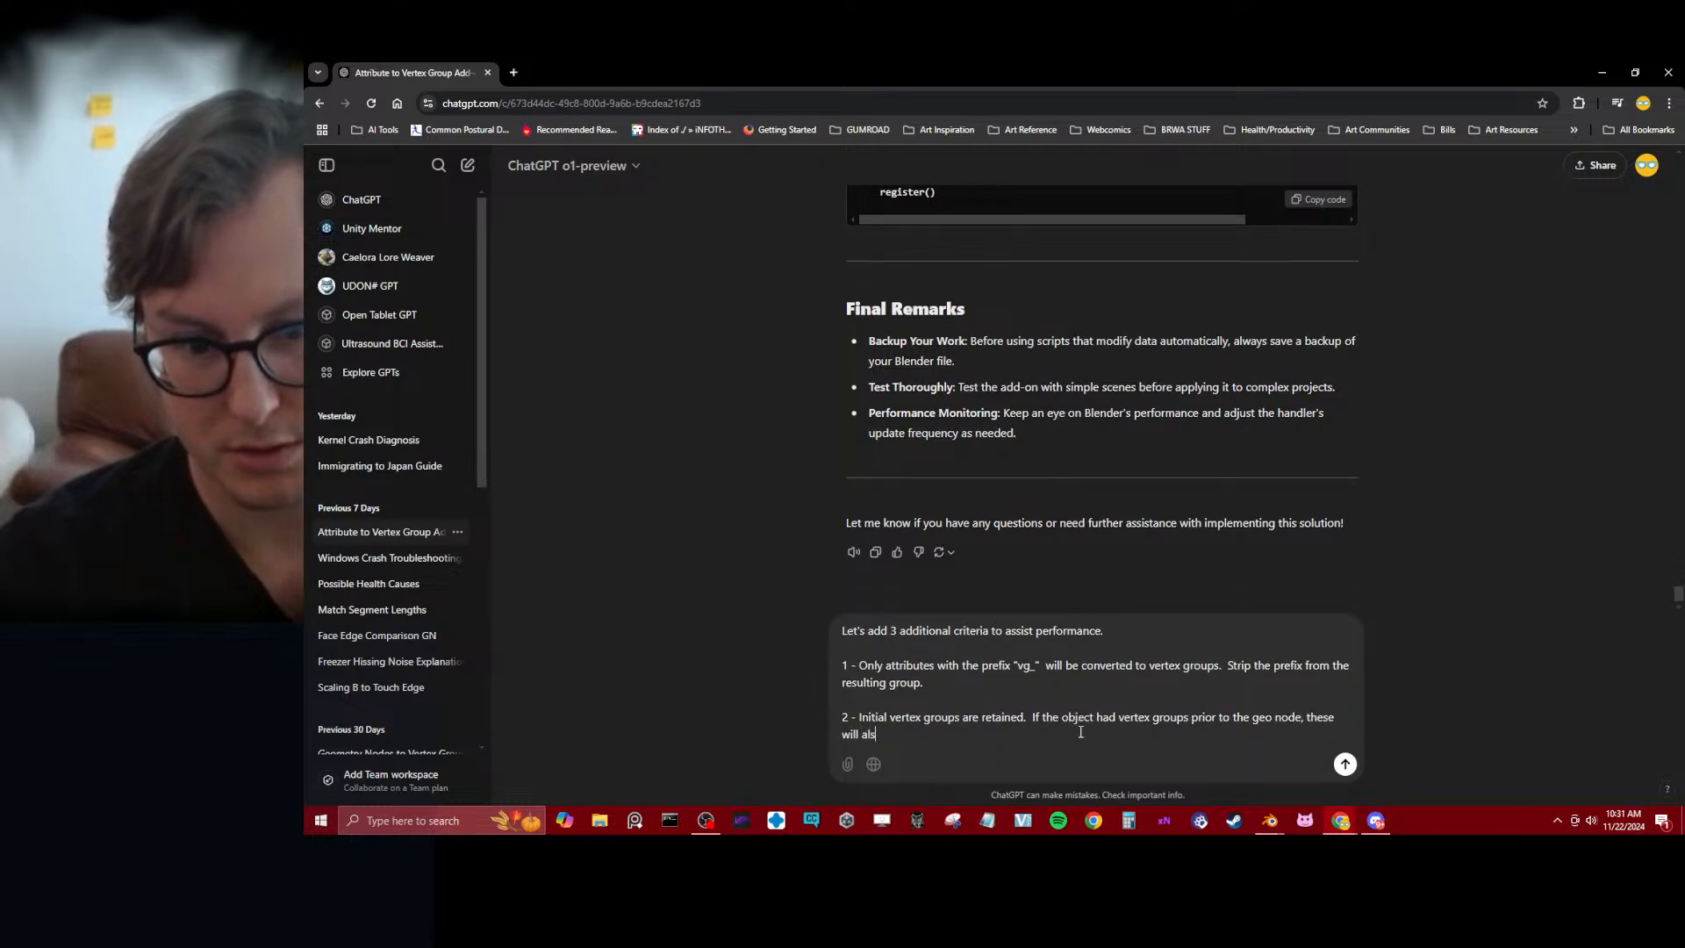
{"action": "type", "text": "o be converted b"}
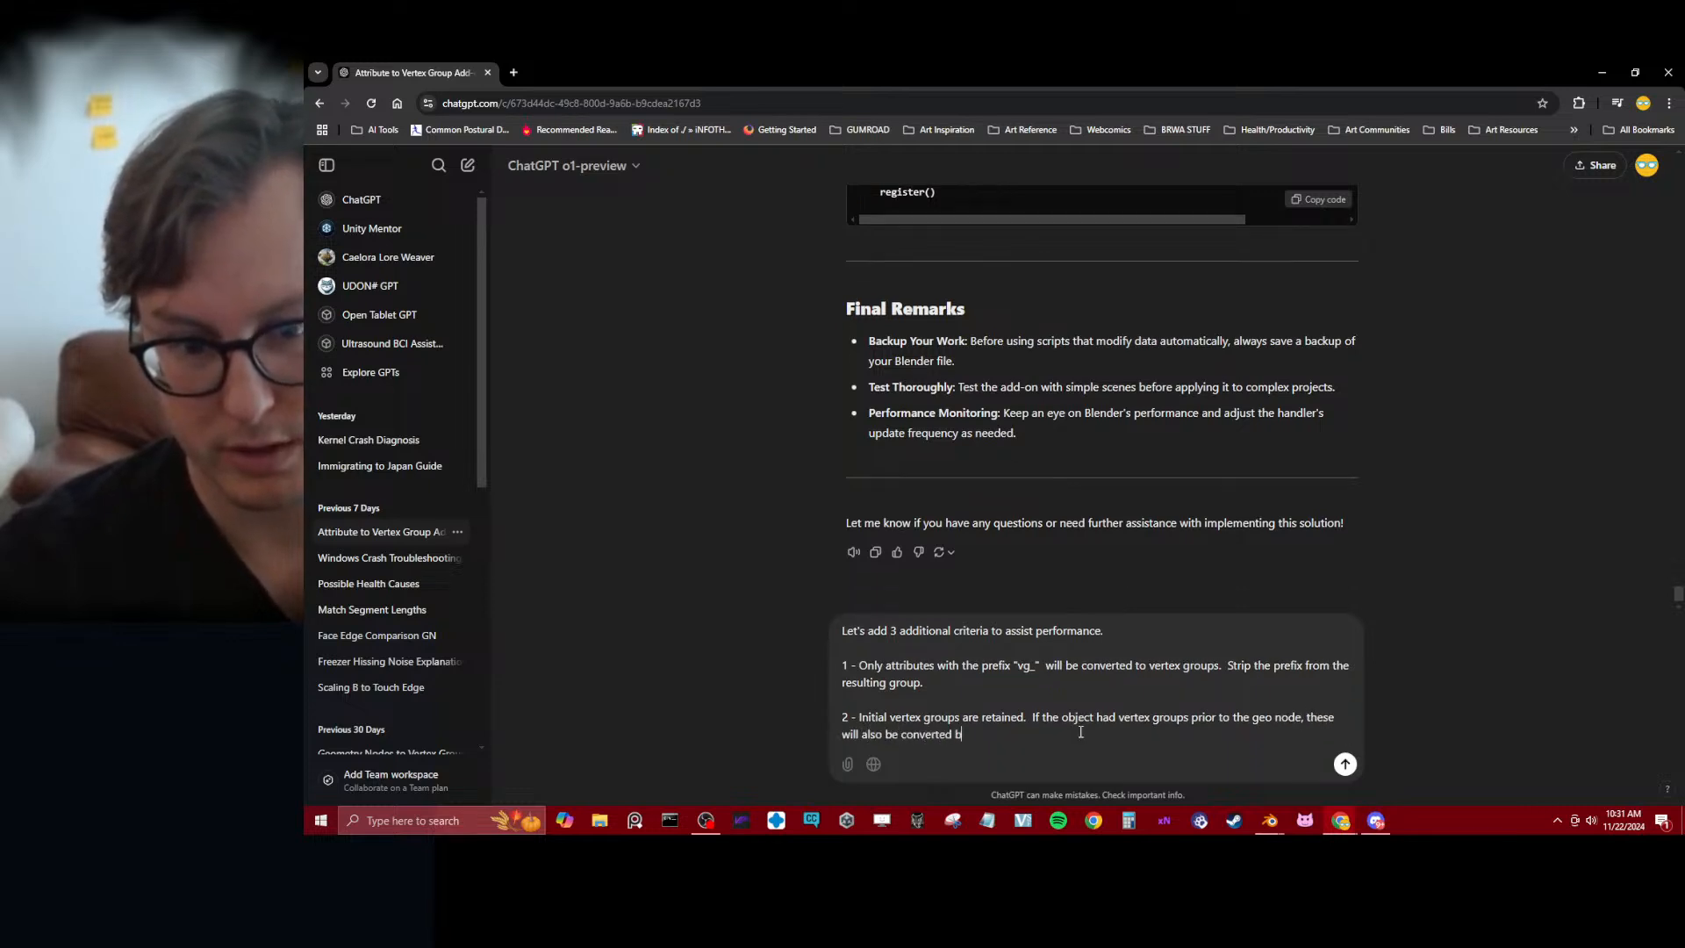
{"action": "type", "text": "ack to vert"}
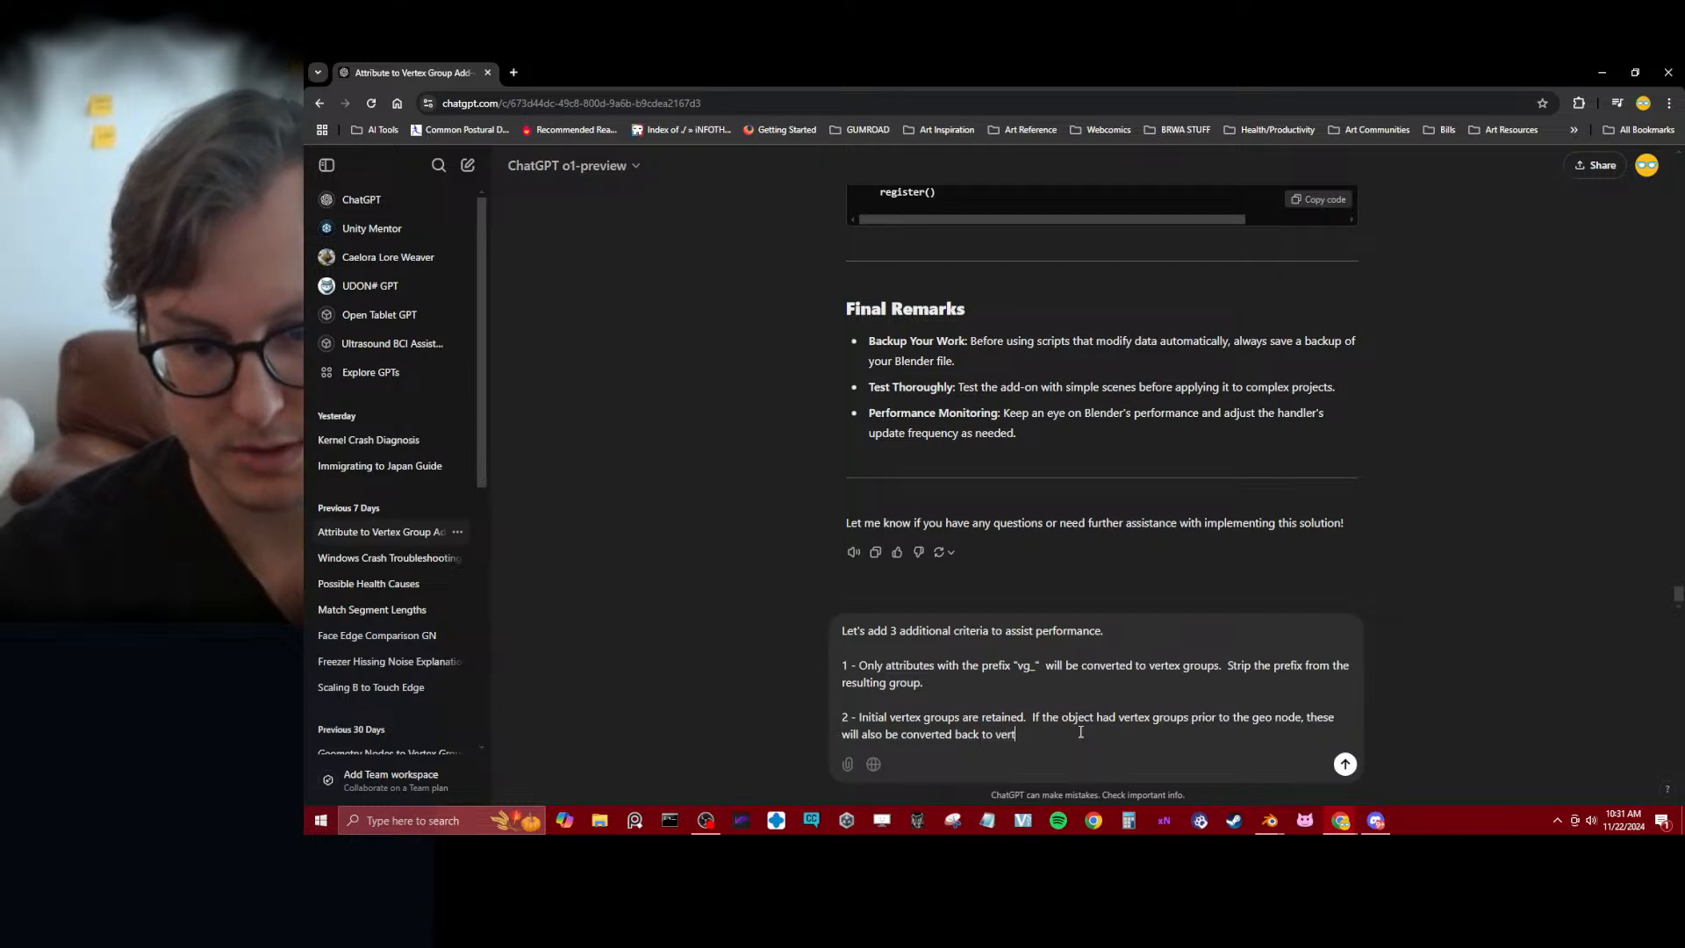
{"action": "type", "text": "ex groups af"}
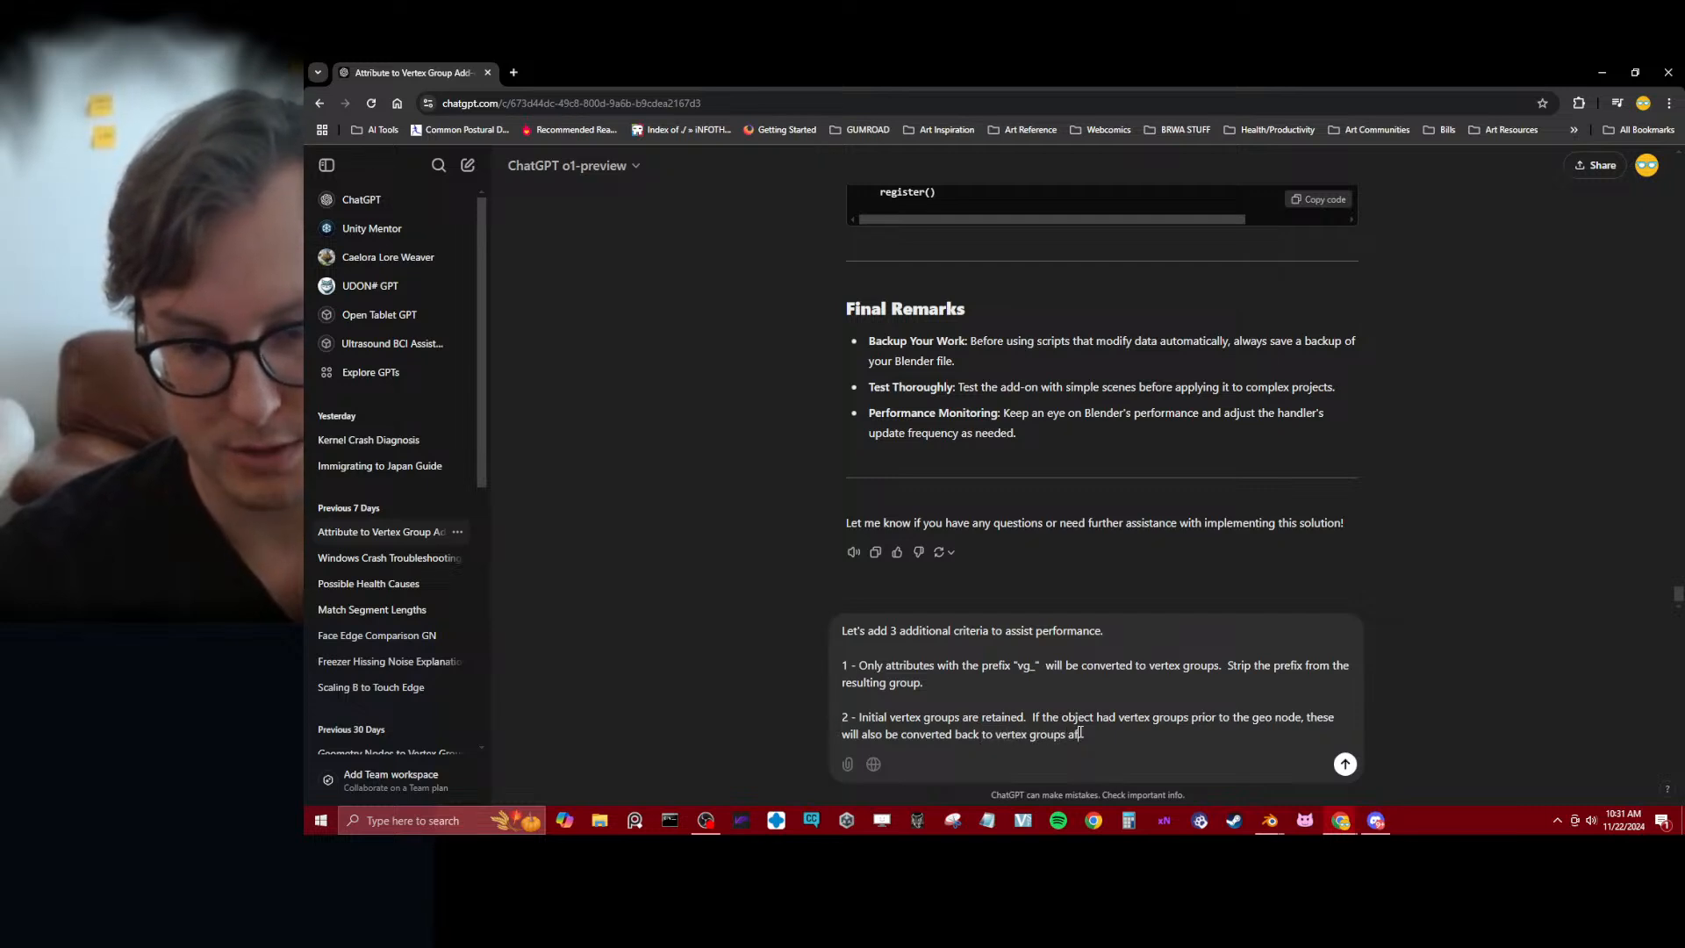
{"action": "type", "text": "ter th"}
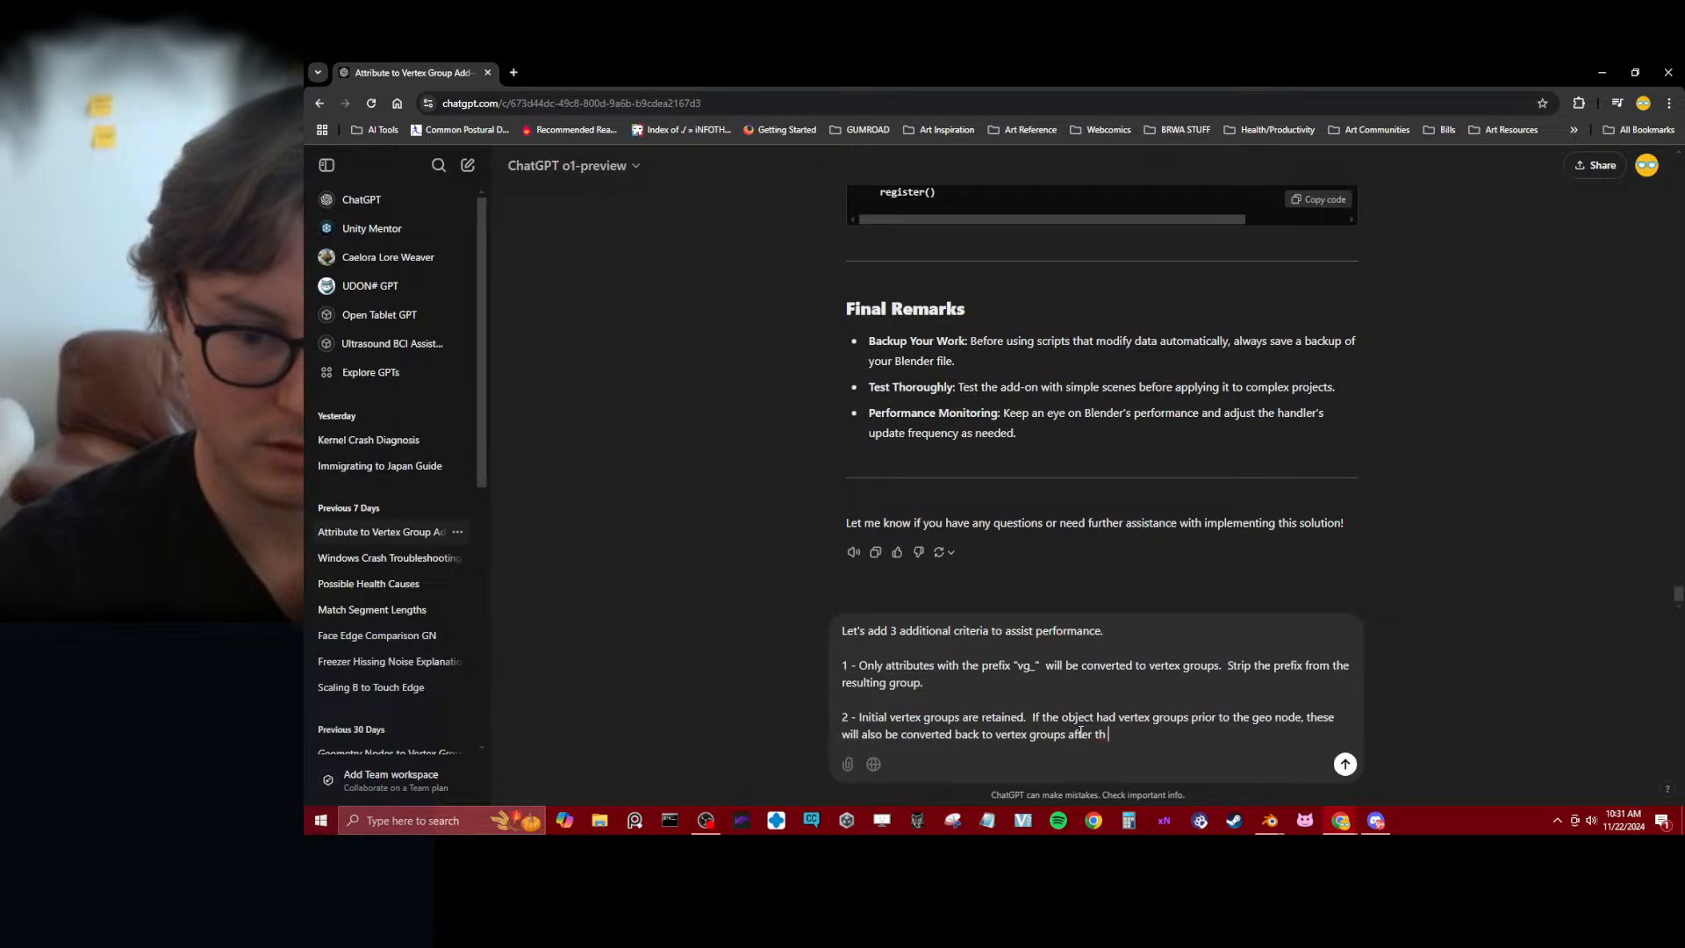
Complete the second criterion's sentence with ", these will also be converted back to vertex groups after going through the geo node."
{"action": "key", "text": "BackSpace"}
{"action": "key", "text": "BackSpace"}
{"action": "key", "text": "BackSpace"}
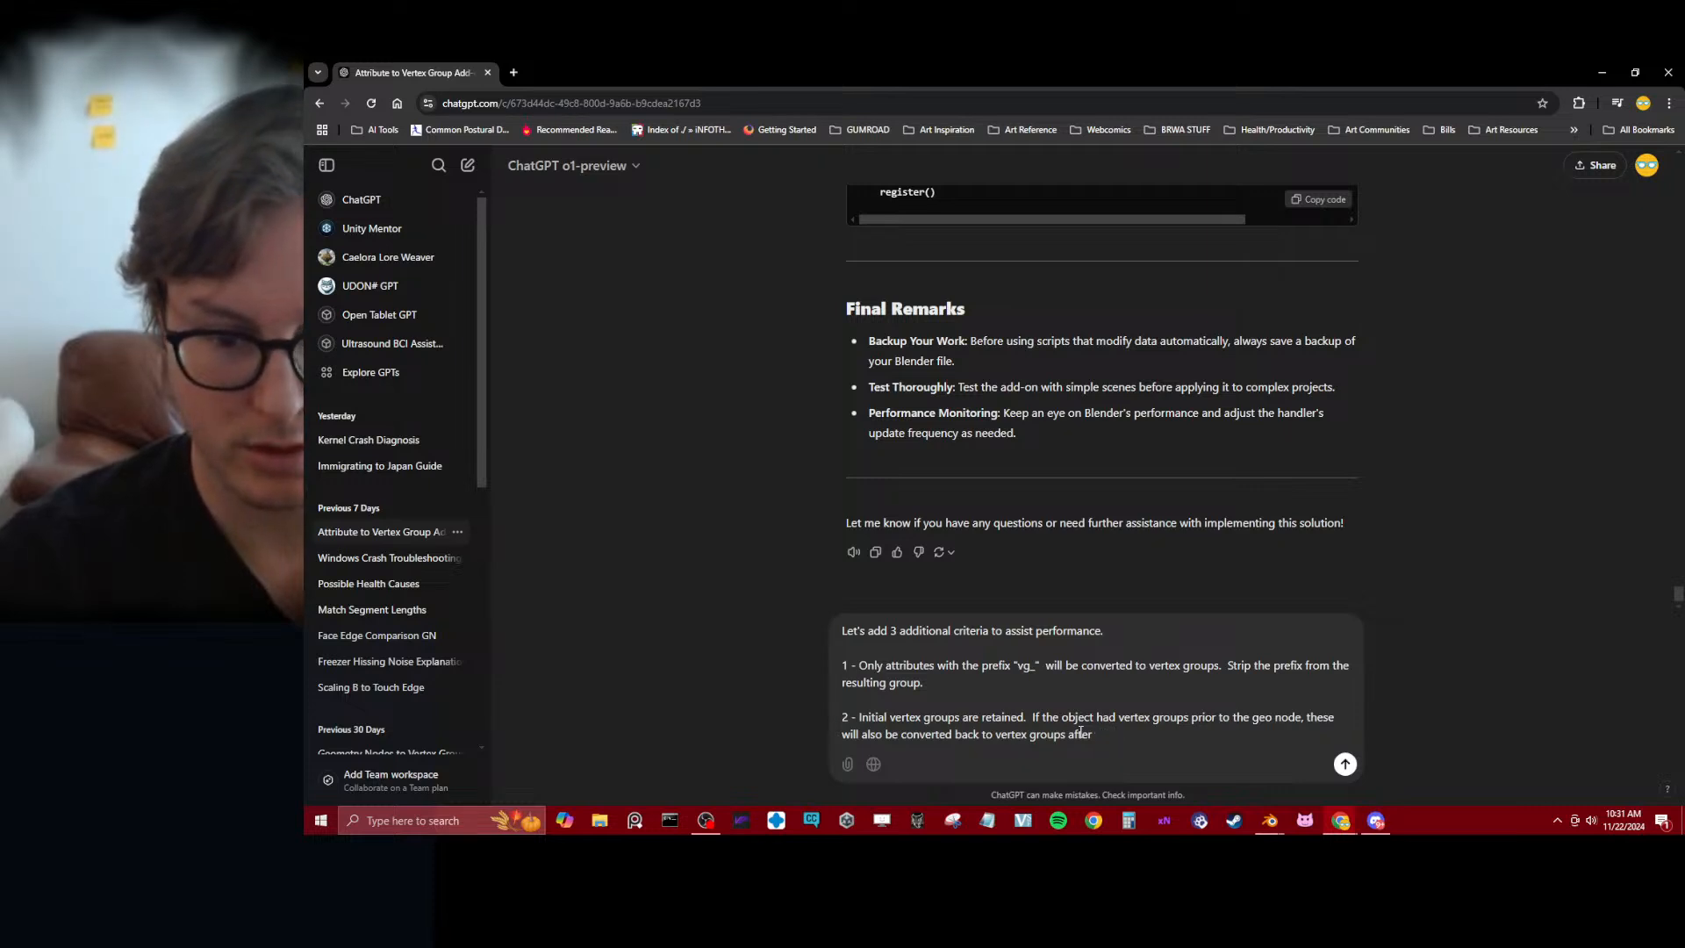
{"action": "type", "text": "going through t"}
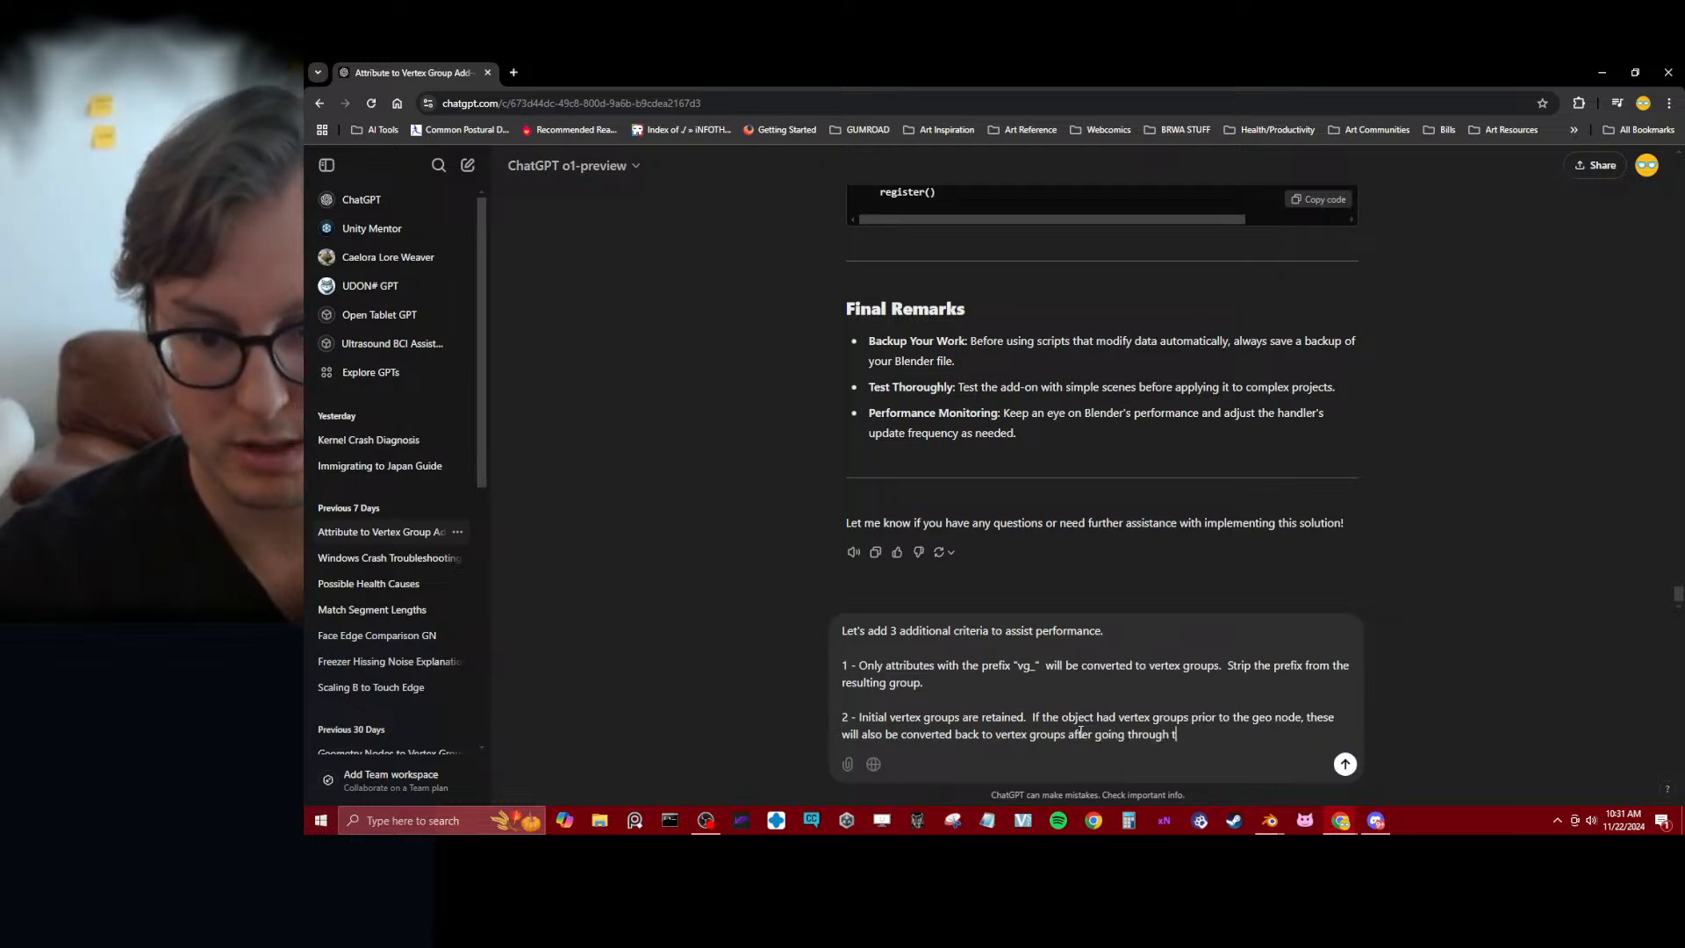
{"action": "type", "text": "he geo node."}
Start a third criterion below the second, separated by a blank line: "3 - Ignore any attributes that are not"
{"action": "key", "text": "shift+Return"}
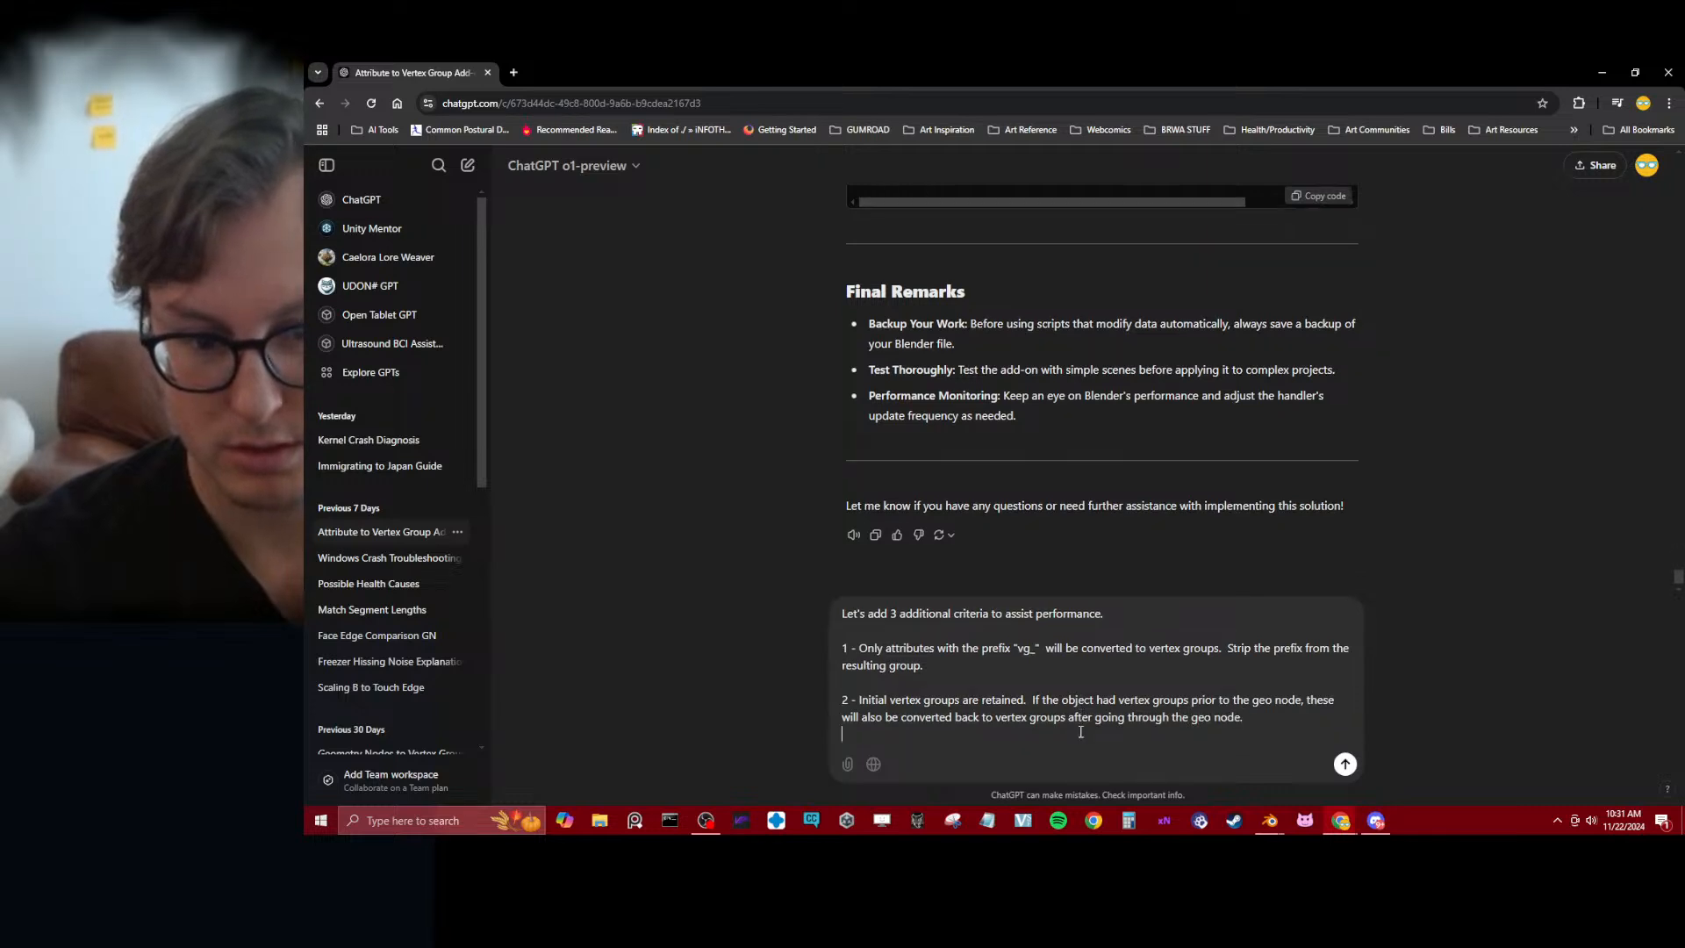
{"action": "key", "text": "shift+Return"}
{"action": "type", "text": "3 -"}
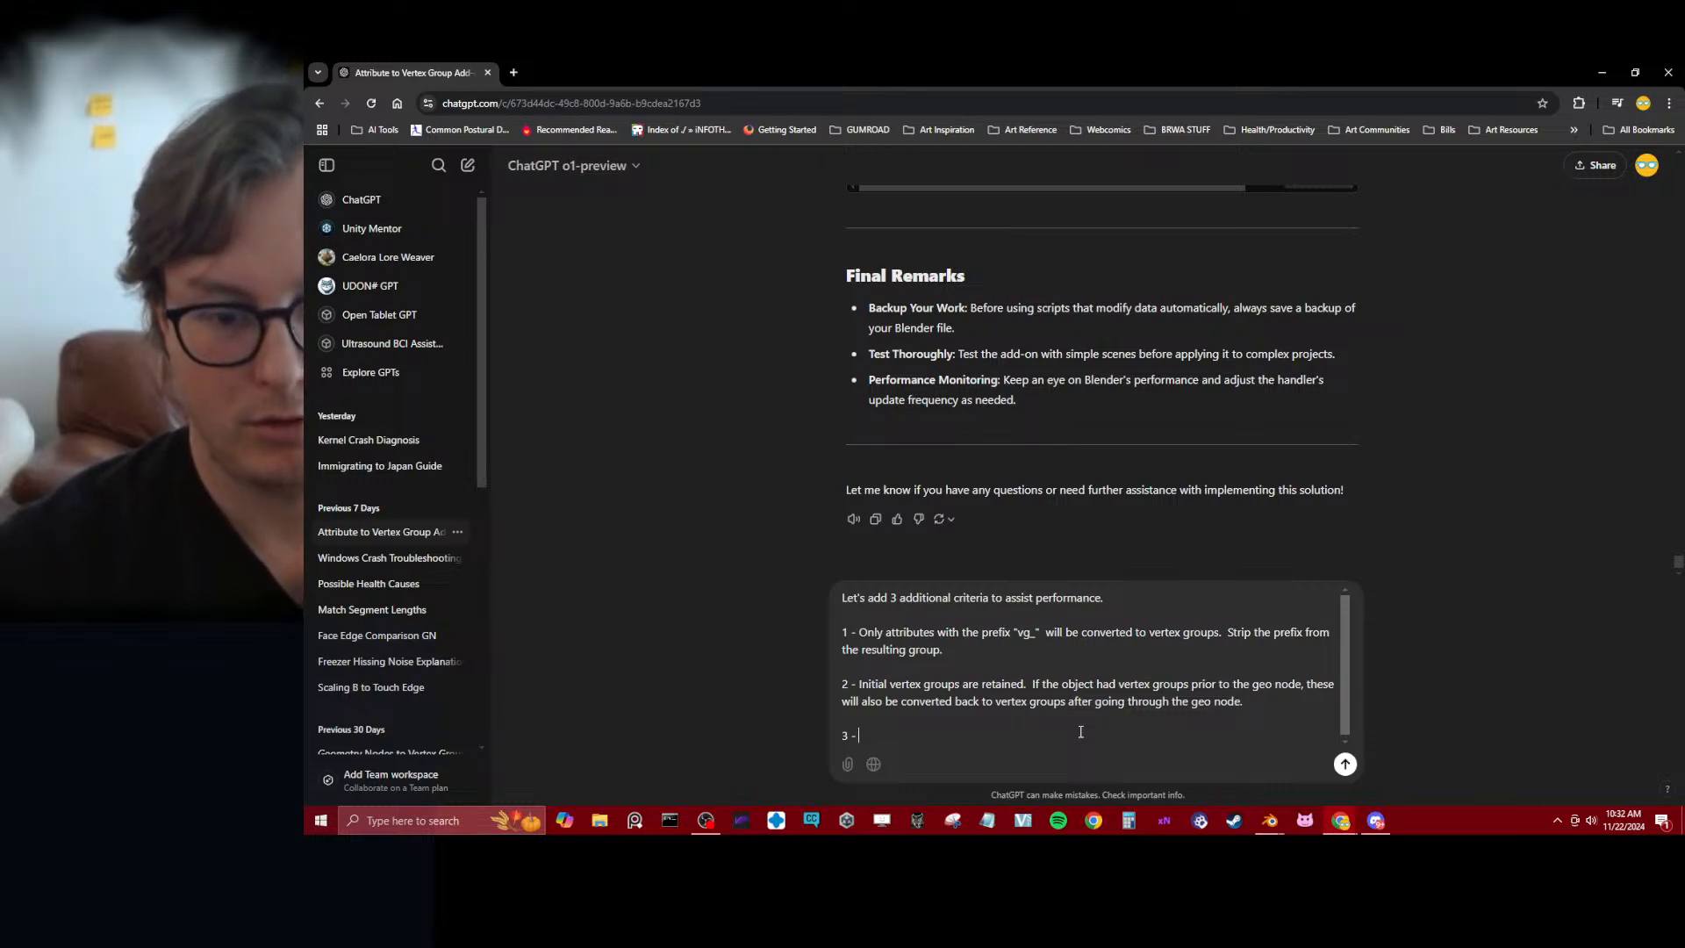
{"action": "type", "text": "Only"}
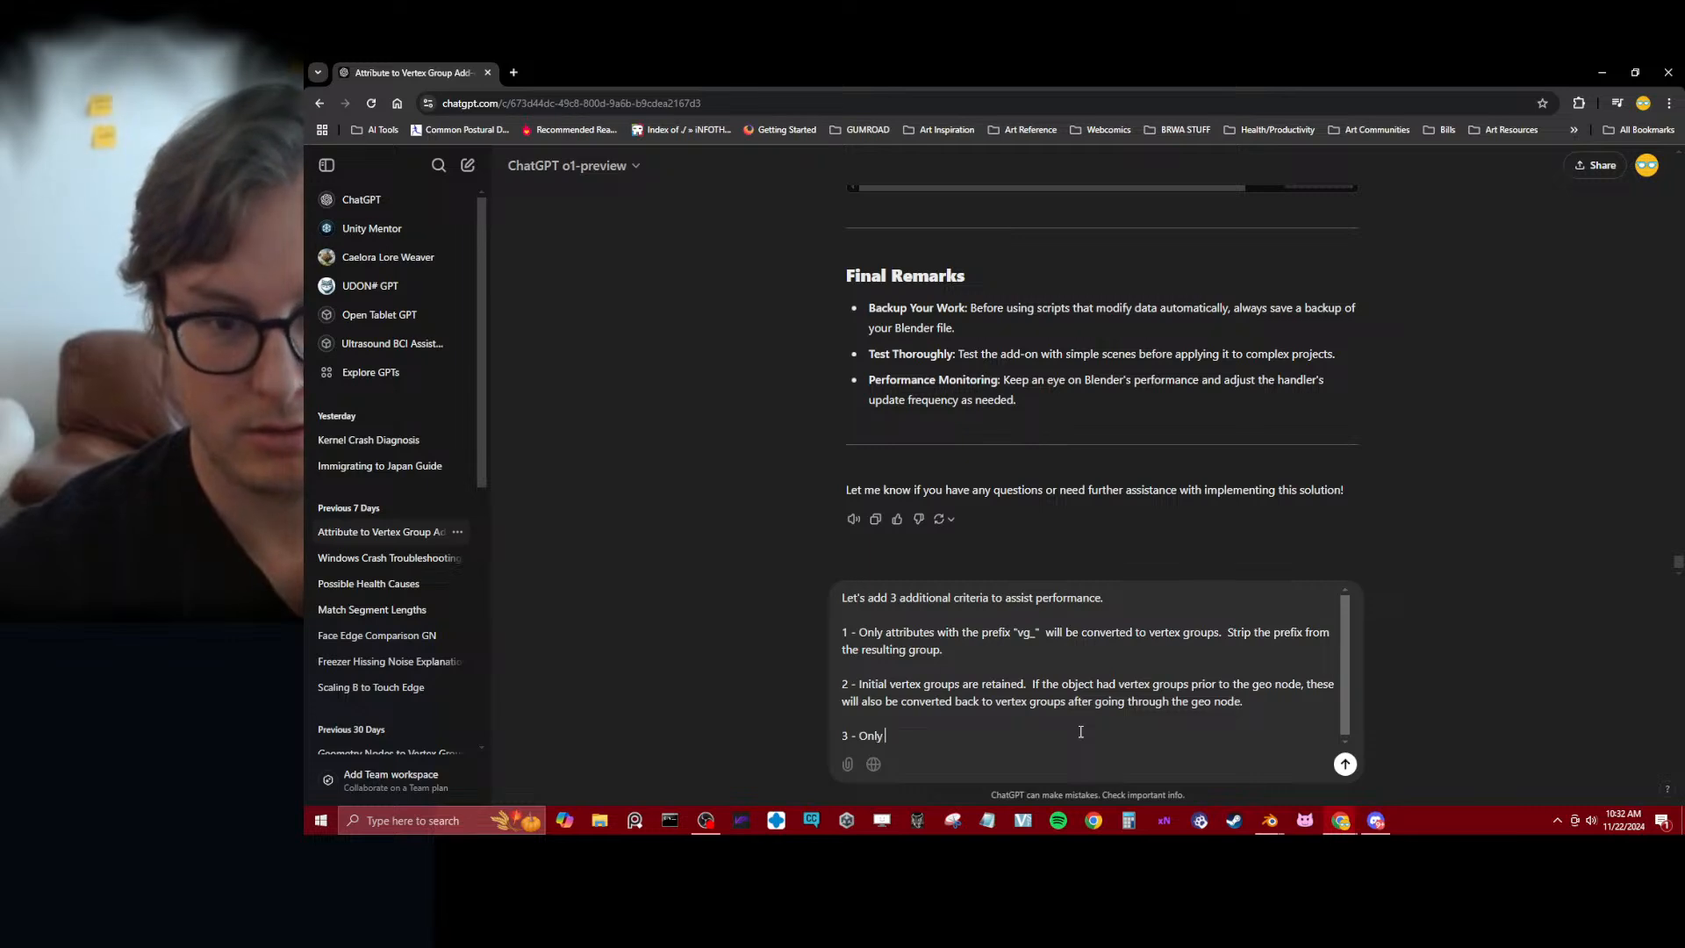
{"action": "key", "text": "BackSpace"}
{"action": "key", "text": "BackSpace"}
{"action": "key", "text": "BackSpace"}
{"action": "key", "text": "BackSpace"}
{"action": "type", "text": "Ignore"}
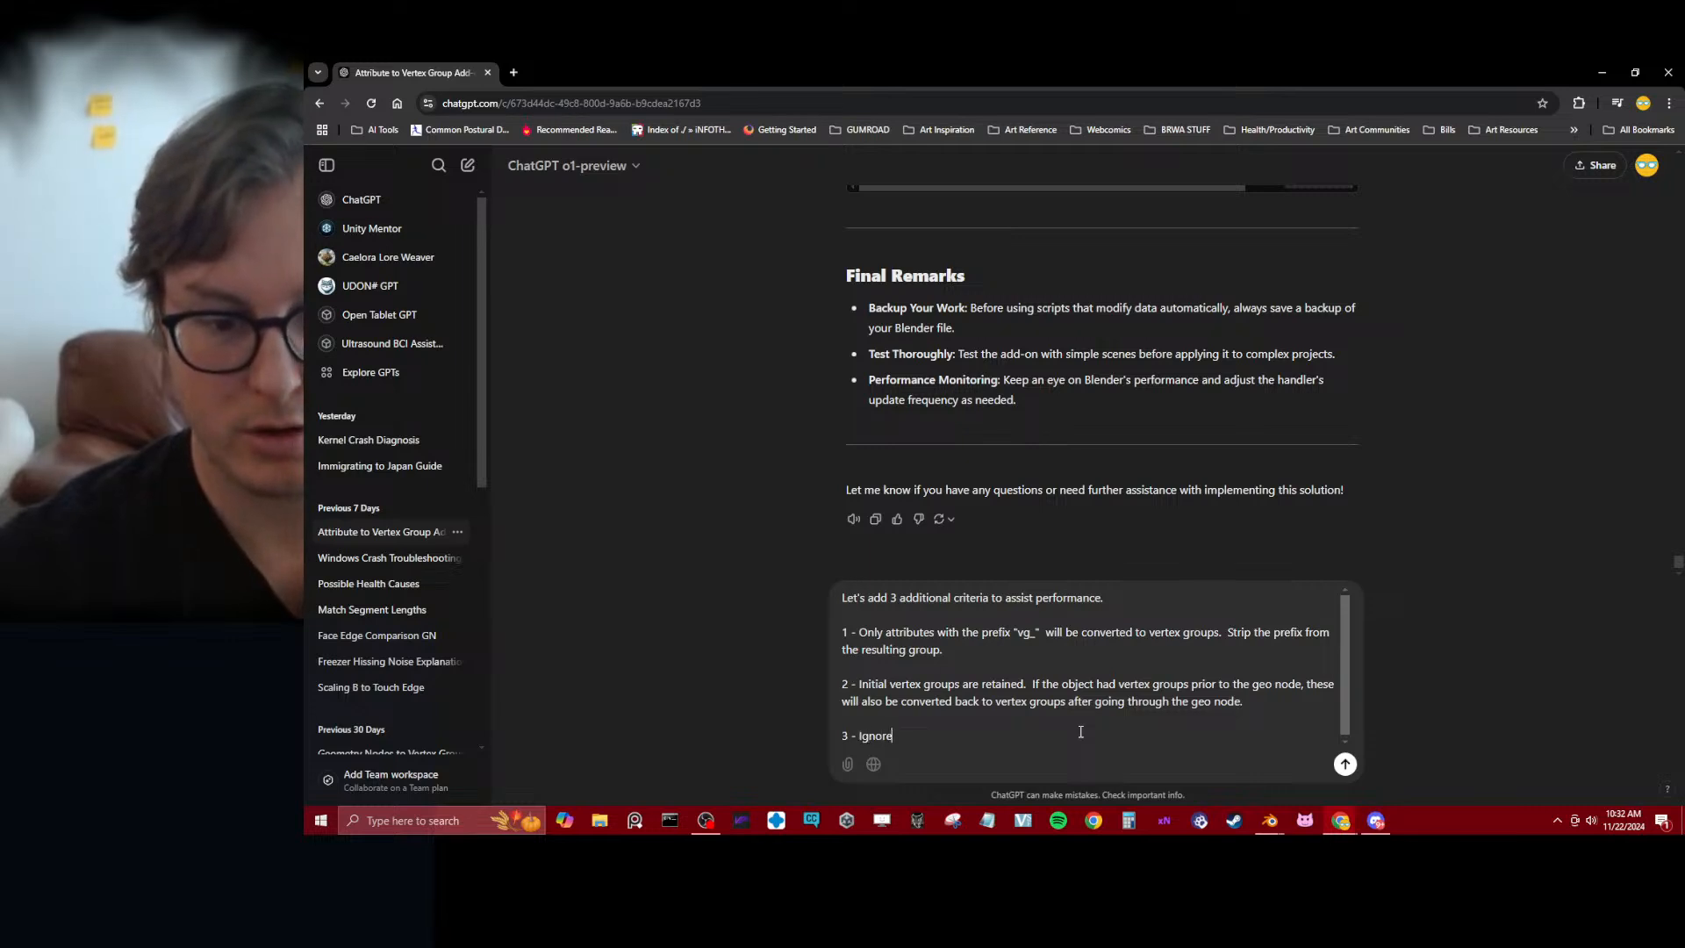
{"action": "type", "text": " any attributes taht"}
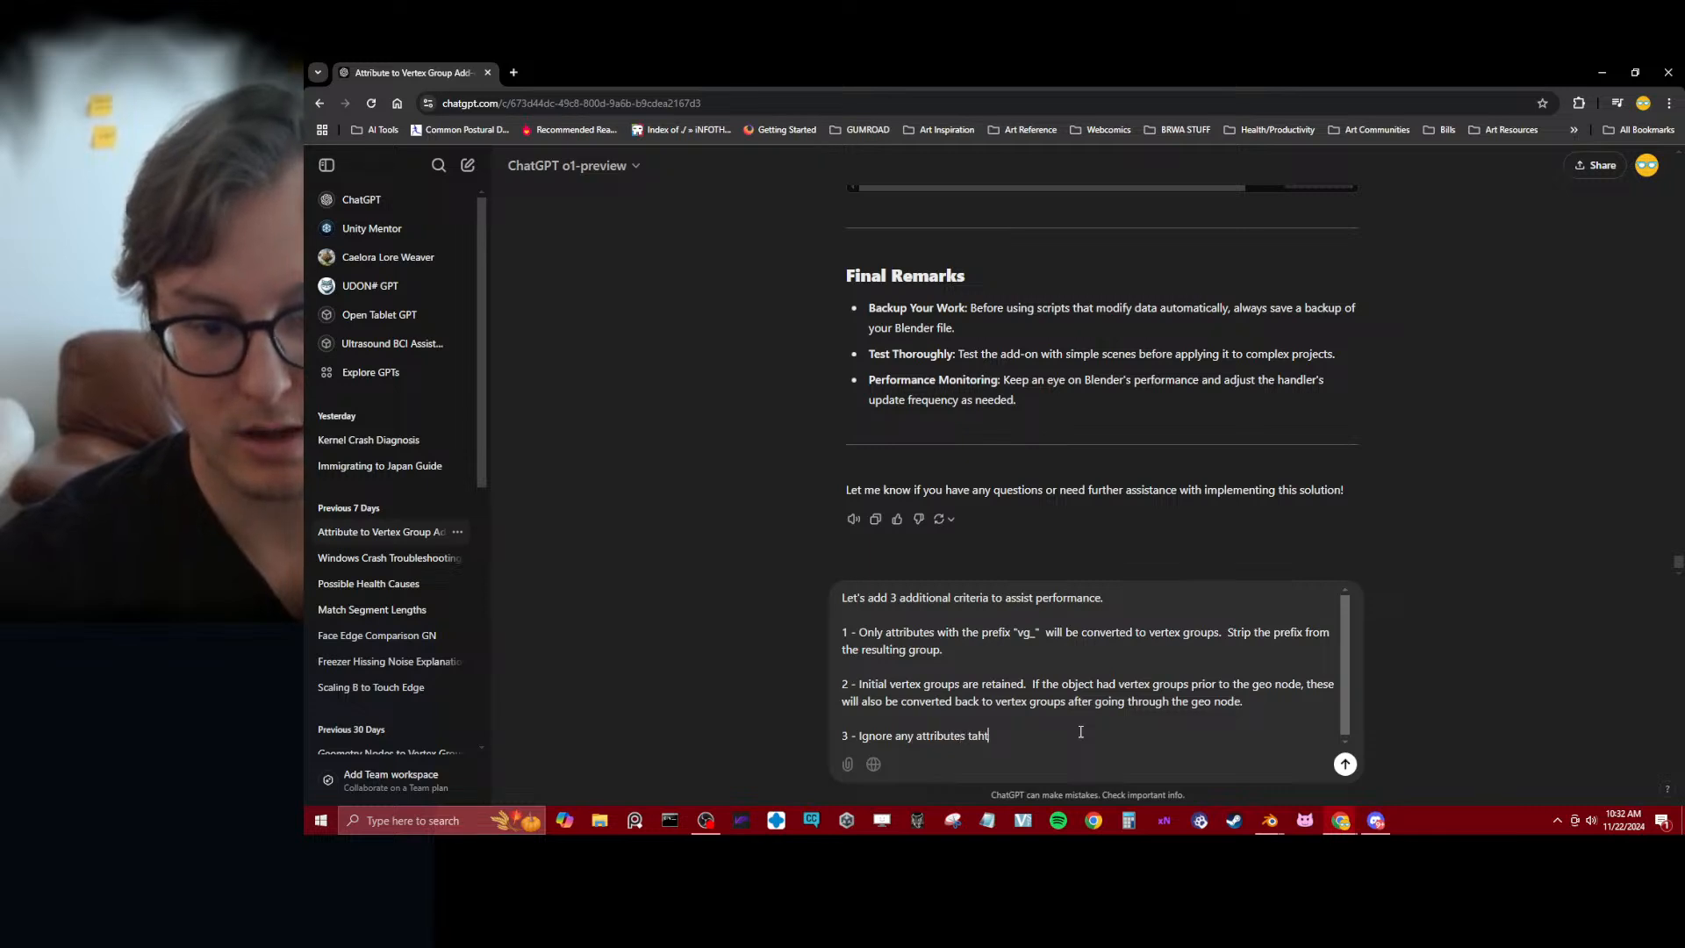
{"action": "key", "text": "BackSpace"}
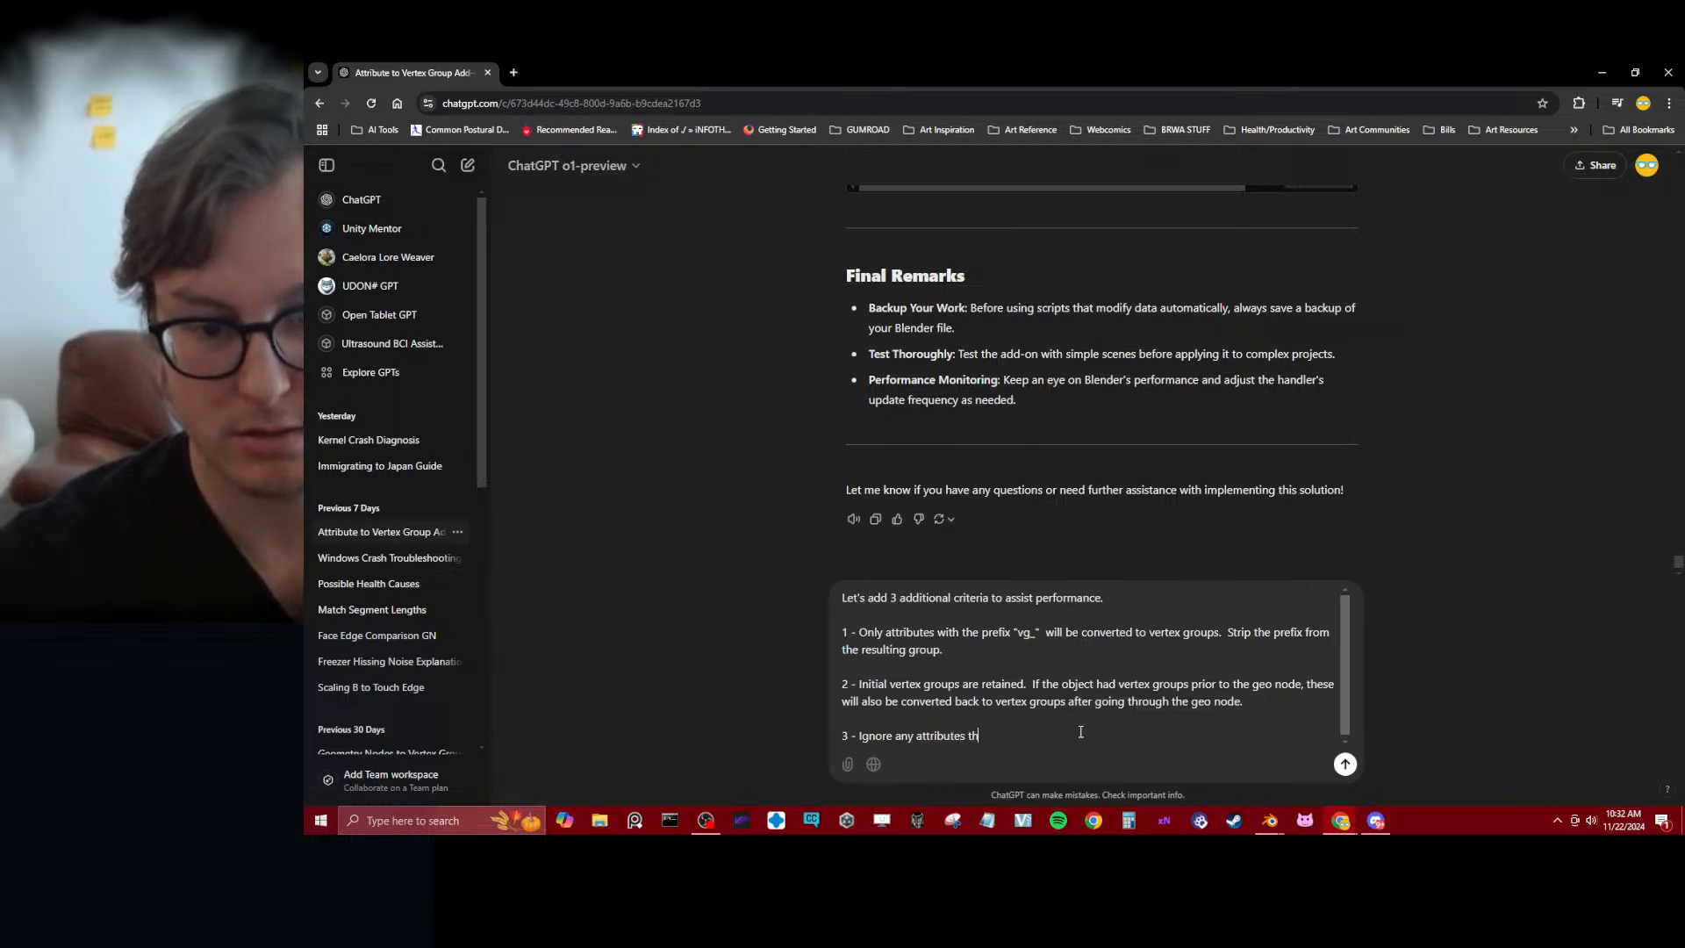
{"action": "type", "text": "at are n"}
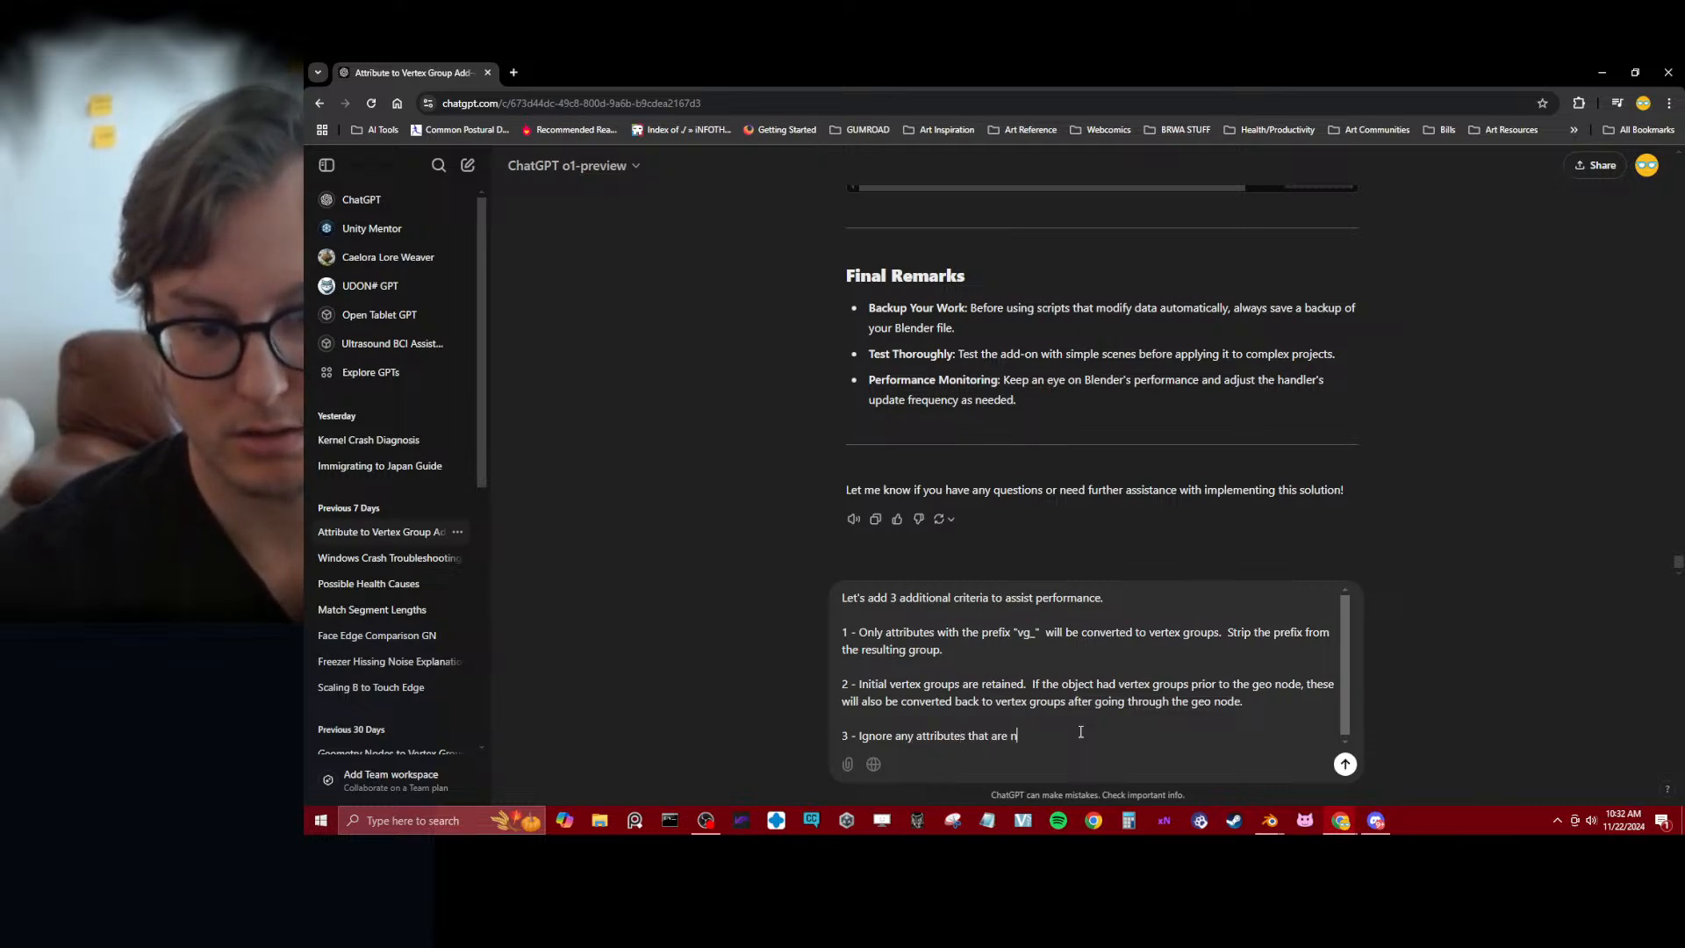
{"action": "type", "text": "ot"}
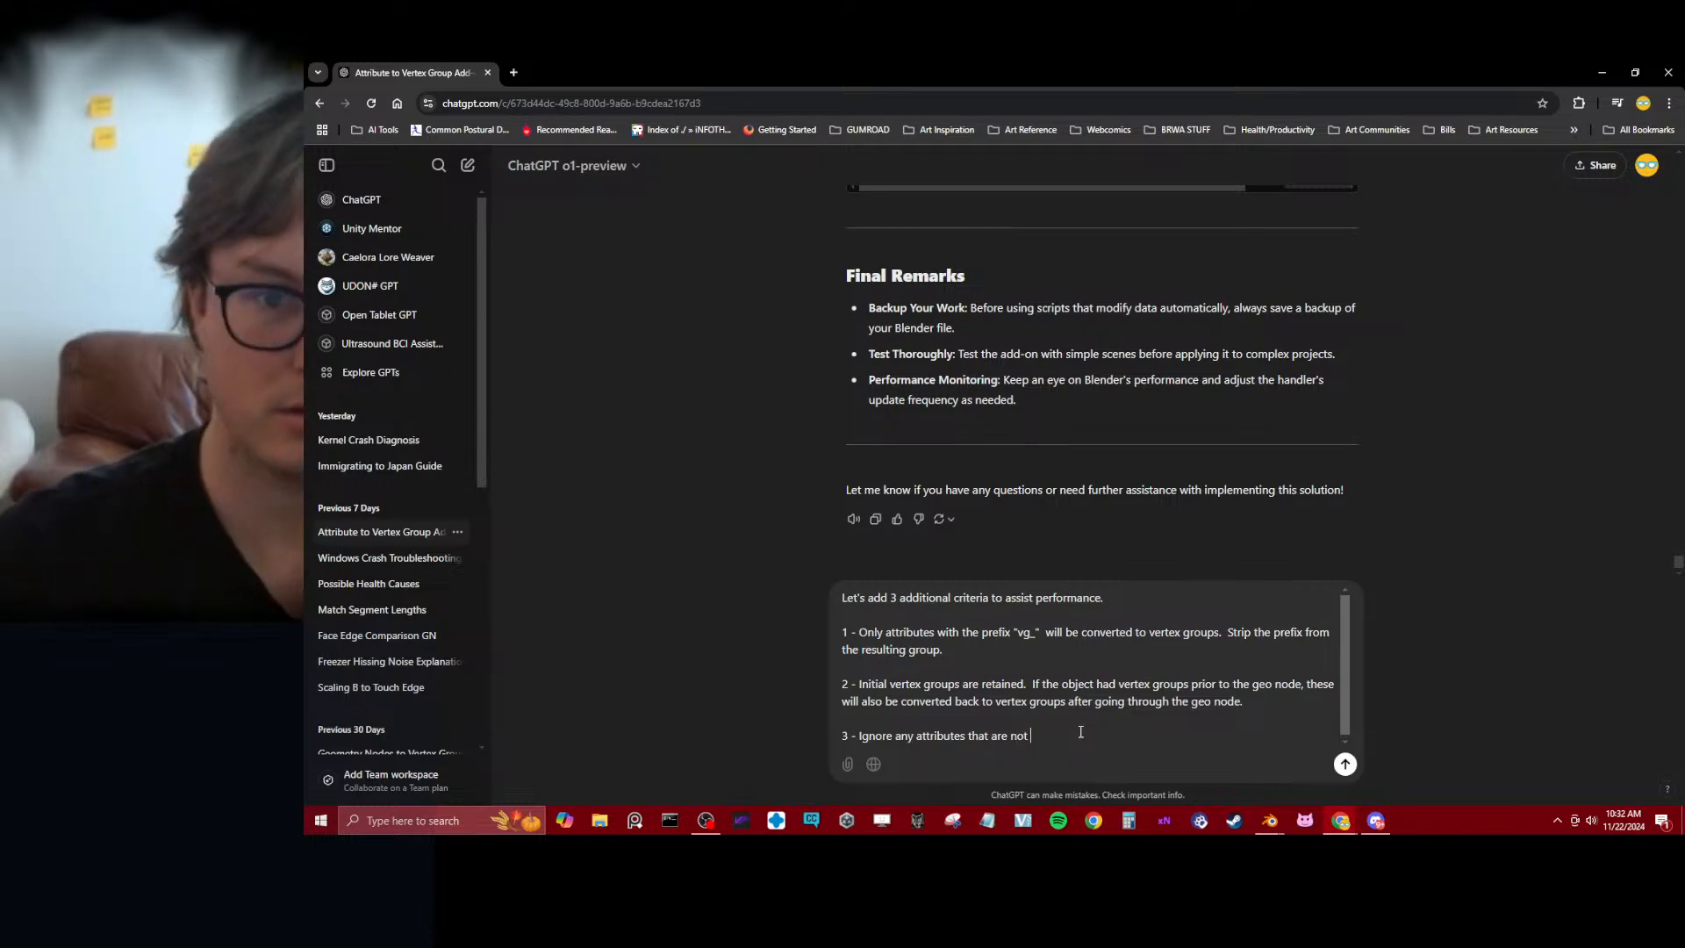
Look back through ChatGPT's previous reply for the data type and domain that attributes need for vertex group conversion
{"action": "scroll", "coordinate": [891, 294], "scroll_direction": "up", "scroll_amount": 2}
{"action": "scroll", "coordinate": [762, 393], "scroll_direction": "up", "scroll_amount": 10}
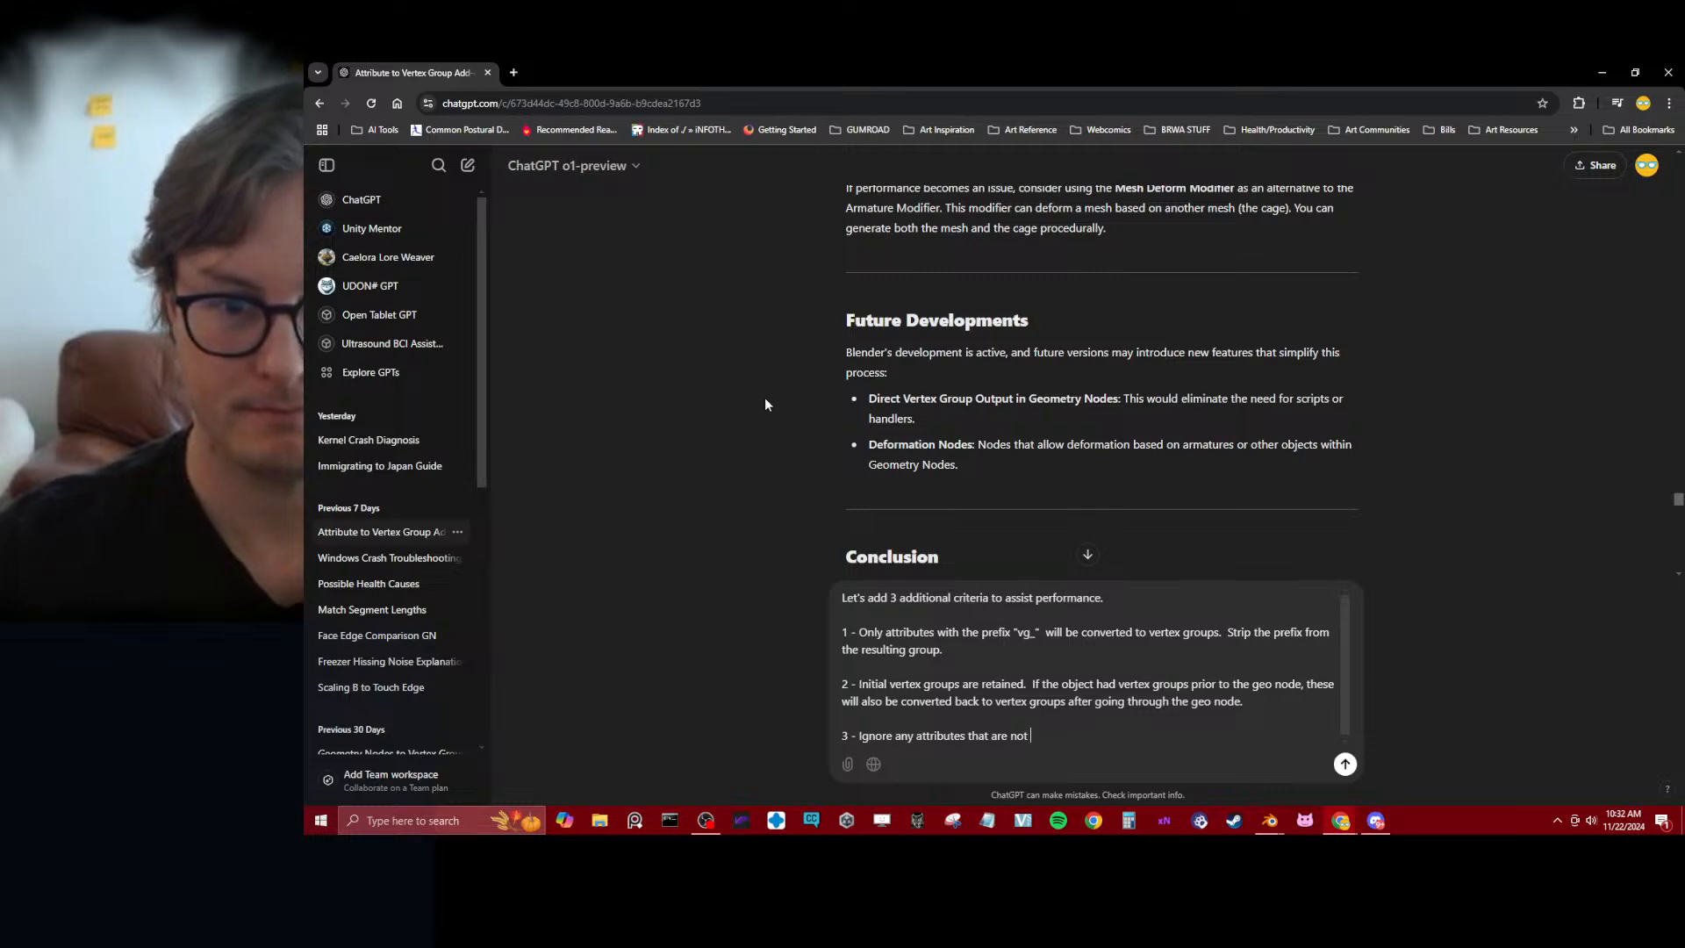
{"action": "scroll", "coordinate": [766, 398], "scroll_direction": "up", "scroll_amount": 3}
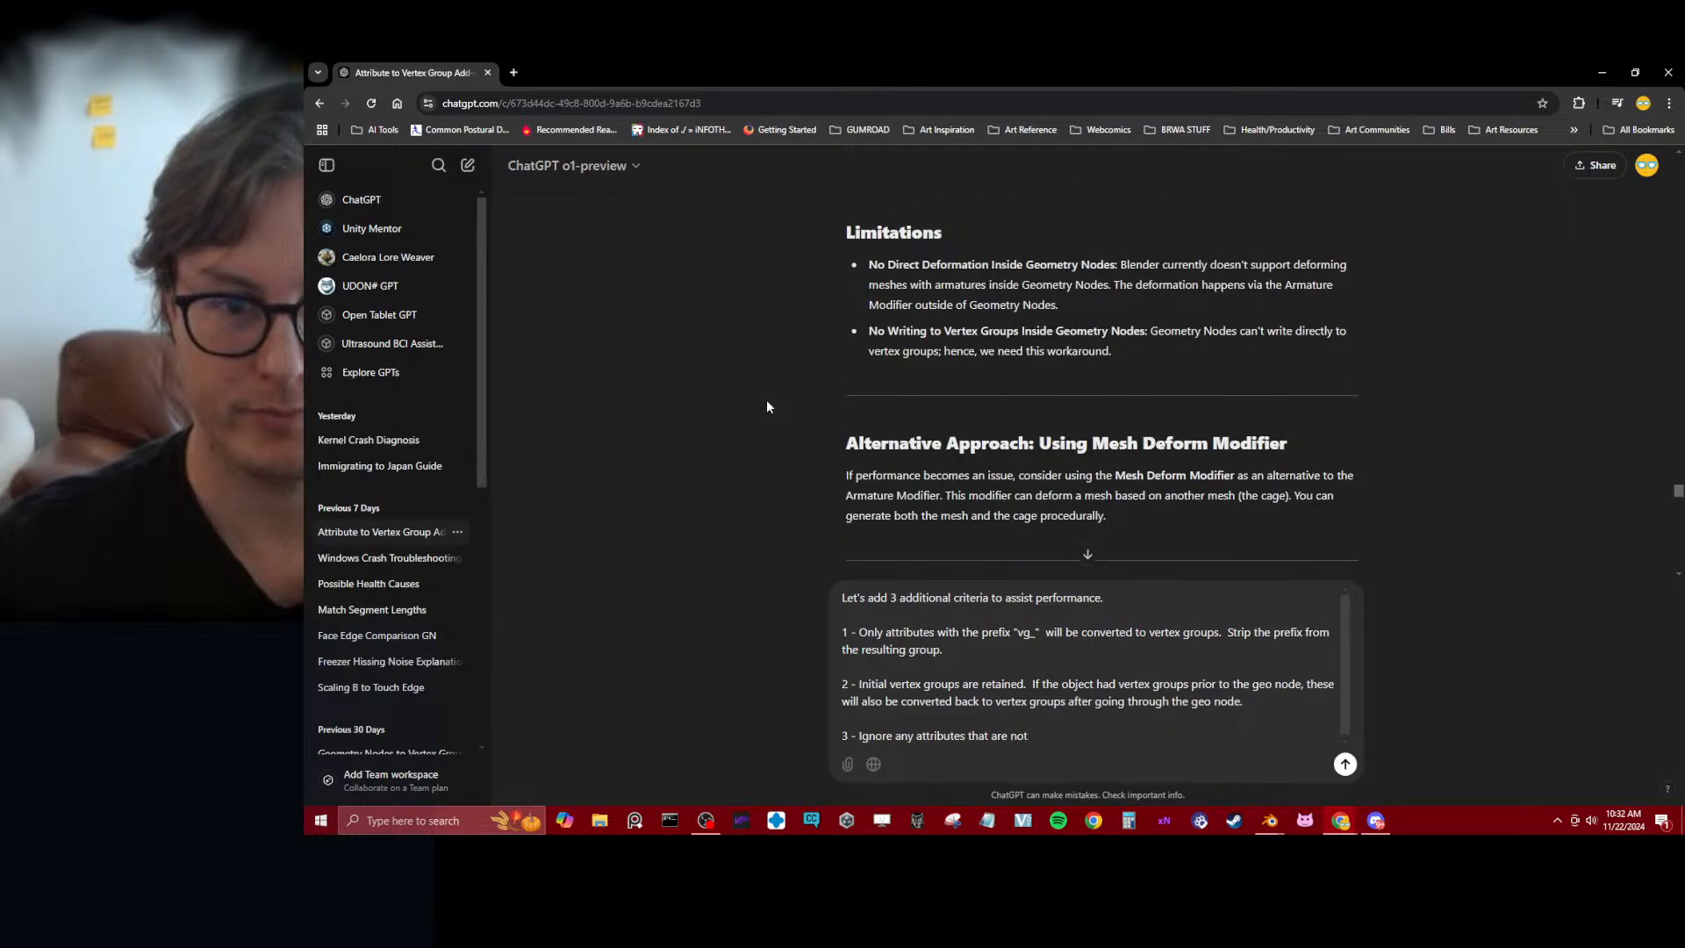
{"action": "scroll", "coordinate": [767, 401], "scroll_direction": "up", "scroll_amount": 3}
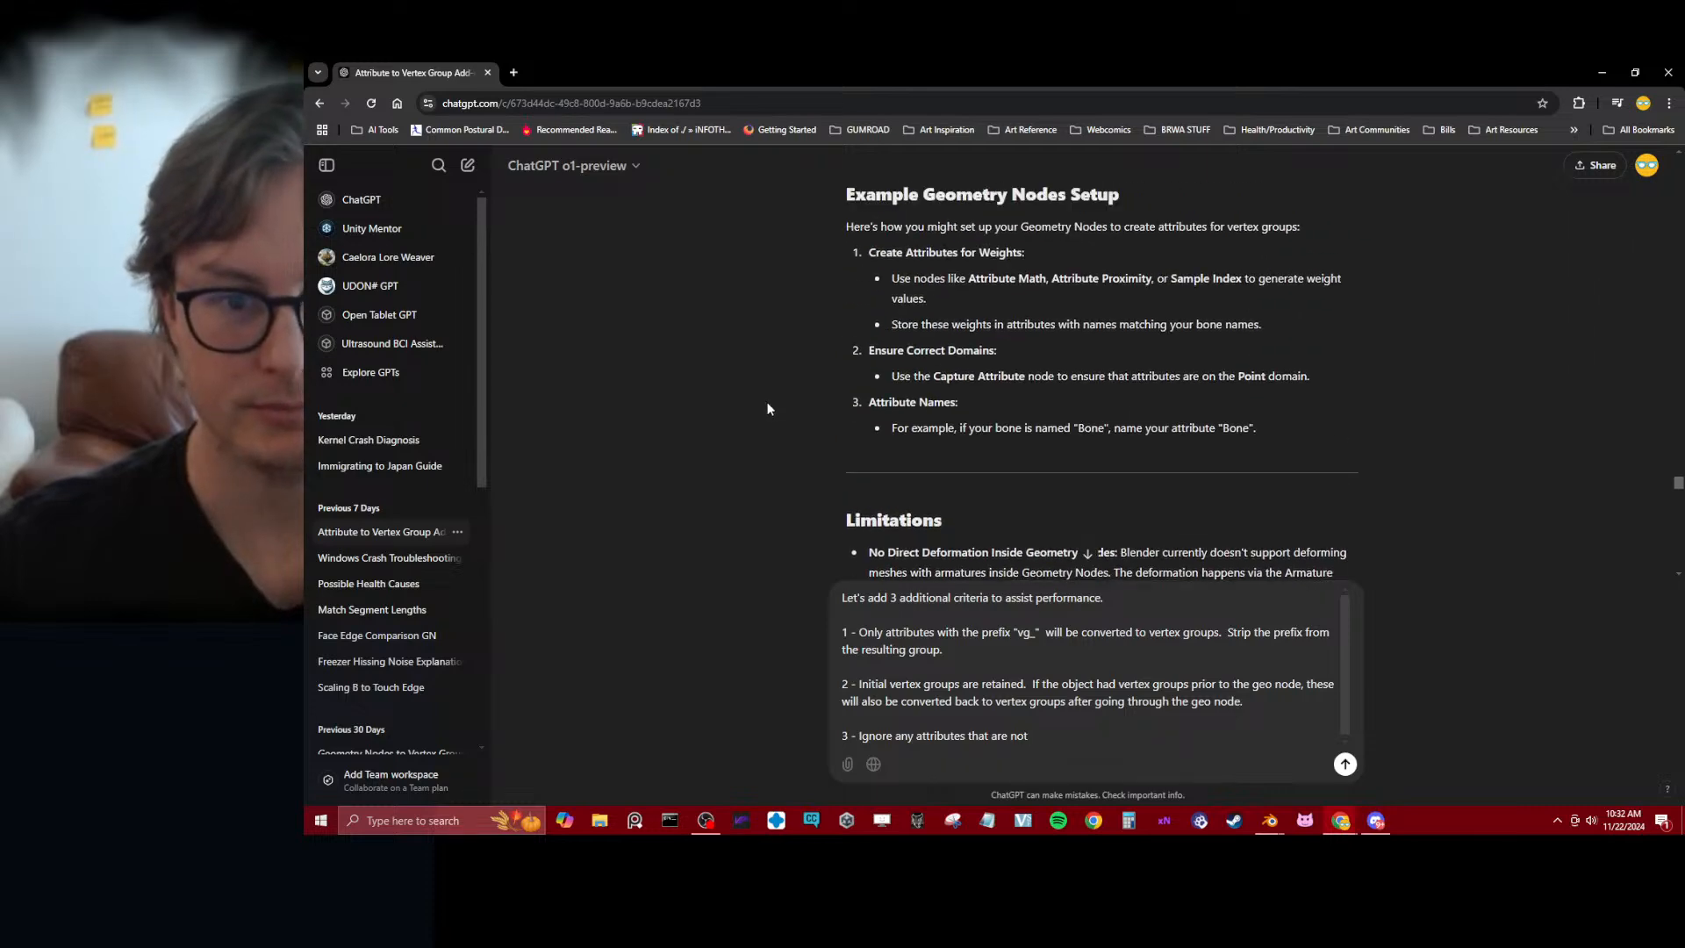
{"action": "scroll", "coordinate": [767, 409], "scroll_direction": "up", "scroll_amount": 2}
{"action": "scroll", "coordinate": [767, 409], "scroll_direction": "up", "scroll_amount": 4}
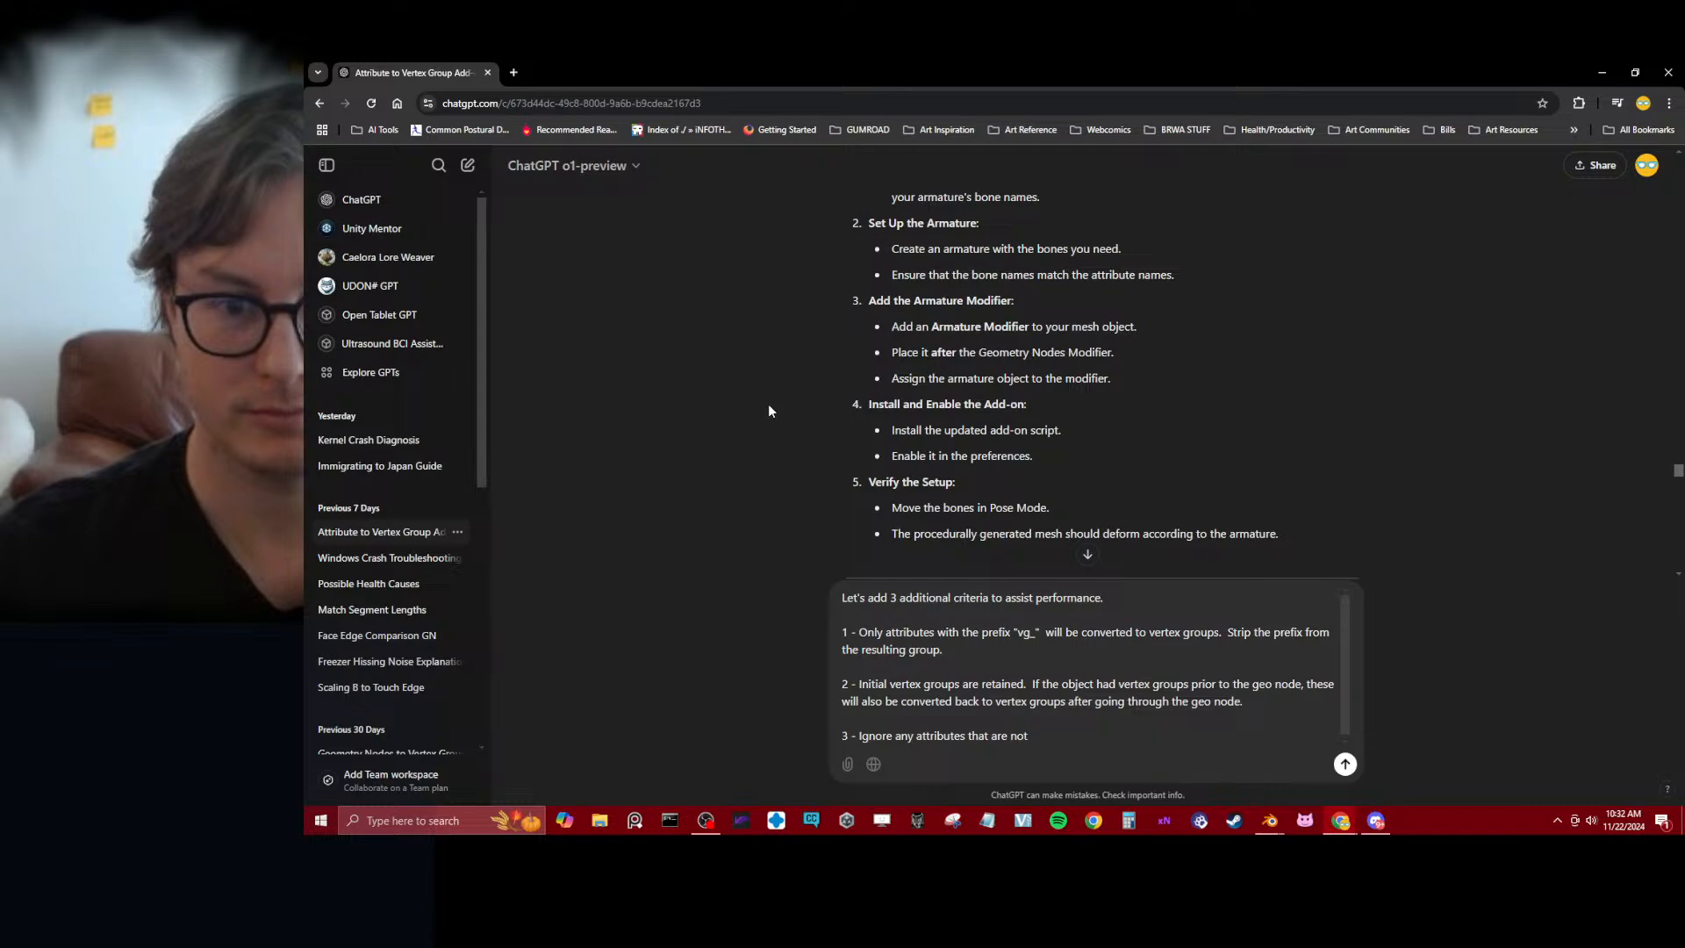
{"action": "scroll", "coordinate": [769, 410], "scroll_direction": "up", "scroll_amount": 2}
{"action": "scroll", "coordinate": [769, 411], "scroll_direction": "up", "scroll_amount": 8}
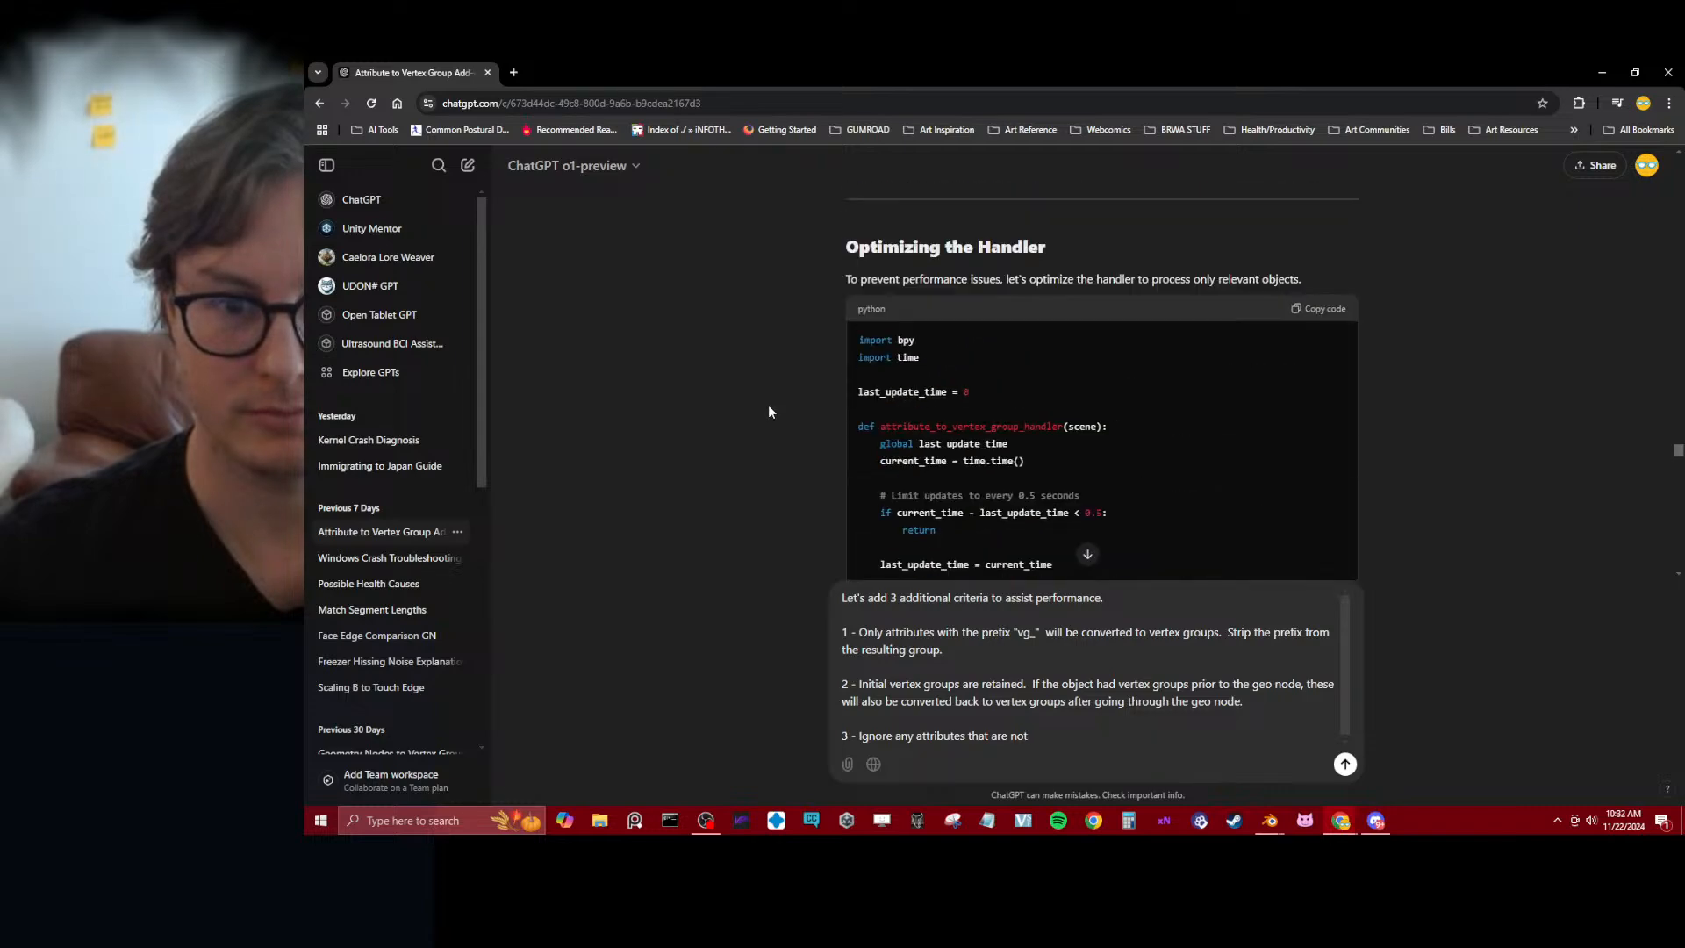
{"action": "scroll", "coordinate": [768, 411], "scroll_direction": "down", "scroll_amount": 1}
{"action": "scroll", "coordinate": [769, 411], "scroll_direction": "up", "scroll_amount": 5}
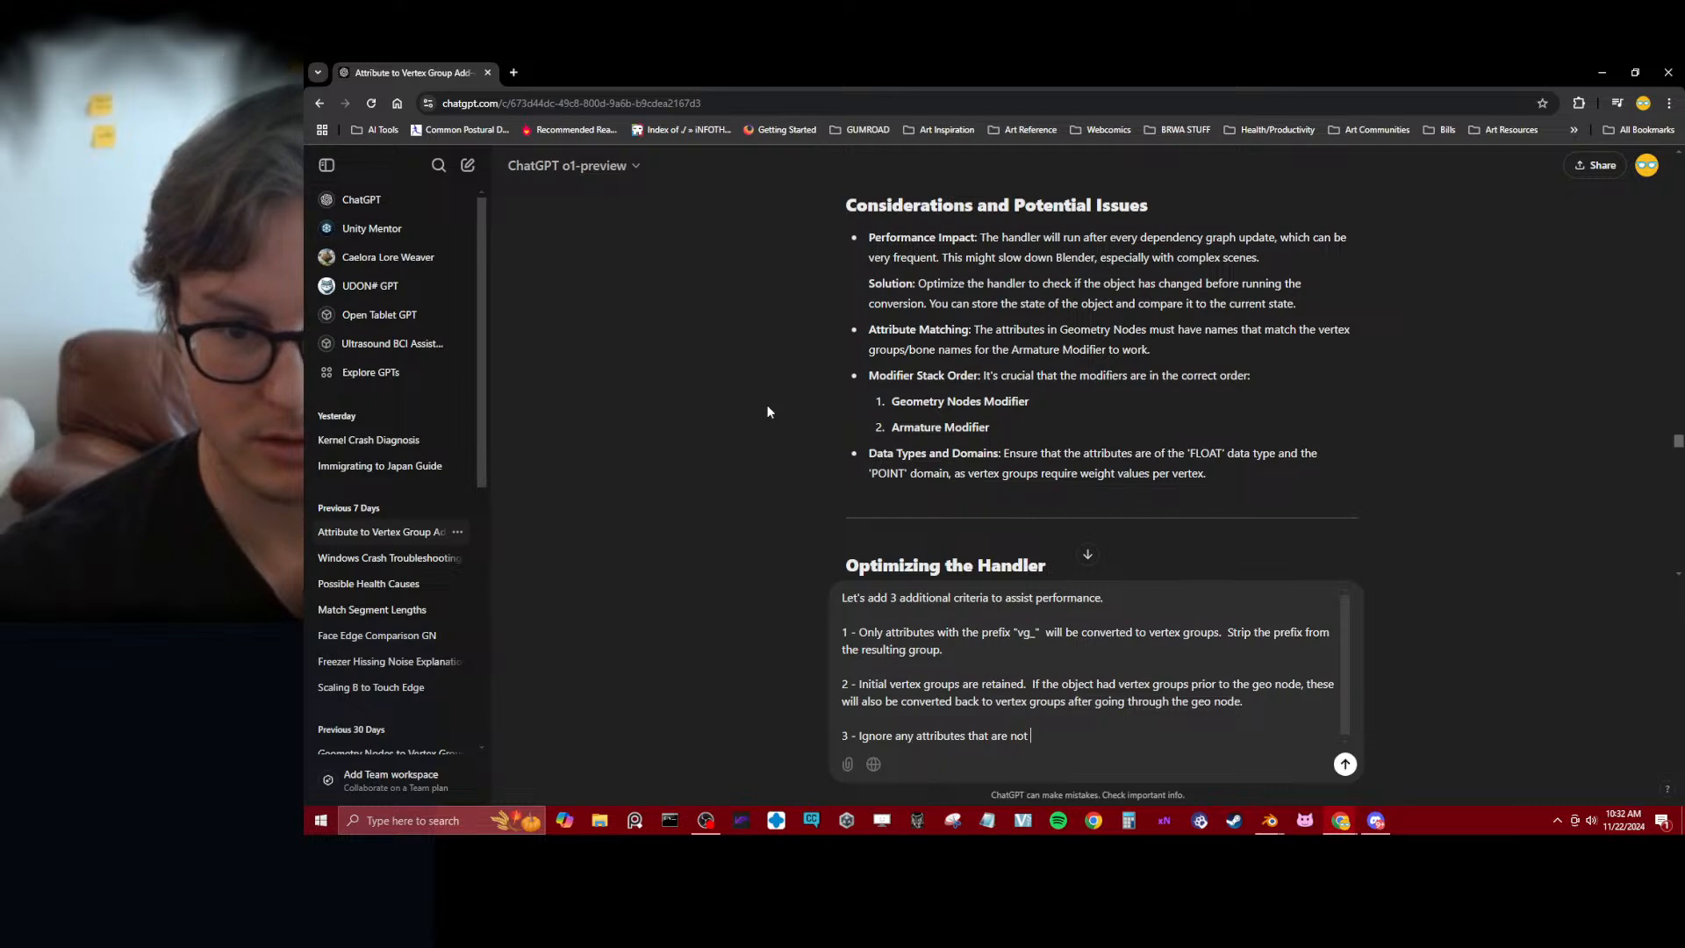
Complete the third criterion with "of the 'FLOAT' data type and the 'POINT' domain", copied from the reply's Data Types and Domains note
{"action": "type", "text": "float"}
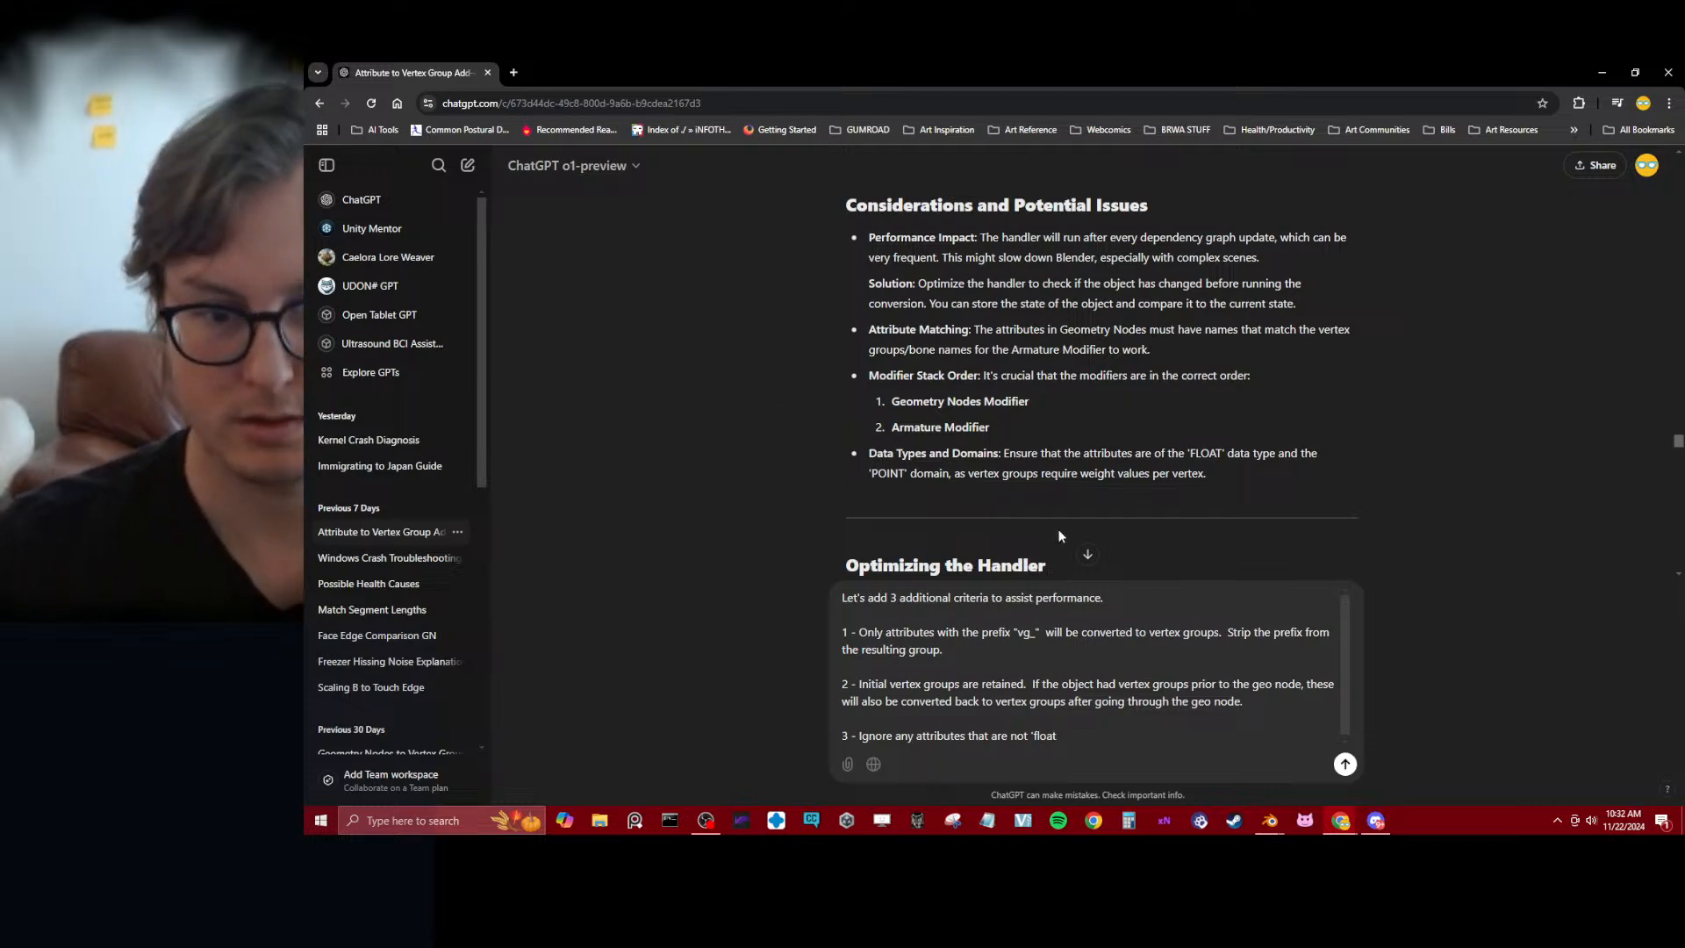
{"action": "left_click_drag", "start_coordinate": [950, 474], "coordinate": [1155, 454]}
{"action": "key", "text": "ctrl+c"}
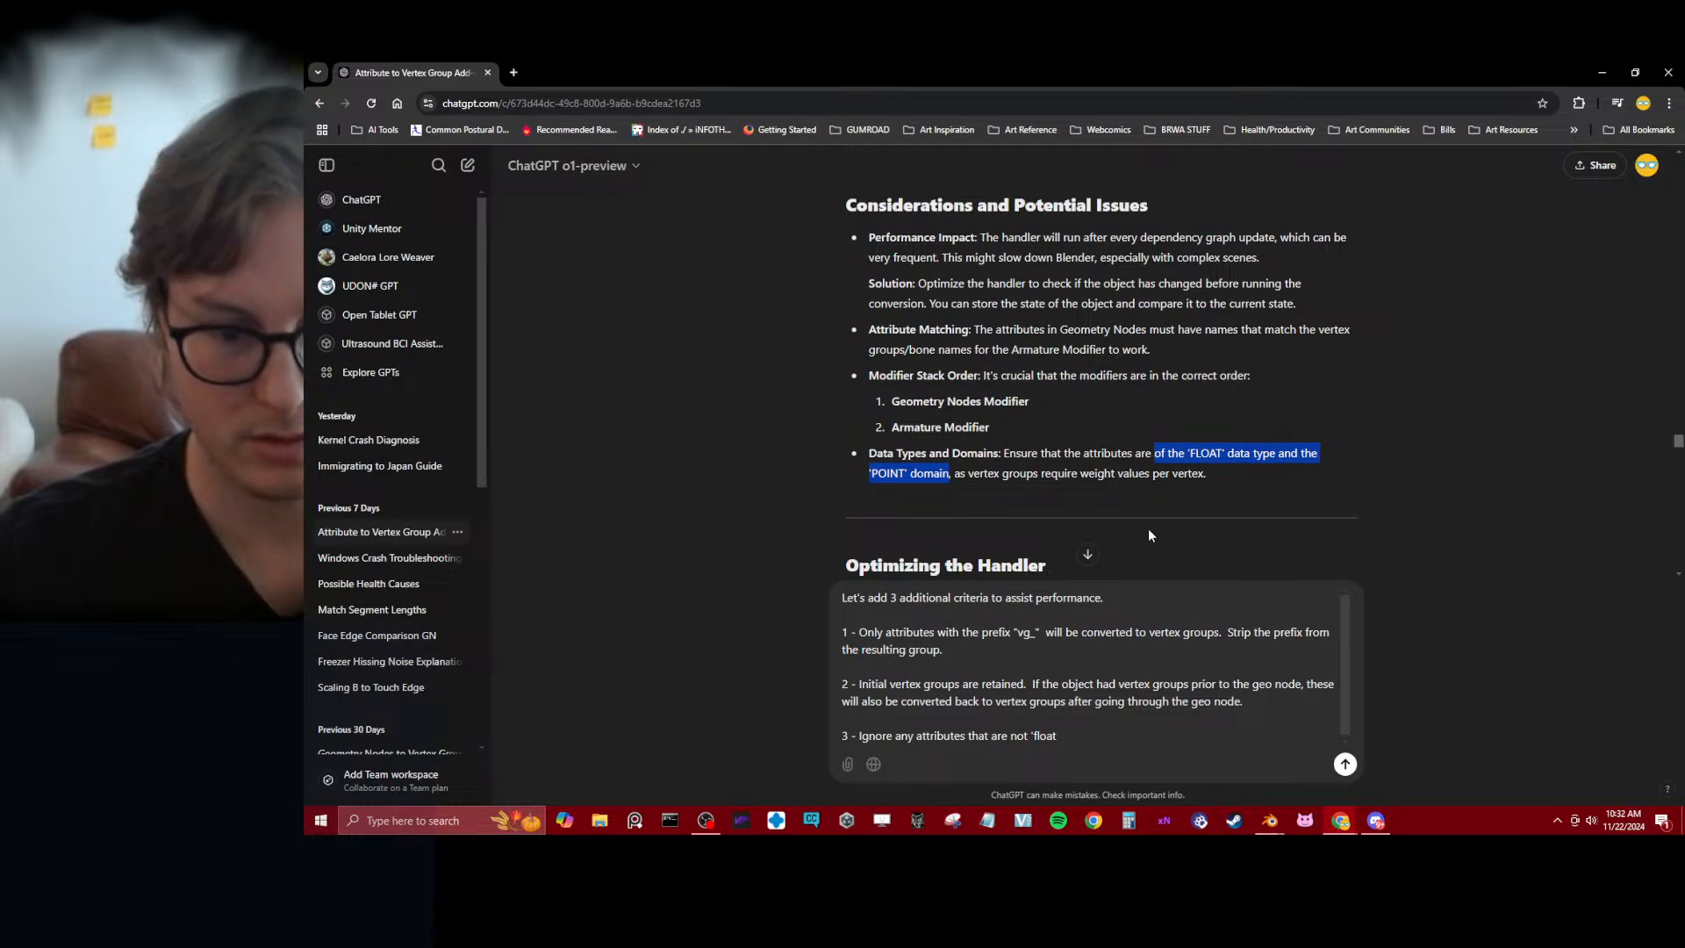
{"action": "left_click", "coordinate": [1058, 751]}
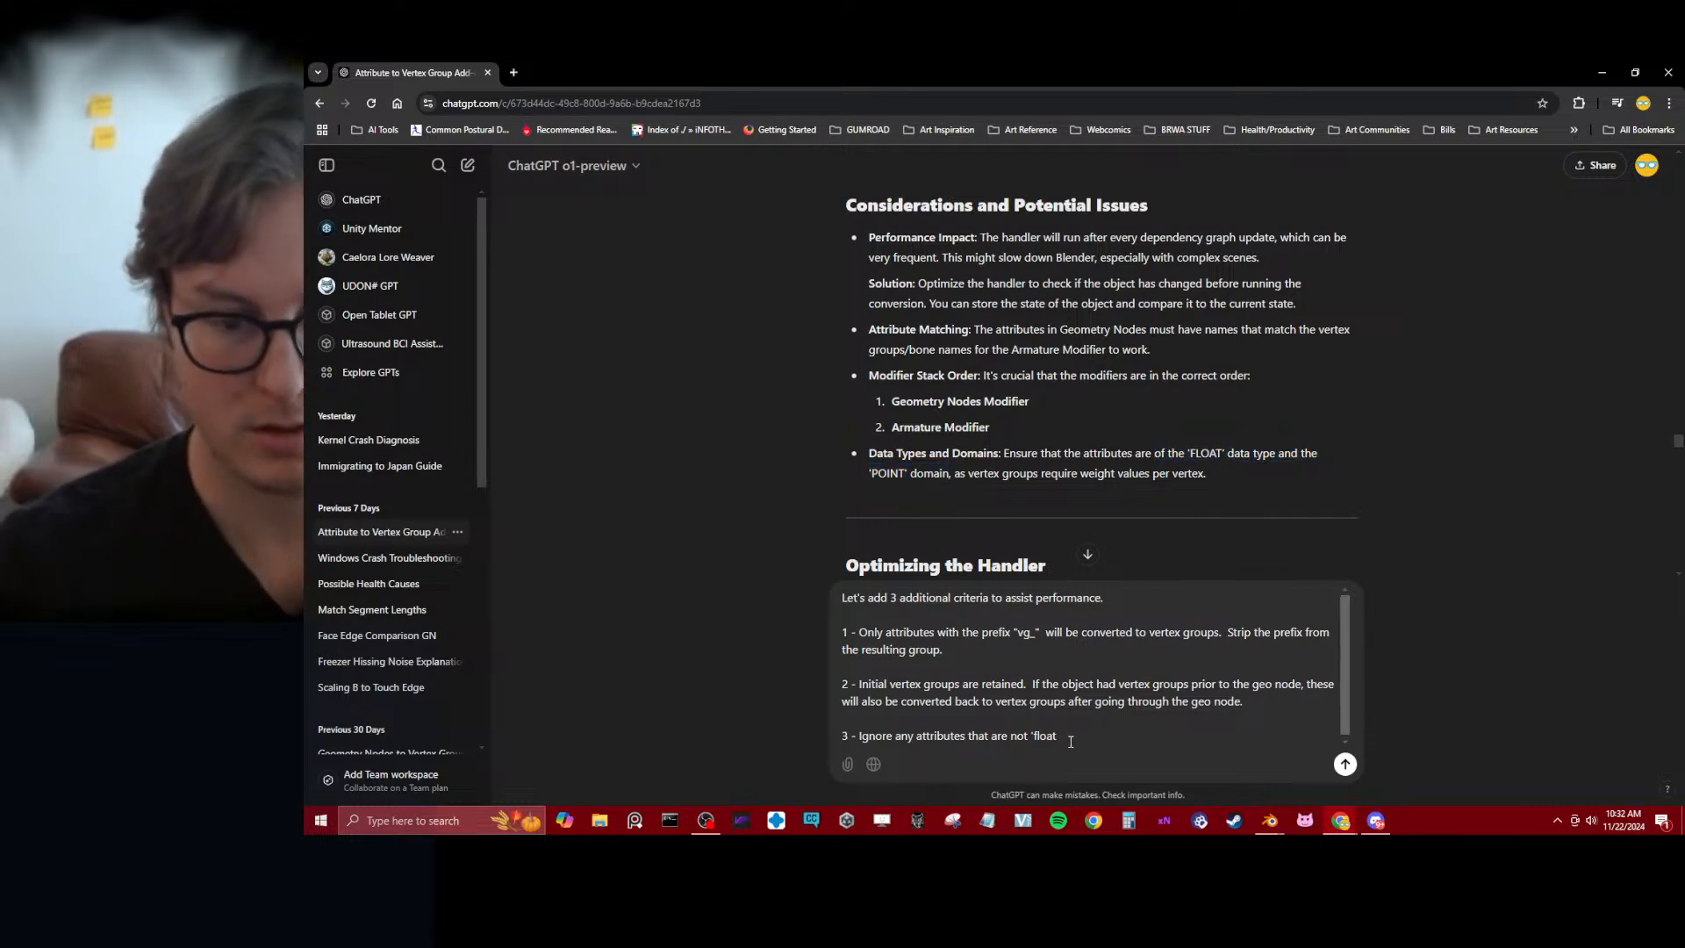
{"action": "key", "text": "BackSpace"}
{"action": "key", "text": "BackSpace"}
{"action": "key", "text": "BackSpace"}
{"action": "key", "text": "BackSpace"}
{"action": "key", "text": "BackSpace"}
{"action": "key", "text": "BackSpace"}
{"action": "key", "text": "BackSpace"}
{"action": "key", "text": "BackSpace"}
{"action": "key", "text": "BackSpace"}
{"action": "key", "text": "BackSpace"}
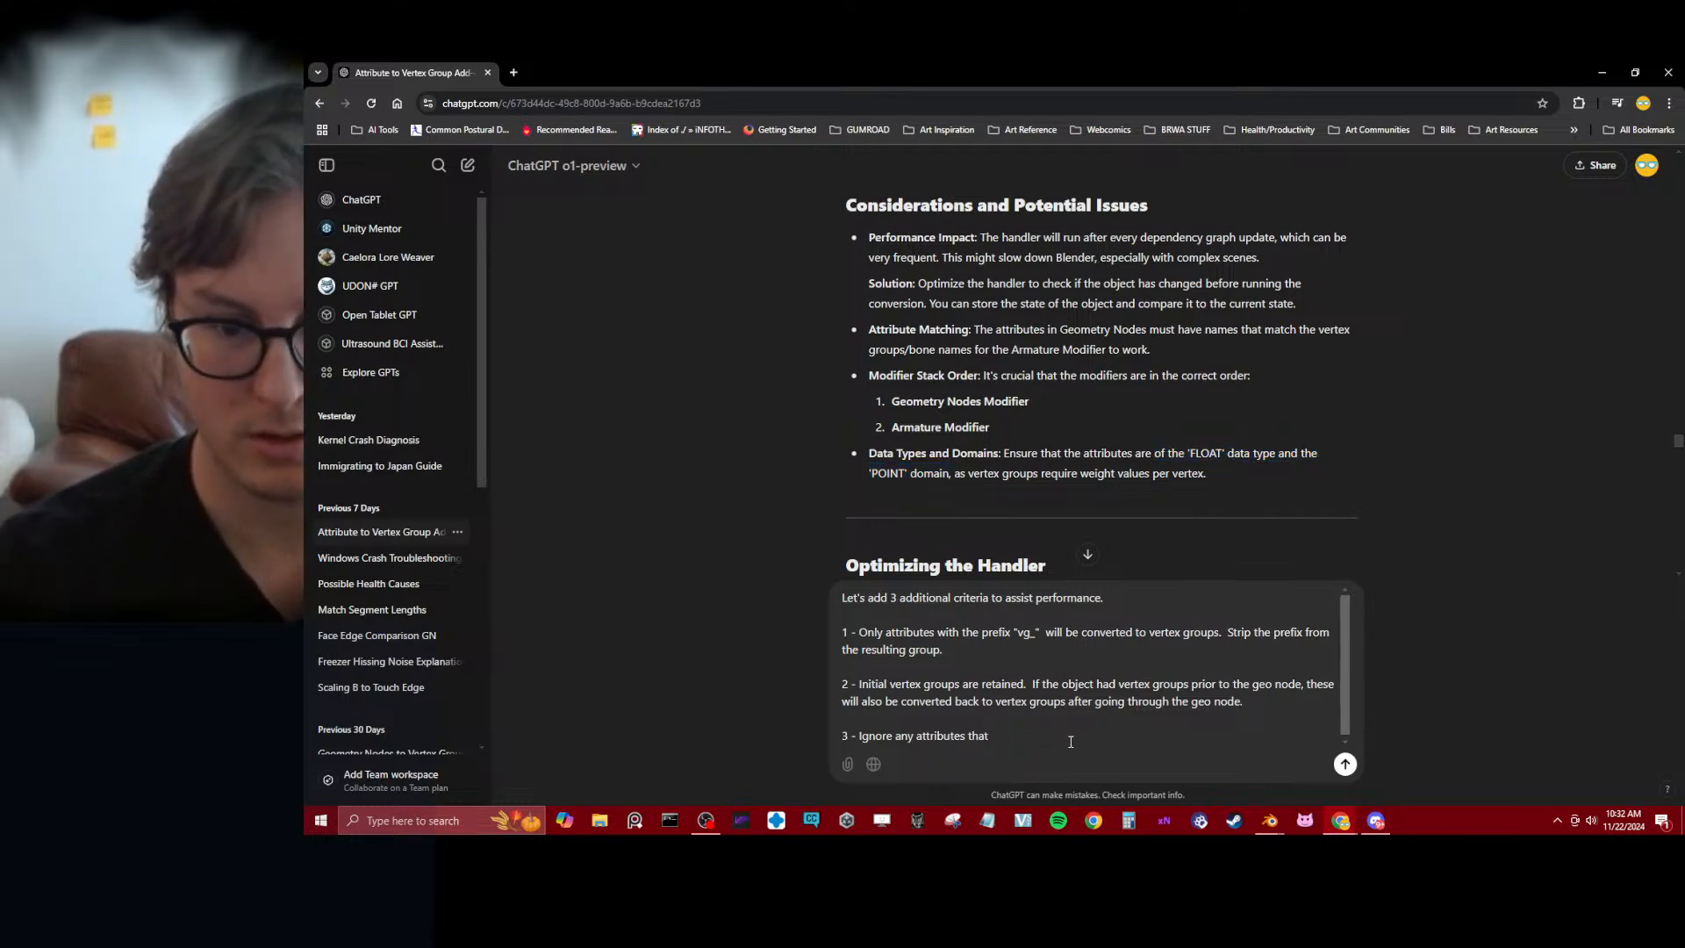
{"action": "type", "text": "are not"}
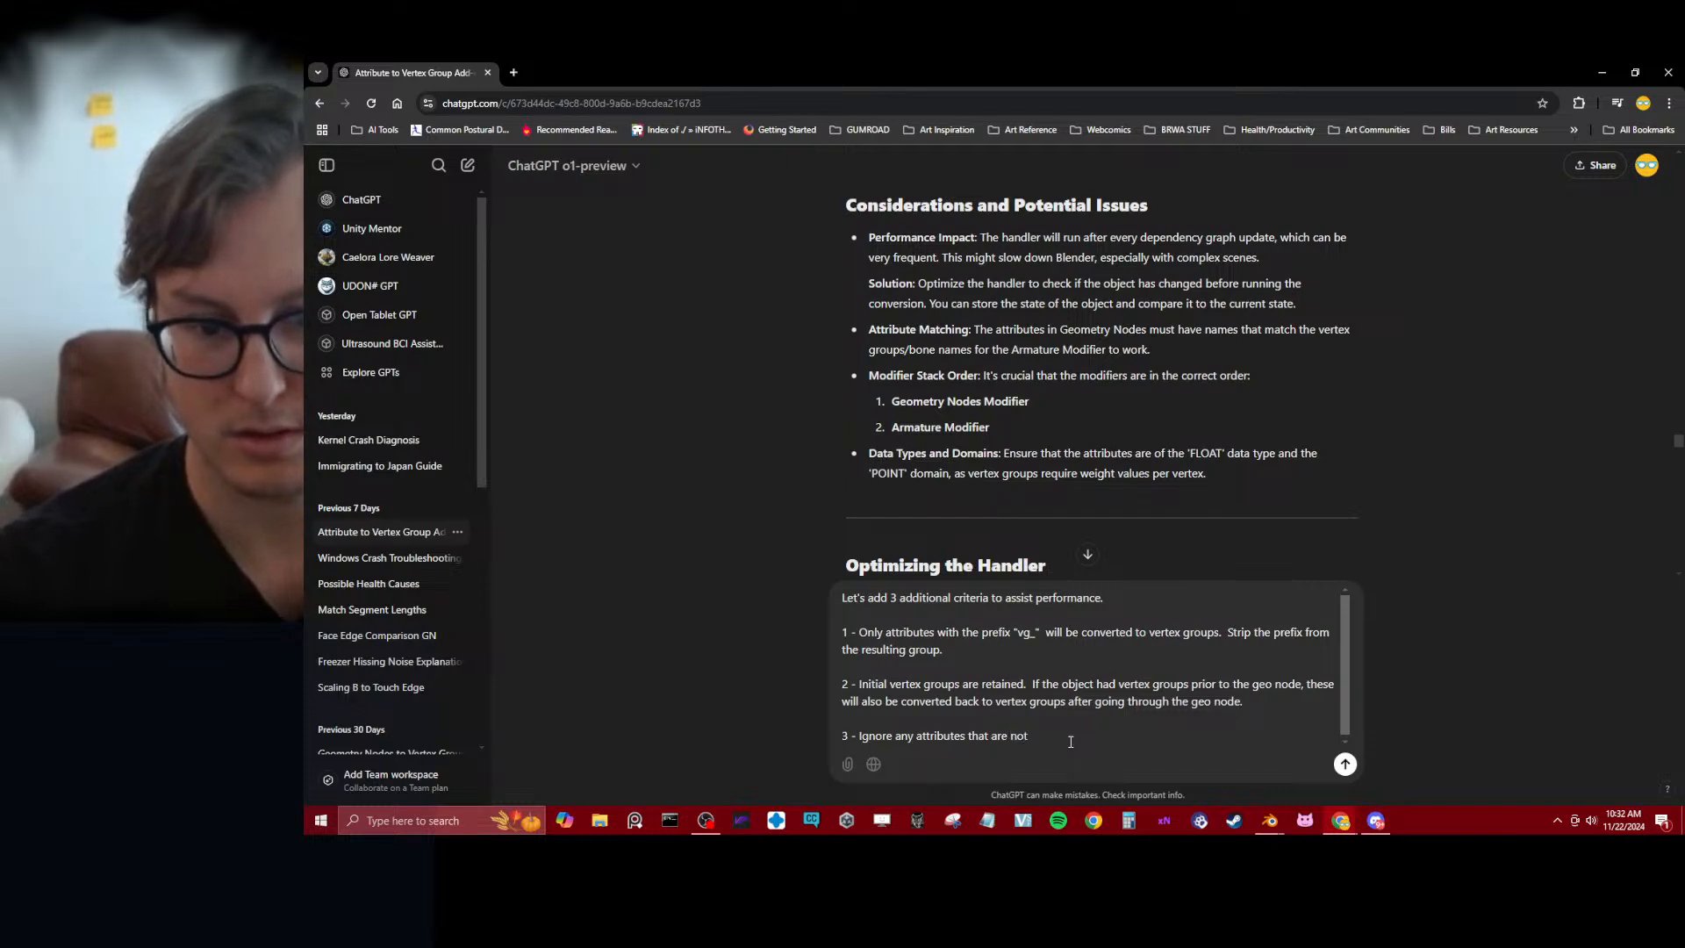
{"action": "key", "text": "ctrl+v"}
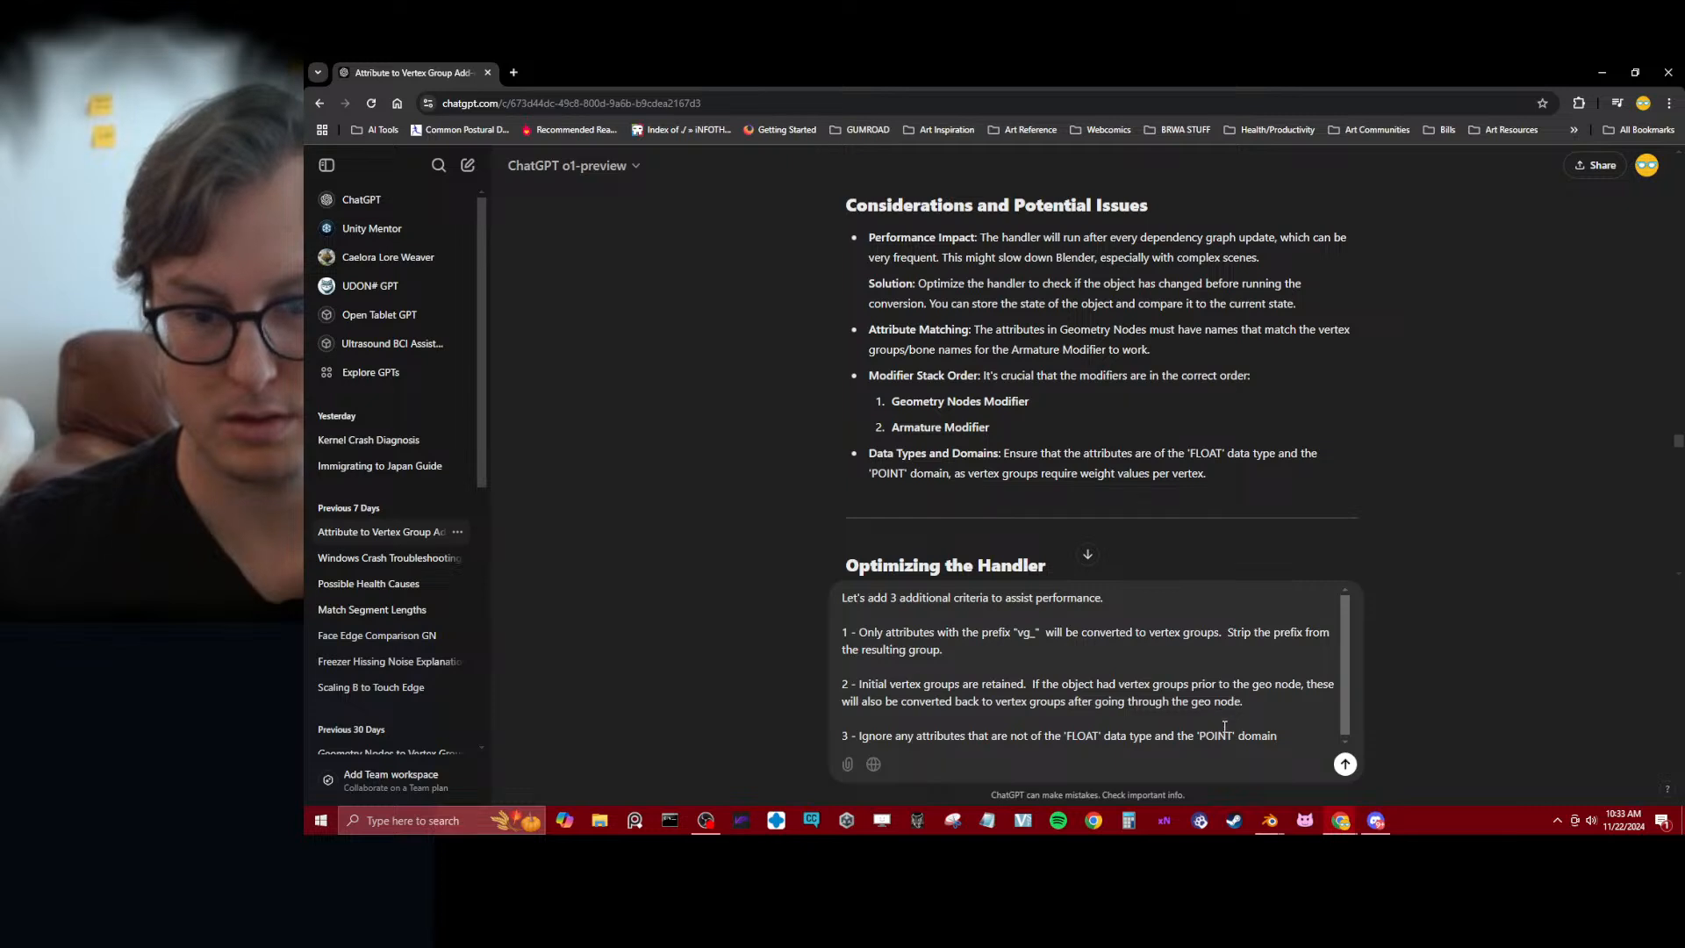
Check the wording of the third criterion and send the message with all three criteria to ChatGPT
{"action": "double_click", "coordinate": [1164, 737]}
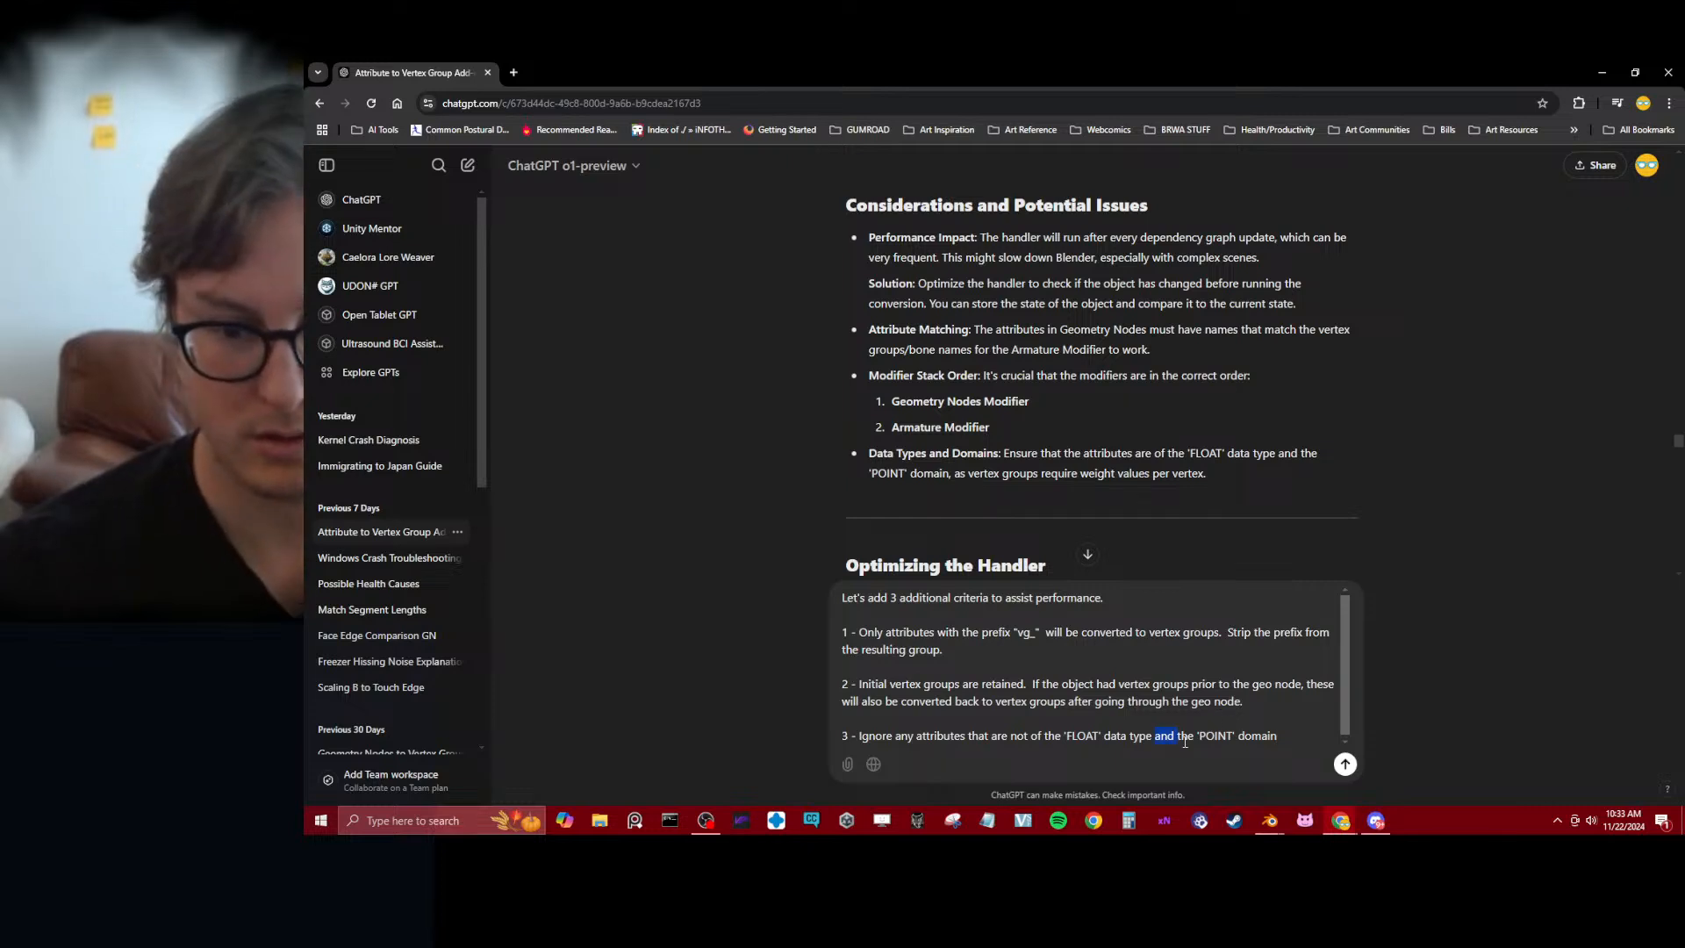
{"action": "left_click", "coordinate": [1314, 742]}
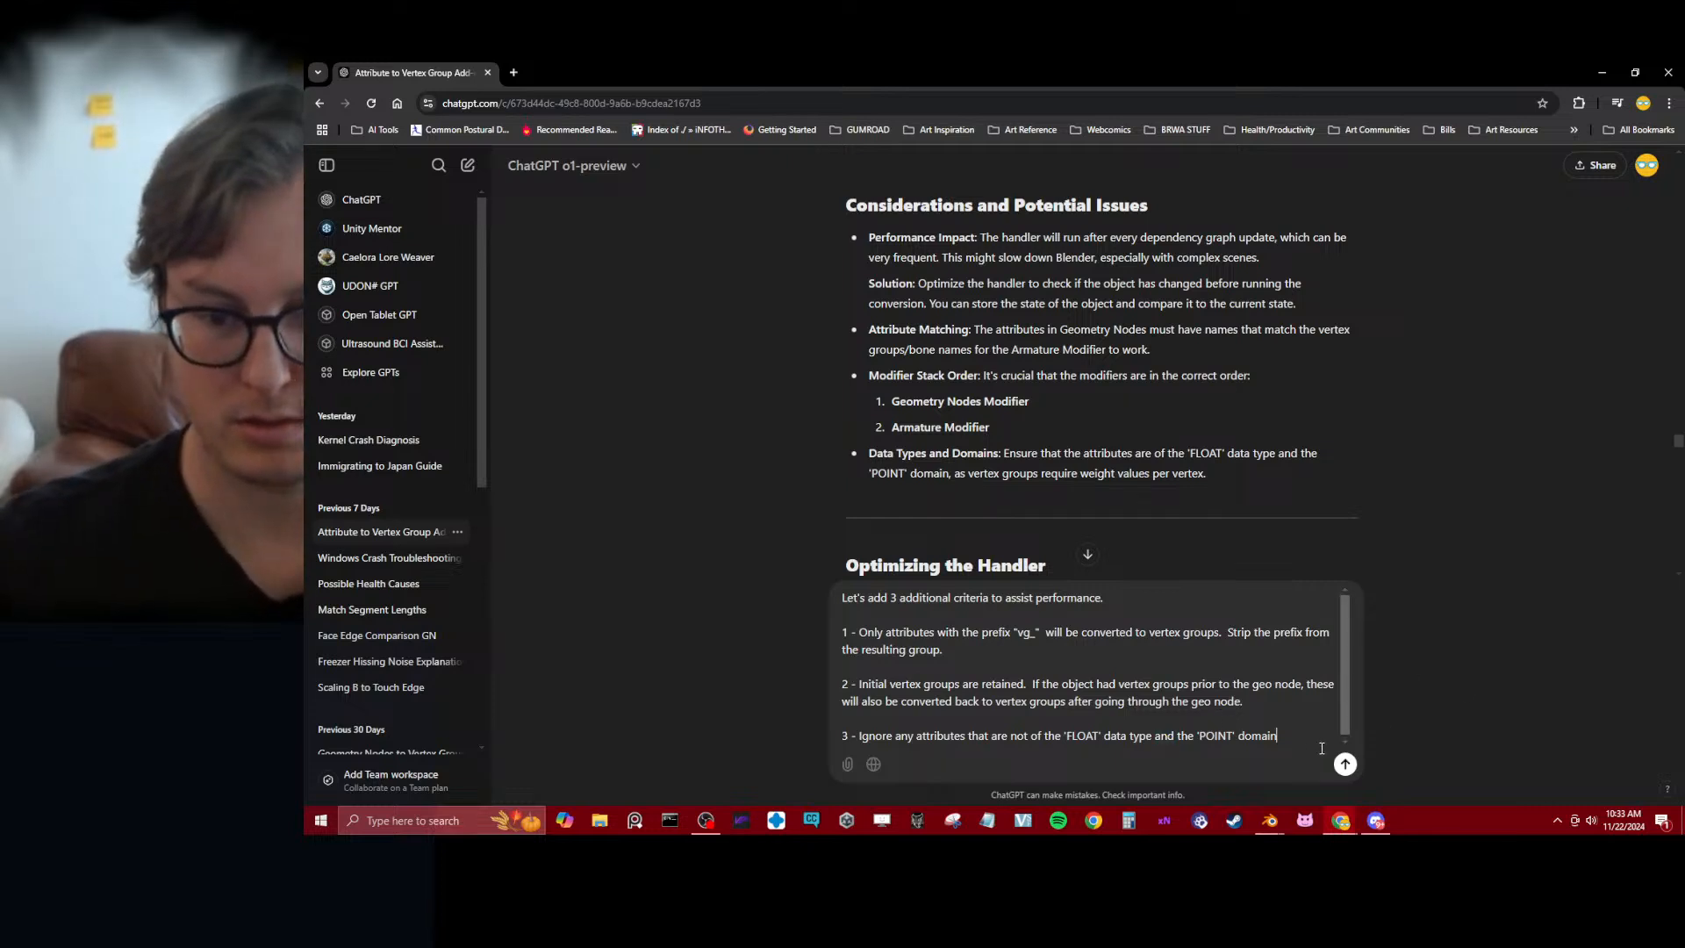
{"action": "left_click", "coordinate": [1346, 765]}
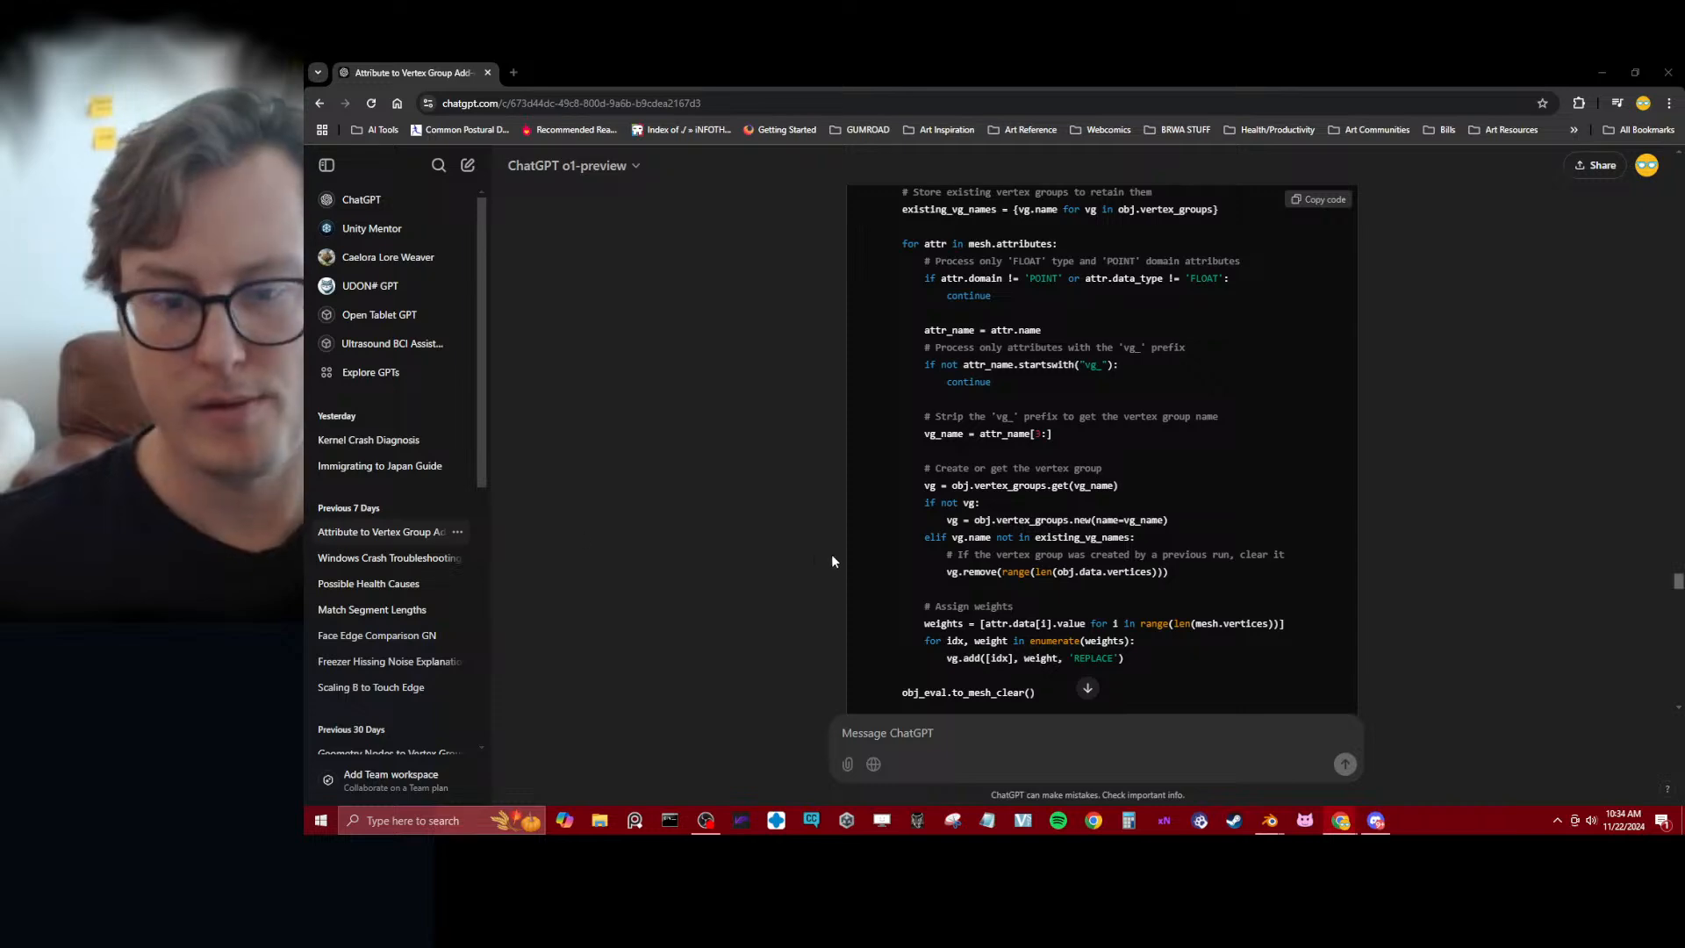
Review the updated script and ChatGPT's Explanation of Changes for all three criteria
{"action": "scroll", "coordinate": [832, 560], "scroll_direction": "down", "scroll_amount": 10}
{"action": "scroll", "coordinate": [835, 590], "scroll_direction": "up", "scroll_amount": 6}
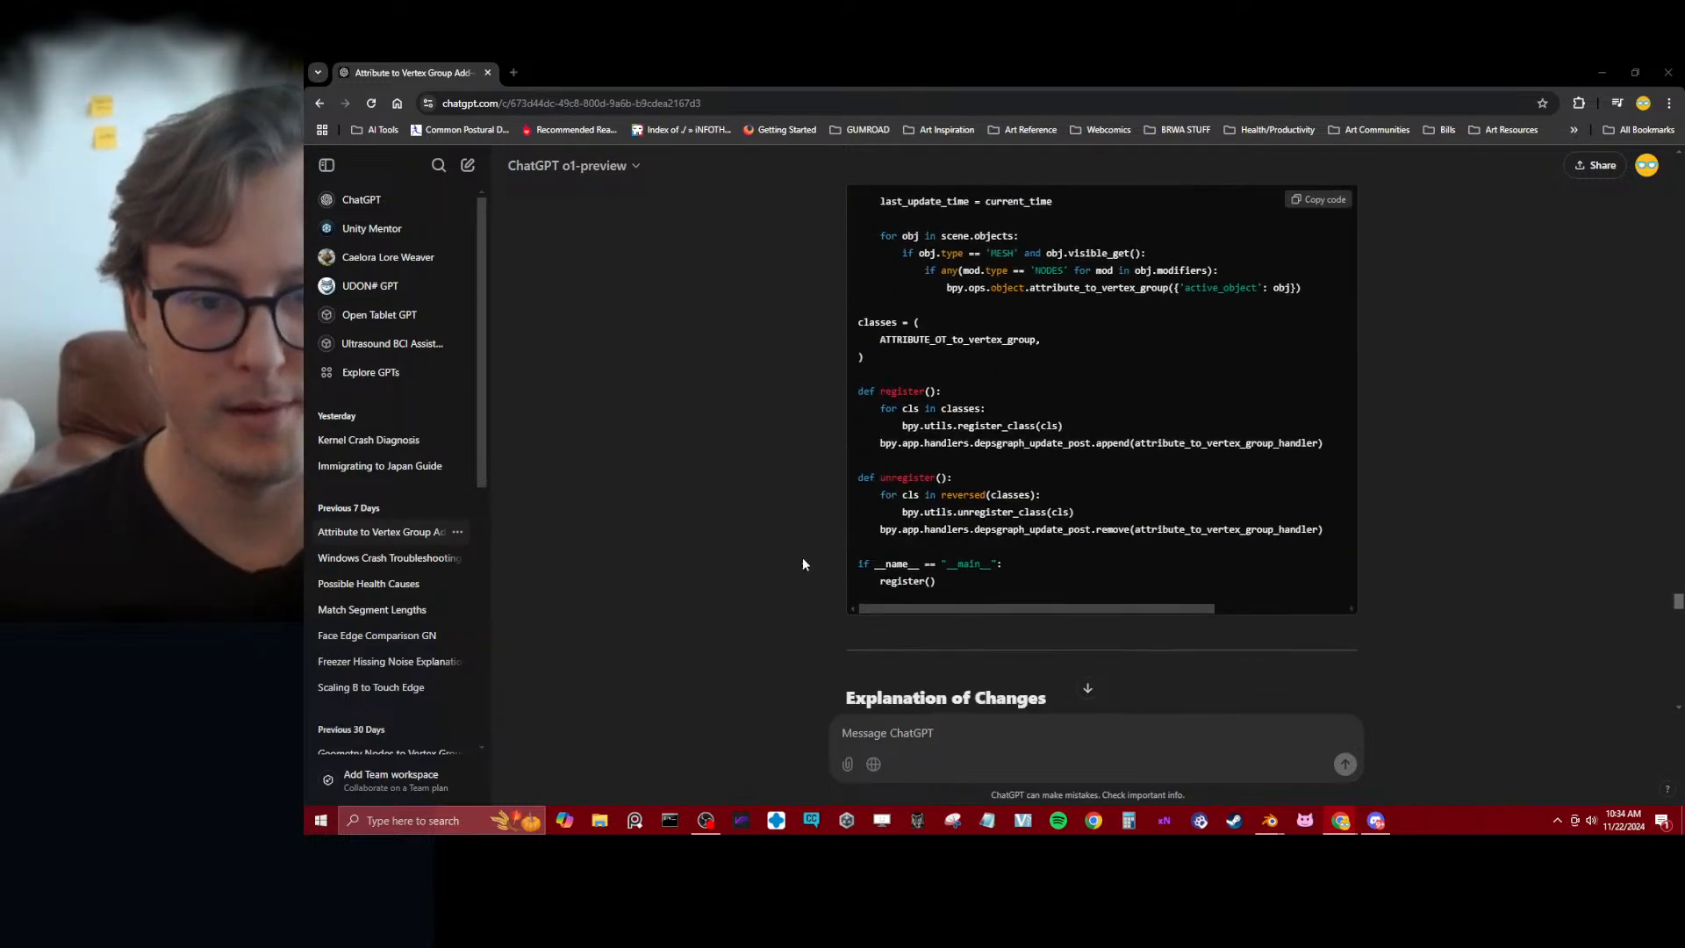
{"action": "scroll", "coordinate": [802, 563], "scroll_direction": "down", "scroll_amount": 3}
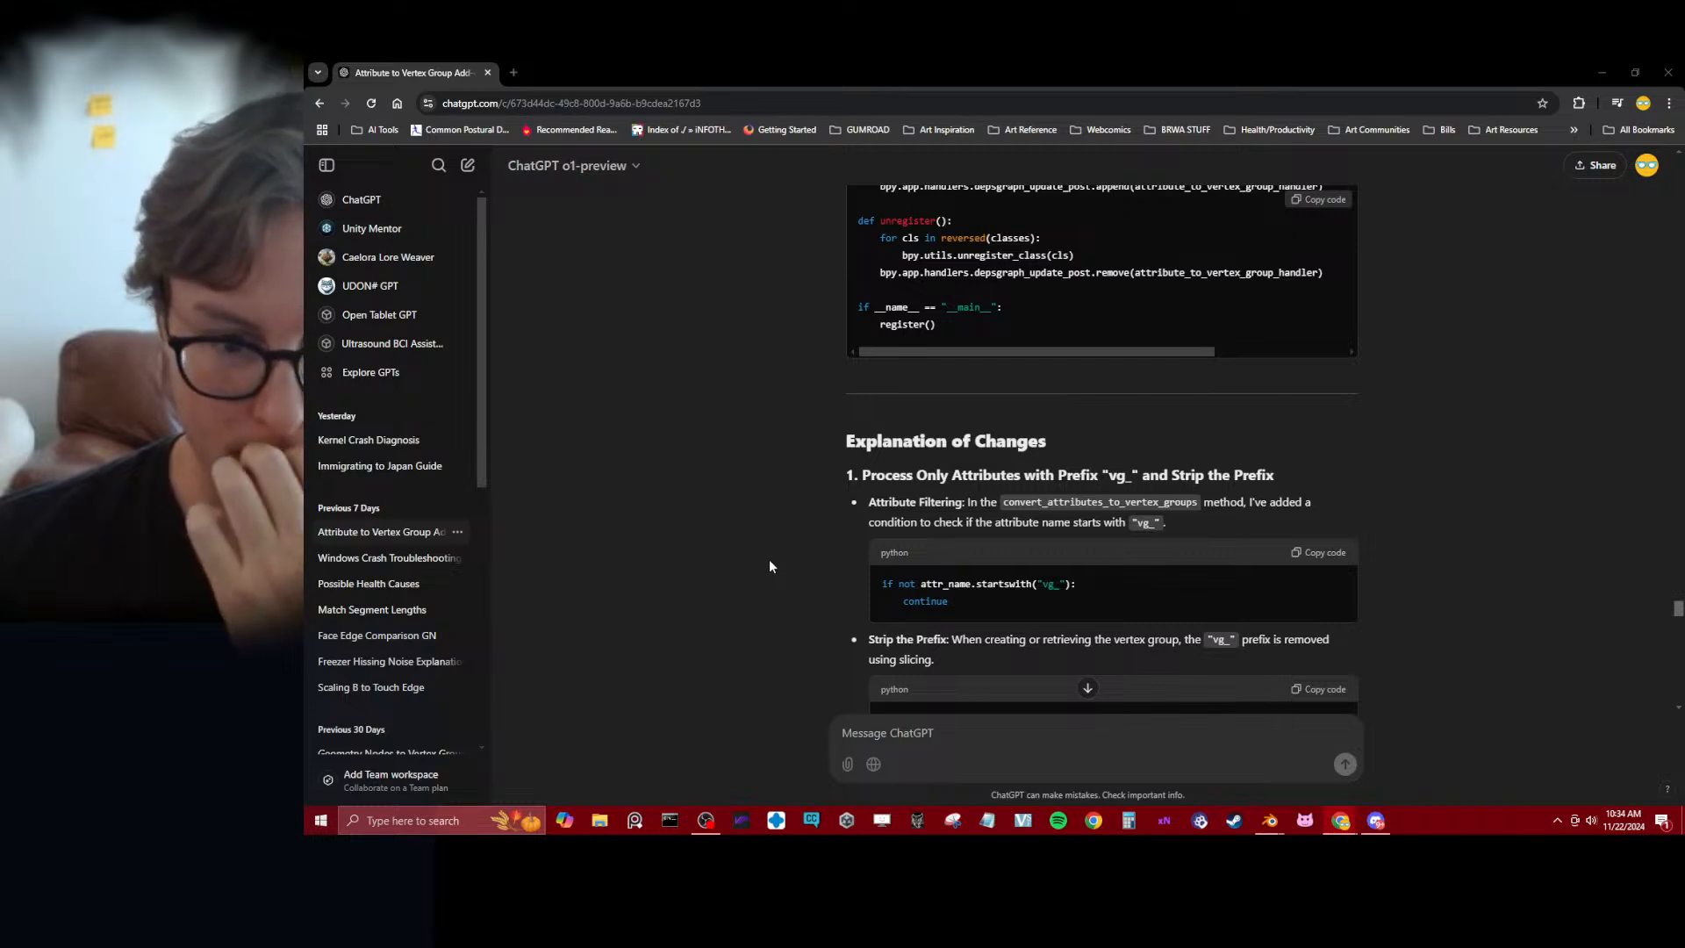
{"action": "scroll", "coordinate": [769, 566], "scroll_direction": "down", "scroll_amount": 2}
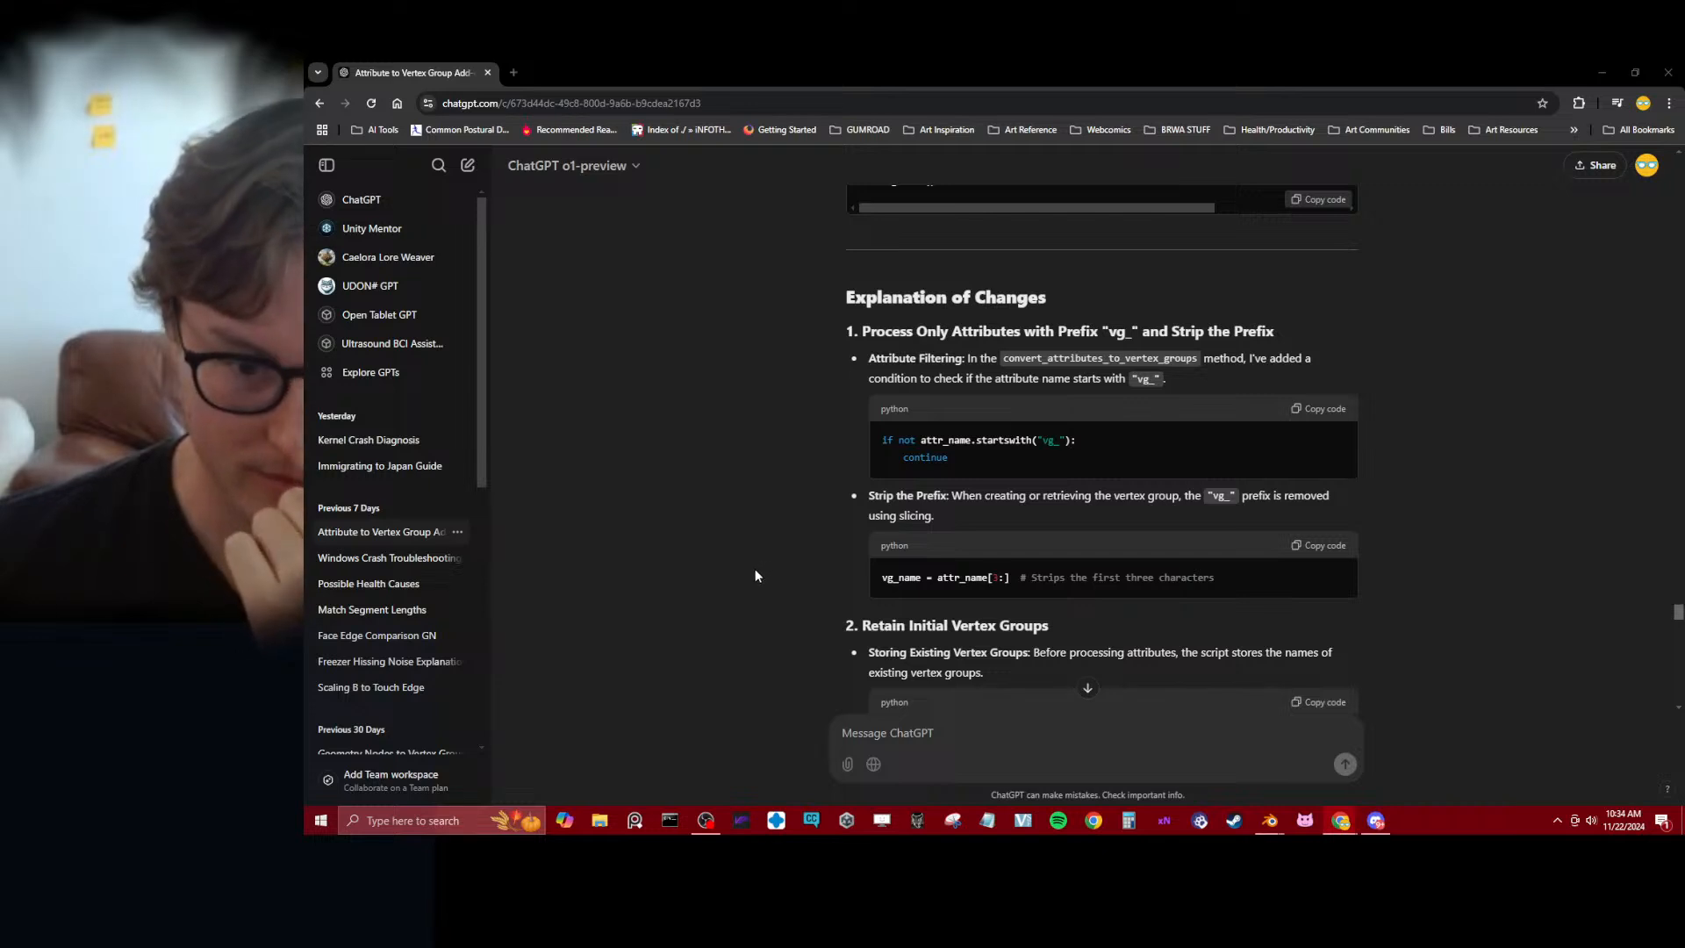
{"action": "scroll", "coordinate": [754, 576], "scroll_direction": "down", "scroll_amount": 4}
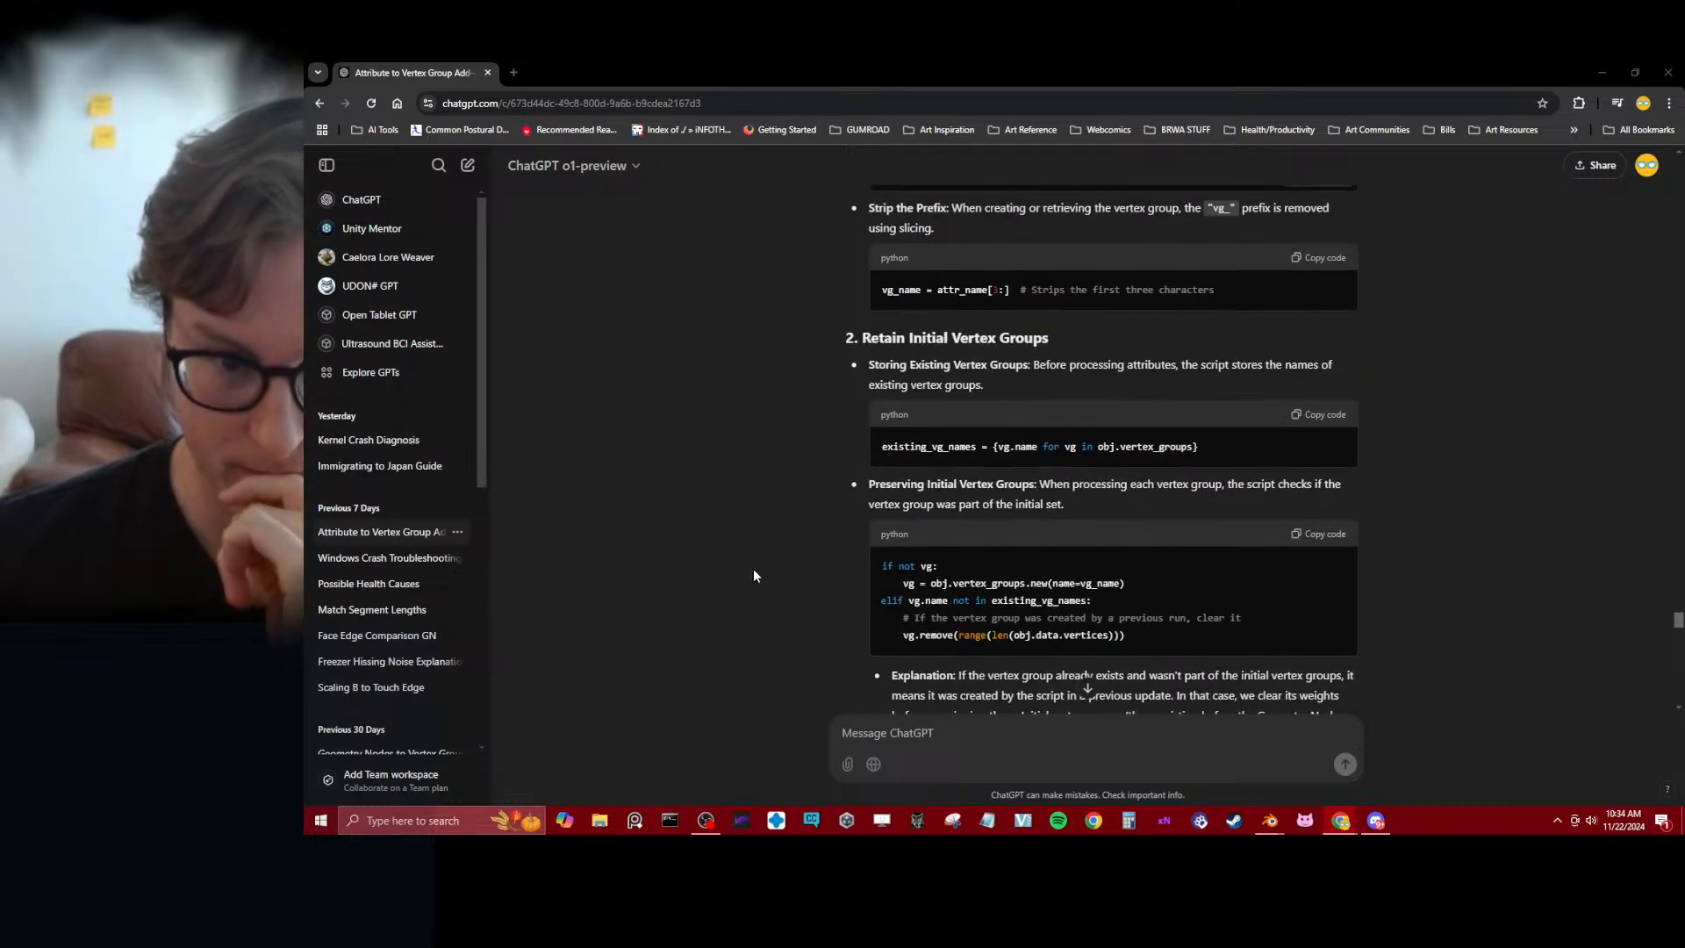
{"action": "scroll", "coordinate": [753, 576], "scroll_direction": "down", "scroll_amount": 5}
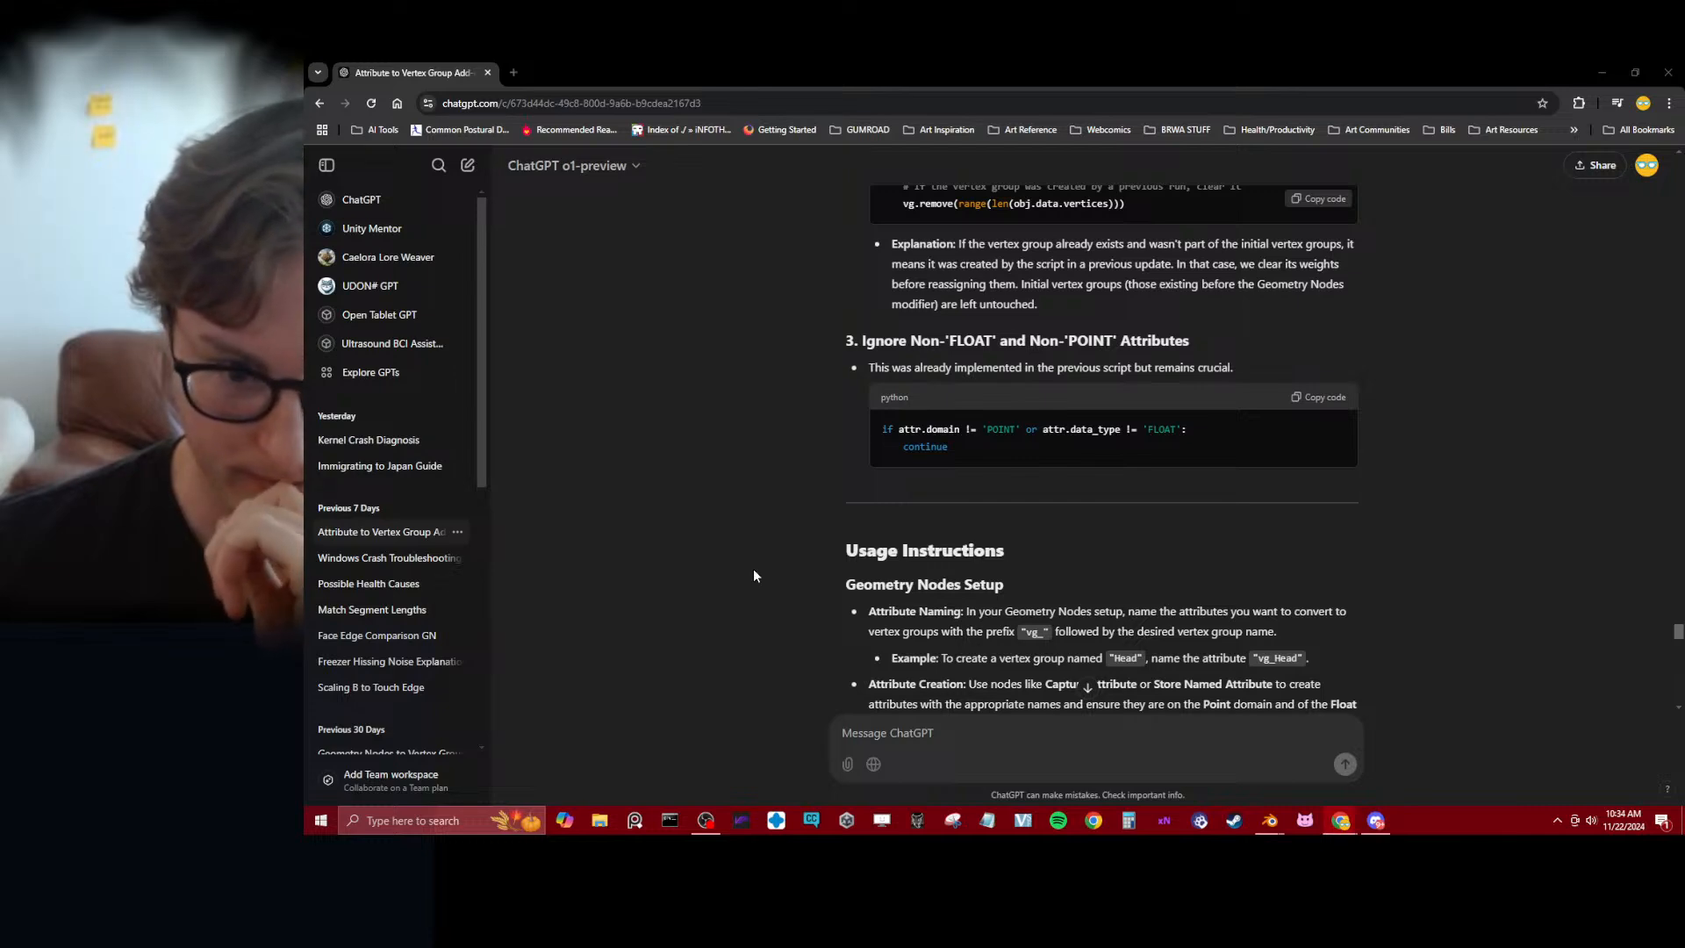
{"action": "scroll", "coordinate": [755, 570], "scroll_direction": "down", "scroll_amount": 2}
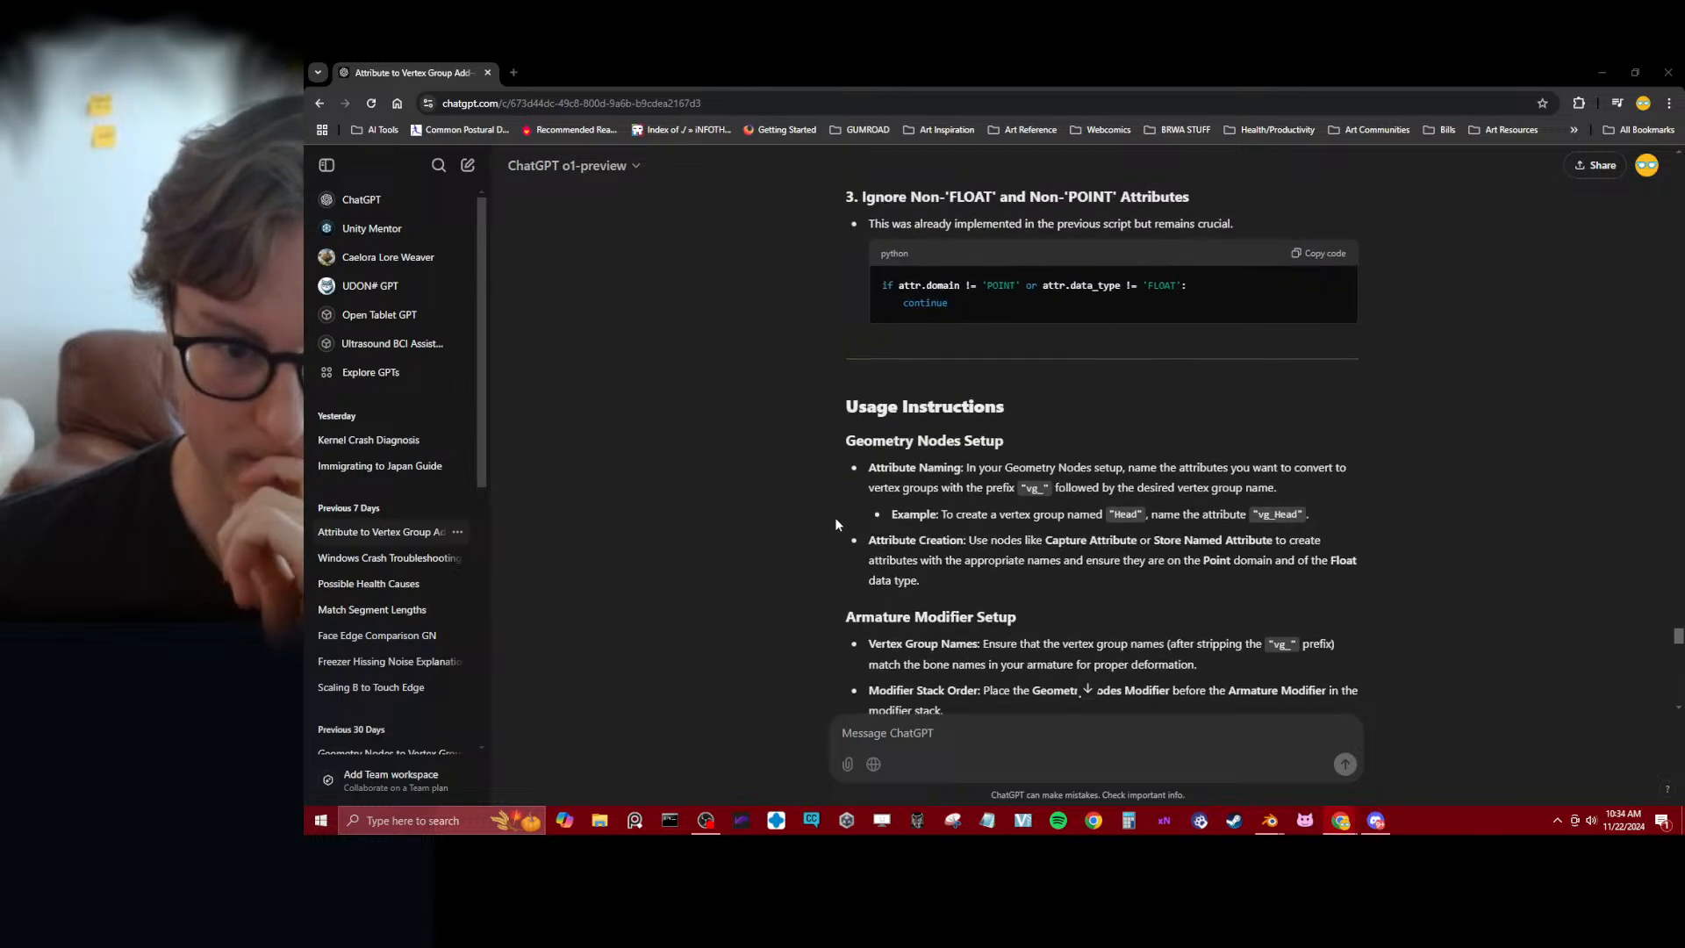
Read the usage instructions, performance considerations and testing steps given for the updated add-on
{"action": "left_click_drag", "start_coordinate": [878, 469], "coordinate": [1214, 468]}
{"action": "left_click", "coordinate": [1487, 452]}
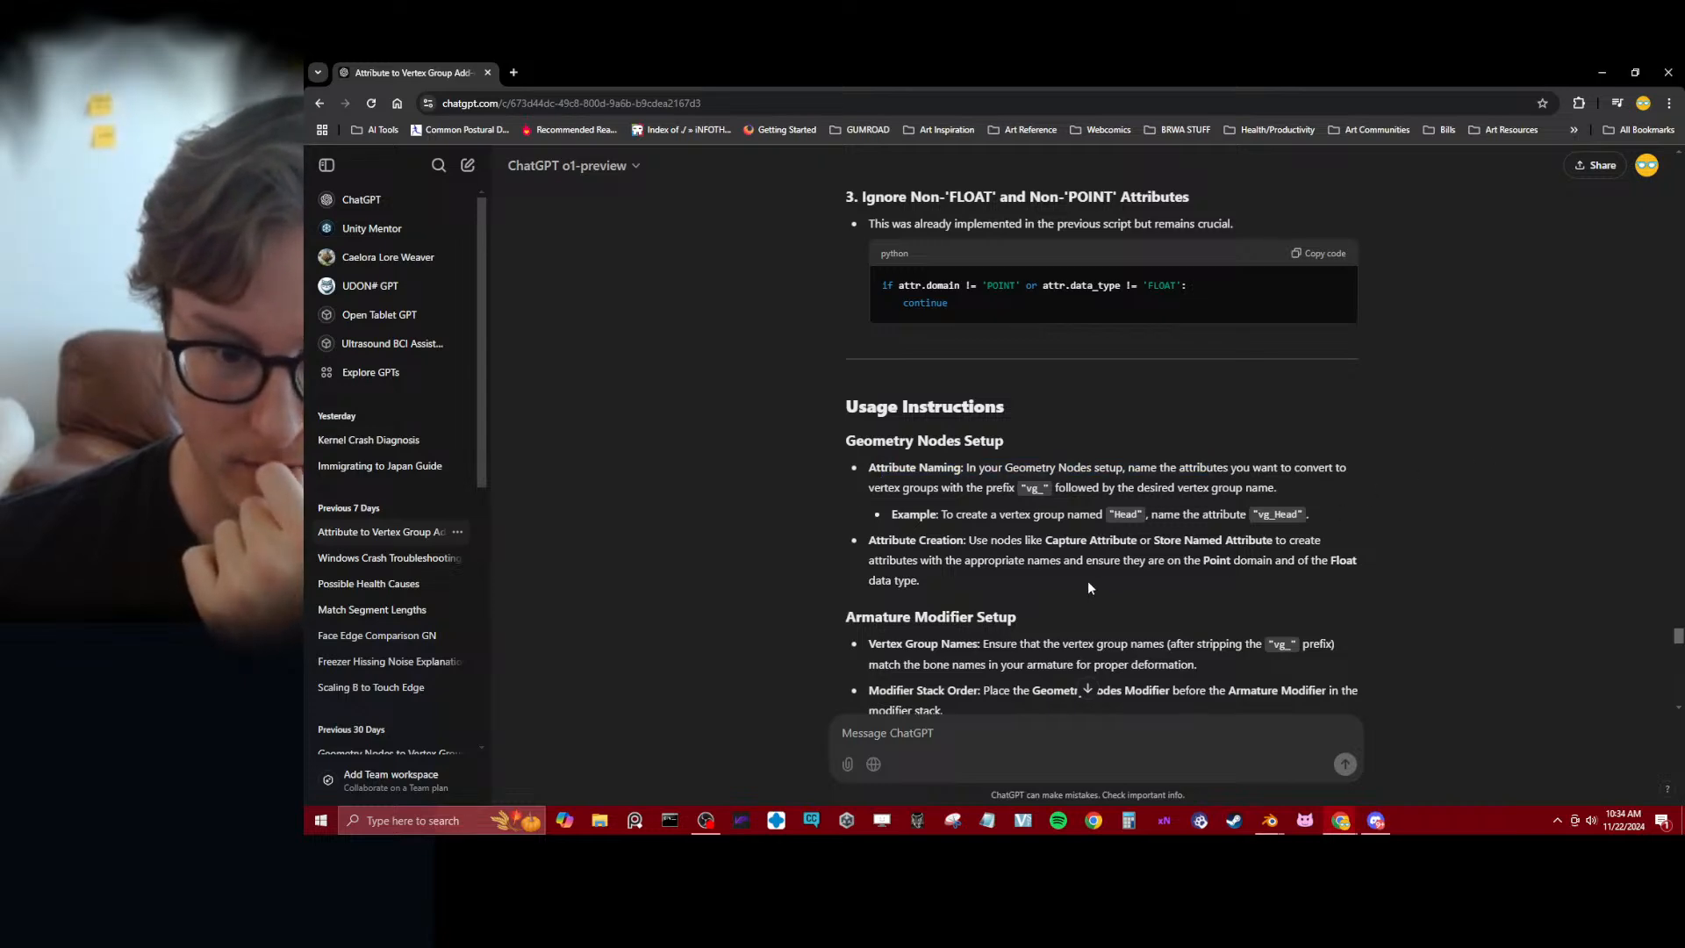
{"action": "scroll", "coordinate": [1088, 580], "scroll_direction": "down", "scroll_amount": 4}
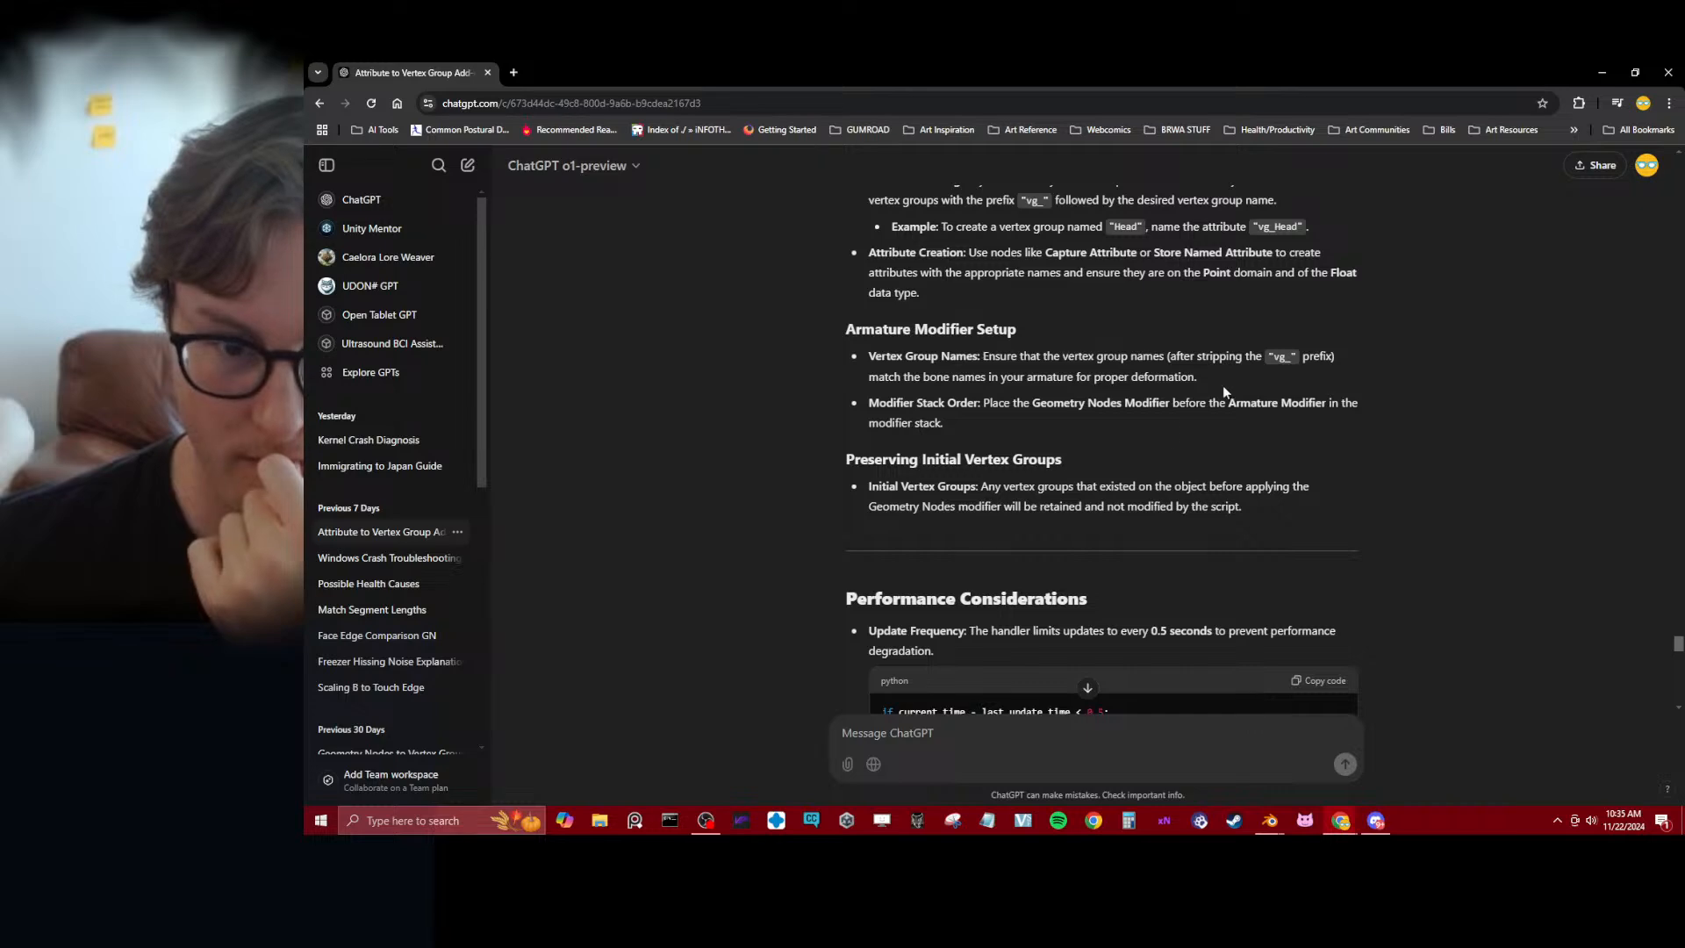
{"action": "scroll", "coordinate": [842, 485], "scroll_direction": "down", "scroll_amount": 4}
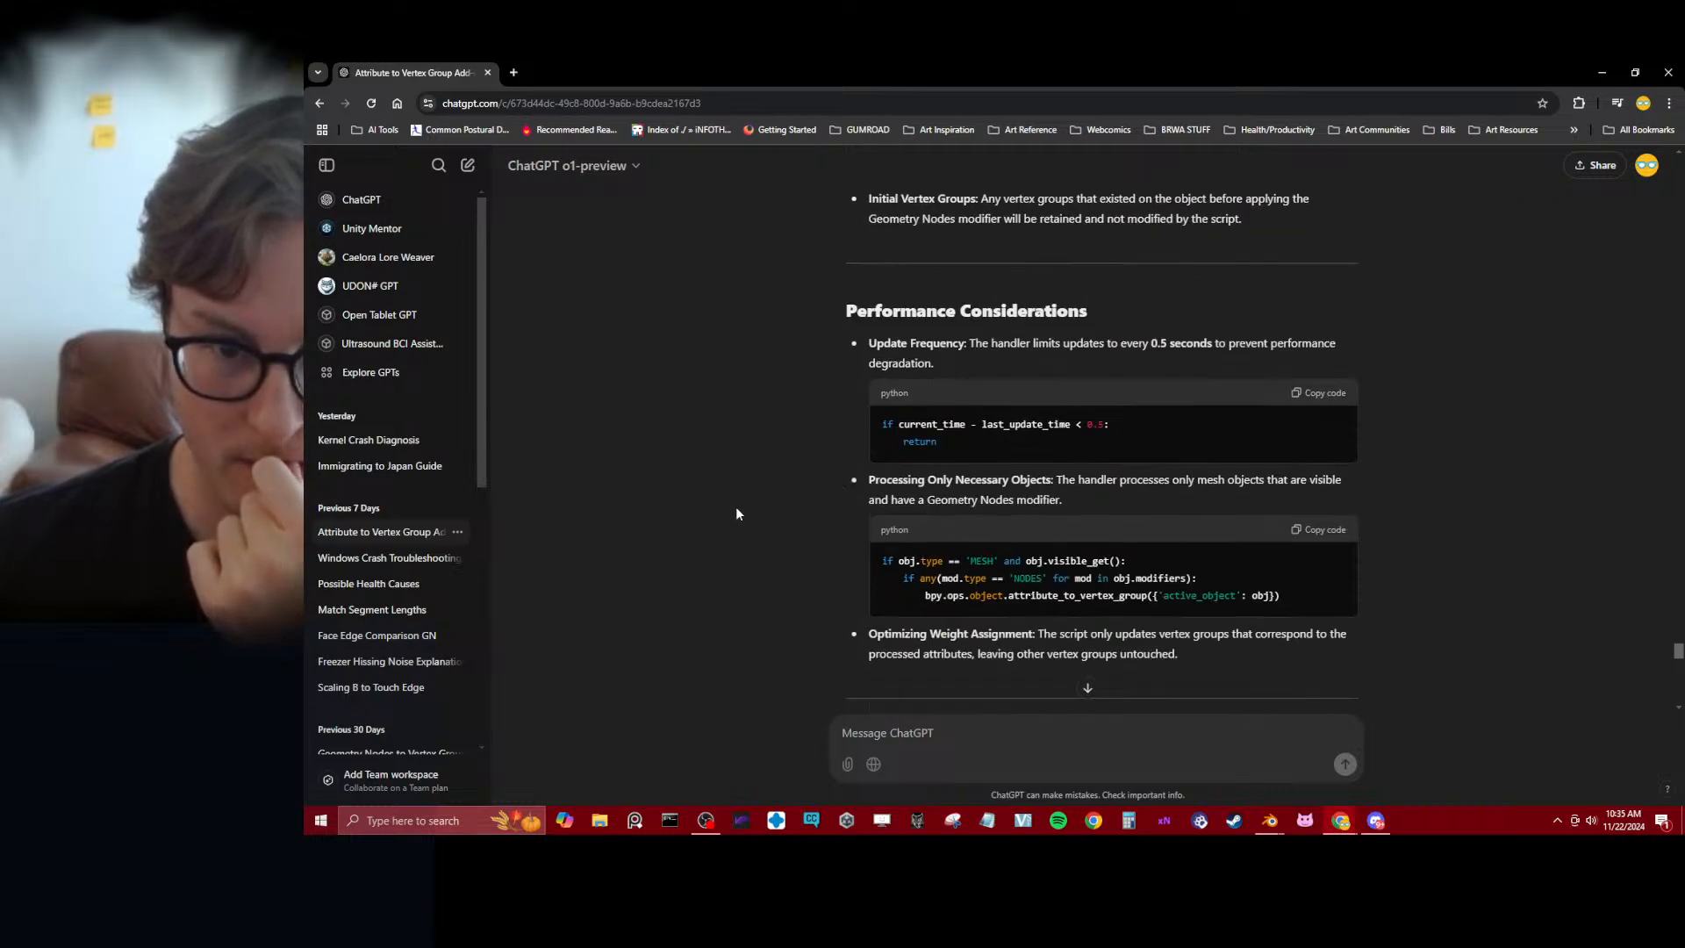
{"action": "scroll", "coordinate": [723, 516], "scroll_direction": "down", "scroll_amount": 4}
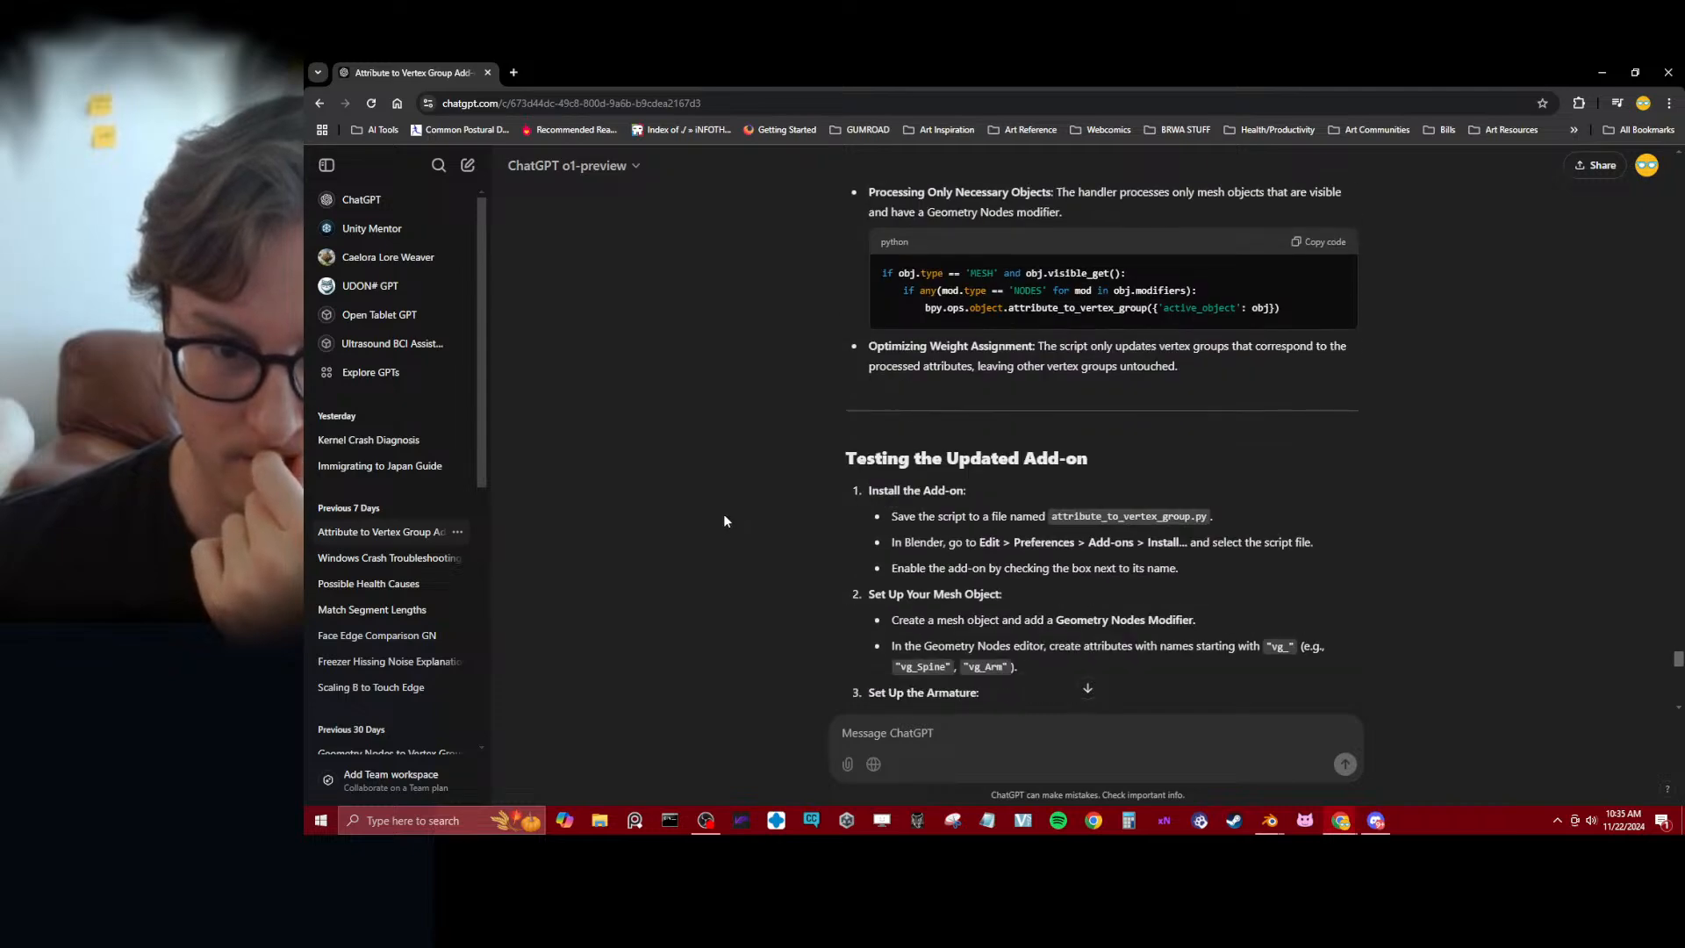
{"action": "scroll", "coordinate": [721, 521], "scroll_direction": "down", "scroll_amount": 4}
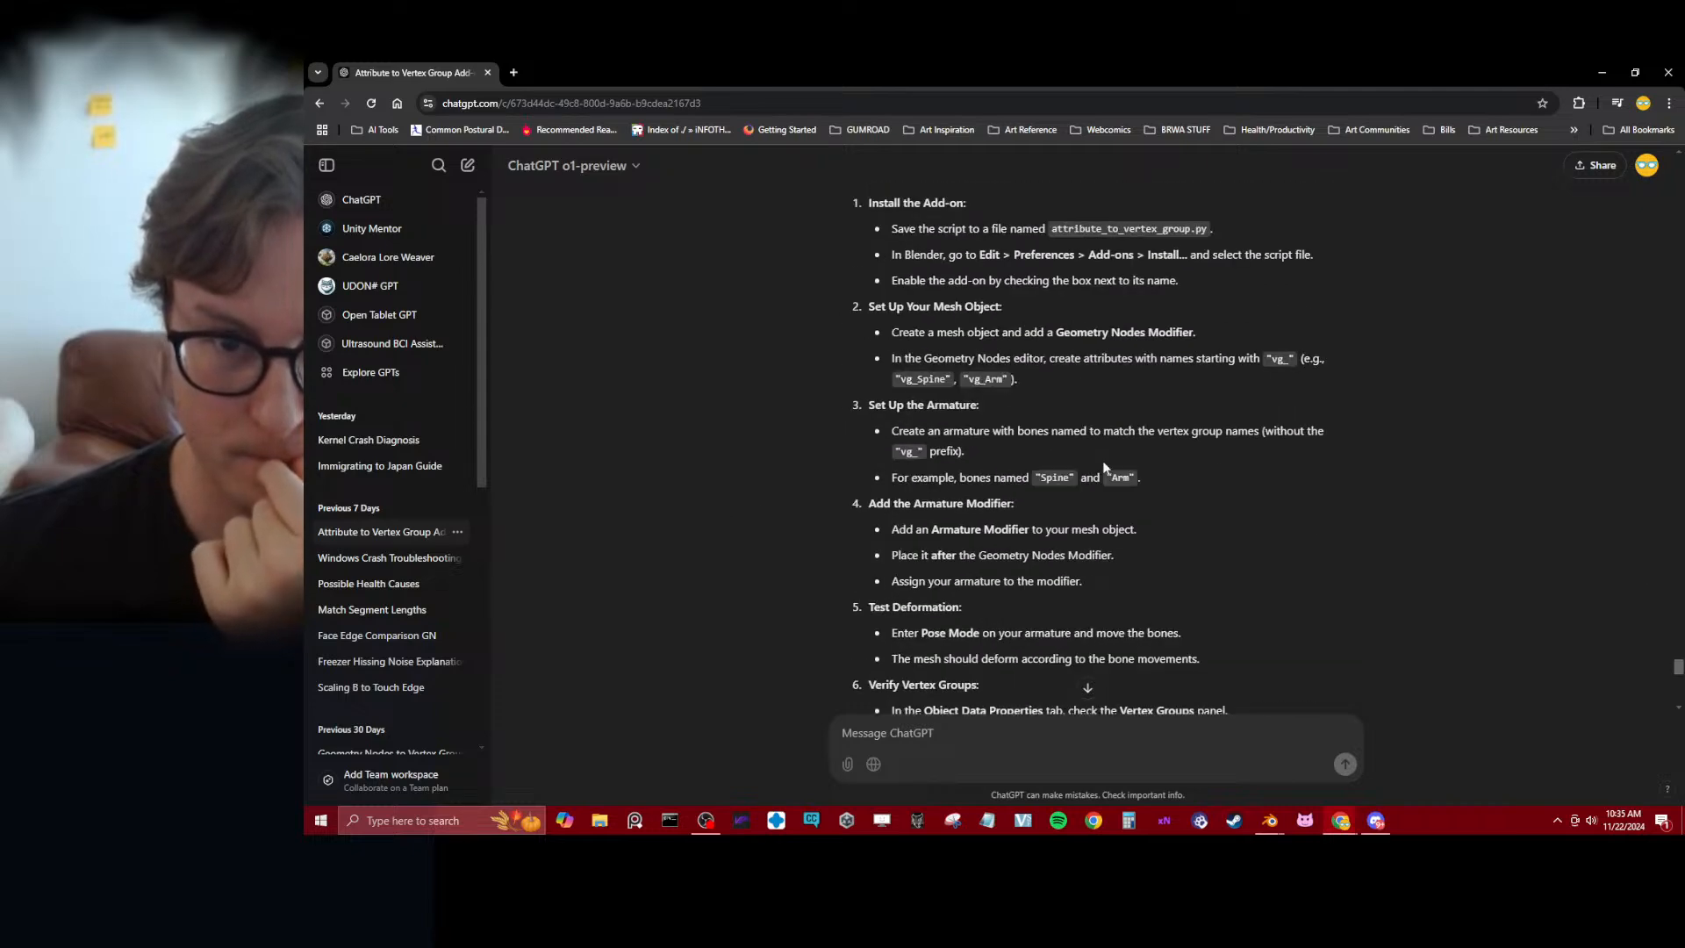
Copy the complete code under "Updated Script with Additional Criteria" from ChatGPT's reply
{"action": "scroll", "coordinate": [1106, 465], "scroll_direction": "up", "scroll_amount": 10}
{"action": "scroll", "coordinate": [1314, 426], "scroll_direction": "up", "scroll_amount": 10}
{"action": "scroll", "coordinate": [1339, 420], "scroll_direction": "down", "scroll_amount": 5}
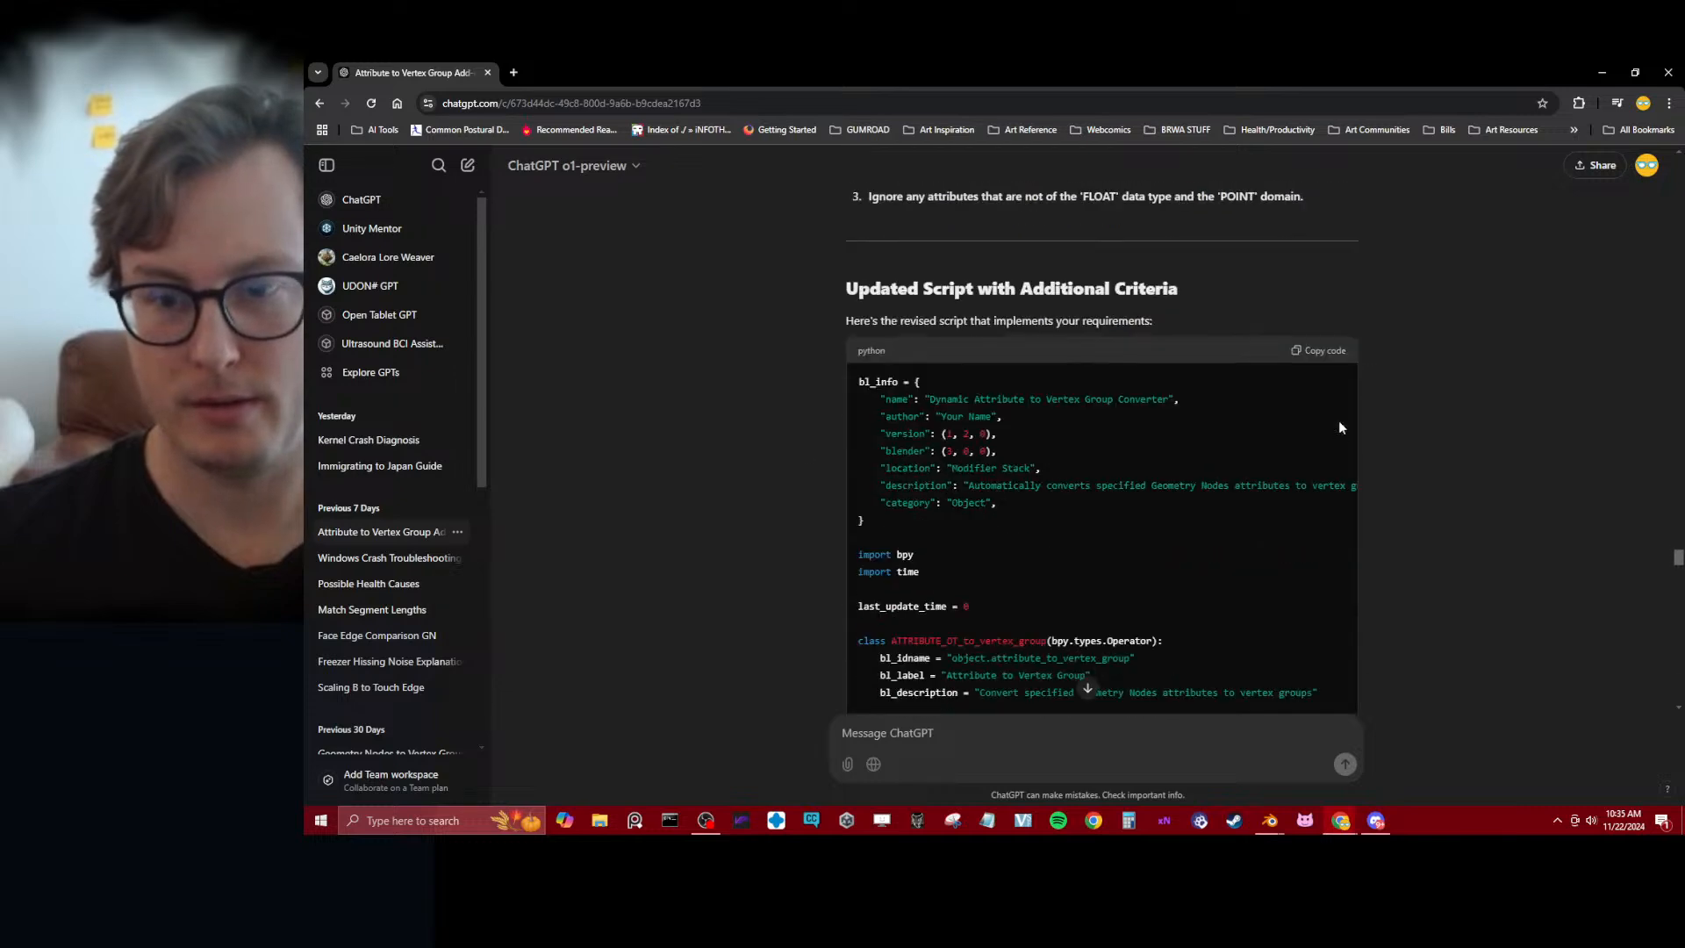
{"action": "left_click", "coordinate": [1325, 350]}
{"action": "scroll", "coordinate": [1473, 491], "scroll_direction": "down", "scroll_amount": 15}
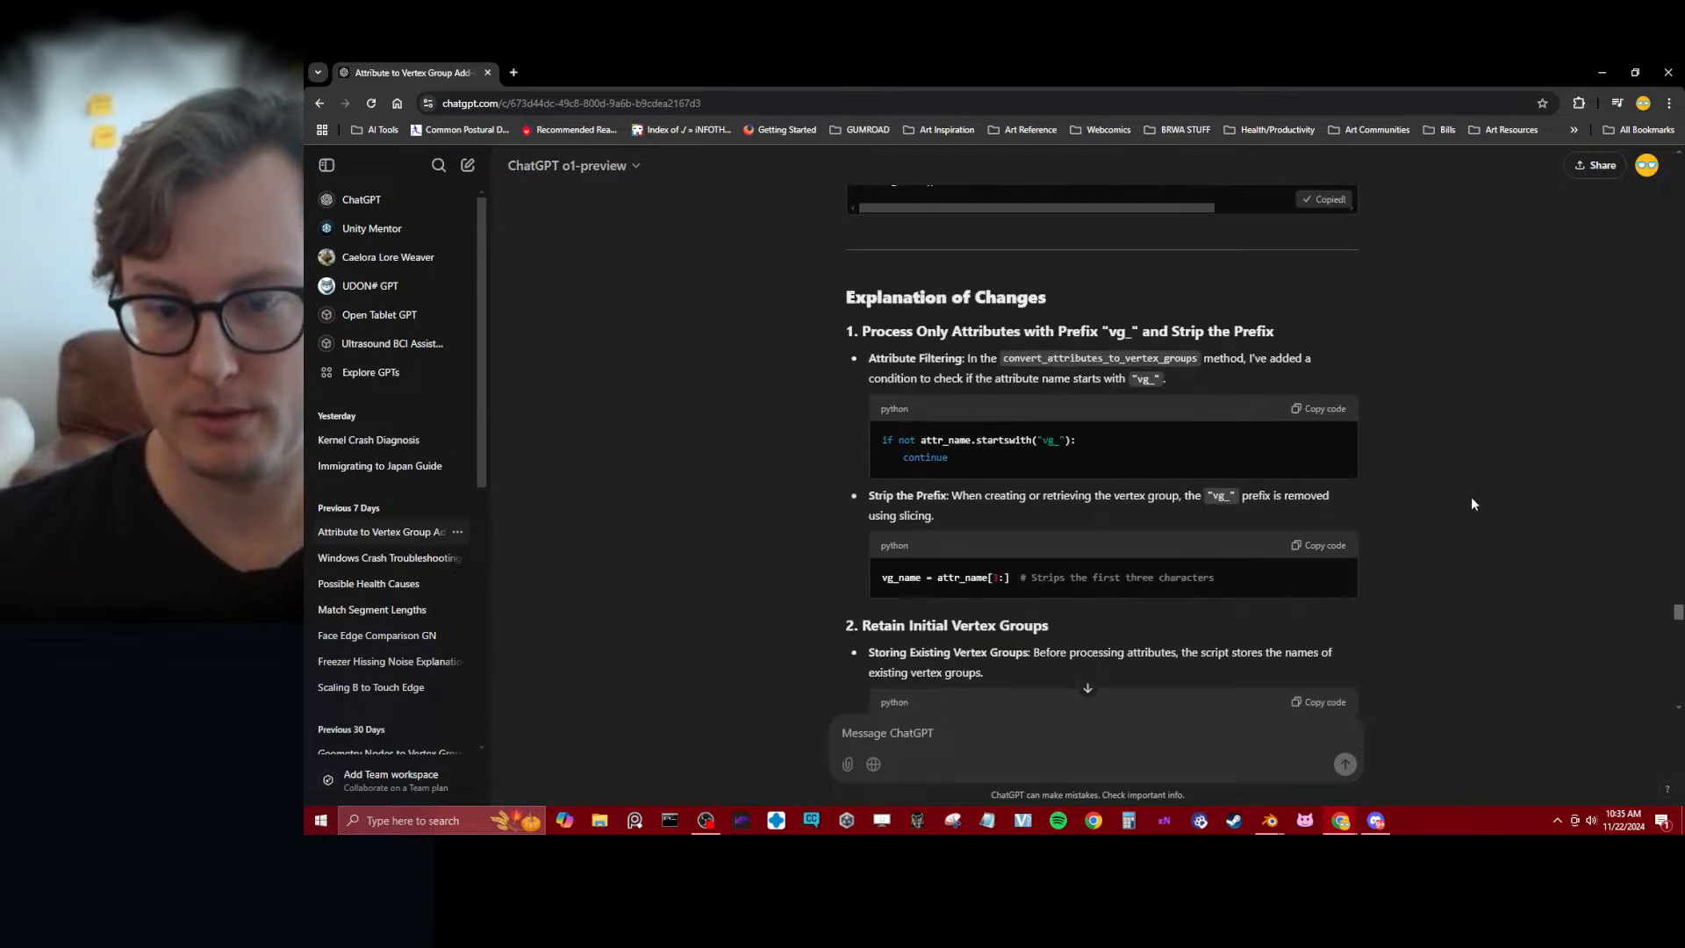
{"action": "scroll", "coordinate": [1470, 499], "scroll_direction": "up", "scroll_amount": 5}
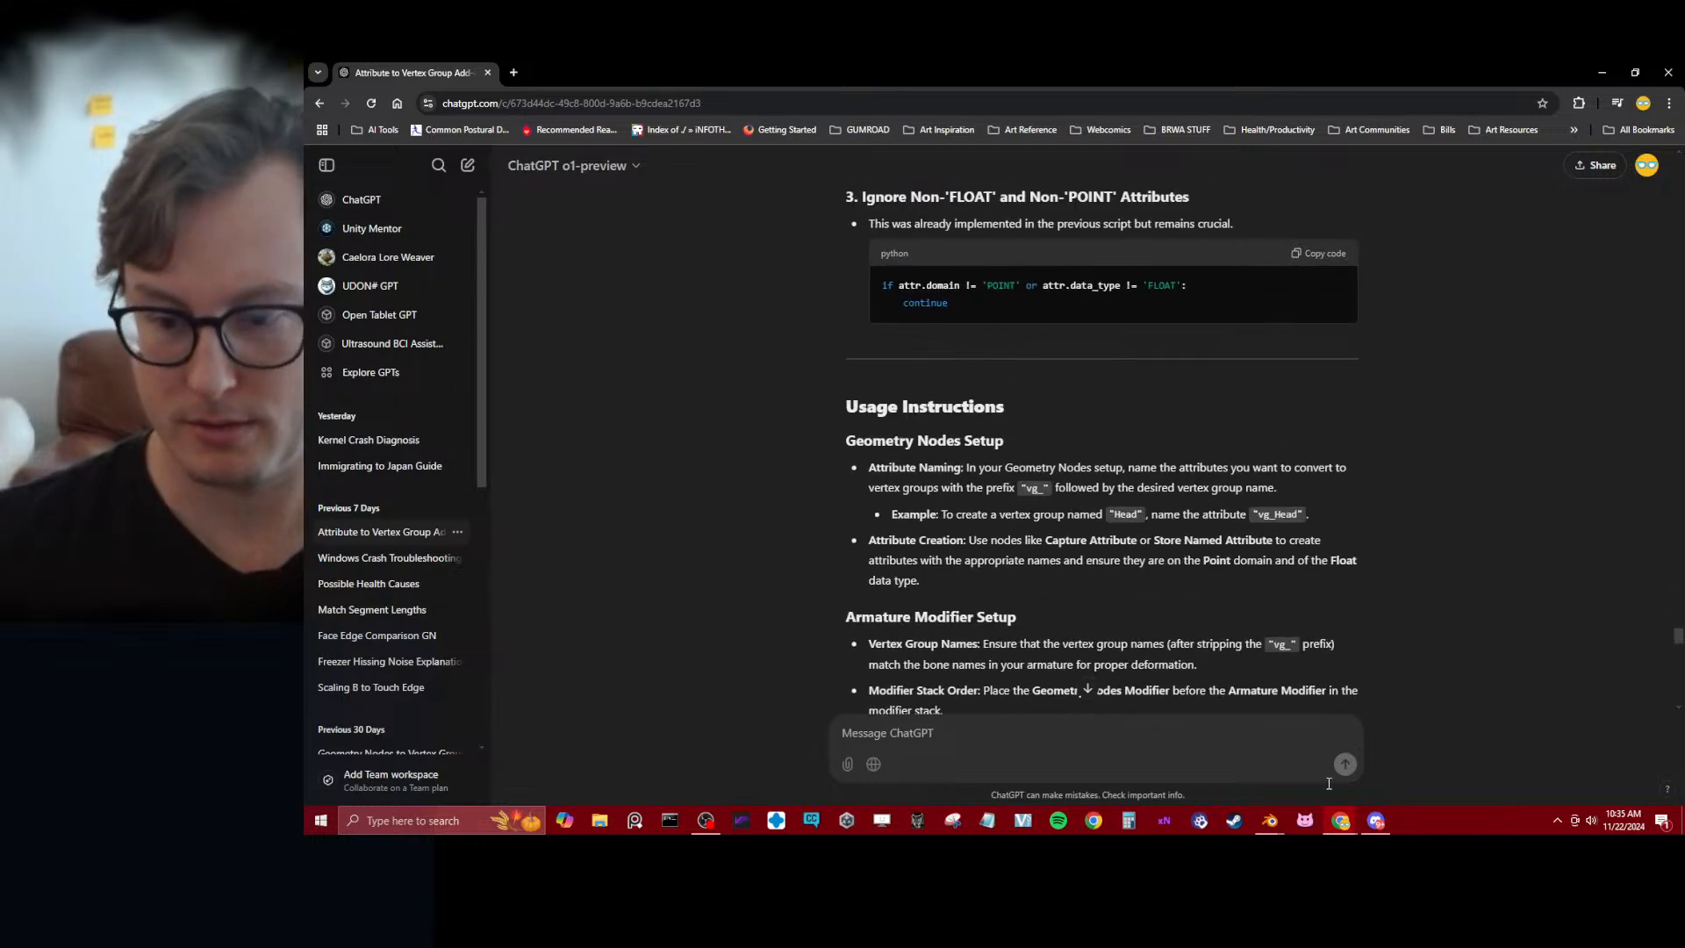
Switch to Blender, remove the installed Attribute to Vertex Group Converter add-on and clear the add-on search
{"action": "mouse_move", "coordinate": [1269, 819]}
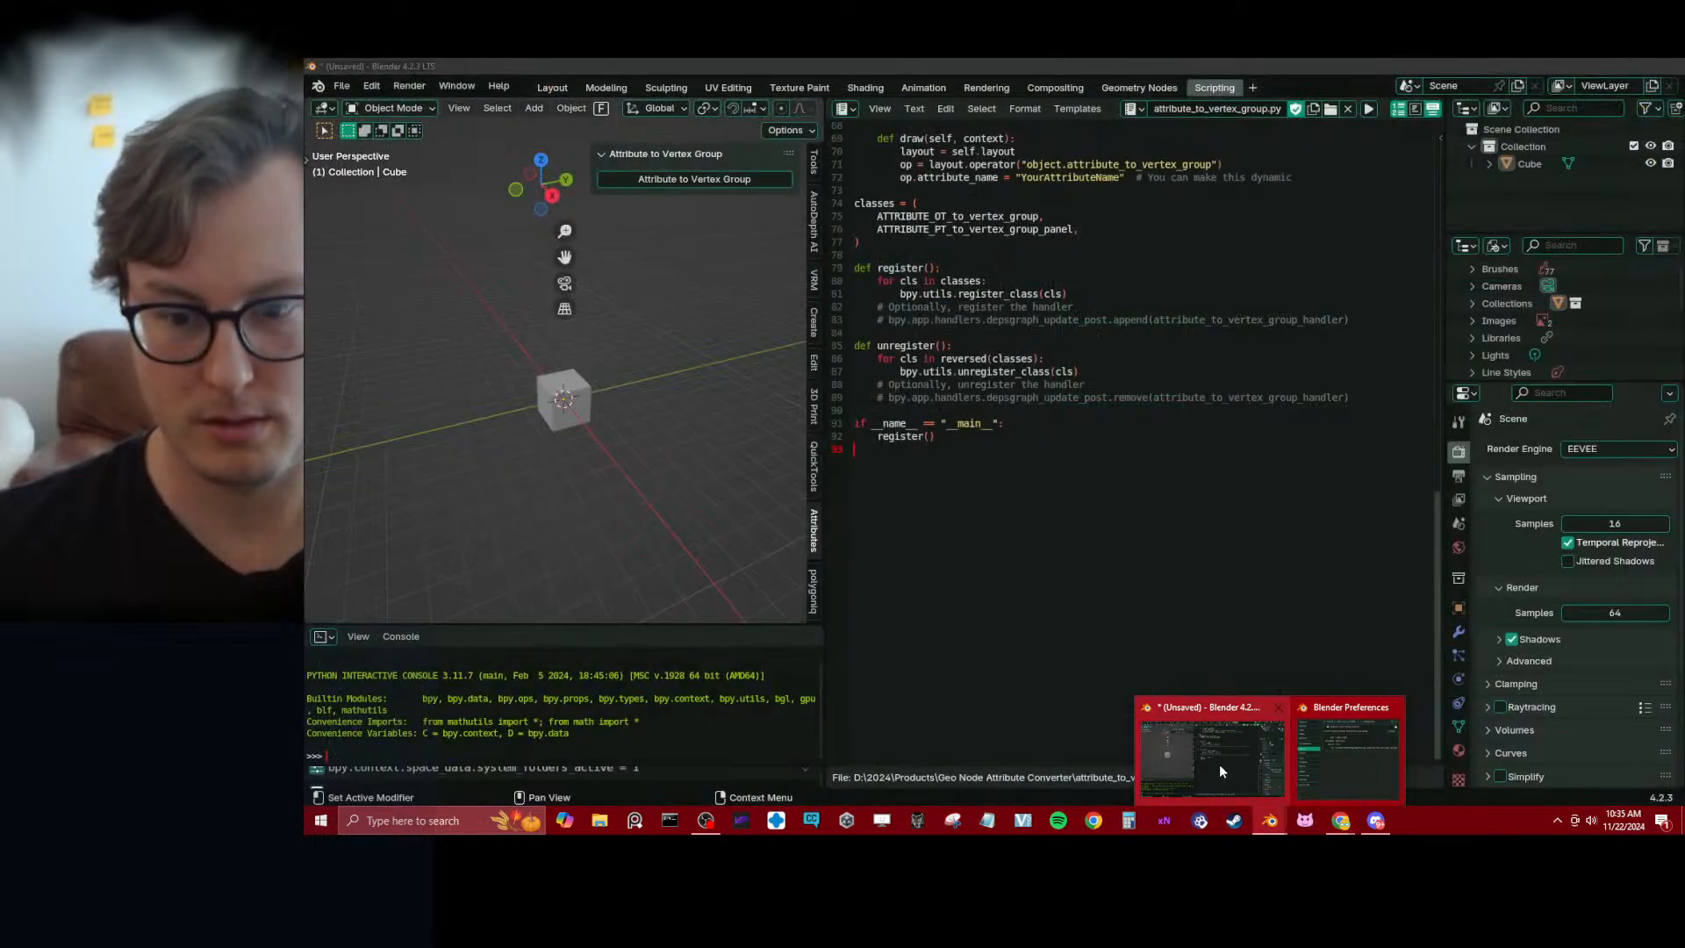
{"action": "left_click", "coordinate": [1218, 762]}
{"action": "left_click", "coordinate": [1566, 318]}
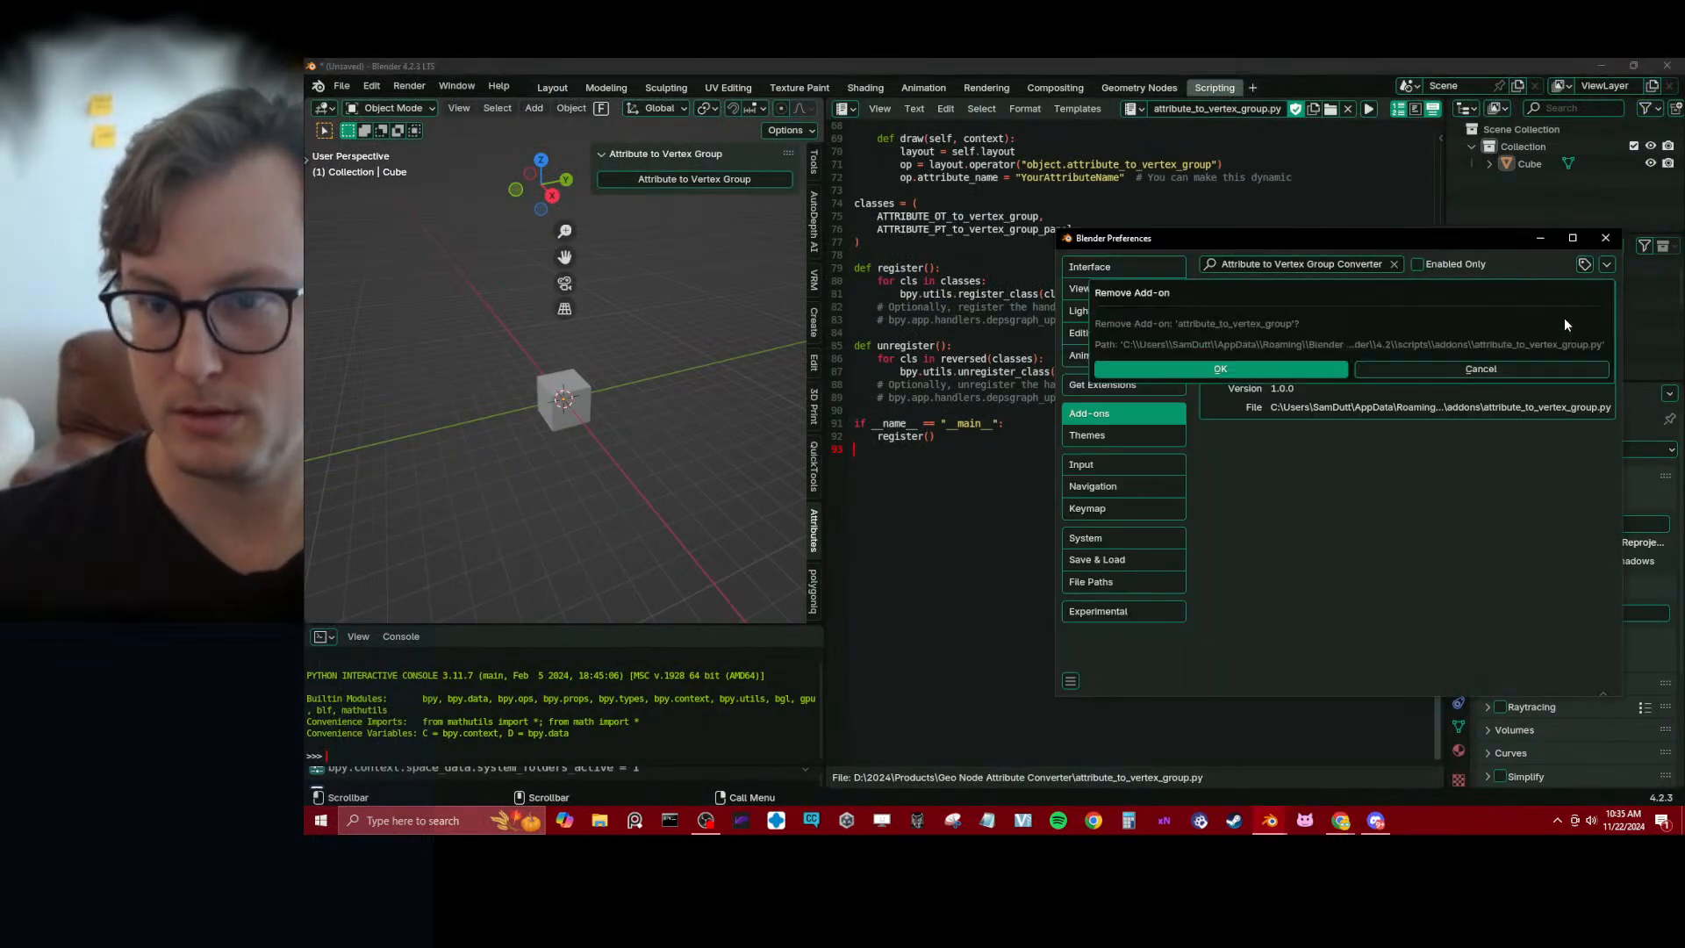
{"action": "left_click", "coordinate": [1281, 367]}
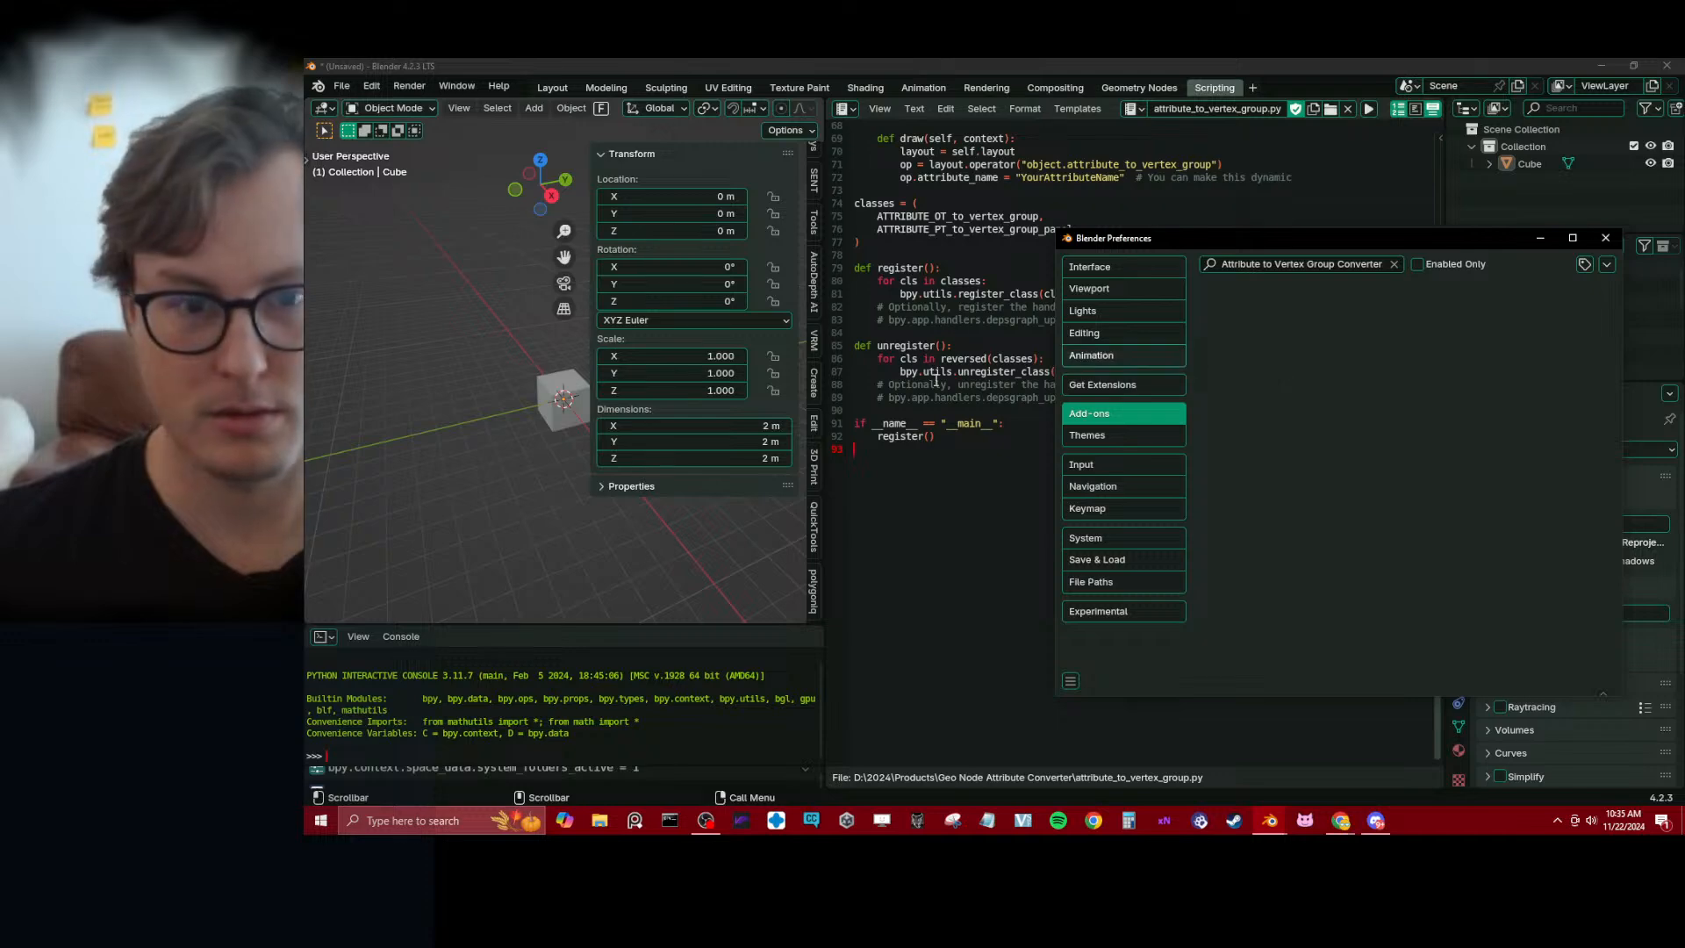
{"action": "left_click", "coordinate": [1004, 522]}
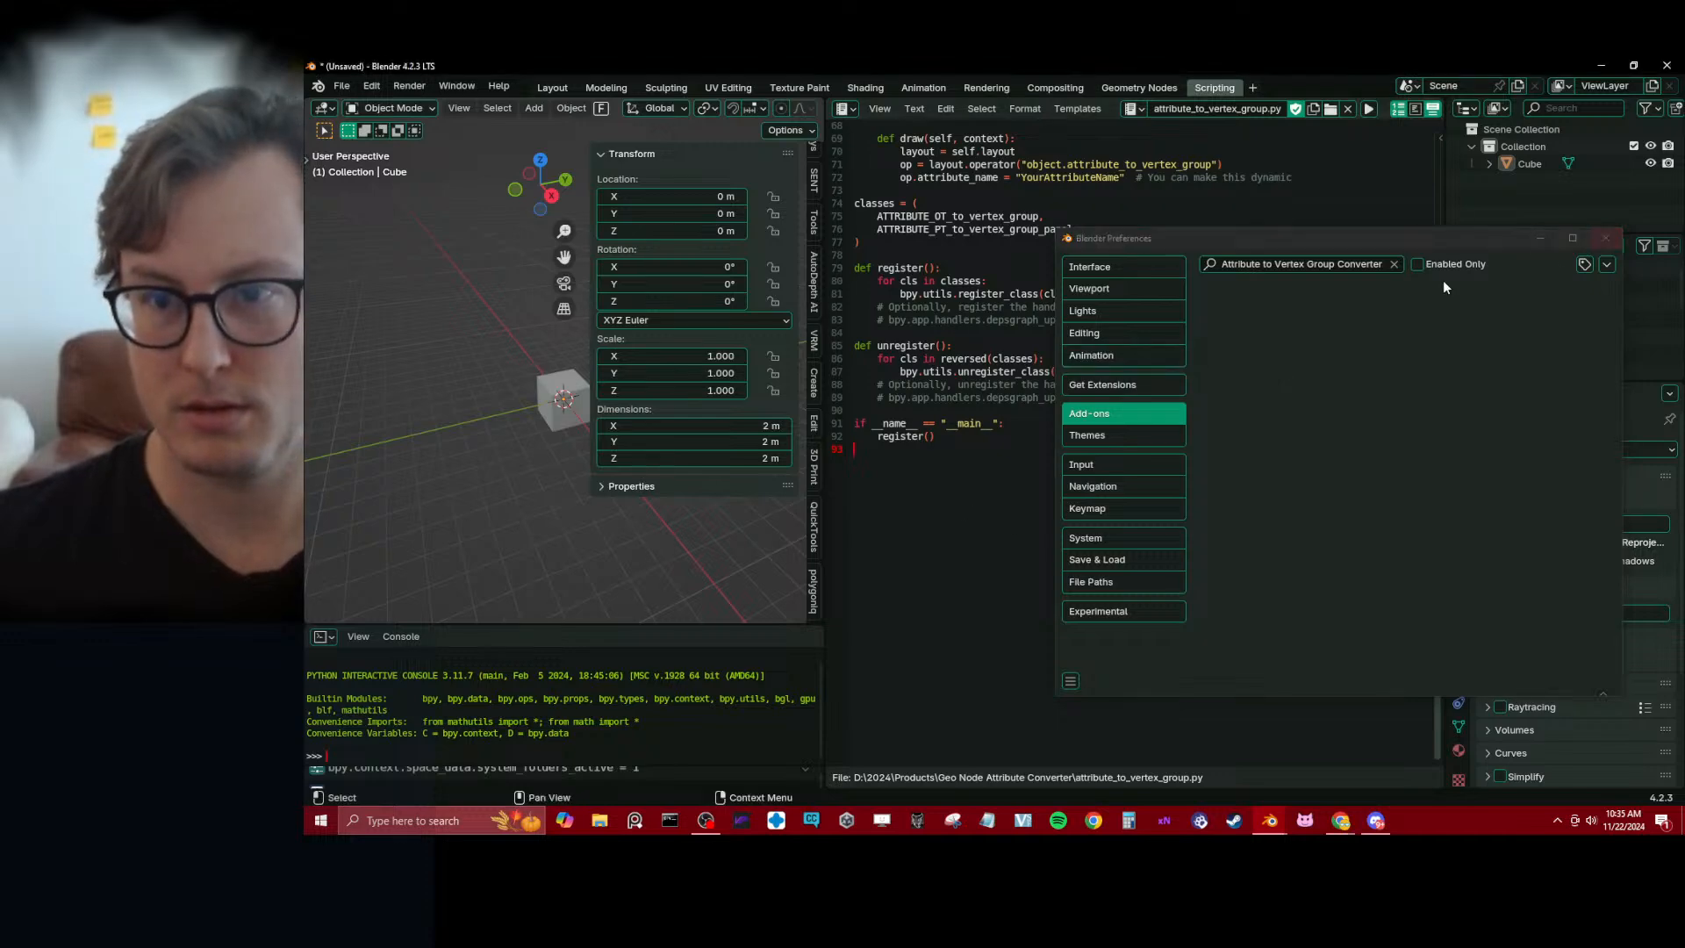
{"action": "left_click", "coordinate": [1393, 265]}
Replace the entire contents of attribute_to_vertex_group.py with the copied script and save the text file
{"action": "left_click_drag", "start_coordinate": [1165, 234], "coordinate": [424, 205]}
{"action": "key", "text": "ctrl+a"}
{"action": "key", "text": "ctrl+v"}
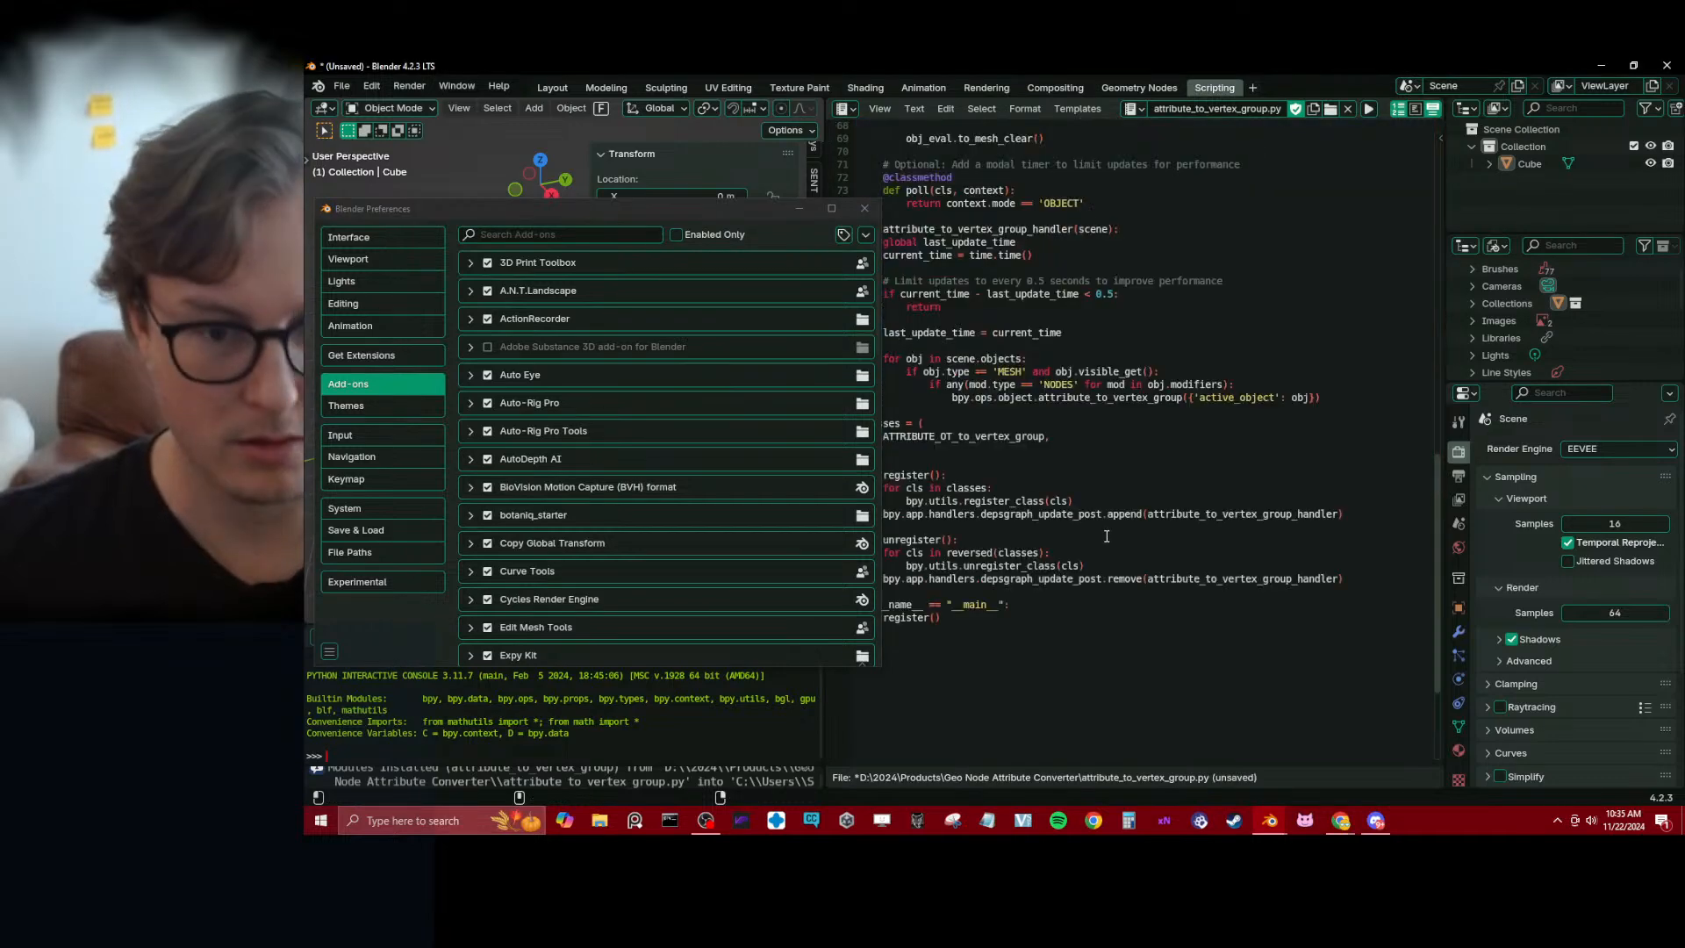
{"action": "key", "text": "ctrl+s"}
{"action": "key", "text": "Escape"}
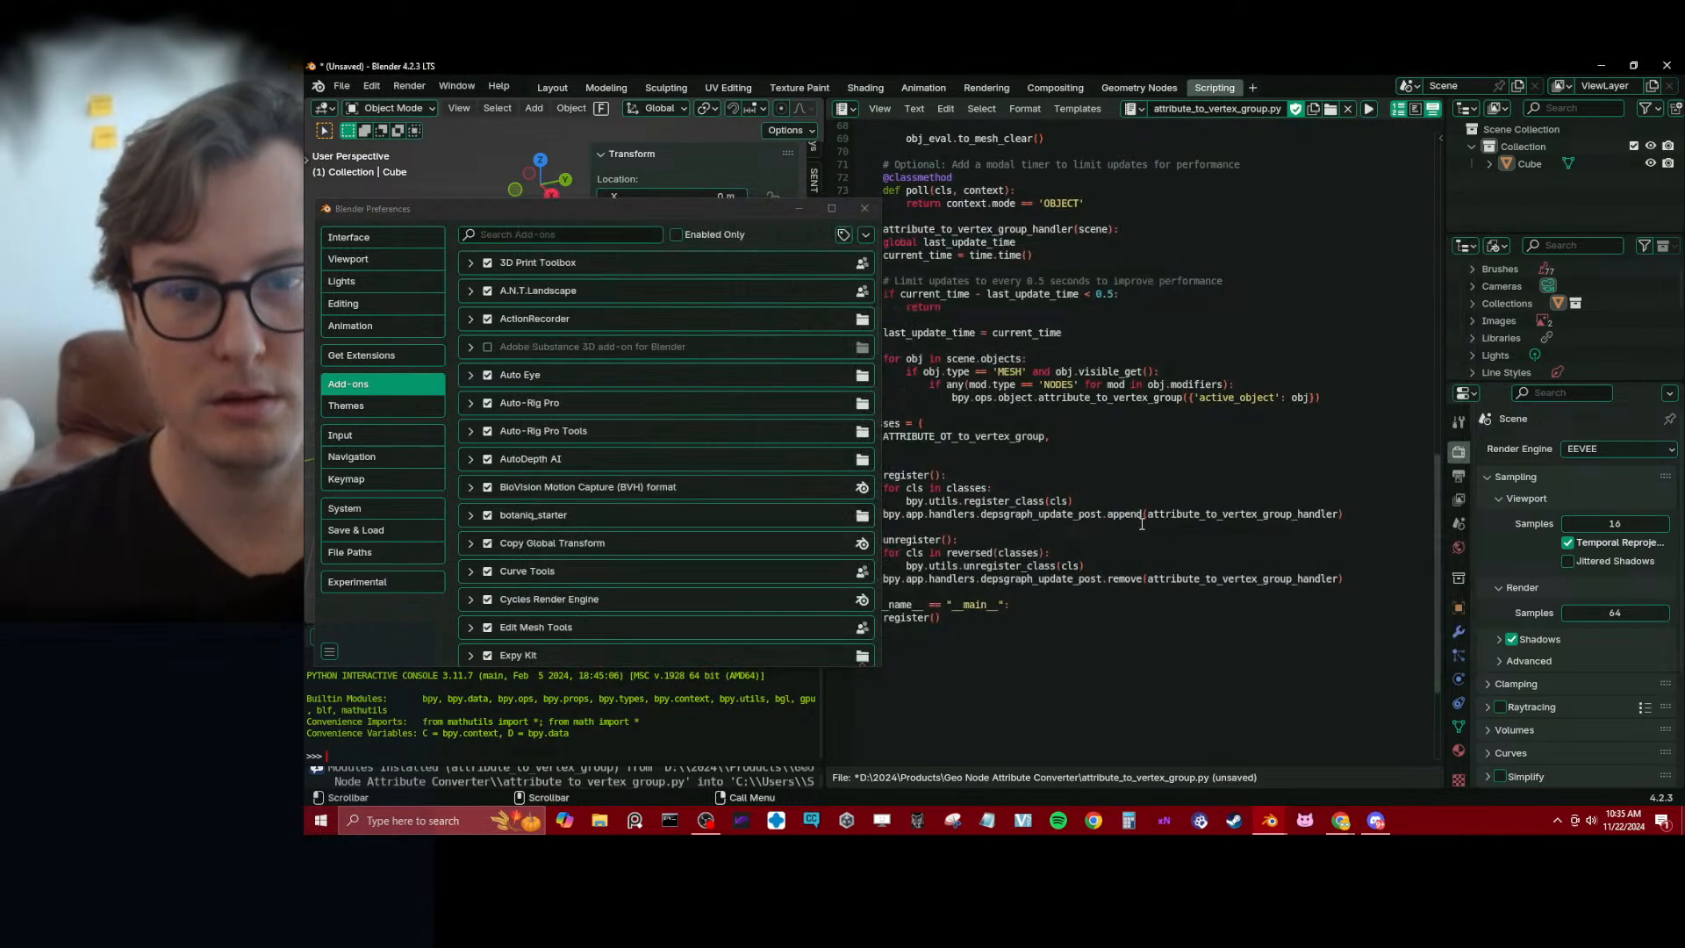
{"action": "key", "text": "alt+s"}
Start saving the Blender project and choose D:\2024\Products\Geo Node Attribute Converter as its folder
{"action": "key", "text": "ctrl+s"}
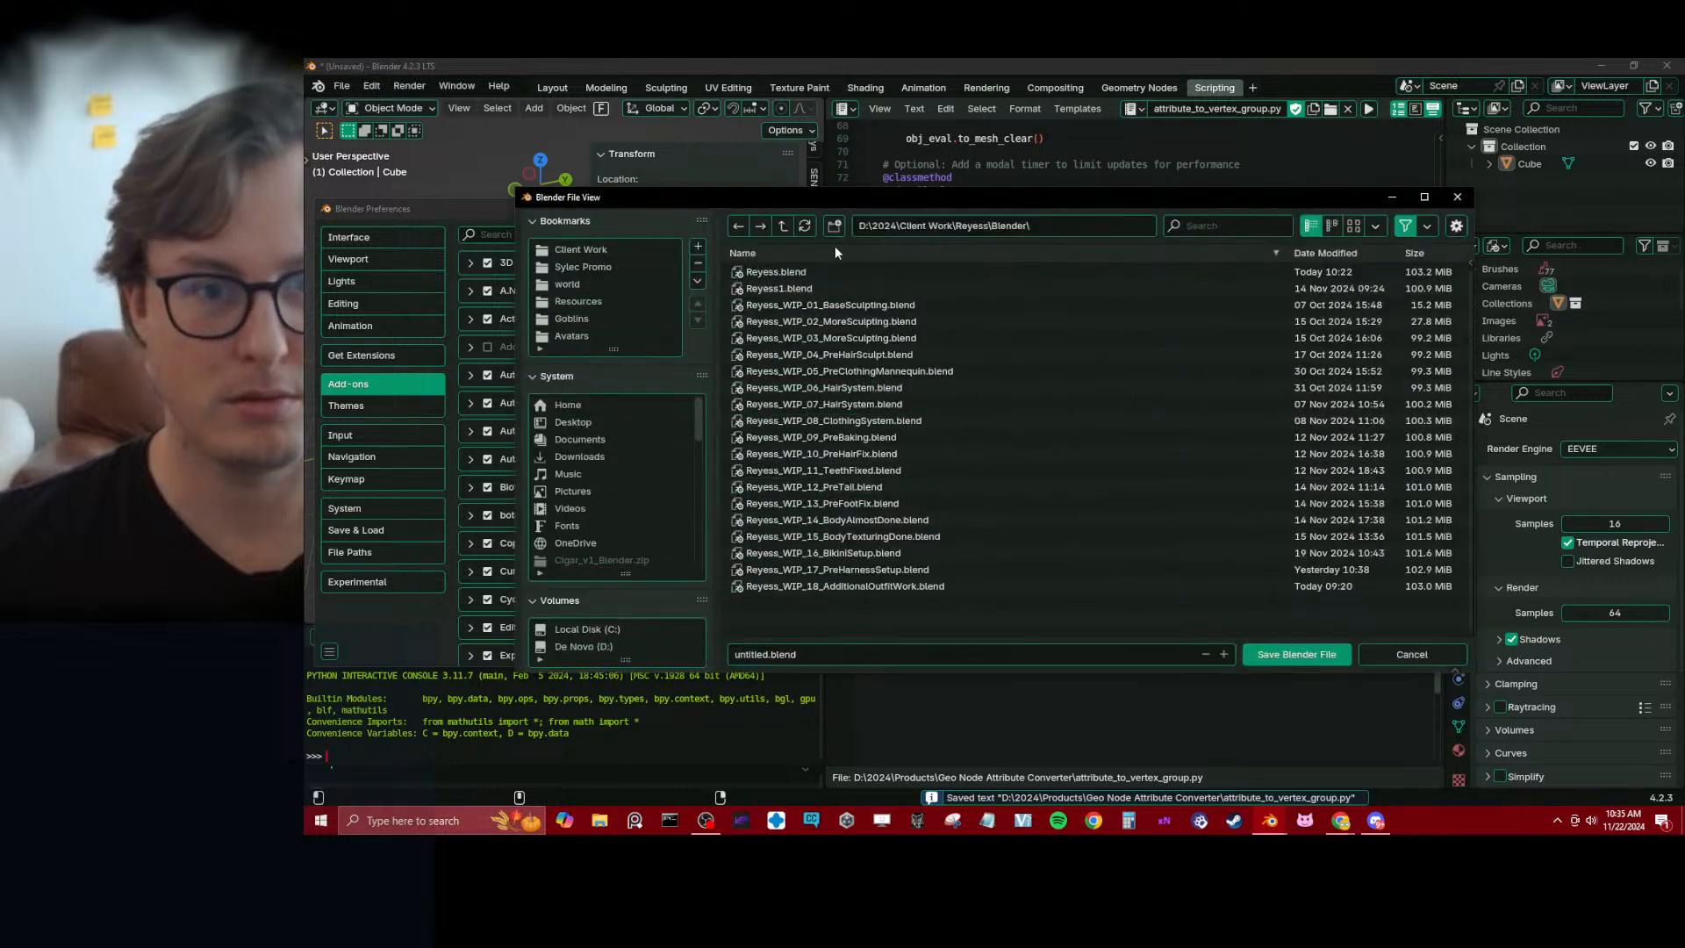
{"action": "left_click", "coordinate": [781, 227]}
{"action": "left_click", "coordinate": [782, 227]}
{"action": "left_click", "coordinate": [781, 227]}
{"action": "left_click", "coordinate": [782, 227]}
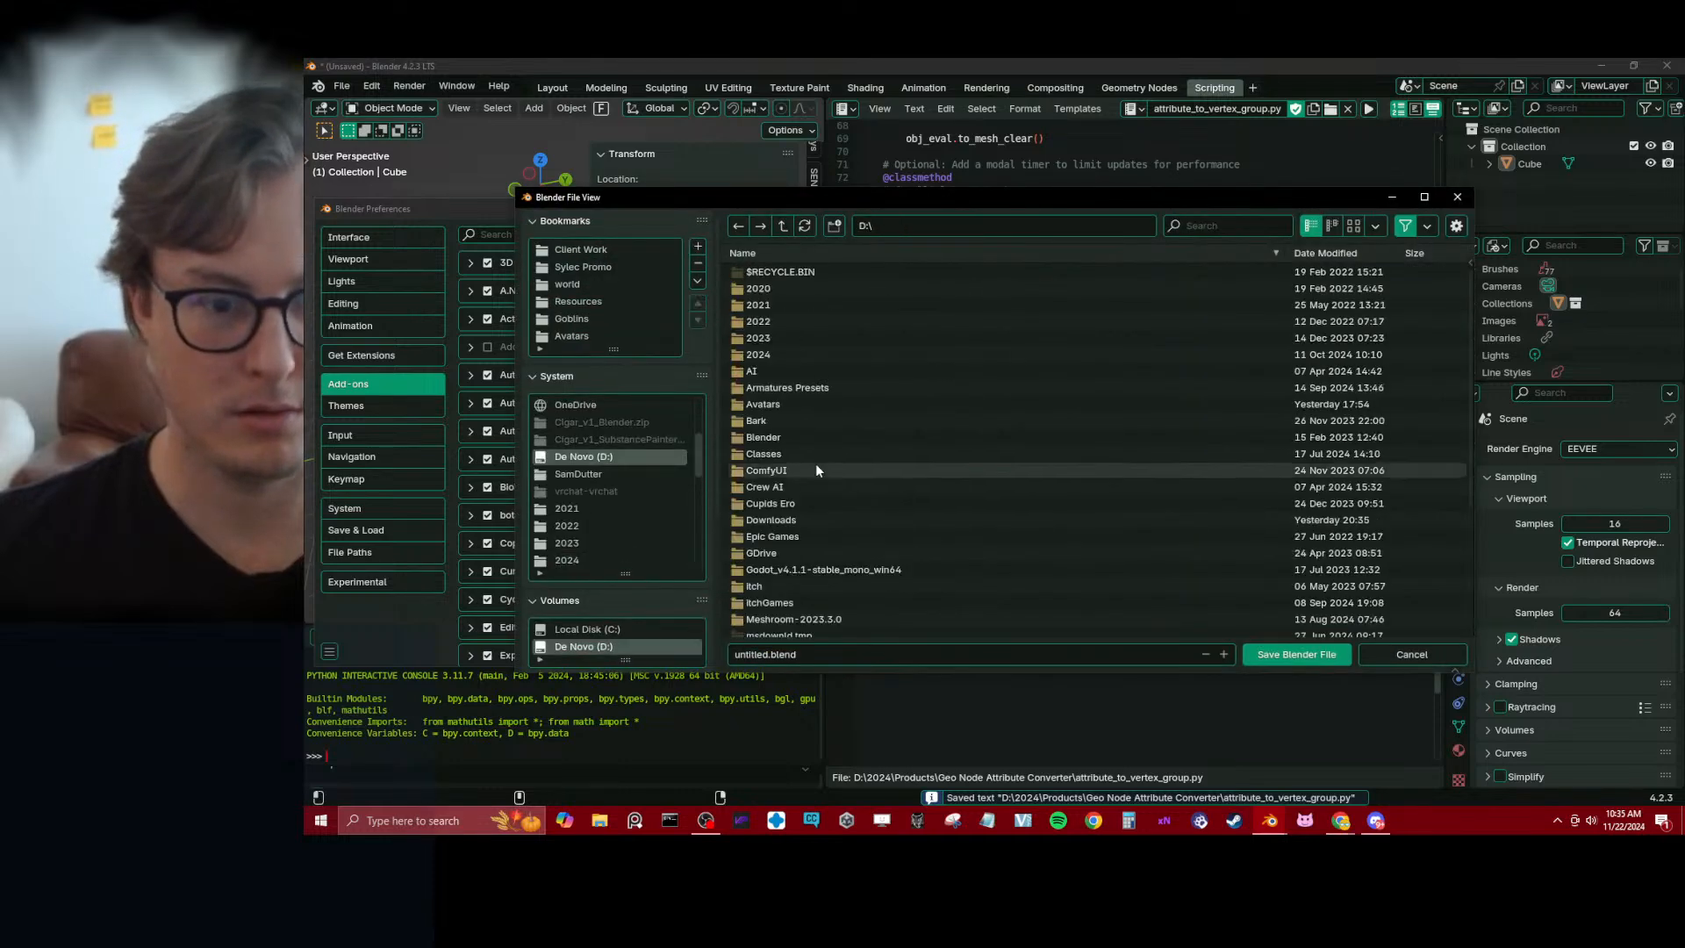
{"action": "double_click", "coordinate": [777, 353]}
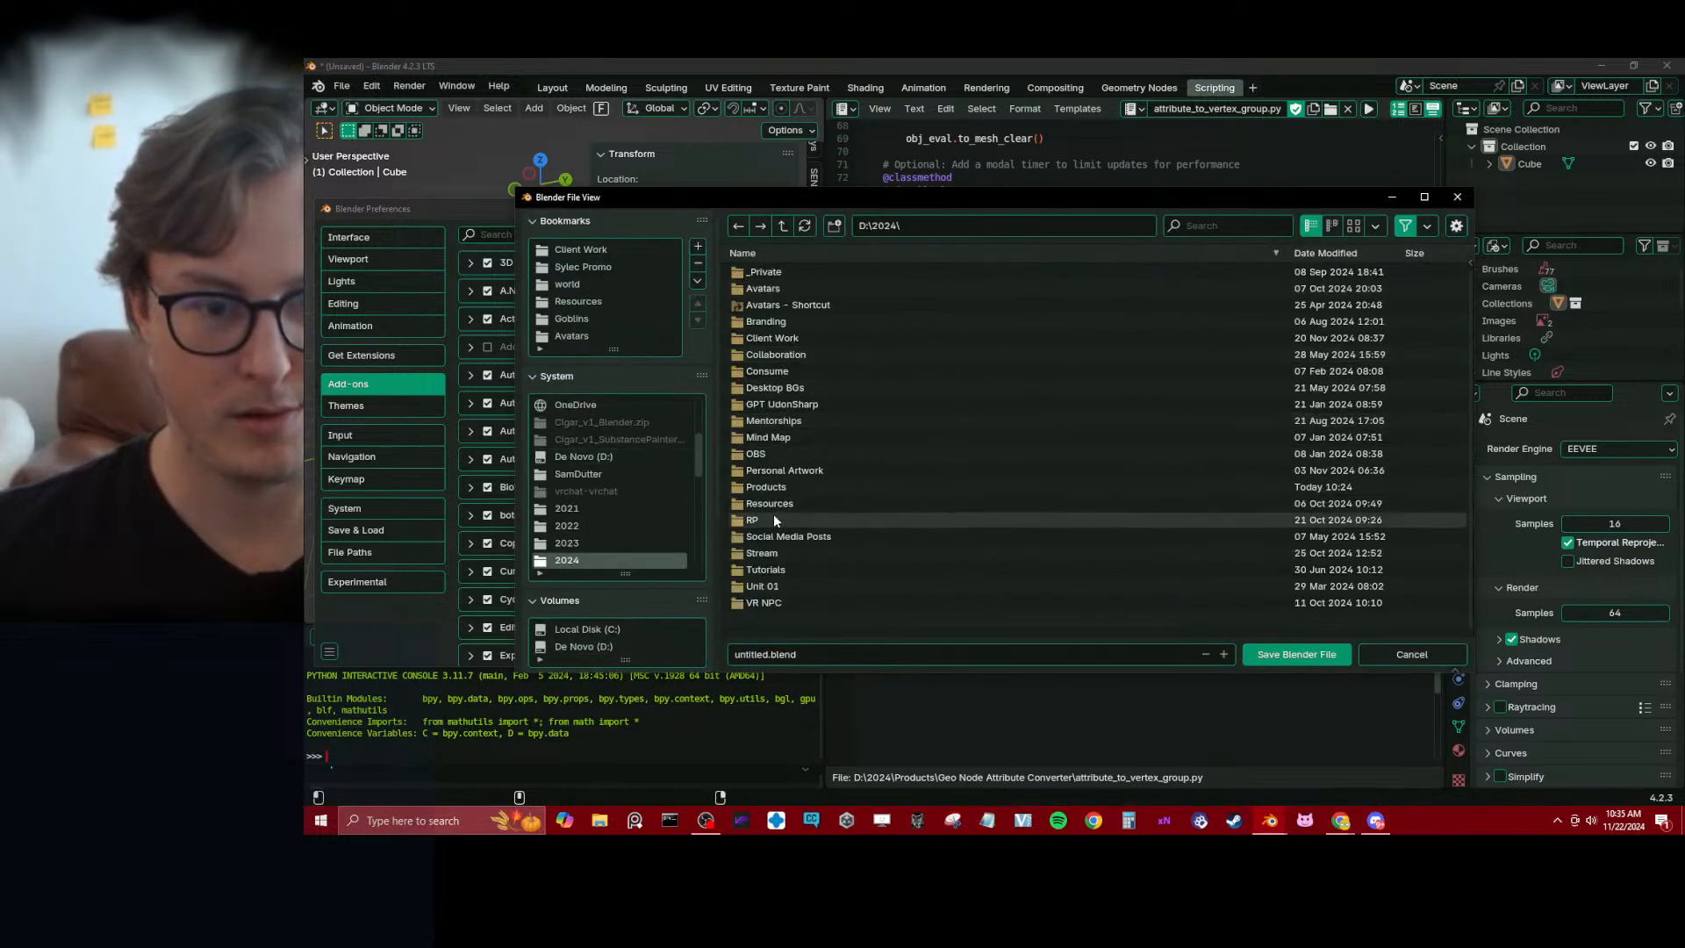
{"action": "double_click", "coordinate": [772, 487]}
{"action": "double_click", "coordinate": [771, 485]}
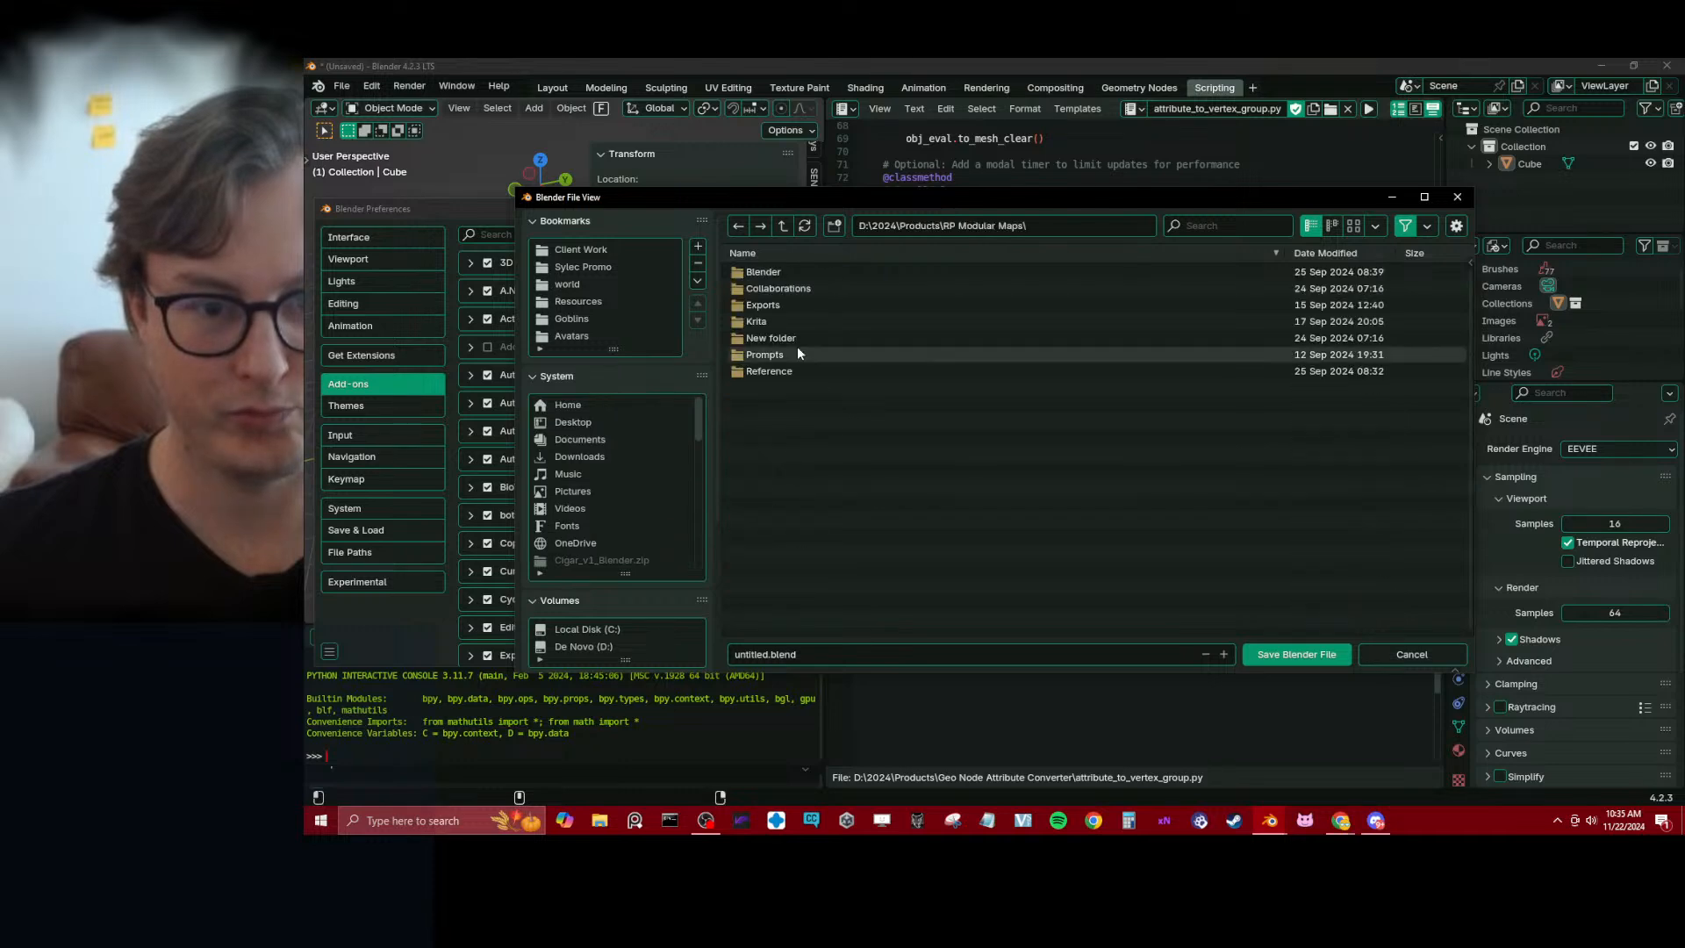
{"action": "left_click", "coordinate": [782, 226]}
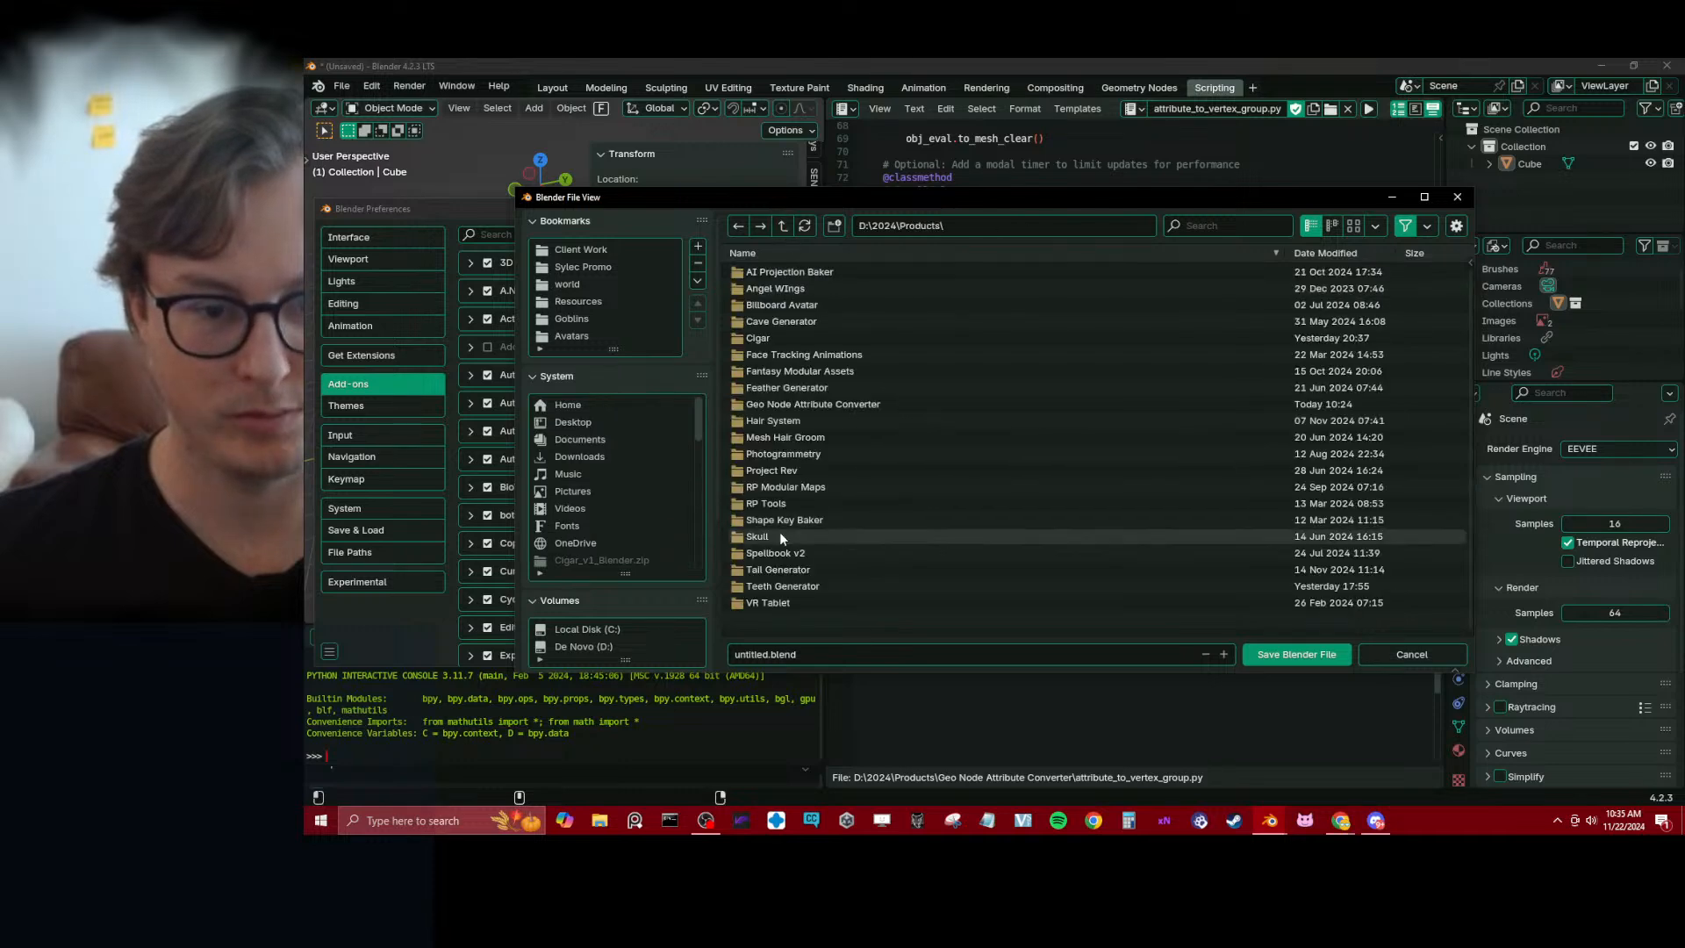
{"action": "double_click", "coordinate": [814, 402]}
Name the Blender file AttributeConverter_Testing.blend and save it
{"action": "left_click", "coordinate": [766, 657]}
{"action": "type", "text": "Ge"}
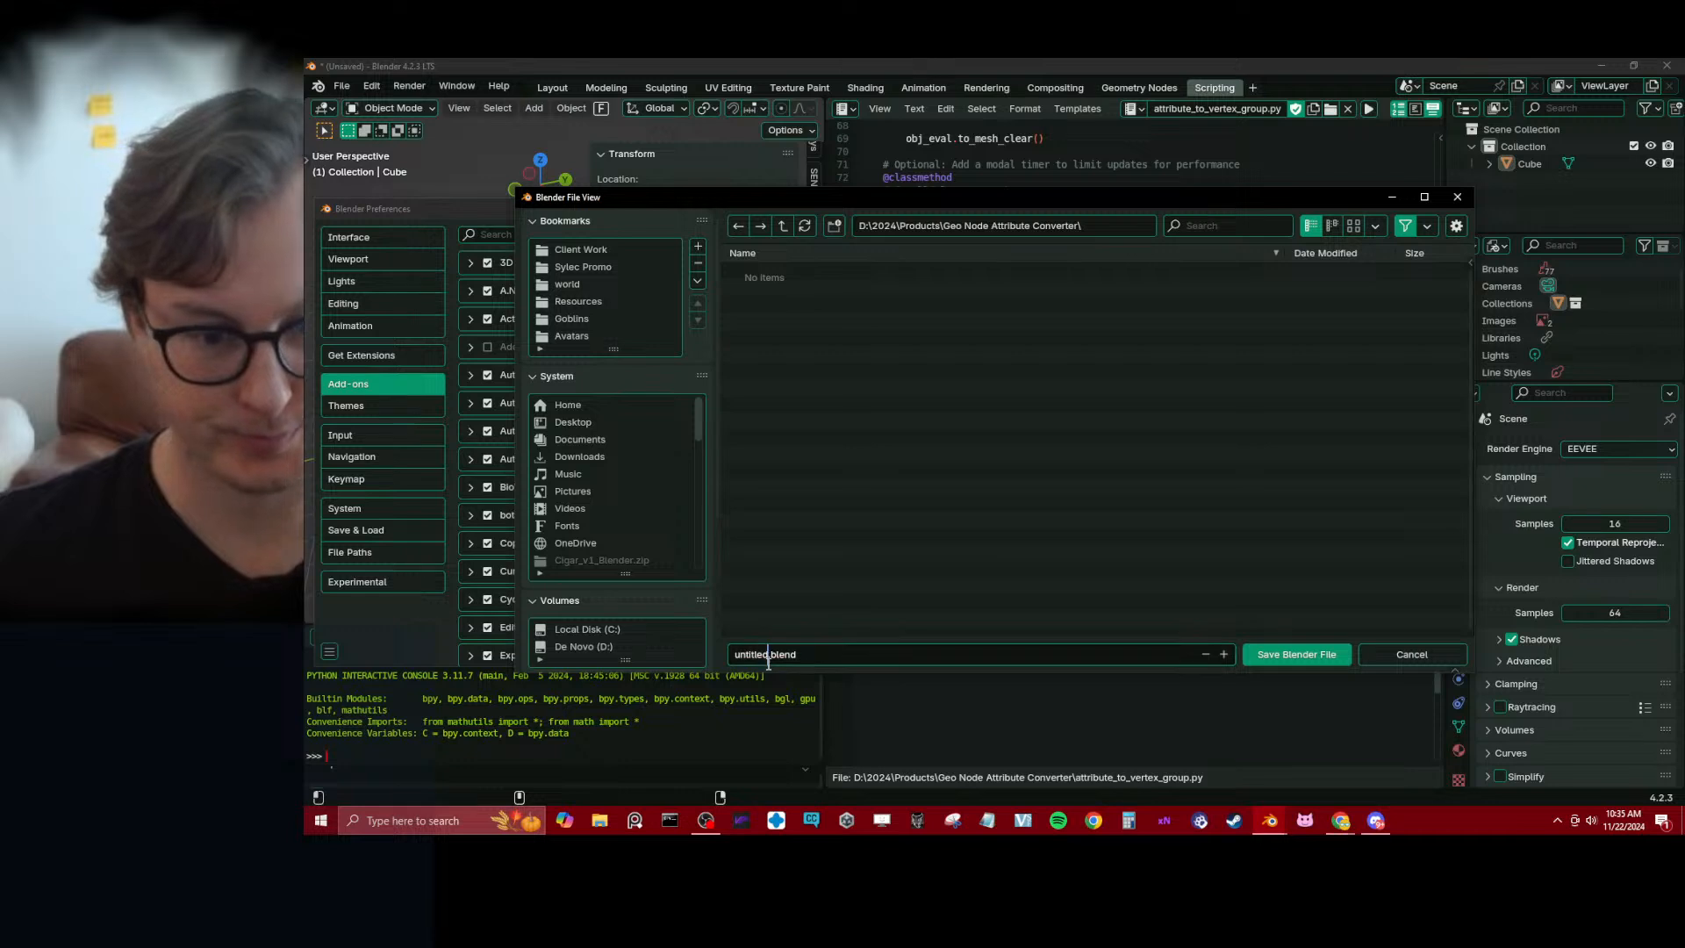
{"action": "type", "text": "o"}
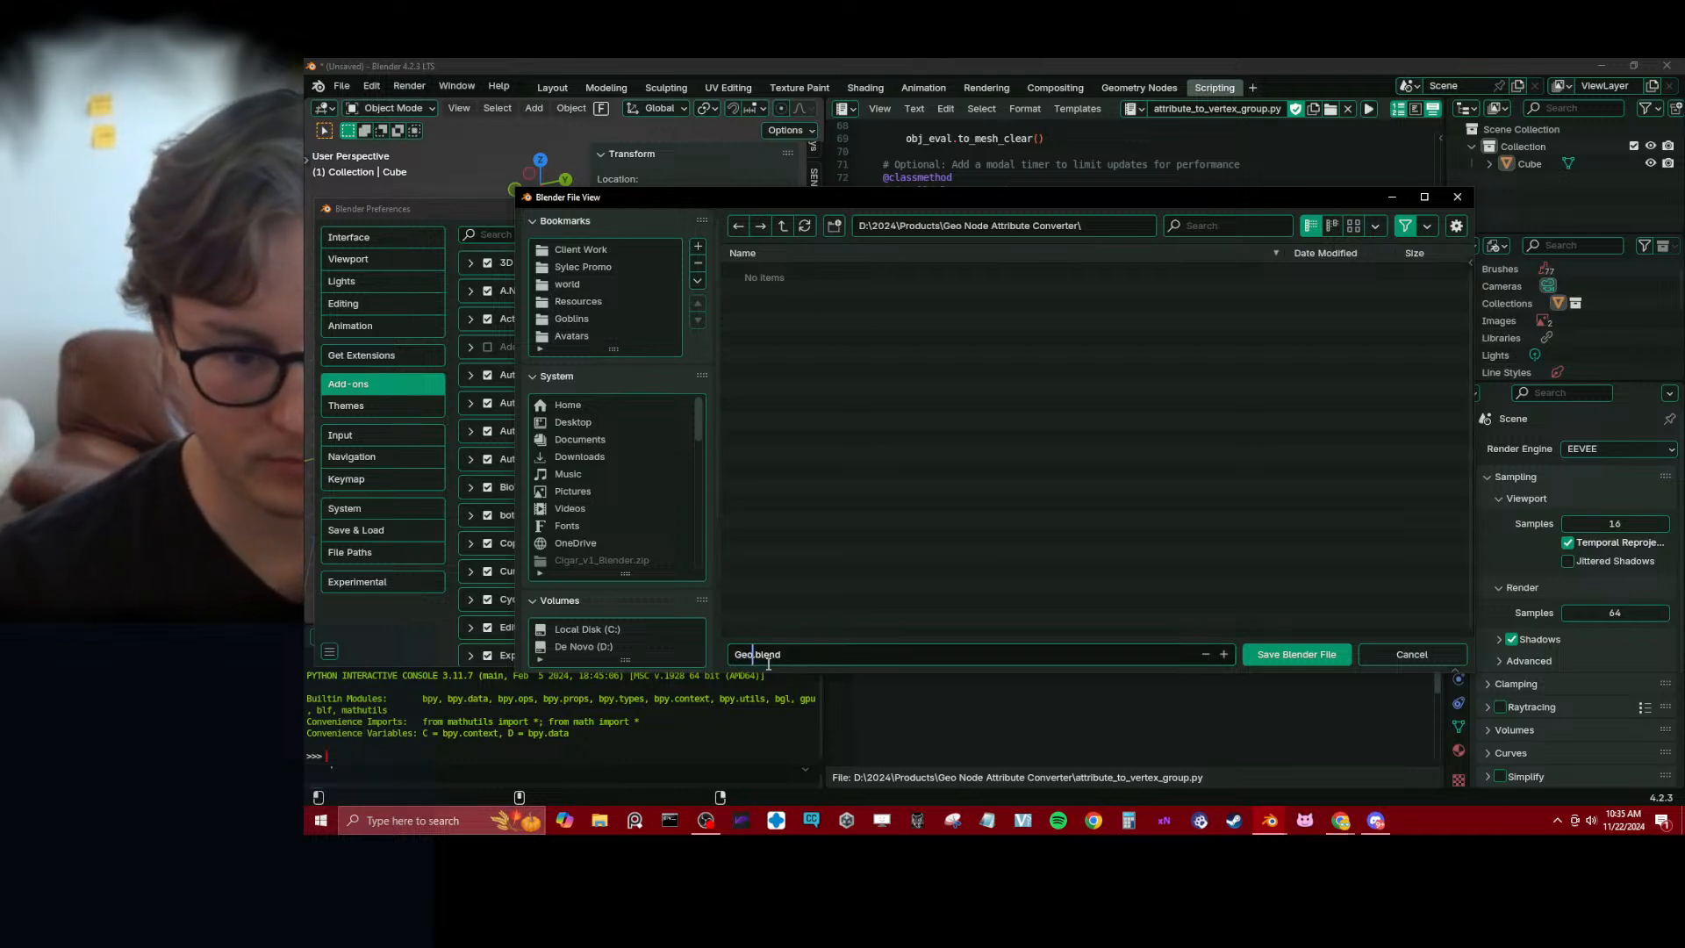
{"action": "key", "text": "BackSpace"}
{"action": "type", "text": "A"}
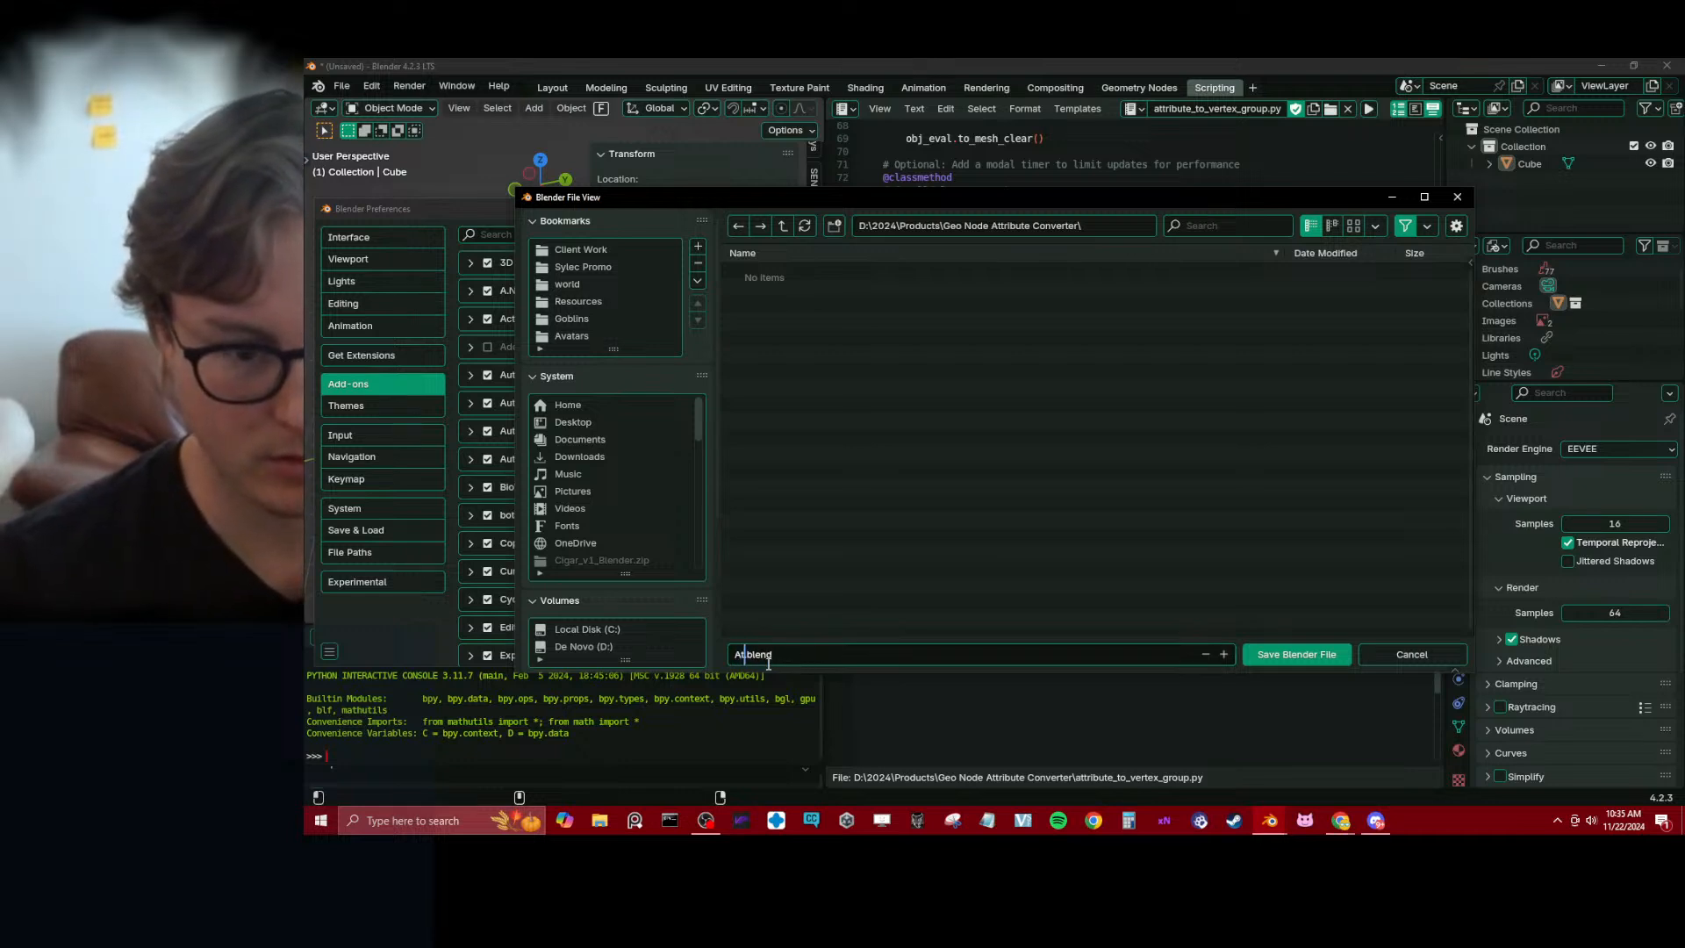
{"action": "type", "text": "ttributeConv"}
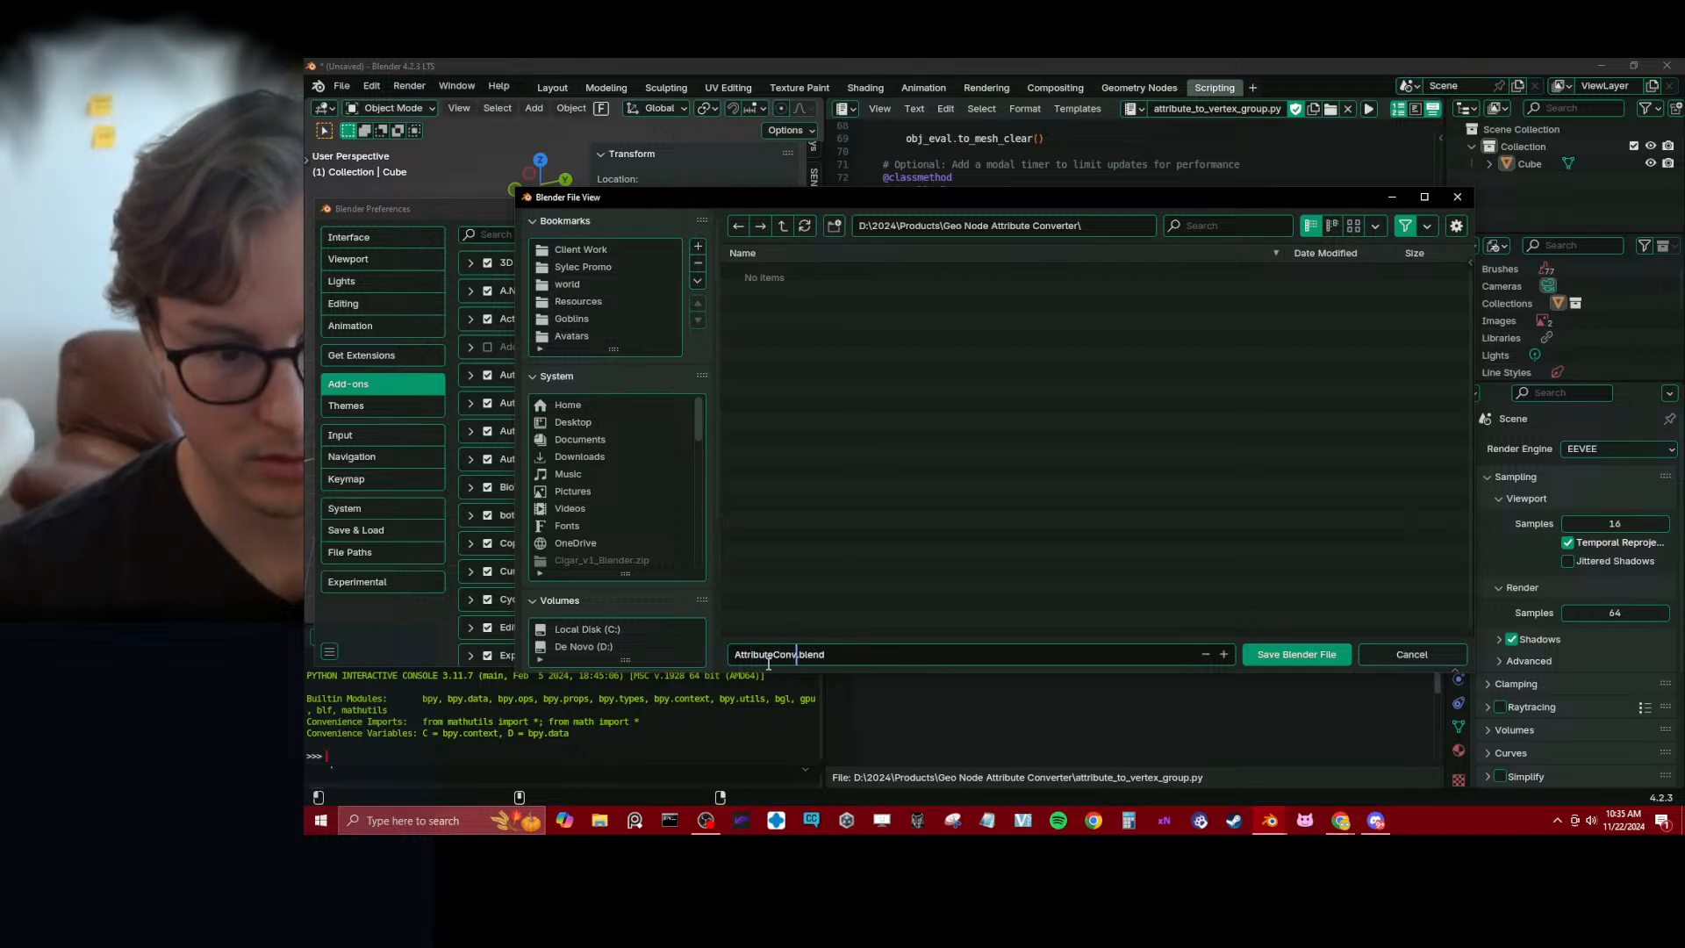
{"action": "type", "text": "erter_"}
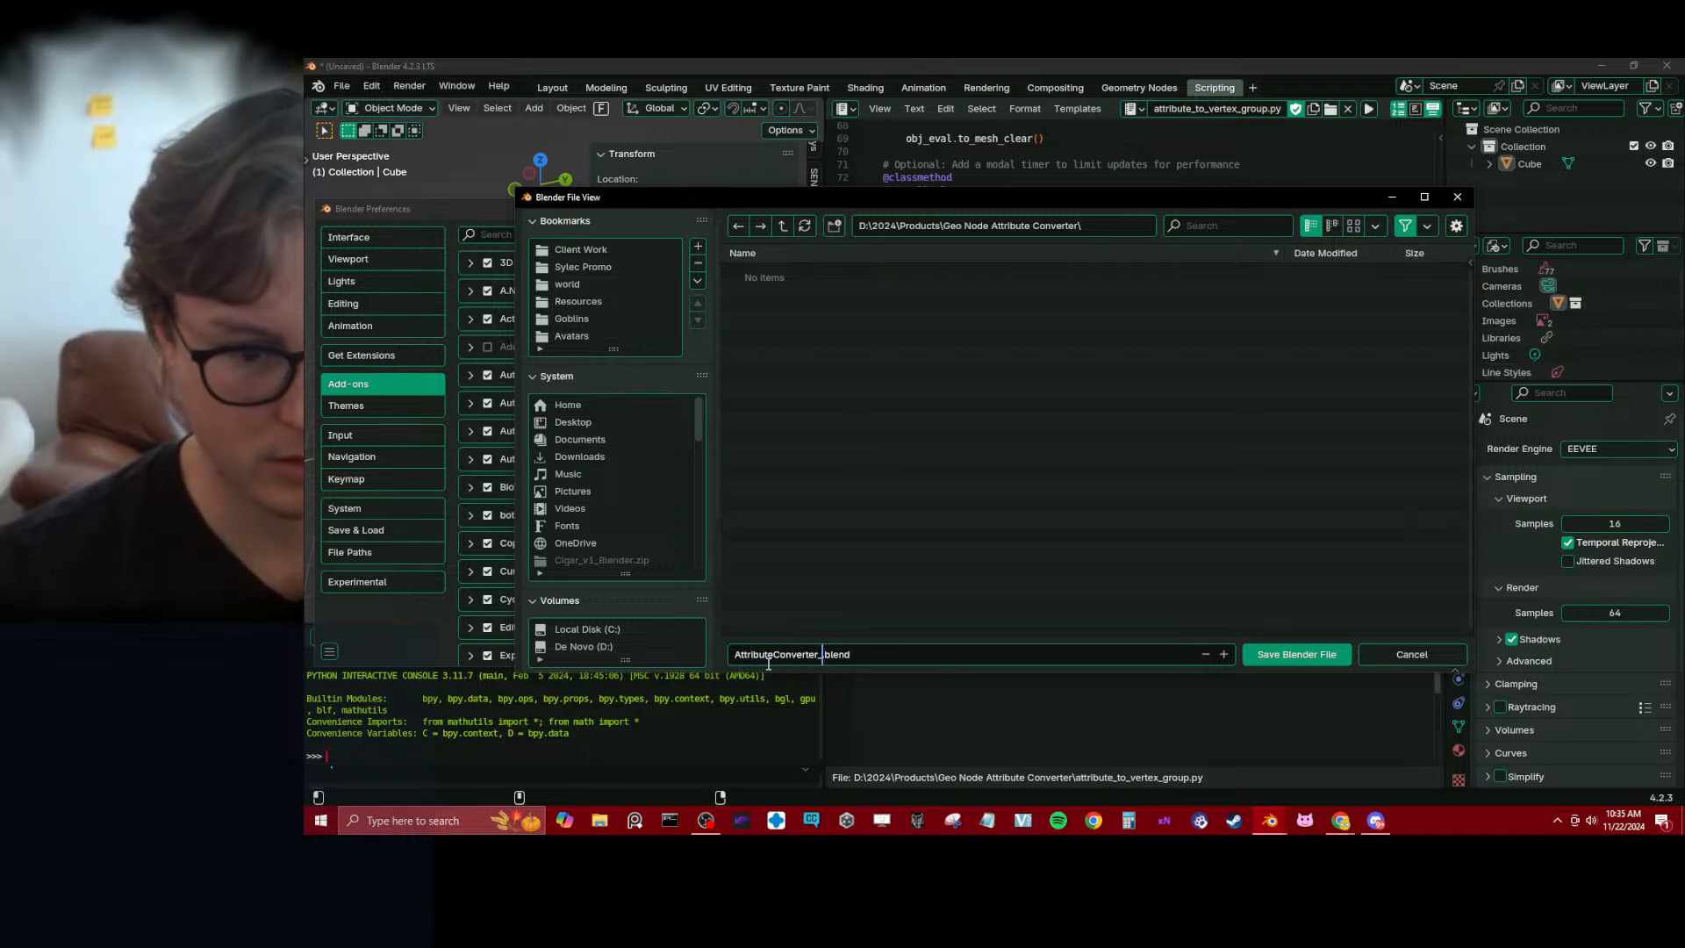
{"action": "type", "text": "Testing"}
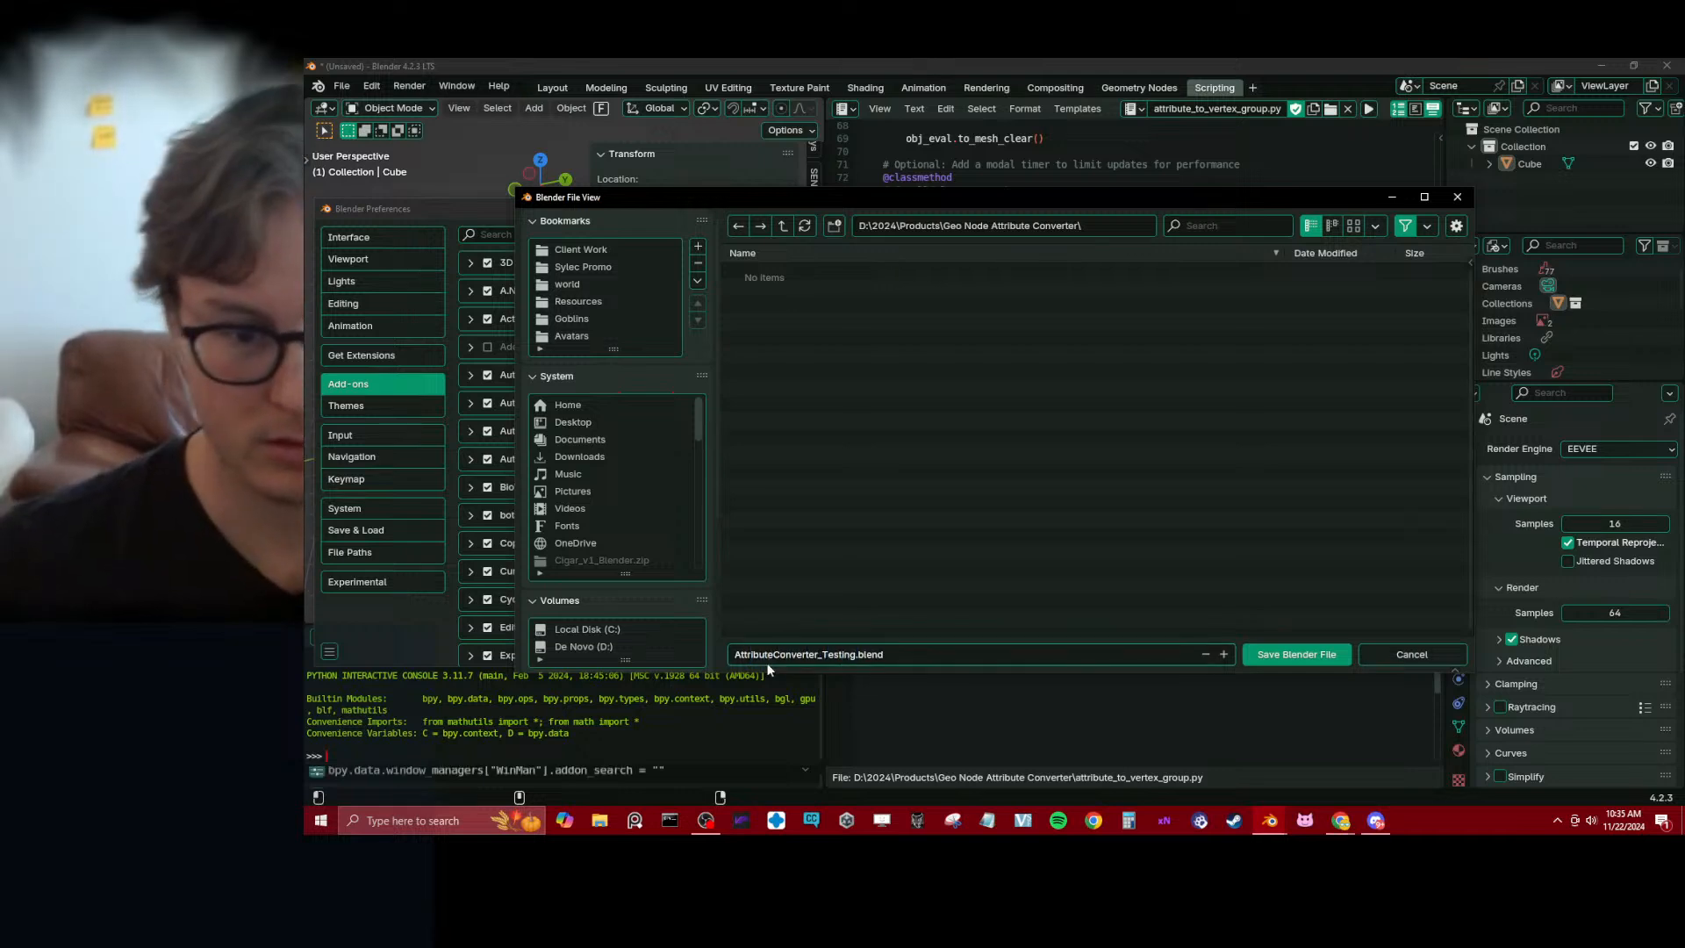
{"action": "left_click", "coordinate": [1342, 659]}
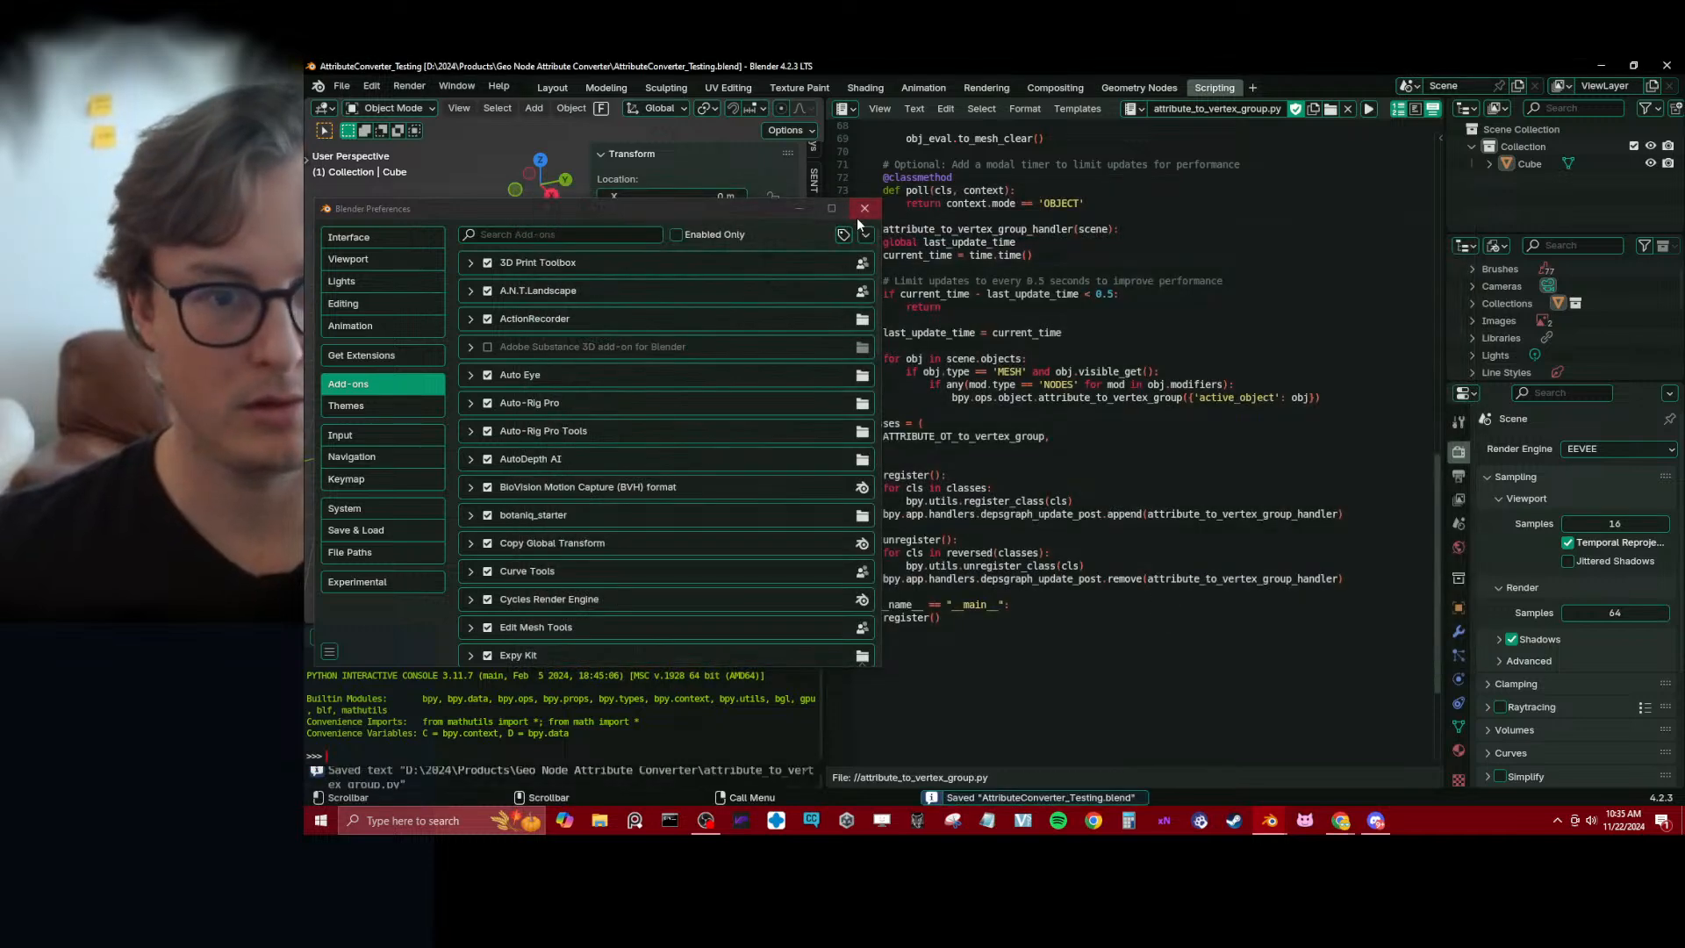
Switch to the ChatGPT conversation in the browser and read its usage, performance and testing instructions for the updated add-on
{"action": "left_click", "coordinate": [776, 209]}
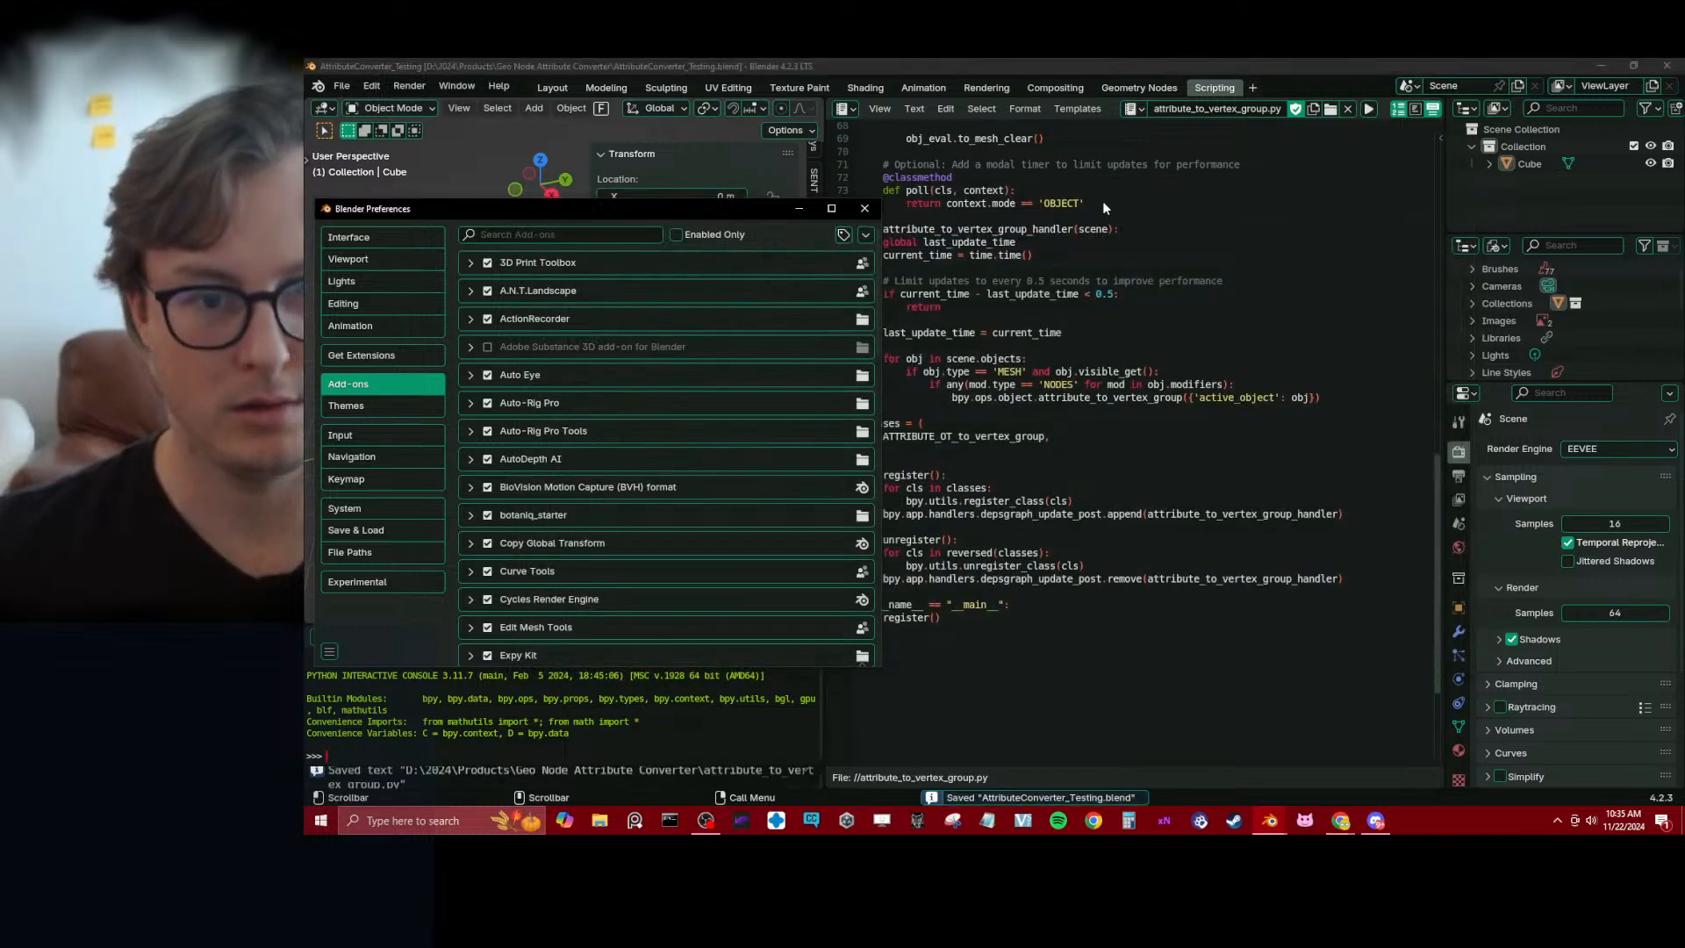
{"action": "left_click_drag", "start_coordinate": [739, 212], "coordinate": [1083, 219]}
{"action": "key", "text": "alt+Tab"}
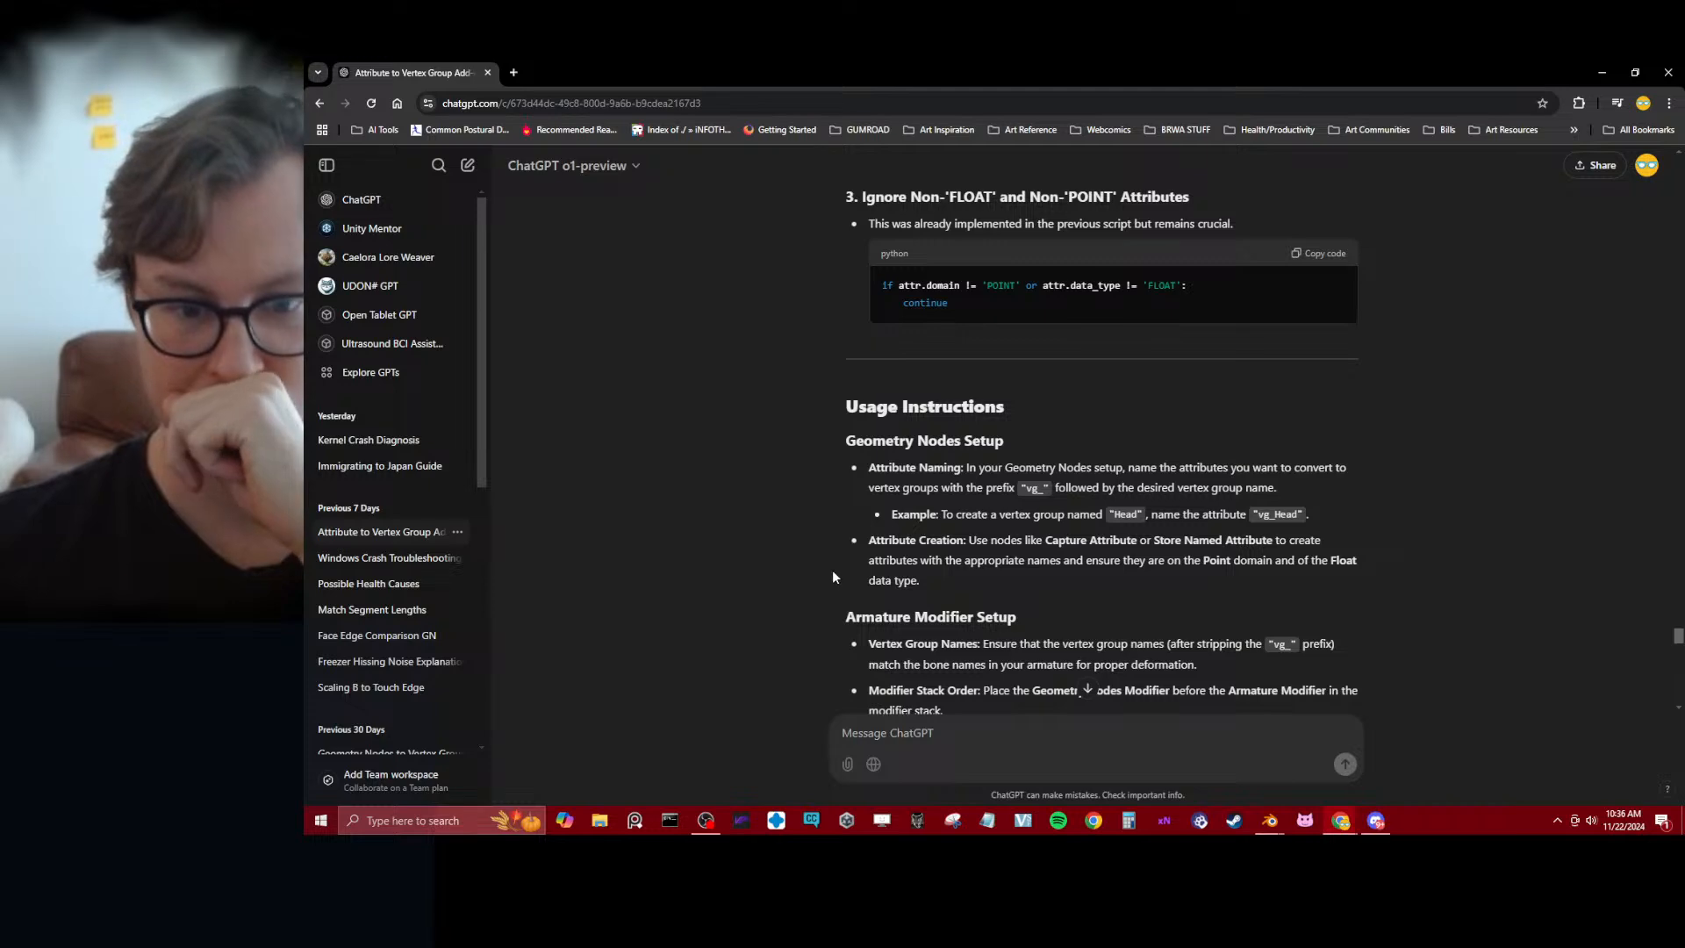
{"action": "scroll", "coordinate": [830, 576], "scroll_direction": "down", "scroll_amount": 3}
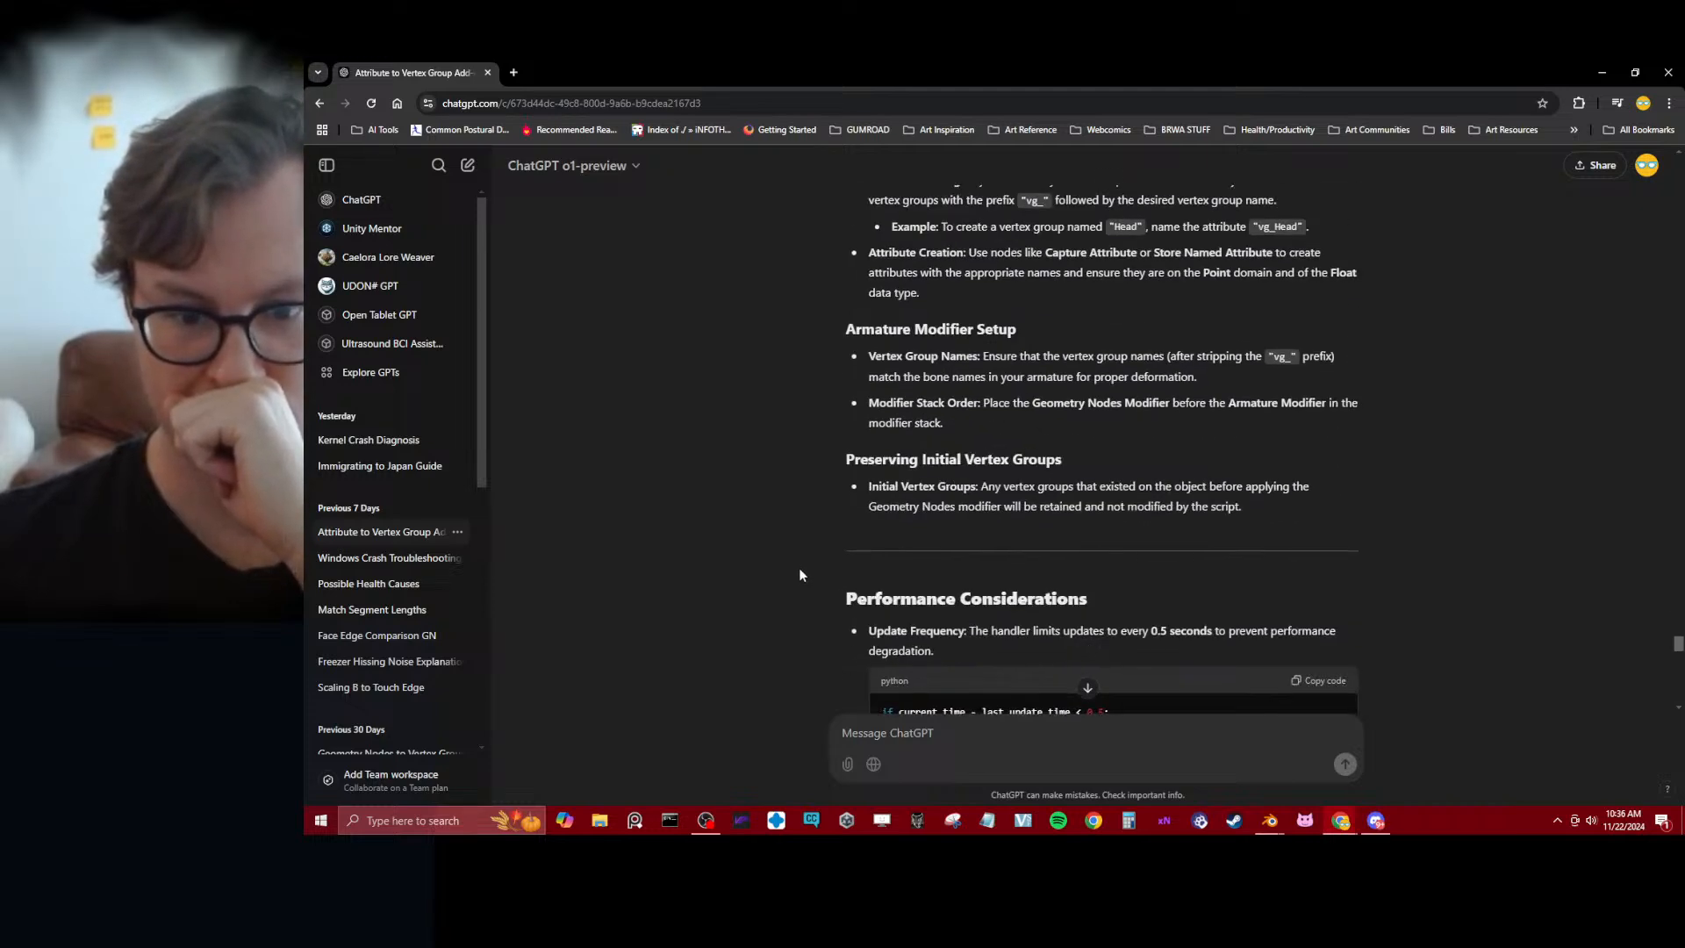
{"action": "scroll", "coordinate": [799, 574], "scroll_direction": "down", "scroll_amount": 3}
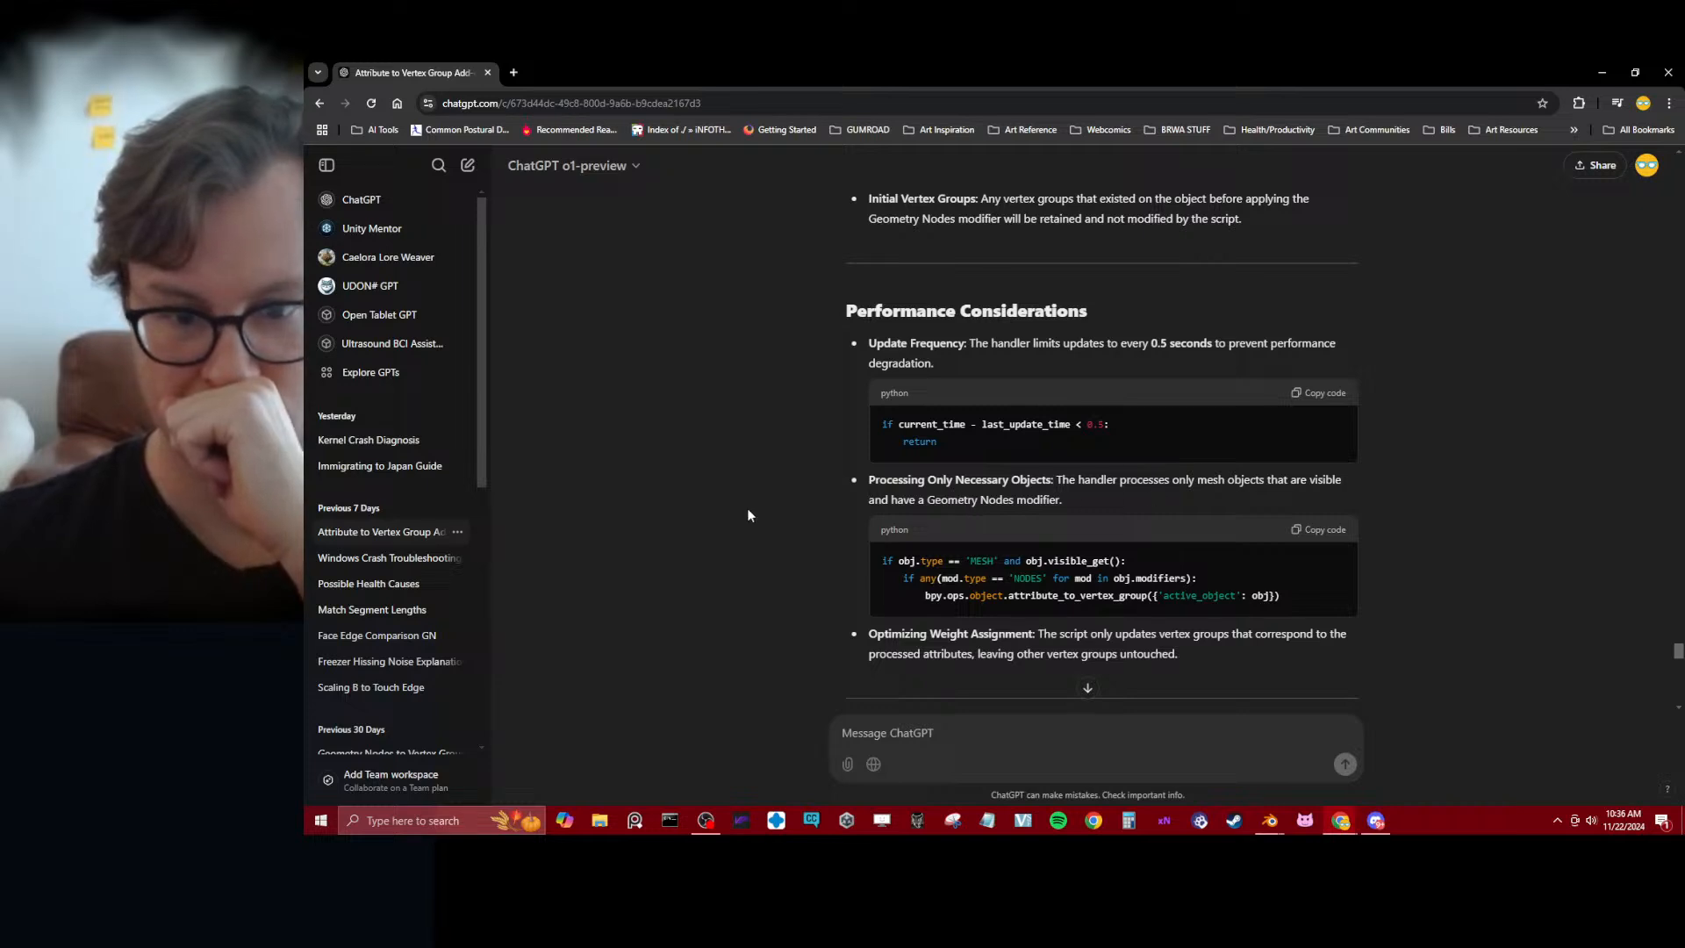
{"action": "scroll", "coordinate": [749, 495], "scroll_direction": "down", "scroll_amount": 3}
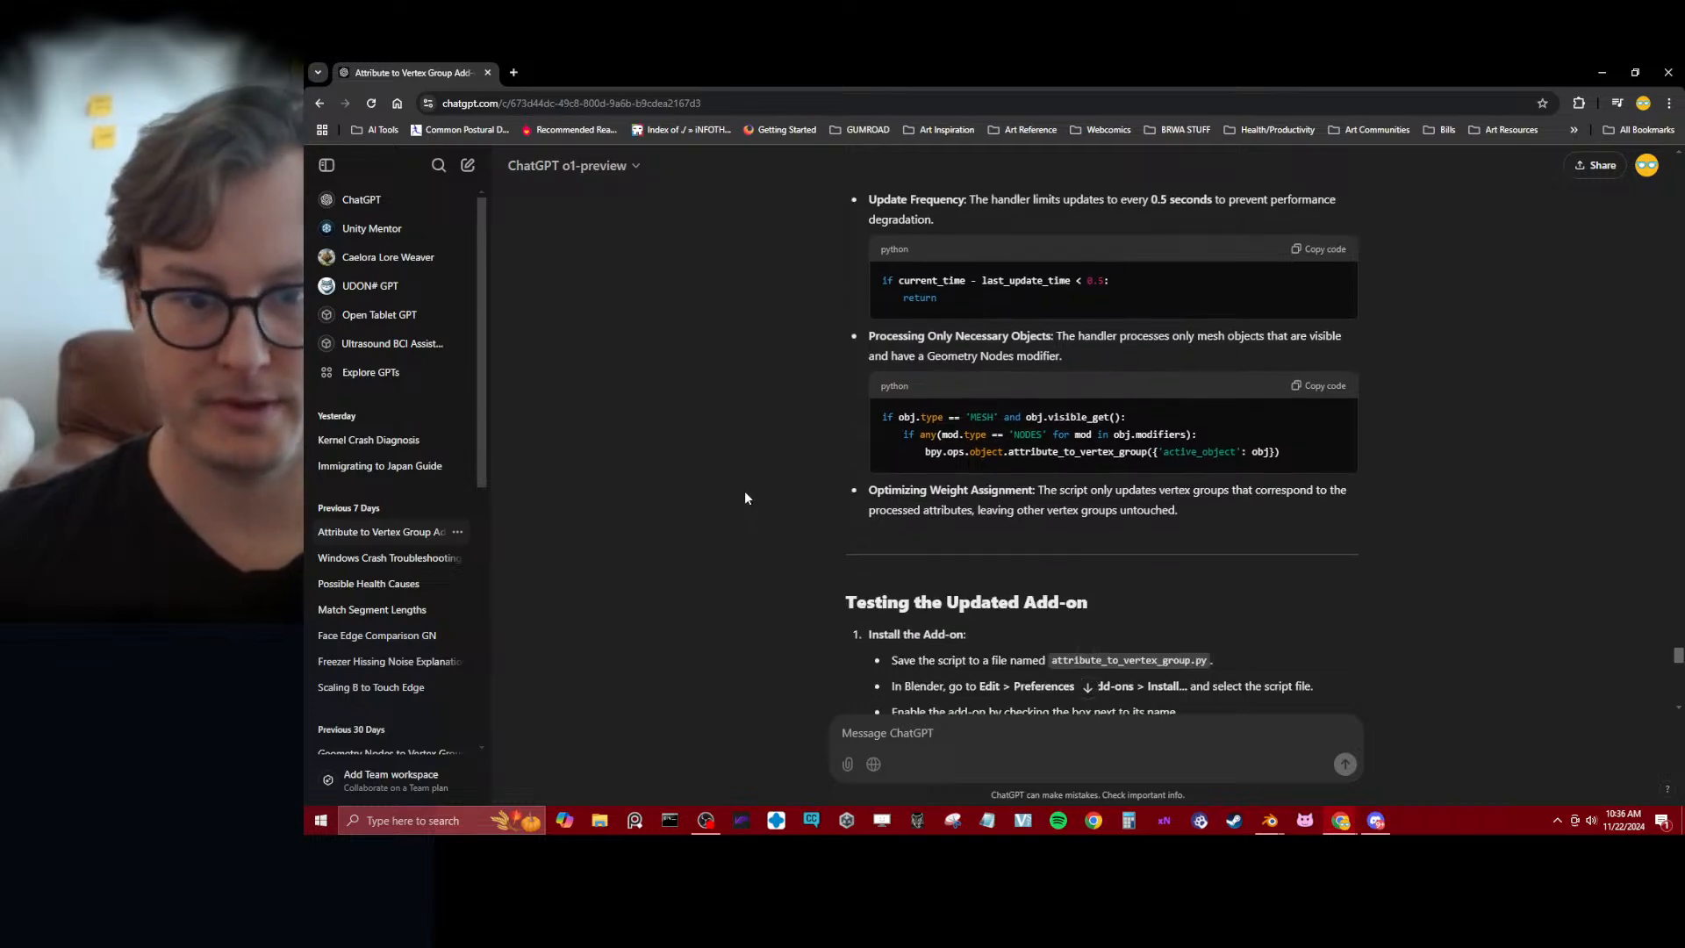
{"action": "scroll", "coordinate": [744, 498], "scroll_direction": "down", "scroll_amount": 3}
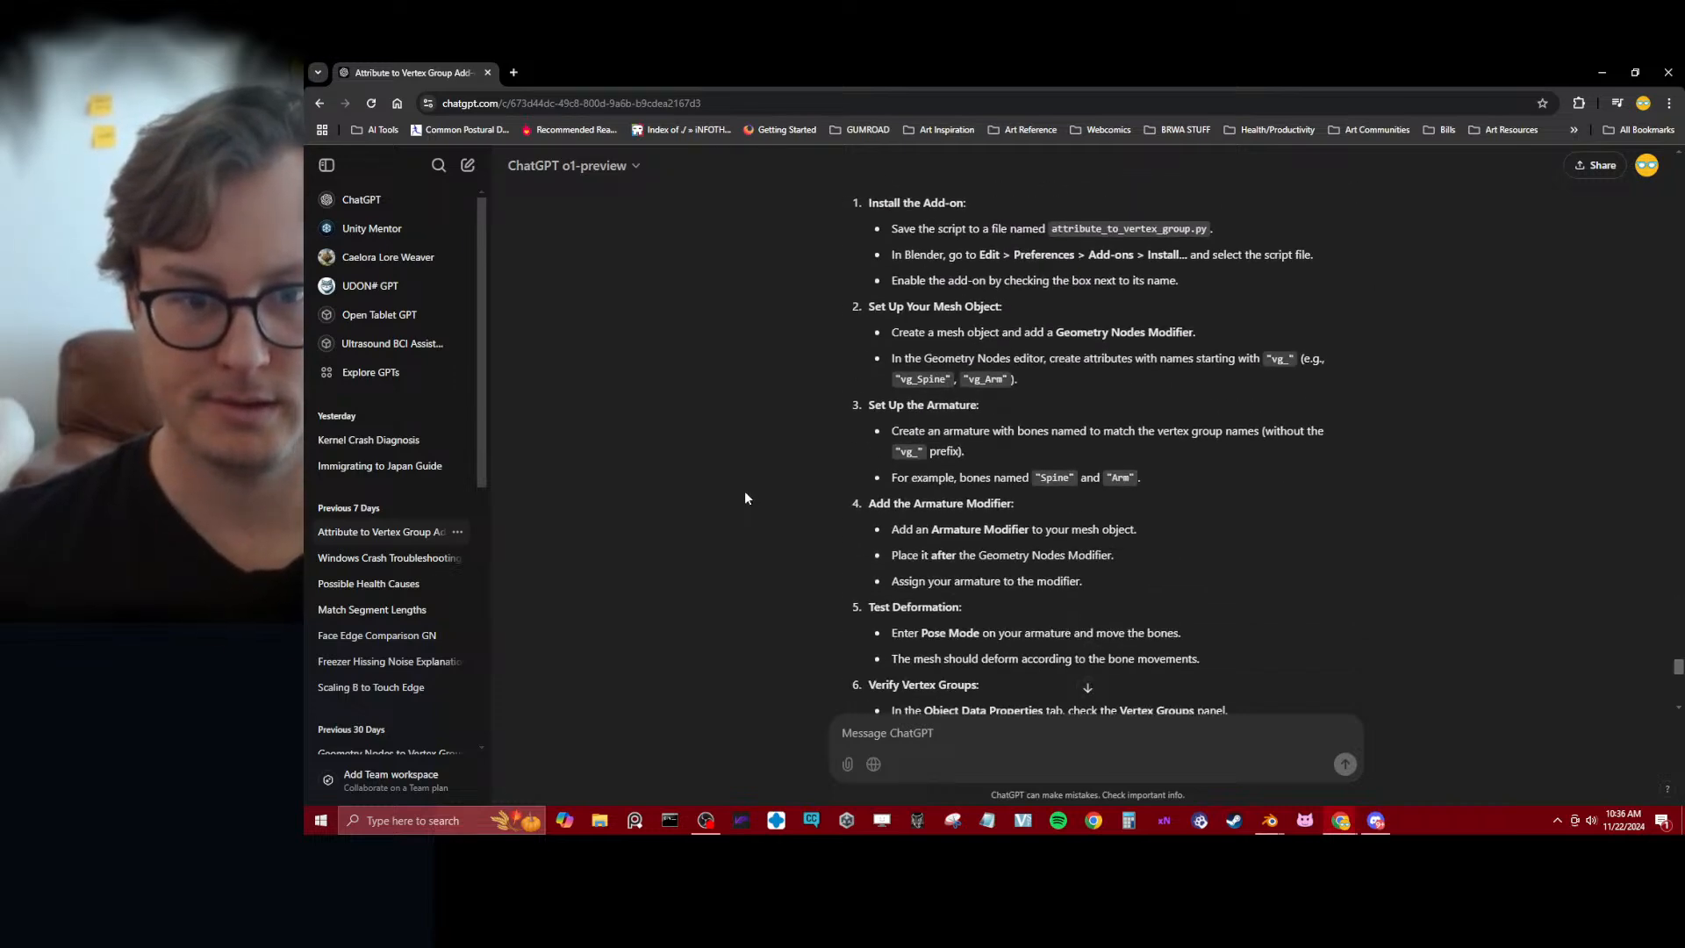
Switch to Blender, enlarge the 3D viewport over the Python console with its sidebar hidden, and select the cube
{"action": "key", "text": "alt+Tab"}
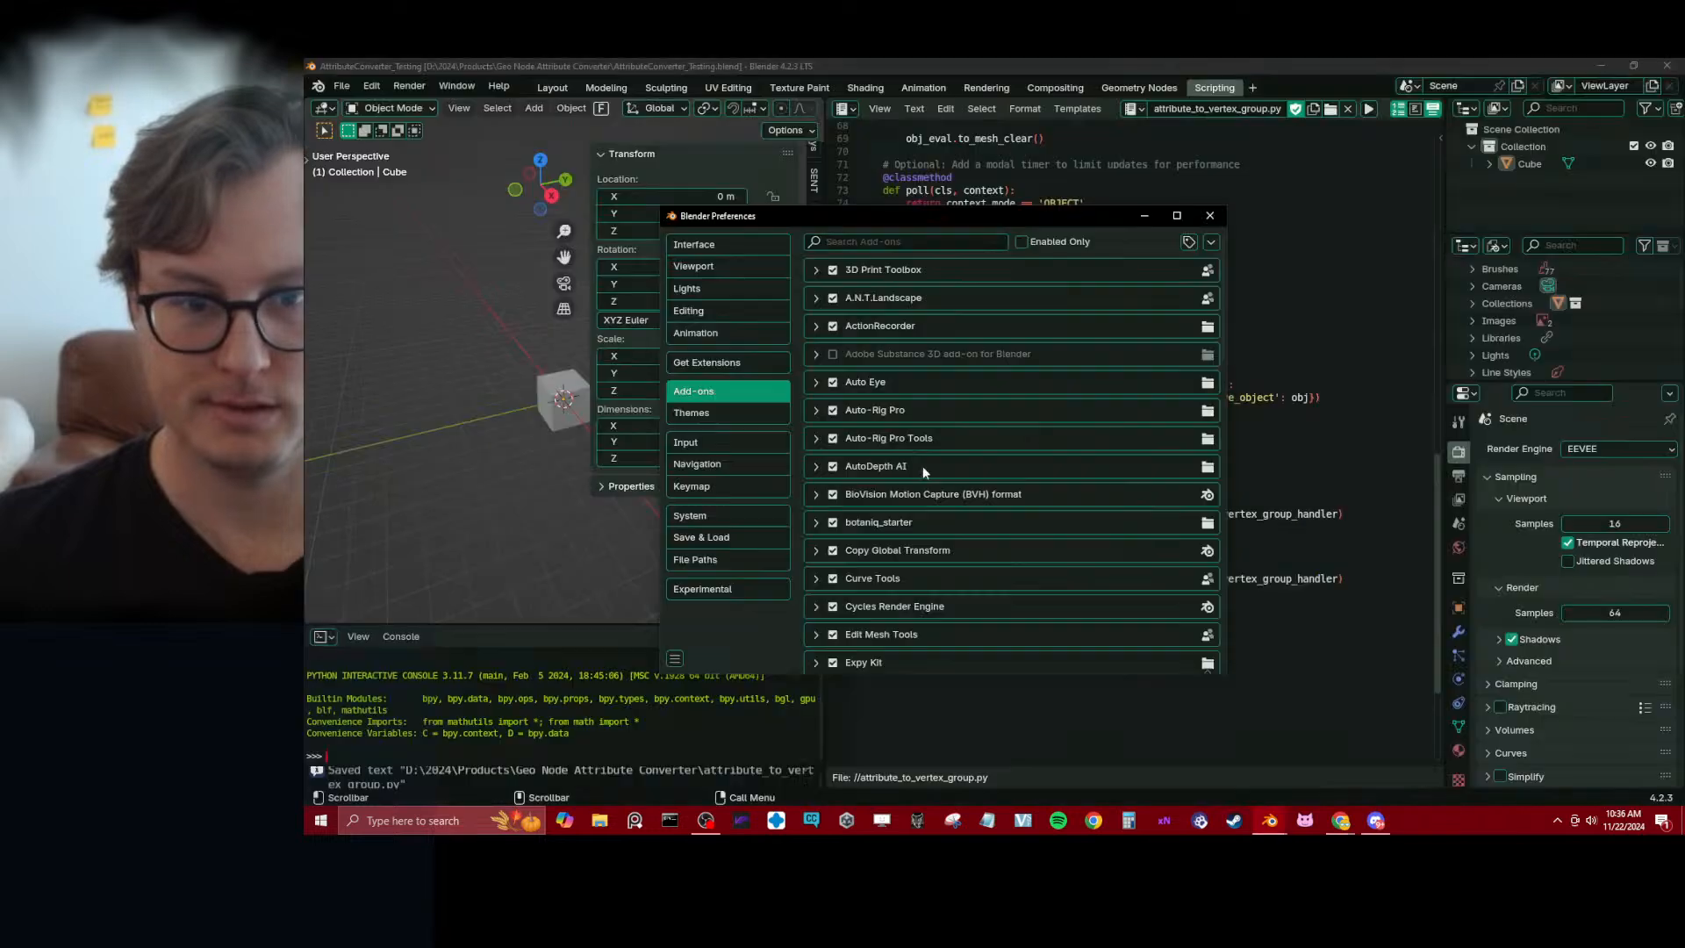
{"action": "left_click_drag", "start_coordinate": [597, 622], "coordinate": [596, 729]}
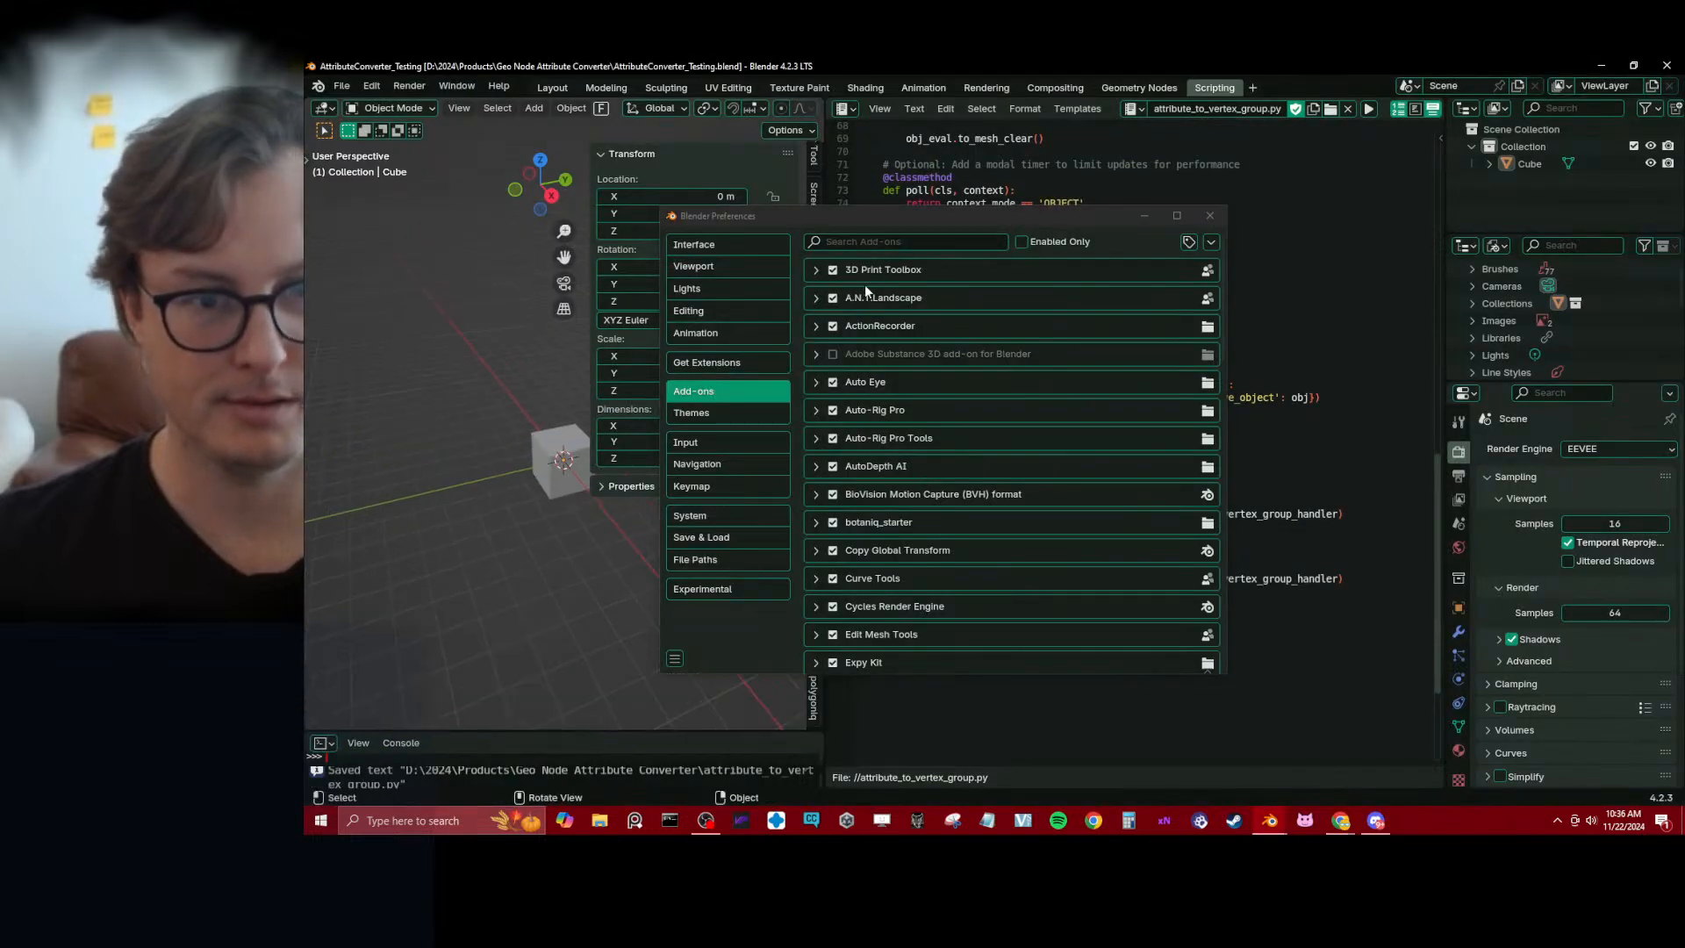
{"action": "left_click_drag", "start_coordinate": [902, 217], "coordinate": [1223, 208]}
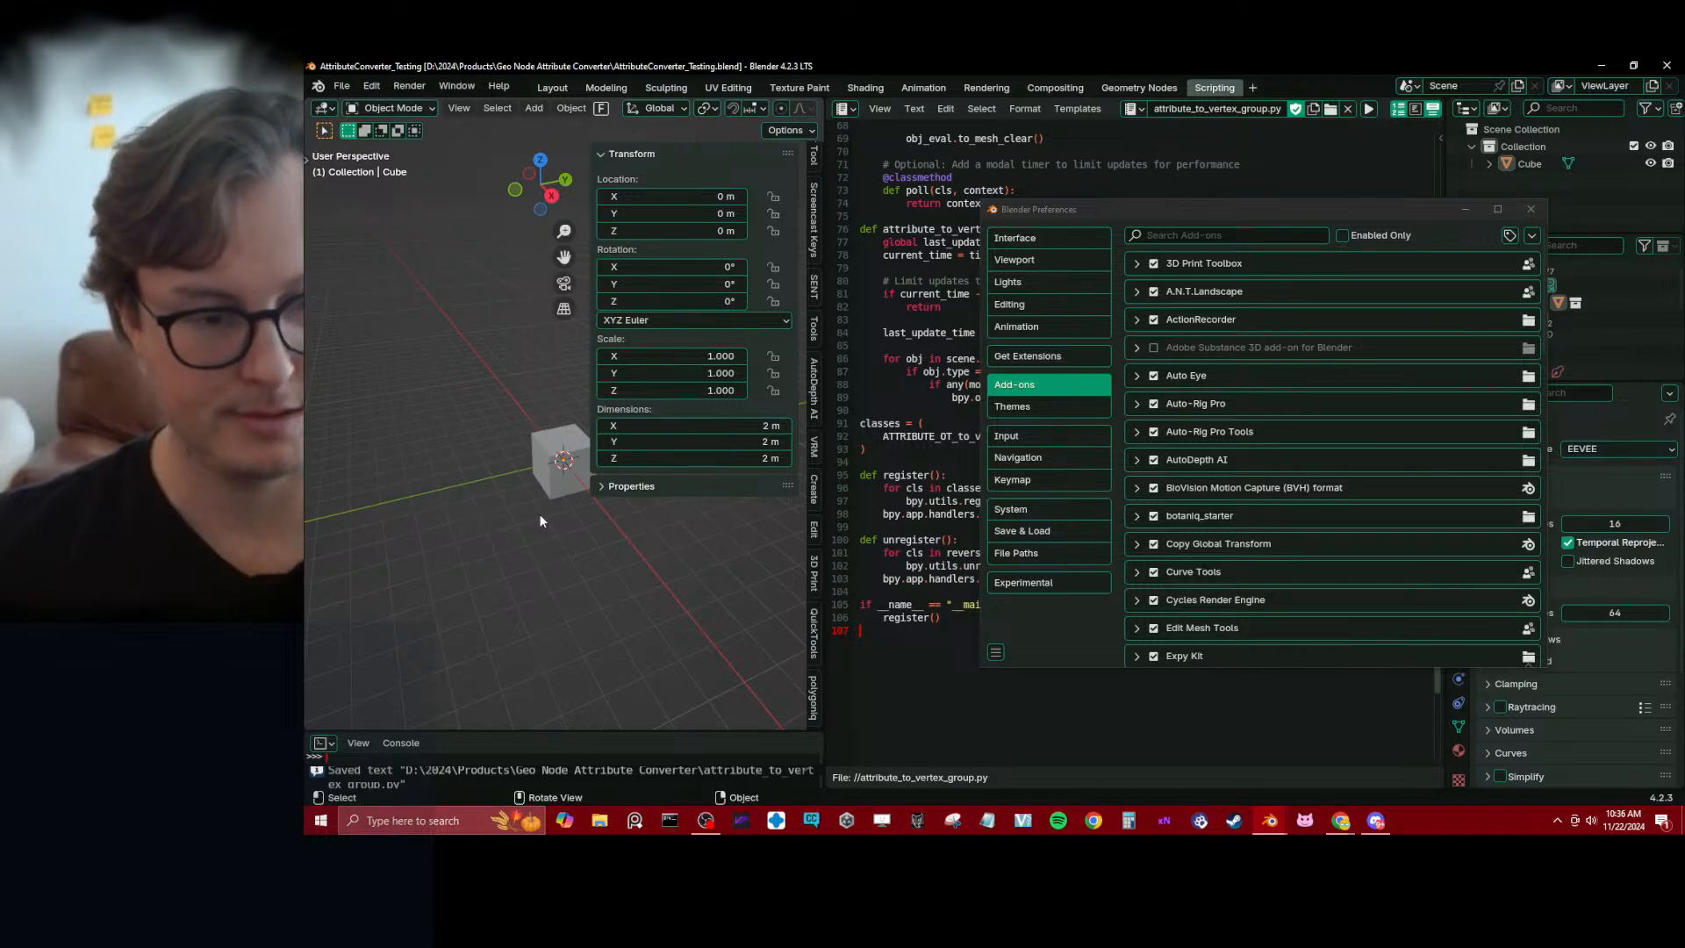
{"action": "key", "text": "n"}
{"action": "middle_click_drag", "start_coordinate": [540, 517], "coordinate": [614, 474]}
{"action": "left_click", "coordinate": [590, 466]}
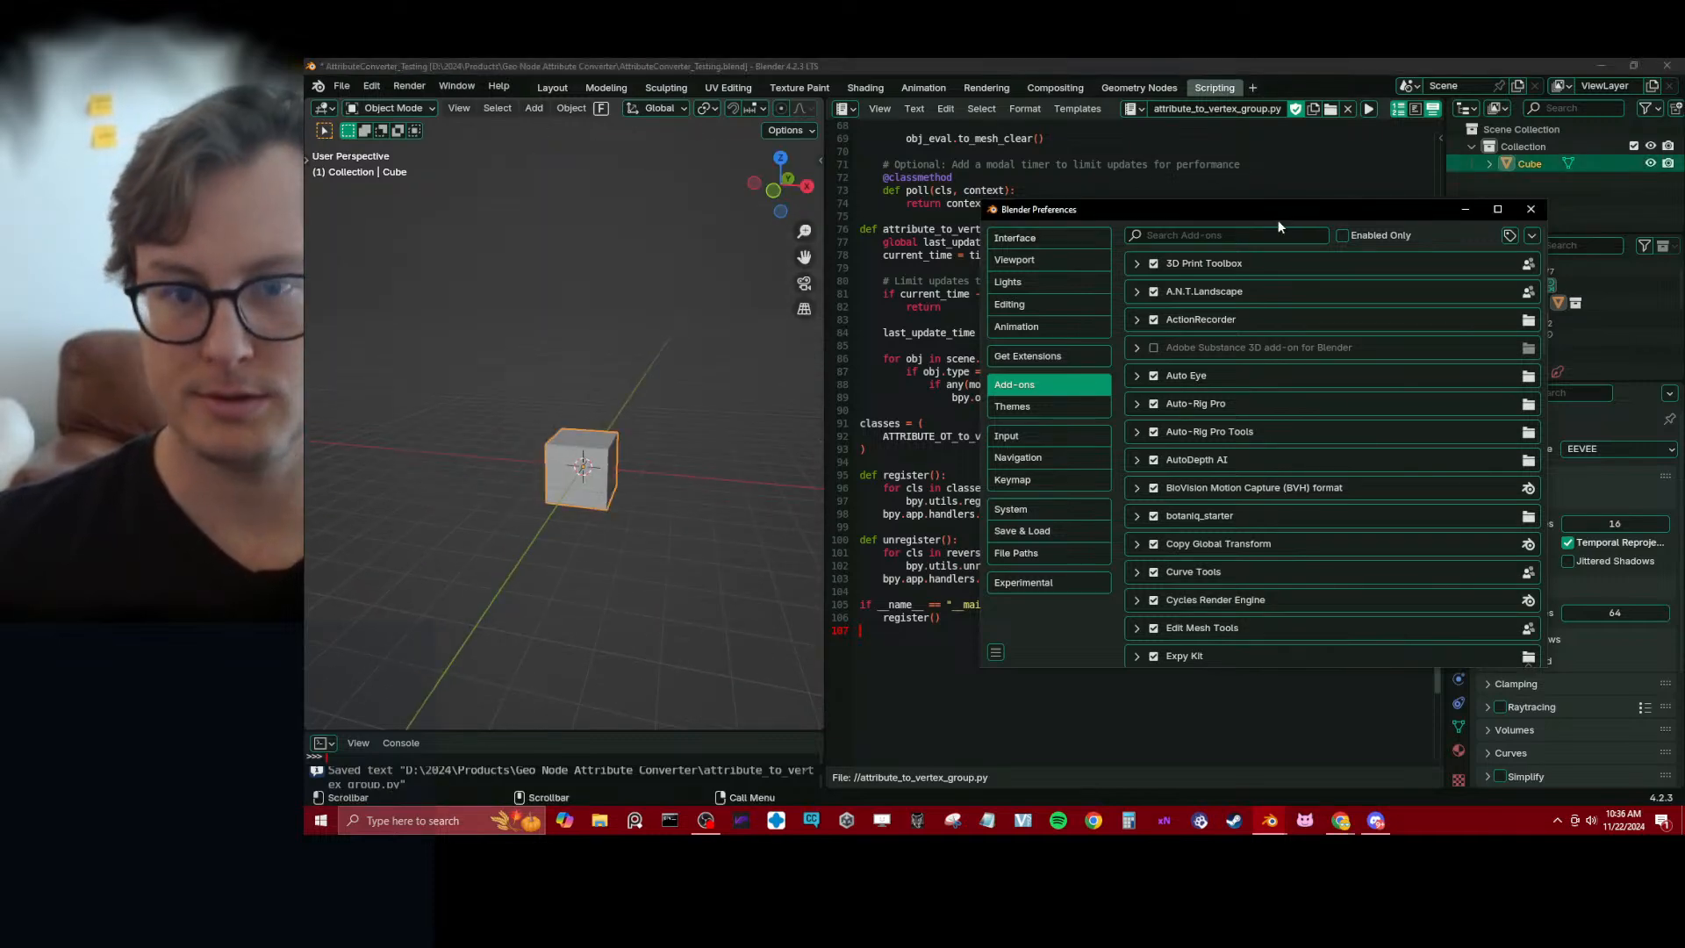
Install attribute_to_vertex_group.py from disk as an add-on and expand its details in the preferences
{"action": "left_click_drag", "start_coordinate": [1276, 215], "coordinate": [1160, 221]}
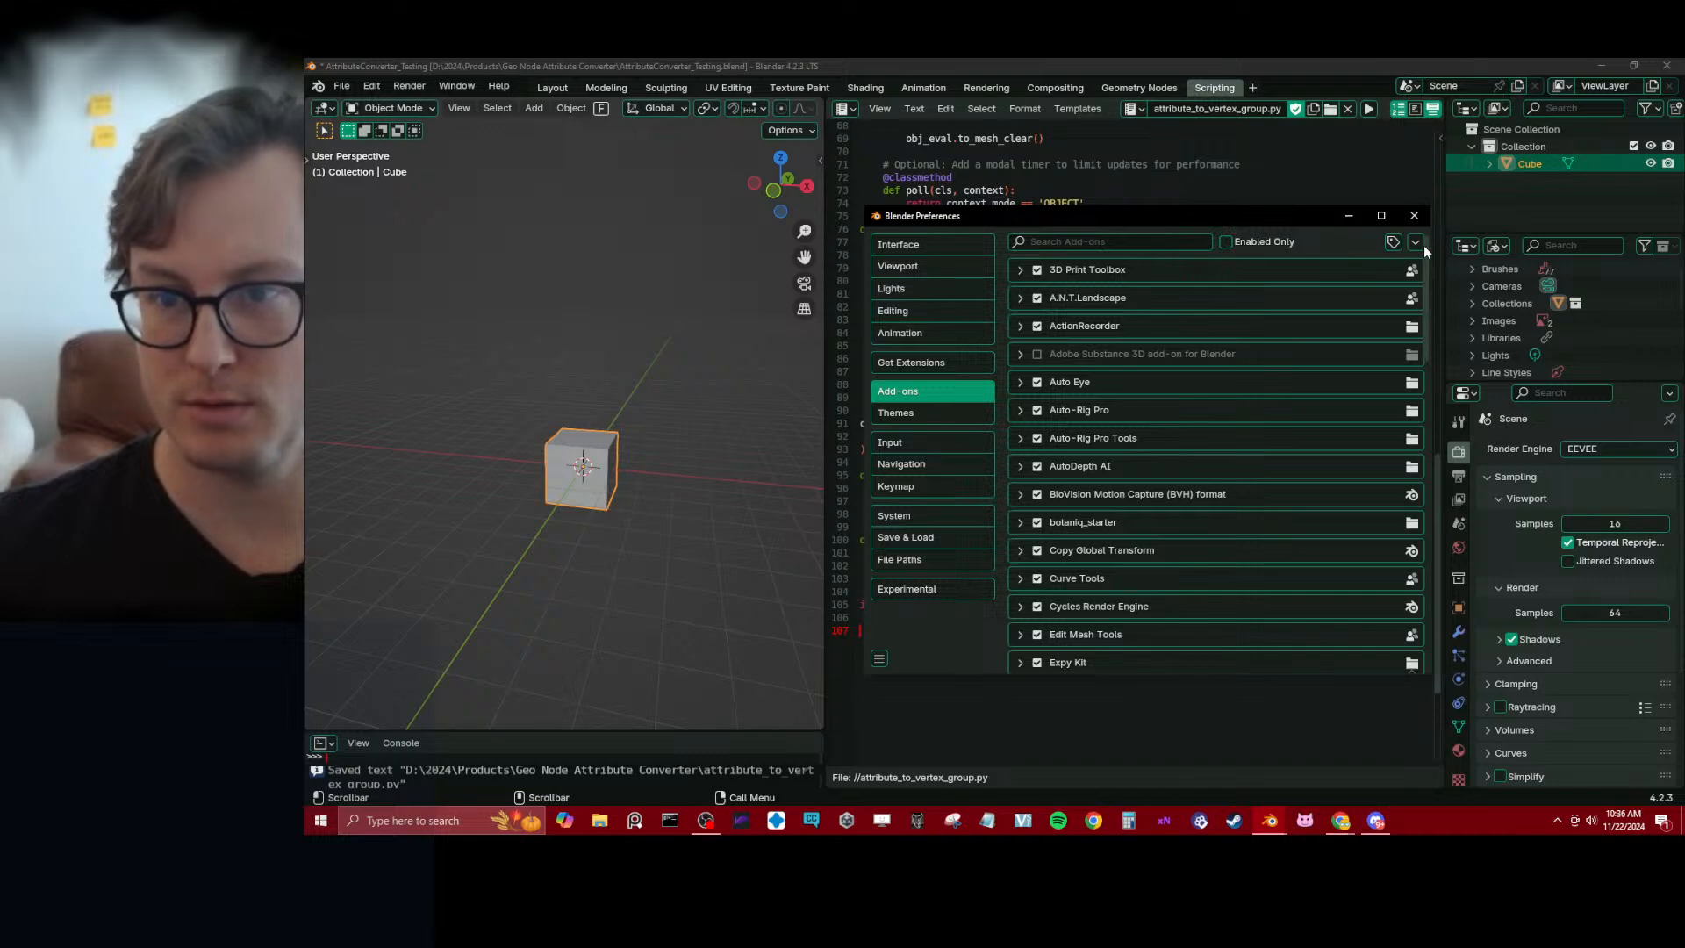
{"action": "left_click", "coordinate": [1416, 243]}
{"action": "left_click", "coordinate": [1365, 279]}
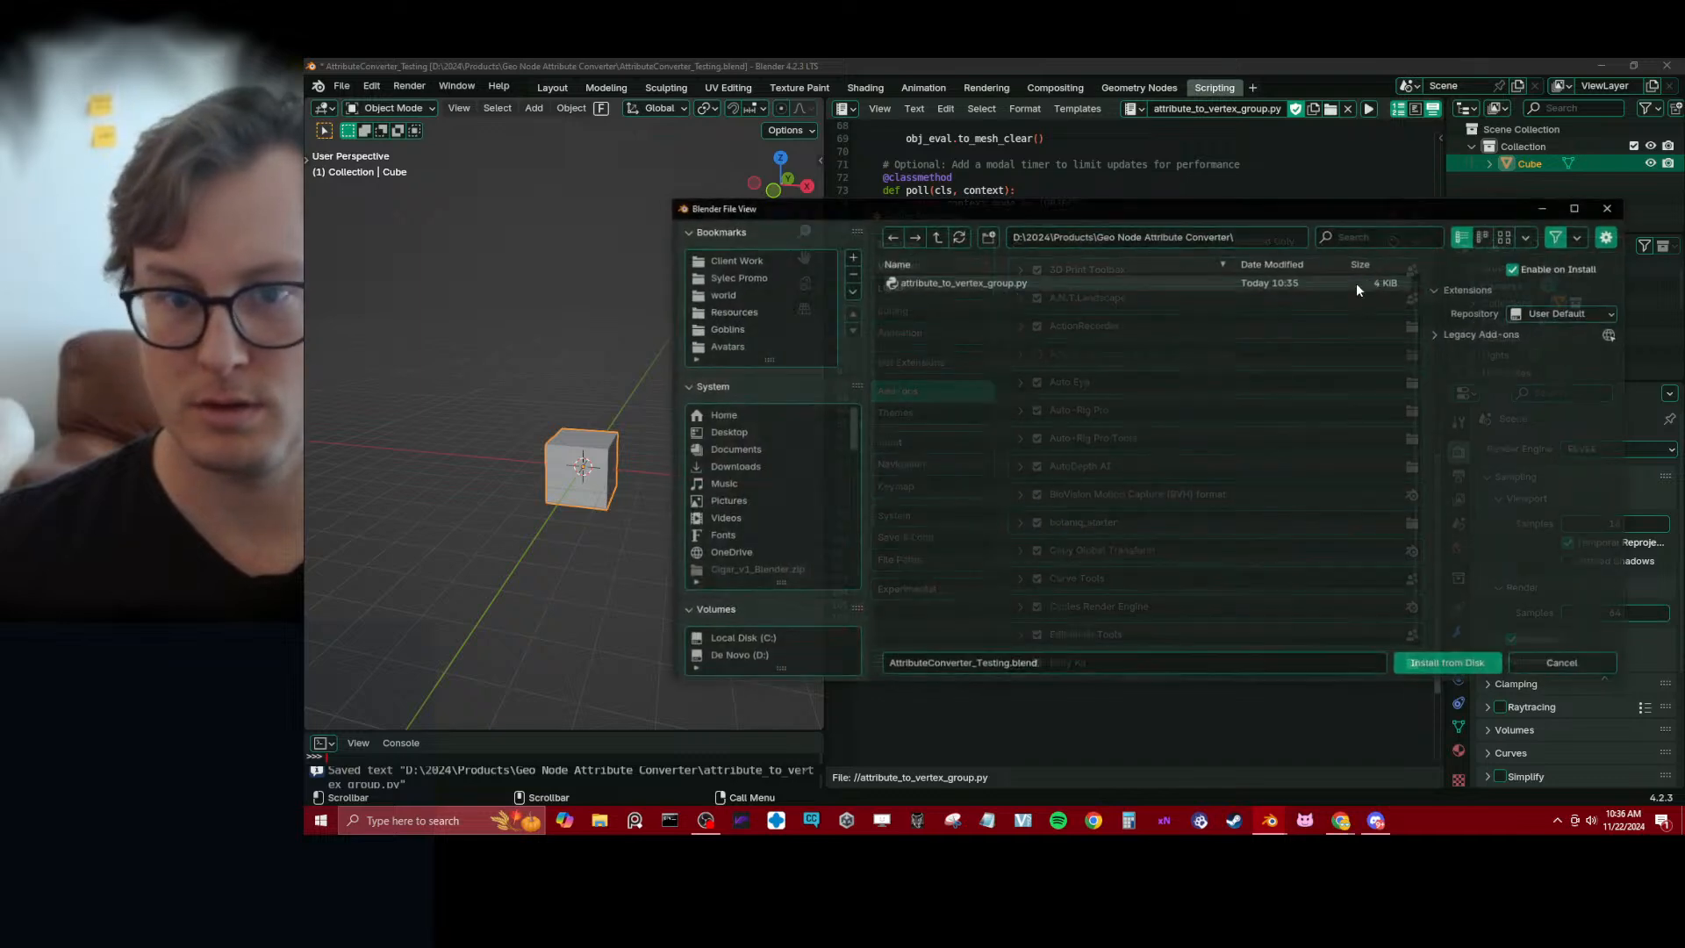
{"action": "left_click", "coordinate": [944, 286]}
{"action": "left_click", "coordinate": [1439, 664]}
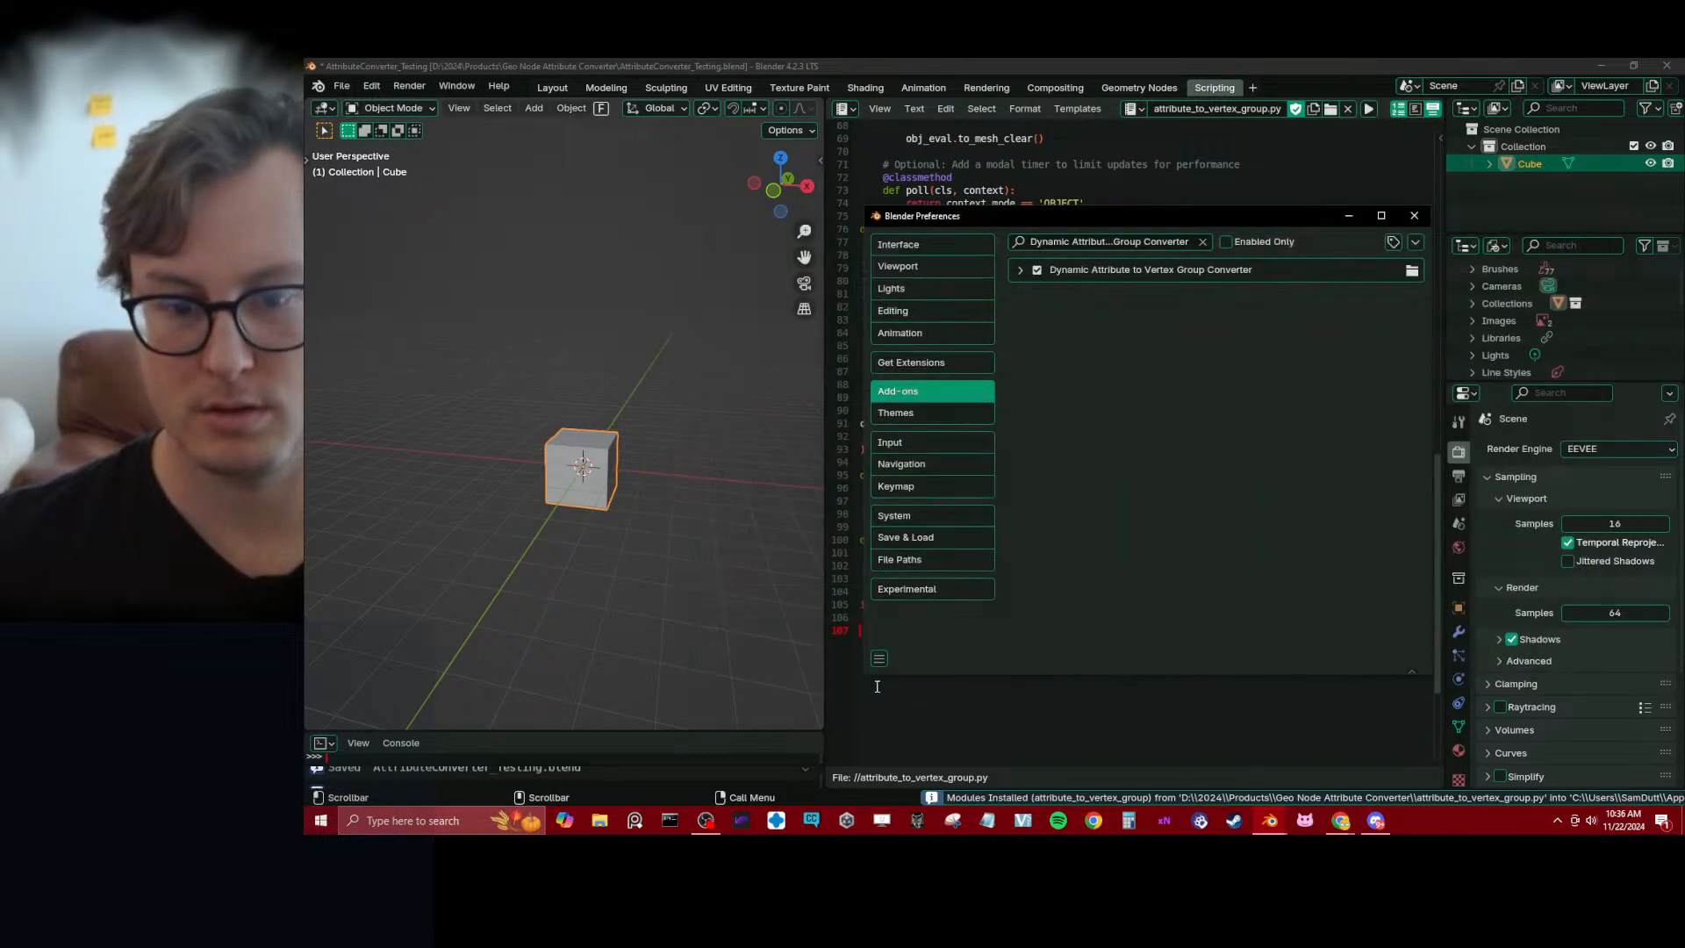
{"action": "left_click", "coordinate": [1017, 271]}
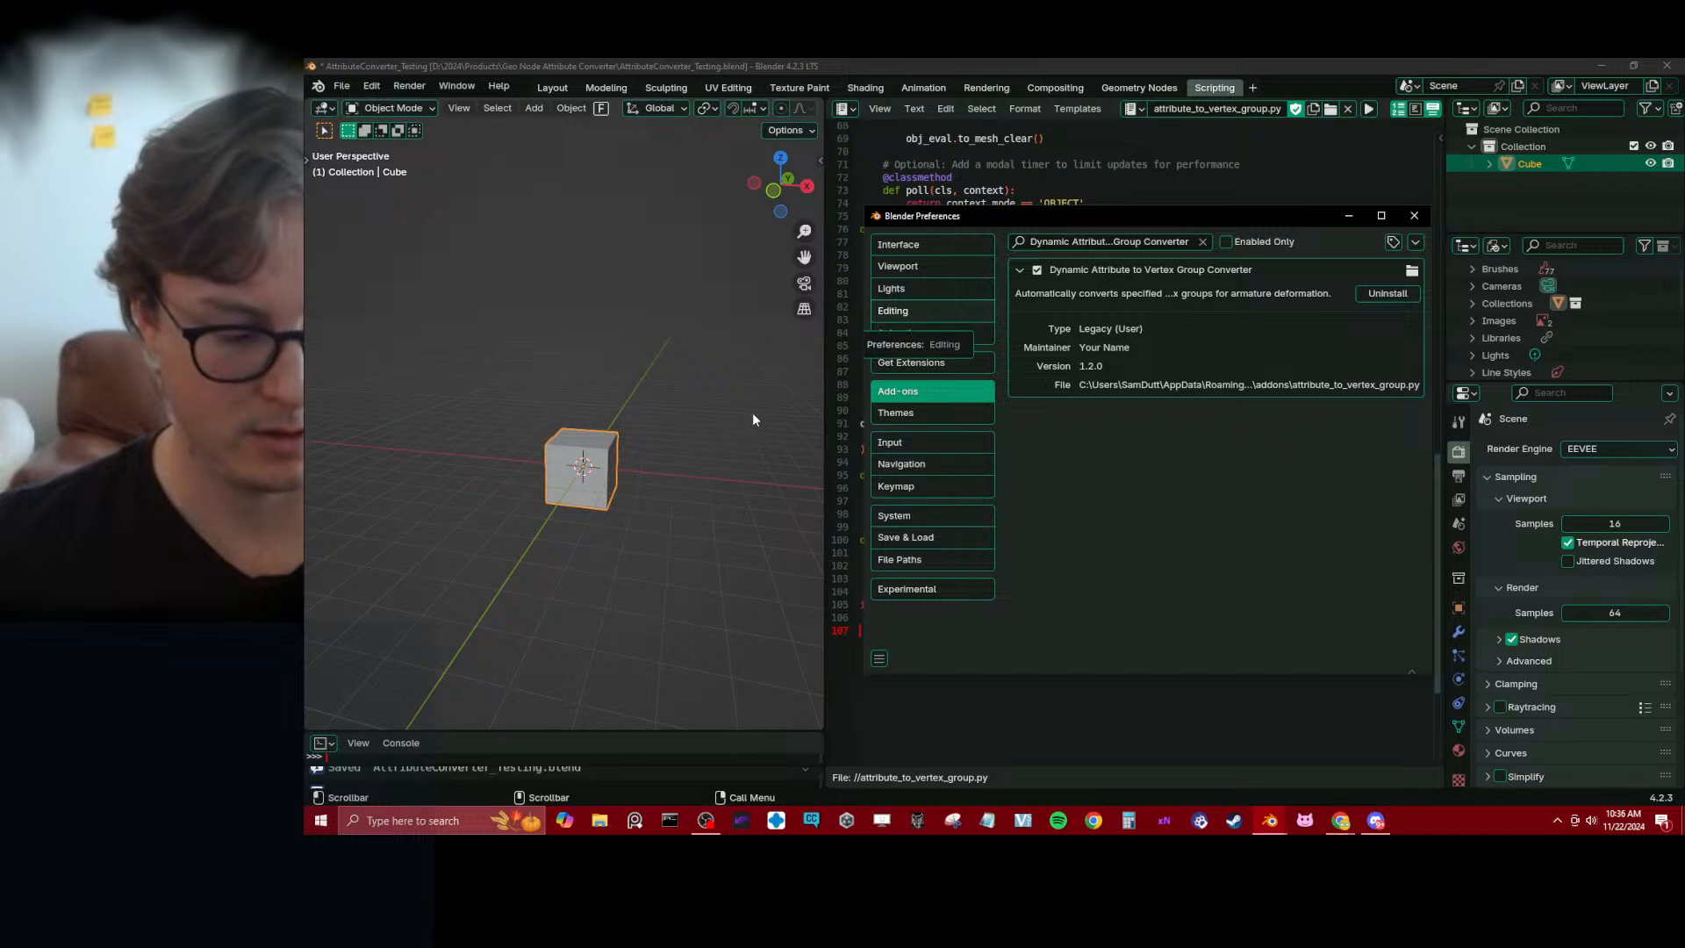
Look through the 3D viewport's sidebar categories for a panel belonging to the new add-on
{"action": "key", "text": "n"}
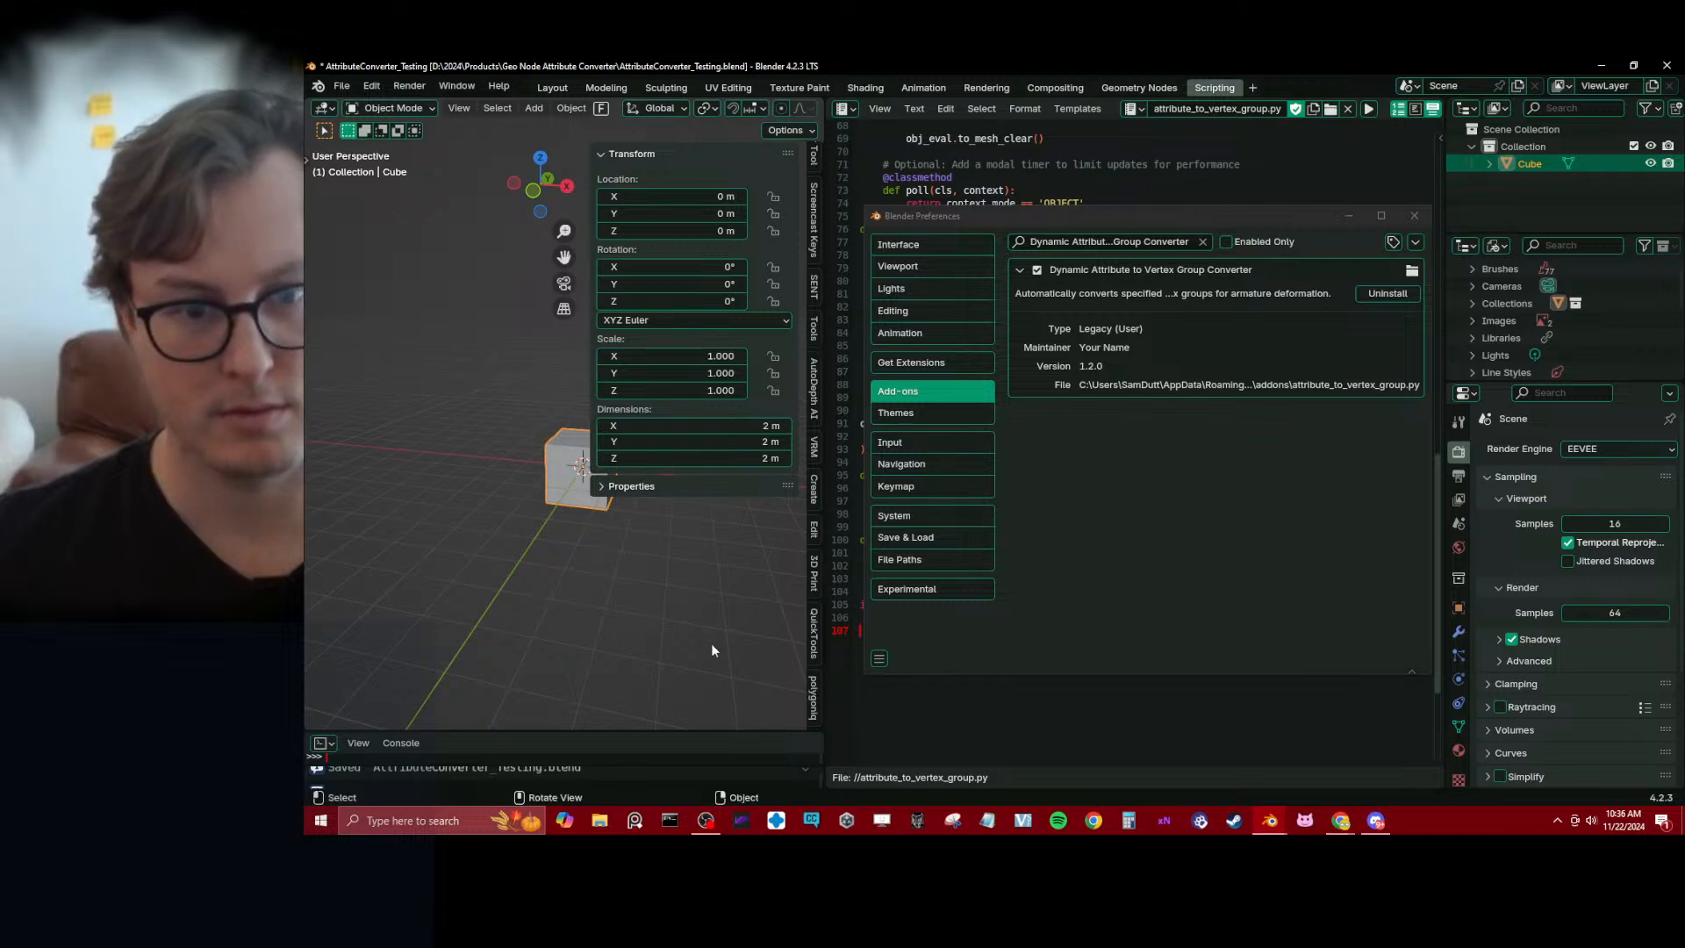
{"action": "left_click", "coordinate": [814, 491]}
{"action": "left_click", "coordinate": [814, 530]}
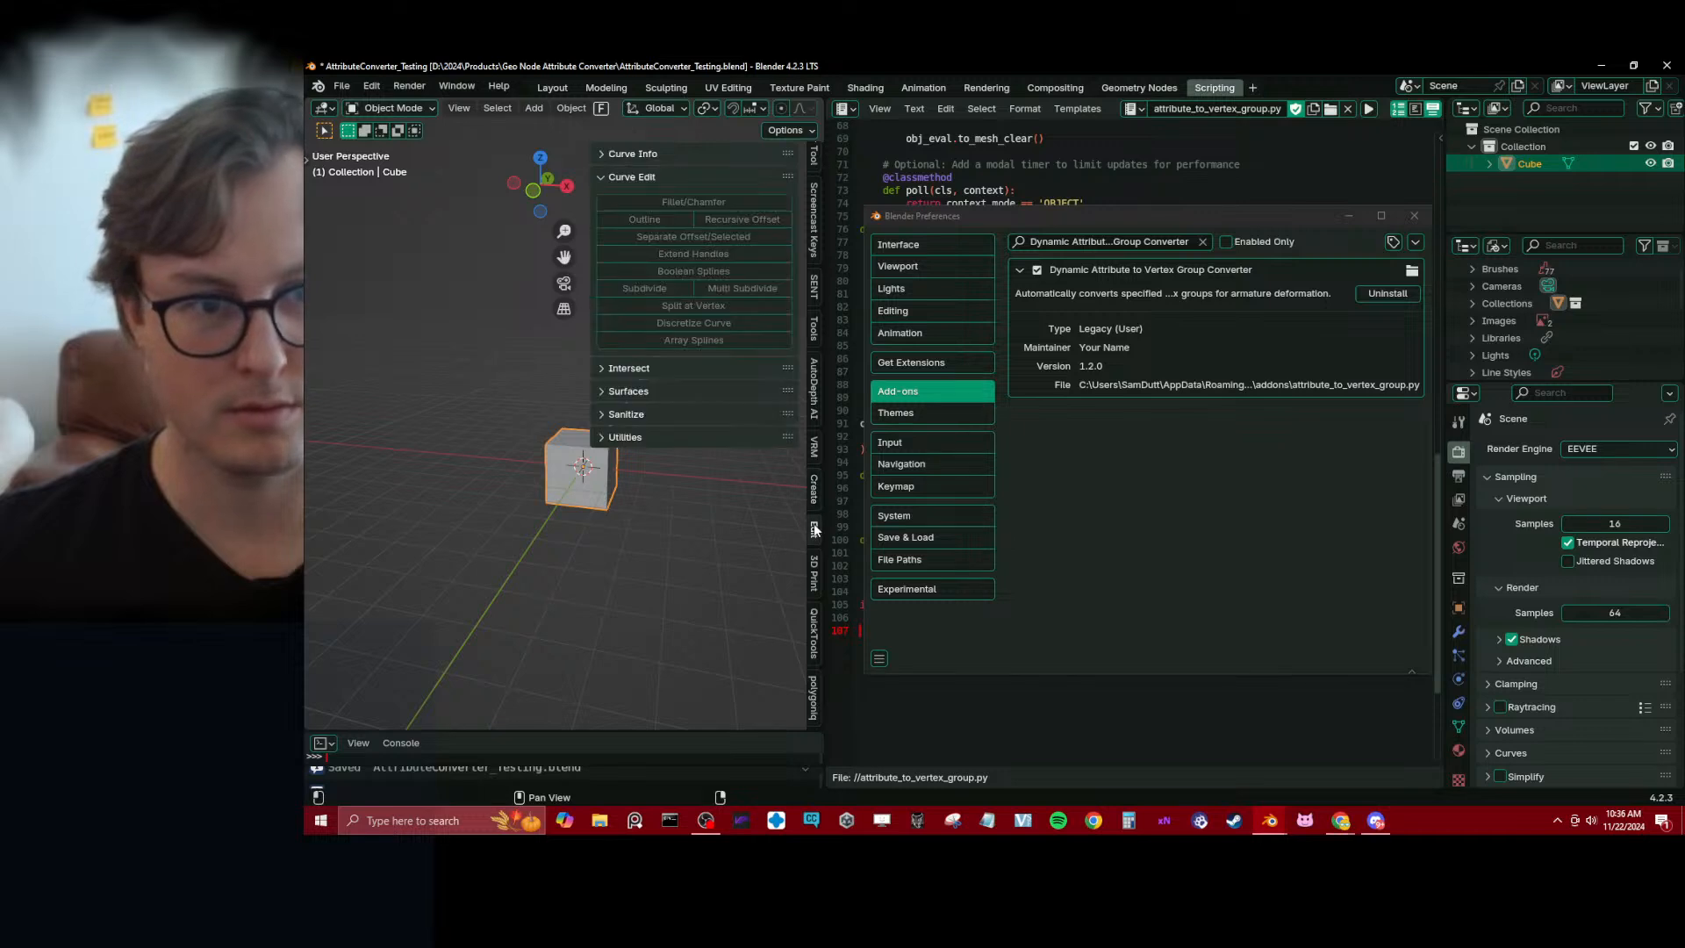
{"action": "left_click", "coordinate": [812, 697]}
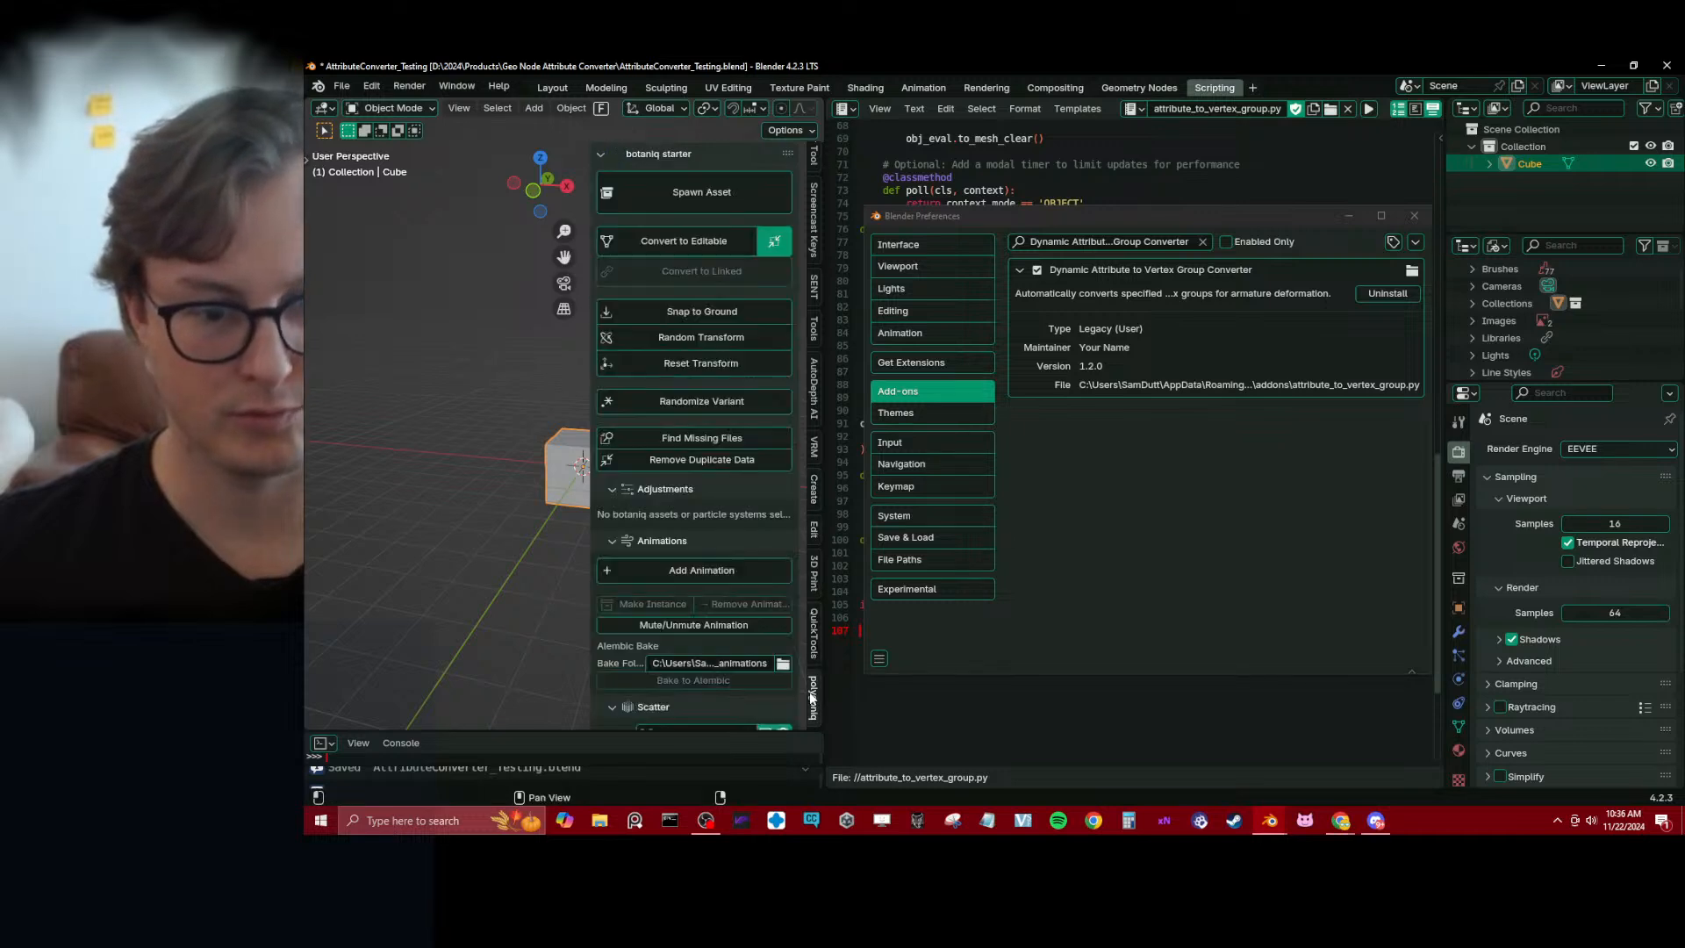
{"action": "scroll", "coordinate": [815, 687], "scroll_direction": "up", "scroll_amount": 6}
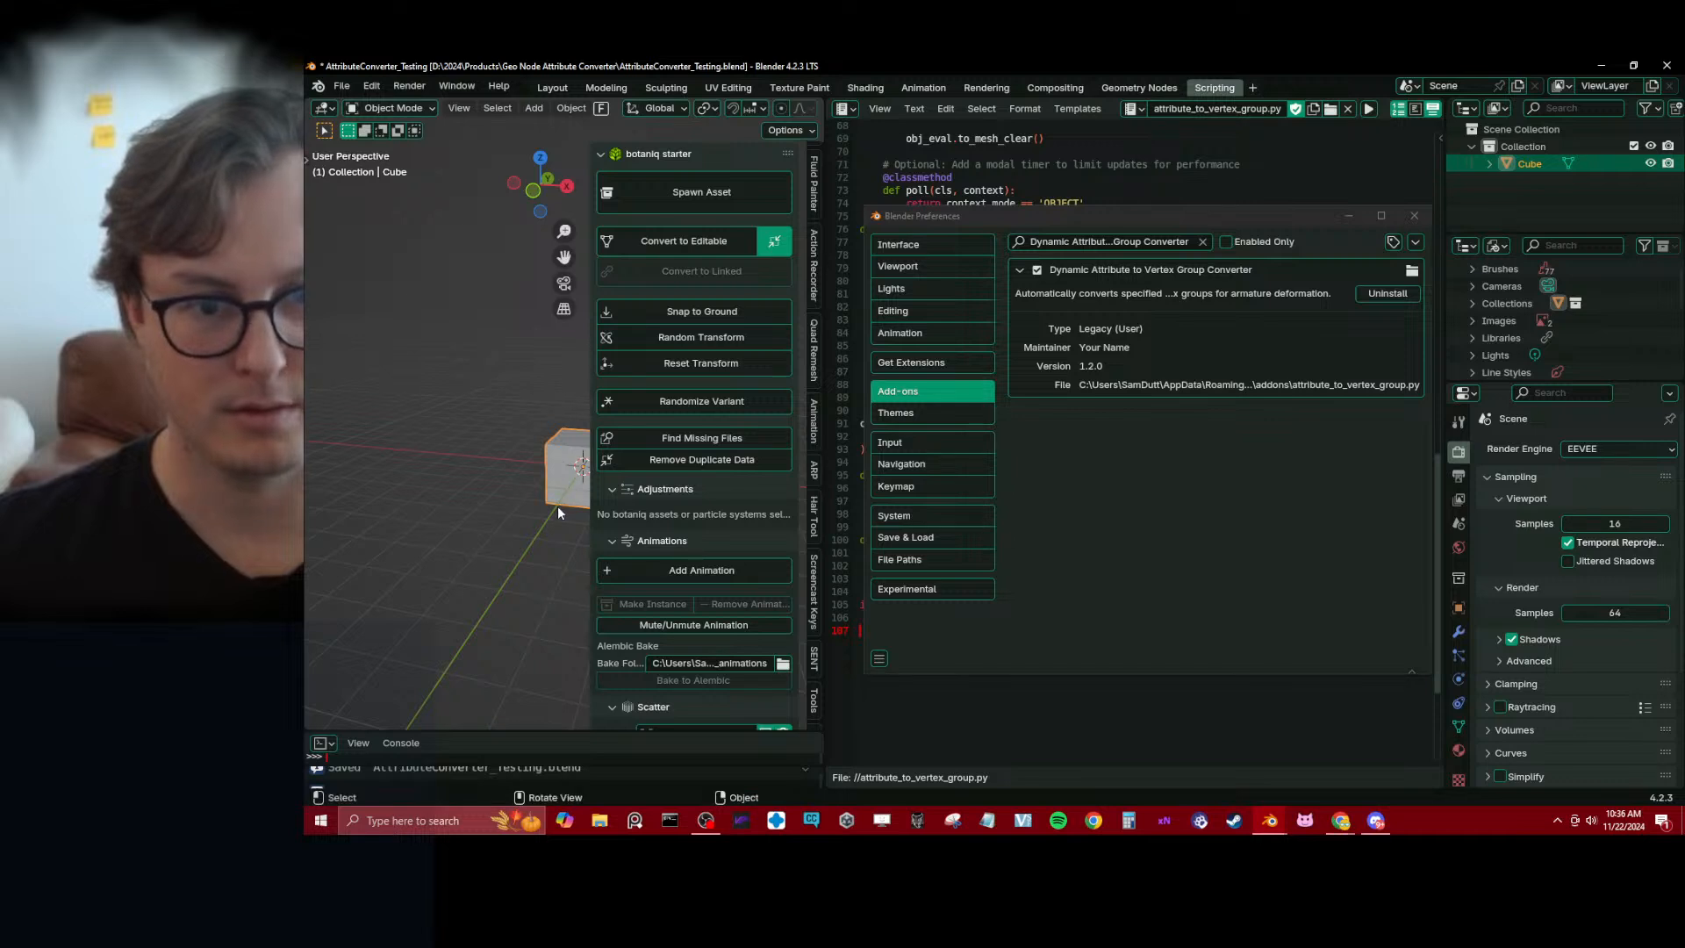
{"action": "key", "text": "n"}
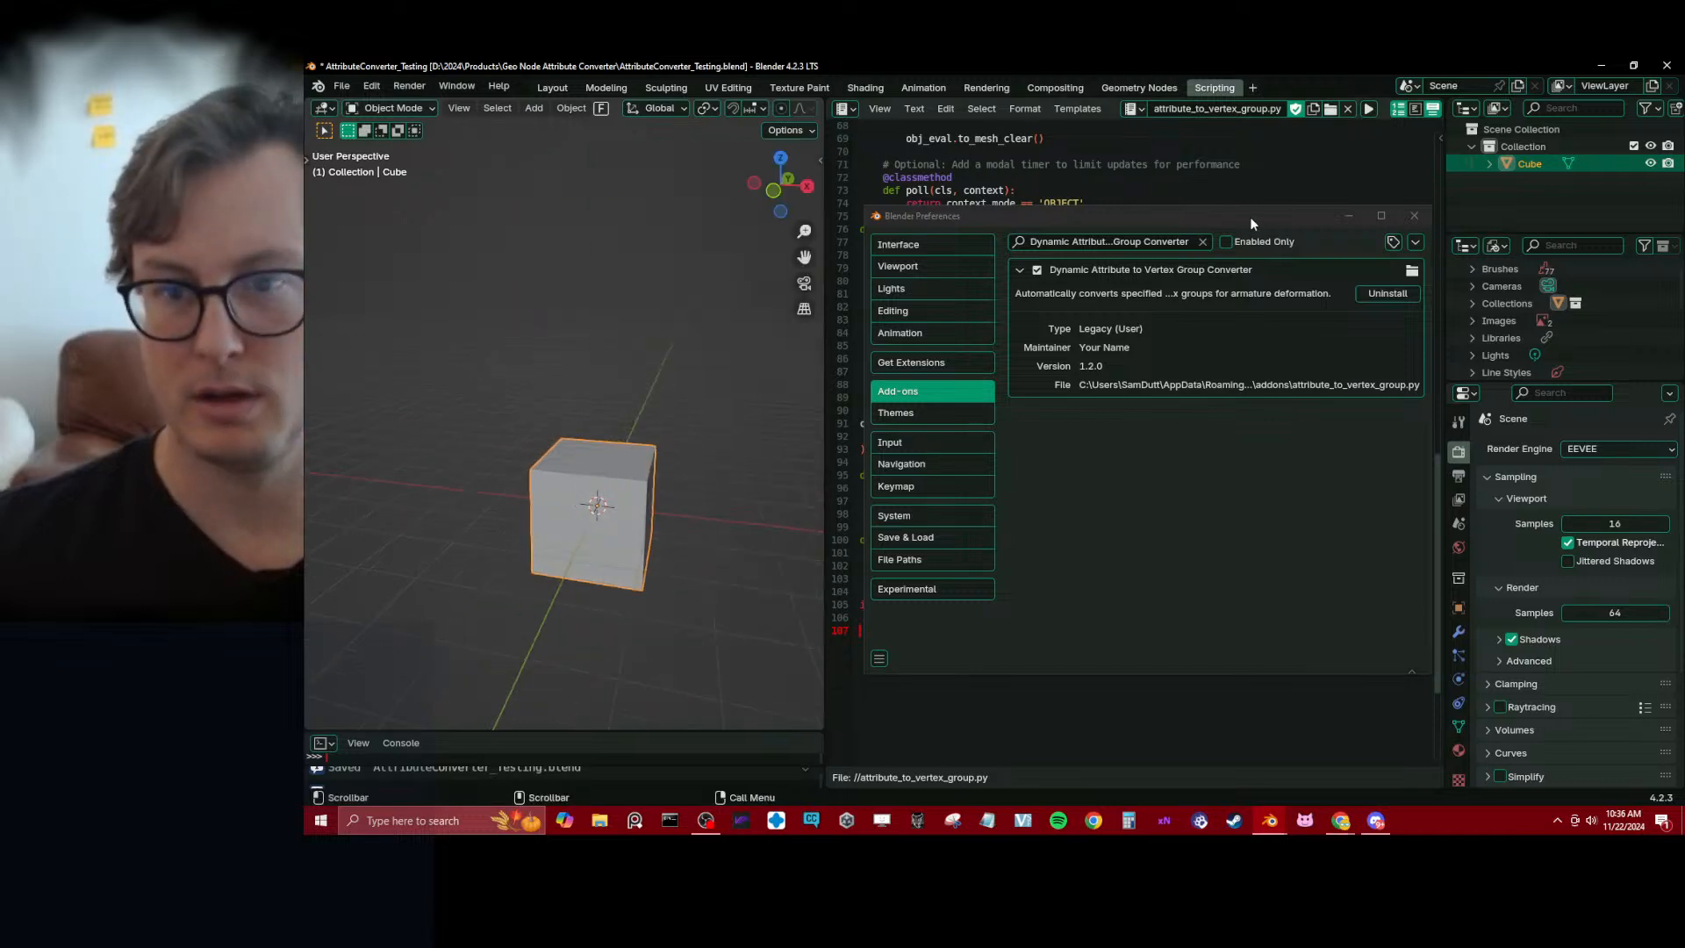
Open the Geometry Nodes workspace, close the preferences window and enlarge the 3D viewport around the cube
{"action": "left_click_drag", "start_coordinate": [1249, 218], "coordinate": [1378, 201]}
{"action": "middle_click_drag", "start_coordinate": [742, 464], "coordinate": [748, 488]}
{"action": "left_click", "coordinate": [1138, 87]}
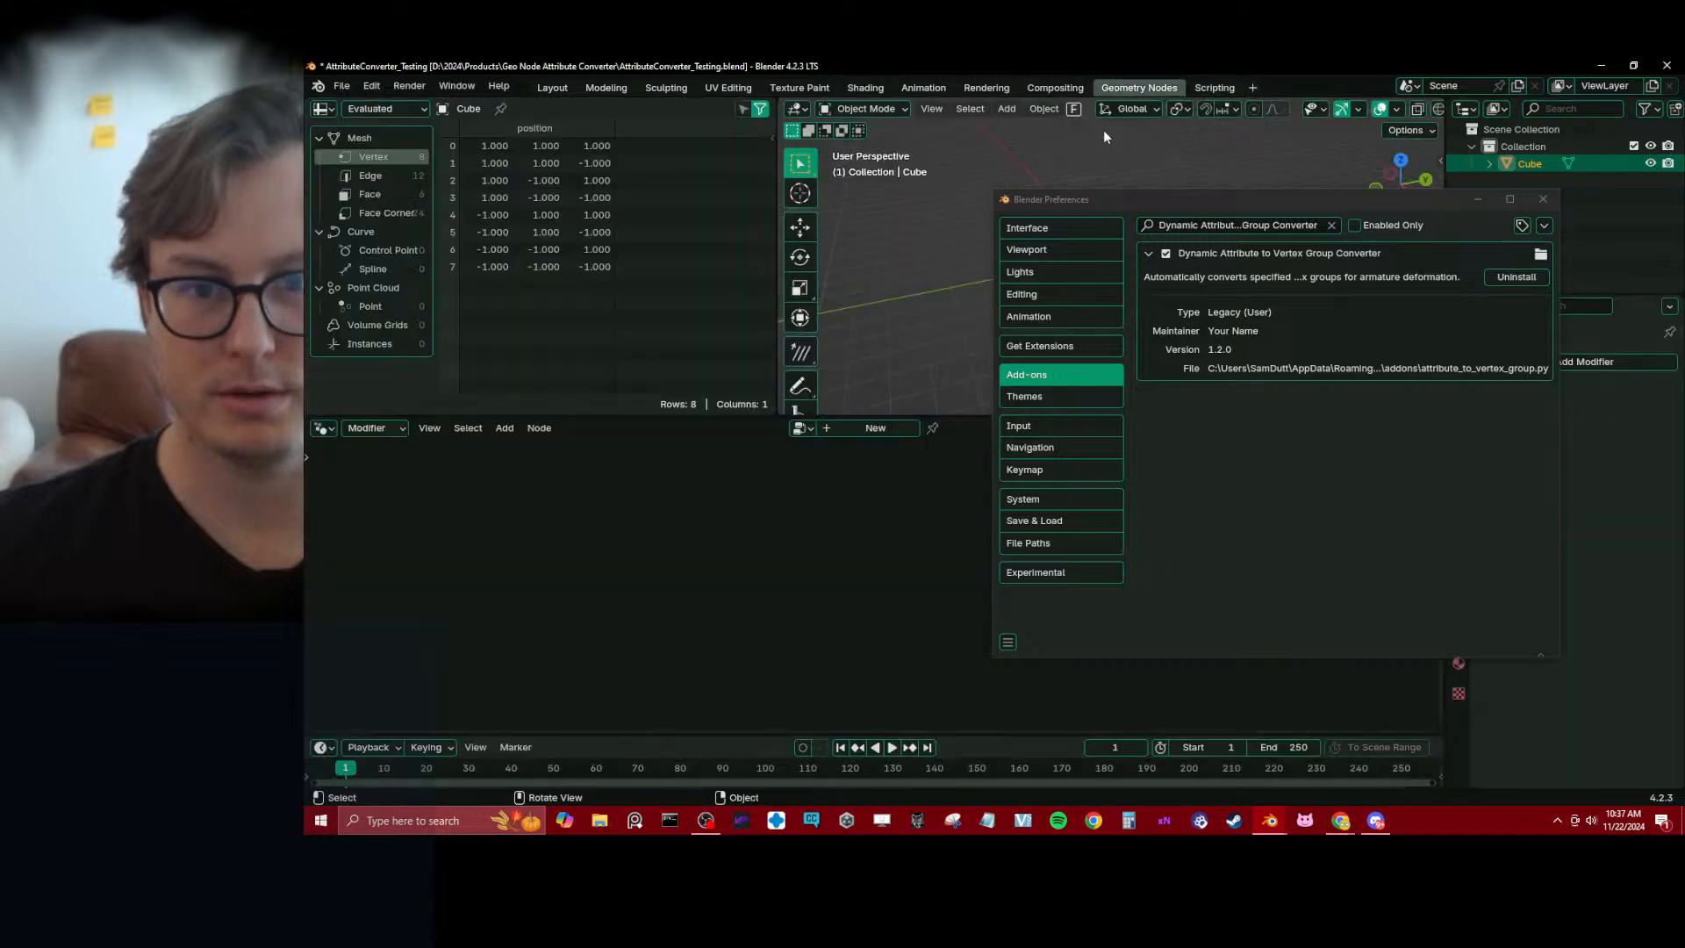
{"action": "left_click", "coordinate": [1542, 198]}
{"action": "middle_click_drag", "start_coordinate": [1034, 325], "coordinate": [1128, 297]}
{"action": "scroll", "coordinate": [1120, 307], "scroll_direction": "up", "scroll_amount": 2}
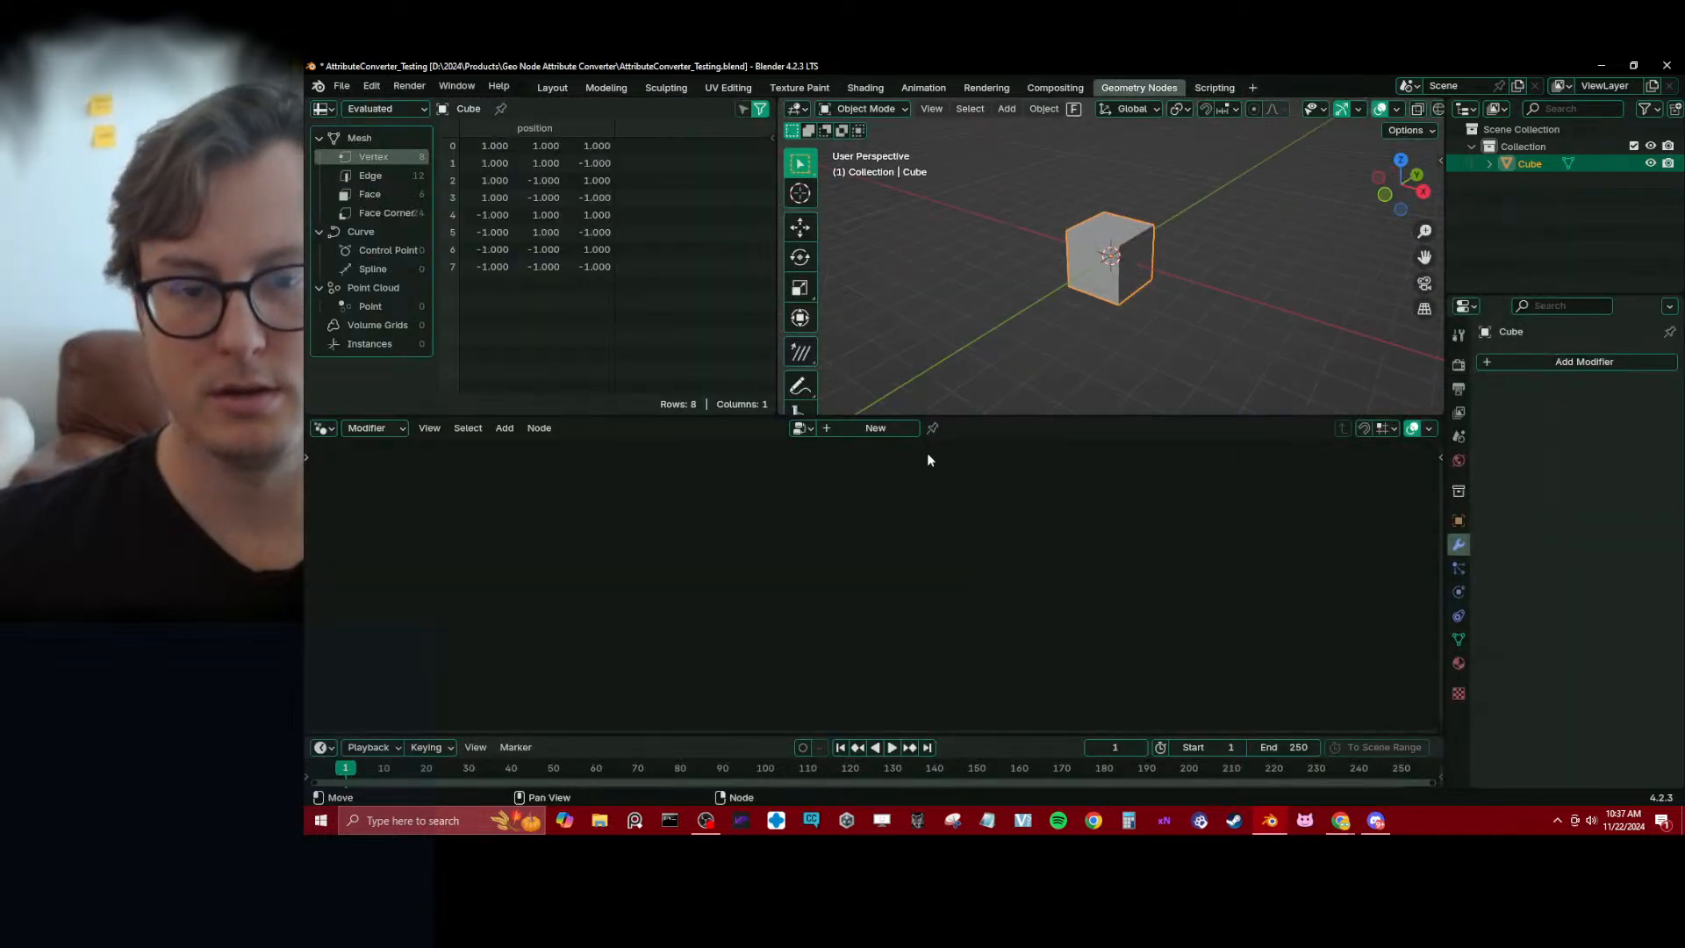
{"action": "left_click_drag", "start_coordinate": [930, 415], "coordinate": [965, 598]}
{"action": "scroll", "coordinate": [1245, 442], "scroll_direction": "up", "scroll_amount": 3}
Subdivide the whole cube mesh three times in Edit Mode and return to Object Mode
{"action": "key", "text": "Tab"}
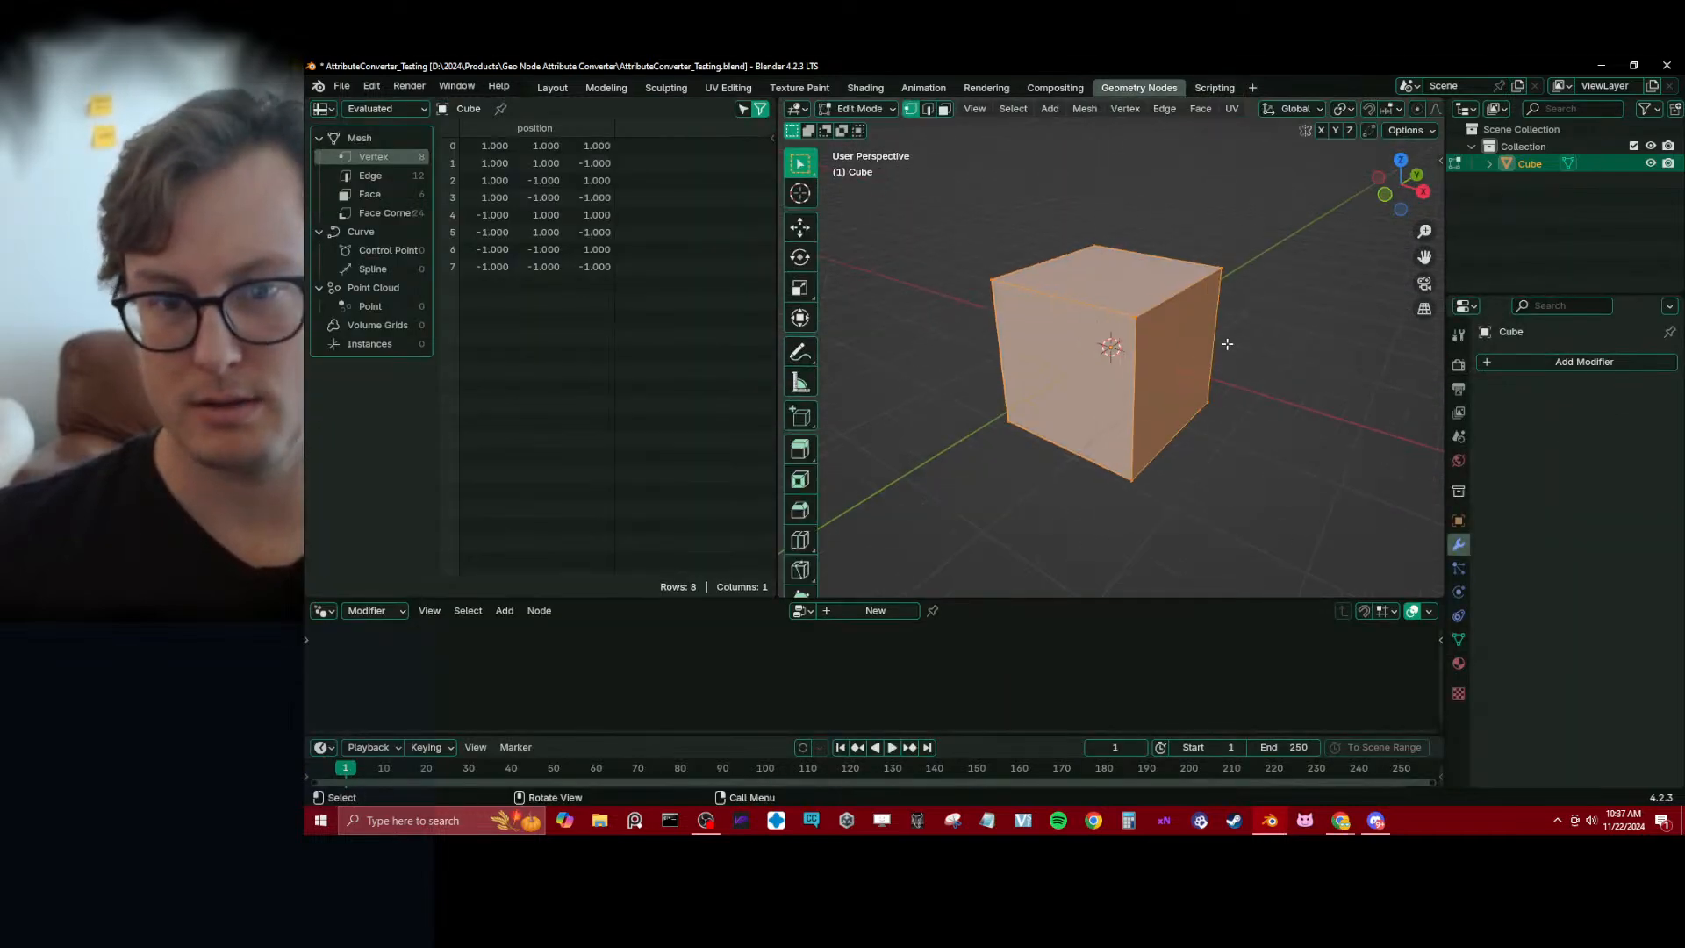
{"action": "key", "text": "q"}
{"action": "left_click", "coordinate": [1140, 531]}
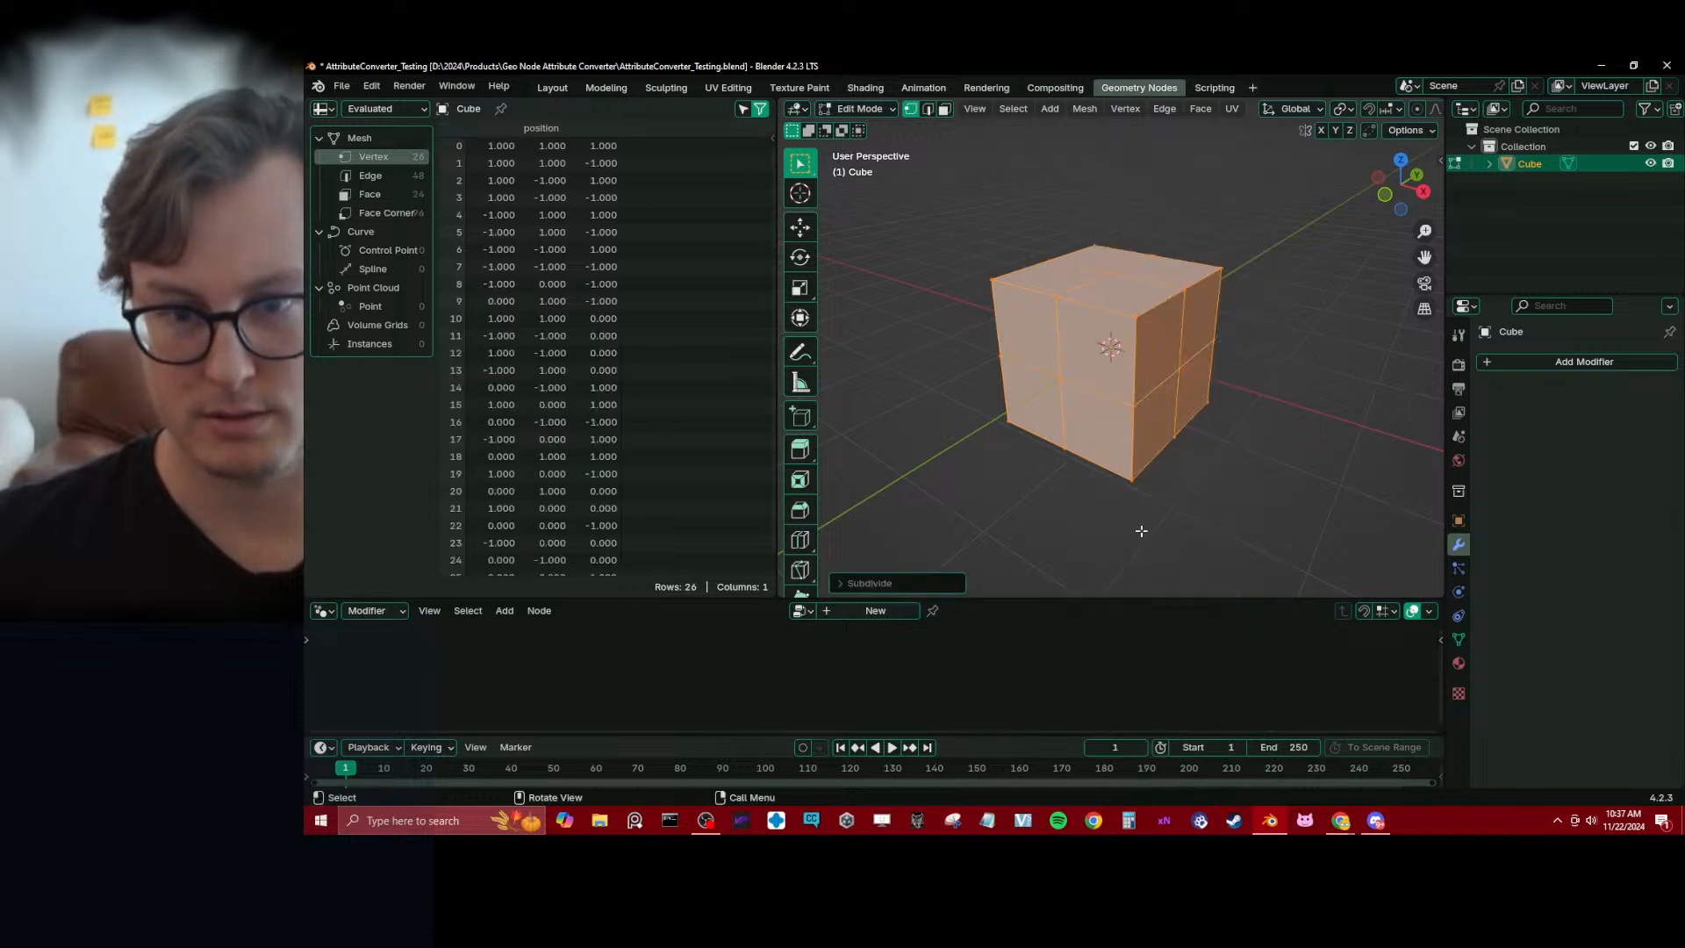
{"action": "key", "text": "shift+r"}
{"action": "key", "text": "shift+r"}
{"action": "key", "text": "Tab"}
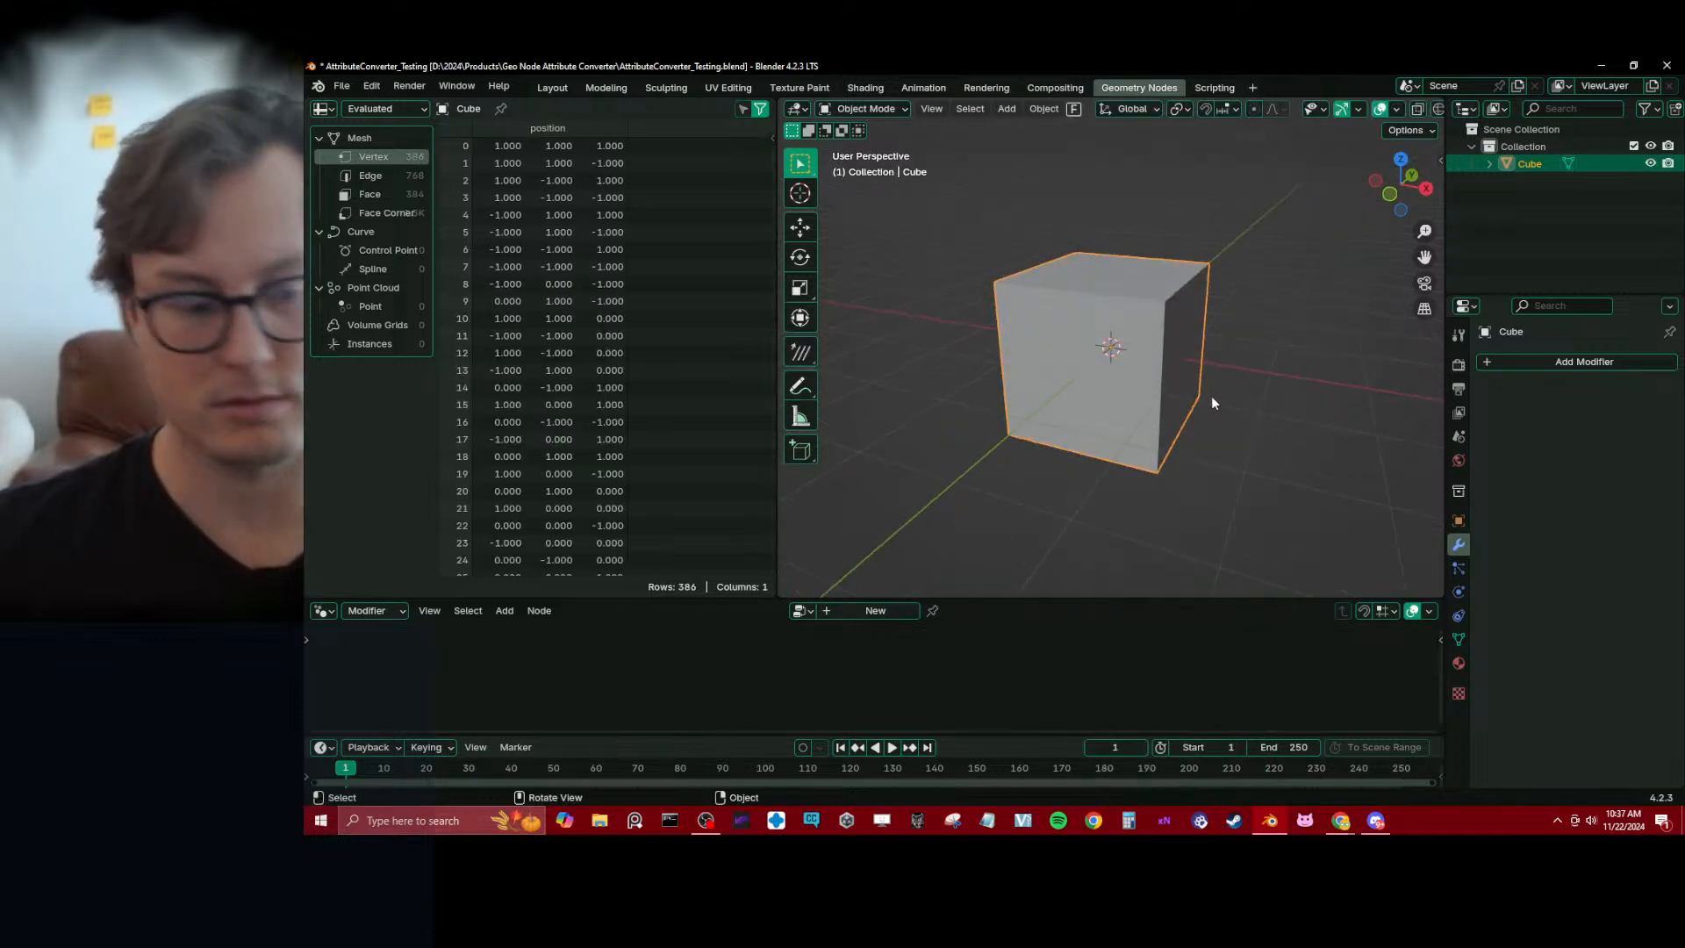
Add a single-bone armature at the cube's centre
{"action": "key", "text": "shift+a"}
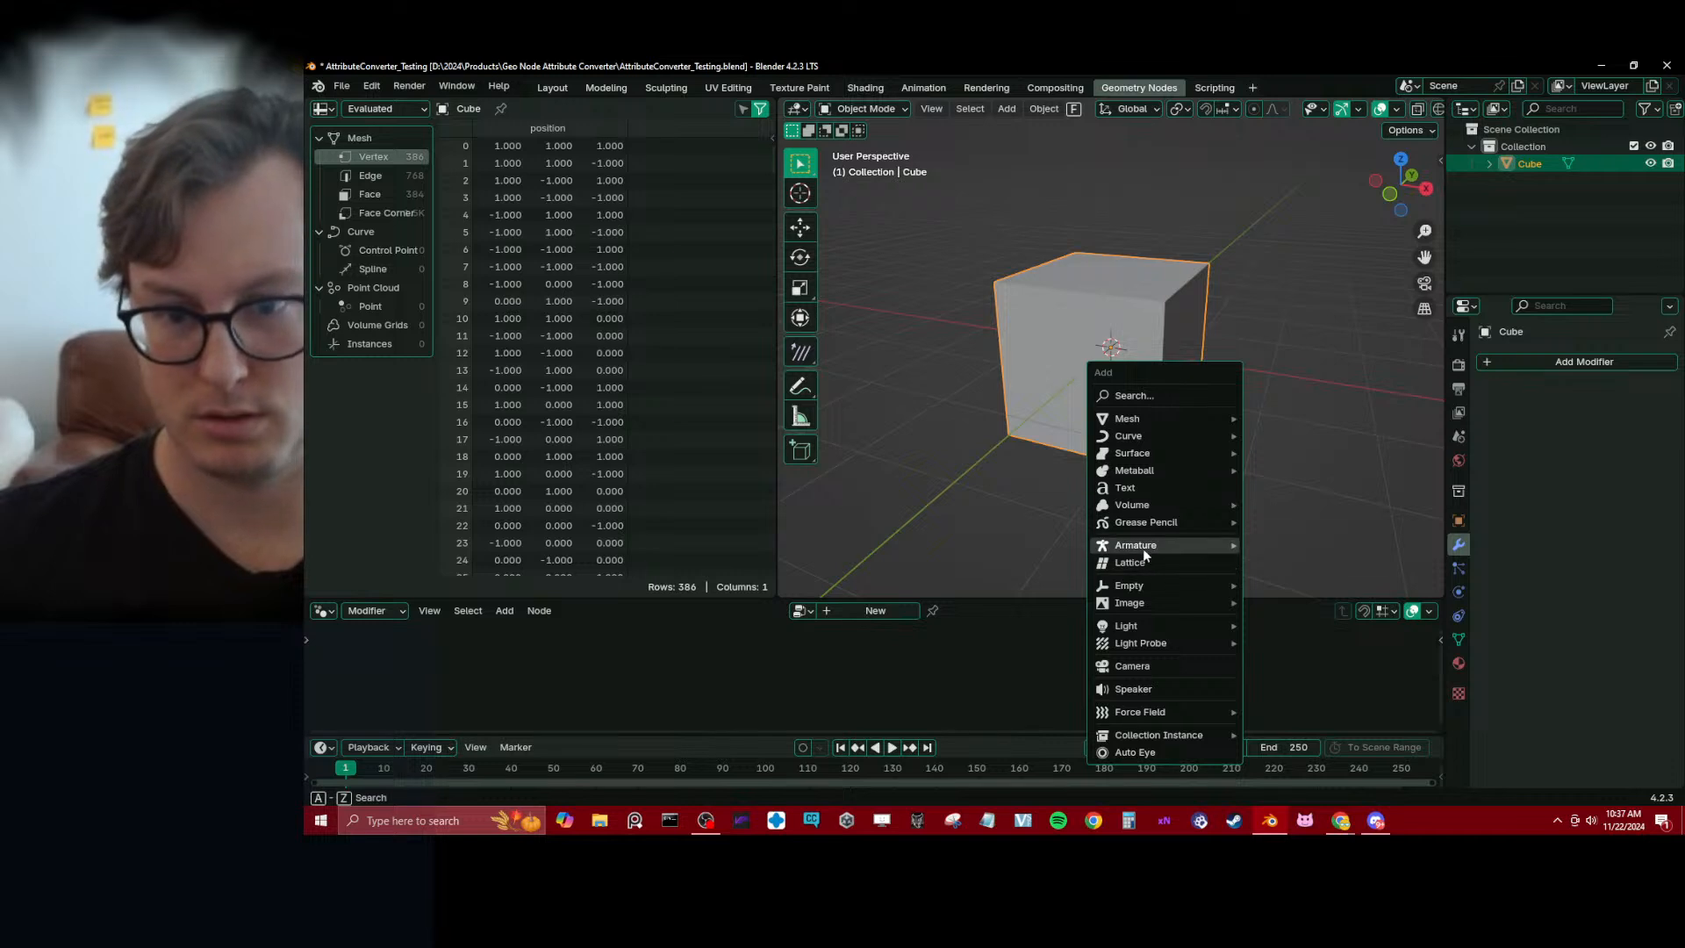
{"action": "left_click", "coordinate": [1279, 544]}
{"action": "scroll", "coordinate": [1234, 500], "scroll_direction": "down", "scroll_amount": 4}
{"action": "middle_click_drag", "start_coordinate": [1174, 430], "coordinate": [1230, 439]}
{"action": "scroll", "coordinate": [1141, 427], "scroll_direction": "up", "scroll_amount": 2}
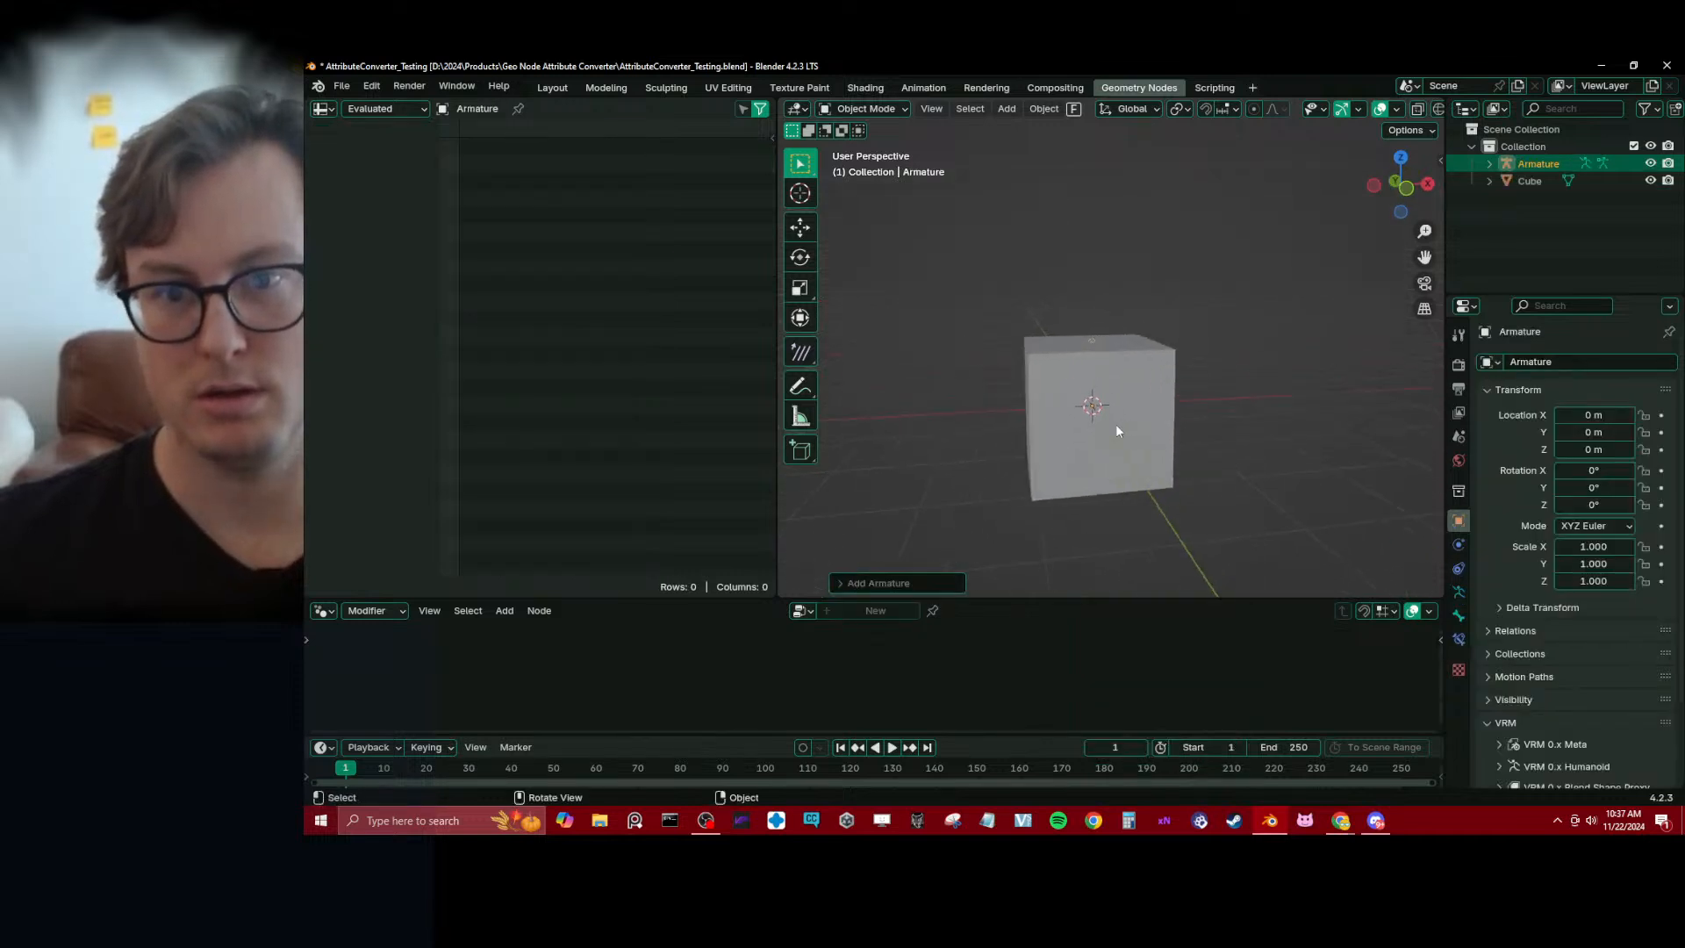
{"action": "key", "text": "g"}
{"action": "right_click", "coordinate": [1173, 355]}
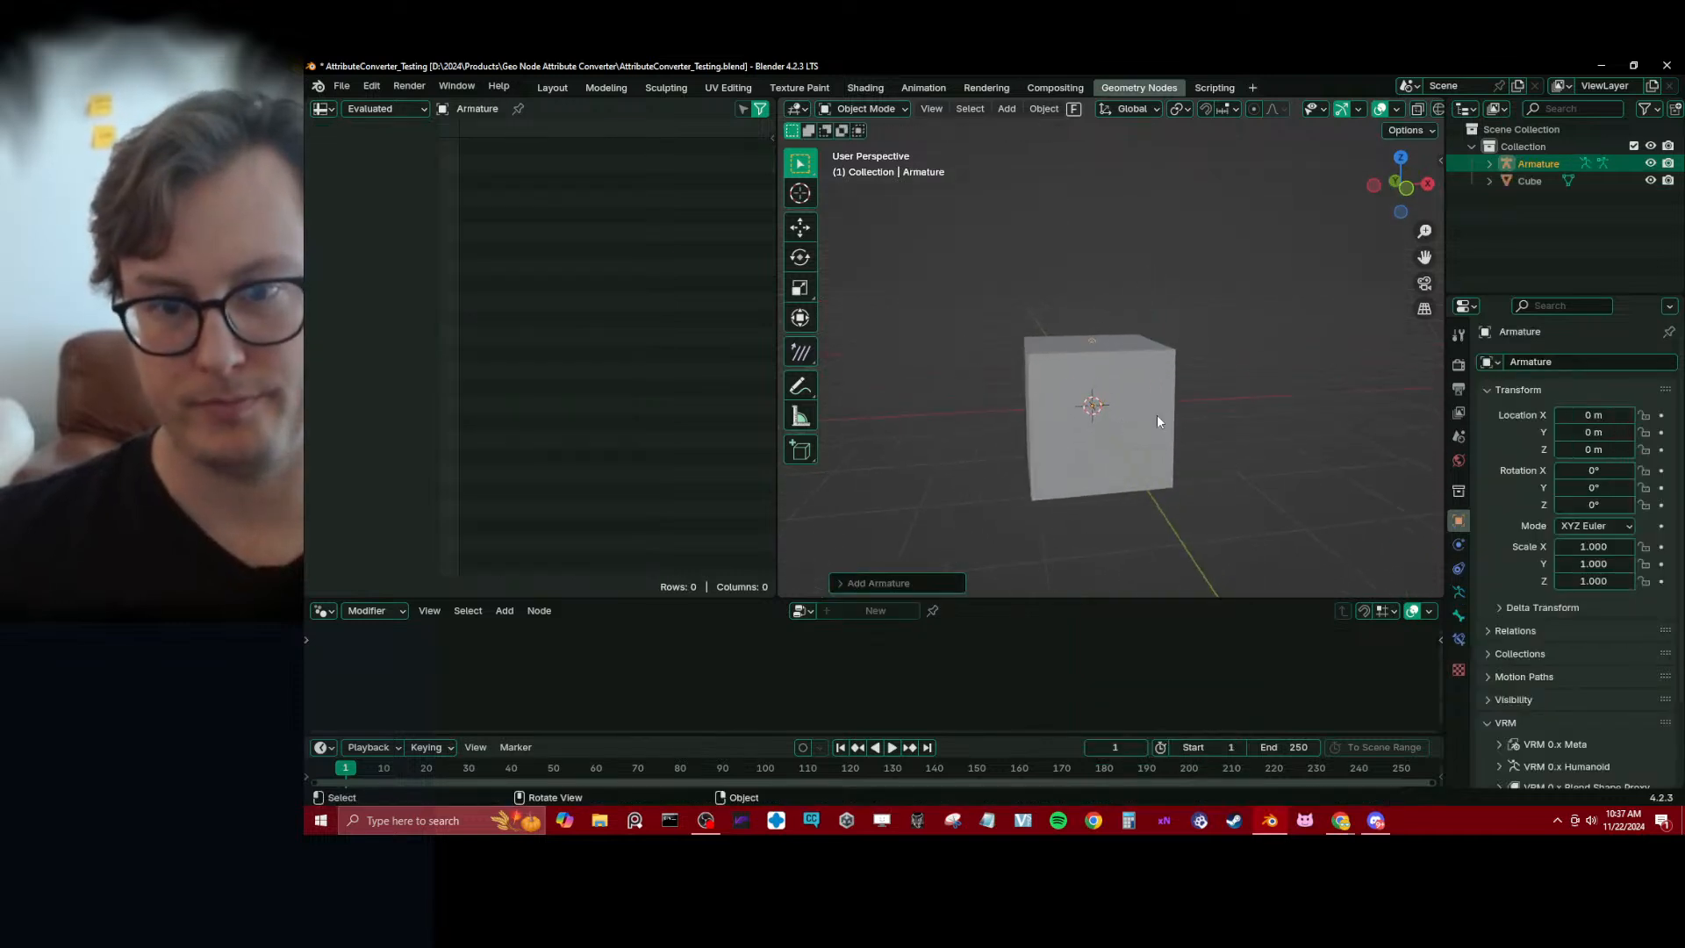
Raise the armature's bone along Z in Edit Mode, using wireframe display, so that it stands on the cube's top face
{"action": "left_click", "coordinate": [1159, 398]}
{"action": "key", "text": "shift+z"}
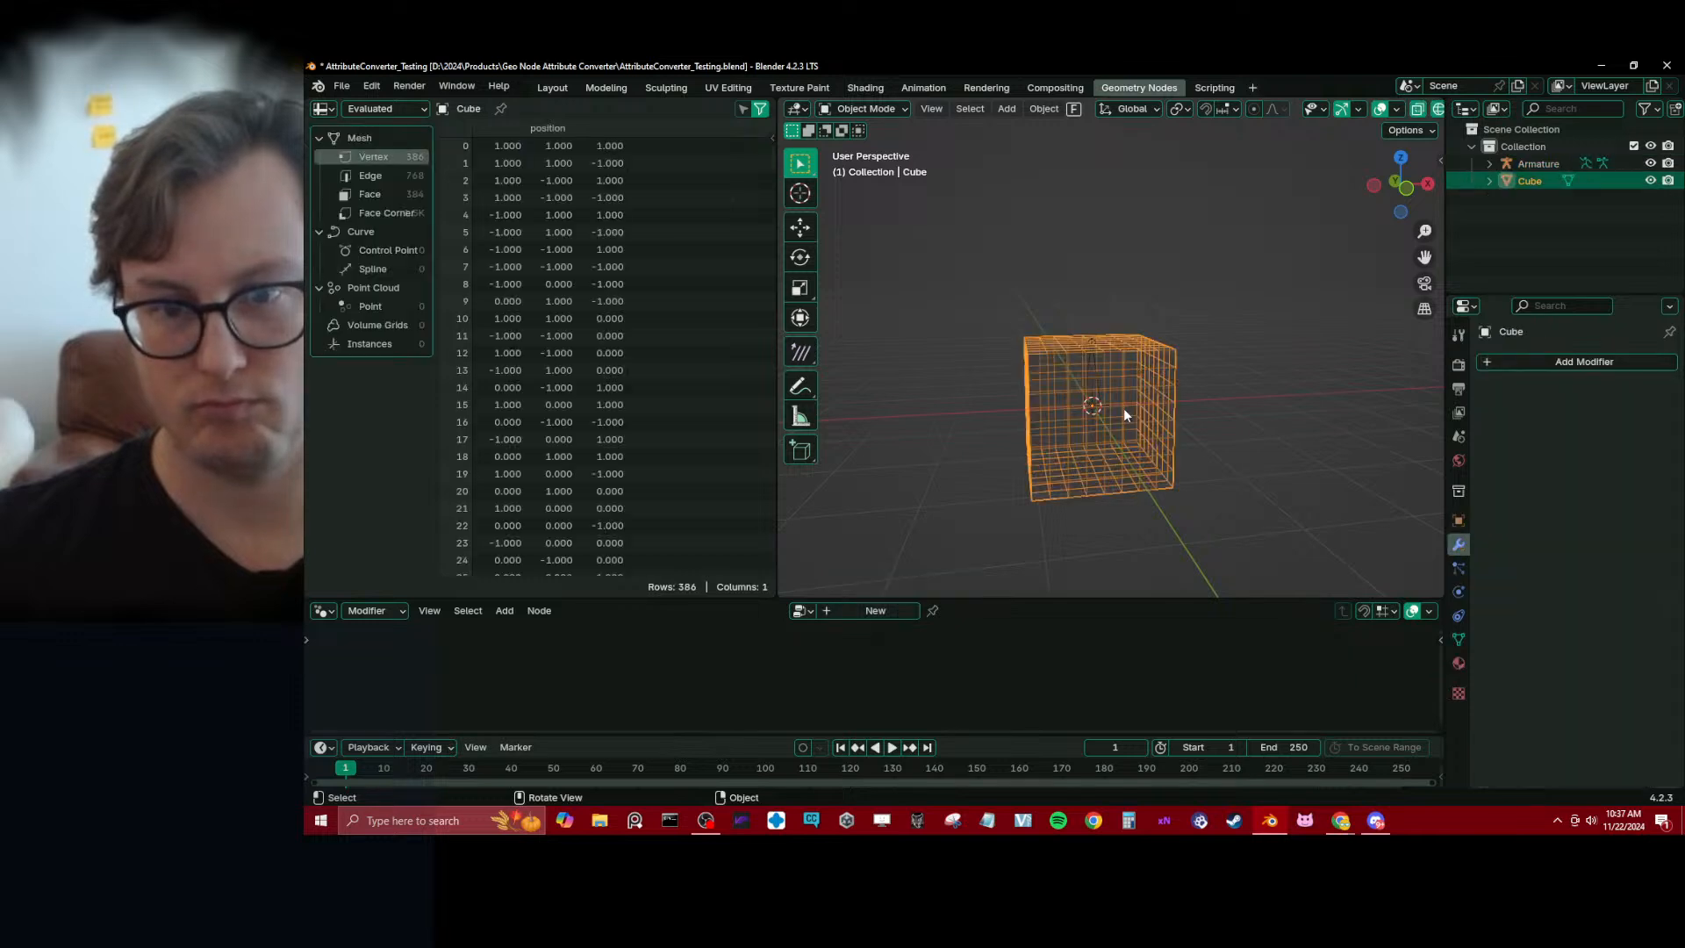
{"action": "left_click", "coordinate": [1104, 402]}
{"action": "key", "text": "Tab"}
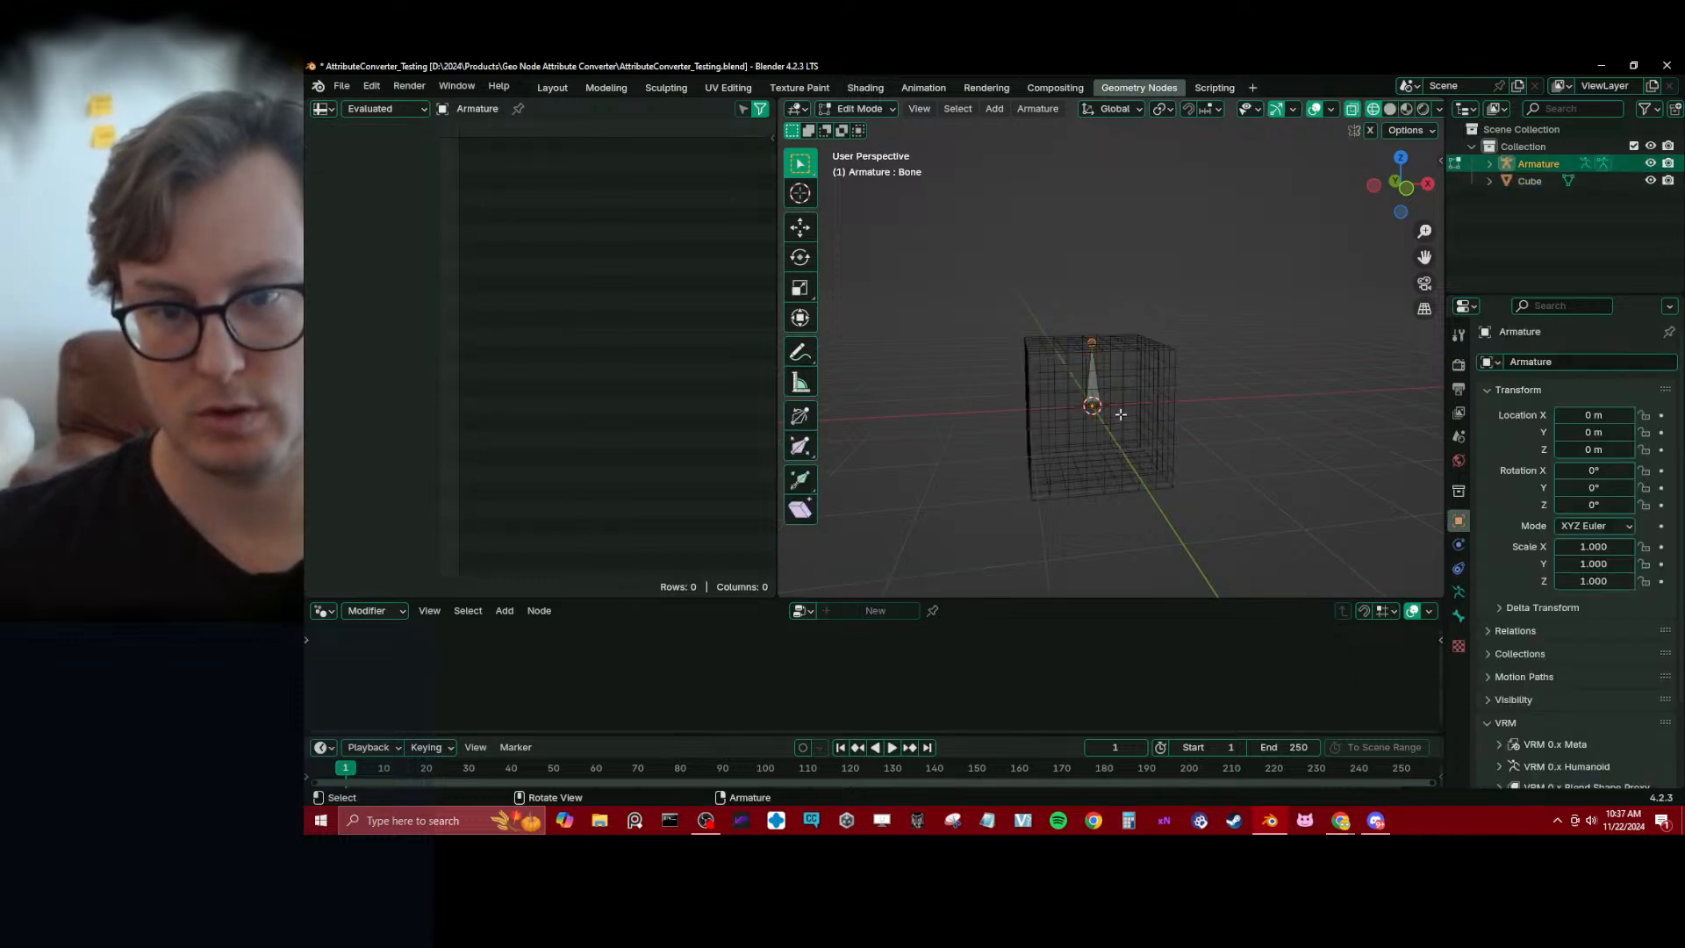
{"action": "key", "text": "g"}
{"action": "key", "text": "z"}
{"action": "left_click", "coordinate": [1147, 365]}
{"action": "key", "text": "Tab"}
{"action": "key", "text": "shift+z"}
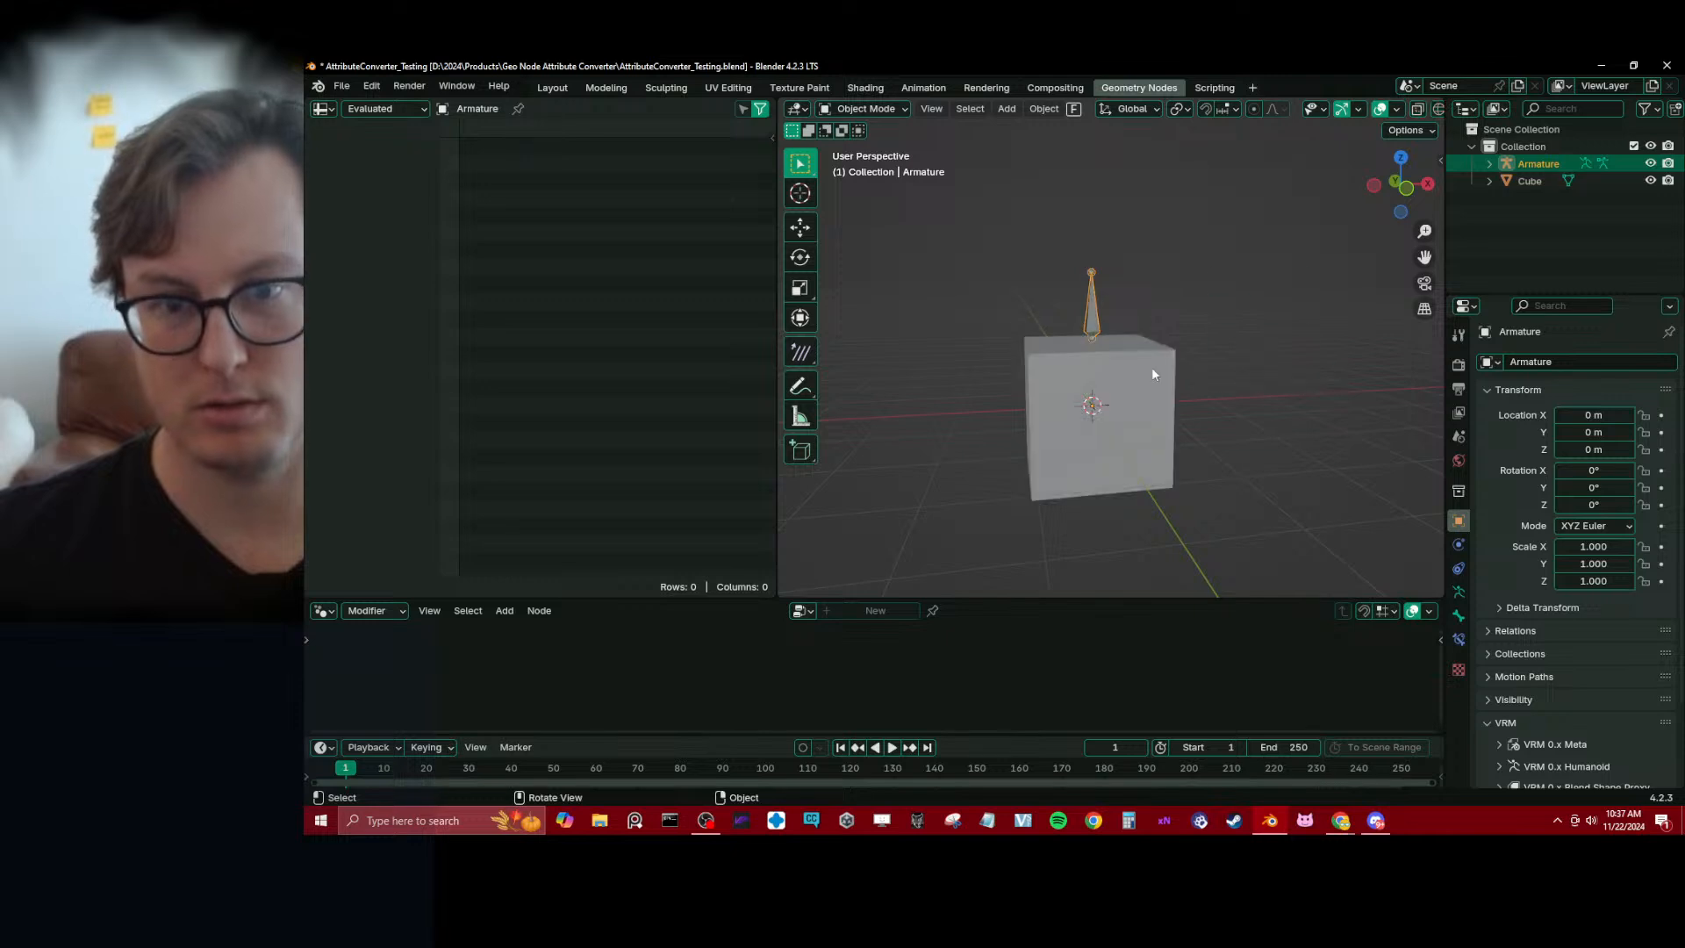
Parent the cube to the armature with the Armature Deform option
{"action": "left_click", "coordinate": [1134, 365]}
{"action": "left_click", "coordinate": [1092, 302], "text": "shift"}
{"action": "key", "text": "ctrl+p"}
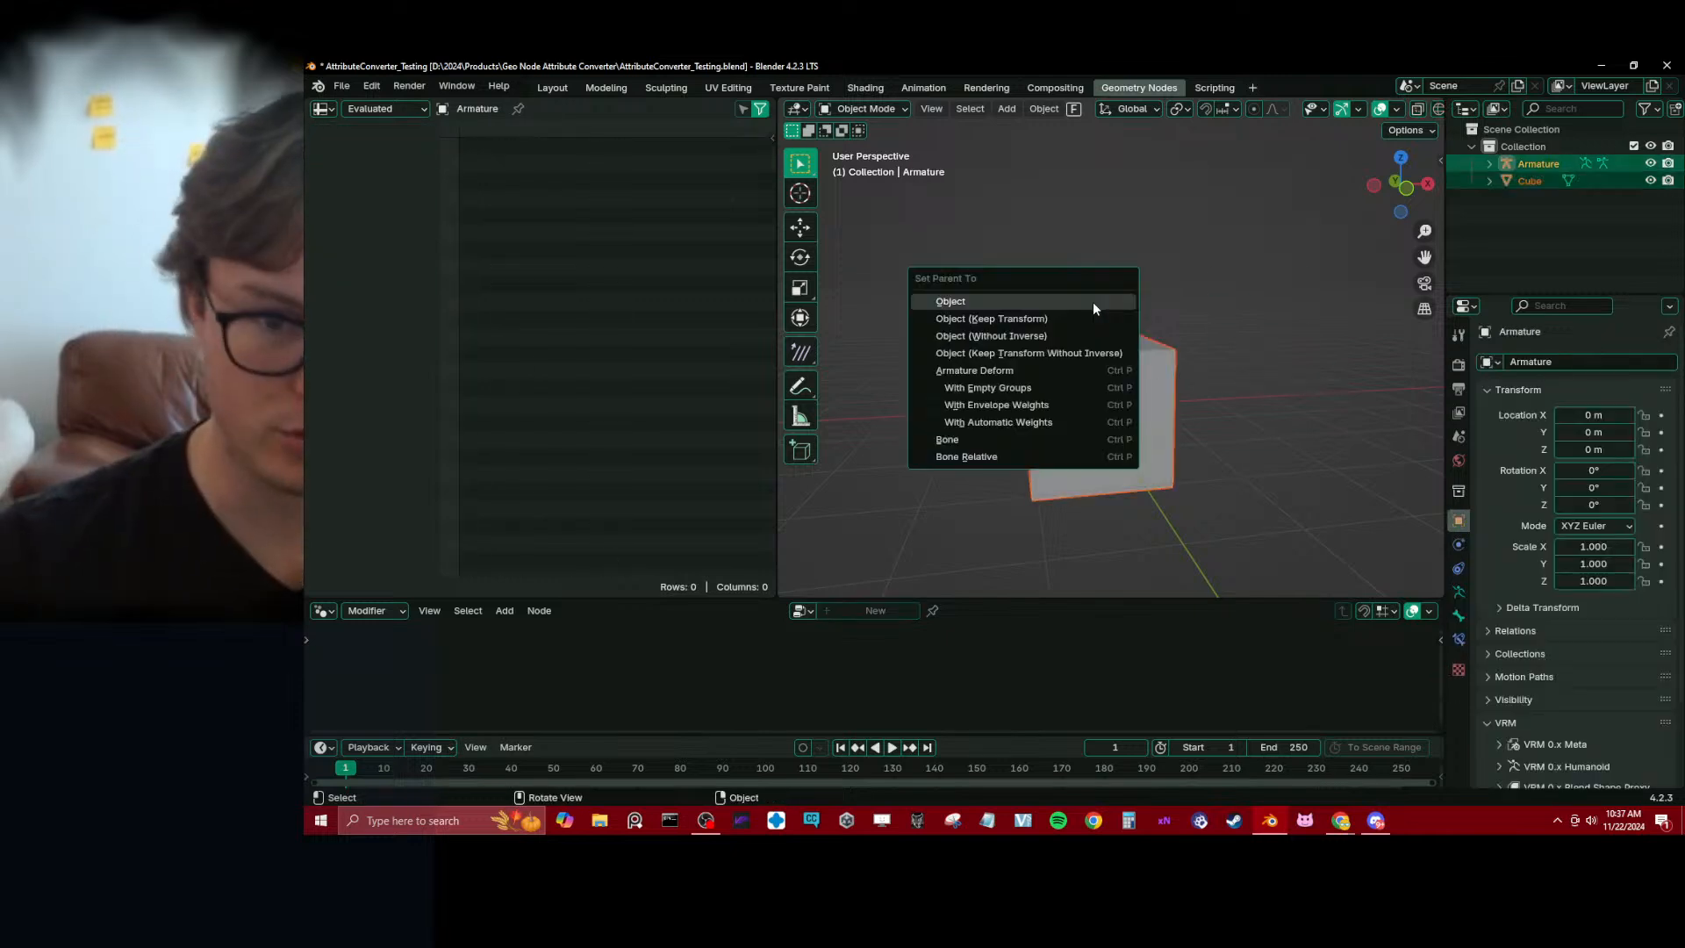
{"action": "left_click", "coordinate": [1093, 302]}
{"action": "key", "text": "ctrl+p"}
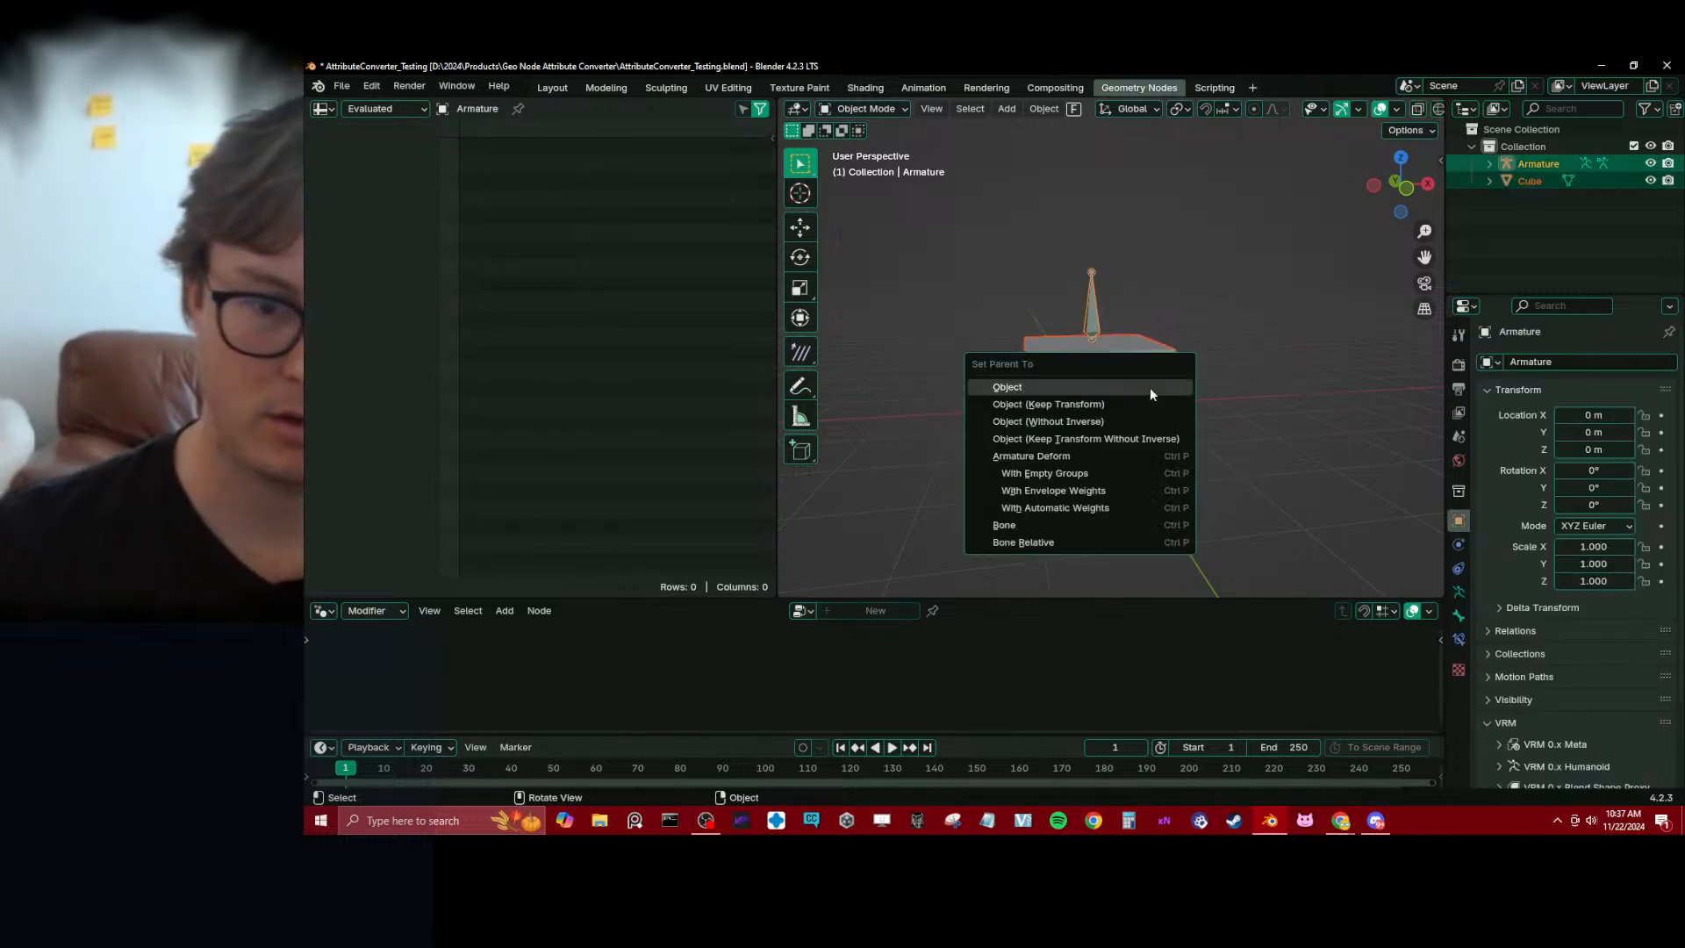
{"action": "left_click", "coordinate": [1072, 454]}
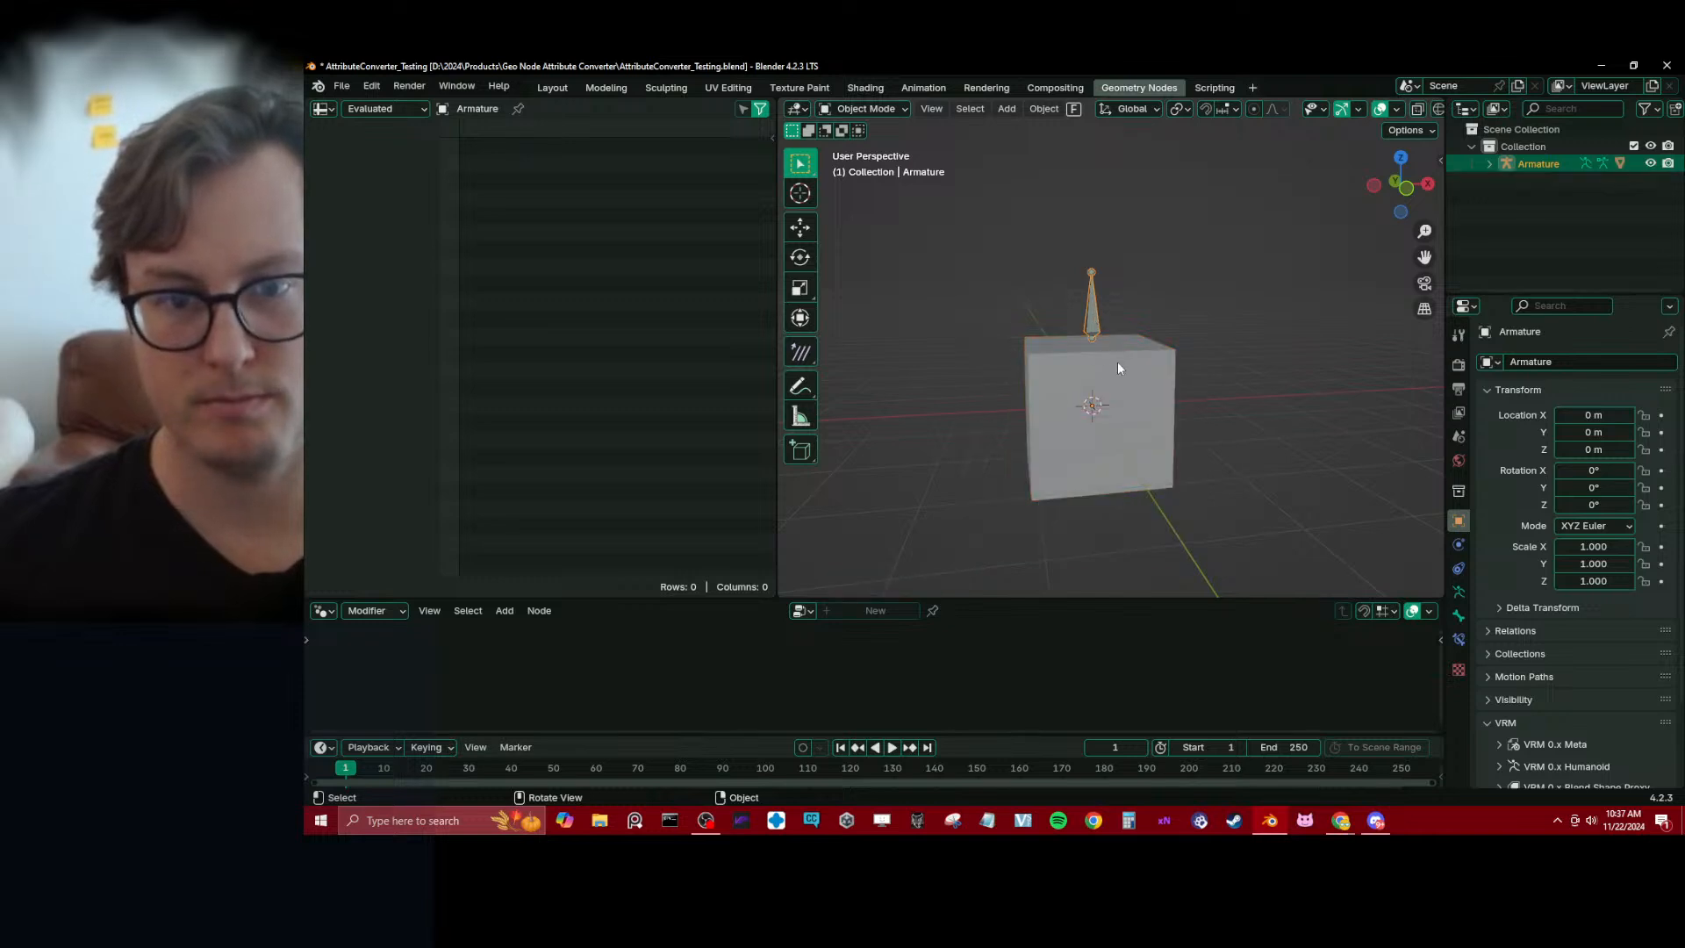
Make the cube active with its armature still selected and switch it to Weight Paint mode
{"action": "left_click", "coordinate": [1139, 366], "text": "shift"}
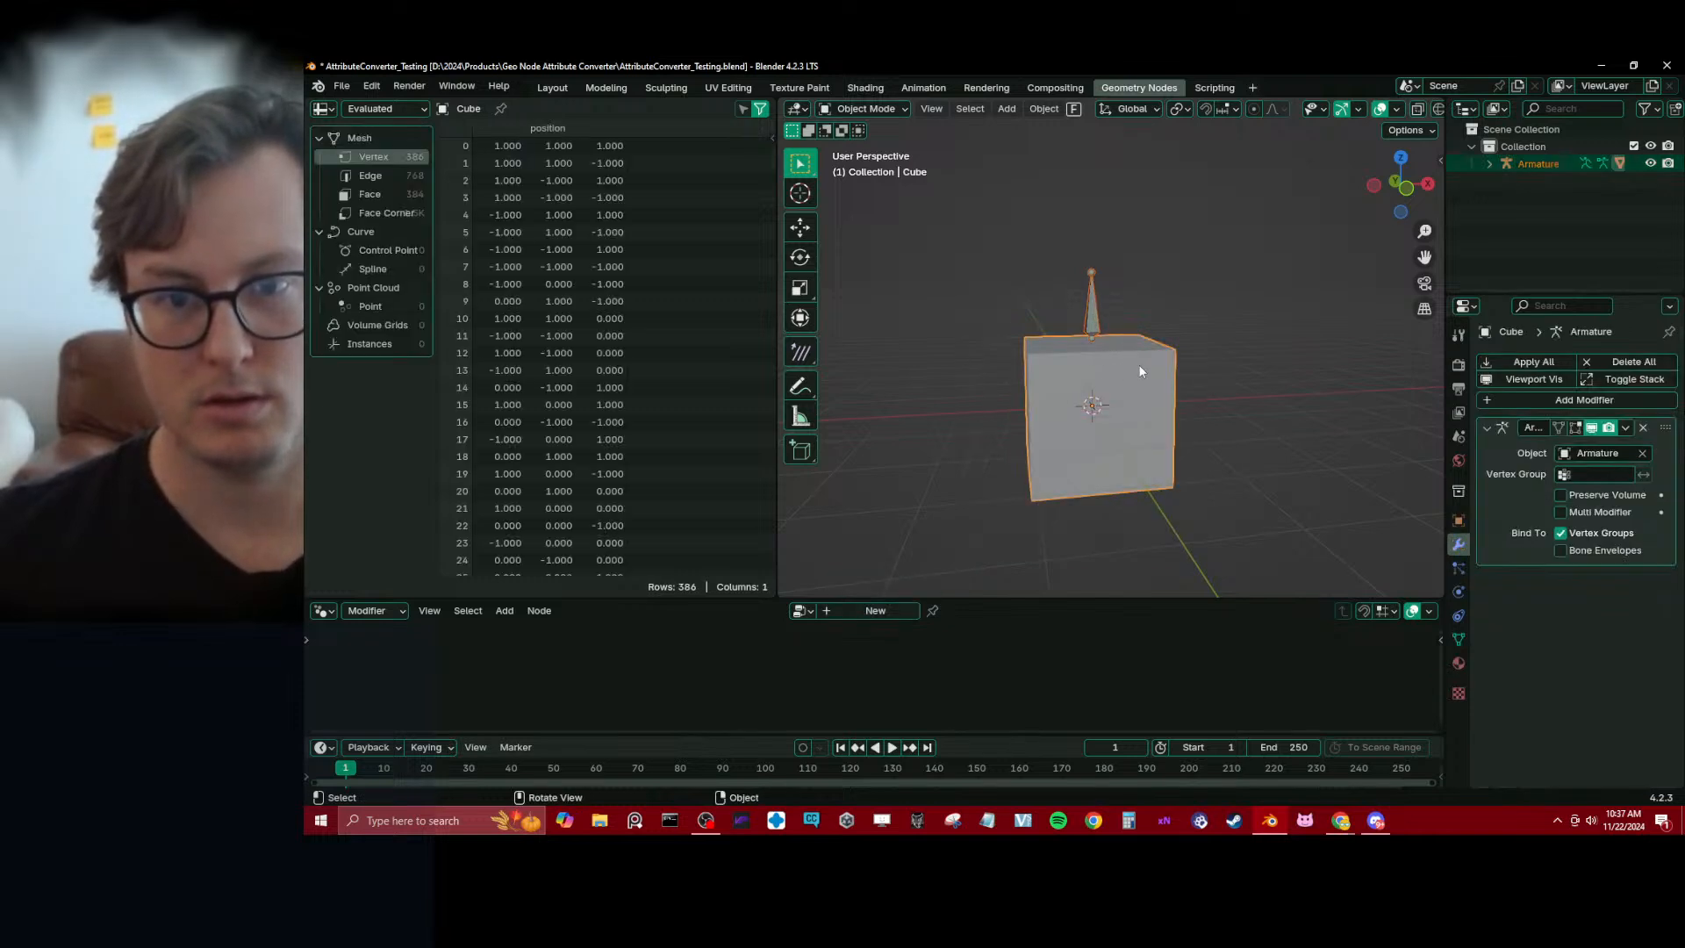
{"action": "key", "text": "ctrl+Tab"}
{"action": "left_click", "coordinate": [1017, 307]}
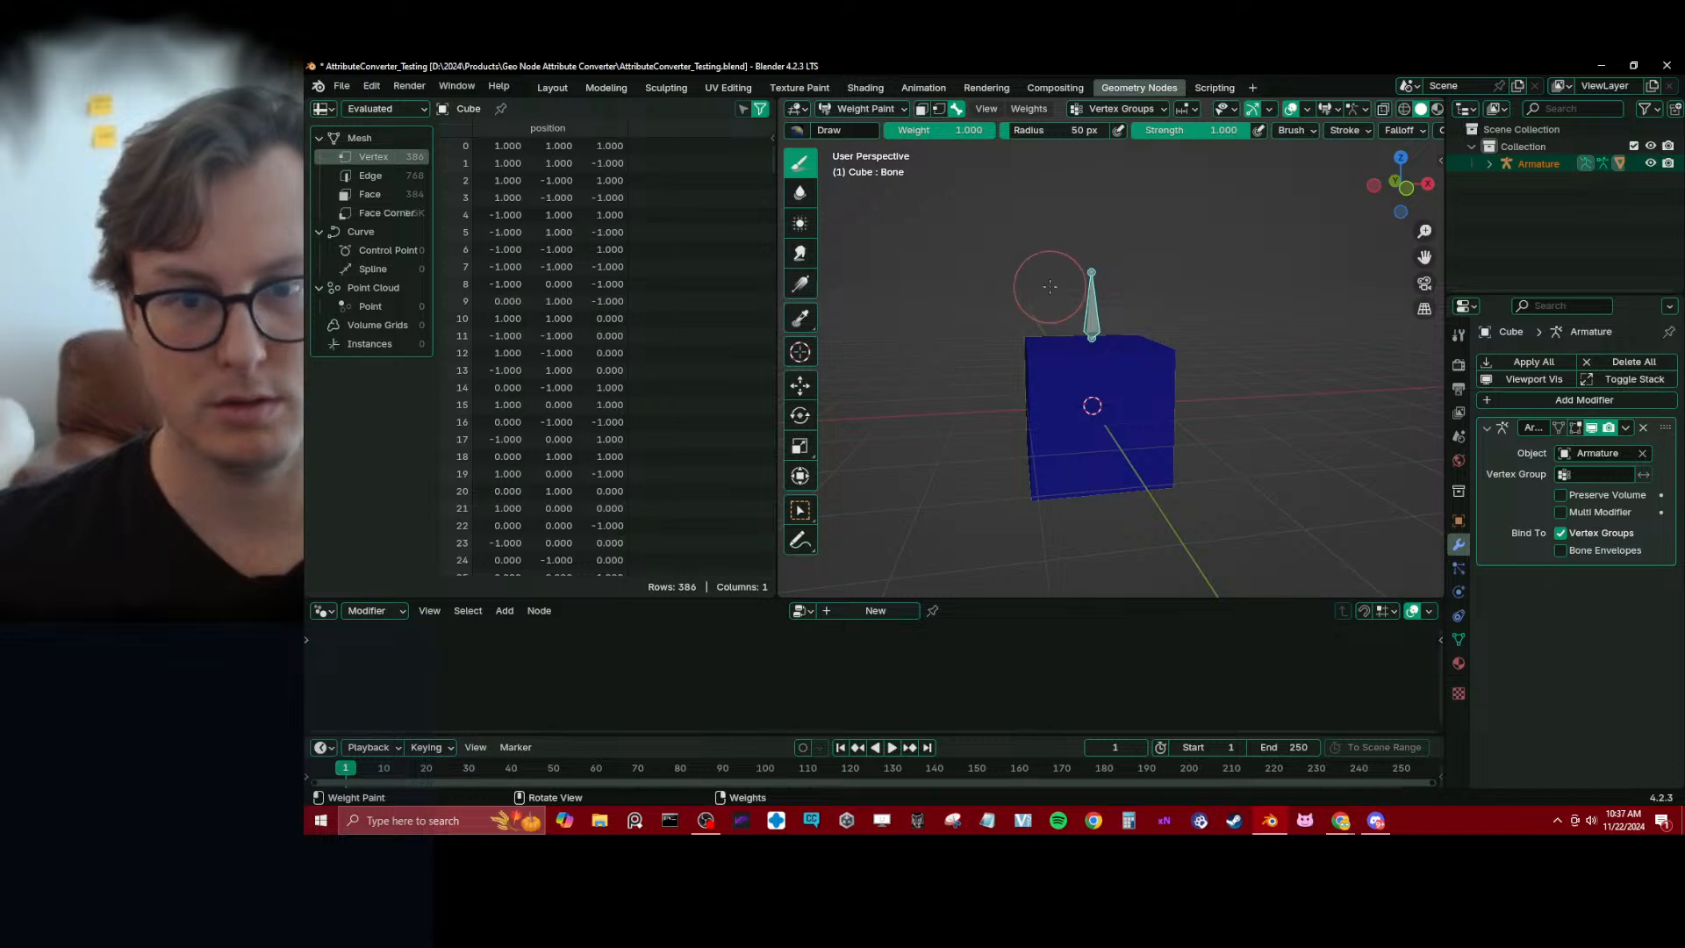
Apply a vertical linear weight gradient to the cube's bone group, full at the top and fading toward the bottom, and test-move the bone
{"action": "left_click", "coordinate": [800, 285]}
{"action": "middle_click_drag", "start_coordinate": [974, 197], "coordinate": [1014, 279]}
{"action": "left_click_drag", "start_coordinate": [1002, 300], "coordinate": [1002, 438]}
{"action": "mouse_move", "coordinate": [1026, 422]}
{"action": "middle_mouse_down"}
{"action": "mouse_move", "coordinate": [1171, 394]}
{"action": "mouse_move", "coordinate": [1091, 440]}
{"action": "middle_mouse_up"}
{"action": "key", "text": "g"}
{"action": "right_click", "coordinate": [1198, 304]}
Return the cube to Object Mode, save the file and collapse the cube's Armature modifier
{"action": "key", "text": "ctrl+Tab"}
{"action": "left_click", "coordinate": [1023, 394]}
{"action": "key", "text": "ctrl+s"}
{"action": "middle_click_drag", "start_coordinate": [1179, 399], "coordinate": [1109, 387]}
{"action": "key", "text": "ctrl+x"}
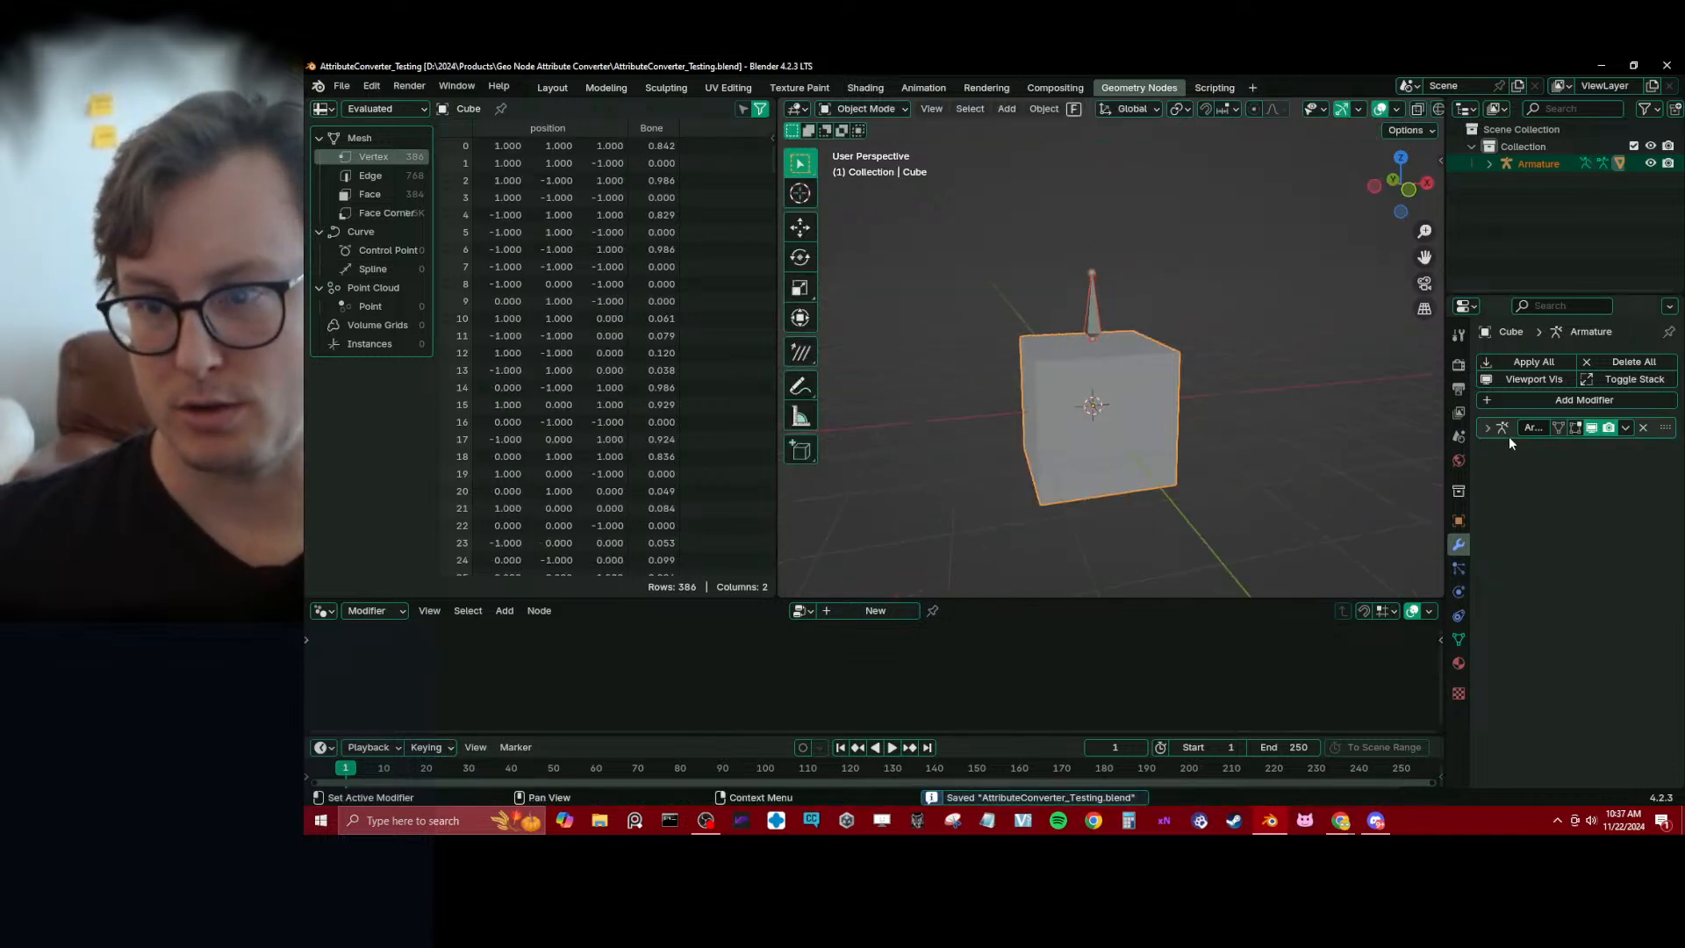
{"action": "left_click", "coordinate": [1519, 402]}
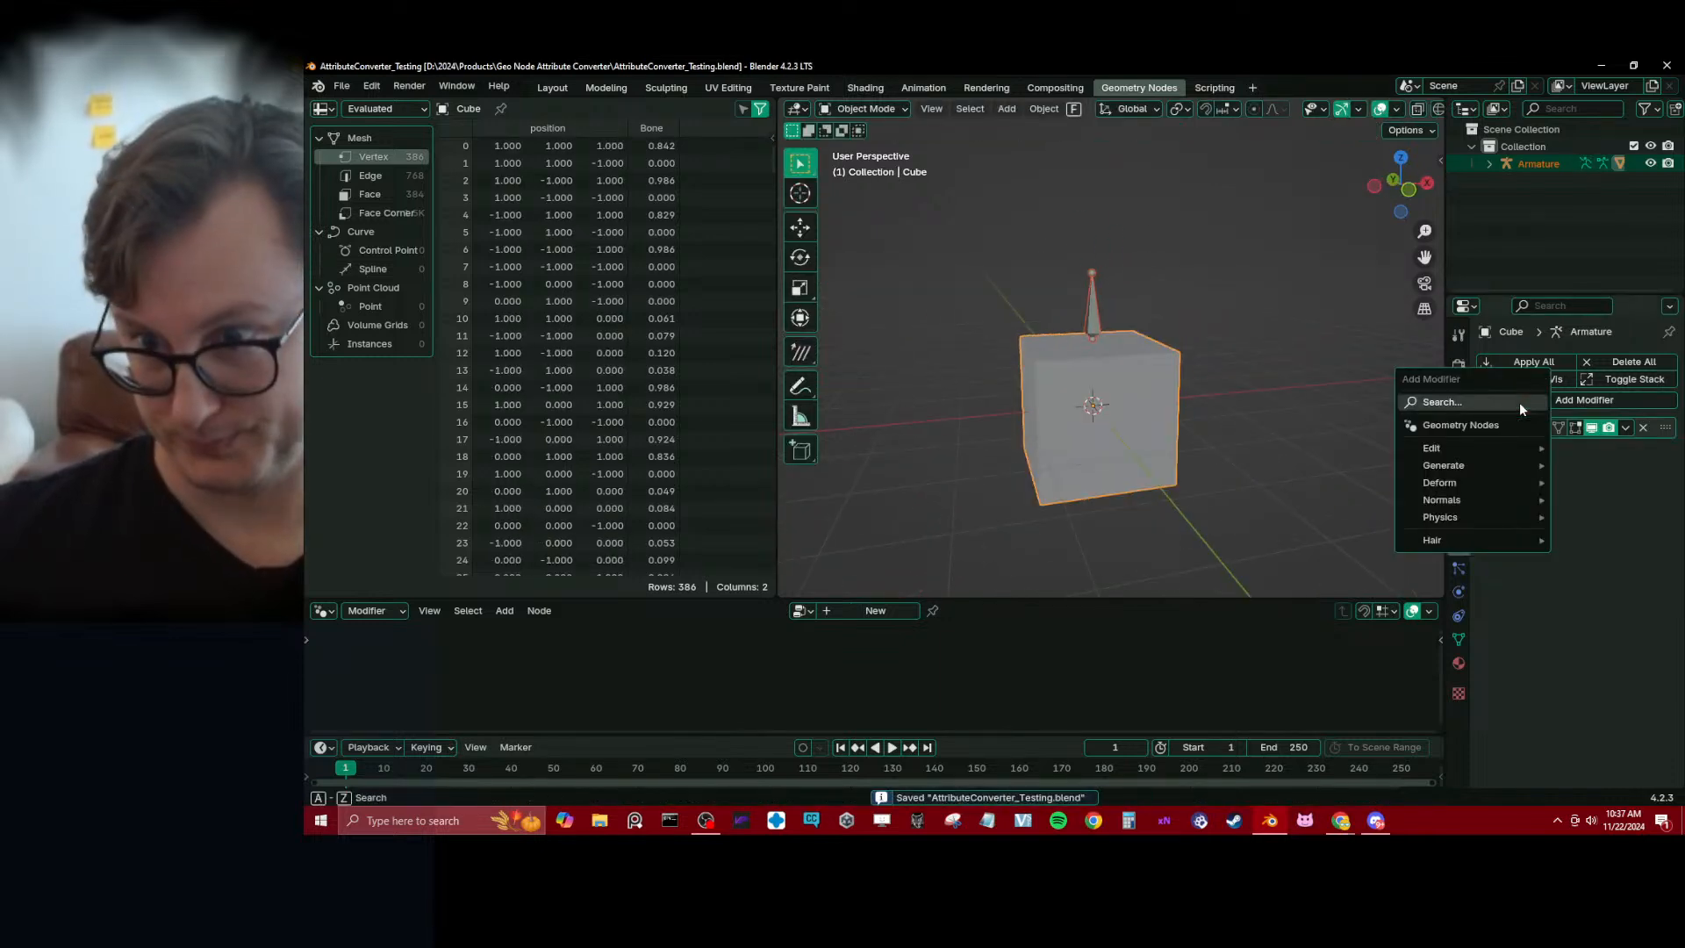
{"action": "left_click", "coordinate": [840, 467]}
Remove the attribute_to_vertex_group add-on in the Preferences and save the file
{"action": "left_click", "coordinate": [344, 85]}
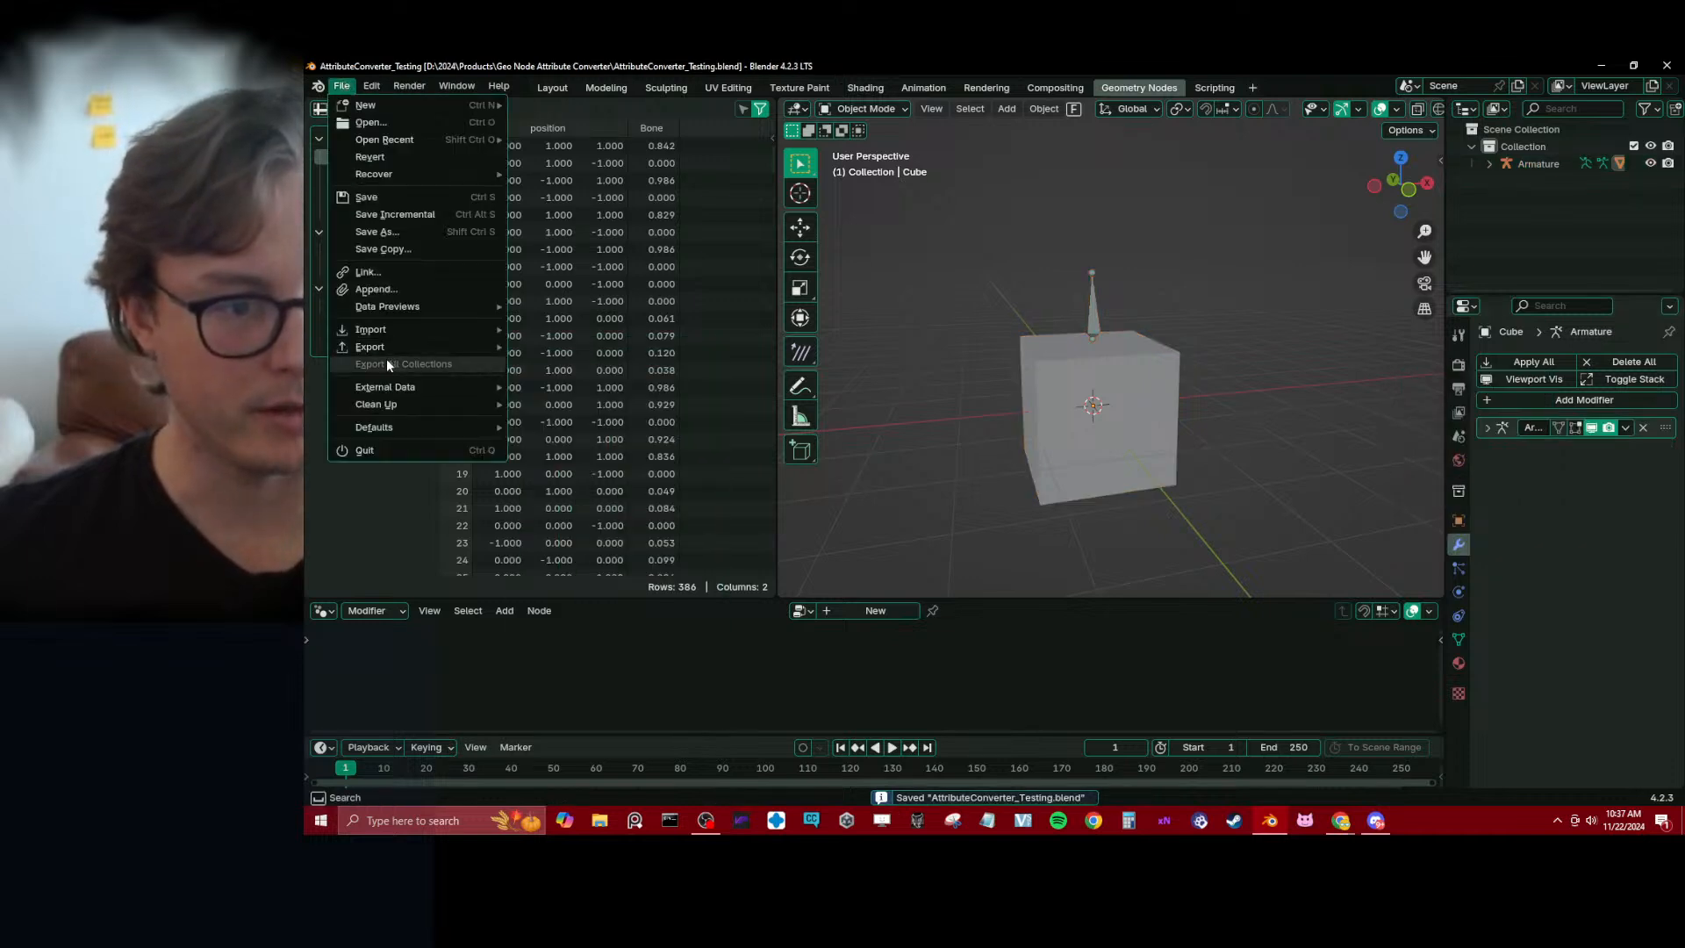
{"action": "mouse_move", "coordinate": [373, 92]}
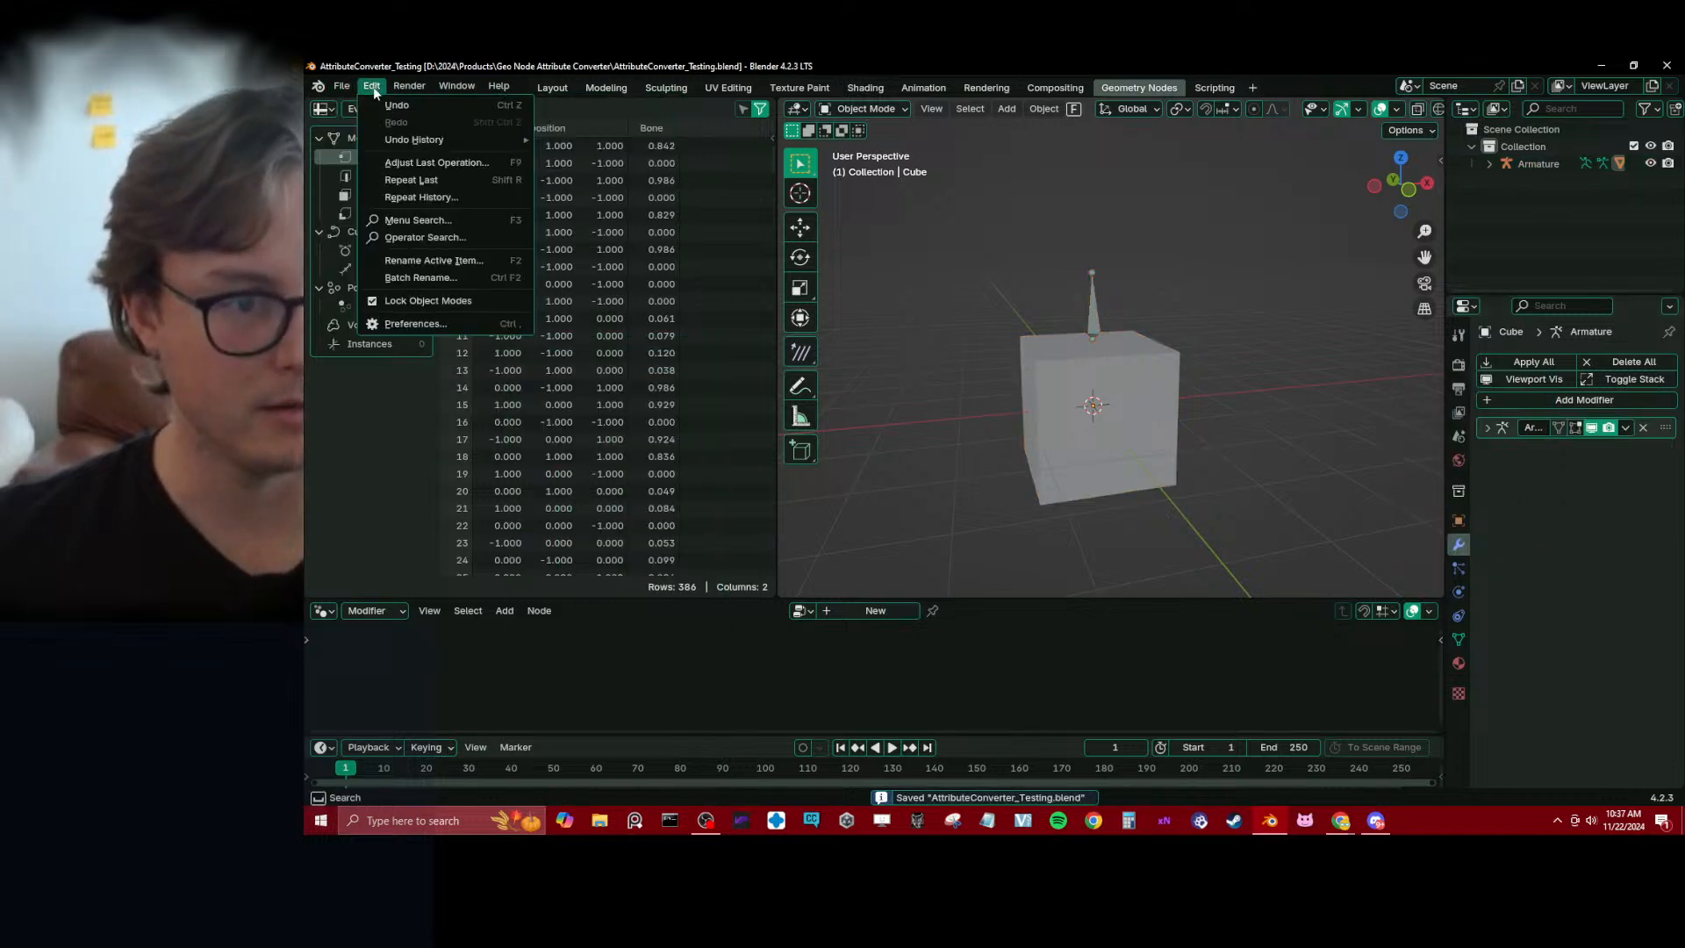
{"action": "left_click", "coordinate": [411, 324]}
{"action": "left_click", "coordinate": [825, 160]}
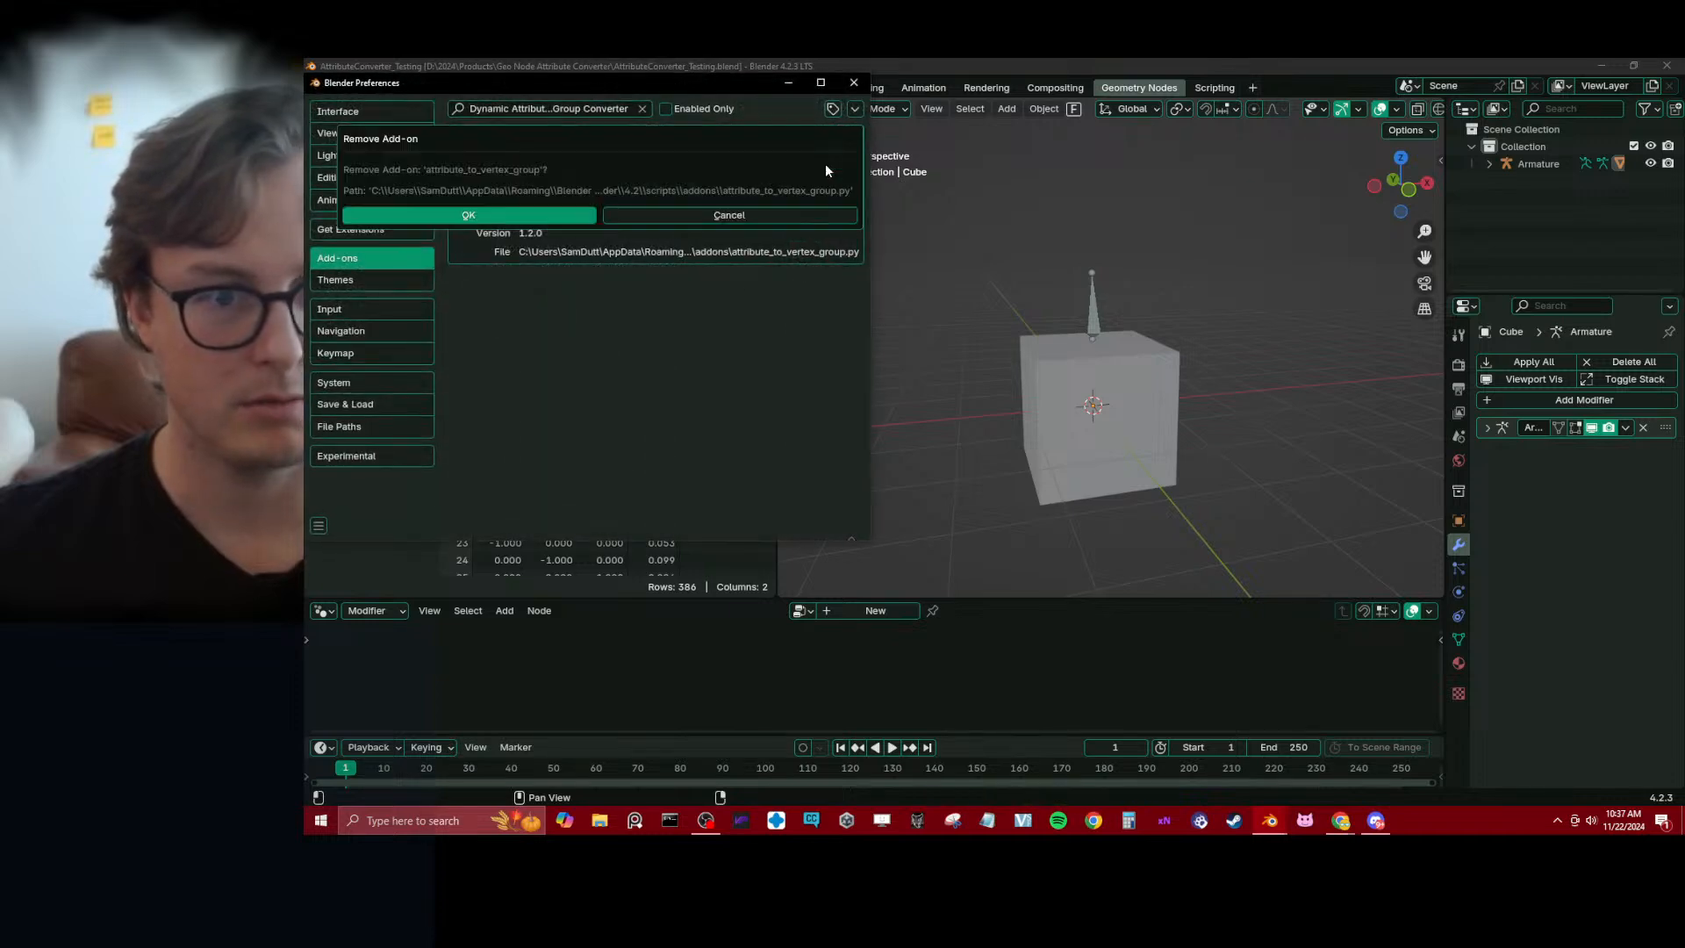
{"action": "left_click", "coordinate": [474, 217]}
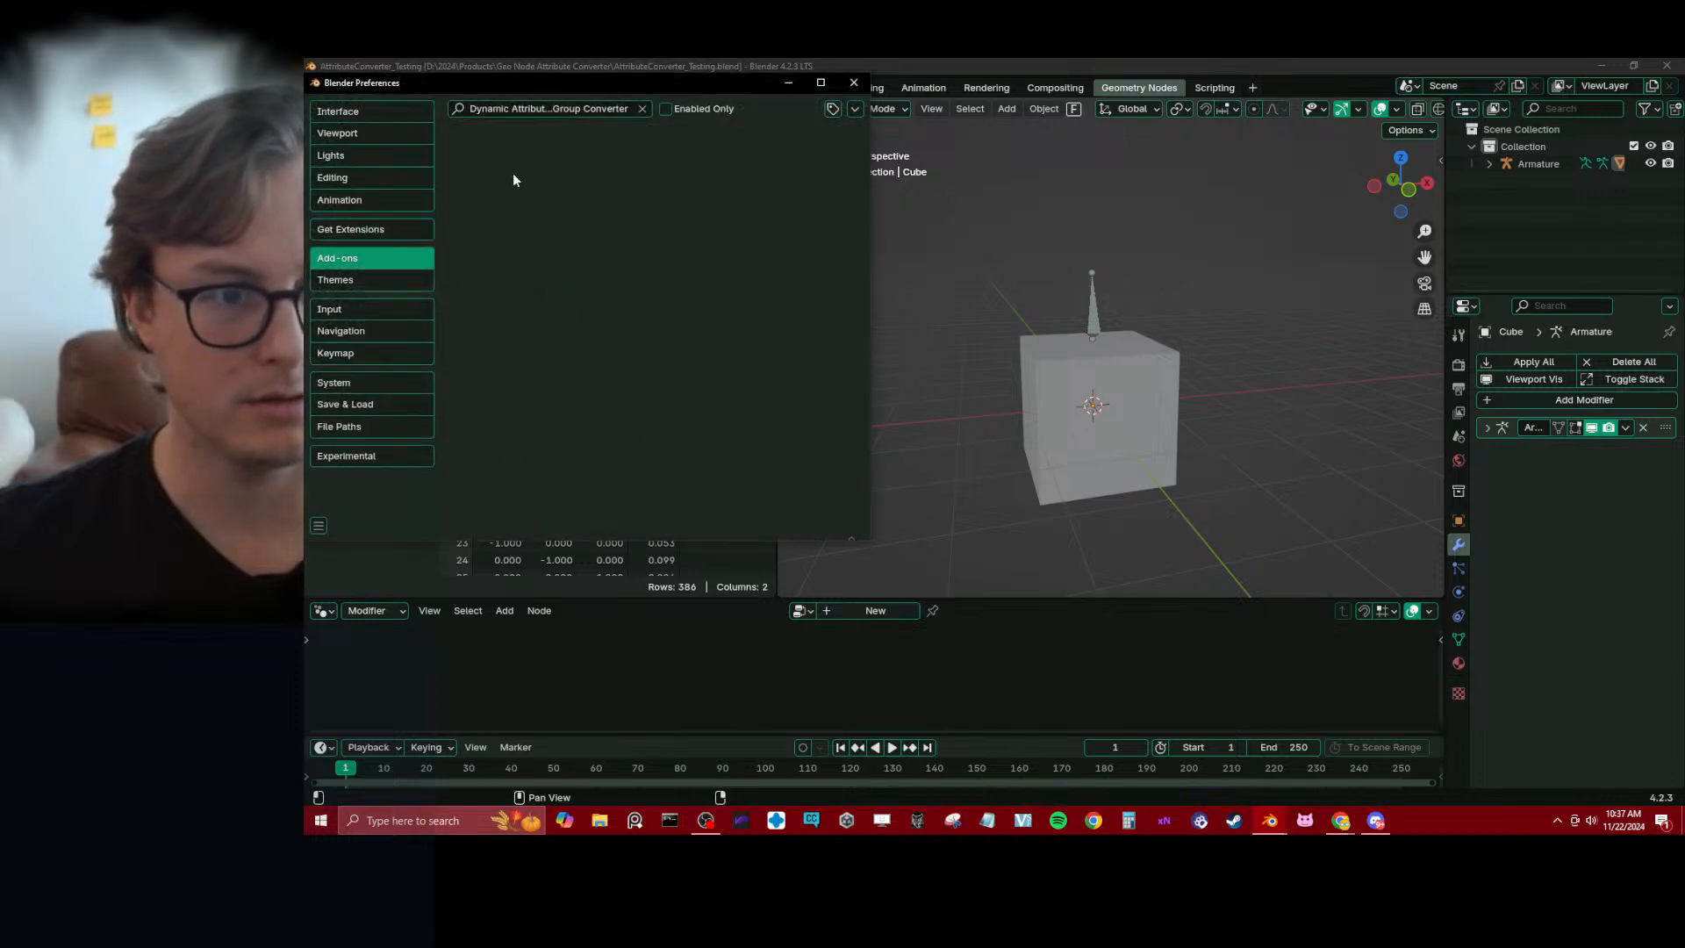
{"action": "left_click", "coordinate": [854, 83]}
{"action": "key", "text": "ctrl+s"}
Add a Geometry Nodes modifier with a new node tree to the cube, placed before its Armature modifier
{"action": "left_click", "coordinate": [1577, 404]}
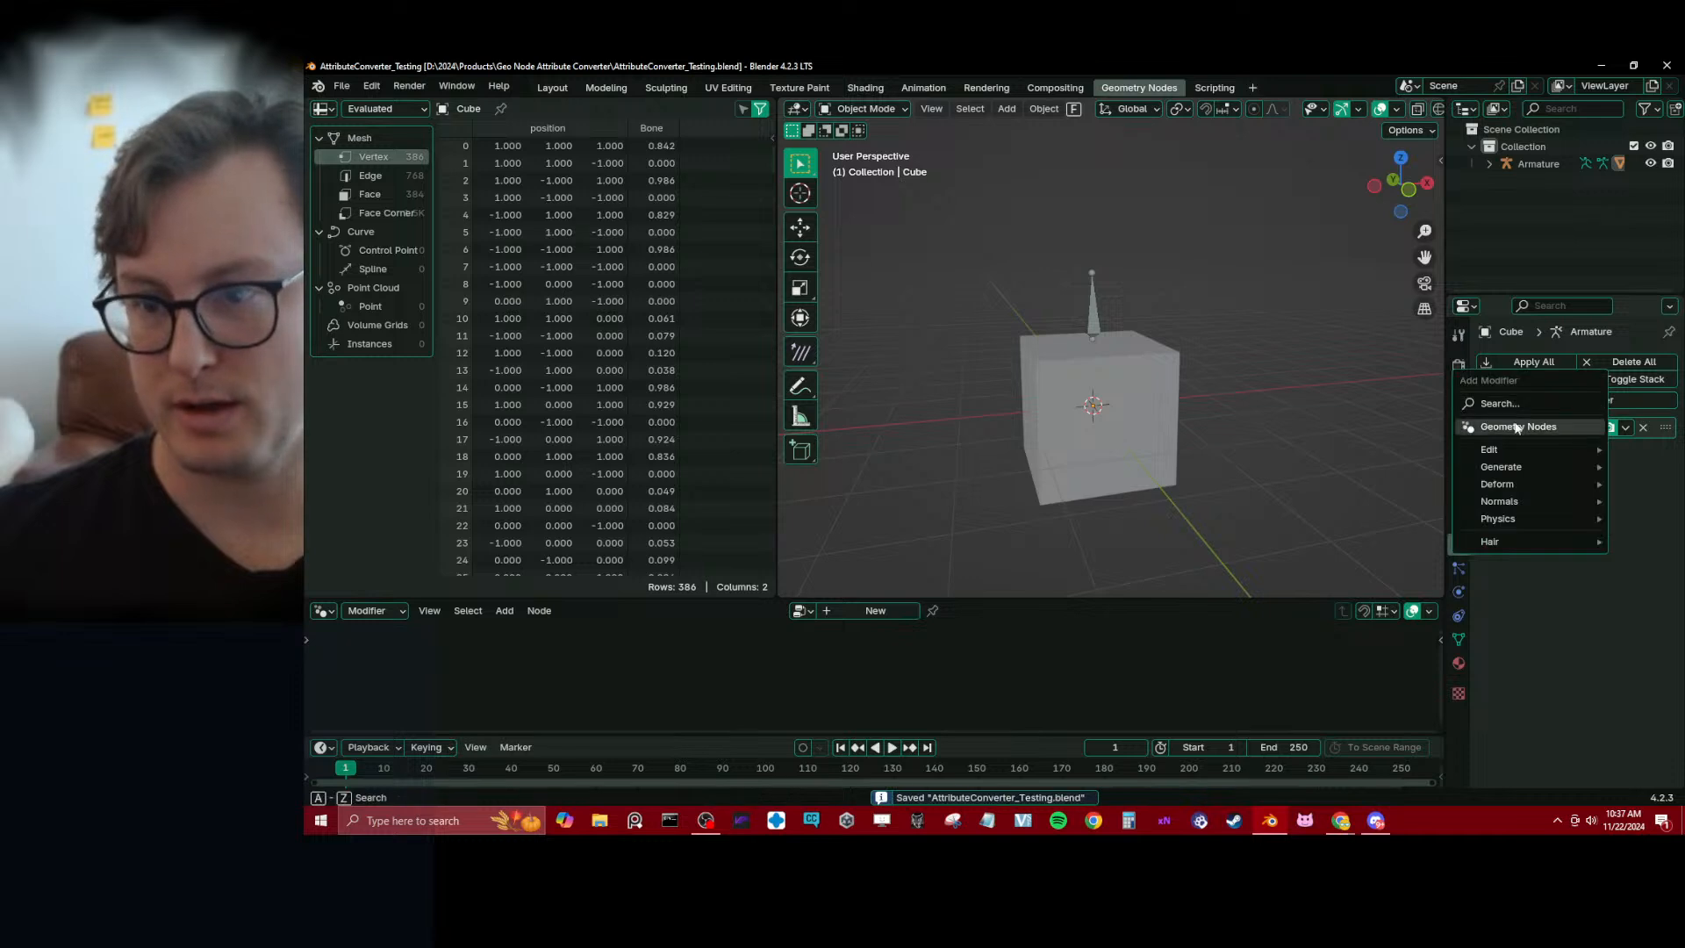
{"action": "left_click", "coordinate": [1562, 472]}
{"action": "left_click", "coordinate": [1618, 454]}
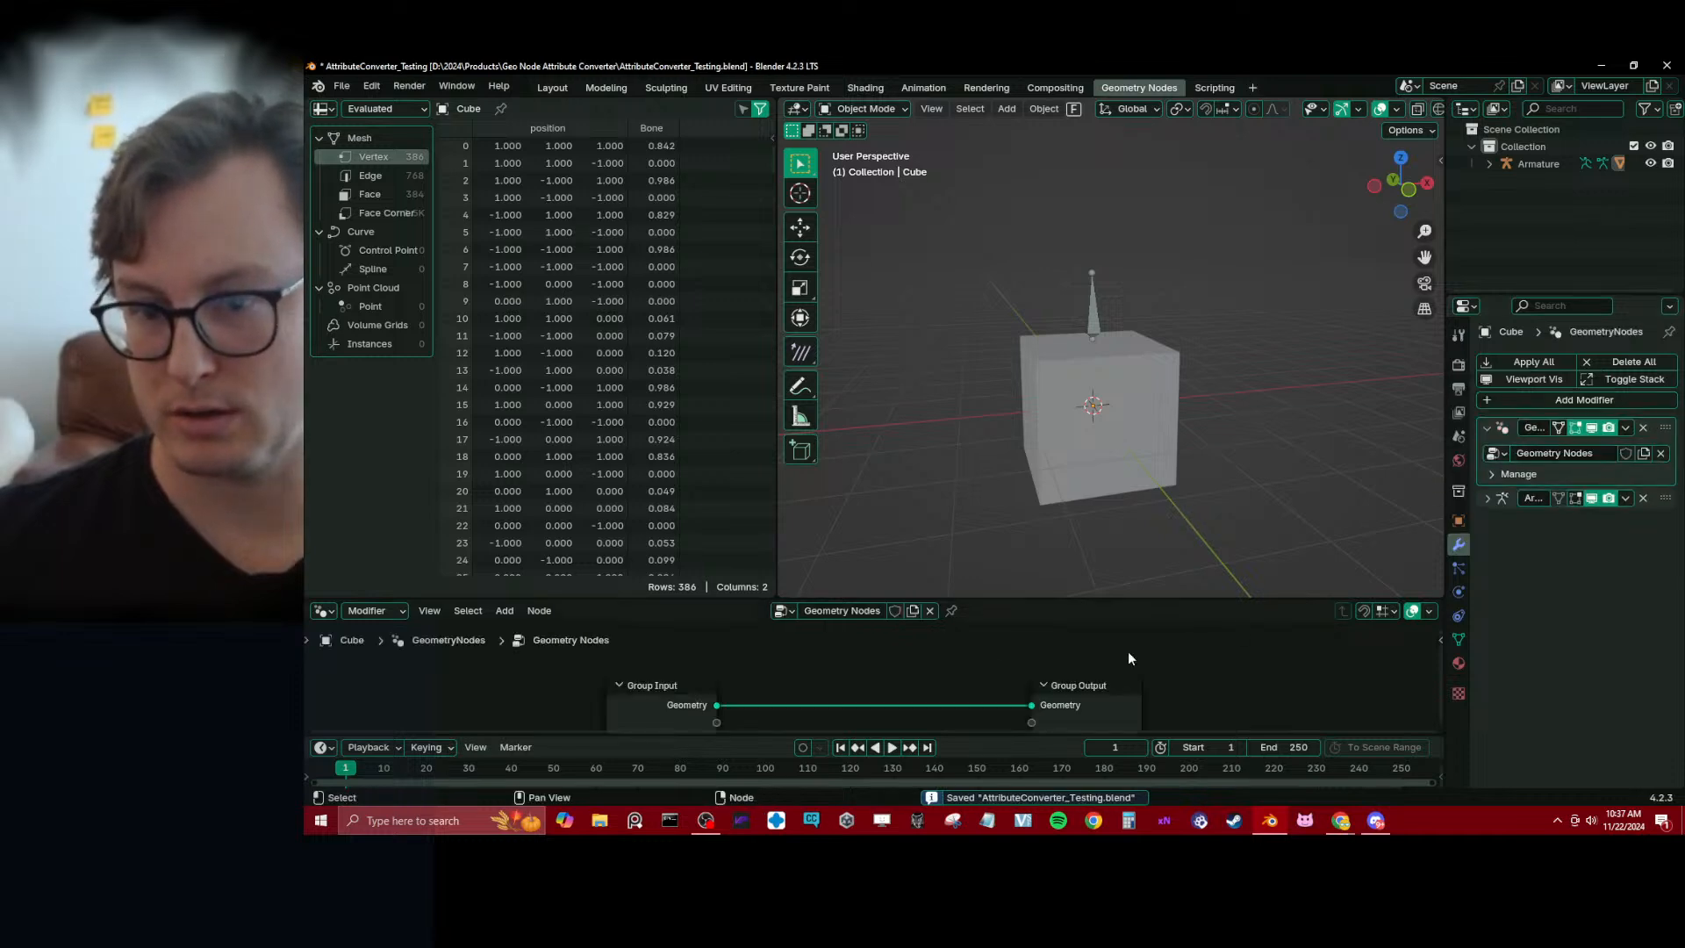
Enlarge the node editor and insert a Subdivide Mesh node between Group Input and Group Output
{"action": "left_click_drag", "start_coordinate": [974, 599], "coordinate": [974, 421]}
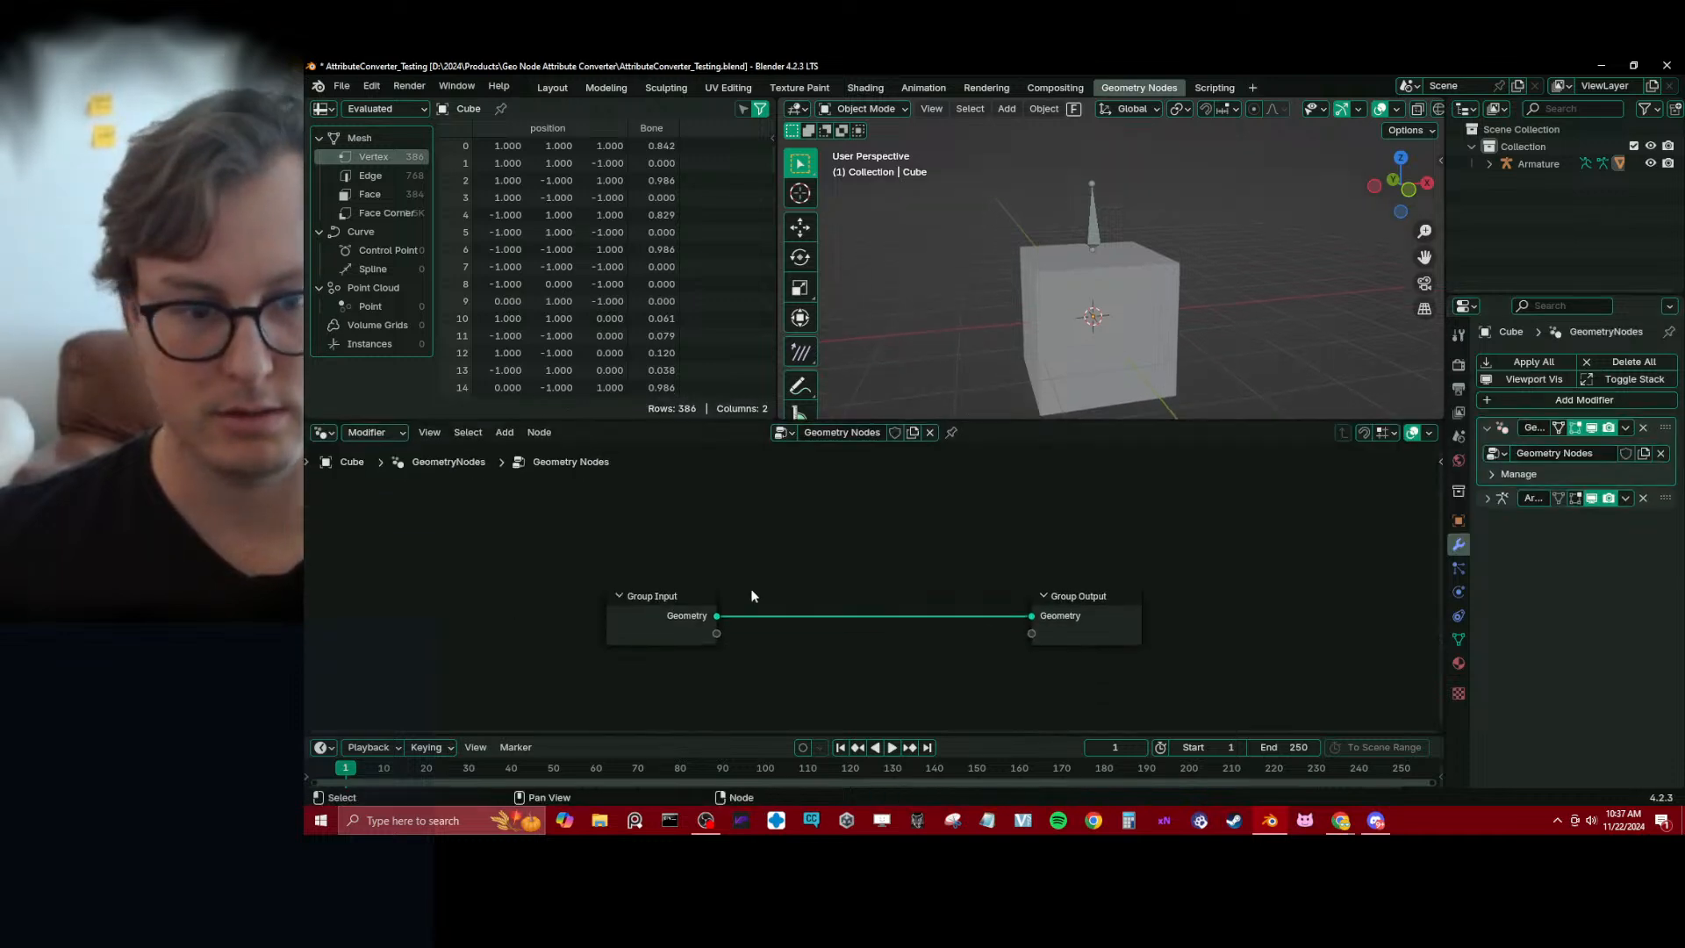
{"action": "left_click_drag", "start_coordinate": [640, 612], "coordinate": [383, 634]}
{"action": "key", "text": "shift+a"}
{"action": "type", "text": "sub"}
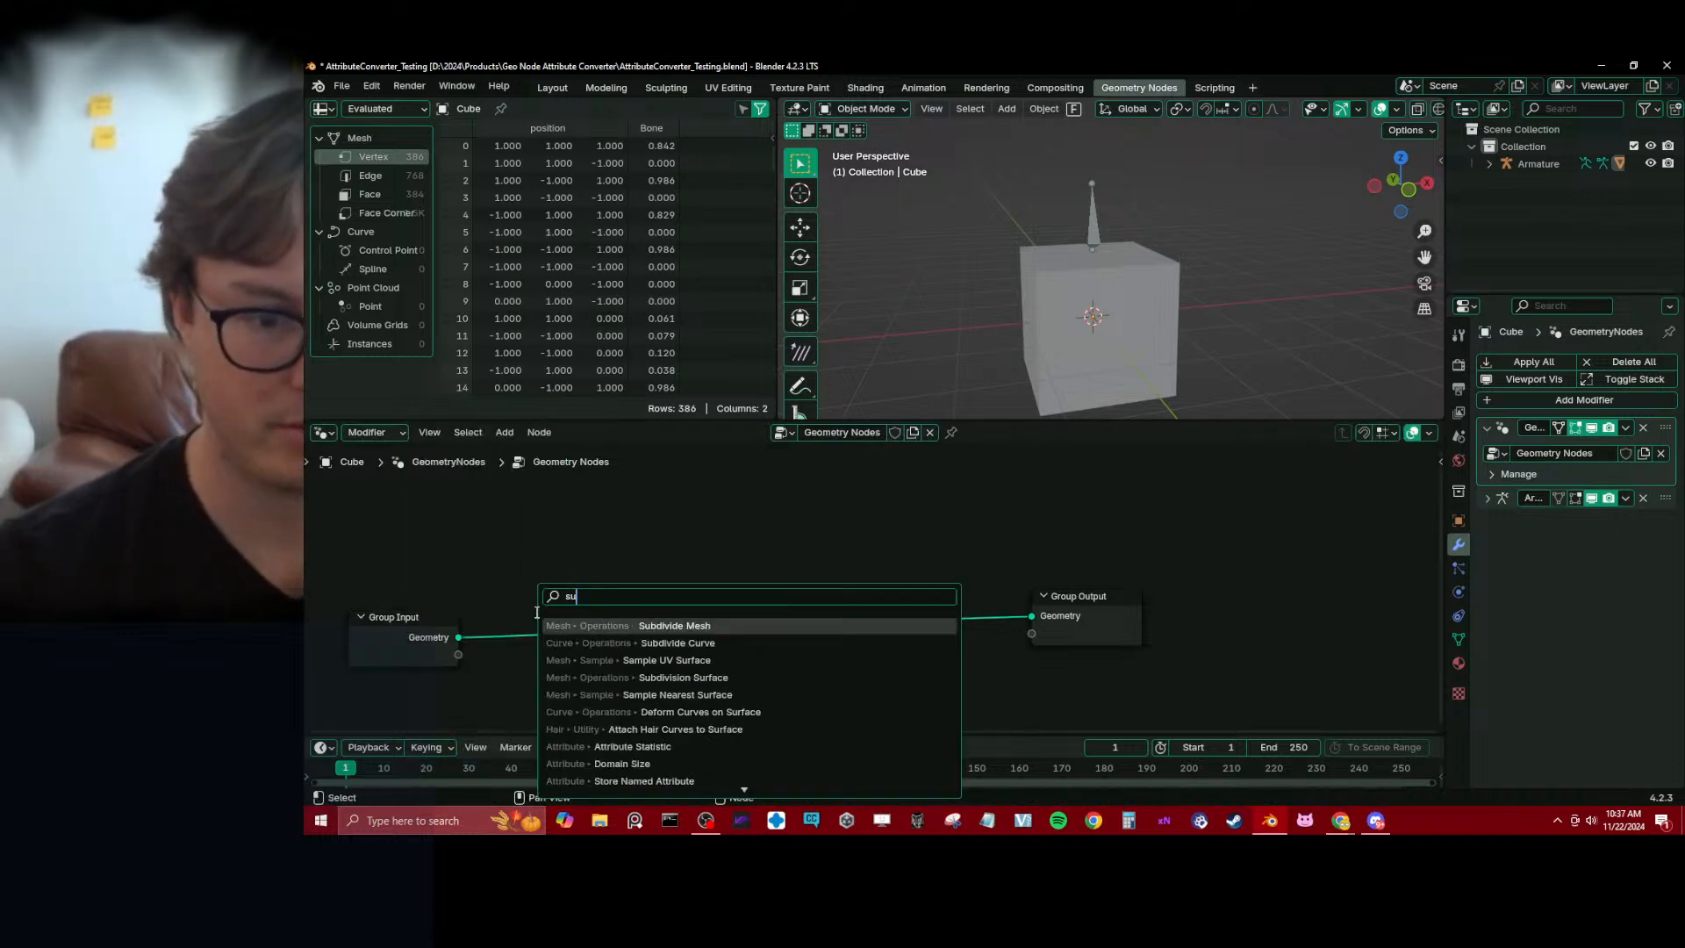
{"action": "key", "text": "Return"}
{"action": "left_click", "coordinate": [541, 617]}
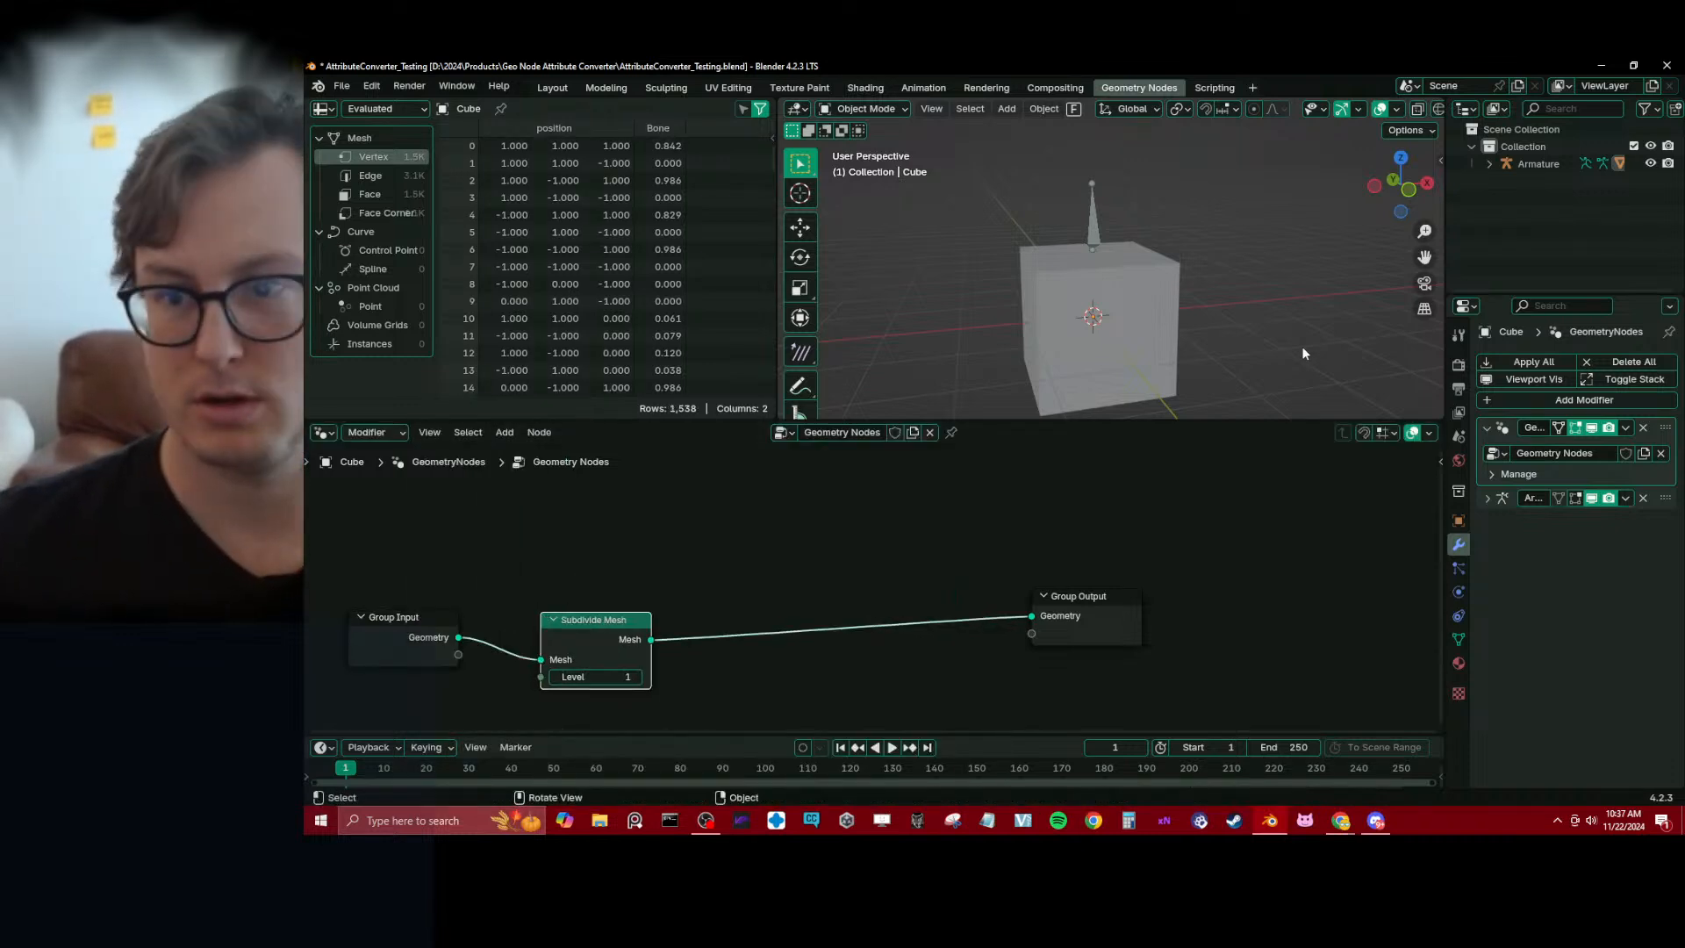
Test-move the armature in Object Mode and its bone in Pose Mode, cancelling both moves, and reselect the cube in Object Mode
{"action": "left_click", "coordinate": [1080, 230]}
{"action": "key", "text": "g"}
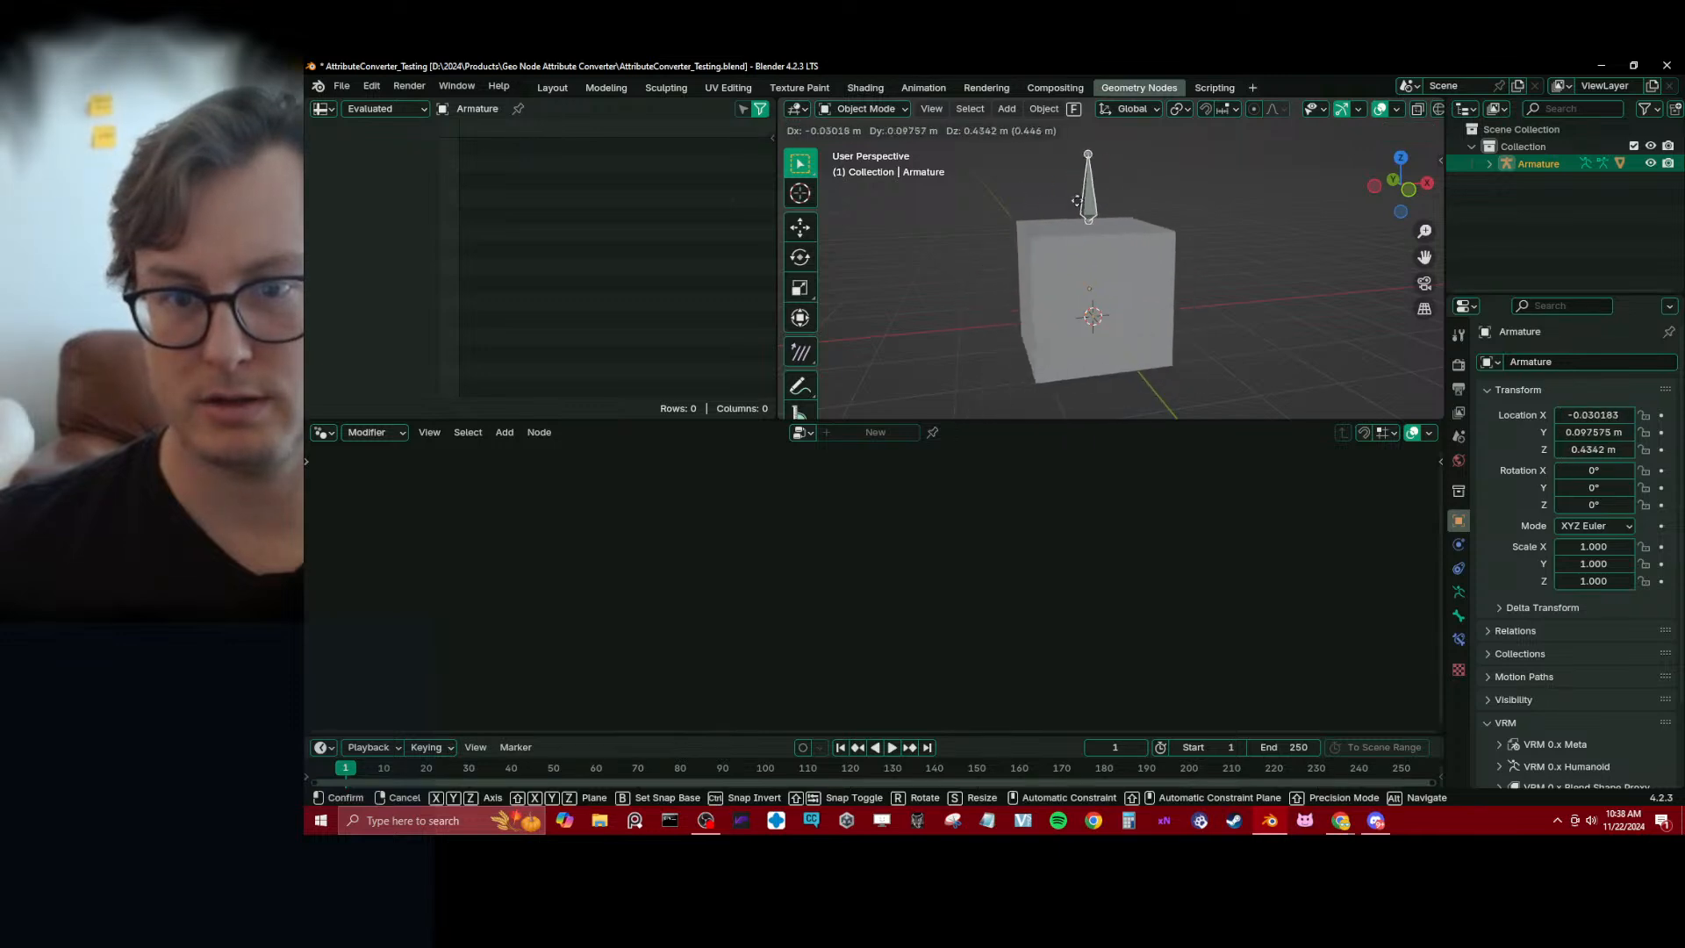
{"action": "key", "text": "Escape"}
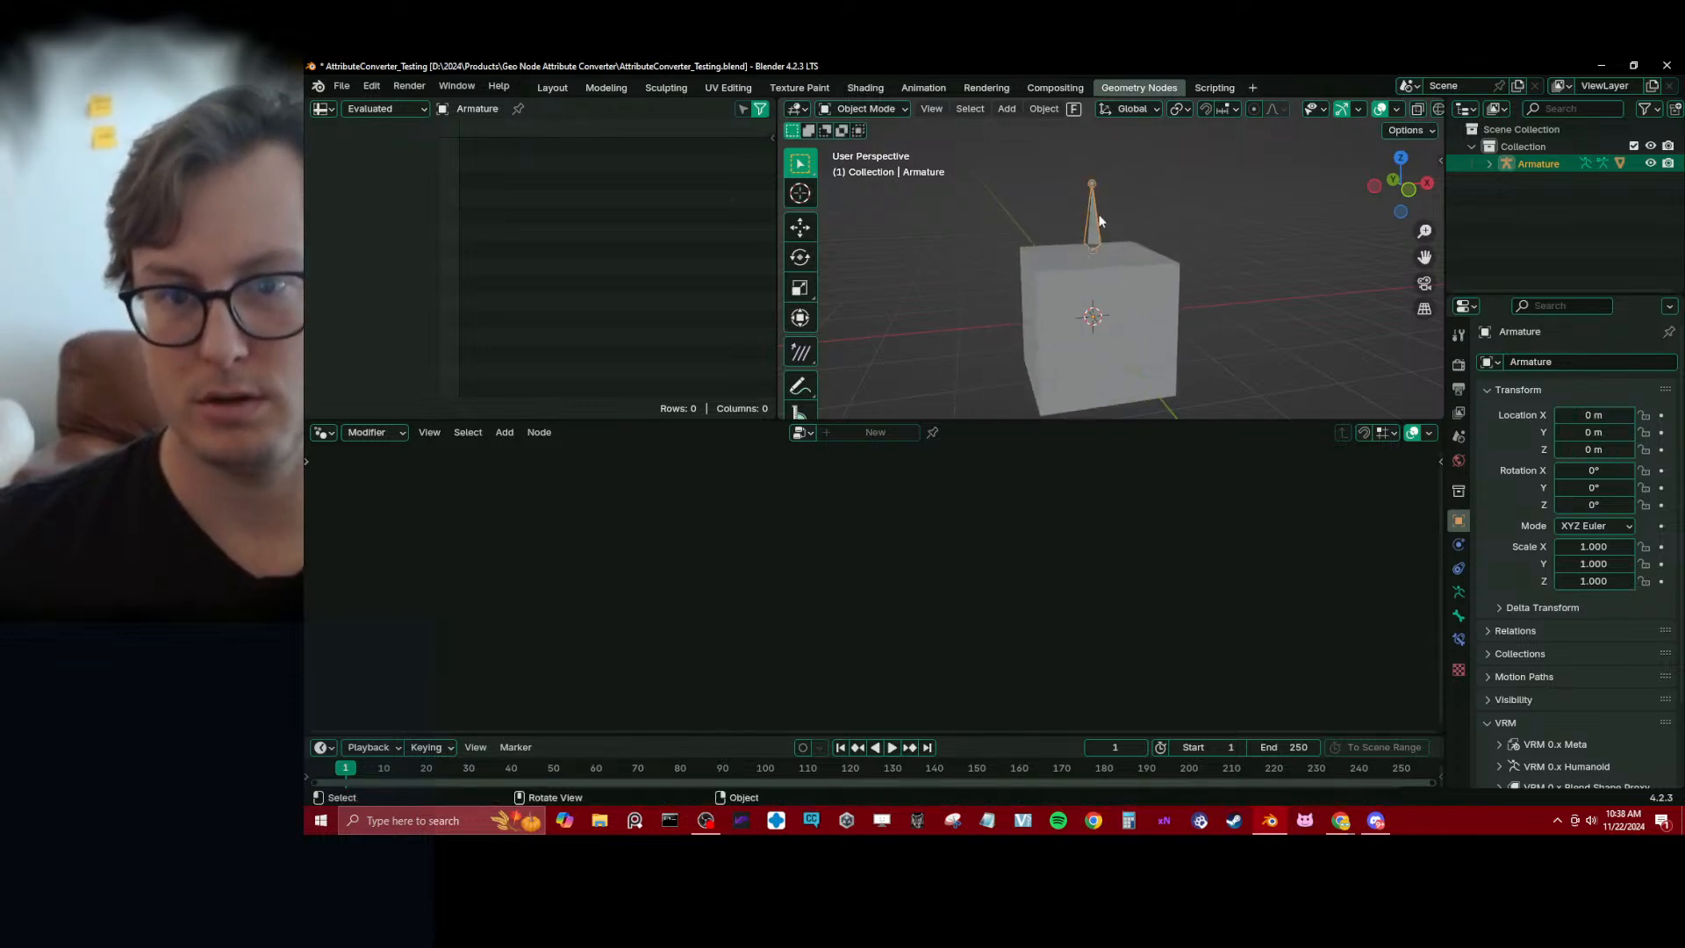
{"action": "key", "text": "ctrl+Tab"}
{"action": "key", "text": "g"}
{"action": "key", "text": "Escape"}
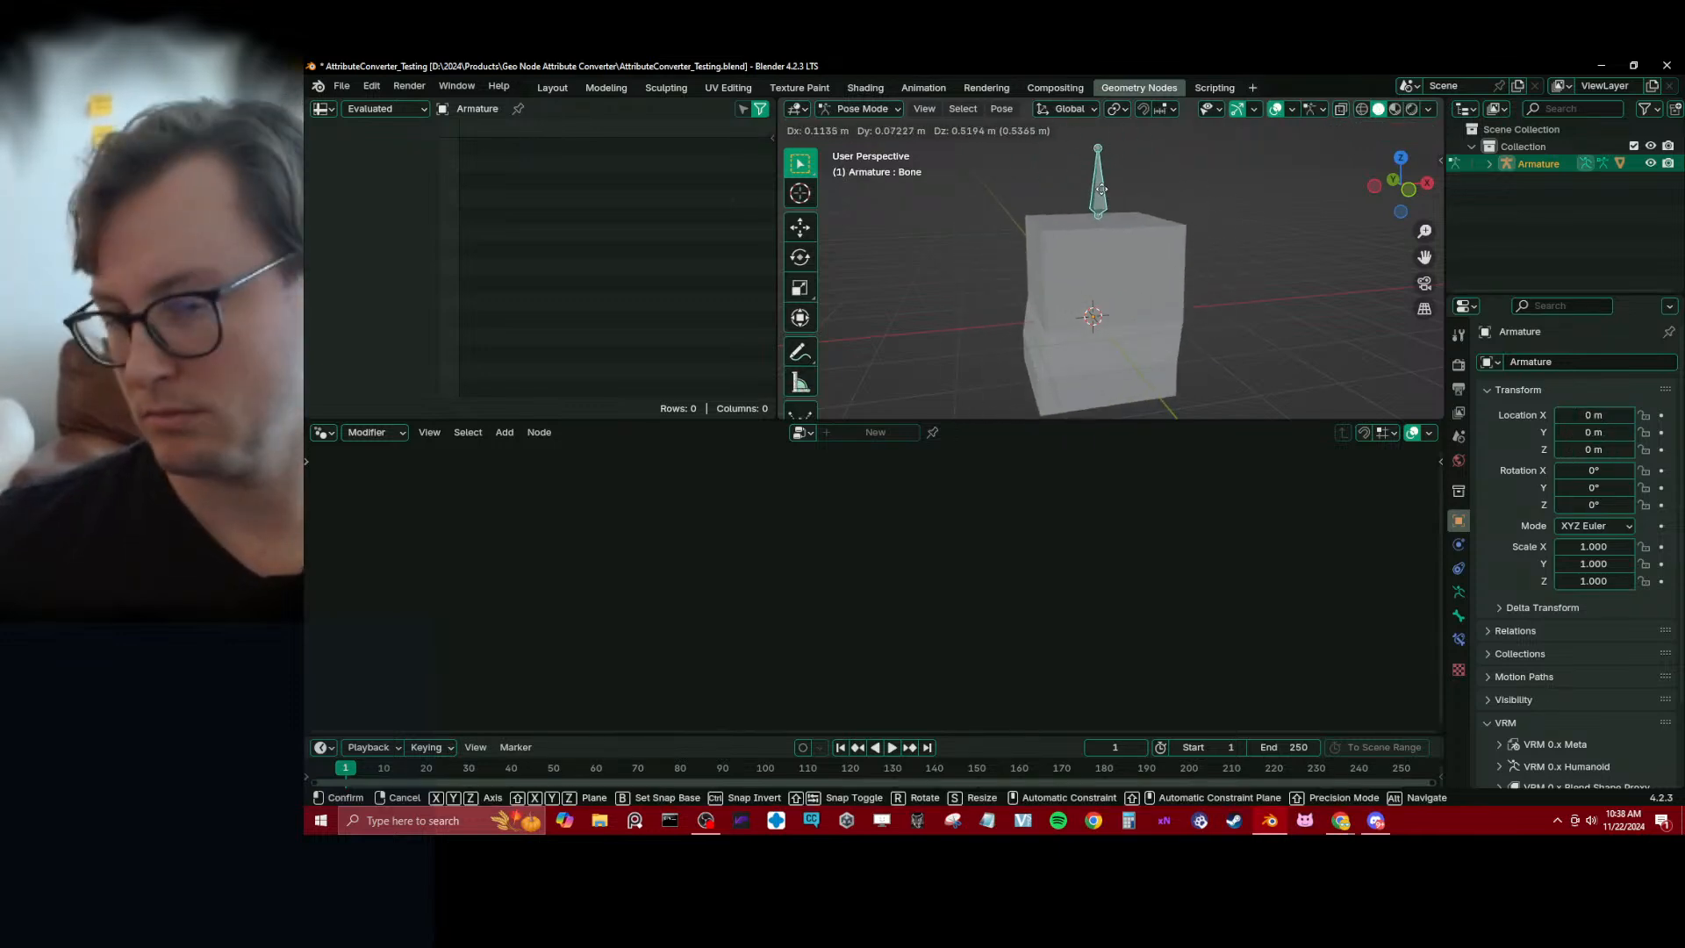
{"action": "key", "text": "ctrl+Tab"}
{"action": "left_click", "coordinate": [1134, 277]}
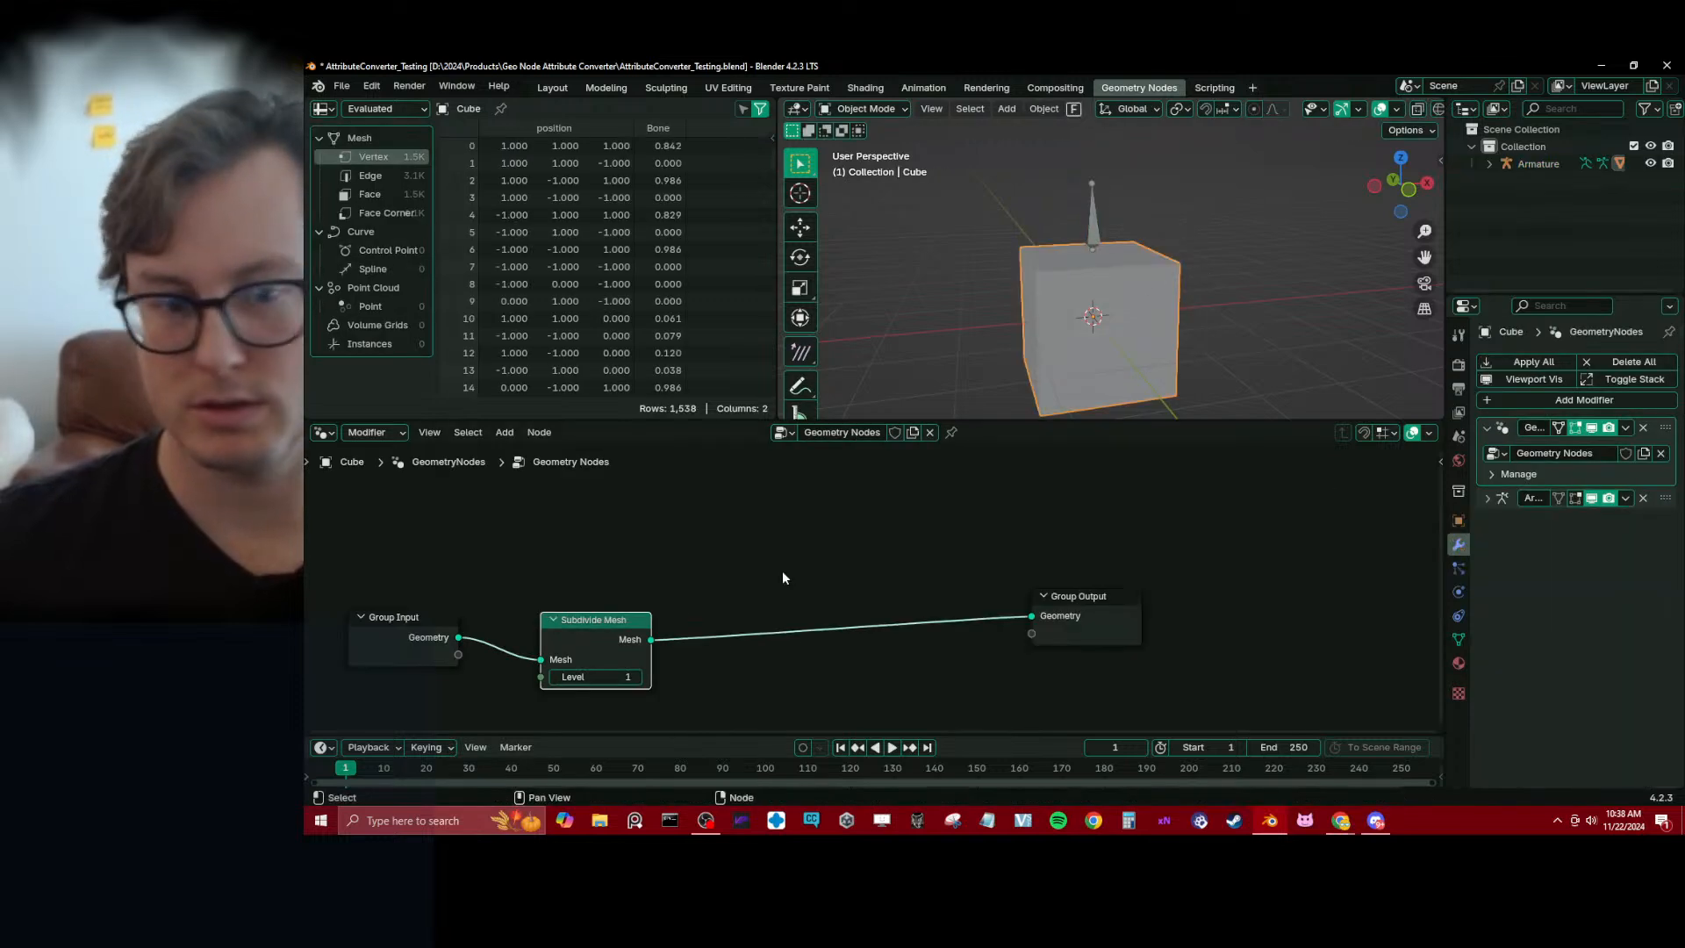
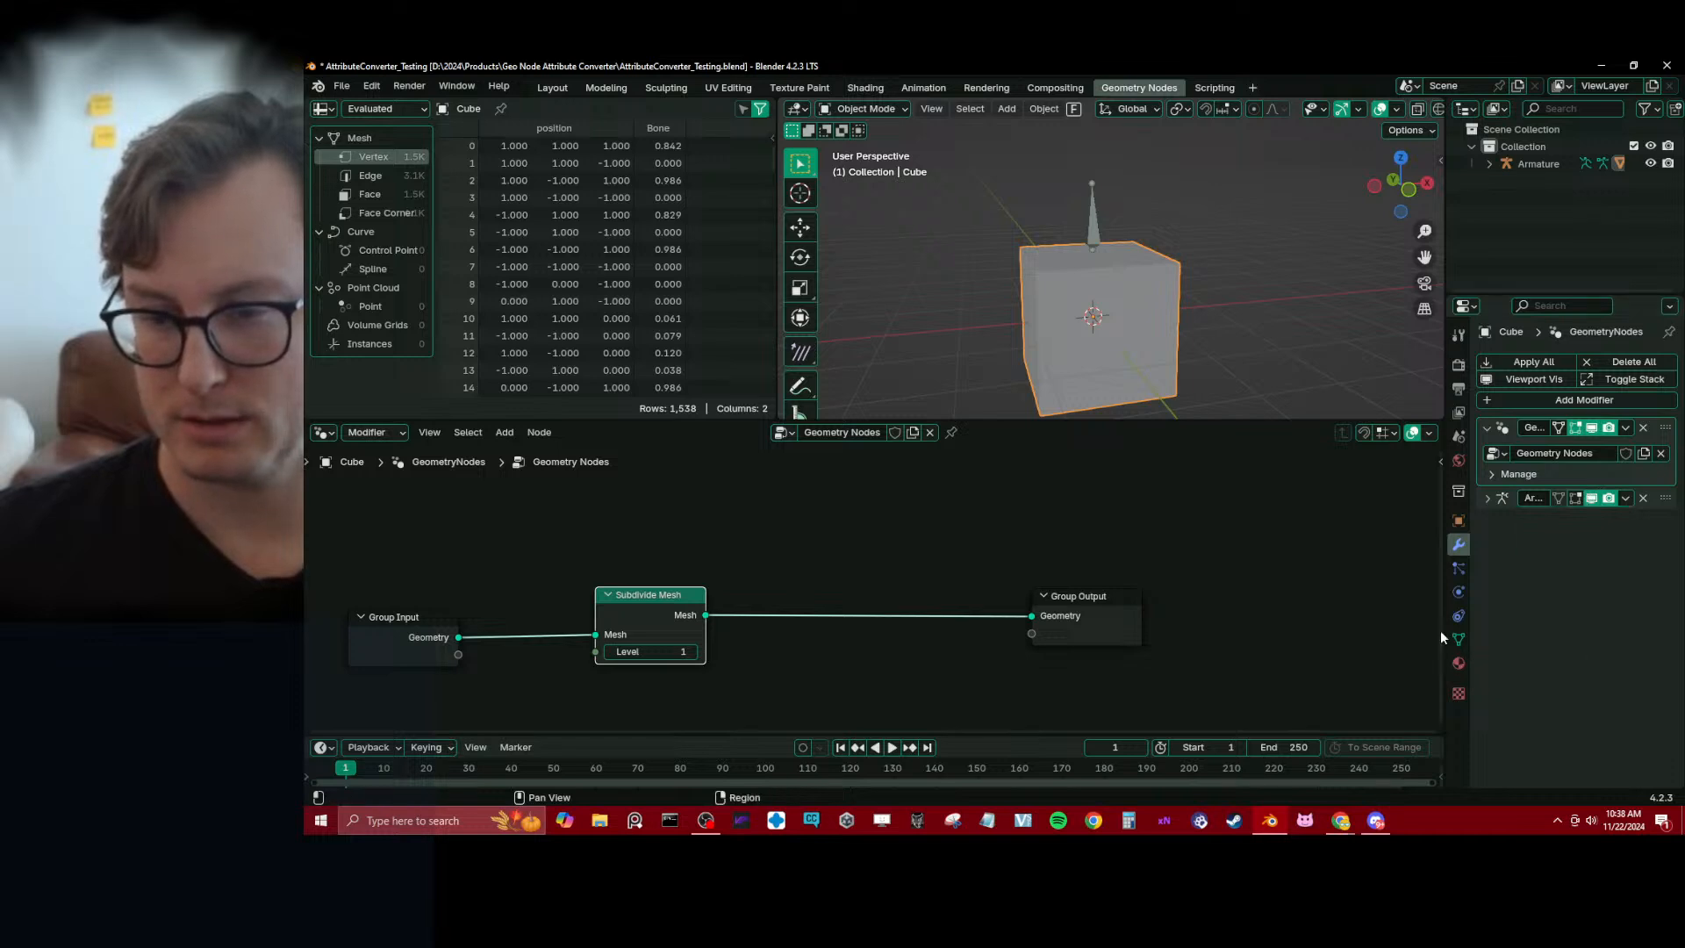
Widen the properties area and show the cube's mesh data, with its Attributes list expanded and enlarged
{"action": "left_click_drag", "start_coordinate": [1443, 636], "coordinate": [1270, 637]}
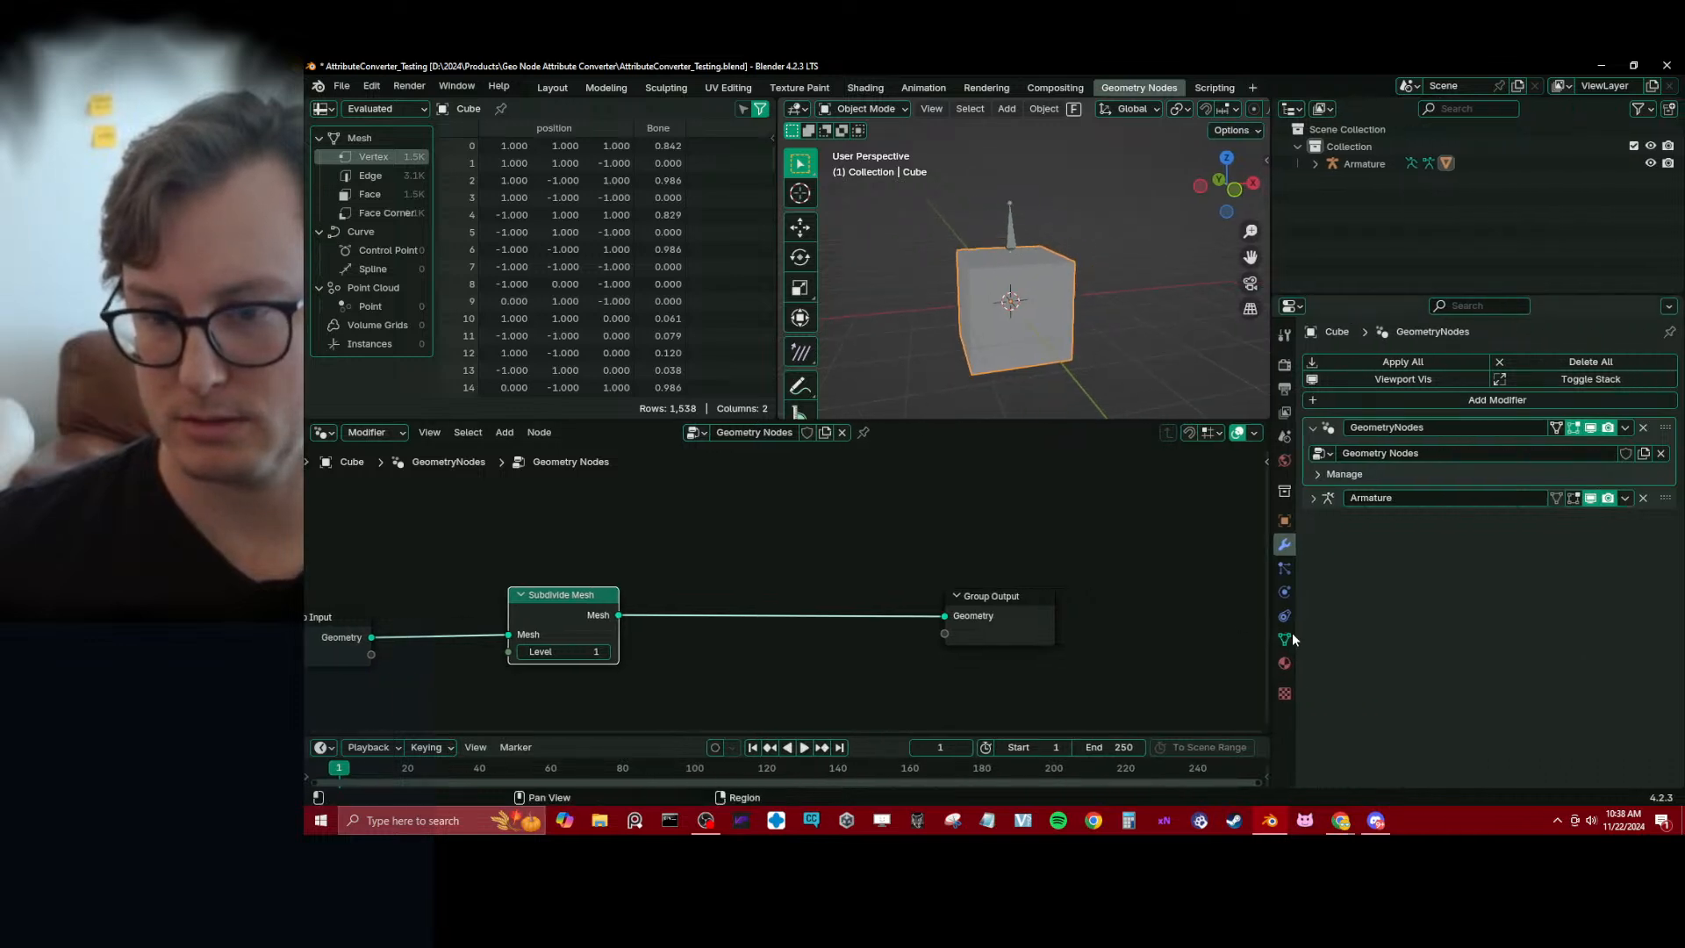
{"action": "left_click", "coordinate": [1284, 639]}
{"action": "left_click", "coordinate": [1360, 695]}
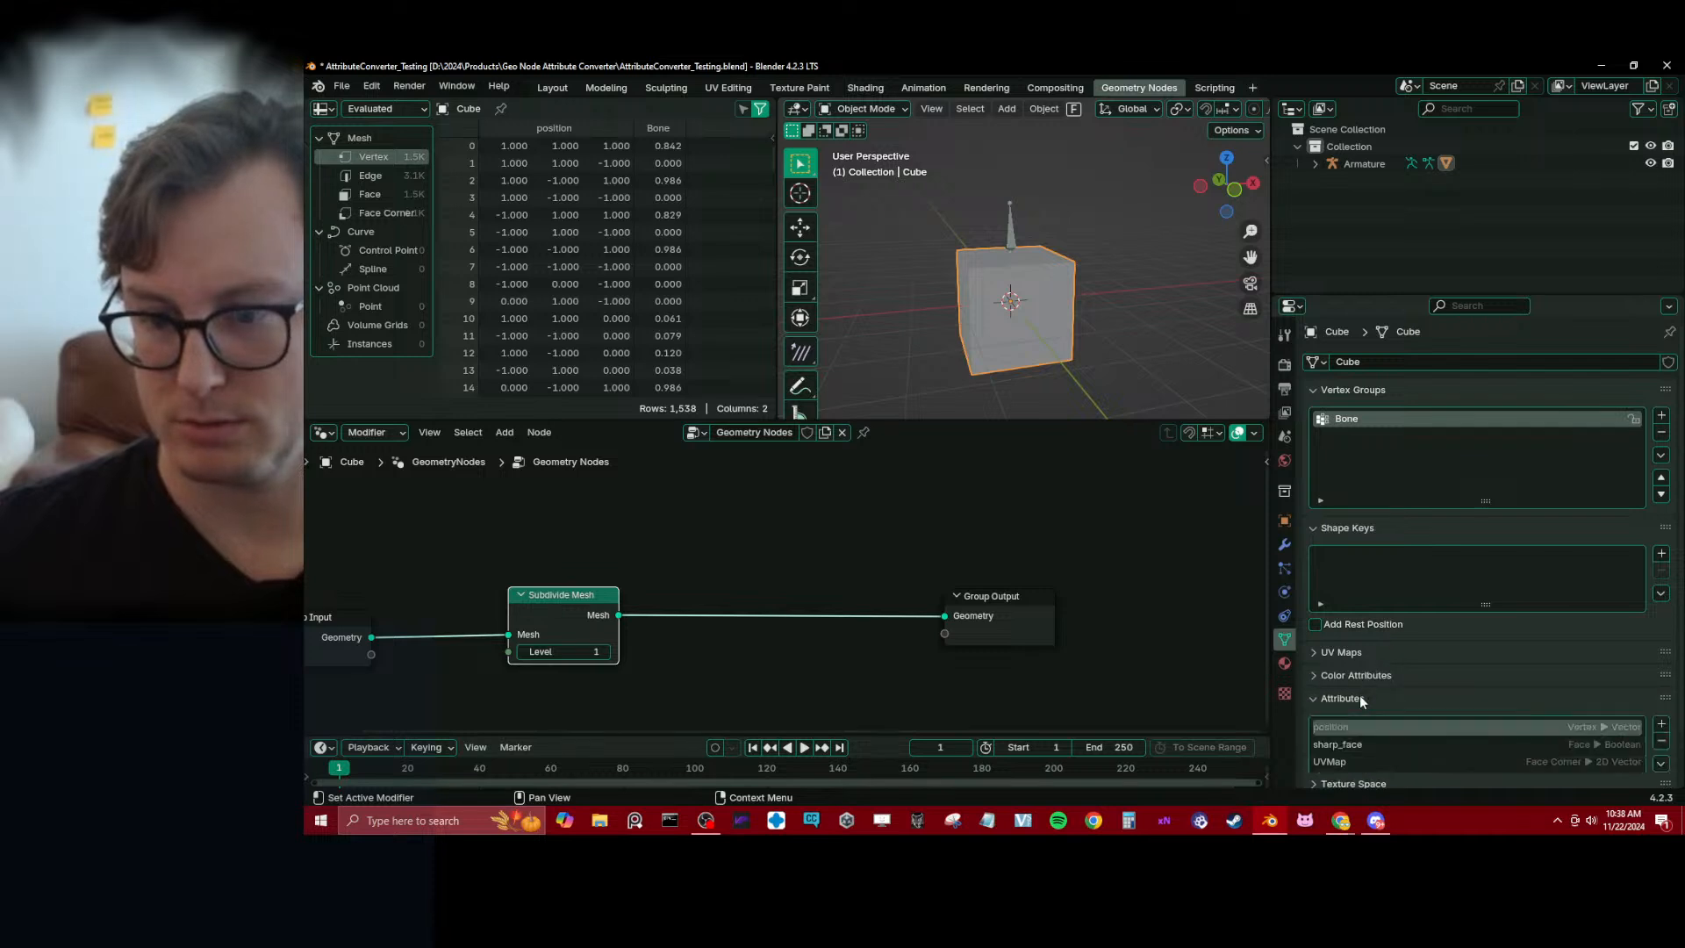
{"action": "scroll", "coordinate": [1482, 630], "scroll_direction": "down", "scroll_amount": 3}
{"action": "left_click_drag", "start_coordinate": [1484, 681], "coordinate": [1476, 744]}
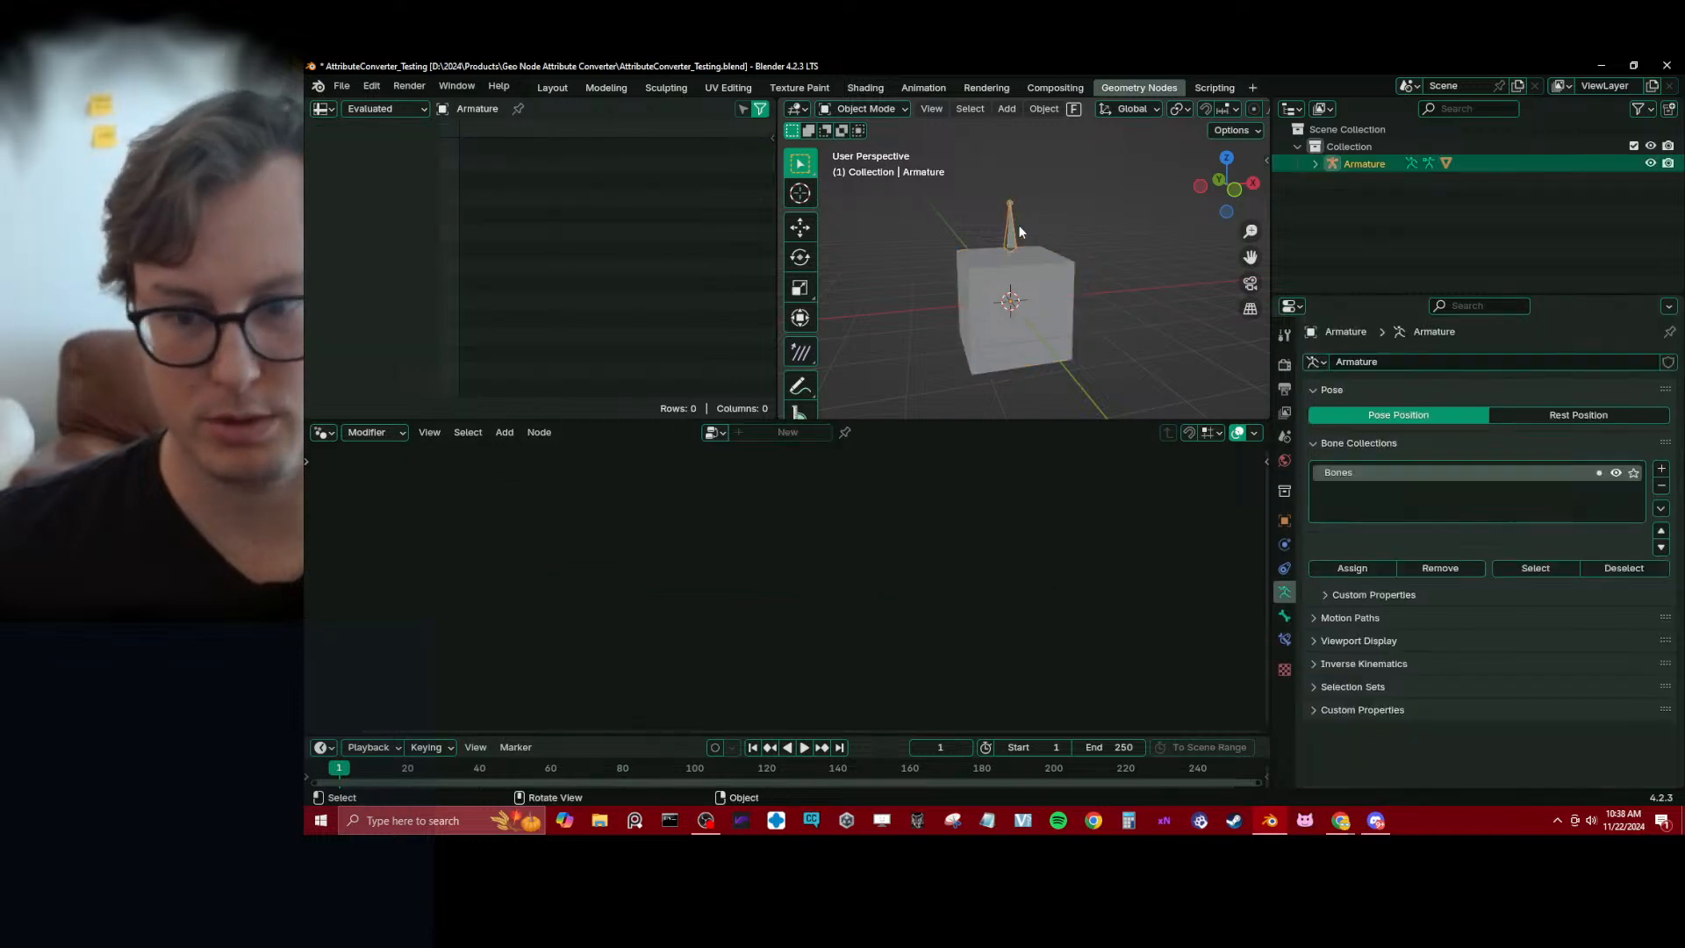
{"action": "left_click", "coordinate": [1013, 224]}
{"action": "left_click", "coordinate": [1006, 261]}
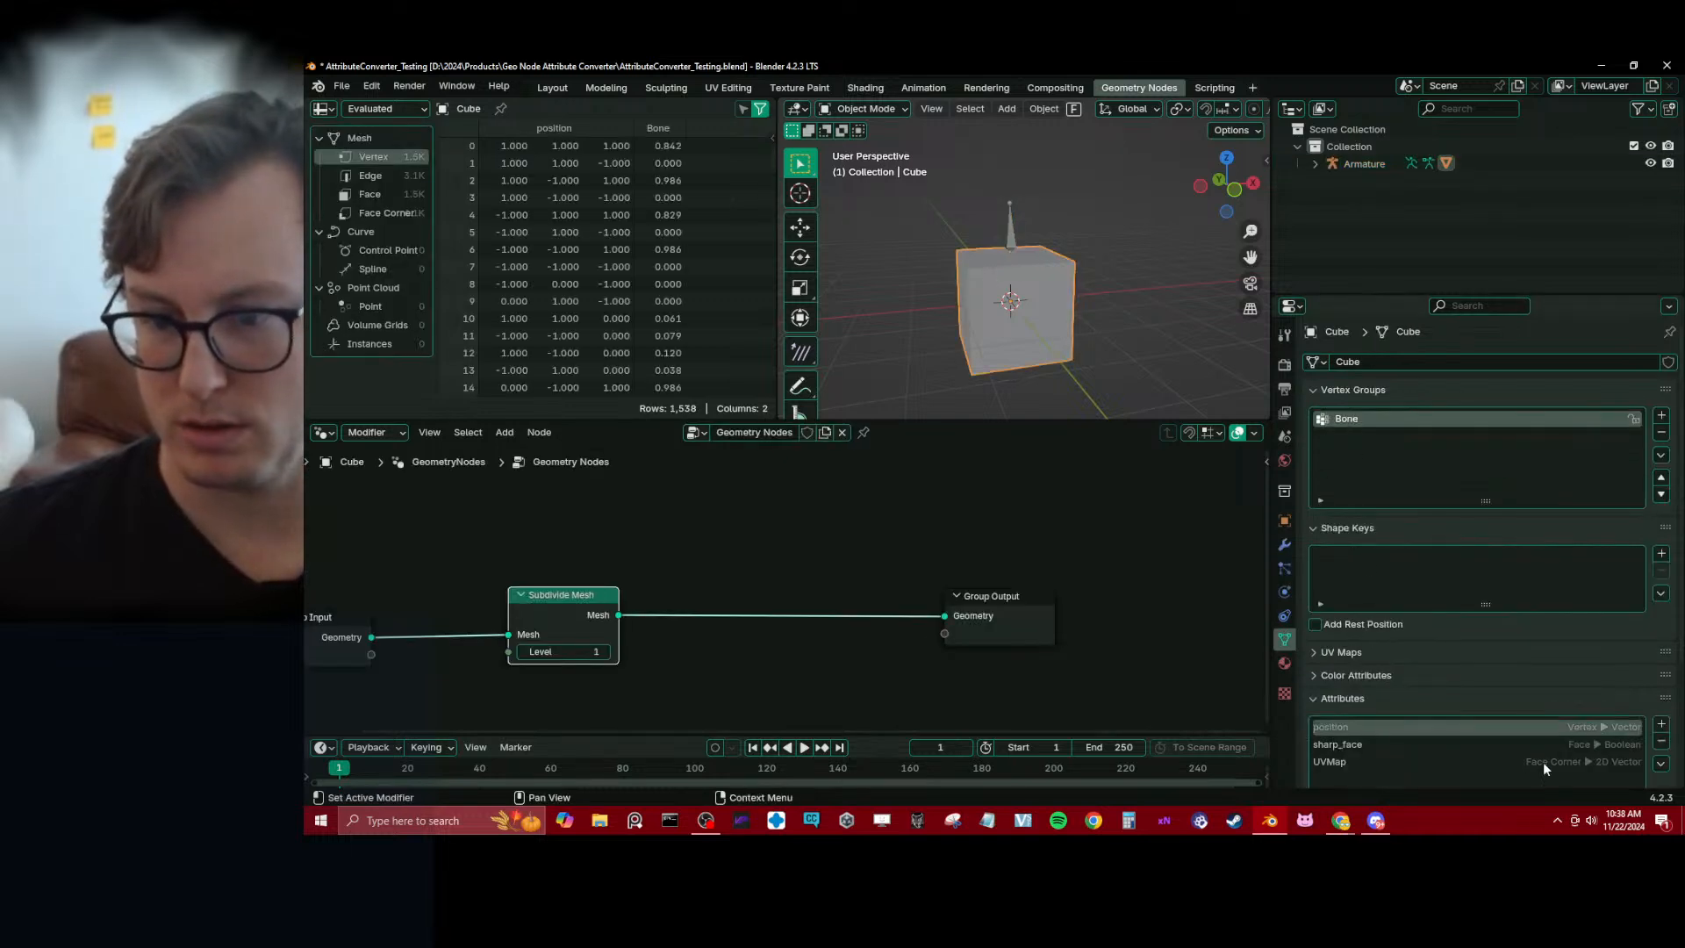
{"action": "scroll", "coordinate": [1542, 761], "scroll_direction": "down", "scroll_amount": 2}
Spread out the node tree by moving the Group Input node up and the Subdivide Mesh node down
{"action": "middle_click_drag", "start_coordinate": [651, 611], "coordinate": [843, 595]}
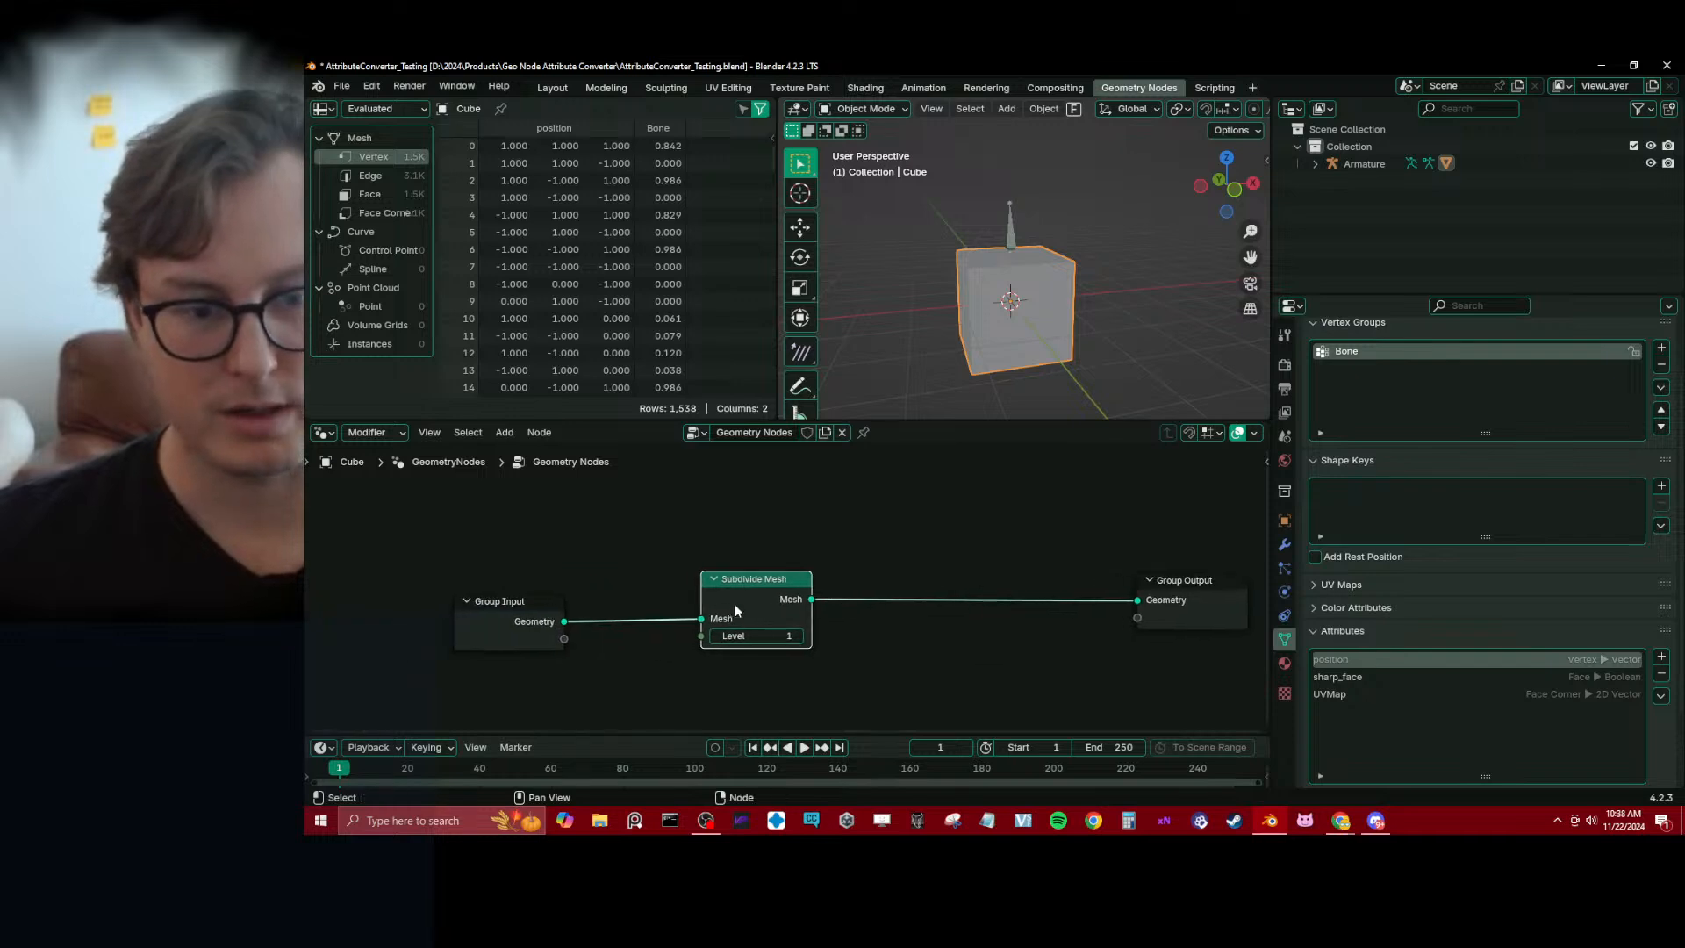
{"action": "left_click_drag", "start_coordinate": [514, 620], "coordinate": [487, 582]}
{"action": "left_click", "coordinate": [718, 574]}
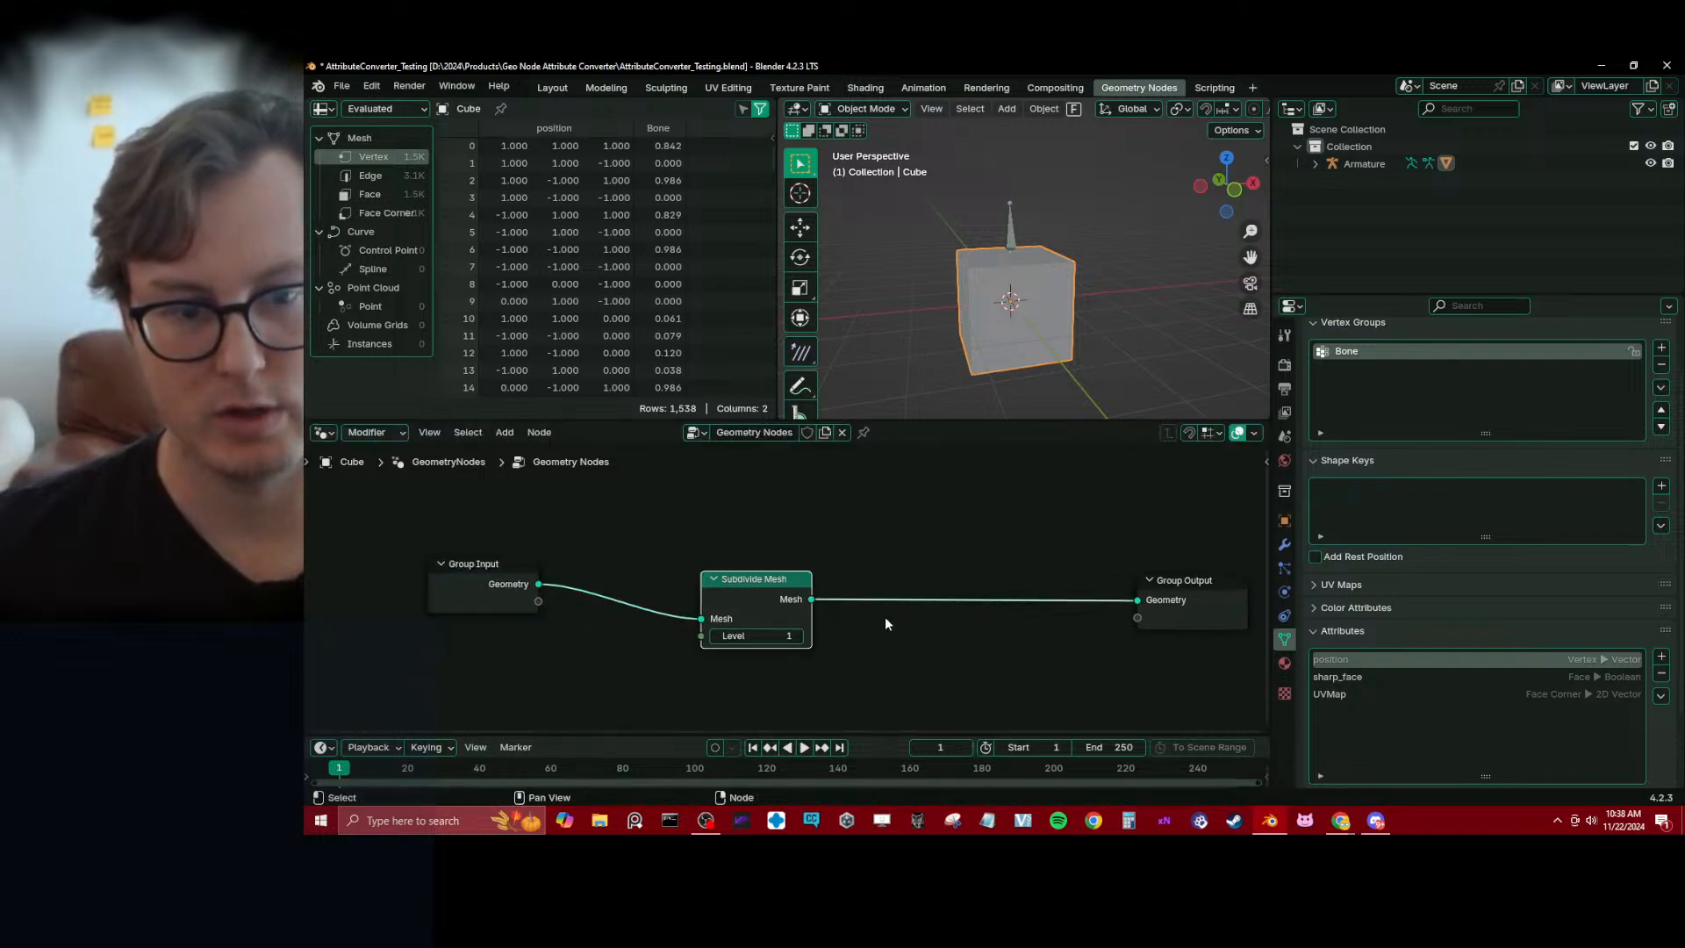
{"action": "scroll", "coordinate": [788, 595], "scroll_direction": "down", "scroll_amount": 1}
{"action": "left_click_drag", "start_coordinate": [788, 595], "coordinate": [736, 660]}
Add a UV Sphere node and place it above the Subdivide Mesh node
{"action": "key", "text": "shift+a"}
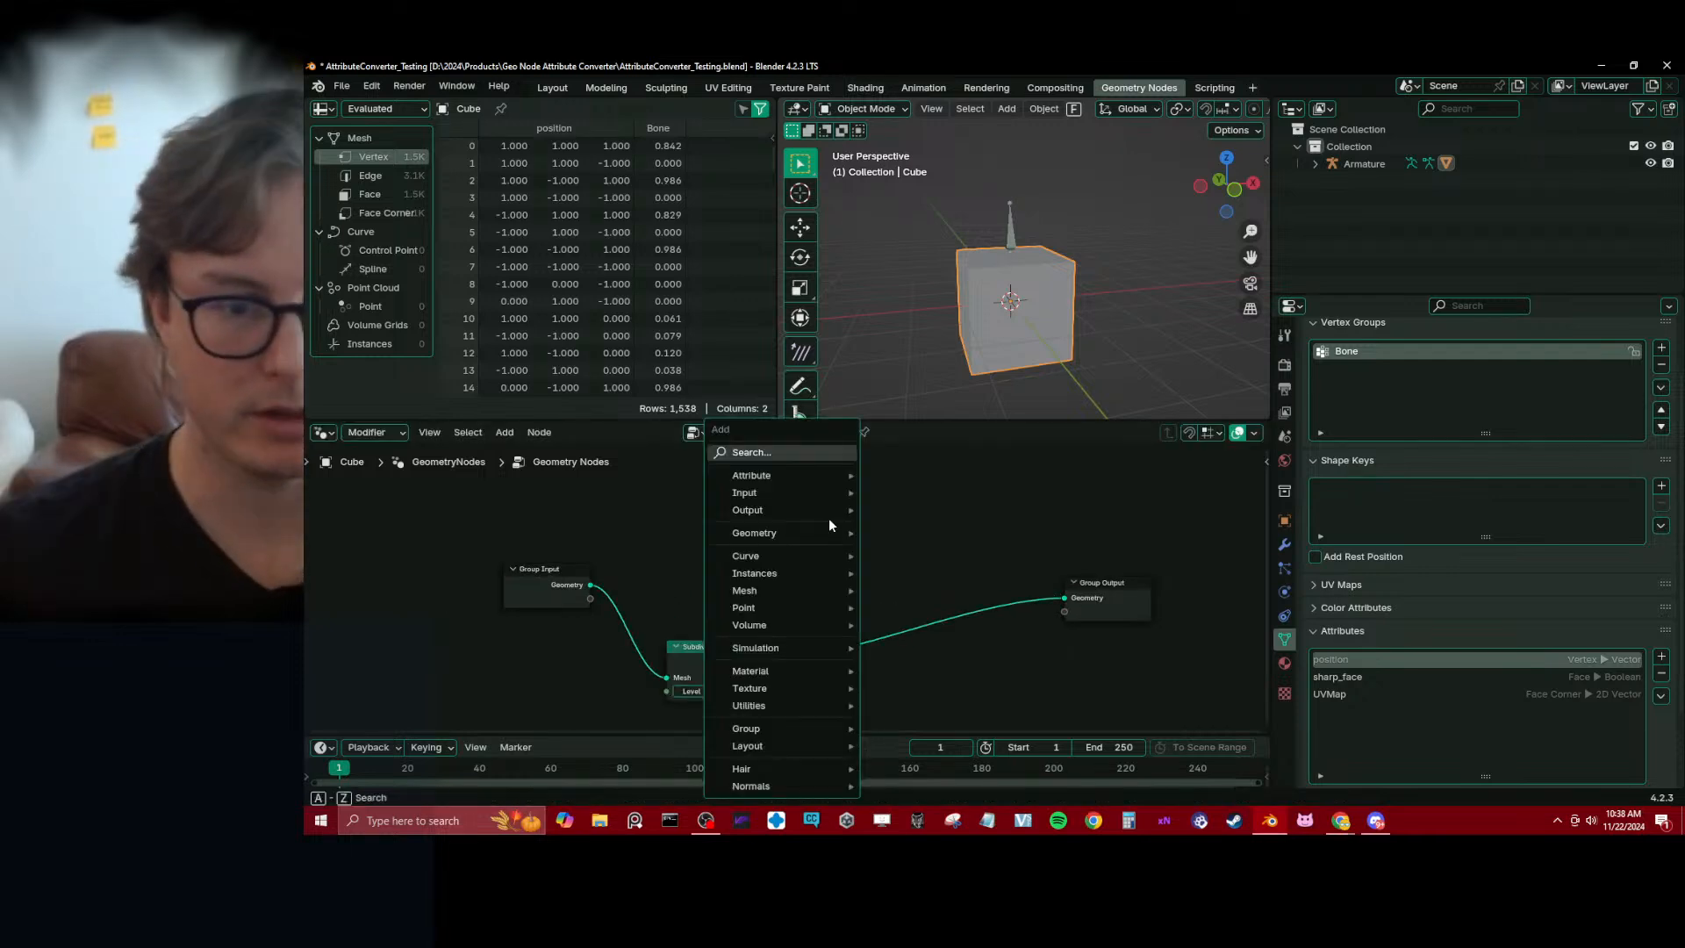
{"action": "type", "text": "sph"}
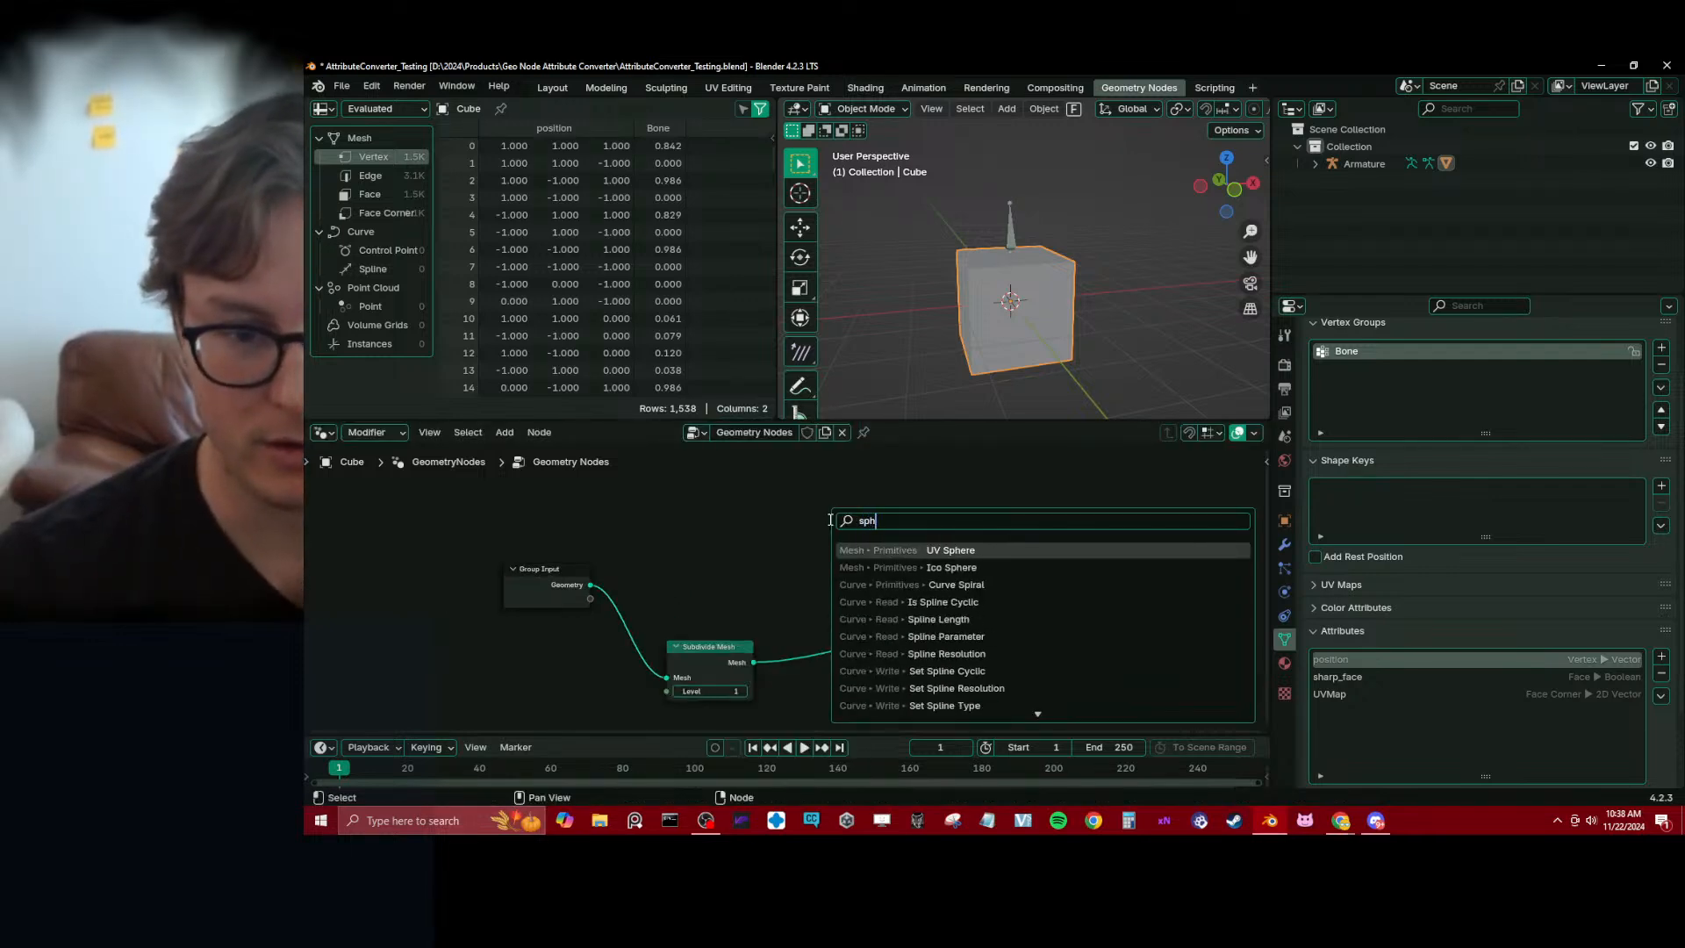
{"action": "key", "text": "Return"}
{"action": "left_click", "coordinate": [796, 507]}
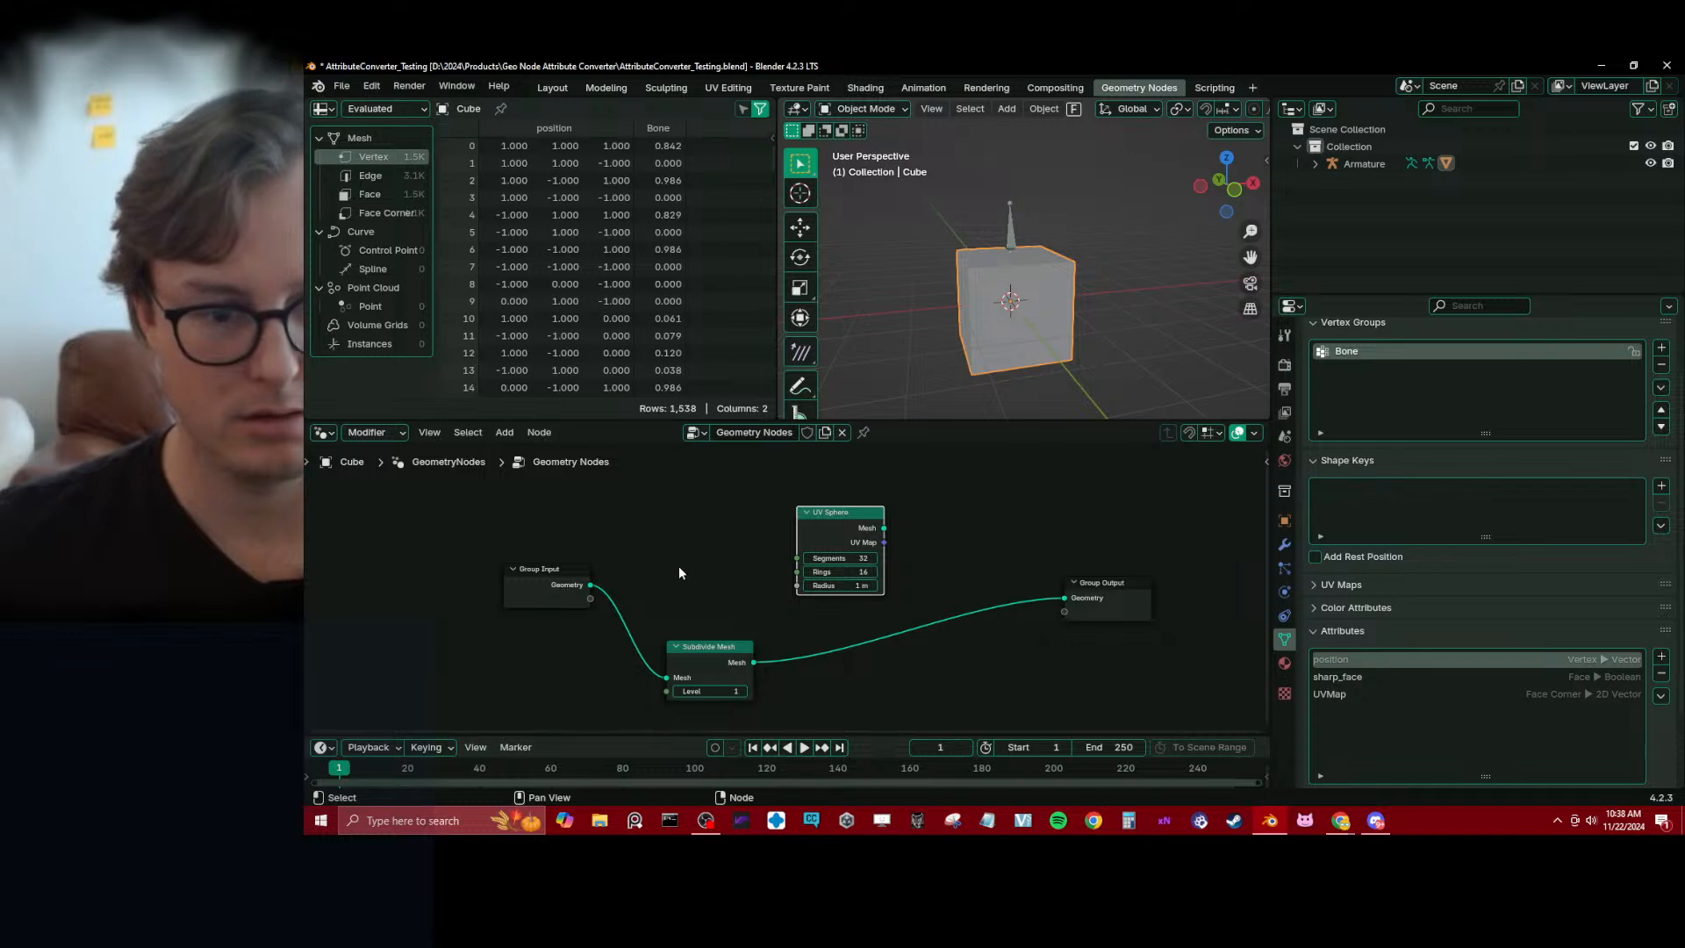
{"action": "left_click_drag", "start_coordinate": [834, 564], "coordinate": [718, 550]}
Add a Sample Nearest Surface node and place it beside the UV Sphere node
{"action": "key", "text": "shift+a"}
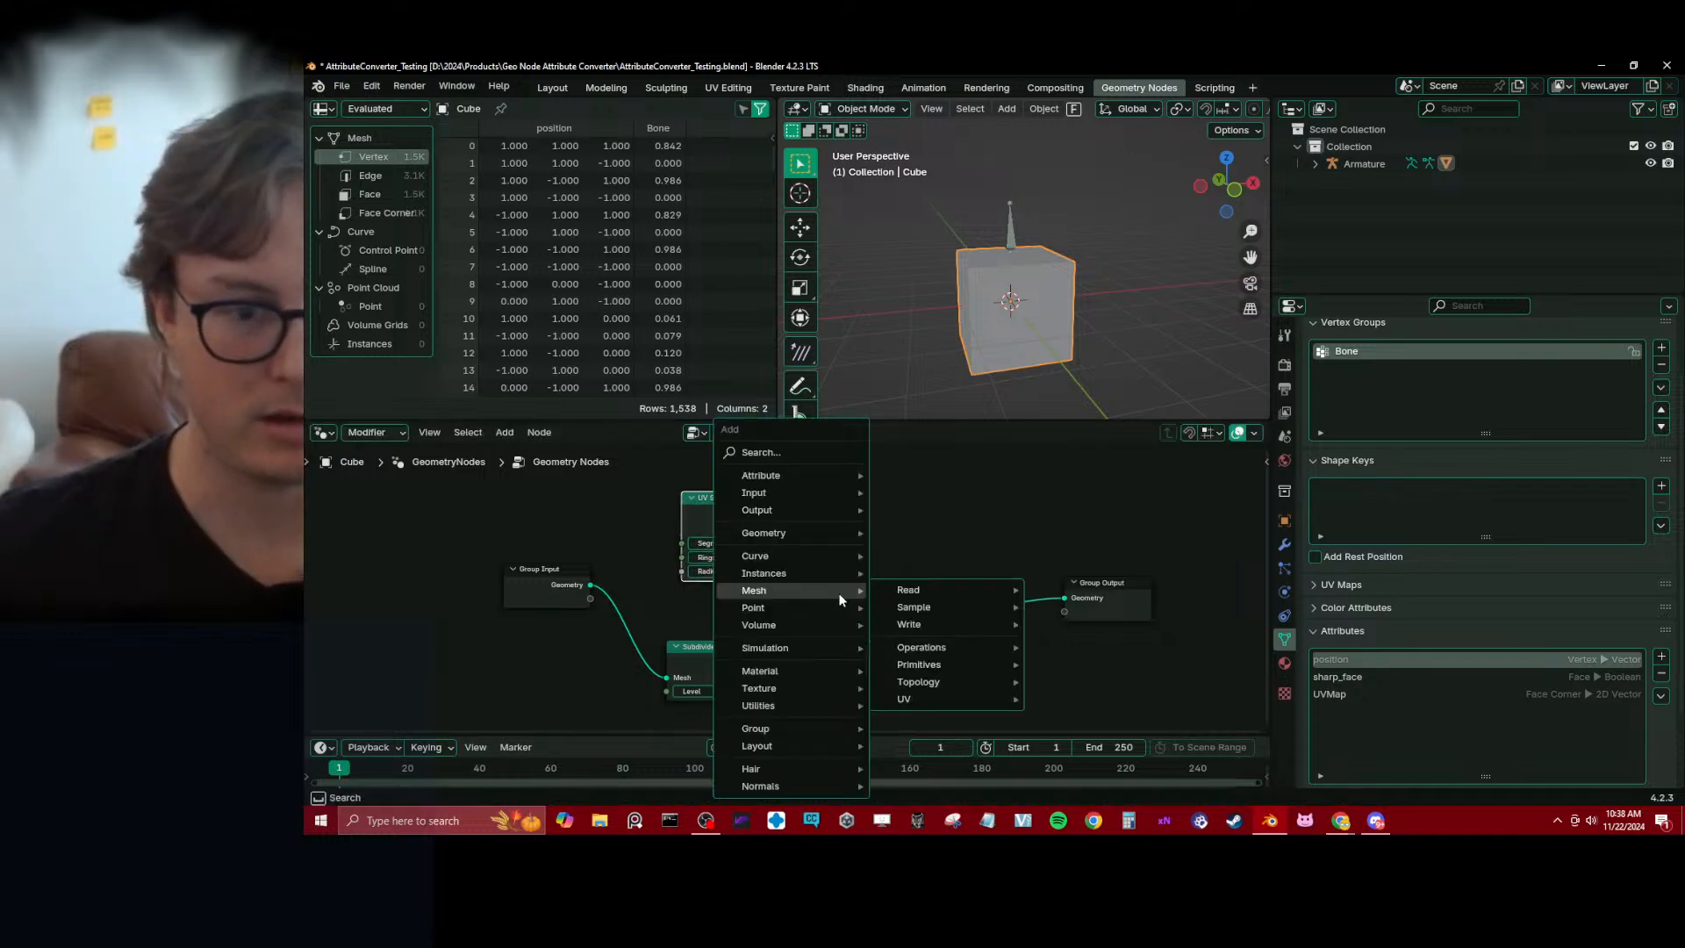
{"action": "type", "text": "samp"}
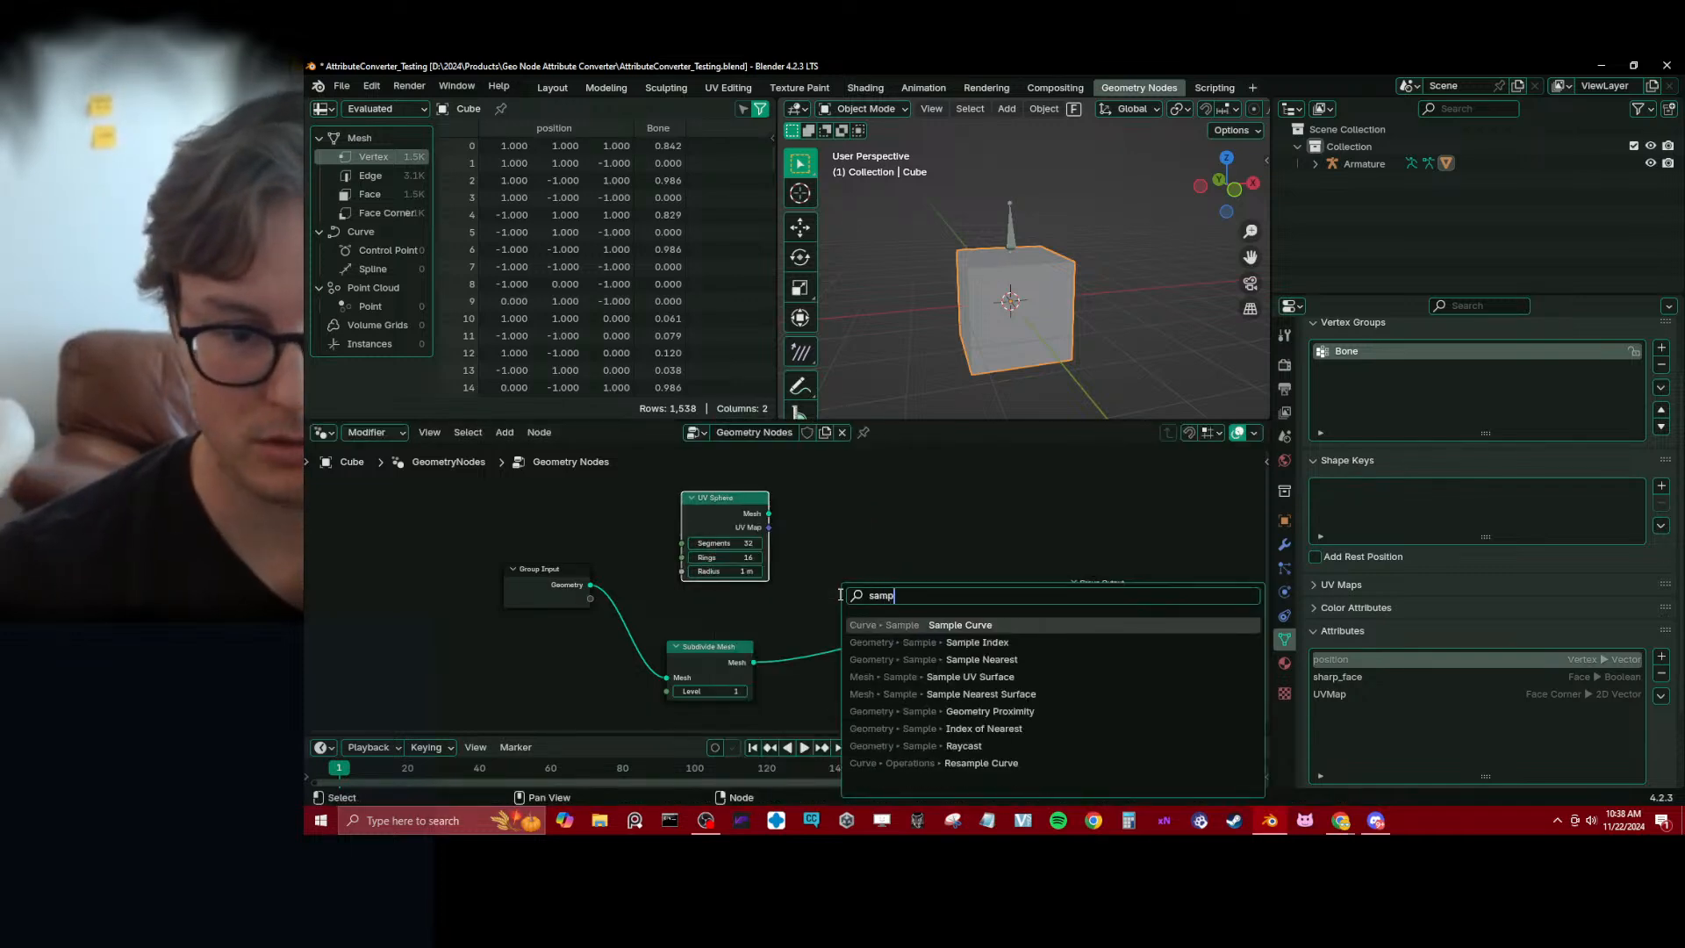
{"action": "type", "text": "pe a"}
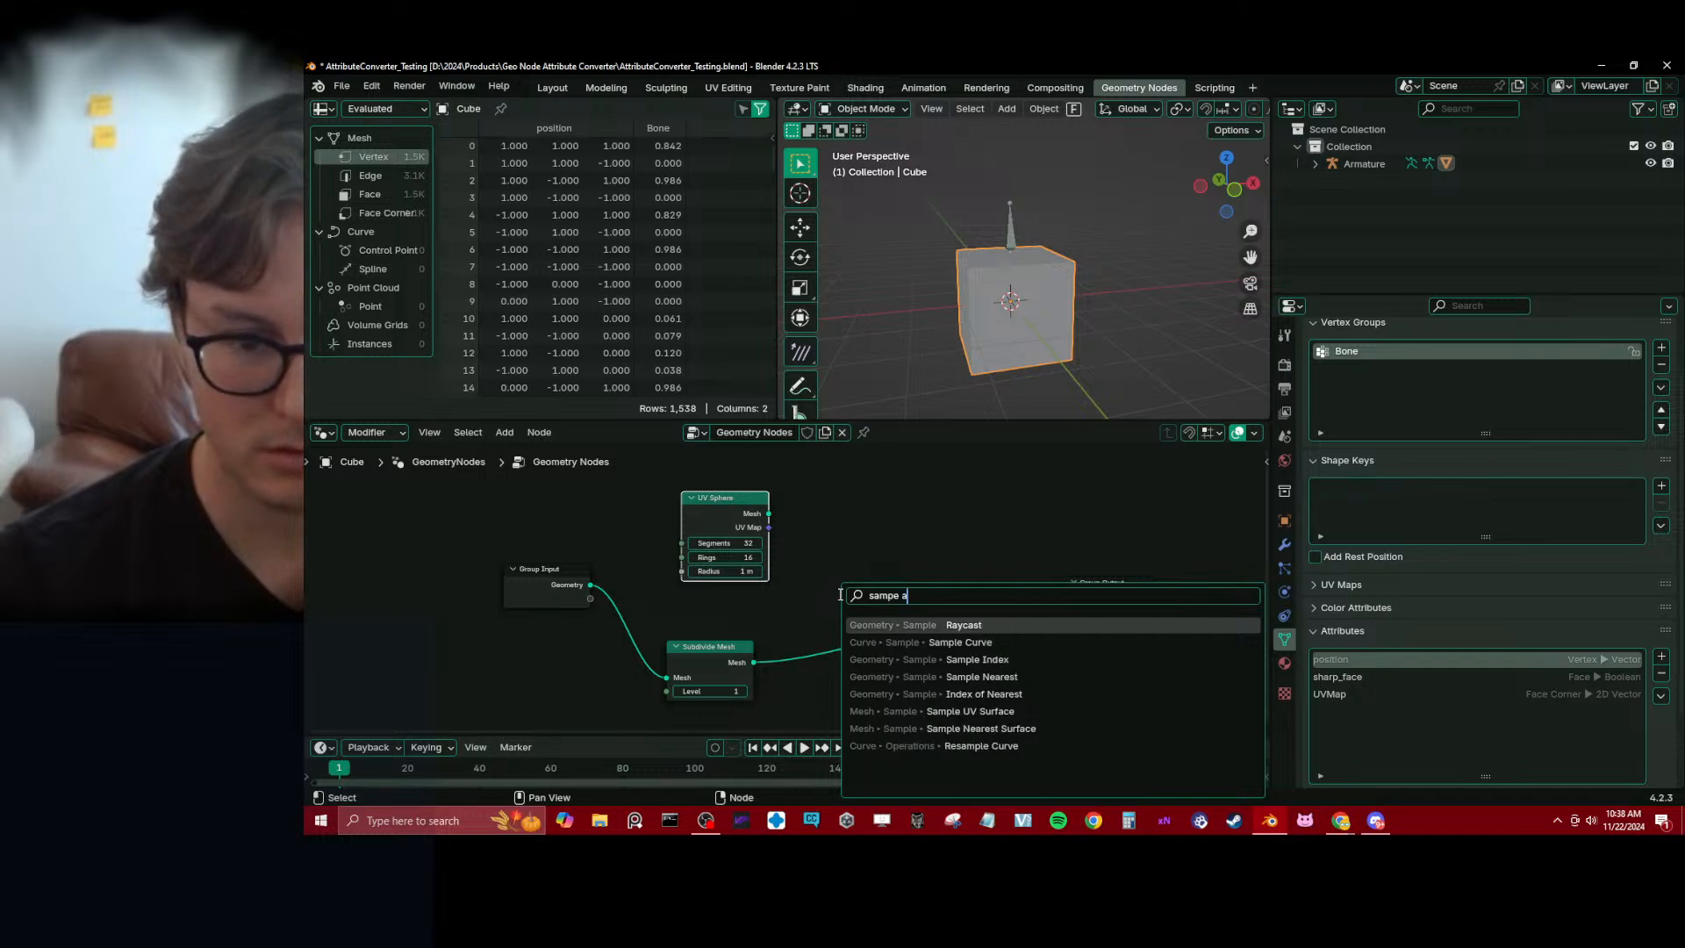
{"action": "key", "text": "Down"}
{"action": "key", "text": "Down"}
{"action": "key", "text": "Down"}
{"action": "key", "text": "Down"}
{"action": "key", "text": "Down"}
{"action": "key", "text": "Down"}
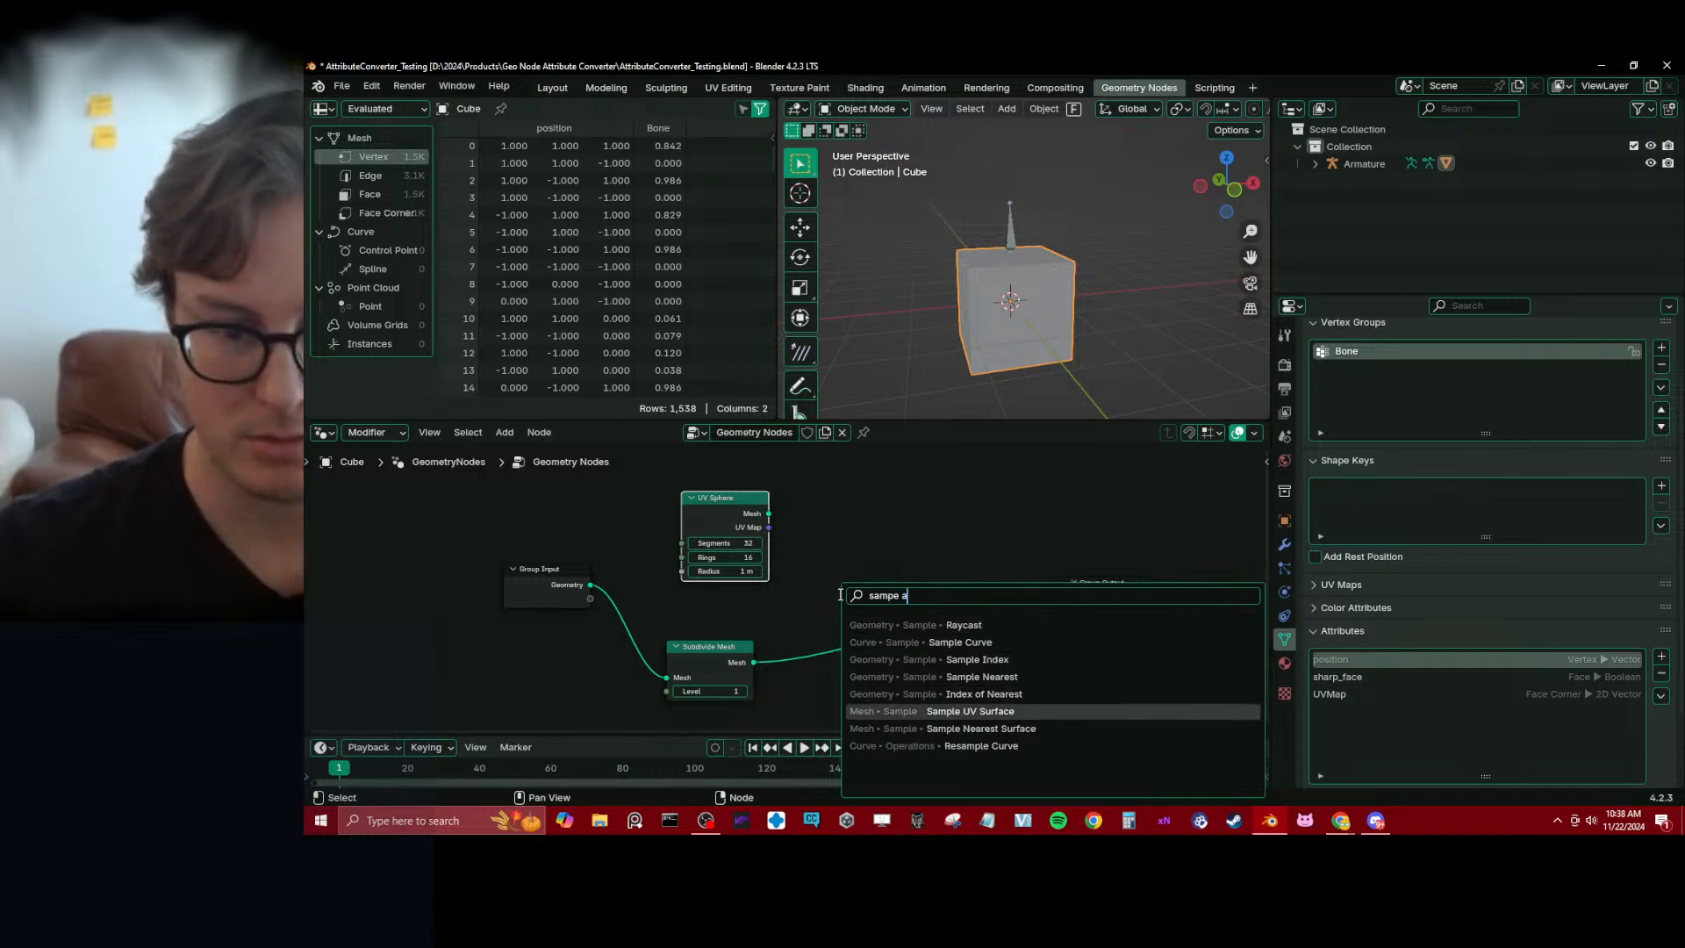
{"action": "key", "text": "Return"}
{"action": "left_click", "coordinate": [828, 462]}
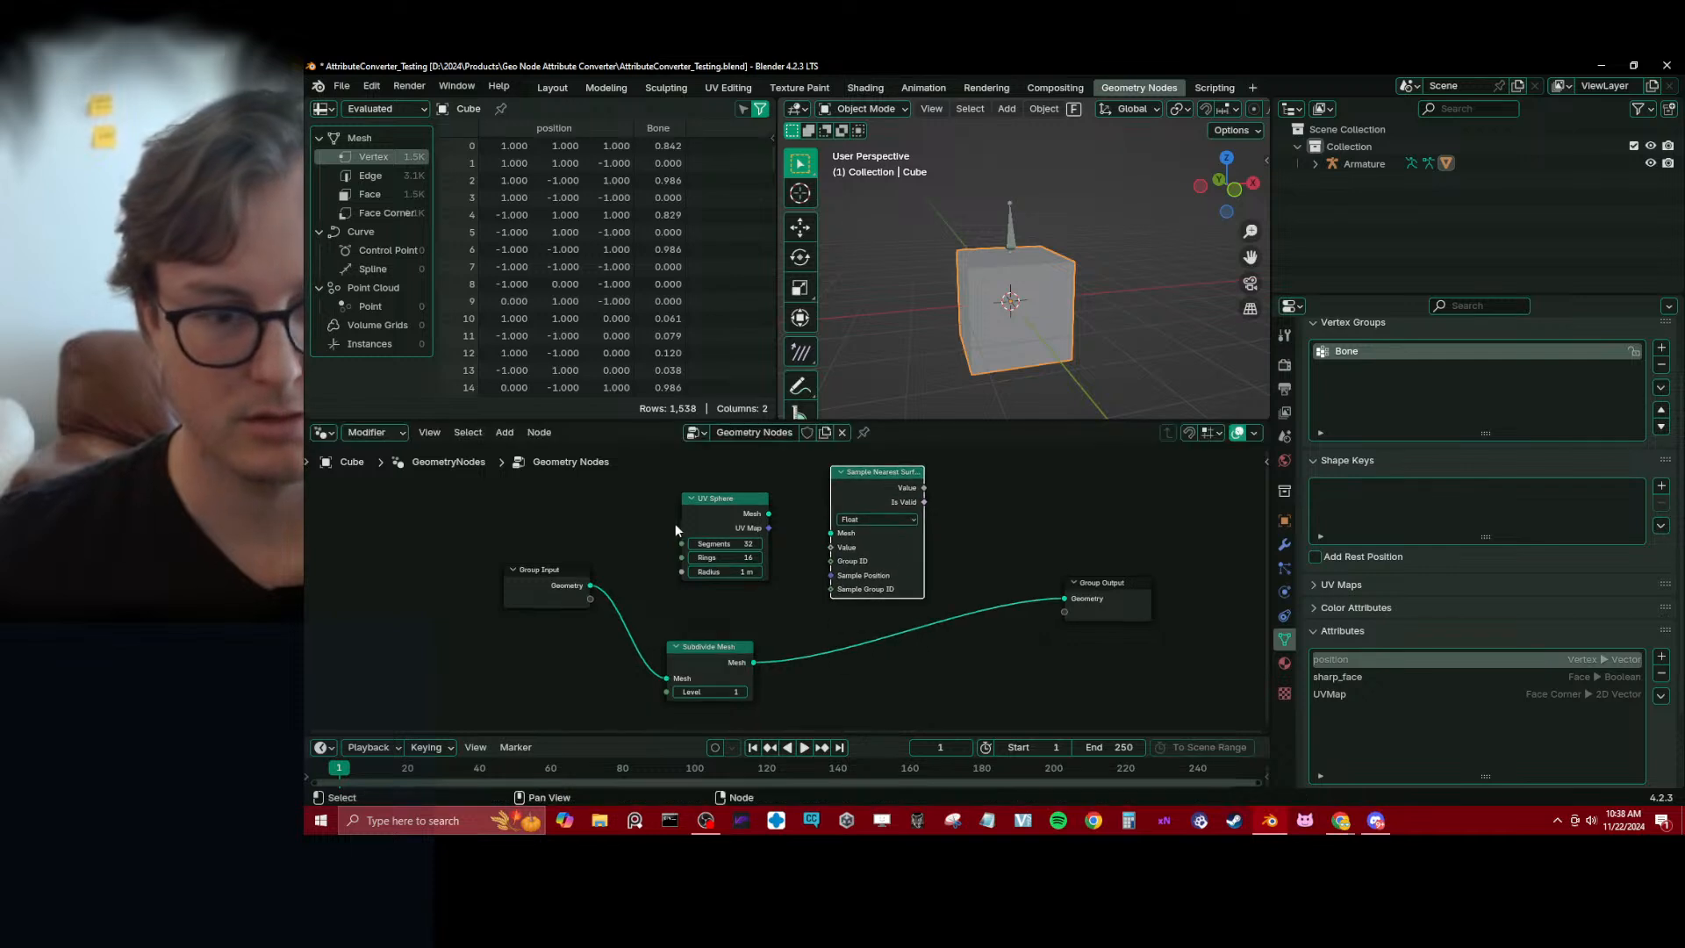
Rearrange the nodes so UV Sphere sits above and right of Sample Nearest Surface, with Group Output farther right
{"action": "left_click", "coordinate": [750, 515]}
{"action": "left_click_drag", "start_coordinate": [769, 513], "coordinate": [986, 485]}
{"action": "right_click", "coordinate": [792, 498]}
{"action": "middle_click_drag", "start_coordinate": [1067, 586], "coordinate": [974, 606]}
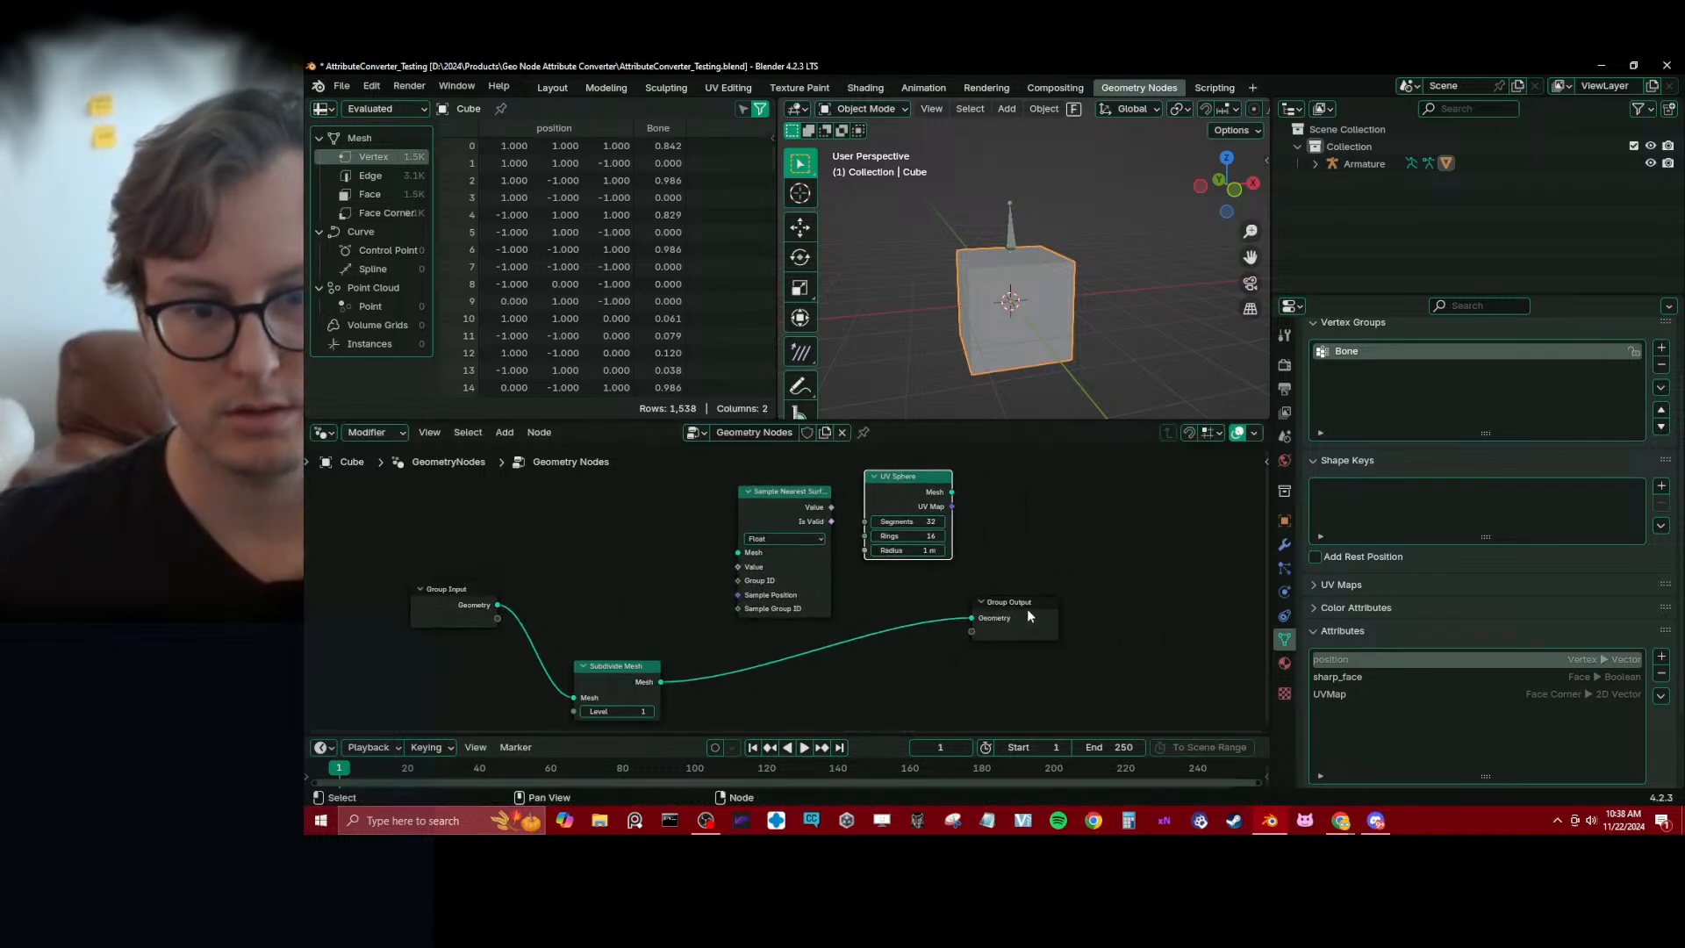
{"action": "left_click_drag", "start_coordinate": [1027, 611], "coordinate": [1161, 593]}
{"action": "left_click", "coordinate": [777, 501]}
{"action": "middle_click_drag", "start_coordinate": [881, 522], "coordinate": [858, 572]}
{"action": "left_click_drag", "start_coordinate": [797, 580], "coordinate": [760, 591]}
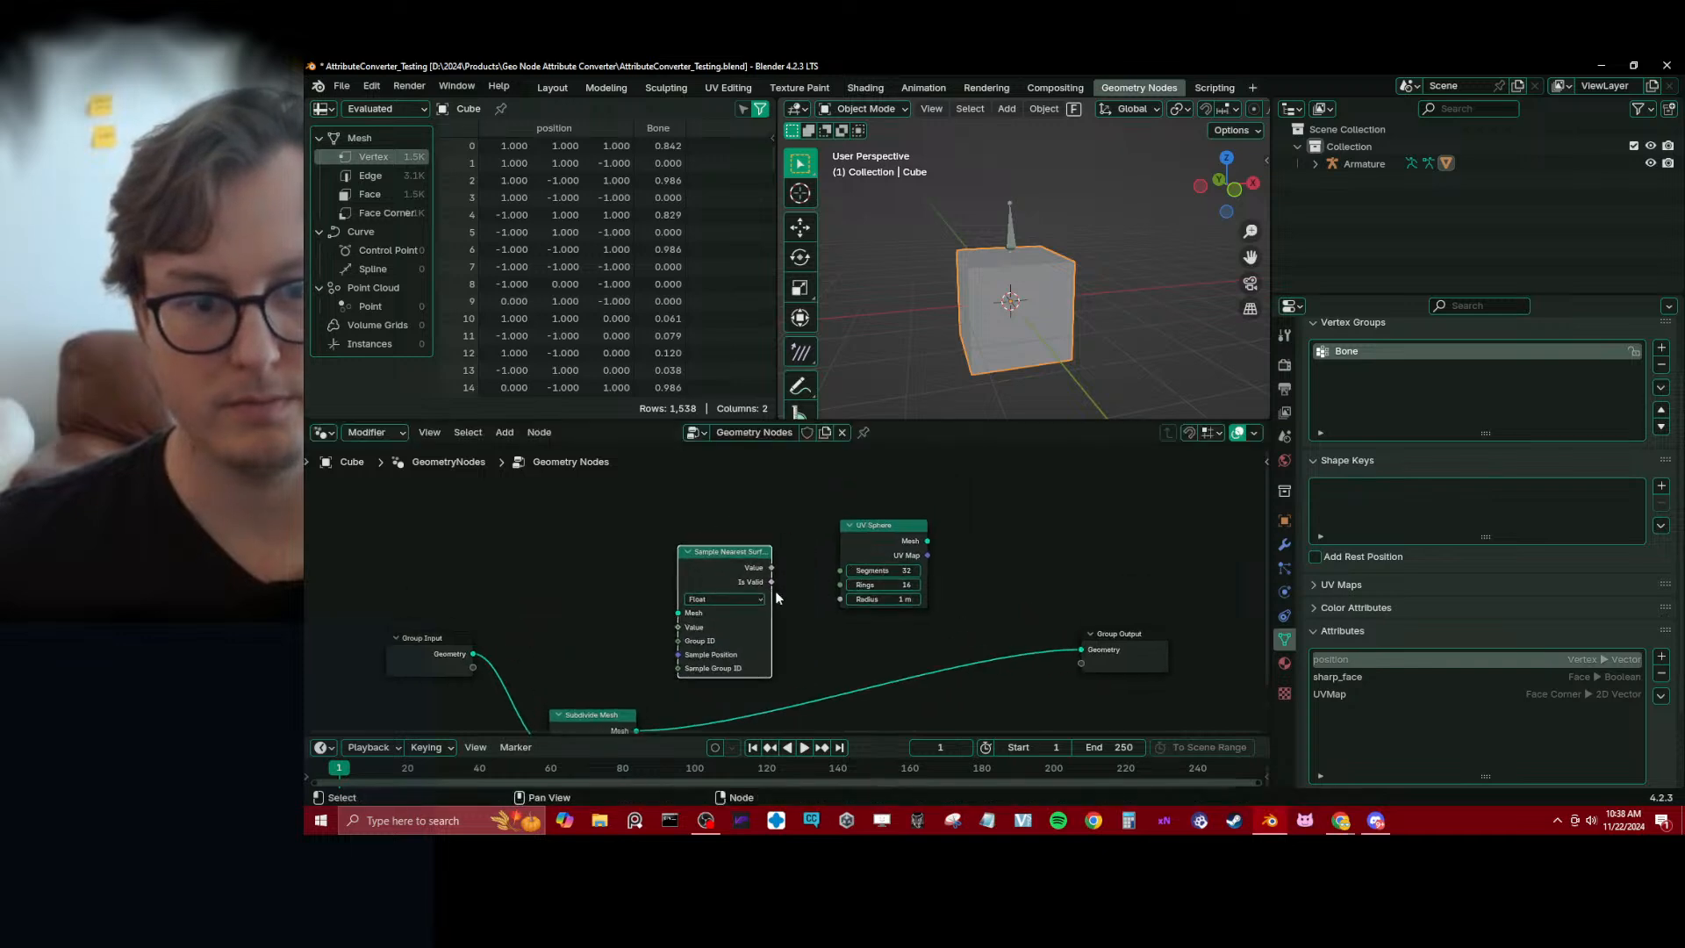
{"action": "left_click_drag", "start_coordinate": [855, 553], "coordinate": [914, 503]}
{"action": "left_click", "coordinate": [732, 549]}
{"action": "middle_click_drag", "start_coordinate": [847, 509], "coordinate": [847, 557]}
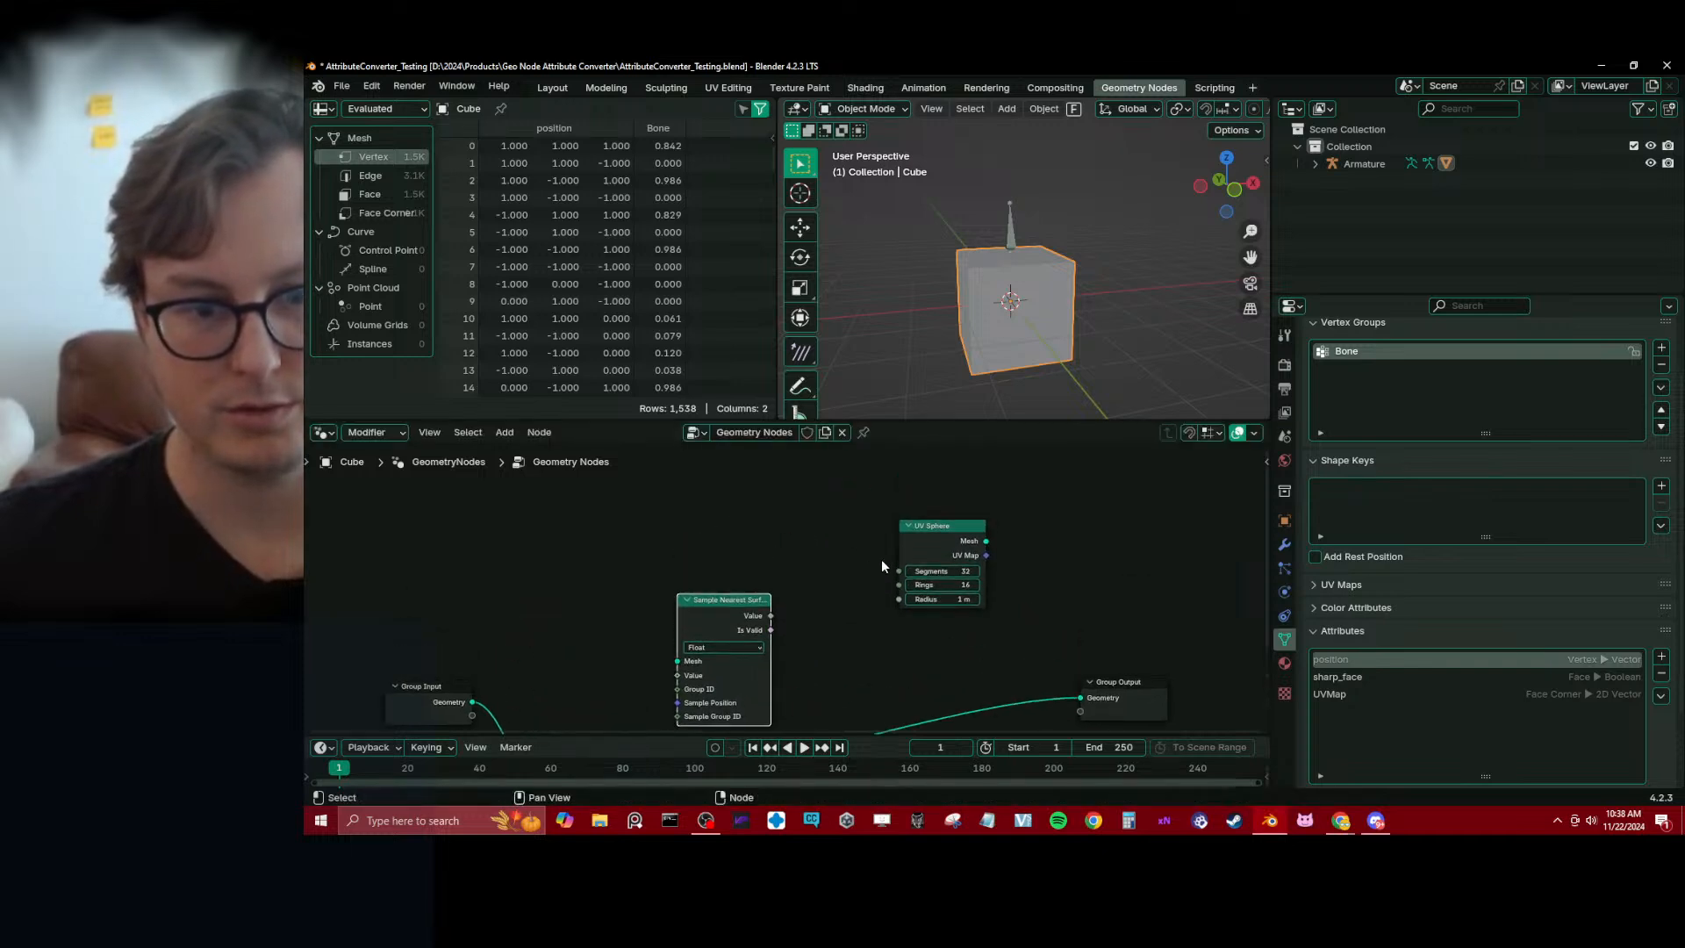
{"action": "left_click_drag", "start_coordinate": [912, 562], "coordinate": [795, 515]}
Add a Store Named Attribute node beside the UV Sphere node and set its attribute name to Bone
{"action": "key", "text": "shift+a"}
{"action": "type", "text": "s"}
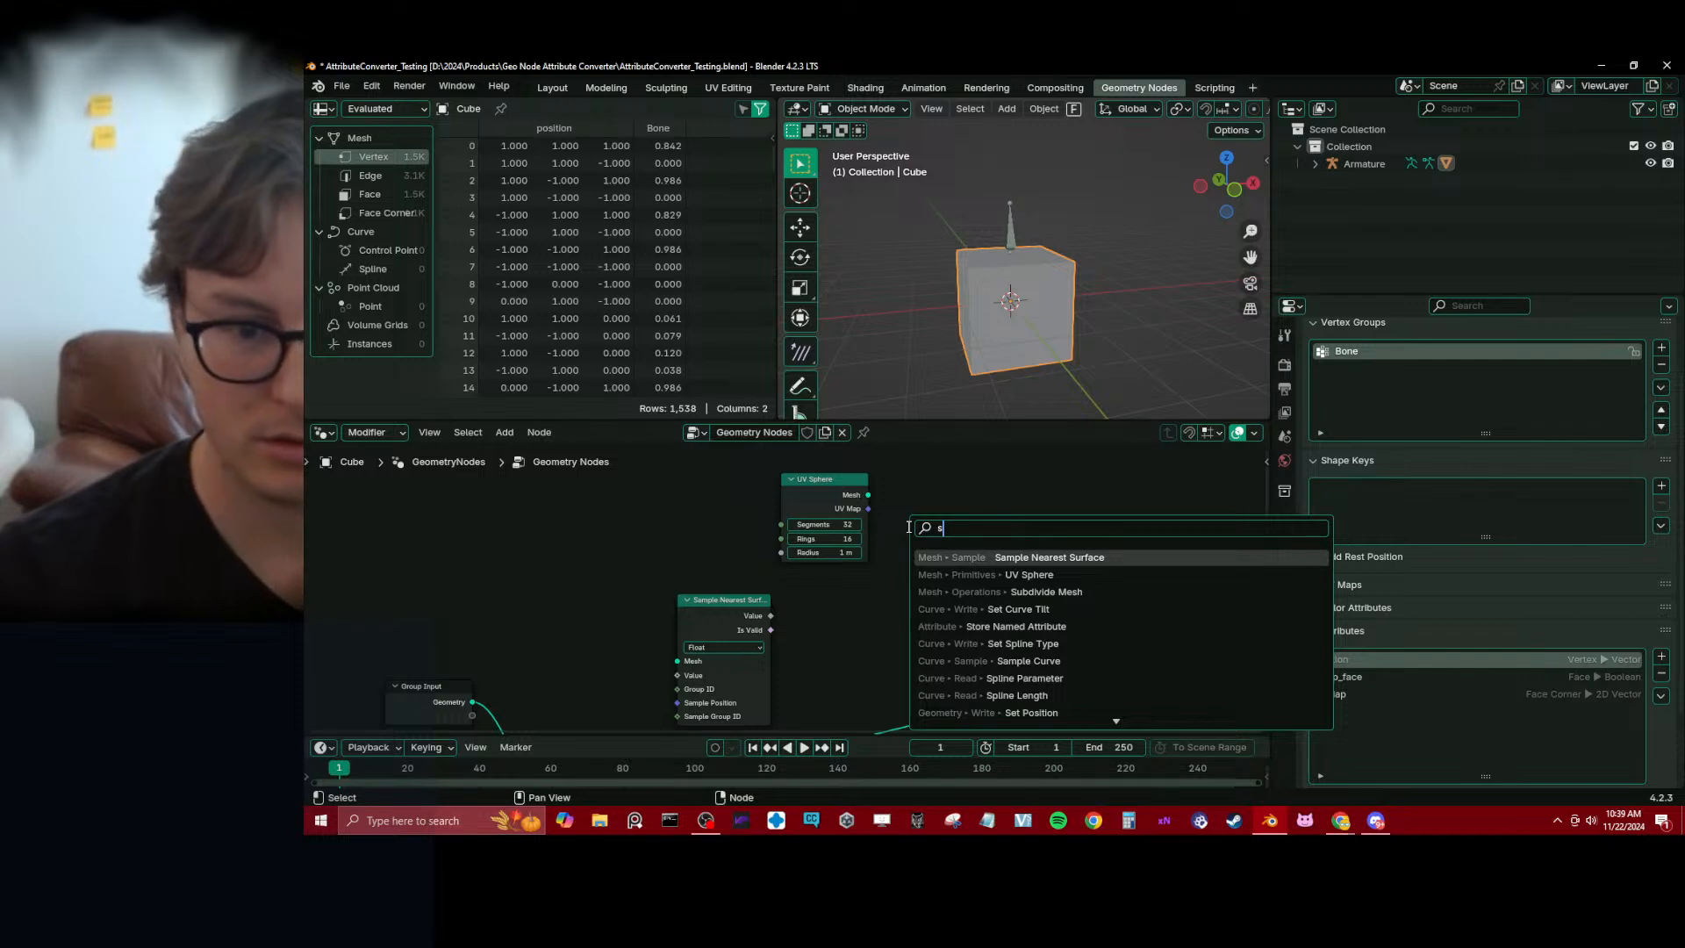
{"action": "type", "text": "to"}
{"action": "key", "text": "Return"}
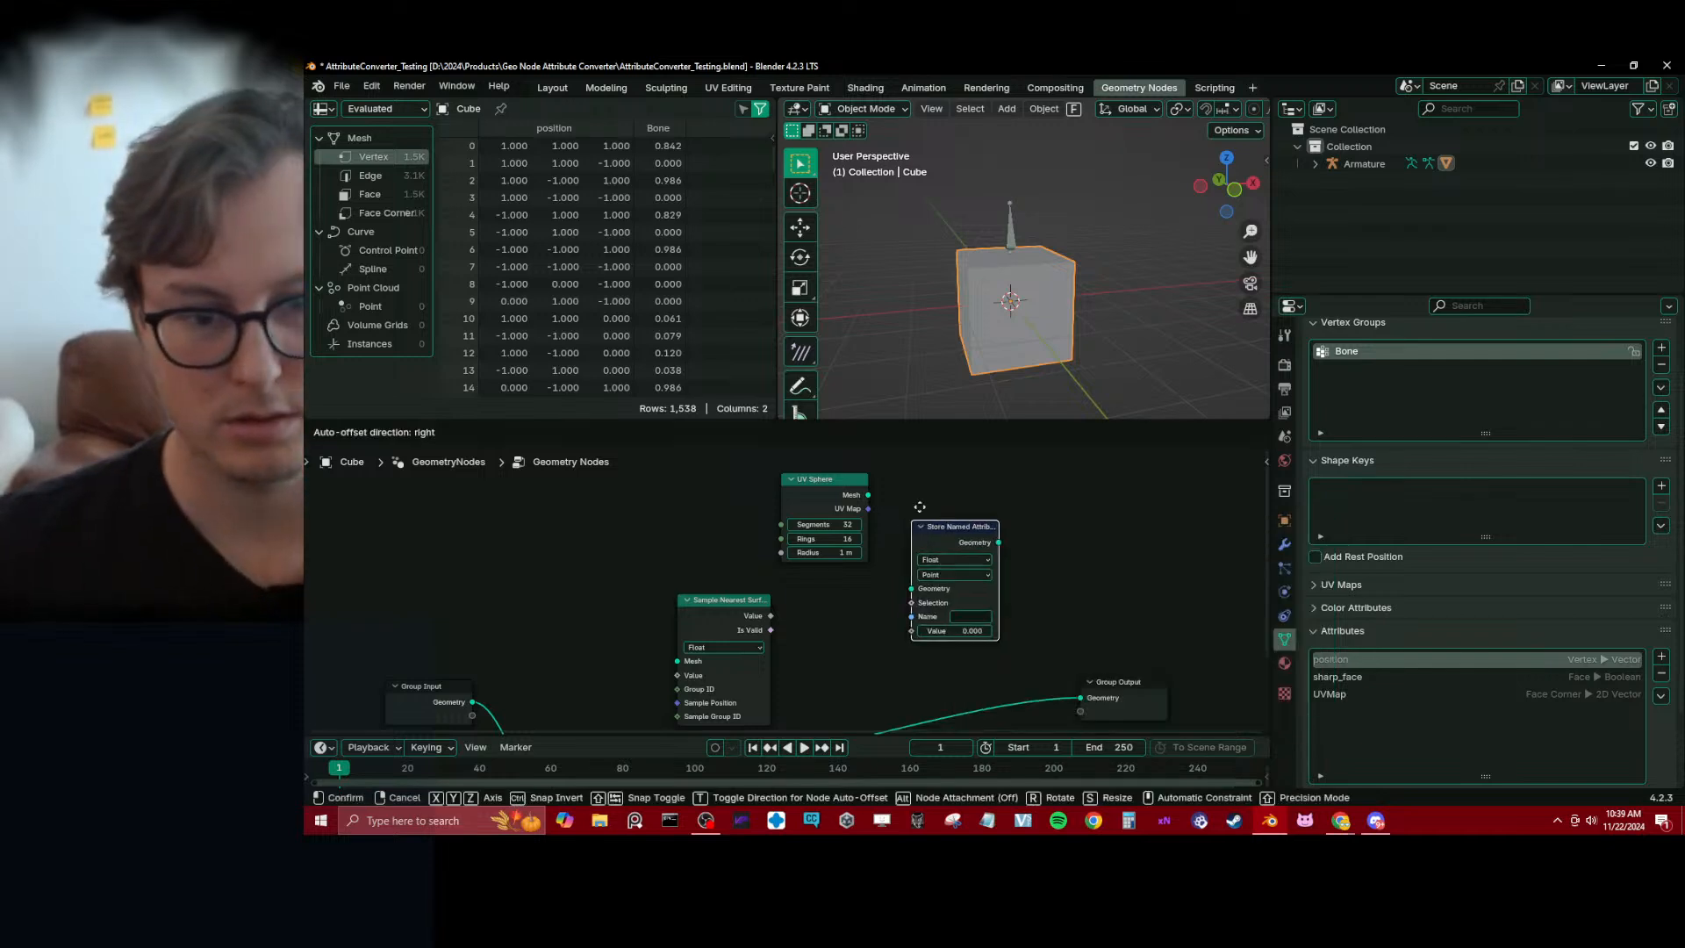
{"action": "left_click", "coordinate": [944, 471]}
{"action": "left_click", "coordinate": [1014, 582]}
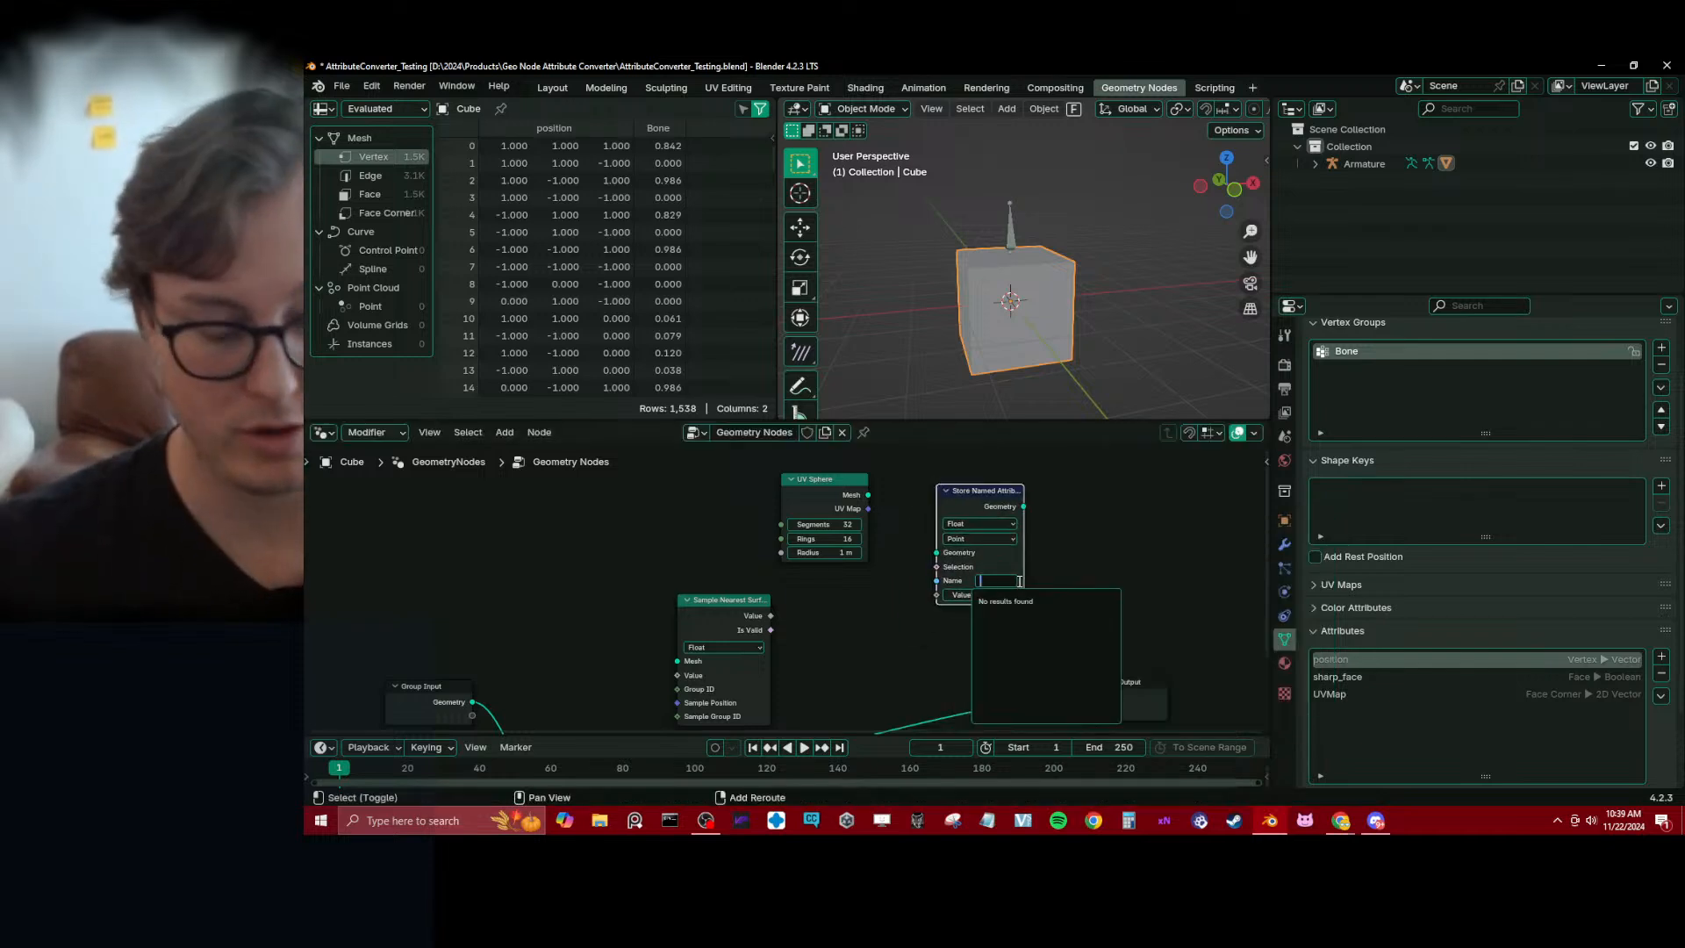
{"action": "type", "text": "Bone"}
{"action": "key", "text": "Return"}
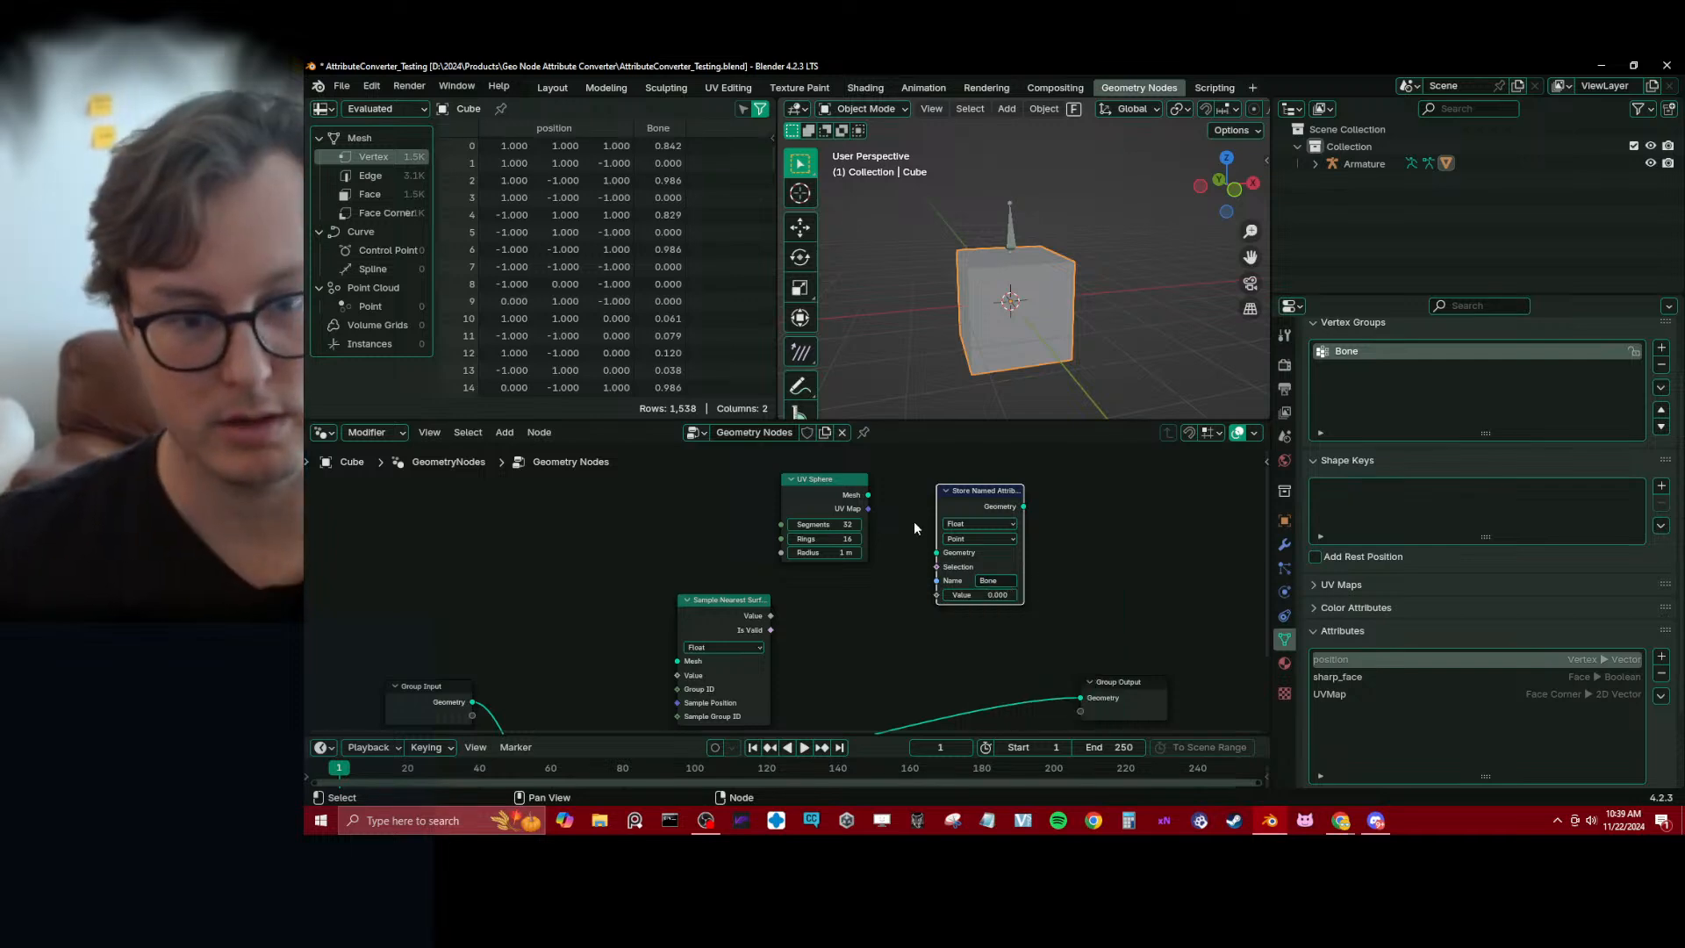
Connect the UV Sphere mesh through Store Named Attribute to the Group Output geometry
{"action": "left_click_drag", "start_coordinate": [869, 495], "coordinate": [936, 553]}
{"action": "left_click_drag", "start_coordinate": [1023, 506], "coordinate": [1051, 534]}
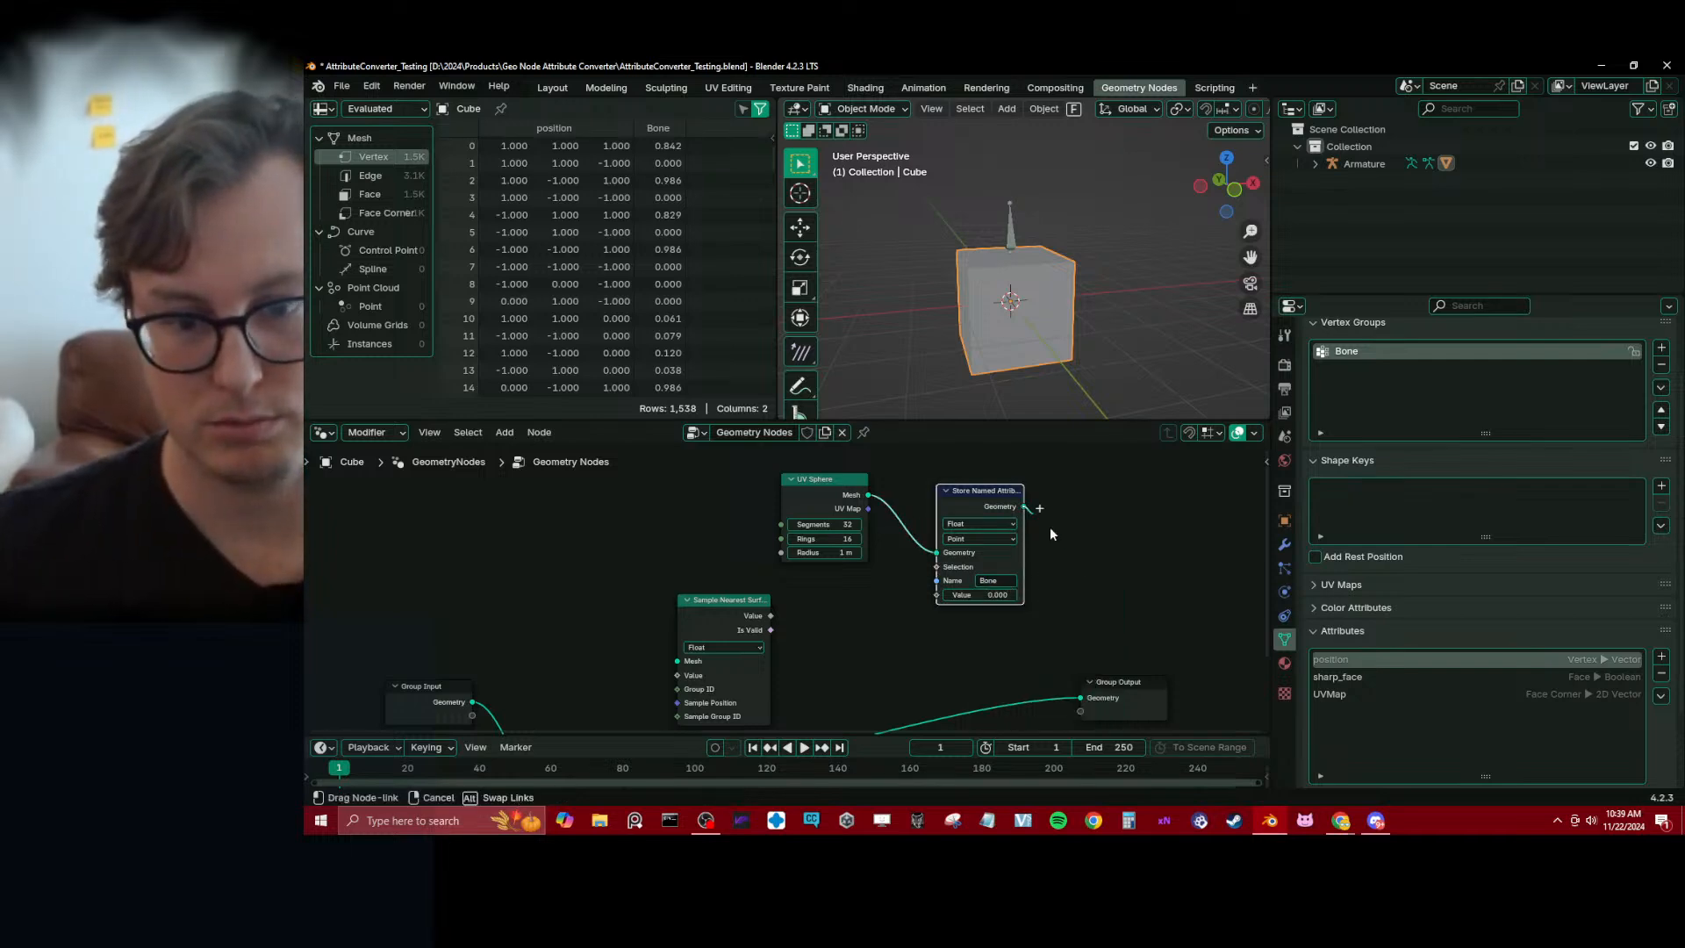
{"action": "left_click_drag", "start_coordinate": [1076, 697], "coordinate": [1079, 698]}
Link Sample Nearest Surface's Value to the Bone attribute's Value, and feed the Subdivide Mesh output into its Mesh input
{"action": "middle_click_drag", "start_coordinate": [904, 600], "coordinate": [912, 534]}
{"action": "left_click_drag", "start_coordinate": [779, 550], "coordinate": [941, 531]}
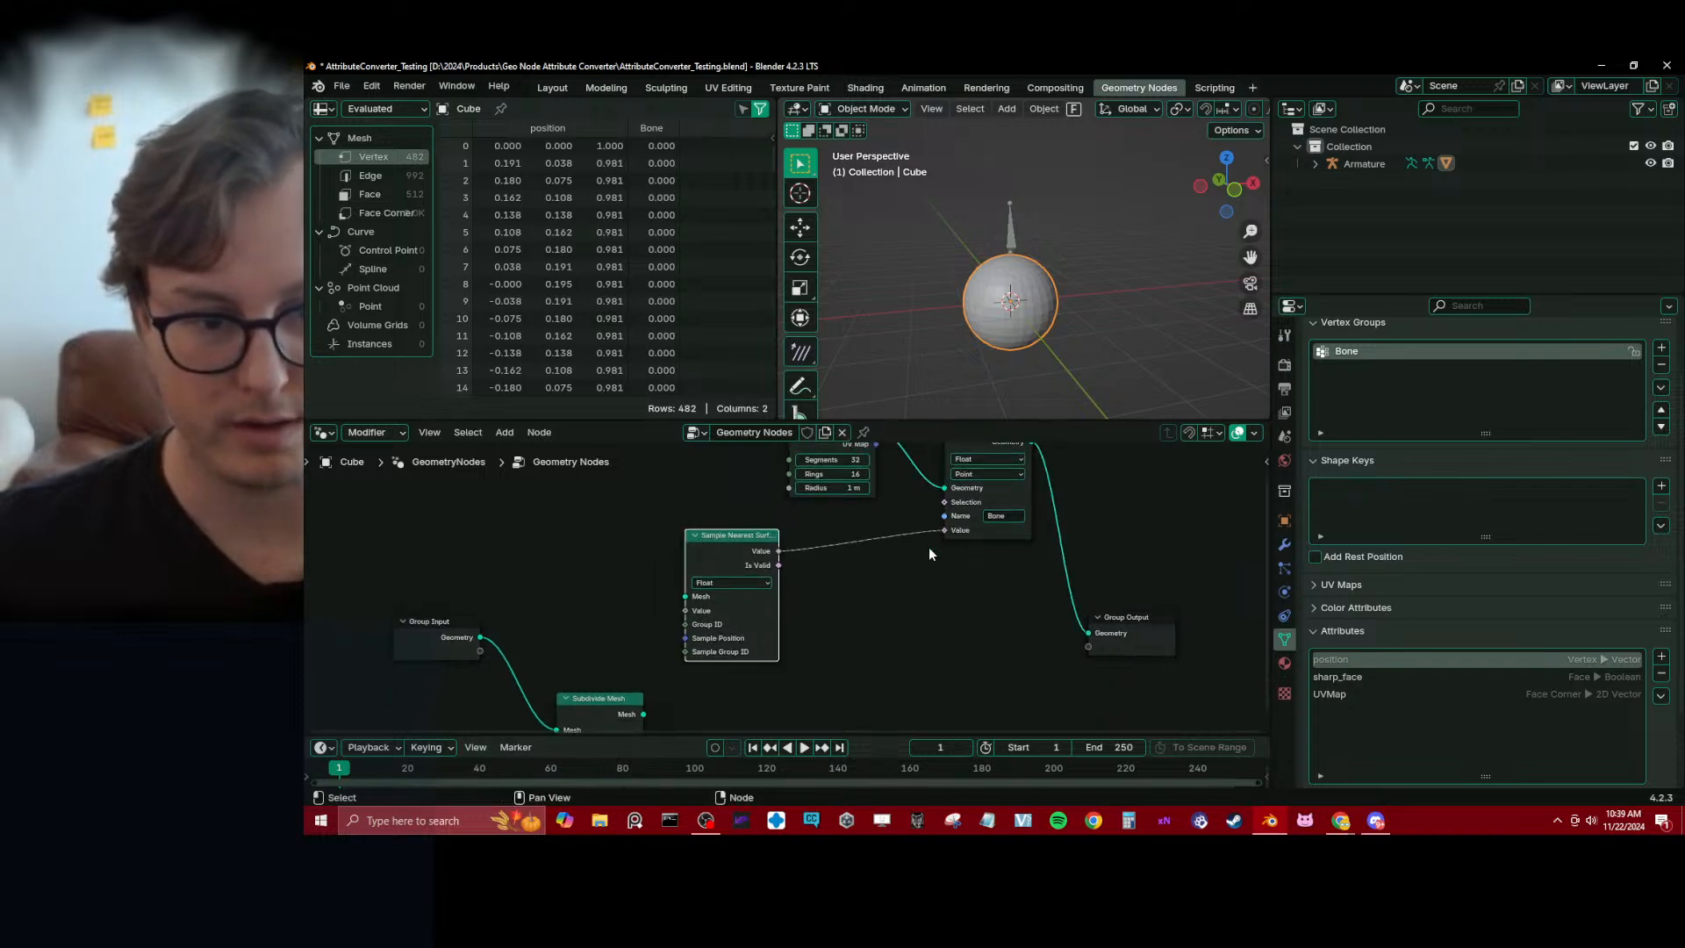
{"action": "middle_click_drag", "start_coordinate": [701, 596], "coordinate": [769, 539]}
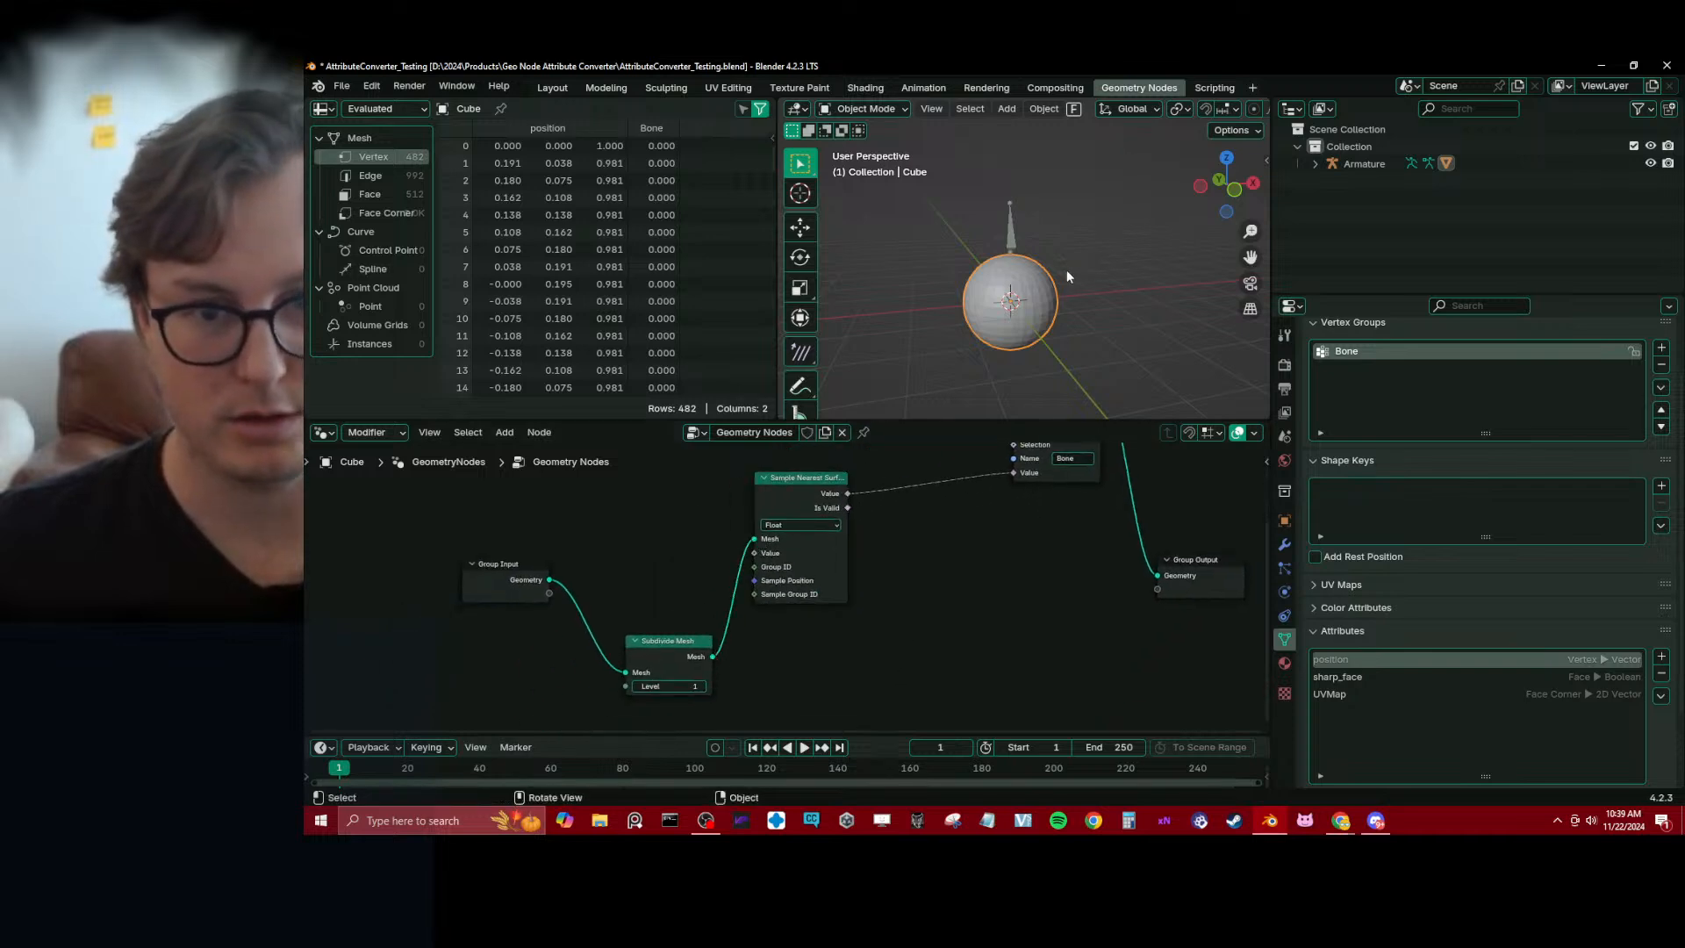
Test the sphere's deformation by moving the armature's bone in Pose Mode, cancel the move and return to Object Mode
{"action": "left_click", "coordinate": [1011, 233]}
{"action": "key", "text": "ctrl+Tab"}
{"action": "key", "text": "g"}
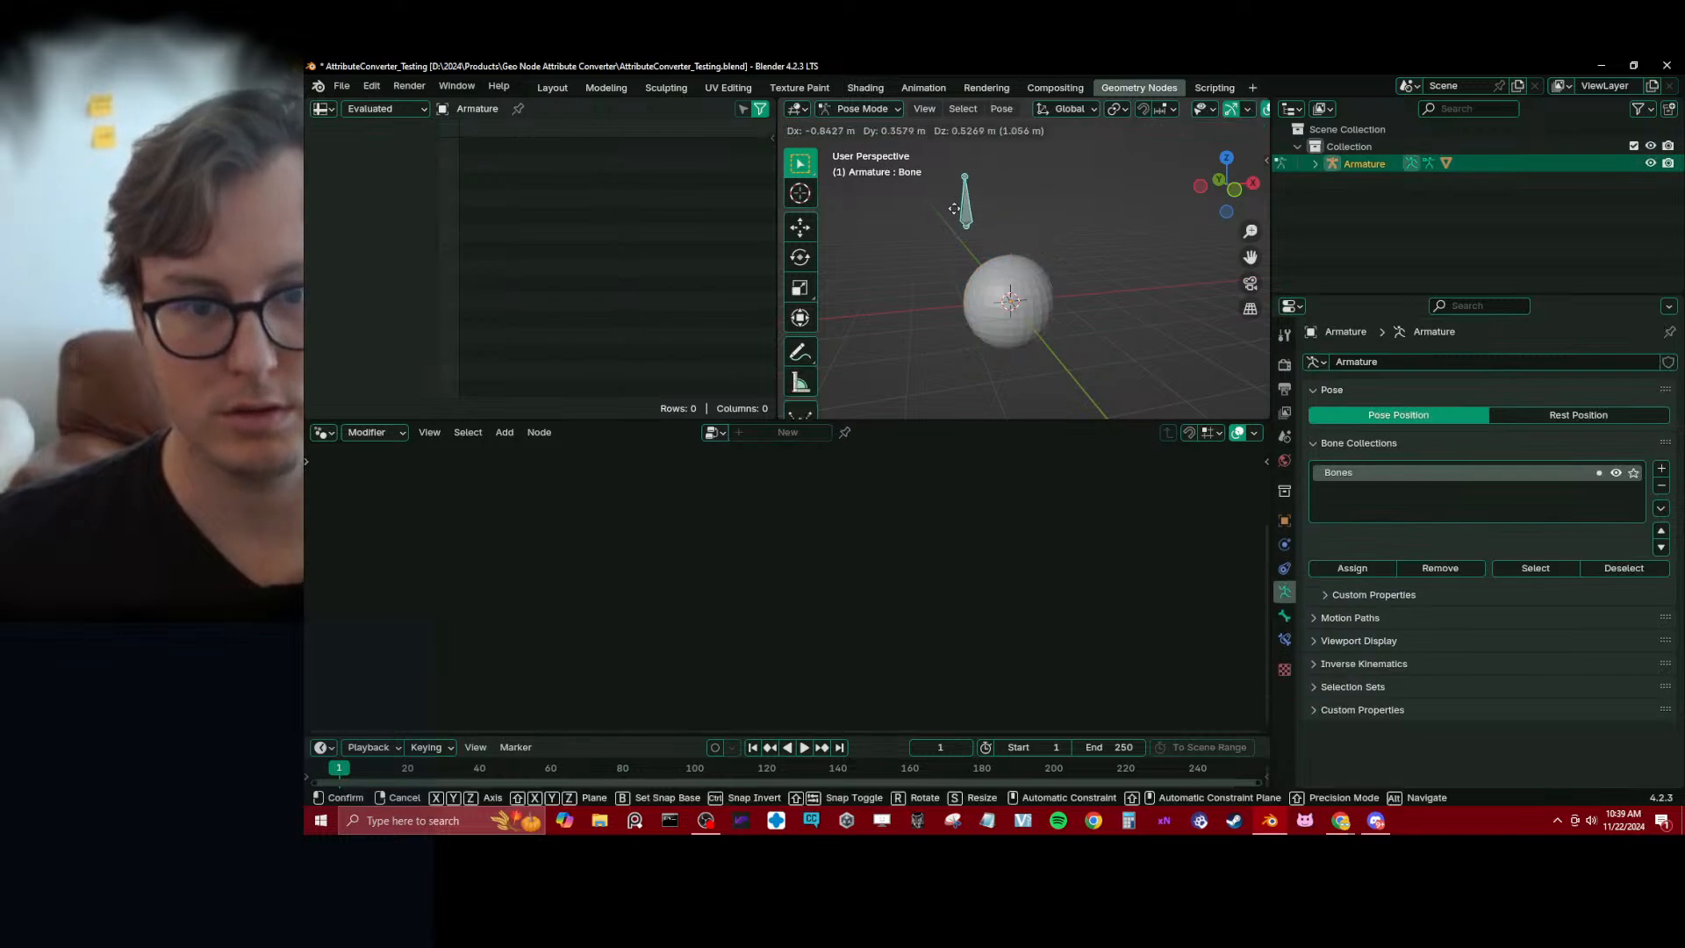
{"action": "right_click", "coordinate": [1005, 283]}
{"action": "key", "text": "ctrl+Tab"}
Reselect the sphere, tidy the Sample Nearest Surface and Subdivide Mesh nodes, and save the file
{"action": "key", "text": "ctrl+s"}
{"action": "left_click", "coordinate": [1030, 288]}
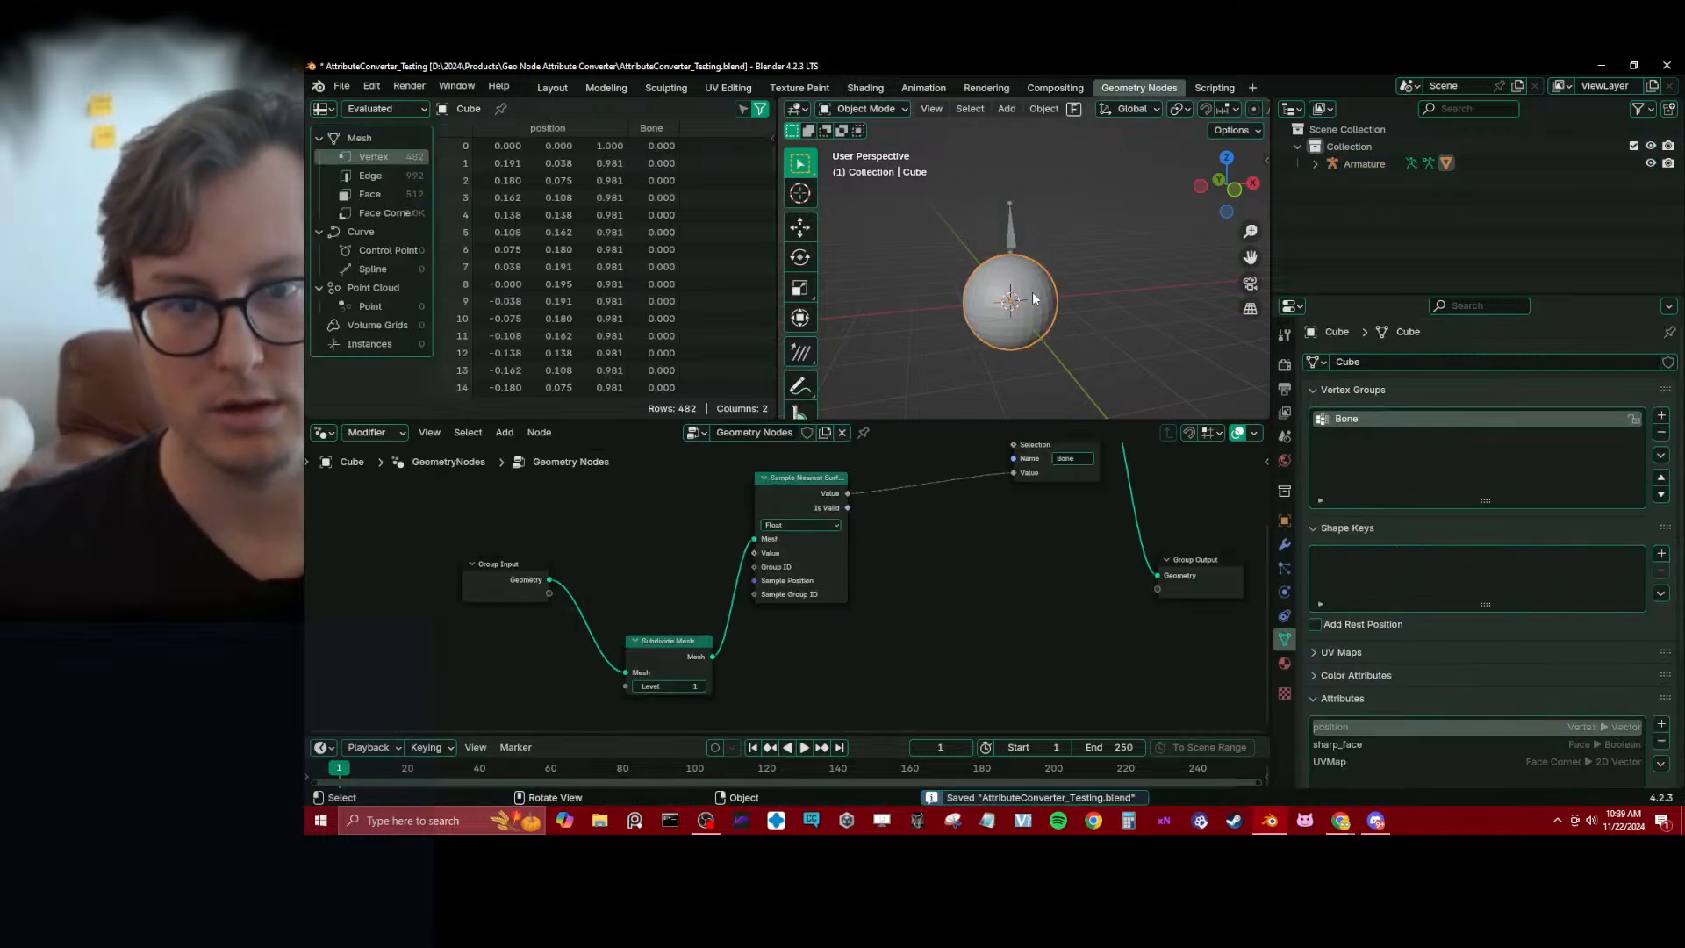
{"action": "left_click_drag", "start_coordinate": [811, 635], "coordinate": [833, 618]}
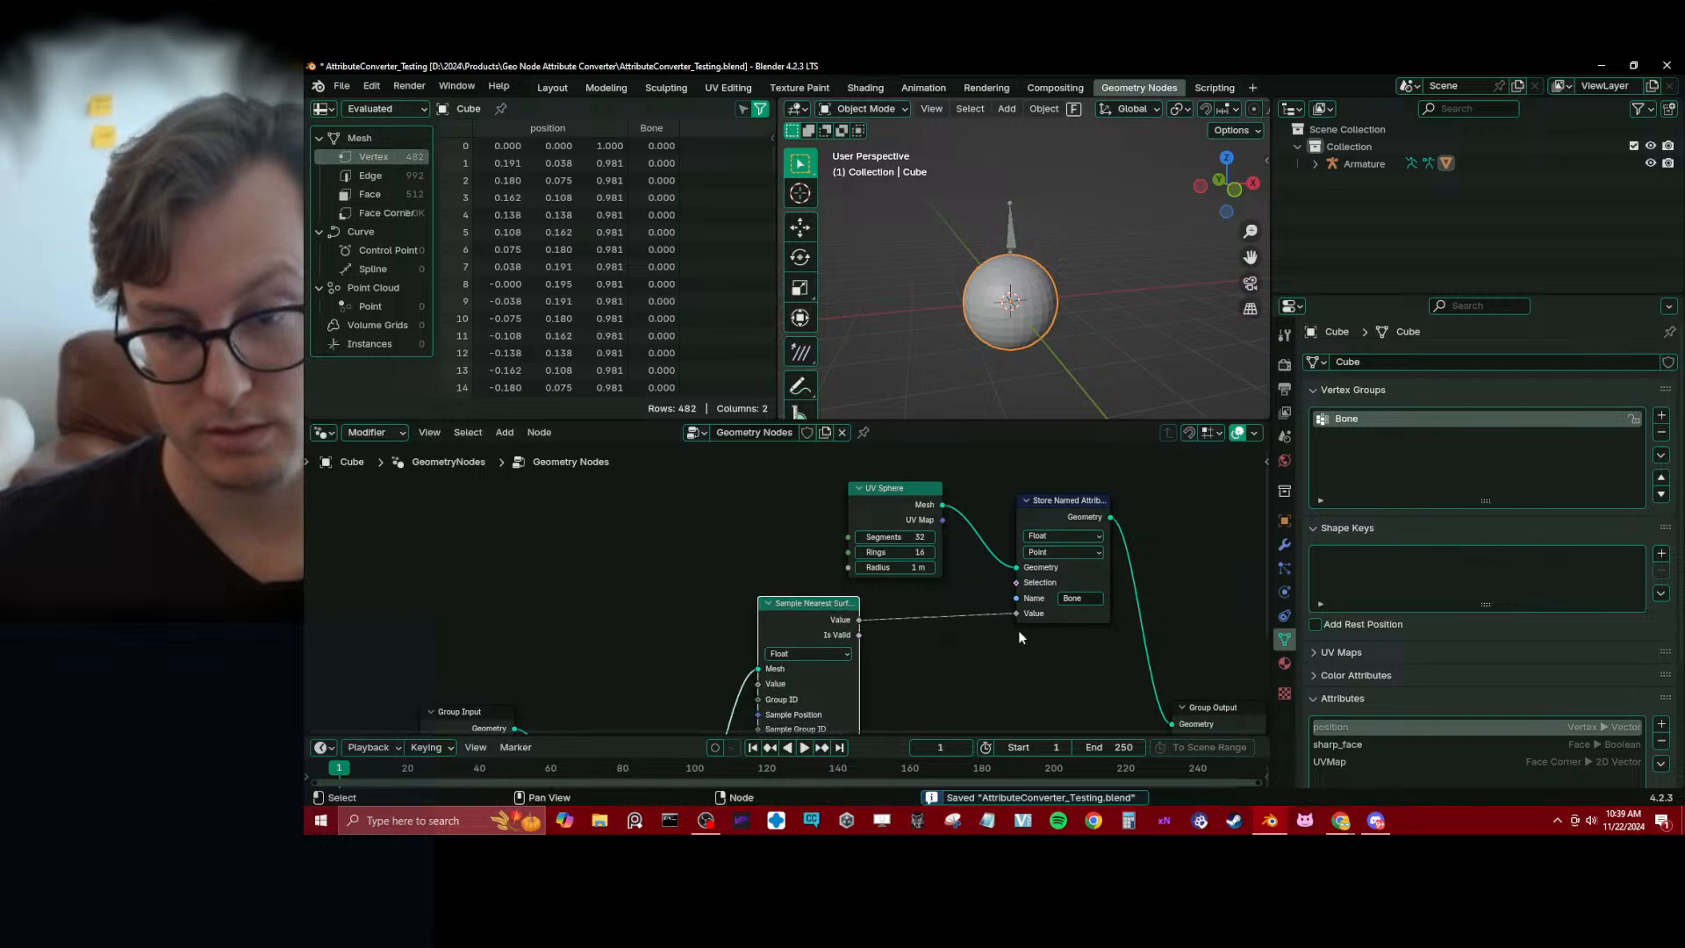
{"action": "scroll", "coordinate": [1057, 648], "scroll_direction": "down", "scroll_amount": 3}
{"action": "middle_click_drag", "start_coordinate": [1057, 648], "coordinate": [852, 576]}
{"action": "left_click_drag", "start_coordinate": [592, 666], "coordinate": [586, 609]}
{"action": "key", "text": "ctrl+s"}
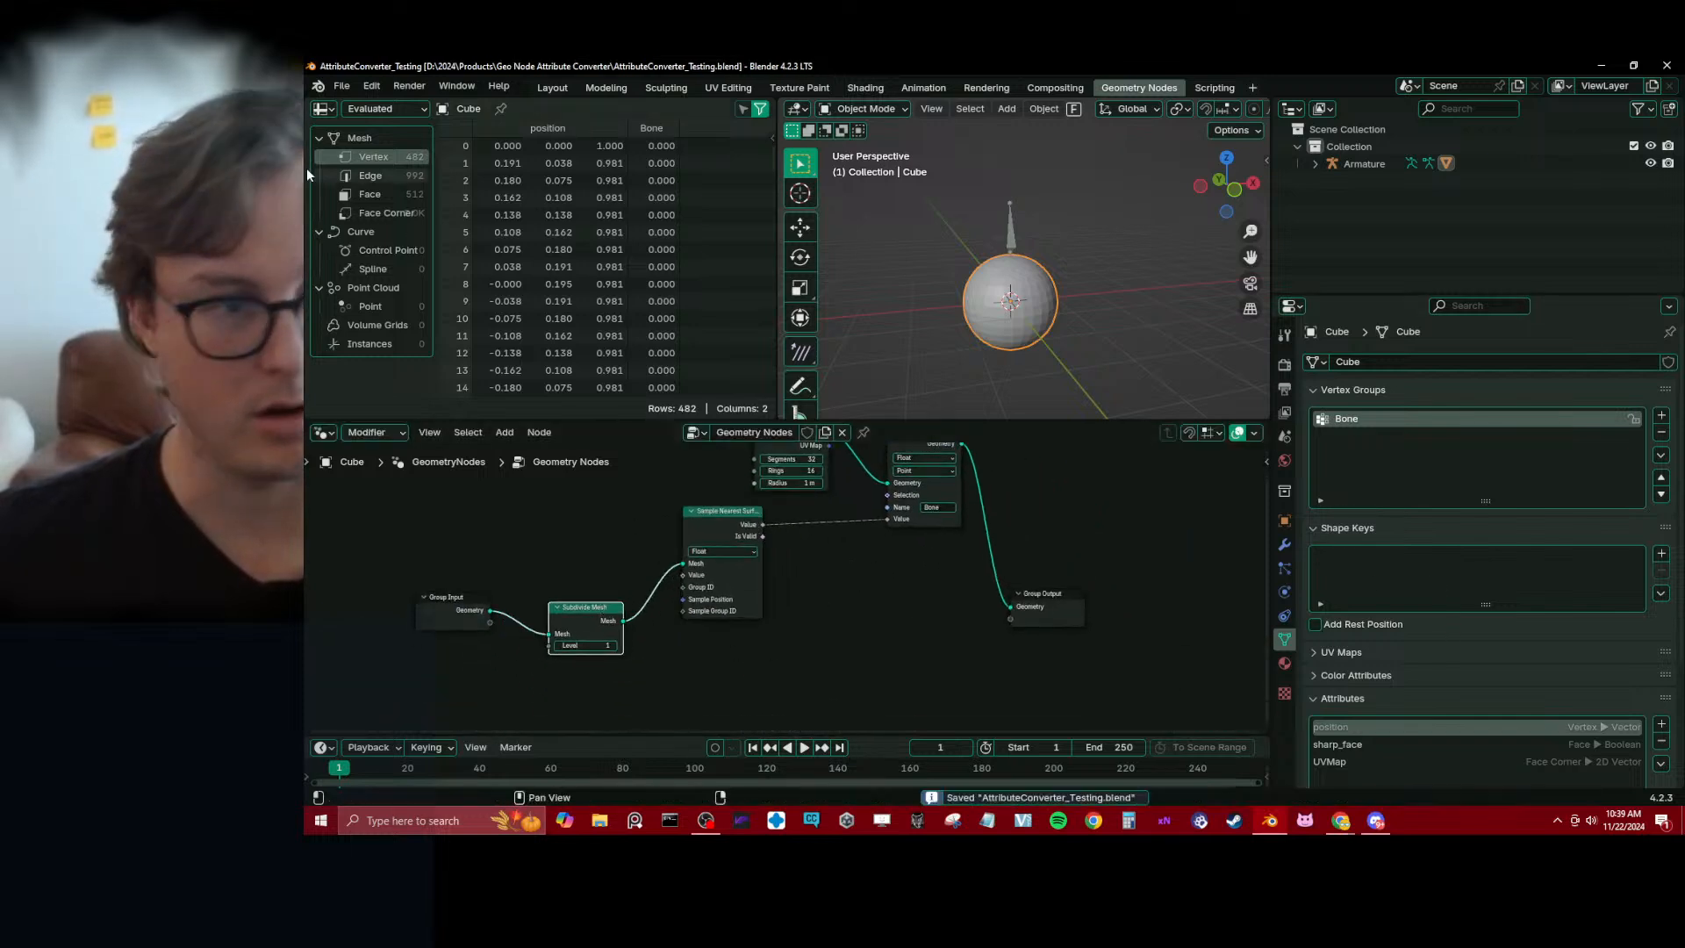
Install the add-on attribute_to_vertex_group.py from disk, save the file and expand the add-on's details
{"action": "left_click", "coordinate": [343, 87]}
{"action": "mouse_move", "coordinate": [371, 87]}
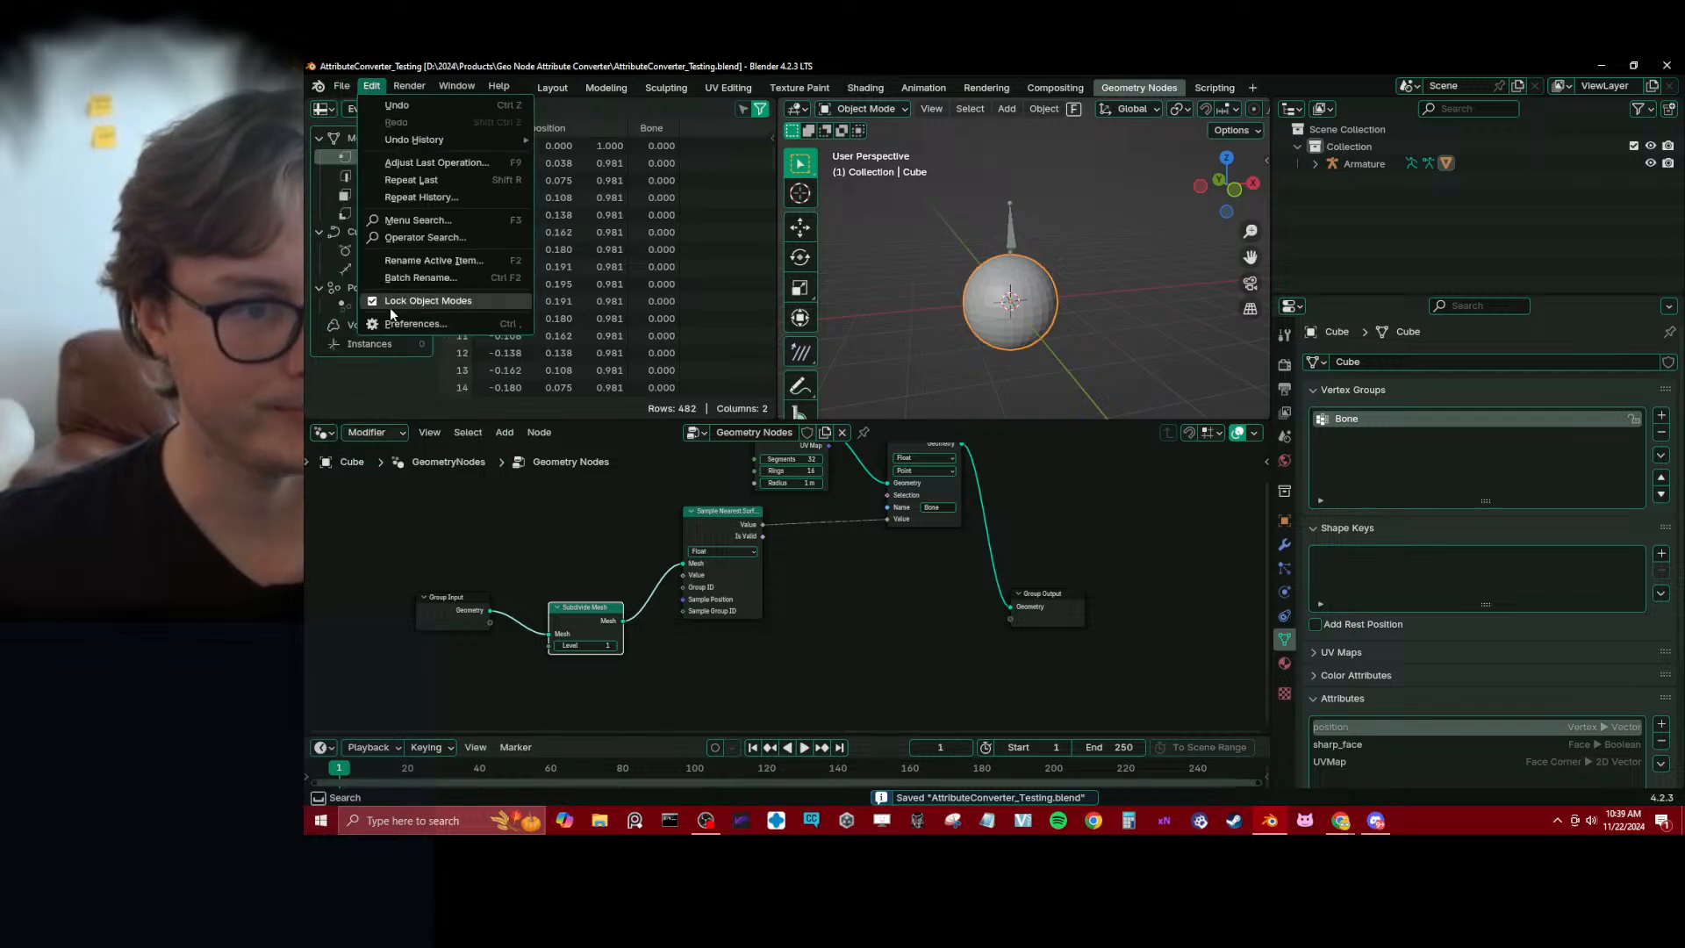
{"action": "left_click", "coordinate": [492, 324]}
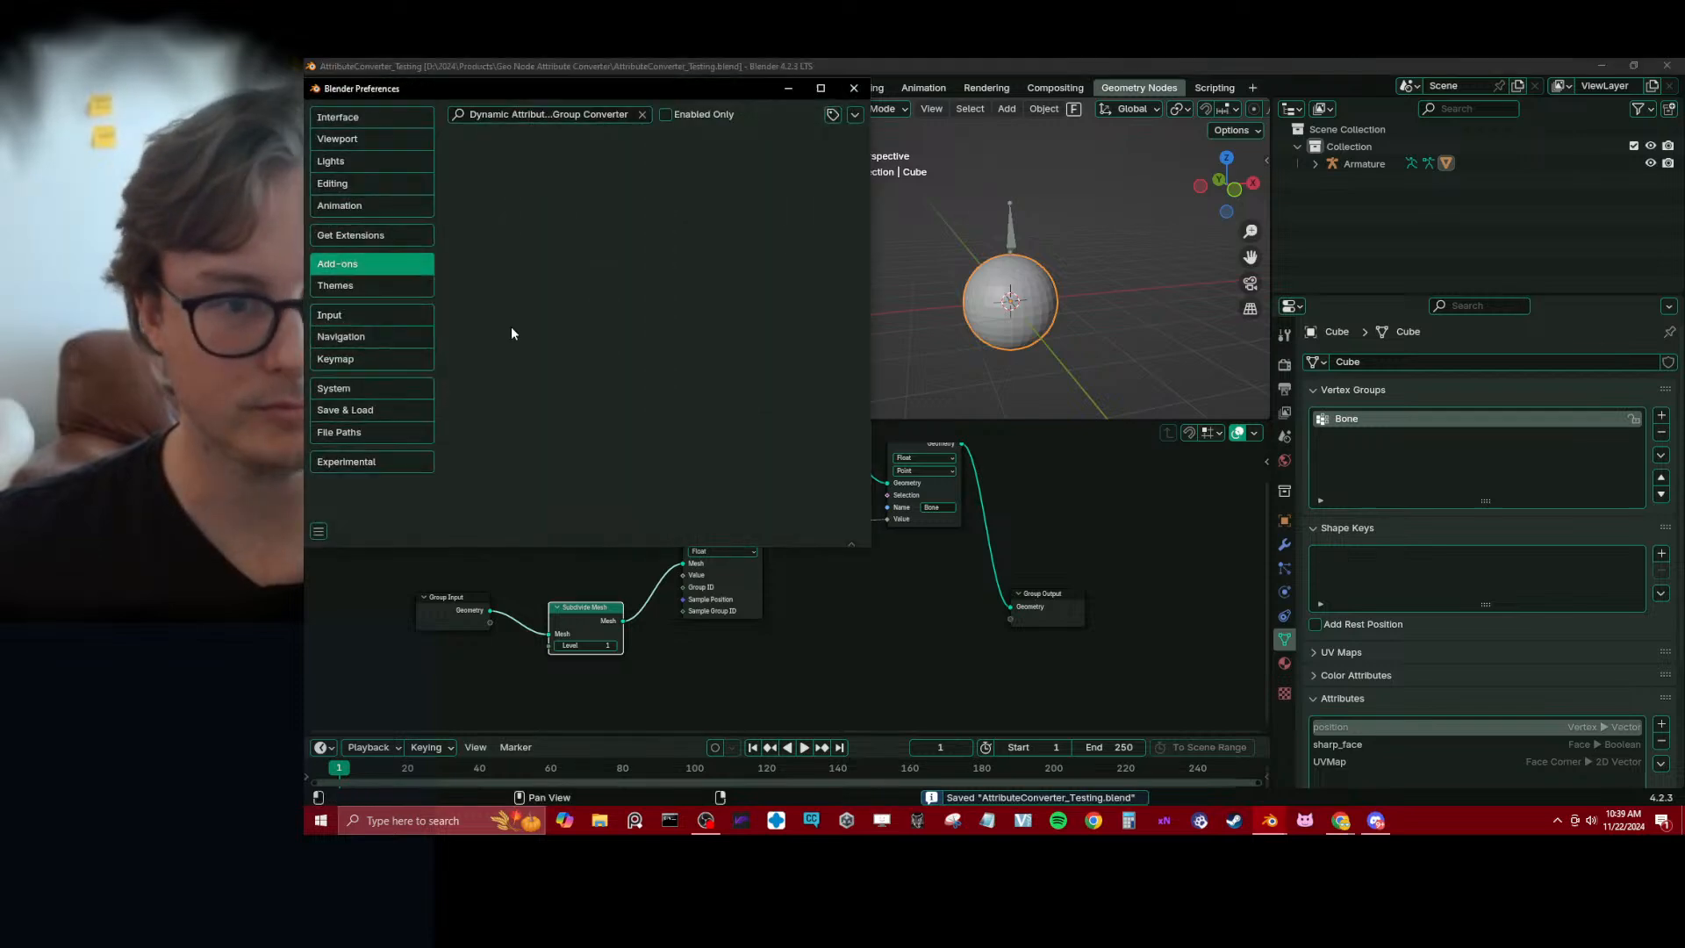
{"action": "left_click", "coordinate": [642, 115]}
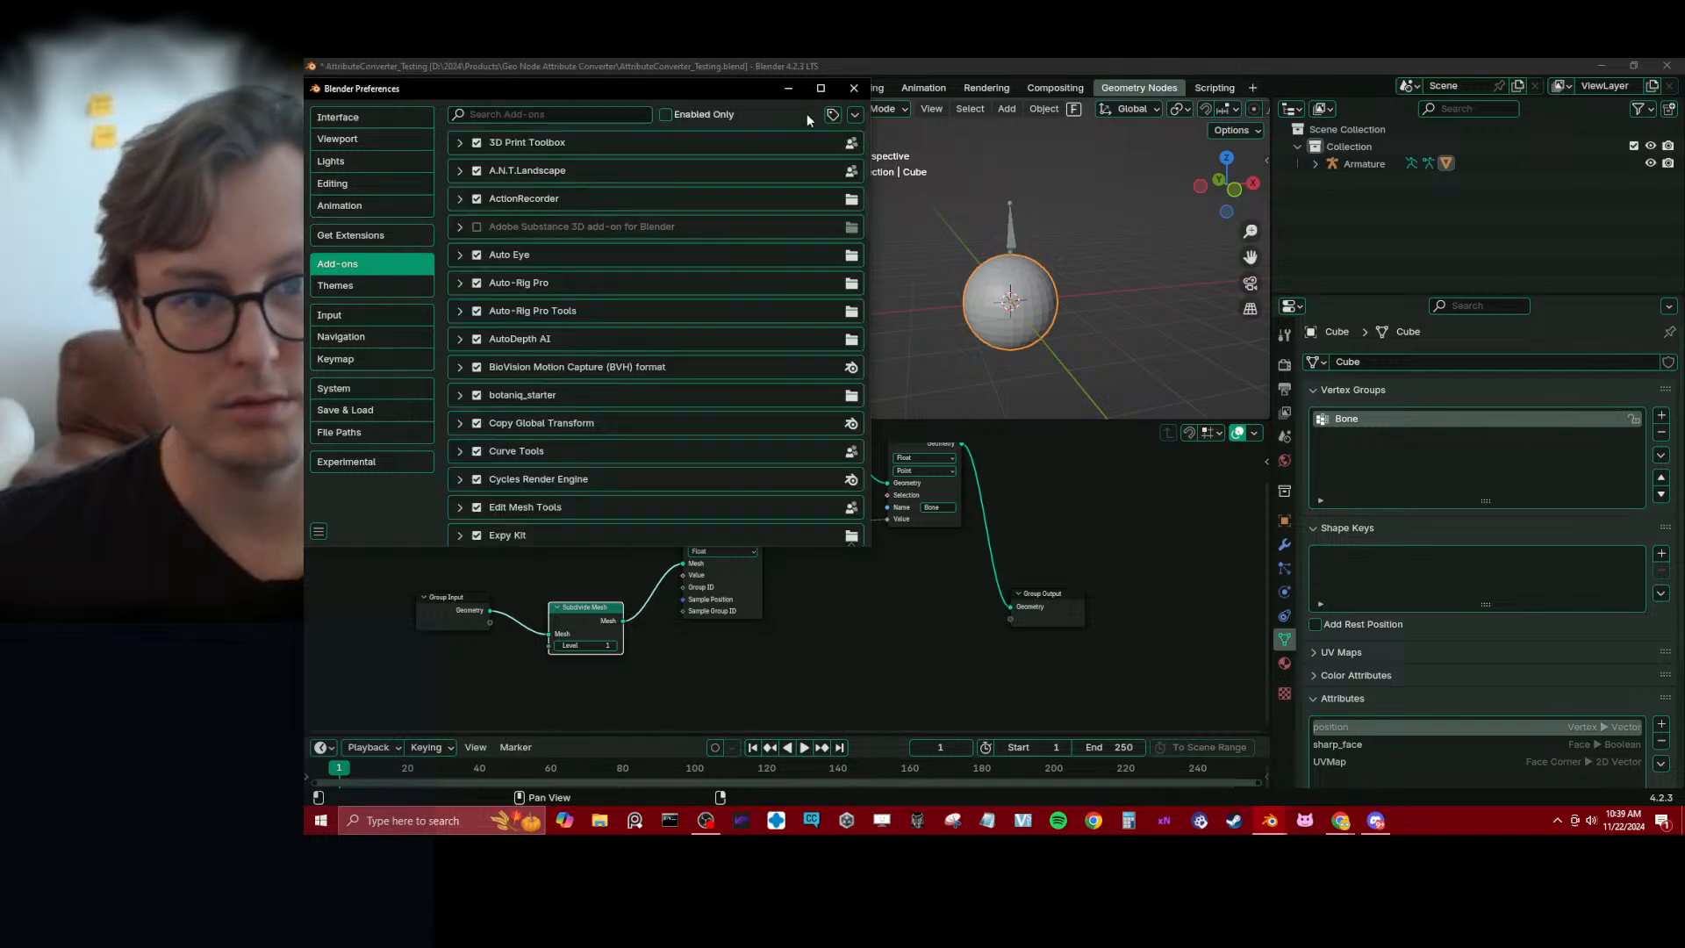
{"action": "left_click", "coordinate": [853, 114]}
{"action": "left_click", "coordinate": [809, 160]}
{"action": "left_click", "coordinate": [544, 157]}
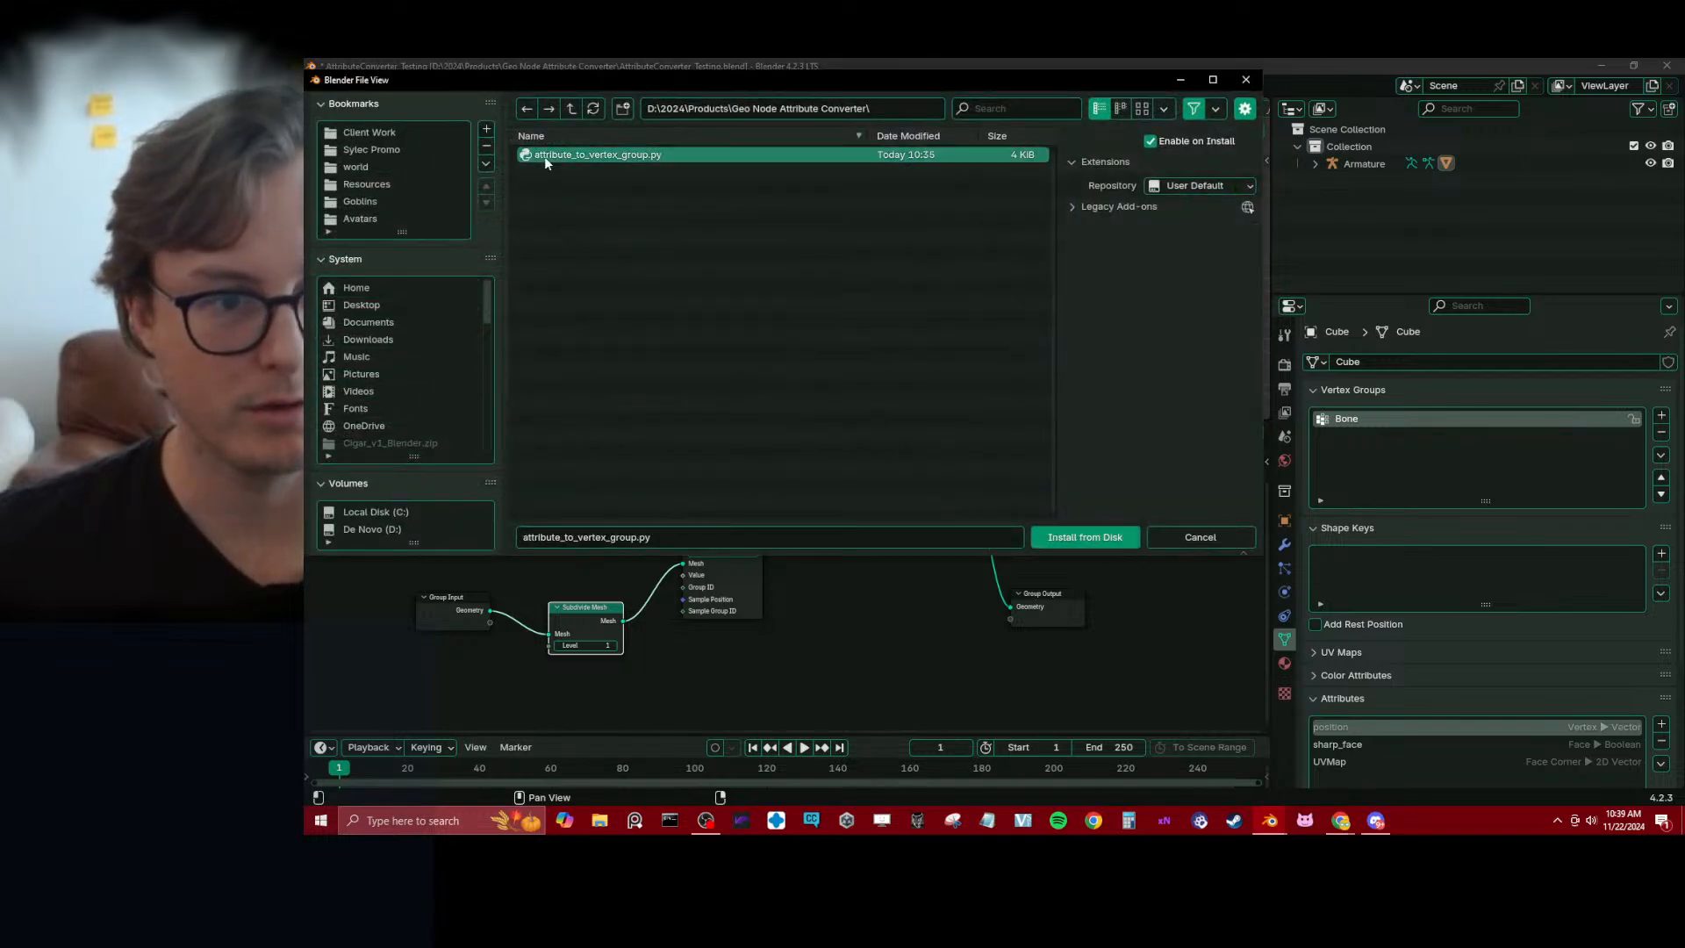
{"action": "left_click", "coordinate": [1097, 533]}
{"action": "key", "text": "ctrl+s"}
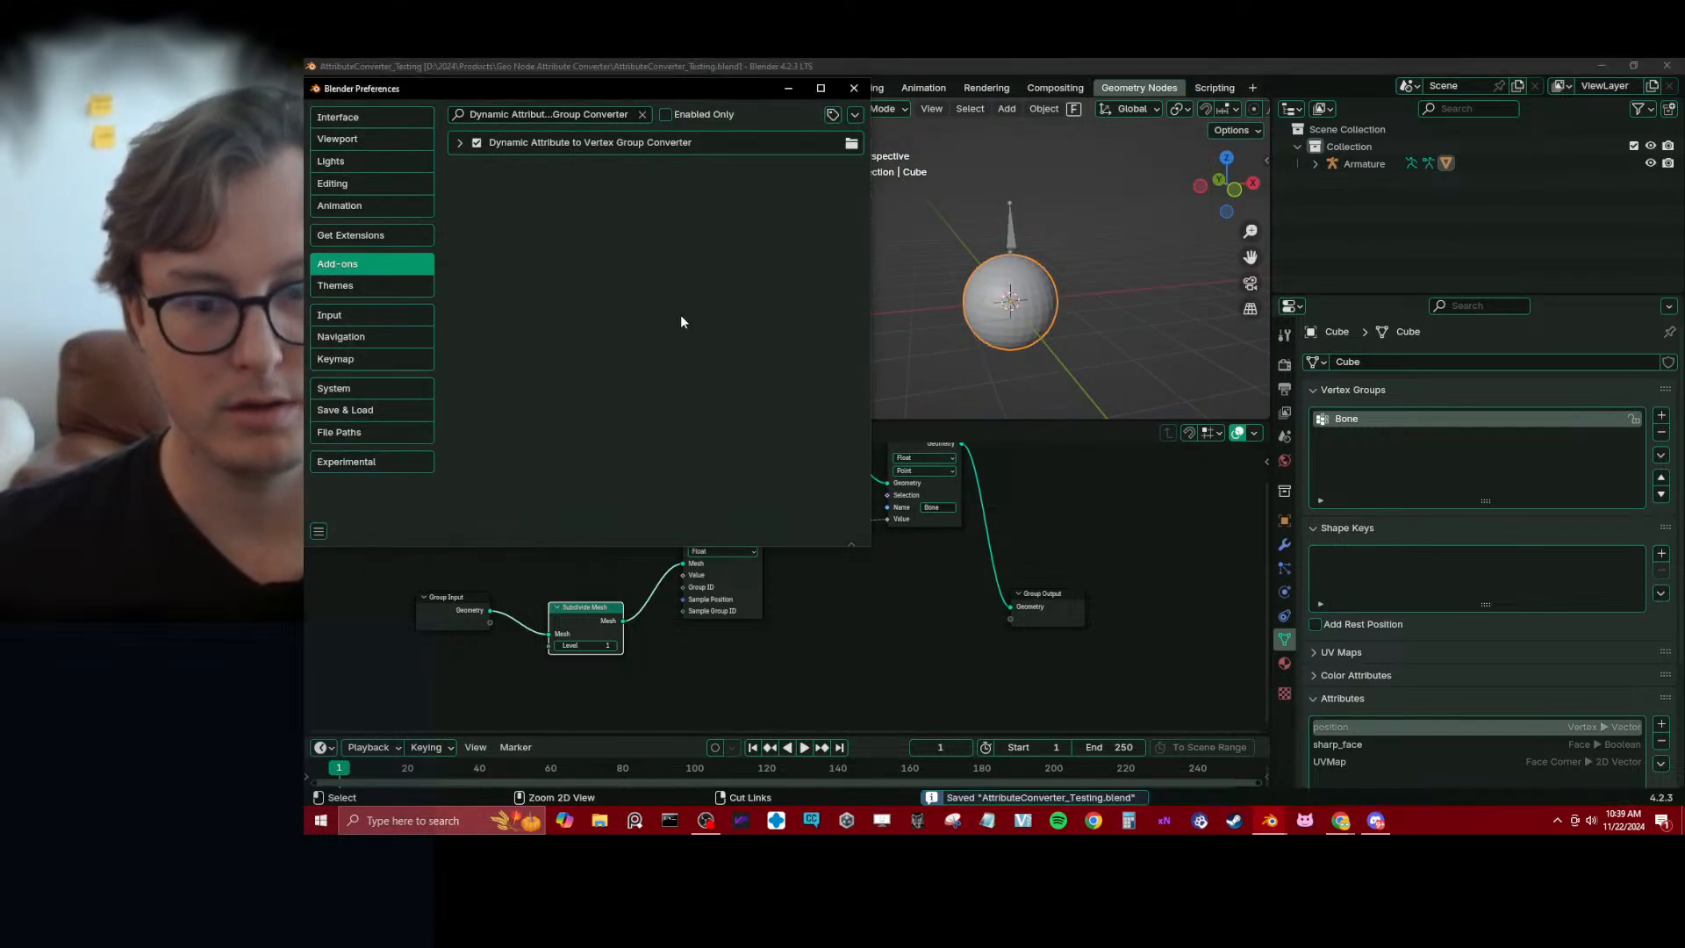
{"action": "left_click", "coordinate": [458, 143]}
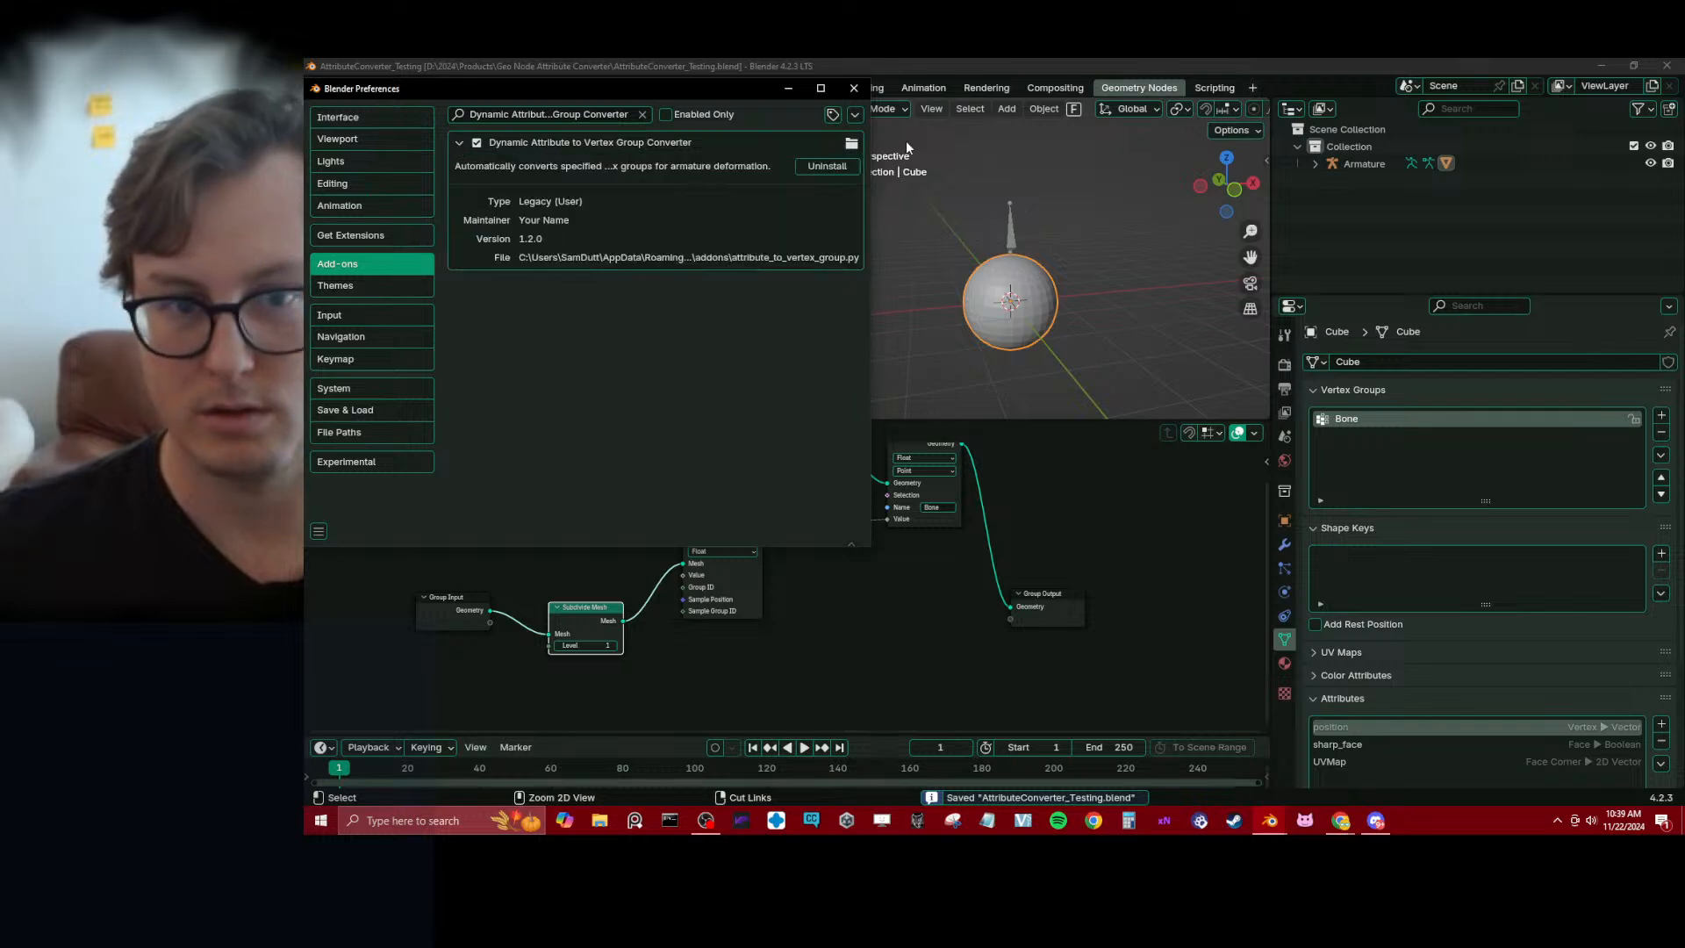
Test the sphere's deformation by moving the armature's bone in Pose Mode, cancel the move, return to Object Mode and save the file
{"action": "left_click", "coordinate": [1005, 230]}
{"action": "key", "text": "ctrl+Tab"}
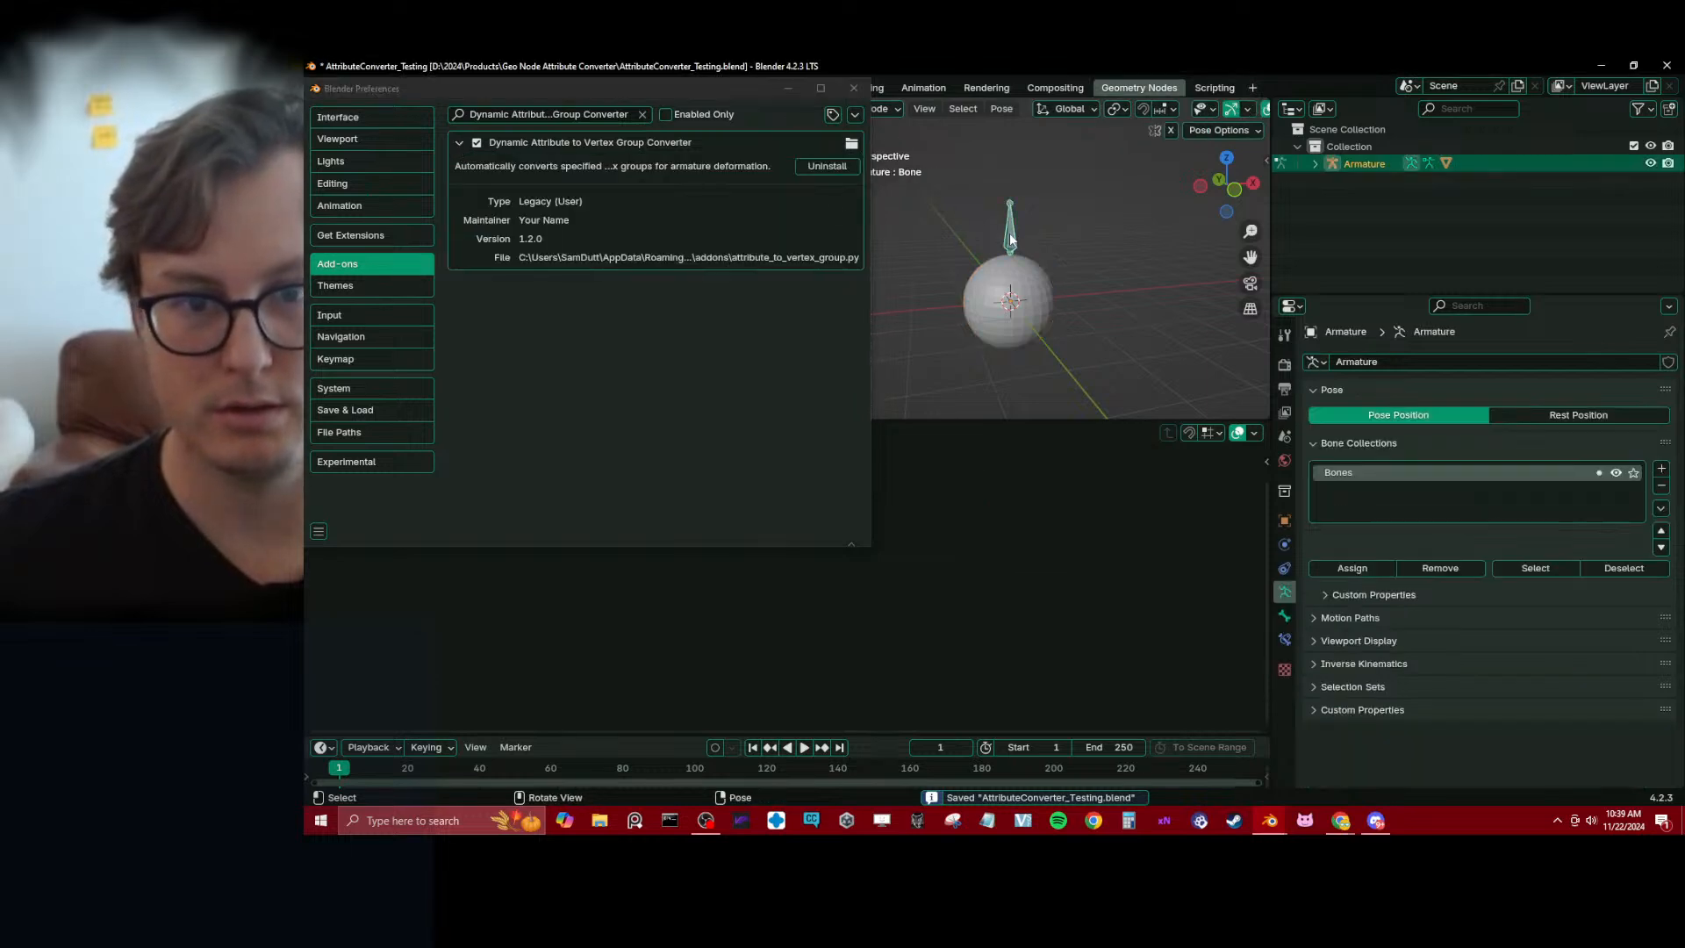
{"action": "key", "text": "g"}
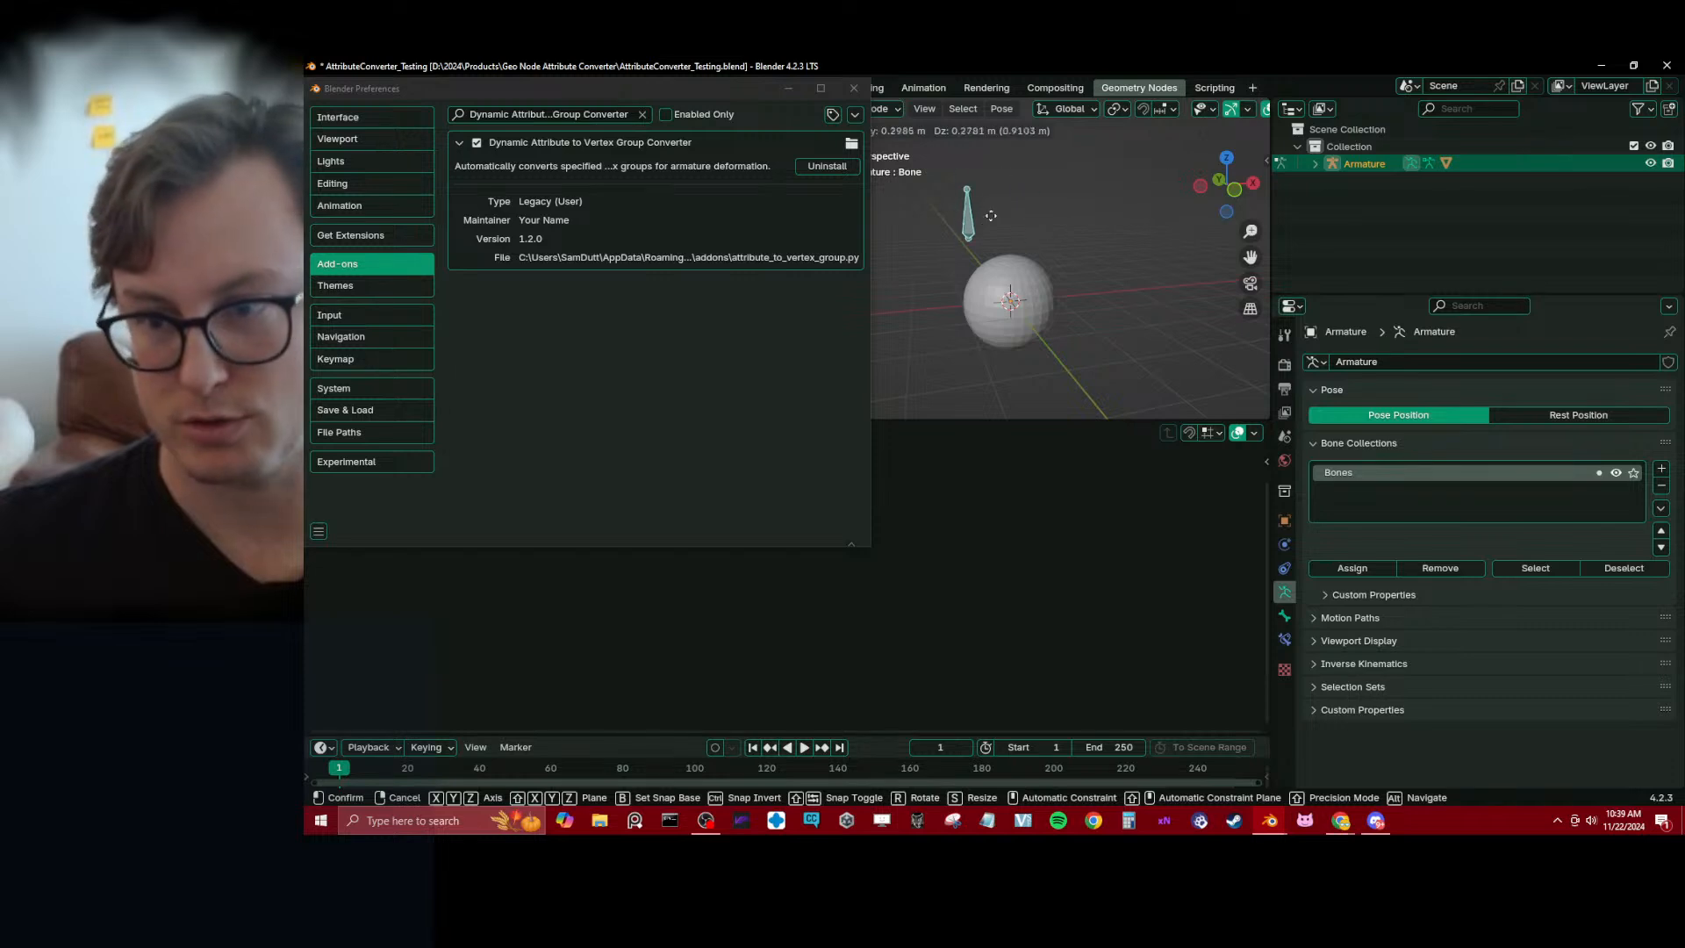
{"action": "key", "text": "Escape"}
{"action": "key", "text": "ctrl+Tab"}
{"action": "key", "text": "ctrl+s"}
Reselect the sphere, move the Group Output node up beside the Bone attribute node, and collapse the mesh's Attributes section
{"action": "left_click", "coordinate": [1053, 314]}
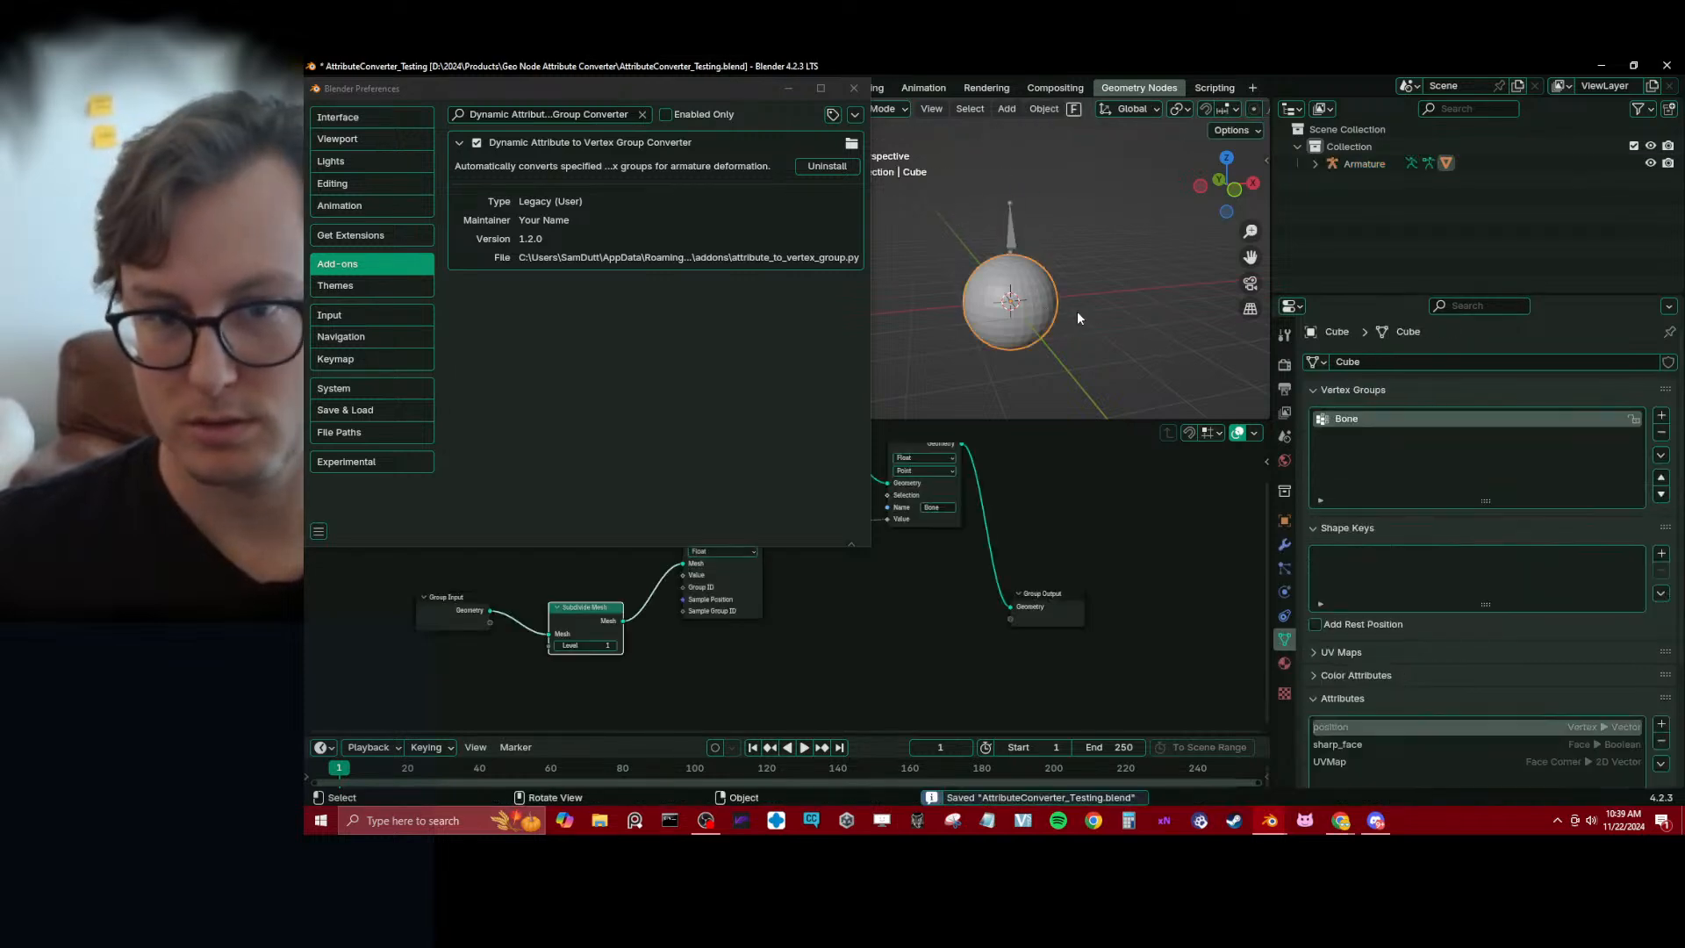
{"action": "left_click_drag", "start_coordinate": [1066, 624], "coordinate": [1042, 510]}
{"action": "scroll", "coordinate": [1489, 678], "scroll_direction": "down", "scroll_amount": 3}
{"action": "left_click", "coordinate": [1360, 602]}
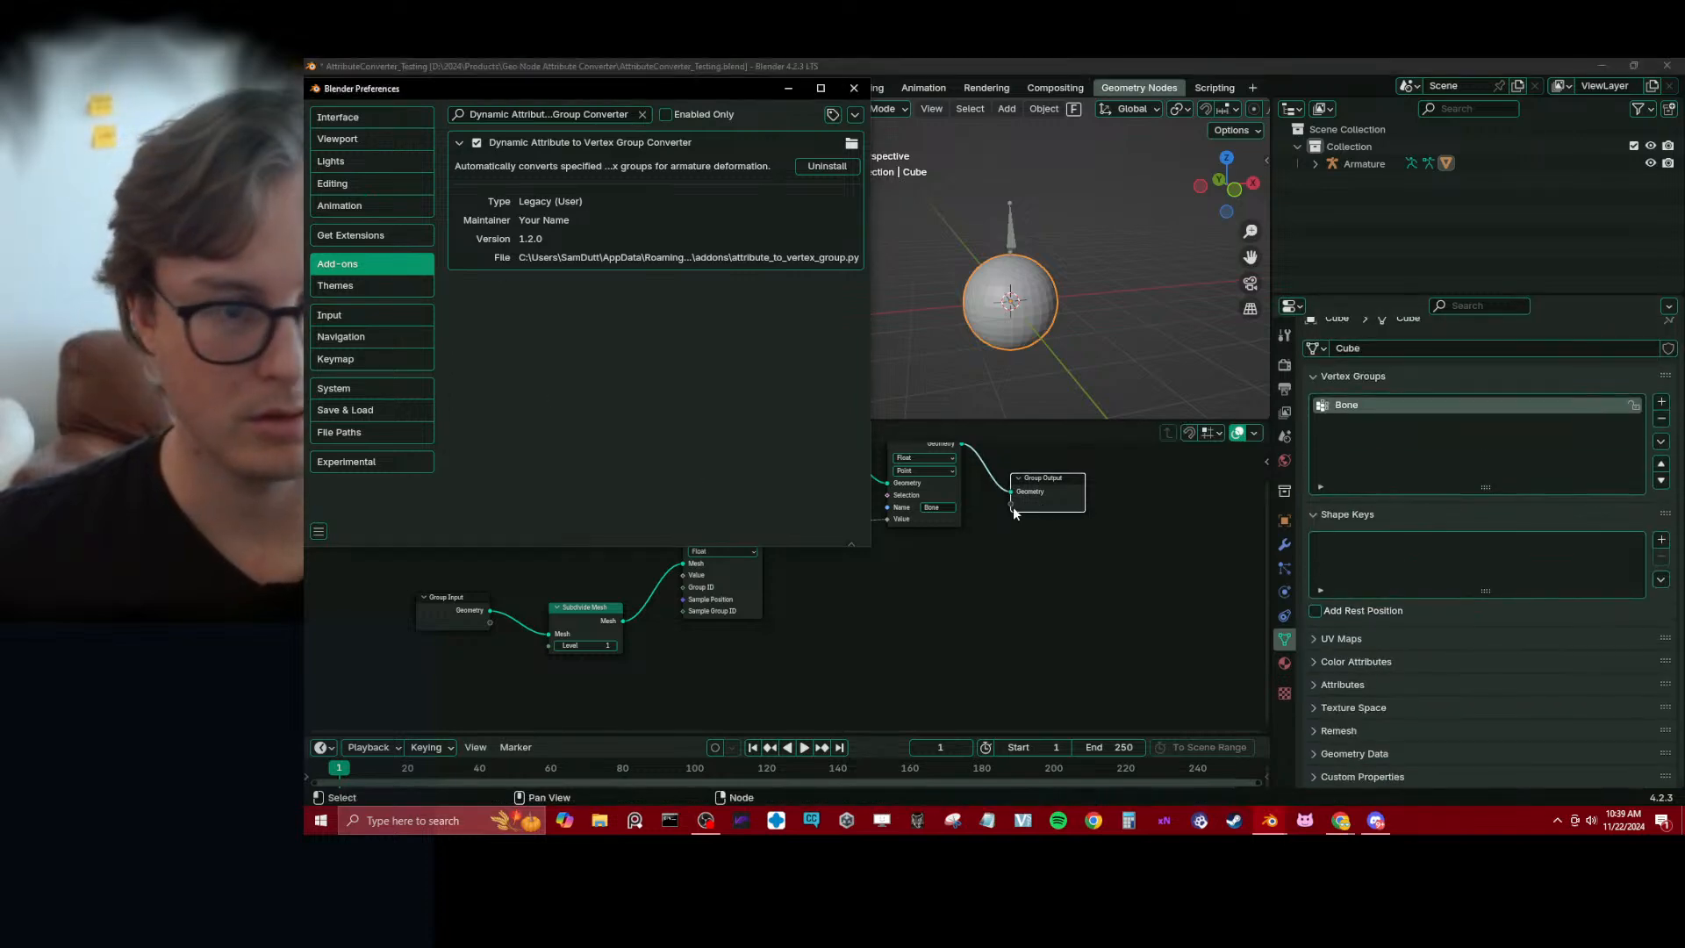
Switch to ChatGPT and check its add-on installation and mesh setup instructions against the installed add-on, including the attribute naming rule
{"action": "key", "text": "alt+Tab"}
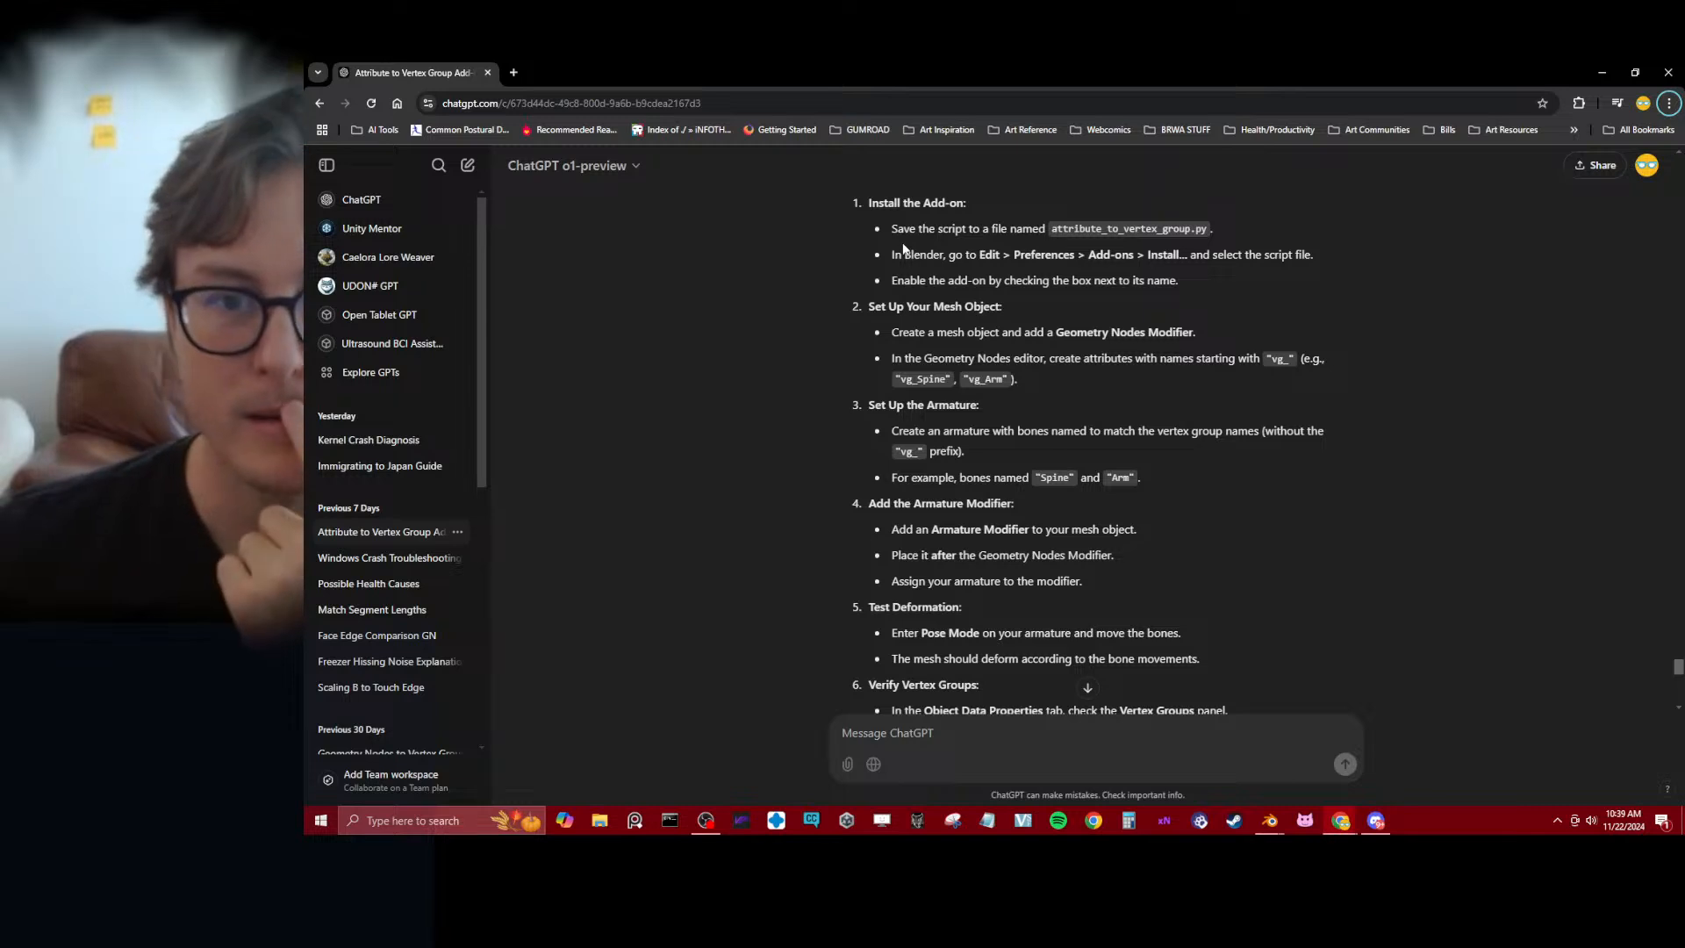
{"action": "left_click_drag", "start_coordinate": [903, 255], "coordinate": [1223, 255]}
{"action": "left_click", "coordinate": [1327, 277]}
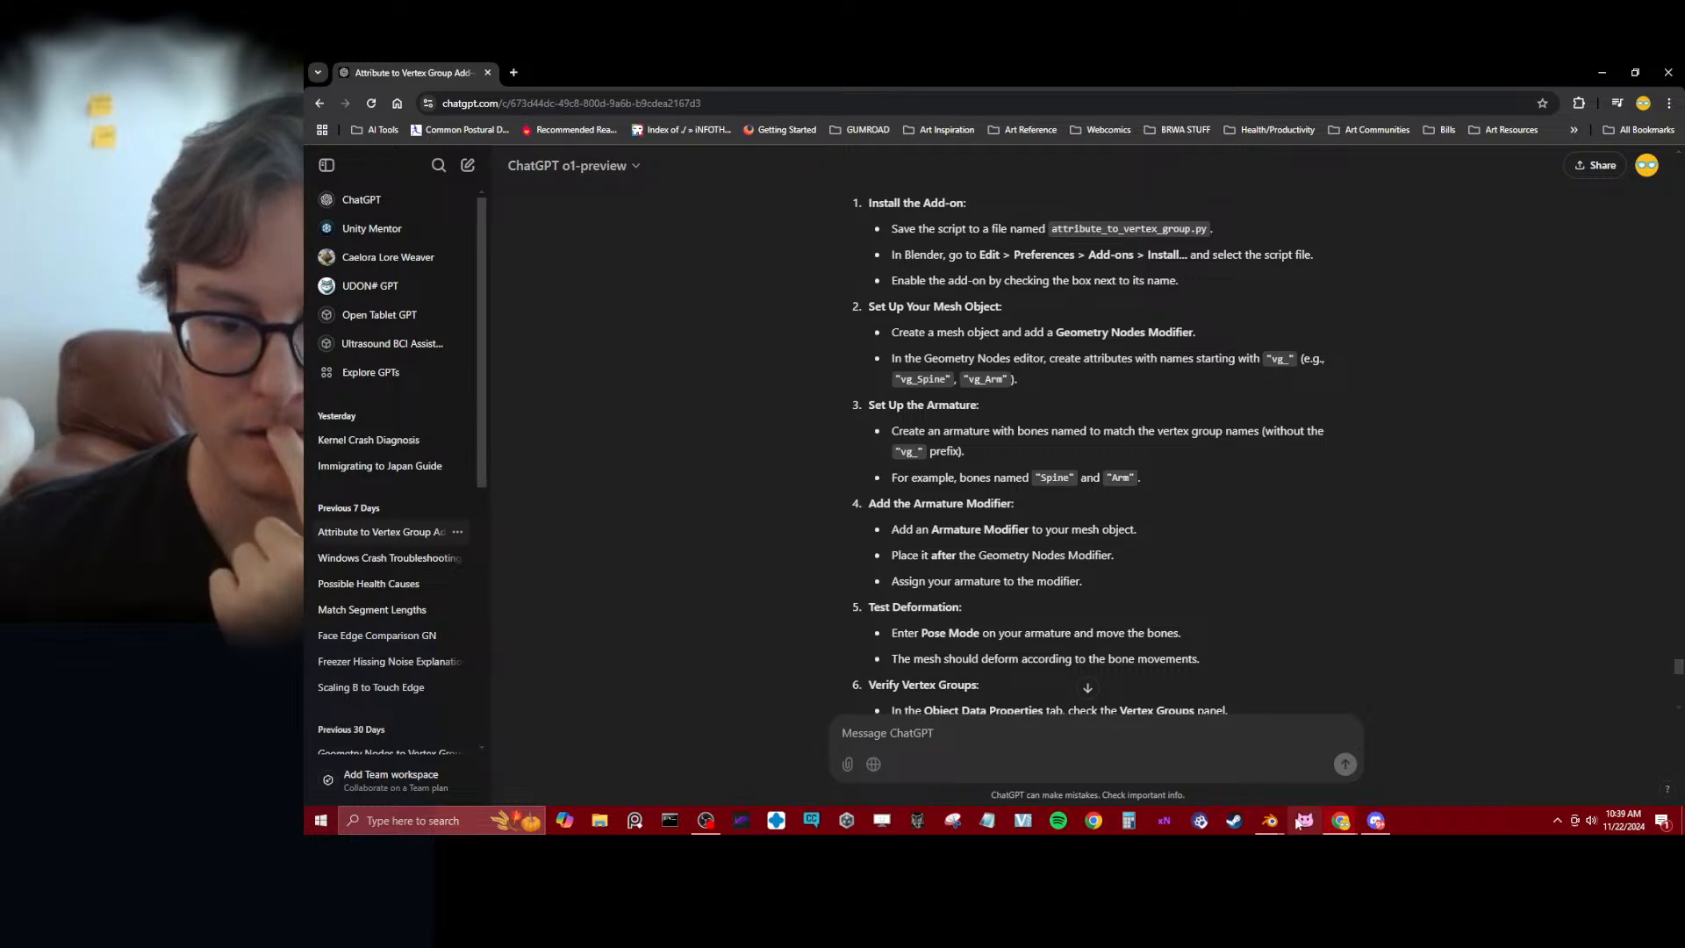
{"action": "mouse_move", "coordinate": [1269, 820]}
{"action": "left_click", "coordinate": [1284, 702]}
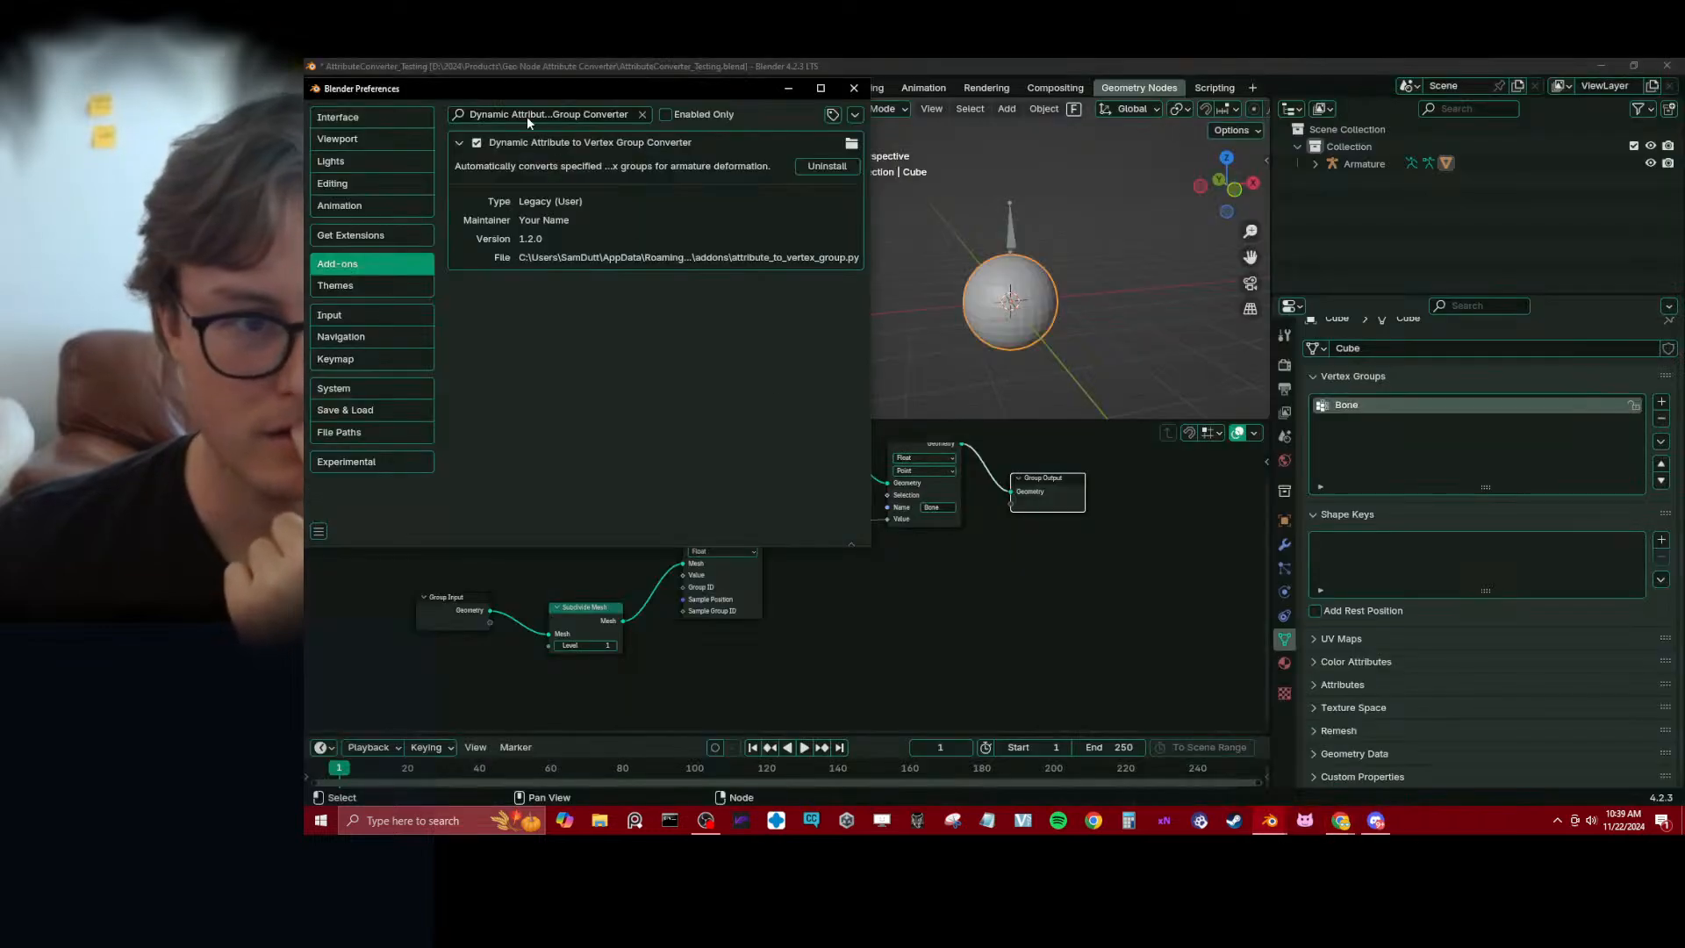
{"action": "left_click", "coordinate": [1340, 820]}
{"action": "left_click", "coordinate": [1351, 768]}
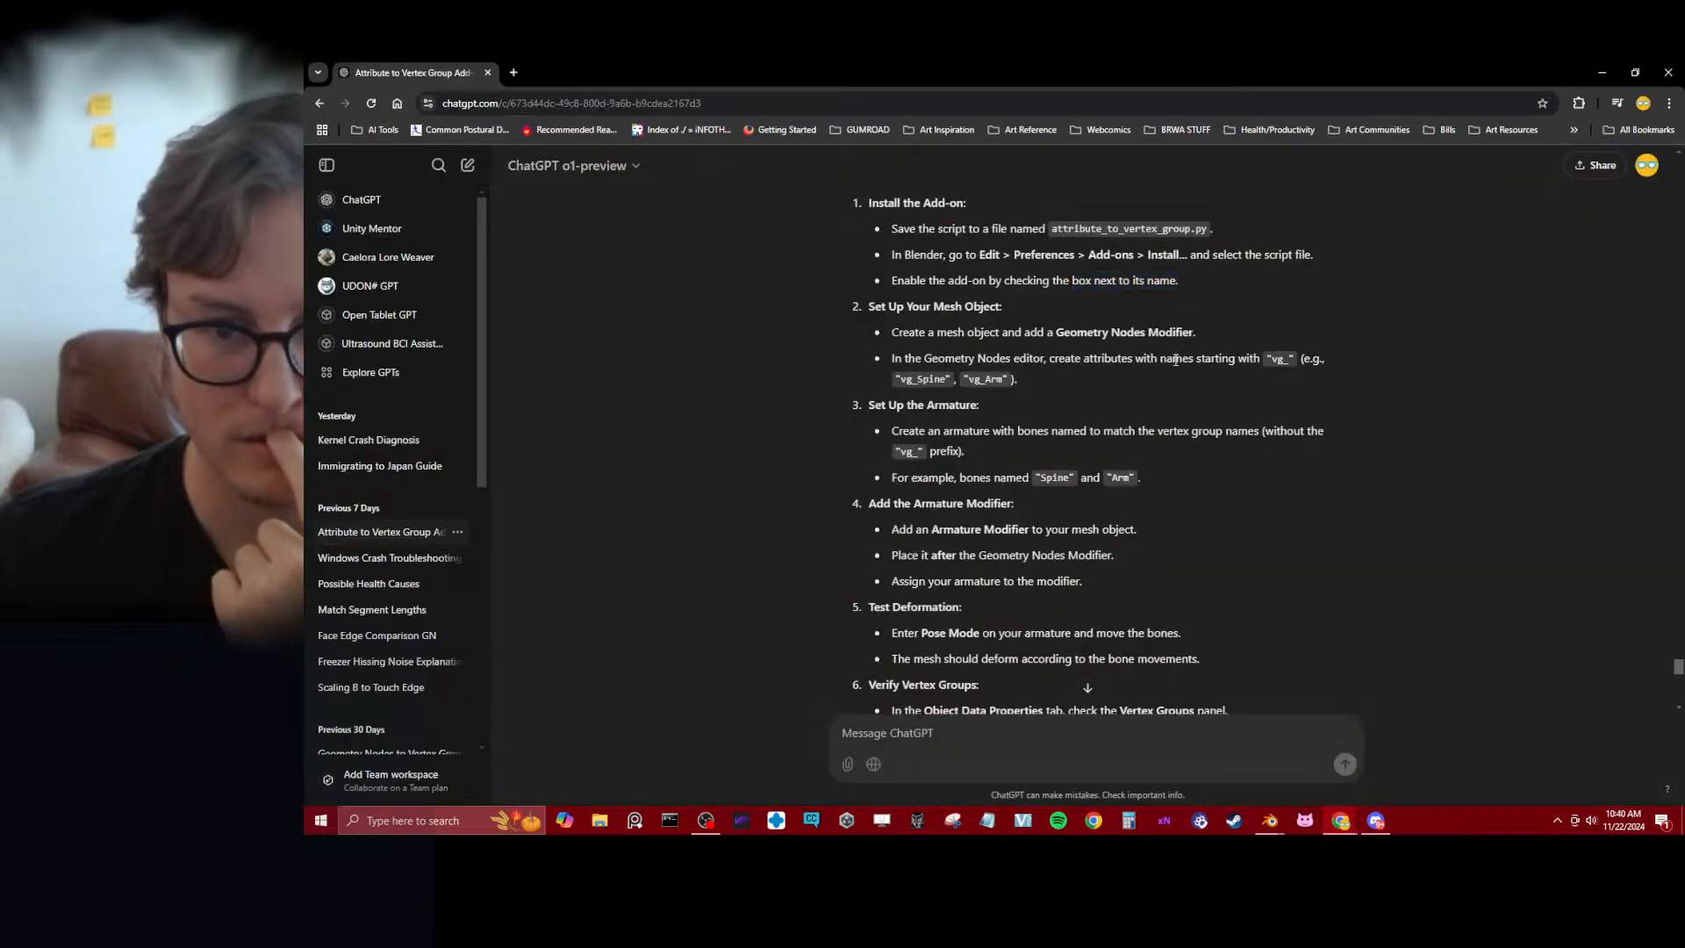
Switch back to Blender, rename the stored attribute as vg_Bone in its node, and save the file
{"action": "mouse_move", "coordinate": [1269, 821]}
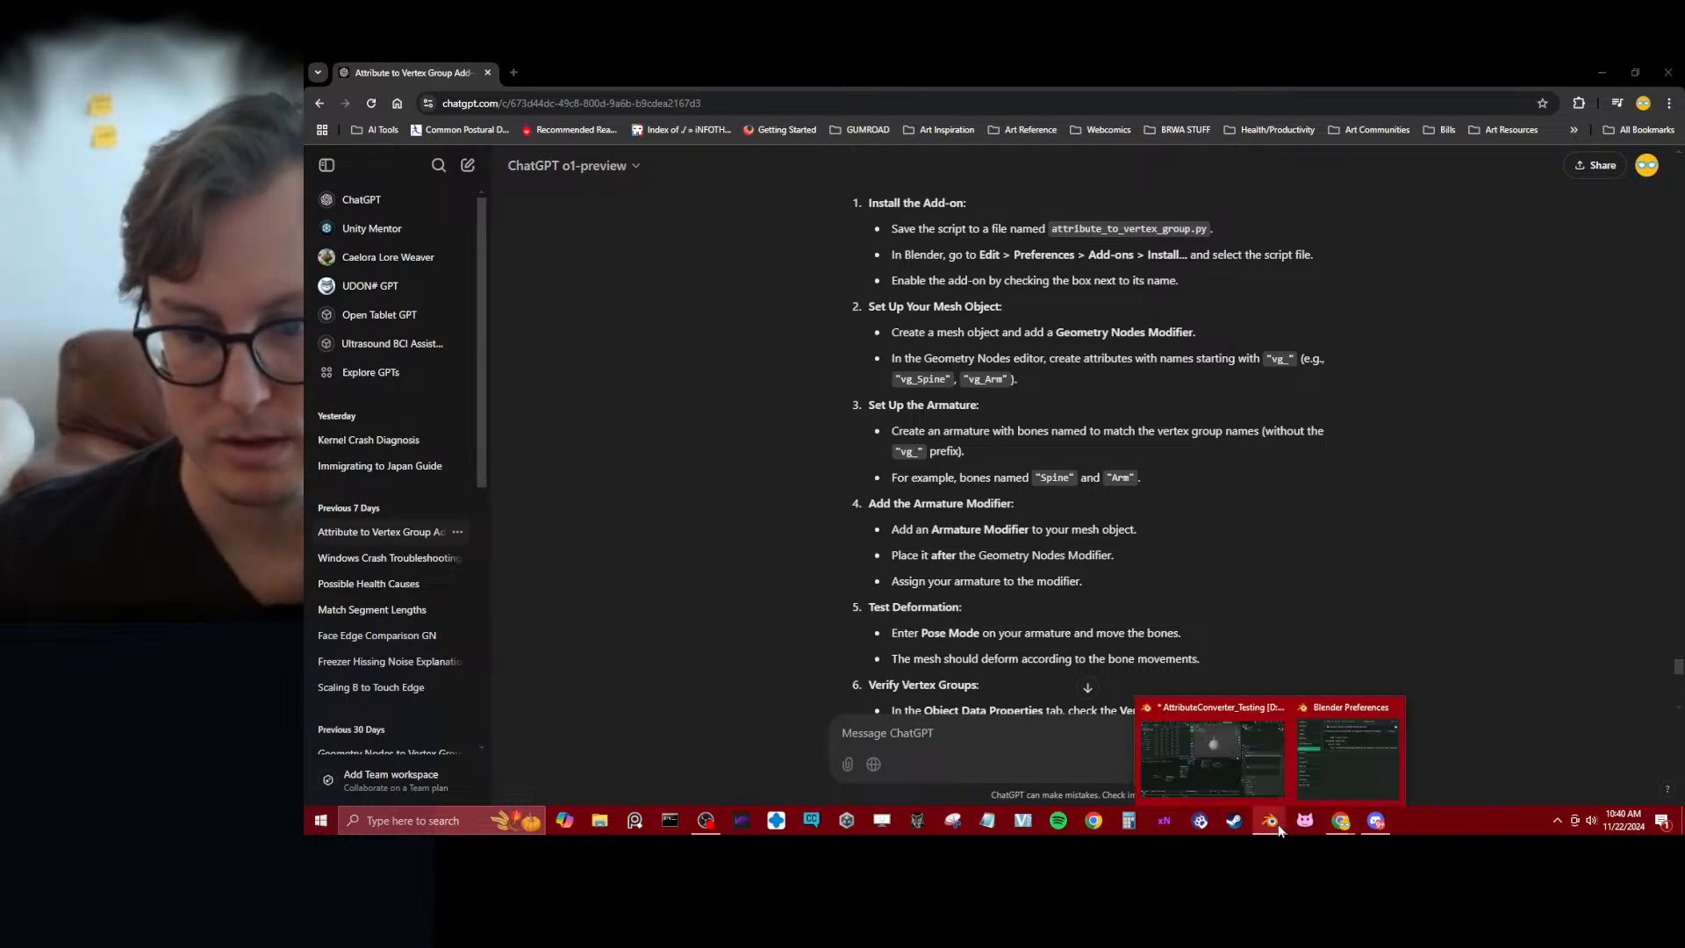
{"action": "left_click", "coordinate": [1273, 784]}
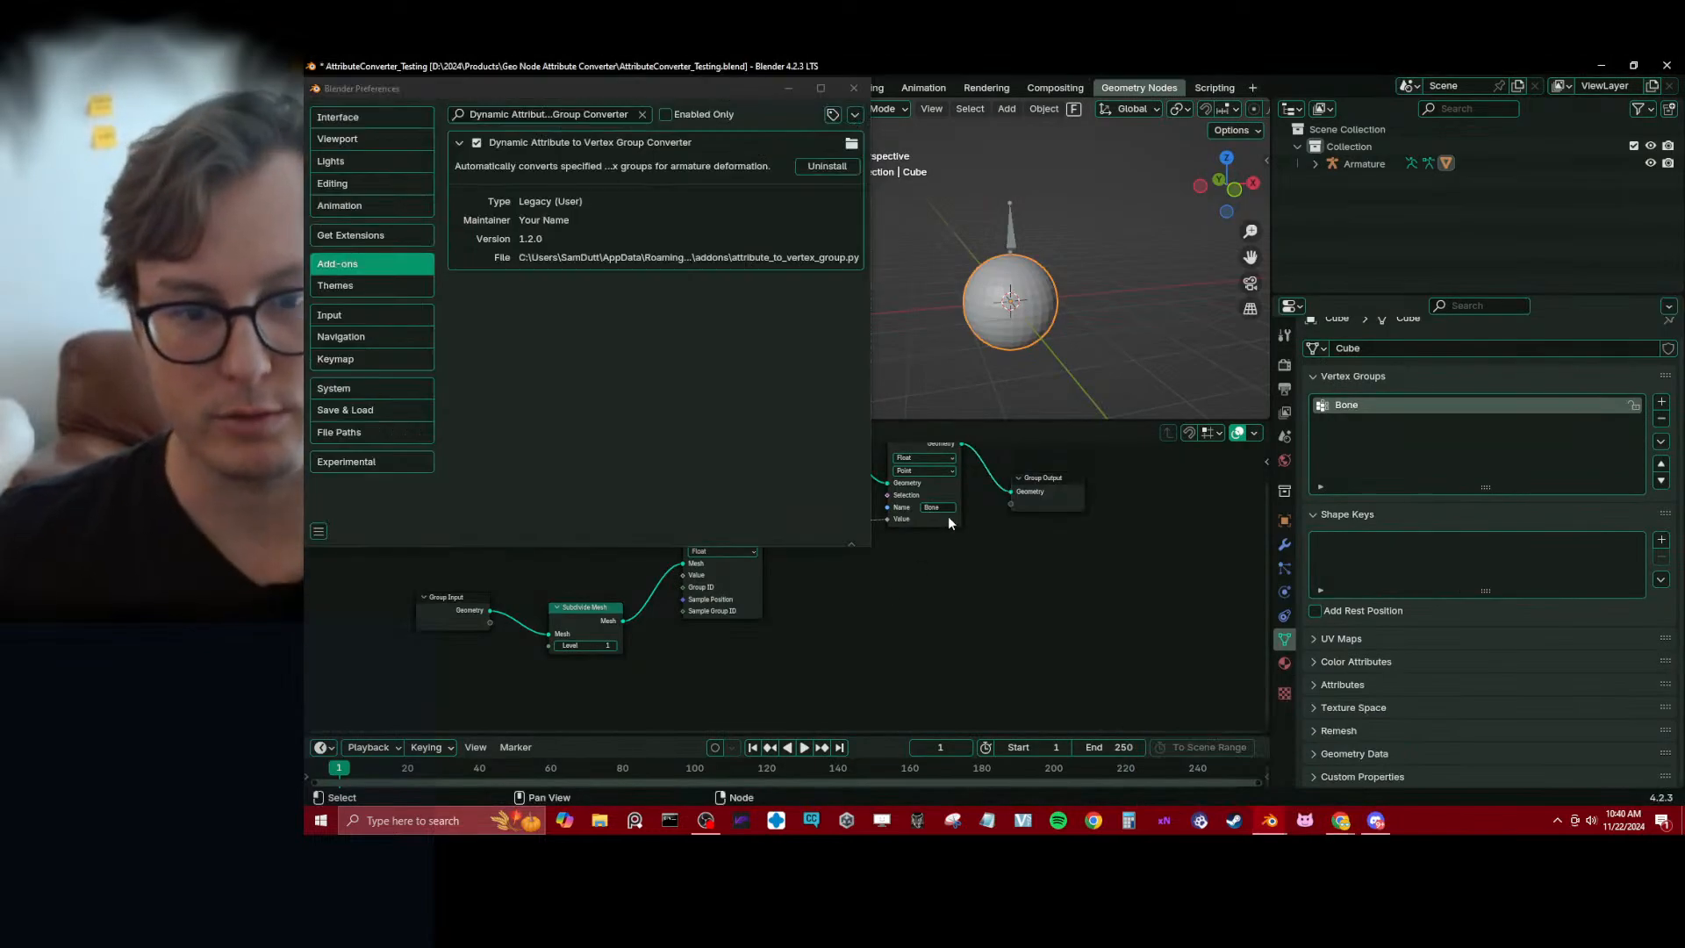
{"action": "left_click", "coordinate": [944, 508]}
{"action": "key", "text": "Left"}
{"action": "type", "text": "v"}
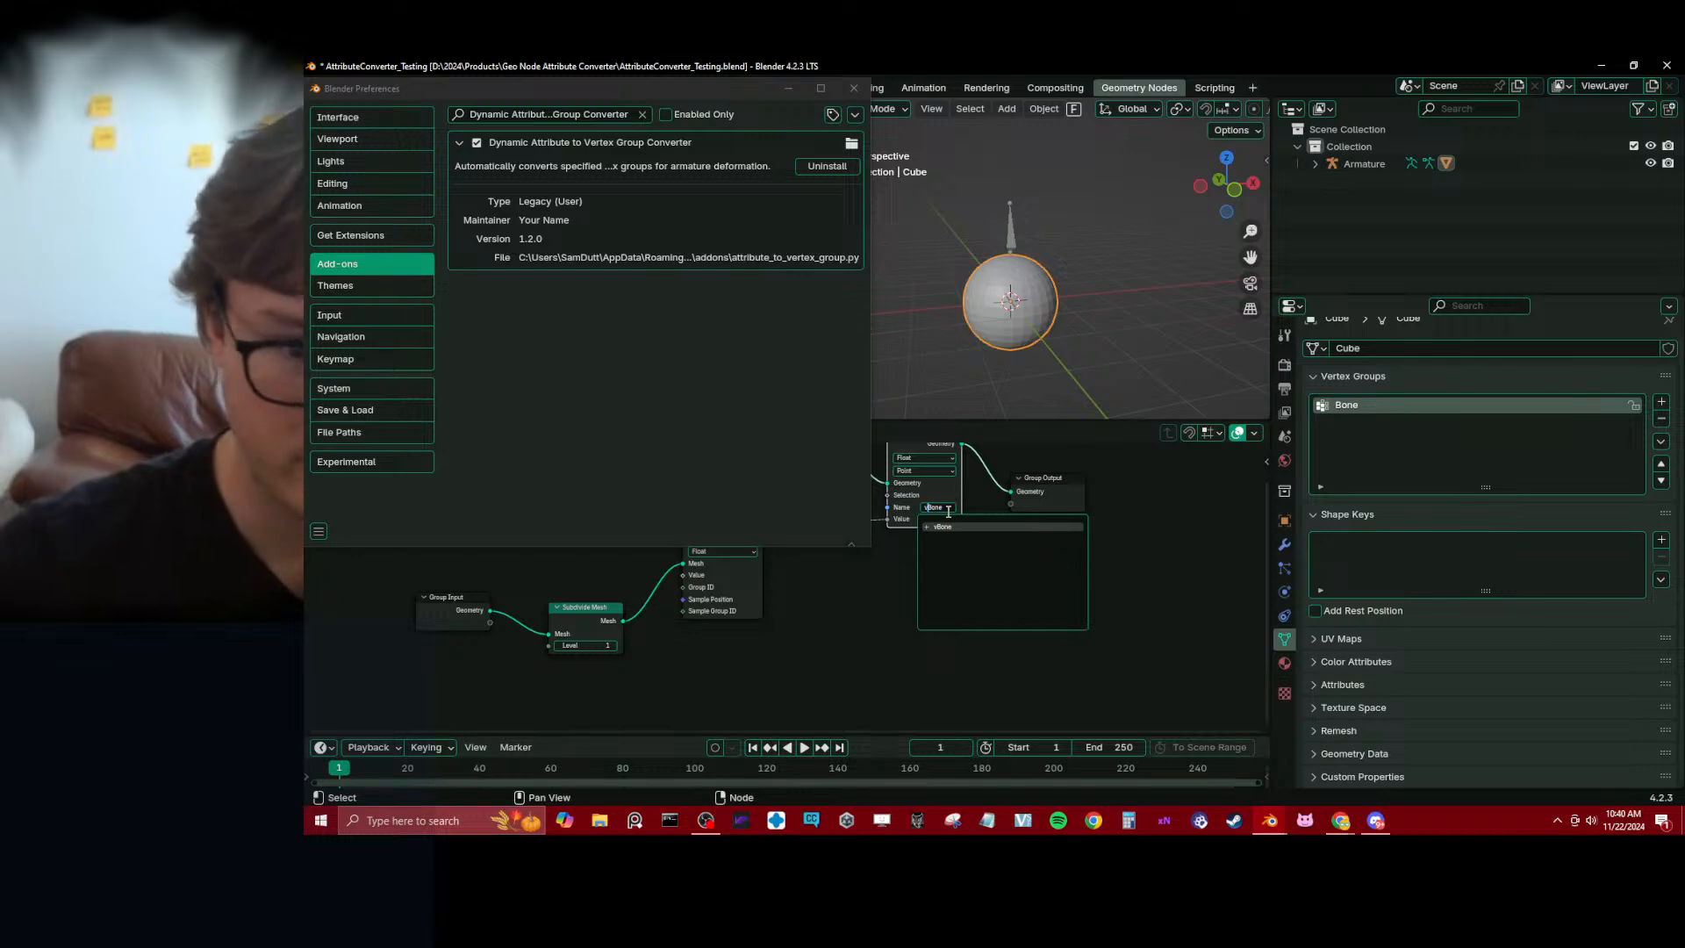
{"action": "type", "text": "g_"}
{"action": "key", "text": "Return"}
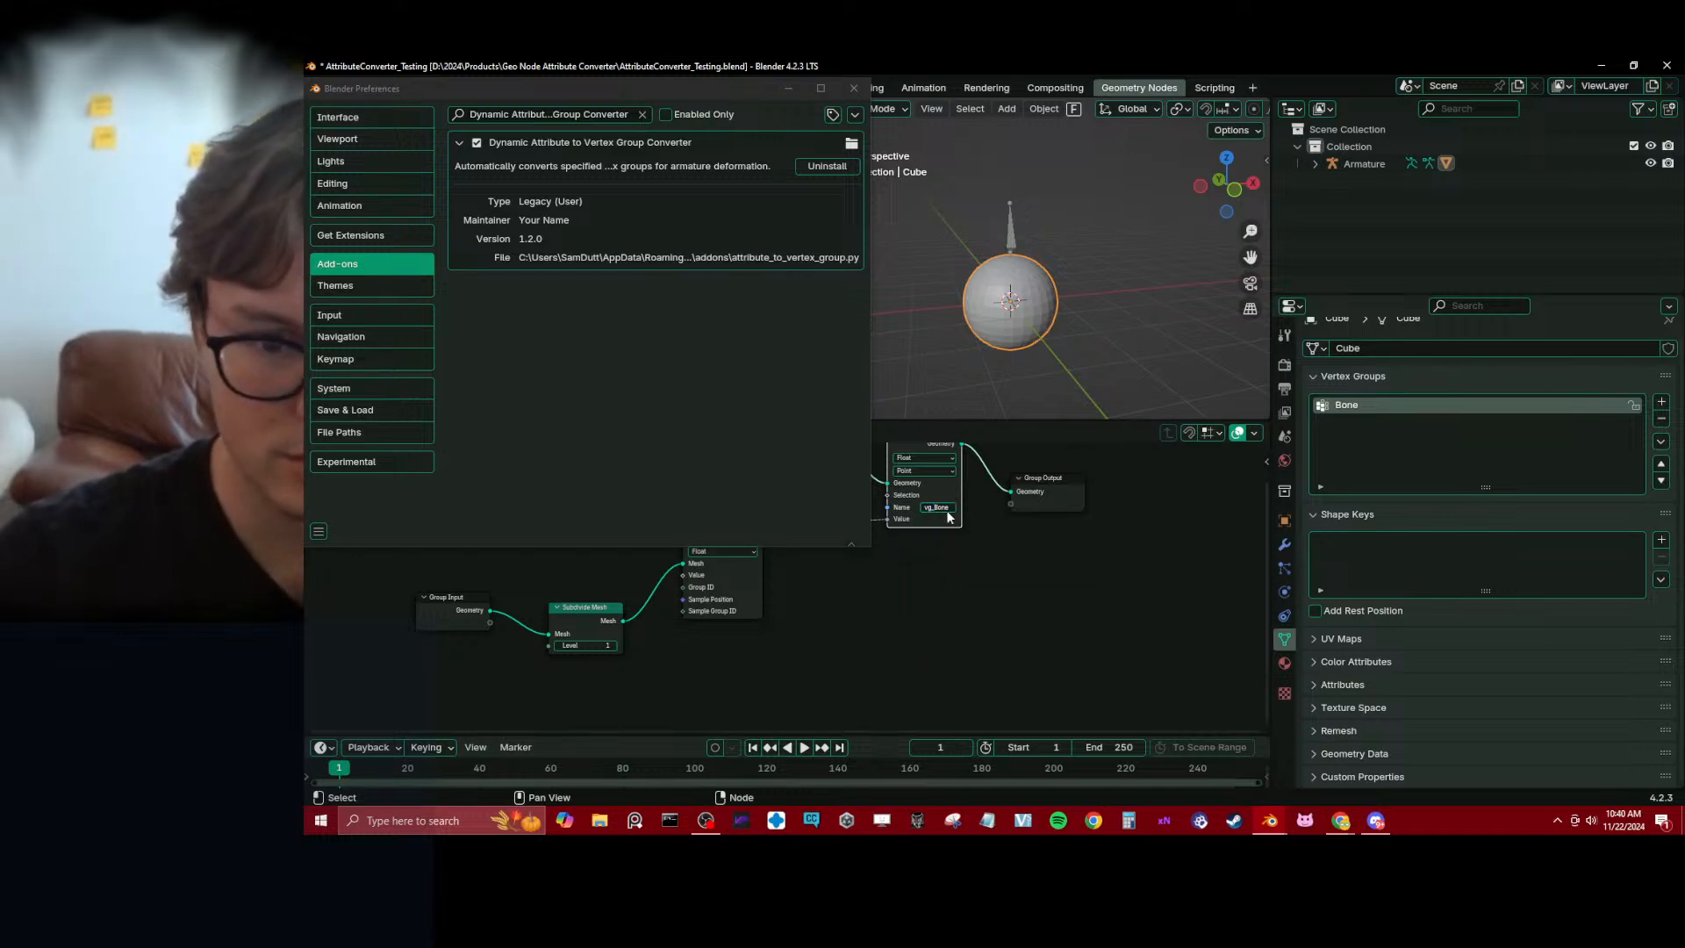
{"action": "key", "text": "ctrl+s"}
Select the armature, and read ChatGPT's remaining test instructions and tips on armature setup, deformation and vertex groups
{"action": "left_click", "coordinate": [1012, 247]}
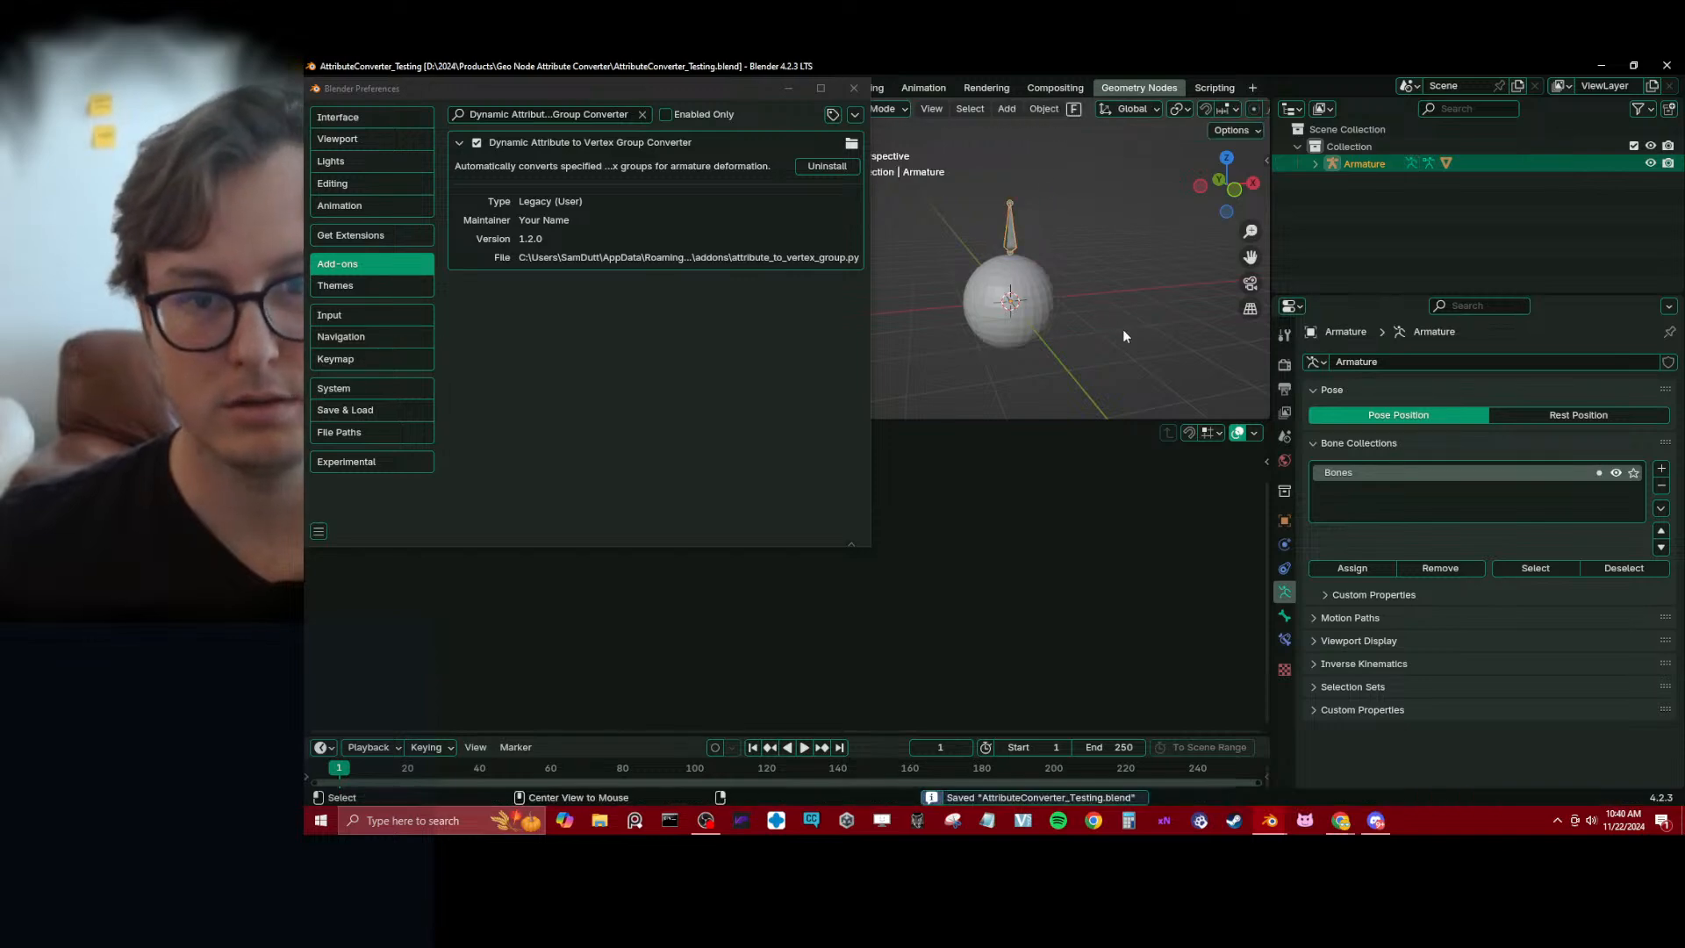
{"action": "key", "text": "alt+Tab"}
{"action": "key", "text": "Tab"}
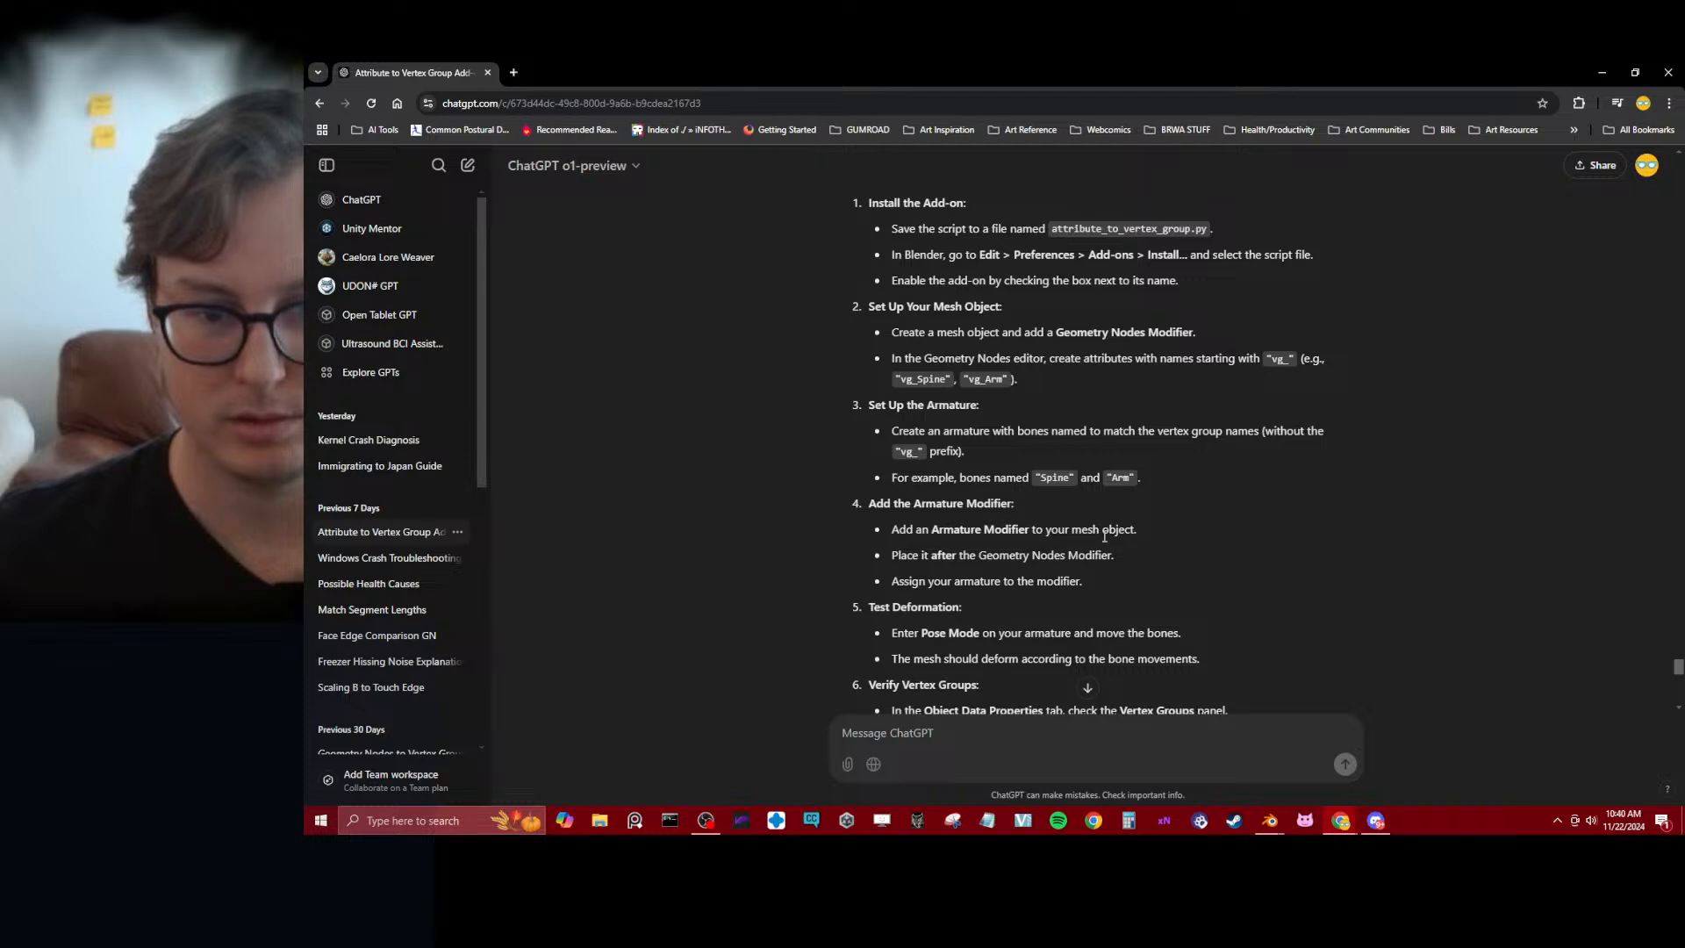
{"action": "scroll", "coordinate": [899, 586], "scroll_direction": "down", "scroll_amount": 2}
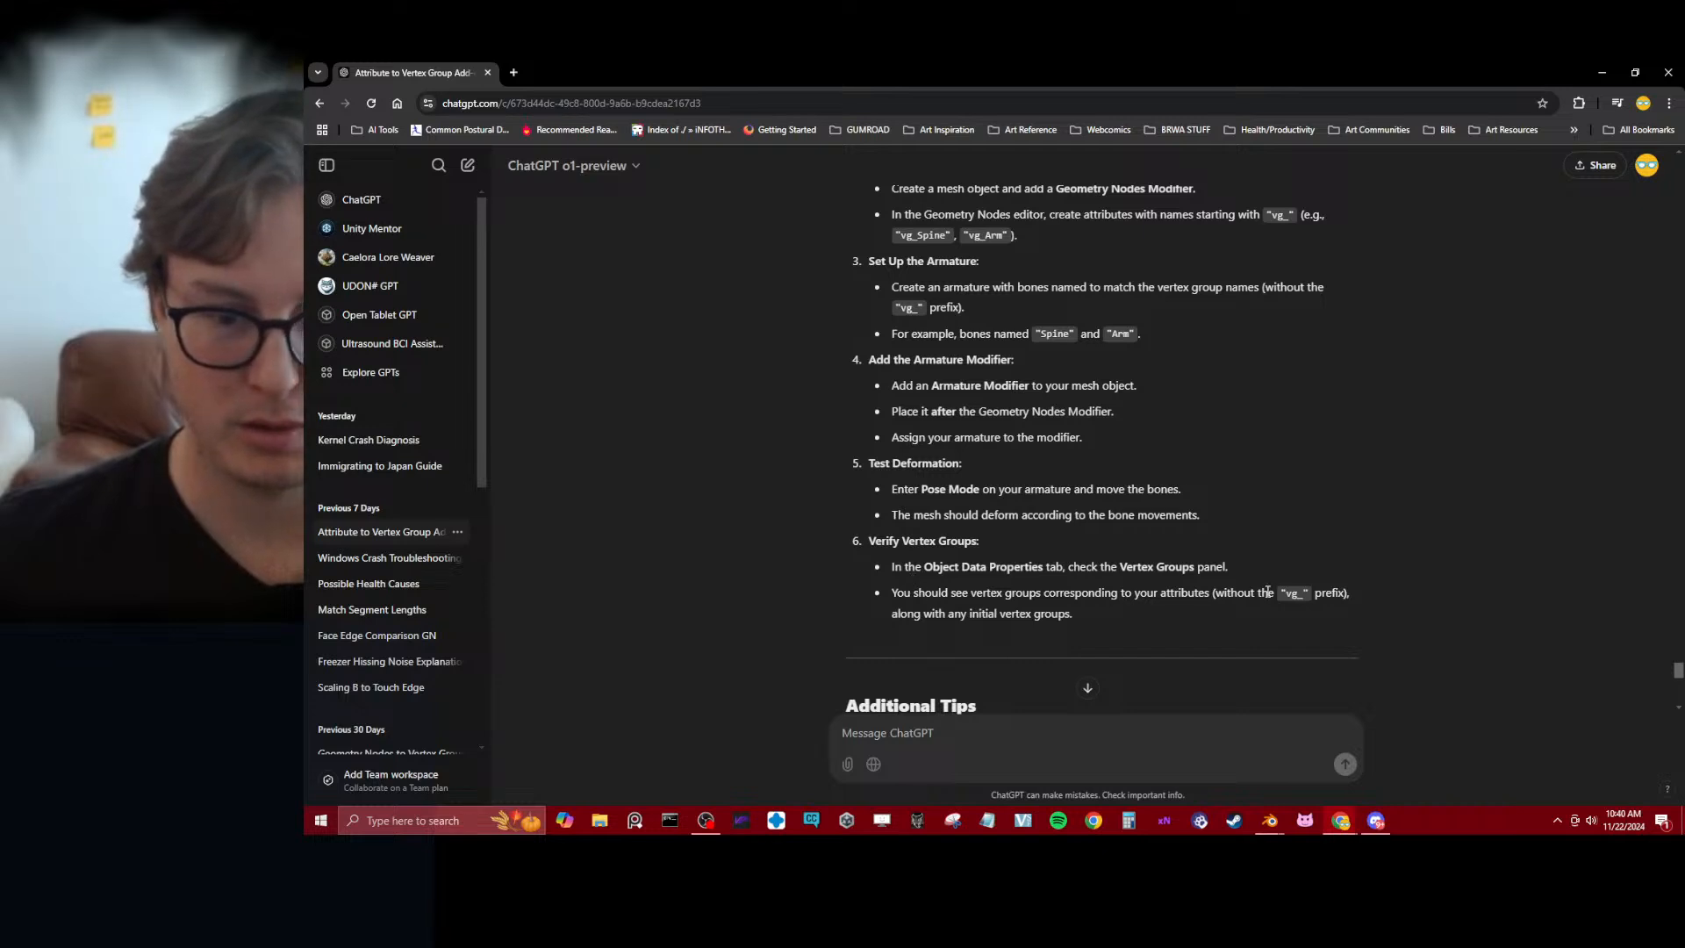
{"action": "scroll", "coordinate": [1217, 602], "scroll_direction": "down", "scroll_amount": 3}
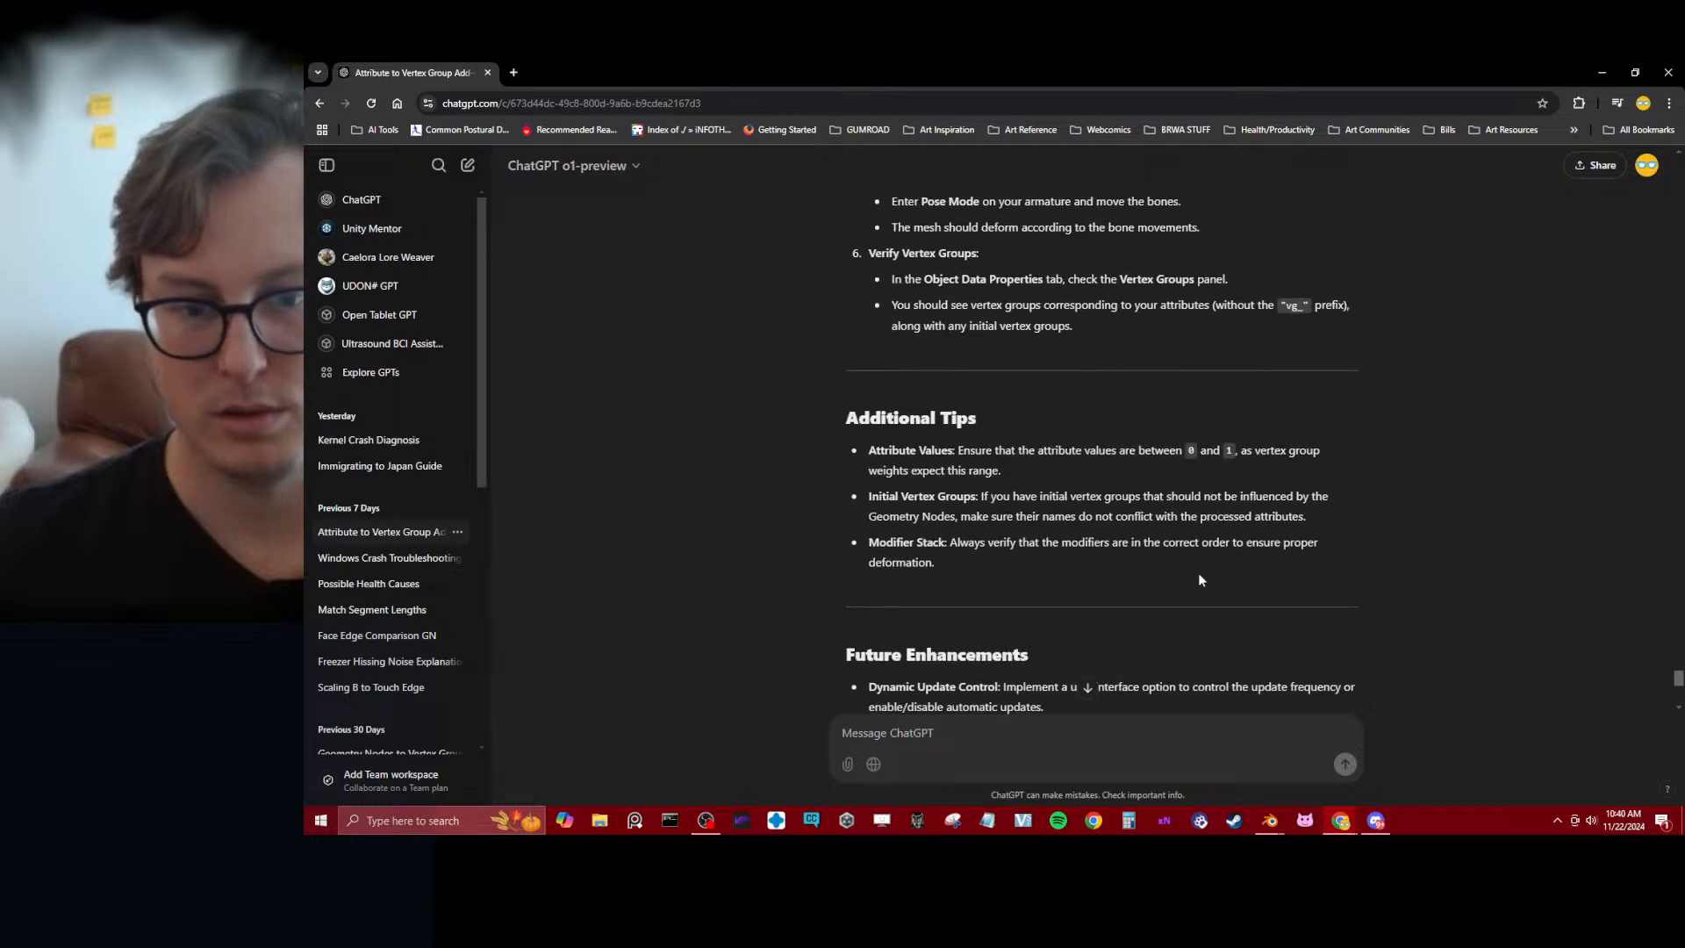
Switch back to Blender, reselect the sphere, rename its stored attribute as vg_tes, and save the file
{"action": "key", "text": "alt+Tab"}
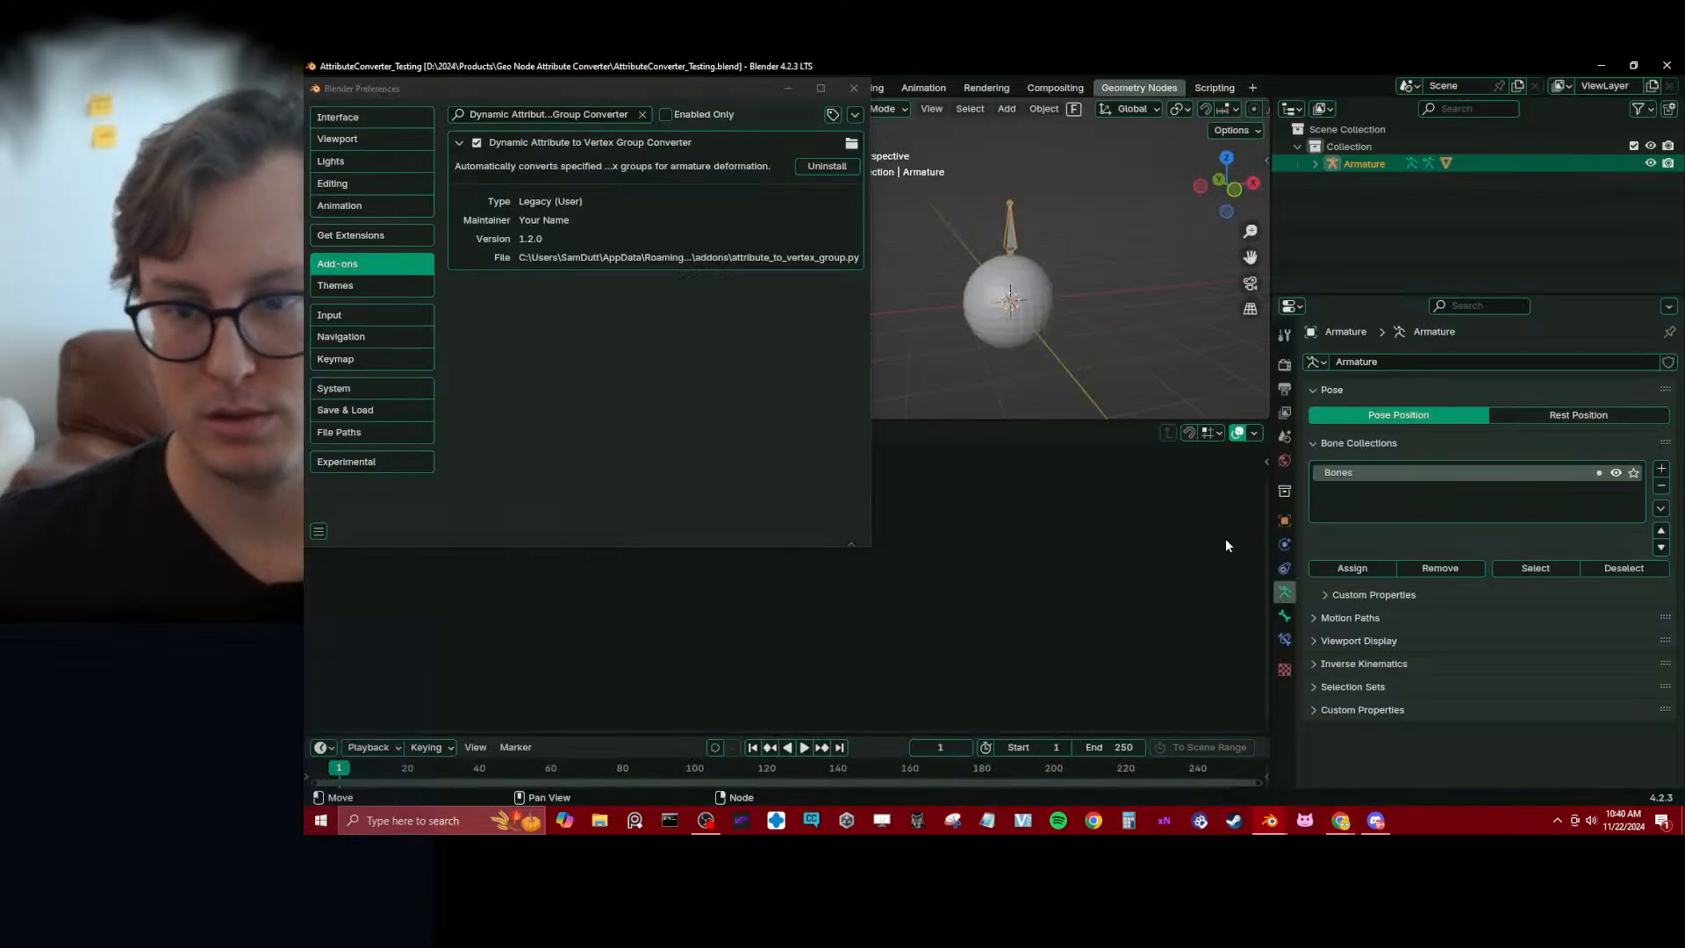
{"action": "left_click", "coordinate": [1017, 316]}
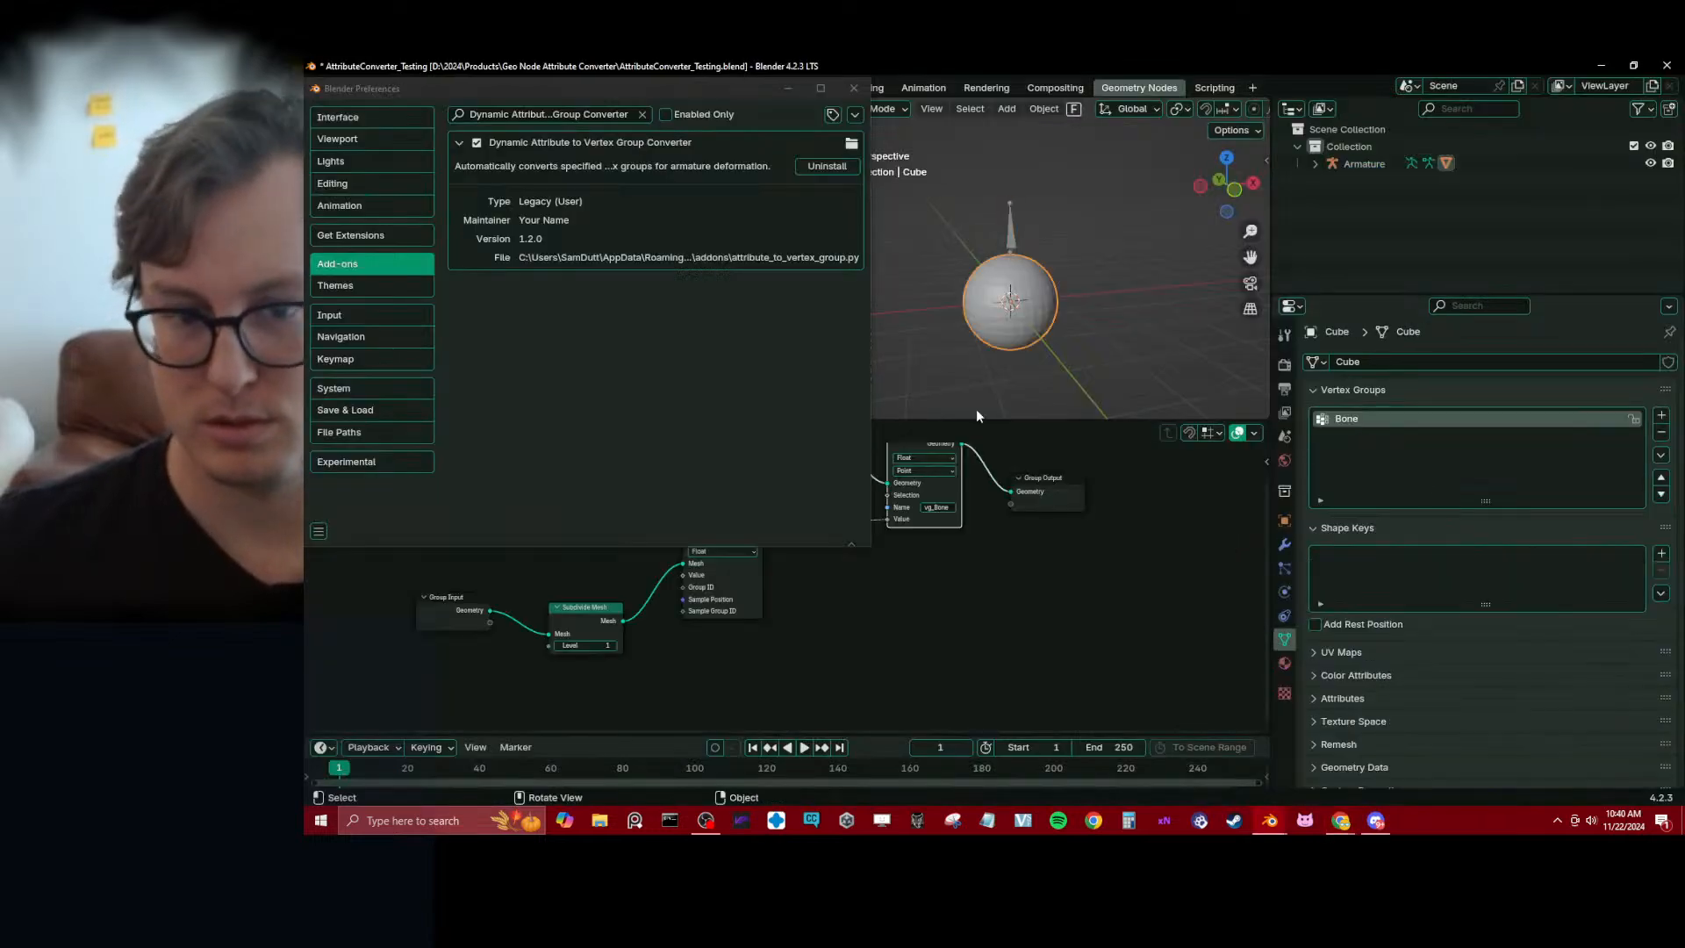
{"action": "left_click", "coordinate": [935, 507]}
{"action": "key", "text": "BackSpace"}
{"action": "key", "text": "BackSpace"}
{"action": "key", "text": "BackSpace"}
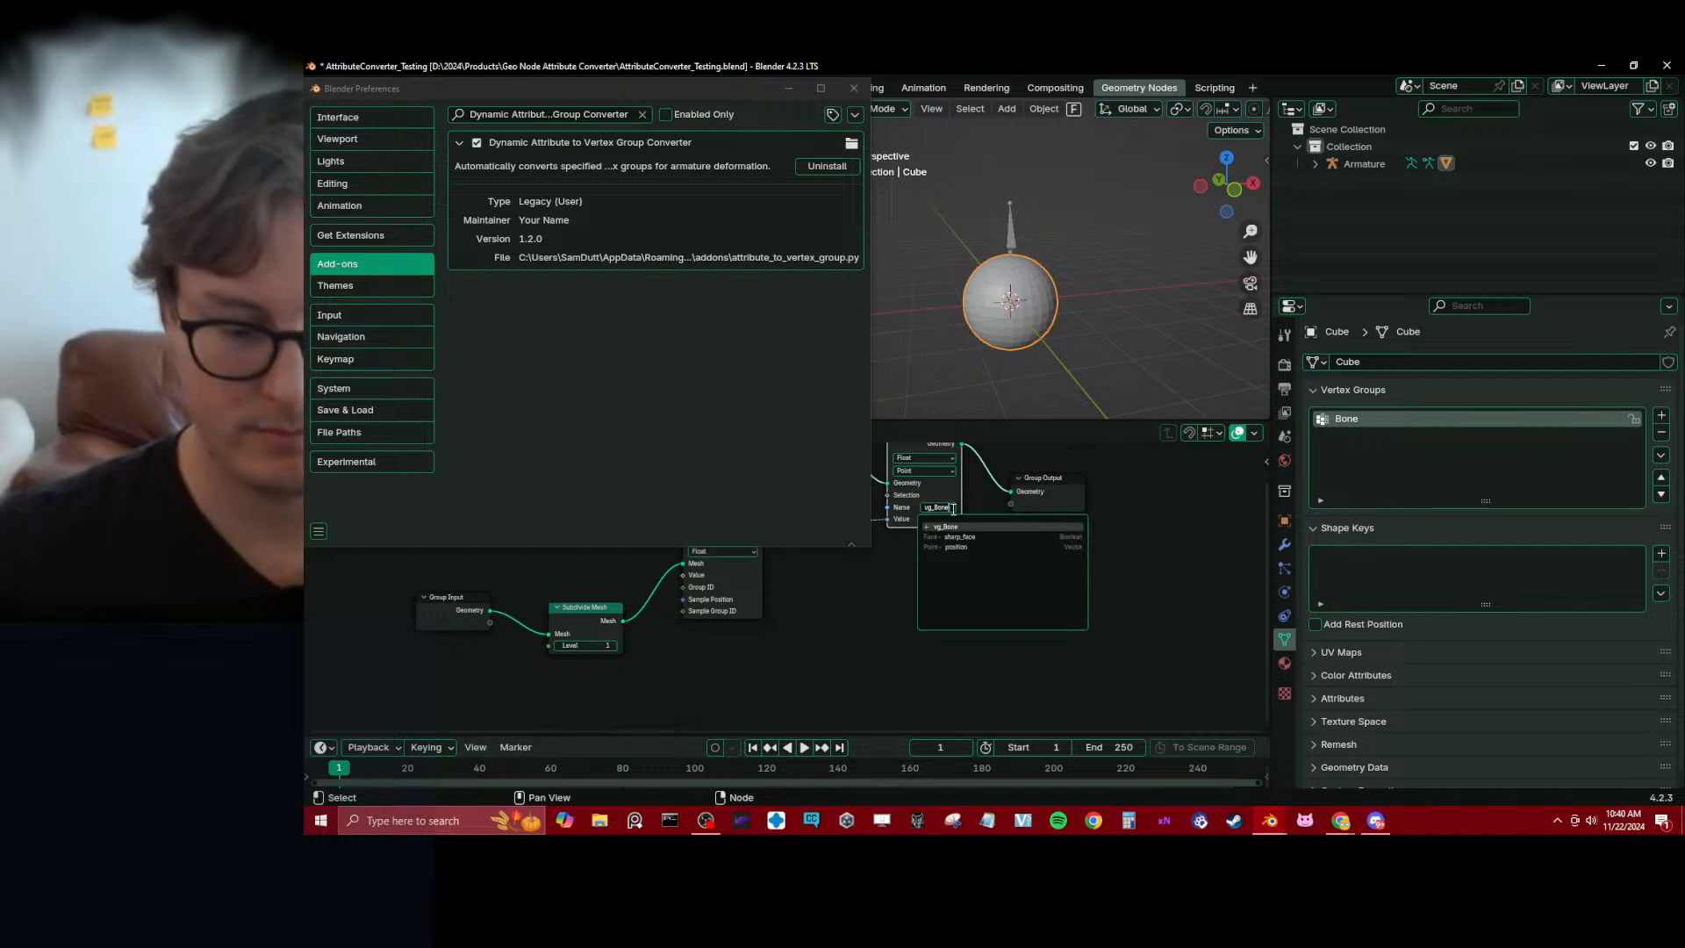
{"action": "key", "text": "BackSpace"}
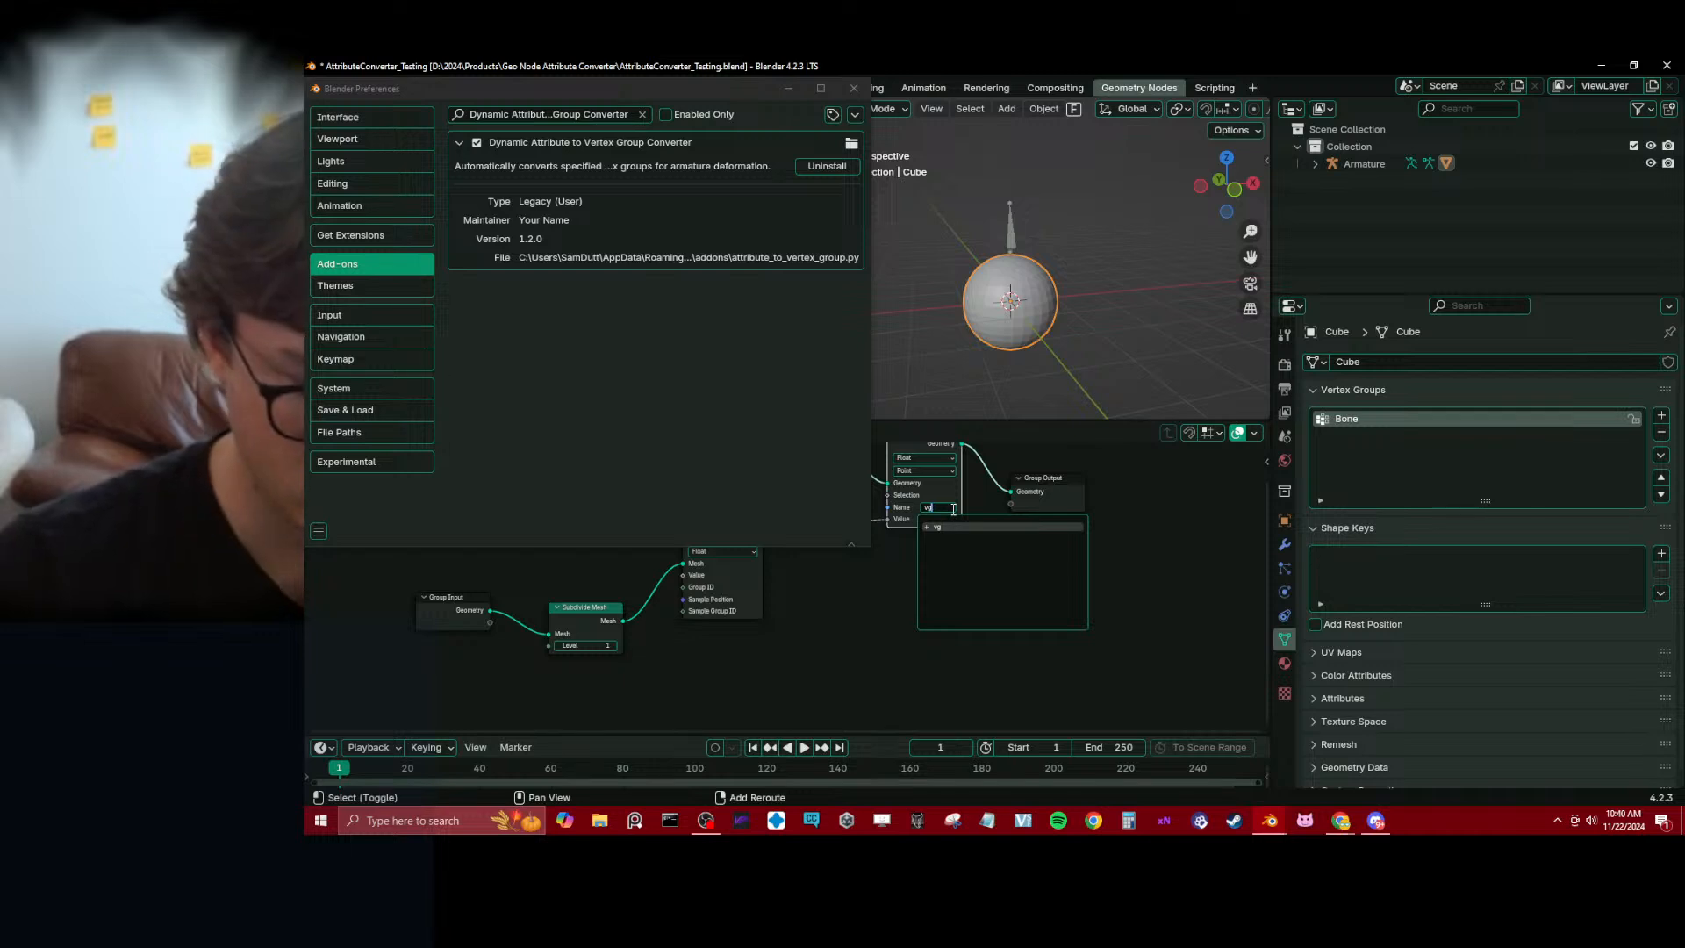
{"action": "type", "text": "_tes"}
{"action": "key", "text": "Return"}
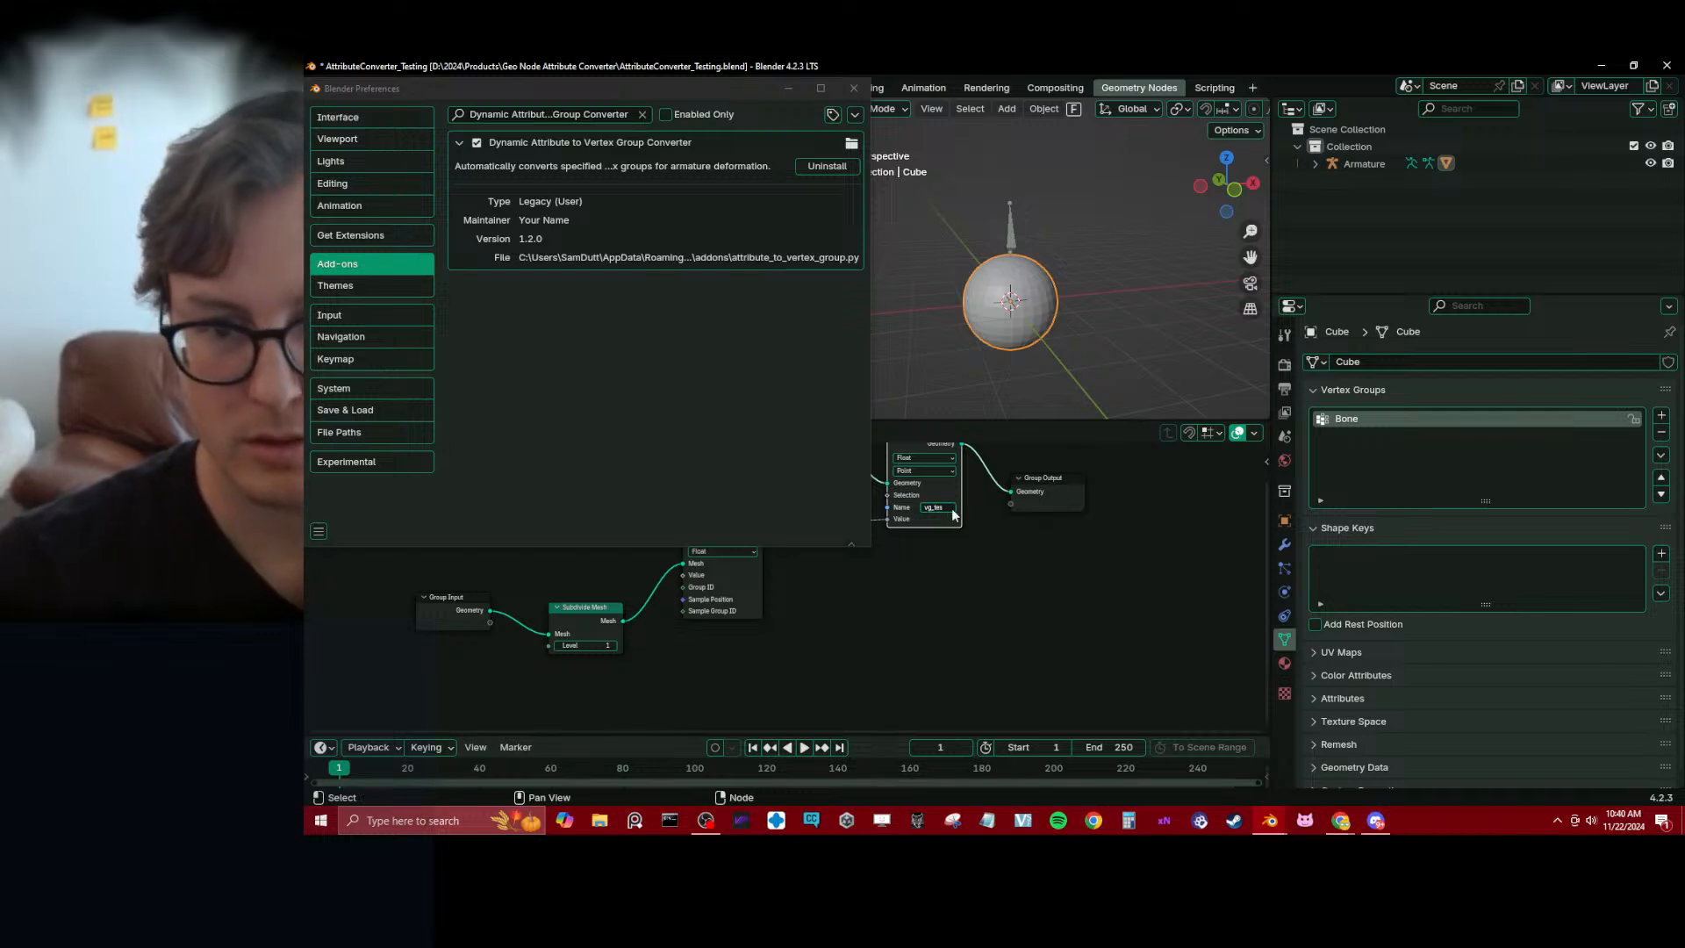
{"action": "key", "text": "ctrl+s"}
Expand the GeometryNodes modifier's Manage, Bake and Named Attributes sections on the sphere, and enable a fake user for its node group
{"action": "left_click", "coordinate": [1007, 347]}
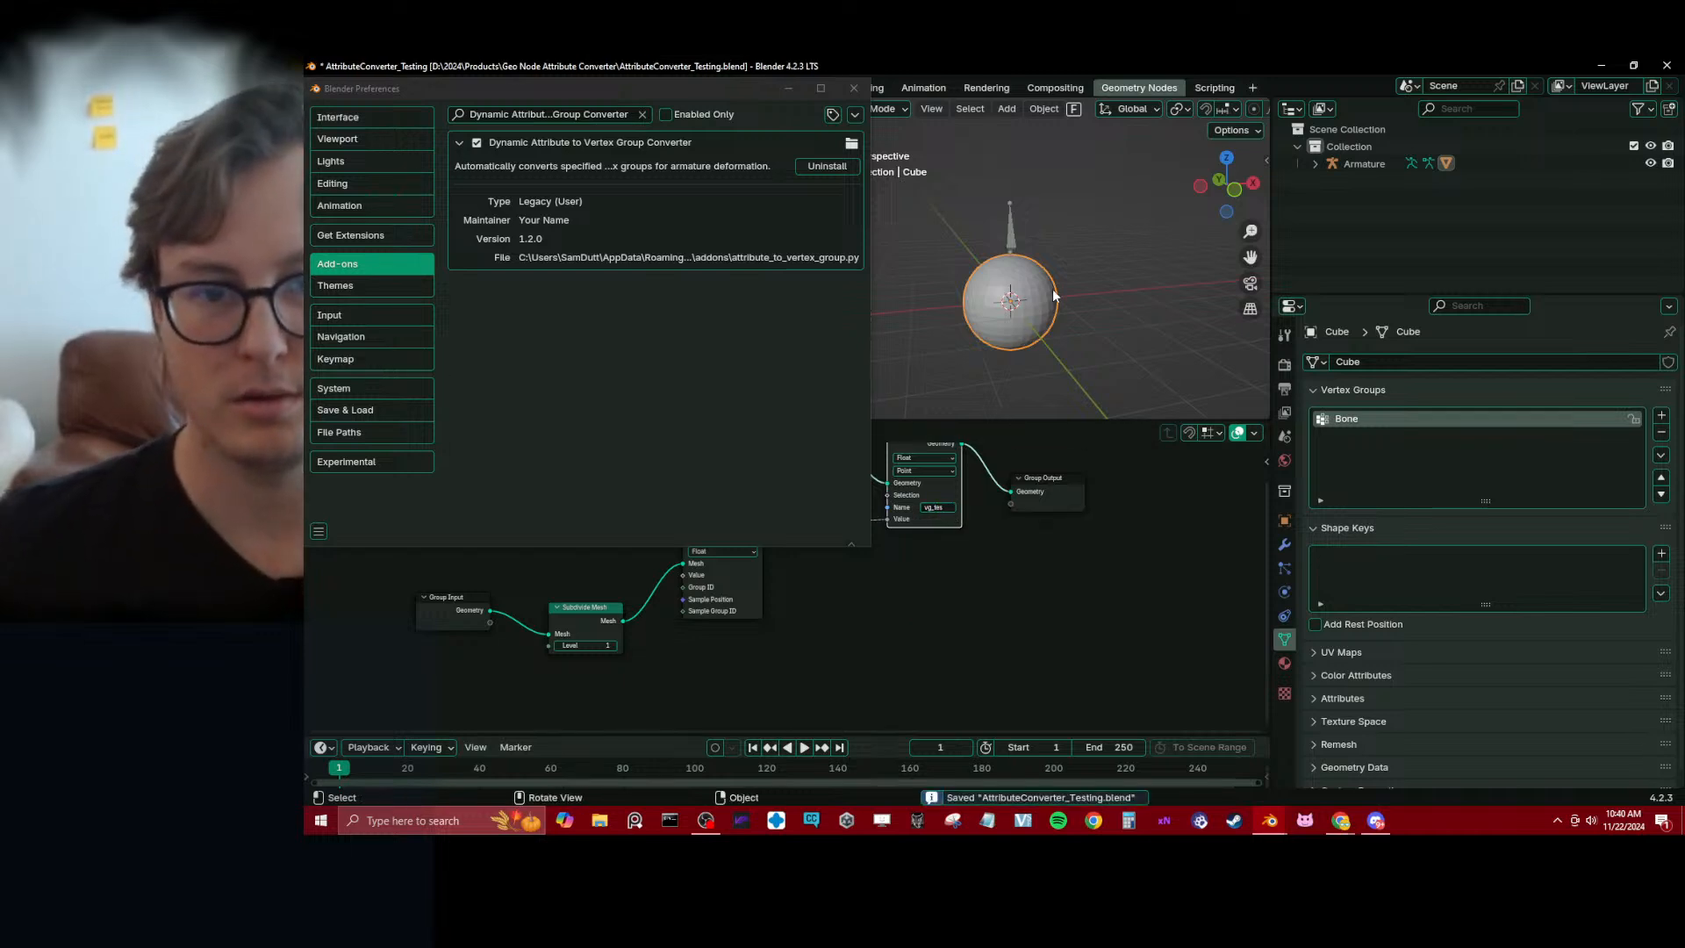
{"action": "left_click", "coordinate": [1284, 544]}
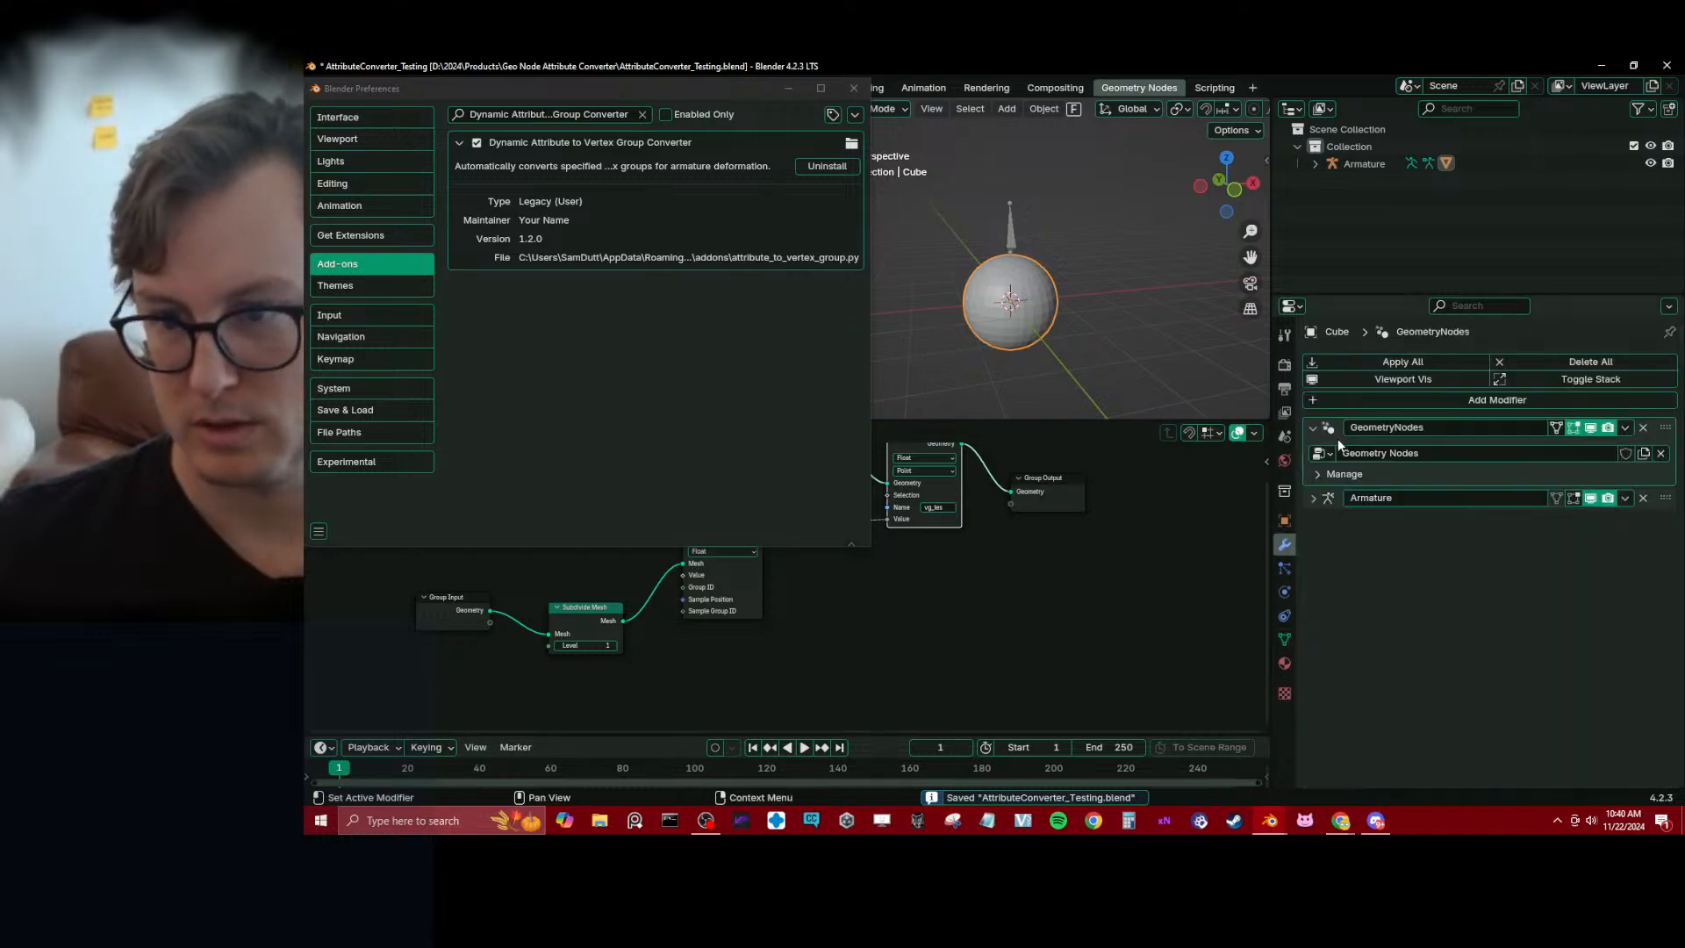
{"action": "left_click", "coordinate": [1316, 476]}
{"action": "left_click", "coordinate": [1324, 498]}
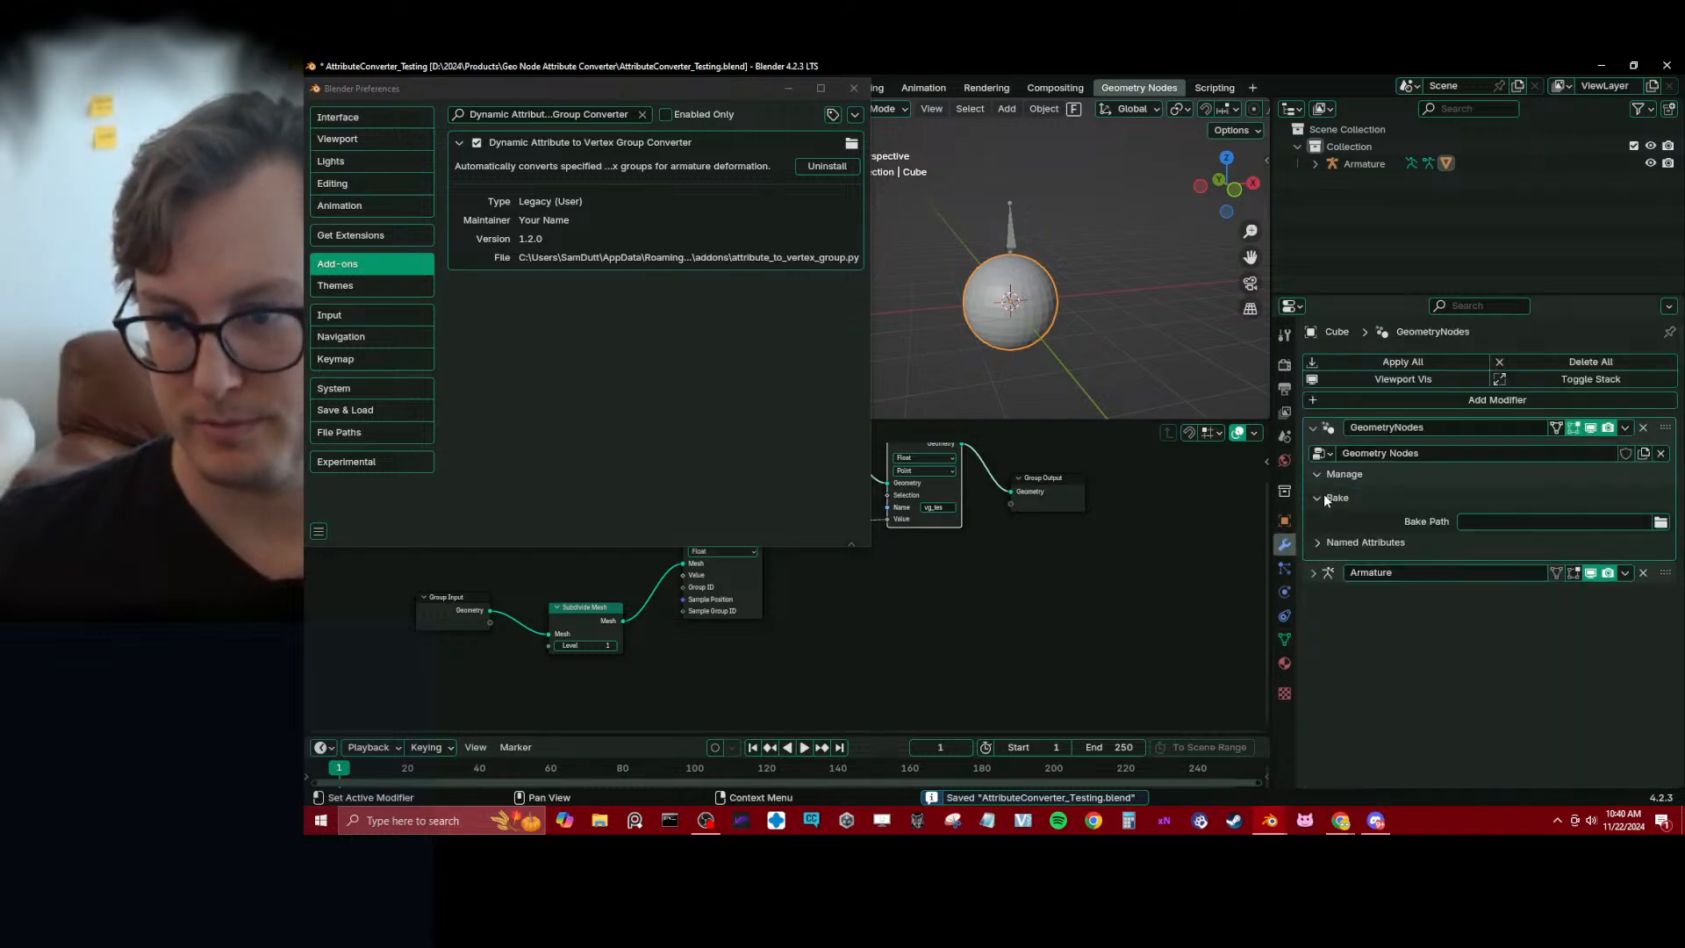
{"action": "left_click", "coordinate": [1316, 543]}
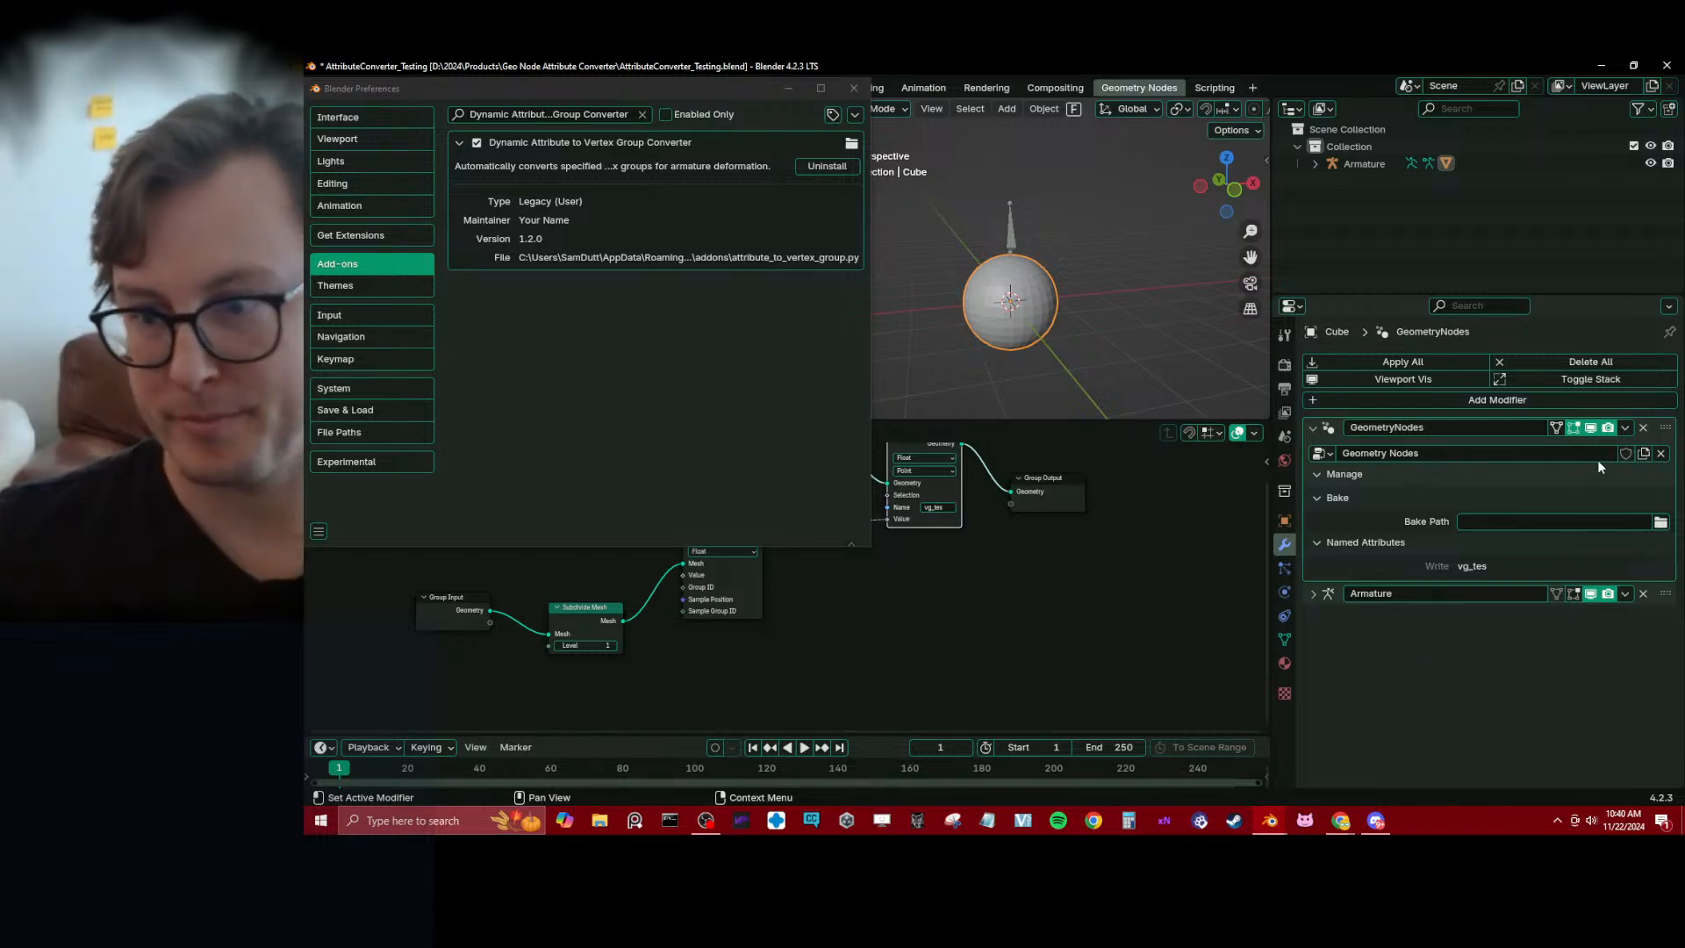
{"action": "left_click", "coordinate": [1625, 453]}
Switch to ChatGPT and reread the updated add-on's testing steps, from mesh setup to verifying vertex groups, and its conclusion
{"action": "key", "text": "alt+Tab"}
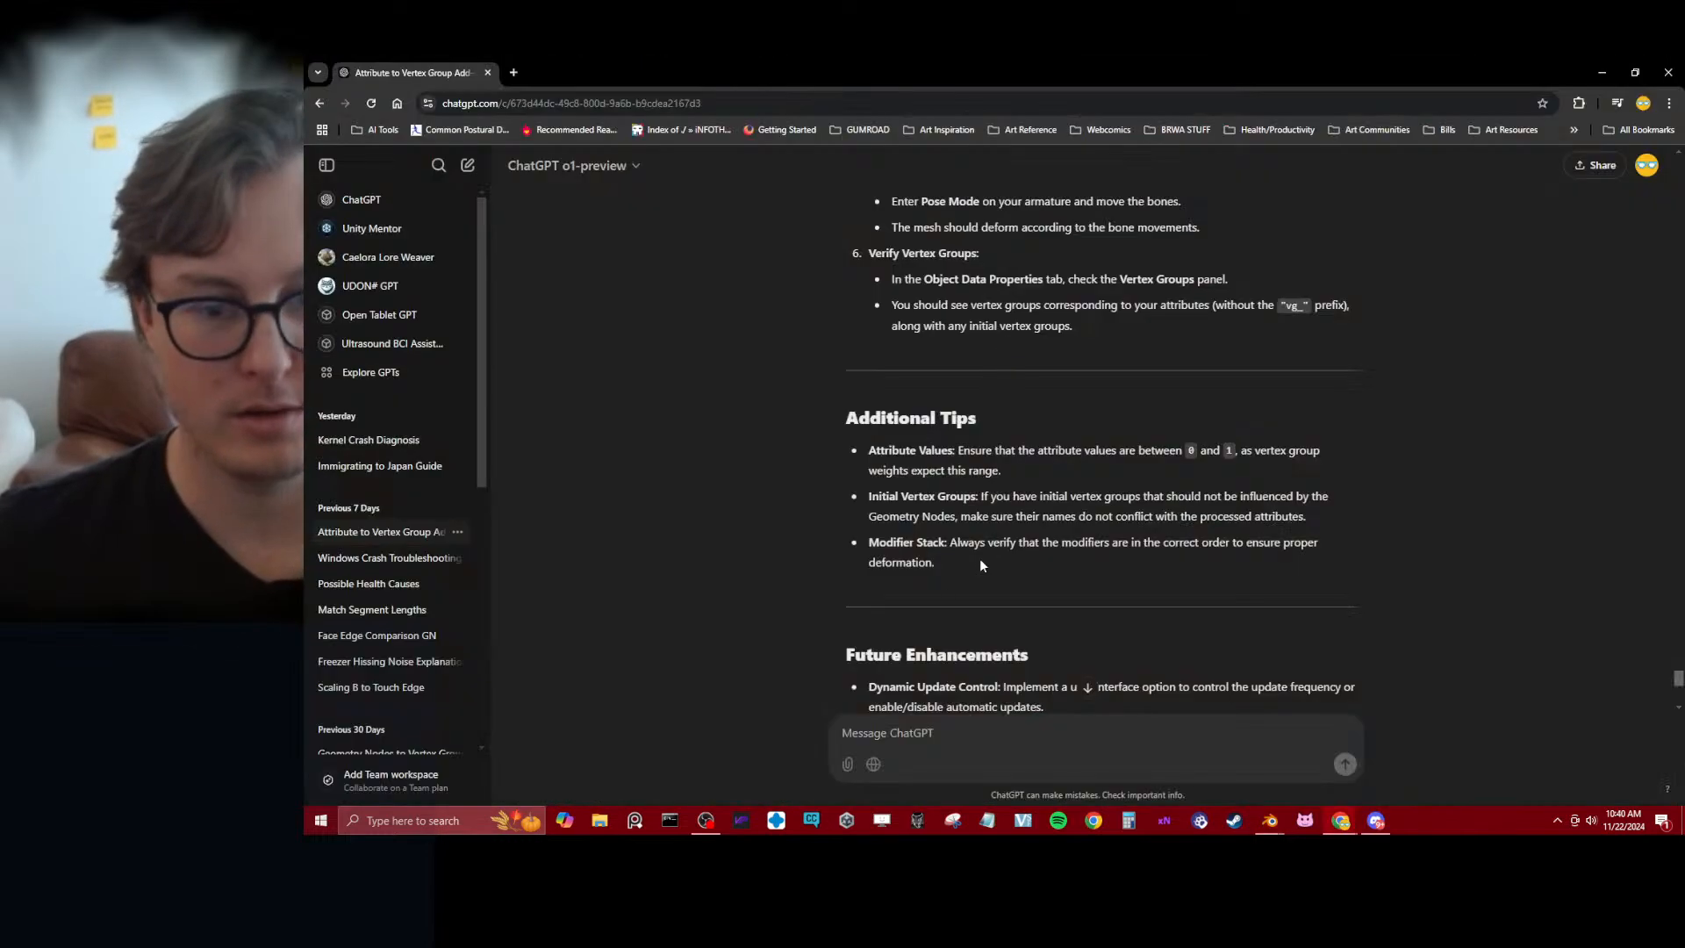
{"action": "scroll", "coordinate": [758, 532], "scroll_direction": "down", "scroll_amount": 6}
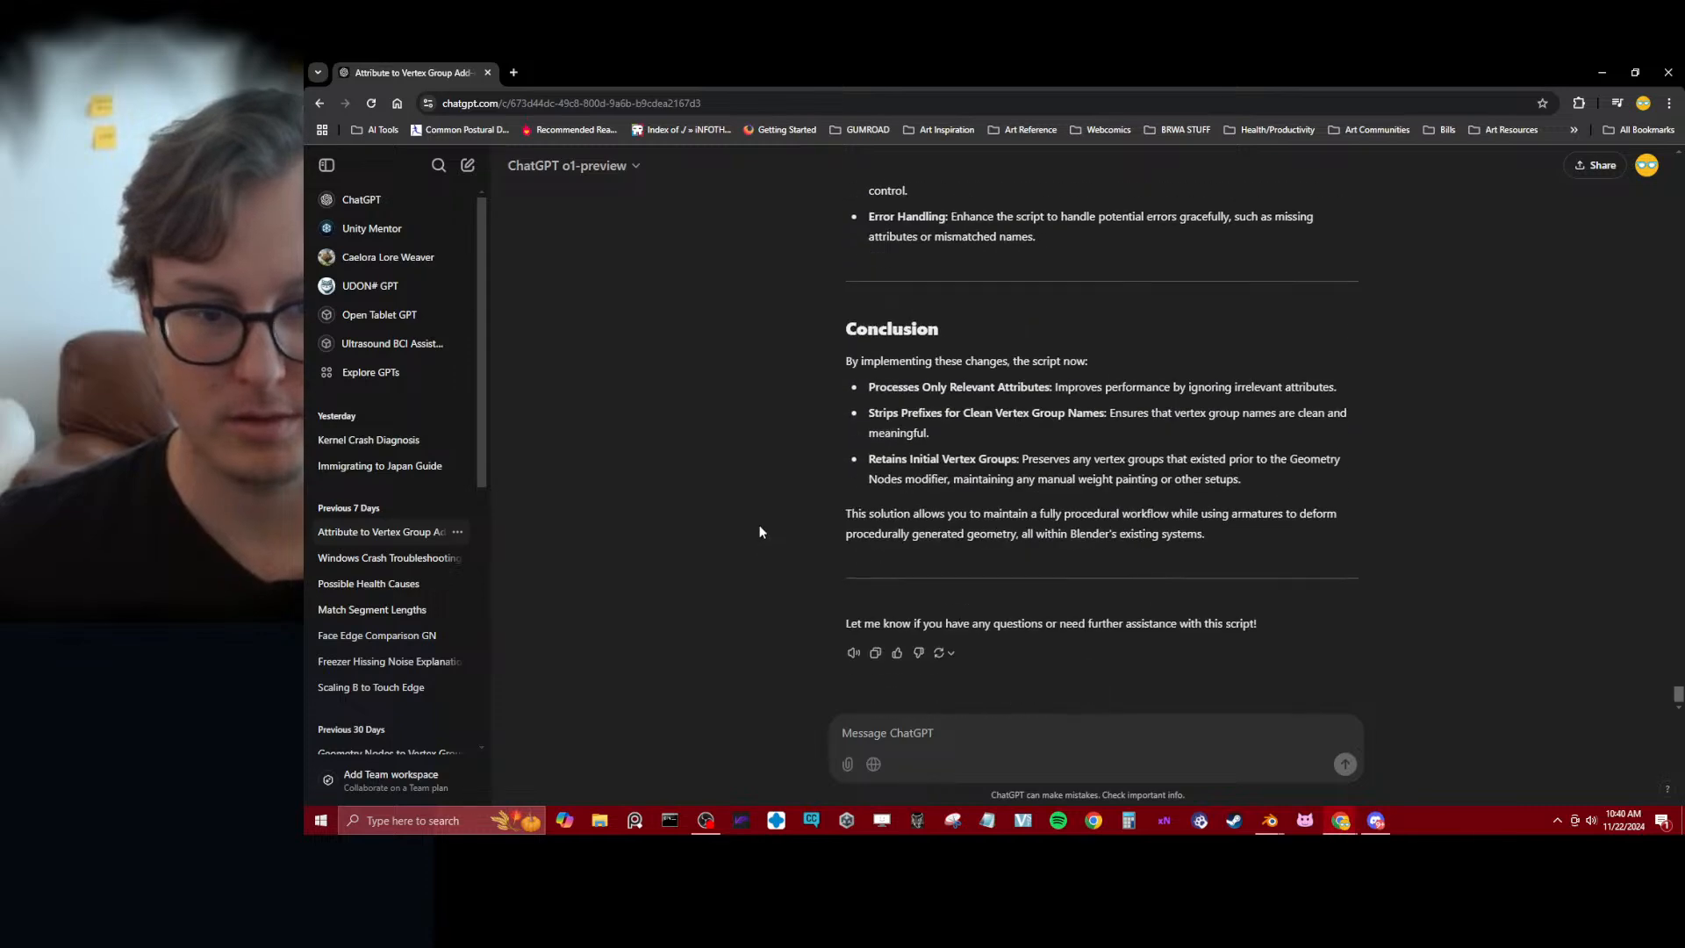
{"action": "scroll", "coordinate": [760, 530], "scroll_direction": "up", "scroll_amount": 9}
{"action": "scroll", "coordinate": [763, 526], "scroll_direction": "up", "scroll_amount": 5}
{"action": "scroll", "coordinate": [765, 524], "scroll_direction": "down", "scroll_amount": 3}
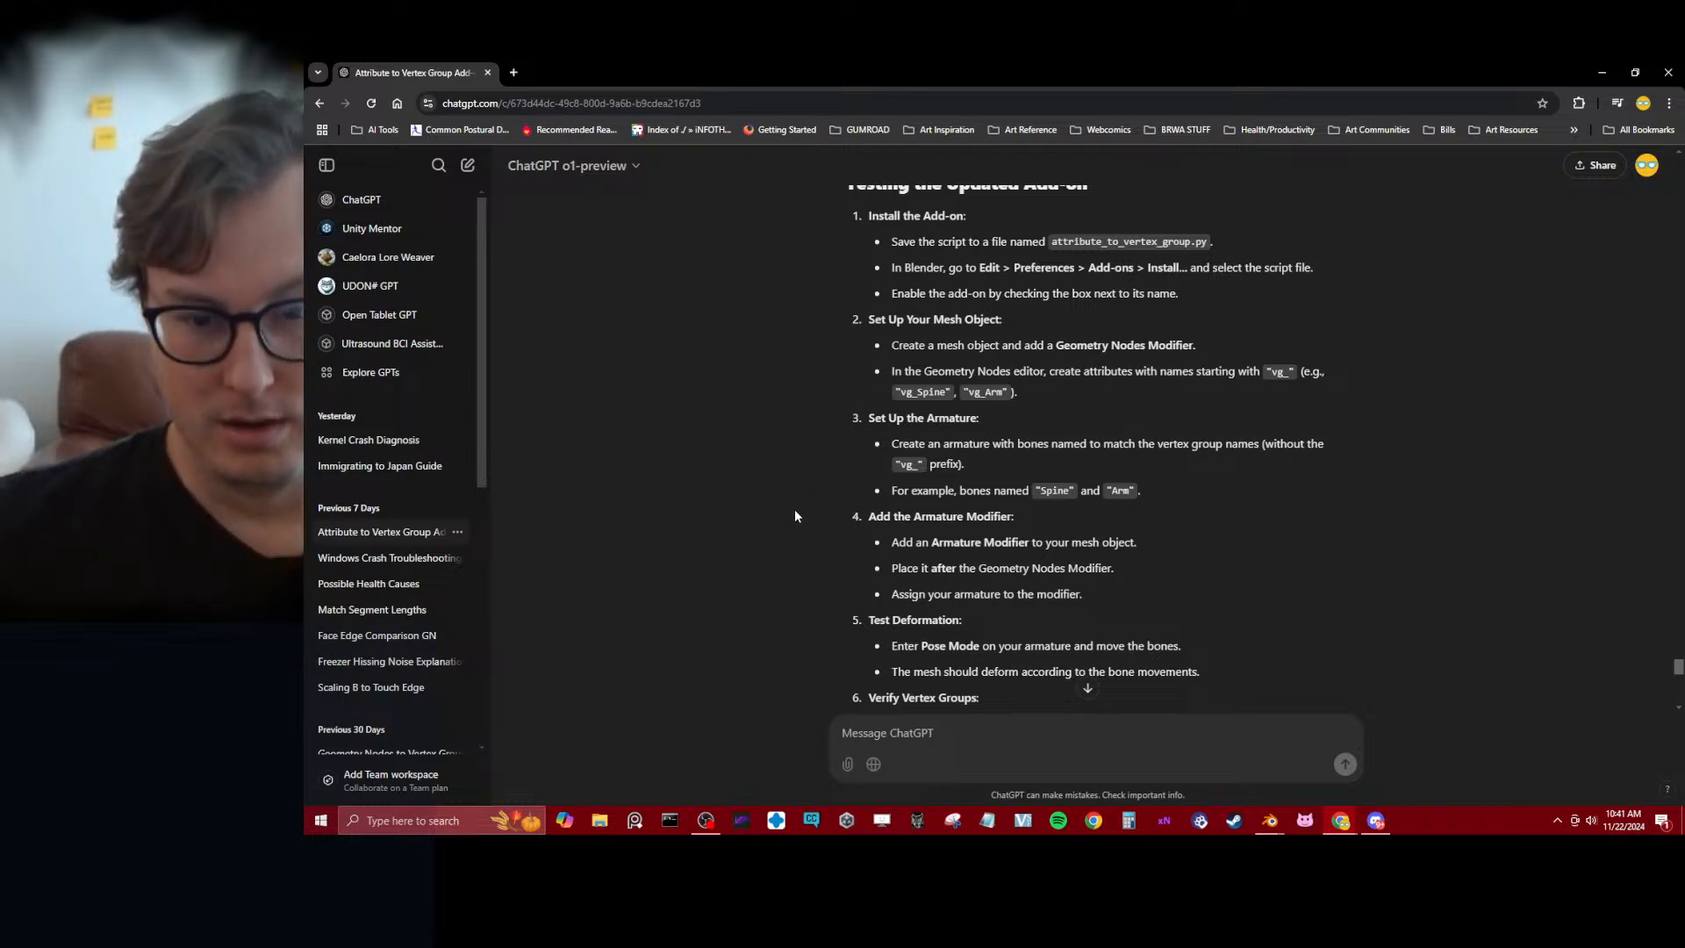
{"action": "scroll", "coordinate": [795, 516], "scroll_direction": "down", "scroll_amount": 2}
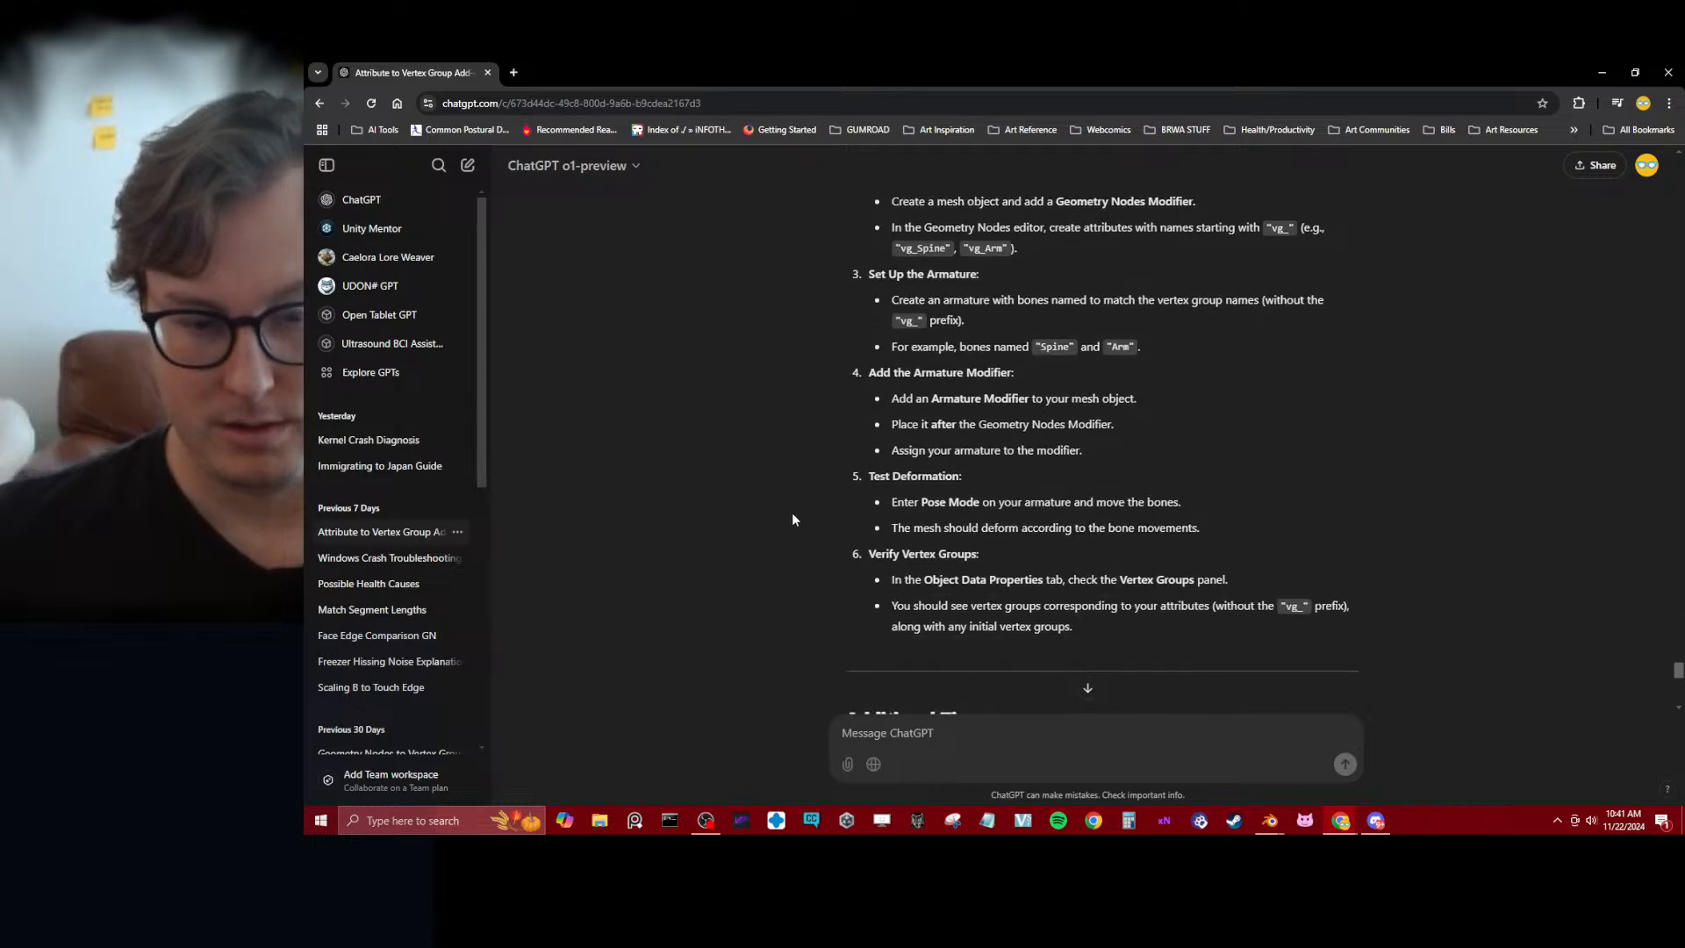
Switch back to Blender, duplicate the armature's bone in Edit Mode, and place the copy about 0.32 m along negative X
{"action": "key", "text": "alt+Tab"}
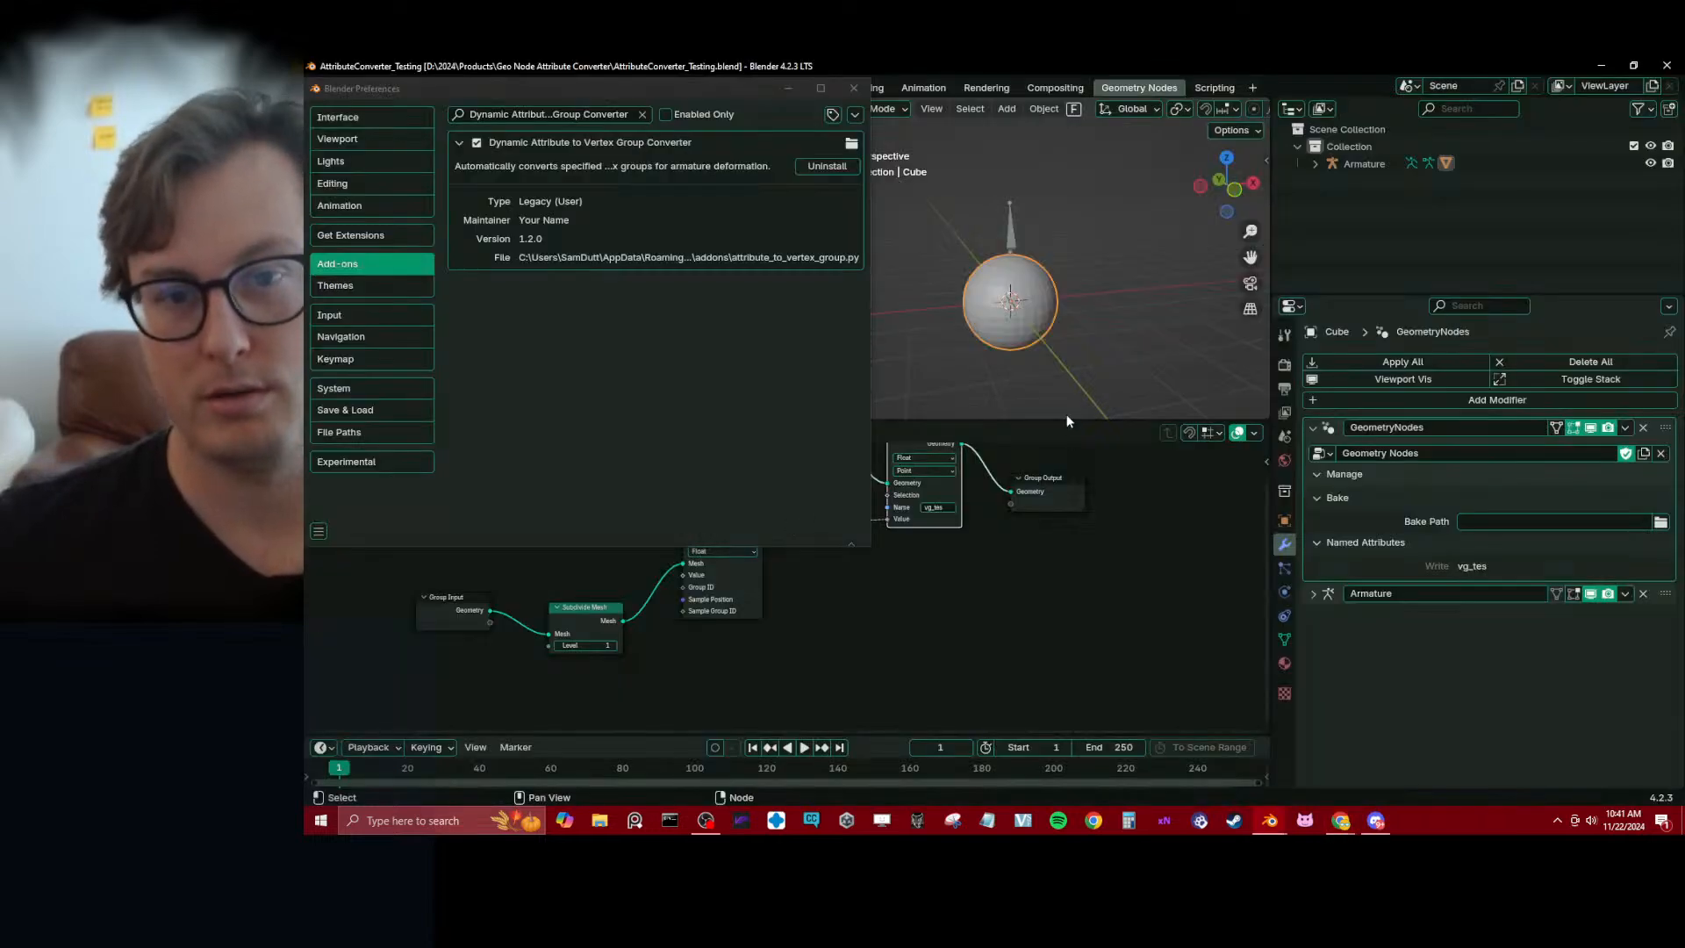
{"action": "left_click", "coordinate": [1018, 242]}
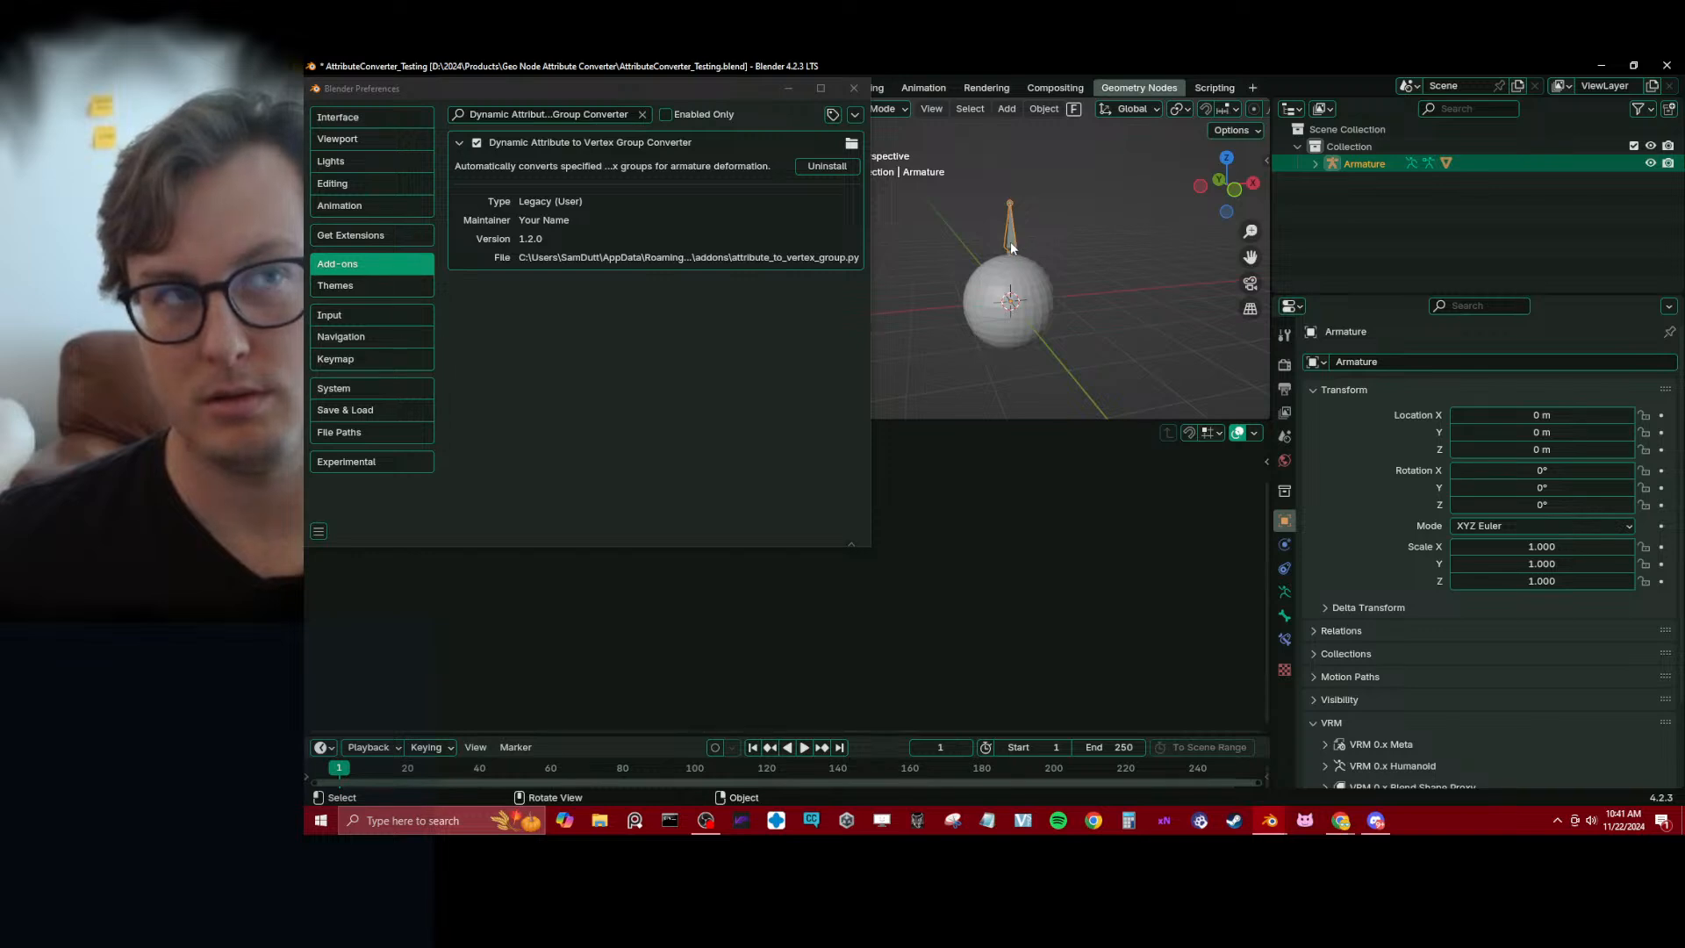
{"action": "key", "text": "Tab"}
{"action": "right_click", "coordinate": [1069, 243]}
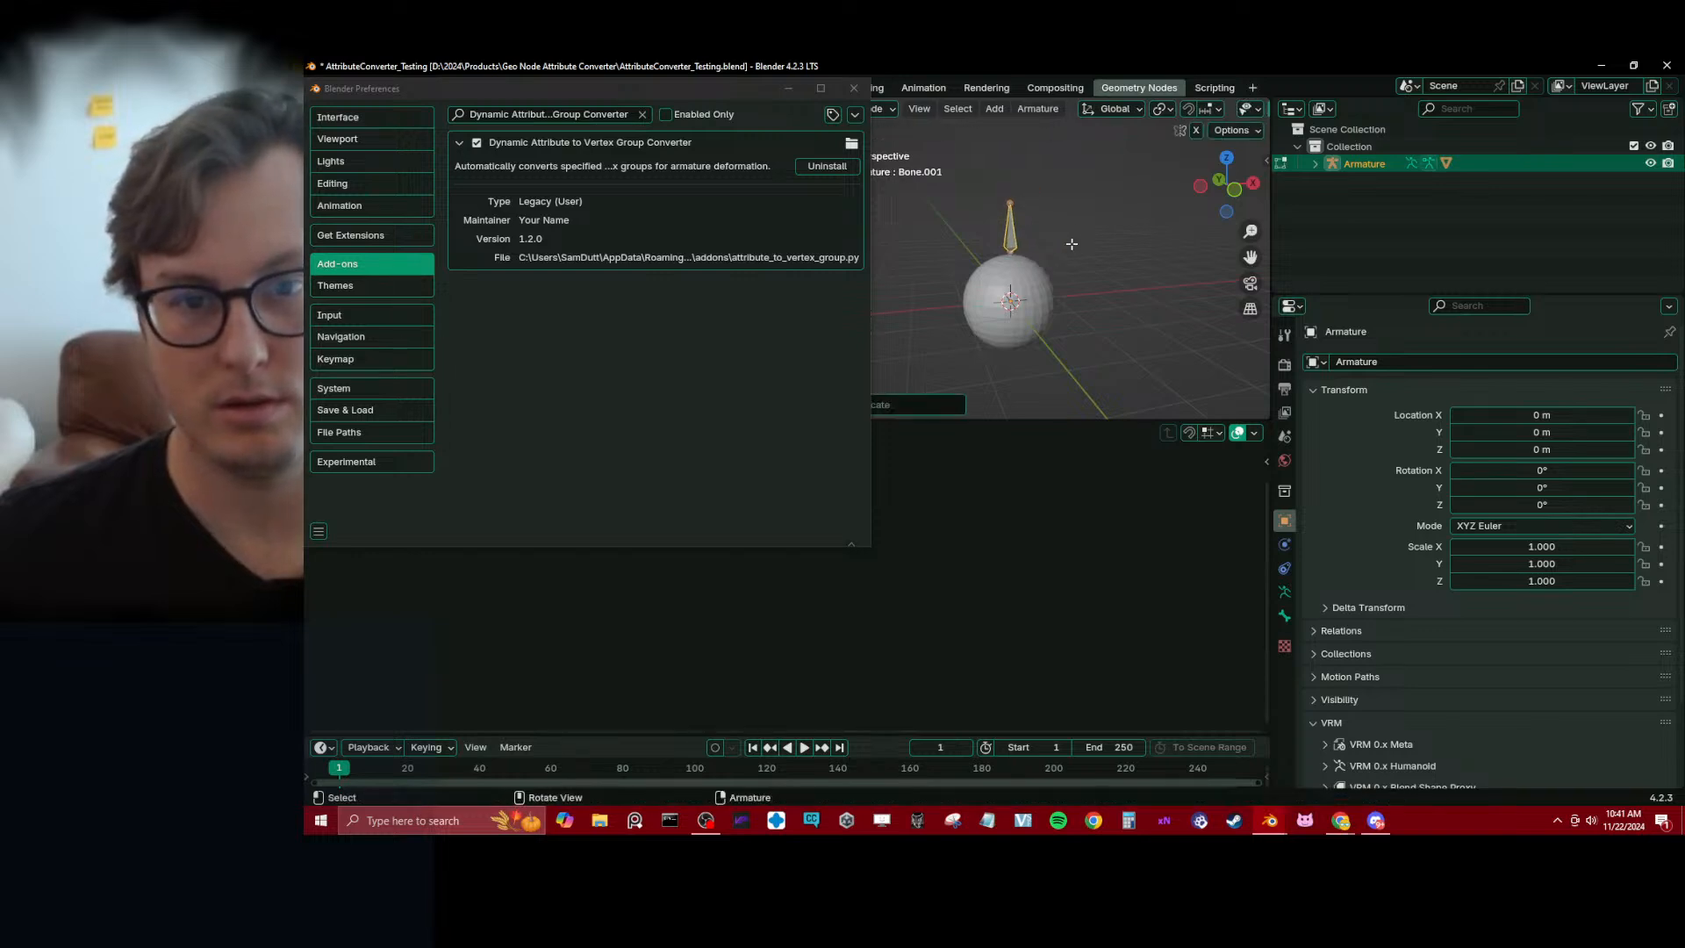
{"action": "left_click", "coordinate": [1284, 616]}
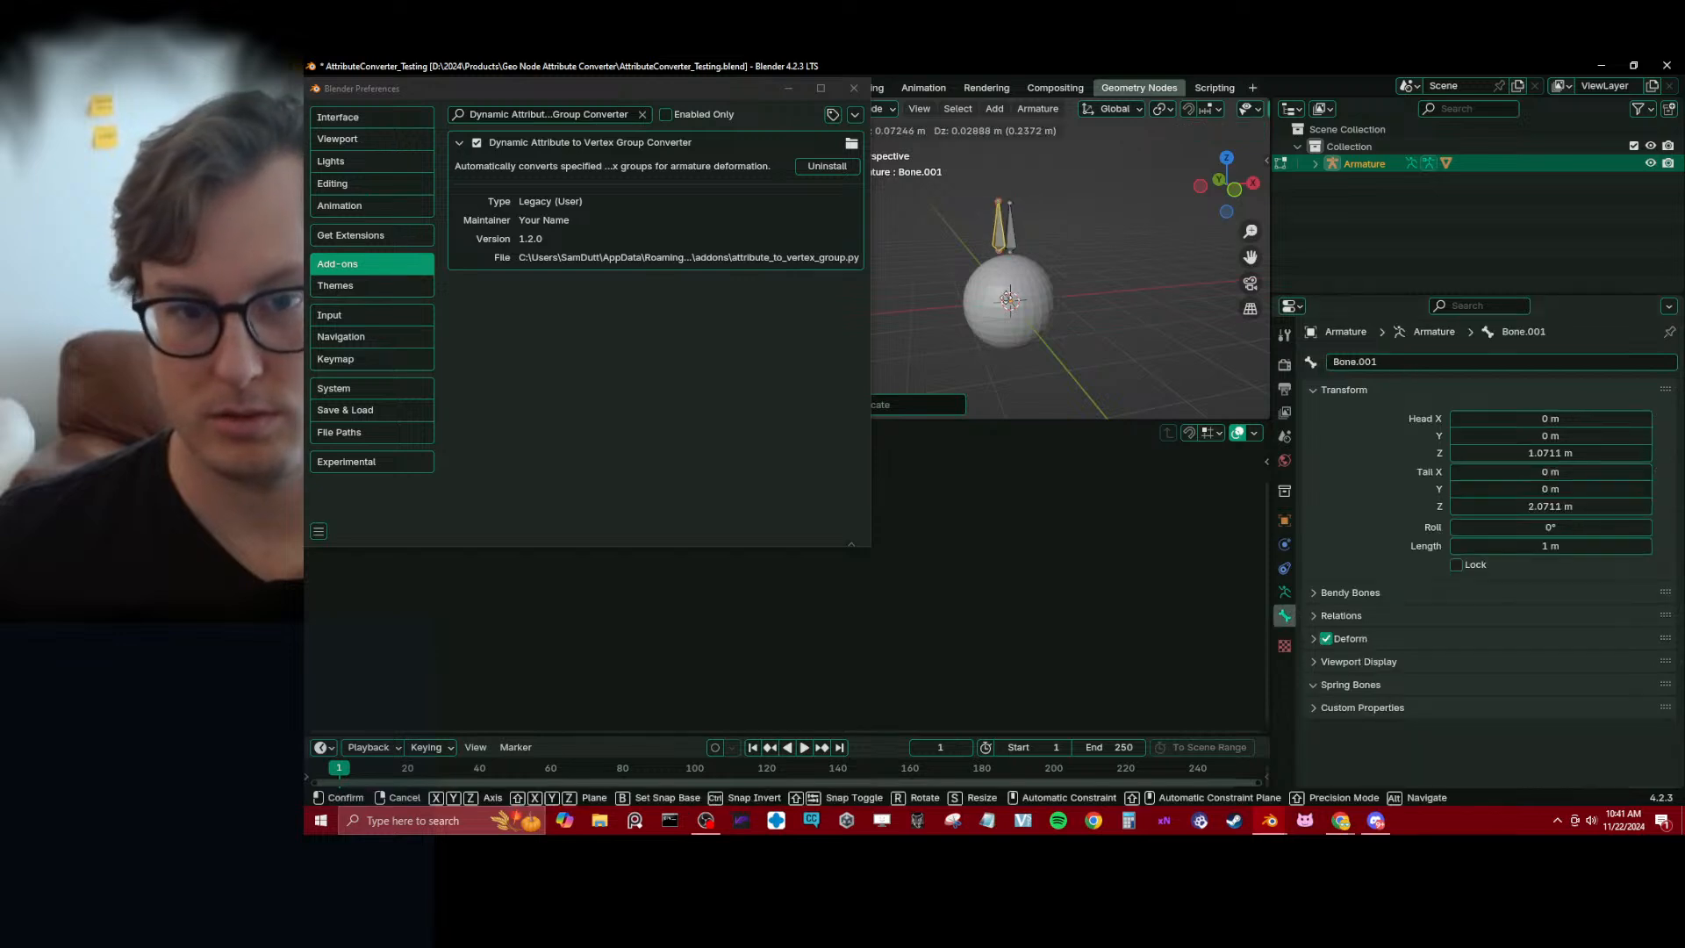
Rename the duplicated bone as tes and return the armature to Object Mode
{"action": "left_click", "coordinate": [1383, 361]}
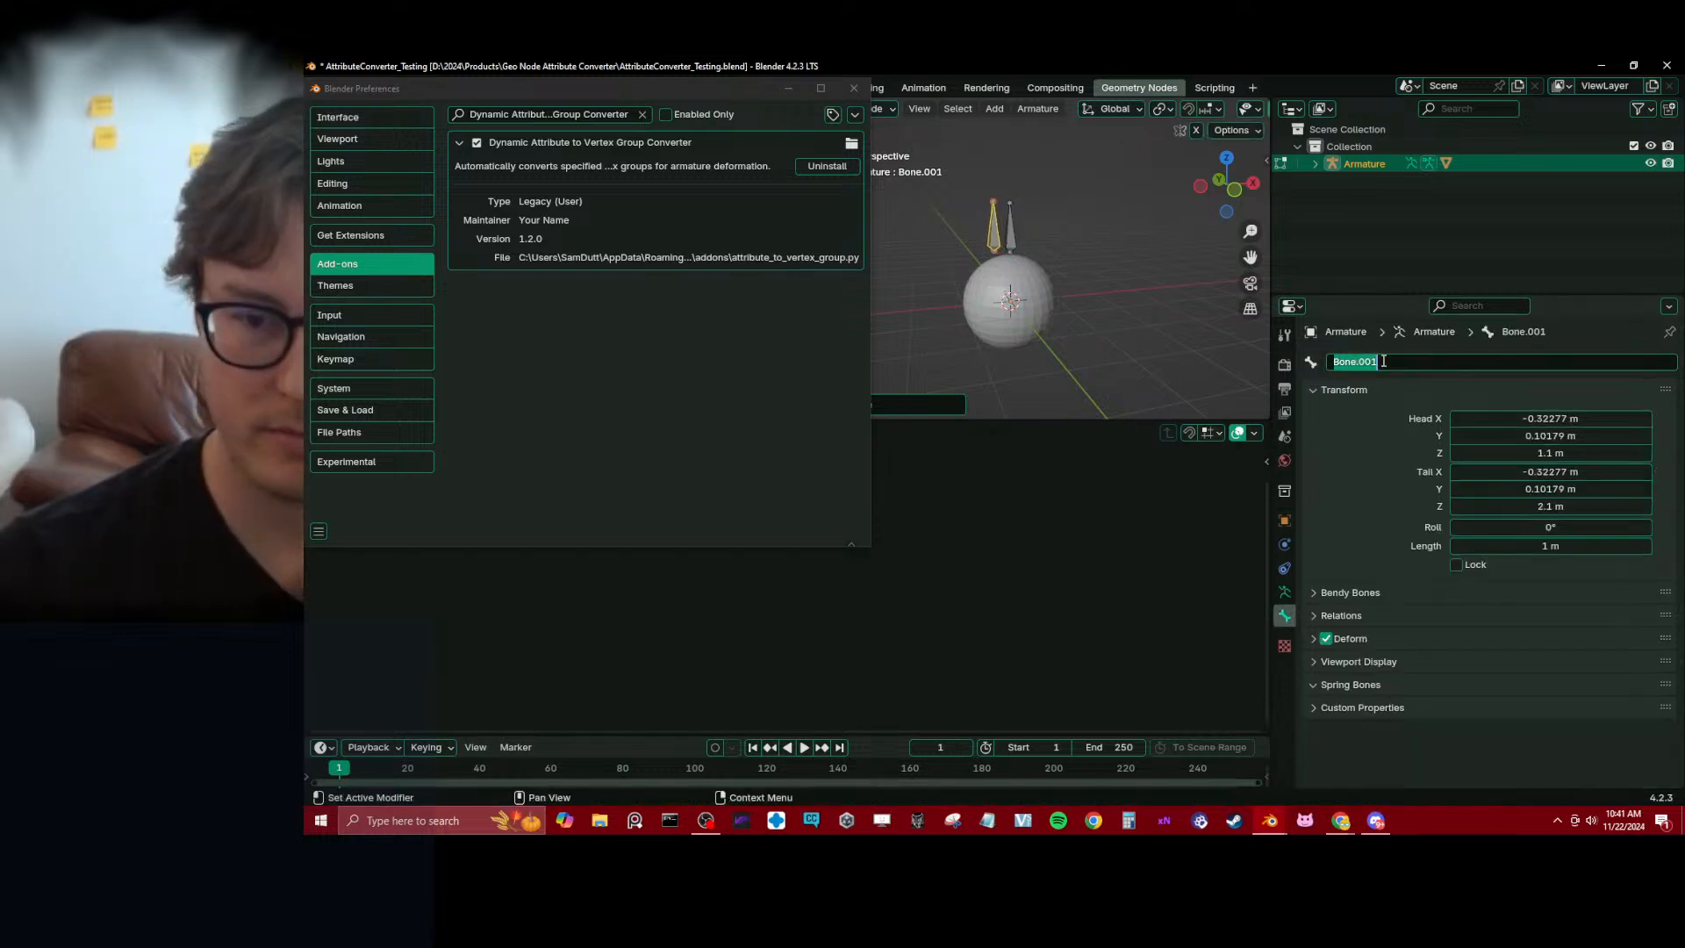
{"action": "type", "text": "tes"}
{"action": "key", "text": "Return"}
{"action": "key", "text": "ctrl+Tab"}
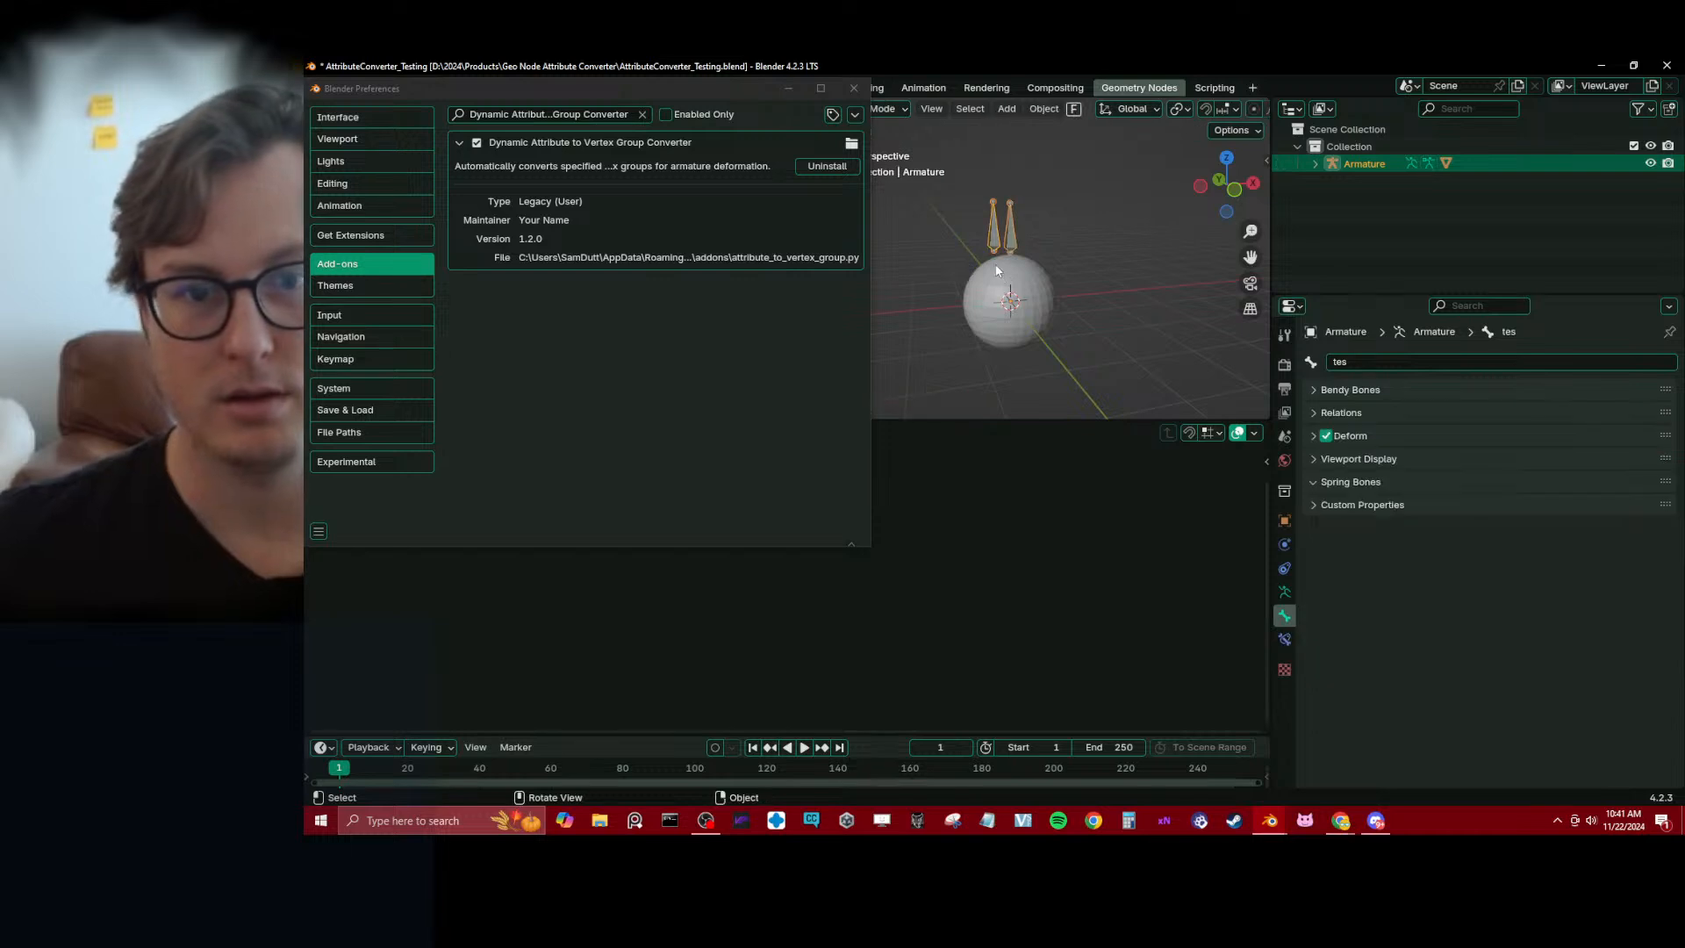
Try moving the tes bone in Pose Mode to test whether it deforms the sphere, and return to Object Mode
{"action": "key", "text": "g"}
{"action": "right_click", "coordinate": [1084, 254]}
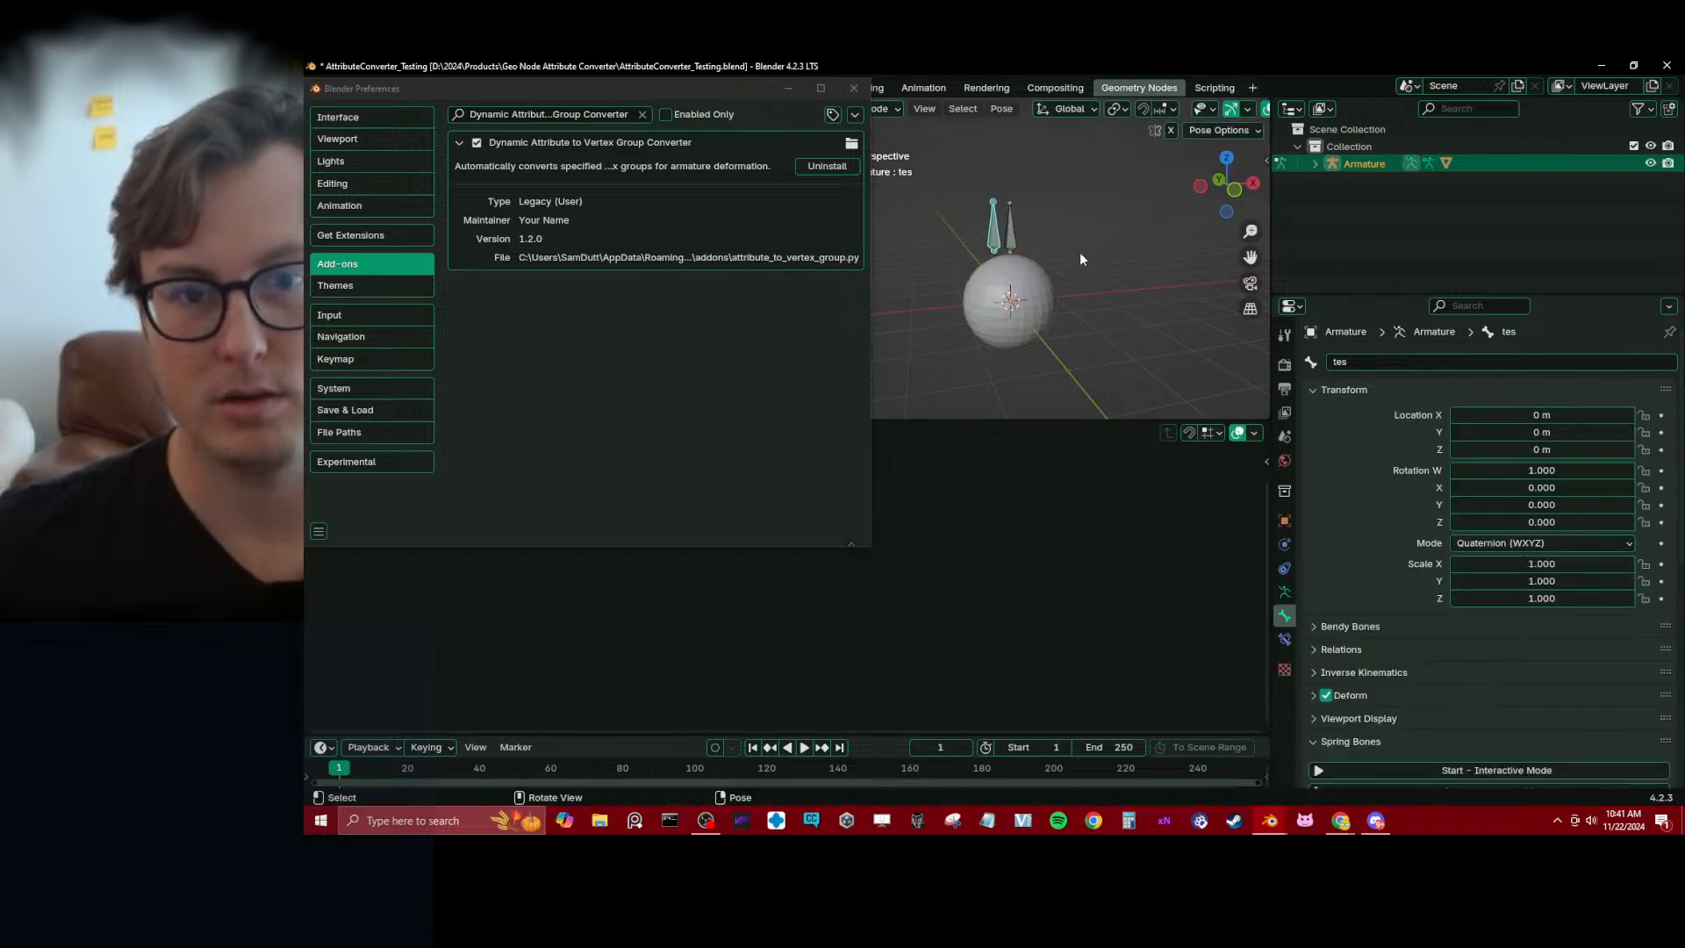
{"action": "key", "text": "ctrl+Tab"}
Select the sphere and expand the Attributes list in its mesh data properties
{"action": "left_click", "coordinate": [1033, 293]}
{"action": "left_click", "coordinate": [1284, 638]}
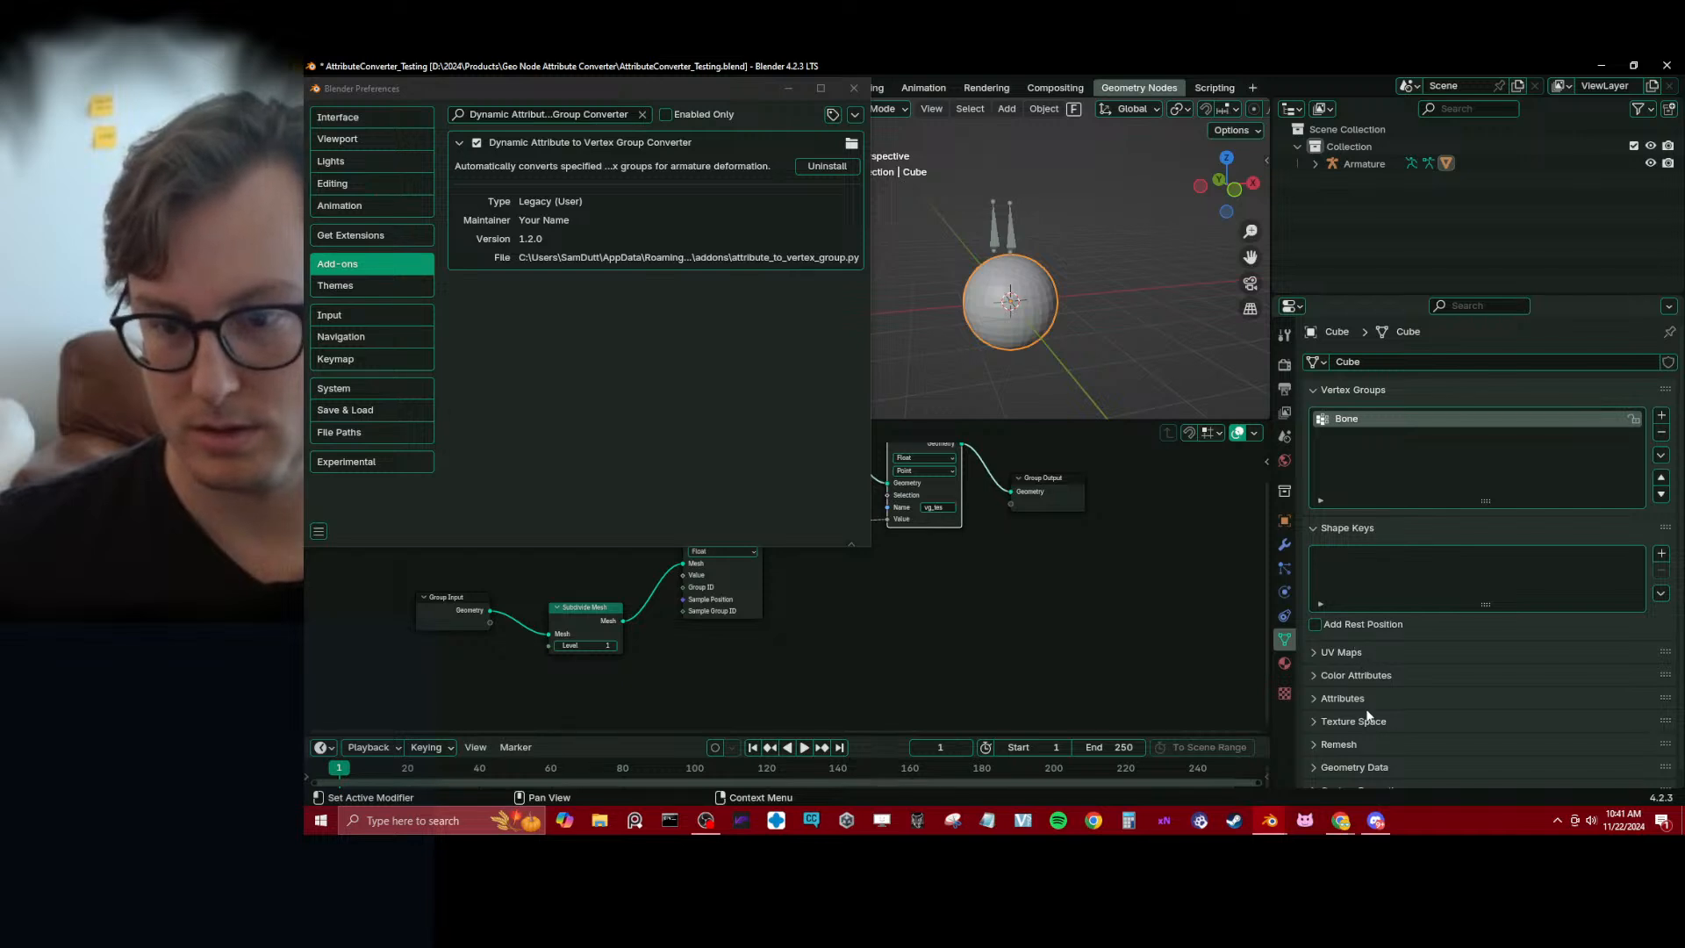
{"action": "left_click", "coordinate": [1343, 698]}
{"action": "scroll", "coordinate": [1379, 727], "scroll_direction": "down", "scroll_amount": 5}
Raise the Group Output node beside Store Named Attribute and close the Preferences window
{"action": "middle_click_drag", "start_coordinate": [890, 513], "coordinate": [950, 591]}
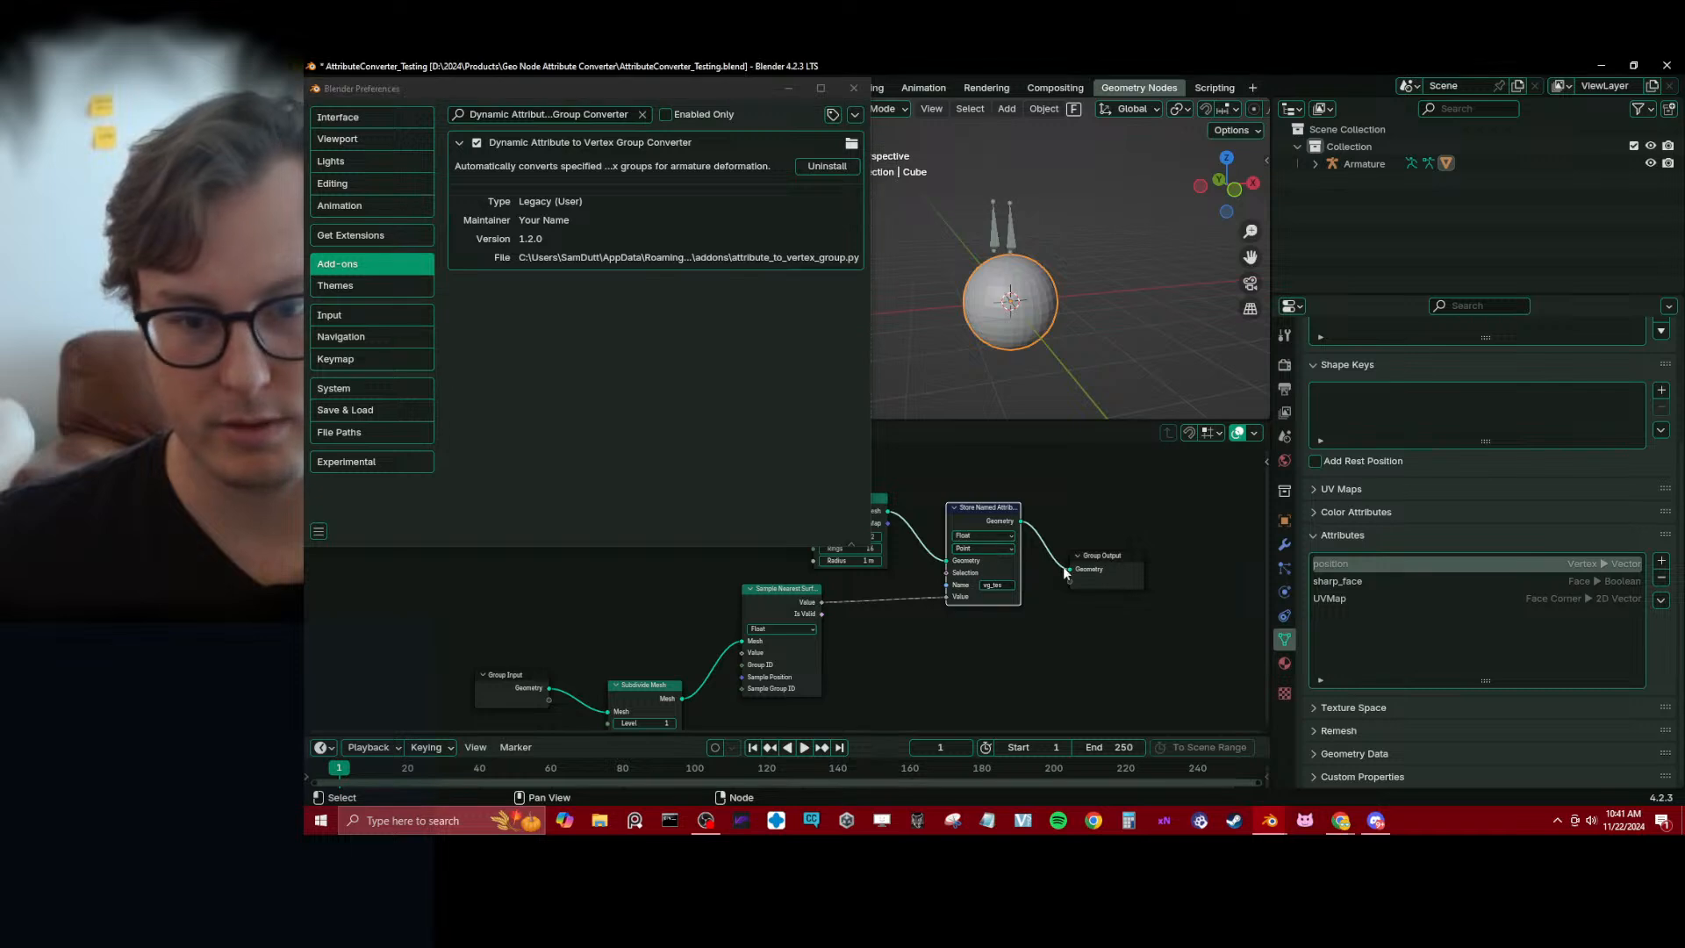
{"action": "left_click_drag", "start_coordinate": [1093, 575], "coordinate": [1089, 550]}
{"action": "middle_click_drag", "start_coordinate": [1079, 562], "coordinate": [1070, 557]}
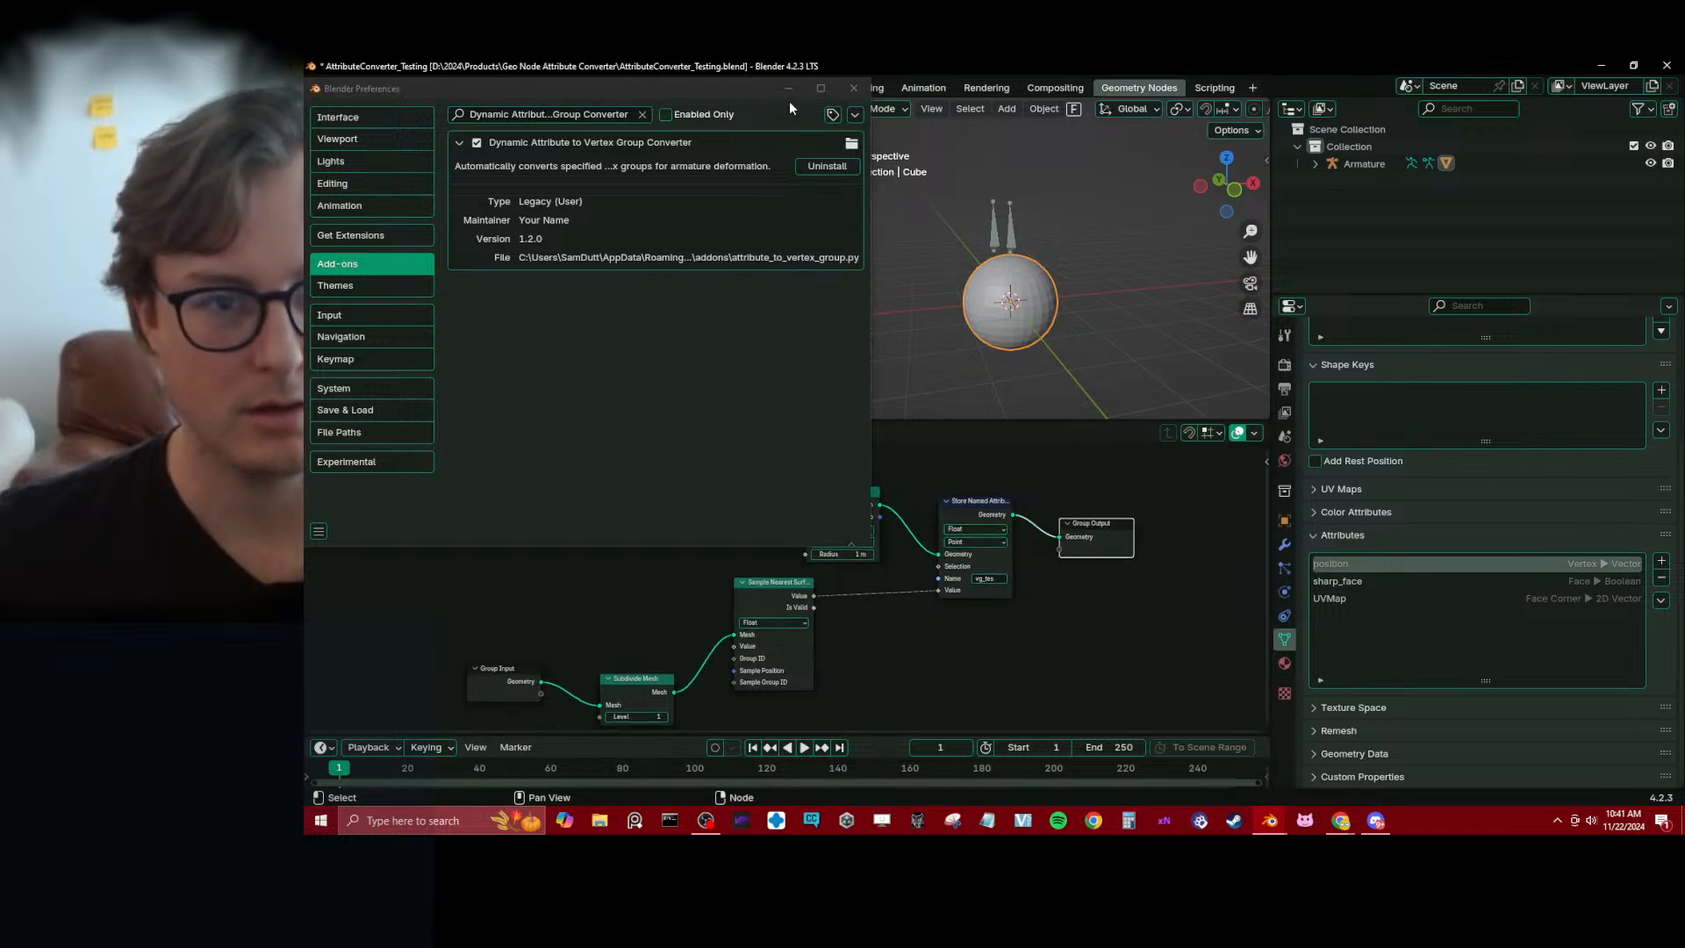
{"action": "left_click", "coordinate": [853, 87]}
{"action": "scroll", "coordinate": [872, 553], "scroll_direction": "up", "scroll_amount": 2}
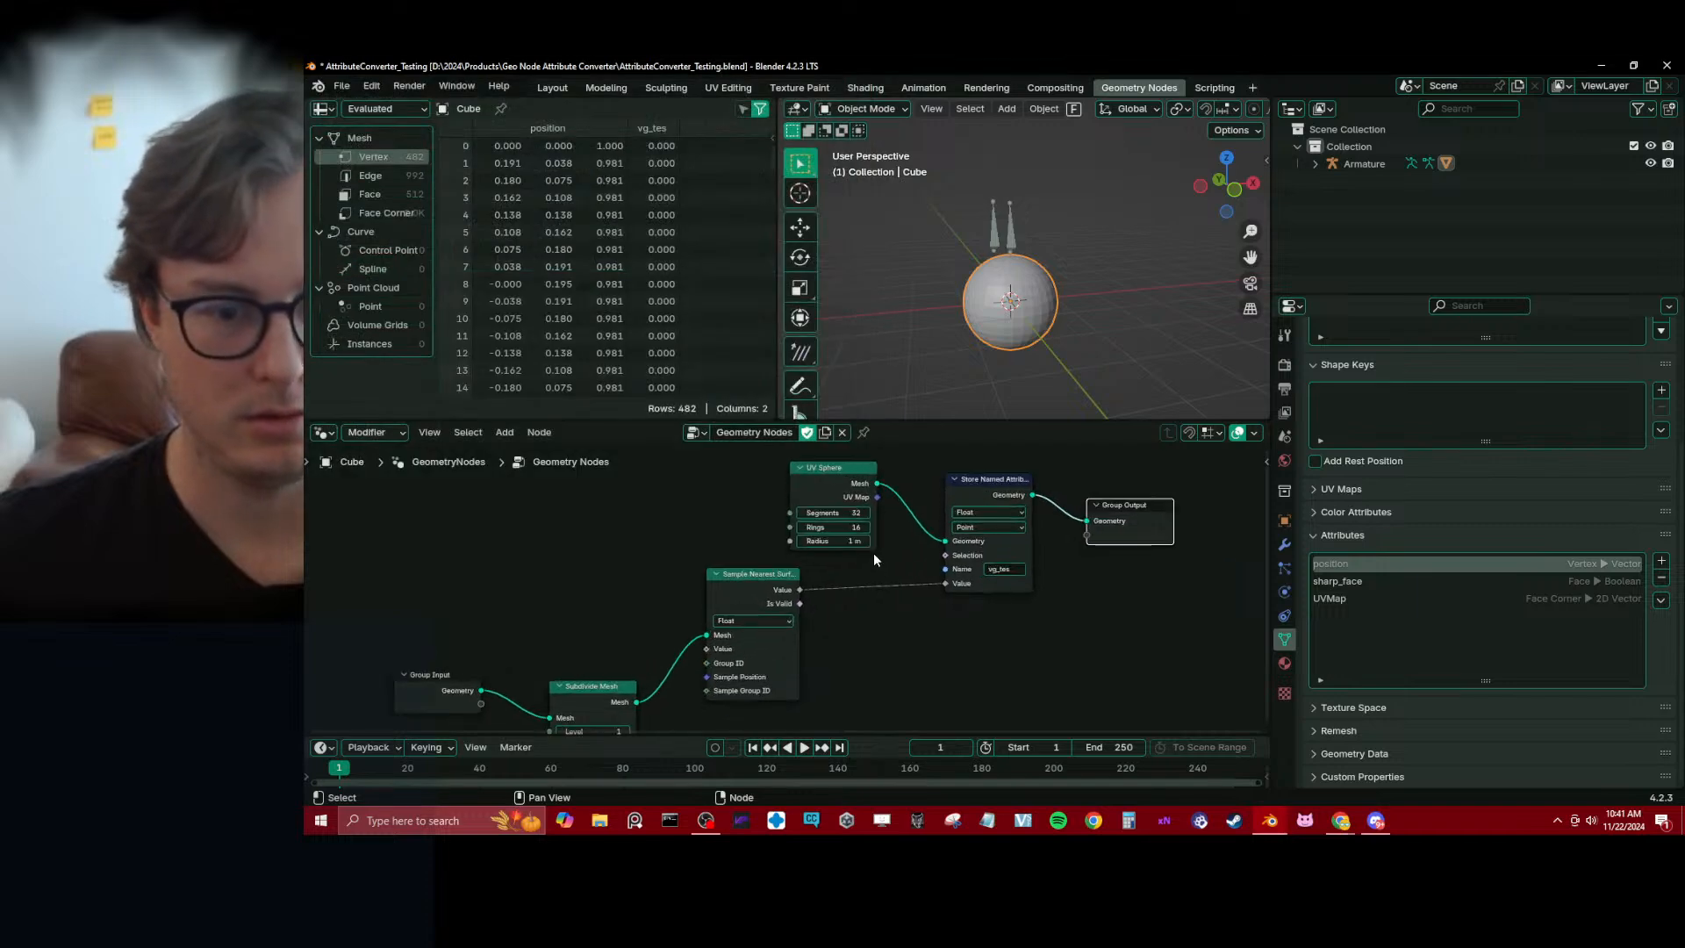
Tidy the node tree by aligning UV Sphere above Sample Nearest Surface, raising Subdivide Mesh and moving Group Output farther from Store Named Attribute
{"action": "middle_click_drag", "start_coordinate": [872, 553], "coordinate": [896, 558]}
{"action": "middle_click_drag", "start_coordinate": [579, 708], "coordinate": [572, 644]}
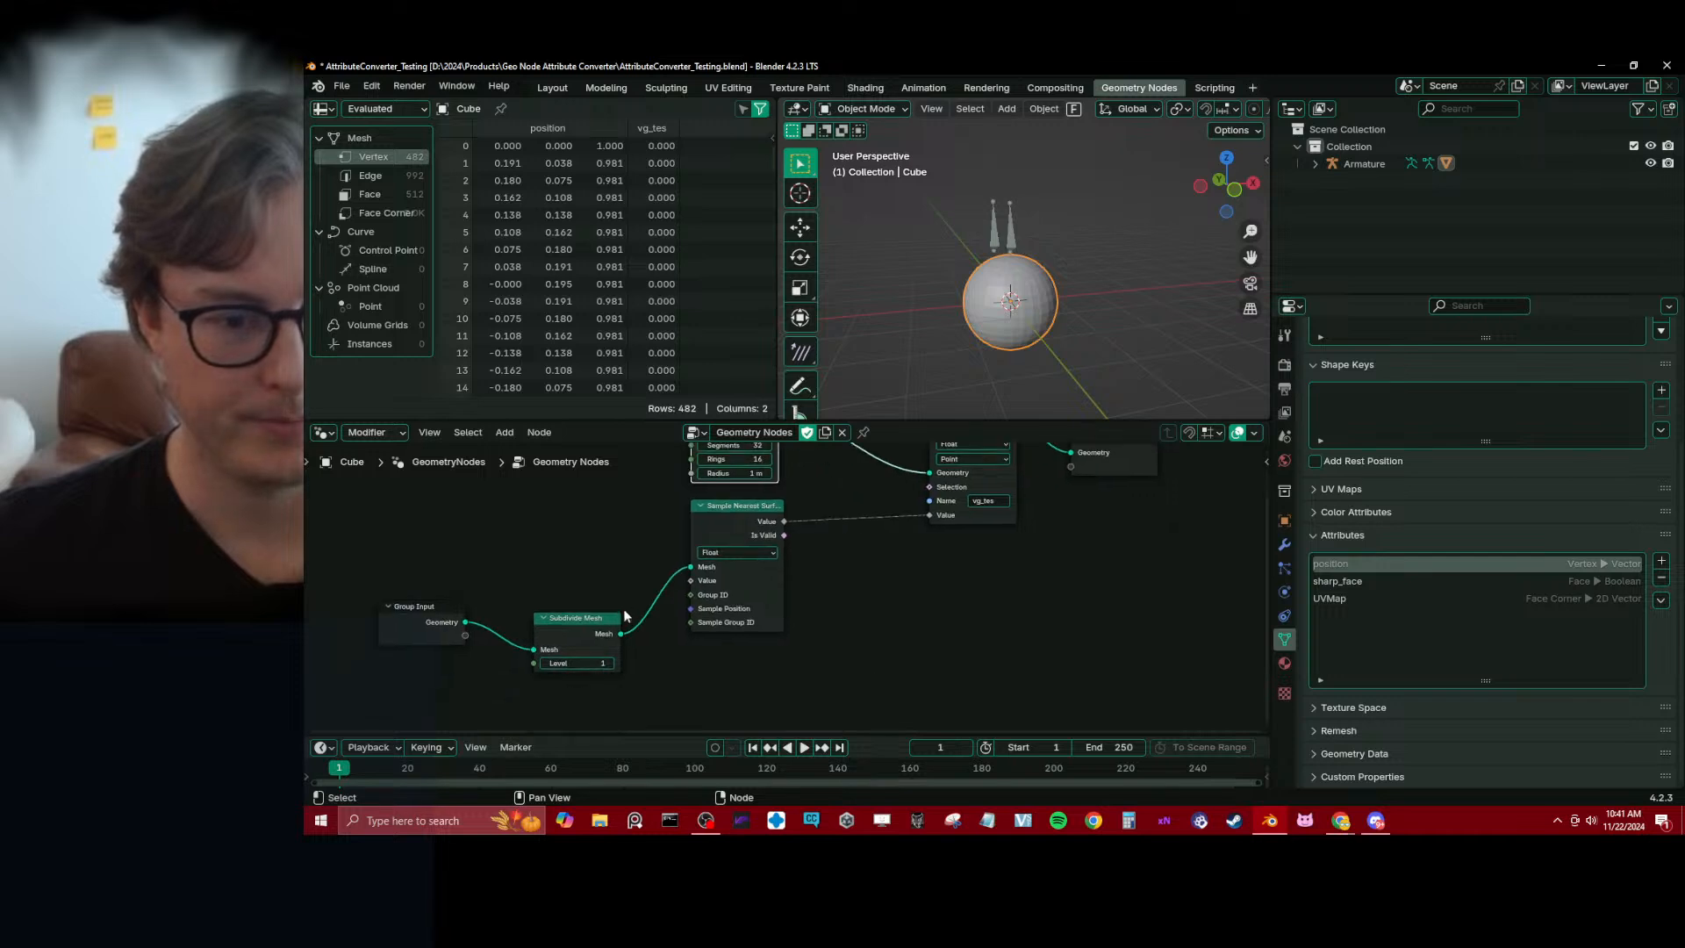
{"action": "left_click_drag", "start_coordinate": [572, 644], "coordinate": [586, 597]}
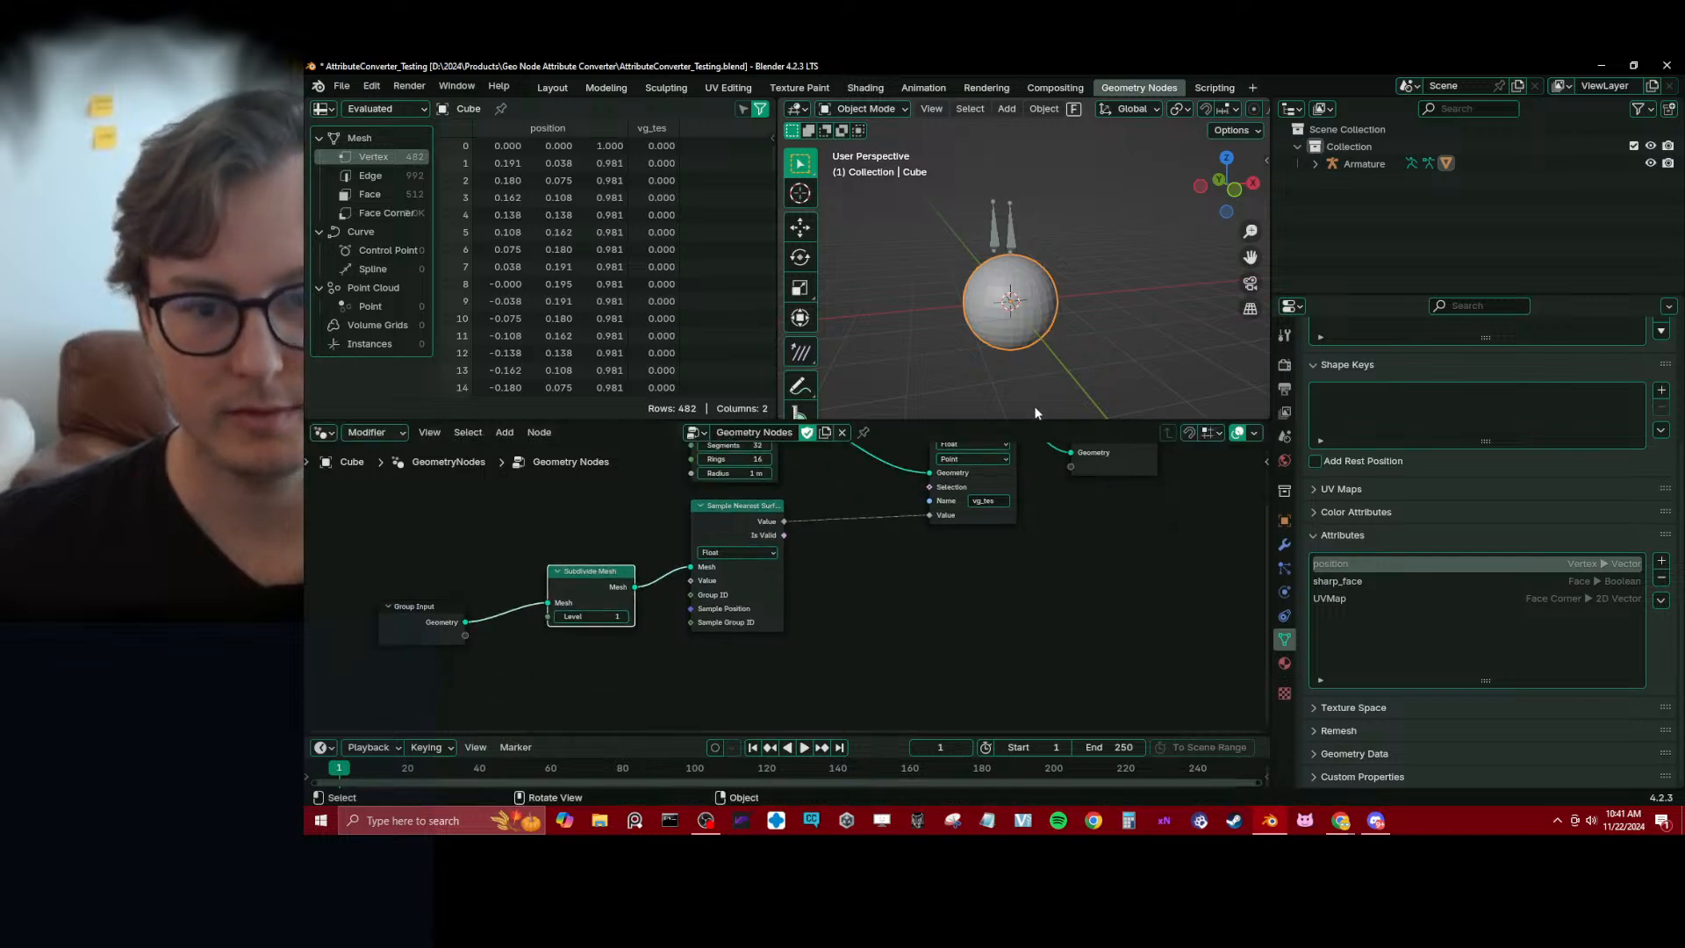
{"action": "middle_click_drag", "start_coordinate": [1038, 414], "coordinate": [1068, 263]}
{"action": "left_click", "coordinate": [1132, 460]}
{"action": "middle_click_drag", "start_coordinate": [1118, 494], "coordinate": [993, 598]}
{"action": "key", "text": "g"}
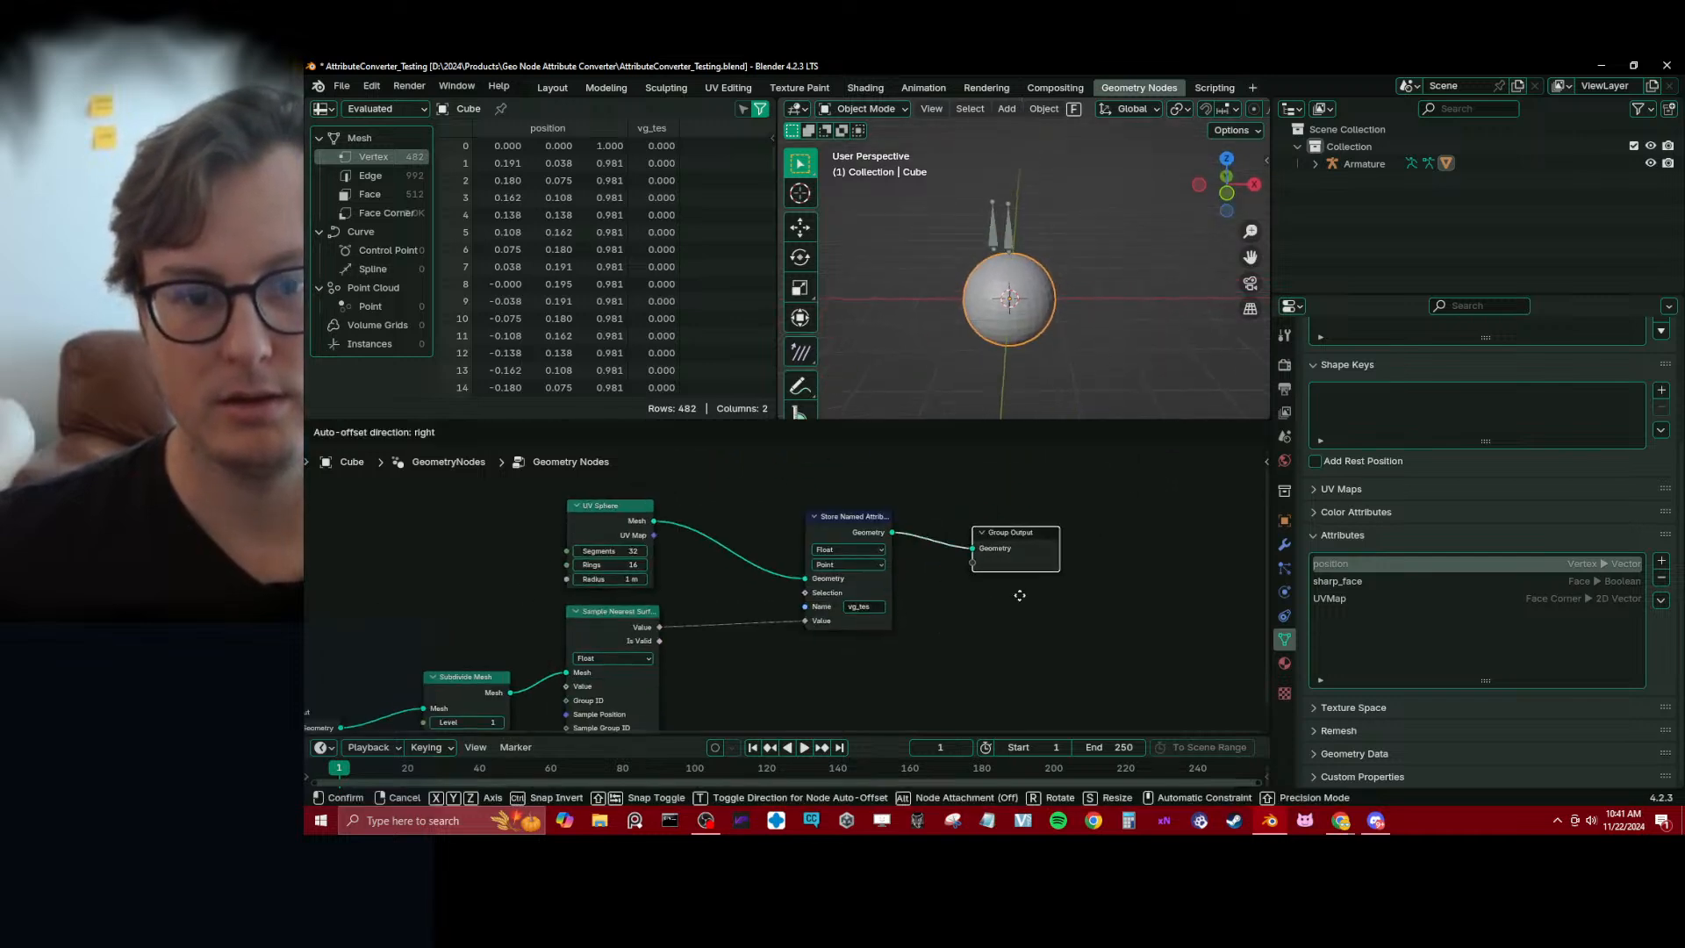
{"action": "left_click", "coordinate": [1116, 579]}
Preview Store Named Attribute's geometry through a Viewer node and link Sample Nearest Surface's Value output to the Viewer's Value input
{"action": "left_click", "coordinate": [887, 527], "text": "ctrl+shift"}
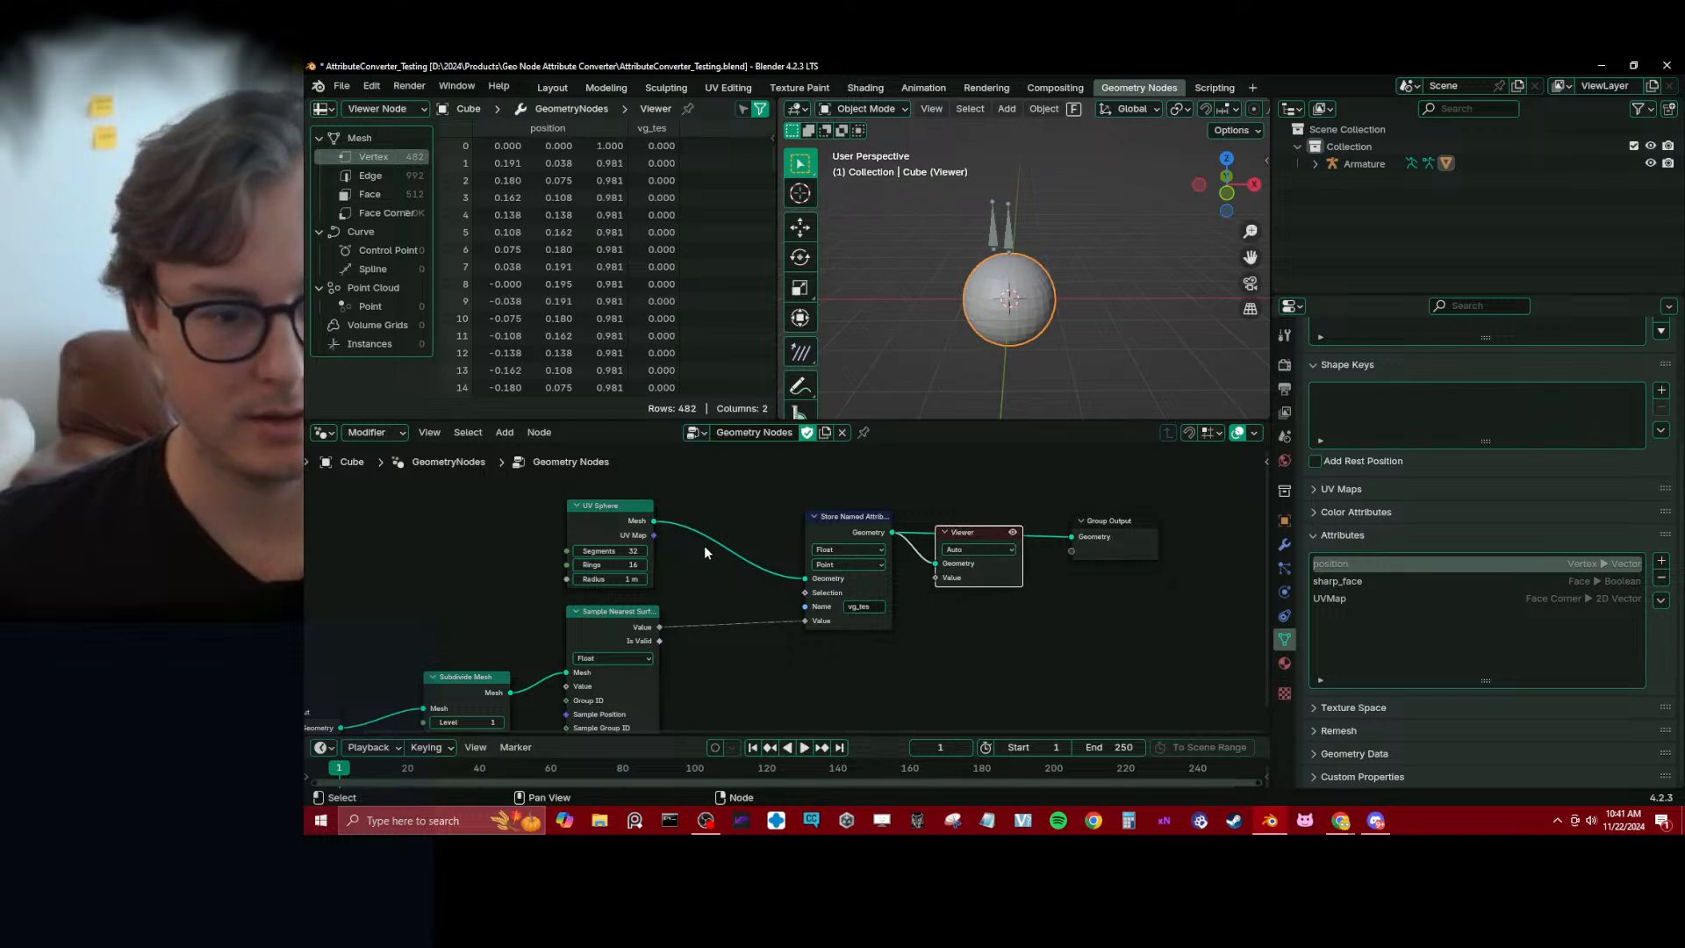
{"action": "left_click_drag", "start_coordinate": [659, 626], "coordinate": [919, 575]}
{"action": "scroll", "coordinate": [992, 290], "scroll_direction": "up", "scroll_amount": 4}
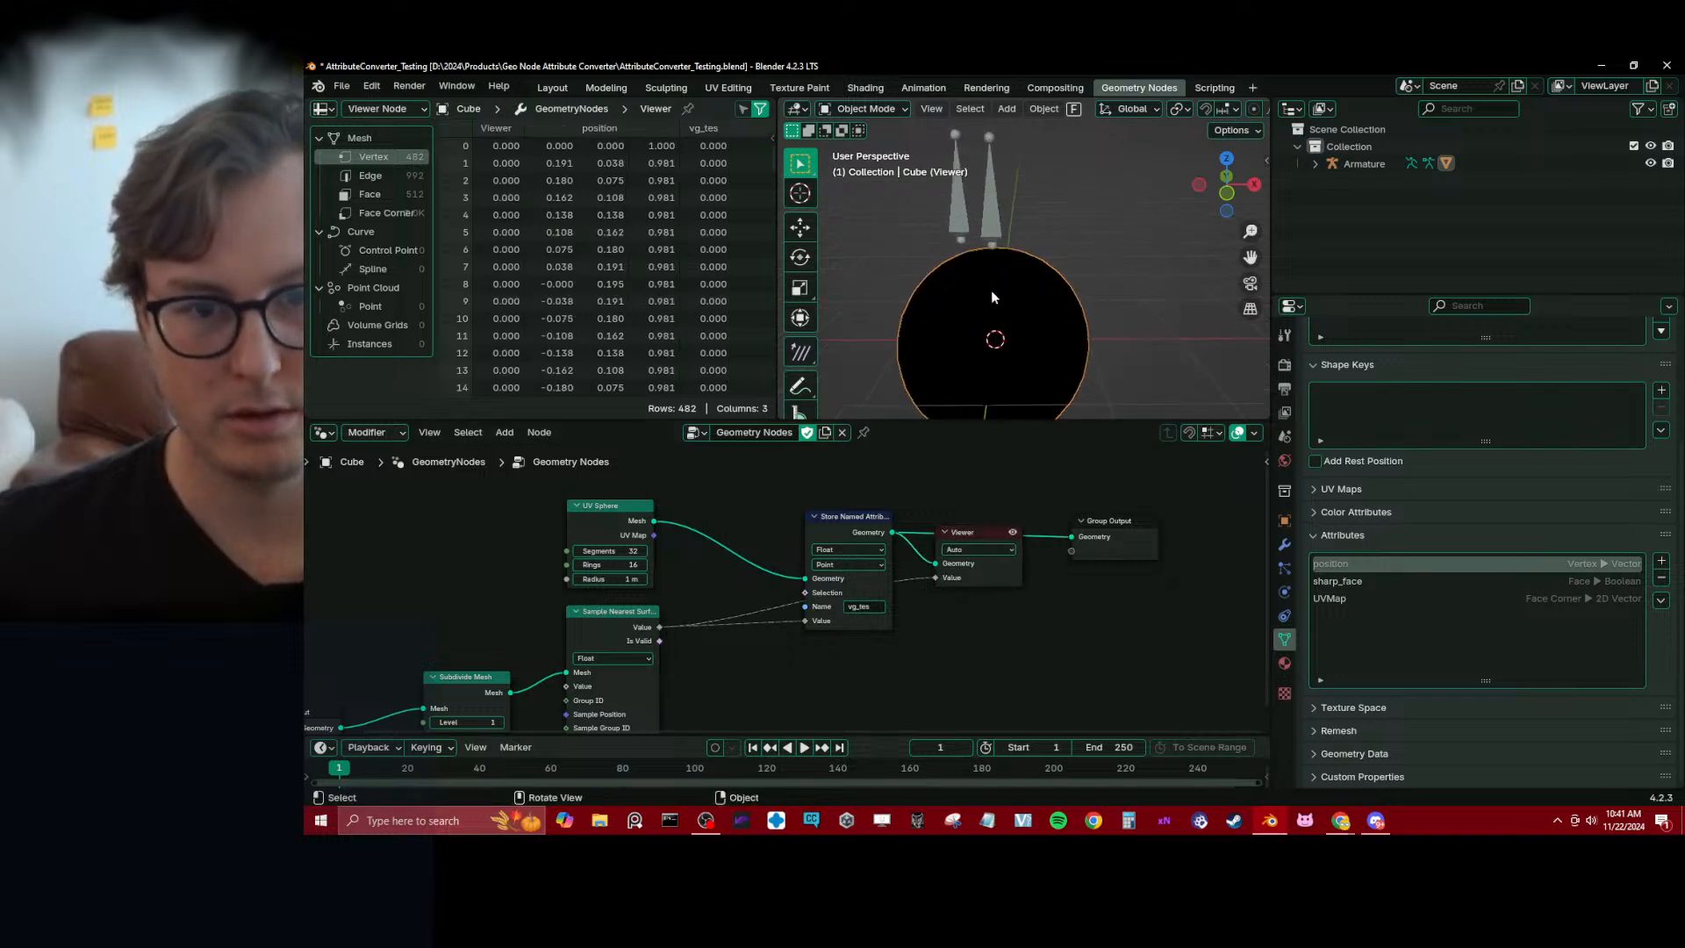
{"action": "middle_click_drag", "start_coordinate": [992, 296], "coordinate": [1018, 316]}
{"action": "left_click_drag", "start_coordinate": [983, 537], "coordinate": [990, 501]}
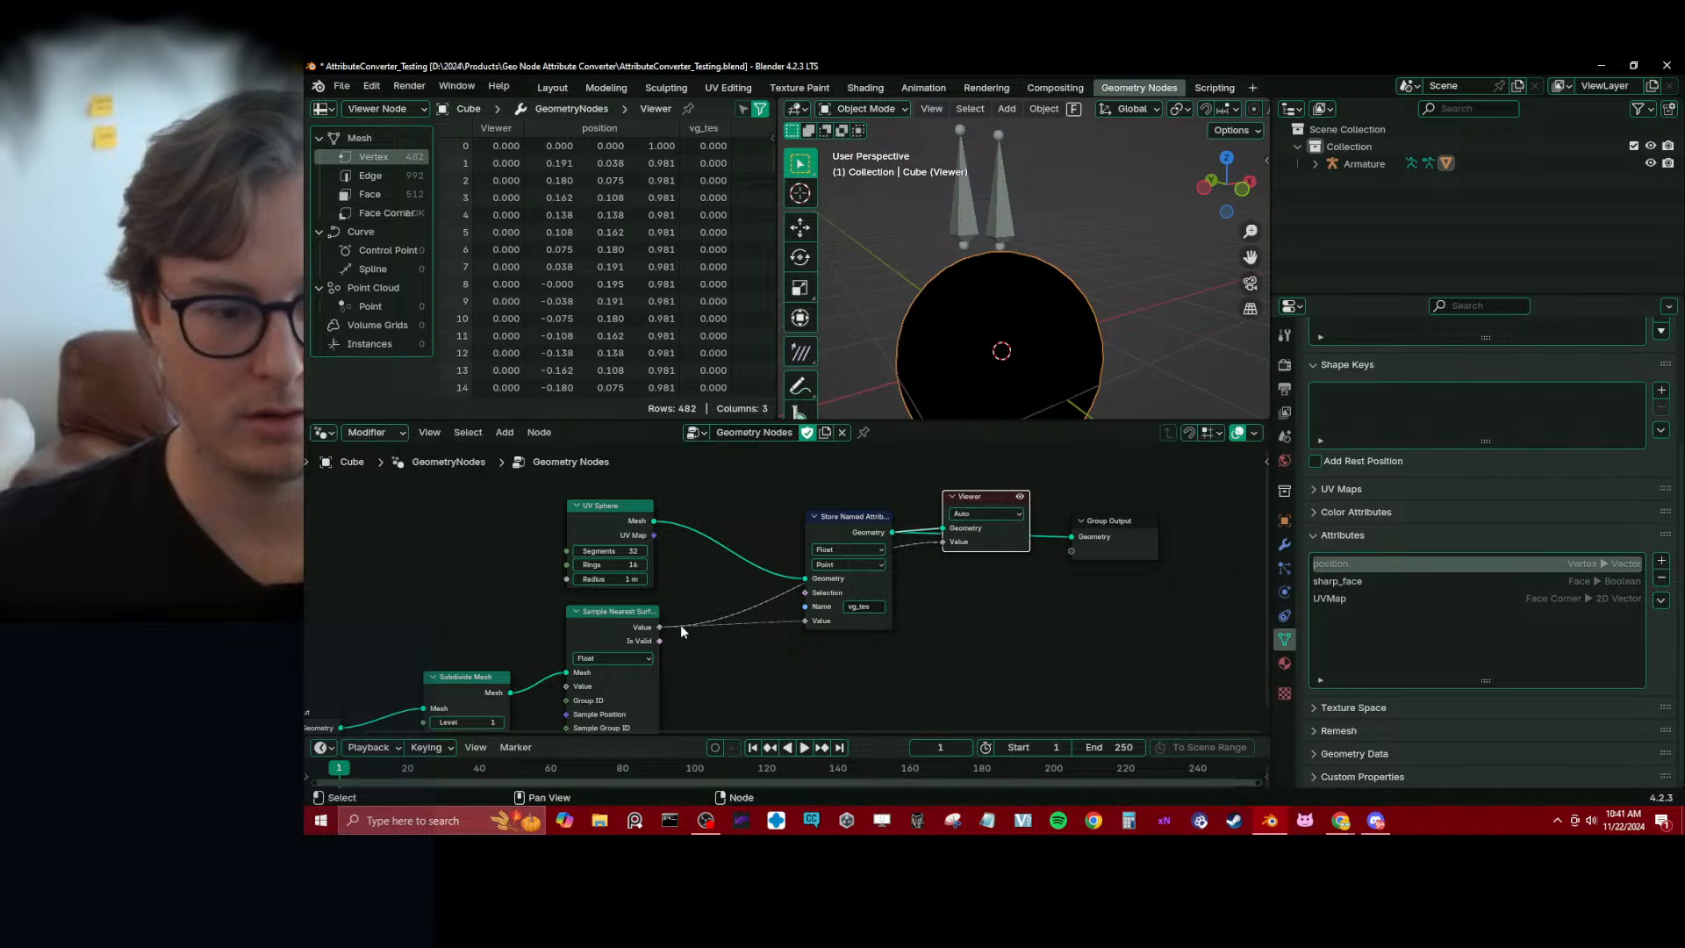
Move the Group Input and Subdivide Mesh nodes up to clear space beside Sample Nearest Surface's Value input
{"action": "middle_click_drag", "start_coordinate": [615, 664], "coordinate": [741, 630]}
{"action": "left_click_drag", "start_coordinate": [586, 664], "coordinate": [580, 625]}
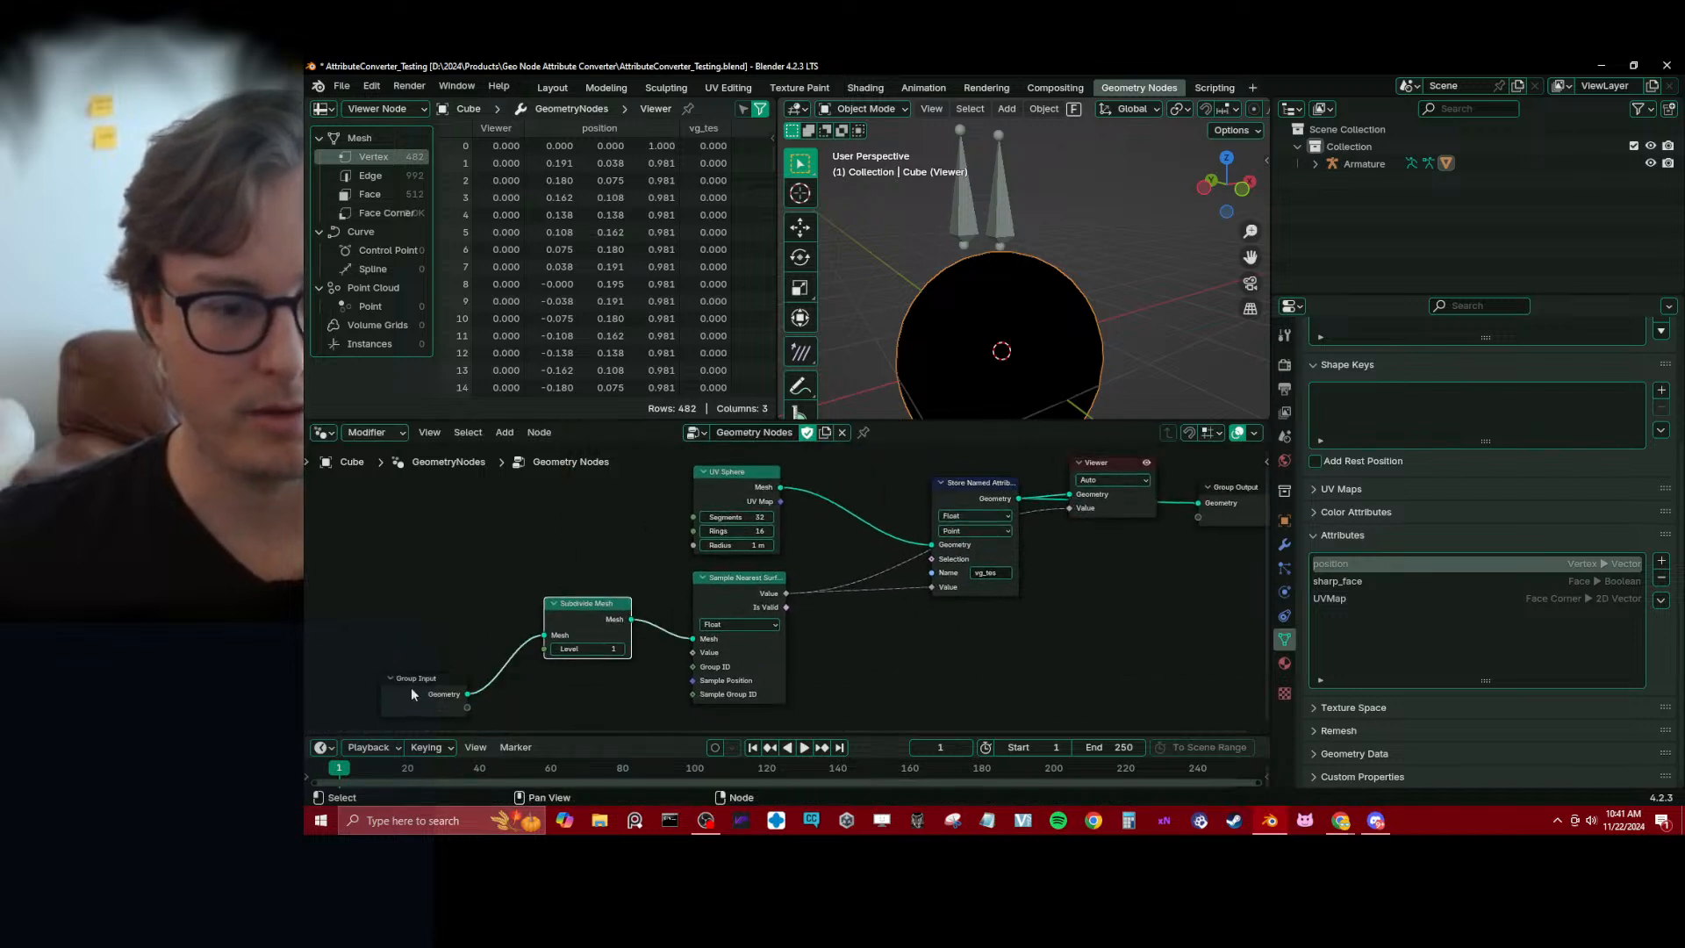
{"action": "left_click_drag", "start_coordinate": [436, 687], "coordinate": [584, 674]}
{"action": "key", "text": "b"}
{"action": "key", "text": "g"}
{"action": "left_click", "coordinate": [595, 614]}
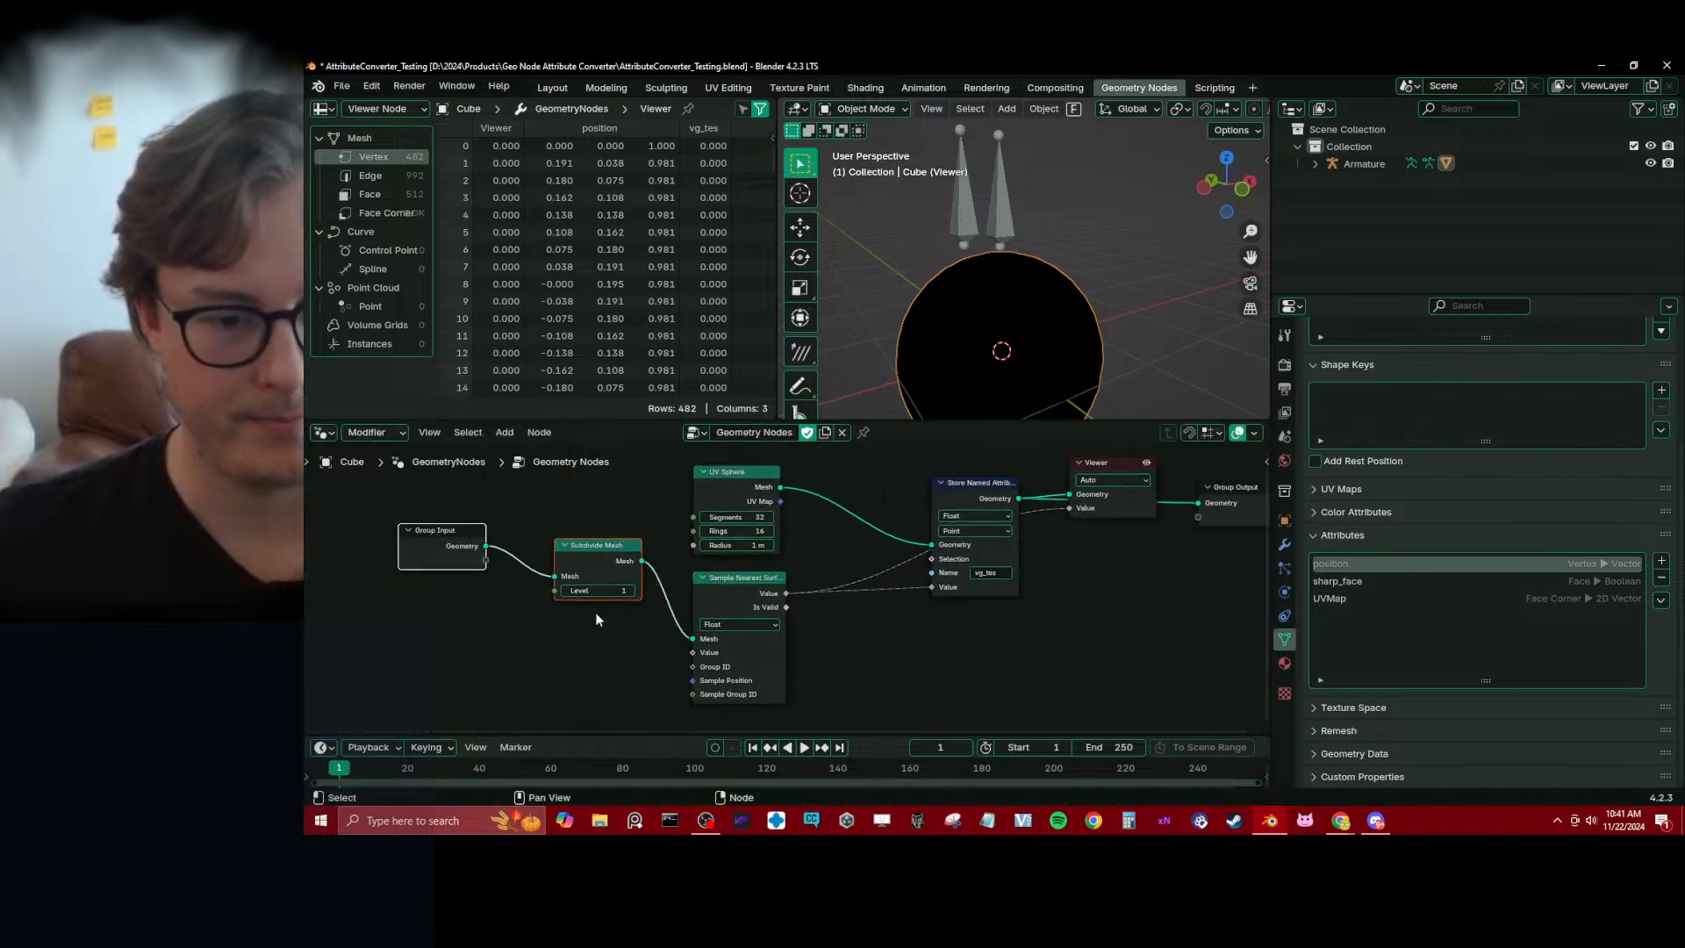
Add a Named Attribute node reading the Bone attribute as a float and feed it into Sample Nearest Surface's Value input
{"action": "left_click", "coordinate": [596, 615]}
{"action": "left_click_drag", "start_coordinate": [690, 651], "coordinate": [610, 656]}
{"action": "left_click", "coordinate": [526, 657]}
{"action": "left_click", "coordinate": [529, 655]}
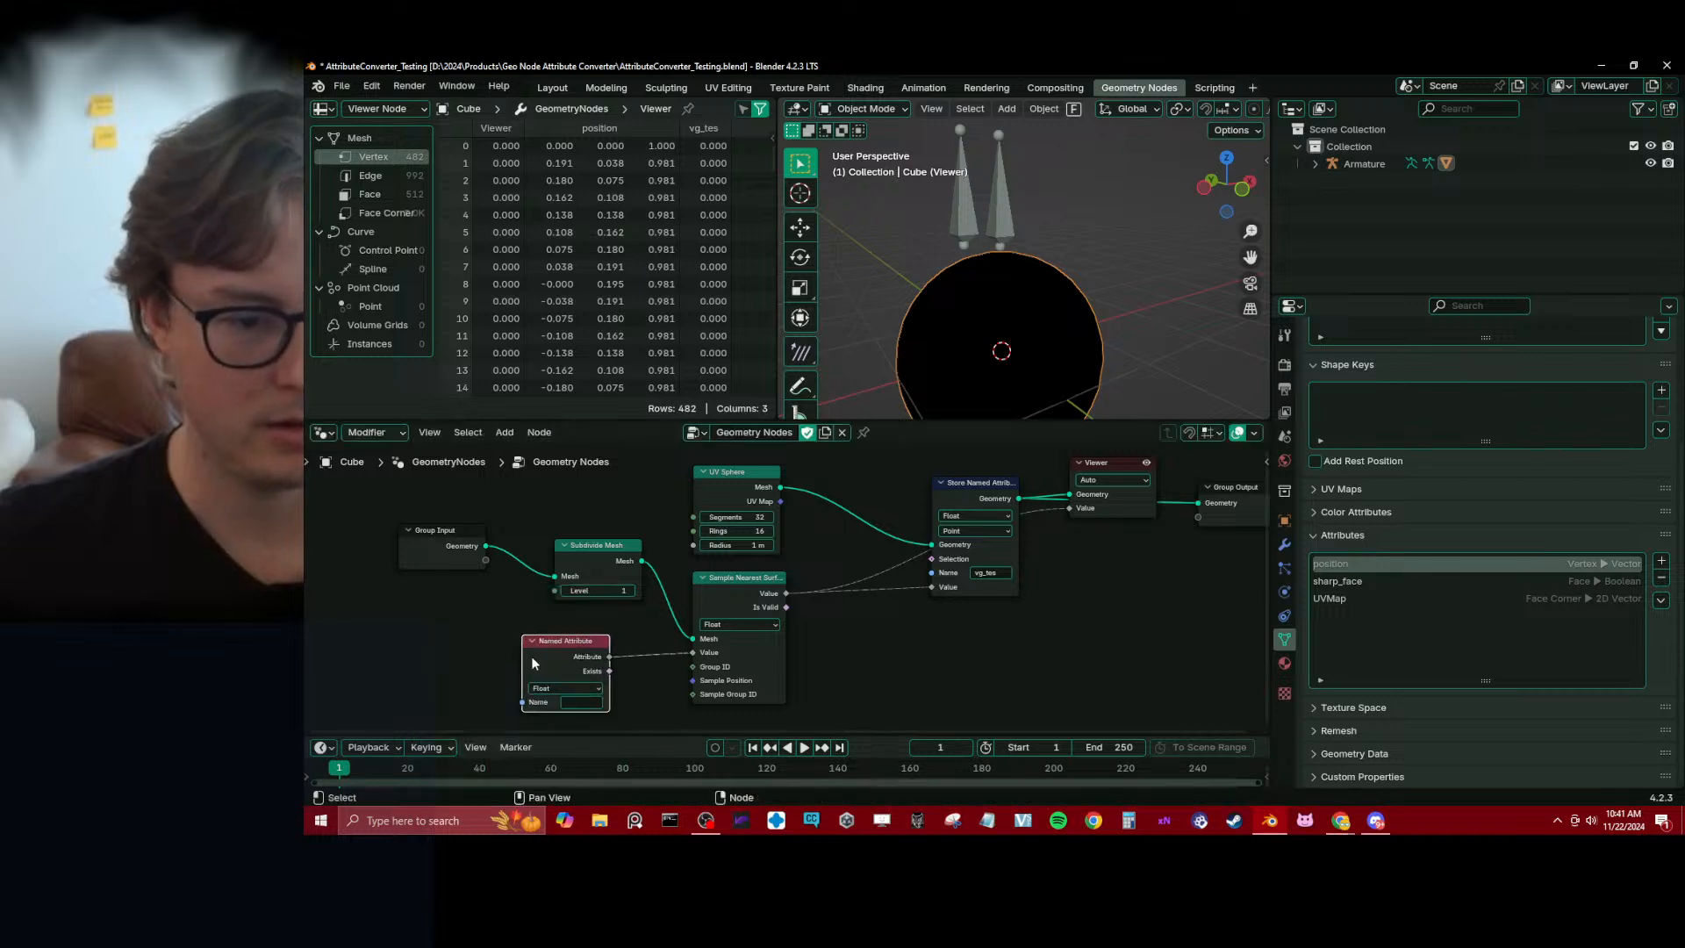
{"action": "middle_click_drag", "start_coordinate": [530, 655], "coordinate": [526, 598]}
{"action": "left_click", "coordinate": [573, 633]}
{"action": "left_click", "coordinate": [562, 662]}
{"action": "left_click", "coordinate": [577, 645]}
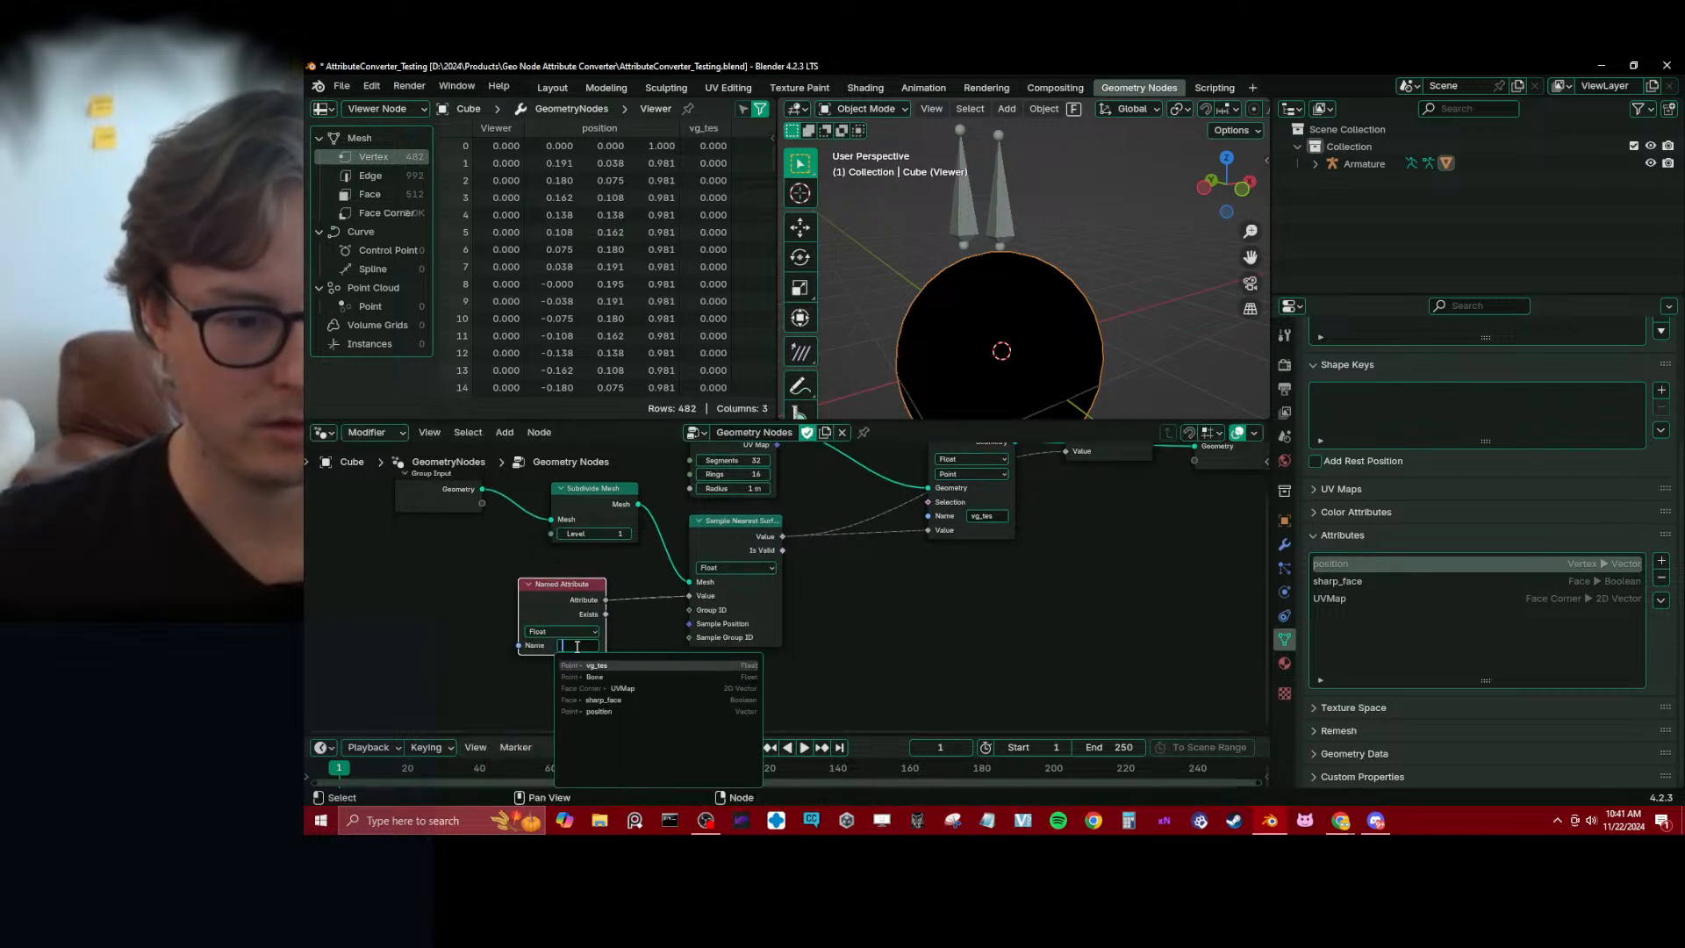
{"action": "left_click", "coordinate": [584, 680]}
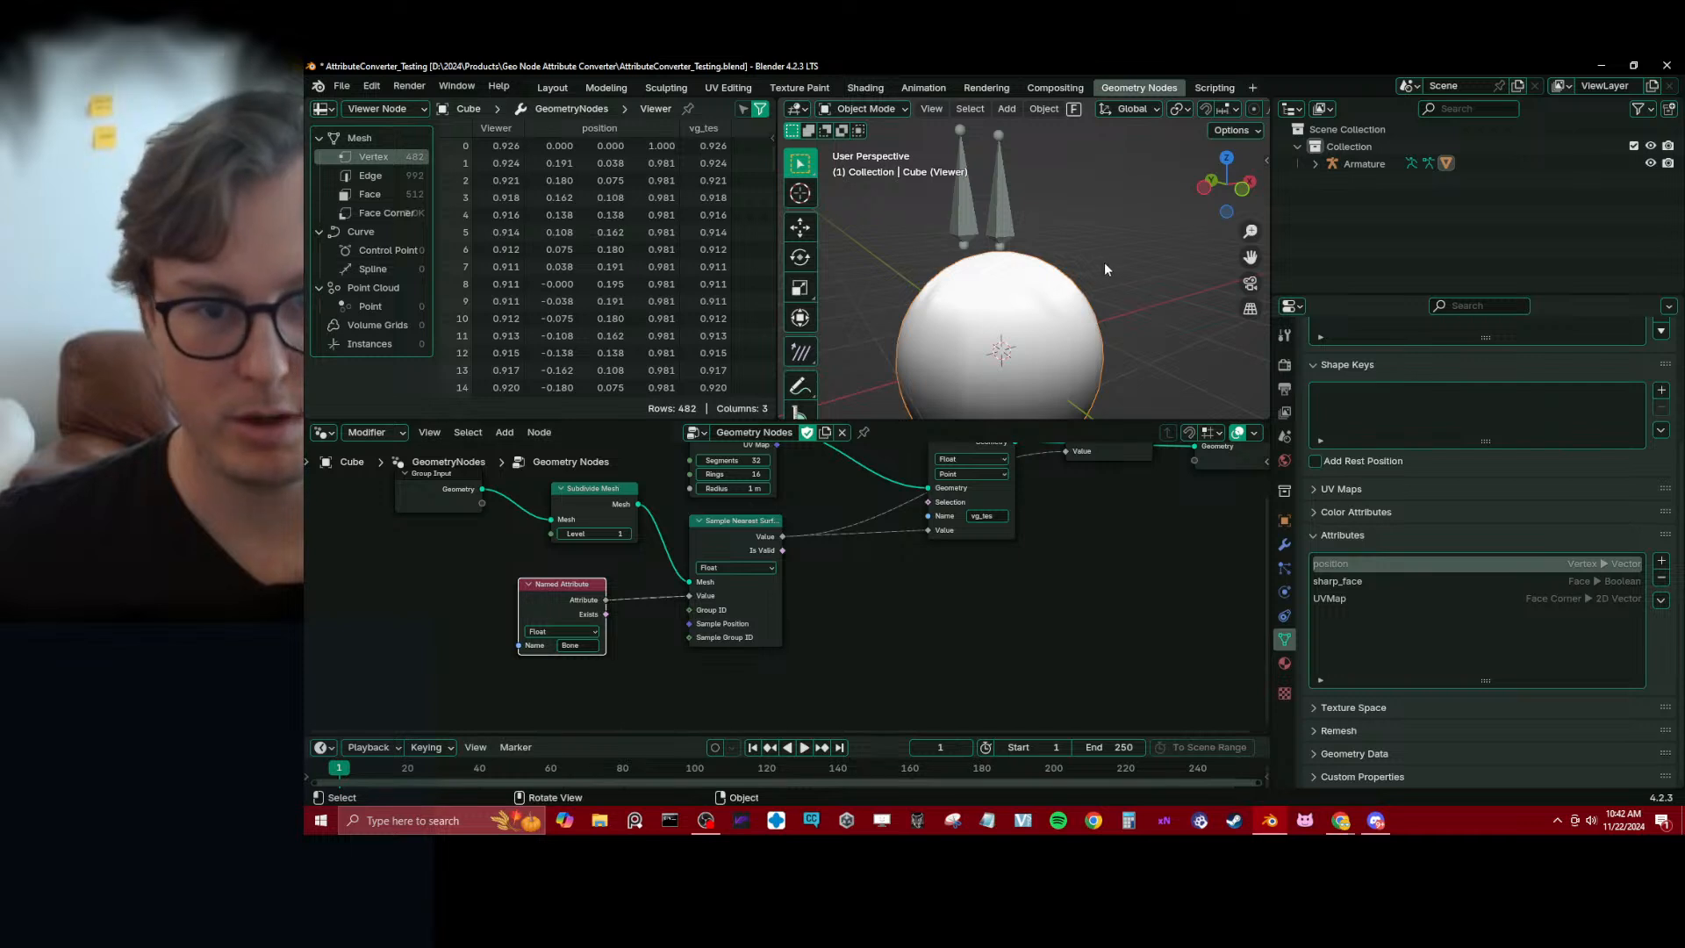
Try moving the tes bone and the original bone in Pose Mode to test the sphere's deformation, and return to Object Mode
{"action": "left_click", "coordinate": [968, 212]}
{"action": "key", "text": "ctrl+Tab"}
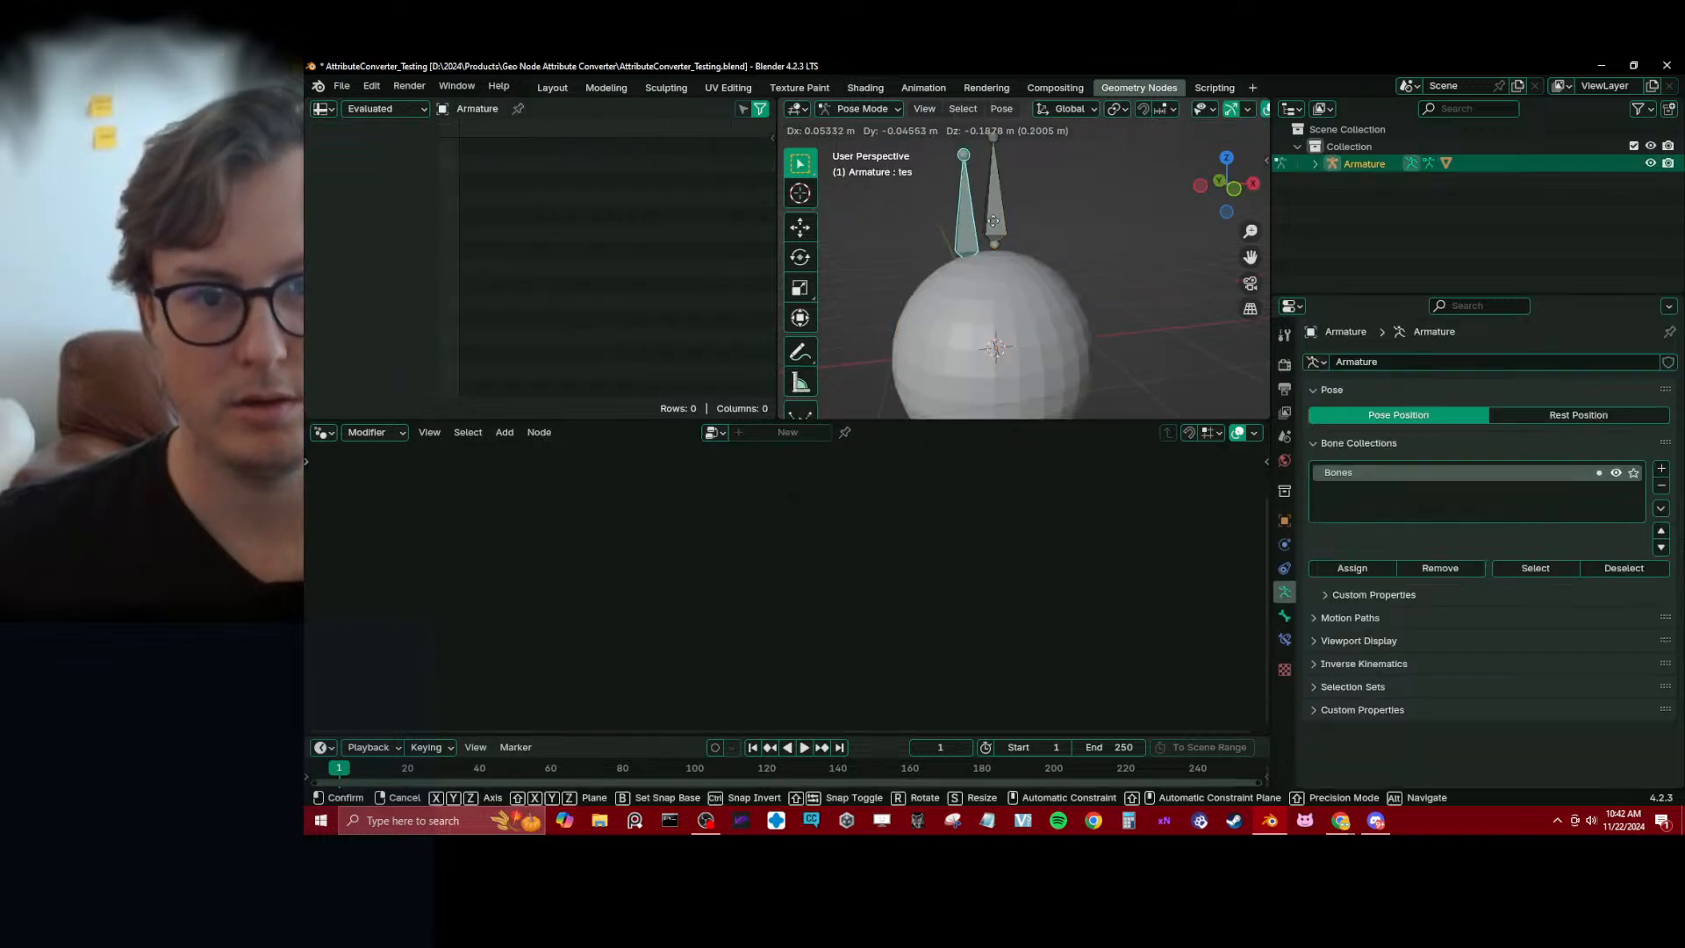
{"action": "left_click", "coordinate": [996, 220]}
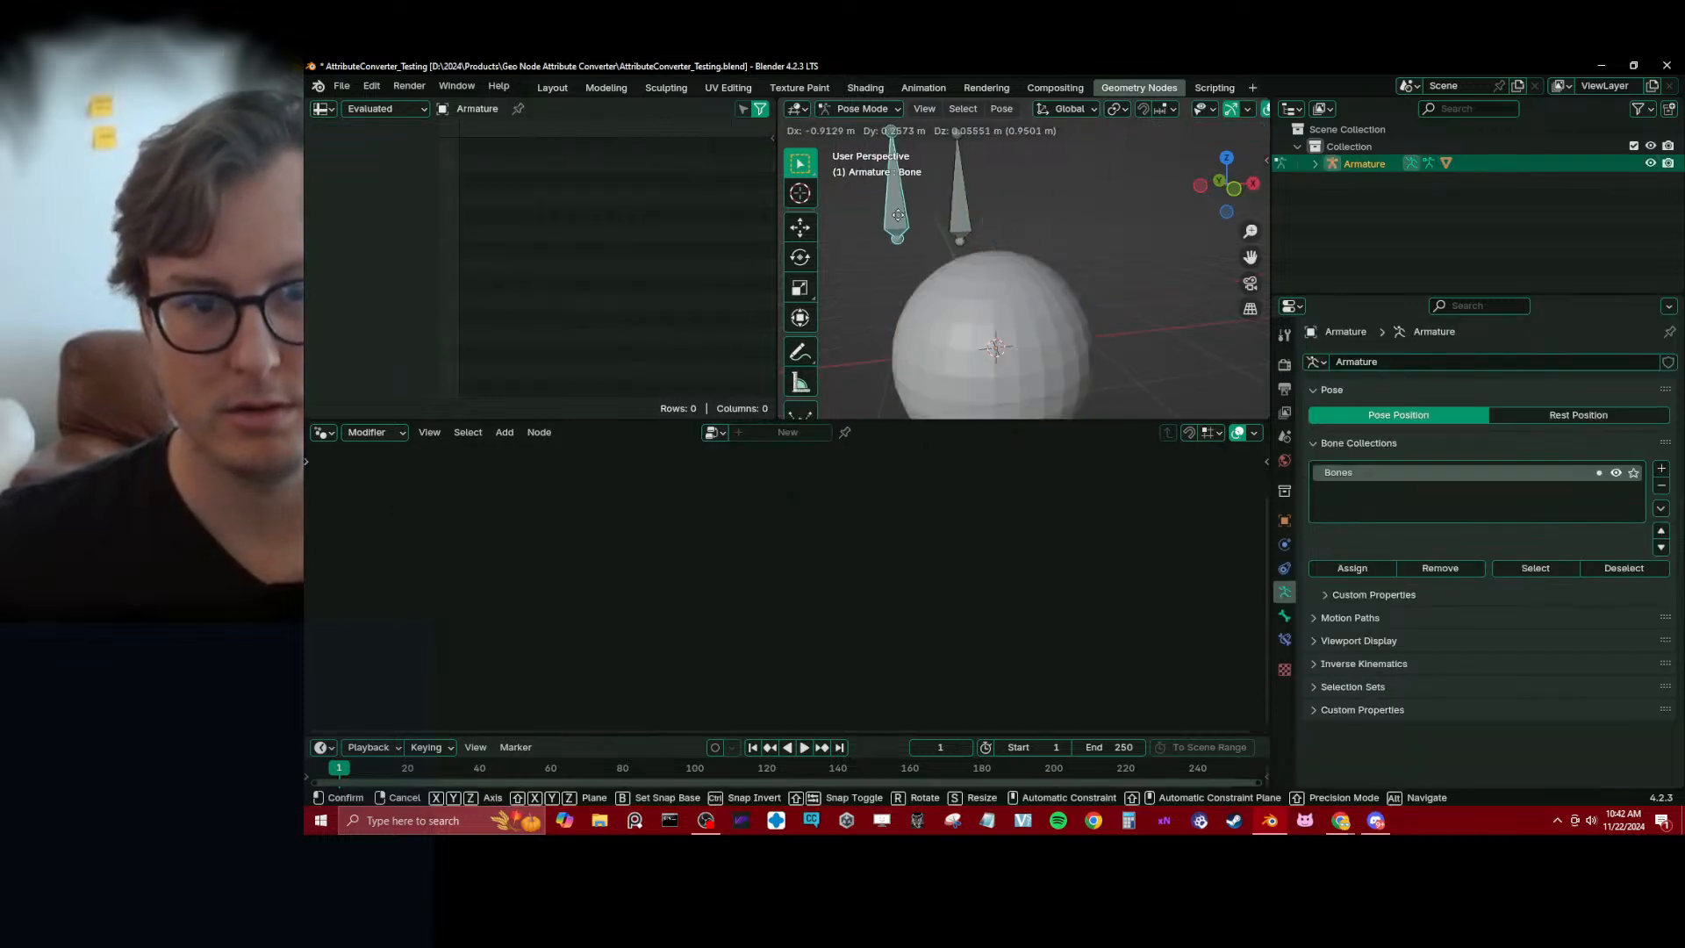
{"action": "key", "text": "ctrl+Tab"}
On the sphere's node tree, move the Viewer node above Group Output, cut its Value link and save the file
{"action": "left_click", "coordinate": [1012, 302]}
{"action": "key", "text": "ctrl+s"}
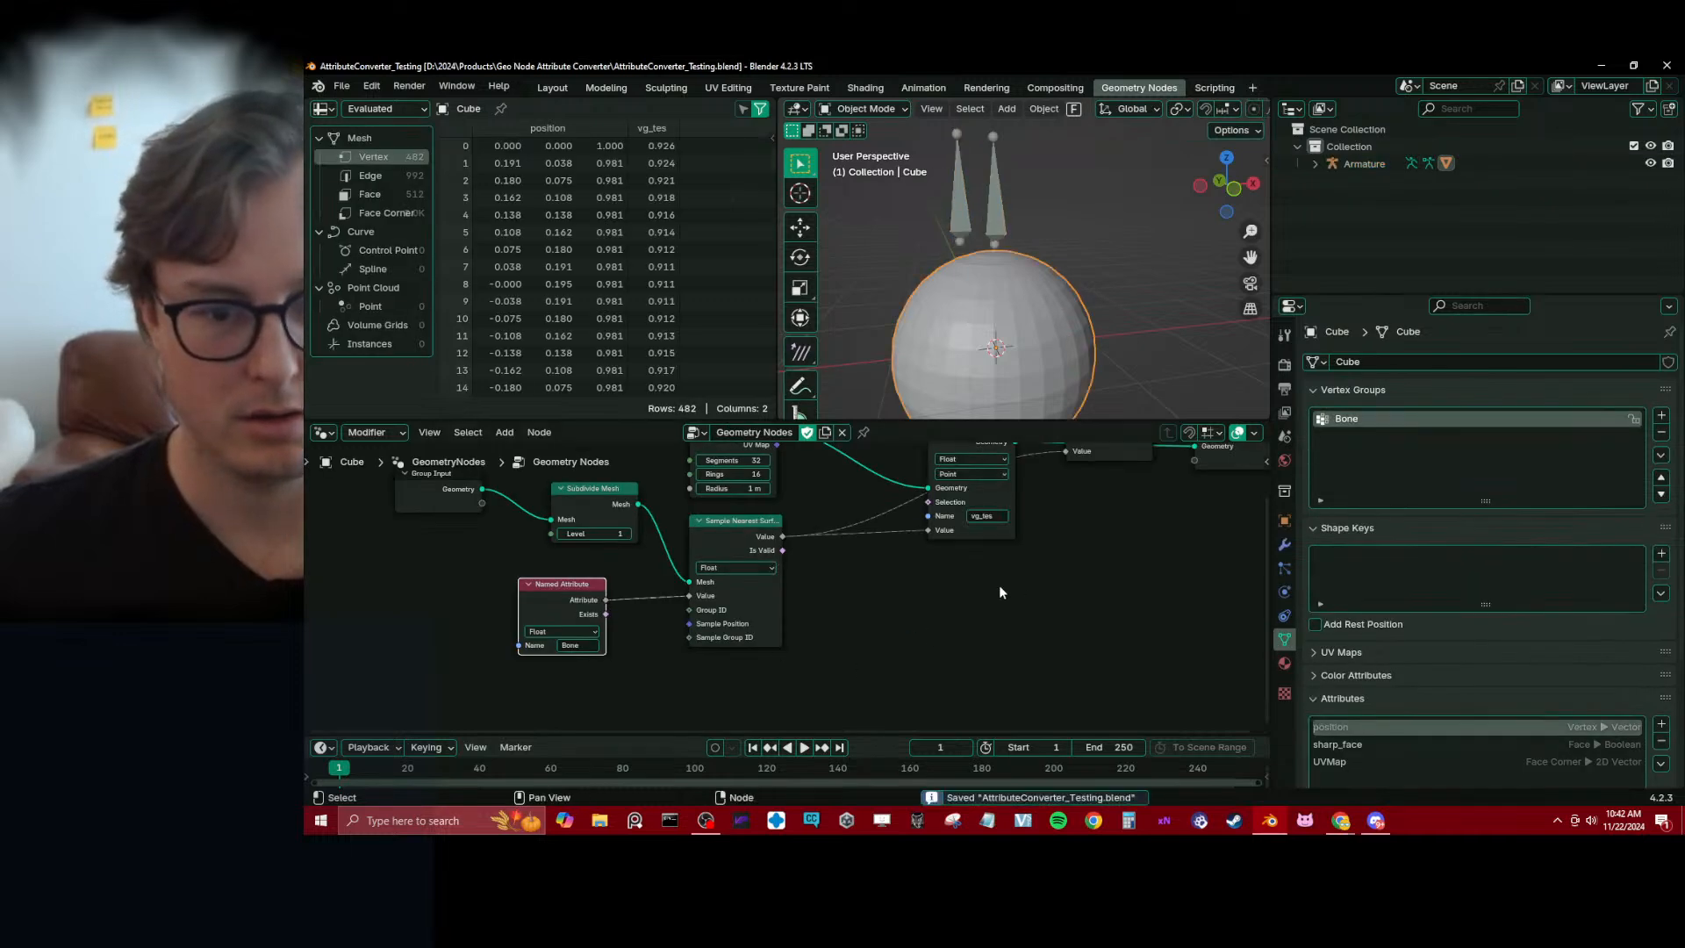
{"action": "scroll", "coordinate": [999, 585], "scroll_direction": "right", "scroll_amount": 3}
{"action": "scroll", "coordinate": [981, 571], "scroll_direction": "up", "scroll_amount": 3}
{"action": "left_click_drag", "start_coordinate": [975, 528], "coordinate": [1006, 482]}
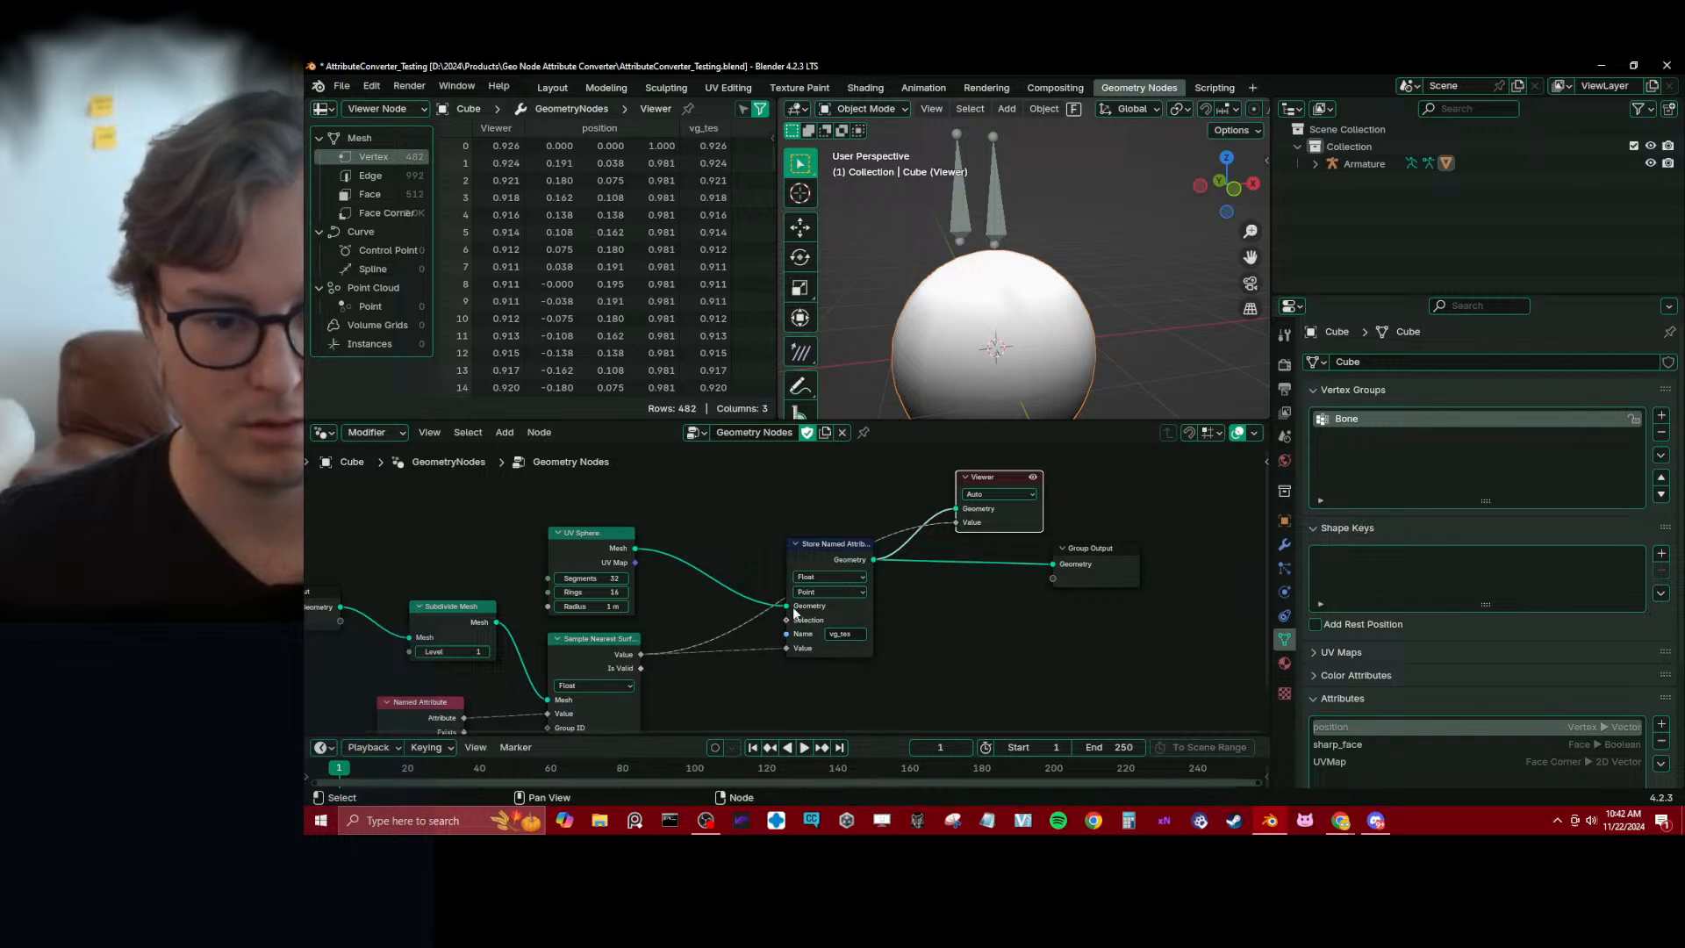
{"action": "middle_click_drag", "start_coordinate": [727, 661], "coordinate": [729, 662]}
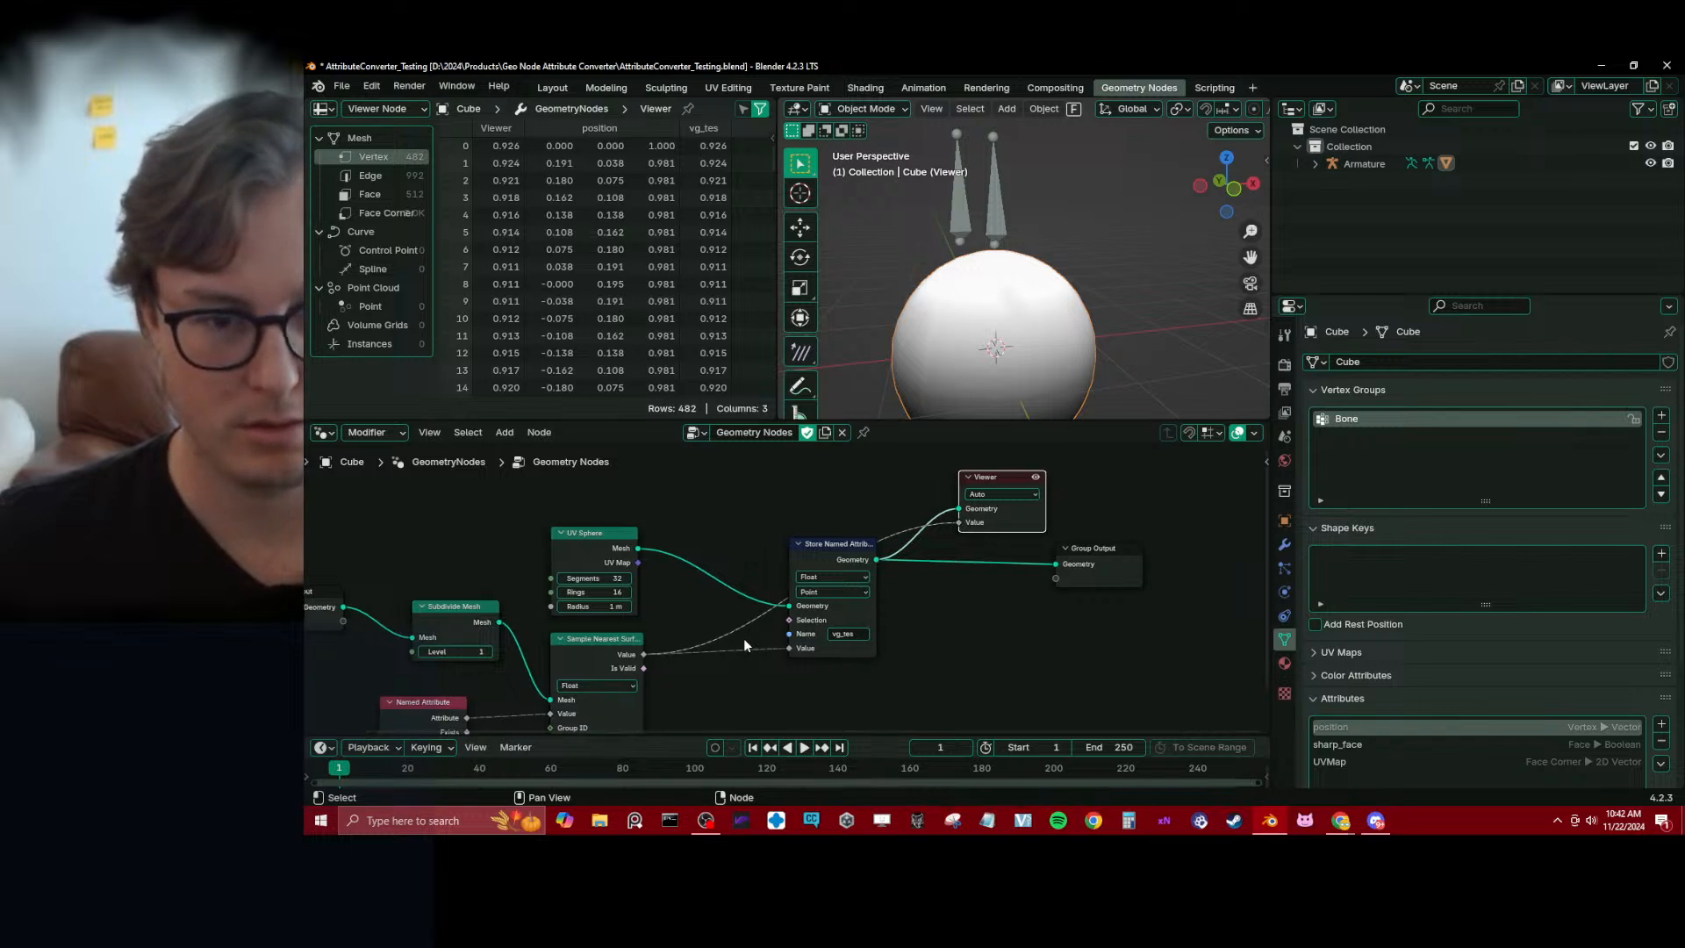
{"action": "right_click_drag", "start_coordinate": [744, 638], "coordinate": [751, 660], "text": "ctrl"}
{"action": "key", "text": "ctrl+s"}
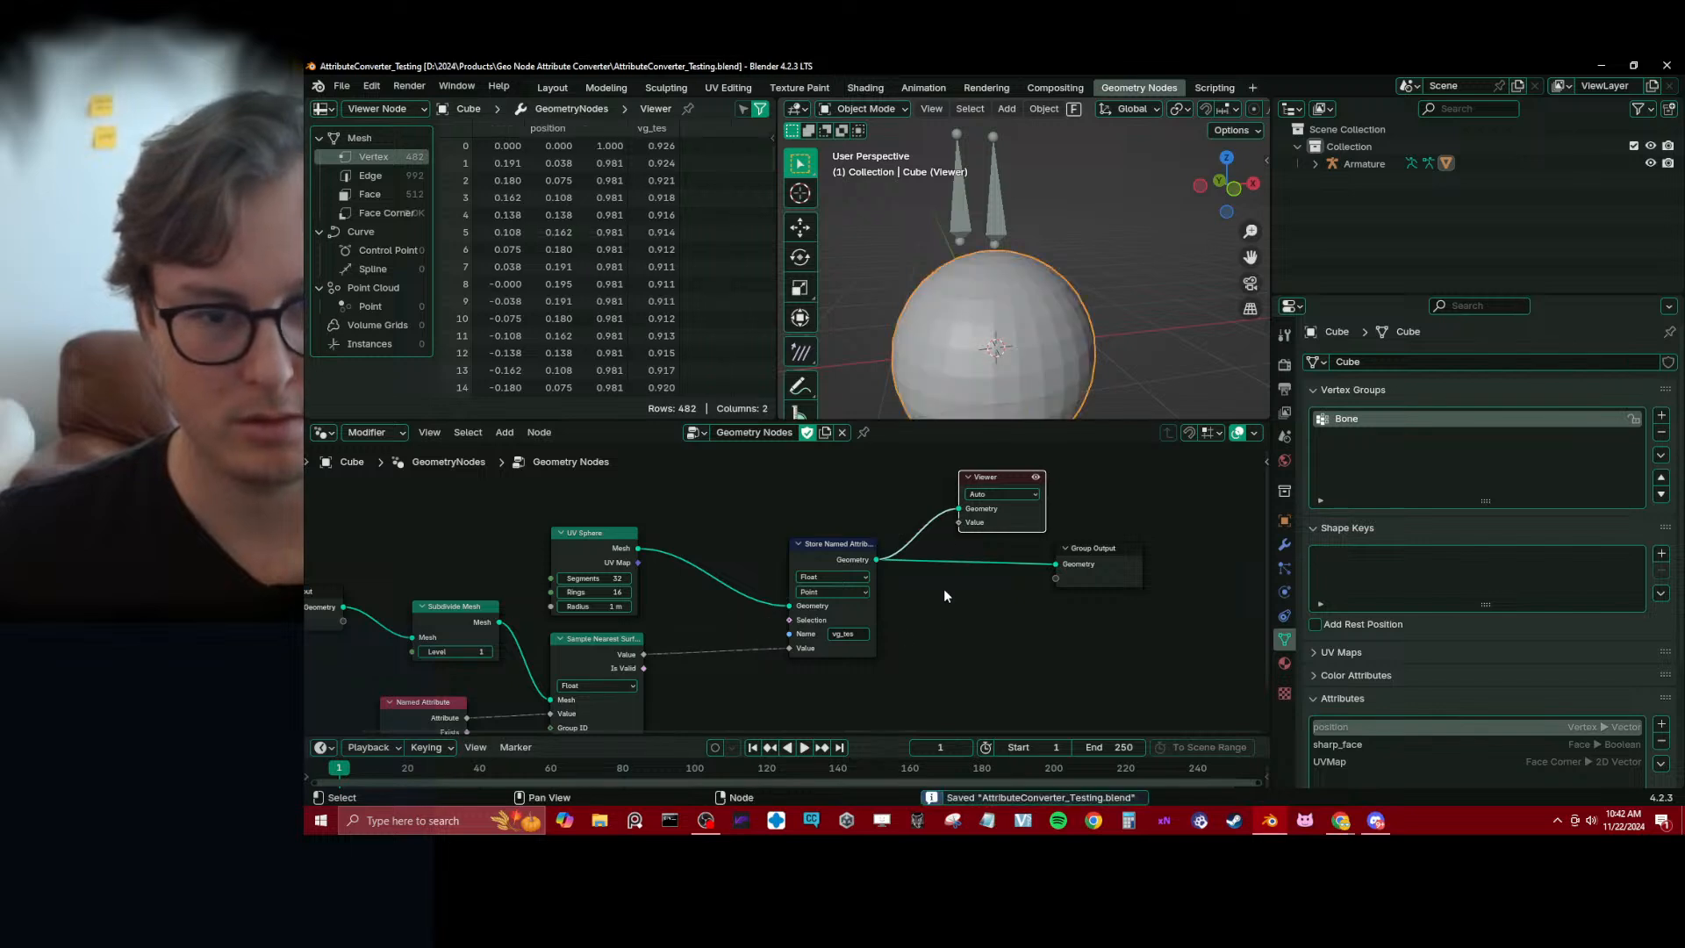
Set the Store Named Attribute node's attribute name to Bone and save the file
{"action": "middle_click_drag", "start_coordinate": [944, 554], "coordinate": [1043, 484]}
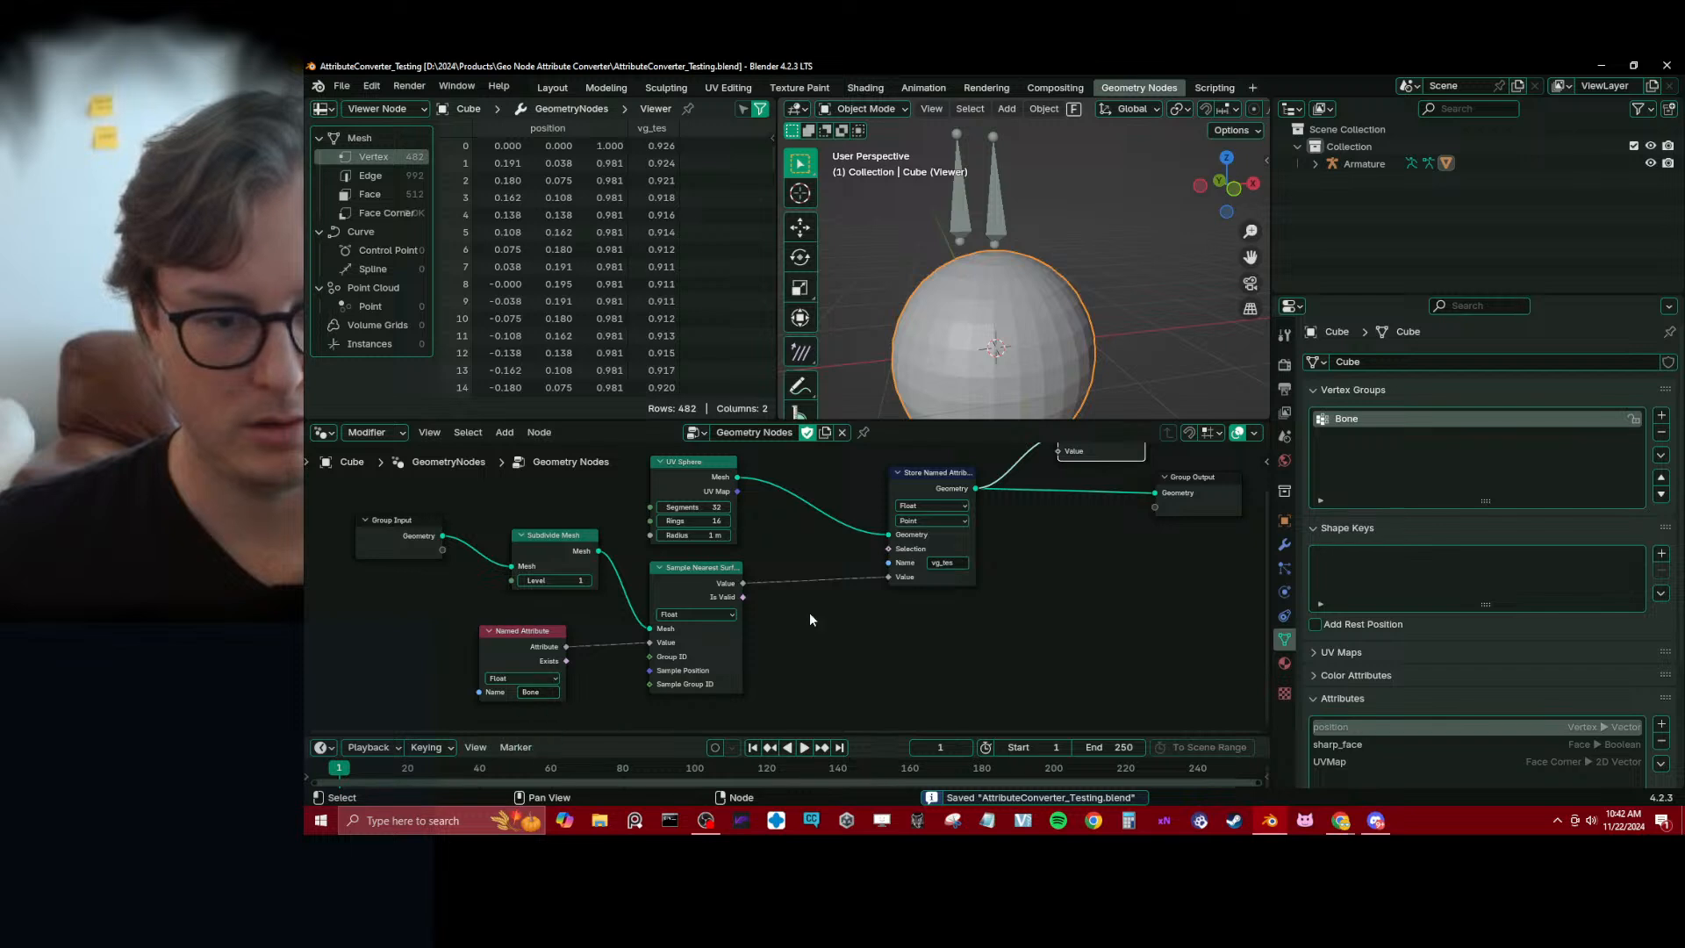
{"action": "middle_click_drag", "start_coordinate": [953, 567], "coordinate": [893, 616]}
{"action": "left_click", "coordinate": [895, 611]}
{"action": "type", "text": "Bone"}
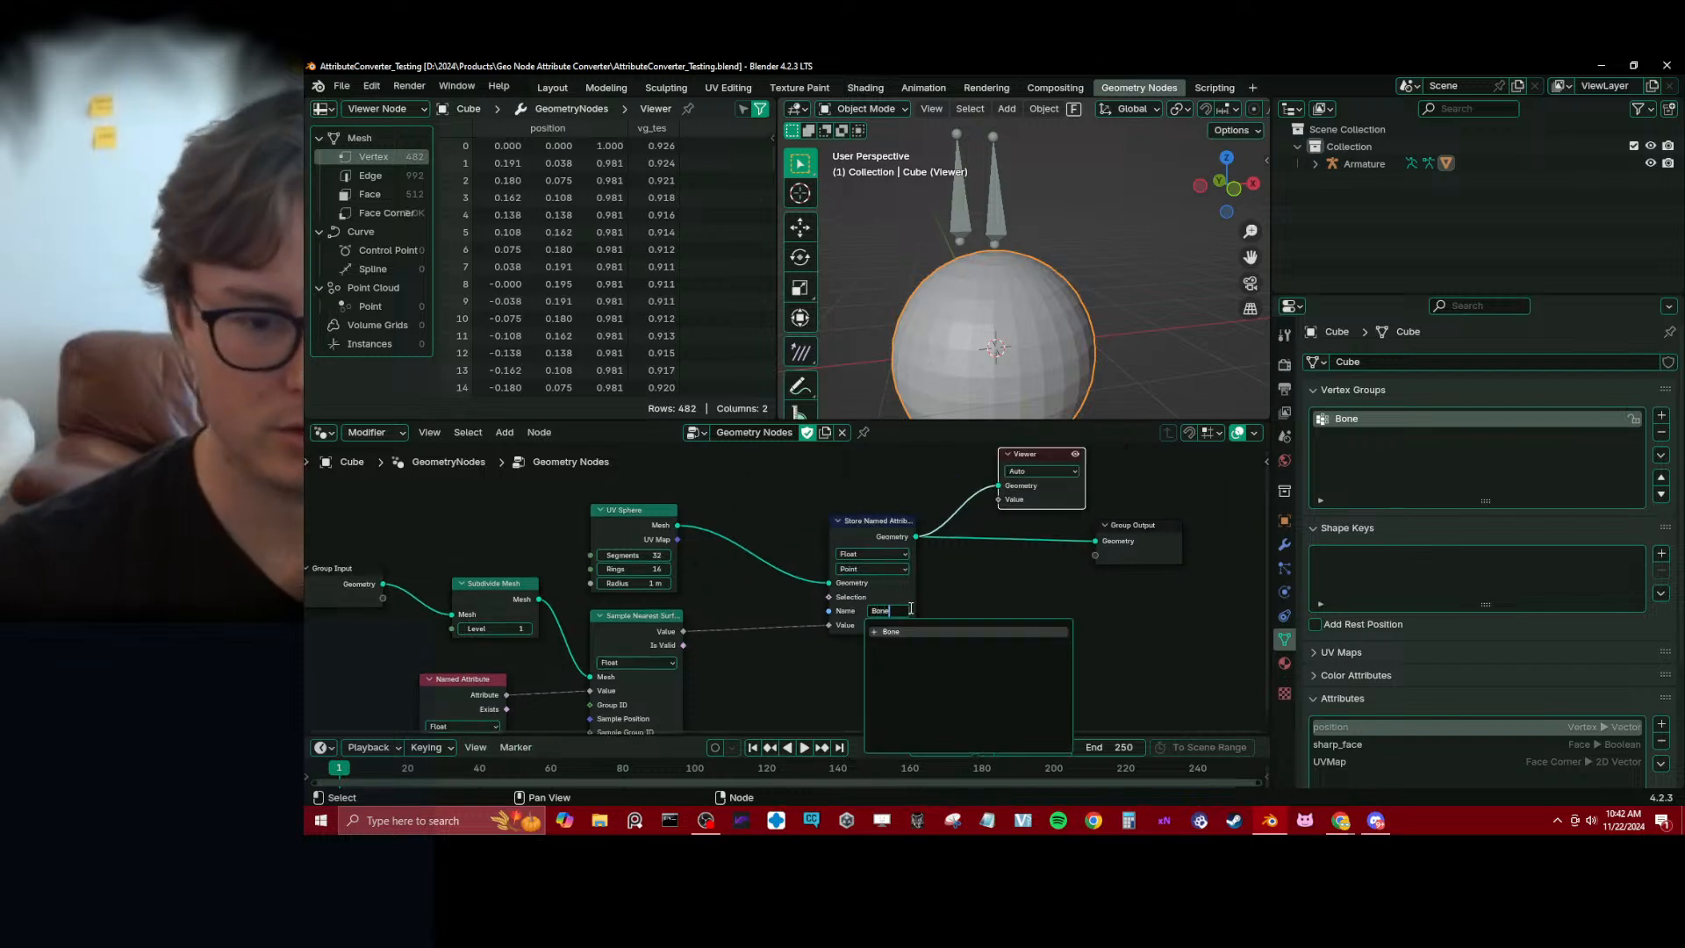
{"action": "key", "text": "Return"}
{"action": "key", "text": "ctrl+s"}
Try moving each of the two armature bones in Pose Mode to test the sphere with the renamed attribute
{"action": "left_click", "coordinate": [987, 220]}
{"action": "key", "text": "ctrl+Tab"}
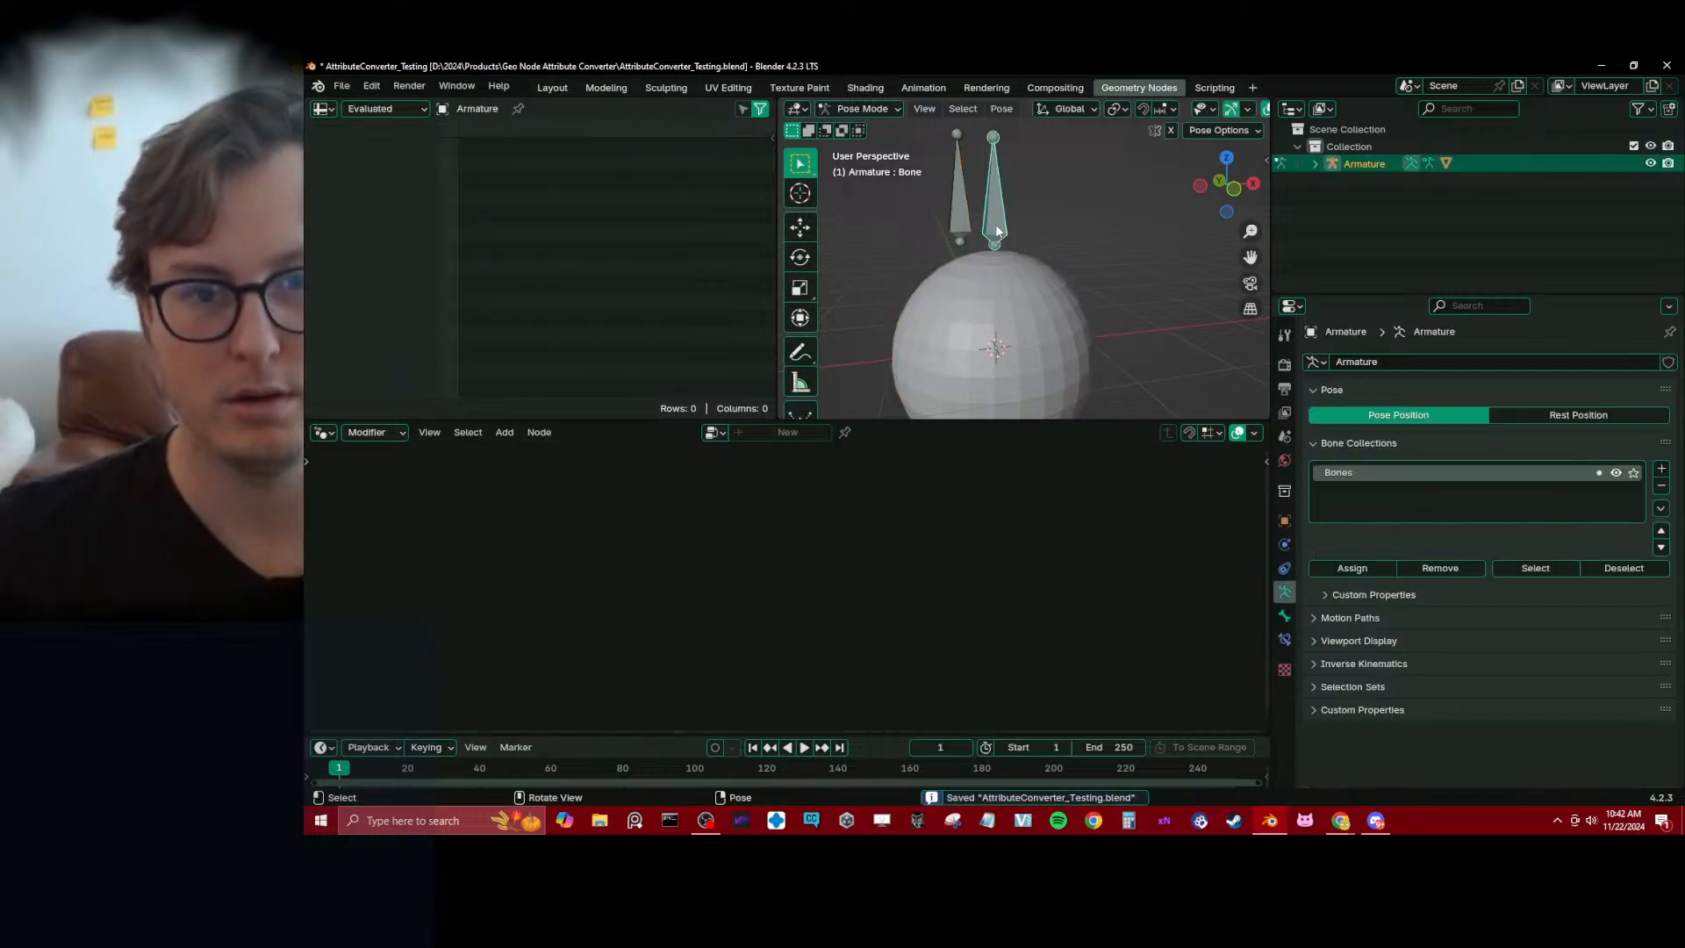
{"action": "key", "text": "g"}
{"action": "right_click", "coordinate": [1060, 228]}
{"action": "left_click", "coordinate": [962, 217]}
{"action": "key", "text": "g"}
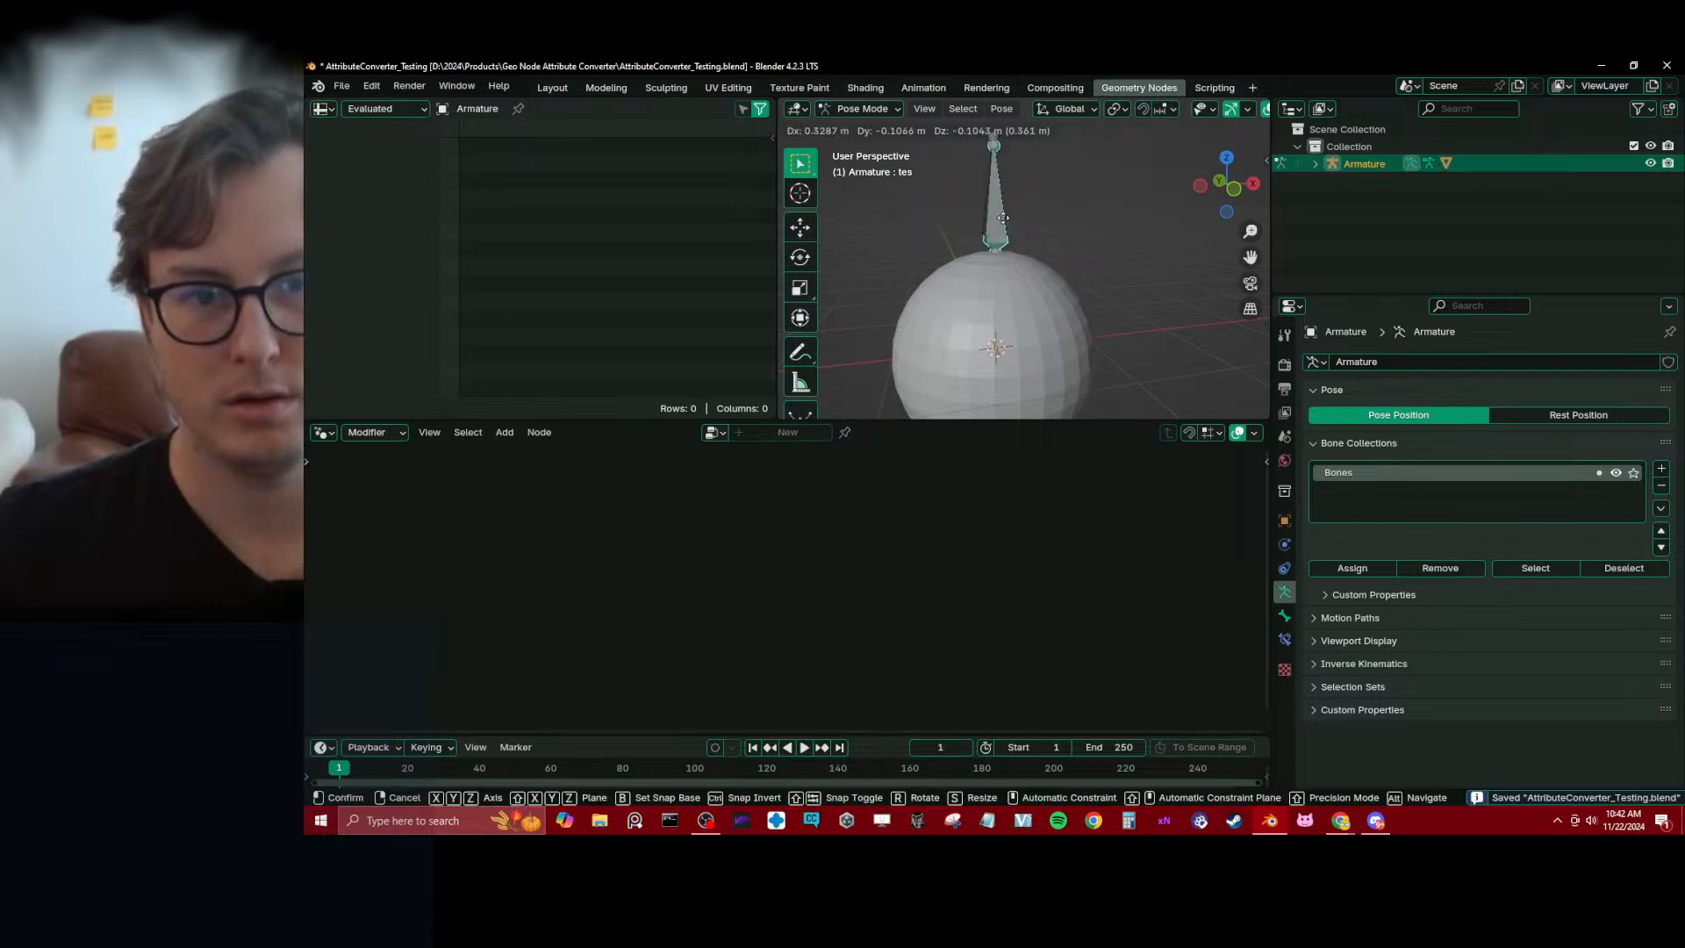
{"action": "right_click", "coordinate": [943, 225]}
Delete the tes bone from the armature in Edit Mode, return to Pose Mode and save the file
{"action": "key", "text": "Tab"}
{"action": "key", "text": "x"}
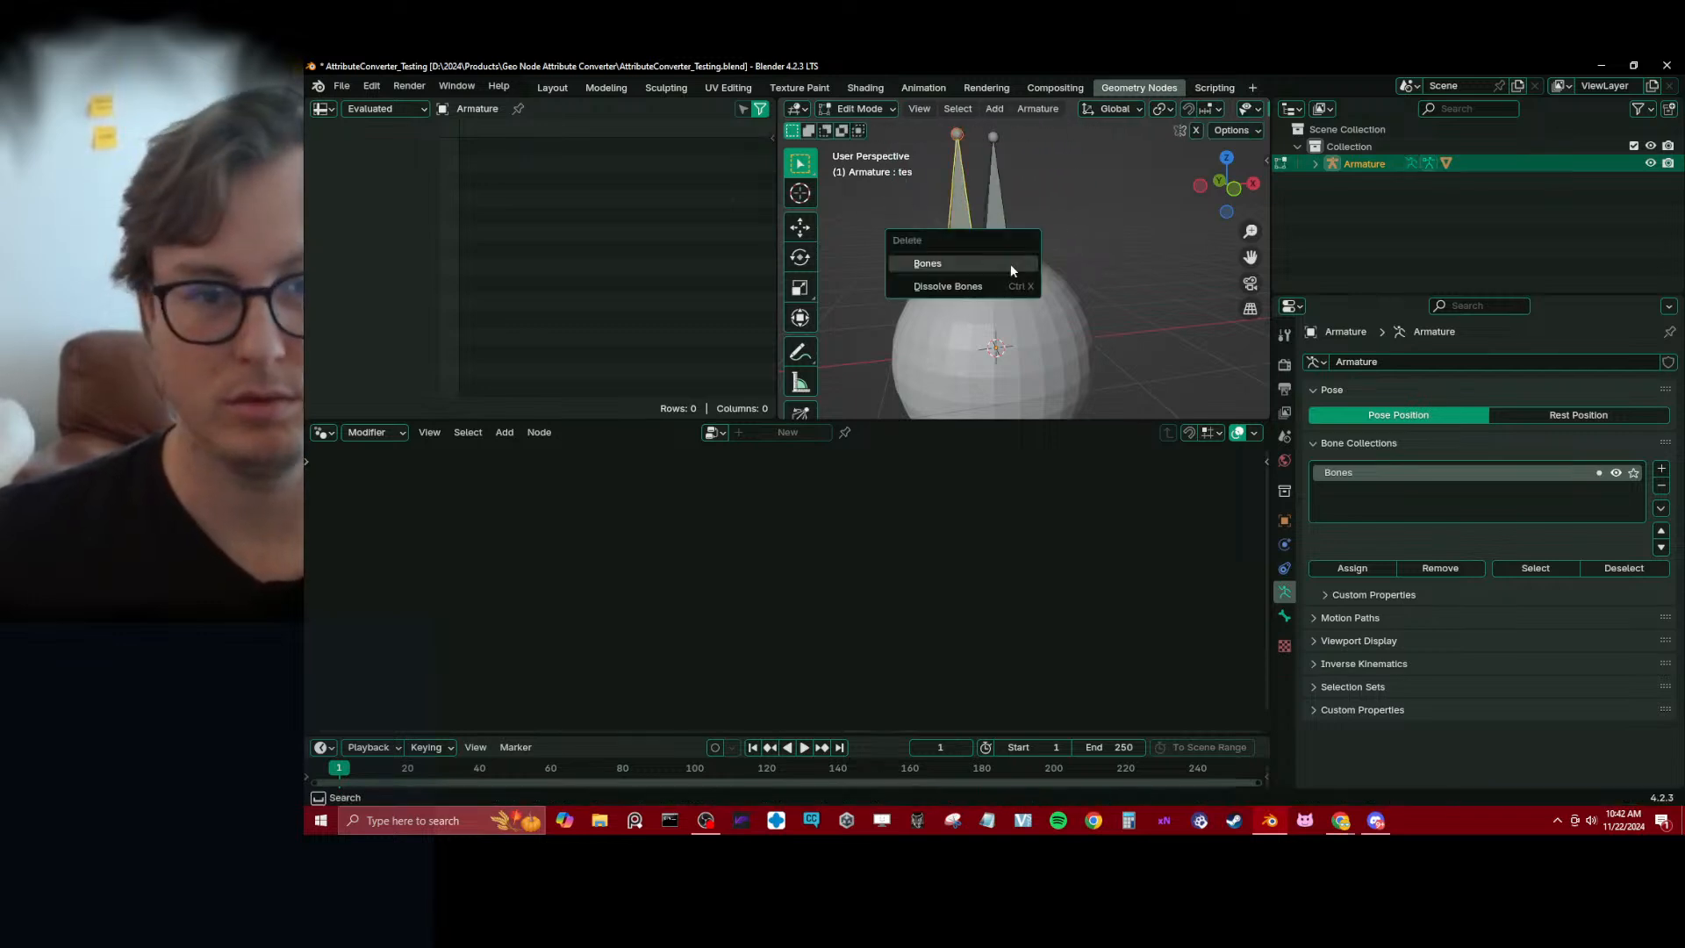
{"action": "left_click", "coordinate": [1009, 263]}
{"action": "key", "text": "Tab"}
{"action": "key", "text": "ctrl+s"}
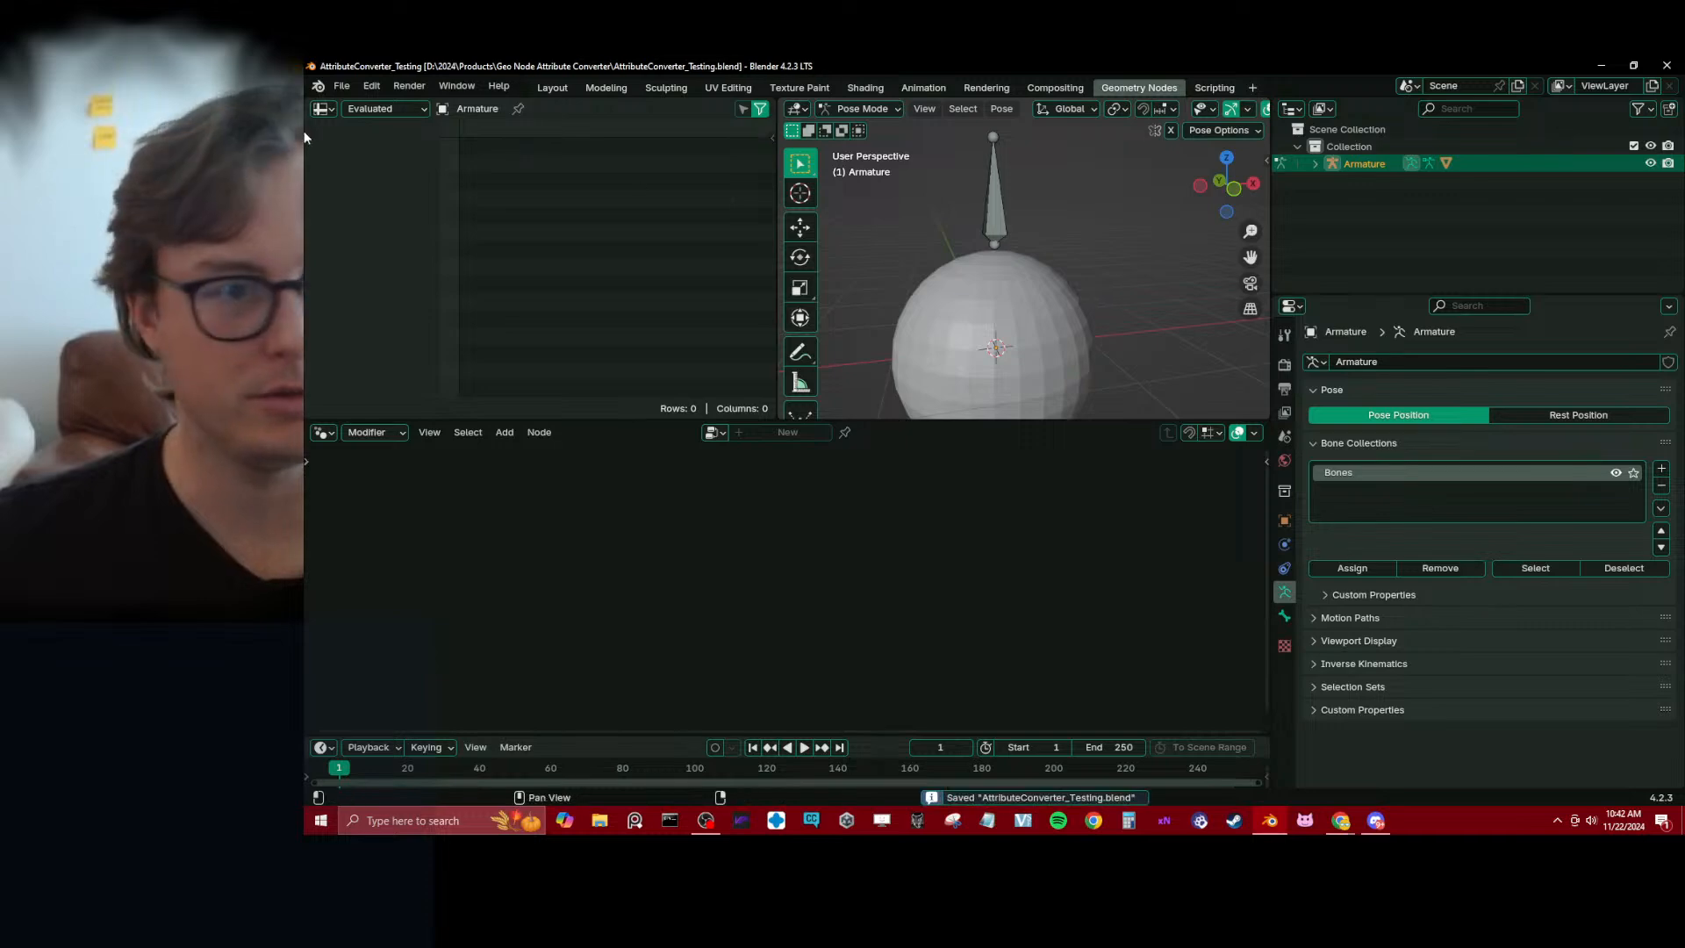
Reopen AttributeConverter_Testing.blend in a fresh Blender session and select the armature's remaining bone
{"action": "key", "text": "alt+Tab"}
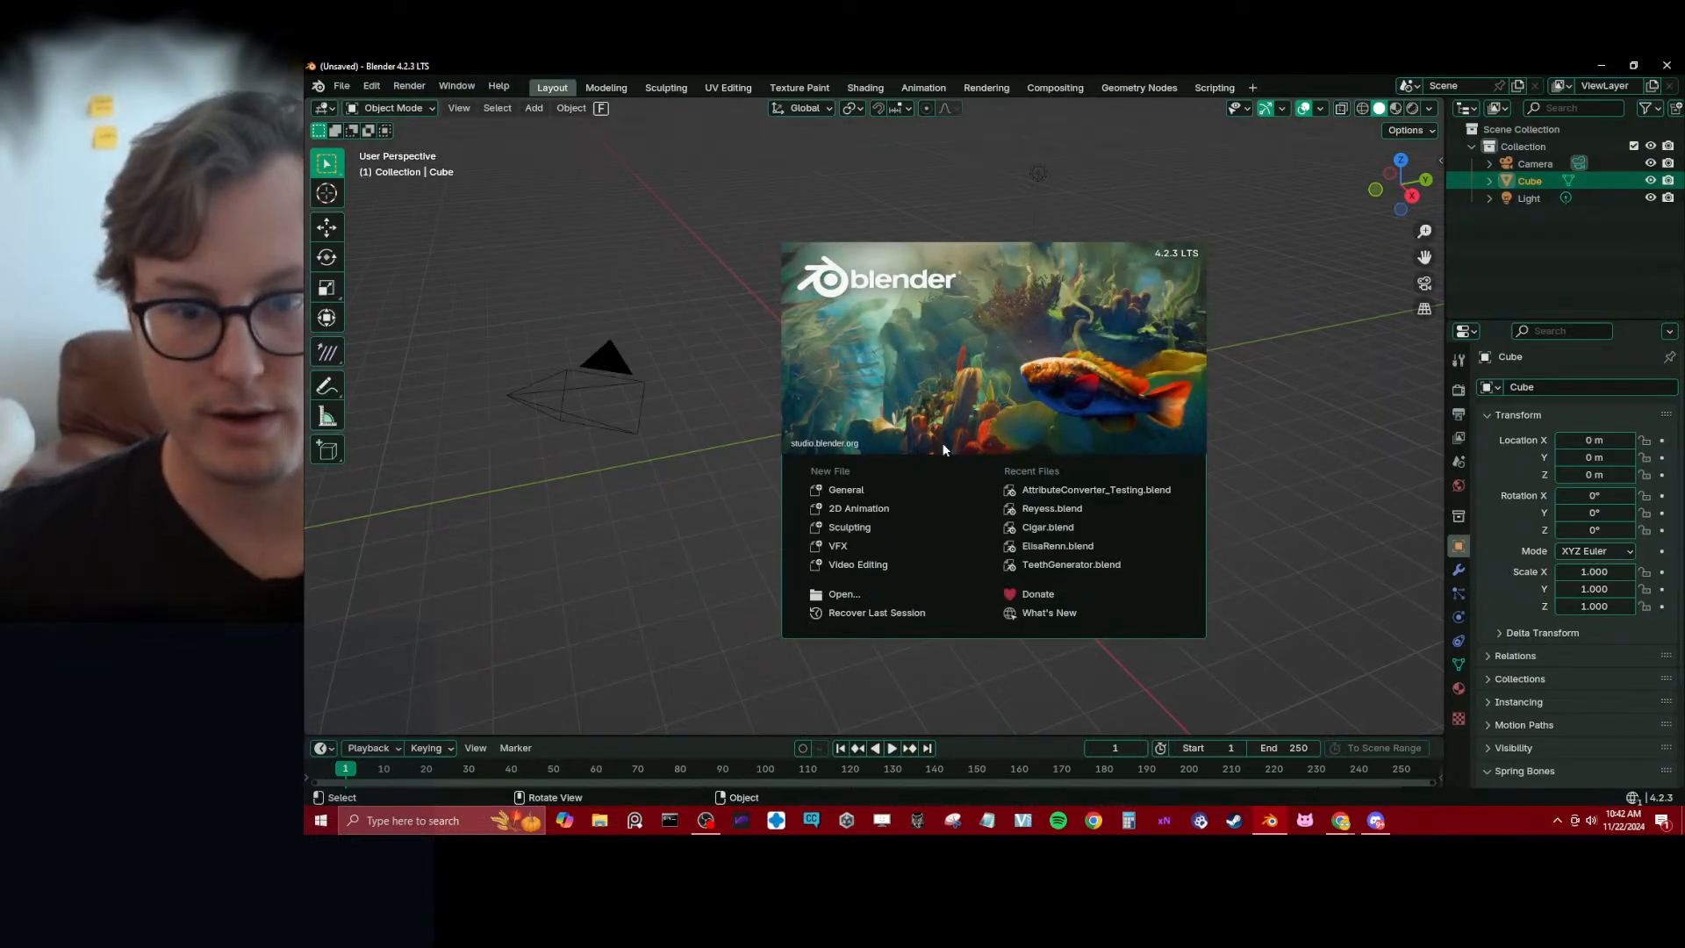
{"action": "left_click", "coordinate": [1096, 490]}
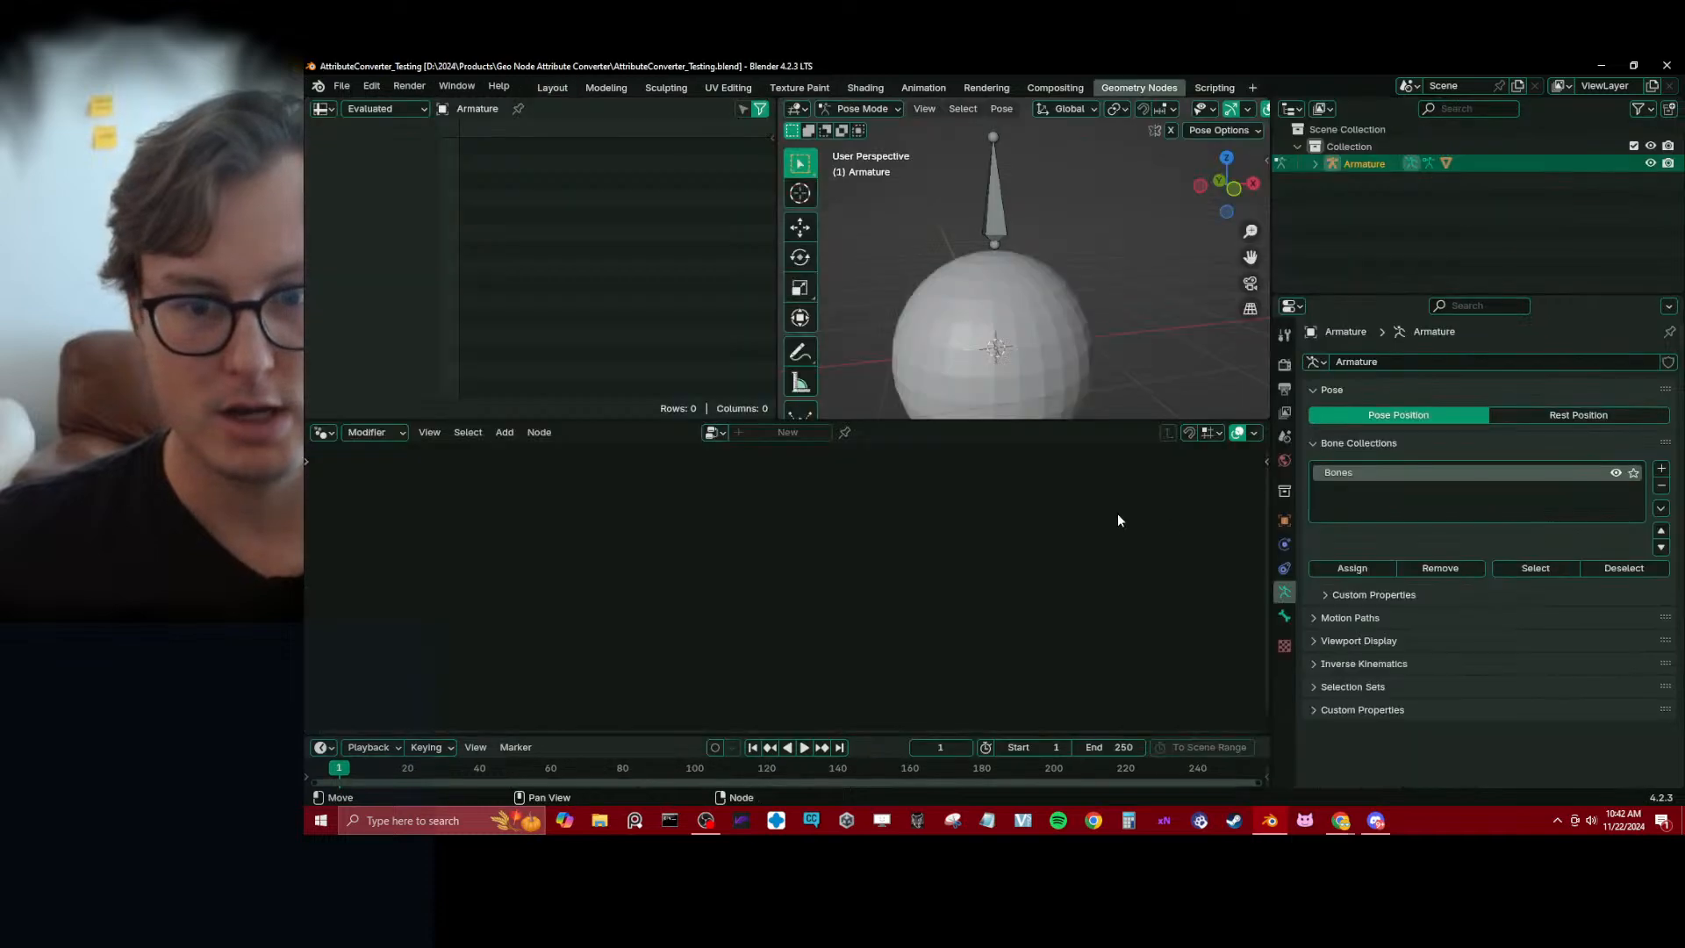
{"action": "left_click", "coordinate": [997, 210]}
{"action": "middle_click_drag", "start_coordinate": [1000, 251], "coordinate": [1040, 286]}
{"action": "left_click", "coordinate": [1040, 290]}
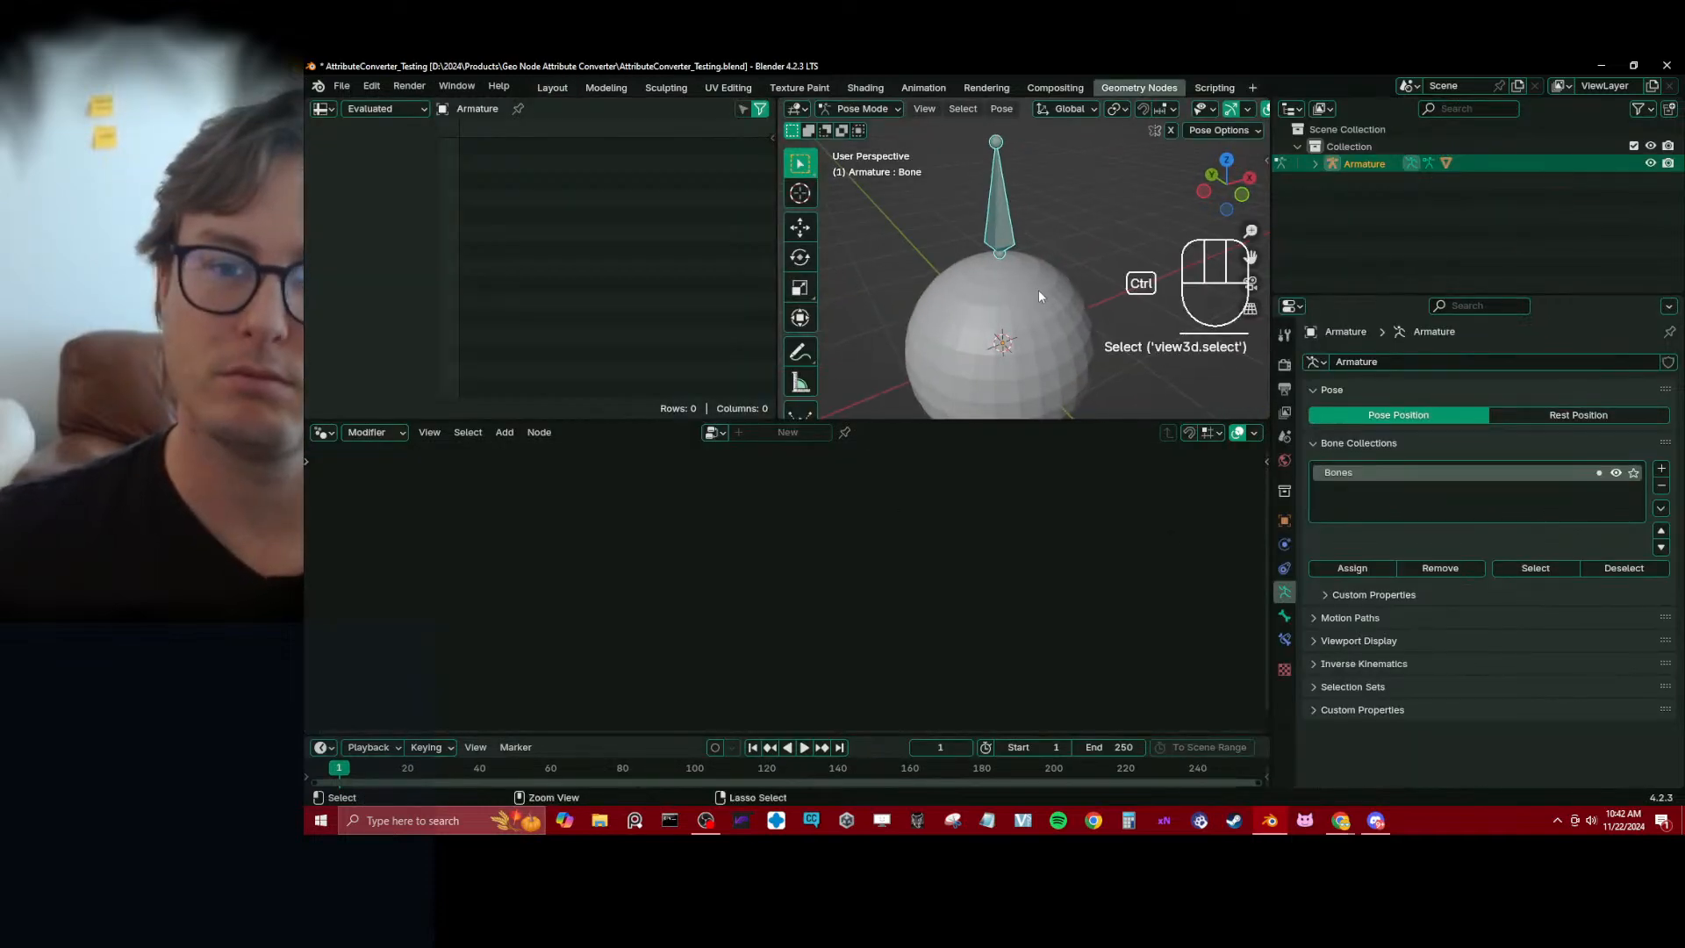
Try moving the armature in Object Mode and its bone in Pose Mode to compare how the sphere follows
{"action": "key", "text": "ctrl+Tab"}
{"action": "key", "text": "g"}
{"action": "right_click", "coordinate": [1031, 234]}
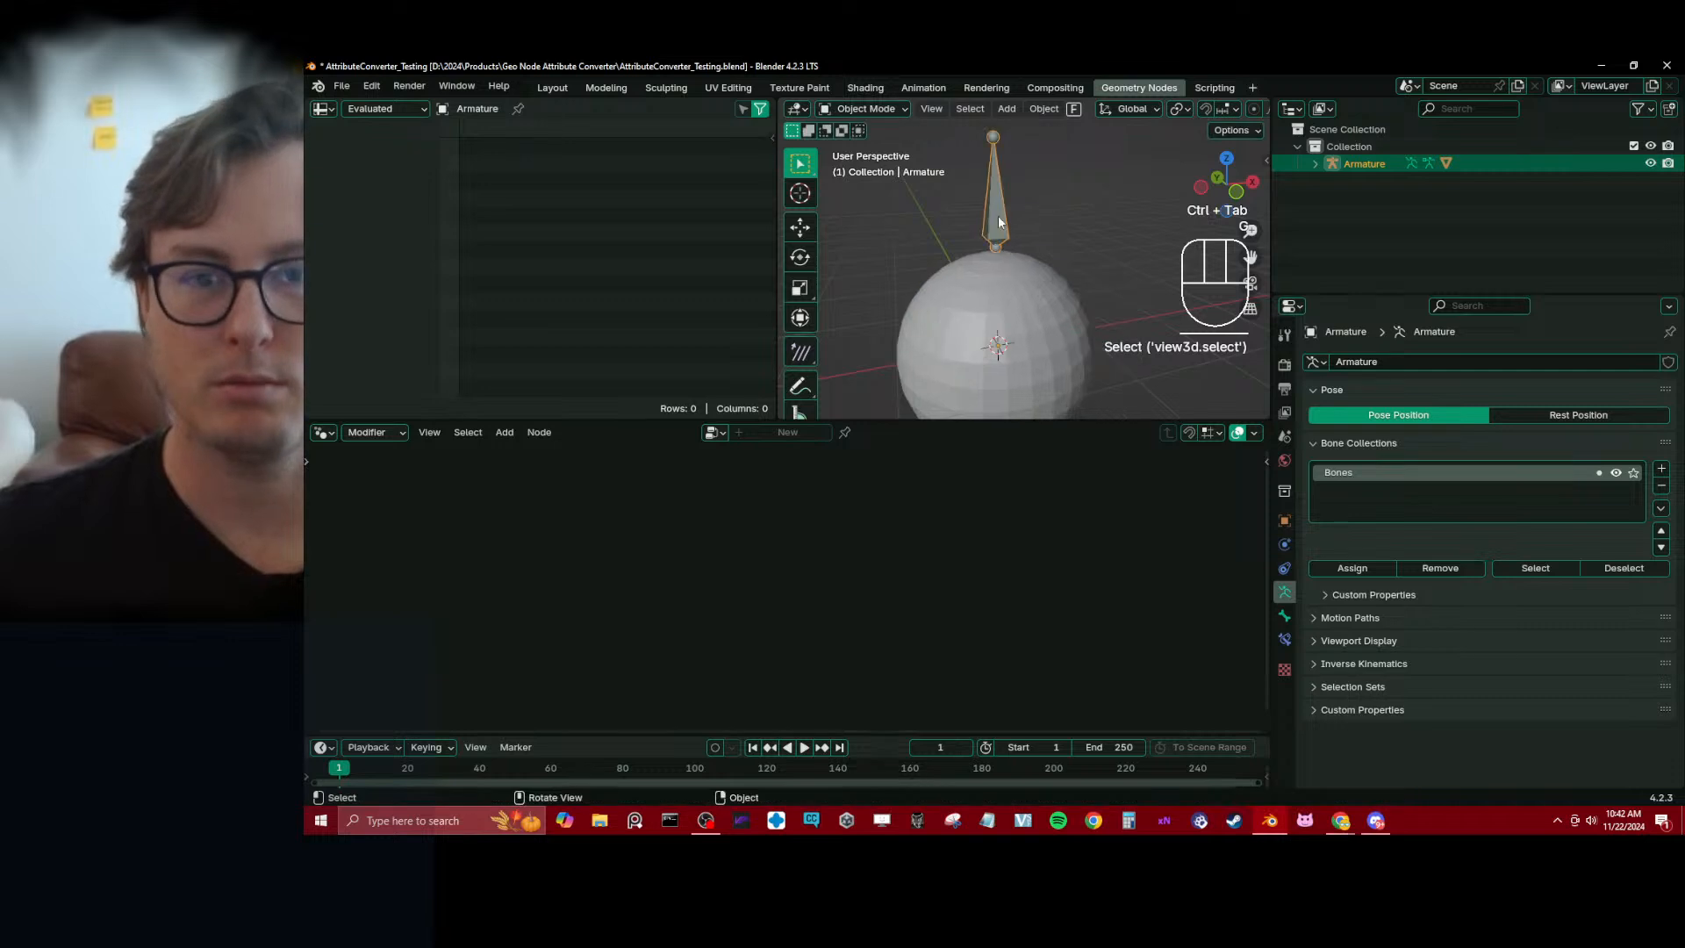
{"action": "key", "text": "g"}
{"action": "right_click", "coordinate": [1008, 222]}
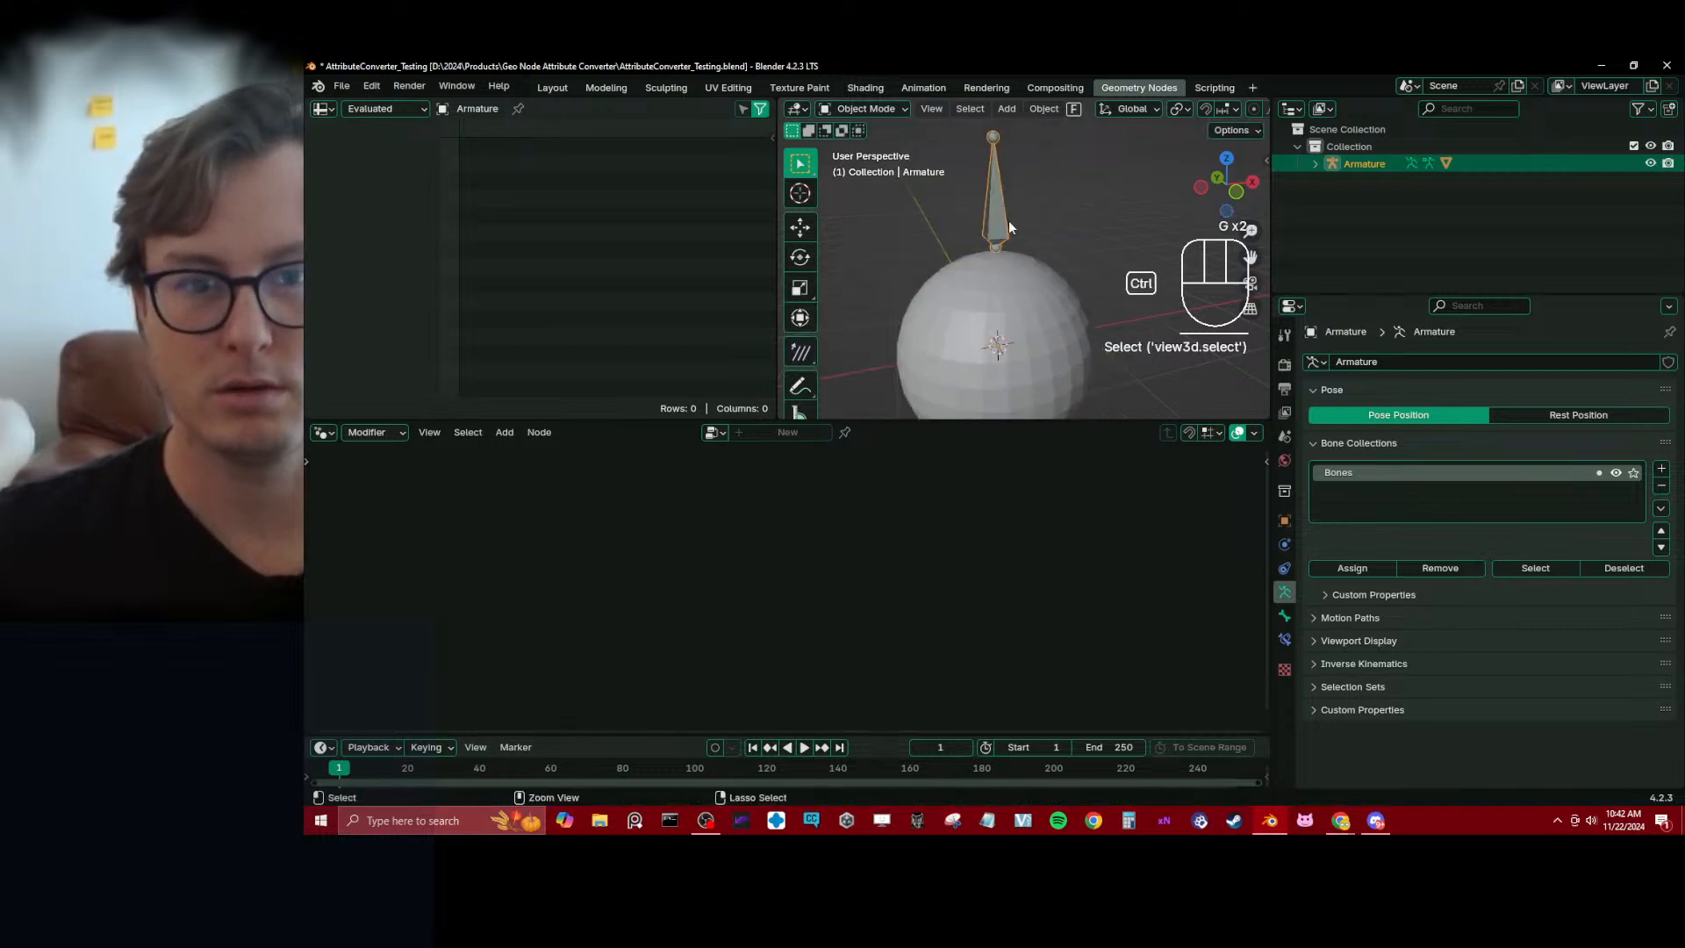
{"action": "key", "text": "ctrl+Tab"}
{"action": "key", "text": "g"}
{"action": "right_click", "coordinate": [1030, 233]}
Return the armature to Object Mode, select the sphere and save the file
{"action": "key", "text": "ctrl+Tab"}
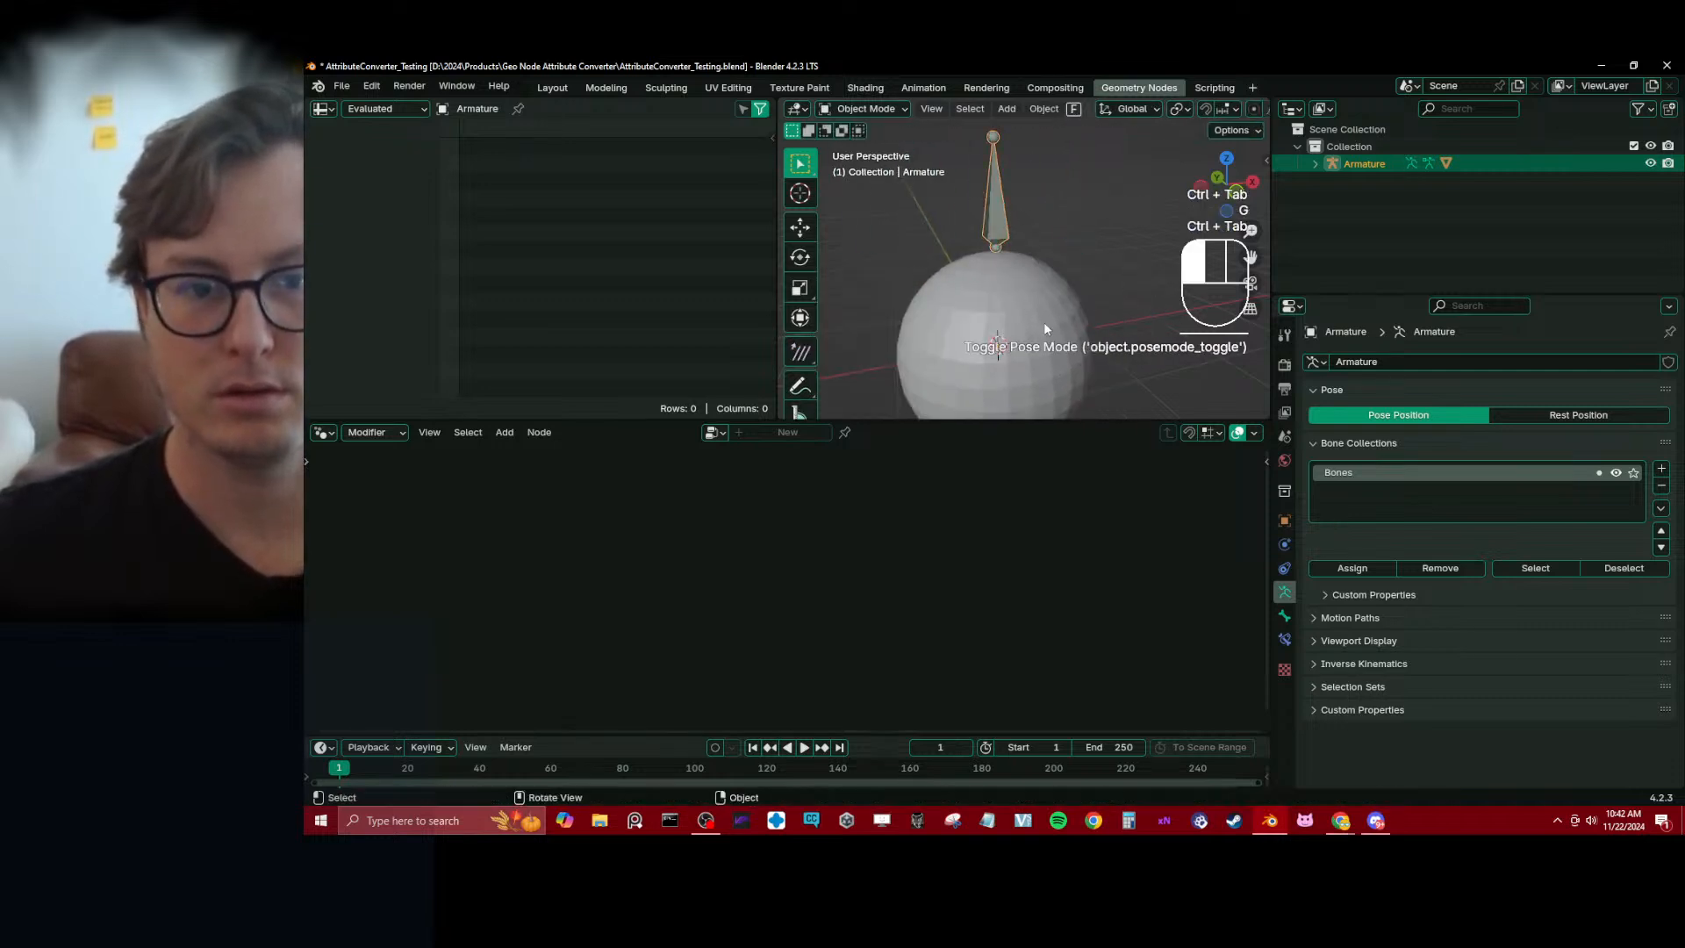
{"action": "left_click", "coordinate": [1044, 322]}
{"action": "key", "text": "ctrl+s"}
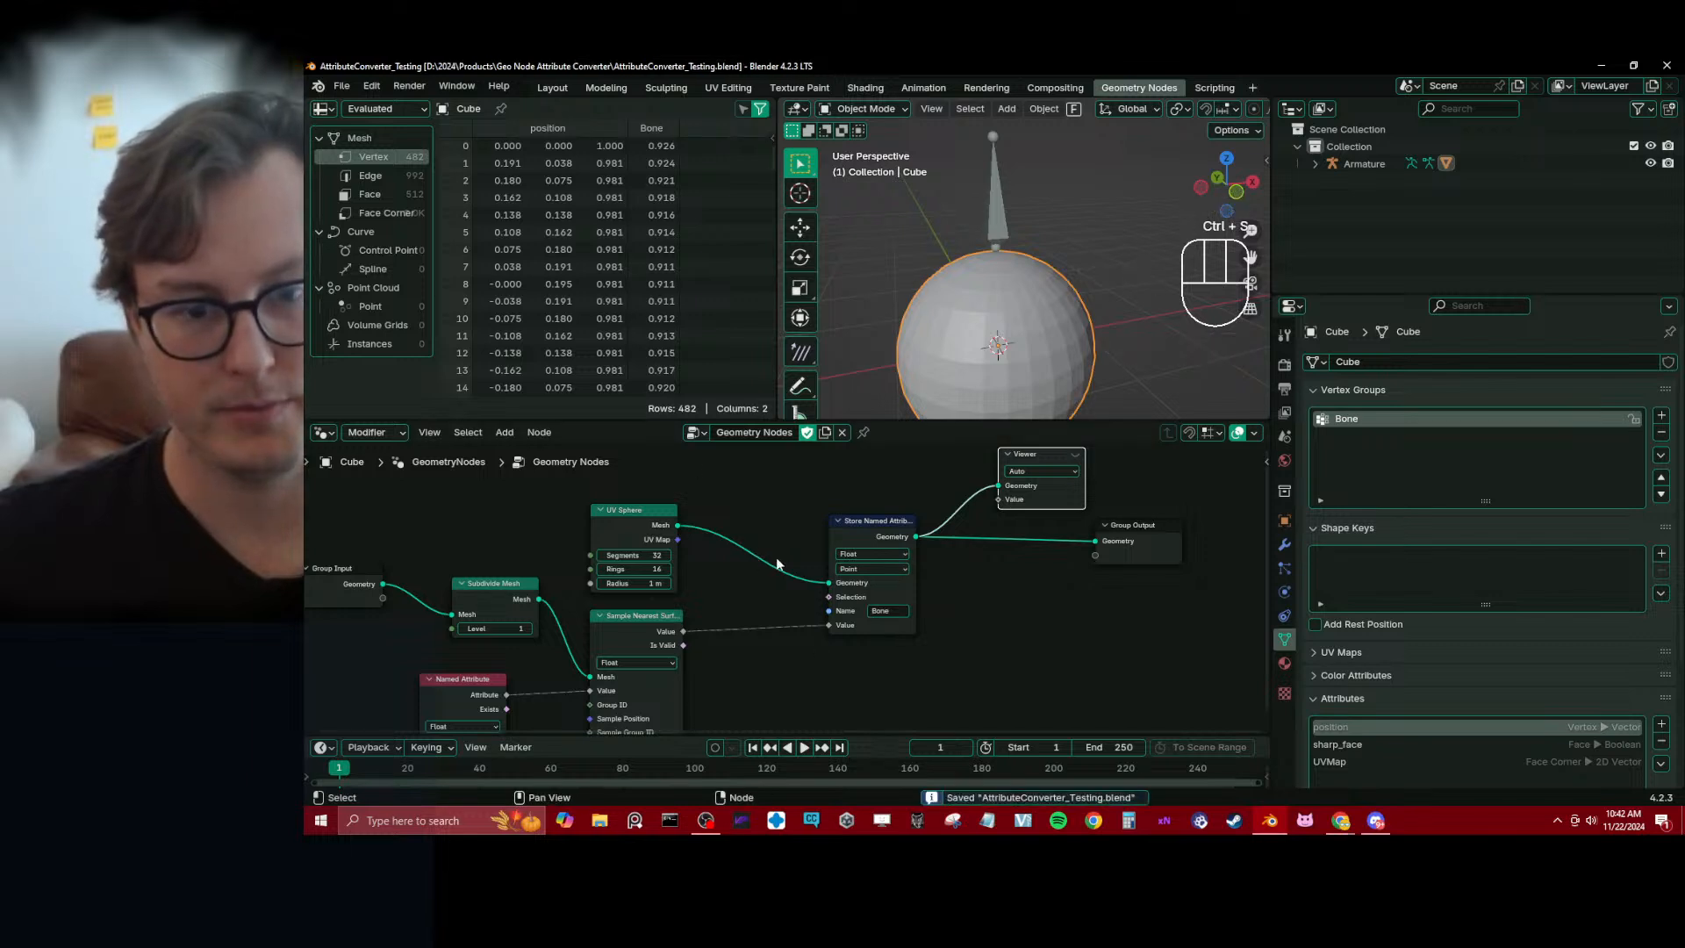
Set the Store Named Attribute node's attribute name to vg_Bone and save the file
{"action": "left_click", "coordinate": [884, 610]}
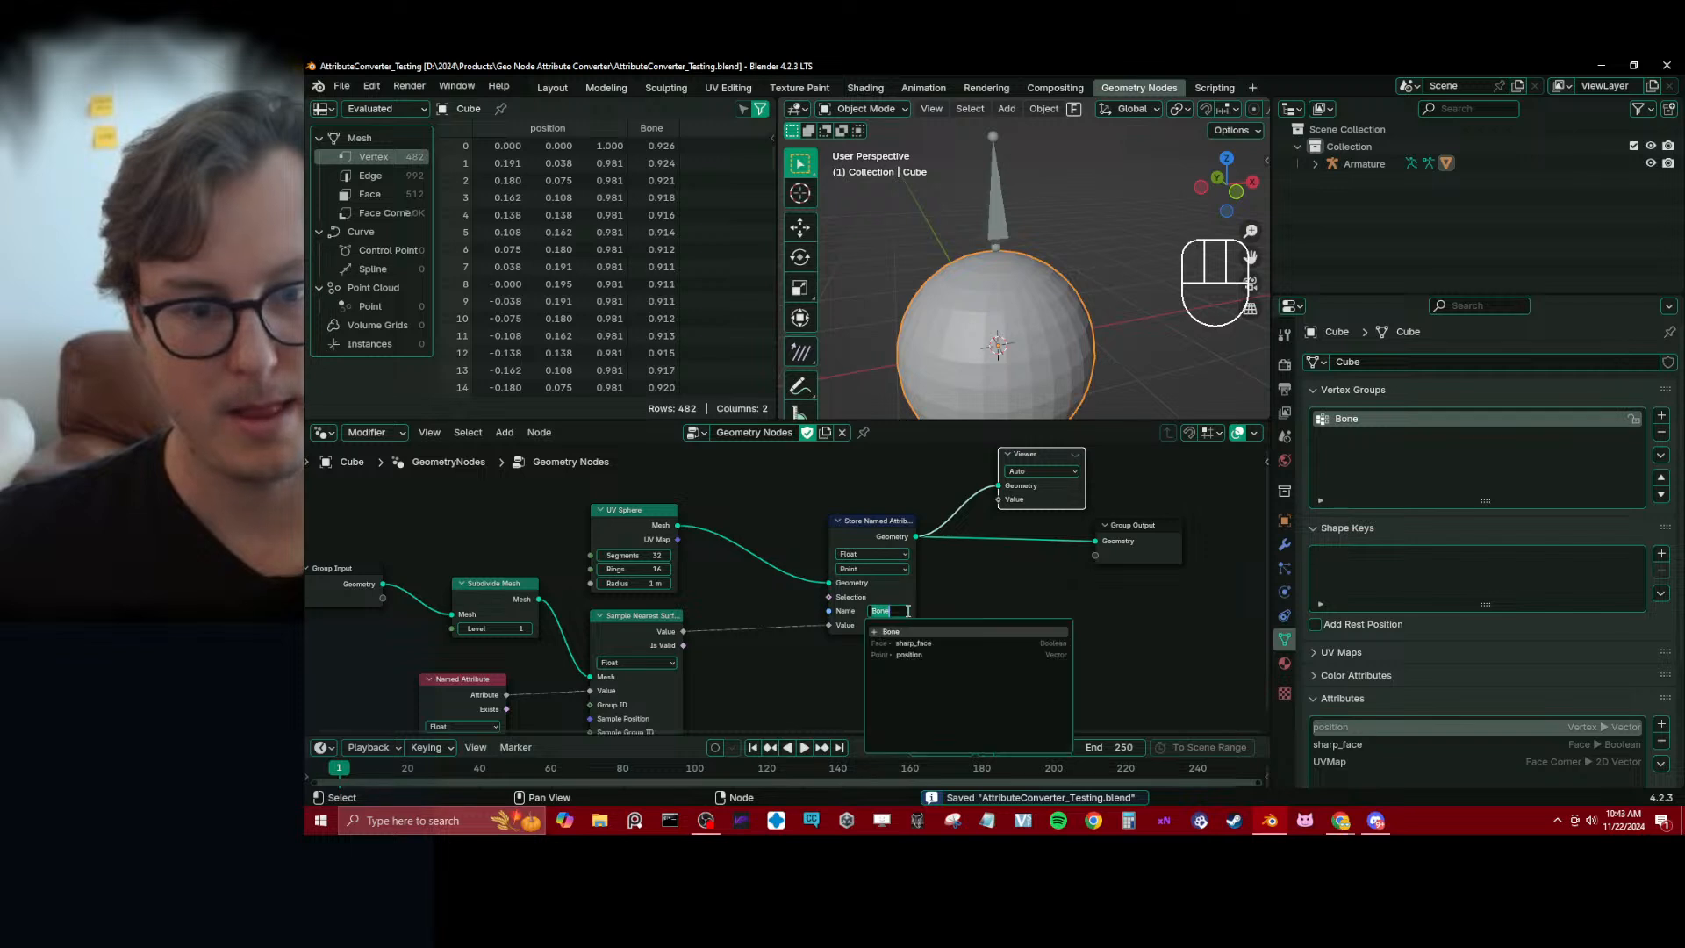
{"action": "type", "text": "vg"}
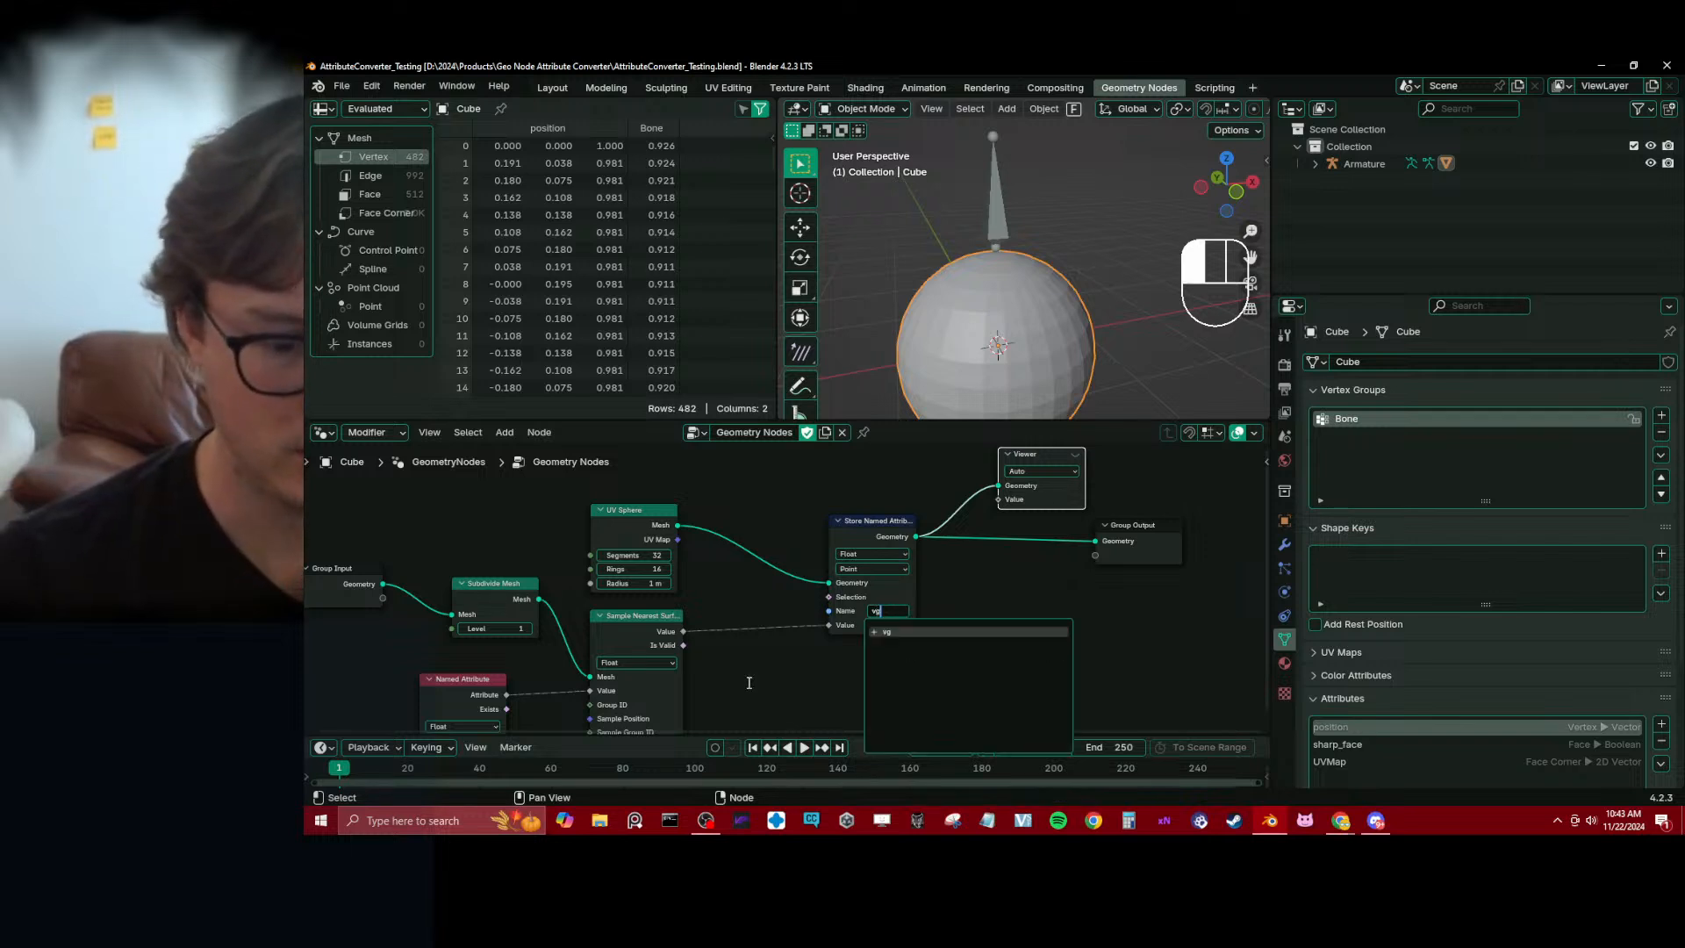
{"action": "type", "text": "_Bone"}
{"action": "key", "text": "Return"}
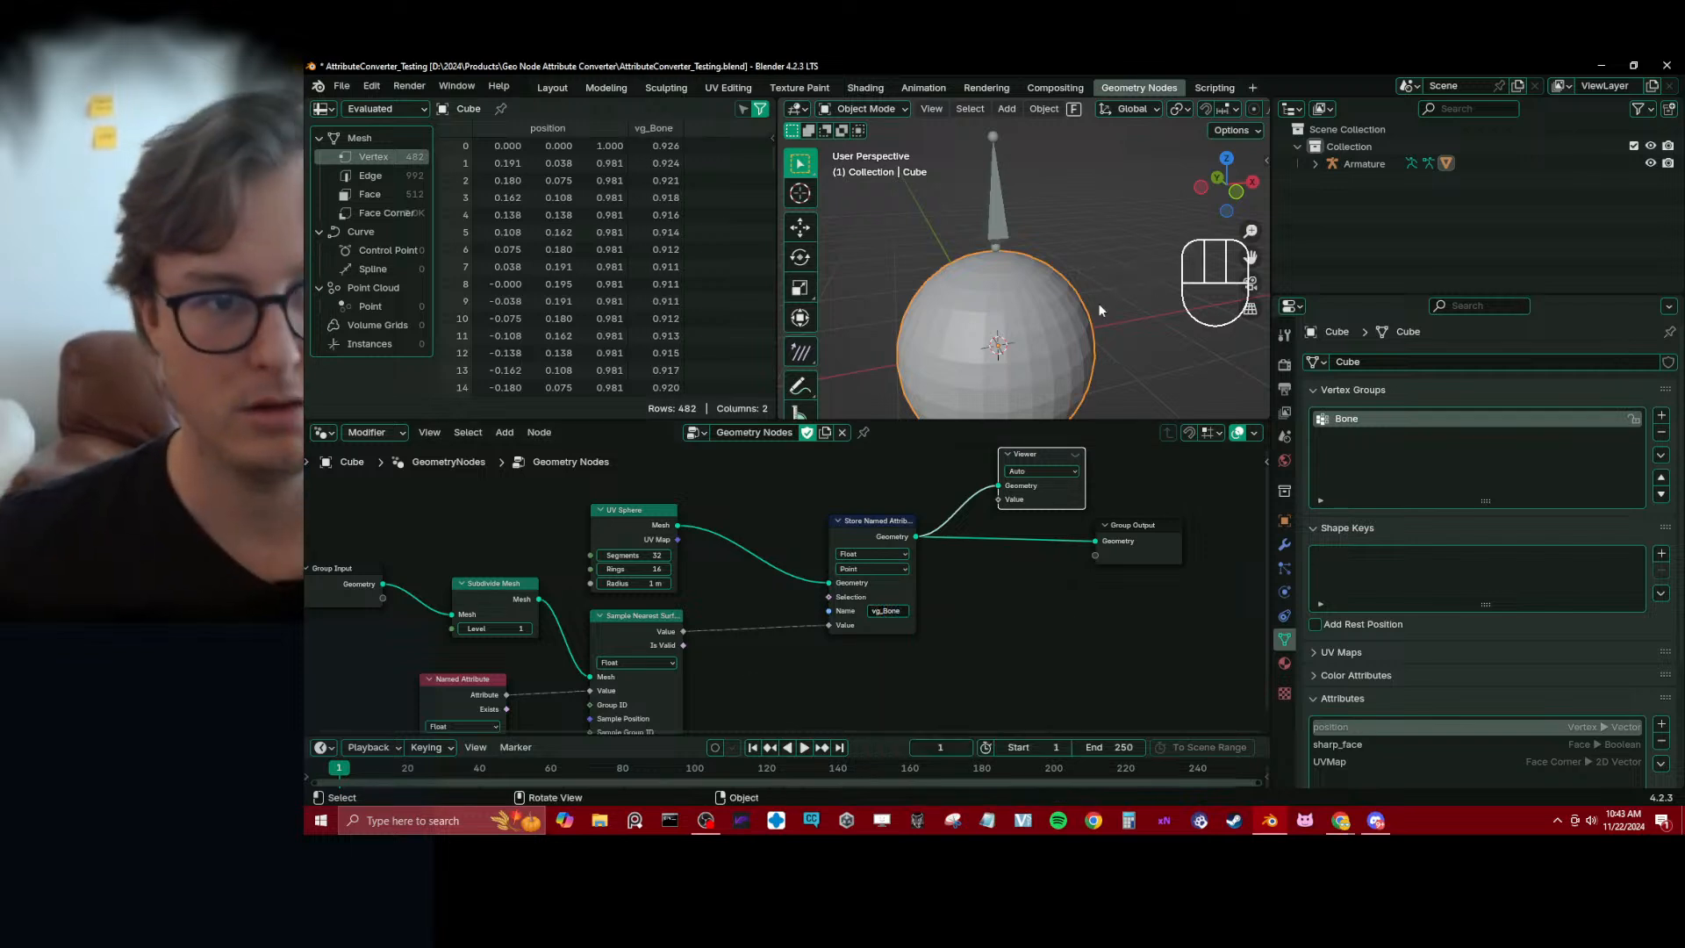
{"action": "key", "text": "ctrl+s"}
Try moving the armature's bone in Pose Mode to test the sphere's deformation, then return to Object Mode and select the sphere
{"action": "left_click", "coordinate": [999, 211]}
{"action": "key", "text": "ctrl+Tab"}
{"action": "left_click", "coordinate": [996, 212]}
{"action": "key", "text": "g"}
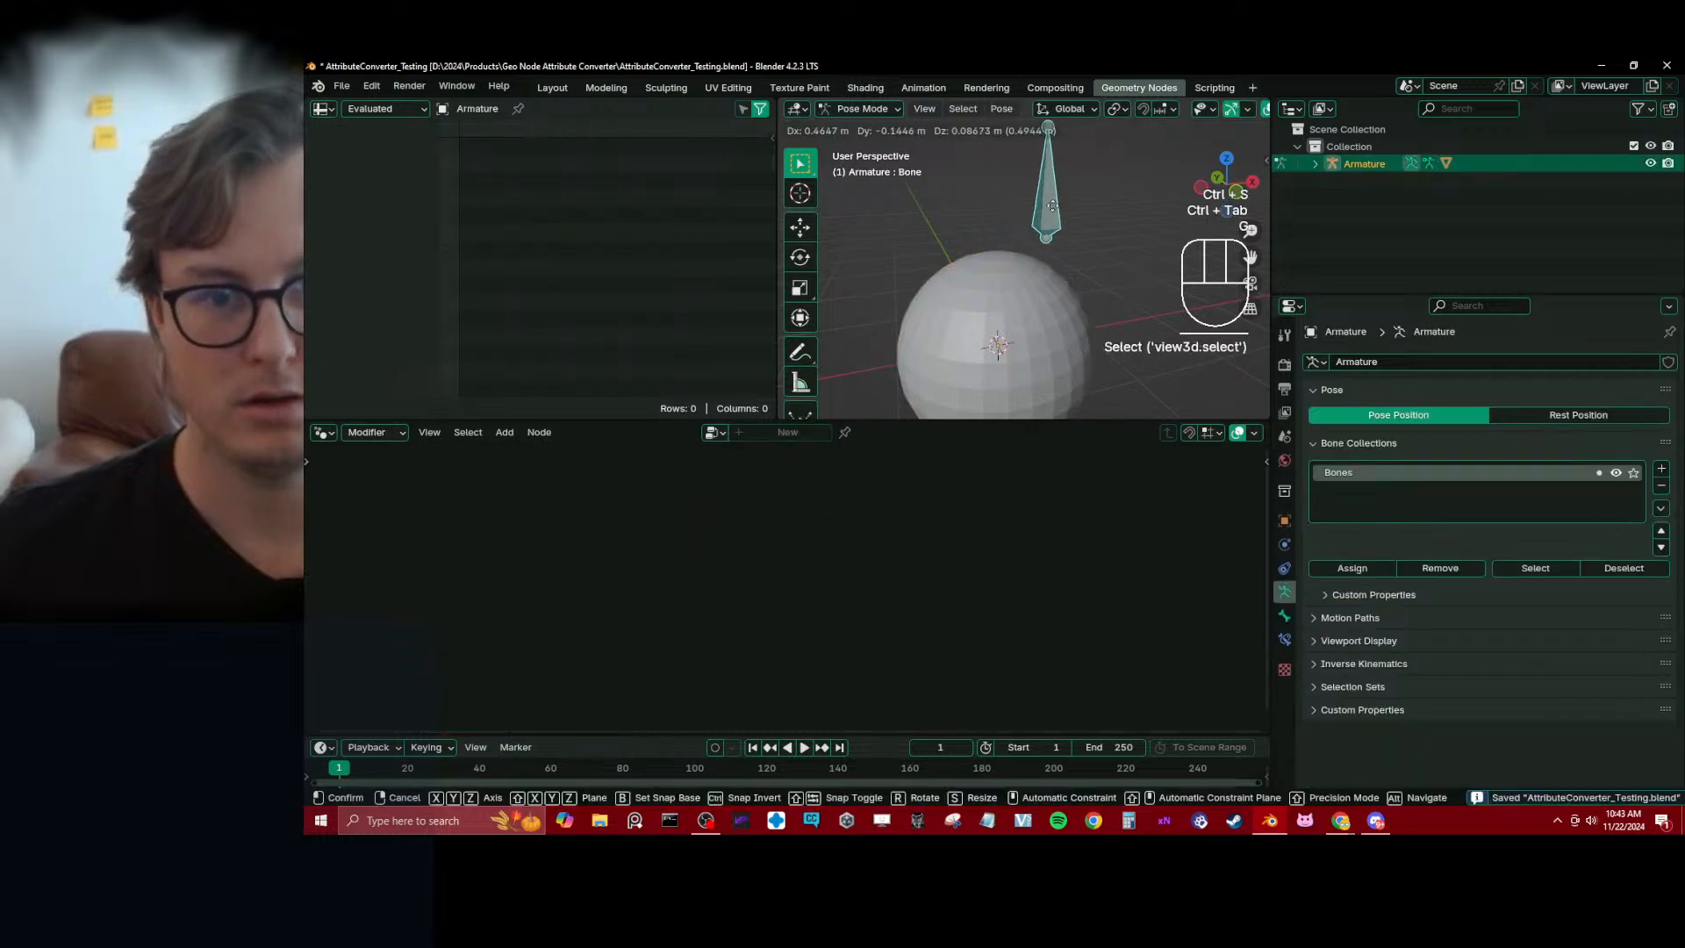
{"action": "right_click", "coordinate": [991, 242]}
{"action": "key", "text": "ctrl+Tab"}
{"action": "left_click", "coordinate": [1027, 298]}
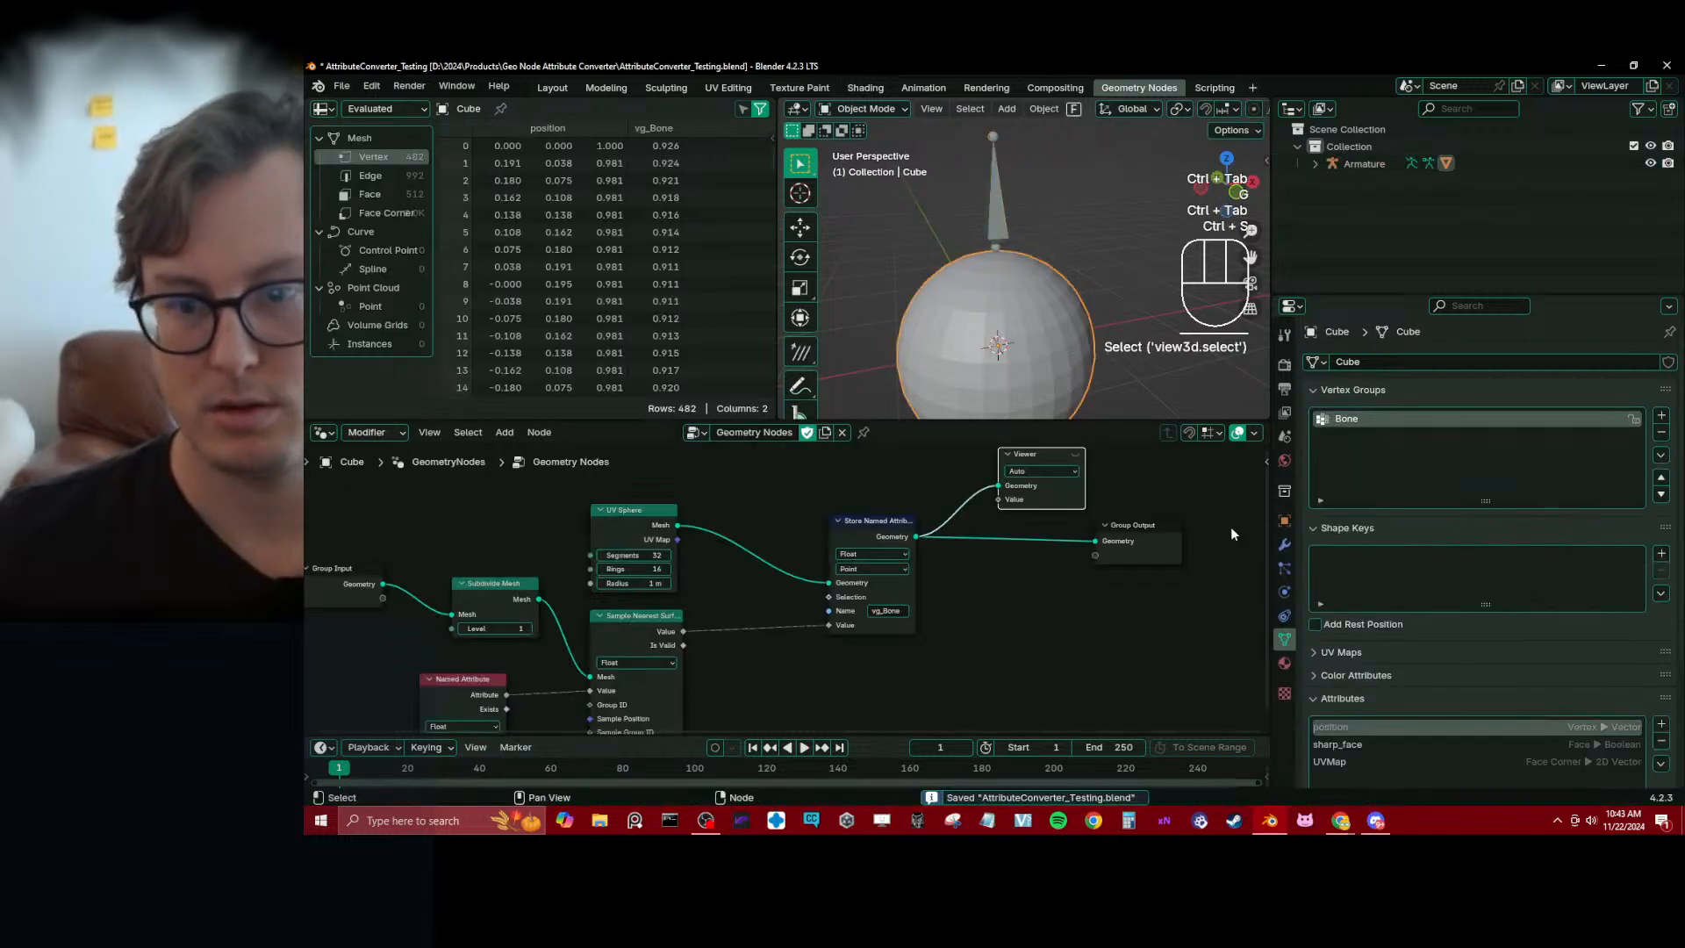
Switch to the ChatGPT conversation in the browser and review the add-on's script, testing instructions, example Geometry Nodes setup and limitations
{"action": "key", "text": "alt+Tab"}
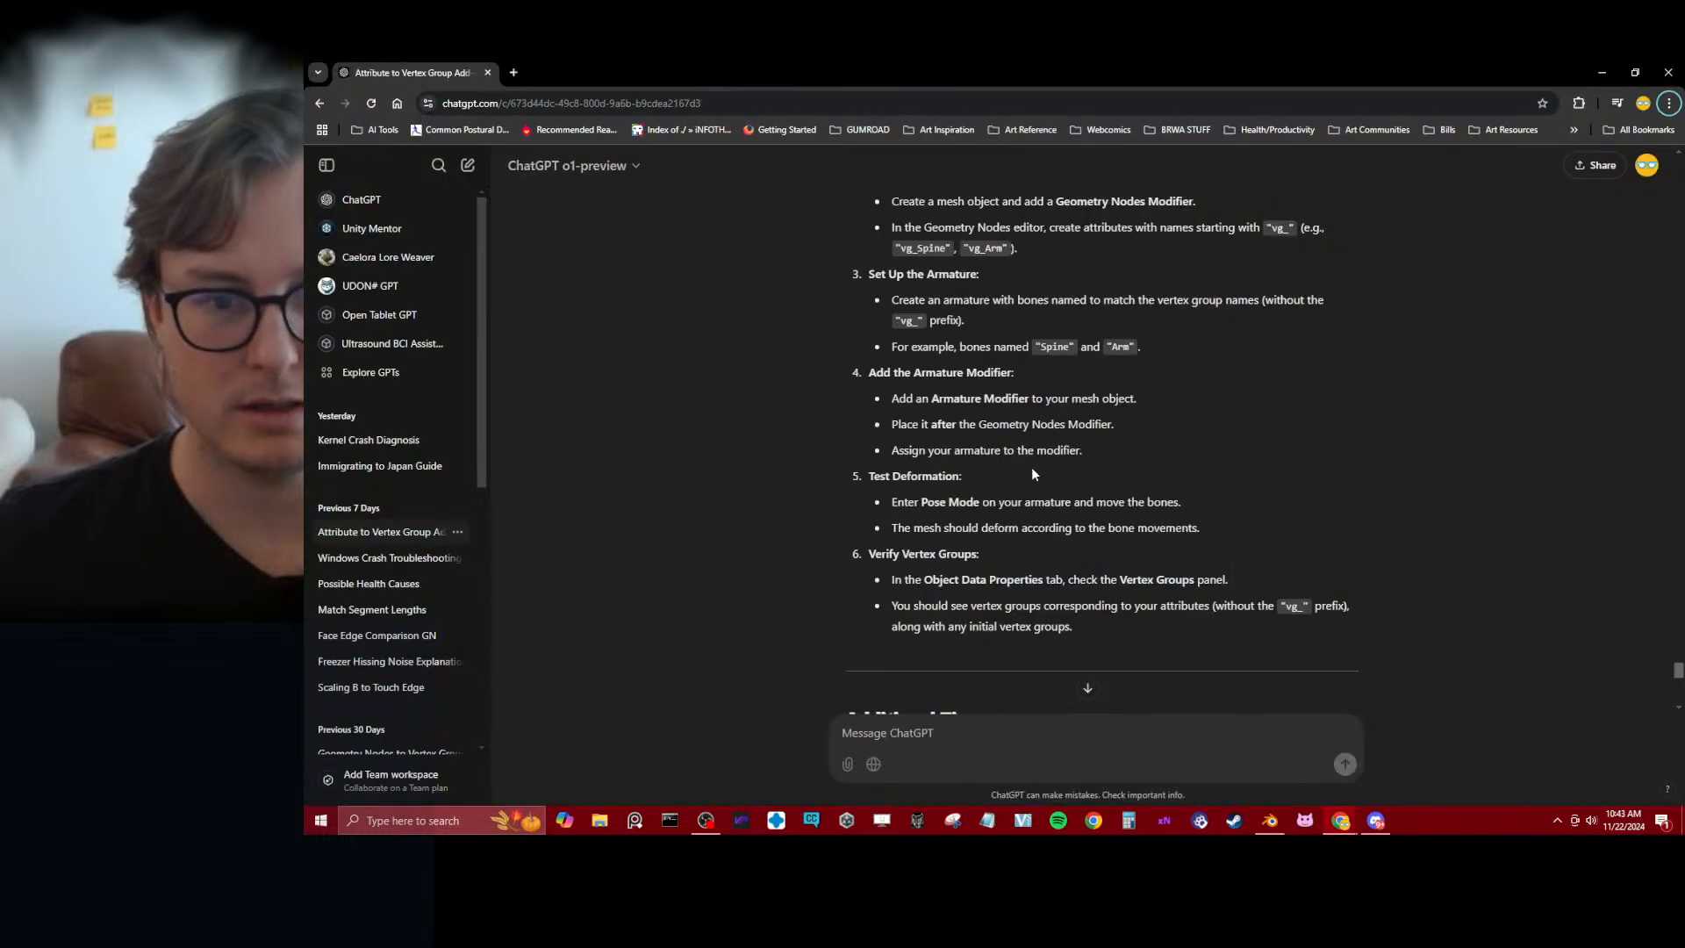
{"action": "scroll", "coordinate": [923, 491], "scroll_direction": "down", "scroll_amount": 5}
{"action": "scroll", "coordinate": [877, 493], "scroll_direction": "up", "scroll_amount": 15}
{"action": "scroll", "coordinate": [811, 507], "scroll_direction": "down", "scroll_amount": 10}
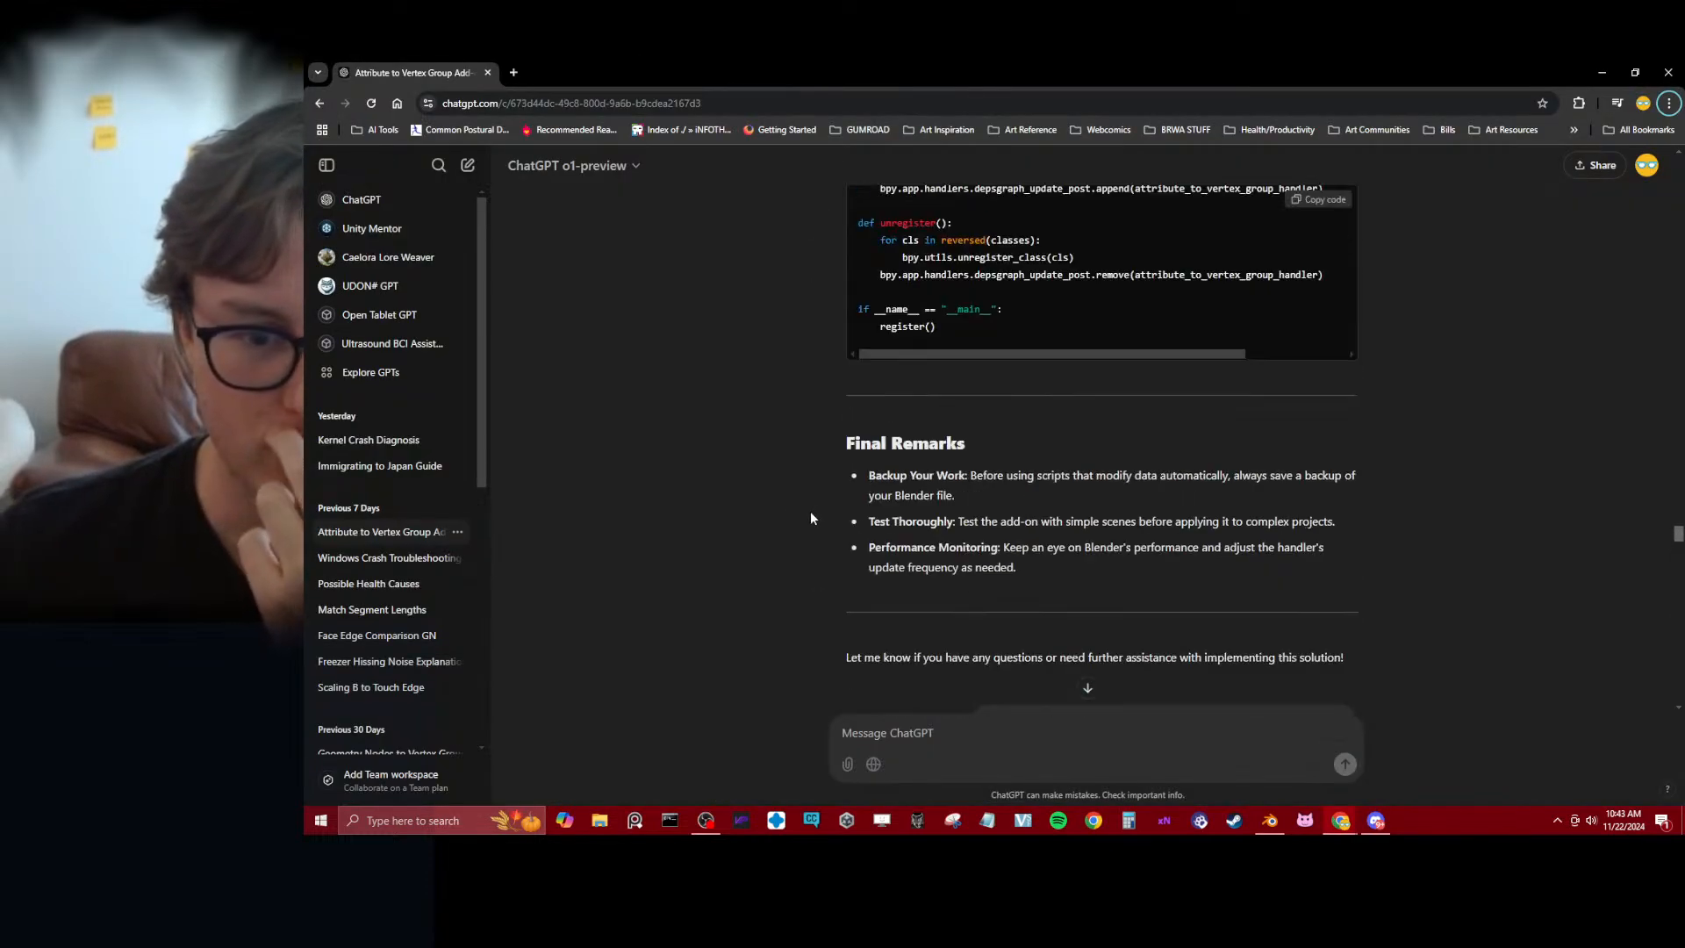
{"action": "scroll", "coordinate": [794, 553], "scroll_direction": "up", "scroll_amount": 15}
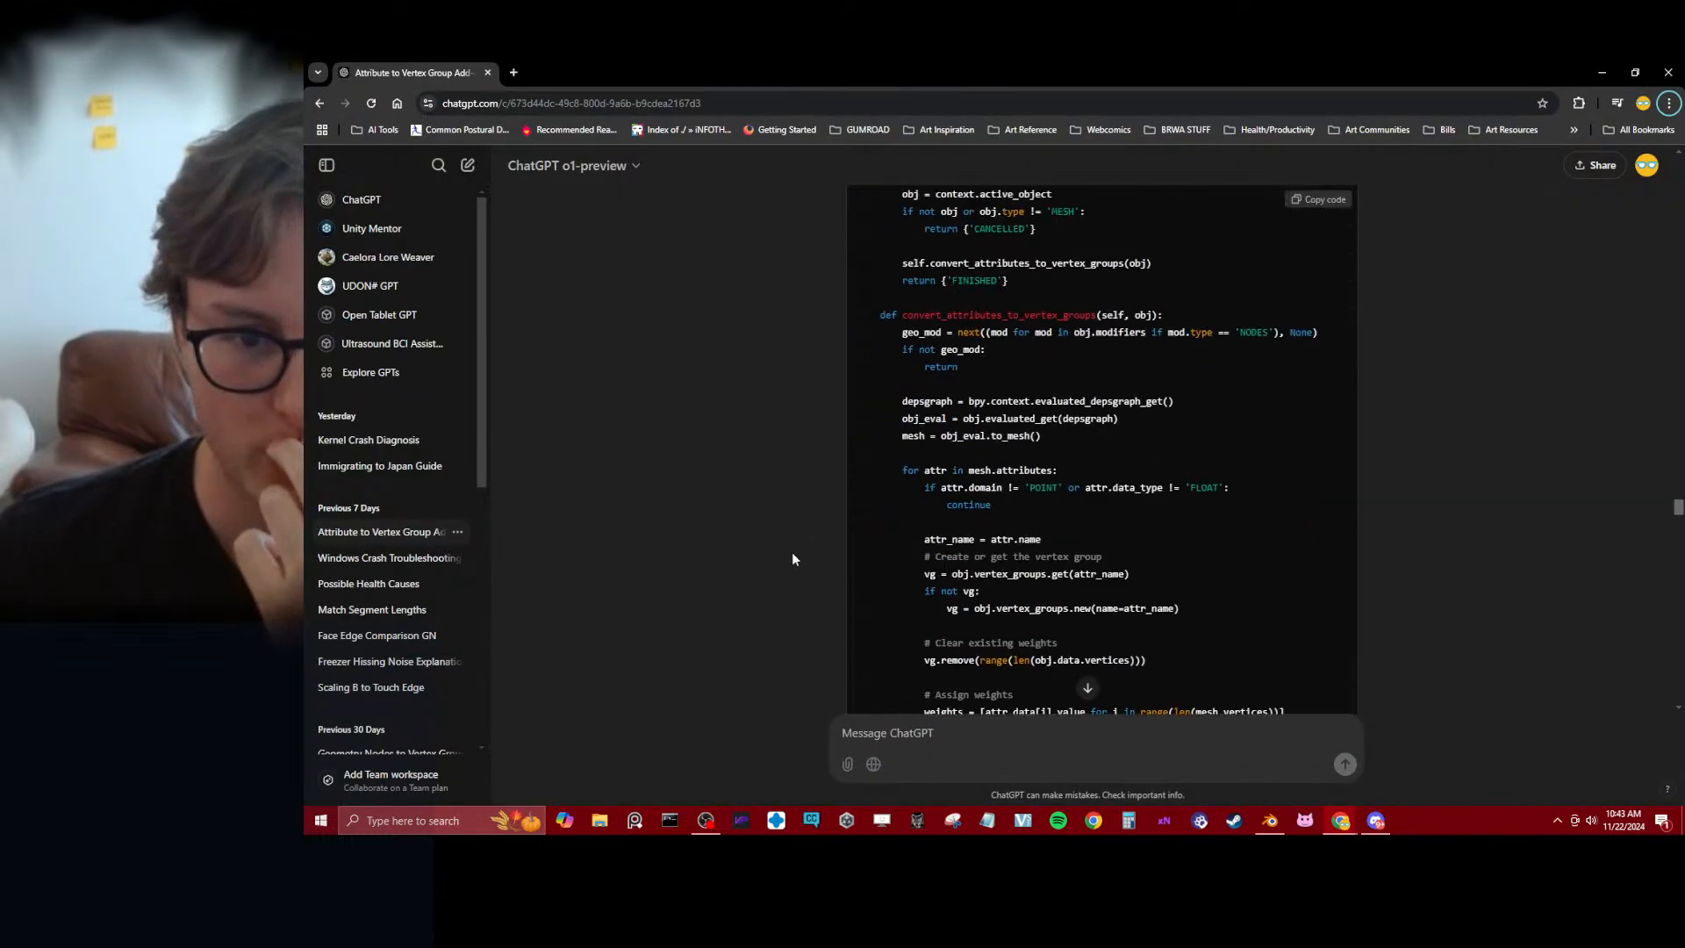
{"action": "scroll", "coordinate": [792, 554], "scroll_direction": "up", "scroll_amount": 3}
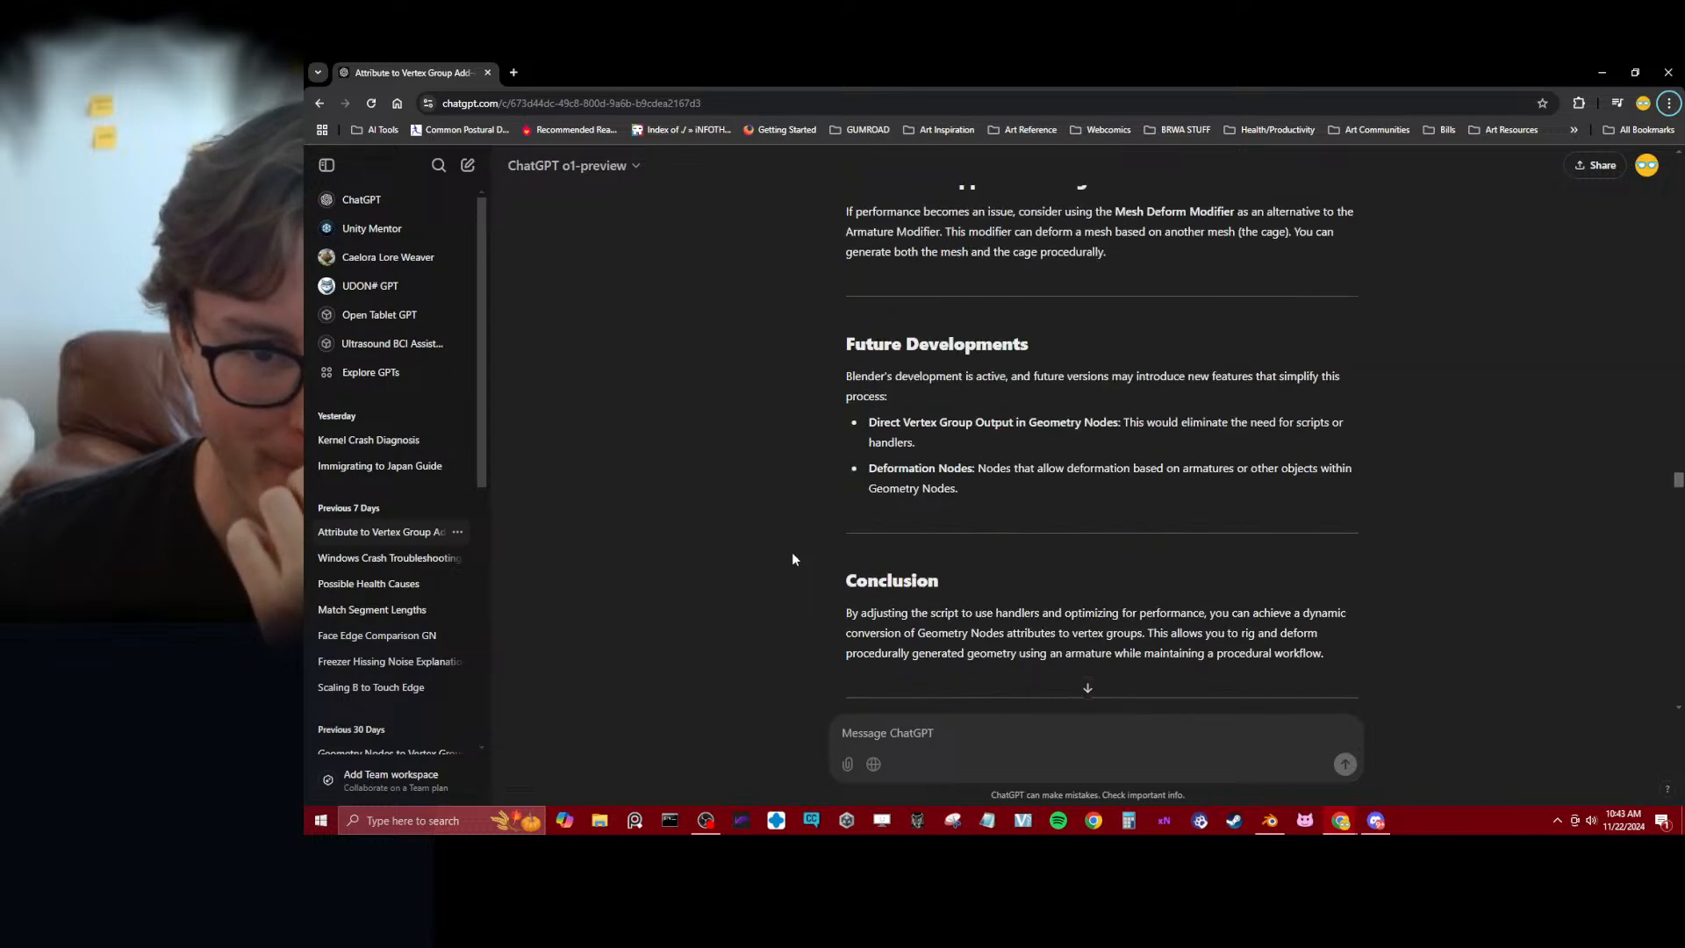
{"action": "scroll", "coordinate": [792, 555], "scroll_direction": "up", "scroll_amount": 5}
{"action": "scroll", "coordinate": [790, 560], "scroll_direction": "up", "scroll_amount": 3}
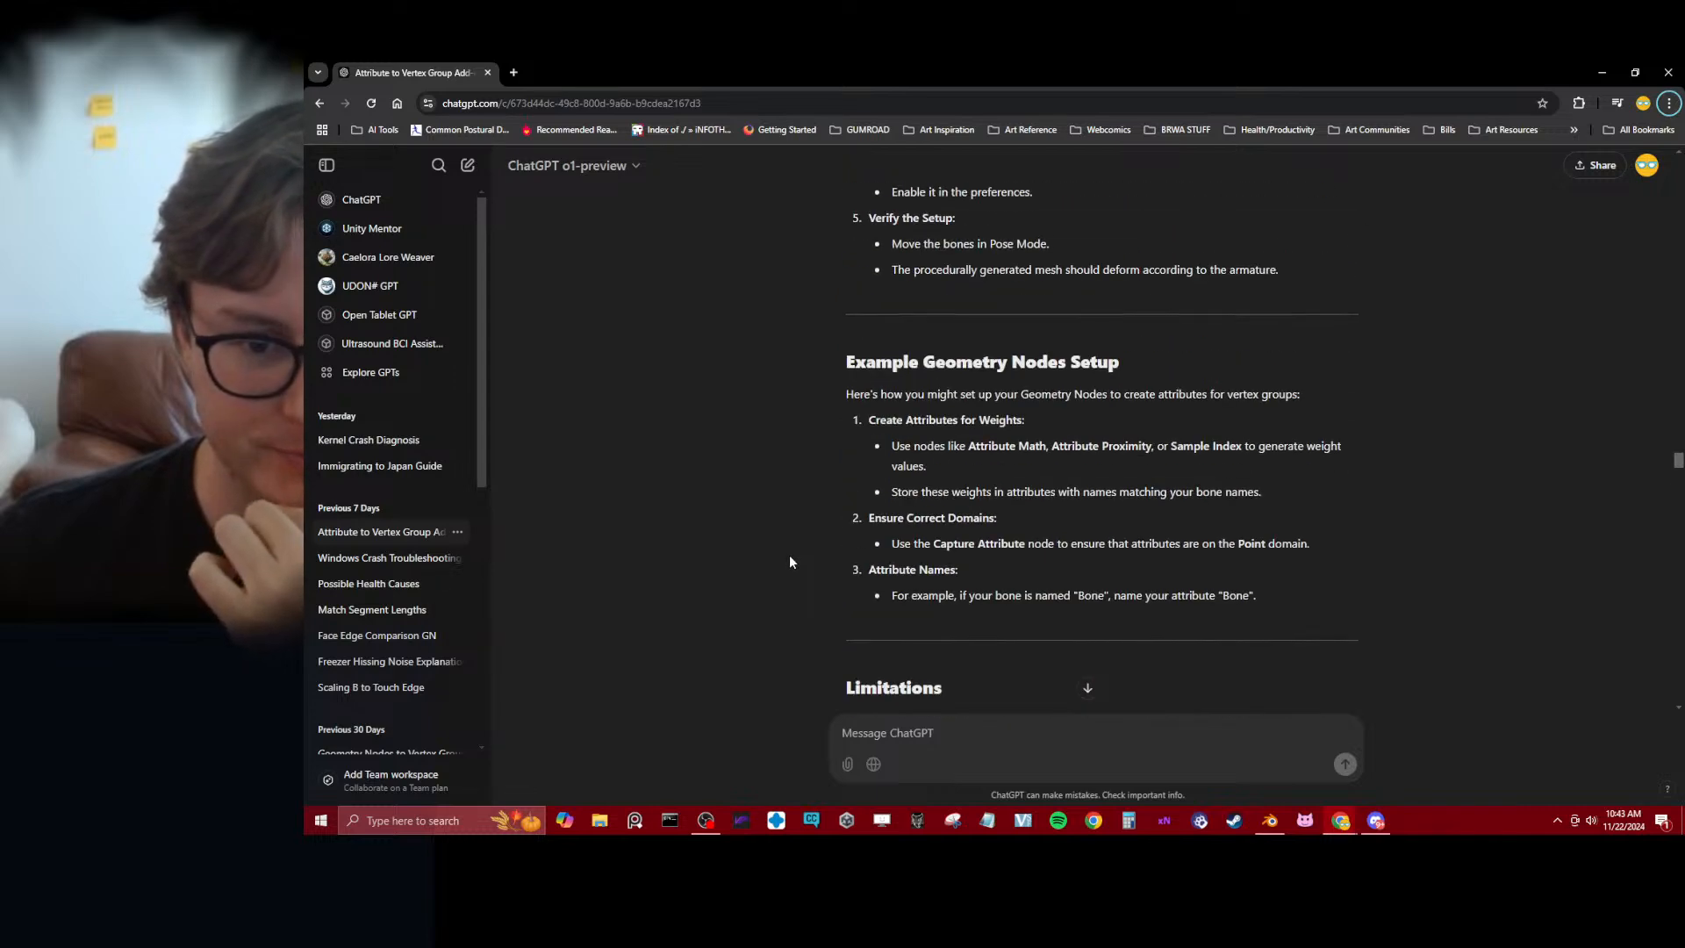
{"action": "scroll", "coordinate": [788, 564], "scroll_direction": "up", "scroll_amount": 3}
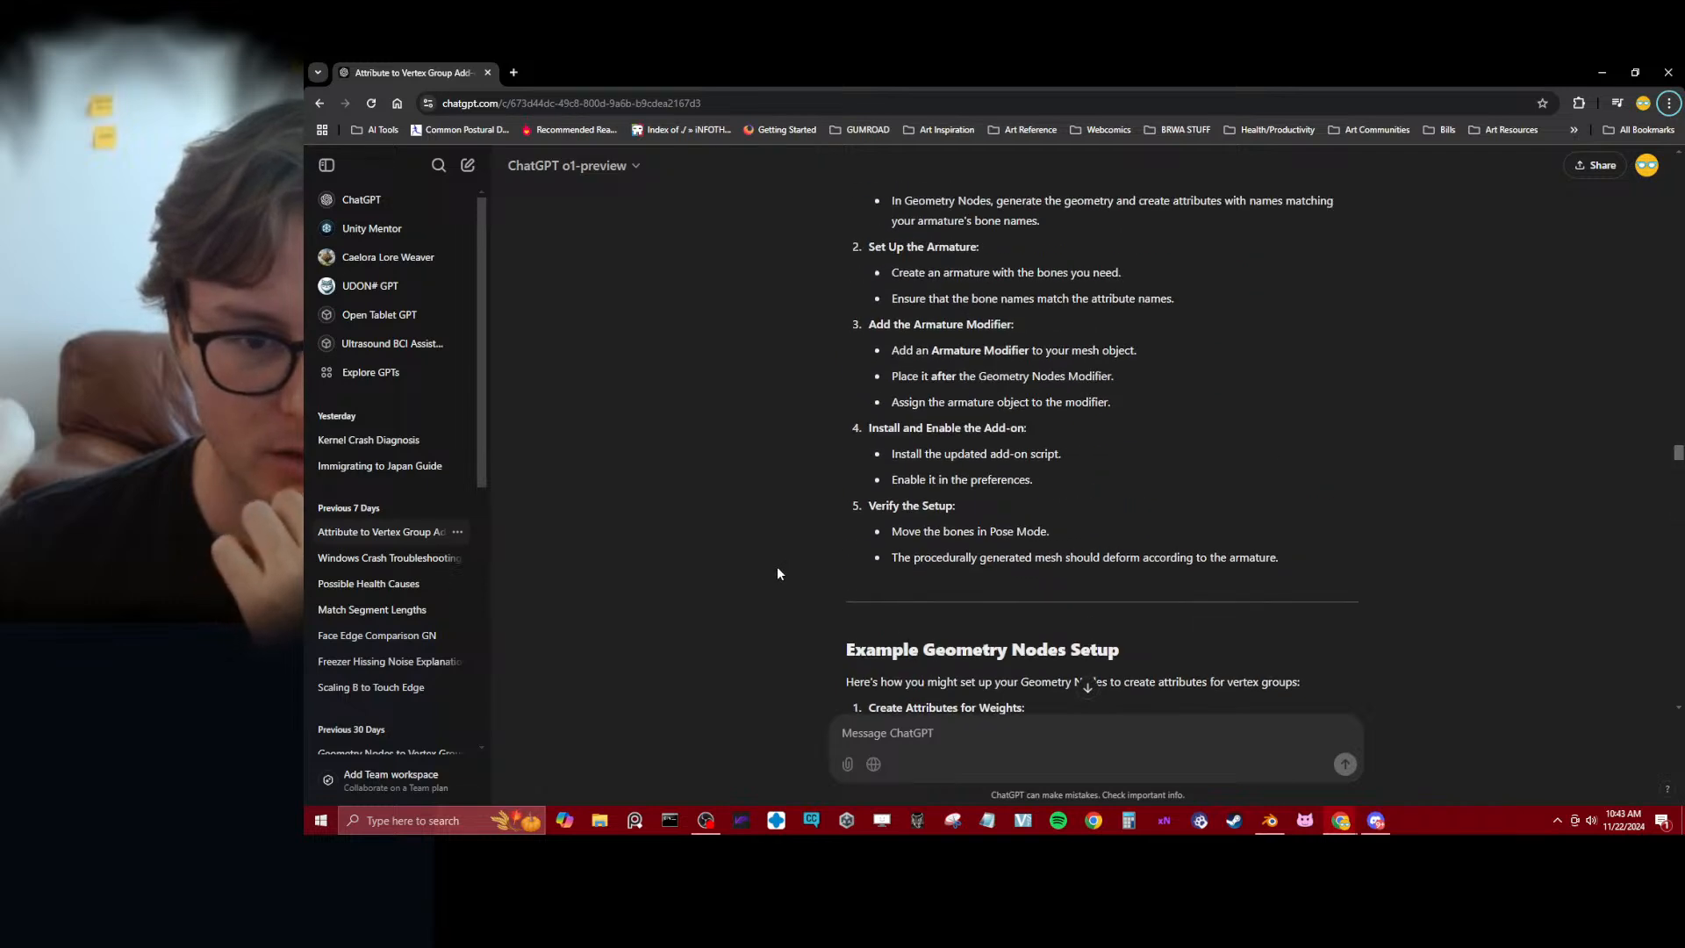
{"action": "scroll", "coordinate": [777, 574], "scroll_direction": "up", "scroll_amount": 3}
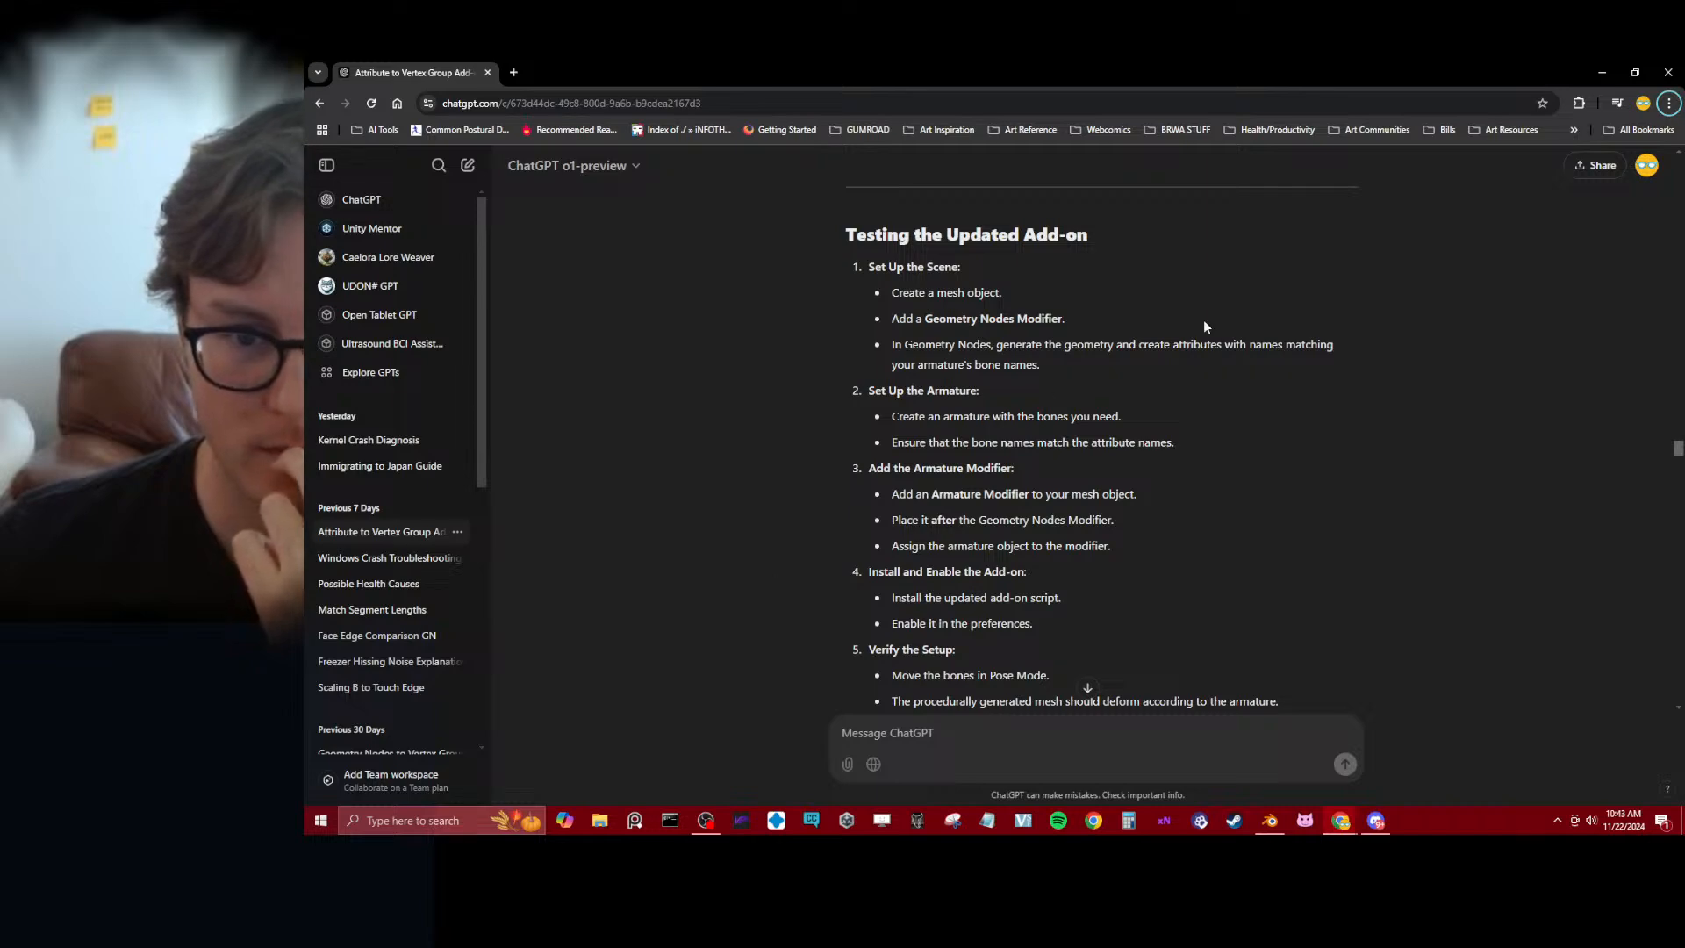
{"action": "scroll", "coordinate": [1035, 434], "scroll_direction": "down", "scroll_amount": 5}
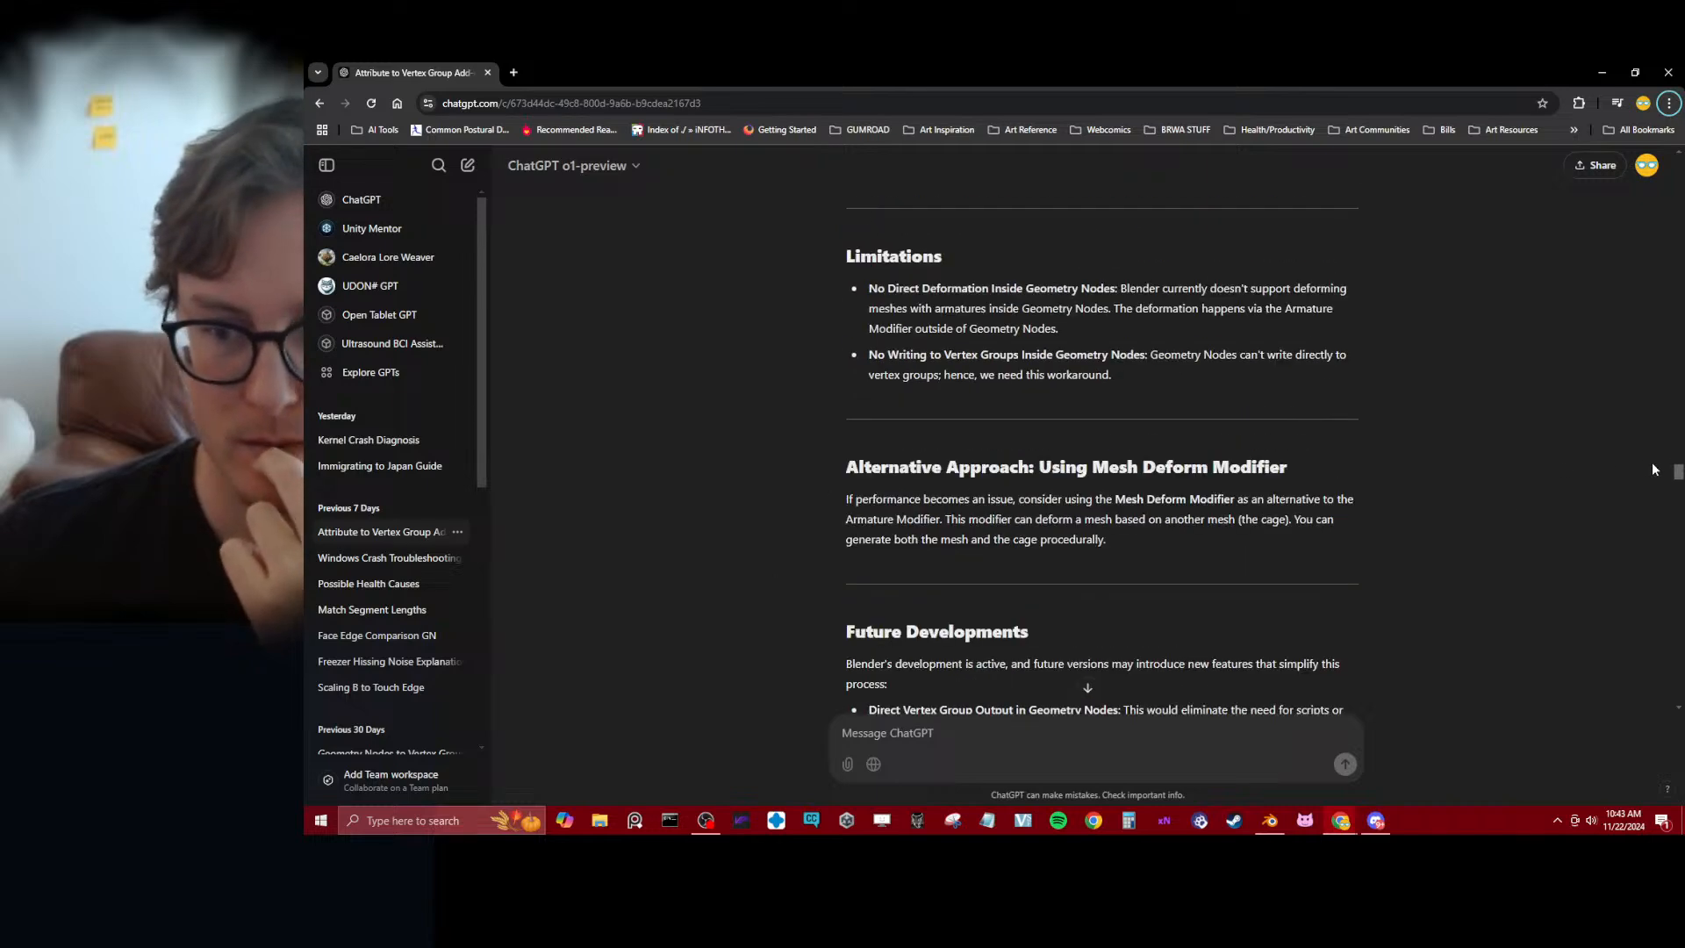
Read the latest ChatGPT reply's conclusion, future enhancements, additional tips and instructions for verifying vertex groups
{"action": "left_click_drag", "start_coordinate": [1678, 477], "coordinate": [1678, 693]}
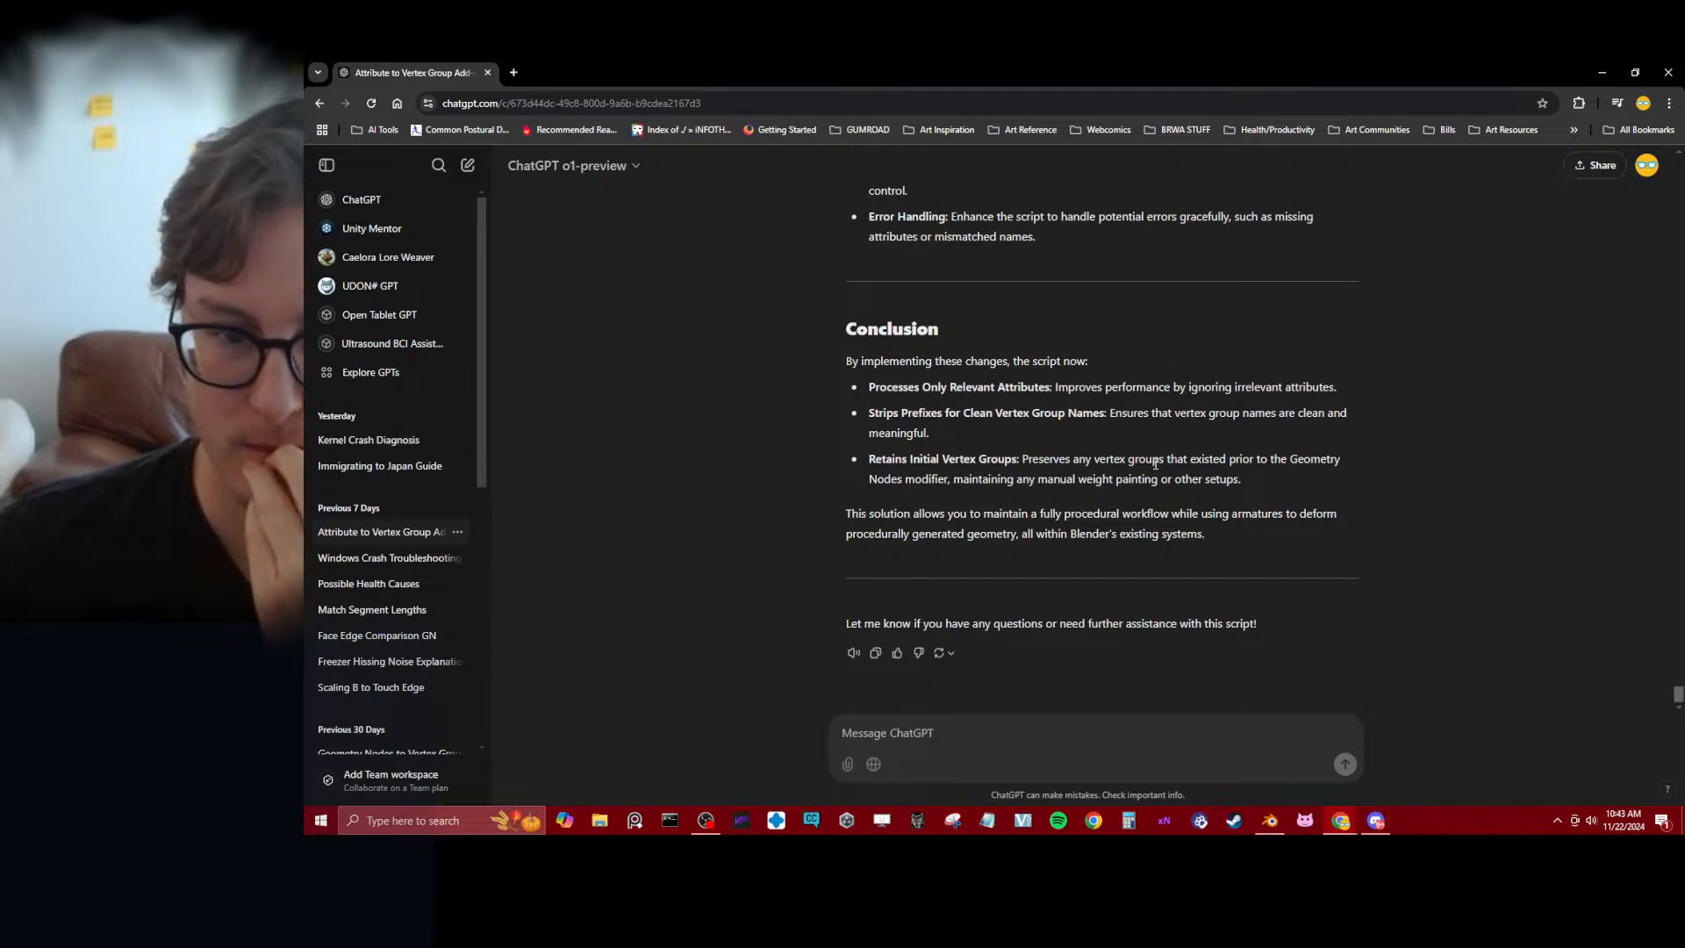
{"action": "left_click_drag", "start_coordinate": [837, 506], "coordinate": [1445, 537]}
{"action": "left_click", "coordinate": [1408, 562]}
{"action": "scroll", "coordinate": [1228, 566], "scroll_direction": "up", "scroll_amount": 2}
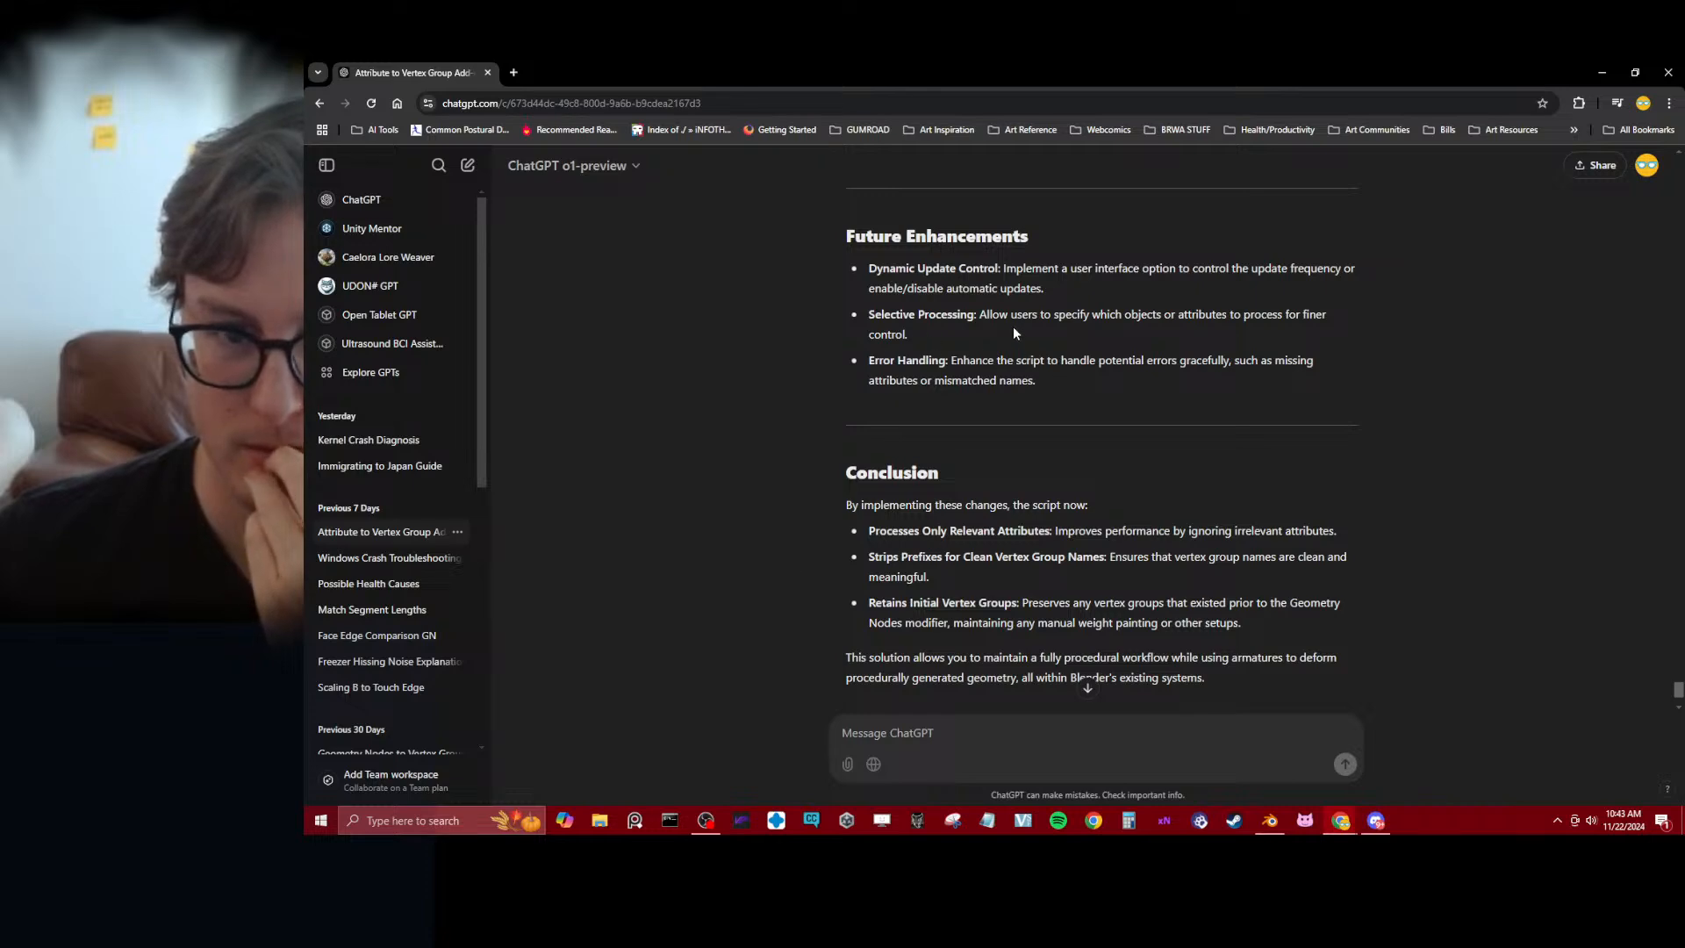
{"action": "scroll", "coordinate": [795, 430], "scroll_direction": "up", "scroll_amount": 3}
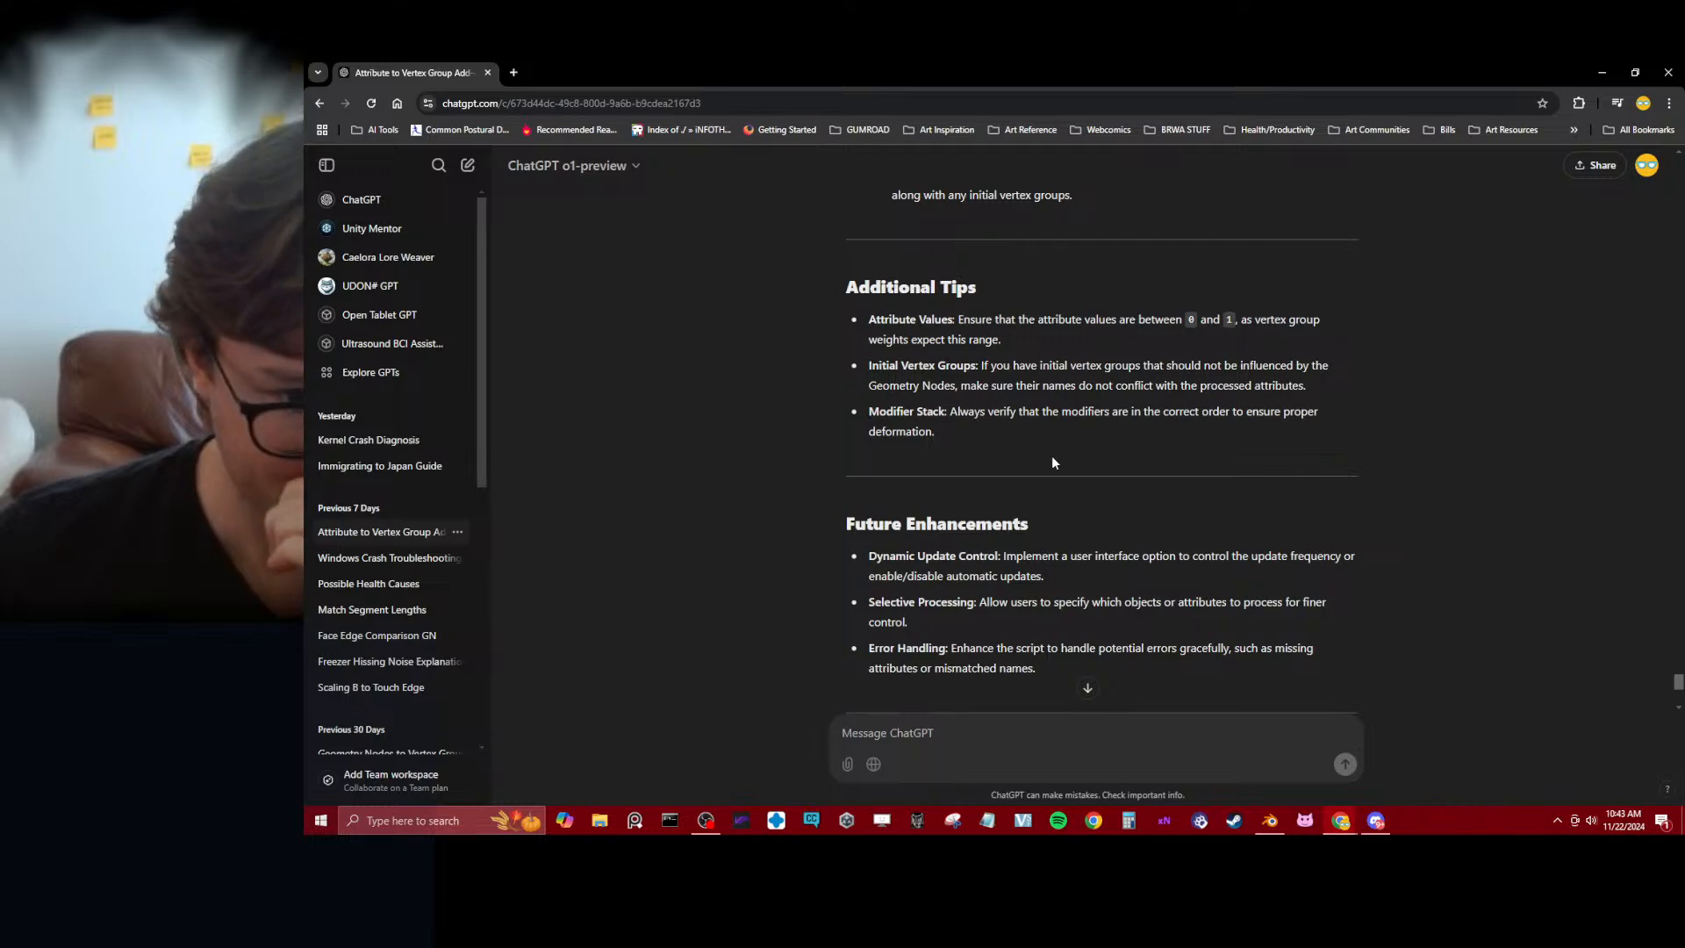
{"action": "scroll", "coordinate": [1044, 497], "scroll_direction": "up", "scroll_amount": 3}
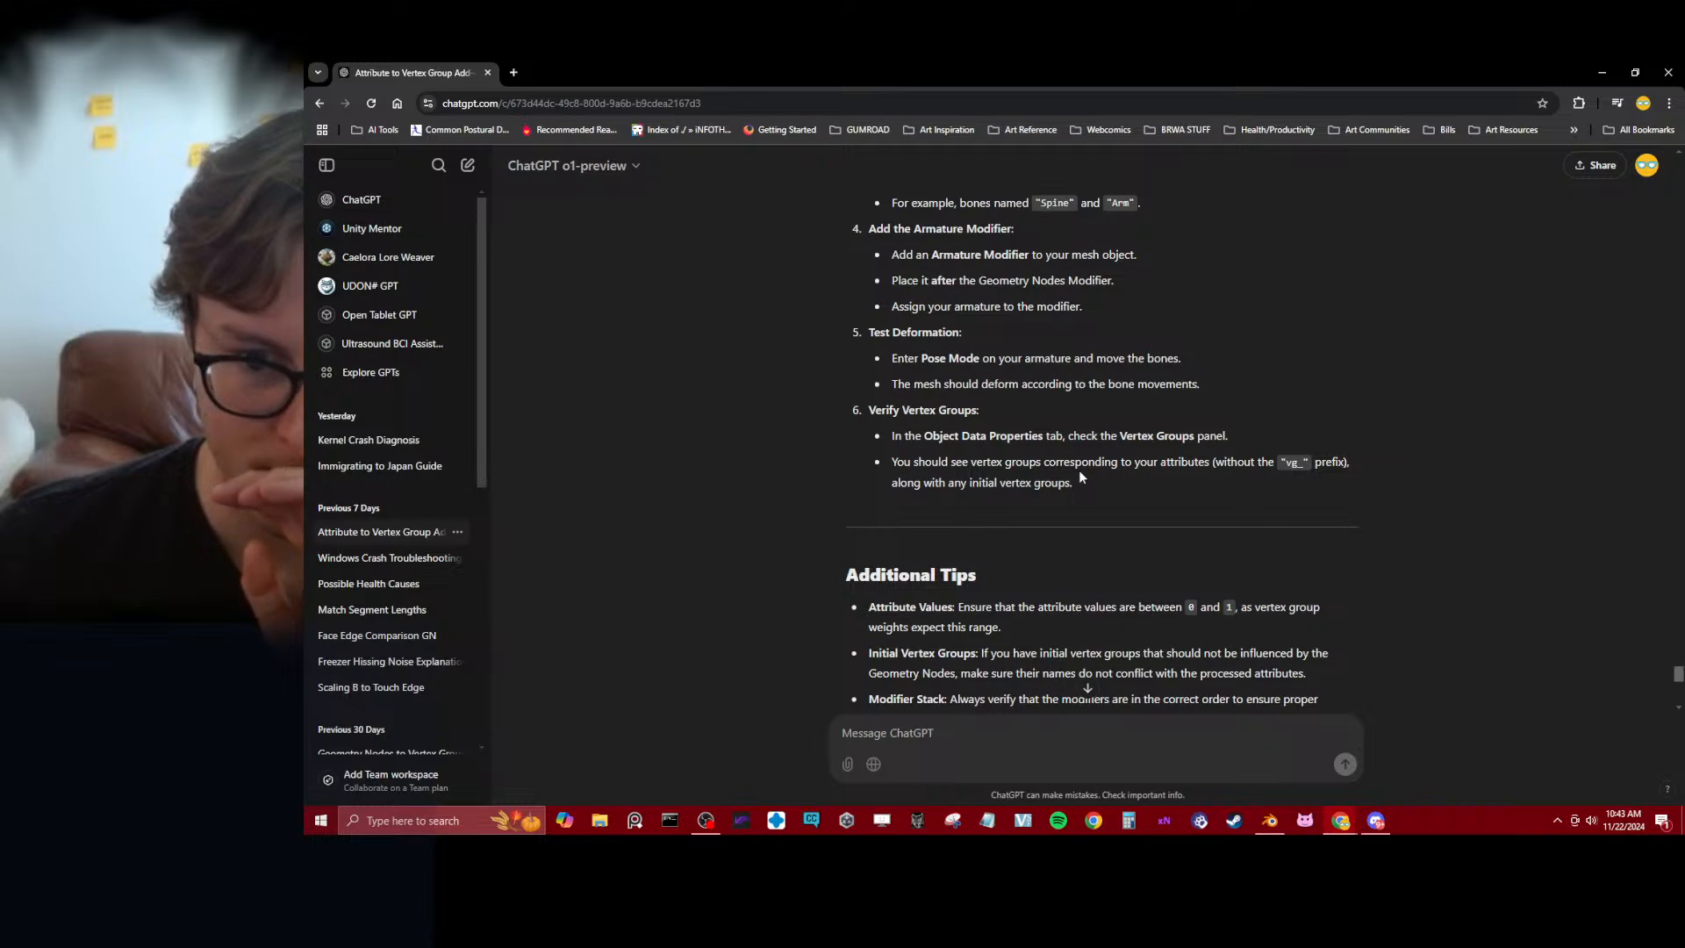
Switch back to Blender and delete the Viewer node from the sphere's geometry node tree
{"action": "key", "text": "alt+Tab"}
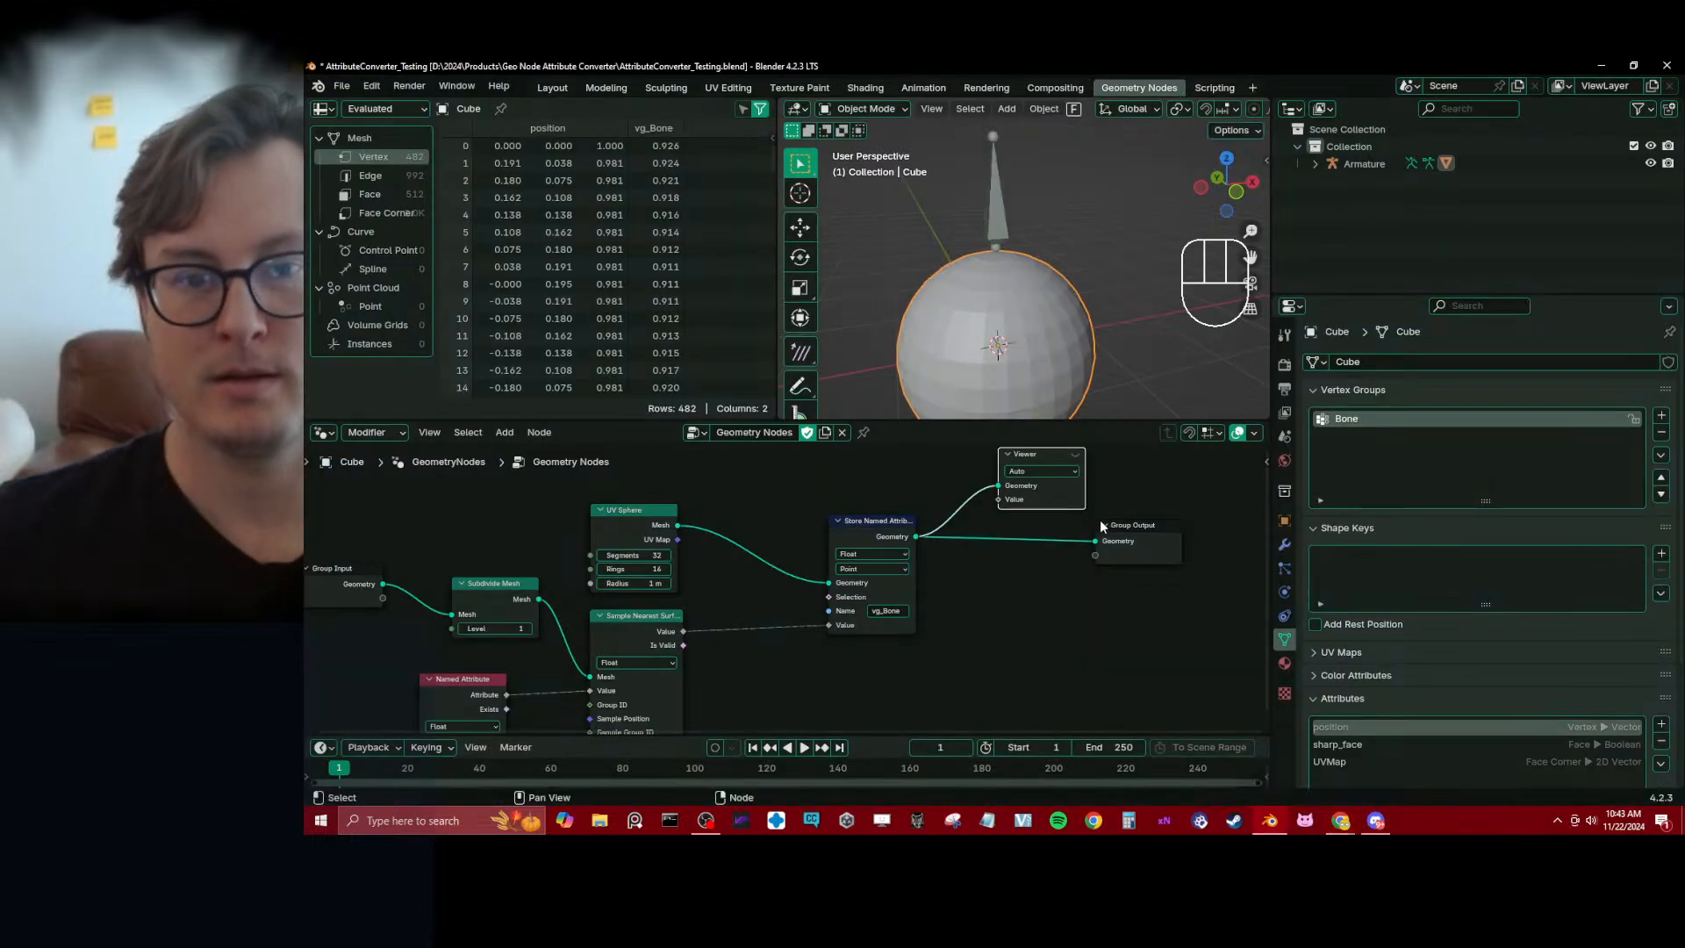
{"action": "left_click", "coordinate": [959, 572]}
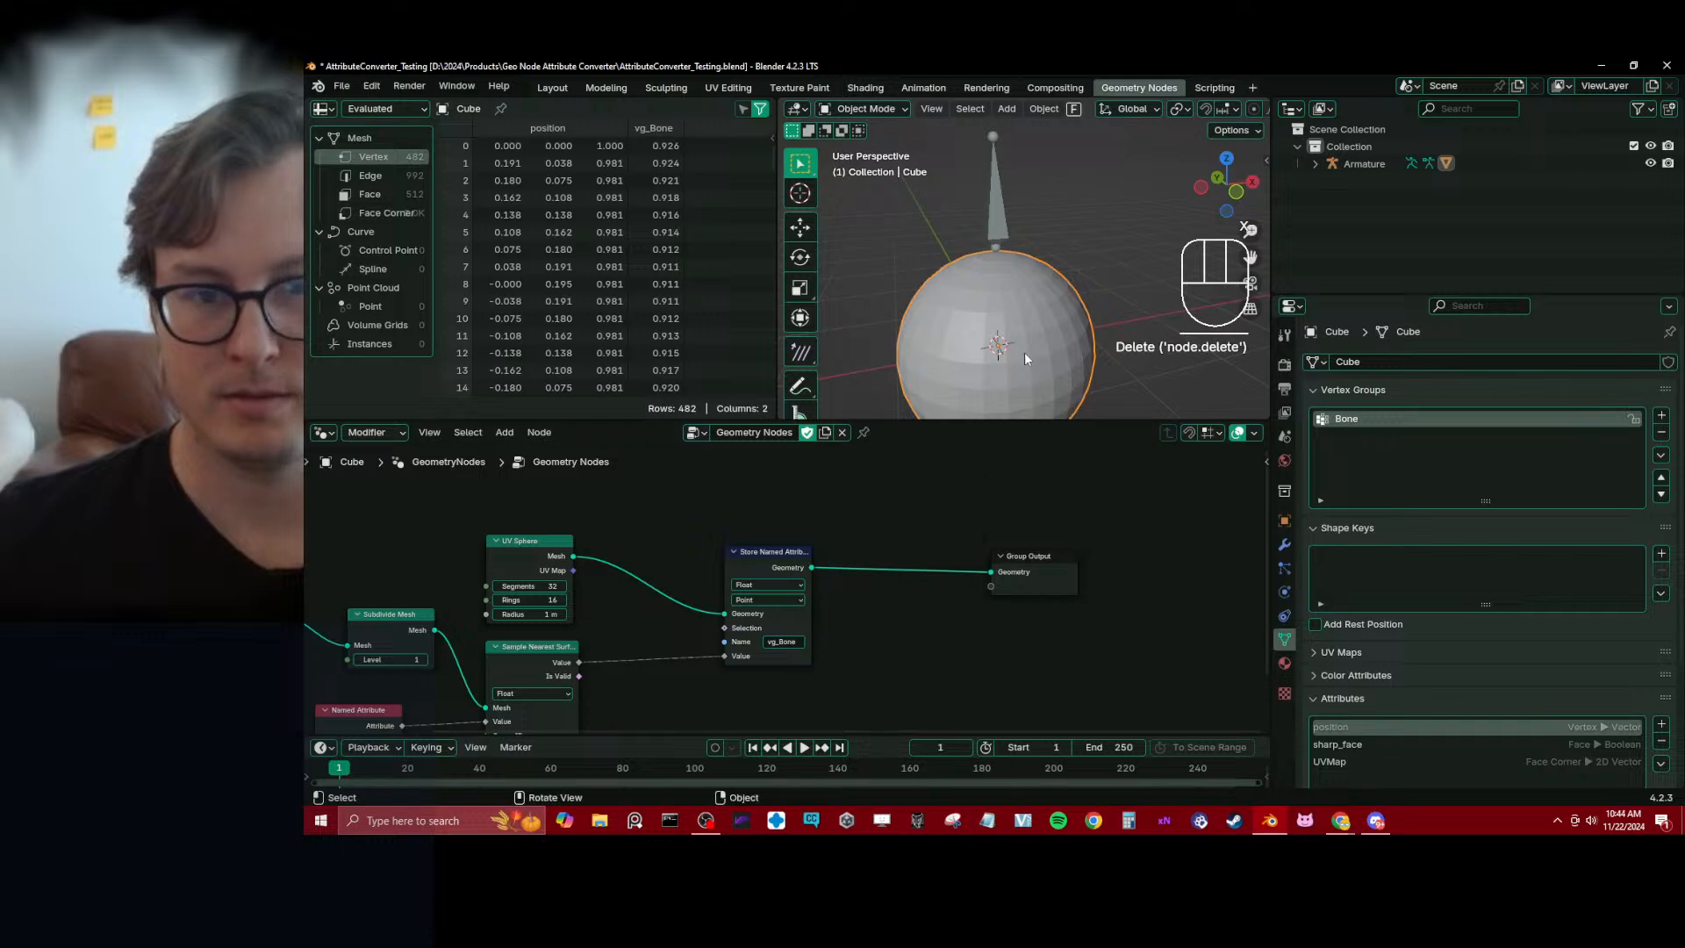
Try moving the armature's bone in Pose Mode, and inspect the sphere's modifiers and vertex groups back in Object Mode
{"action": "left_click", "coordinate": [990, 201]}
{"action": "key", "text": "ctrl+Tab"}
{"action": "key", "text": "g"}
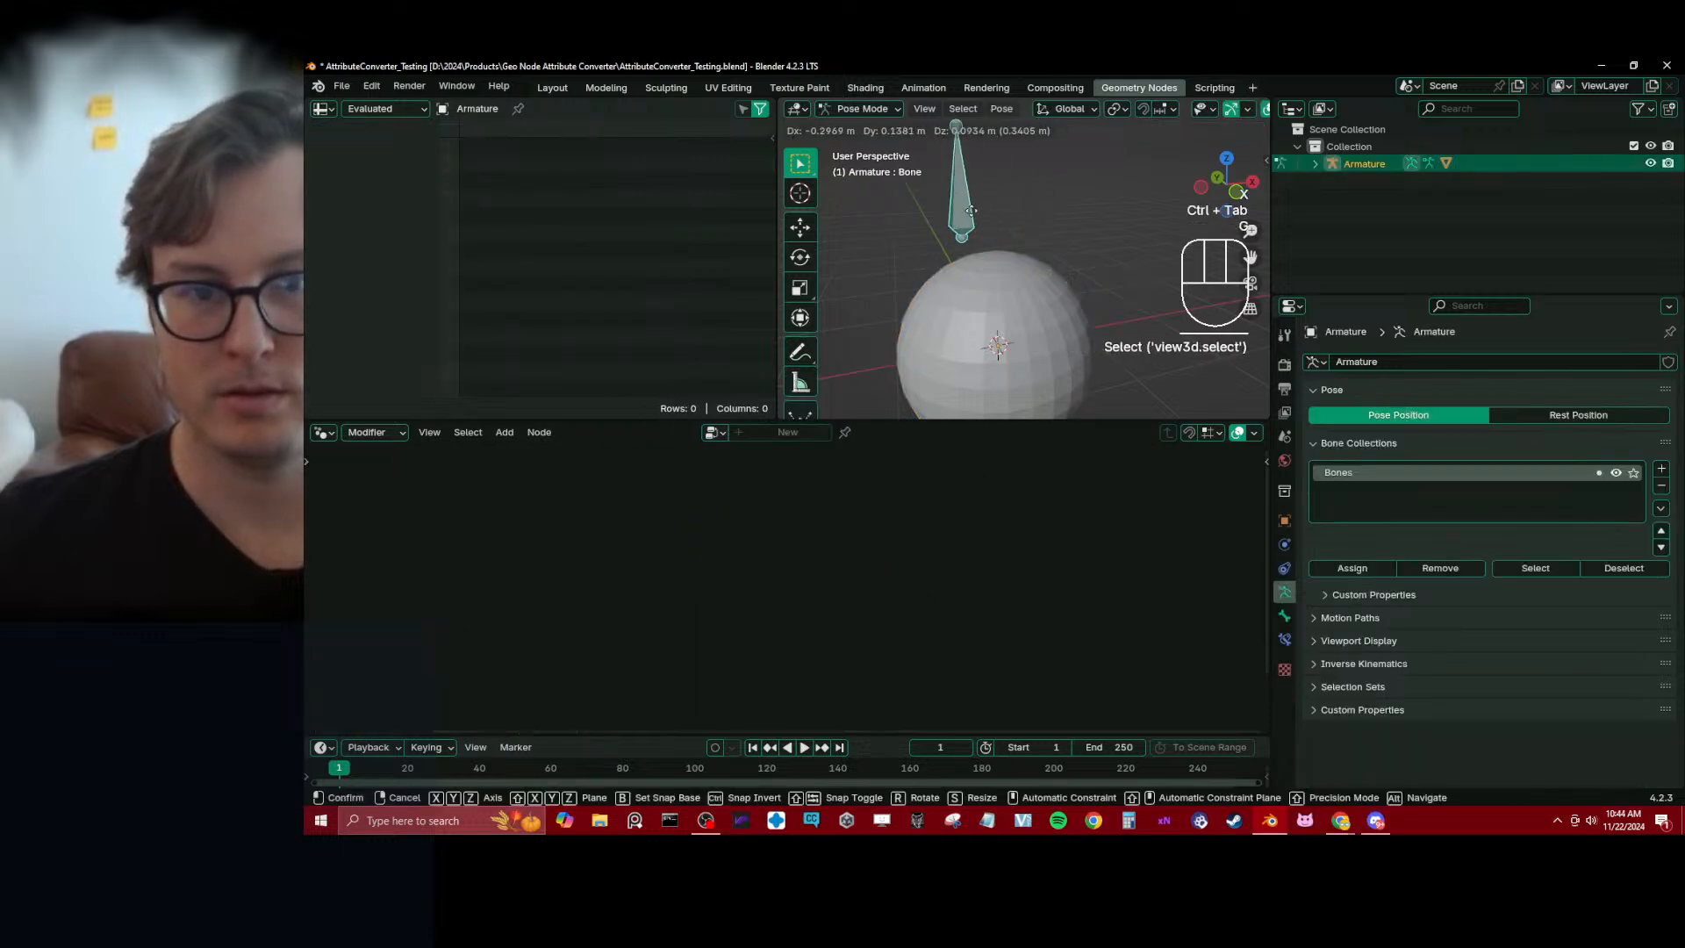
{"action": "key", "text": "ctrl+Tab"}
{"action": "left_click", "coordinate": [924, 339]}
{"action": "left_click", "coordinate": [1284, 544]}
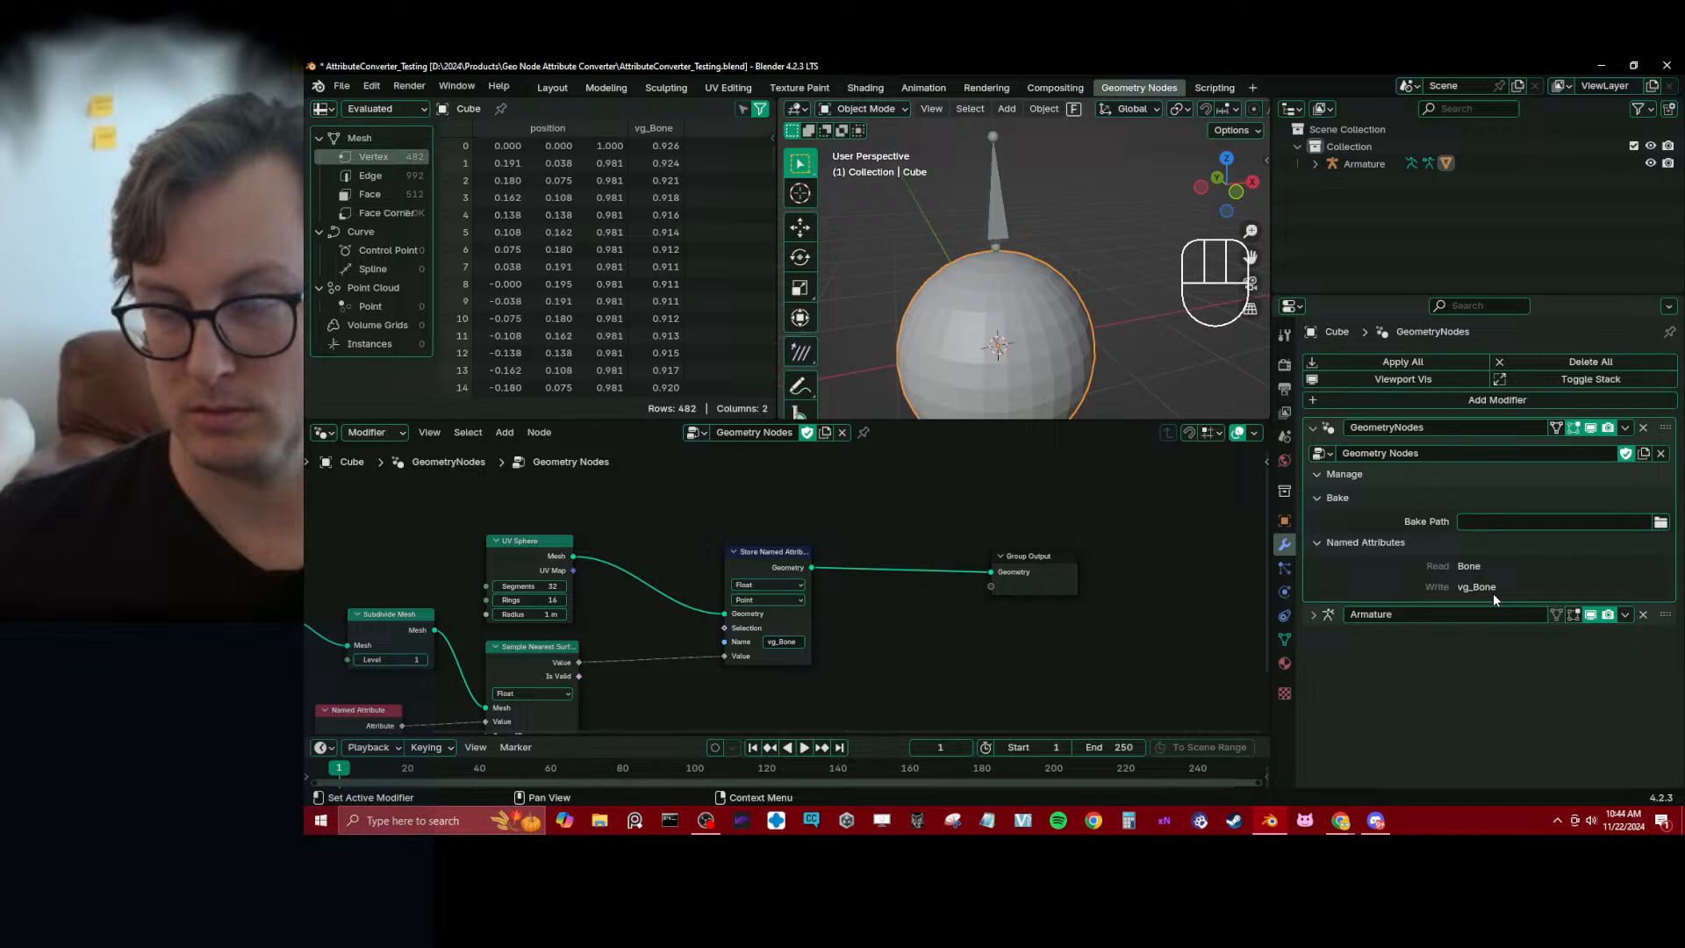
{"action": "left_click", "coordinate": [1284, 640]}
Change the attribute name in the Store Named Attribute node to vg_Test and save the file
{"action": "left_click", "coordinate": [784, 642]}
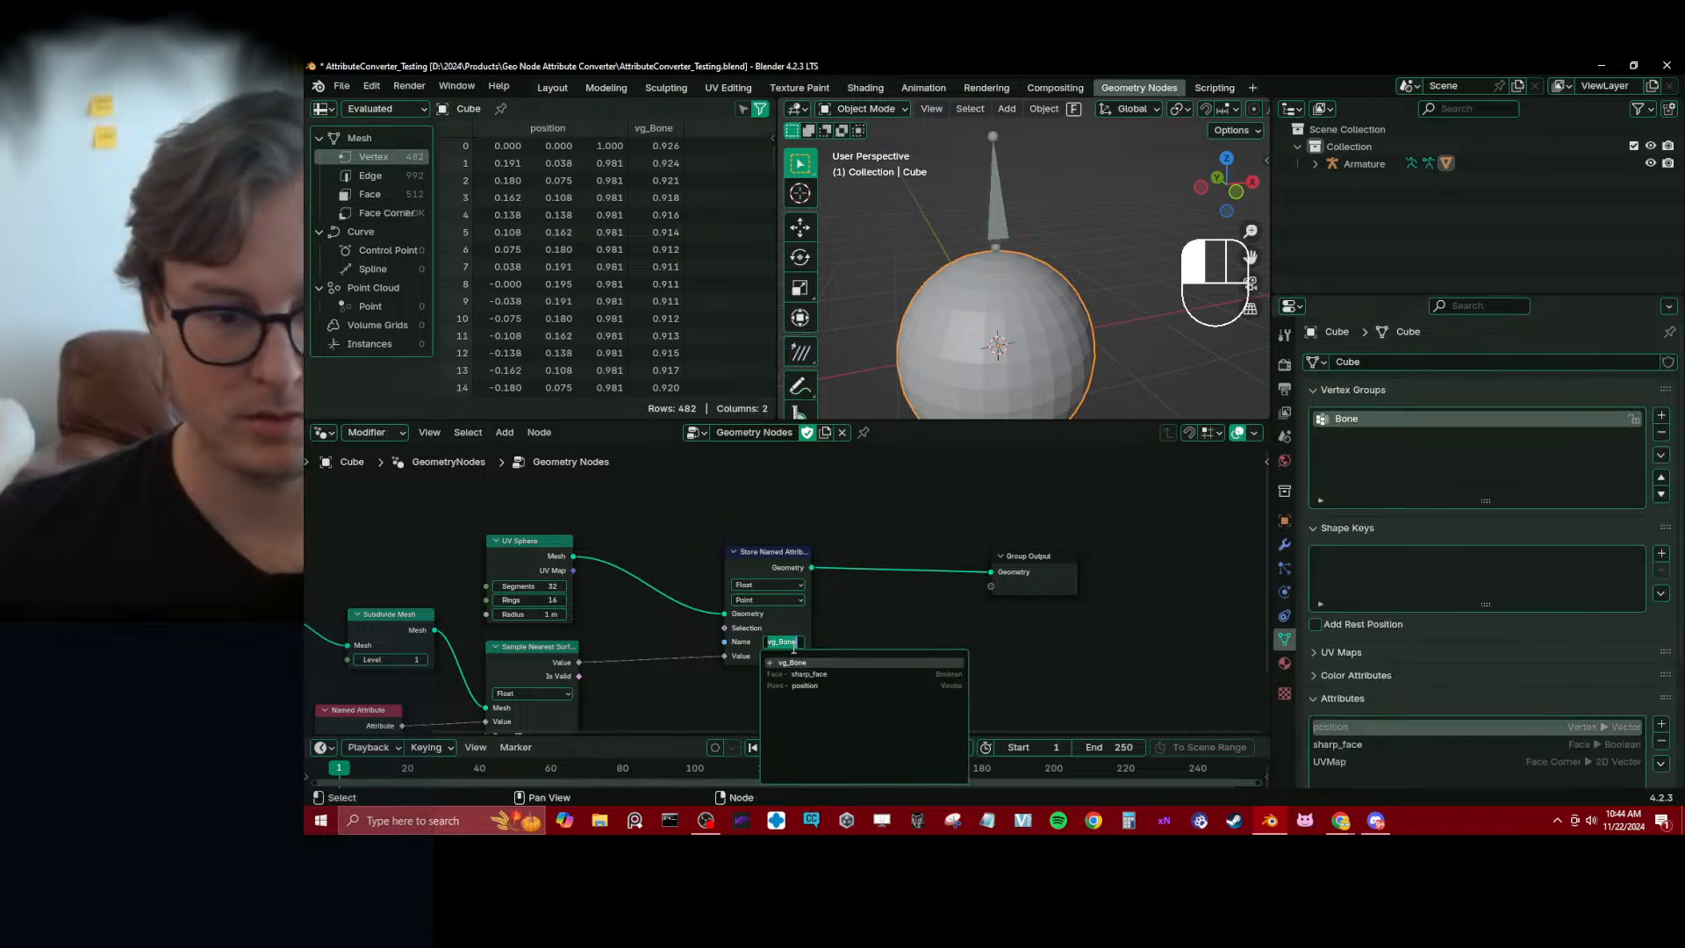
{"action": "key", "text": "BackSpace"}
{"action": "key", "text": "BackSpace"}
{"action": "type", "text": "vg_Test"}
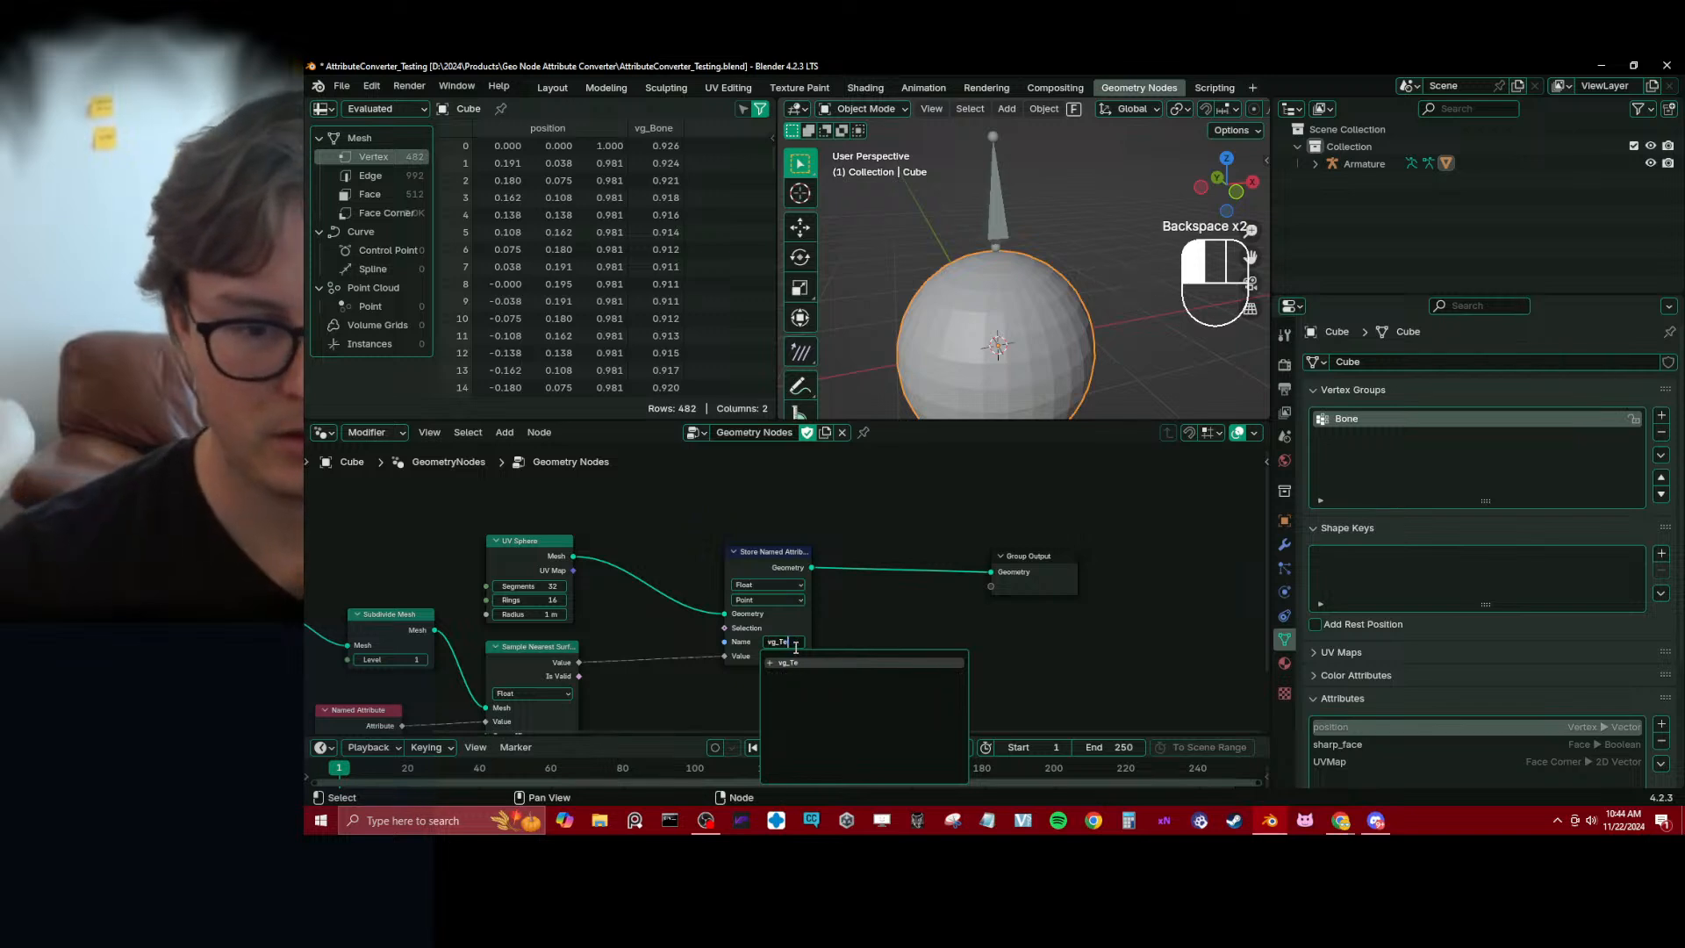
{"action": "key", "text": "Return"}
{"action": "key", "text": "ctrl+s"}
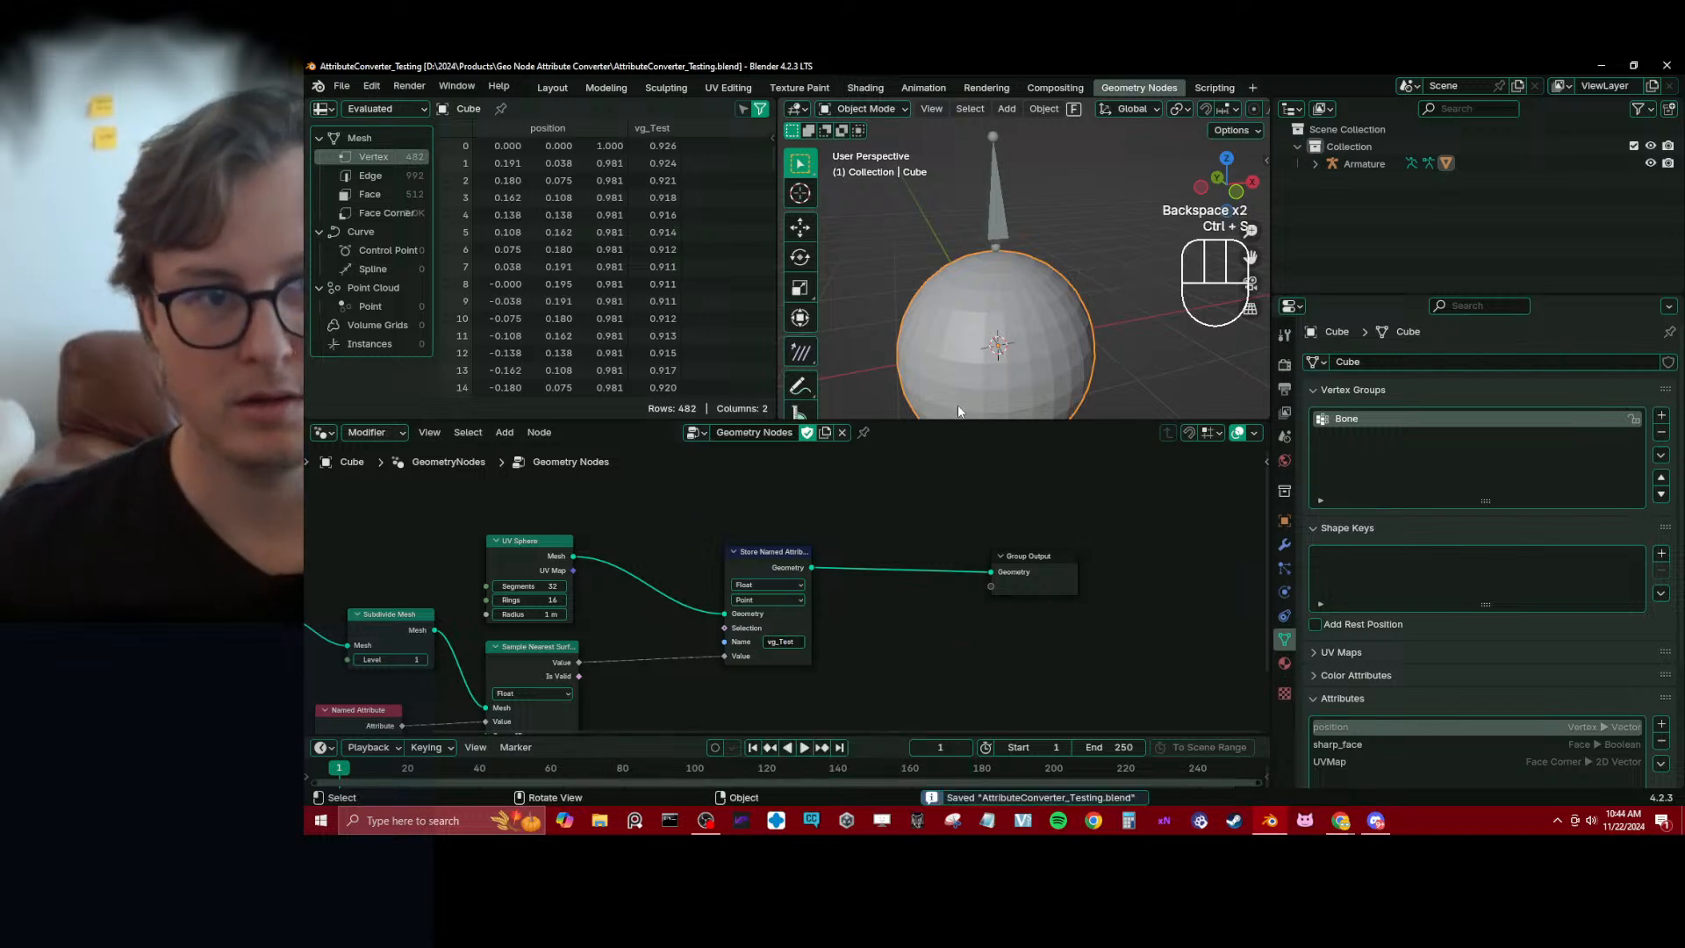
Select the armature's bone in Pose Mode and try moving it to test the deformation with the vg_Test attribute
{"action": "left_click", "coordinate": [1000, 215]}
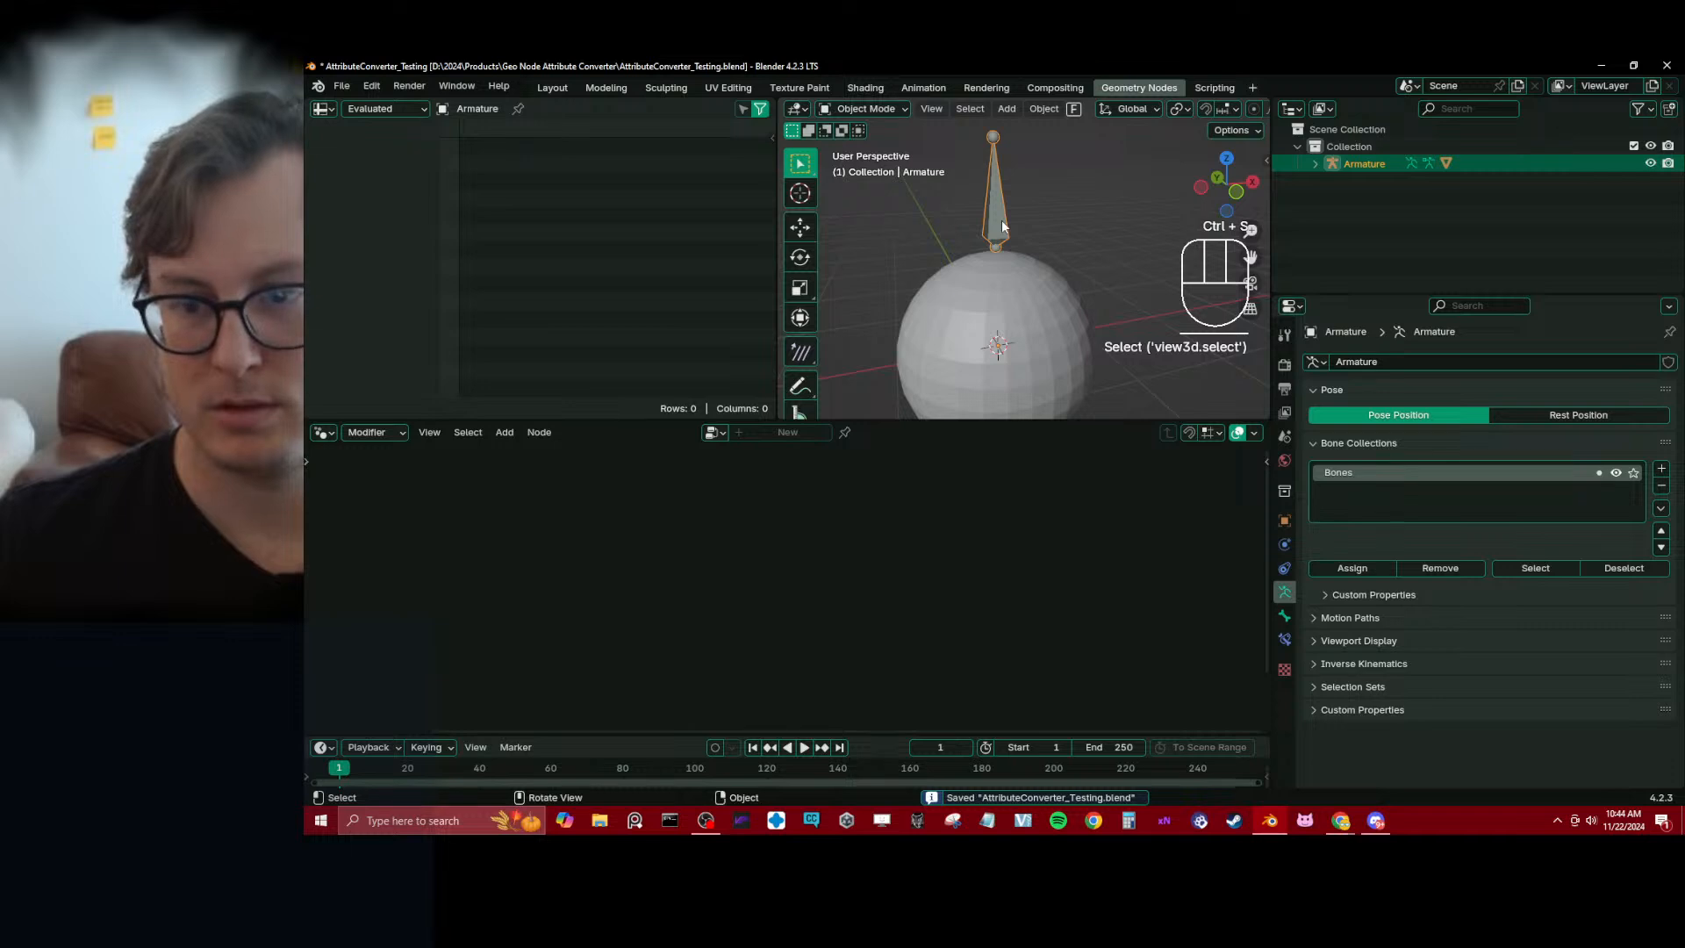
{"action": "key", "text": "ctrl+Tab"}
{"action": "left_click", "coordinate": [1002, 221]}
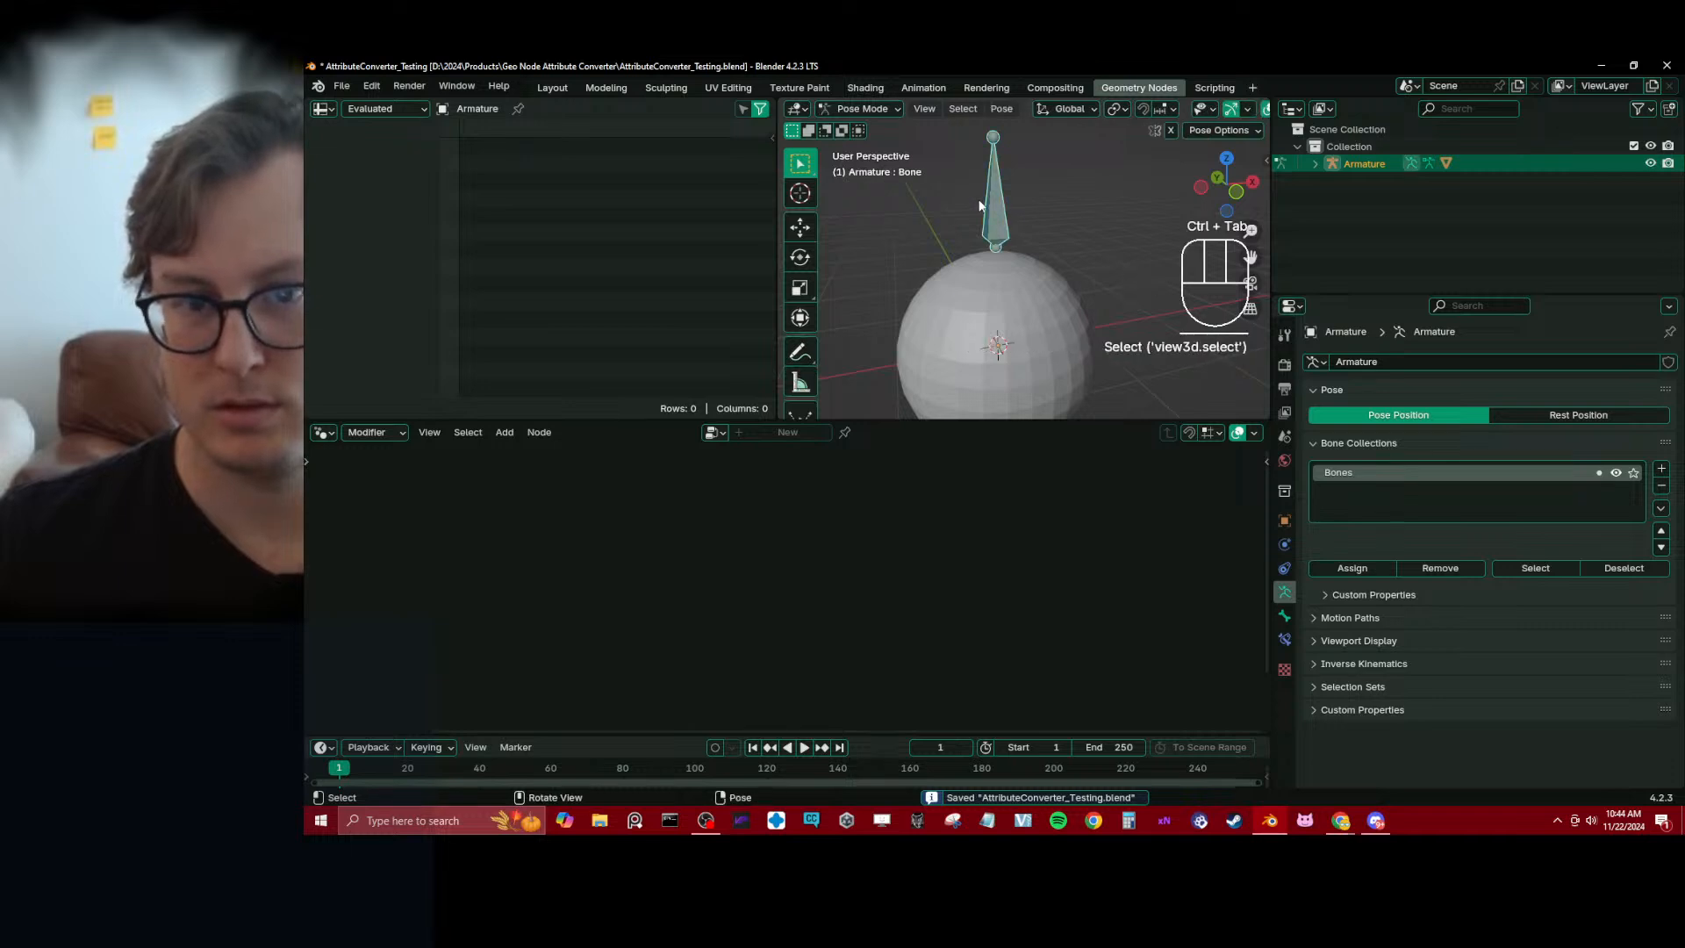
{"action": "key", "text": "g"}
{"action": "right_click", "coordinate": [1023, 192]}
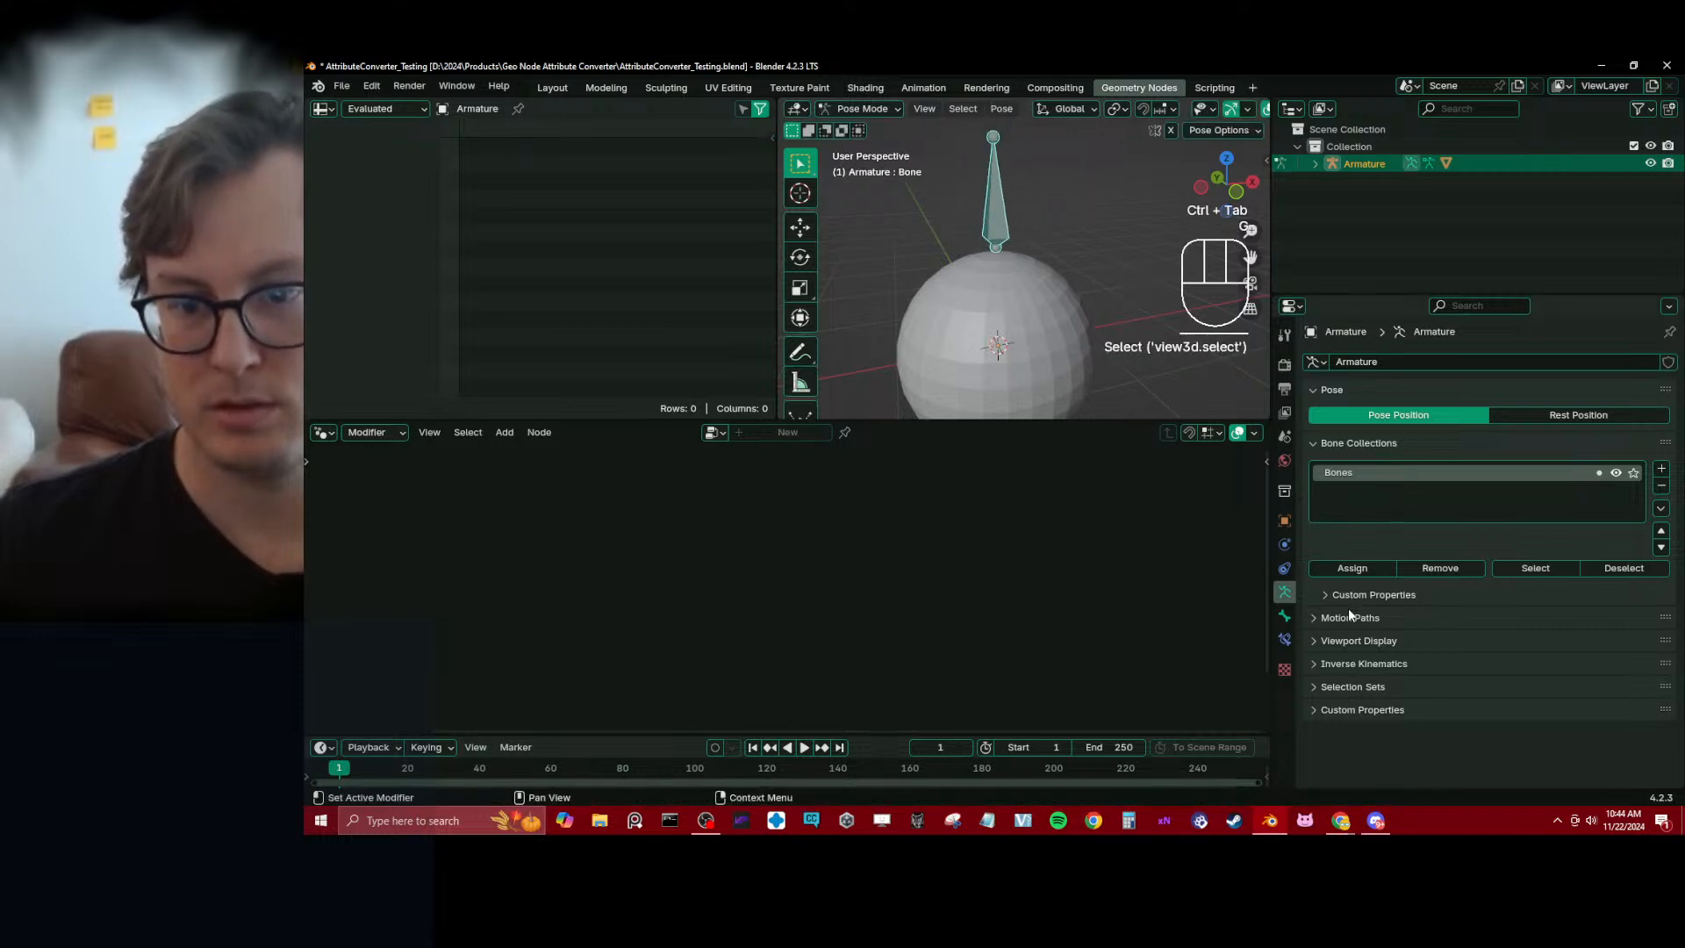
Rename the armature's bone to Test
{"action": "left_click", "coordinate": [1283, 616]}
{"action": "left_click", "coordinate": [1407, 361]}
{"action": "type", "text": "Test"}
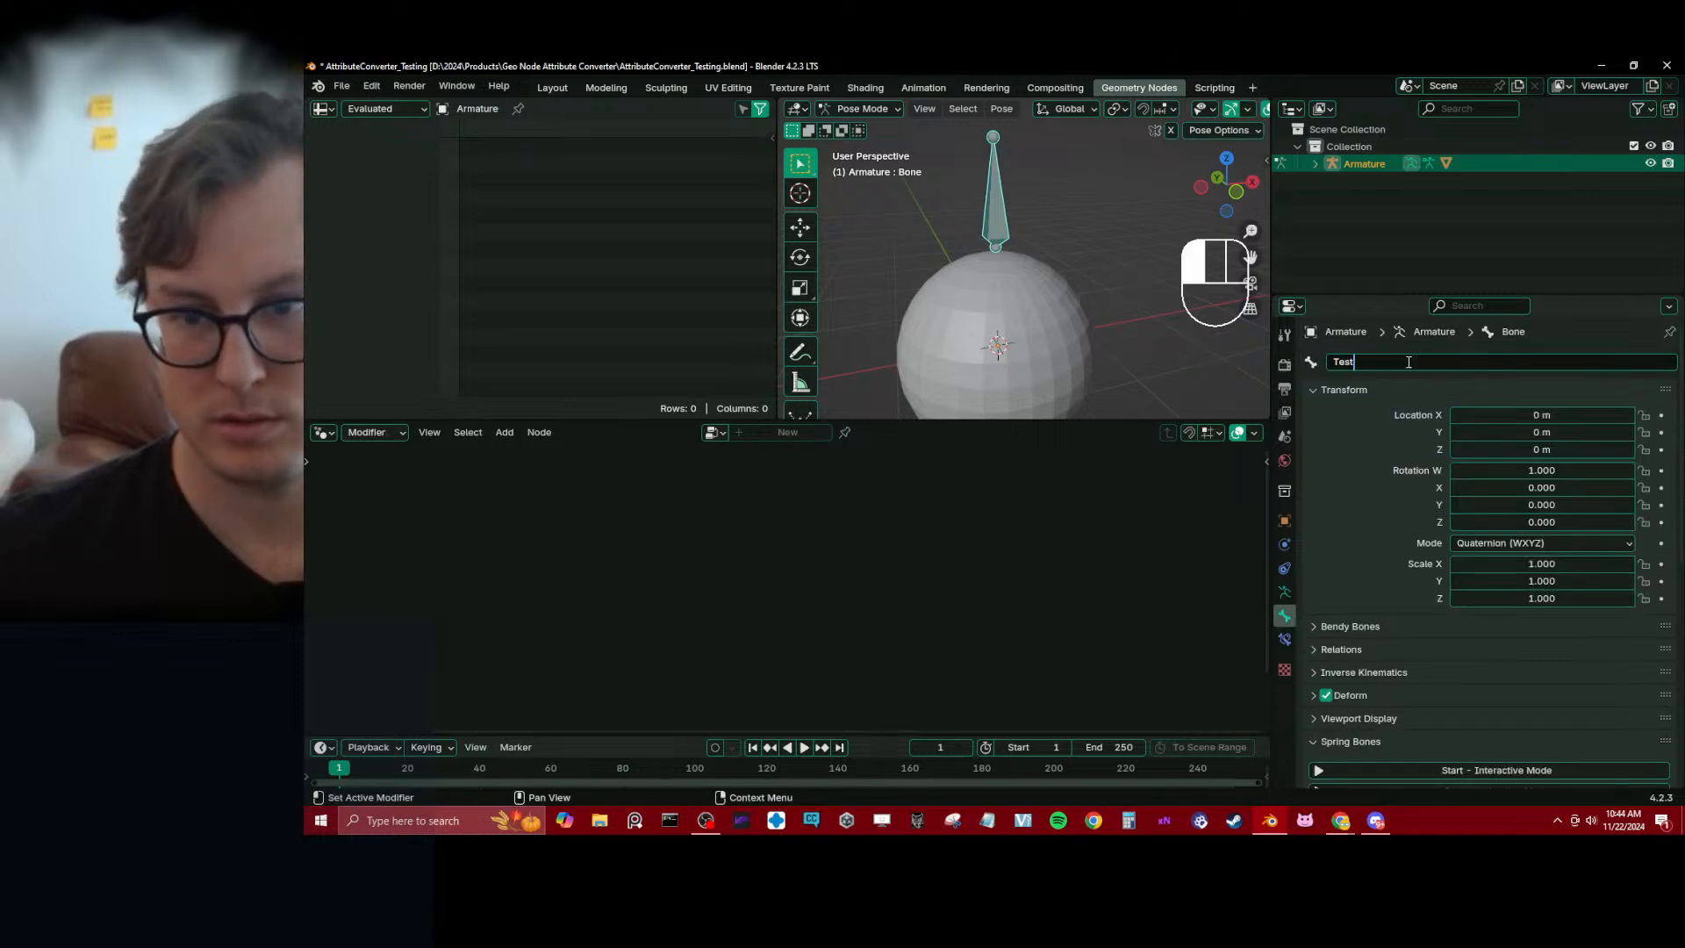
{"action": "key", "text": "Return"}
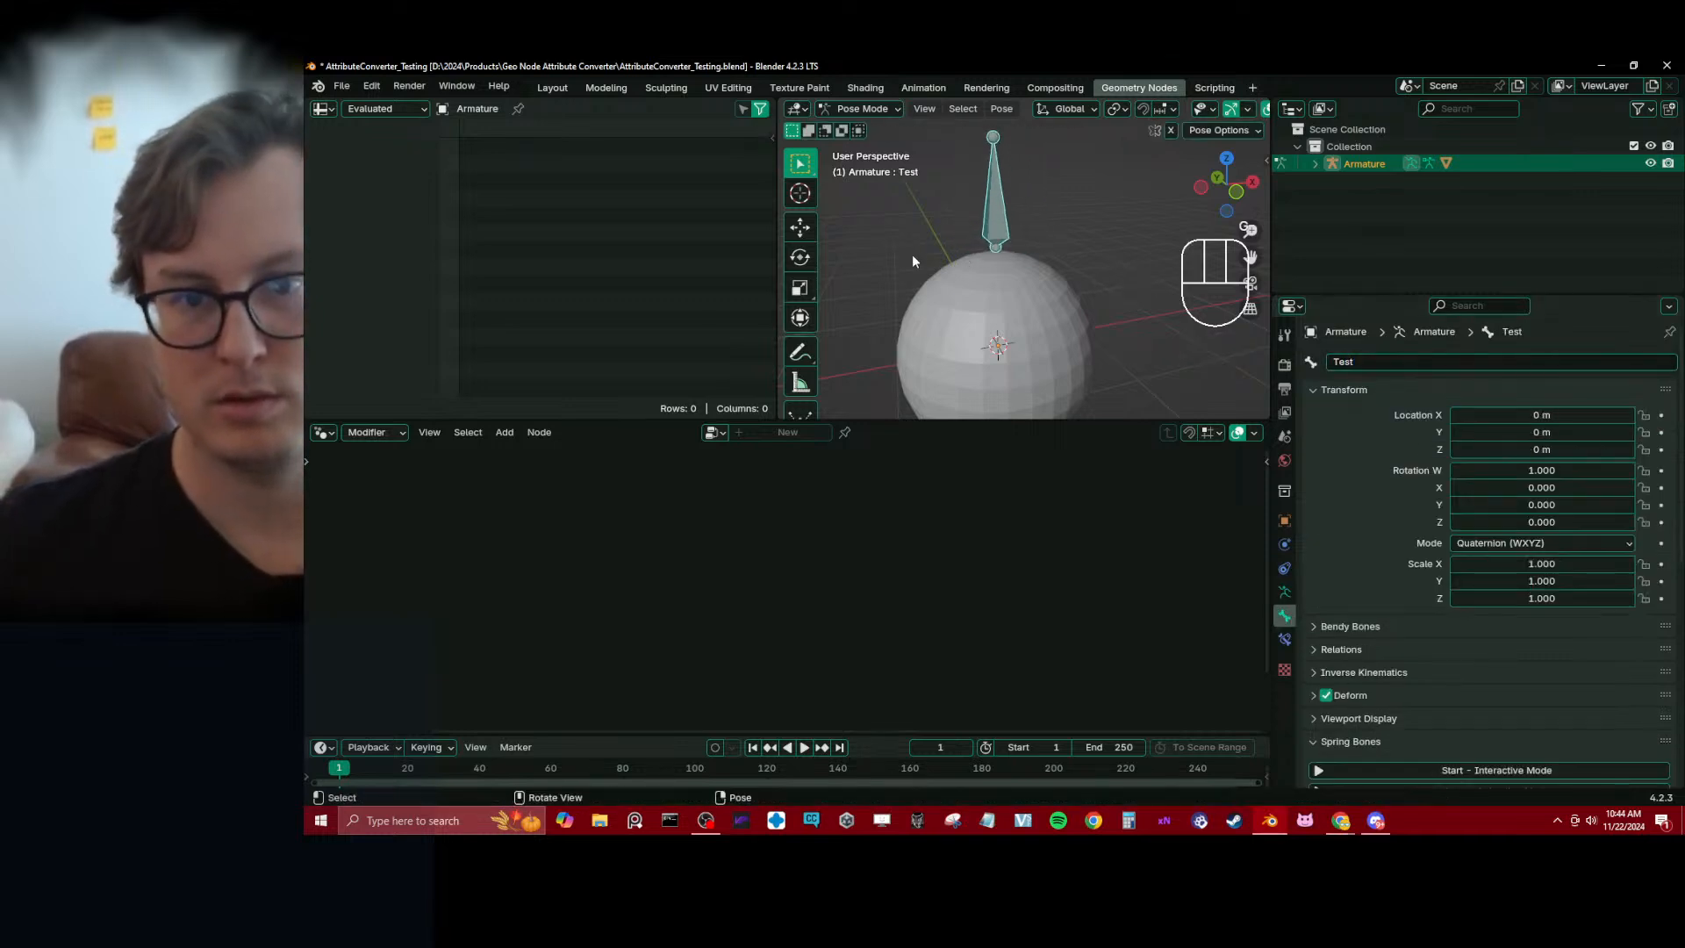
Rename the armature's bone to vg_Test so it matches the stored attribute's name
{"action": "left_click", "coordinate": [1368, 361]}
{"action": "type", "text": "Vg_Test"}
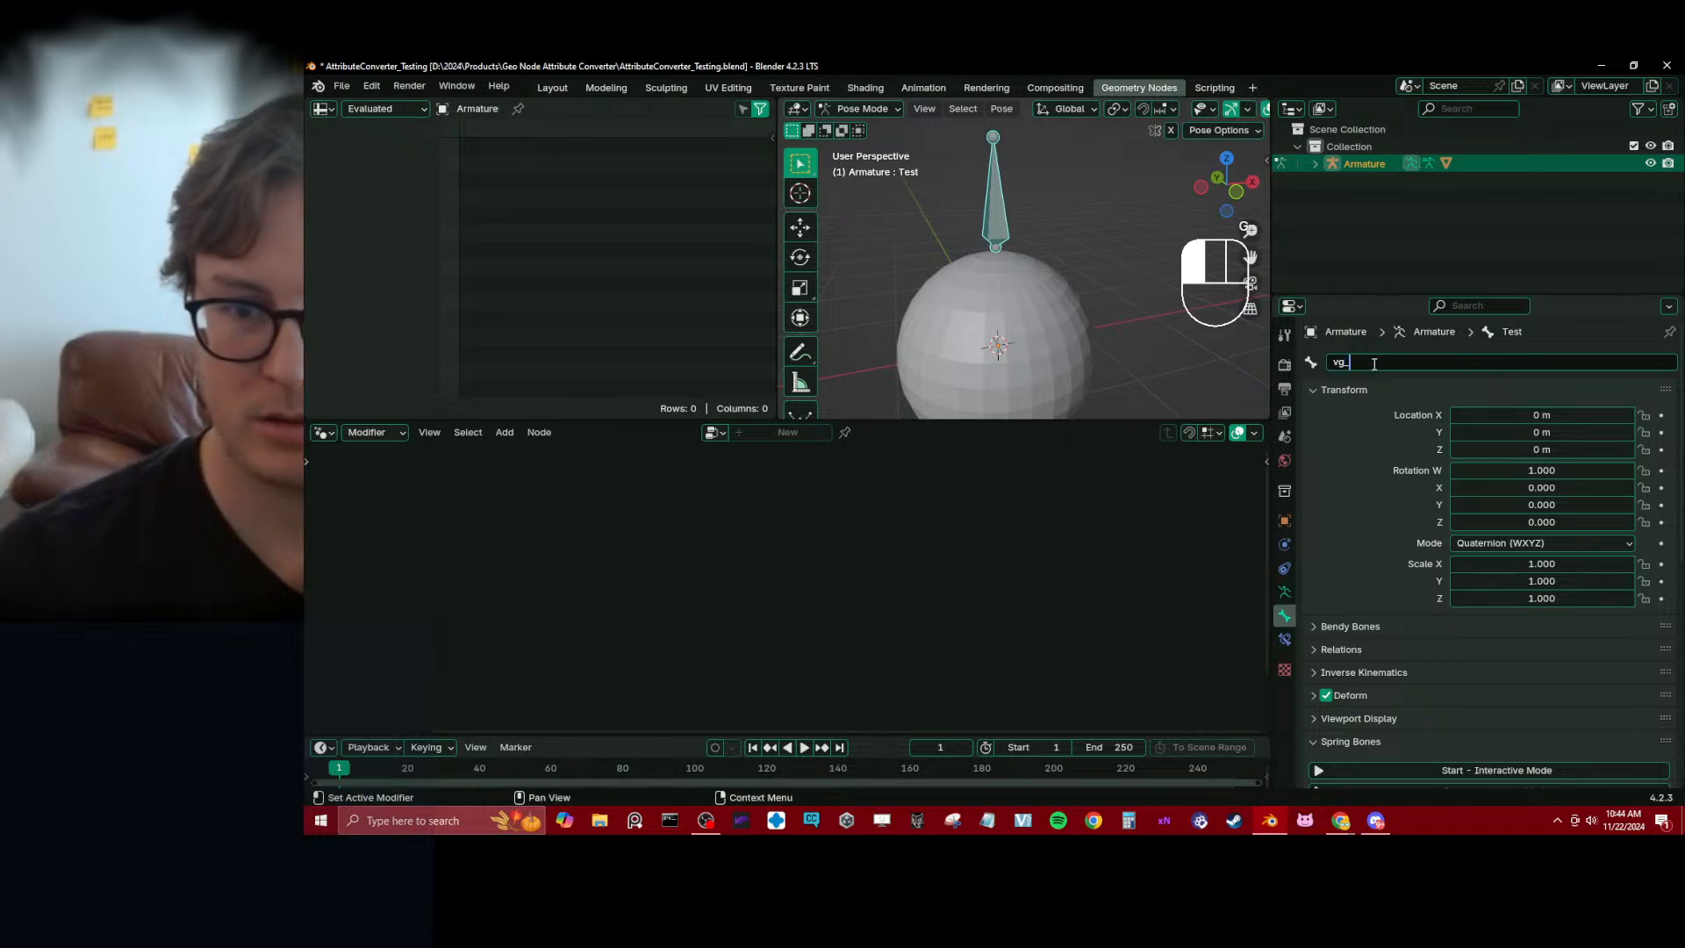
{"action": "key", "text": "Return"}
Try moving the renamed bone, then select the sphere in Object Mode and check its vertex groups
{"action": "key", "text": "g"}
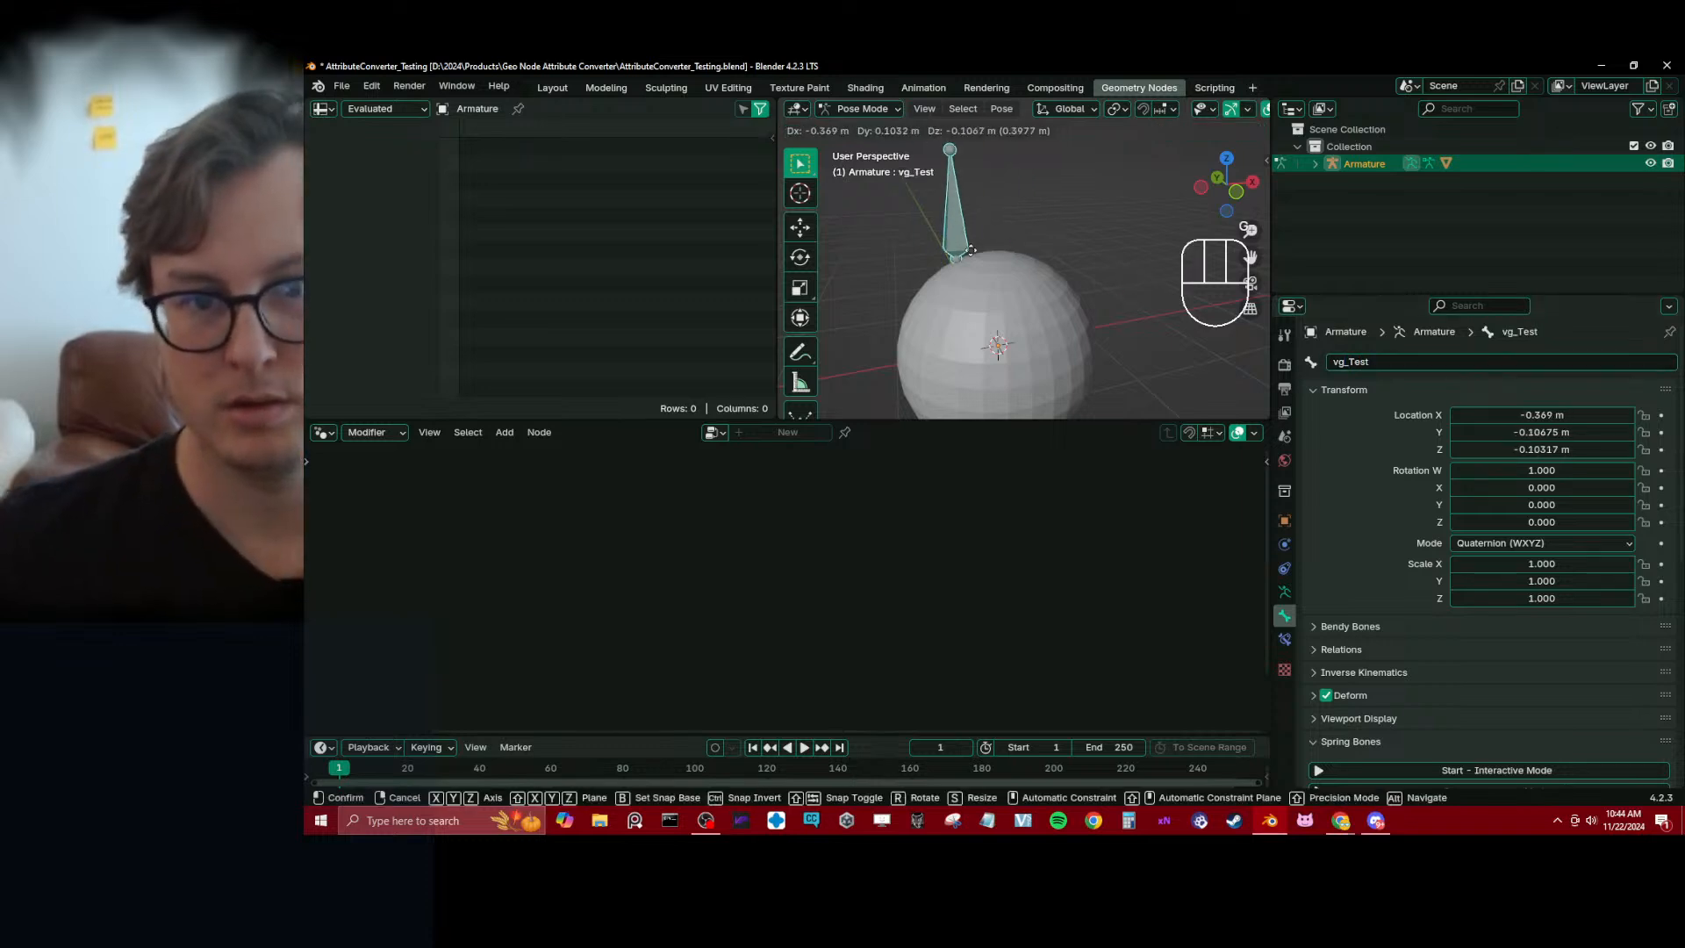
{"action": "right_click", "coordinate": [1118, 293]}
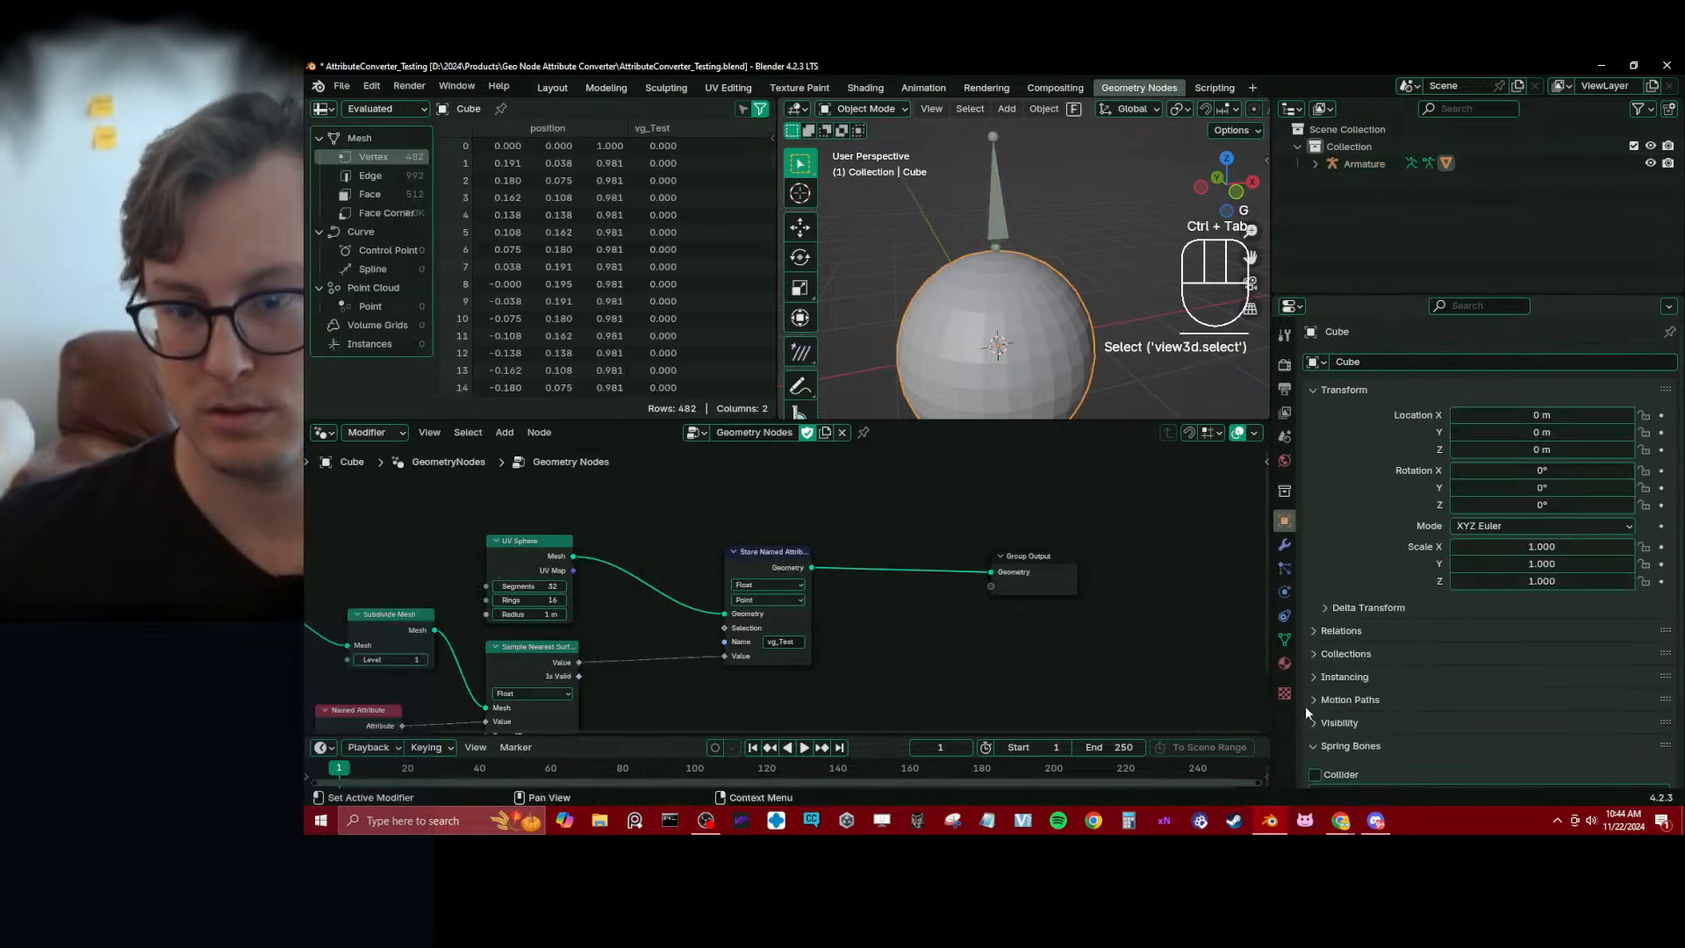
{"action": "left_click", "coordinate": [1284, 637]}
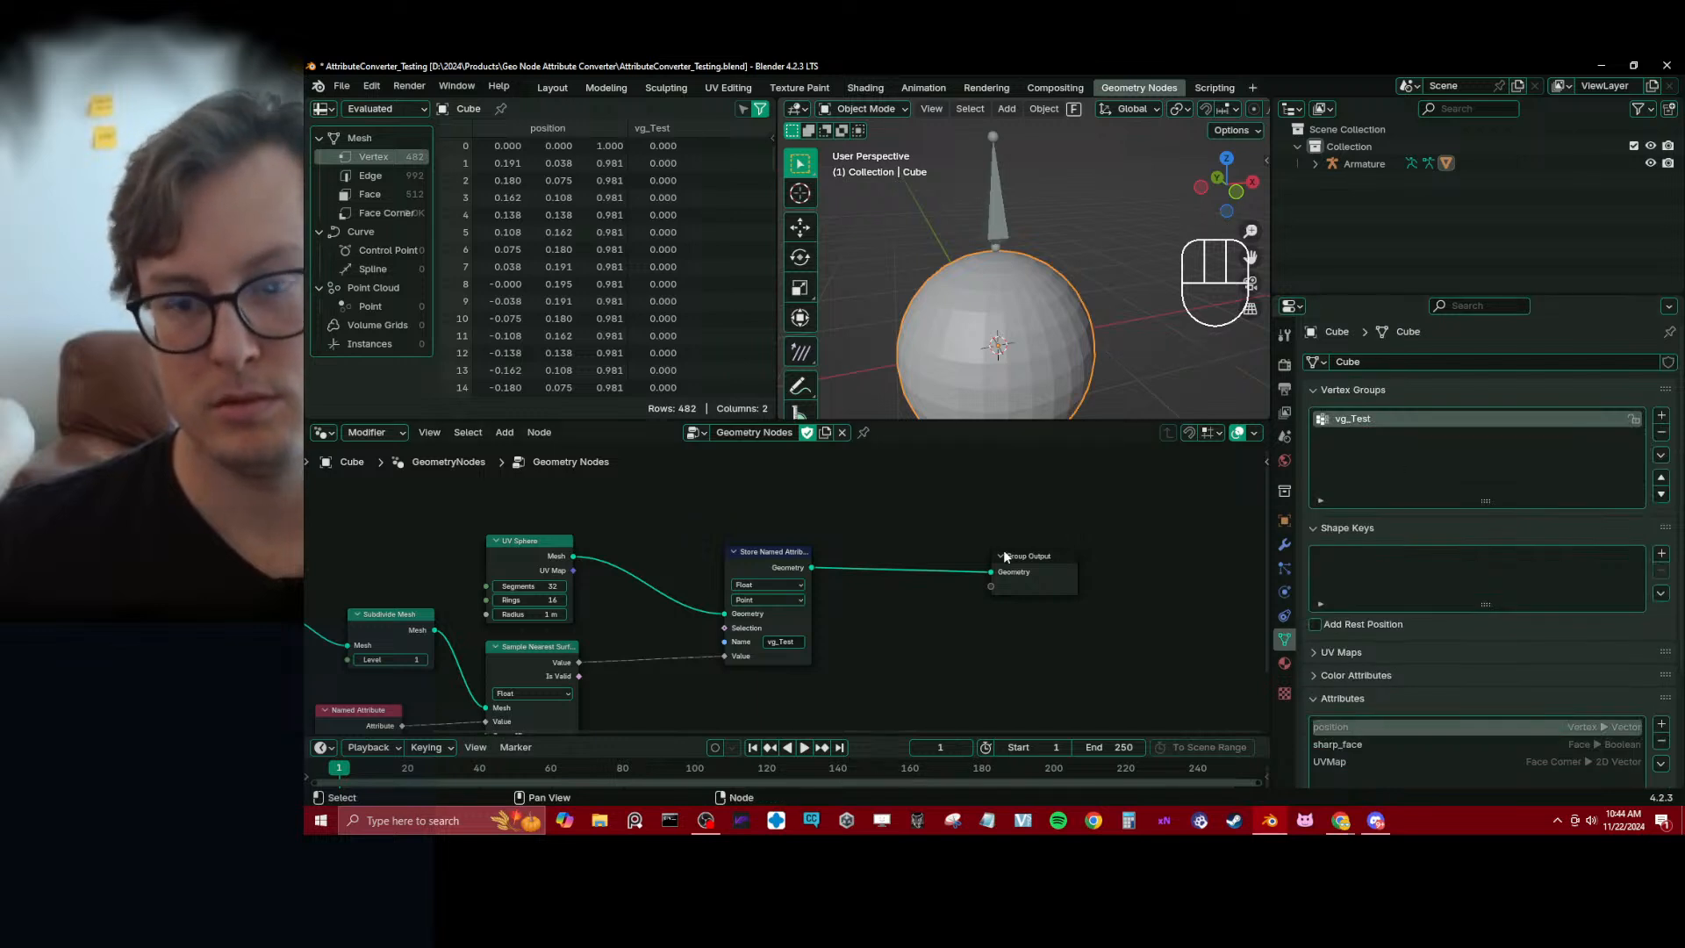
Rename the armature's bone to Bone in Pose Mode
{"action": "left_click", "coordinate": [995, 216]}
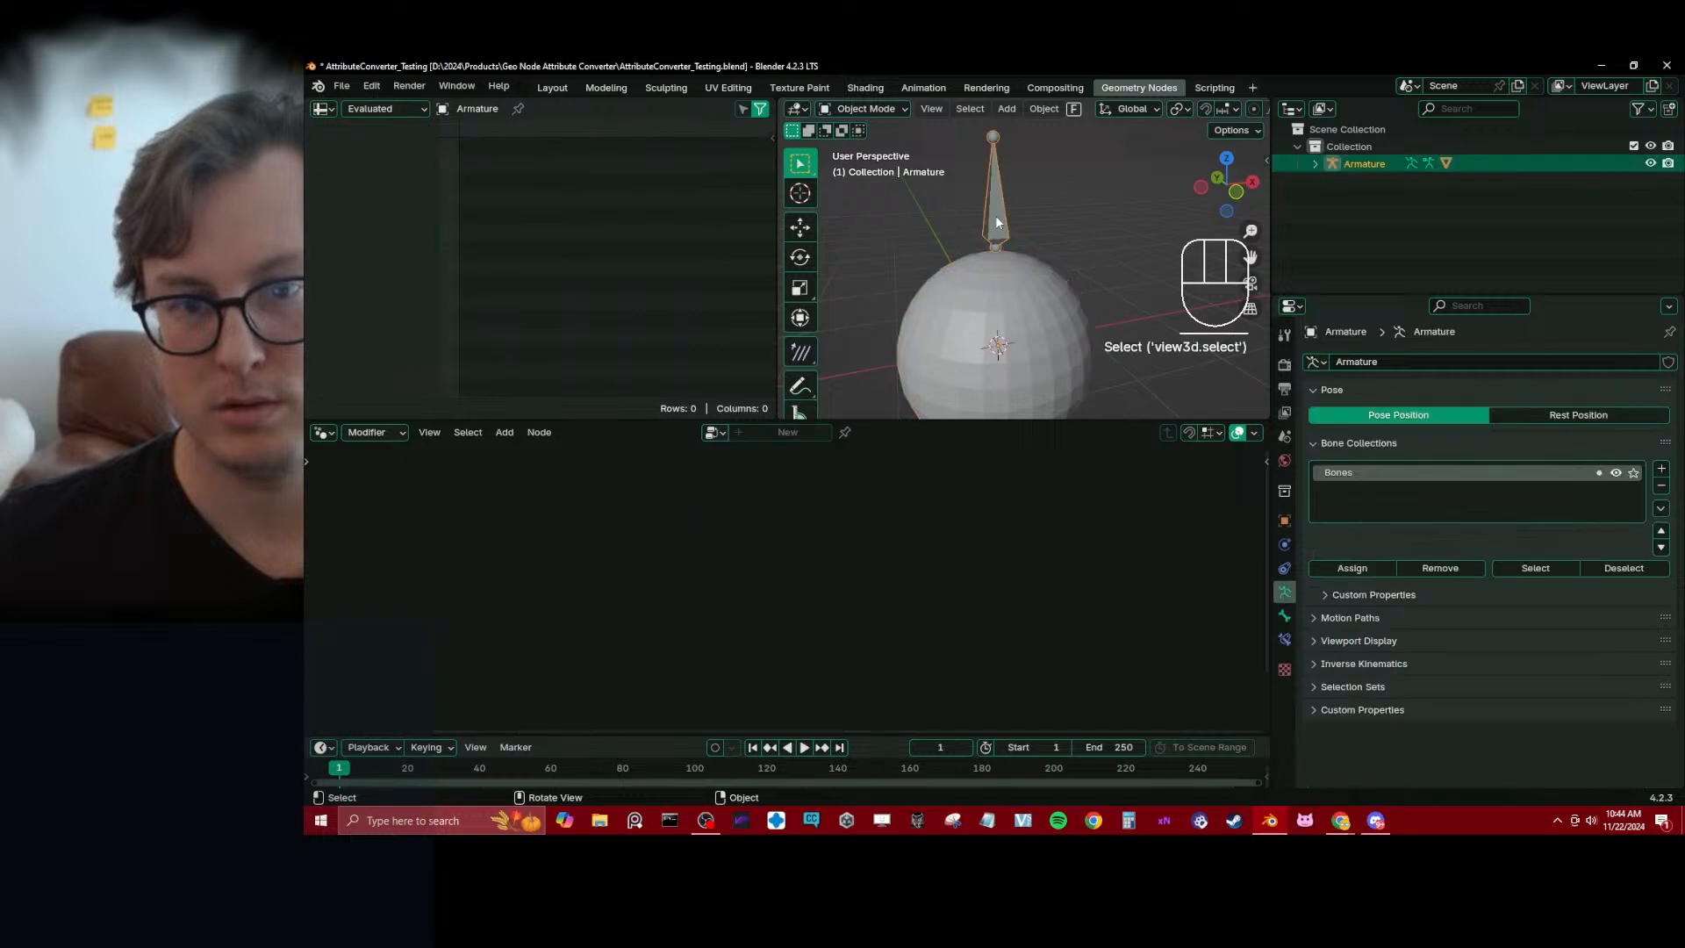
{"action": "key", "text": "ctrl+Tab"}
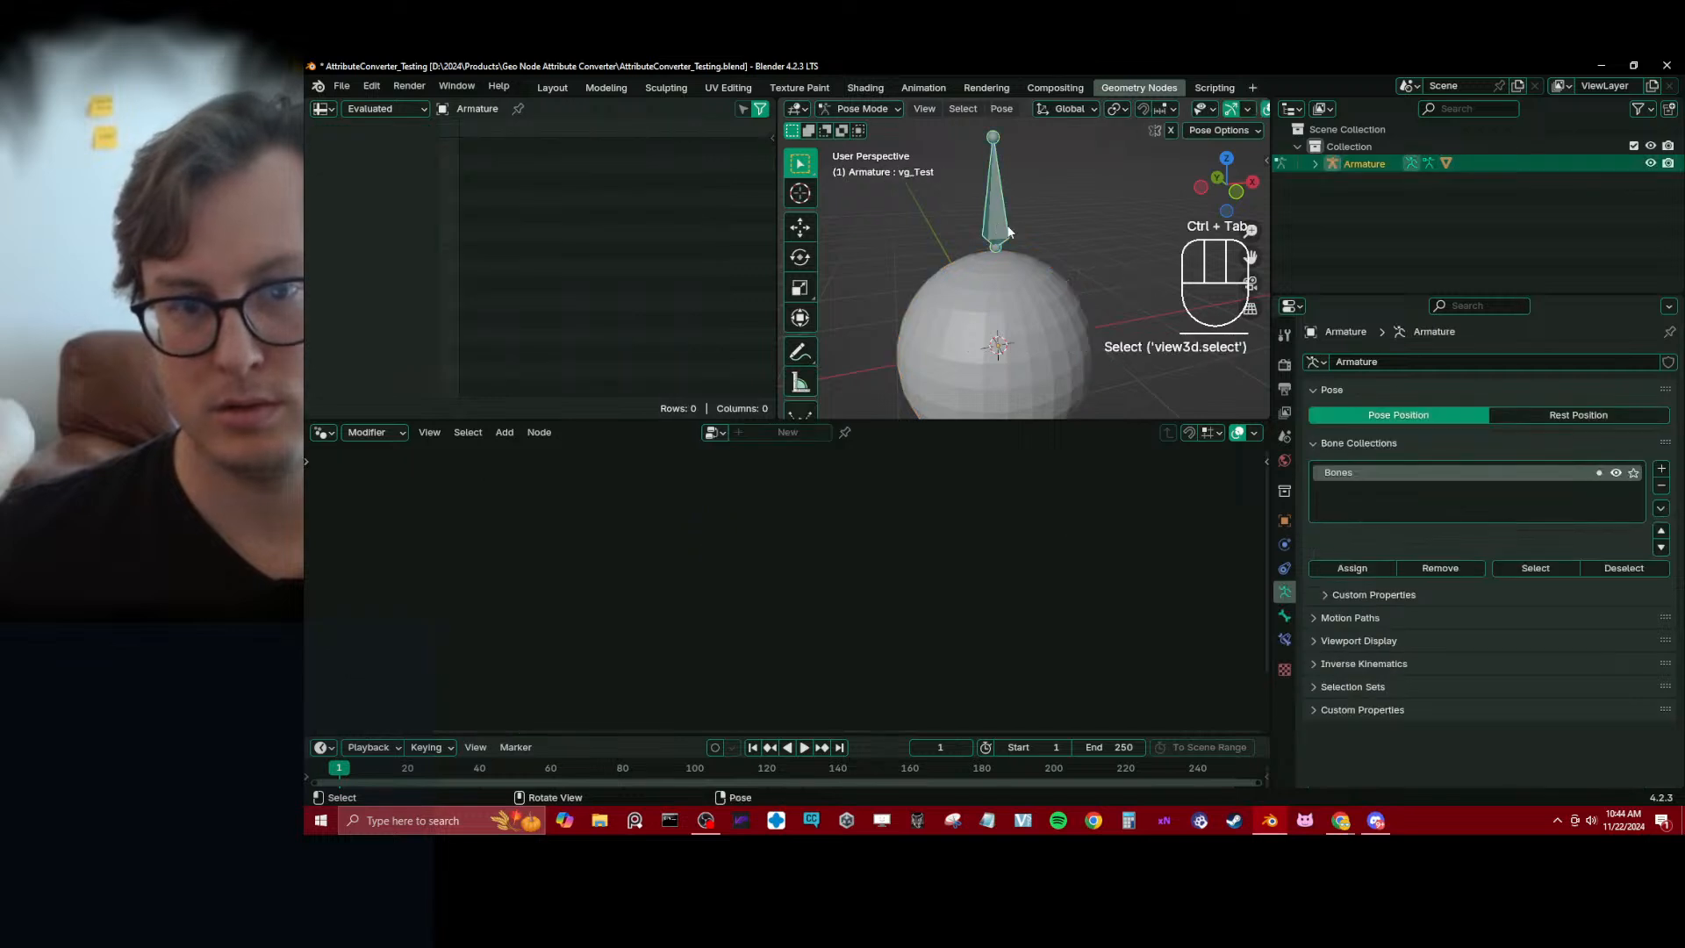
{"action": "left_click", "coordinate": [1283, 617]}
{"action": "left_click", "coordinate": [1369, 361]}
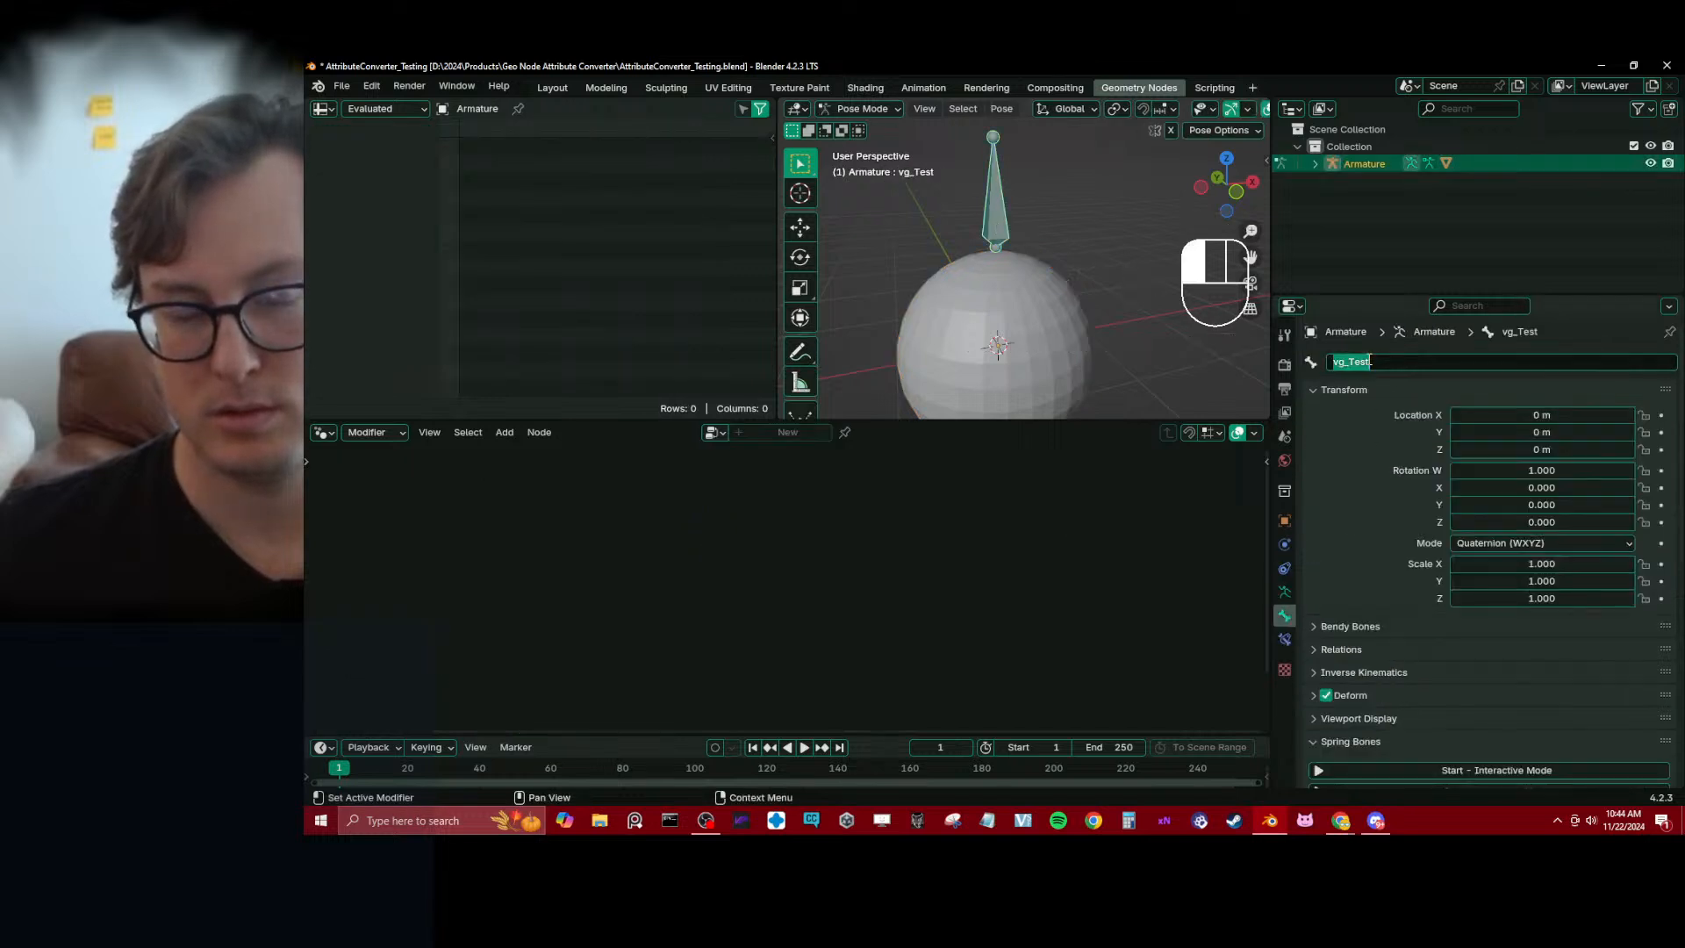
{"action": "type", "text": "Bone"}
{"action": "key", "text": "Return"}
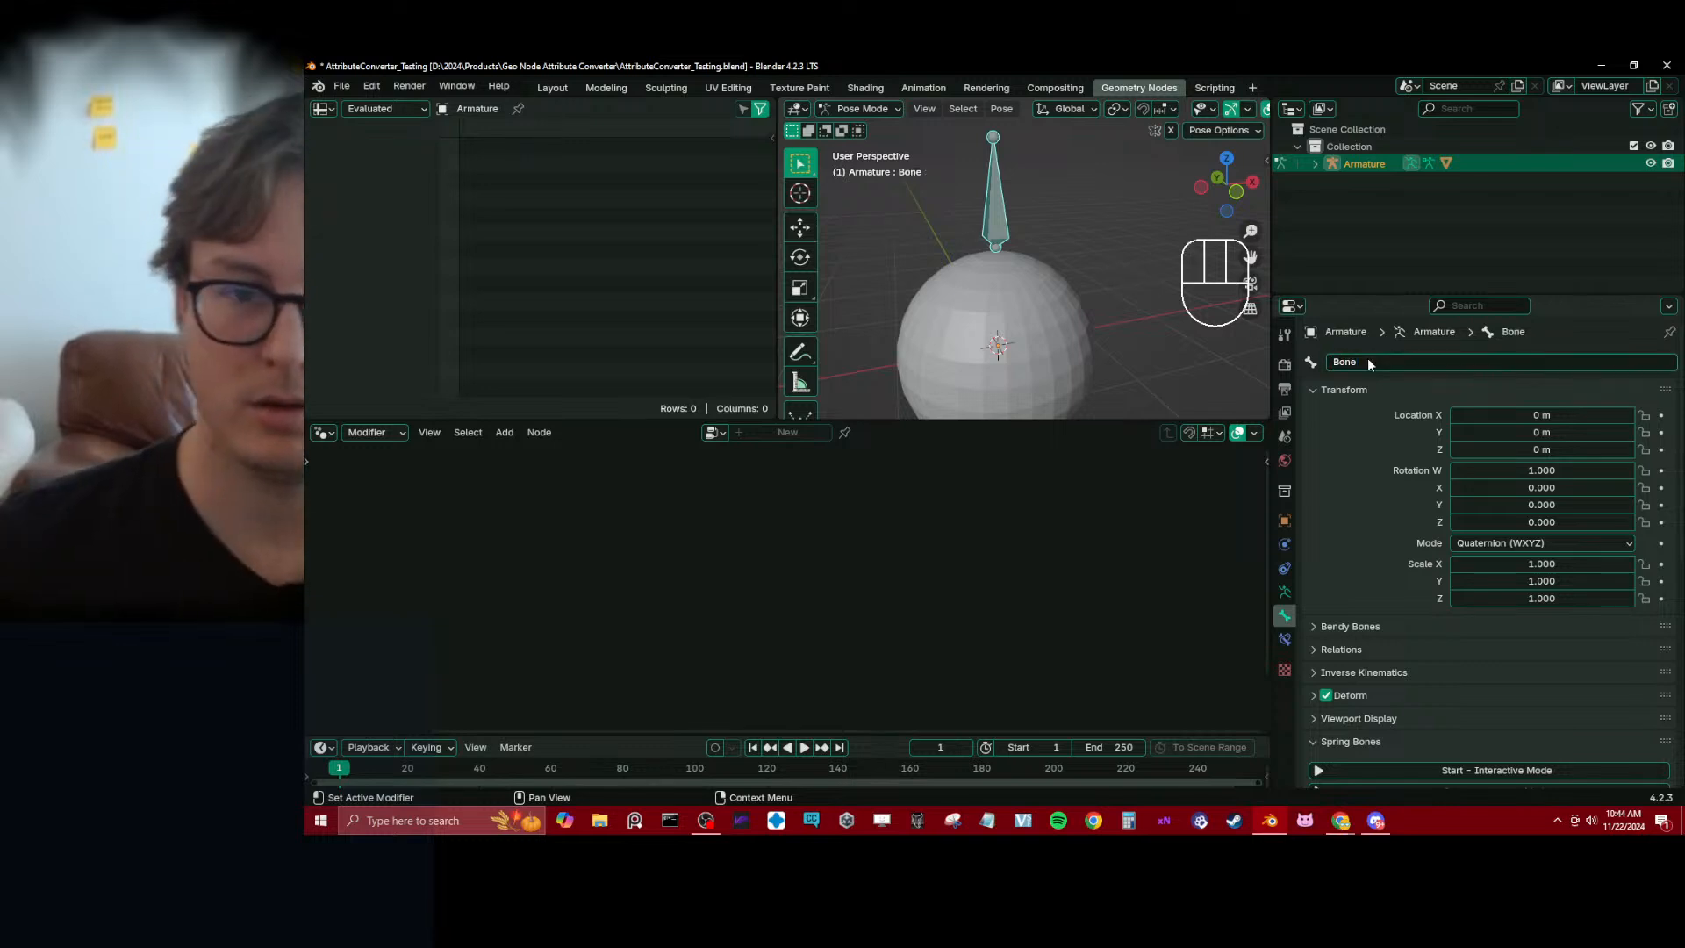
Select the sphere in Object Mode and check its vertex group list and spreadsheet weights against the renamed bone
{"action": "key", "text": "ctrl+Tab"}
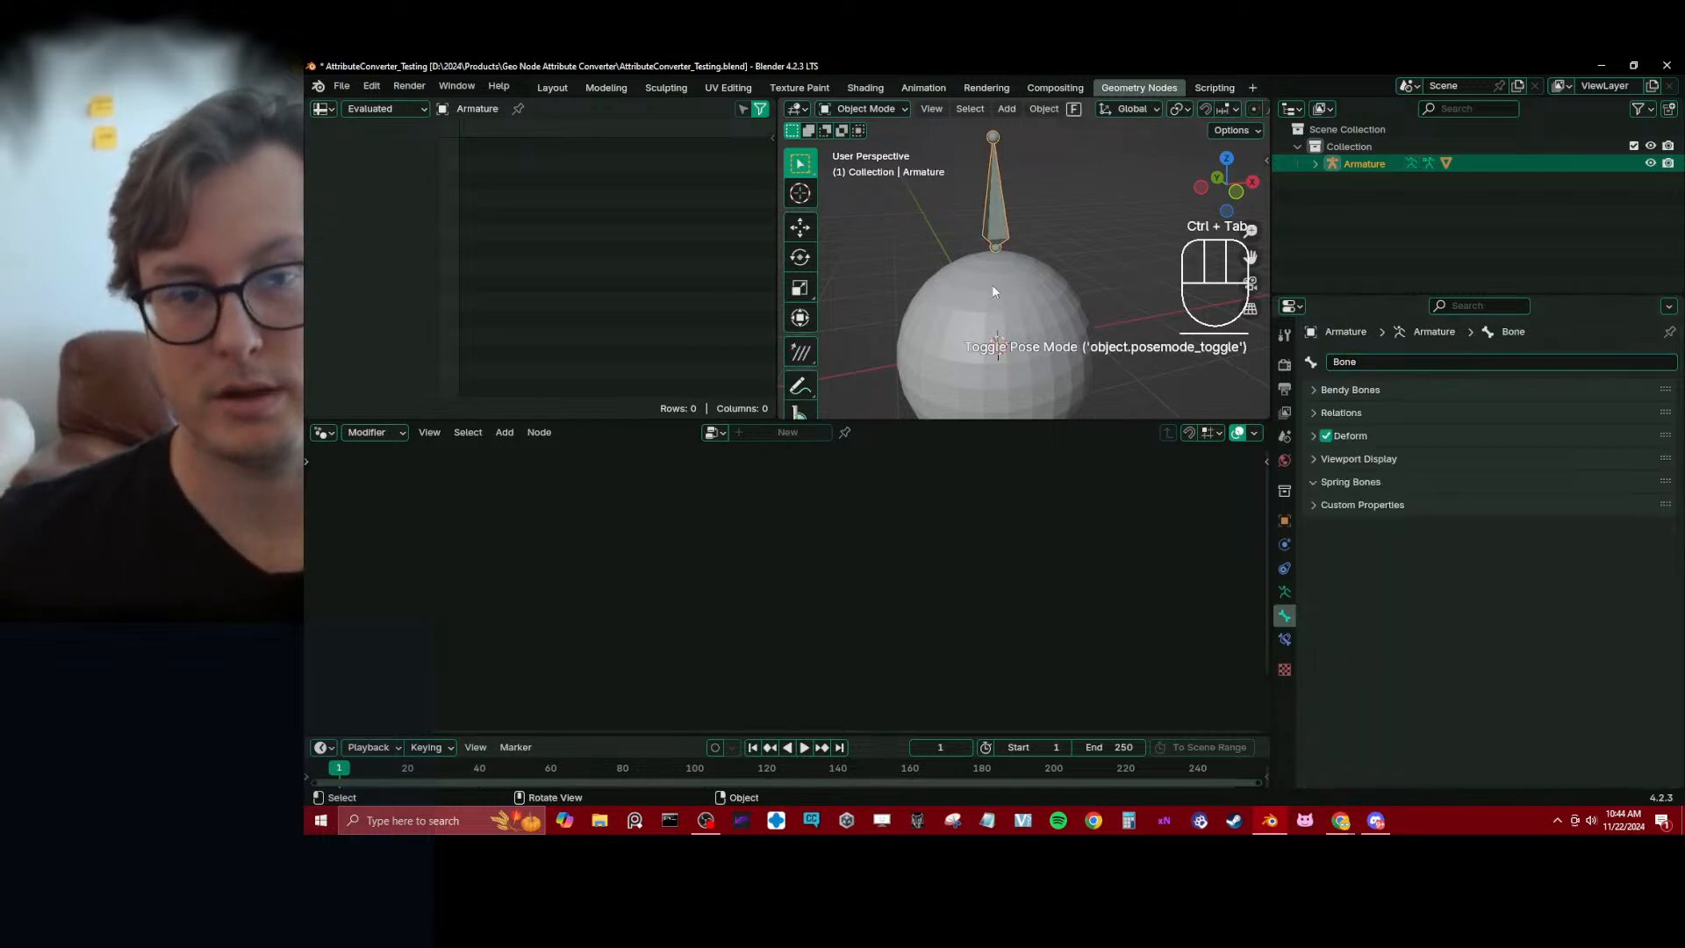
{"action": "left_click", "coordinate": [991, 285]}
{"action": "left_click", "coordinate": [1284, 640]}
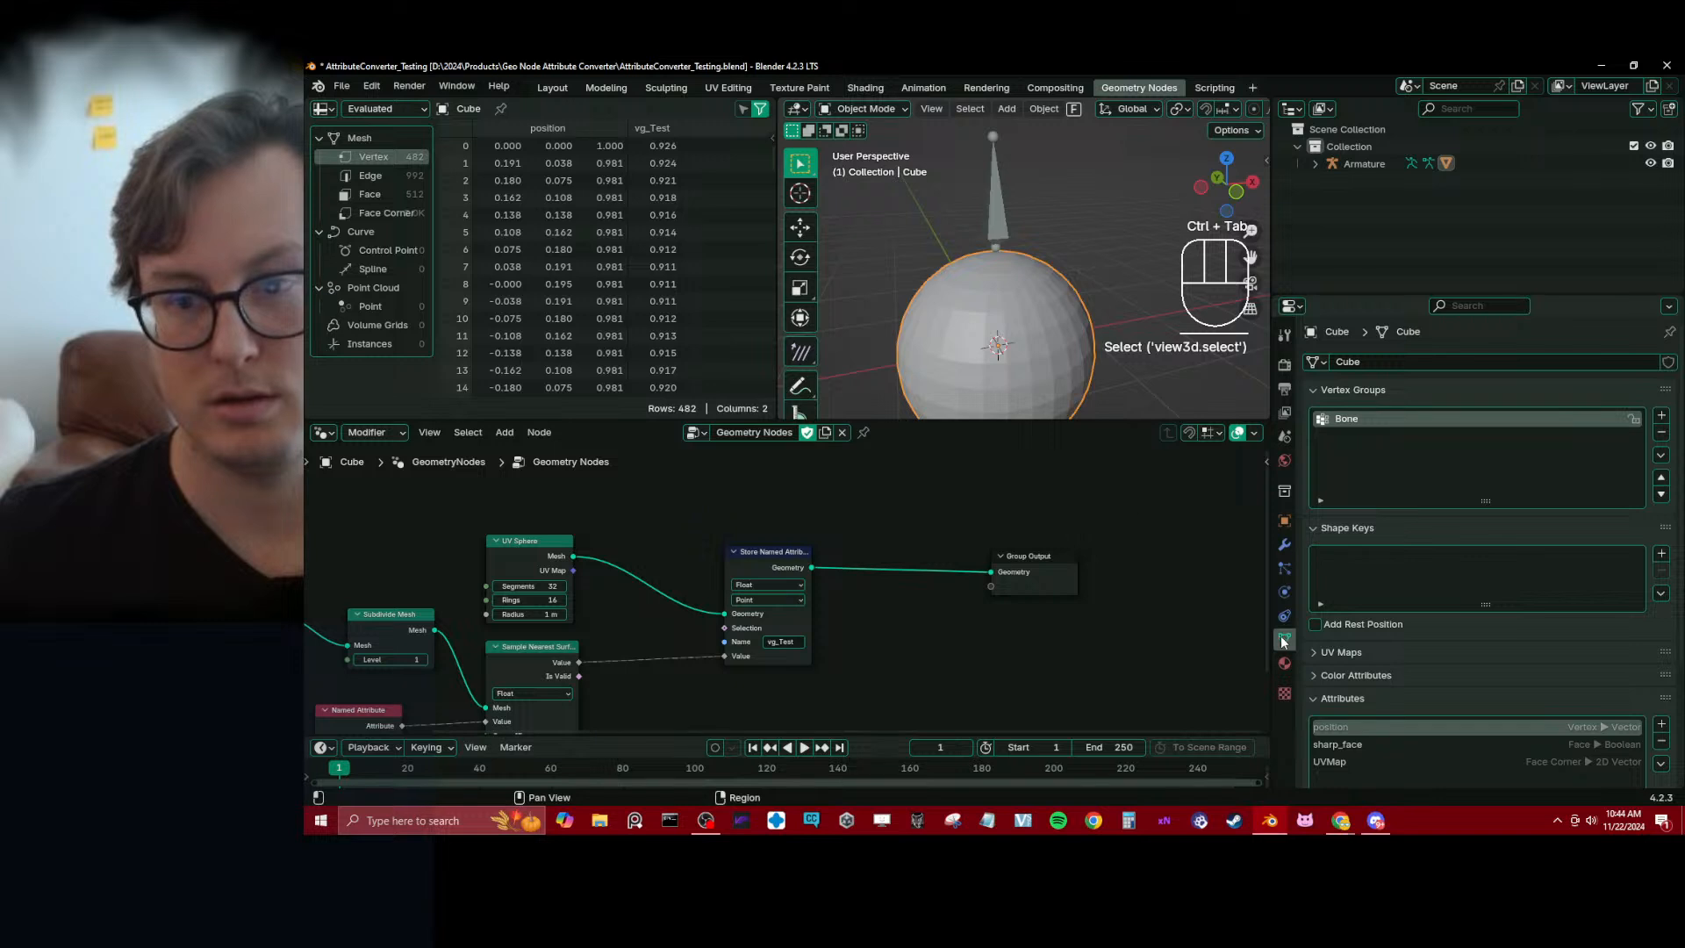
Duplicate the armature's bone in Edit Mode and place the copy beside the original, toward negative X
{"action": "left_click", "coordinate": [1000, 226]}
{"action": "key", "text": "Tab"}
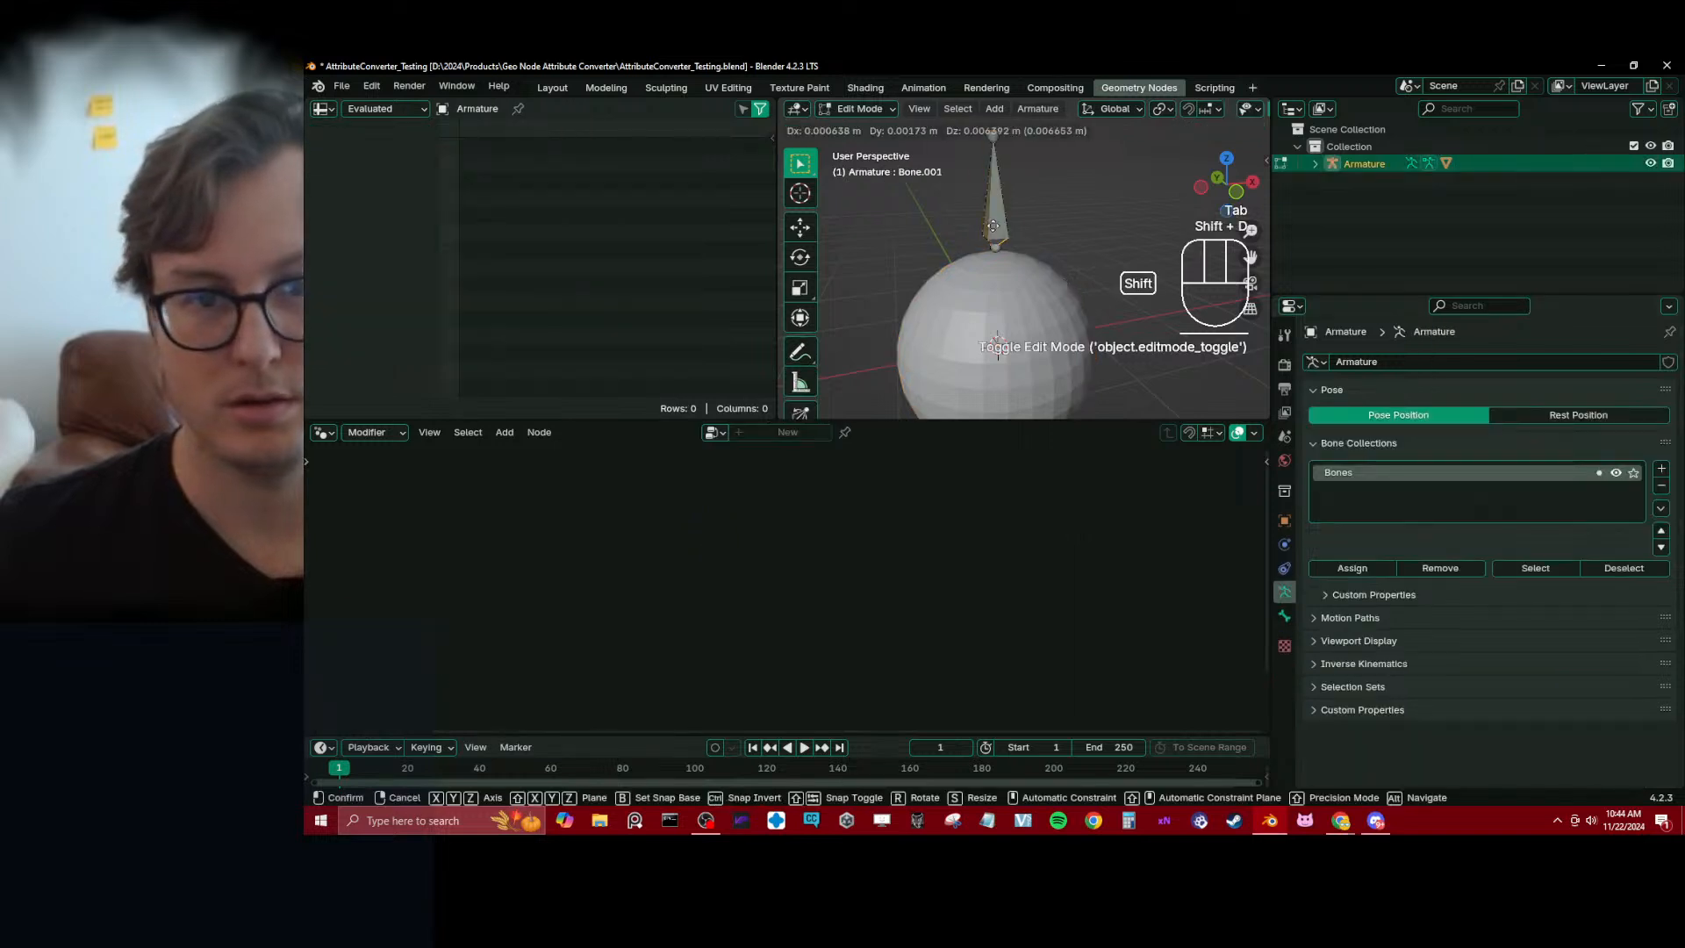
{"action": "key", "text": "shift+d"}
{"action": "left_click", "coordinate": [925, 225]}
Rename the duplicated bone to Test
{"action": "left_click", "coordinate": [1284, 616]}
{"action": "left_click", "coordinate": [1390, 361]}
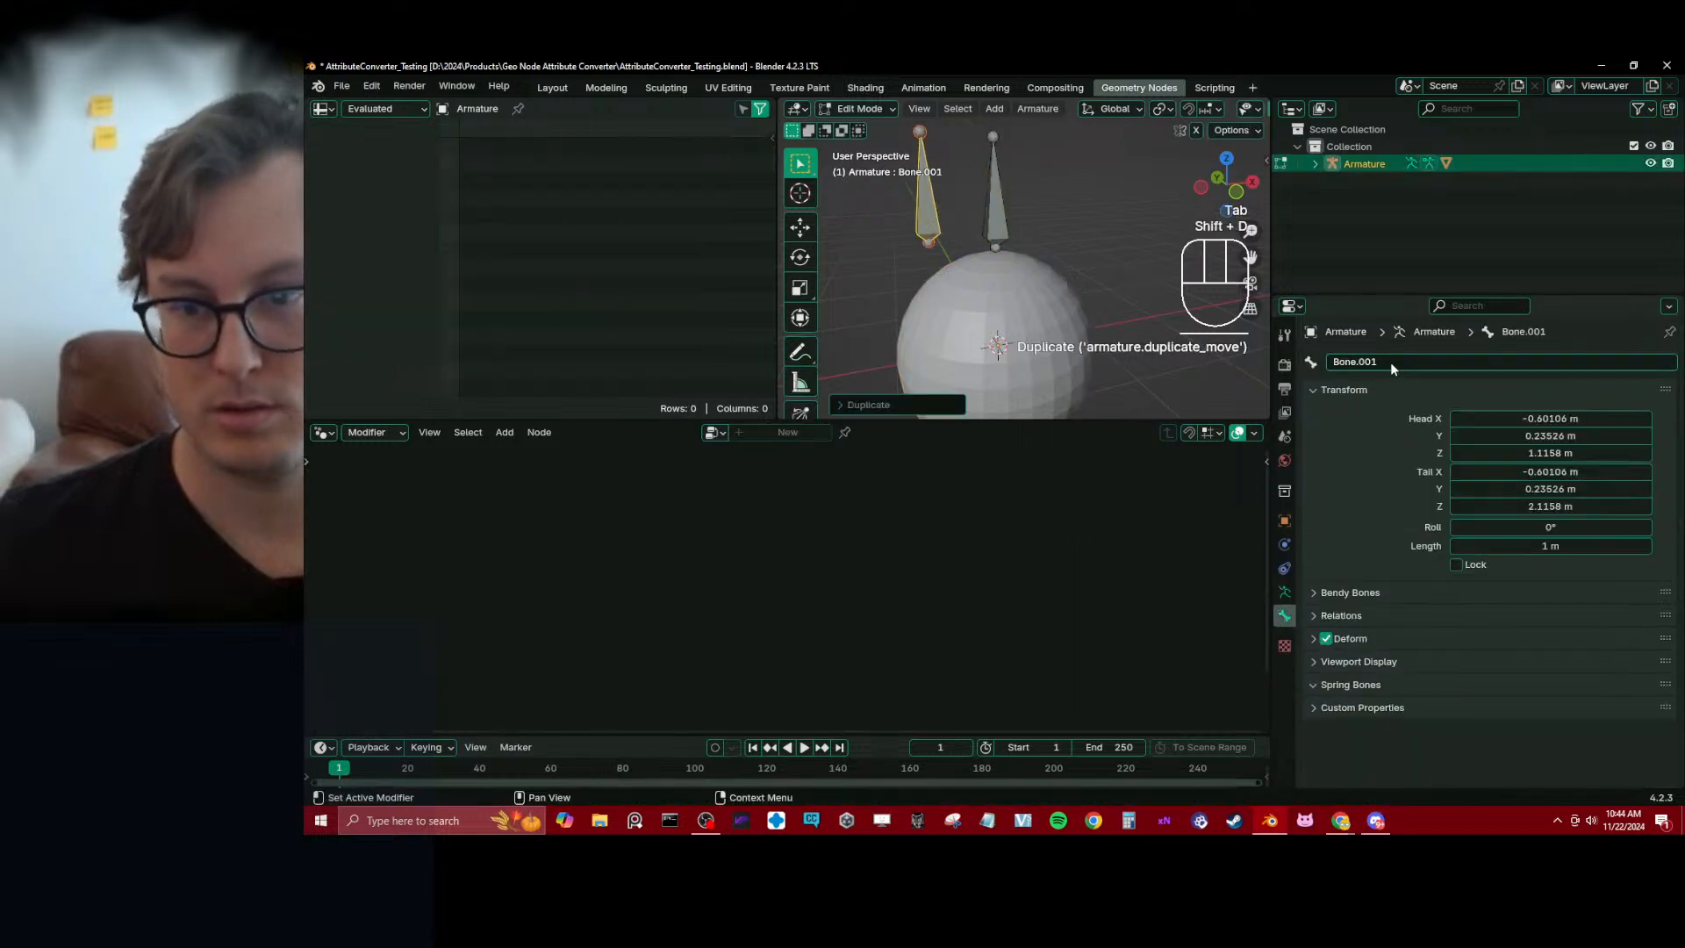
{"action": "type", "text": "Test"}
{"action": "key", "text": "Tab"}
{"action": "key", "text": "Tab"}
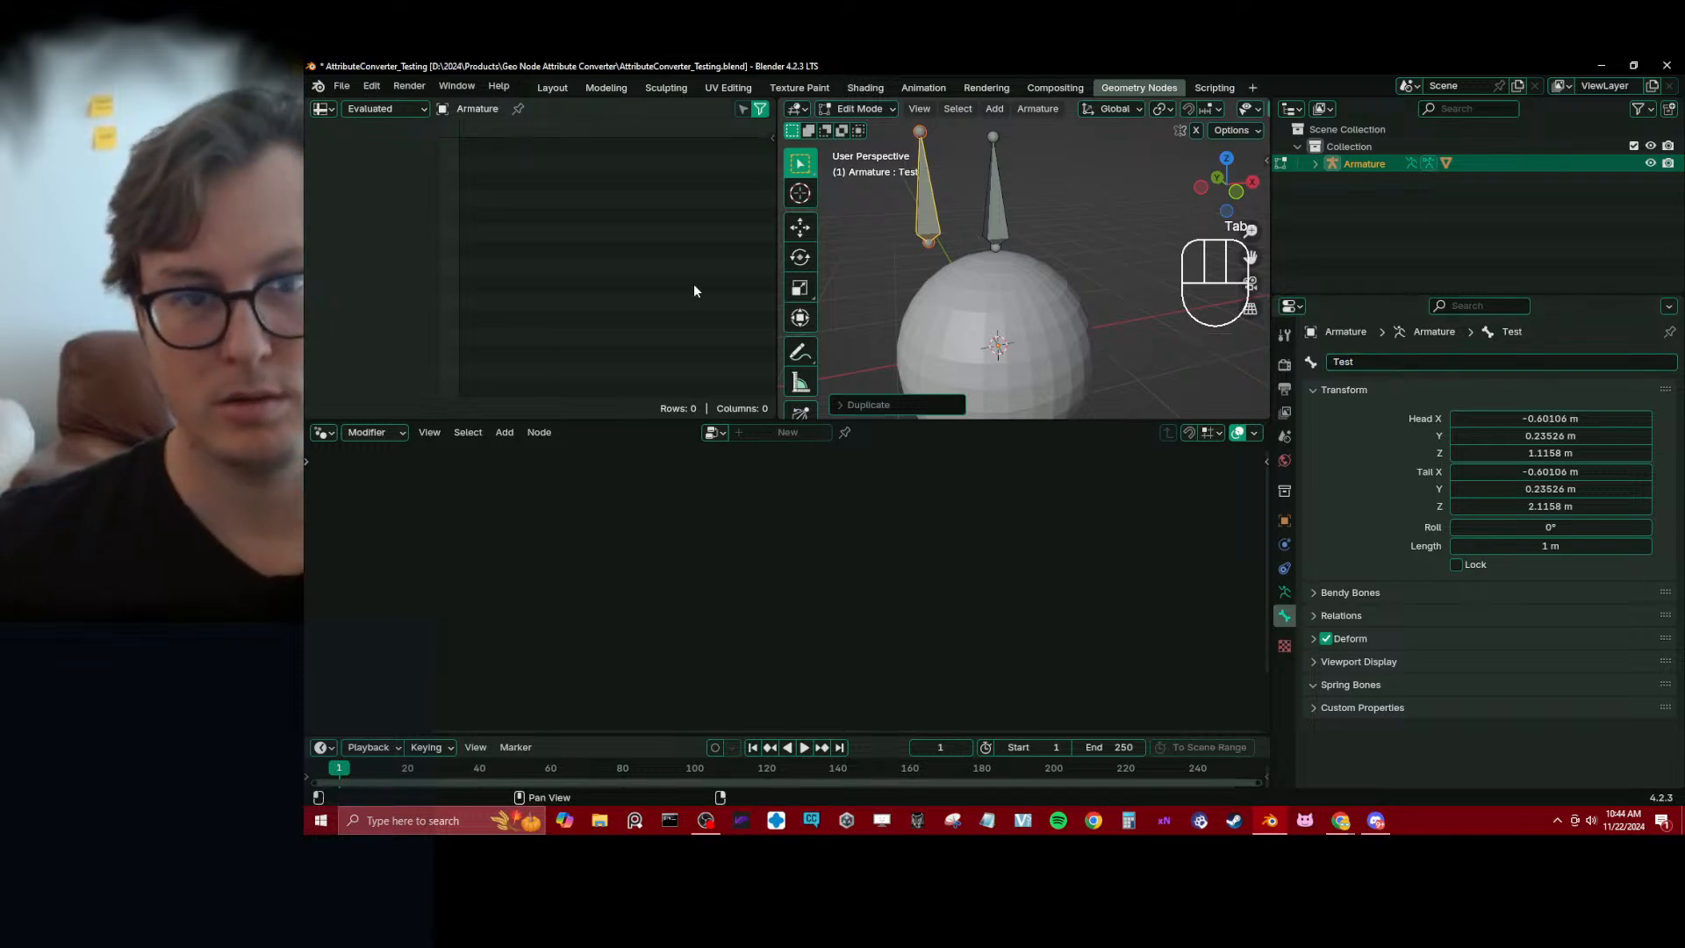
Try moving the Test bone in Pose Mode to check the sphere's deformation, and save the file
{"action": "key", "text": "ctrl+Tab"}
{"action": "key", "text": "g"}
{"action": "right_click", "coordinate": [1002, 262]}
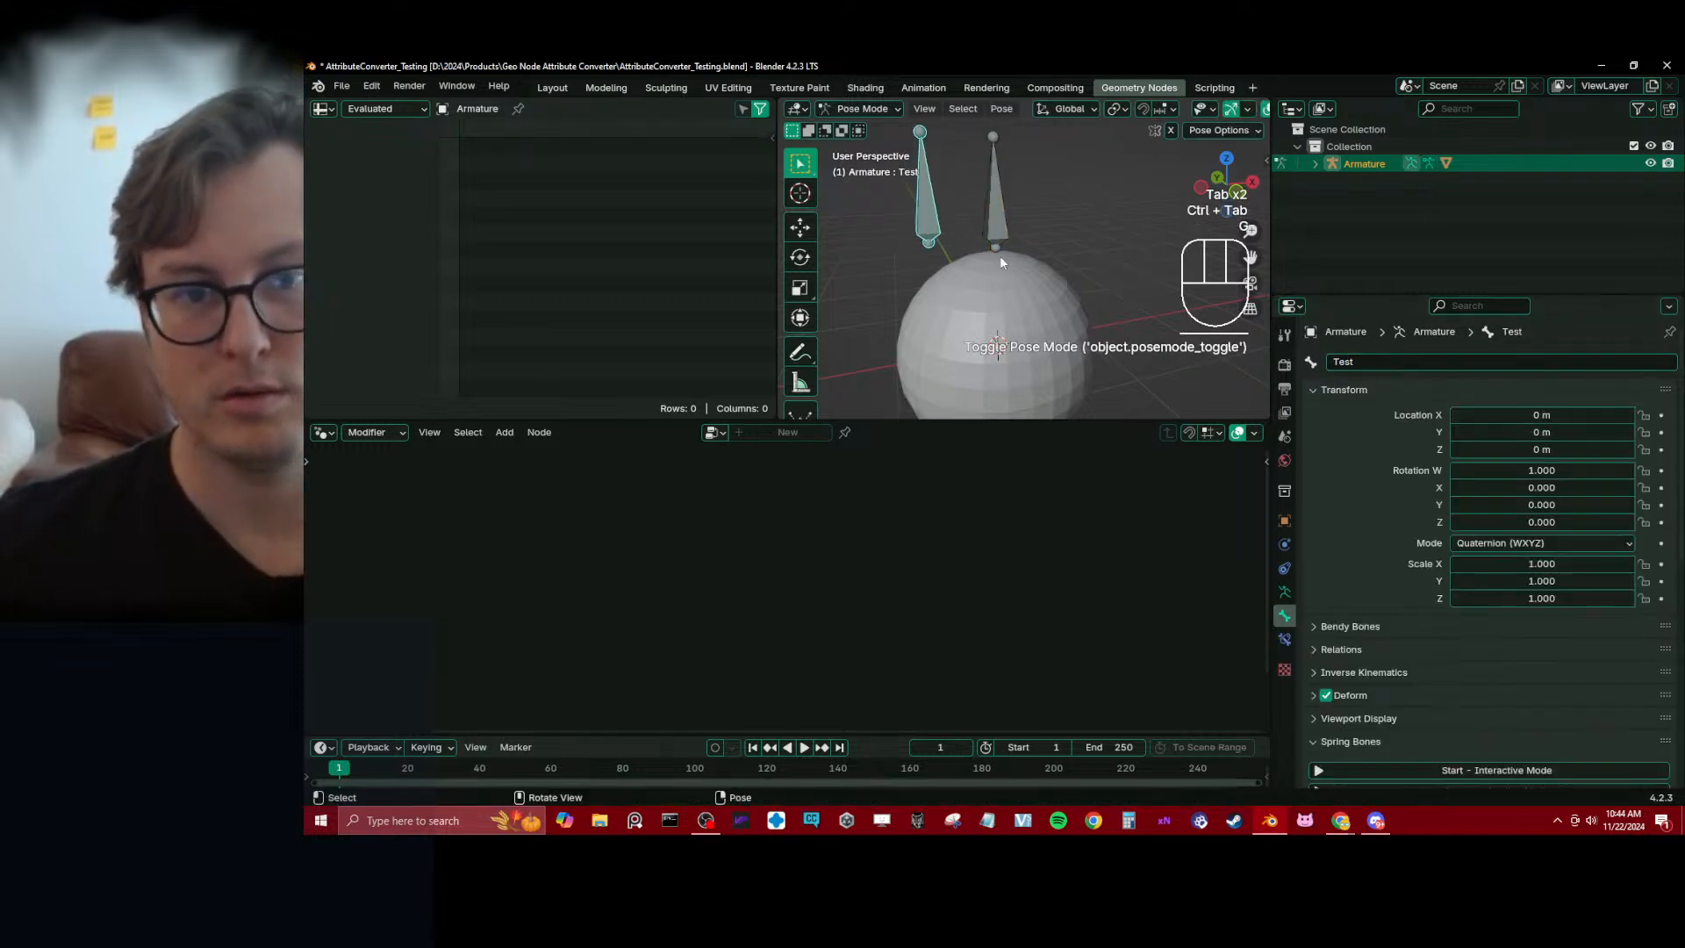
{"action": "key", "text": "ctrl+s"}
Select the sphere in Object Mode and examine its vertex groups and the Store Named Attribute node
{"action": "key", "text": "ctrl+Tab"}
{"action": "left_click", "coordinate": [1047, 331]}
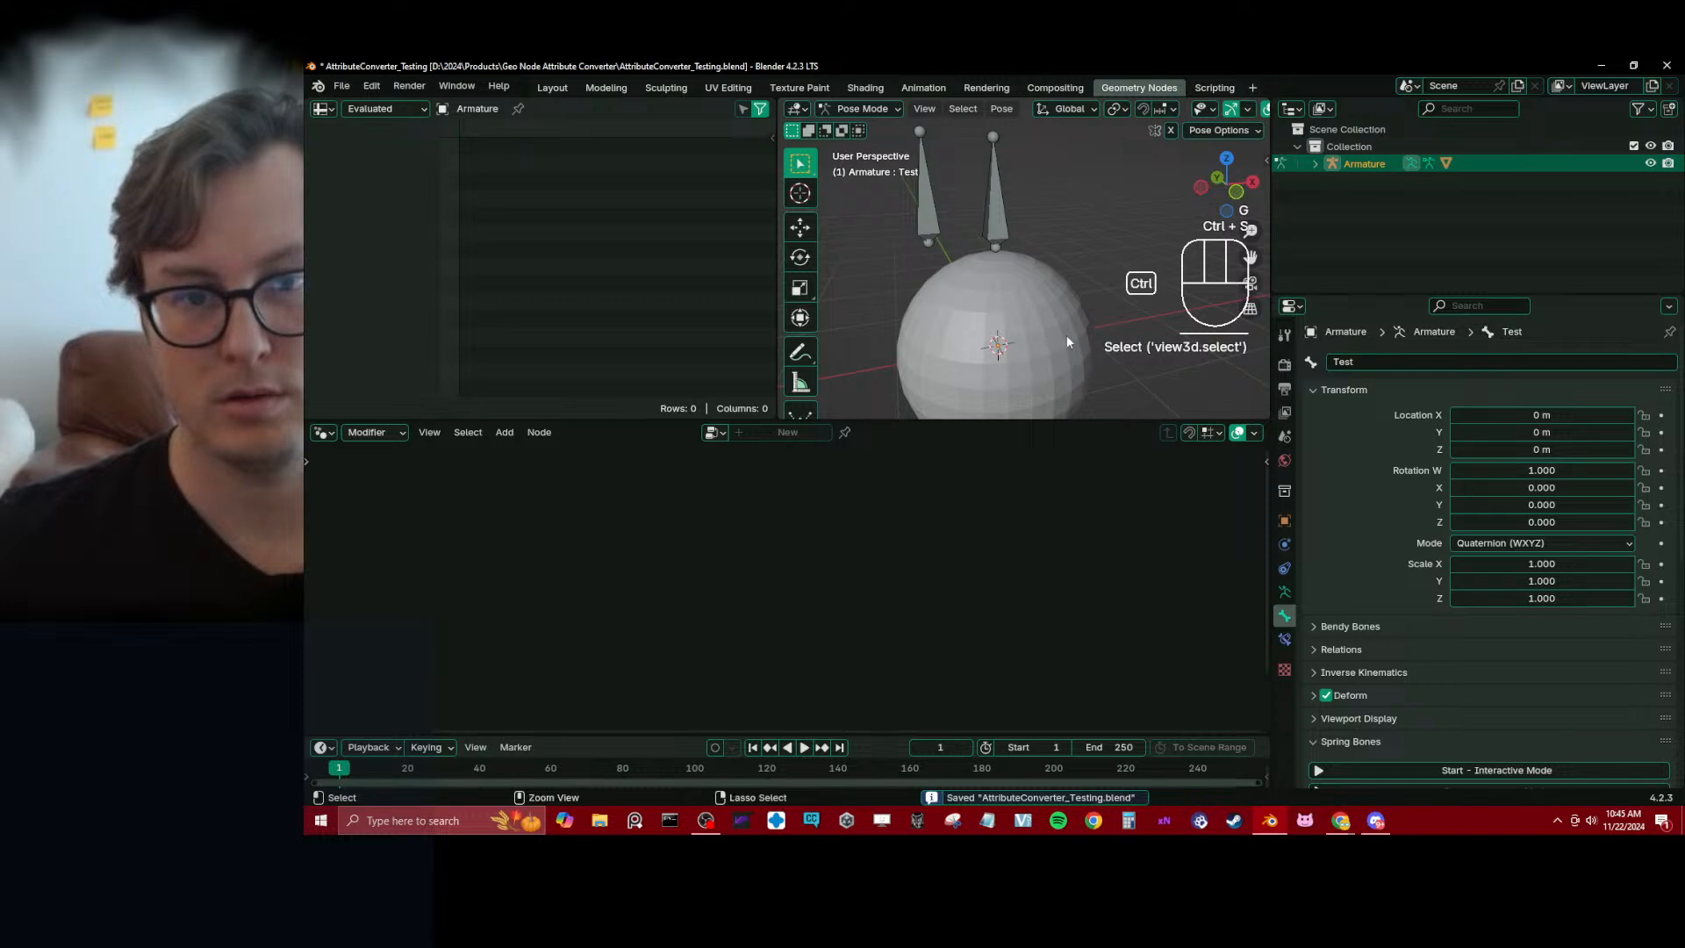
{"action": "left_click", "coordinate": [1284, 639]}
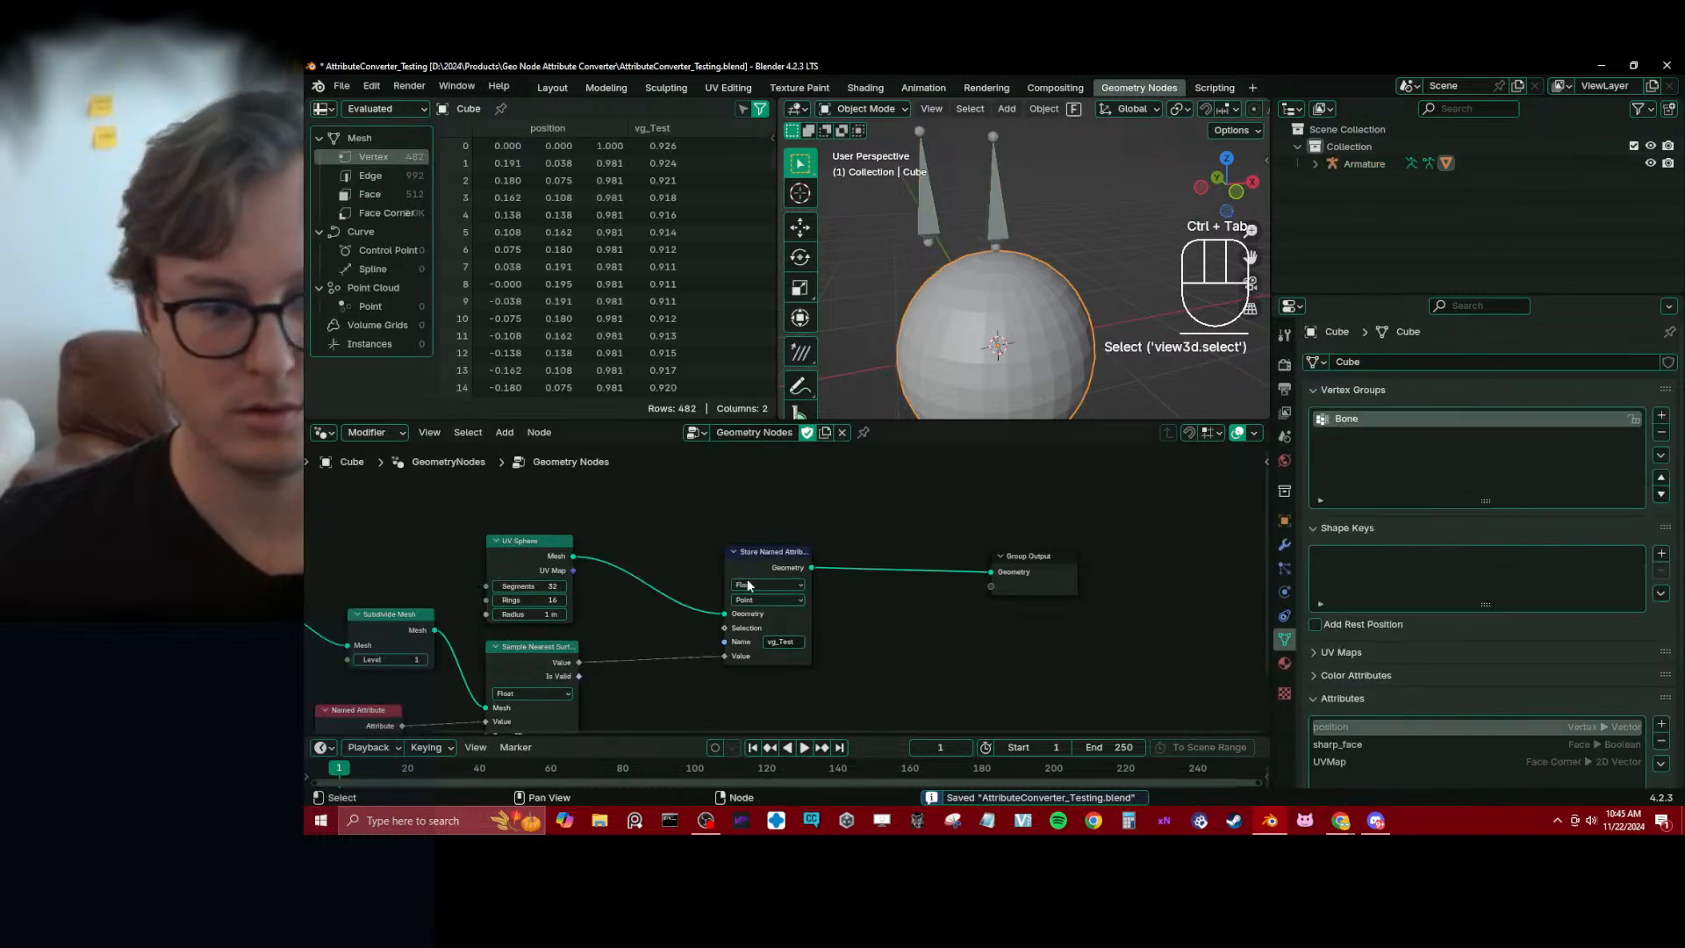
{"action": "middle_click_drag", "start_coordinate": [815, 622], "coordinate": [830, 574]}
Rename the duplicated bone to vg_Test to match the stored attribute's name
{"action": "left_click", "coordinate": [933, 235]}
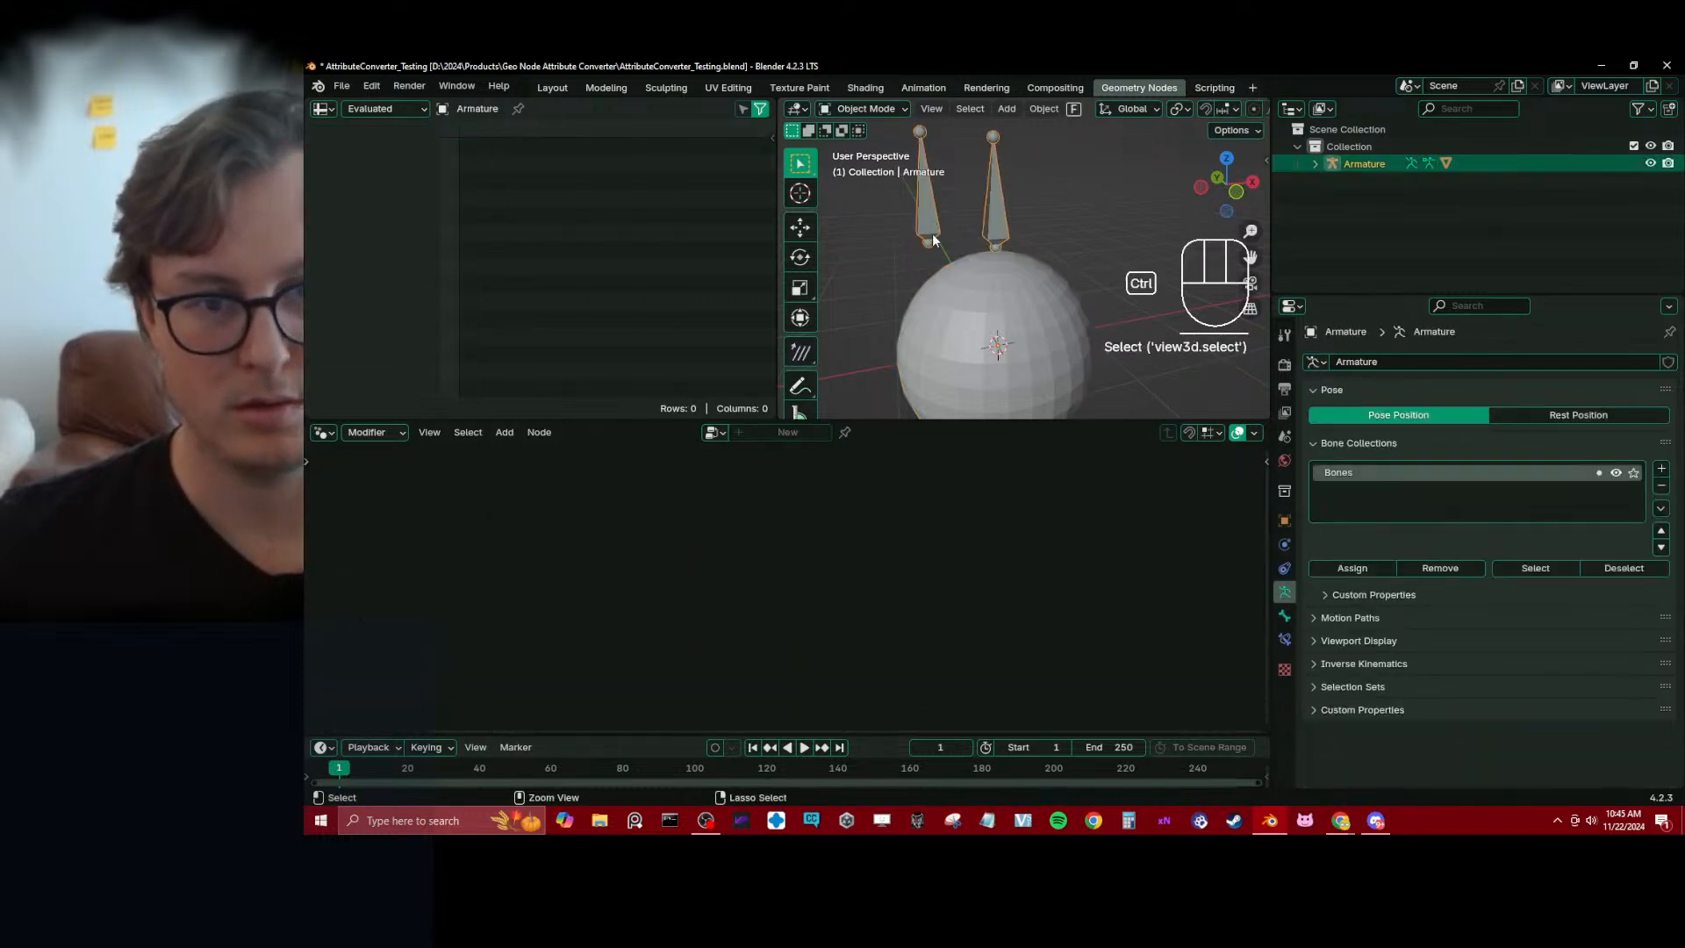
{"action": "key", "text": "ctrl+Tab"}
{"action": "left_click", "coordinate": [1284, 615]}
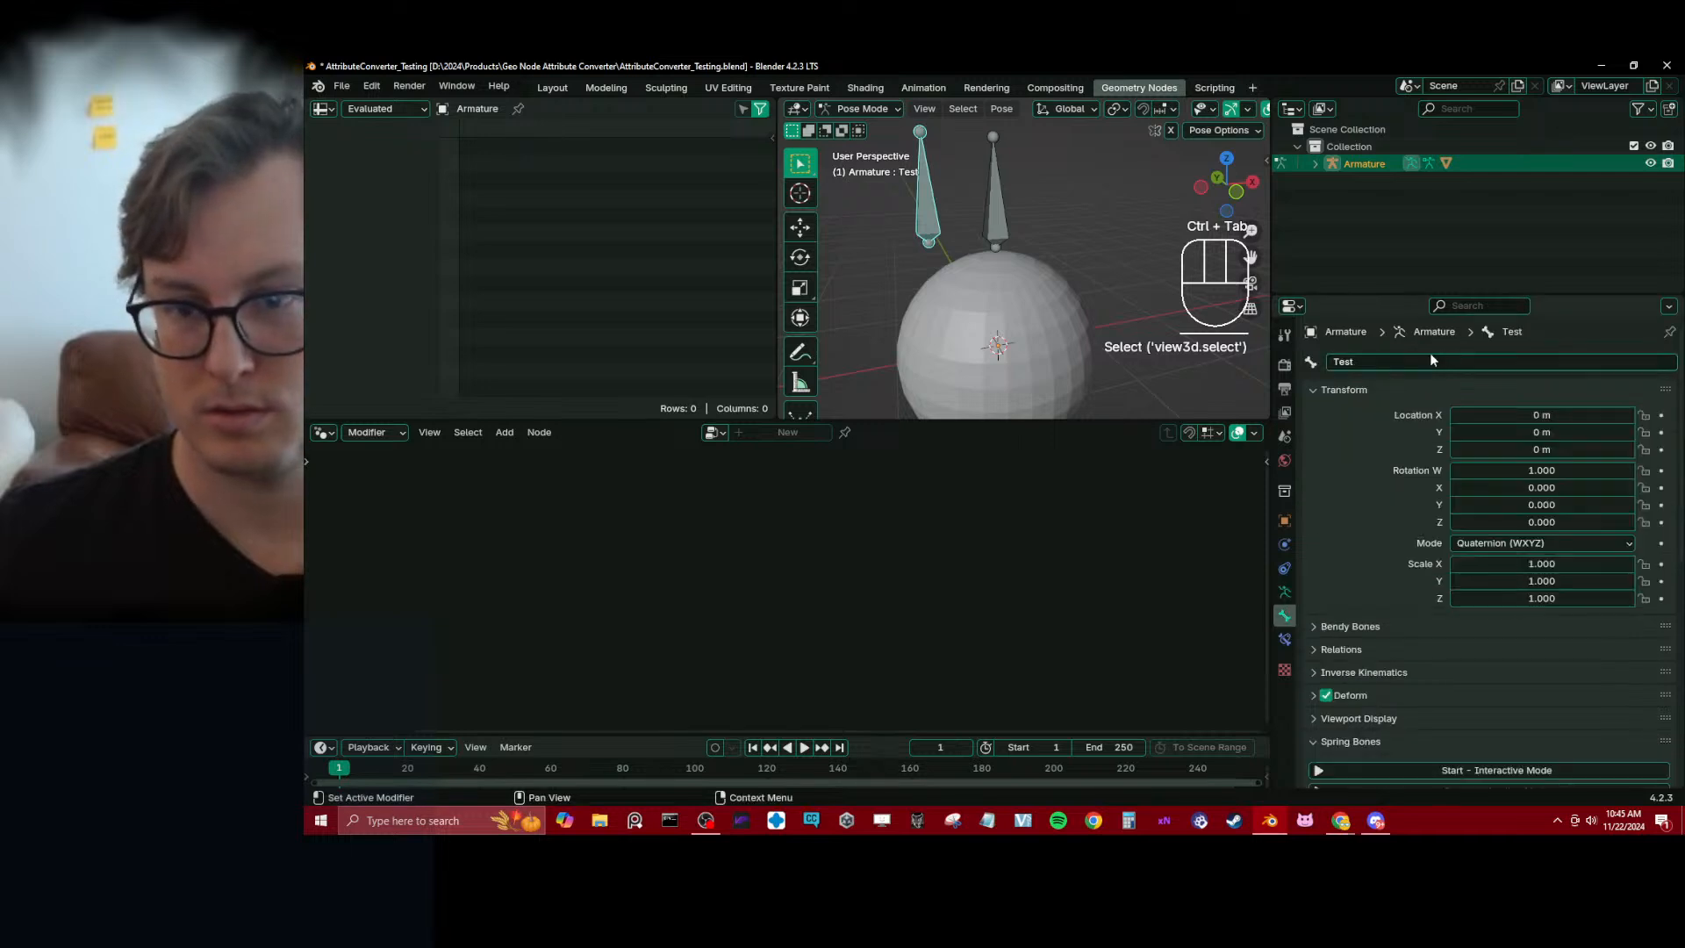
{"action": "left_click", "coordinate": [1433, 362]}
{"action": "type", "text": "vg_Test"}
{"action": "key", "text": "Return"}
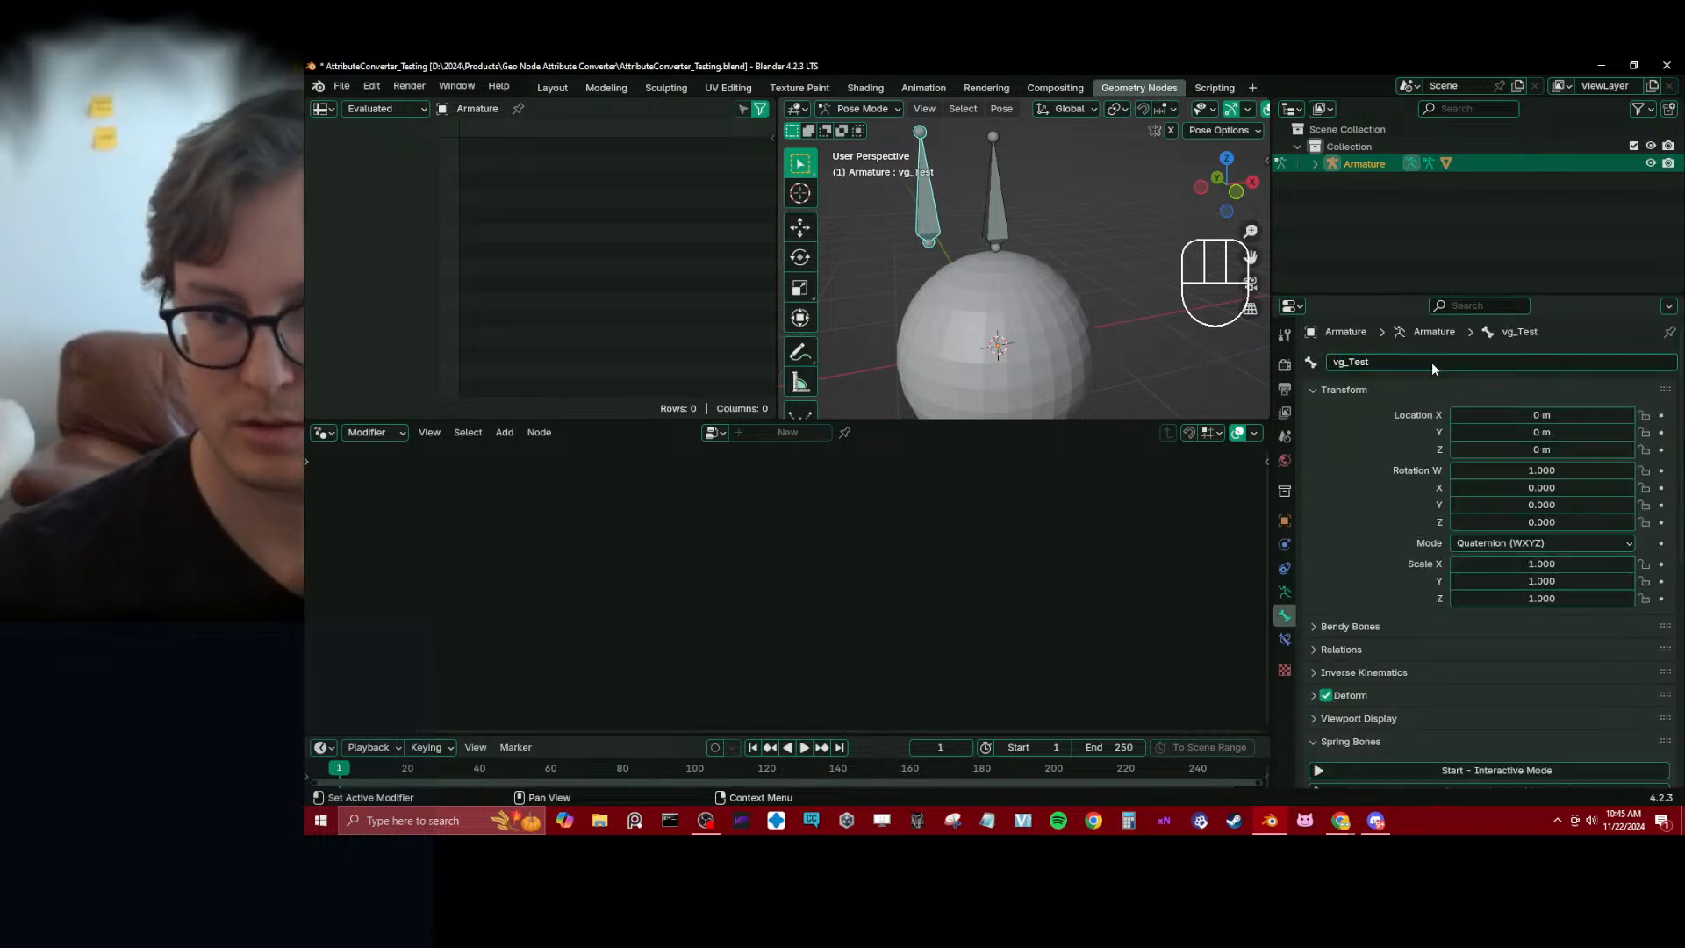
Turn off the viewport display of the sphere's GeometryNodes modifier to expose the original cube
{"action": "key", "text": "ctrl+Tab"}
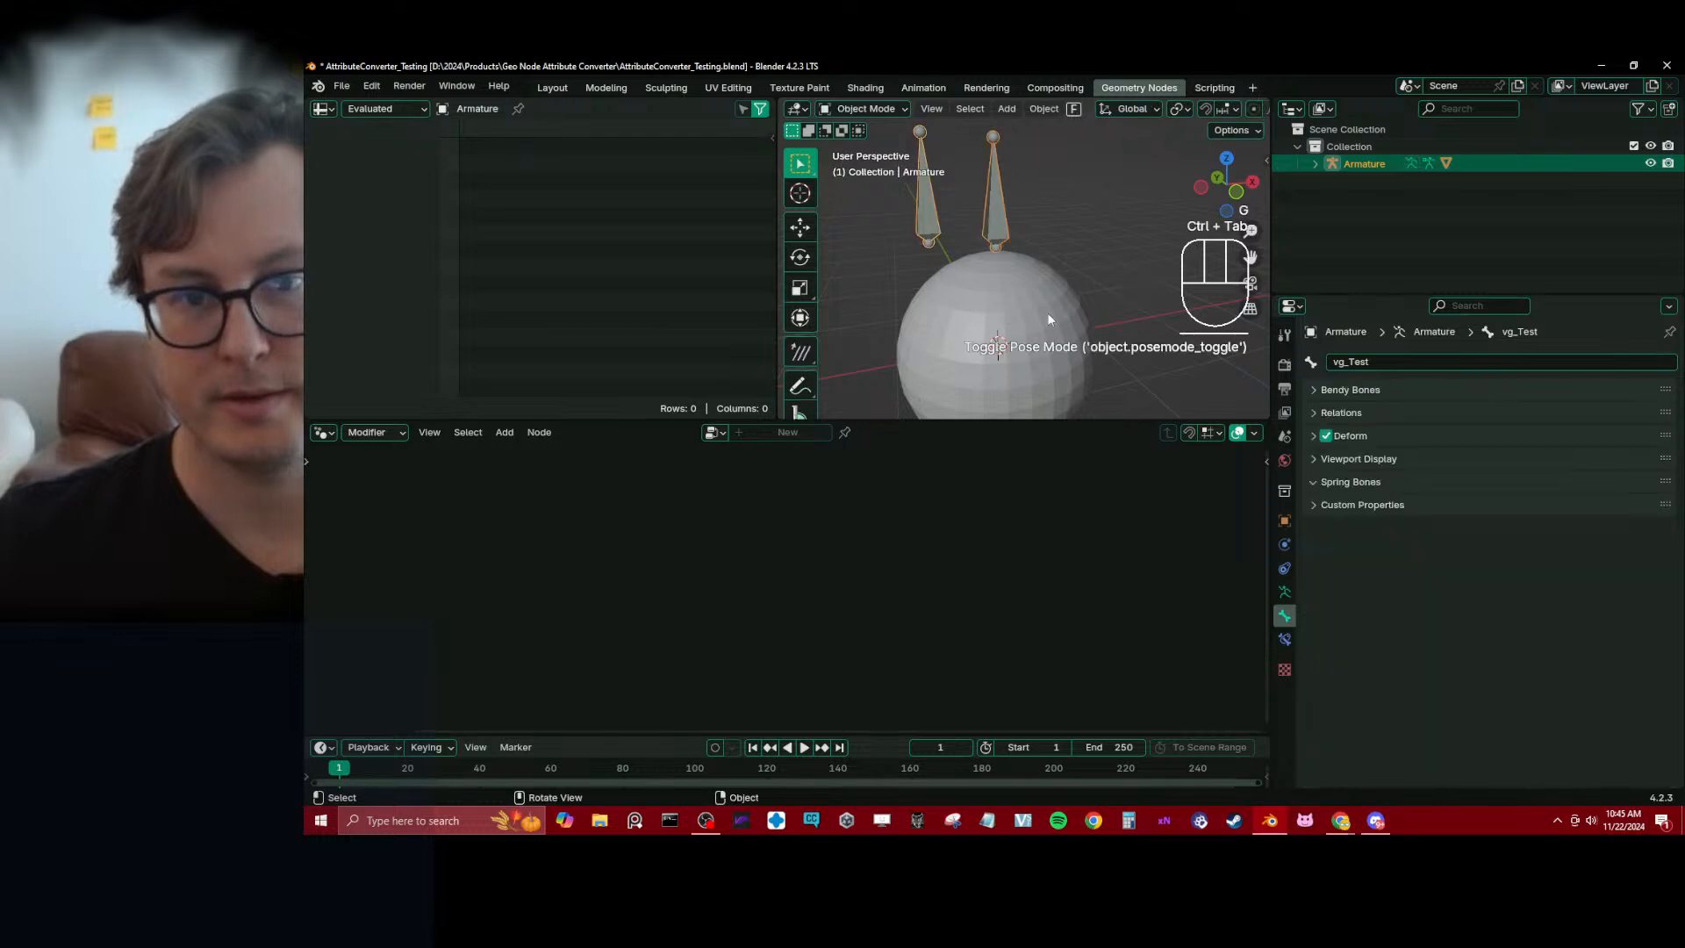
{"action": "left_click", "coordinate": [1045, 313]}
{"action": "left_click", "coordinate": [1283, 544]}
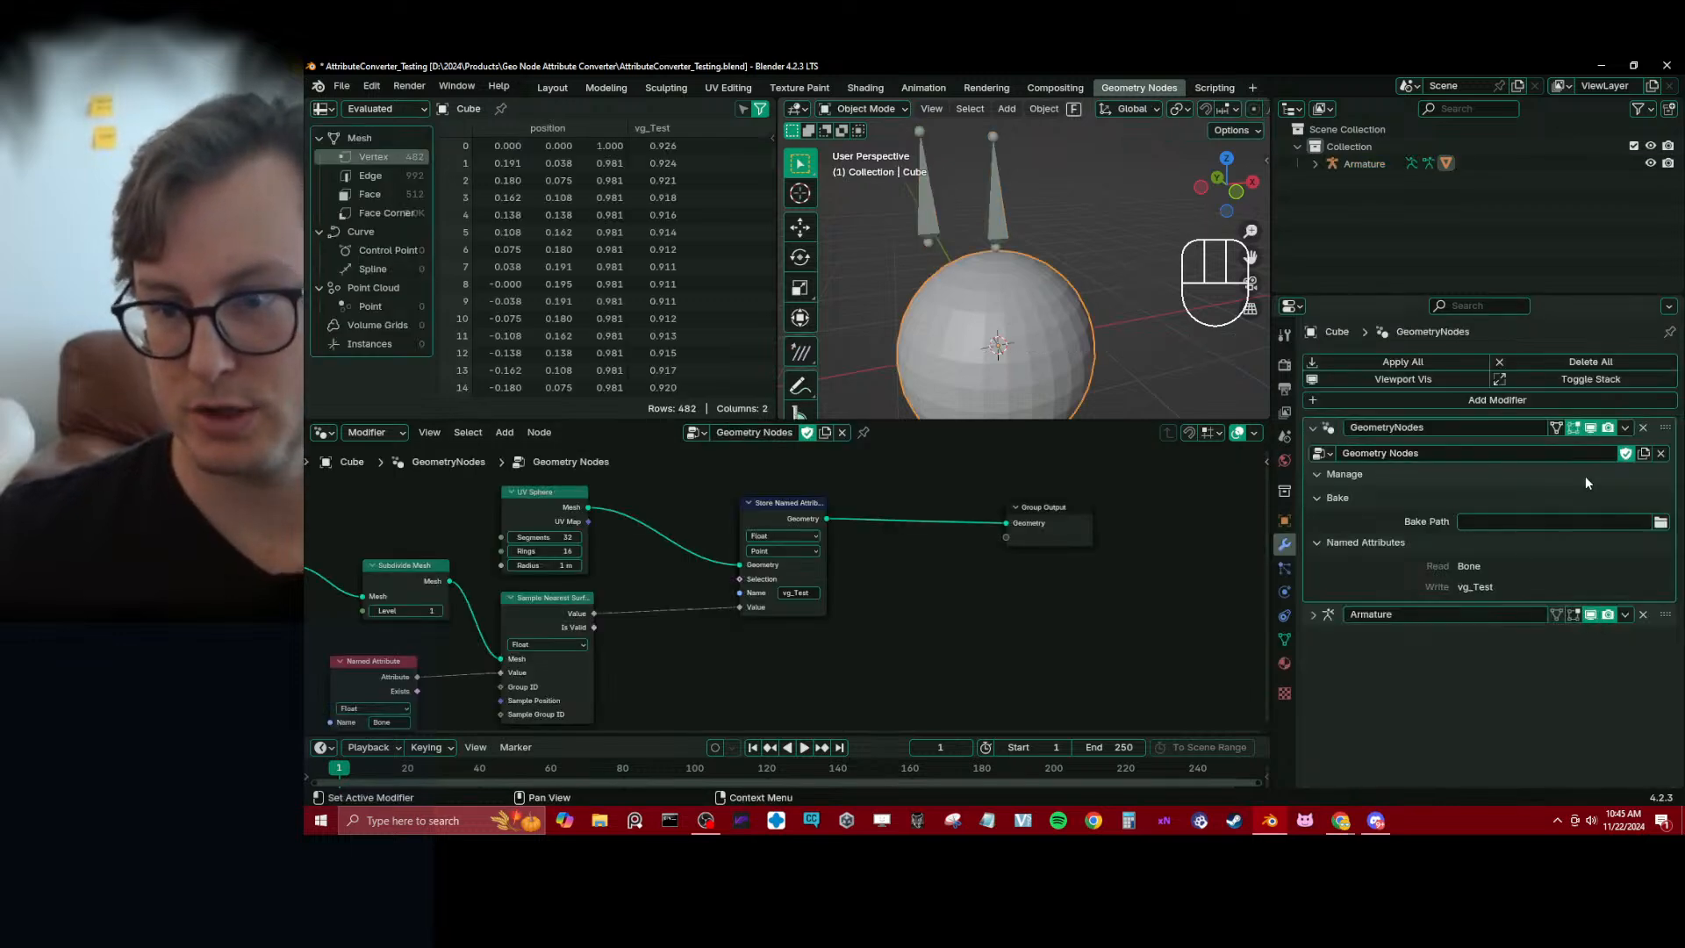
{"action": "left_click", "coordinate": [1590, 427]}
Try moving the bones in Pose Mode to test how they deform the original cube
{"action": "left_click", "coordinate": [994, 225]}
{"action": "key", "text": "ctrl+Tab"}
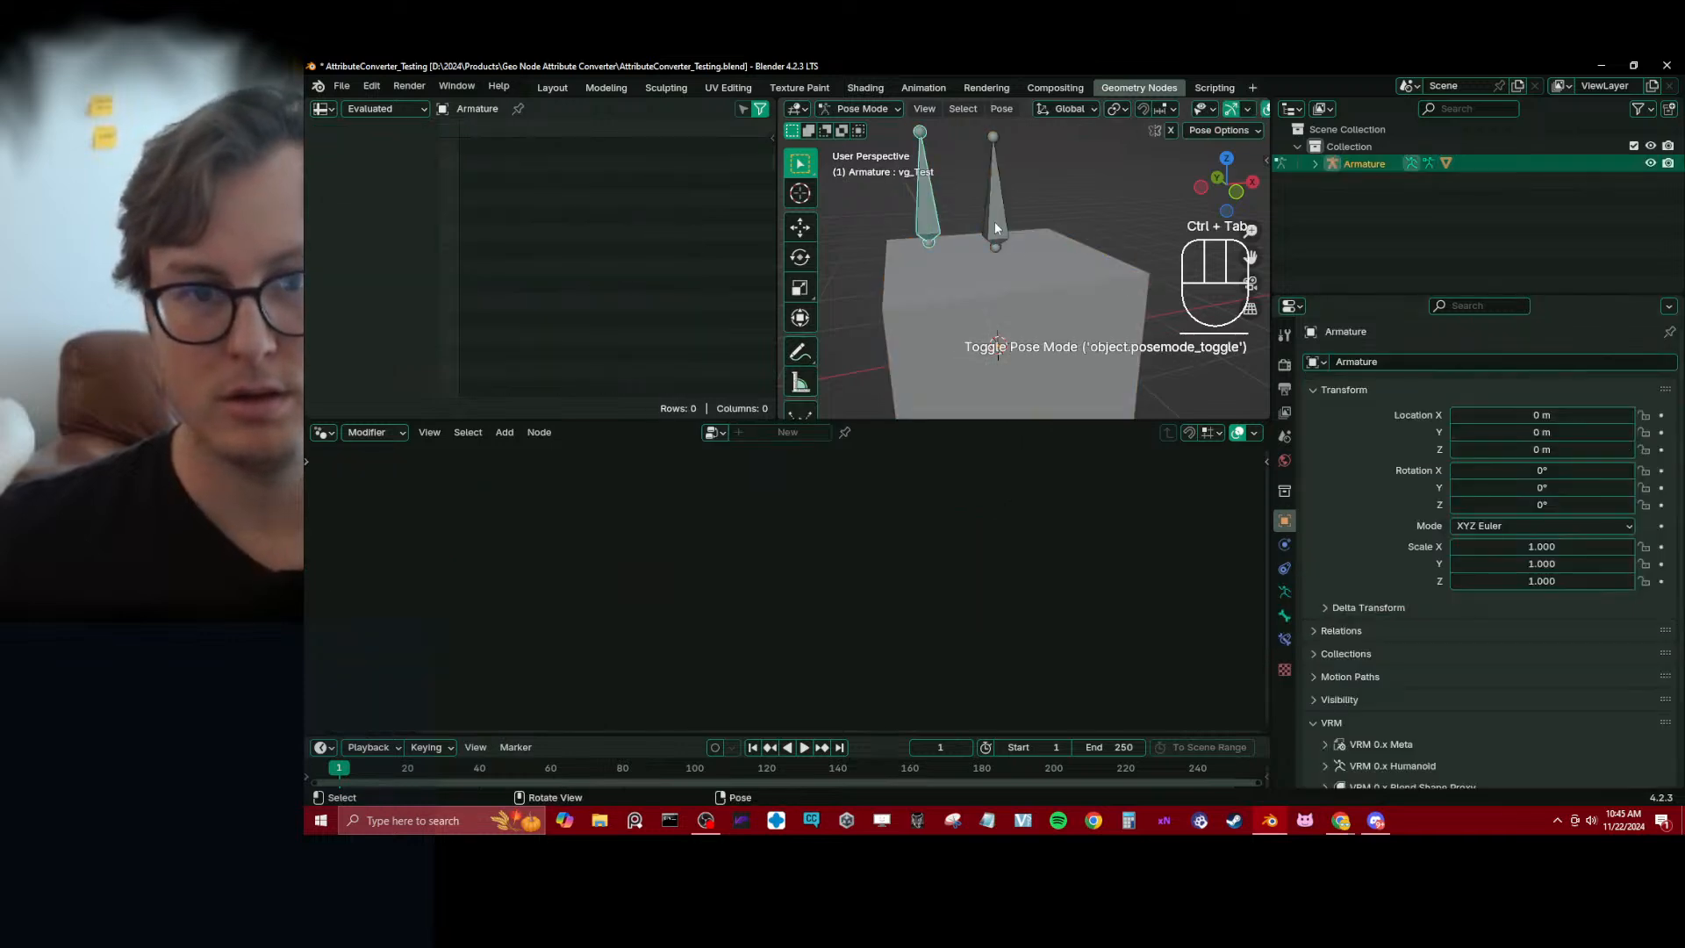
{"action": "left_click", "coordinate": [994, 223]}
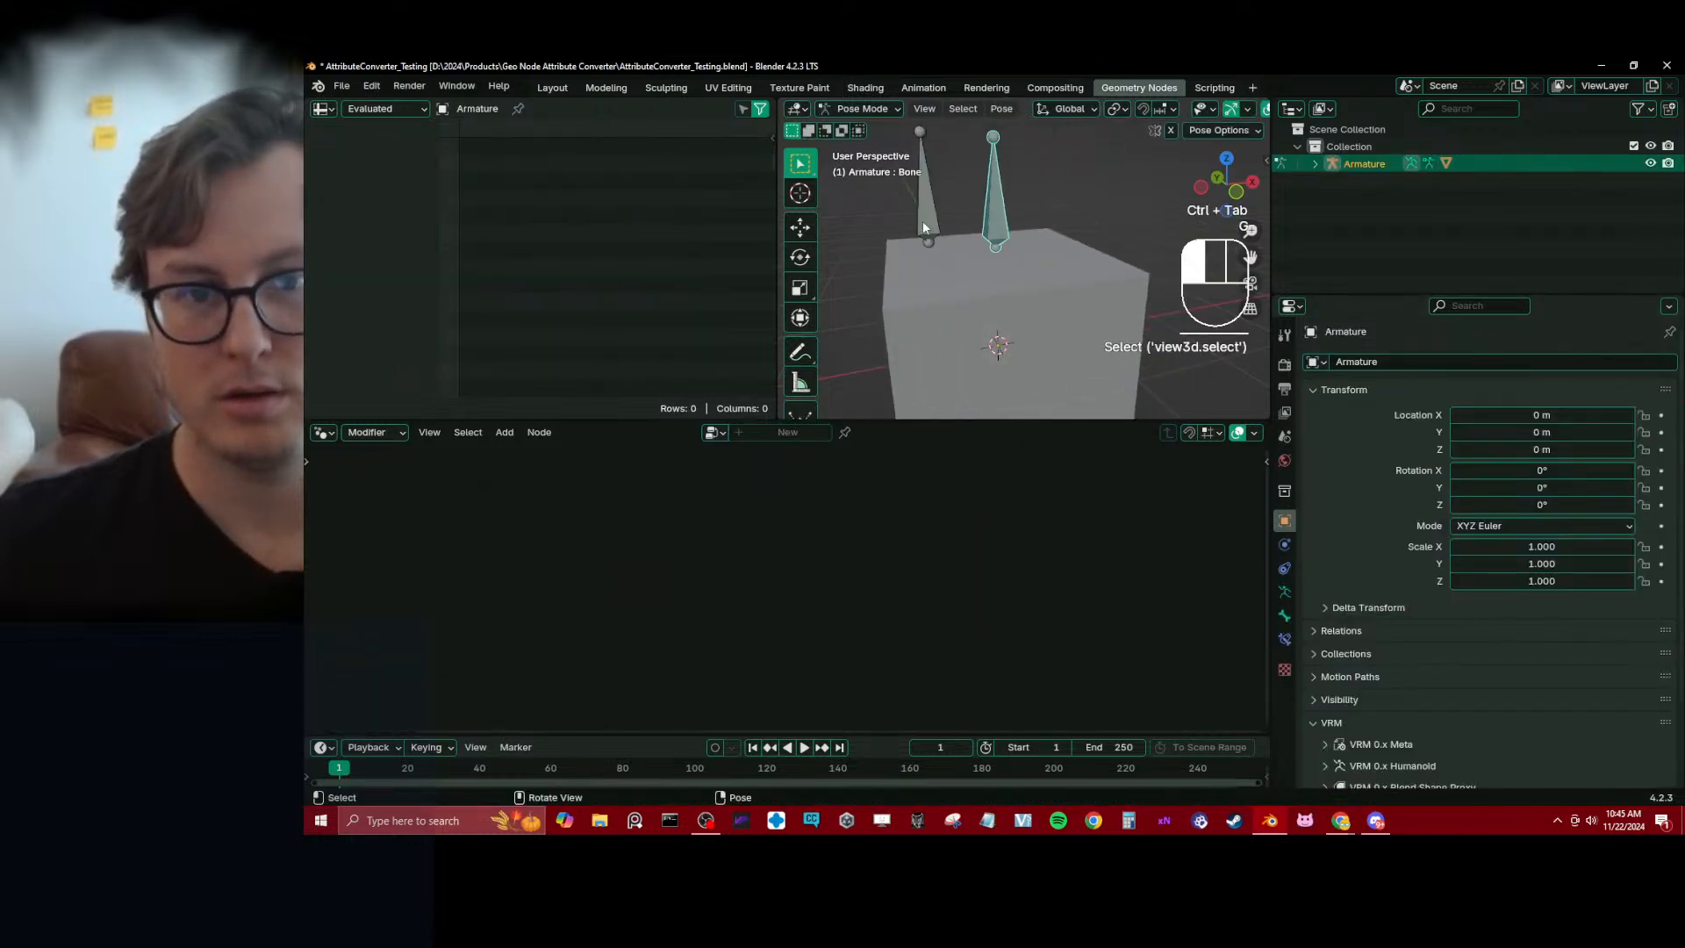
Turn the cube's GeometryNodes modifier back on in the viewport and save the file
{"action": "key", "text": "ctrl+Tab"}
{"action": "left_click", "coordinate": [1021, 271]}
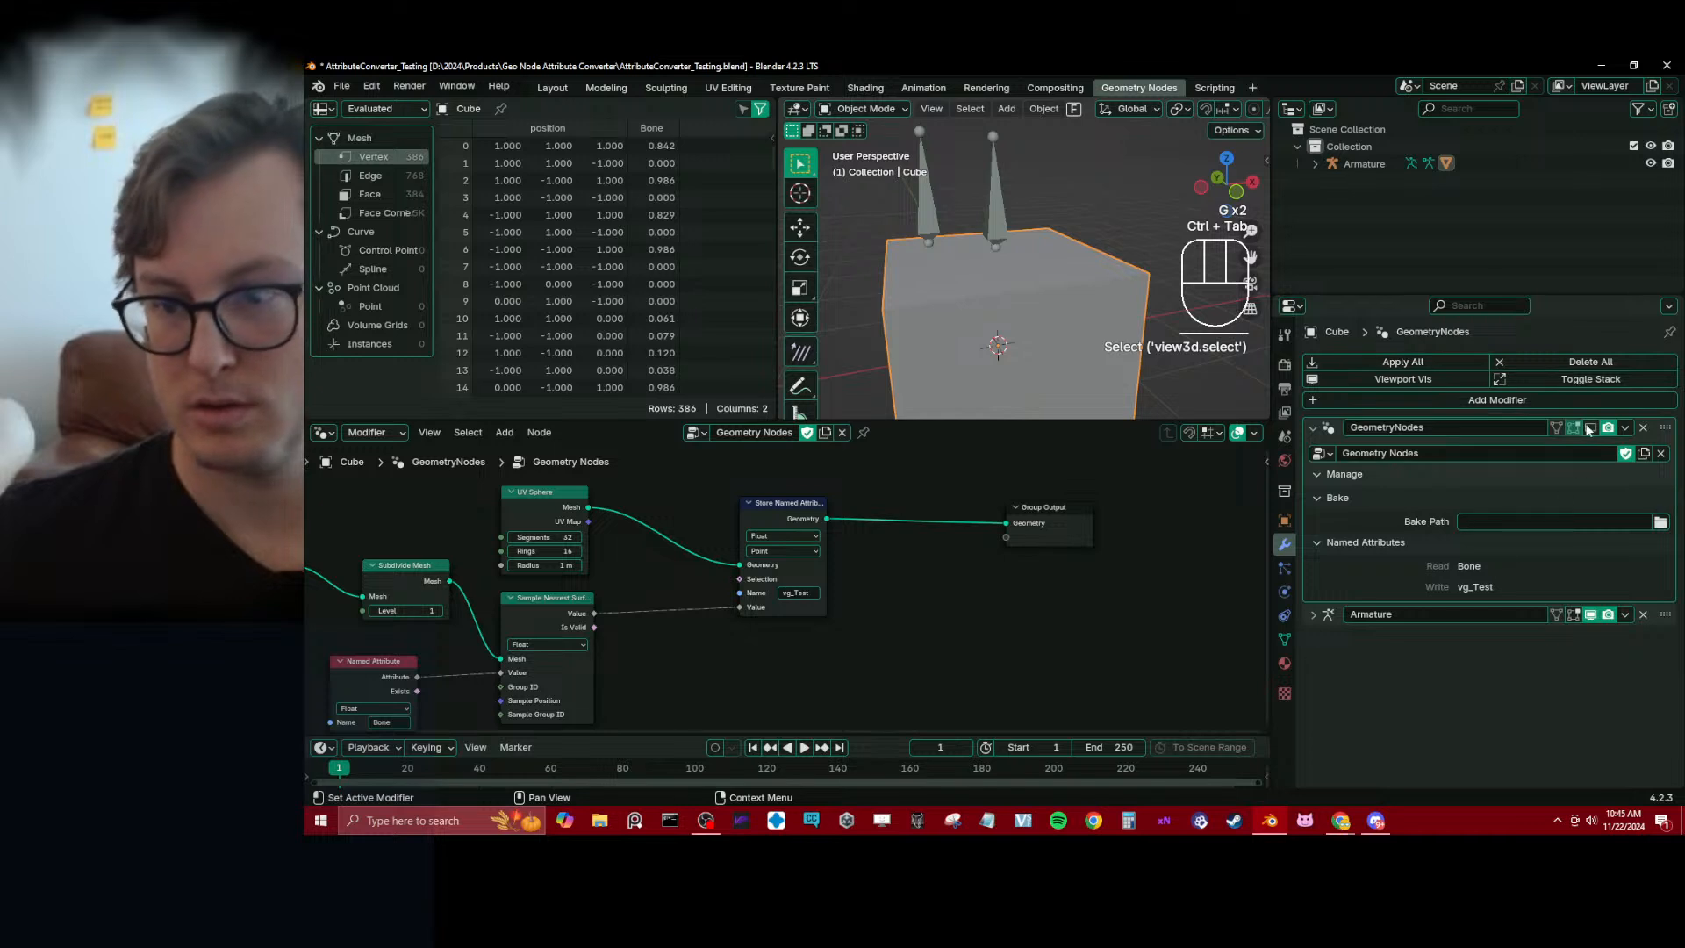
{"action": "left_click", "coordinate": [1590, 427]}
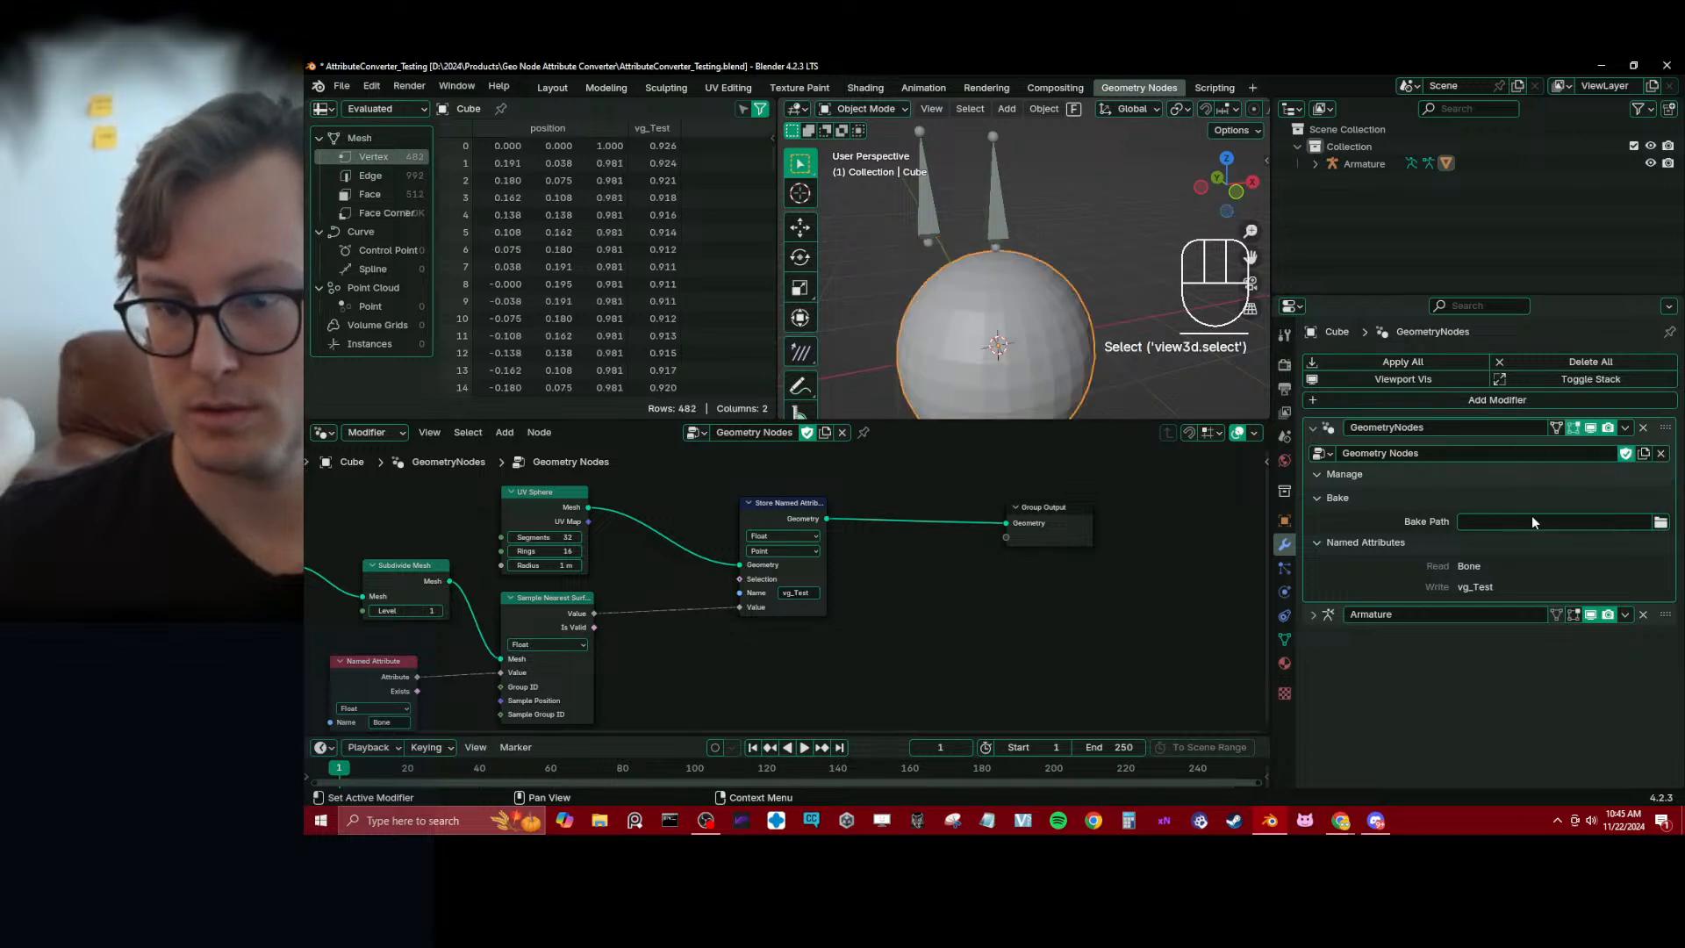
{"action": "key", "text": "ctrl+s"}
Try moving Bone and vg_Test in Pose Mode to test whether either one deforms the generated sphere
{"action": "left_click", "coordinate": [1012, 237], "text": "ctrl"}
{"action": "key", "text": "ctrl+Tab"}
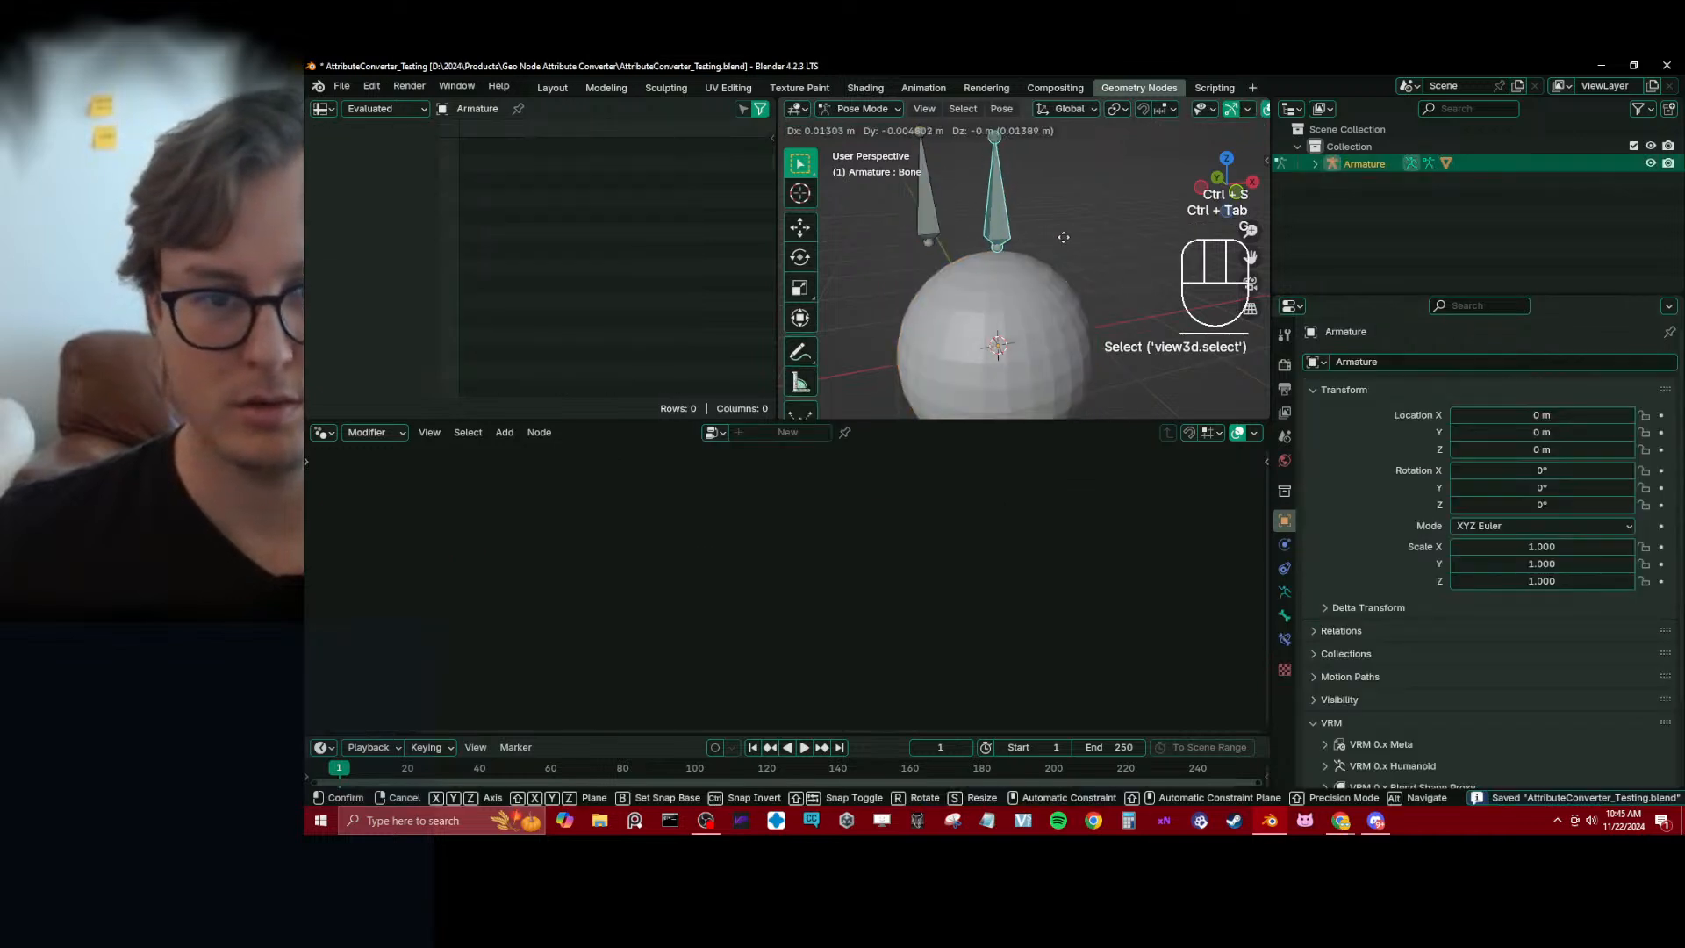
{"action": "key", "text": "g"}
{"action": "key", "text": "g"}
{"action": "right_click", "coordinate": [907, 225]}
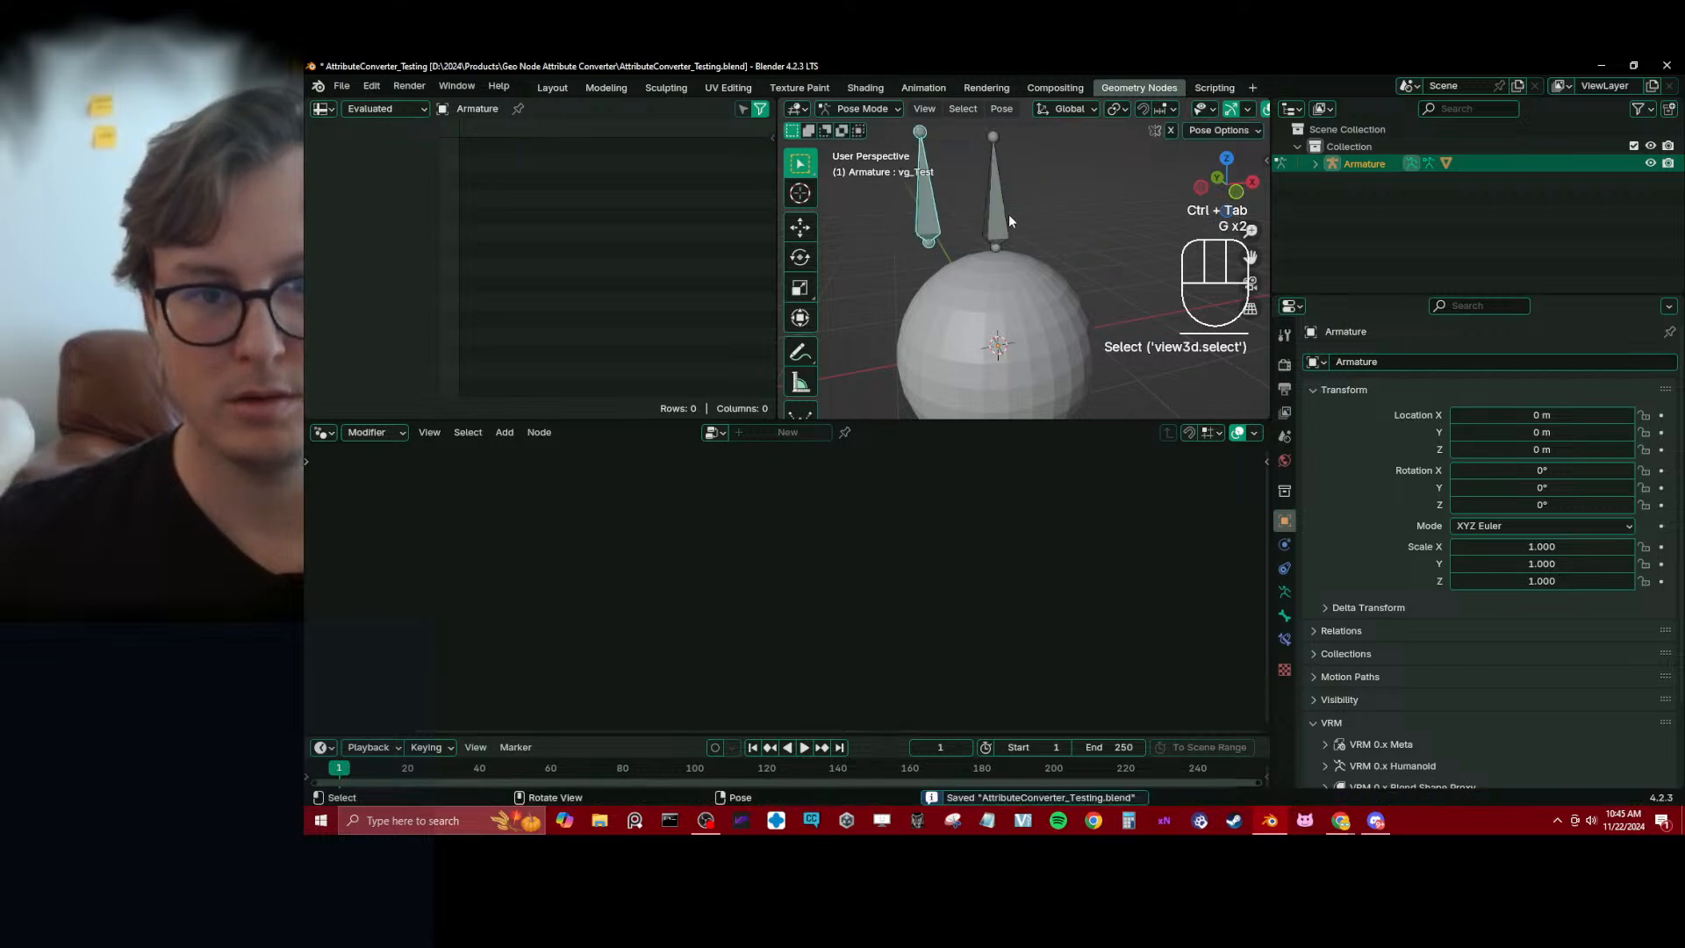
Move Bone slightly upward in Pose Mode, then select the sphere in Object Mode
{"action": "left_click", "coordinate": [1007, 218]}
{"action": "key", "text": "g"}
{"action": "left_click", "coordinate": [1007, 207]}
{"action": "key", "text": "Escape"}
{"action": "left_click", "coordinate": [1023, 310]}
{"action": "key", "text": "ctrl+Tab"}
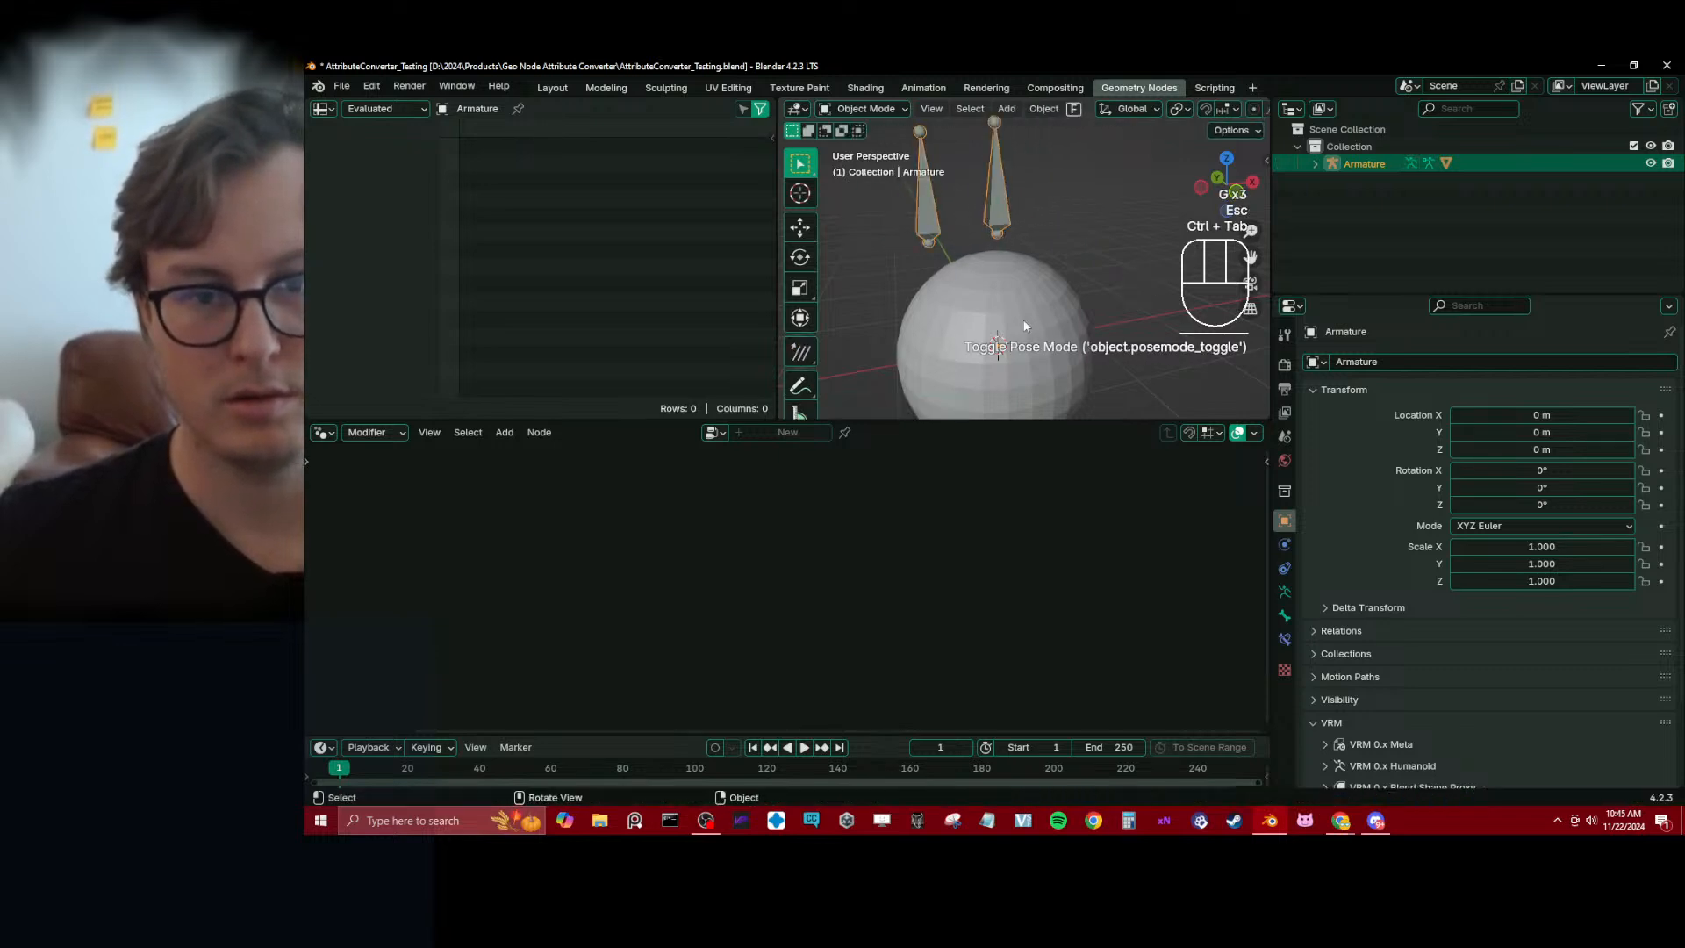
{"action": "left_click", "coordinate": [1023, 309]}
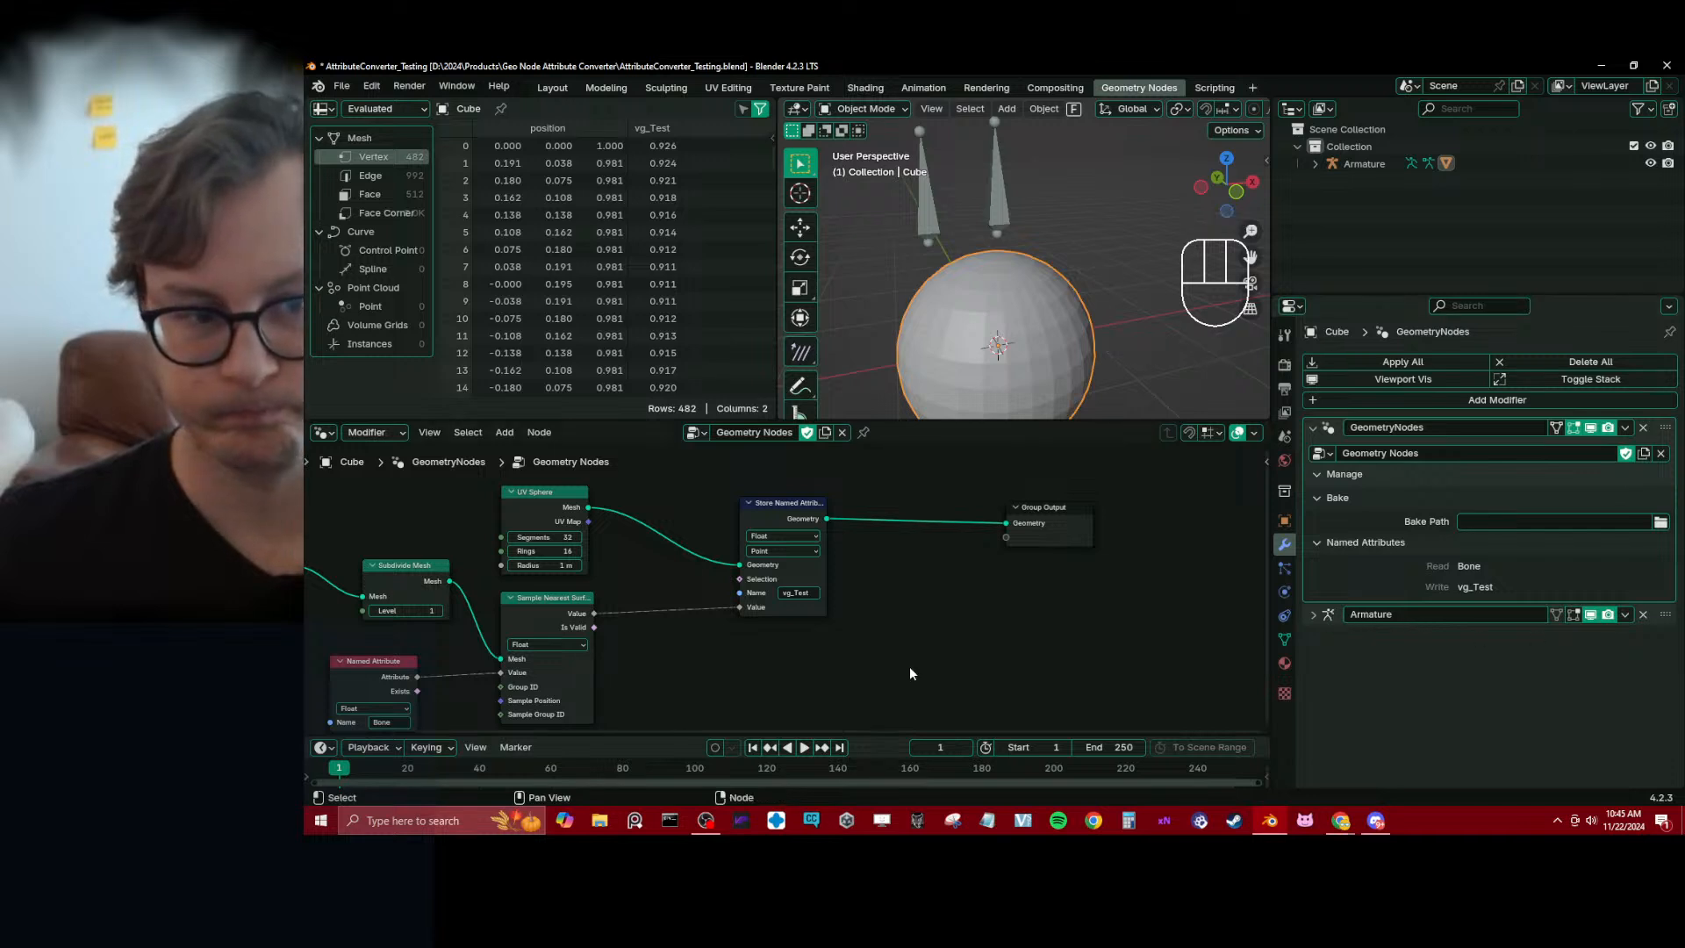
Reposition the Group Input and Subdivide Mesh nodes closer together in the node tree
{"action": "middle_click_drag", "start_coordinate": [730, 691], "coordinate": [692, 551]}
{"action": "left_click_drag", "start_coordinate": [692, 552], "coordinate": [903, 626]}
{"action": "key", "text": "g"}
{"action": "left_click", "coordinate": [923, 577]}
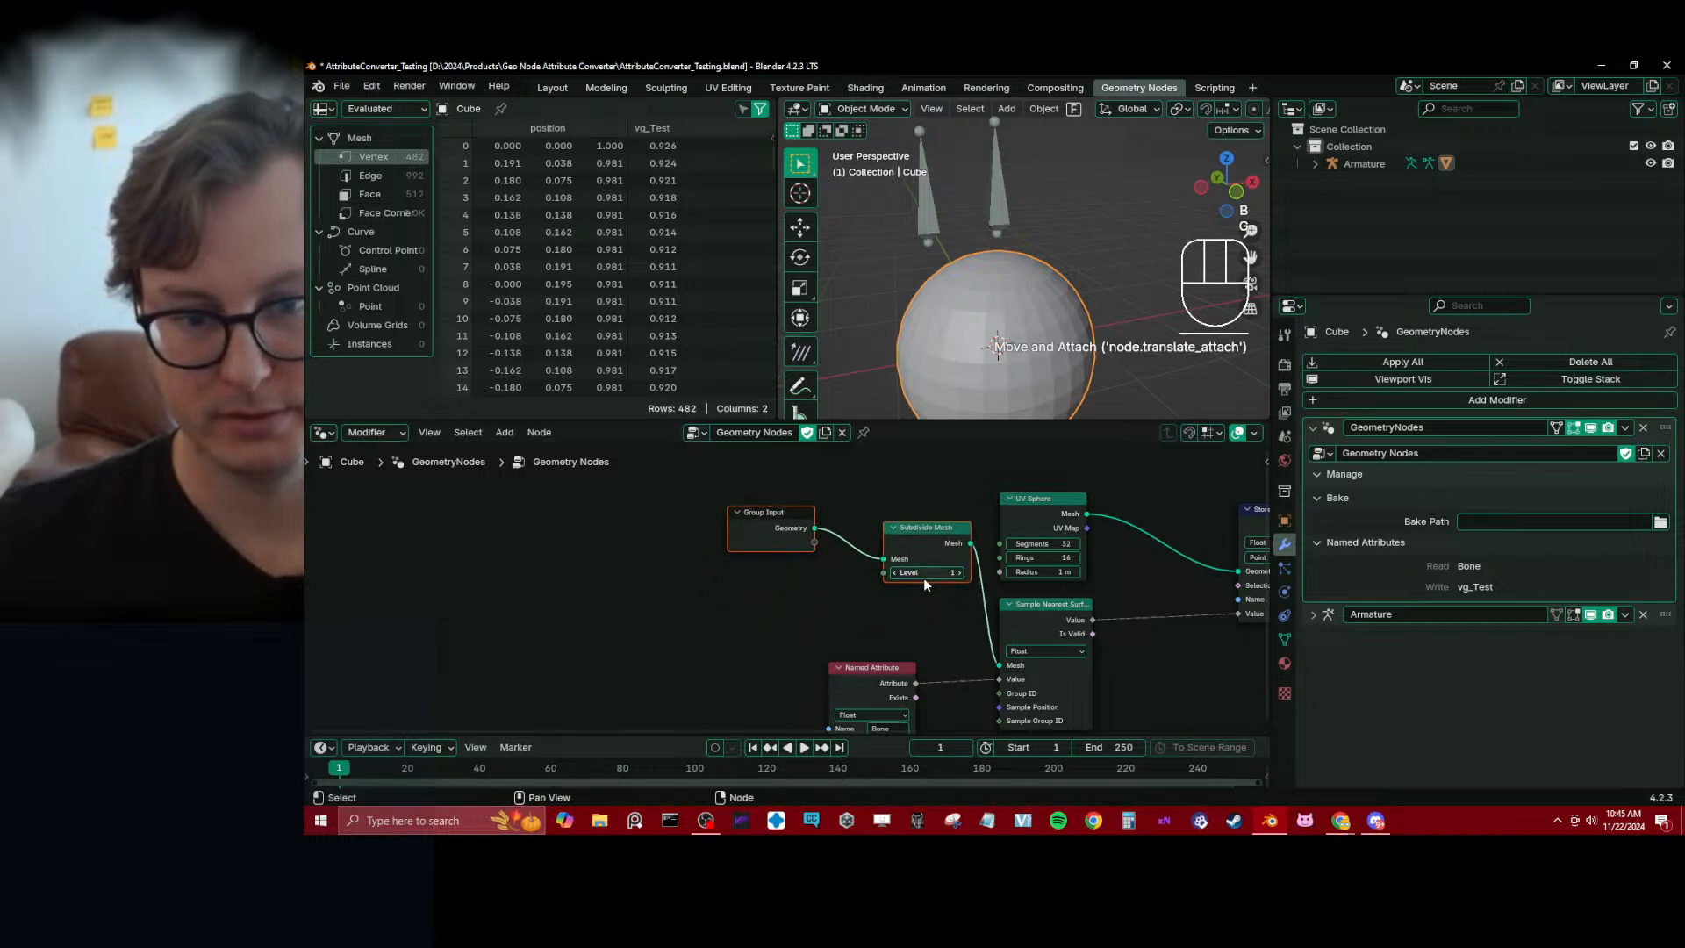
{"action": "middle_click_drag", "start_coordinate": [923, 577], "coordinate": [781, 571]}
{"action": "key", "text": "g"}
{"action": "left_click", "coordinate": [730, 574]}
{"action": "left_click", "coordinate": [623, 531]}
{"action": "key", "text": "g"}
{"action": "left_click", "coordinate": [686, 544]}
Move the Group Input and Subdivide Mesh nodes down above Named Attribute, beside Sample Nearest Surface, and save the file
{"action": "key", "text": "b"}
{"action": "left_click_drag", "start_coordinate": [690, 546], "coordinate": [800, 600]}
{"action": "key", "text": "g"}
{"action": "left_click", "coordinate": [726, 603]}
{"action": "key", "text": "g"}
{"action": "left_click", "coordinate": [770, 634]}
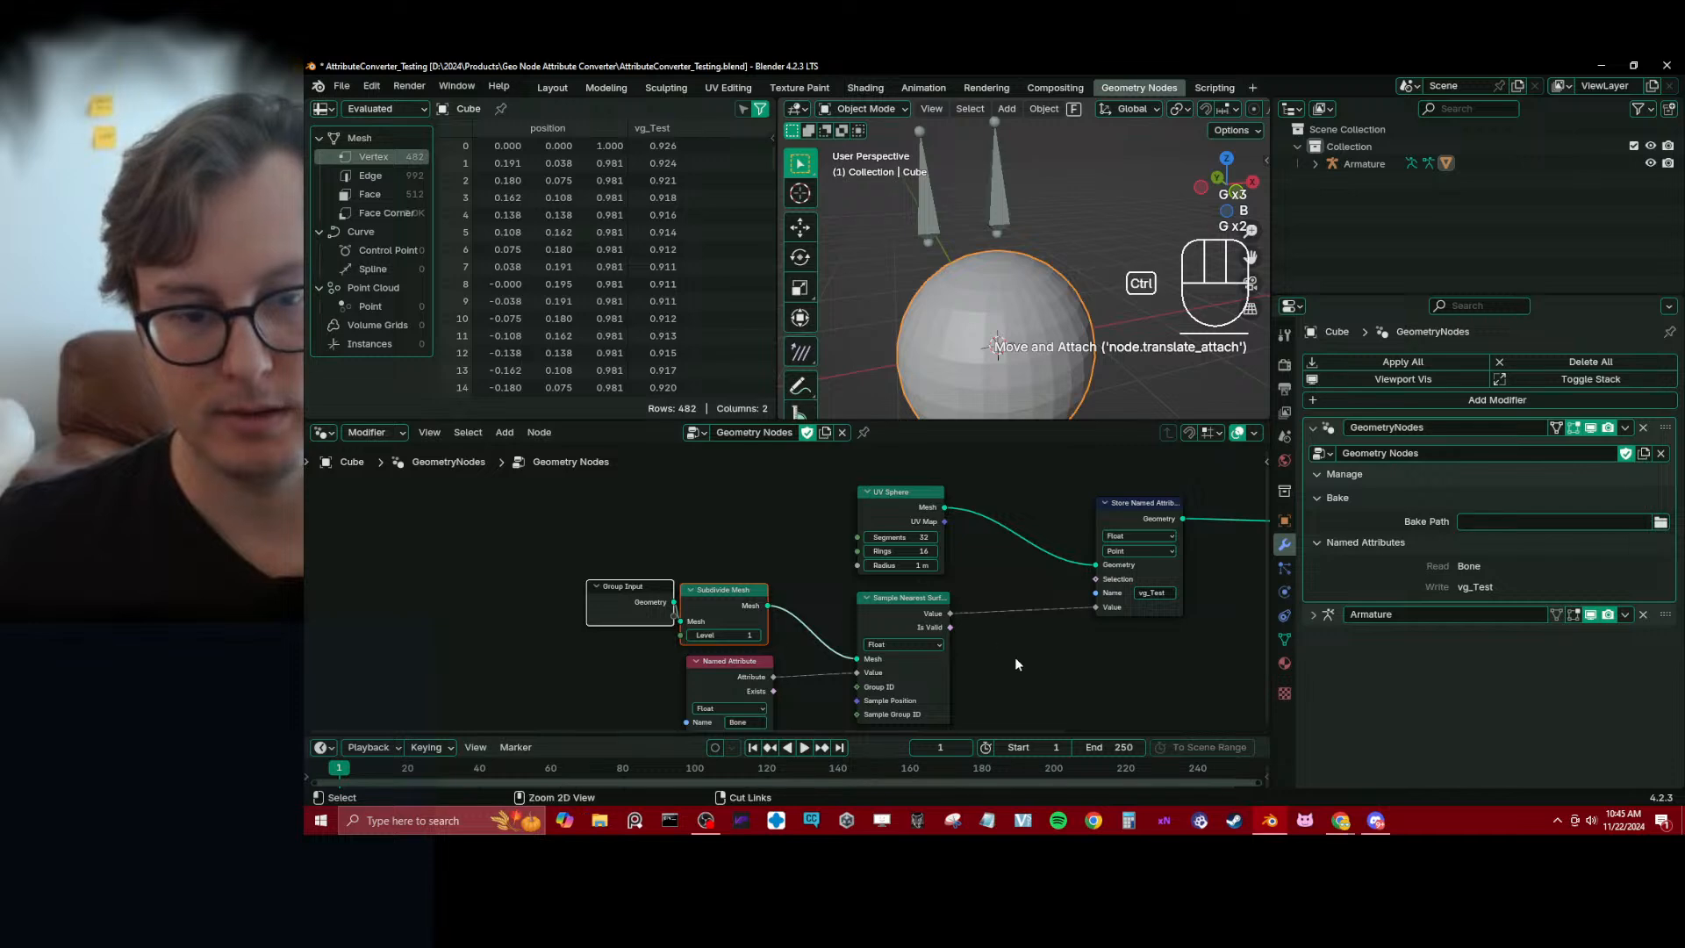
{"action": "key", "text": "ctrl+s"}
{"action": "middle_click_drag", "start_coordinate": [1015, 660], "coordinate": [1006, 658]}
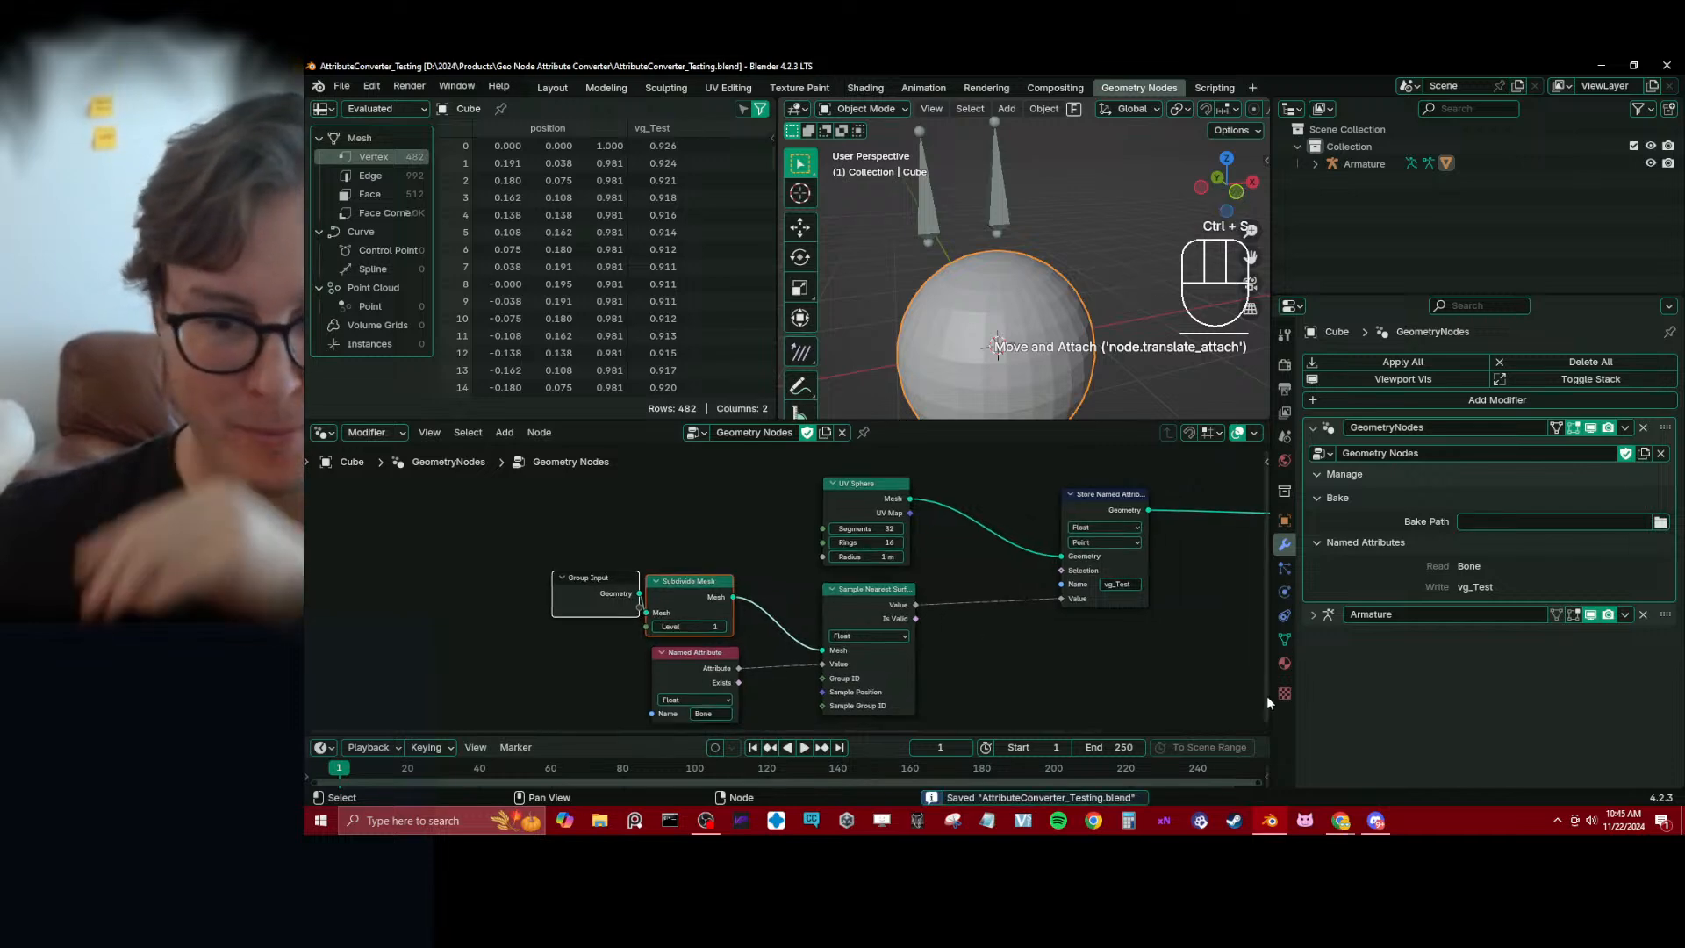
Switch to the ChatGPT conversation about the add-on in the browser and ask "How can I ensure the script is active?"
{"action": "left_click", "coordinate": [1339, 820]}
{"action": "left_click", "coordinate": [1399, 754]}
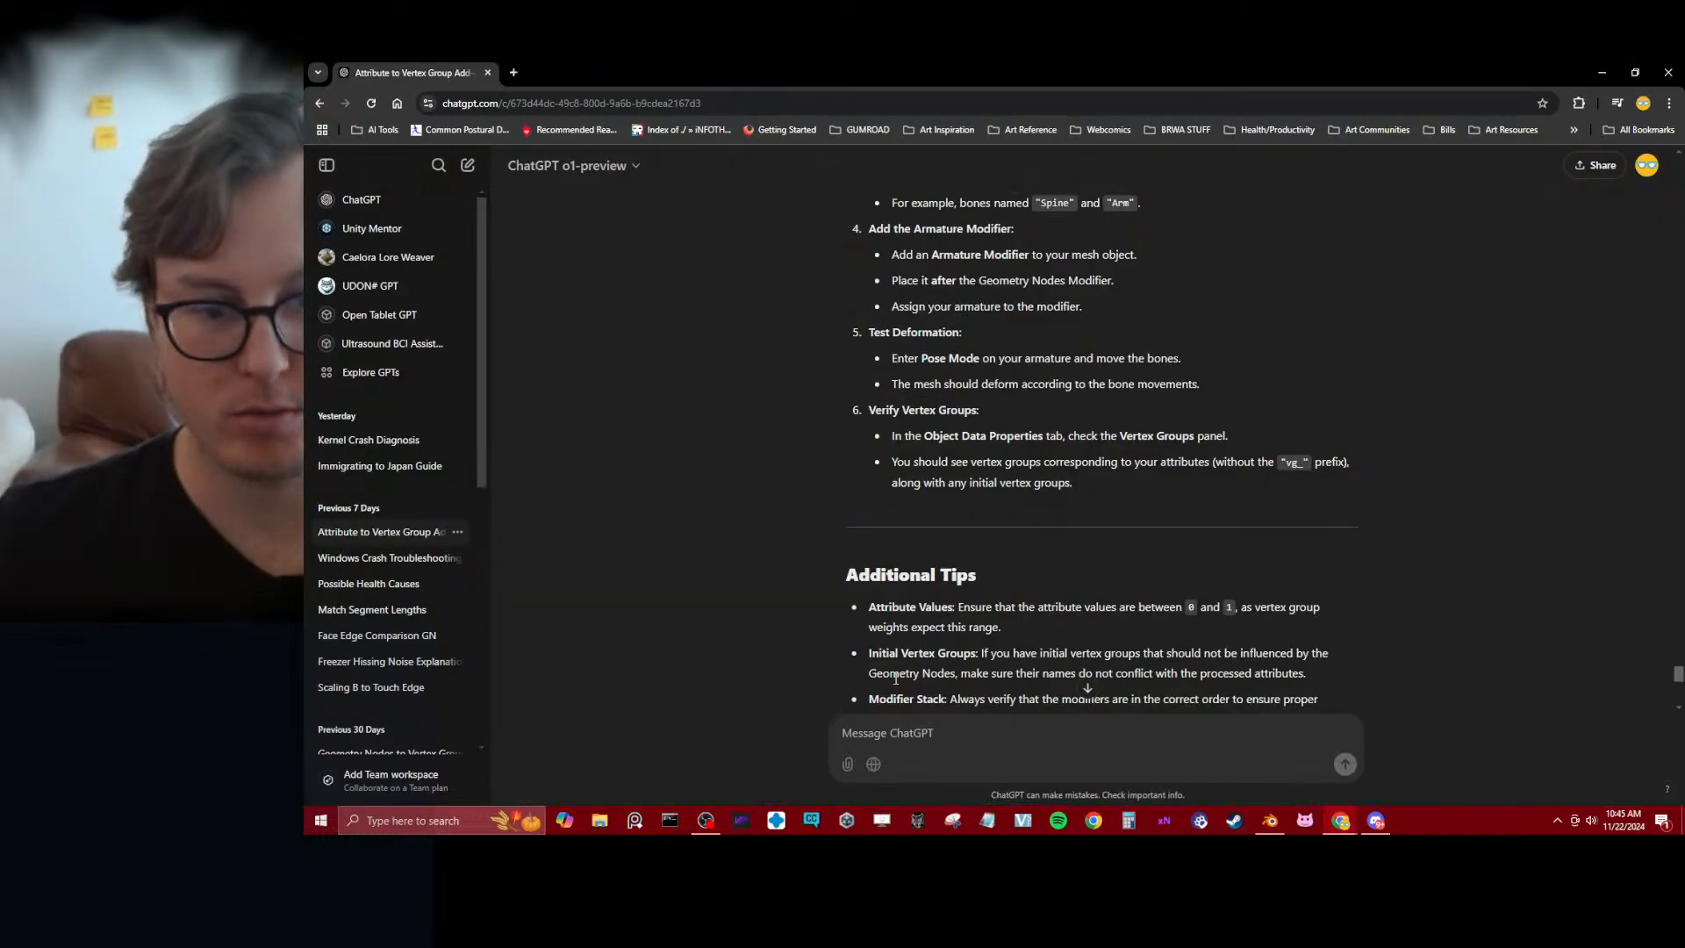
{"action": "scroll", "coordinate": [1068, 657], "scroll_direction": "down", "scroll_amount": 10}
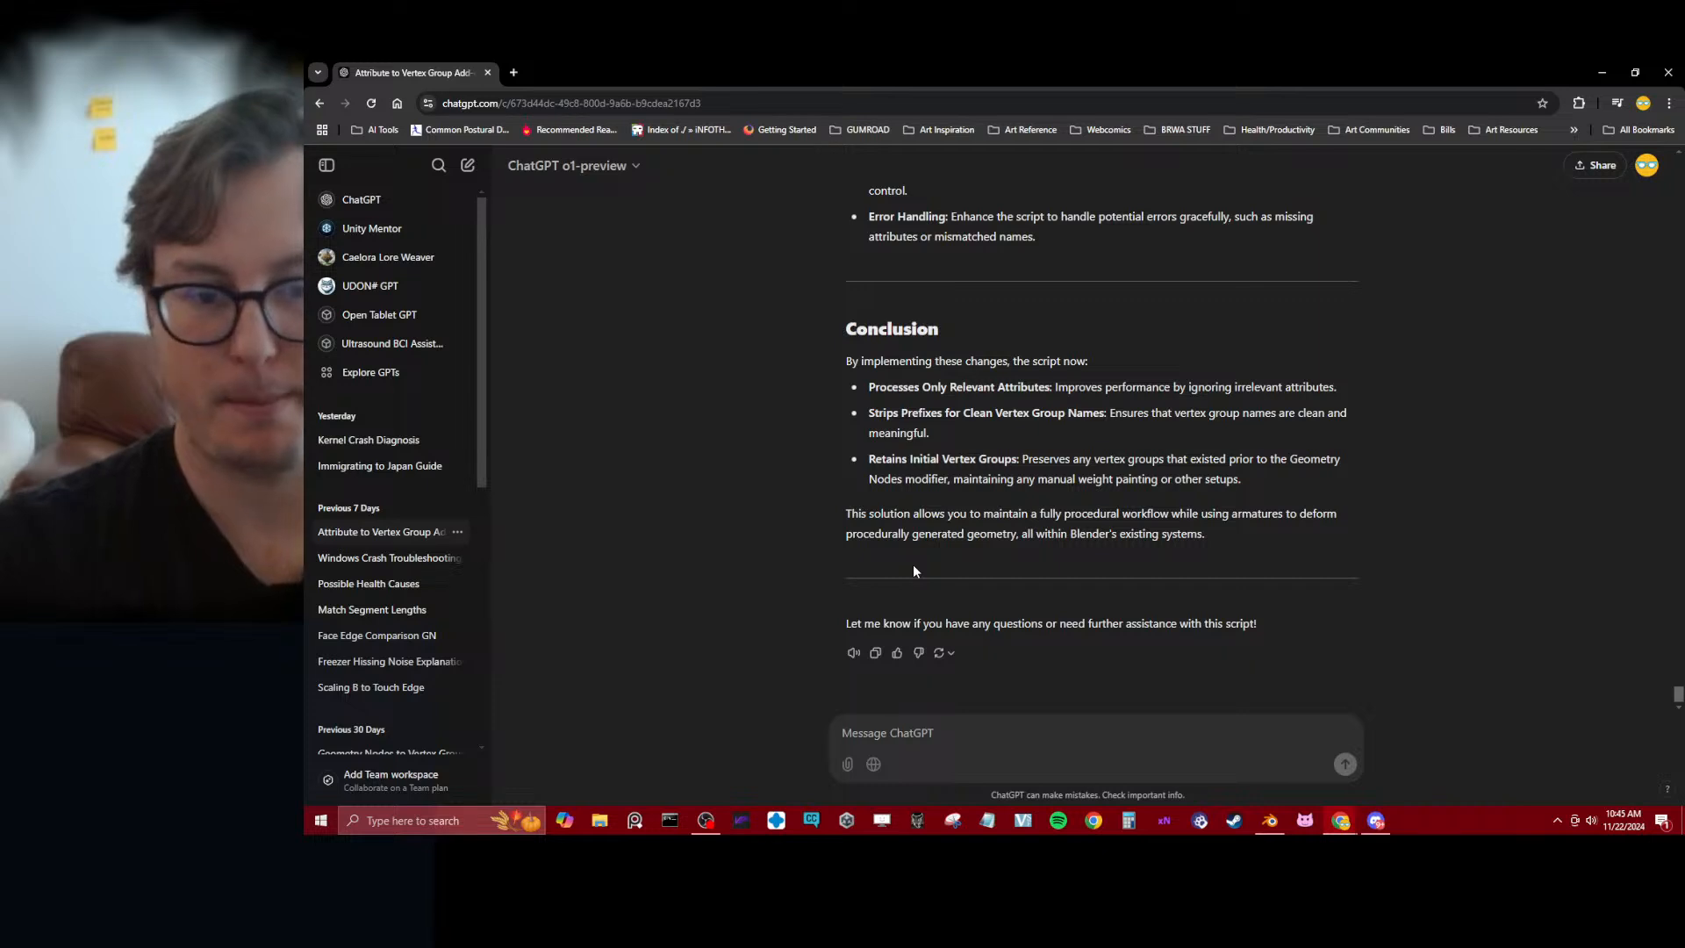
{"action": "left_click", "coordinate": [931, 734]}
{"action": "type", "text": "How"}
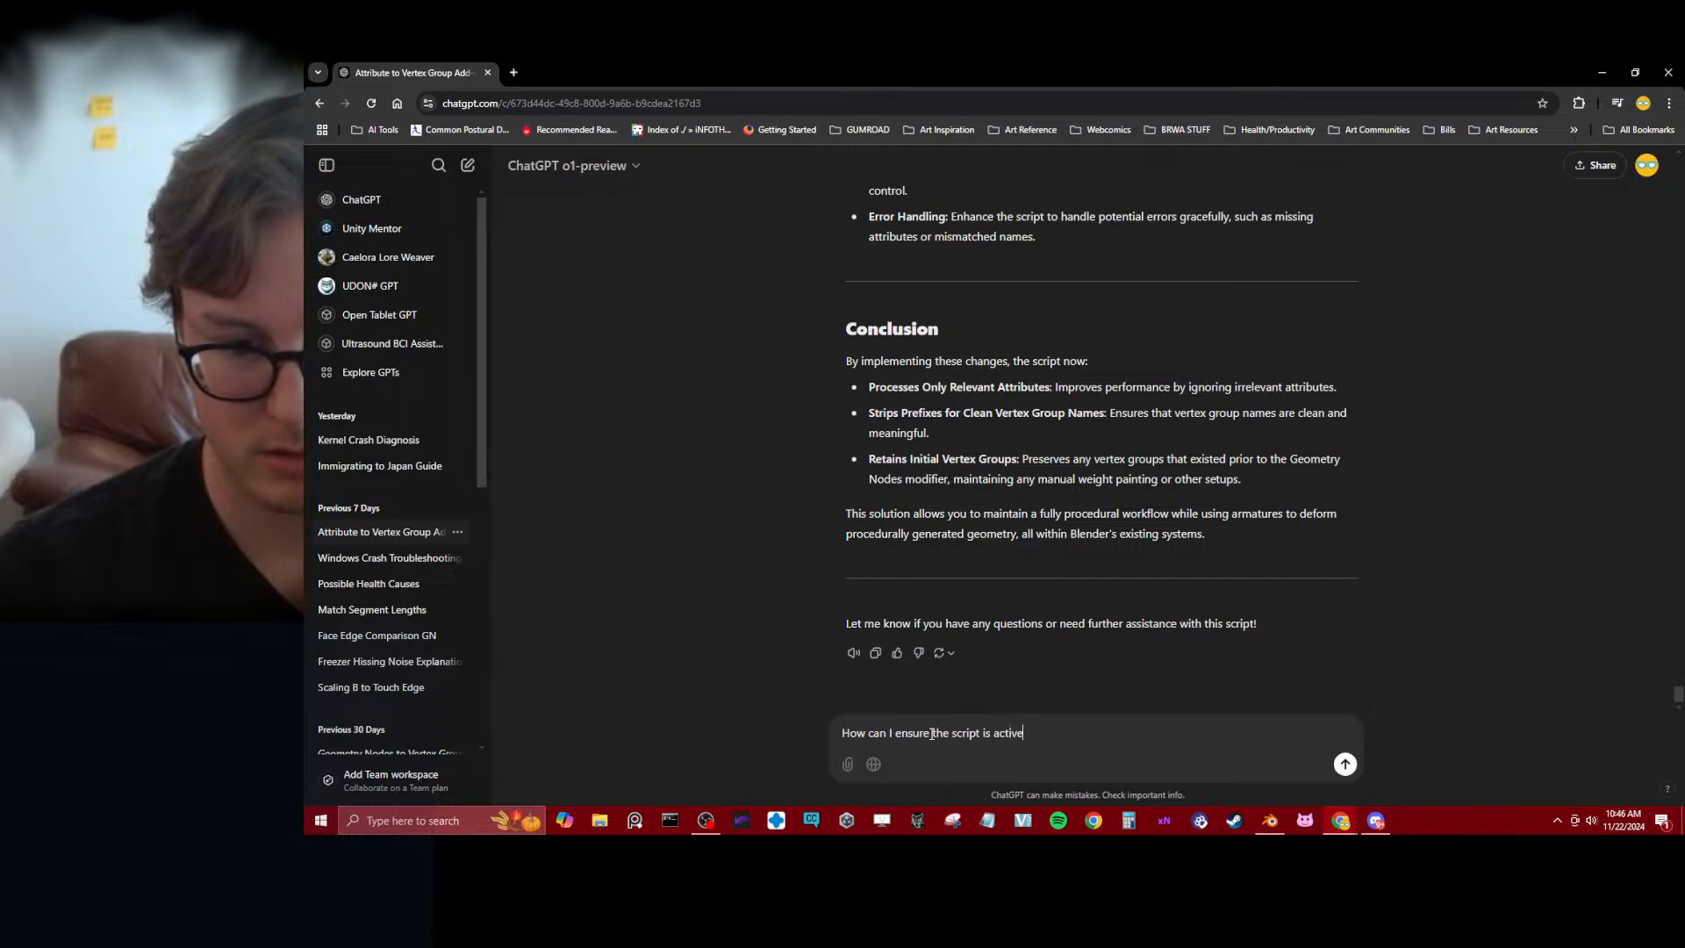
{"action": "type", "text": "?"}
{"action": "key", "text": "Return"}
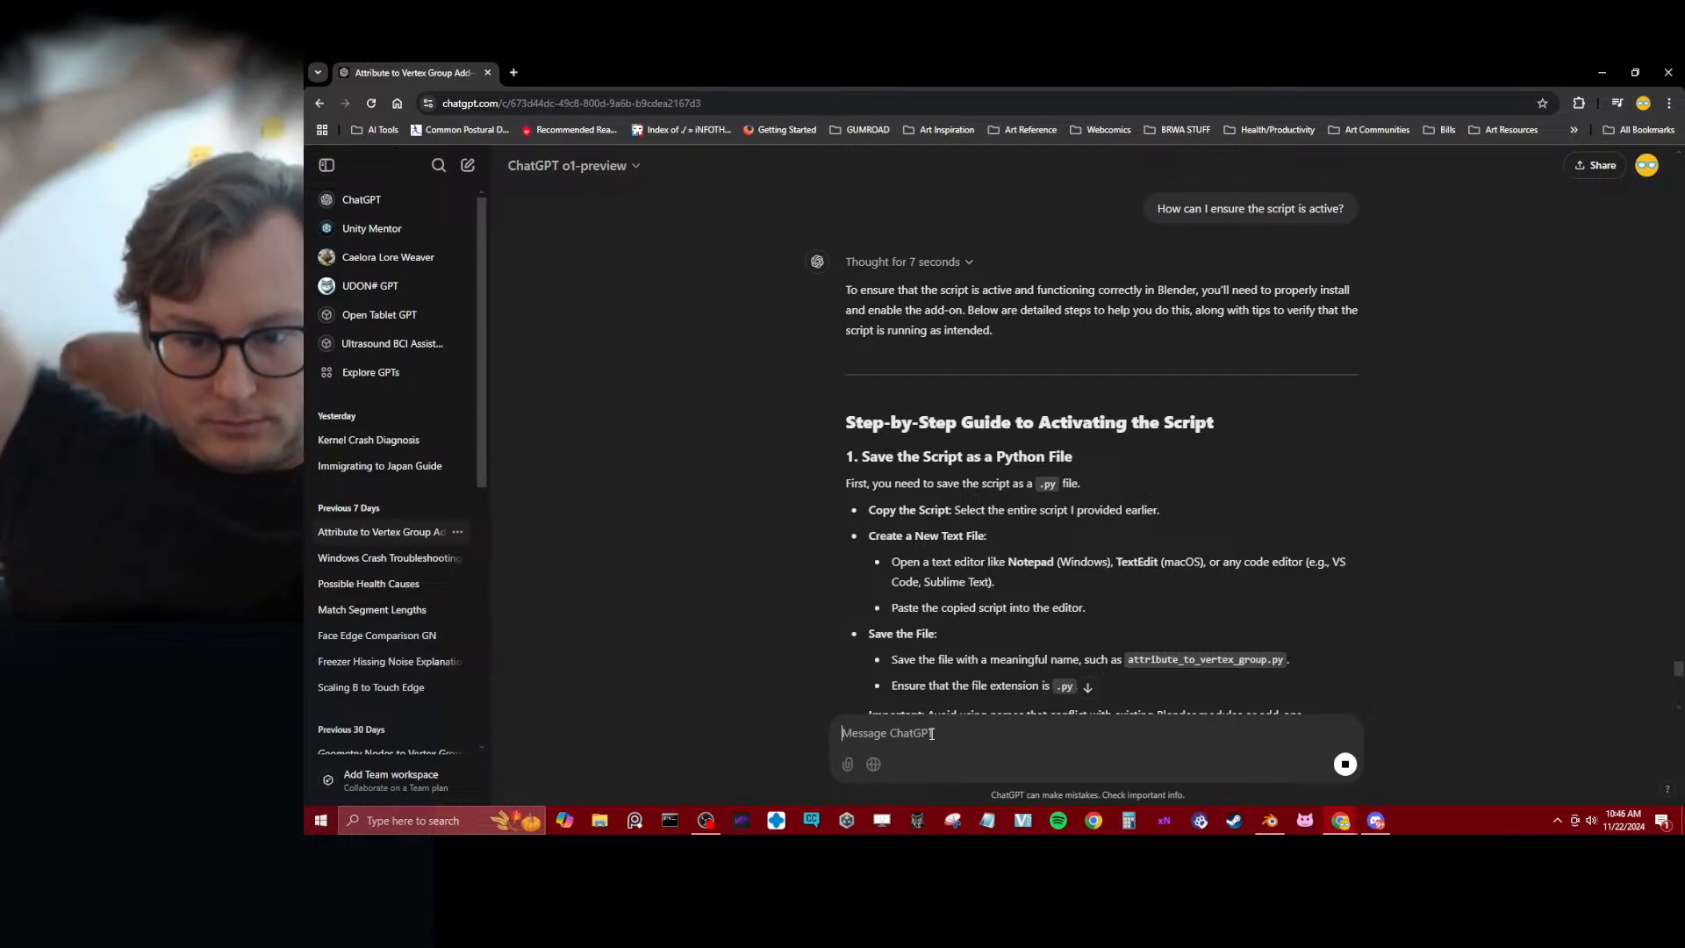
Follow ChatGPT's installation instructions: switch to Blender and install the add-on file attribute_to_vertex_group.py from disk
{"action": "scroll", "coordinate": [988, 596], "scroll_direction": "down", "scroll_amount": 2}
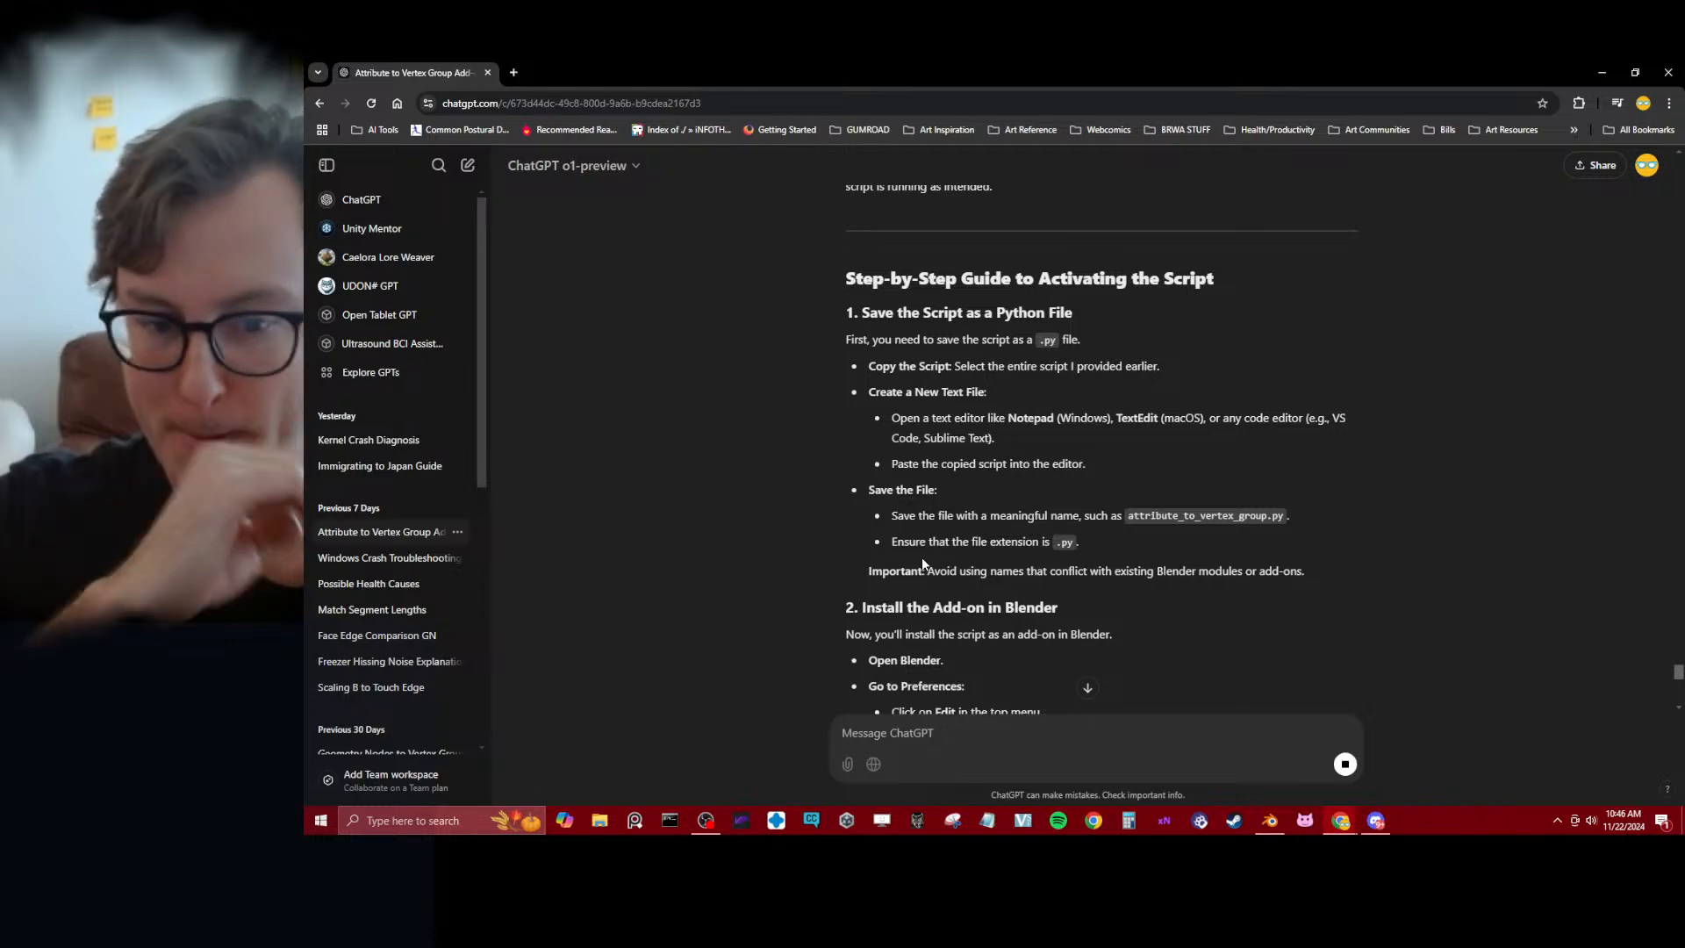
{"action": "scroll", "coordinate": [811, 584], "scroll_direction": "down", "scroll_amount": 2}
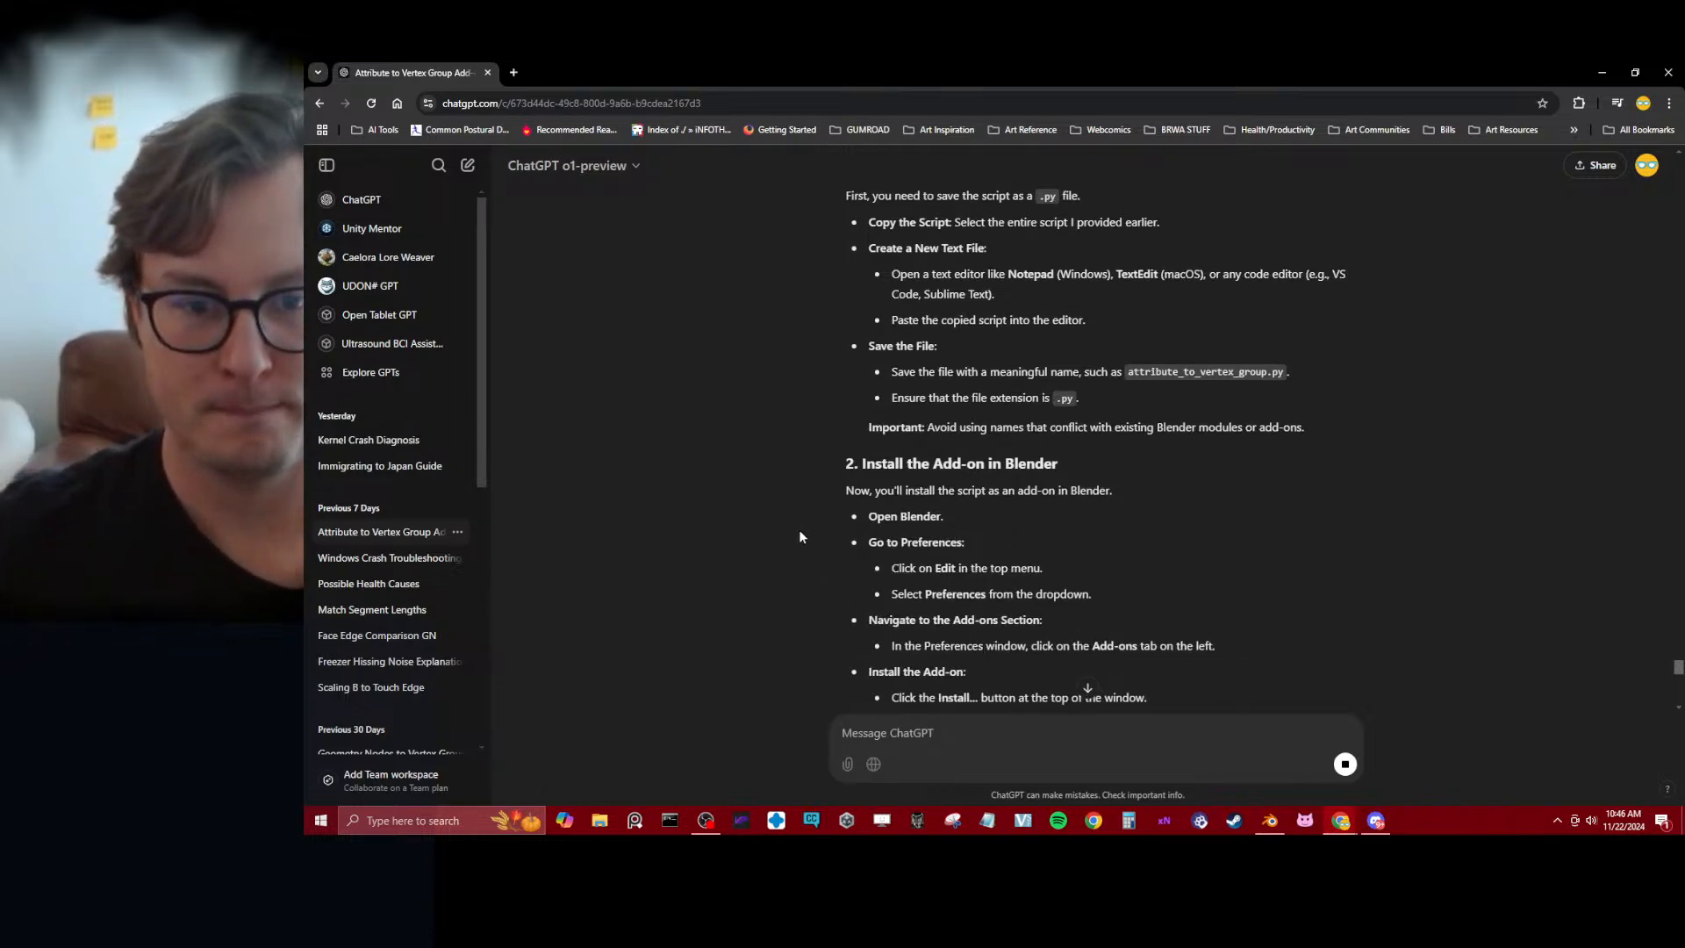
{"action": "scroll", "coordinate": [790, 541], "scroll_direction": "down", "scroll_amount": 2}
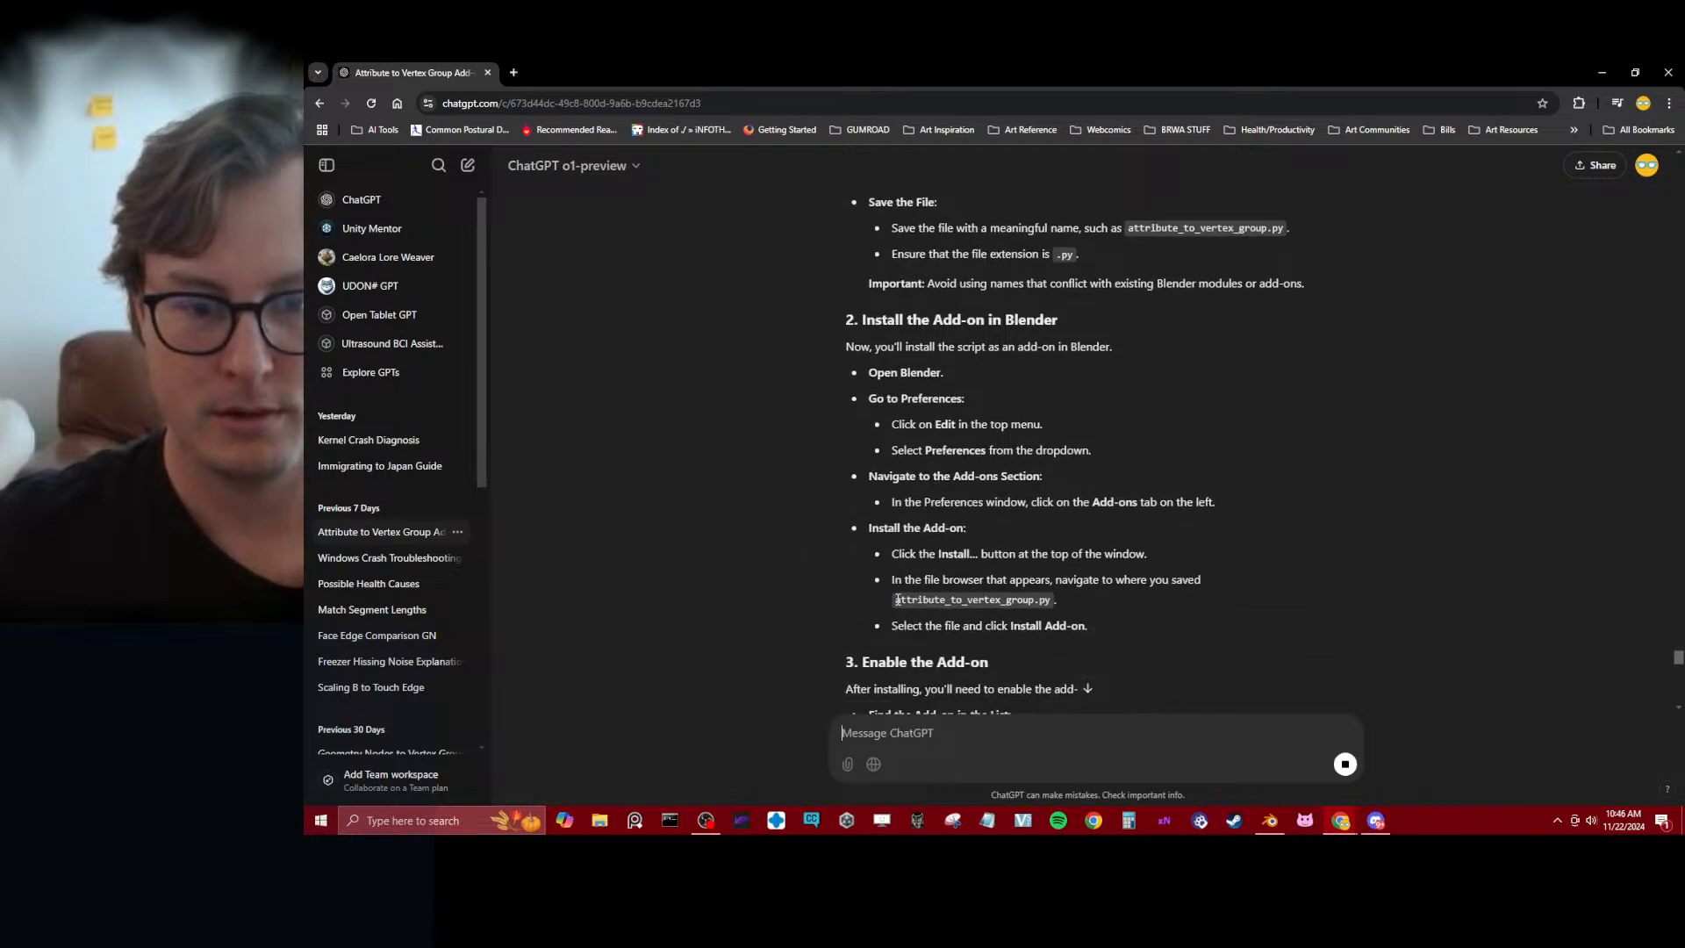
{"action": "key", "text": "alt+Tab"}
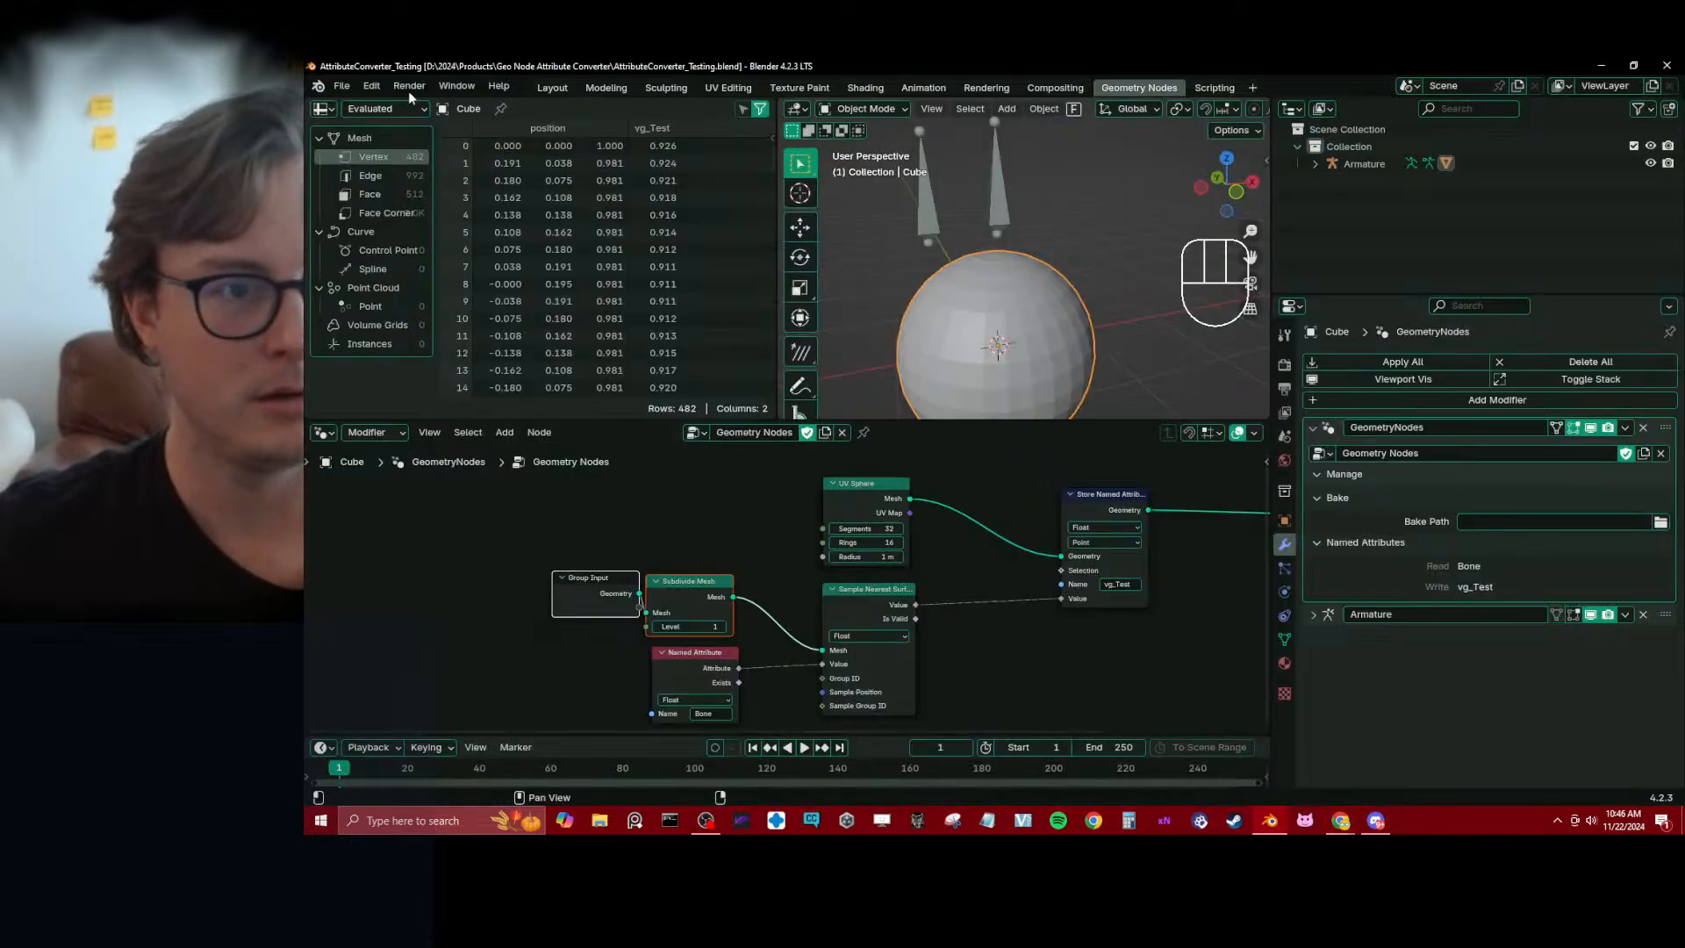
{"action": "left_click", "coordinate": [373, 91]}
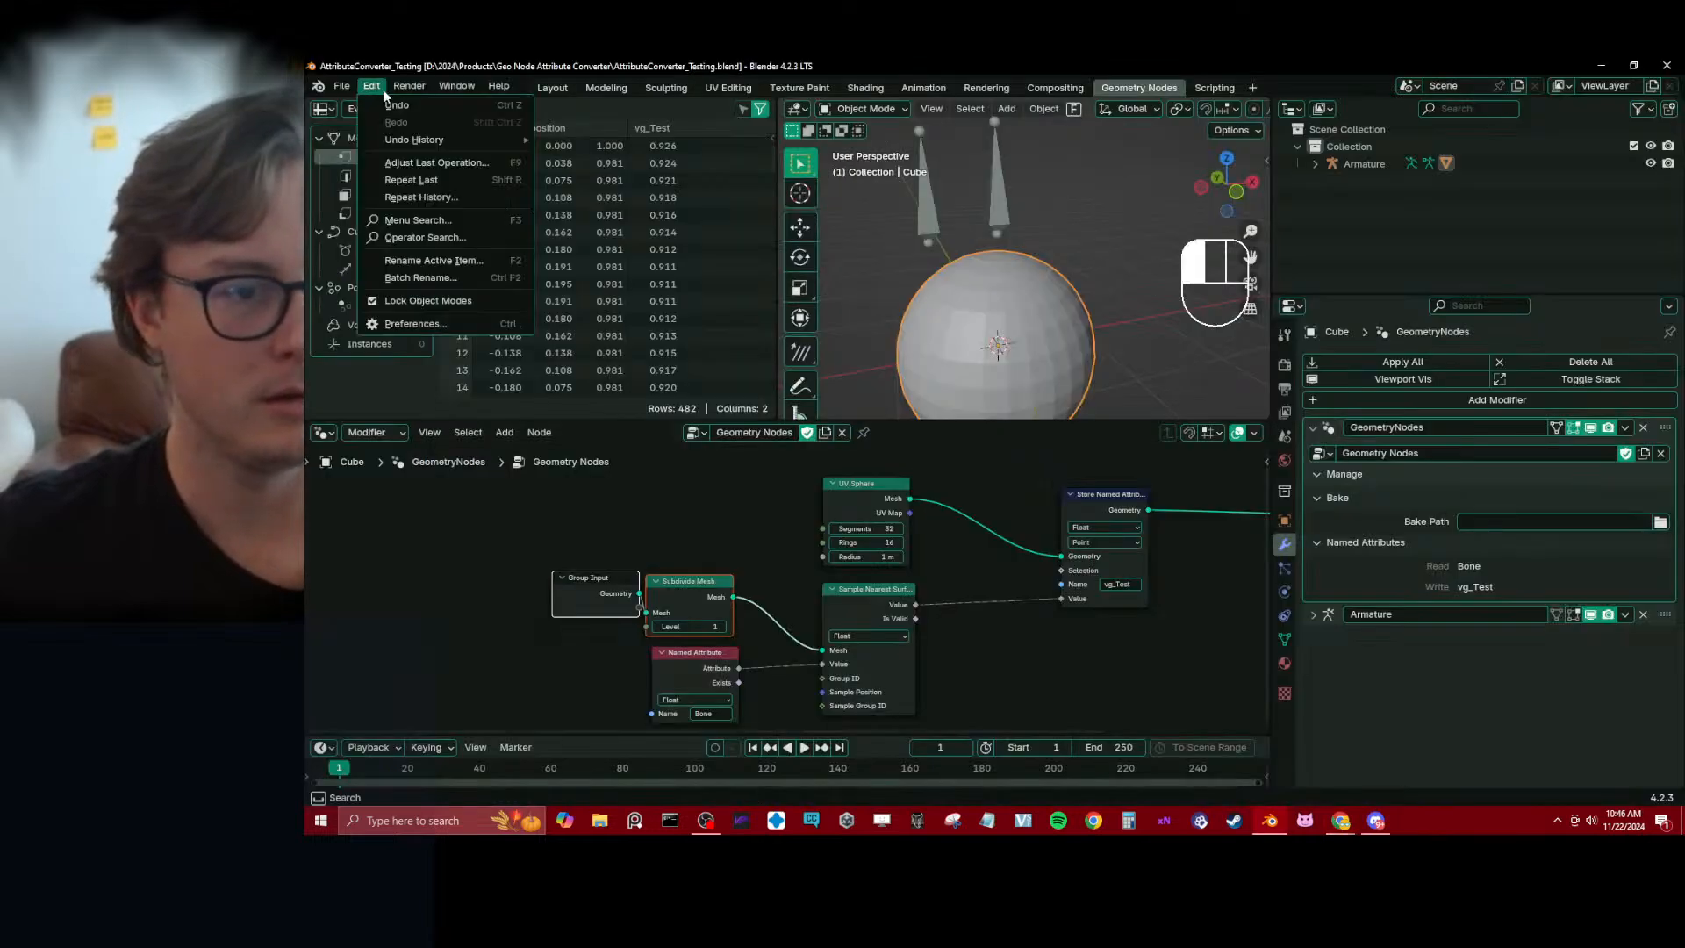
{"action": "left_click", "coordinate": [418, 314]}
{"action": "left_click", "coordinate": [854, 108]}
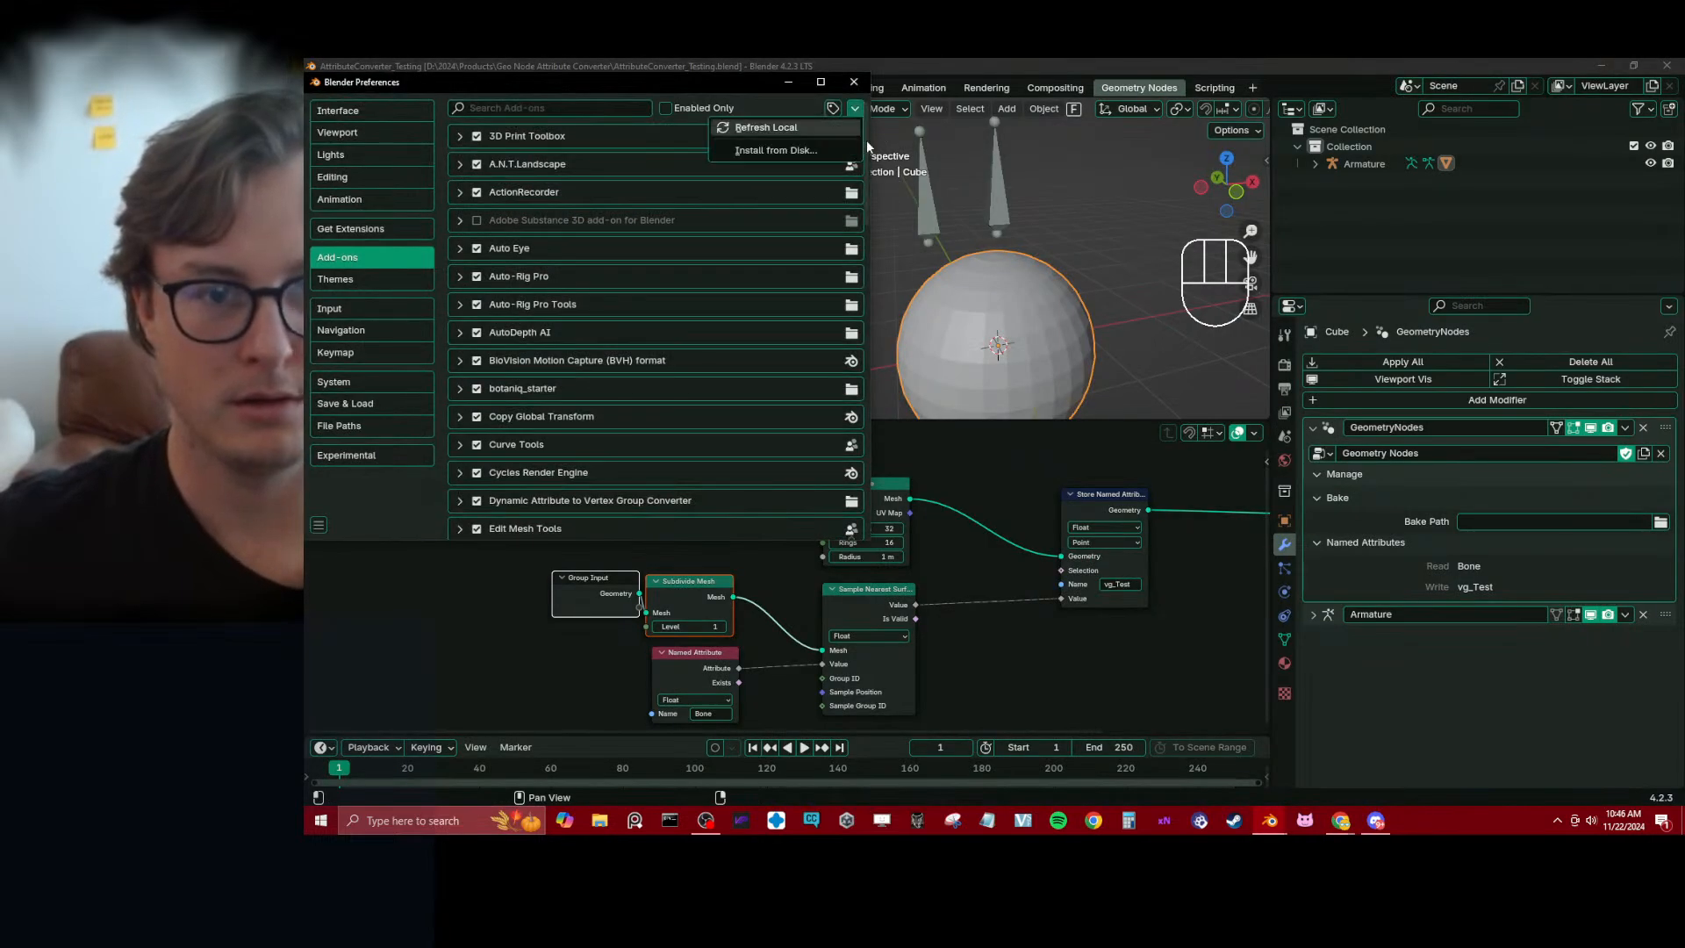
{"action": "left_click", "coordinate": [803, 151]}
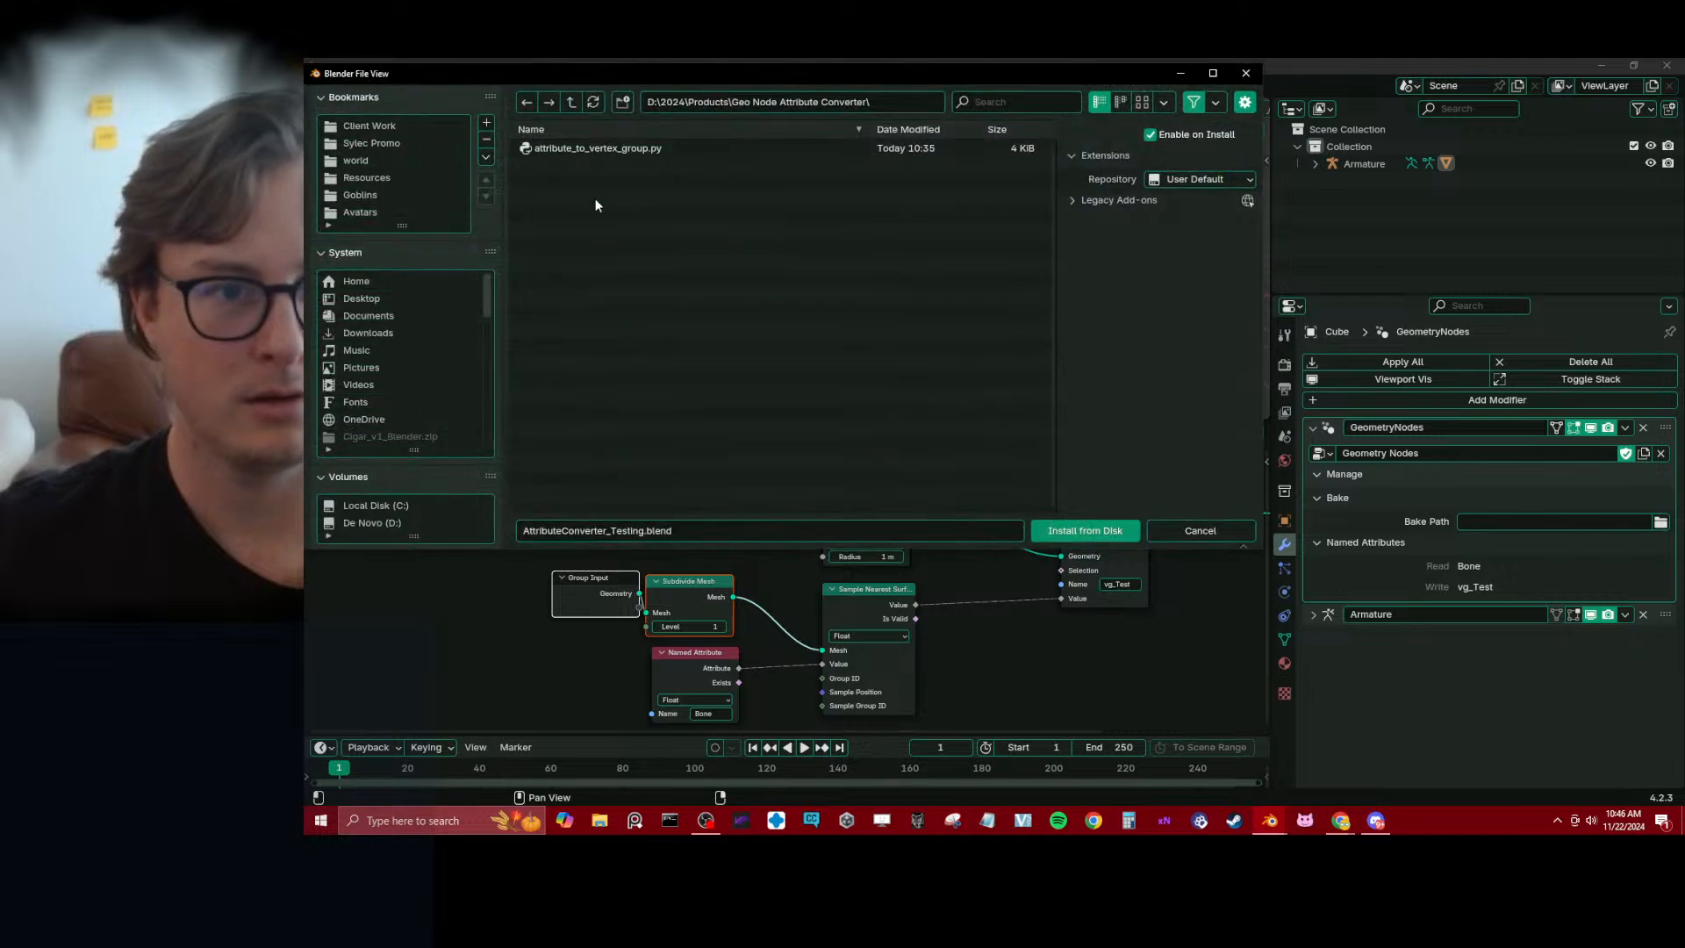
{"action": "double_click", "coordinate": [566, 149]}
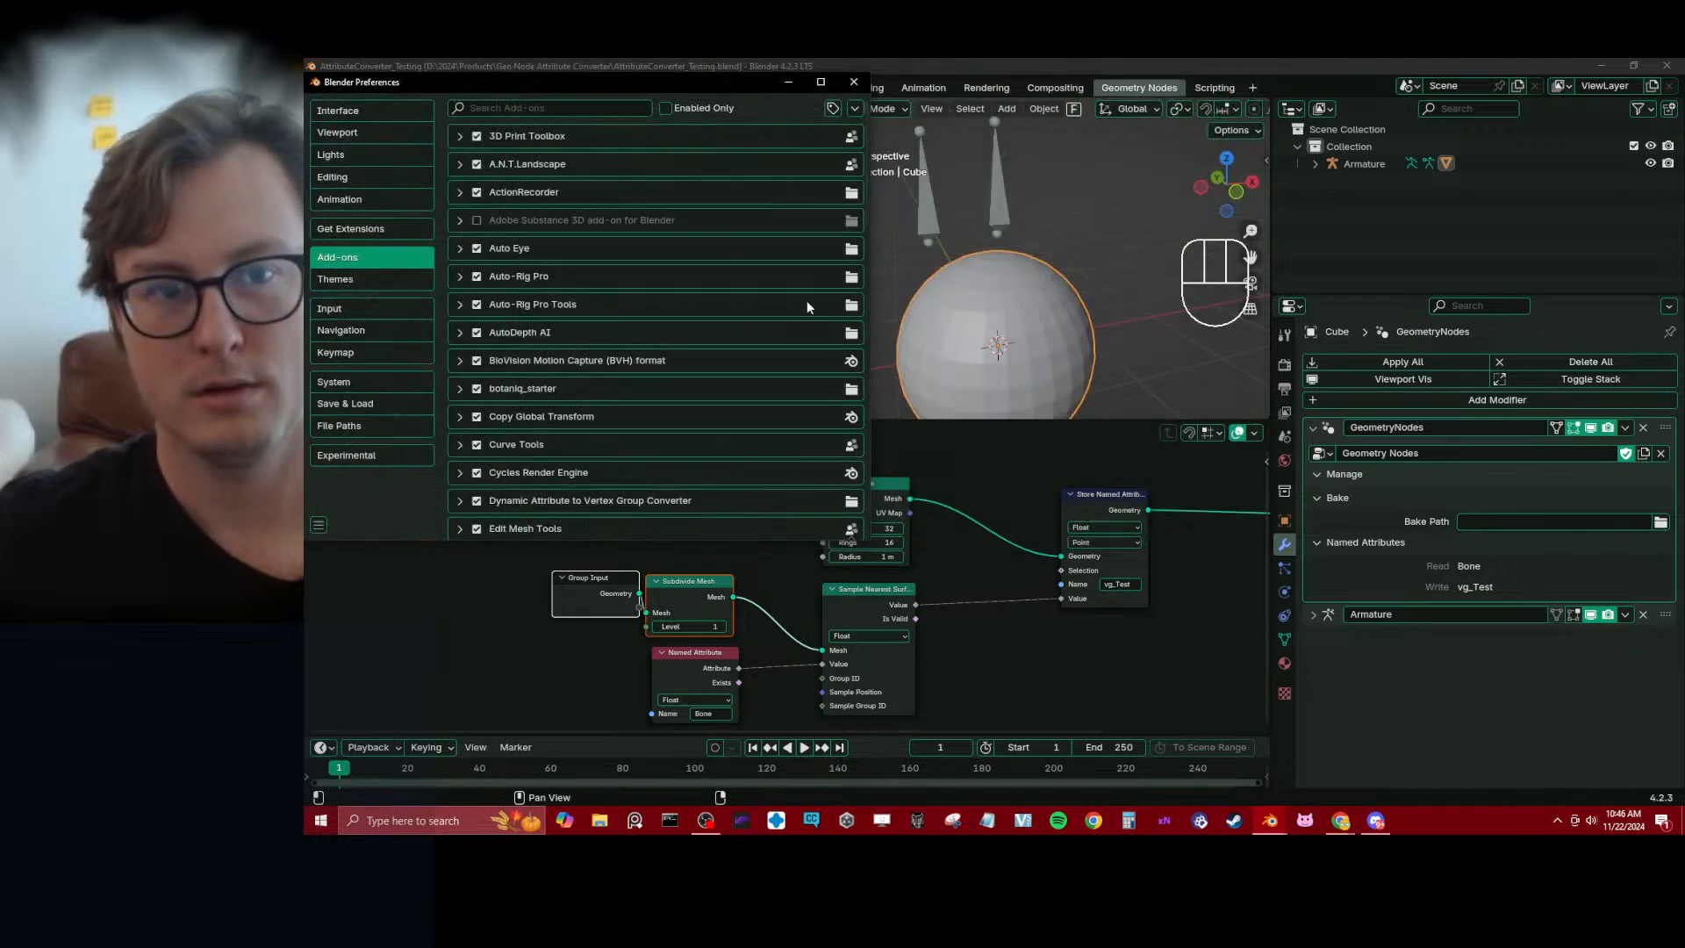
Read ChatGPT's section on enabling the add-on, search Blender's add-ons for "att" and expand the Dynamic Attribute to Vertex Group Converter details
{"action": "key", "text": "alt+Tab"}
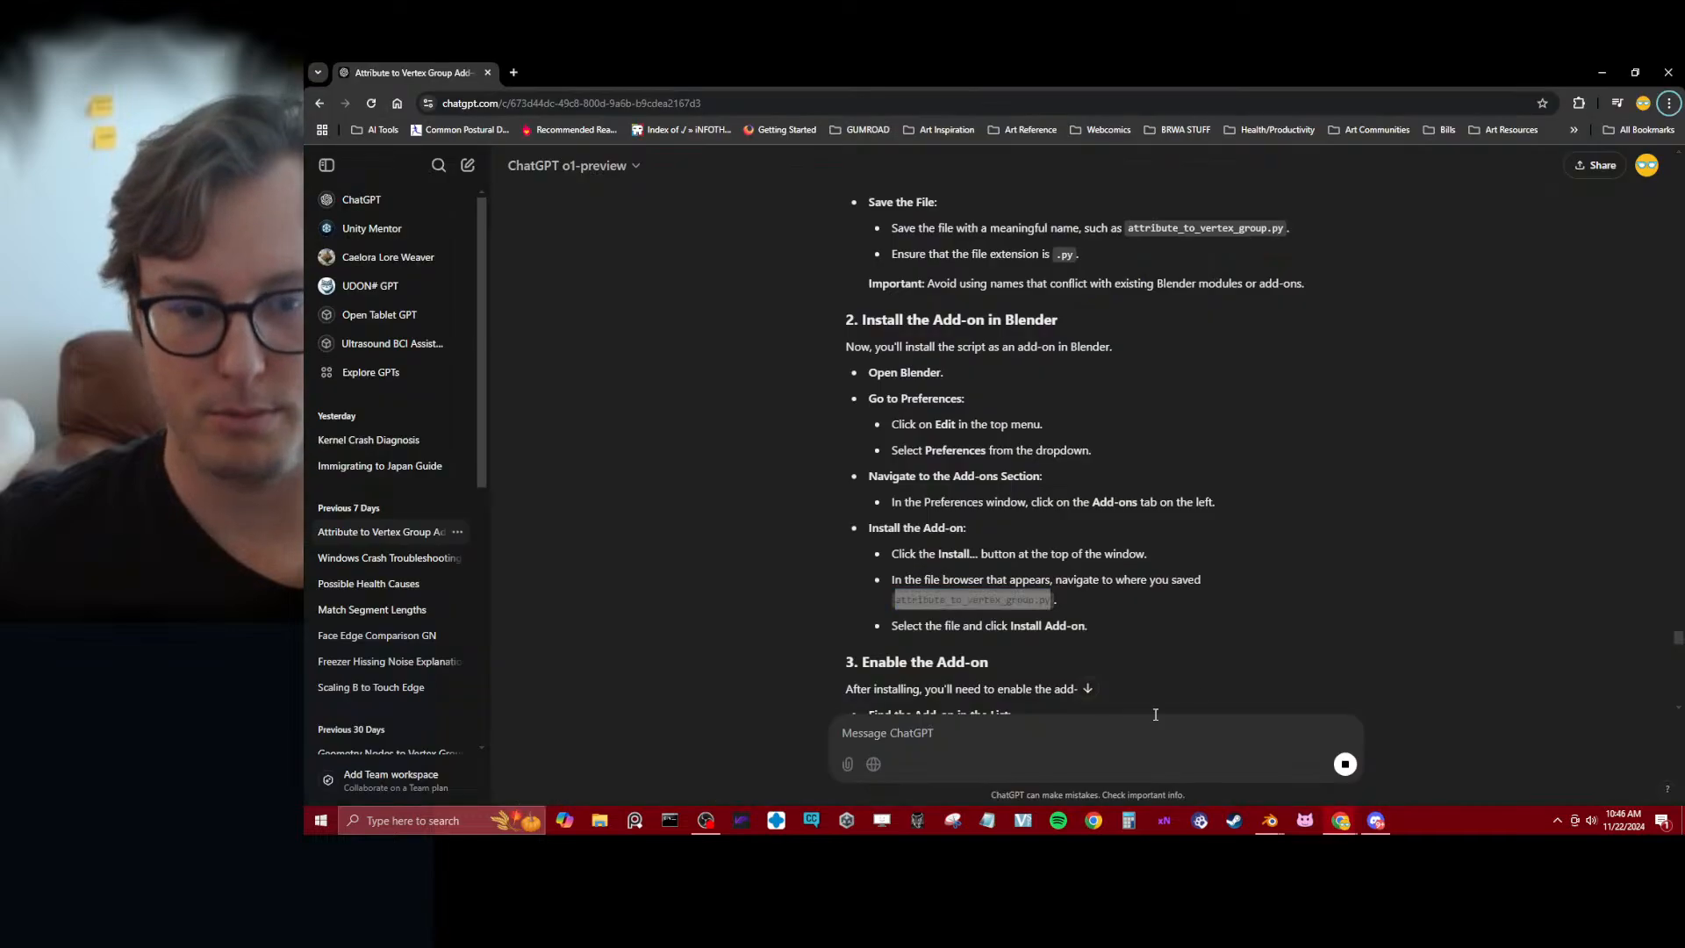
{"action": "scroll", "coordinate": [787, 539], "scroll_direction": "down", "scroll_amount": 3}
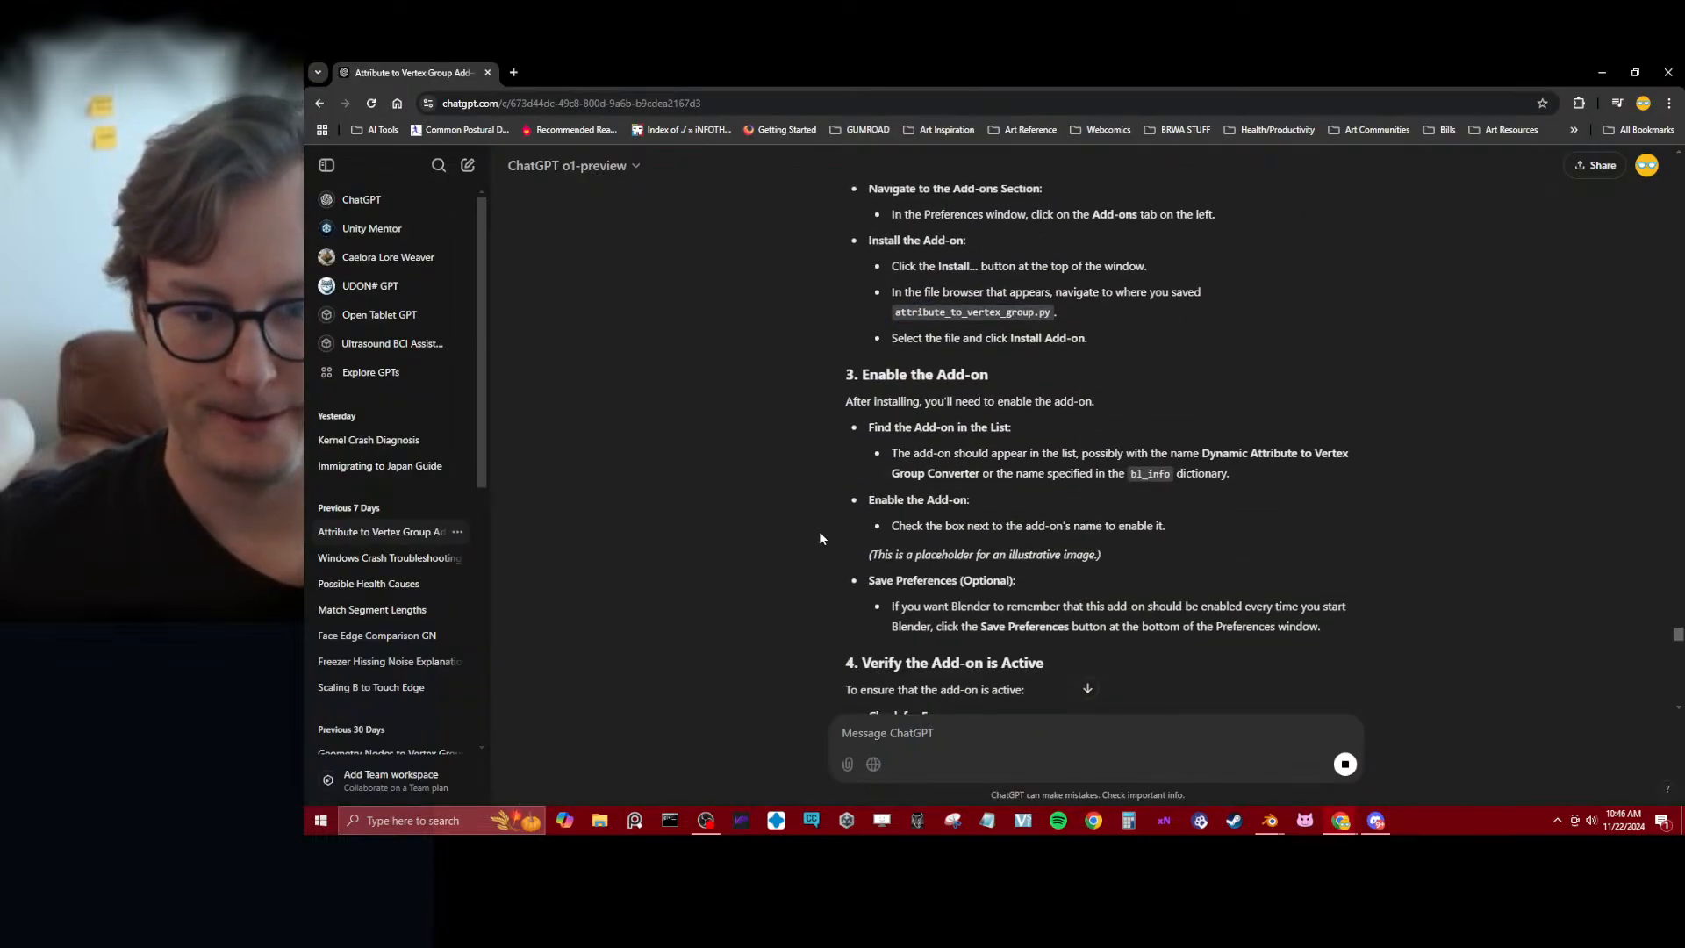
{"action": "left_click_drag", "start_coordinate": [904, 454], "coordinate": [1287, 452]}
{"action": "left_click", "coordinate": [1287, 515]}
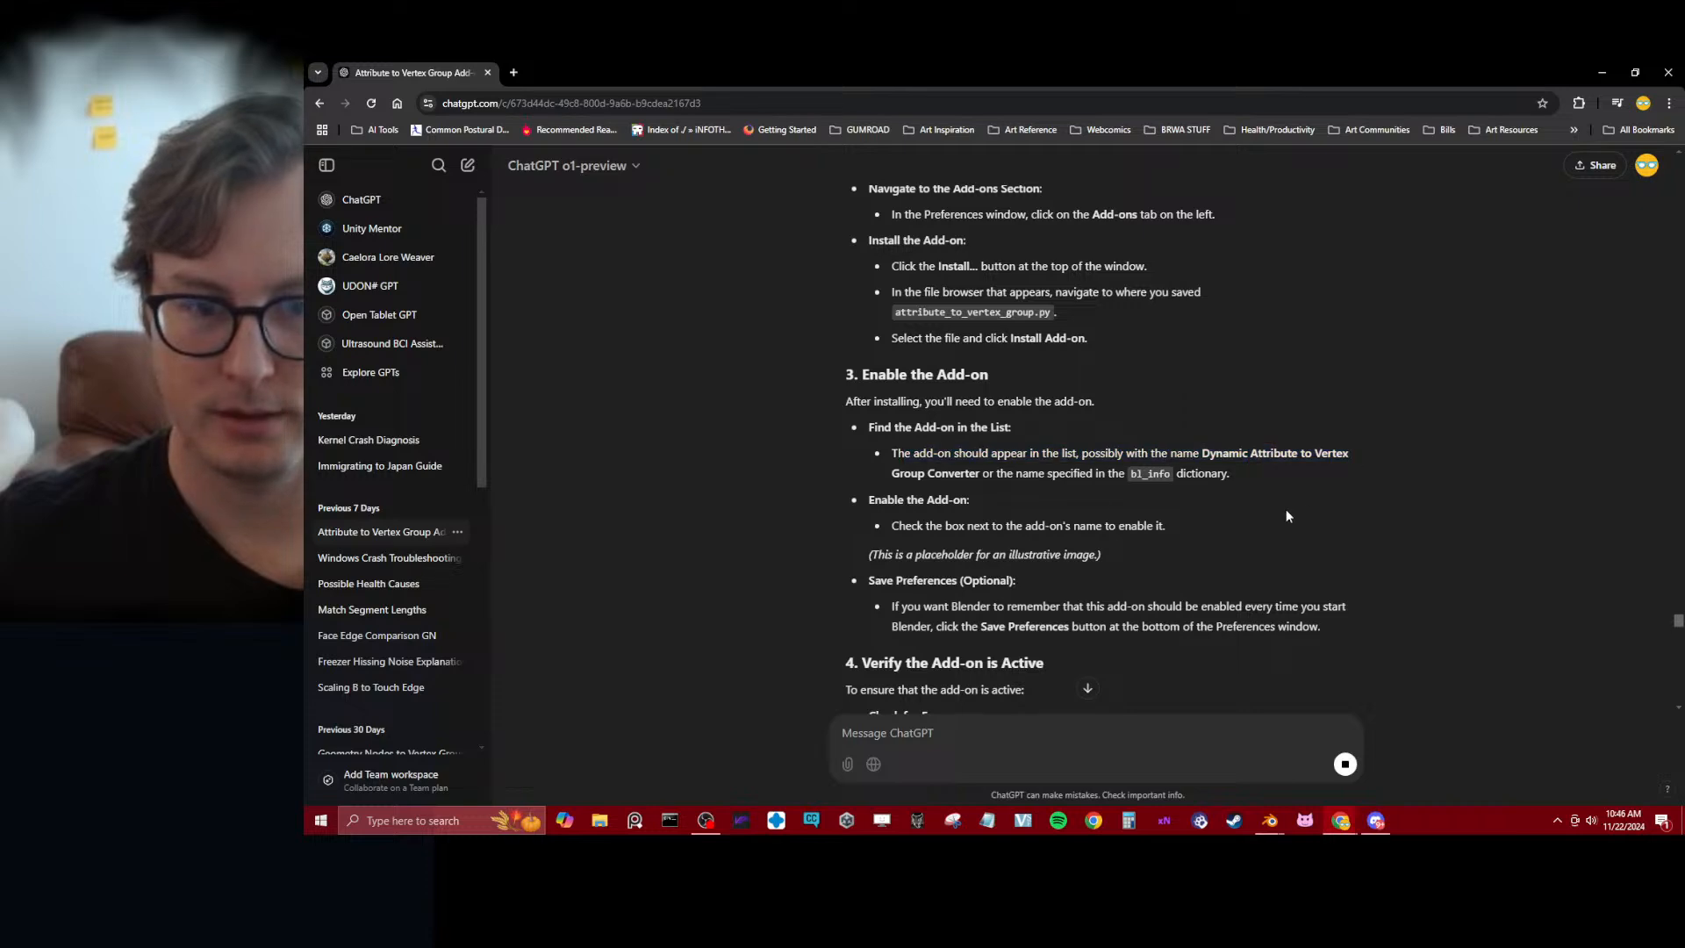
{"action": "key", "text": "alt+Tab"}
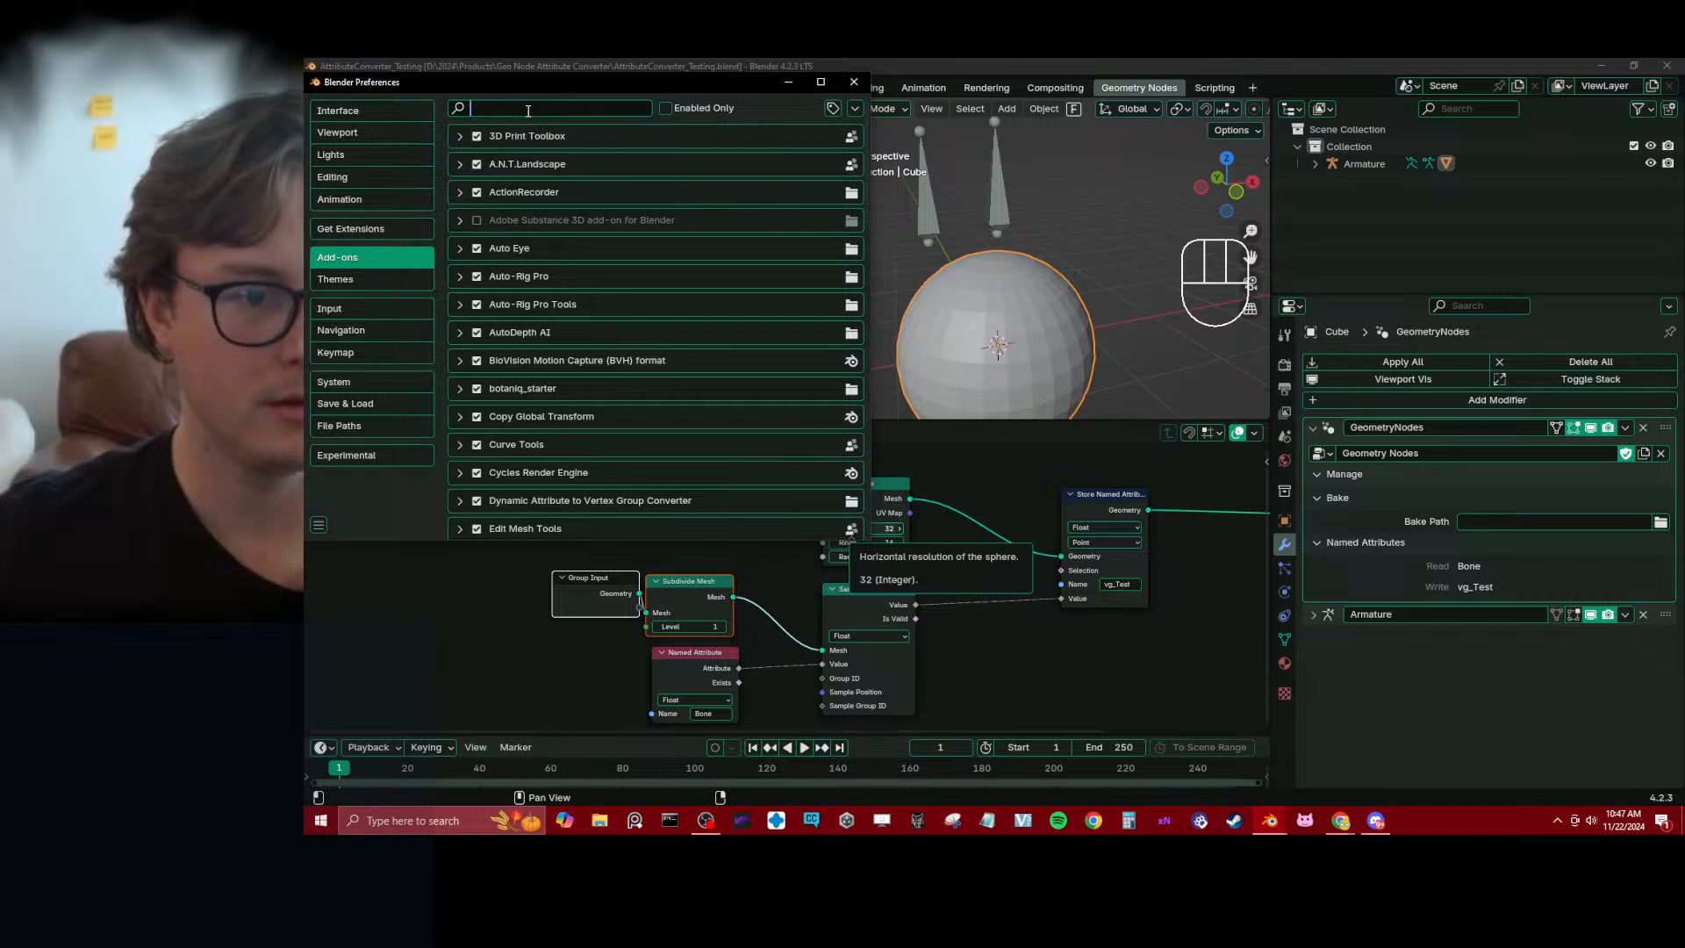
{"action": "type", "text": "att"}
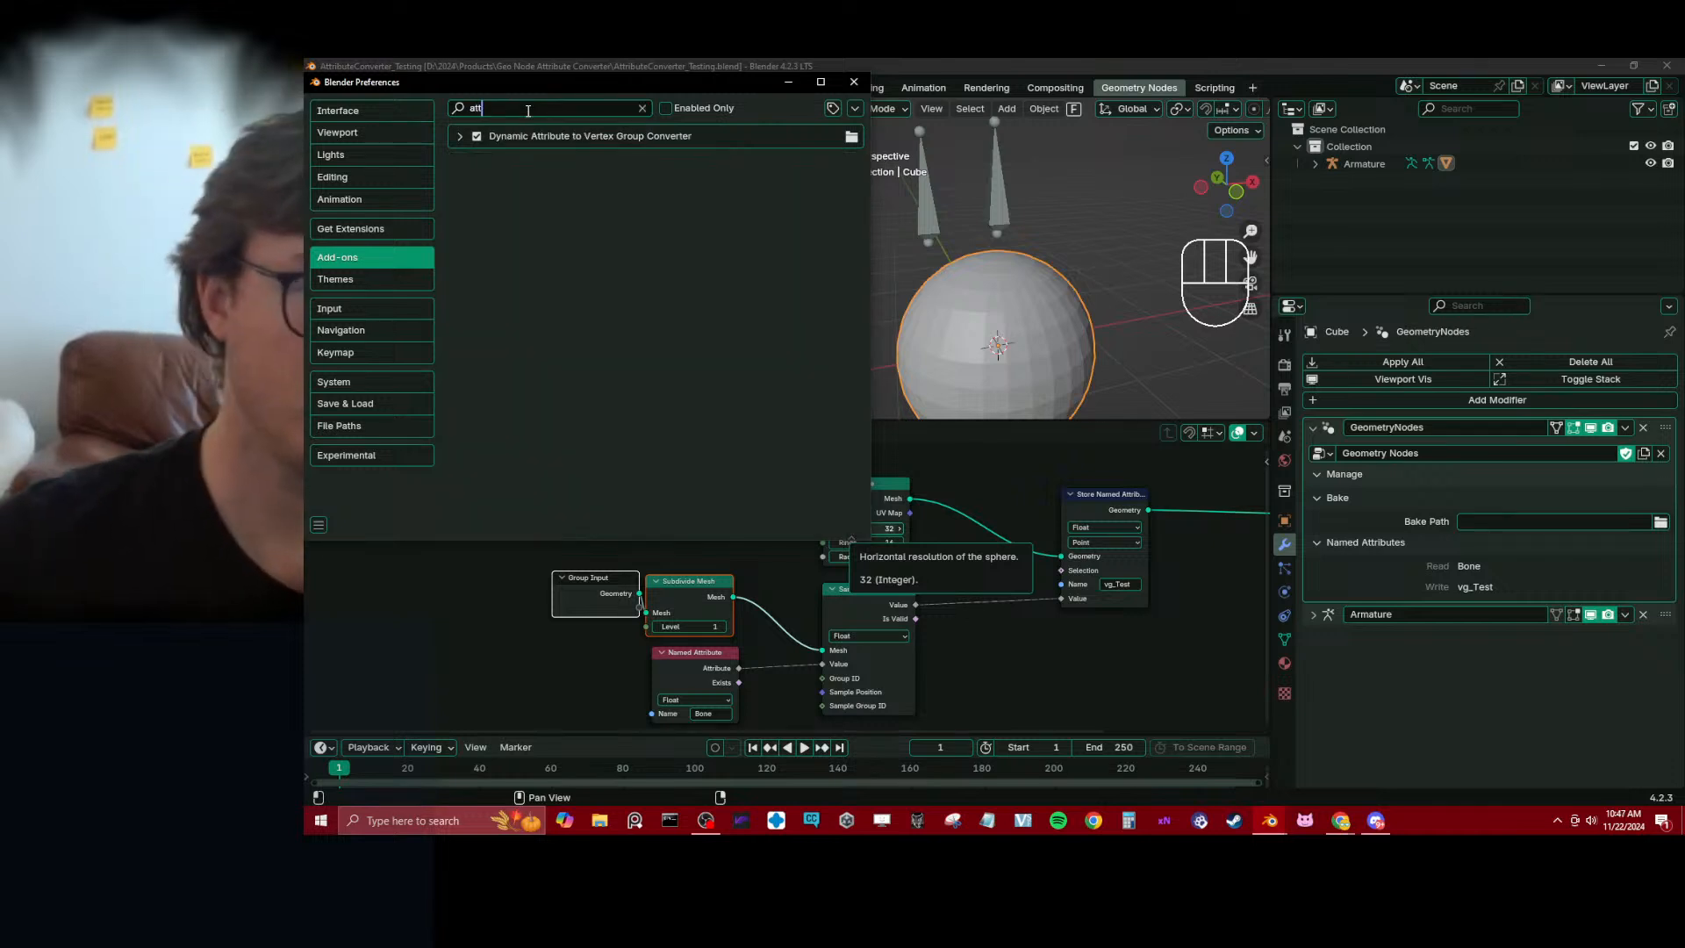
{"action": "left_click", "coordinate": [459, 137]}
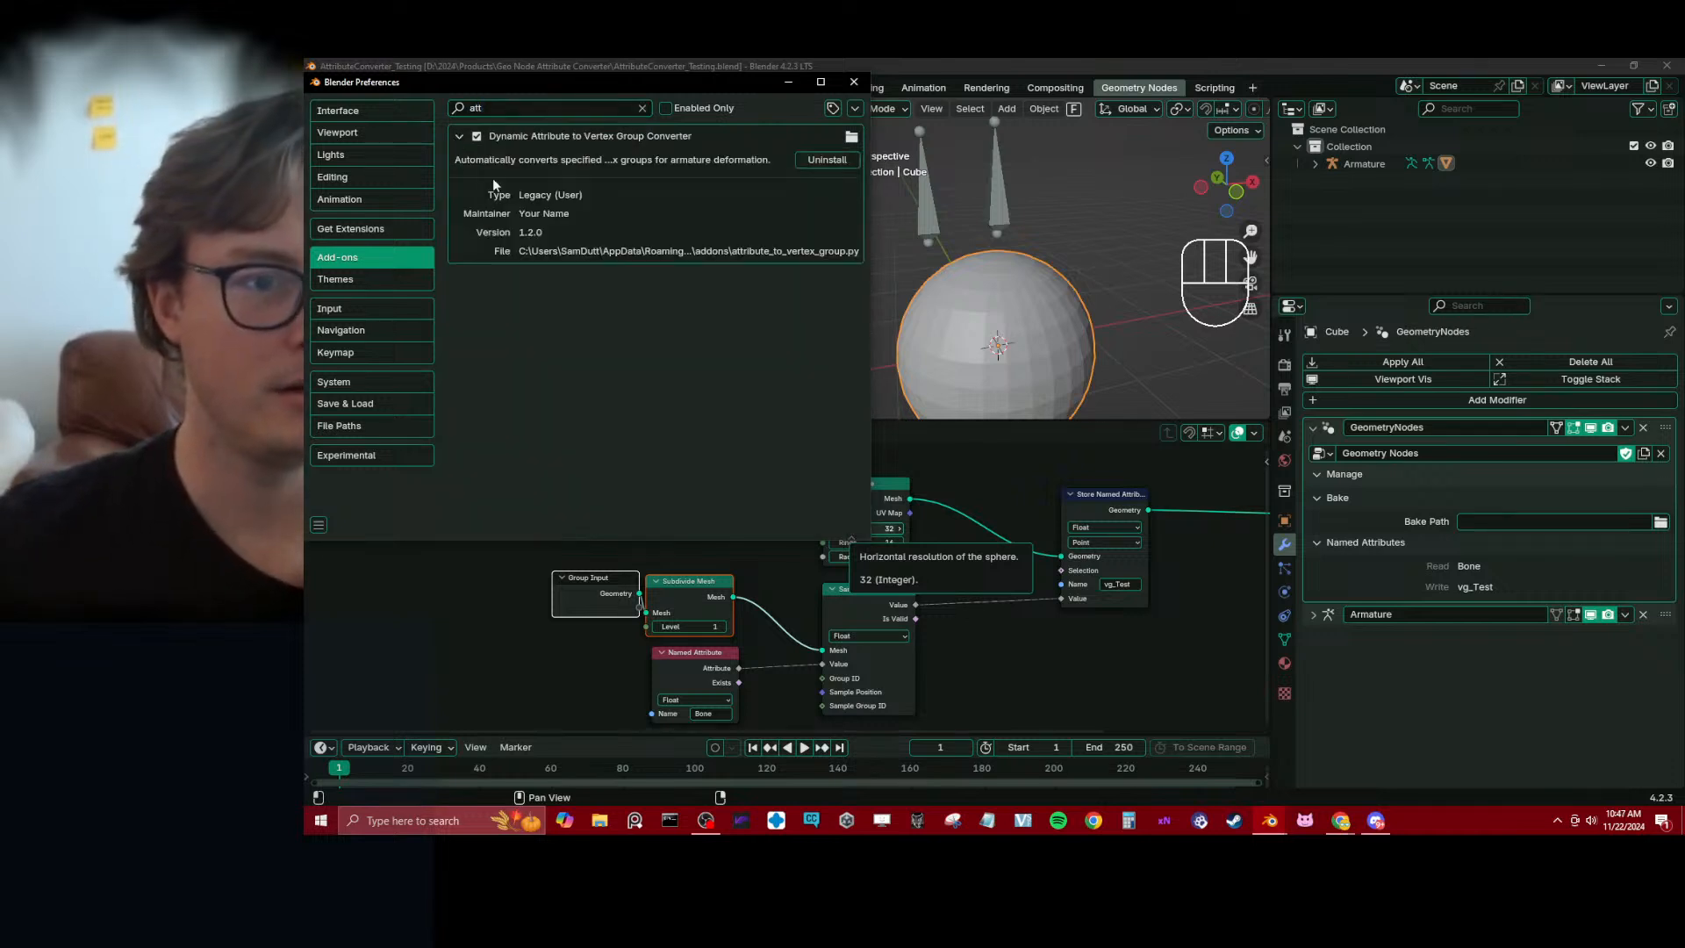
Read ChatGPT's section on verifying that the add-on is active, and return to Blender to close the Preferences window
{"action": "key", "text": "alt+Tab"}
{"action": "left_click", "coordinate": [1045, 428], "text": "alt"}
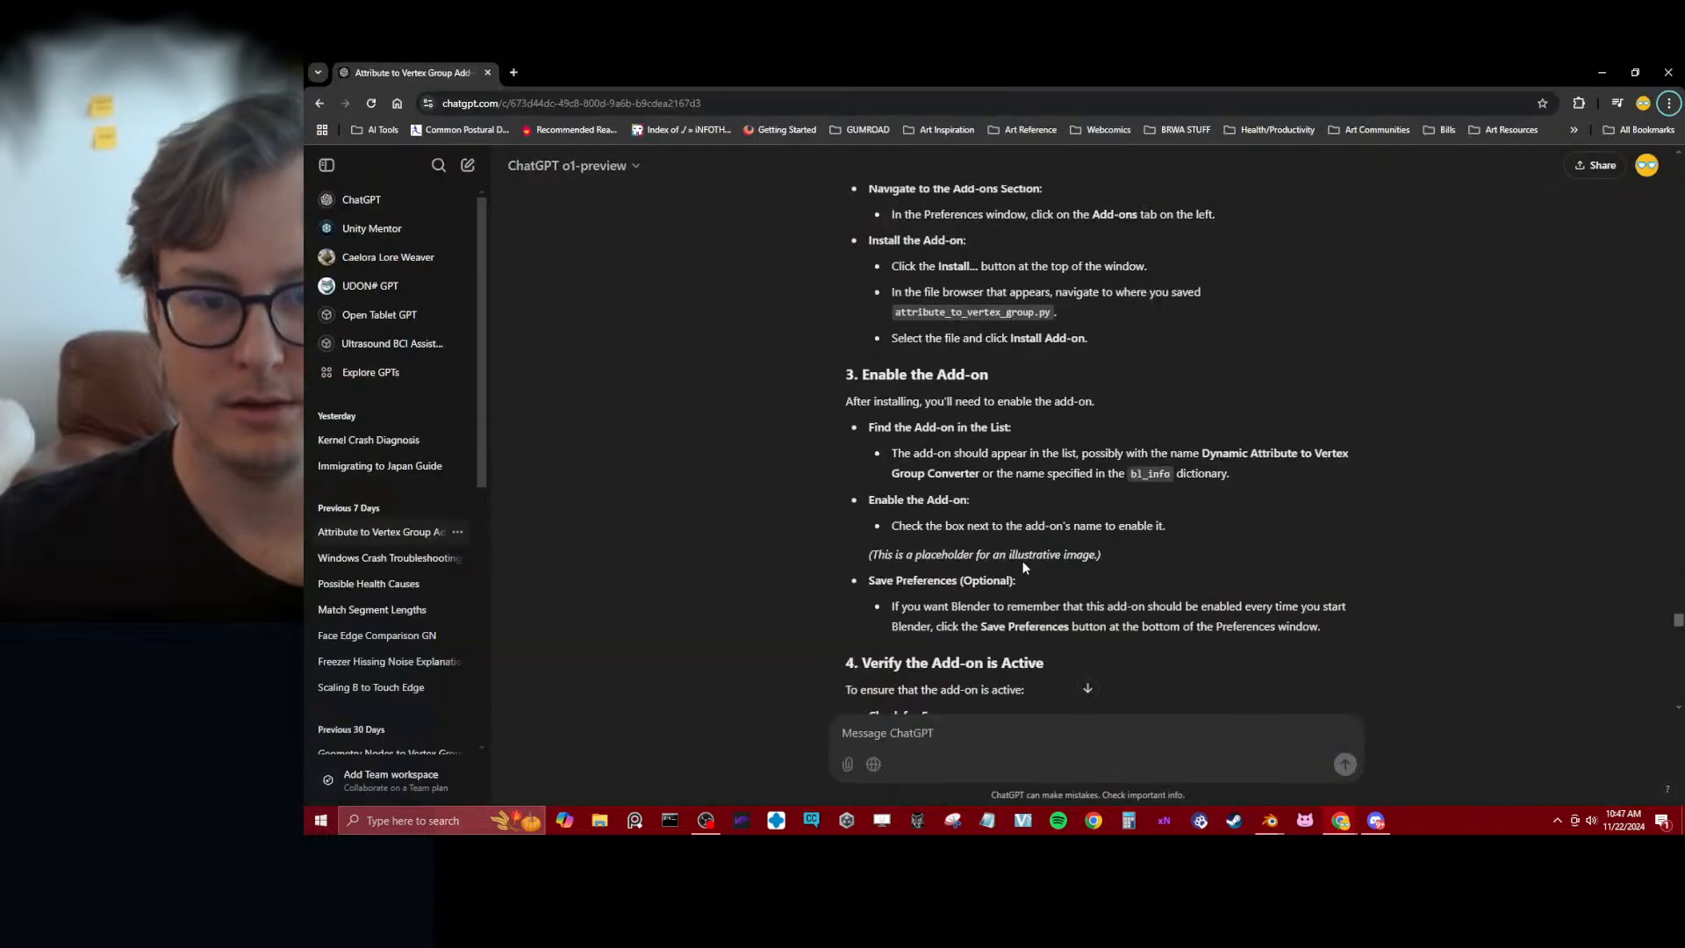
{"action": "scroll", "coordinate": [746, 474], "scroll_direction": "down", "scroll_amount": 3}
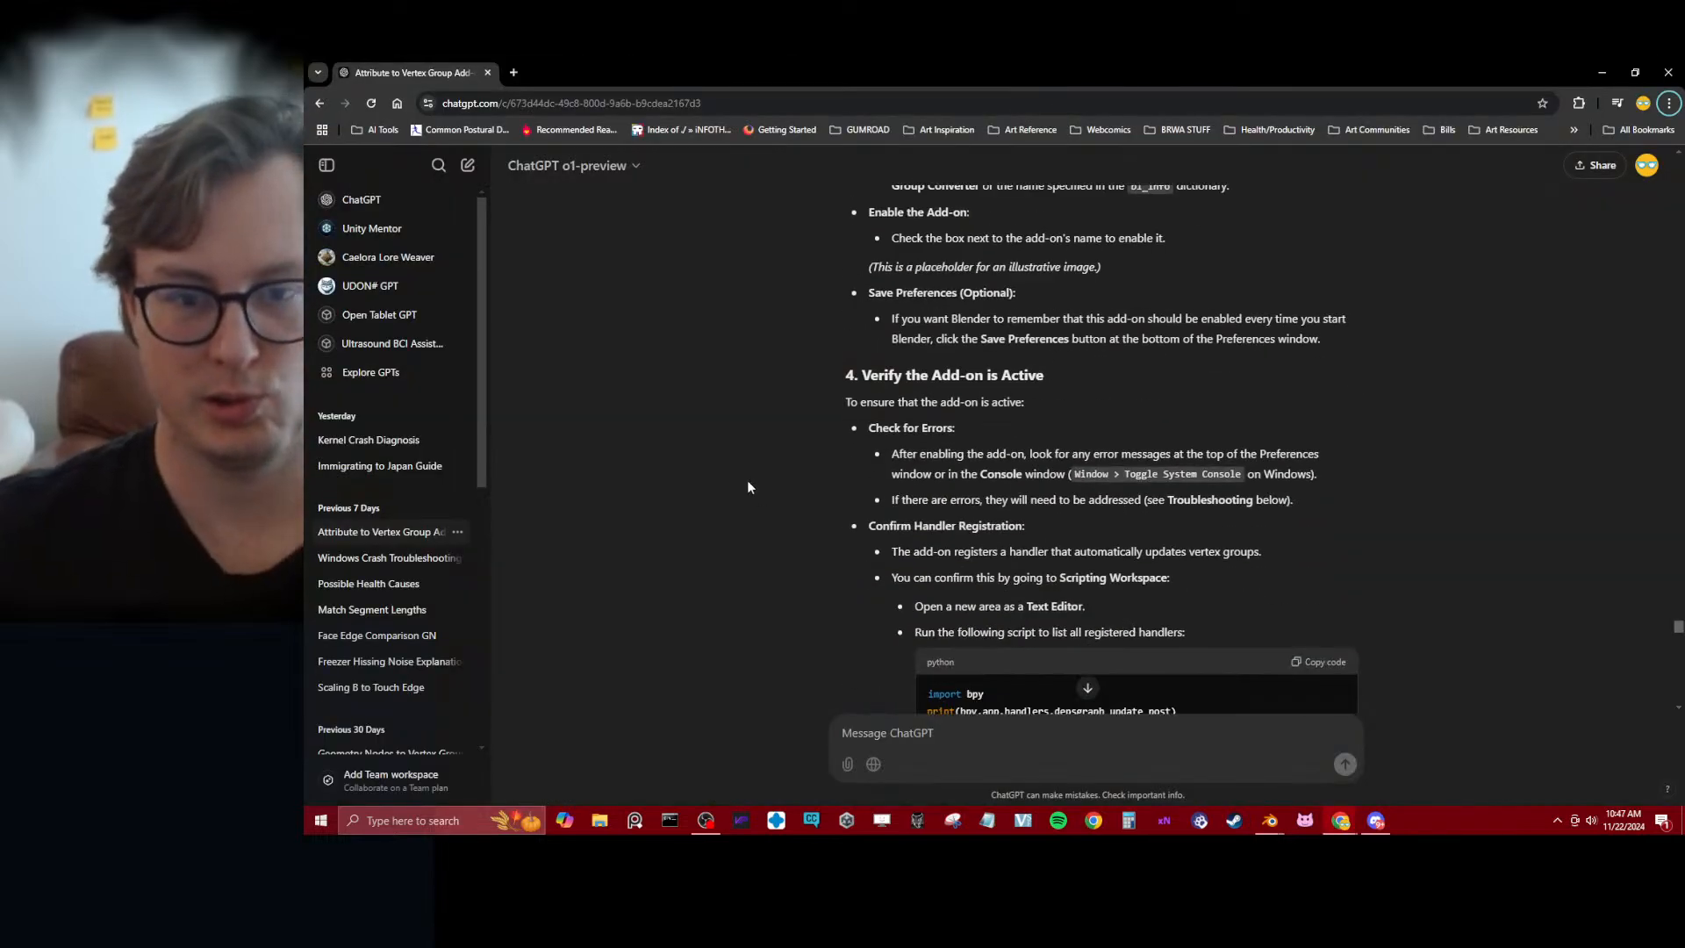
{"action": "scroll", "coordinate": [749, 490], "scroll_direction": "down", "scroll_amount": 2}
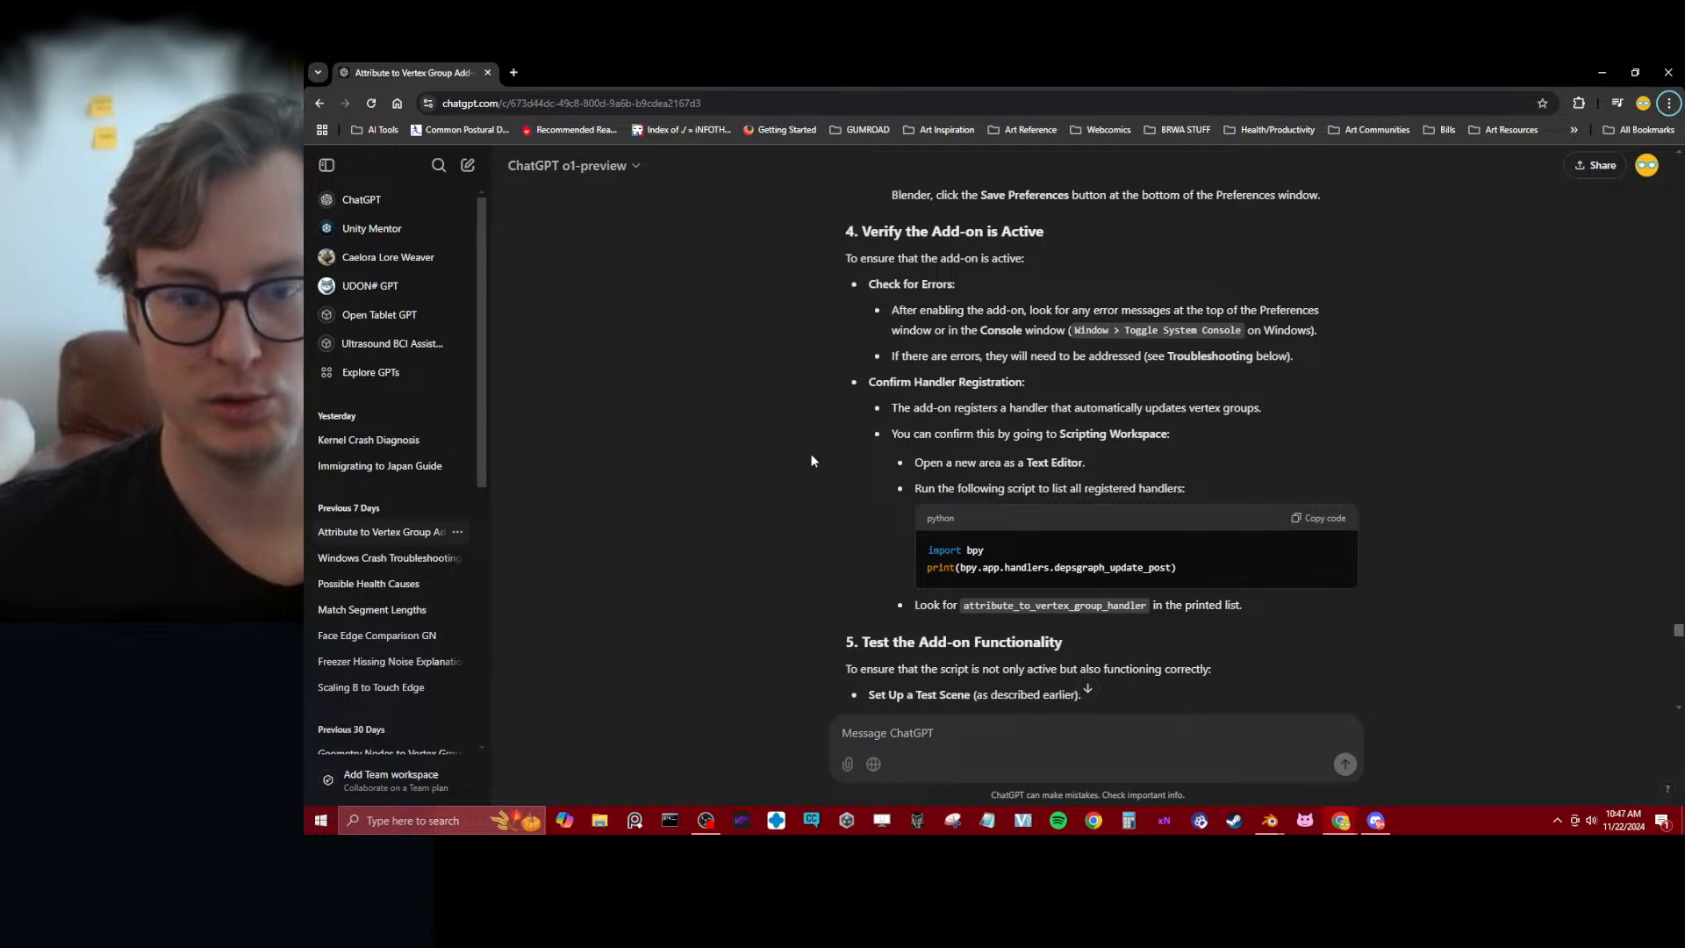
{"action": "key", "text": "alt+Tab"}
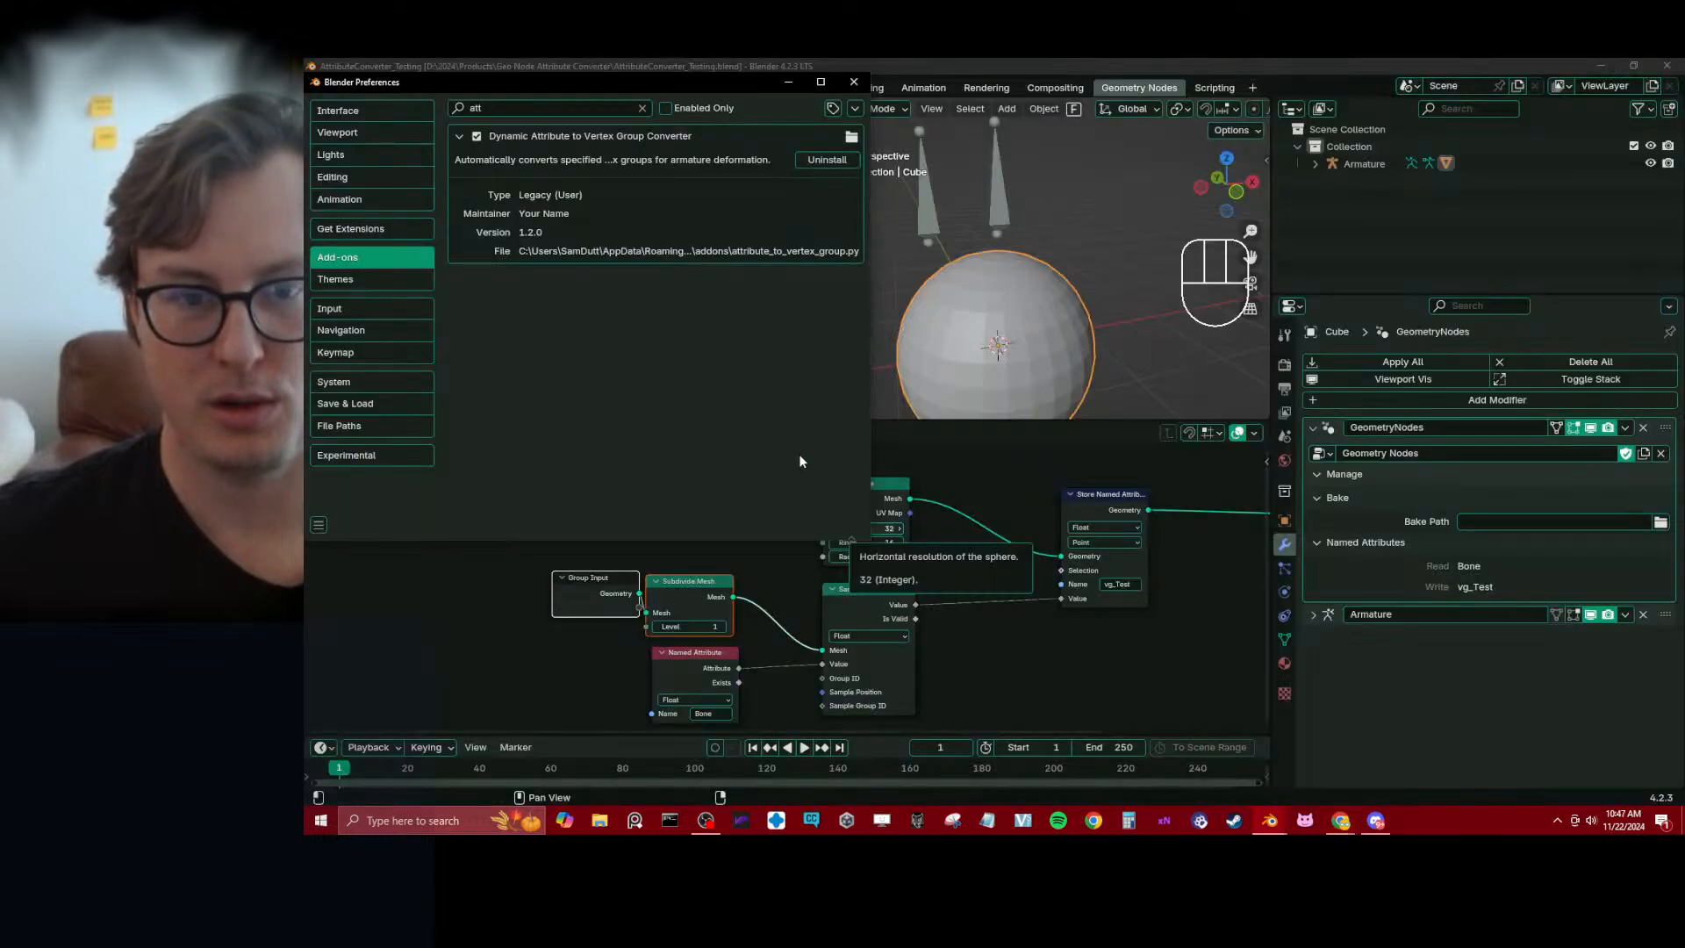
{"action": "left_click_drag", "start_coordinate": [972, 70], "coordinate": [854, 58]}
{"action": "left_click", "coordinate": [853, 82]}
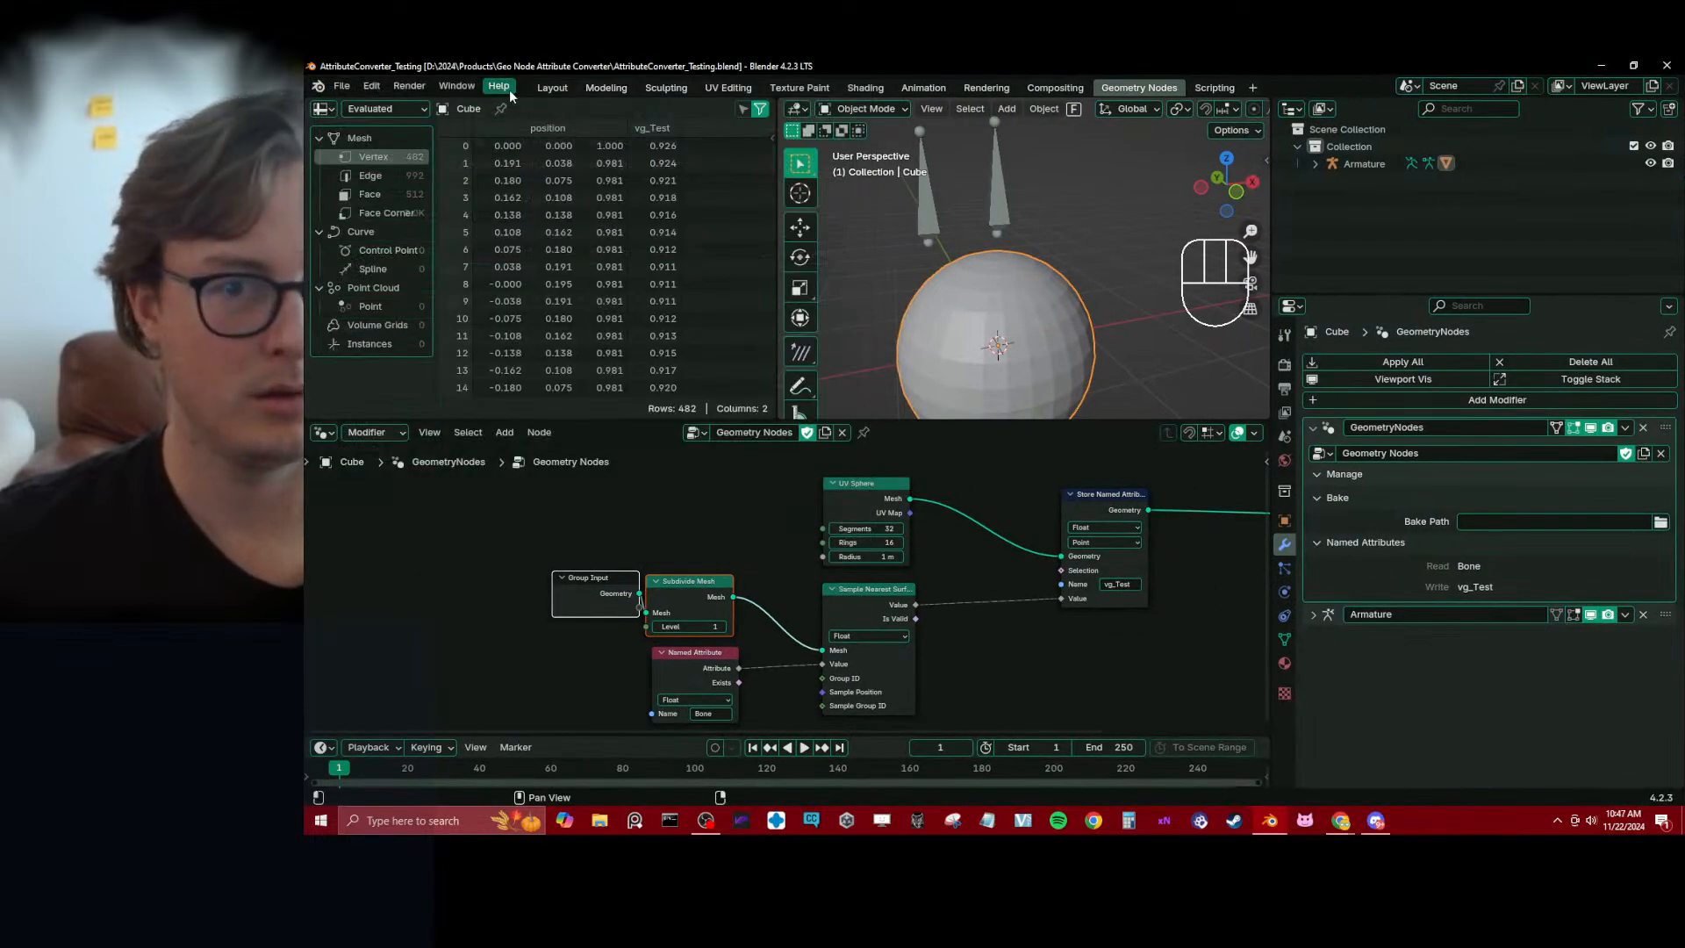
Change the Spreadsheet area into a Python Console
{"action": "left_click", "coordinate": [324, 109]}
{"action": "left_click", "coordinate": [324, 108]}
{"action": "left_click", "coordinate": [324, 109]}
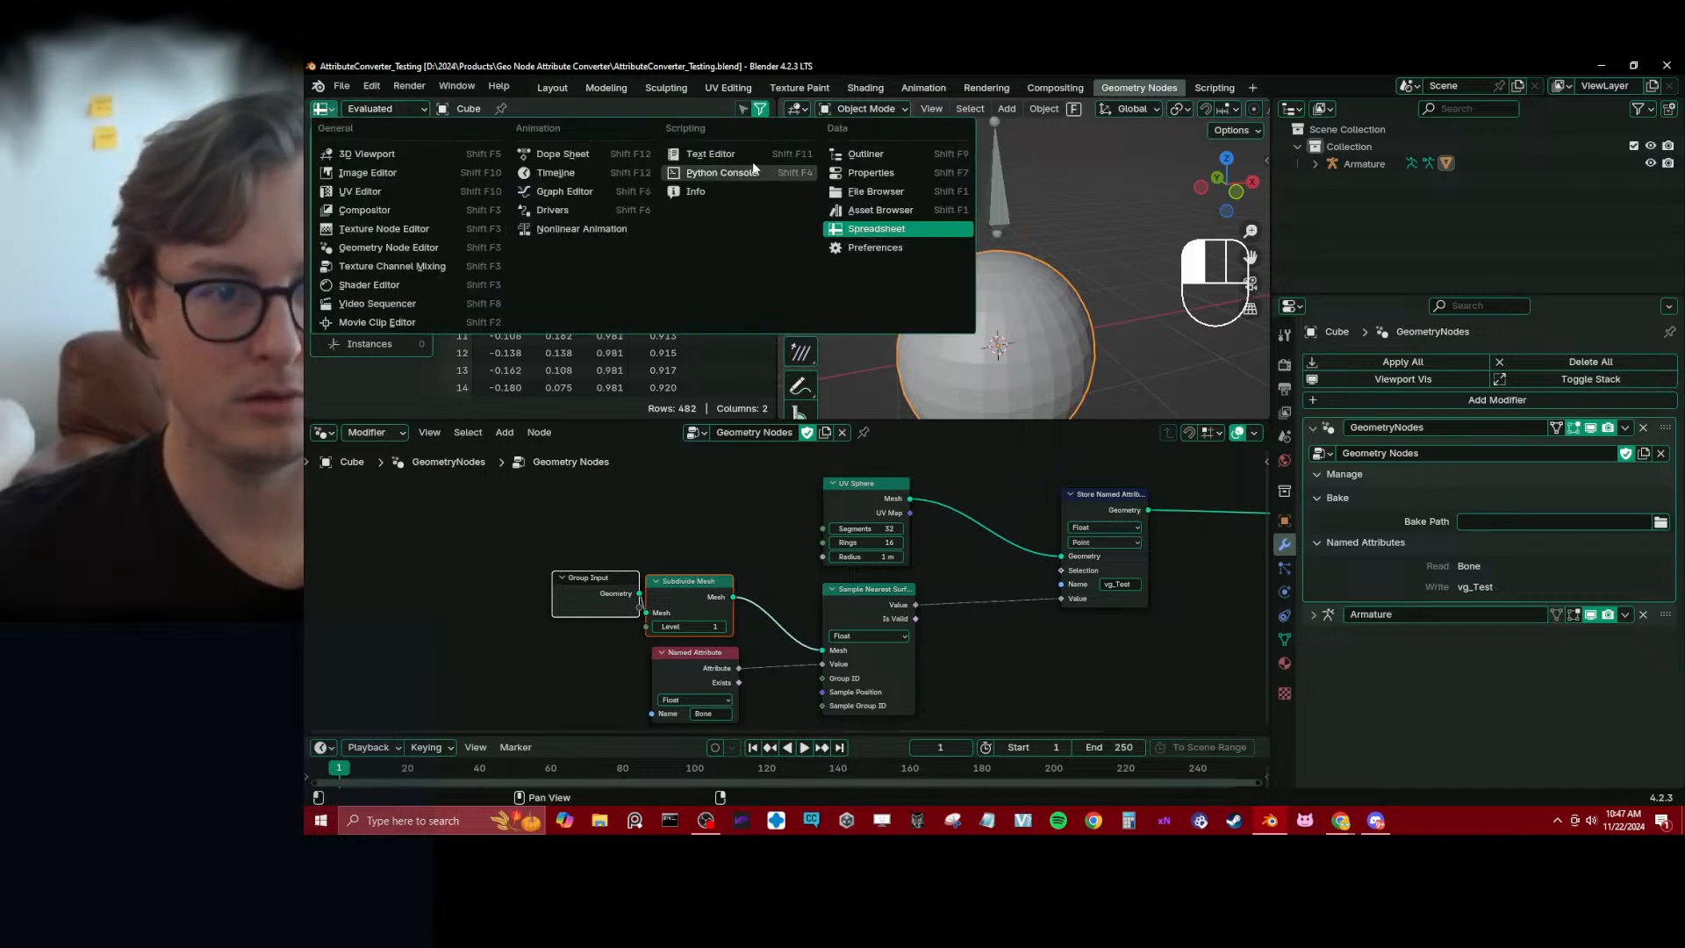
{"action": "left_click", "coordinate": [719, 173]}
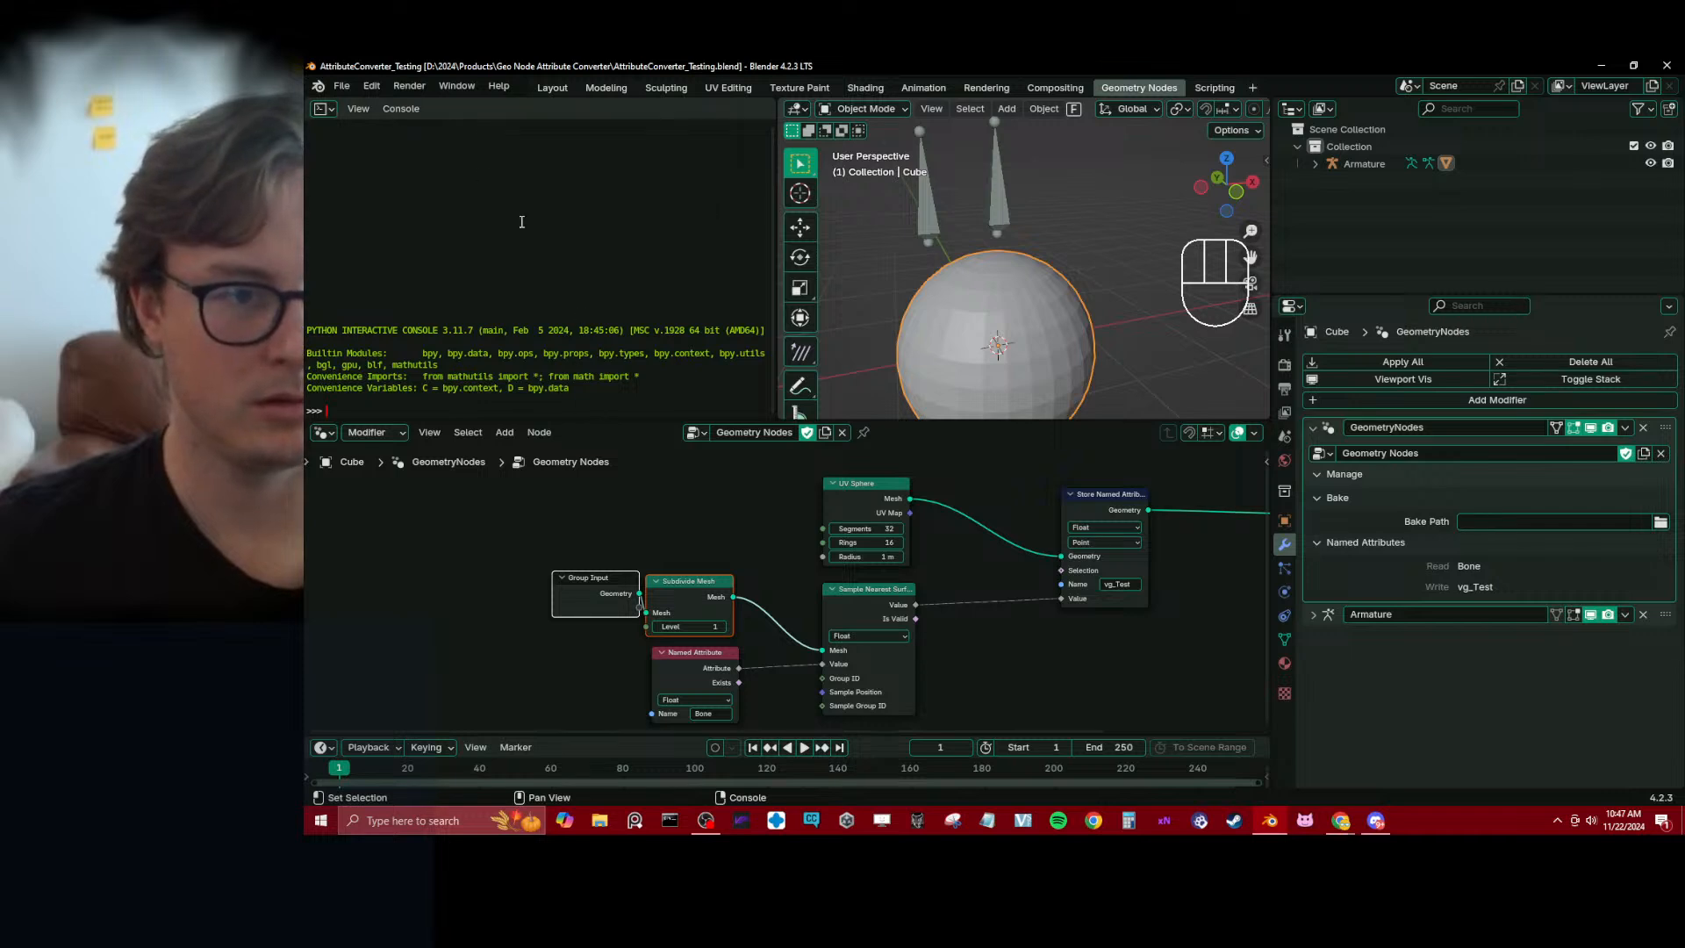
Recheck ChatGPT's instruction for finding add-on errors and open Blender's system console
{"action": "left_click", "coordinate": [324, 108]}
{"action": "left_click", "coordinate": [323, 108]}
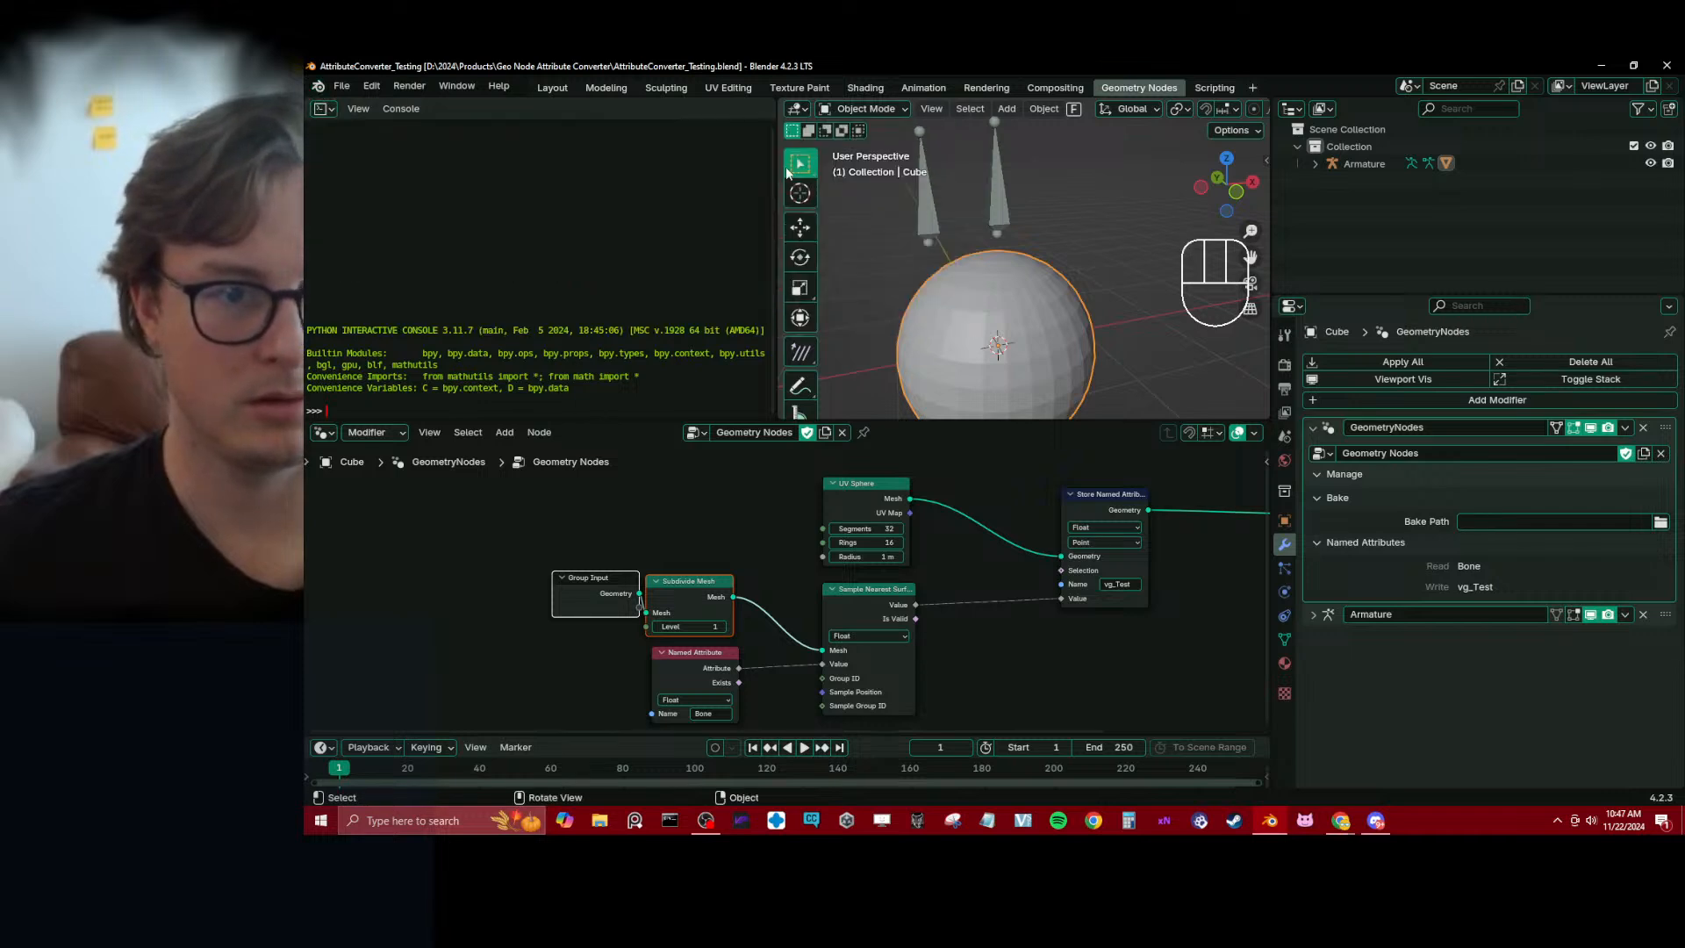
{"action": "left_click", "coordinate": [324, 109]}
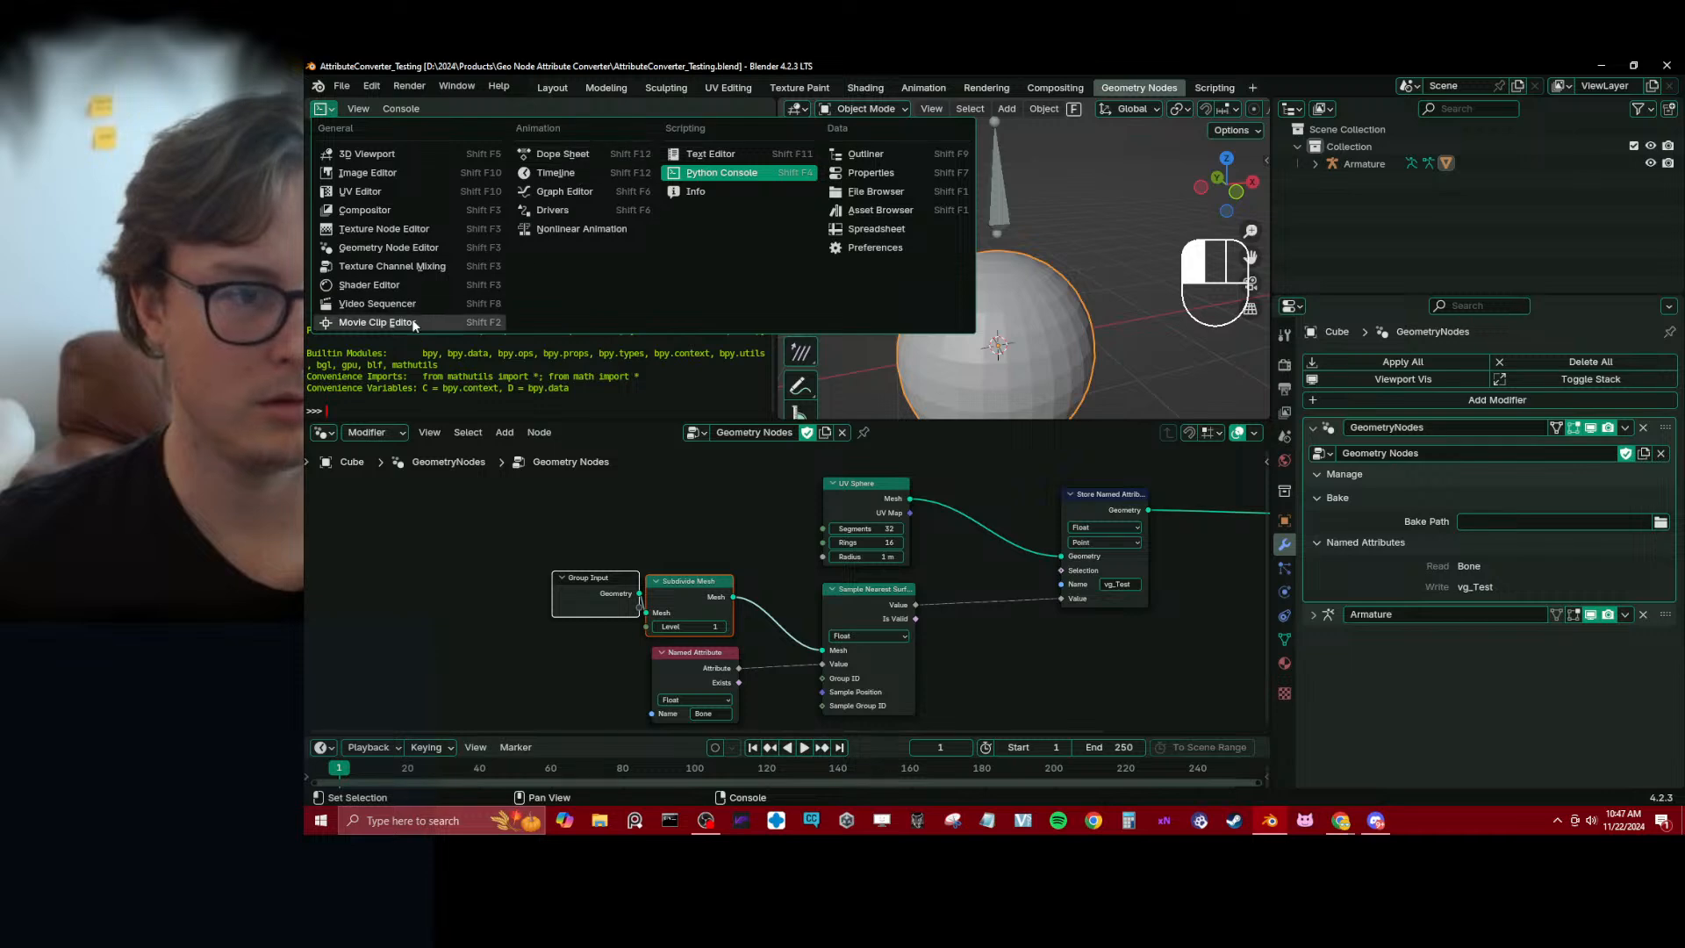
{"action": "key", "text": "alt+Tab"}
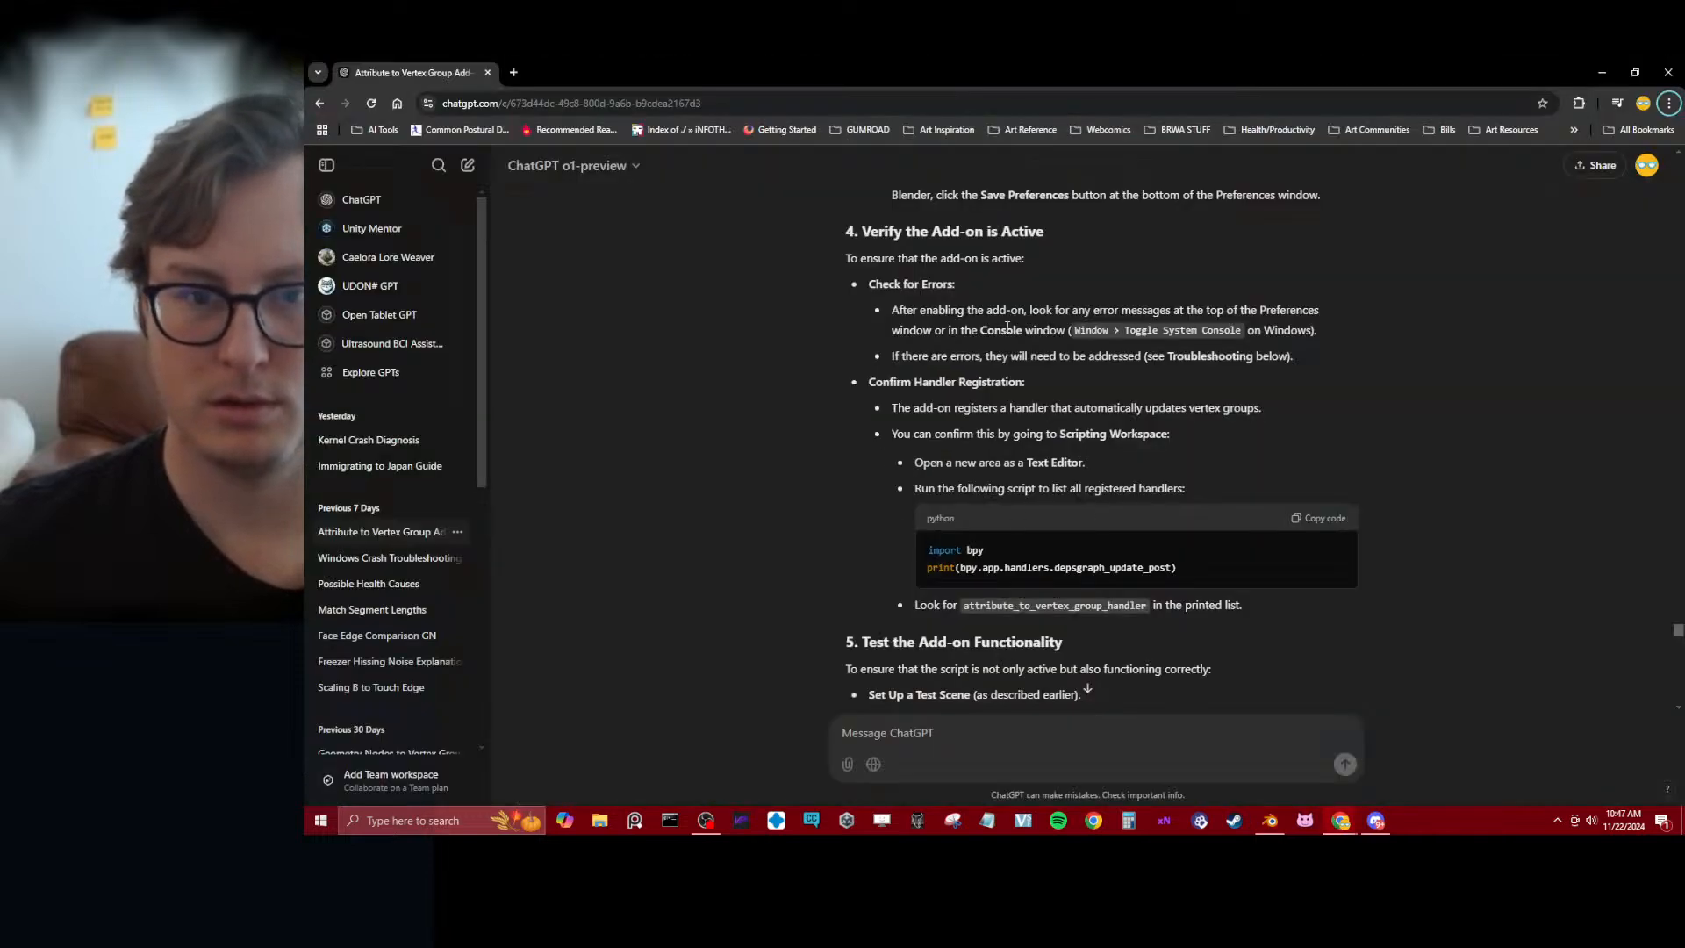
{"action": "key", "text": "alt+Tab"}
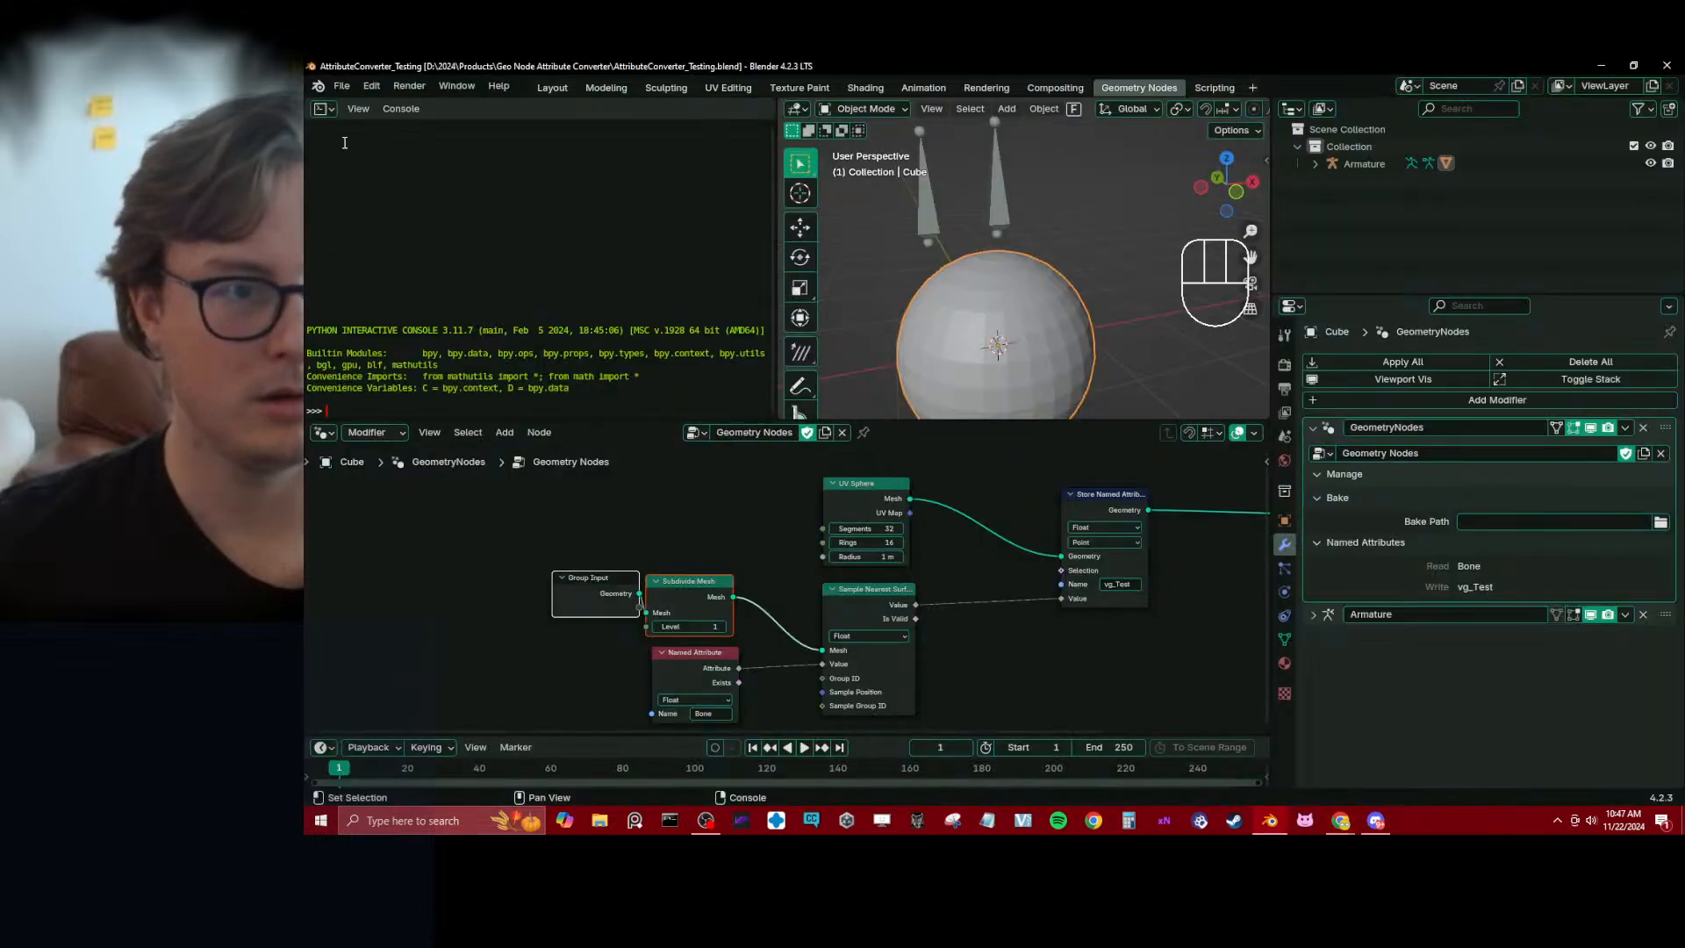
{"action": "left_click", "coordinate": [456, 85]}
{"action": "left_click", "coordinate": [488, 271]}
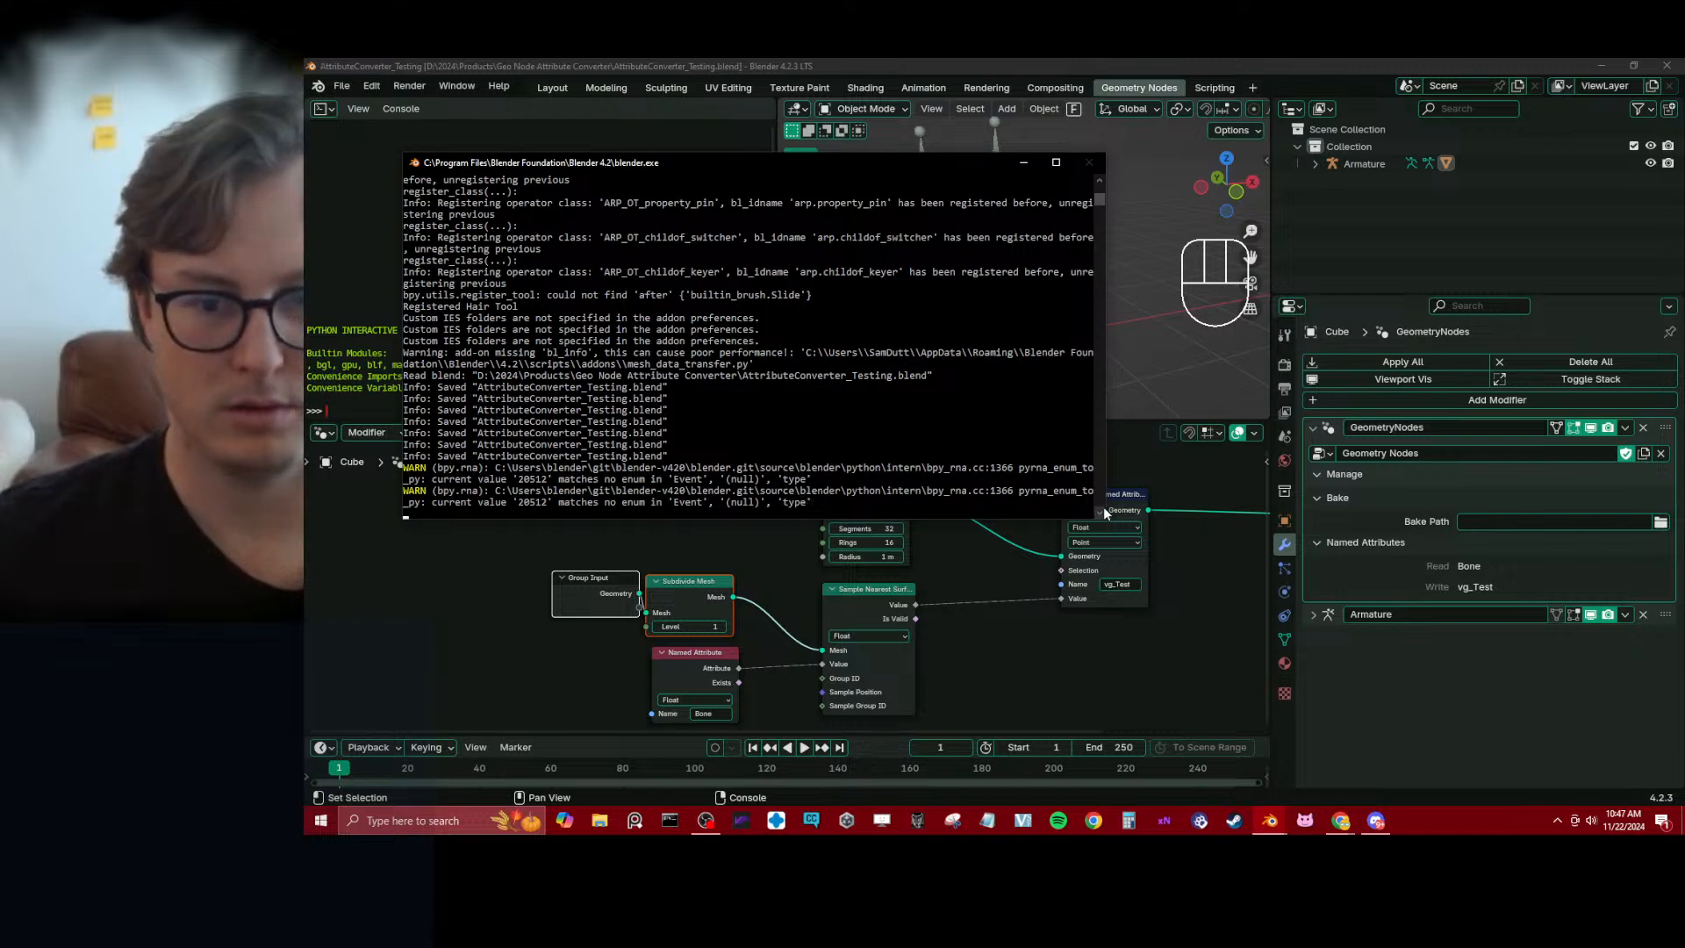
Examine the latest warning lines in the system console for errors related to the add-on, narrowing the console window
{"action": "left_click_drag", "start_coordinate": [1104, 498], "coordinate": [400, 498]}
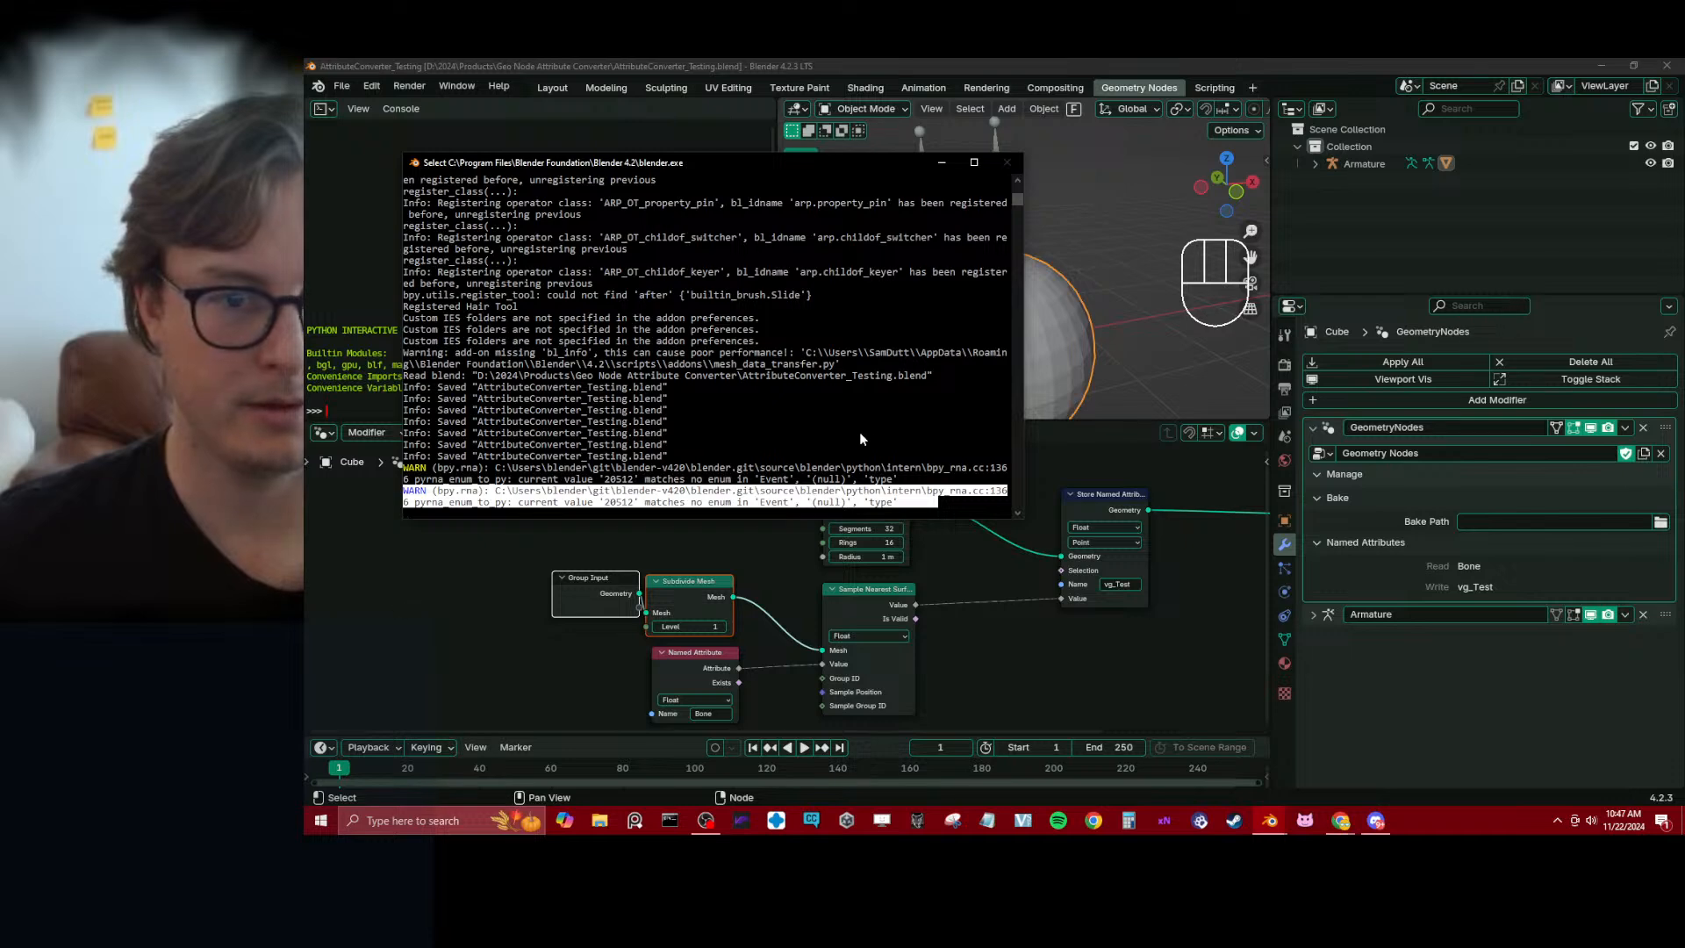
{"action": "left_click", "coordinate": [911, 455]}
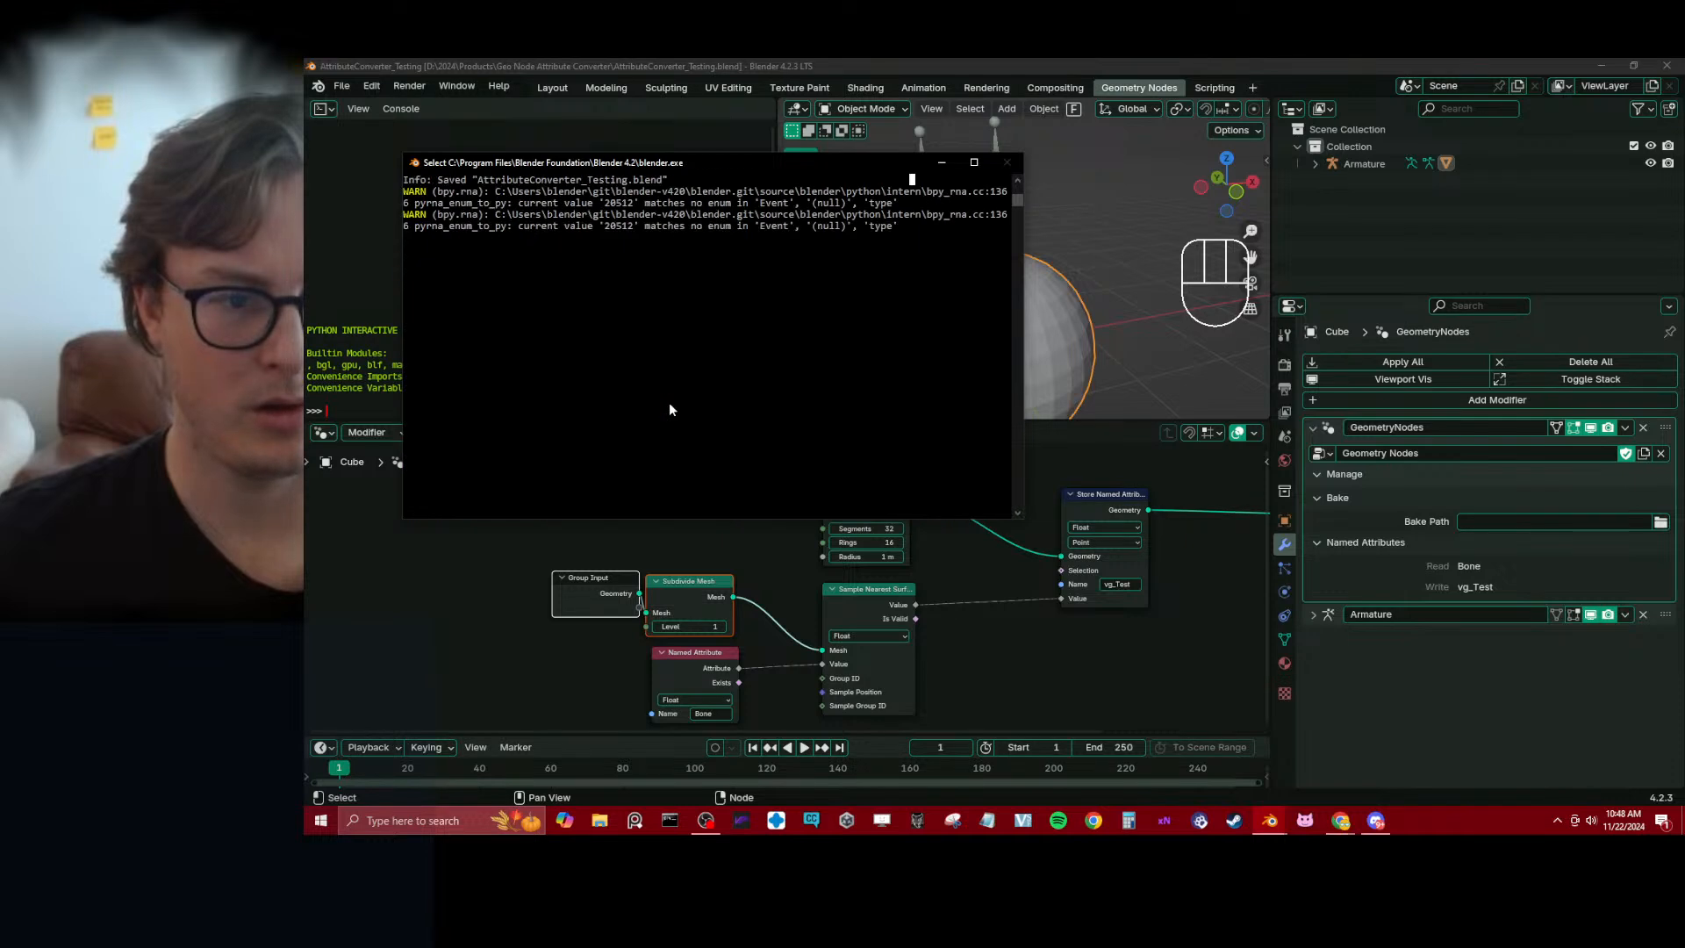
{"action": "scroll", "coordinate": [667, 410], "scroll_direction": "up", "scroll_amount": 6}
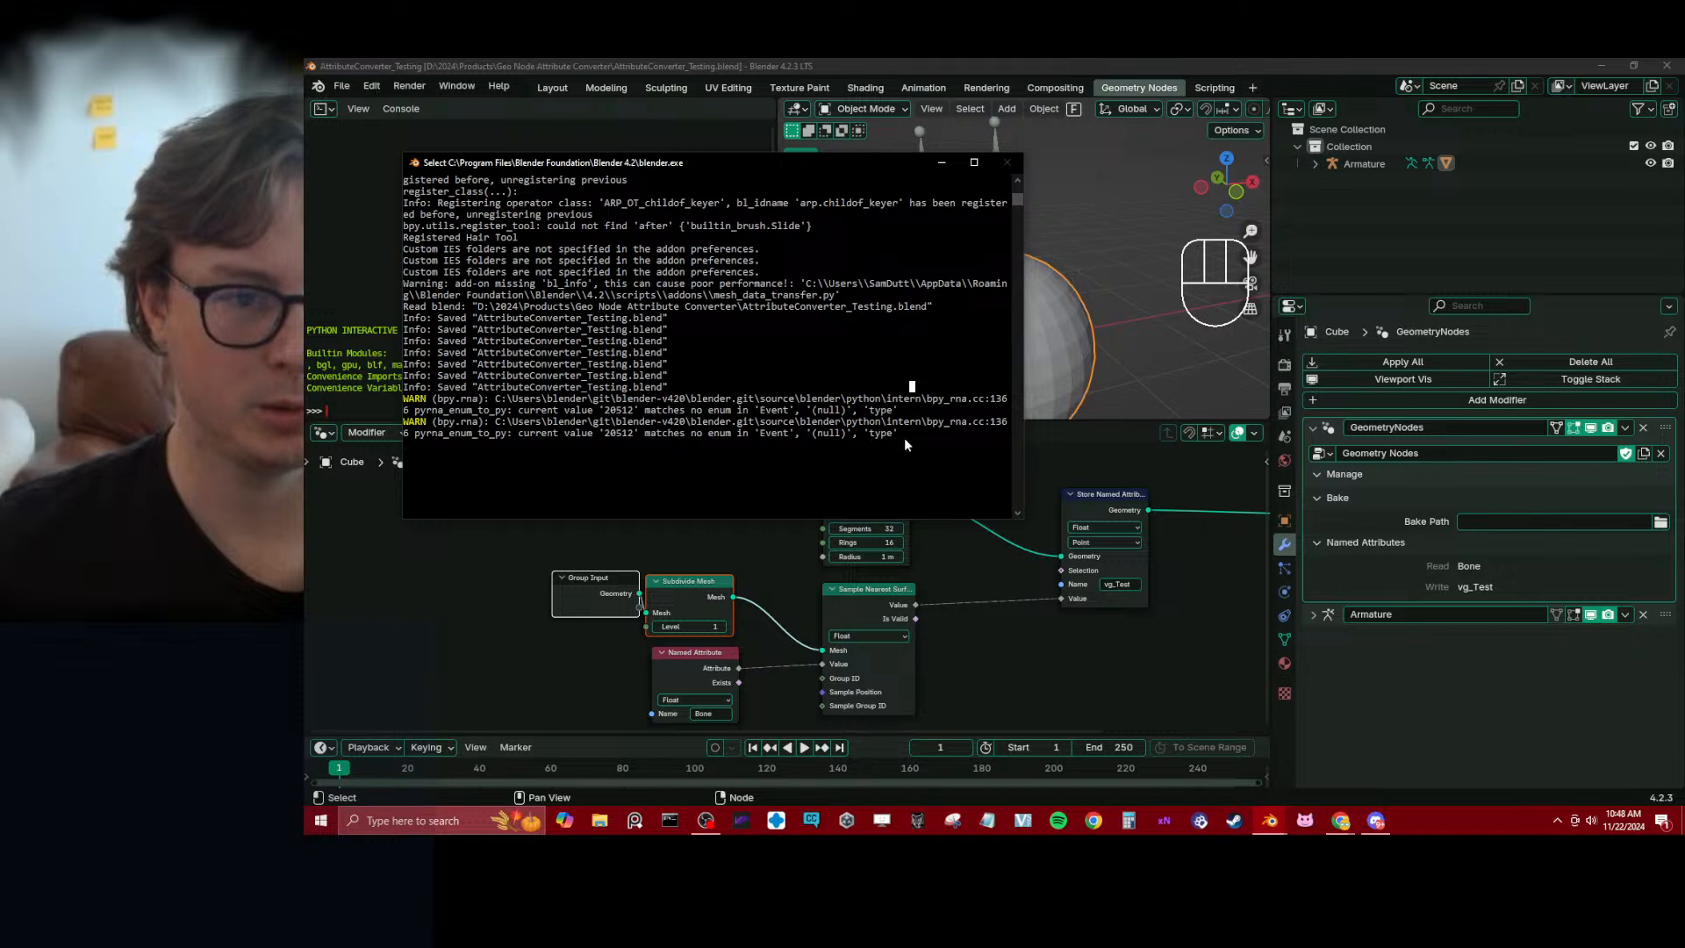
{"action": "left_click_drag", "start_coordinate": [930, 440], "coordinate": [395, 427]}
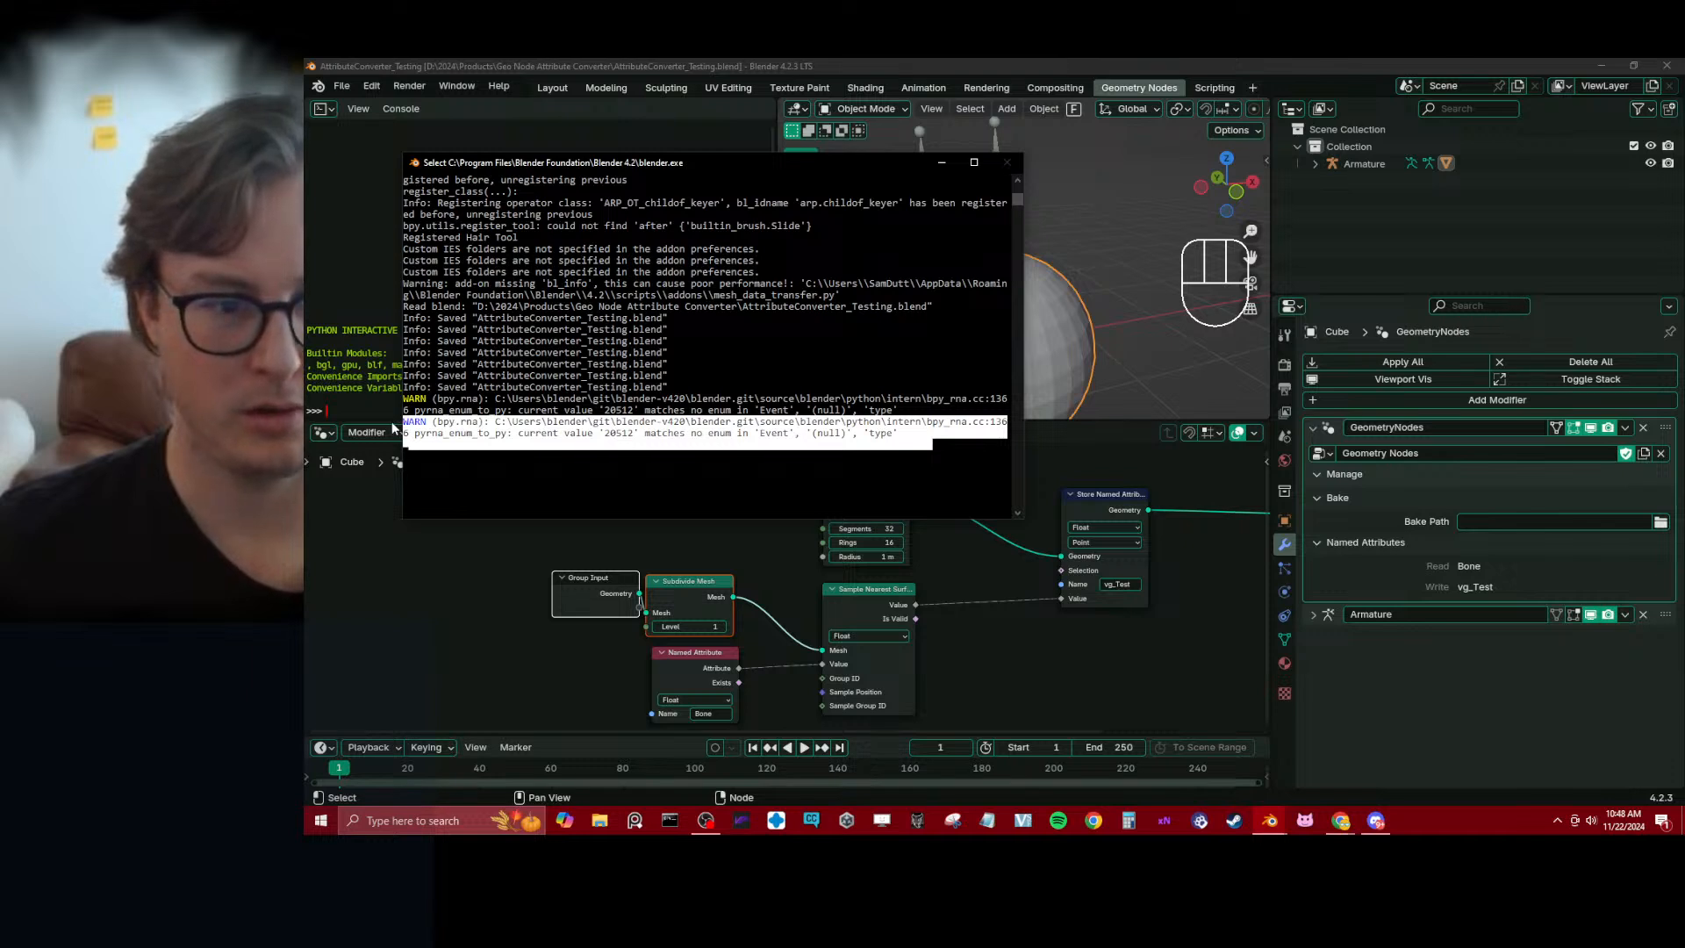
{"action": "left_click", "coordinate": [767, 463]}
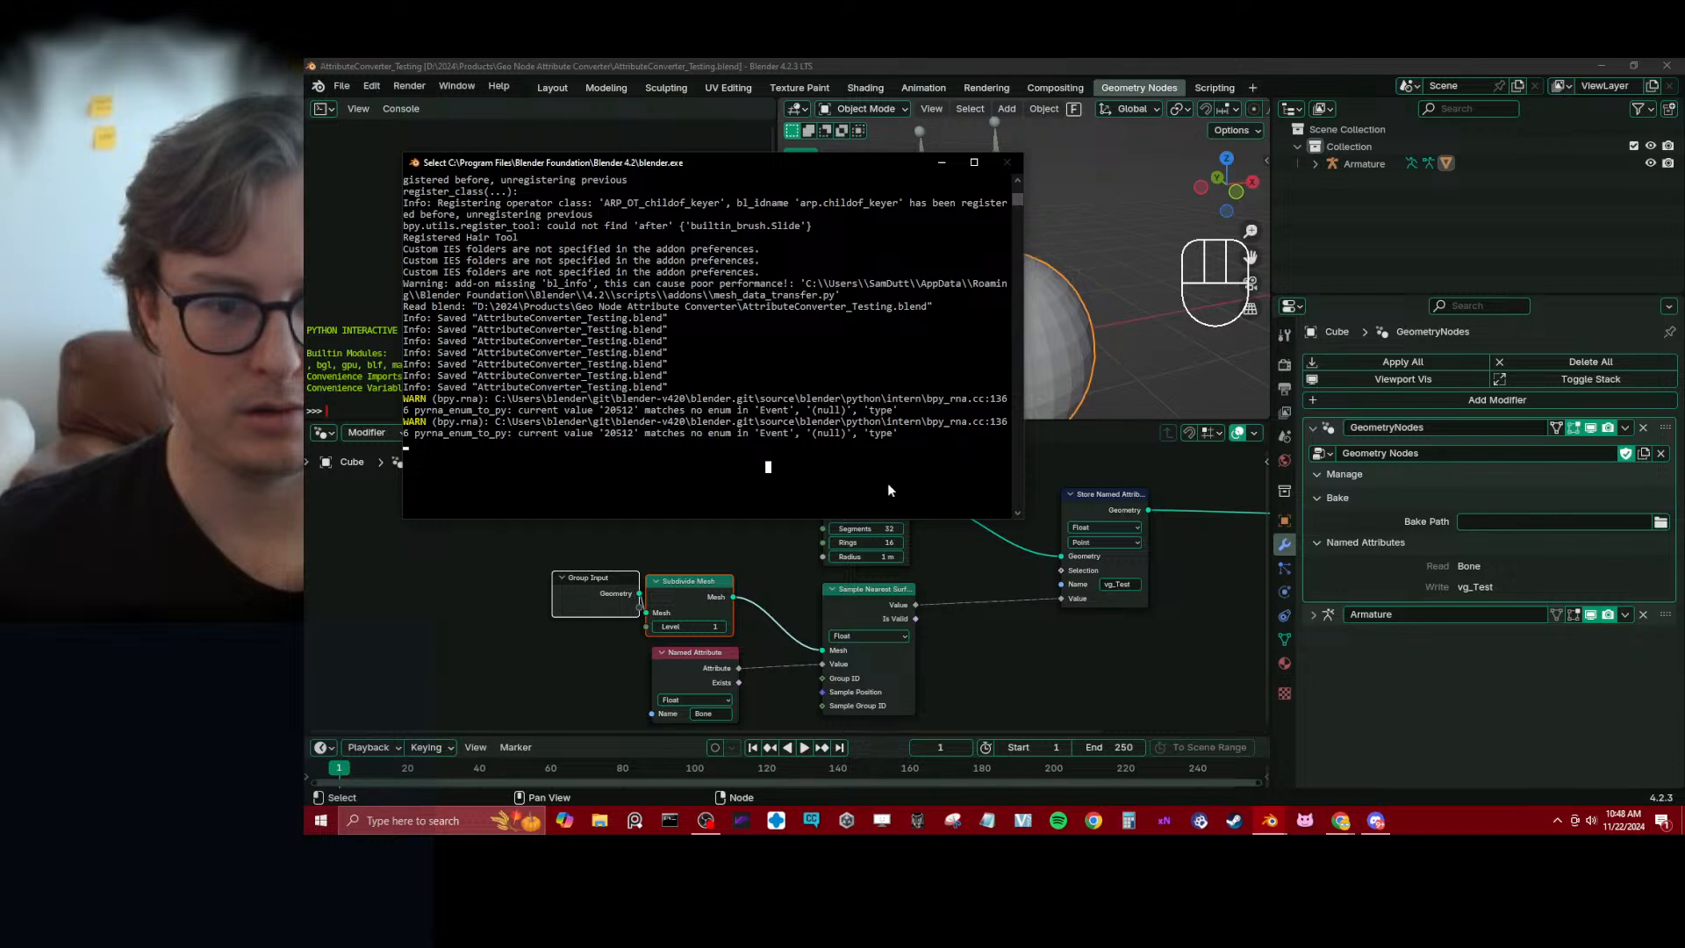
{"action": "left_click_drag", "start_coordinate": [1021, 477], "coordinate": [962, 474]}
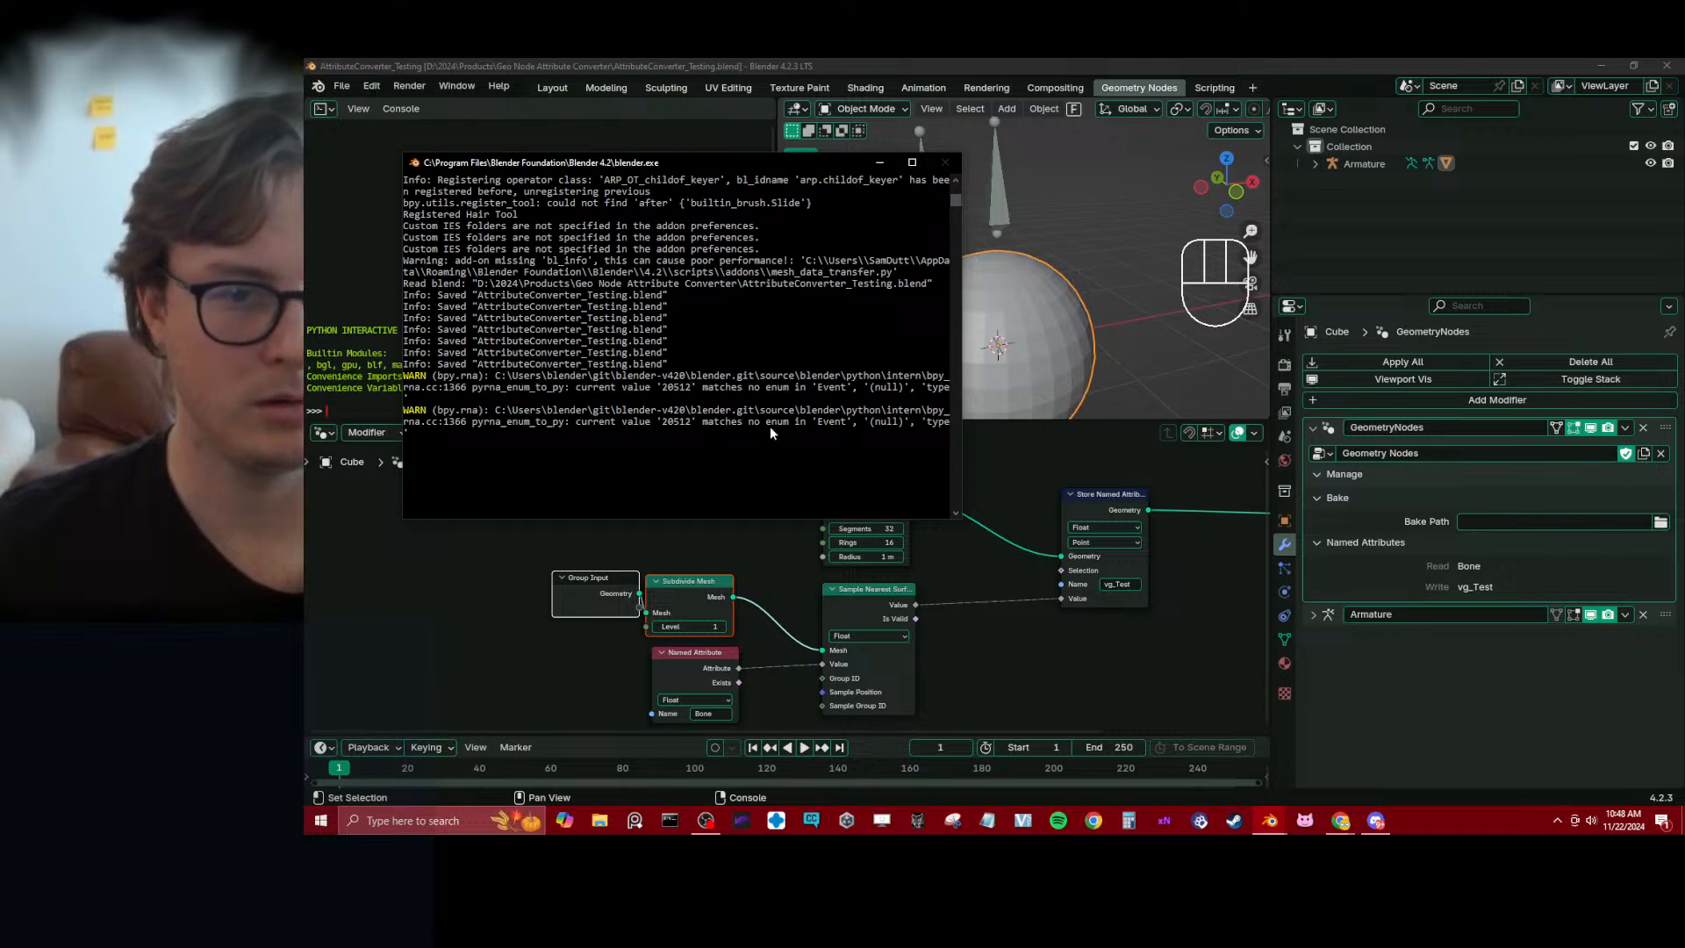
Copy ChatGPT's two-line script that prints bpy.app.handlers.depsgraph_update_post and switch back to Blender
{"action": "key", "text": "alt+Tab"}
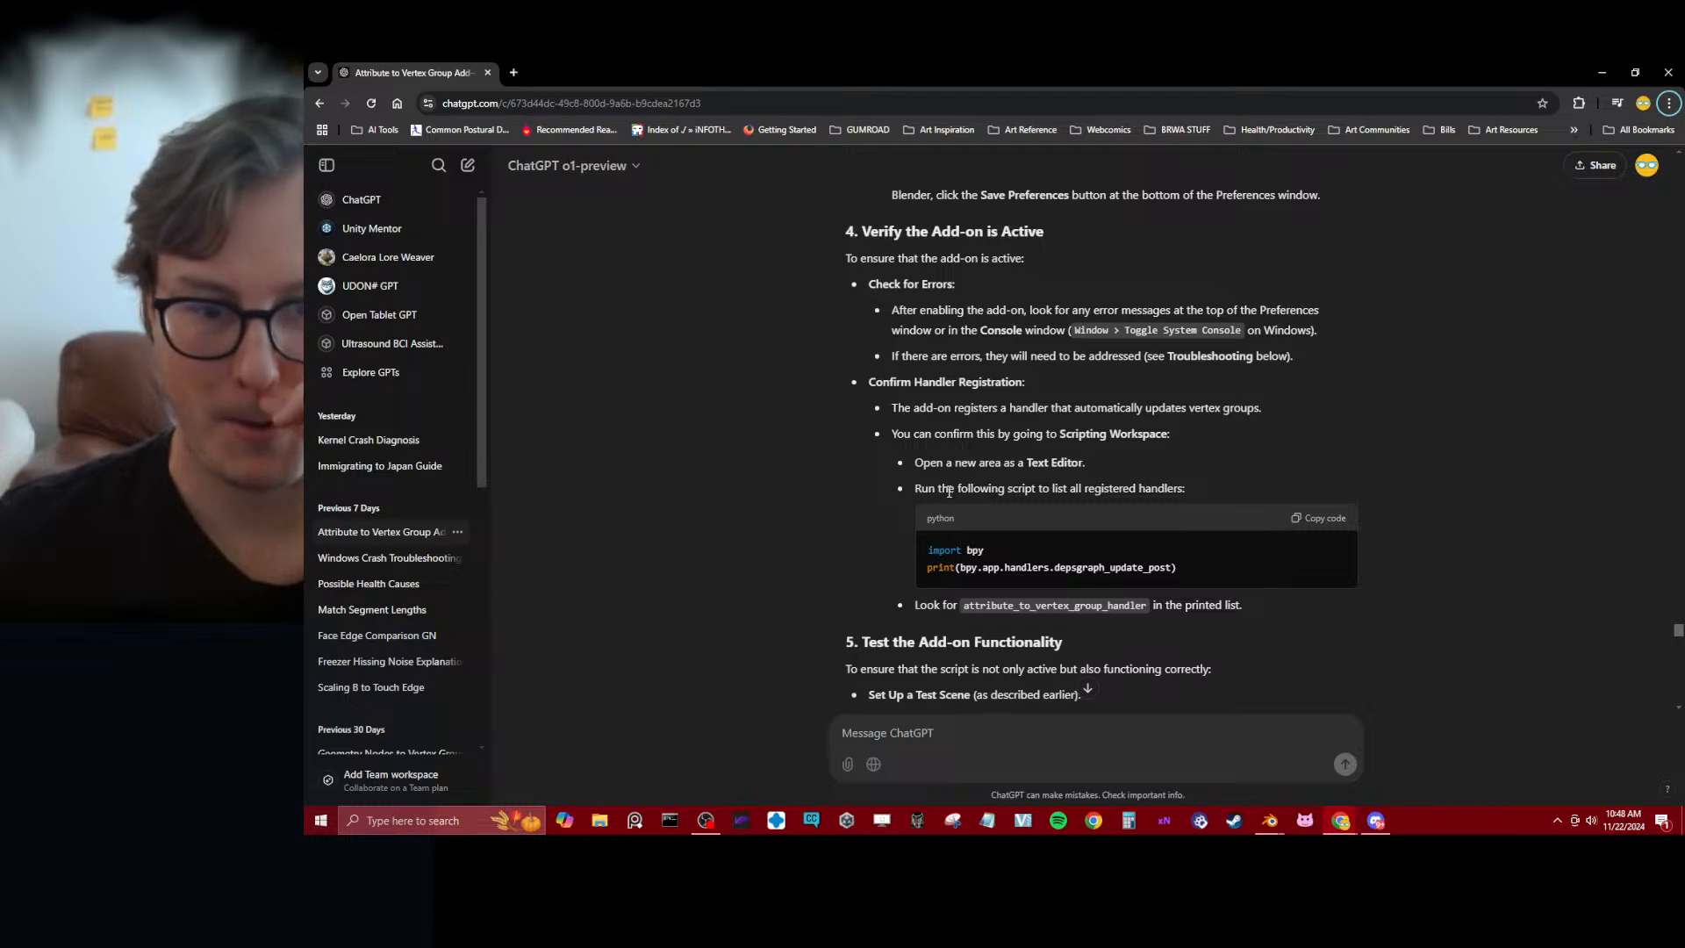
{"action": "left_click_drag", "start_coordinate": [1190, 572], "coordinate": [932, 551]}
{"action": "key", "text": "ctrl+c"}
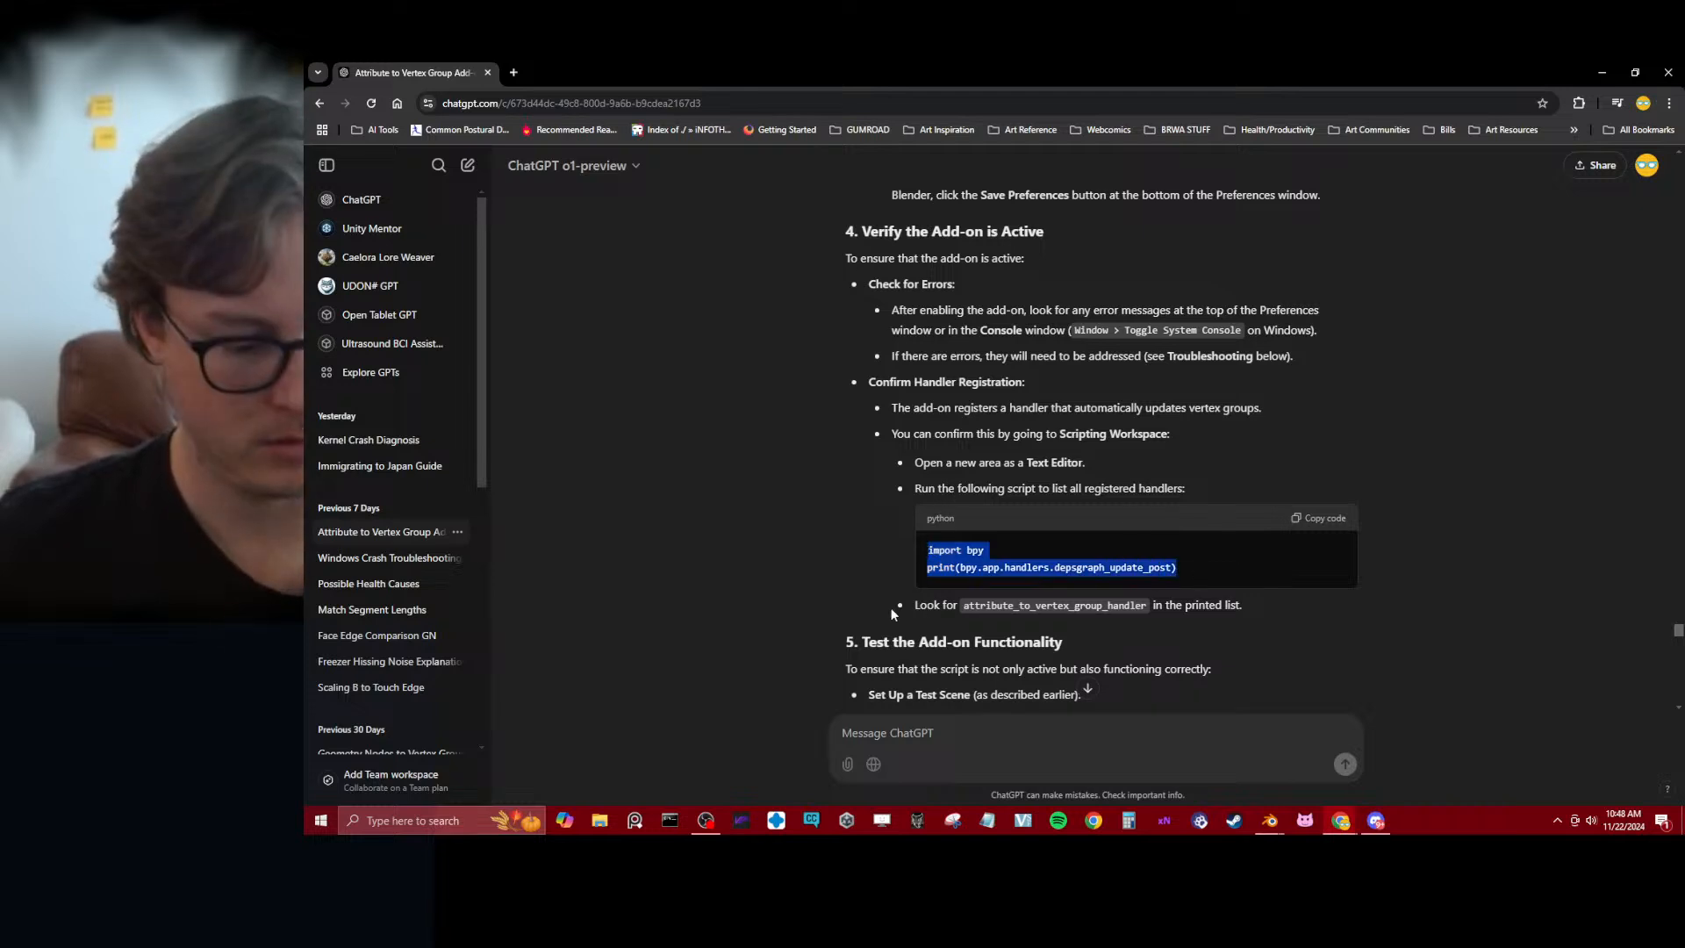
{"action": "key", "text": "alt+Tab"}
{"action": "key", "text": "alt+Tab"}
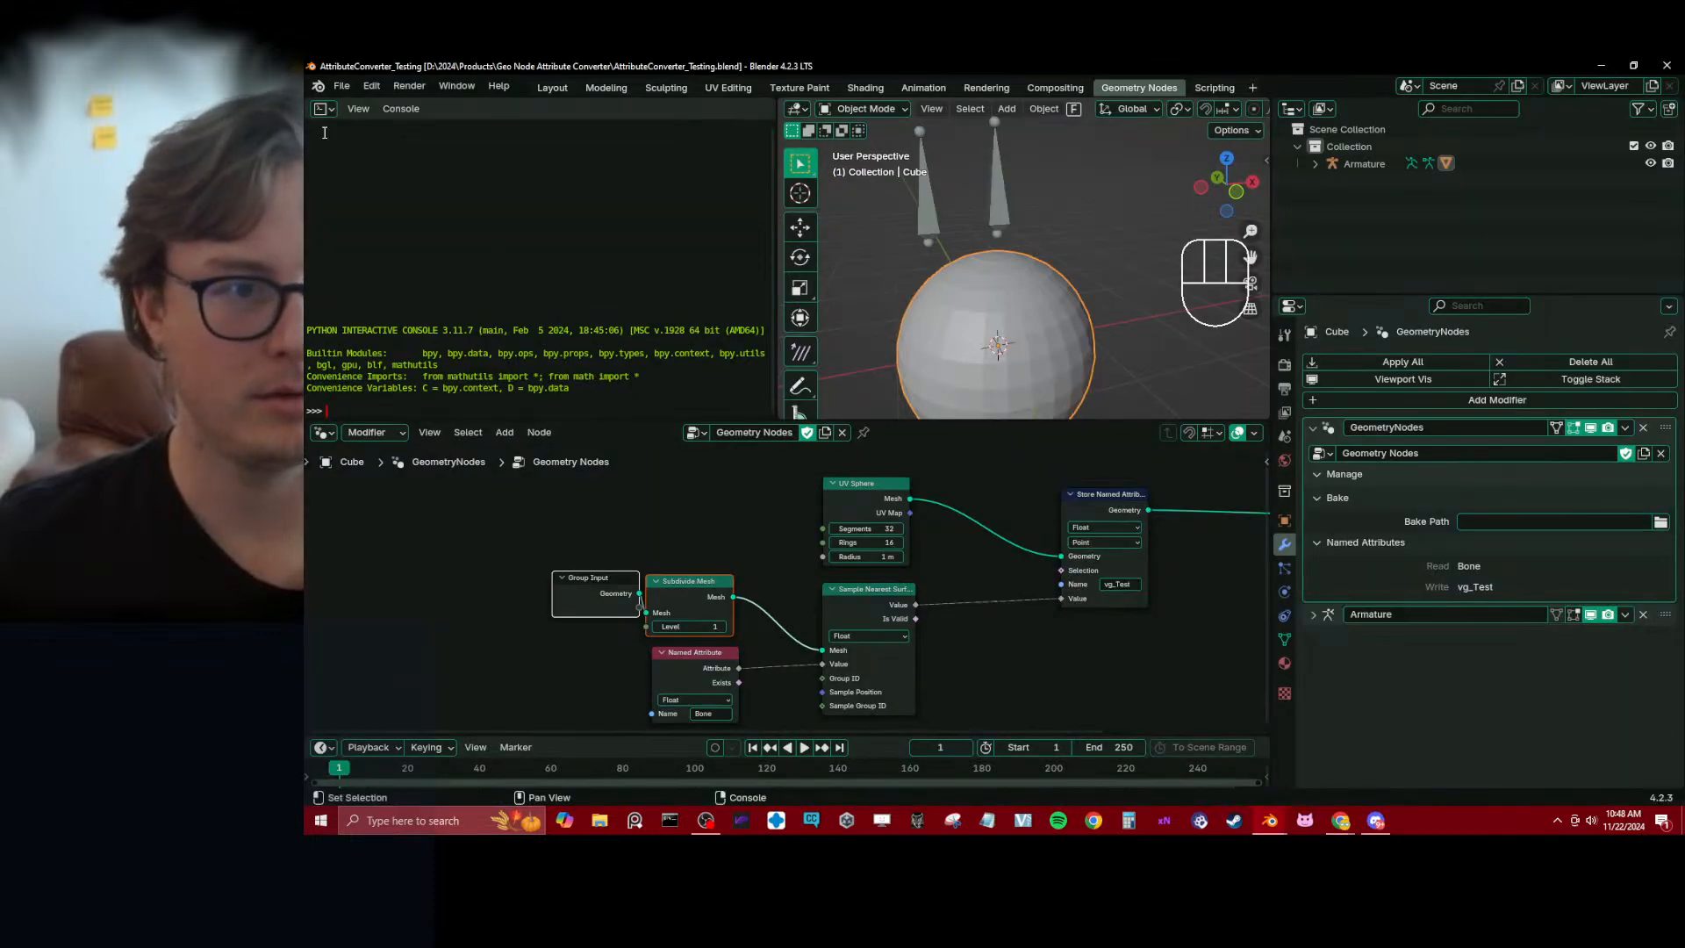
Recheck ChatGPT's instruction for running the handler script and change the Python Console area into a Text Editor
{"action": "key", "text": "alt+Tab"}
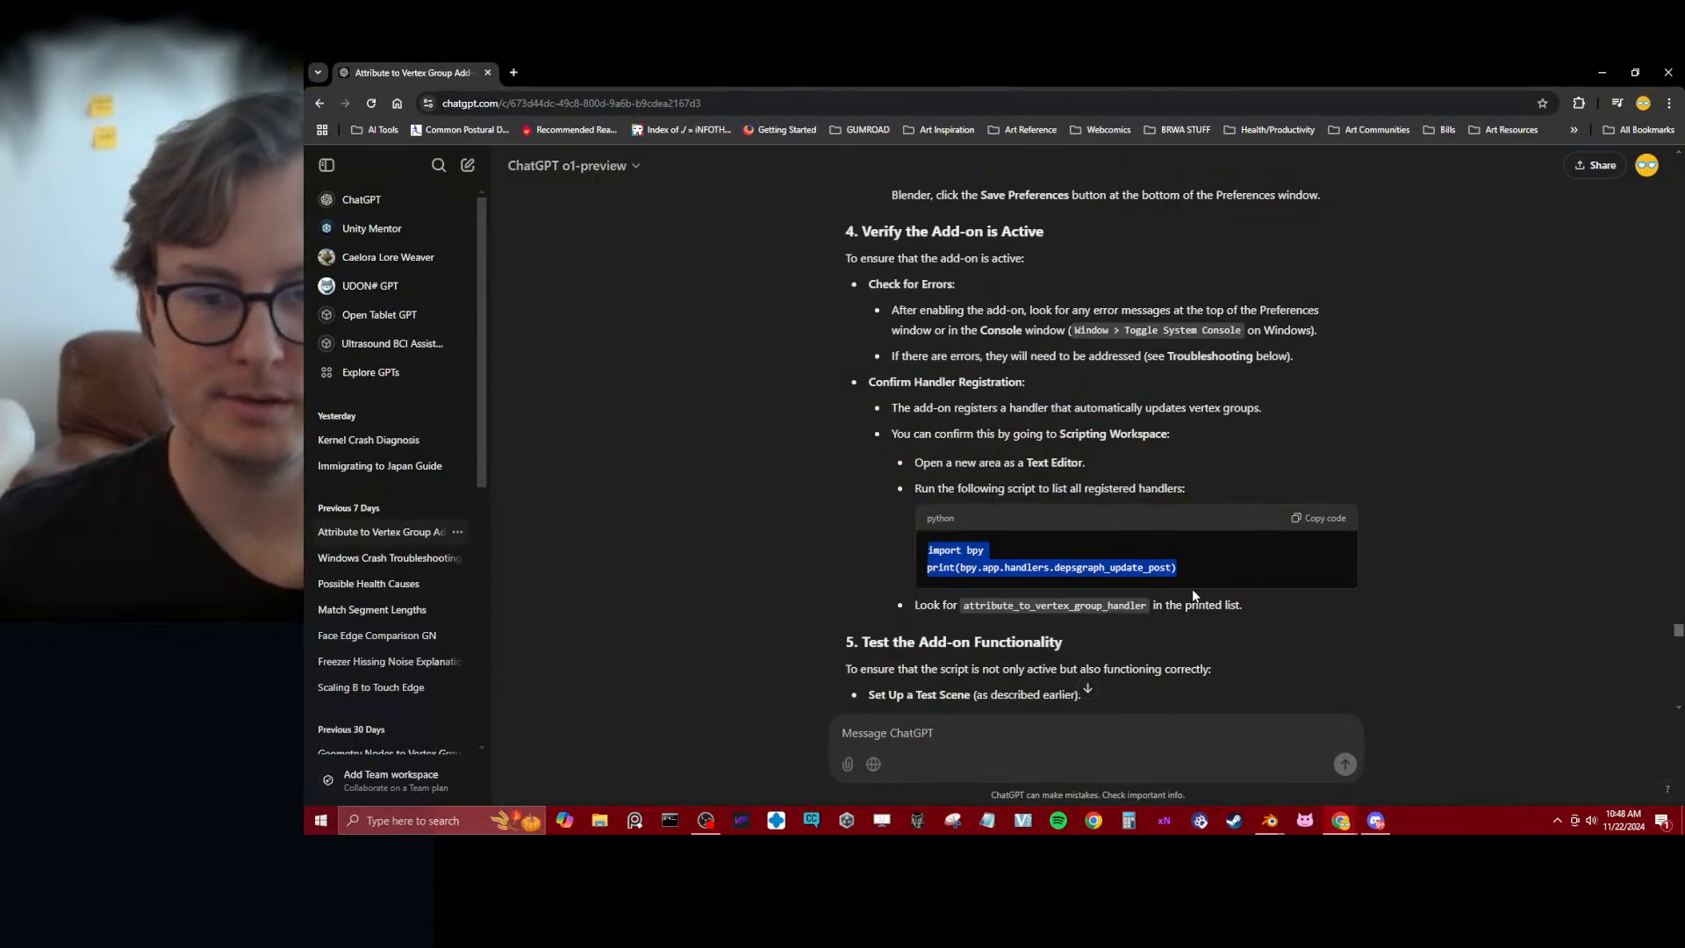
{"action": "key", "text": "alt+Tab"}
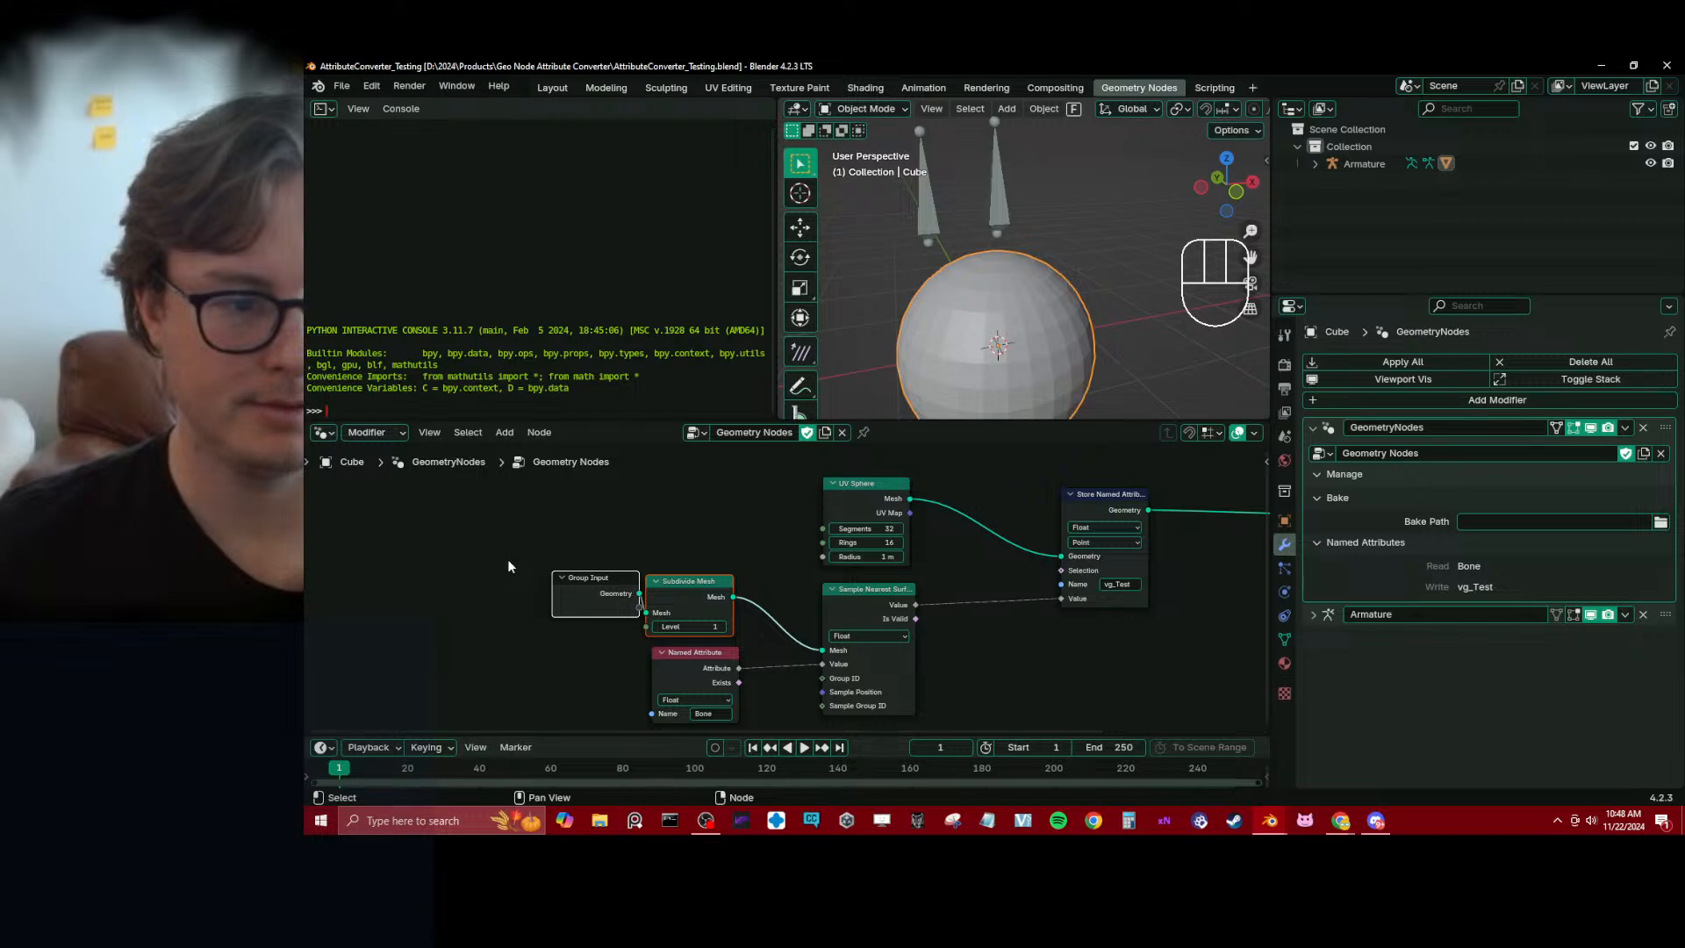
{"action": "left_click", "coordinate": [324, 109]}
{"action": "left_click", "coordinate": [324, 109]}
{"action": "left_click", "coordinate": [324, 108]}
{"action": "left_click", "coordinate": [323, 109]}
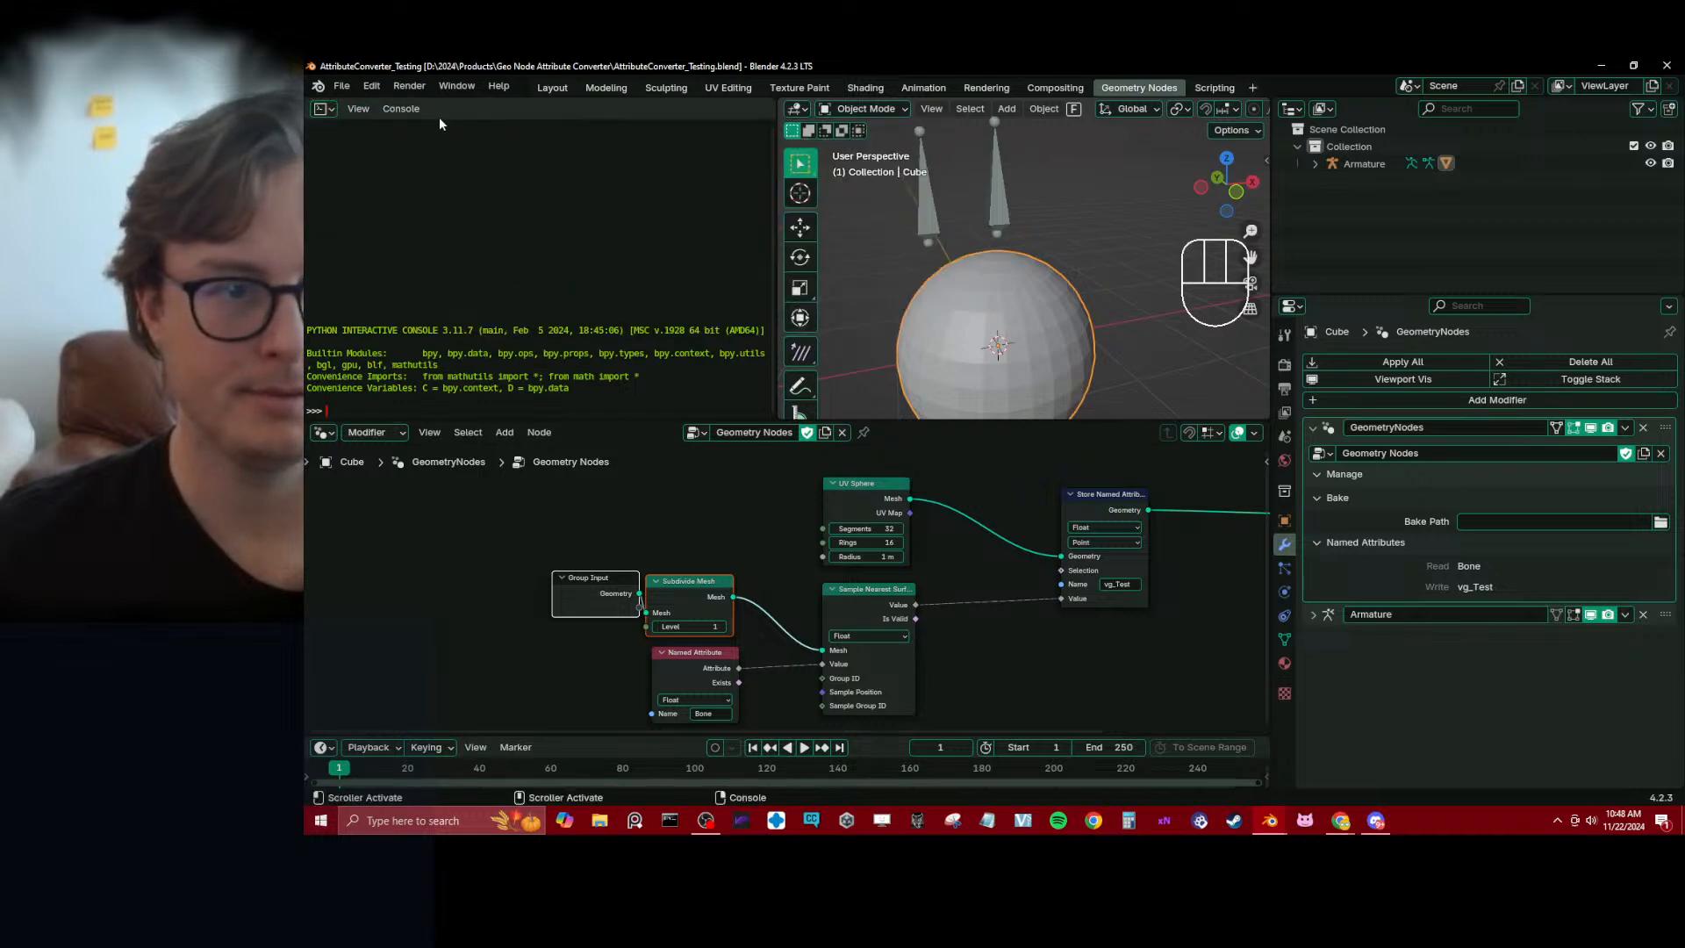
{"action": "left_click", "coordinate": [324, 109]}
{"action": "left_click", "coordinate": [710, 154]}
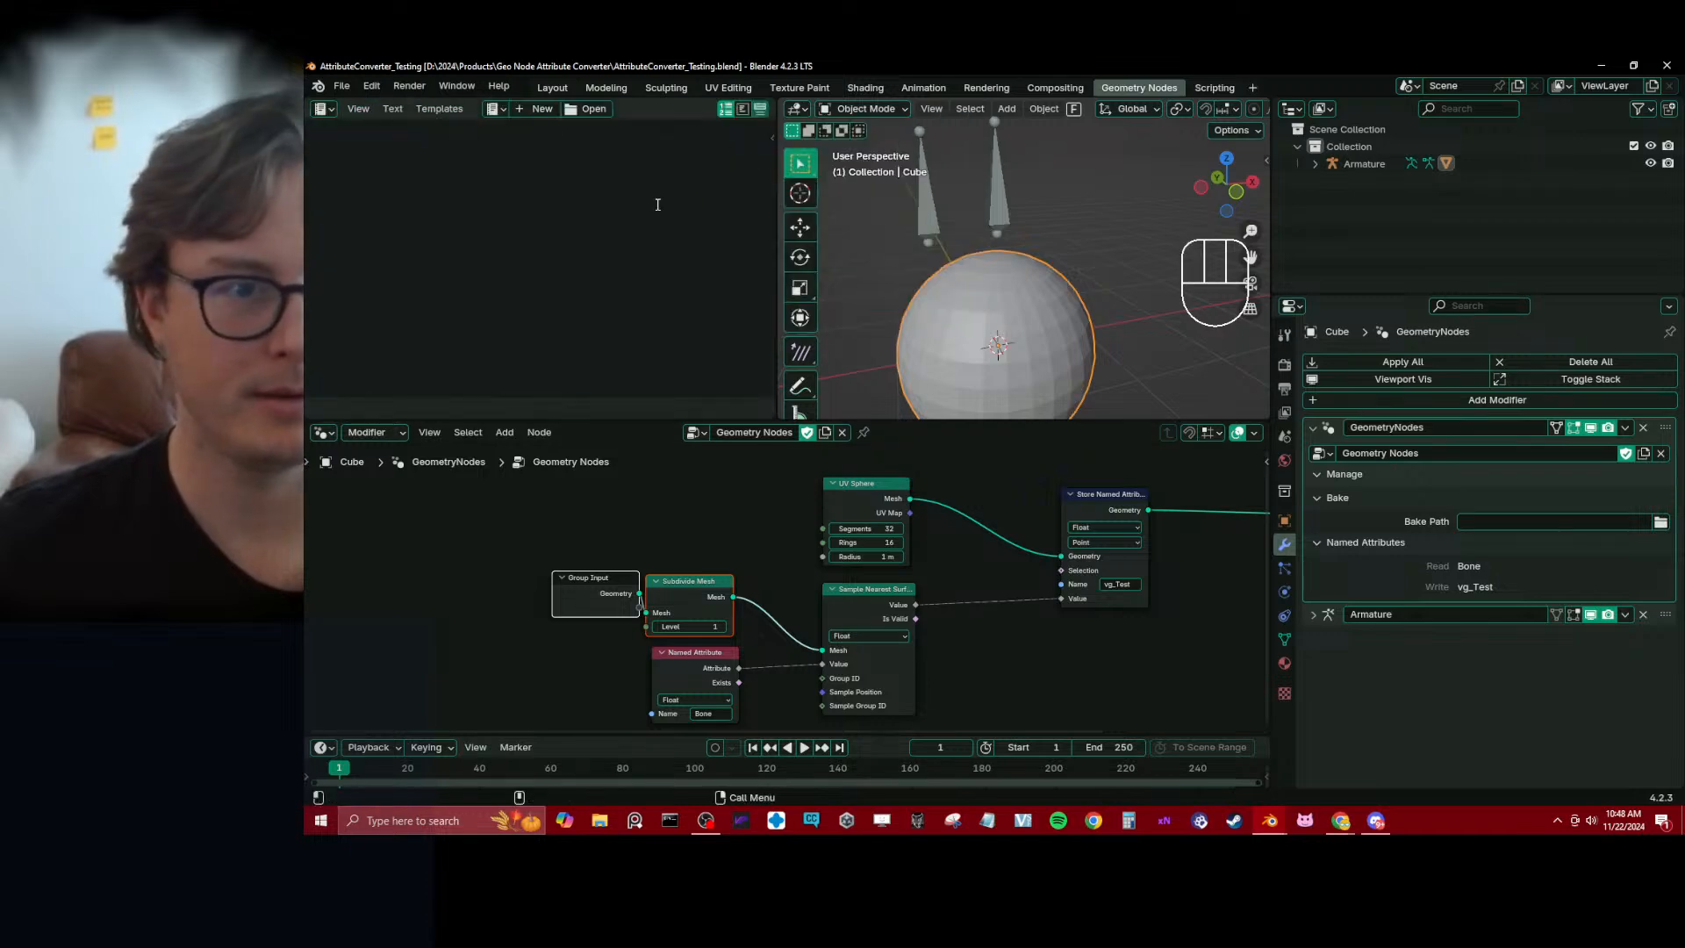
Paste the copied script that prints bpy.app.handlers.depsgraph_update_post into a new text and run it
{"action": "left_click", "coordinate": [535, 109]}
{"action": "key", "text": "ctrl+v"}
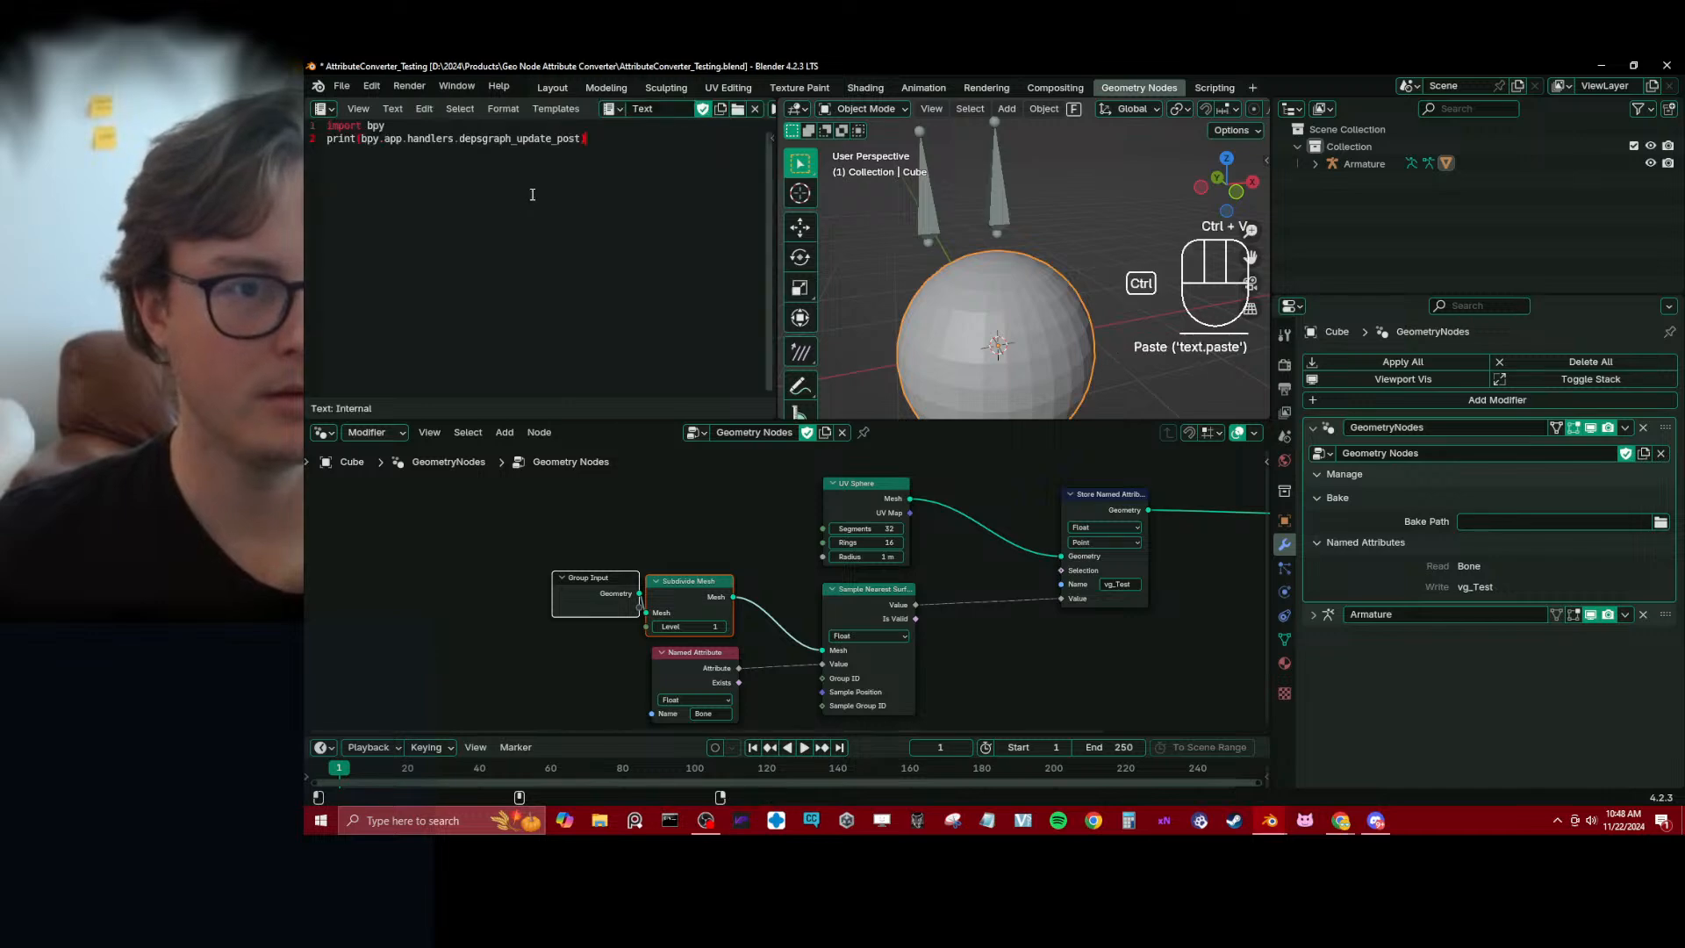
{"action": "key", "text": "alt+p"}
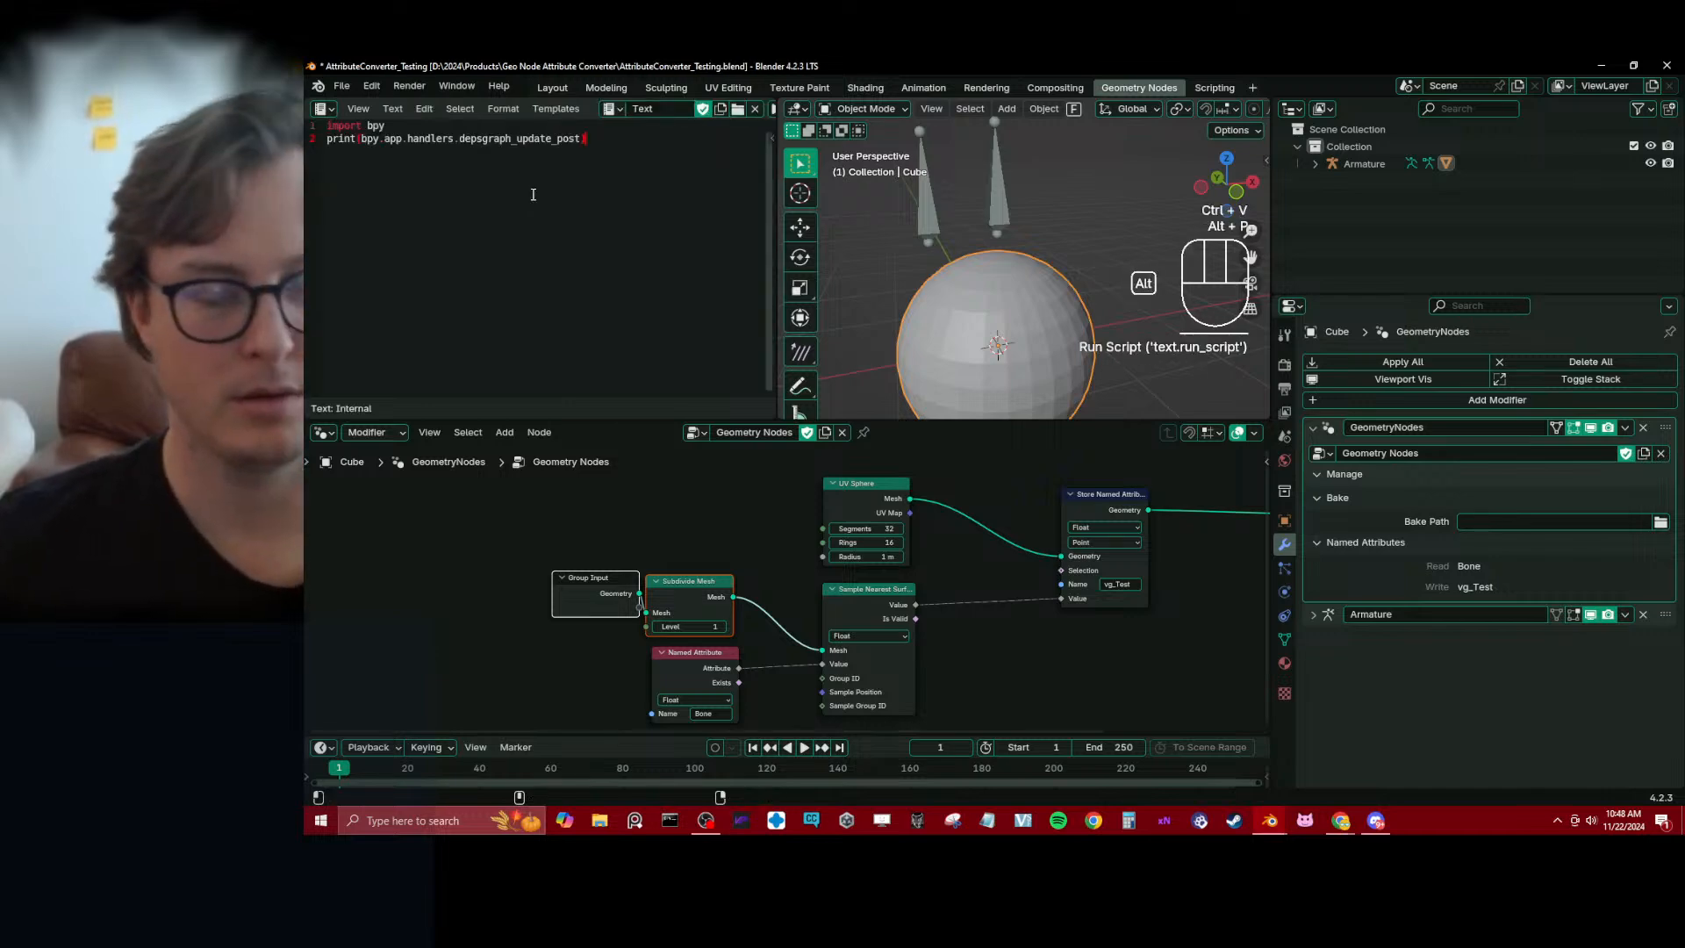
Bring up Blender's system console and widen its window to read the printed handler list
{"action": "key", "text": "alt+Tab"}
{"action": "left_click", "coordinate": [950, 455]}
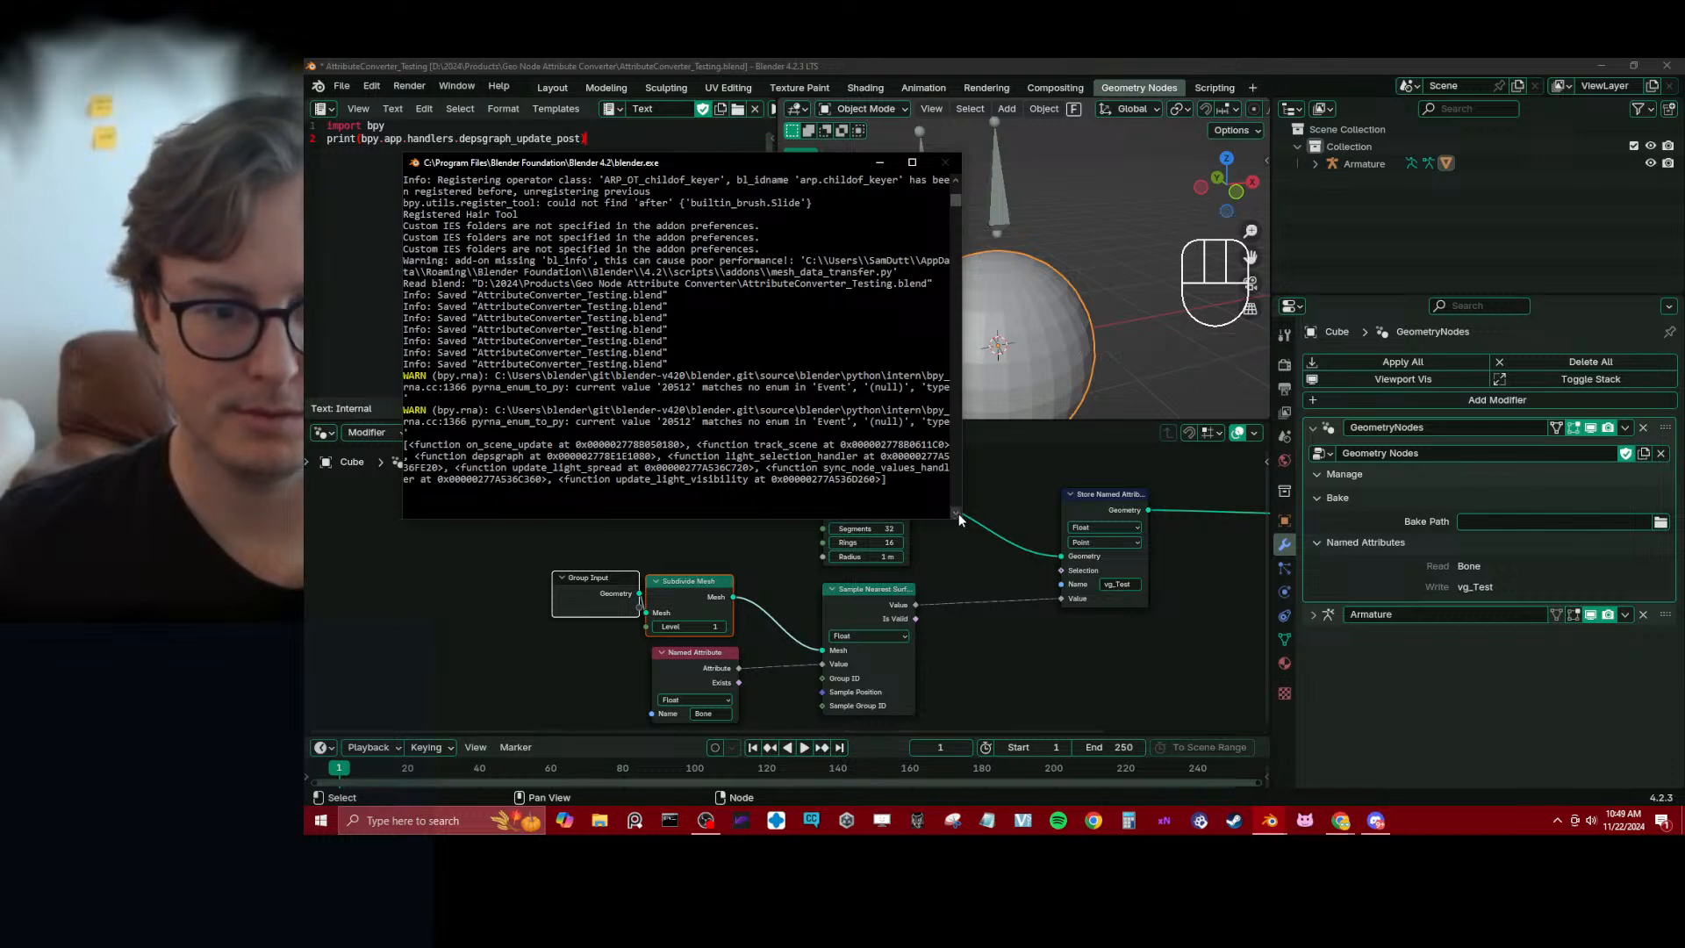
{"action": "left_click_drag", "start_coordinate": [958, 516], "coordinate": [764, 563]}
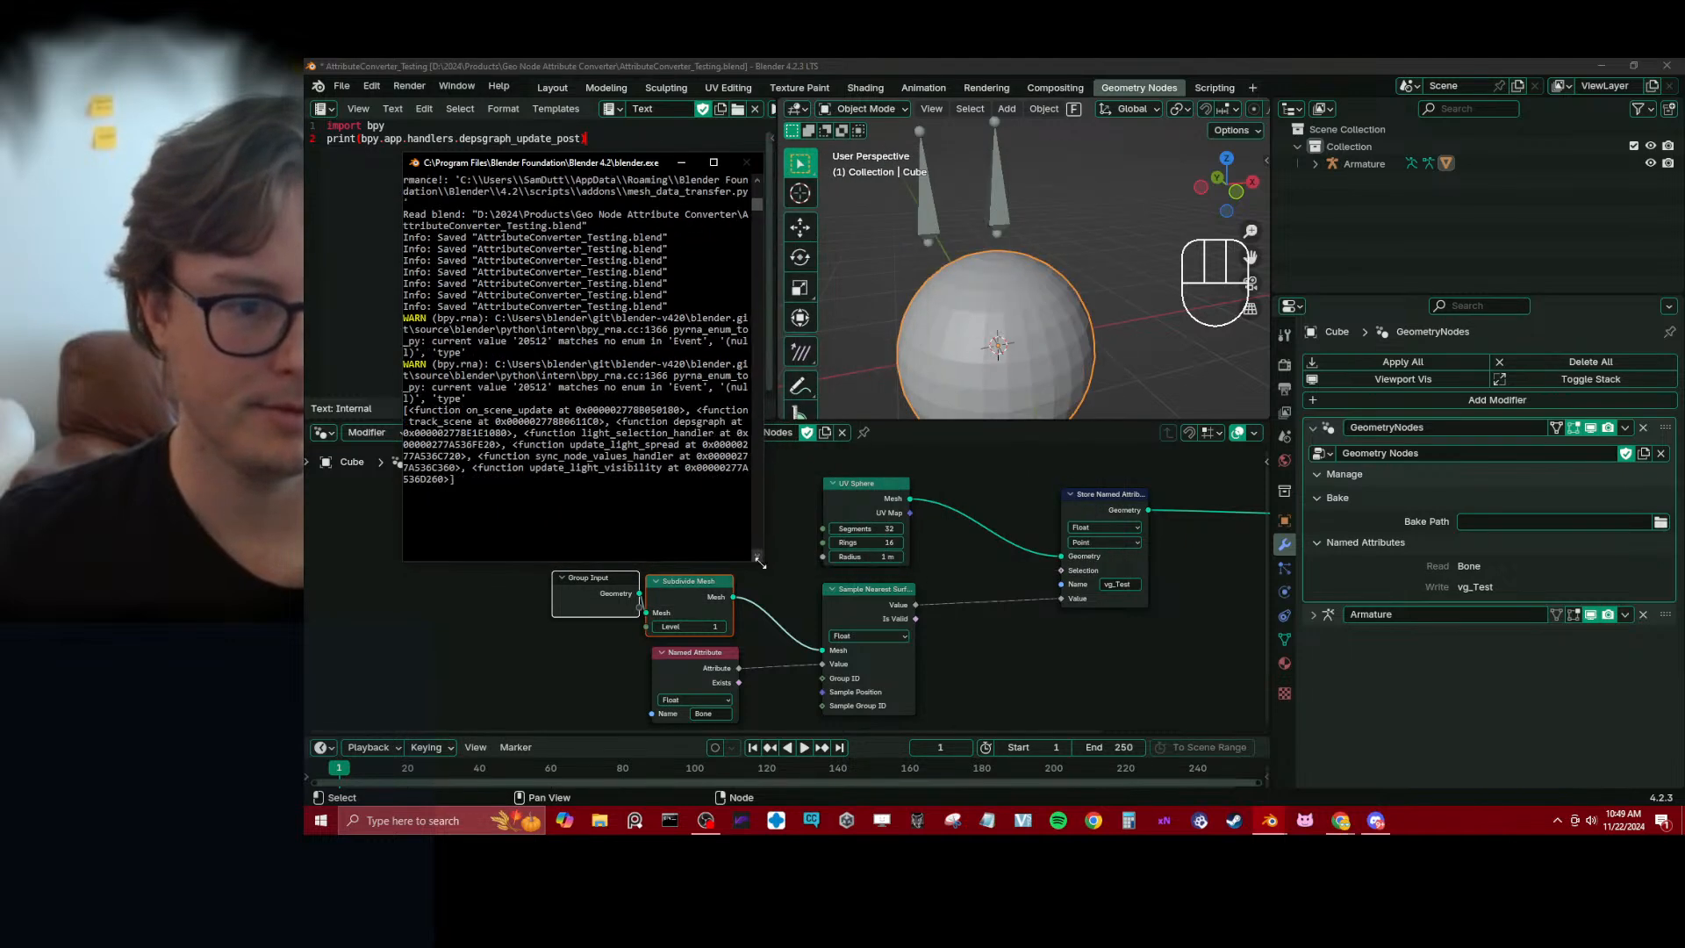
{"action": "left_click_drag", "start_coordinate": [768, 566], "coordinate": [1547, 589]}
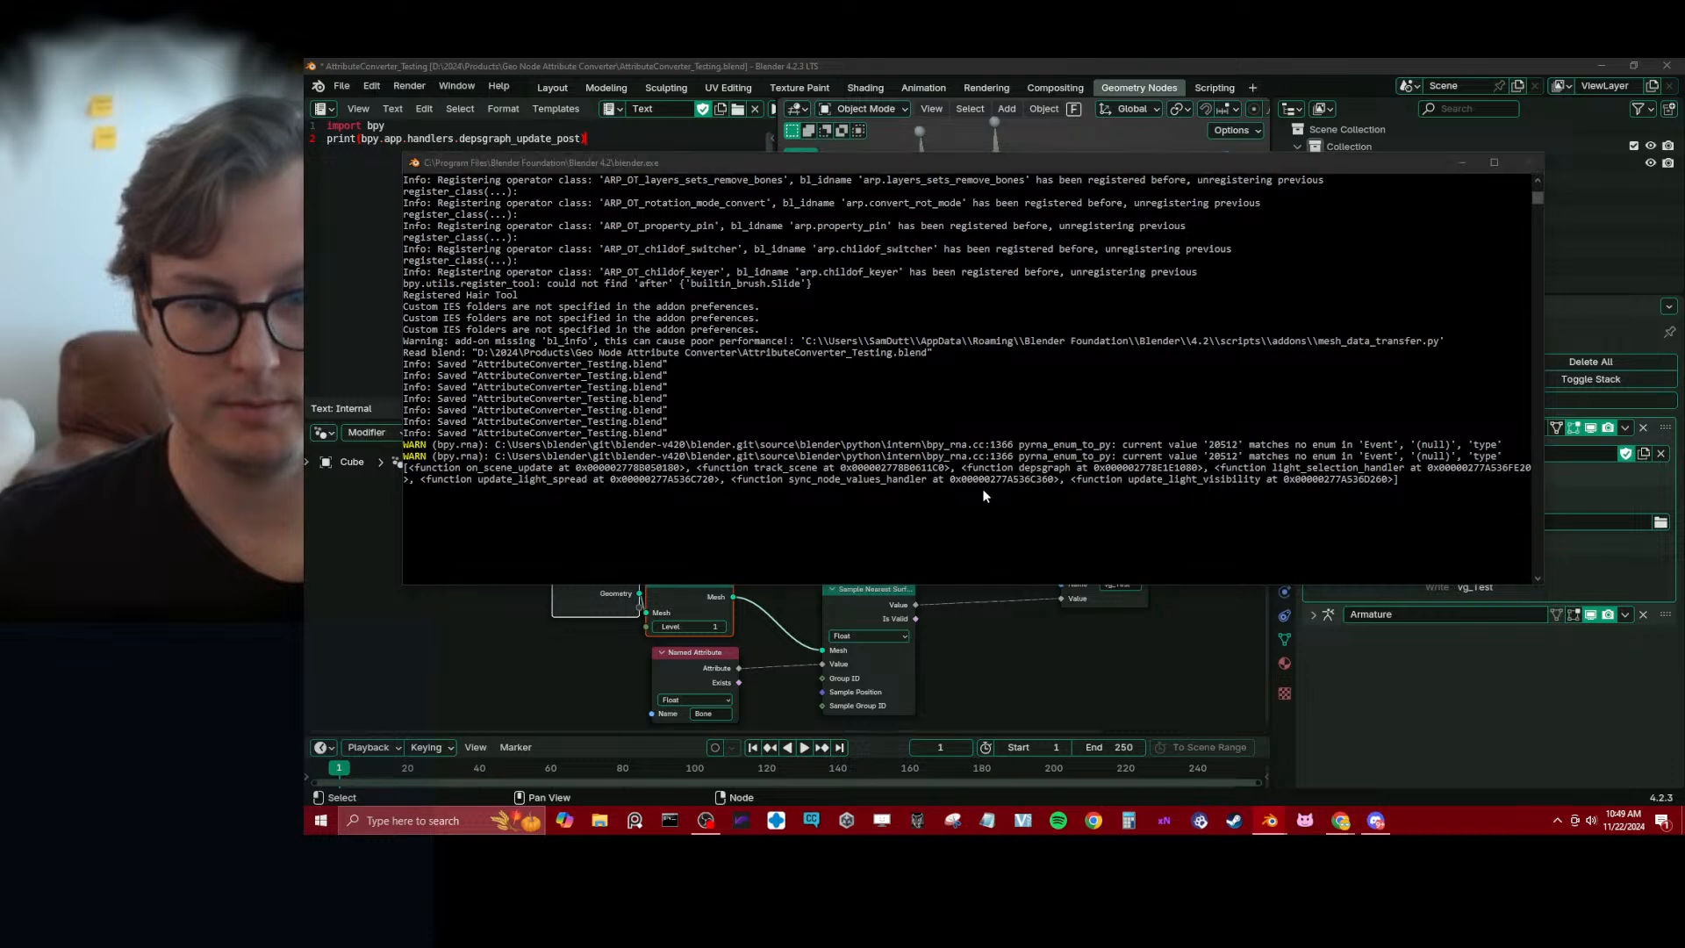
Check the printed handler list against the name attribute_to_vertex_group_handler given in ChatGPT's instructions, and return to ChatGPT
{"action": "key", "text": "alt+Tab"}
{"action": "left_click", "coordinate": [766, 595]}
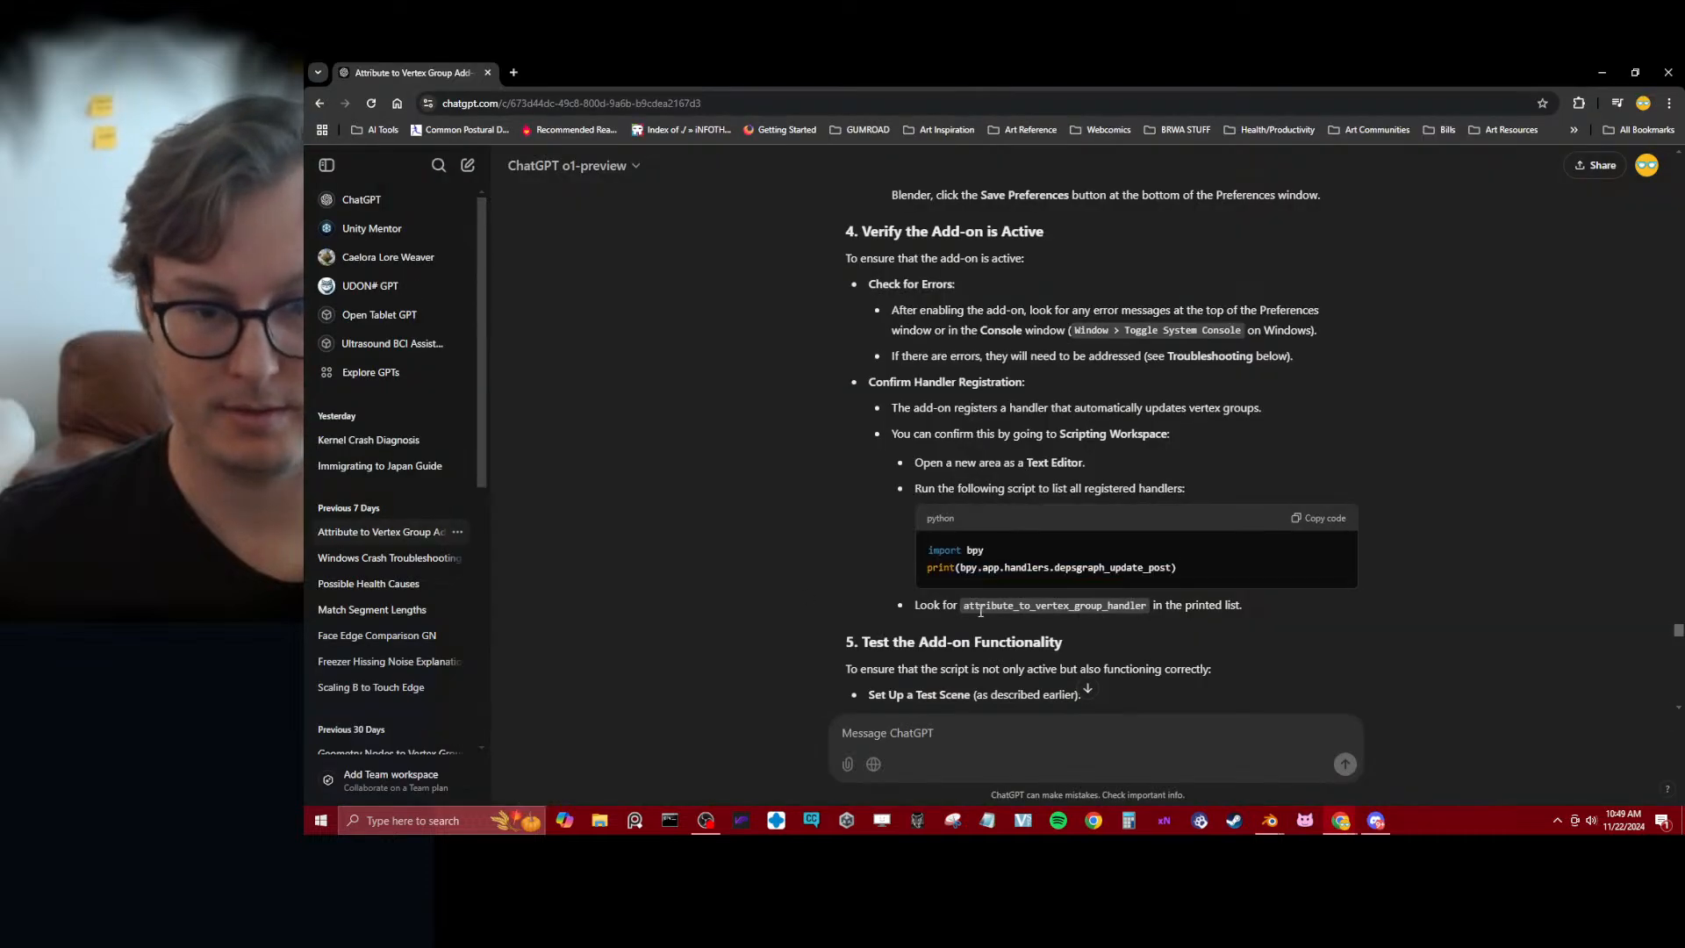
{"action": "key", "text": "alt+Tab"}
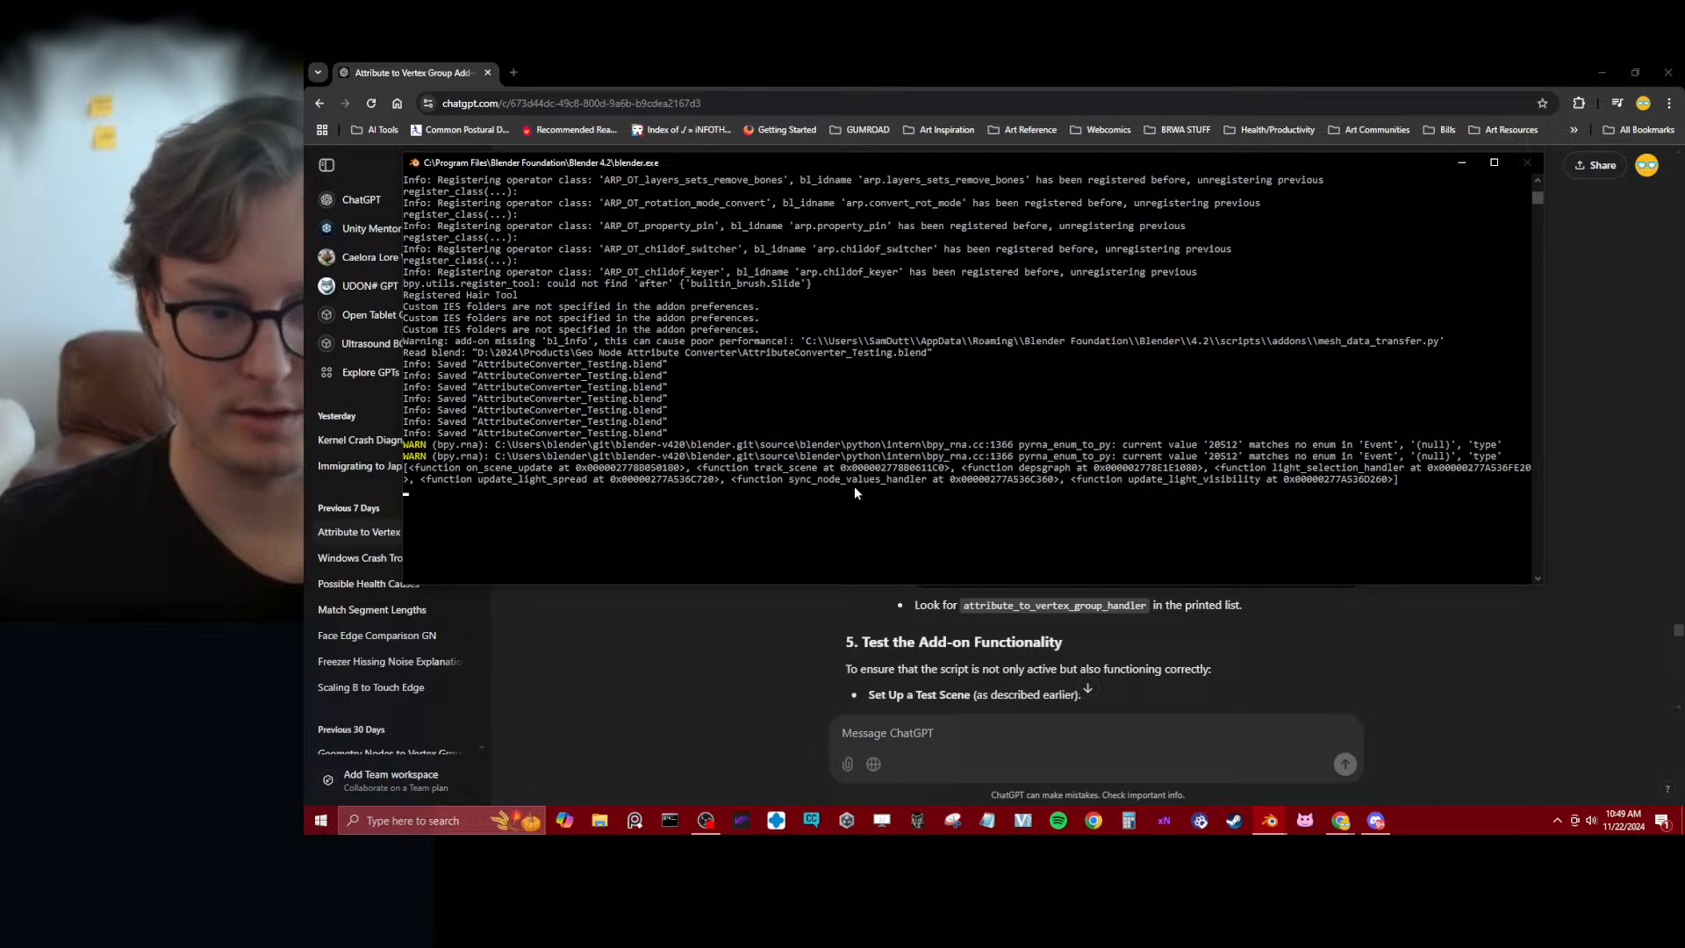
{"action": "left_click", "coordinate": [1510, 674]}
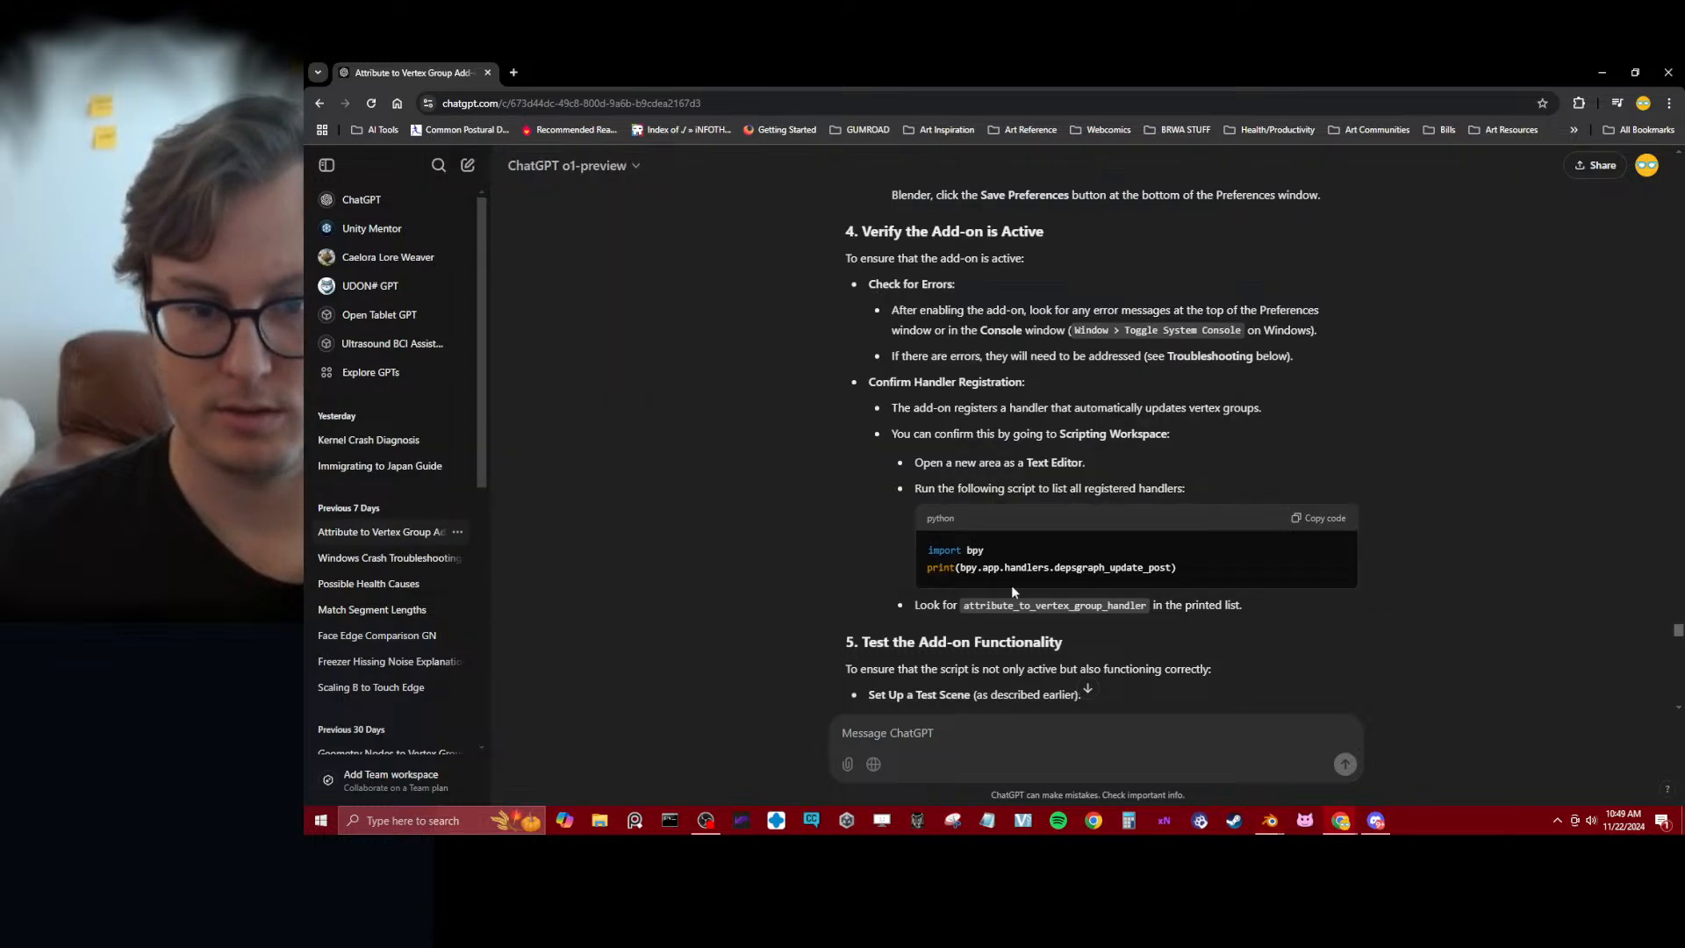
Read ChatGPT's section on testing the add-on's functionality and return to the handler registration instructions
{"action": "scroll", "coordinate": [782, 550], "scroll_direction": "down", "scroll_amount": 2}
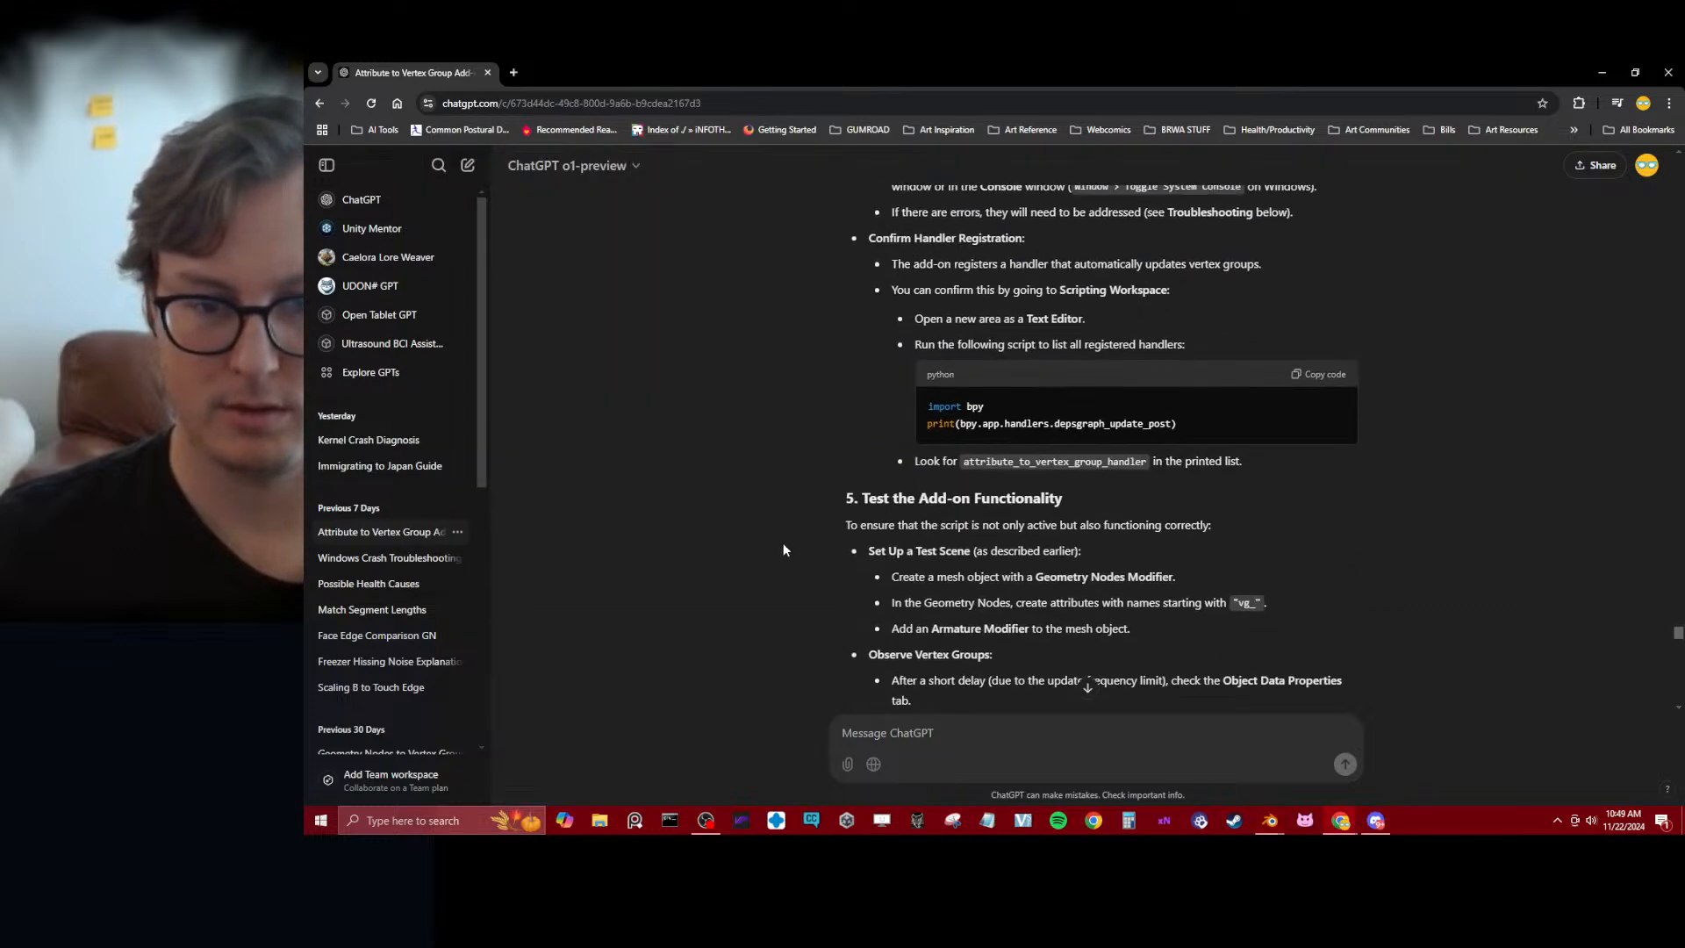
{"action": "scroll", "coordinate": [782, 544], "scroll_direction": "down", "scroll_amount": 2}
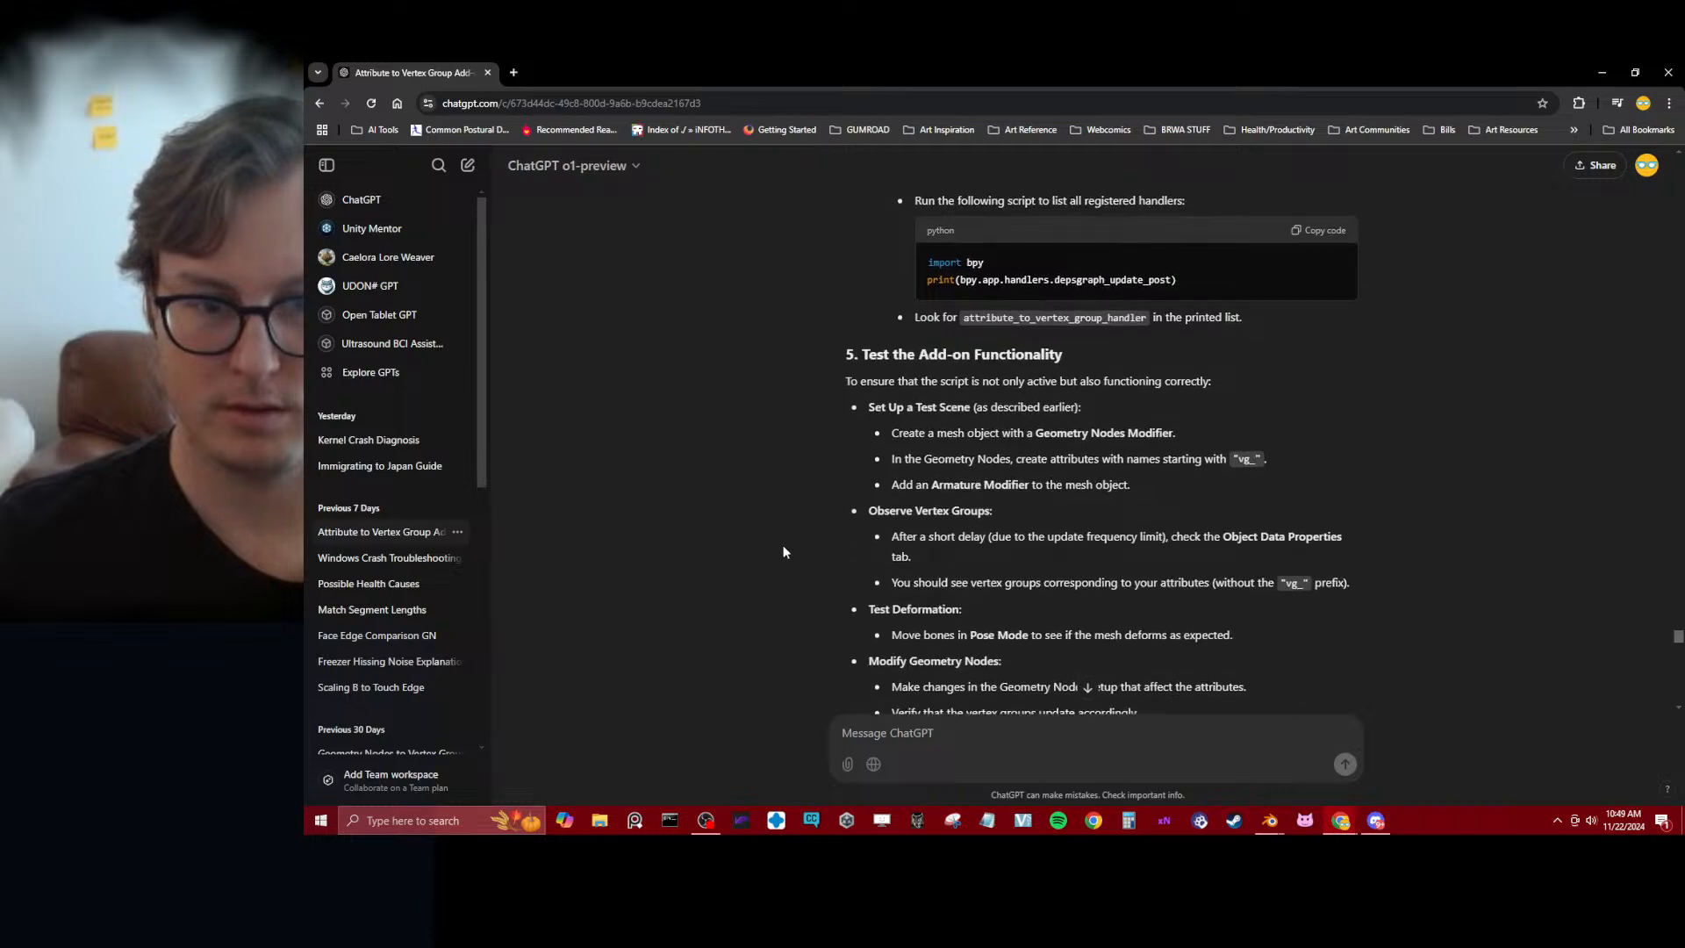
{"action": "scroll", "coordinate": [782, 544], "scroll_direction": "down", "scroll_amount": 2}
{"action": "scroll", "coordinate": [777, 556], "scroll_direction": "down", "scroll_amount": 2}
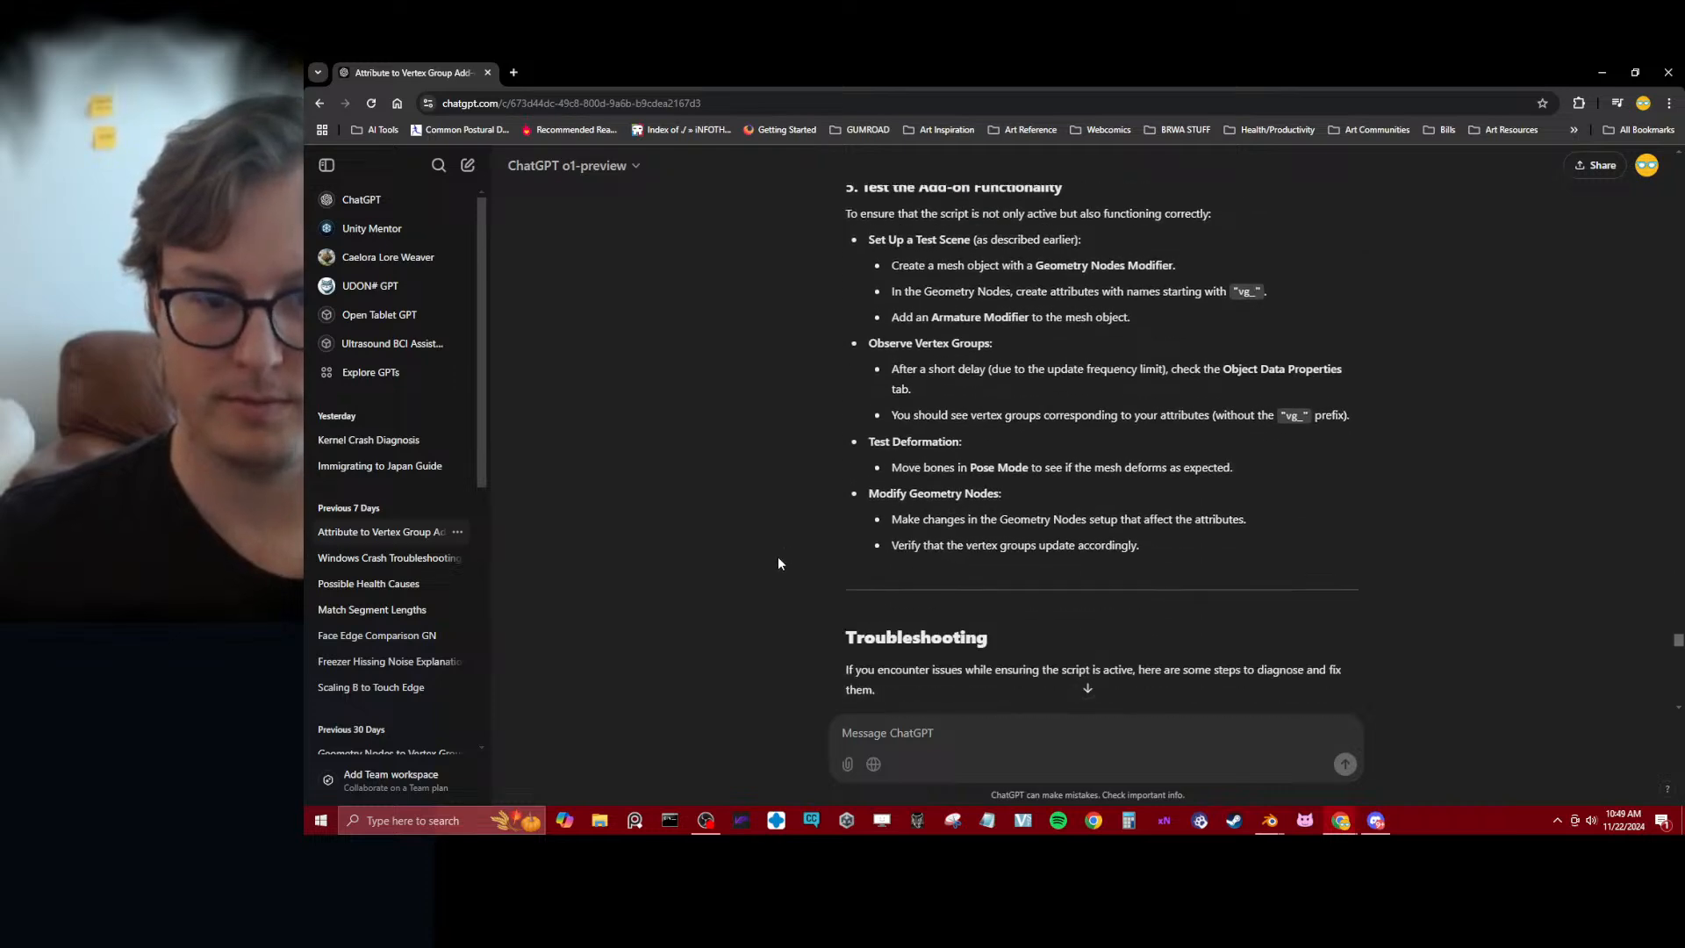
{"action": "scroll", "coordinate": [788, 556], "scroll_direction": "up", "scroll_amount": 7}
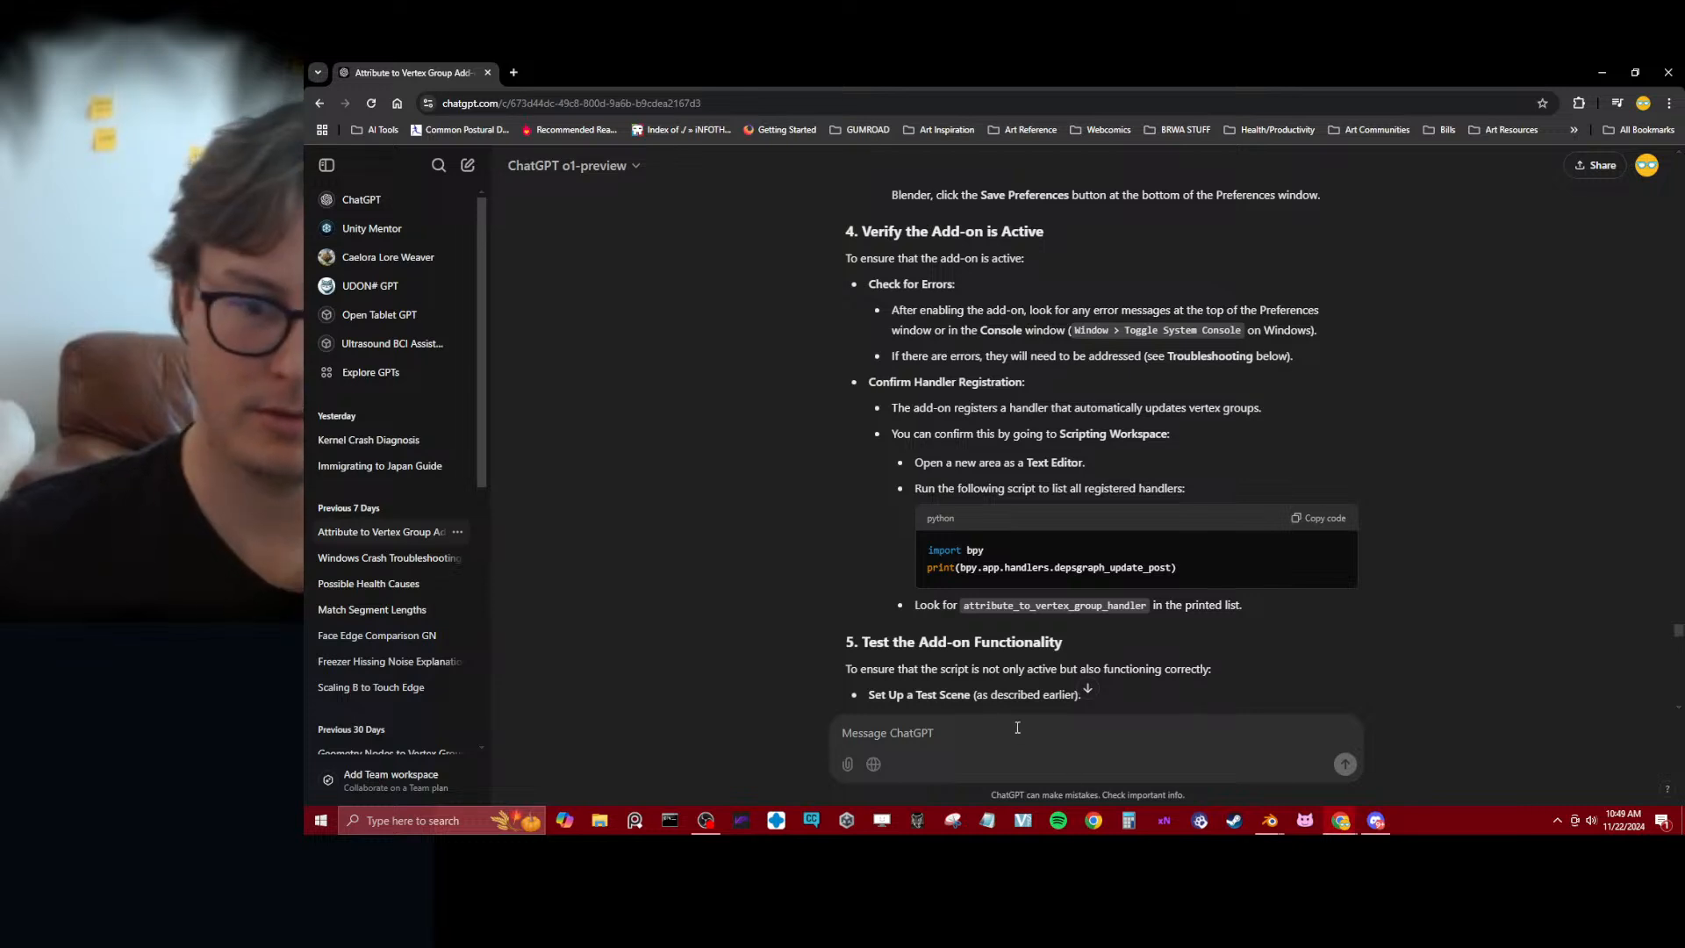
Send ChatGPT the message "The add on is not in the handler list"
{"action": "type", "text": "The handl"}
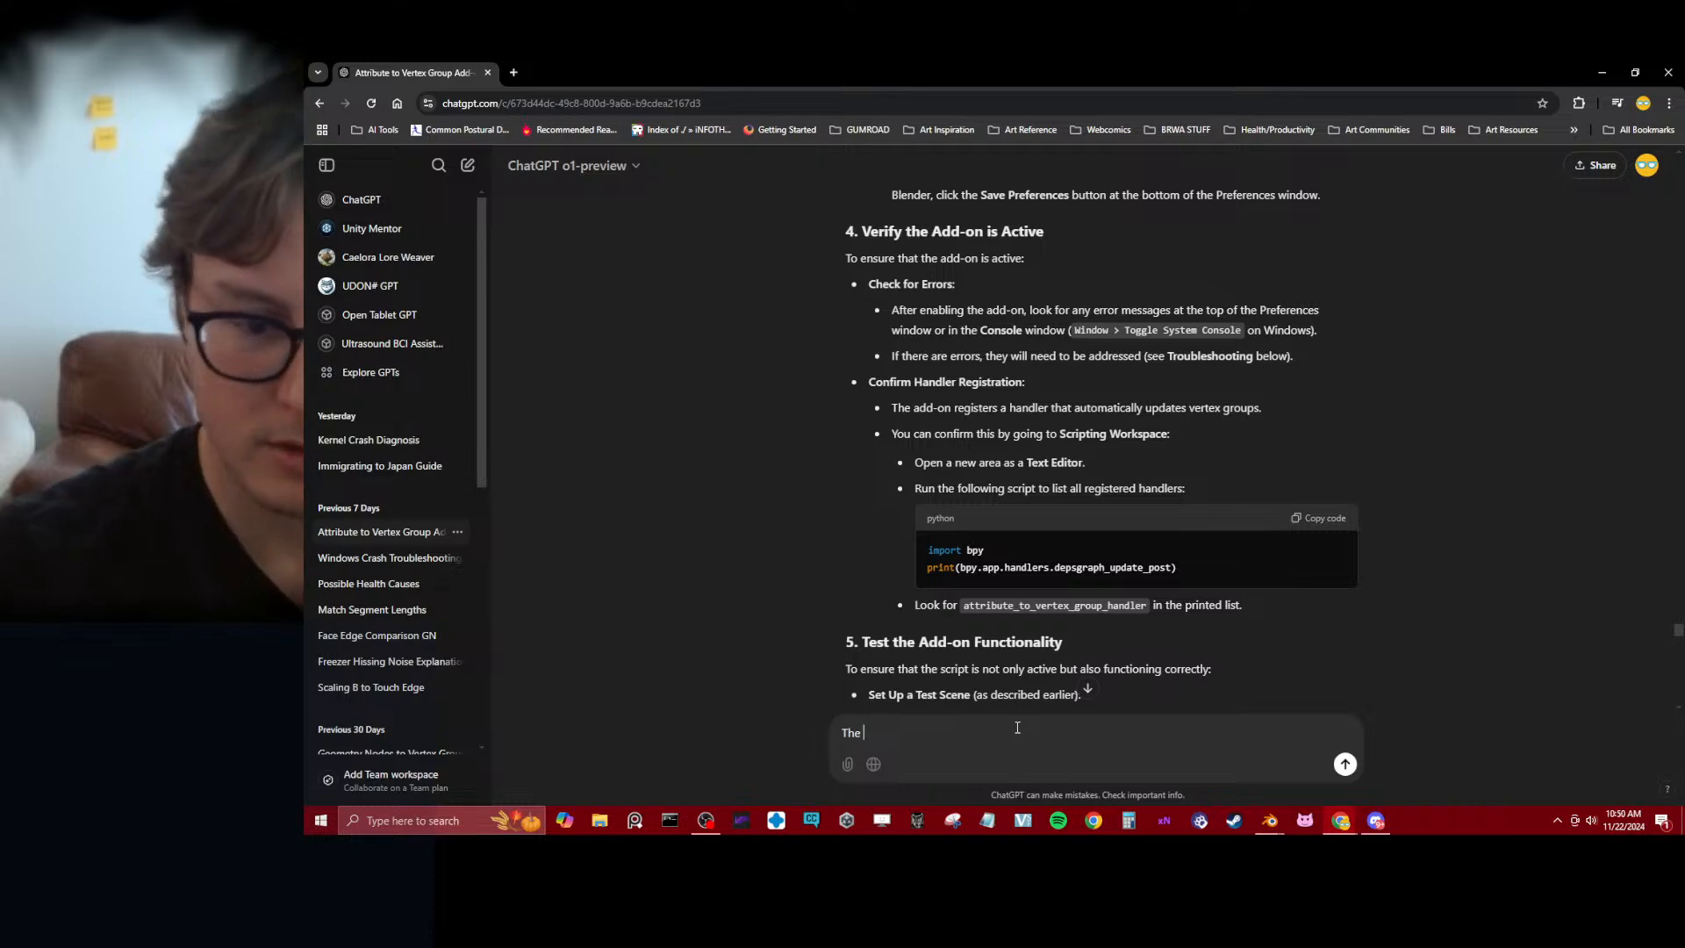
{"action": "type", "text": "s"}
{"action": "key", "text": "BackSpace"}
{"action": "type", "text": "ad"}
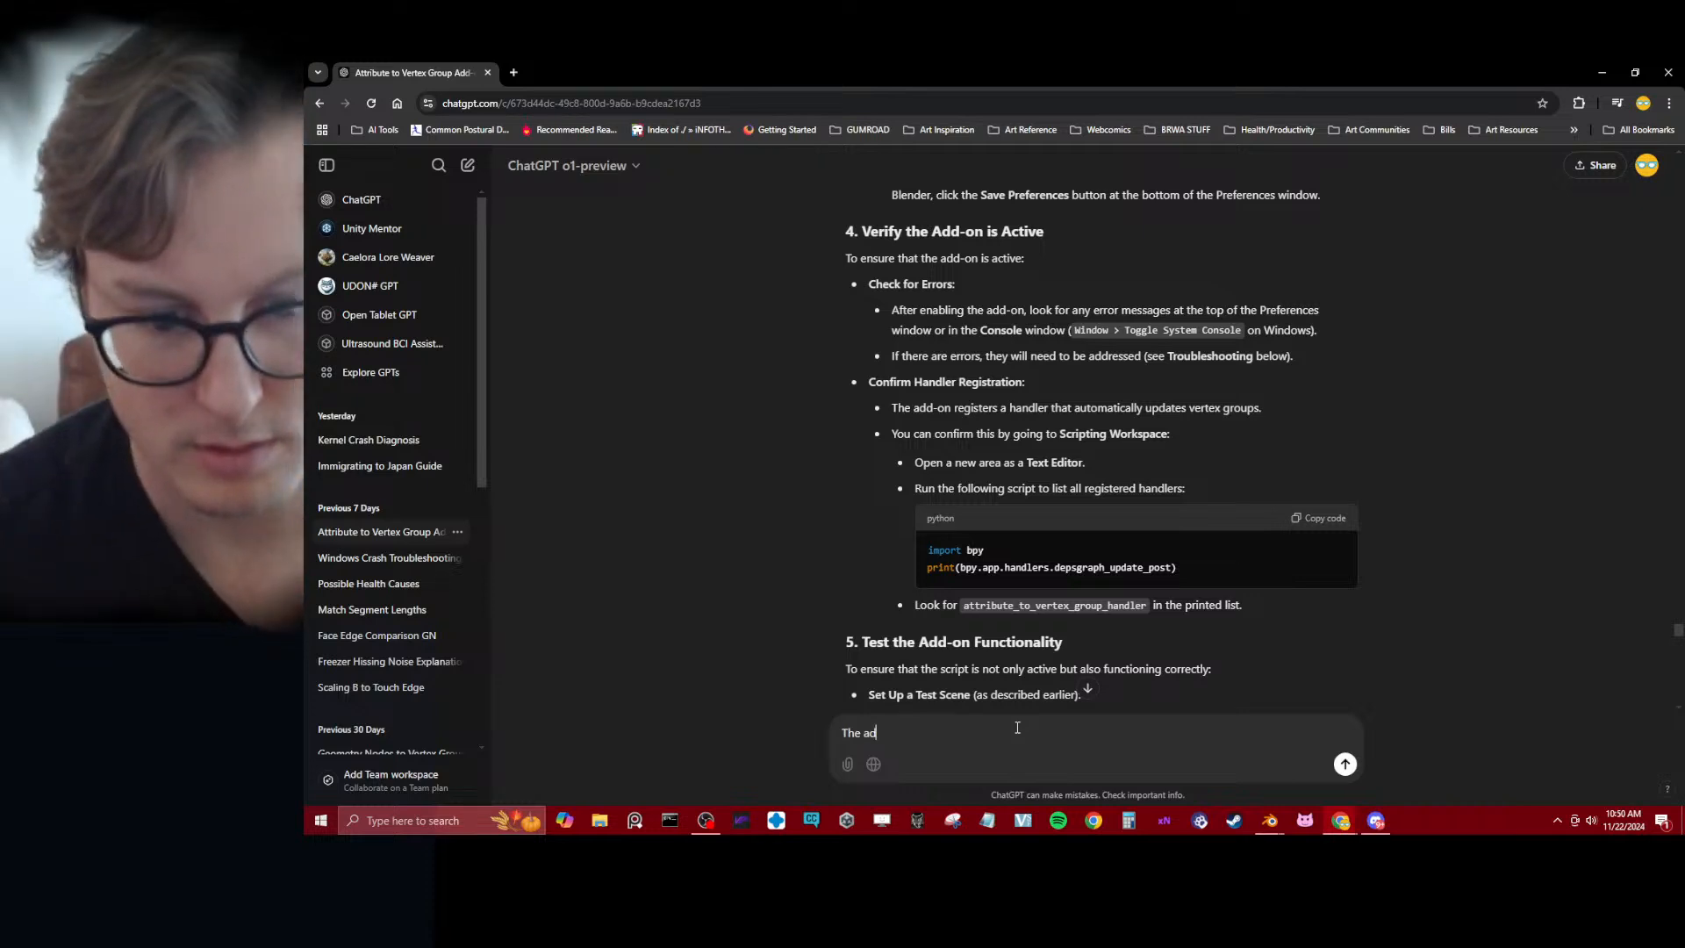
{"action": "type", "text": "d on is not in the "}
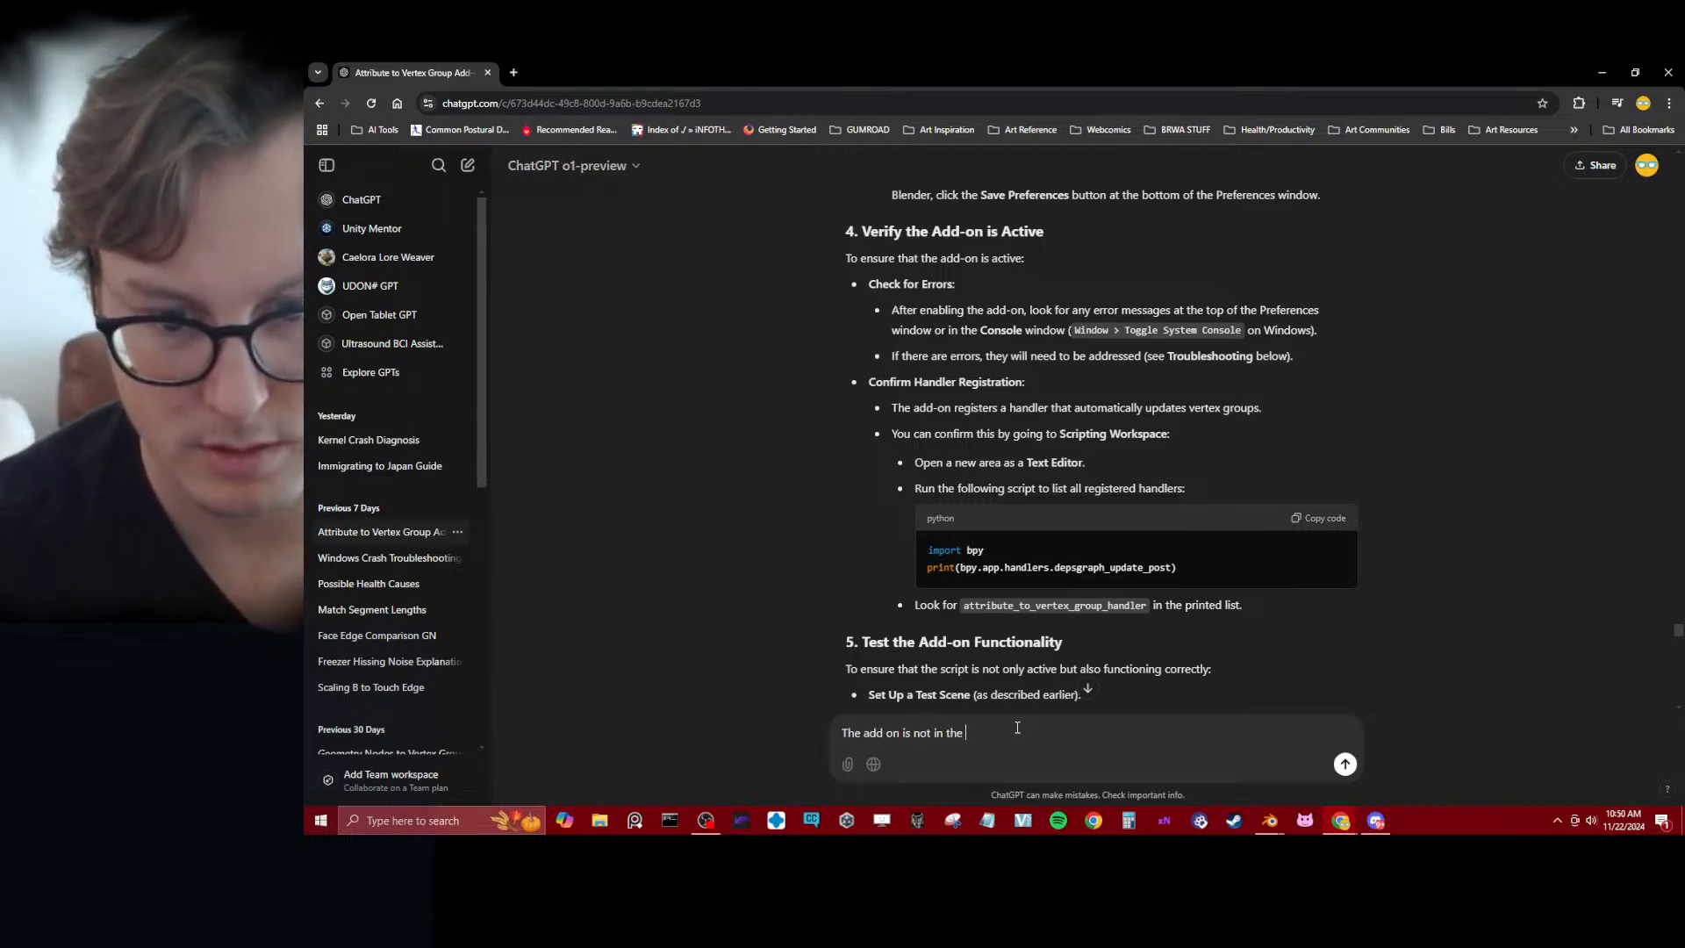
{"action": "type", "text": "handle"}
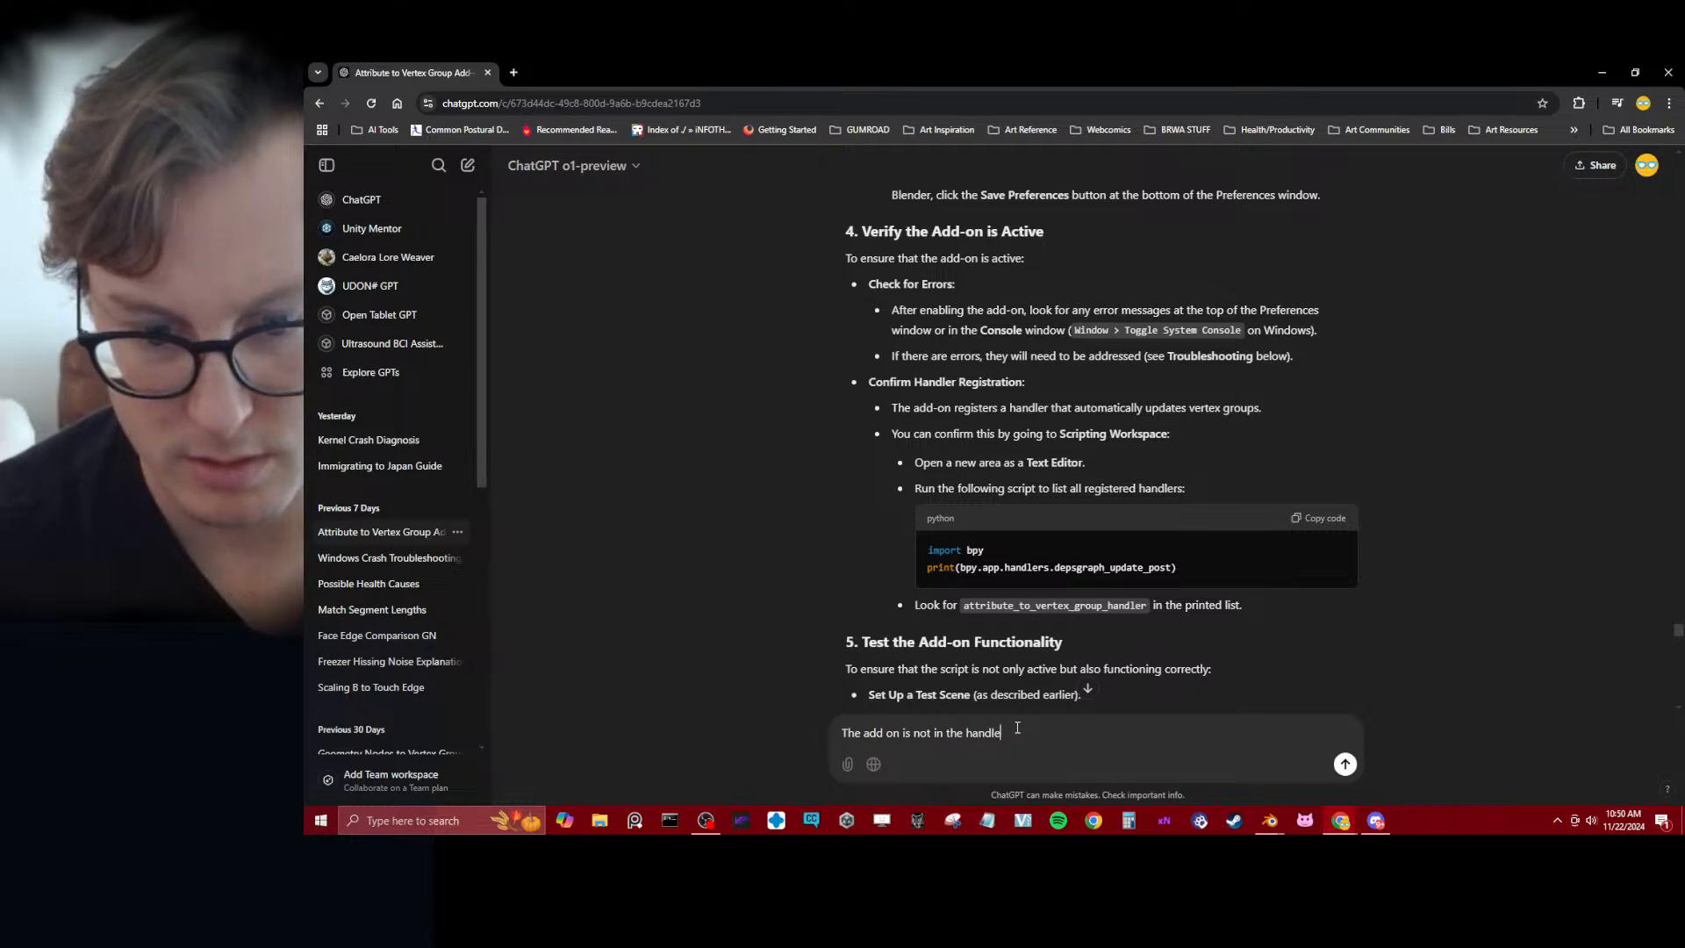
{"action": "type", "text": "r list"}
{"action": "key", "text": "Return"}
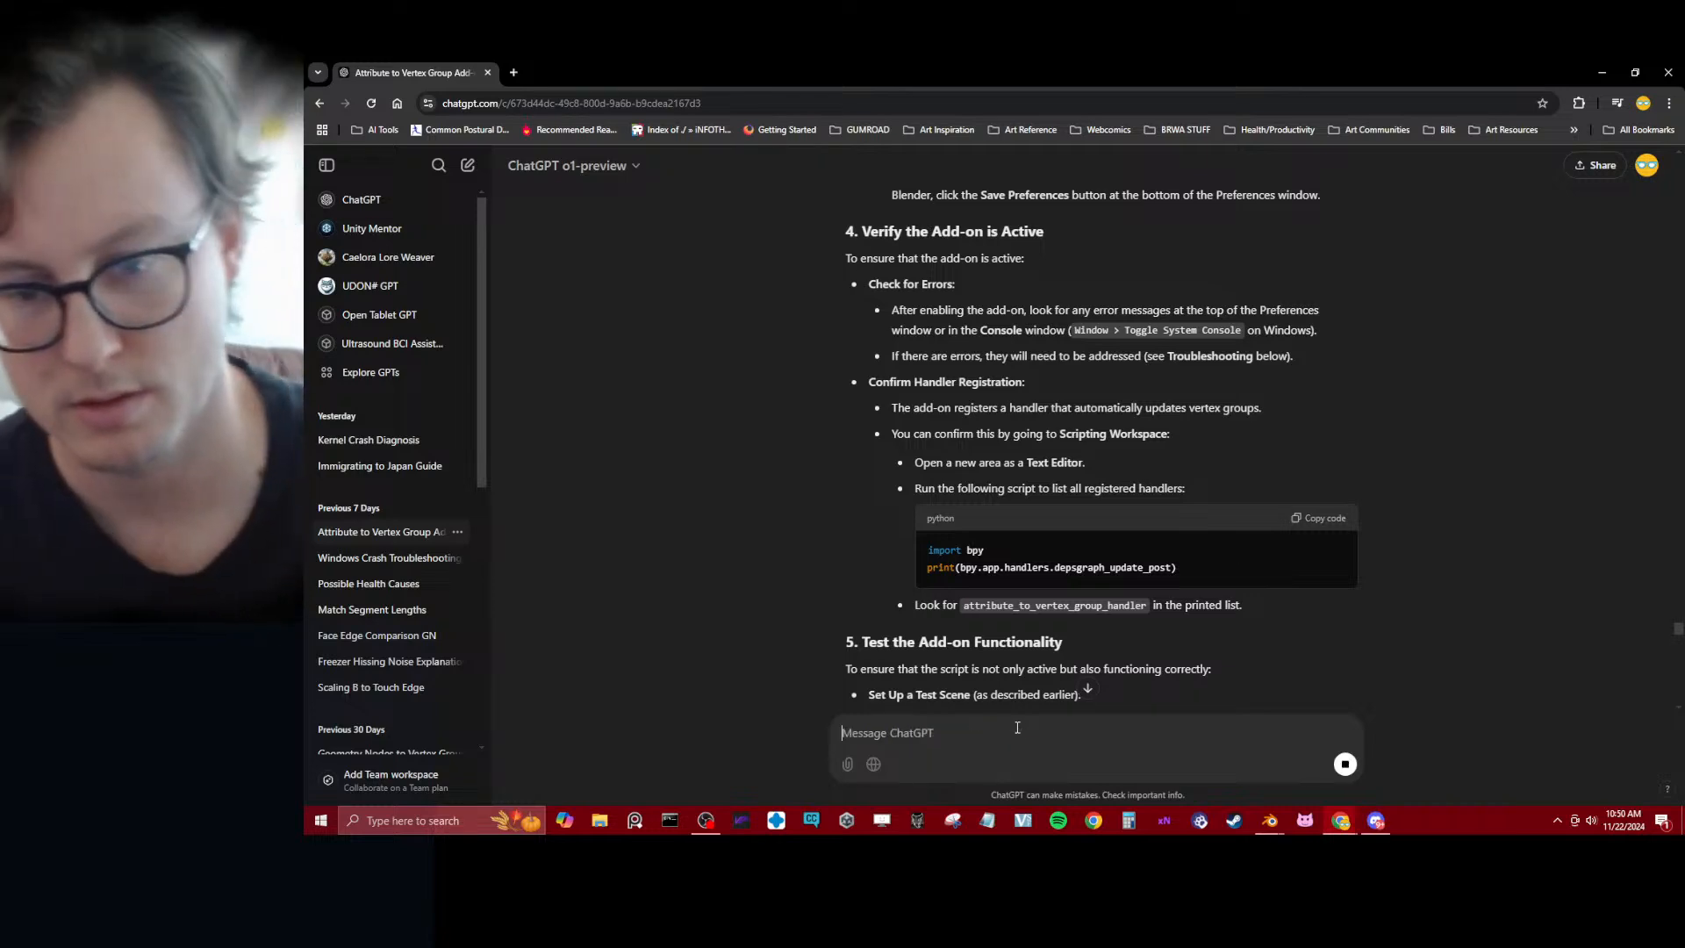
Look back over the end of ChatGPT's previous answer, including its performance and best-practice advice
{"action": "left_click", "coordinate": [1087, 688]}
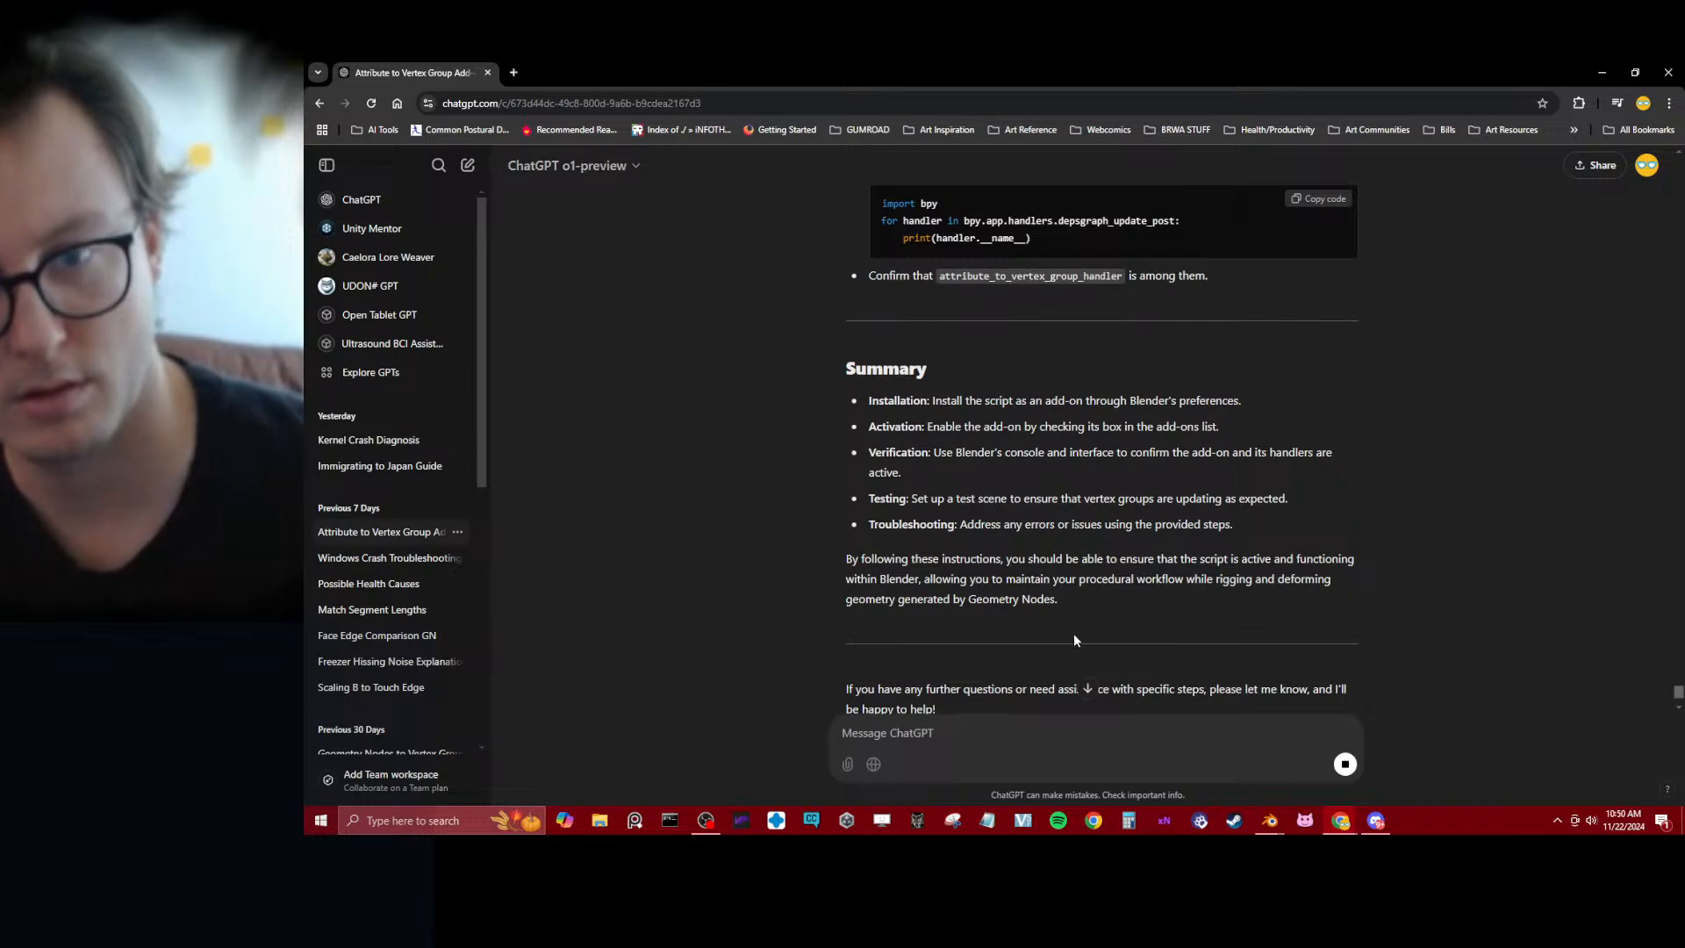
{"action": "scroll", "coordinate": [1067, 631], "scroll_direction": "up", "scroll_amount": 15}
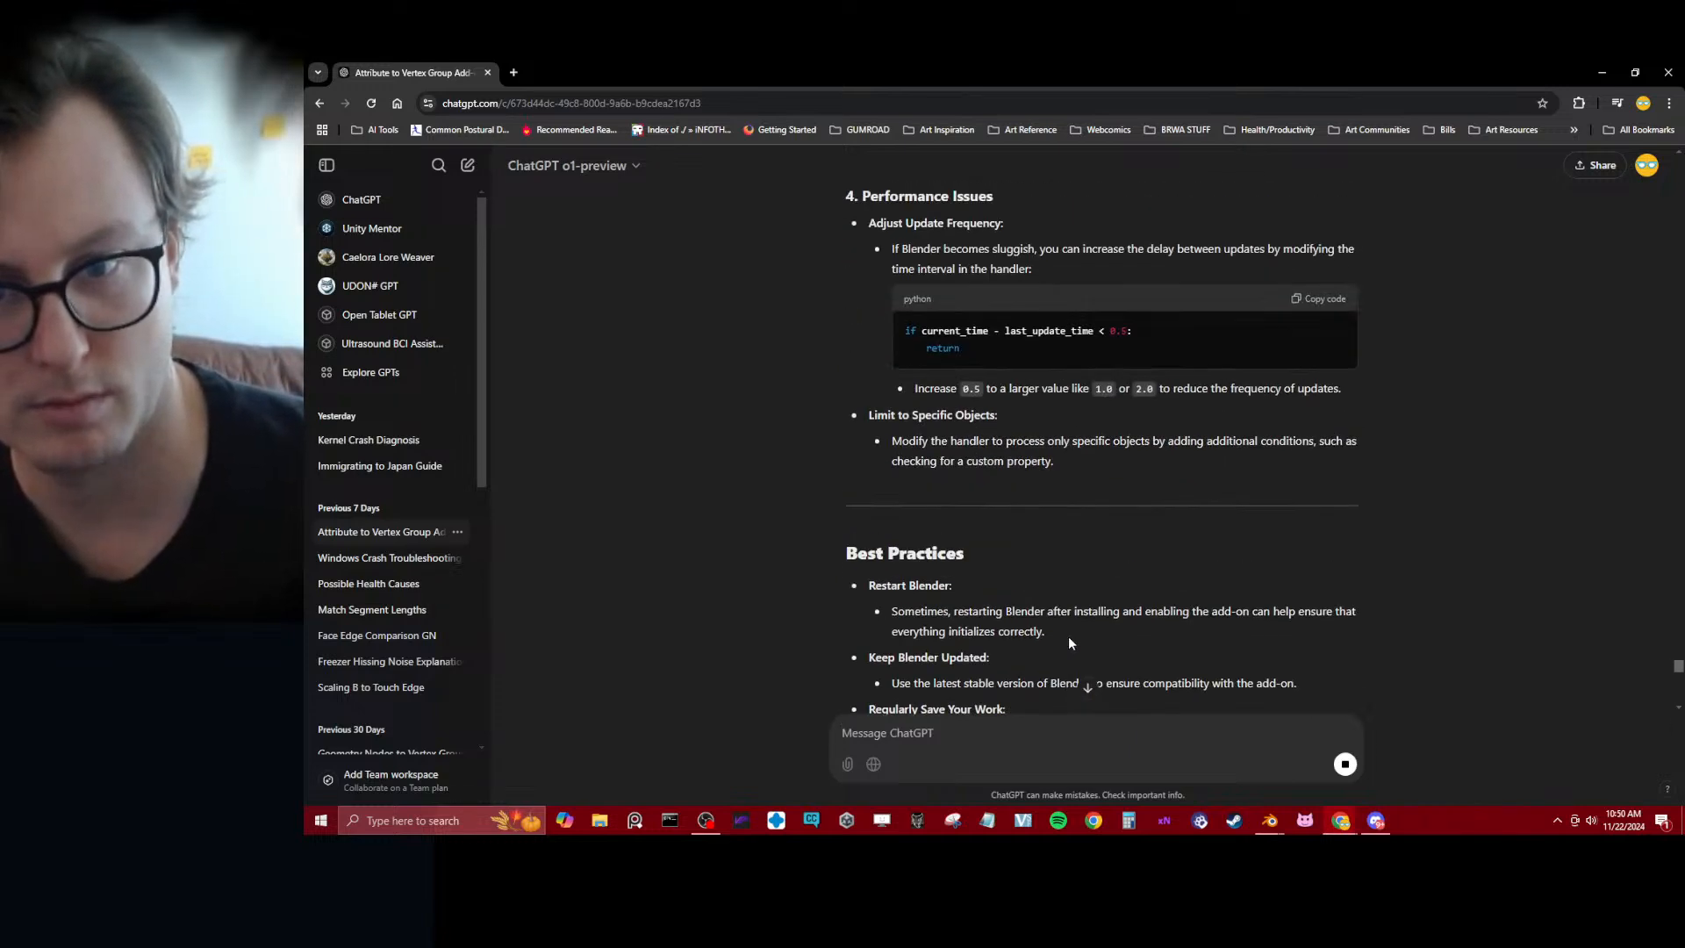
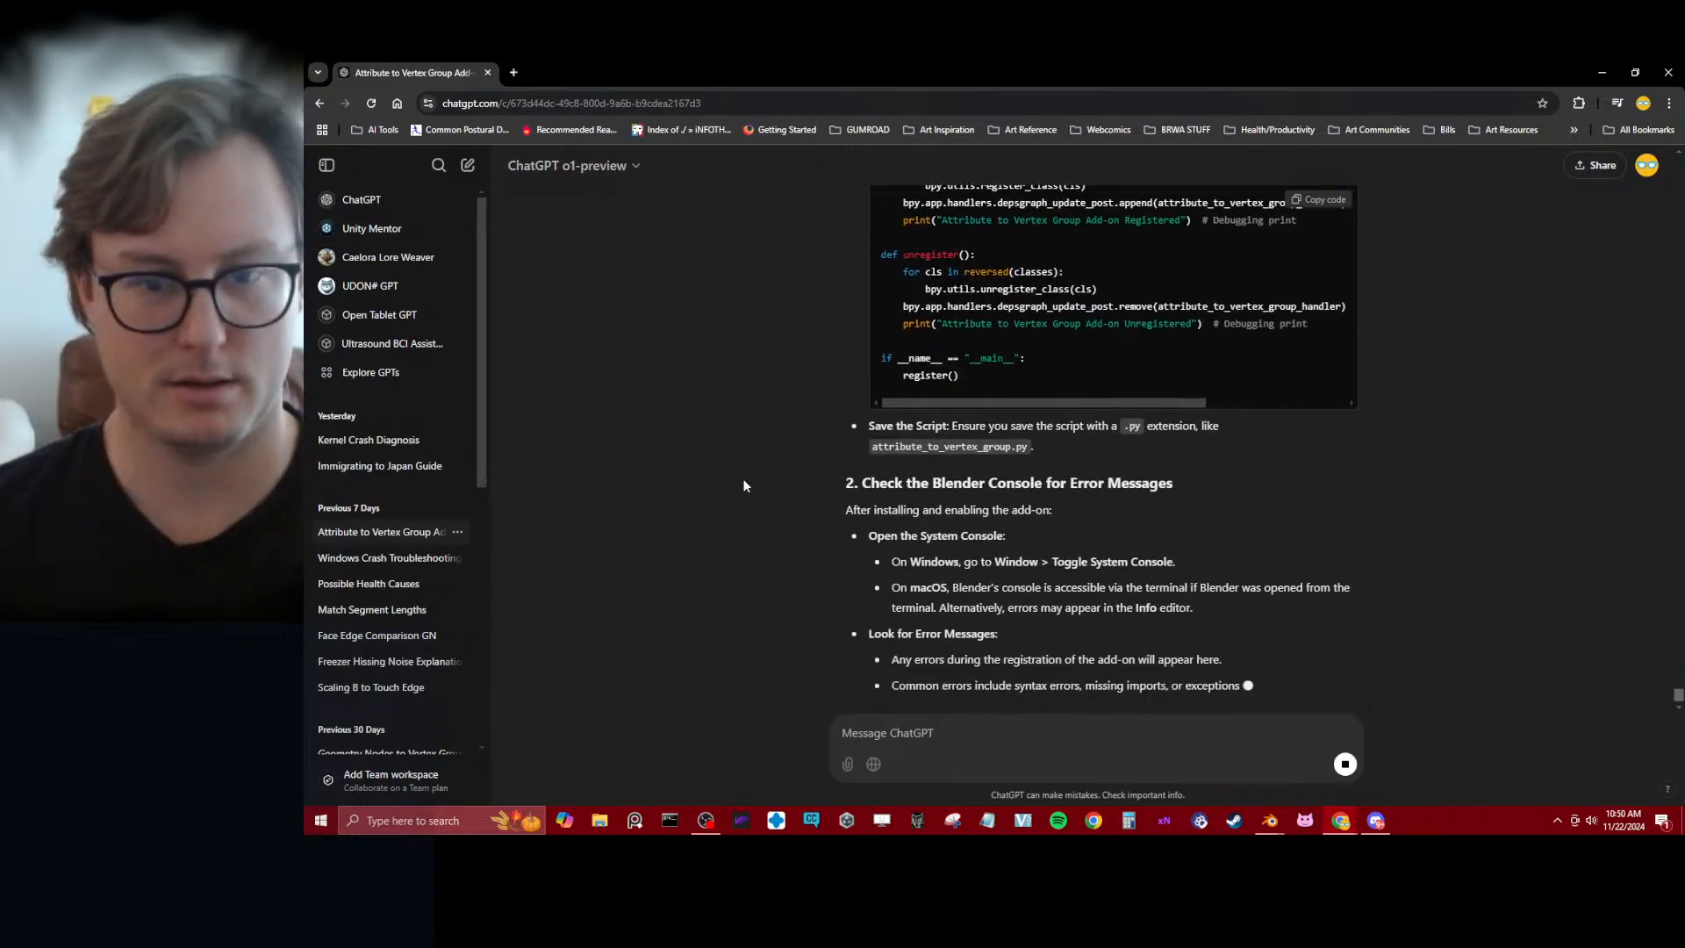
Read ChatGPT's troubleshooting steps on console errors and manual handler registration, and its updated script with debugging aids
{"action": "scroll", "coordinate": [737, 467], "scroll_direction": "up", "scroll_amount": 3}
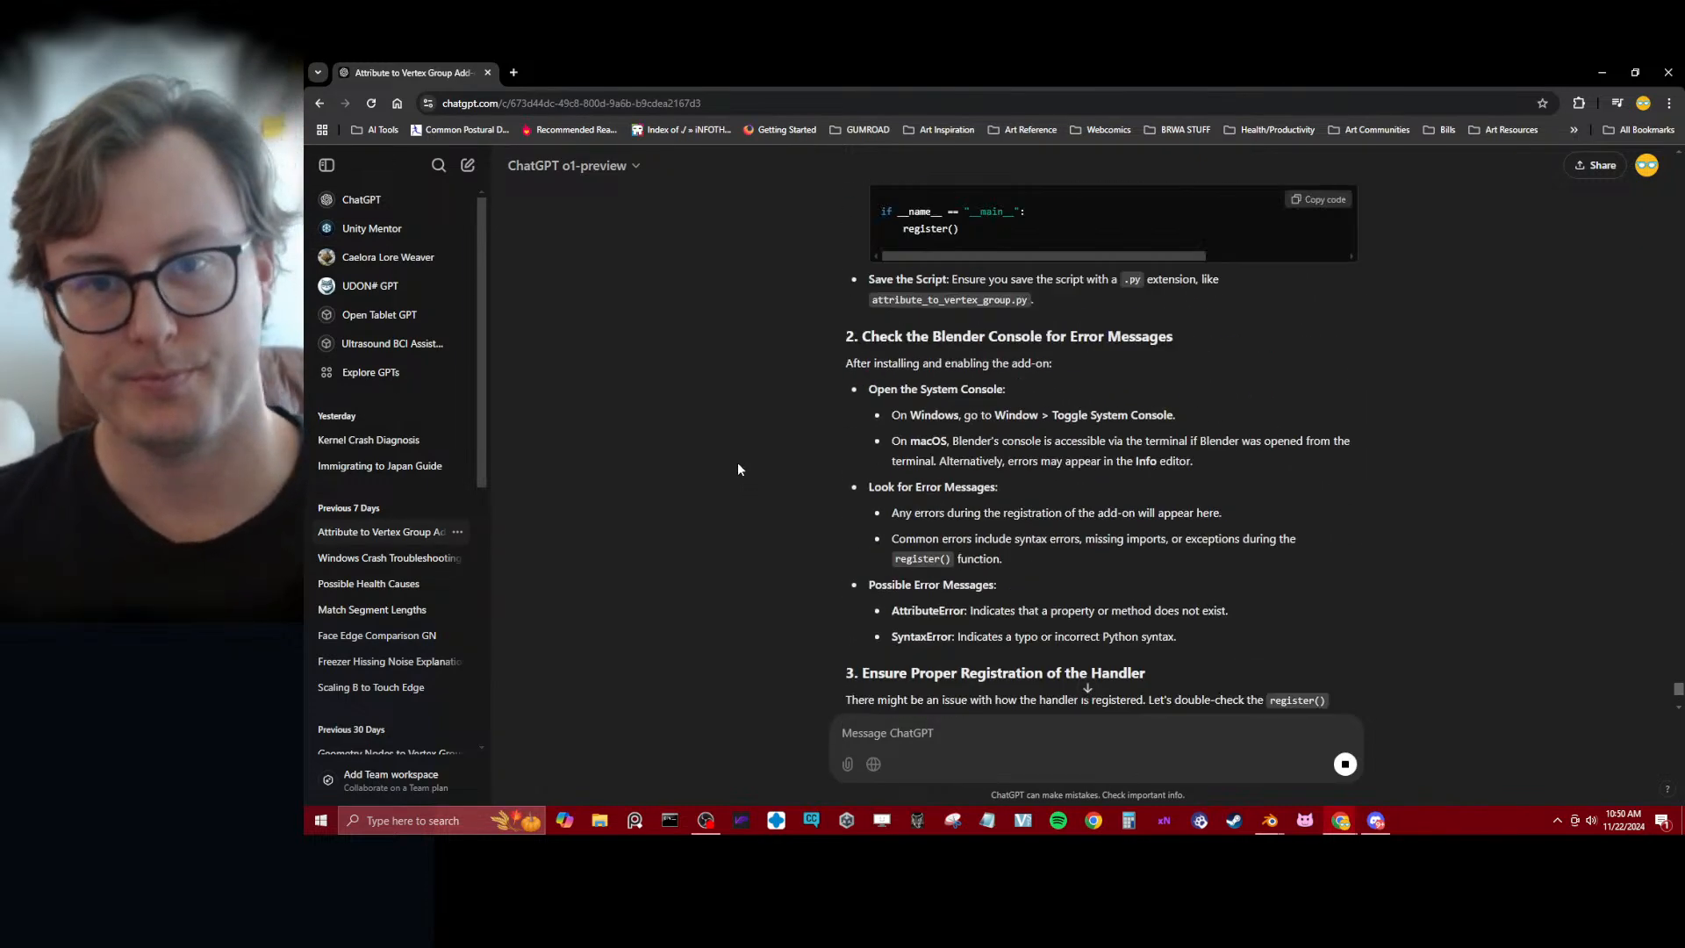
{"action": "scroll", "coordinate": [737, 468], "scroll_direction": "down", "scroll_amount": 2}
{"action": "scroll", "coordinate": [744, 472], "scroll_direction": "down", "scroll_amount": 6}
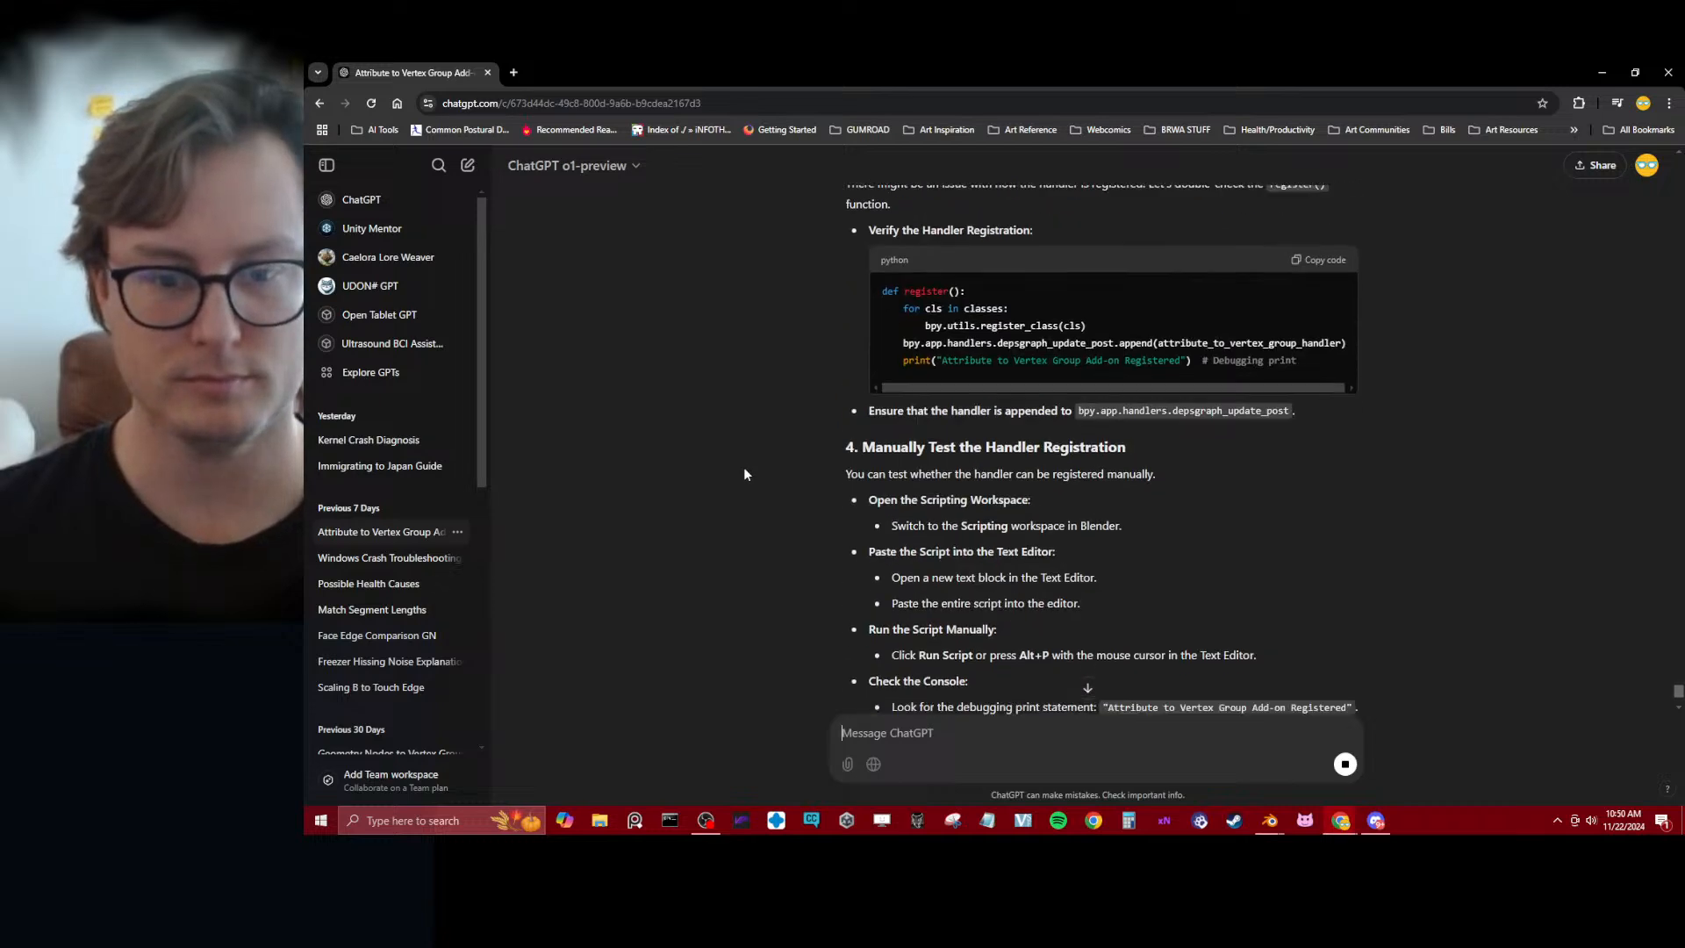
{"action": "scroll", "coordinate": [745, 470], "scroll_direction": "up", "scroll_amount": 5}
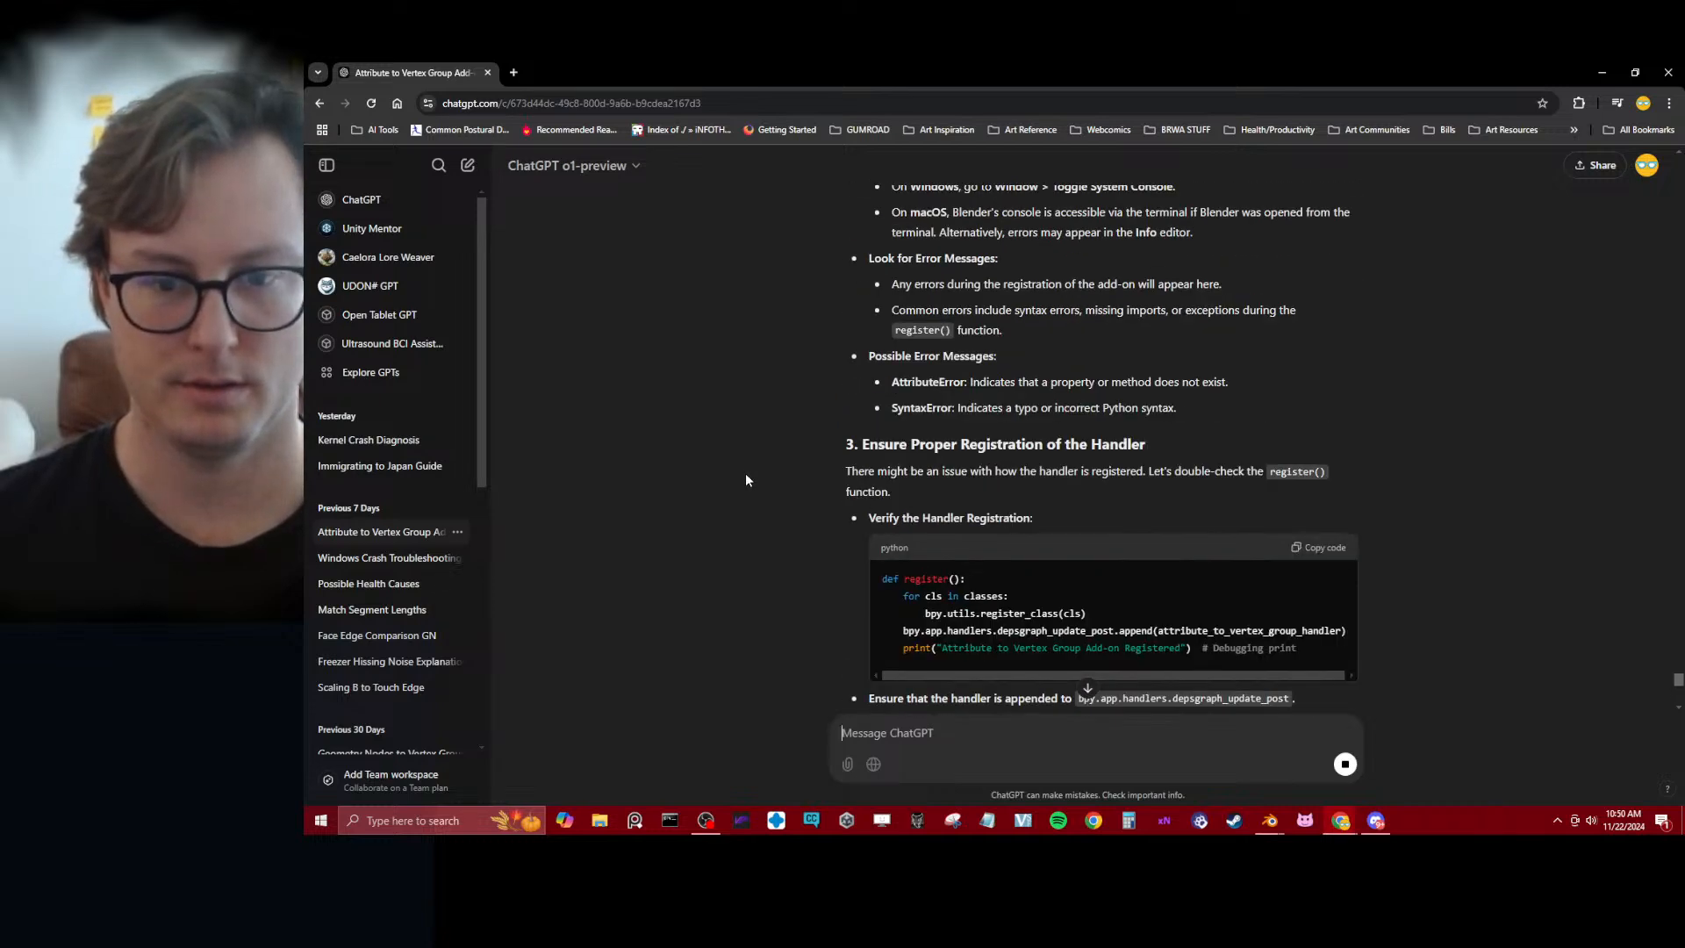
{"action": "scroll", "coordinate": [743, 496], "scroll_direction": "down", "scroll_amount": 5}
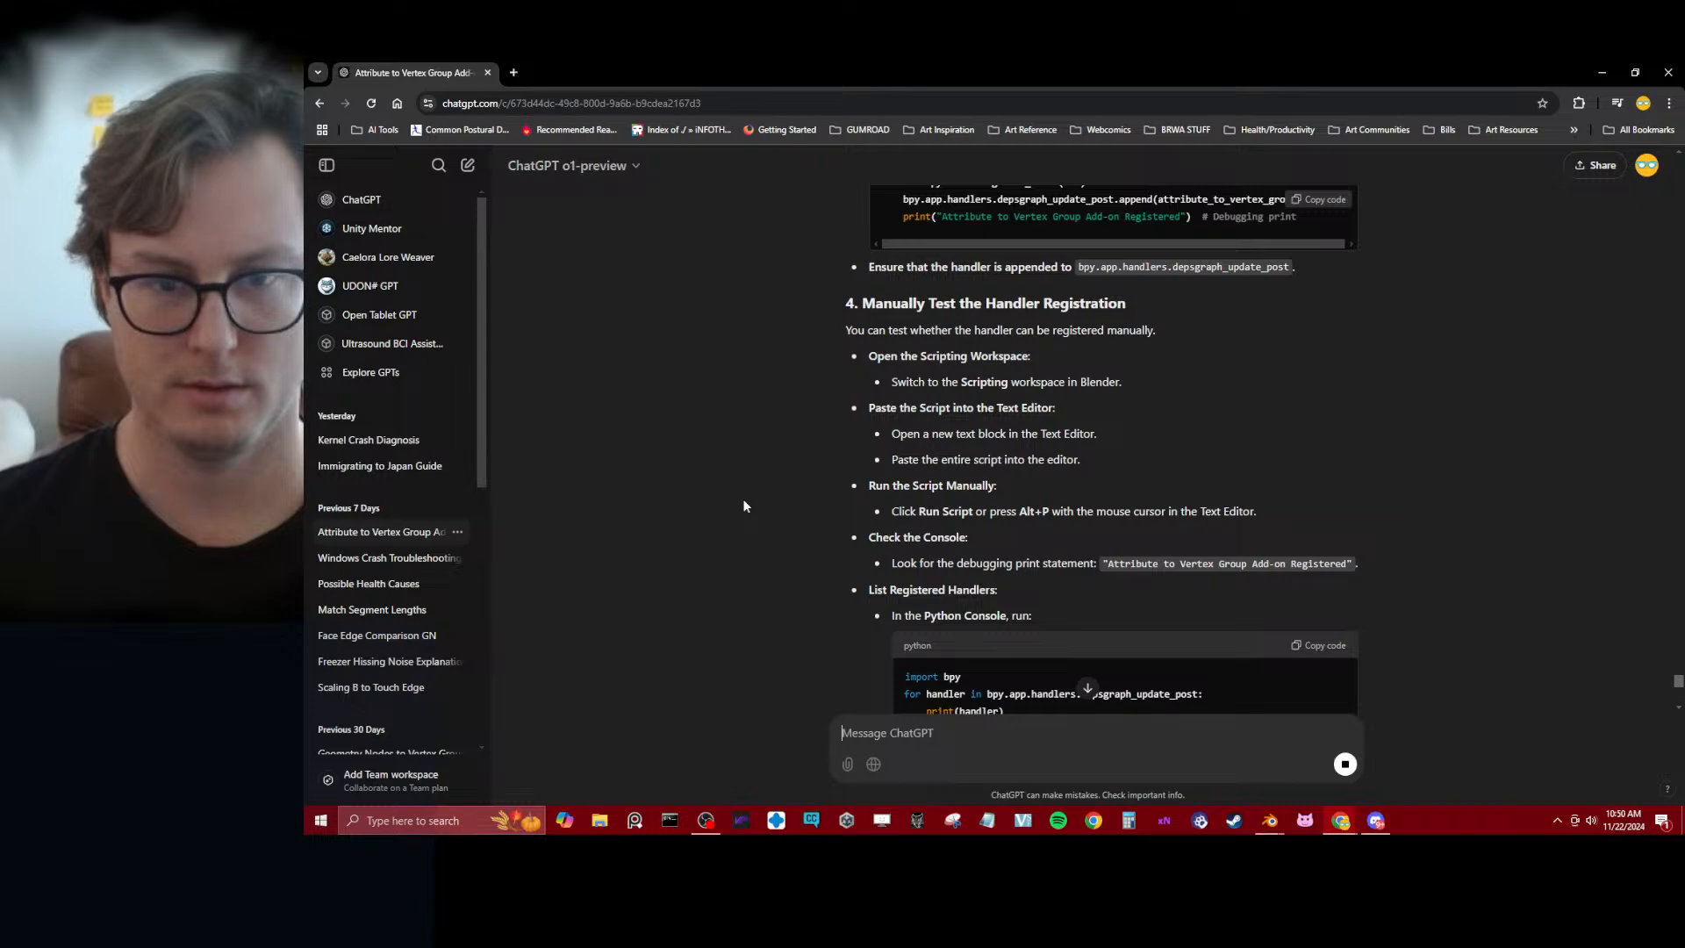
{"action": "scroll", "coordinate": [742, 507], "scroll_direction": "down", "scroll_amount": 3}
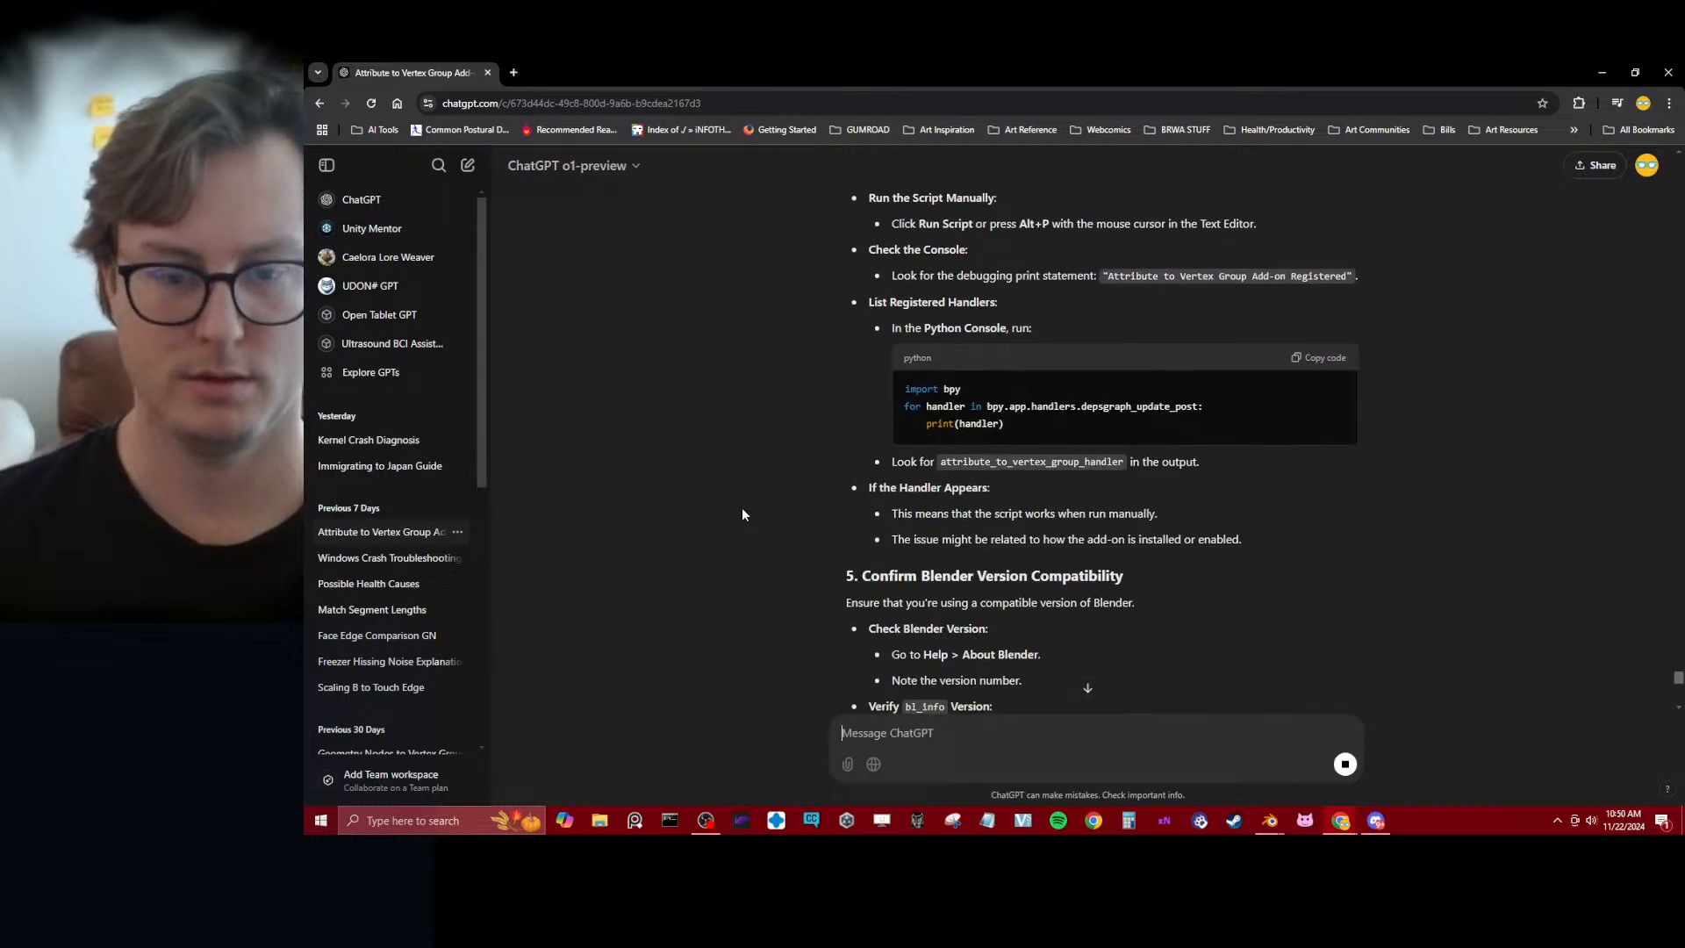
{"action": "scroll", "coordinate": [741, 509], "scroll_direction": "down", "scroll_amount": 12}
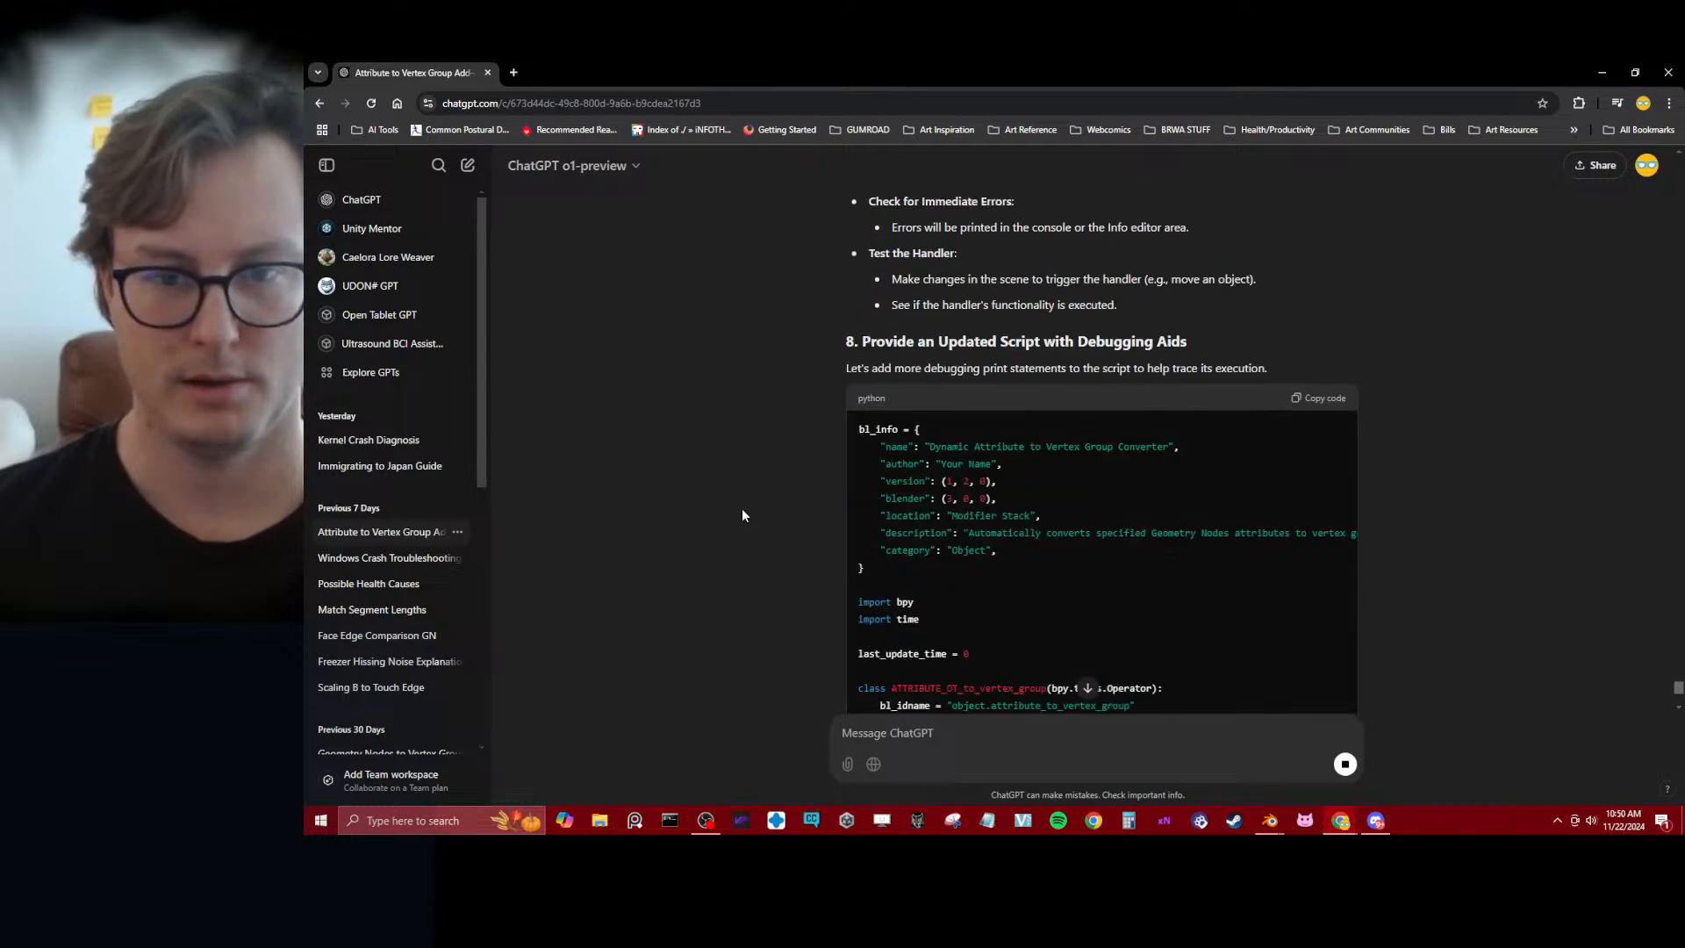
{"action": "scroll", "coordinate": [742, 515], "scroll_direction": "down", "scroll_amount": 8}
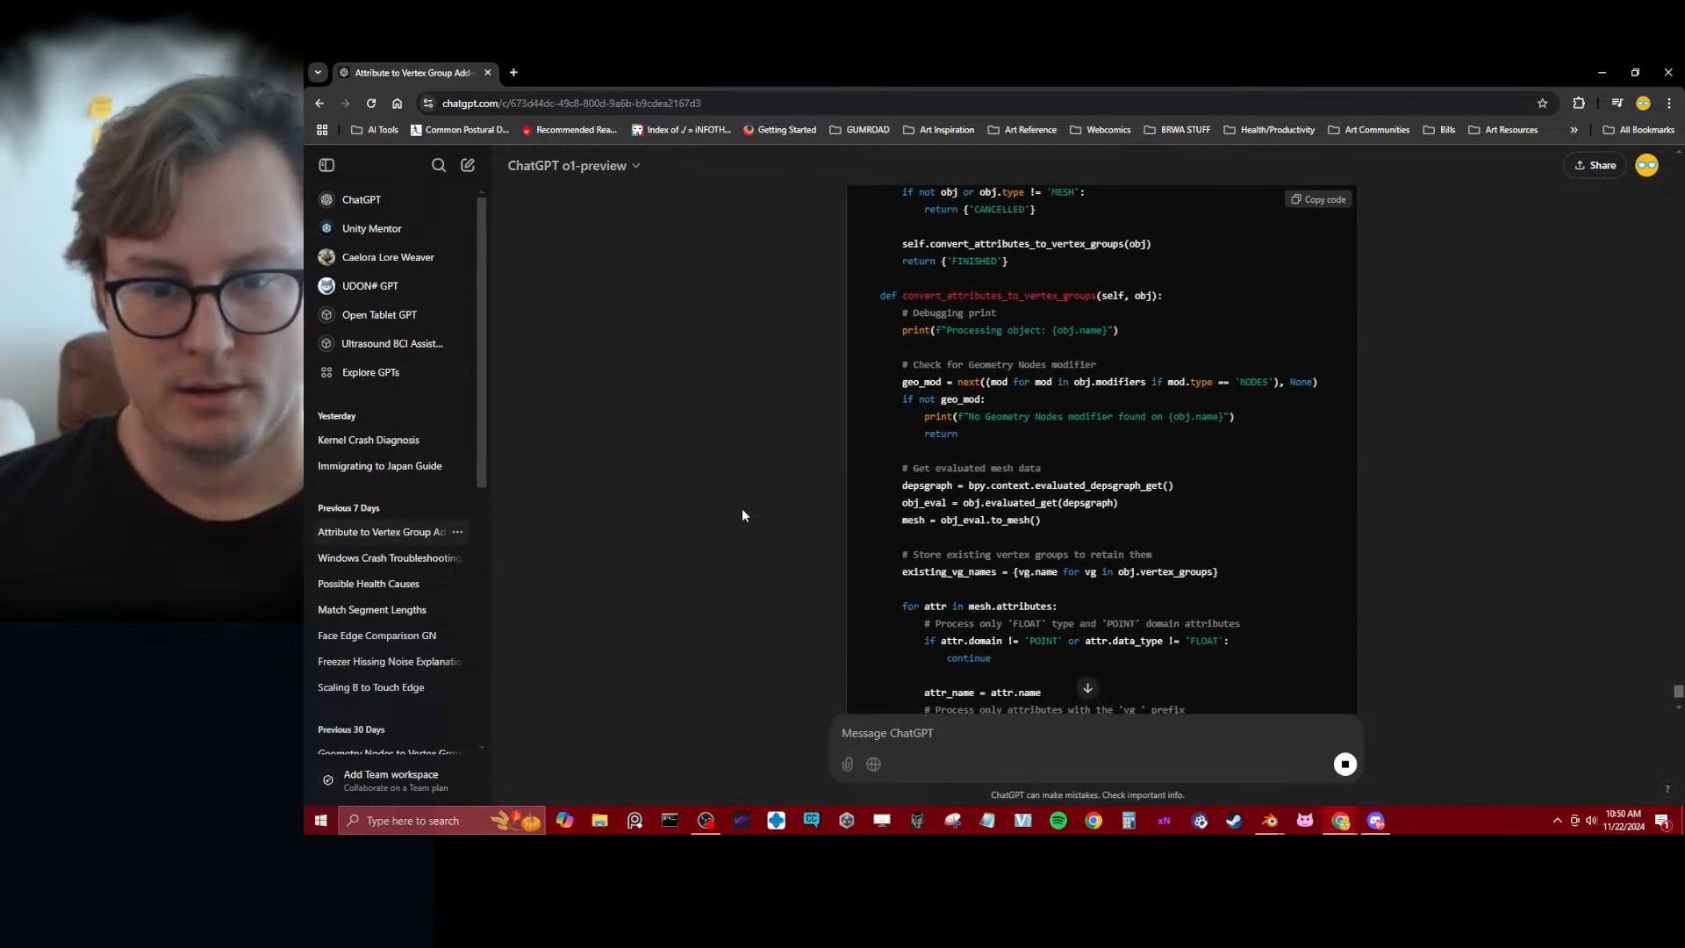
{"action": "scroll", "coordinate": [741, 515], "scroll_direction": "down", "scroll_amount": 5}
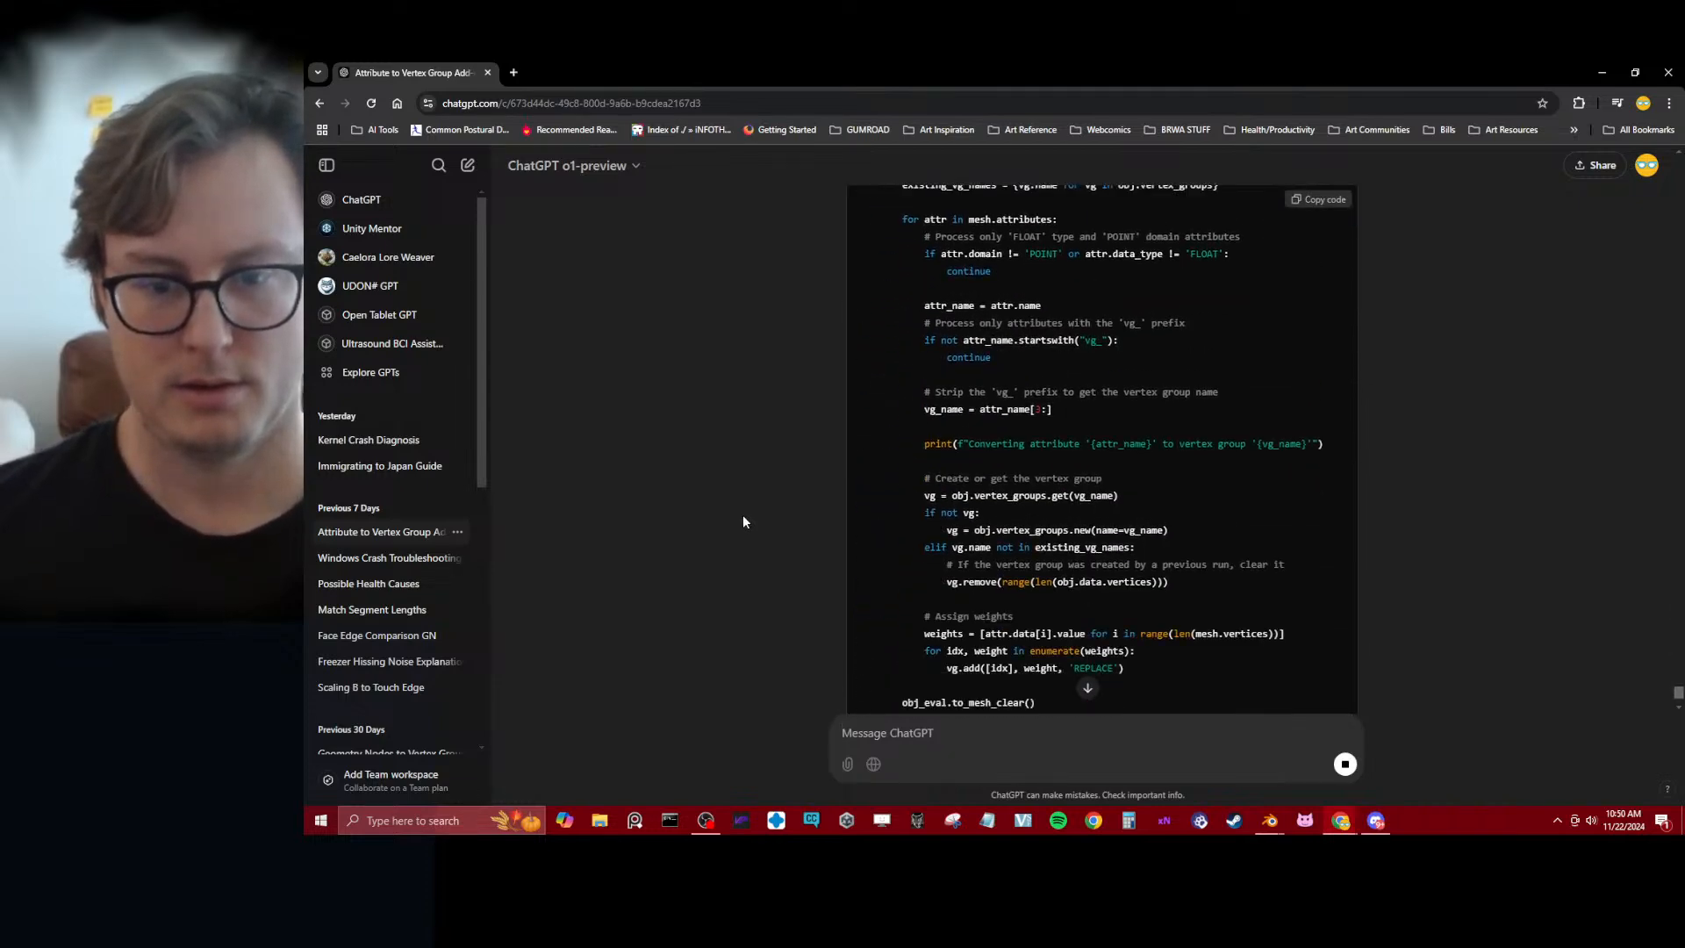
{"action": "scroll", "coordinate": [742, 521], "scroll_direction": "down", "scroll_amount": 6}
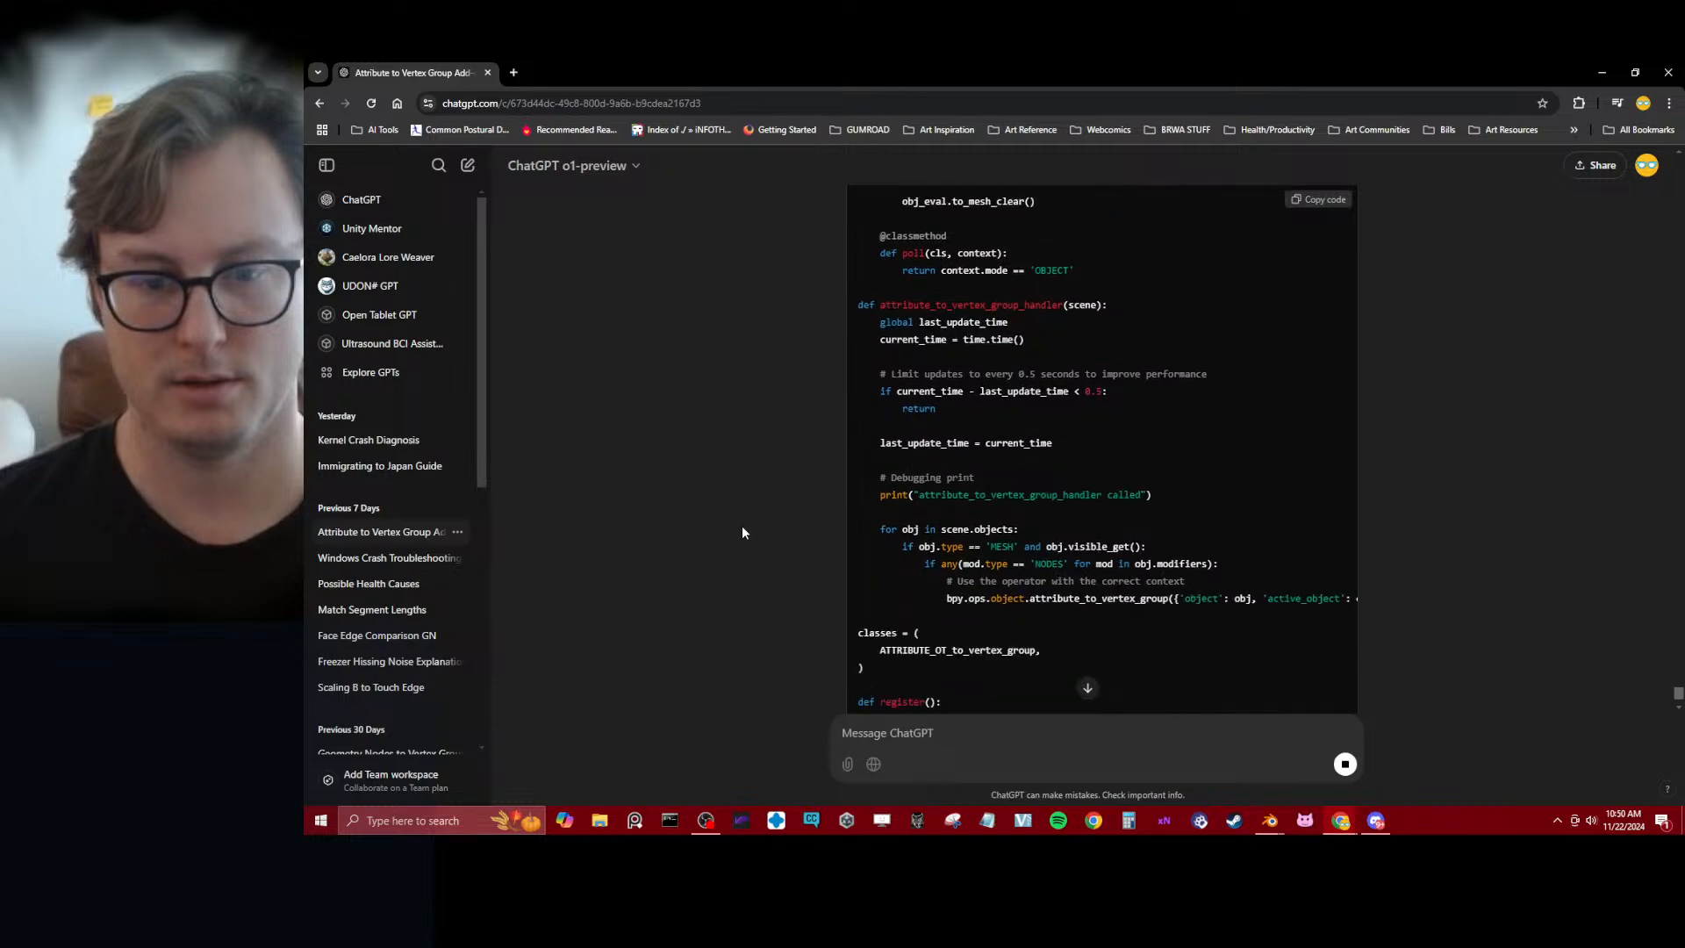
{"action": "scroll", "coordinate": [743, 532], "scroll_direction": "down", "scroll_amount": 4}
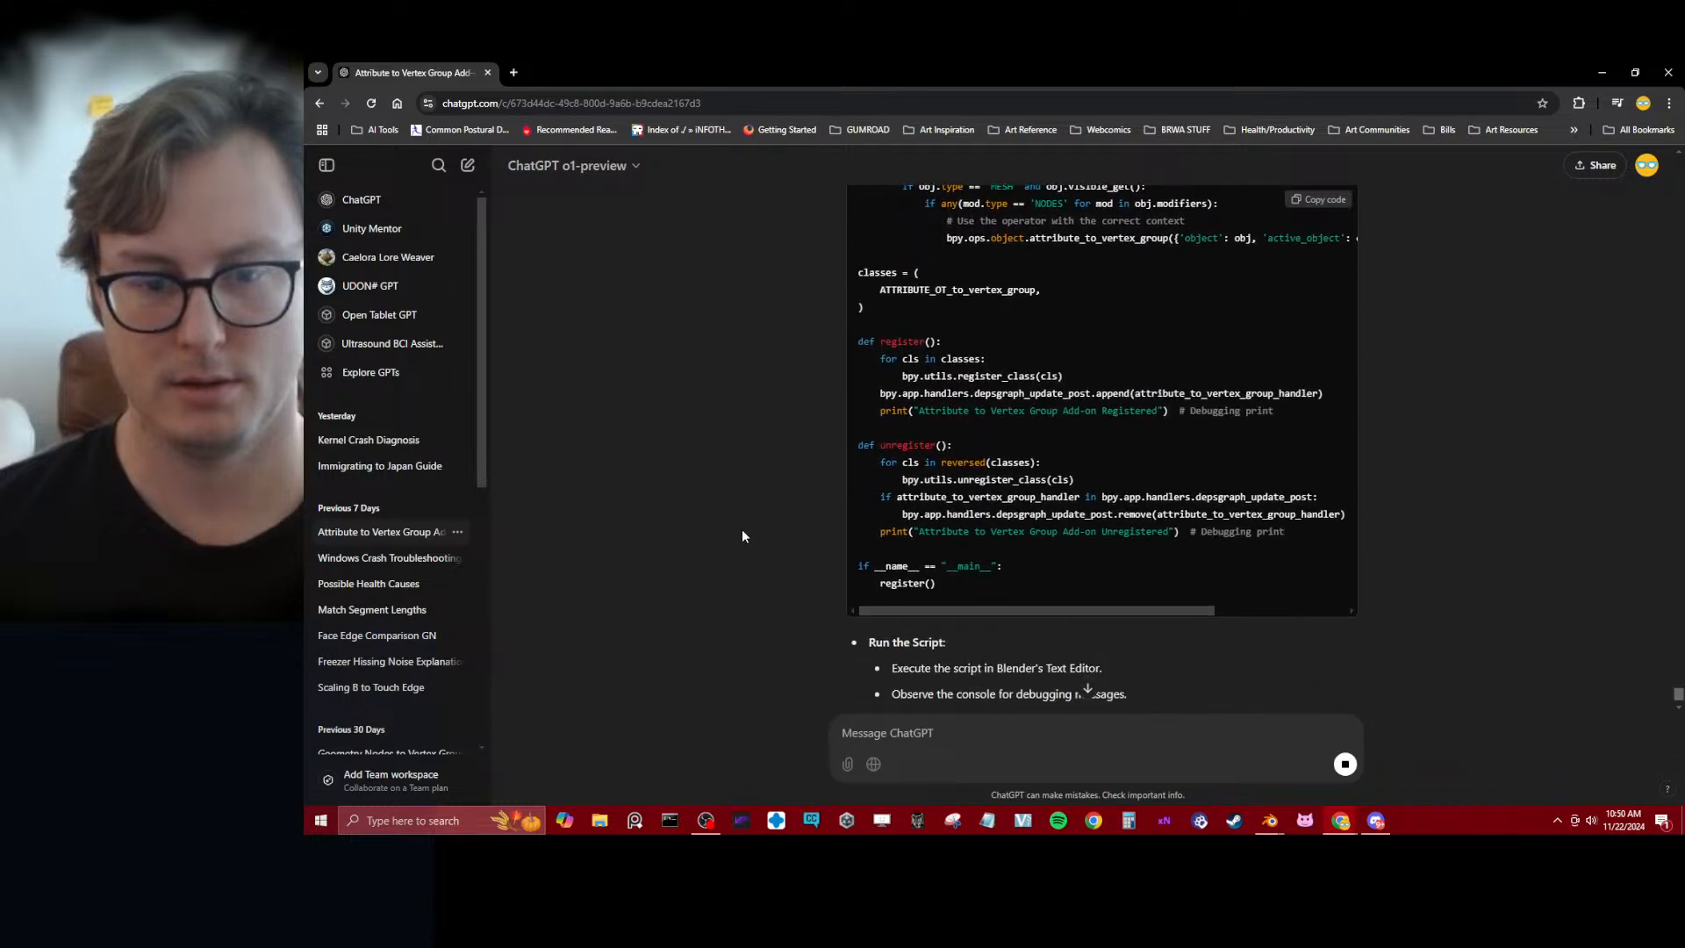
Read ChatGPT's Potential Issues and Solutions section, covering operator context, protected context and multiple registrations
{"action": "scroll", "coordinate": [742, 533], "scroll_direction": "down", "scroll_amount": 6}
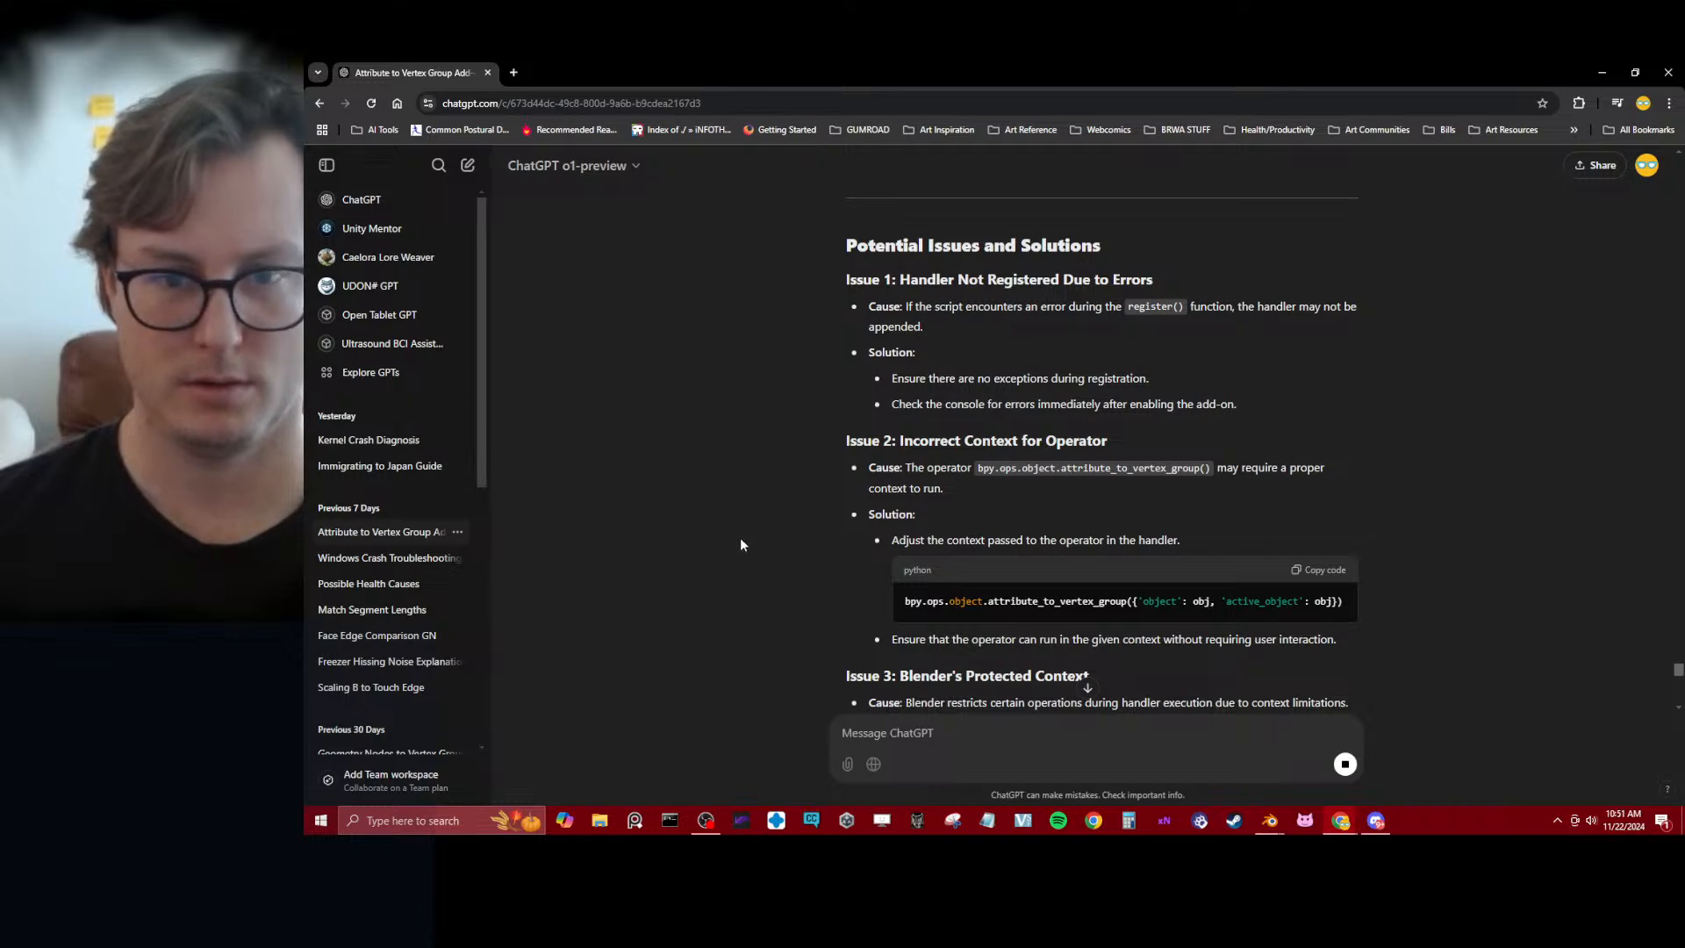
{"action": "scroll", "coordinate": [739, 537], "scroll_direction": "down", "scroll_amount": 6}
{"action": "scroll", "coordinate": [736, 547], "scroll_direction": "up", "scroll_amount": 3}
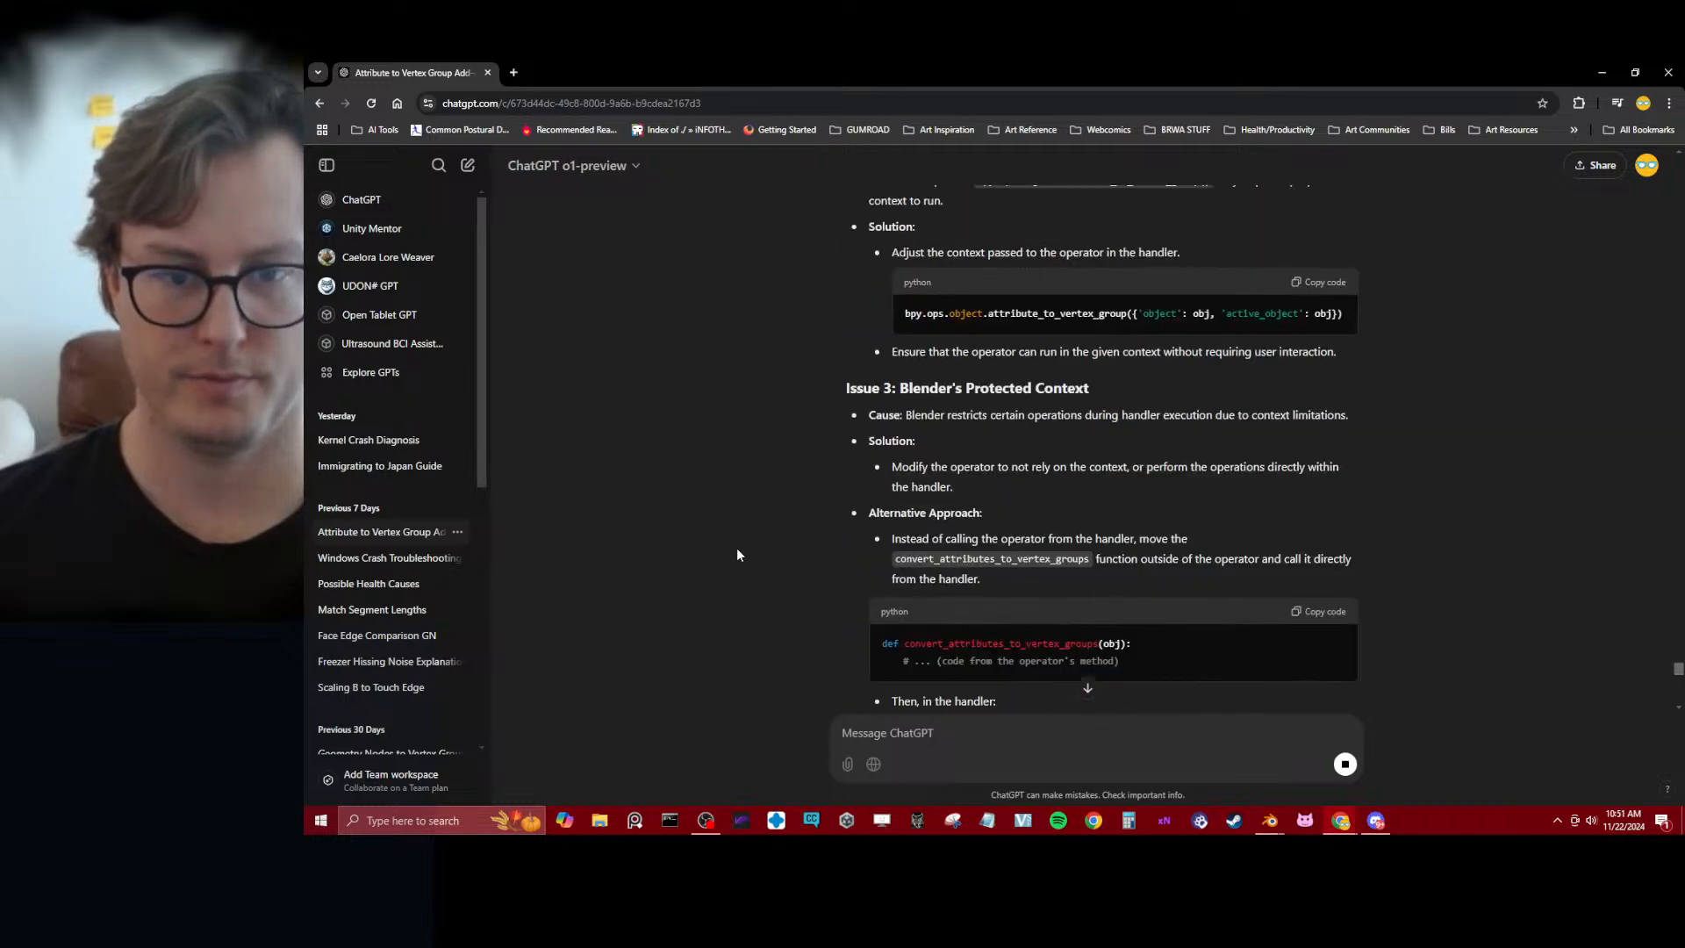
{"action": "scroll", "coordinate": [735, 550], "scroll_direction": "down", "scroll_amount": 5}
{"action": "scroll", "coordinate": [737, 558], "scroll_direction": "up", "scroll_amount": 3}
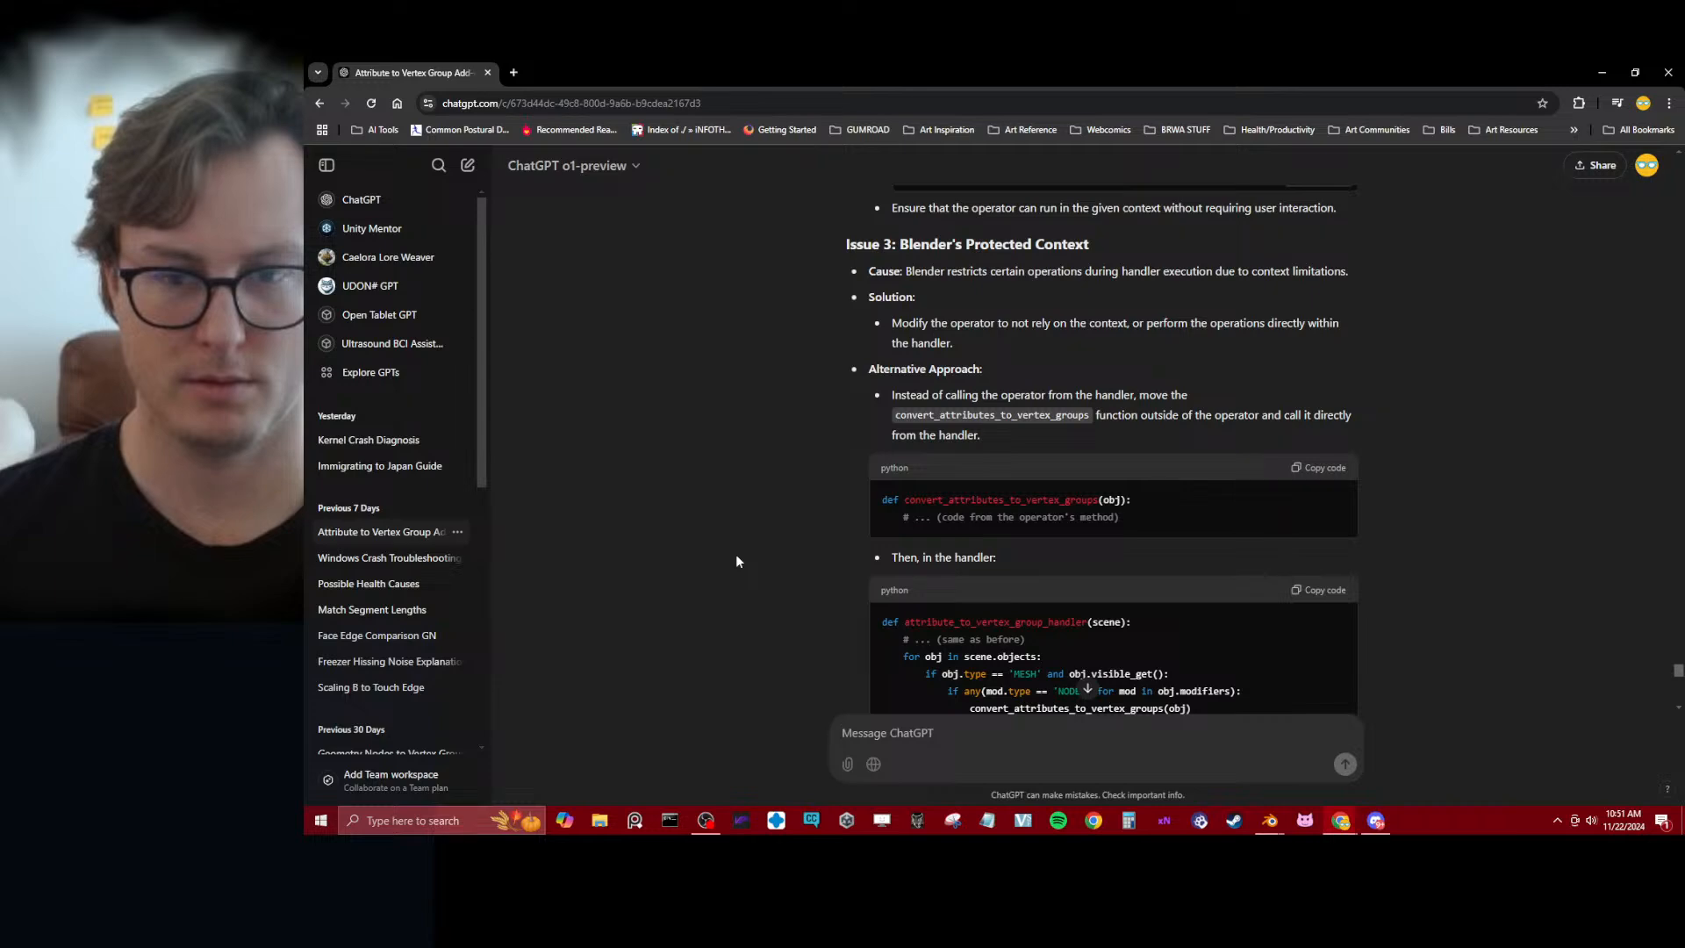
{"action": "scroll", "coordinate": [735, 560], "scroll_direction": "down", "scroll_amount": 10}
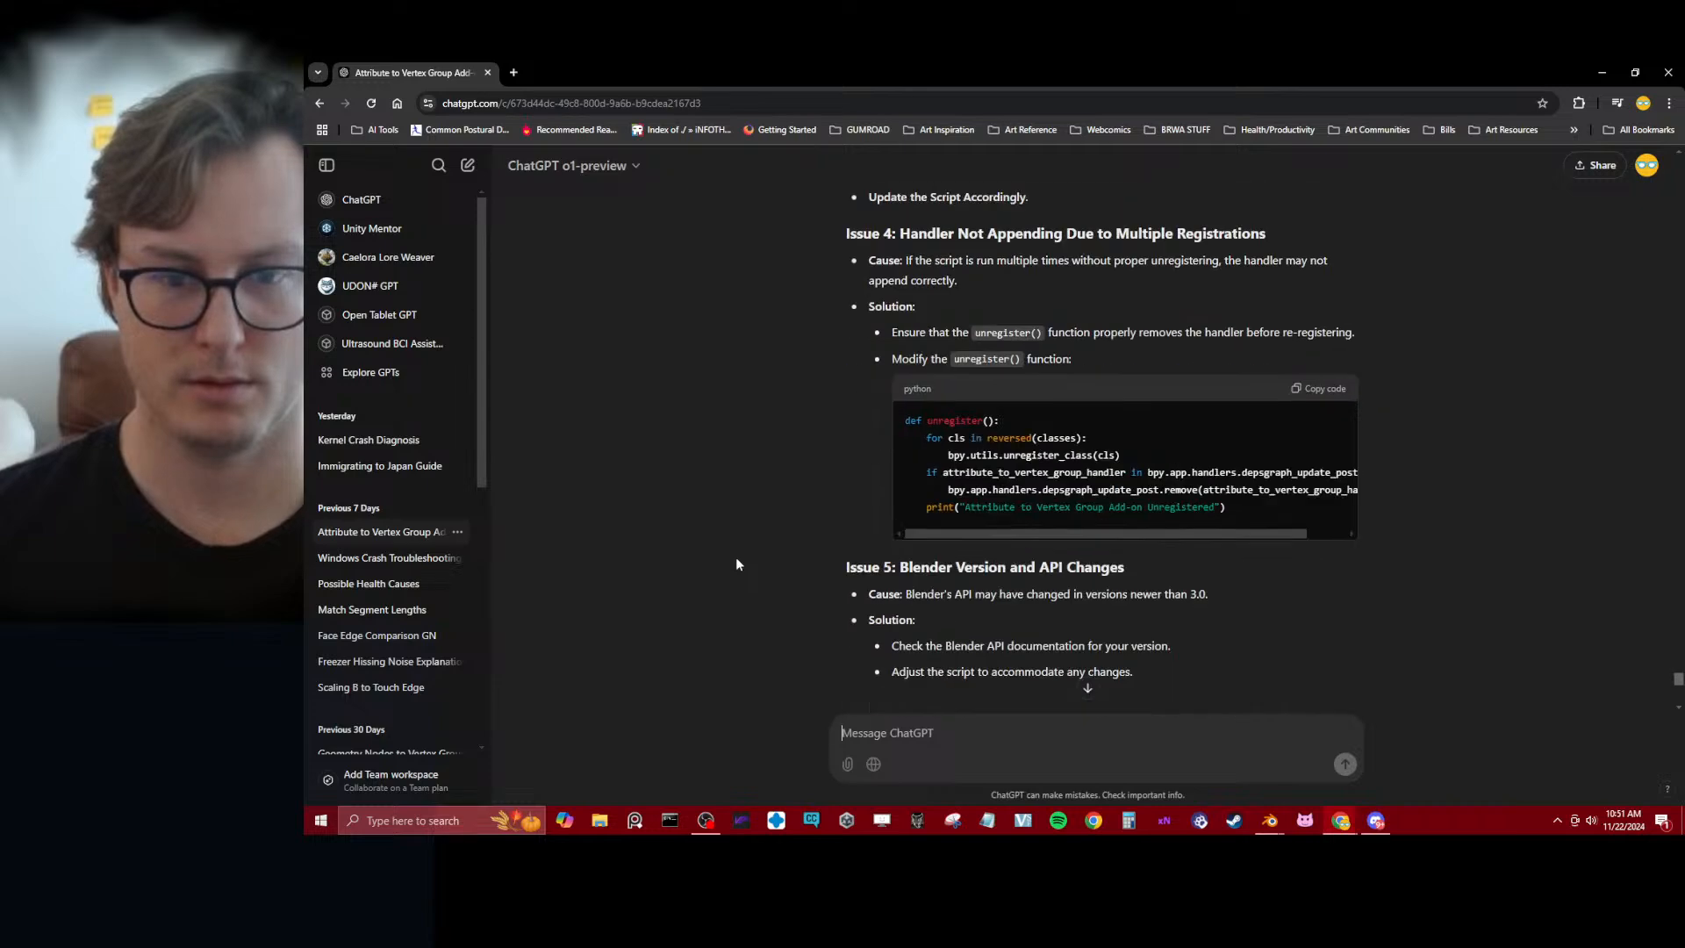
Copy ChatGPT's updated debugging script, replace the whole contents of attribute_to_vertex_group.py in Blender with it, and save the script and project
{"action": "scroll", "coordinate": [739, 562], "scroll_direction": "down", "scroll_amount": 10}
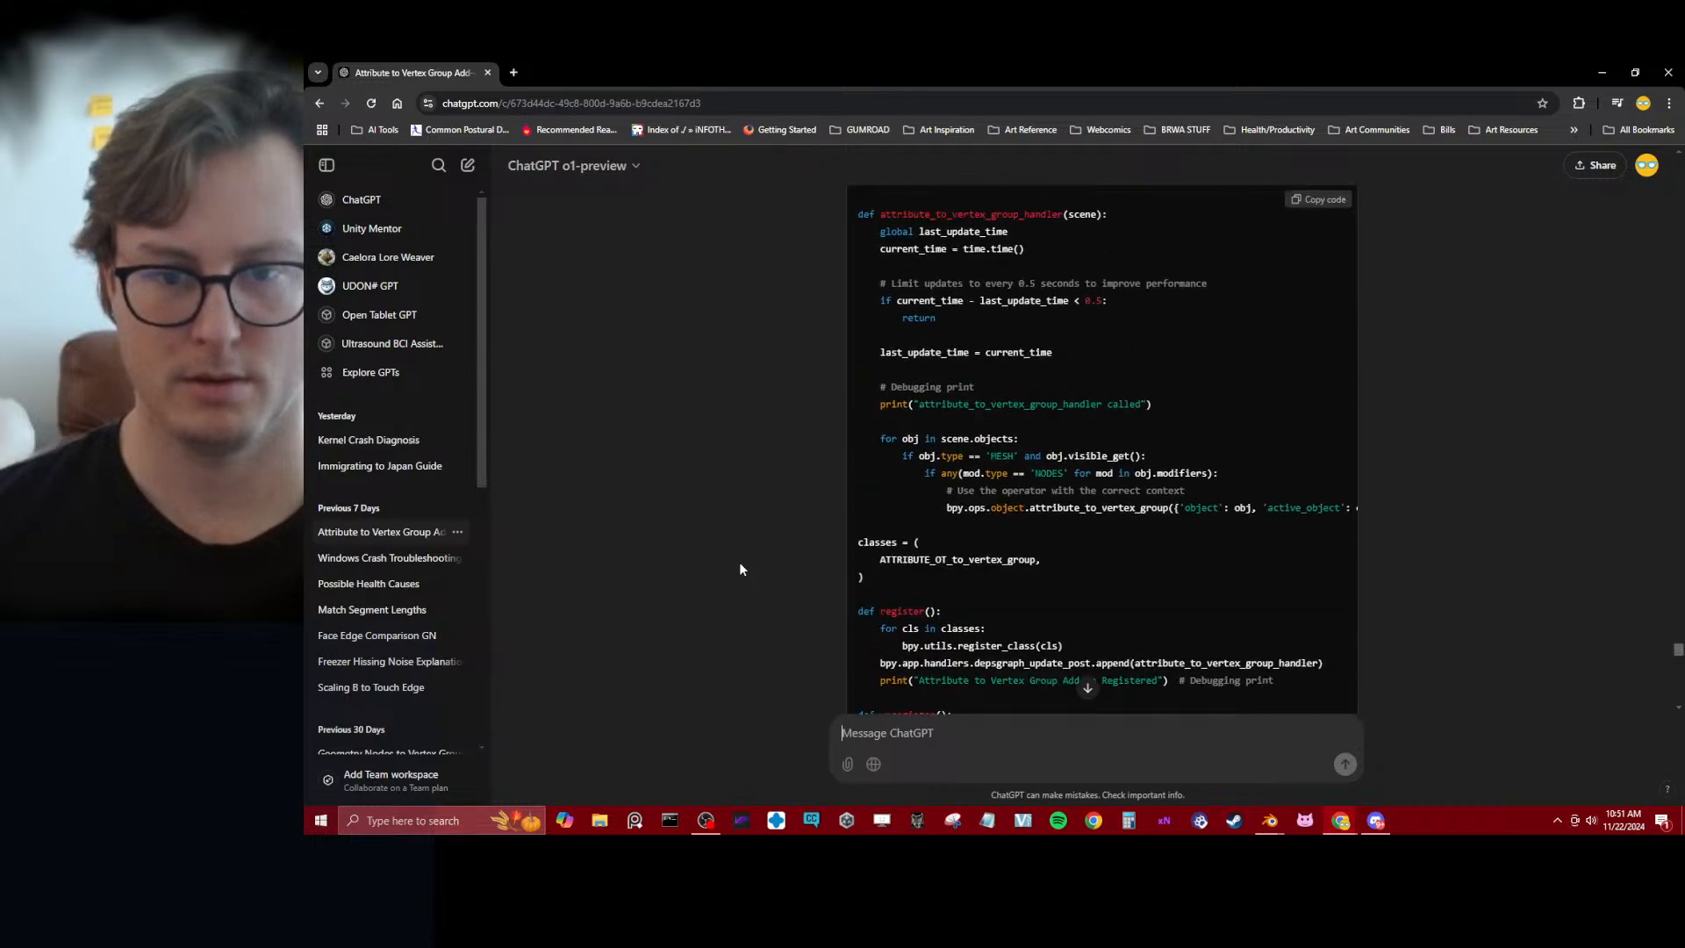
{"action": "left_click", "coordinate": [1323, 202]}
{"action": "key", "text": "alt+Tab"}
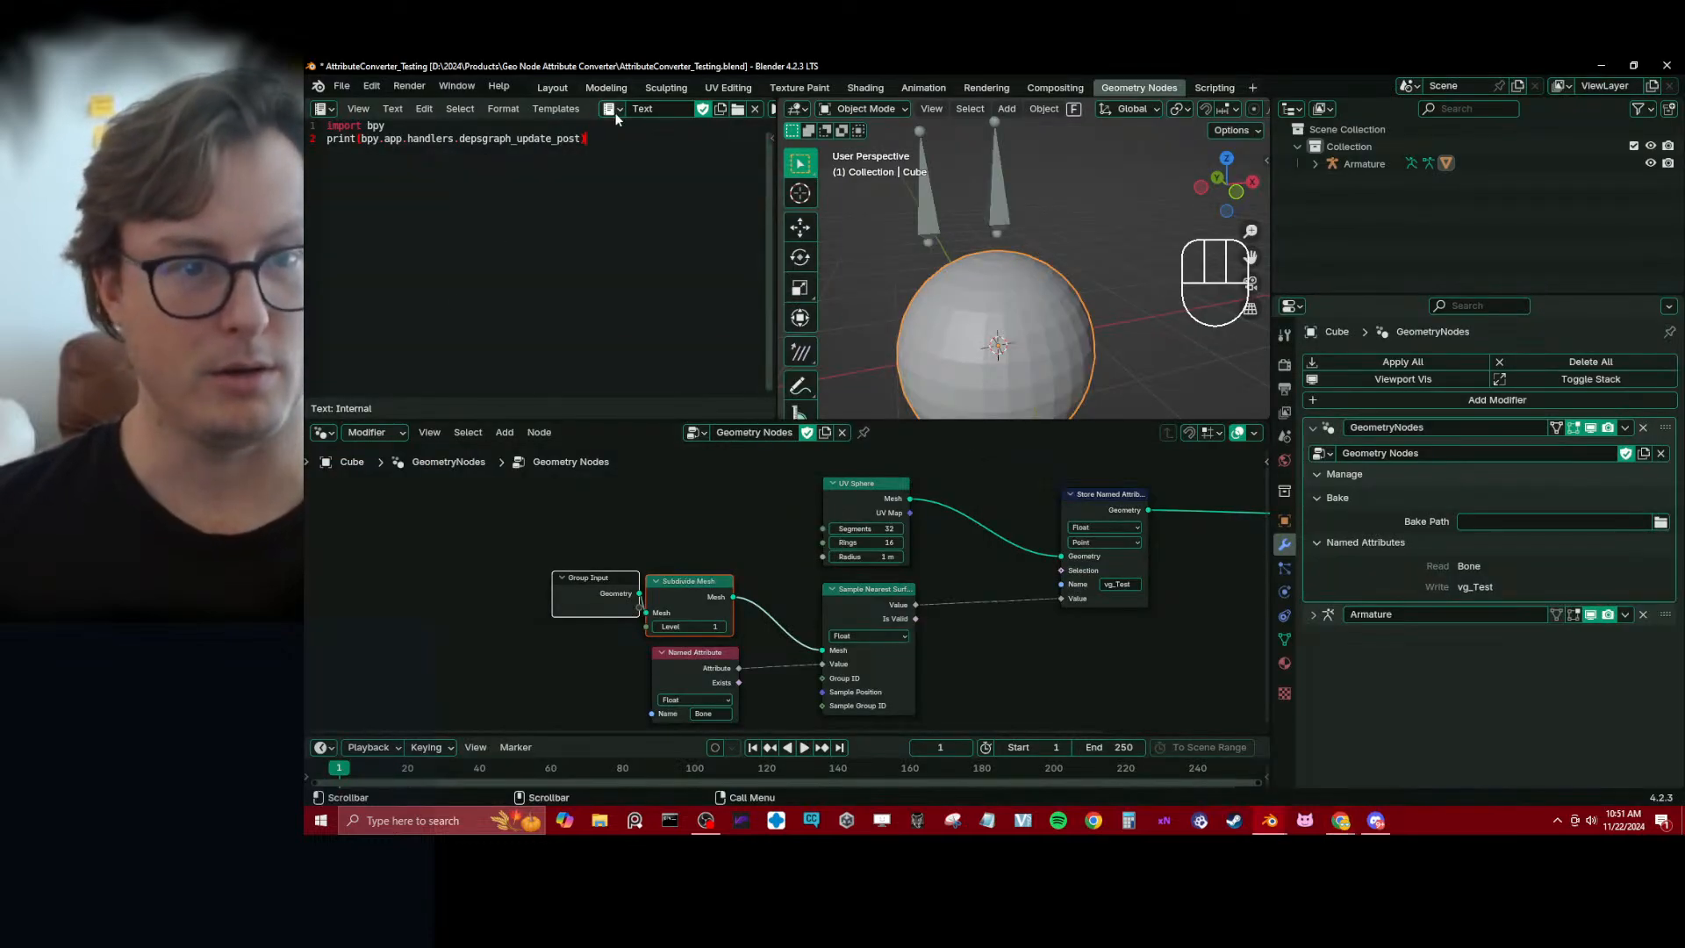
{"action": "left_click", "coordinate": [608, 109]}
{"action": "left_click", "coordinate": [667, 150]}
{"action": "key", "text": "ctrl+a"}
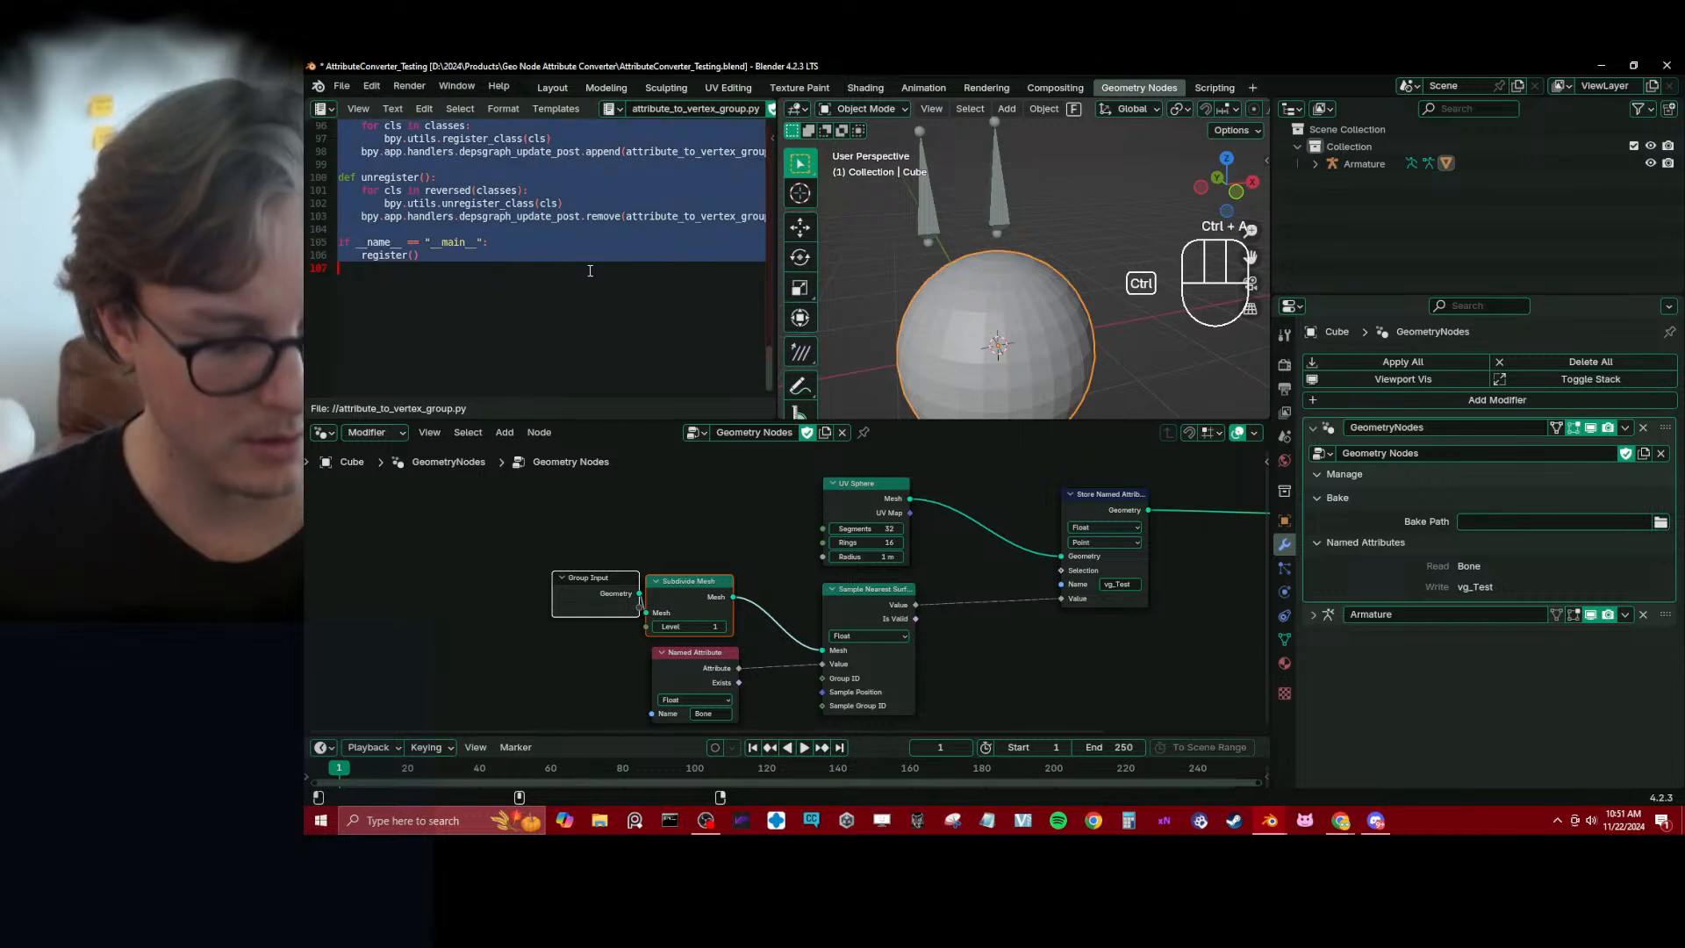
{"action": "key", "text": "ctrl+v"}
{"action": "key", "text": "alt+s"}
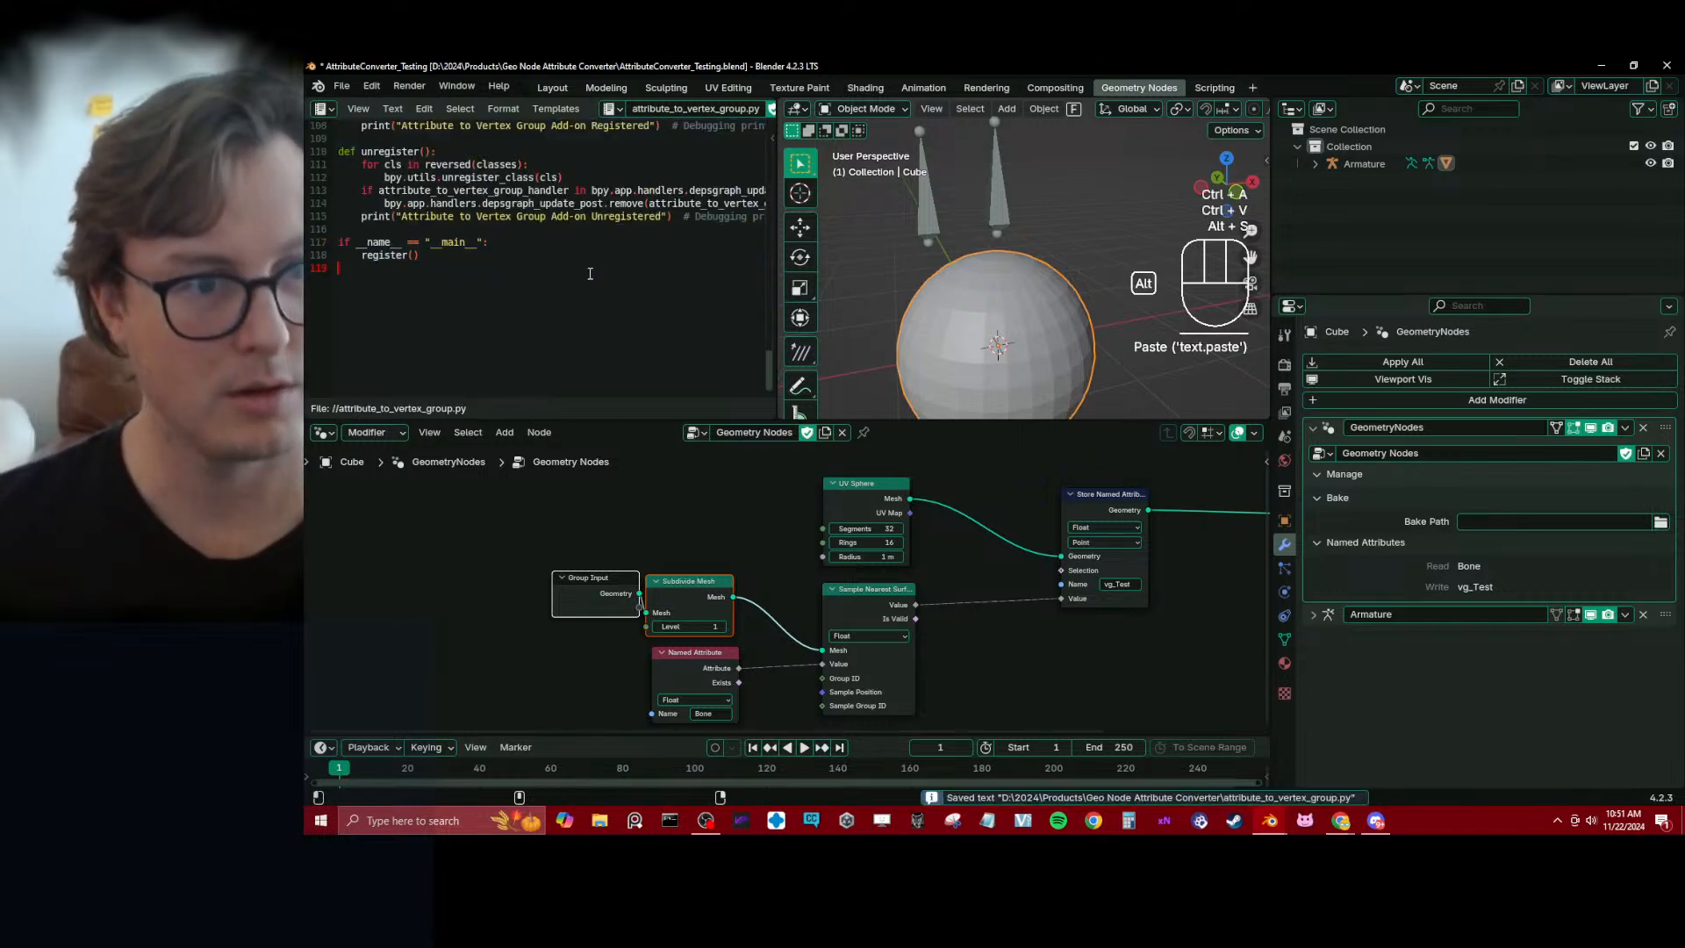
{"action": "key", "text": "ctrl+s"}
Uninstall the existing attribute_to_vertex_group add-on in the preferences and clear the add-on search filter
{"action": "left_click", "coordinate": [341, 87]}
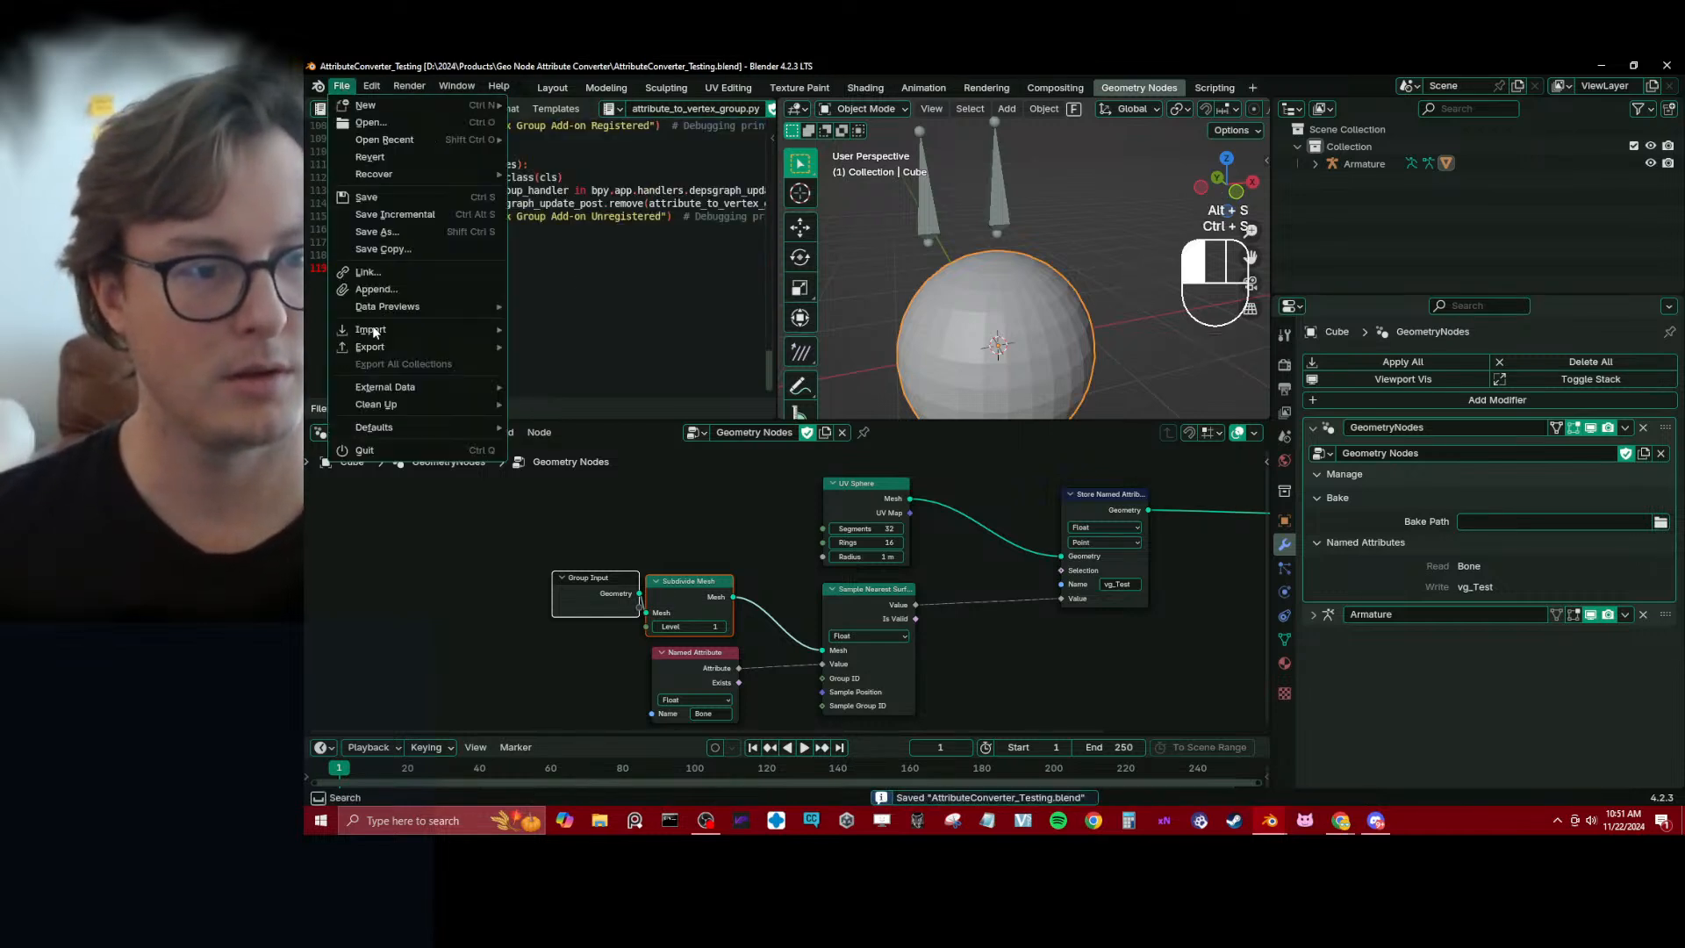
{"action": "left_click", "coordinate": [384, 85]}
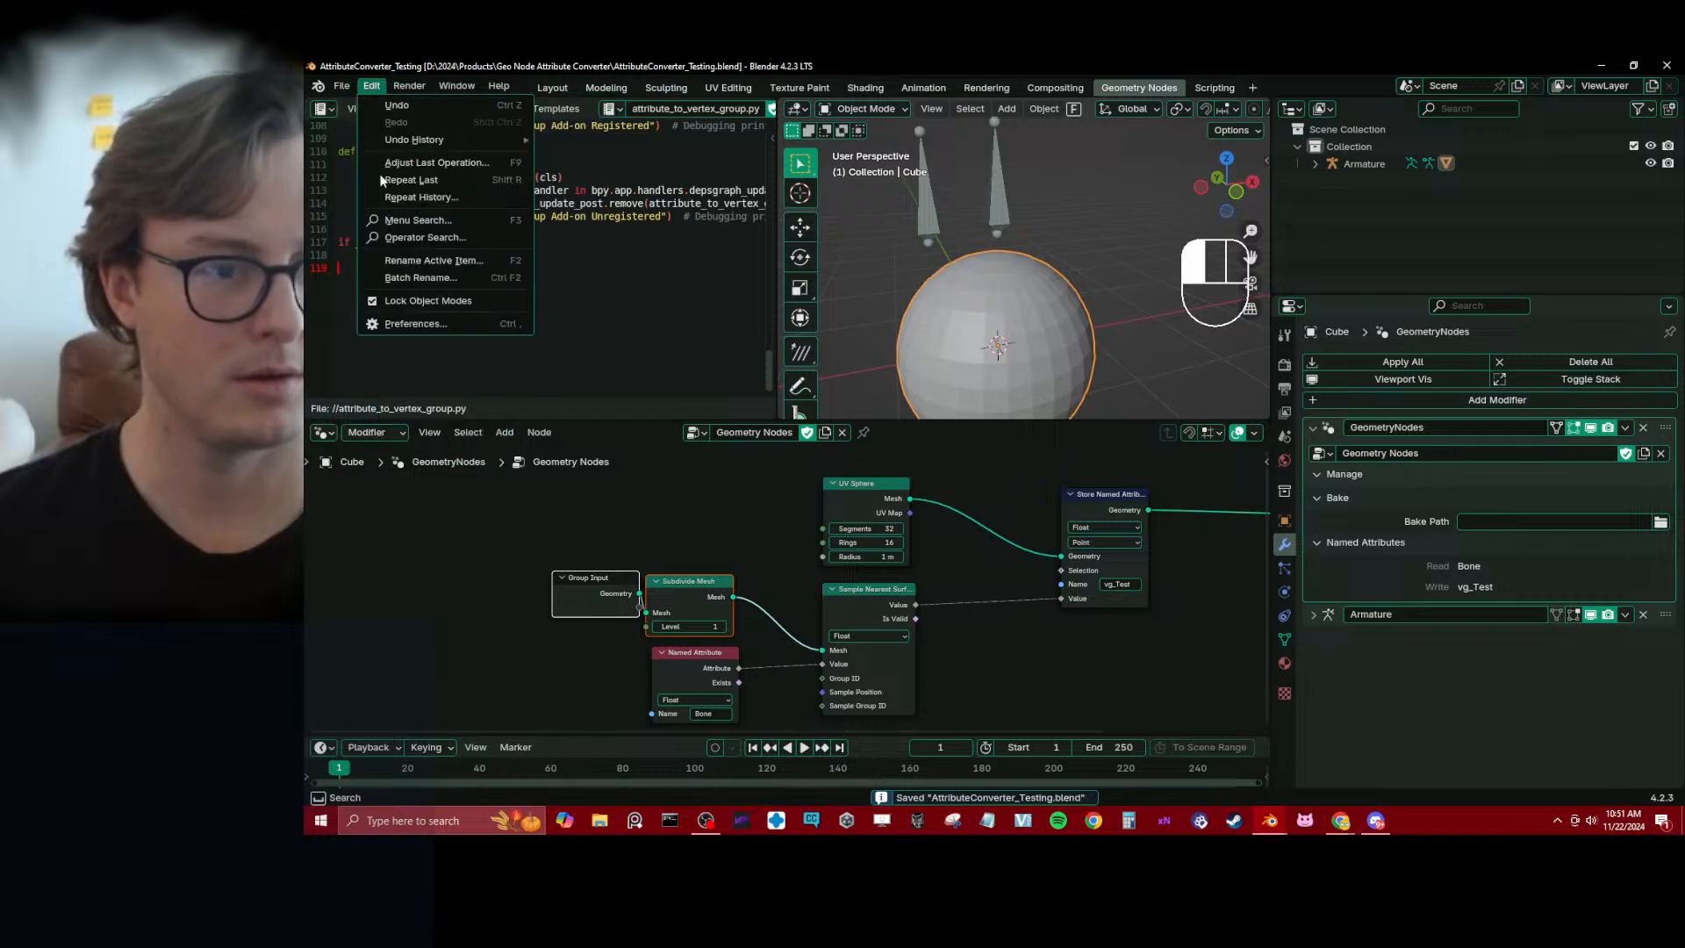
{"action": "left_click", "coordinate": [397, 323]}
{"action": "left_click", "coordinate": [825, 162]}
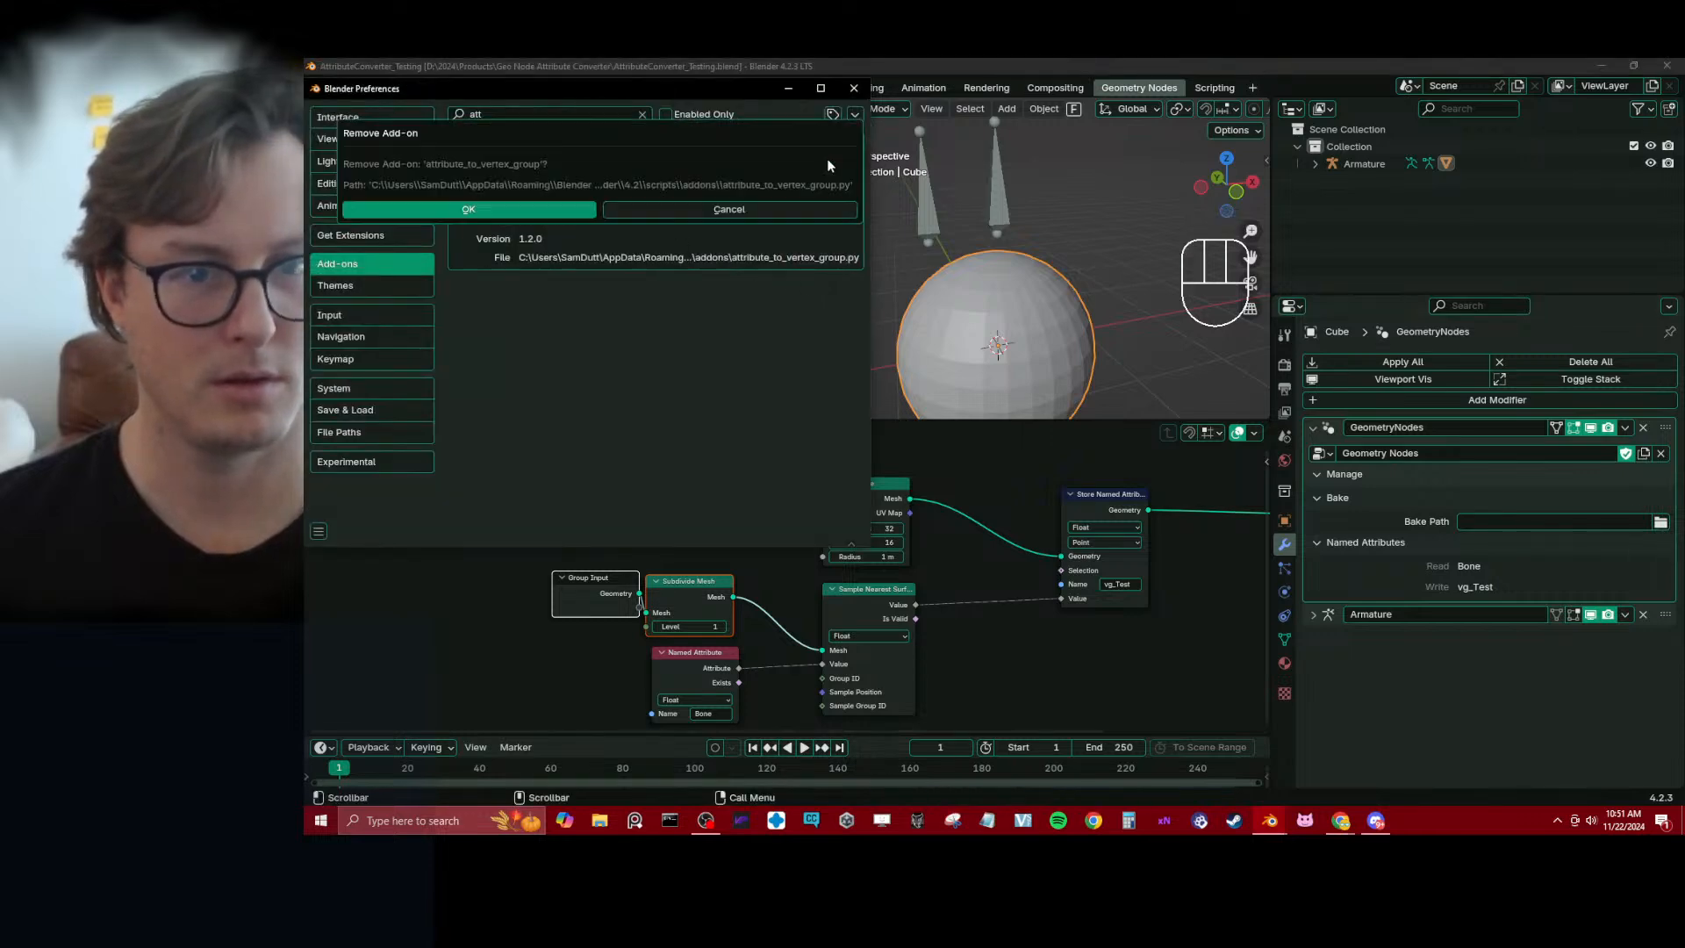
{"action": "left_click", "coordinate": [518, 211]}
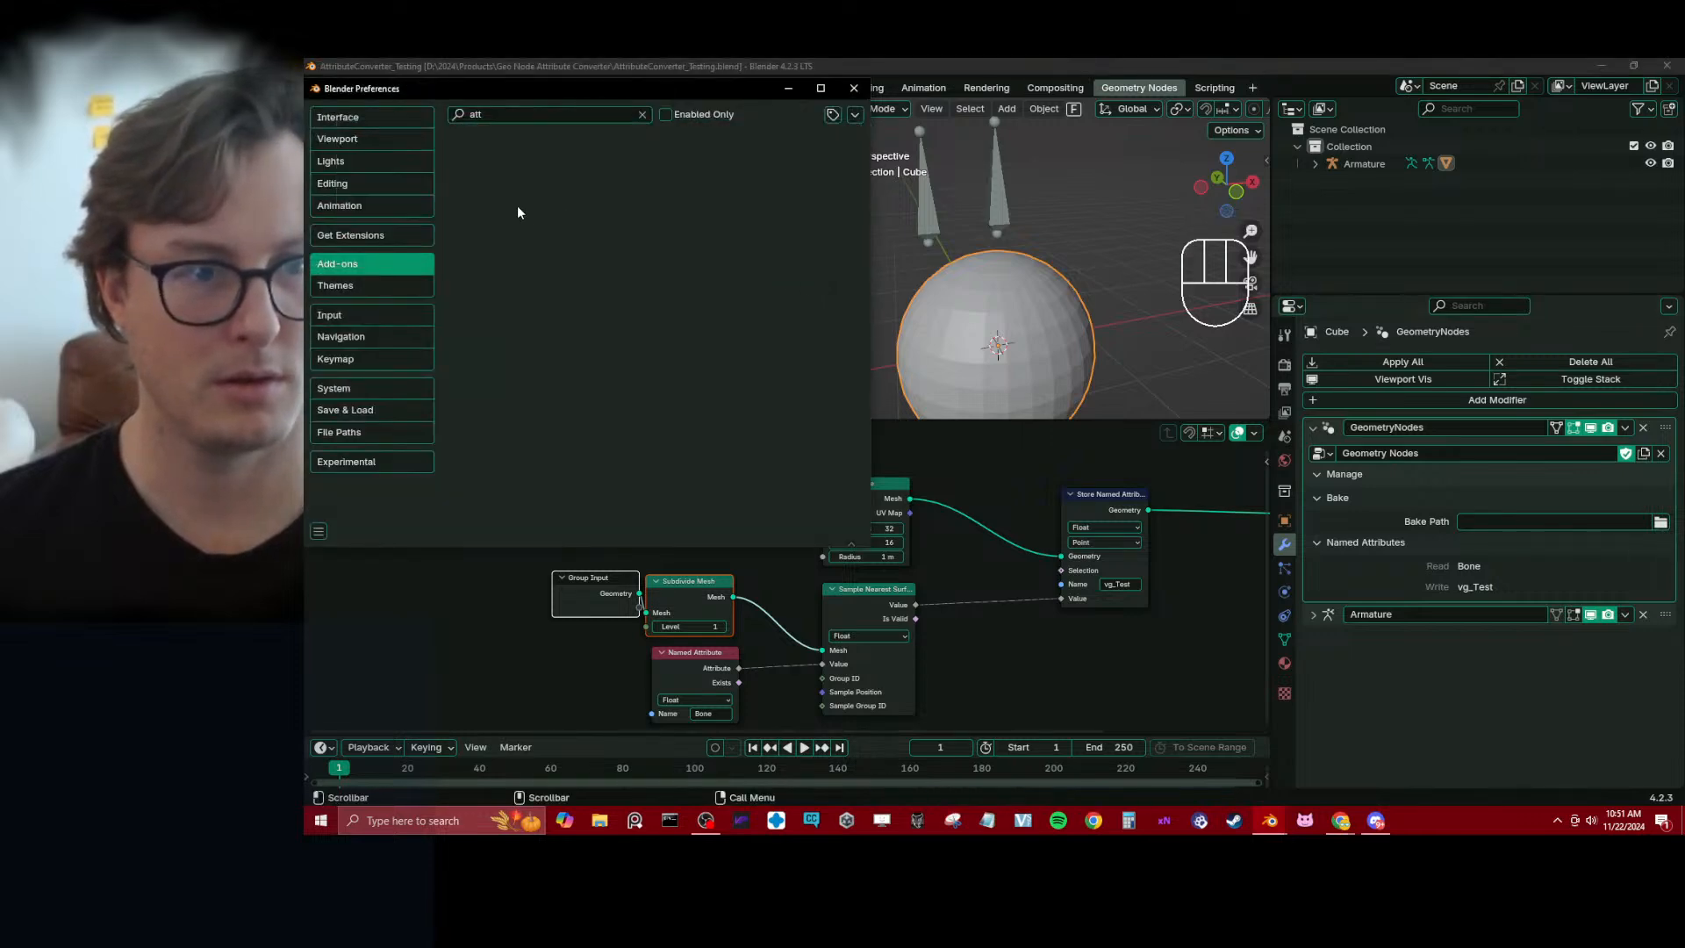
{"action": "left_click", "coordinate": [642, 115]}
{"action": "left_click", "coordinate": [854, 87]}
Save the project, restart Blender and reopen AttributeConverter_Testing.blend from the recent files
{"action": "key", "text": "ctrl+s"}
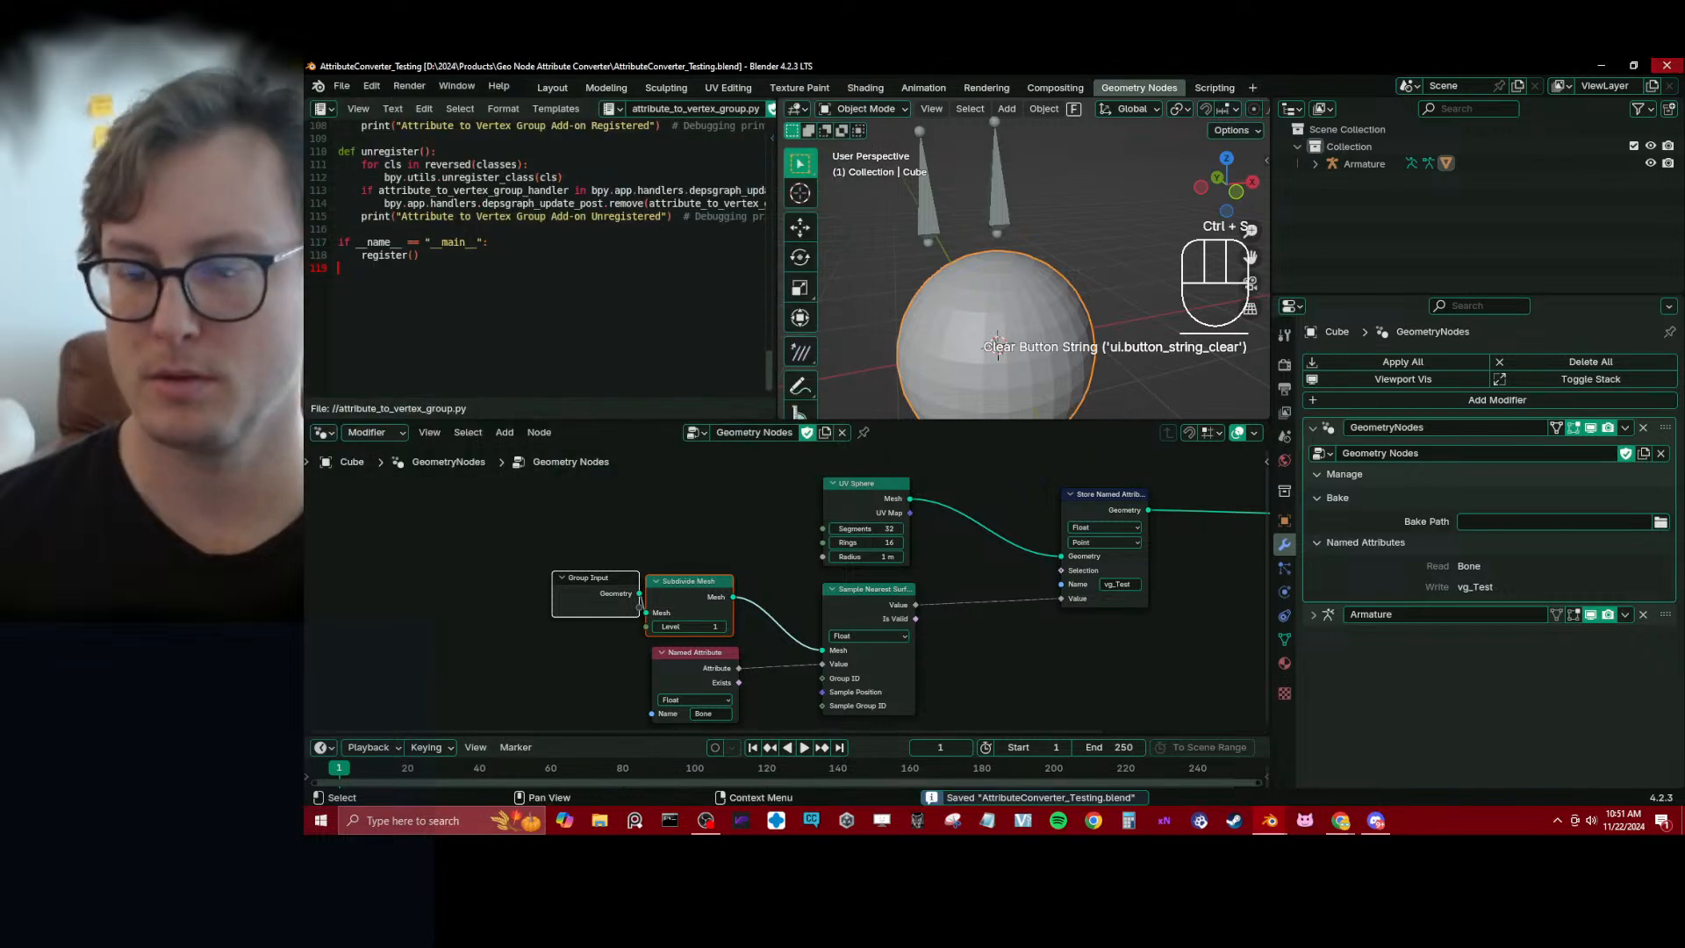
{"action": "key", "text": "alt+Tab"}
{"action": "left_click", "coordinate": [1274, 821]}
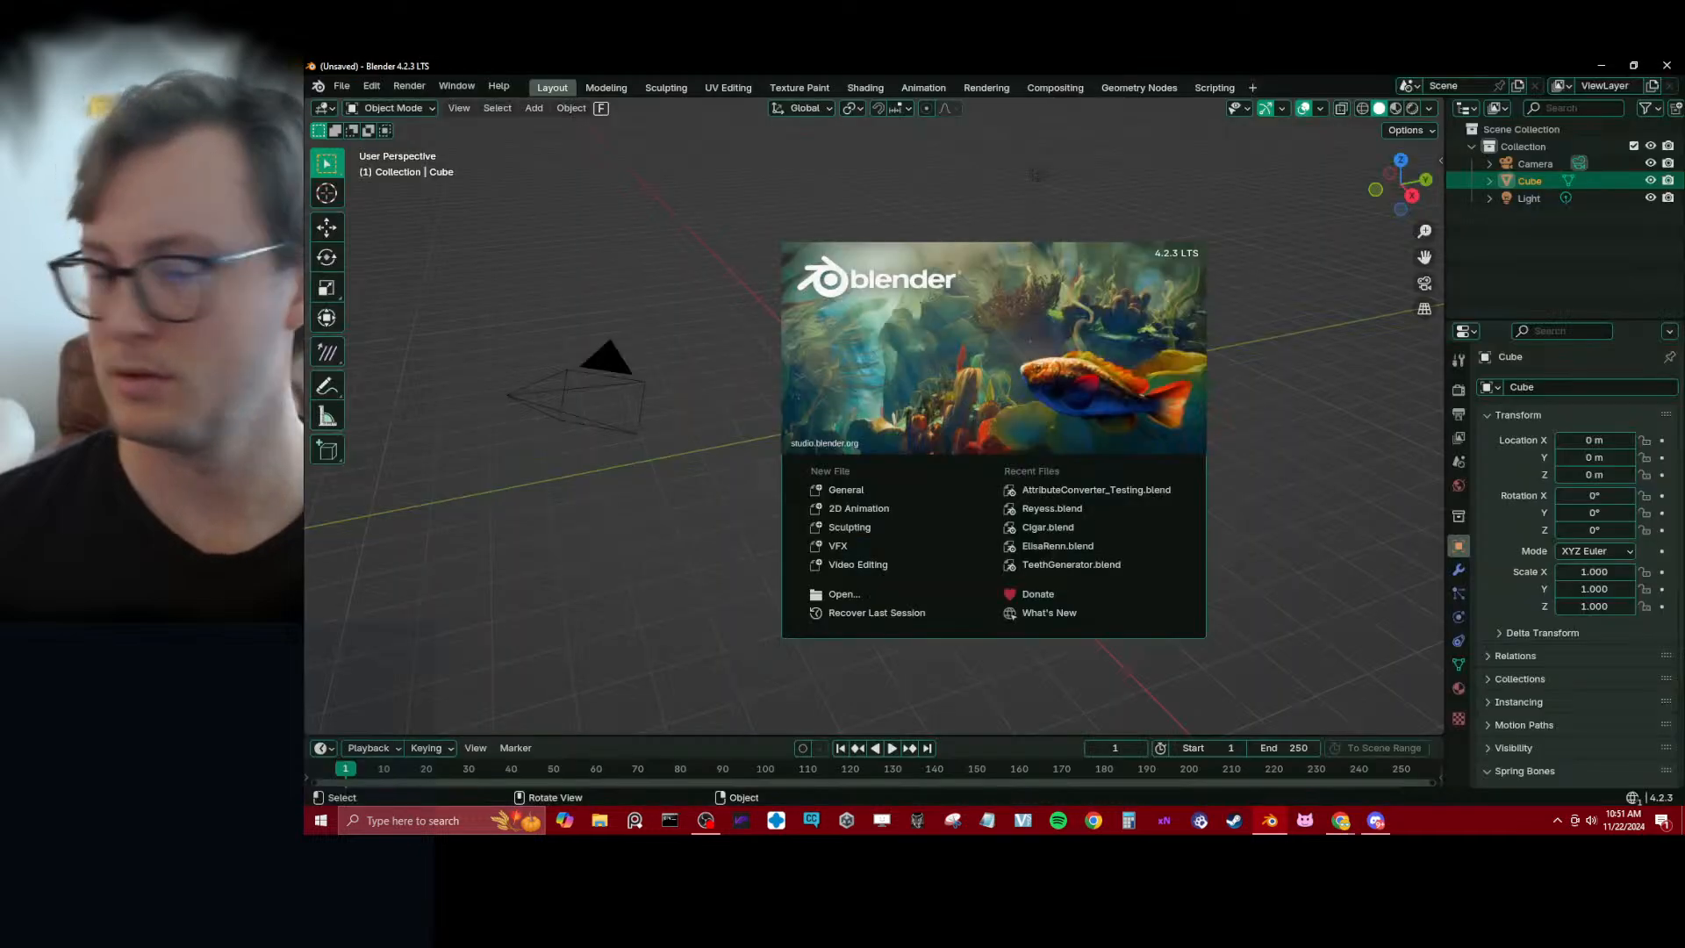
{"action": "left_click", "coordinate": [1083, 492]}
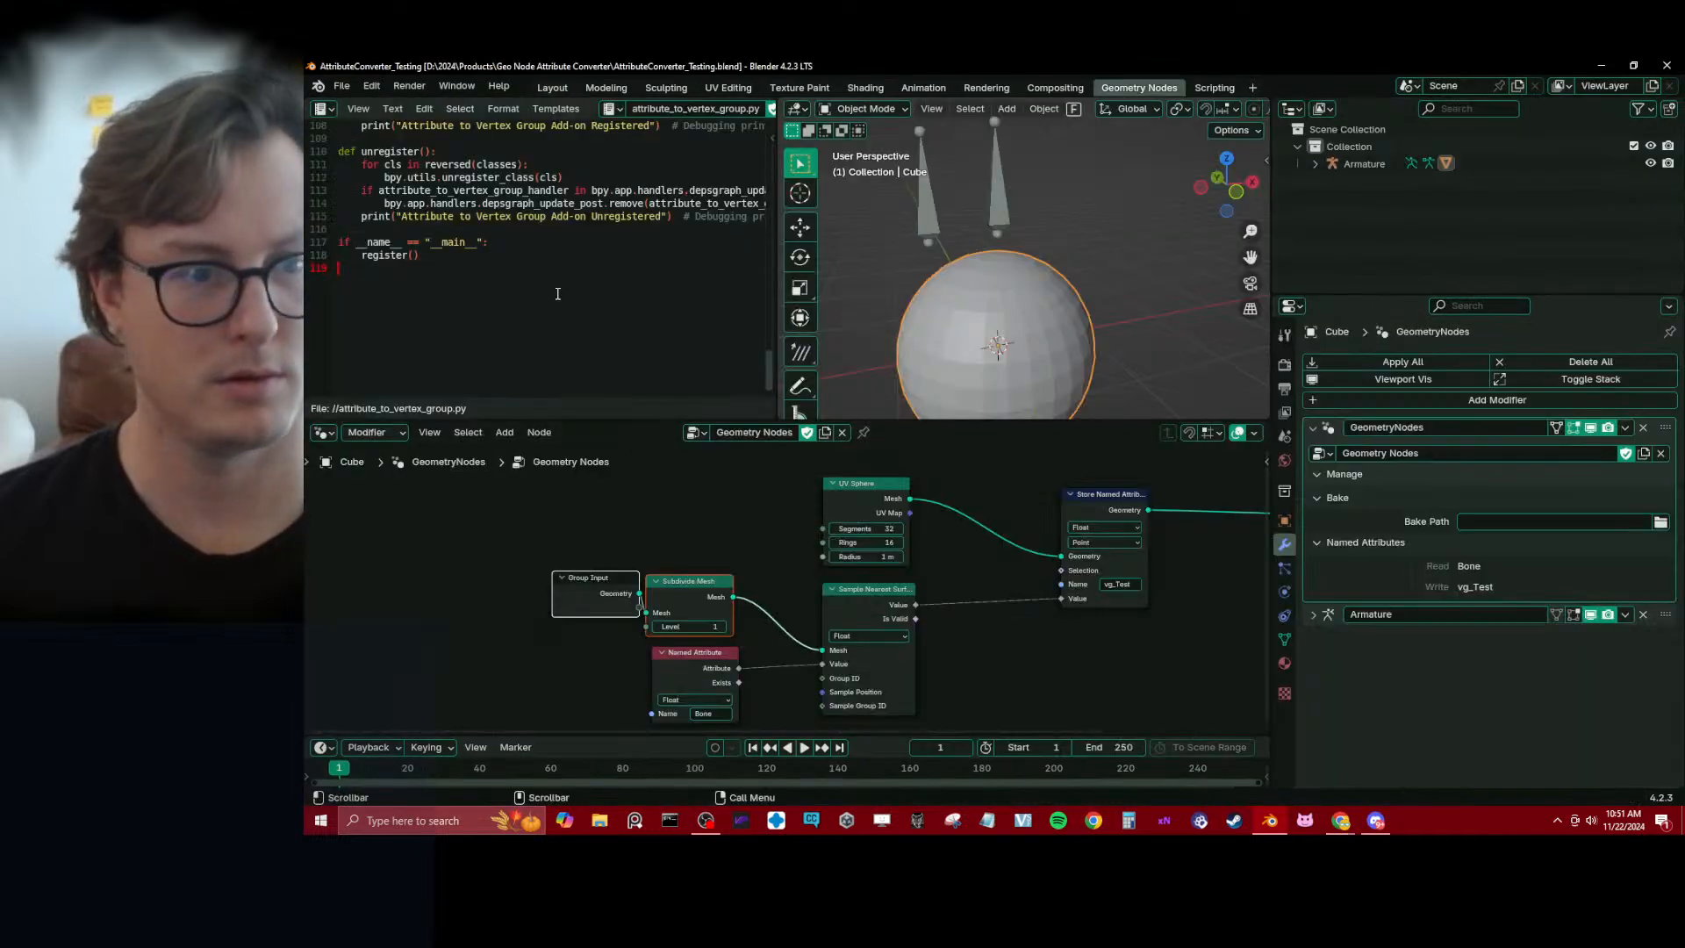
Install the add-on from disk using attribute_to_vertex_group.py, inspect its details and close the preferences
{"action": "left_click", "coordinate": [369, 88]}
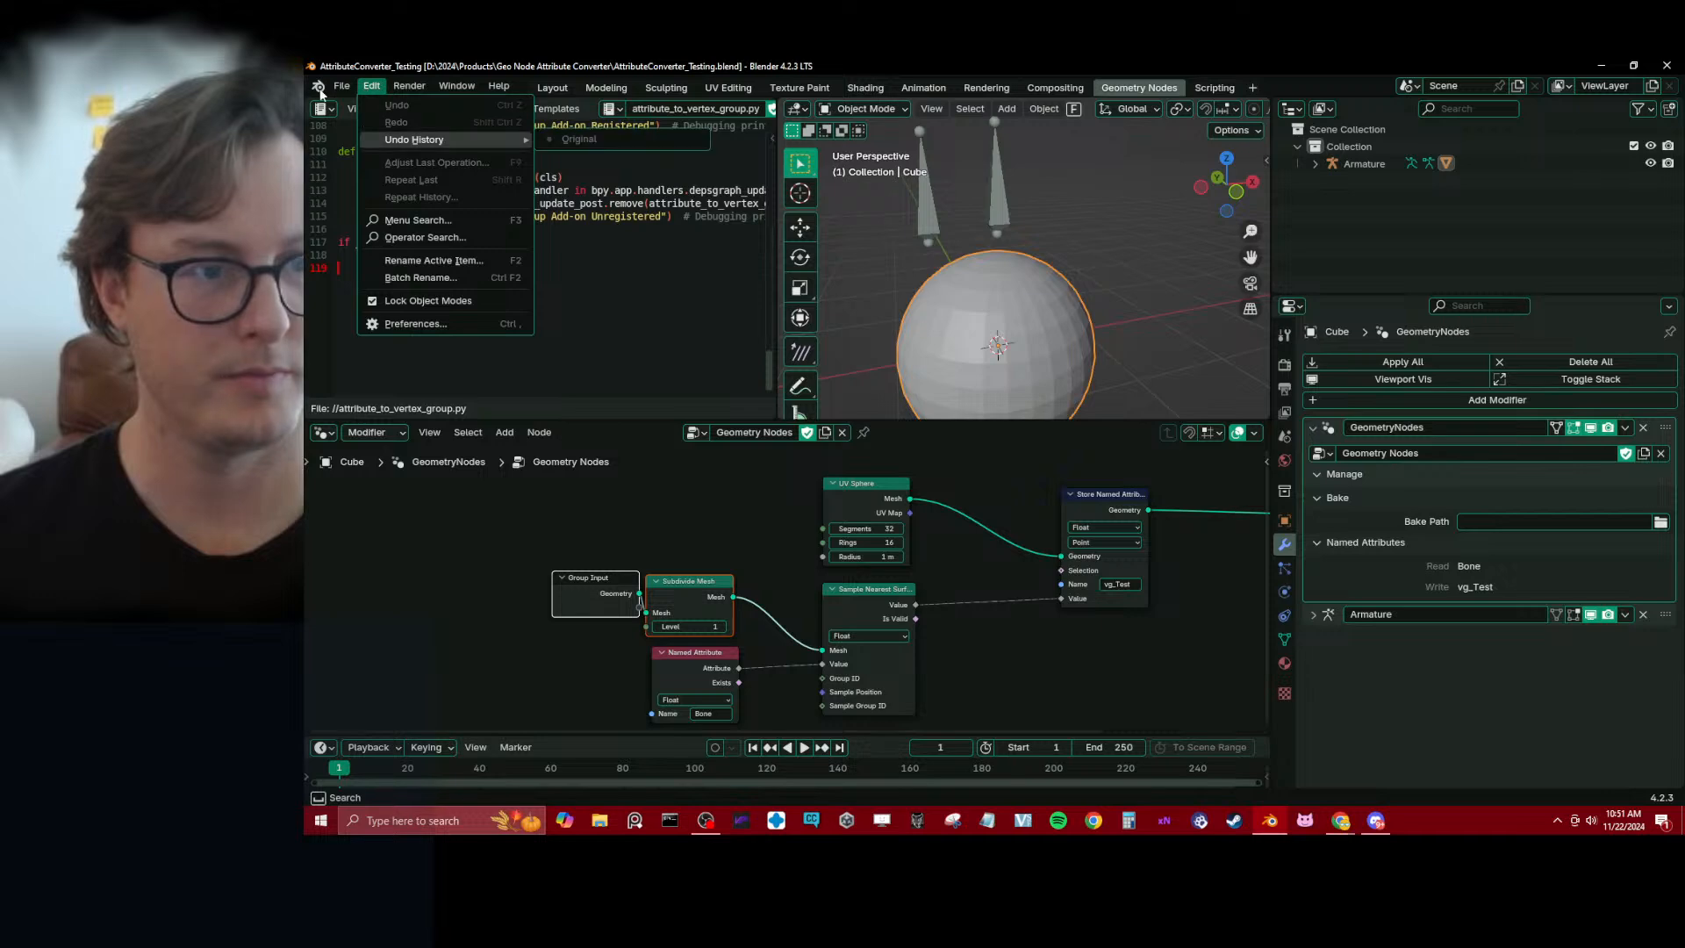
{"action": "mouse_move", "coordinate": [339, 88]}
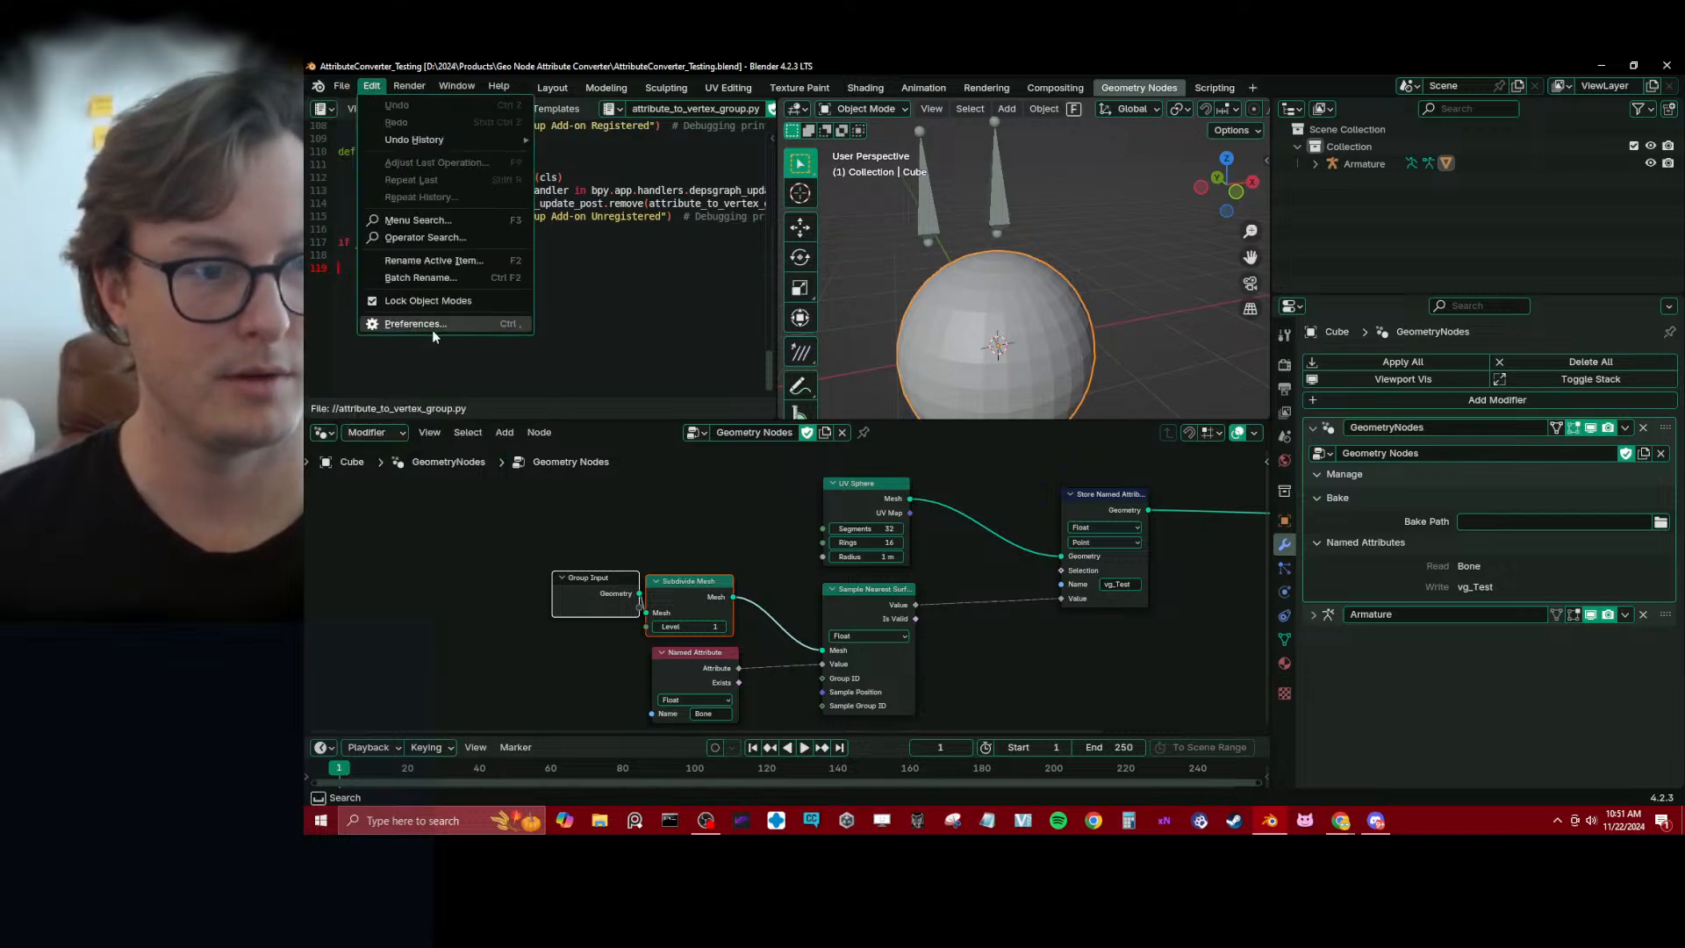
{"action": "left_click", "coordinate": [431, 329]}
{"action": "left_click", "coordinate": [854, 122]}
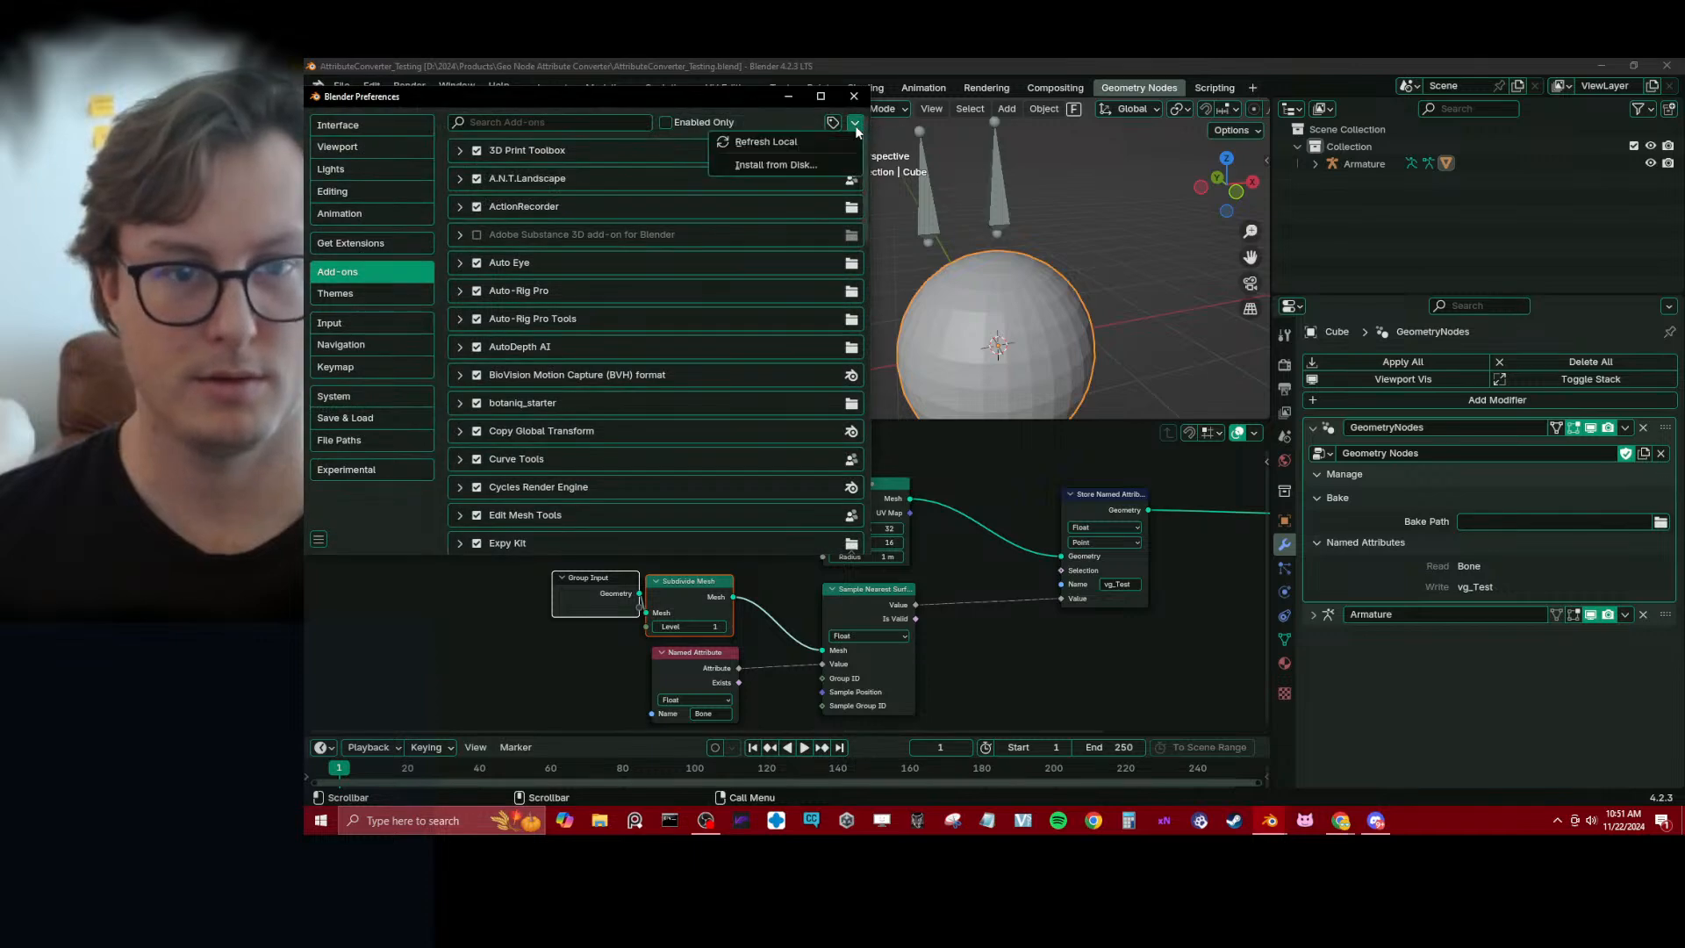
{"action": "left_click", "coordinate": [833, 172]}
{"action": "left_click", "coordinate": [599, 163]}
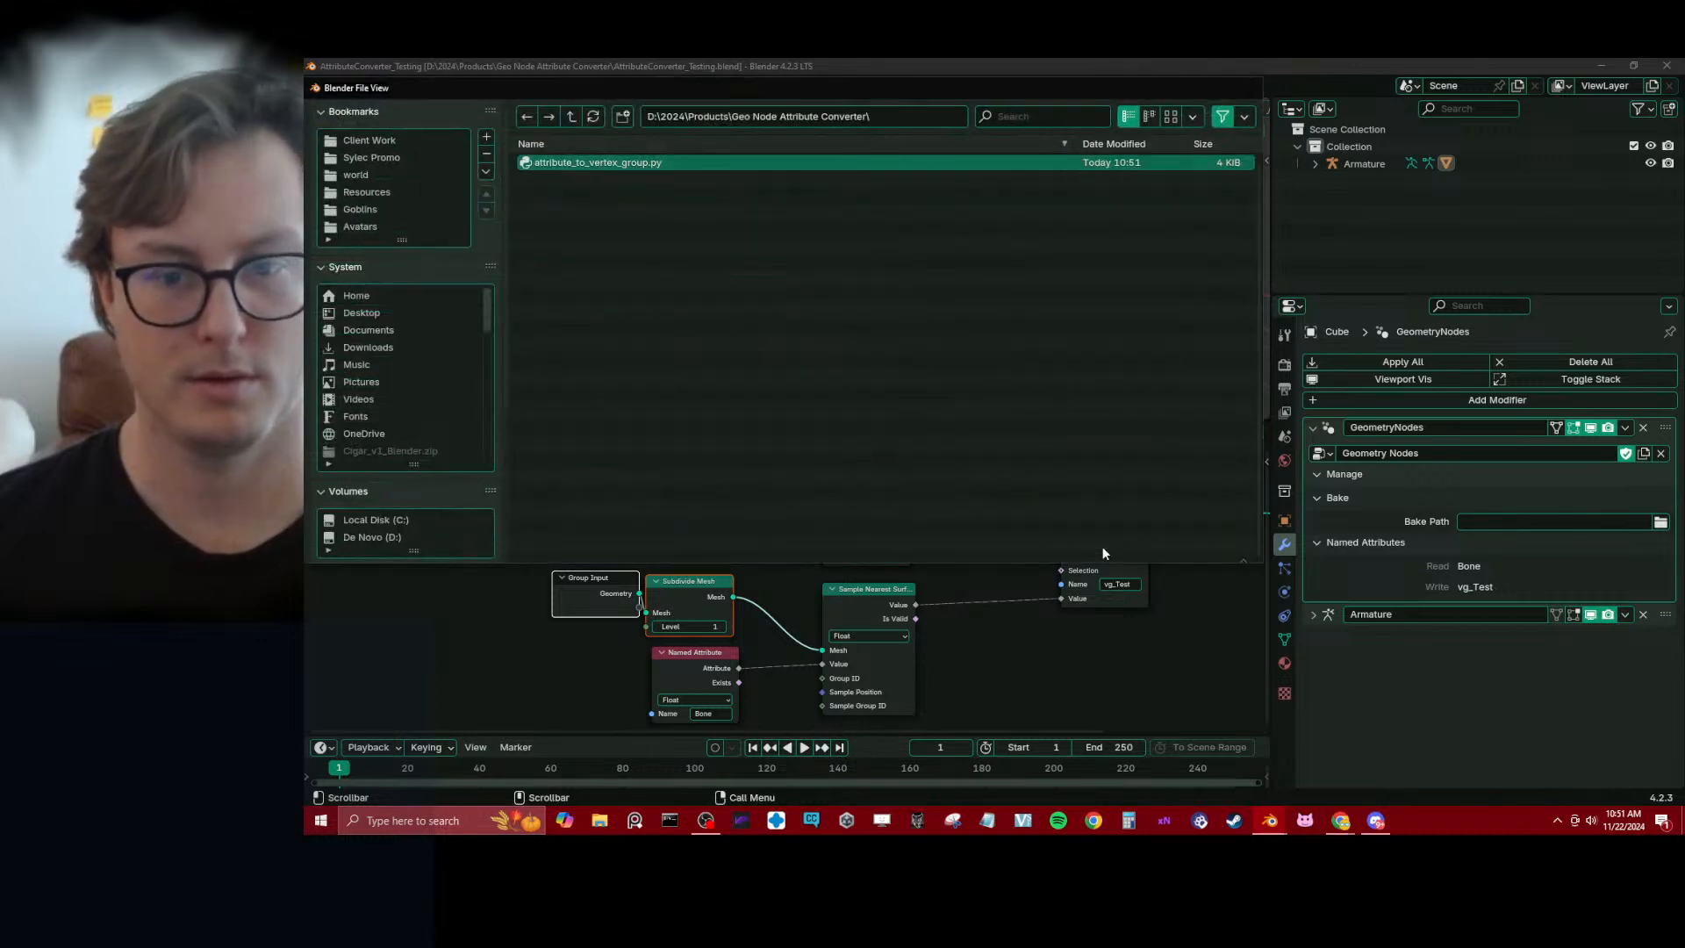
{"action": "left_click", "coordinate": [1097, 546]}
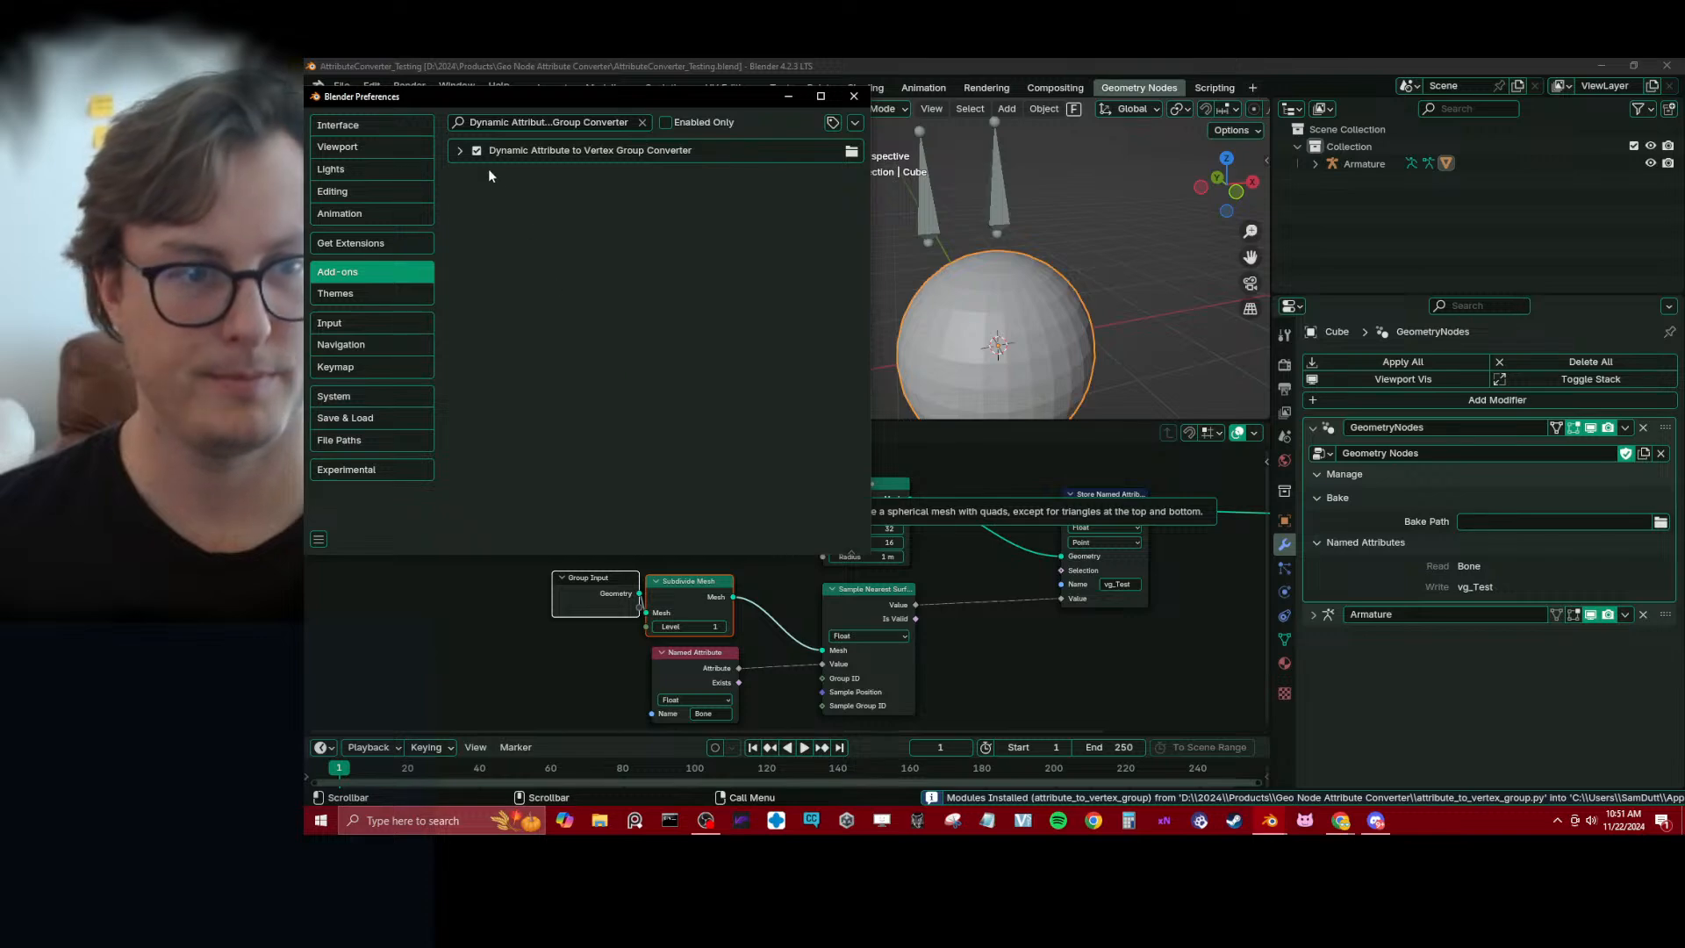
{"action": "left_click", "coordinate": [460, 151]}
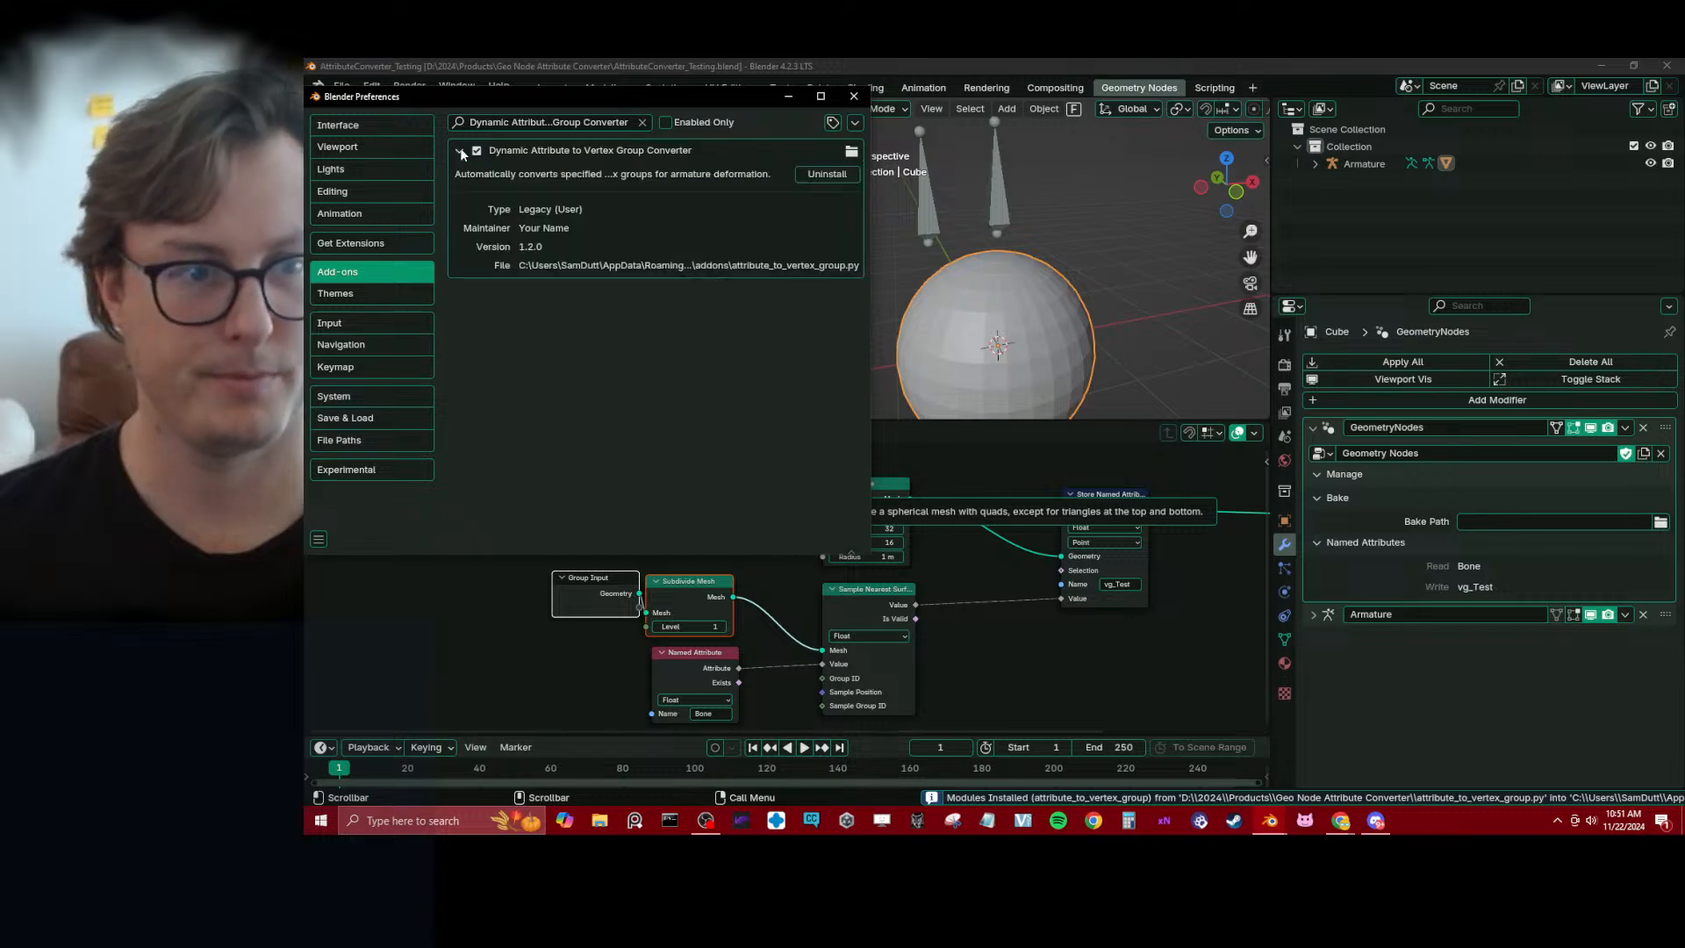
{"action": "left_click", "coordinate": [854, 97]}
Test-move both armature bones in Pose Mode to check whether the sphere deforms, cancelling each move, and return to Object Mode
{"action": "left_click", "coordinate": [1005, 214]}
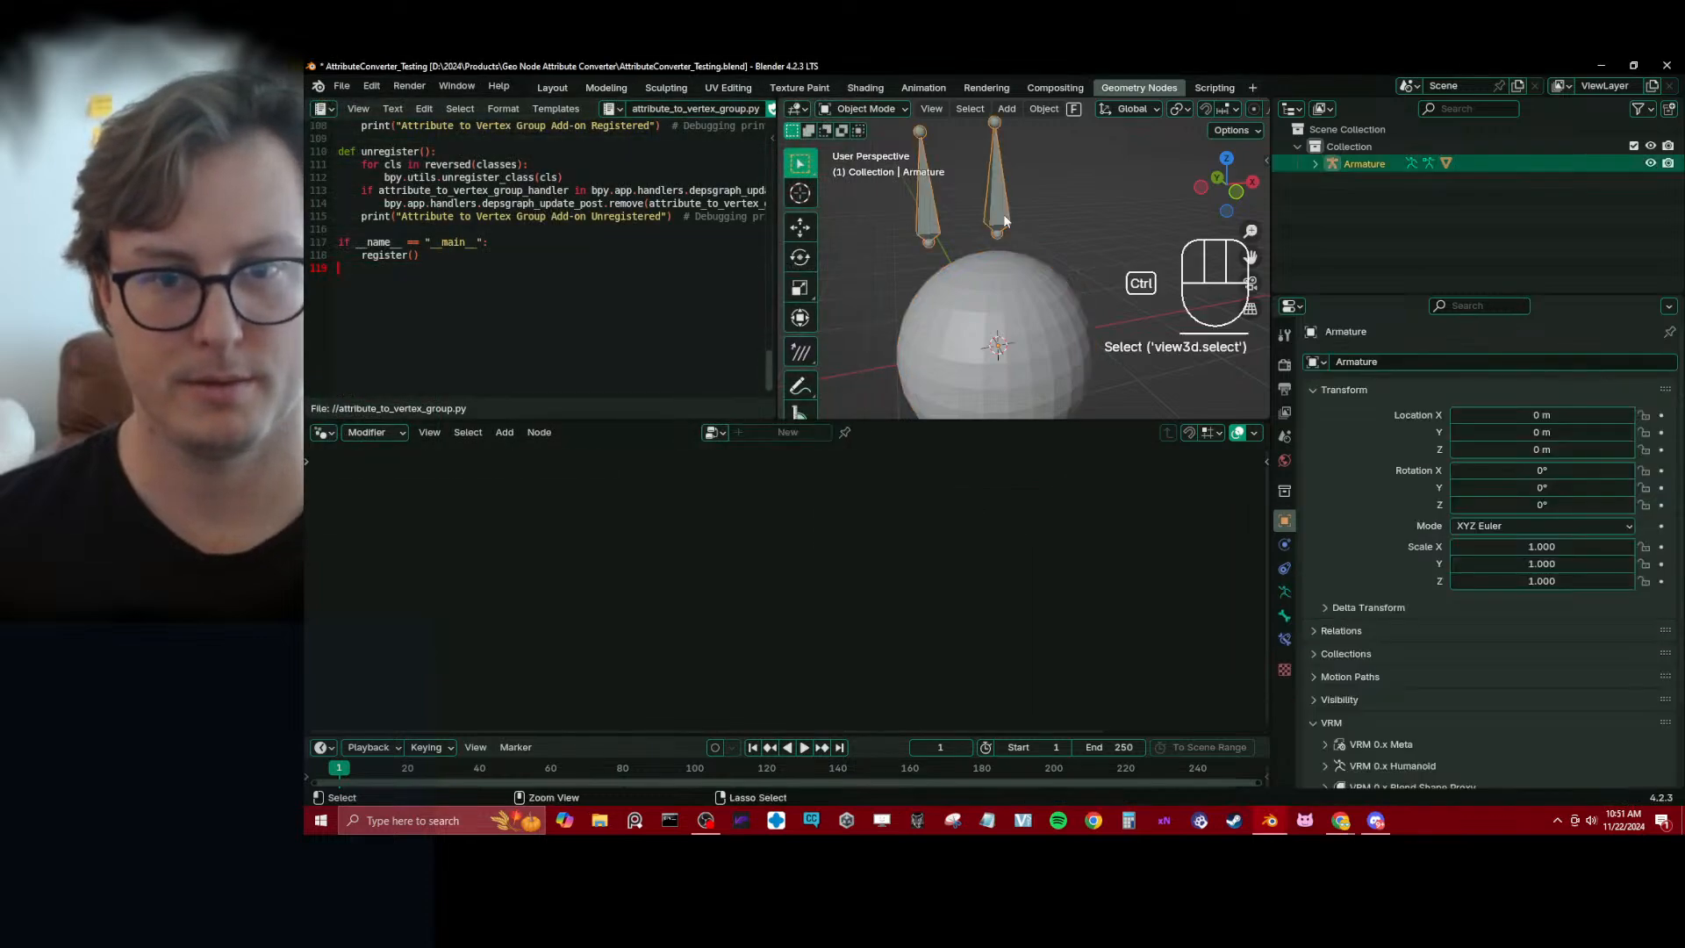
{"action": "key", "text": "ctrl+Tab"}
{"action": "key", "text": "g"}
{"action": "right_click", "coordinate": [1013, 216]}
{"action": "left_click", "coordinate": [923, 222]}
{"action": "key", "text": "g"}
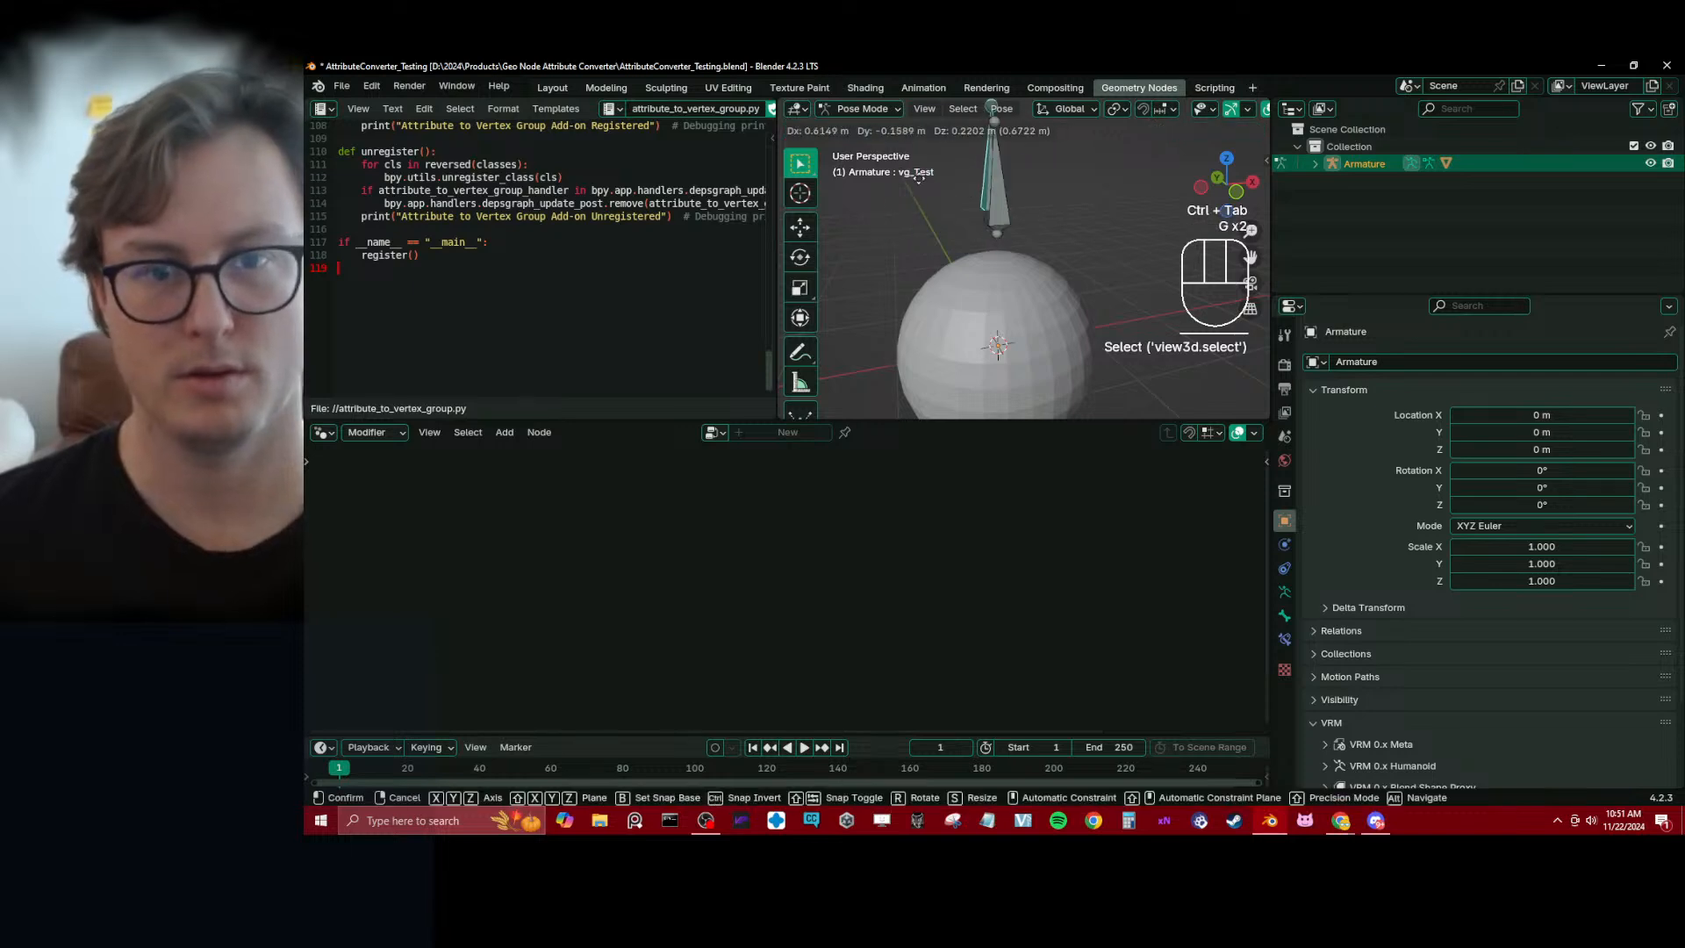
{"action": "right_click", "coordinate": [941, 221]}
{"action": "key", "text": "ctrl+Tab"}
Select the sphere, save the project and check the vertex groups in the object's mesh data
{"action": "left_click", "coordinate": [1016, 320]}
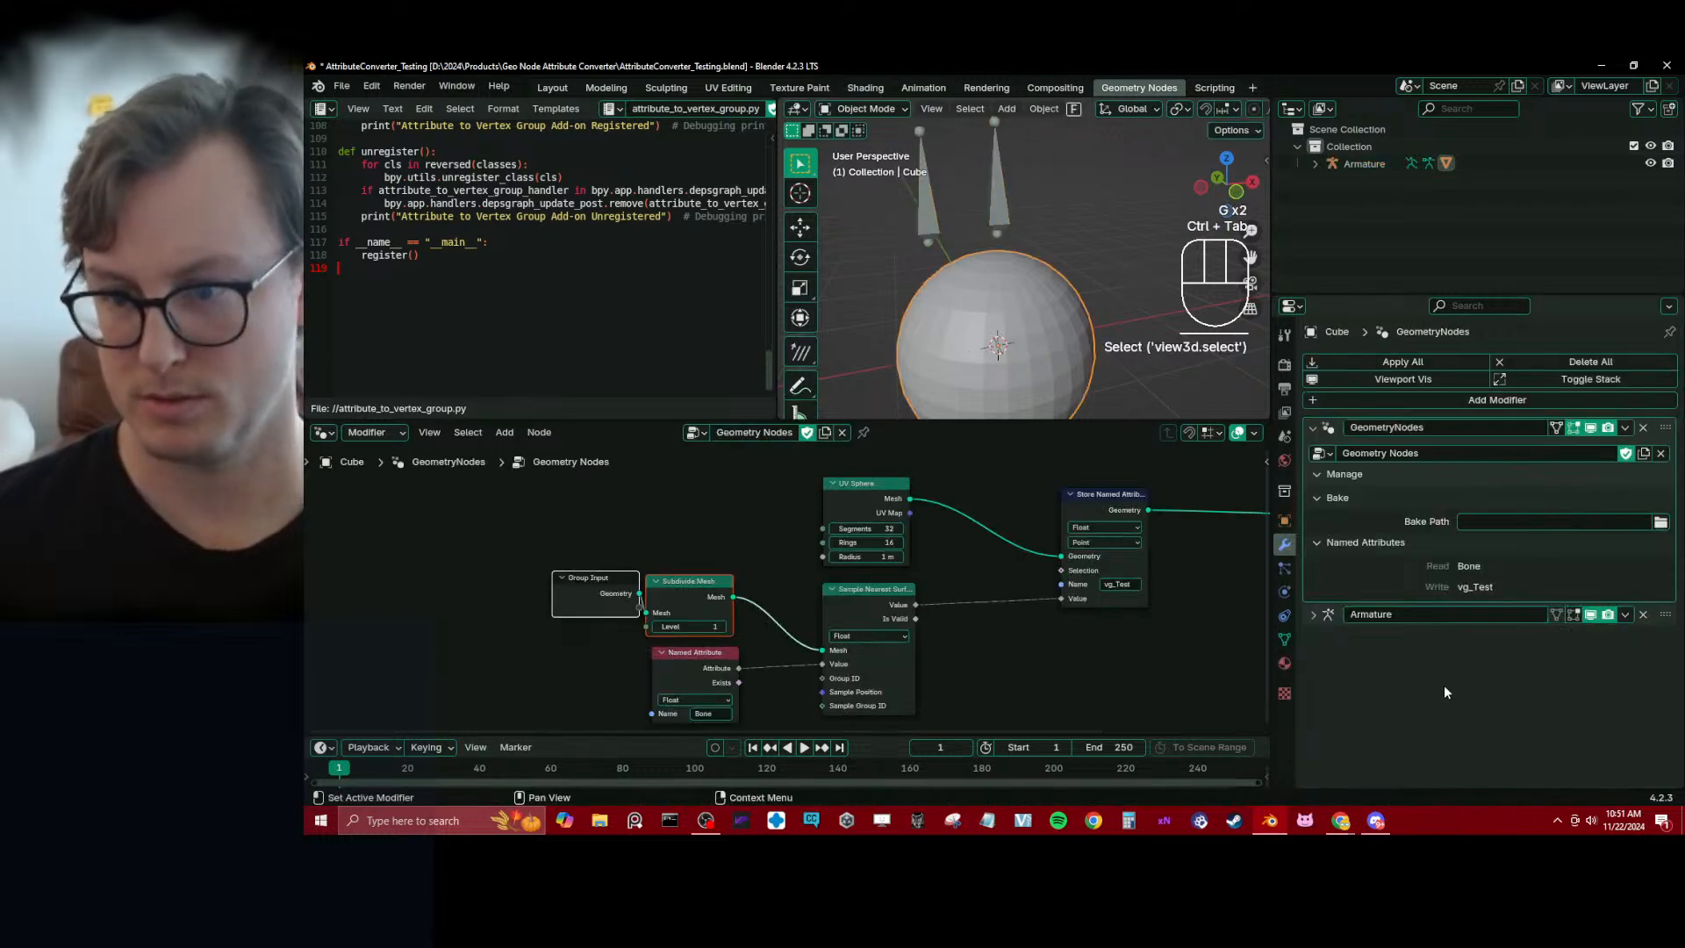
{"action": "key", "text": "ctrl+s"}
{"action": "left_click", "coordinate": [1284, 640]}
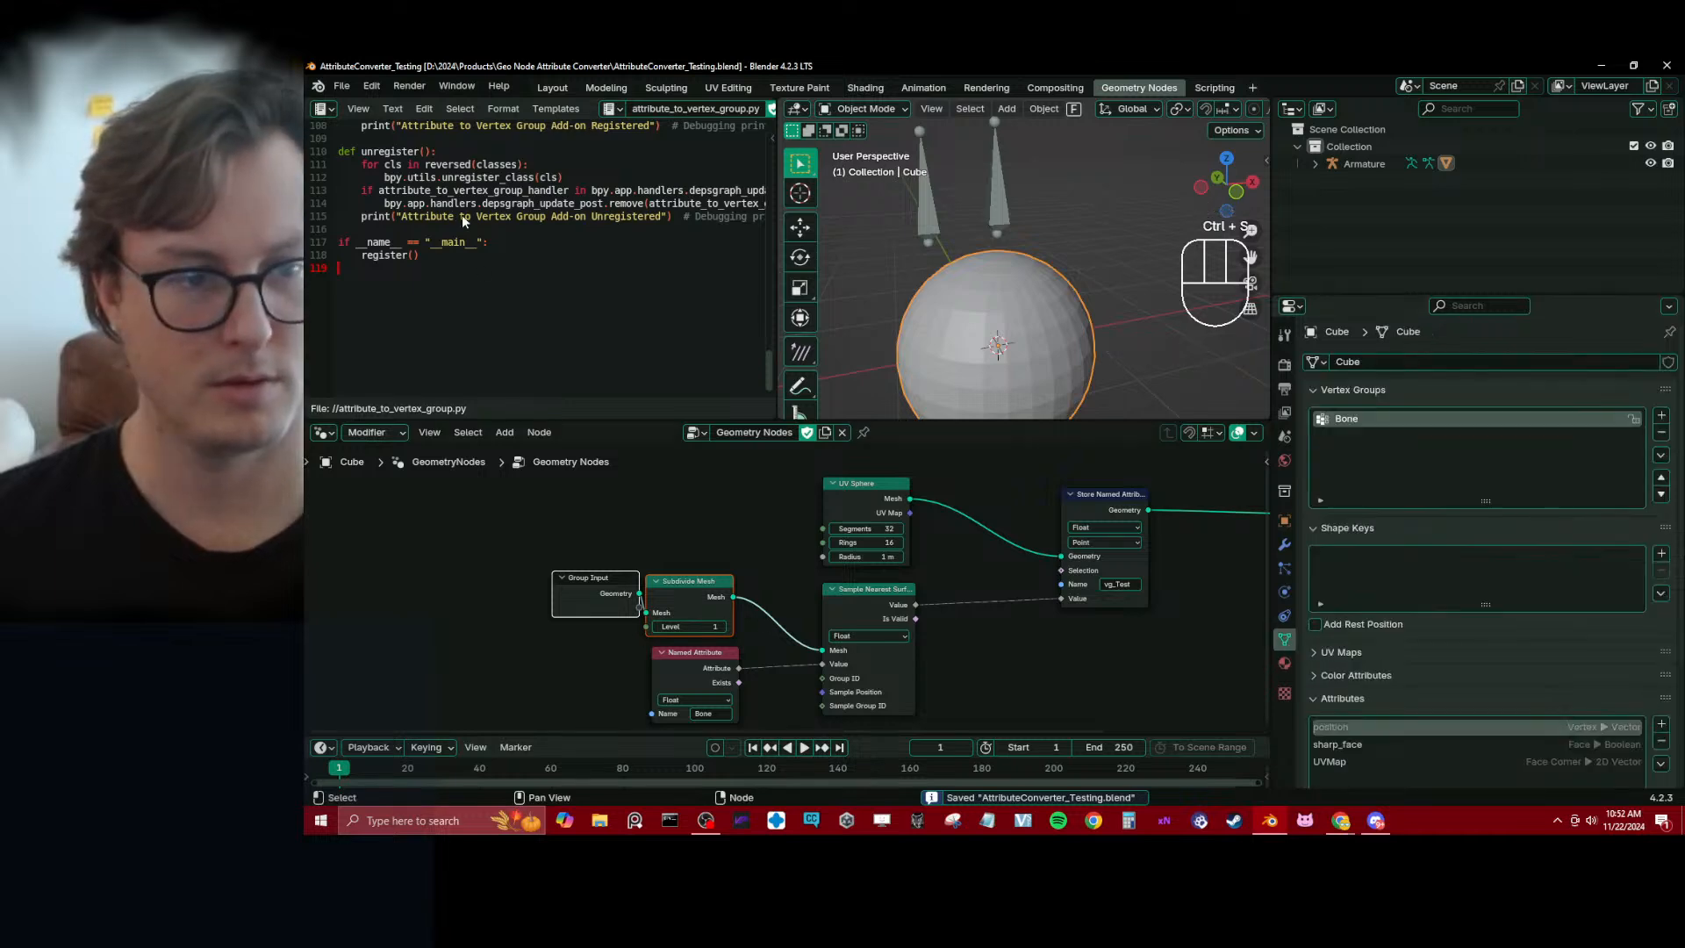
Switch to ChatGPT in Chrome and review the troubleshooting advice on Blender version compatibility and the bl_info version
{"action": "key", "text": "alt+Tab"}
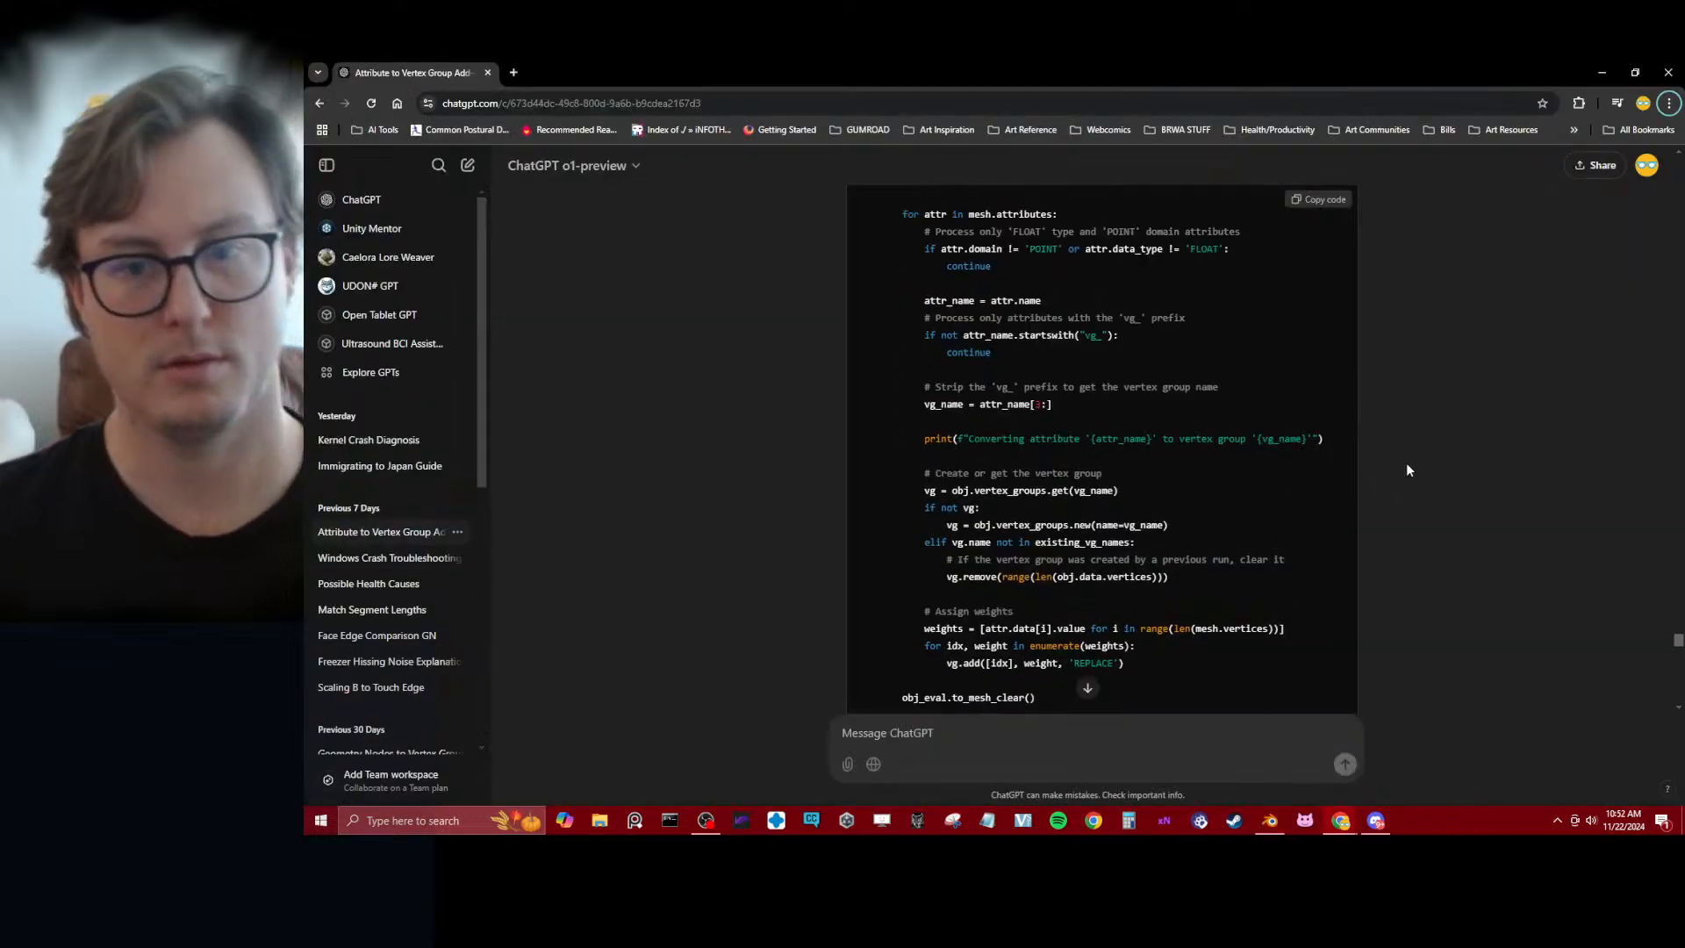
{"action": "scroll", "coordinate": [1405, 462], "scroll_direction": "up", "scroll_amount": 10}
{"action": "scroll", "coordinate": [1421, 483], "scroll_direction": "up", "scroll_amount": 5}
{"action": "scroll", "coordinate": [1424, 488], "scroll_direction": "down", "scroll_amount": 3}
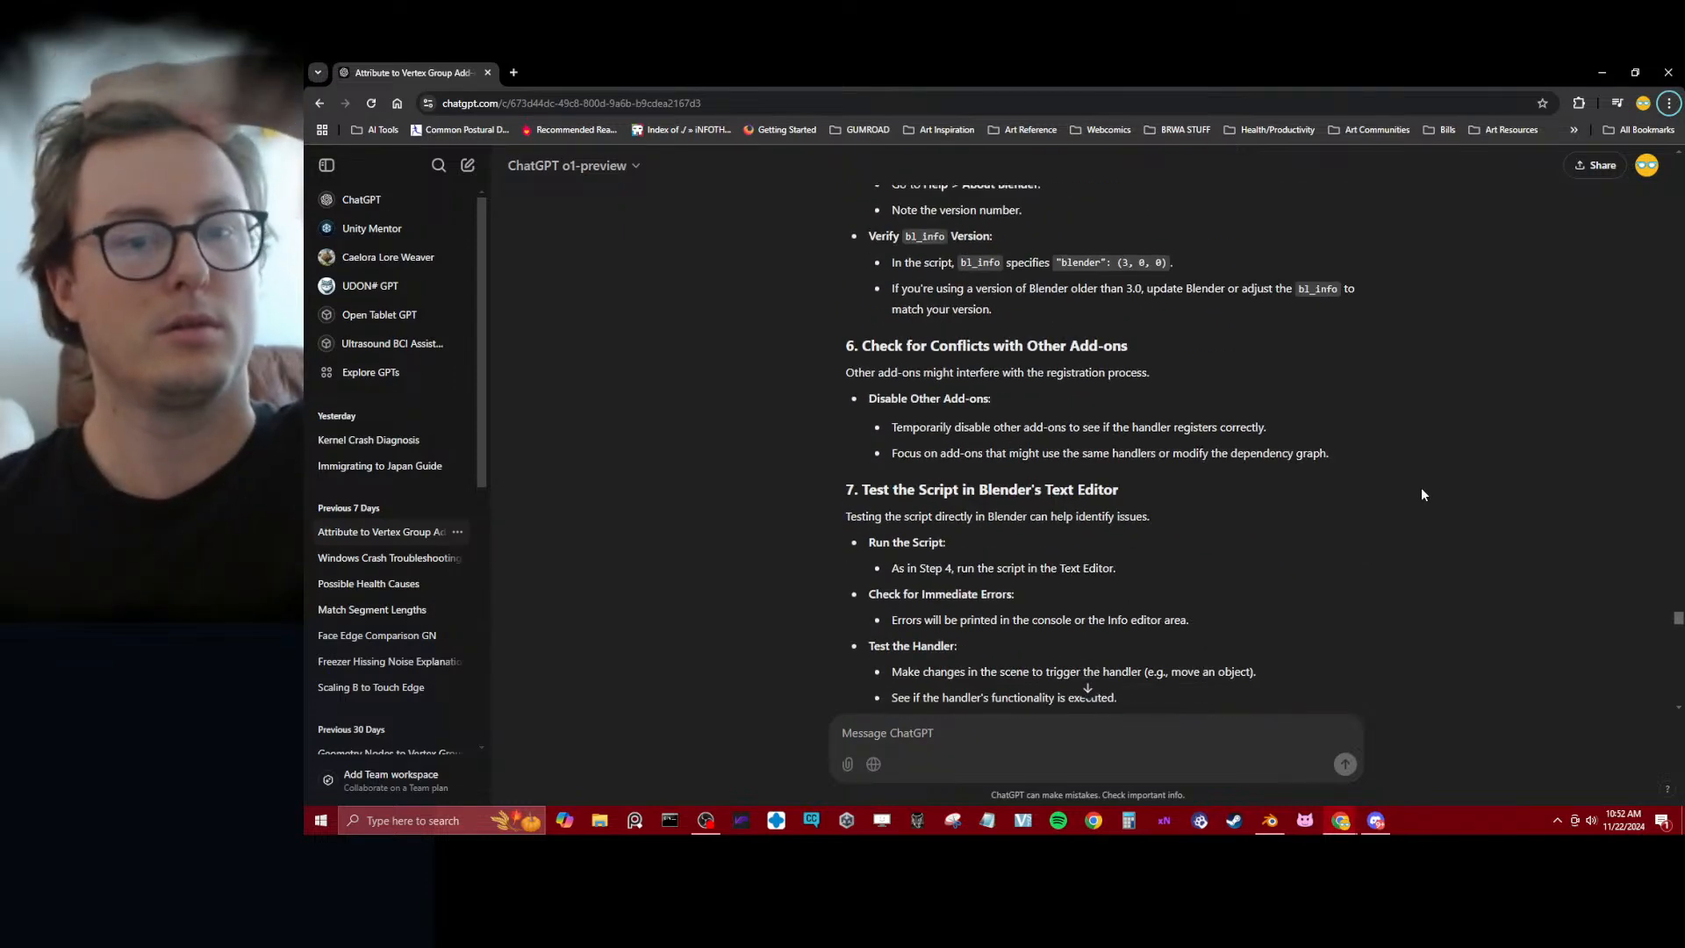
{"action": "scroll", "coordinate": [1422, 494], "scroll_direction": "up", "scroll_amount": 3}
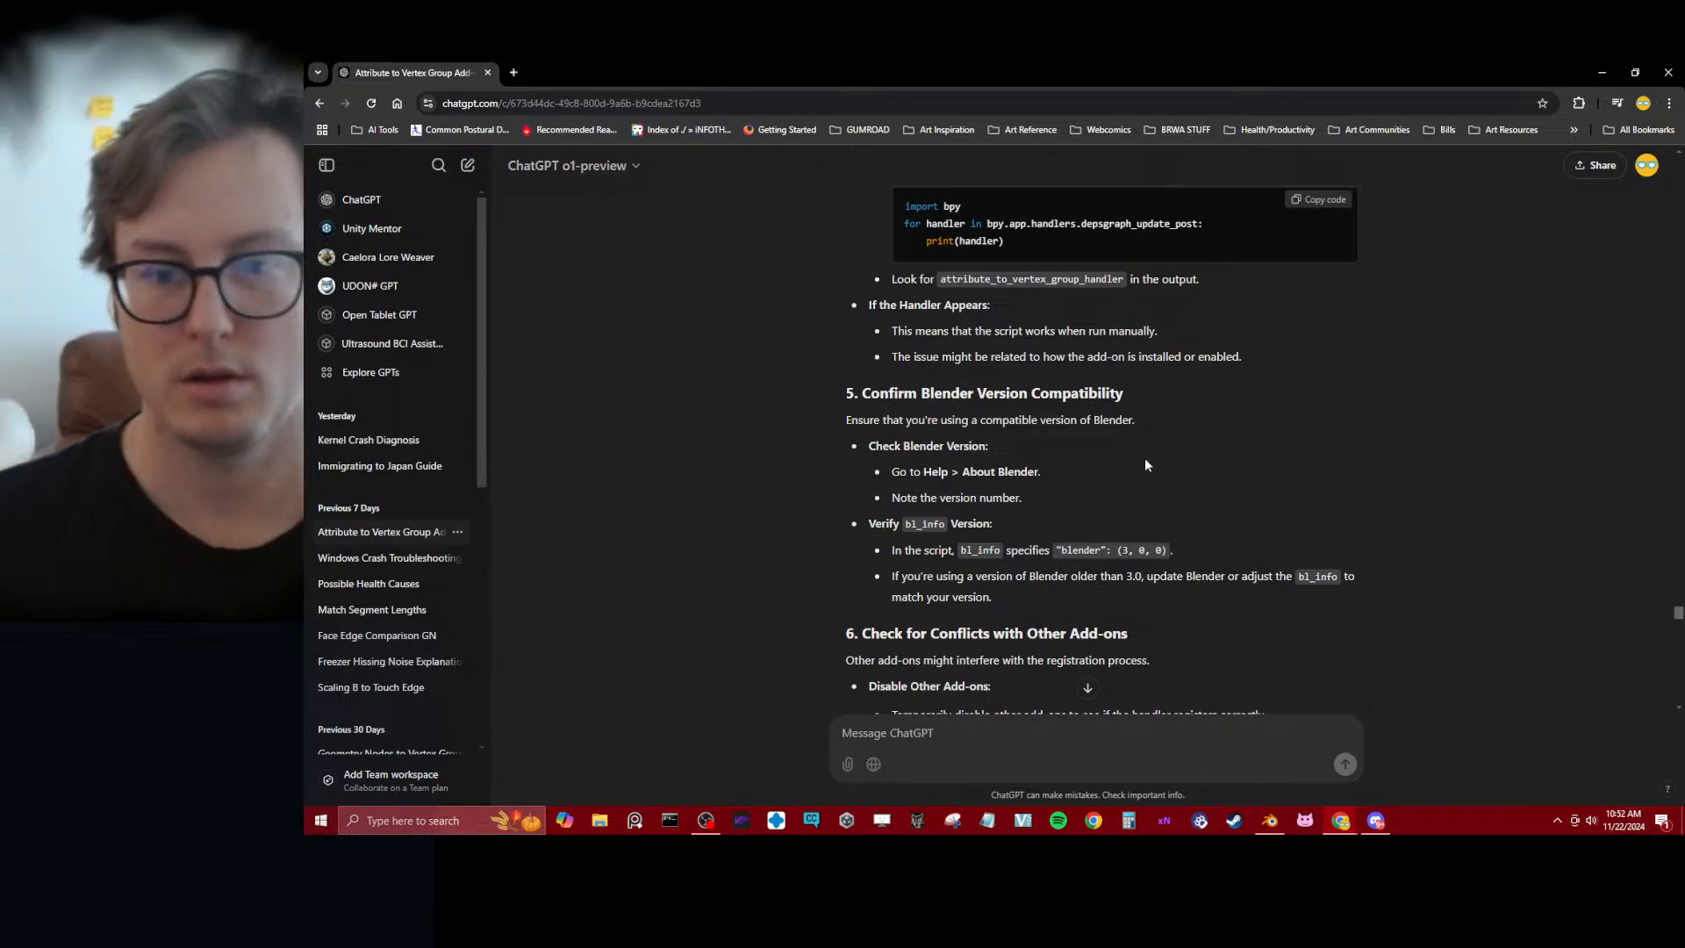
{"action": "scroll", "coordinate": [1167, 561], "scroll_direction": "up", "scroll_amount": 3}
{"action": "scroll", "coordinate": [1193, 585], "scroll_direction": "down", "scroll_amount": 5}
Return to Blender, enlarge the text editor area and go to the bl_info block at the start of attribute_to_vertex_group.py
{"action": "key", "text": "alt+Tab"}
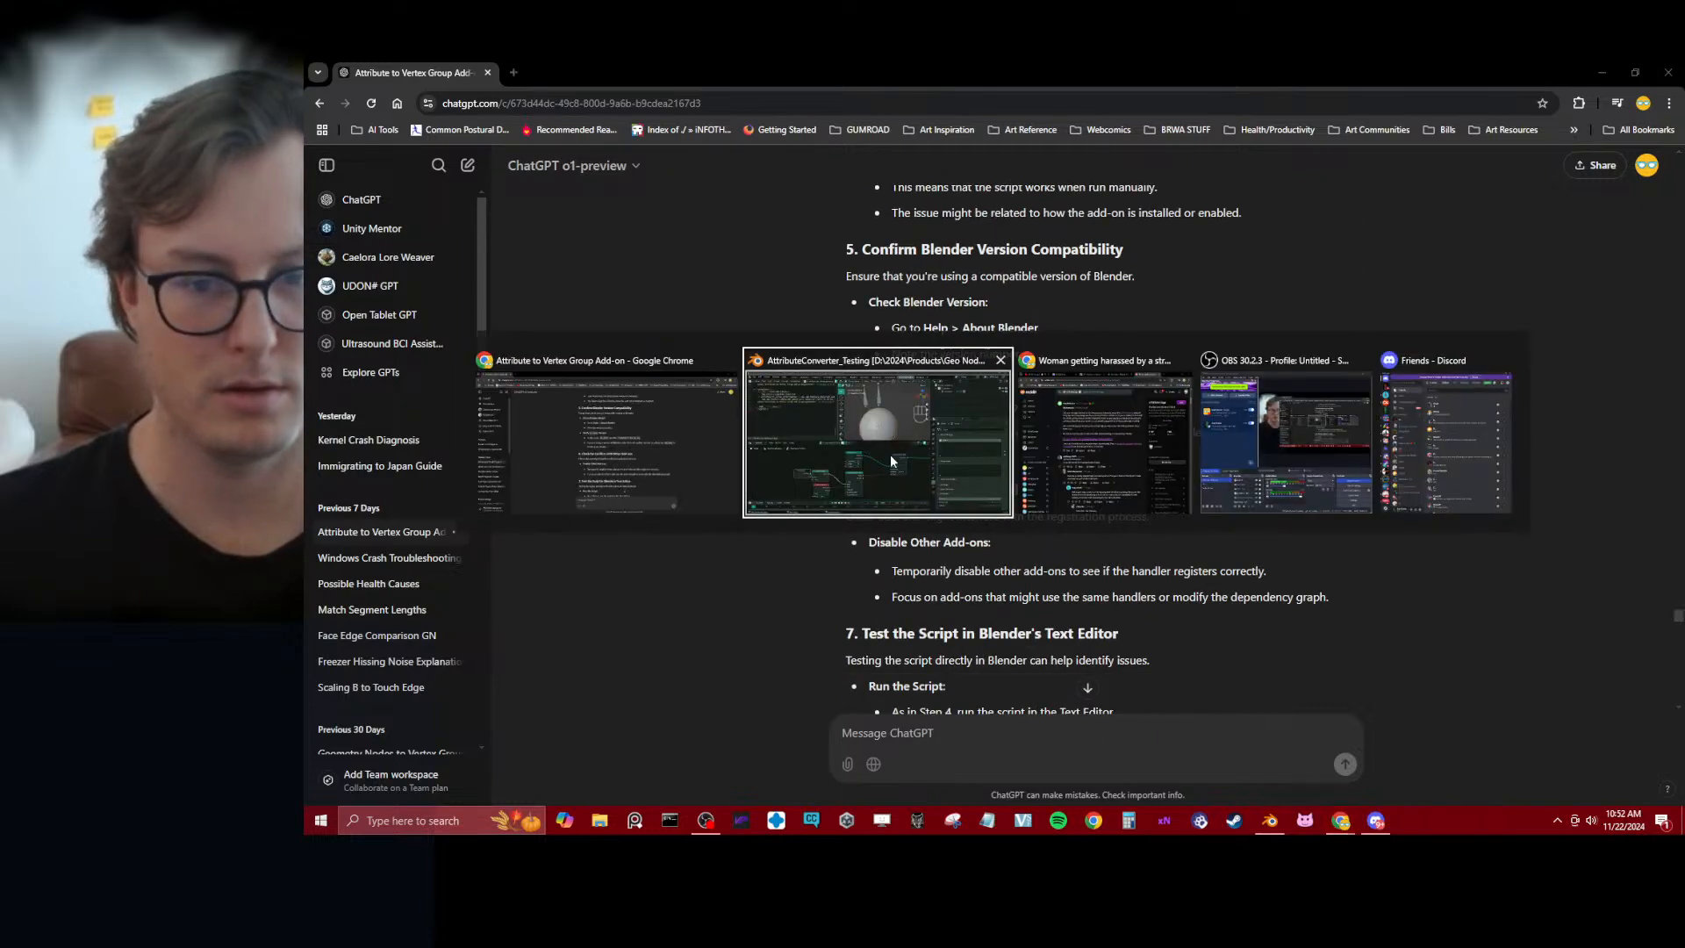
{"action": "scroll", "coordinate": [691, 343], "scroll_direction": "up", "scroll_amount": 6}
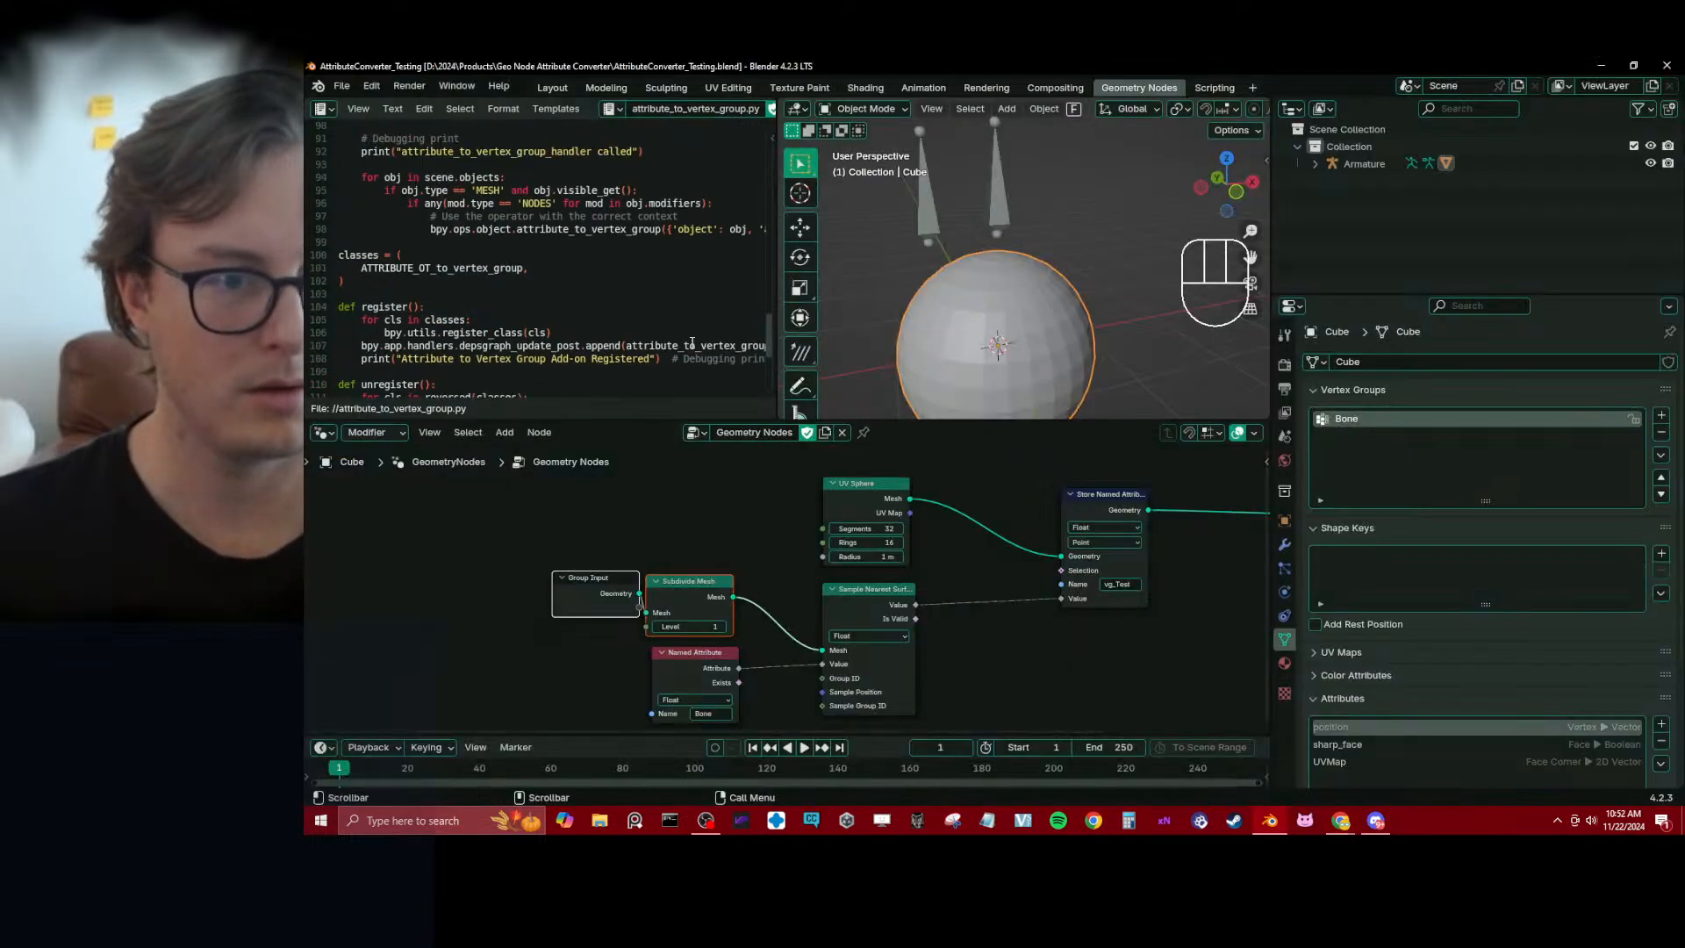
{"action": "left_click_drag", "start_coordinate": [728, 425], "coordinate": [737, 636]}
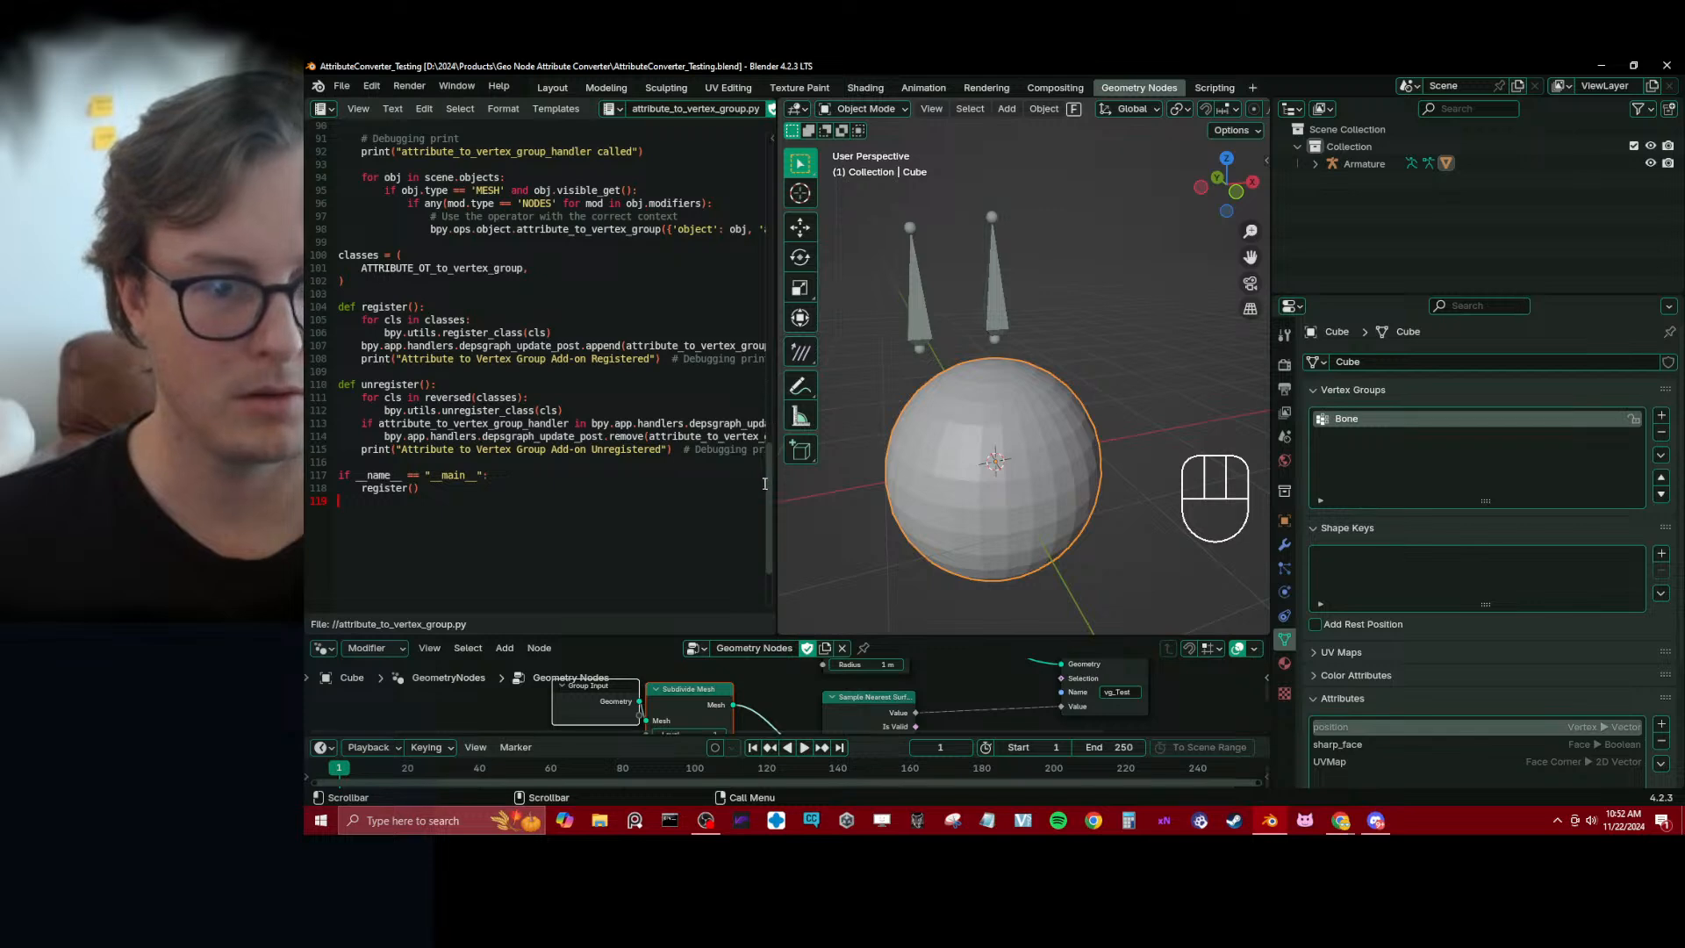
{"action": "left_click_drag", "start_coordinate": [764, 483], "coordinate": [770, 140]}
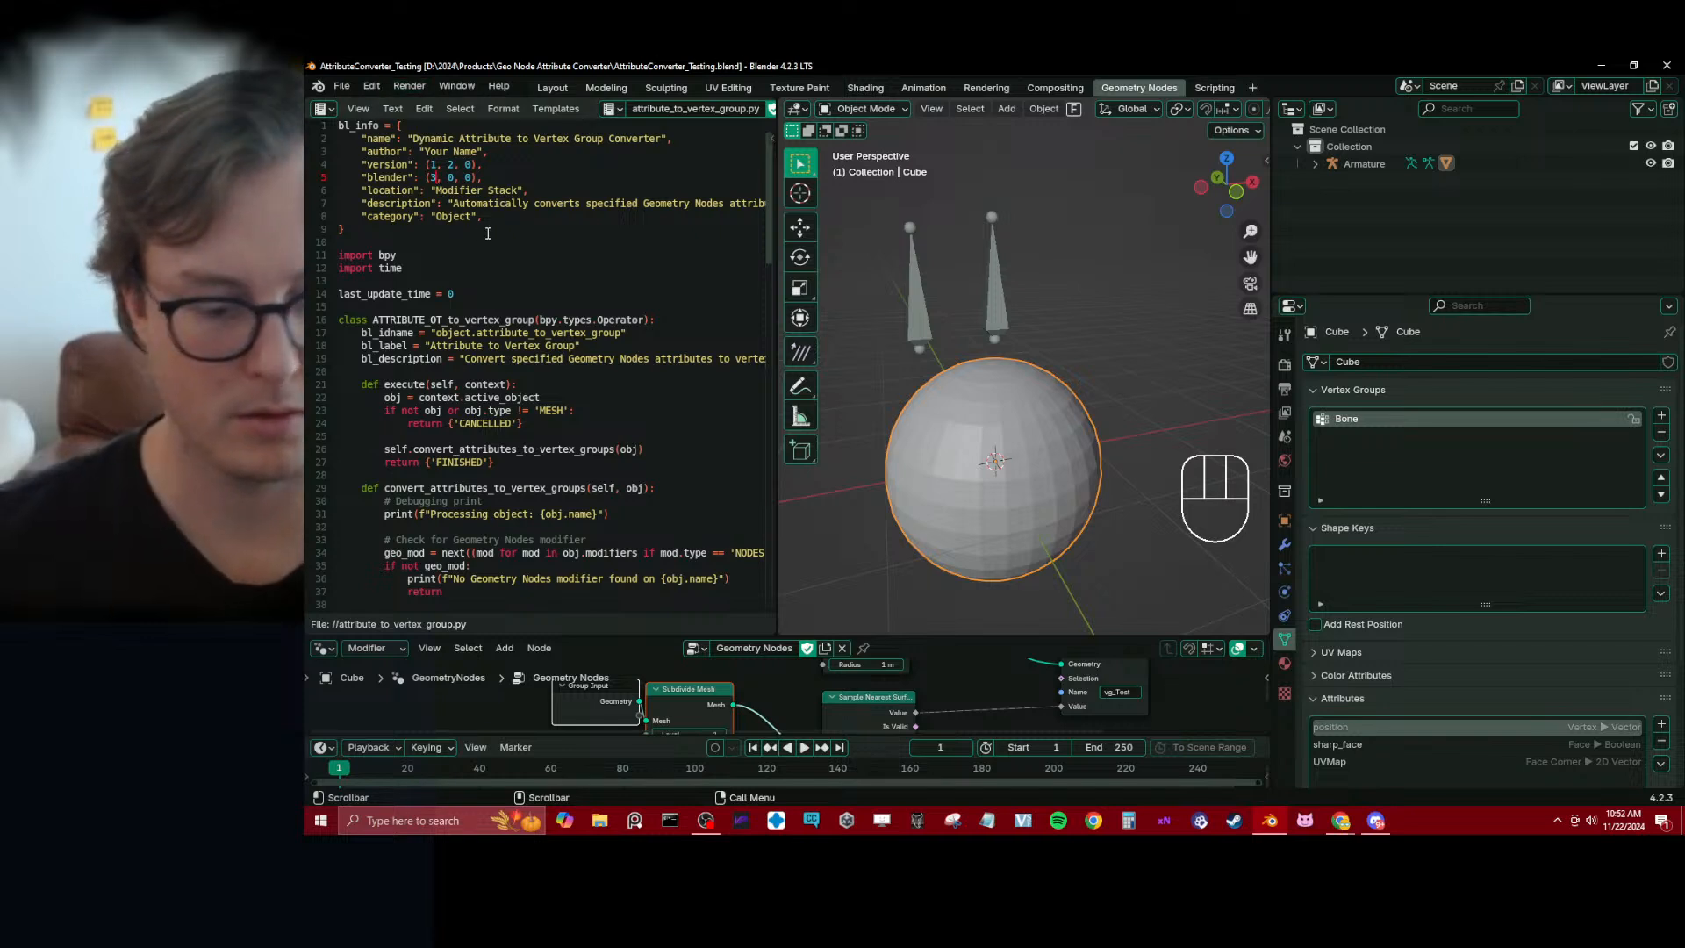
Set the "blender" version in bl_info to (4, 2, 3) and save the script
{"action": "key", "text": "BackSpace"}
{"action": "type", "text": "4"}
{"action": "key", "text": "Right"}
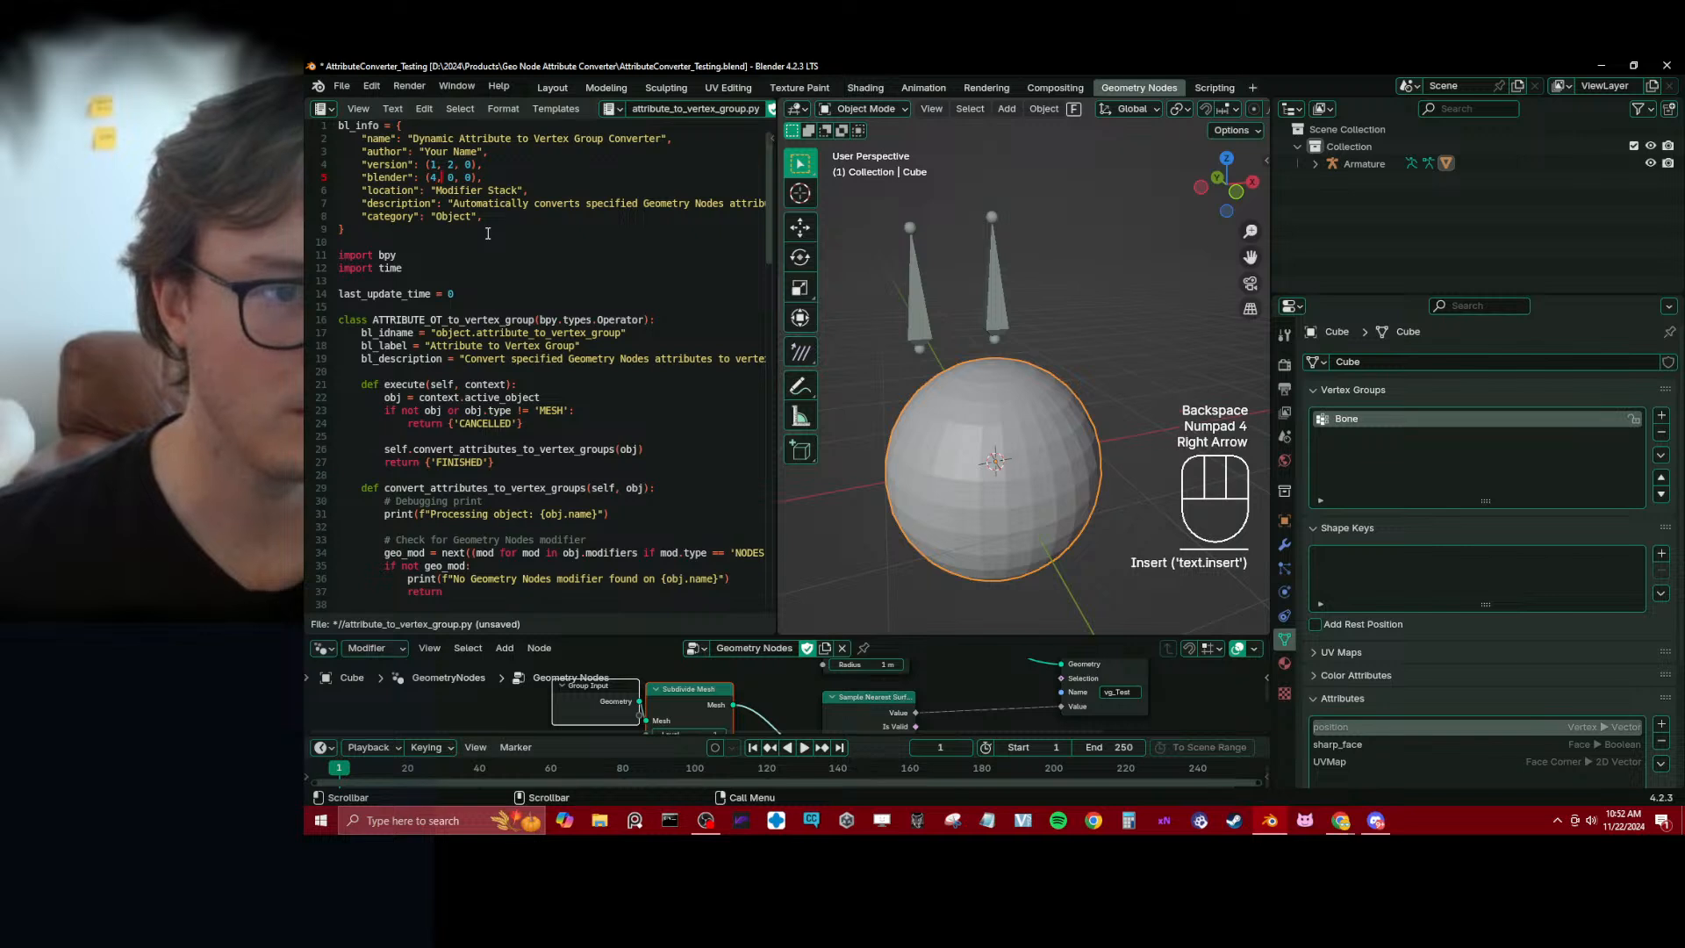
{"action": "key", "text": "BackSpace"}
{"action": "type", "text": "2"}
{"action": "key", "text": "Right"}
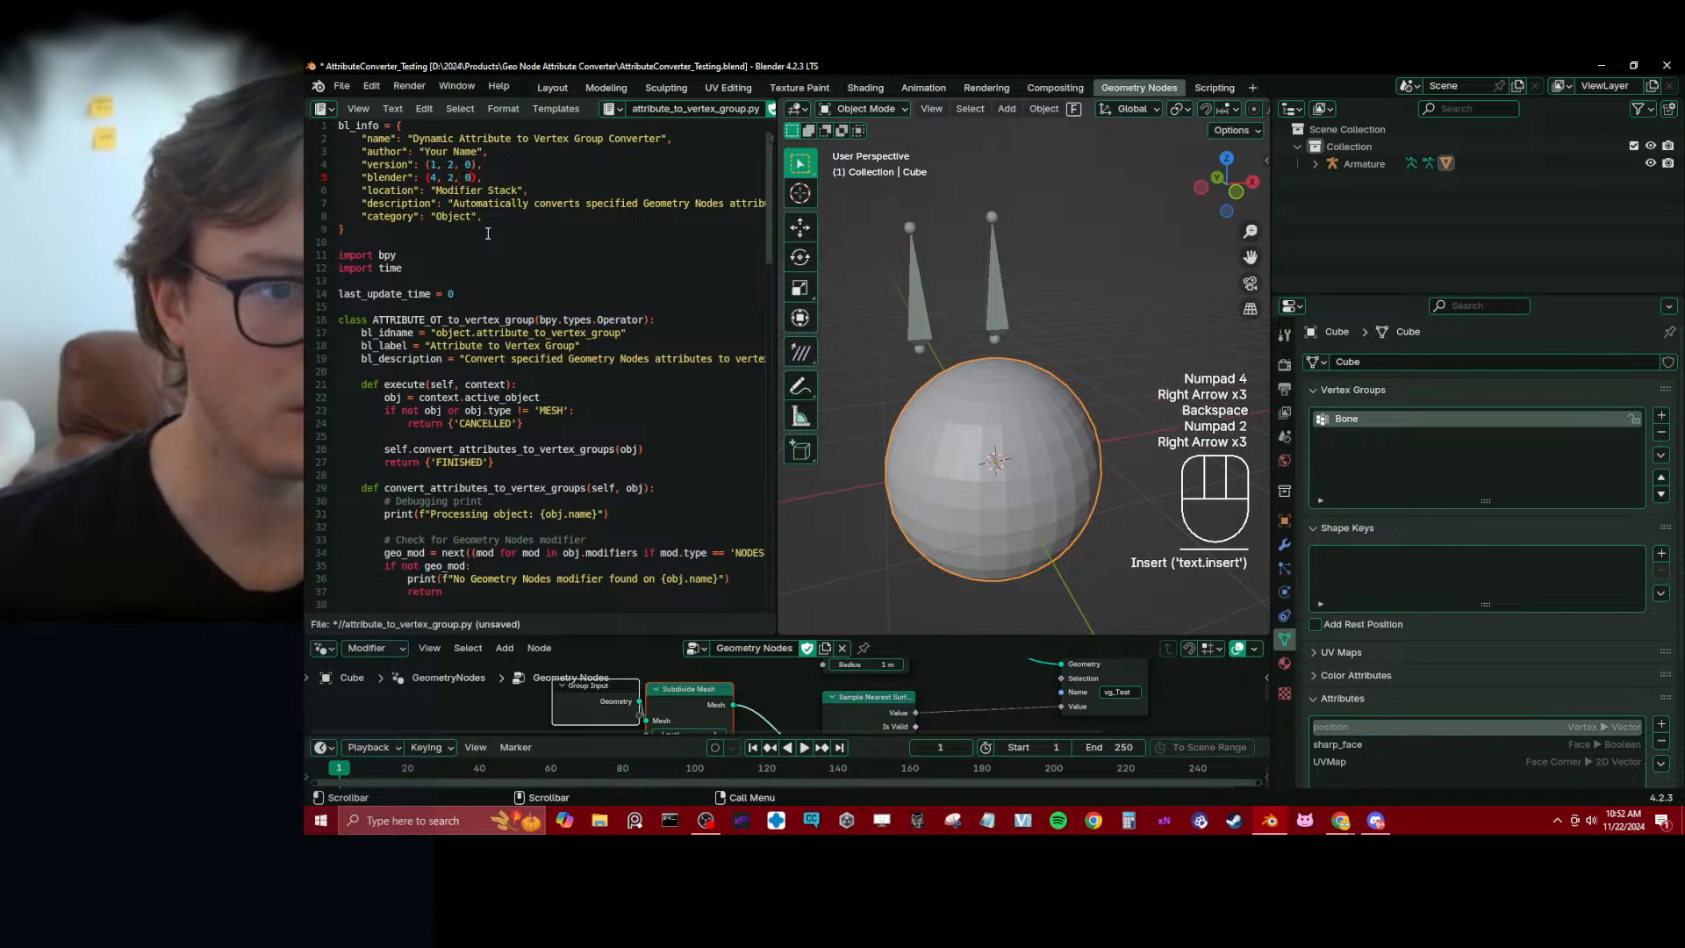
{"action": "key", "text": "BackSpace"}
{"action": "type", "text": "3"}
{"action": "key", "text": "alt+s"}
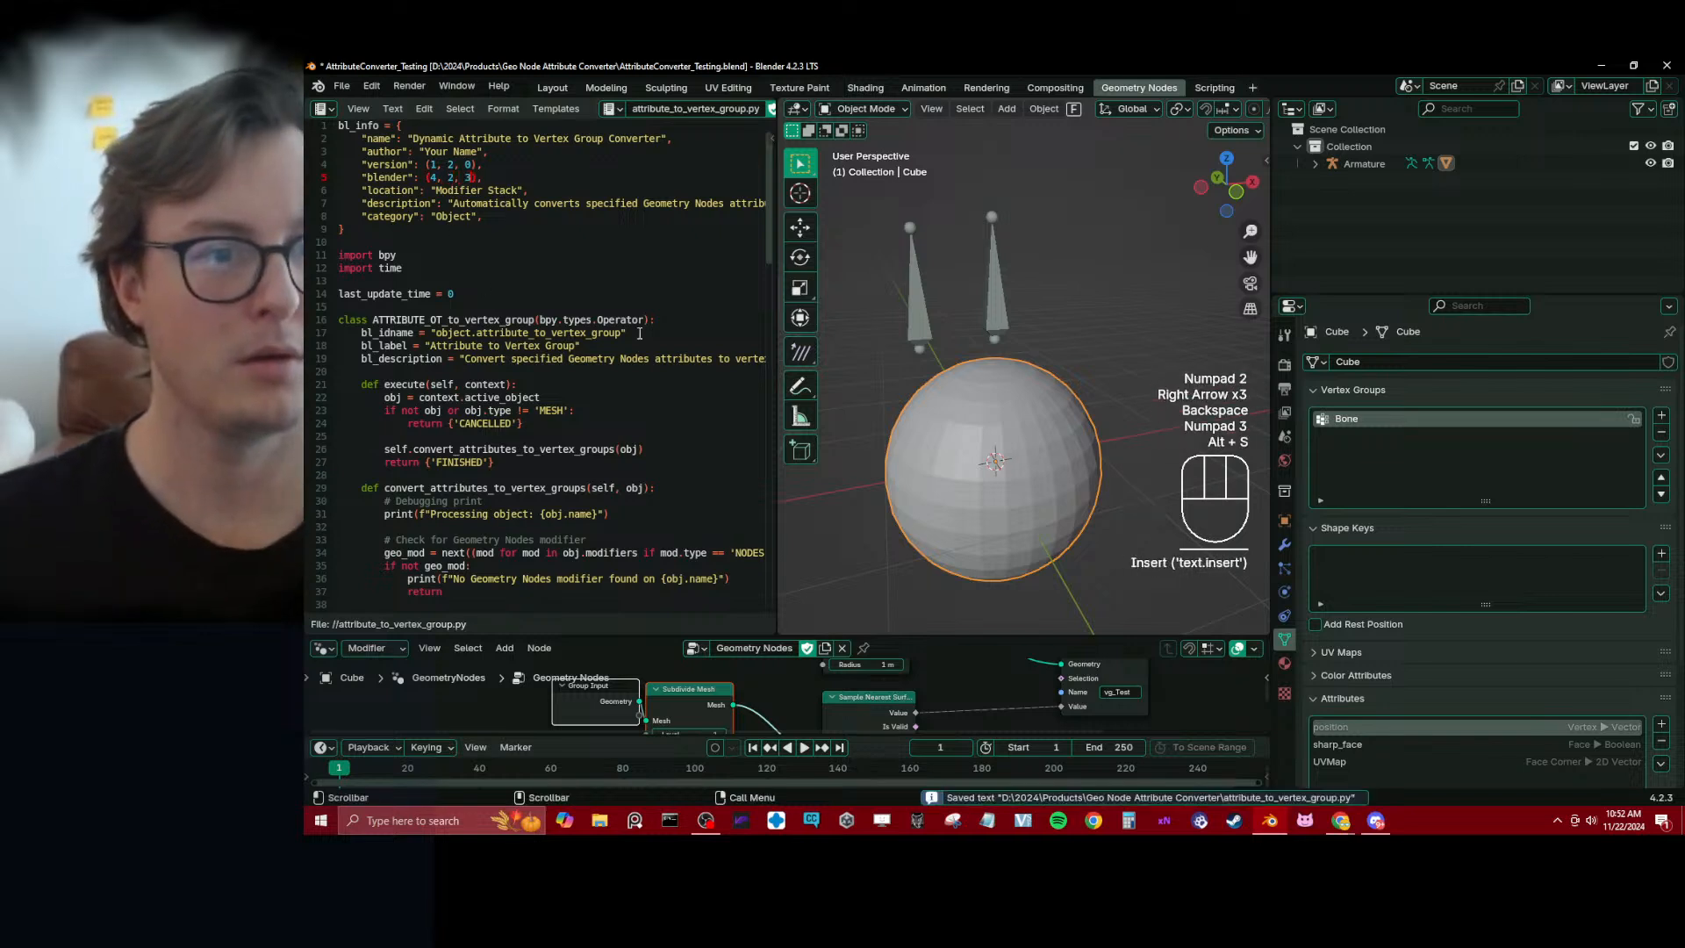
Uninstall the Dynamic Attribute to Vertex Group Converter add-on, saving the project before and after the removal
{"action": "key", "text": "alt+Tab"}
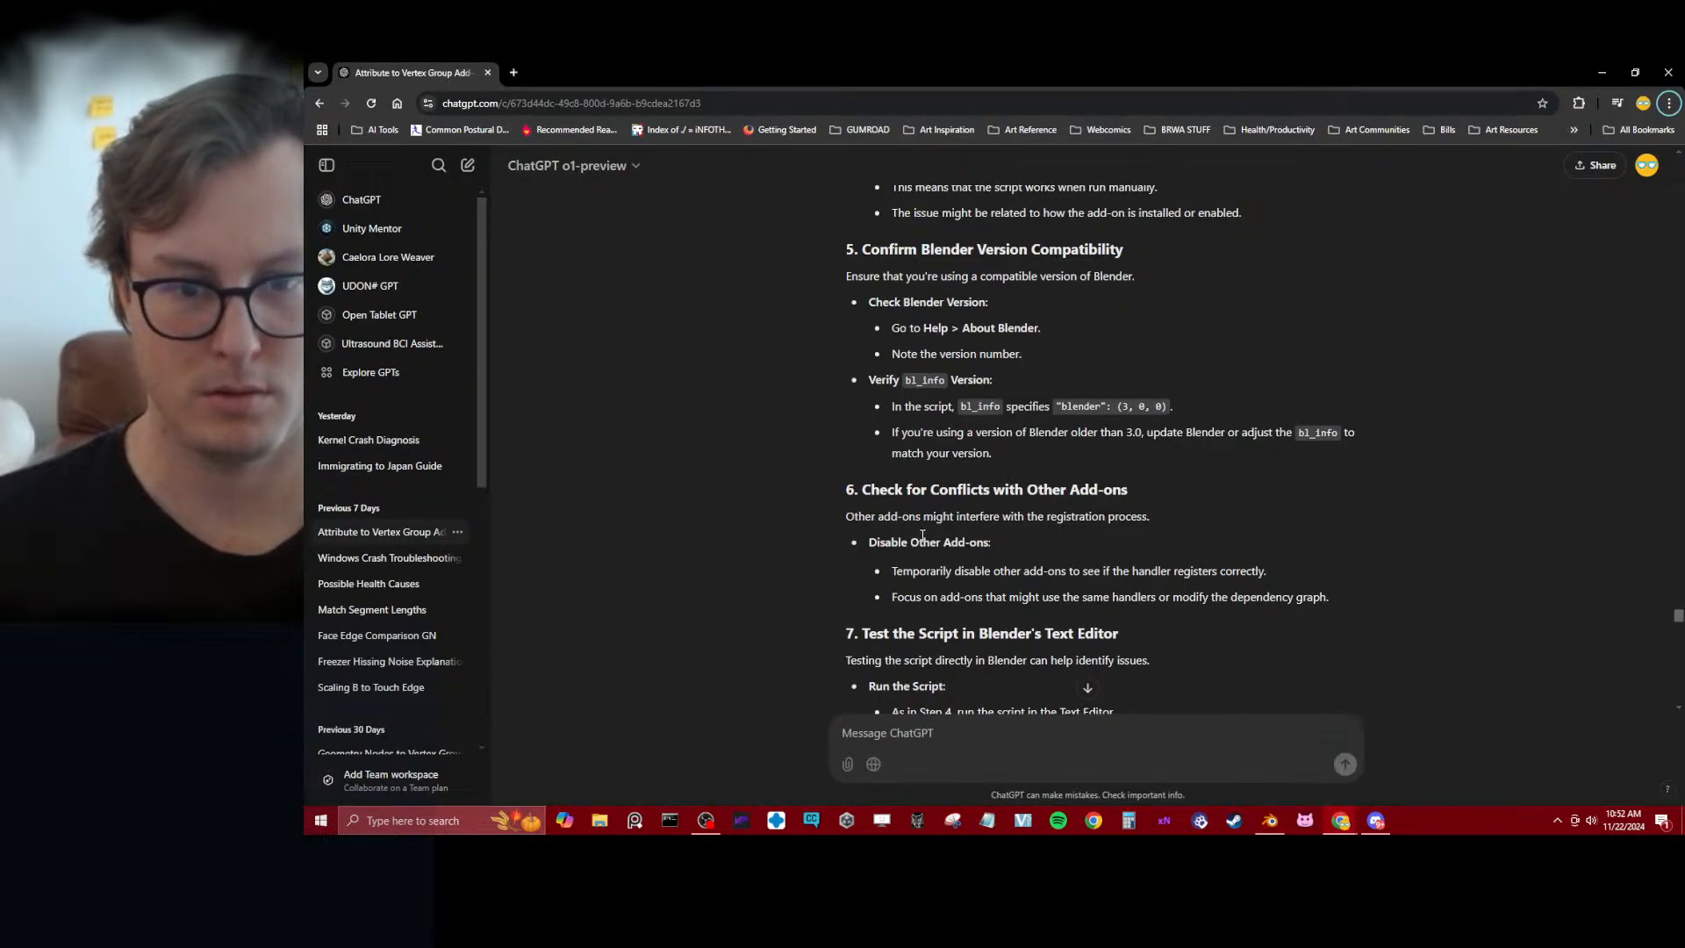
{"action": "key", "text": "alt+Tab"}
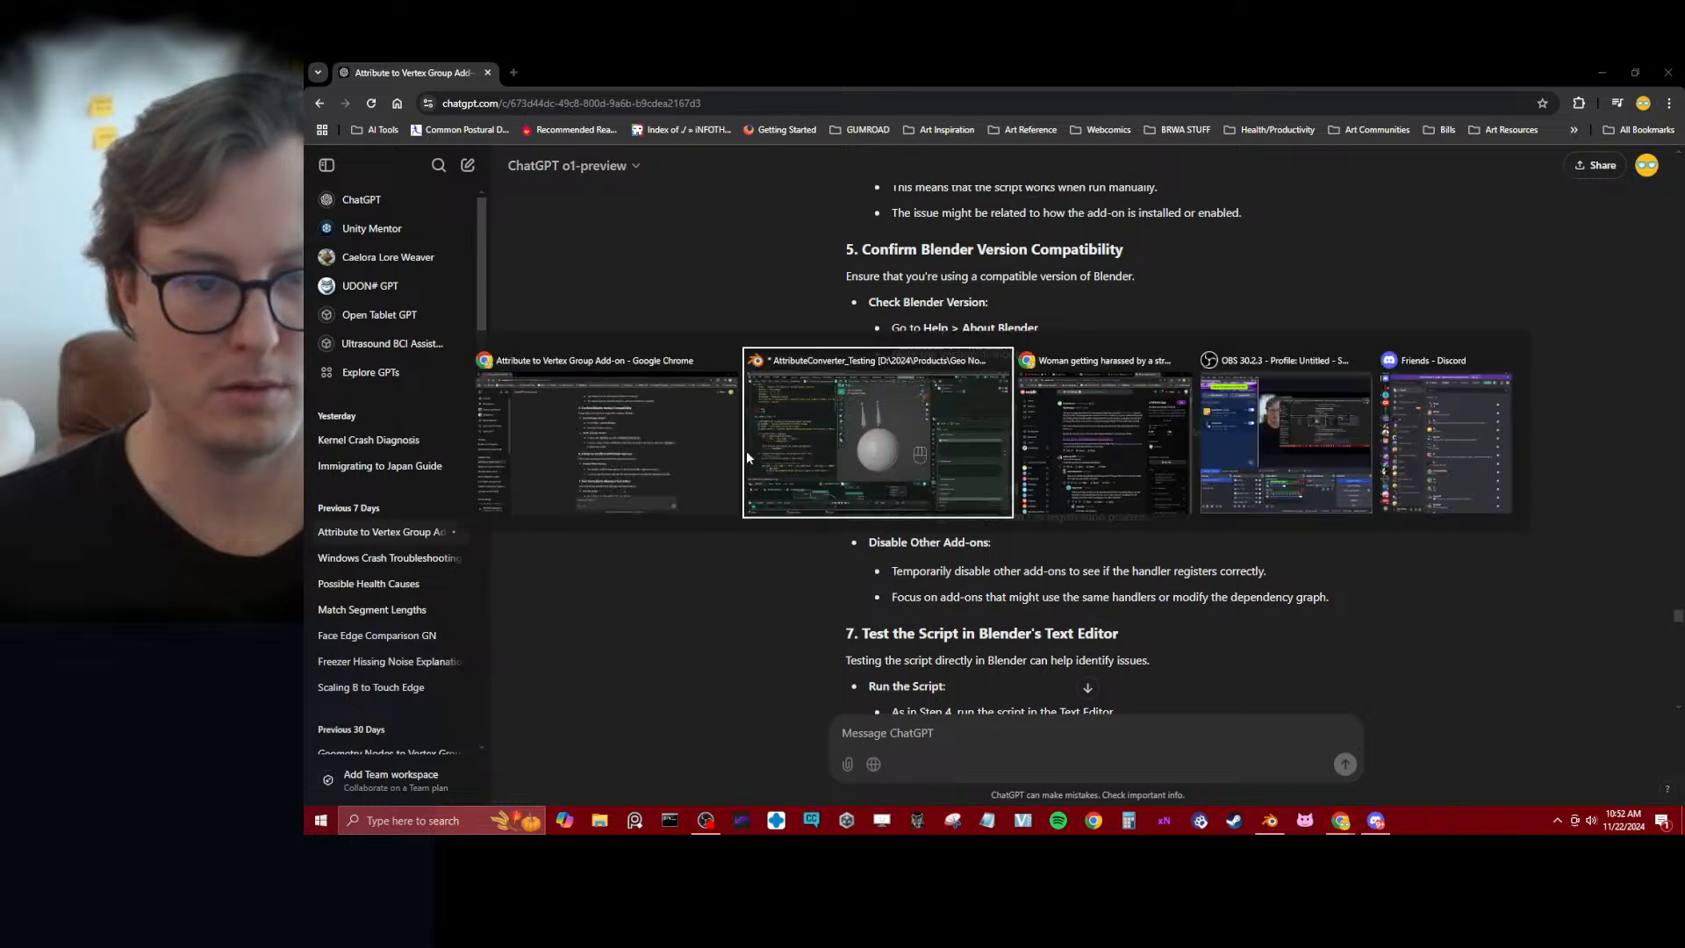
{"action": "left_click", "coordinate": [394, 90]}
{"action": "left_click", "coordinate": [733, 300]}
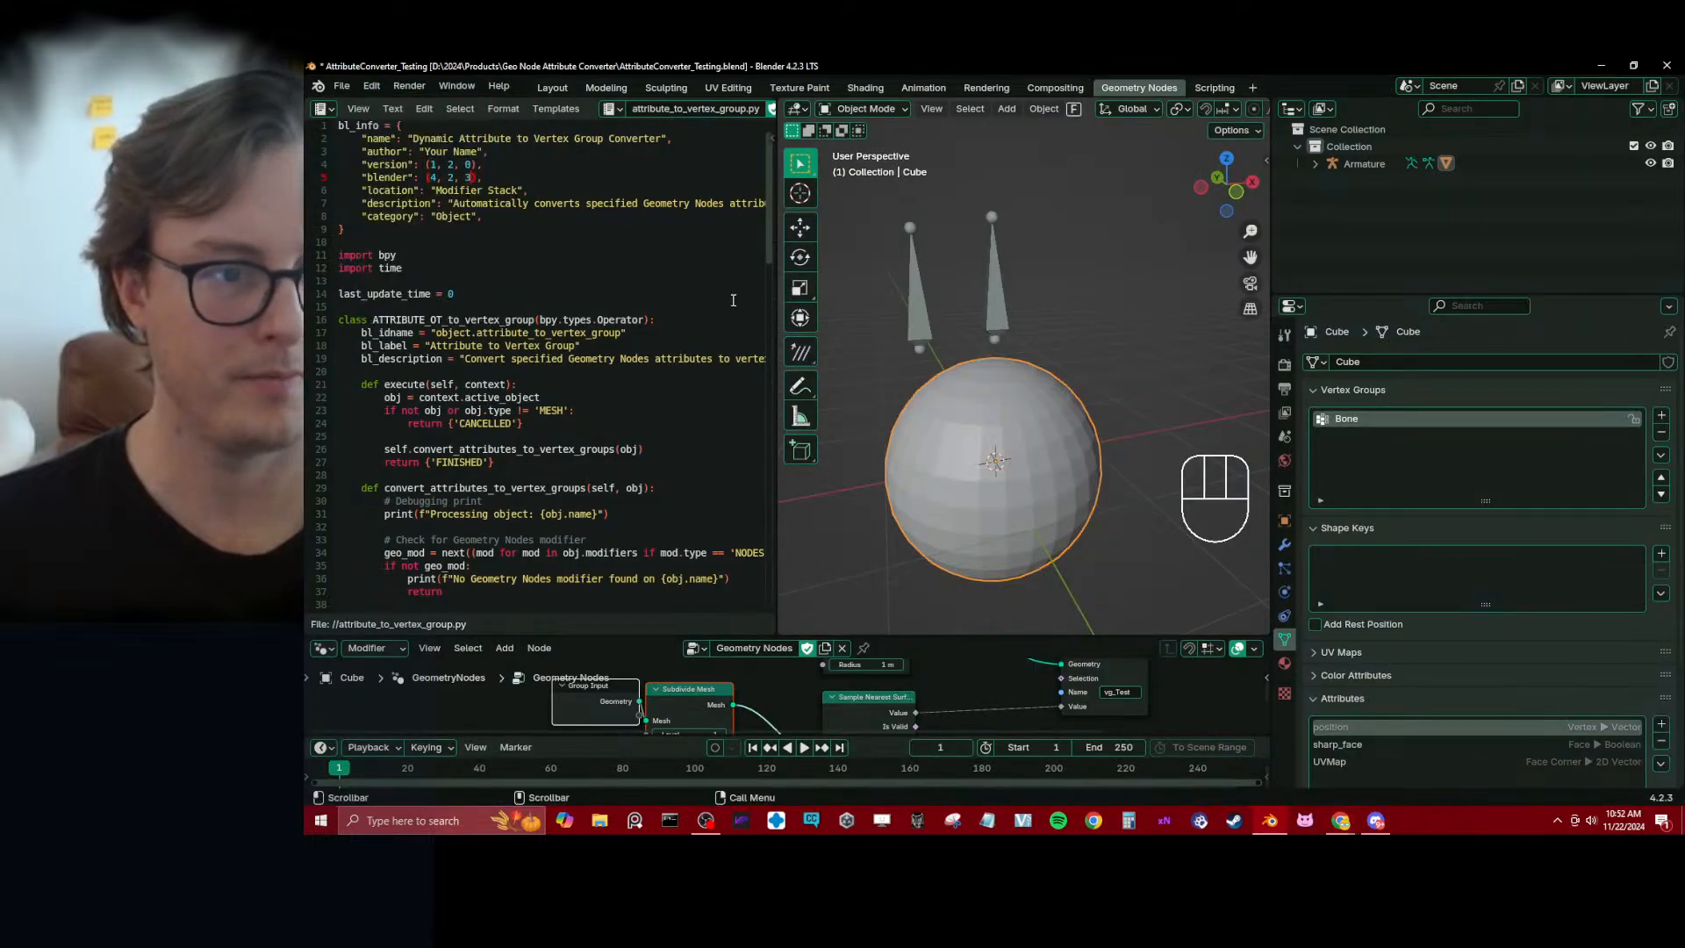
{"action": "key", "text": "ctrl+s"}
{"action": "left_click", "coordinate": [373, 86]}
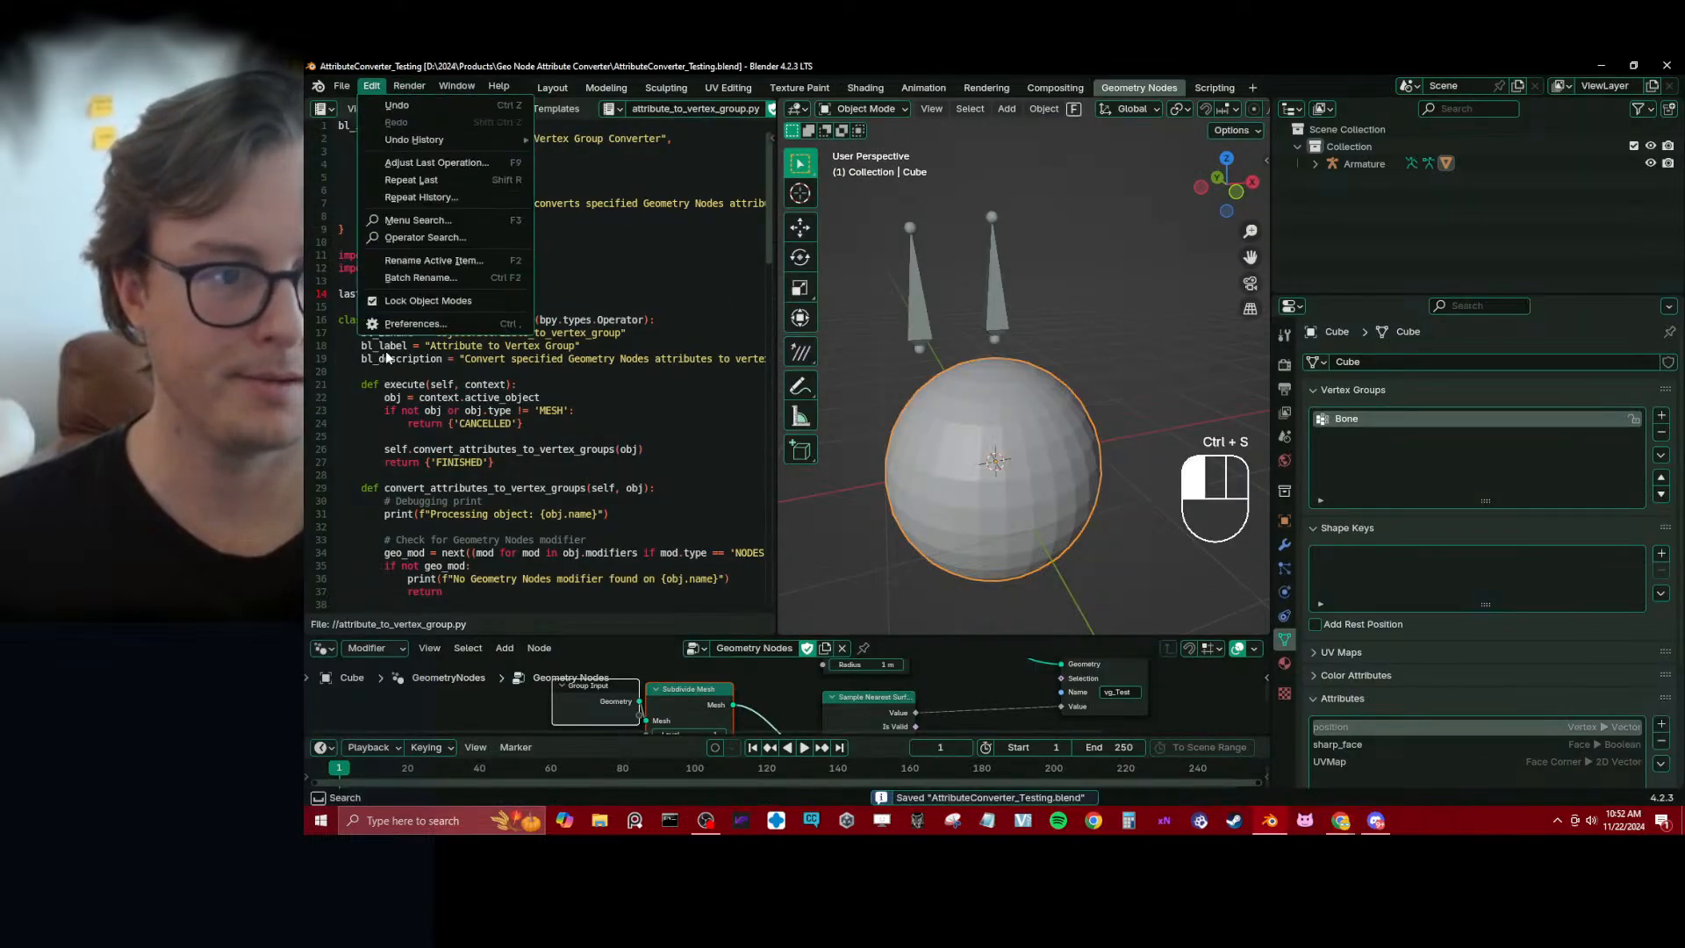
{"action": "left_click", "coordinate": [415, 323]}
{"action": "left_click", "coordinate": [811, 166]}
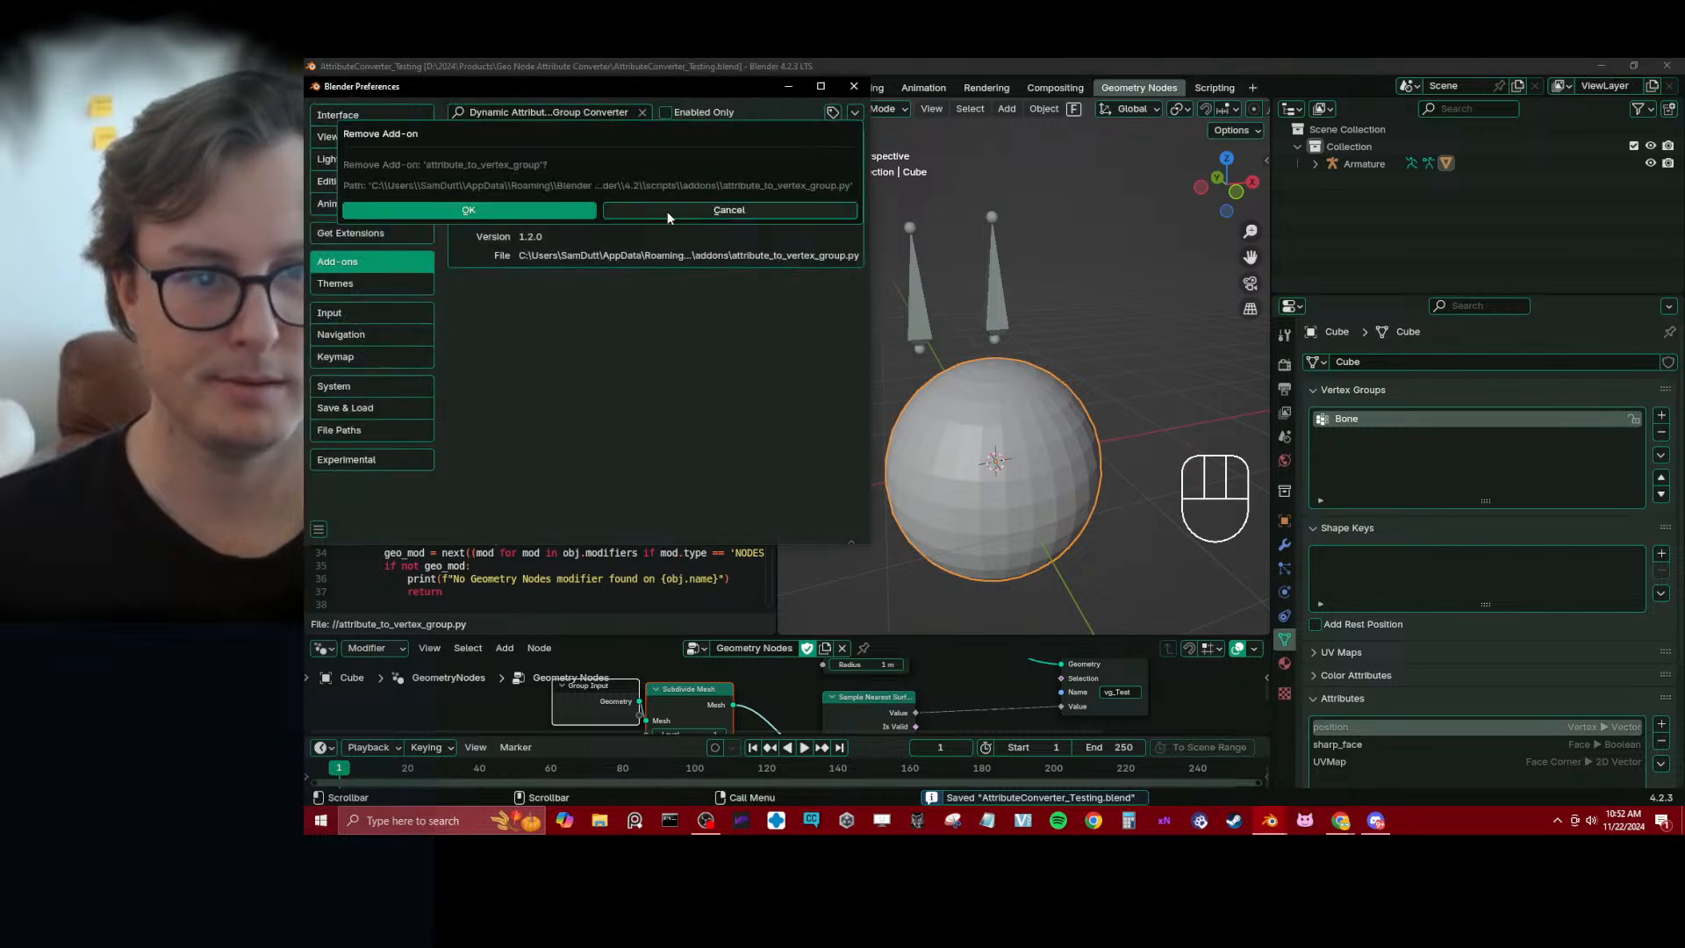
{"action": "left_click", "coordinate": [511, 211]}
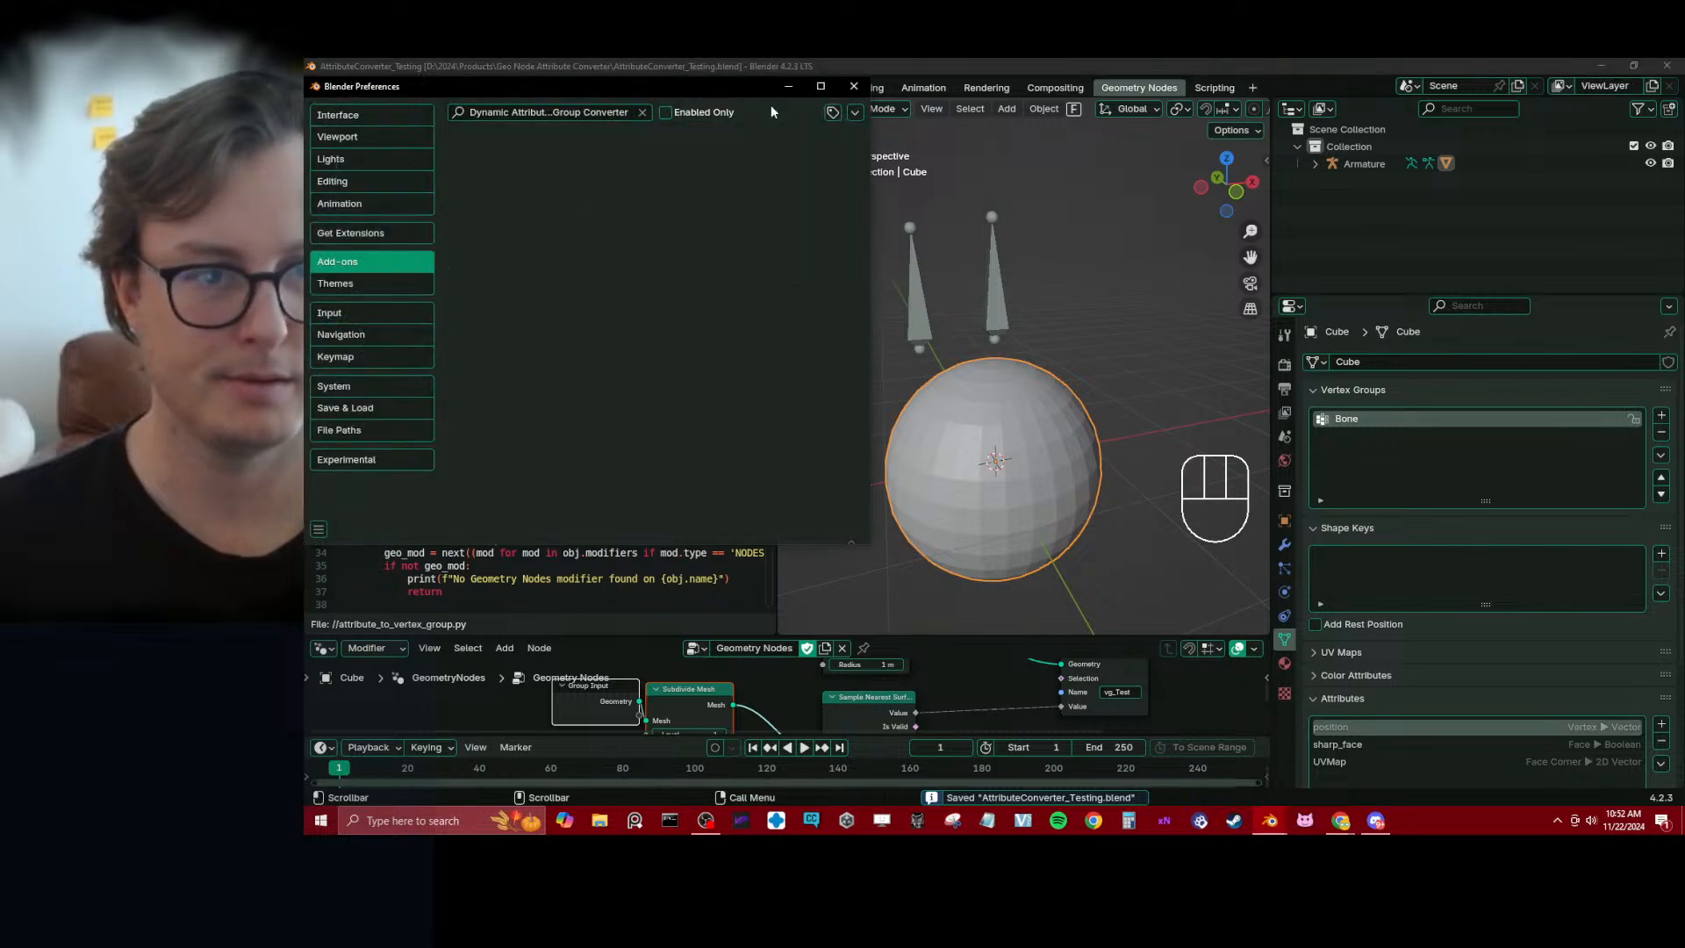
{"action": "left_click", "coordinate": [853, 86]}
{"action": "key", "text": "ctrl+s"}
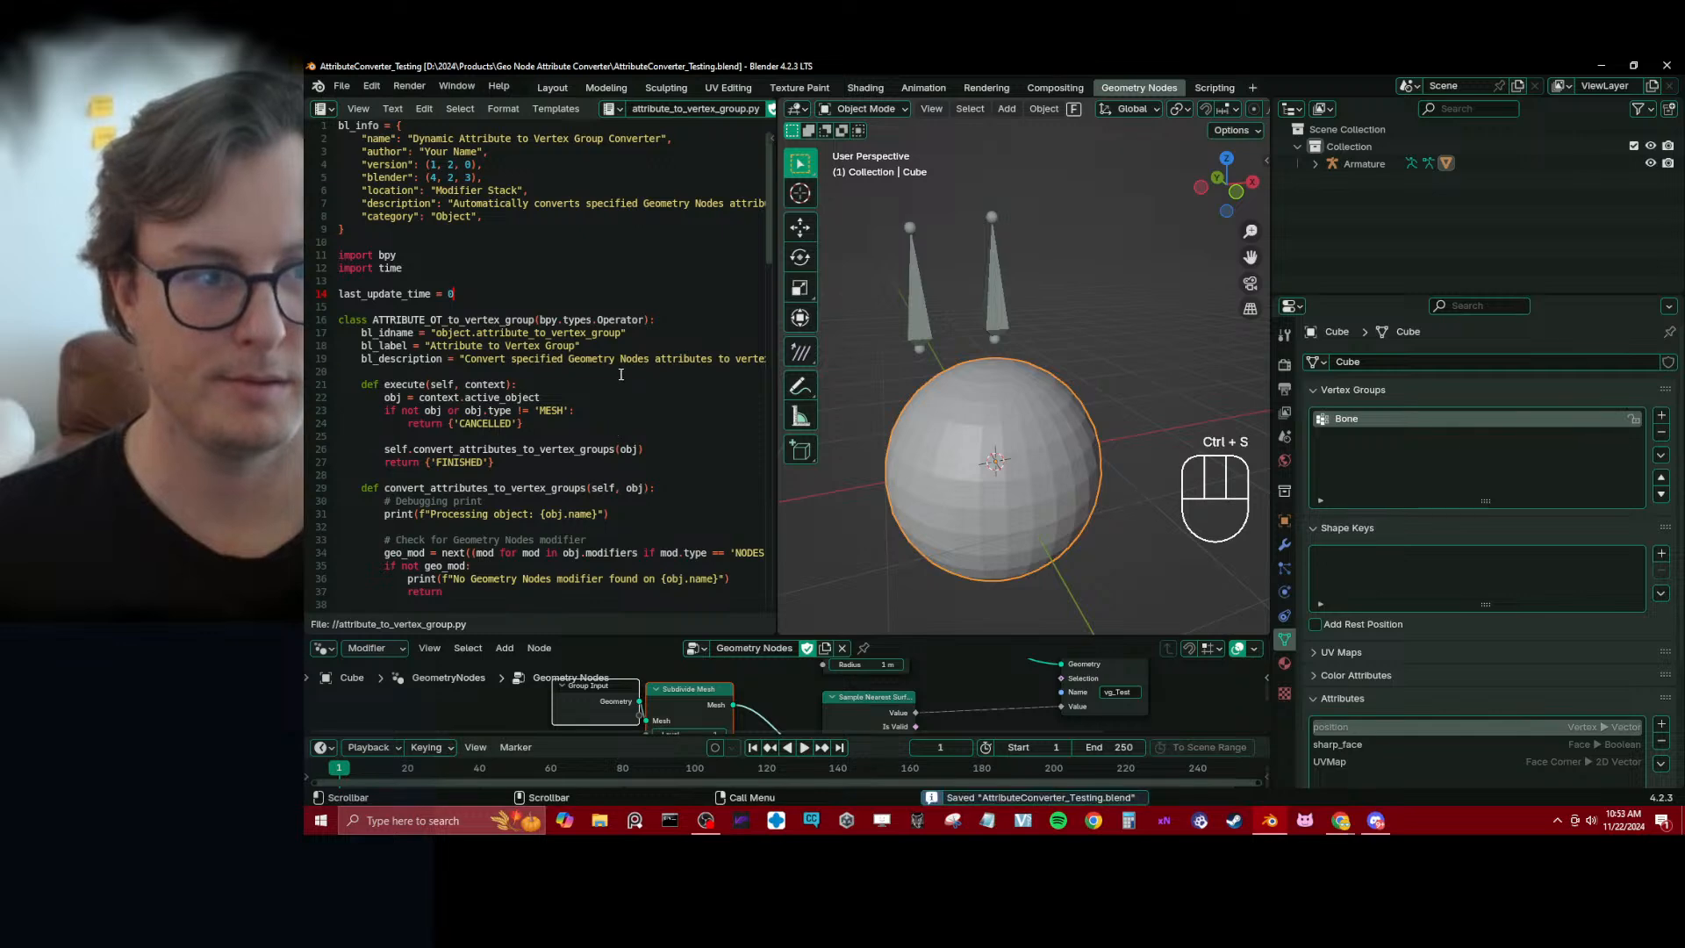
Save the script again, install attribute_to_vertex_group.py from disk as an add-on and expand its details
{"action": "left_click", "coordinate": [620, 375]}
{"action": "key", "text": "alt+s"}
{"action": "left_click", "coordinate": [370, 86]}
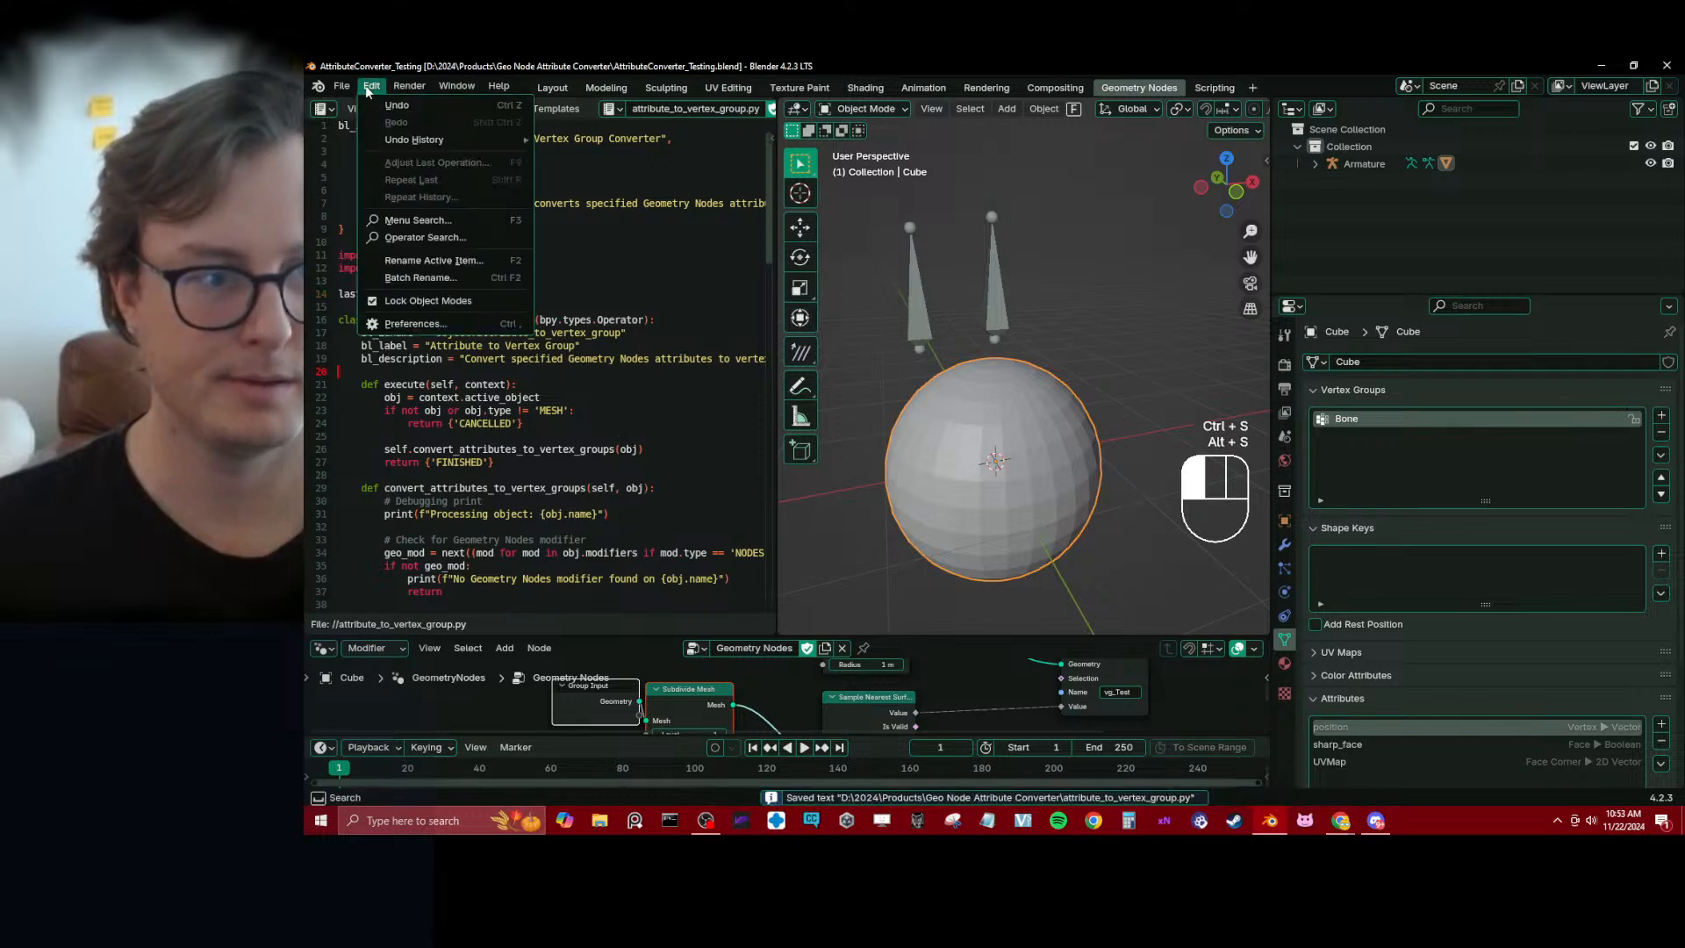
{"action": "left_click", "coordinate": [414, 324]}
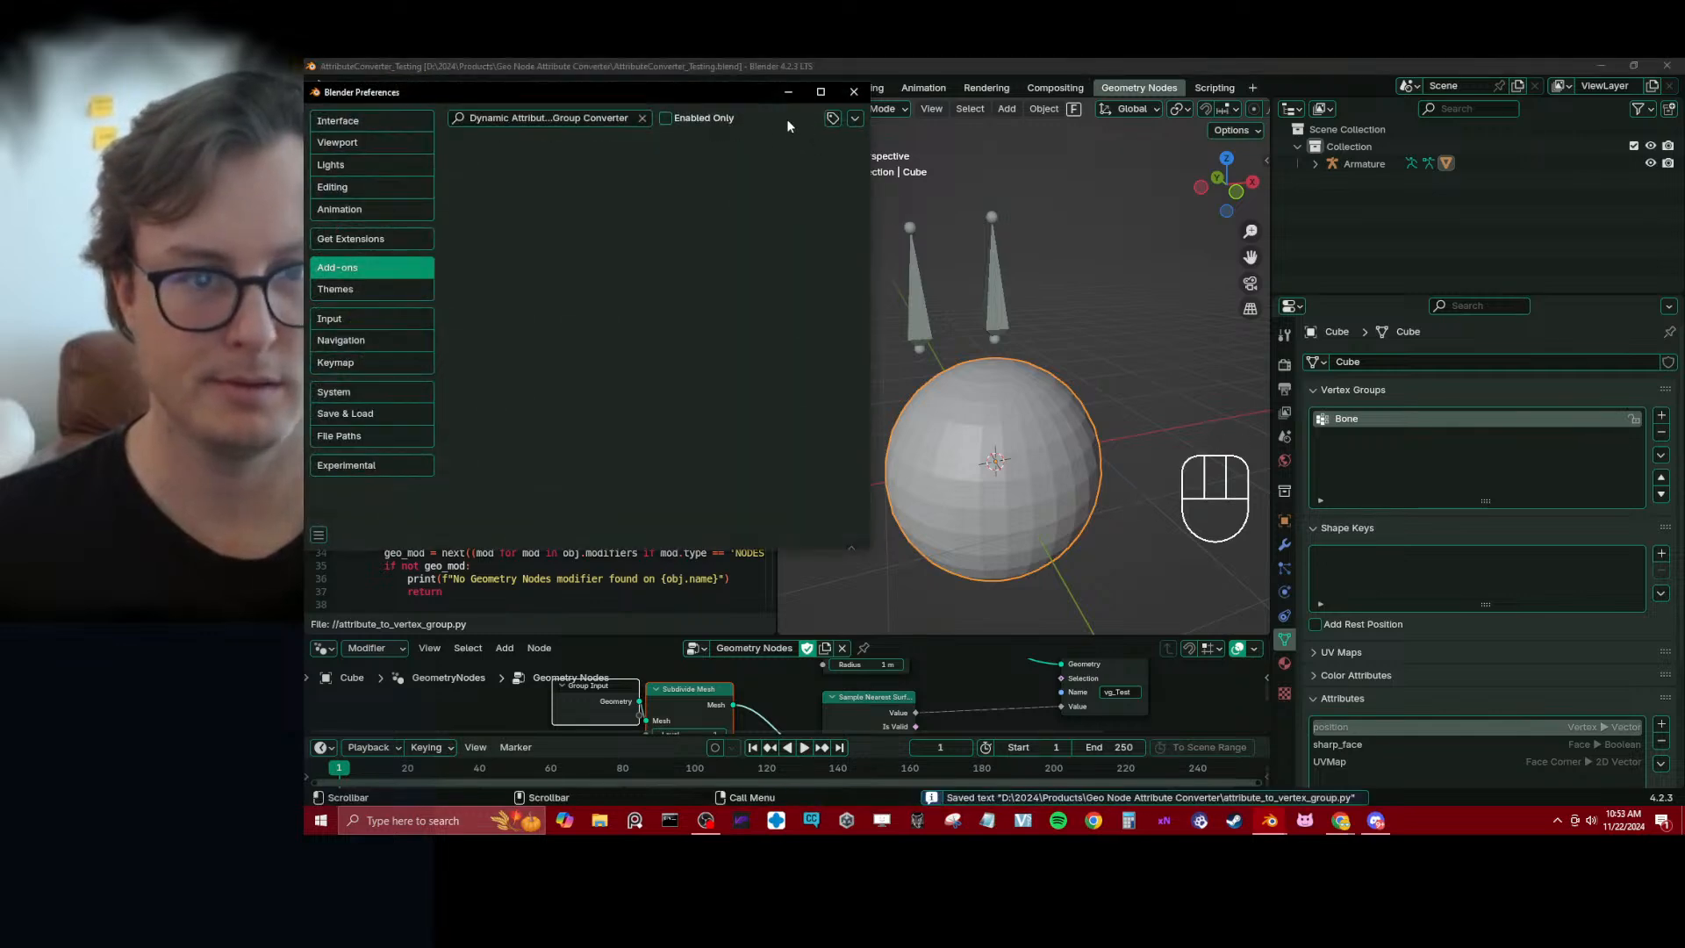
{"action": "left_click", "coordinate": [855, 118]}
{"action": "left_click", "coordinate": [785, 158]}
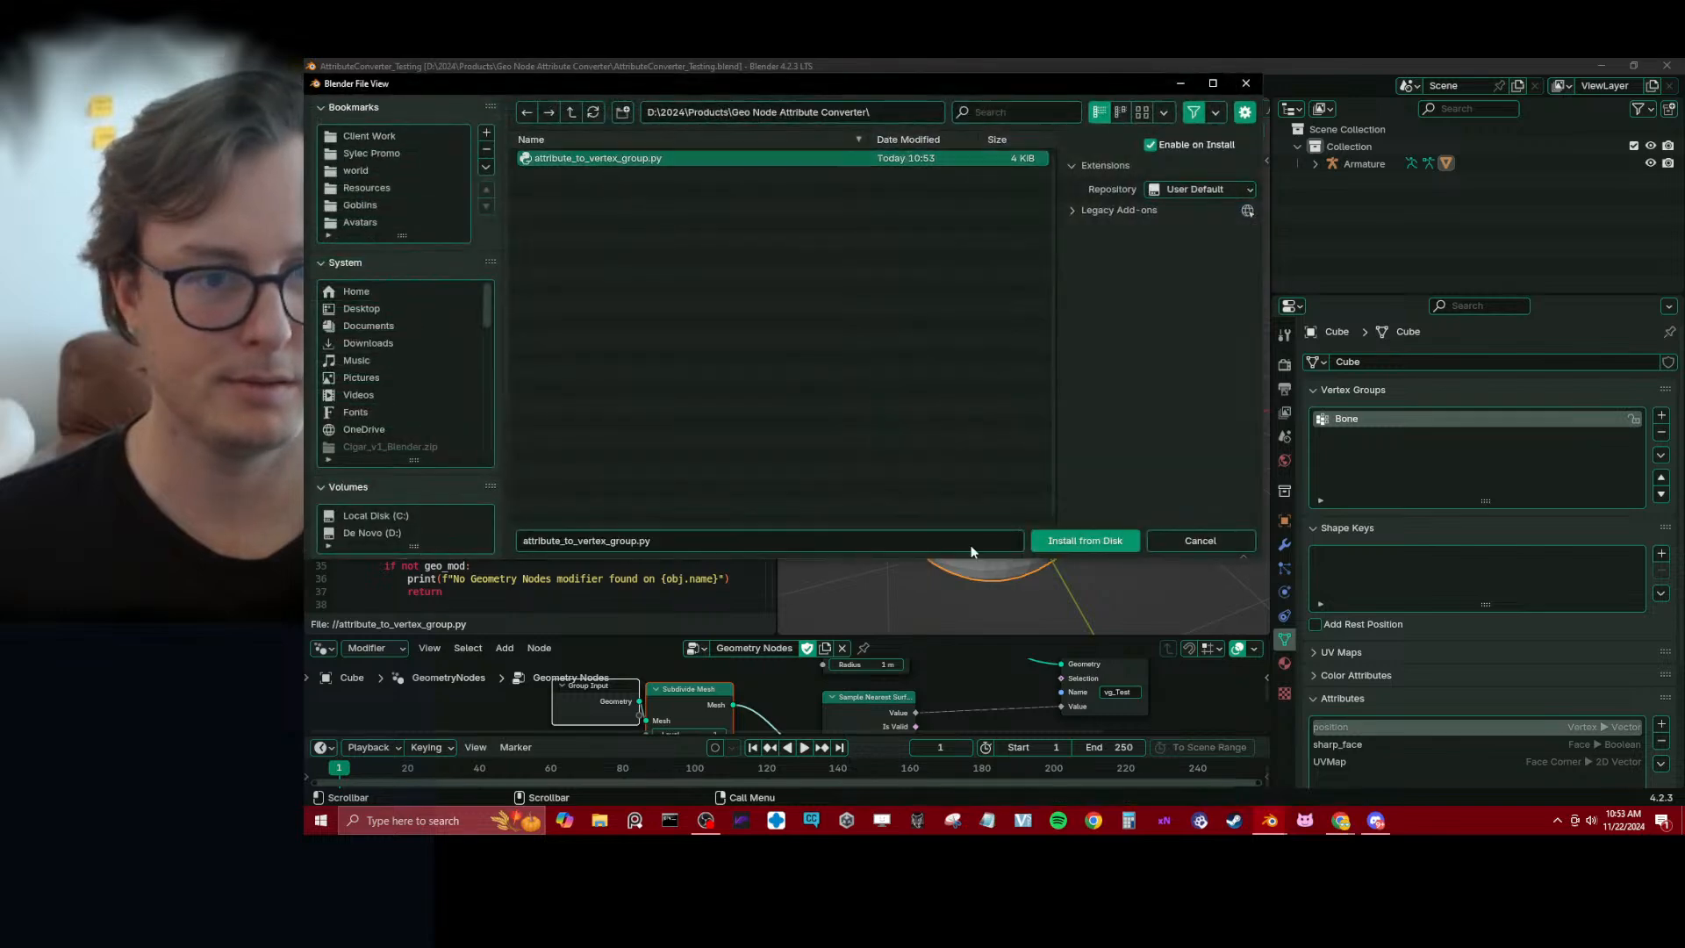
{"action": "left_click", "coordinate": [1085, 540]}
{"action": "left_click", "coordinate": [458, 147]}
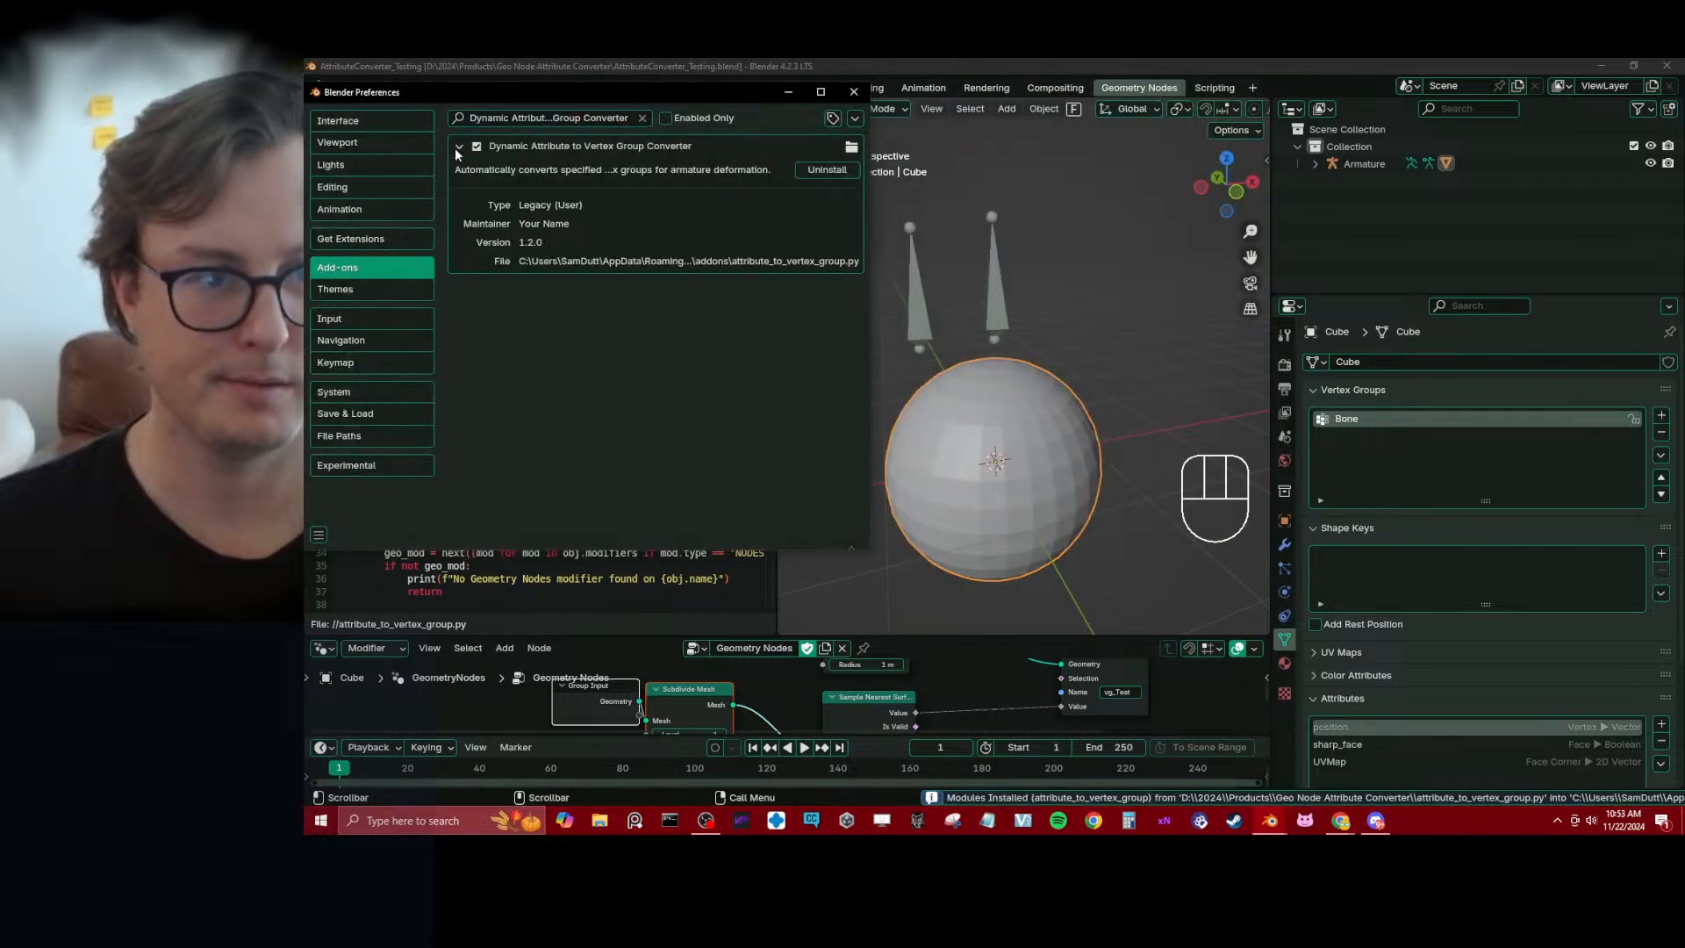
Test-move both armature bones in Pose Mode, cancelling each move, return to Object Mode, close the preferences and save the project
{"action": "left_click", "coordinate": [996, 281]}
{"action": "key", "text": "ctrl+Tab"}
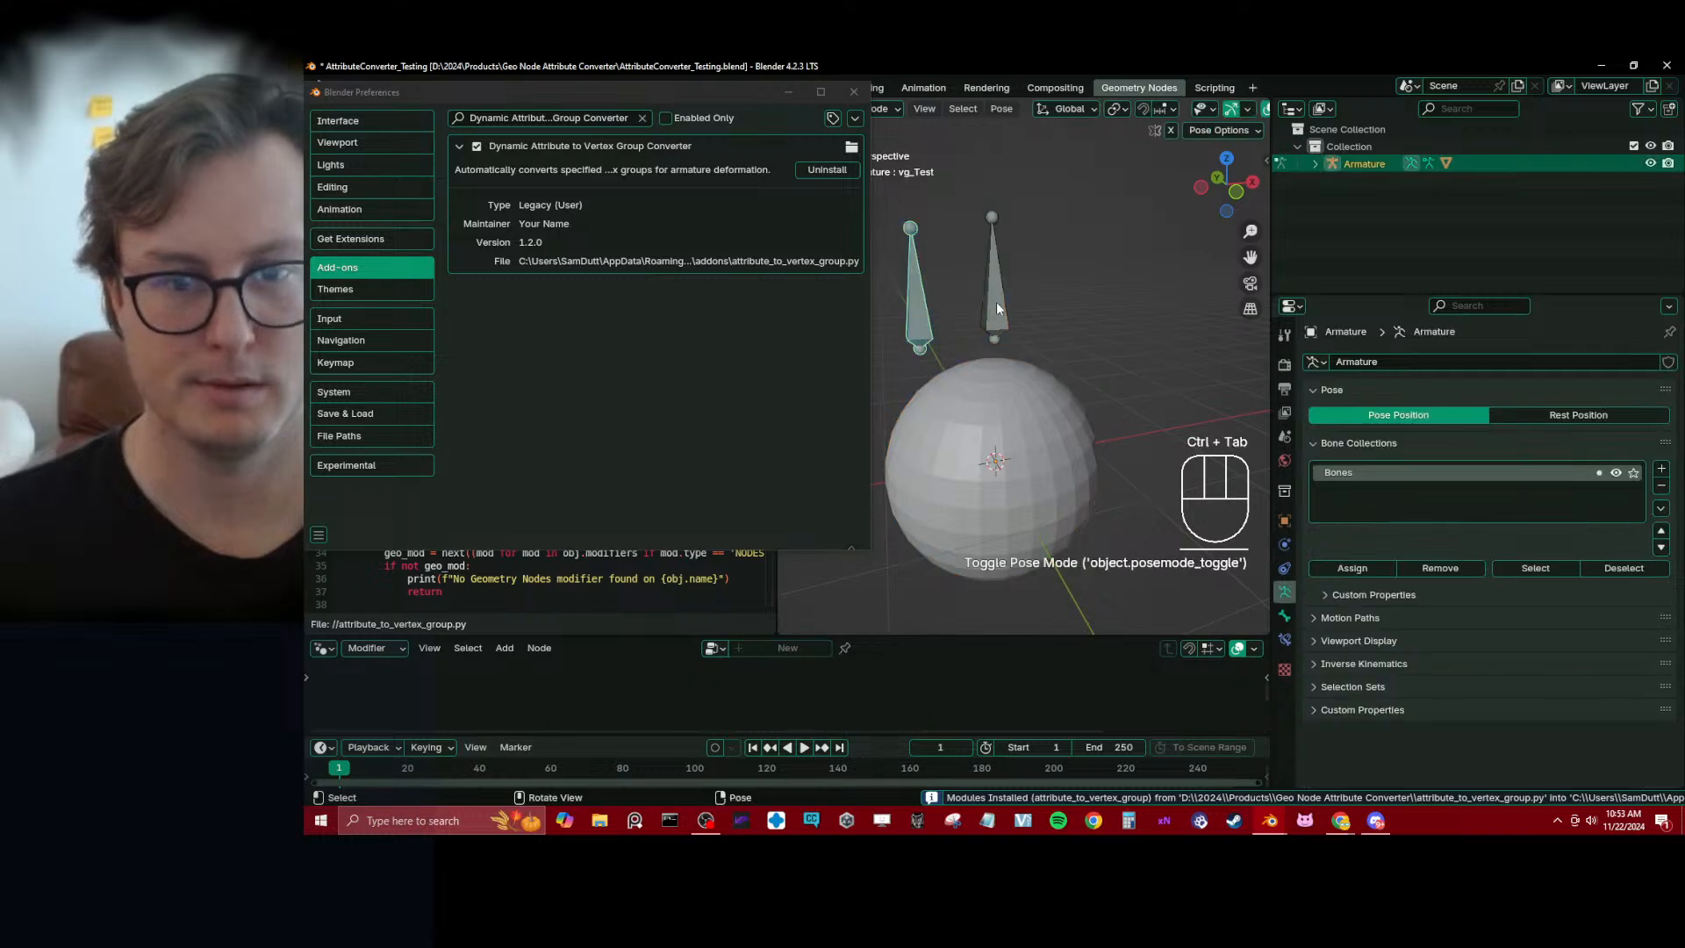
{"action": "left_click", "coordinate": [1003, 303]}
{"action": "key", "text": "g"}
{"action": "right_click", "coordinate": [1004, 305]}
{"action": "left_click", "coordinate": [914, 317]}
{"action": "key", "text": "g"}
{"action": "right_click", "coordinate": [953, 331]}
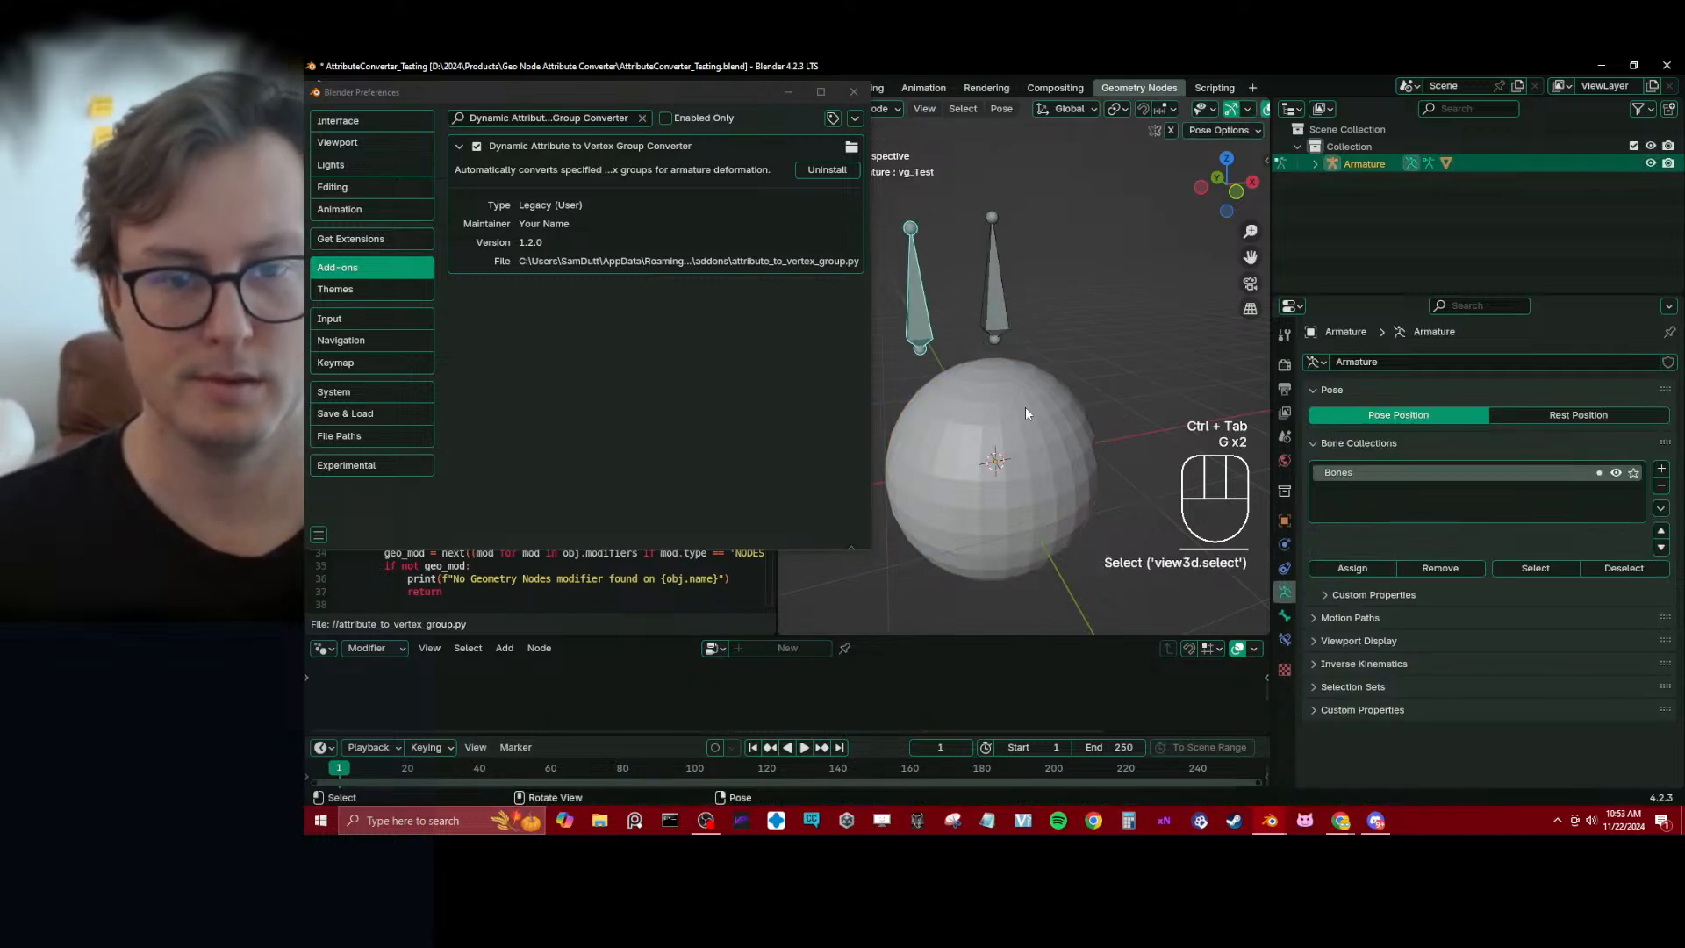
{"action": "key", "text": "ctrl+Tab"}
{"action": "left_click", "coordinate": [854, 91]}
{"action": "key", "text": "ctrl+s"}
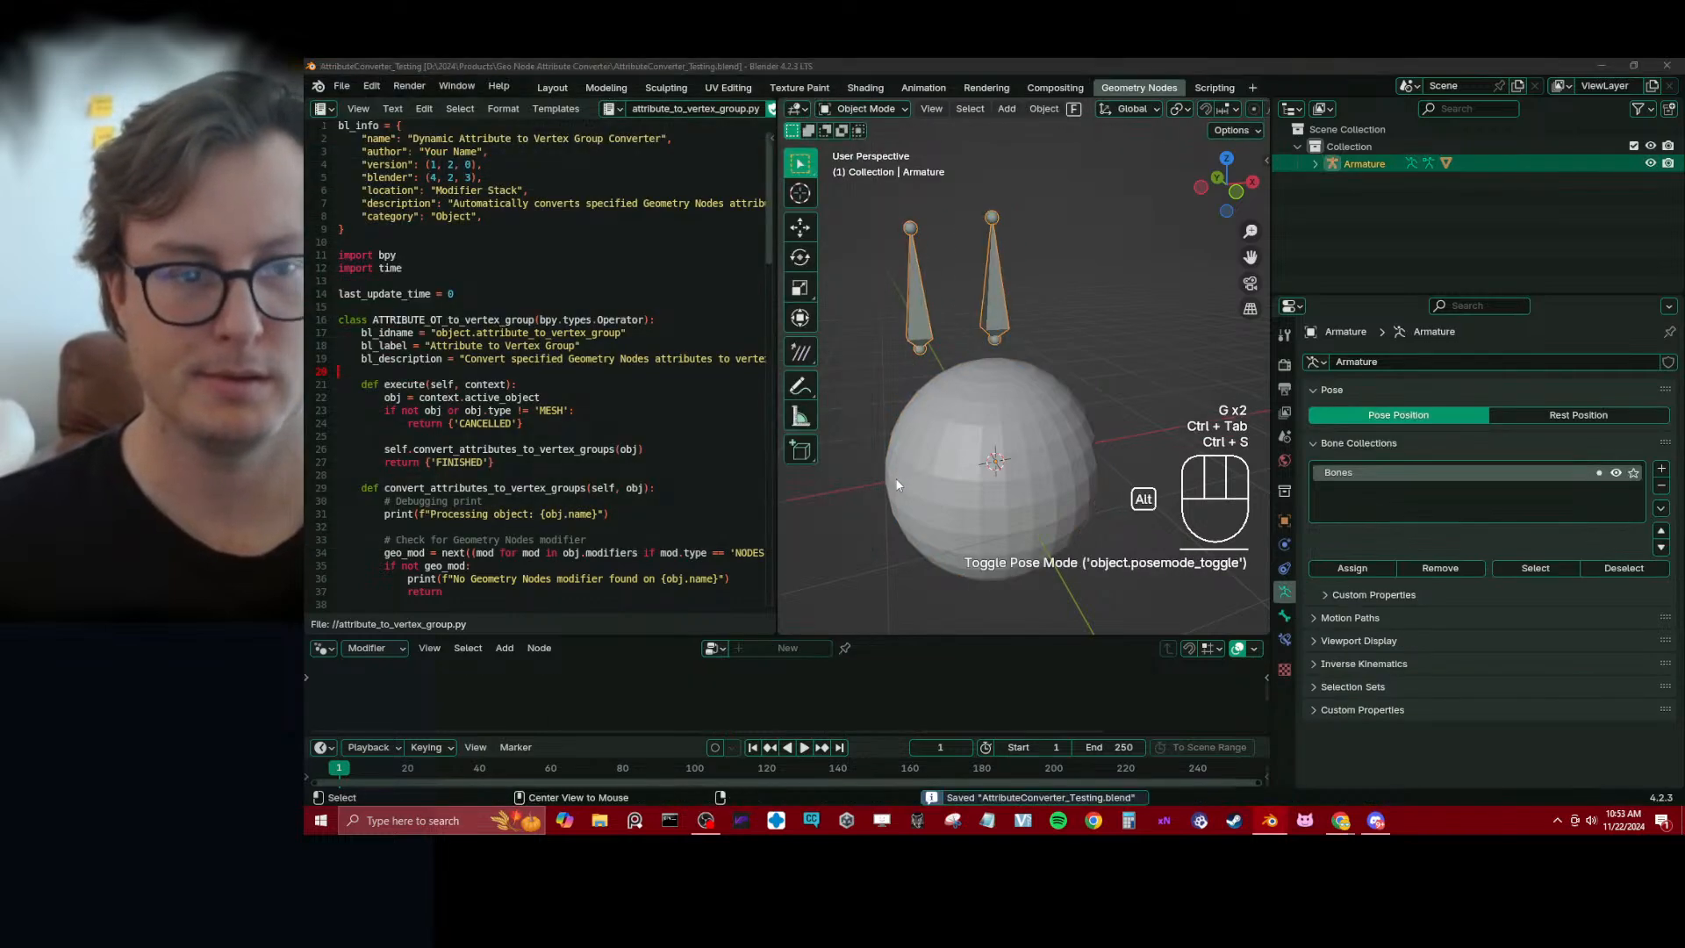
Switch to ChatGPT, review the troubleshooting list, the full script and the console error check, and return to Blender
{"action": "key", "text": "alt+Tab"}
{"action": "scroll", "coordinate": [915, 415], "scroll_direction": "up", "scroll_amount": 3}
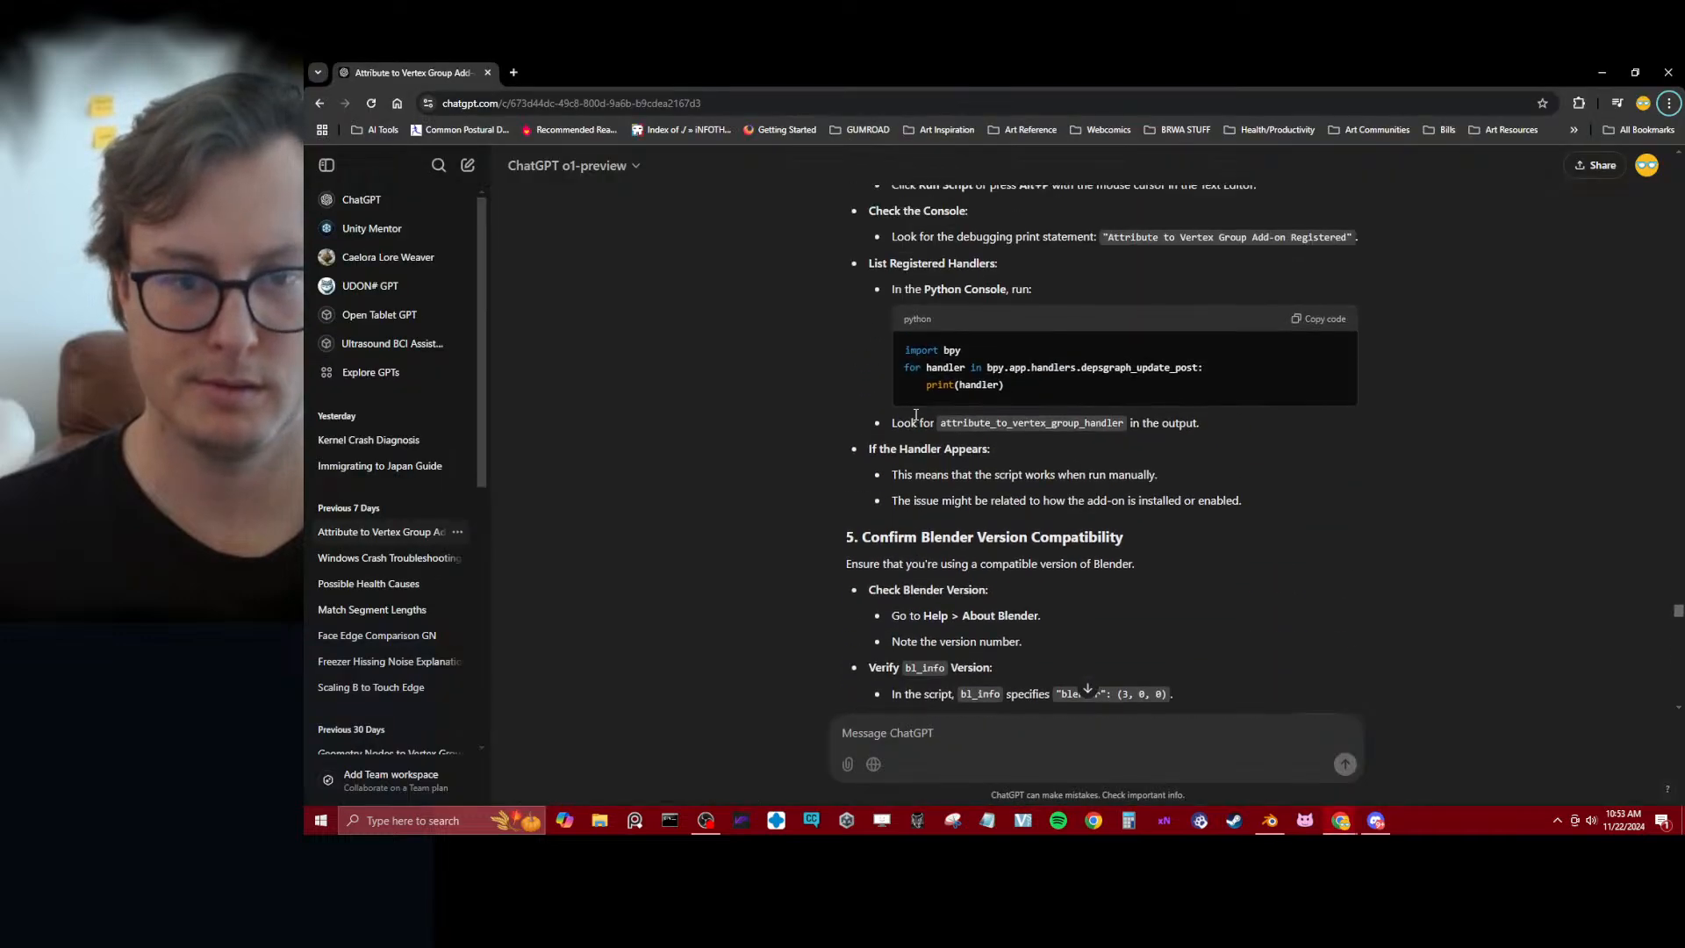
{"action": "scroll", "coordinate": [877, 434], "scroll_direction": "up", "scroll_amount": 10}
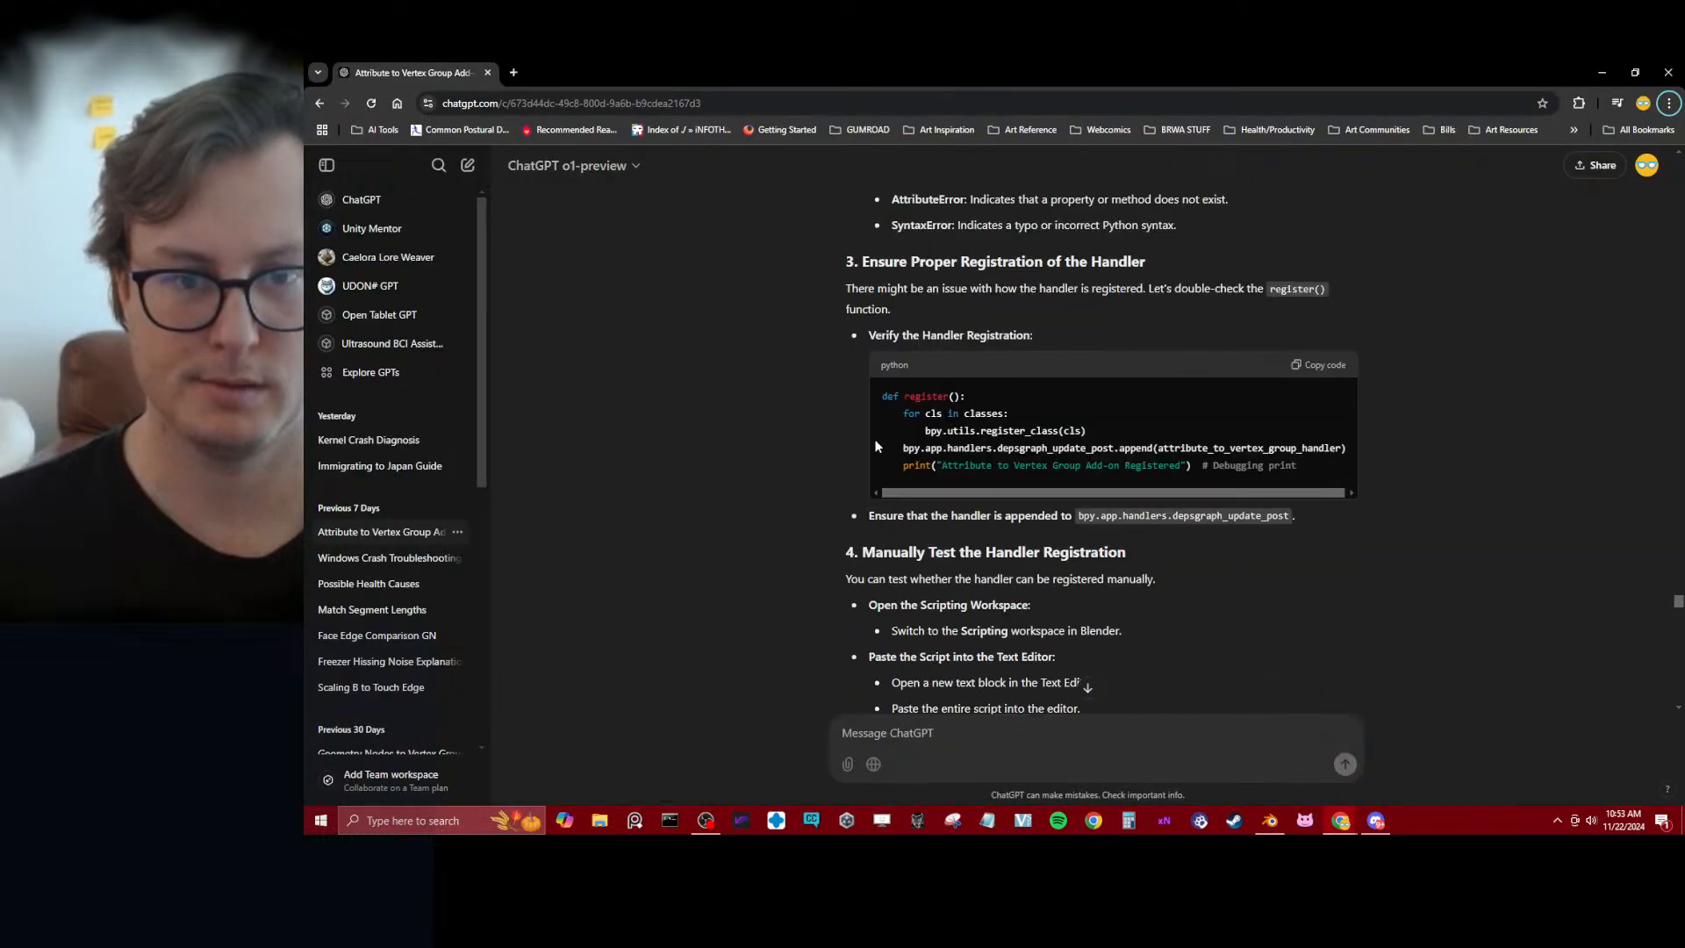
{"action": "scroll", "coordinate": [877, 444], "scroll_direction": "up", "scroll_amount": 15}
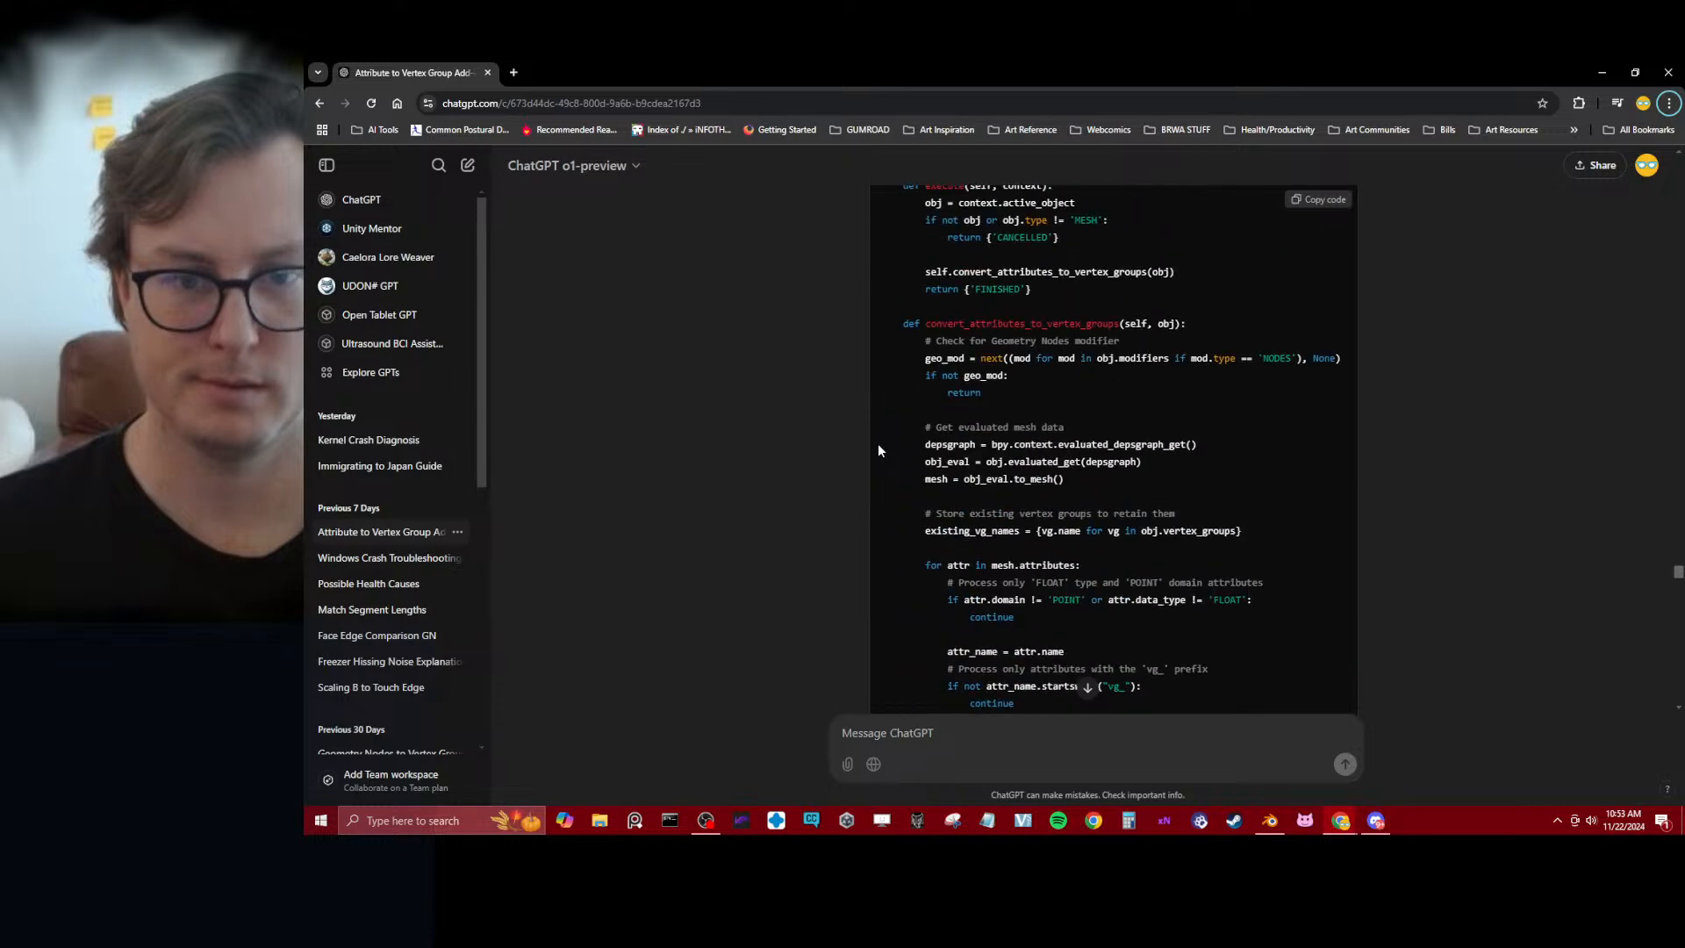
{"action": "scroll", "coordinate": [891, 458], "scroll_direction": "up", "scroll_amount": 5}
{"action": "scroll", "coordinate": [891, 451], "scroll_direction": "down", "scroll_amount": 5}
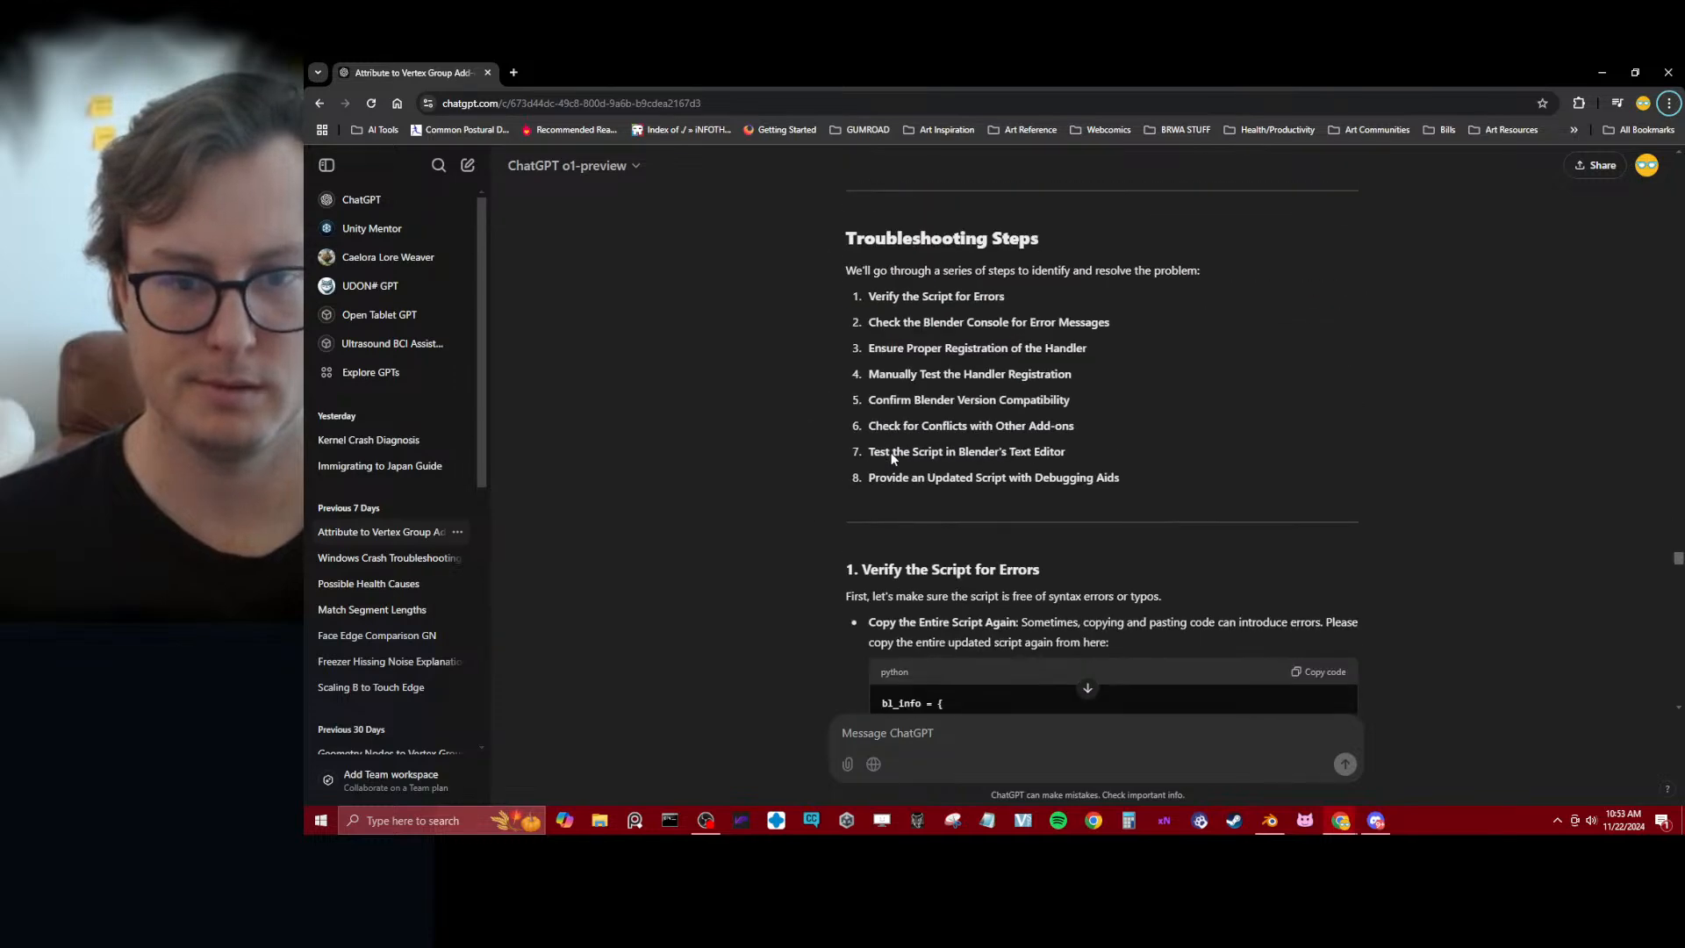
{"action": "scroll", "coordinate": [864, 518], "scroll_direction": "down", "scroll_amount": 2}
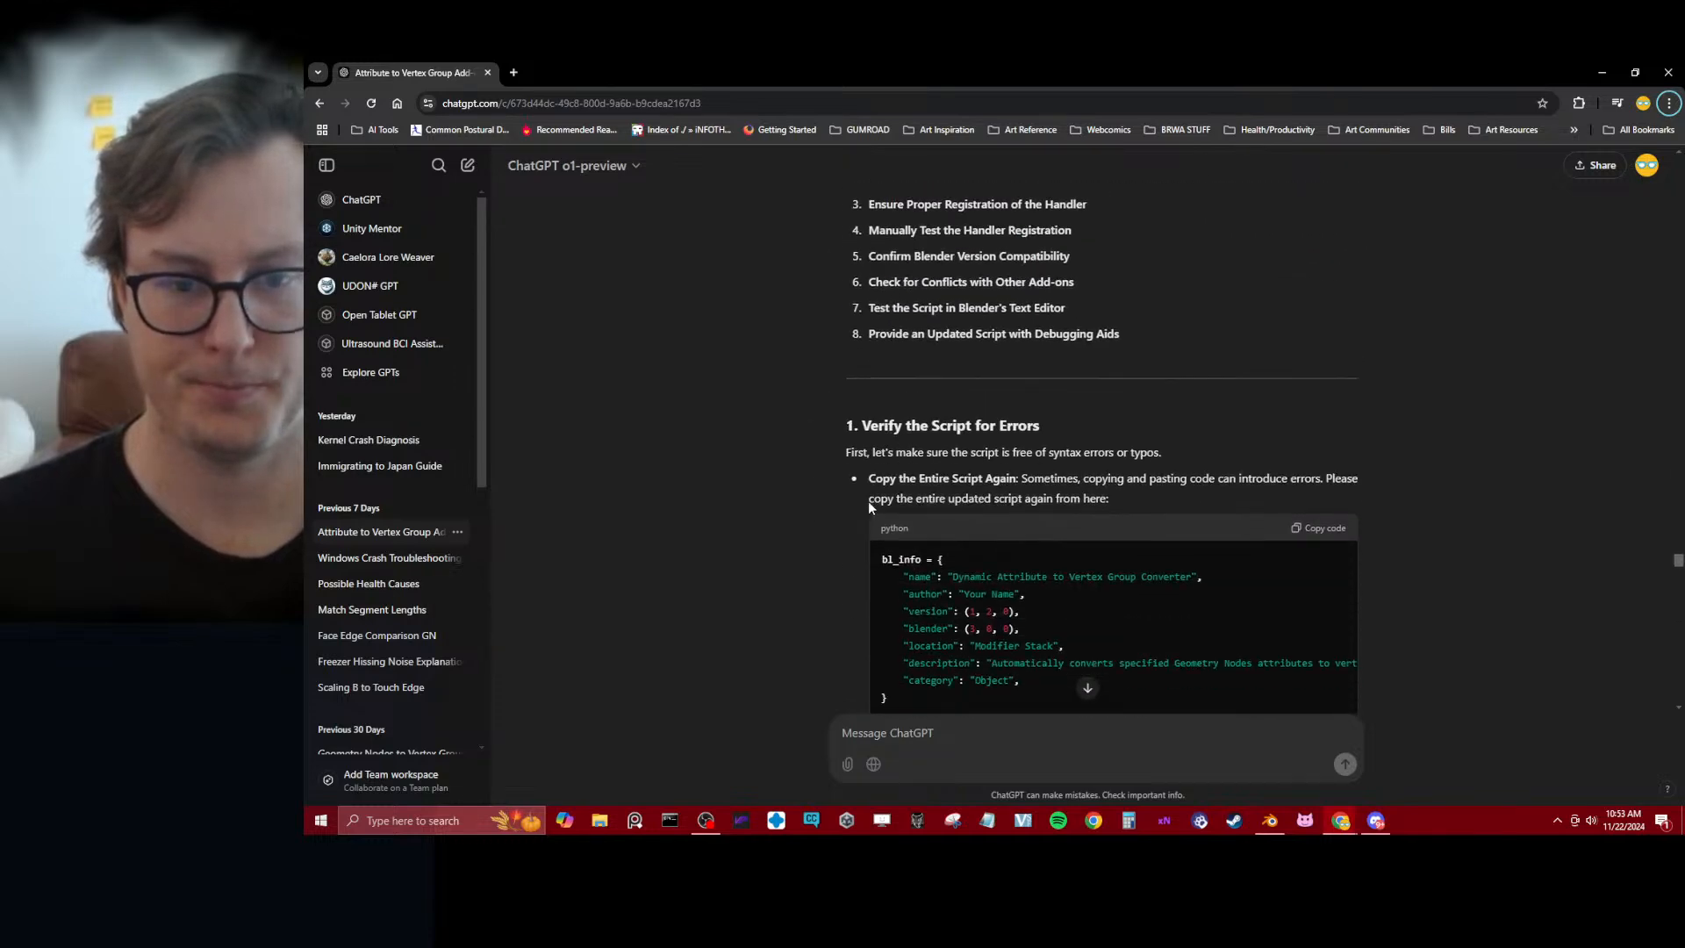
{"action": "scroll", "coordinate": [806, 509], "scroll_direction": "down", "scroll_amount": 15}
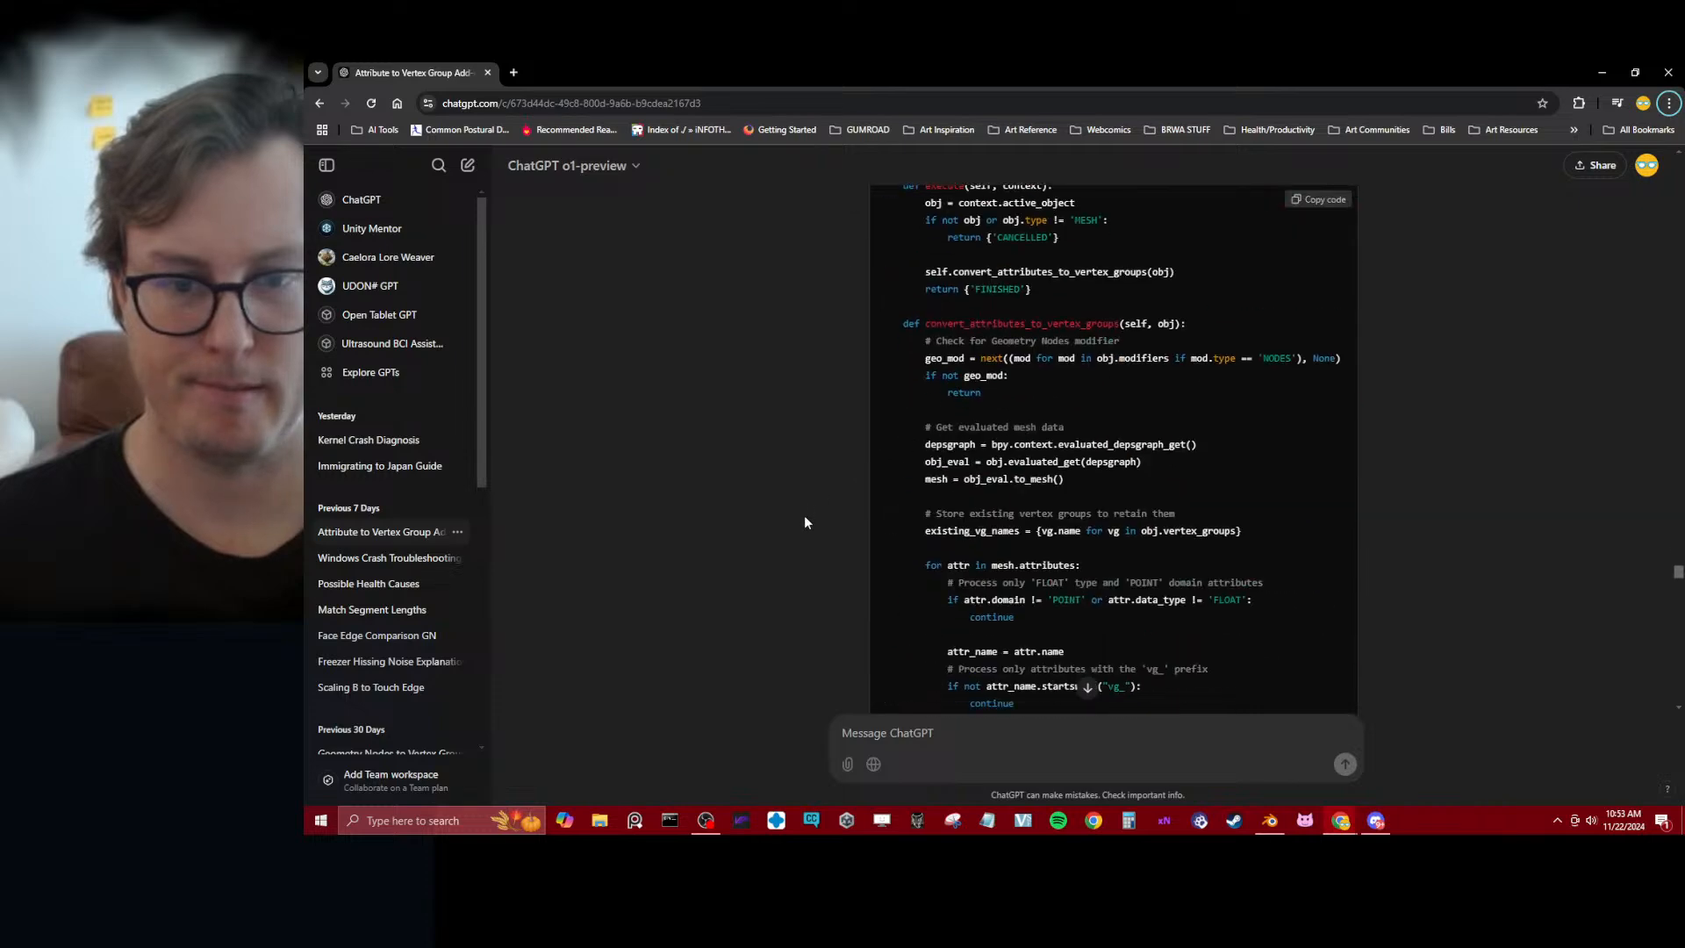
{"action": "scroll", "coordinate": [803, 520], "scroll_direction": "down", "scroll_amount": 3}
{"action": "scroll", "coordinate": [805, 523], "scroll_direction": "up", "scroll_amount": 15}
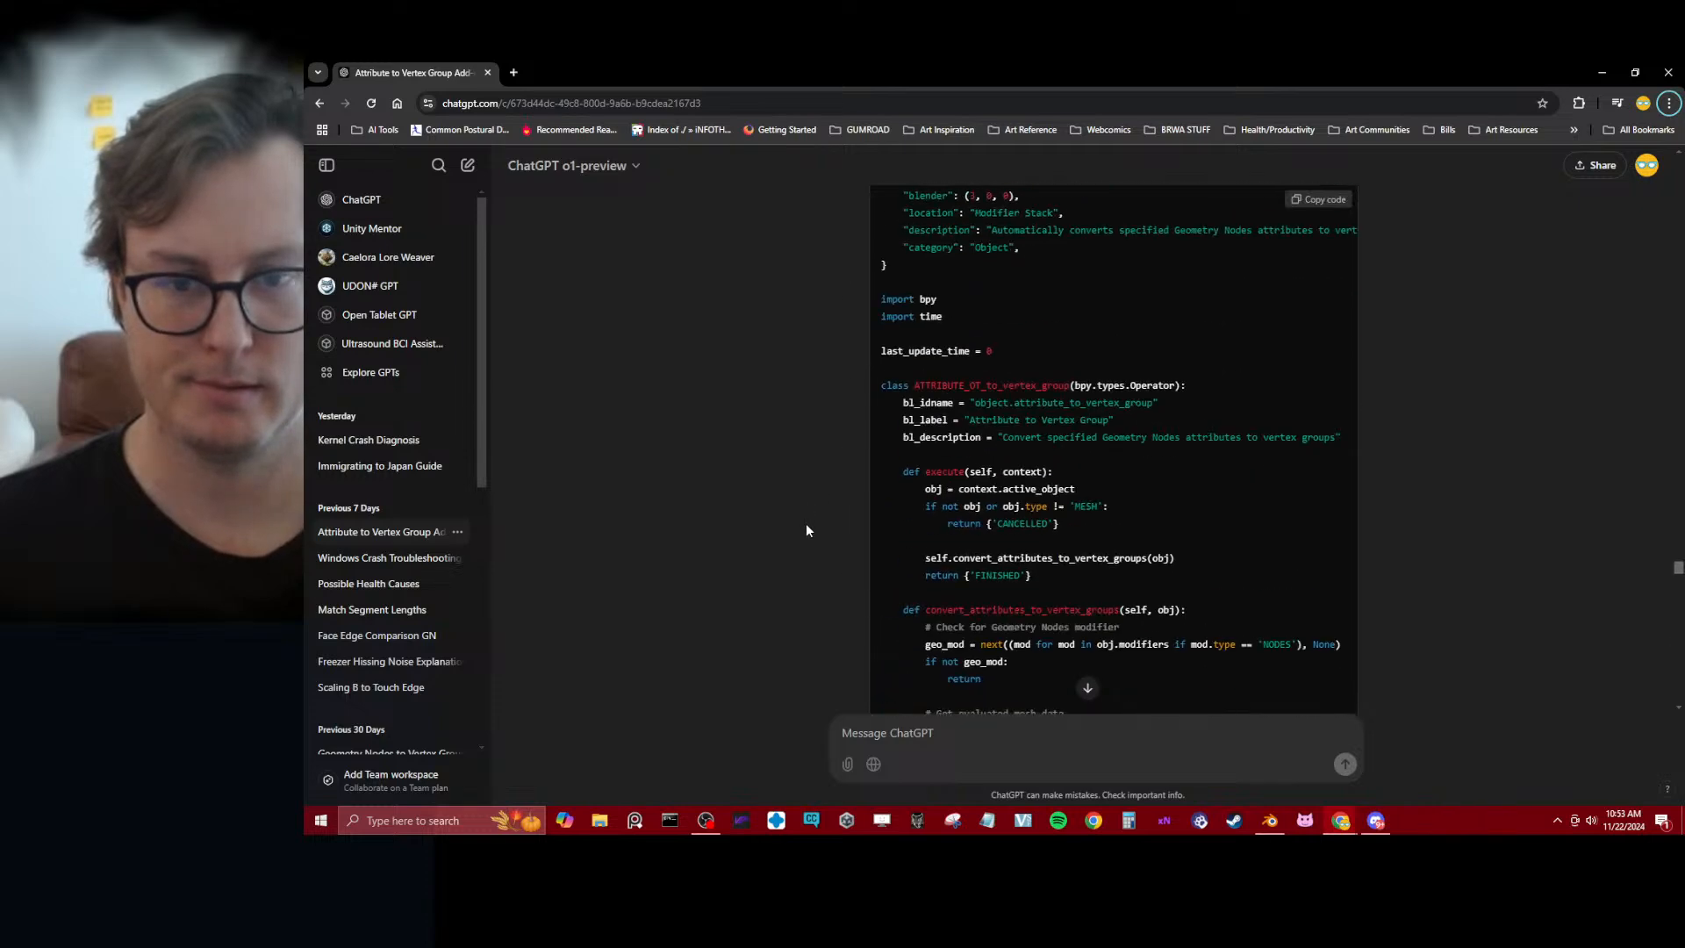
{"action": "scroll", "coordinate": [805, 532], "scroll_direction": "down", "scroll_amount": 12}
{"action": "scroll", "coordinate": [806, 533], "scroll_direction": "up", "scroll_amount": 8}
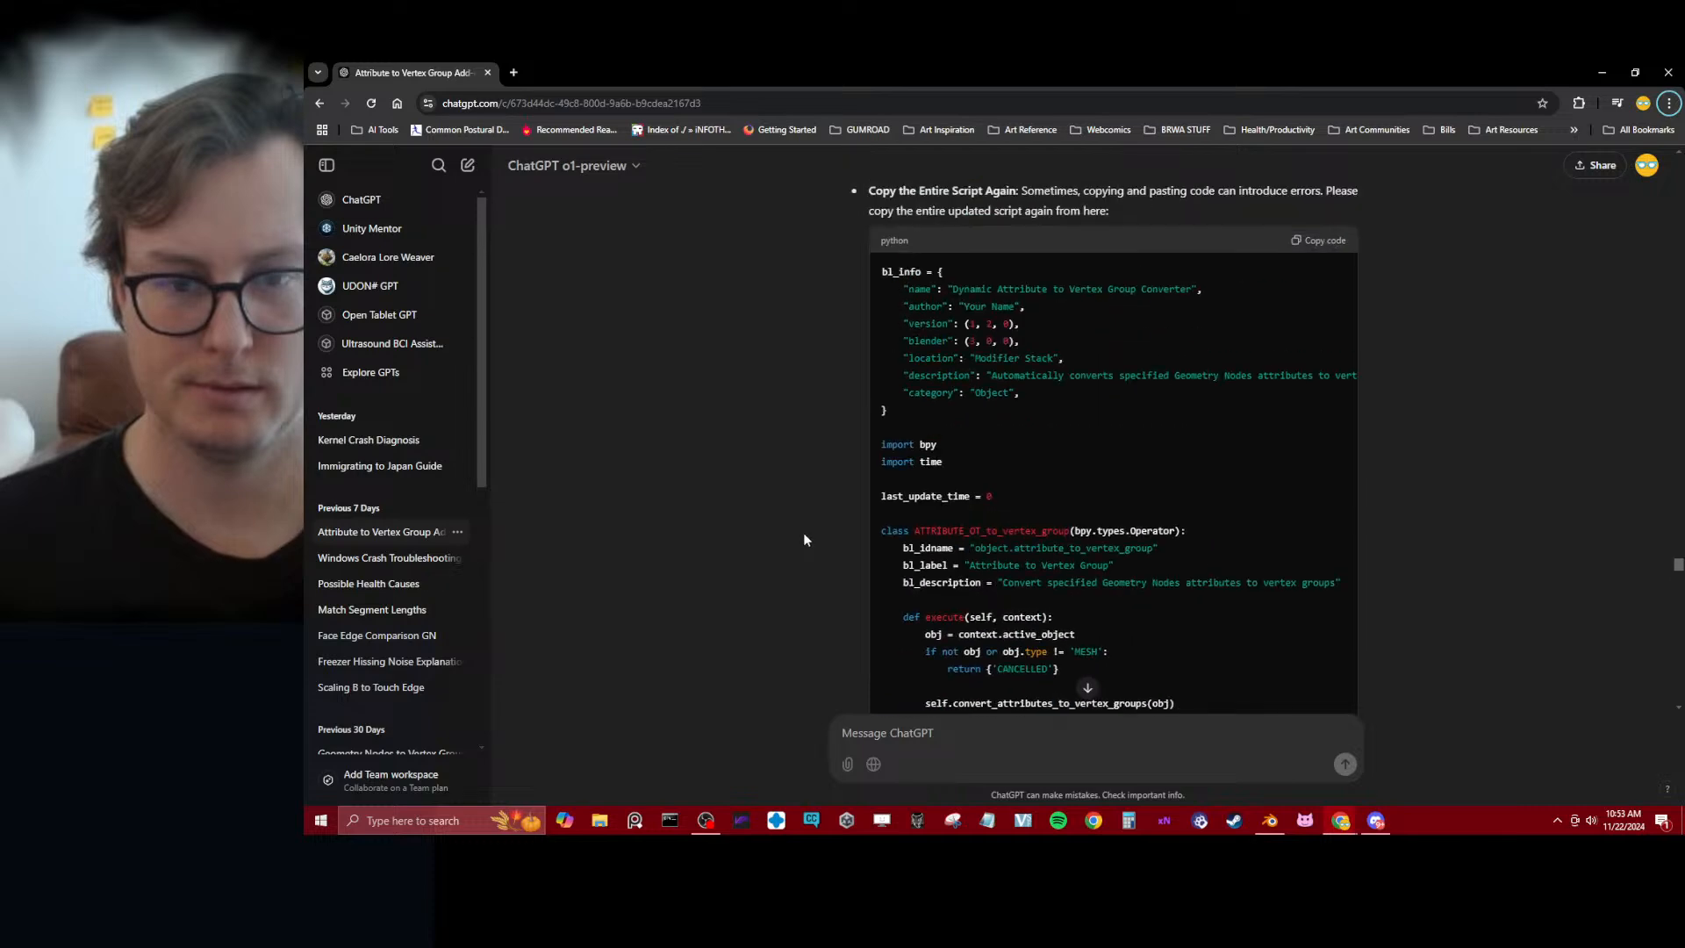
{"action": "scroll", "coordinate": [805, 539], "scroll_direction": "down", "scroll_amount": 3}
{"action": "scroll", "coordinate": [805, 539], "scroll_direction": "down", "scroll_amount": 5}
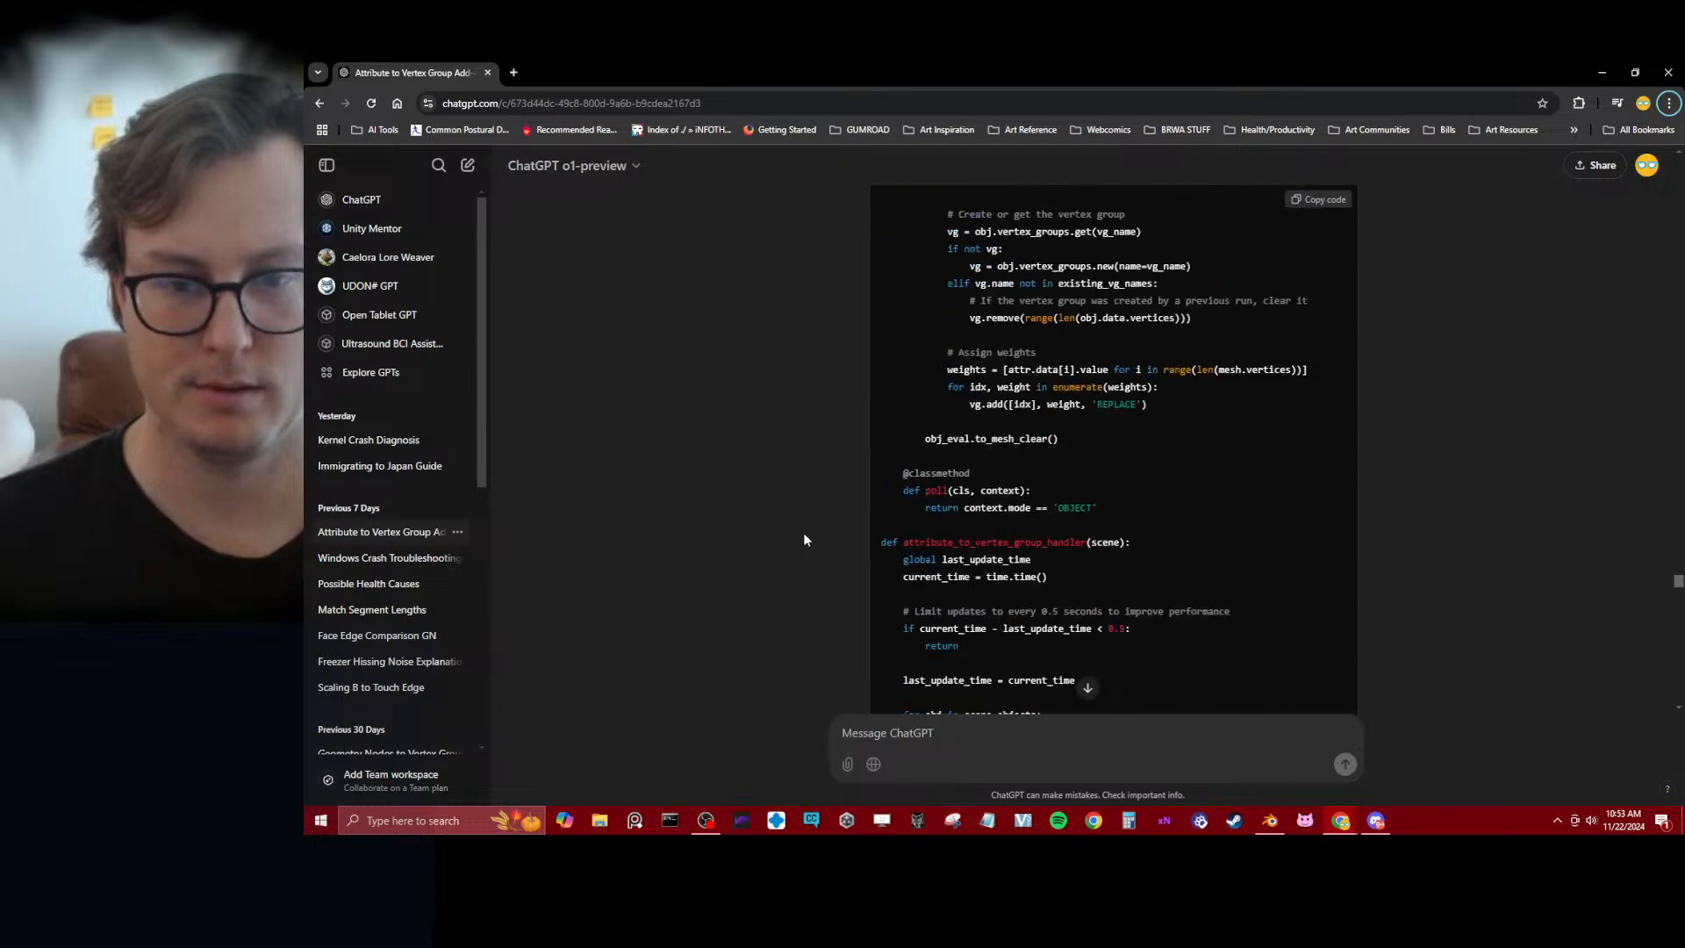
{"action": "scroll", "coordinate": [804, 535], "scroll_direction": "down", "scroll_amount": 10}
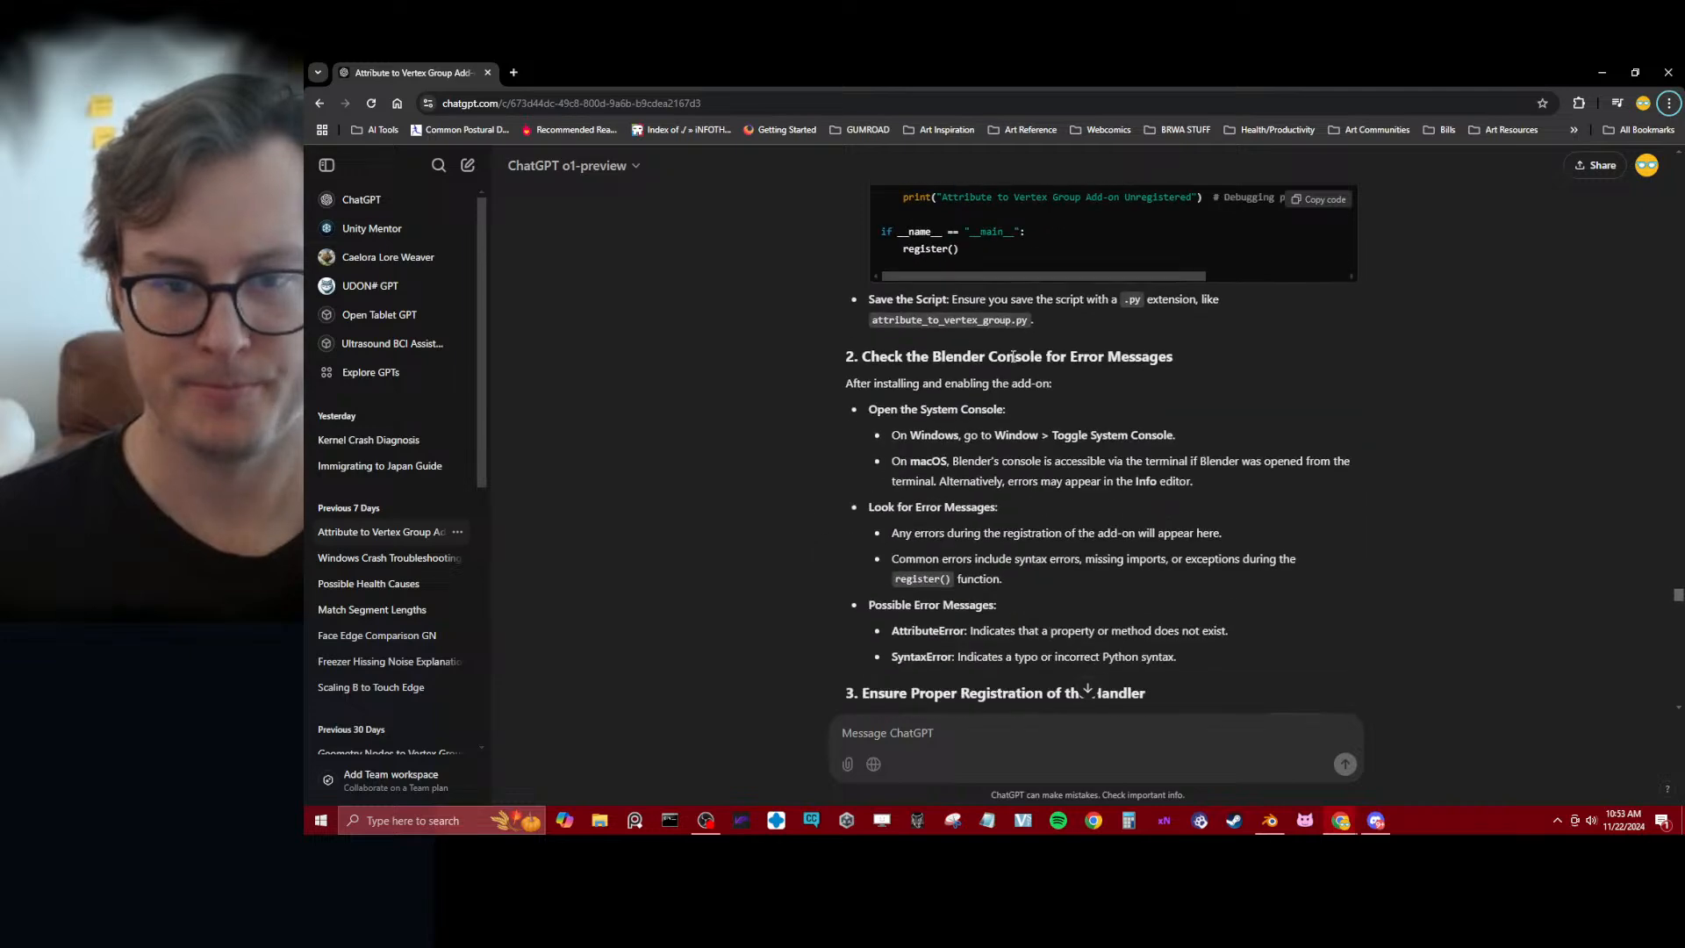
{"action": "key", "text": "alt+Tab"}
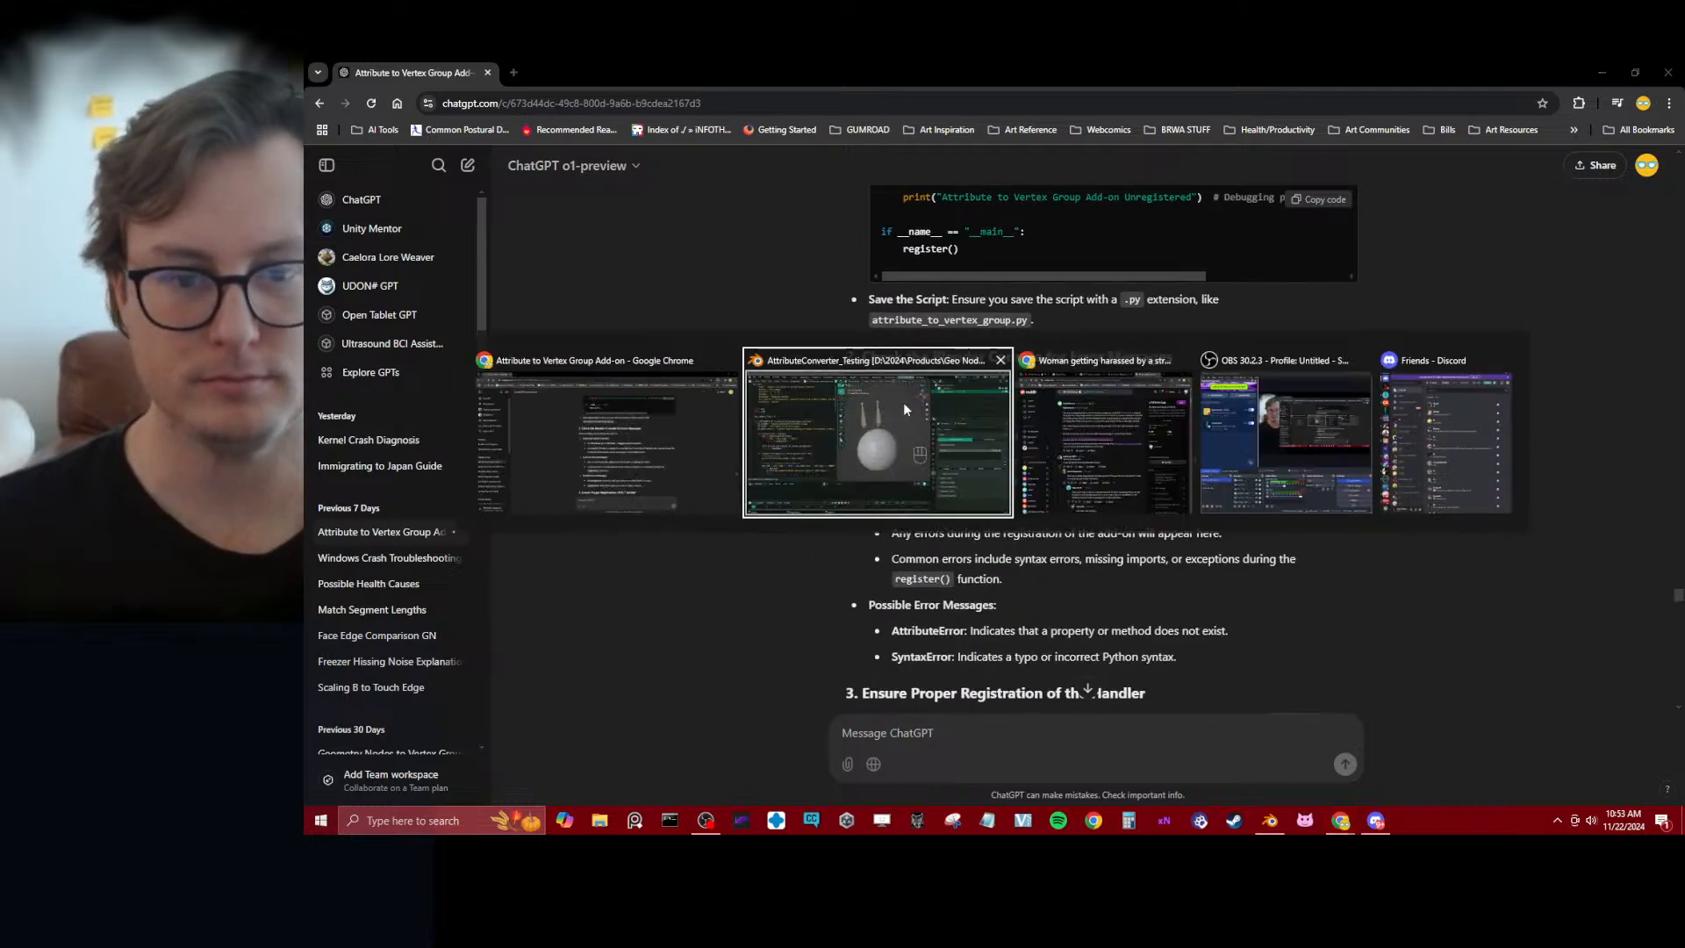
Switch to Blender, open the system console and examine its error tracebacks and add-on registration messages
{"action": "key", "text": "alt+Tab"}
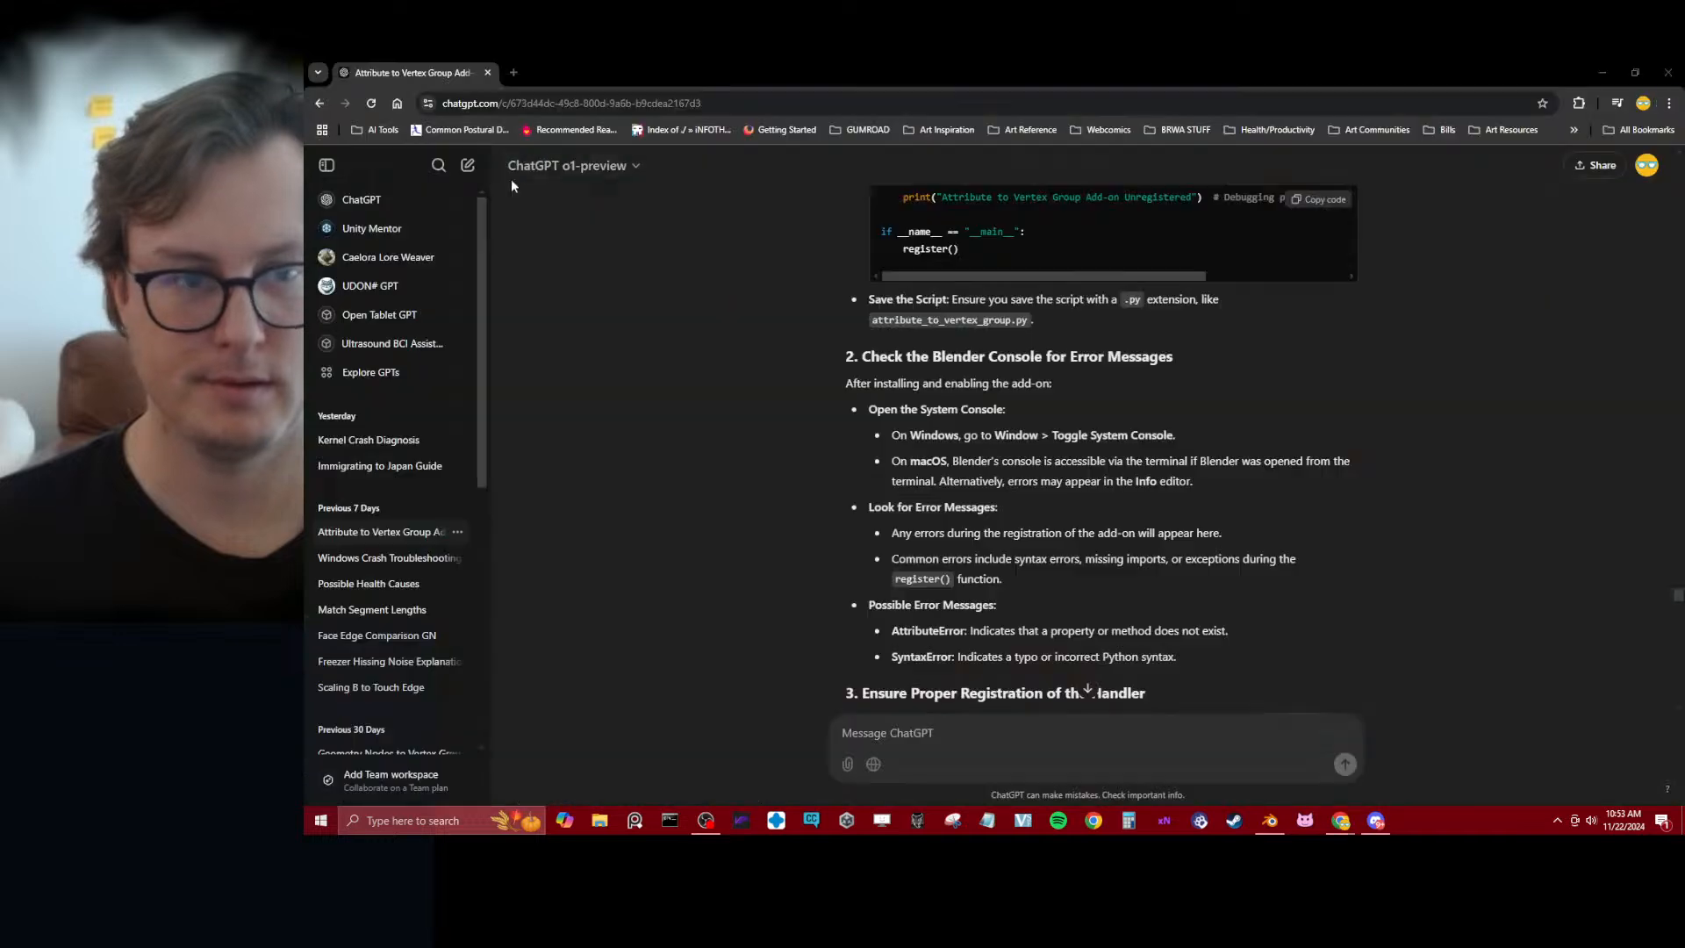
{"action": "key", "text": "alt+Tab"}
{"action": "left_click", "coordinate": [457, 86]}
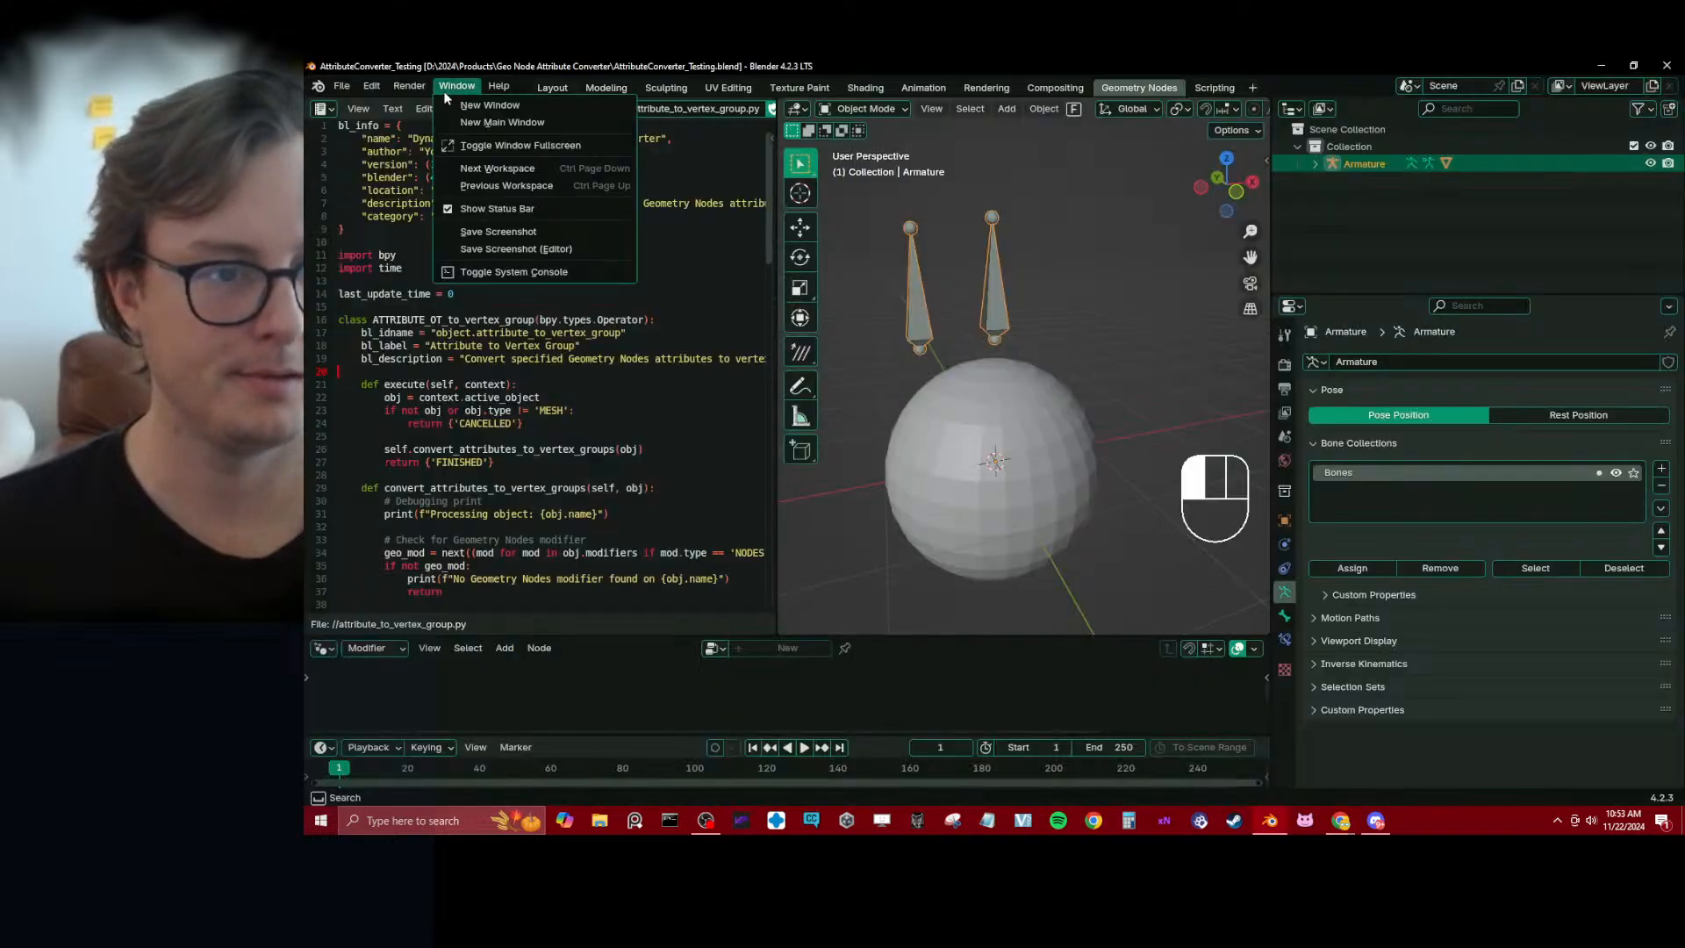
{"action": "left_click", "coordinate": [513, 272]}
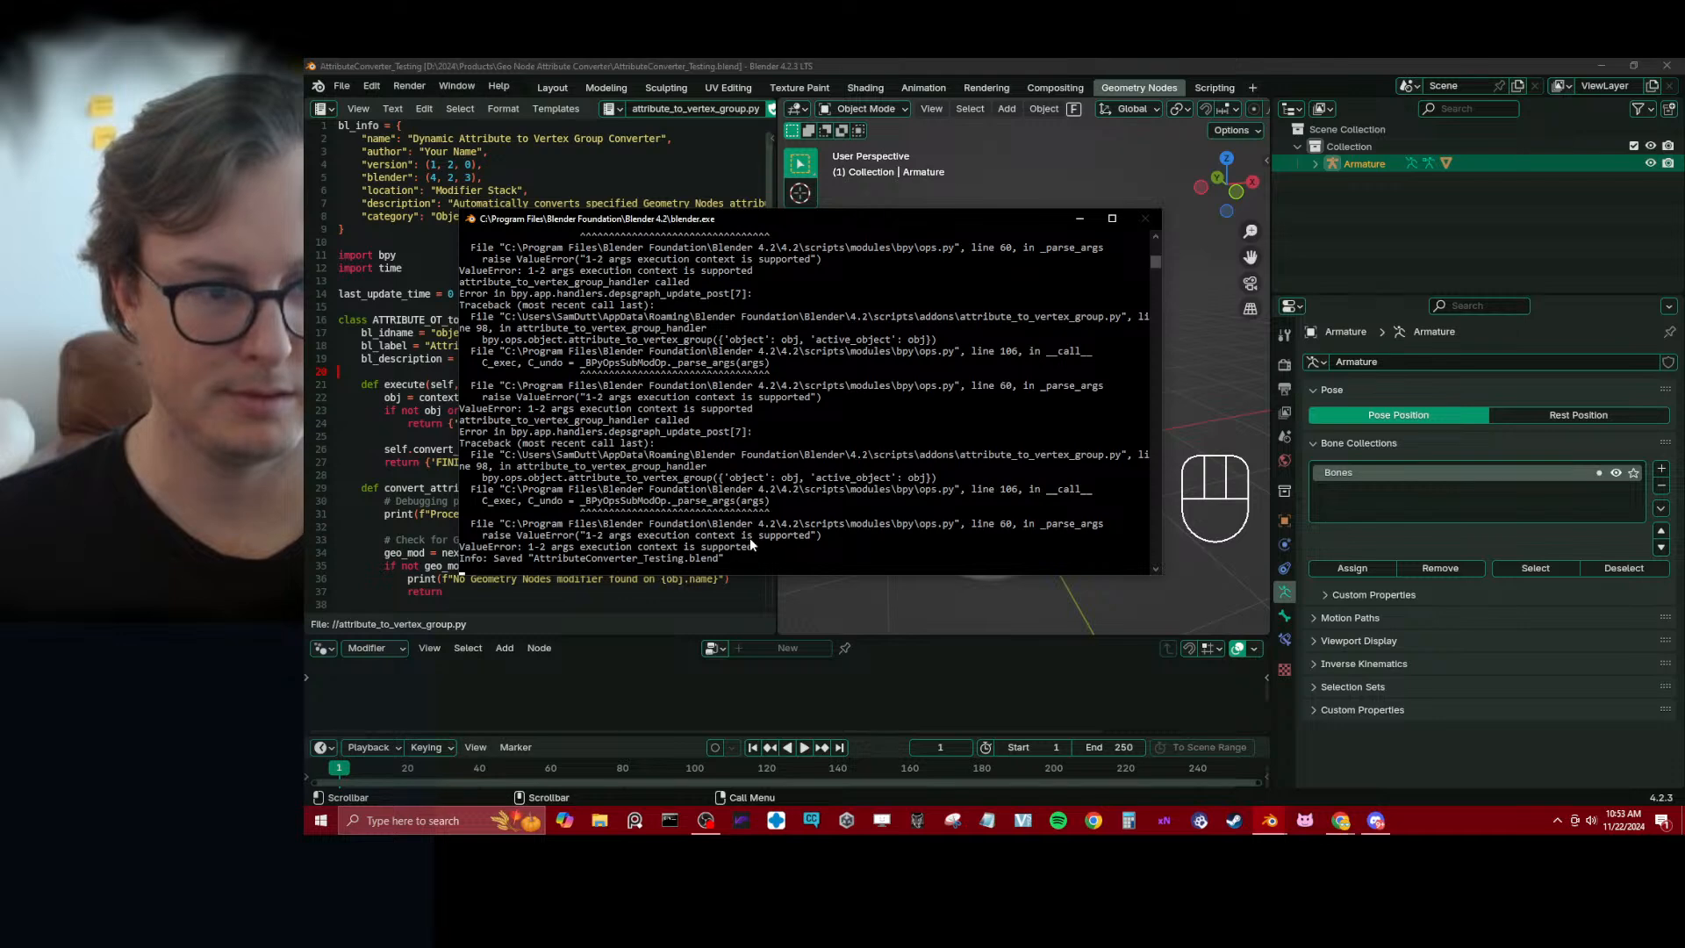
{"action": "left_click_drag", "start_coordinate": [758, 541], "coordinate": [518, 348]}
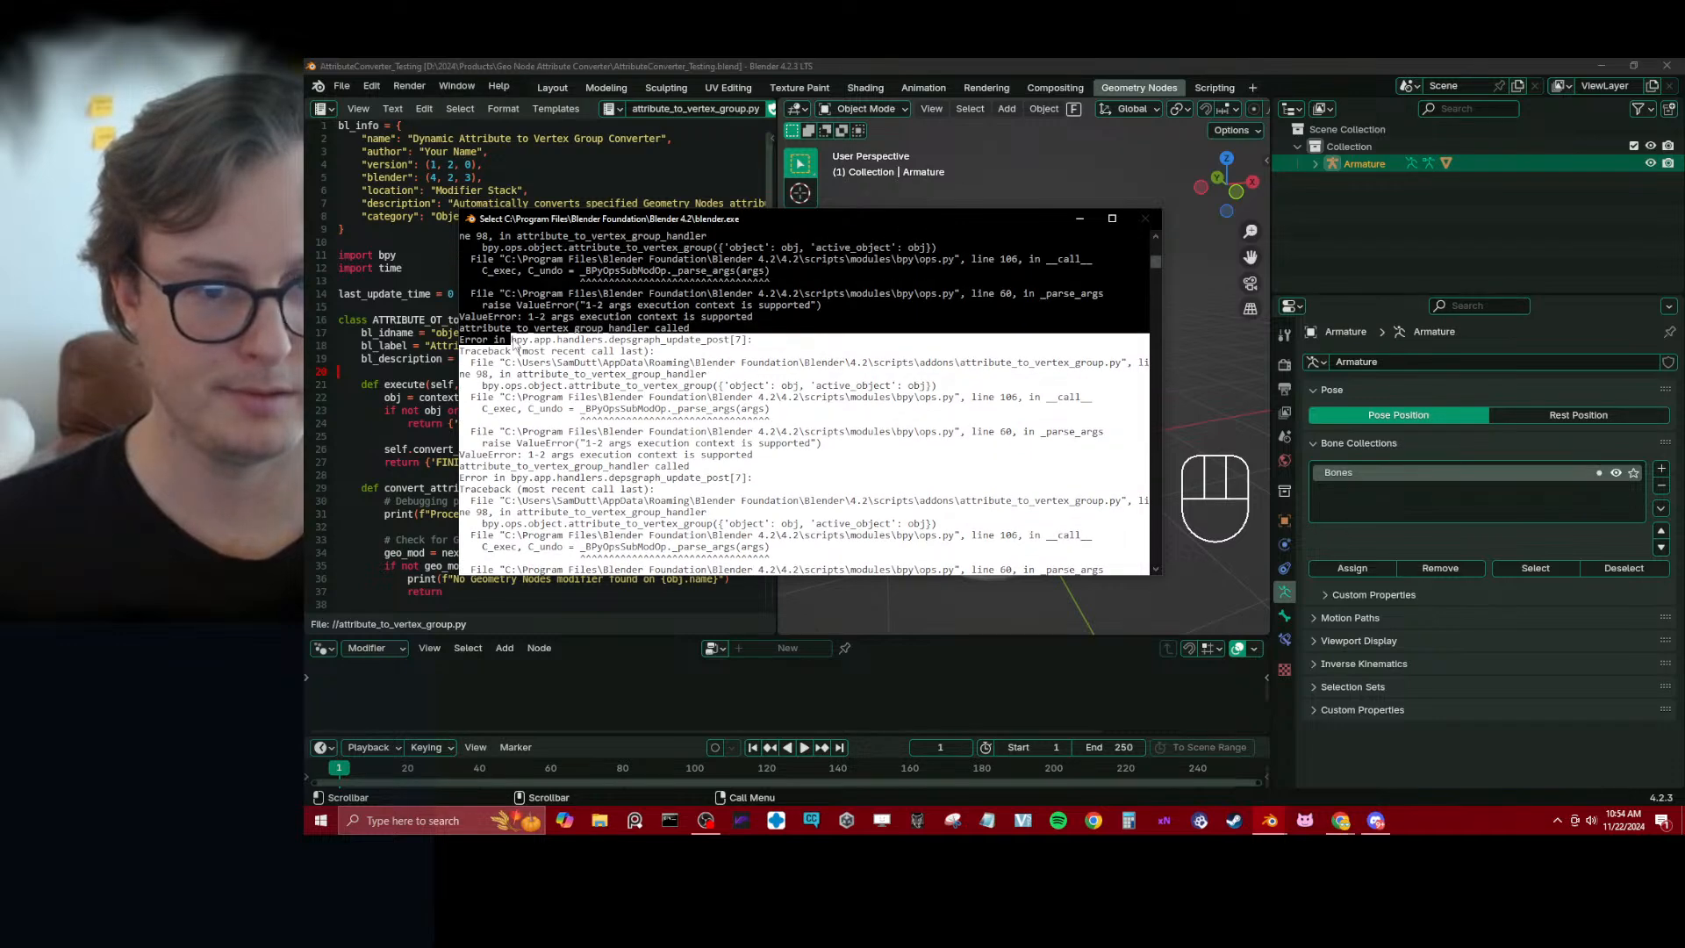
{"action": "left_click_drag", "start_coordinate": [516, 348], "coordinate": [555, 359]}
{"action": "scroll", "coordinate": [614, 377], "scroll_direction": "up", "scroll_amount": 16}
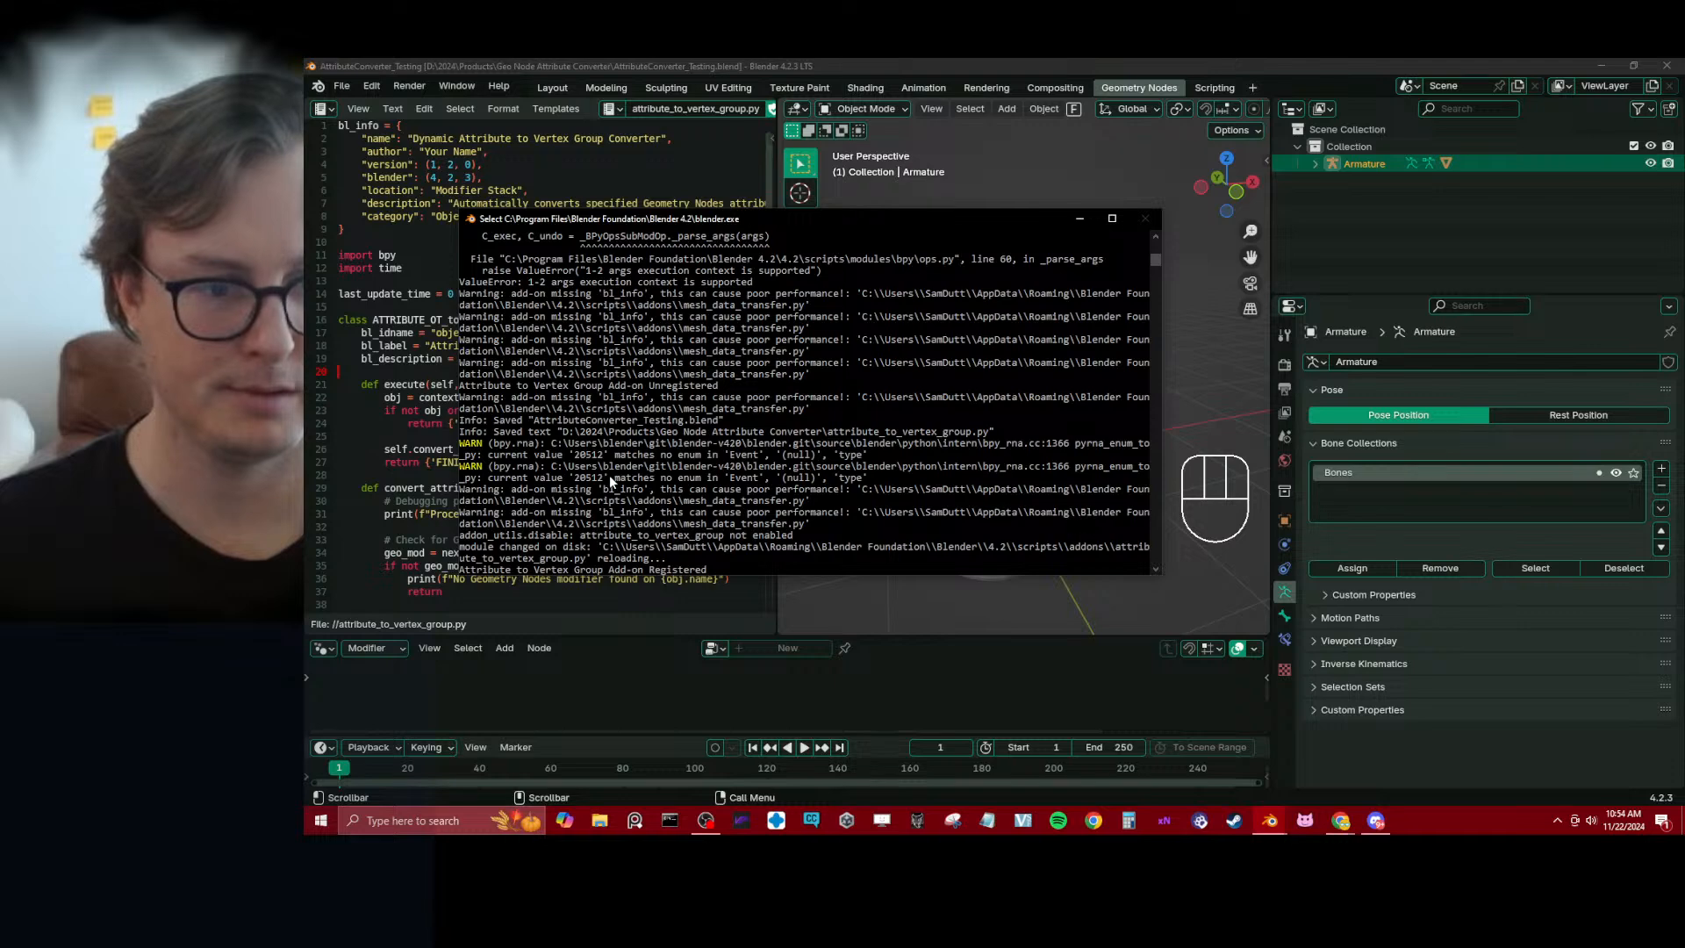
{"action": "scroll", "coordinate": [609, 478], "scroll_direction": "down", "scroll_amount": 2}
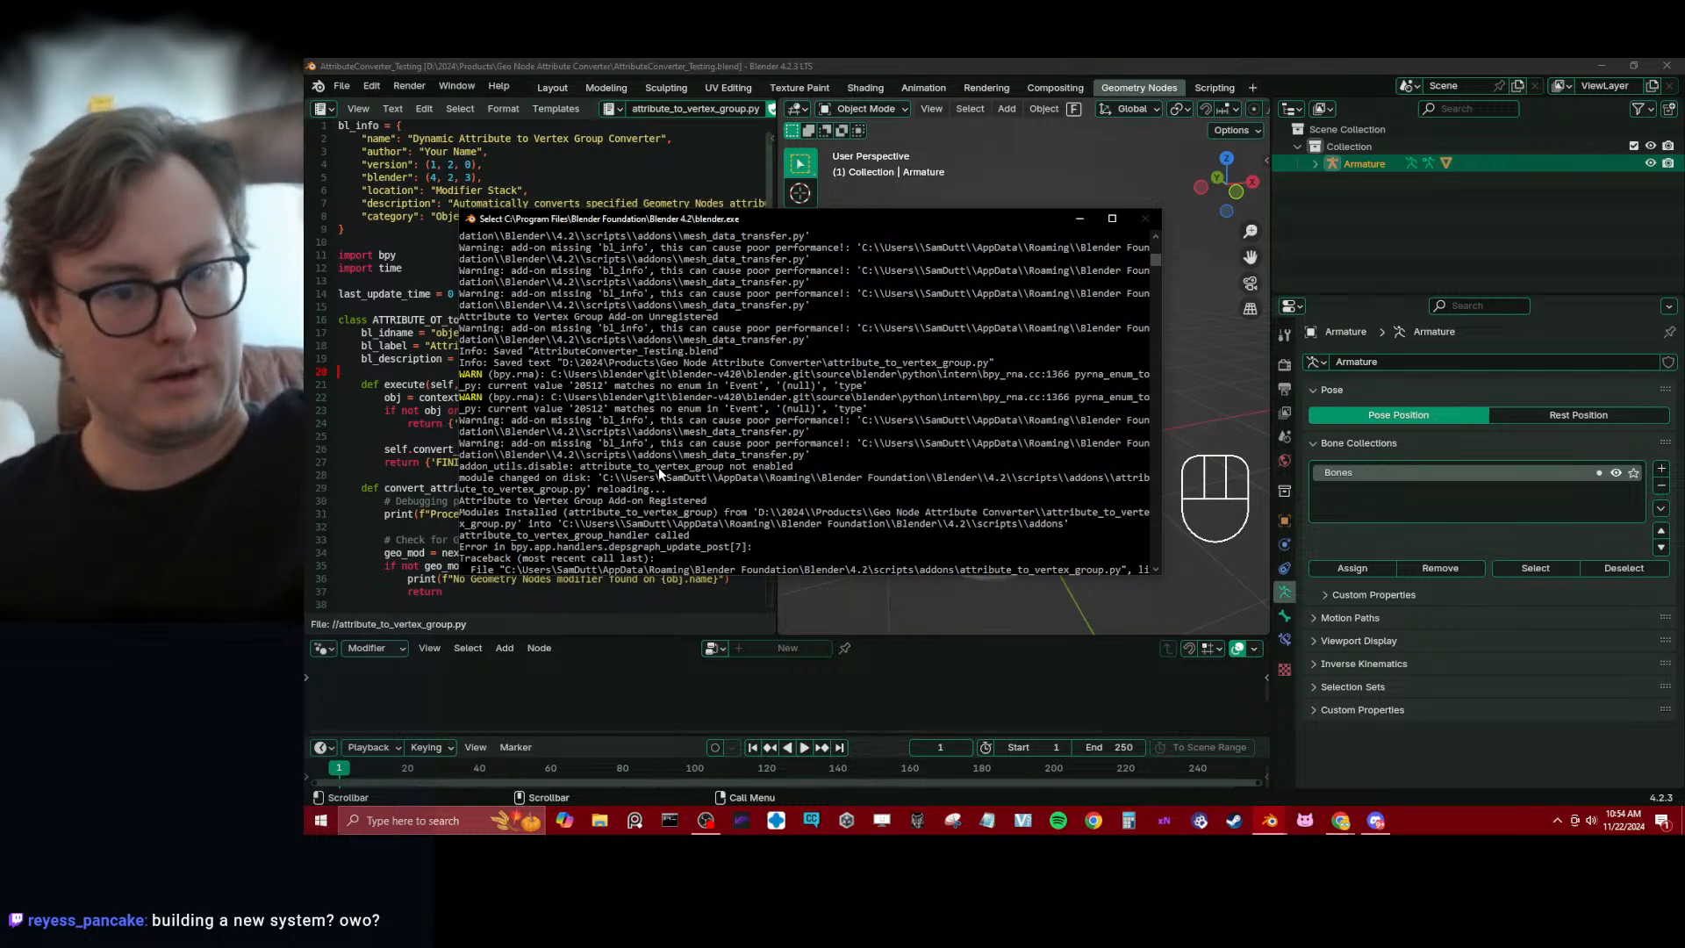
Select the console log covering the add-on reload, registration and handler error traceback, and copy it
{"action": "left_click_drag", "start_coordinate": [465, 409], "coordinate": [906, 588]}
{"action": "scroll", "coordinate": [743, 245], "scroll_direction": "up", "scroll_amount": 2}
{"action": "left_click_drag", "start_coordinate": [743, 244], "coordinate": [765, 389]}
{"action": "scroll", "coordinate": [760, 264], "scroll_direction": "up", "scroll_amount": 3}
{"action": "key", "text": "ctrl+c"}
Switch to the ChatGPT conversation about the add-on, paste the copied console log and send it as a message
{"action": "key", "text": "alt+Tab"}
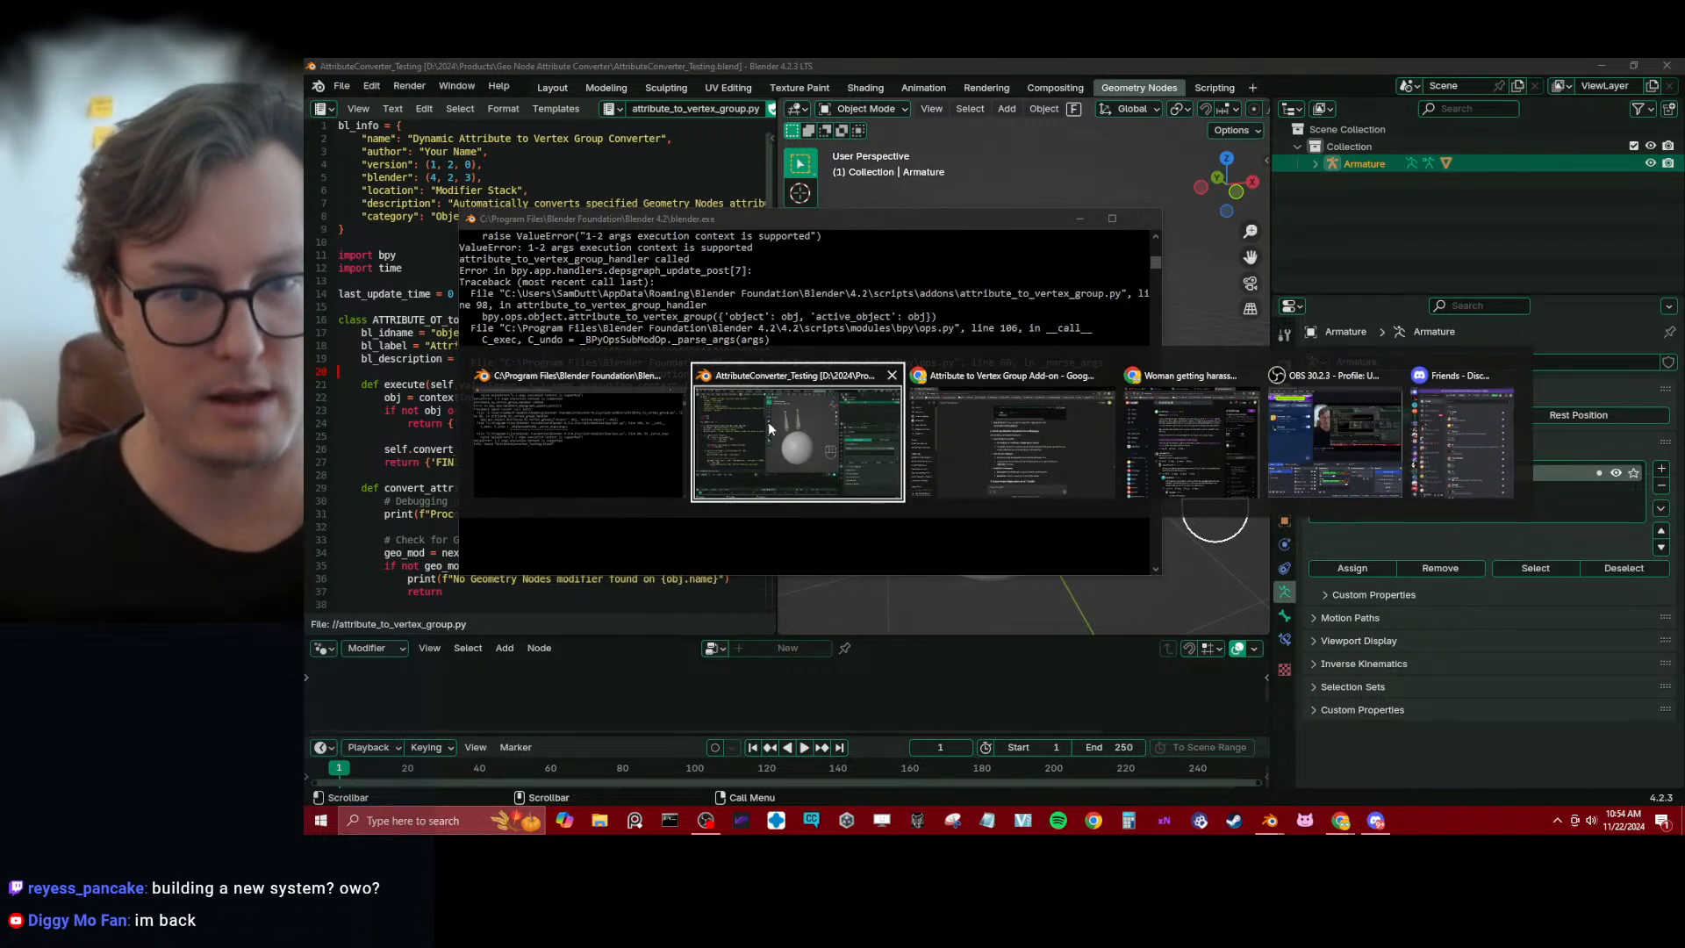
{"action": "key", "text": "alt+Tab"}
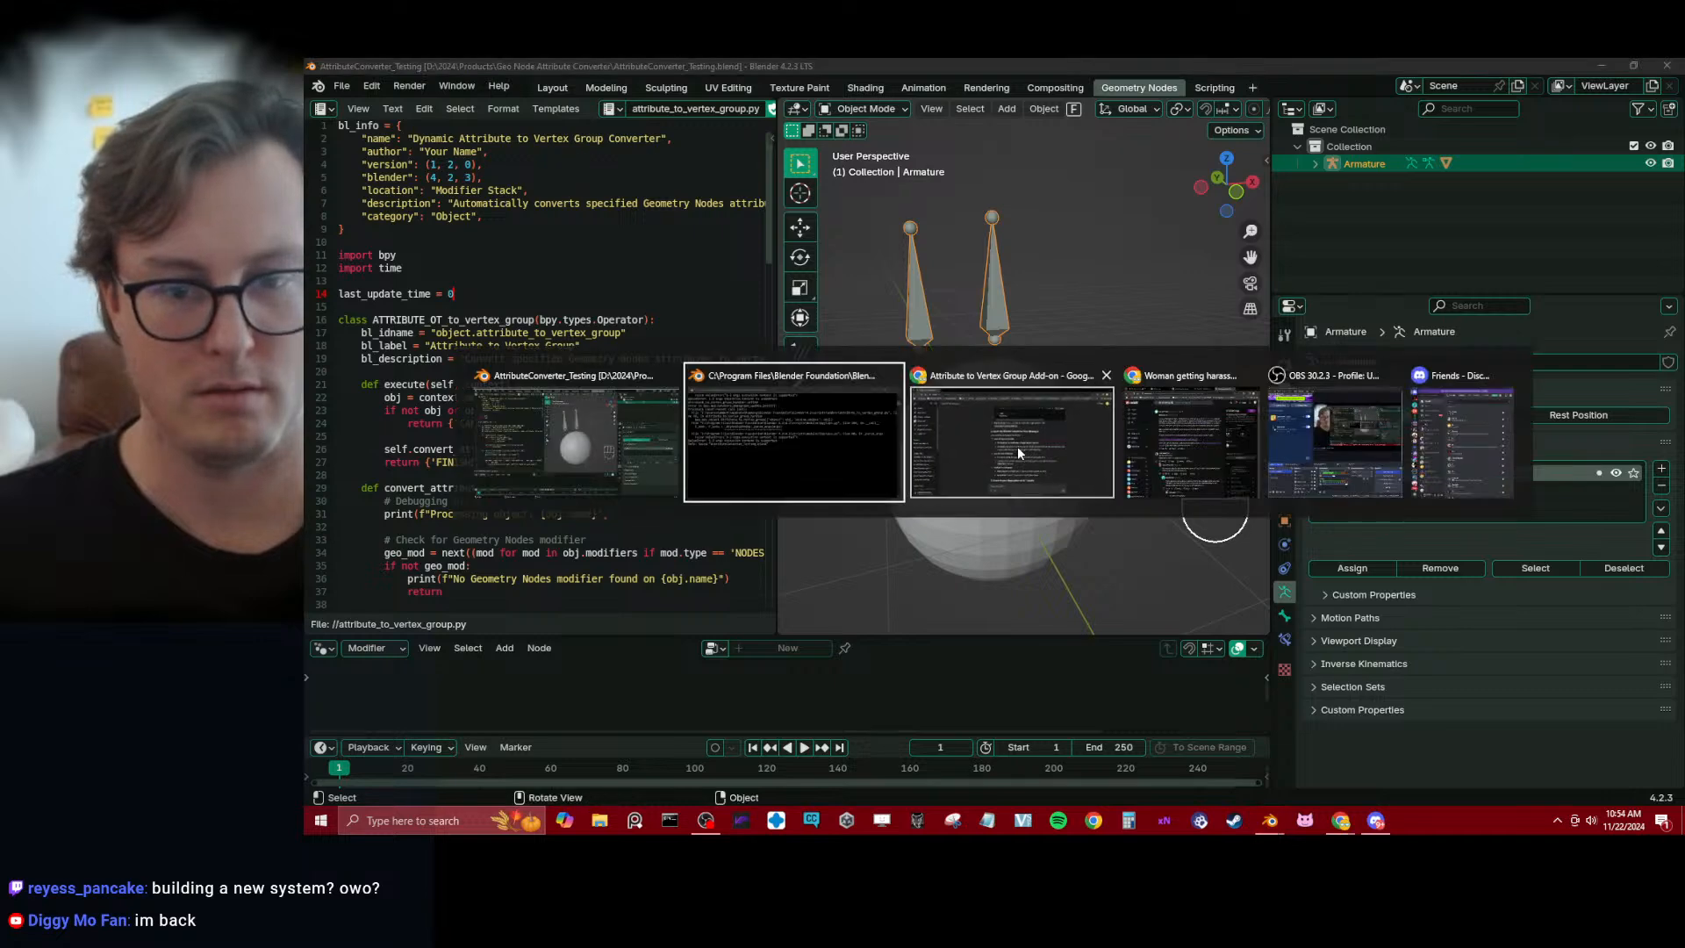
{"action": "key", "text": "ctrl+v"}
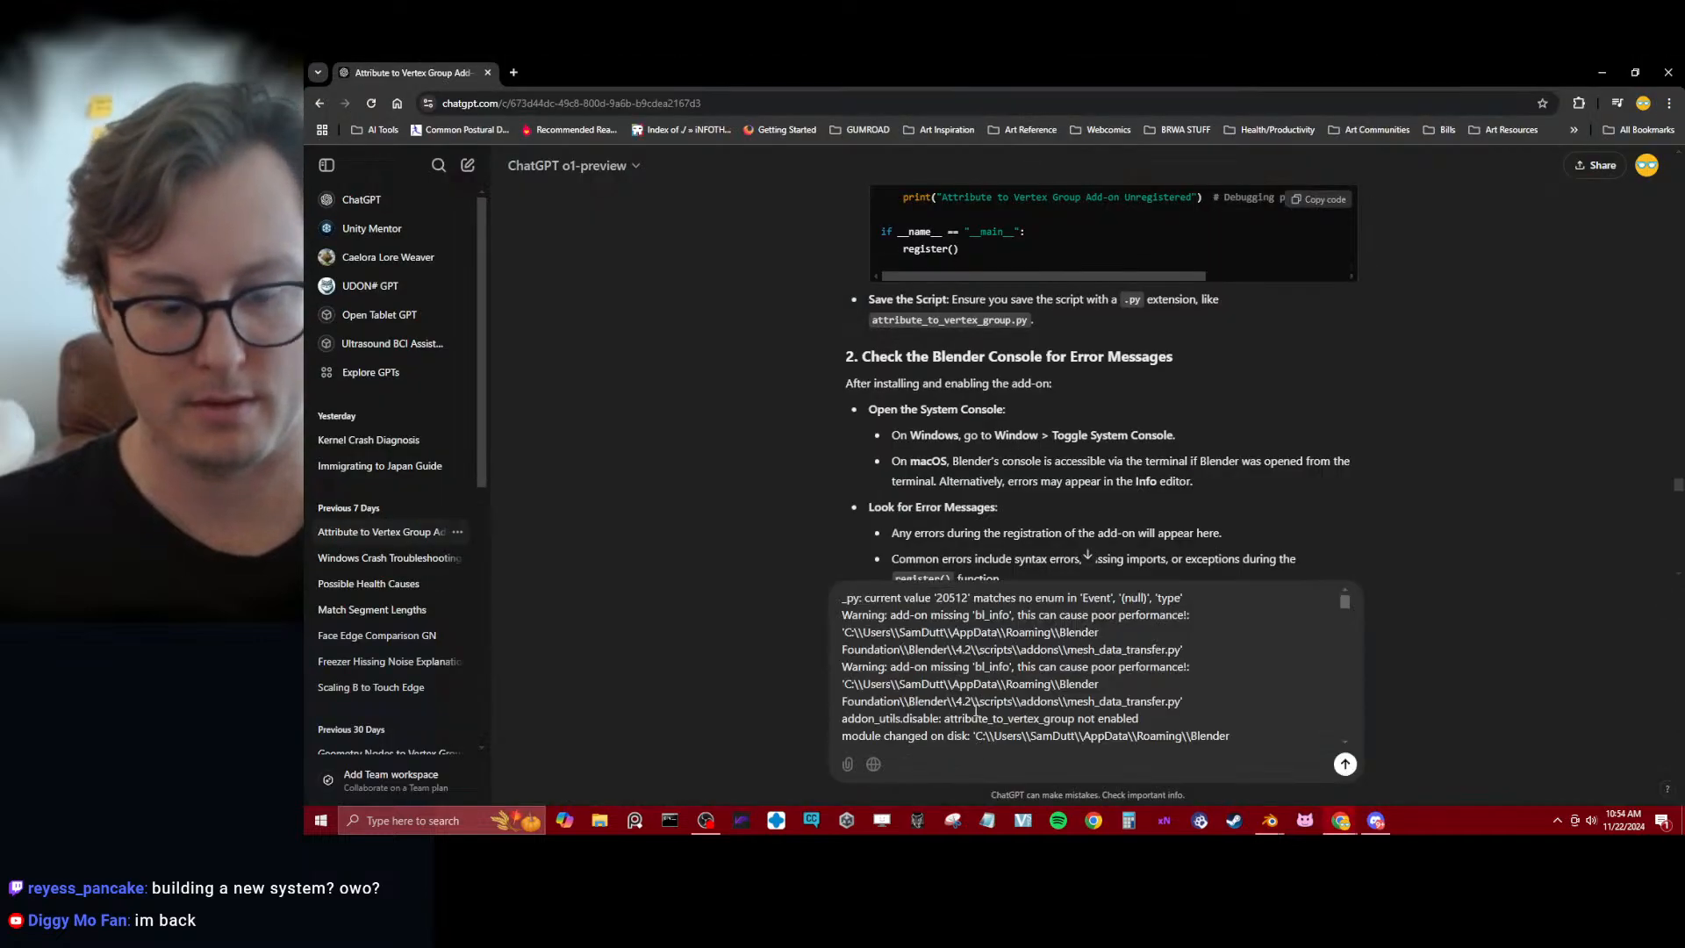
{"action": "scroll", "coordinate": [1177, 470], "scroll_direction": "down", "scroll_amount": 6}
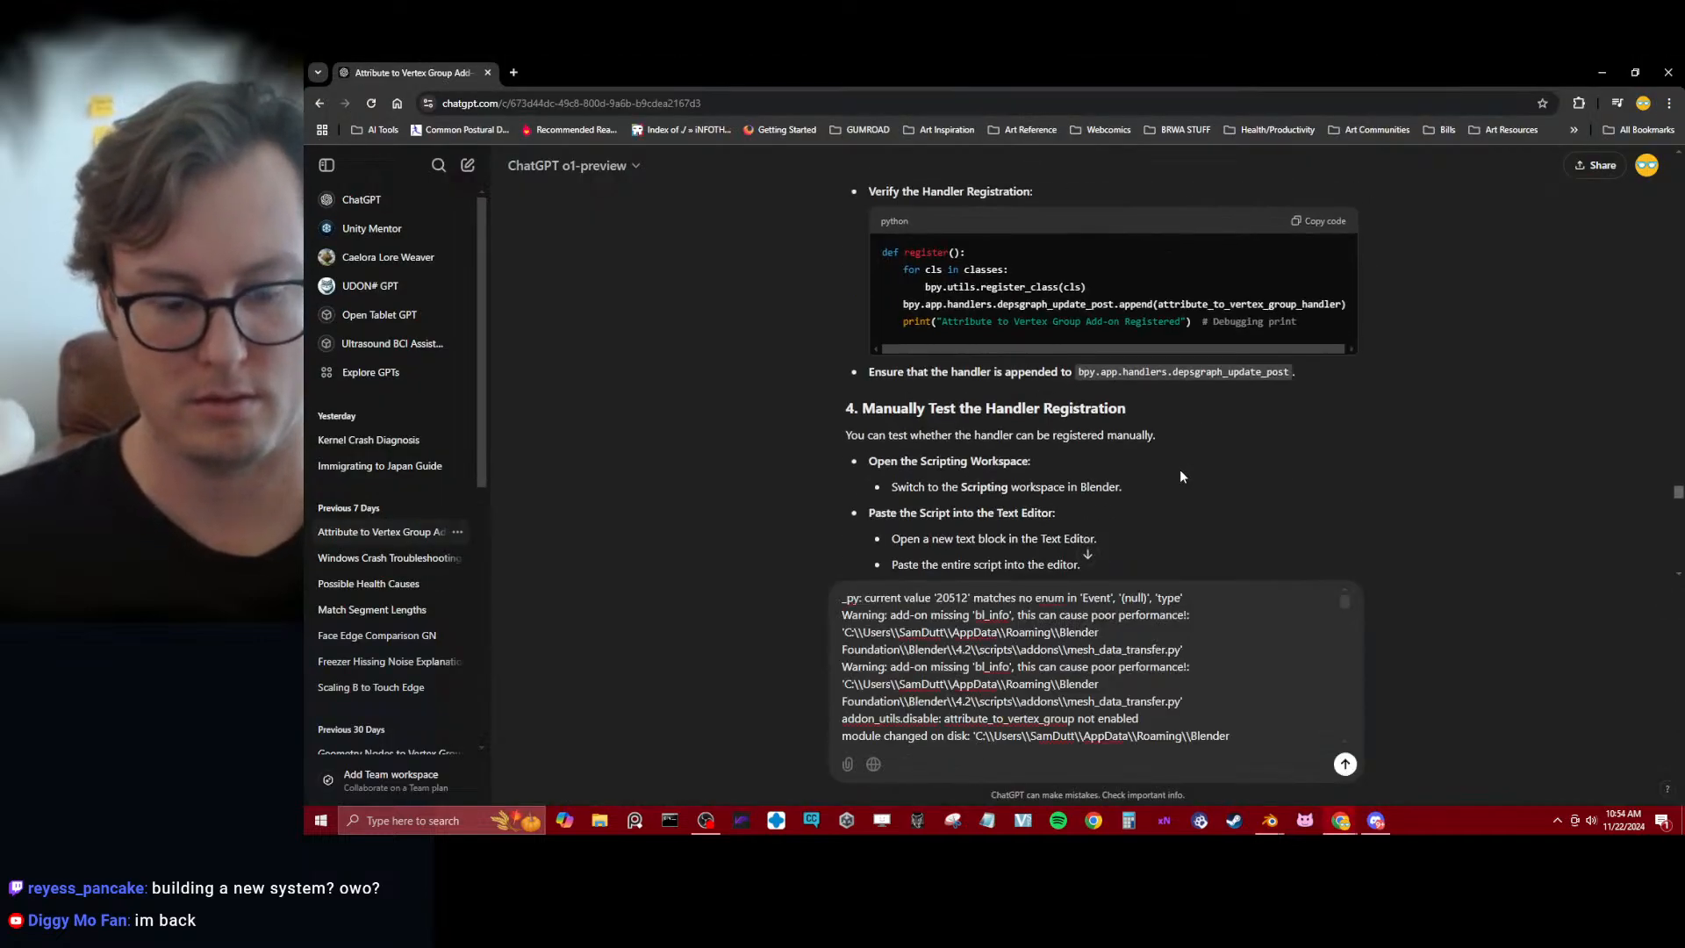
{"action": "key", "text": "Return"}
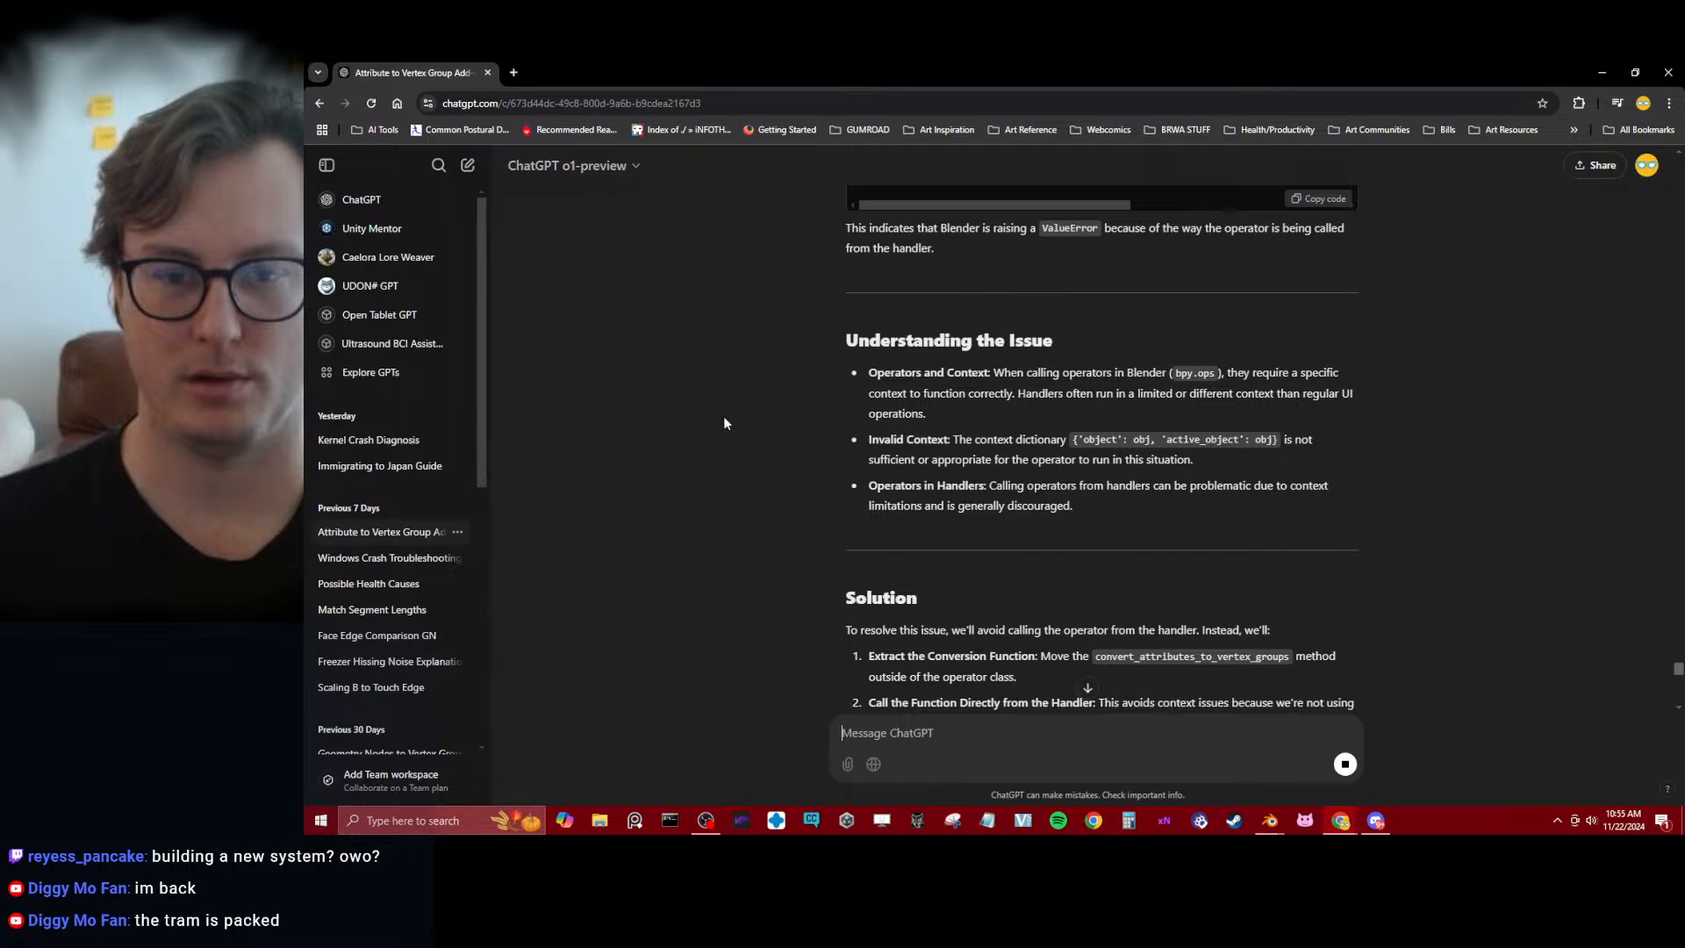
Review ChatGPT's explanation, solution and testing notes for the handler error, and copy the full updated script
{"action": "scroll", "coordinate": [706, 428], "scroll_direction": "down", "scroll_amount": 6}
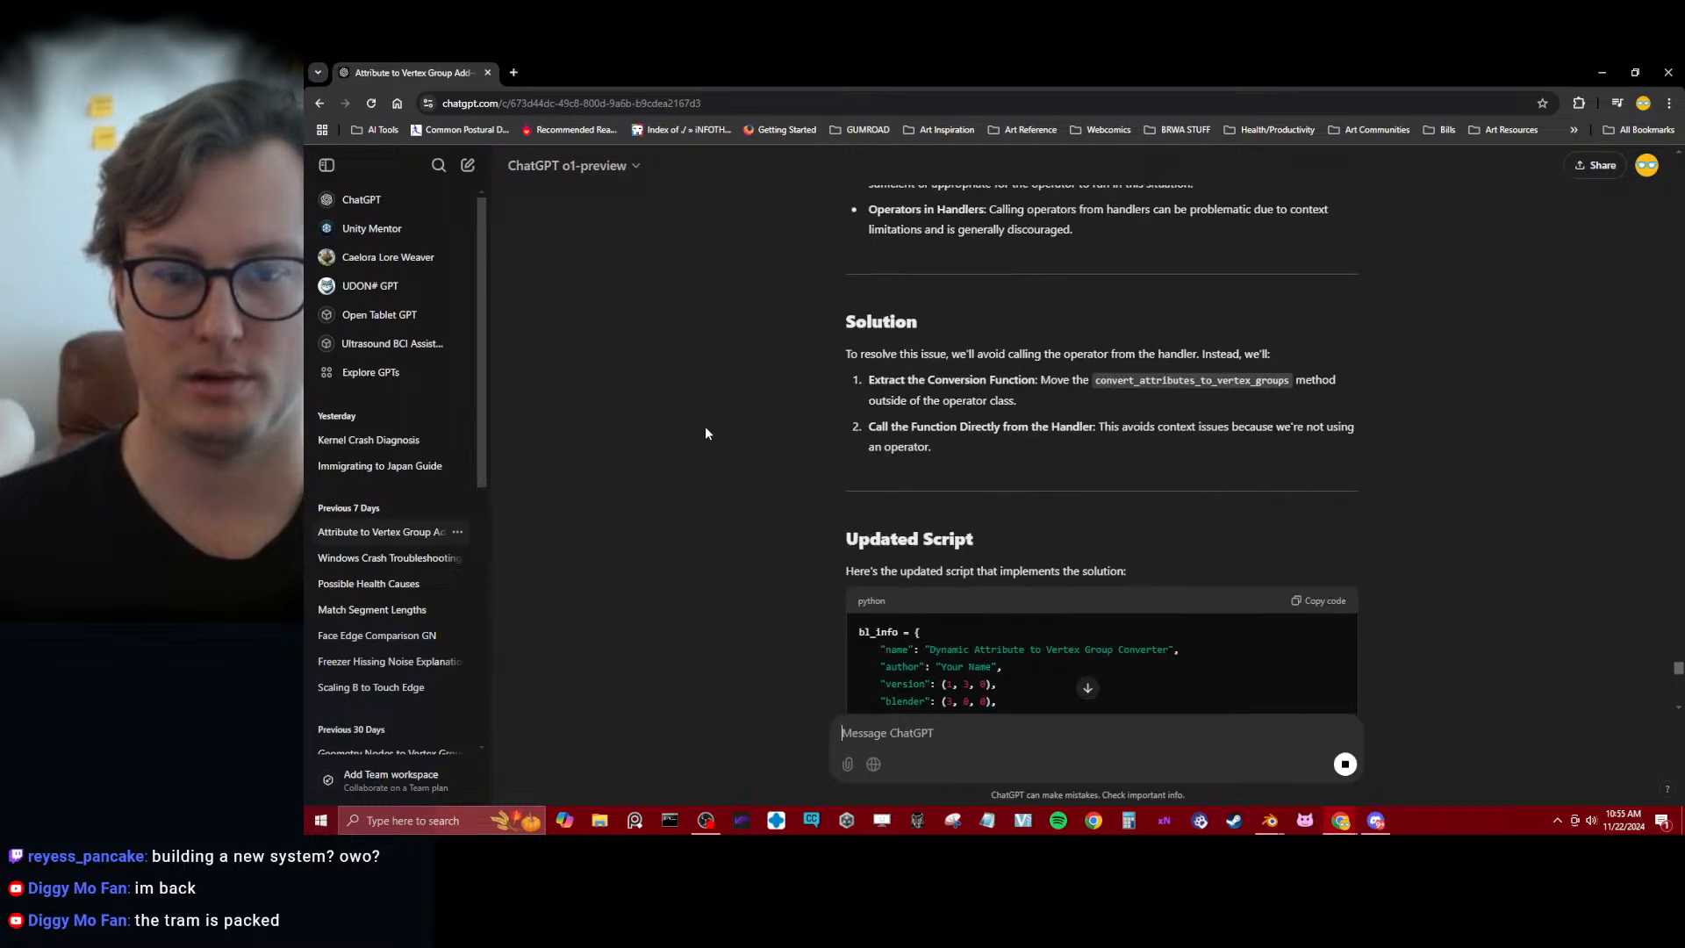
{"action": "scroll", "coordinate": [706, 428], "scroll_direction": "up", "scroll_amount": 4}
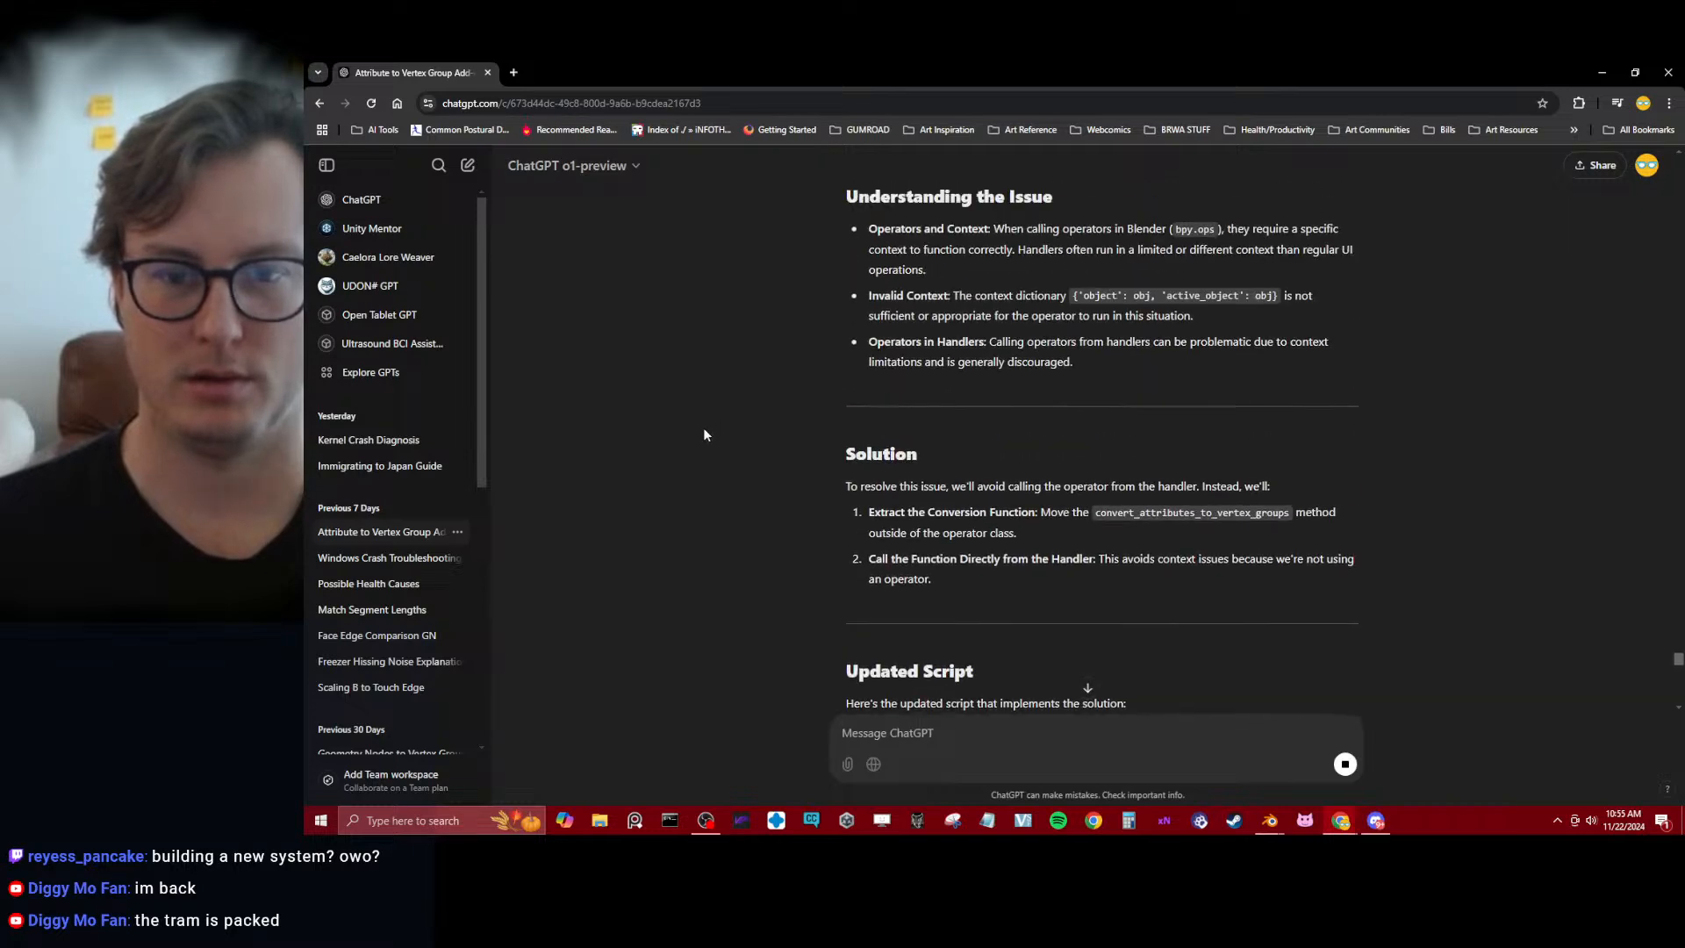
{"action": "scroll", "coordinate": [703, 428], "scroll_direction": "down", "scroll_amount": 3}
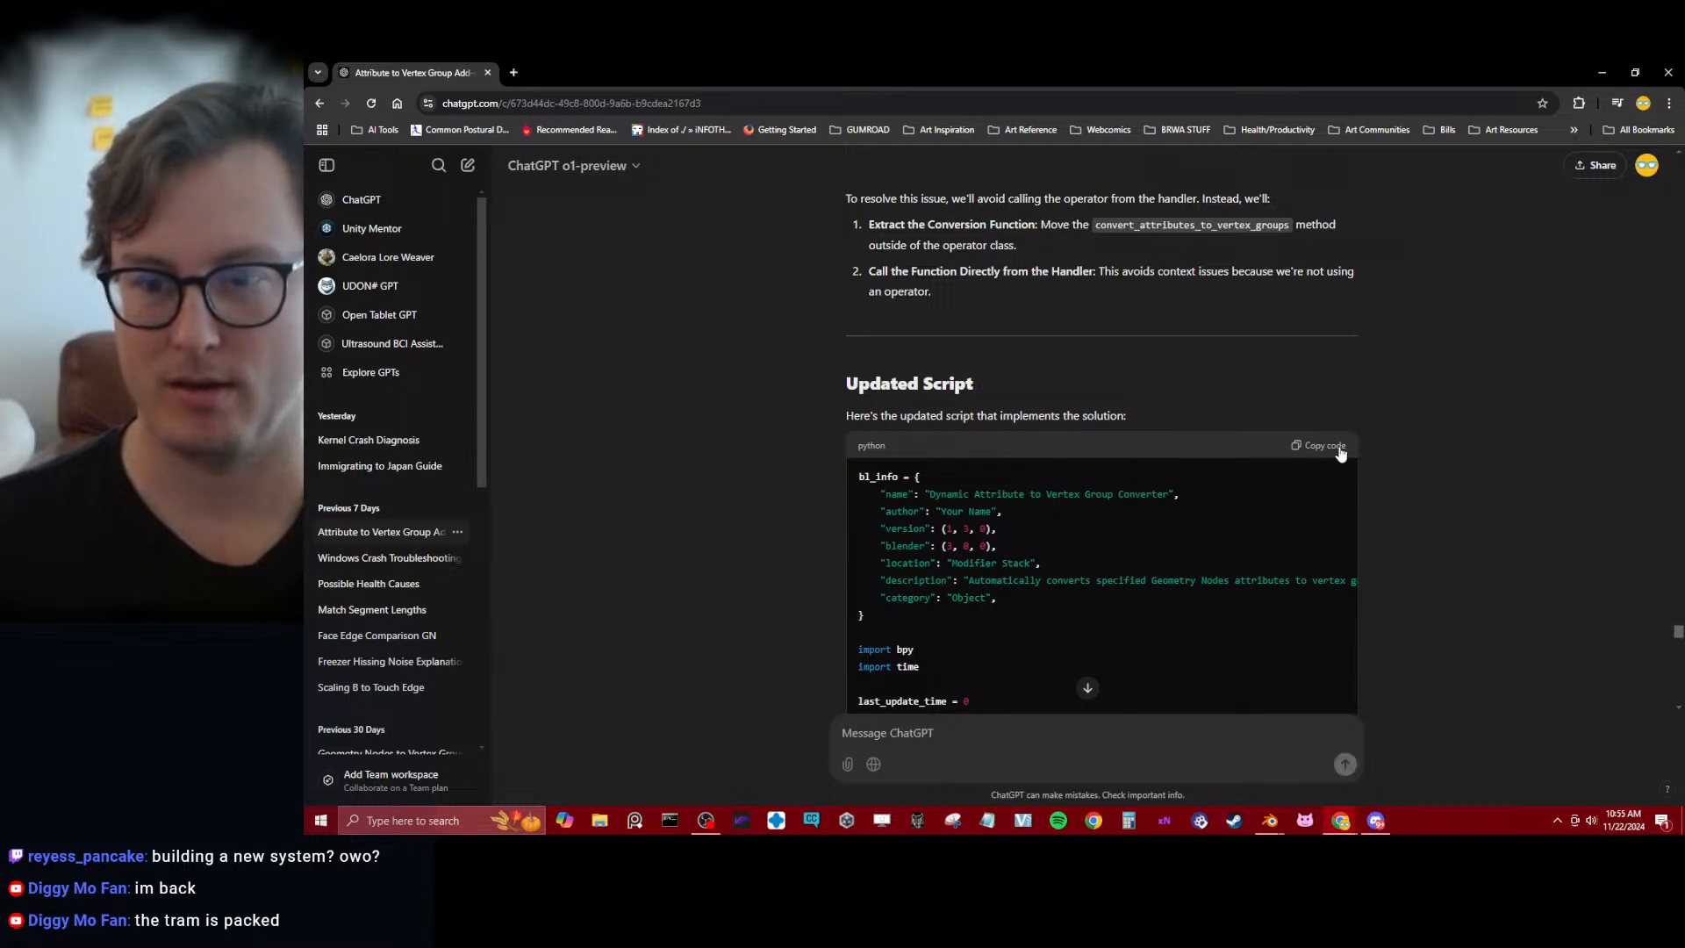
{"action": "scroll", "coordinate": [1346, 418], "scroll_direction": "down", "scroll_amount": 20}
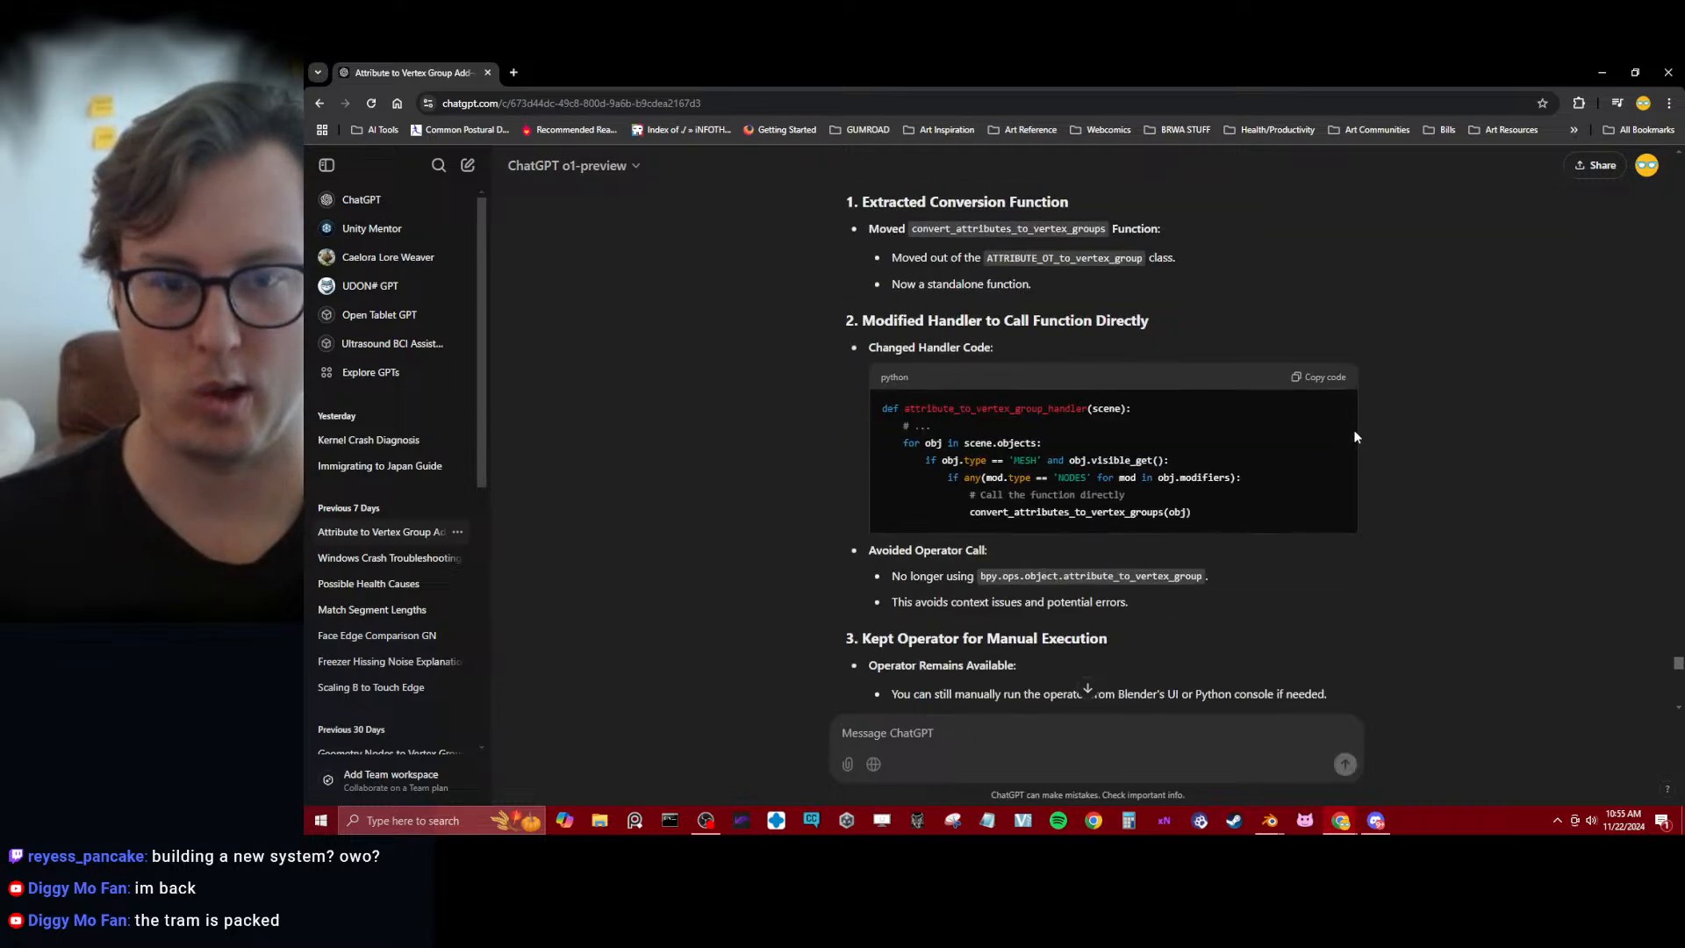
{"action": "scroll", "coordinate": [1400, 436], "scroll_direction": "up", "scroll_amount": 2}
{"action": "scroll", "coordinate": [1401, 437], "scroll_direction": "down", "scroll_amount": 15}
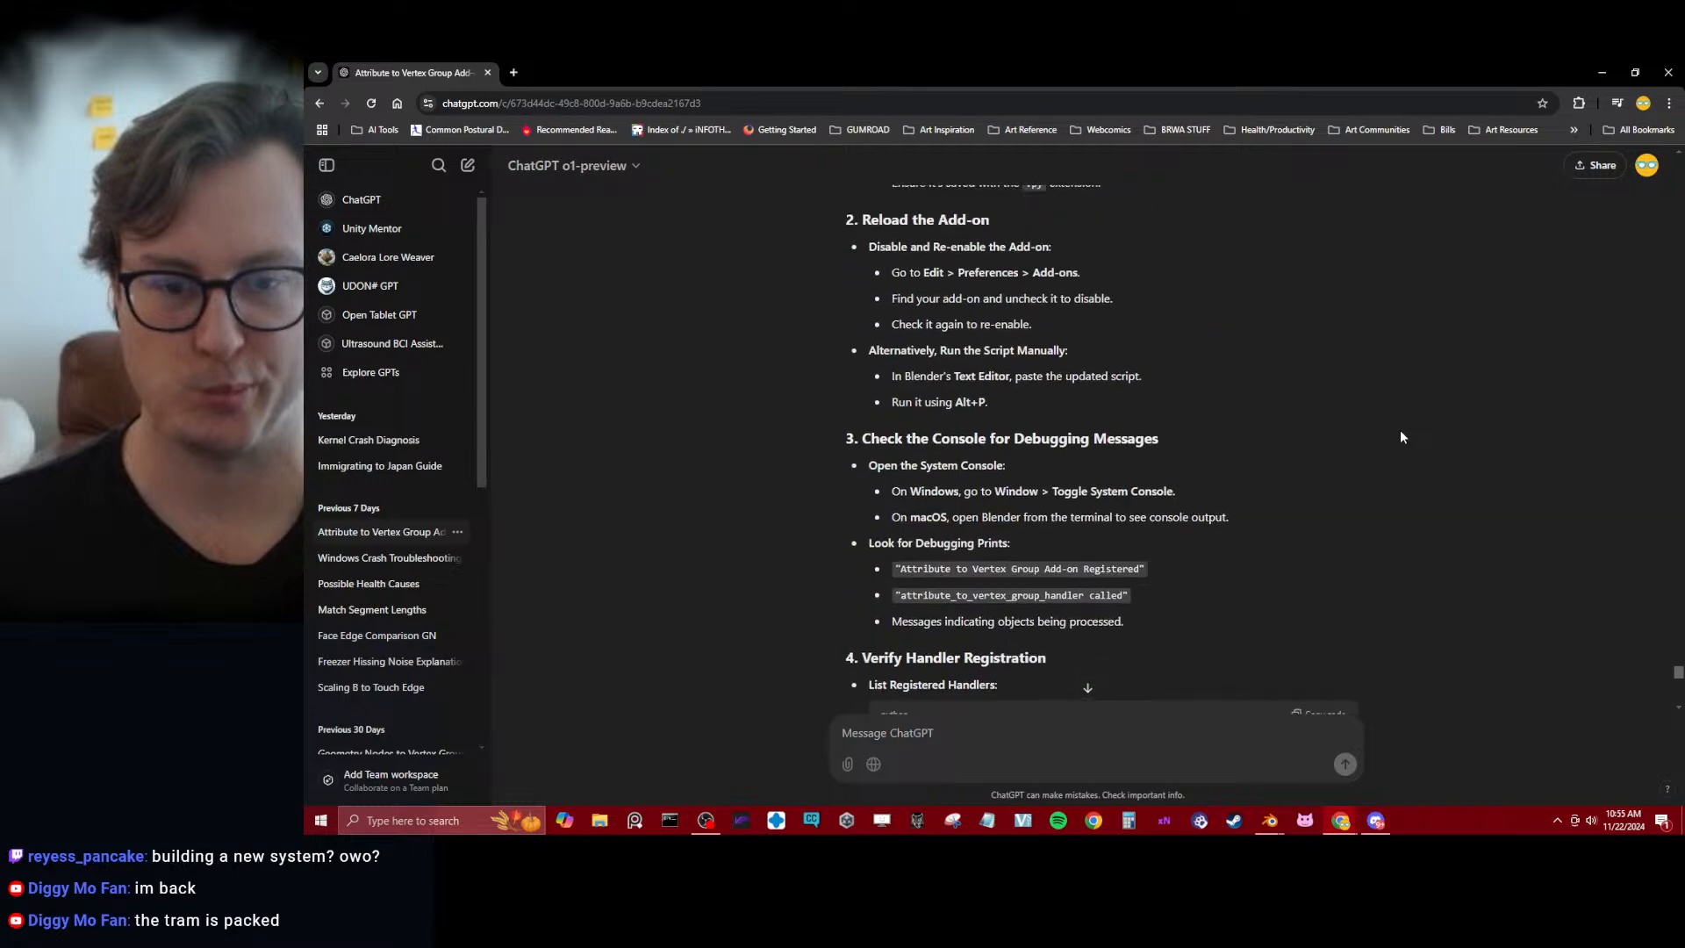
{"action": "scroll", "coordinate": [1400, 436], "scroll_direction": "down", "scroll_amount": 5}
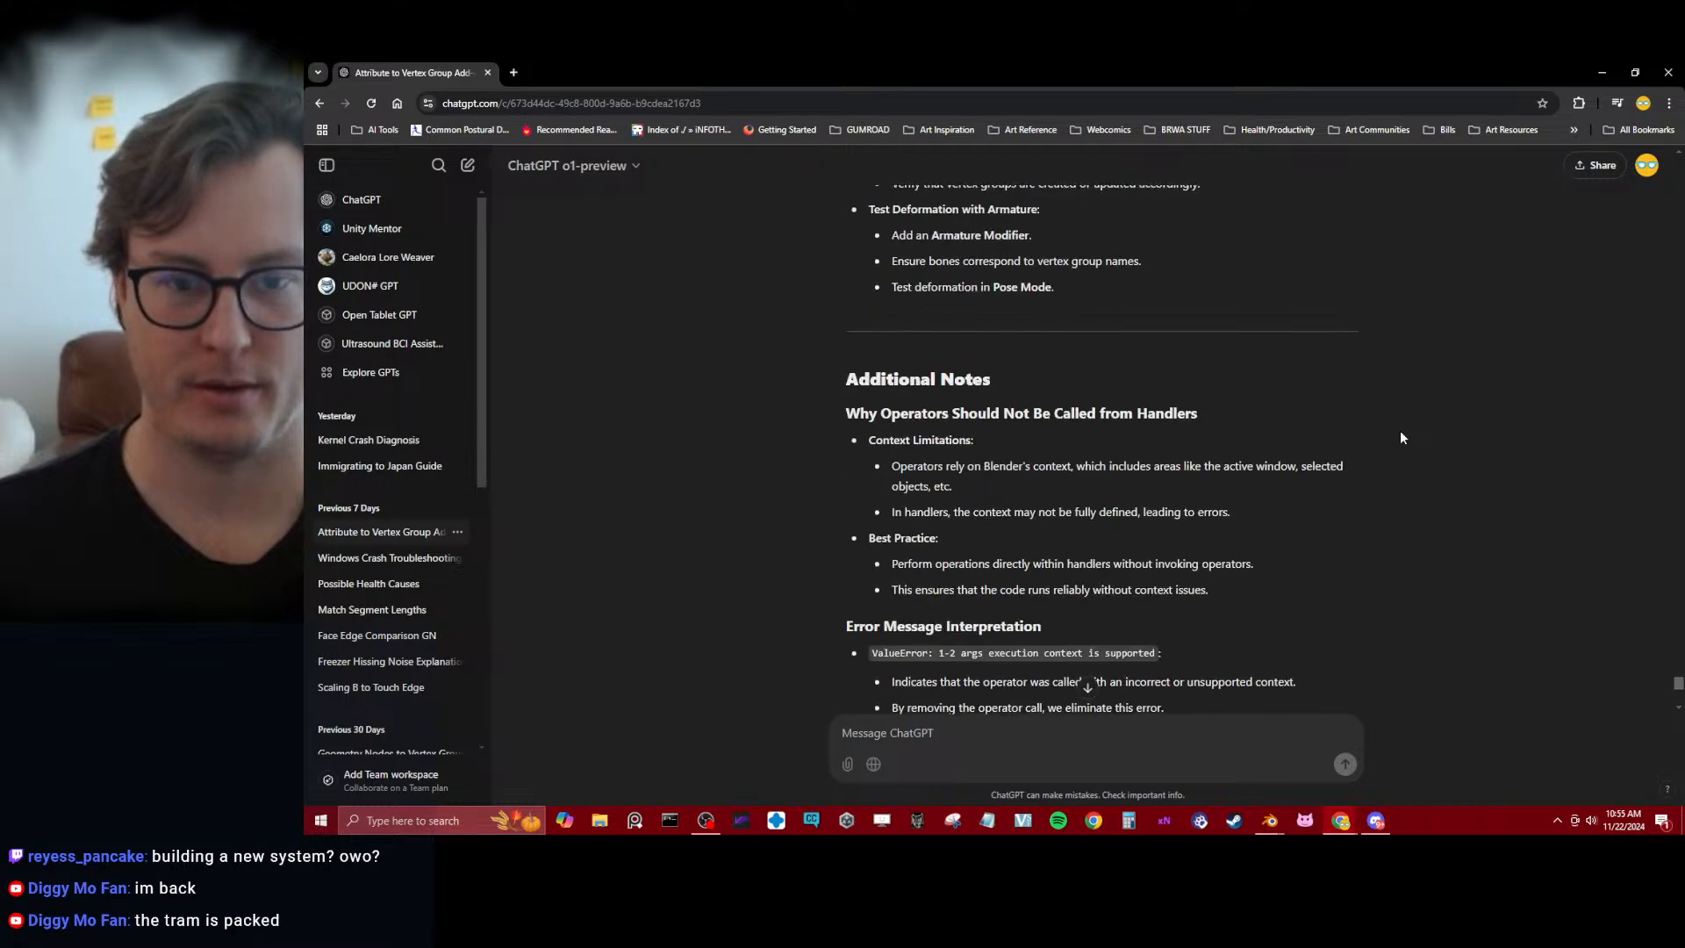
{"action": "scroll", "coordinate": [1399, 437], "scroll_direction": "down", "scroll_amount": 6}
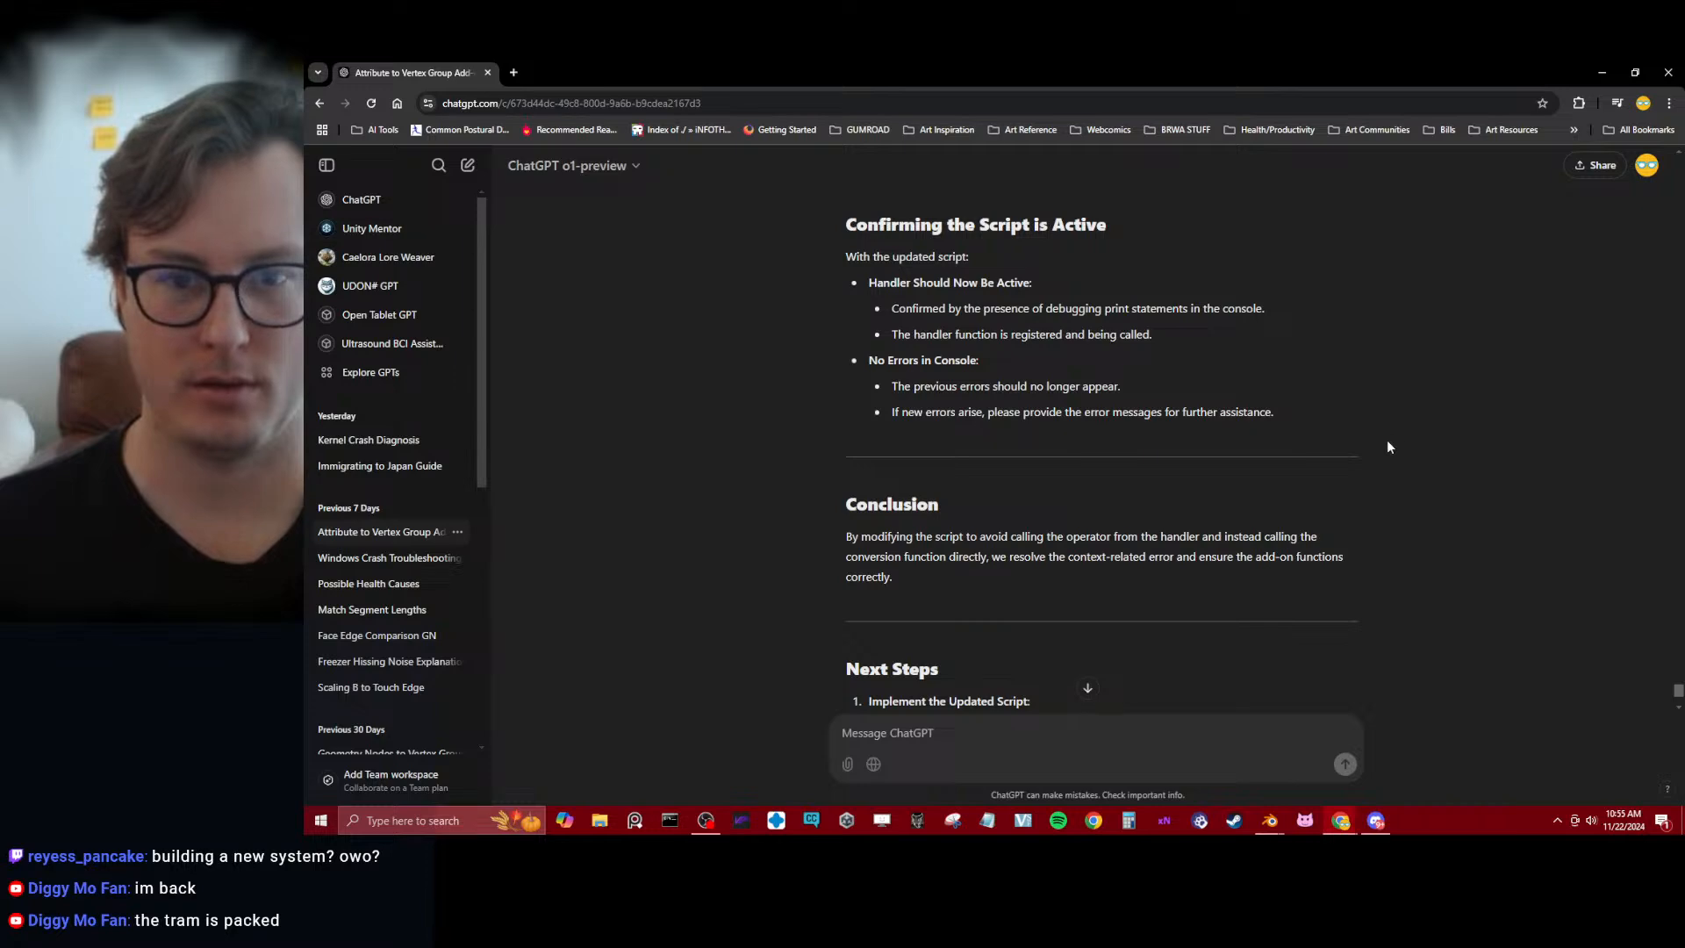
Switch to Blender, replace all of attribute_to_vertex_group.py with the copied script, and save the project and the script file
{"action": "key", "text": "alt+Tab"}
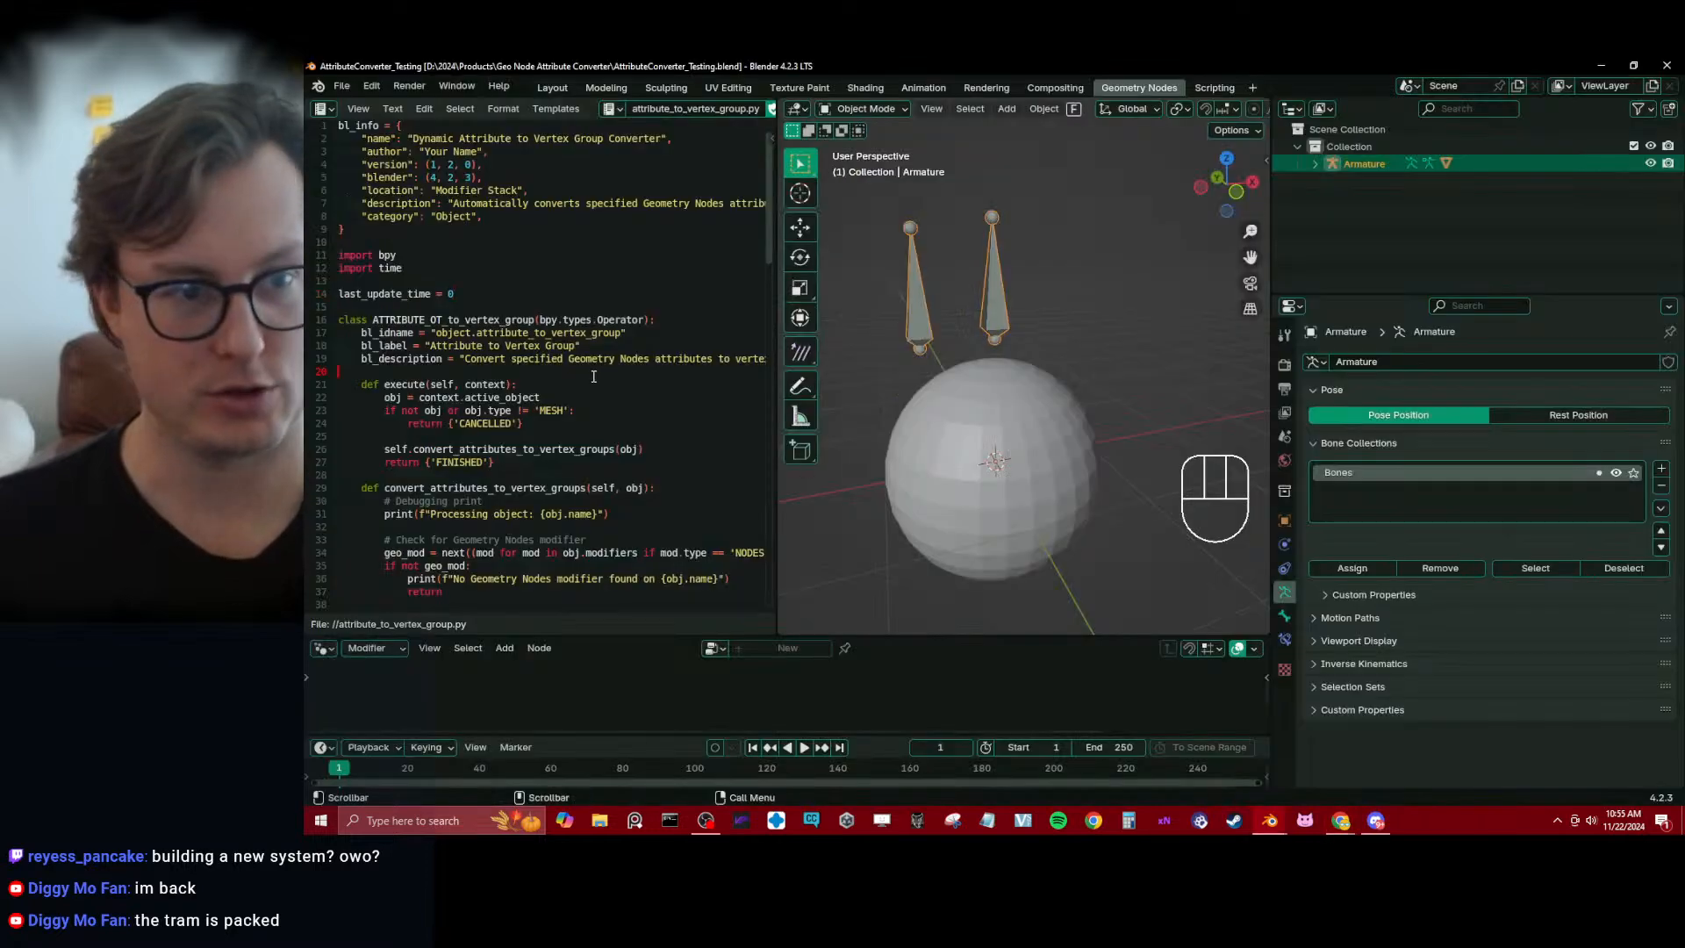
{"action": "key", "text": "ctrl+a"}
{"action": "key", "text": "ctrl+v"}
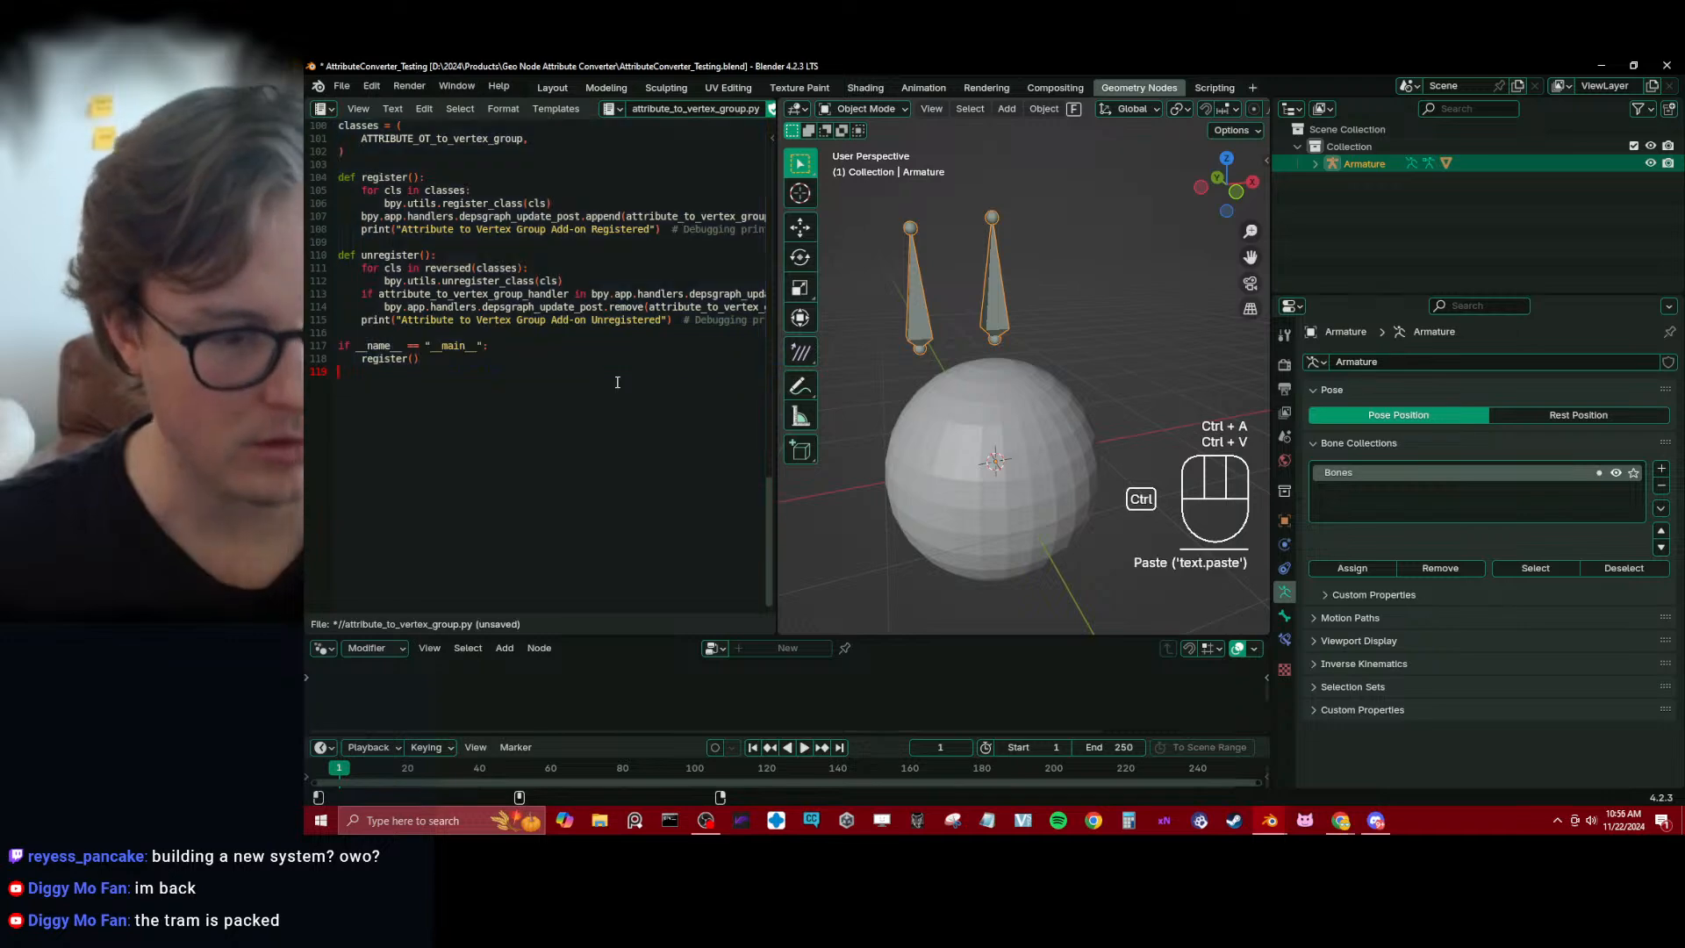
{"action": "key", "text": "ctrl+s"}
{"action": "key", "text": "alt+s"}
{"action": "key", "text": "alt+s"}
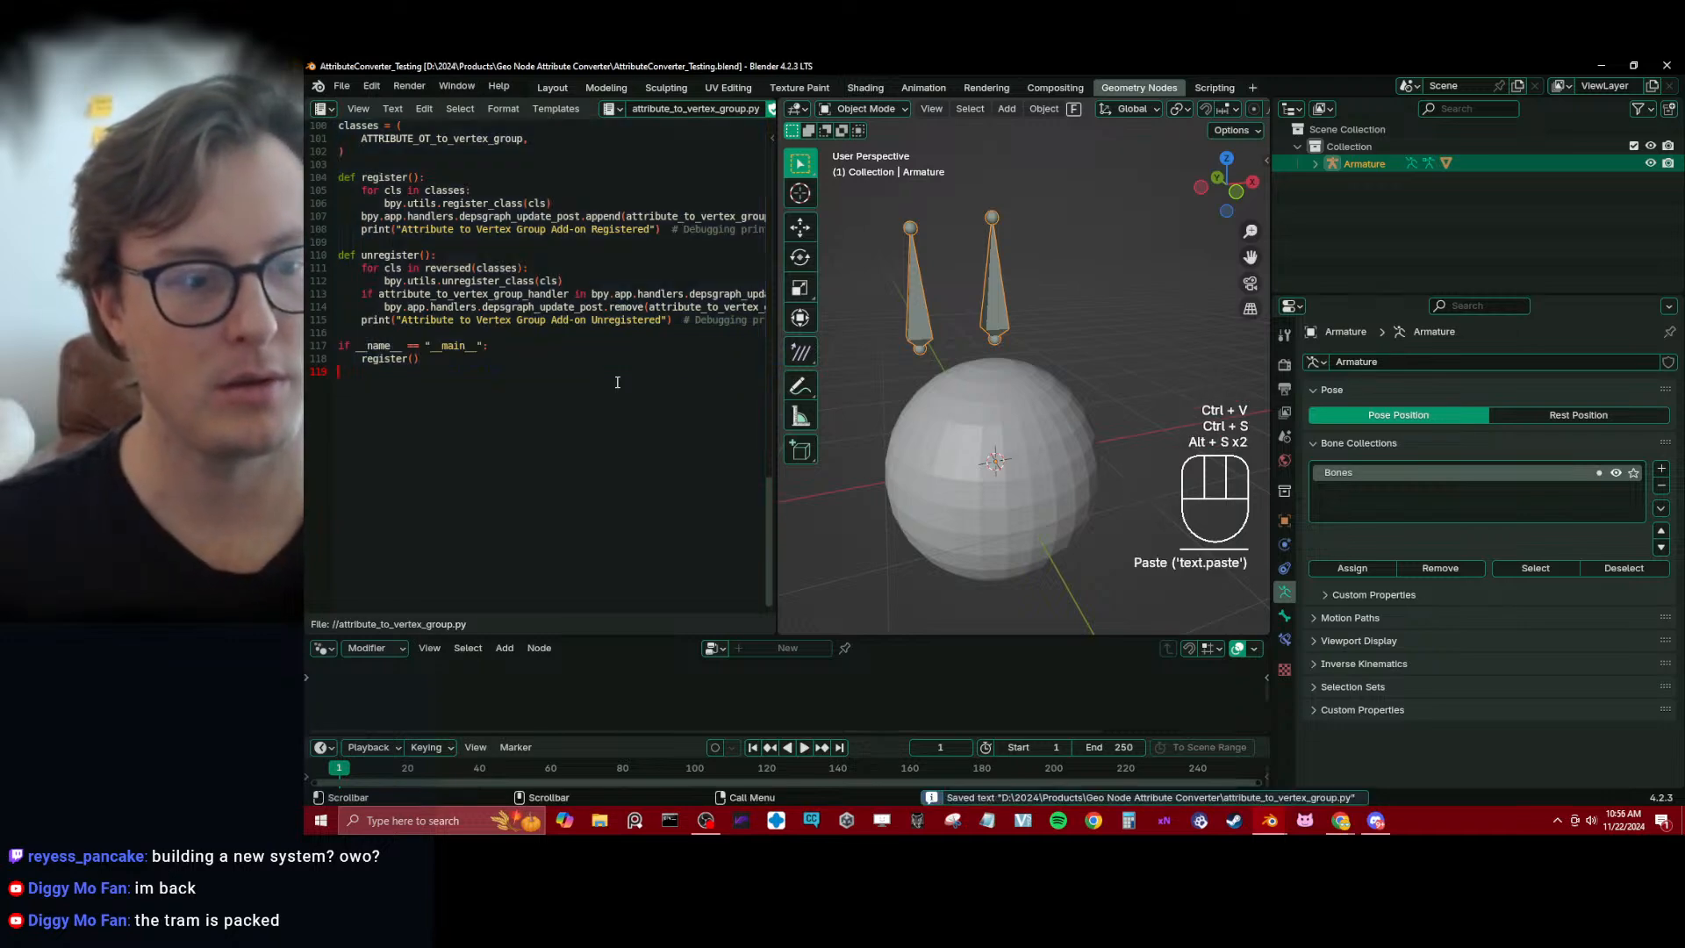
Uninstall the Dynamic Attribute to Vertex Group Converter add-on, close the preferences and save the project
{"action": "left_click", "coordinate": [371, 85]}
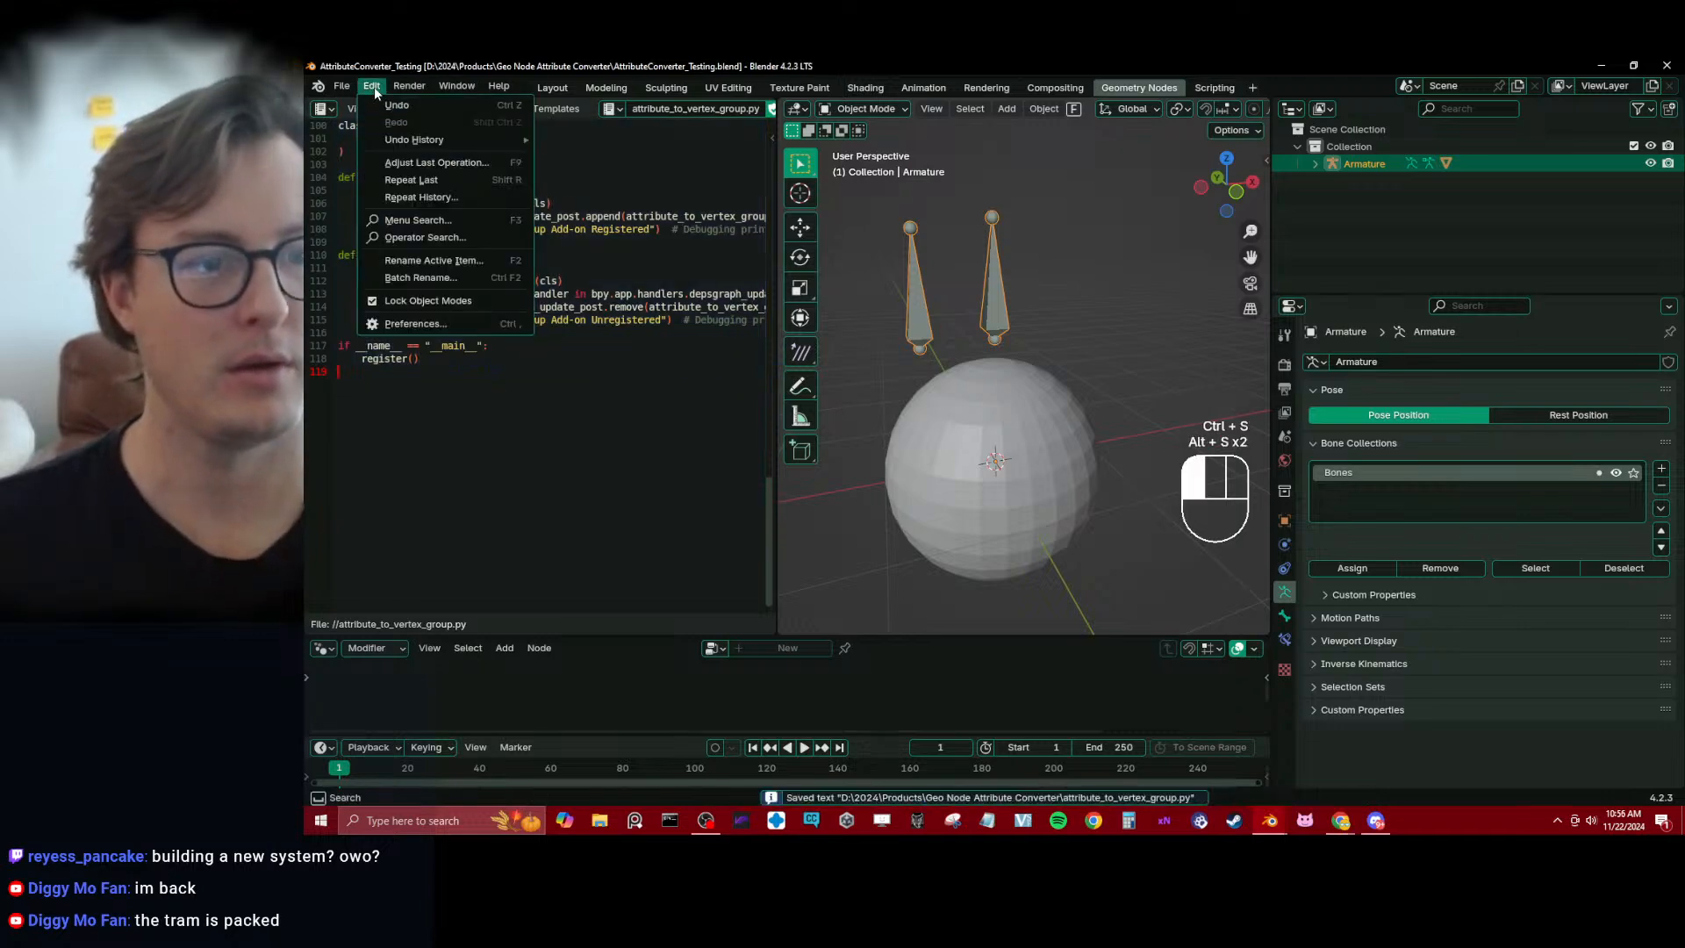
{"action": "left_click", "coordinate": [415, 323]}
{"action": "left_click", "coordinate": [841, 165]}
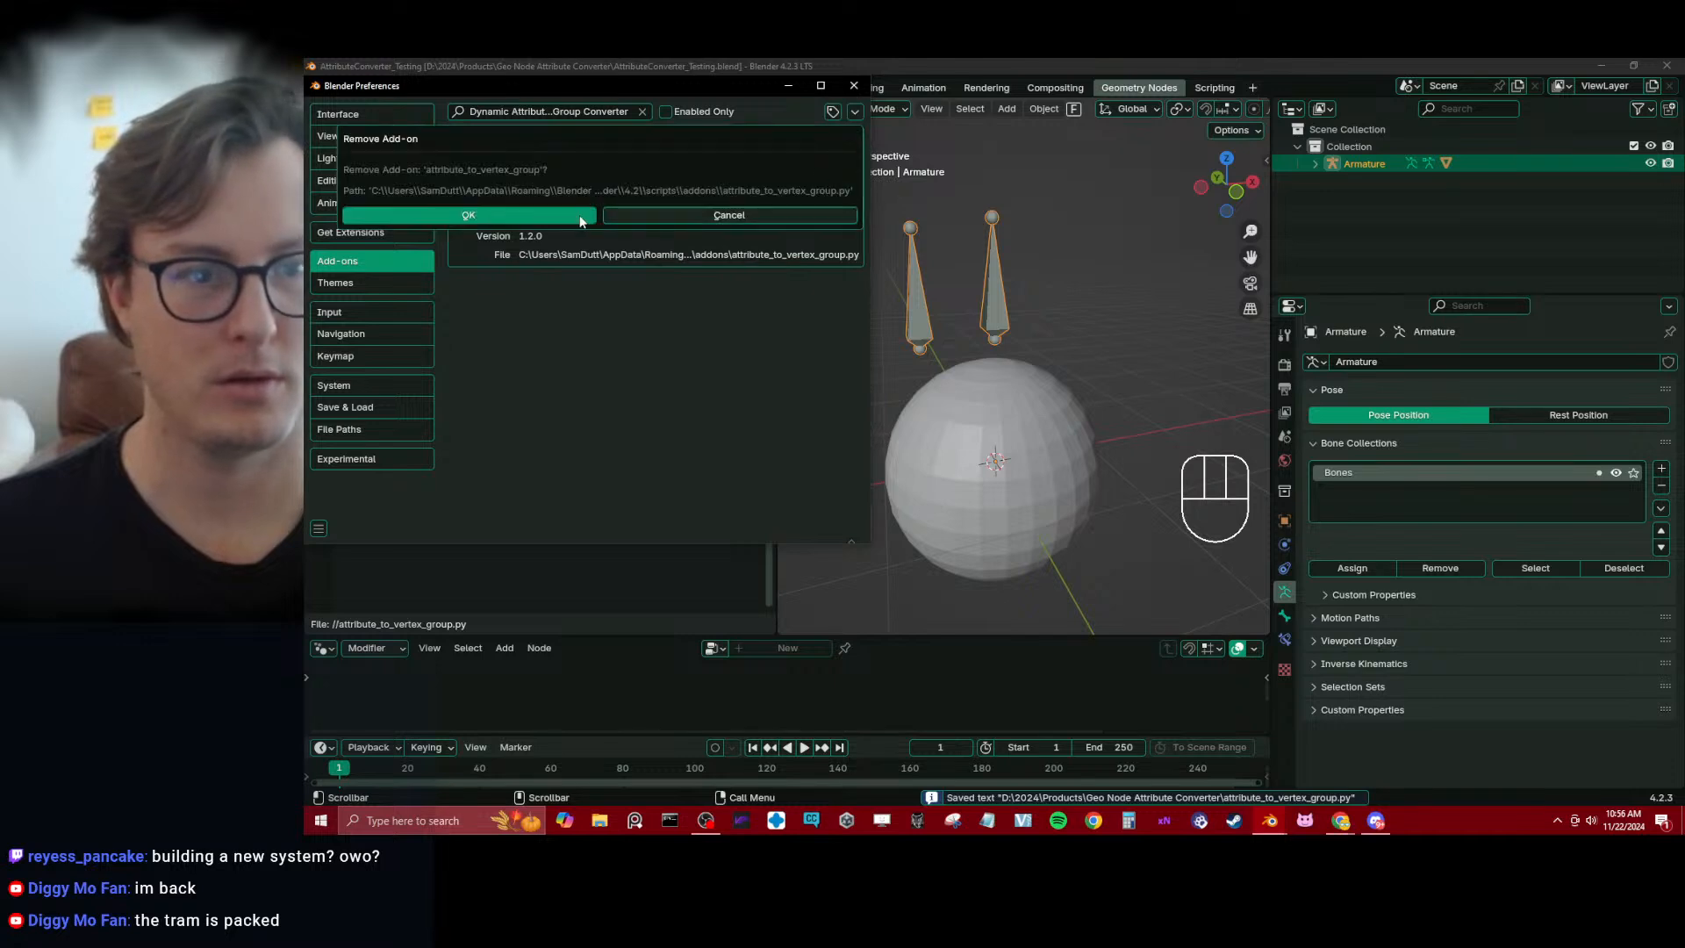
{"action": "left_click", "coordinate": [570, 215]}
{"action": "left_click", "coordinate": [853, 86]}
{"action": "key", "text": "ctrl+s"}
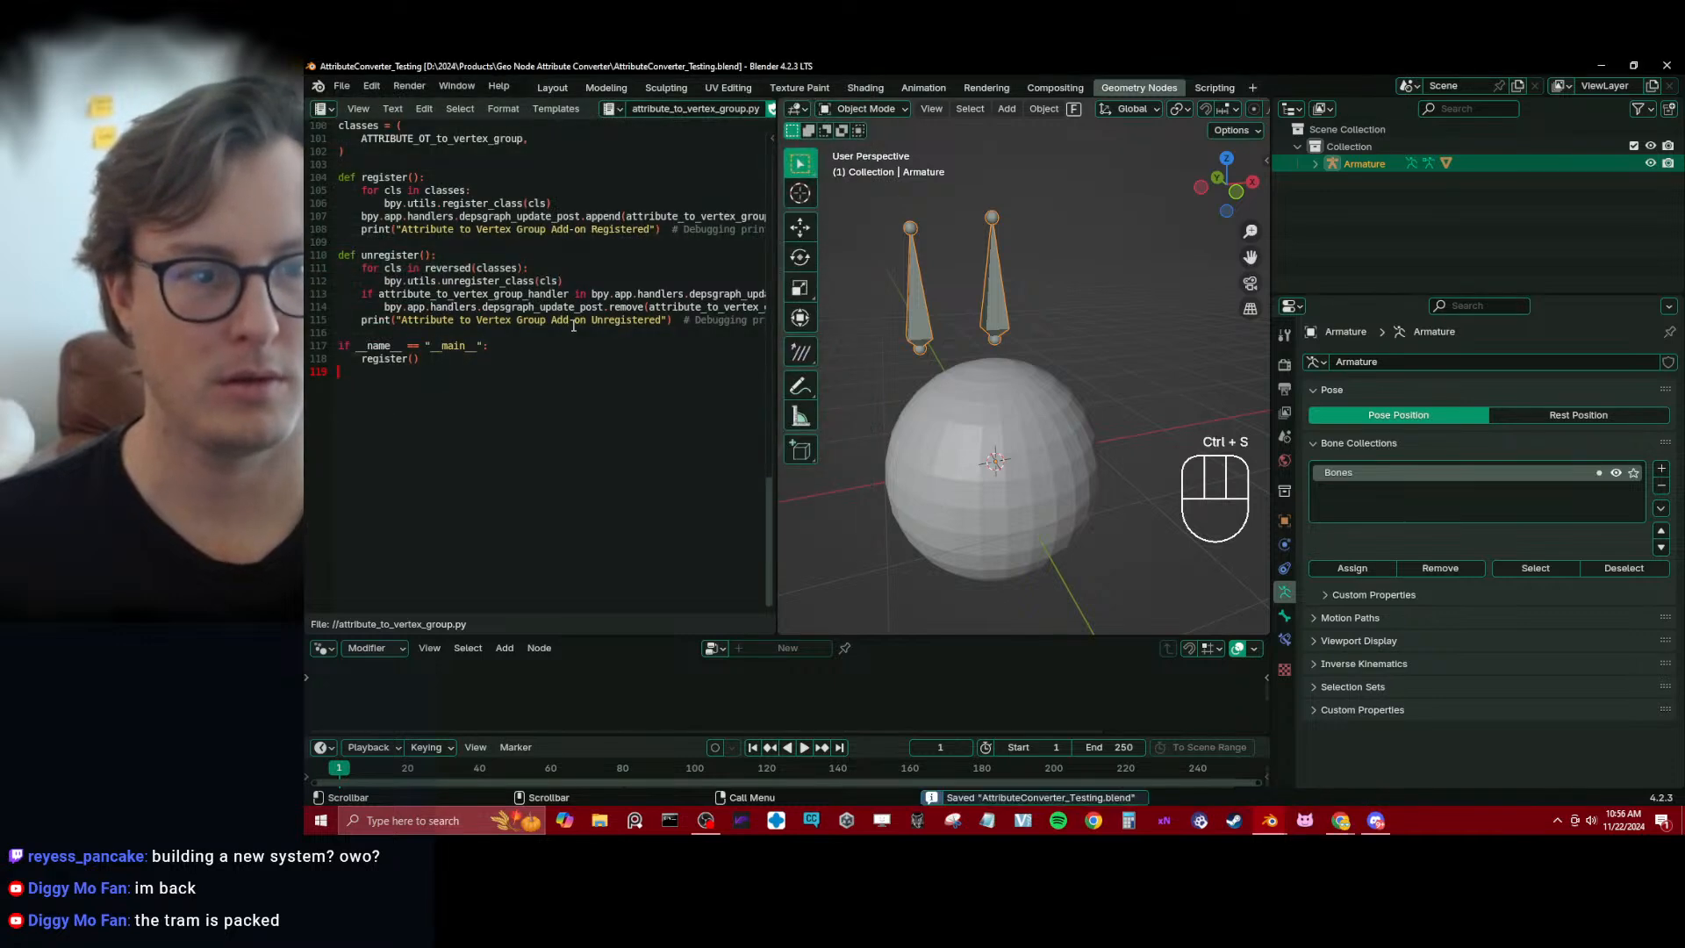
Restart Blender and reopen the recent project AttributeConverter_Testing.blend
{"action": "key", "text": "alt+Tab"}
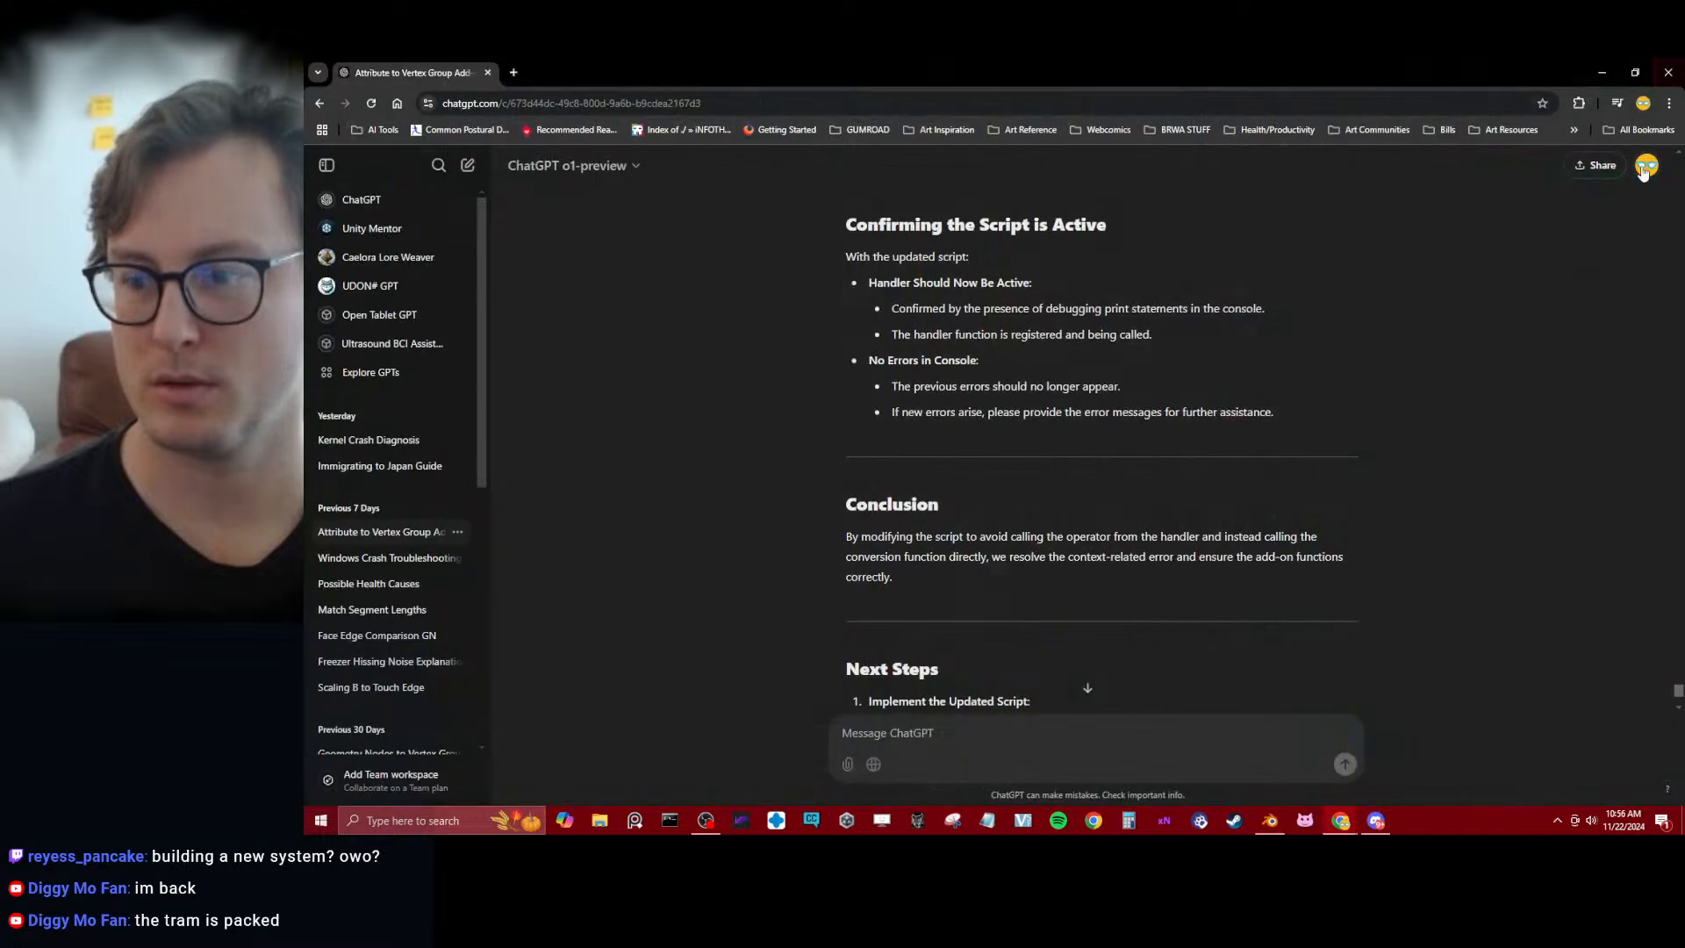
{"action": "left_click", "coordinate": [1271, 830]}
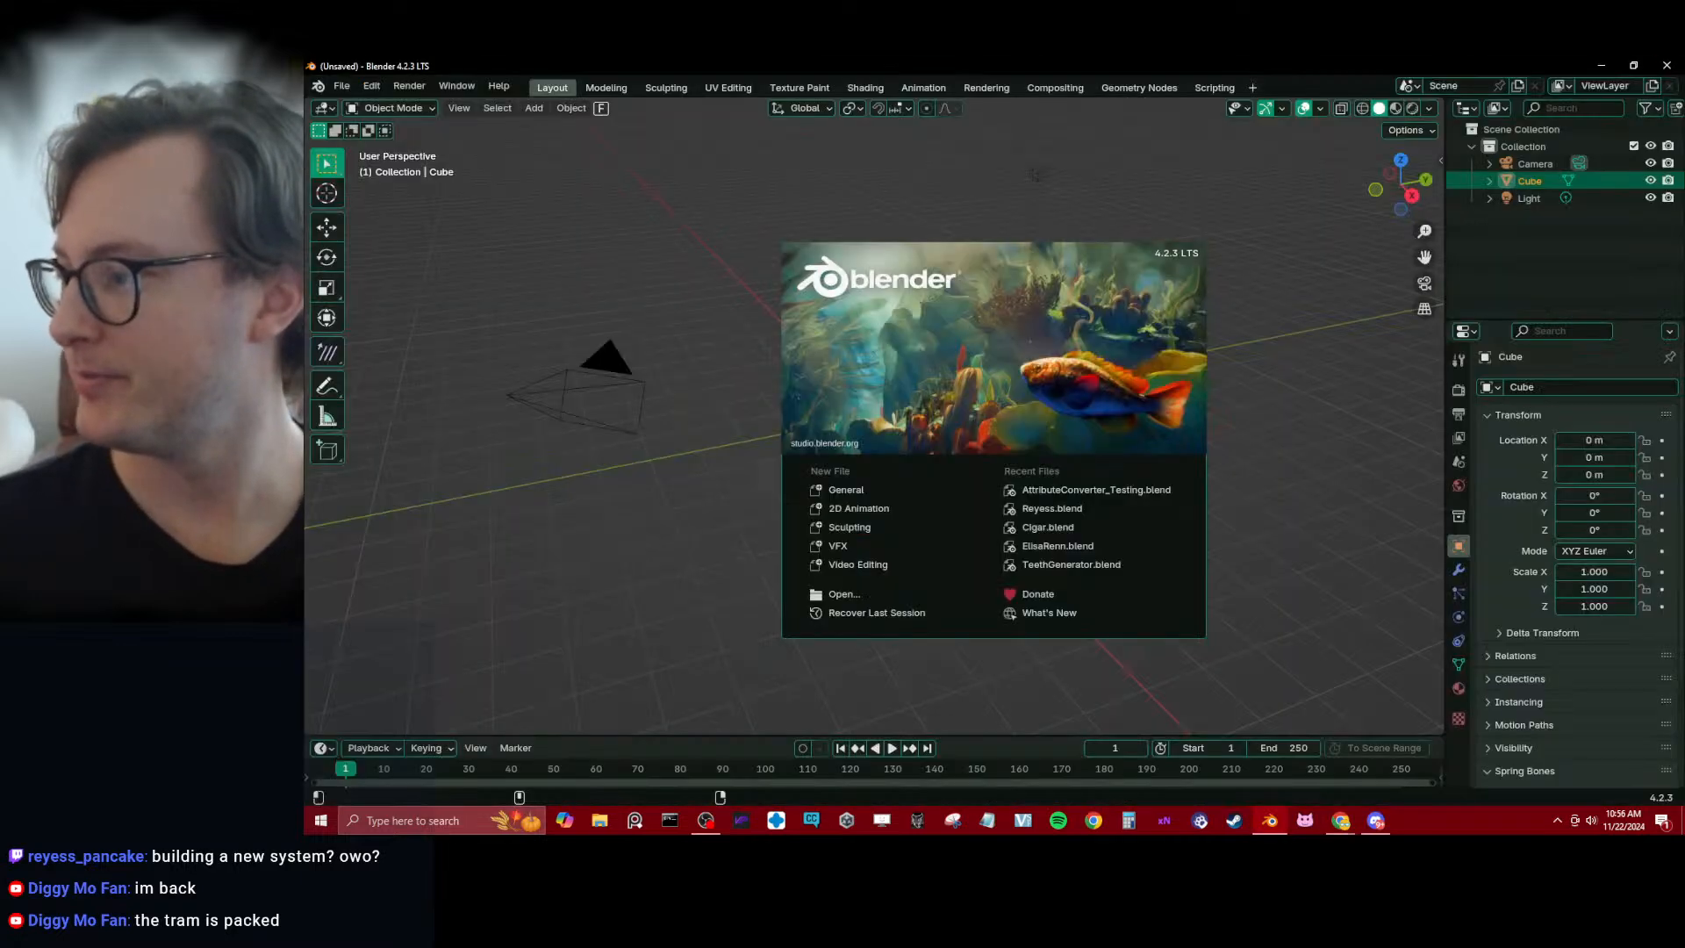
{"action": "left_click", "coordinate": [1132, 487]}
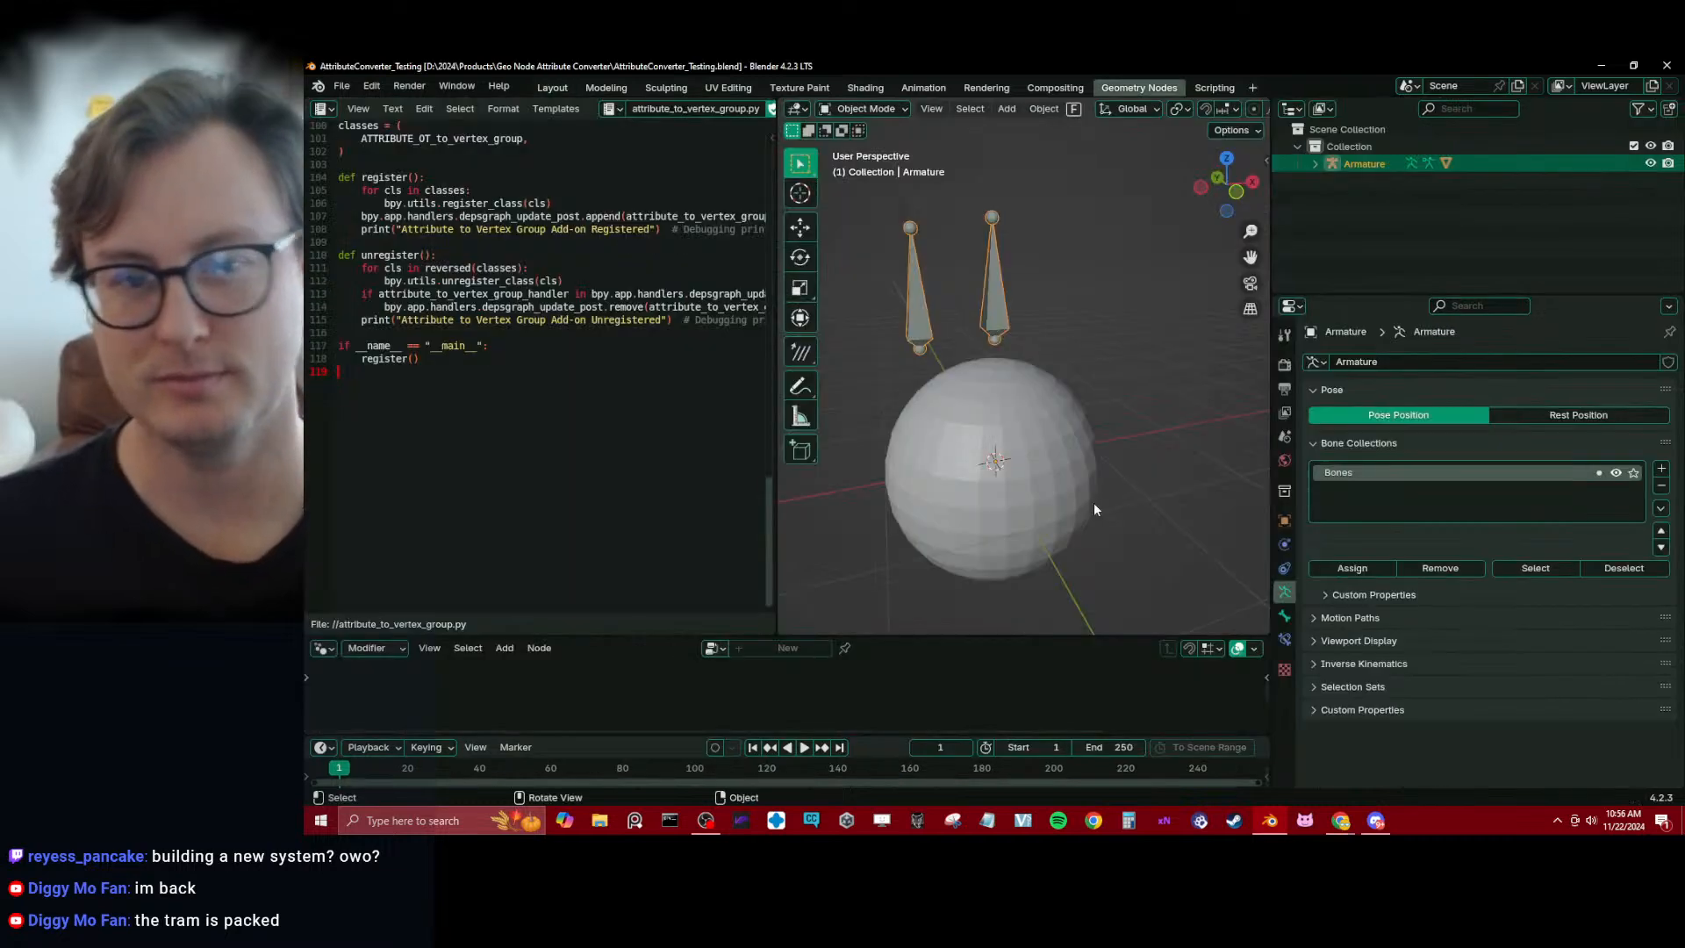
Install attribute_to_vertex_group.py from disk as an add-on with Enable on Install active, and expand the add-on's details
{"action": "left_click", "coordinate": [343, 86]}
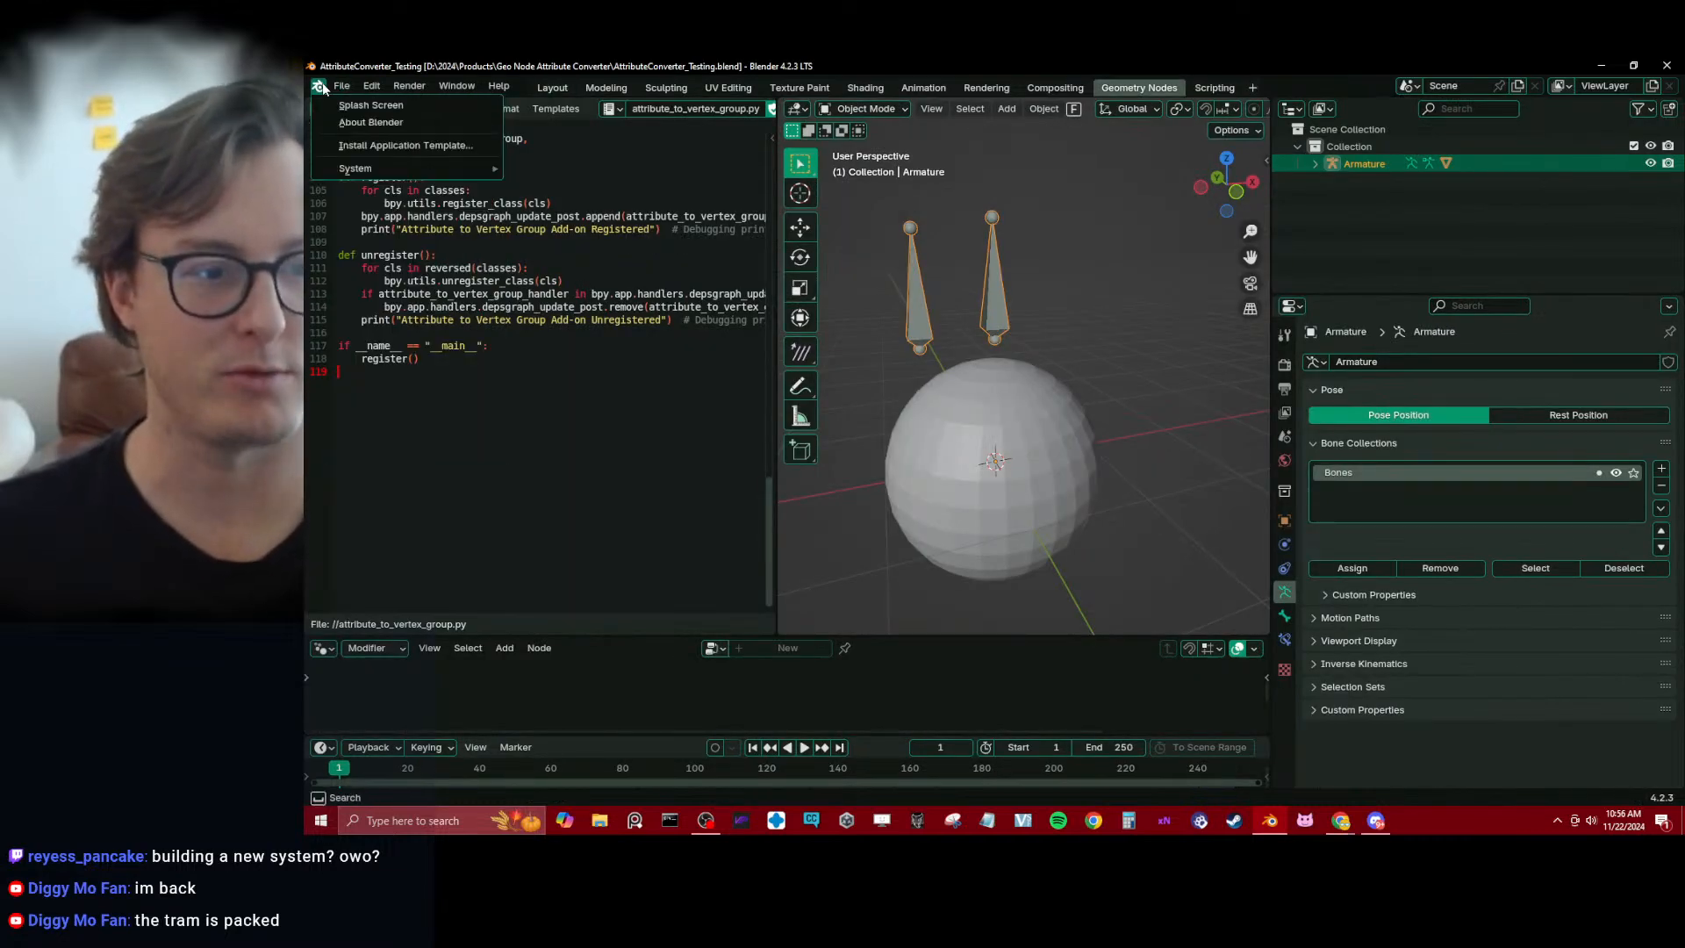
{"action": "left_click", "coordinate": [332, 88]}
{"action": "left_click", "coordinate": [337, 86]}
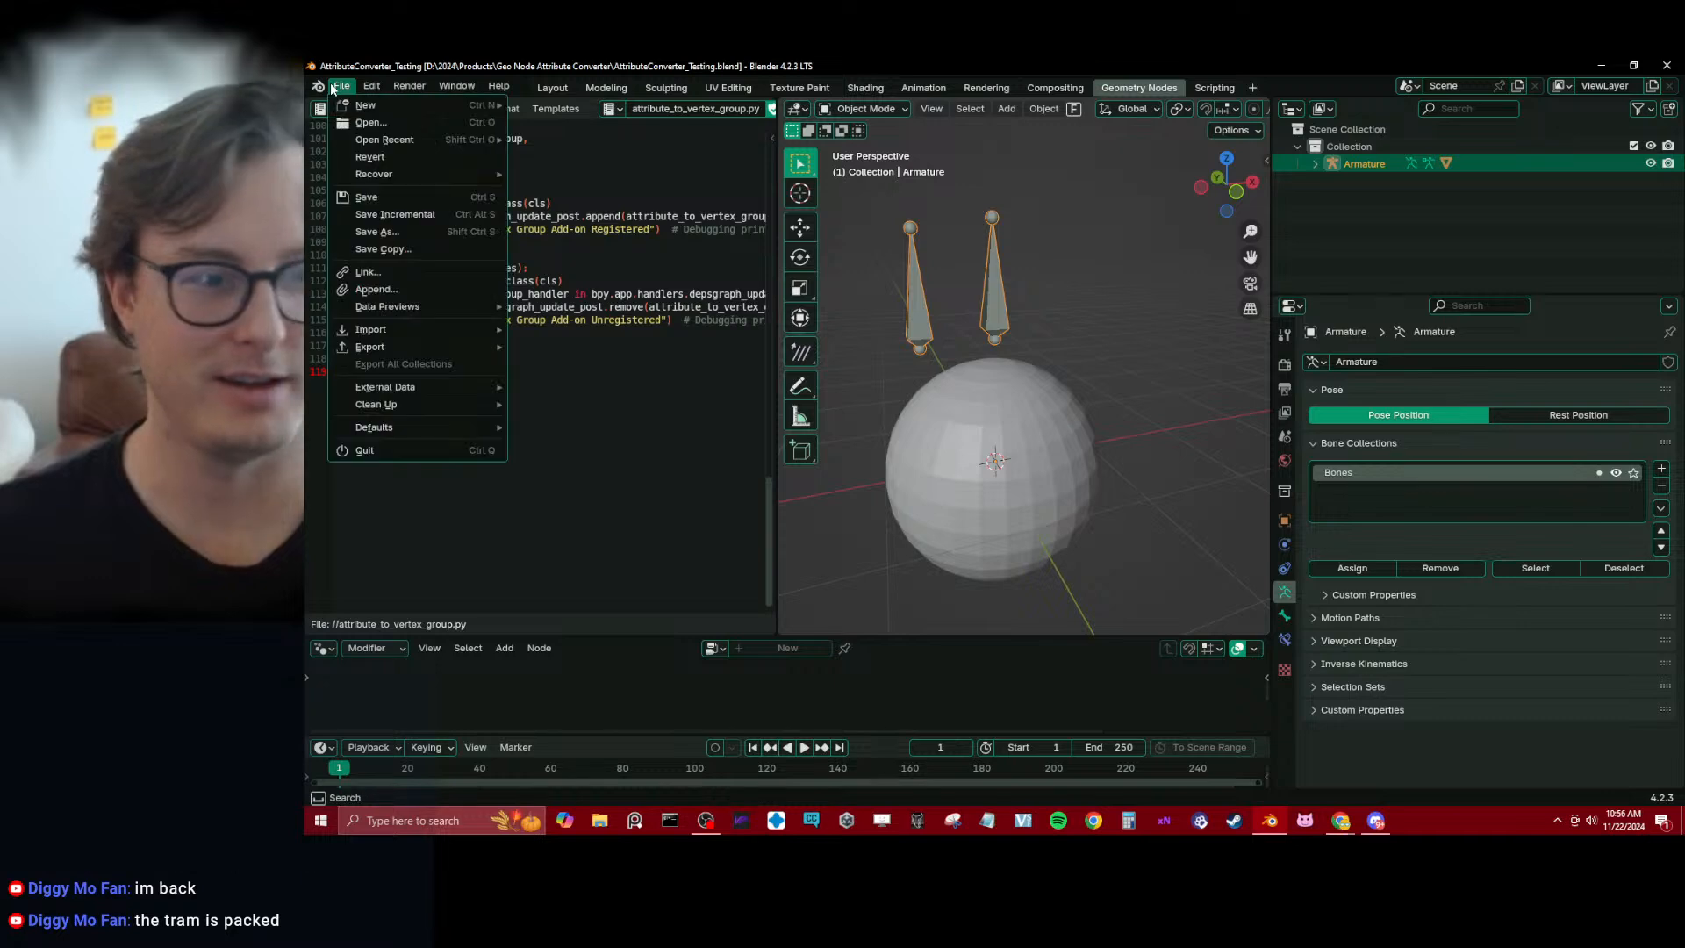
{"action": "mouse_move", "coordinate": [371, 86]}
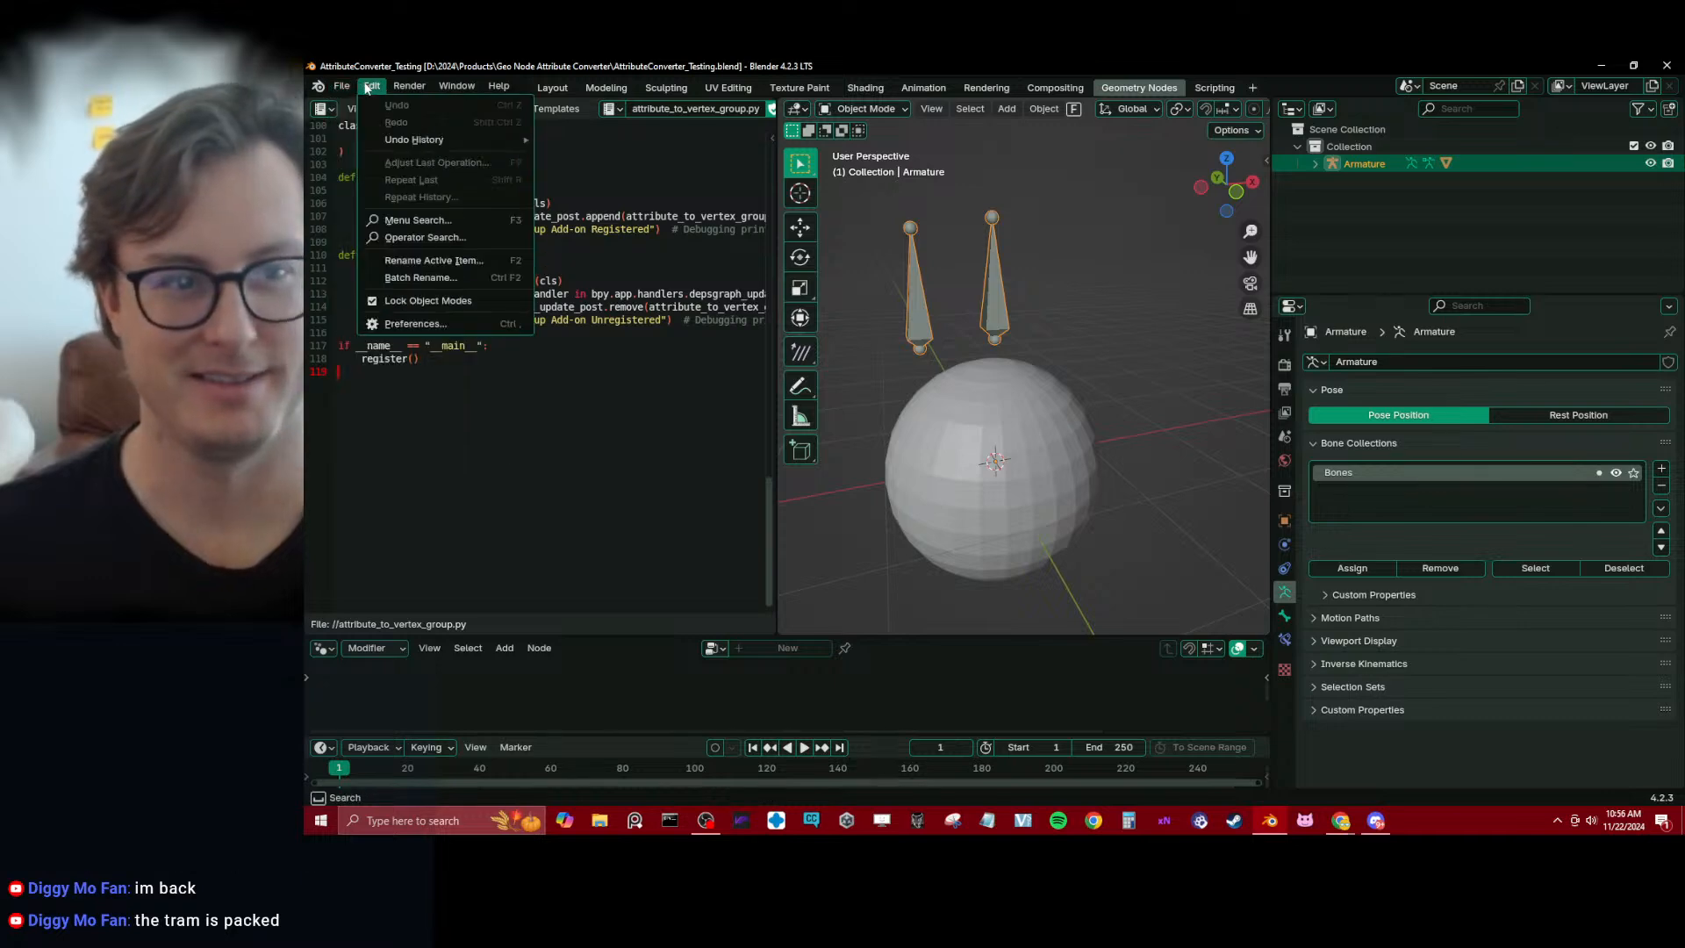
{"action": "left_click", "coordinate": [430, 322]}
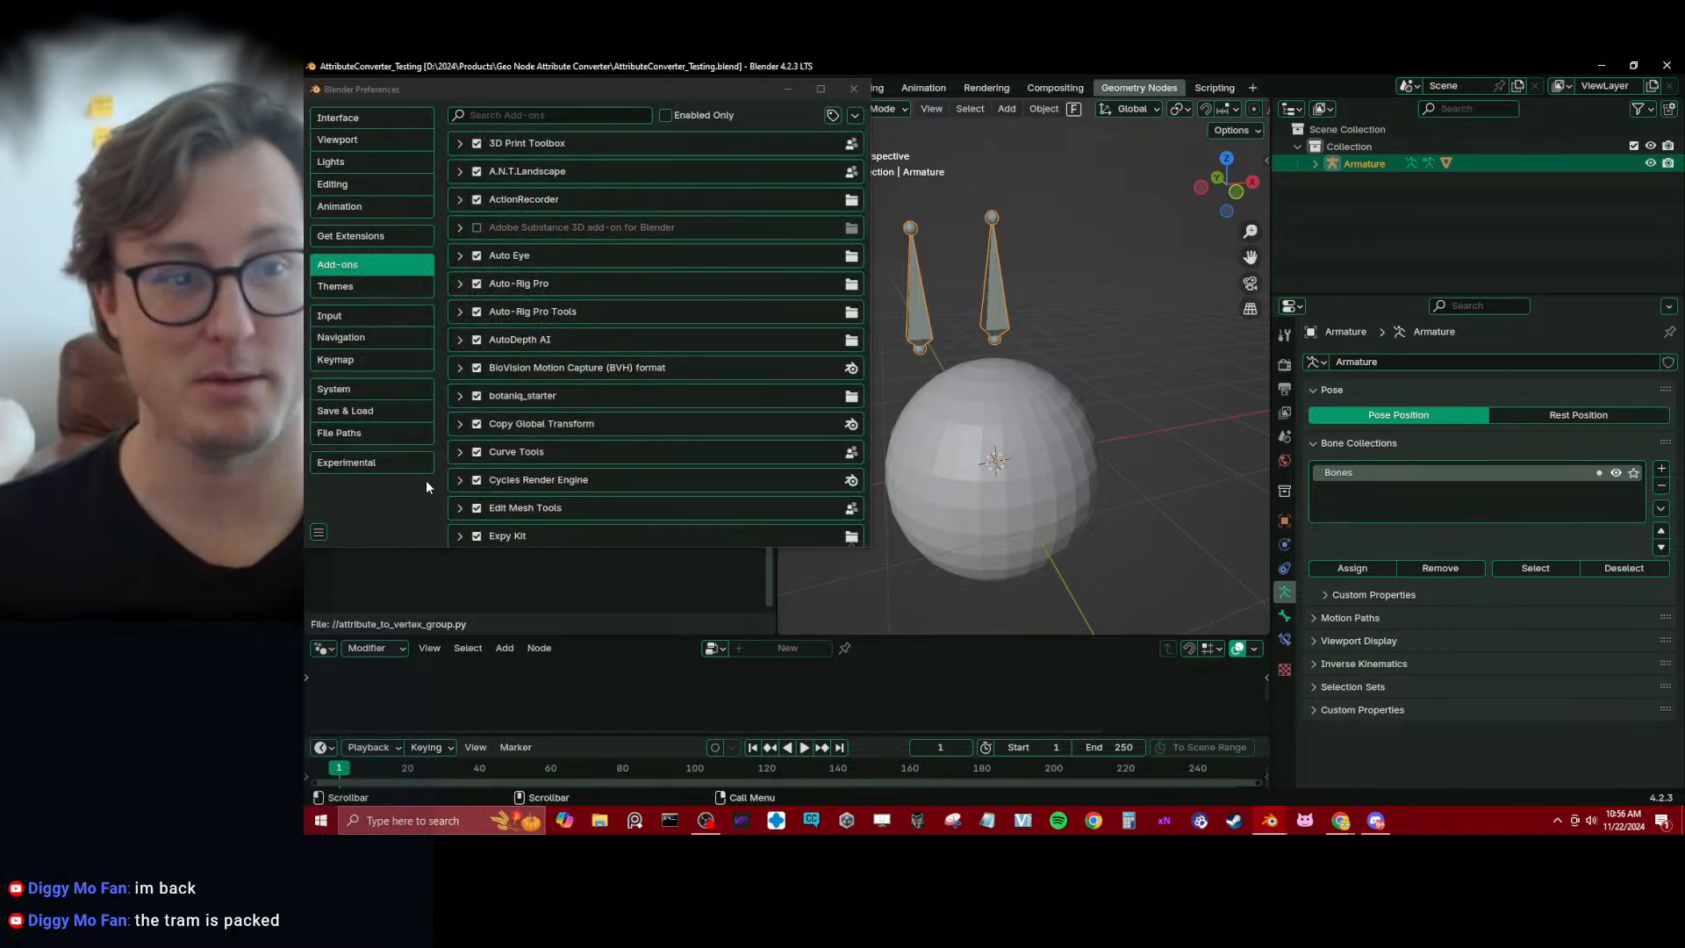
{"action": "left_click", "coordinate": [749, 135]}
{"action": "left_click", "coordinate": [854, 115]}
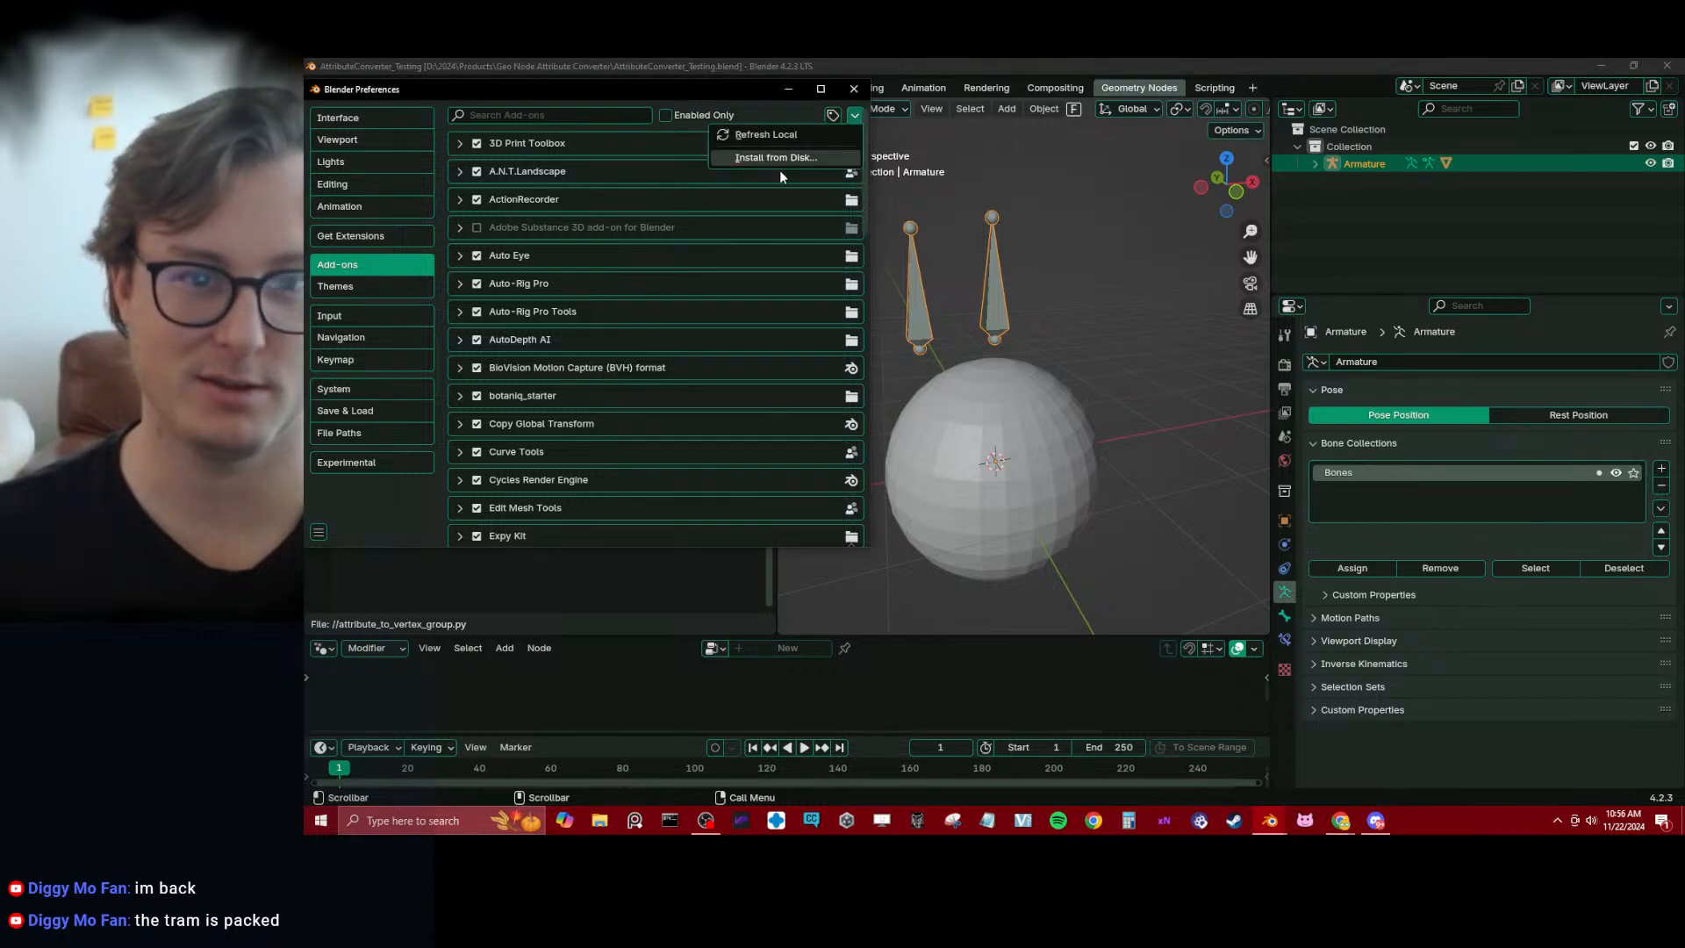
{"action": "left_click", "coordinate": [775, 159]}
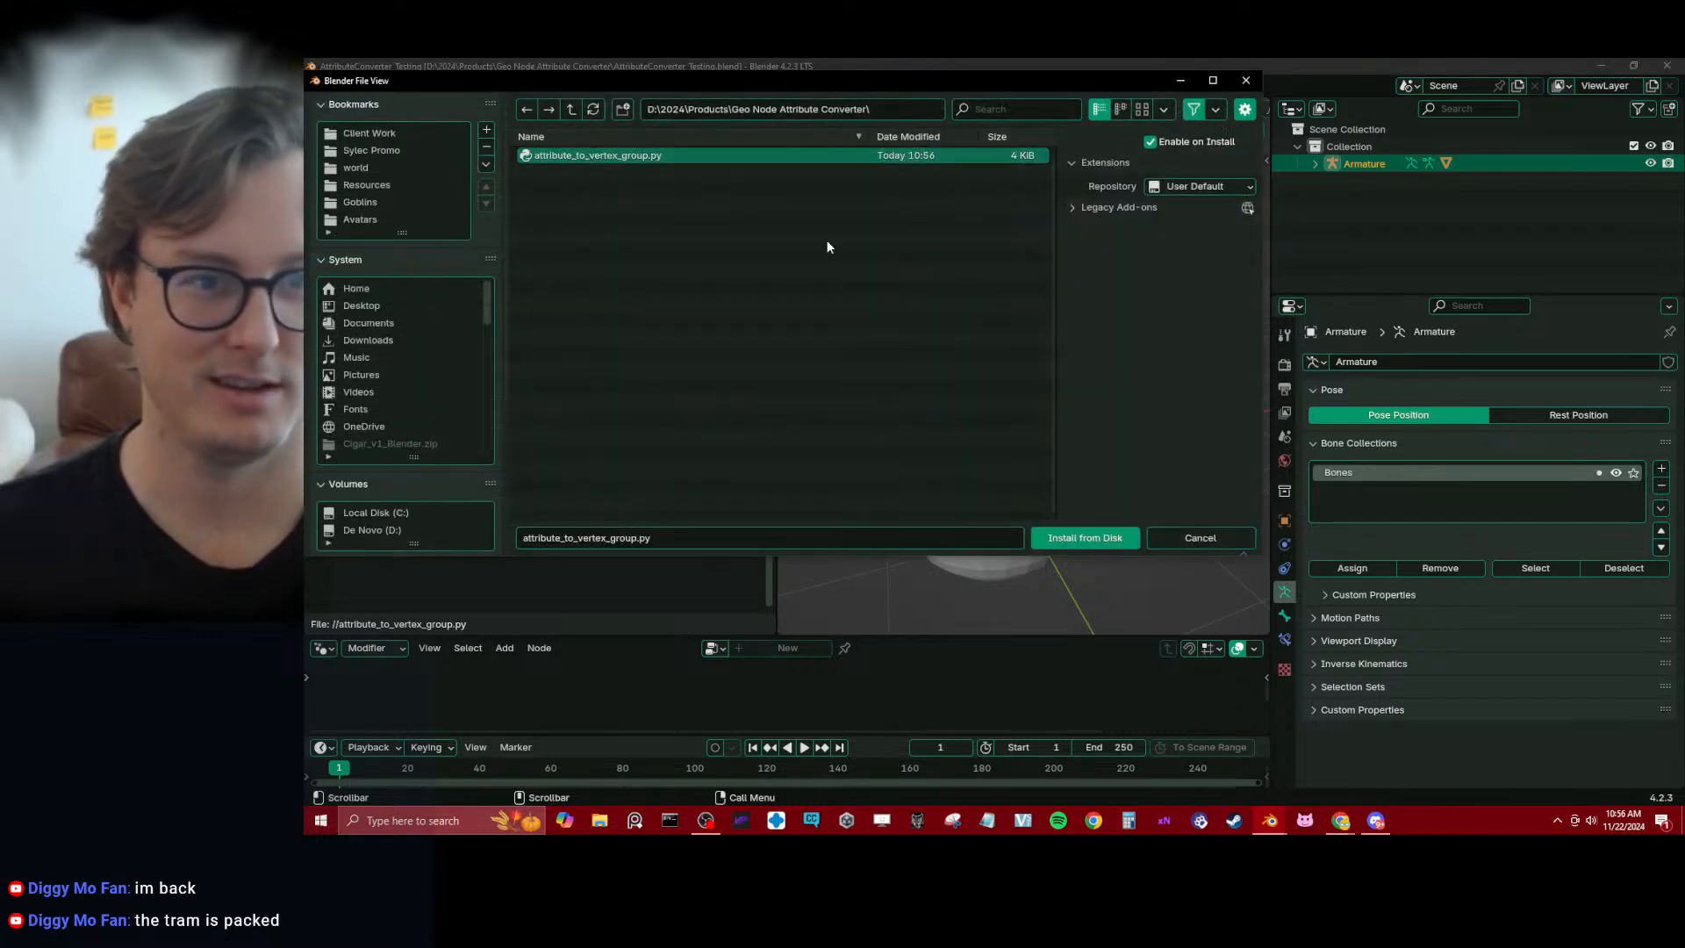
{"action": "left_click", "coordinate": [1085, 538]}
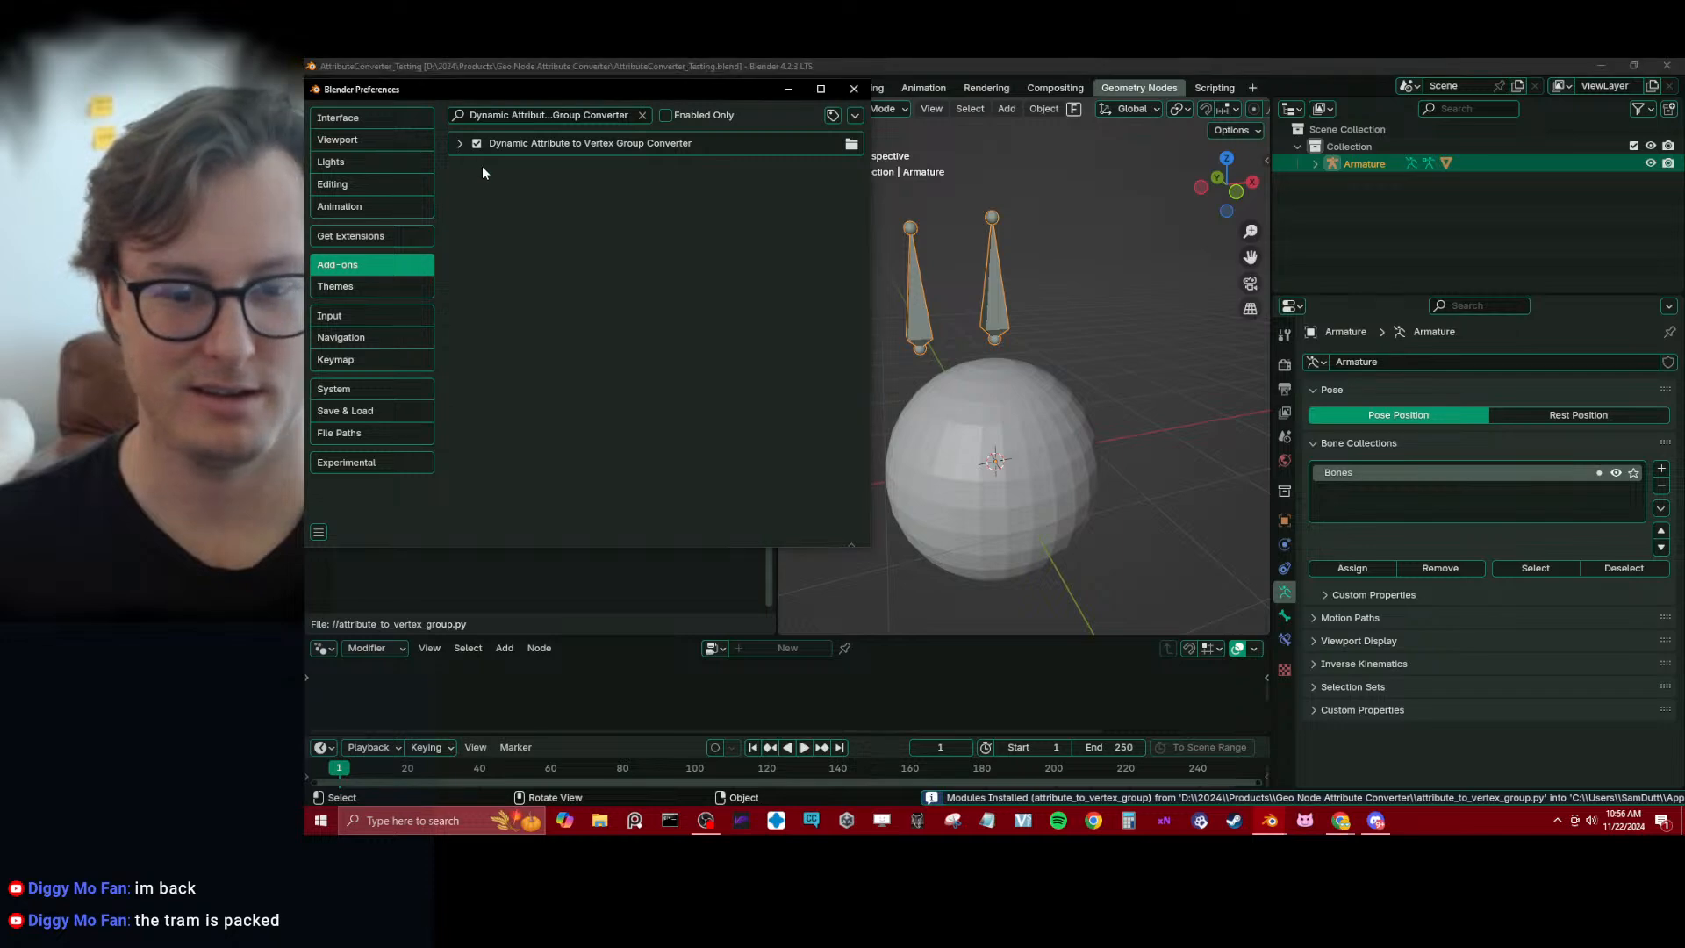
{"action": "left_click", "coordinate": [459, 143]}
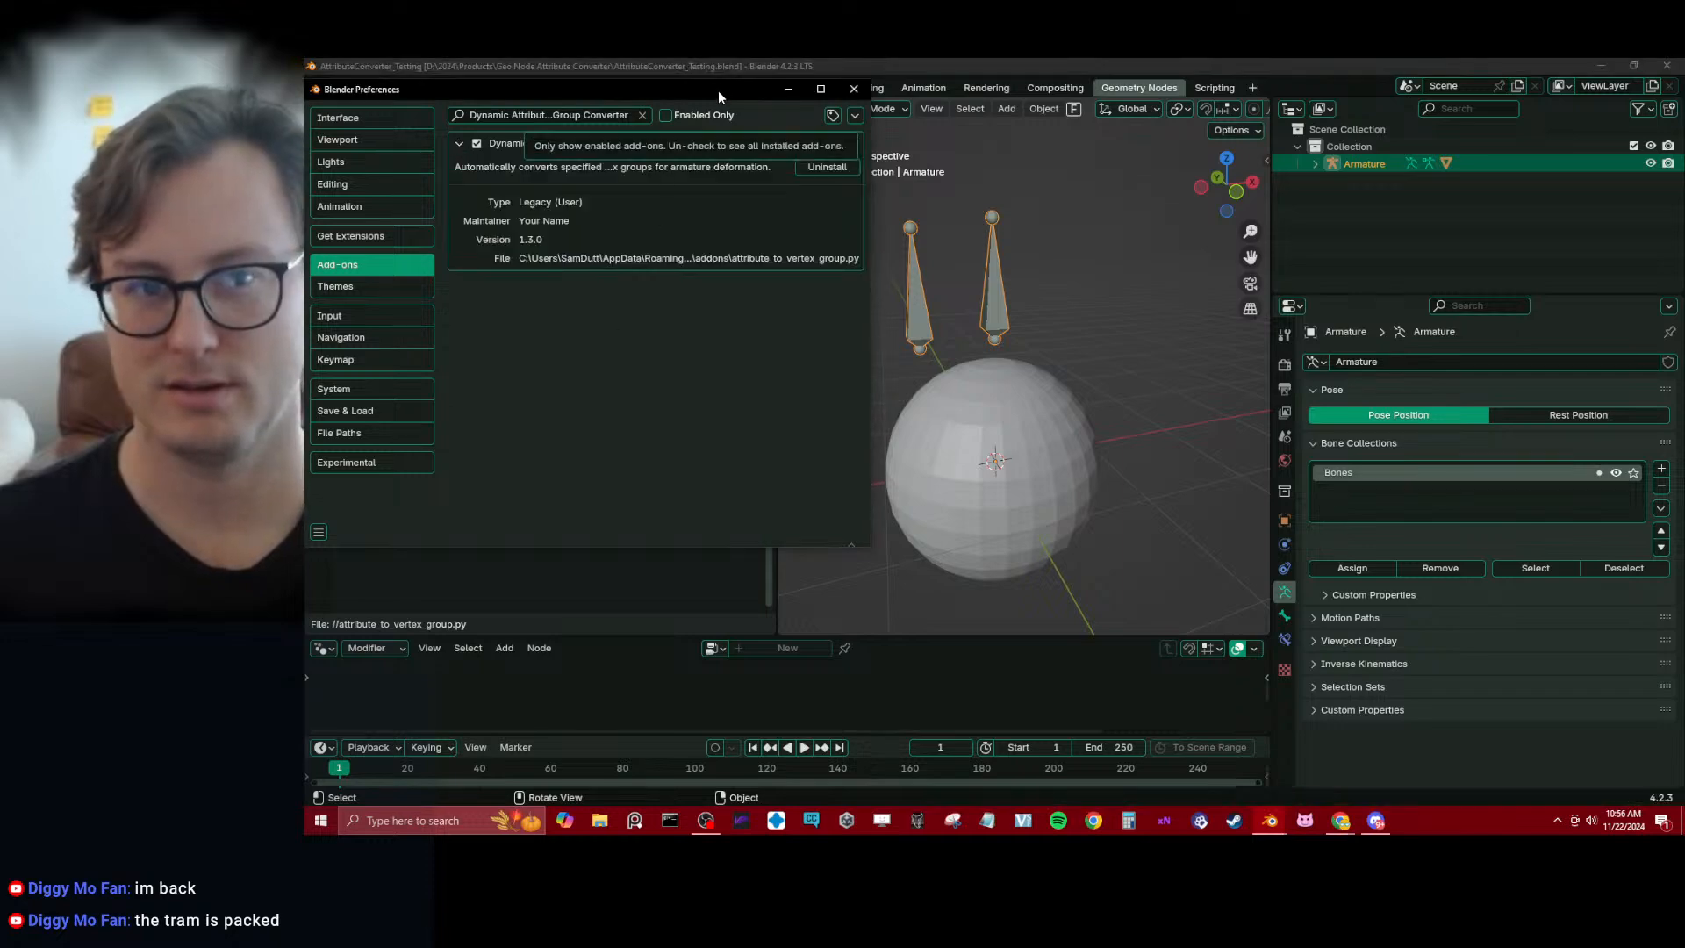
Leave the preferences window and show Blender's system console to check the attribute_to_vertex_group add-on's output
{"action": "left_click_drag", "start_coordinate": [717, 91], "coordinate": [1063, 346]}
{"action": "scroll", "coordinate": [601, 351], "scroll_direction": "up", "scroll_amount": 9}
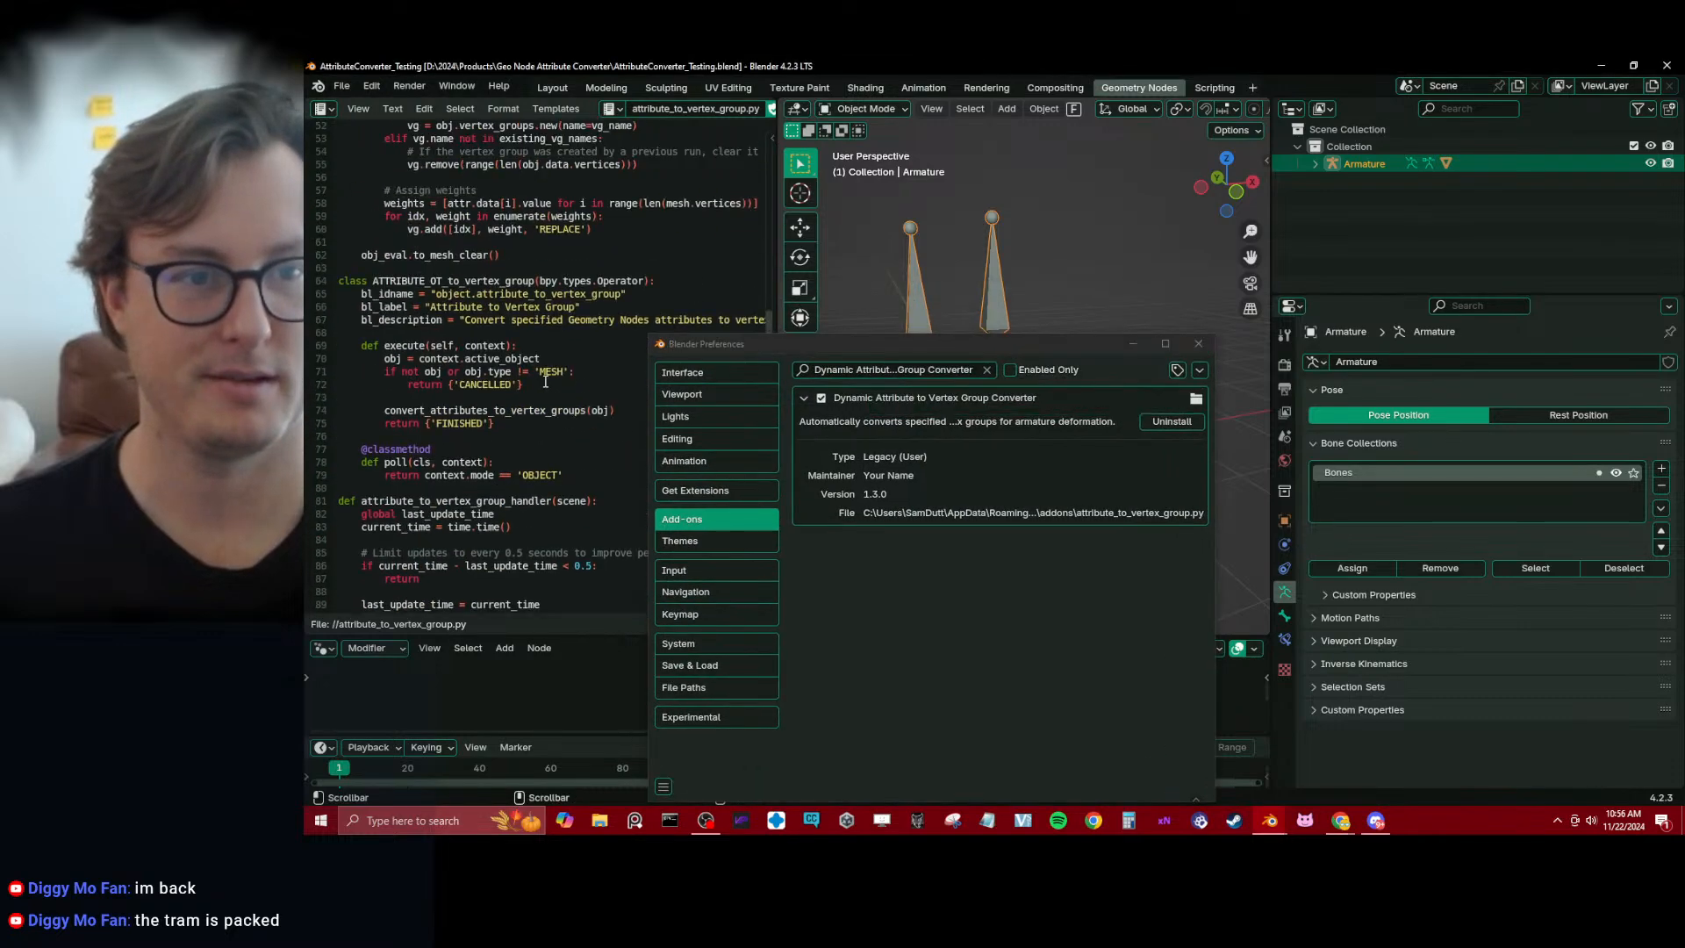
{"action": "left_click", "coordinate": [894, 225]}
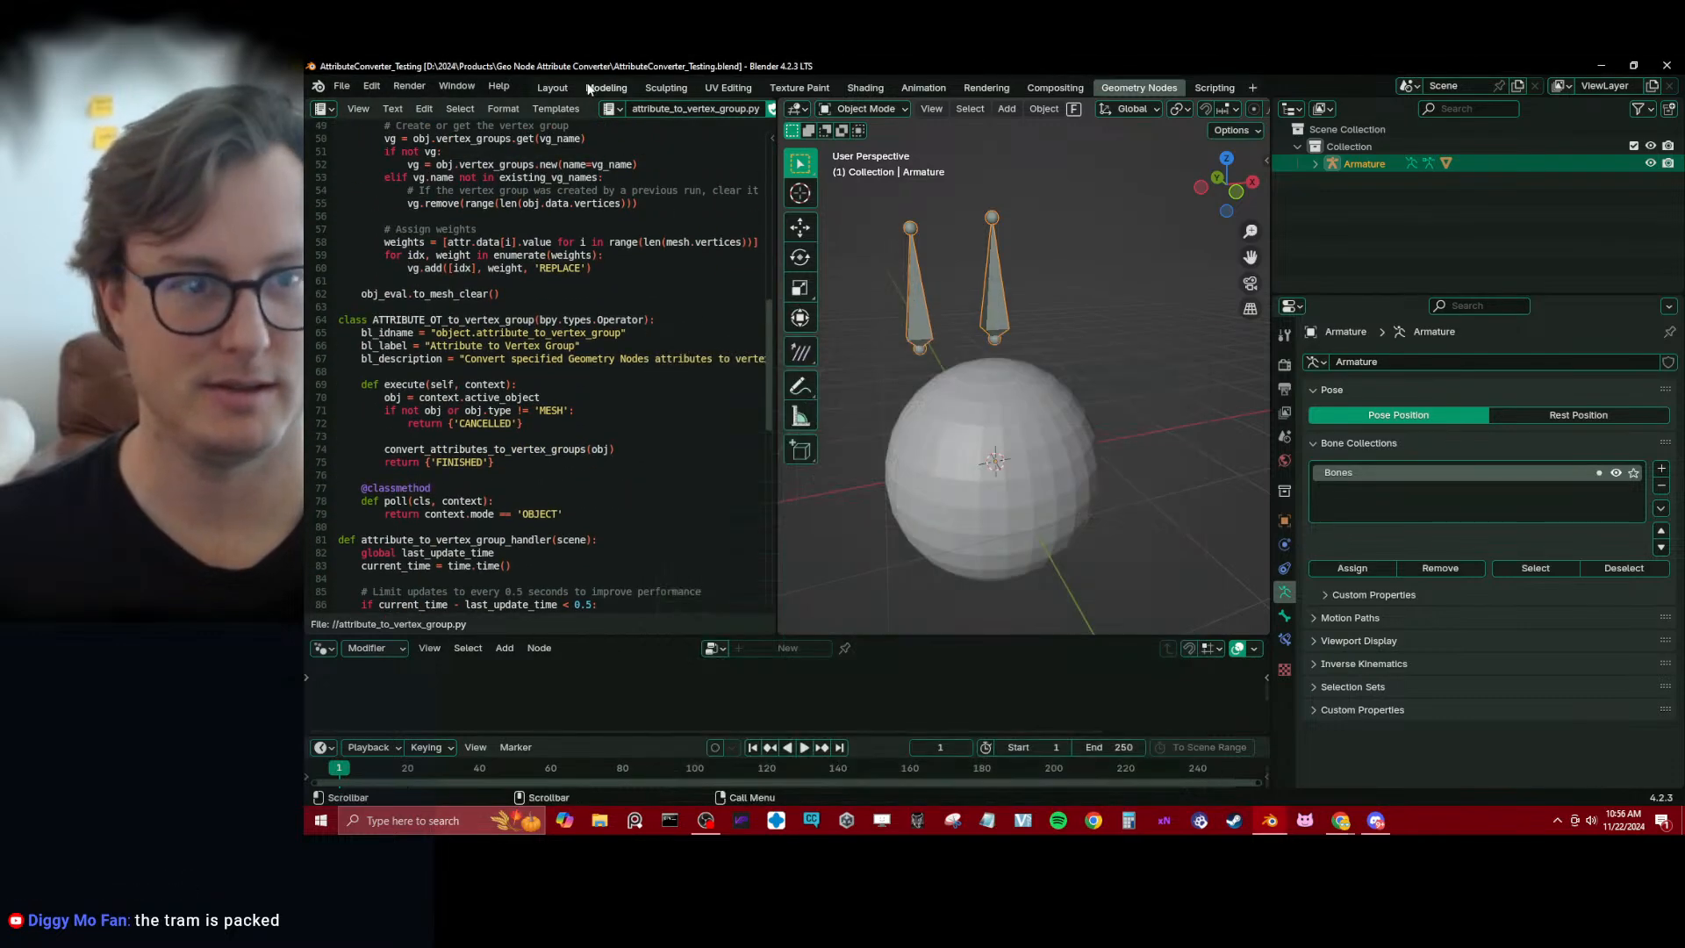
{"action": "left_click", "coordinate": [456, 85]}
{"action": "left_click", "coordinate": [490, 269]}
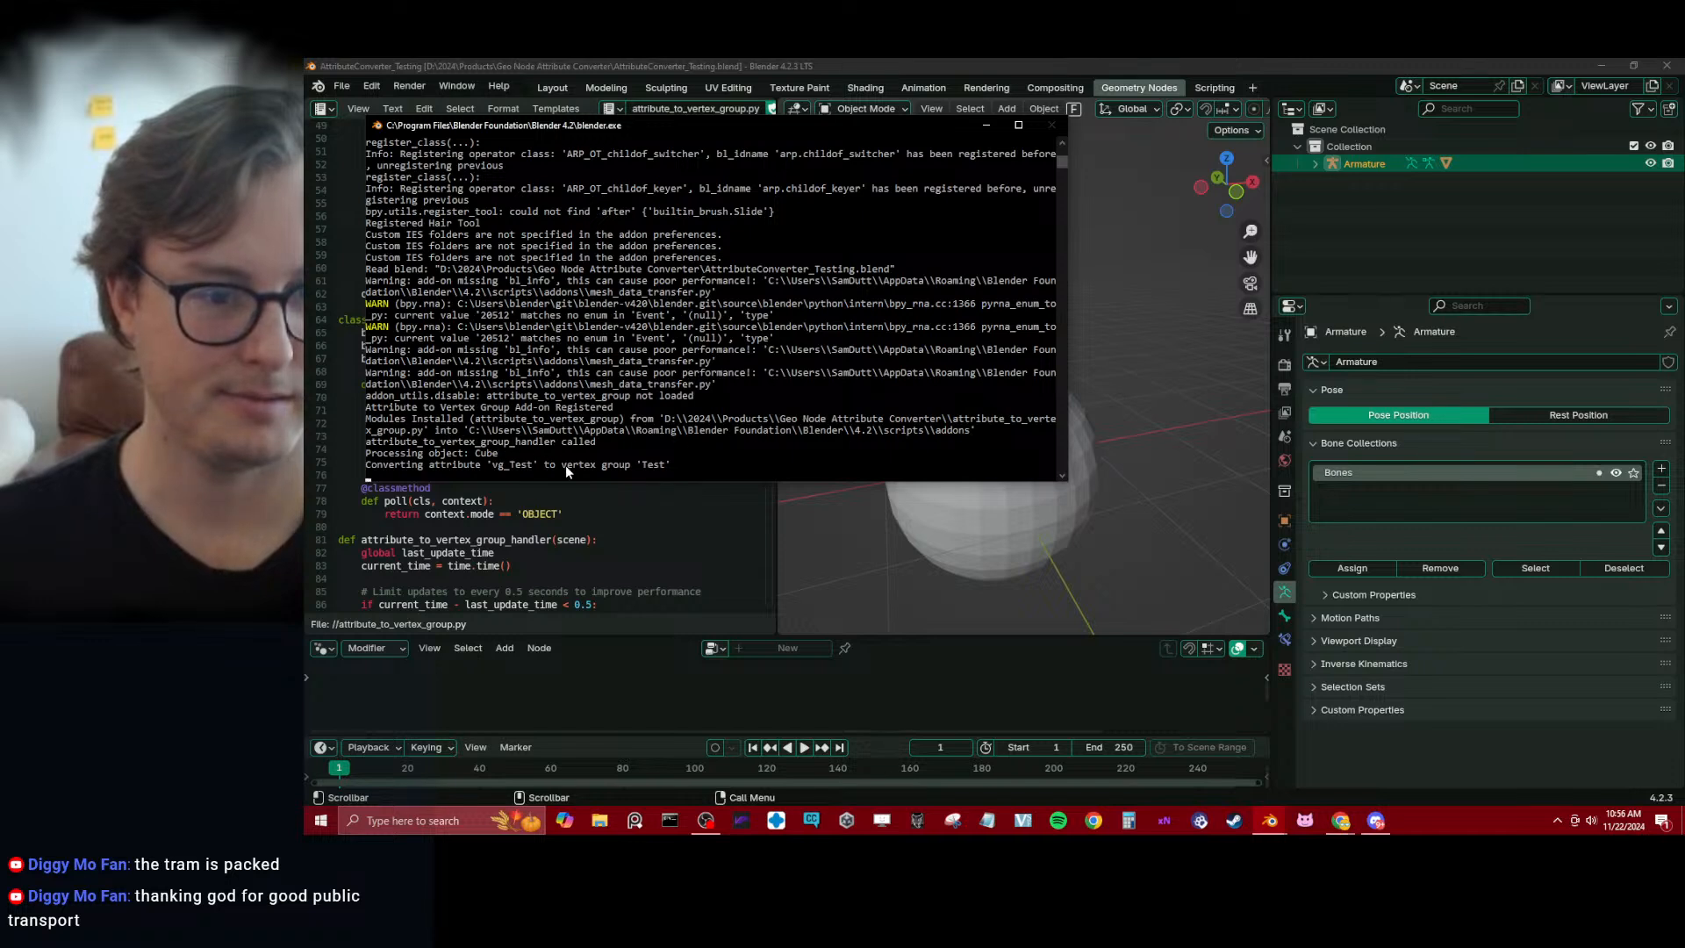
Check the sphere's vertex groups, test-move both armature bones in Pose Mode, cancel the moves and return to Object Mode
{"action": "left_click", "coordinate": [1053, 551]}
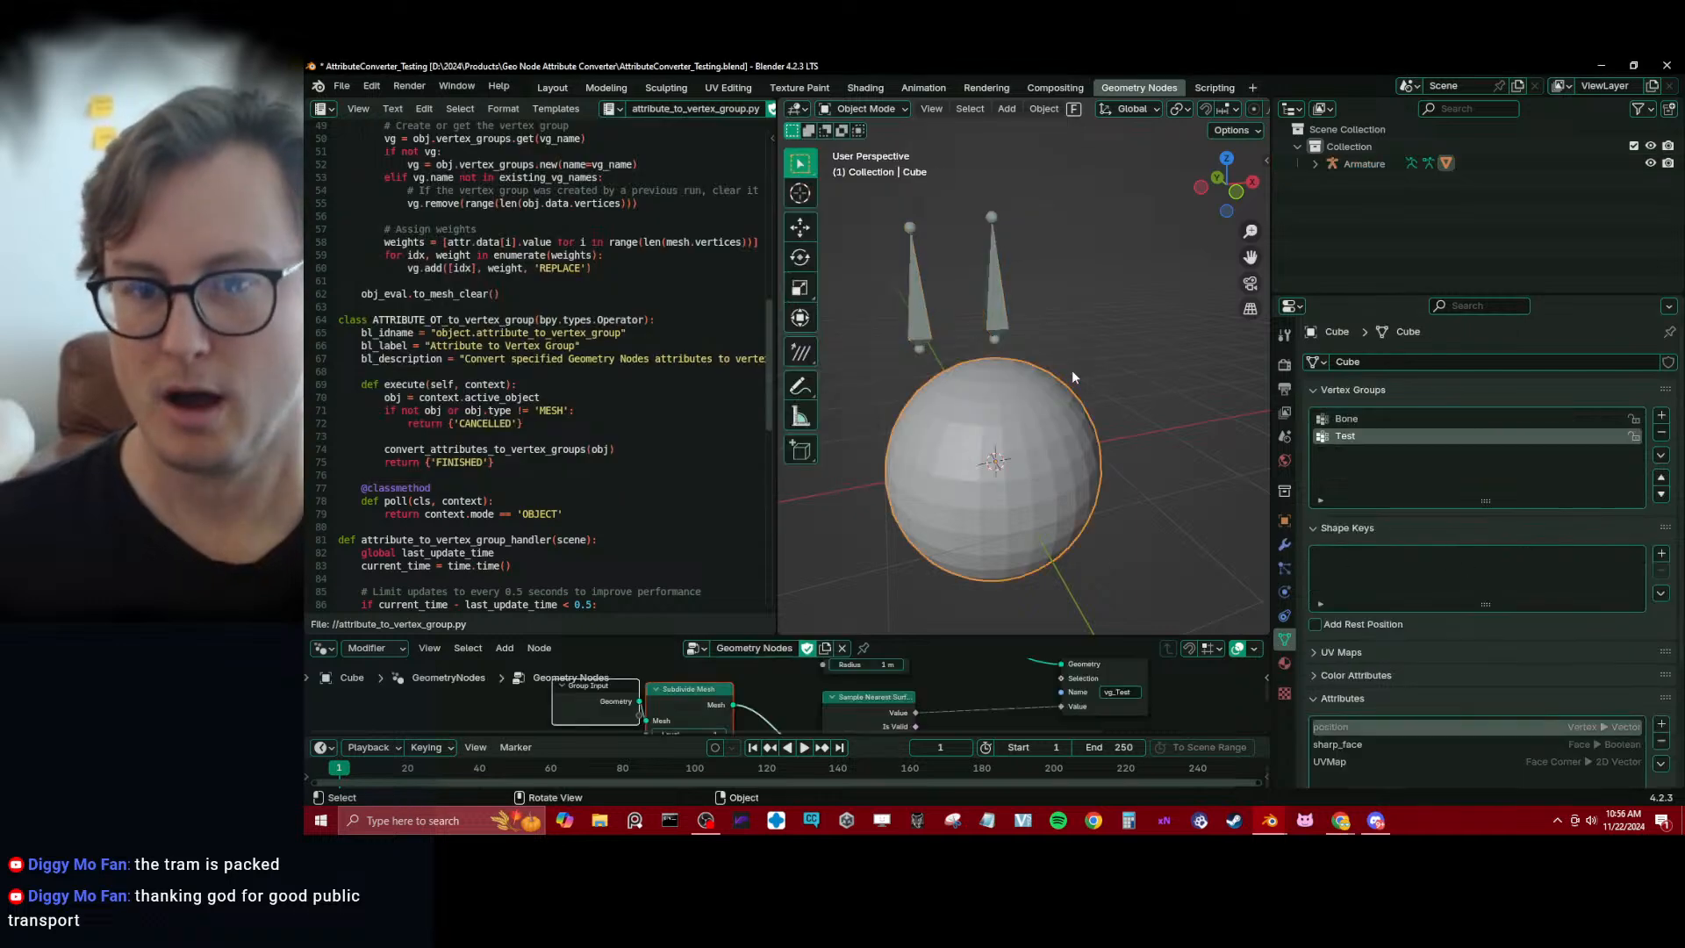
{"action": "left_click", "coordinate": [1003, 304]}
{"action": "key", "text": "ctrl+Tab"}
{"action": "key", "text": "g"}
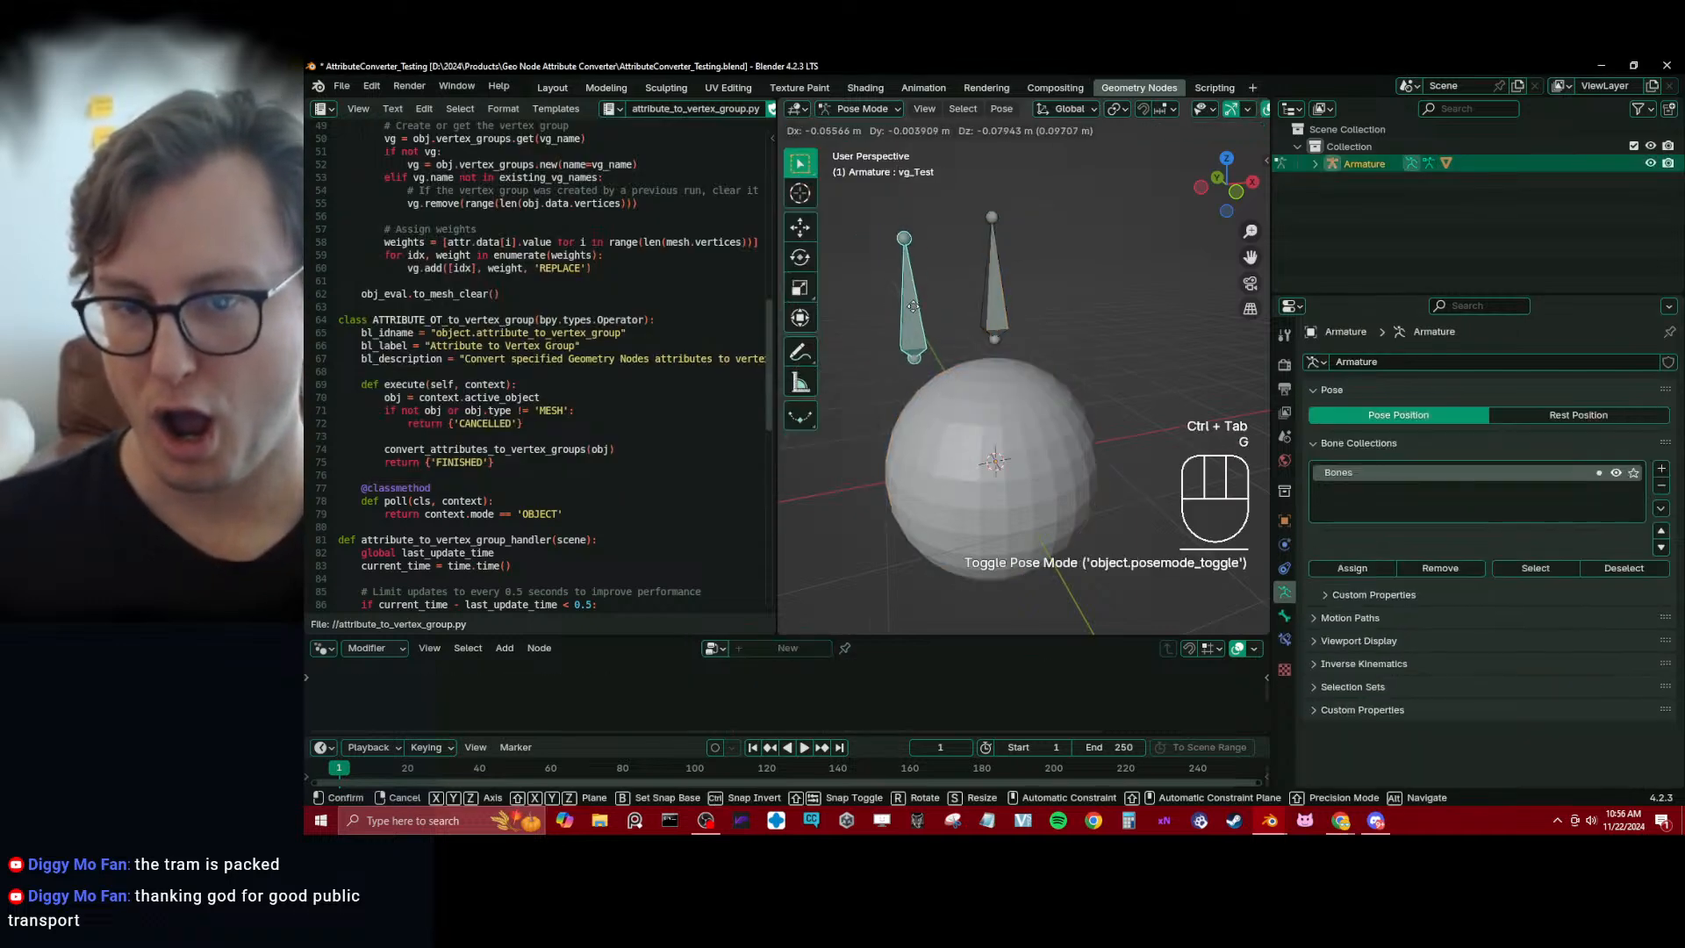
{"action": "right_click", "coordinate": [914, 304]}
{"action": "left_click", "coordinate": [995, 303]}
{"action": "key", "text": "g"}
{"action": "right_click", "coordinate": [1018, 307]}
{"action": "key", "text": "ctrl+Tab"}
Select the sphere and enlarge the geometry node editor so its node tree is easier to view
{"action": "left_click", "coordinate": [1054, 460]}
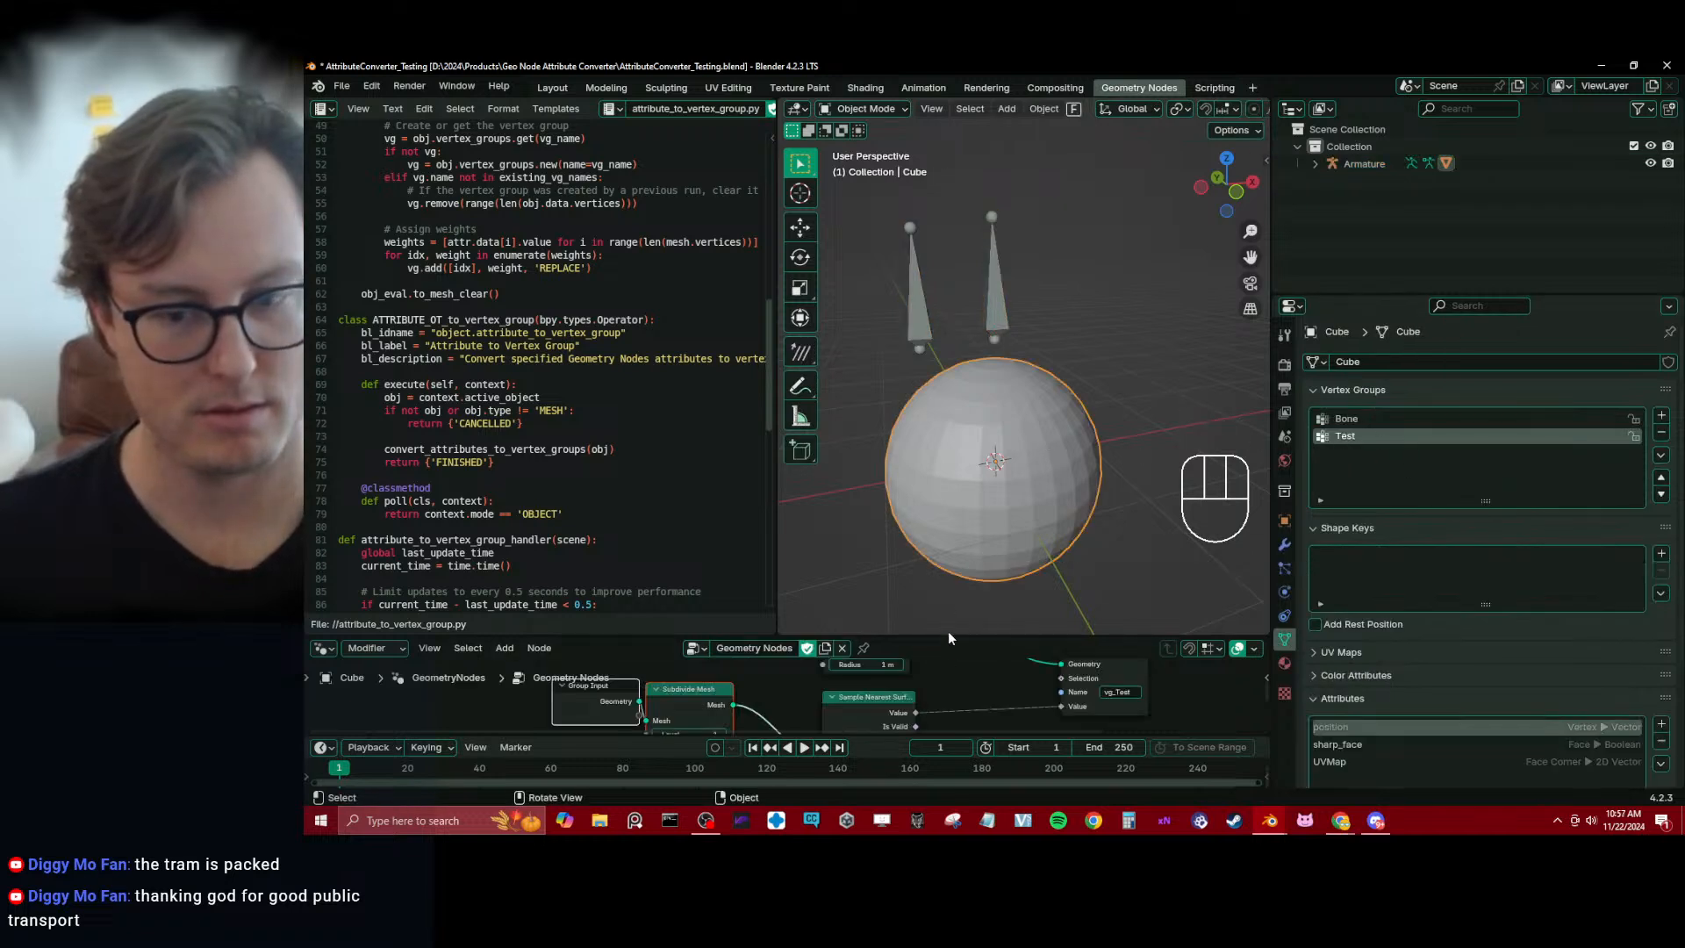
{"action": "scroll", "coordinate": [1492, 744], "scroll_direction": "down", "scroll_amount": 4}
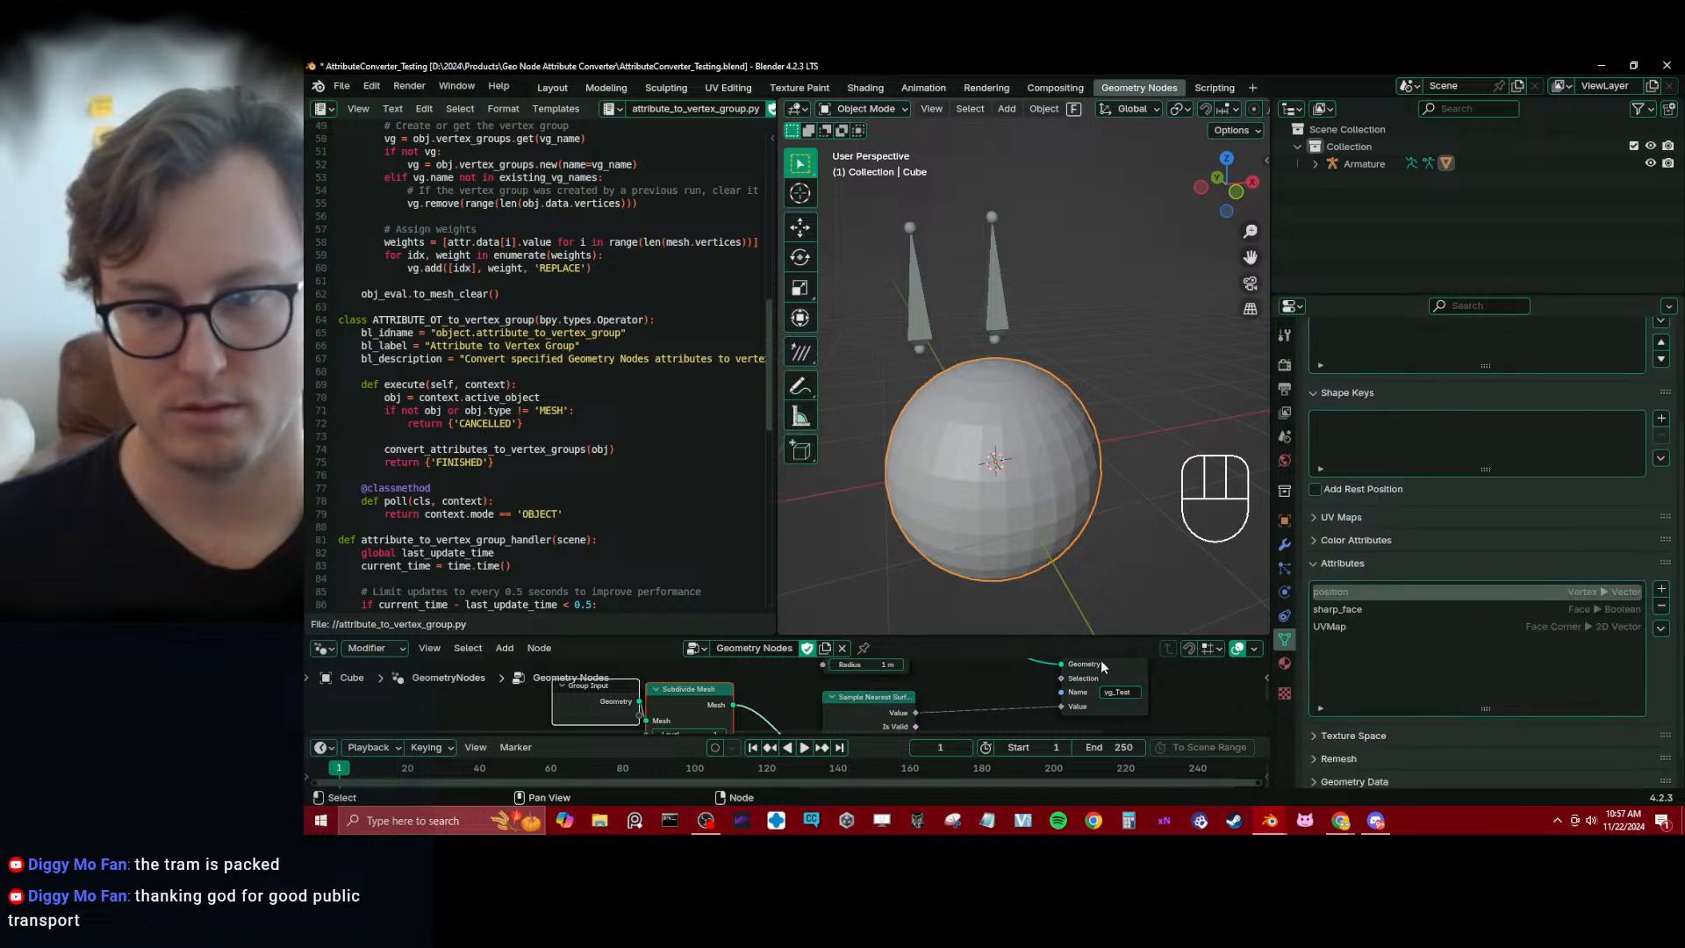
{"action": "left_click_drag", "start_coordinate": [1054, 635], "coordinate": [1044, 510]}
{"action": "middle_click_drag", "start_coordinate": [1013, 633], "coordinate": [794, 638]}
Try deleting the Store Named Attribute node with its links reconnected, undo the deletion and save the project
{"action": "left_click", "coordinate": [919, 637]}
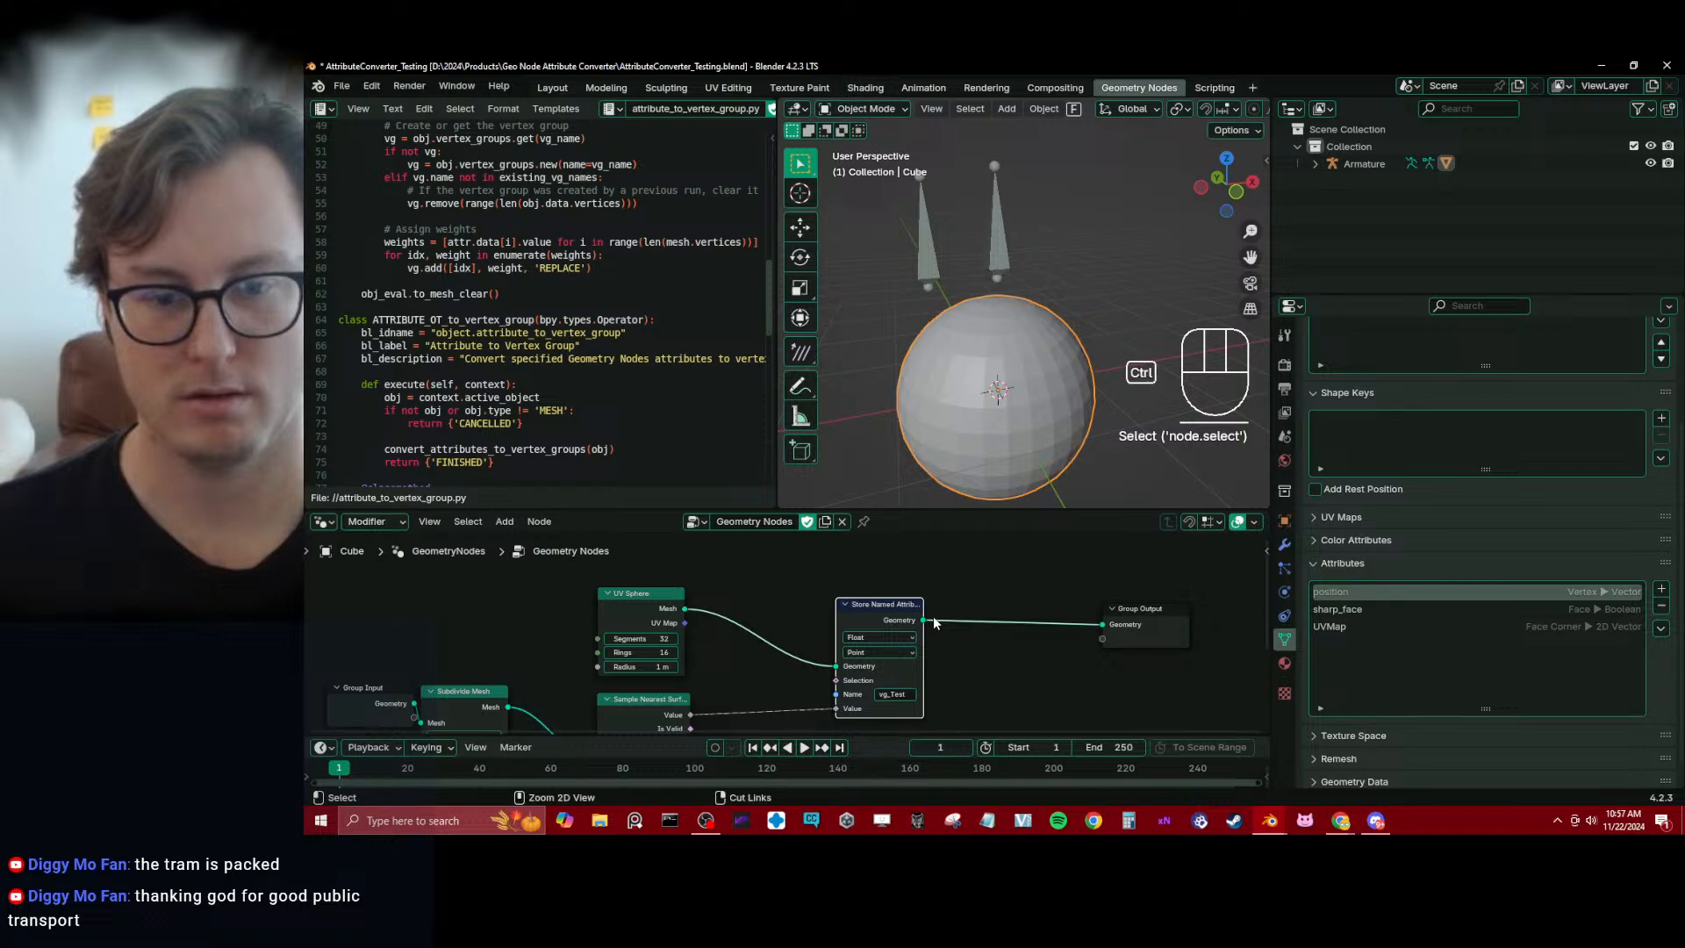
{"action": "key", "text": "ctrl+x"}
{"action": "key", "text": "ctrl+z"}
{"action": "key", "text": "ctrl+s"}
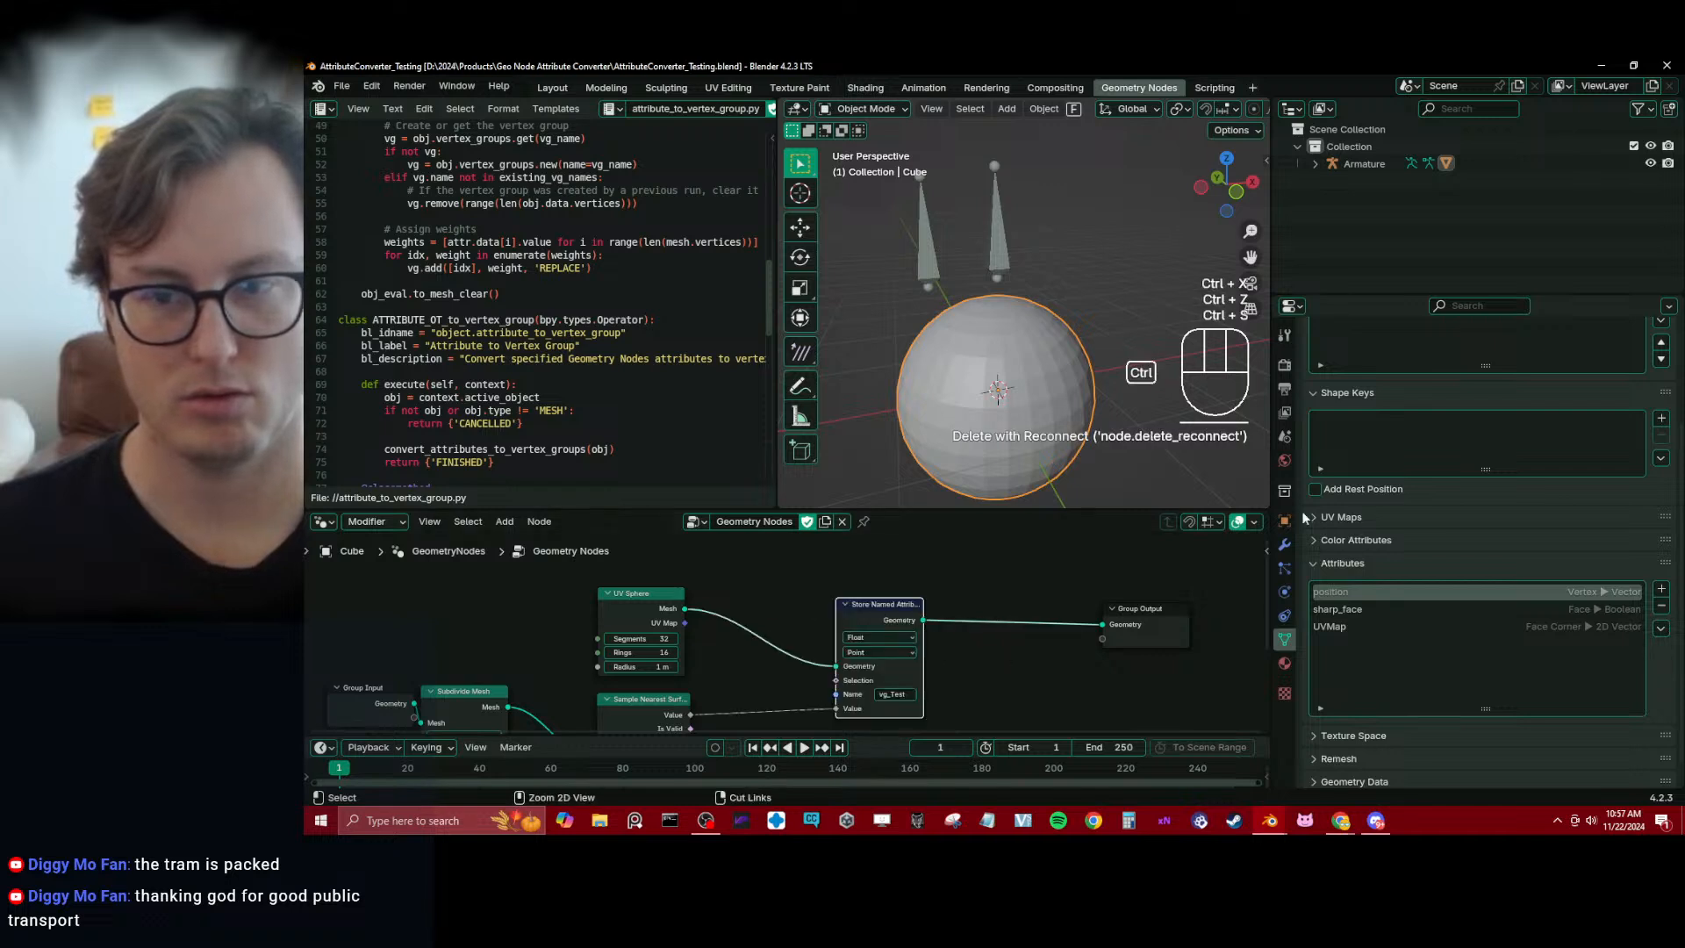
Delete the Store Named Attribute node so UV Sphere connects straight to Group Output, and save the project
{"action": "scroll", "coordinate": [1497, 436], "scroll_direction": "up", "scroll_amount": 4}
{"action": "left_click", "coordinate": [892, 608]}
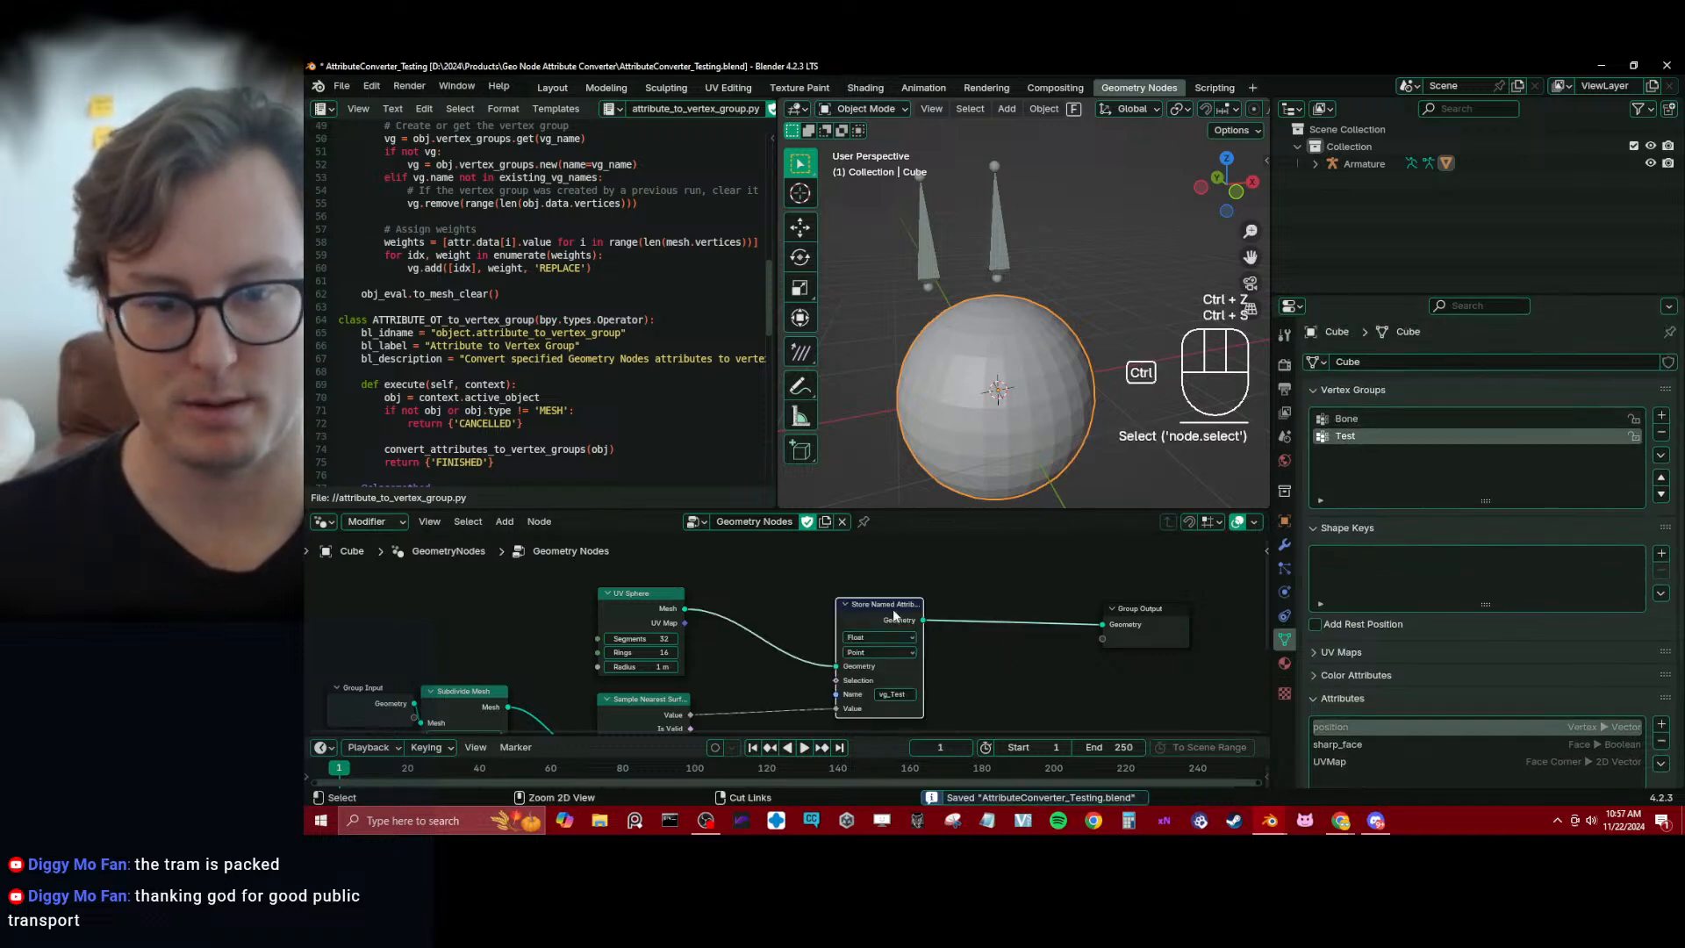
{"action": "key", "text": "ctrl+x"}
{"action": "left_click", "coordinate": [670, 604]}
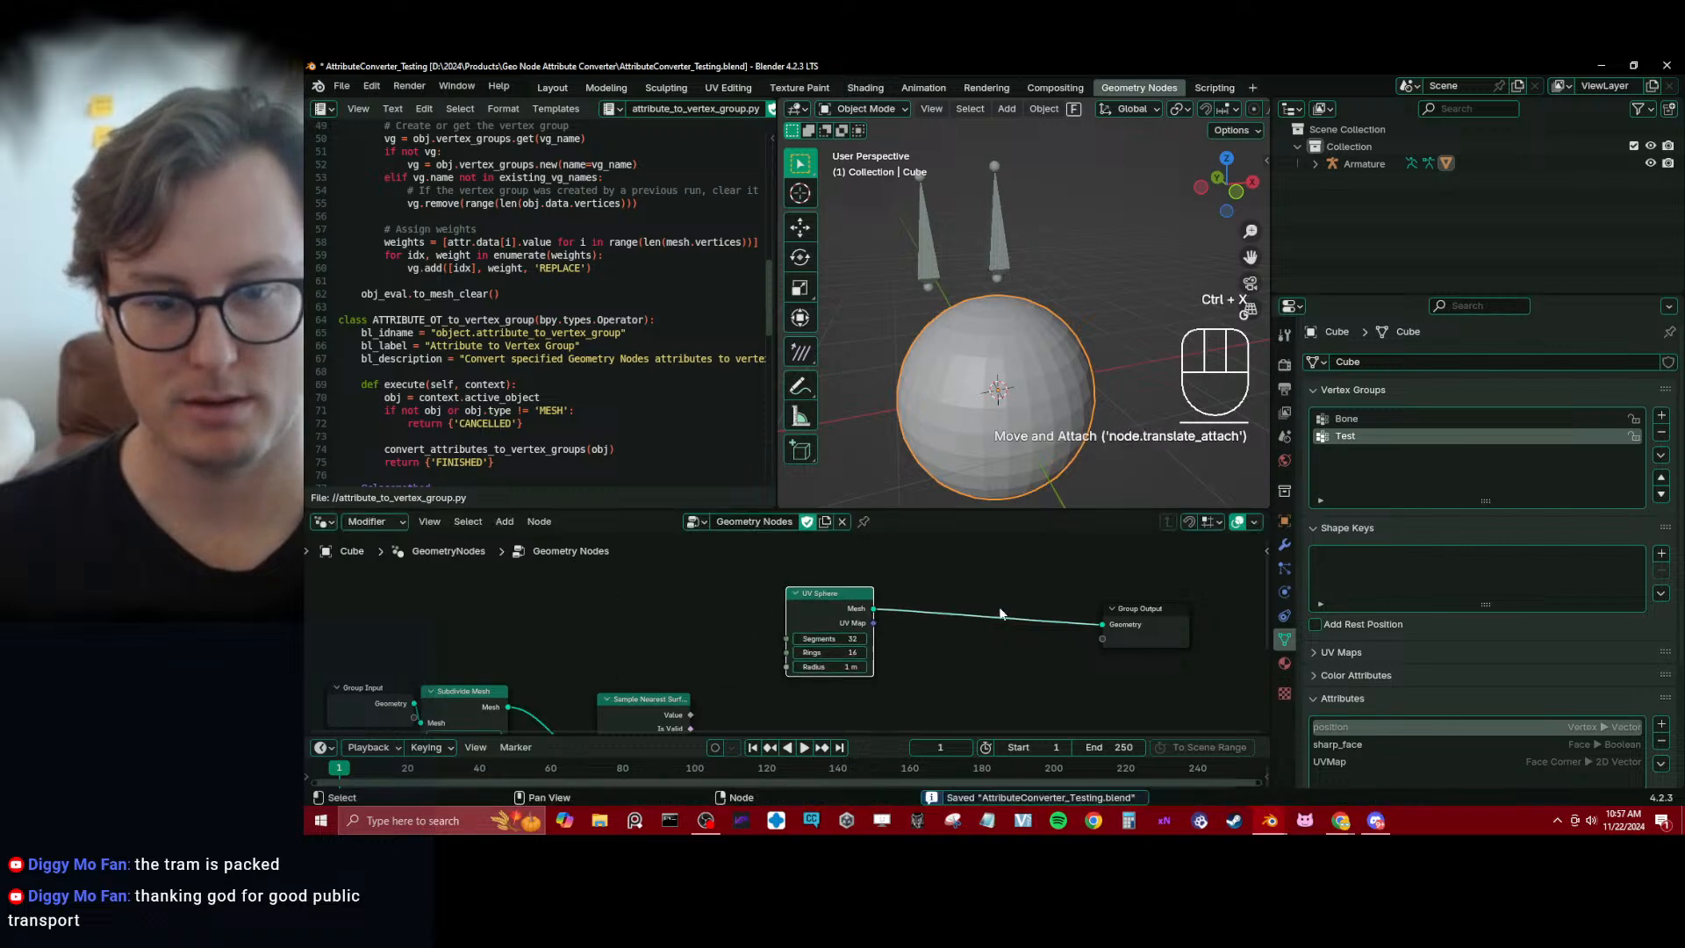
{"action": "key", "text": "ctrl+s"}
{"action": "left_click", "coordinate": [920, 267]}
{"action": "left_click", "coordinate": [1040, 365]}
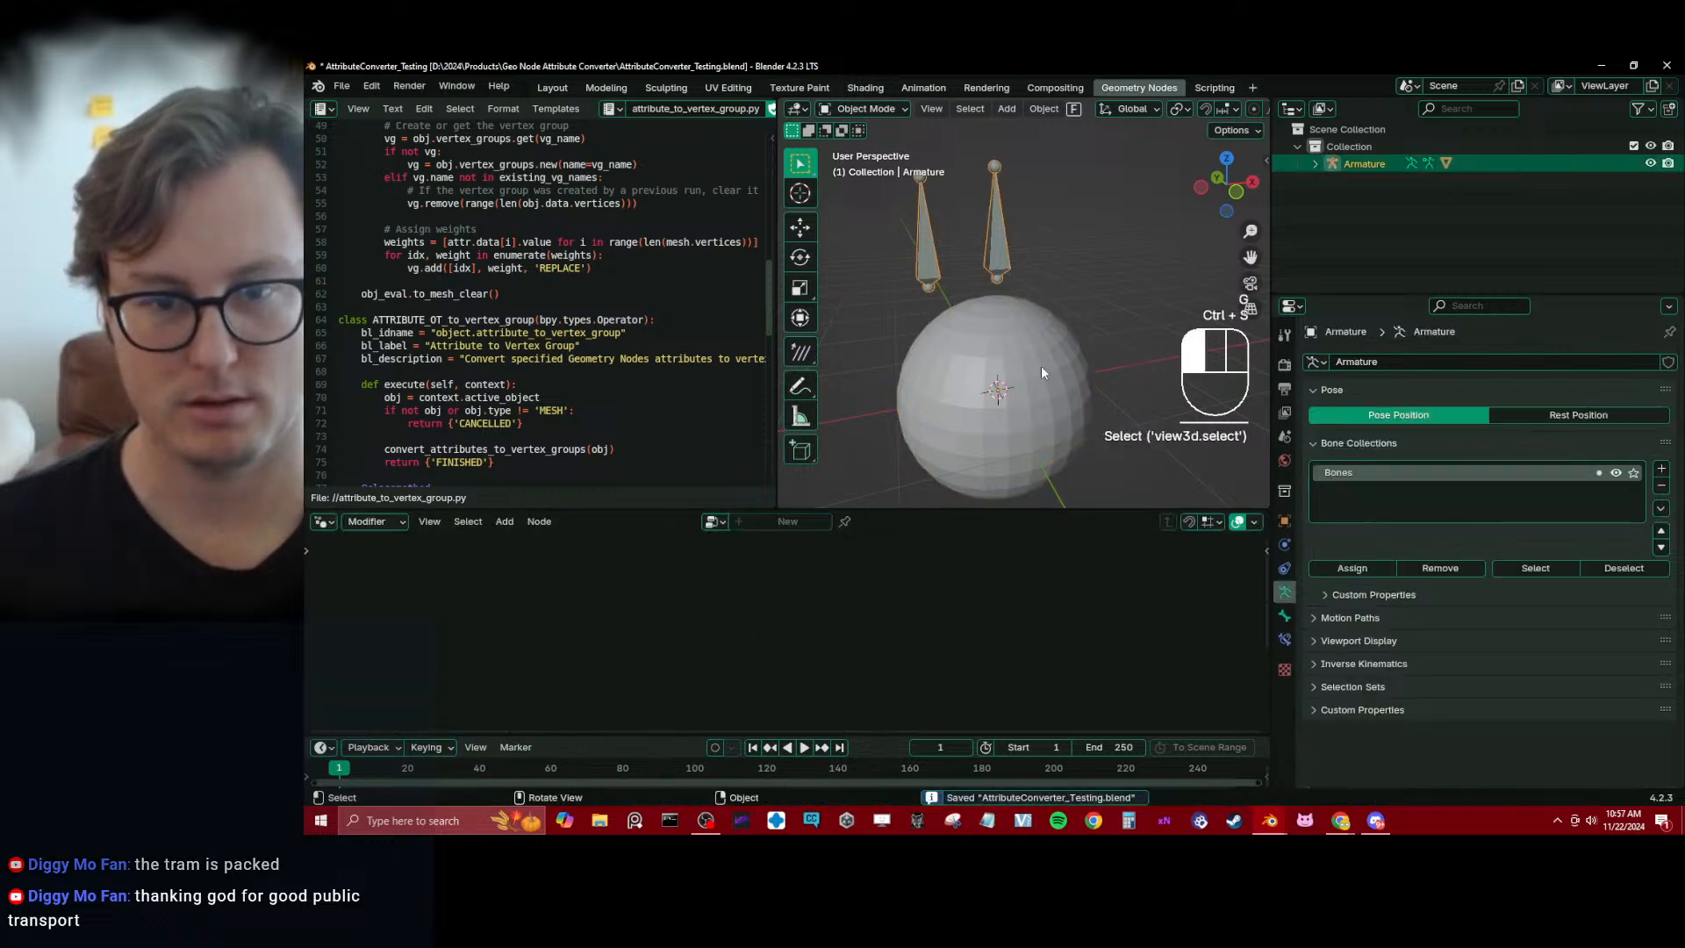
{"action": "left_click_drag", "start_coordinate": [831, 610], "coordinate": [660, 600]}
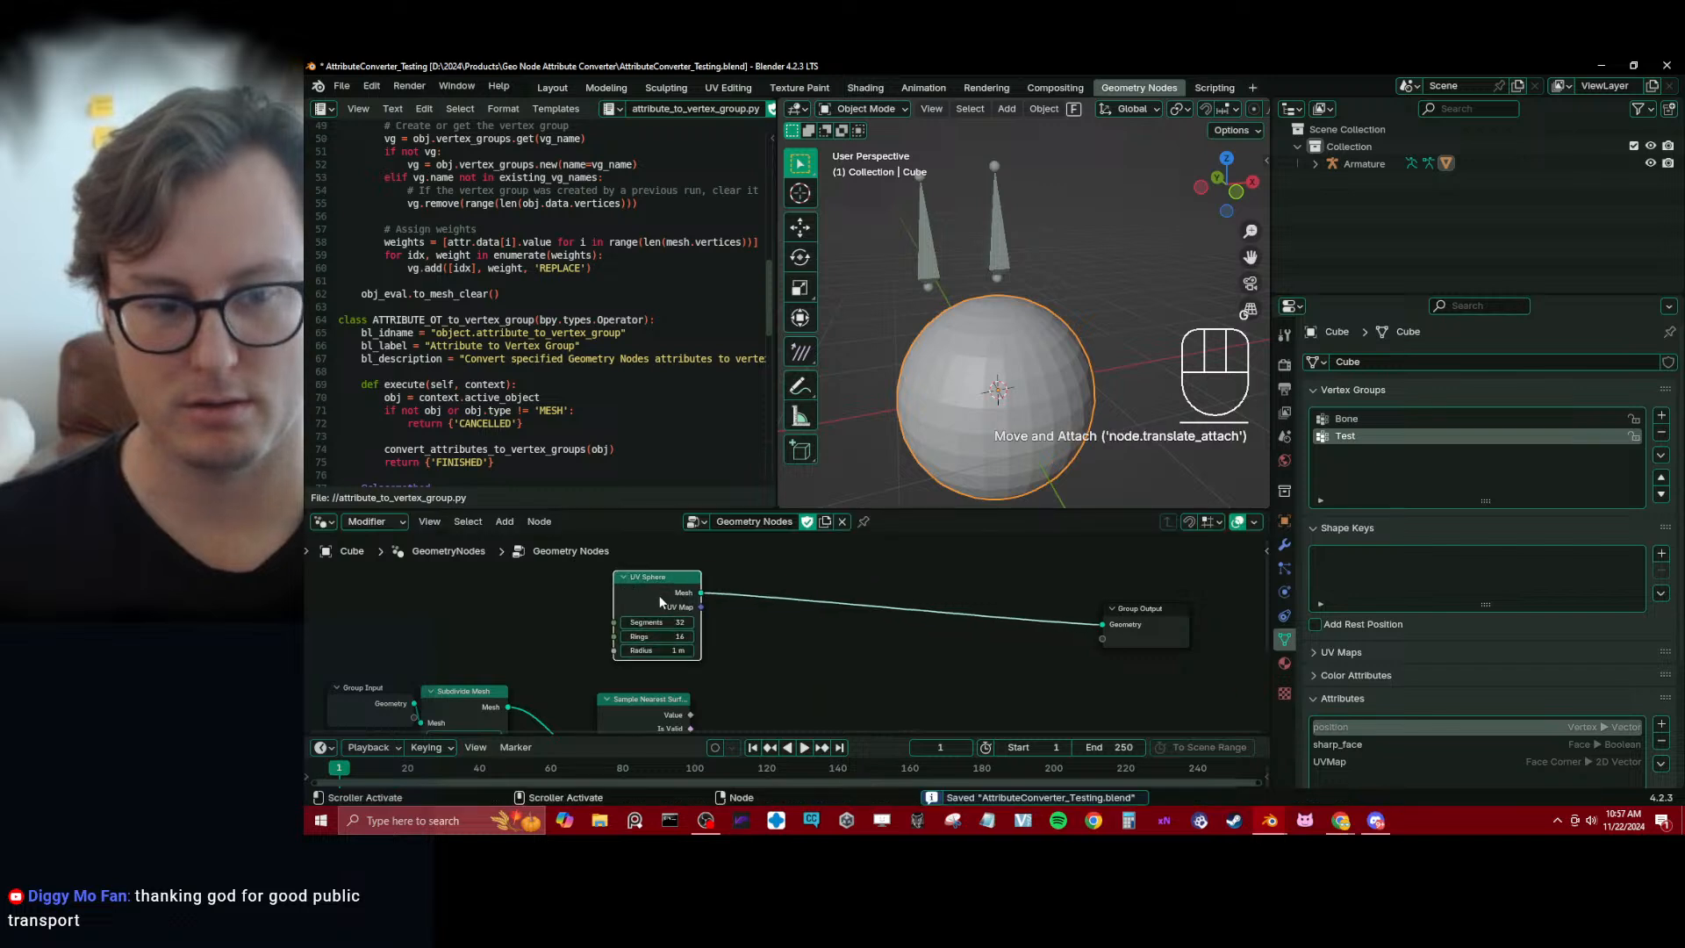
Test-move the armature bones without the Store Named Attribute node, cancel the moves and check the sphere's vertex groups
{"action": "left_click", "coordinate": [912, 261]}
{"action": "key", "text": "ctrl+Tab"}
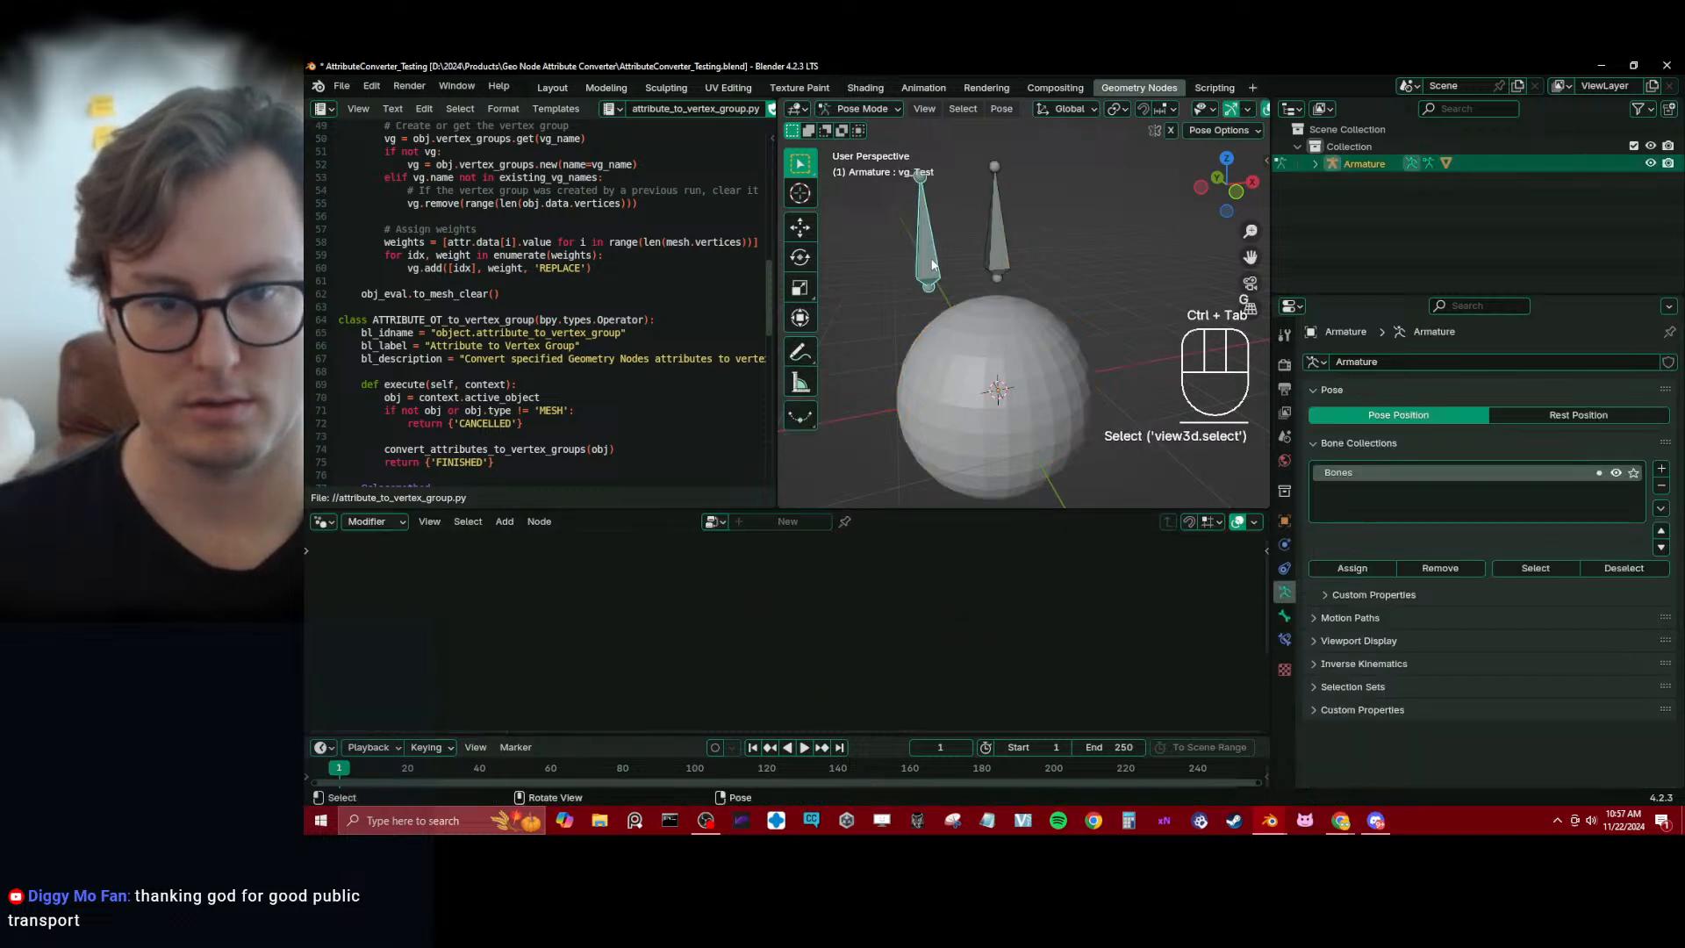
{"action": "left_click", "coordinate": [1023, 226]}
{"action": "key", "text": "g"}
{"action": "left_click", "coordinate": [991, 241]}
{"action": "key", "text": "g"}
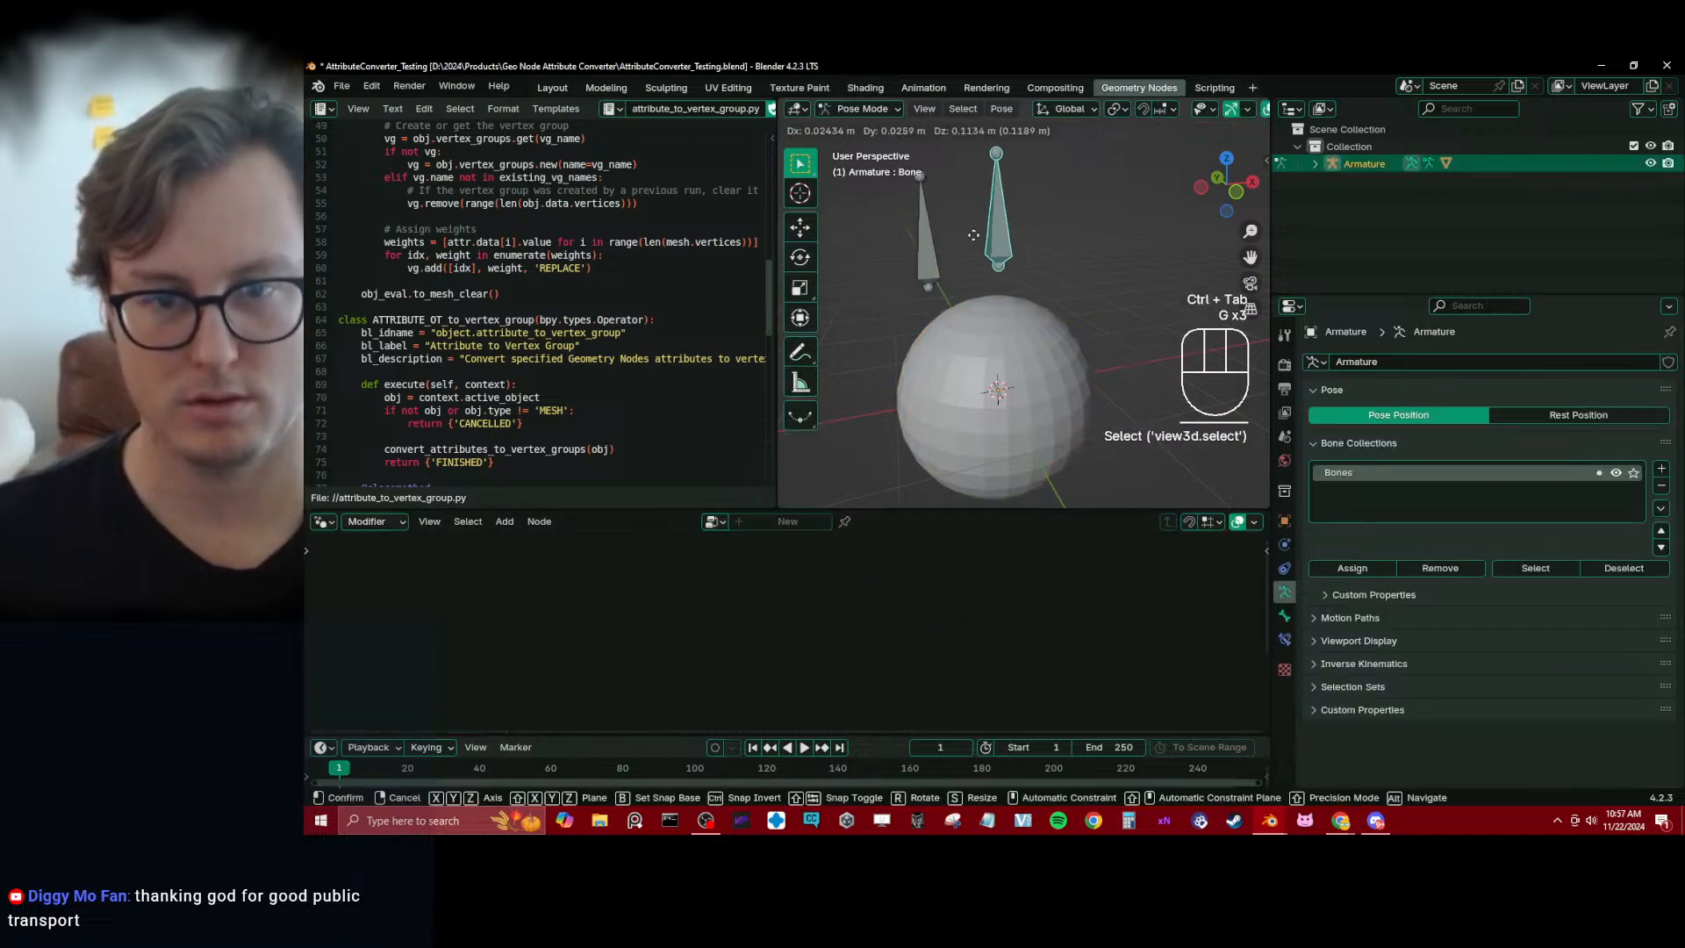
{"action": "right_click", "coordinate": [993, 255]}
{"action": "key", "text": "ctrl+Tab"}
{"action": "left_click", "coordinate": [974, 350]}
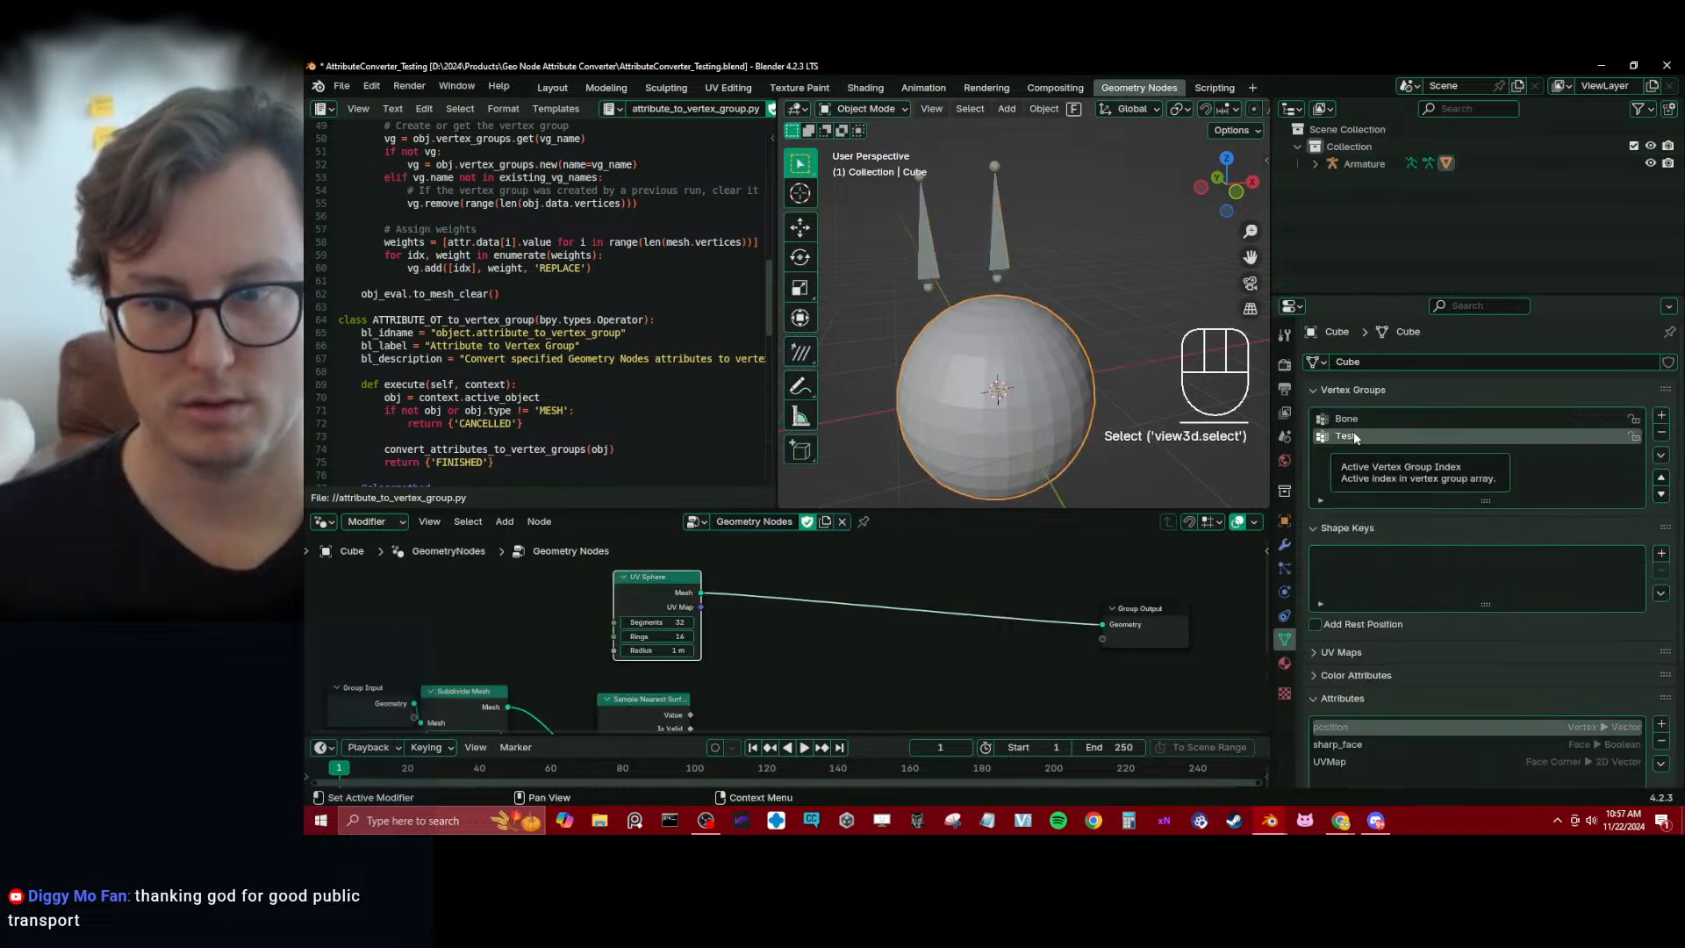
Rename the armature's vg_Test bone as Test
{"action": "left_click", "coordinate": [923, 276]}
{"action": "key", "text": "ctrl+Tab"}
{"action": "left_click", "coordinate": [1285, 616]}
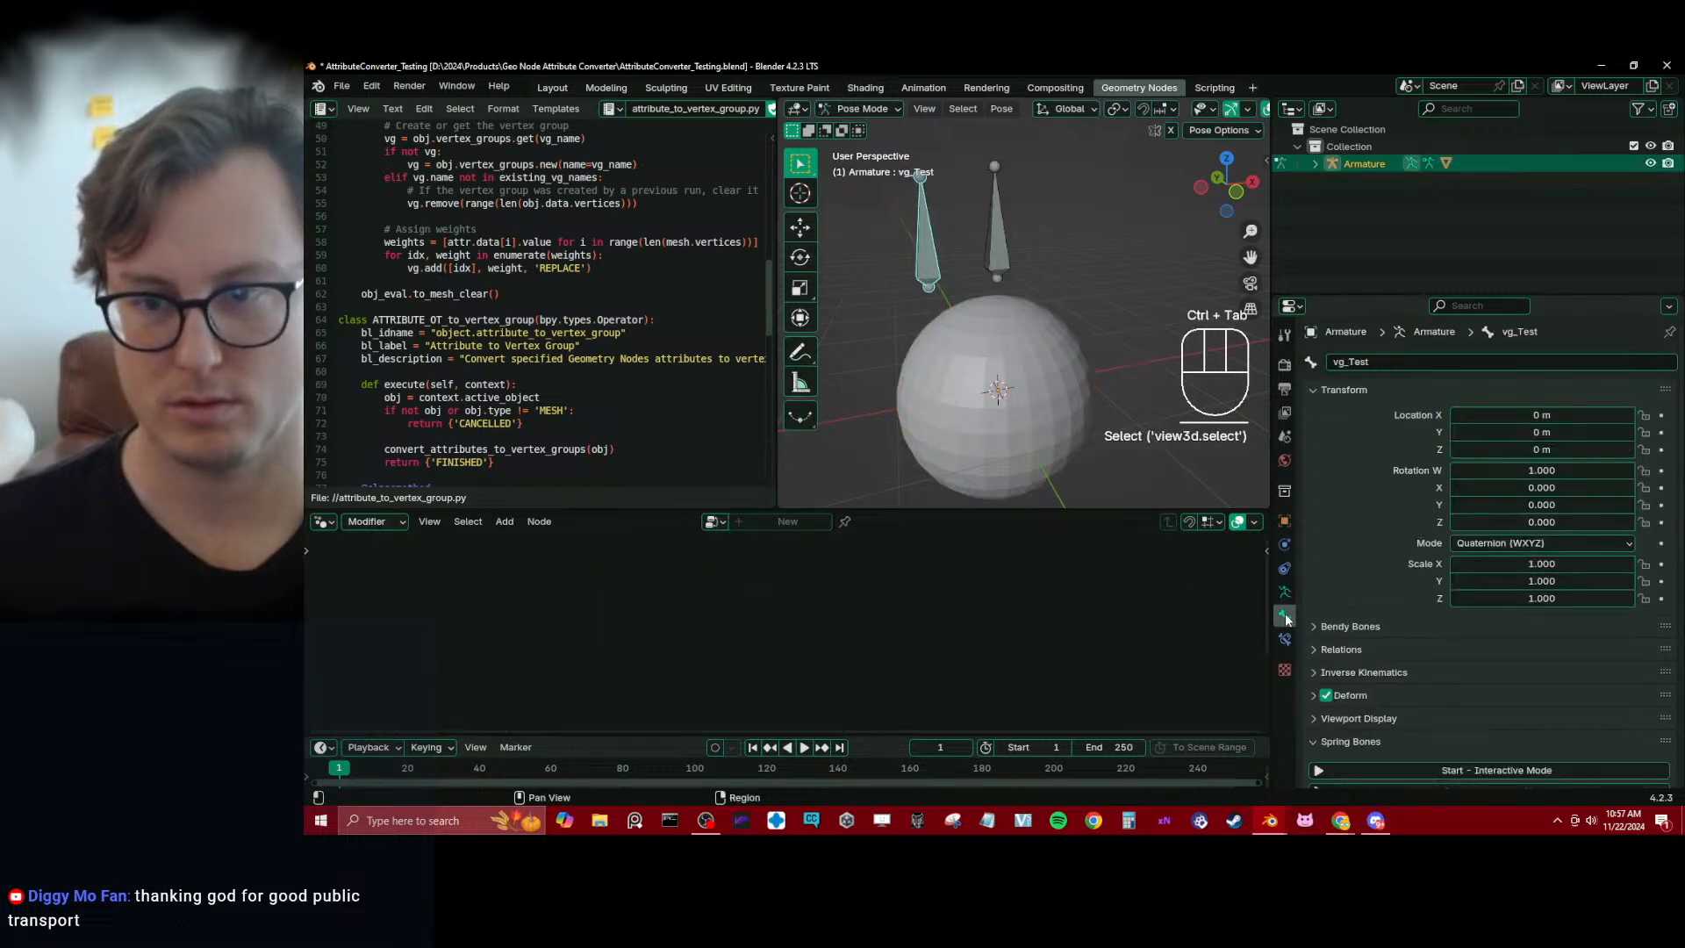
{"action": "left_click", "coordinate": [1386, 362]}
{"action": "type", "text": "T"}
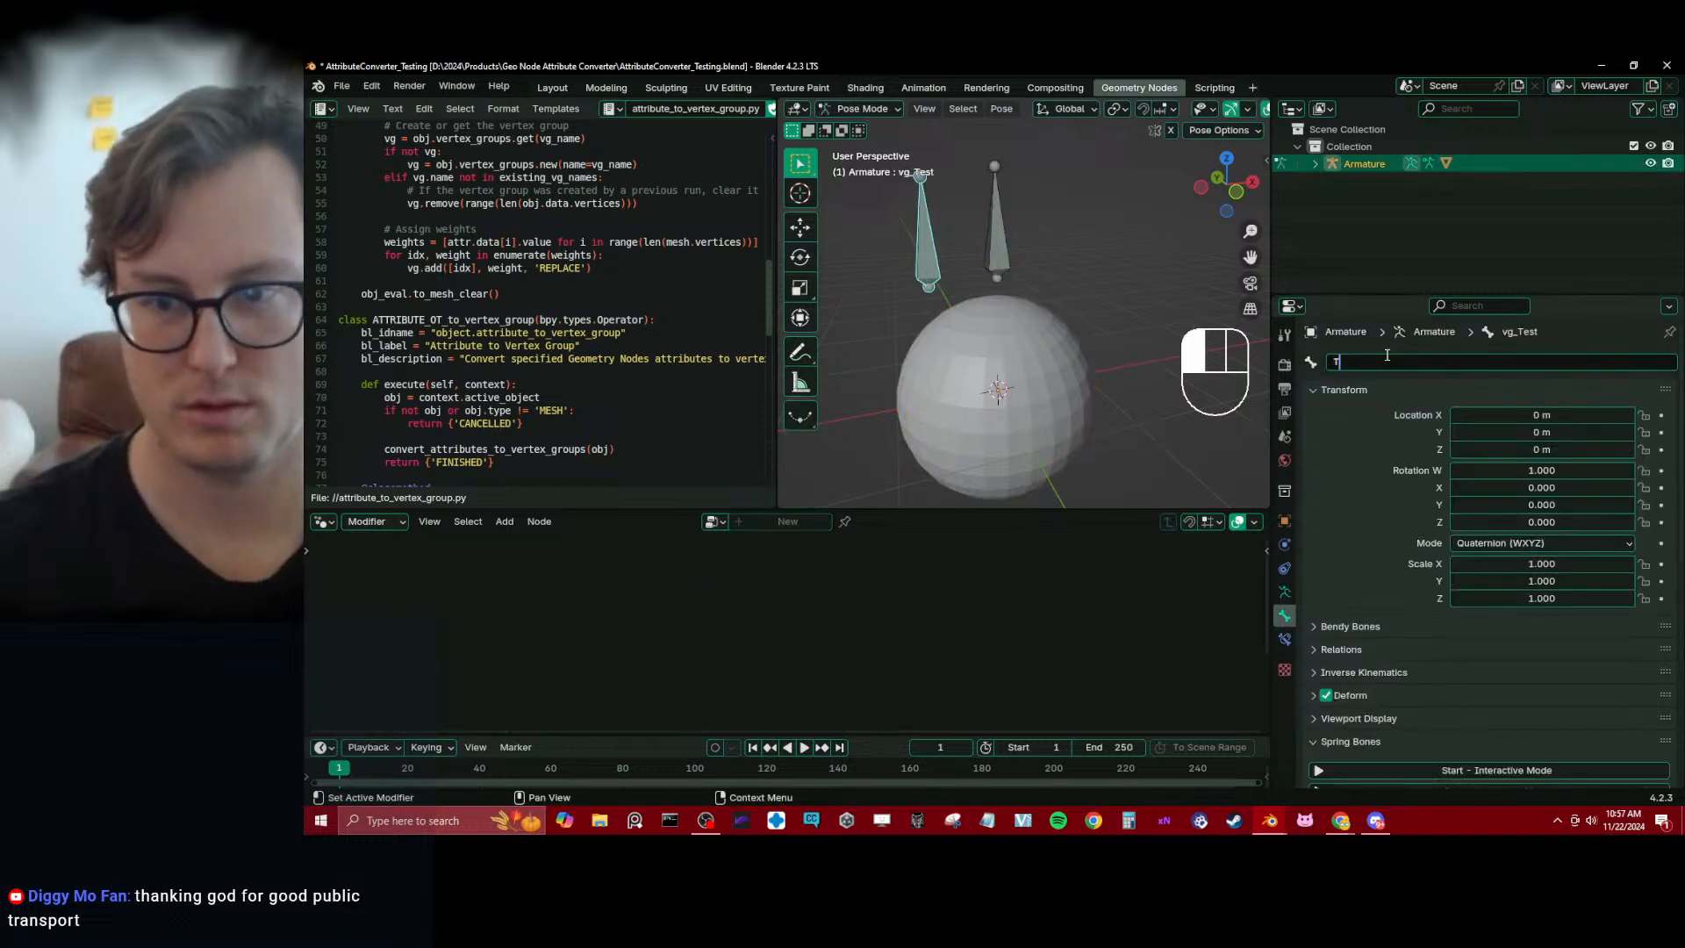
{"action": "type", "text": "est"}
{"action": "key", "text": "Return"}
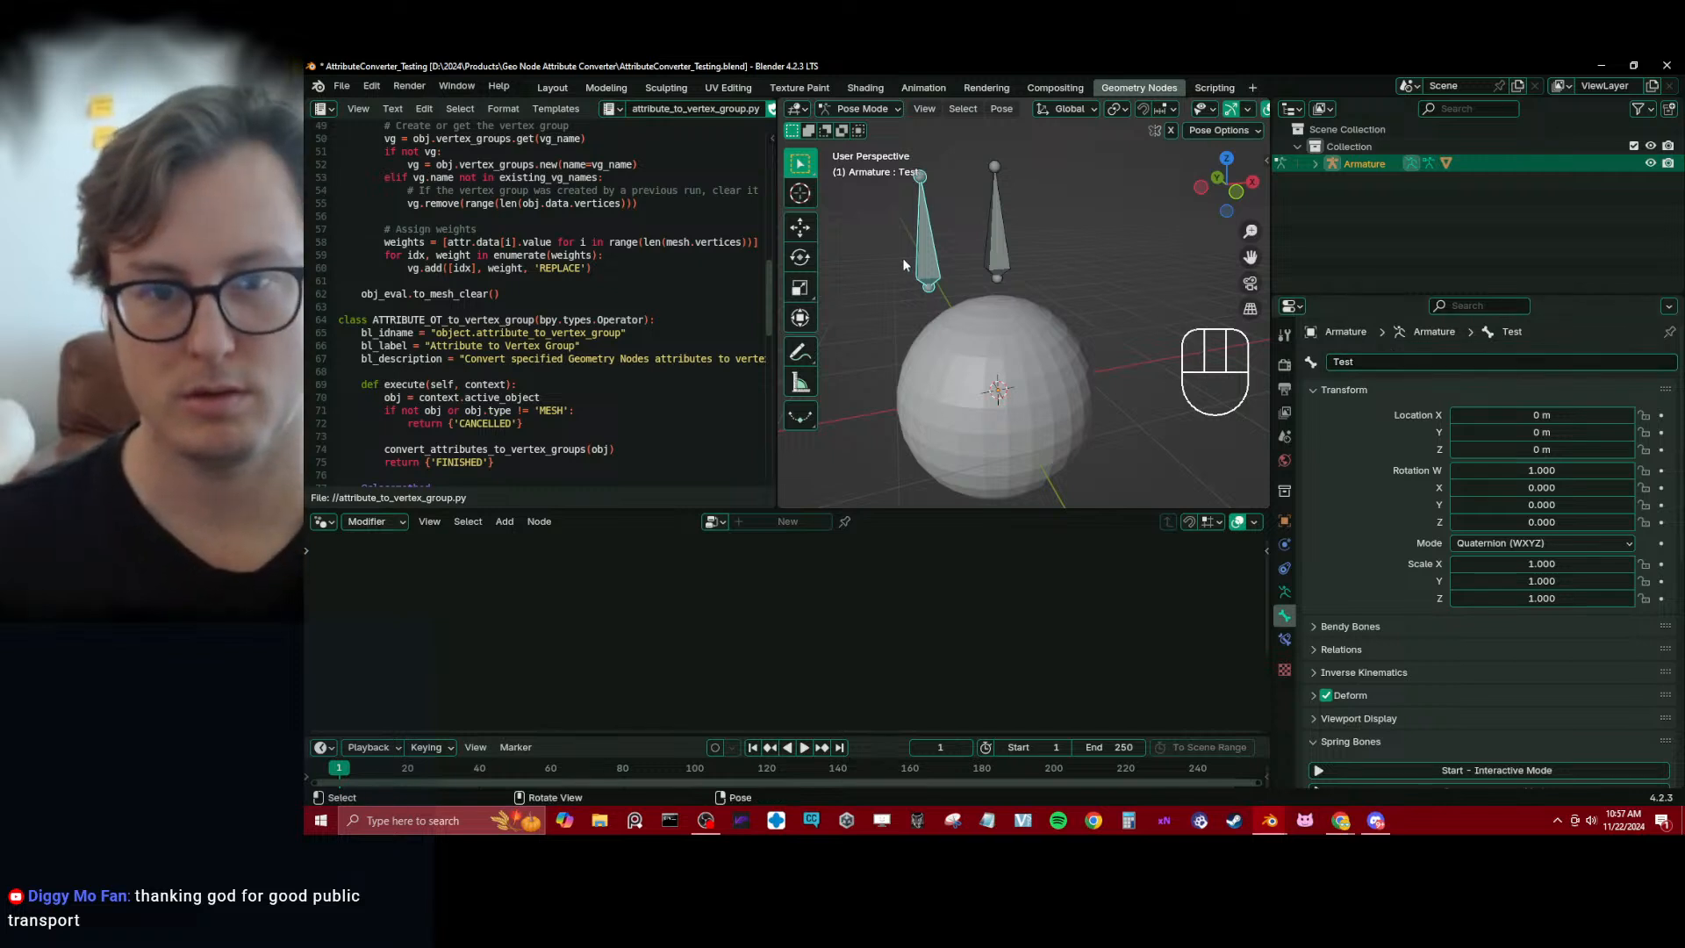
Test-move the renamed bone, cancel the move, and inspect the sphere's weights in Weight Paint mode and its modifiers
{"action": "key", "text": "g"}
{"action": "right_click", "coordinate": [955, 256]}
{"action": "key", "text": "ctrl+Tab"}
{"action": "left_click", "coordinate": [1067, 361]}
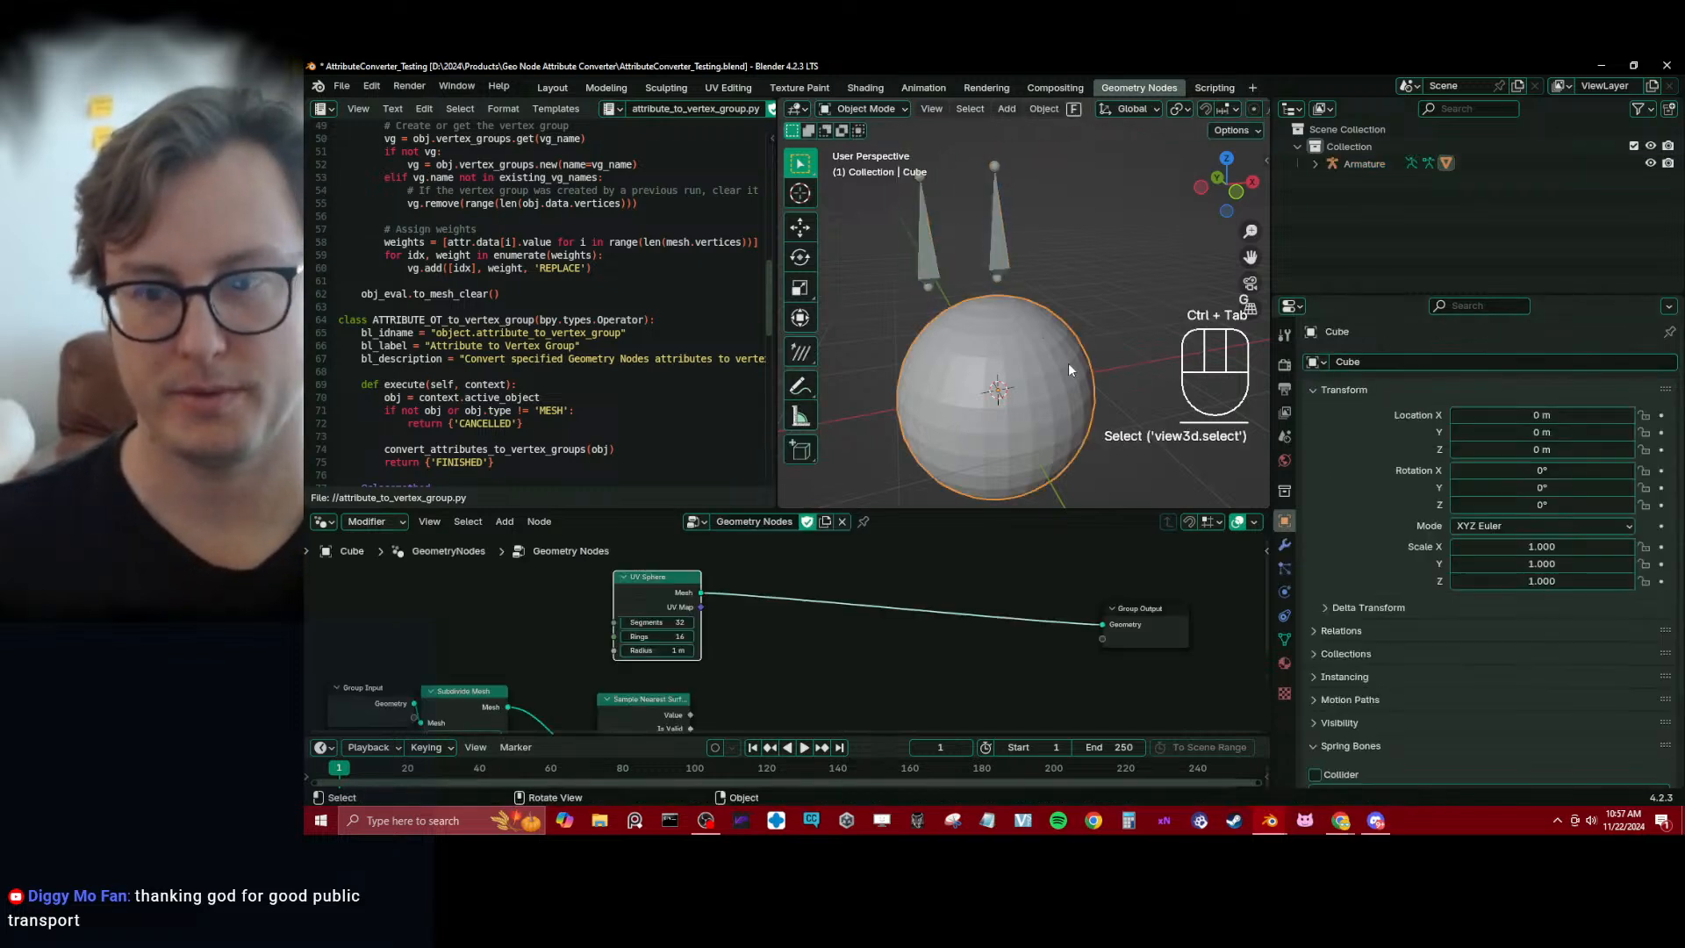
{"action": "key", "text": "ctrl+Tab"}
{"action": "left_click", "coordinate": [1004, 314]}
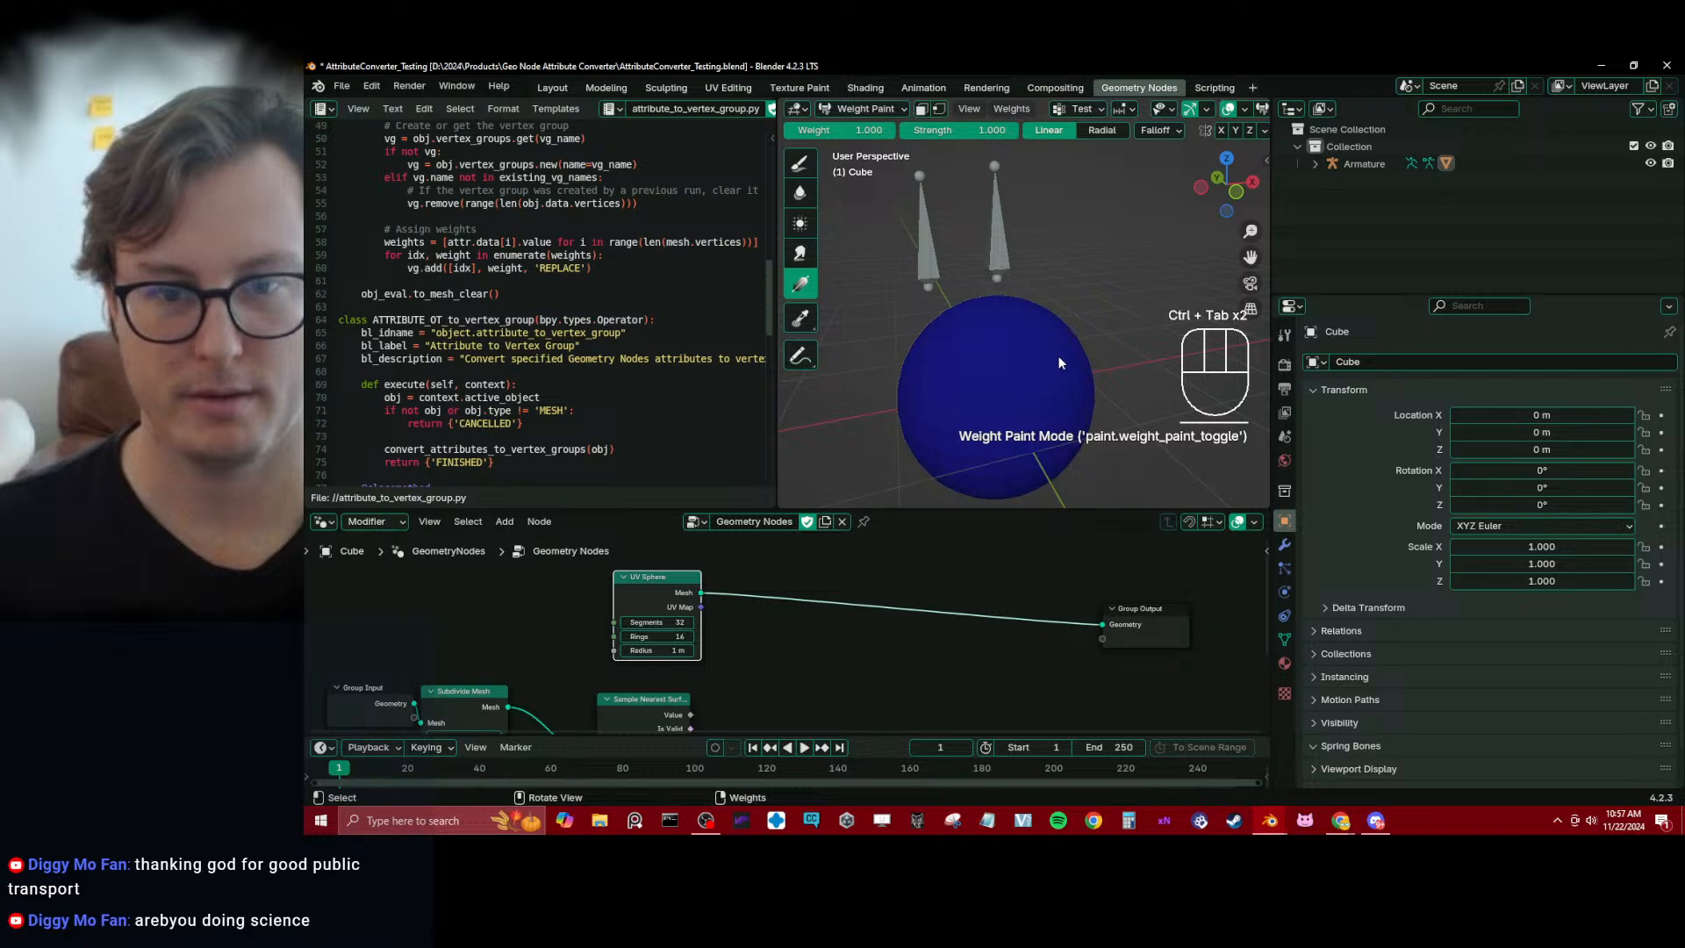
{"action": "key", "text": "ctrl+Tab"}
{"action": "left_click", "coordinate": [1286, 545]}
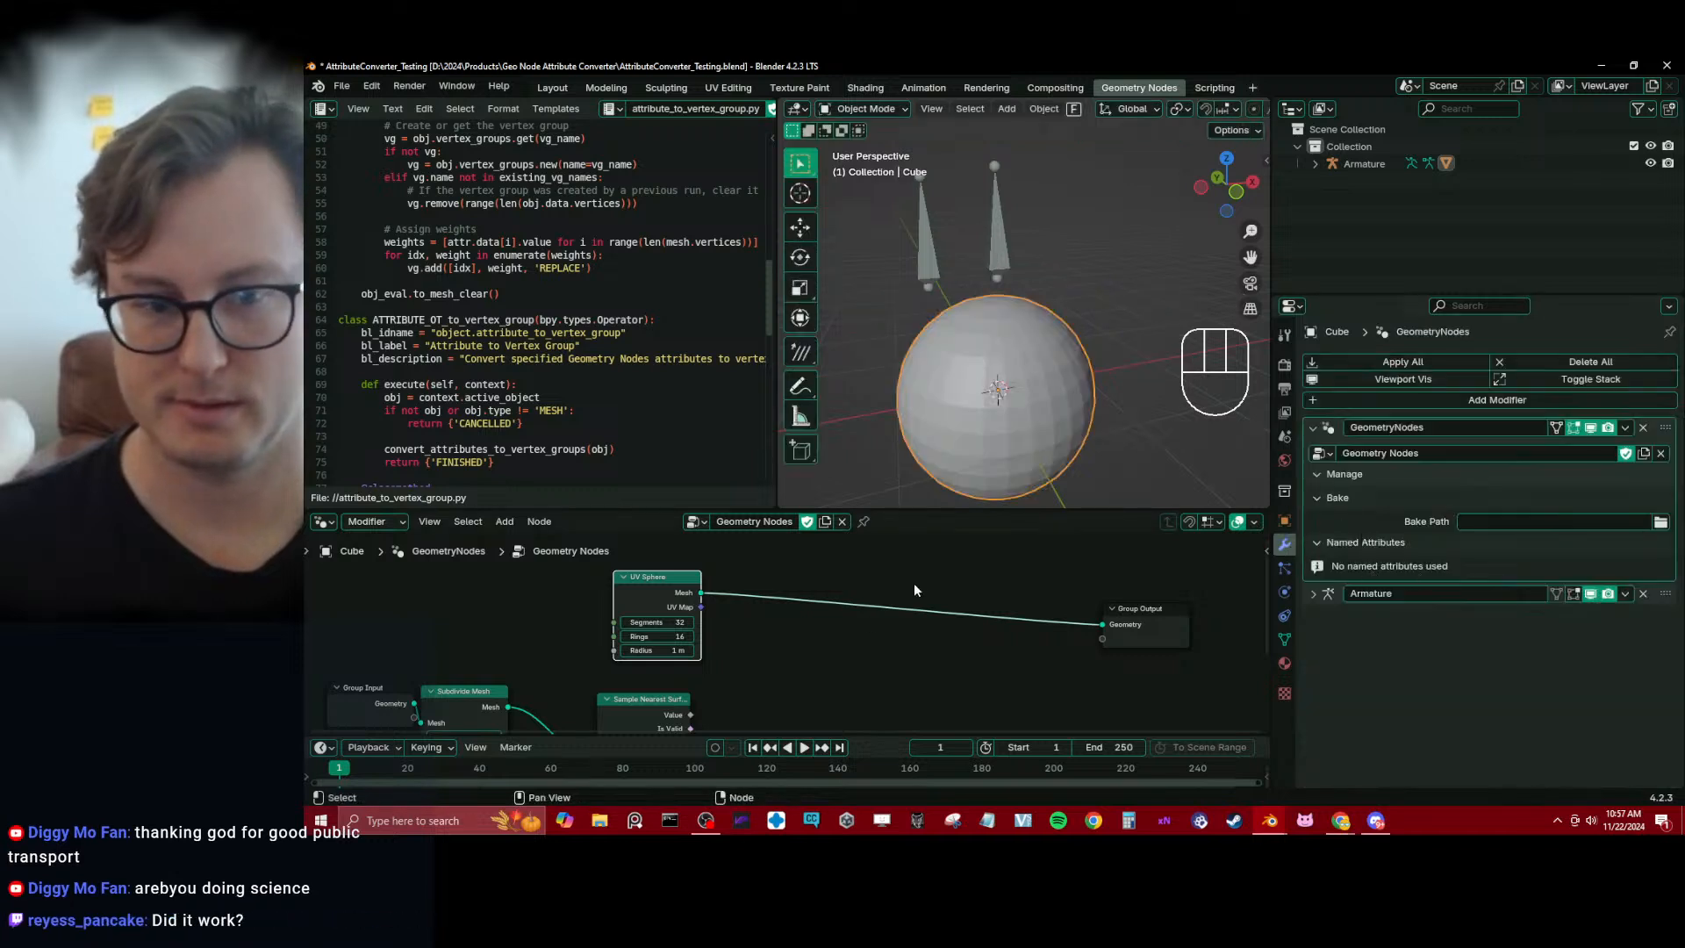
{"action": "scroll", "coordinate": [877, 592], "scroll_direction": "down", "scroll_amount": 2}
{"action": "left_click", "coordinate": [665, 673], "text": "shift"}
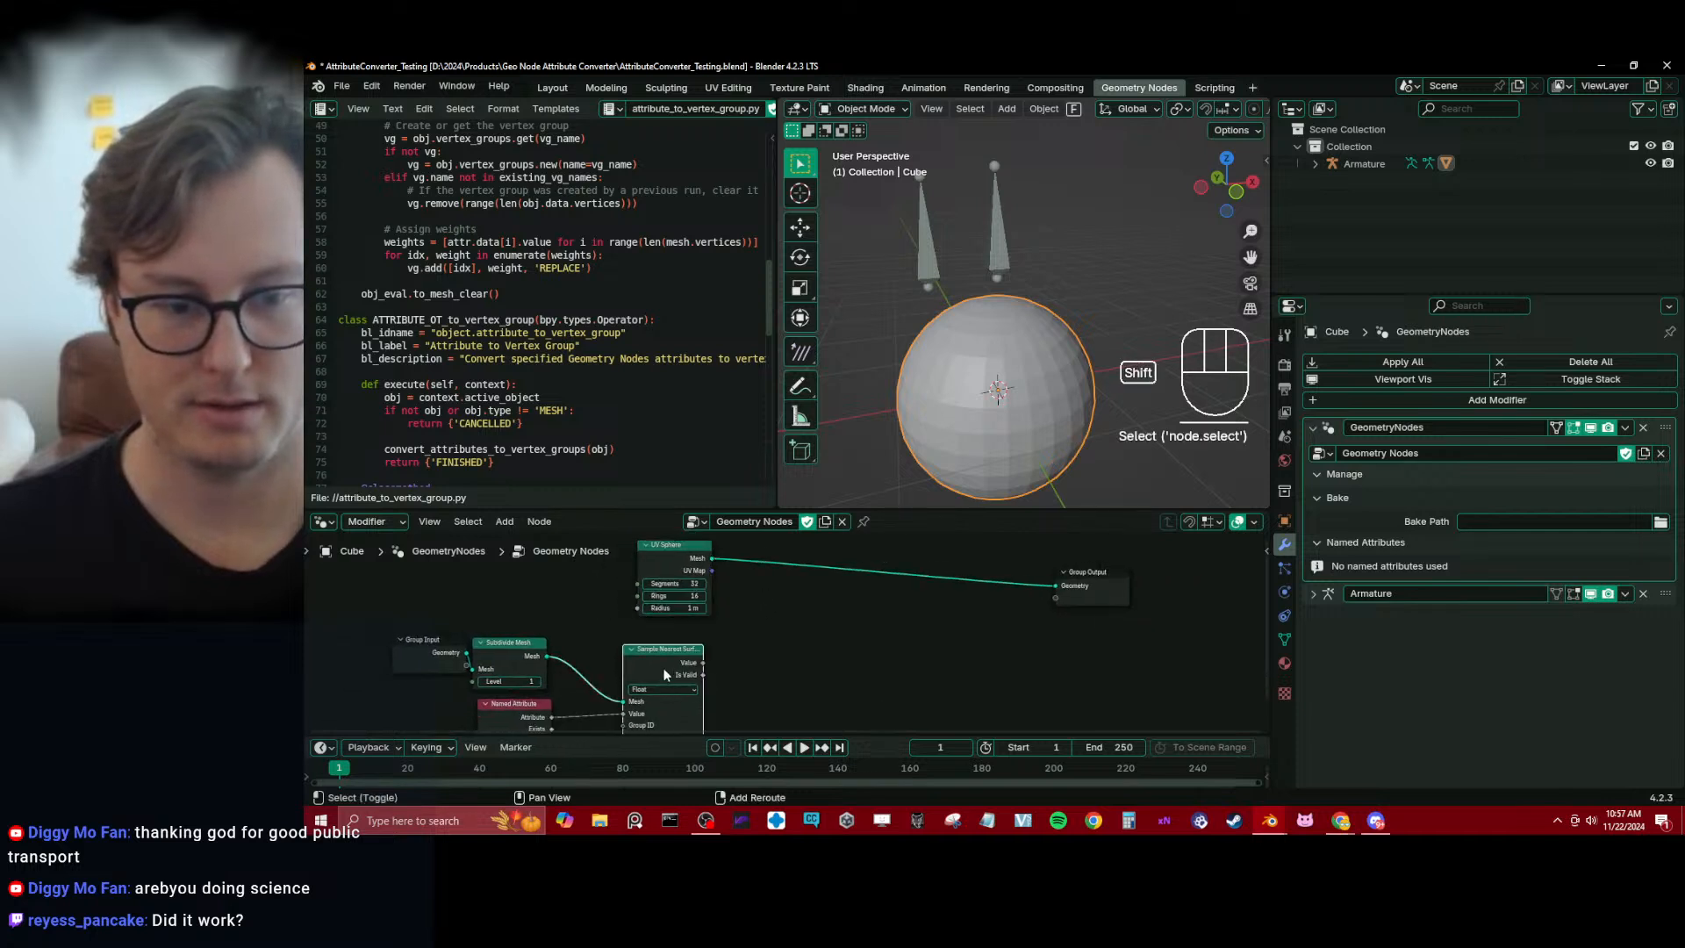
{"action": "key", "text": "shift+d"}
{"action": "left_click", "coordinate": [869, 623]}
{"action": "key", "text": "x"}
Insert a Store Named Attribute node between the UV Sphere and Group Output nodes
{"action": "key", "text": "shift+a"}
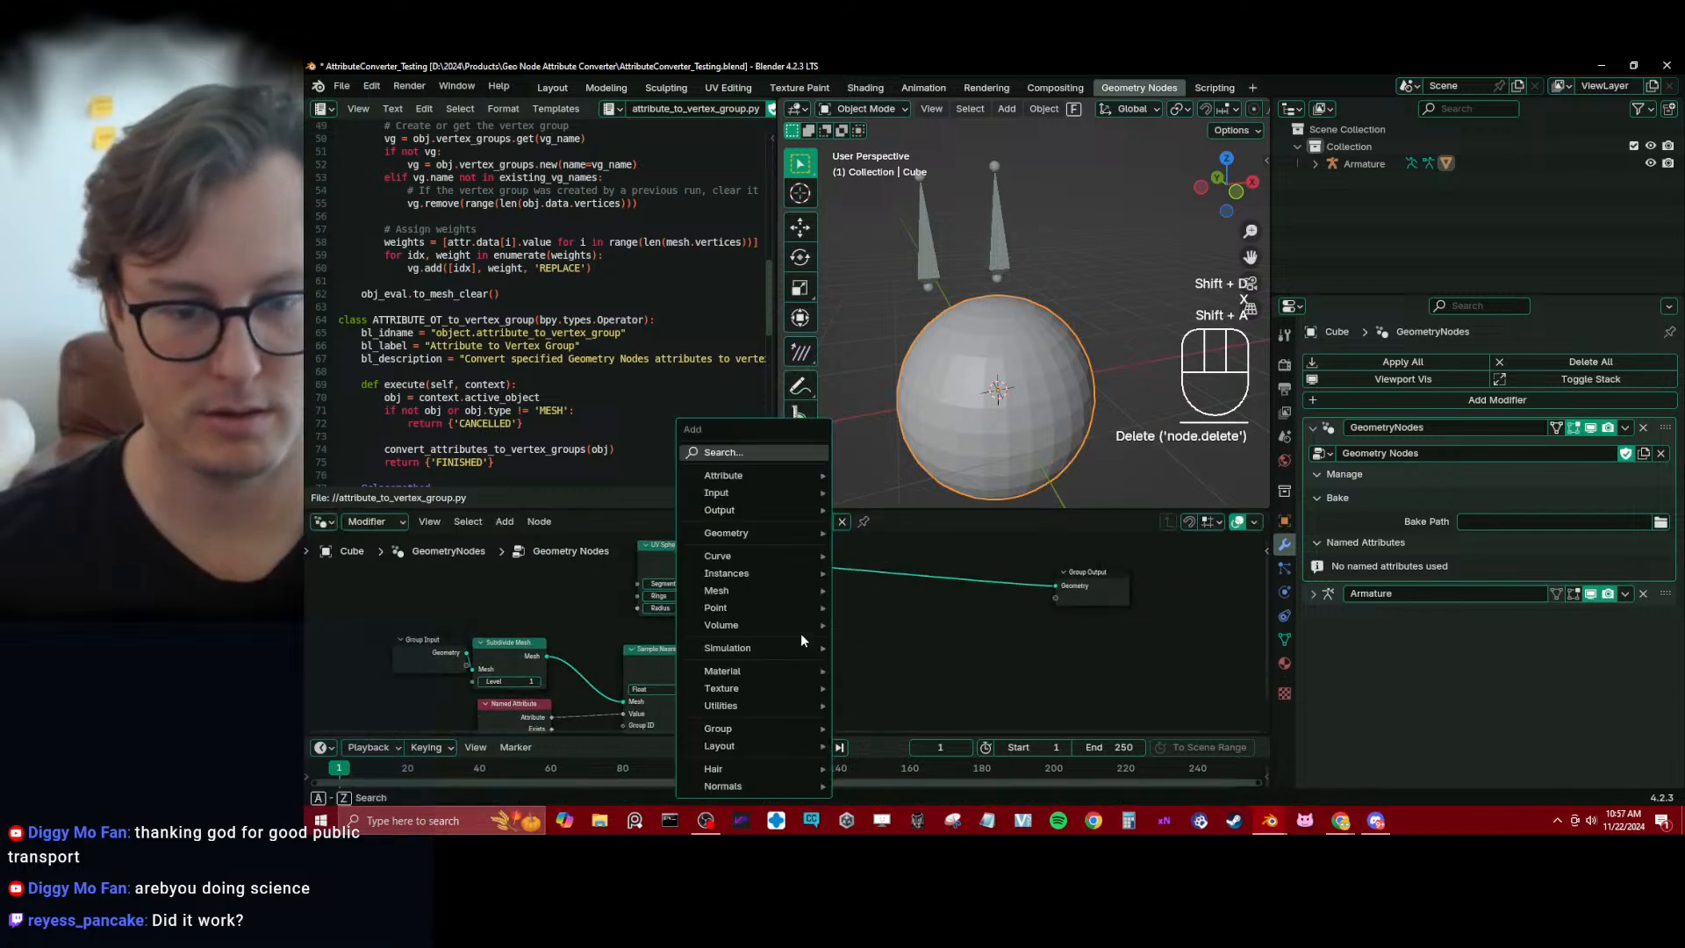
{"action": "type", "text": "st"}
{"action": "key", "text": "Return"}
{"action": "left_click", "coordinate": [844, 568]}
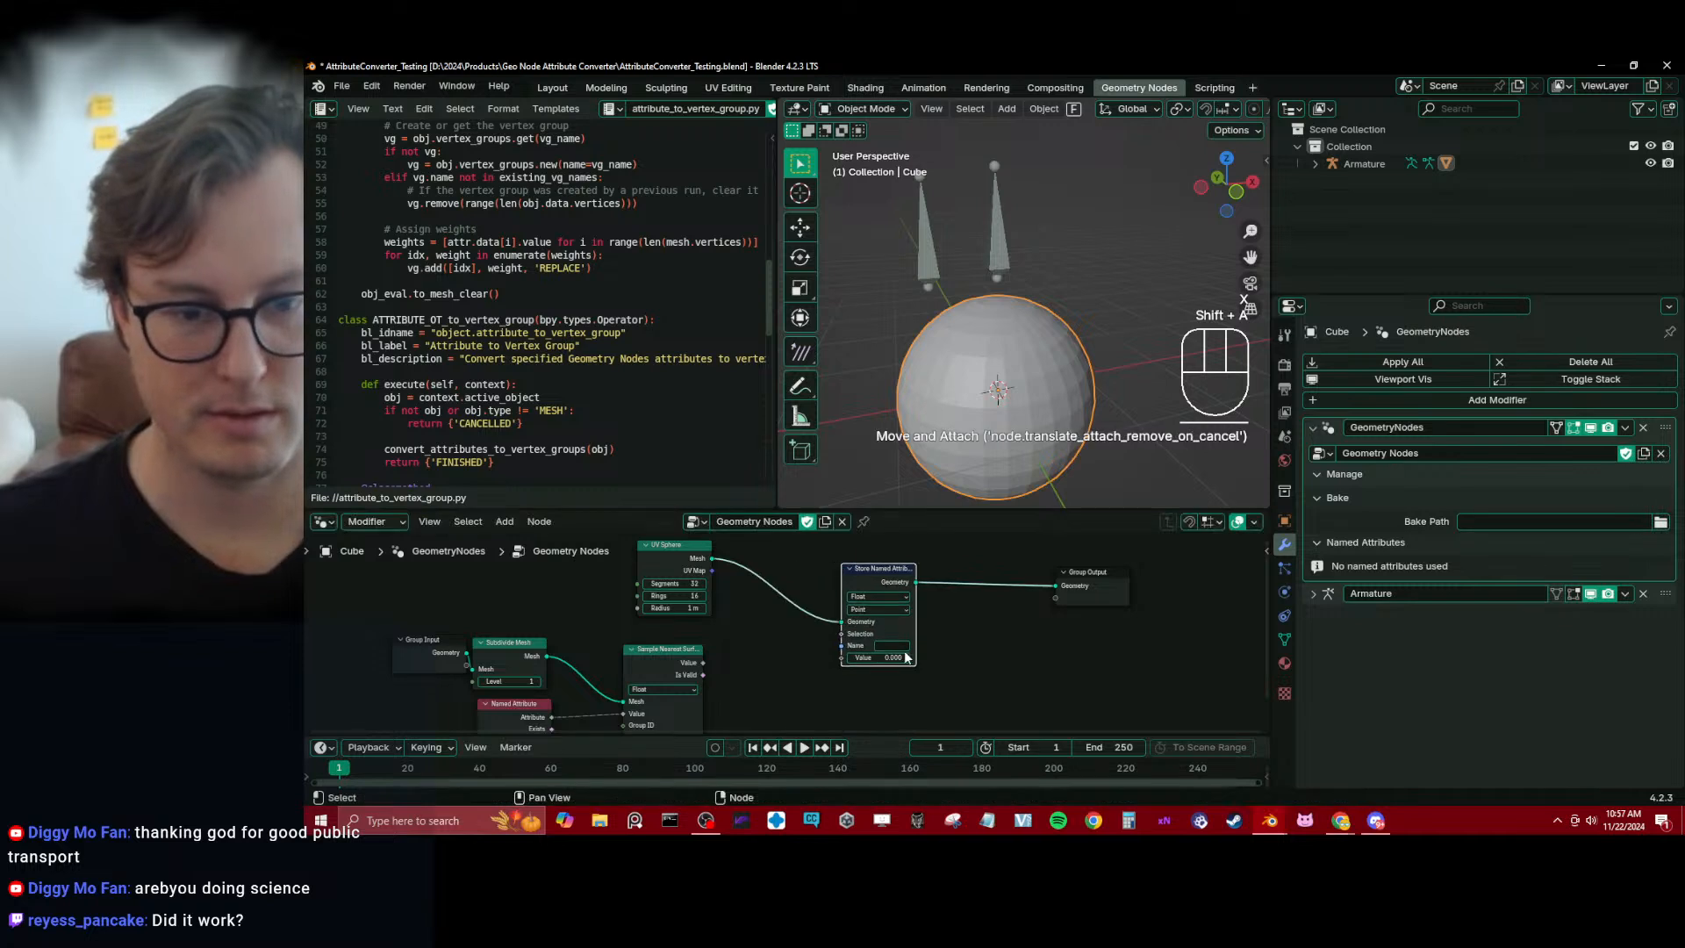
Name the stored attribute vg_Test, connect the Sample Nearest Surface value to its Value input, and save the project
{"action": "left_click", "coordinate": [902, 647]}
{"action": "type", "text": "_T"}
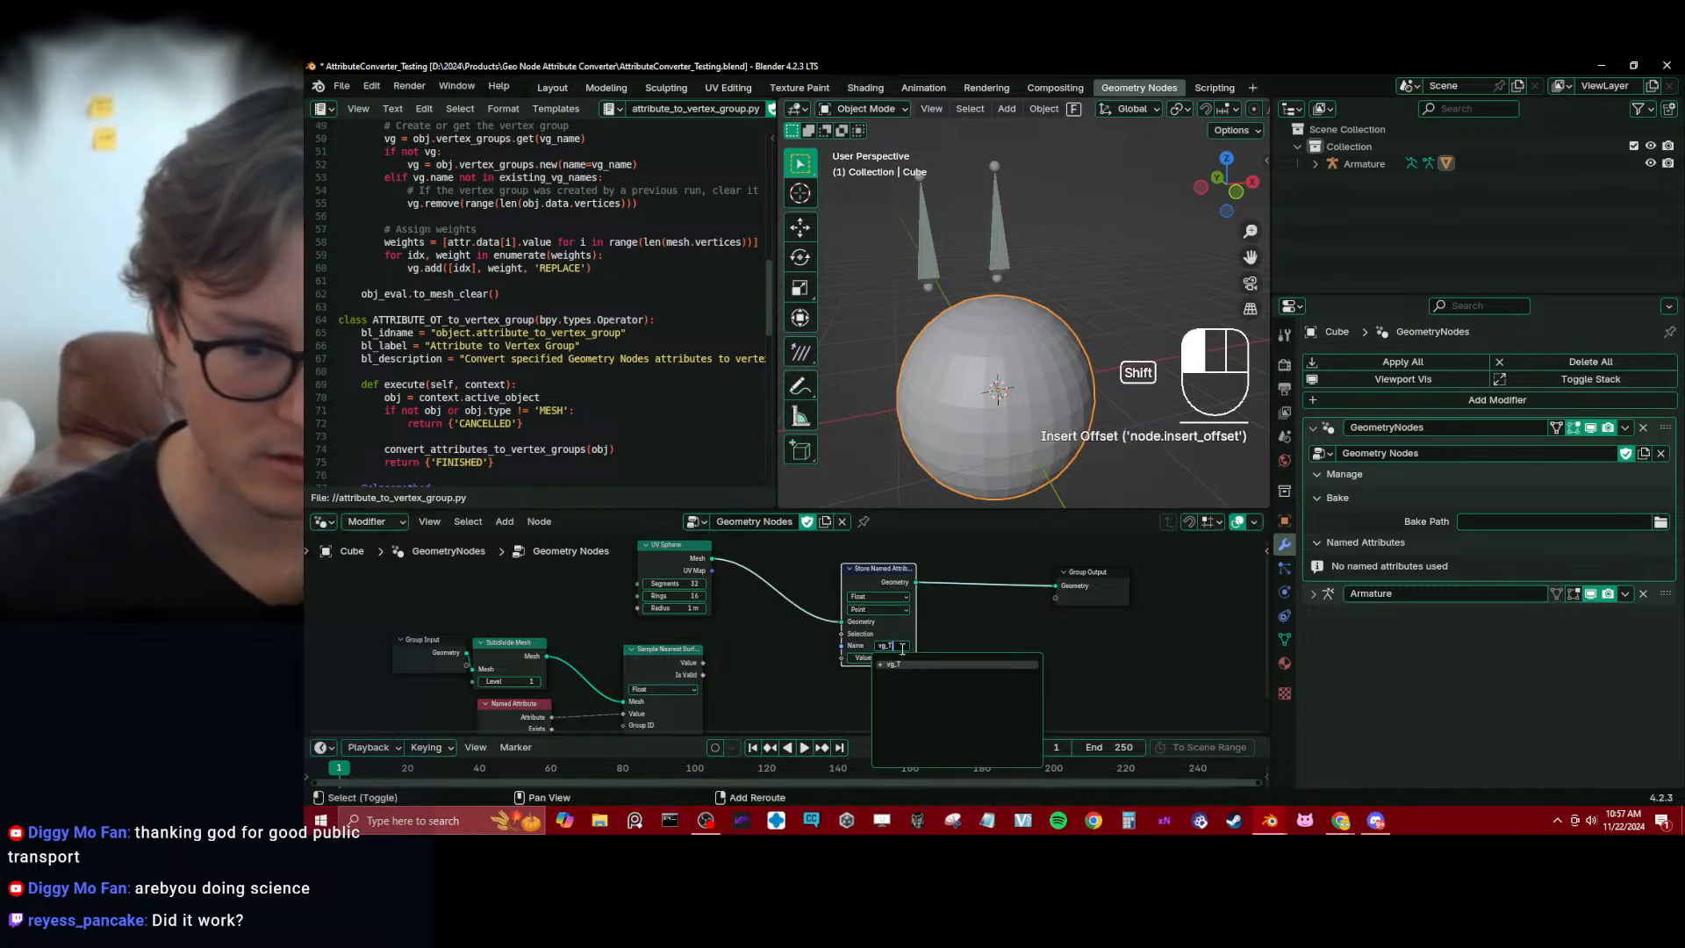
{"action": "type", "text": "est"}
{"action": "key", "text": "Return"}
{"action": "left_click_drag", "start_coordinate": [702, 664], "coordinate": [841, 657]}
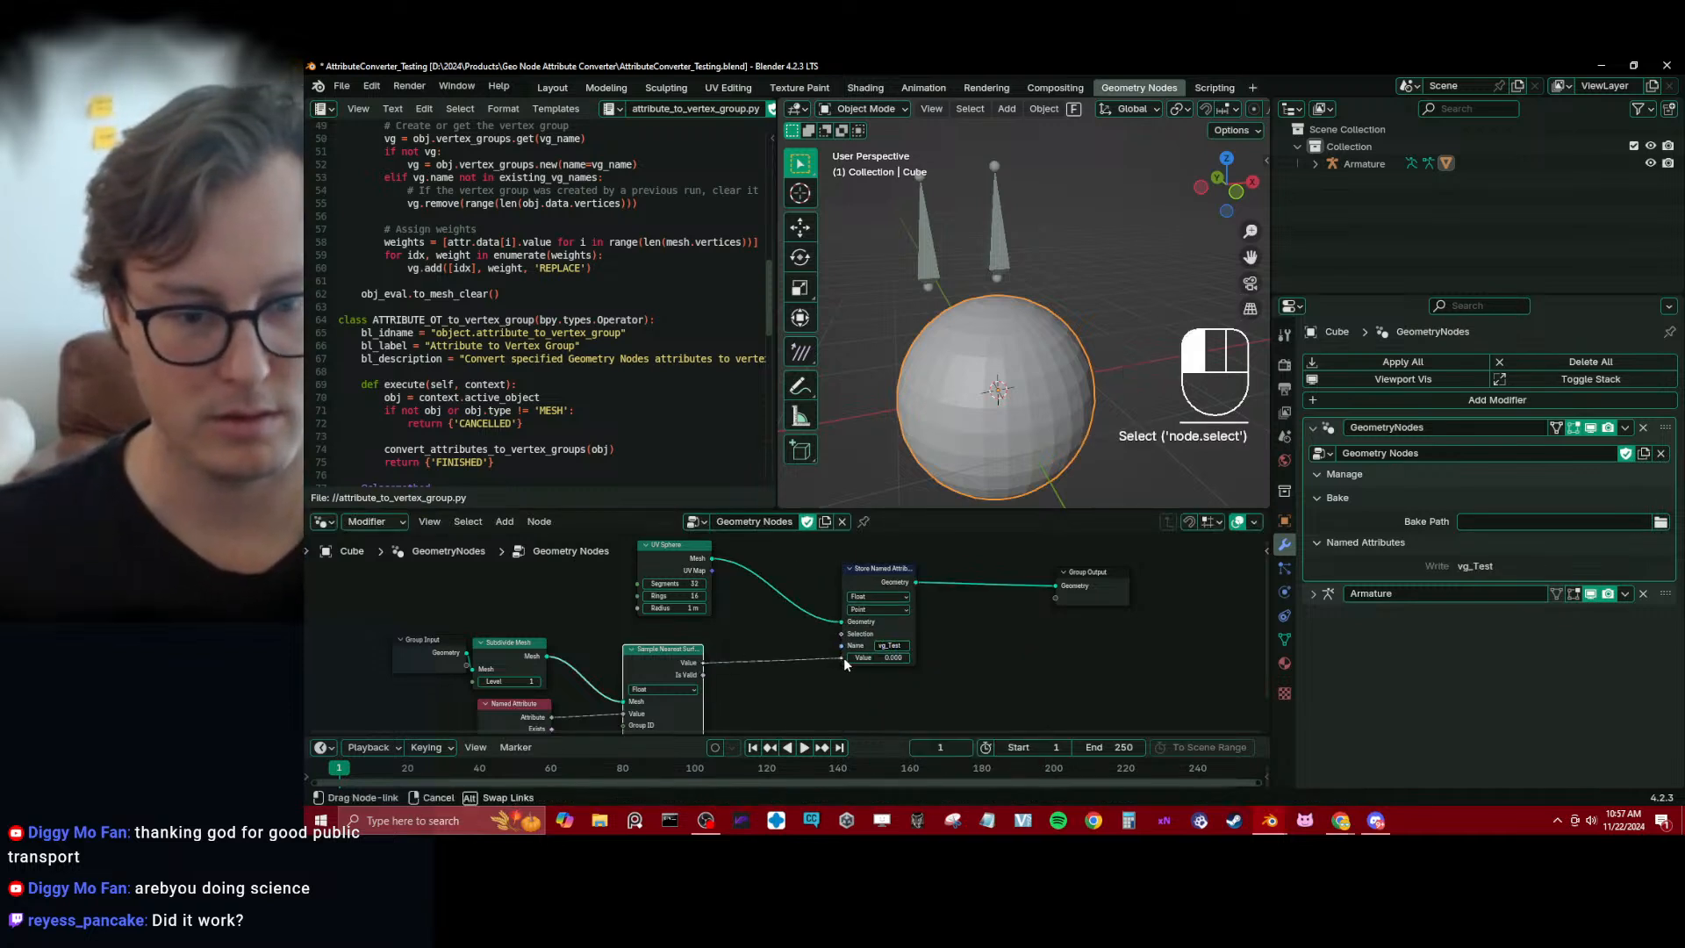
{"action": "key", "text": "ctrl+s"}
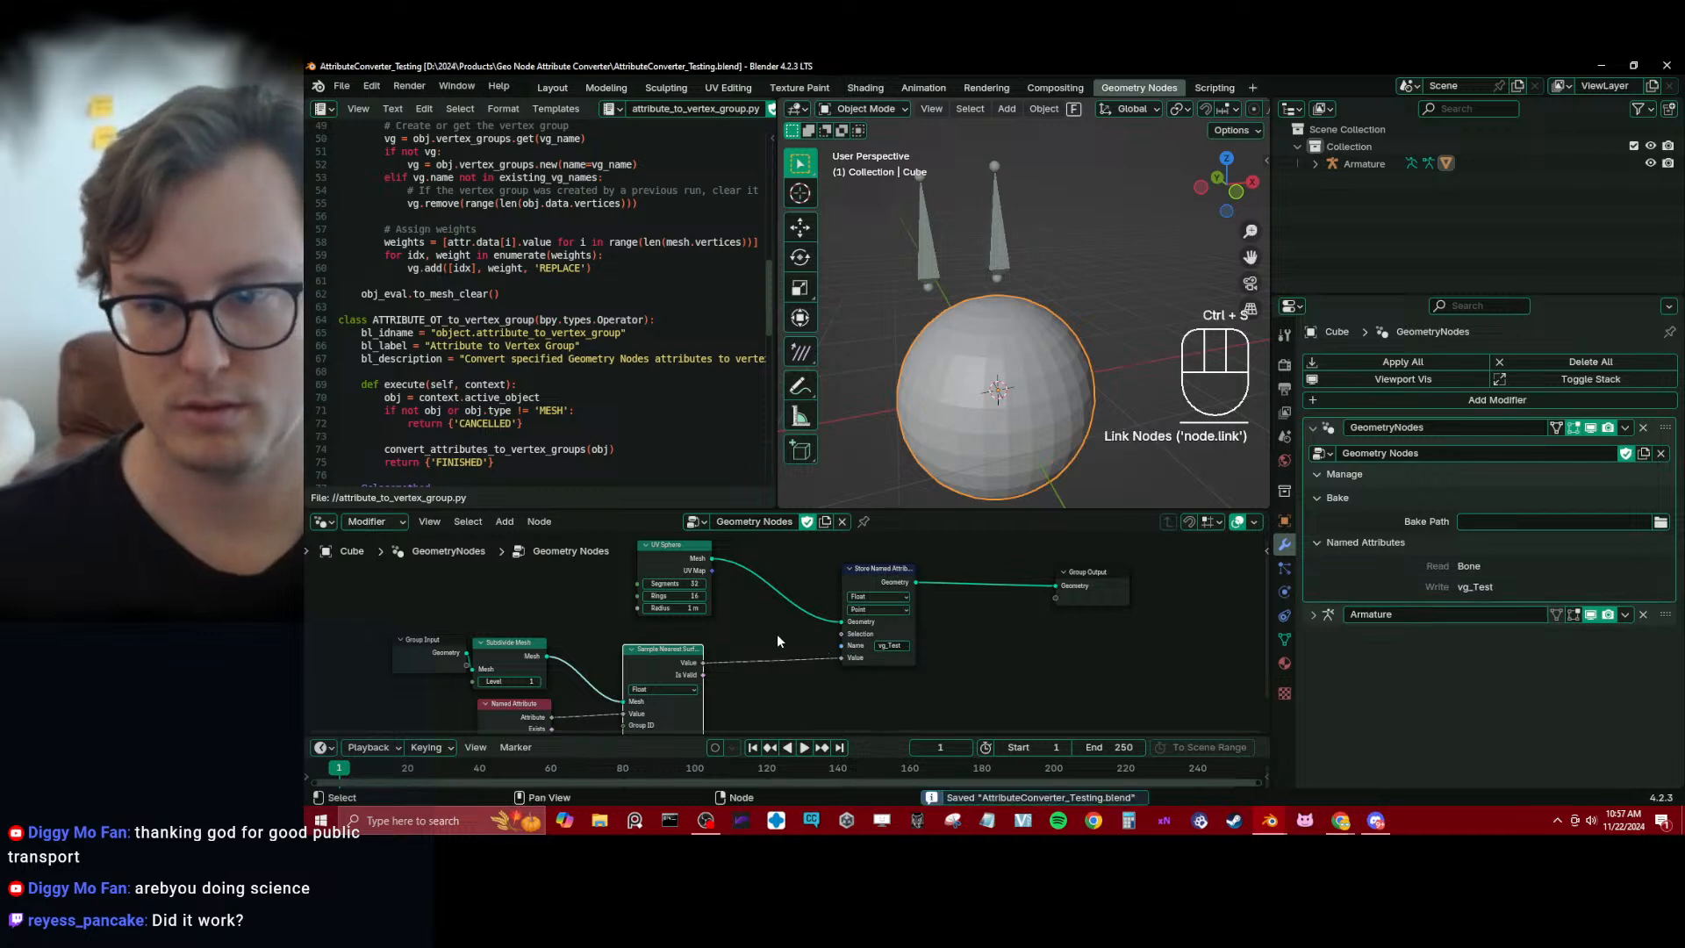
Test-move the Test bone and the other bone in Pose Mode, cancel every move and return to Object Mode
{"action": "left_click", "coordinate": [919, 249]}
{"action": "key", "text": "ctrl+Tab"}
{"action": "left_click", "coordinate": [932, 261]}
{"action": "key", "text": "g"}
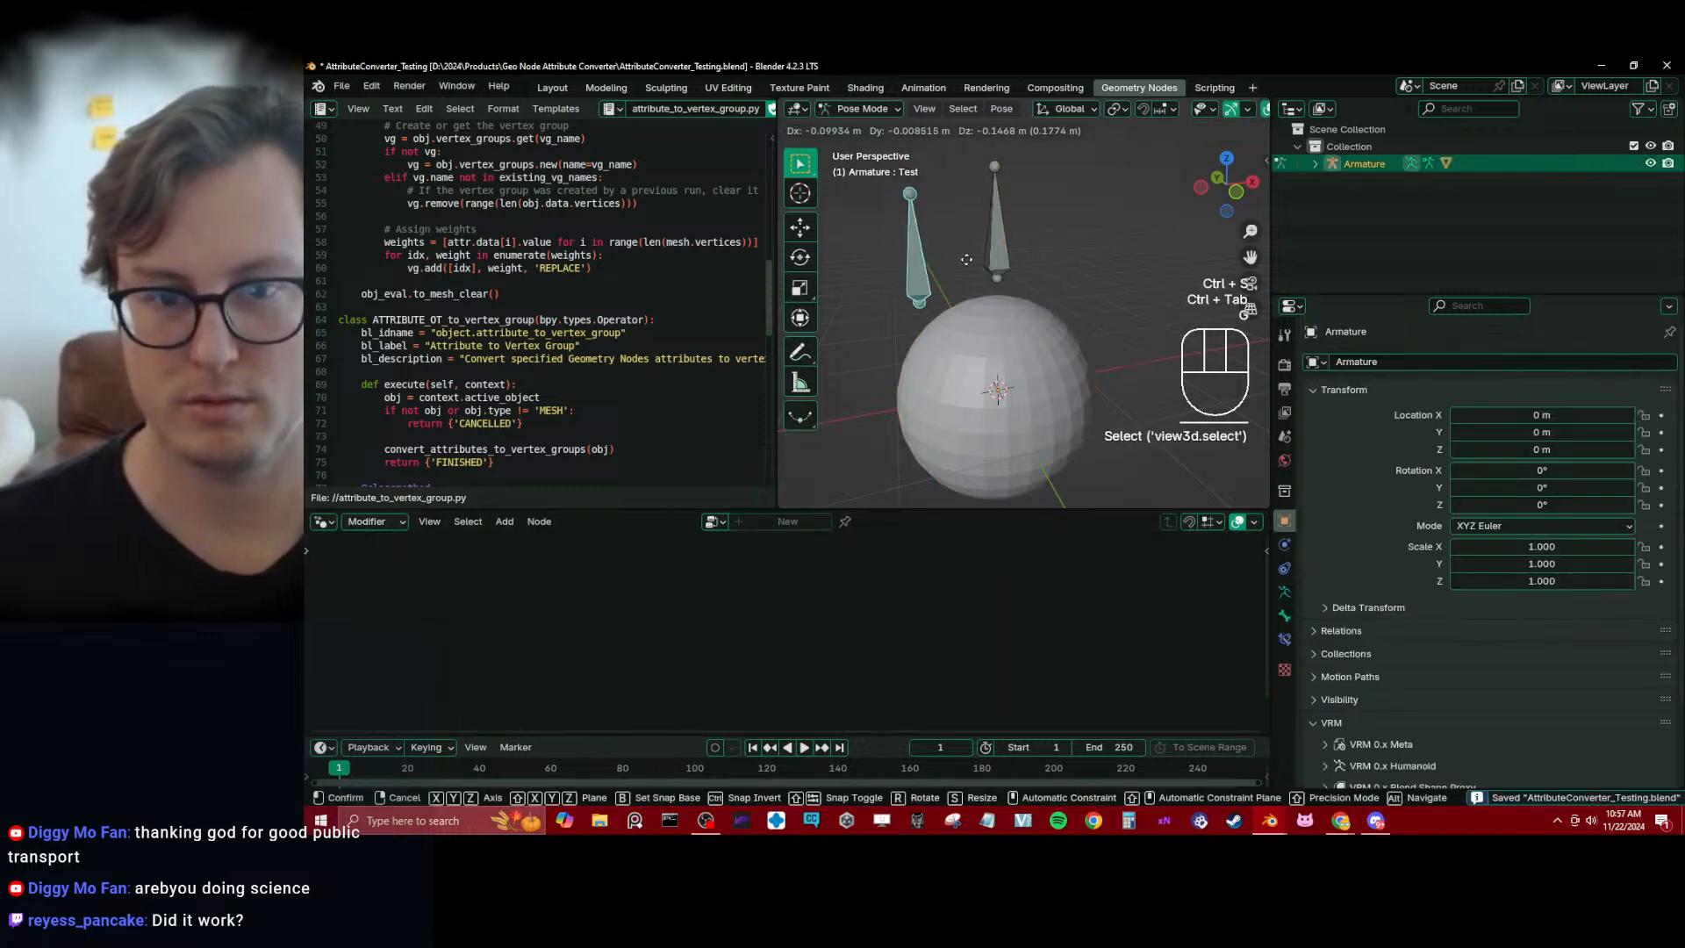
{"action": "right_click", "coordinate": [927, 258]}
{"action": "left_click", "coordinate": [993, 253]}
{"action": "key", "text": "g"}
{"action": "right_click", "coordinate": [972, 250]}
{"action": "left_click", "coordinate": [928, 266]}
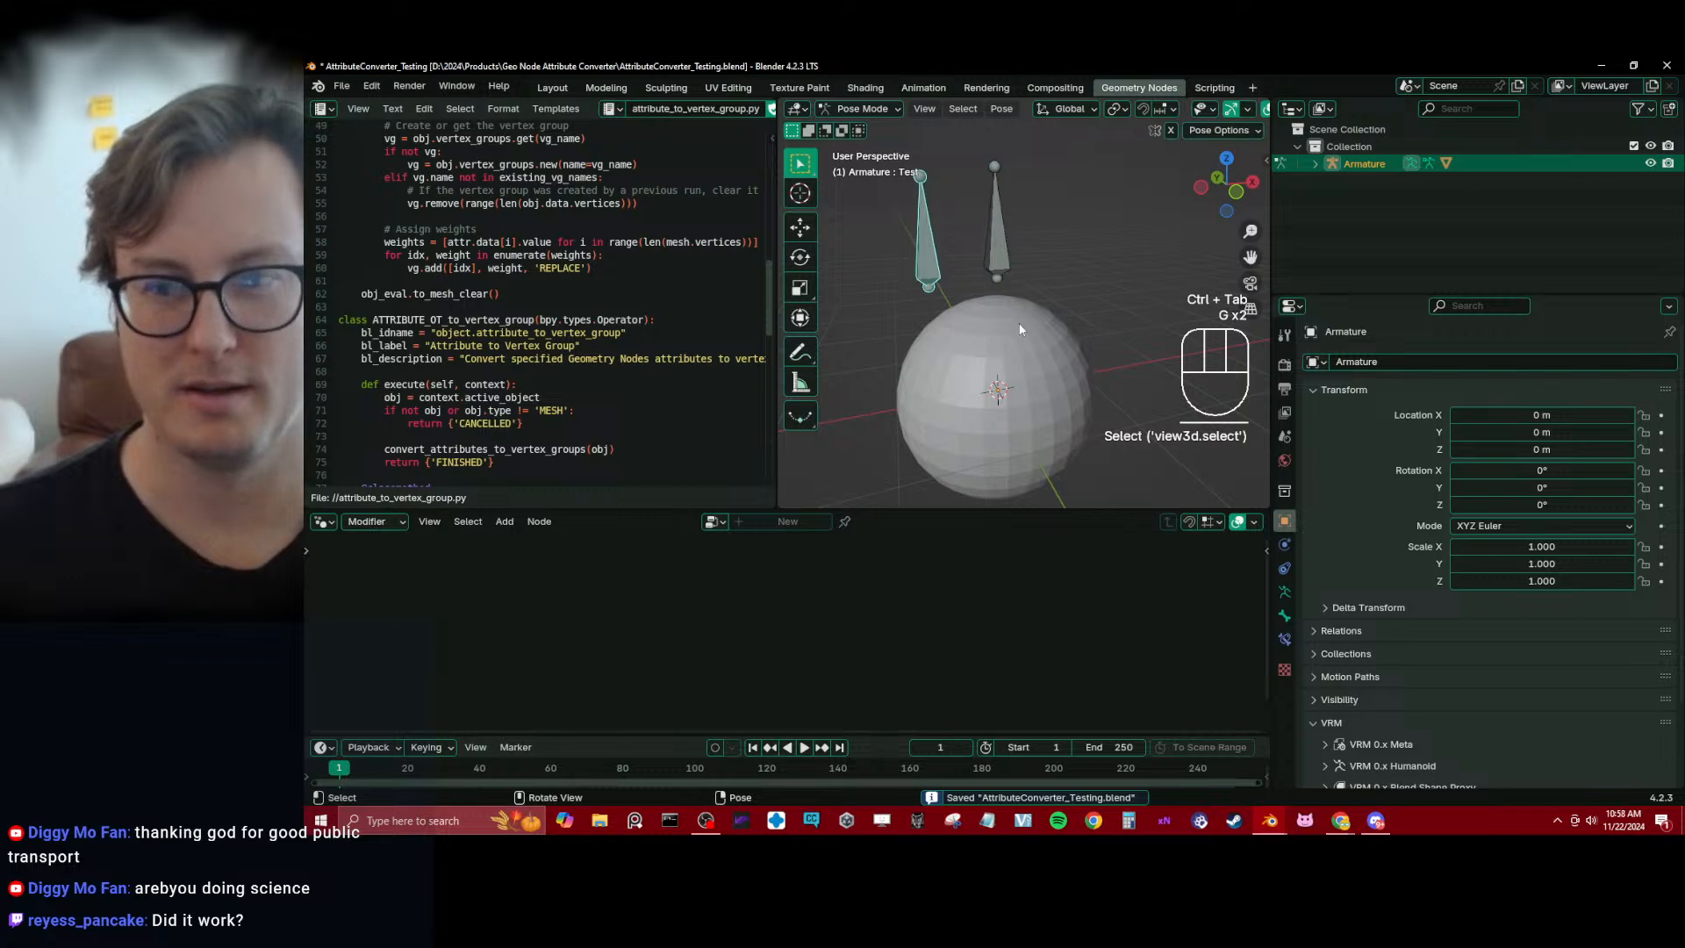
{"action": "key", "text": "g"}
{"action": "right_click", "coordinate": [952, 286]}
{"action": "key", "text": "ctrl+Tab"}
{"action": "left_click", "coordinate": [998, 339]}
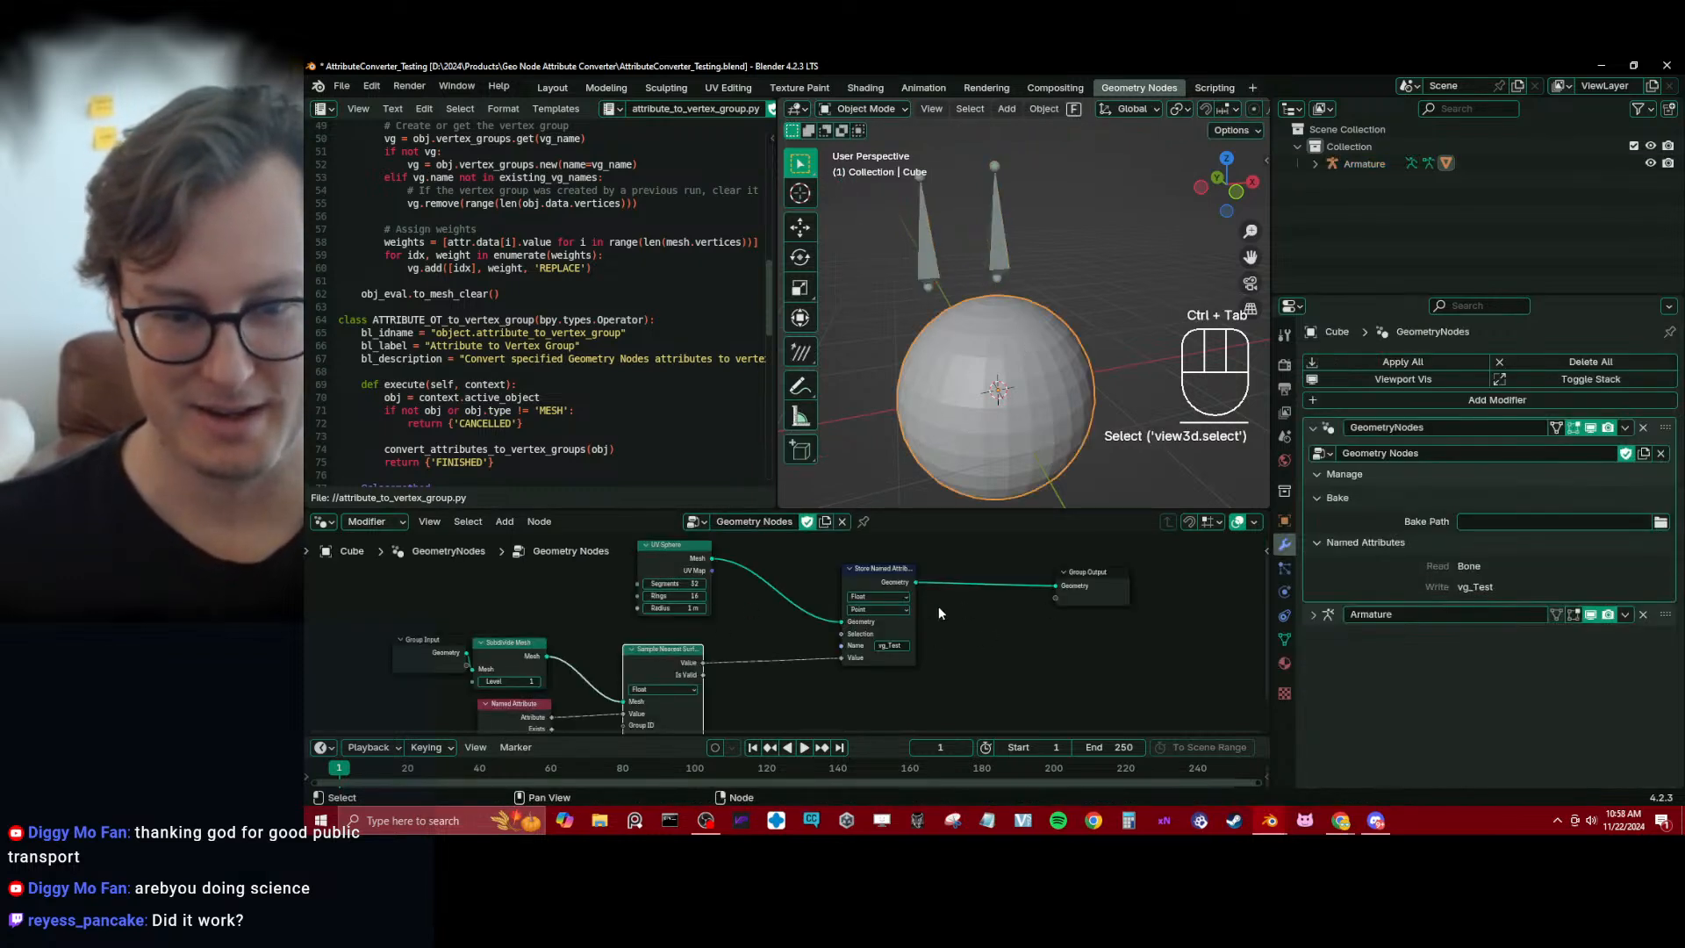
{"action": "left_click", "coordinate": [881, 577], "text": "ctrl+shift"}
{"action": "left_click_drag", "start_coordinate": [702, 662], "coordinate": [963, 582]}
{"action": "key", "text": "x"}
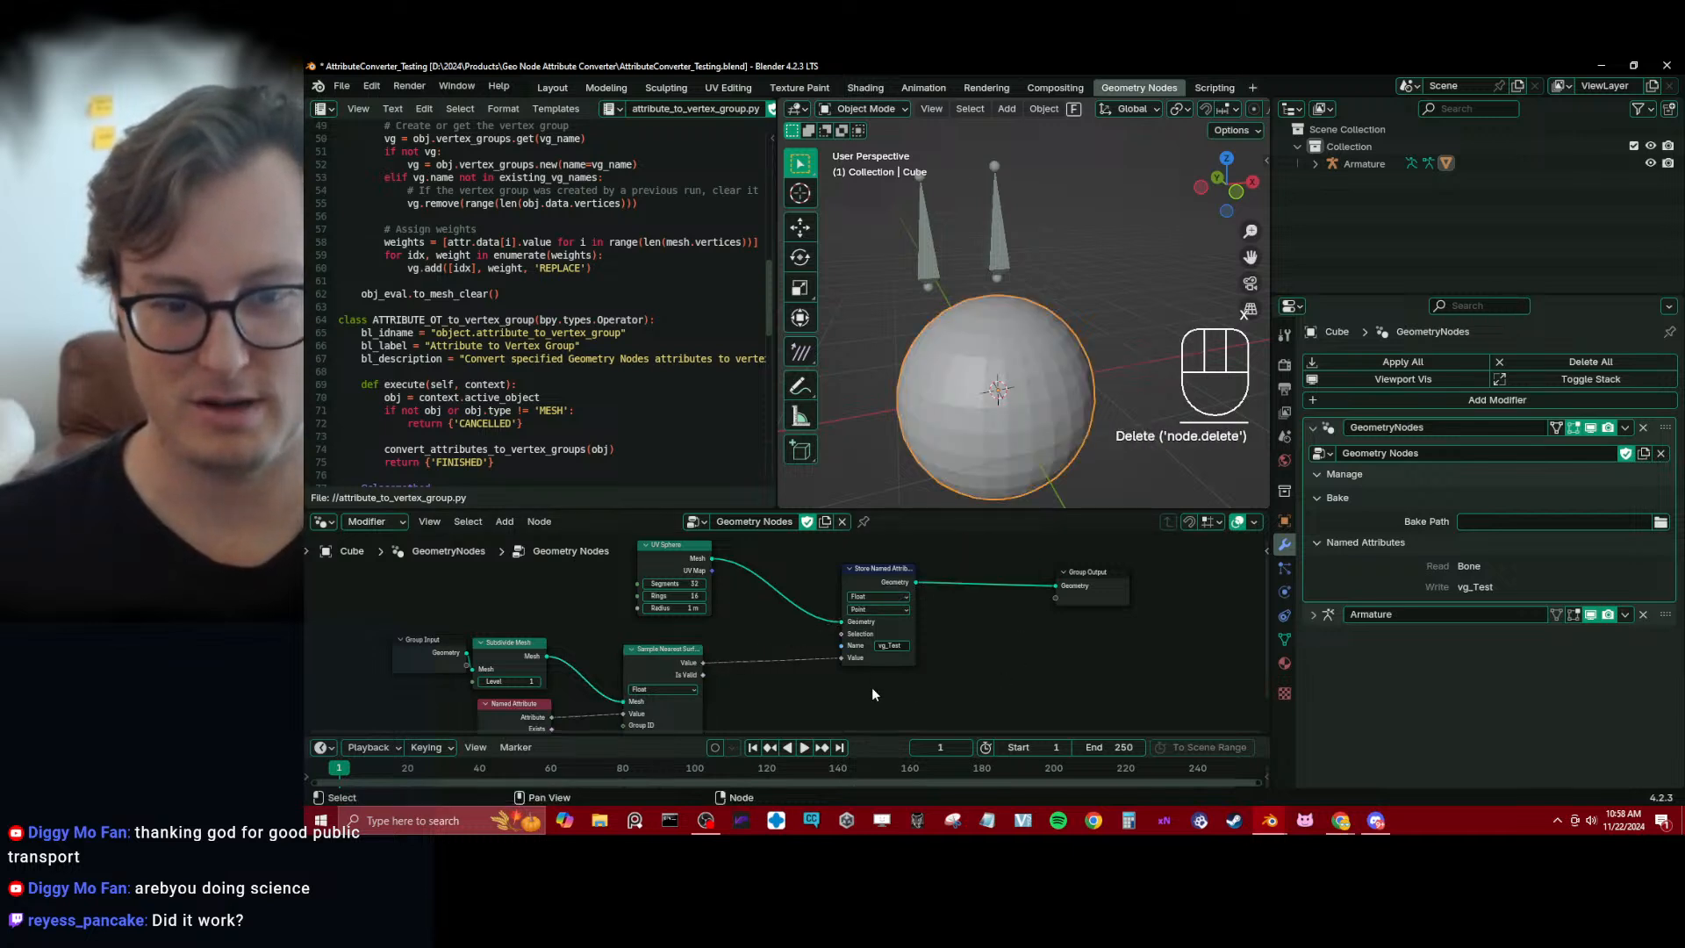
Test-move the Test bone once more in Pose Mode, cancel the move and select the sphere in Object Mode
{"action": "left_click", "coordinate": [923, 265]}
{"action": "key", "text": "ctrl+Tab"}
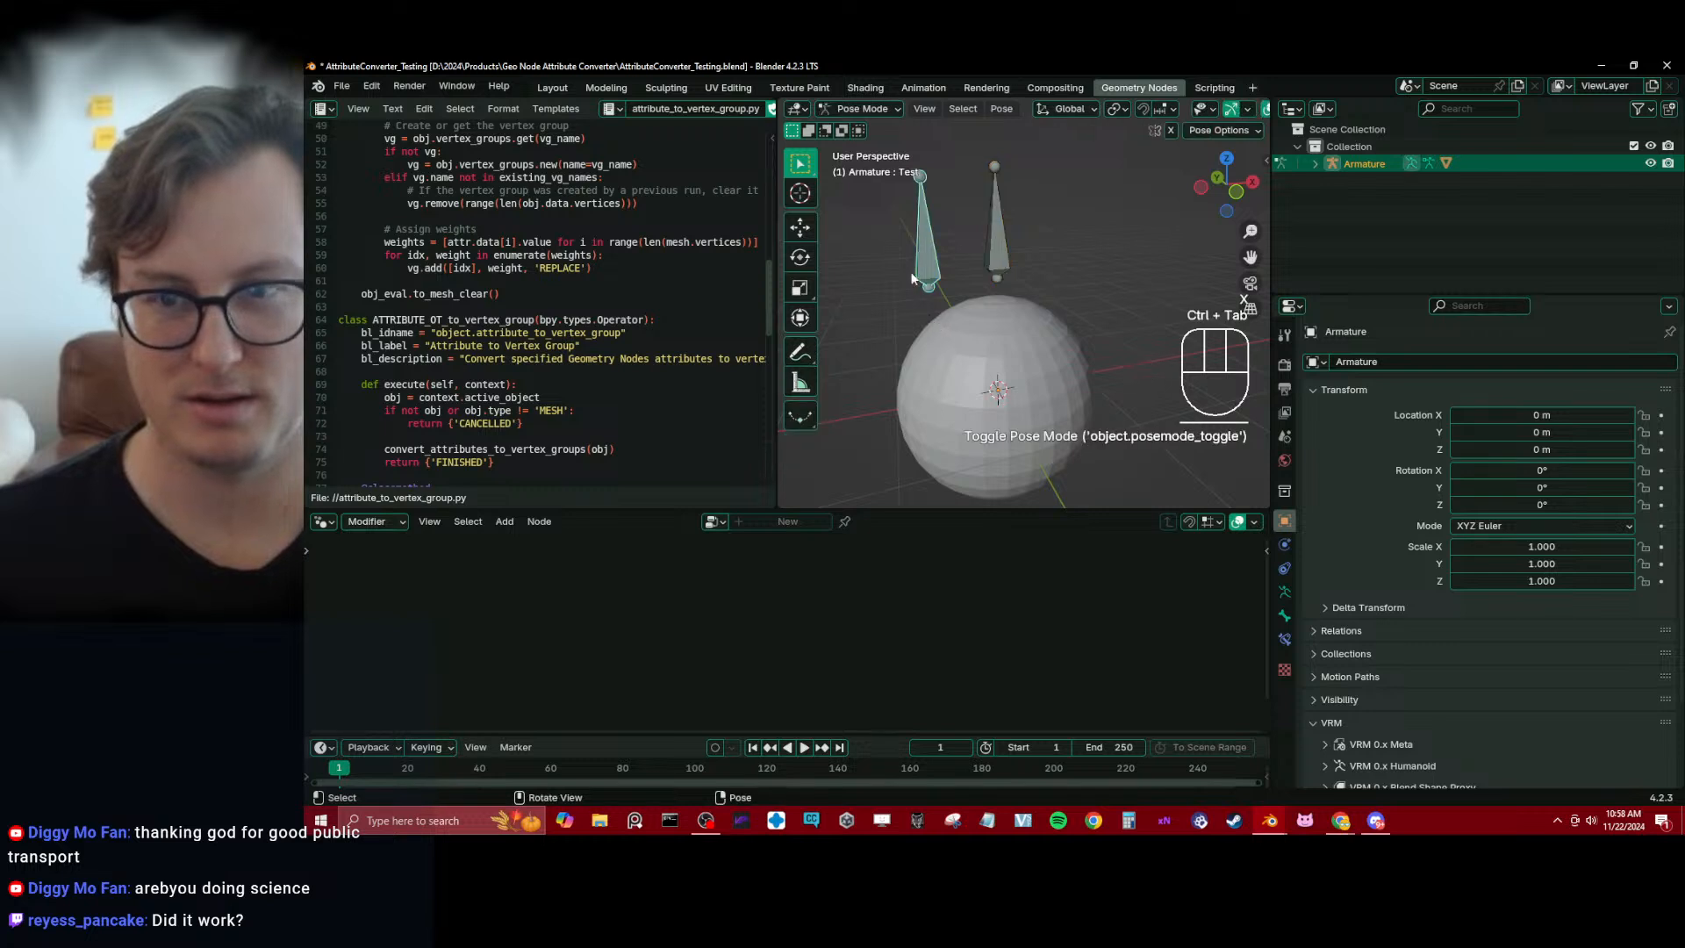
{"action": "left_click", "coordinate": [926, 233]}
{"action": "key", "text": "ctrl+Tab"}
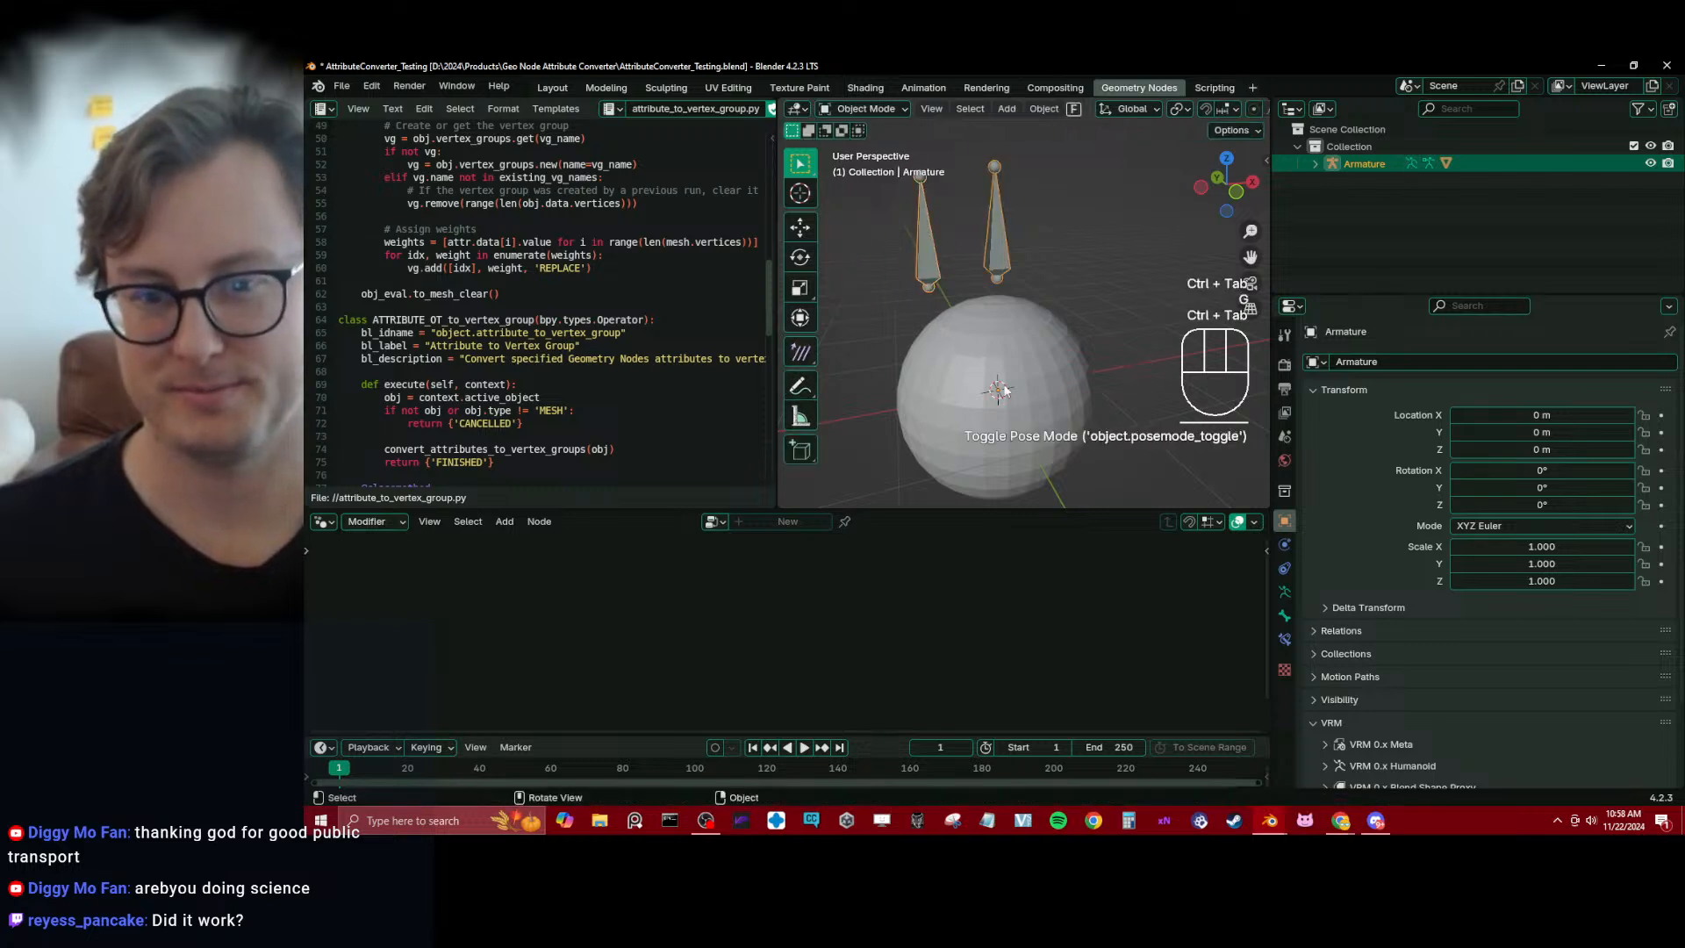
{"action": "left_click", "coordinate": [1030, 387]}
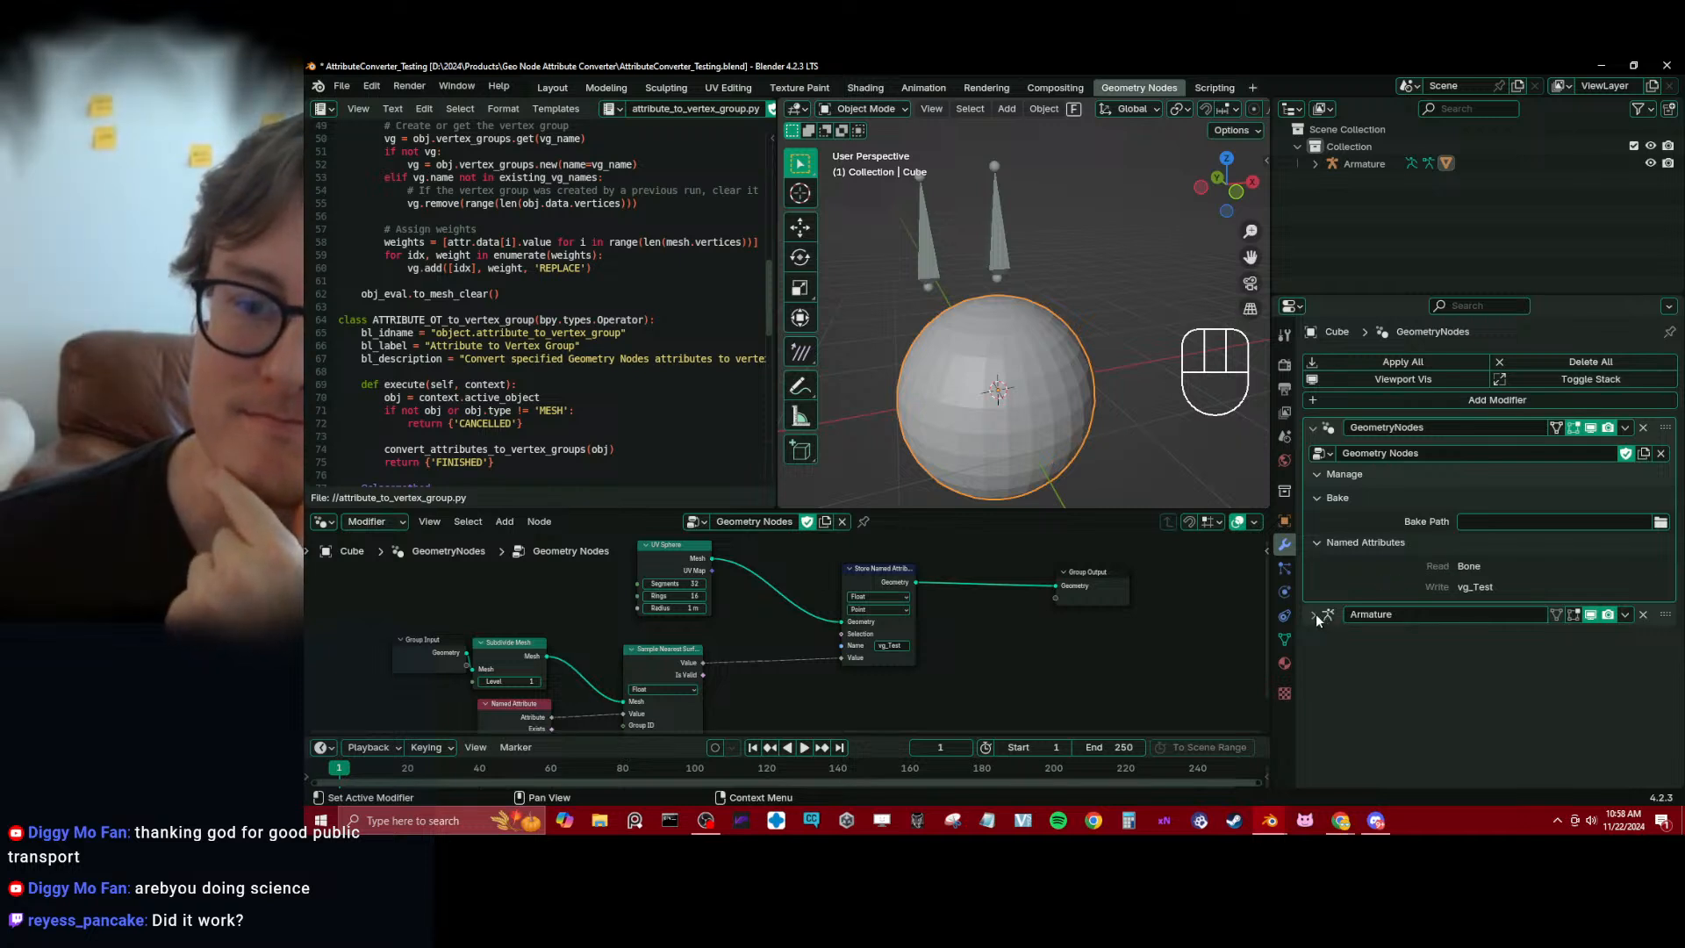
Expand the sphere's Armature modifier, test-move both bones in Pose Mode with every move cancelled, and save the project with the sphere selected
{"action": "left_click", "coordinate": [1313, 614]}
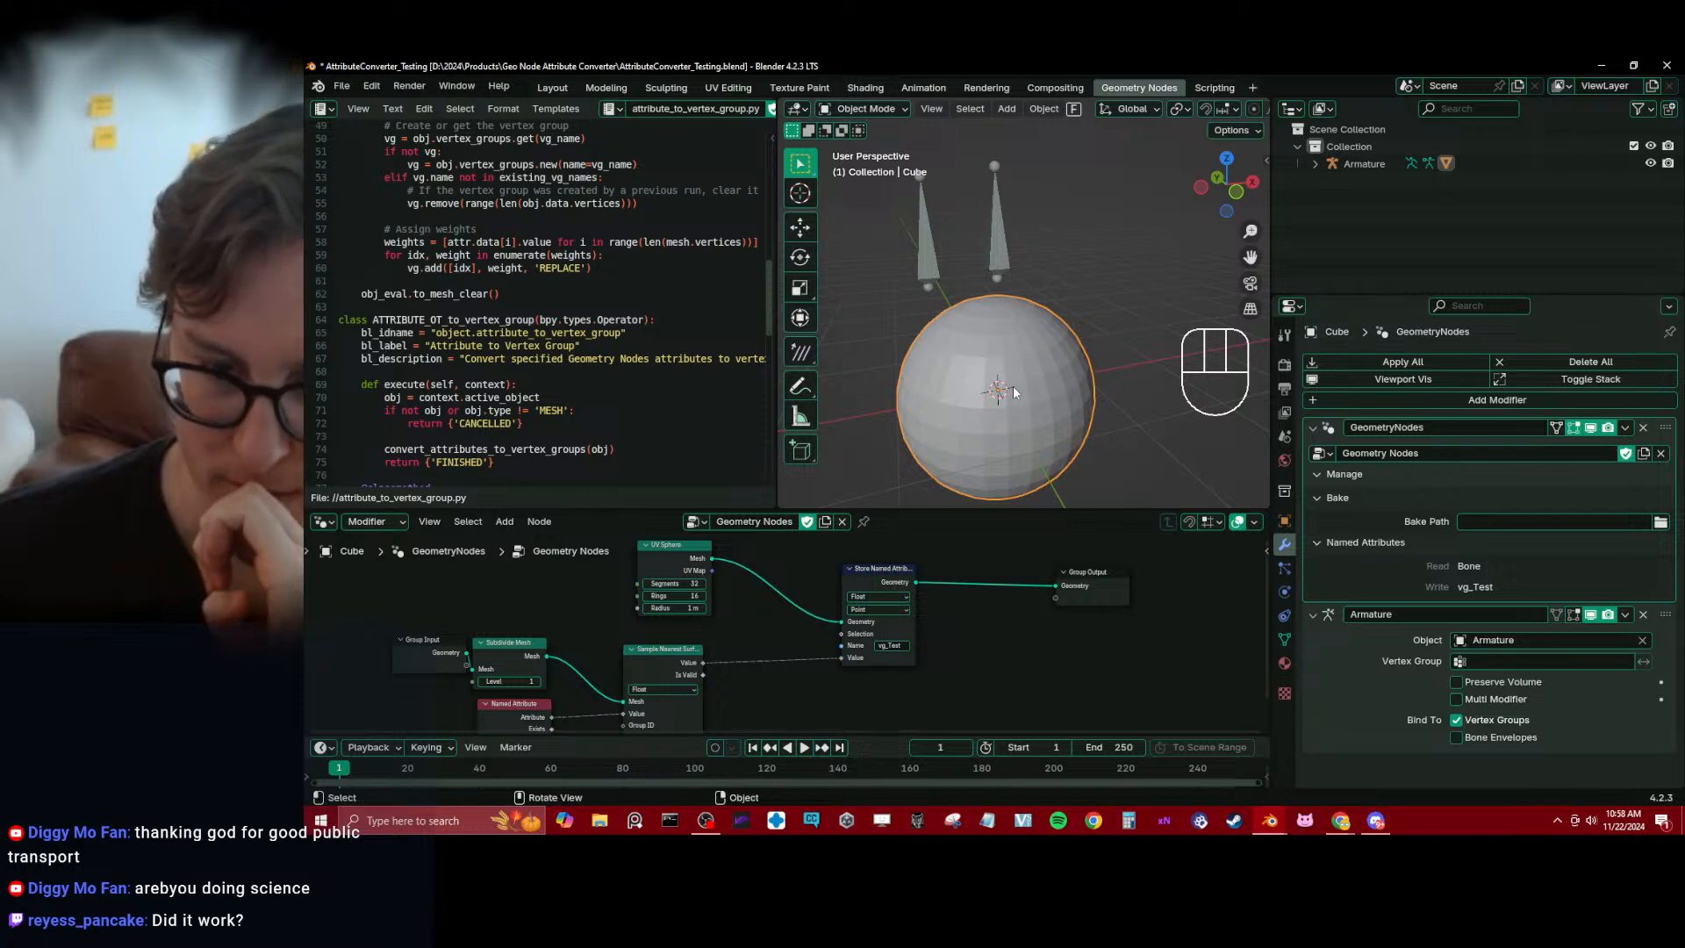
{"action": "left_click", "coordinate": [946, 238]}
{"action": "key", "text": "ctrl+Tab"}
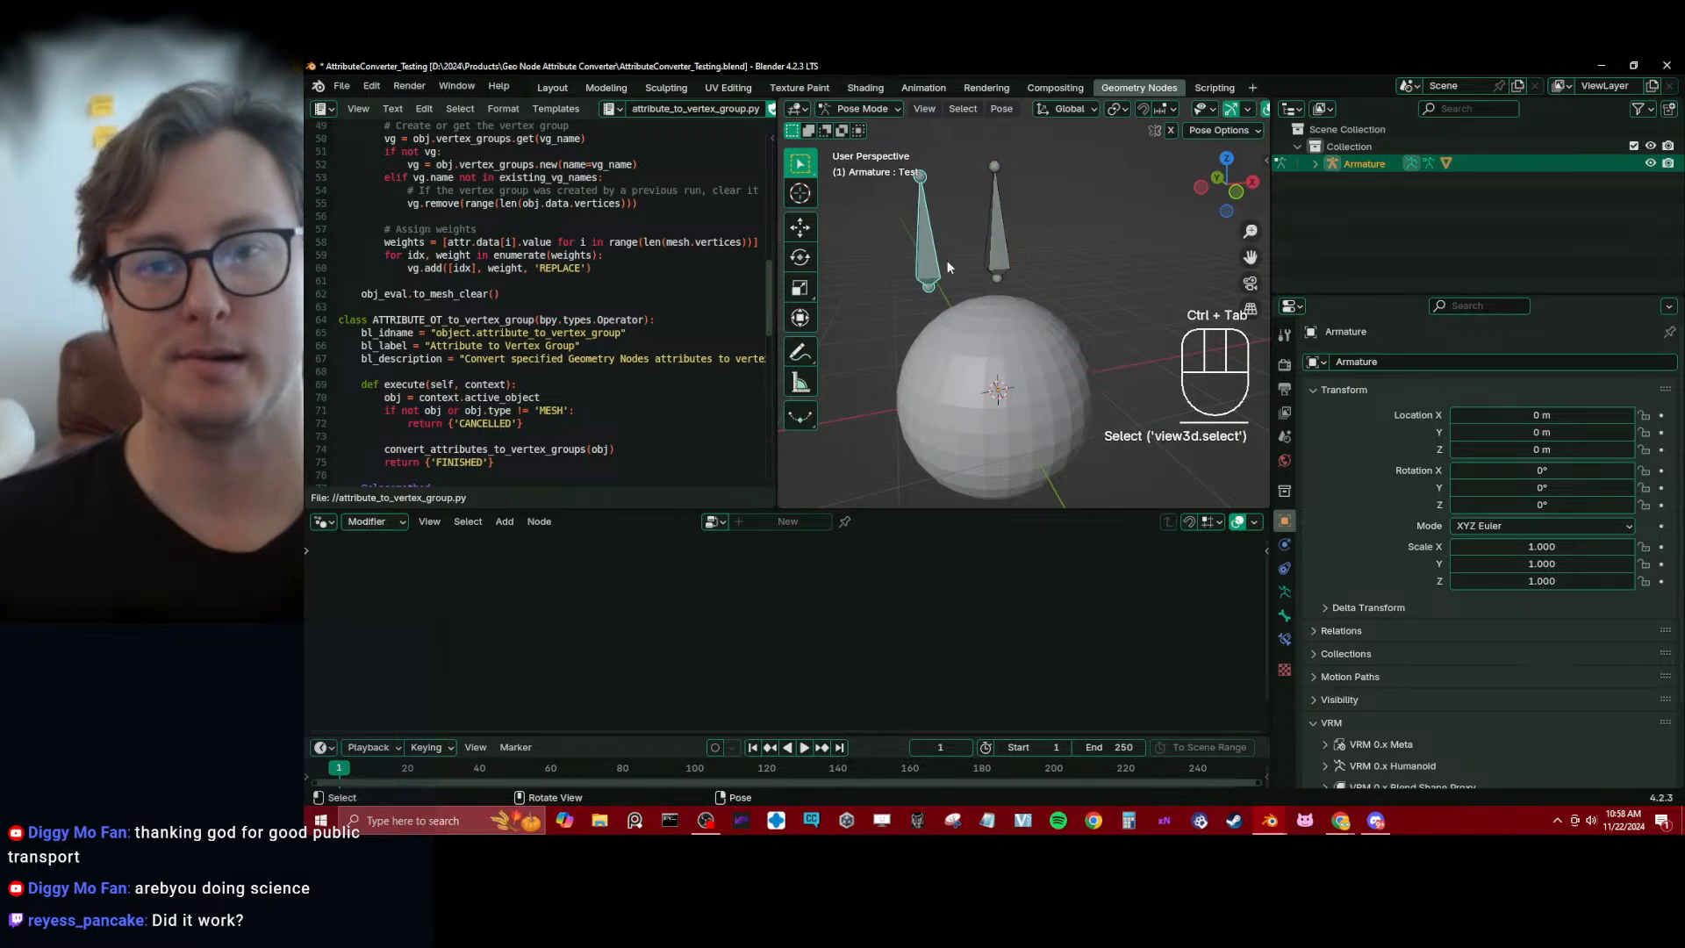
{"action": "key", "text": "g"}
{"action": "right_click", "coordinate": [1025, 224]}
{"action": "left_click", "coordinate": [1002, 234]}
{"action": "key", "text": "g"}
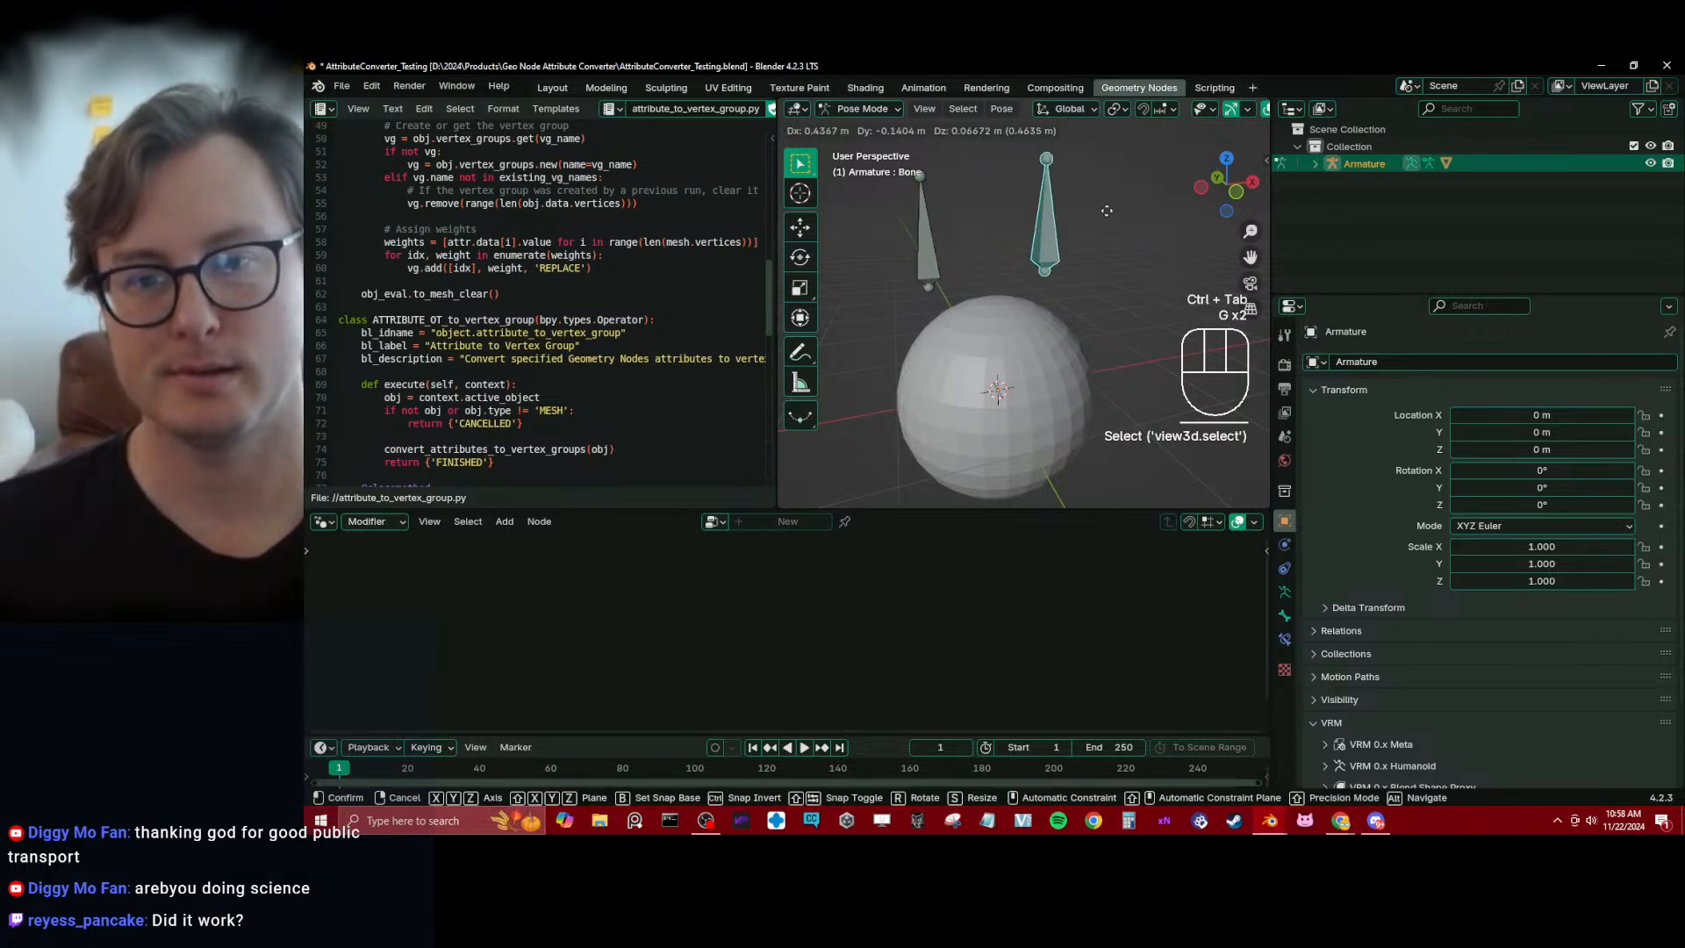
{"action": "right_click", "coordinate": [1106, 211]}
{"action": "key", "text": "ctrl+Tab"}
{"action": "left_click", "coordinate": [1009, 374]}
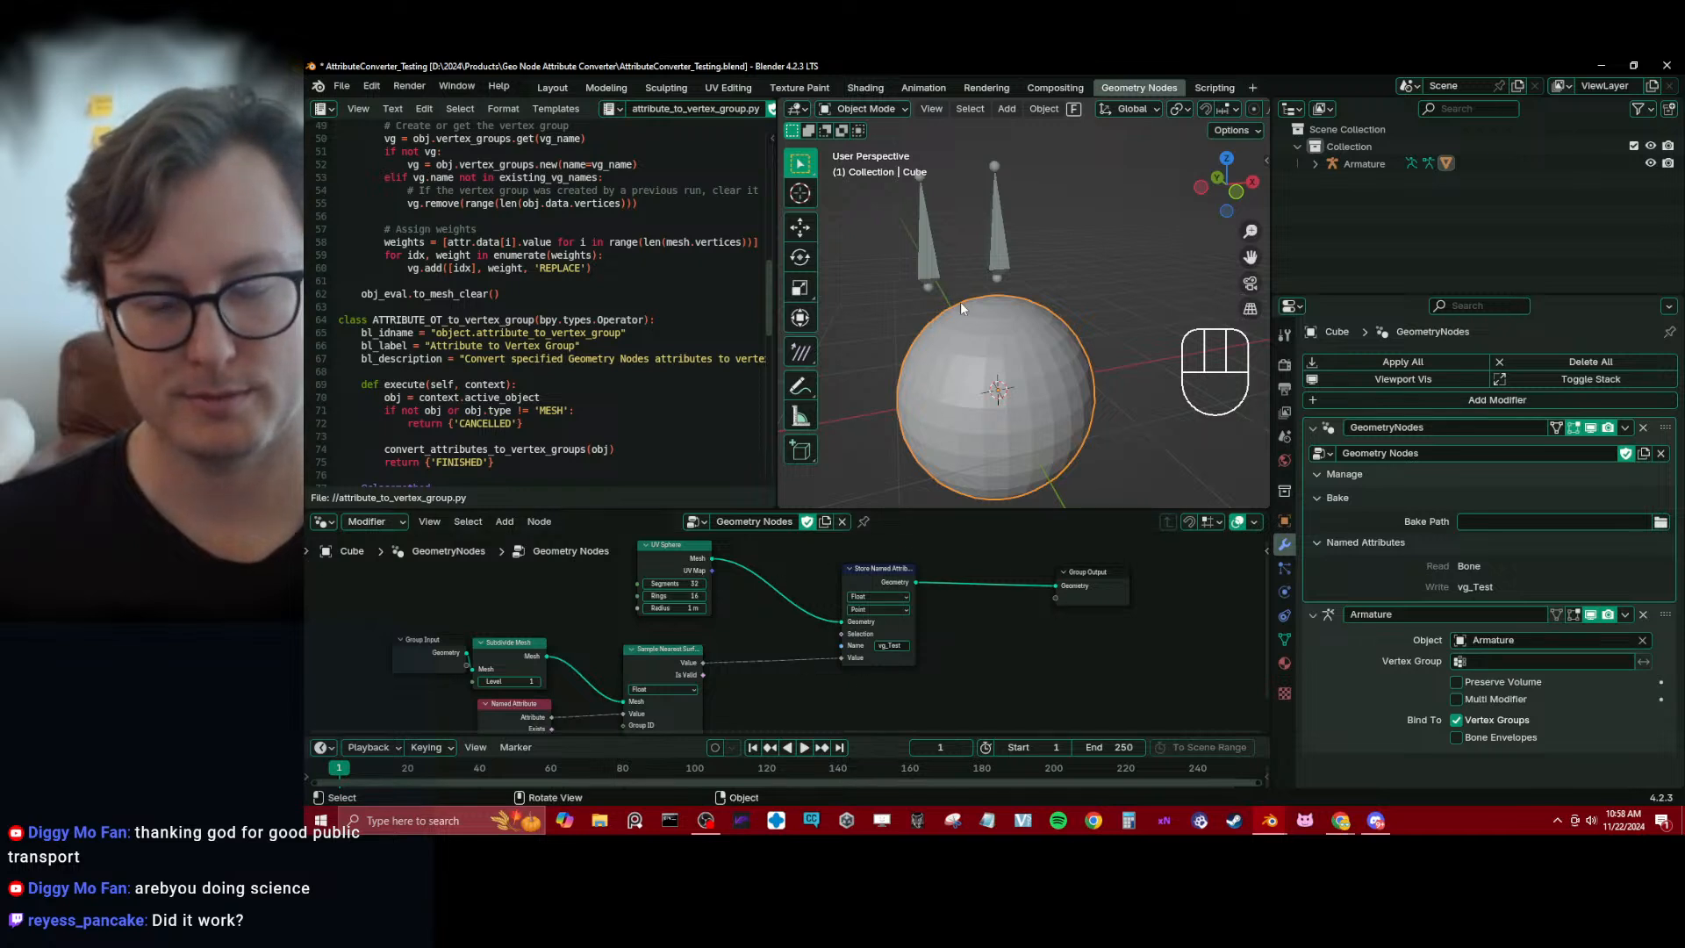
{"action": "key", "text": "ctrl+s"}
{"action": "left_click", "coordinate": [452, 88]}
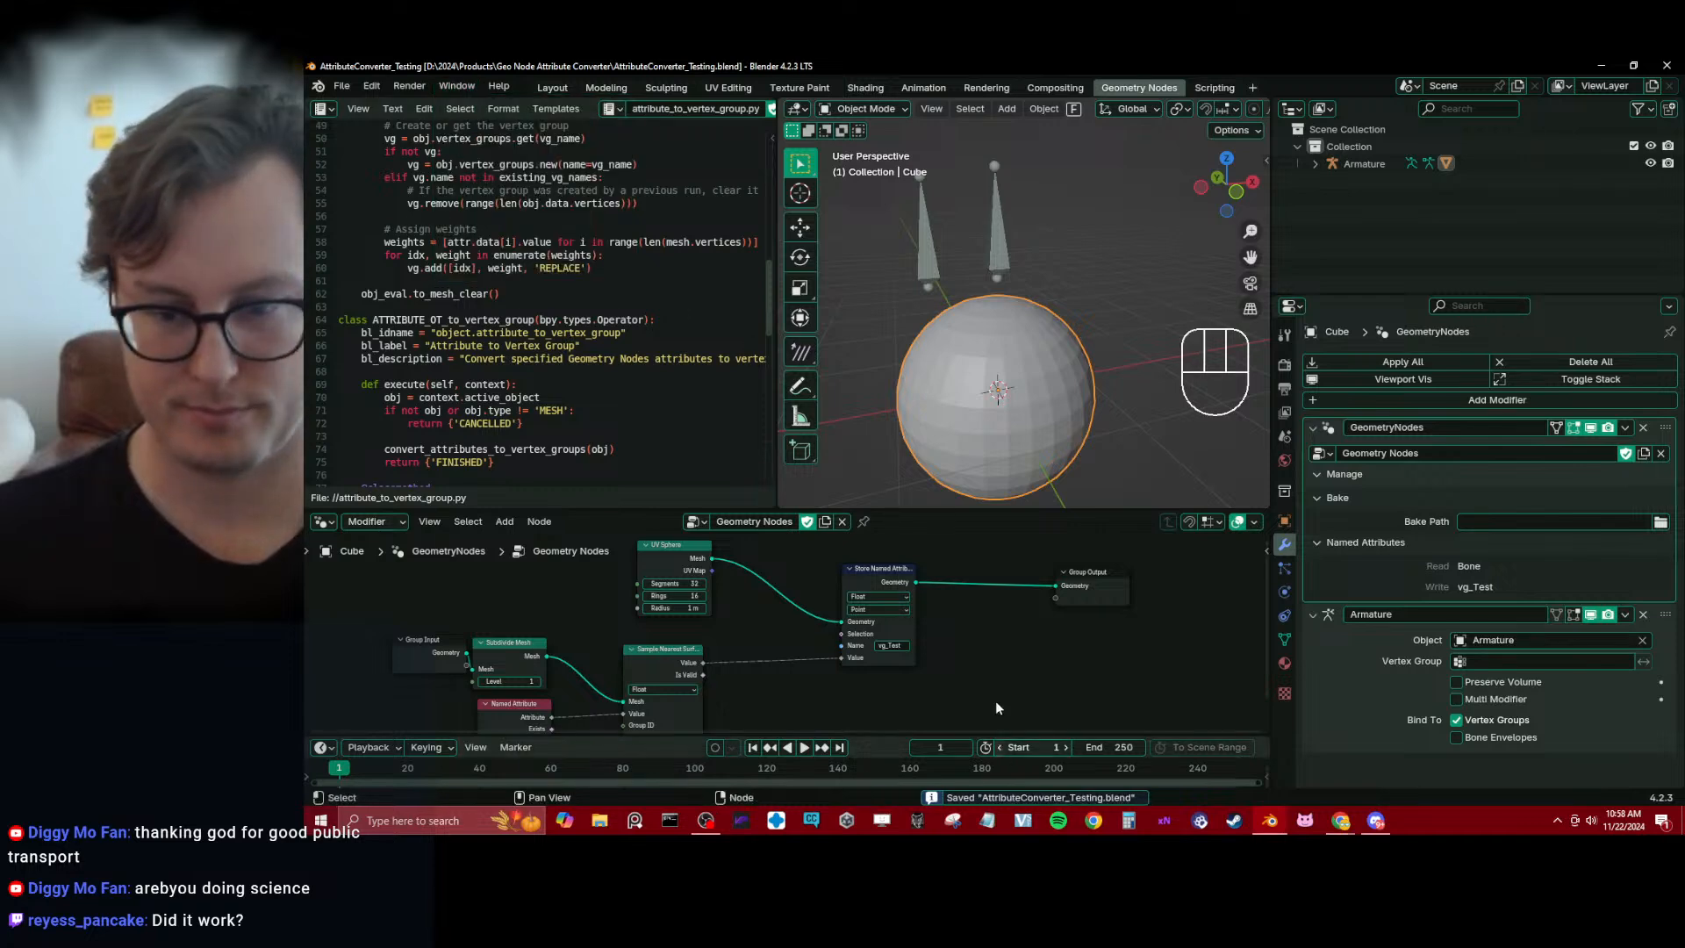
{"action": "left_click", "coordinate": [457, 86]}
{"action": "left_click", "coordinate": [484, 262]}
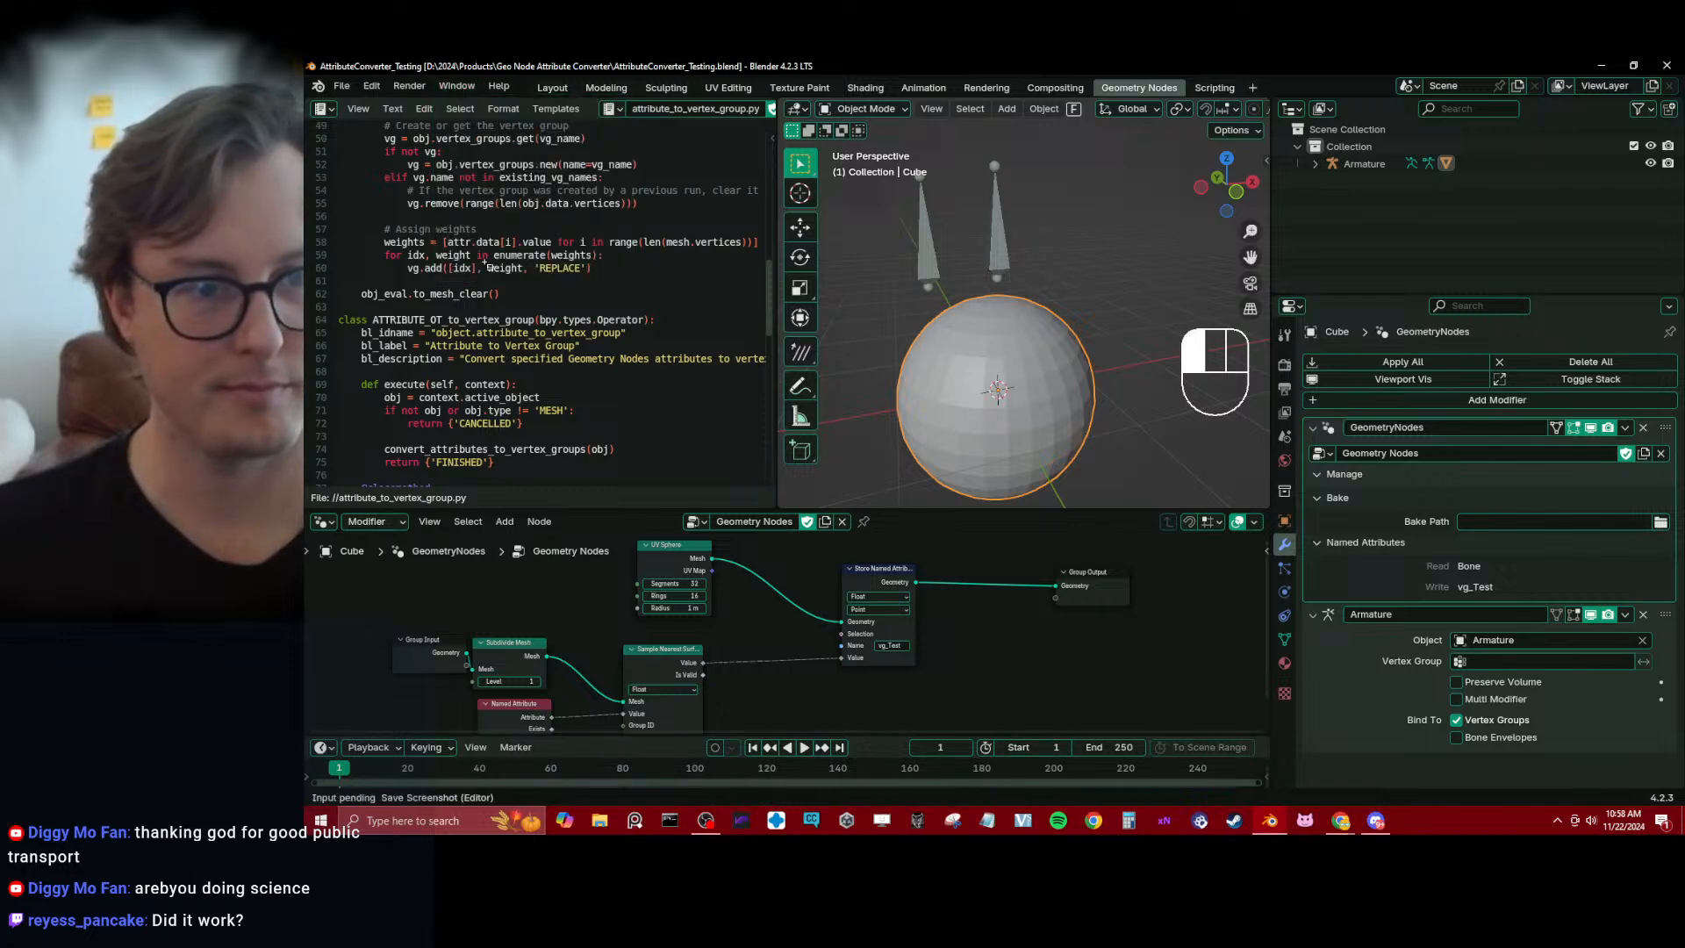
{"action": "left_click", "coordinate": [460, 98]}
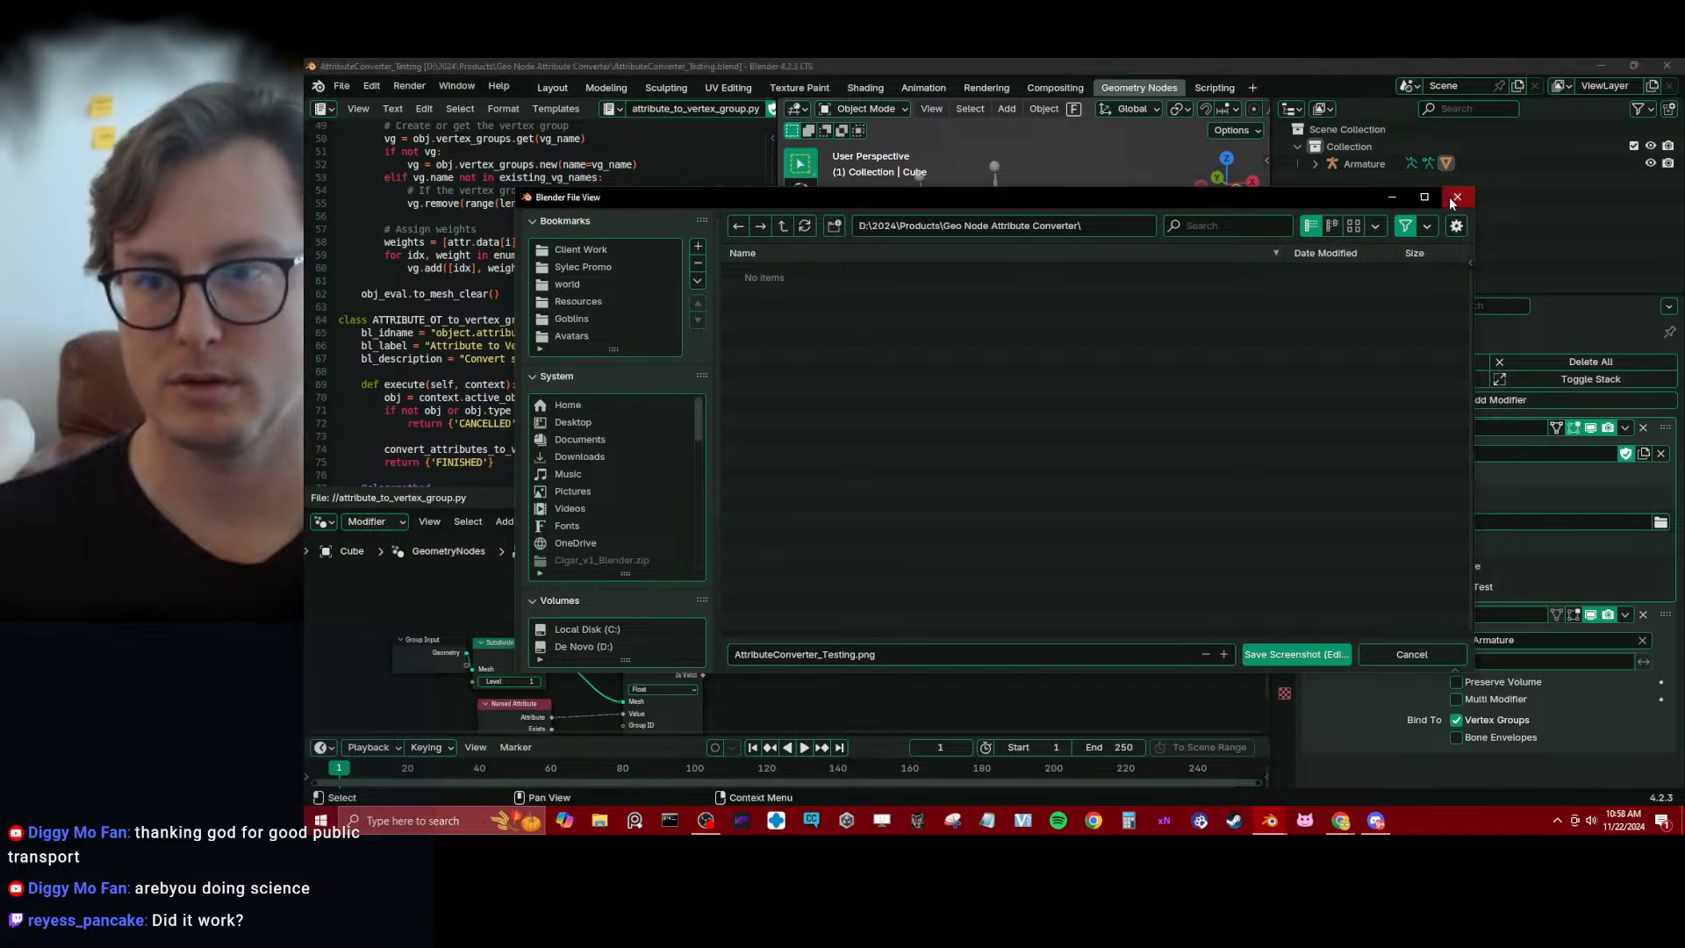
{"action": "key", "text": "Escape"}
Open the system console and examine the add-on's log of handler calls and attribute conversions
{"action": "left_click", "coordinate": [456, 86]}
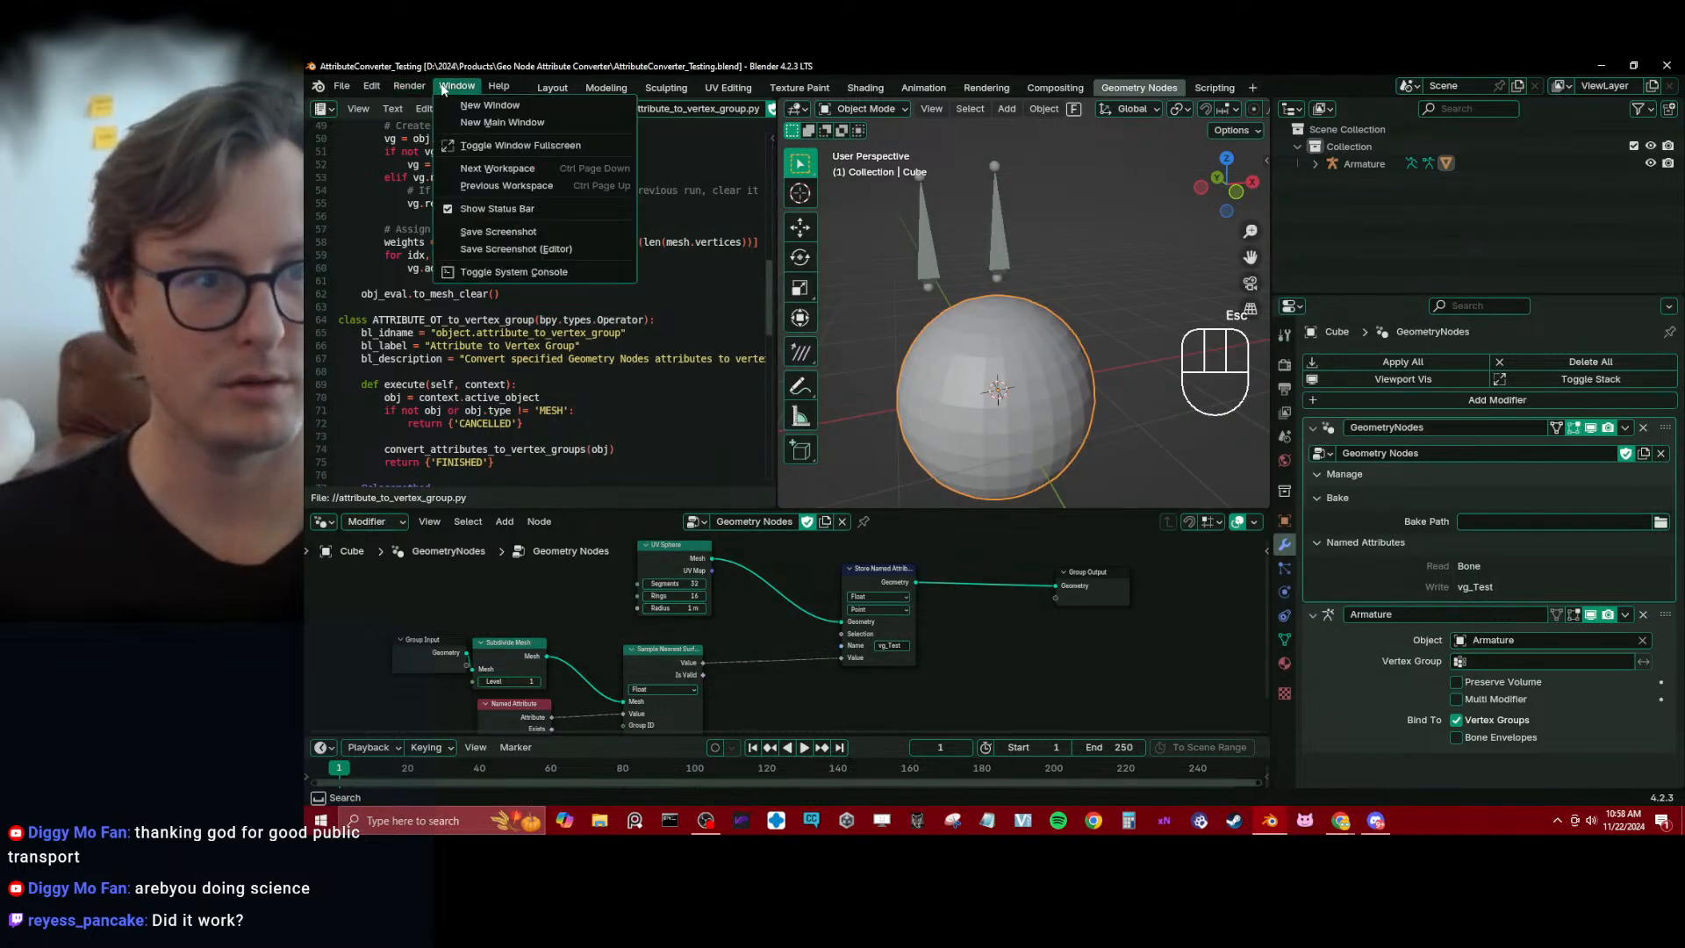
{"action": "left_click", "coordinate": [499, 267]}
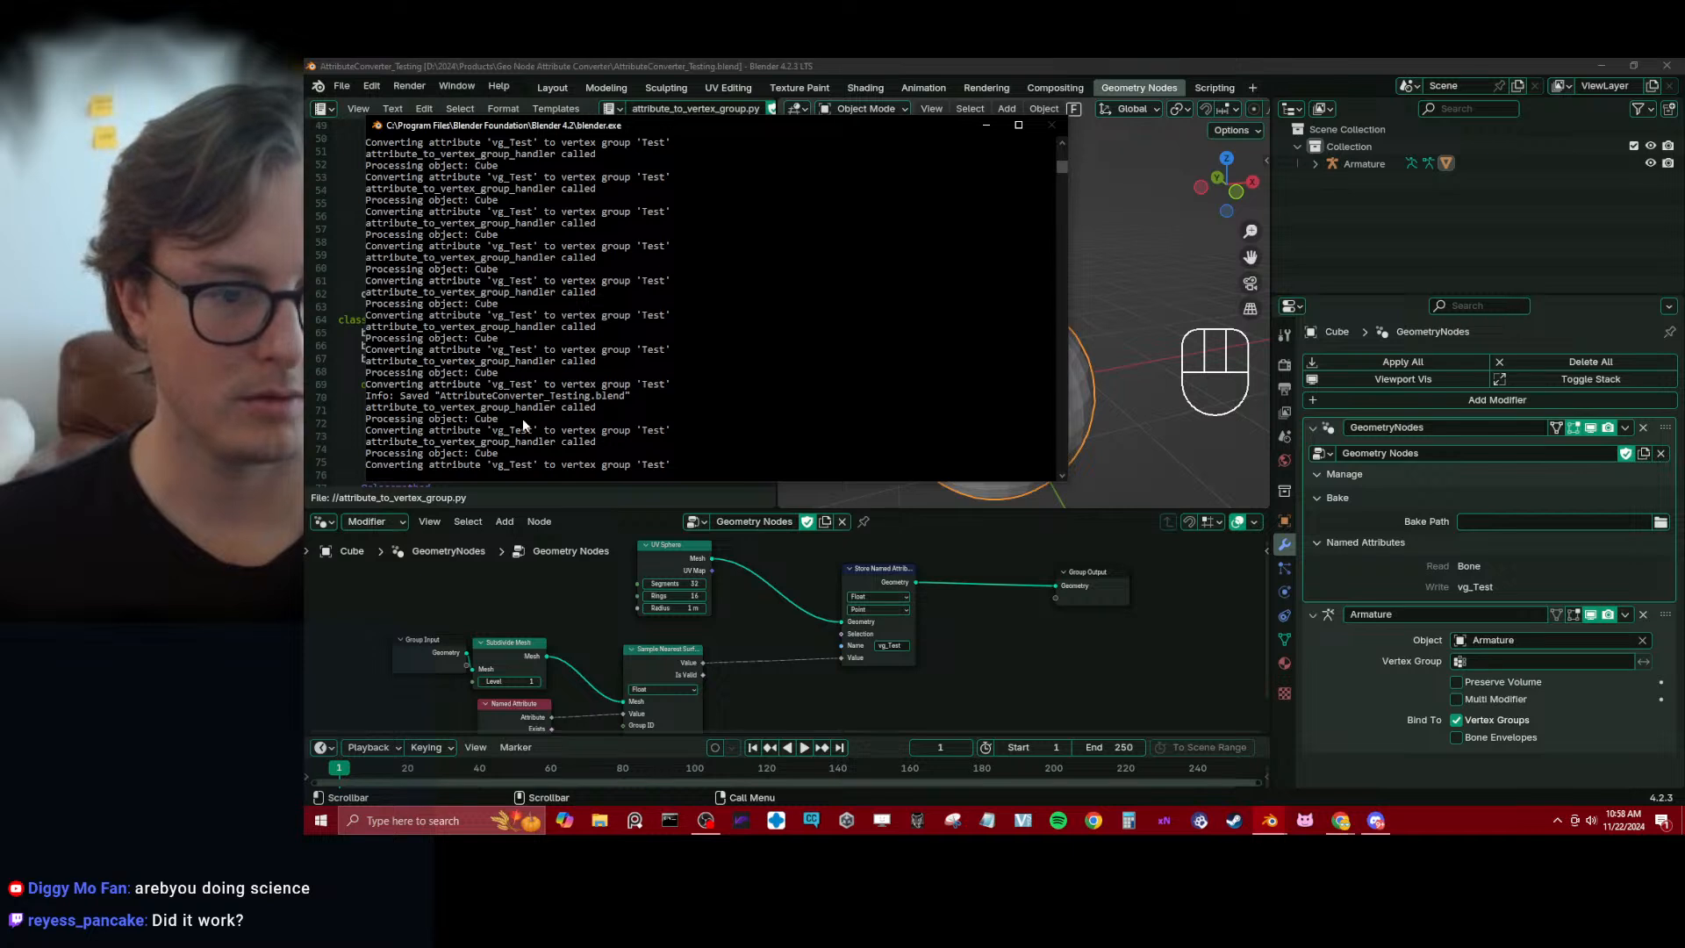
{"action": "scroll", "coordinate": [523, 418], "scroll_direction": "up", "scroll_amount": 1}
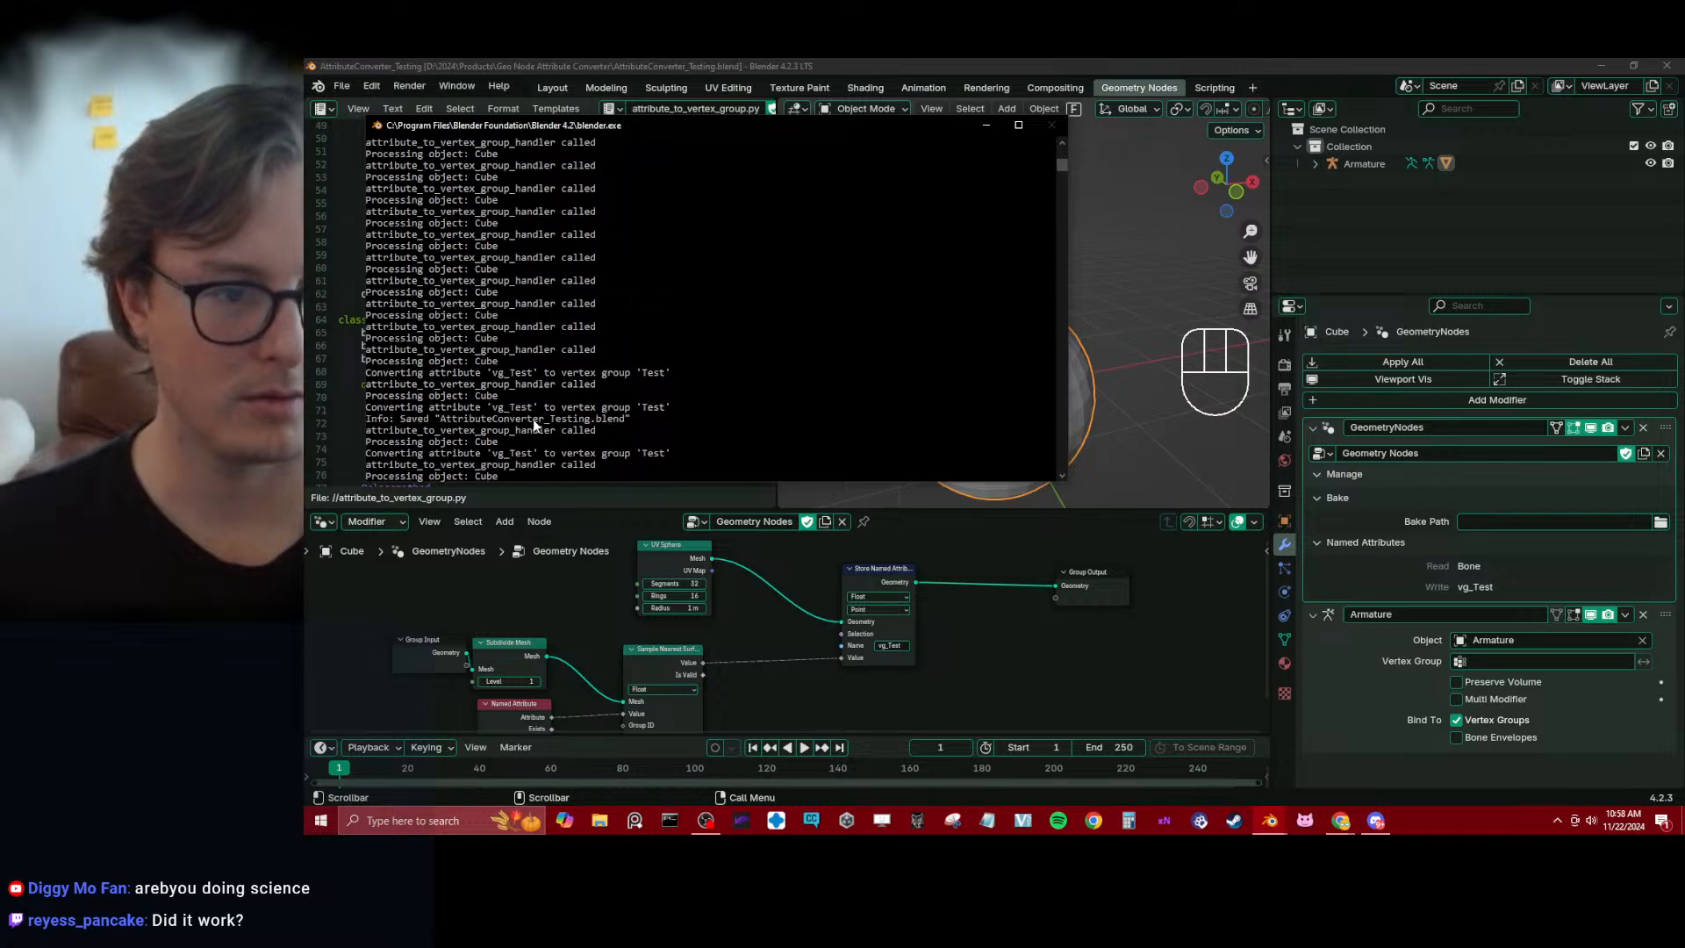
{"action": "scroll", "coordinate": [535, 421], "scroll_direction": "down", "scroll_amount": 10}
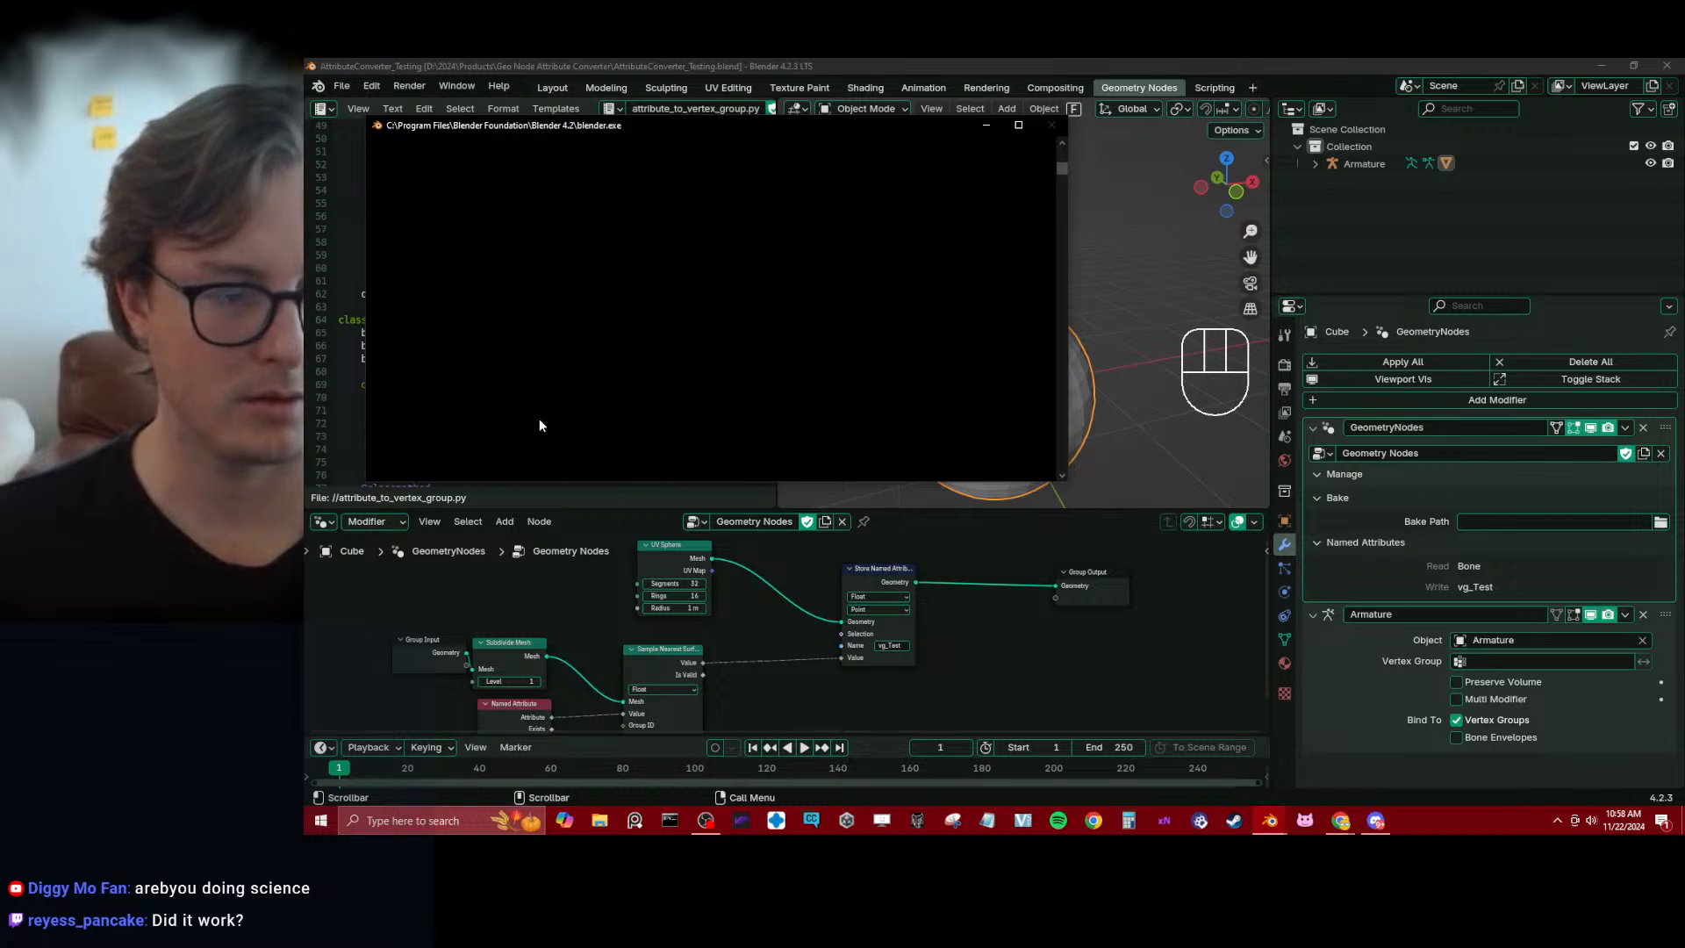
{"action": "scroll", "coordinate": [539, 426], "scroll_direction": "up", "scroll_amount": 5}
{"action": "scroll", "coordinate": [538, 426], "scroll_direction": "up", "scroll_amount": 2}
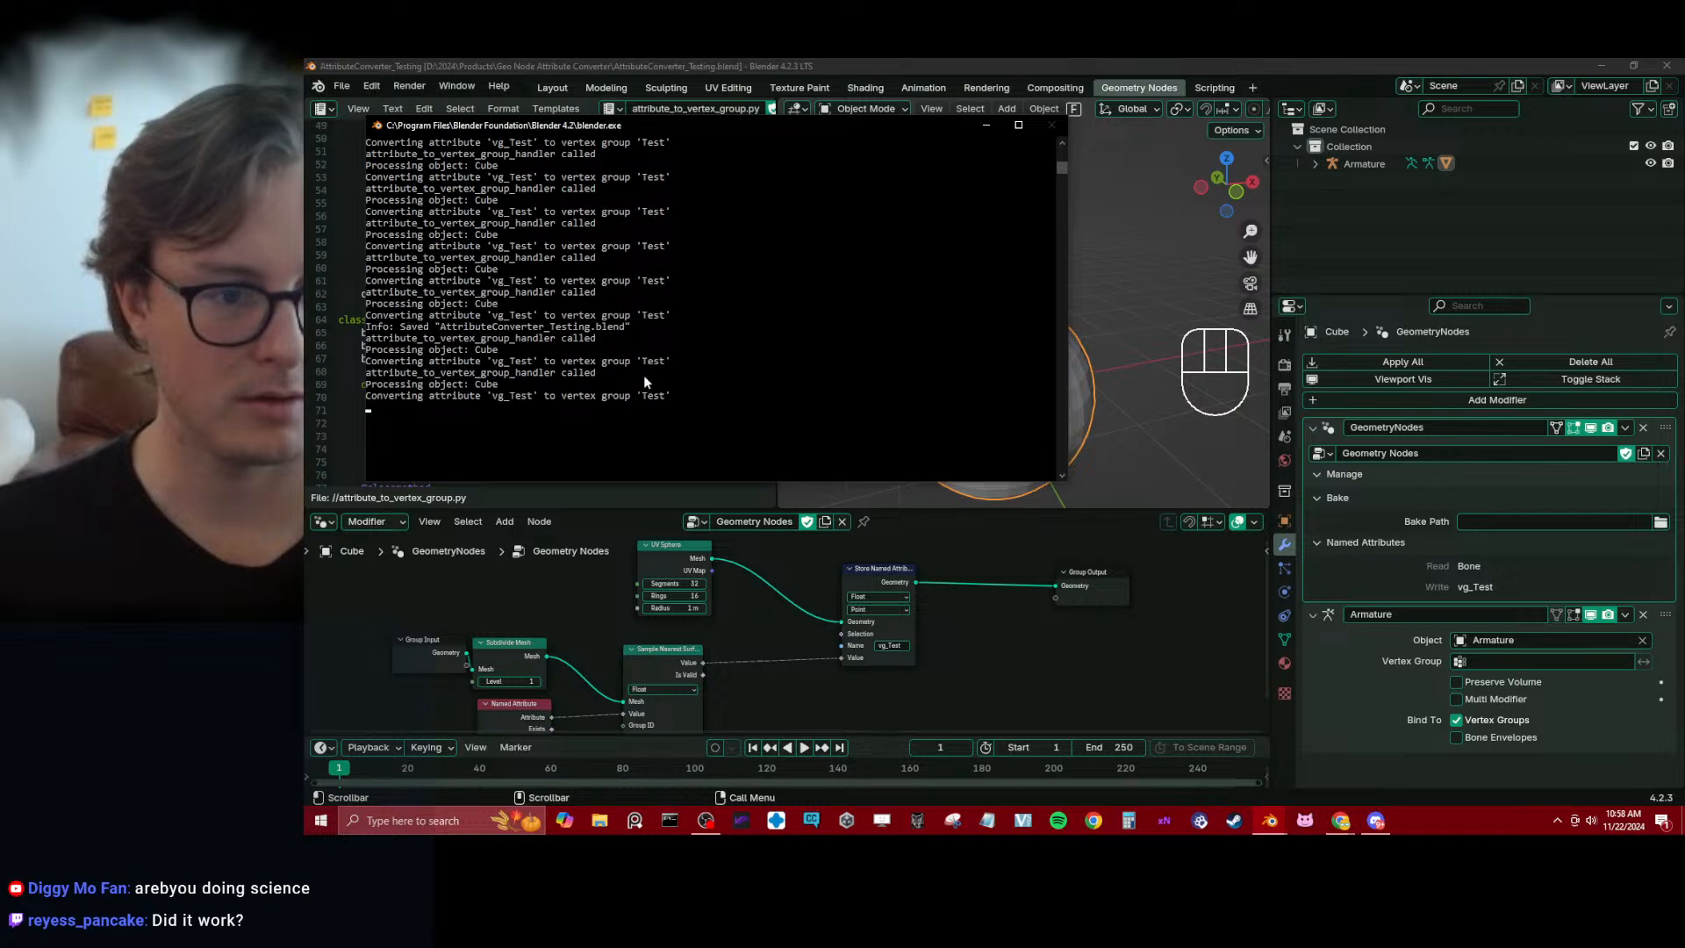
{"action": "scroll", "coordinate": [802, 313], "scroll_direction": "up", "scroll_amount": 1}
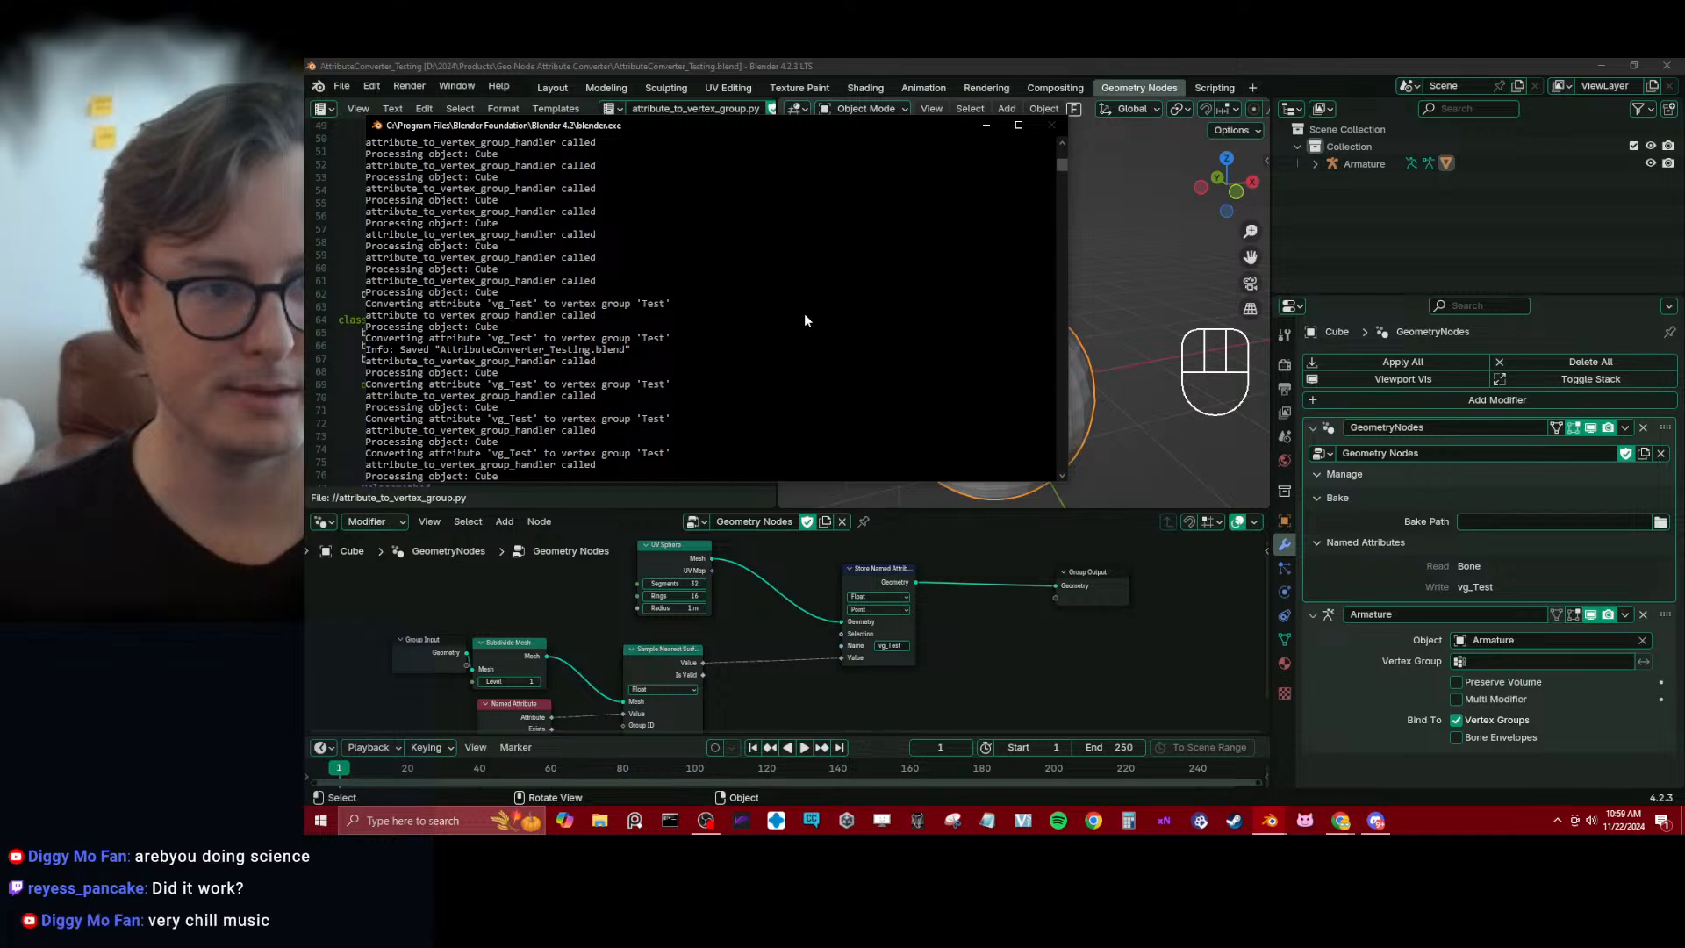
{"action": "scroll", "coordinate": [799, 318], "scroll_direction": "down", "scroll_amount": 7}
{"action": "scroll", "coordinate": [799, 319], "scroll_direction": "up", "scroll_amount": 1}
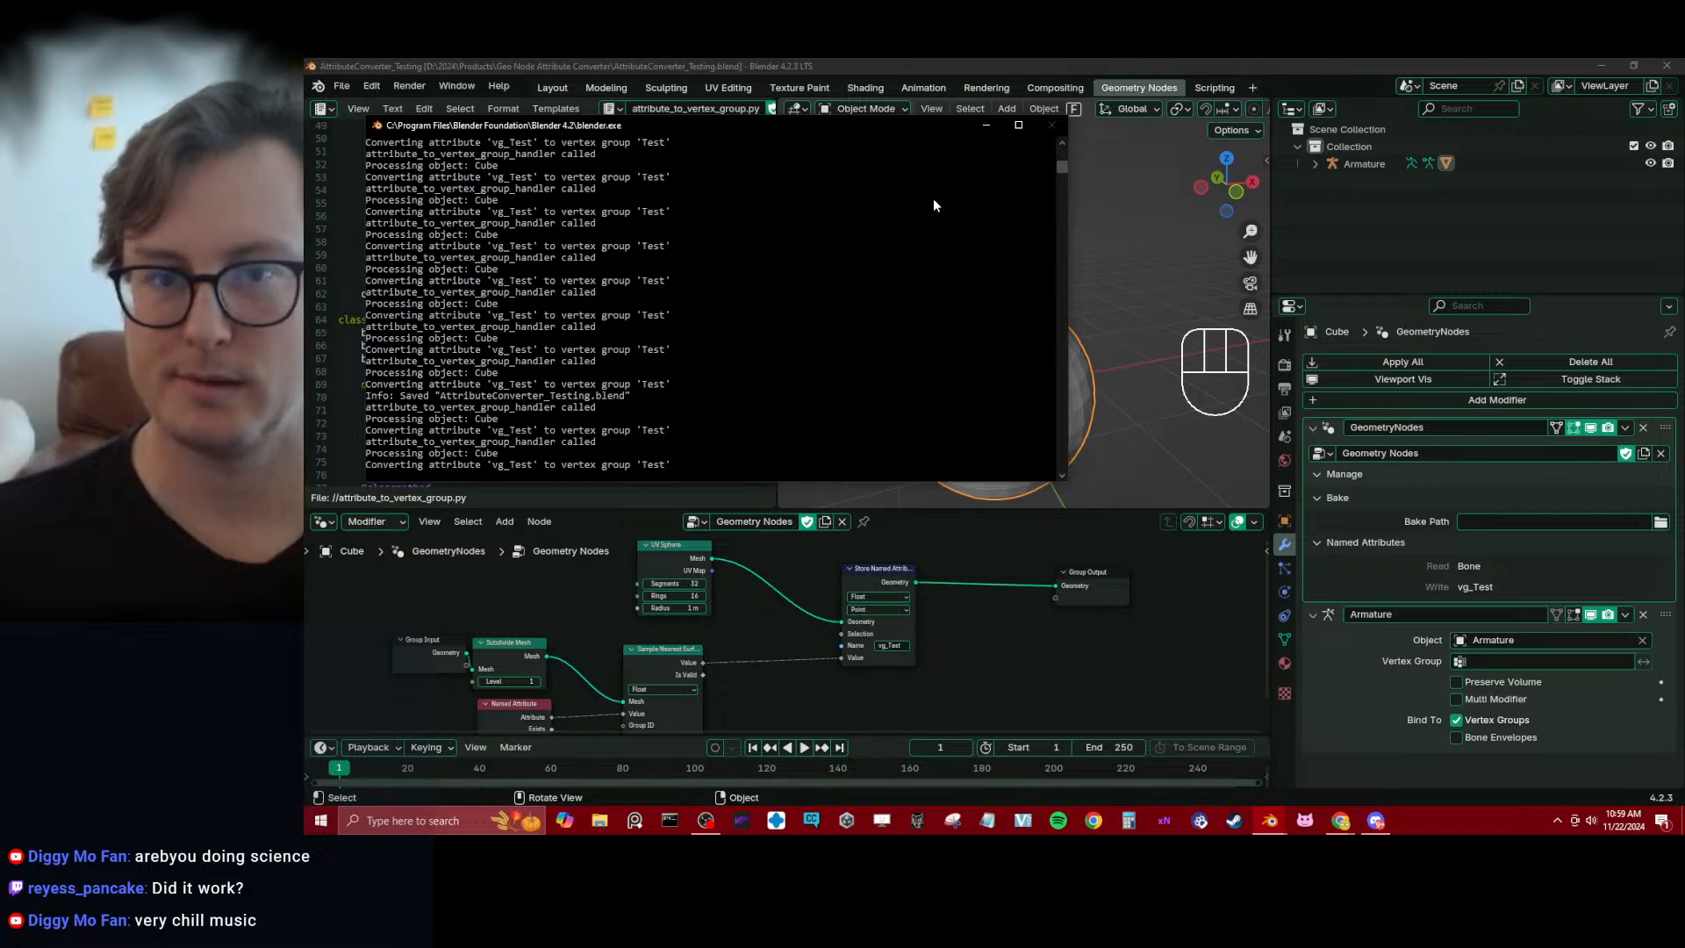
Switch the armature in and out of Pose Mode from the main window, reselect the sphere and save the project
{"action": "left_click", "coordinate": [1111, 63]}
{"action": "left_click", "coordinate": [937, 241]}
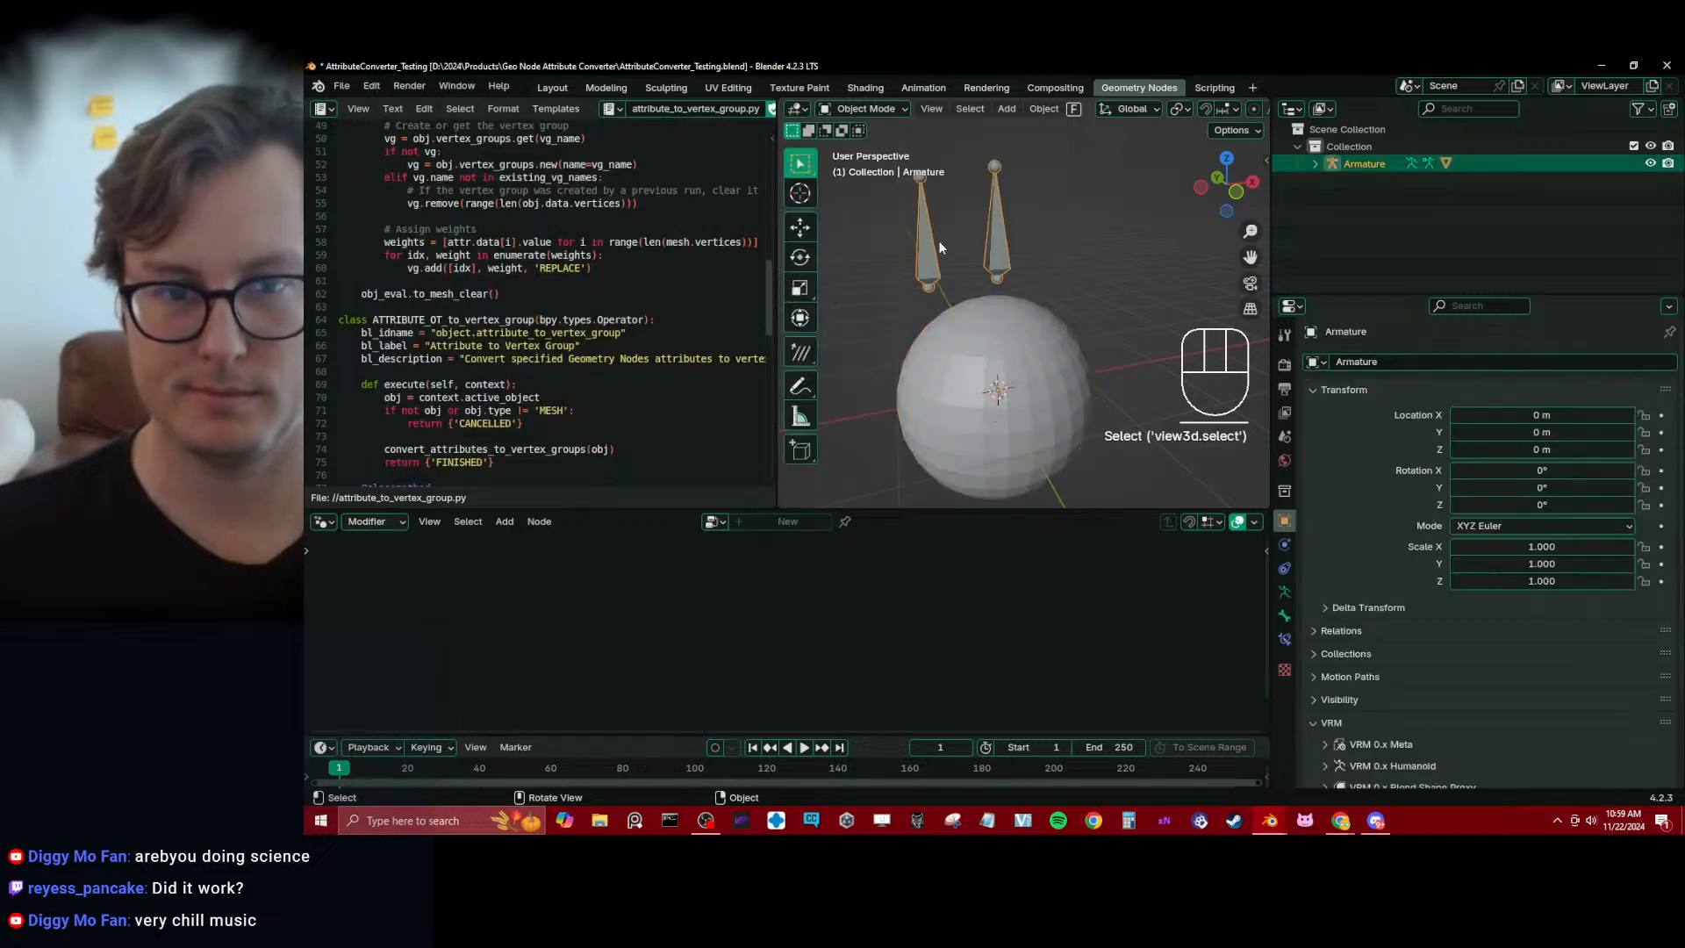
{"action": "key", "text": "ctrl+Tab"}
{"action": "key", "text": "ctrl+Tab"}
{"action": "left_click", "coordinate": [1085, 397]}
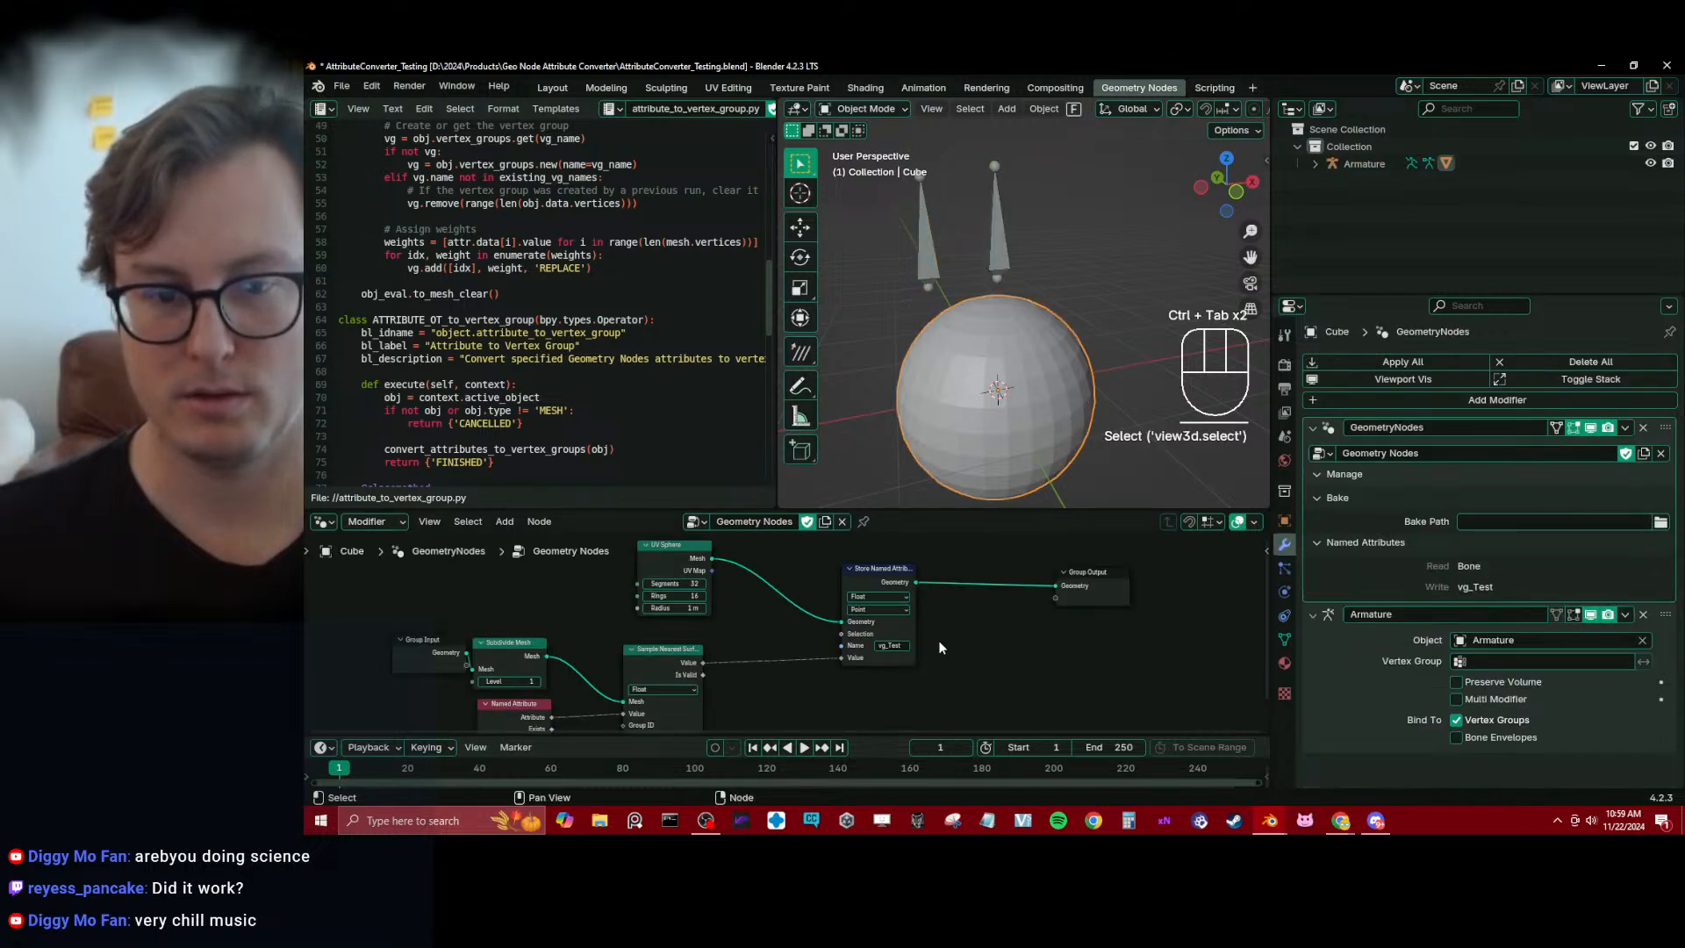
{"action": "left_click_drag", "start_coordinate": [1097, 594], "coordinate": [984, 604]}
{"action": "key", "text": "Escape"}
{"action": "key", "text": "ctrl+s"}
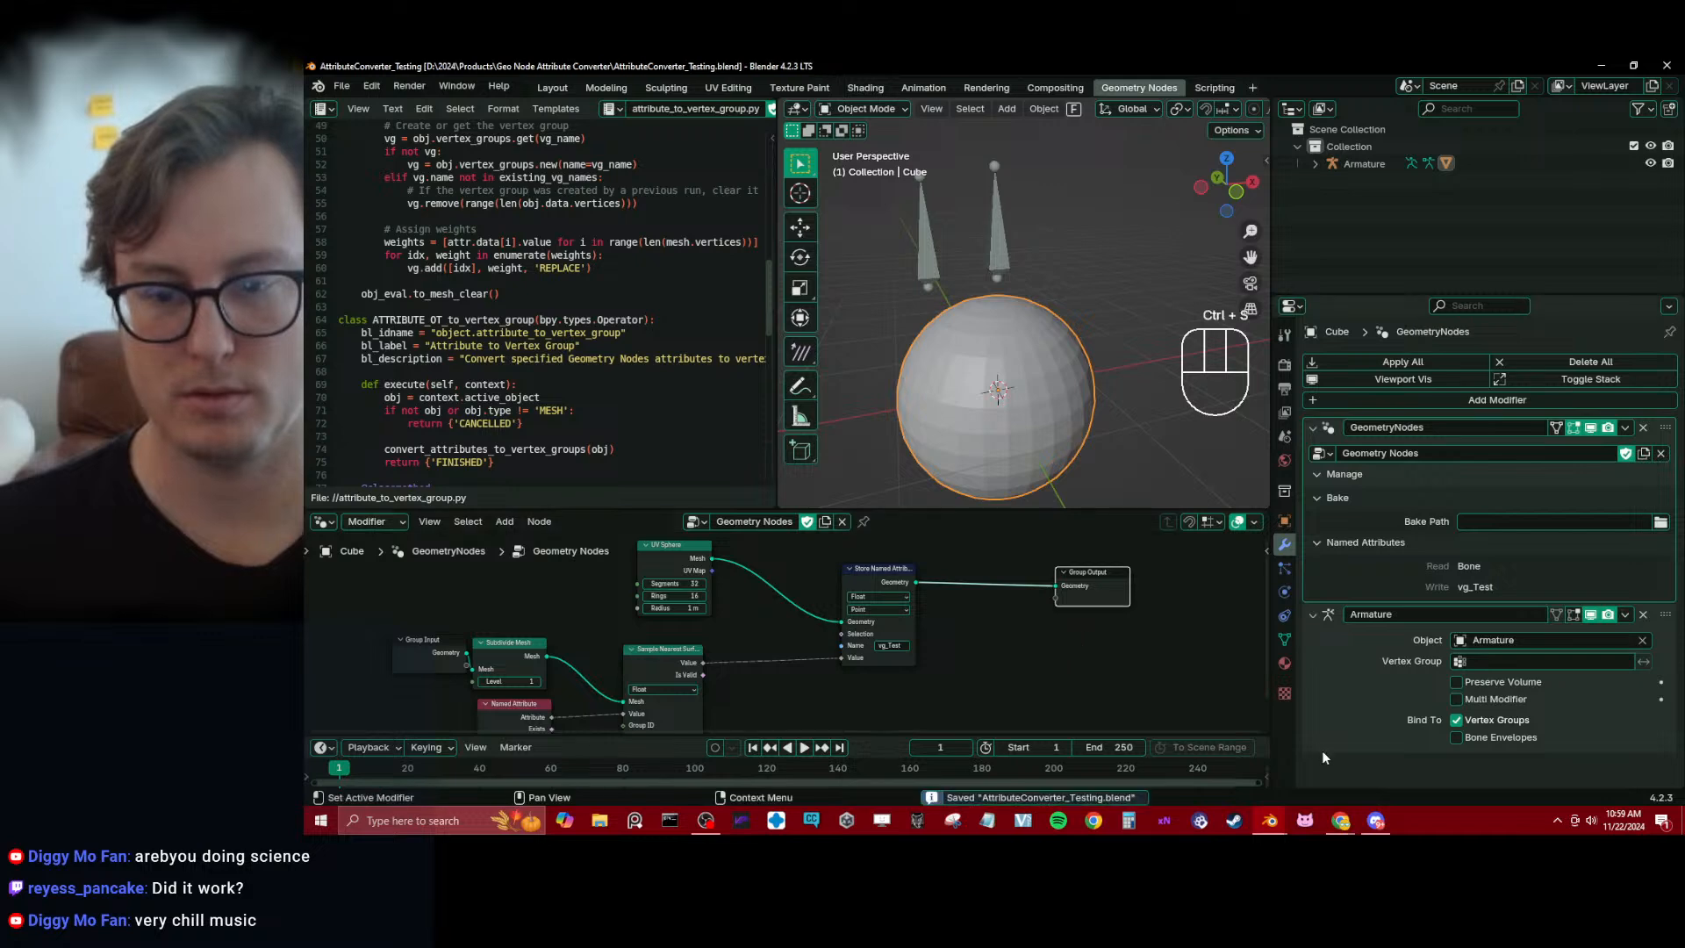
{"action": "mouse_move", "coordinate": [1335, 823]}
{"action": "mouse_move", "coordinate": [1286, 760]}
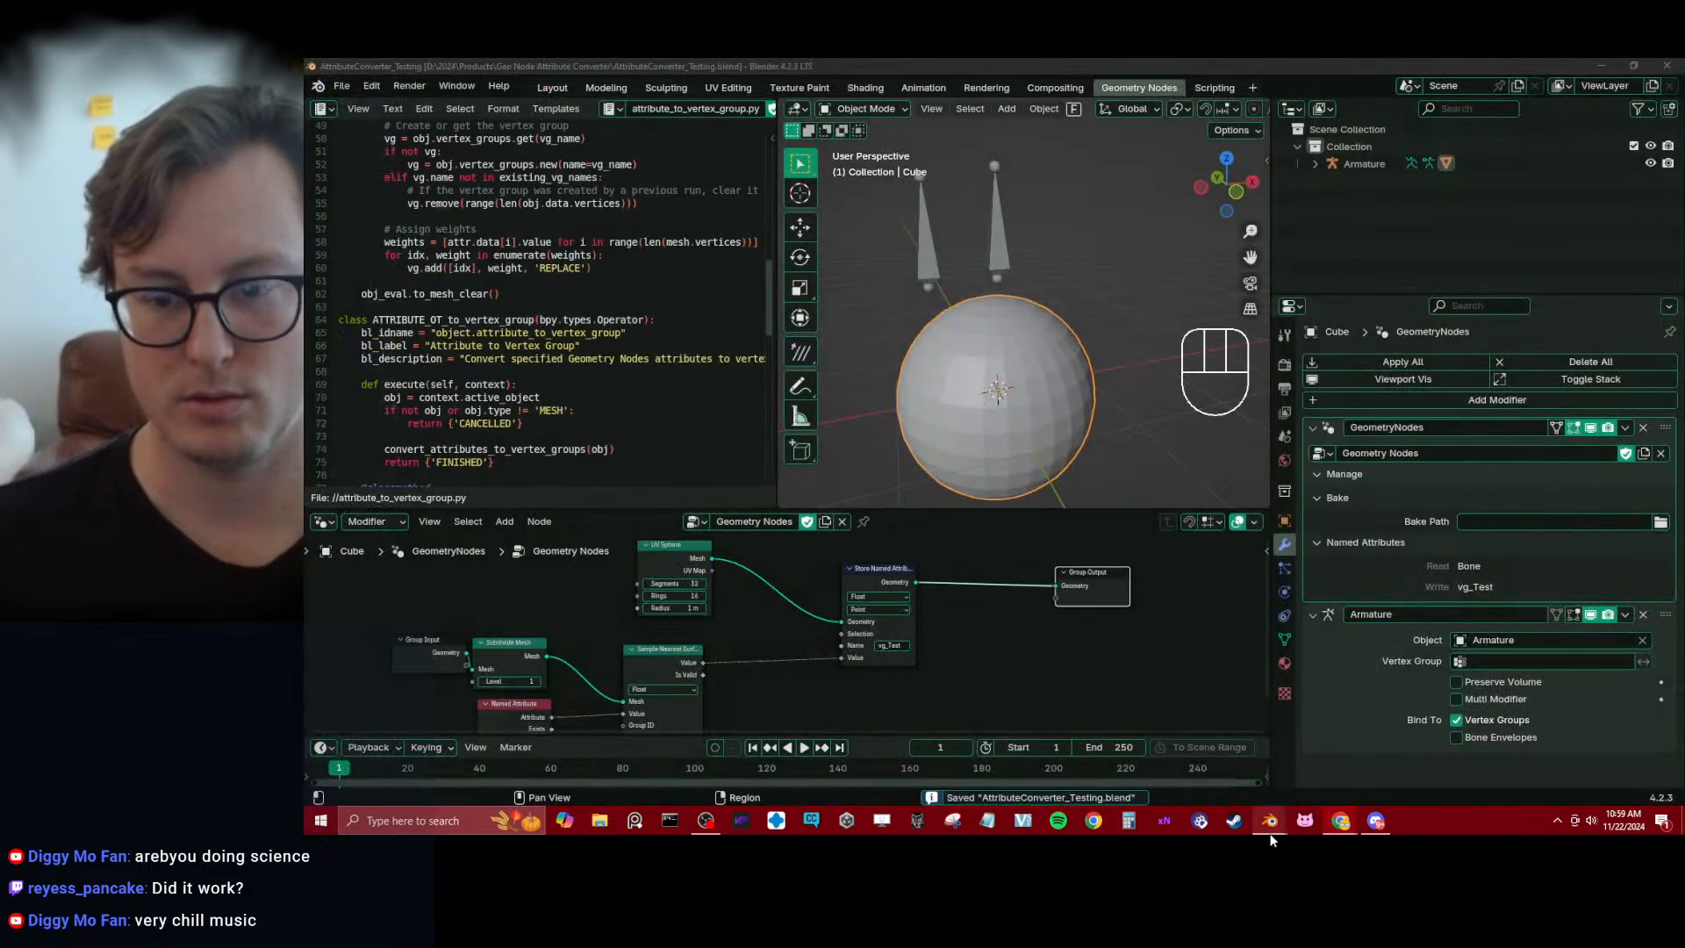
{"action": "mouse_move", "coordinate": [1271, 839]}
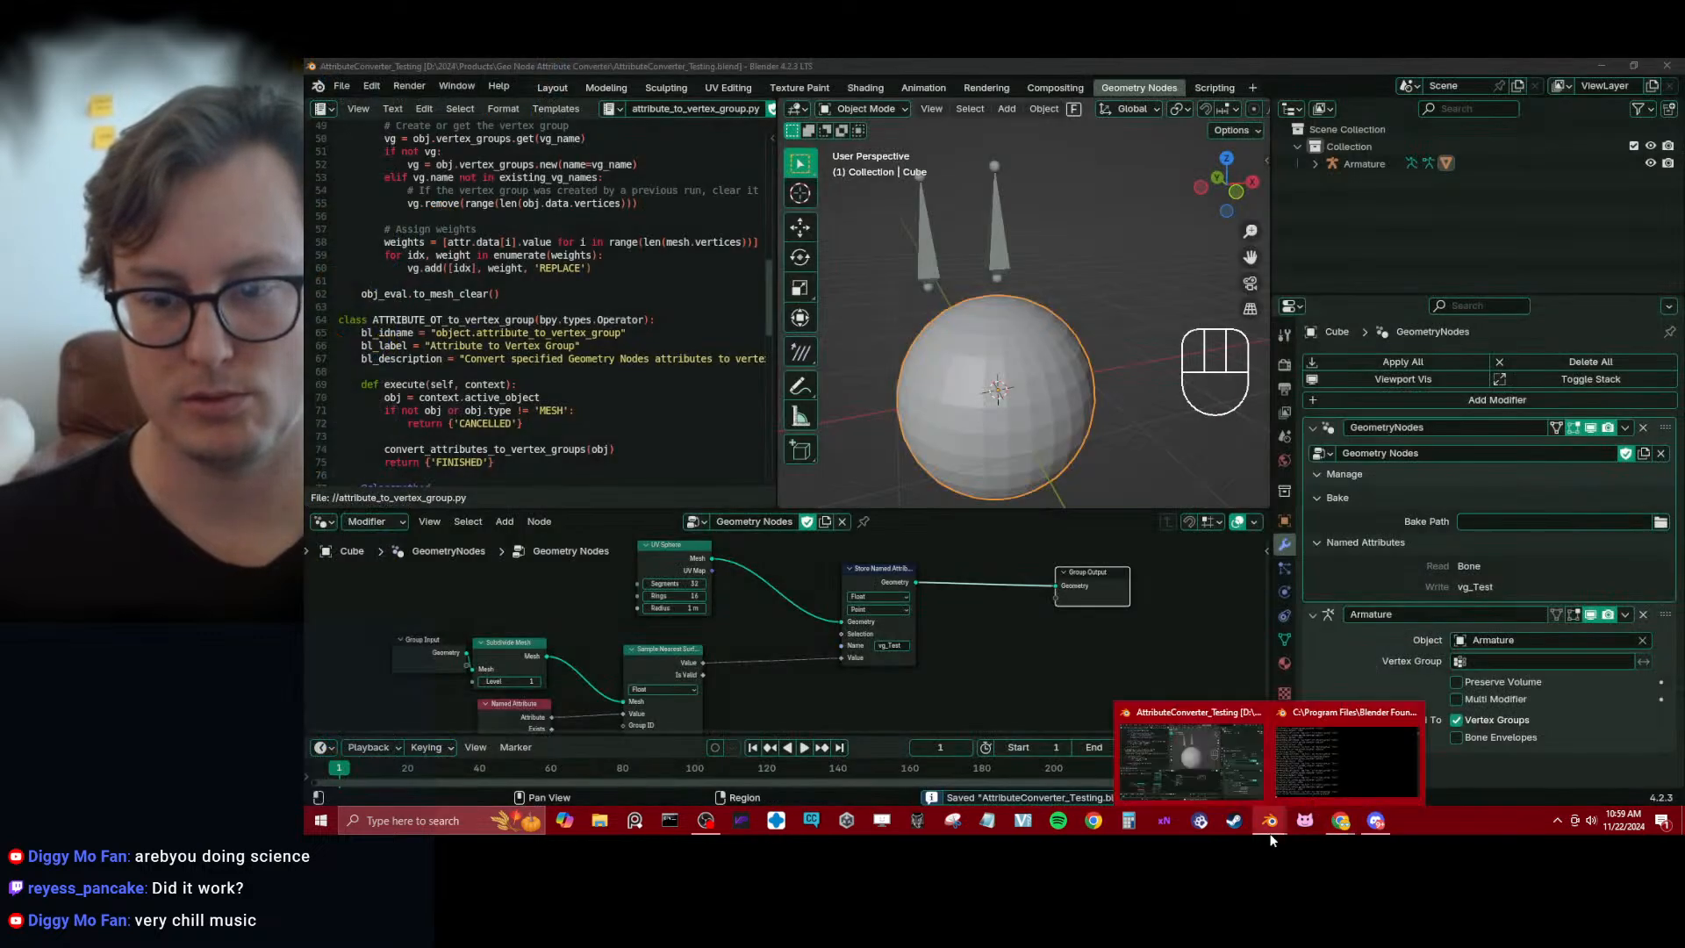
{"action": "left_click", "coordinate": [1220, 765]}
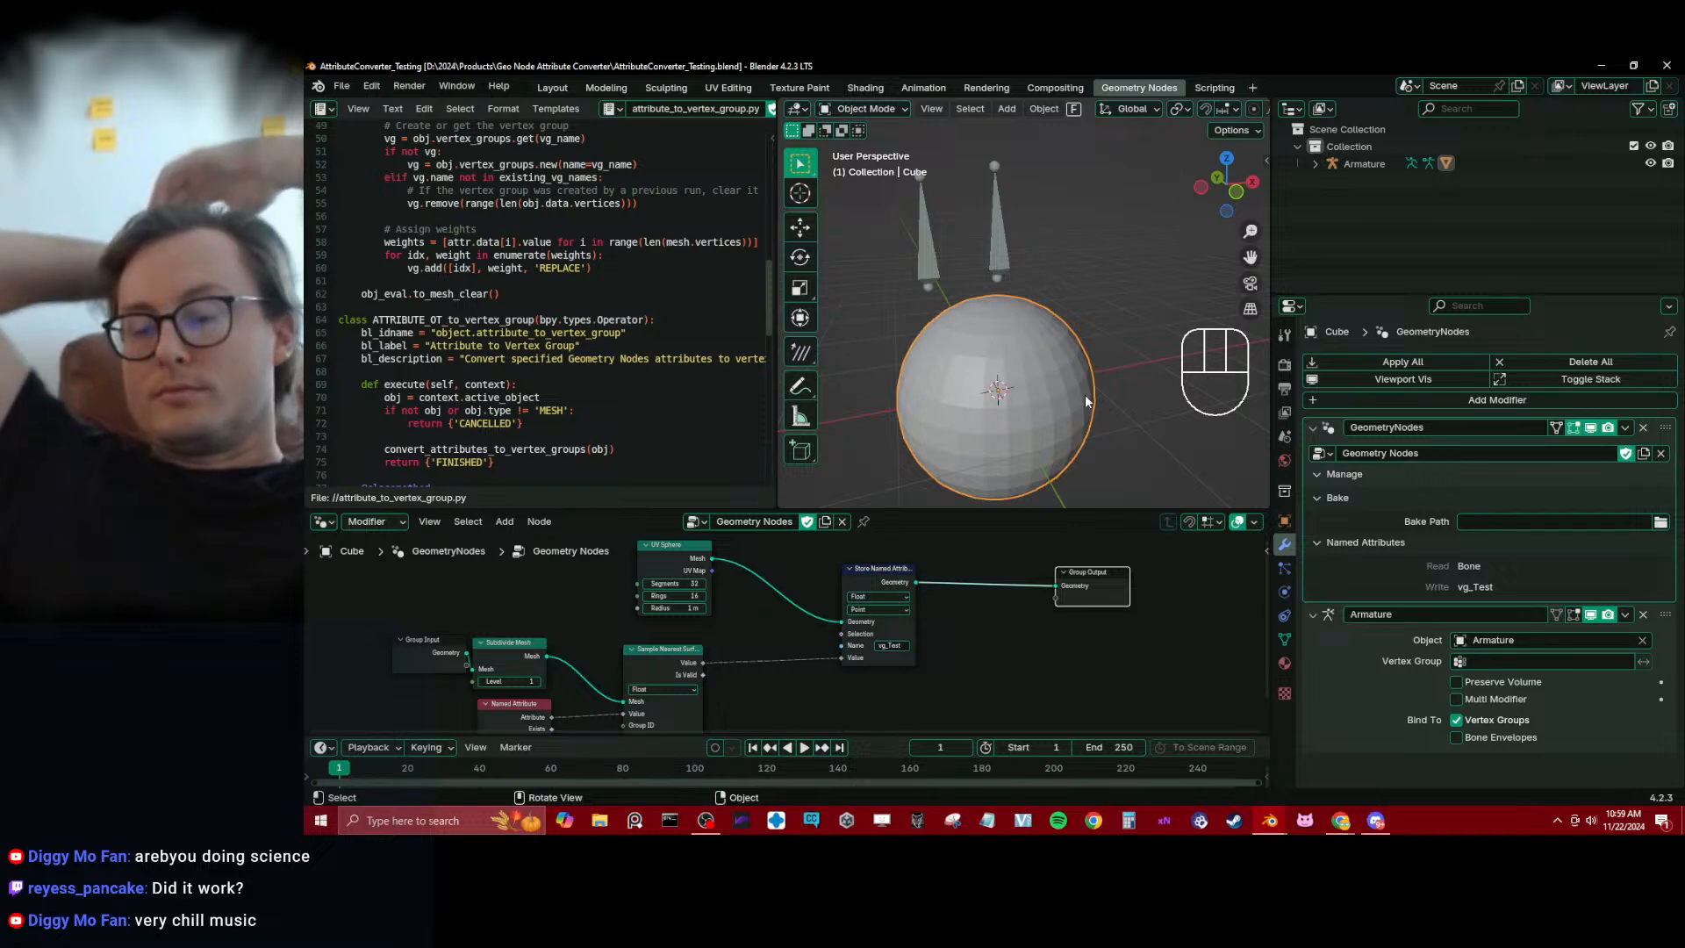
Switch to the ChatGPT conversation in Chrome and review its steps for testing vertex groups and armature deformation
{"action": "left_click", "coordinate": [1345, 826]}
{"action": "scroll", "coordinate": [772, 529], "scroll_direction": "down", "scroll_amount": 4}
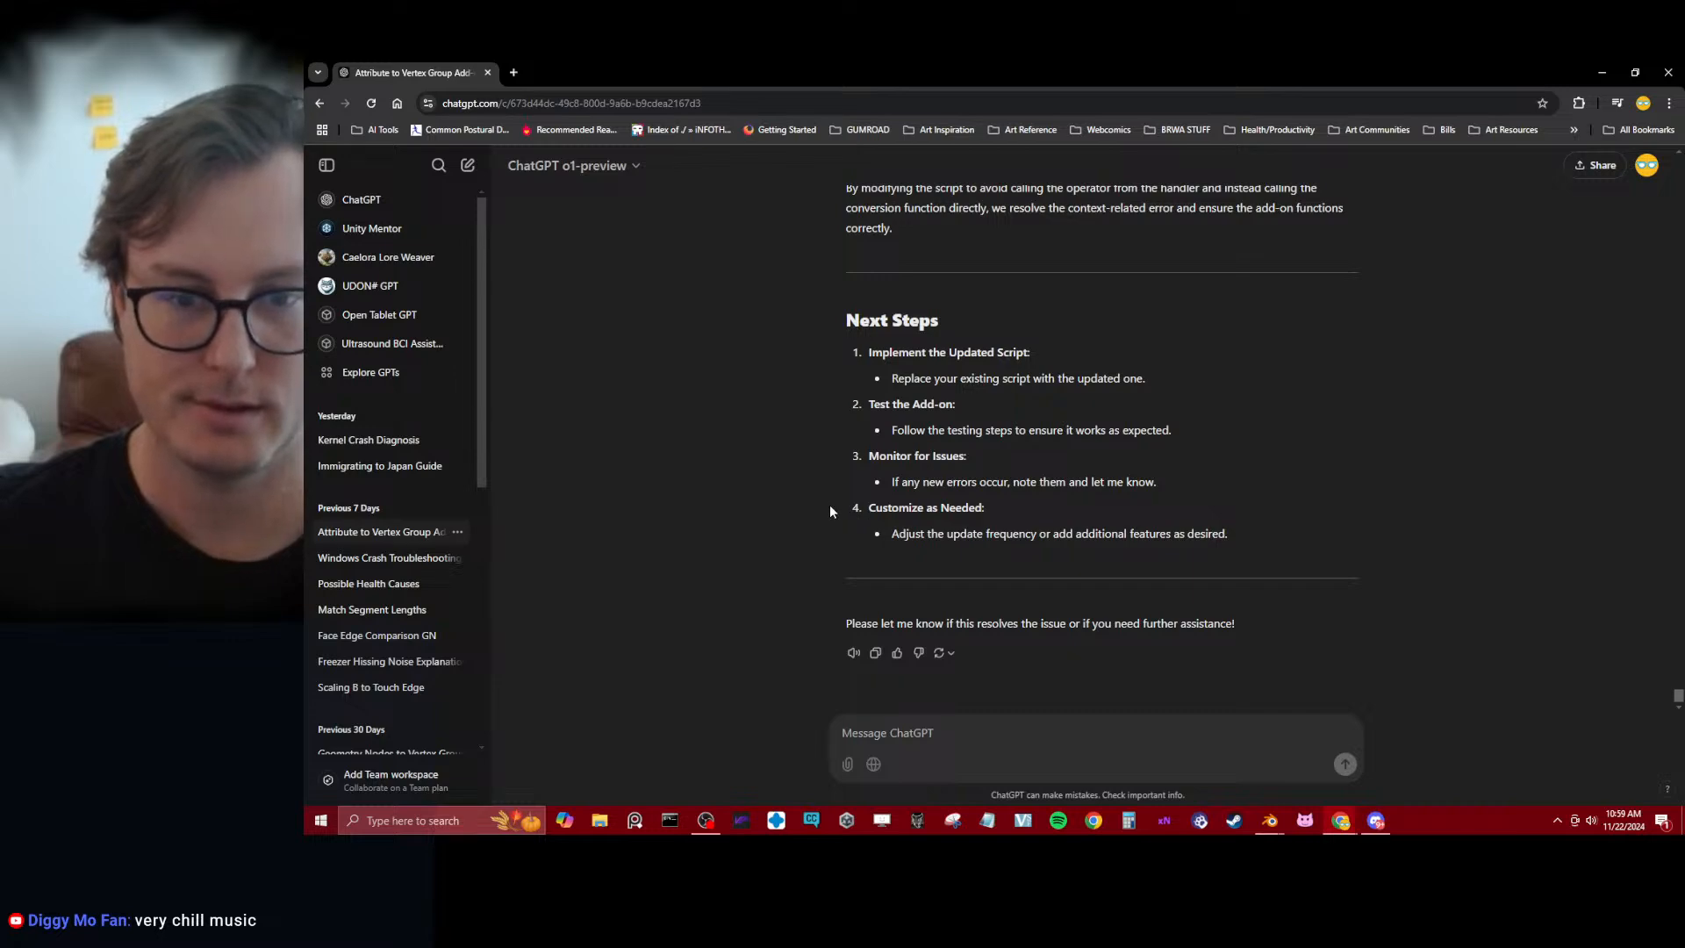
{"action": "scroll", "coordinate": [830, 509], "scroll_direction": "up", "scroll_amount": 8}
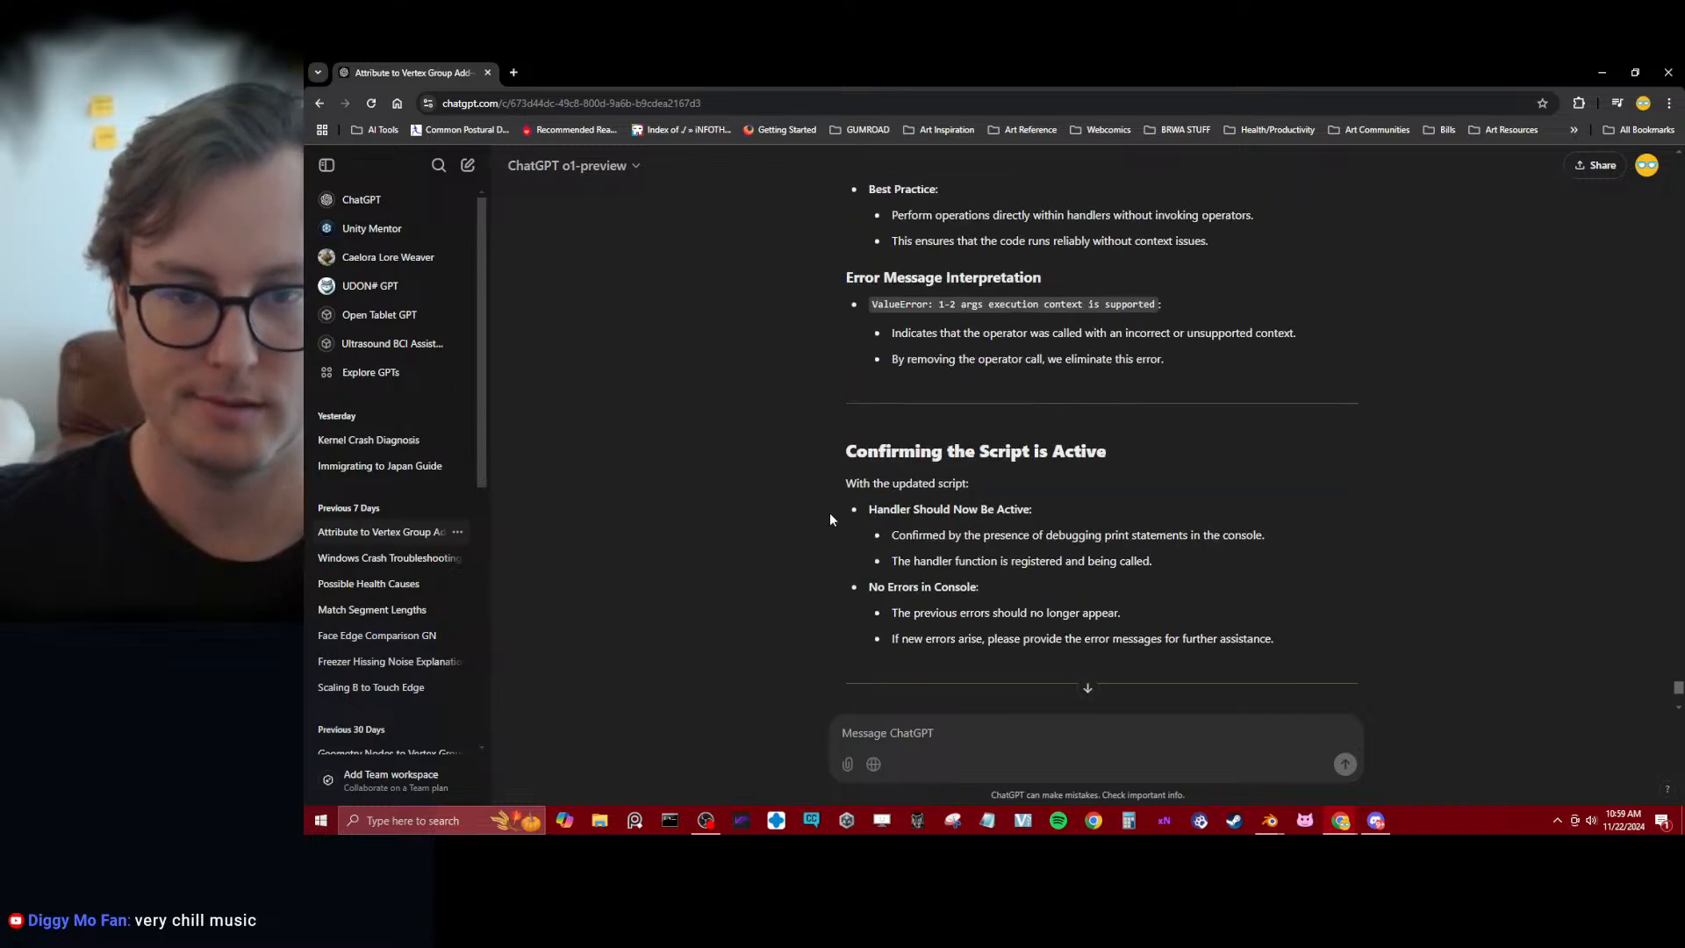
{"action": "scroll", "coordinate": [830, 519], "scroll_direction": "up", "scroll_amount": 3}
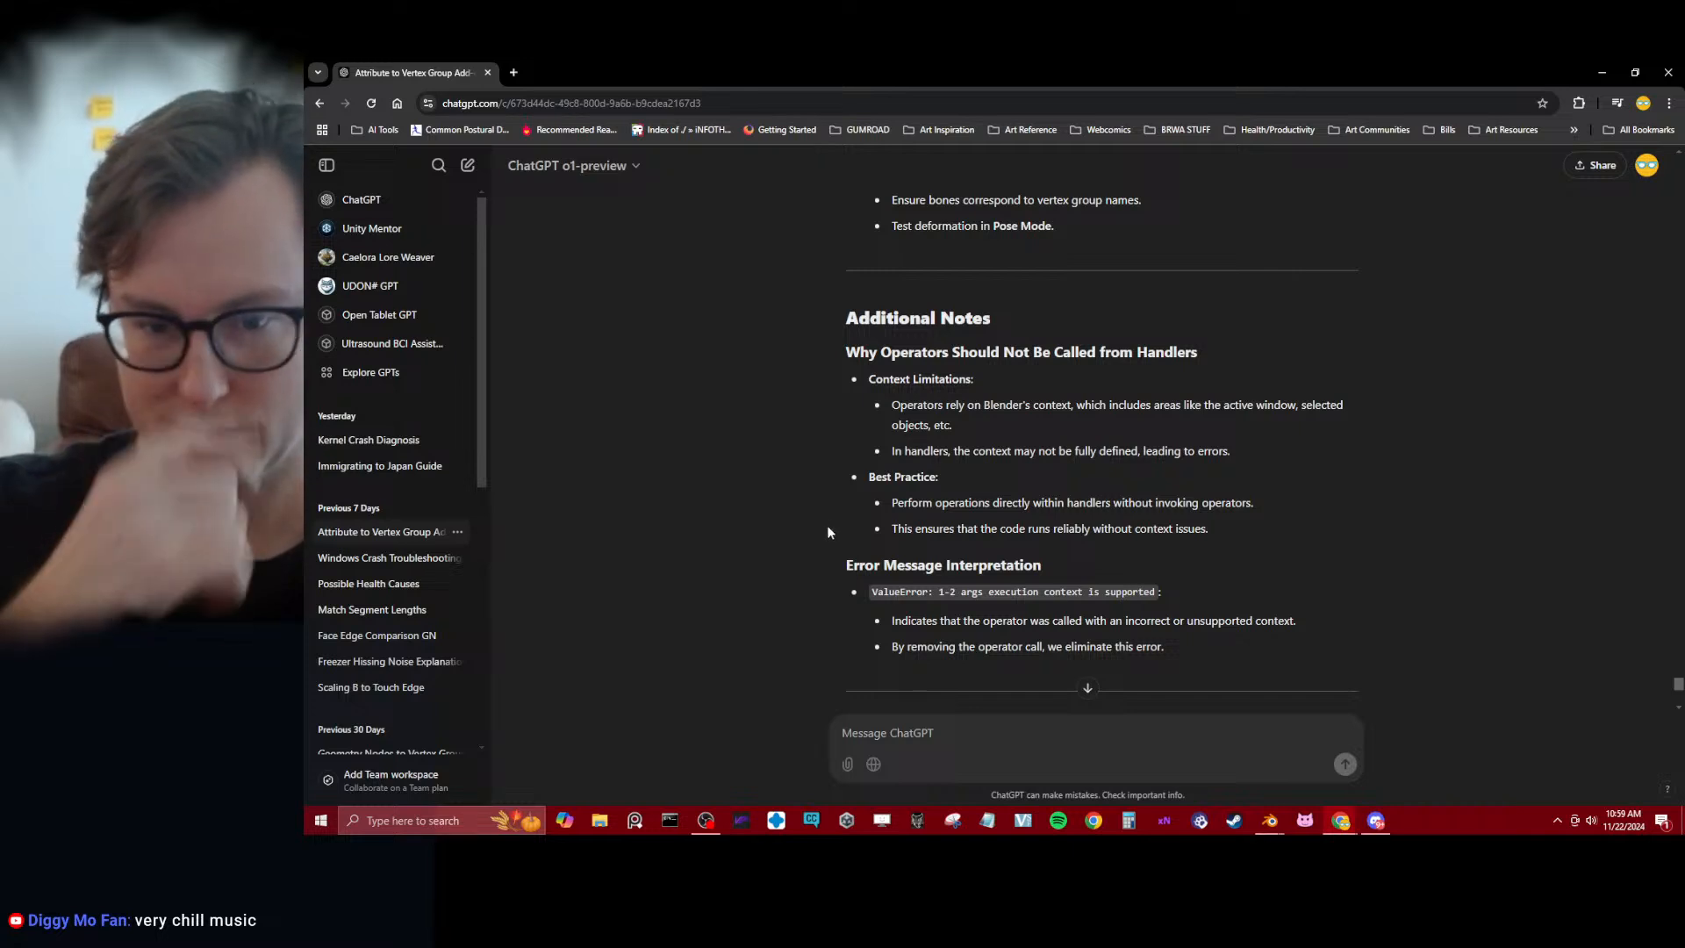
{"action": "scroll", "coordinate": [827, 531], "scroll_direction": "up", "scroll_amount": 3}
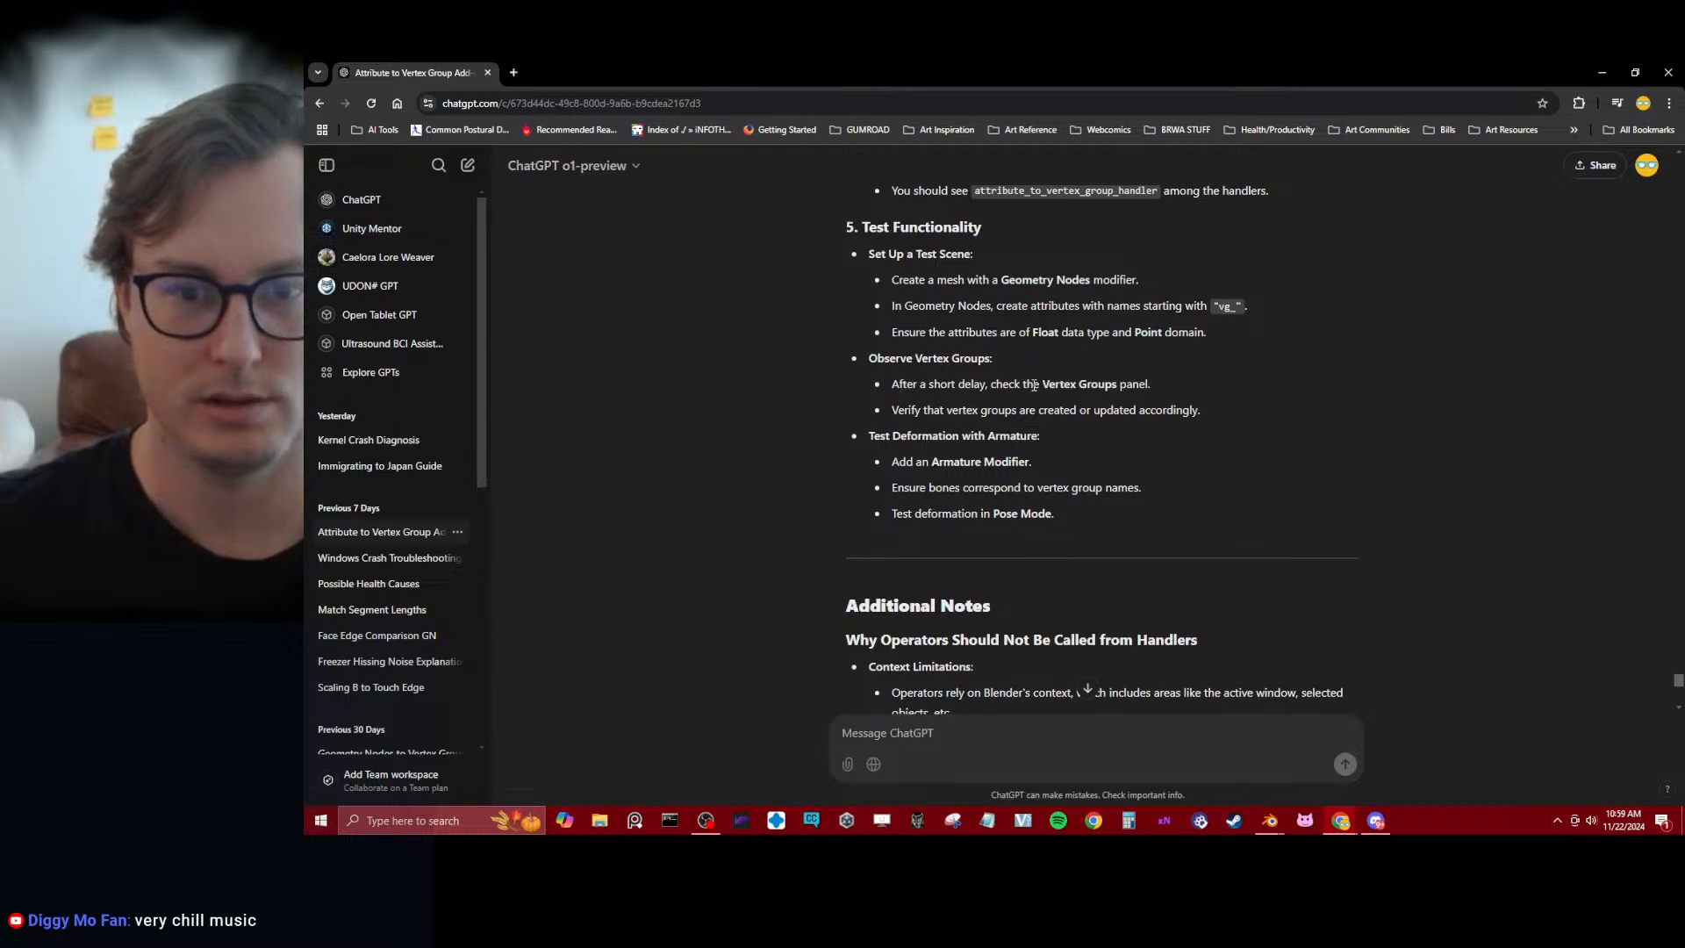
{"action": "mouse_move", "coordinate": [1227, 394]}
{"action": "left_mouse_down"}
{"action": "mouse_move", "coordinate": [1220, 308]}
{"action": "mouse_move", "coordinate": [1238, 419]}
{"action": "left_mouse_up"}
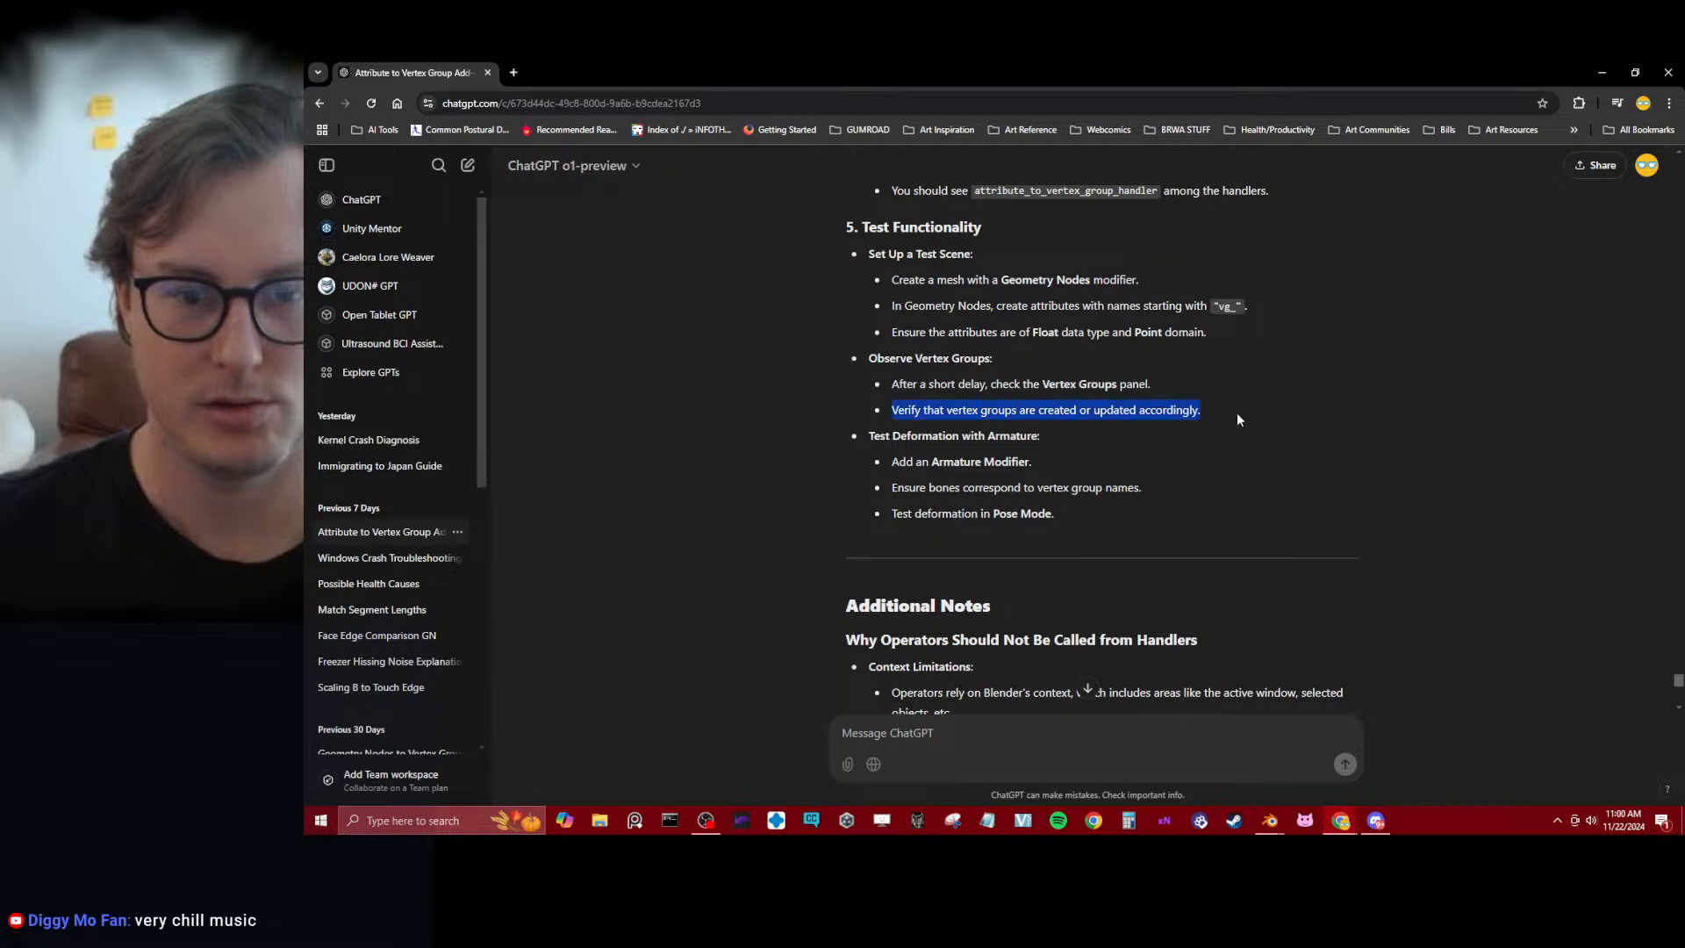
{"action": "left_click", "coordinate": [1295, 467]}
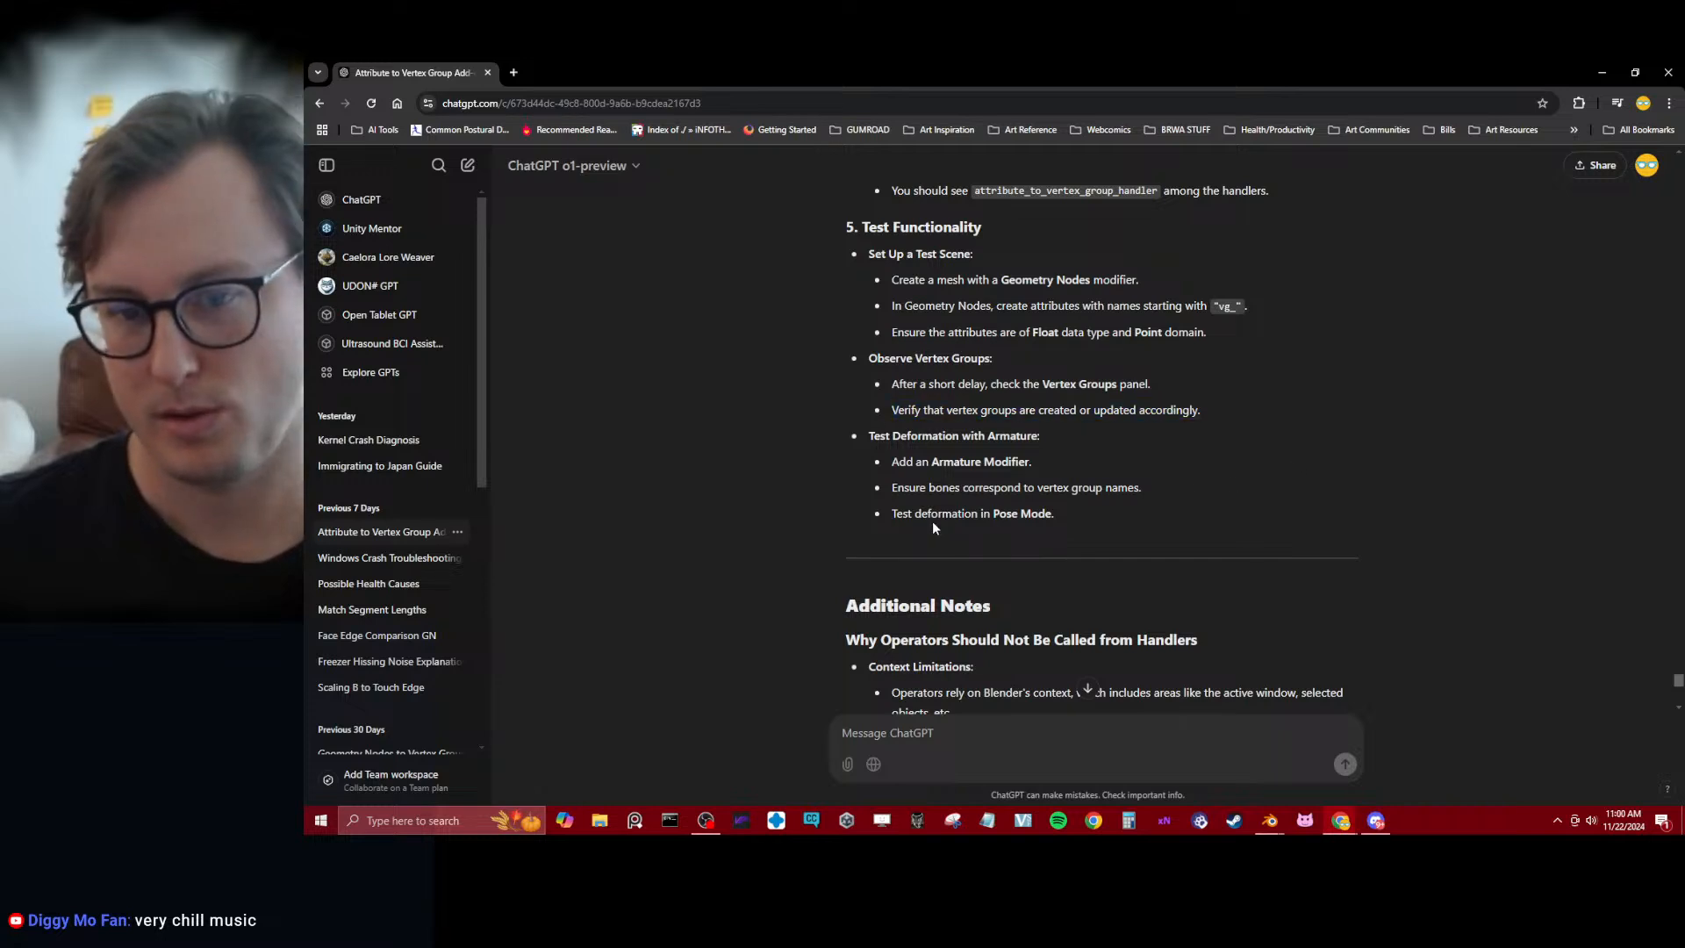
Switch to Blender, inspect the sphere's vertex groups in Weight Paint mode, make Bone the active group and save in Object Mode
{"action": "mouse_move", "coordinate": [1270, 820]}
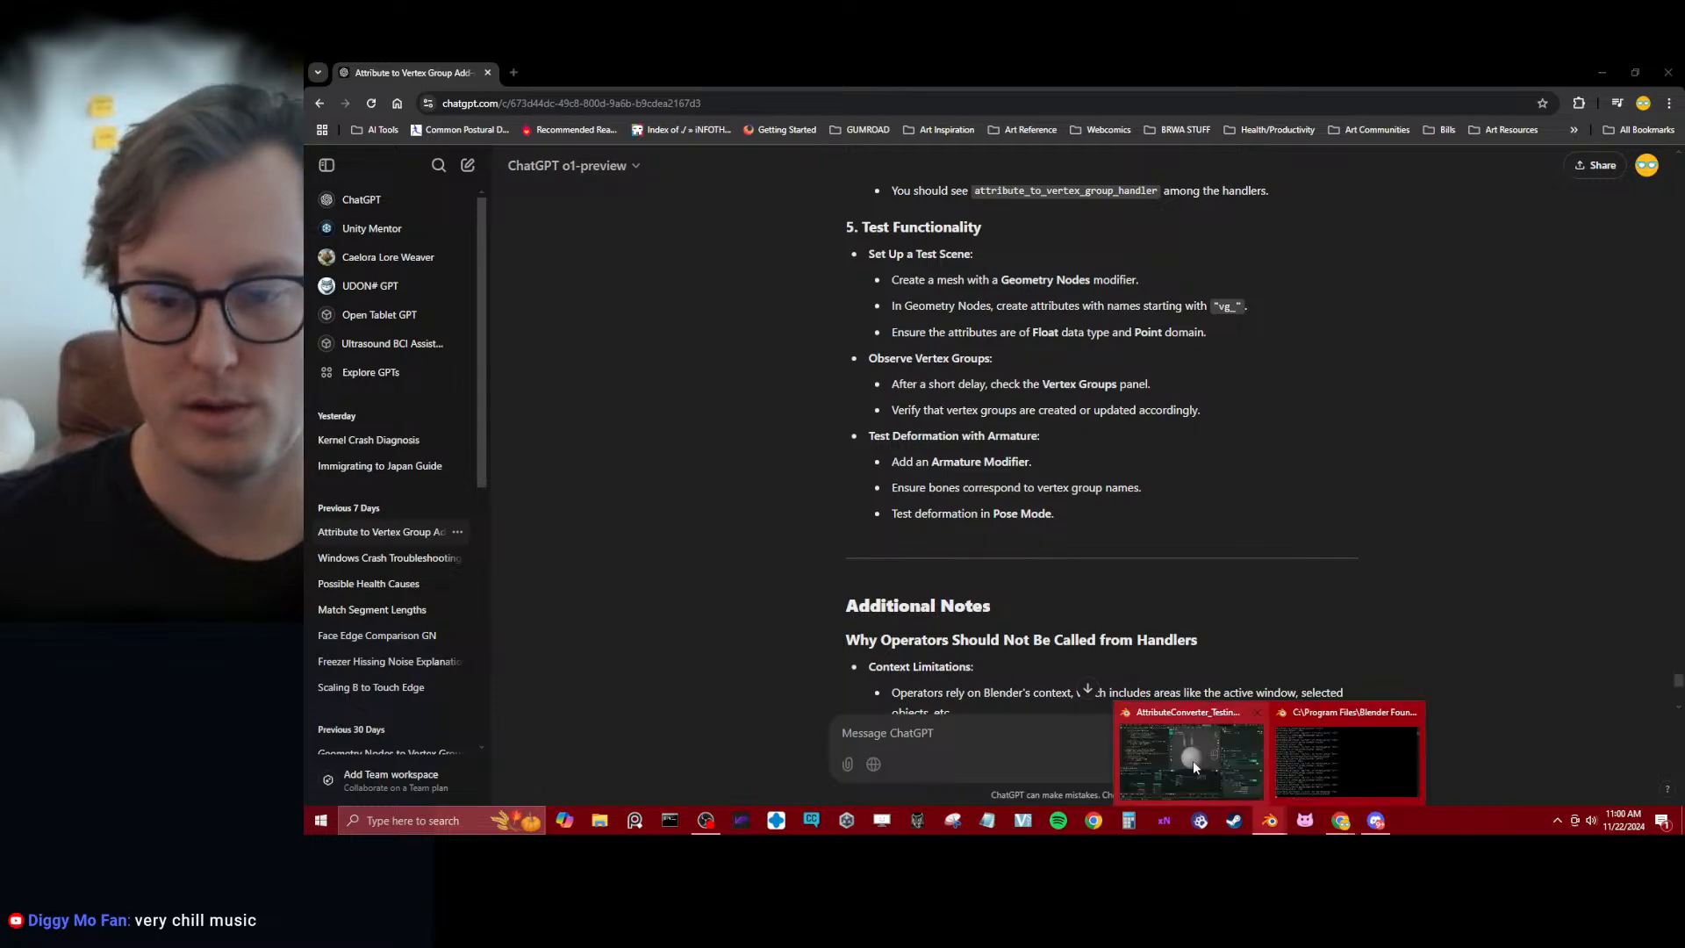
{"action": "left_click", "coordinate": [1193, 759]}
{"action": "key", "text": "ctrl+Tab"}
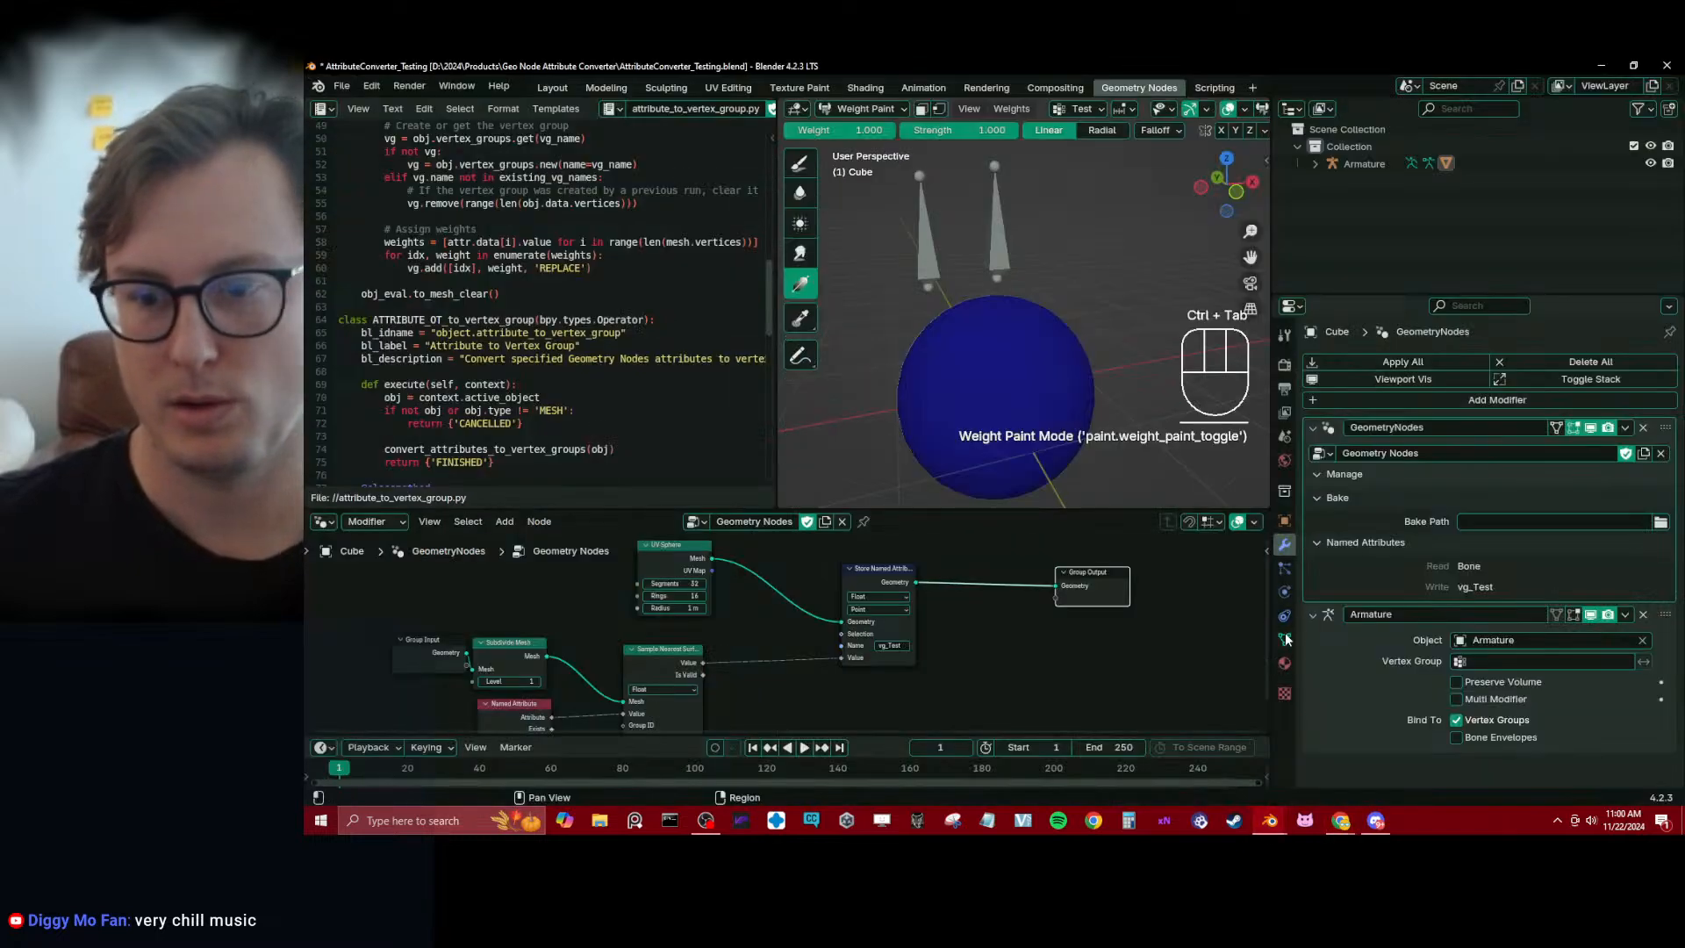
{"action": "left_click", "coordinate": [1284, 637]}
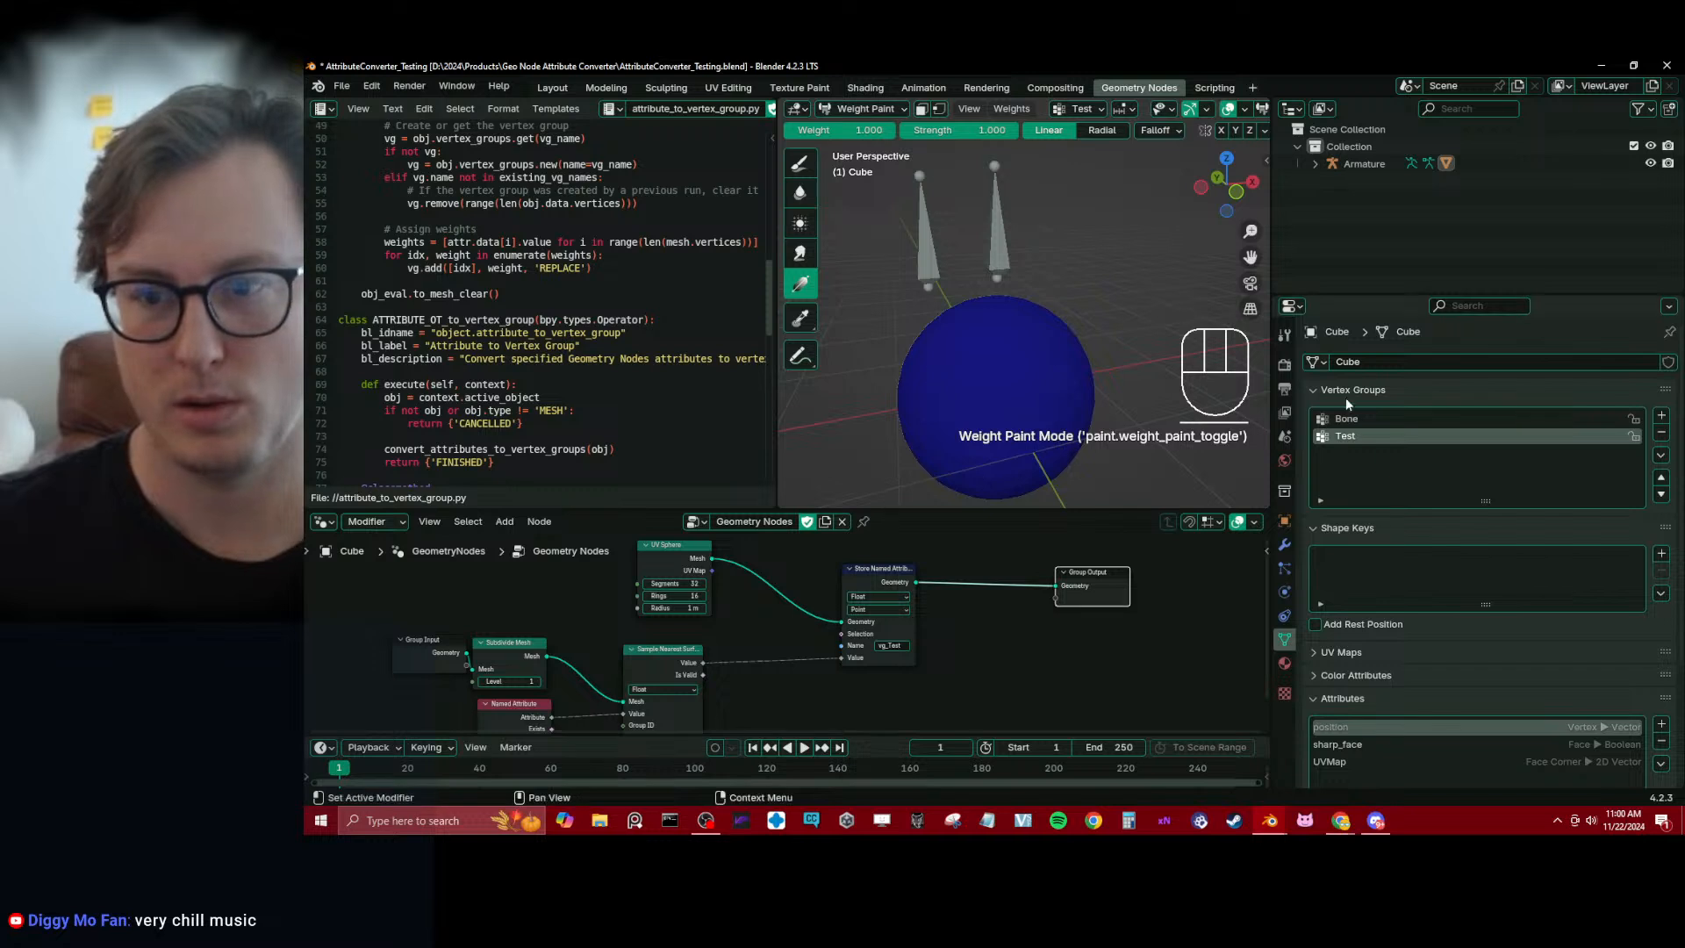
{"action": "left_click", "coordinate": [1357, 419]}
{"action": "key", "text": "ctrl+Tab"}
{"action": "key", "text": "ctrl+s"}
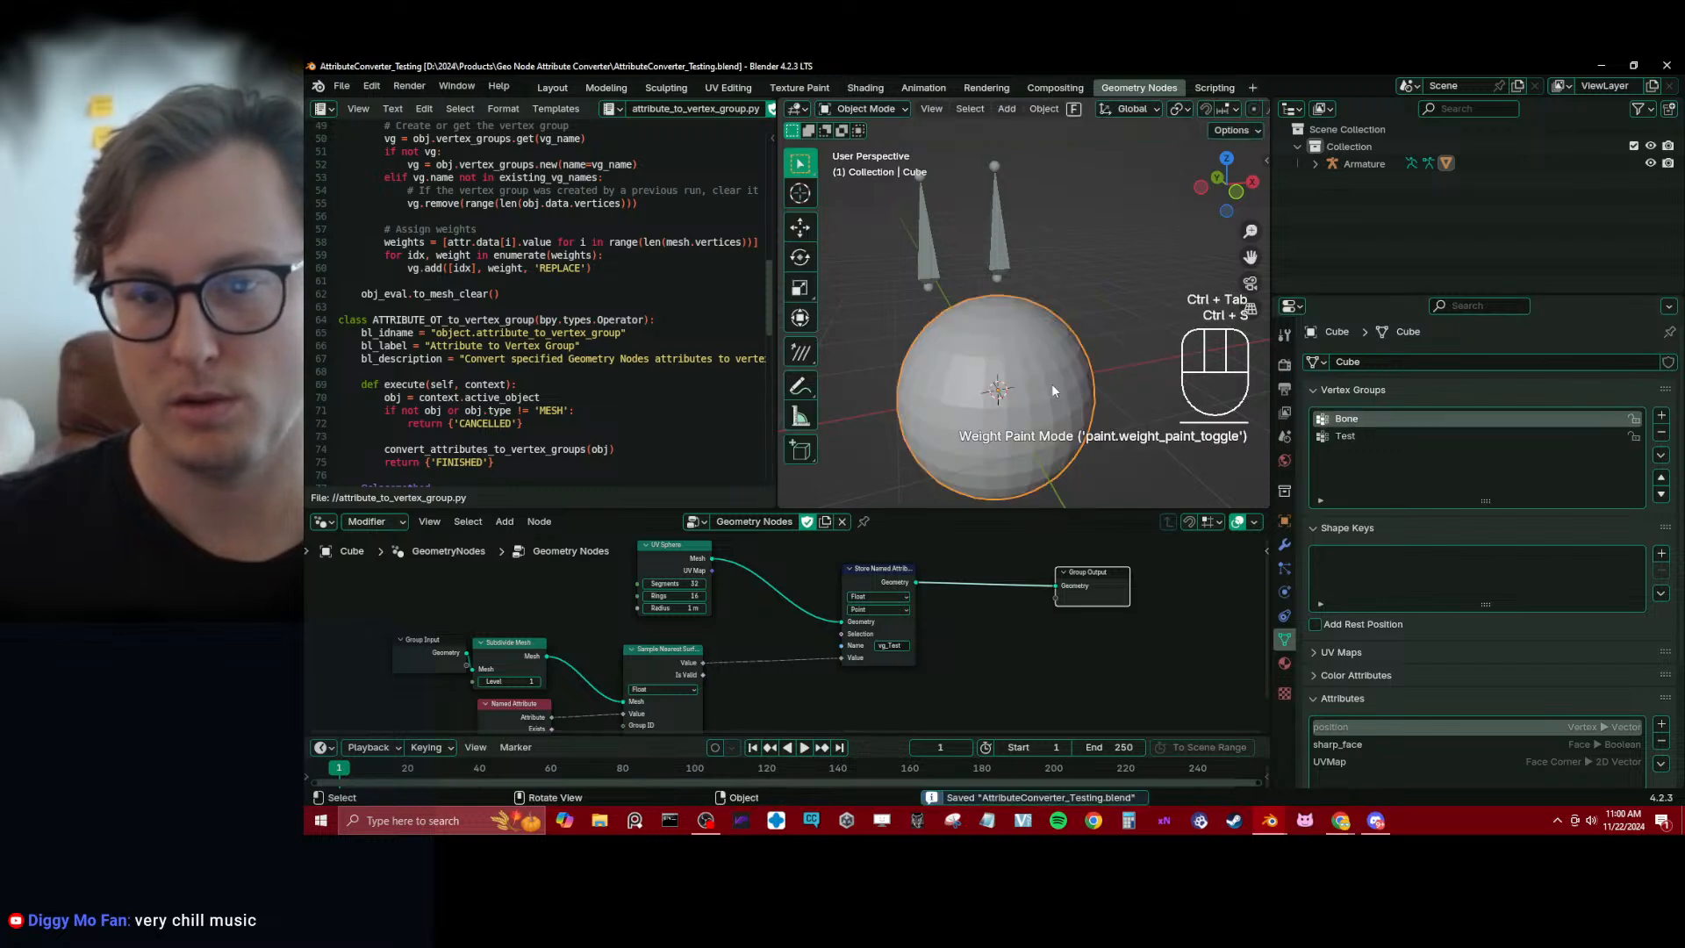
Enter Weight Paint mode on the sphere and turn off the GeometryNodes modifier's viewport display
{"action": "key", "text": "ctrl+Tab"}
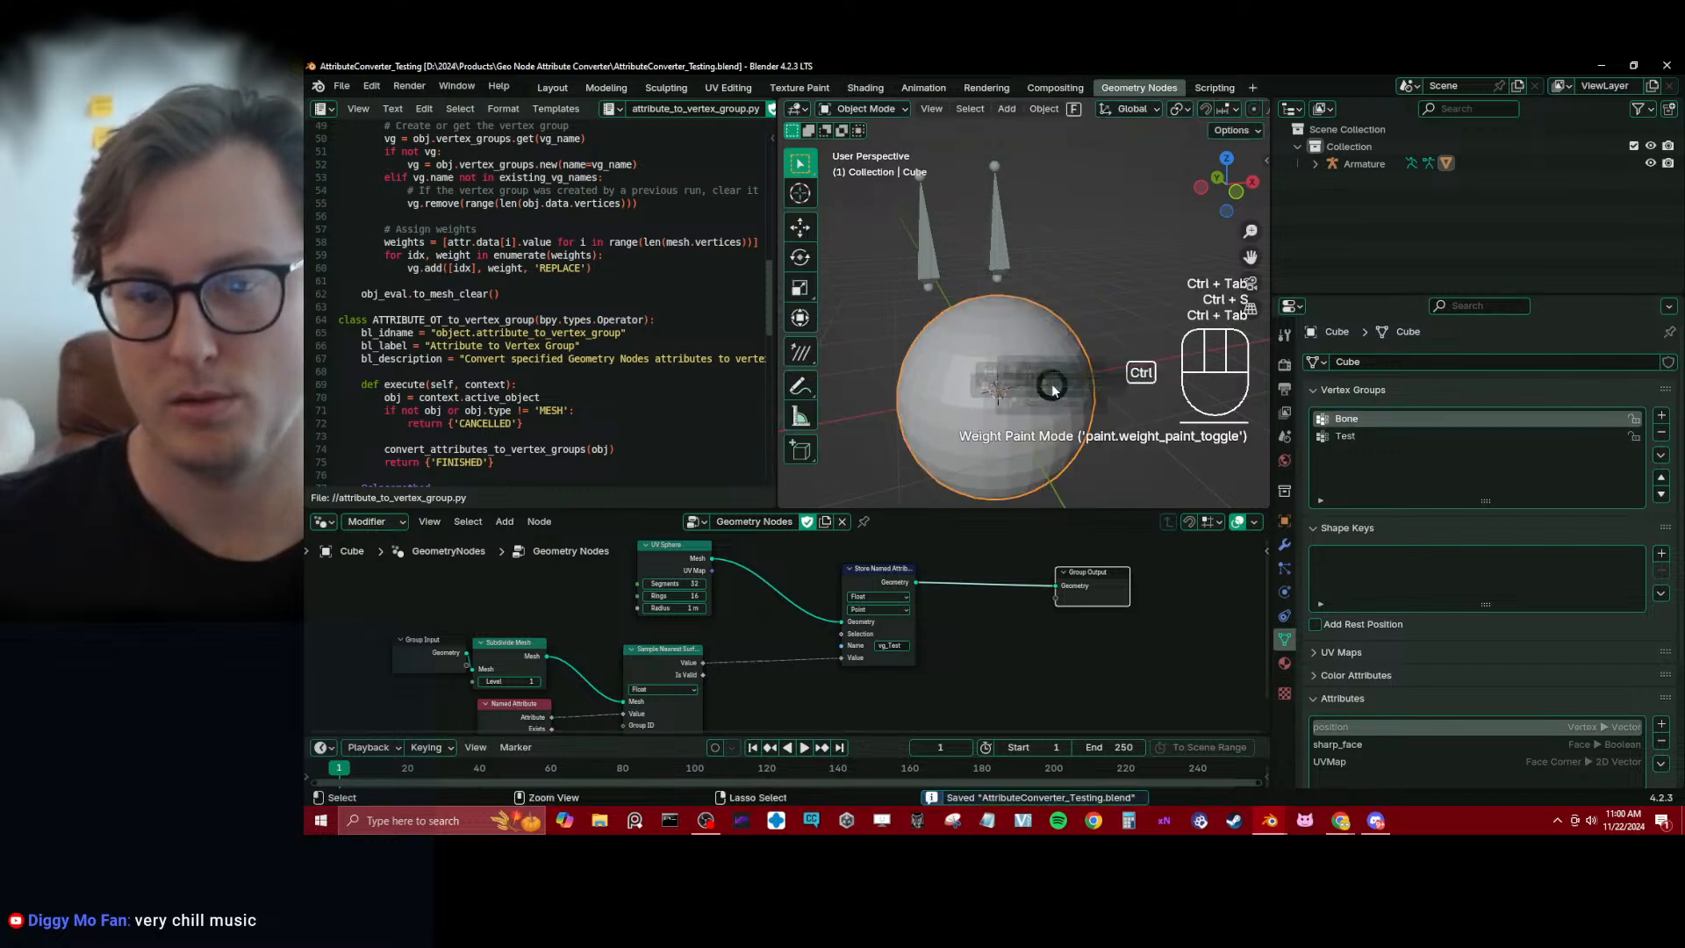
{"action": "left_click", "coordinate": [1283, 543]}
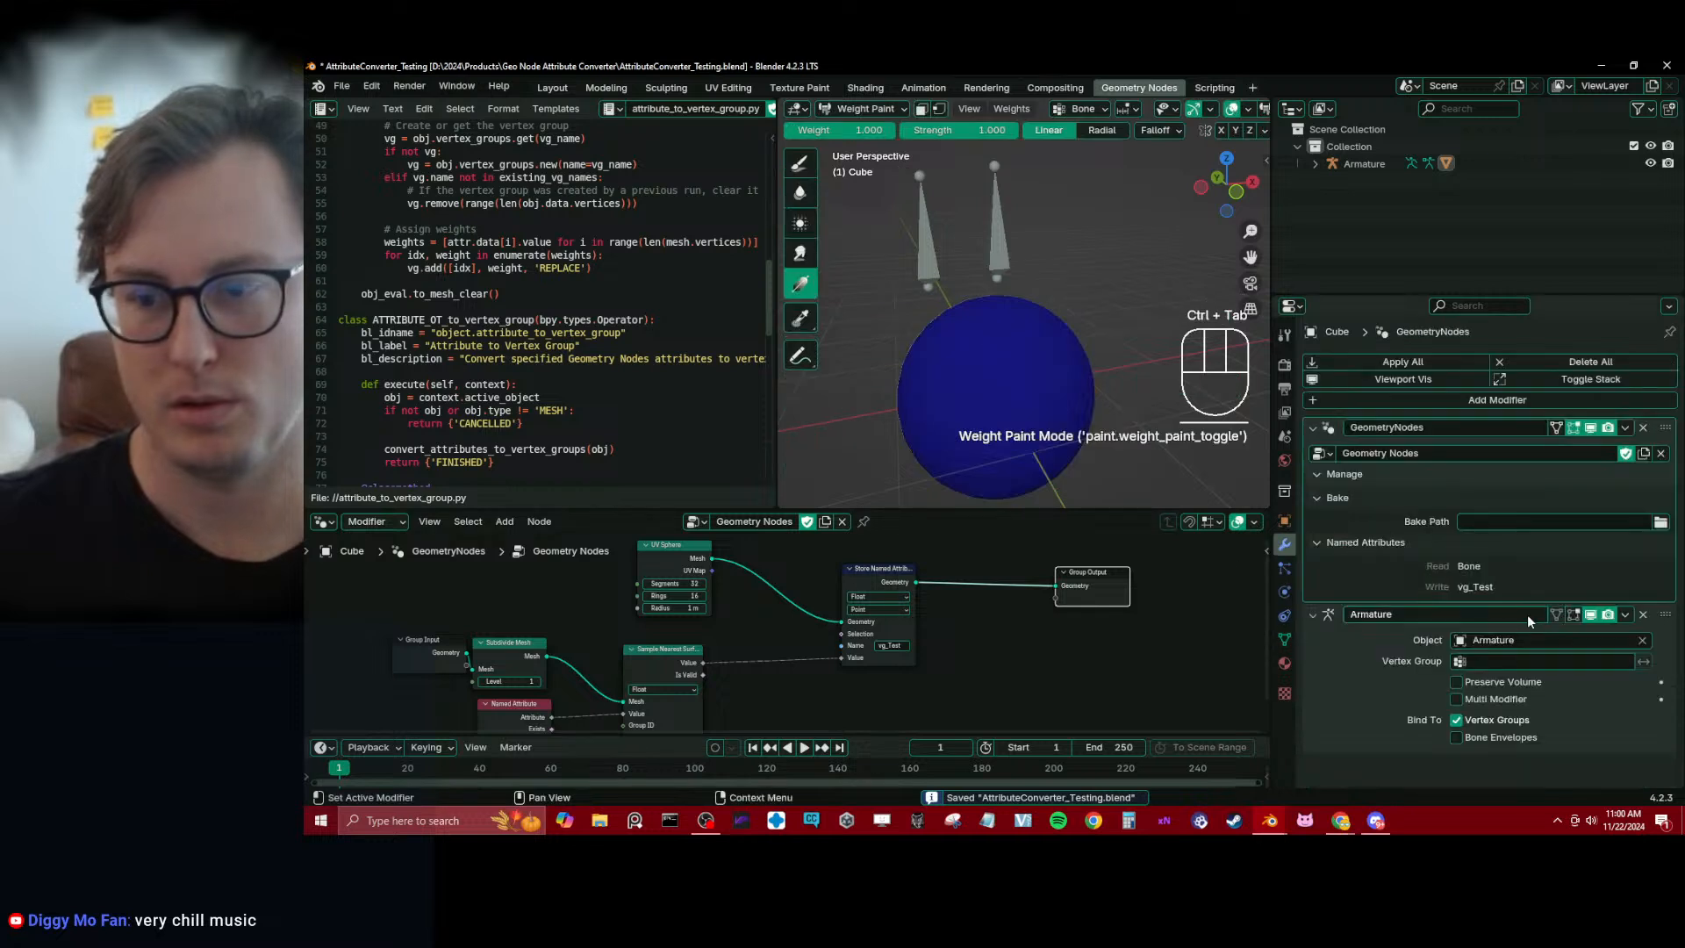
{"action": "left_click", "coordinate": [1590, 429]}
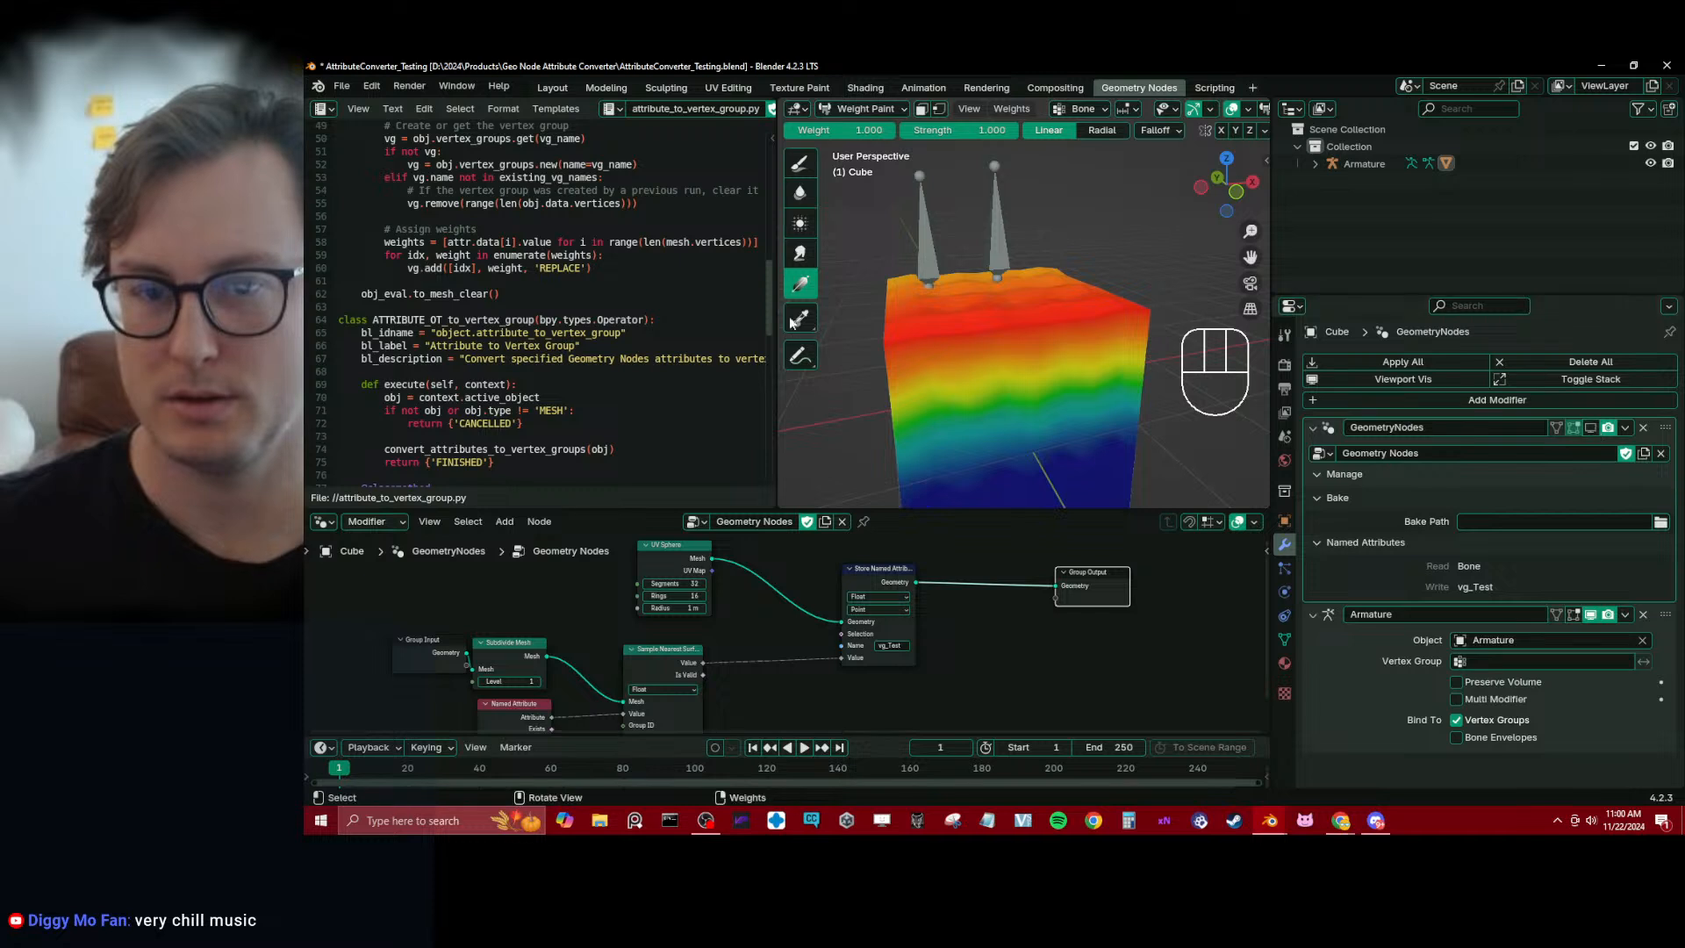
Leave Weight Paint mode, test the cube's deformation by moving the armature's Test bone in Pose Mode, and cancel the move
{"action": "left_click", "coordinate": [934, 256]}
{"action": "key", "text": "ctrl+Tab"}
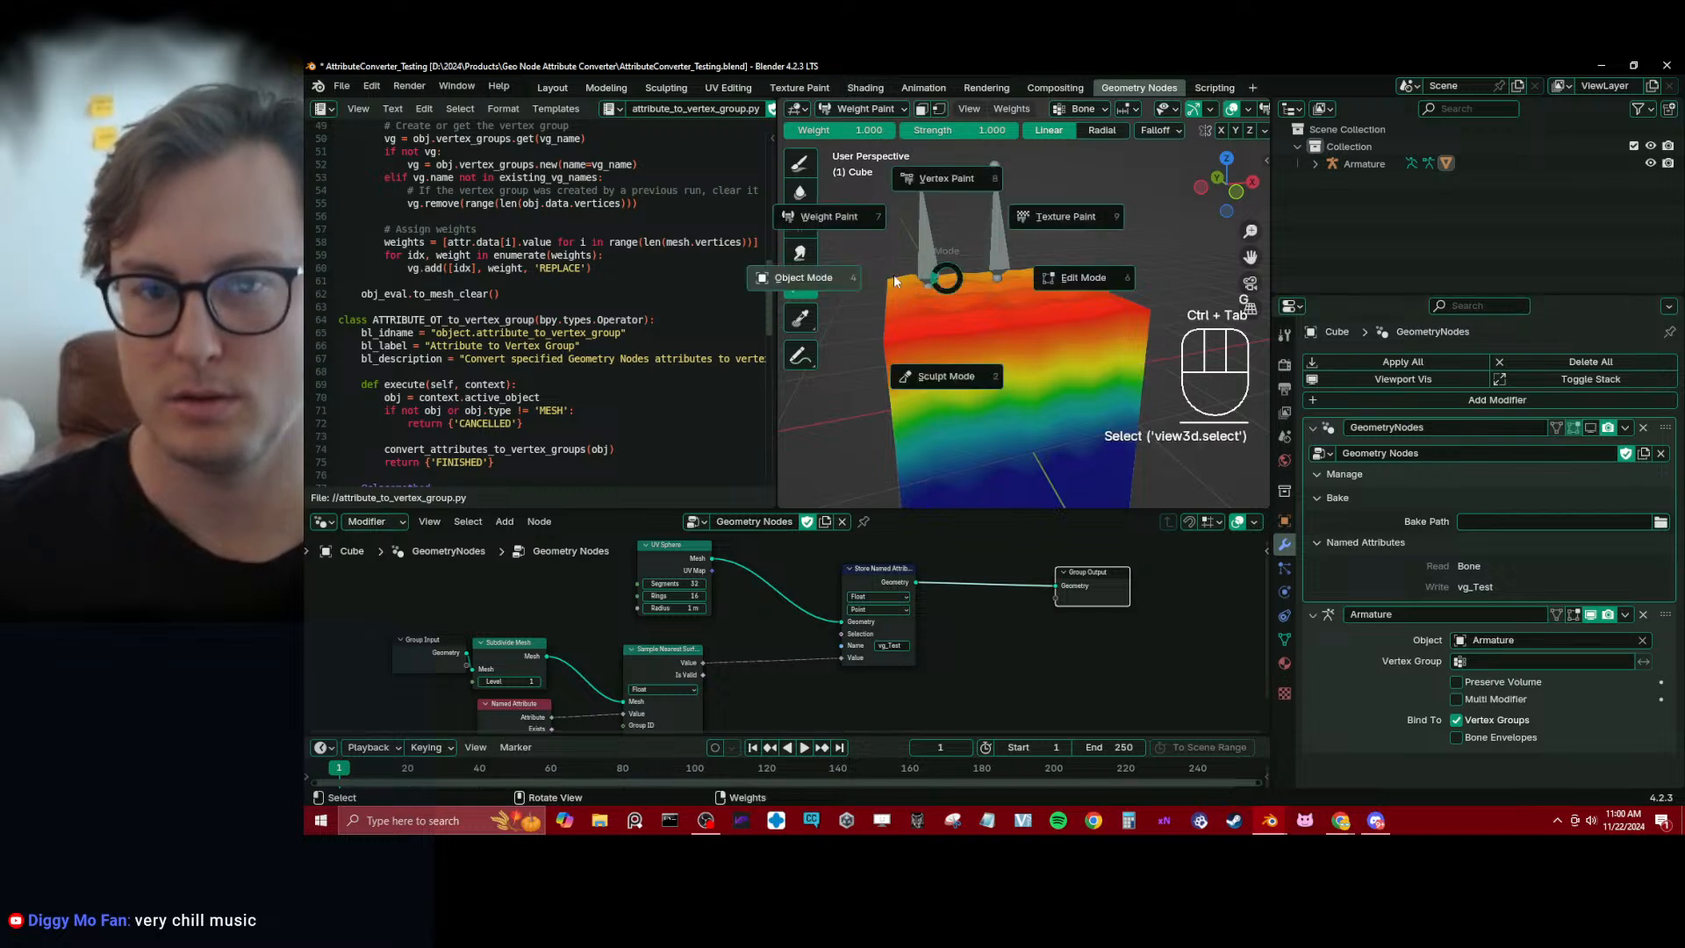
{"action": "left_click", "coordinate": [834, 273]}
{"action": "left_click", "coordinate": [932, 250]}
{"action": "key", "text": "g"}
{"action": "key", "text": "ctrl+Tab"}
{"action": "left_click", "coordinate": [929, 254]}
{"action": "key", "text": "g"}
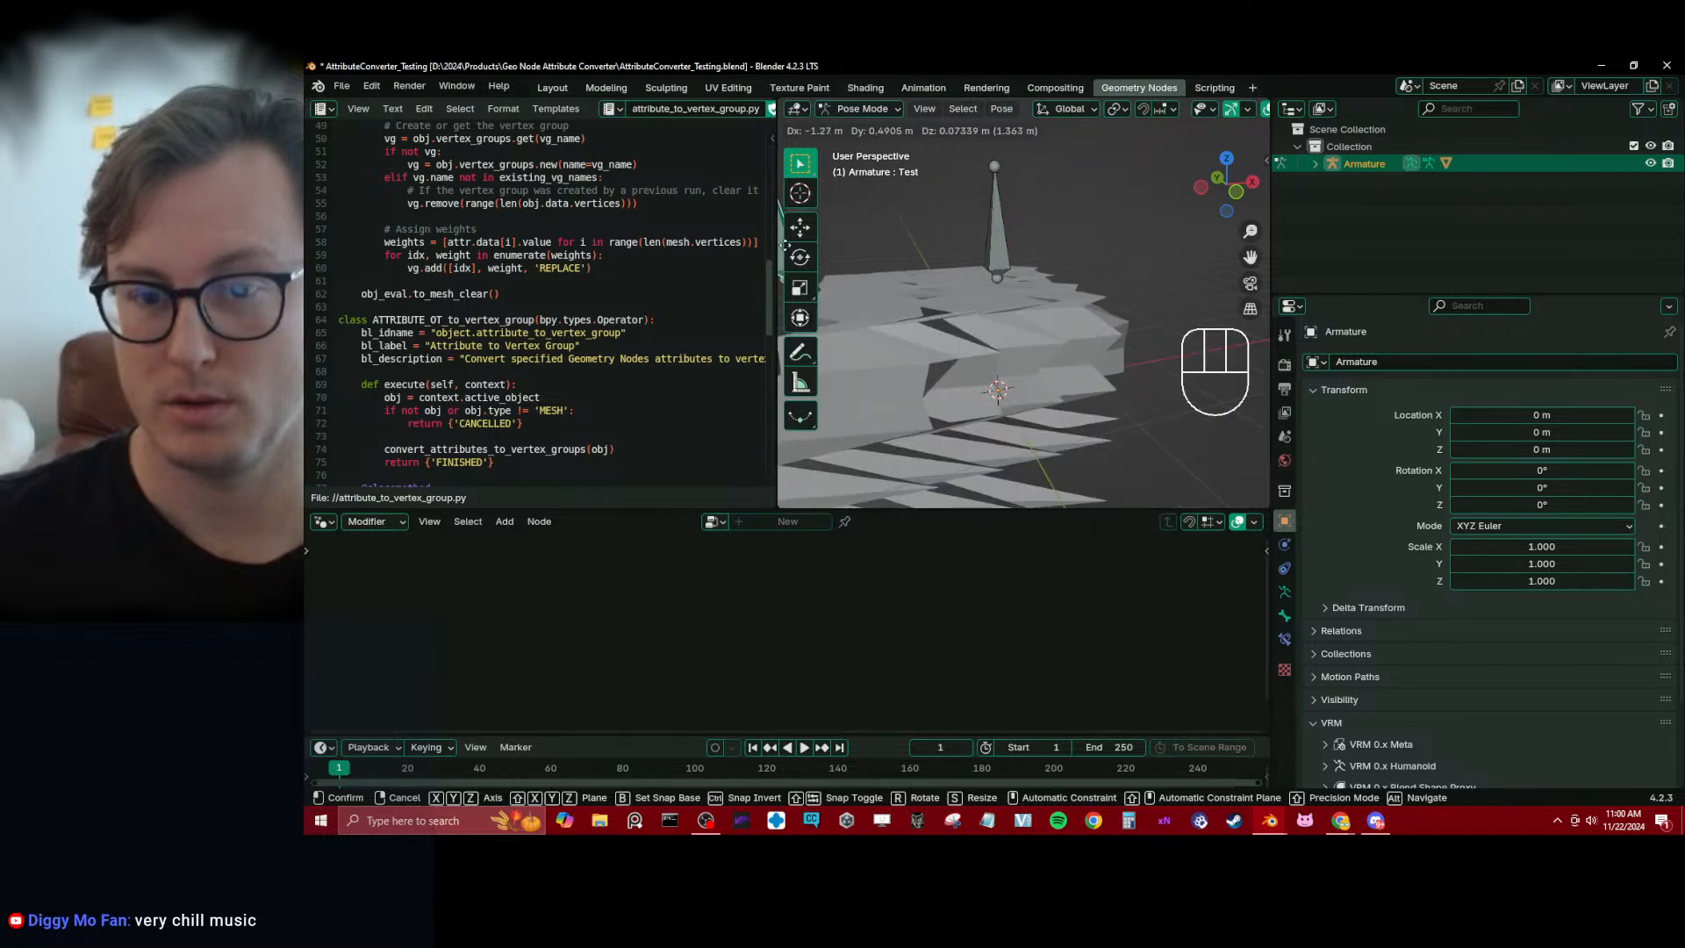
{"action": "right_click", "coordinate": [902, 251]}
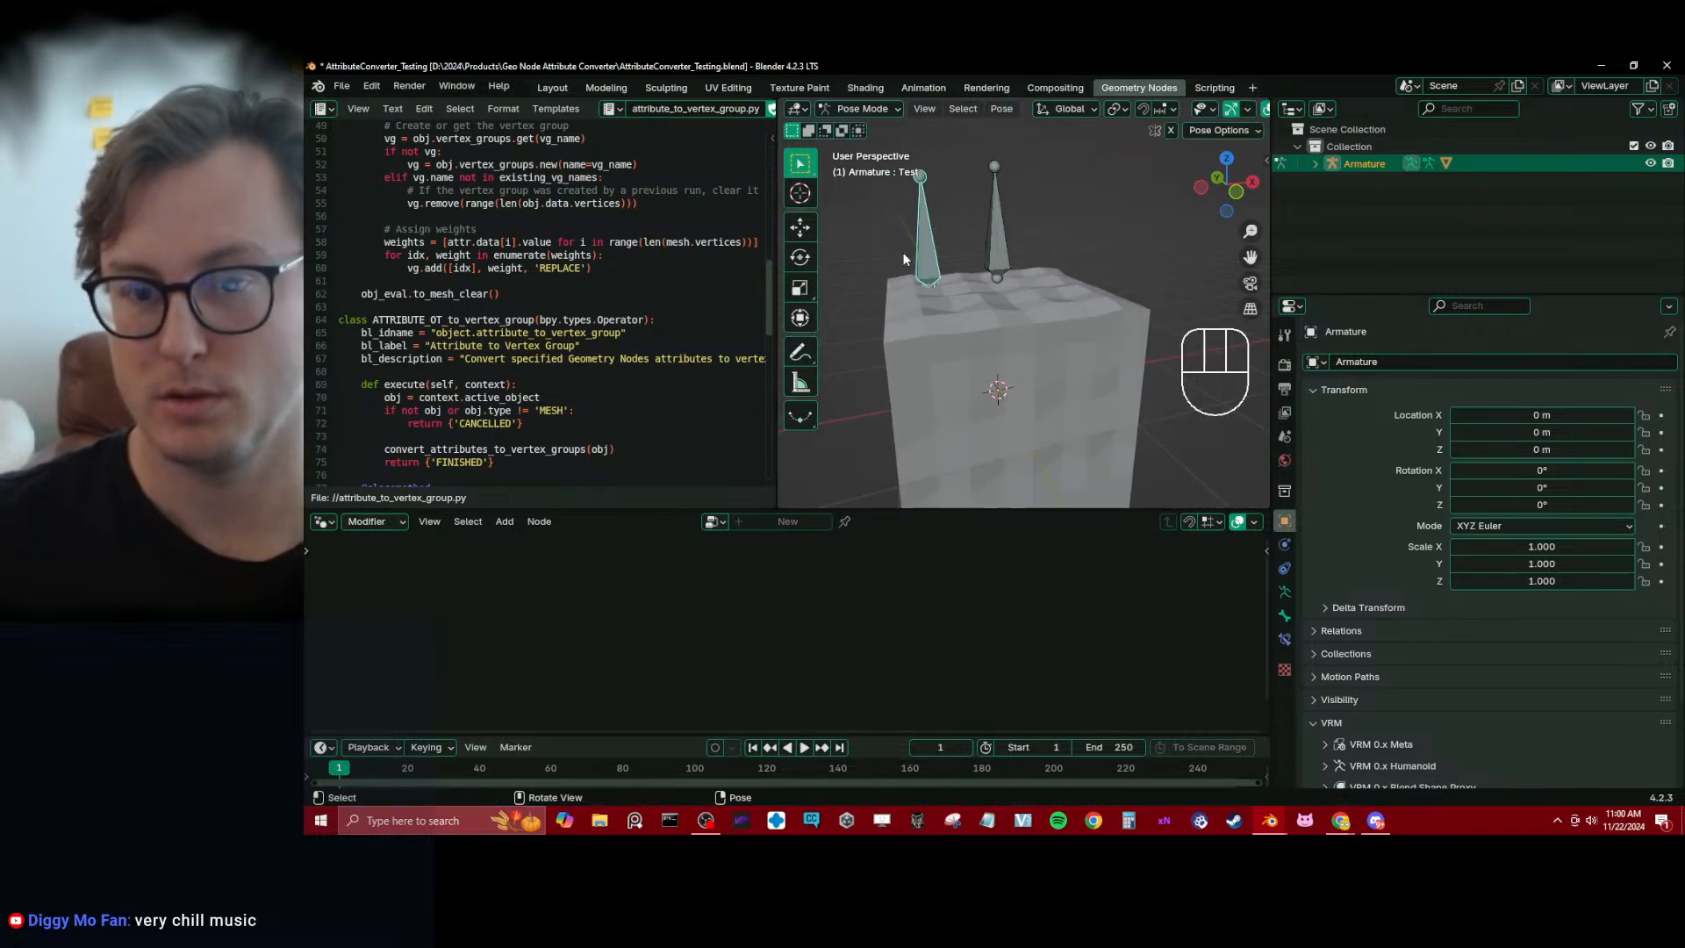
Turn the cube's GeometryNodes viewport display back on, switch the armature in and out of Pose Mode and save
{"action": "key", "text": "ctrl+Tab"}
{"action": "left_click", "coordinate": [938, 329]}
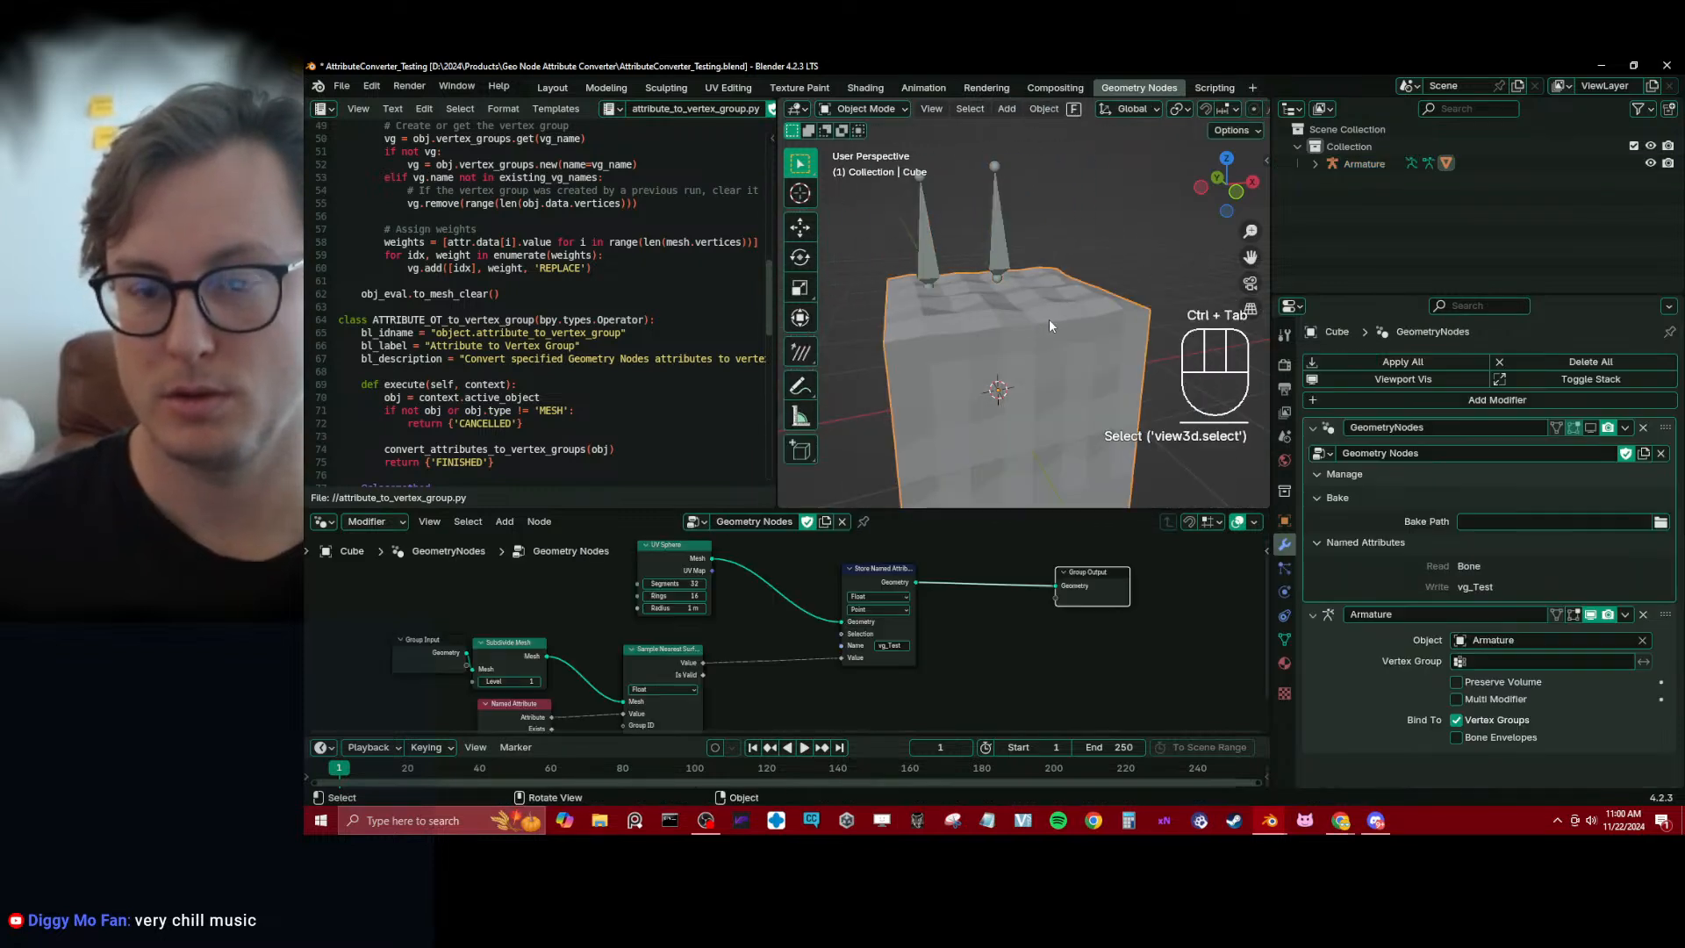
{"action": "left_click", "coordinate": [1590, 427]}
{"action": "left_click", "coordinate": [930, 263]}
{"action": "key", "text": "ctrl+Tab"}
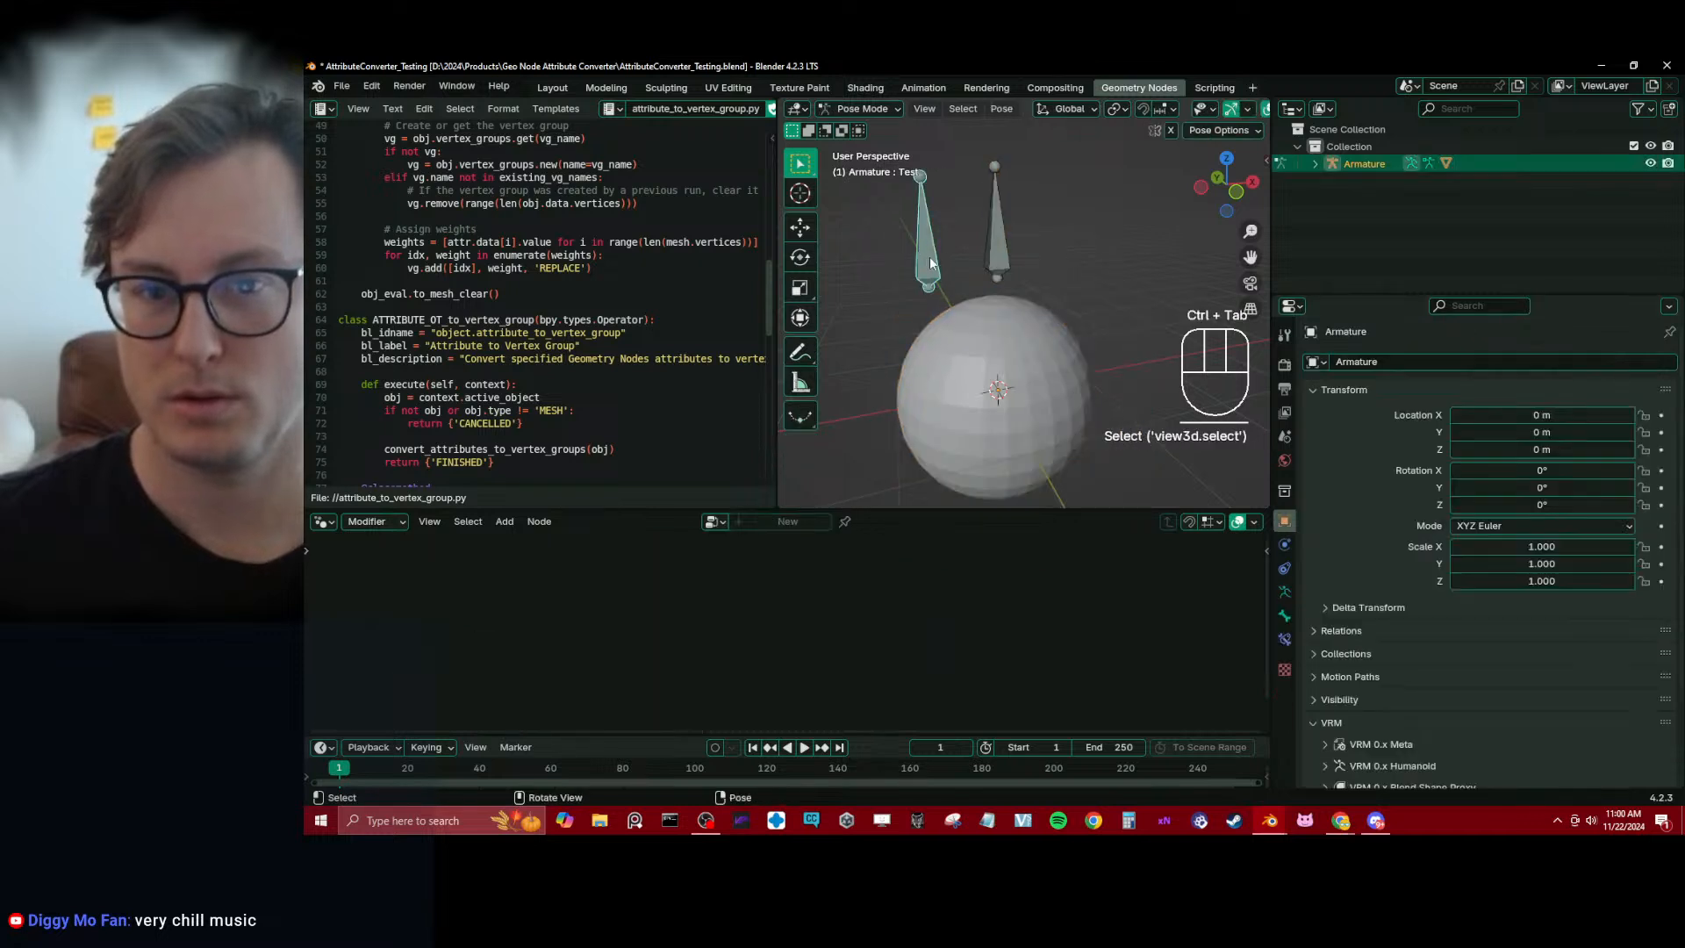
{"action": "key", "text": "ctrl+Tab"}
{"action": "key", "text": "ctrl+s"}
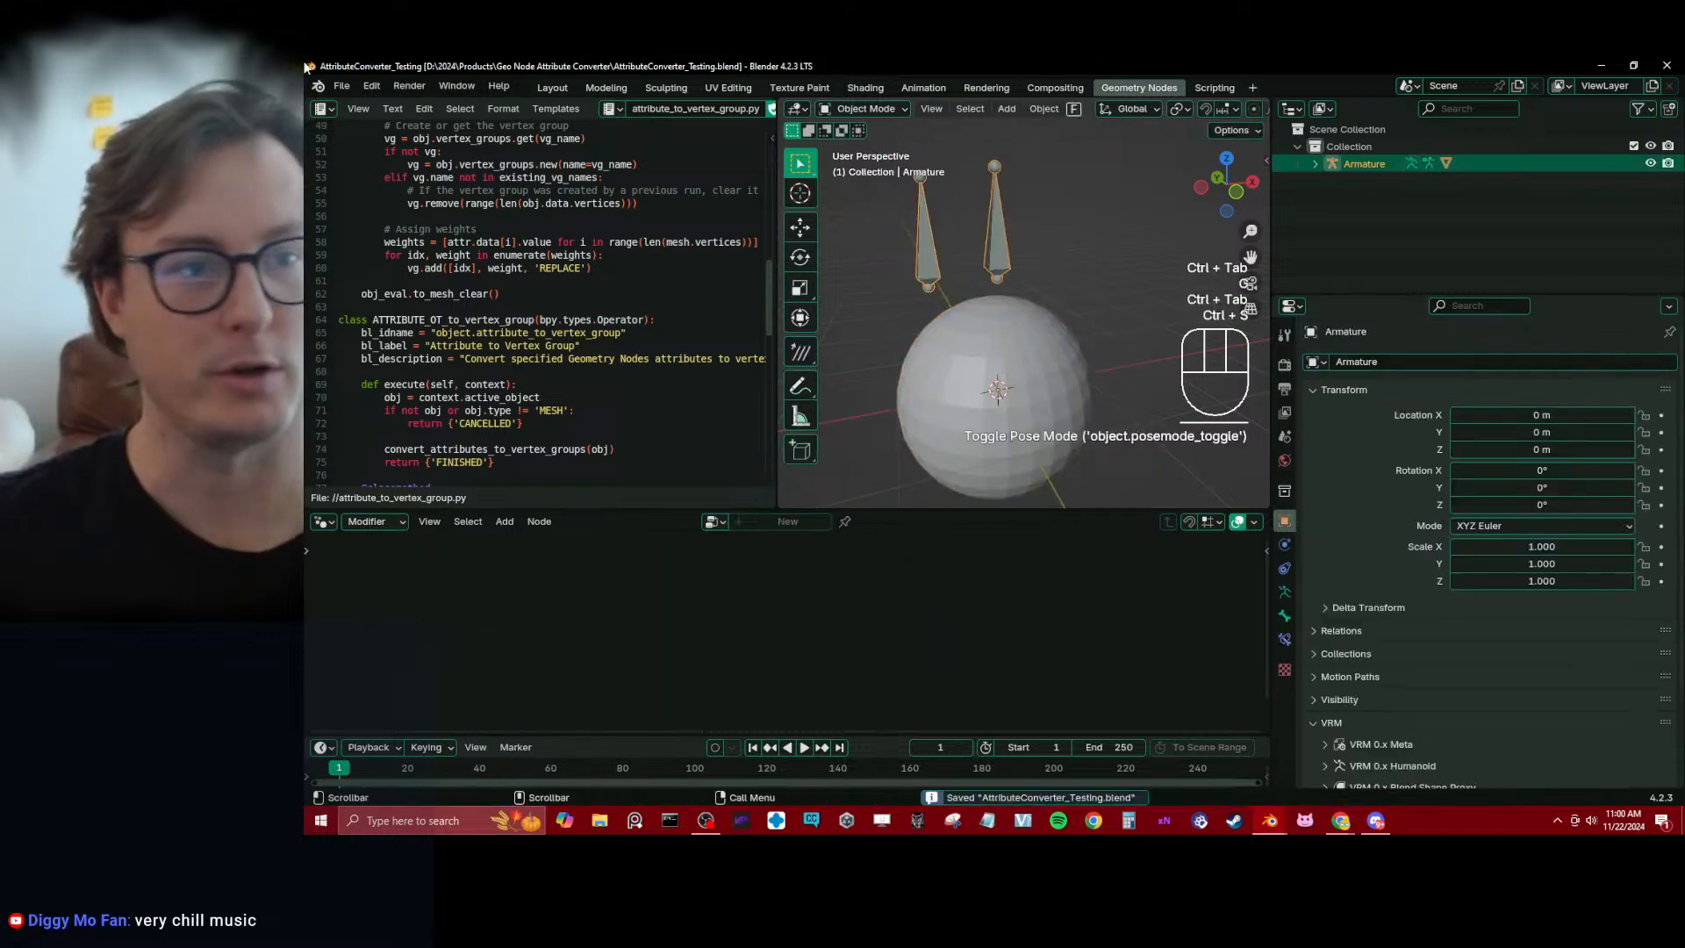
Uninstall the Dynamic Attribute to Vertex Group Converter add-on, close the preferences, deselect everything and save the project
{"action": "left_click", "coordinate": [372, 86]}
{"action": "left_click", "coordinate": [421, 323]}
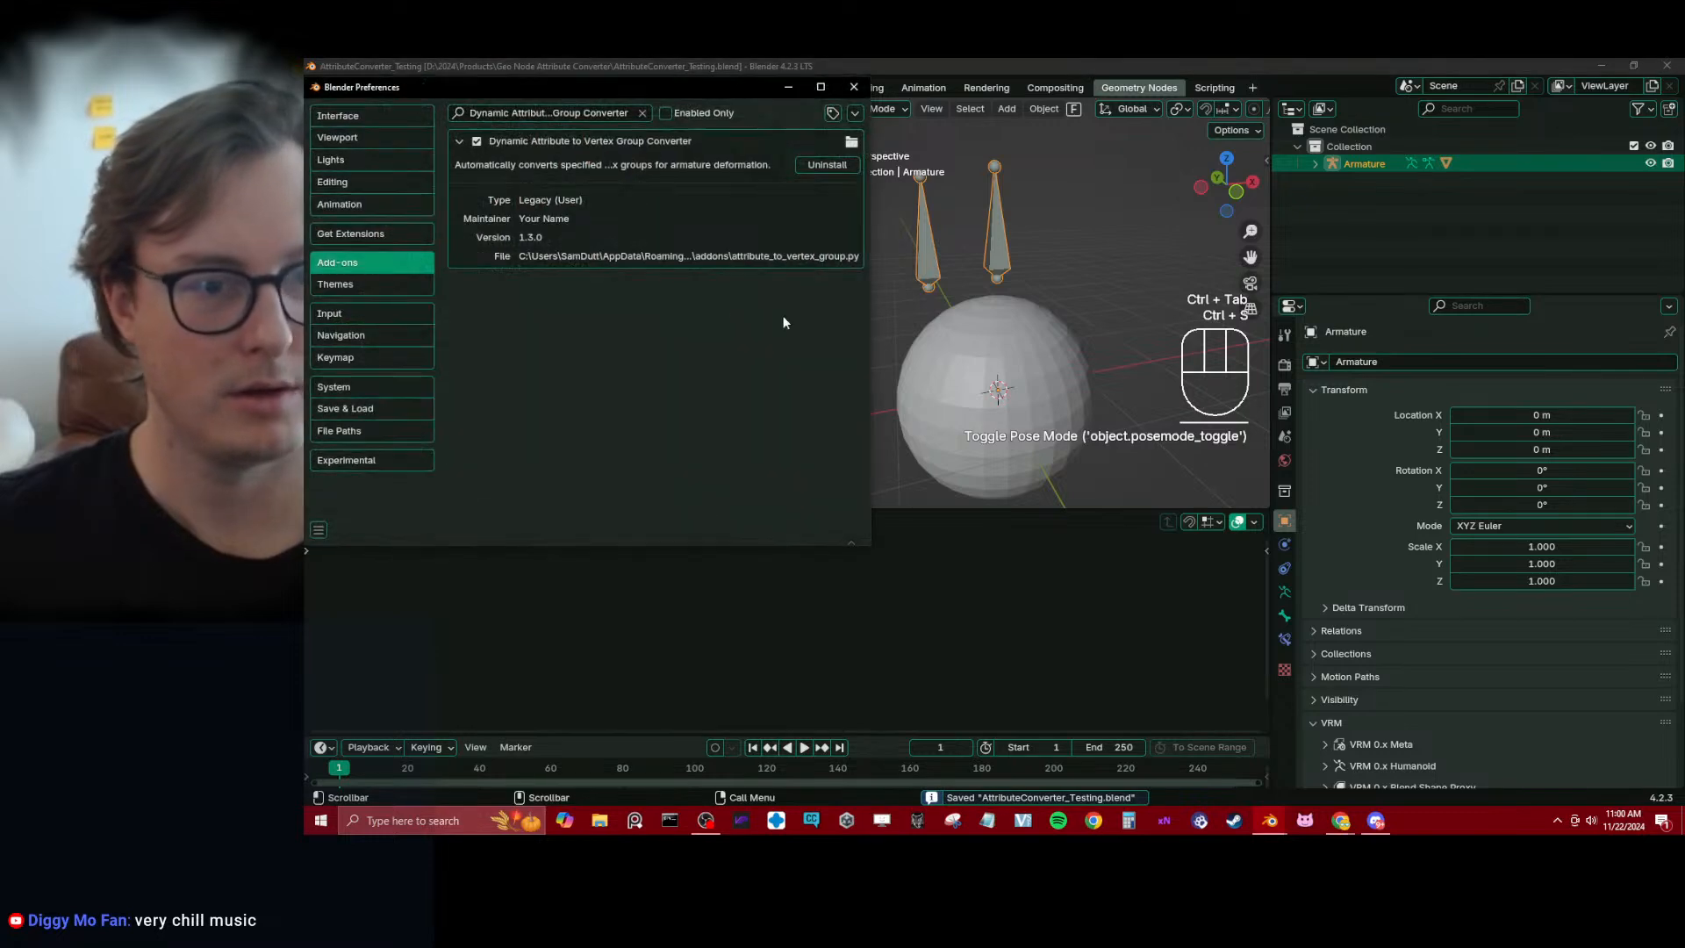
{"action": "left_click", "coordinate": [814, 170]}
{"action": "left_click", "coordinate": [498, 219]}
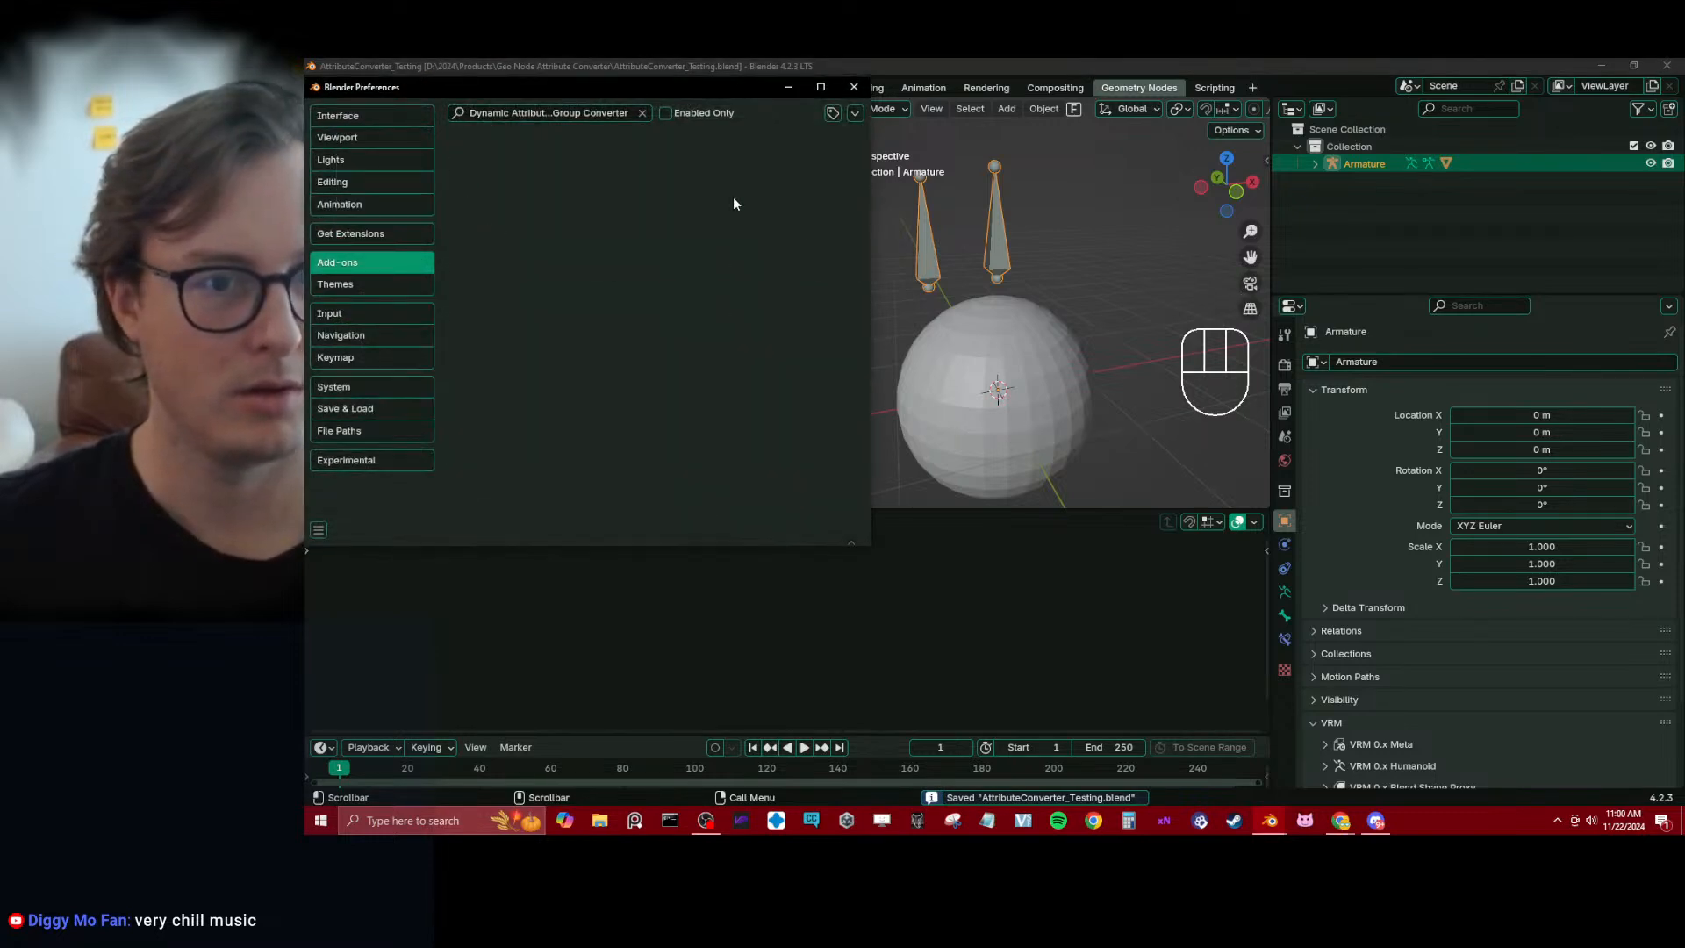
{"action": "left_click", "coordinate": [853, 87]}
{"action": "left_click", "coordinate": [1079, 235]}
{"action": "key", "text": "ctrl+s"}
Open the recent file Reyess.blend, save it and select the Tail Gen object
{"action": "left_click", "coordinate": [318, 85]}
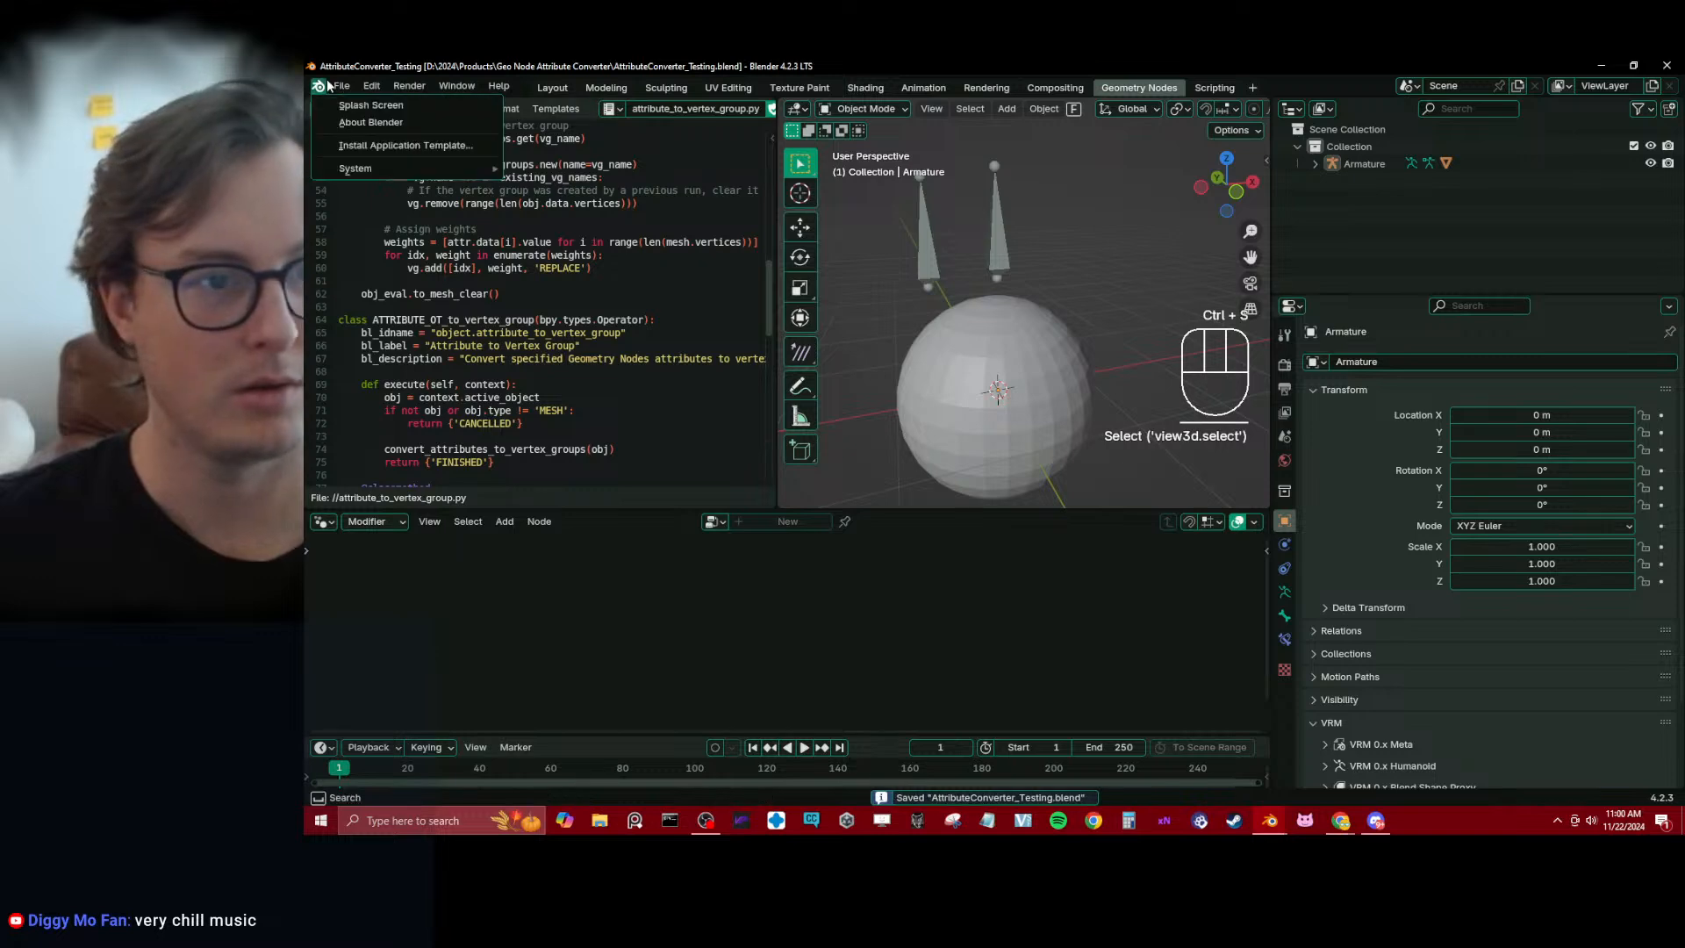
{"action": "mouse_move", "coordinate": [341, 85]}
{"action": "mouse_move", "coordinate": [386, 140]}
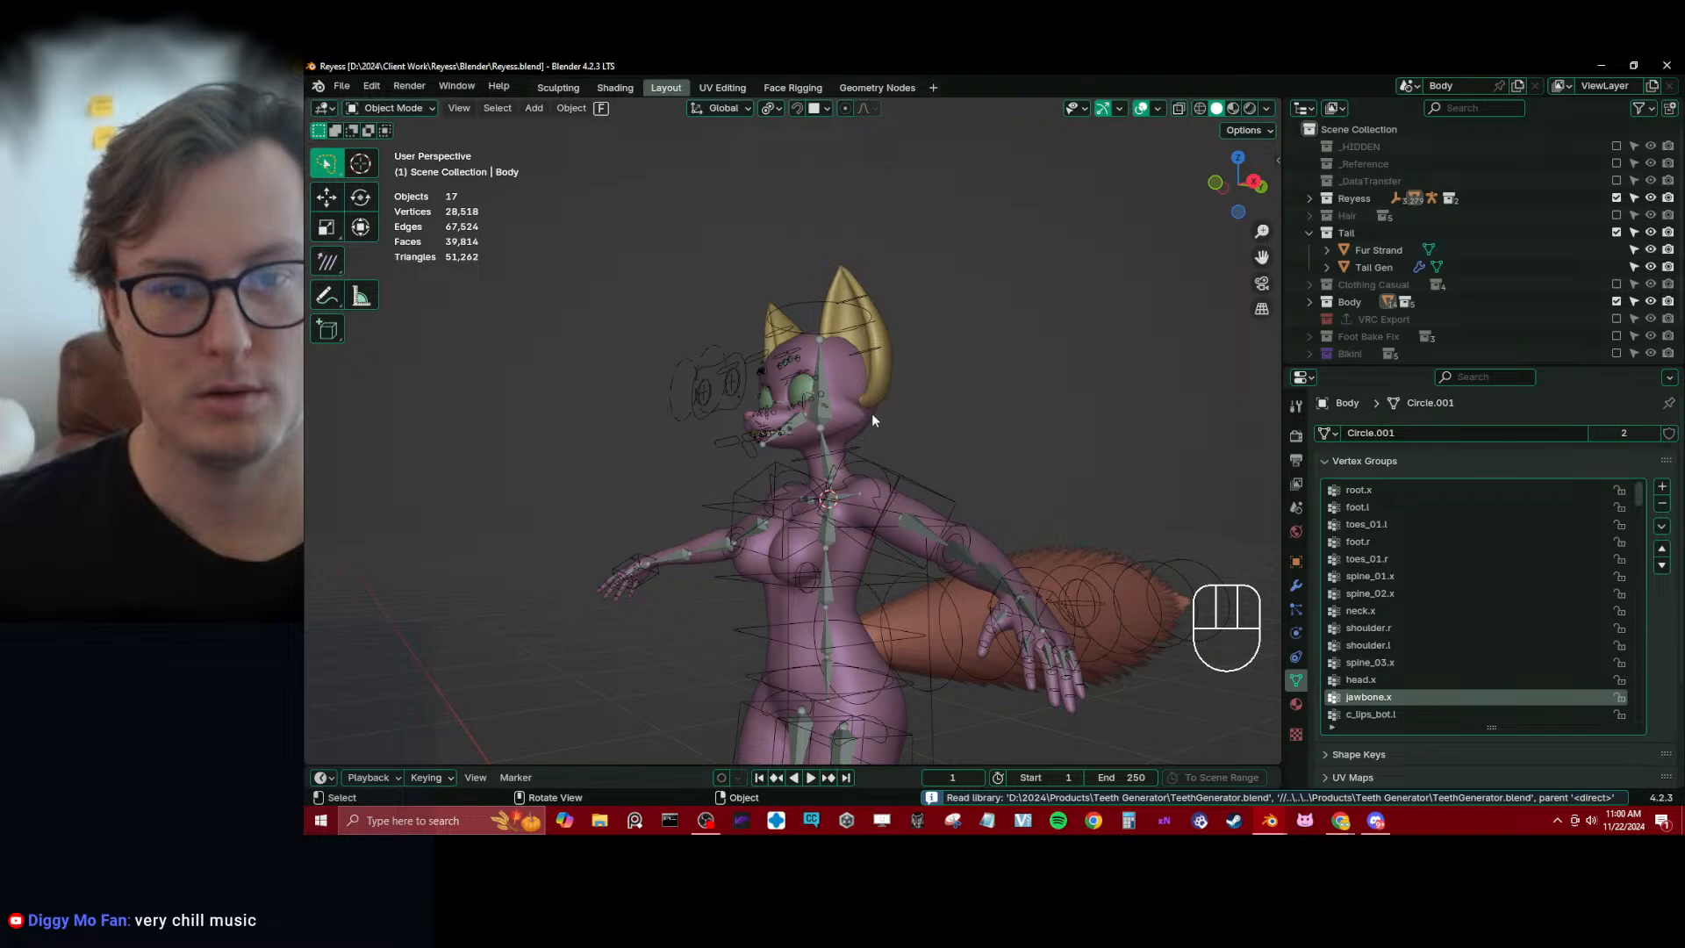
{"action": "scroll", "coordinate": [871, 412], "scroll_direction": "up", "scroll_amount": 3}
{"action": "middle_click_drag", "start_coordinate": [872, 412], "coordinate": [916, 502]}
{"action": "key", "text": "ctrl+s"}
{"action": "left_click", "coordinate": [958, 568]}
{"action": "scroll", "coordinate": [835, 458], "scroll_direction": "down", "scroll_amount": 2}
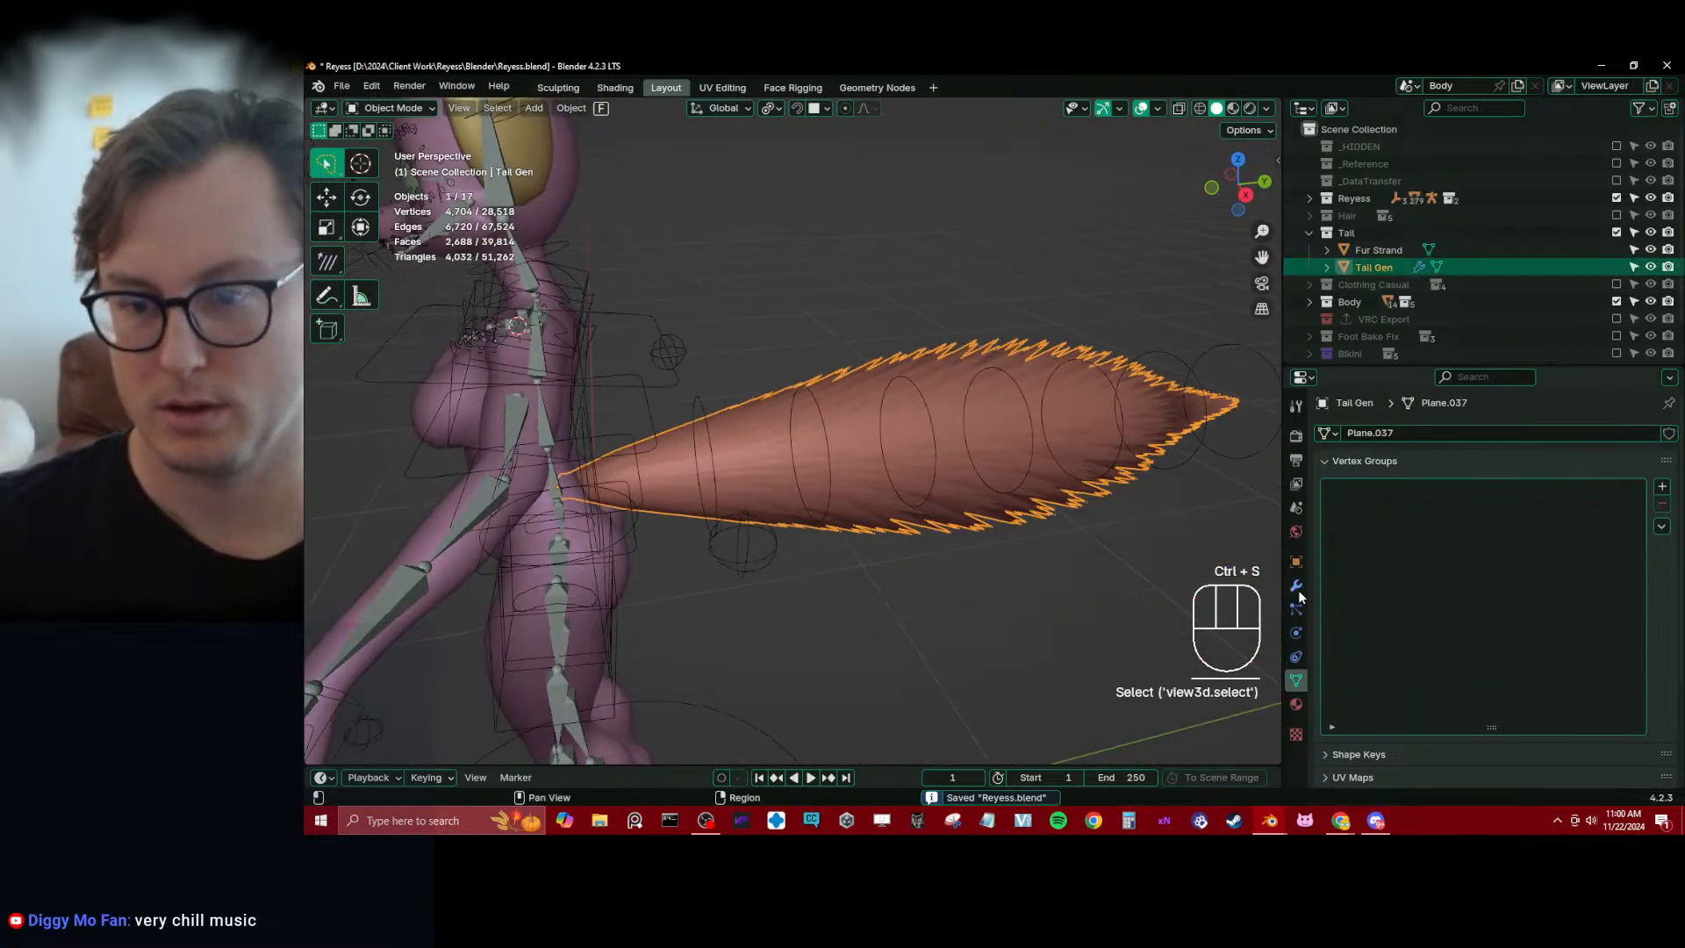
Apply the GeometryNodes and DataTransfer modifiers on the Tail Gen object
{"action": "left_click", "coordinate": [1296, 585]}
{"action": "scroll", "coordinate": [923, 414], "scroll_direction": "down", "scroll_amount": 3}
{"action": "key", "text": "KP_3"}
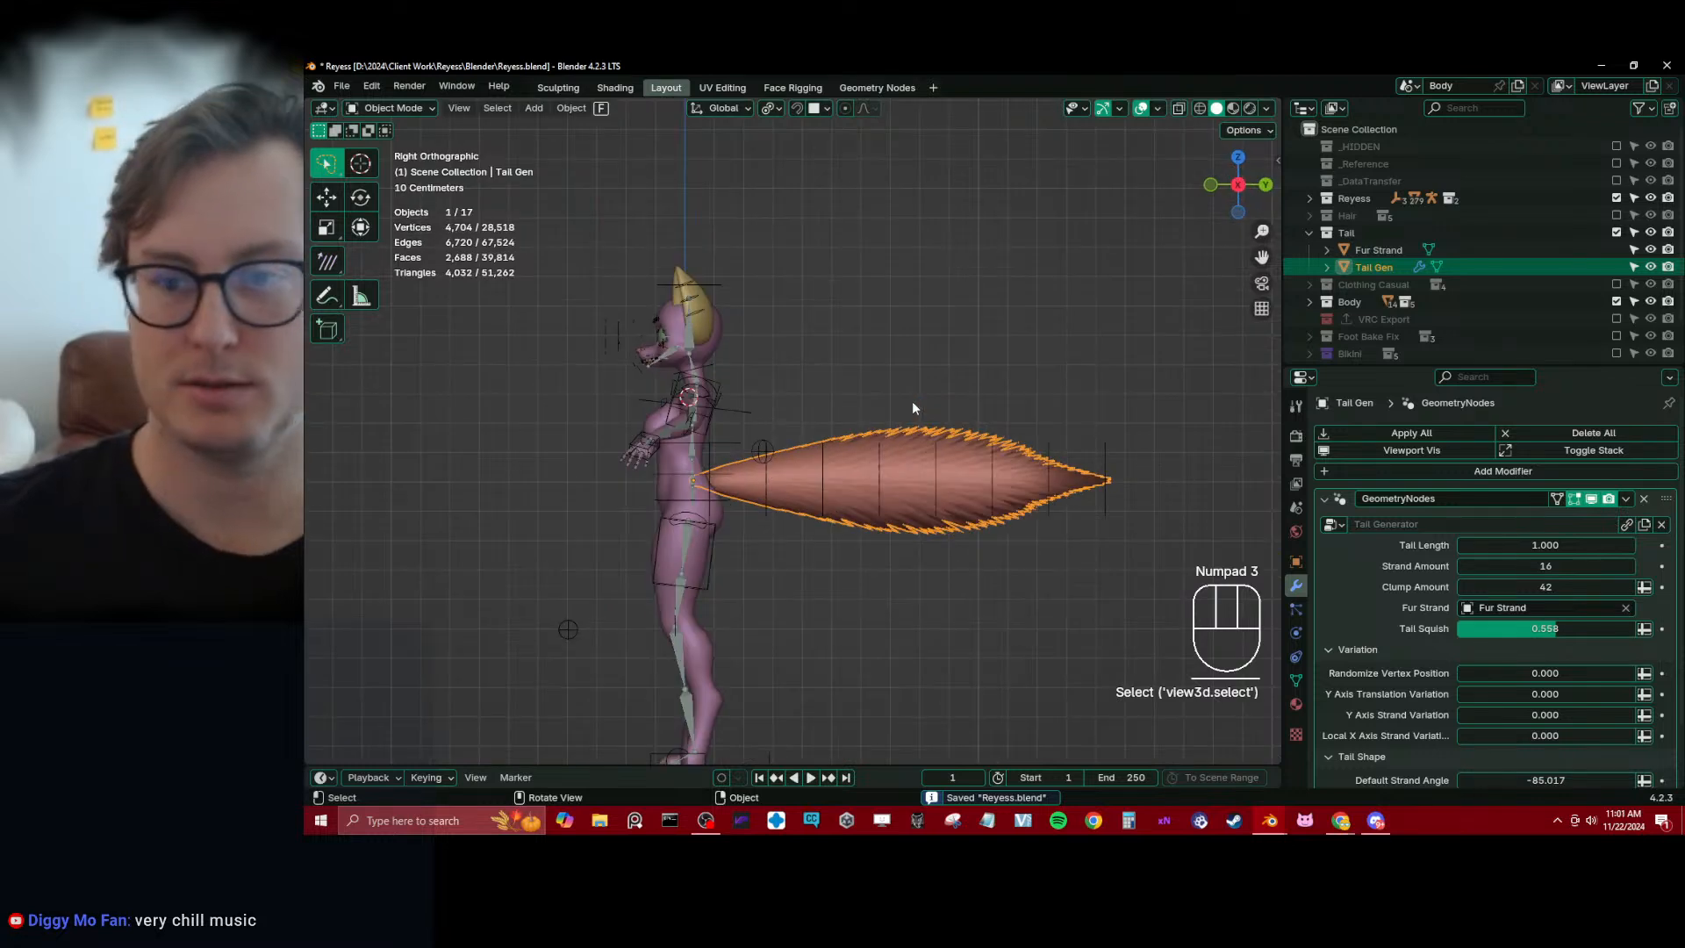
{"action": "left_click", "coordinate": [1626, 499]}
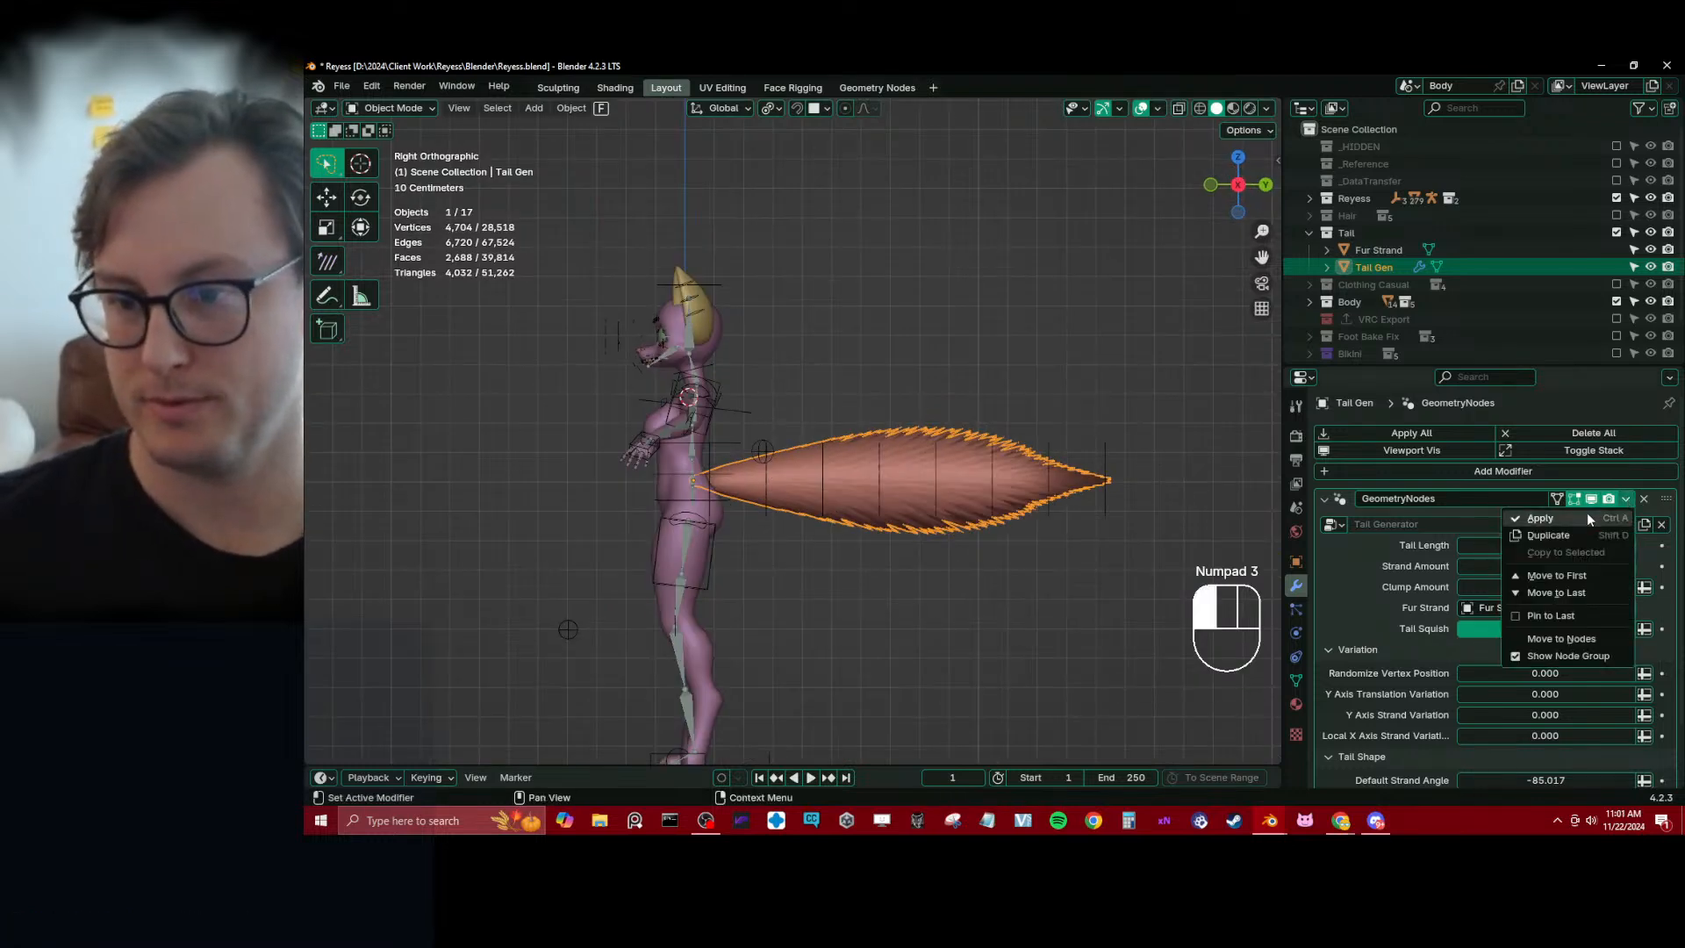
{"action": "left_click", "coordinate": [1586, 513]}
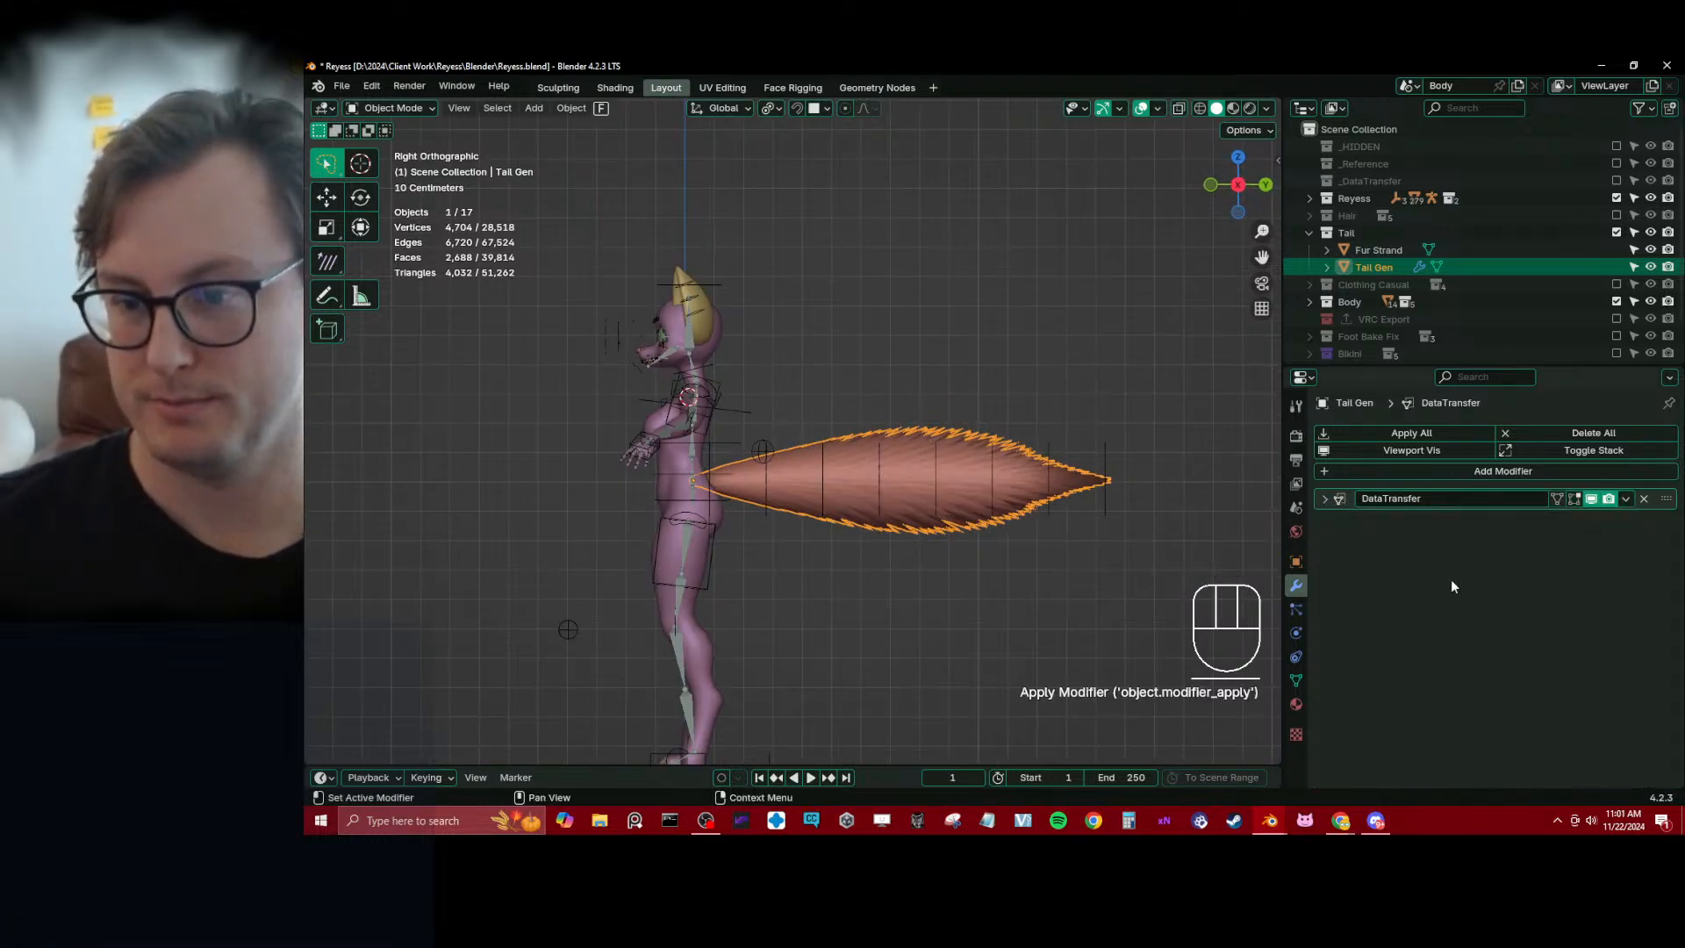
{"action": "left_click", "coordinate": [1625, 498]}
{"action": "left_click", "coordinate": [1544, 517]}
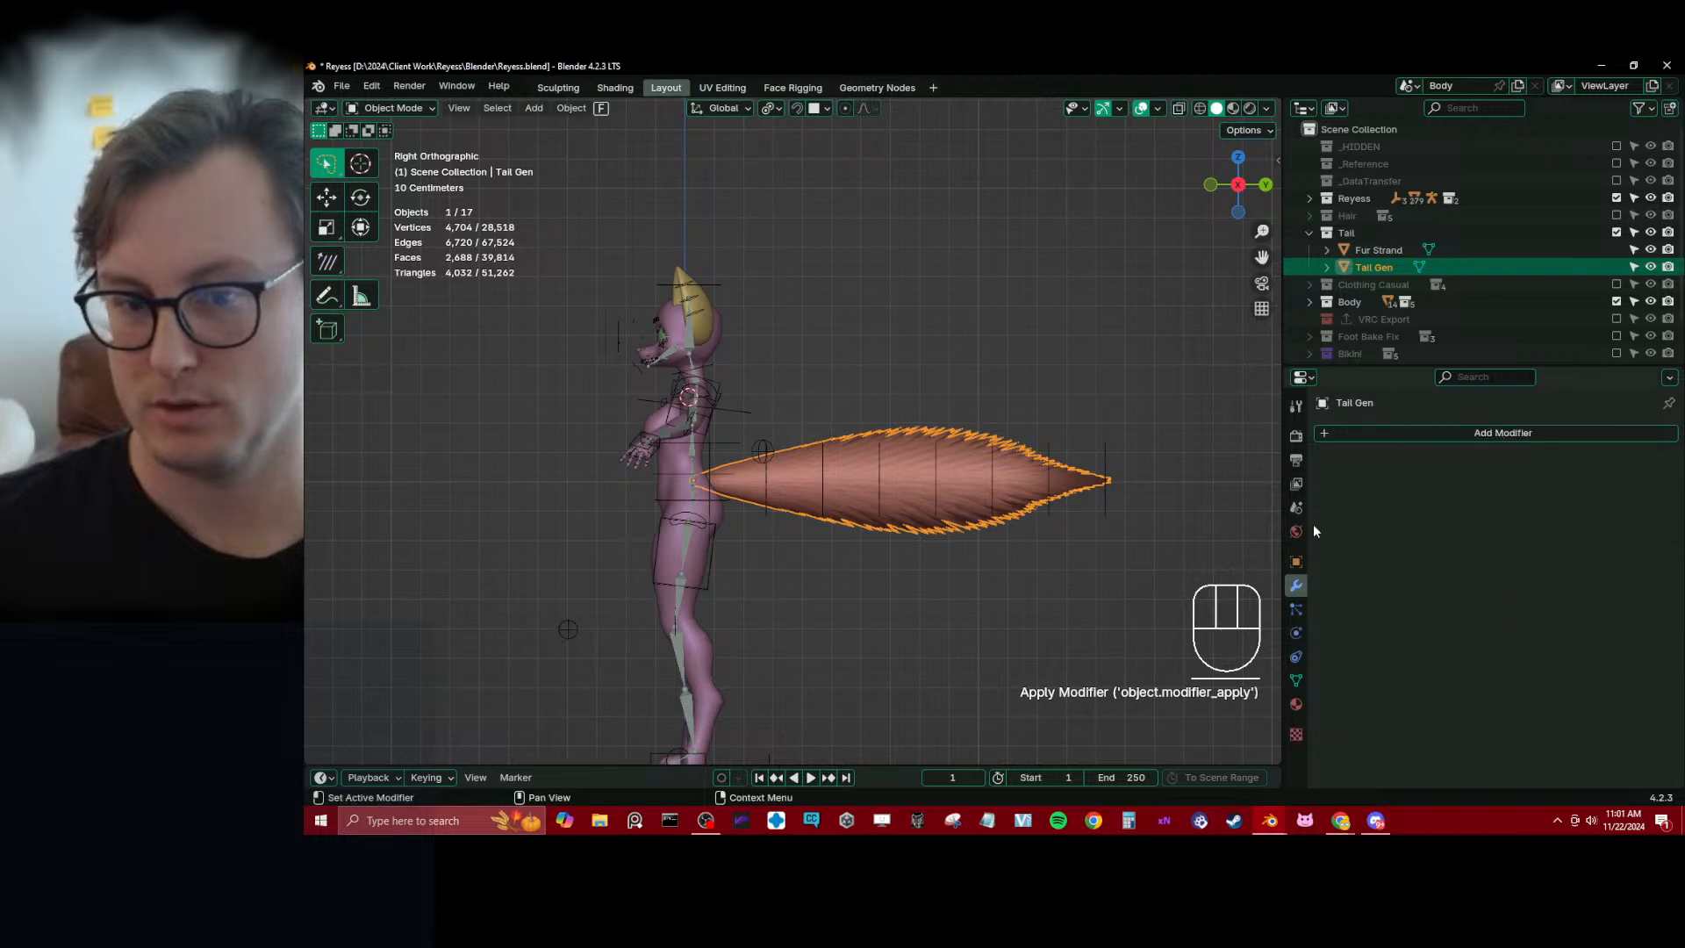
Apply the Tail Gen object's transforms and save the file
{"action": "scroll", "coordinate": [845, 502], "scroll_direction": "up", "scroll_amount": 3}
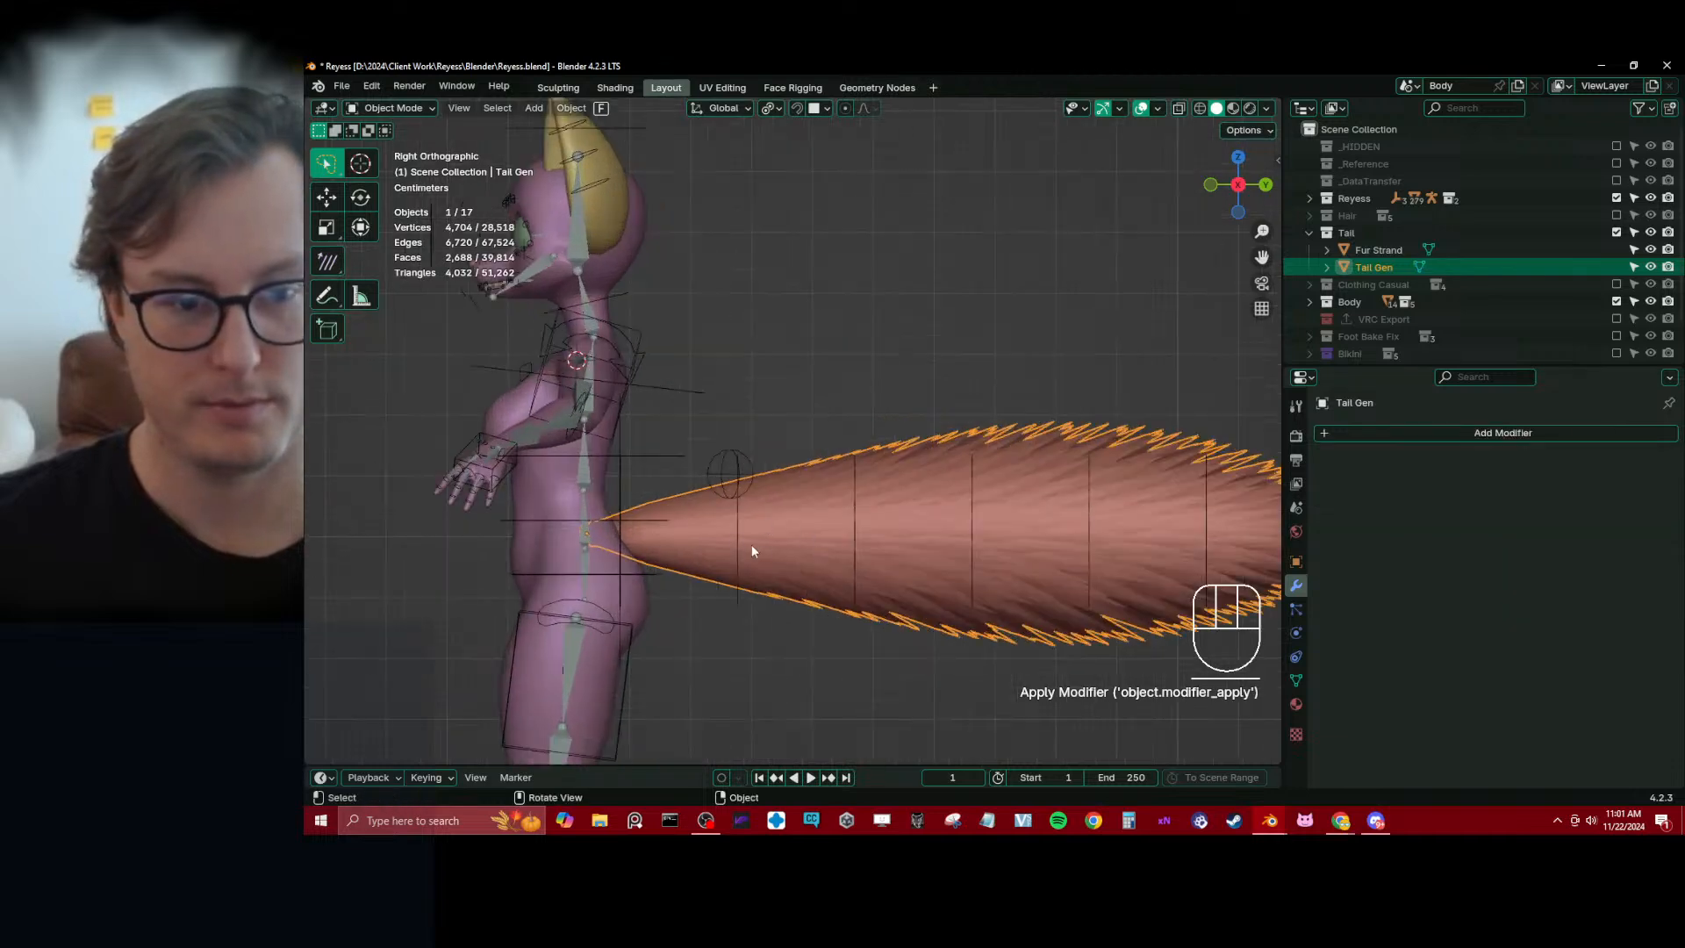
{"action": "key", "text": "ctrl+a"}
{"action": "left_click", "coordinate": [772, 594]}
{"action": "middle_click_drag", "start_coordinate": [782, 597], "coordinate": [759, 393], "text": "shift"}
{"action": "key", "text": "ctrl+s"}
{"action": "left_click", "coordinate": [728, 433]}
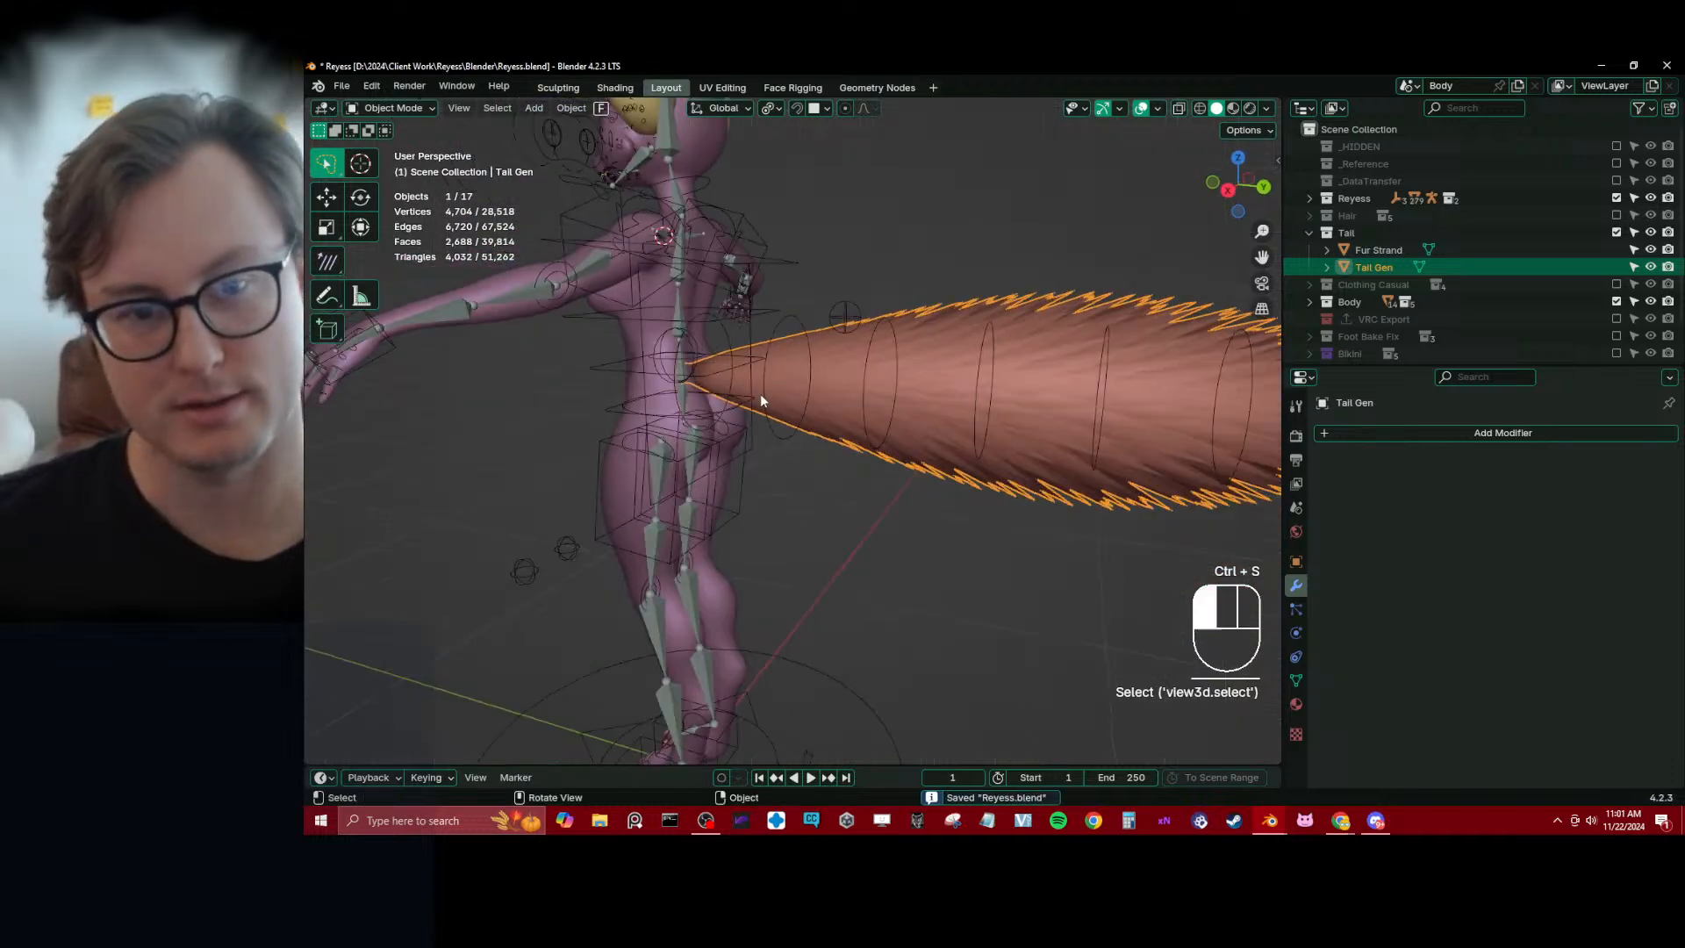
Remove Tail Gen's empty material slot, make its linked Tail material local and save the file
{"action": "left_click", "coordinate": [857, 431]}
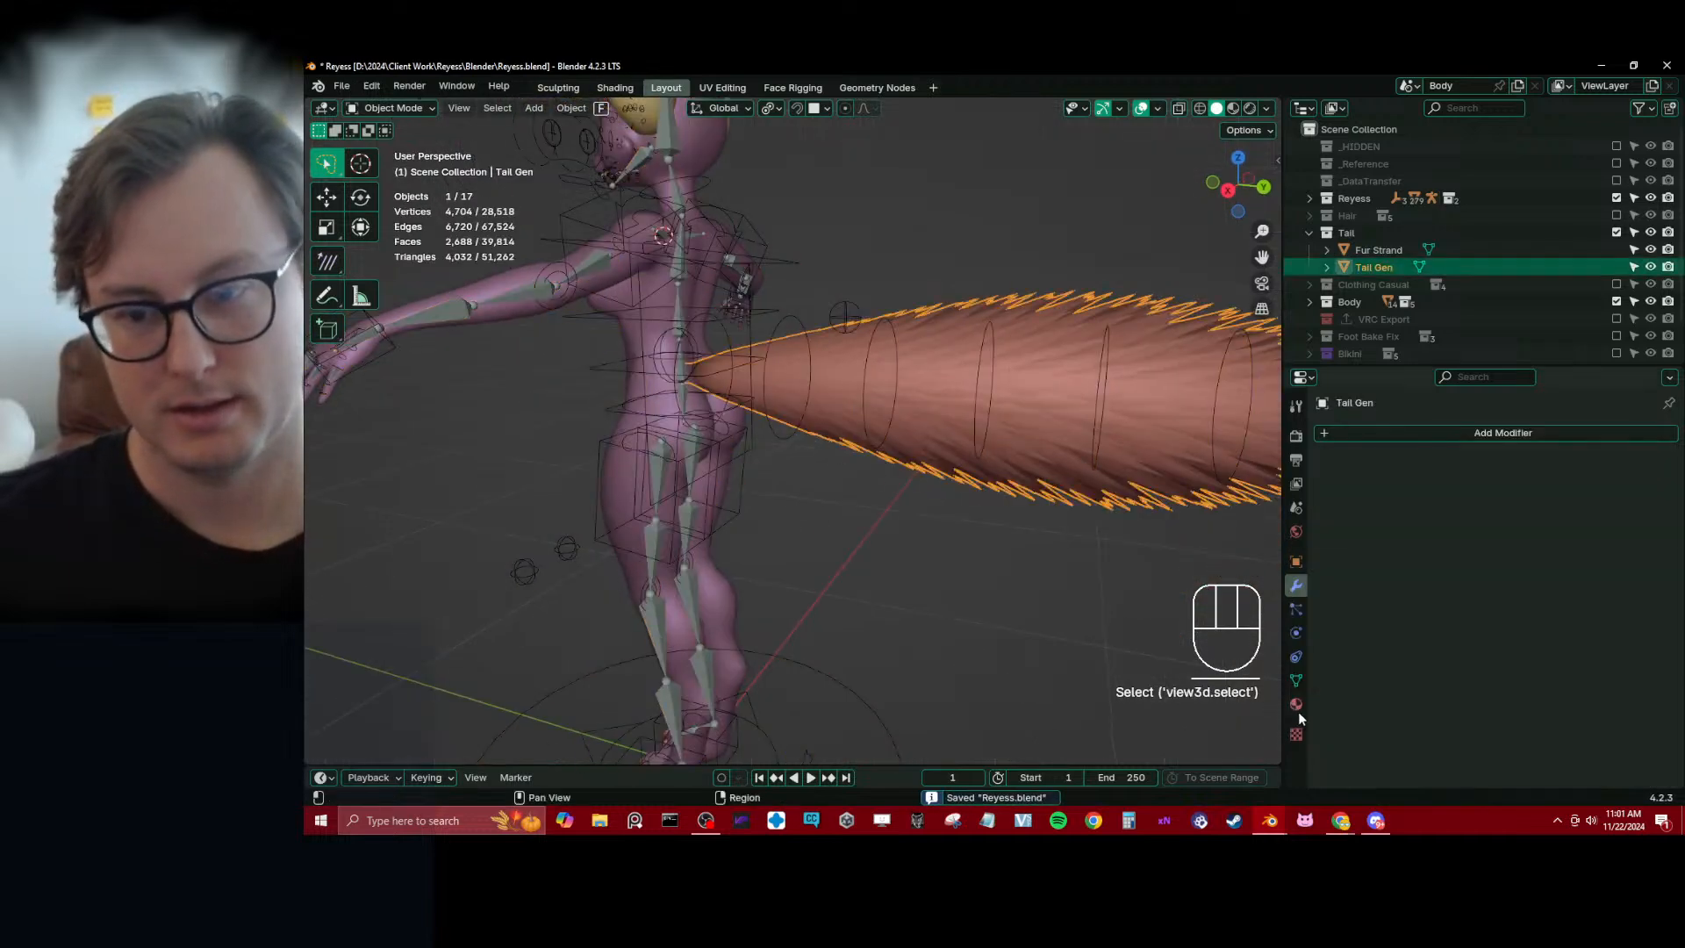
{"action": "left_click", "coordinate": [1295, 706]}
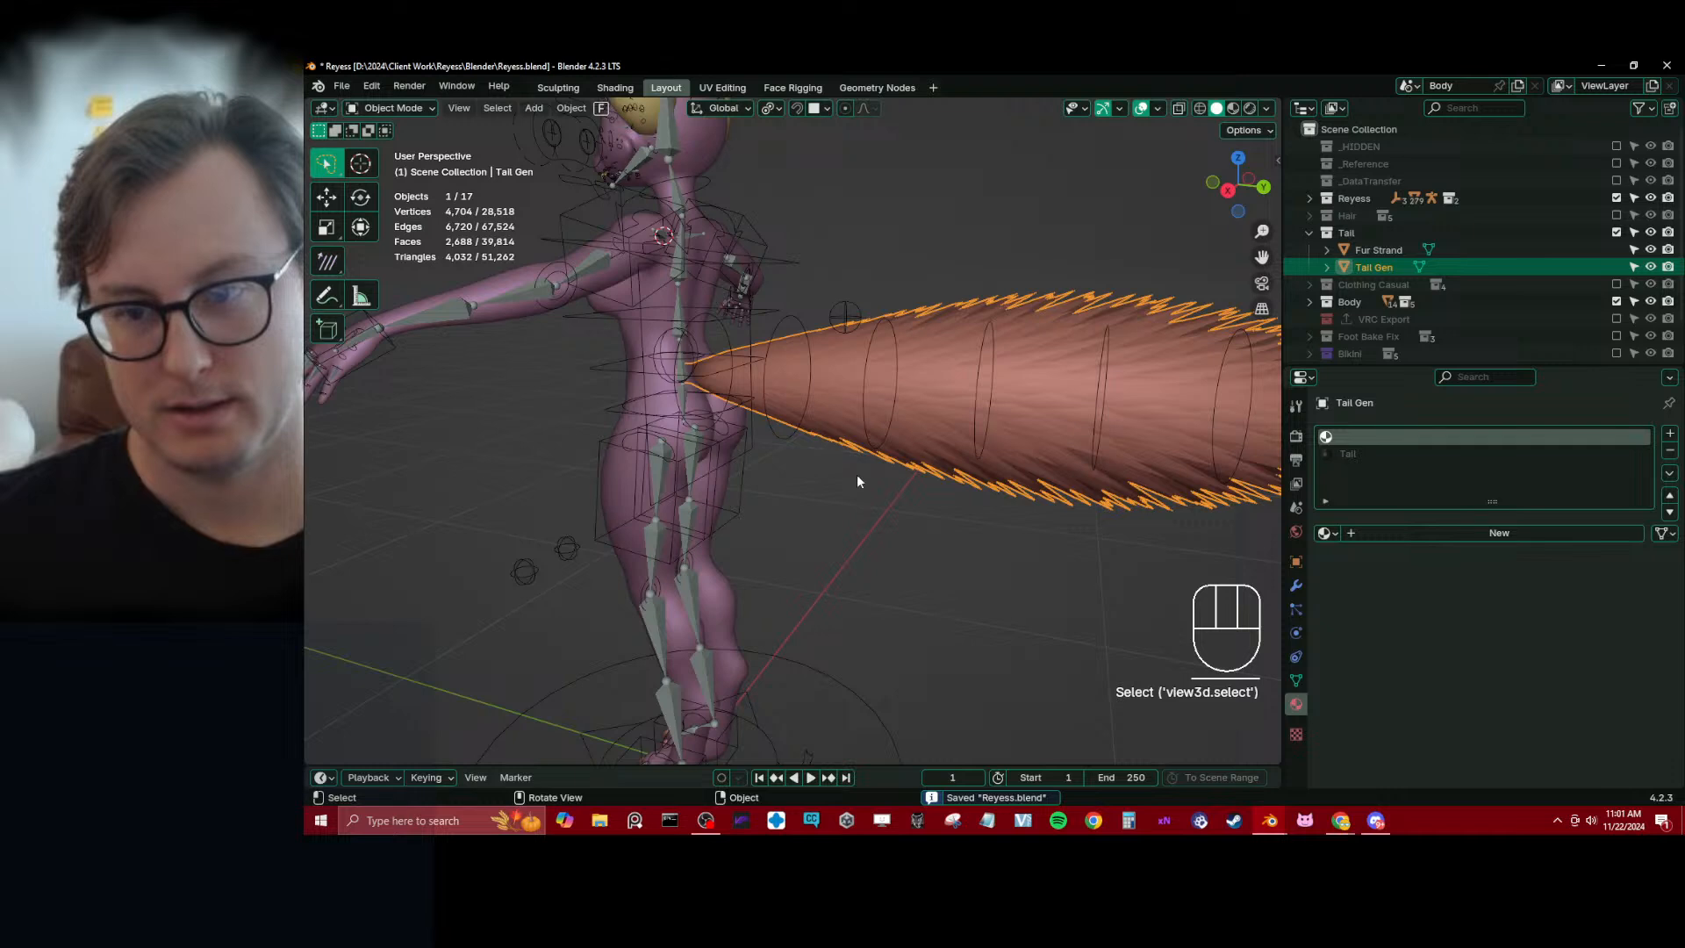
{"action": "left_click", "coordinate": [1668, 452]}
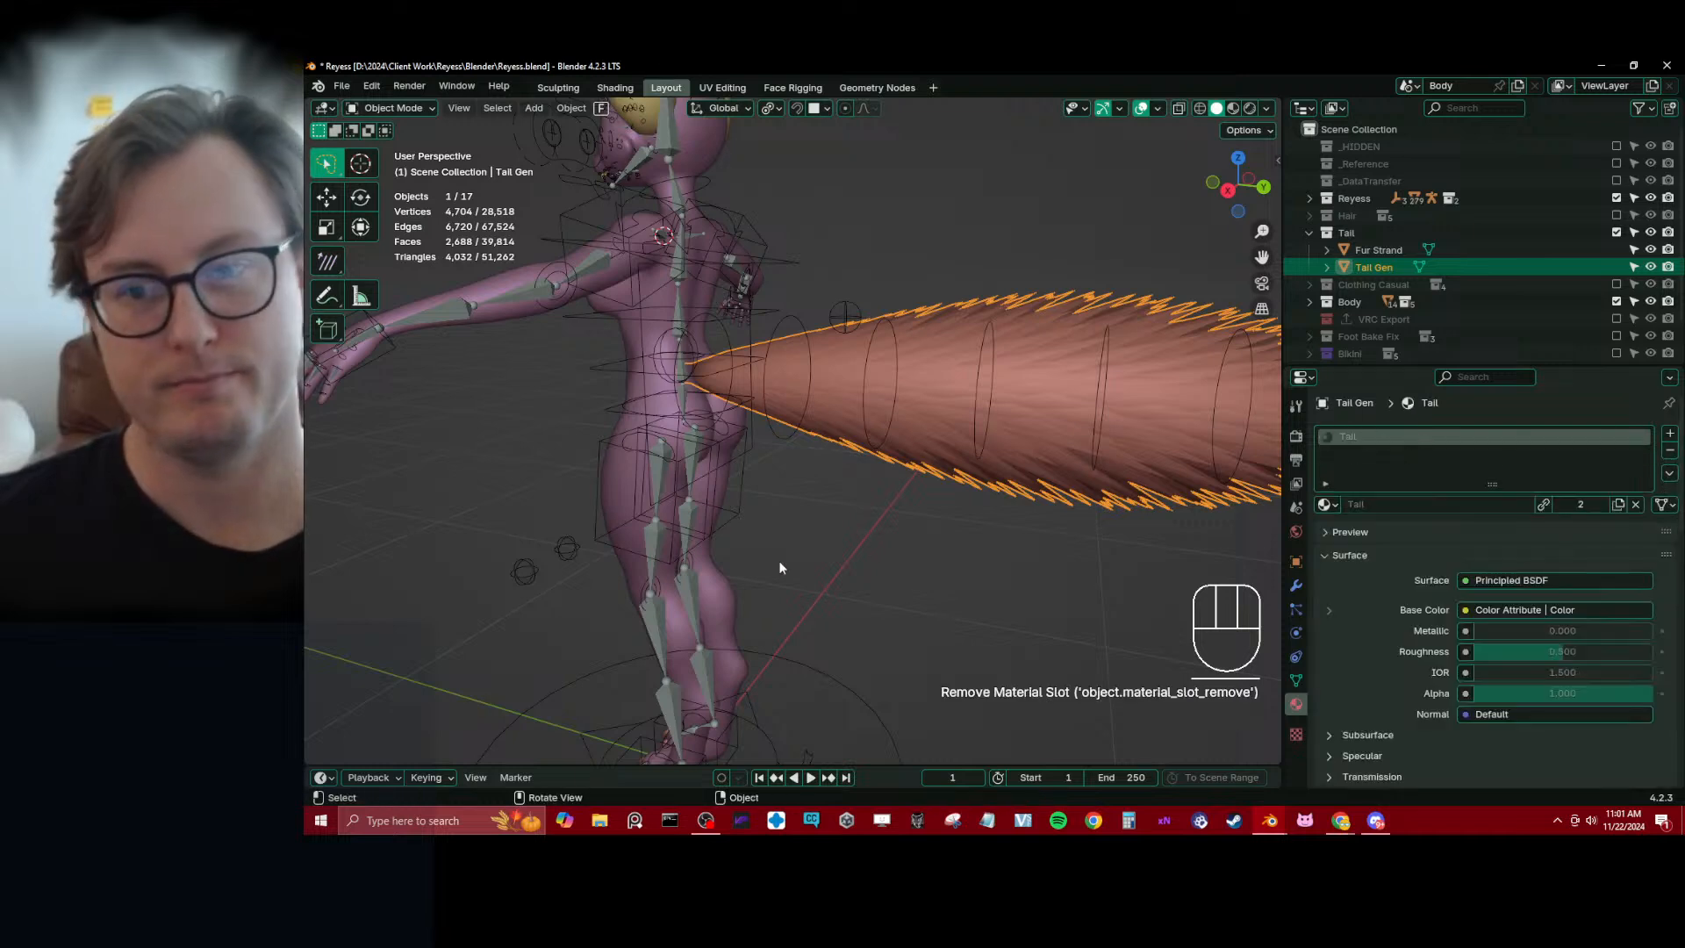
{"action": "left_click", "coordinate": [1556, 503]}
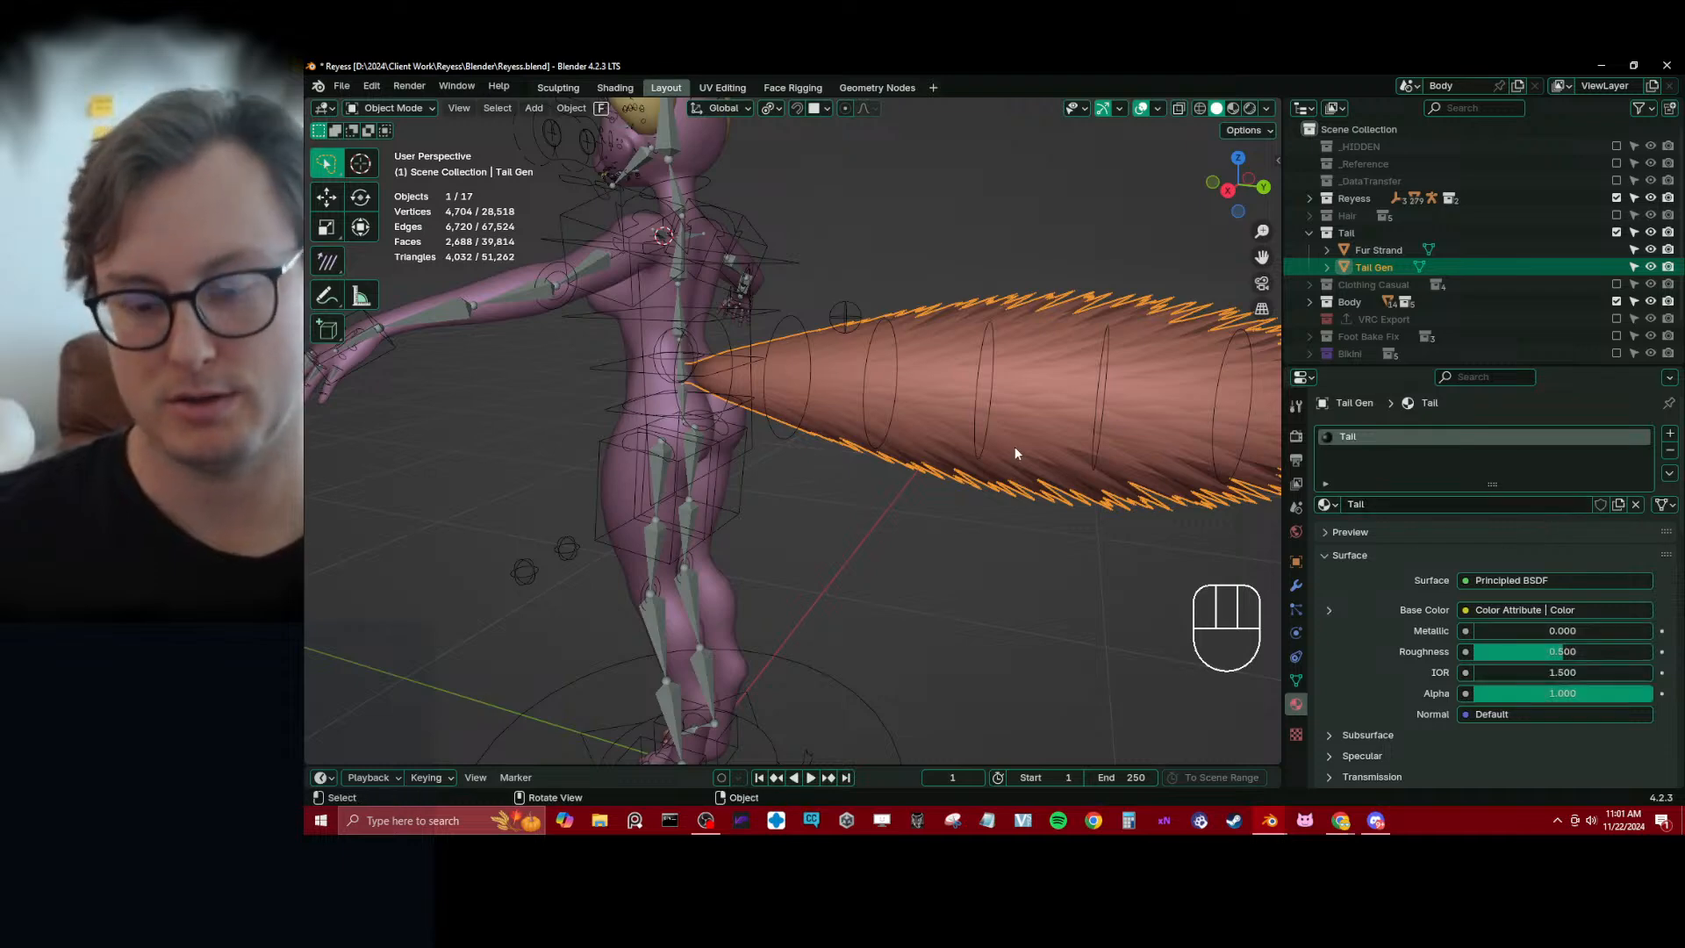
{"action": "key", "text": "KP_3"}
{"action": "key", "text": "ctrl+s"}
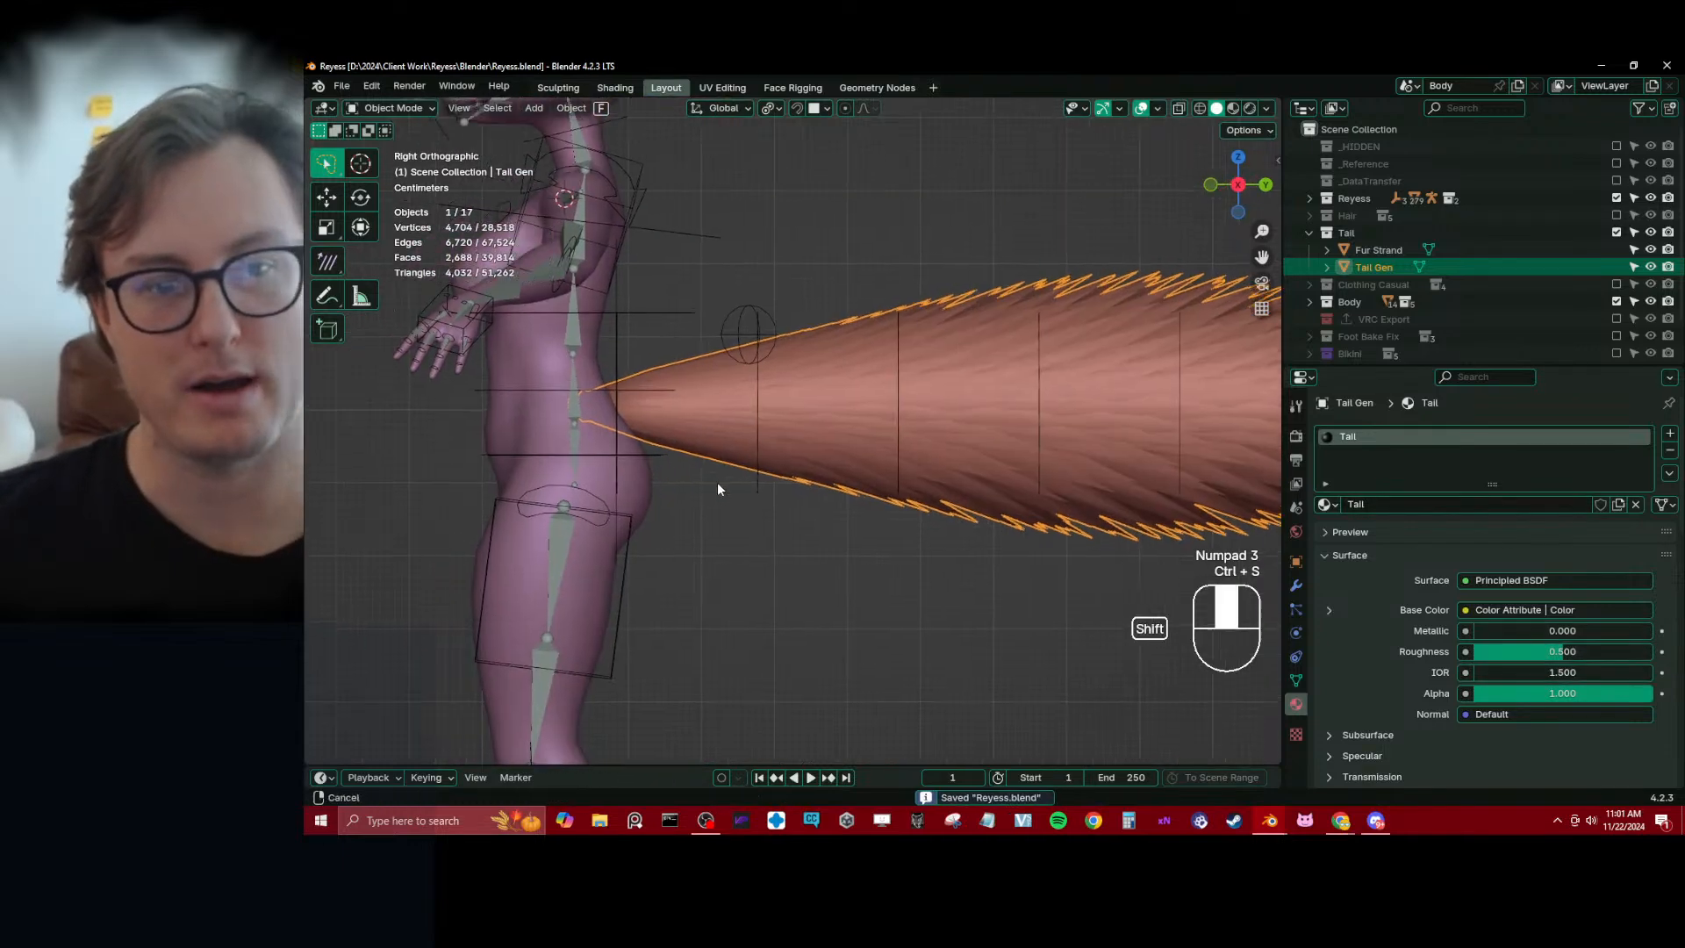
Parent Tail Gen to Reyess_rig with the Armature Deform option
{"action": "left_click", "coordinate": [809, 478]}
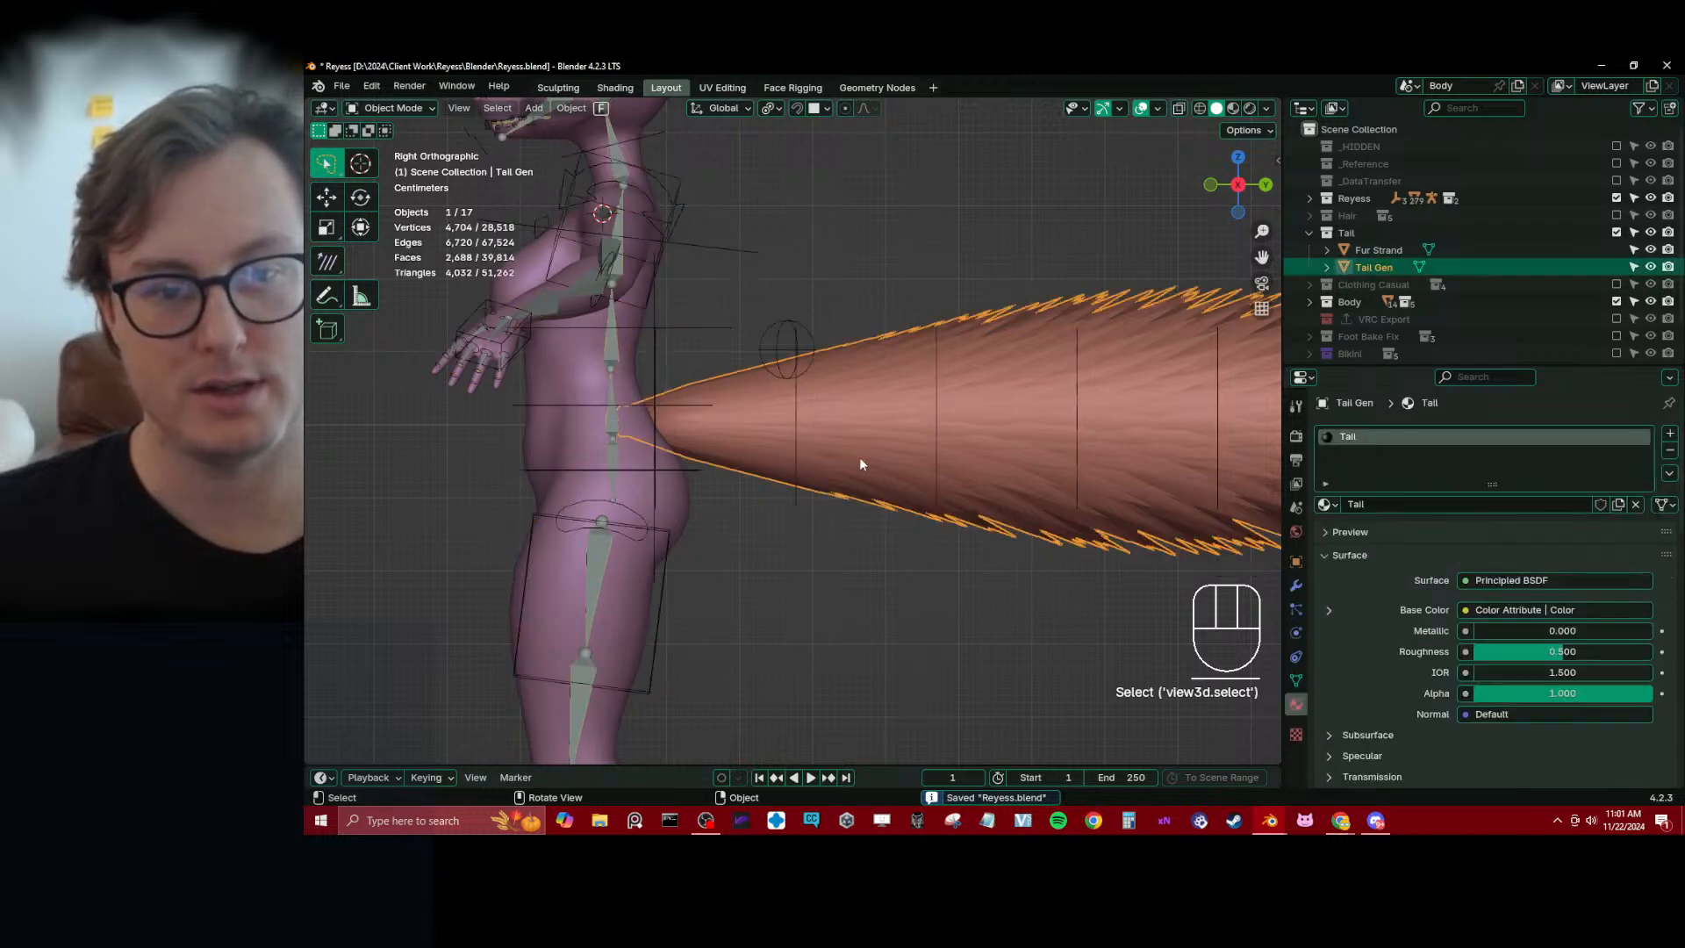
{"action": "left_click", "coordinate": [795, 455], "text": "shift"}
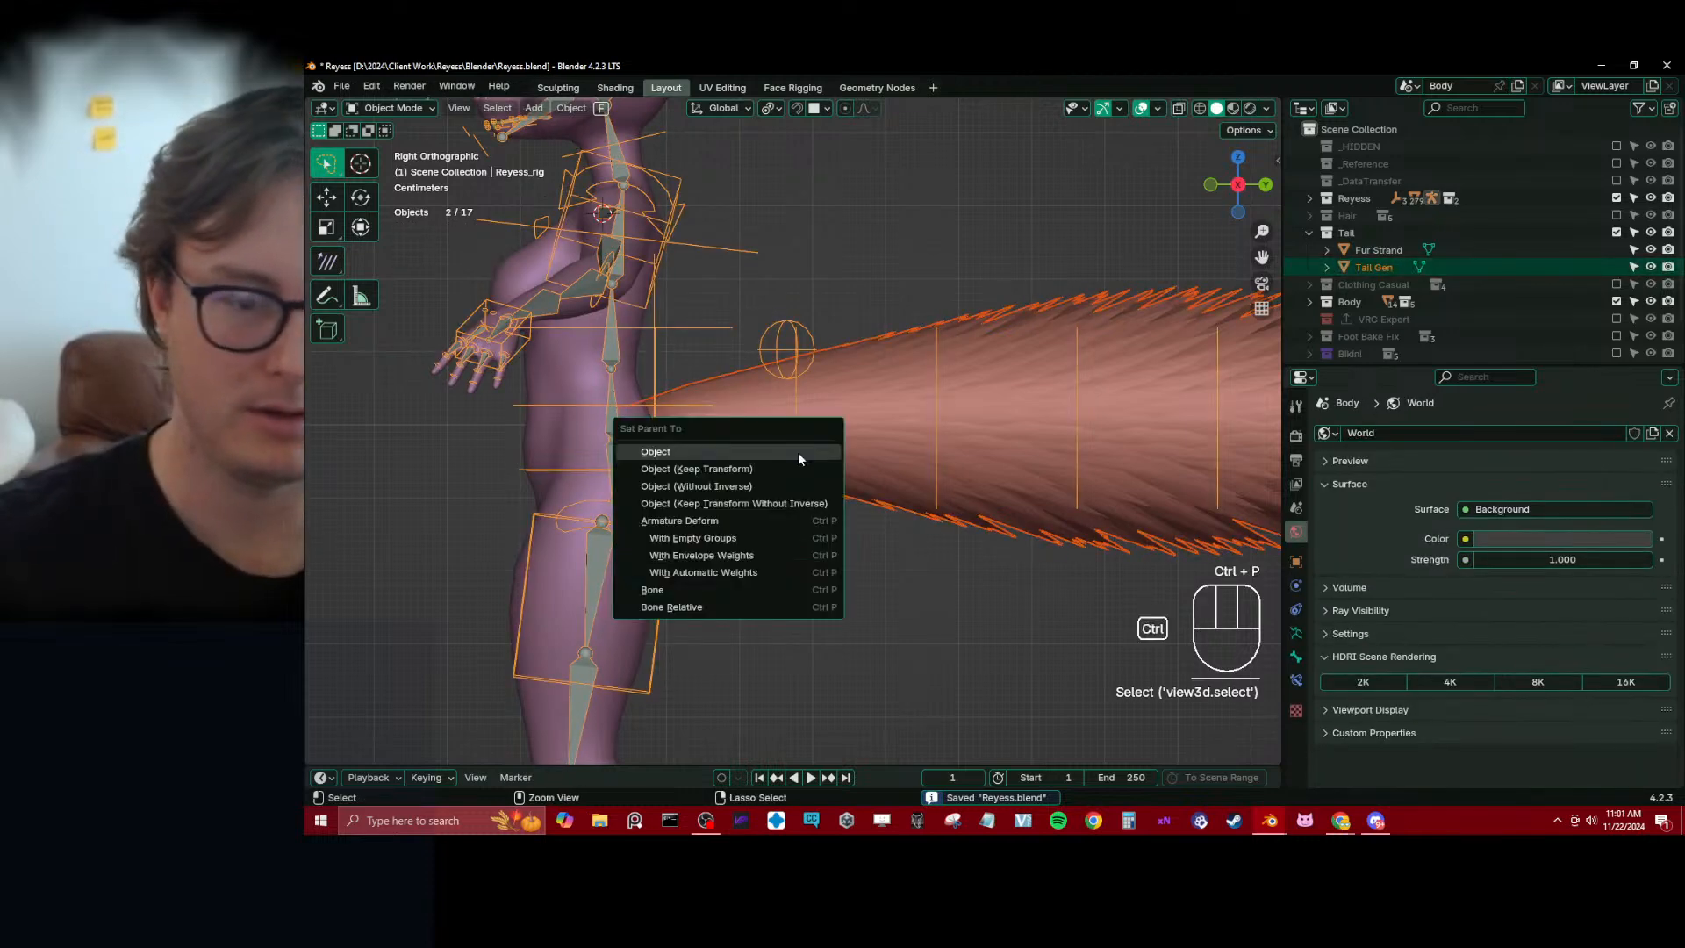
{"action": "key", "text": "ctrl+p"}
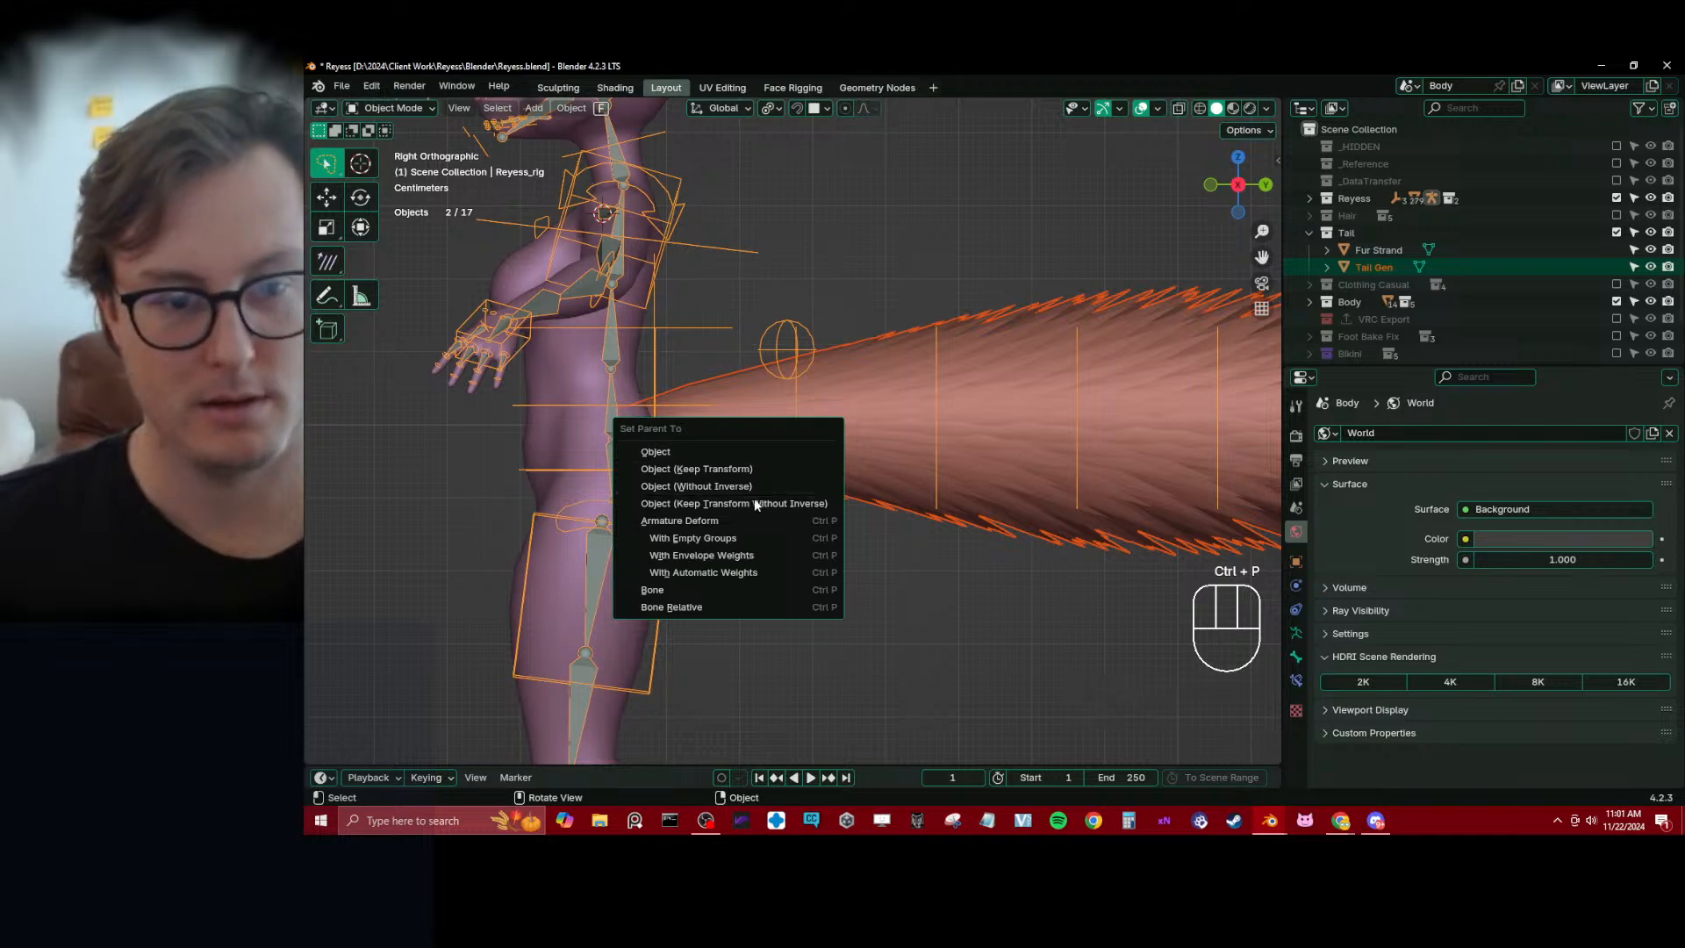
{"action": "left_click", "coordinate": [746, 519]}
Enter Weight Paint mode on Tail Gen with the rig selected and make the bone c_tail_00.x active in right view
{"action": "left_click", "coordinate": [923, 404], "text": "shift"}
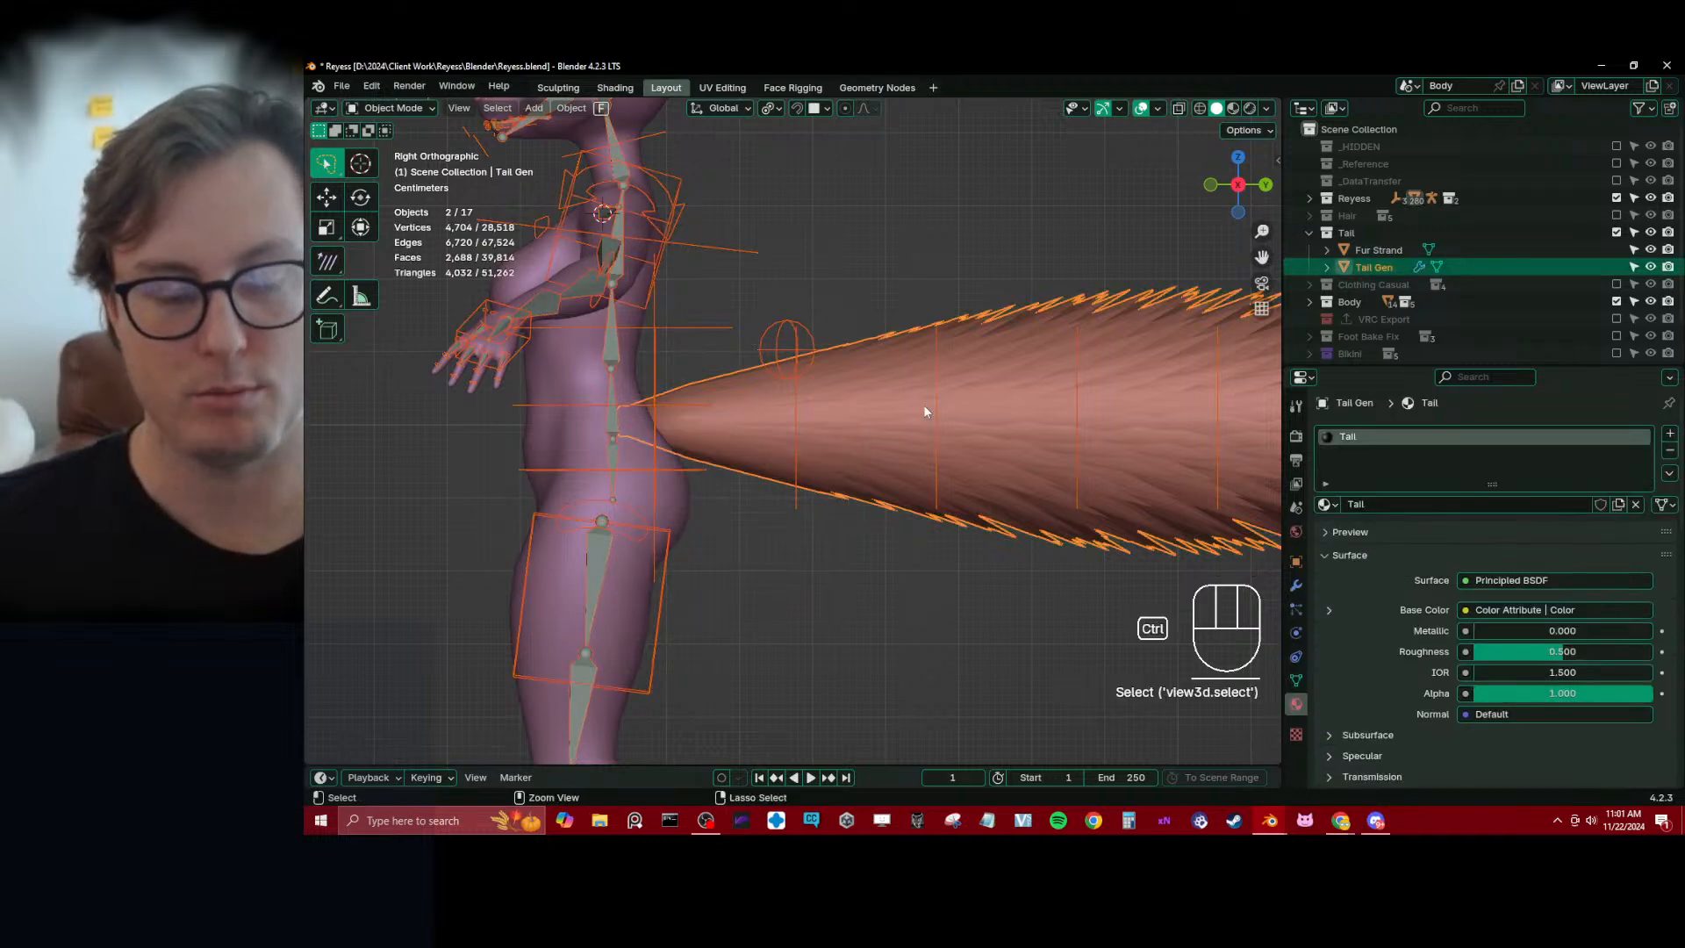
{"action": "key", "text": "ctrl+Tab"}
{"action": "left_click", "coordinate": [801, 342]}
{"action": "middle_click_drag", "start_coordinate": [705, 441], "coordinate": [683, 449]}
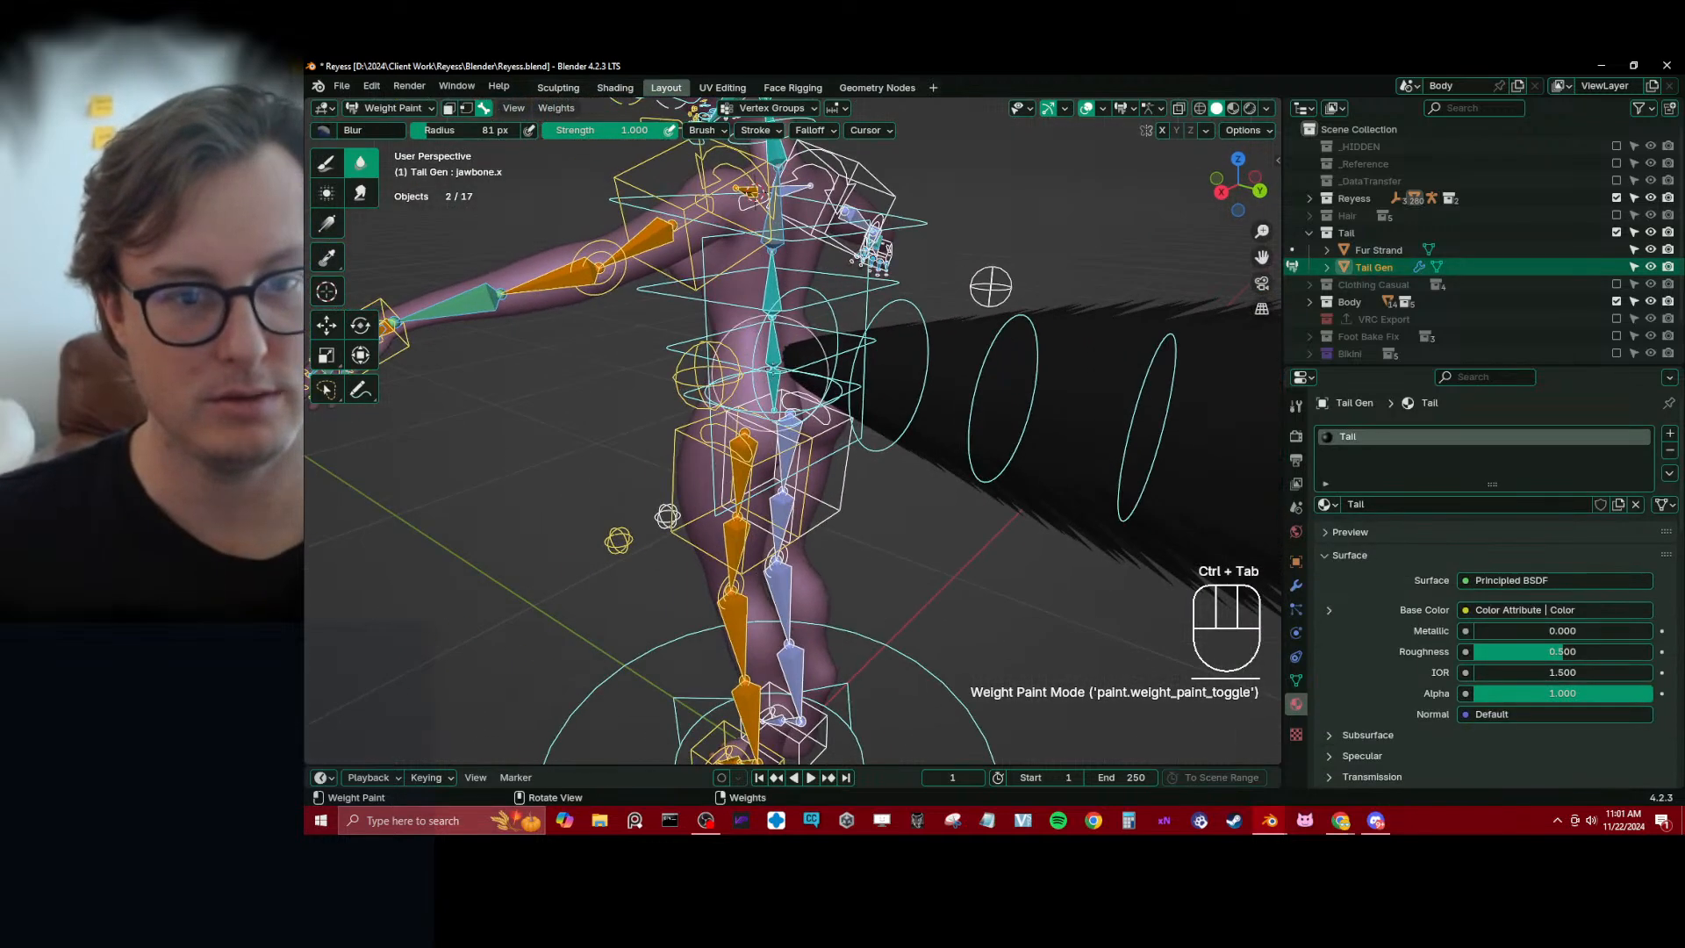
{"action": "left_click", "coordinate": [761, 335], "text": "alt"}
{"action": "key", "text": "KP_3"}
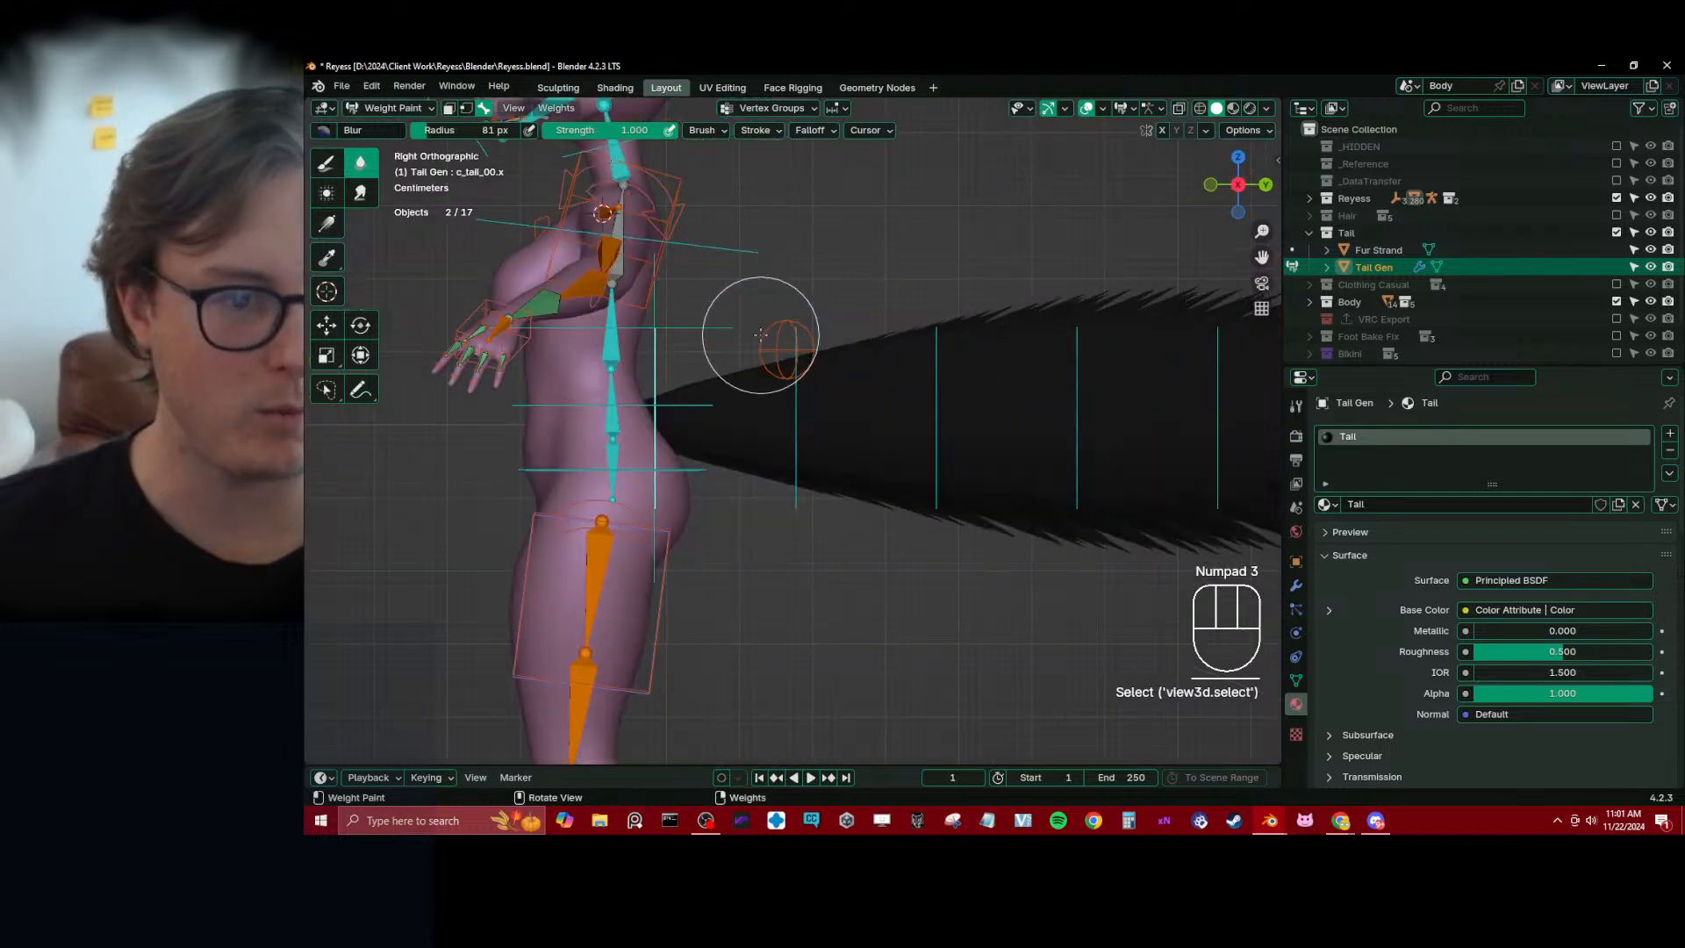
Paint linear Gradient weights of 1.000 fading toward the tail tip for bones c_tail_00.x through c_tail_02.x
{"action": "left_click", "coordinate": [328, 227]}
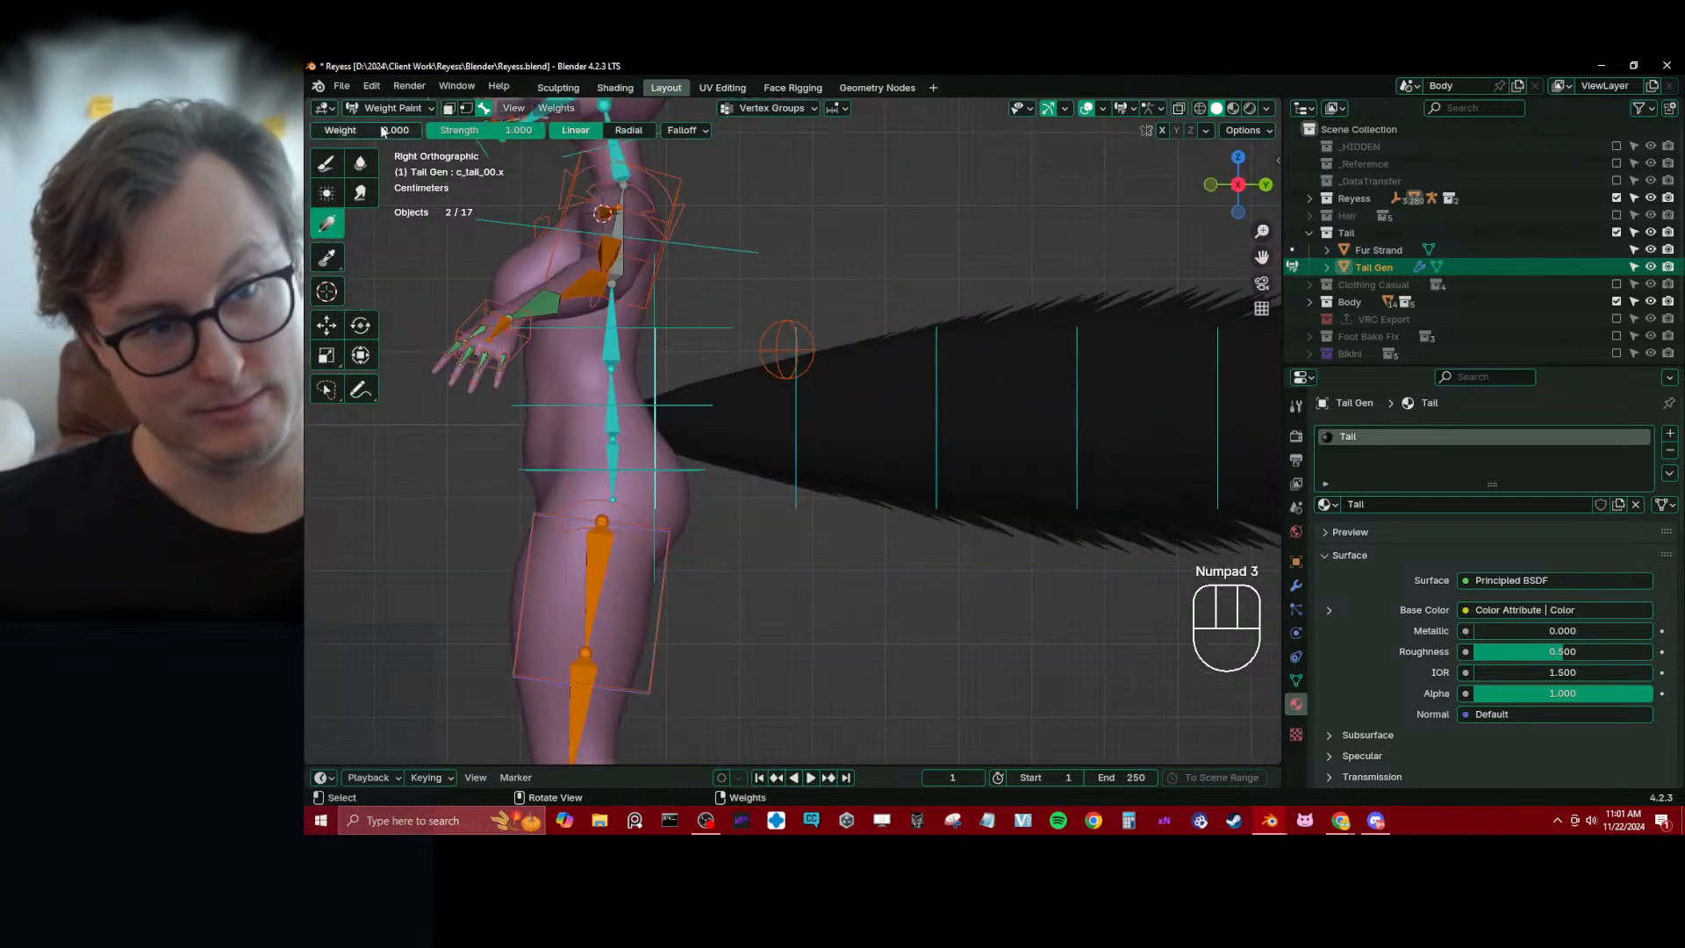
{"action": "left_click_drag", "start_coordinate": [669, 452], "coordinate": [1061, 445]}
{"action": "left_click", "coordinate": [797, 455], "text": "alt"}
{"action": "left_click", "coordinate": [937, 447], "text": "alt"}
{"action": "middle_click_drag", "start_coordinate": [1067, 446], "coordinate": [967, 441], "text": "shift"}
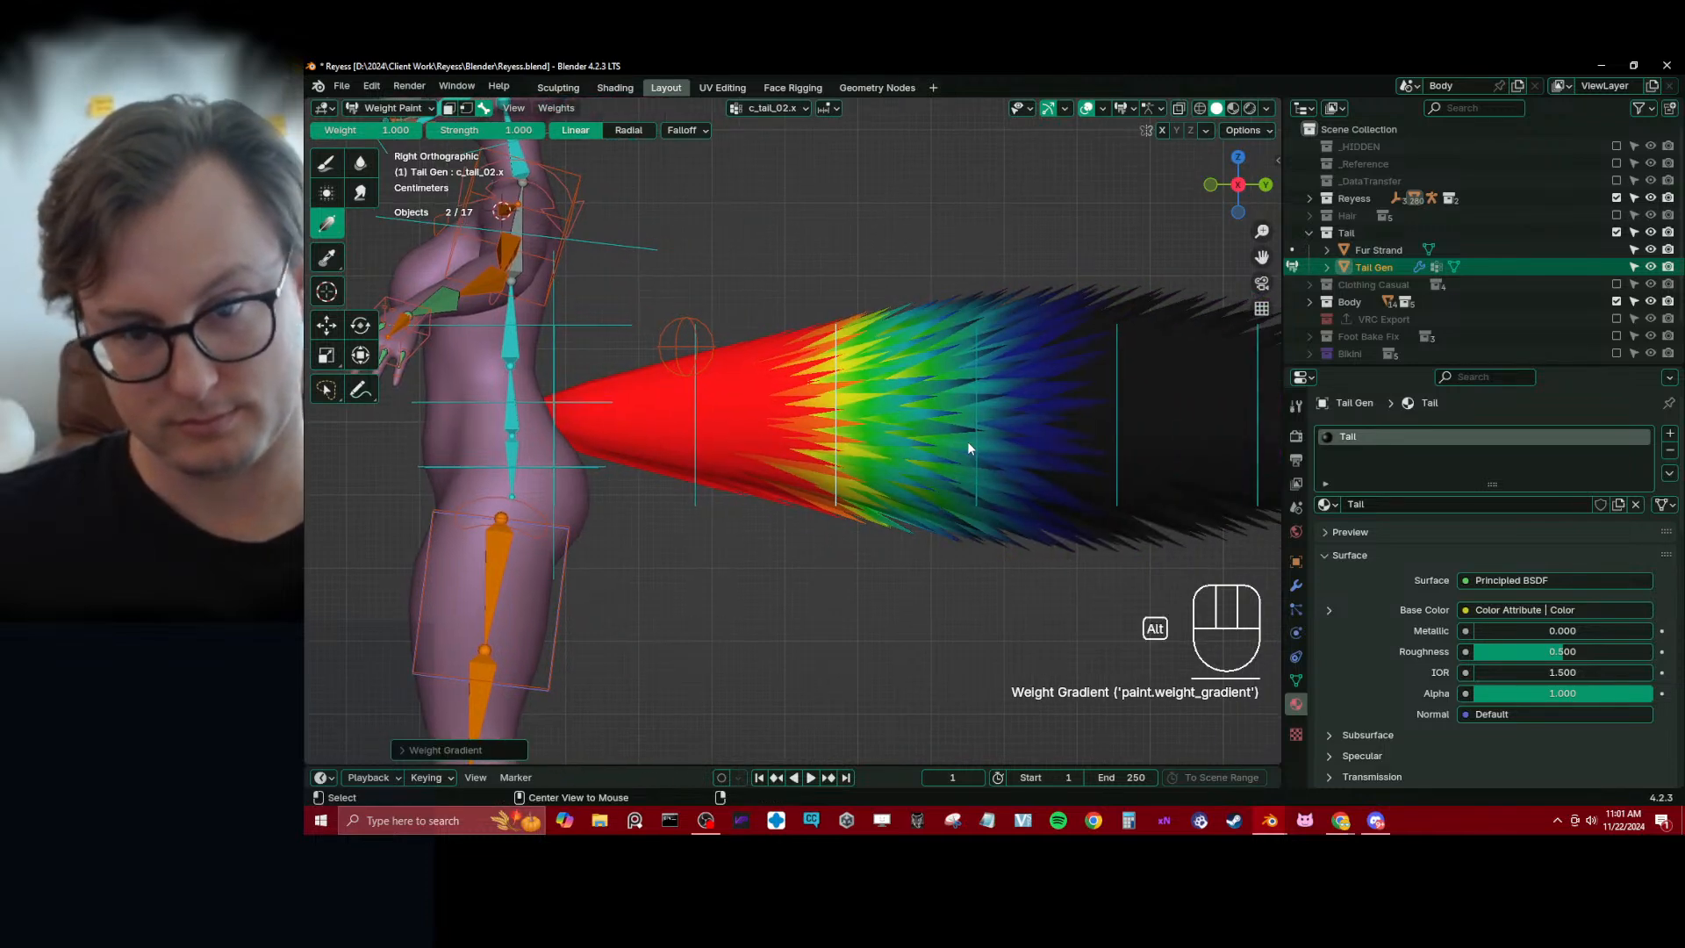
Paint the same tipward 1.000 weight gradients for the tail bones c_tail_03.x through c_tail_06.x
{"action": "left_click", "coordinate": [969, 440], "text": "alt"}
{"action": "left_click_drag", "start_coordinate": [977, 436], "coordinate": [1118, 435]}
{"action": "middle_click_drag", "start_coordinate": [1119, 435], "coordinate": [893, 416], "text": "shift"}
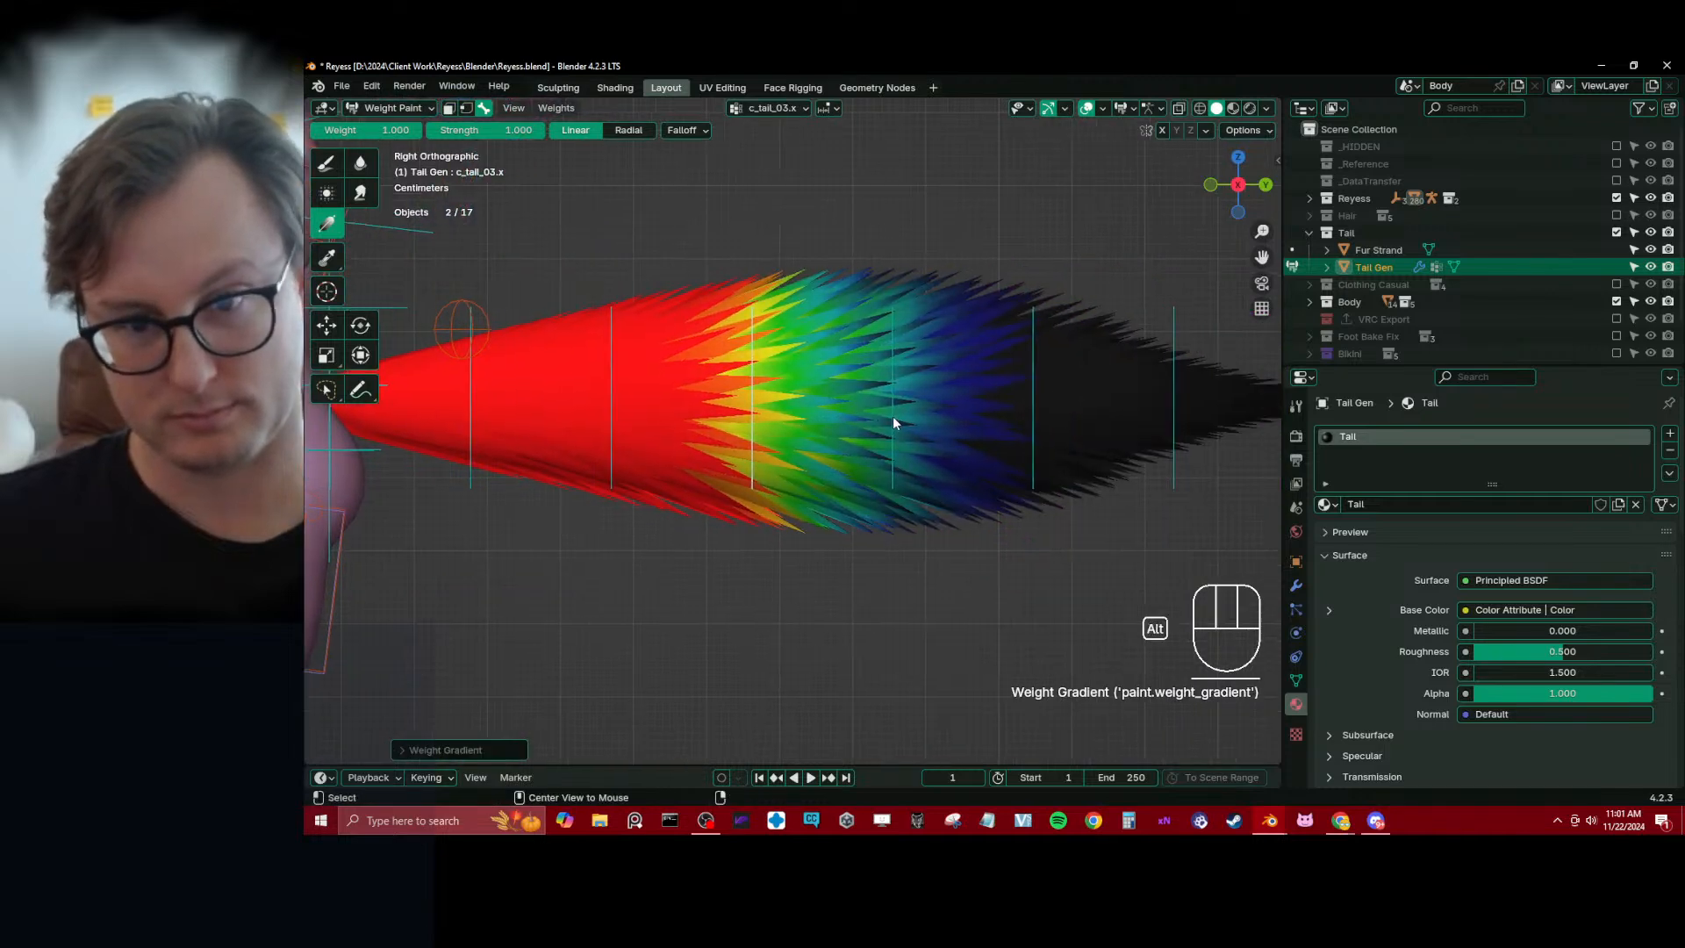
{"action": "left_click", "coordinate": [893, 416], "text": "alt"}
{"action": "left_click_drag", "start_coordinate": [892, 413], "coordinate": [1179, 420]}
{"action": "left_click", "coordinate": [1039, 413], "text": "alt"}
{"action": "middle_click_drag", "start_coordinate": [1179, 419], "coordinate": [1101, 412], "text": "shift"}
{"action": "left_click", "coordinate": [1132, 406], "text": "shift"}
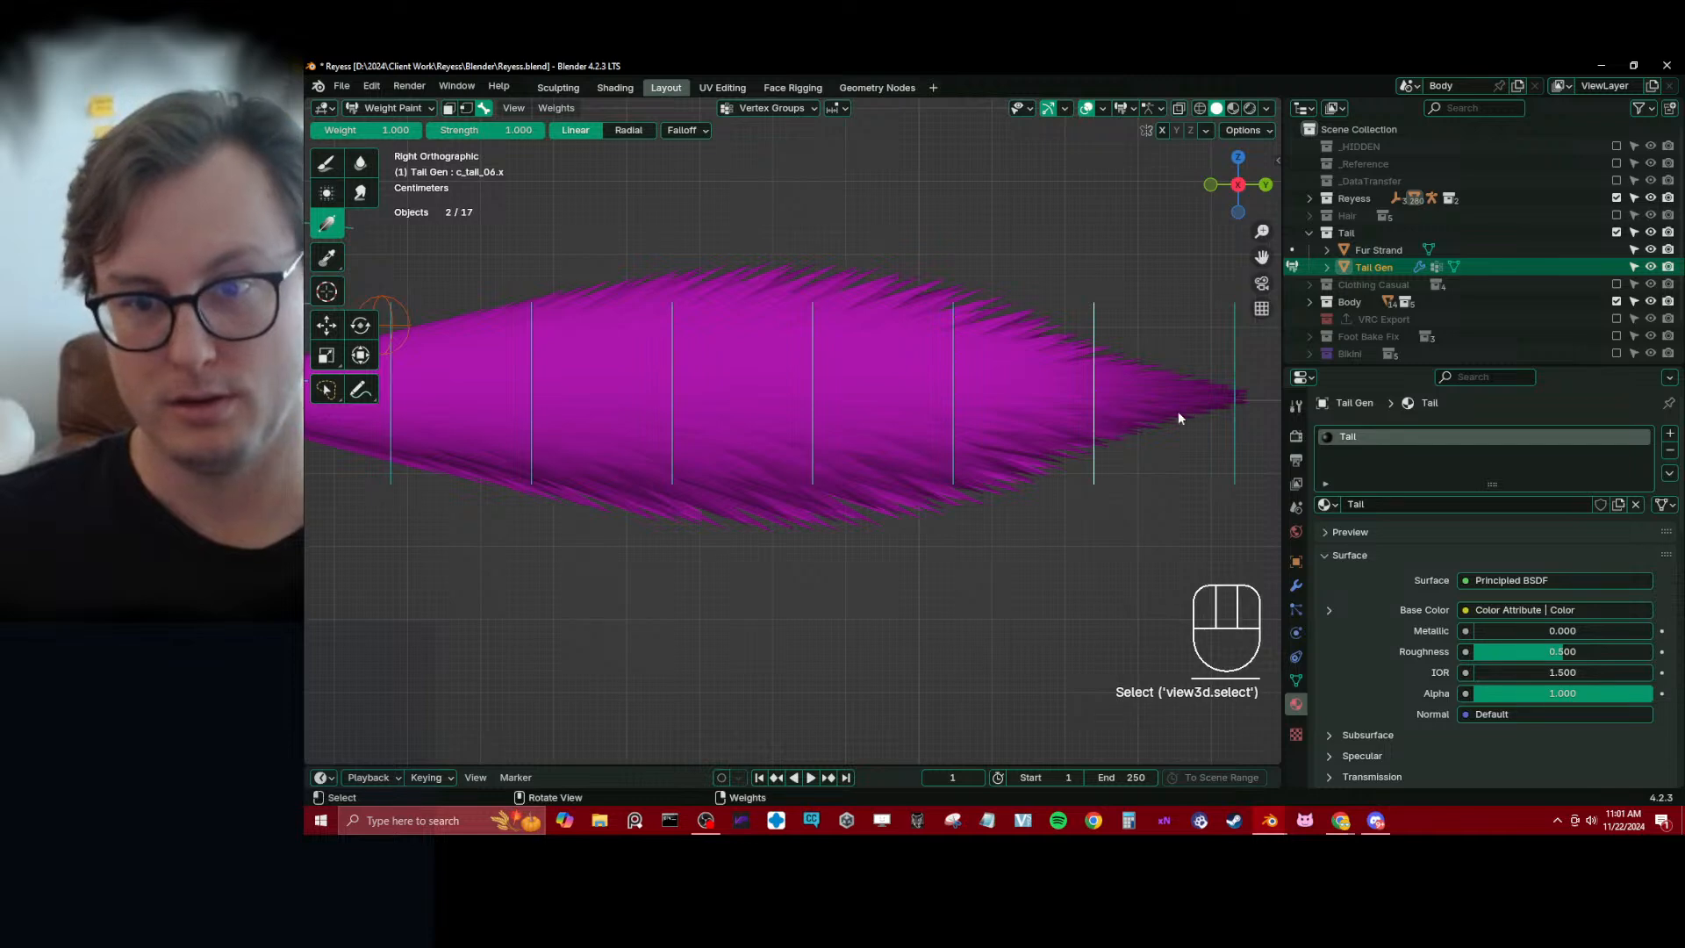
{"action": "mouse_move", "coordinate": [1095, 406]}
{"action": "left_mouse_down"}
{"action": "mouse_move", "coordinate": [1239, 402]}
{"action": "mouse_move", "coordinate": [1073, 393]}
{"action": "left_mouse_up"}
{"action": "left_click", "coordinate": [1235, 404], "text": "alt"}
Set the Gradient weight to 0.000 and fade out the tail-base side of bones c_tail_06.x through c_tail_04.x
{"action": "left_click", "coordinate": [1094, 393], "text": "alt"}
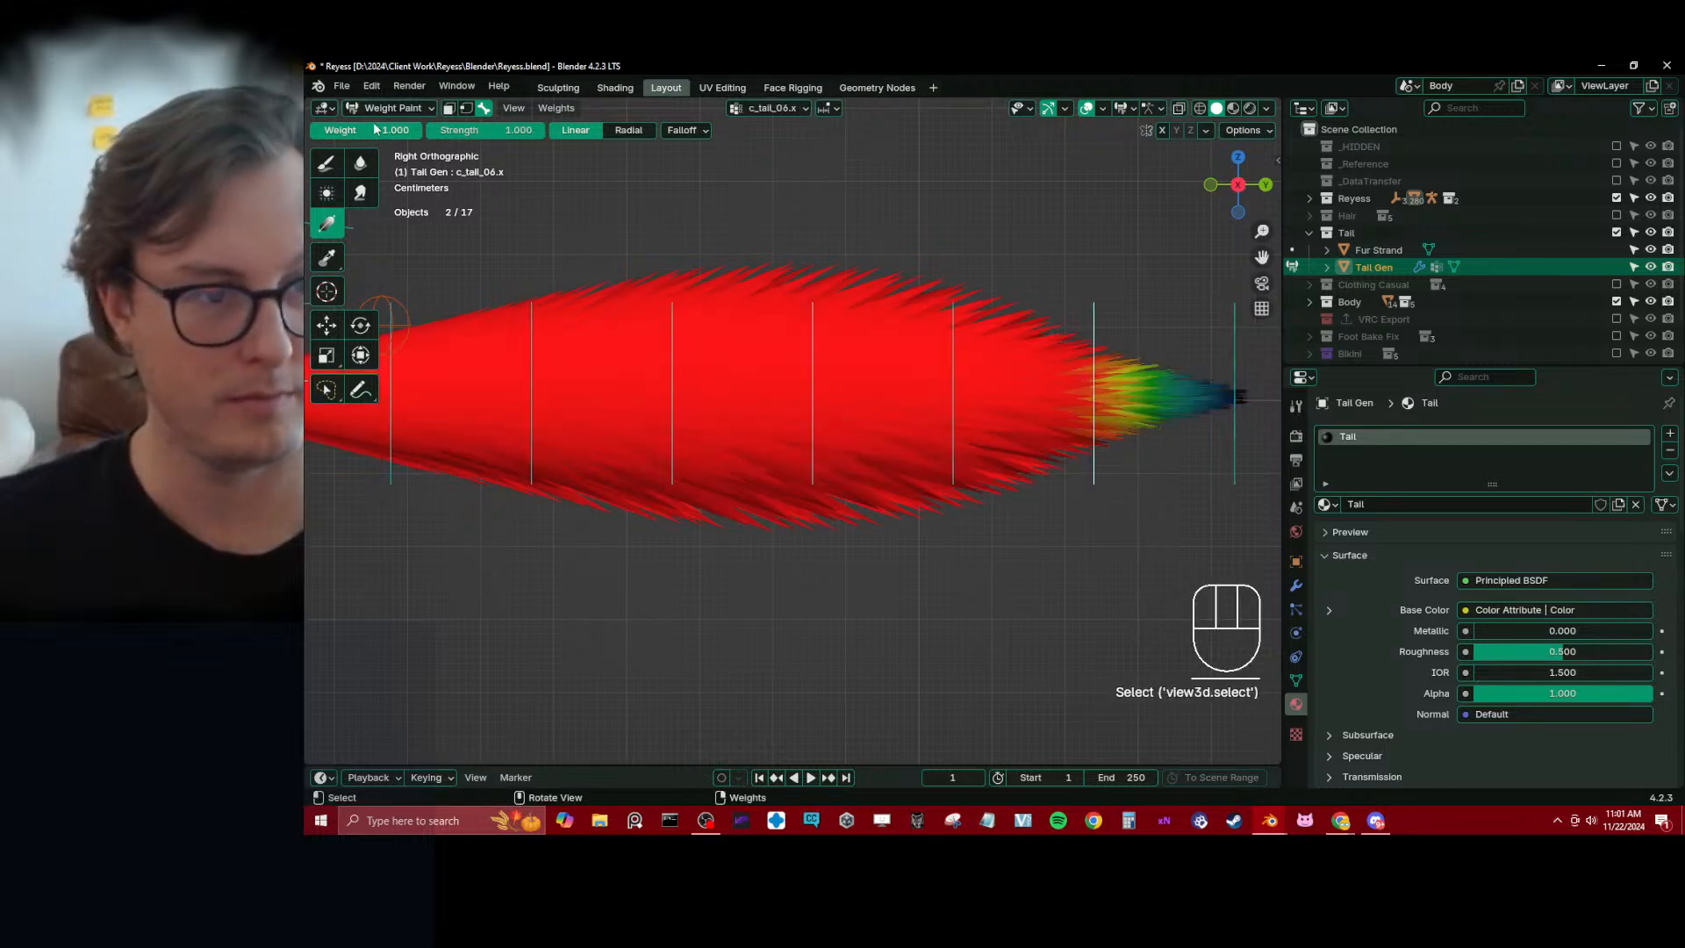
{"action": "left_click_drag", "start_coordinate": [952, 407], "coordinate": [1091, 409]}
{"action": "left_click", "coordinate": [952, 391], "text": "alt"}
{"action": "left_click_drag", "start_coordinate": [819, 387], "coordinate": [953, 392]}
{"action": "left_click", "coordinate": [811, 404], "text": "alt"}
{"action": "left_click_drag", "start_coordinate": [734, 392], "coordinate": [821, 396]}
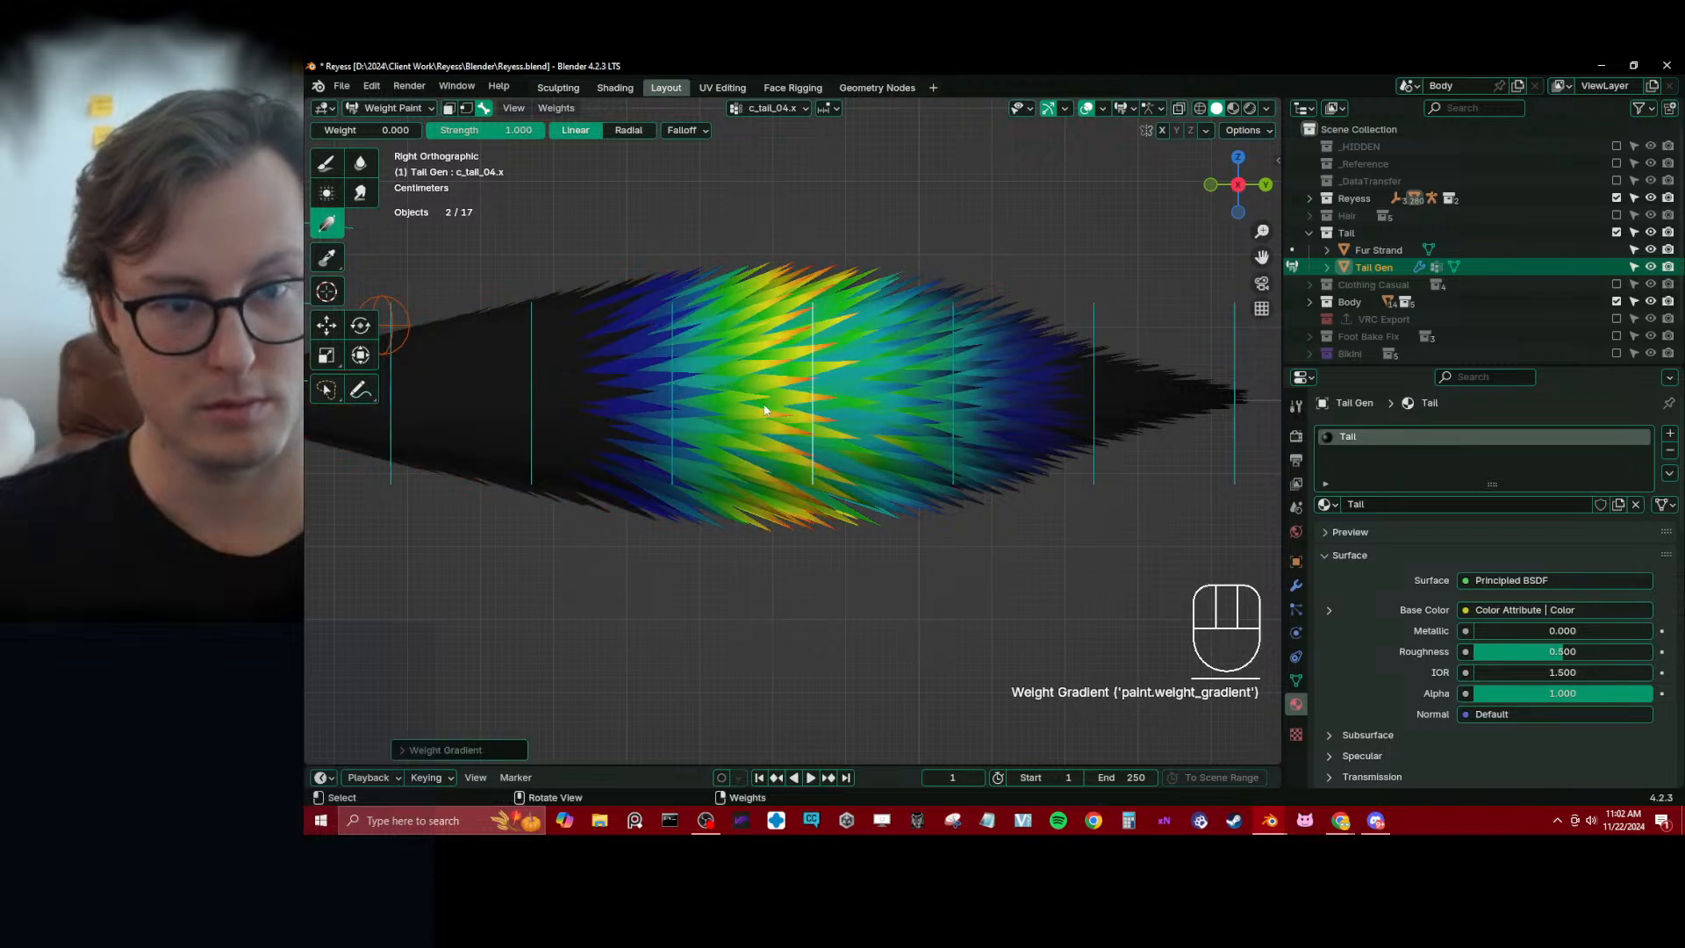
{"action": "key", "text": "KP_1"}
{"action": "key", "text": "KP_3"}
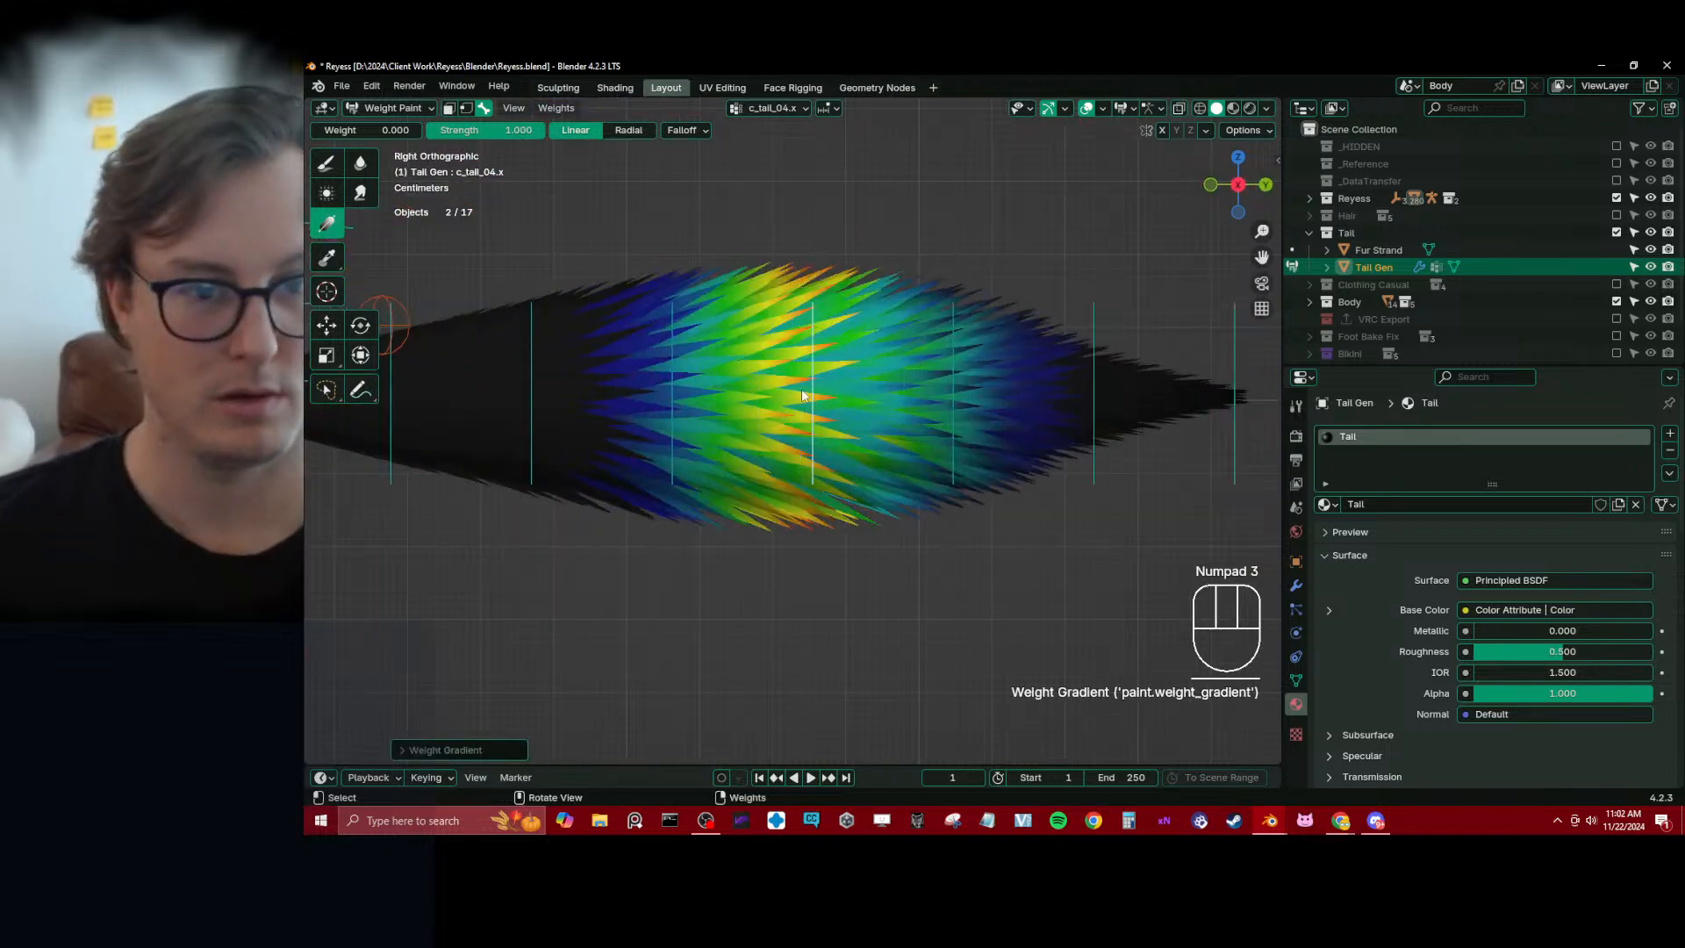
Fade out the tail-base side of bones c_tail_03.x, c_tail_02.x and c_tail_01.x with 0.000 linear Gradient weights
{"action": "middle_click", "coordinate": [975, 420], "text": "alt"}
{"action": "left_click", "coordinate": [921, 413], "text": "alt"}
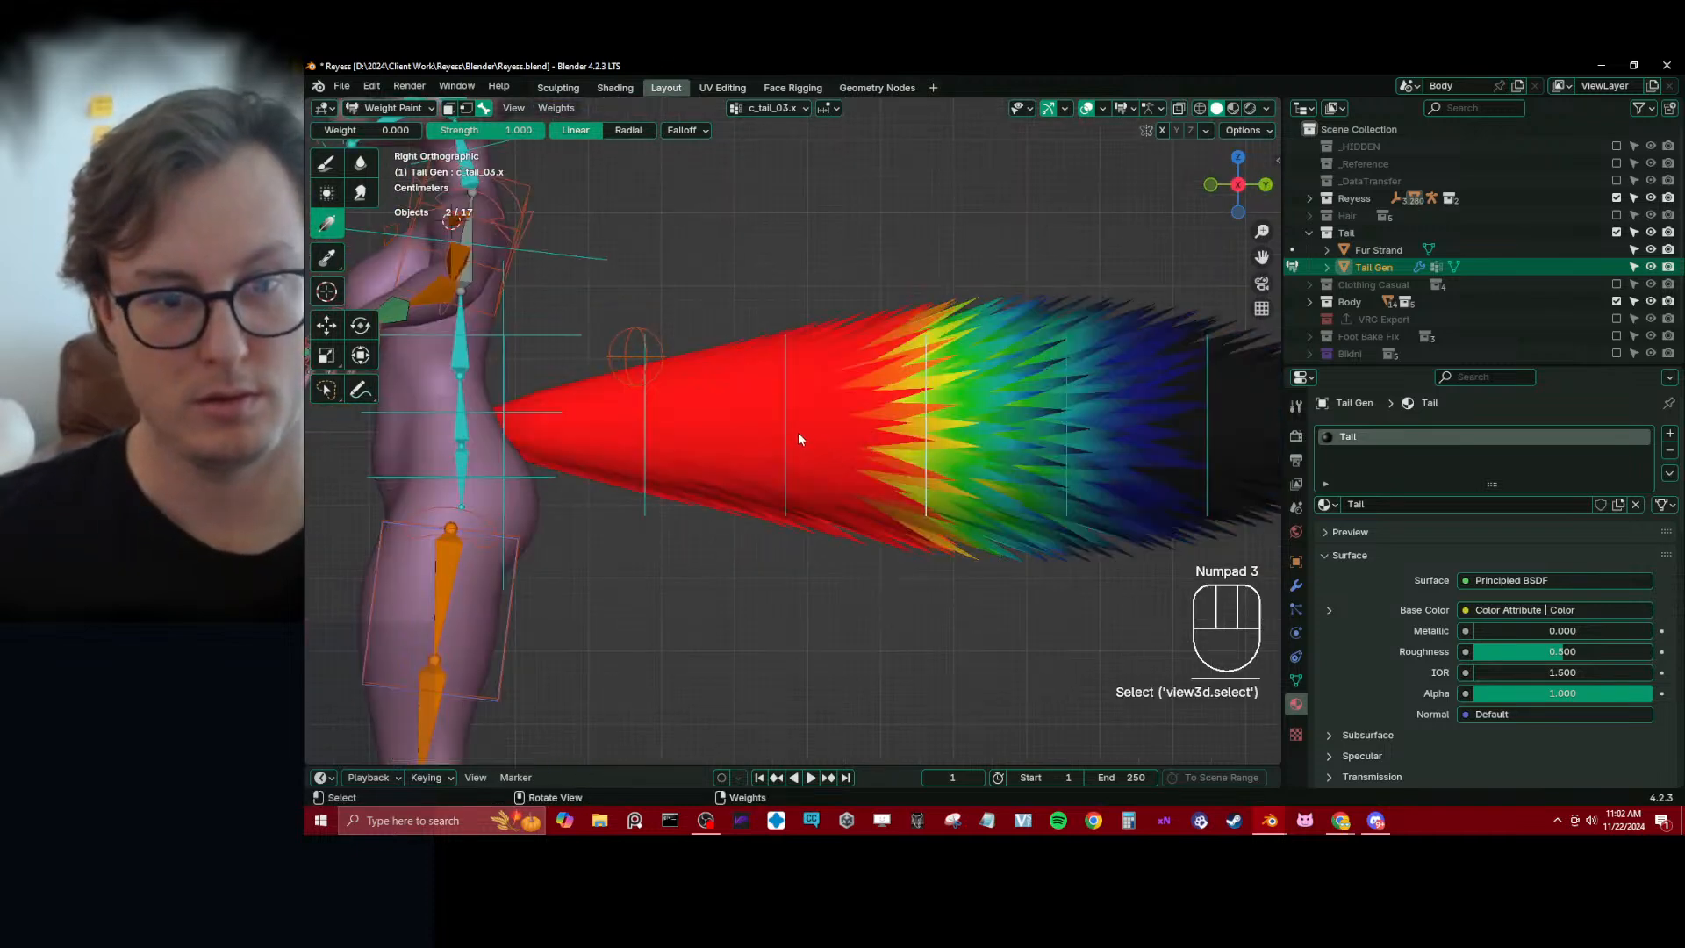
{"action": "left_click_drag", "start_coordinate": [746, 431], "coordinate": [915, 433]}
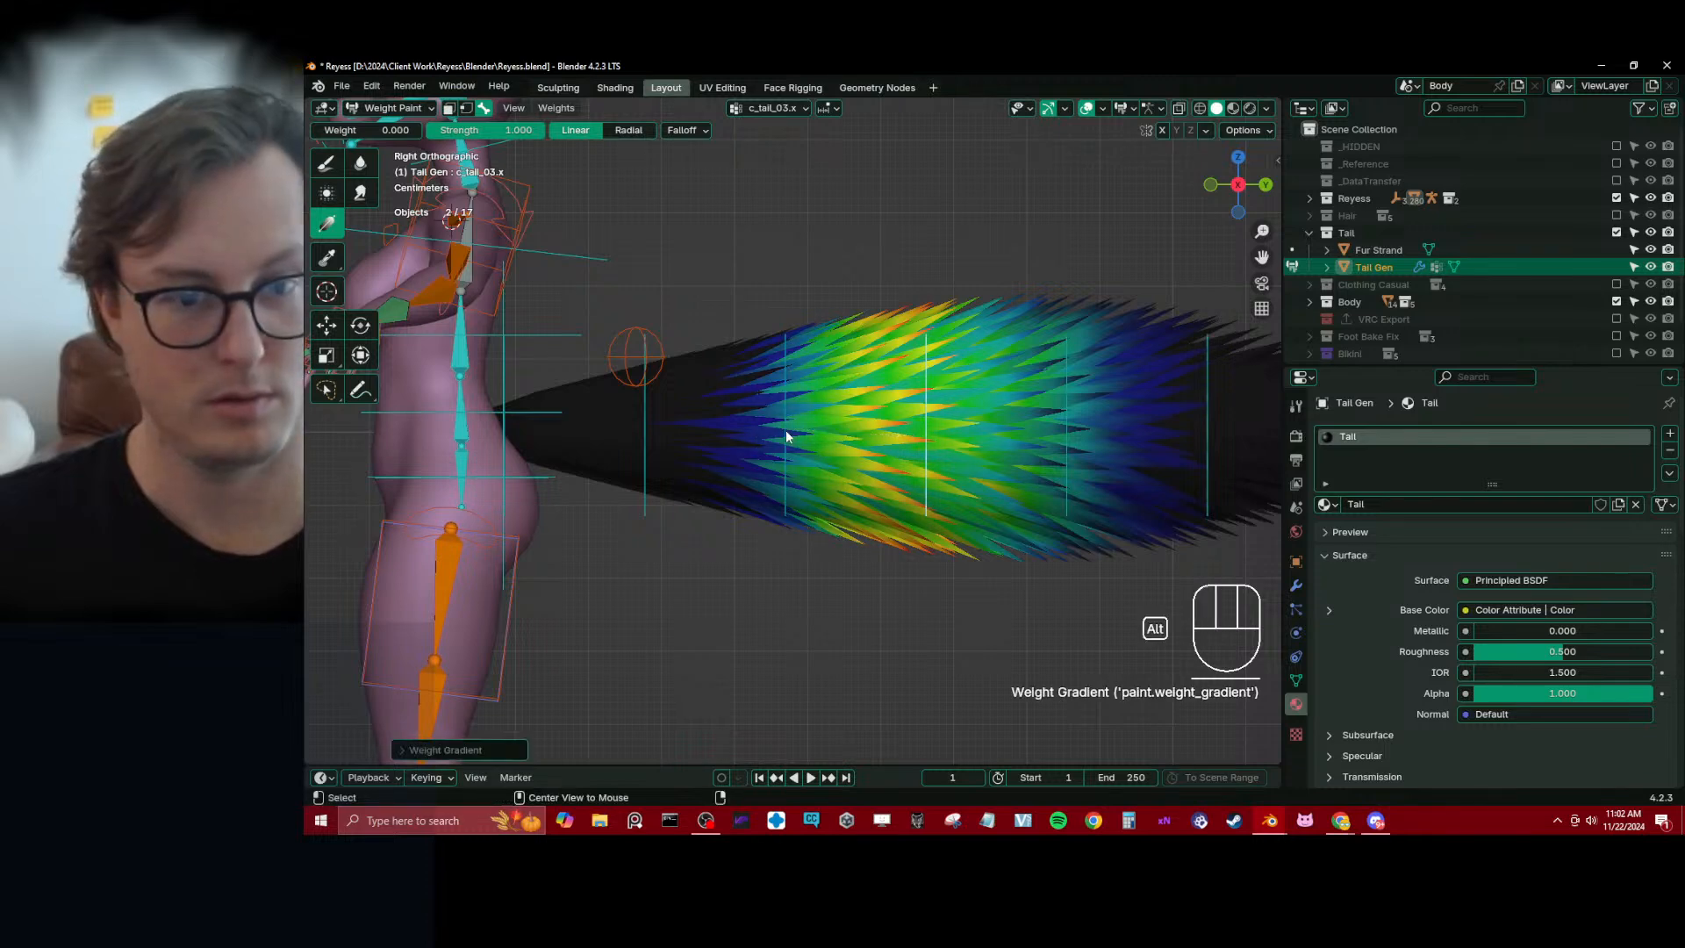
{"action": "left_click", "coordinate": [784, 431], "text": "alt"}
{"action": "left_click_drag", "start_coordinate": [609, 428], "coordinate": [778, 430]}
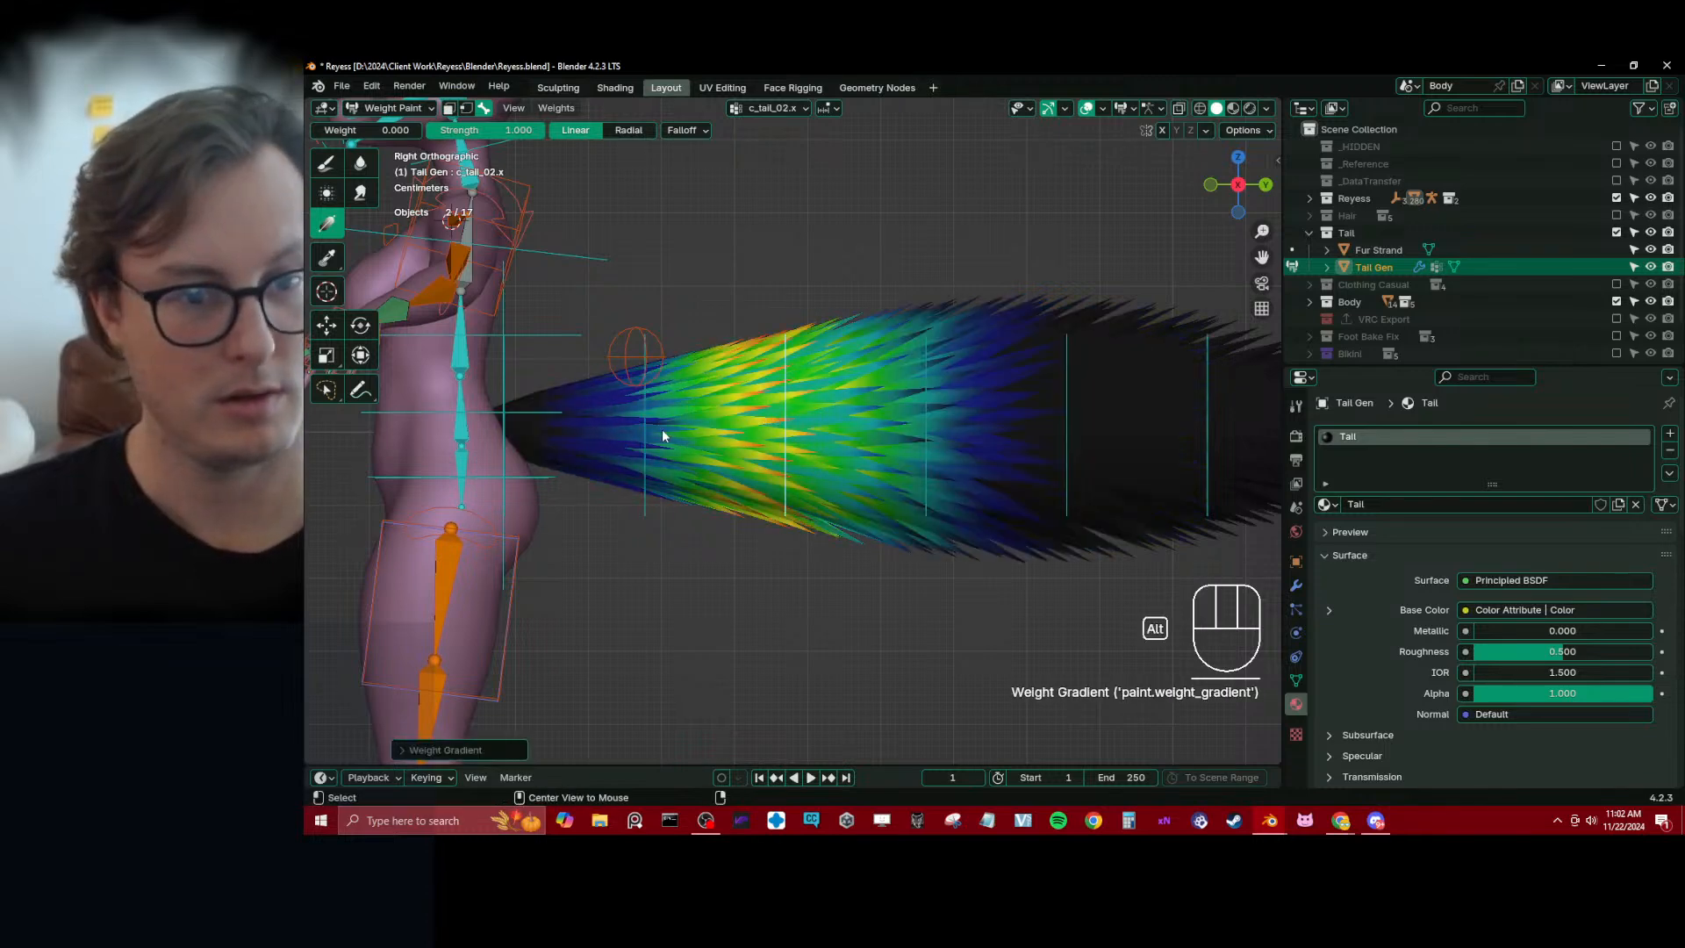
{"action": "left_click", "coordinate": [650, 440], "text": "alt"}
{"action": "left_click_drag", "start_coordinate": [504, 425], "coordinate": [645, 422]}
{"action": "middle_click_drag", "start_coordinate": [523, 430], "coordinate": [534, 429]}
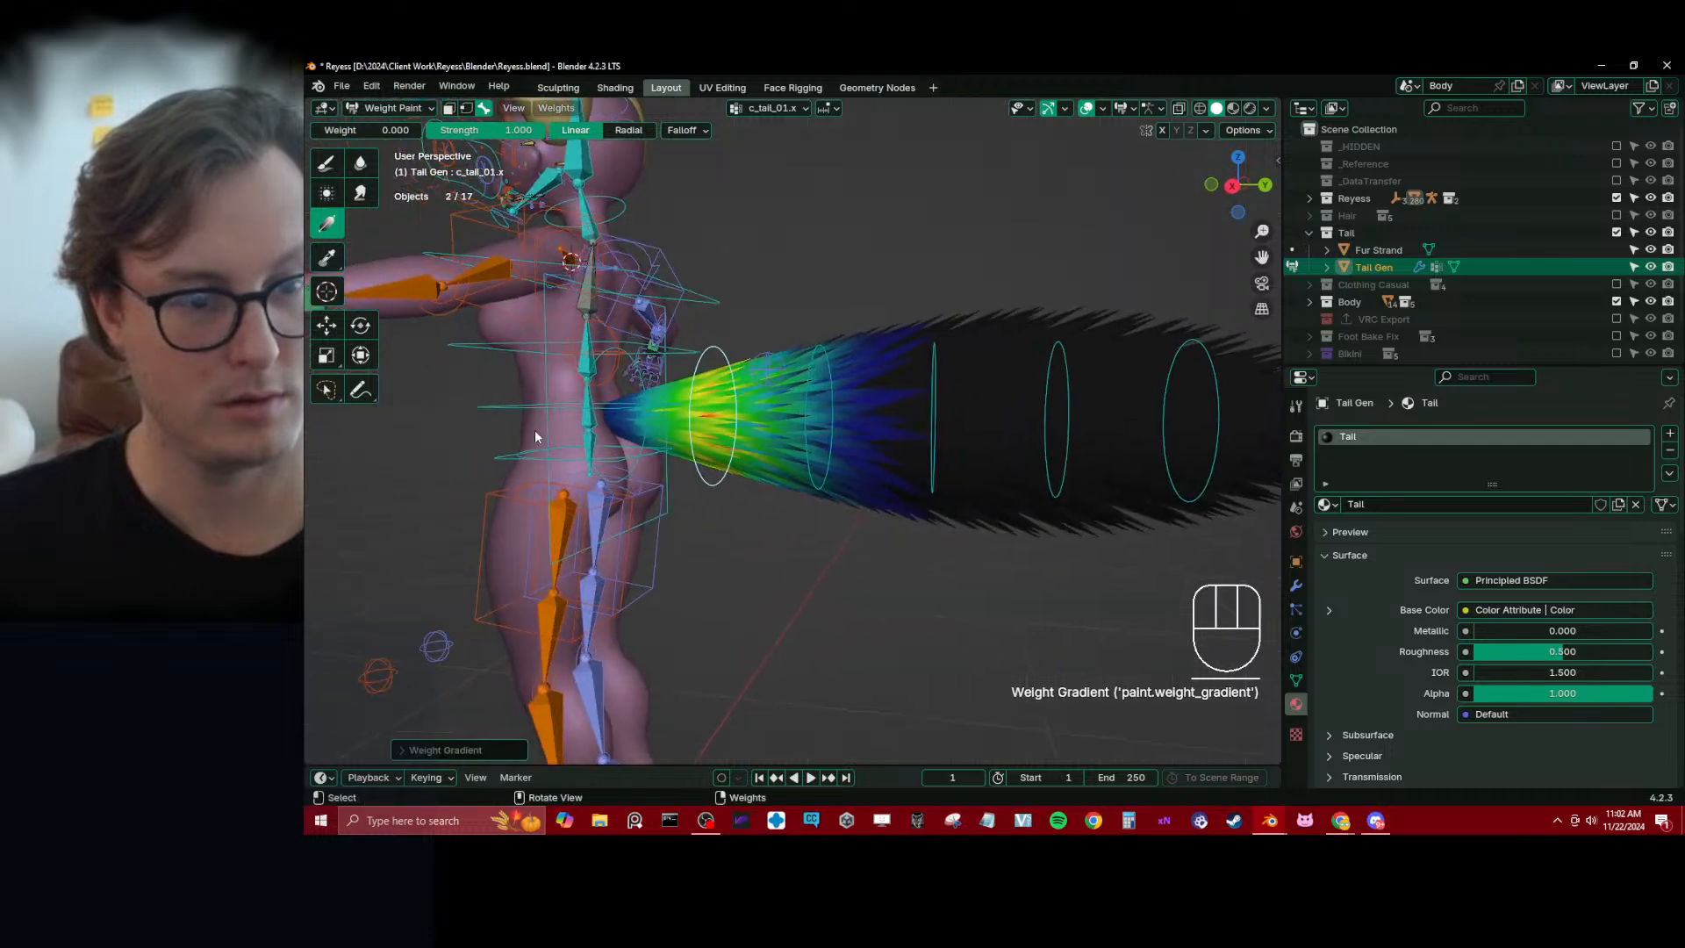
Make the bone c_tail_00.x active and check its weights at the tail base
{"action": "left_click", "coordinate": [632, 372], "text": "alt"}
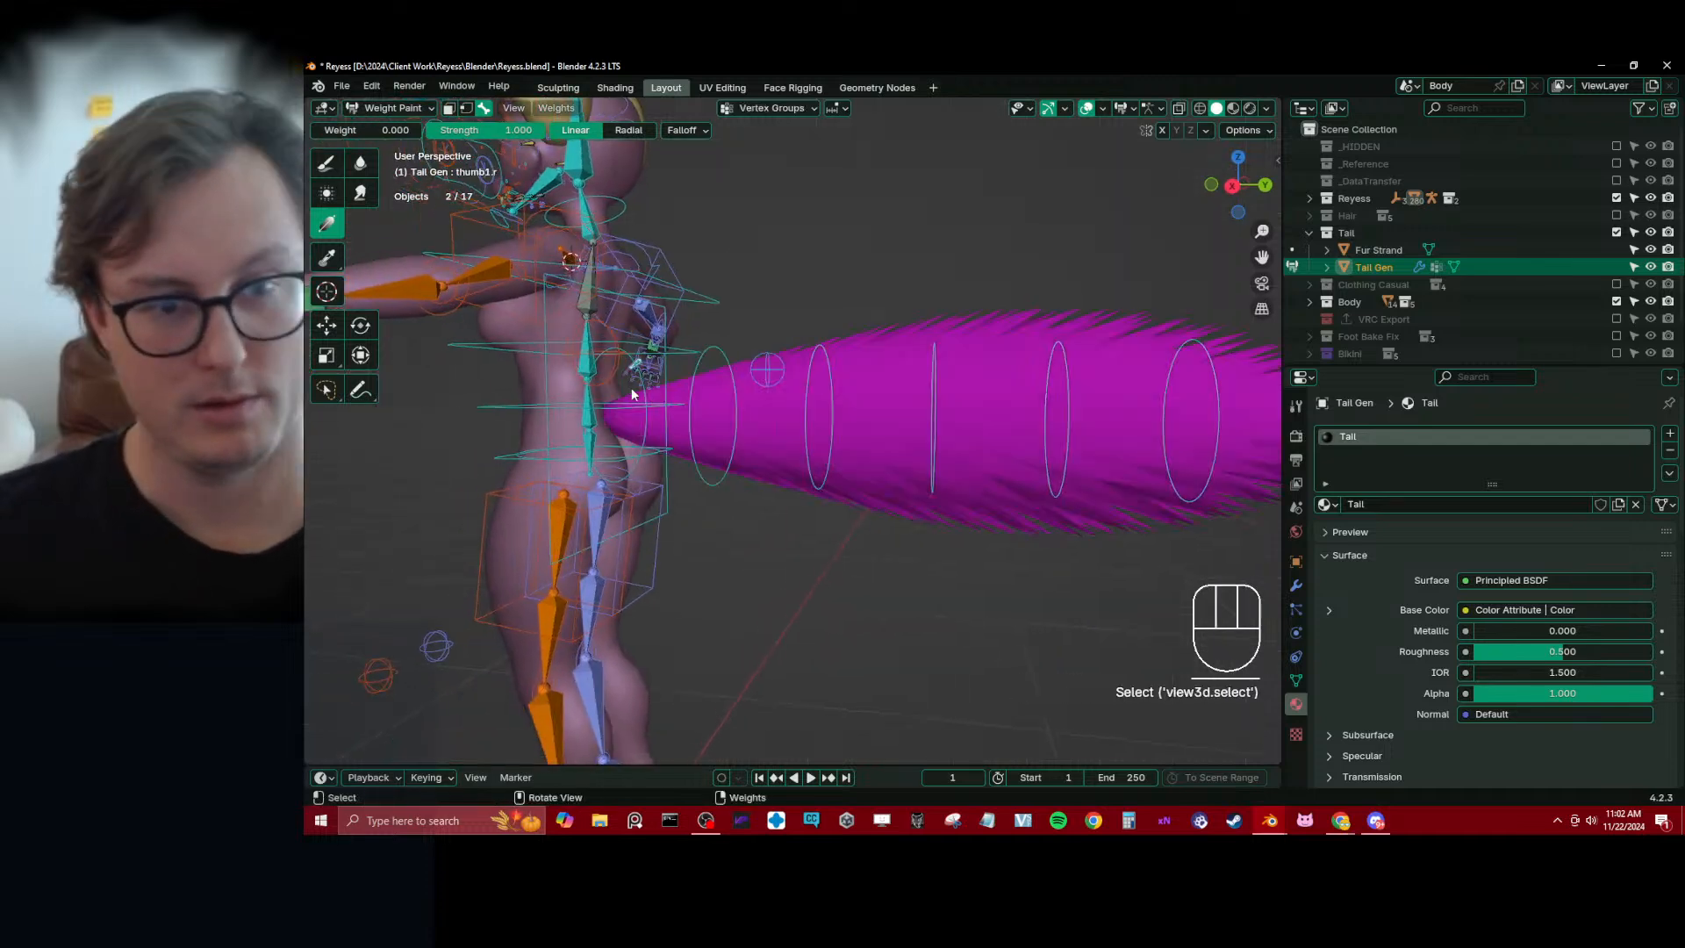
{"action": "left_click", "coordinate": [646, 428], "text": "alt"}
{"action": "key", "text": "KP_3"}
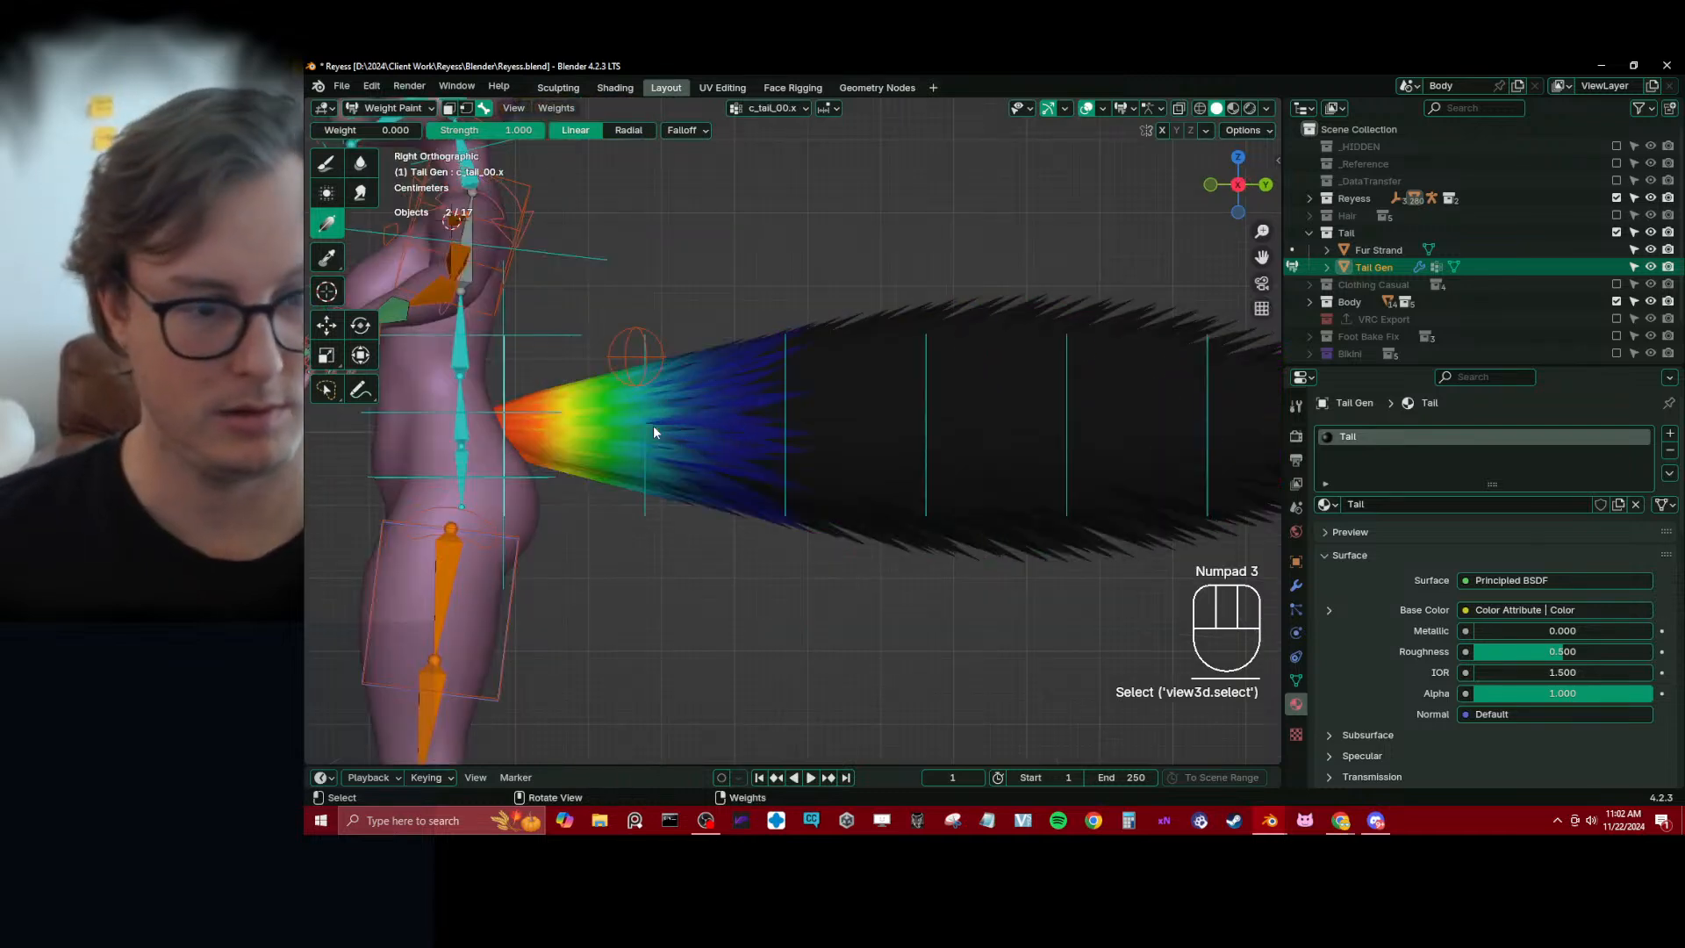
{"action": "scroll", "coordinate": [651, 437], "scroll_direction": "down", "scroll_amount": 5}
{"action": "middle_click_drag", "start_coordinate": [709, 431], "coordinate": [667, 451]}
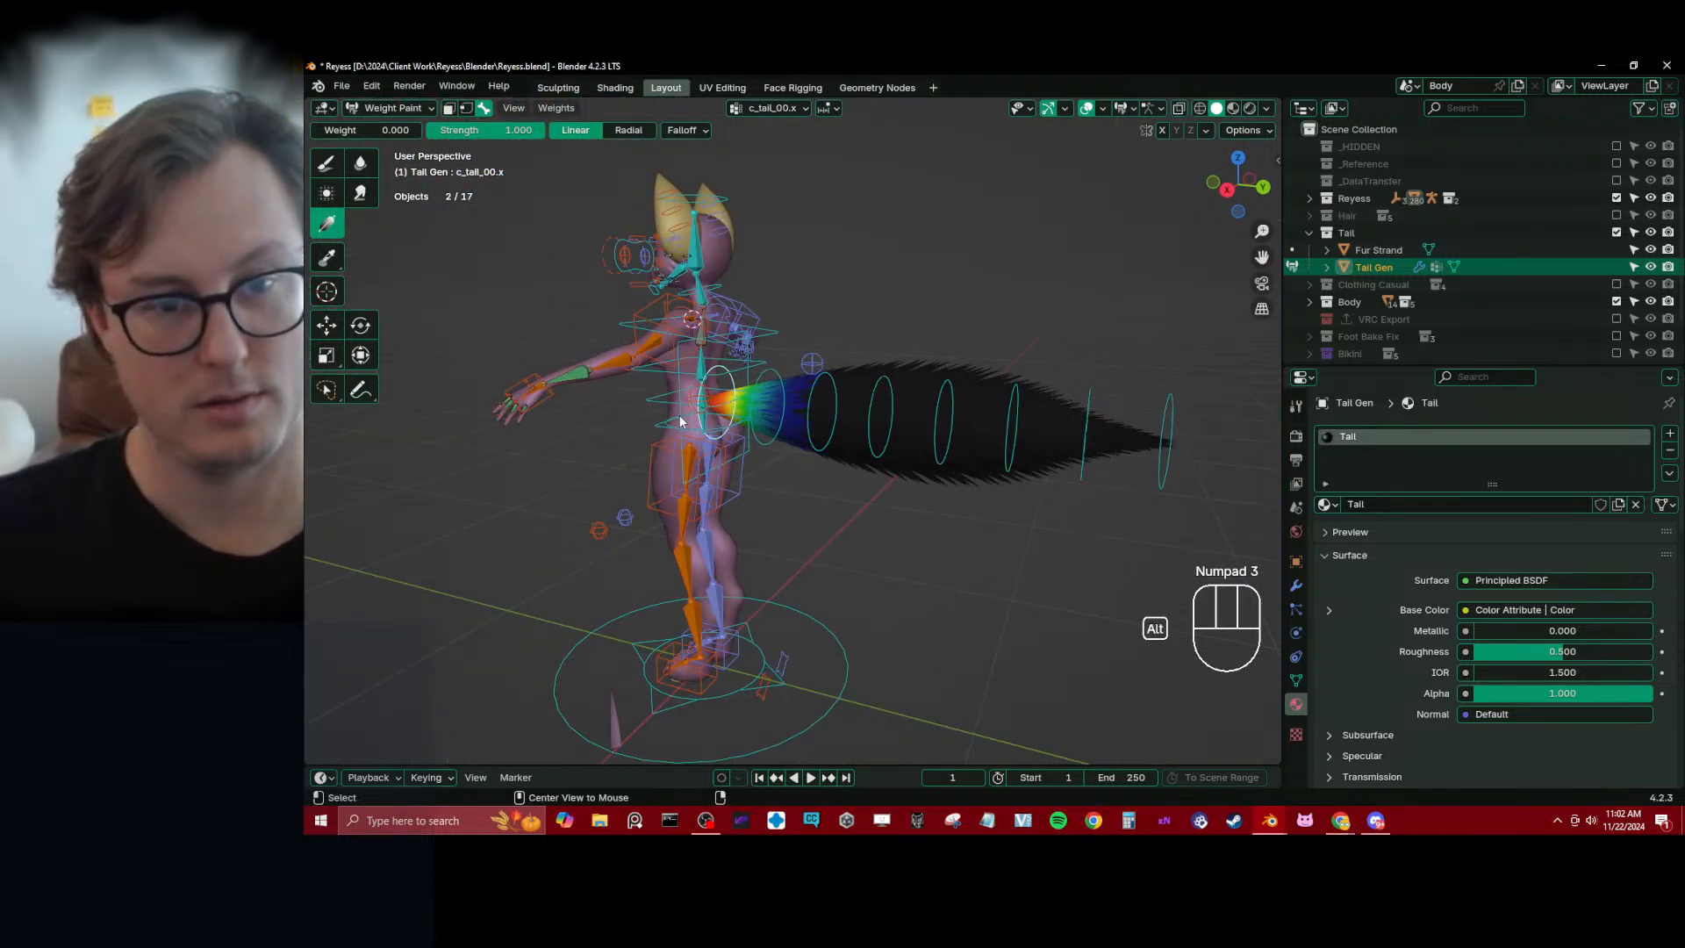
Test the tail deformation by rotating c_tail_master.x freely, about global Z and in right view, cancelling each rotation
{"action": "left_click", "coordinate": [681, 421], "text": "alt"}
{"action": "key", "text": "r"}
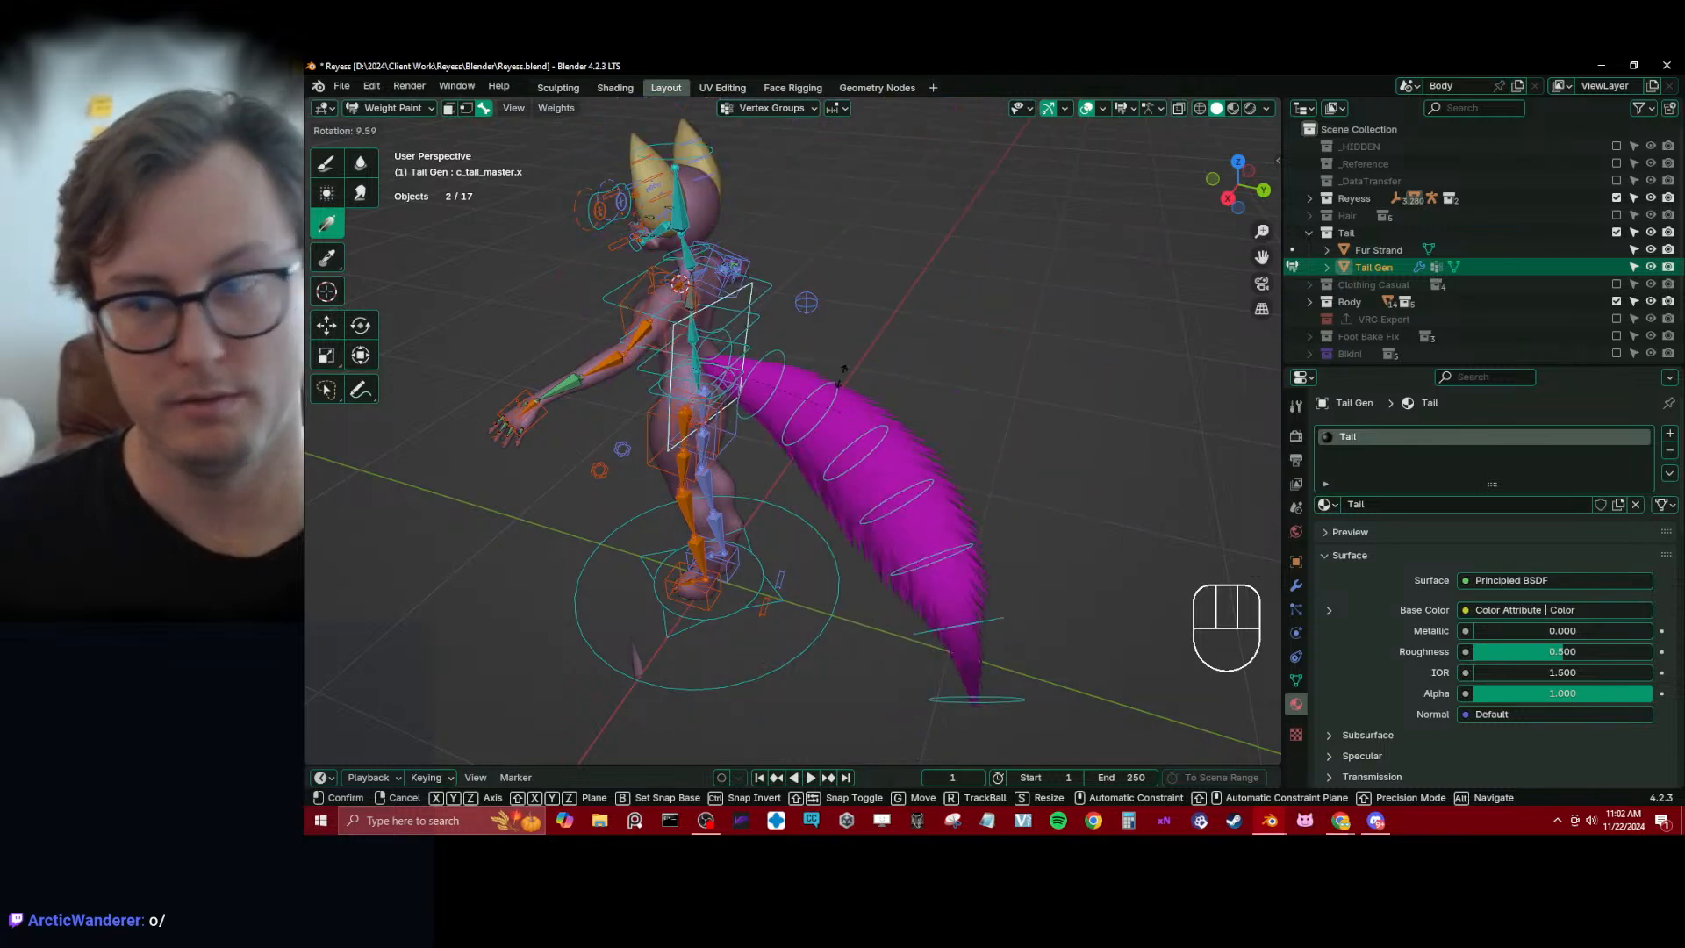
{"action": "right_click", "coordinate": [855, 416]}
{"action": "middle_click_drag", "start_coordinate": [857, 422], "coordinate": [837, 518]}
{"action": "key", "text": "r"}
{"action": "key", "text": "z"}
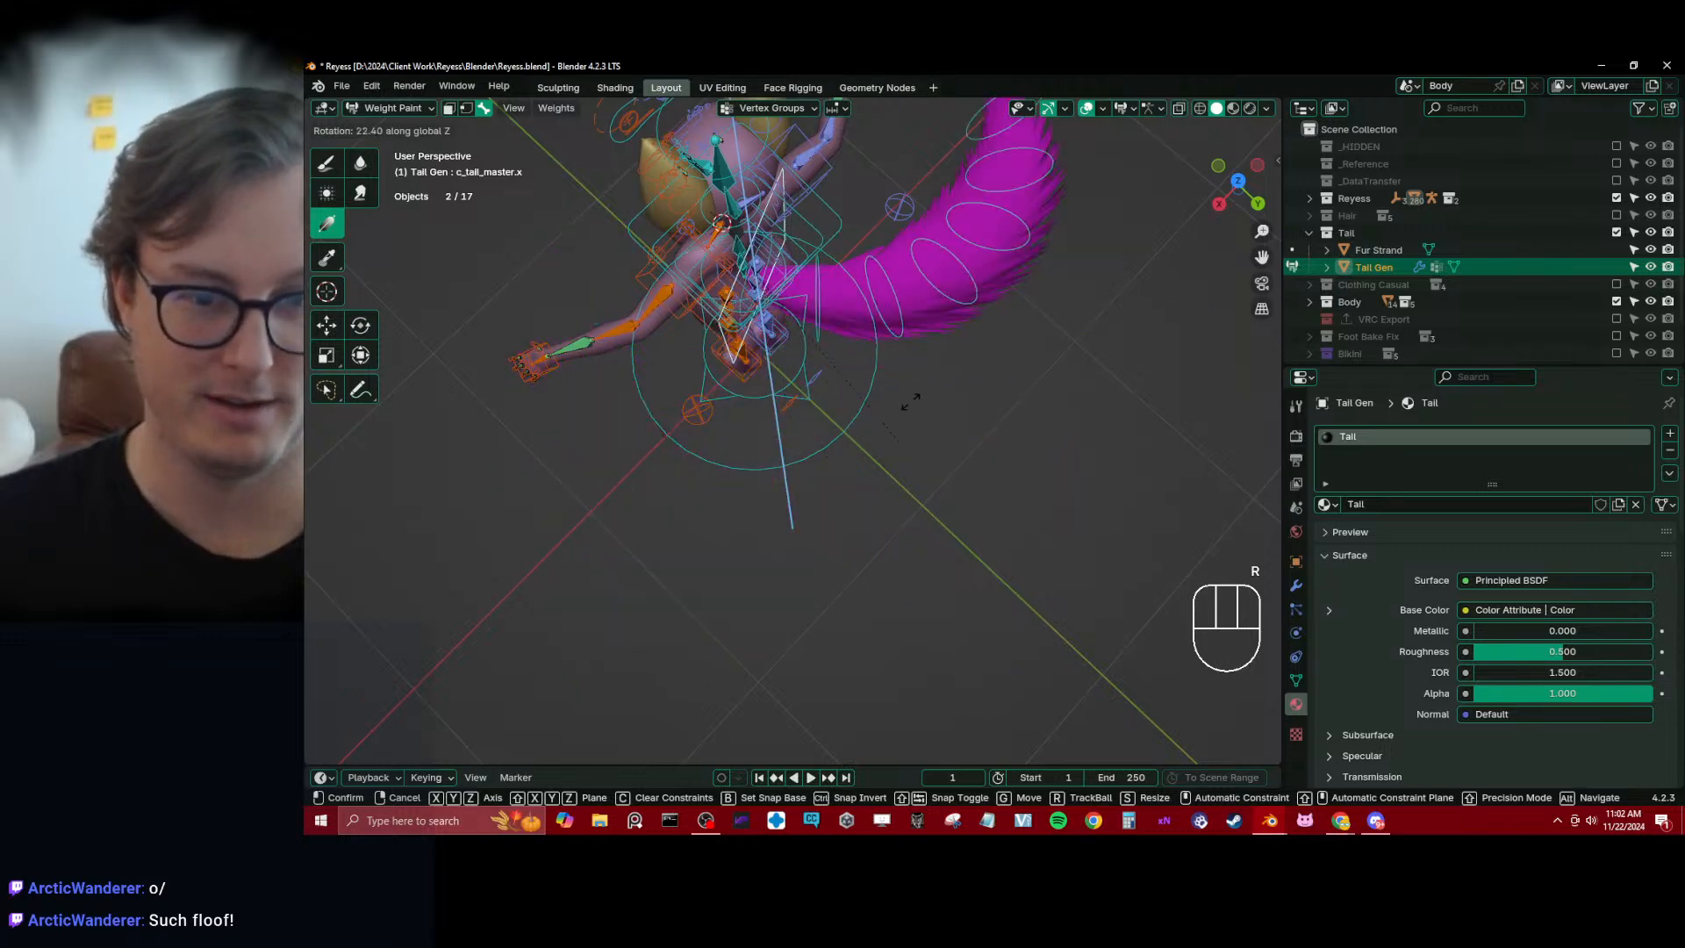
{"action": "right_click", "coordinate": [881, 488]}
{"action": "key", "text": "KP_3"}
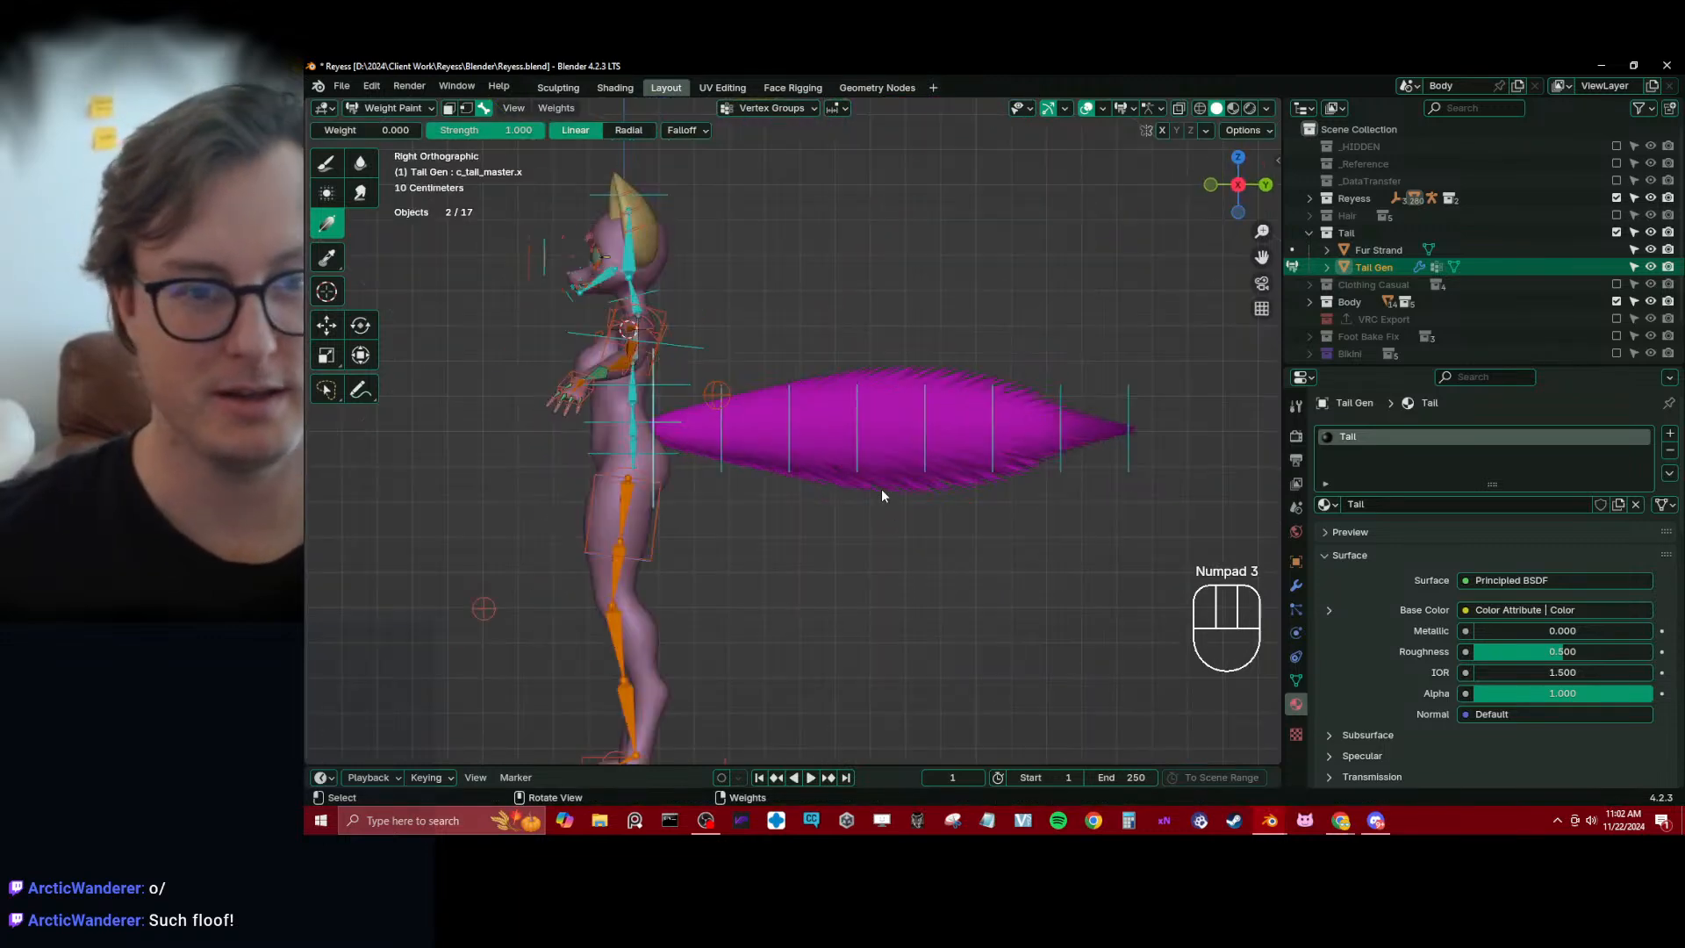
{"action": "key", "text": "r"}
{"action": "right_click", "coordinate": [971, 456]}
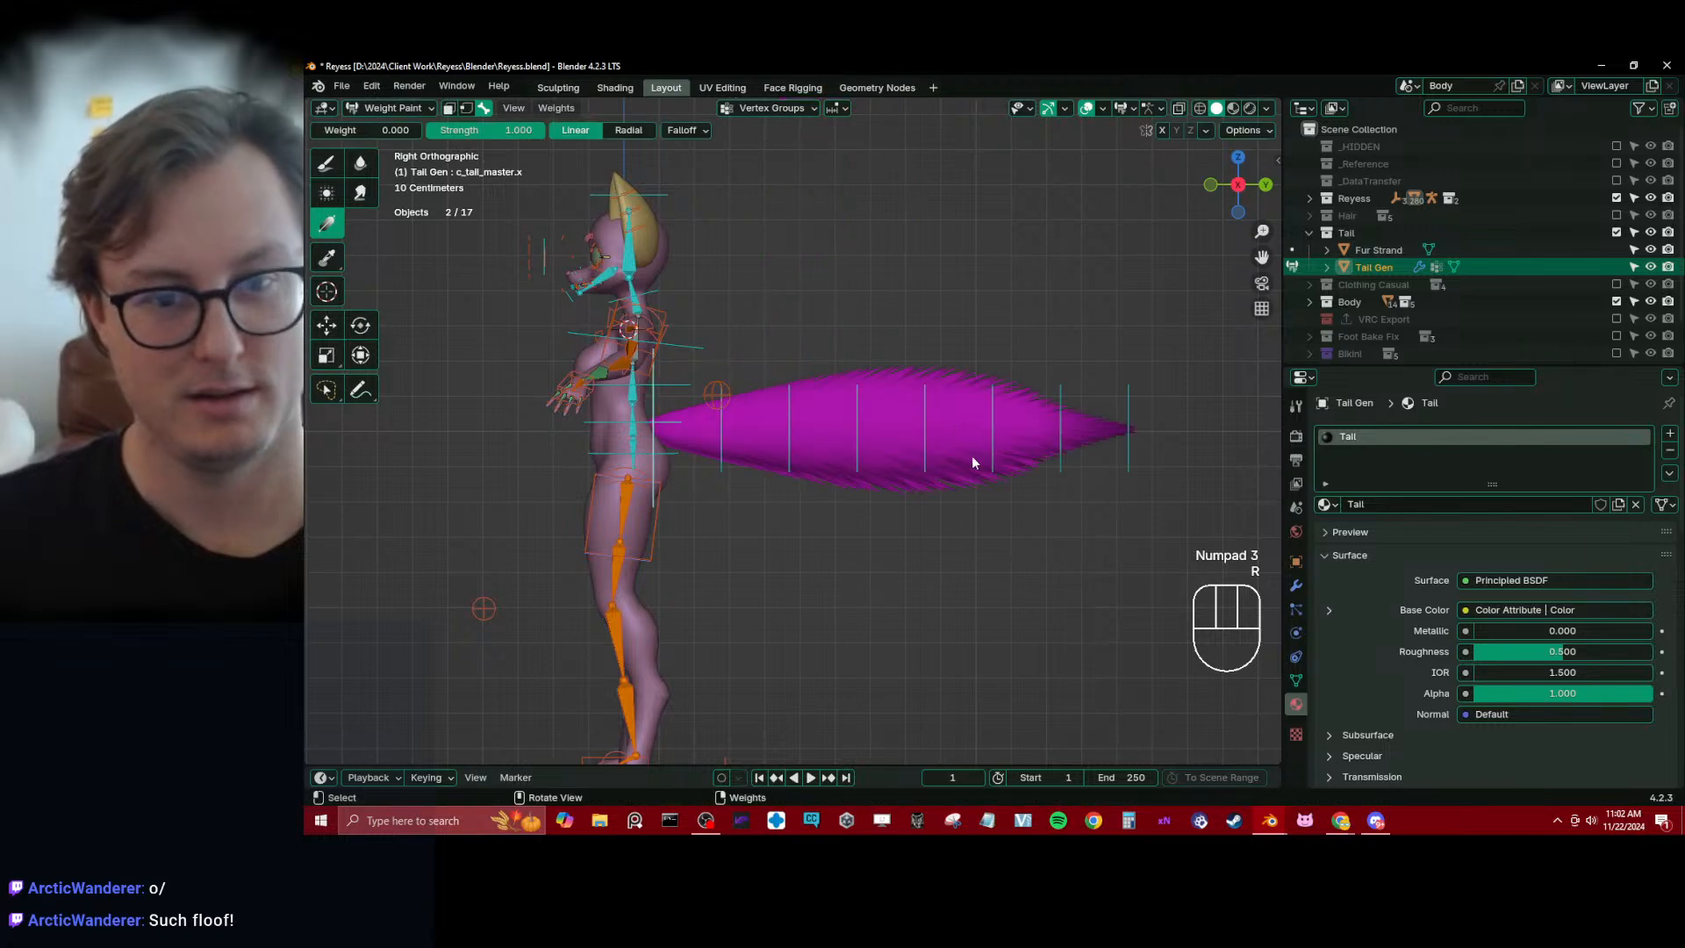
Smooth the tail's vertex weights with the Deform Pose Bones subset and 2 iterations
{"action": "key", "text": "ctrl+Tab"}
{"action": "key", "text": "ctrl+Tab"}
{"action": "left_click", "coordinate": [818, 418]}
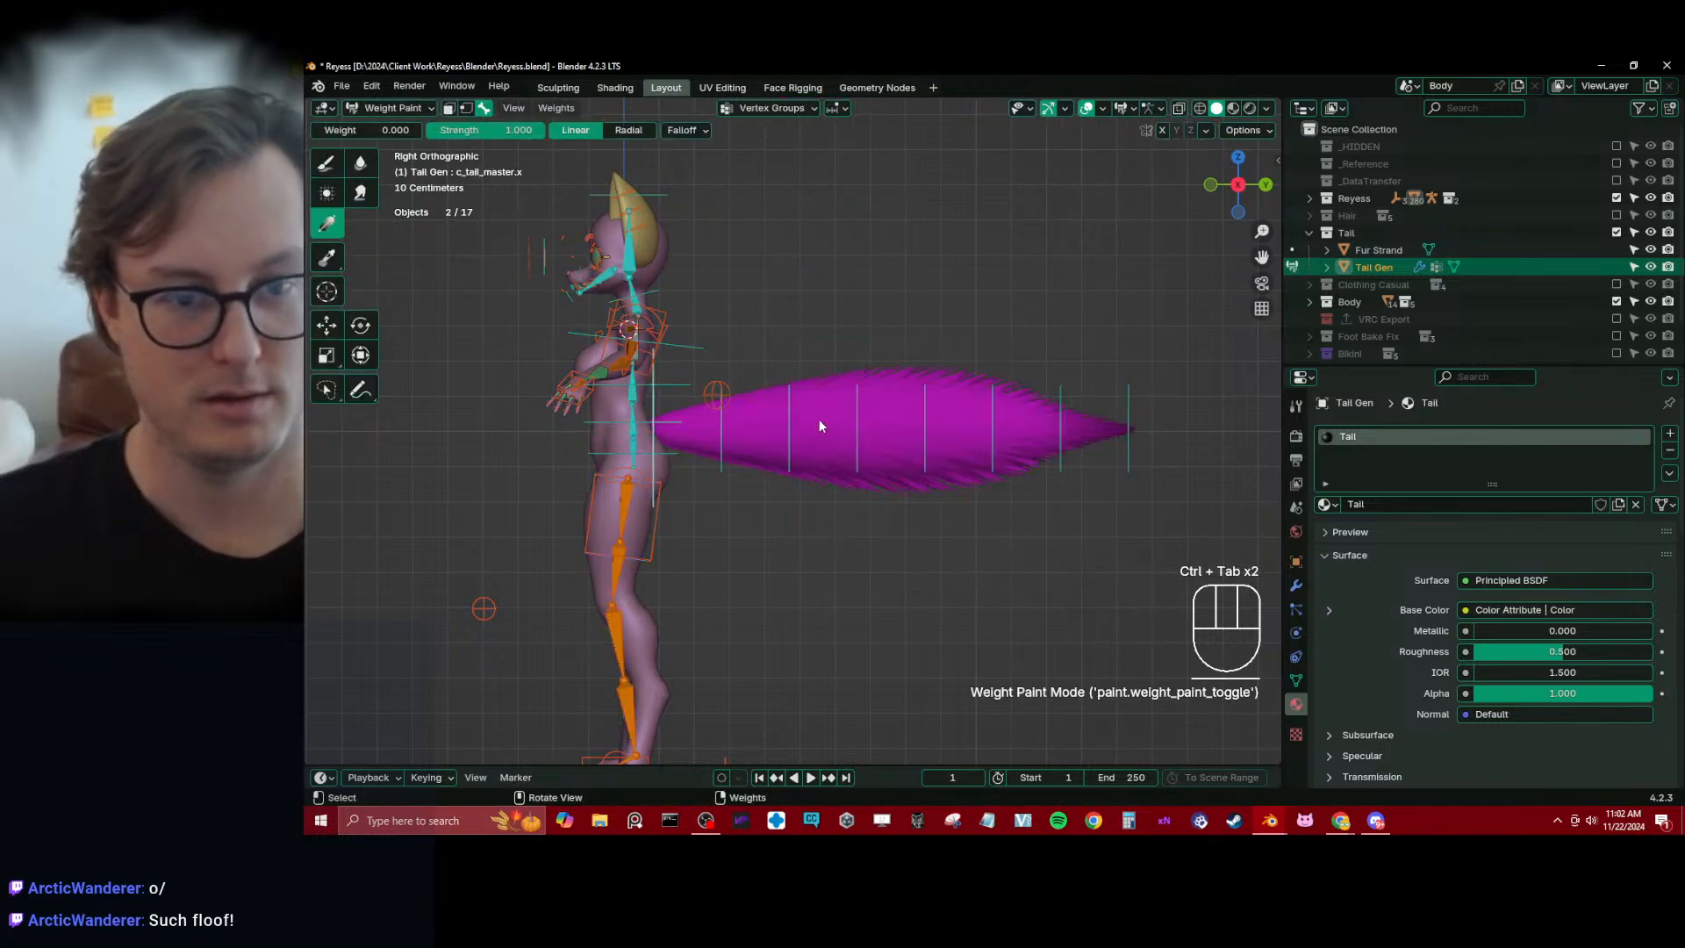
{"action": "key", "text": "q"}
{"action": "left_click", "coordinate": [706, 429]}
{"action": "left_click", "coordinate": [474, 749]}
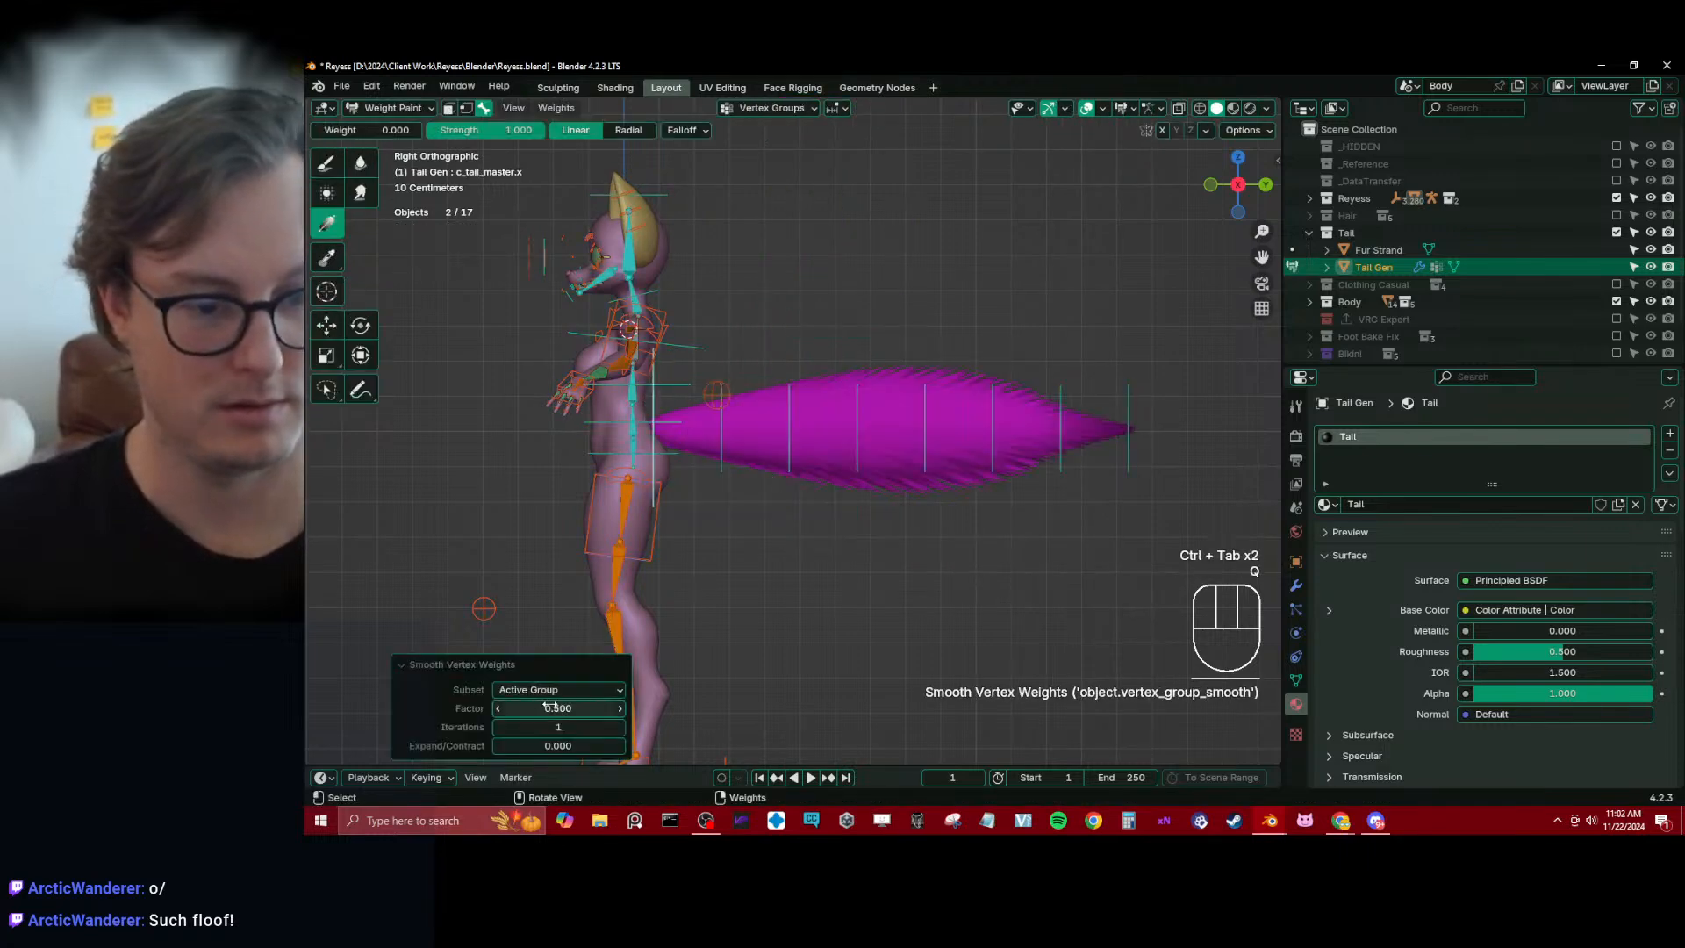
{"action": "left_click", "coordinate": [602, 691]}
{"action": "left_click", "coordinate": [561, 727]}
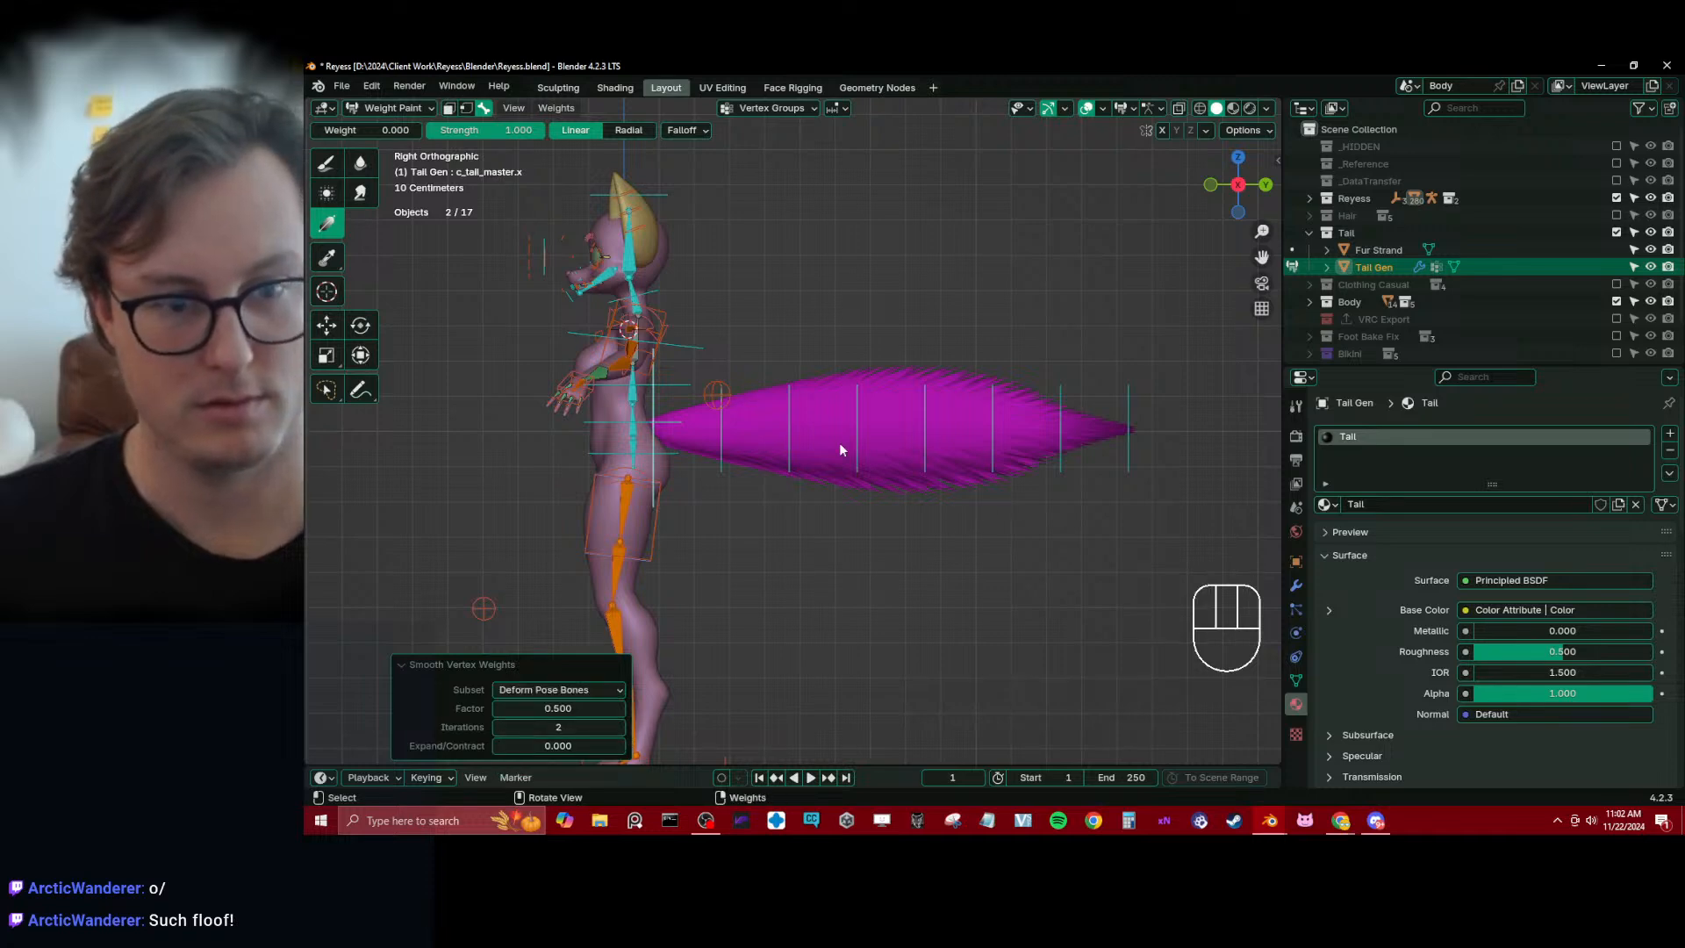
Test the smoothed tail weights by rotating c_tail_master.x in an angled view
{"action": "middle_click_drag", "start_coordinate": [839, 450], "coordinate": [886, 413]}
{"action": "key", "text": "r"}
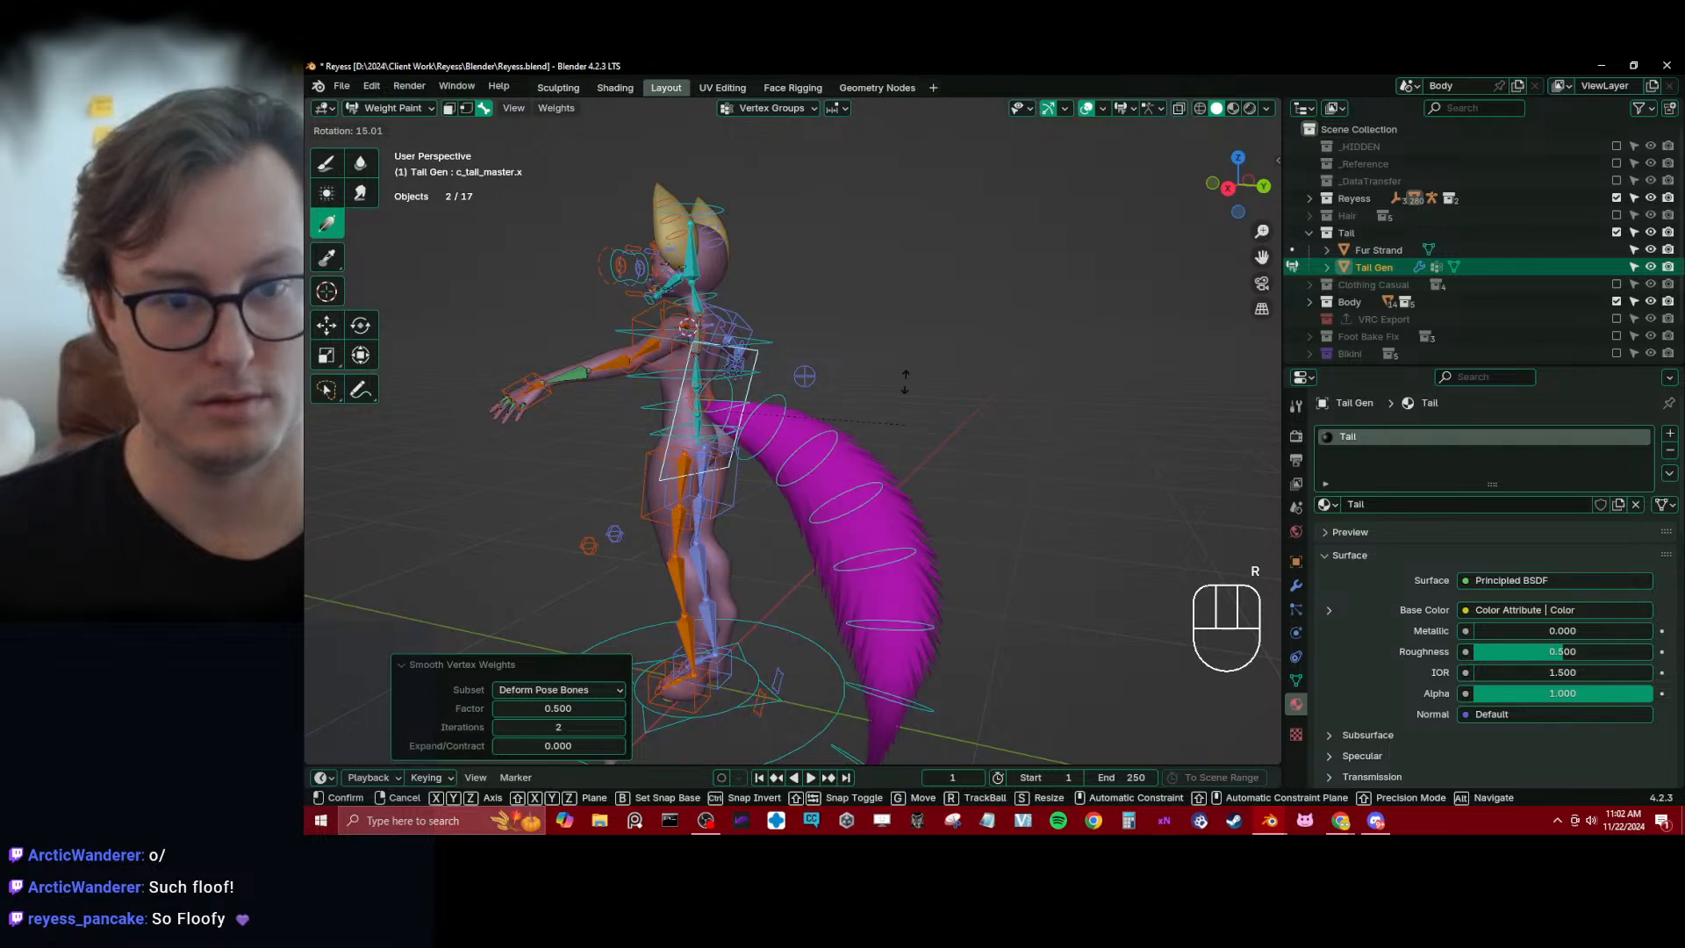
{"action": "left_click", "coordinate": [913, 427]}
Return Tail Gen to Object Mode and save the file
{"action": "key", "text": "ctrl+Tab"}
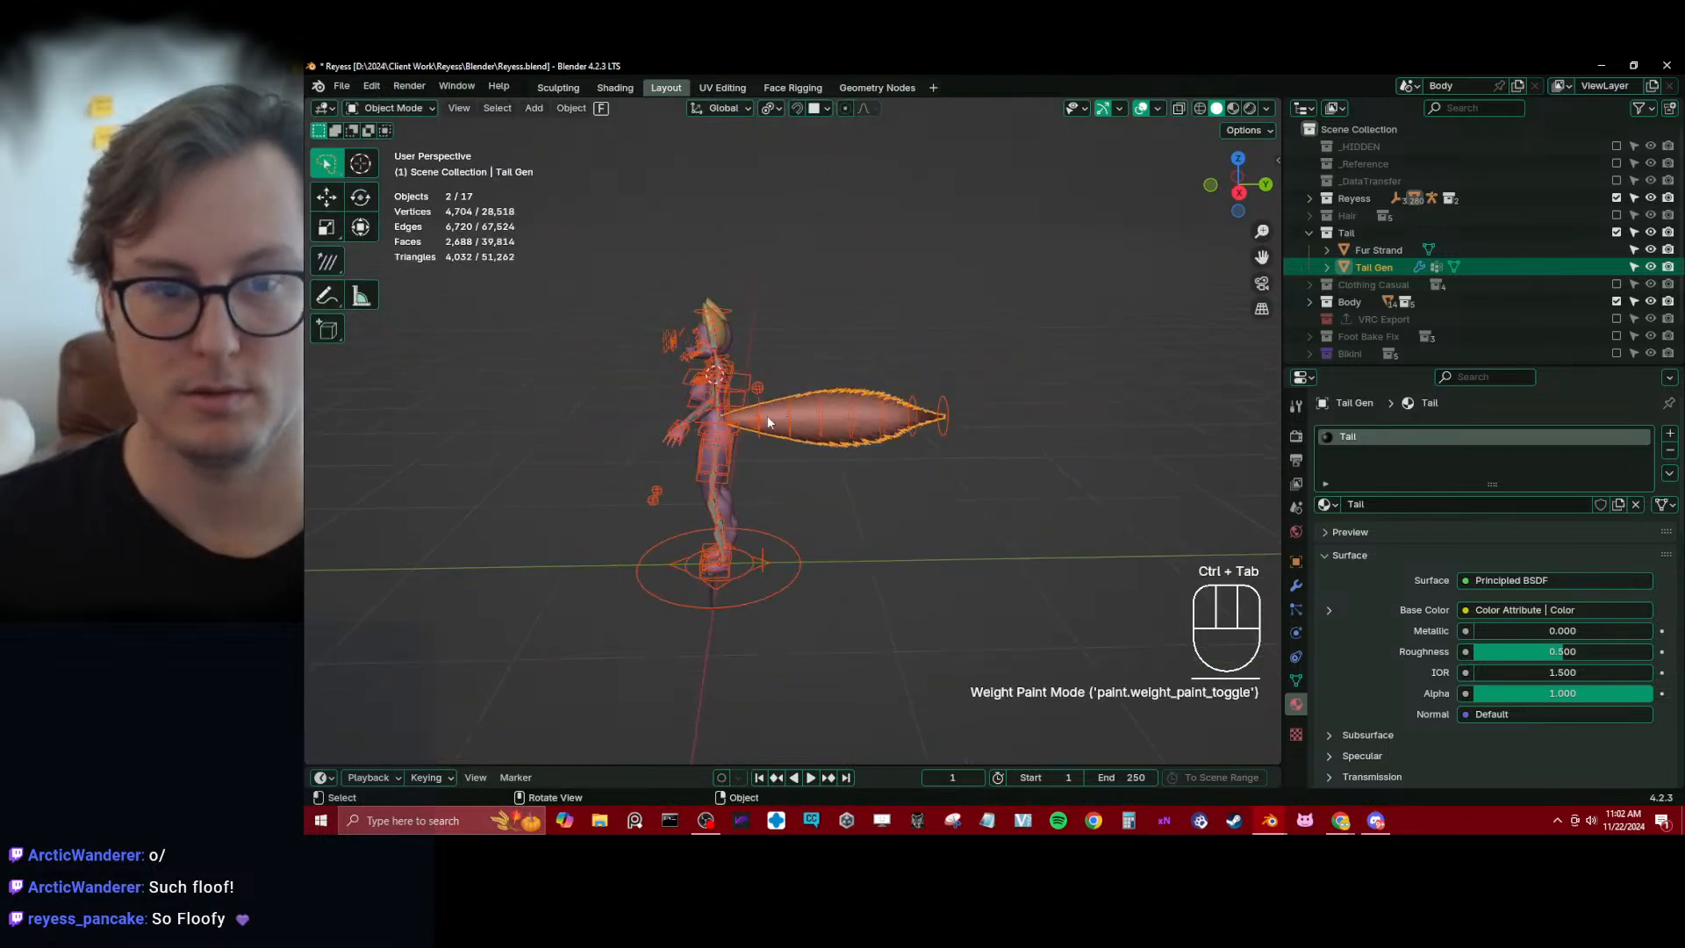
{"action": "middle_click_drag", "start_coordinate": [769, 422], "coordinate": [862, 392]}
{"action": "key", "text": "ctrl+s"}
{"action": "scroll", "coordinate": [834, 389], "scroll_direction": "up", "scroll_amount": 5}
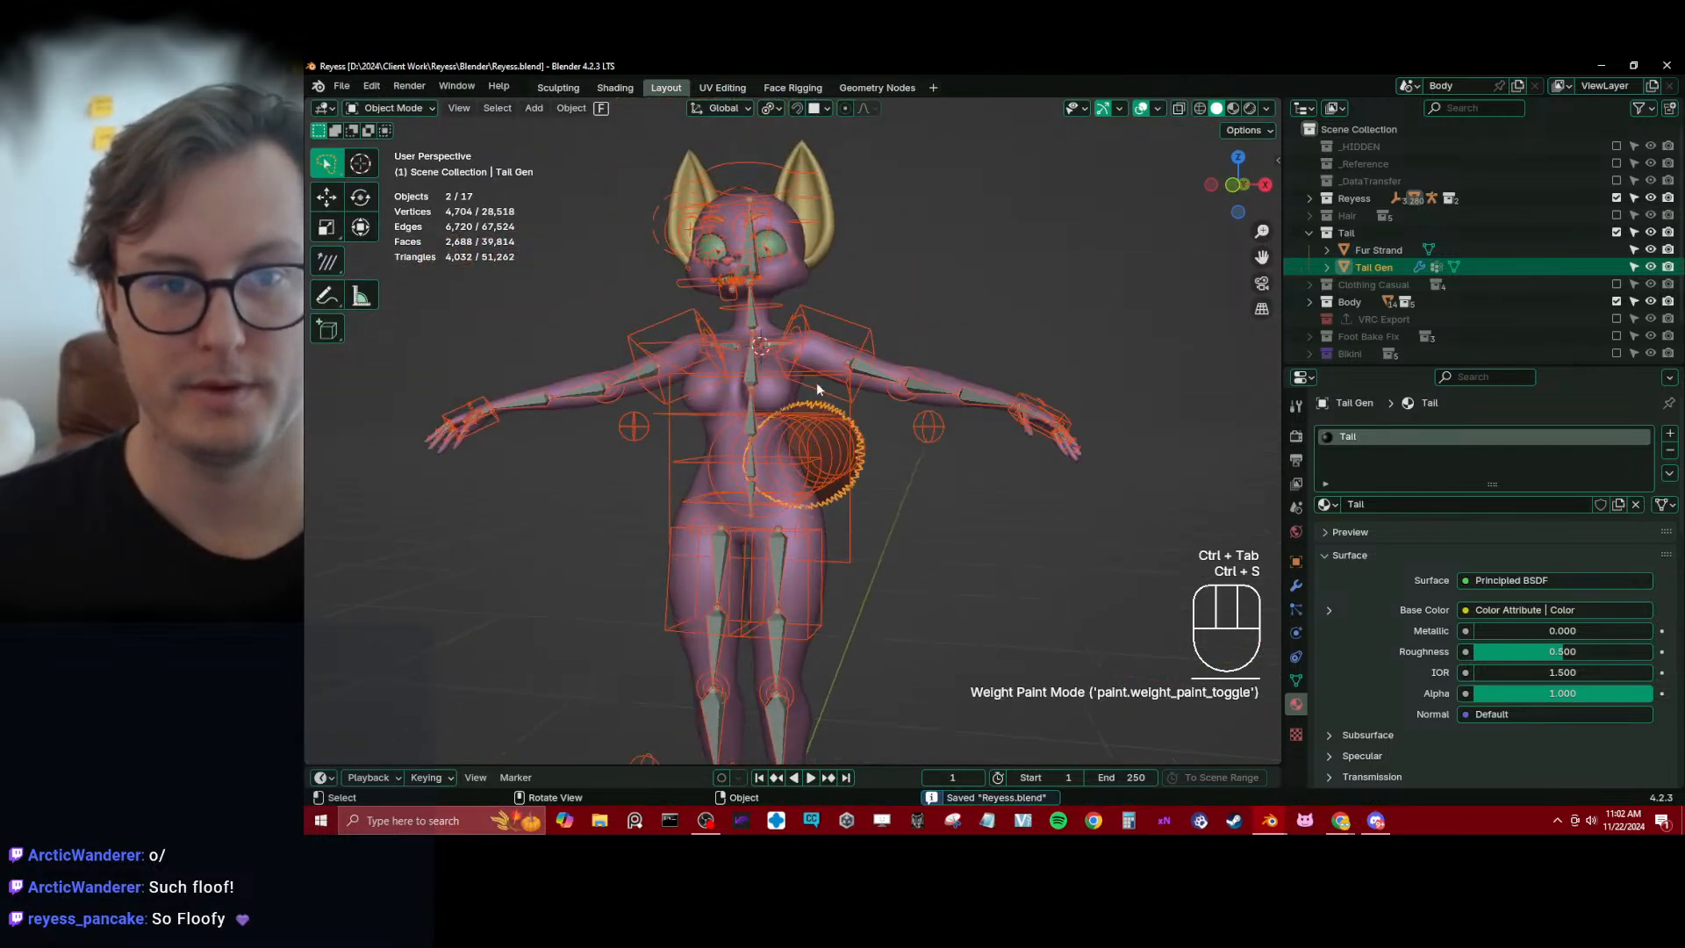
Select the ears mesh, show its modifiers and save the file again
{"action": "left_click", "coordinate": [817, 263]}
{"action": "left_click", "coordinate": [1296, 586]}
{"action": "scroll", "coordinate": [995, 412], "scroll_direction": "up", "scroll_amount": 3}
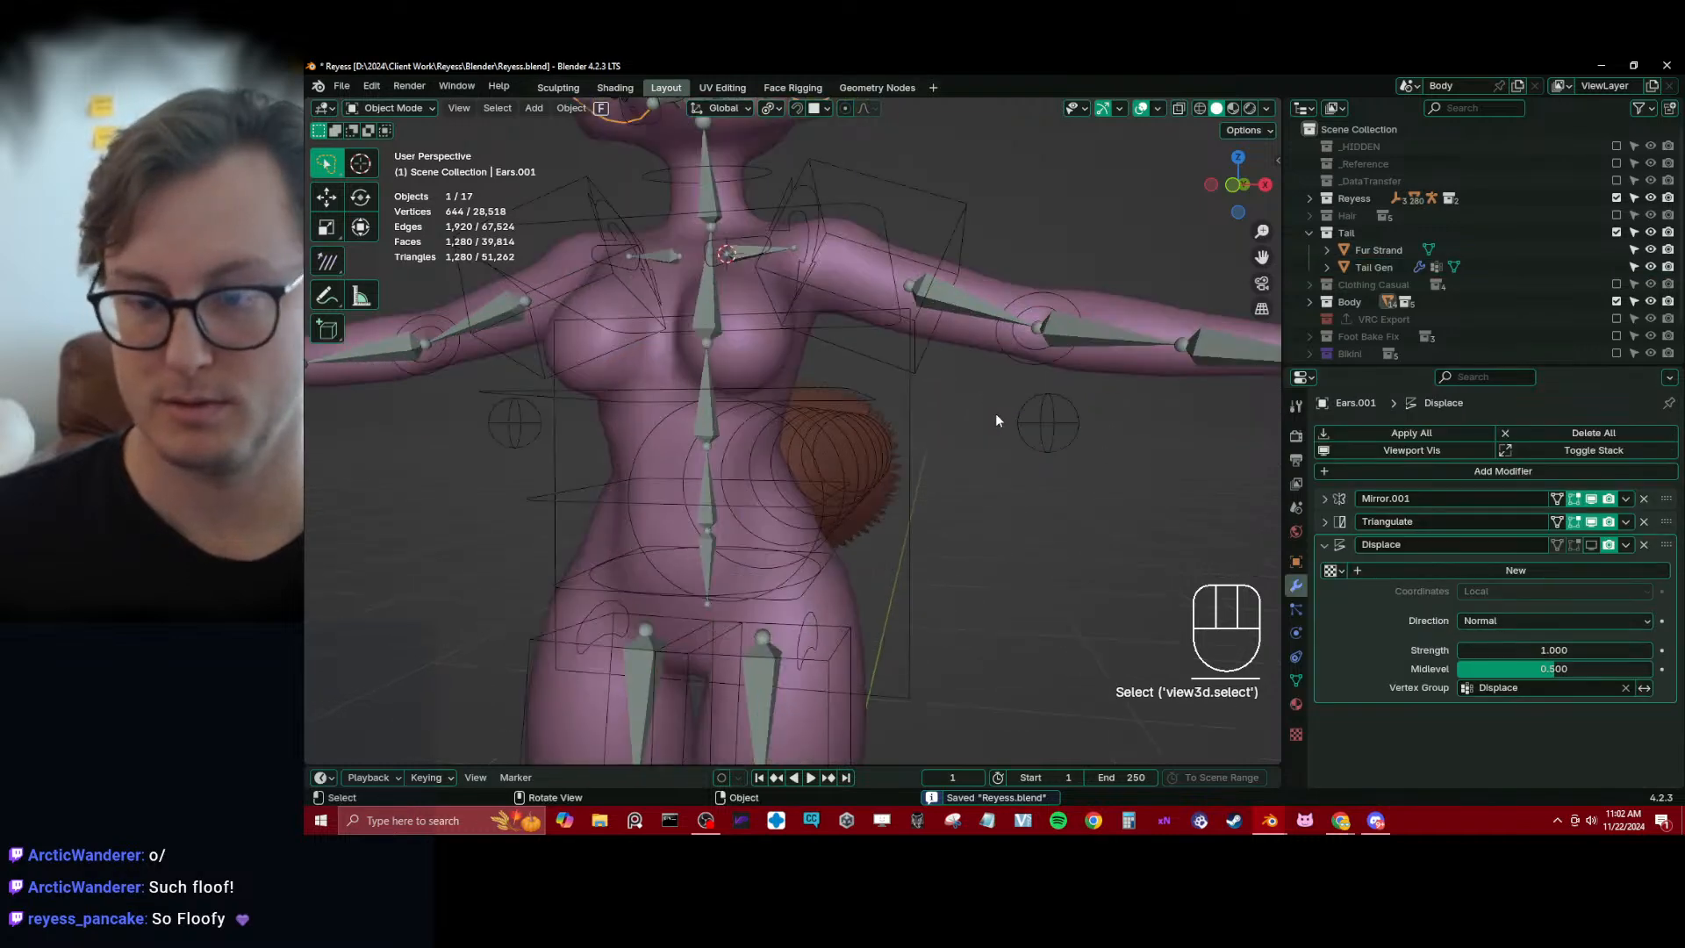
{"action": "key", "text": "KP_1"}
{"action": "scroll", "coordinate": [993, 413], "scroll_direction": "down", "scroll_amount": 3}
{"action": "middle_click_drag", "start_coordinate": [988, 397], "coordinate": [914, 422], "text": "shift"}
{"action": "key", "text": "ctrl+s"}
Parent the ears mesh to Reyess_rig with Armature Deform
{"action": "scroll", "coordinate": [912, 425], "scroll_direction": "up", "scroll_amount": 3}
{"action": "left_click", "coordinate": [851, 335], "text": "shift"}
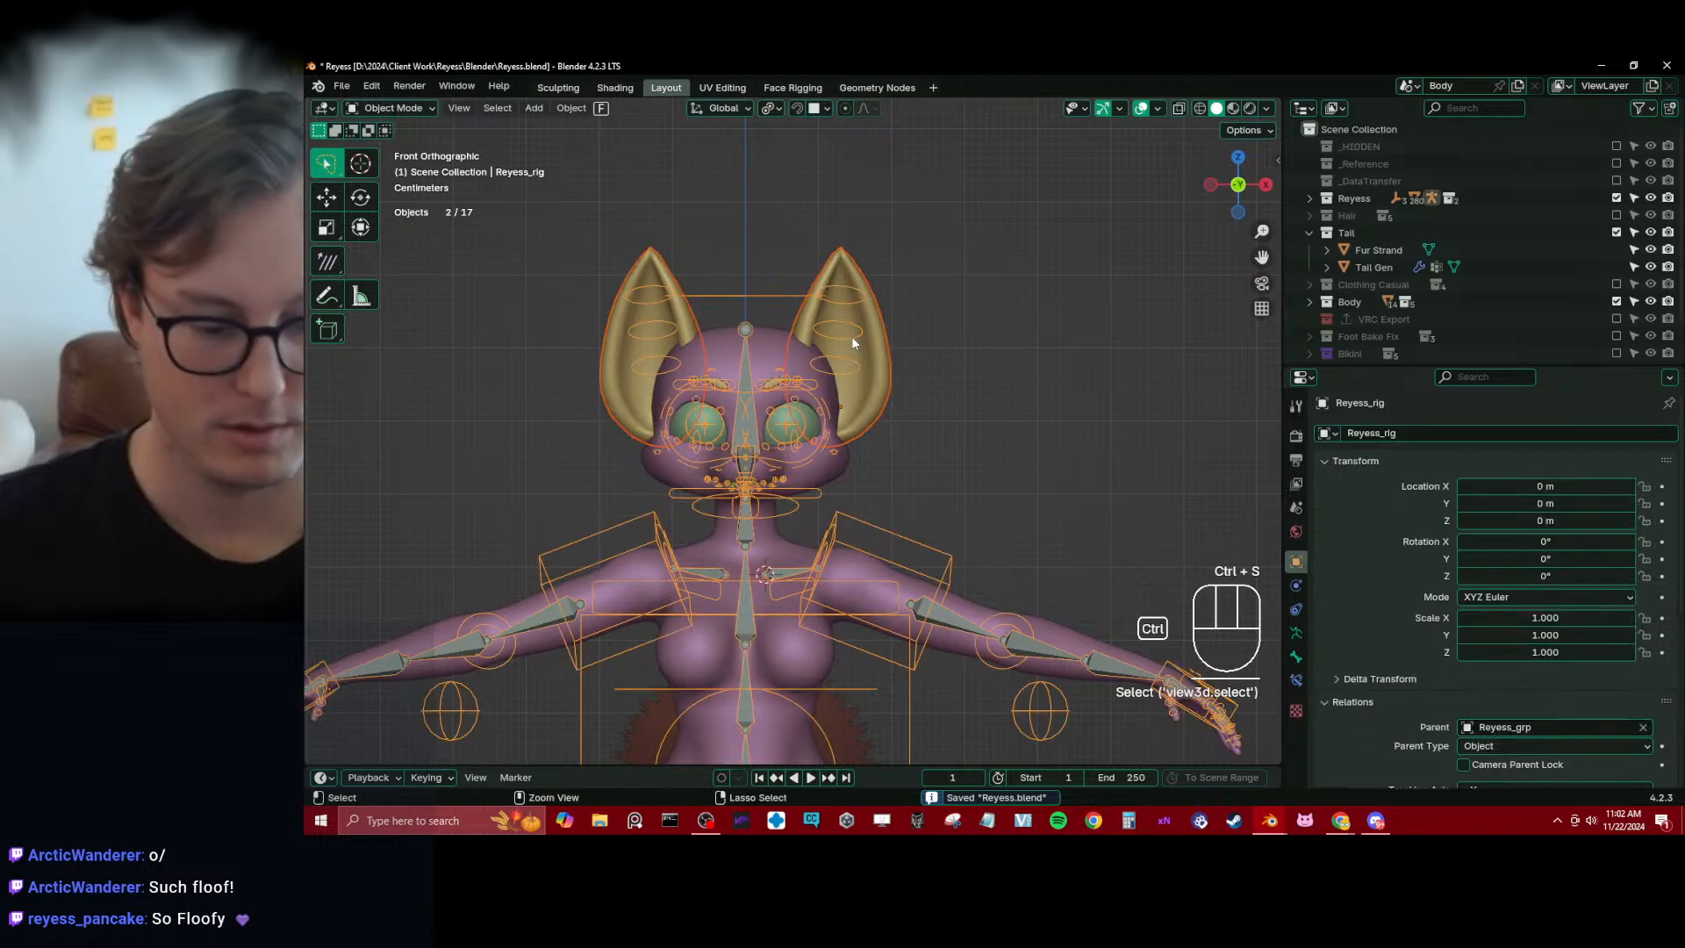
{"action": "key", "text": "ctrl+p"}
{"action": "left_click", "coordinate": [851, 337]}
{"action": "scroll", "coordinate": [851, 366], "scroll_direction": "up", "scroll_amount": 3}
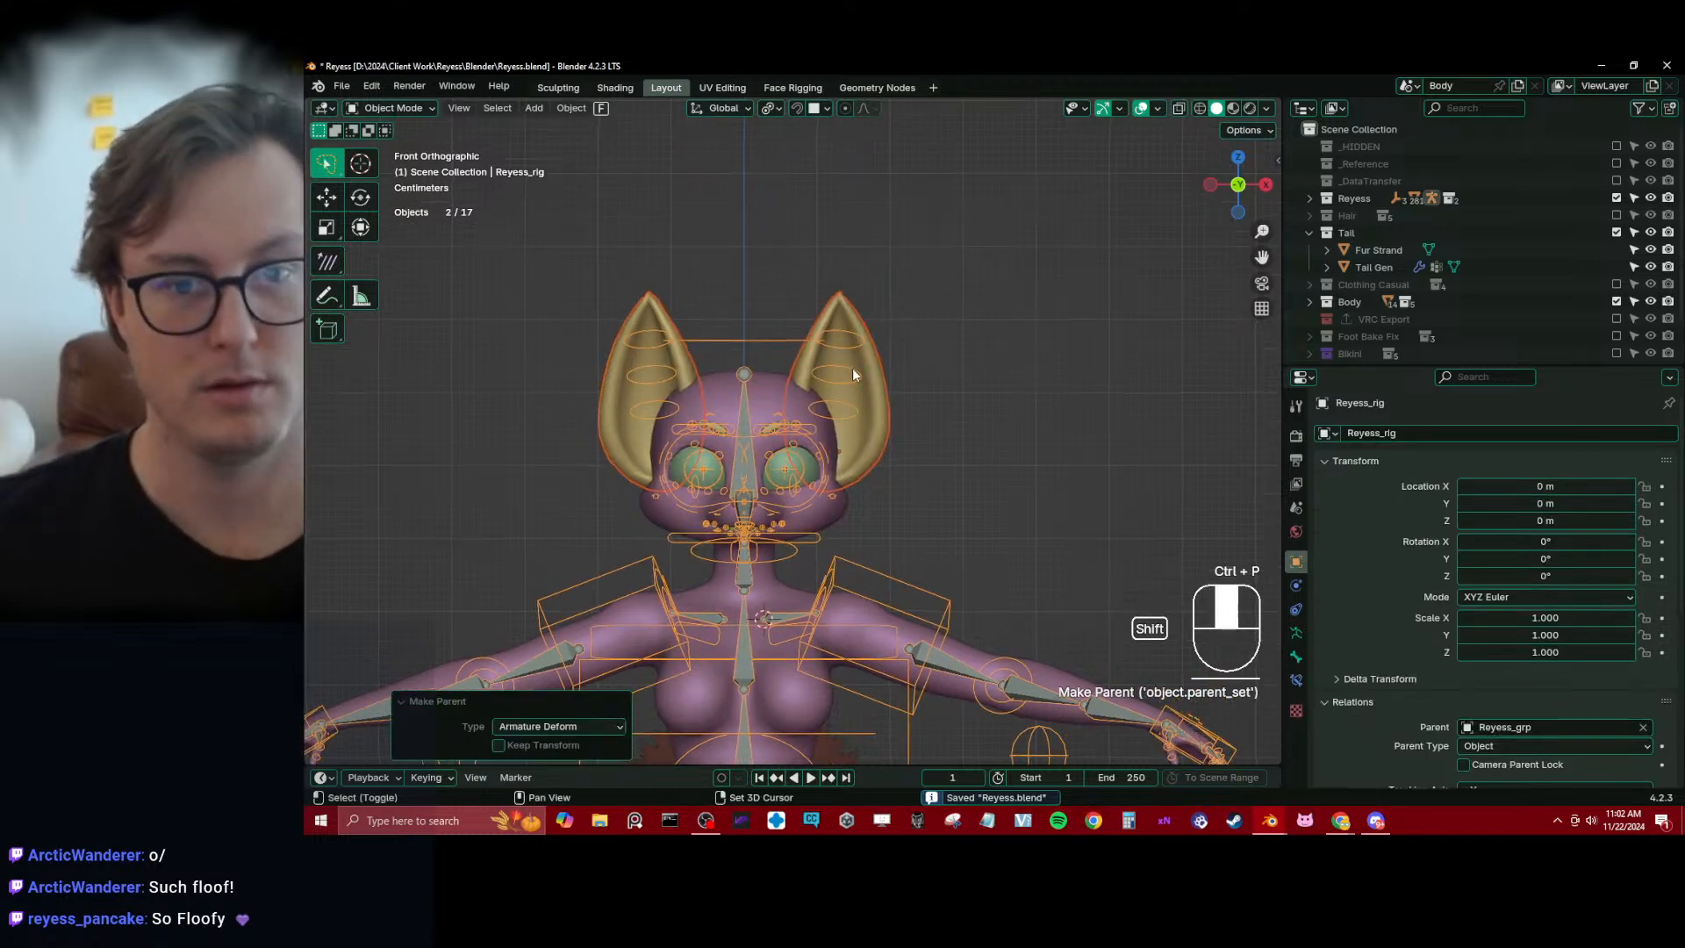
Check the ears in Weight Paint mode with bones c_ear_01.l and head.x, then return to Object Mode
{"action": "left_click", "coordinate": [913, 414], "text": "ctrl"}
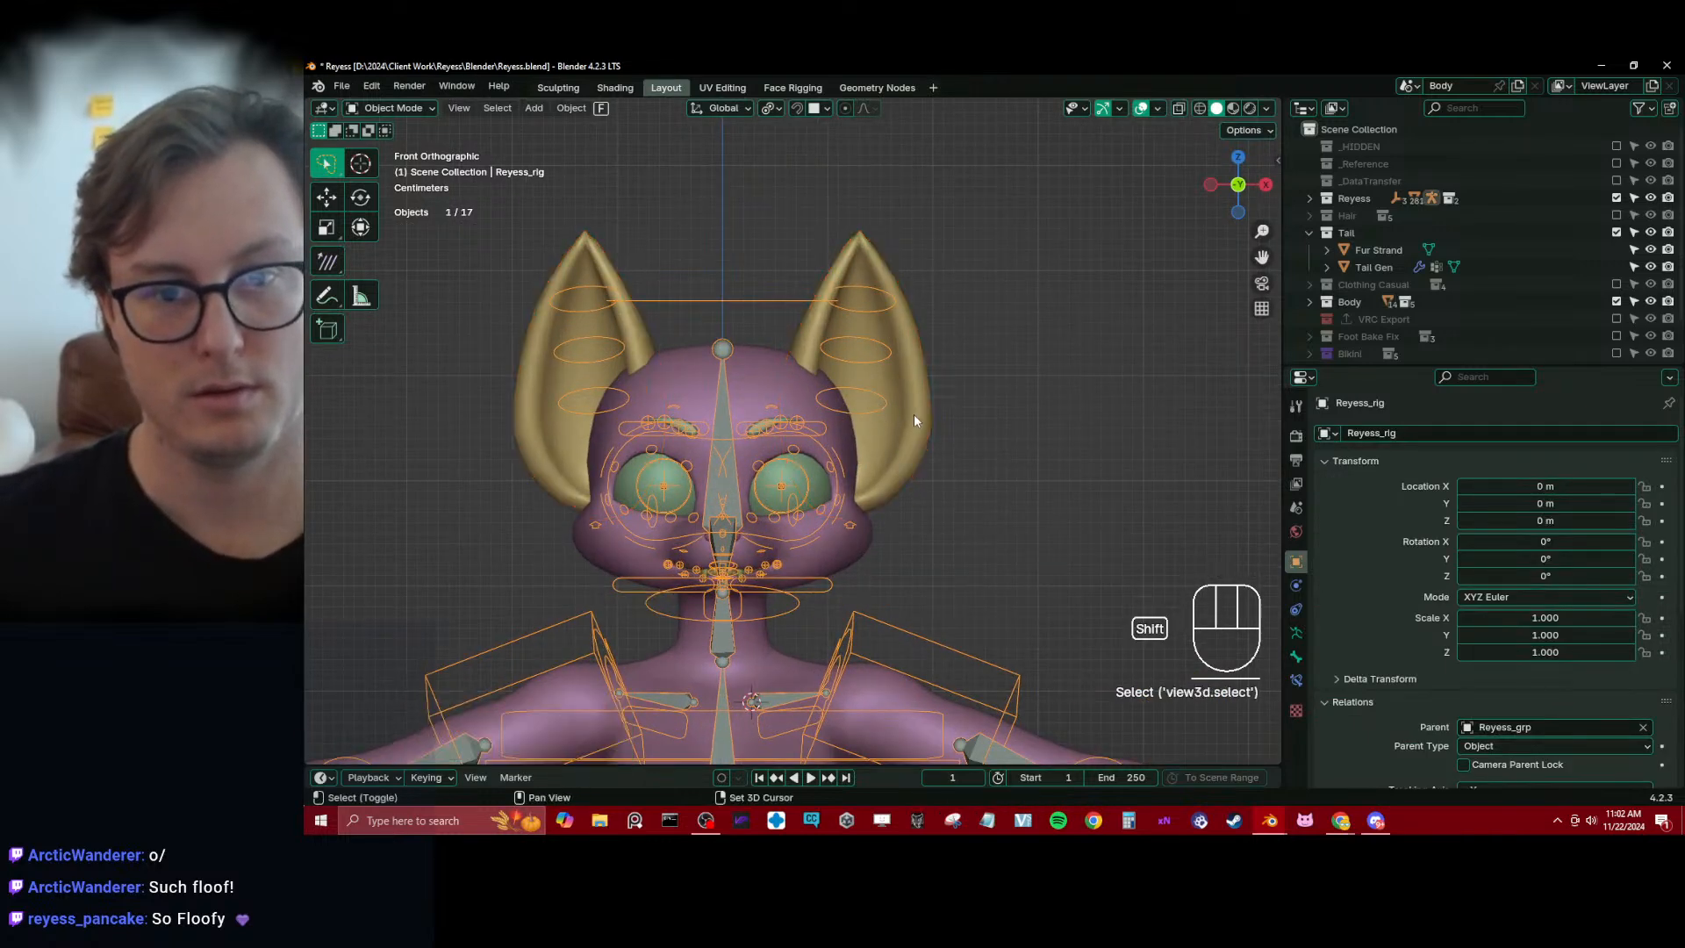
{"action": "key", "text": "ctrl+Tab"}
{"action": "left_click", "coordinate": [867, 382]}
{"action": "left_click", "coordinate": [885, 404], "text": "ctrl"}
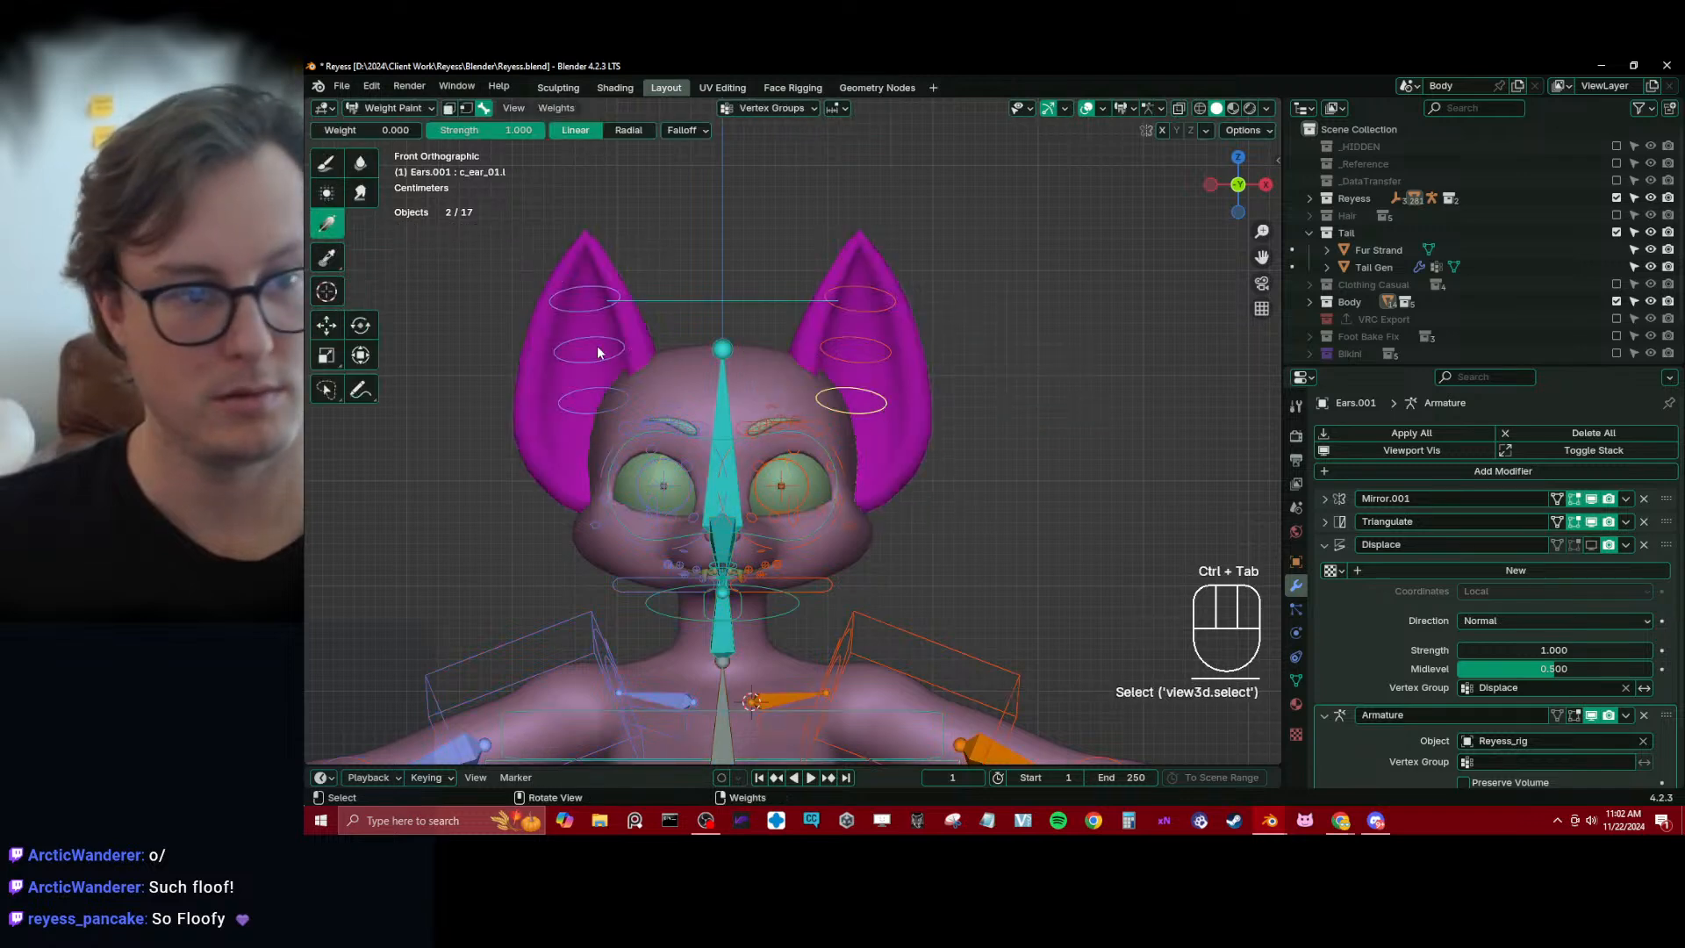
{"action": "left_click", "coordinate": [730, 395], "text": "ctrl"}
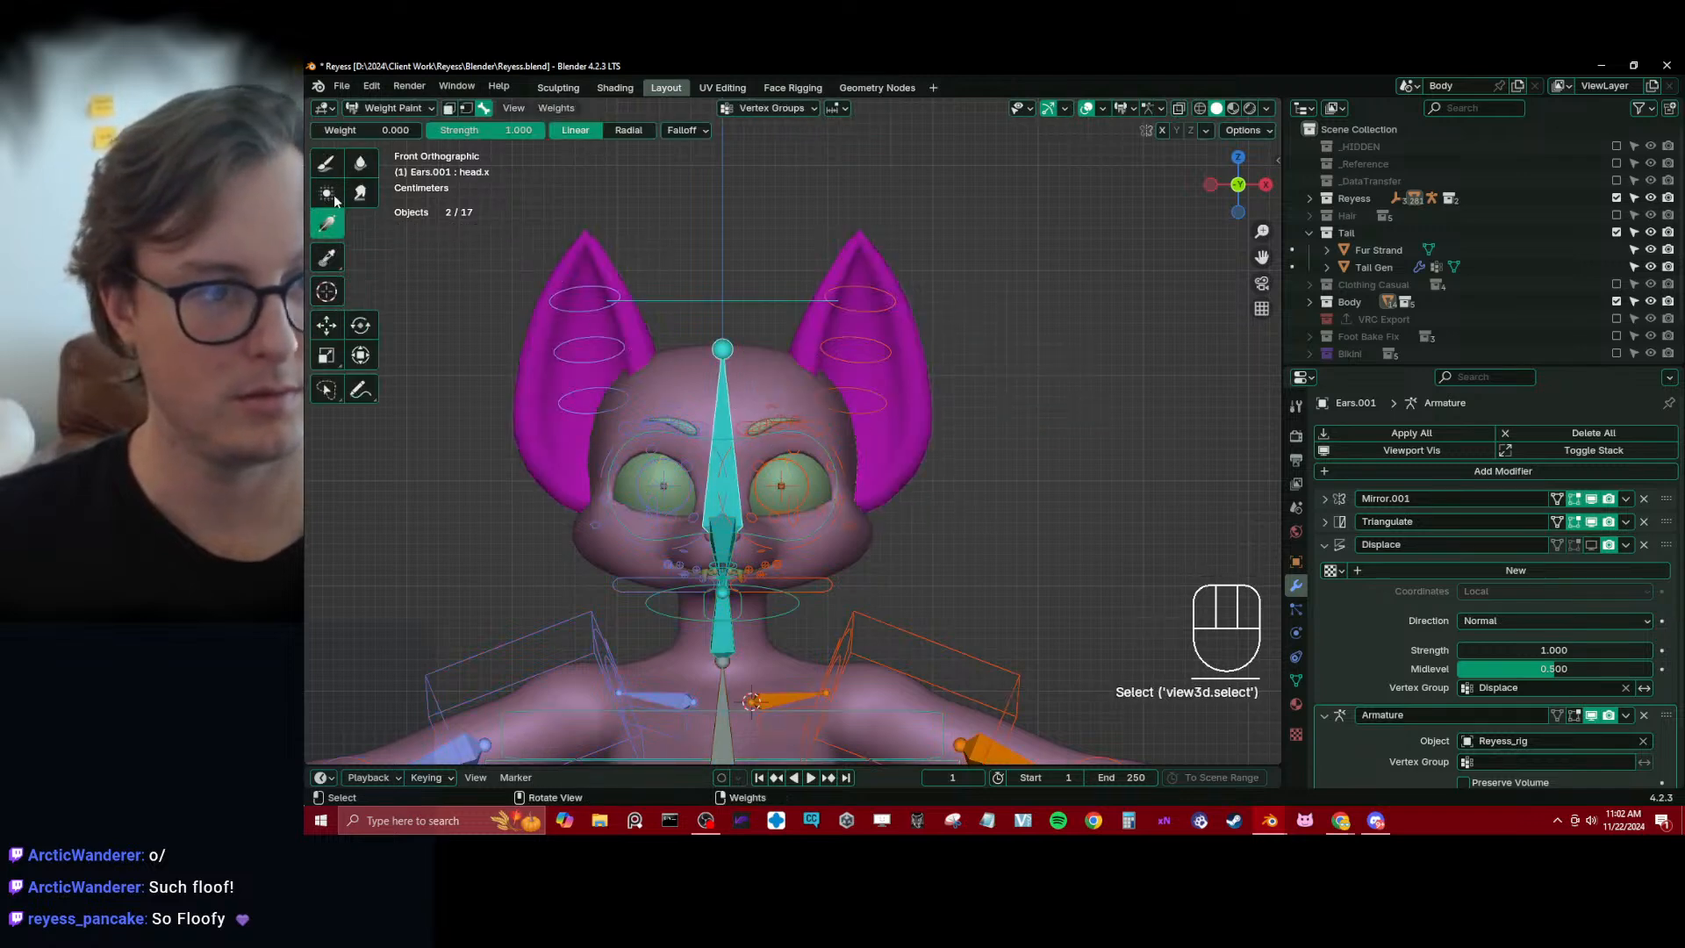
{"action": "key", "text": "ctrl+Tab"}
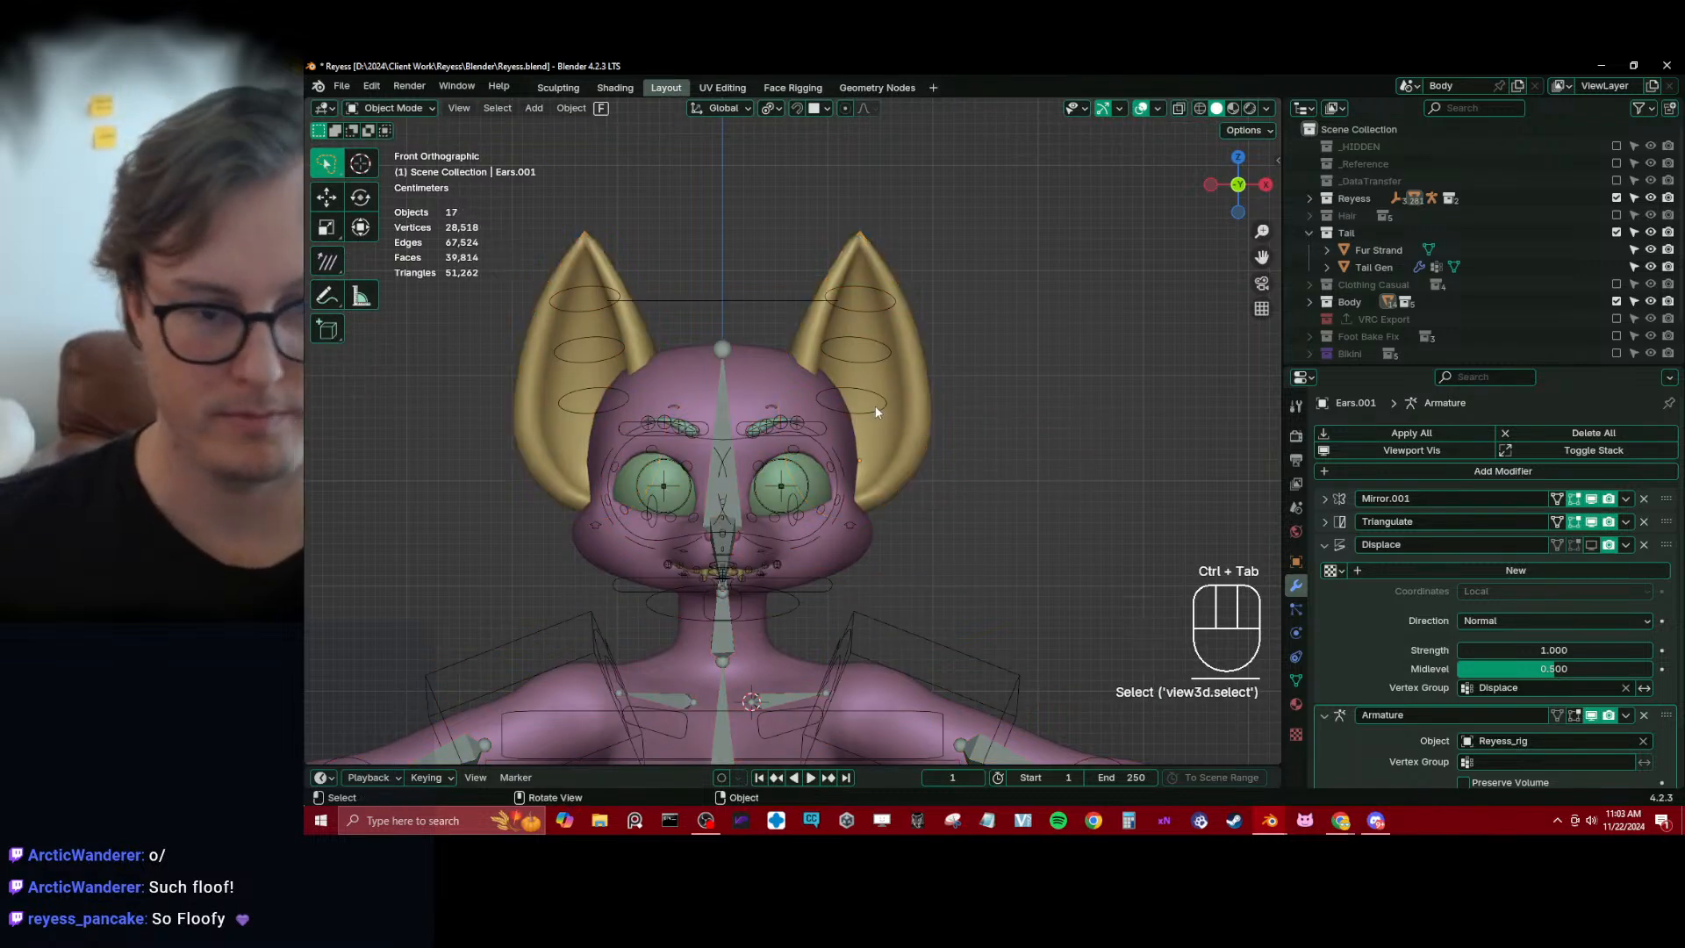
Parent the ears mesh to Reyess_rig using Armature Deform With Empty Groups
{"action": "left_click", "coordinate": [798, 302], "text": "shift"}
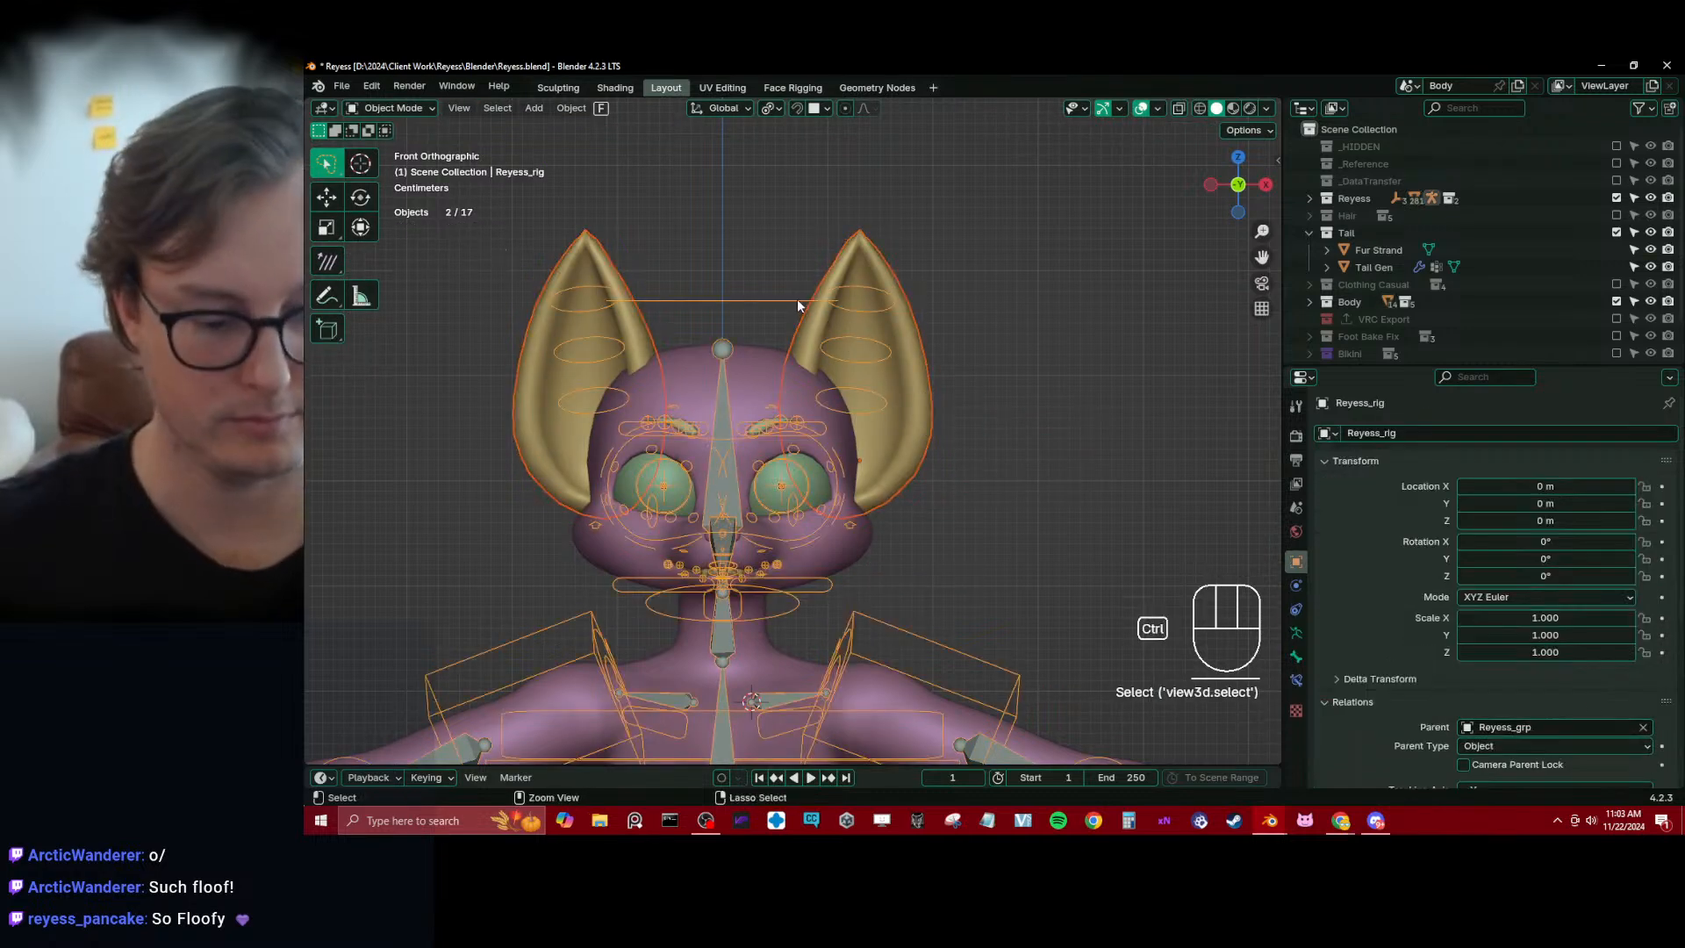
{"action": "key", "text": "ctrl+p"}
{"action": "left_click", "coordinate": [797, 317]}
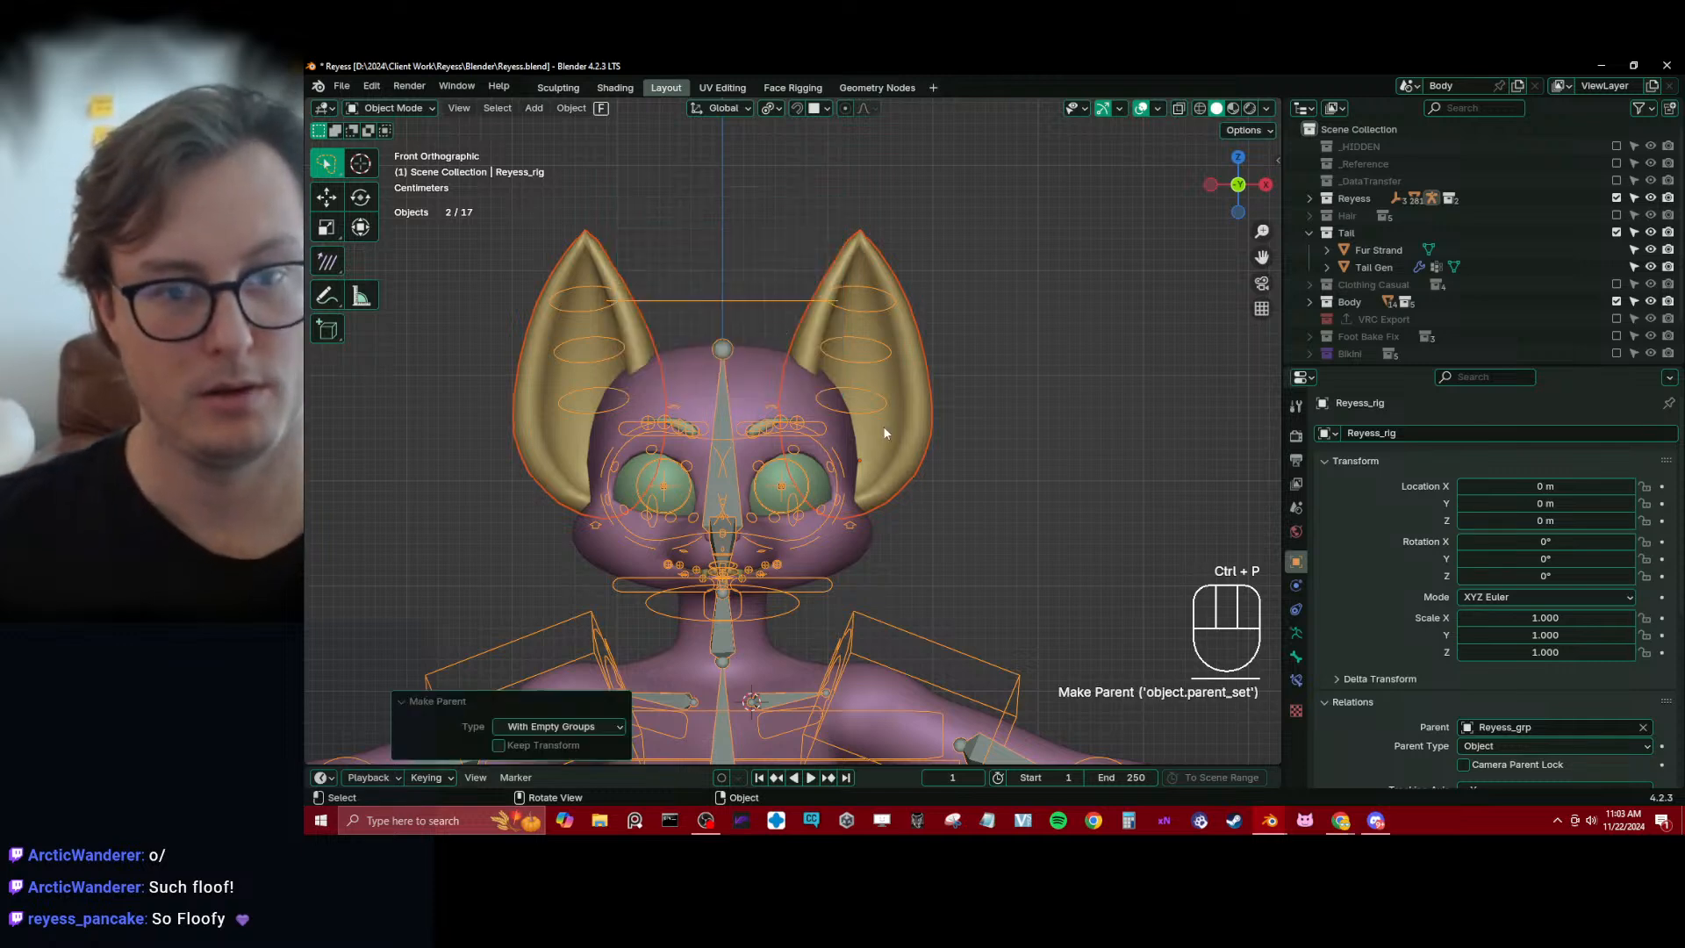
Enter Weight Paint mode on Ears.001 with the rig selected and set the Gradient weight to 1.000
{"action": "left_click", "coordinate": [882, 424], "text": "shift"}
{"action": "key", "text": "ctrl+Tab"}
{"action": "left_click", "coordinate": [846, 383]}
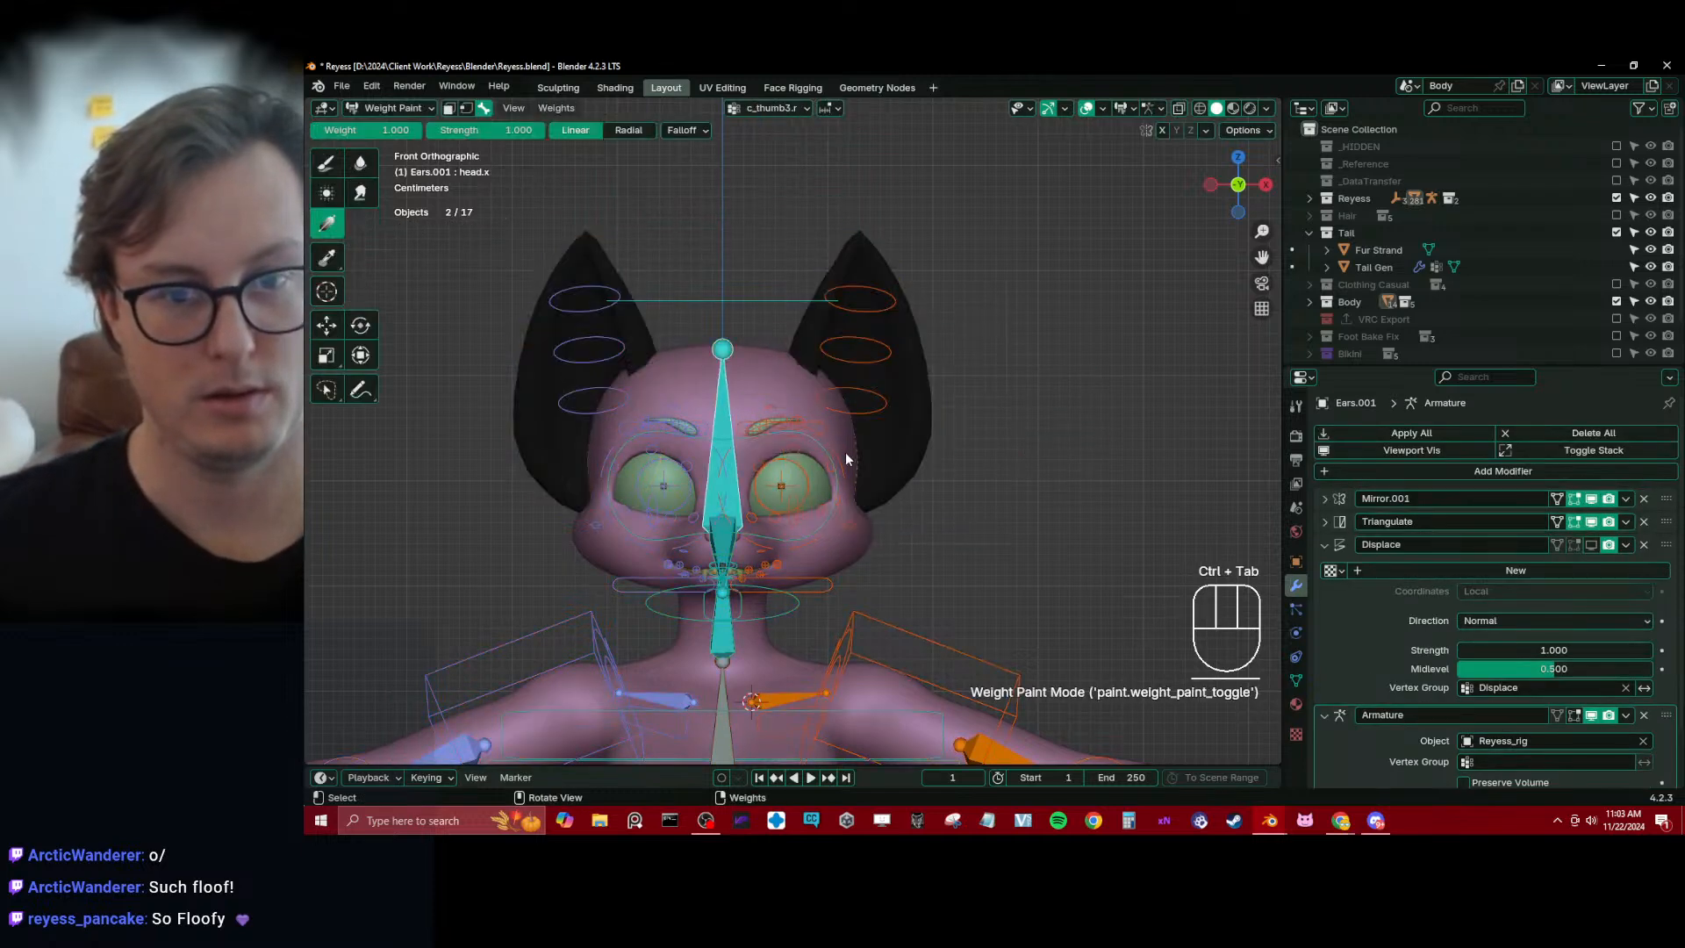
{"action": "left_click", "coordinate": [830, 414]}
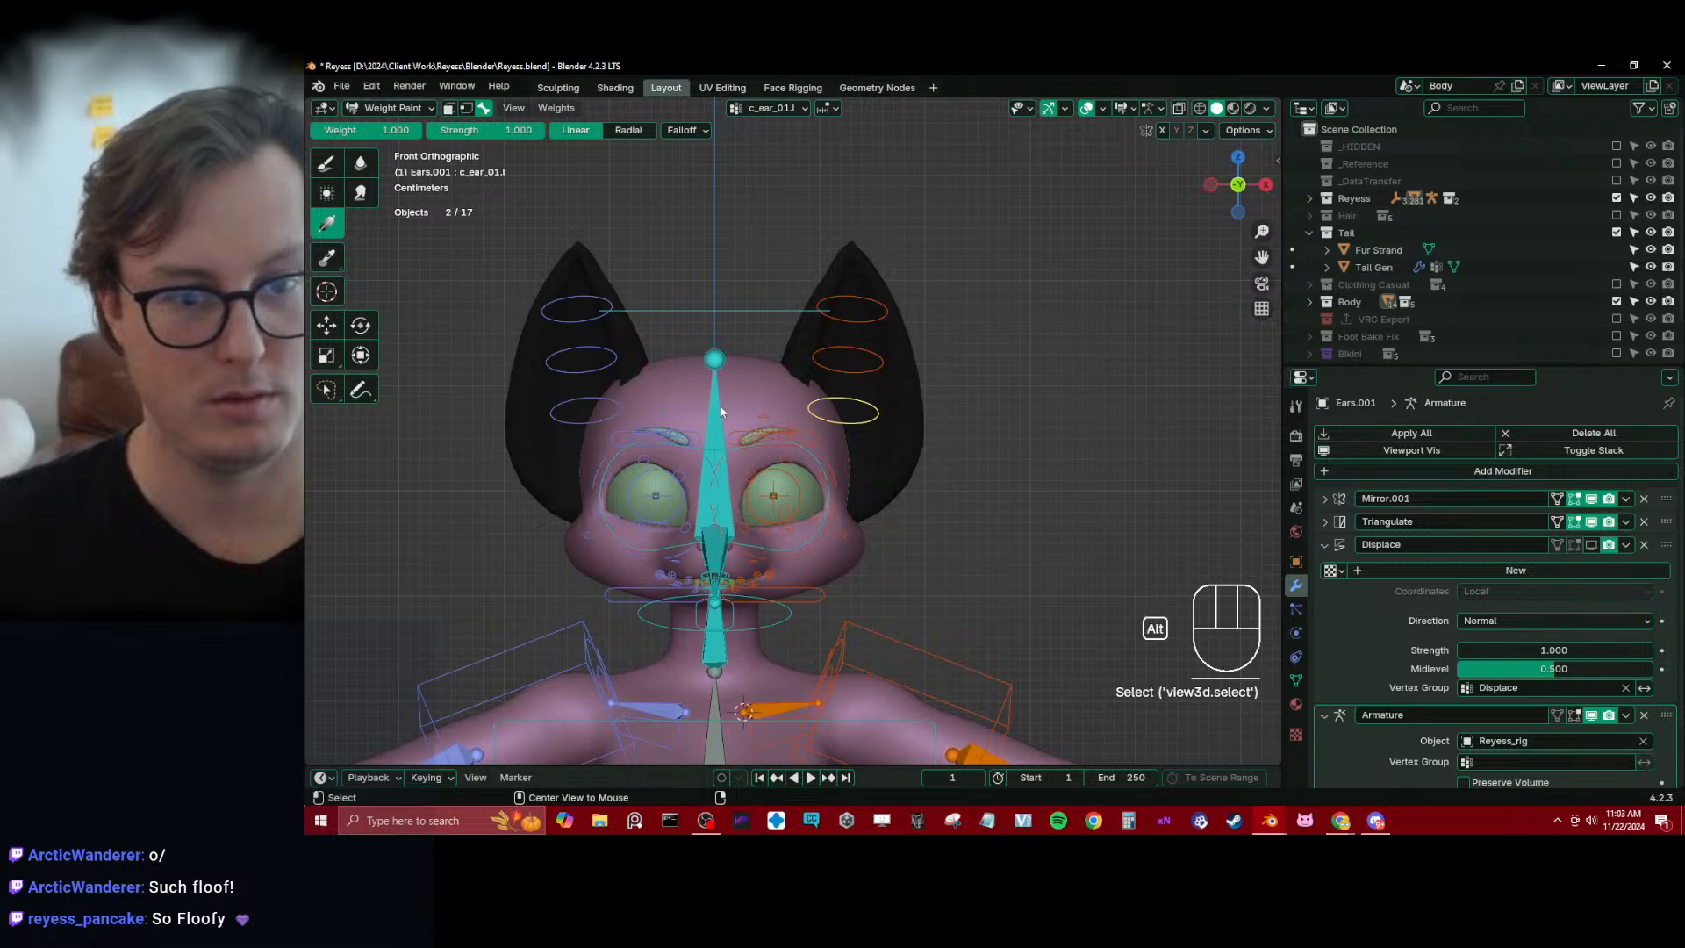
{"action": "left_click", "coordinate": [721, 411], "text": "alt"}
Paint linear 1.000 weight gradients on the character's left ear for its bones up to c_ear_03.l
{"action": "mouse_move", "coordinate": [838, 507]}
{"action": "left_mouse_down"}
{"action": "mouse_move", "coordinate": [867, 477]}
{"action": "mouse_move", "coordinate": [879, 367]}
{"action": "left_mouse_up"}
{"action": "mouse_move", "coordinate": [832, 445]}
{"action": "left_mouse_down"}
{"action": "mouse_move", "coordinate": [878, 353]}
{"action": "mouse_move", "coordinate": [863, 331]}
{"action": "left_mouse_up"}
{"action": "left_click_drag", "start_coordinate": [818, 443], "coordinate": [858, 364]}
{"action": "left_click", "coordinate": [872, 409], "text": "alt"}
{"action": "left_click", "coordinate": [863, 365], "text": "alt"}
{"action": "left_click", "coordinate": [856, 287], "text": "alt"}
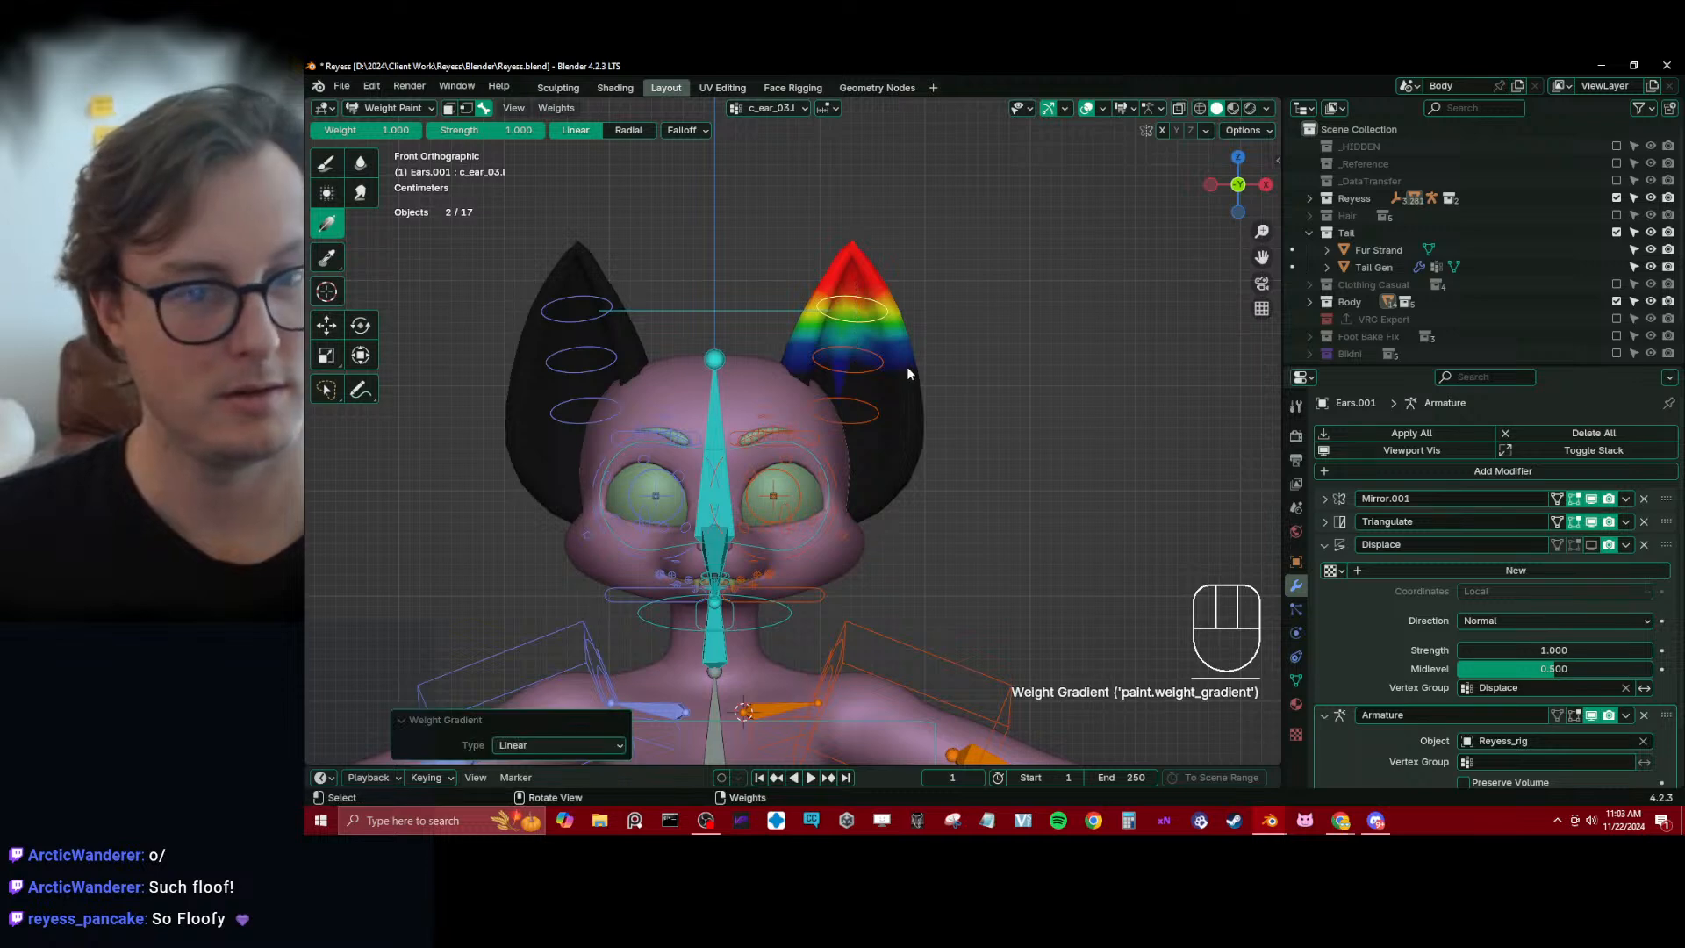
Set the Gradient weight to 0.000 and fade out the base side of bones c_ear_02.l and c_ear_01.l
{"action": "left_click", "coordinate": [861, 371], "text": "alt"}
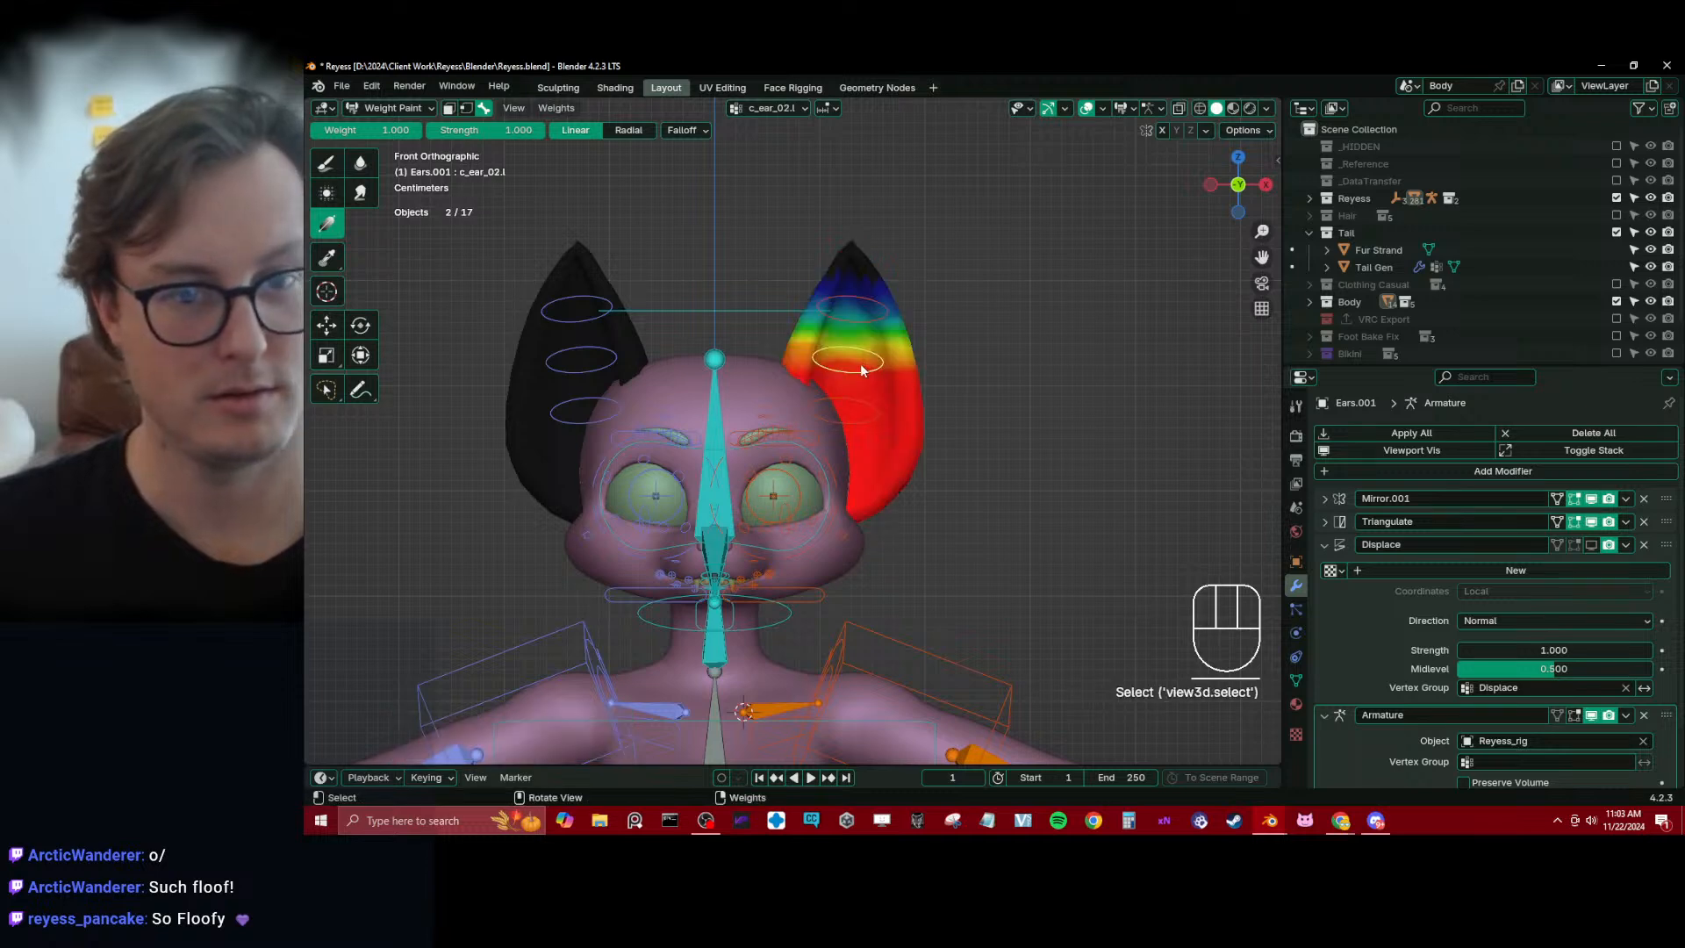
{"action": "left_click_drag", "start_coordinate": [874, 427], "coordinate": [864, 355]}
{"action": "left_click", "coordinate": [873, 417], "text": "alt"}
{"action": "left_click_drag", "start_coordinate": [818, 455], "coordinate": [864, 342]}
Test the left ear's deformation by rotating its bones, cancelling each rotation
{"action": "key", "text": "r"}
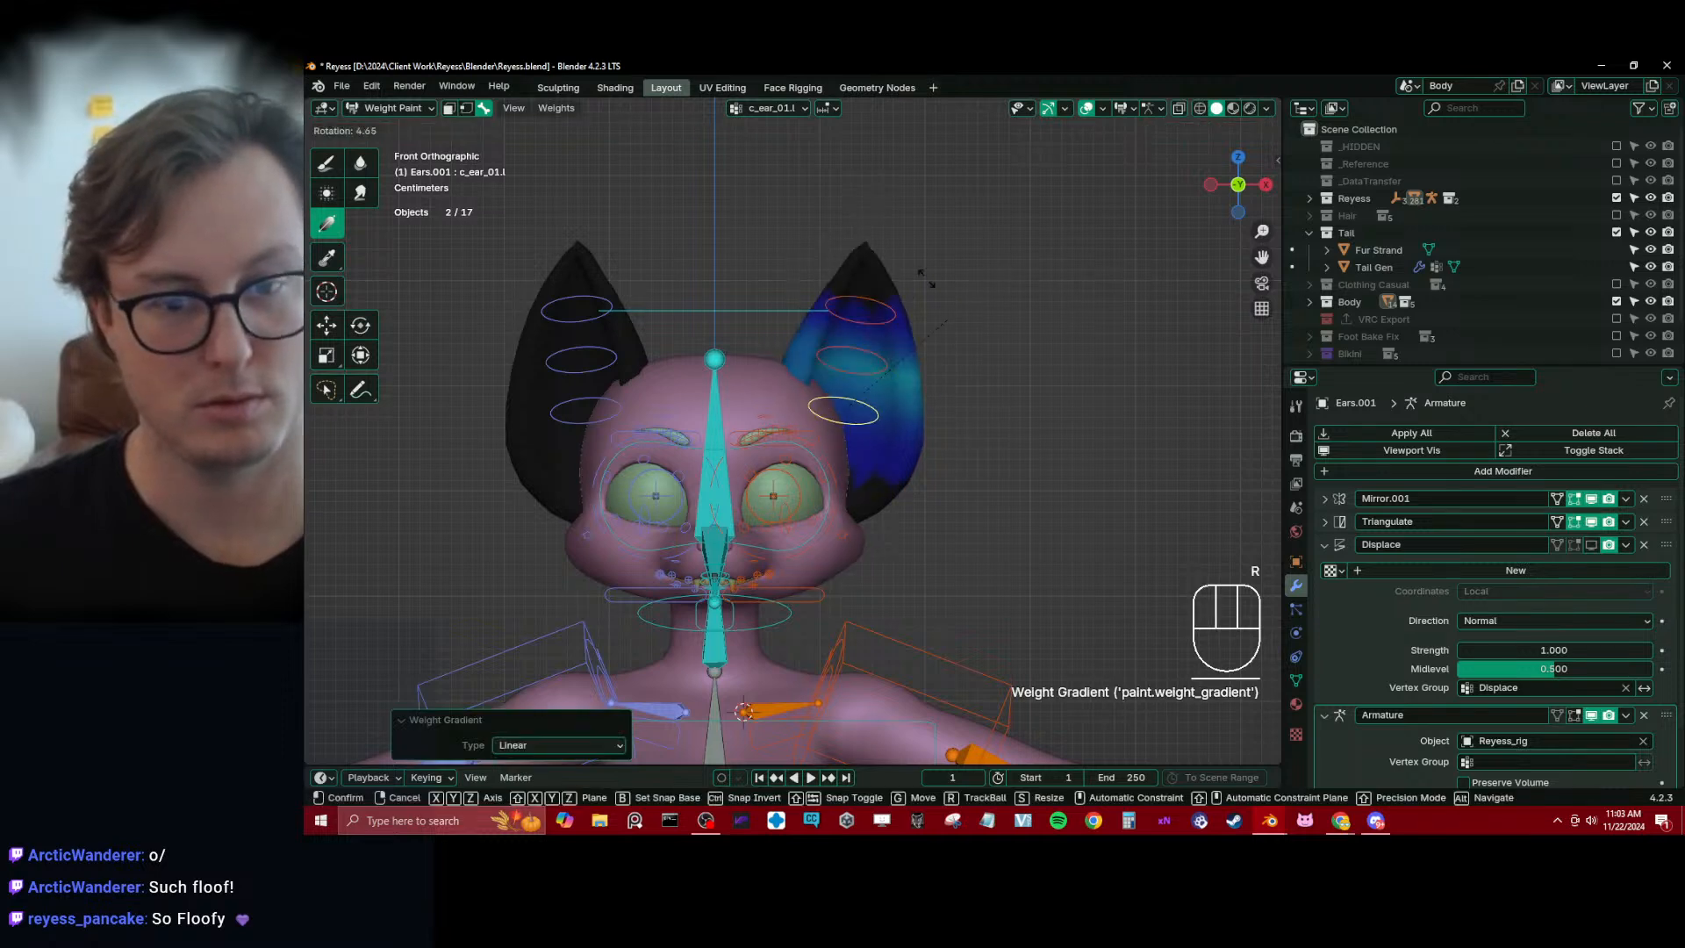
{"action": "right_click", "coordinate": [968, 435]}
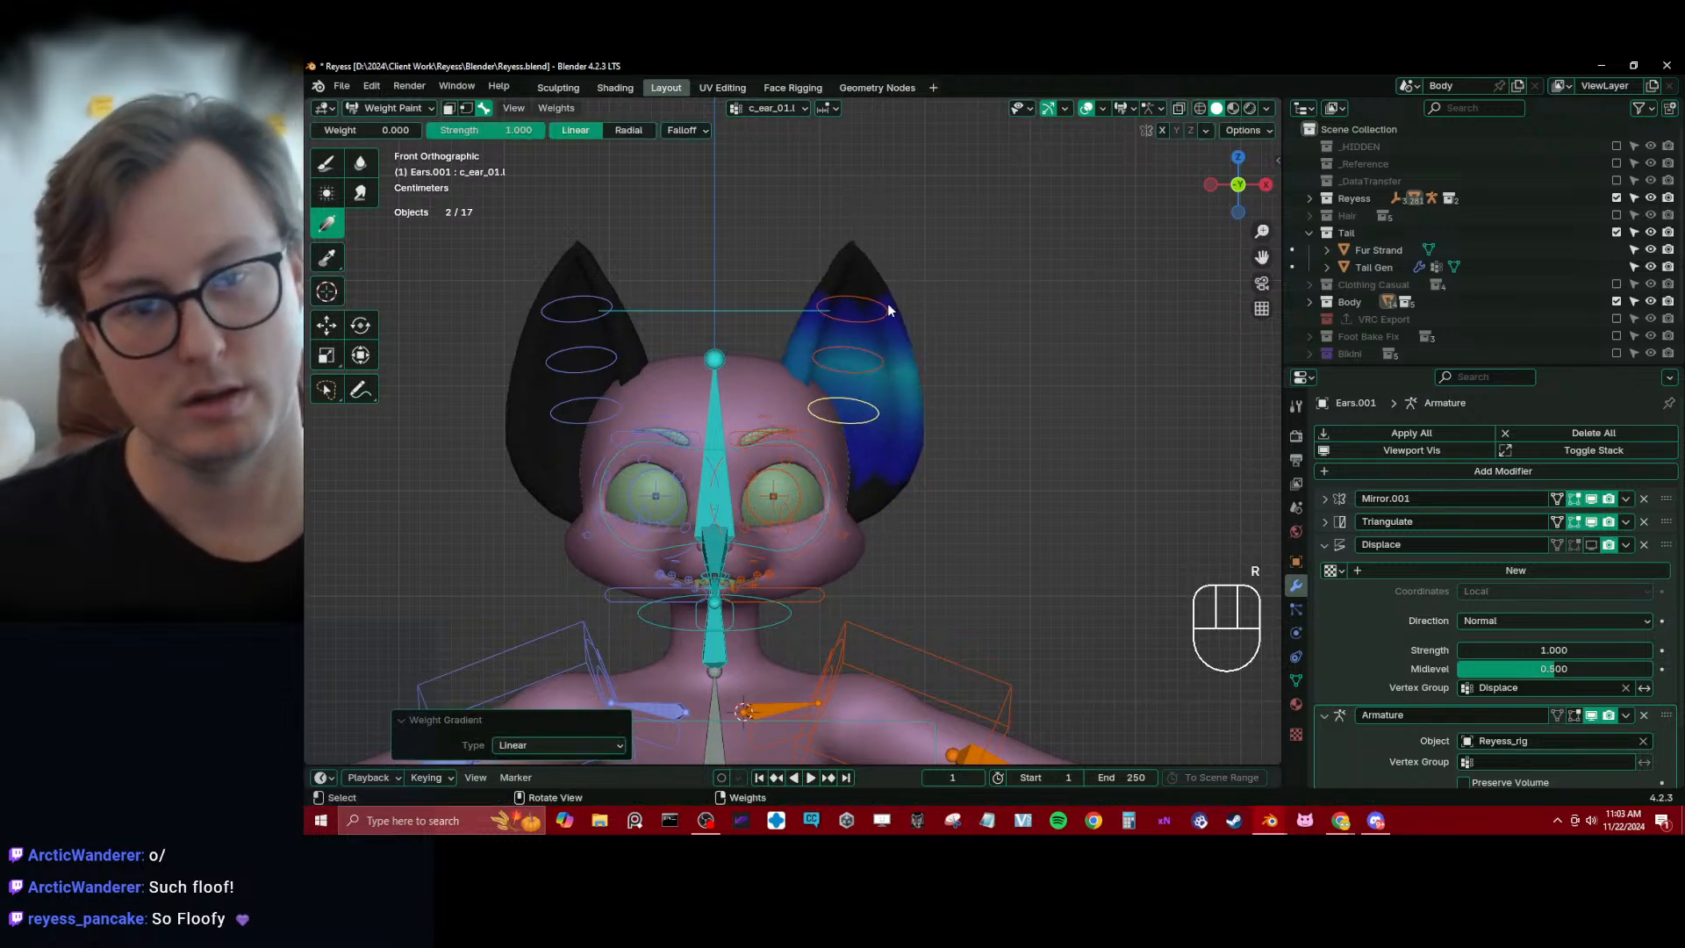
{"action": "key", "text": "r"}
{"action": "right_click", "coordinate": [1014, 482]}
Return to Object Mode, select the Body mesh and look through its vertex groups for the ear groups
{"action": "key", "text": "ctrl+Tab"}
{"action": "left_click", "coordinate": [753, 381]}
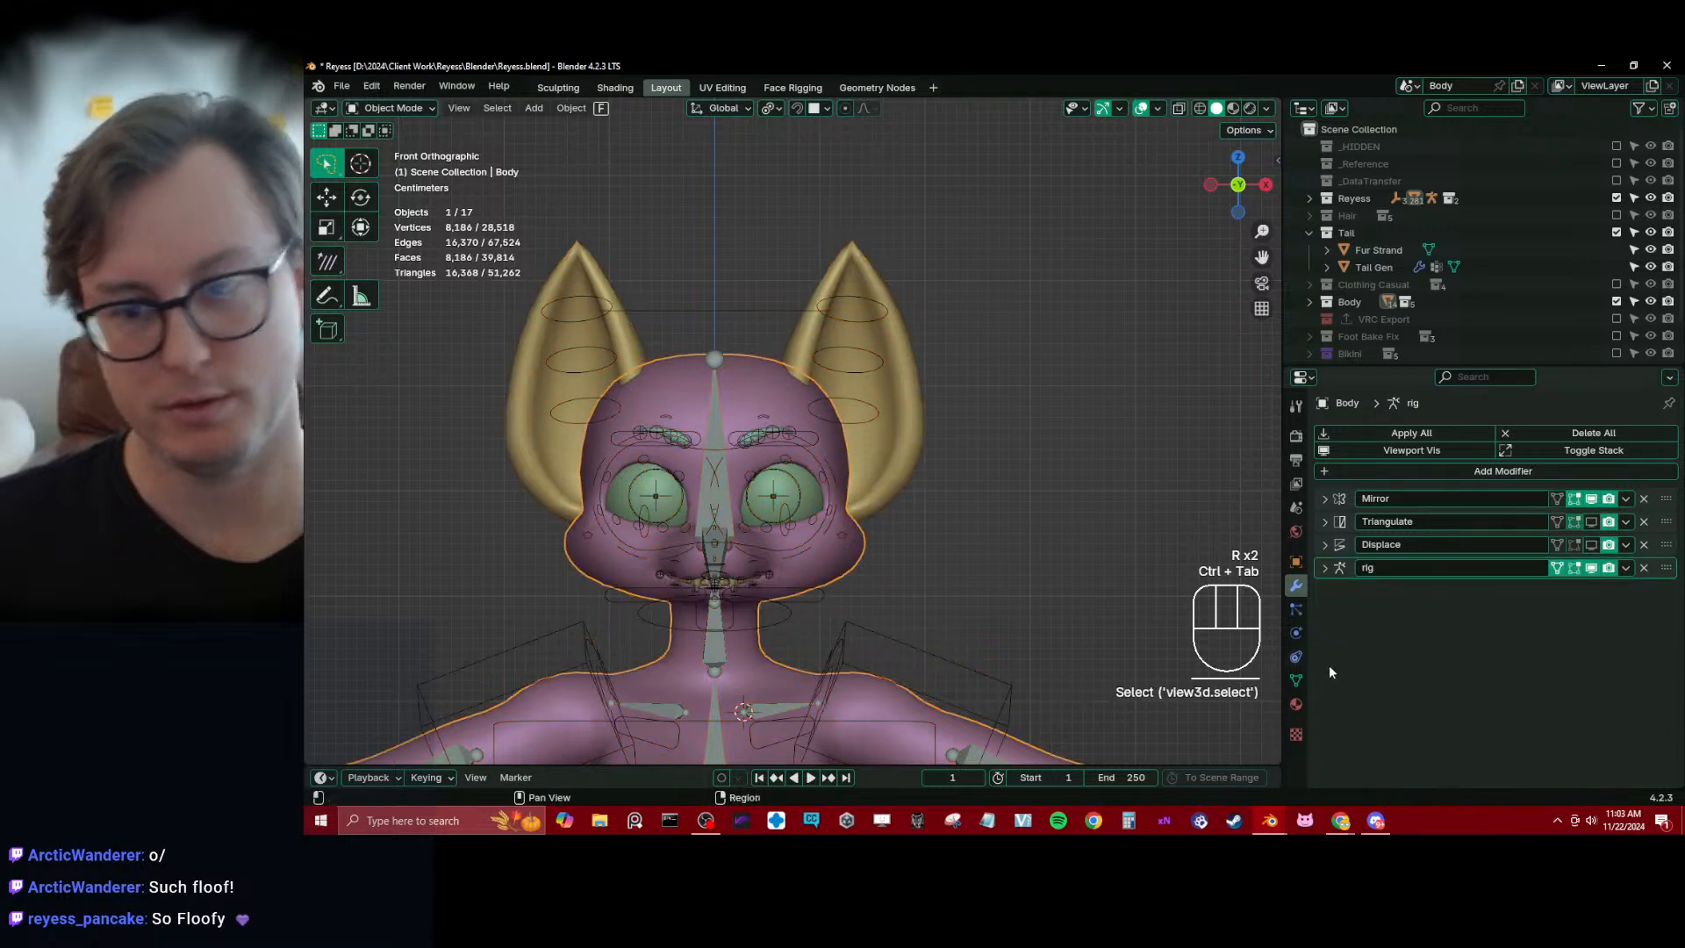
{"action": "left_click", "coordinate": [1294, 682]}
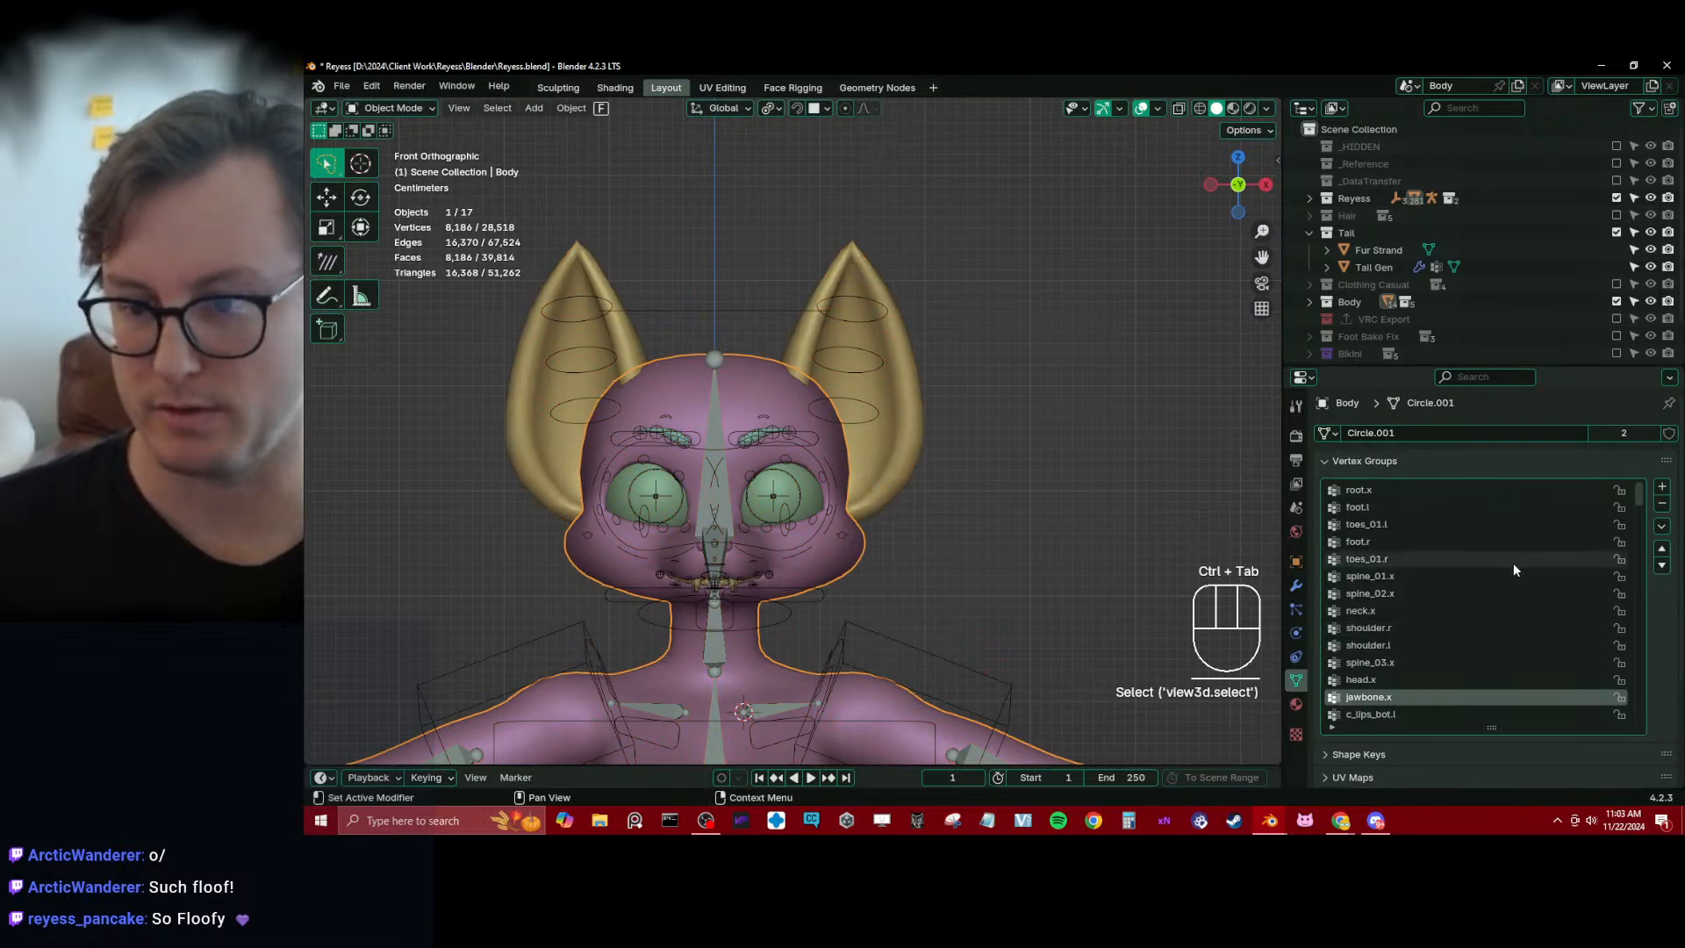
{"action": "scroll", "coordinate": [1518, 579], "scroll_direction": "up", "scroll_amount": 3}
{"action": "scroll", "coordinate": [1525, 612], "scroll_direction": "down", "scroll_amount": 10}
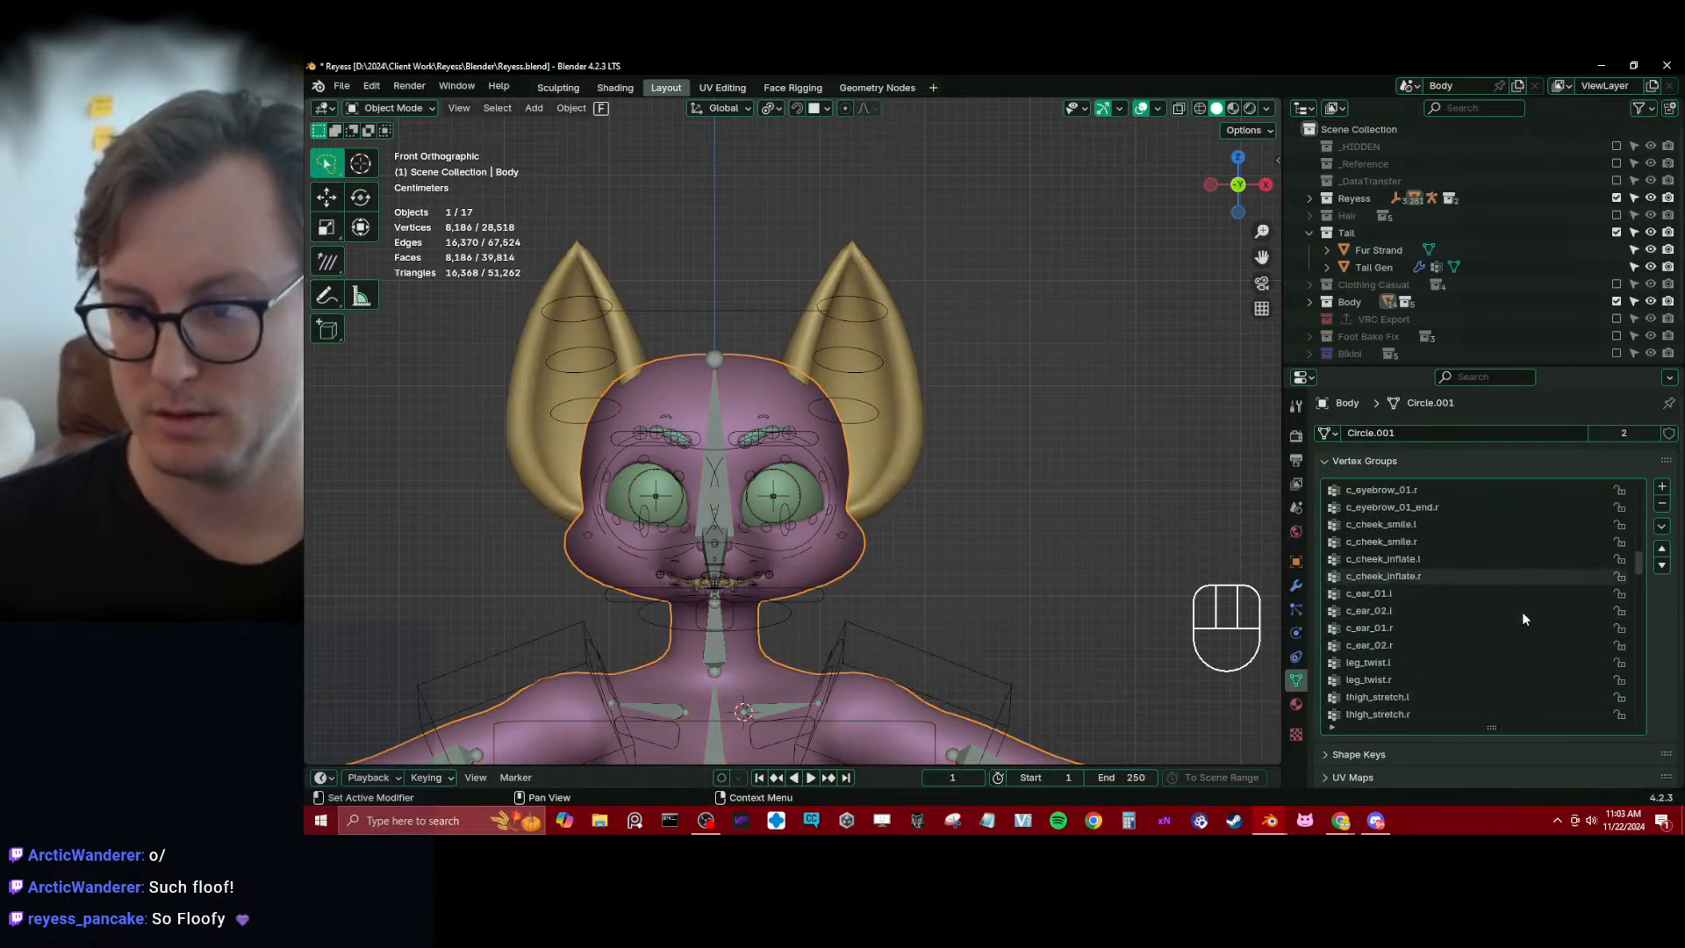
Remove the c_ear_01 and c_ear_02 vertex groups of both sides from the Body mesh
{"action": "left_click", "coordinate": [1463, 644]}
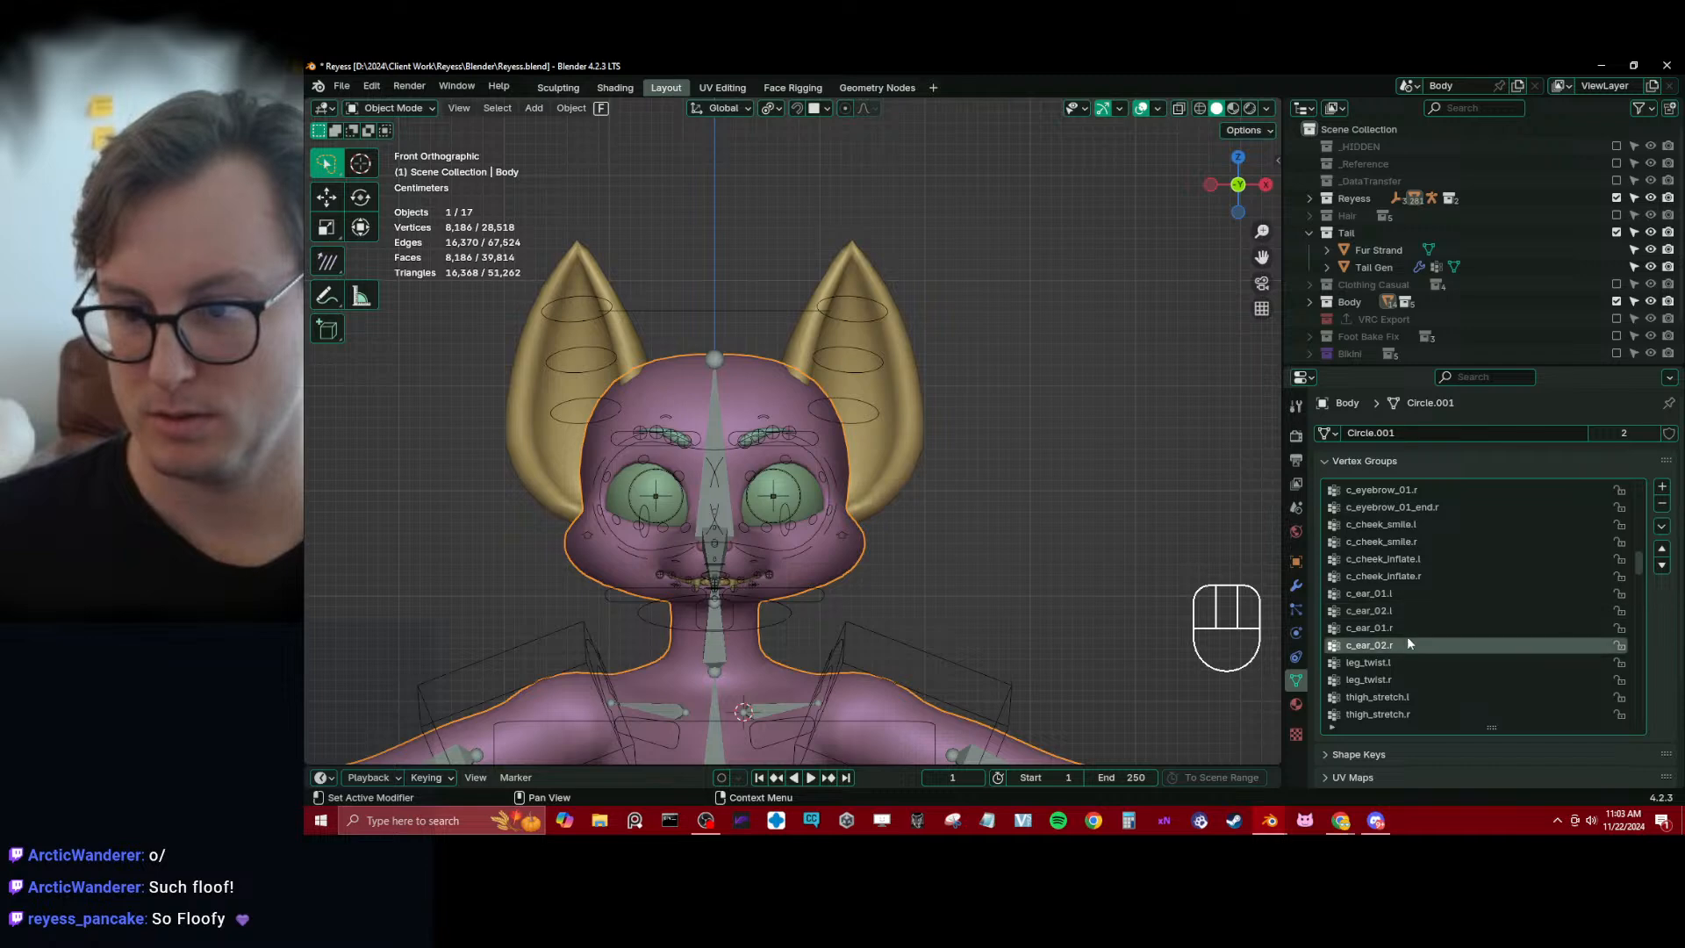
{"action": "left_click", "coordinate": [1662, 505]}
{"action": "left_click", "coordinate": [1662, 505]}
{"action": "left_click", "coordinate": [1662, 506]}
{"action": "left_click", "coordinate": [1661, 505]}
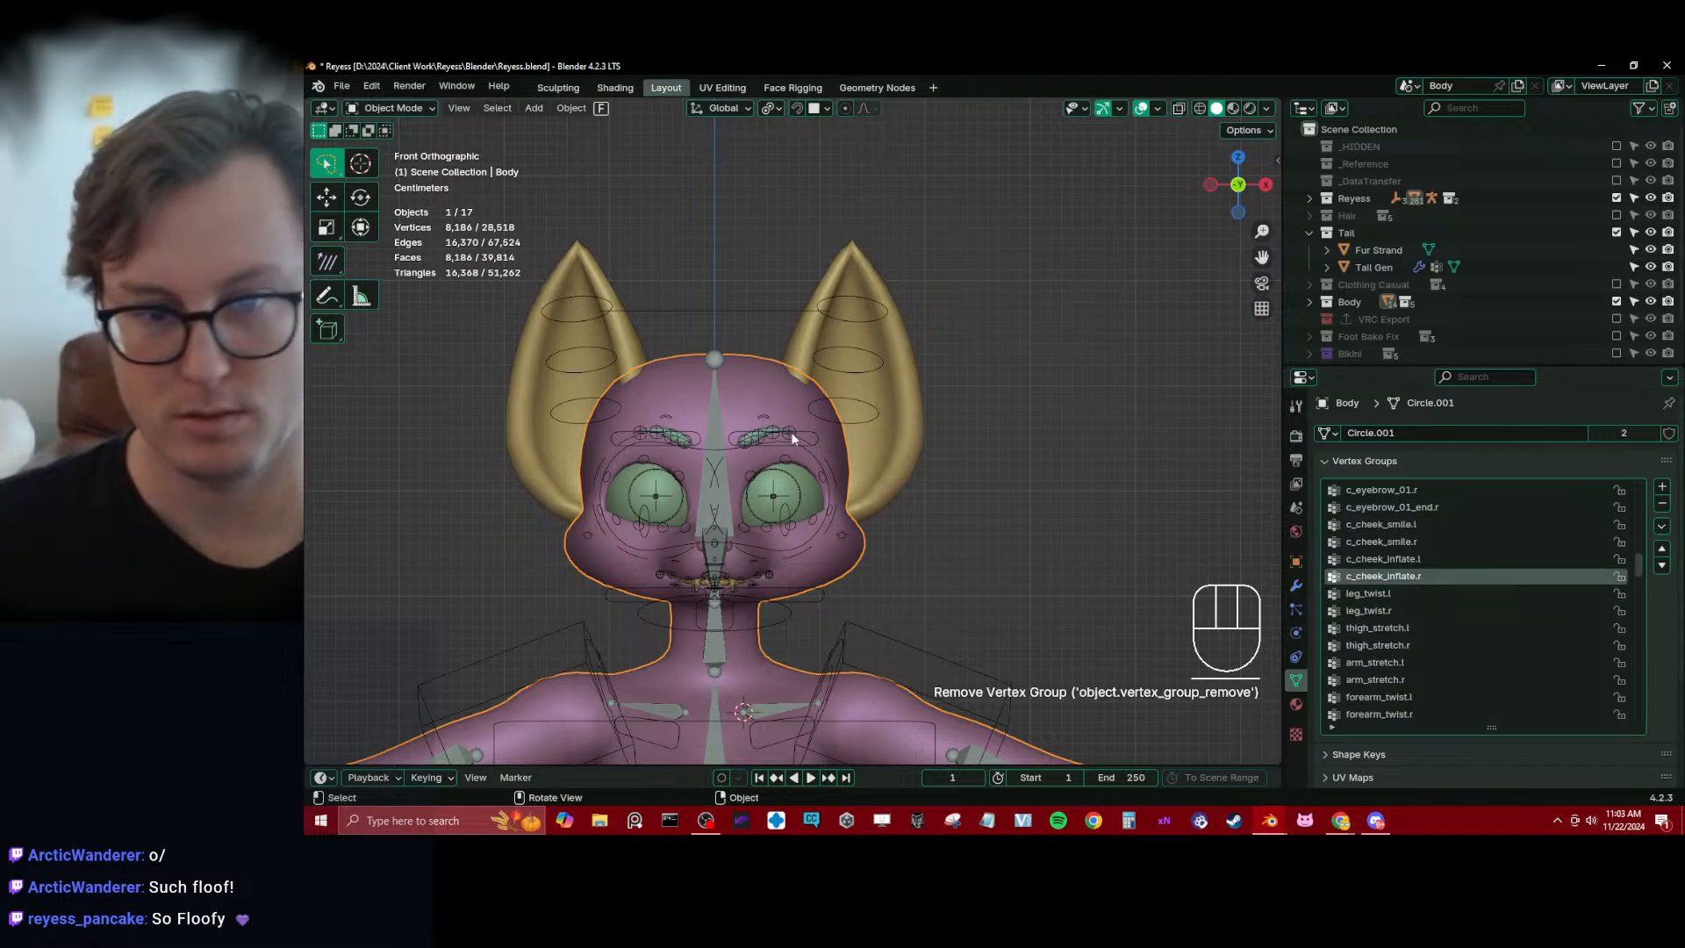
Put the rig in Pose Mode and test the left ear by rotating its base bone c_ear_01.l
{"action": "left_click", "coordinate": [875, 418]}
{"action": "key", "text": "ctrl+Tab"}
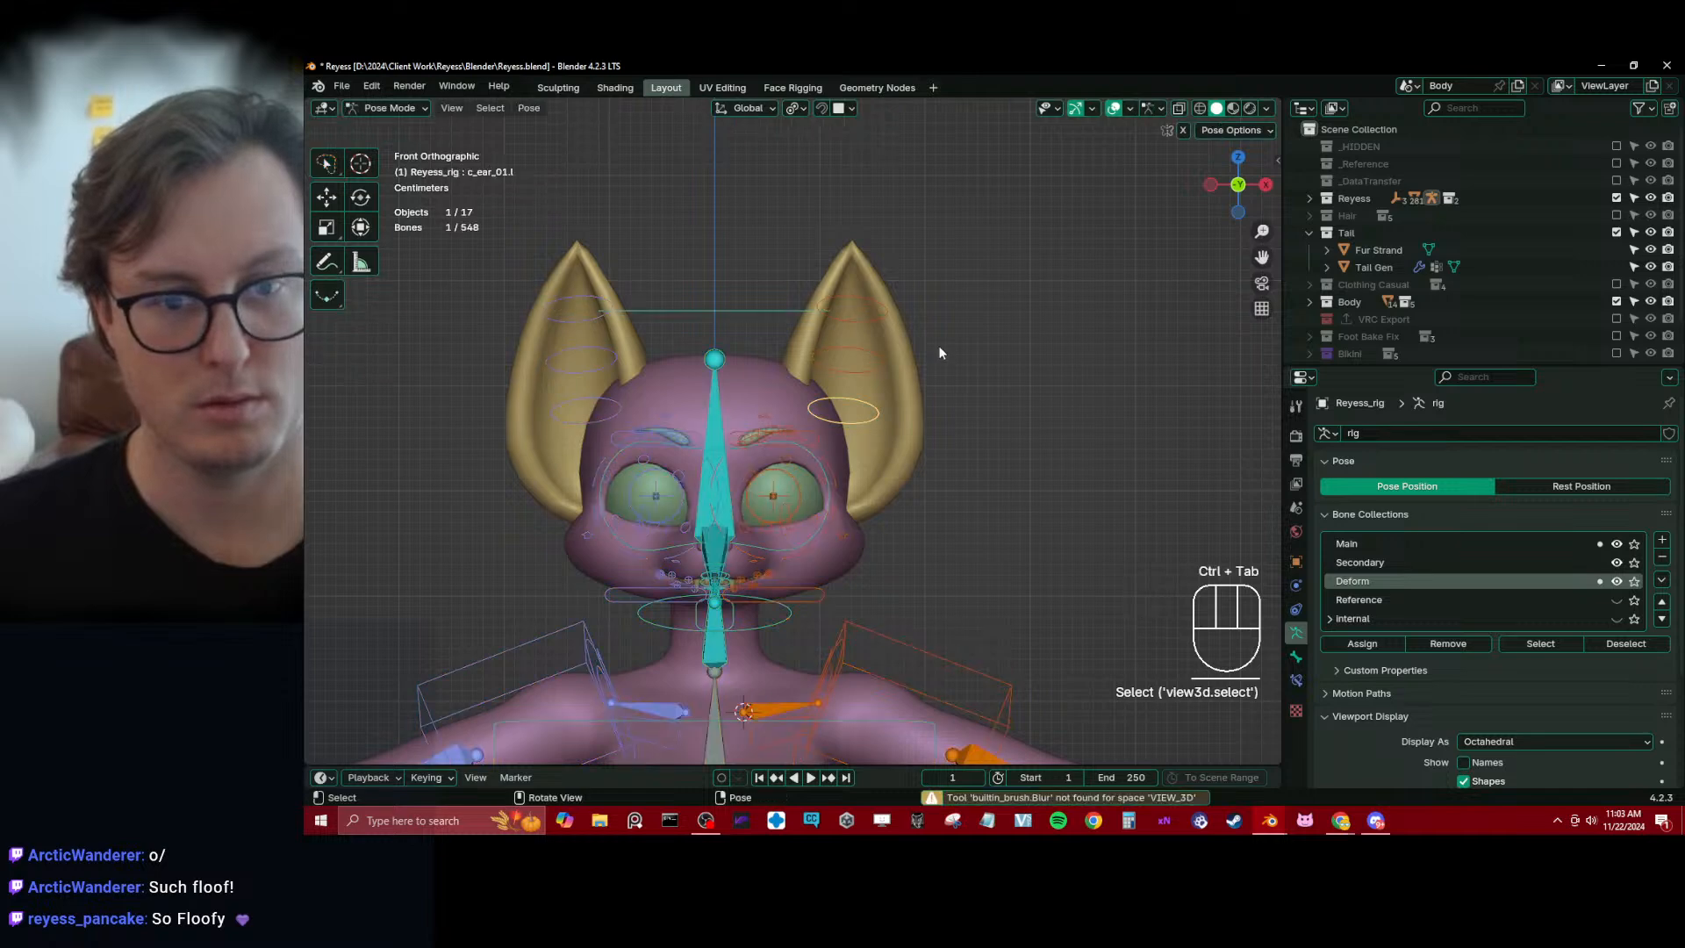
{"action": "key", "text": "r"}
{"action": "left_click", "coordinate": [901, 474]}
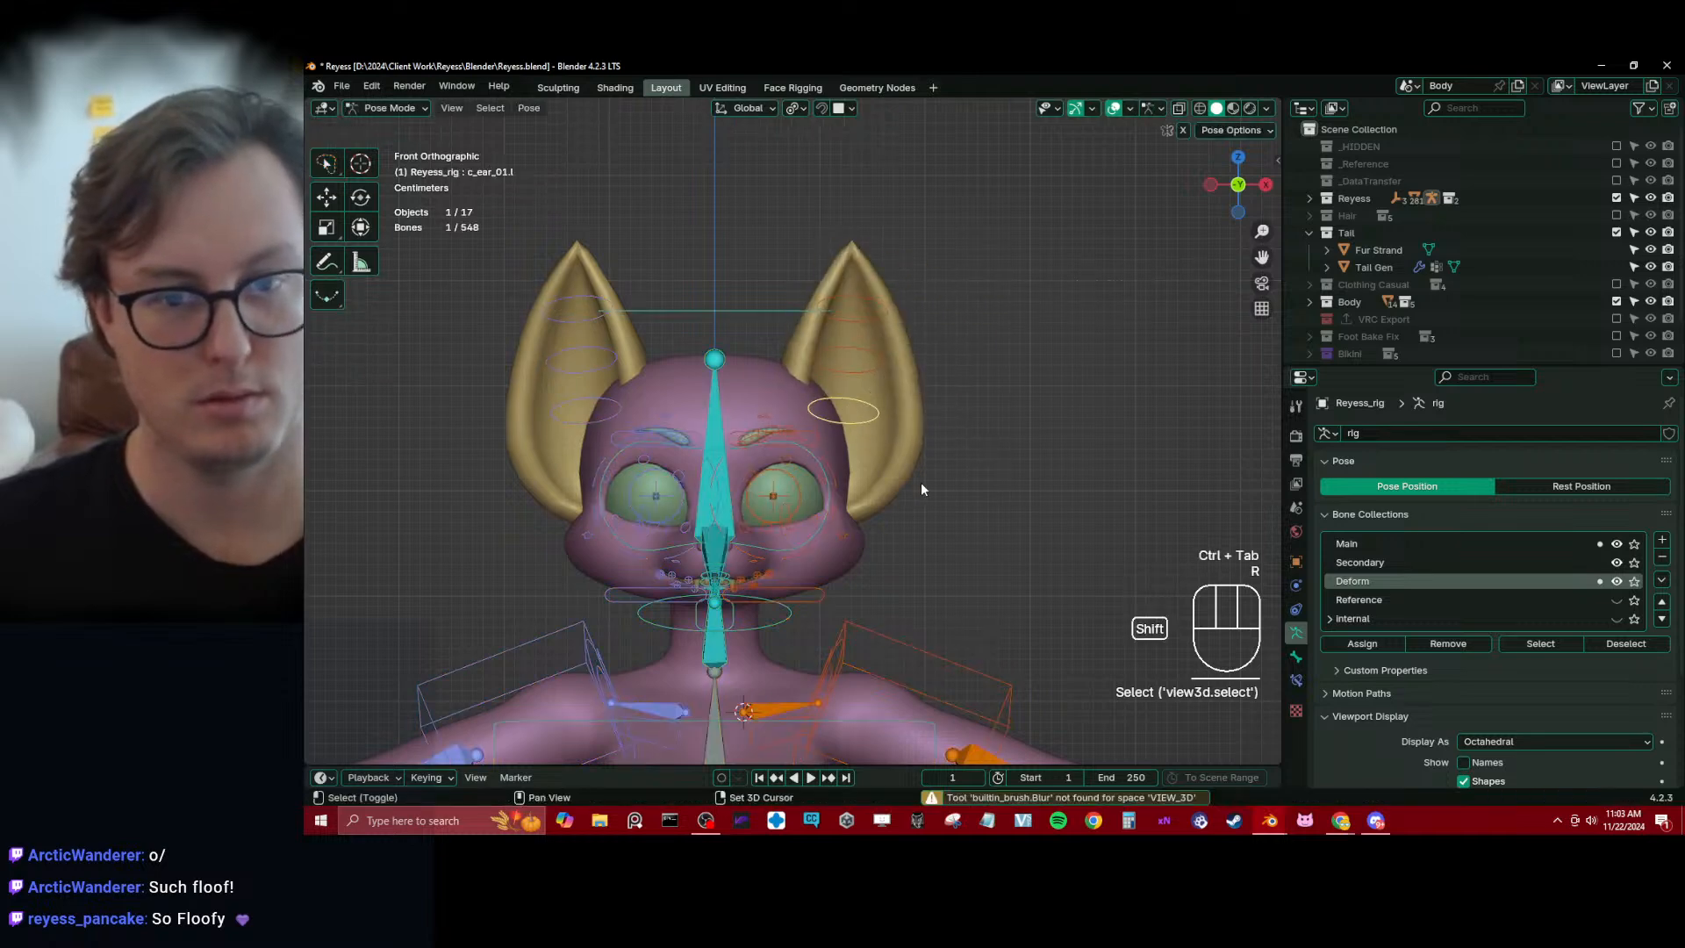
Return the ears to Weight Paint mode and smooth the c_ear_01.l weights with factor 0.500 and 2 iterations
{"action": "key", "text": "ctrl+Tab"}
{"action": "left_click", "coordinate": [908, 442], "text": "shift"}
{"action": "key", "text": "ctrl+Tab"}
{"action": "left_click", "coordinate": [867, 409]}
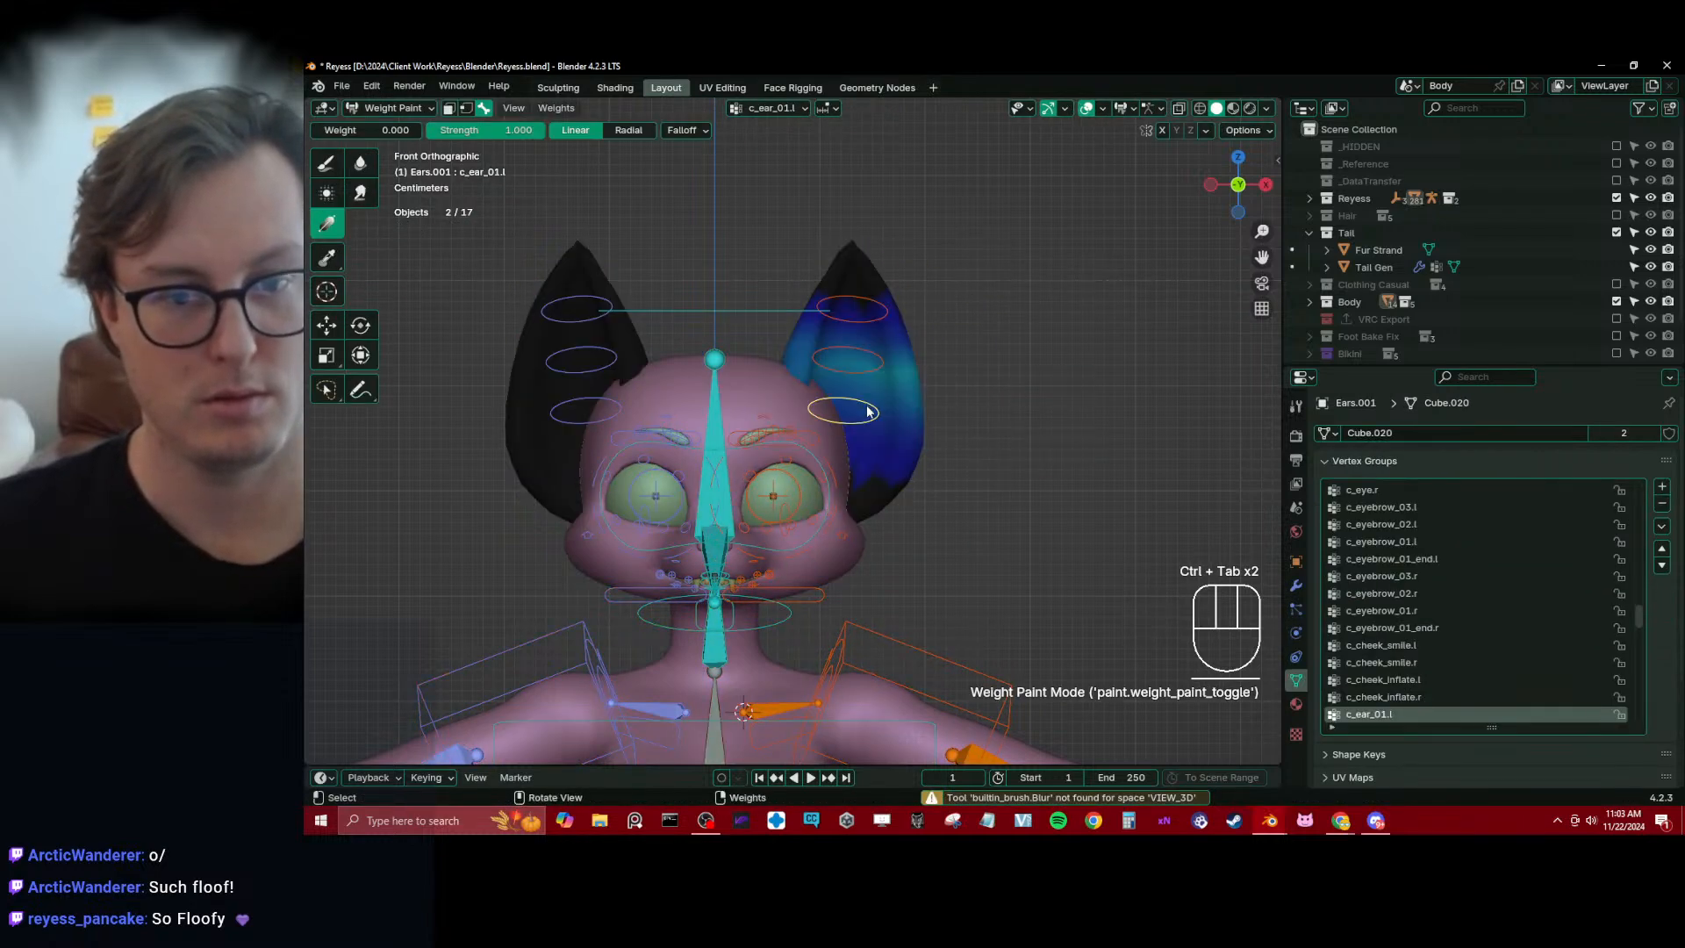
{"action": "key", "text": "q"}
{"action": "left_click", "coordinate": [934, 424]}
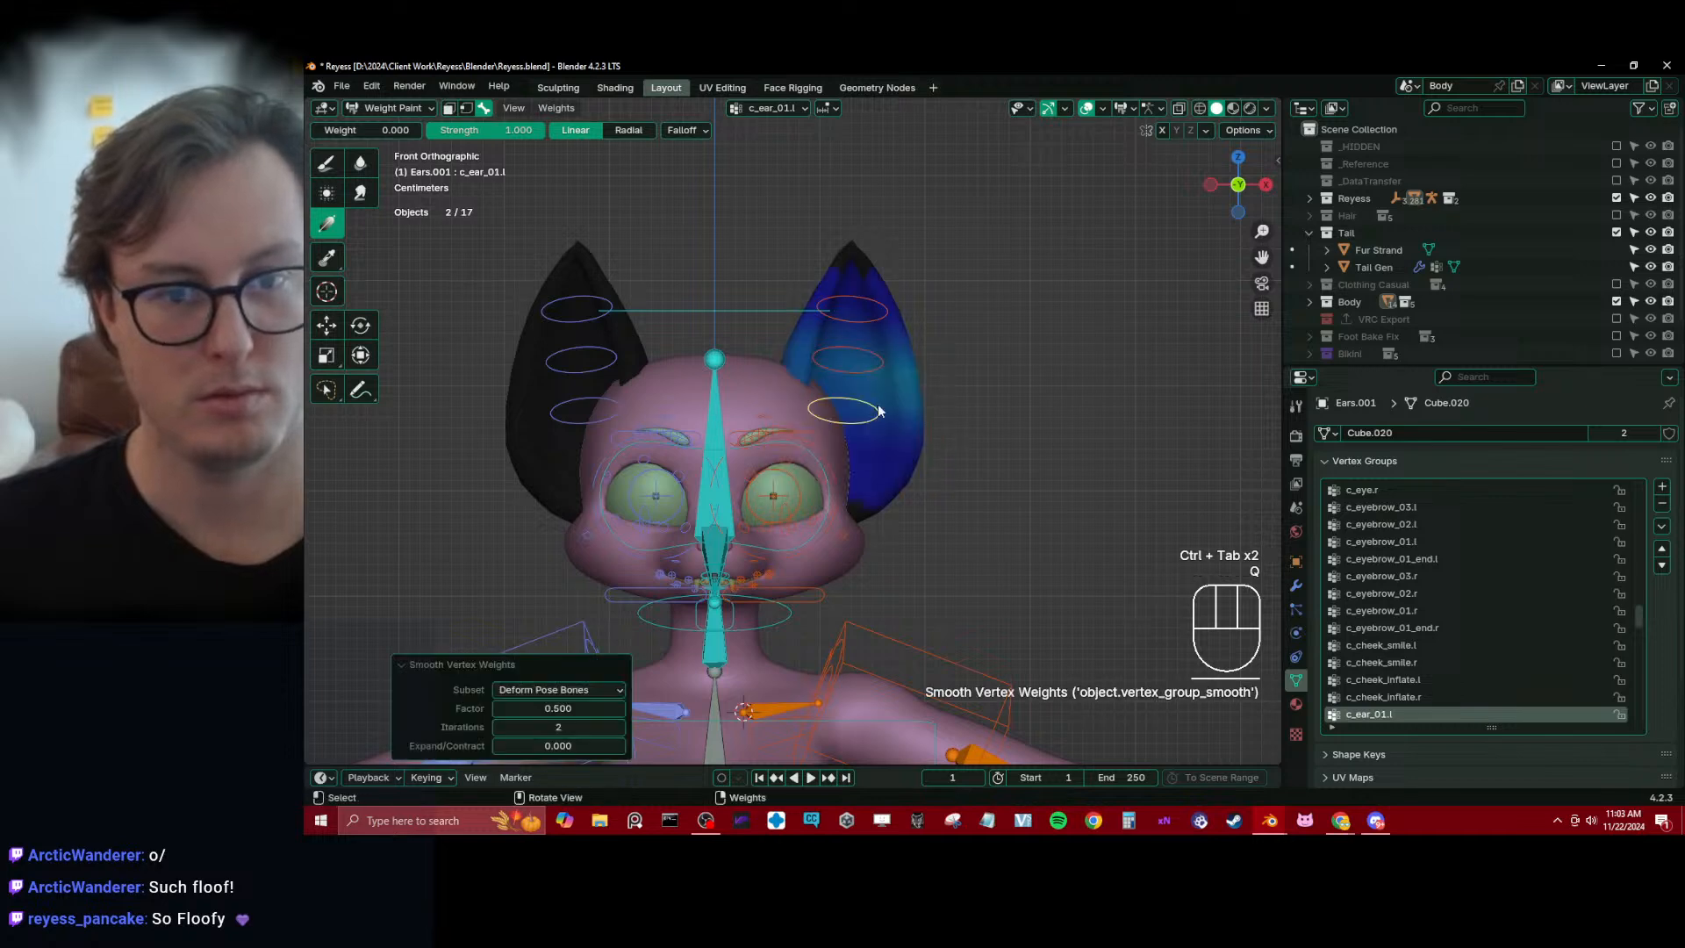
Test-rotate c_ear_01.l, cancel it, and apply a linear 0.000 weight gradient to the left ear for bone head.x
{"action": "key", "text": "r"}
{"action": "right_click", "coordinate": [886, 457]}
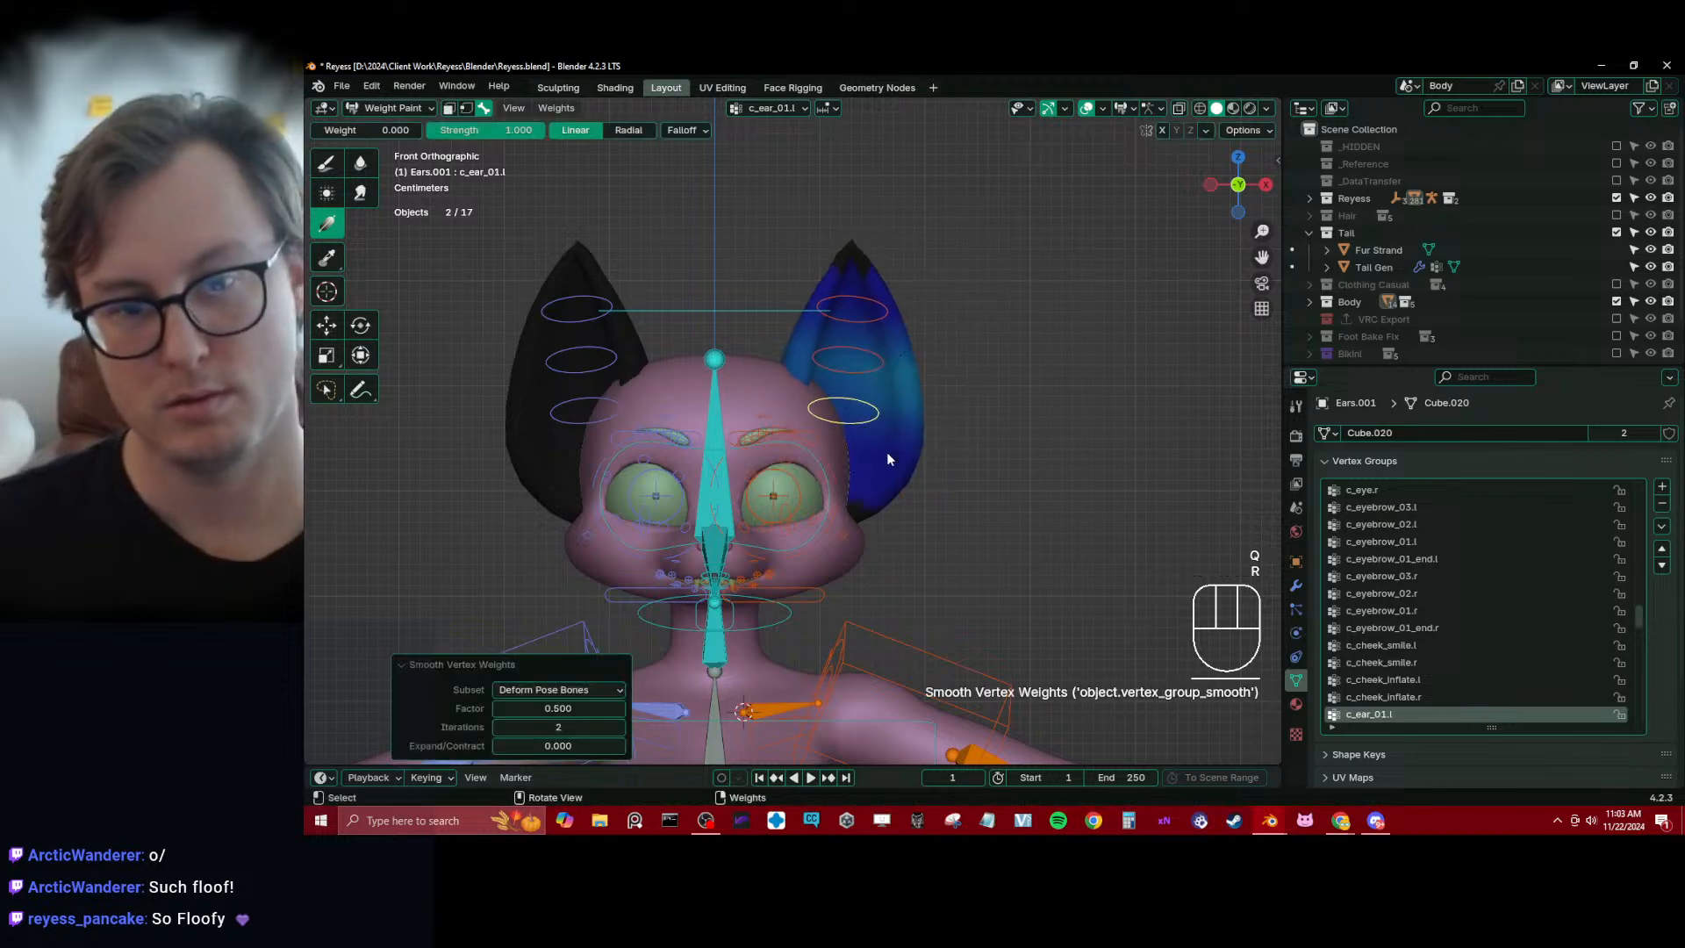
{"action": "left_click", "coordinate": [719, 397]}
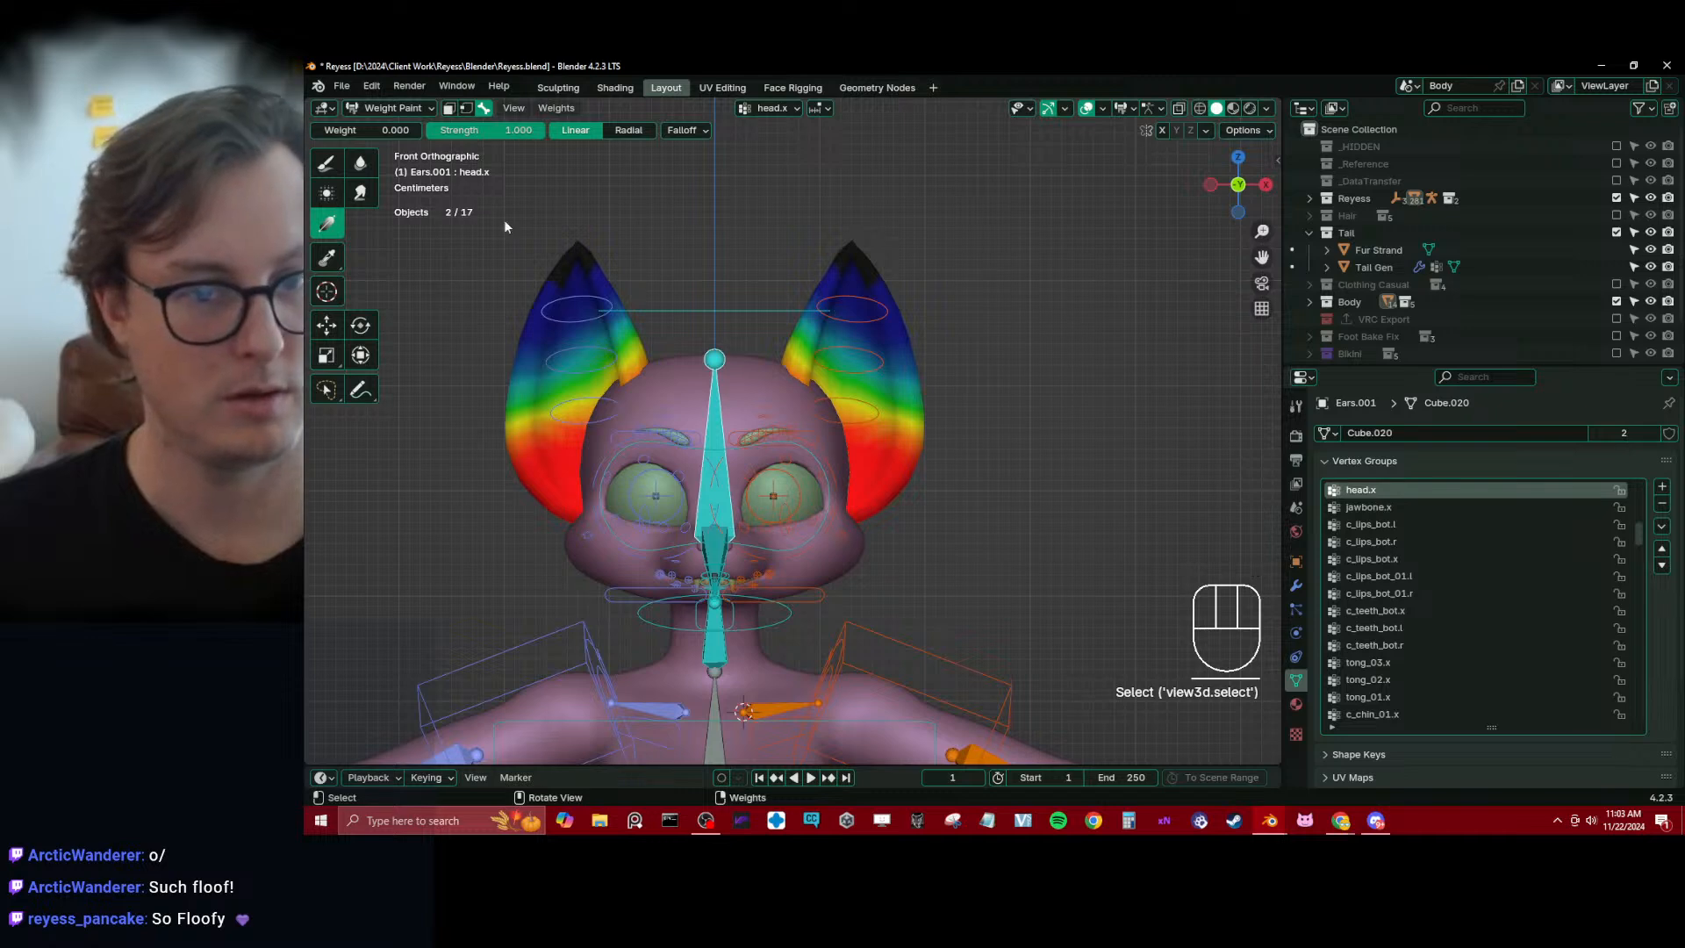
{"action": "left_click", "coordinate": [848, 362]}
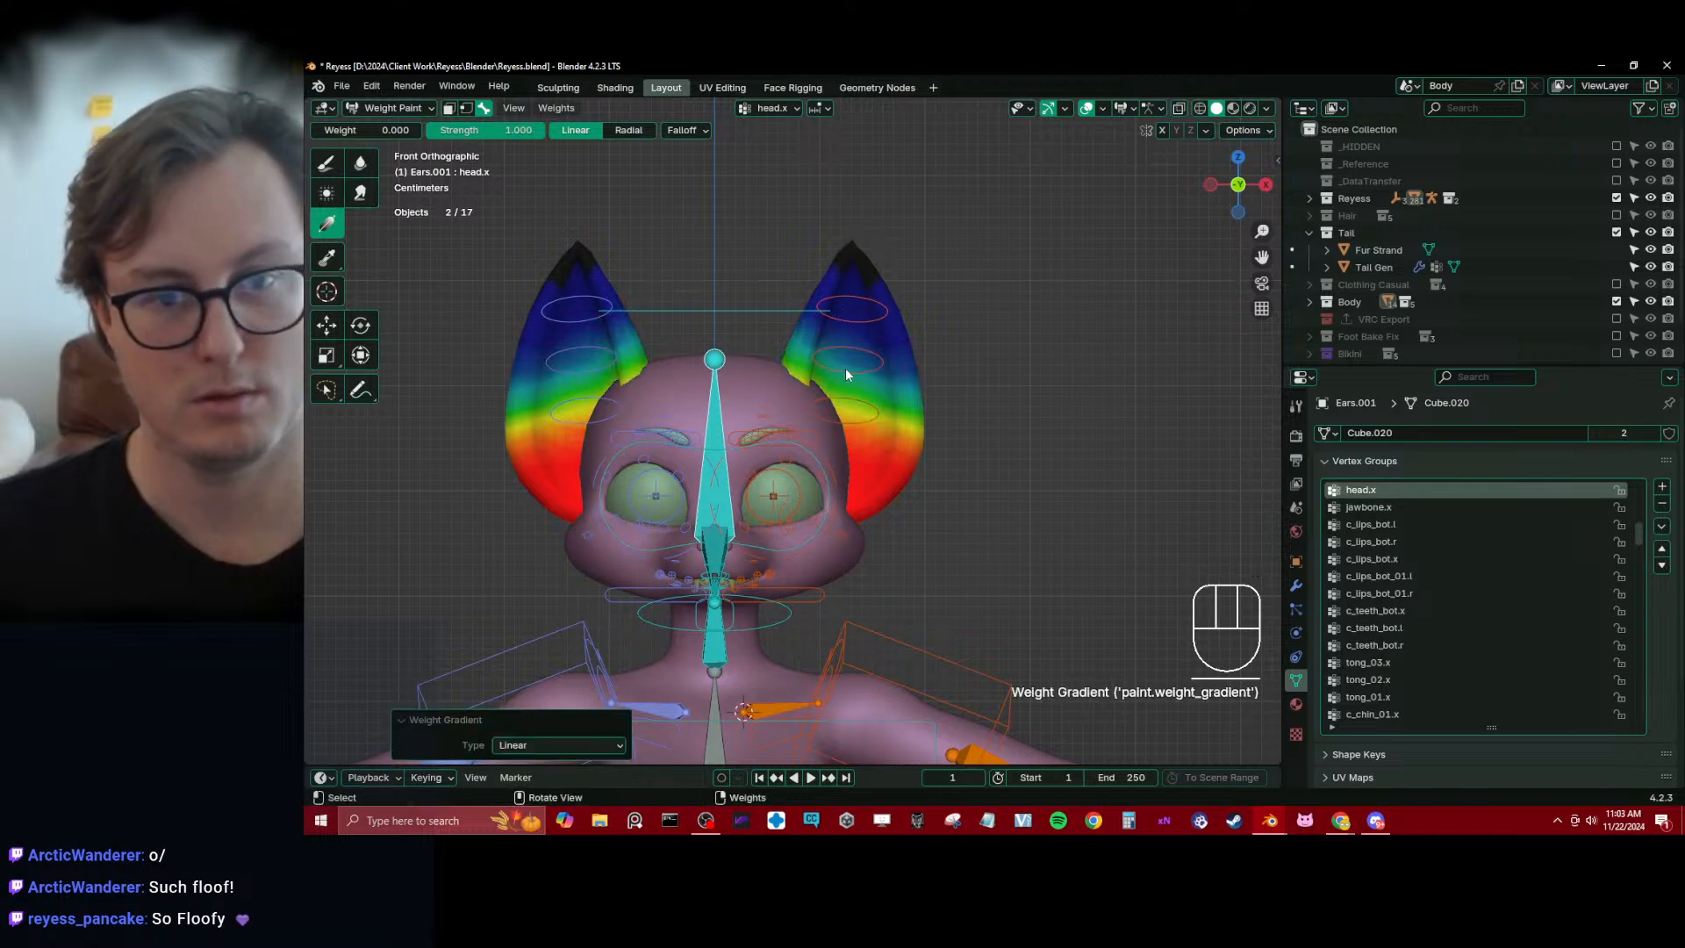
{"action": "left_click_drag", "start_coordinate": [862, 454], "coordinate": [877, 314]}
Return to Object Mode, check the ears on the whole character and save the Reyess file
{"action": "key", "text": "ctrl+Tab"}
{"action": "middle_click_drag", "start_coordinate": [796, 435], "coordinate": [744, 421]}
{"action": "scroll", "coordinate": [780, 439], "scroll_direction": "down", "scroll_amount": 4}
{"action": "key", "text": "ctrl+s"}
{"action": "scroll", "coordinate": [780, 438], "scroll_direction": "down", "scroll_amount": 6}
{"action": "scroll", "coordinate": [839, 446], "scroll_direction": "up", "scroll_amount": 3}
{"action": "scroll", "coordinate": [772, 424], "scroll_direction": "down", "scroll_amount": 2}
{"action": "key", "text": "ctrl+s"}
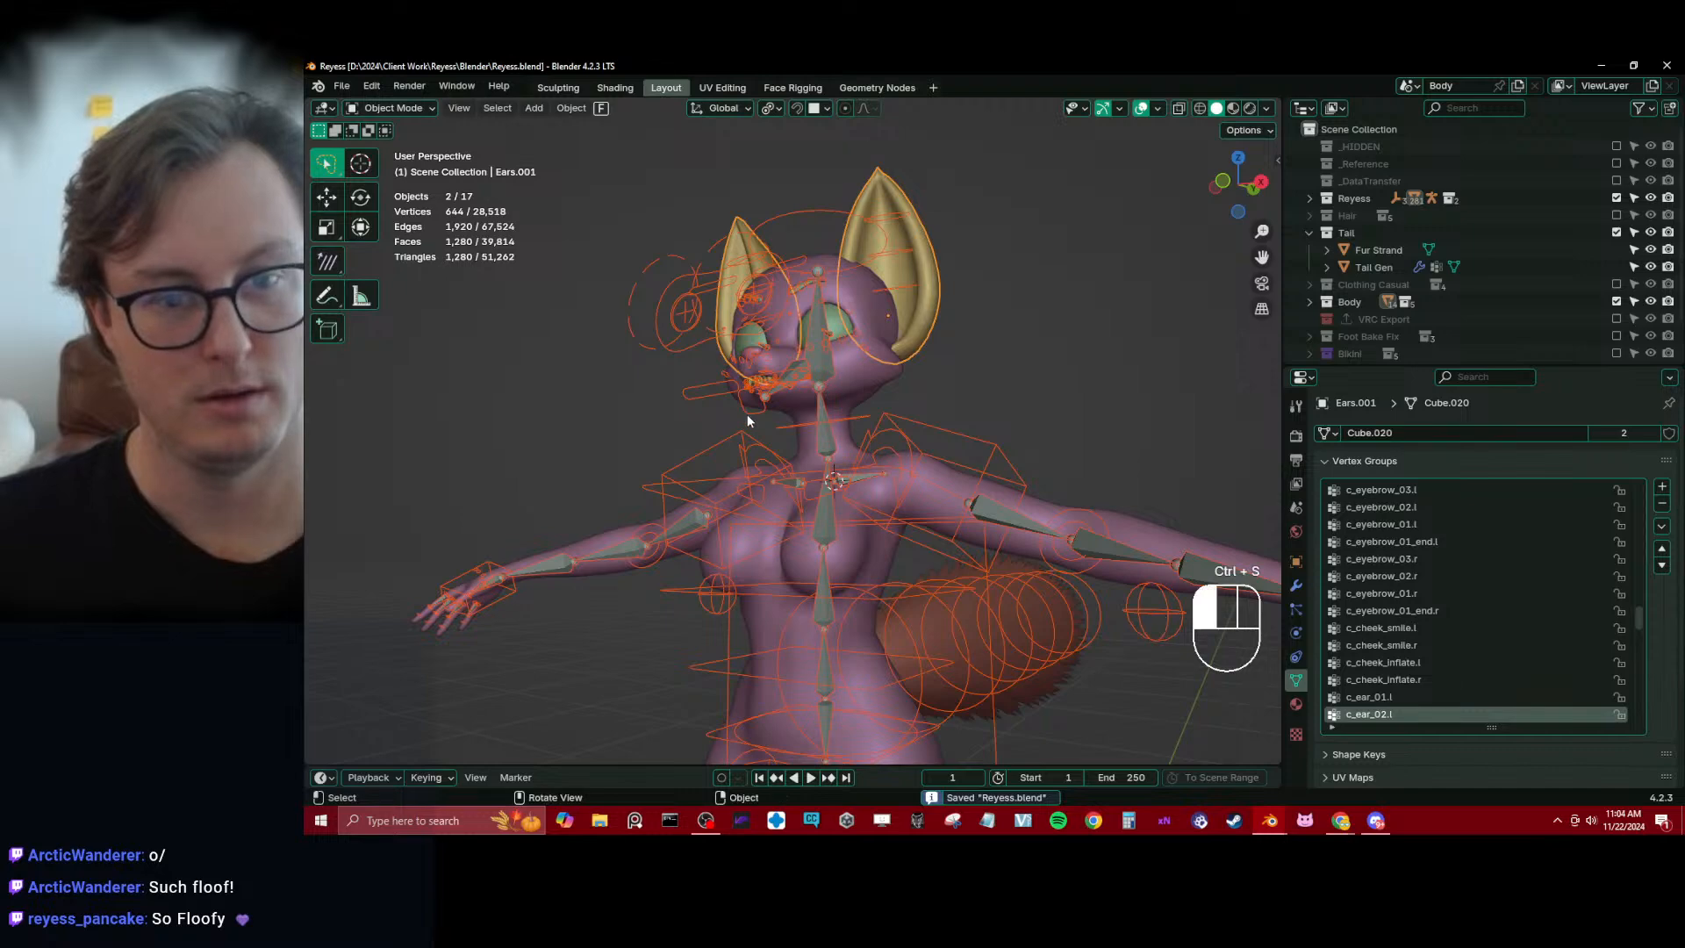
Test the lower jaw from the side view by moving its control bone in Pose Mode, cancelling the move
{"action": "left_click", "coordinate": [748, 416]}
{"action": "key", "text": "KP_3"}
{"action": "scroll", "coordinate": [746, 416], "scroll_direction": "up", "scroll_amount": 3}
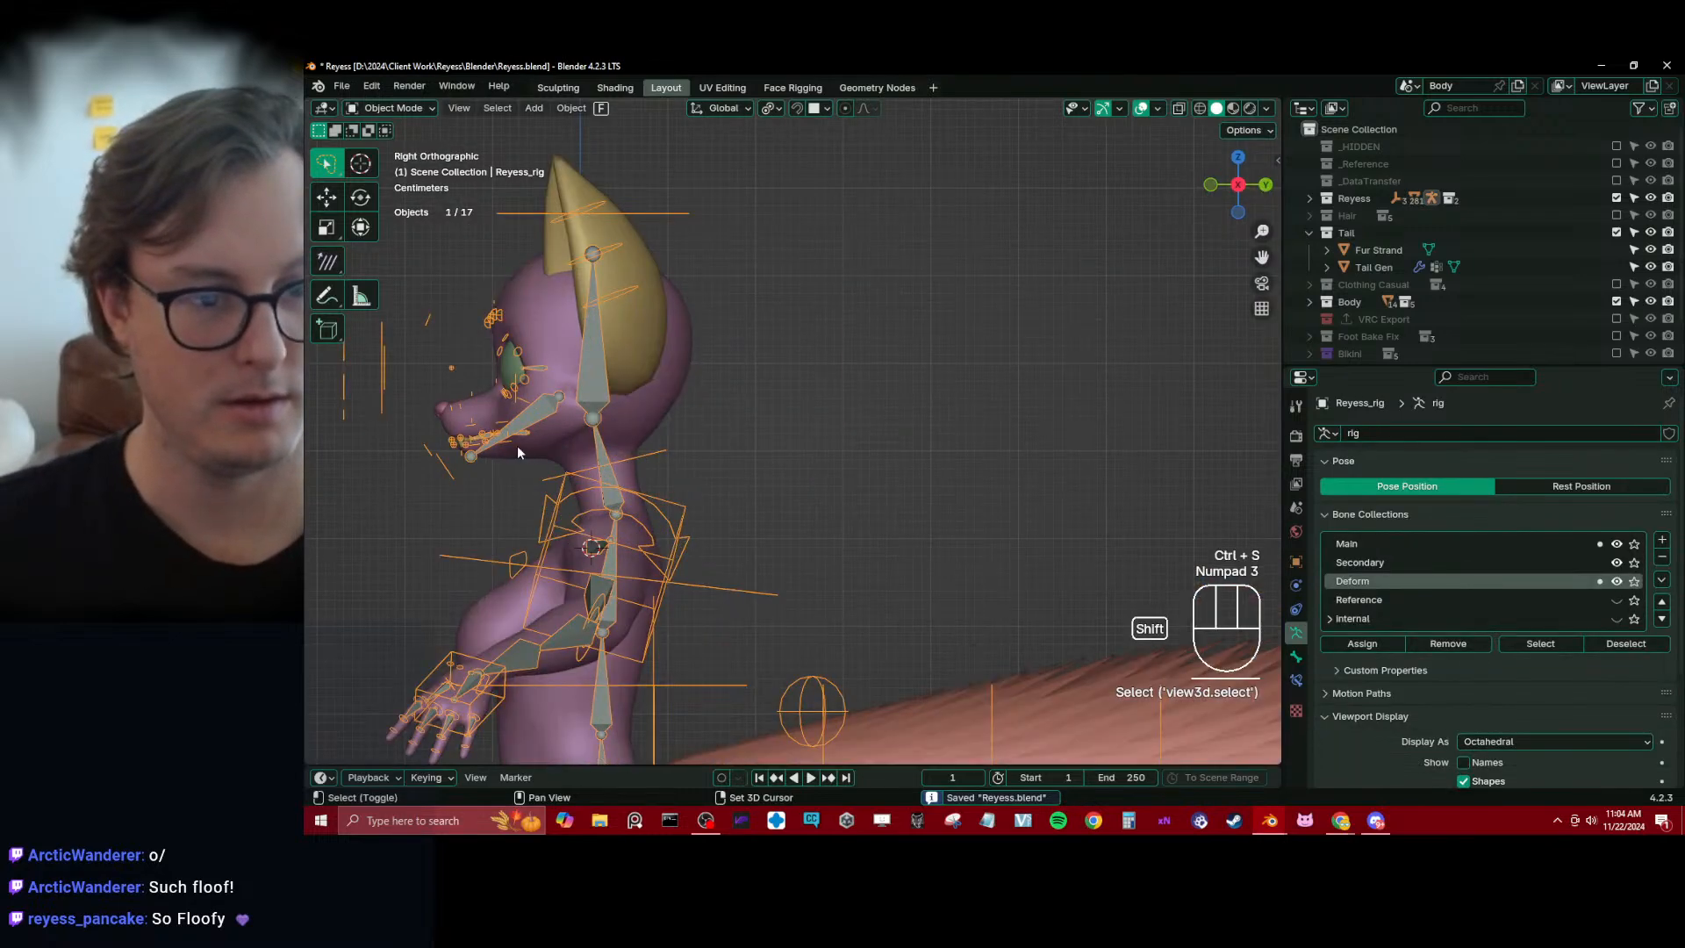
{"action": "scroll", "coordinate": [711, 460], "scroll_direction": "up", "scroll_amount": 5}
{"action": "key", "text": "ctrl+Tab"}
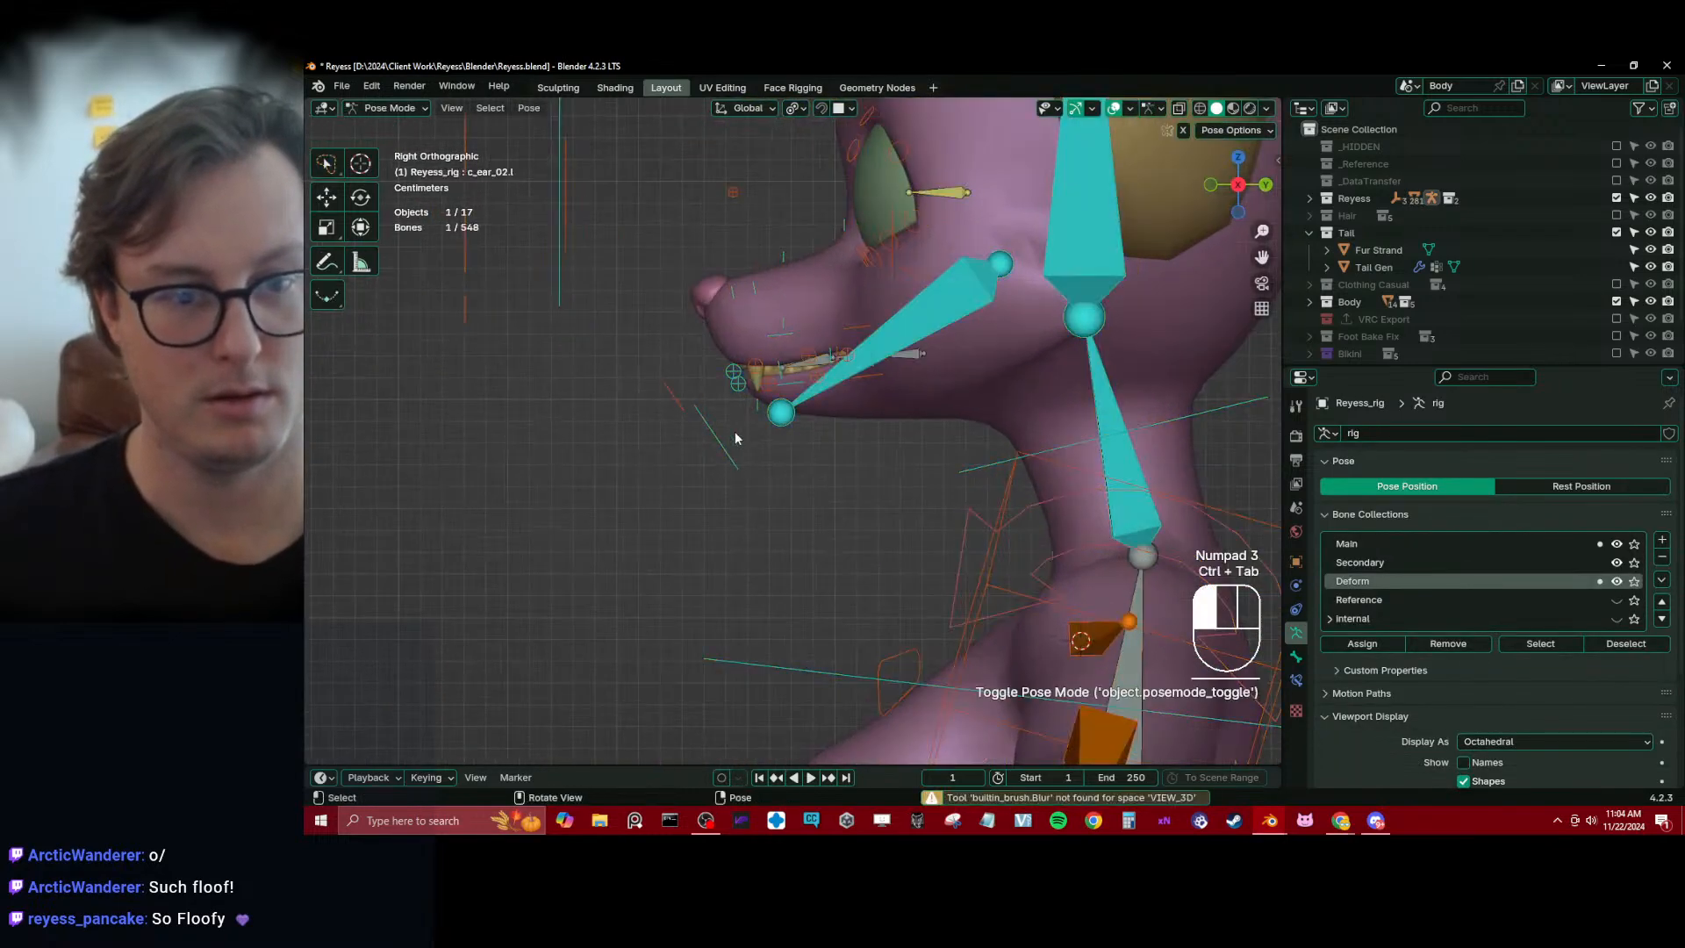
{"action": "left_click", "coordinate": [735, 430]}
{"action": "key", "text": "g"}
{"action": "right_click", "coordinate": [765, 475]}
{"action": "key", "text": "ctrl+Tab"}
Select the Teeth Bottom Geo mesh inside the mouth in wireframe view and open its modifier settings
{"action": "scroll", "coordinate": [755, 414], "scroll_direction": "up", "scroll_amount": 4}
{"action": "middle_click_drag", "start_coordinate": [755, 410], "coordinate": [741, 447], "text": "shift"}
{"action": "key", "text": "z"}
{"action": "scroll", "coordinate": [755, 362], "scroll_direction": "up", "scroll_amount": 5}
{"action": "left_click", "coordinate": [808, 287]}
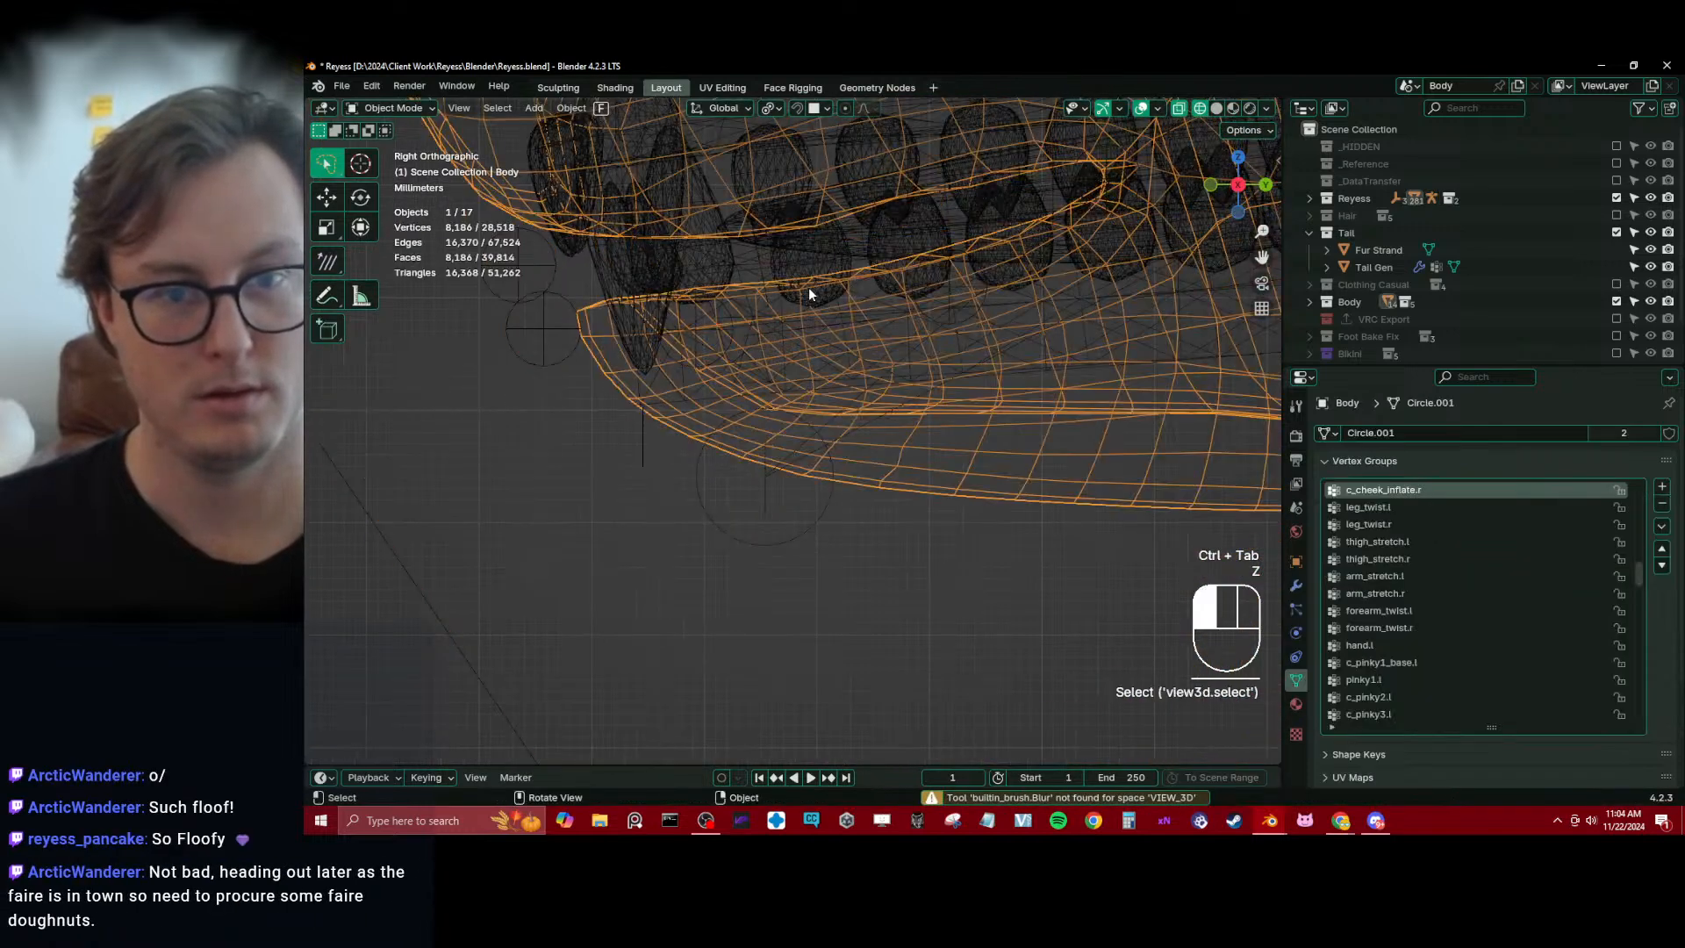
{"action": "left_click", "coordinate": [809, 287]}
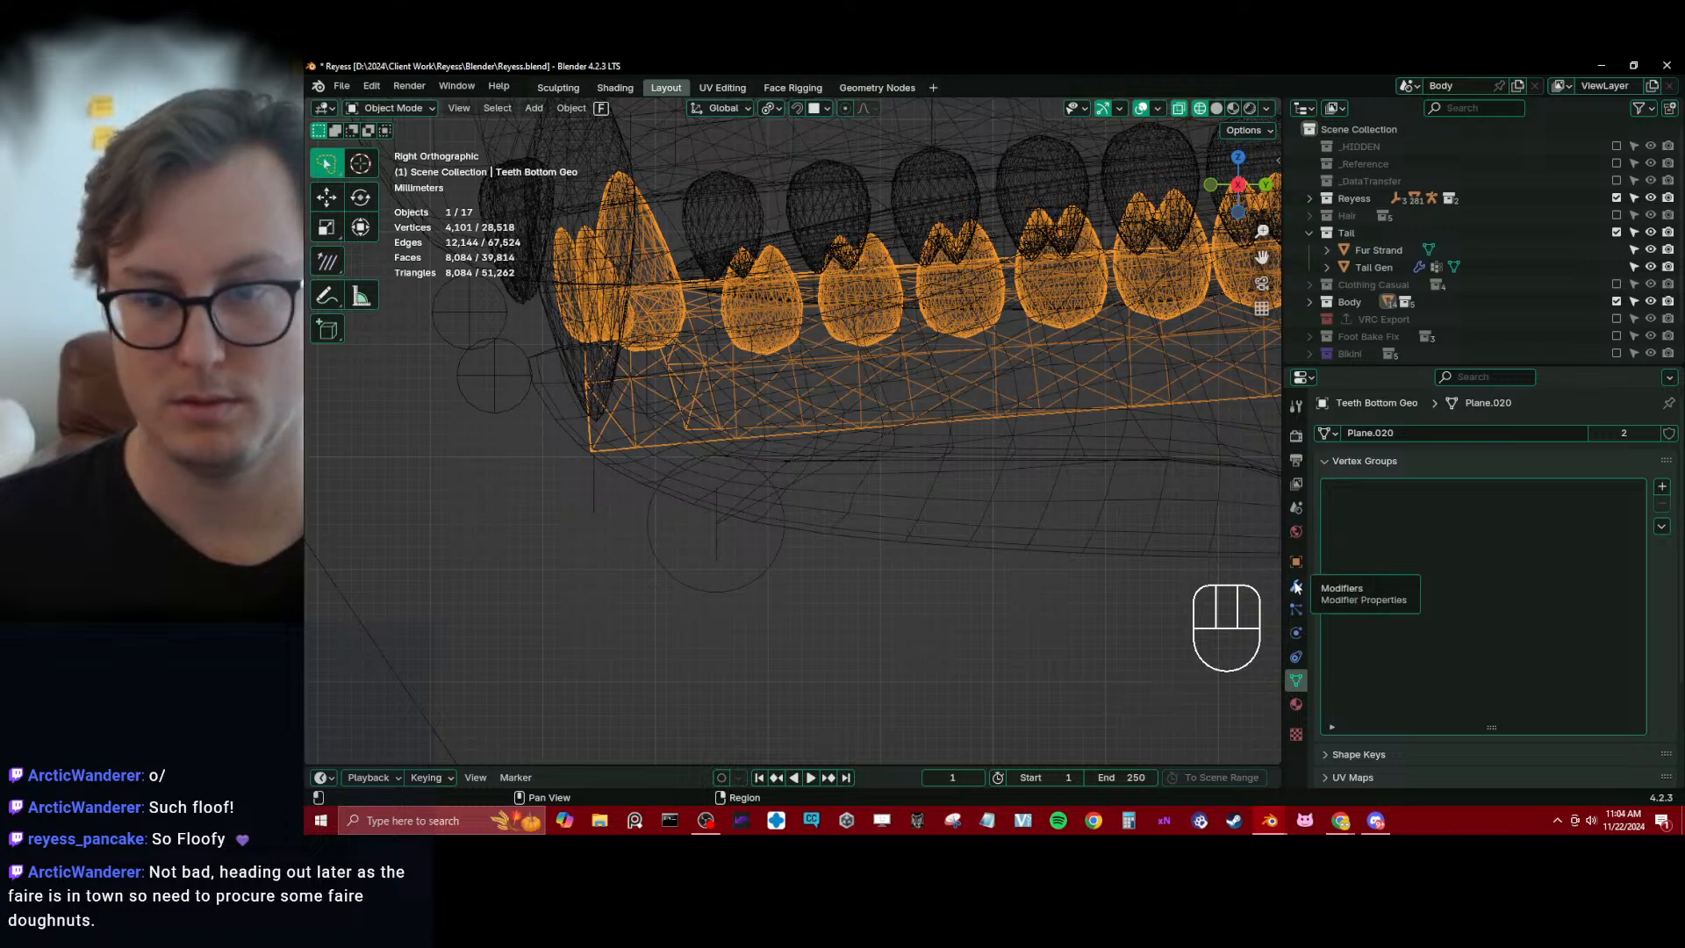
{"action": "left_click", "coordinate": [1296, 586]}
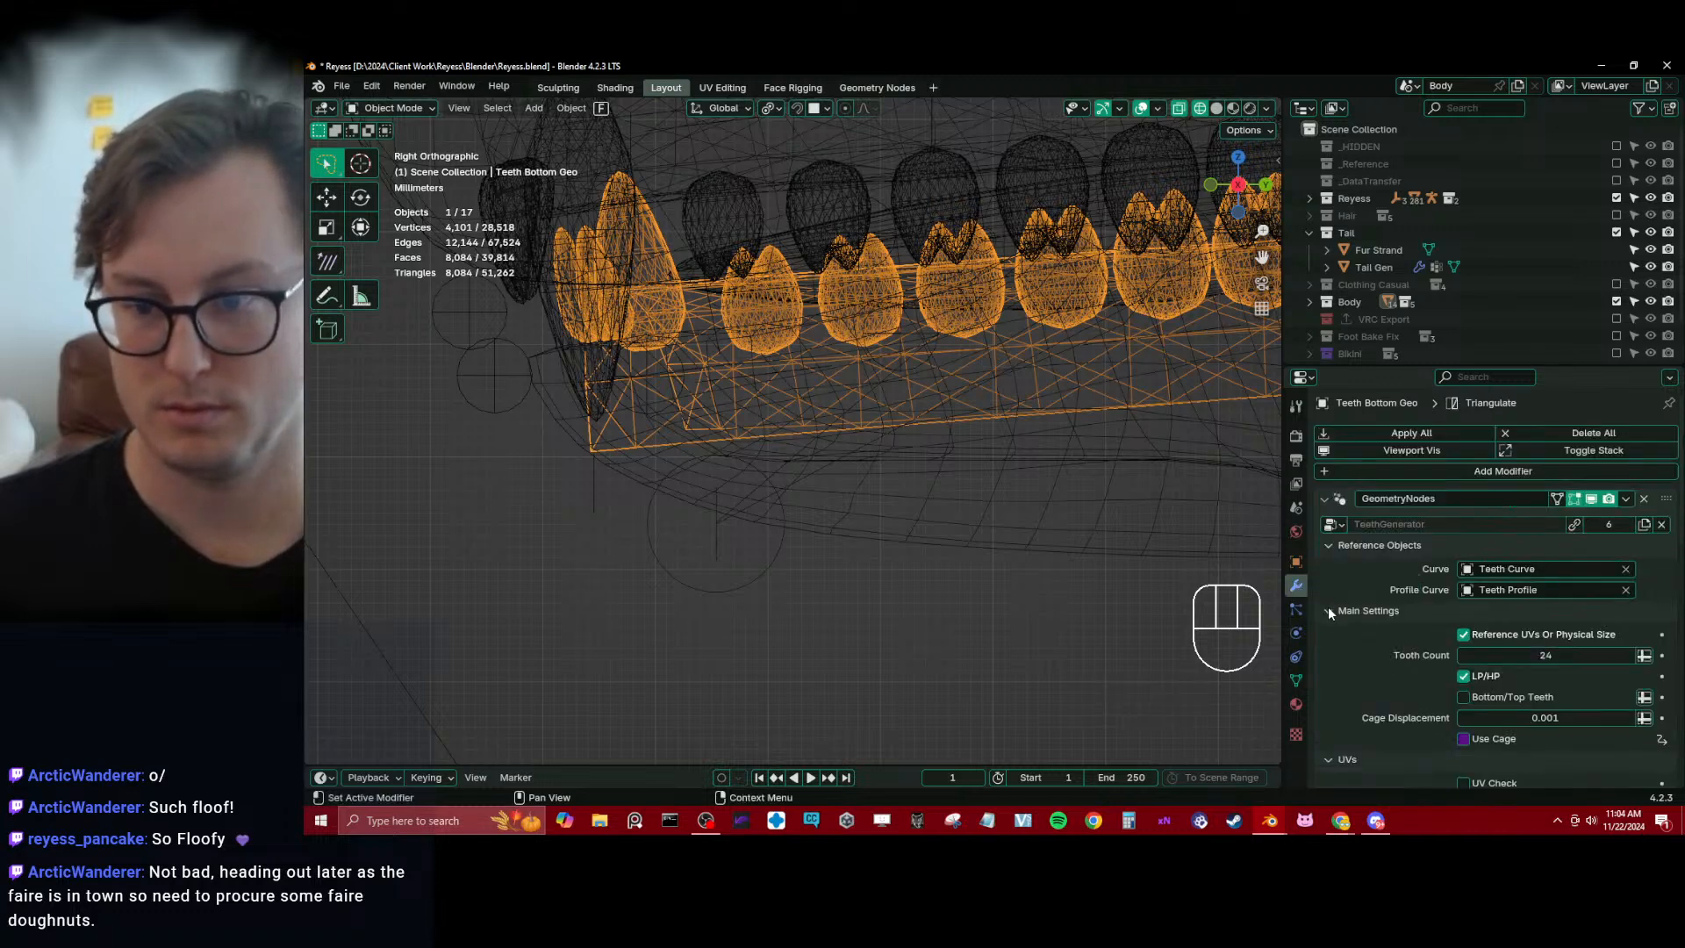
Switch the LP/HP option of the bottom teeth generator off and back on to compare the mesh density
{"action": "left_click", "coordinate": [1328, 611]}
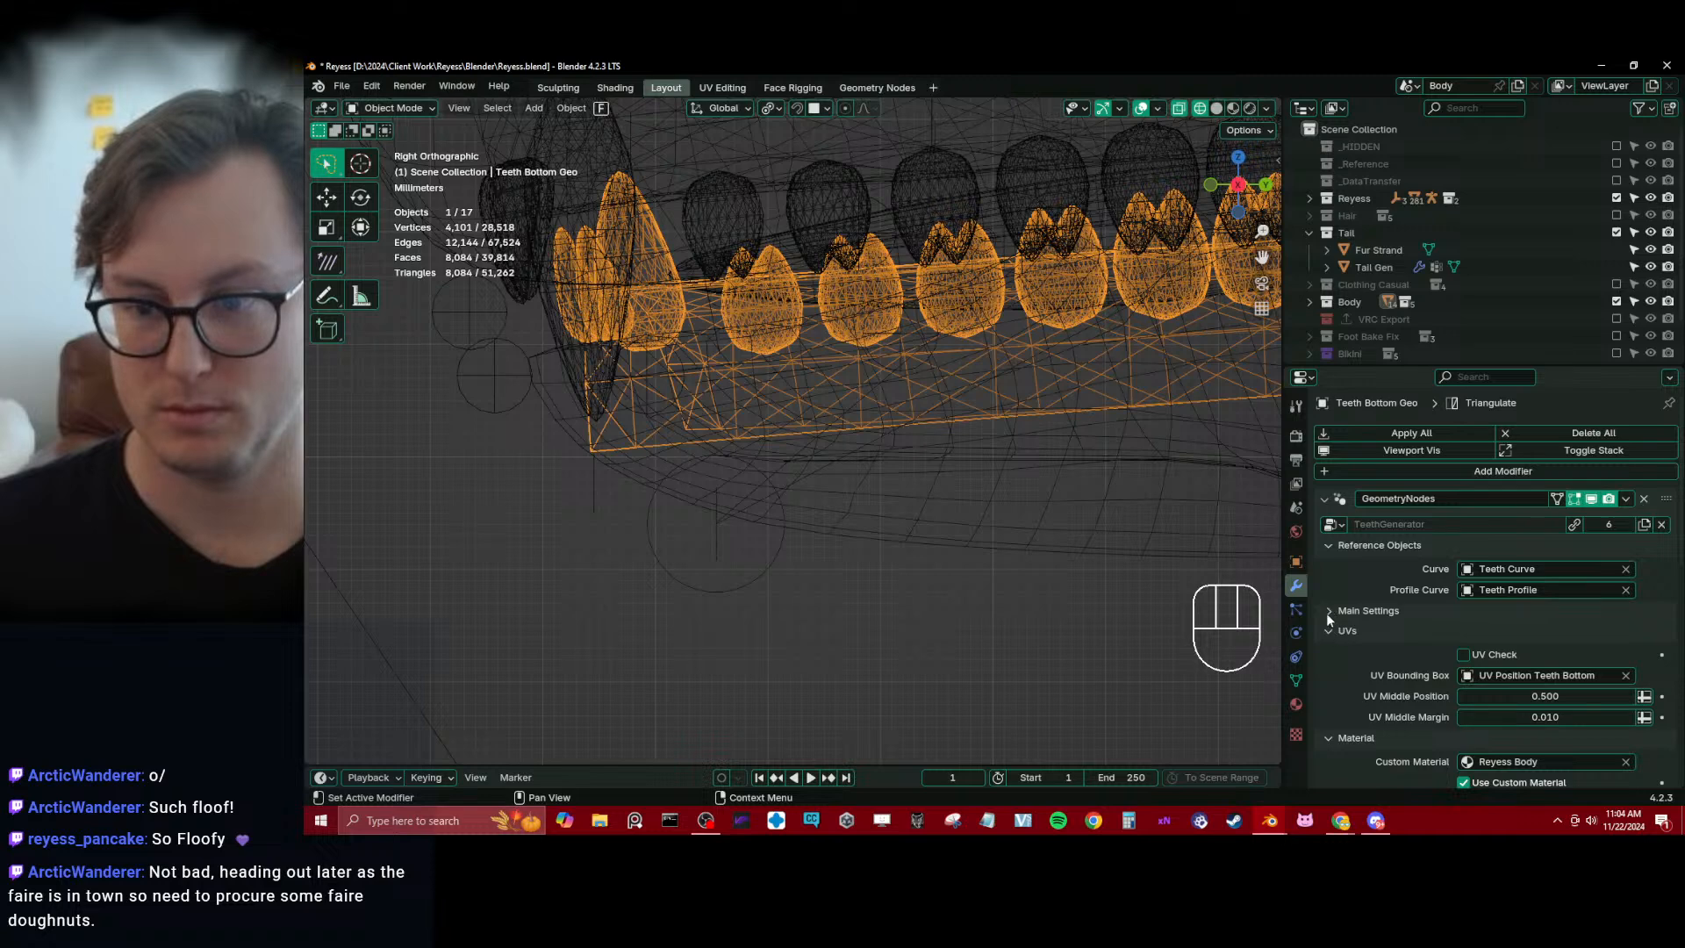
{"action": "left_click", "coordinate": [1328, 611]}
{"action": "left_click", "coordinate": [1471, 677]}
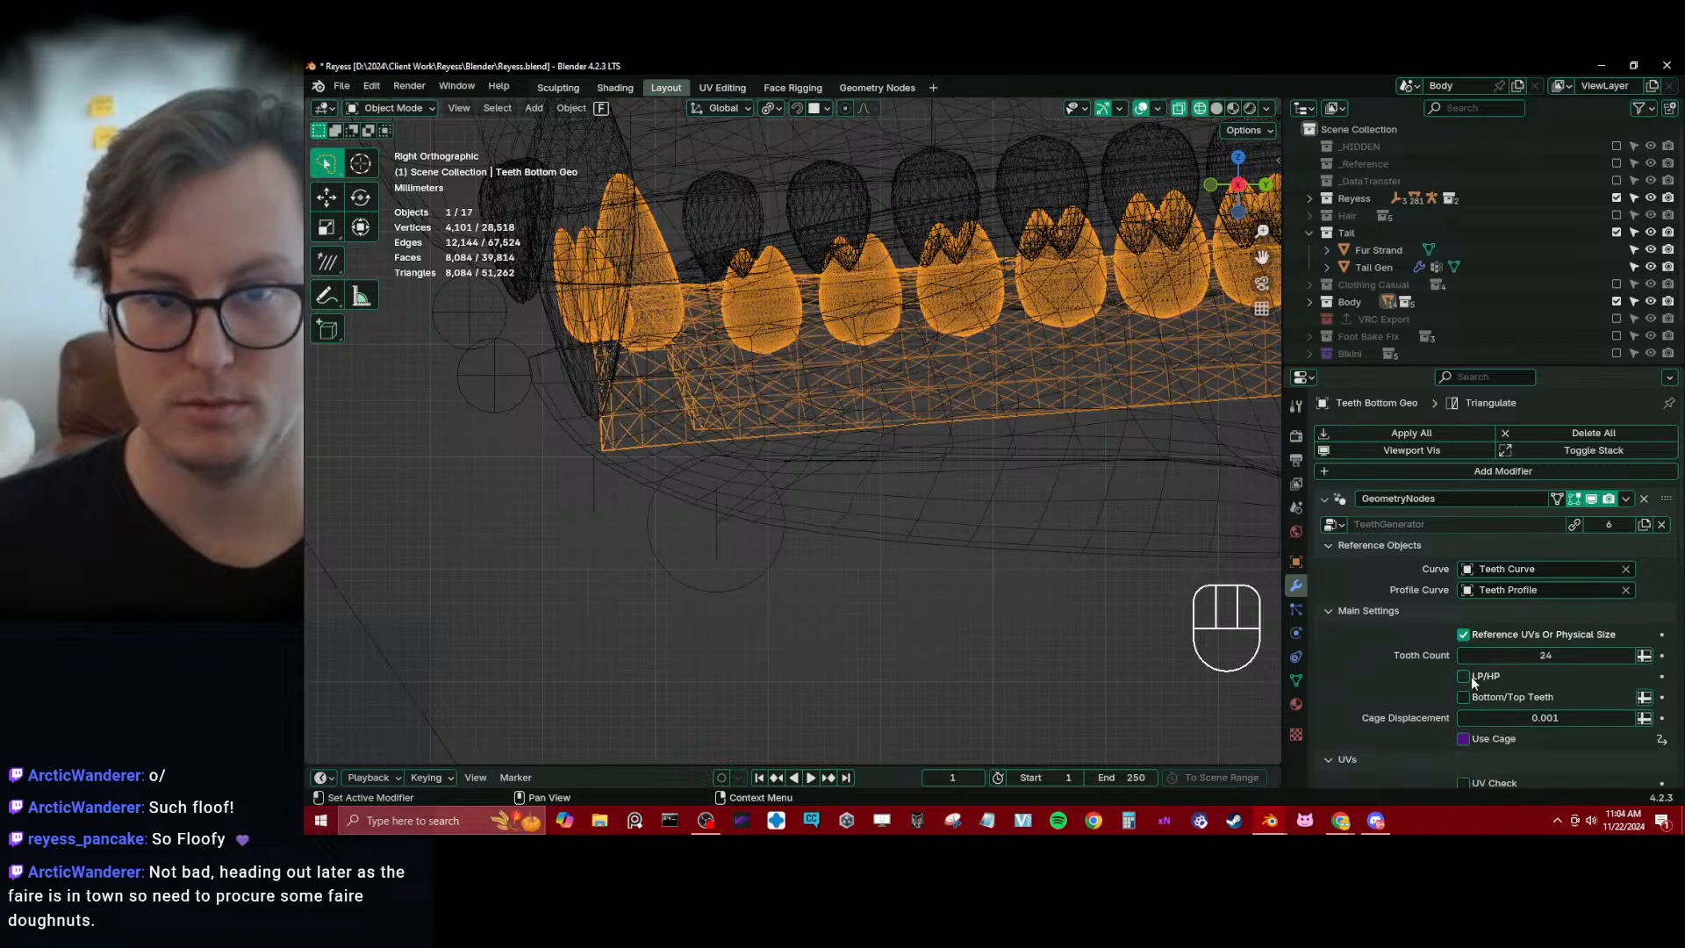
{"action": "left_click", "coordinate": [1471, 679]}
Examine the bottom teeth in solid and wireframe view along with their low-poly and high-poly generator settings
{"action": "scroll", "coordinate": [839, 453], "scroll_direction": "down", "scroll_amount": 4}
{"action": "key", "text": "z"}
{"action": "mouse_move", "coordinate": [891, 449]}
{"action": "middle_mouse_down"}
{"action": "mouse_move", "coordinate": [1002, 433]}
{"action": "mouse_move", "coordinate": [876, 471]}
{"action": "mouse_move", "coordinate": [778, 535]}
{"action": "mouse_move", "coordinate": [812, 570]}
{"action": "mouse_move", "coordinate": [851, 502]}
{"action": "middle_mouse_up"}
{"action": "scroll", "coordinate": [1002, 434], "scroll_direction": "down", "scroll_amount": 7}
{"action": "scroll", "coordinate": [876, 471], "scroll_direction": "up", "scroll_amount": 4}
{"action": "scroll", "coordinate": [777, 535], "scroll_direction": "up", "scroll_amount": 2}
{"action": "key", "text": "KP_3"}
{"action": "scroll", "coordinate": [767, 534], "scroll_direction": "up", "scroll_amount": 3}
{"action": "scroll", "coordinate": [1500, 625], "scroll_direction": "down", "scroll_amount": 10}
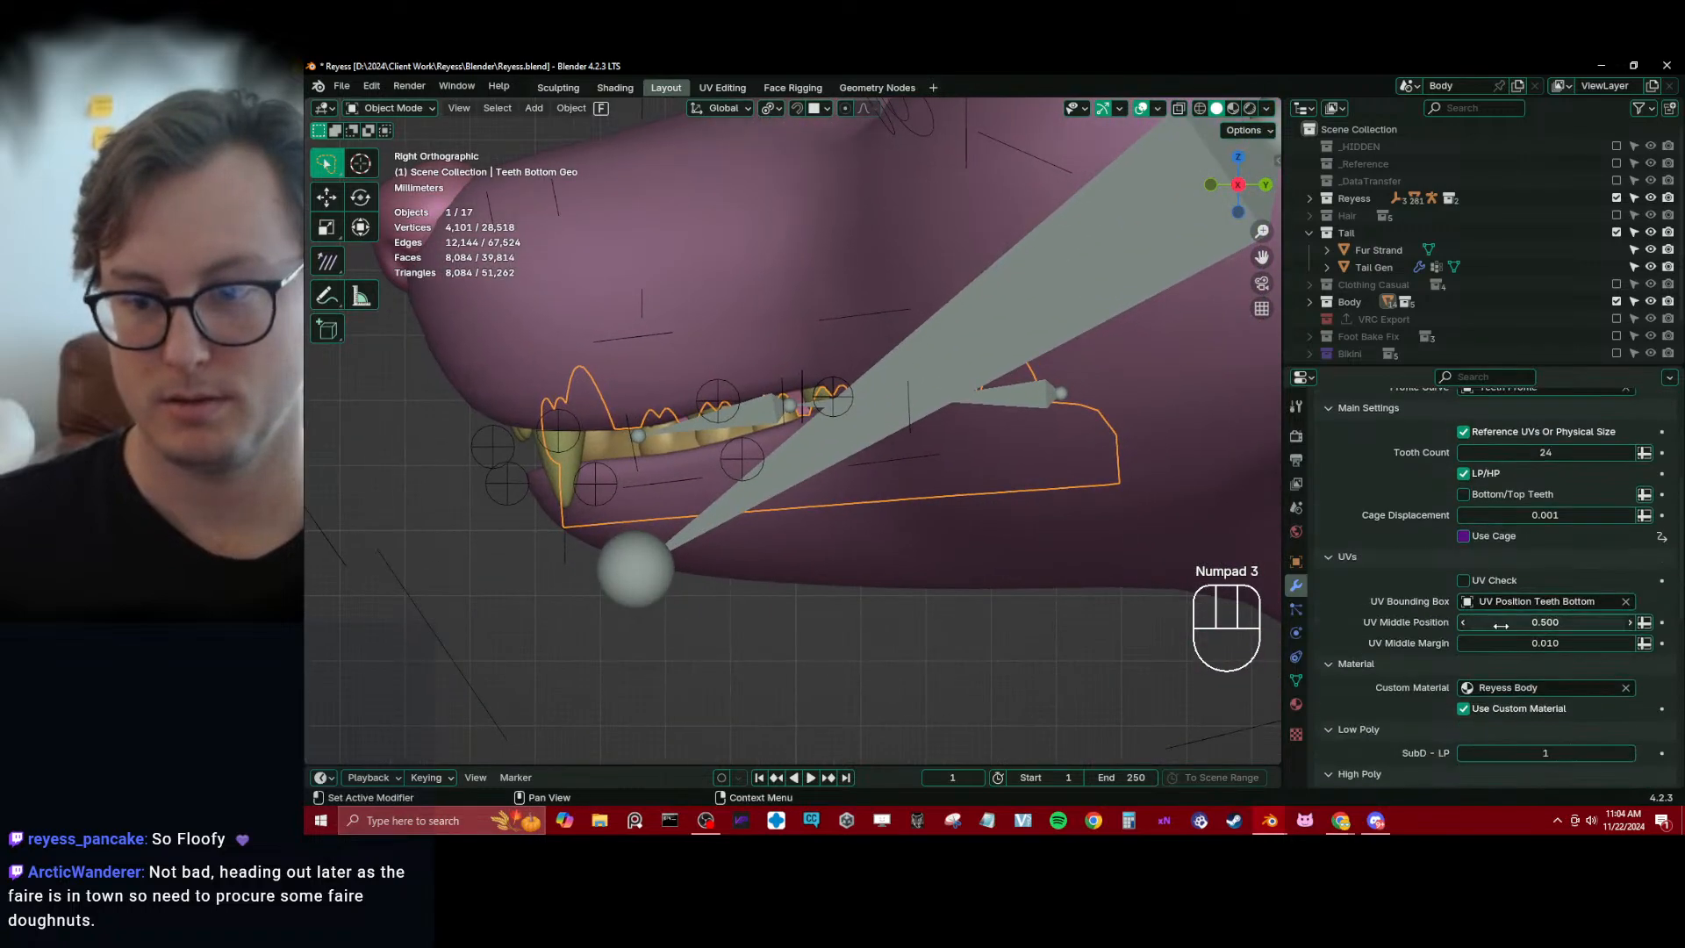
{"action": "key", "text": "z"}
{"action": "left_click", "coordinate": [613, 484]}
{"action": "scroll", "coordinate": [686, 461], "scroll_direction": "up", "scroll_amount": 5}
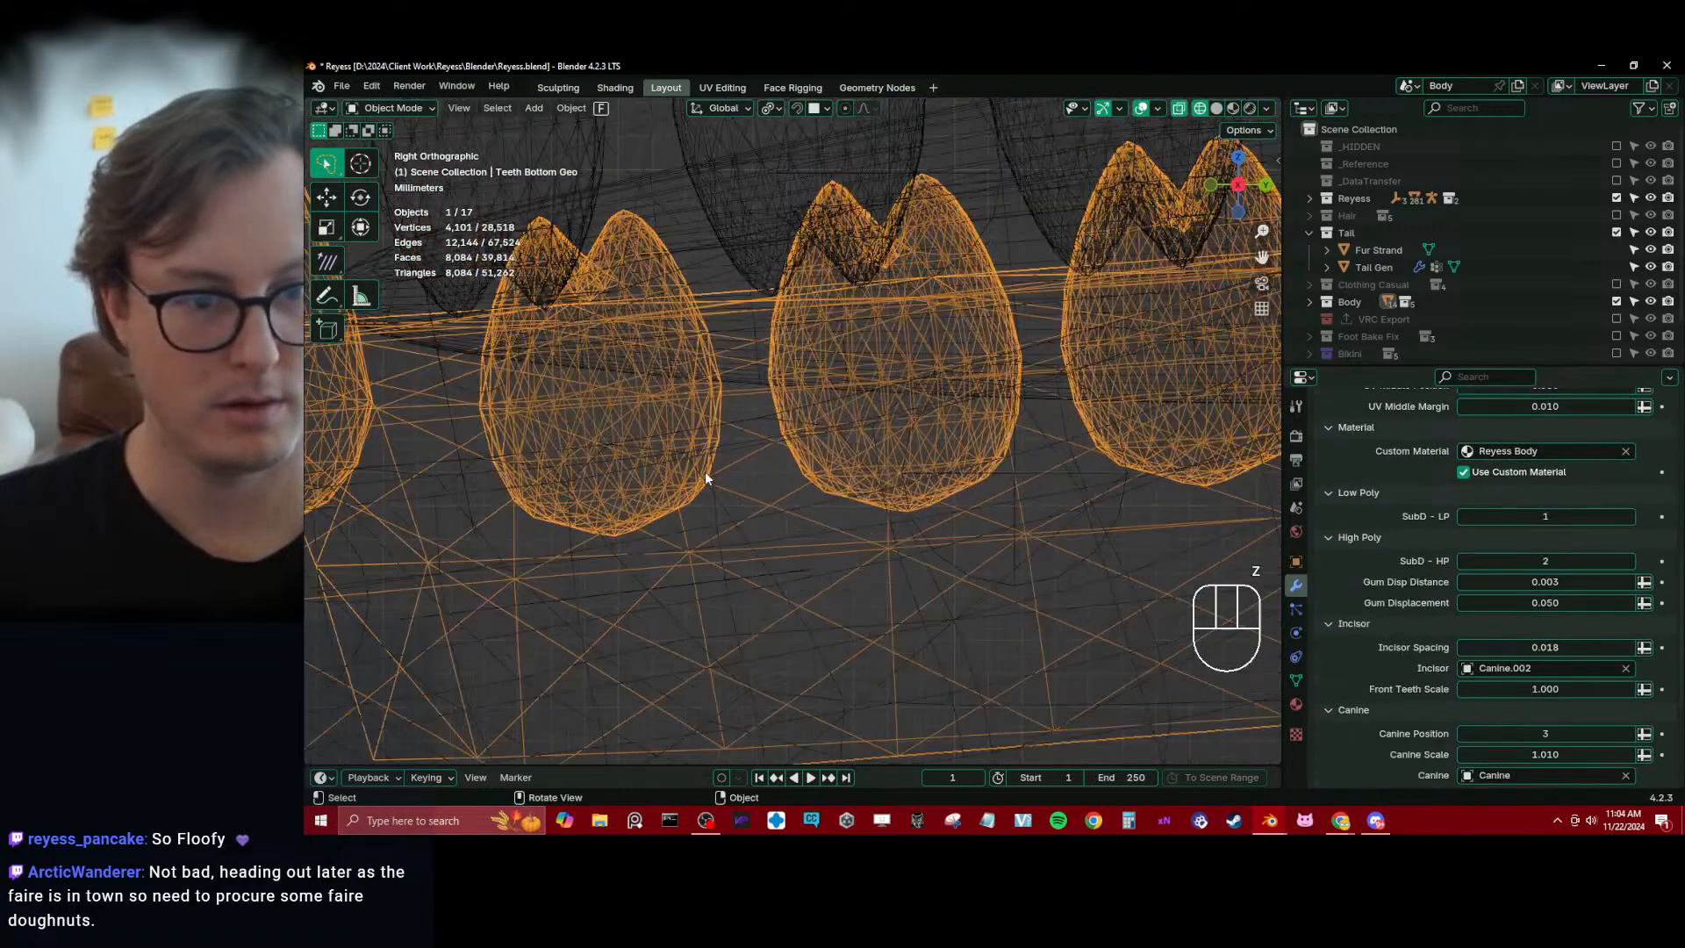
{"action": "key", "text": "z"}
{"action": "left_click", "coordinate": [842, 472]}
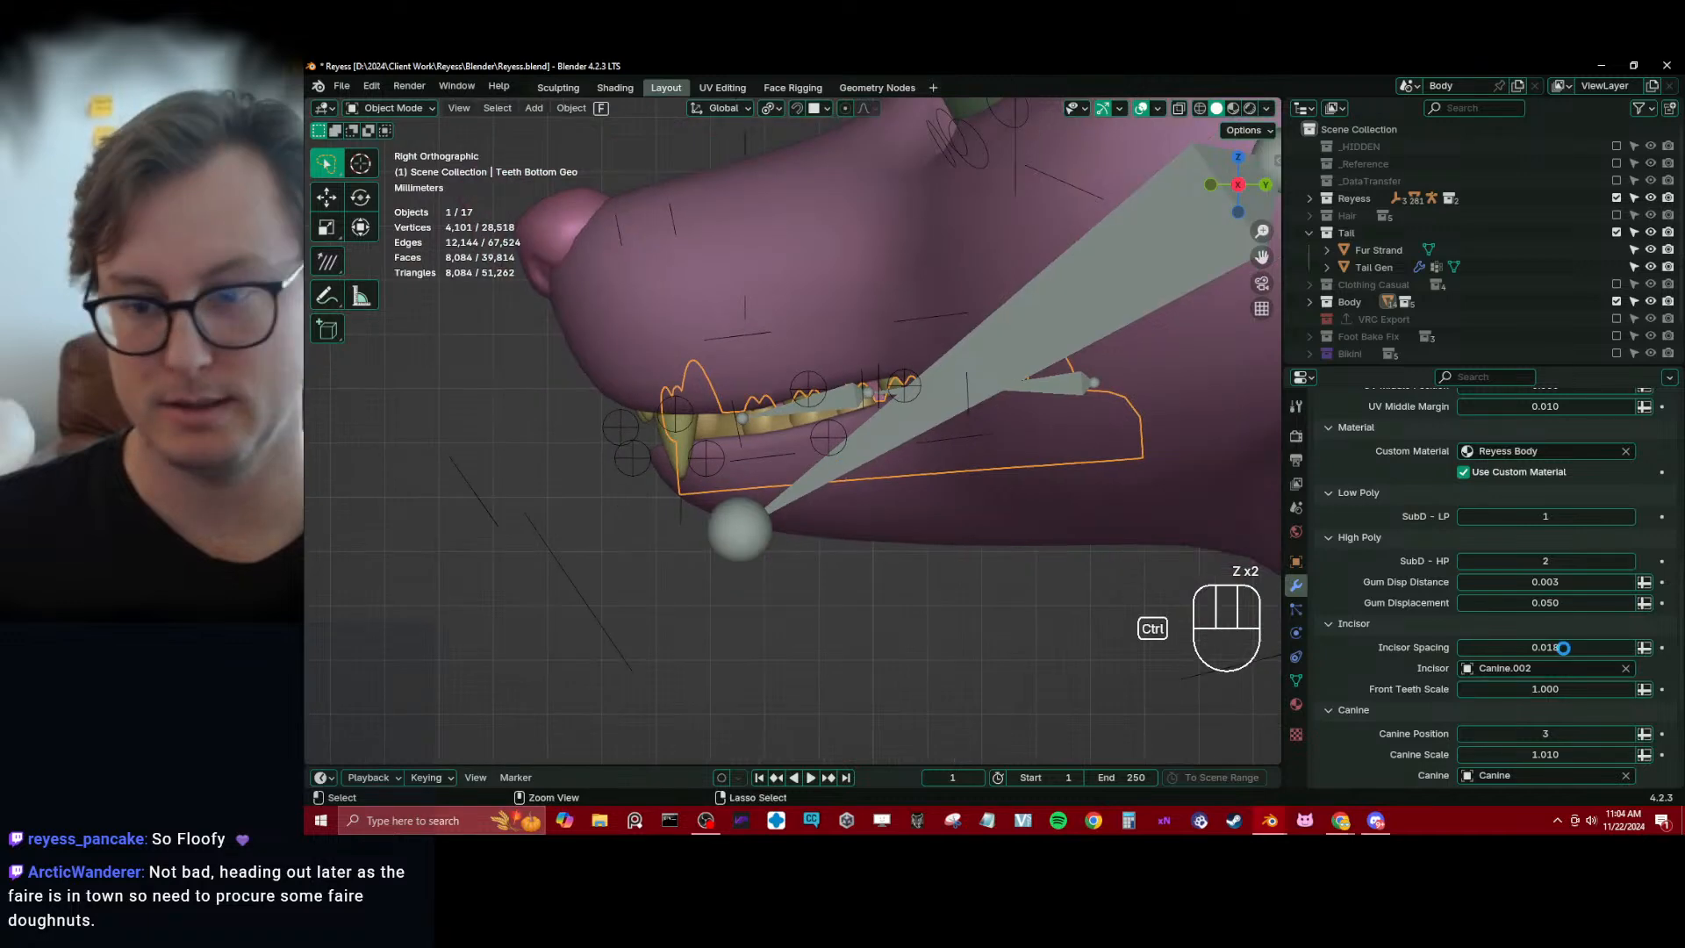
Save the file and apply the GeometryNodes modifier on Teeth Bottom Geo, making its data single-user
{"action": "key", "text": "ctrl+s"}
{"action": "scroll", "coordinate": [1535, 636], "scroll_direction": "down", "scroll_amount": 5}
{"action": "scroll", "coordinate": [1474, 649], "scroll_direction": "up", "scroll_amount": 20}
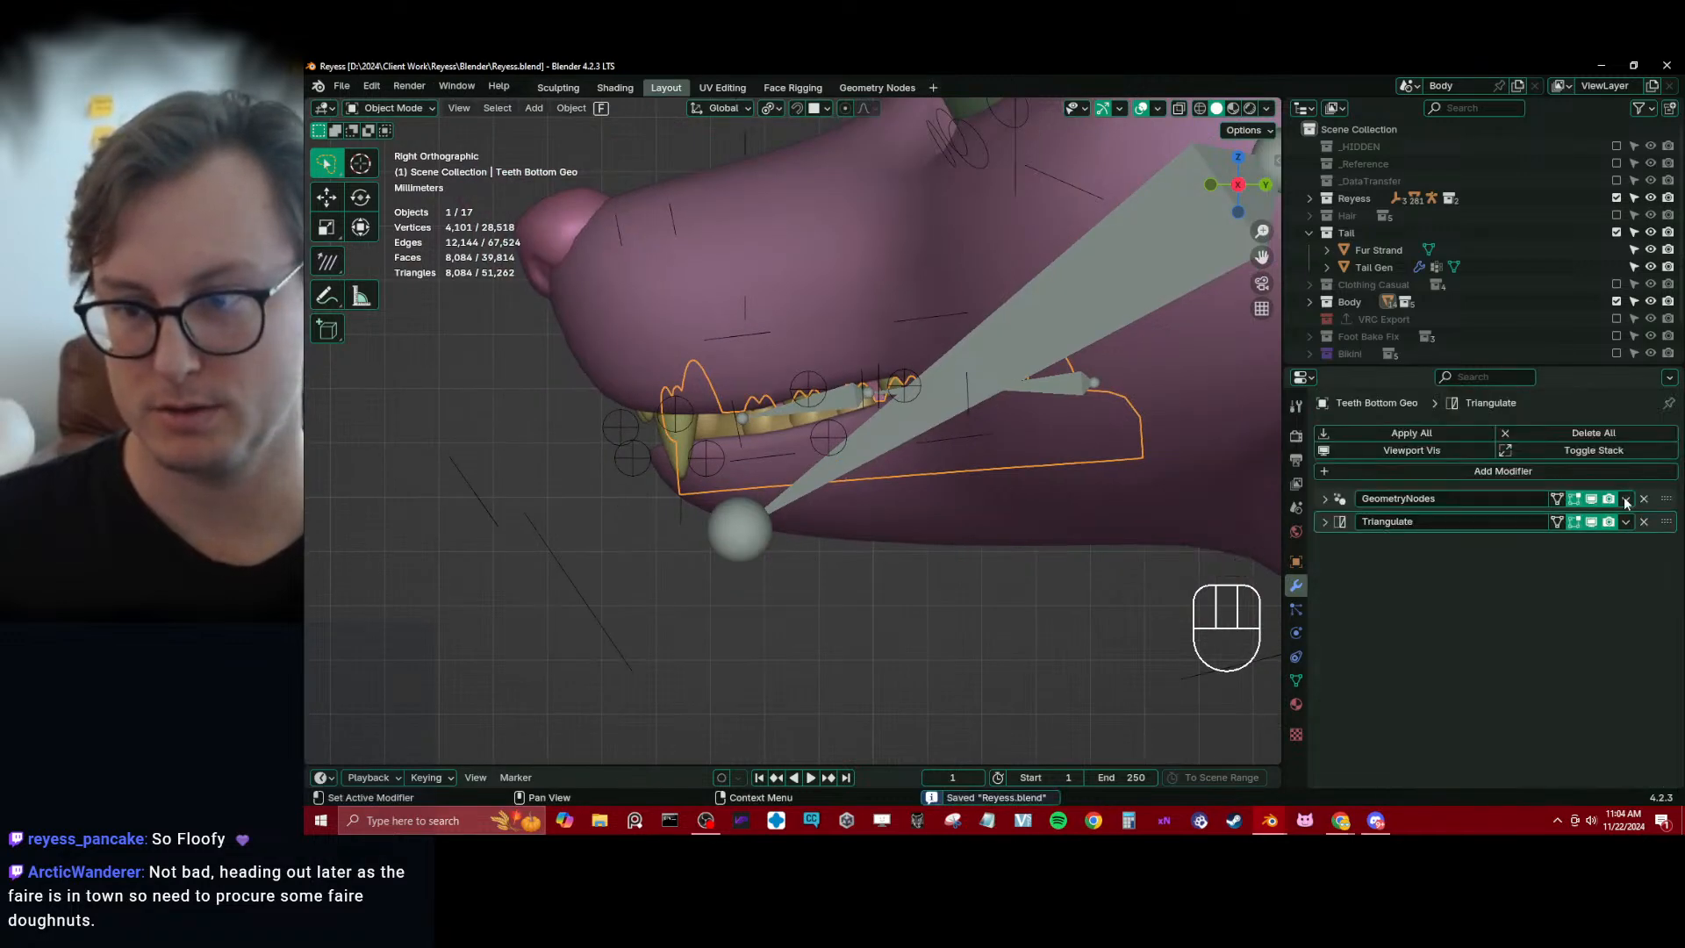
{"action": "left_click", "coordinate": [1625, 500]}
{"action": "left_click", "coordinate": [1590, 512]}
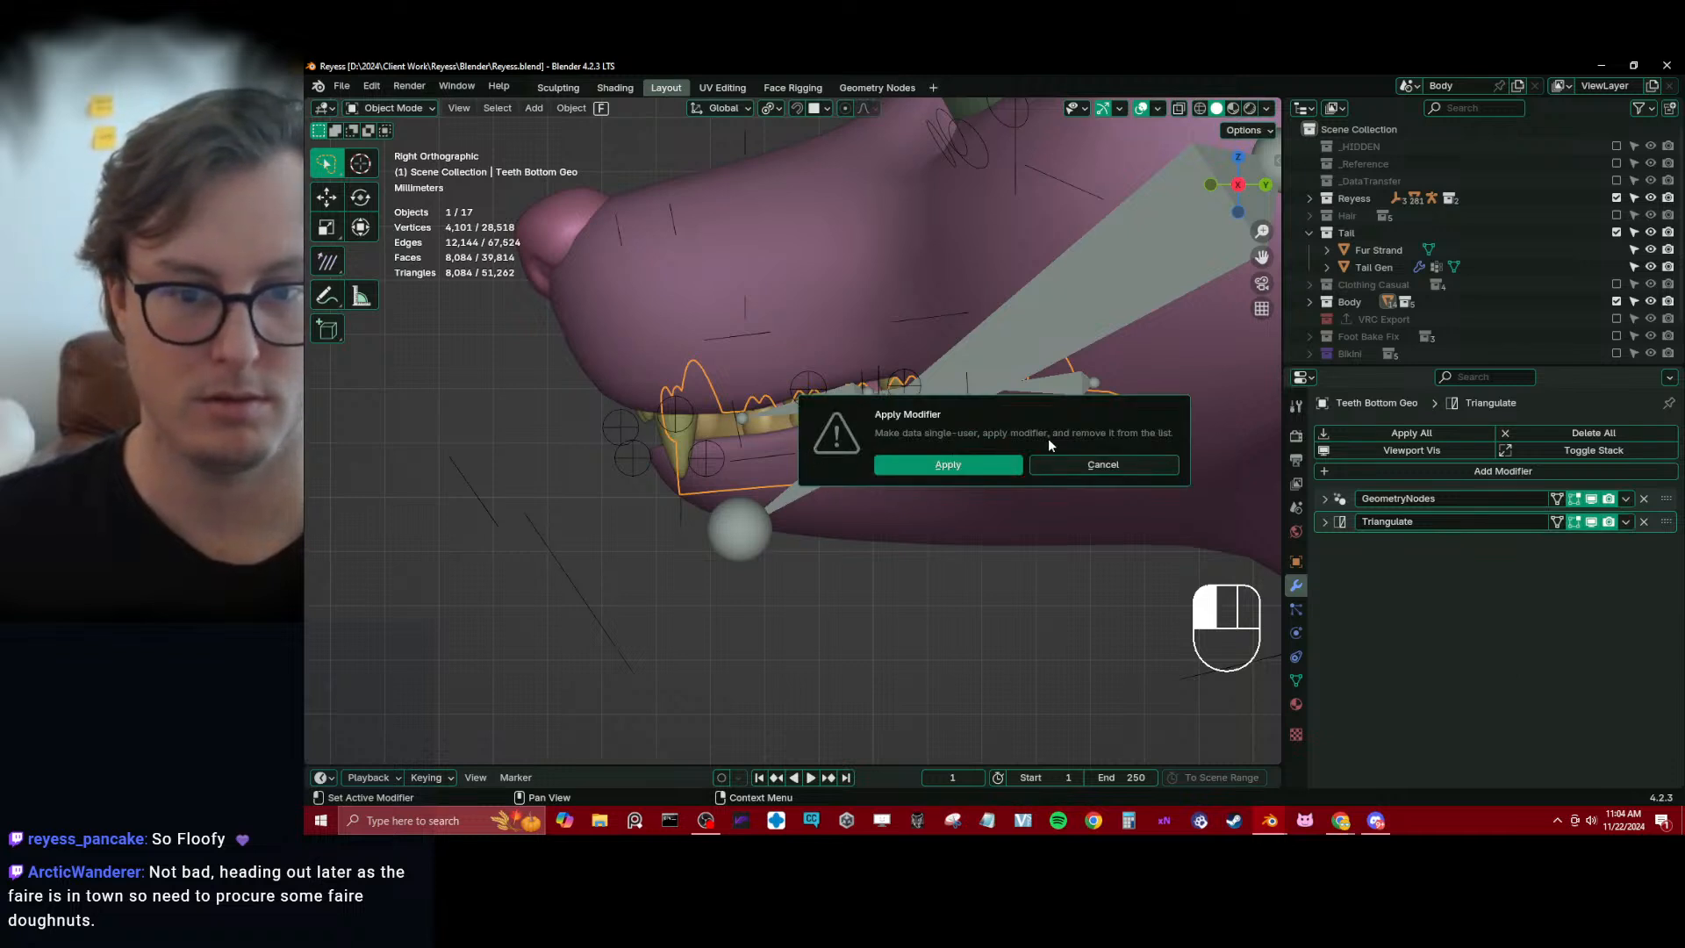
{"action": "left_click", "coordinate": [948, 464]}
Apply the GeometryNodes modifier on Teeth Top Geo, making its data single-user, and save the file
{"action": "scroll", "coordinate": [672, 481], "scroll_direction": "up", "scroll_amount": 2}
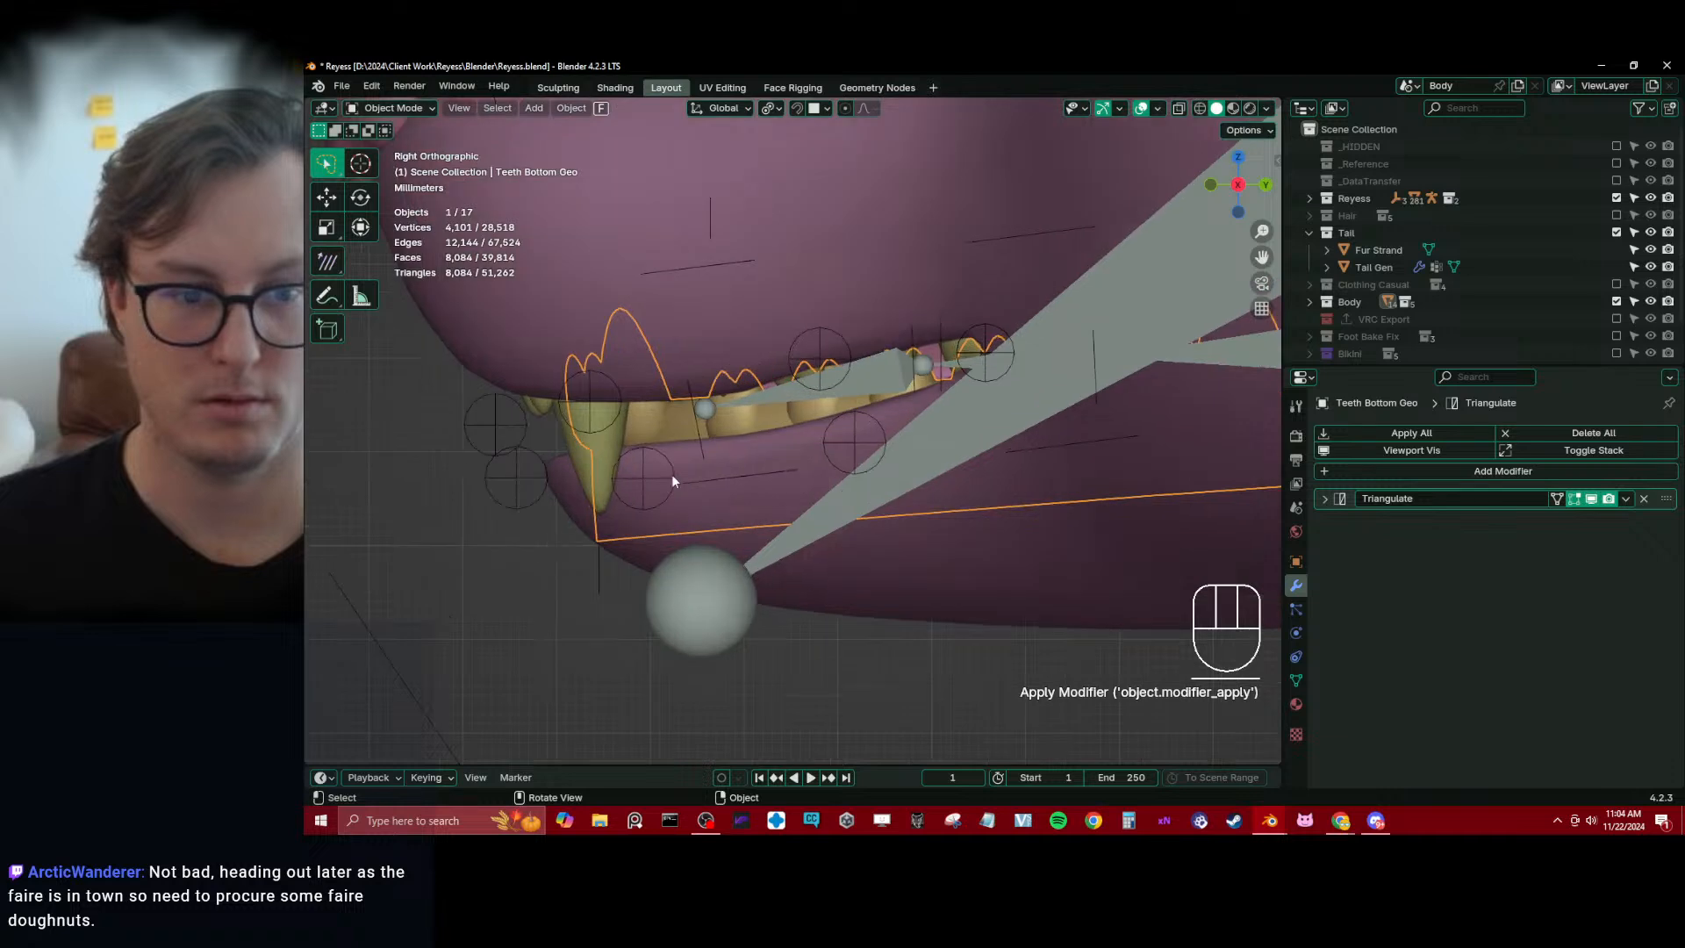
{"action": "left_click", "coordinate": [572, 446]}
{"action": "left_click", "coordinate": [1625, 500]}
{"action": "left_click", "coordinate": [1592, 516]}
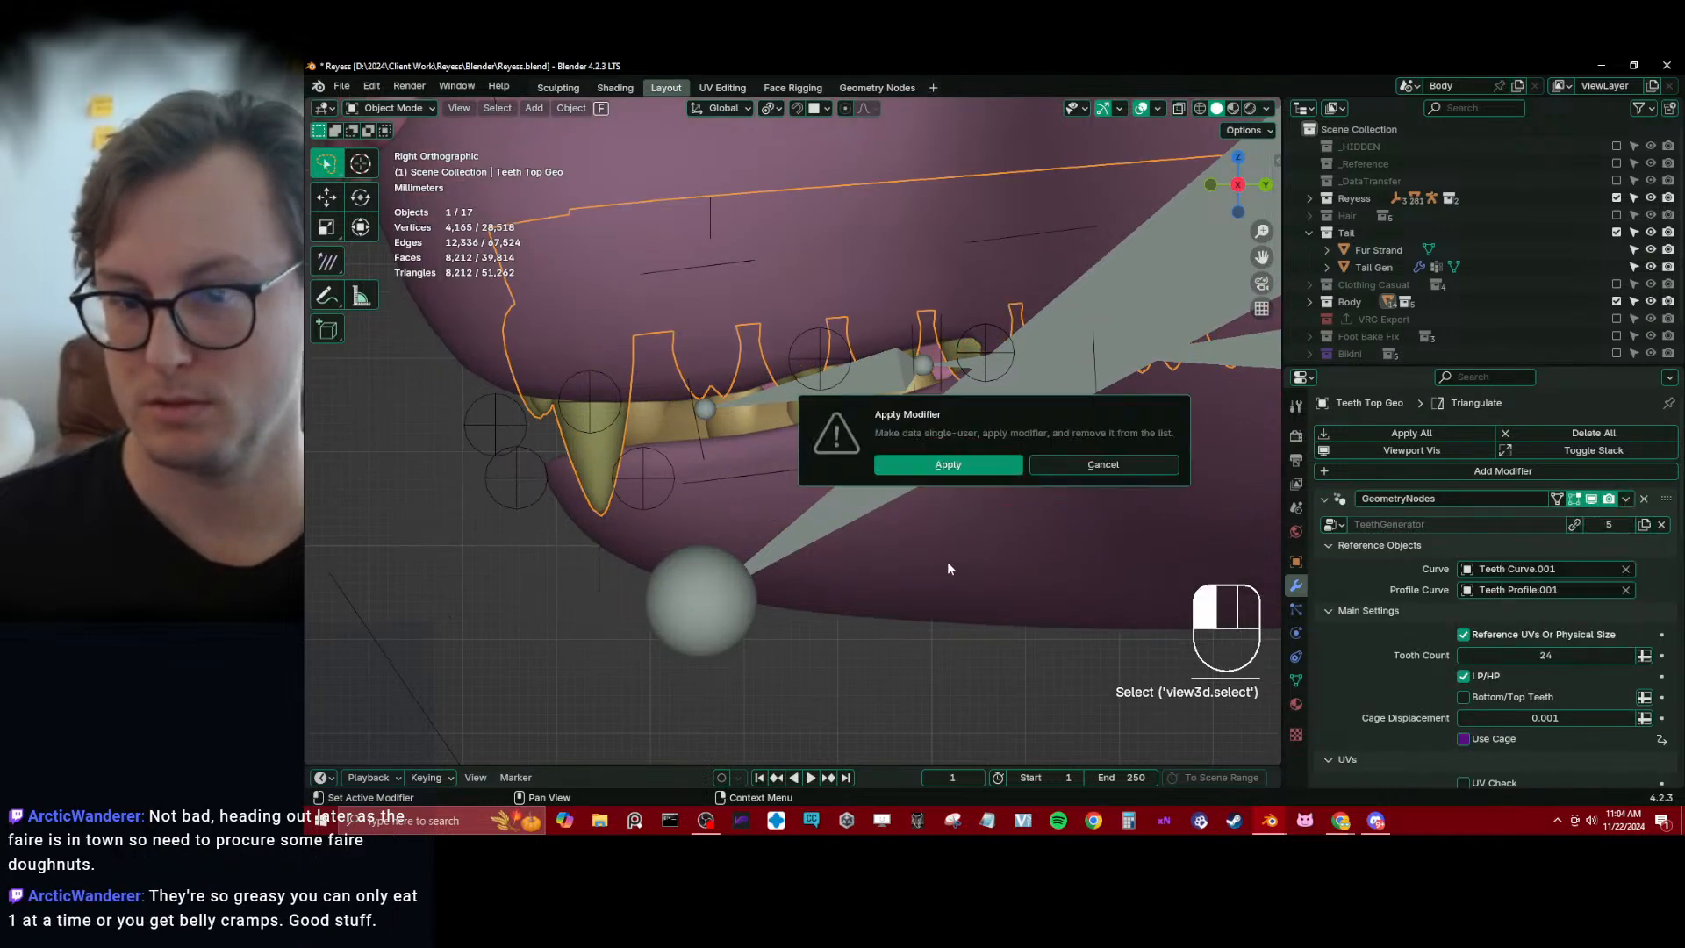
{"action": "left_click", "coordinate": [949, 465]}
{"action": "scroll", "coordinate": [824, 497], "scroll_direction": "down", "scroll_amount": 2}
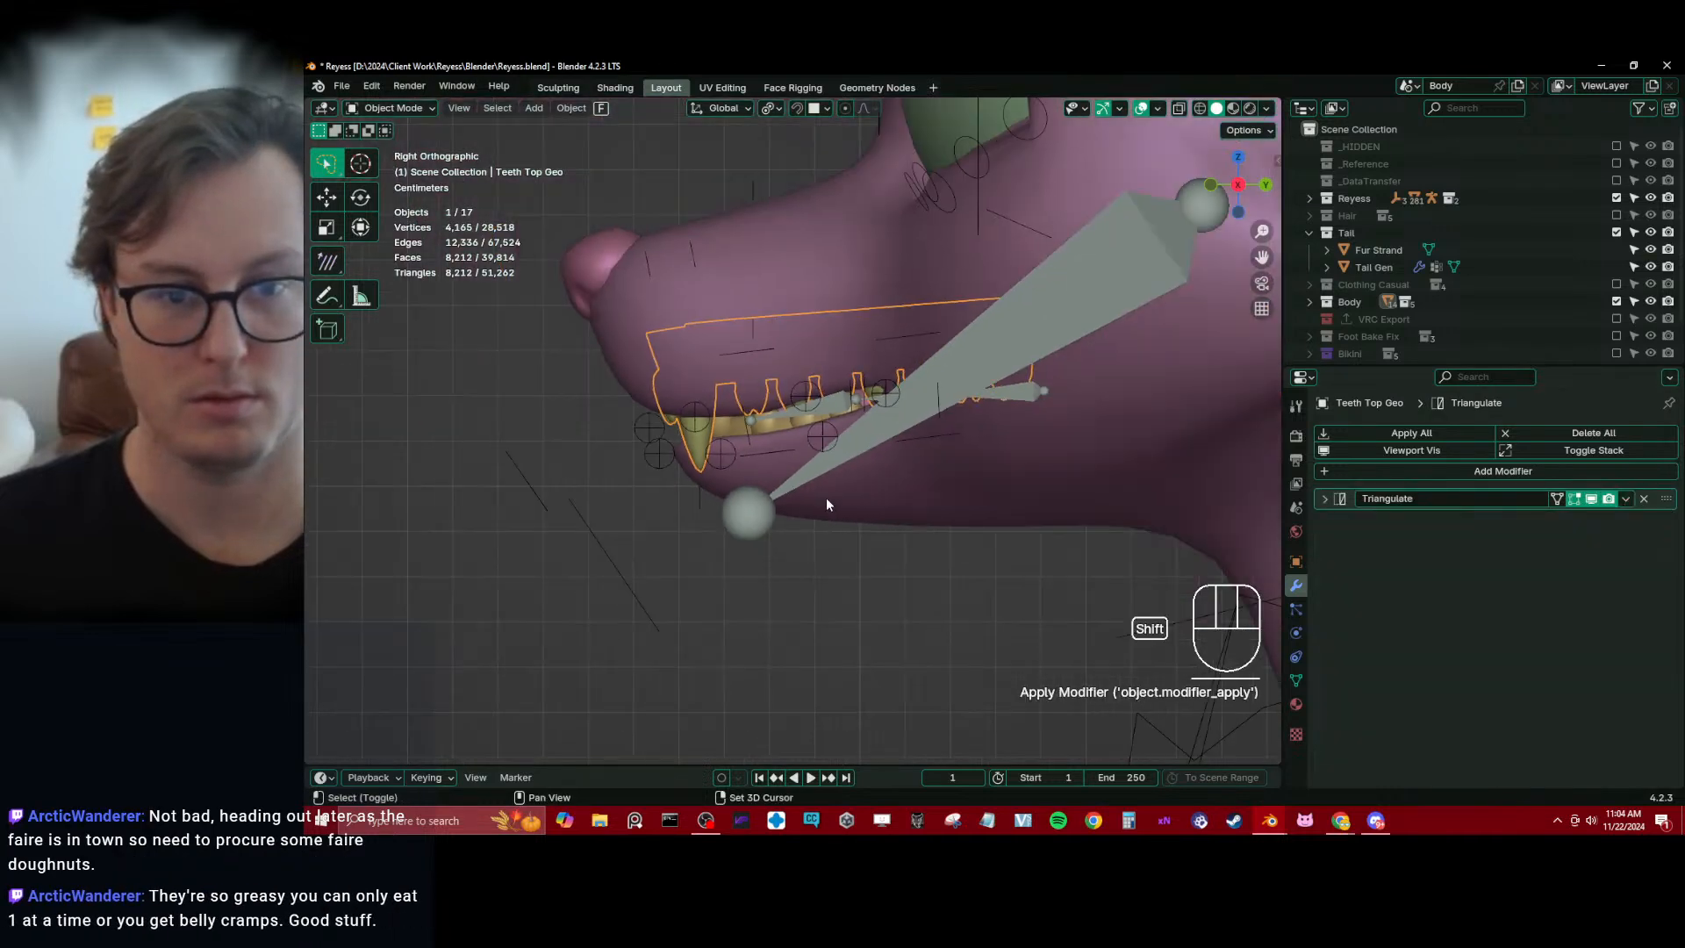
{"action": "mouse_move", "coordinate": [826, 499]}
{"action": "middle_mouse_down", "text": "shift"}
{"action": "mouse_move", "coordinate": [810, 418]}
{"action": "mouse_move", "coordinate": [817, 478]}
{"action": "middle_mouse_up", "text": "shift"}
{"action": "key", "text": "ctrl+s"}
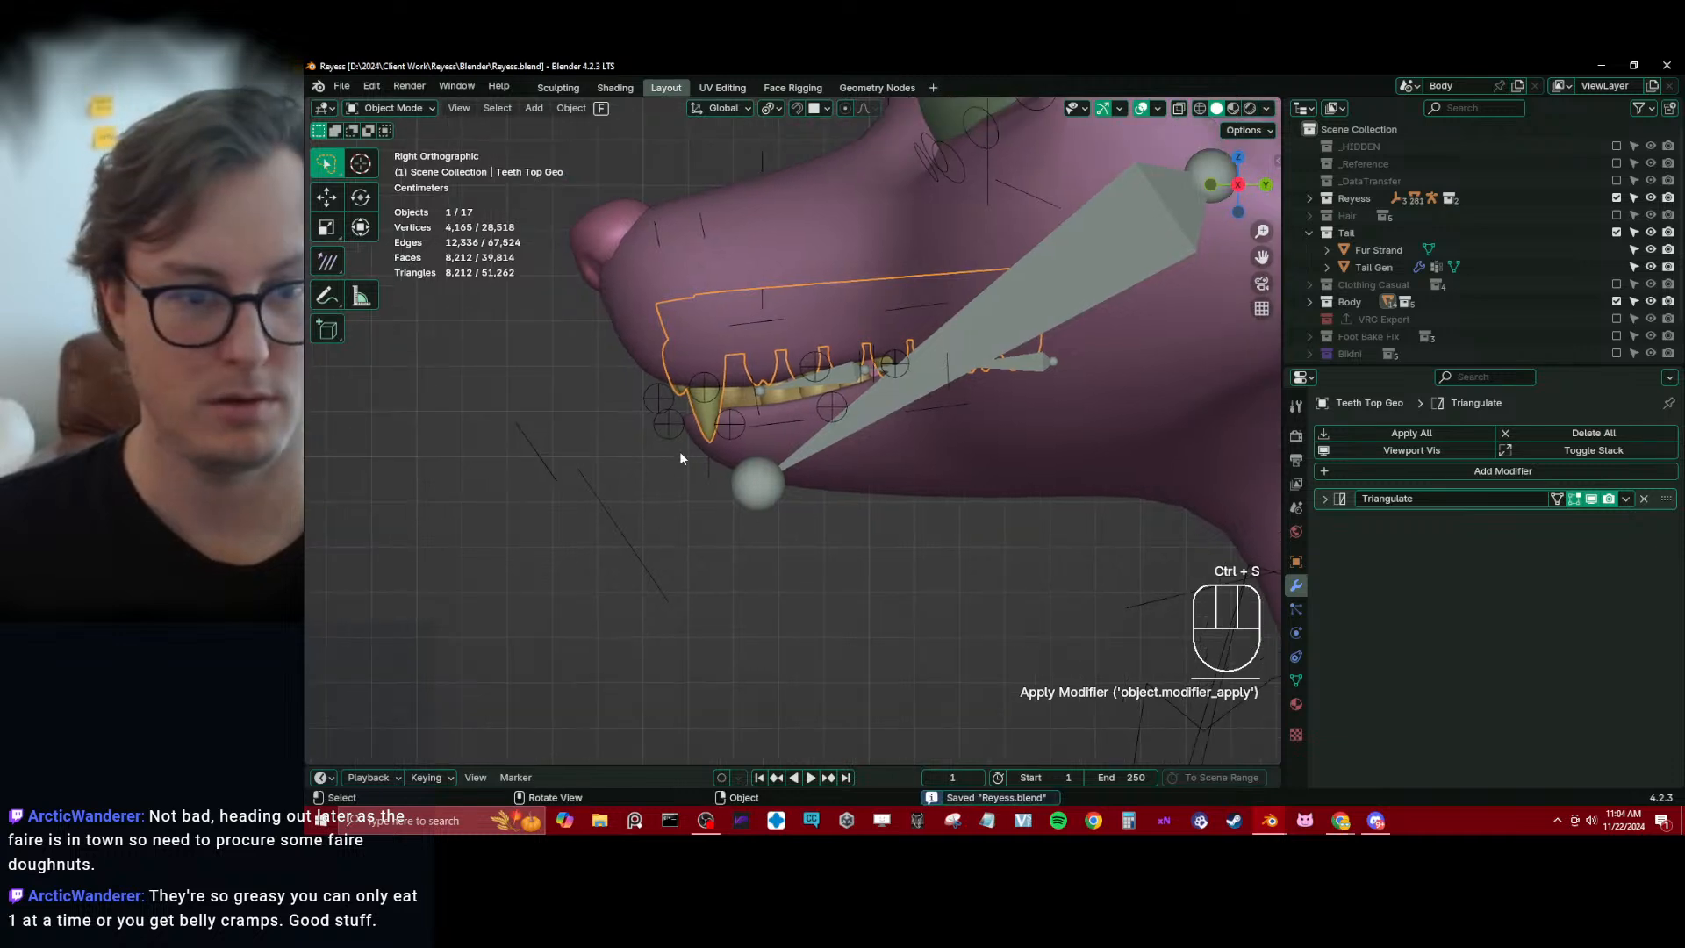
Select the Teeth Bottom Geo mesh
{"action": "left_click", "coordinate": [742, 394]}
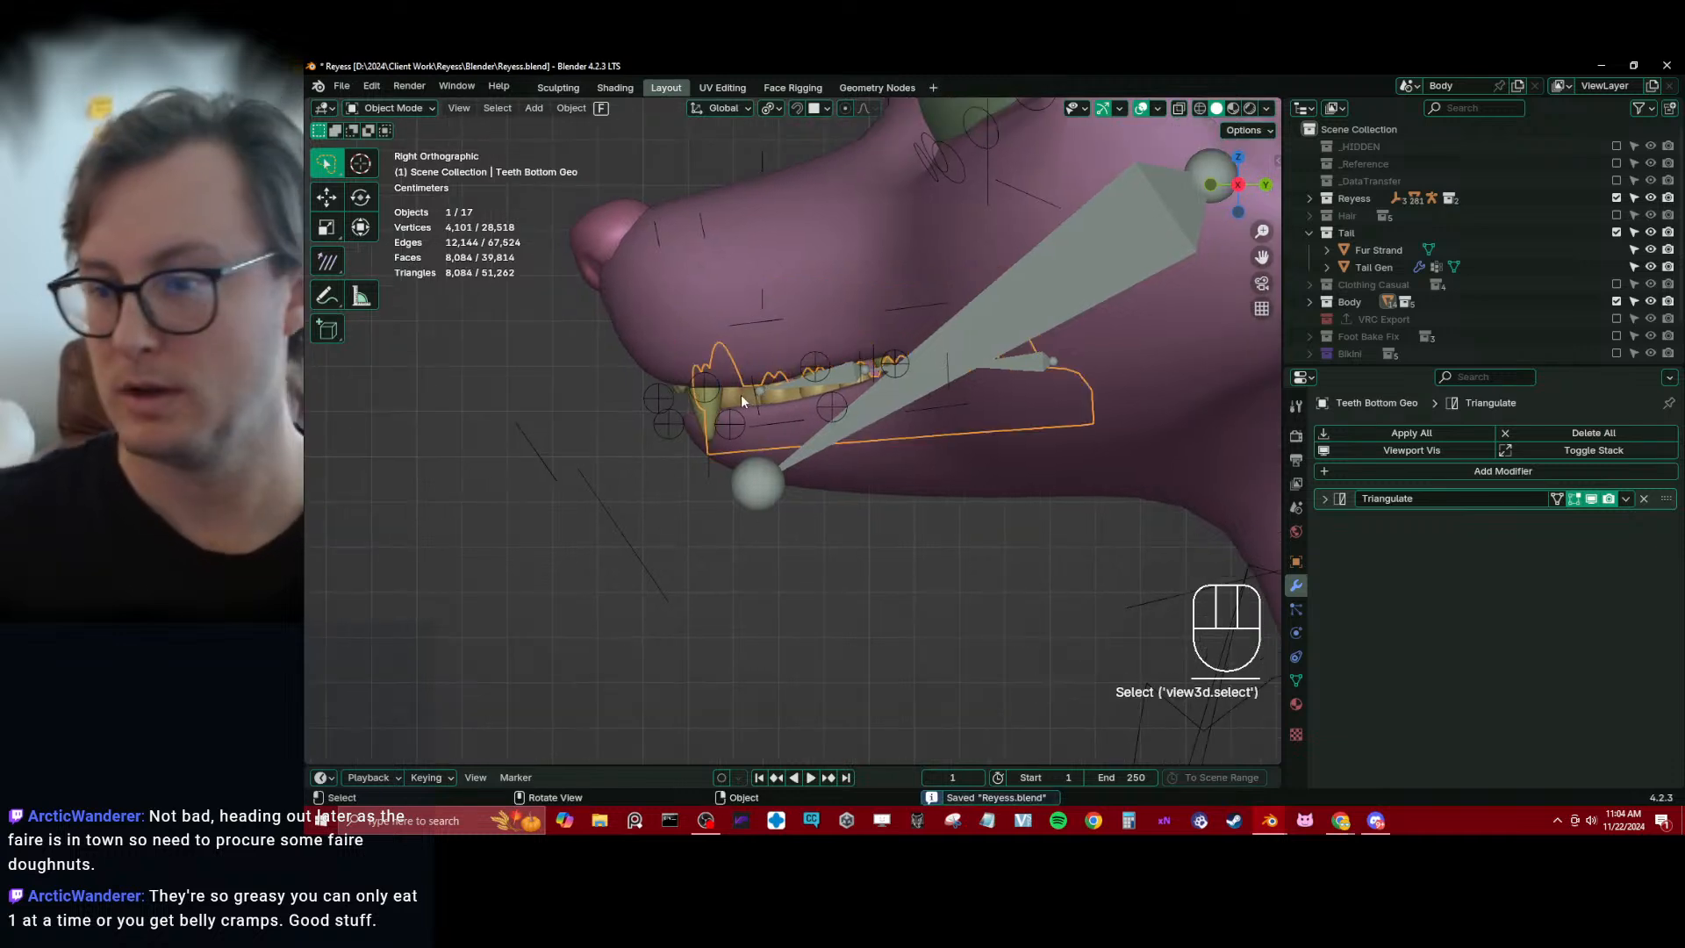
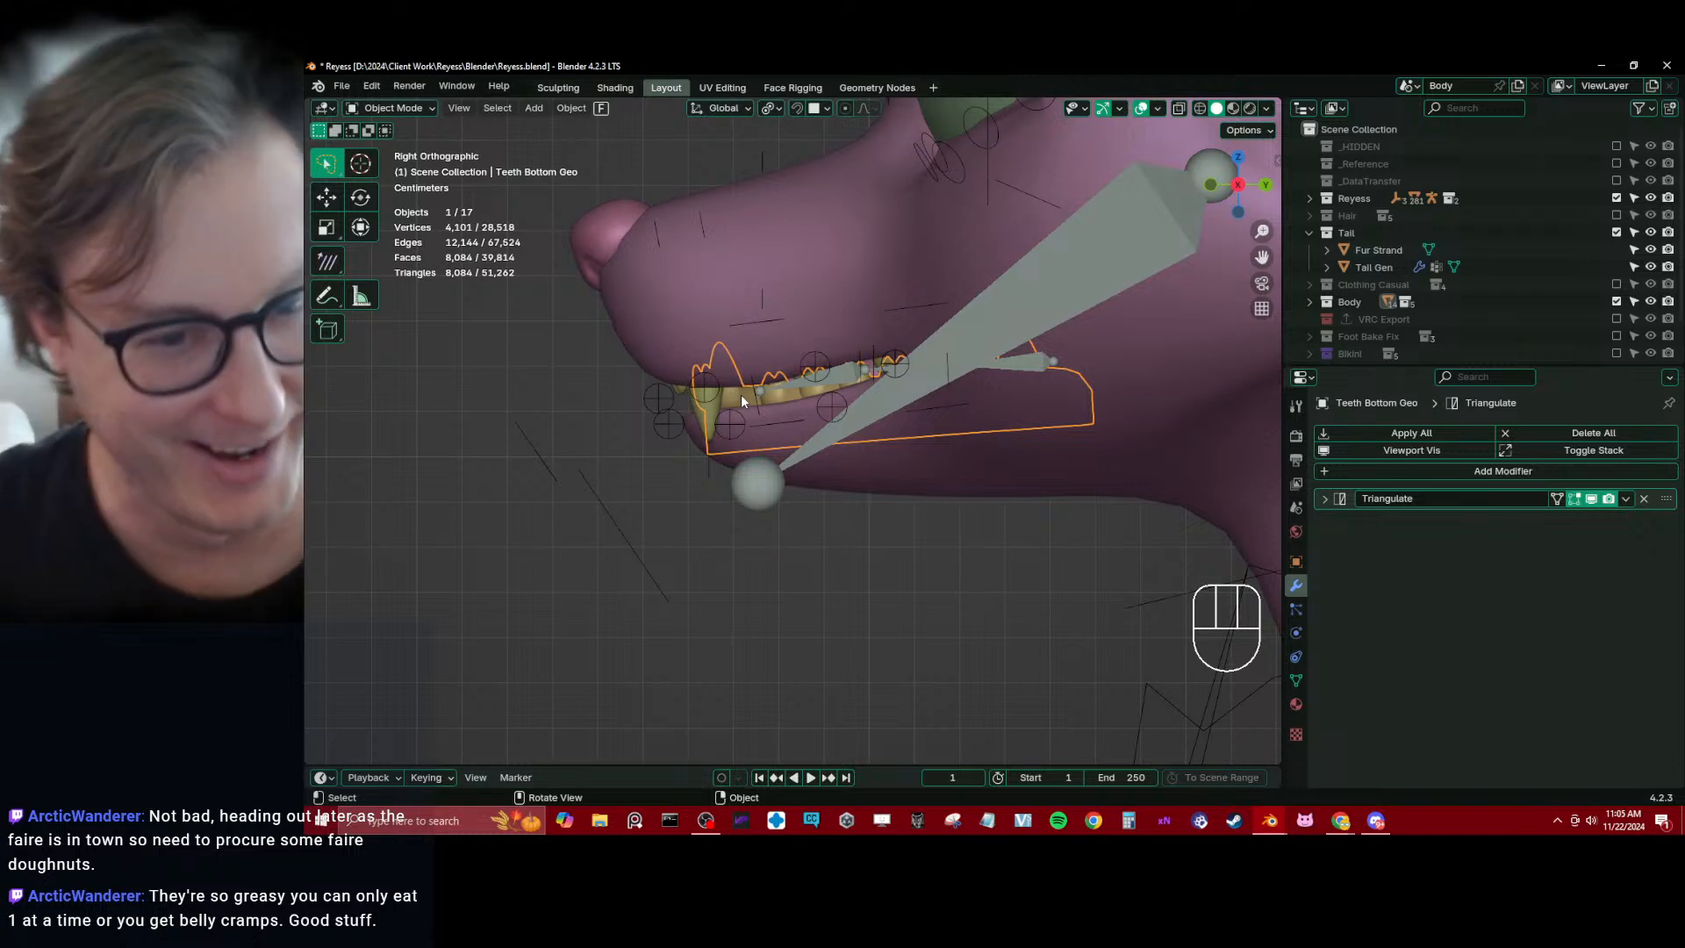
Save the file and hide the Body mesh so both rows of teeth are exposed
{"action": "middle_click_drag", "start_coordinate": [798, 428], "coordinate": [831, 459], "text": "ctrl"}
{"action": "key", "text": "ctrl+s"}
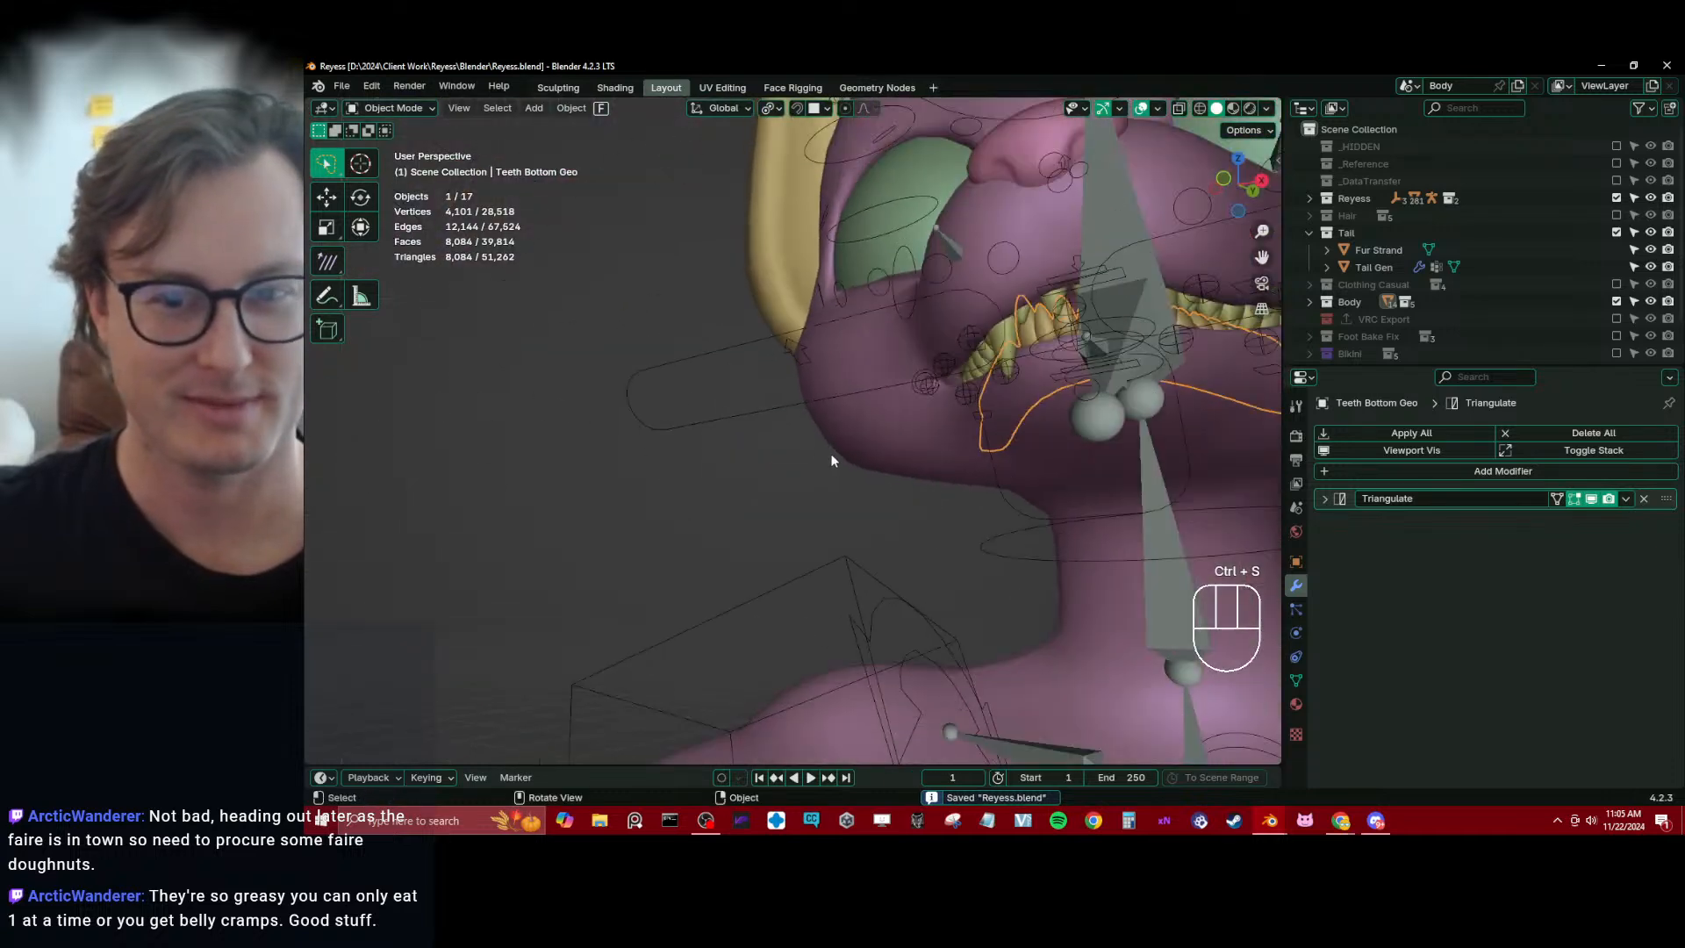
{"action": "key", "text": "KP_3"}
{"action": "scroll", "coordinate": [828, 452], "scroll_direction": "up", "scroll_amount": 2}
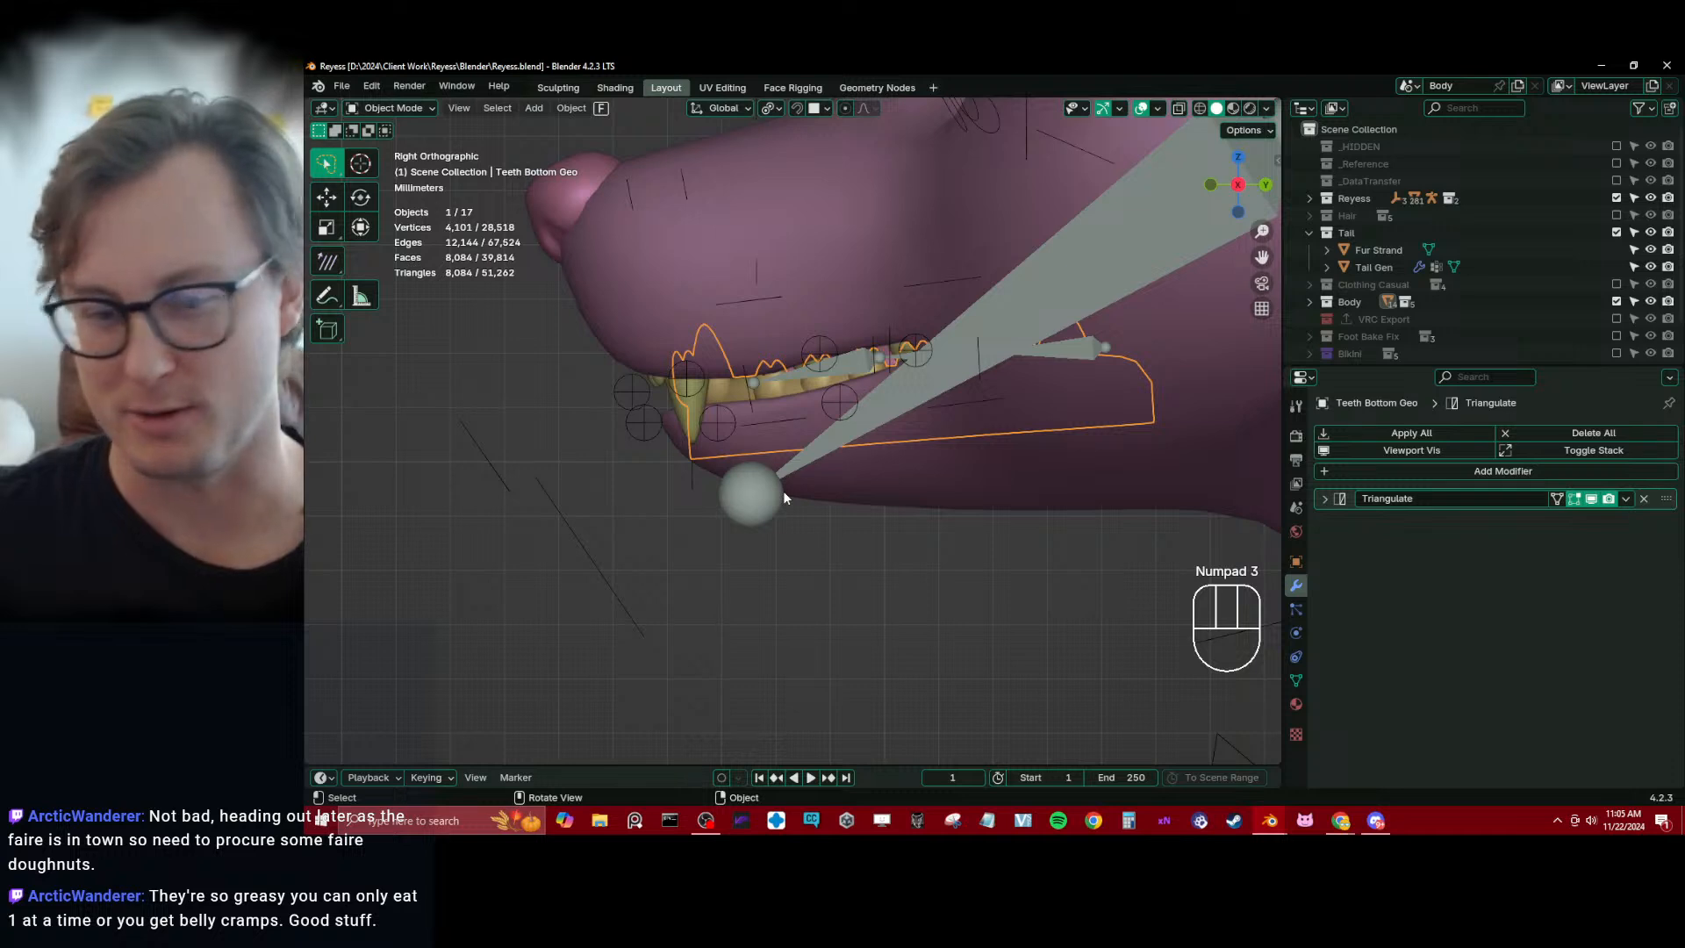
{"action": "left_click", "coordinate": [696, 409]}
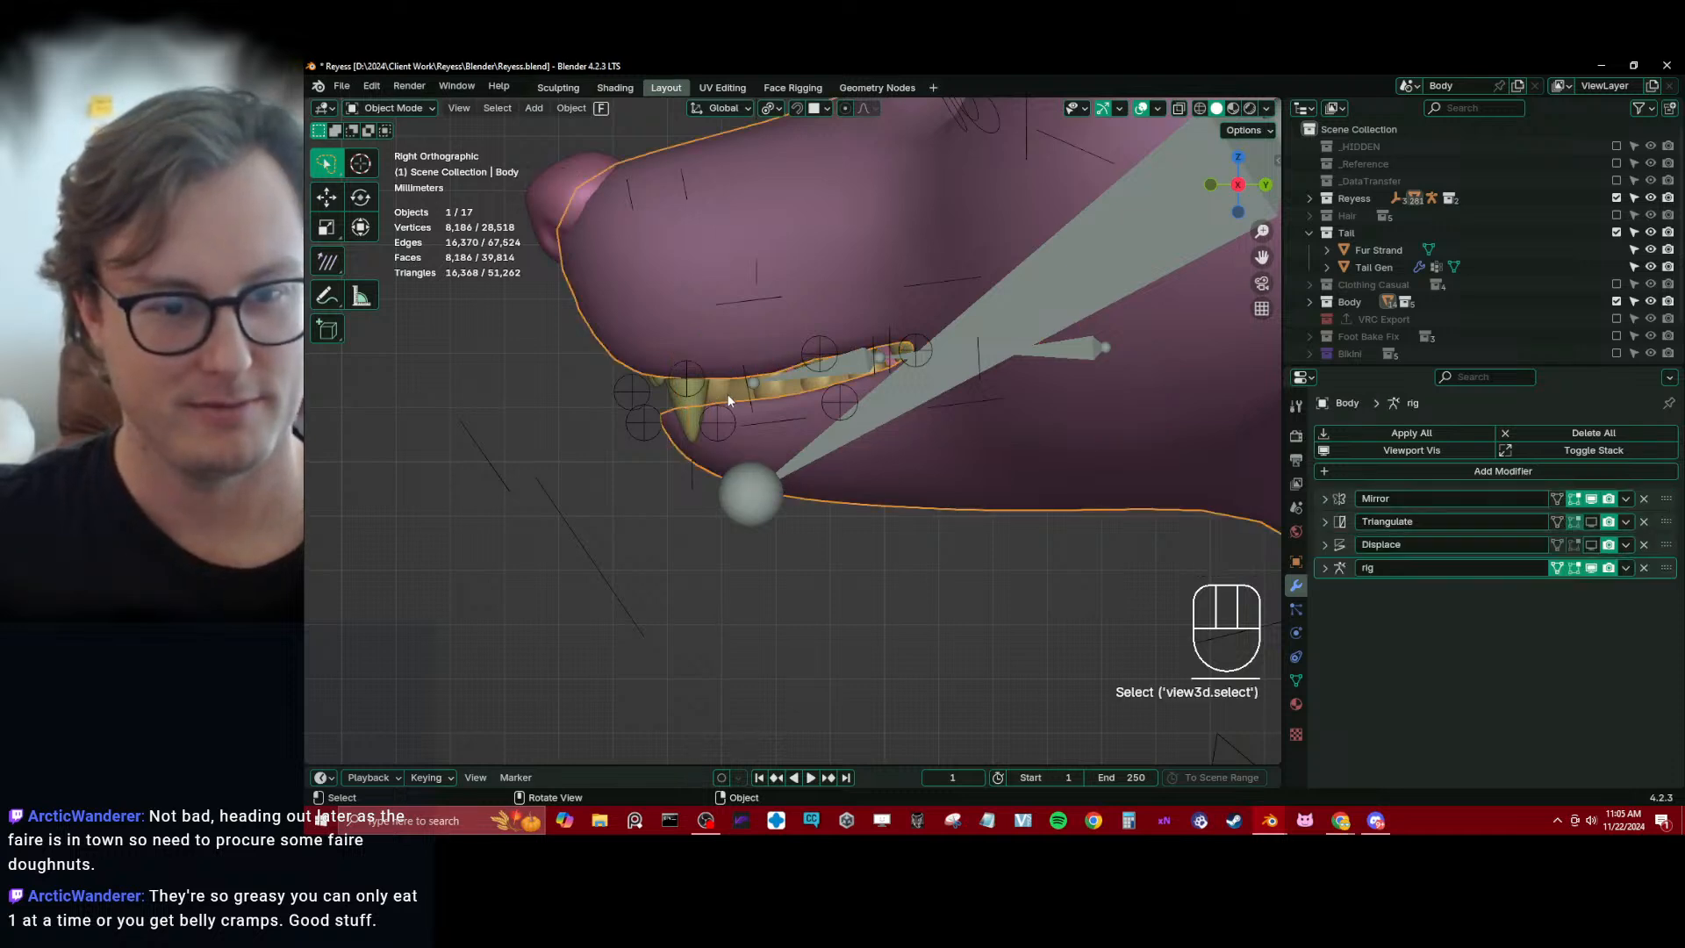
{"action": "left_click", "coordinate": [728, 392]}
{"action": "left_click", "coordinate": [679, 276]}
{"action": "key", "text": "h"}
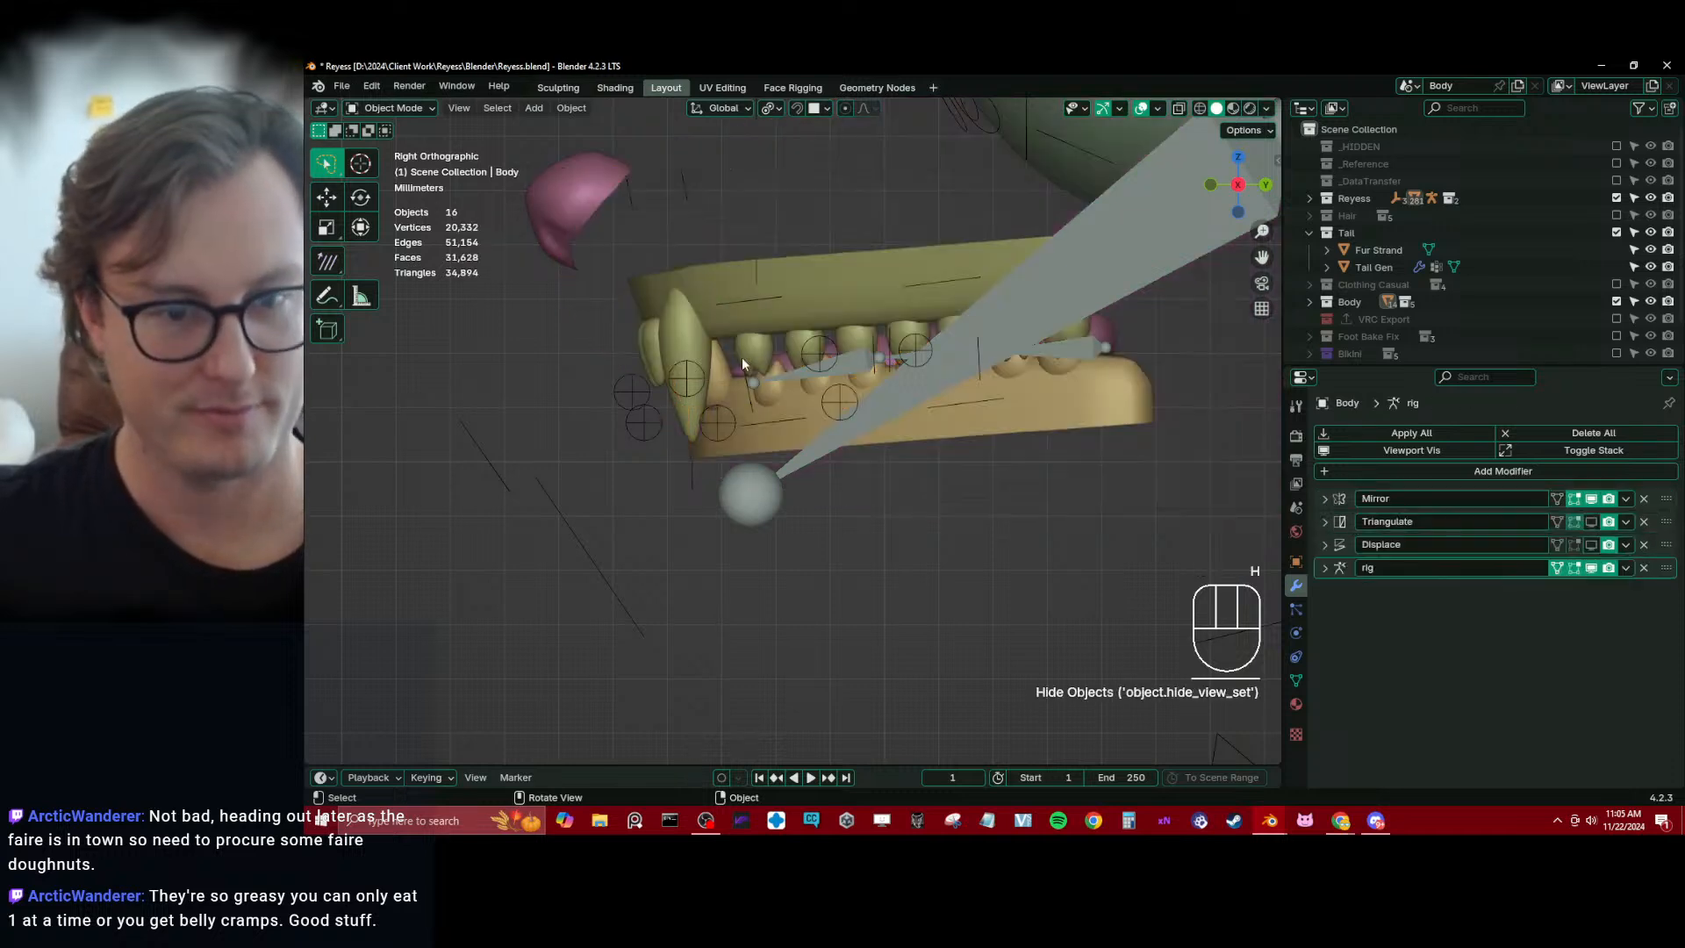
Parent the Teeth Bottom Geo and Teeth Top Geo meshes to Reyess_rig using Armature Deform With Empty Groups
{"action": "left_click", "coordinate": [761, 444]}
{"action": "left_click", "coordinate": [760, 325], "text": "shift"}
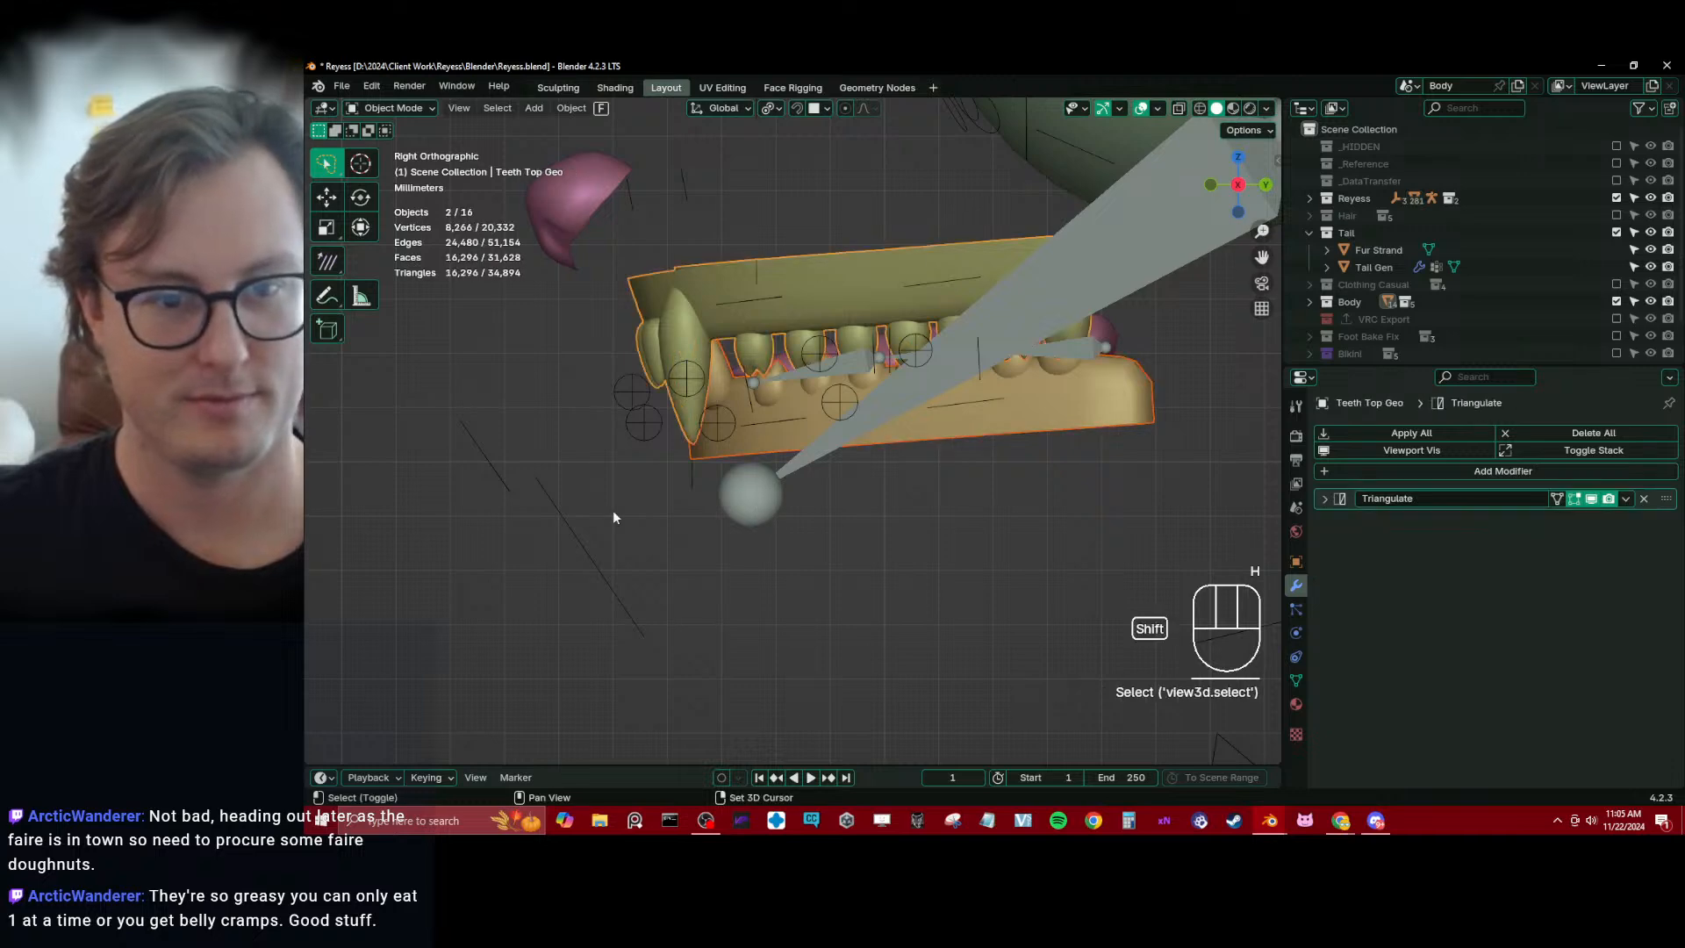
{"action": "left_click", "coordinate": [595, 570], "text": "shift"}
{"action": "key", "text": "ctrl+p"}
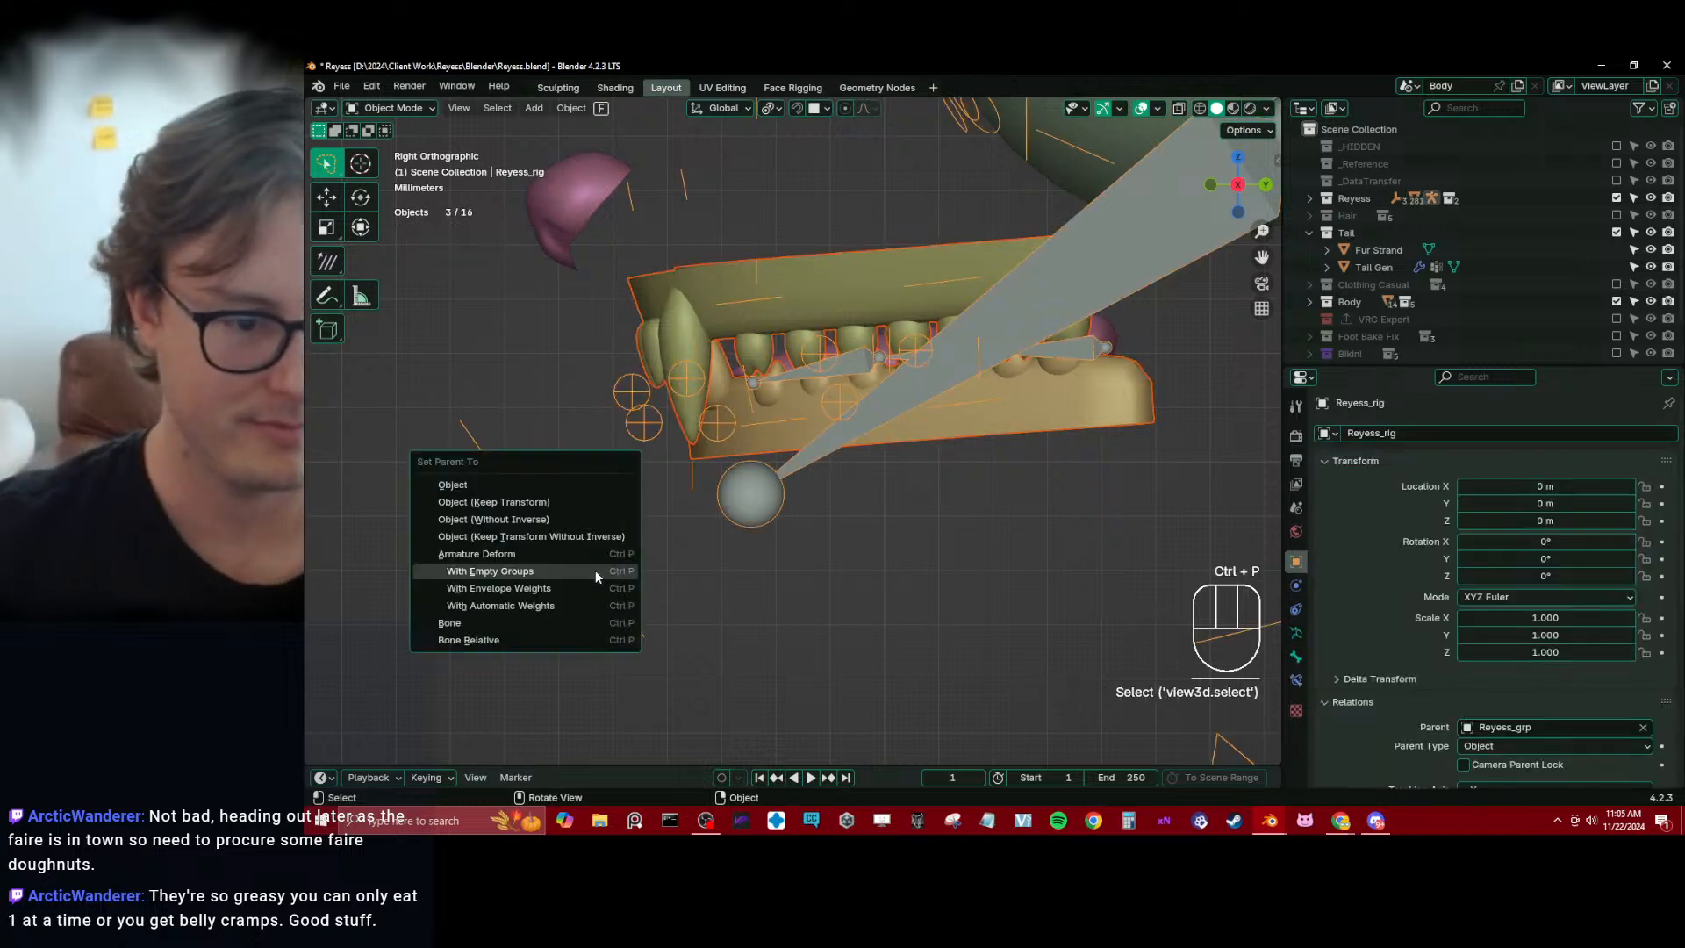
{"action": "left_click", "coordinate": [584, 569]}
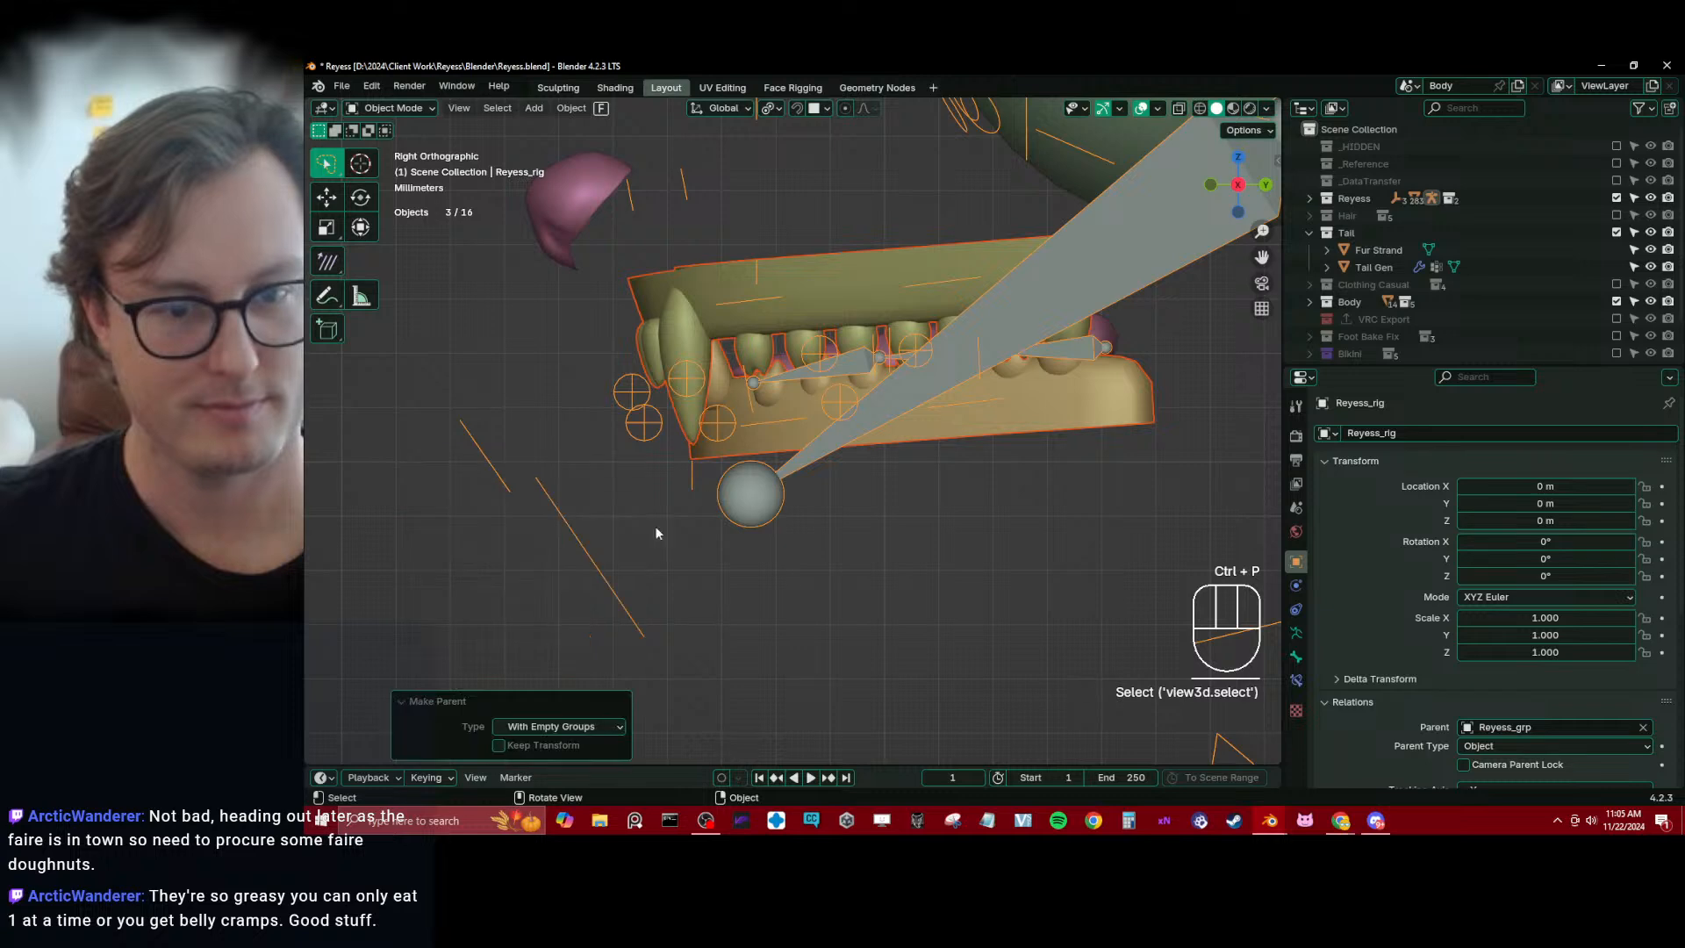
Weight paint Teeth Bottom Geo for the c_teeth_bot.x bone with a linear gradient of weight 1.000 fading from the front teeth backward
{"action": "left_click", "coordinate": [772, 444]}
{"action": "left_click", "coordinate": [762, 481], "text": "shift"}
{"action": "left_click", "coordinate": [776, 442], "text": "shift"}
{"action": "key", "text": "ctrl+Tab"}
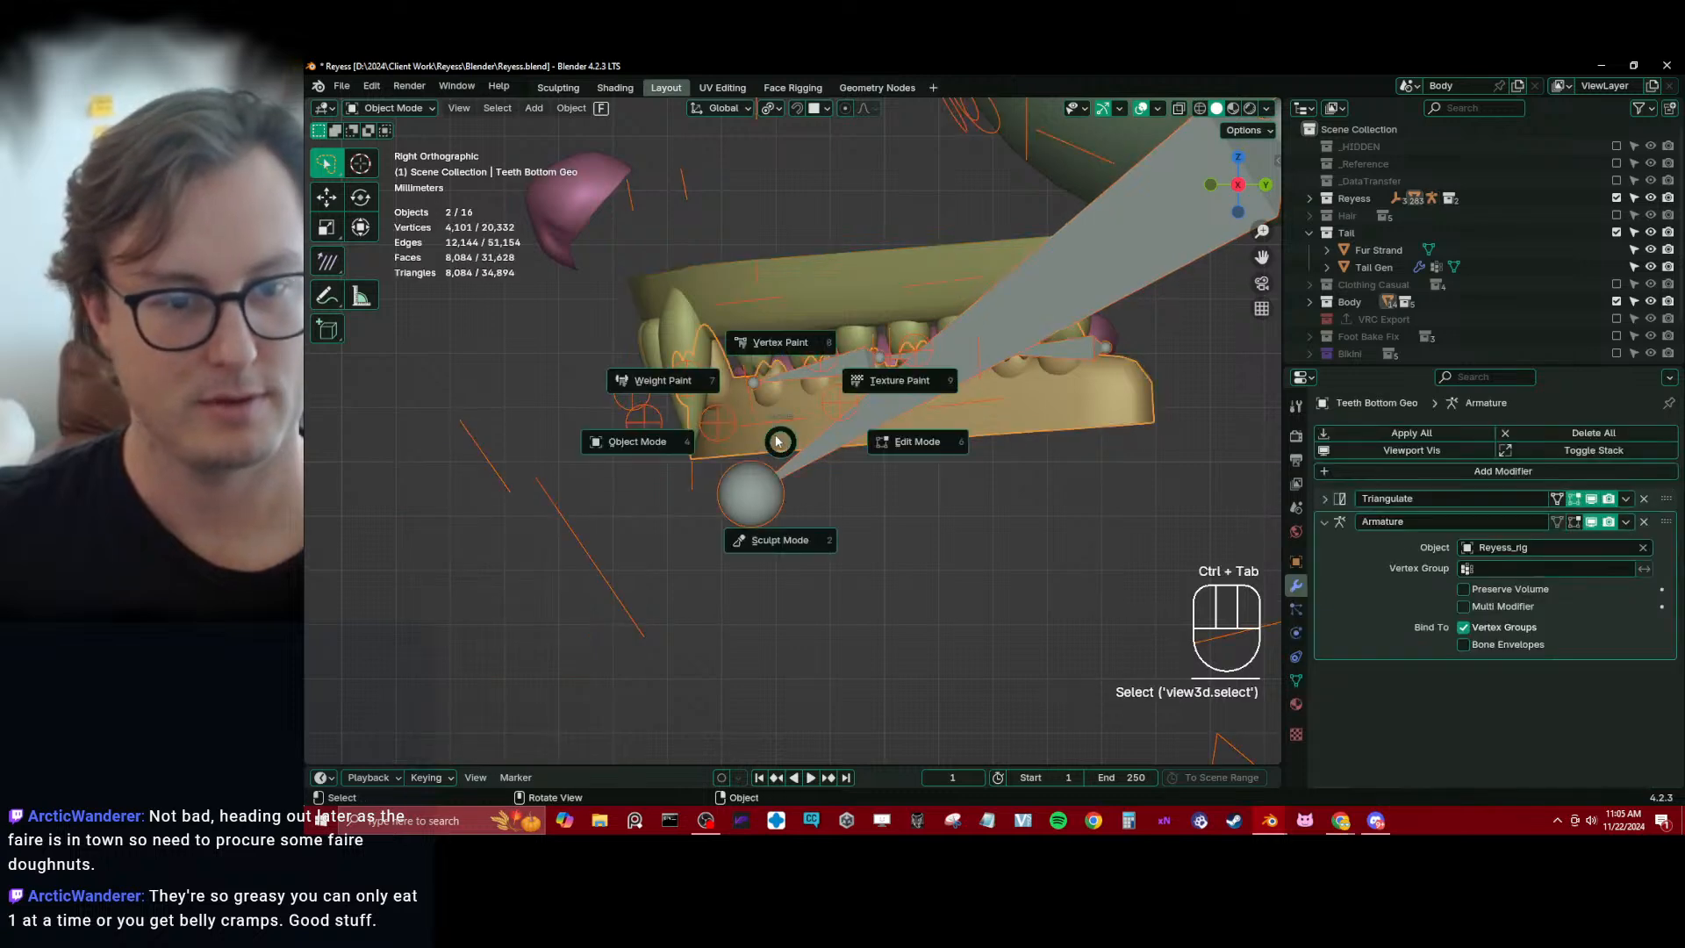
{"action": "left_click", "coordinate": [726, 400]}
{"action": "middle_click_drag", "start_coordinate": [726, 400], "coordinate": [746, 447]}
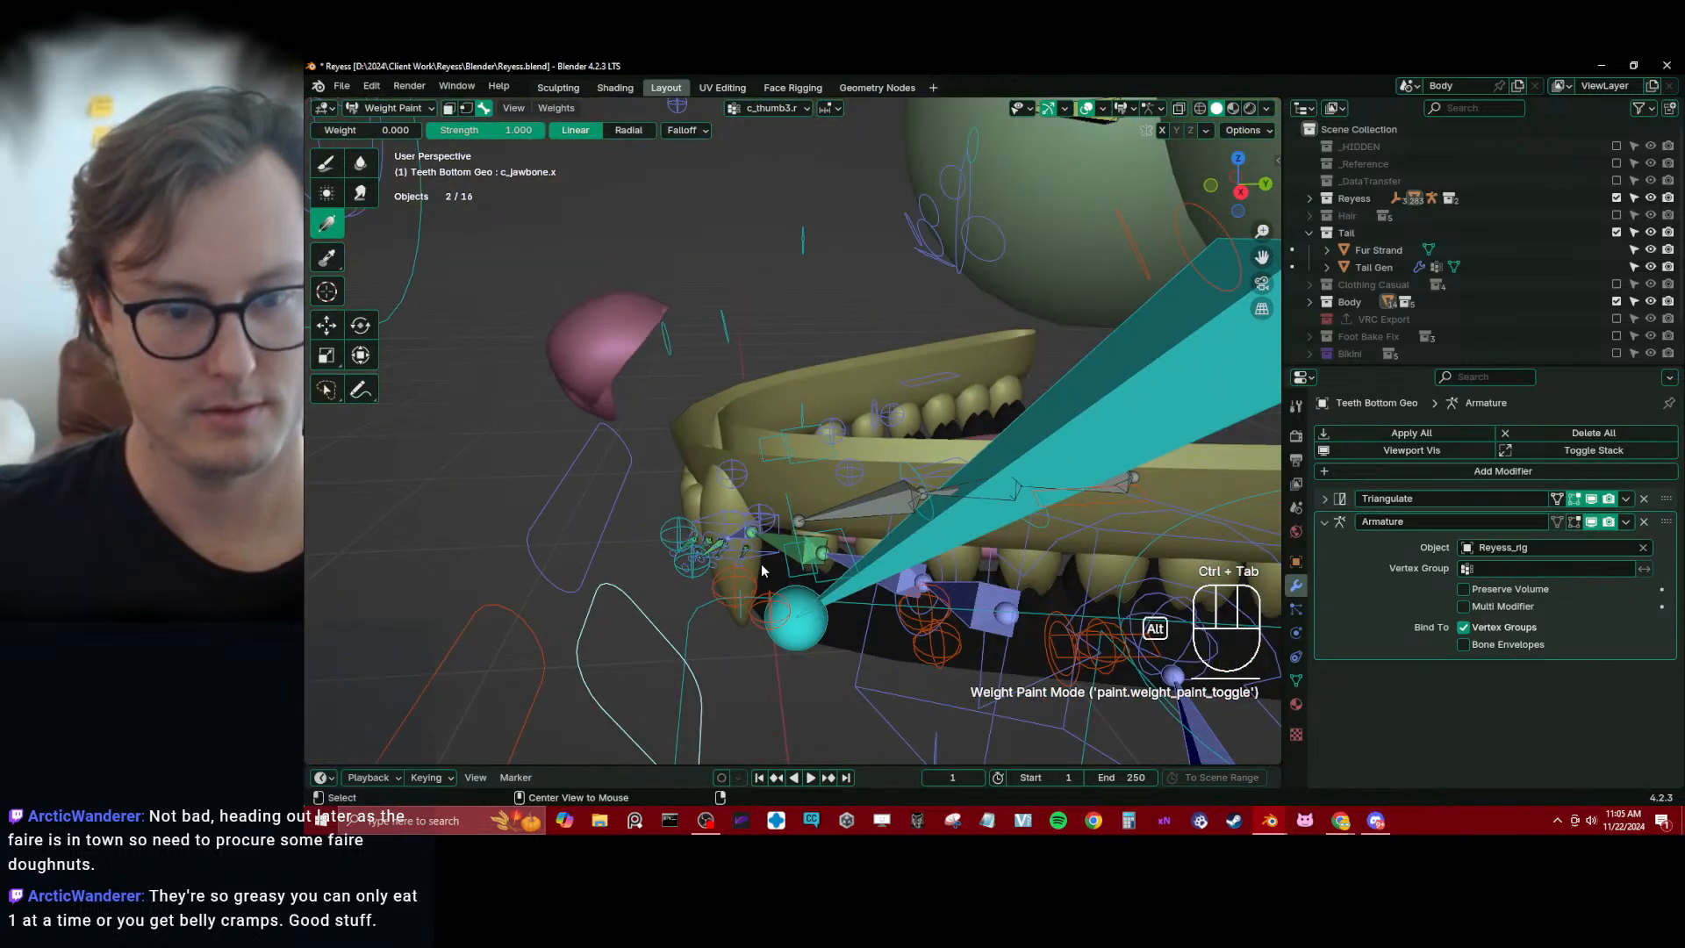
{"action": "left_click", "coordinate": [790, 576], "text": "alt"}
{"action": "middle_click_drag", "start_coordinate": [790, 576], "coordinate": [404, 291]}
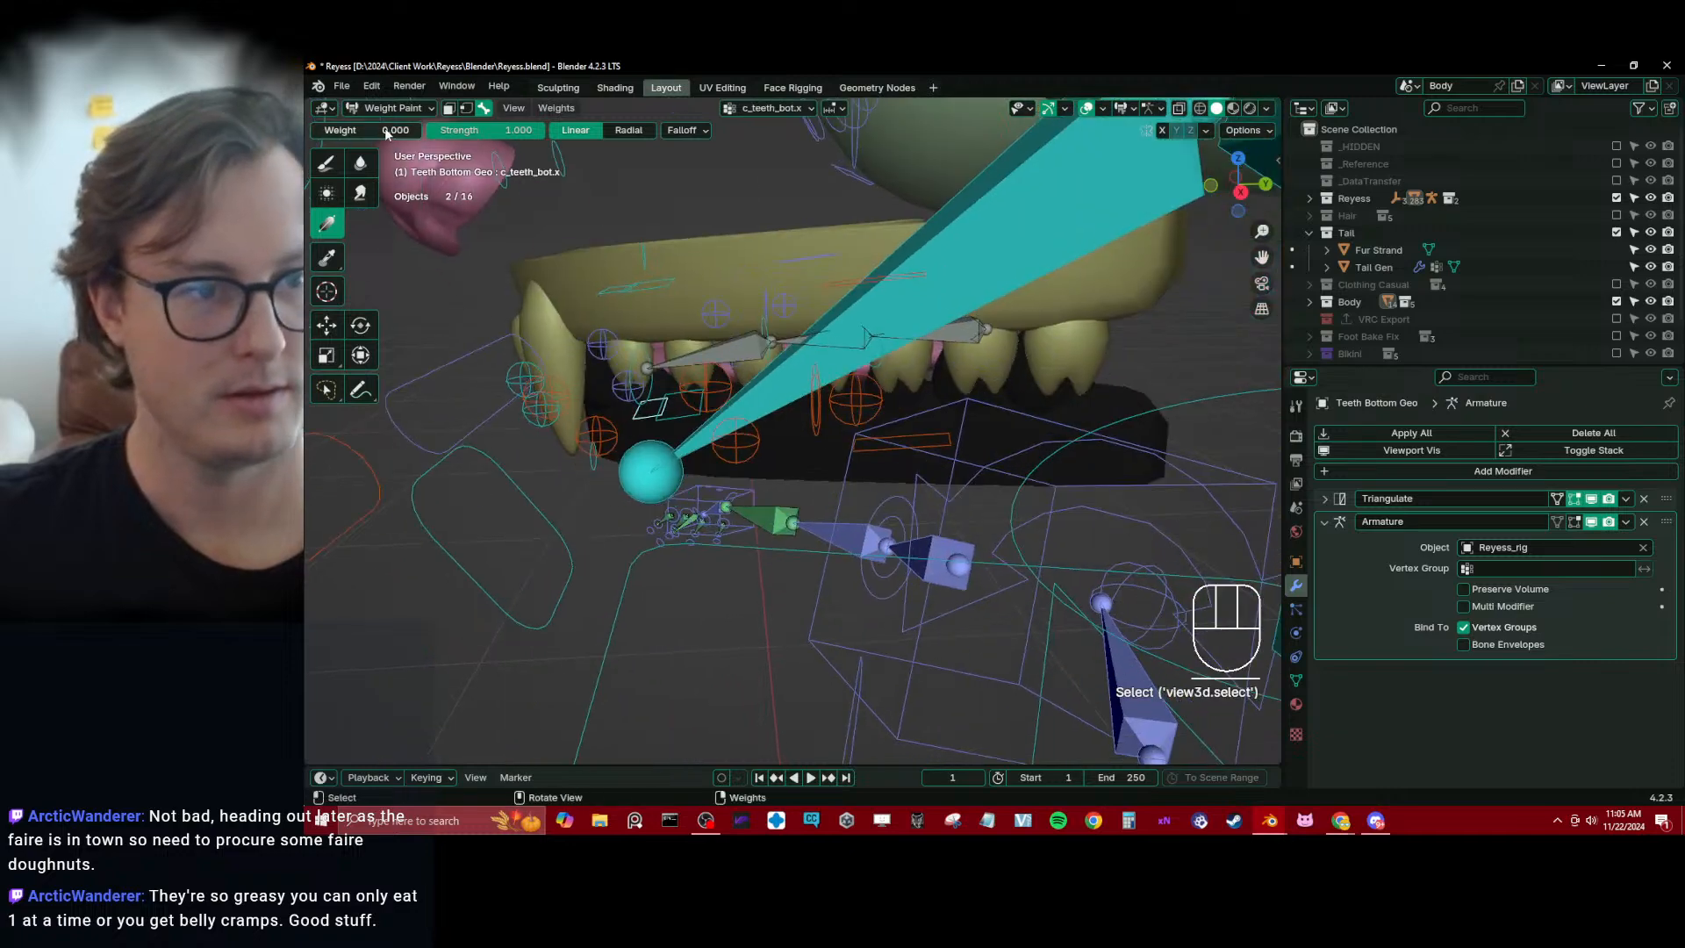
{"action": "left_click_drag", "start_coordinate": [386, 133], "coordinate": [500, 144]}
{"action": "left_click_drag", "start_coordinate": [586, 468], "coordinate": [869, 462]}
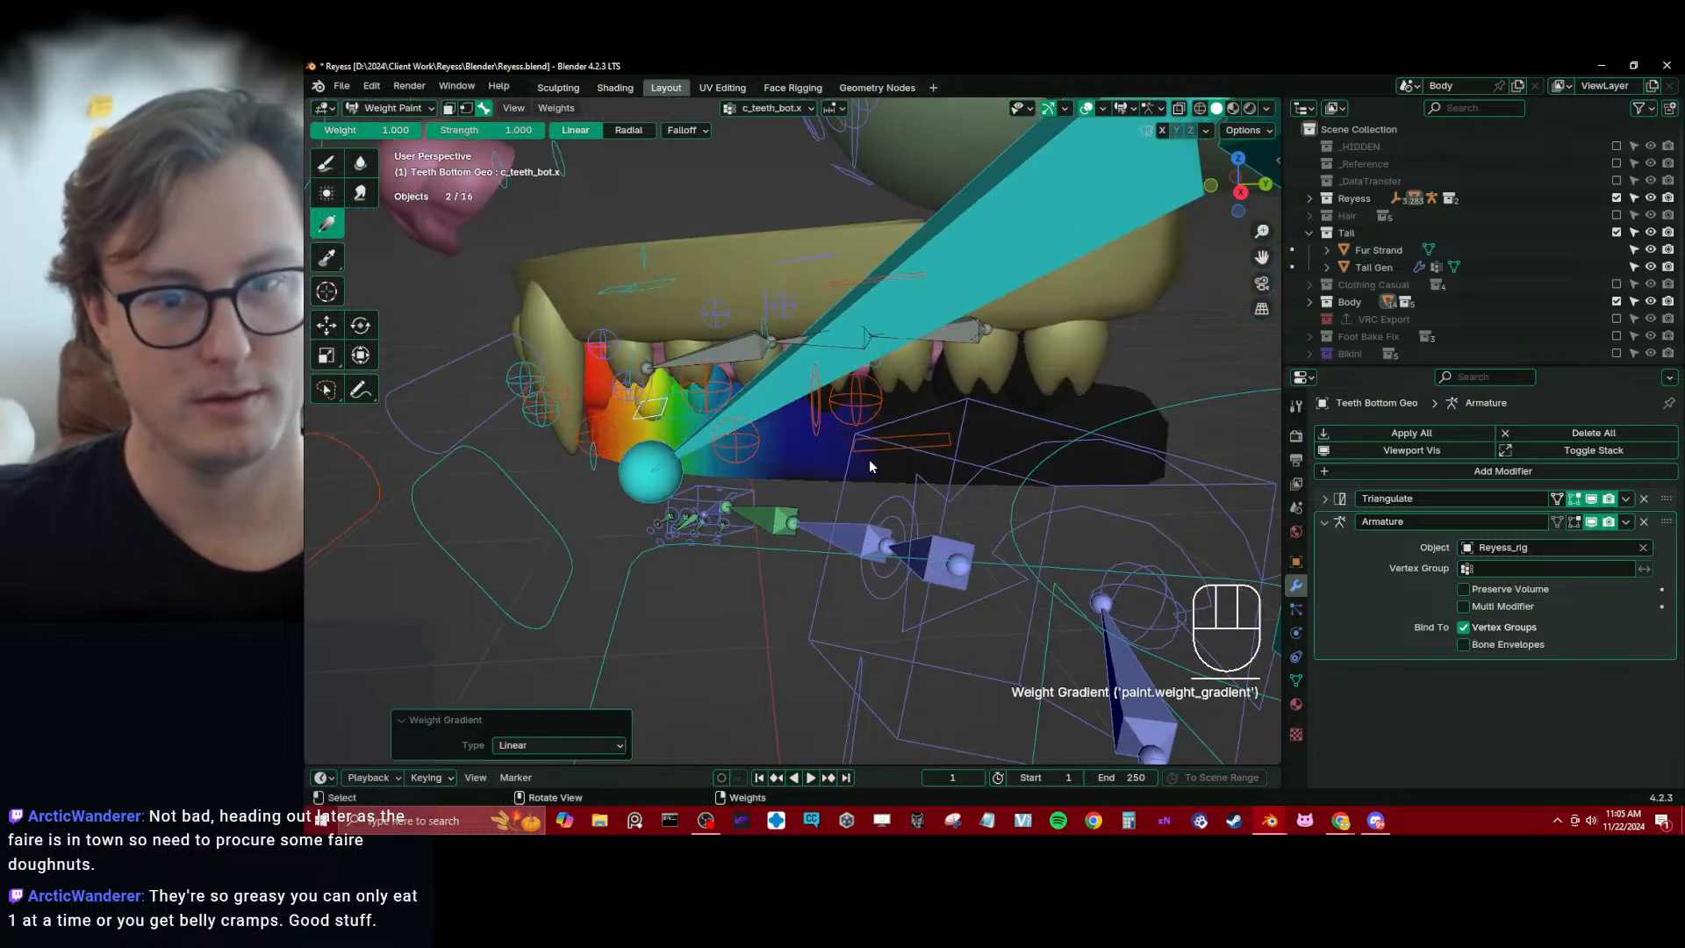
Apply linear weight gradients to the sides of the bottom teeth for the c_teeth_bot.l and c_teeth_bot.r bones
{"action": "left_click", "coordinate": [893, 458], "text": "alt"}
{"action": "middle_click_drag", "start_coordinate": [894, 458], "coordinate": [1067, 409]}
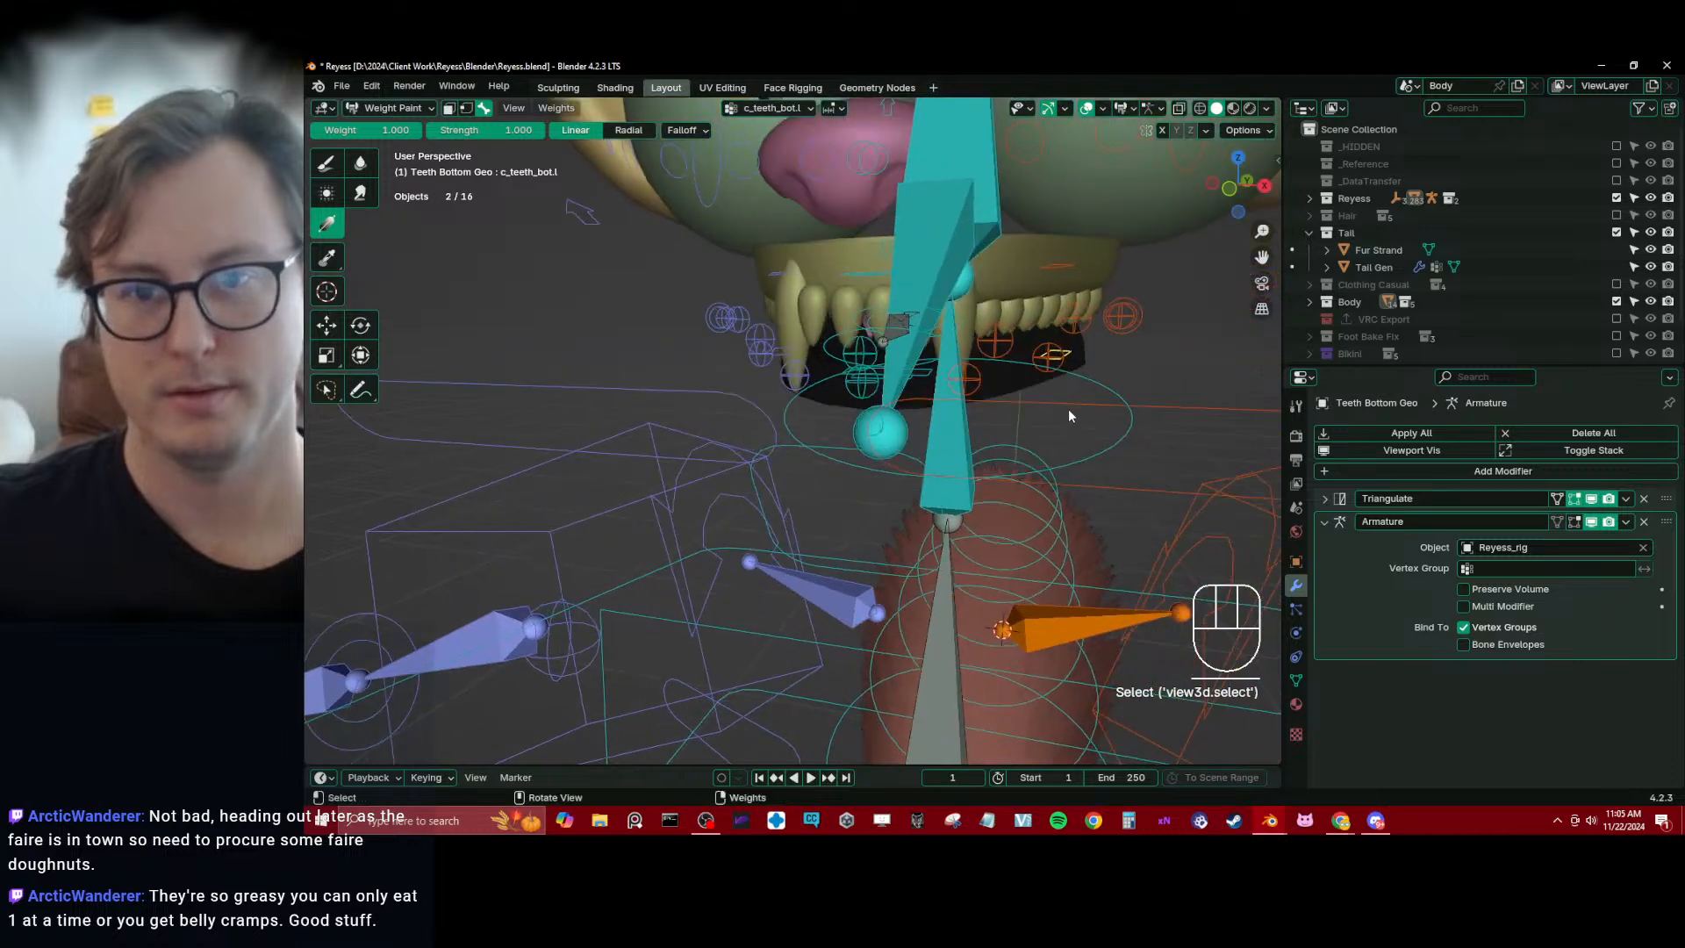
{"action": "left_click_drag", "start_coordinate": [1063, 405], "coordinate": [964, 409]}
{"action": "mouse_move", "coordinate": [925, 423]}
{"action": "middle_mouse_down"}
{"action": "mouse_move", "coordinate": [988, 425]}
{"action": "mouse_move", "coordinate": [884, 367]}
{"action": "mouse_move", "coordinate": [1025, 376]}
{"action": "mouse_move", "coordinate": [929, 387]}
{"action": "mouse_move", "coordinate": [830, 363]}
{"action": "middle_mouse_up"}
{"action": "left_click", "coordinate": [804, 359], "text": "alt"}
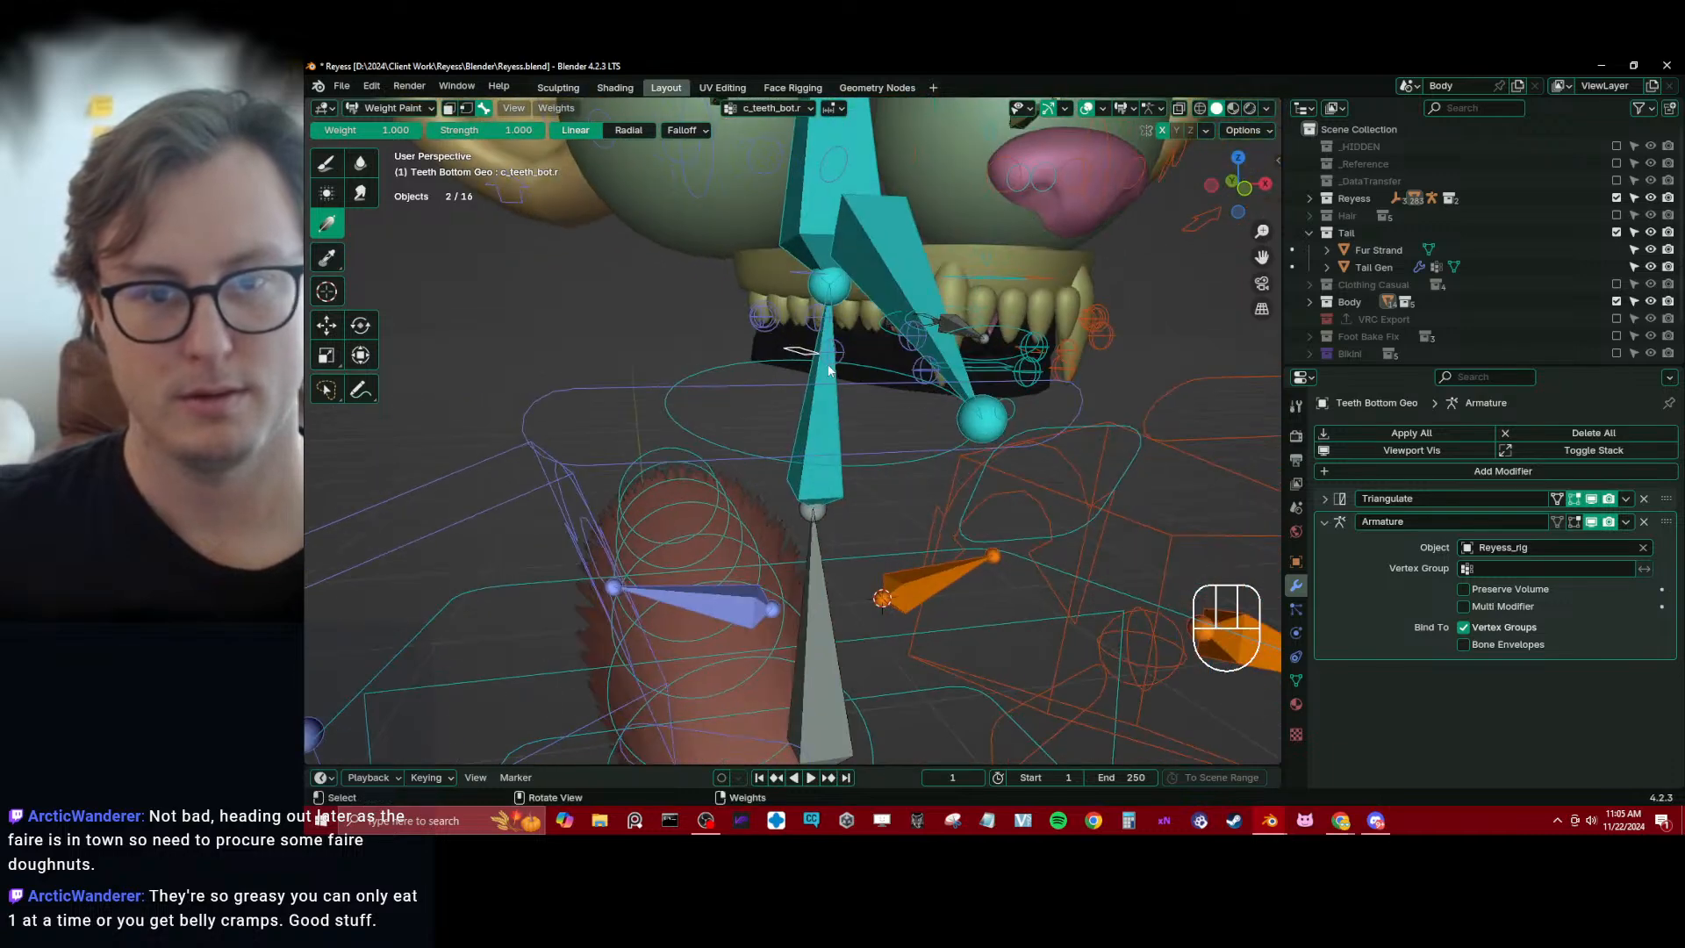
{"action": "left_click_drag", "start_coordinate": [829, 363], "coordinate": [923, 372]}
{"action": "middle_click_drag", "start_coordinate": [923, 372], "coordinate": [850, 400]}
{"action": "key", "text": "ctrl+Tab"}
{"action": "middle_click_drag", "start_coordinate": [693, 402], "coordinate": [858, 405]}
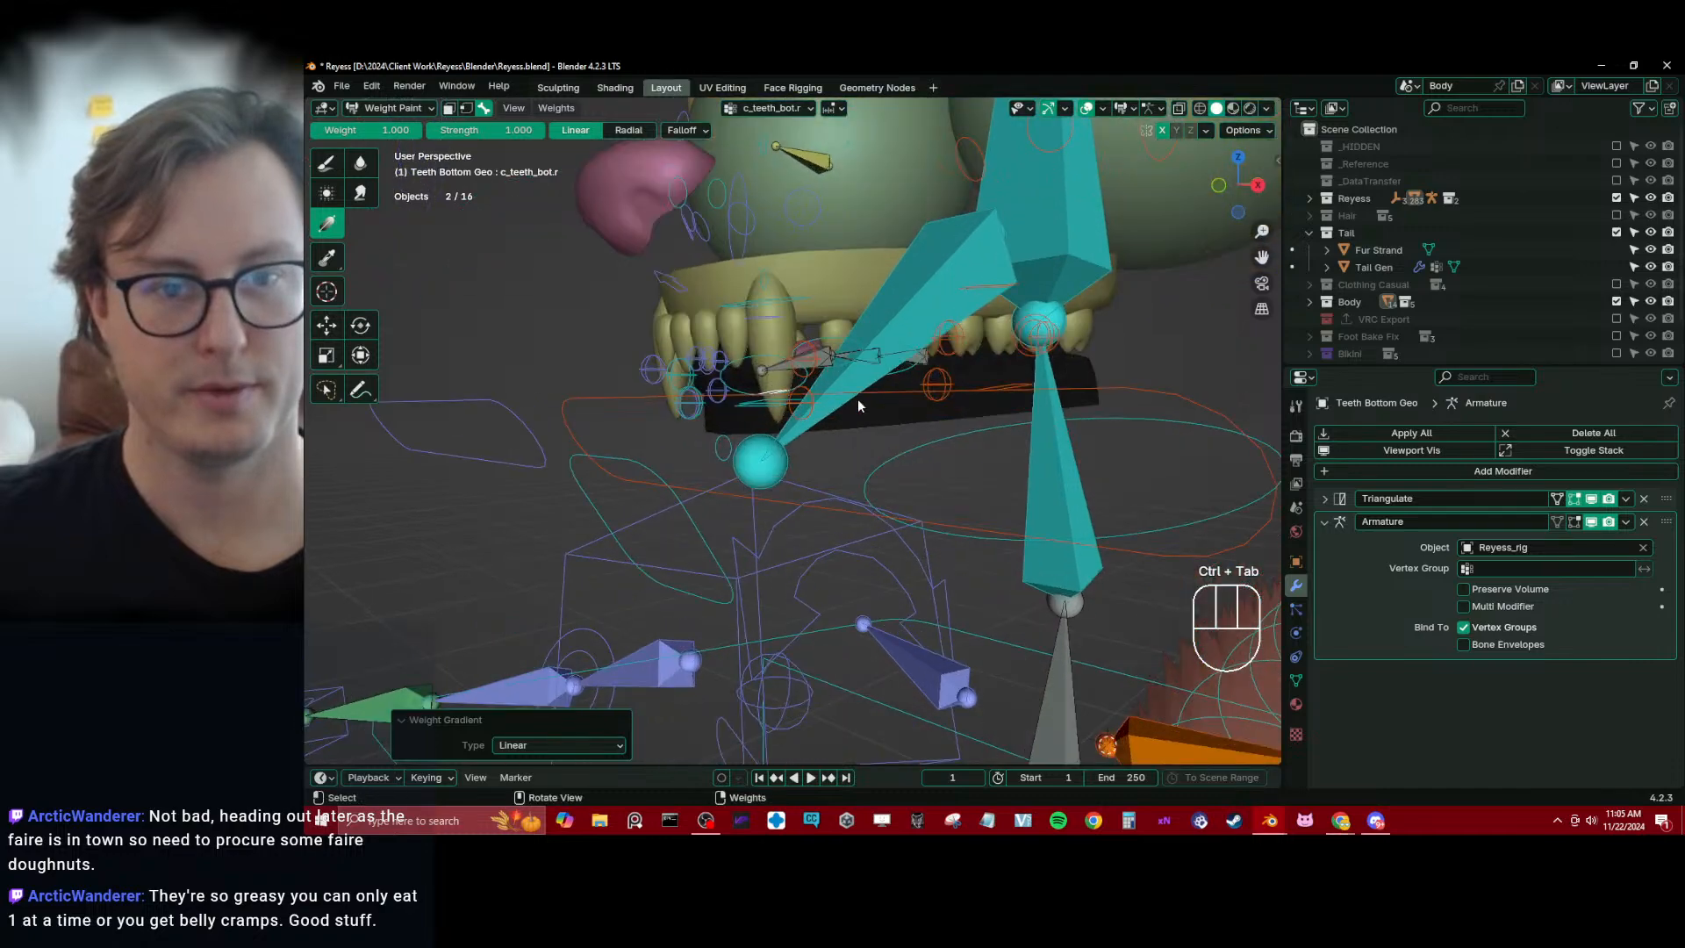
Switch weight painting to Teeth Top Geo and apply a linear gradient from the front teeth backward for the c_teeth_top.x bone
{"action": "key", "text": "ctrl+Tab"}
{"action": "left_click", "coordinate": [786, 297]}
{"action": "left_click", "coordinate": [824, 287], "text": "shift"}
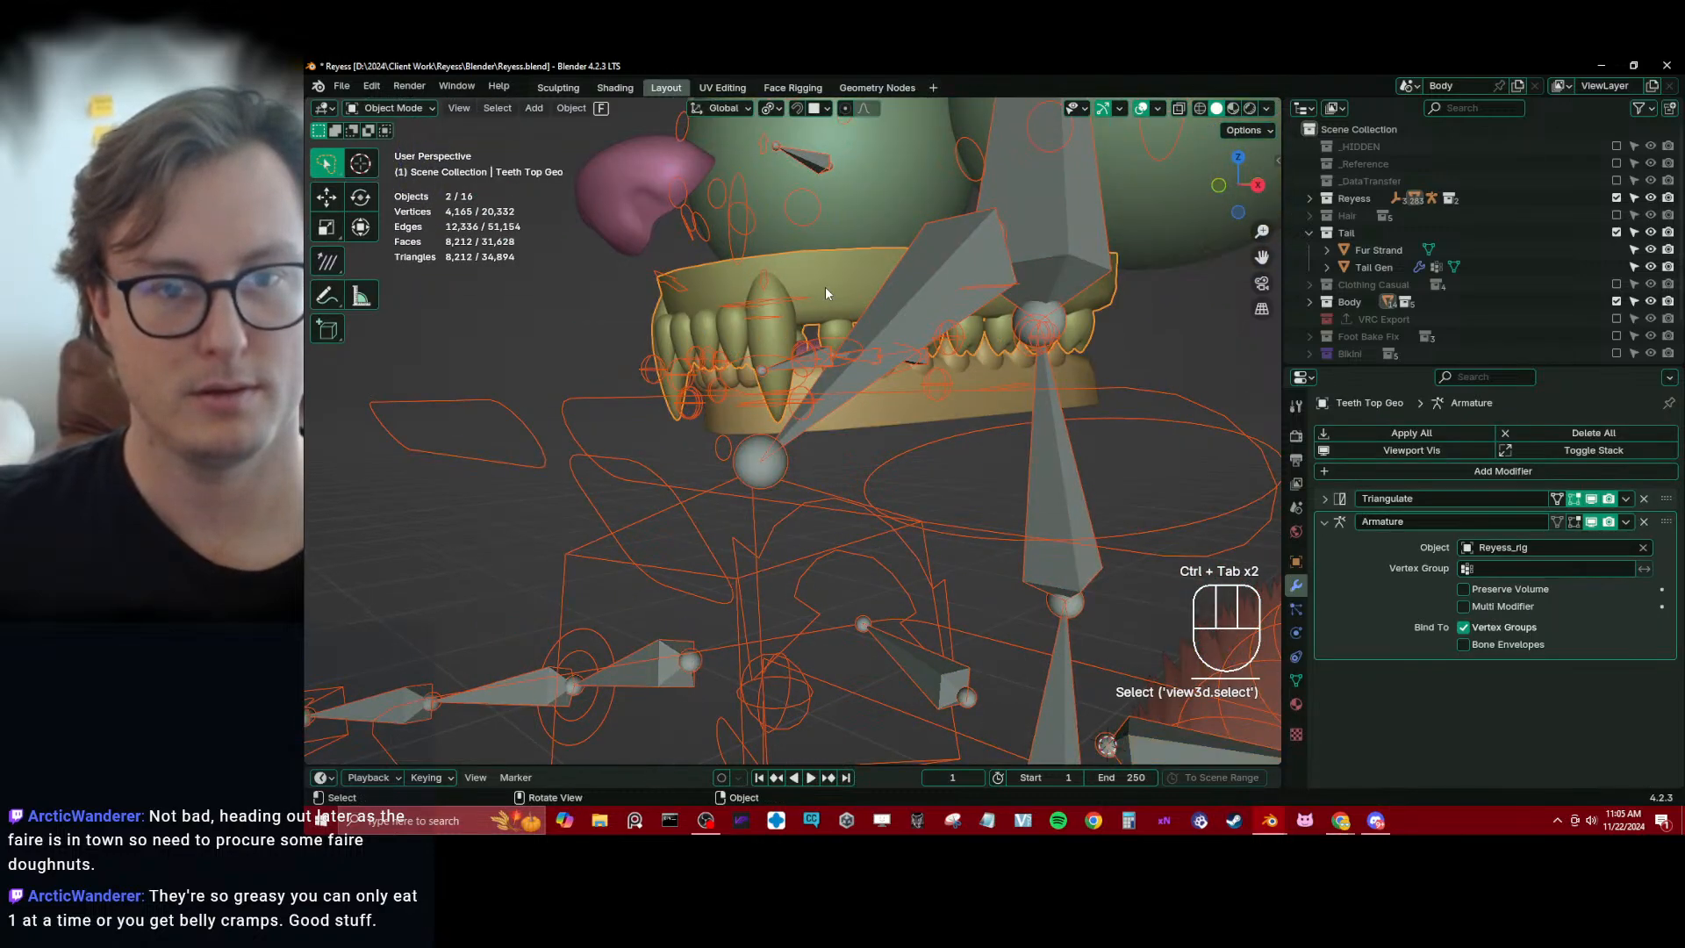
{"action": "key", "text": "ctrl+Tab"}
{"action": "left_click", "coordinate": [775, 244]}
{"action": "mouse_move", "coordinate": [775, 255]}
{"action": "middle_mouse_down"}
{"action": "mouse_move", "coordinate": [788, 307]}
{"action": "mouse_move", "coordinate": [770, 370]}
{"action": "mouse_move", "coordinate": [677, 399]}
{"action": "middle_mouse_up"}
{"action": "left_click", "coordinate": [770, 370]}
{"action": "key", "text": "KP_3"}
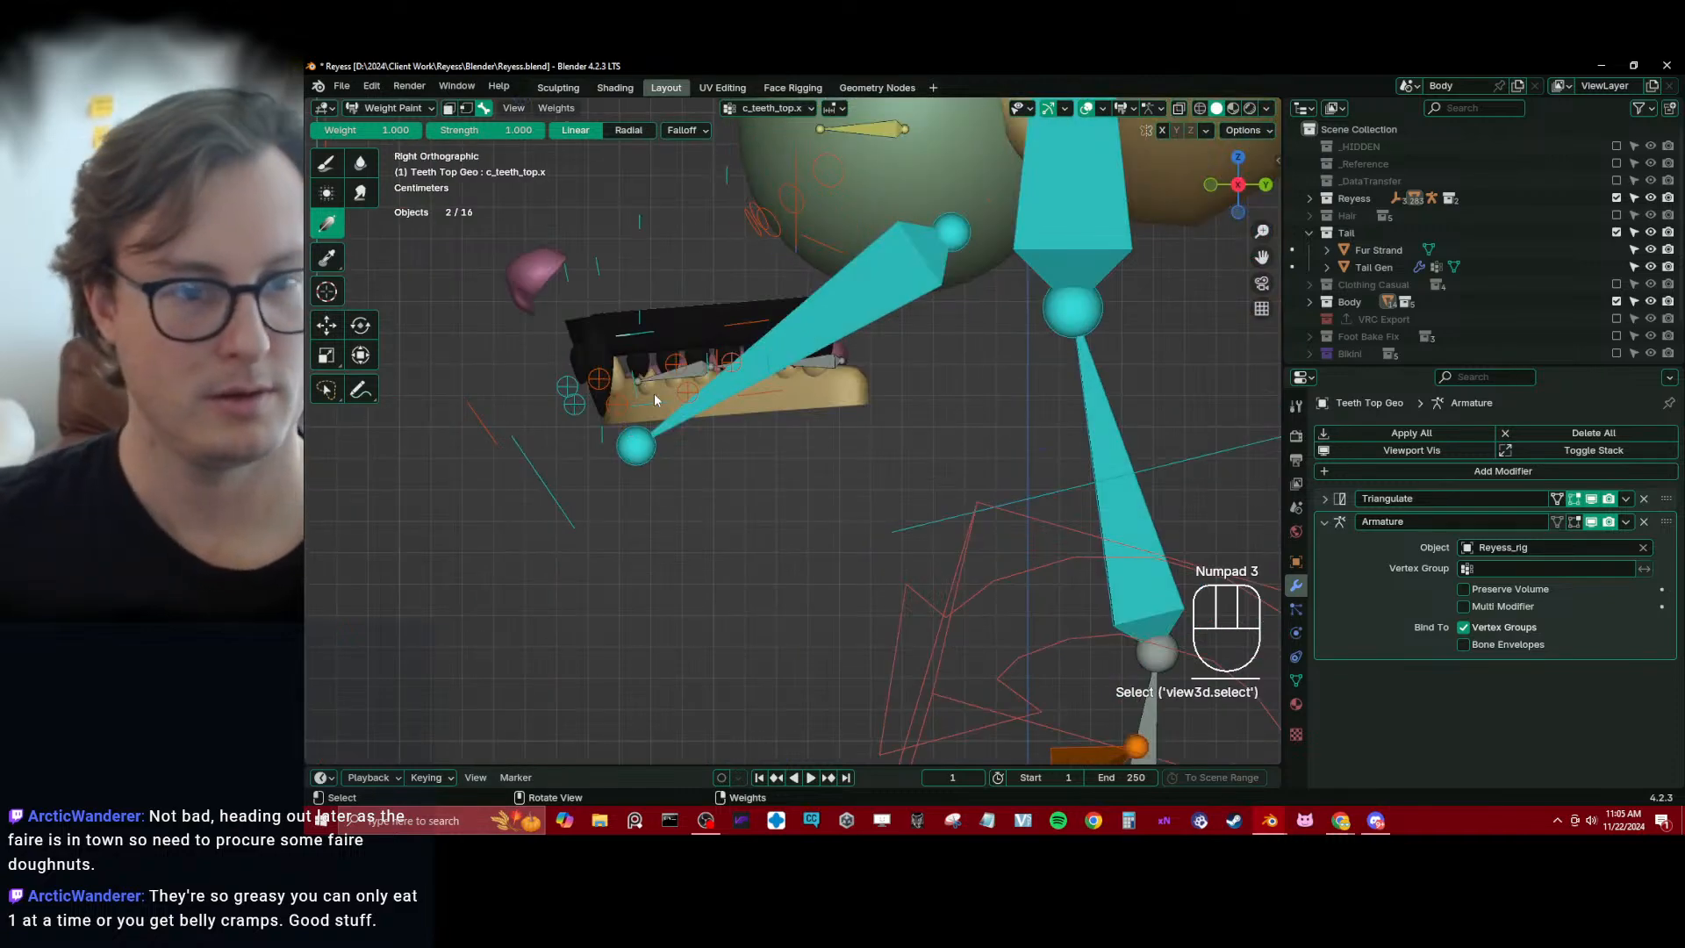
{"action": "left_click_drag", "start_coordinate": [621, 383], "coordinate": [732, 372]}
Apply a linear weight gradient to the top teeth for c_teeth_top.l and smooth the vertex weights with the Selected Pose Bones subset
{"action": "left_click", "coordinate": [756, 326], "text": "alt"}
{"action": "middle_click_drag", "start_coordinate": [755, 326], "coordinate": [1000, 361]}
{"action": "left_click_drag", "start_coordinate": [1011, 355], "coordinate": [947, 365]}
{"action": "middle_click_drag", "start_coordinate": [947, 365], "coordinate": [933, 360]}
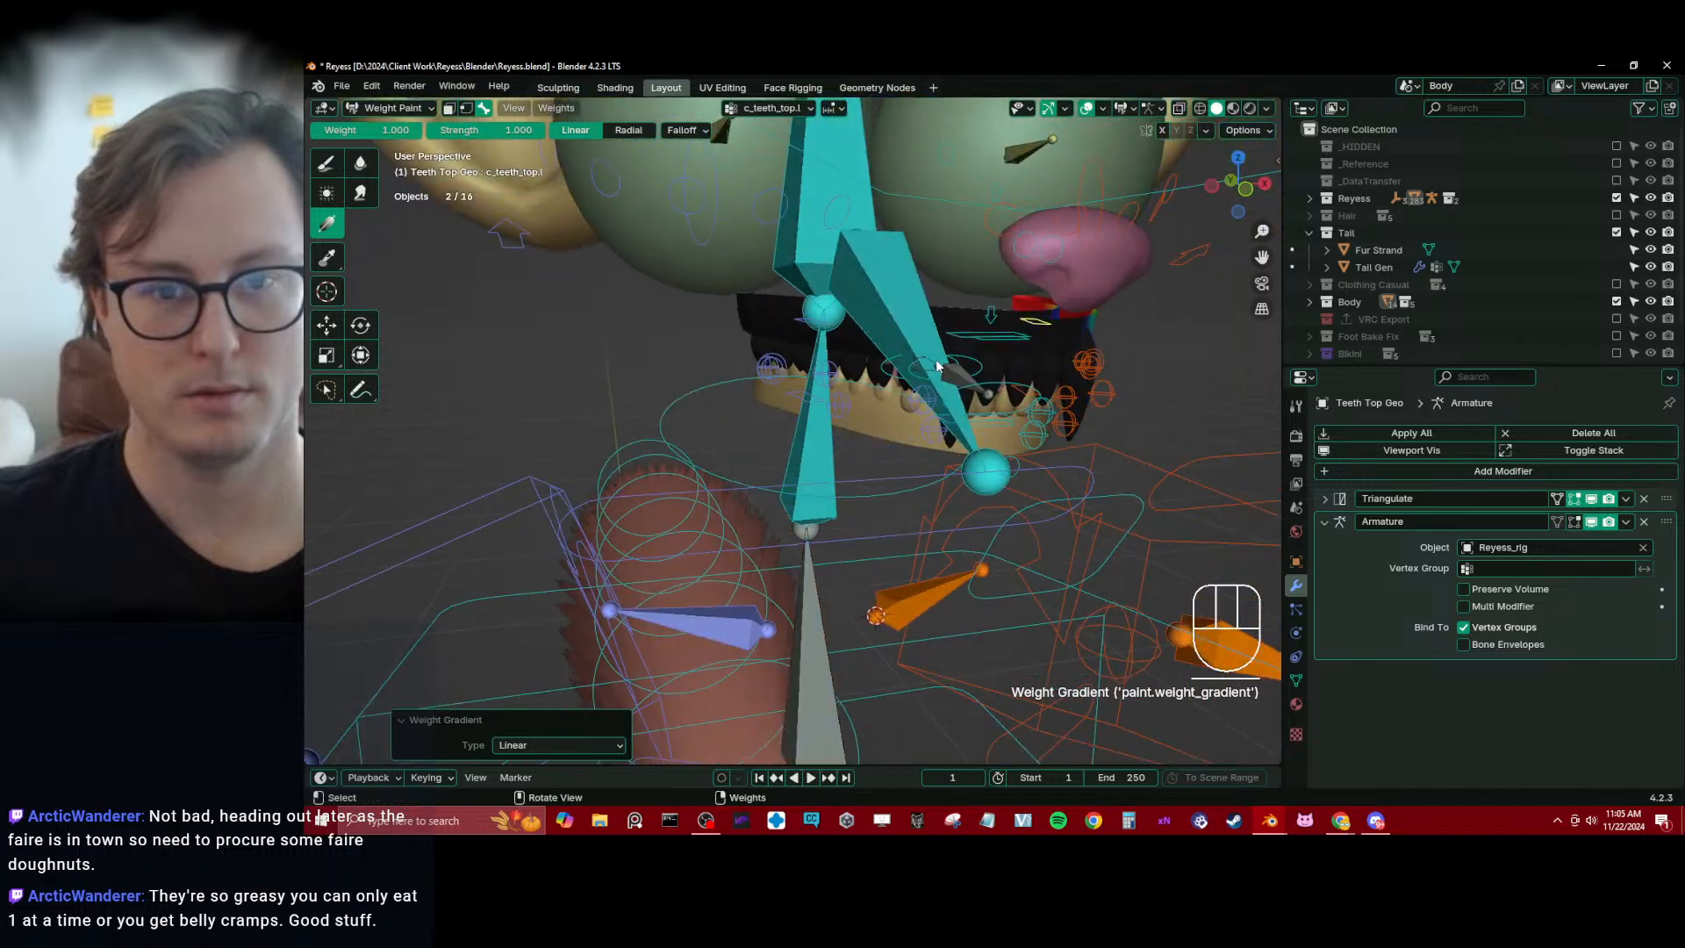
{"action": "key", "text": "q"}
{"action": "left_click", "coordinate": [904, 367]}
{"action": "left_click", "coordinate": [558, 690]}
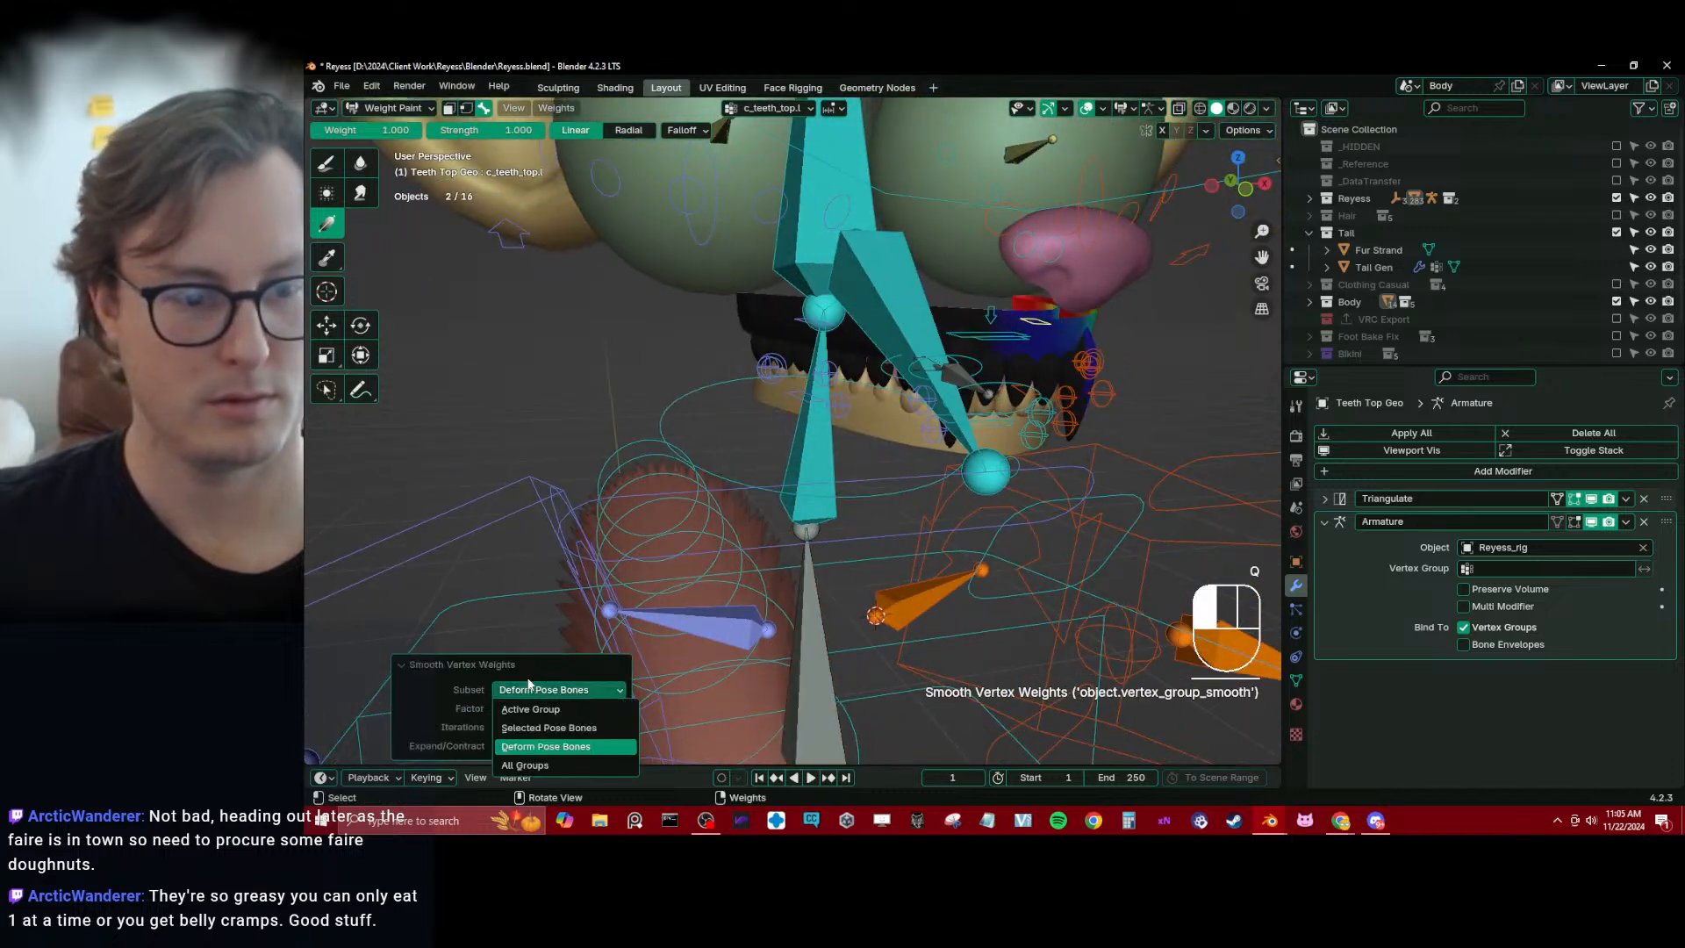
{"action": "left_click", "coordinate": [558, 727]}
Apply a linear weight gradient to the opposite side of the top teeth for its side teeth bone
{"action": "mouse_move", "coordinate": [874, 325]}
{"action": "middle_mouse_down"}
{"action": "mouse_move", "coordinate": [889, 315]}
{"action": "mouse_move", "coordinate": [861, 326]}
{"action": "mouse_move", "coordinate": [888, 330]}
{"action": "middle_mouse_up"}
{"action": "left_click", "coordinate": [828, 327], "text": "alt"}
{"action": "left_click_drag", "start_coordinate": [761, 334], "coordinate": [951, 344]}
Test the teeth deformation by moving the c_jawbone.x control and a teeth control, and clear the location of all bones
{"action": "middle_click_drag", "start_coordinate": [951, 344], "coordinate": [991, 411]}
{"action": "left_click", "coordinate": [965, 442], "text": "alt"}
{"action": "key", "text": "g"}
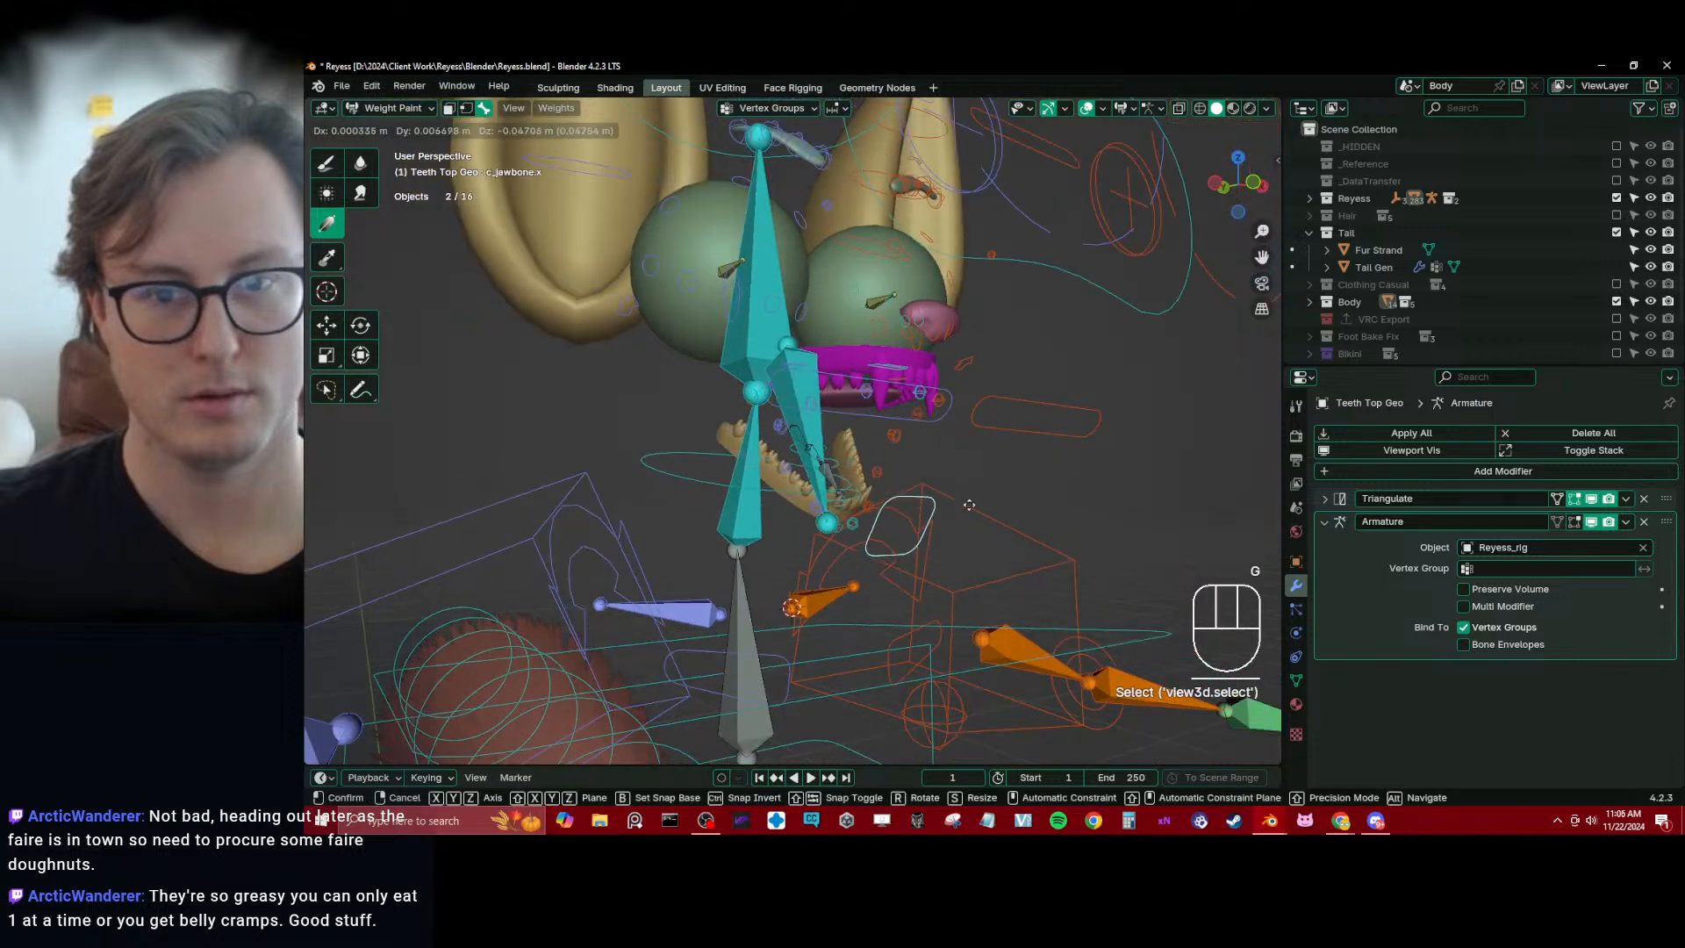
{"action": "left_click", "coordinate": [942, 463]}
{"action": "middle_click_drag", "start_coordinate": [942, 463], "coordinate": [862, 430]}
{"action": "key", "text": "g"}
{"action": "left_click", "coordinate": [966, 413]}
{"action": "key", "text": "g"}
{"action": "left_click", "coordinate": [863, 419]}
{"action": "key", "text": "a"}
{"action": "key", "text": "alt+g"}
Return to Object Mode, save the file, unhide the hidden meshes and show the whole character outside local view
{"action": "key", "text": "ctrl+Tab"}
{"action": "key", "text": "slash"}
{"action": "key", "text": "ctrl+s"}
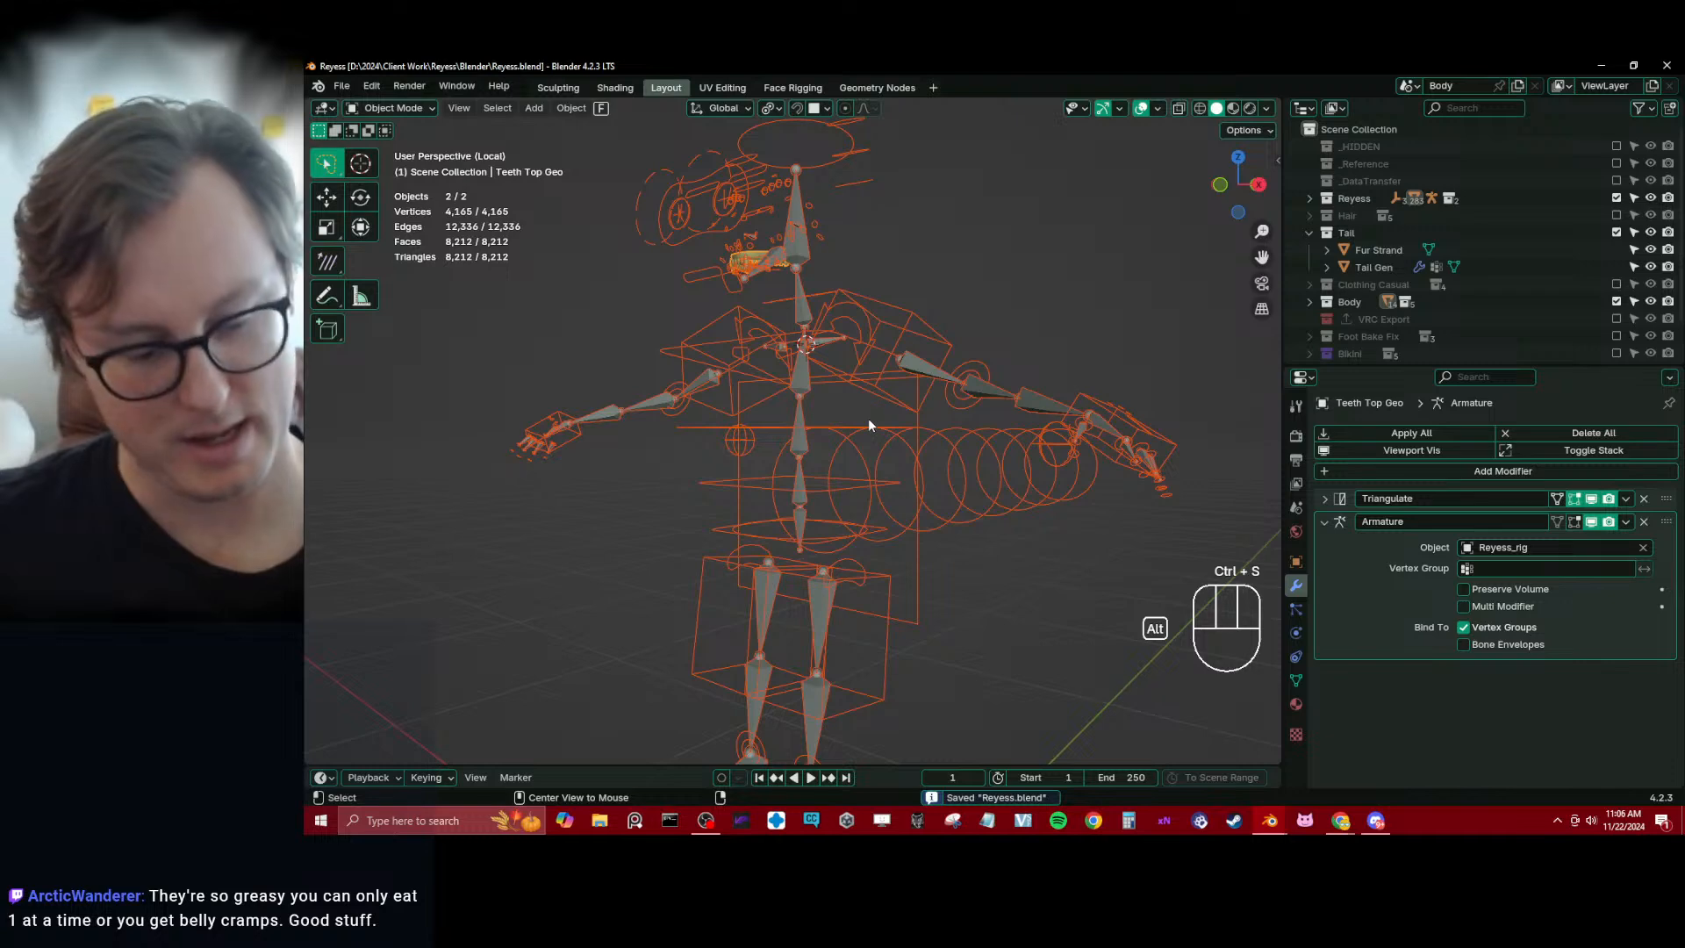
{"action": "key", "text": "alt+h"}
{"action": "key", "text": "slash"}
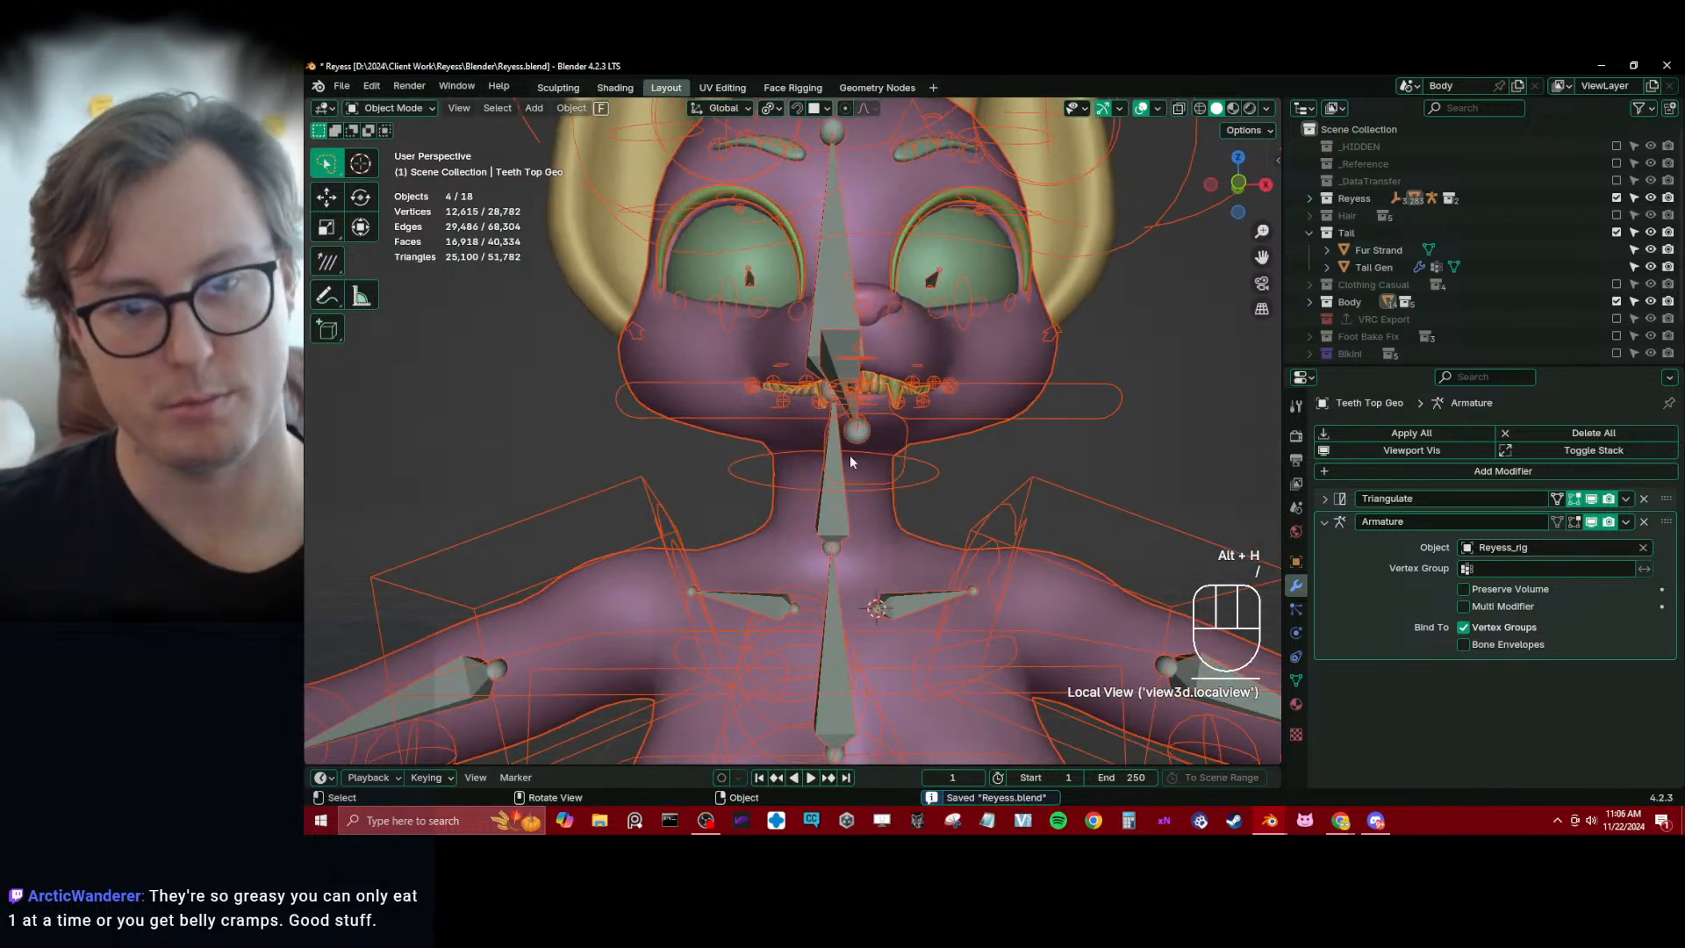
Test the mouth by moving the c_jawbone.x control of Reyess_rig in Pose Mode, clear its location and save the file
{"action": "left_click", "coordinate": [909, 469]}
{"action": "key", "text": "ctrl+Tab"}
{"action": "left_click", "coordinate": [908, 470]}
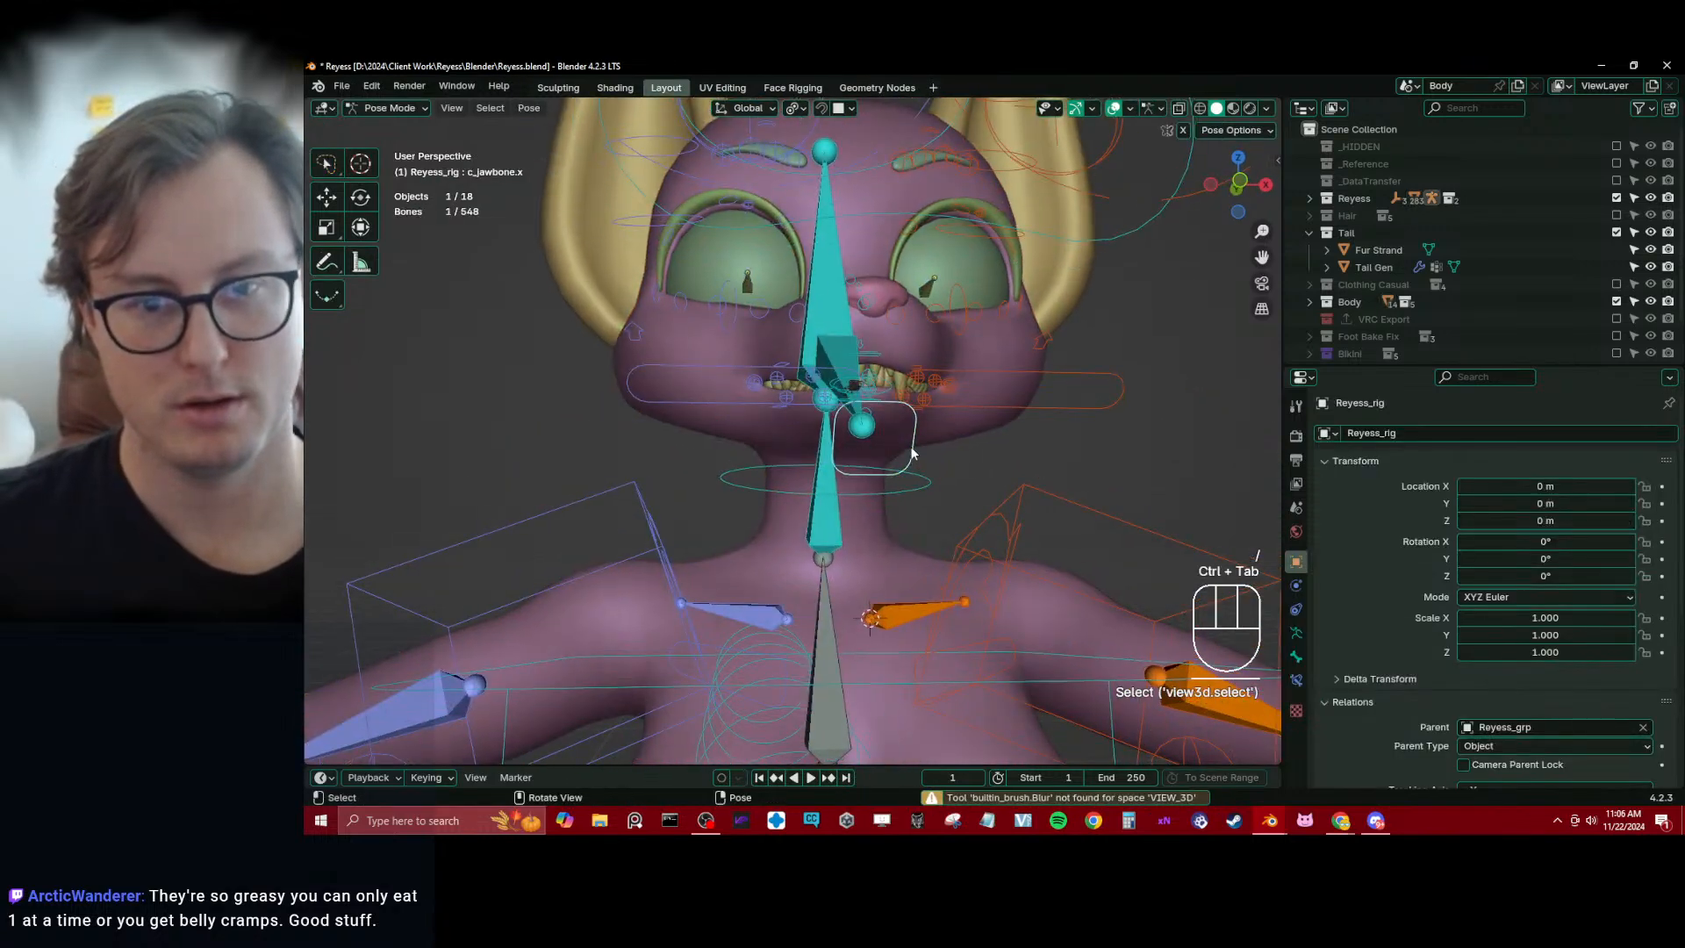
{"action": "key", "text": "g"}
{"action": "left_click", "coordinate": [913, 497]}
{"action": "middle_click_drag", "start_coordinate": [912, 491], "coordinate": [881, 423]}
{"action": "key", "text": "g"}
{"action": "left_click", "coordinate": [984, 439]}
{"action": "key", "text": "g"}
{"action": "left_click", "coordinate": [848, 479]}
{"action": "key", "text": "alt+g"}
{"action": "key", "text": "ctrl+Tab"}
{"action": "key", "text": "ctrl+s"}
Pose the c_jawbone.x control so the mouth opens and return to Object Mode
{"action": "key", "text": "ctrl+Tab"}
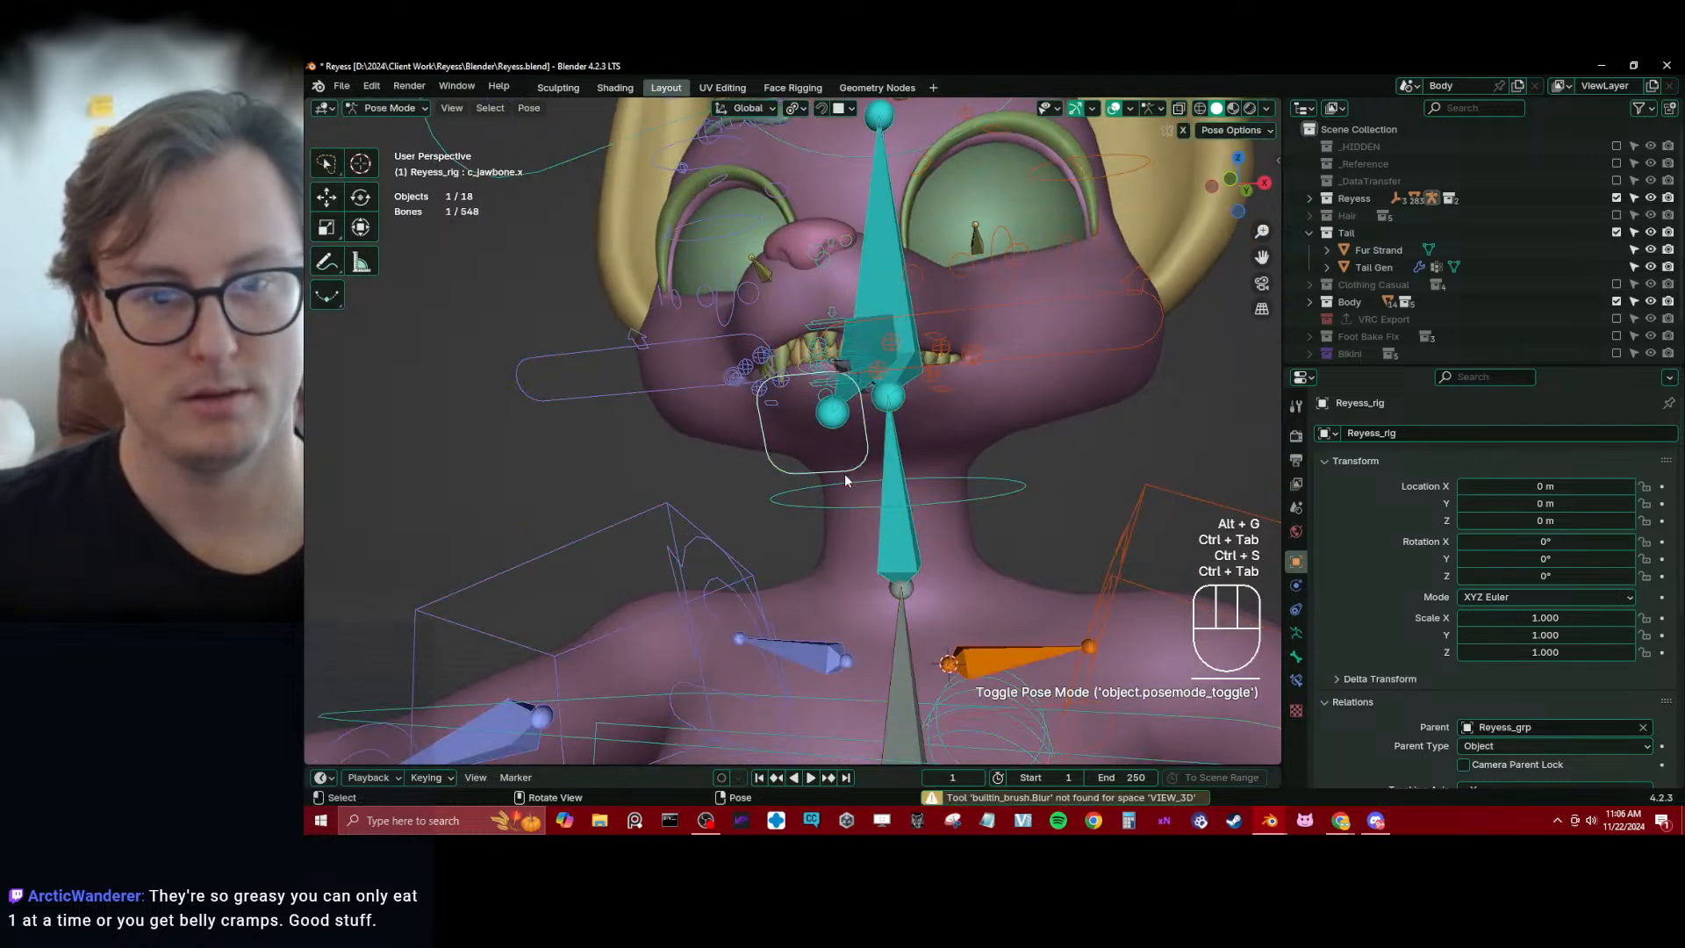
{"action": "key", "text": "g"}
{"action": "left_click", "coordinate": [827, 406]}
{"action": "key", "text": "ctrl+Tab"}
Apply the GeometryNodes modifier on the Tongue LP object and check its mesh in wireframe
{"action": "left_click", "coordinate": [825, 402]}
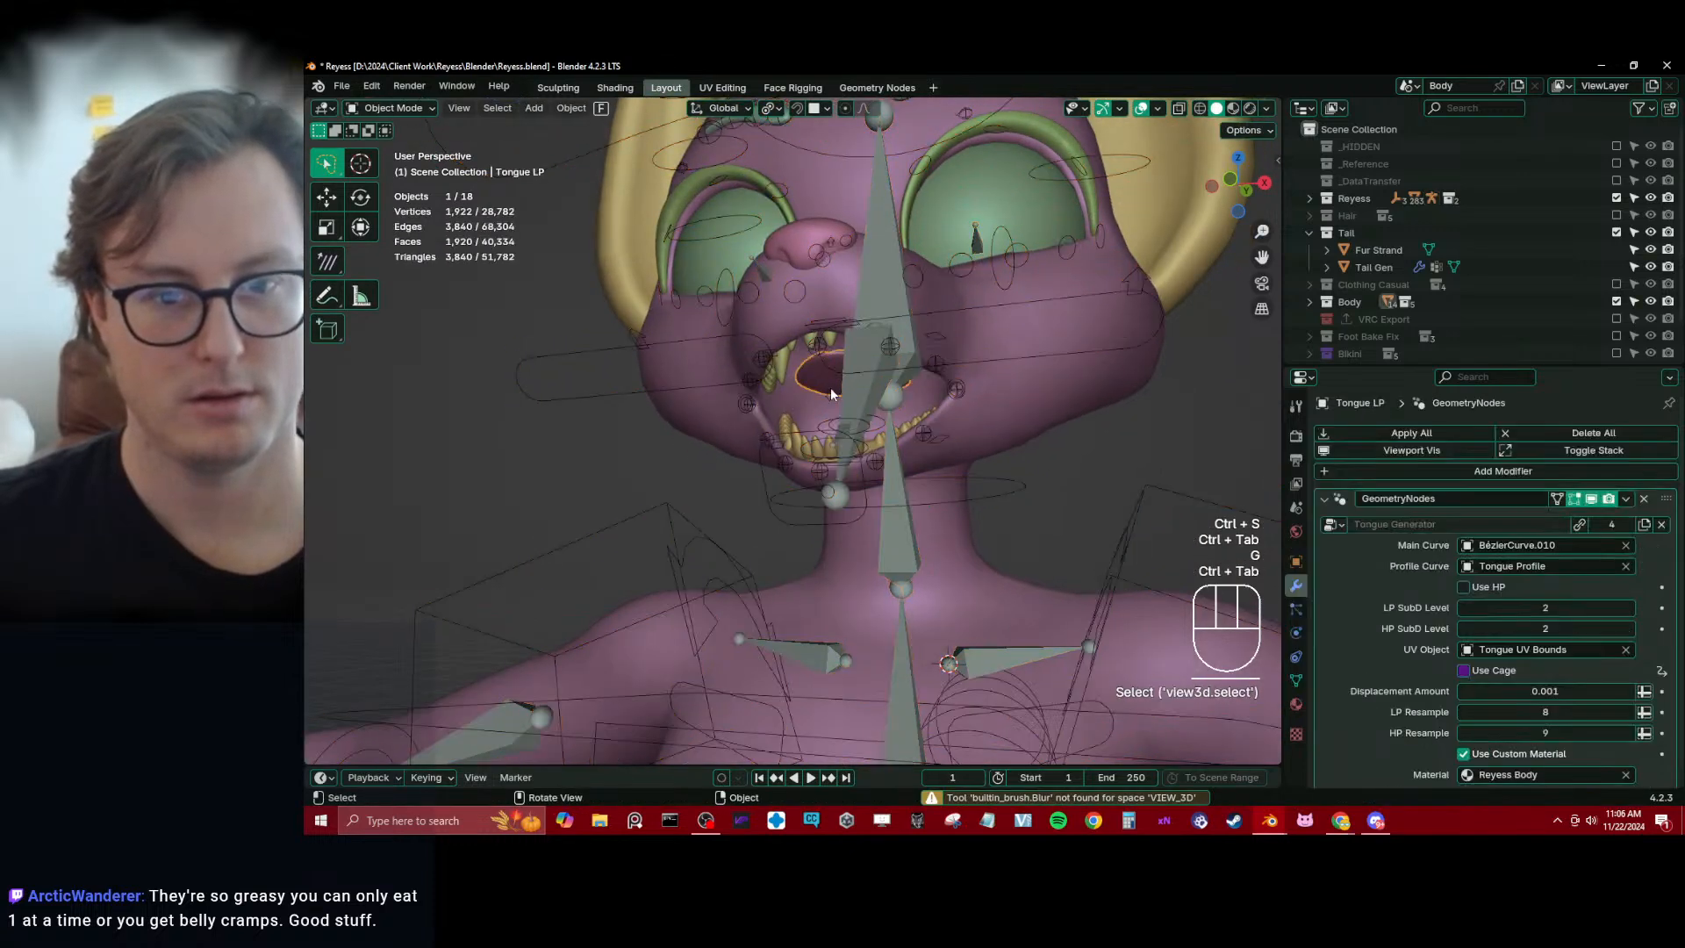
{"action": "middle_click_drag", "start_coordinate": [1035, 386], "coordinate": [1070, 379]}
{"action": "left_click", "coordinate": [1625, 499]}
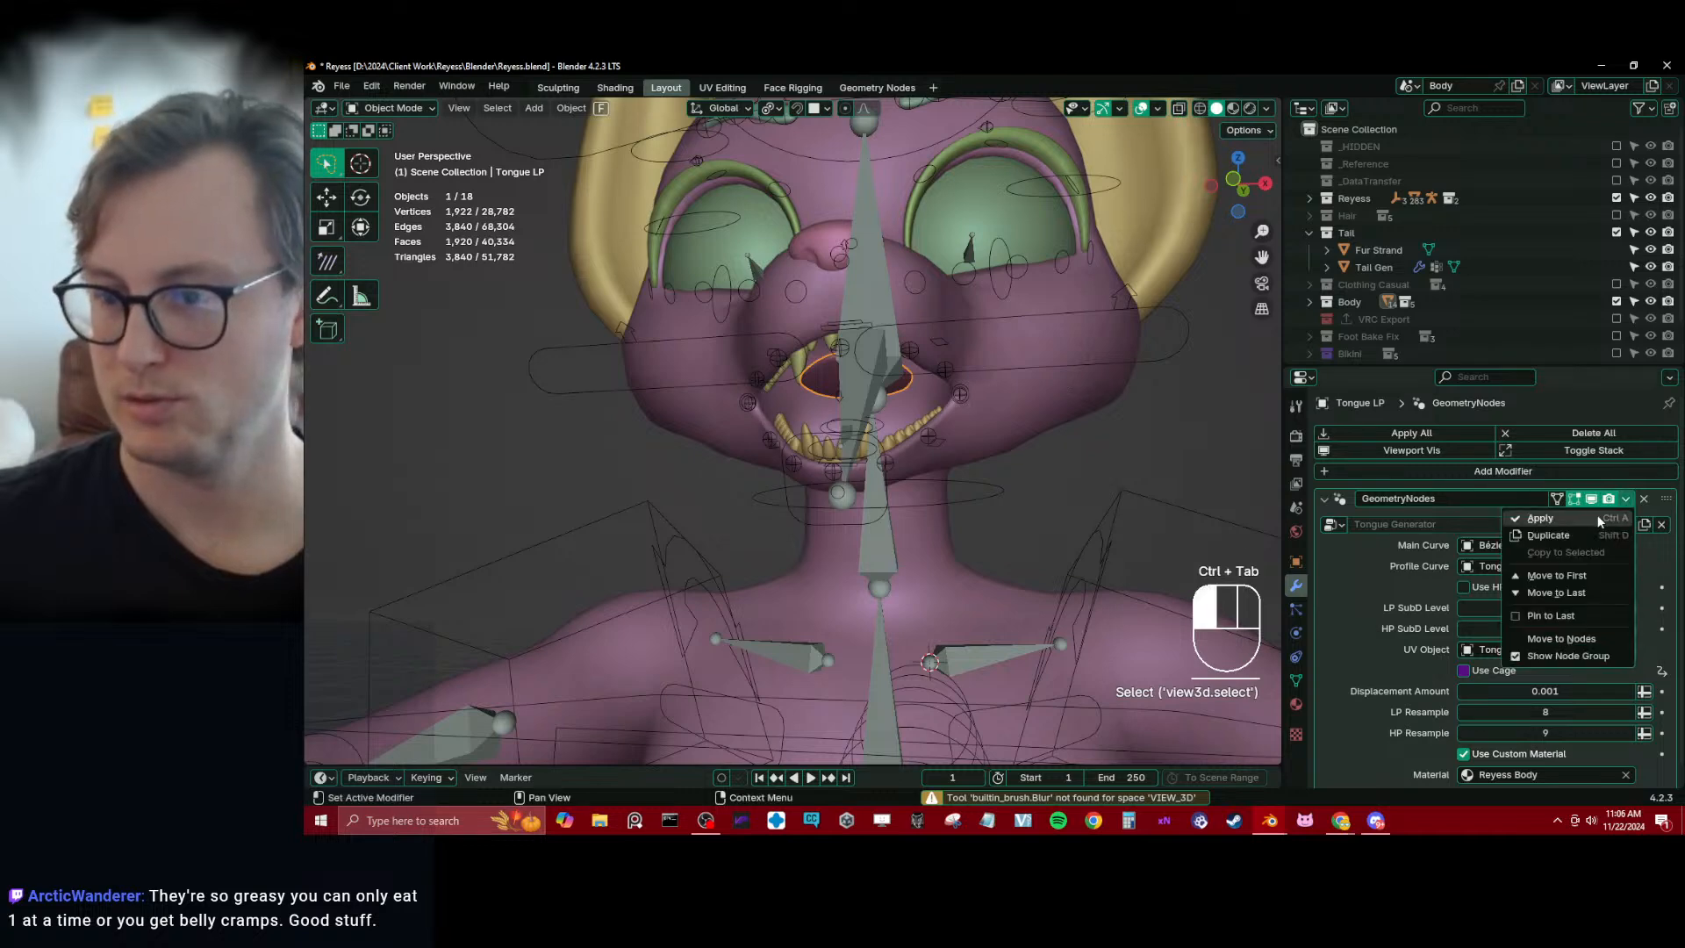
{"action": "left_click", "coordinate": [1597, 516]}
{"action": "left_click", "coordinate": [911, 465]}
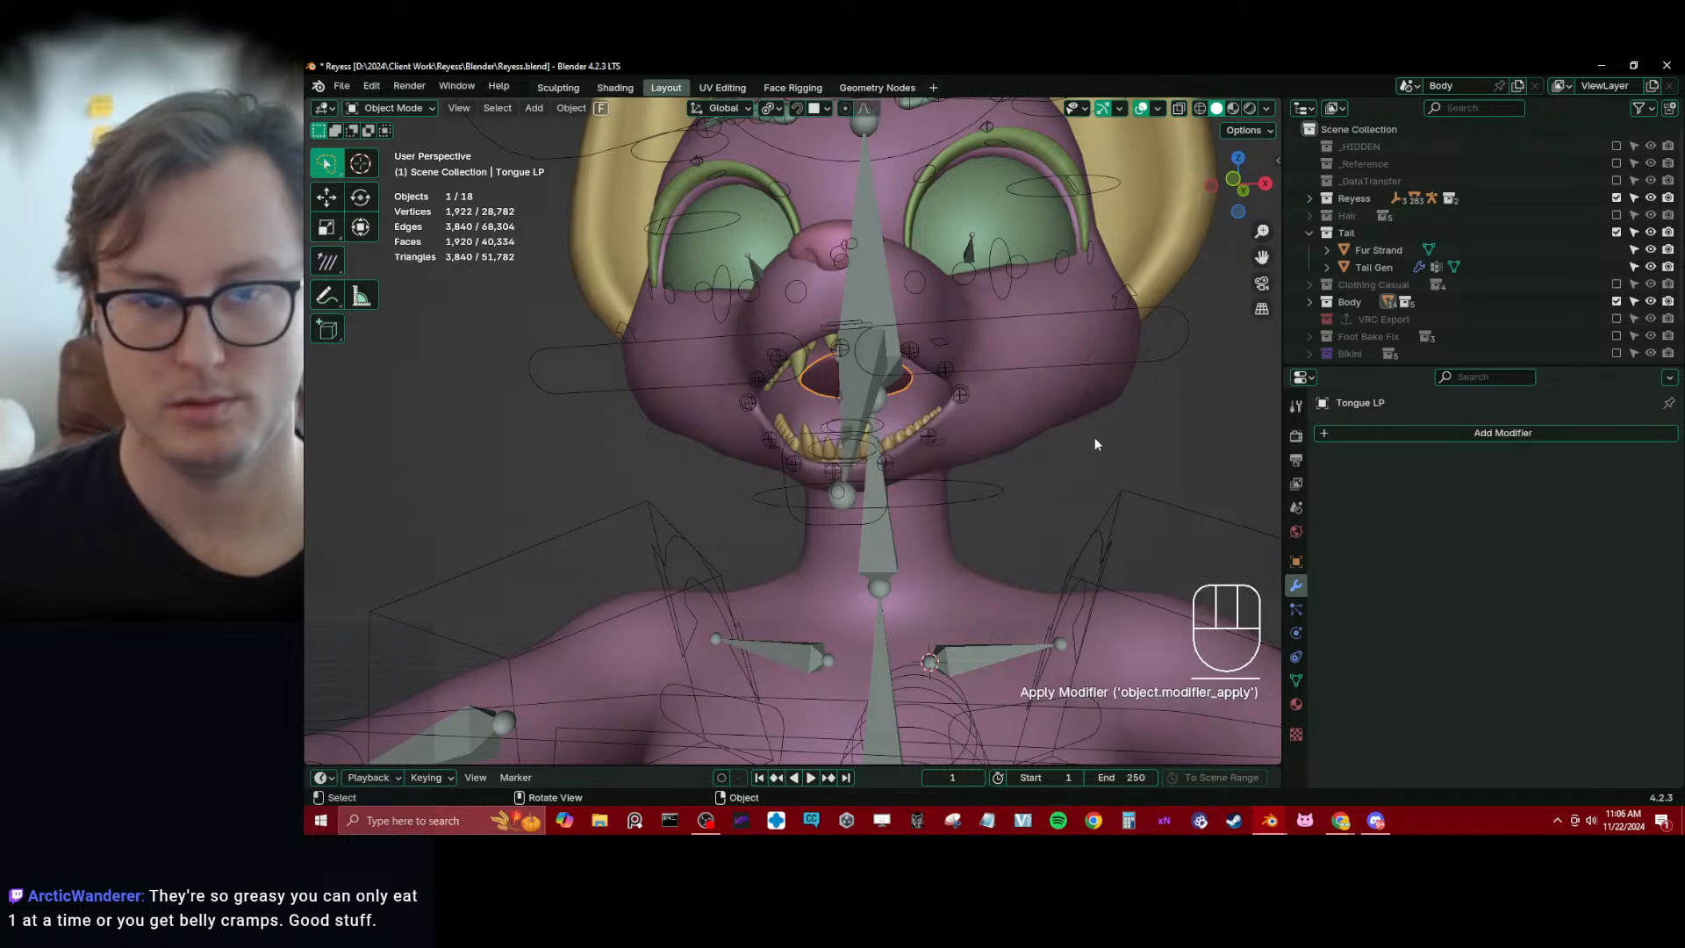
{"action": "middle_click_drag", "start_coordinate": [1095, 443], "coordinate": [1099, 423]}
{"action": "key", "text": "shift+z"}
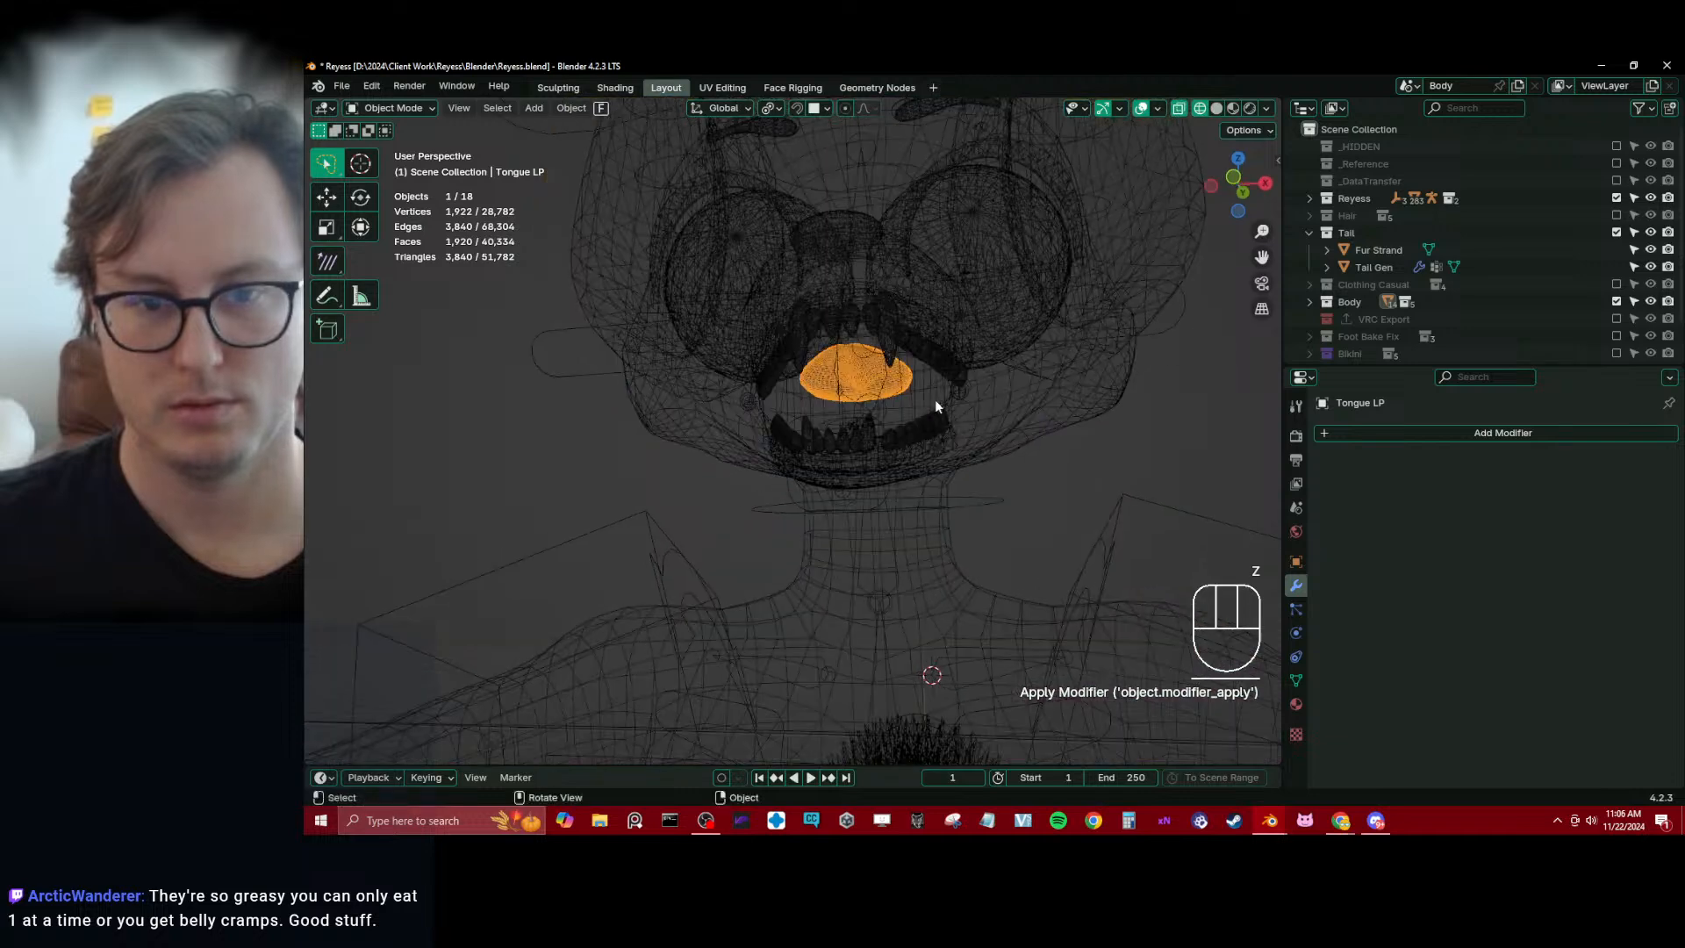
{"action": "key", "text": "shift+z"}
Parent Tongue LP to Reyess_rig using Armature Deform With Empty Groups and save the file
{"action": "left_click", "coordinate": [1154, 368], "text": "shift"}
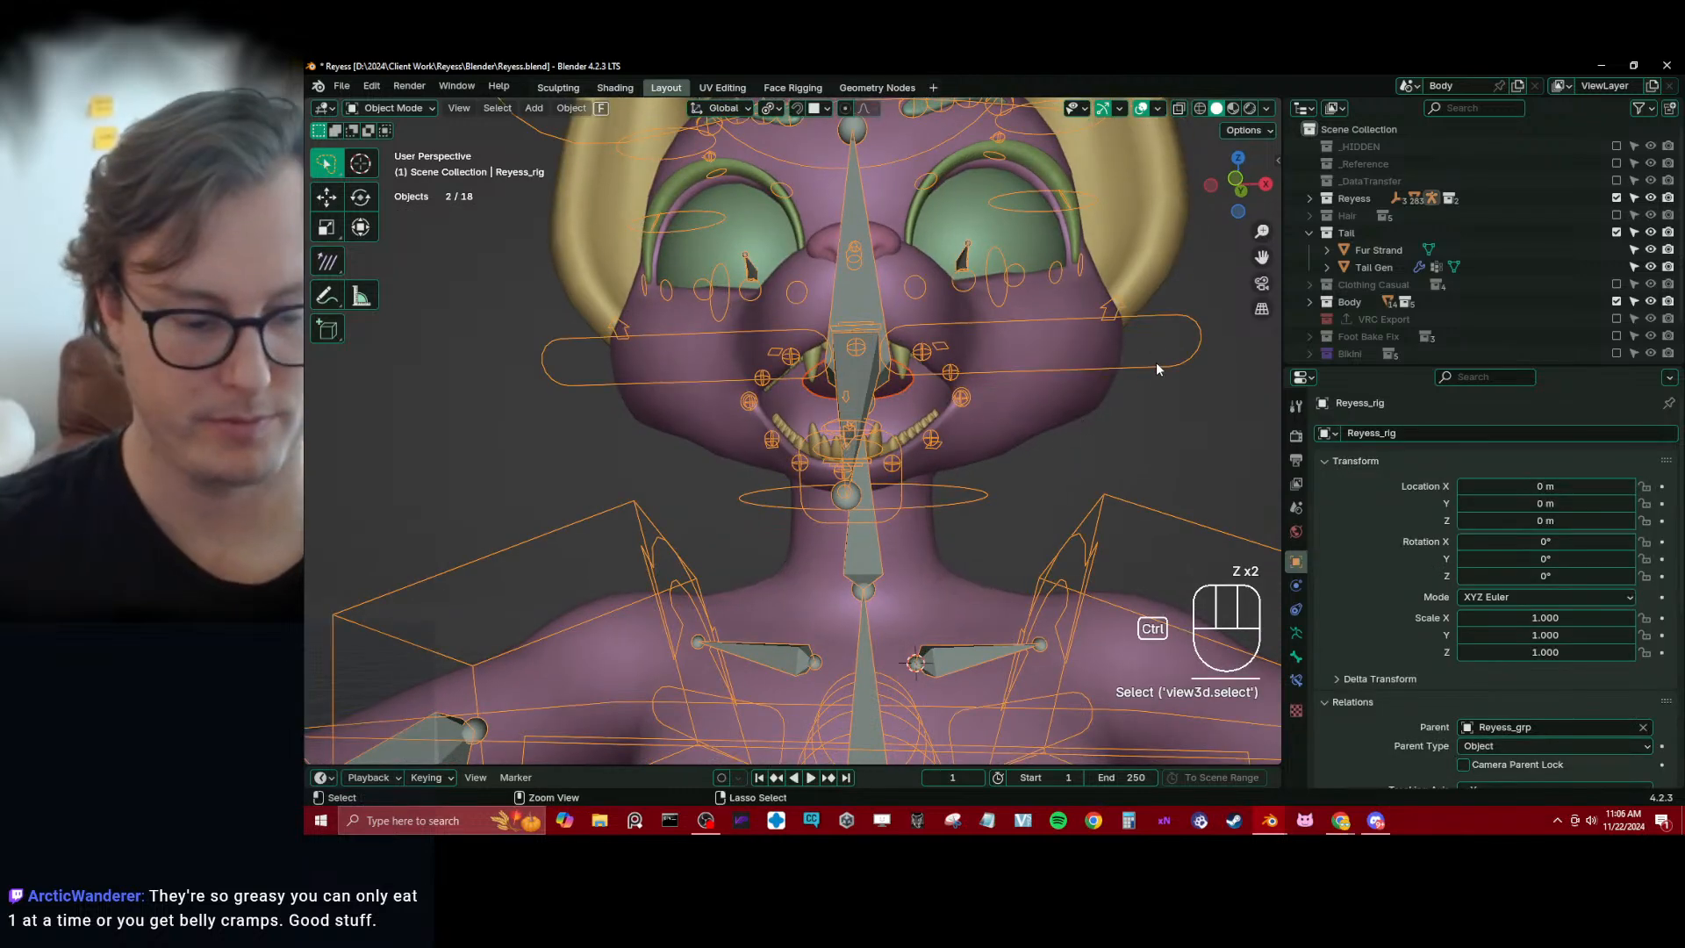
{"action": "key", "text": "ctrl+p"}
{"action": "left_click", "coordinate": [1156, 362]}
{"action": "key", "text": "ctrl+s"}
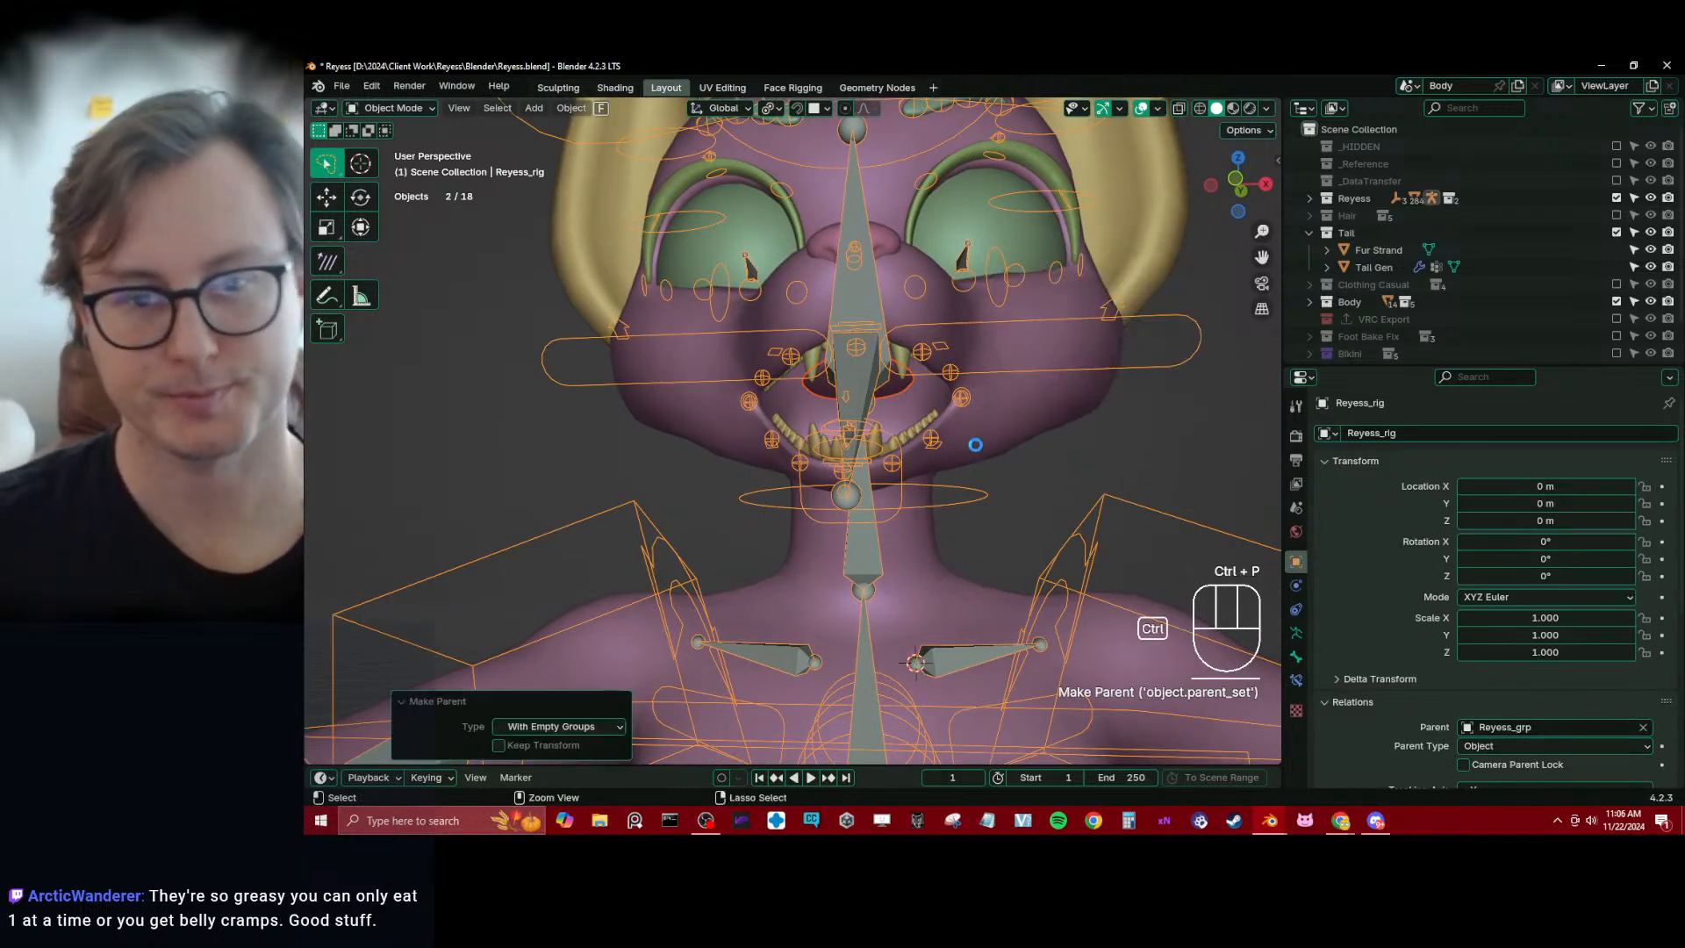
Isolate the tongue and rig in local view from the side, and make Tongue LP the active object with Reyess_rig still selected
{"action": "key", "text": "KP_3"}
{"action": "scroll", "coordinate": [807, 507], "scroll_direction": "up", "scroll_amount": 1}
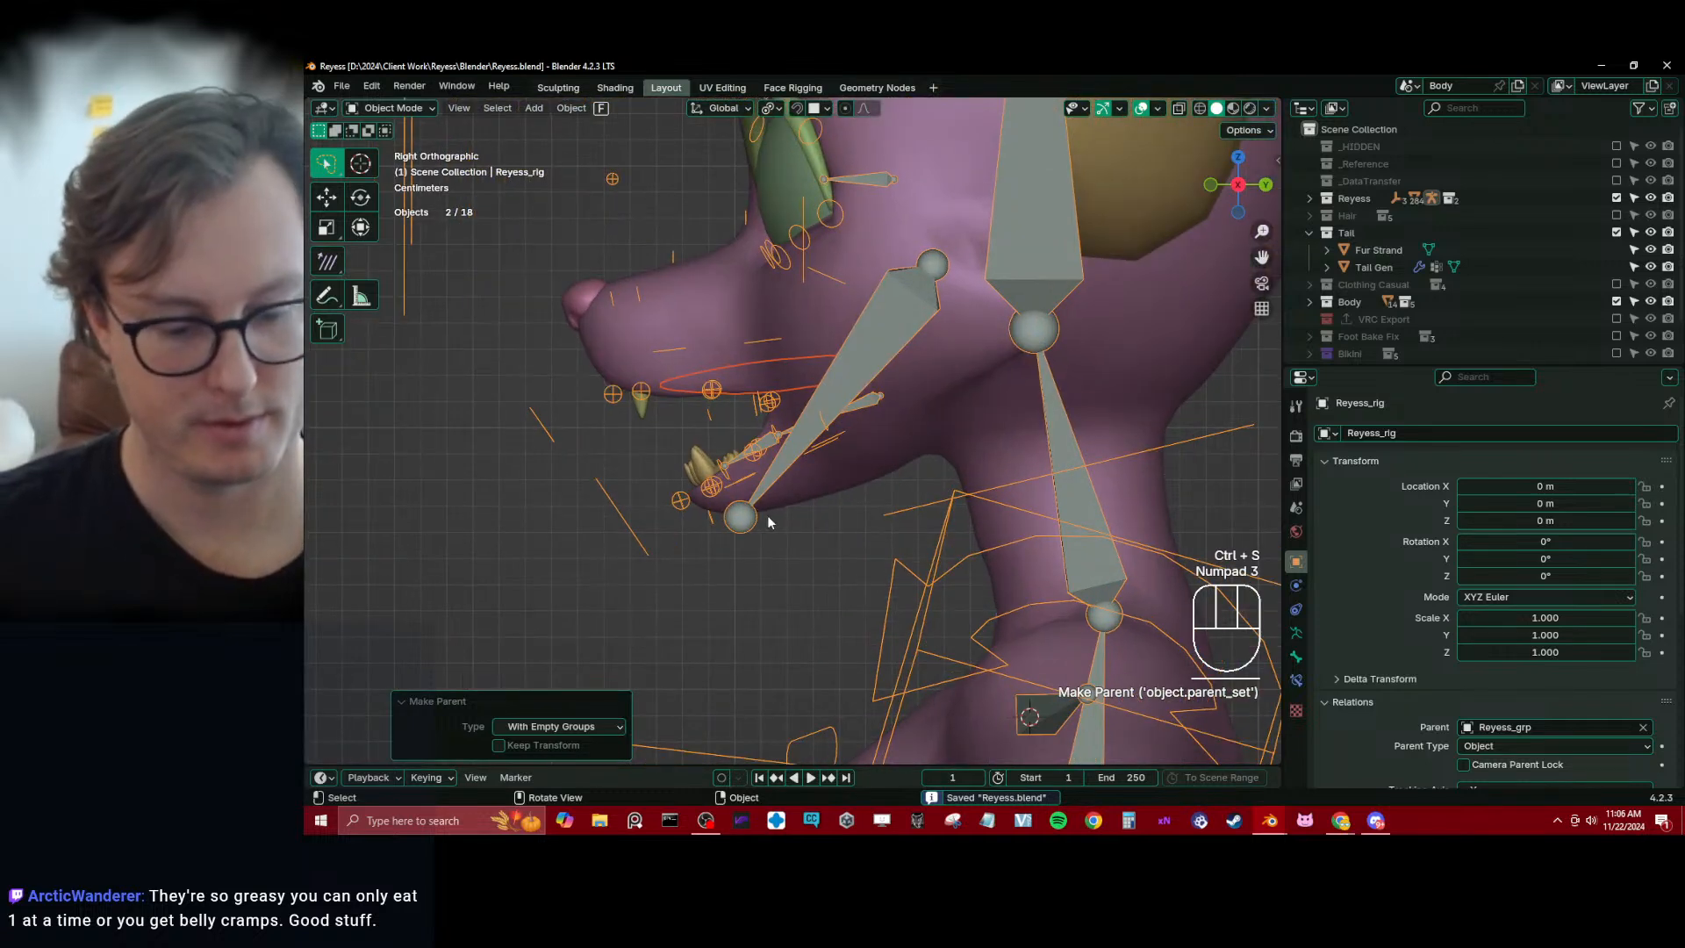
{"action": "key", "text": "KP_Divide"}
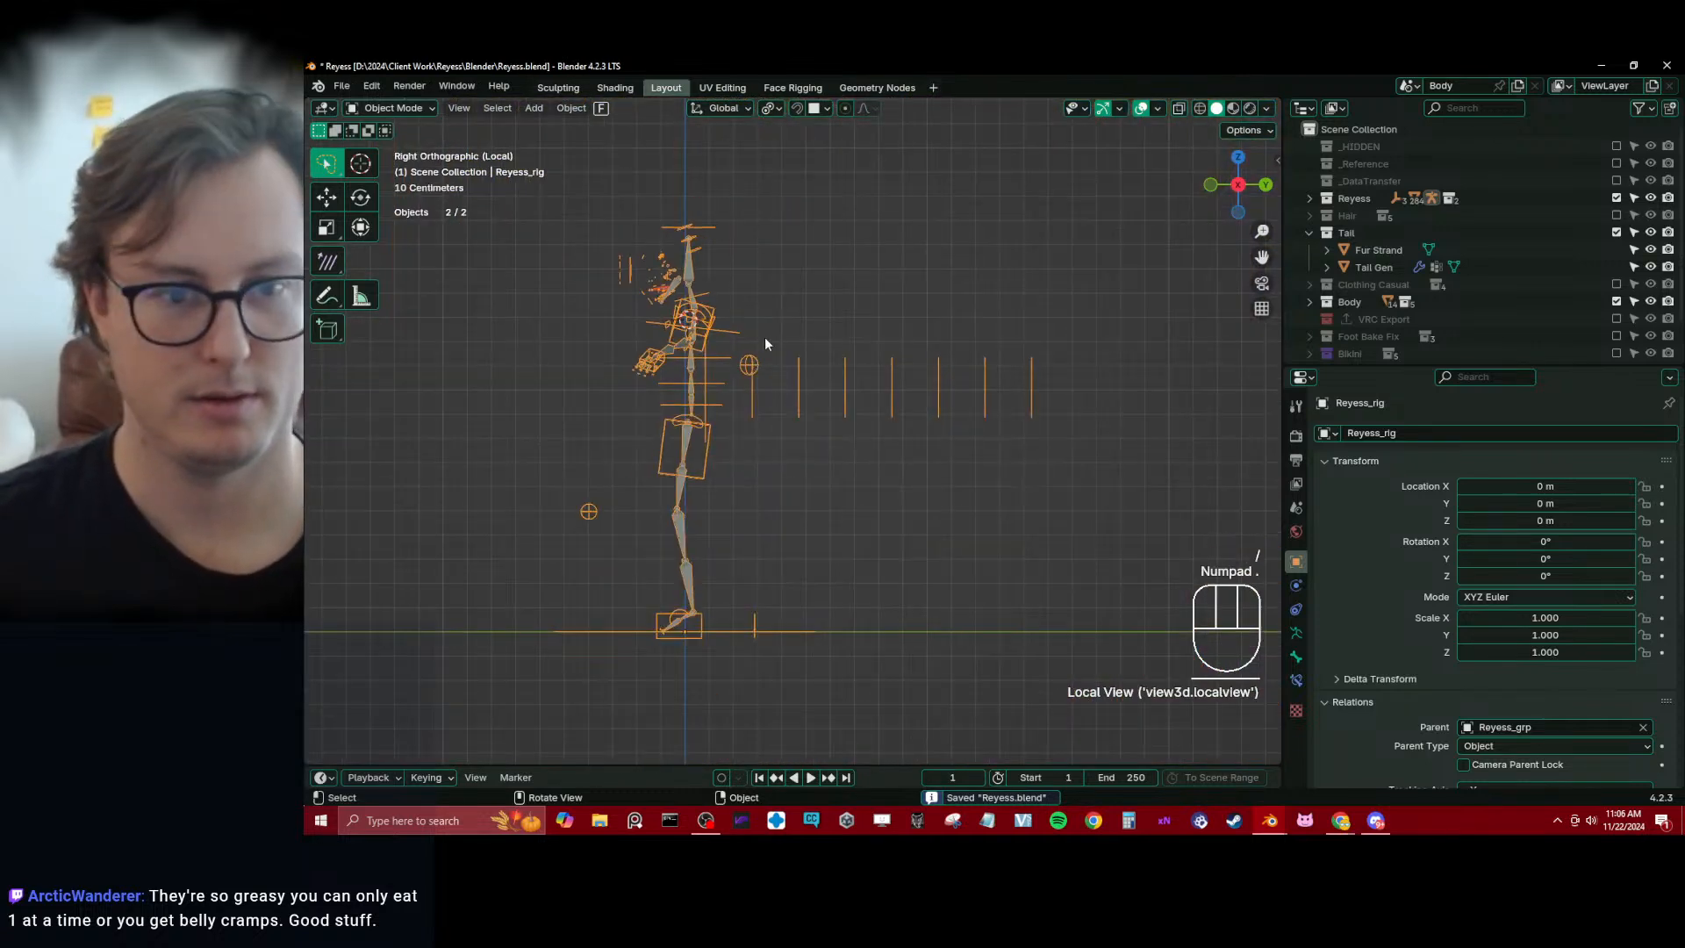
{"action": "scroll", "coordinate": [765, 336], "scroll_direction": "up", "scroll_amount": 6}
{"action": "middle_click_drag", "start_coordinate": [562, 202], "coordinate": [897, 553], "text": "shift"}
{"action": "scroll", "coordinate": [890, 545], "scroll_direction": "down", "scroll_amount": 1}
{"action": "middle_click_drag", "start_coordinate": [691, 338], "coordinate": [749, 429], "text": "shift"}
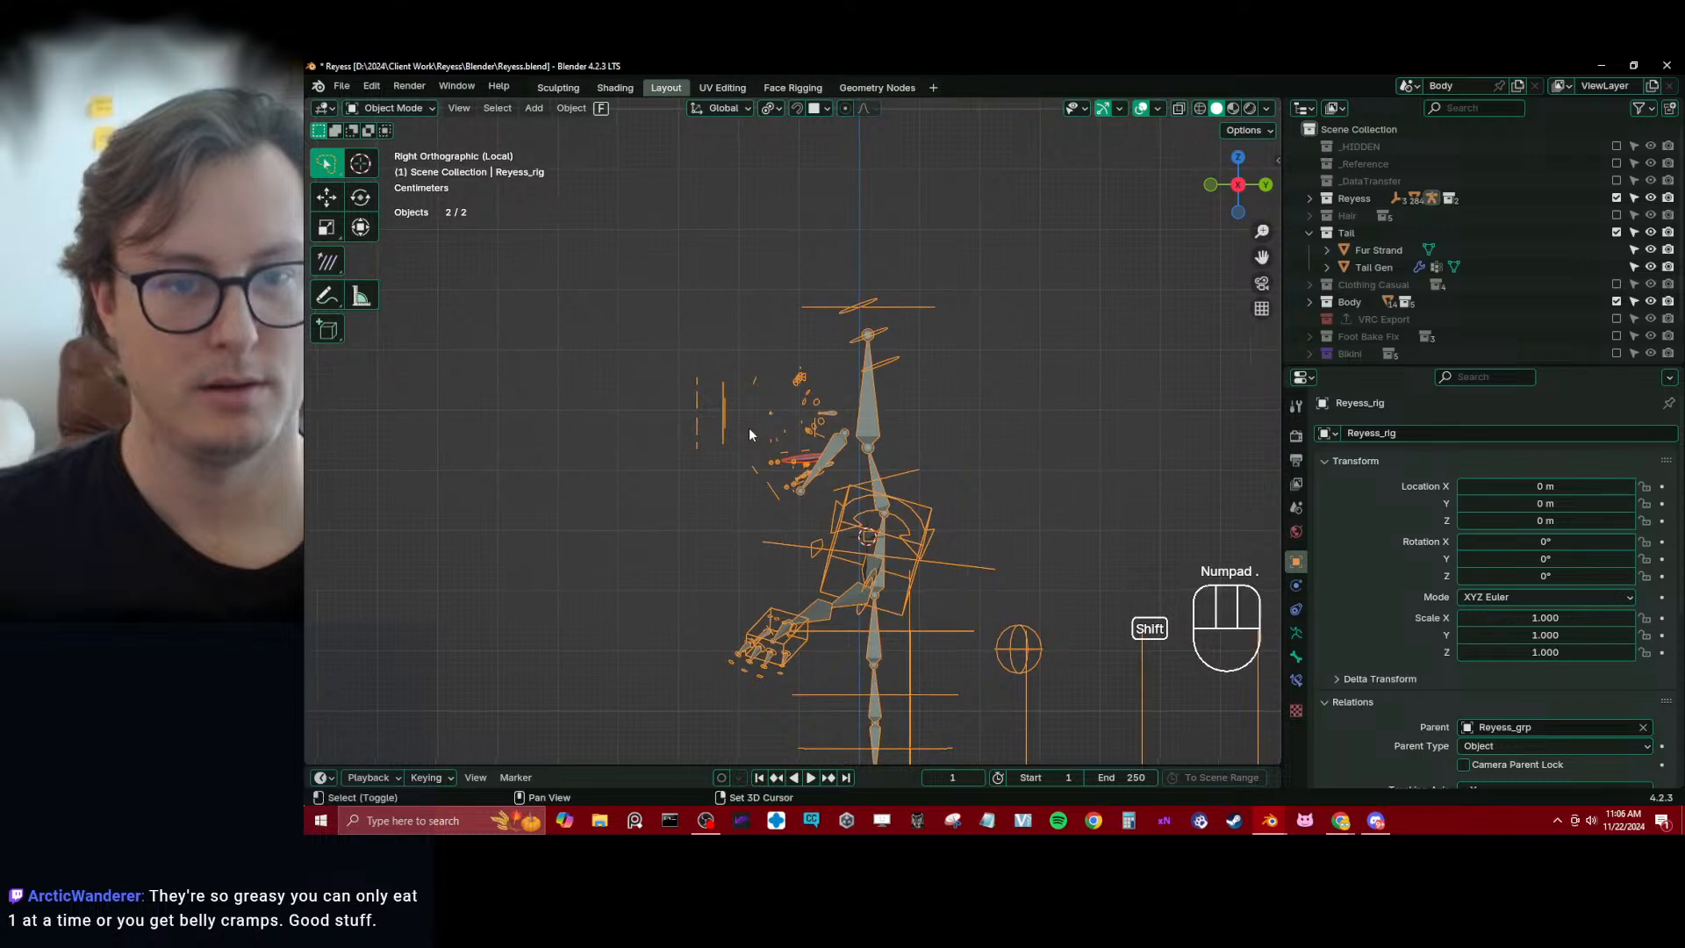
{"action": "left_click", "coordinate": [809, 472]}
{"action": "left_click", "coordinate": [789, 474], "text": "shift"}
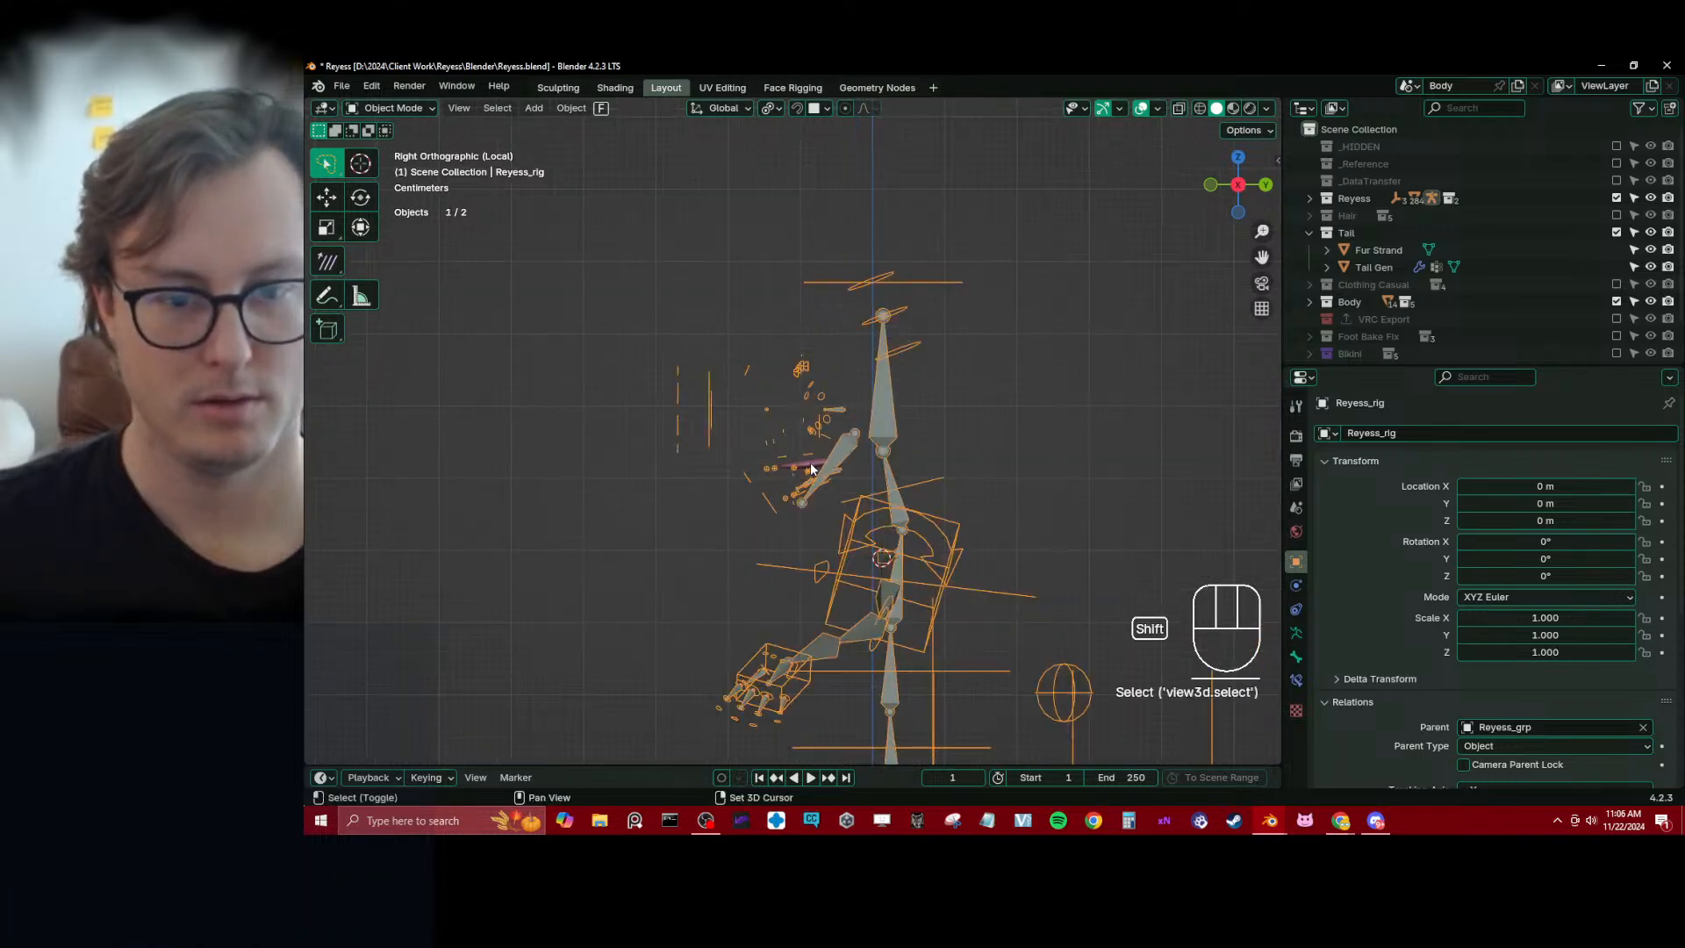
{"action": "key", "text": "KP_Decimal"}
{"action": "scroll", "coordinate": [806, 377], "scroll_direction": "up", "scroll_amount": 2}
{"action": "middle_click_drag", "start_coordinate": [795, 351], "coordinate": [856, 384], "text": "shift"}
{"action": "middle_click_drag", "start_coordinate": [758, 342], "coordinate": [939, 535], "text": "shift"}
{"action": "scroll", "coordinate": [866, 457], "scroll_direction": "up", "scroll_amount": 10}
{"action": "middle_click_drag", "start_coordinate": [1046, 530], "coordinate": [615, 381], "text": "shift"}
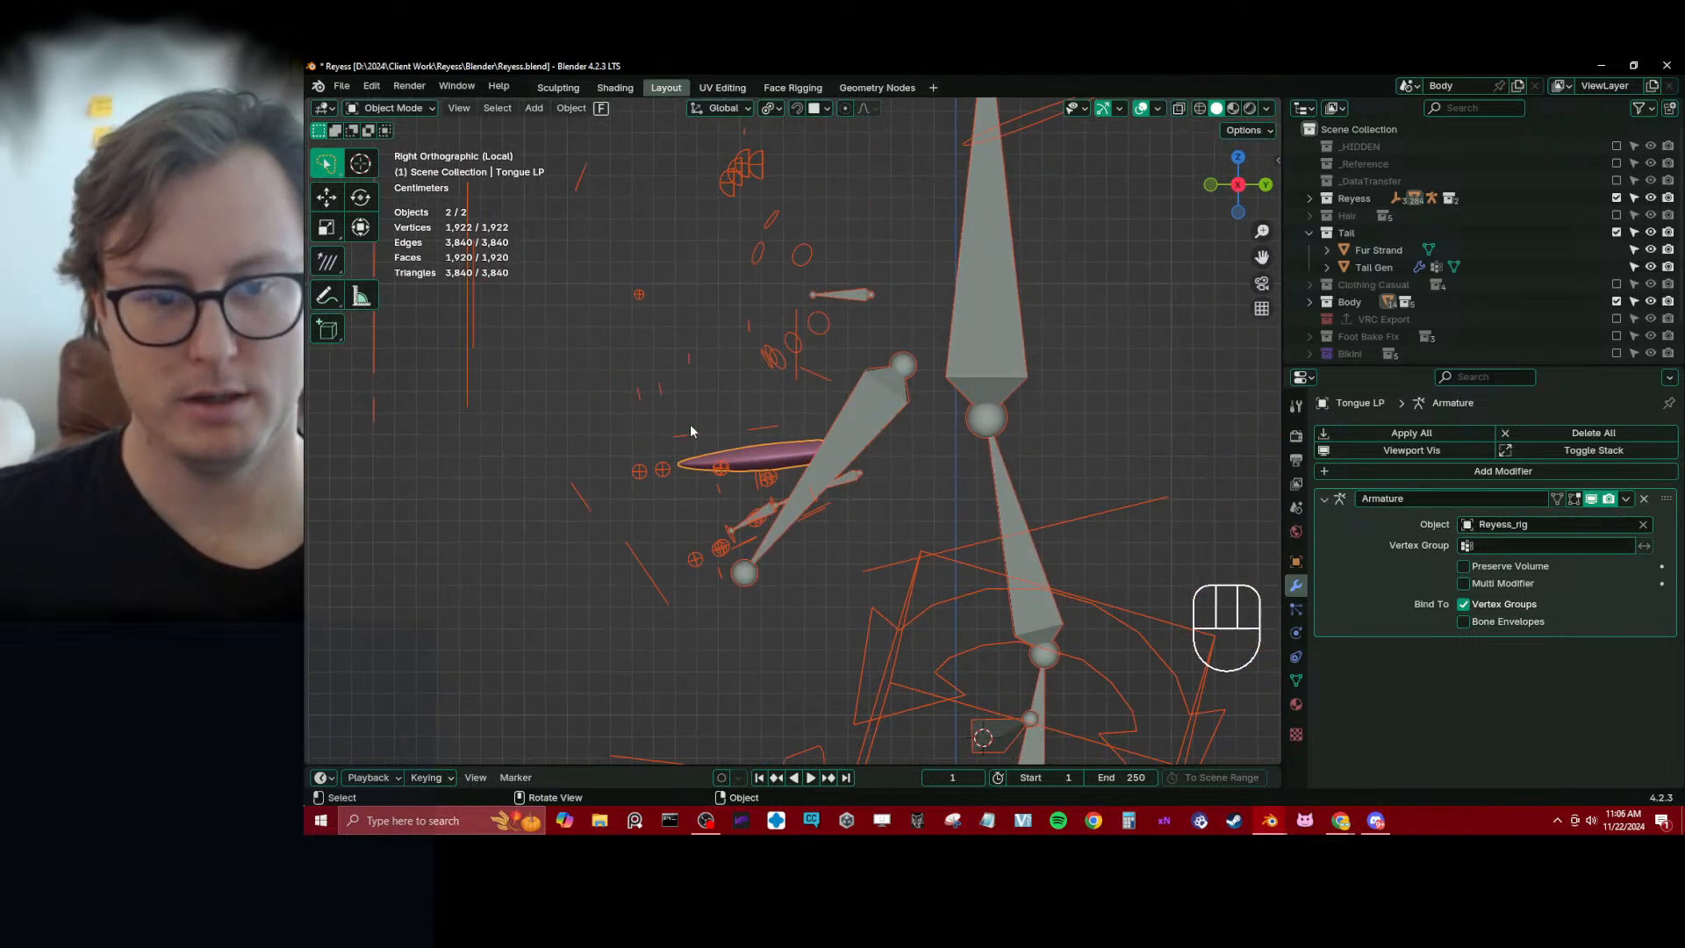
{"action": "scroll", "coordinate": [745, 460], "scroll_direction": "up", "scroll_amount": 2}
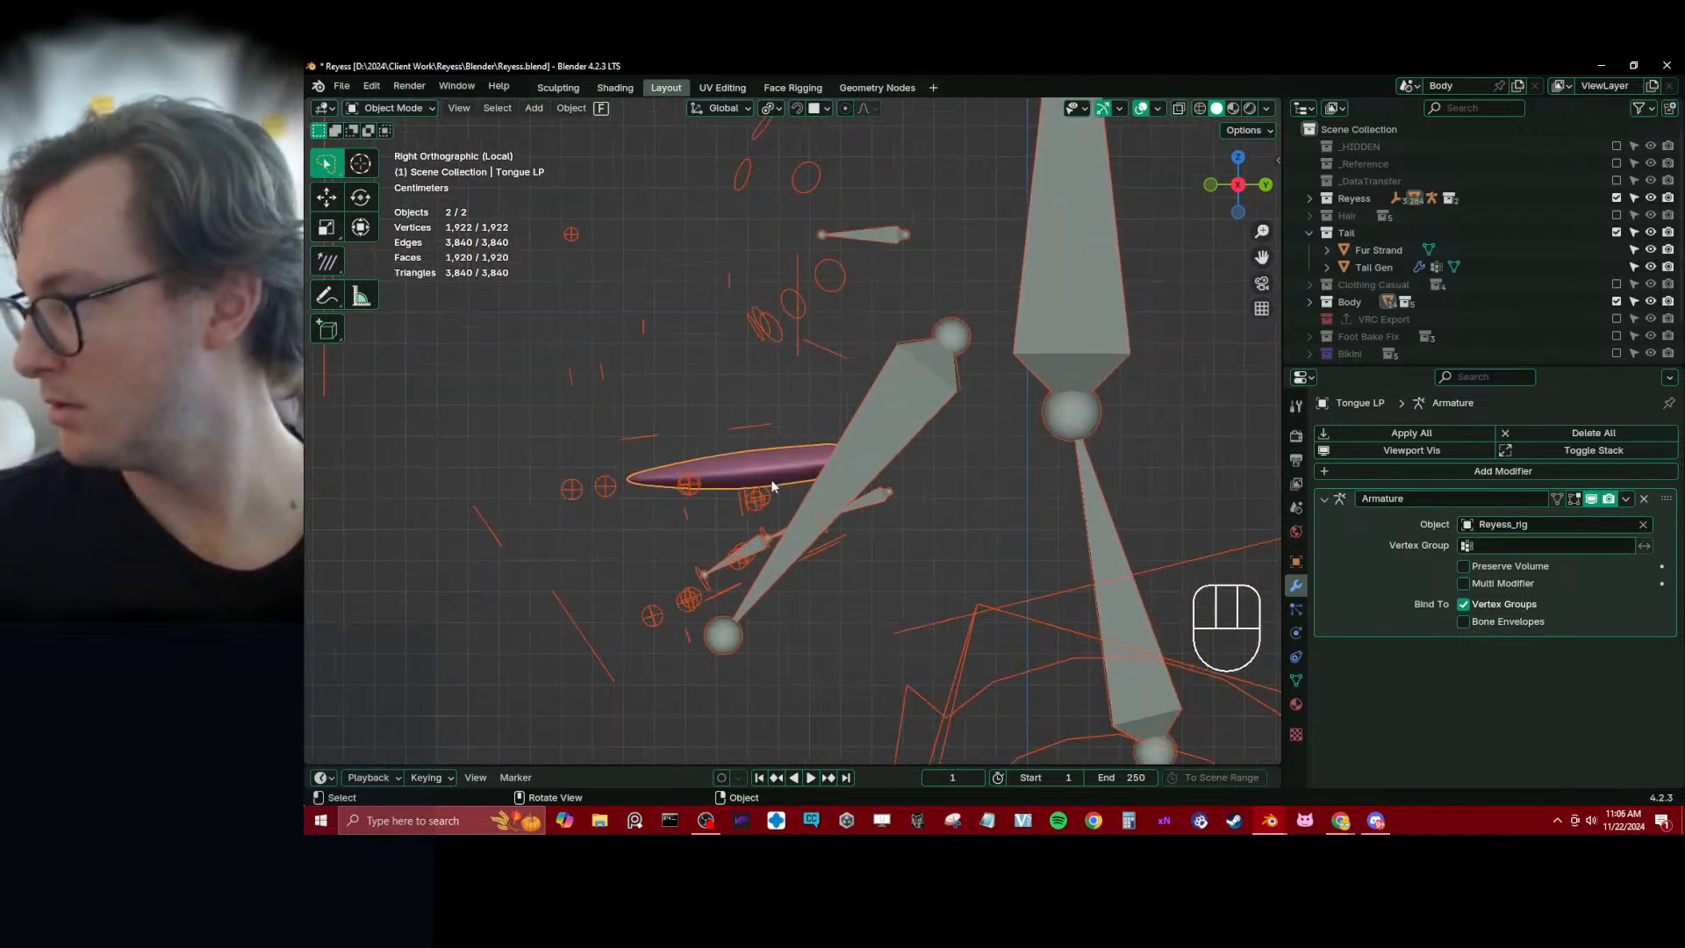
In Weight Paint mode, assign Tongue LP to the tong_03.x, tong_01.x and tong_02.x bones with linear weight gradients at weight 1.000
{"action": "key", "text": "ctrl+Tab"}
{"action": "left_click", "coordinate": [687, 432]}
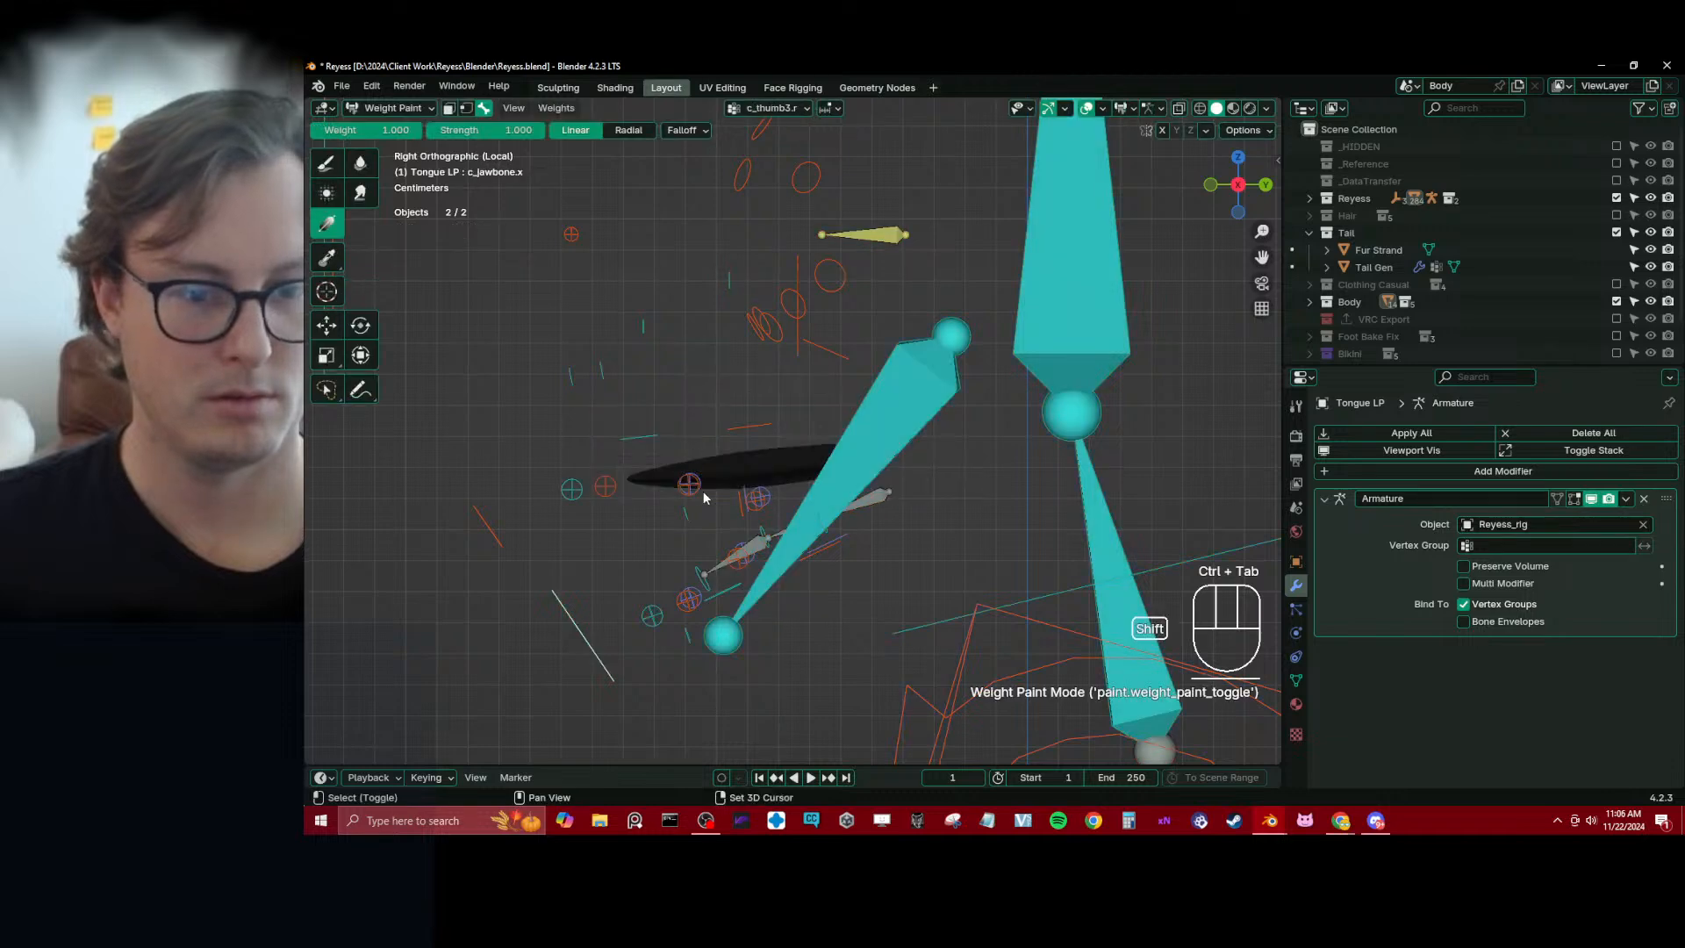
{"action": "scroll", "coordinate": [703, 491], "scroll_direction": "up", "scroll_amount": 1}
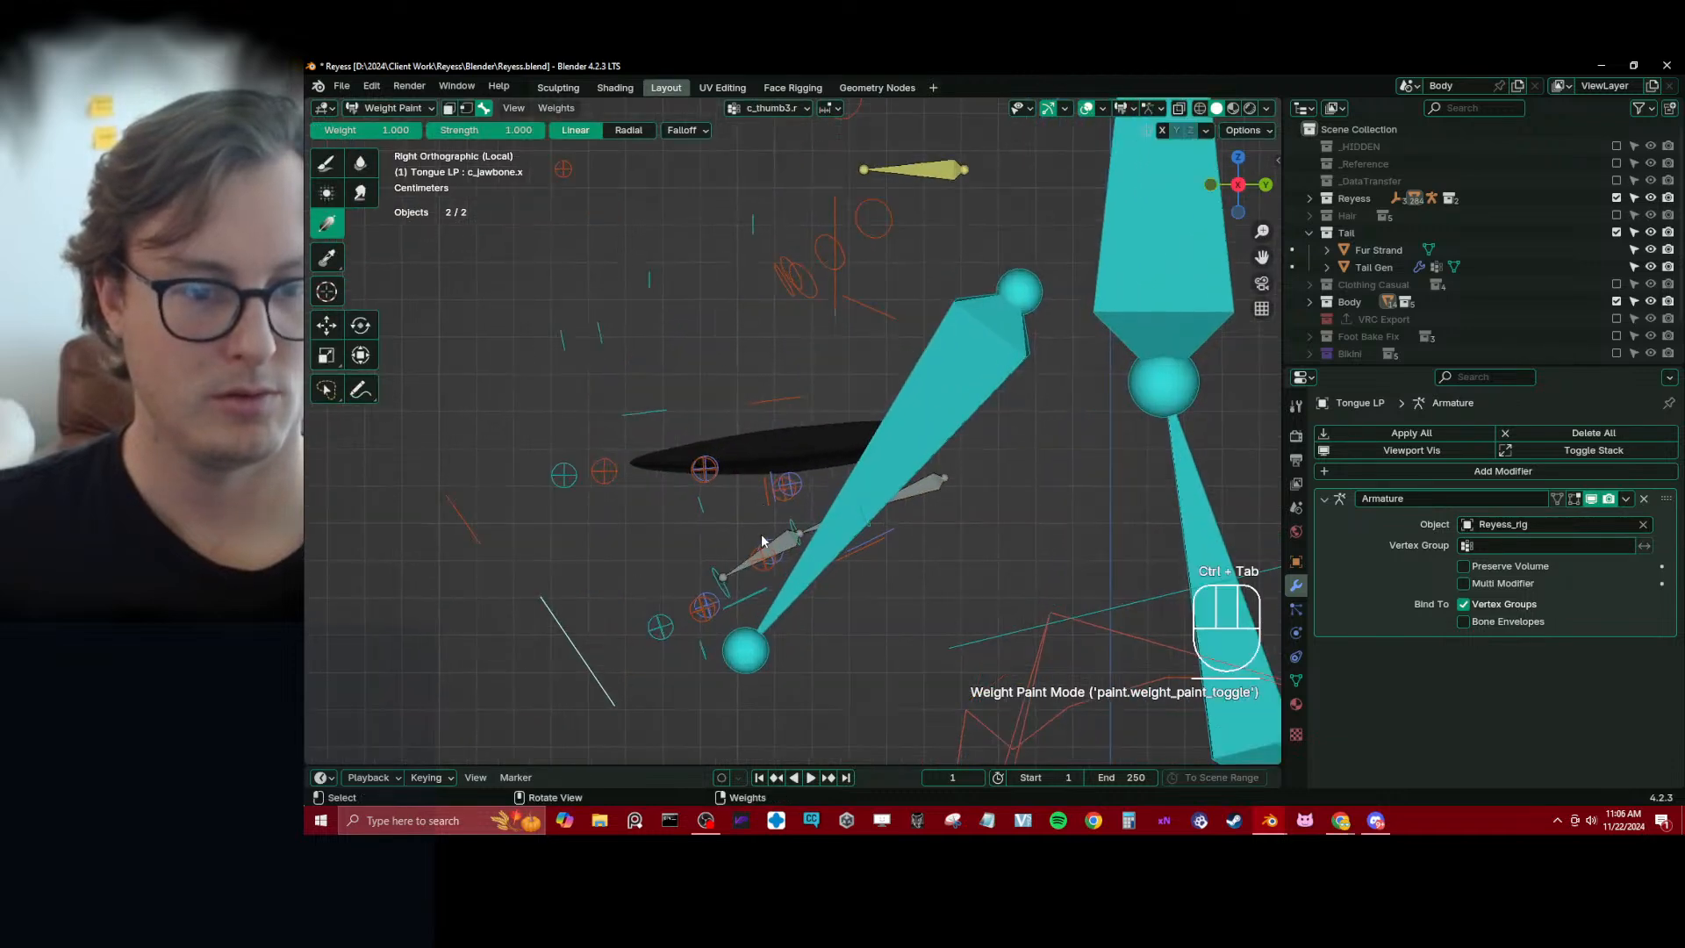
{"action": "left_click", "coordinate": [739, 577], "text": "alt"}
{"action": "left_click_drag", "start_coordinate": [575, 439], "coordinate": [819, 527]}
{"action": "left_click", "coordinate": [935, 493], "text": "alt"}
{"action": "left_click", "coordinate": [810, 530], "text": "alt"}
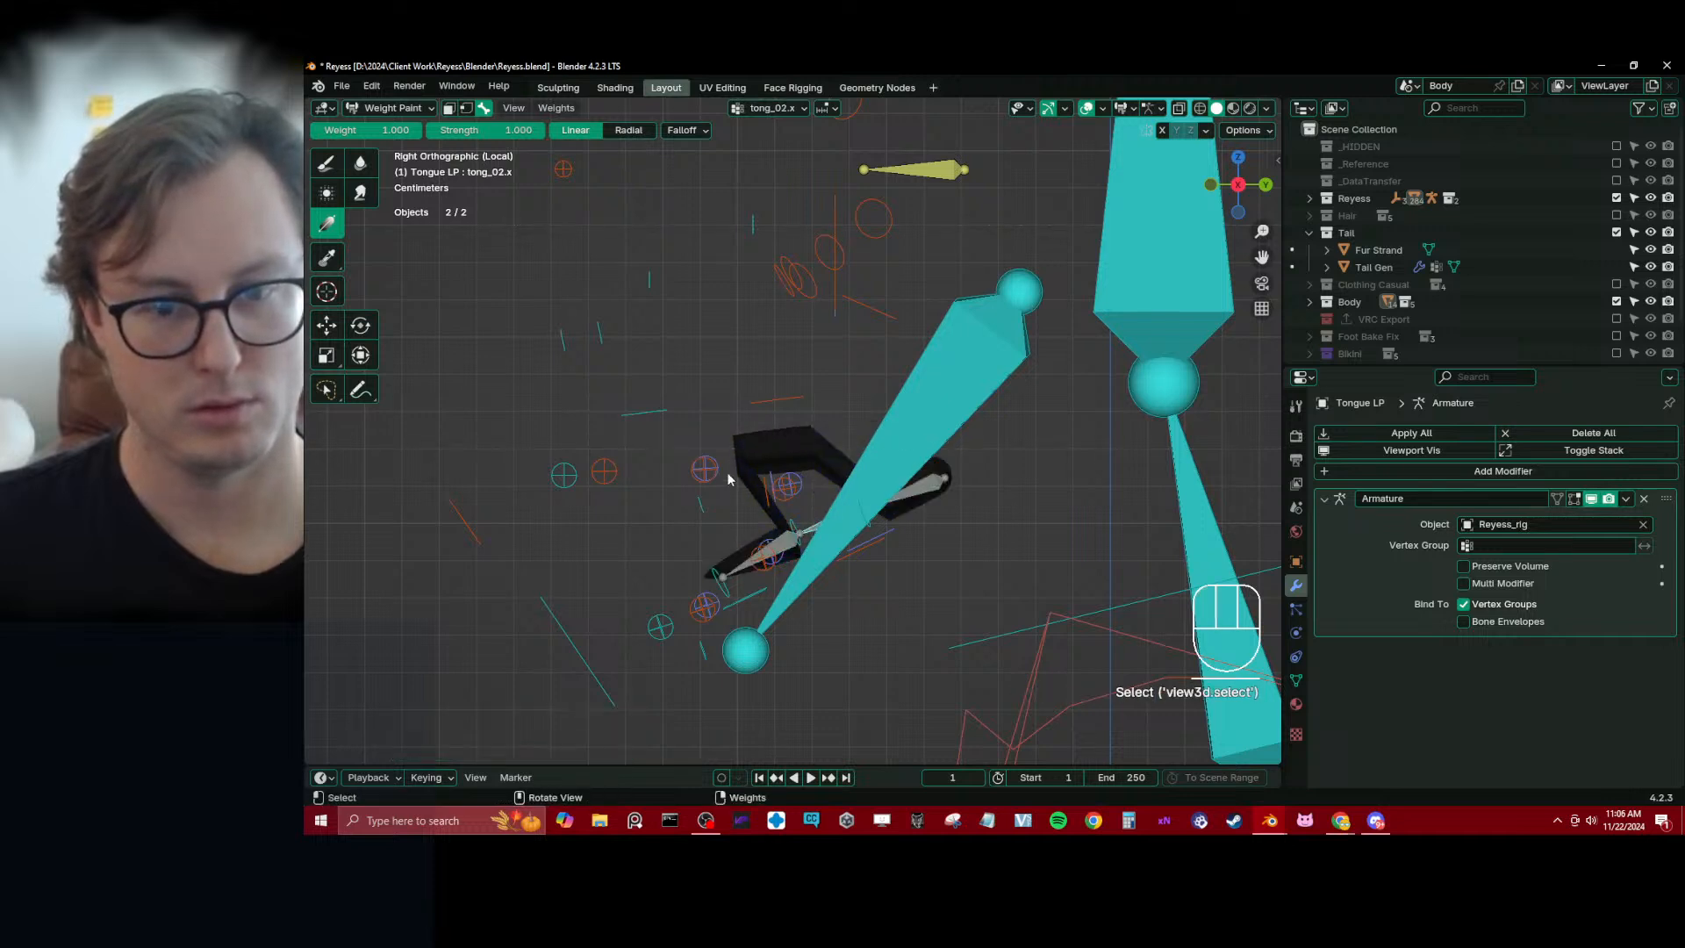
{"action": "left_click_drag", "start_coordinate": [773, 434], "coordinate": [818, 518]}
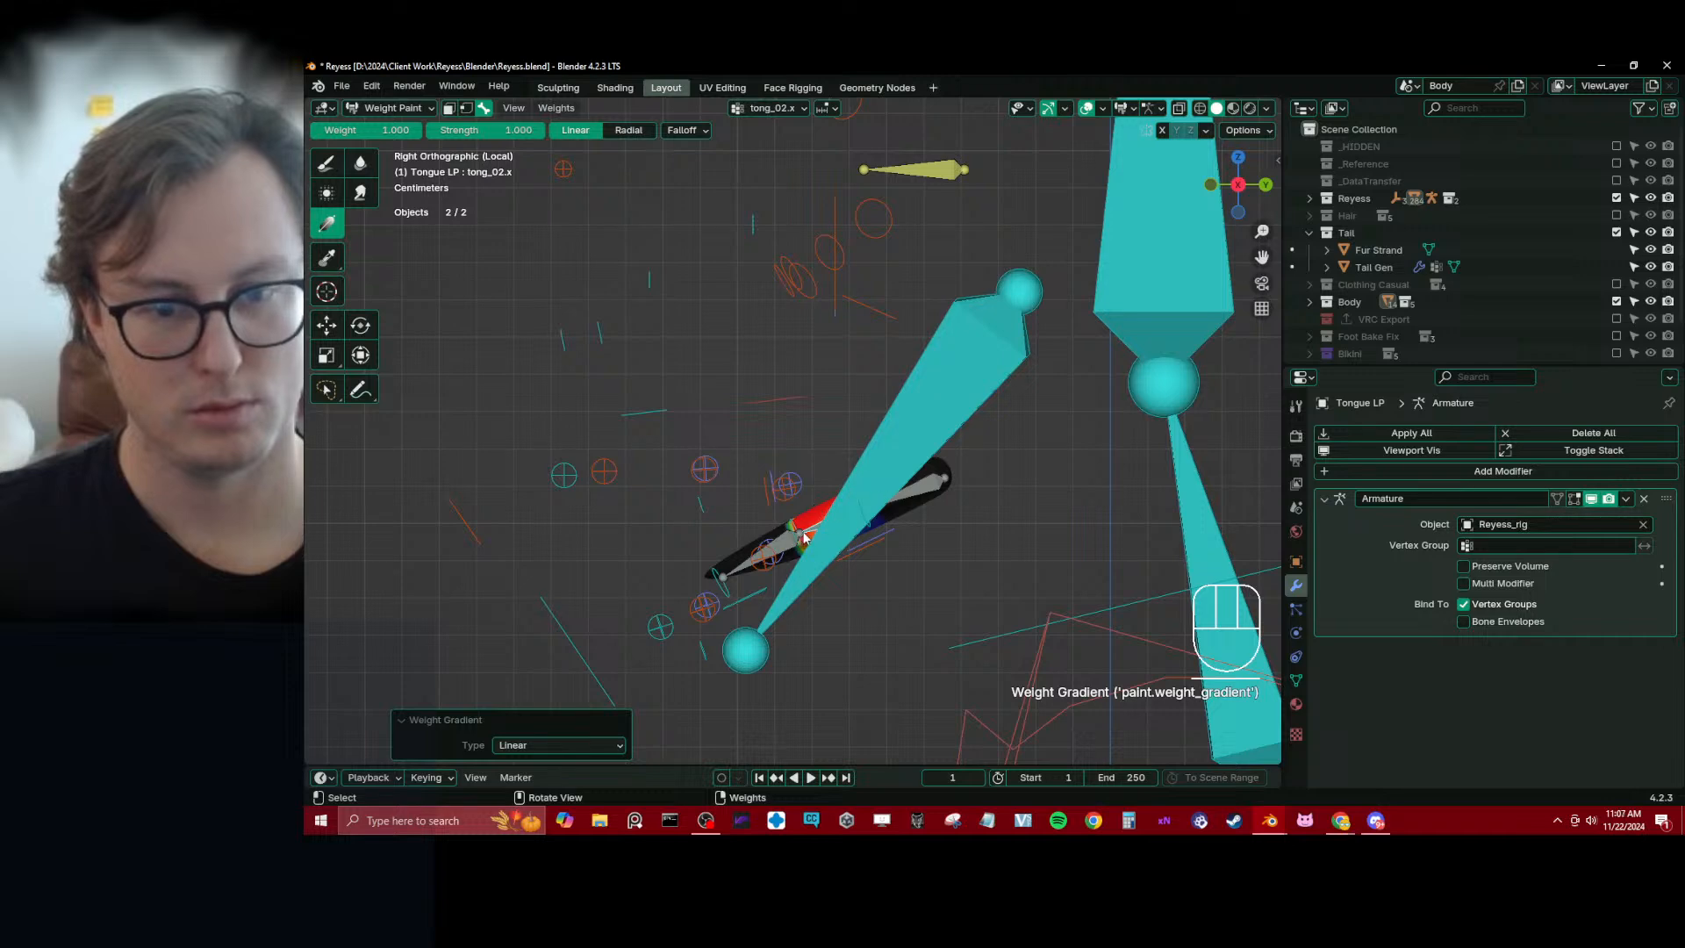
Smooth the tongue's vertex weights for tong_01.x with factor 0.500 and 2 iterations, and repeat the smoothing
{"action": "left_click", "coordinate": [917, 496], "text": "alt"}
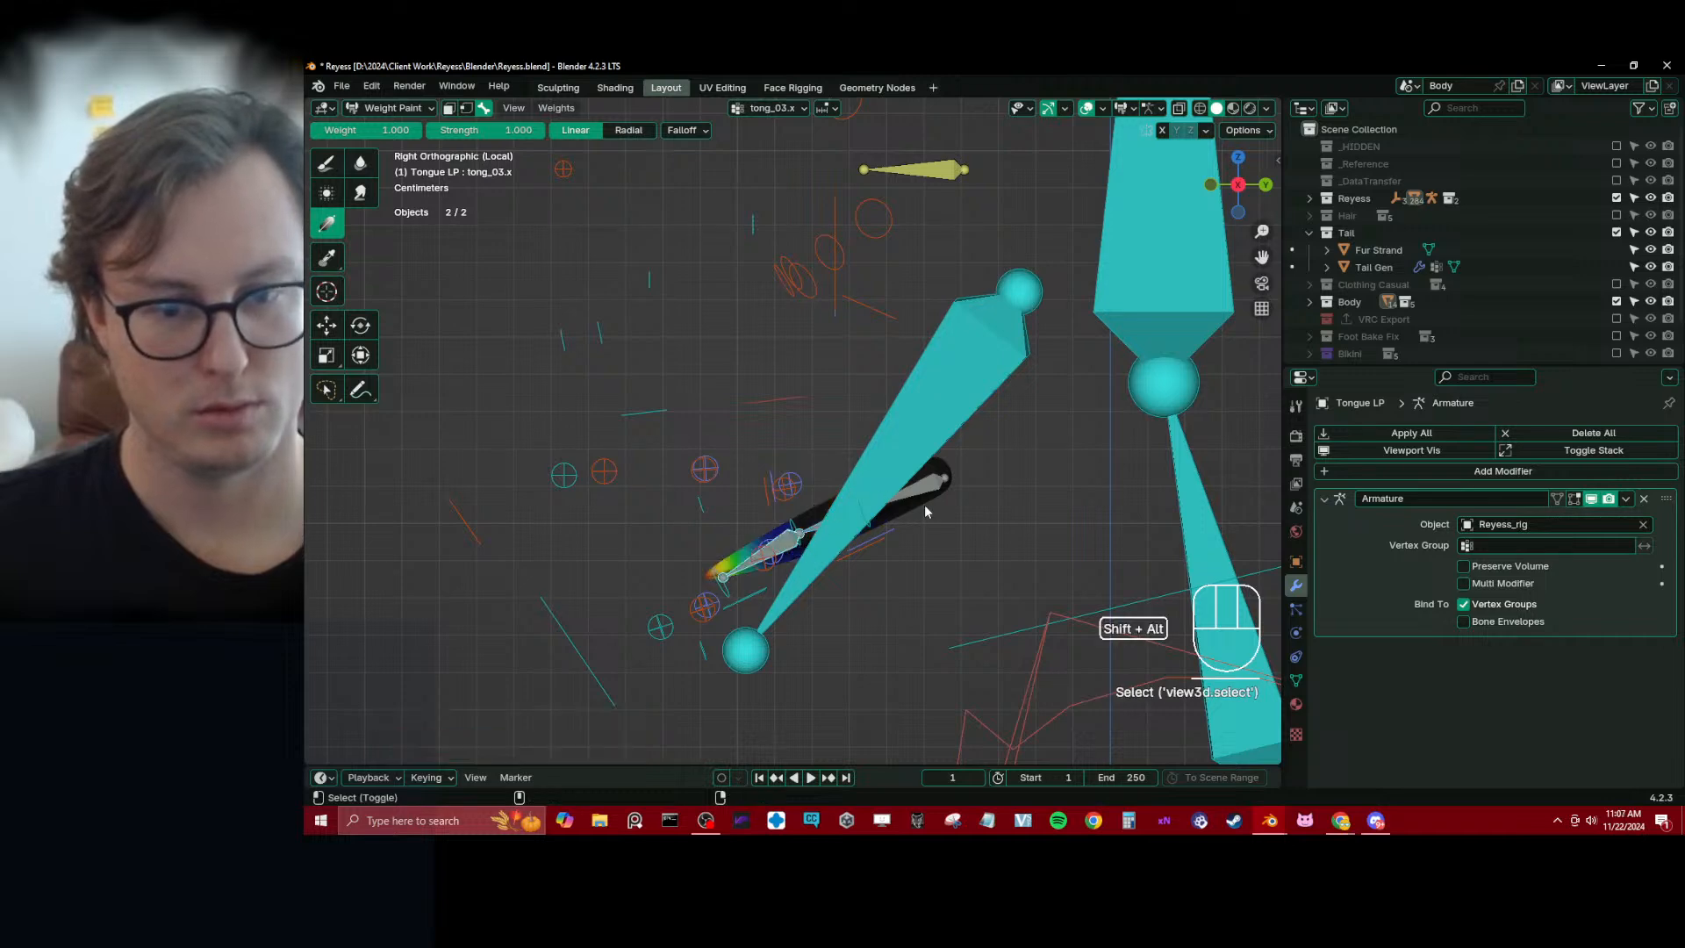
{"action": "key", "text": "q"}
{"action": "left_click", "coordinate": [988, 488]}
{"action": "key", "text": "shift+r"}
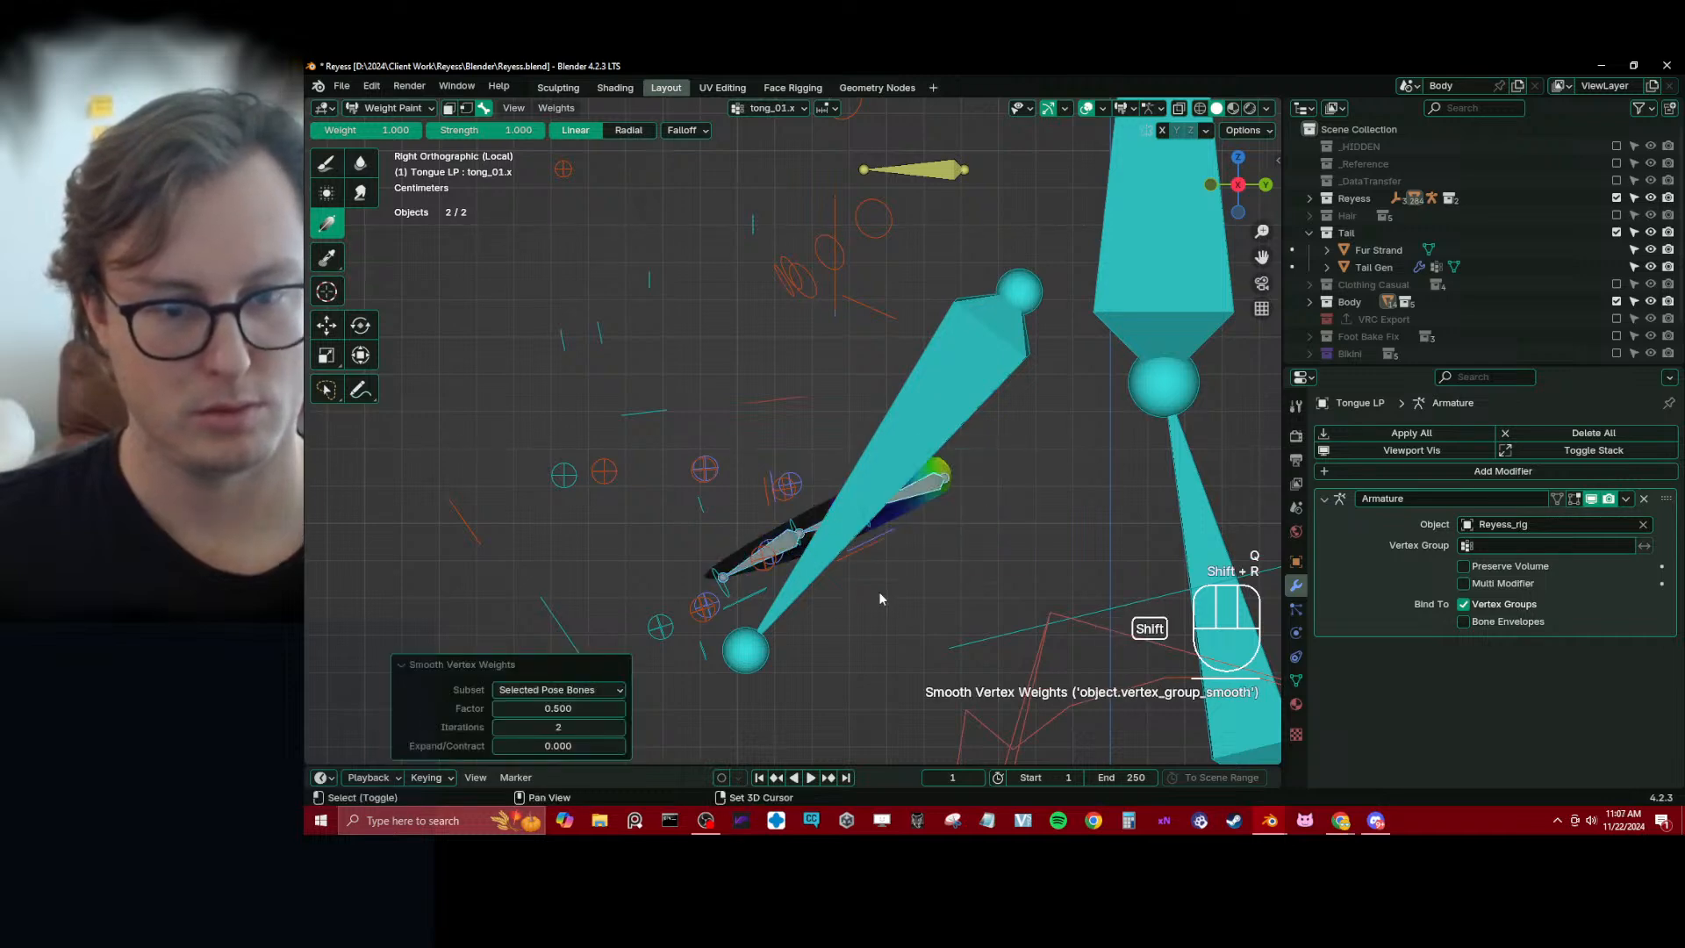
{"action": "key", "text": "shift+r"}
Test the tongue's deformation by moving the tongue tip control
{"action": "middle_click_drag", "start_coordinate": [879, 593], "coordinate": [712, 583]}
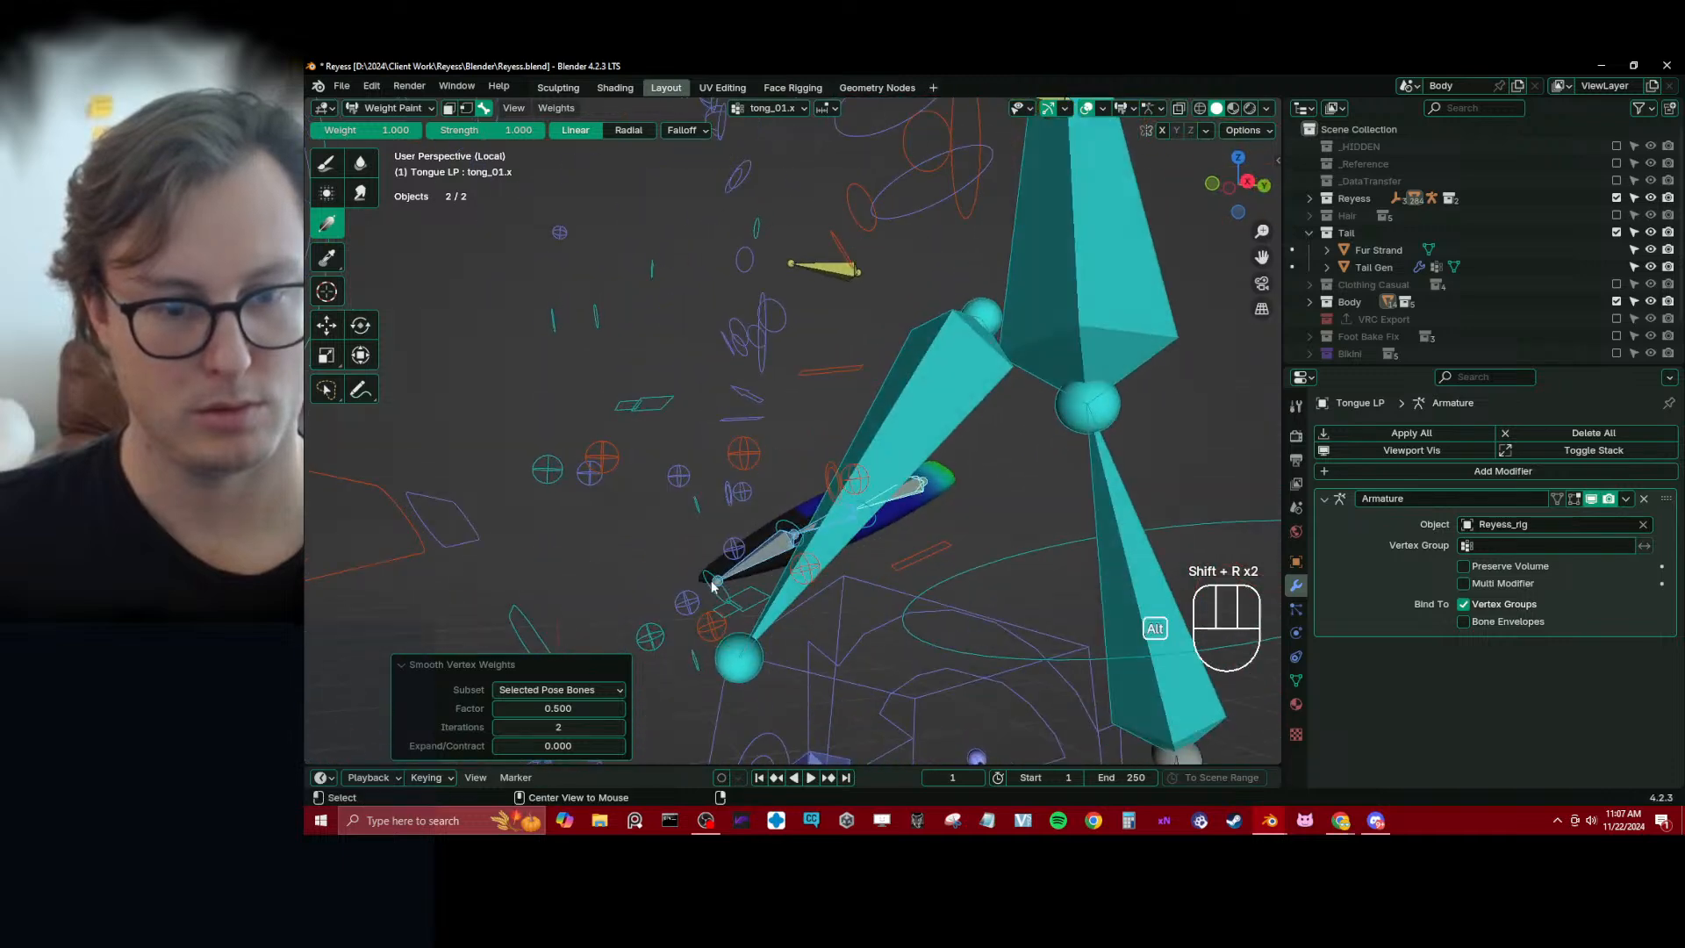
{"action": "left_click", "coordinate": [710, 586], "text": "alt"}
{"action": "key", "text": "g"}
{"action": "left_click", "coordinate": [671, 562]}
{"action": "middle_click_drag", "start_coordinate": [833, 525], "coordinate": [815, 512]}
Inspect the tong_03.x and tong_02.x weights, and smooth the tongue weights with tong_01.x active, repeating the smoothing three times
{"action": "left_click", "coordinate": [792, 535], "text": "alt"}
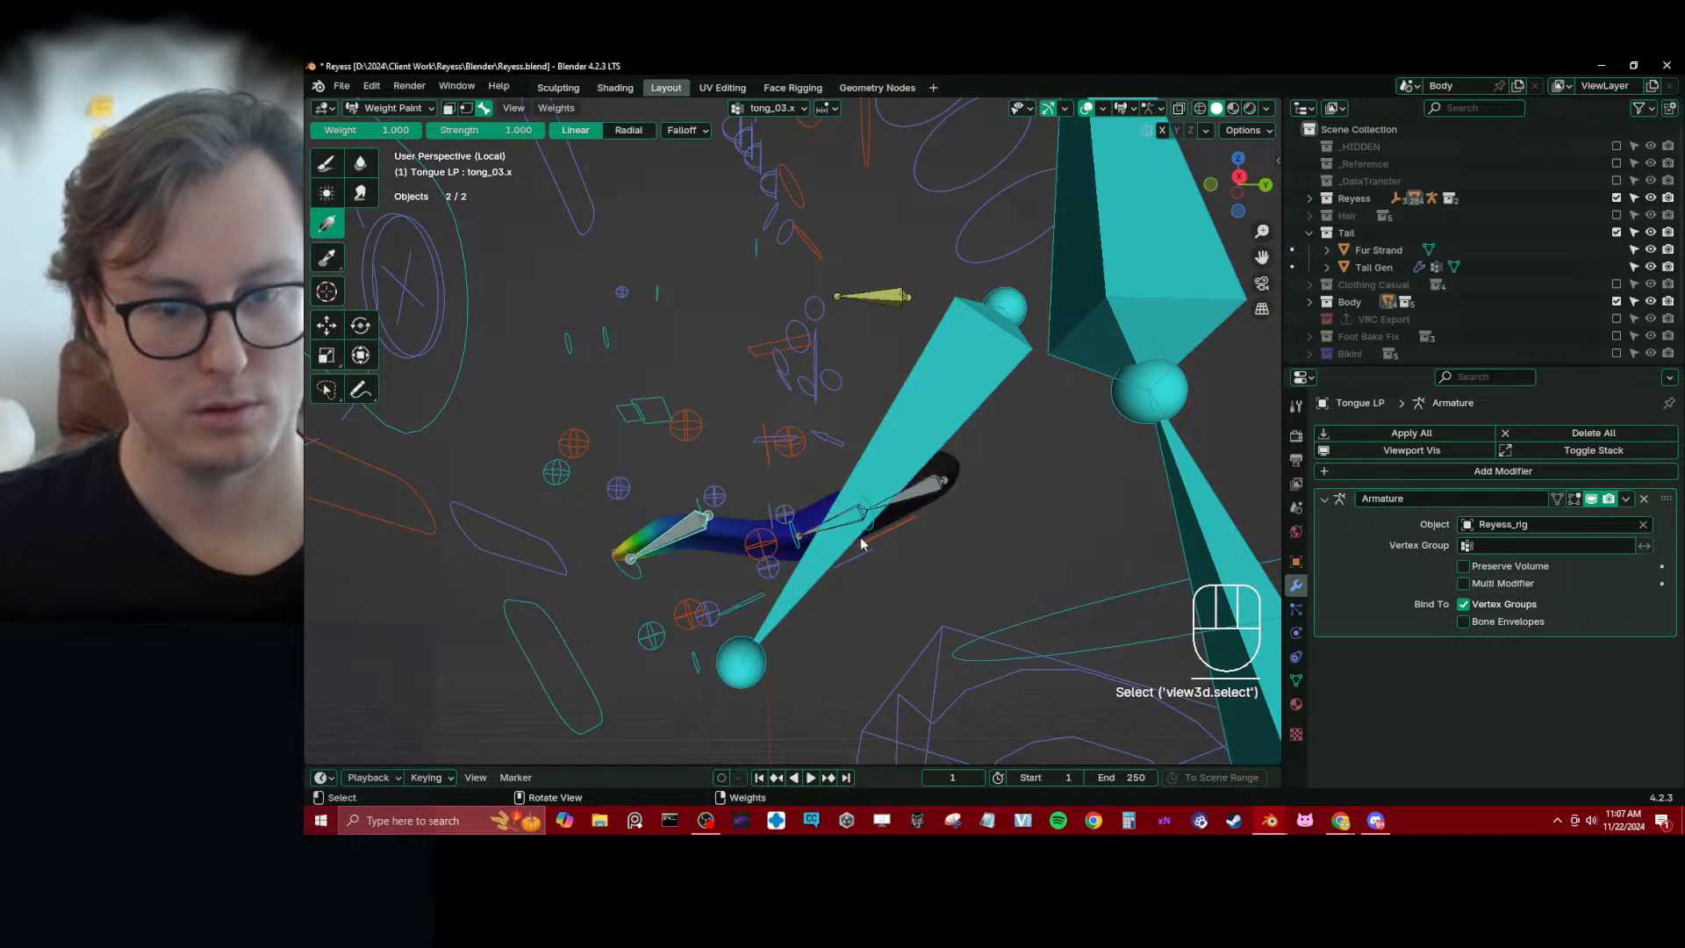
{"action": "scroll", "coordinate": [861, 544], "scroll_direction": "up", "scroll_amount": 4}
{"action": "left_click", "coordinate": [817, 612], "text": "alt+shift"}
{"action": "middle_click_drag", "start_coordinate": [1034, 579], "coordinate": [1061, 566]}
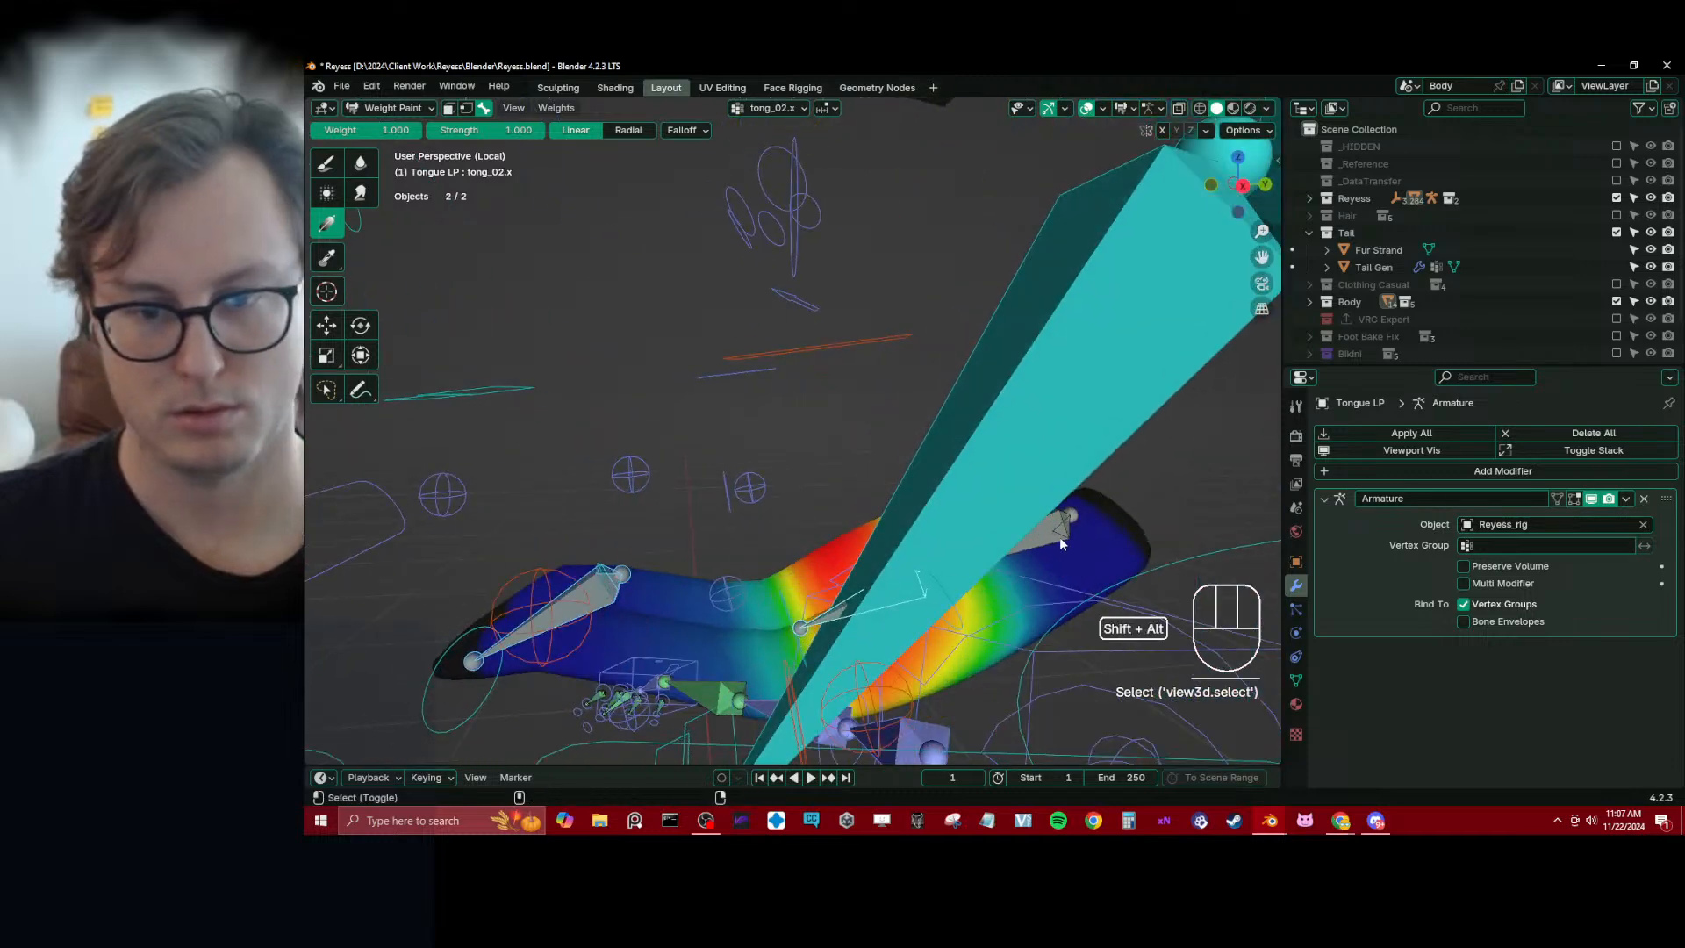
{"action": "left_click", "coordinate": [1061, 533], "text": "alt+shift"}
{"action": "key", "text": "q"}
{"action": "left_click", "coordinate": [1087, 541]}
{"action": "key", "text": "shift+r"}
{"action": "key", "text": "shift+r"}
{"action": "key", "text": "shift+r"}
{"action": "scroll", "coordinate": [827, 579], "scroll_direction": "down", "scroll_amount": 3}
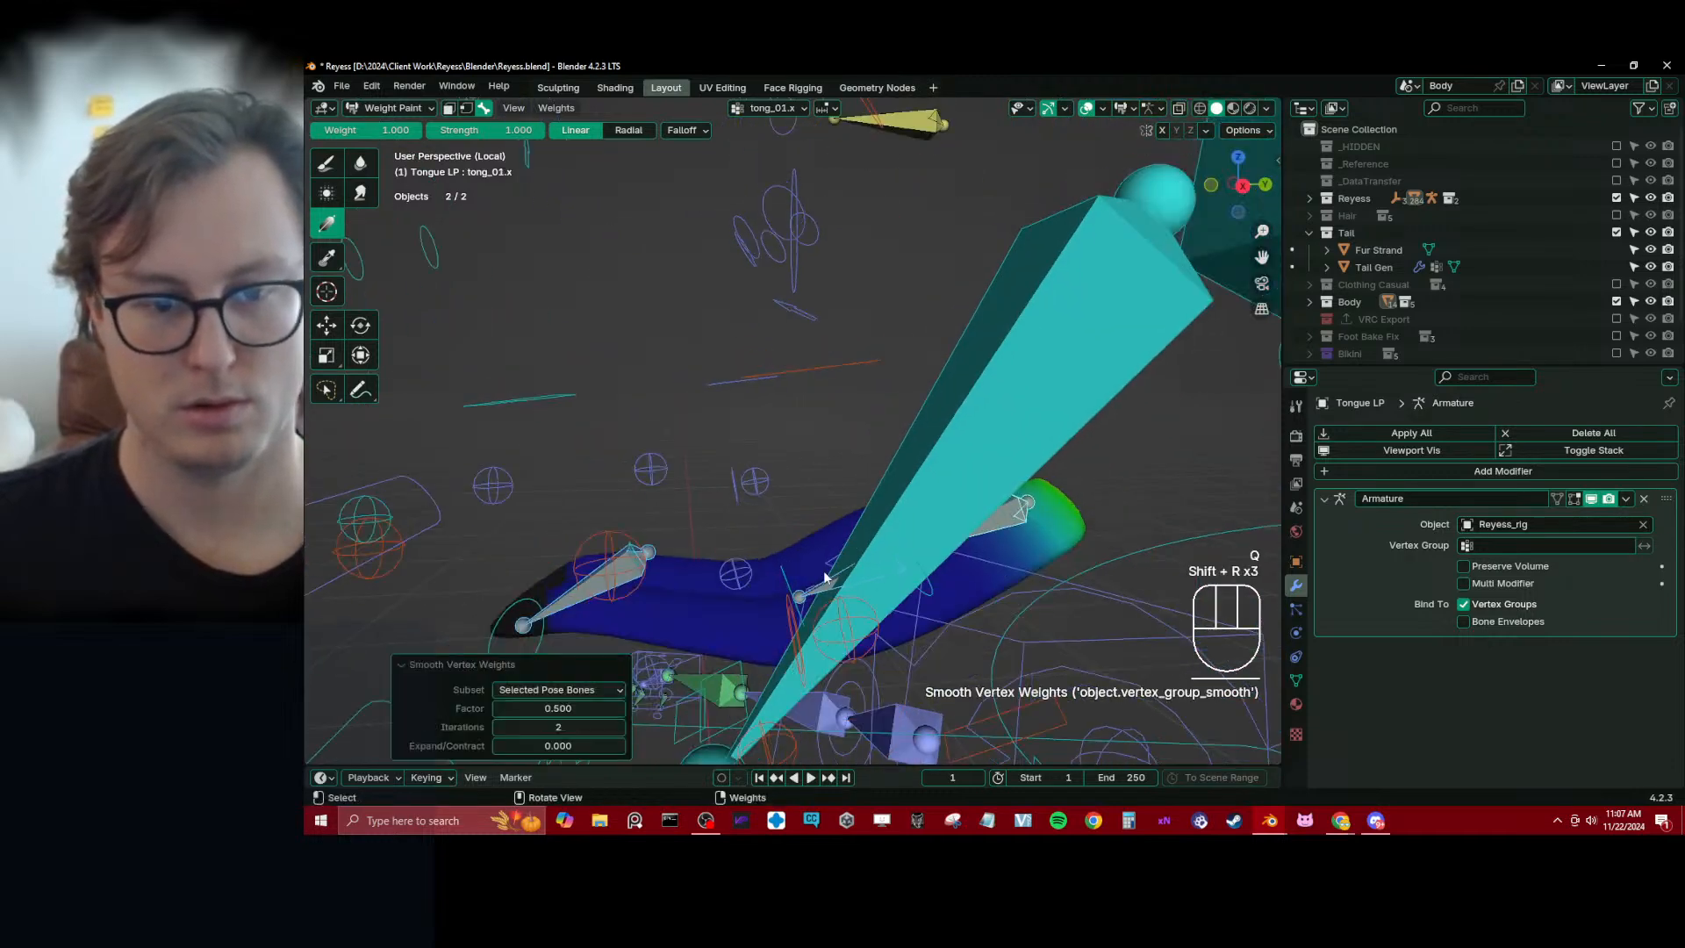
Test the smoothed tongue by moving and rotating the c_tong_03.x control
{"action": "left_click", "coordinate": [611, 593], "text": "alt"}
{"action": "middle_click_drag", "start_coordinate": [614, 591], "coordinate": [684, 502]}
{"action": "key", "text": "g"}
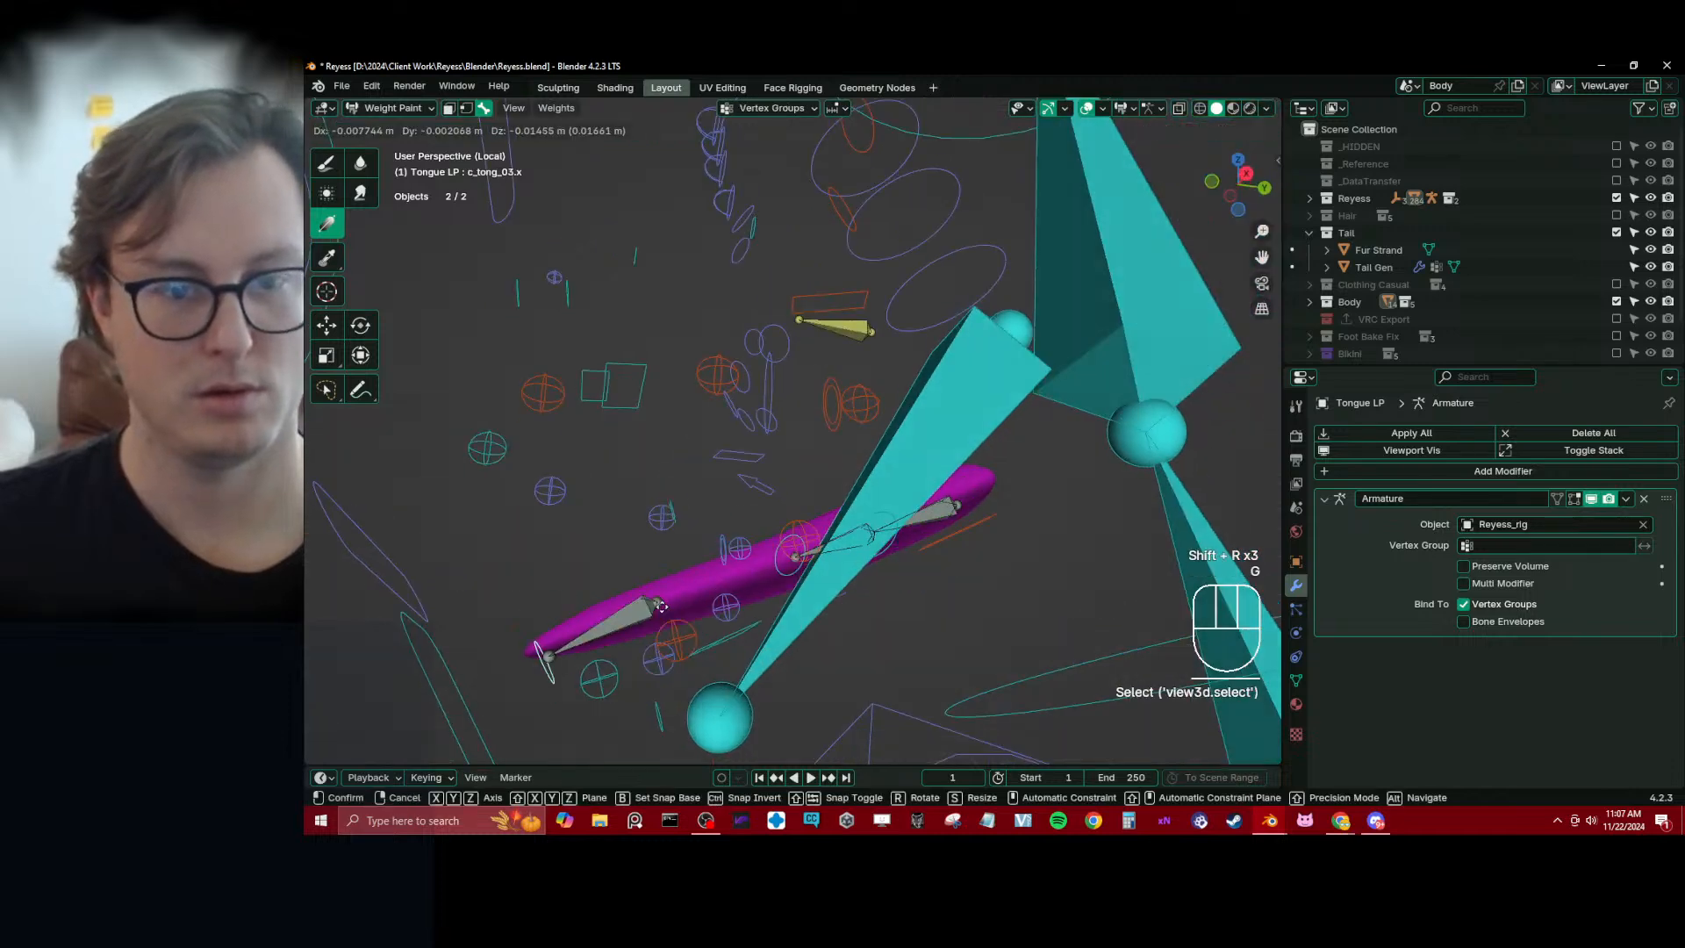
{"action": "left_click", "coordinate": [635, 516]}
{"action": "key", "text": "r"}
{"action": "left_click", "coordinate": [607, 375]}
Clear the pose location and rotation of all the rig's bones
{"action": "mouse_move", "coordinate": [619, 390]}
{"action": "middle_mouse_down"}
{"action": "mouse_move", "coordinate": [670, 450]}
{"action": "mouse_move", "coordinate": [782, 471]}
{"action": "mouse_move", "coordinate": [867, 517]}
{"action": "mouse_move", "coordinate": [843, 491]}
{"action": "middle_mouse_up"}
{"action": "key", "text": "alt+g"}
{"action": "key", "text": "a"}
{"action": "key", "text": "alt+g"}
{"action": "key", "text": "alt+r"}
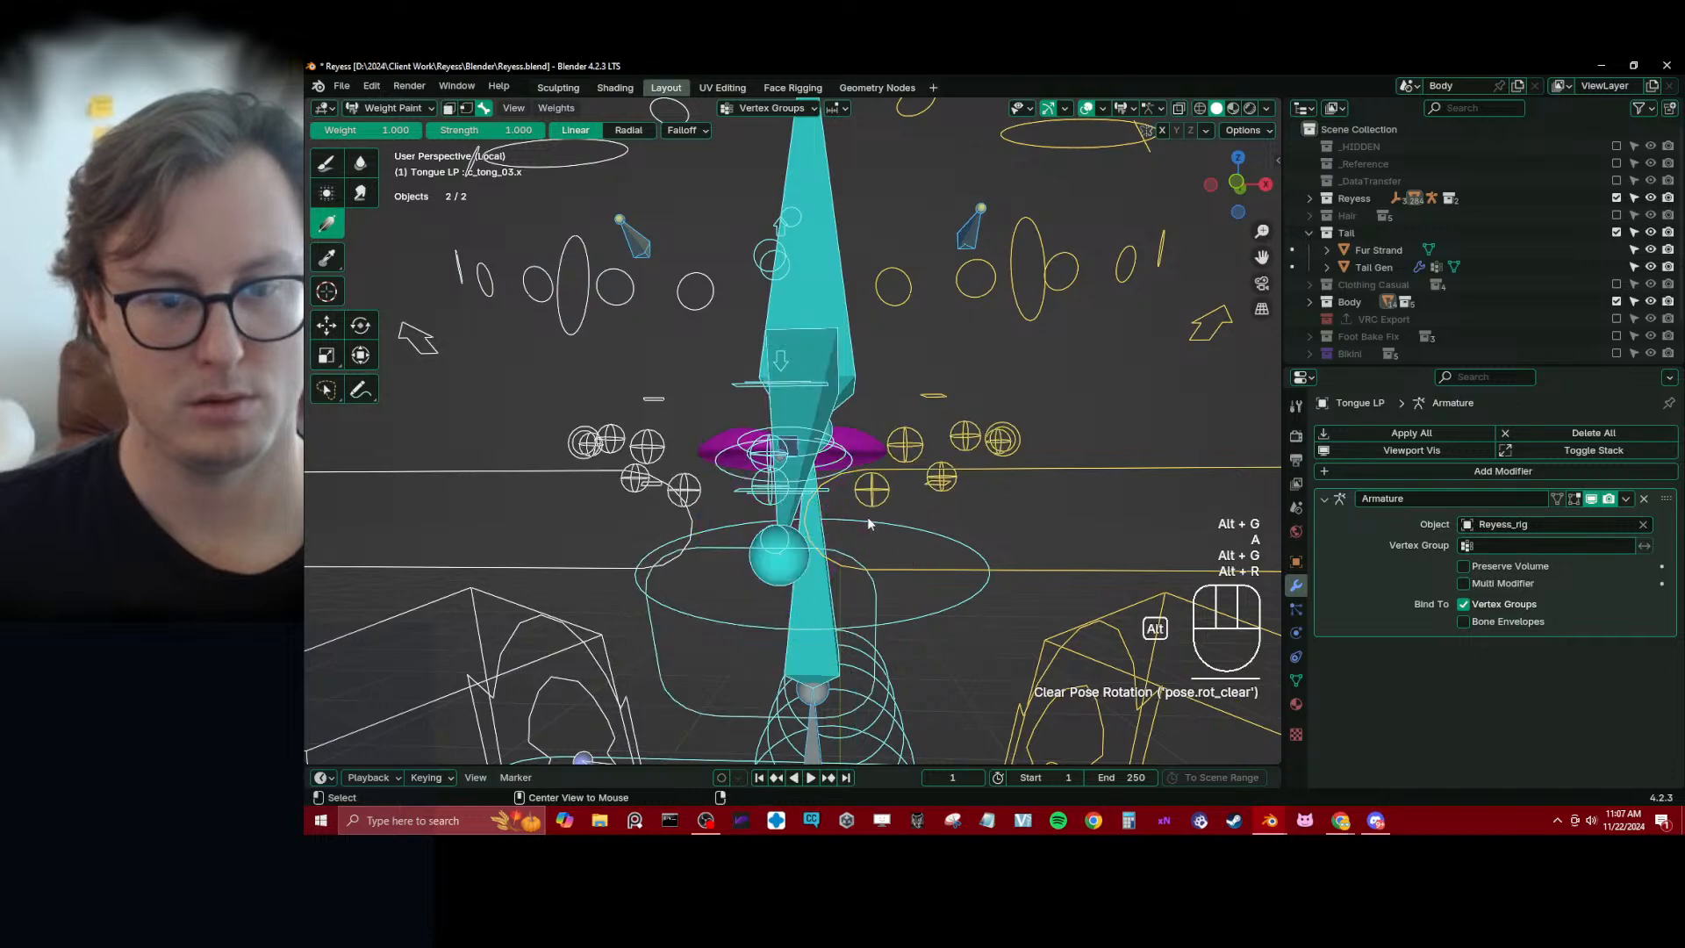
Return to Object Mode, save the file and exit local view
{"action": "key", "text": "ctrl+Tab"}
{"action": "key", "text": "ctrl+s"}
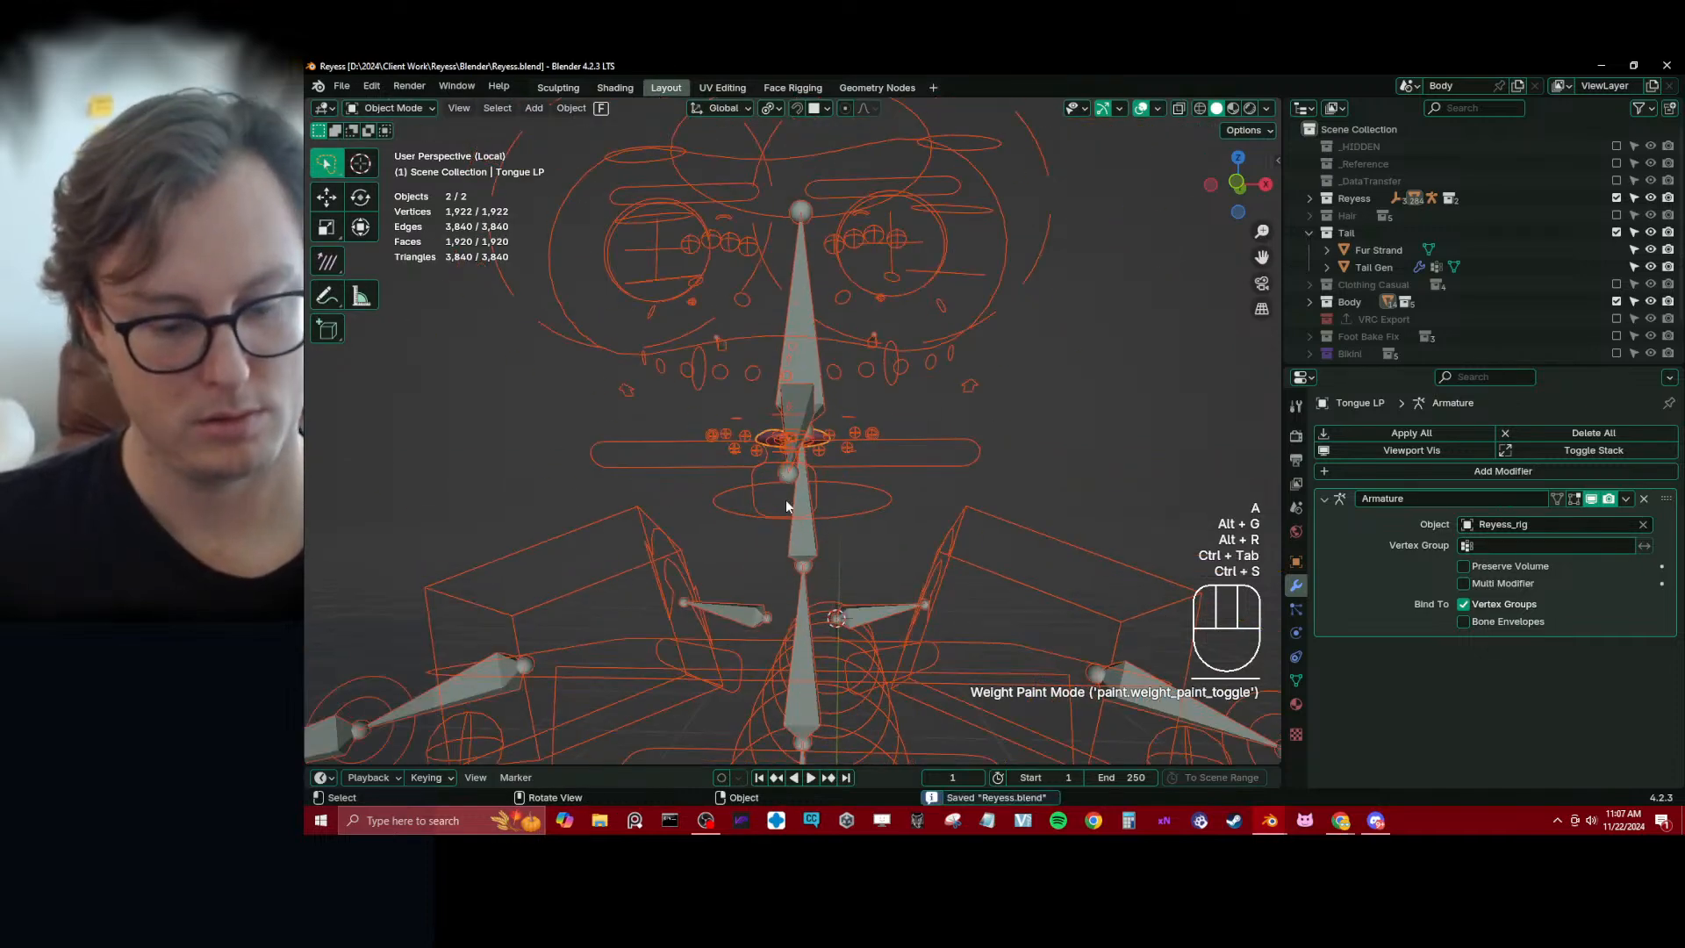
{"action": "key", "text": "slash"}
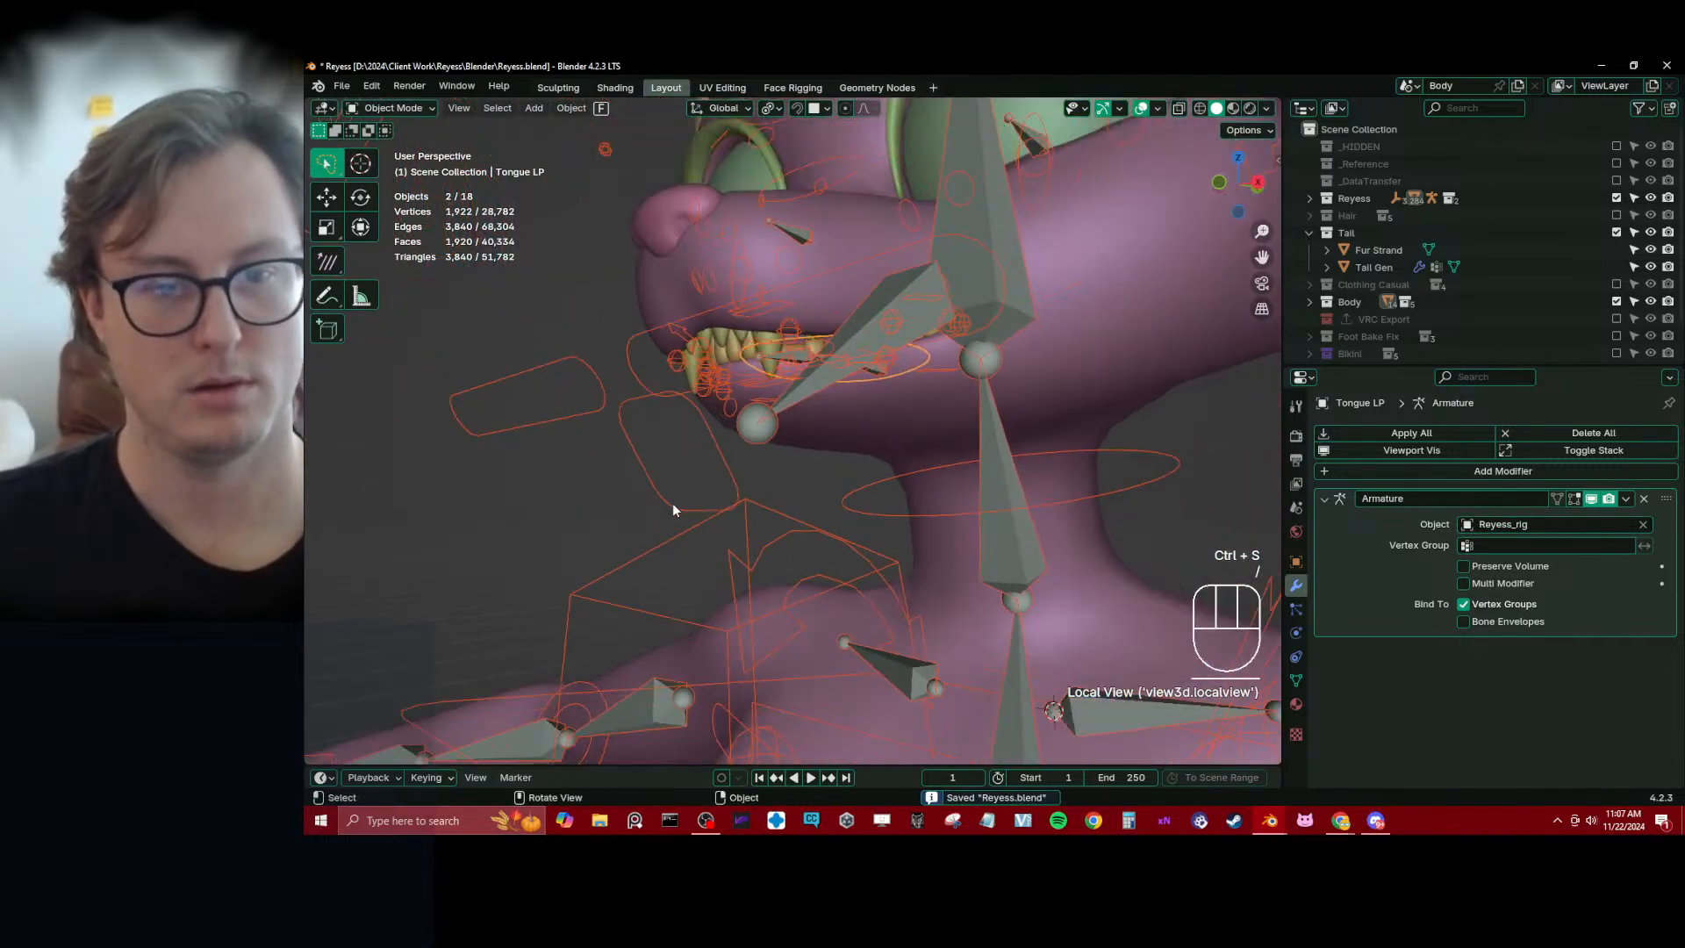
Put Reyess_rig in Pose Mode and move c_jawbone.x downward to open the mouth
{"action": "left_click", "coordinate": [671, 506]}
{"action": "key", "text": "ctrl+Tab"}
{"action": "key", "text": "g"}
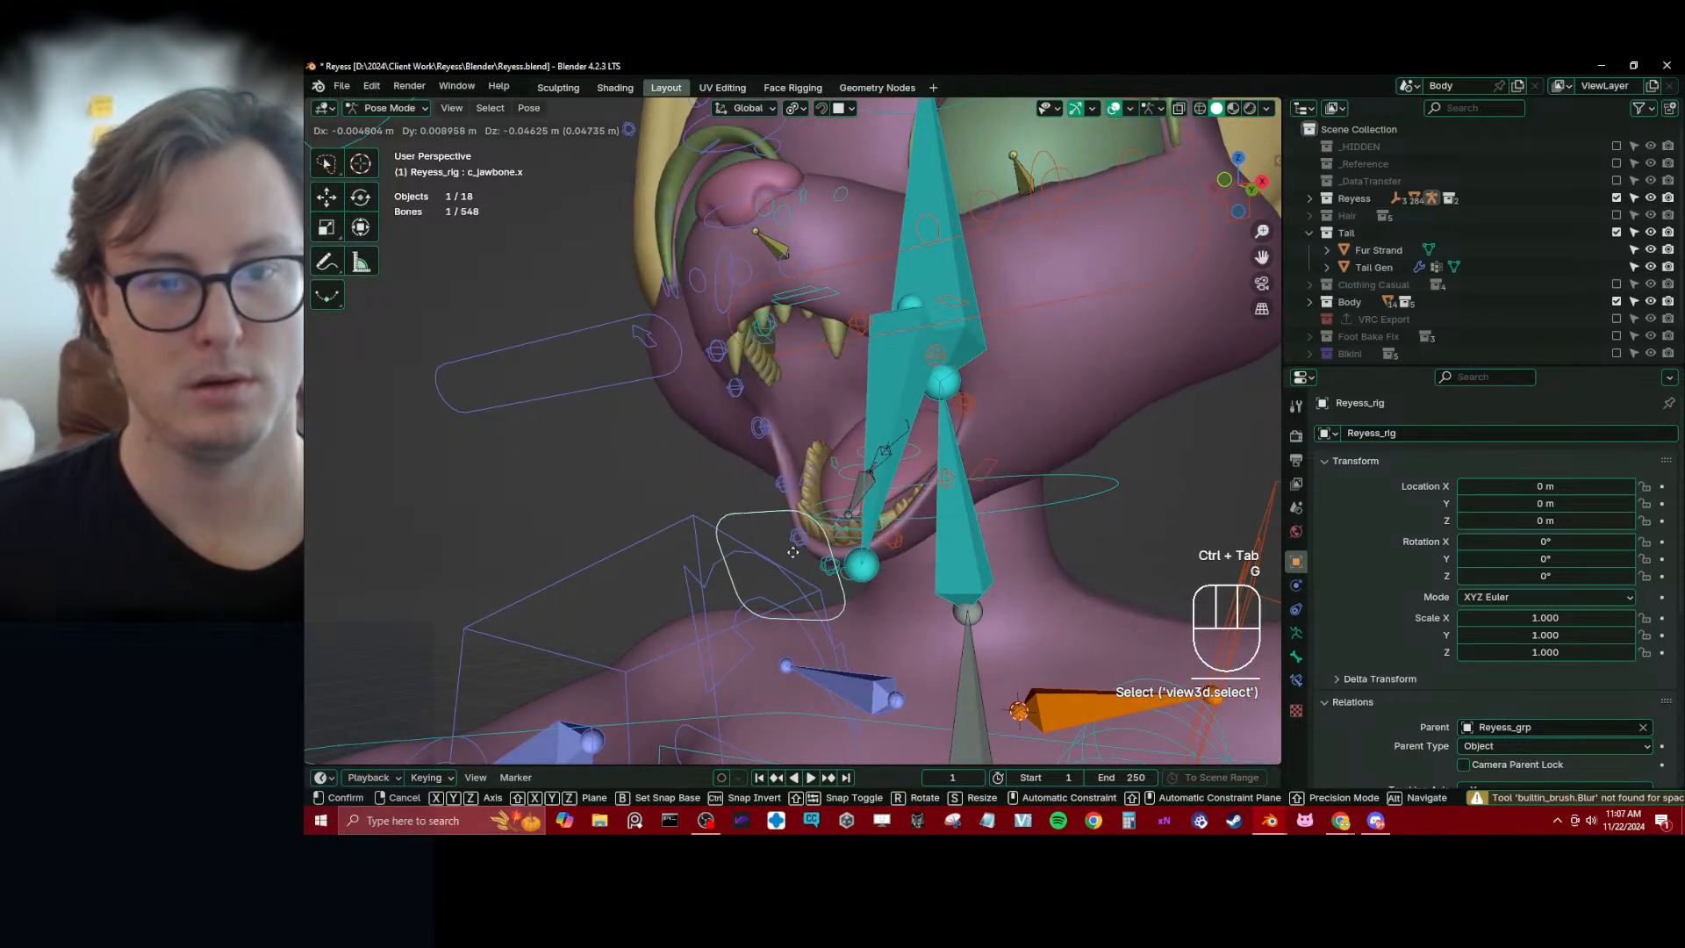
{"action": "left_click", "coordinate": [794, 556]}
Test the mouth by moving c_jawbone.x to other positions, and clear the control's location
{"action": "middle_click_drag", "start_coordinate": [806, 509], "coordinate": [887, 485]}
{"action": "scroll", "coordinate": [888, 484], "scroll_direction": "down", "scroll_amount": 1}
{"action": "key", "text": "g"}
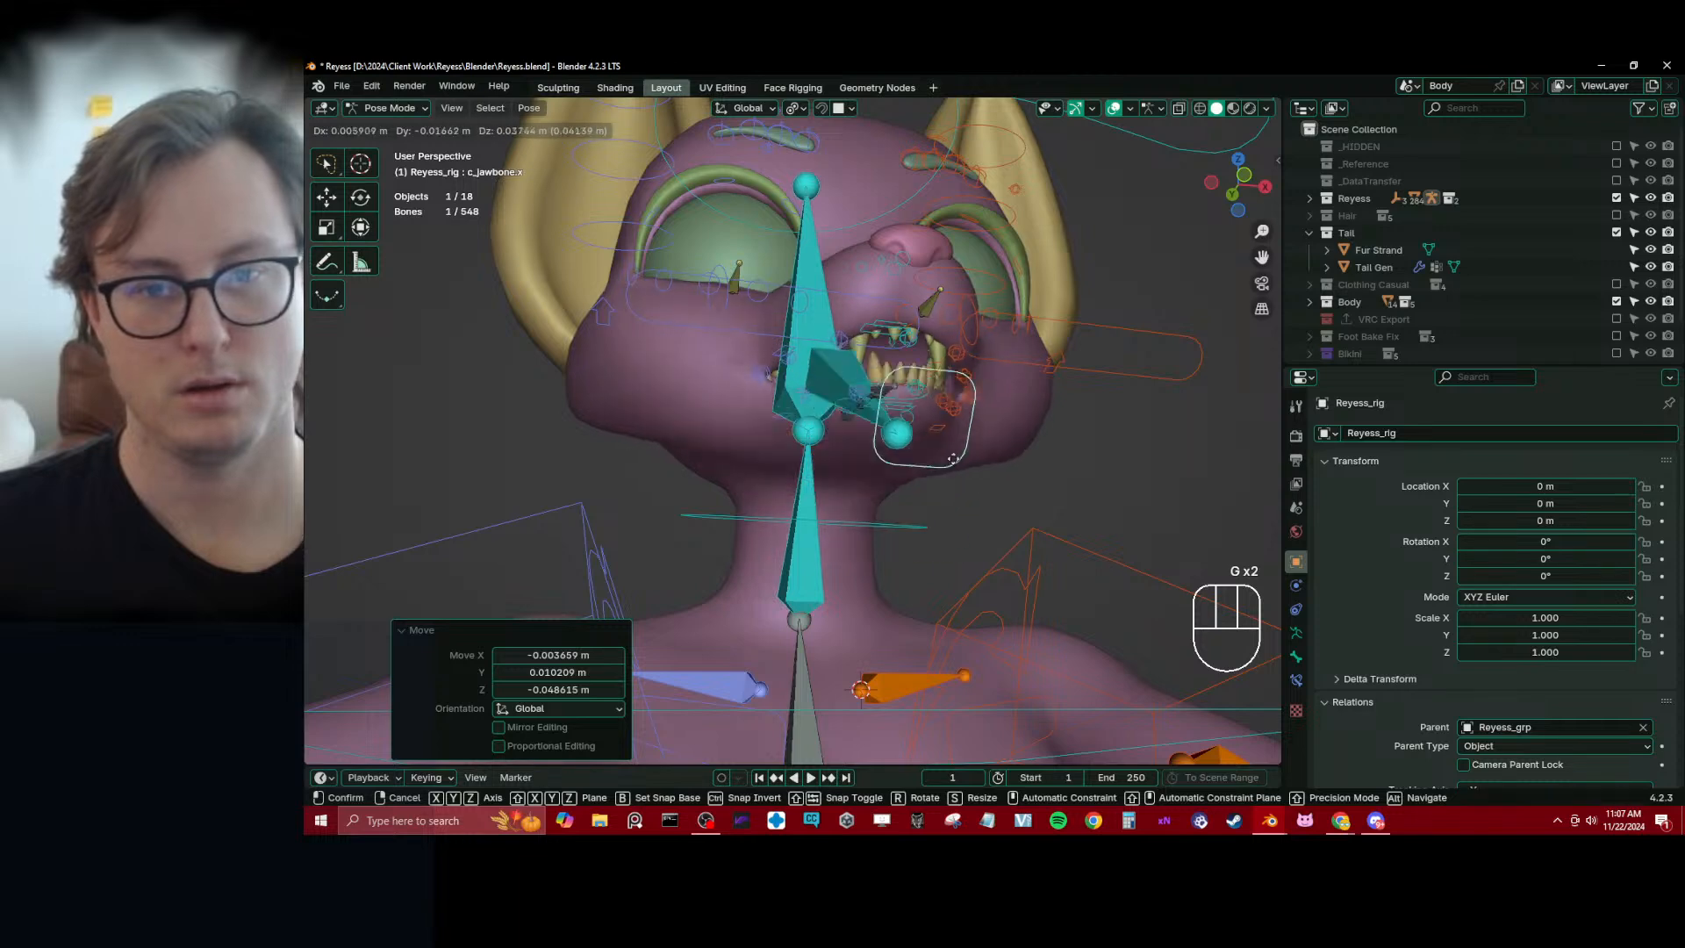
{"action": "left_click", "coordinate": [953, 458]}
{"action": "middle_click_drag", "start_coordinate": [953, 458], "coordinate": [756, 444]}
{"action": "key", "text": "g"}
{"action": "left_click", "coordinate": [971, 423]}
{"action": "key", "text": "alt+g"}
{"action": "scroll", "coordinate": [824, 424], "scroll_direction": "up", "scroll_amount": 3}
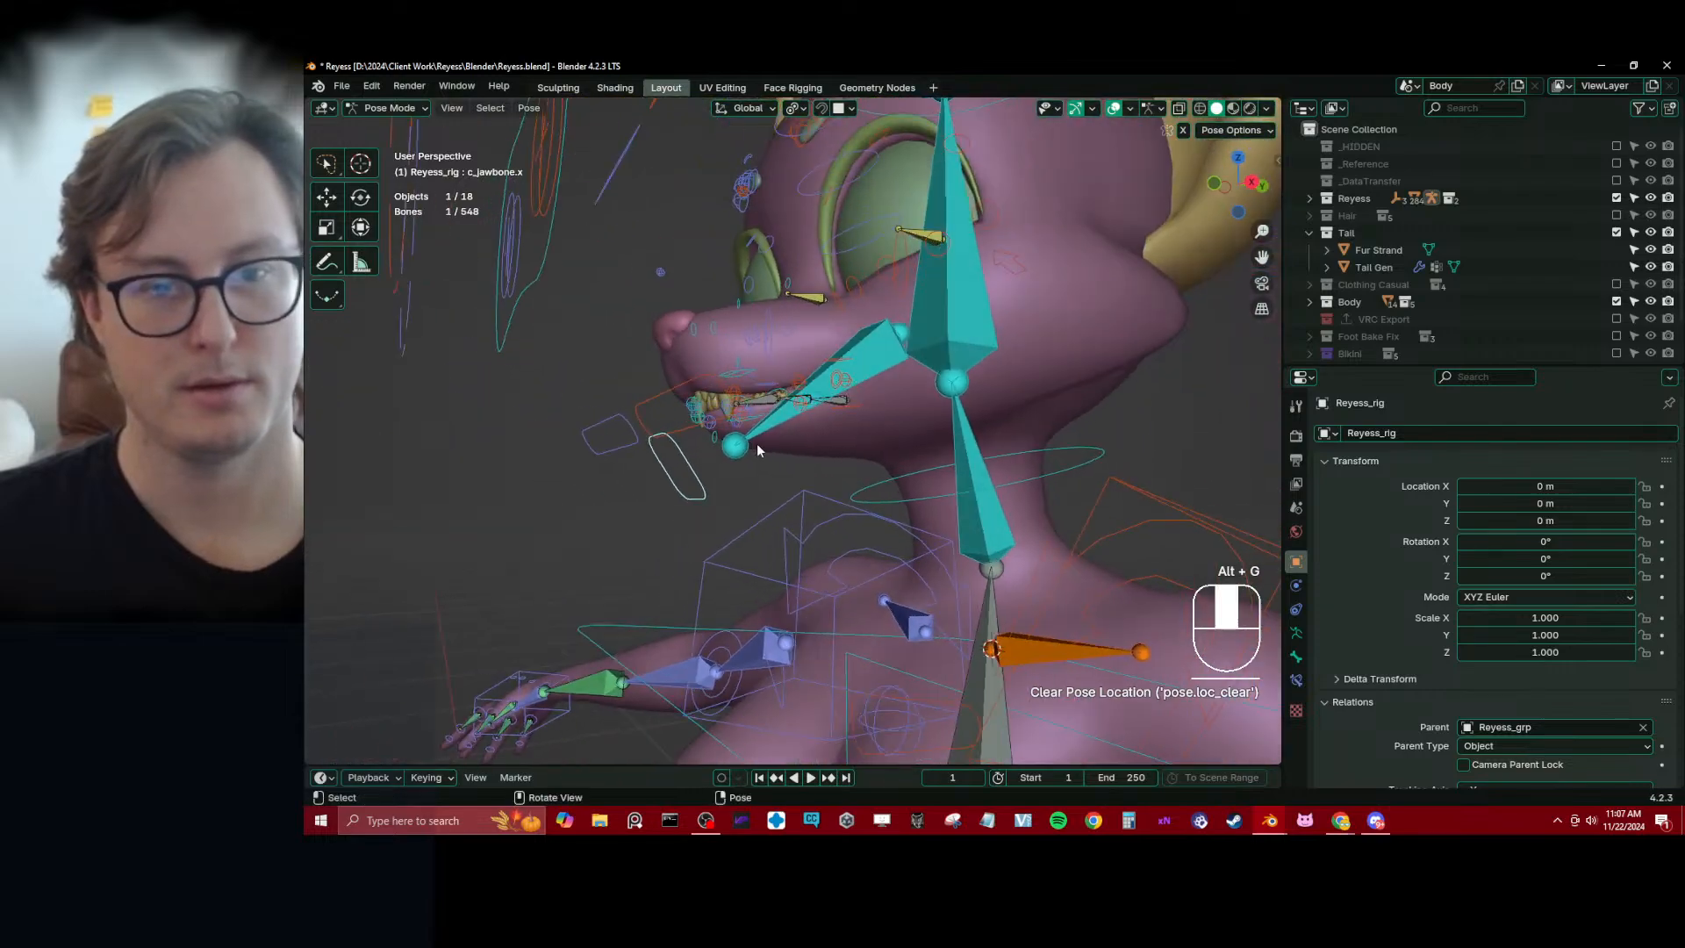
Return the rig to Object Mode and save the file
{"action": "key", "text": "ctrl+Tab"}
{"action": "scroll", "coordinate": [702, 445], "scroll_direction": "down", "scroll_amount": 5}
{"action": "key", "text": "ctrl+s"}
{"action": "scroll", "coordinate": [644, 361], "scroll_direction": "up", "scroll_amount": 5}
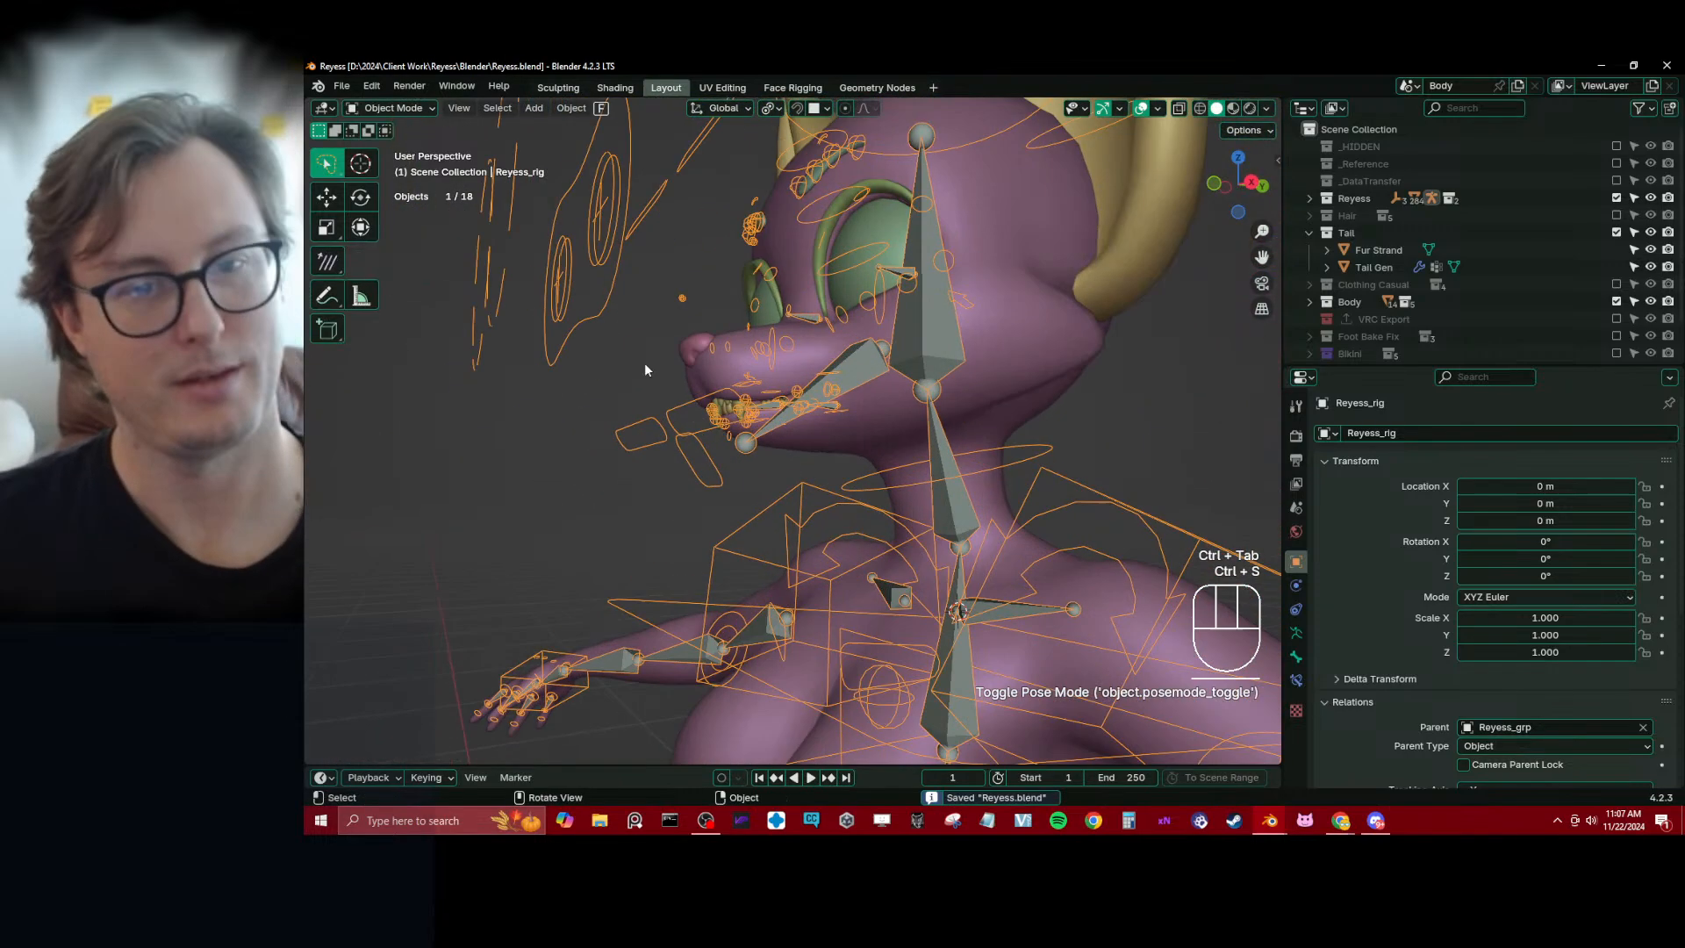
Select the nose mesh Plane.013 and set Body as the Robust Weight Transfer source
{"action": "left_click", "coordinate": [723, 414]}
{"action": "scroll", "coordinate": [724, 418], "scroll_direction": "up", "scroll_amount": 2}
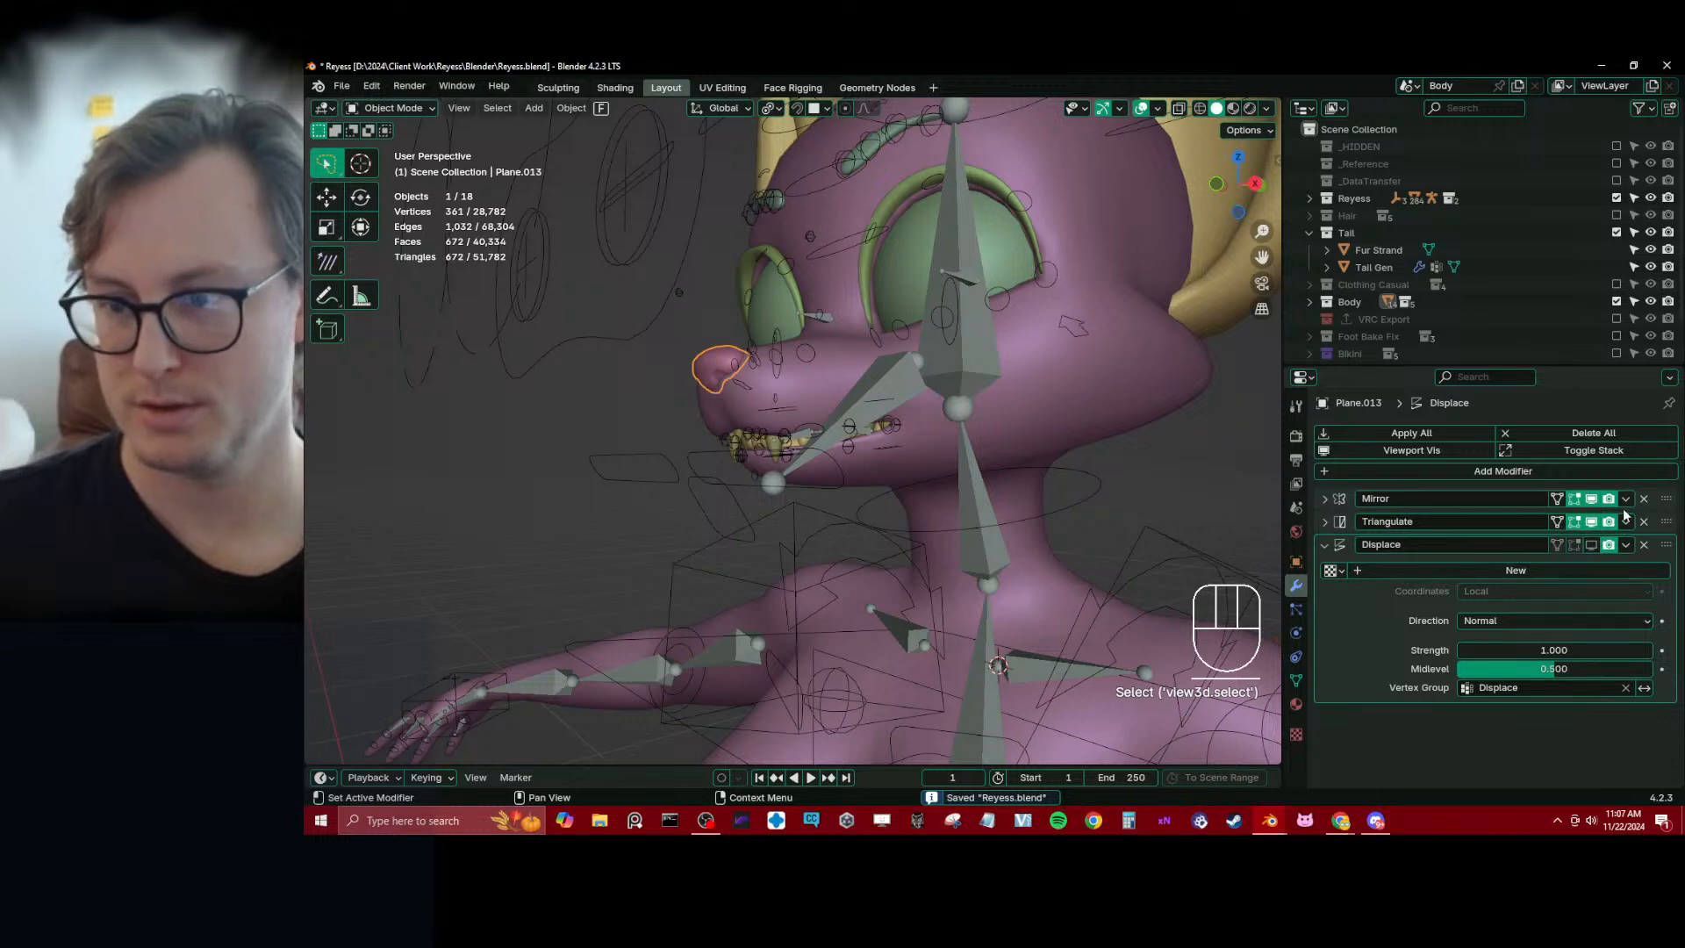
{"action": "middle_click_drag", "start_coordinate": [877, 478], "coordinate": [834, 435]}
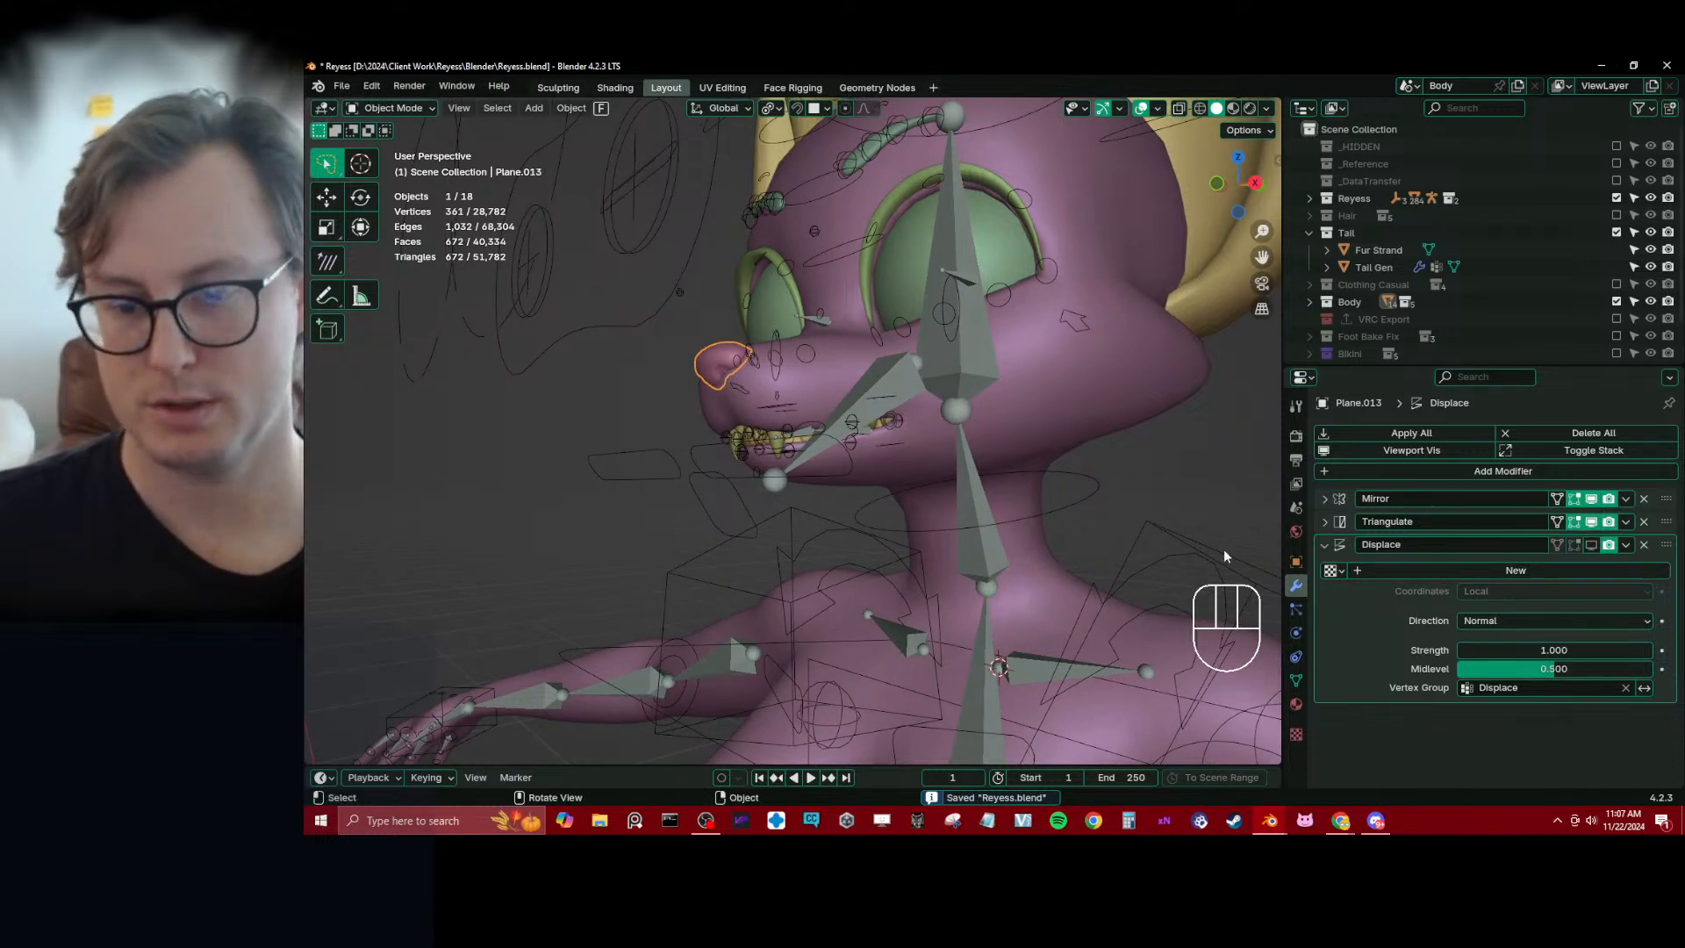
{"action": "key", "text": "n"}
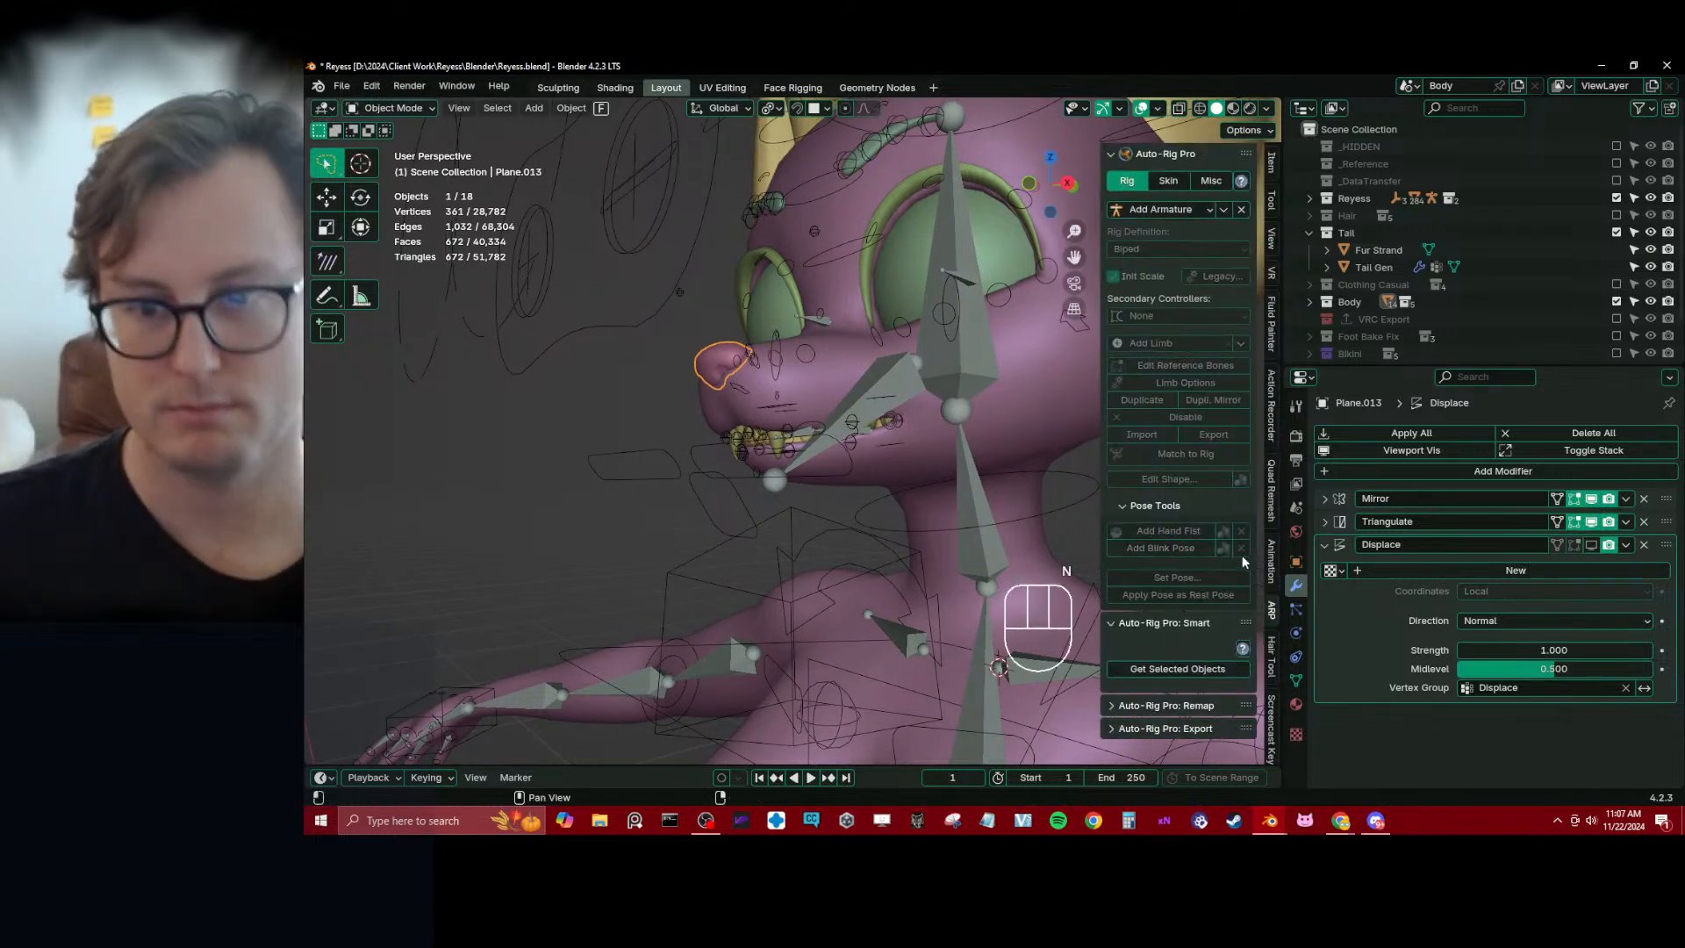
{"action": "scroll", "coordinate": [1271, 561], "scroll_direction": "down", "scroll_amount": 5}
{"action": "left_click", "coordinate": [1272, 465]}
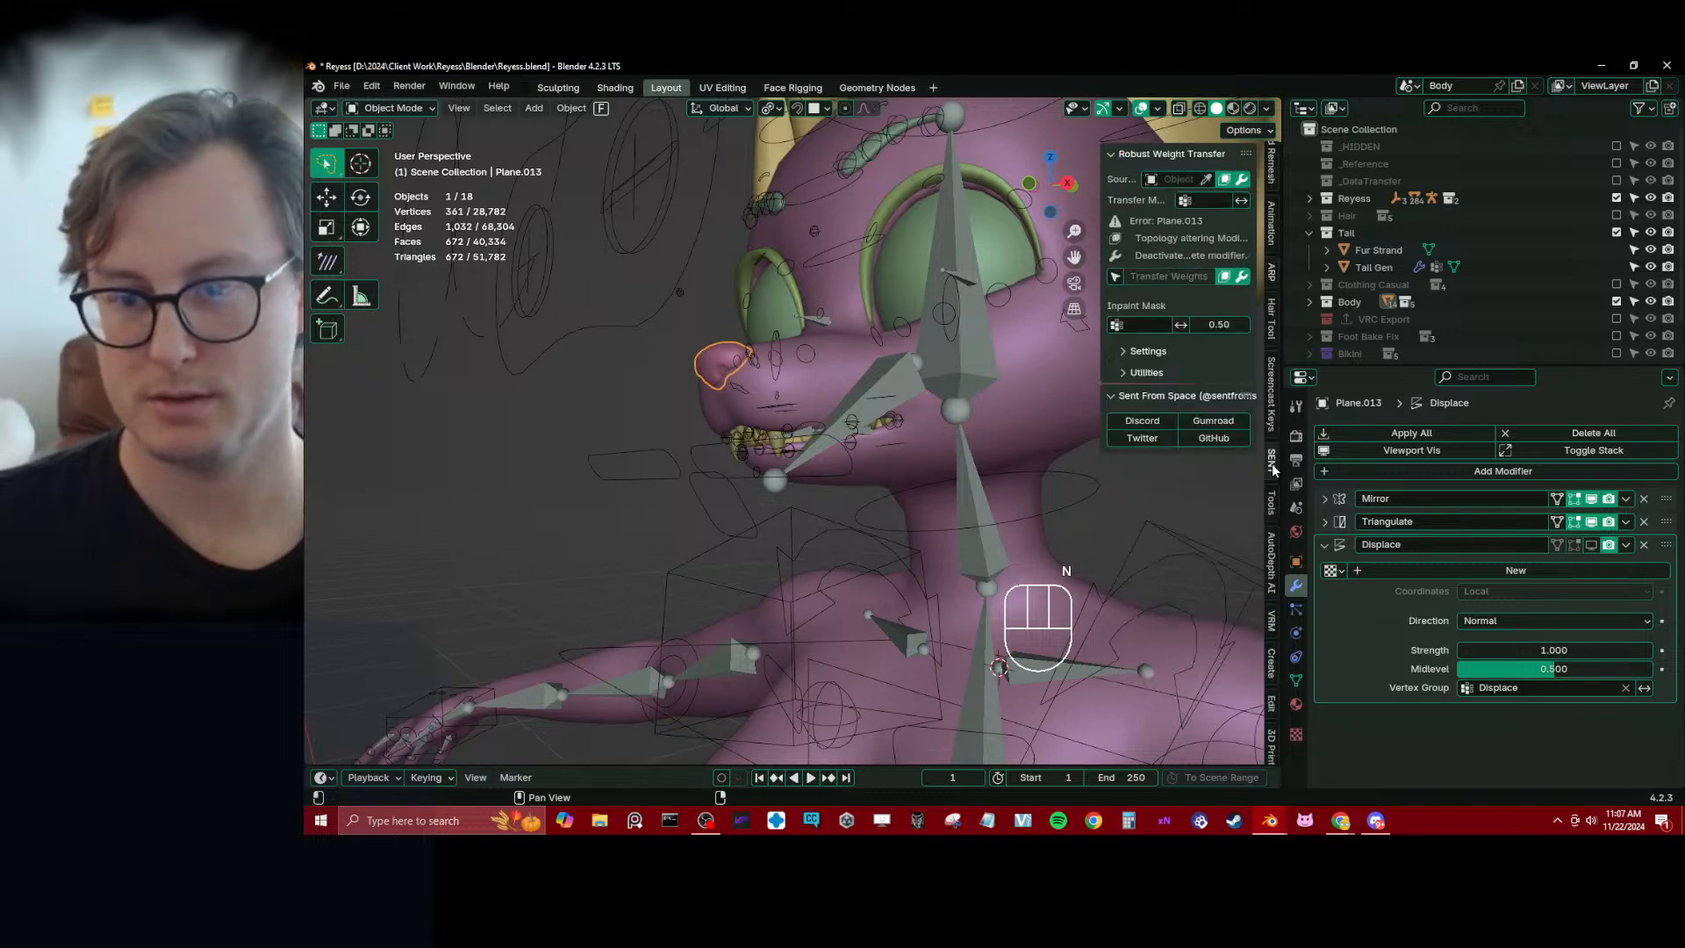
{"action": "left_click", "coordinate": [1206, 181]}
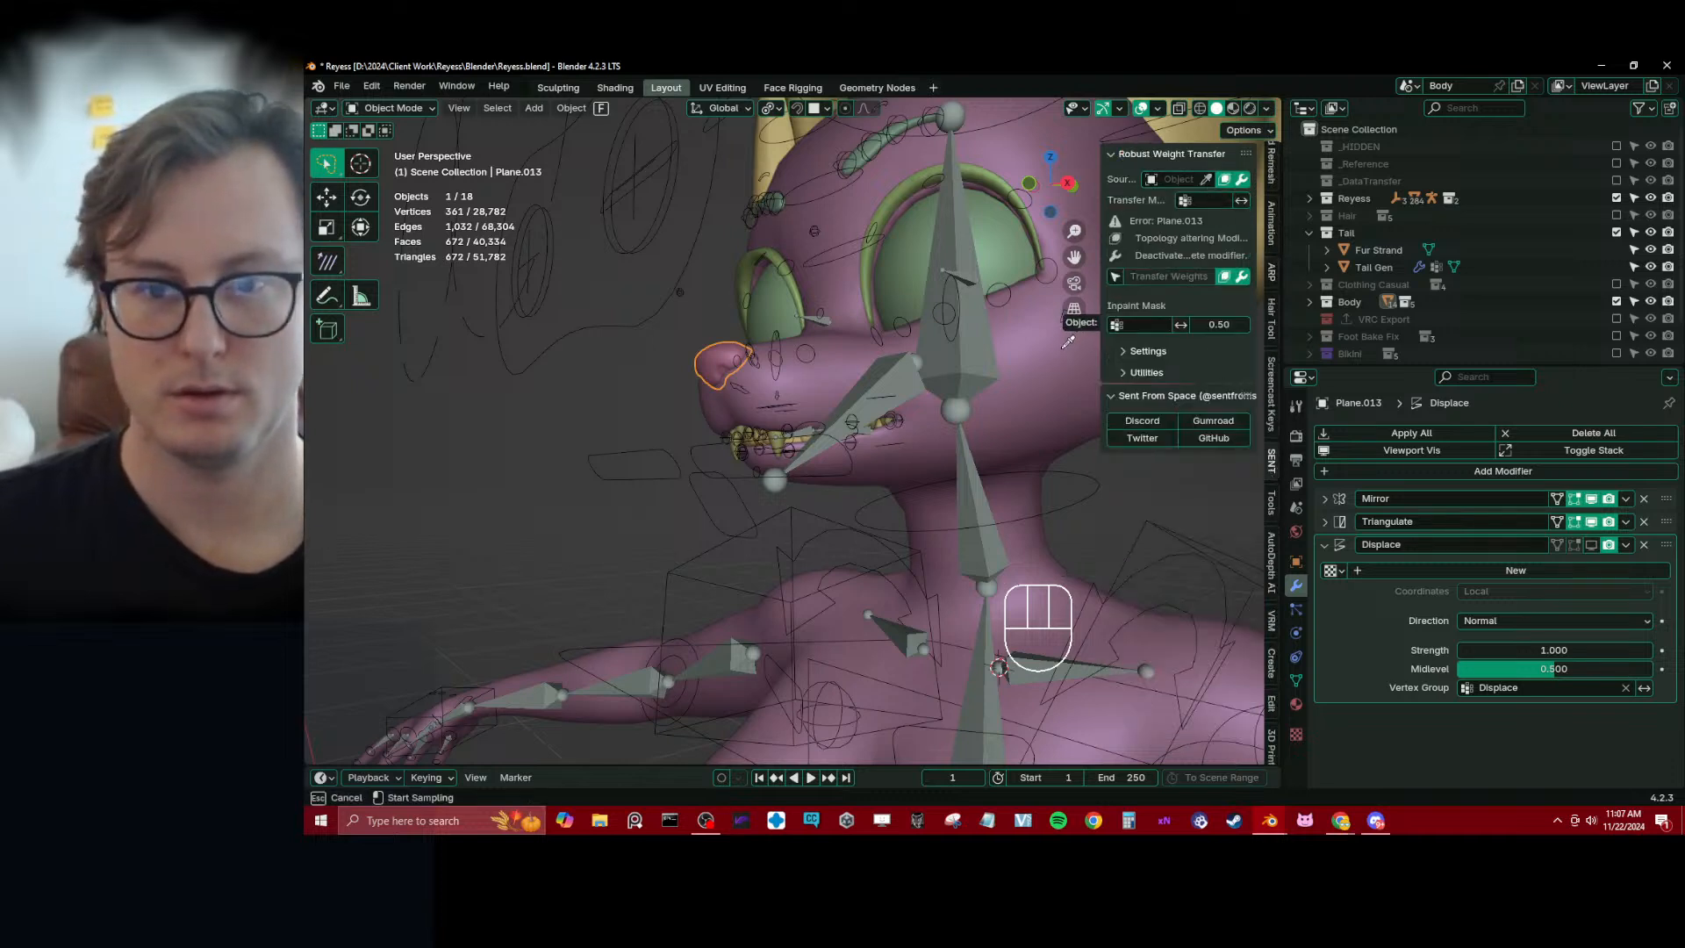
{"action": "left_click", "coordinate": [984, 427]}
Transfer Body's weights to the nose without evaluating modifiers, and parent it to Reyess_rig With Empty Groups
{"action": "left_click", "coordinate": [1240, 185]}
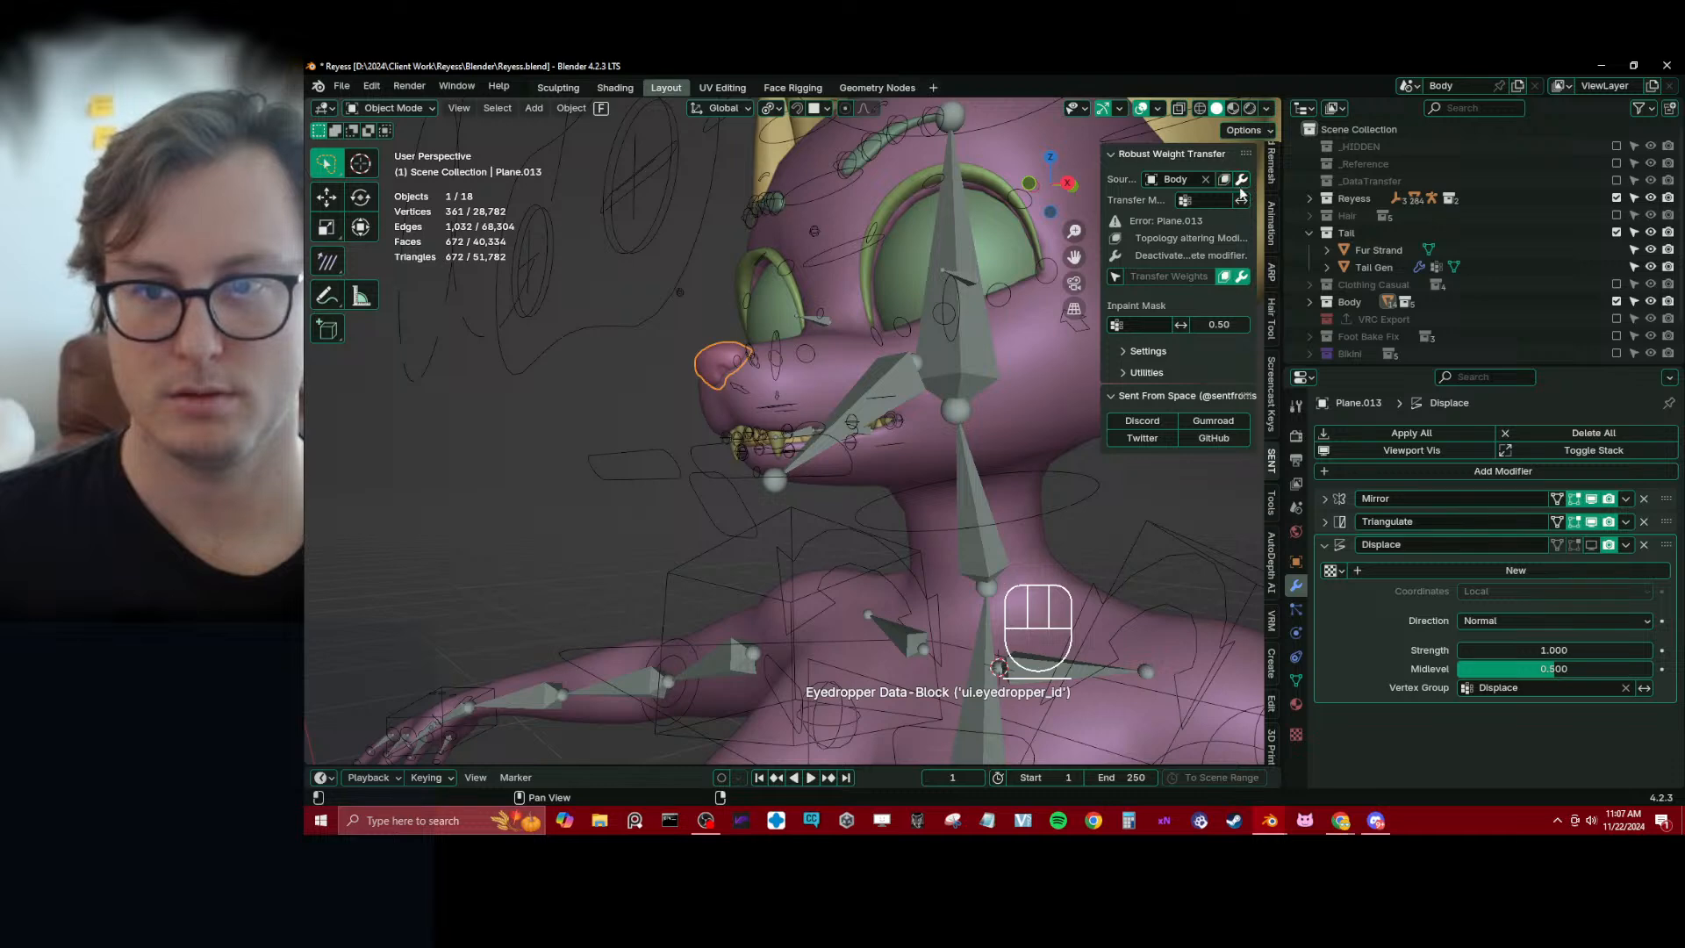
{"action": "left_click", "coordinate": [1228, 256]}
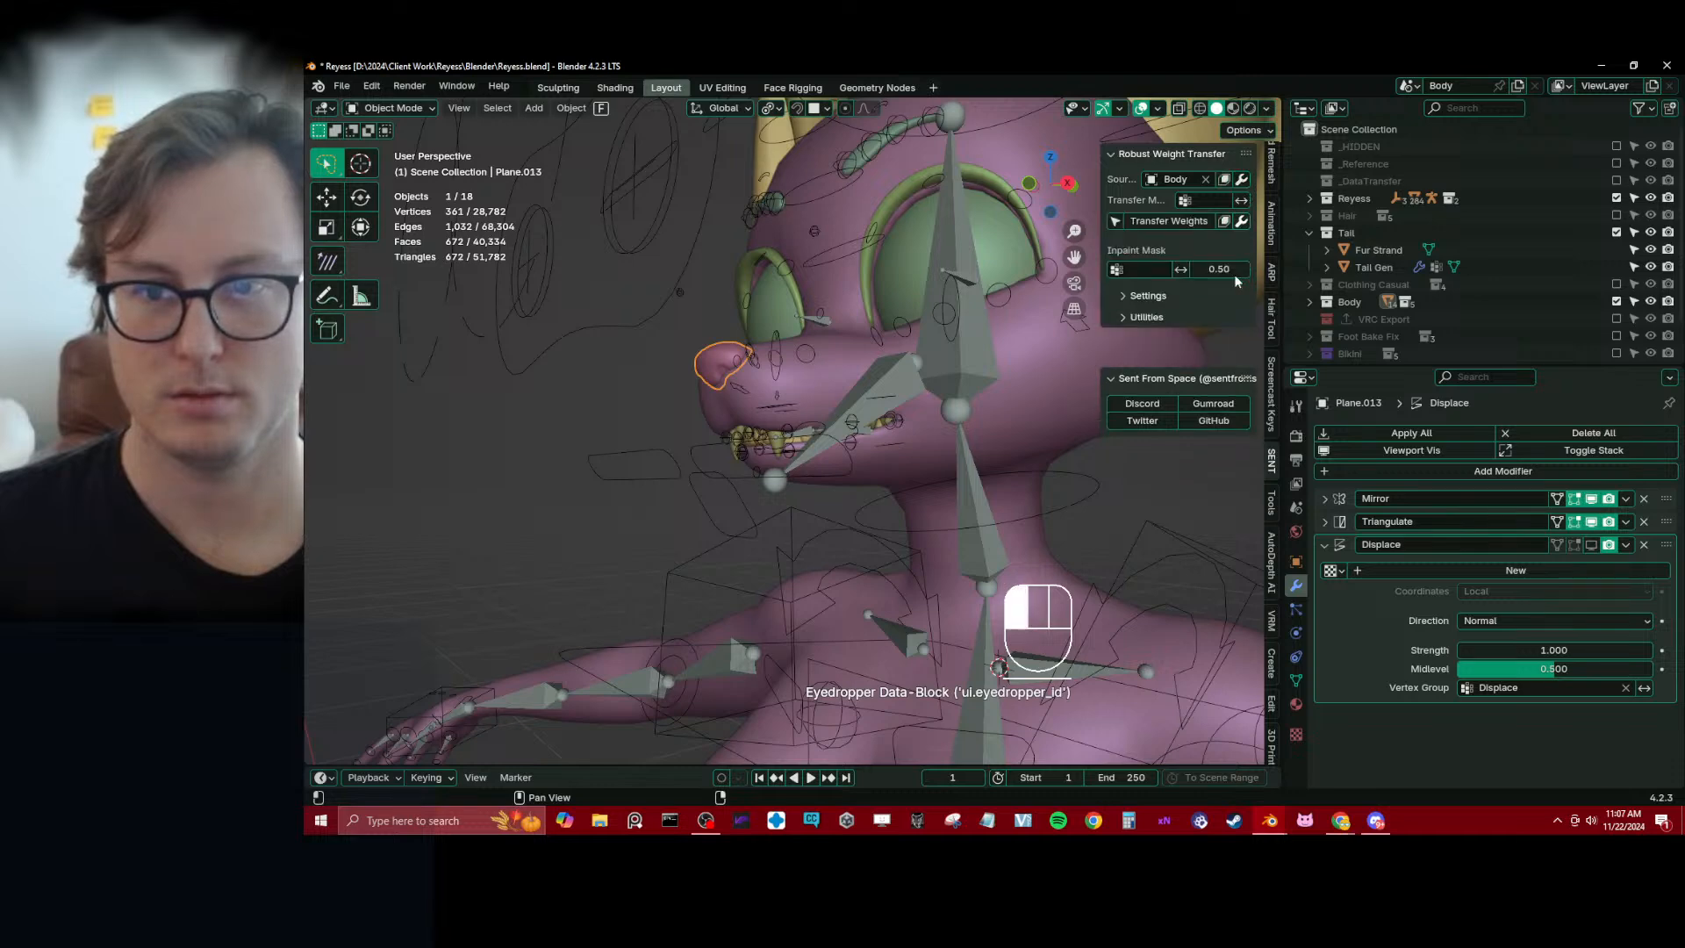
{"action": "left_click", "coordinate": [1179, 225]}
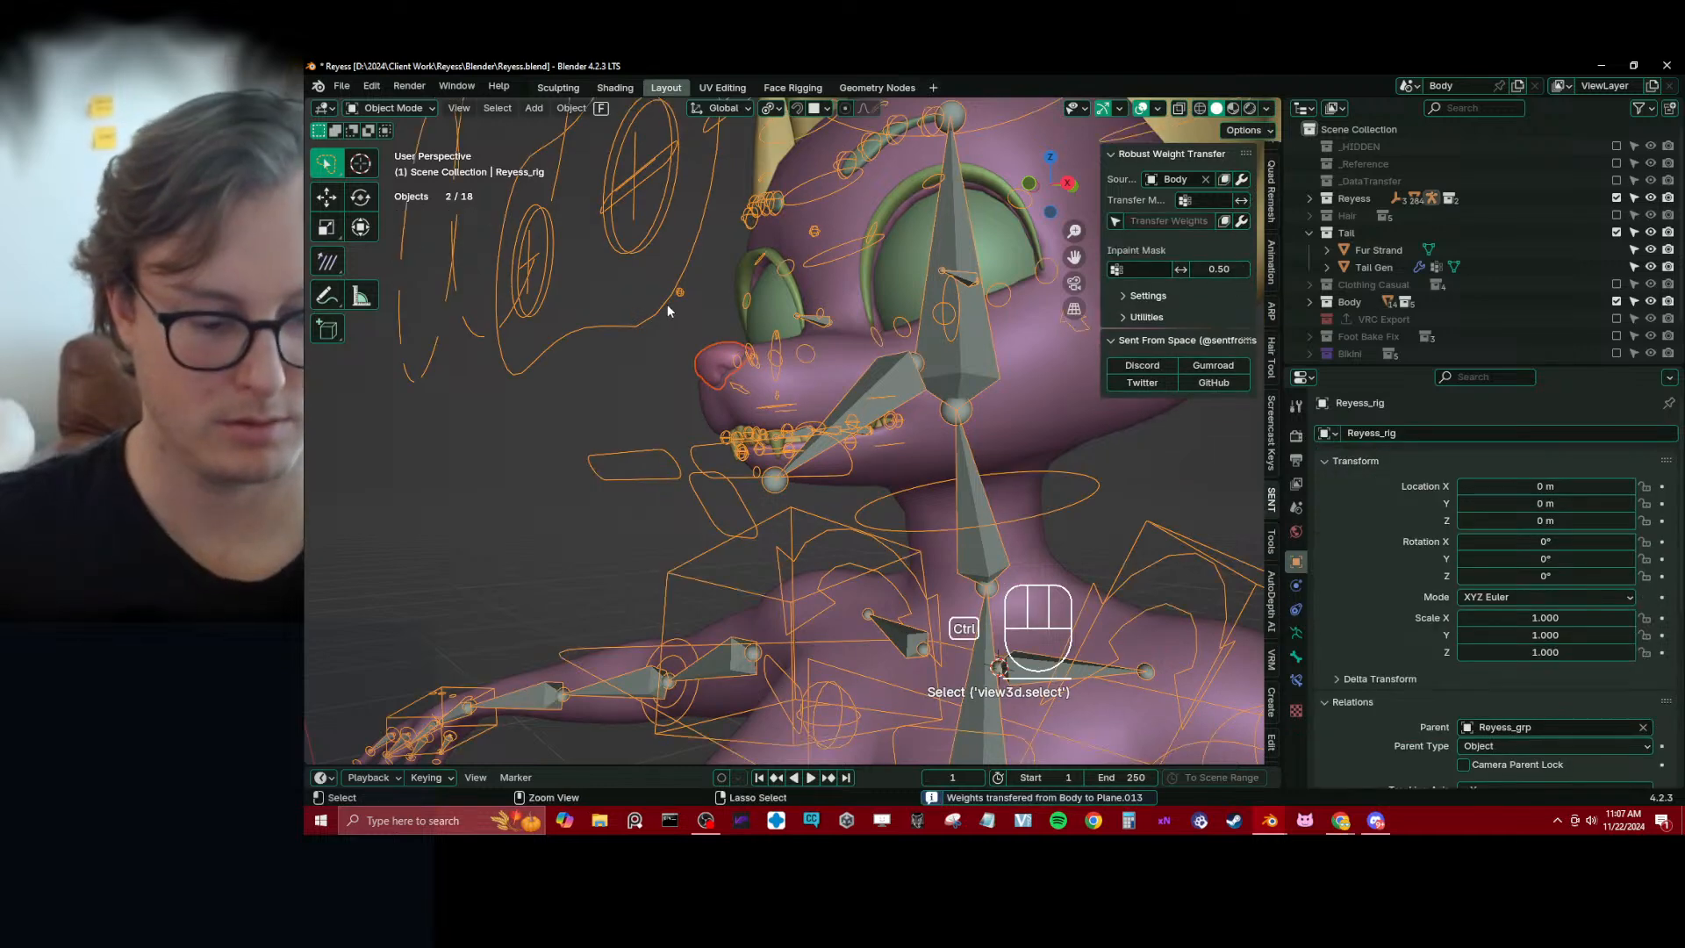
{"action": "key", "text": "ctrl+p"}
{"action": "left_click", "coordinate": [666, 307]}
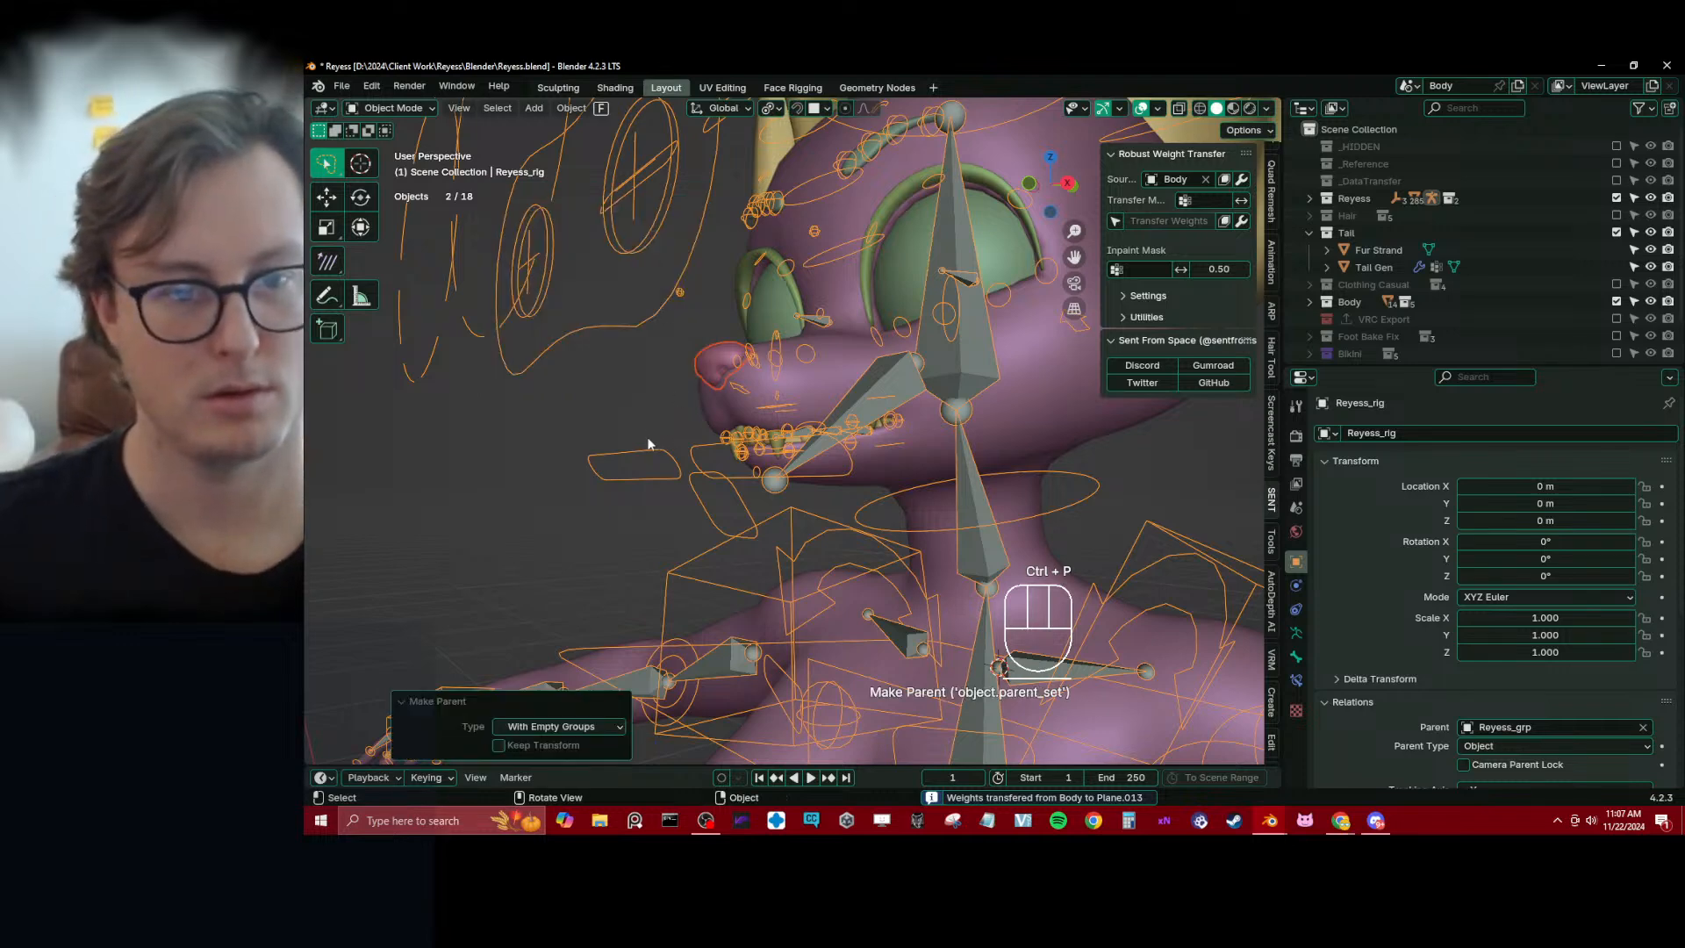
Test the nose binding in Pose Mode by rotating c_neck.x about global X, and cancel the rotation
{"action": "middle_click_drag", "start_coordinate": [649, 443], "coordinate": [956, 469]}
{"action": "key", "text": "ctrl+Tab"}
{"action": "key", "text": "r"}
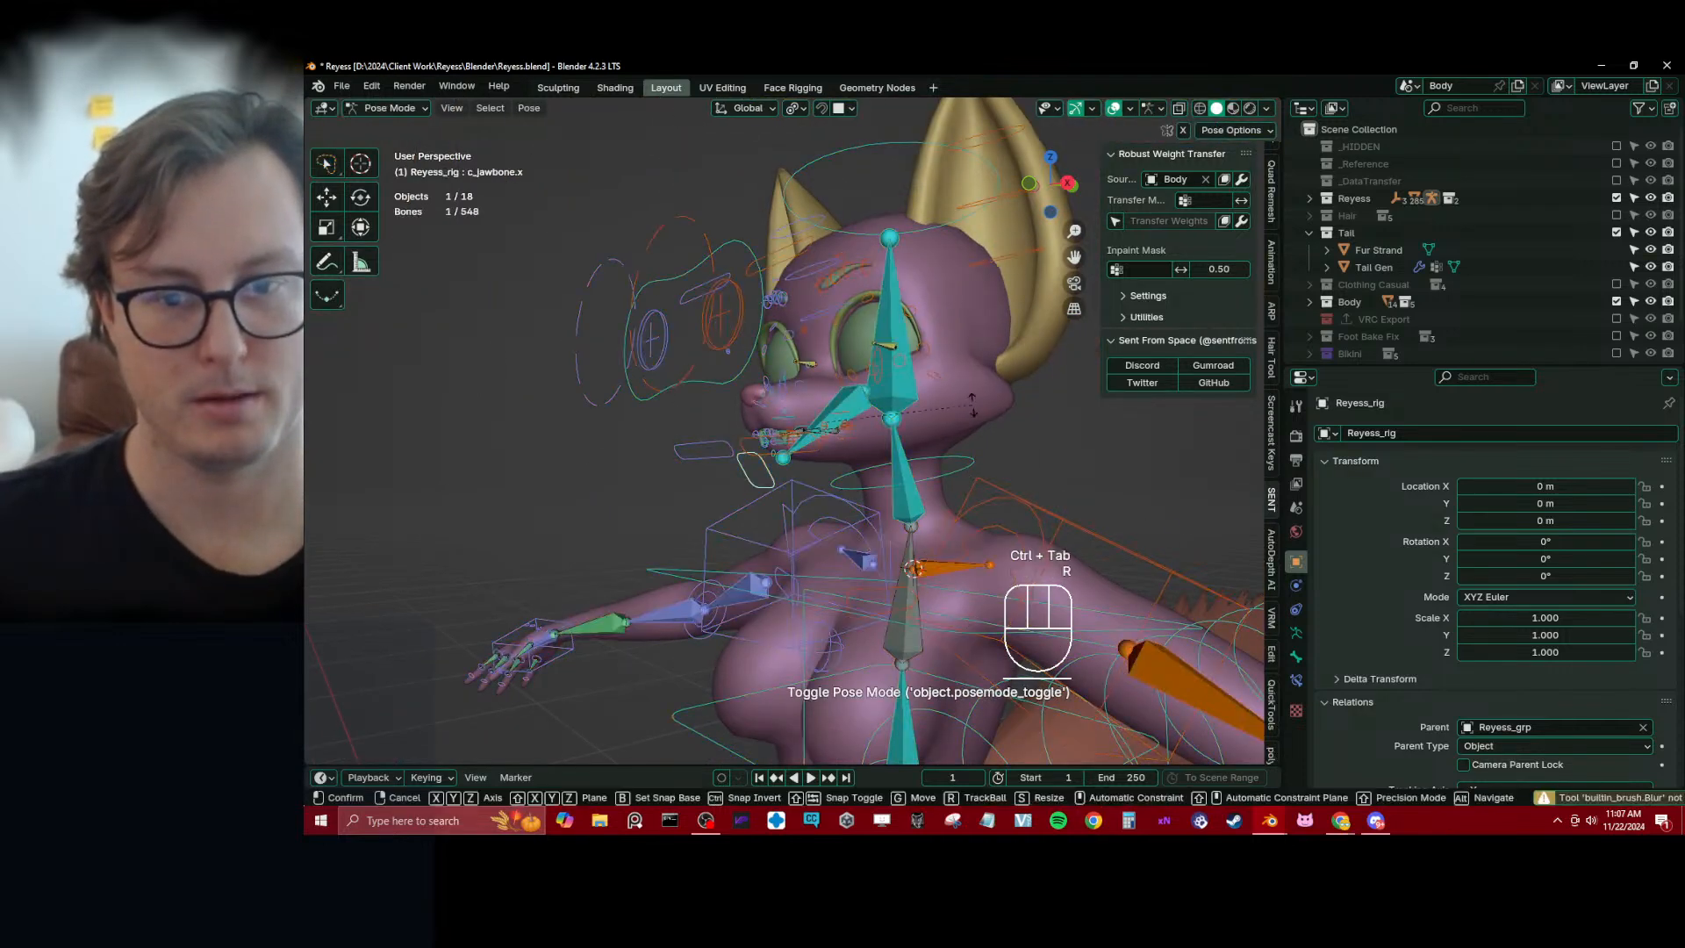
{"action": "right_click", "coordinate": [961, 468]}
{"action": "left_click", "coordinate": [958, 472]}
{"action": "key", "text": "r"}
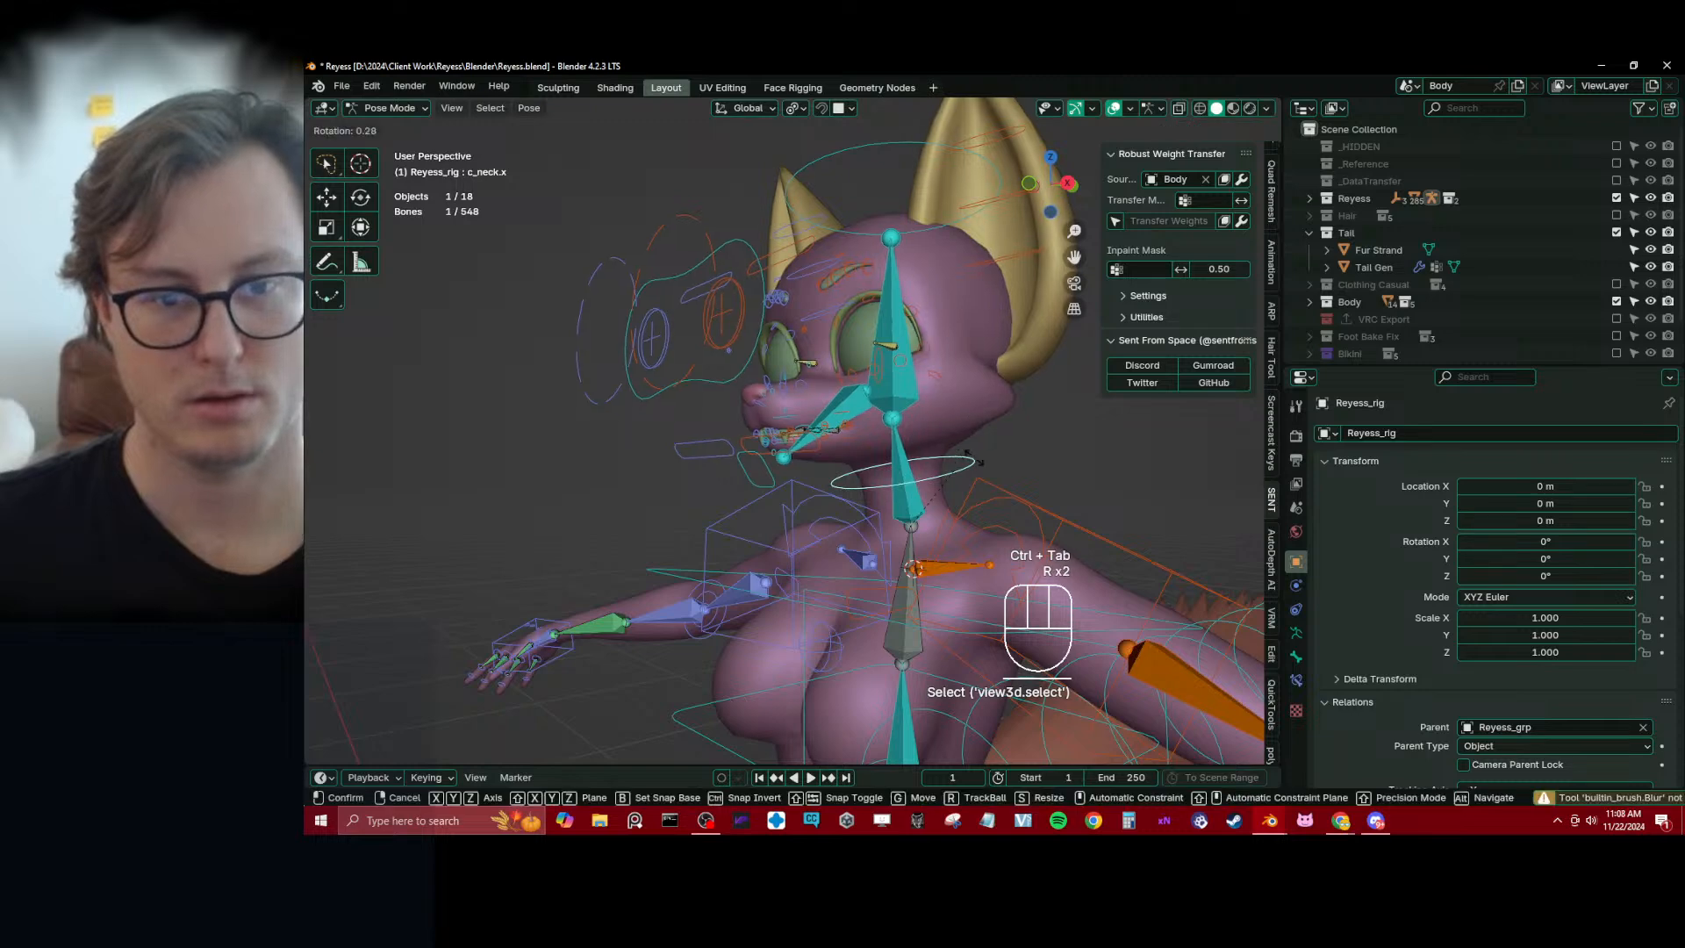
{"action": "key", "text": "x"}
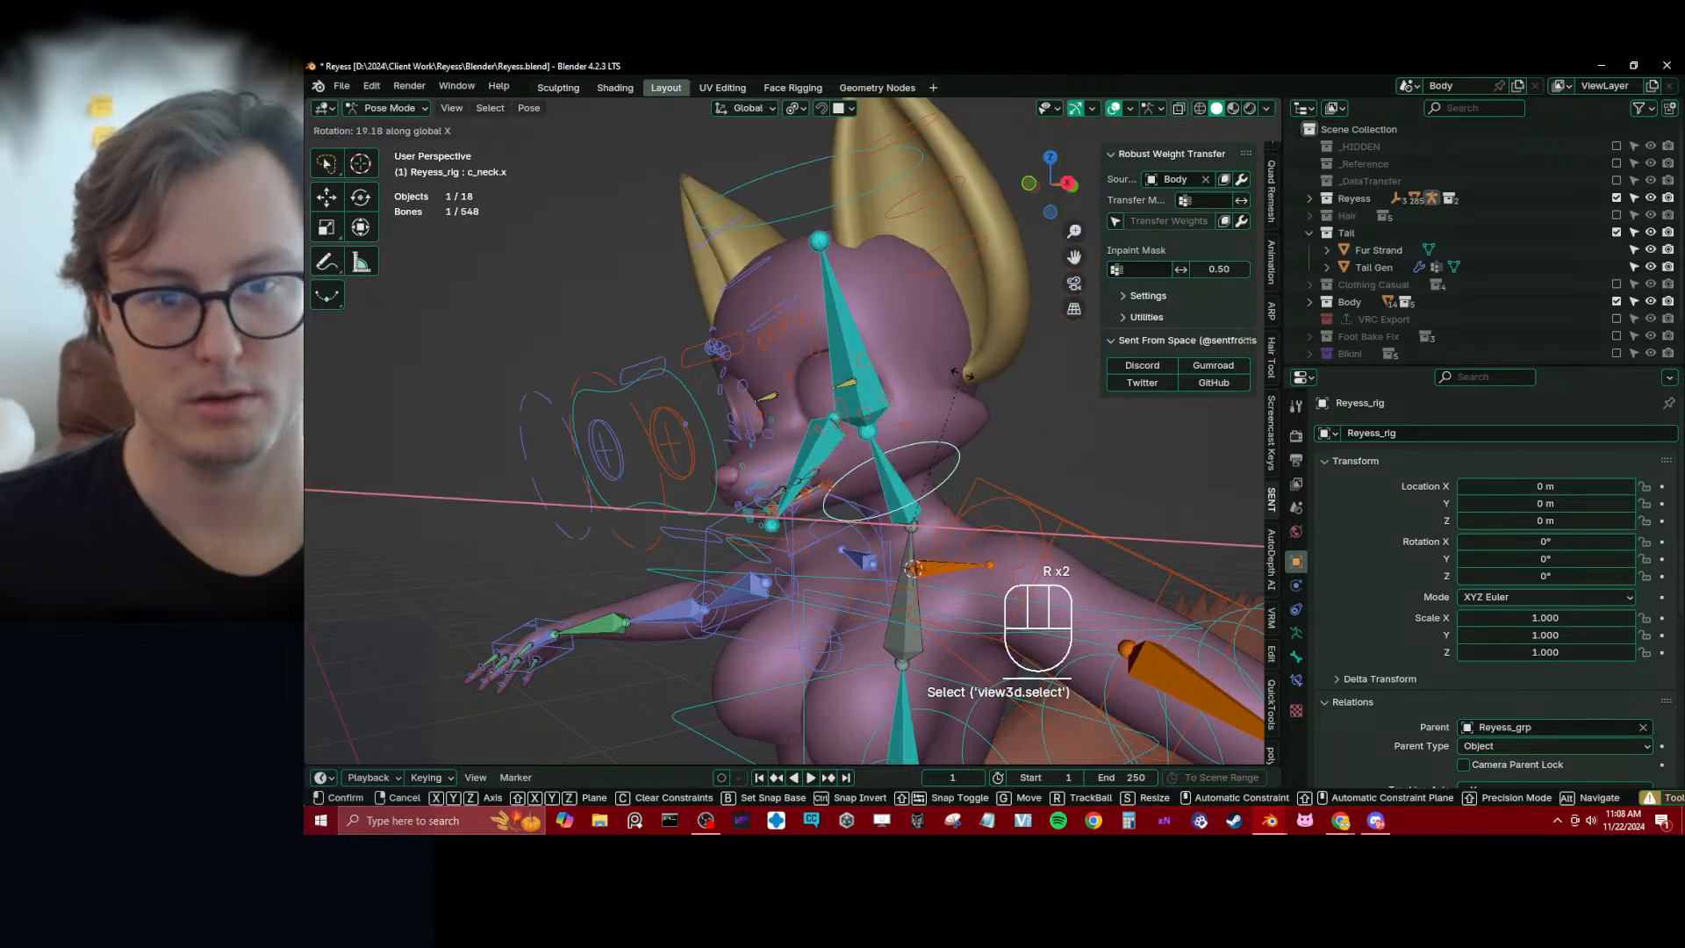
{"action": "right_click", "coordinate": [962, 375]}
Leave Pose Mode and save Reyess.blend
{"action": "key", "text": "ctrl+Tab"}
{"action": "middle_click_drag", "start_coordinate": [860, 436], "coordinate": [890, 430]}
{"action": "key", "text": "ctrl+s"}
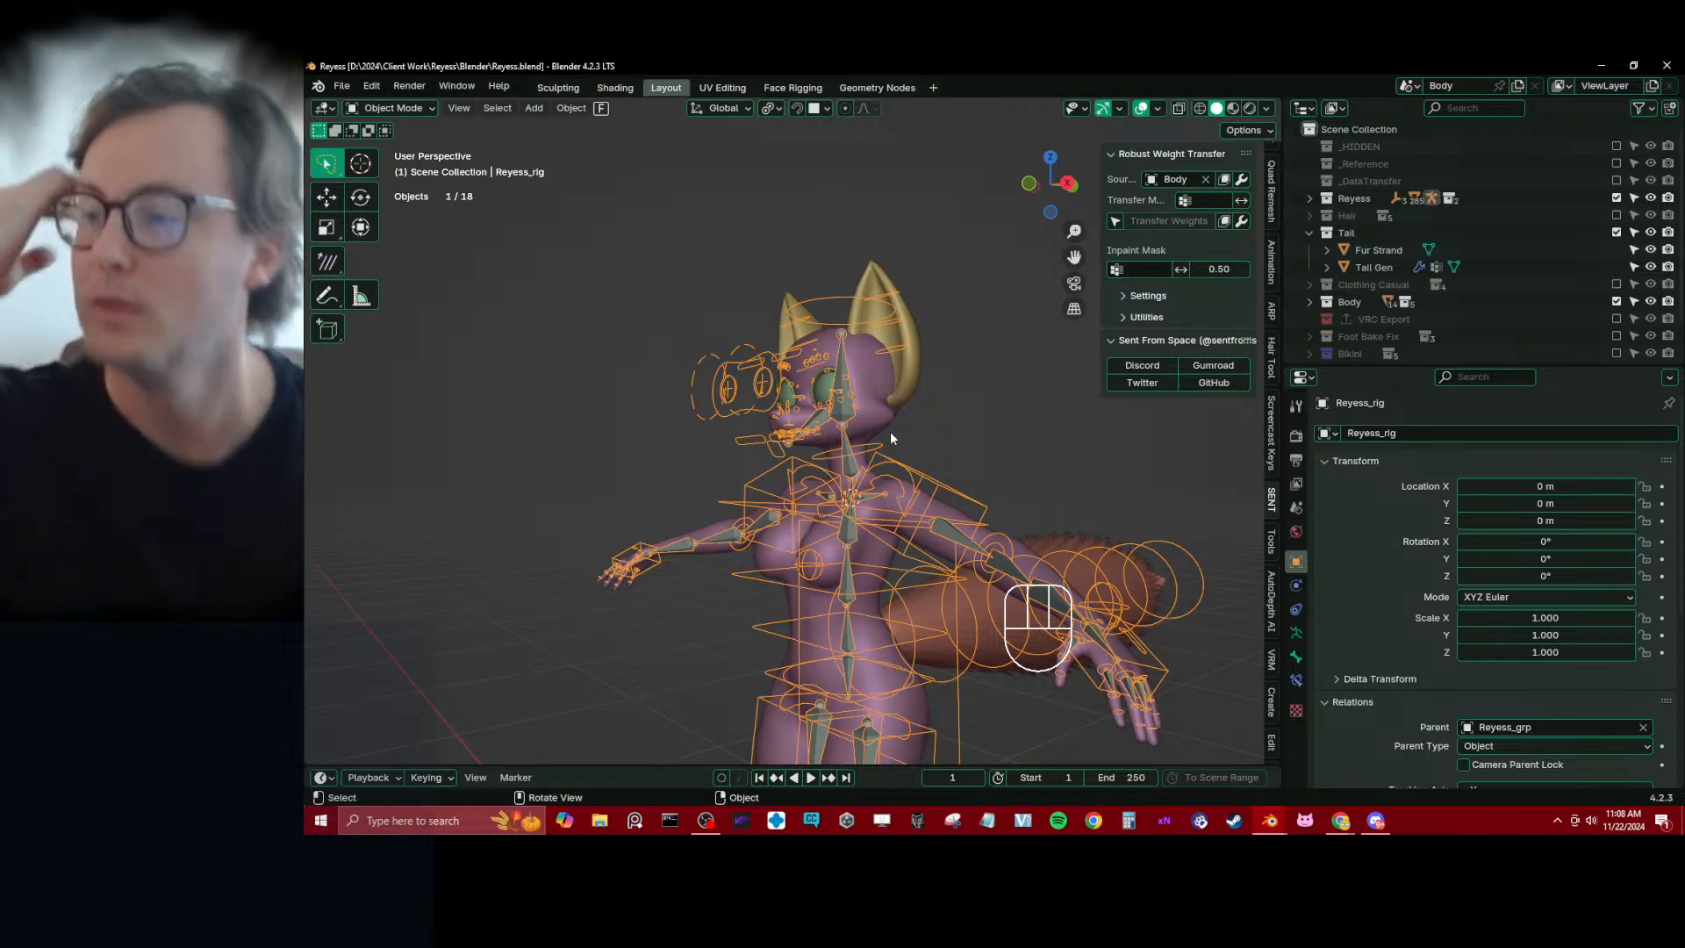
Select the eyebrow mesh Plane.019 and transfer Body's weights to it with Robust Weight Transfer
{"action": "scroll", "coordinate": [750, 391], "scroll_direction": "up", "scroll_amount": 4}
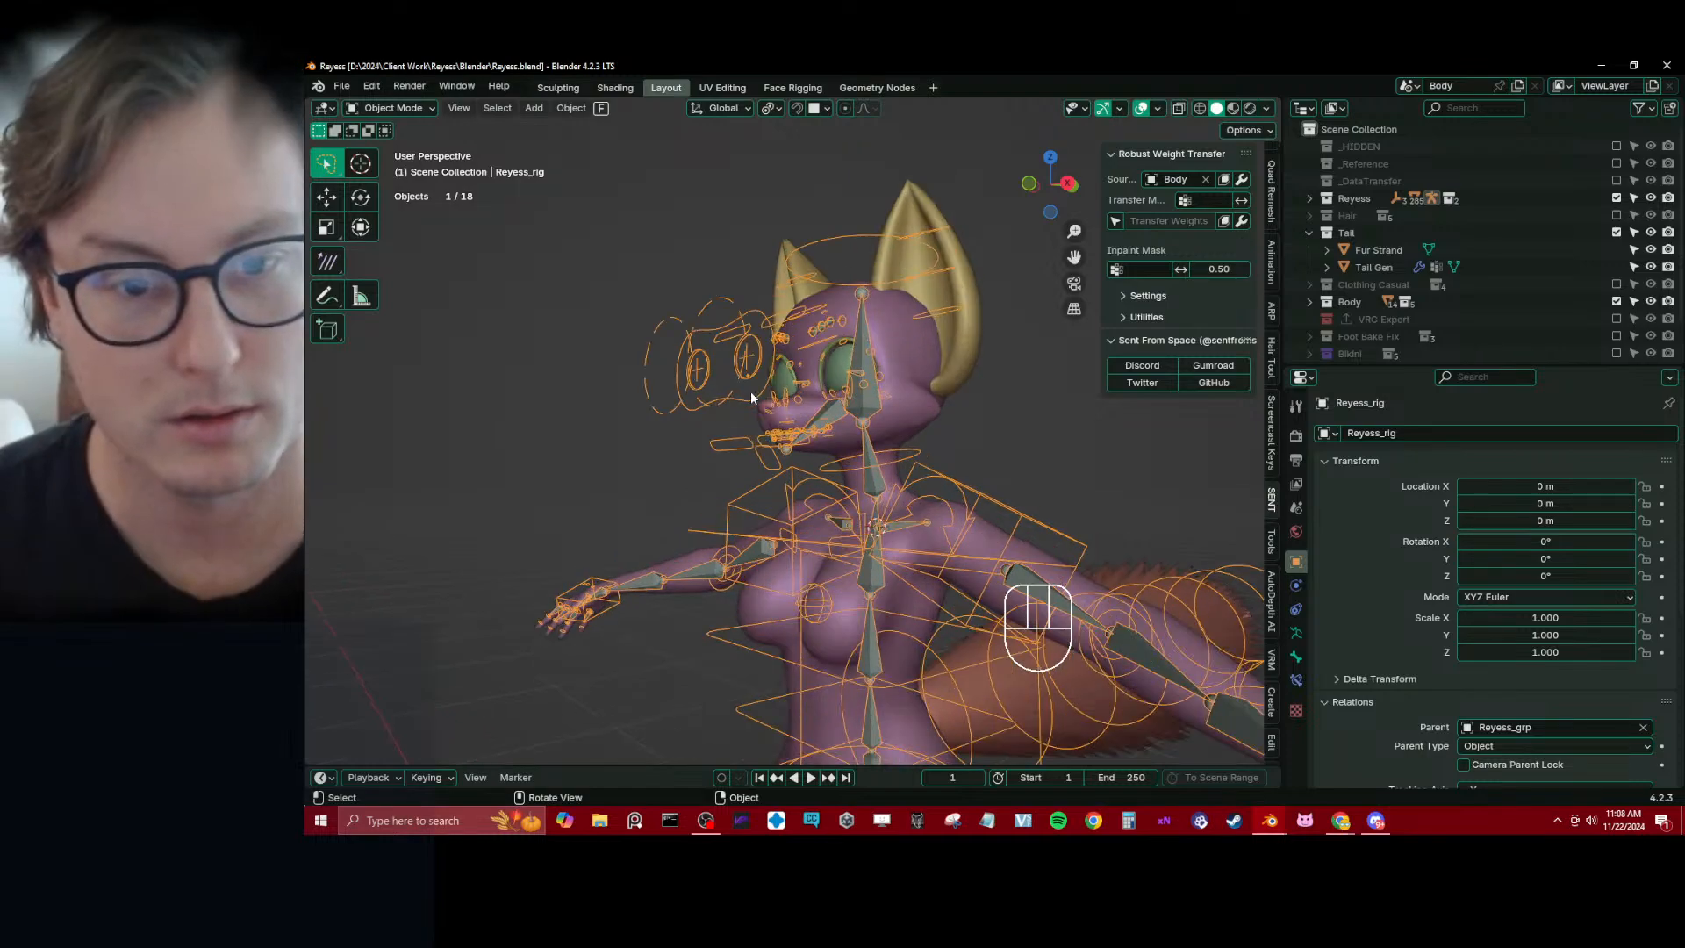
{"action": "middle_click_drag", "start_coordinate": [750, 391], "coordinate": [825, 405]}
{"action": "scroll", "coordinate": [775, 288], "scroll_direction": "up", "scroll_amount": 3}
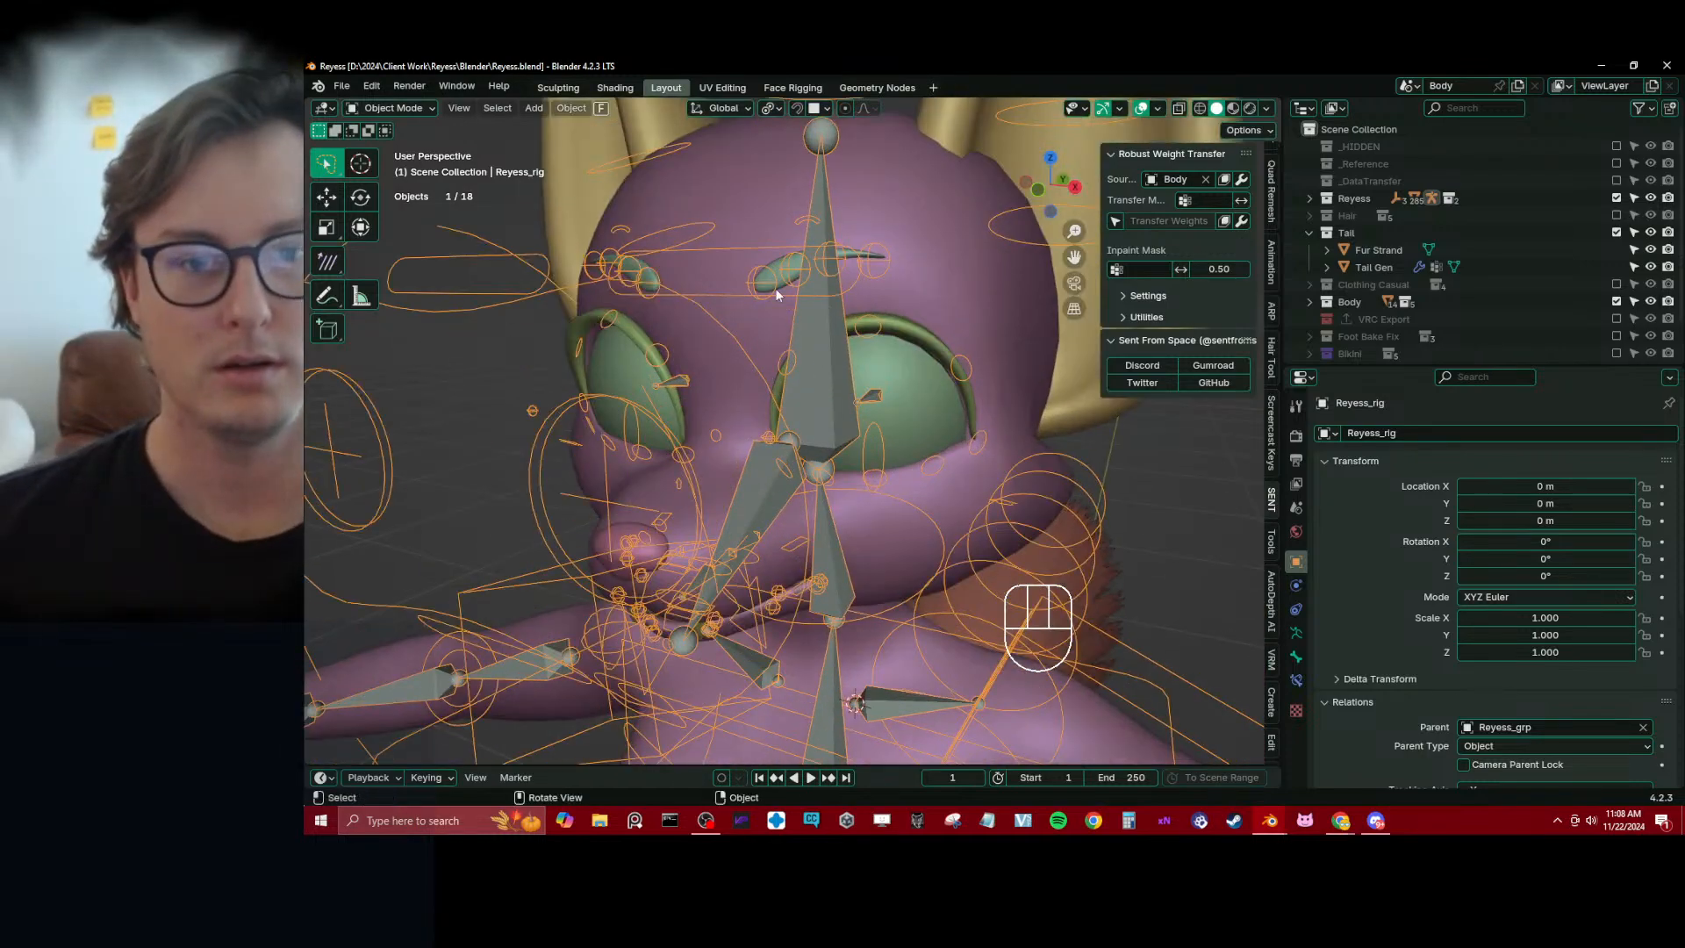
{"action": "left_click", "coordinate": [776, 287]}
{"action": "left_click", "coordinate": [783, 286]}
{"action": "middle_click_drag", "start_coordinate": [782, 286], "coordinate": [942, 447]}
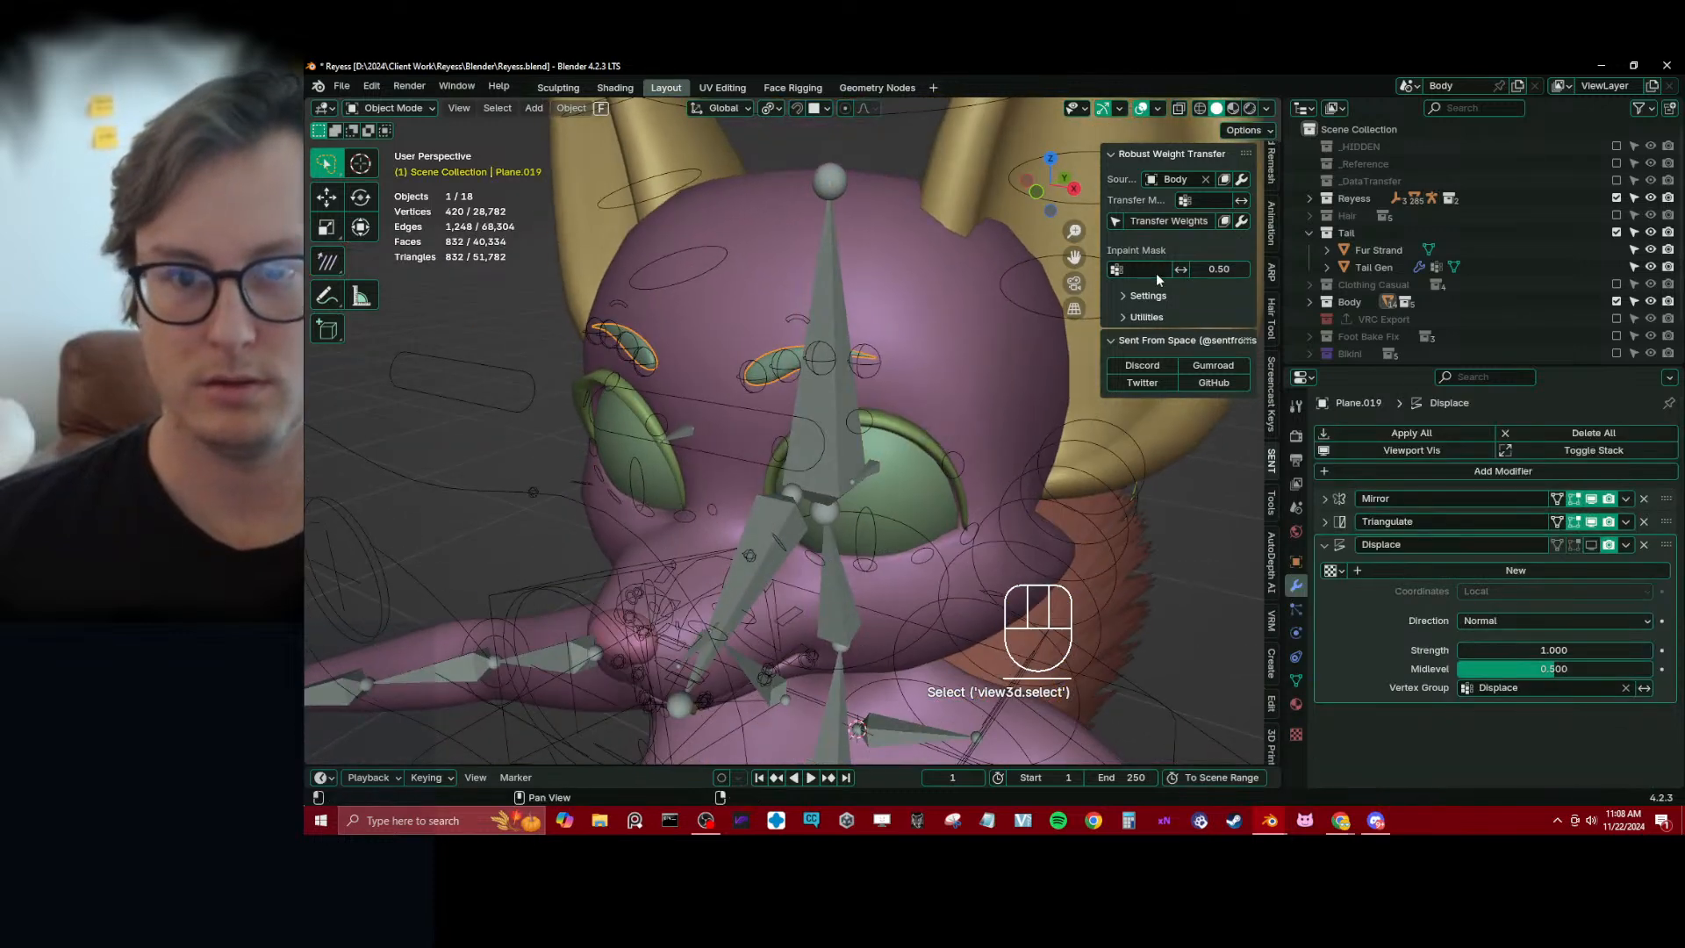
{"action": "left_click", "coordinate": [1165, 222]}
{"action": "middle_click_drag", "start_coordinate": [948, 368], "coordinate": [797, 440]}
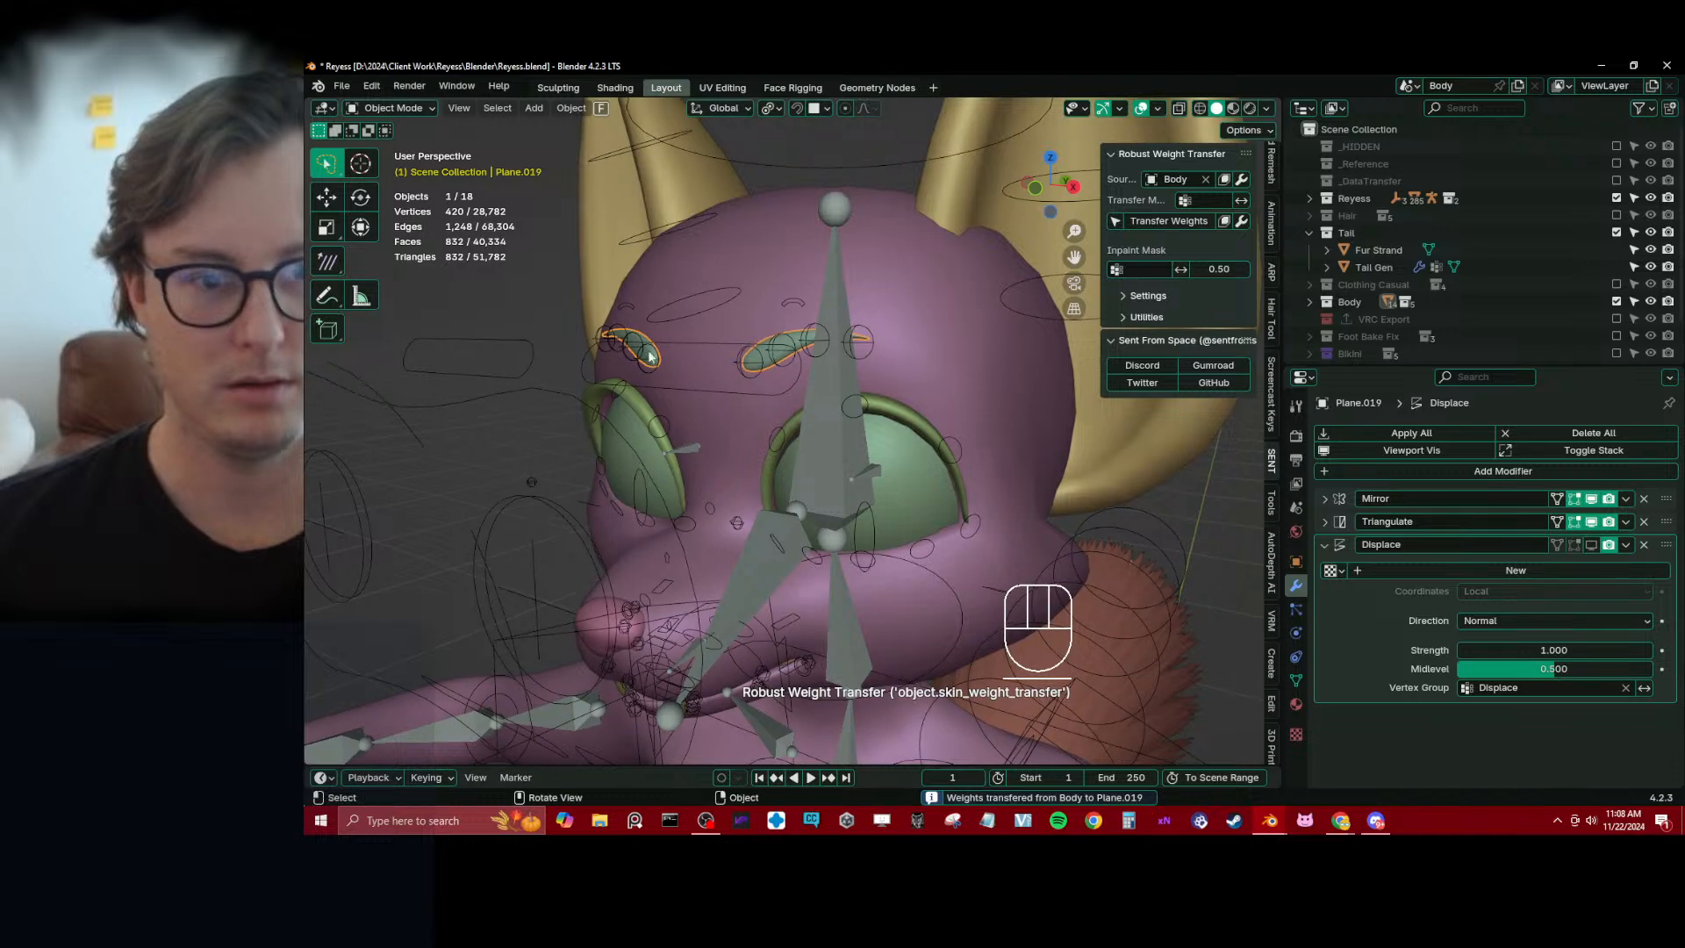
Parent the eyebrow mesh to Reyess_rig using Armature Deform With Empty Groups and leave only the rig selected
{"action": "left_click", "coordinate": [515, 349], "text": "shift"}
{"action": "key", "text": "ctrl+p"}
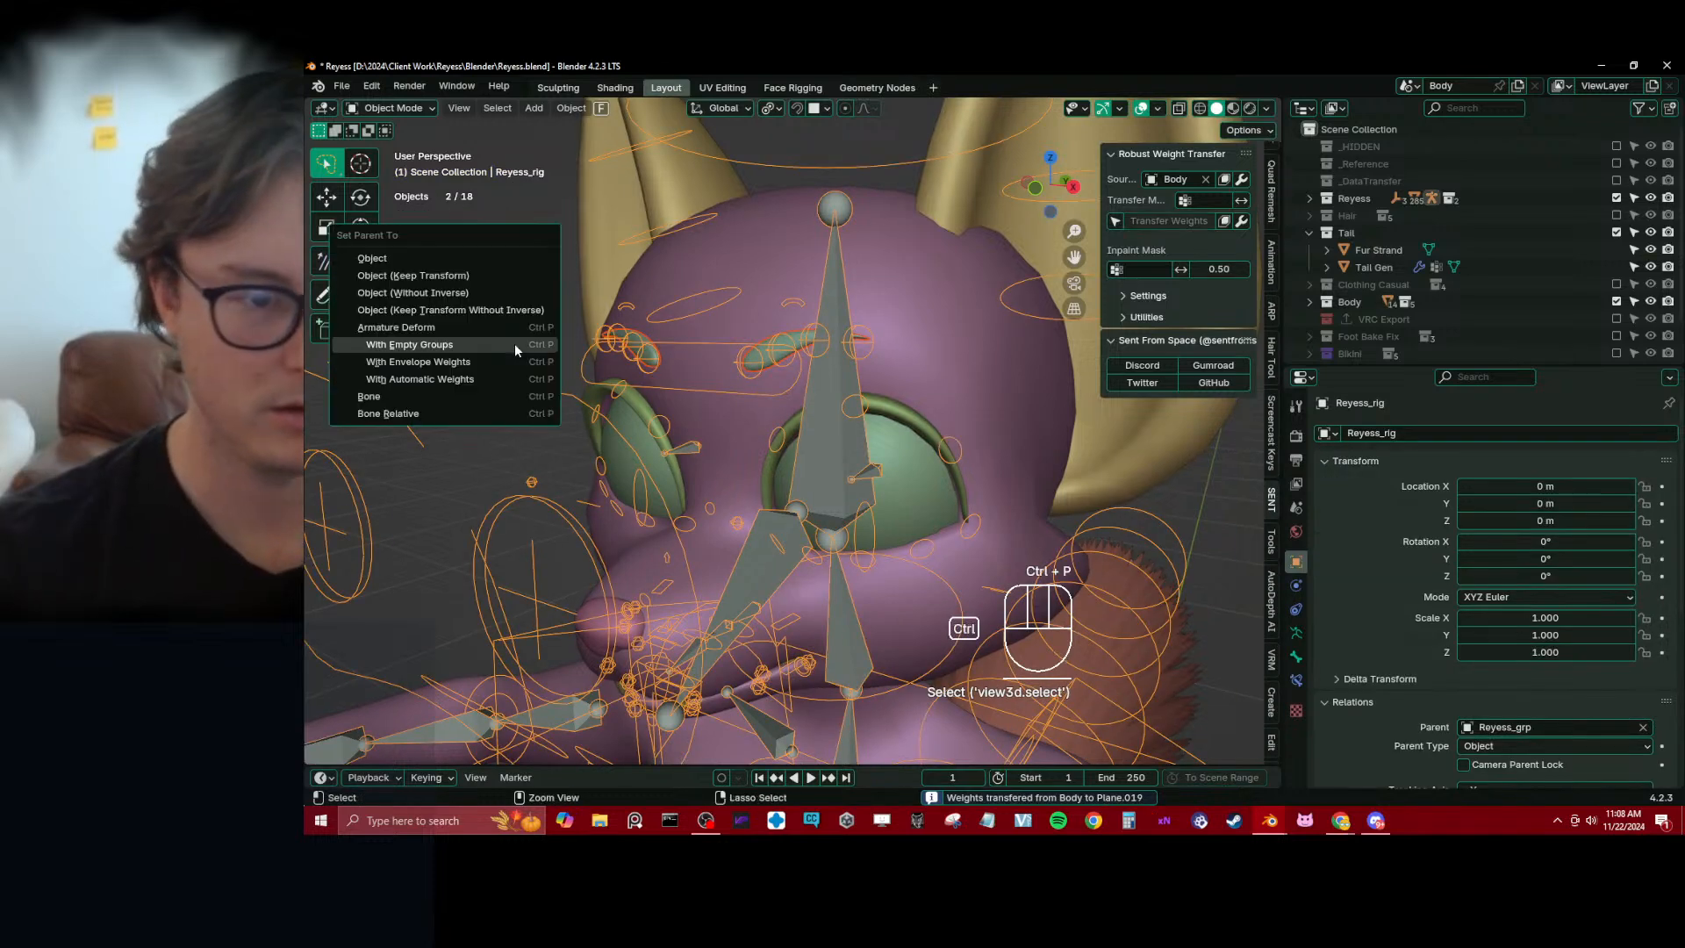
{"action": "left_click", "coordinate": [514, 344]}
{"action": "left_click", "coordinate": [798, 311]}
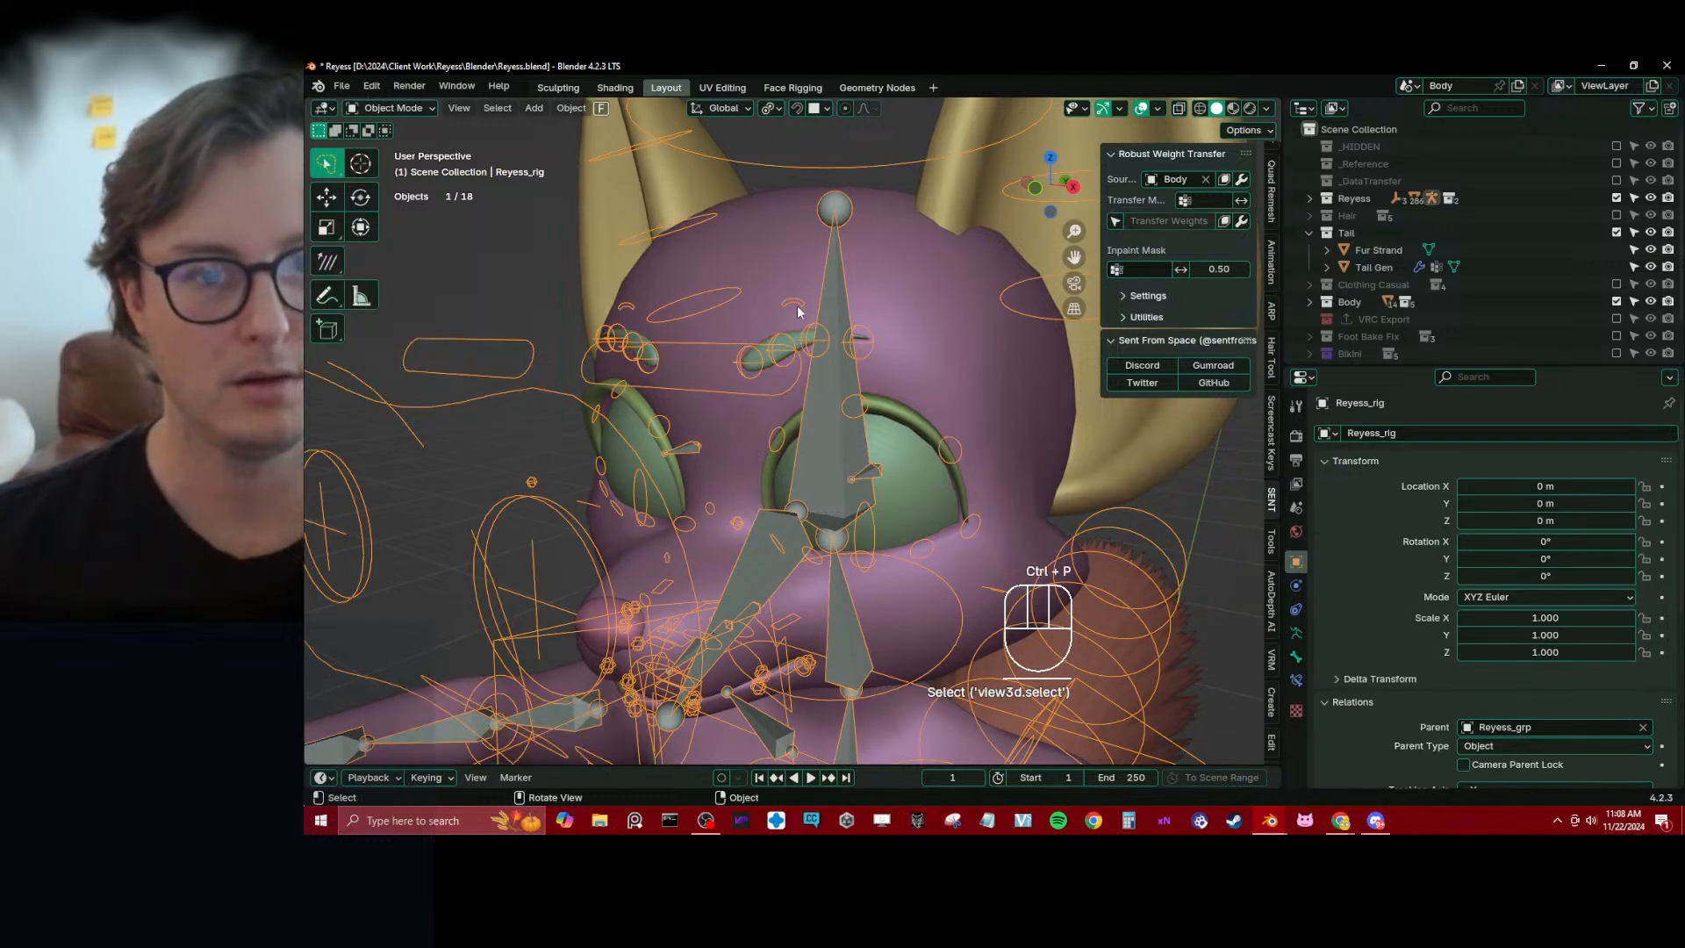
Test the eyebrow binding in Pose Mode by moving c_eyebrow_01_end.l and the full left eyebrow control
{"action": "key", "text": "ctrl+Tab"}
{"action": "left_click", "coordinate": [760, 360]}
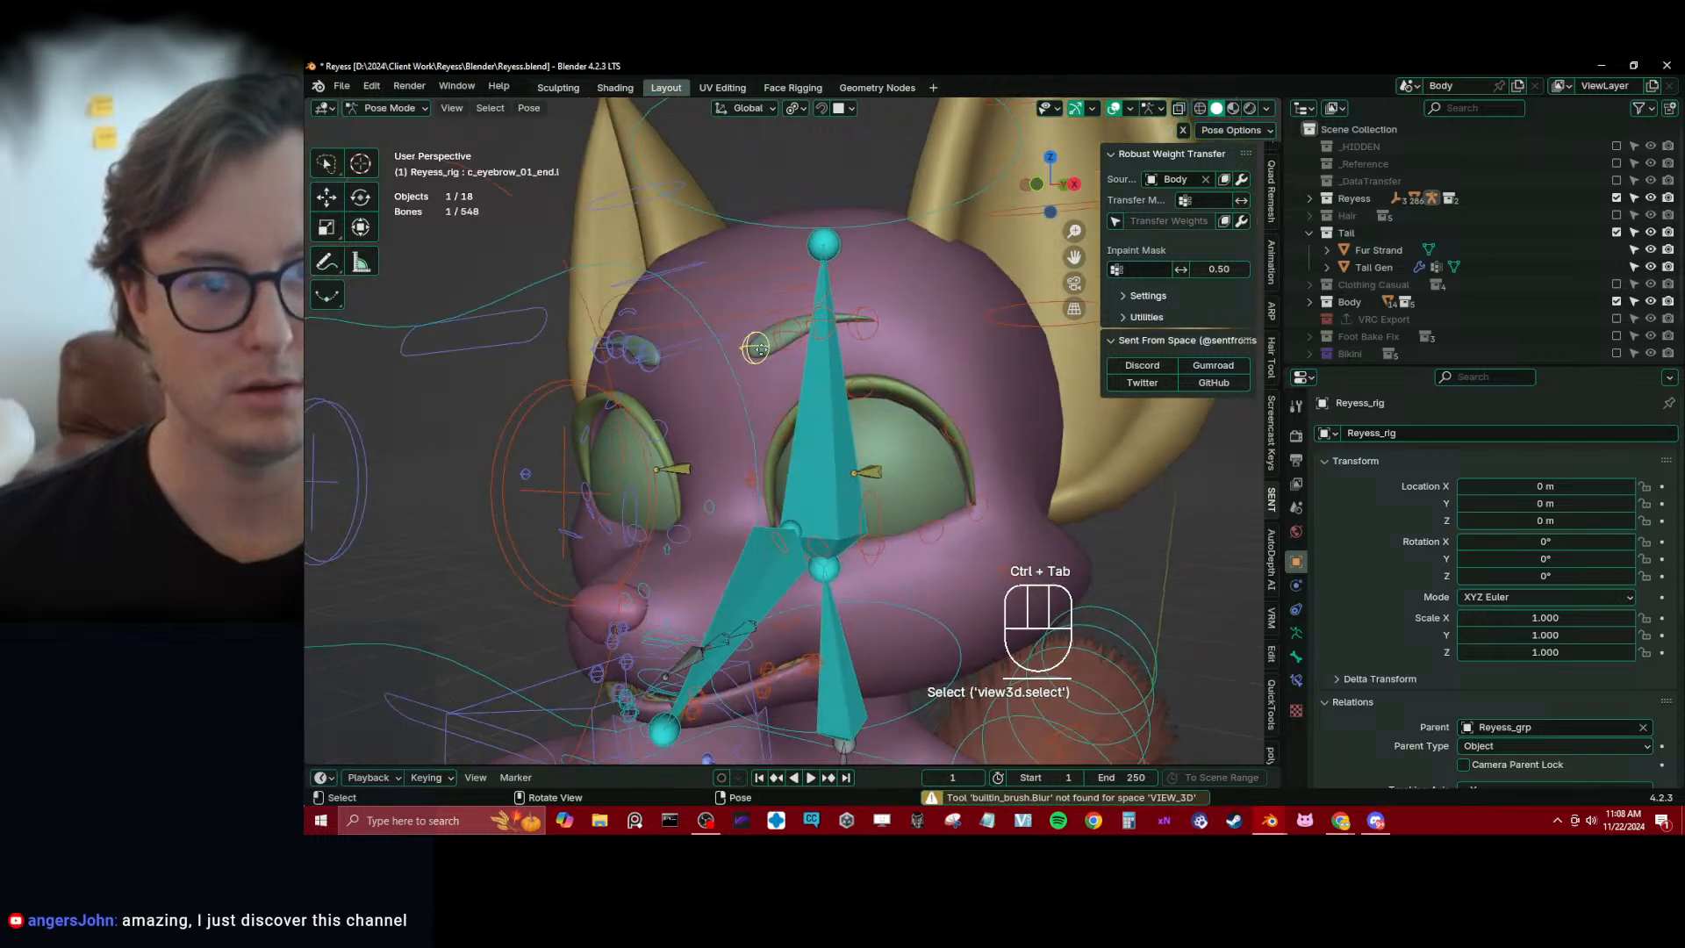
{"action": "key", "text": "g"}
{"action": "left_click", "coordinate": [747, 276]}
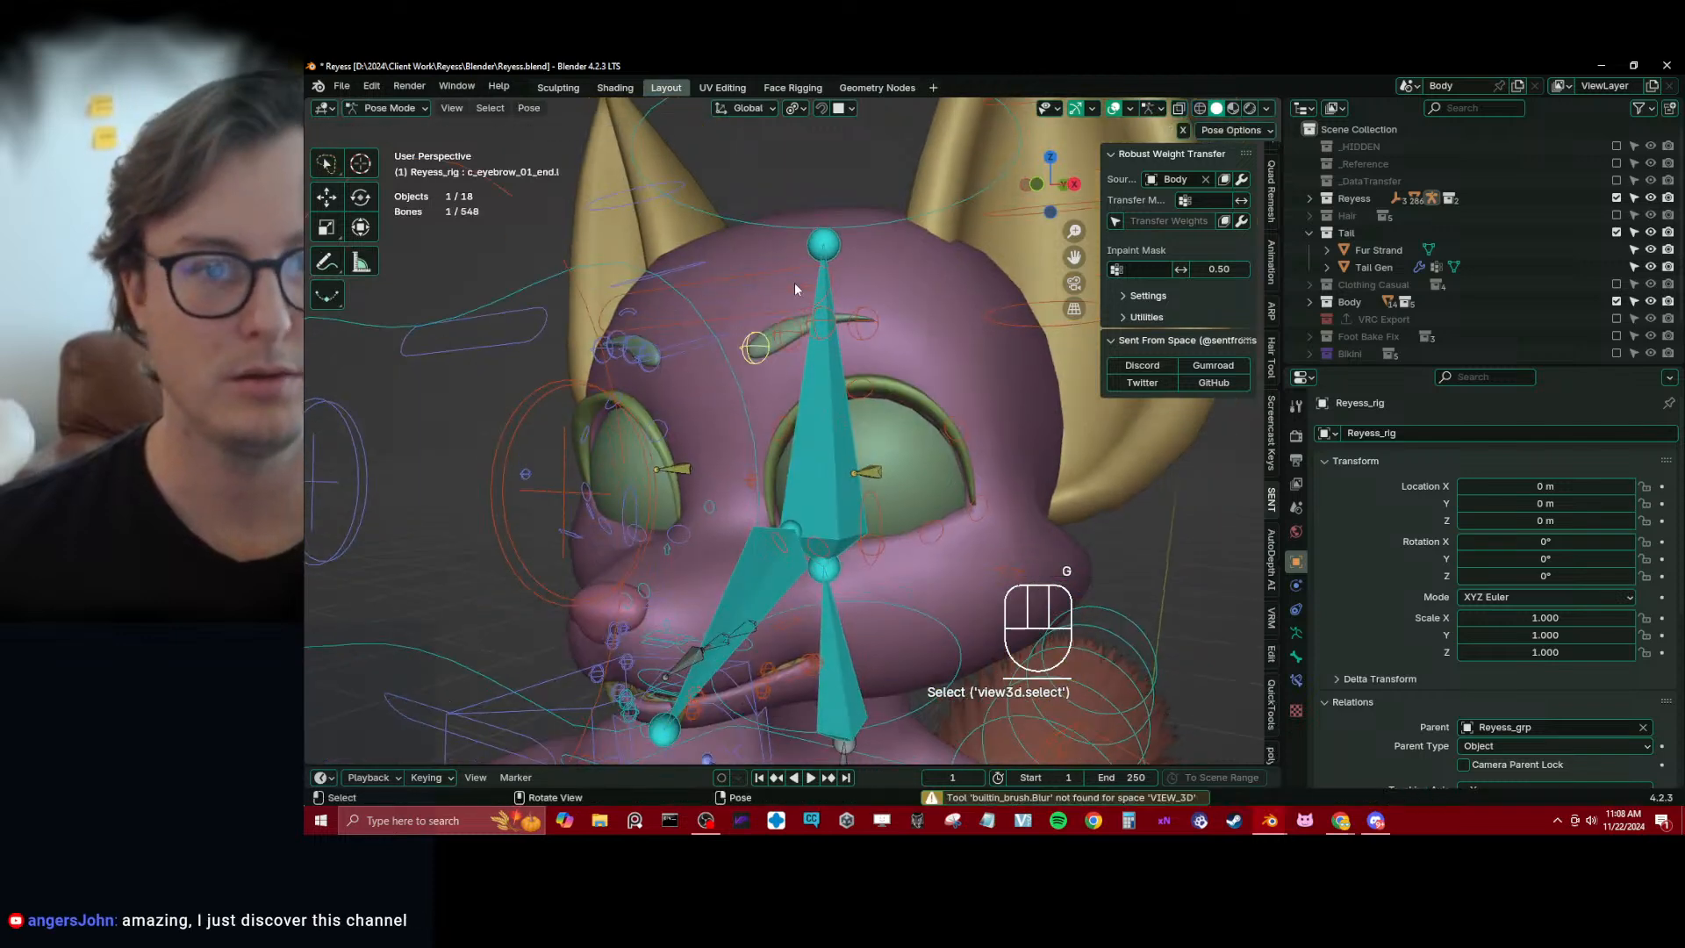
{"action": "left_click", "coordinate": [794, 286]}
{"action": "middle_click_drag", "start_coordinate": [817, 296], "coordinate": [871, 386]}
{"action": "key", "text": "g"}
{"action": "key", "text": "z"}
{"action": "left_click", "coordinate": [784, 243]}
{"action": "key", "text": "g"}
{"action": "left_click", "coordinate": [722, 267]}
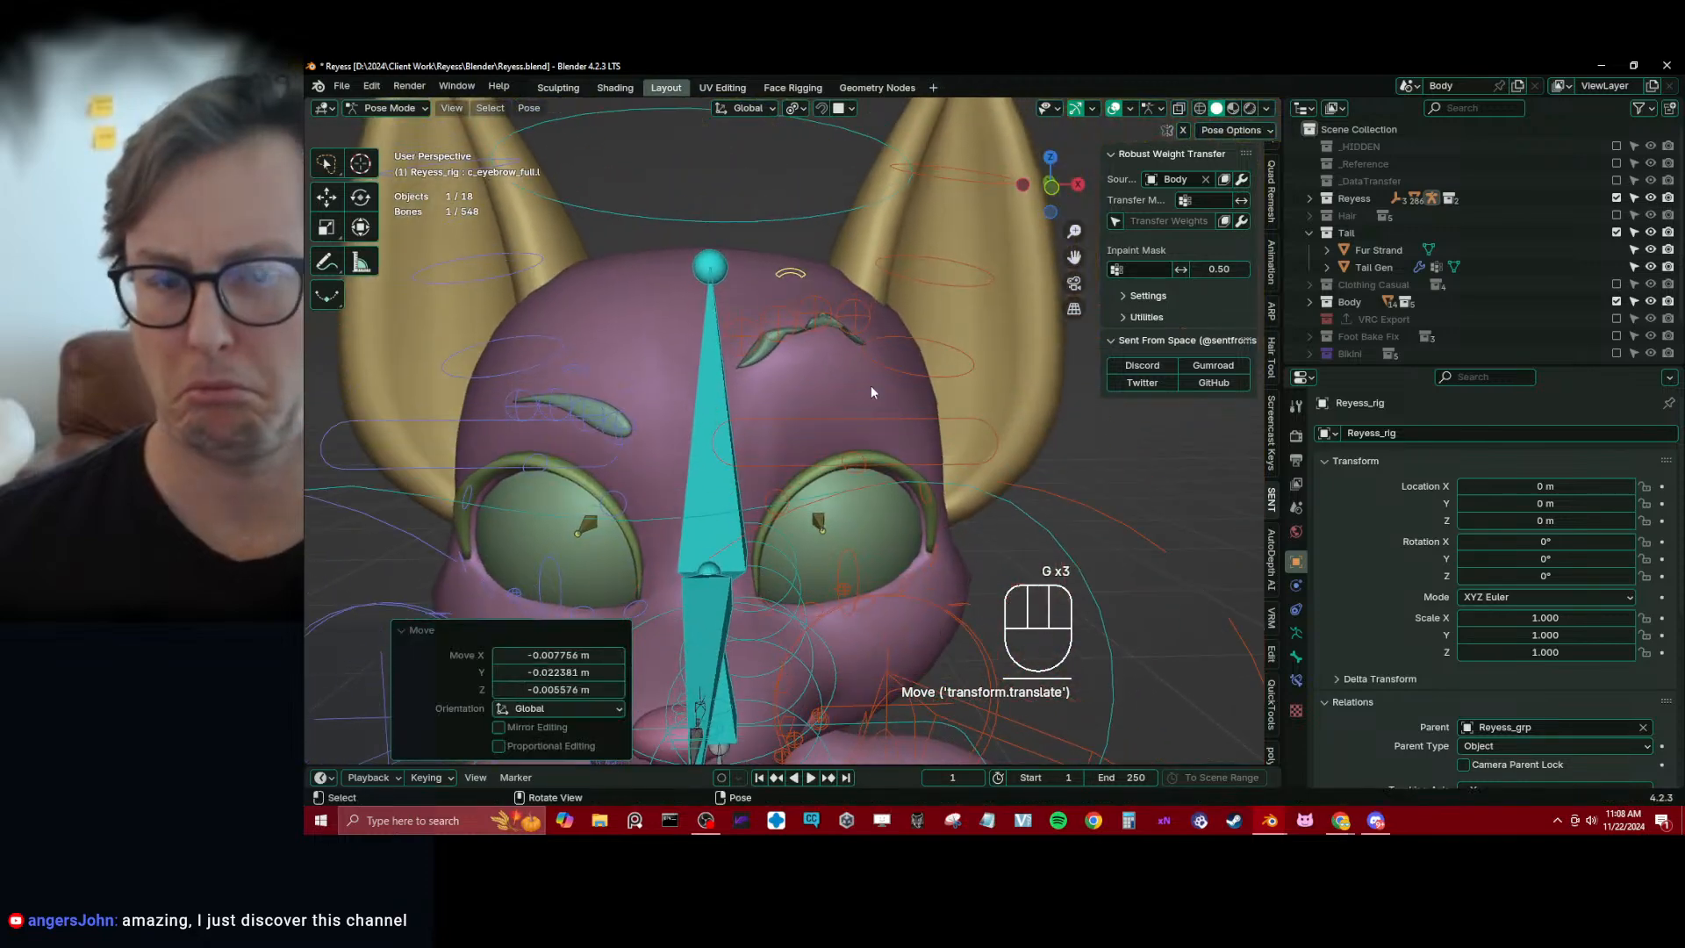
Leave Pose Mode and open the eyebrow mesh Plane.019 in Weight Paint mode together with the rig
{"action": "key", "text": "ctrl+Tab"}
{"action": "scroll", "coordinate": [692, 348], "scroll_direction": "up", "scroll_amount": 4}
{"action": "left_click", "coordinate": [712, 219], "text": "shift"}
{"action": "key", "text": "ctrl+Tab"}
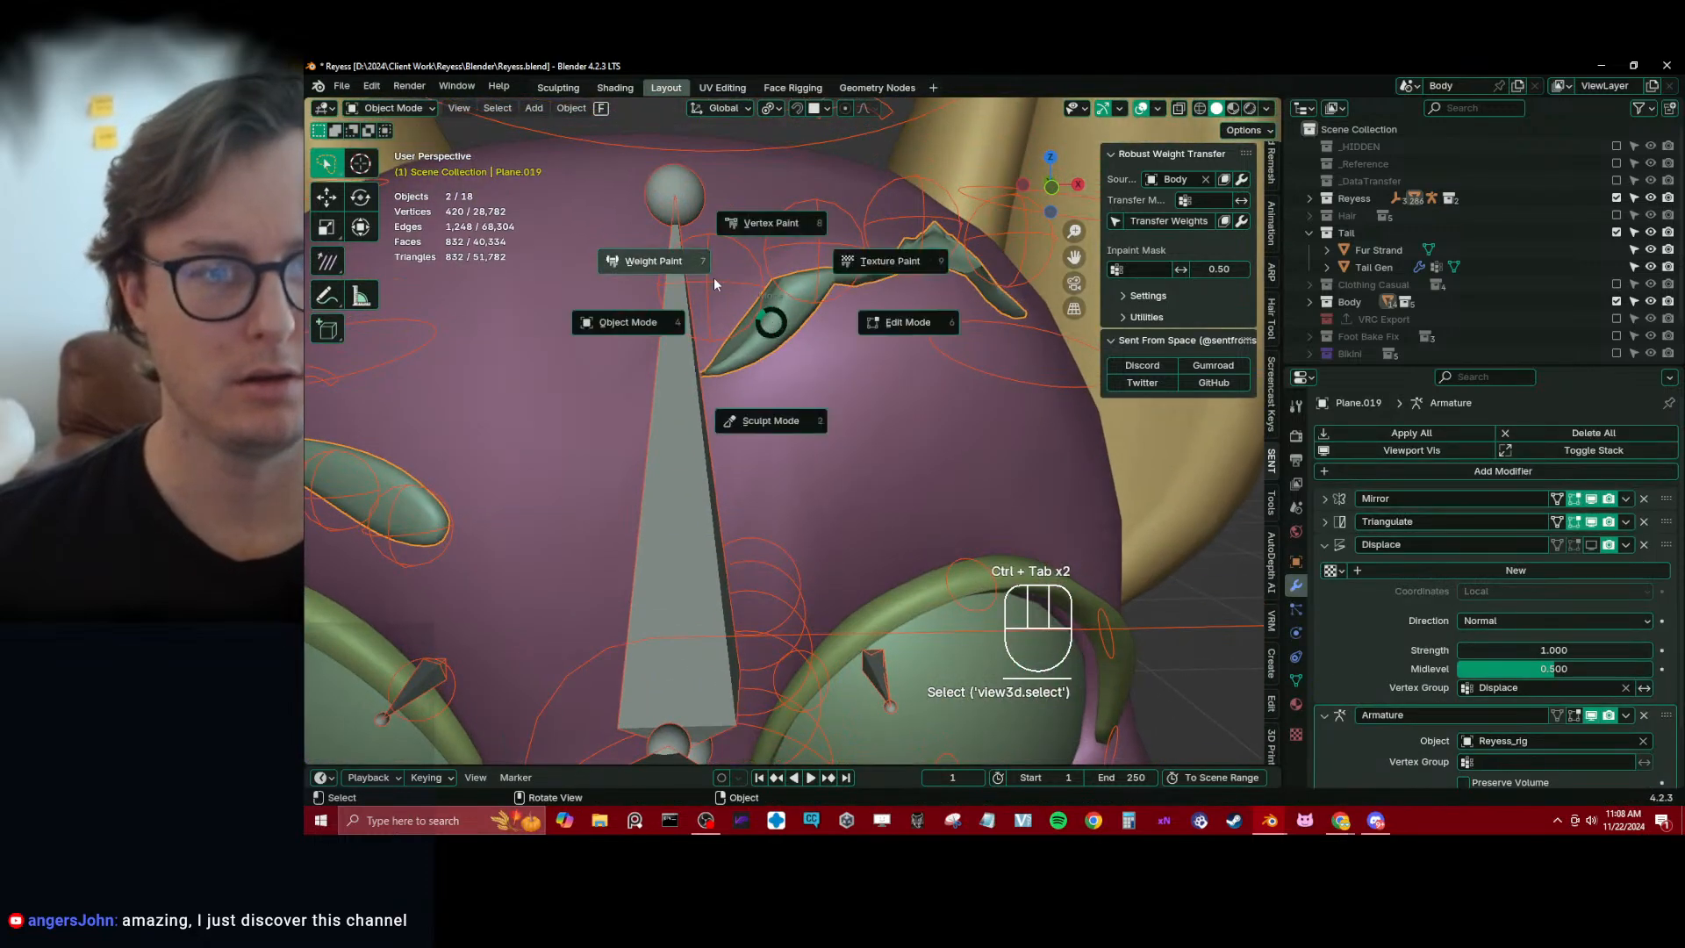
{"action": "left_click", "coordinate": [713, 277]}
Smooth the weights of the four left eyebrow bones repeatedly, using Selected Pose Bones, factor 0.5 and 2 iterations
{"action": "left_click", "coordinate": [759, 315], "text": "alt+shift"}
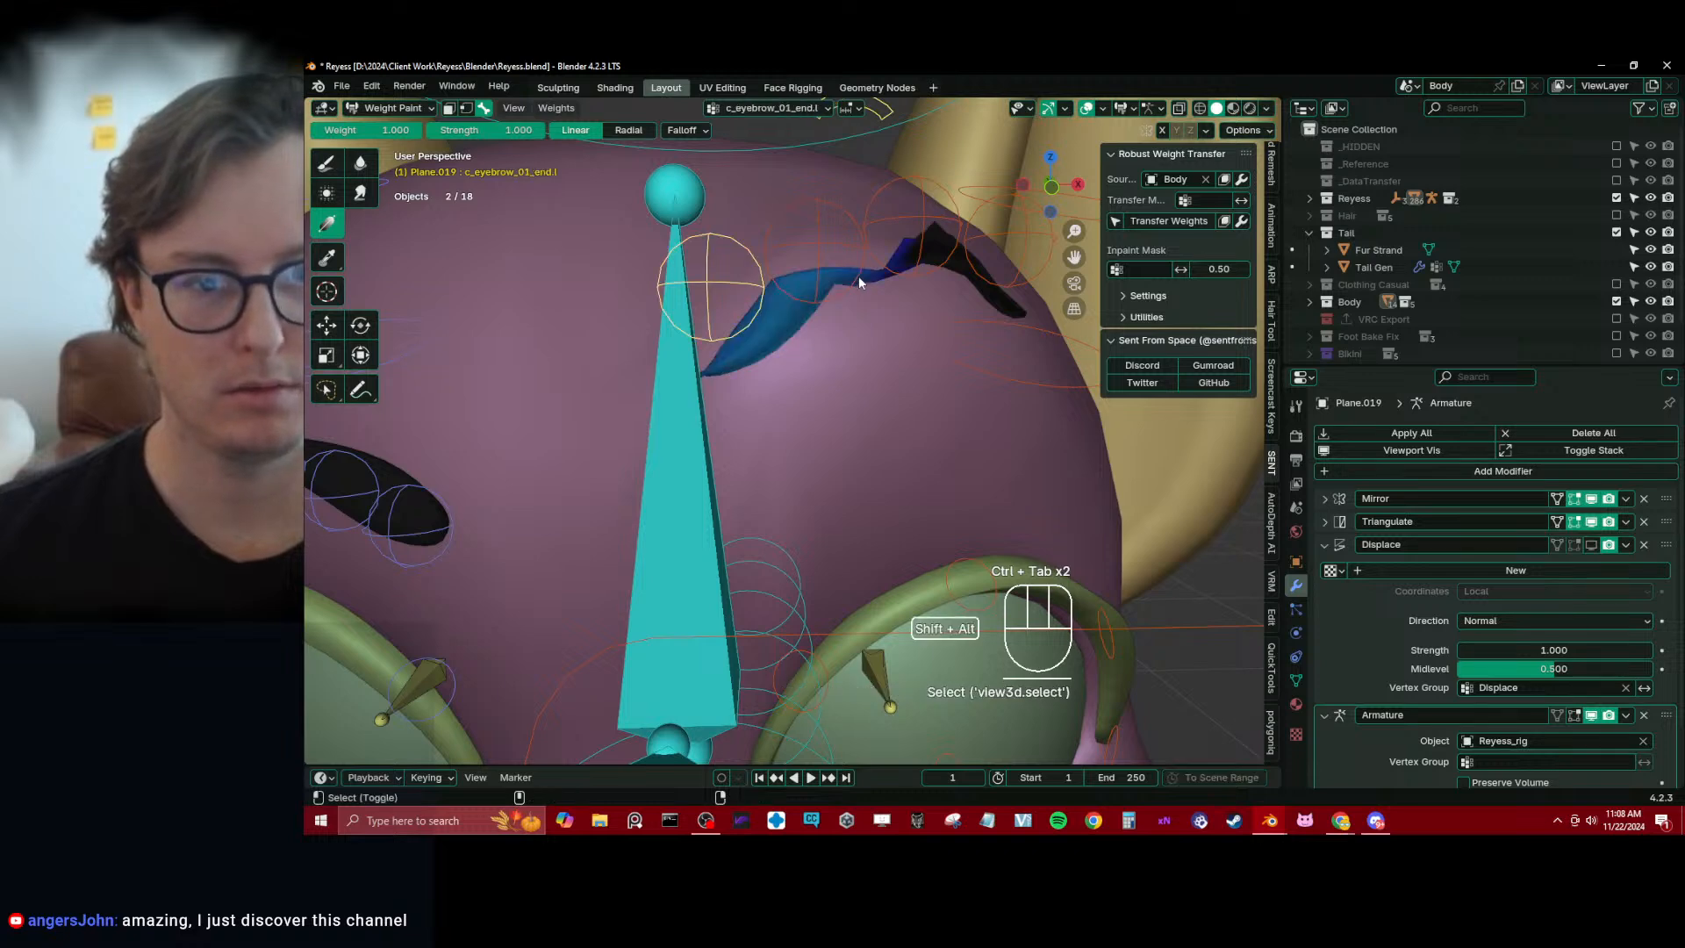
{"action": "left_click", "coordinate": [860, 278], "text": "alt+shift"}
{"action": "left_click", "coordinate": [989, 232], "text": "alt+shift"}
{"action": "left_click", "coordinate": [988, 232], "text": "alt+shift"}
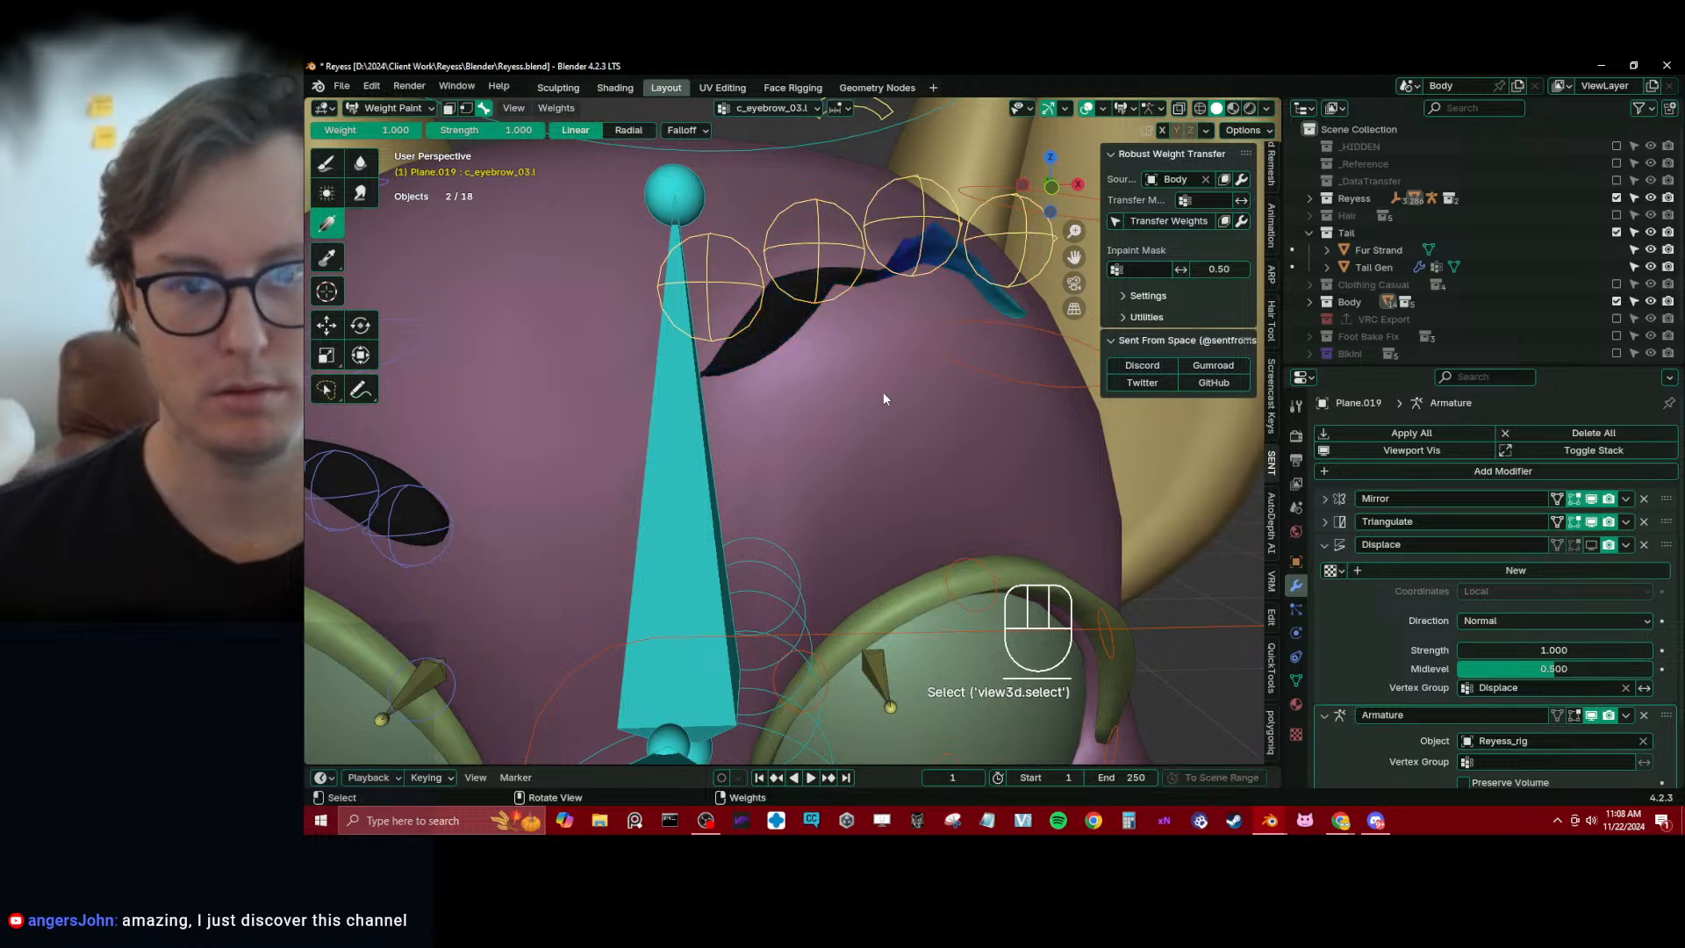
{"action": "key", "text": "q"}
{"action": "left_click", "coordinate": [884, 393]}
{"action": "key", "text": "shift+r"}
{"action": "key", "text": "shift+r"}
{"action": "key", "text": "shift+r"}
{"action": "key", "text": "shift+r"}
{"action": "key", "text": "shift+r"}
{"action": "key", "text": "shift+r"}
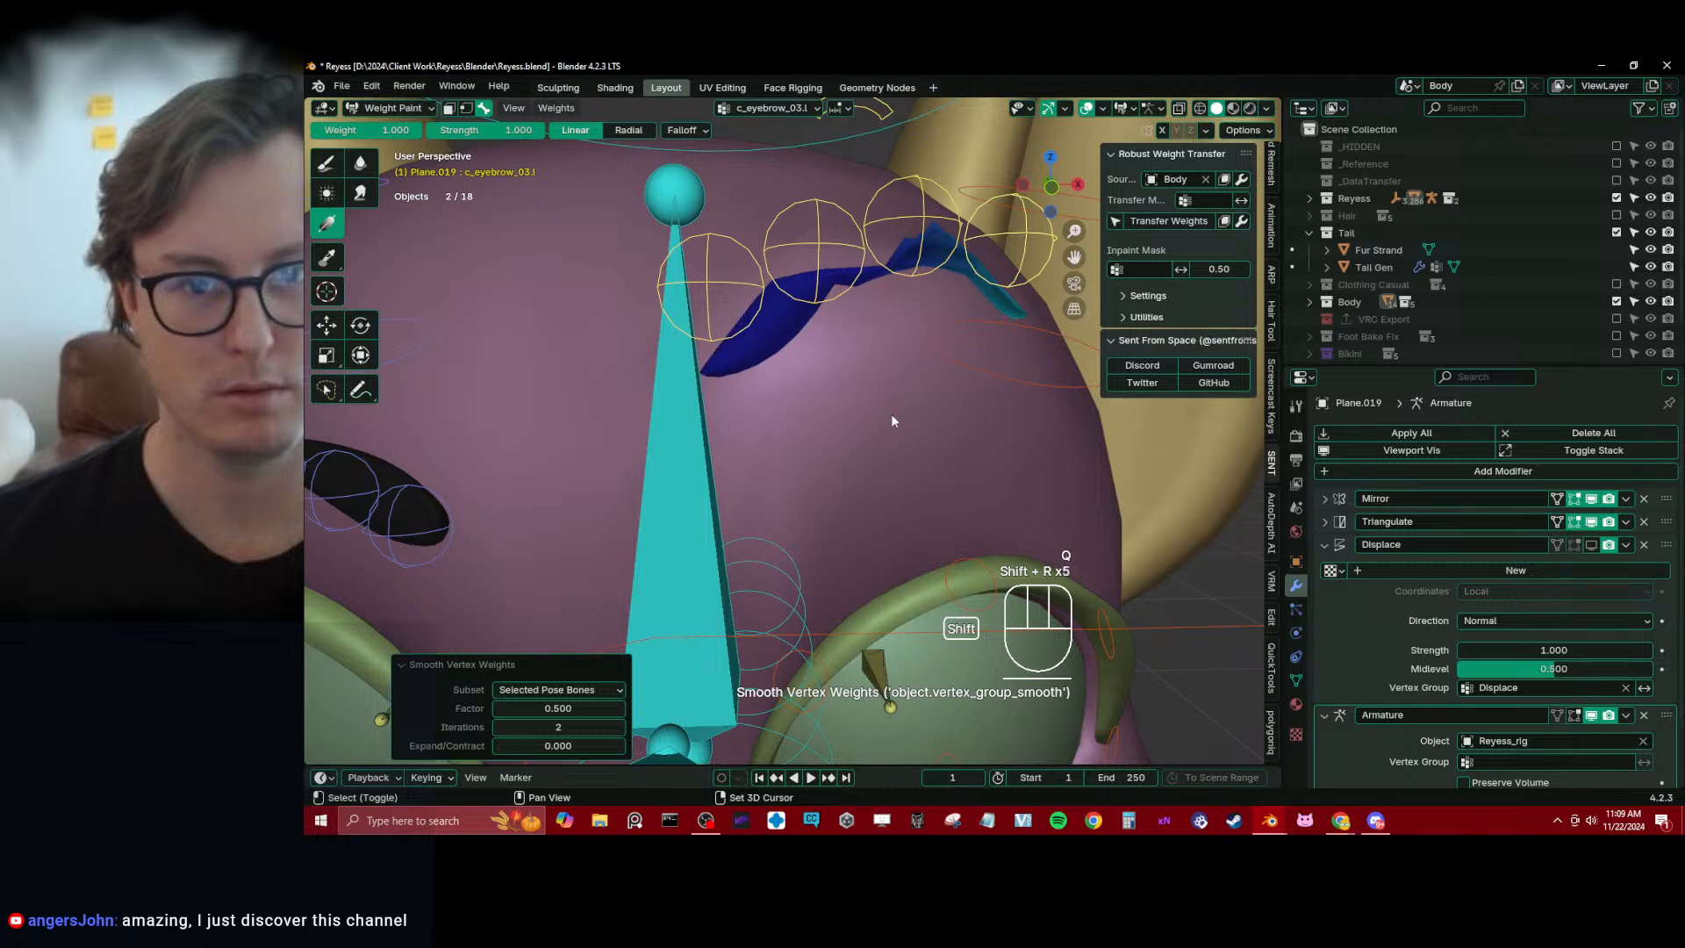
{"action": "scroll", "coordinate": [914, 394], "scroll_direction": "down", "scroll_amount": 5}
{"action": "key", "text": "ctrl+Tab"}
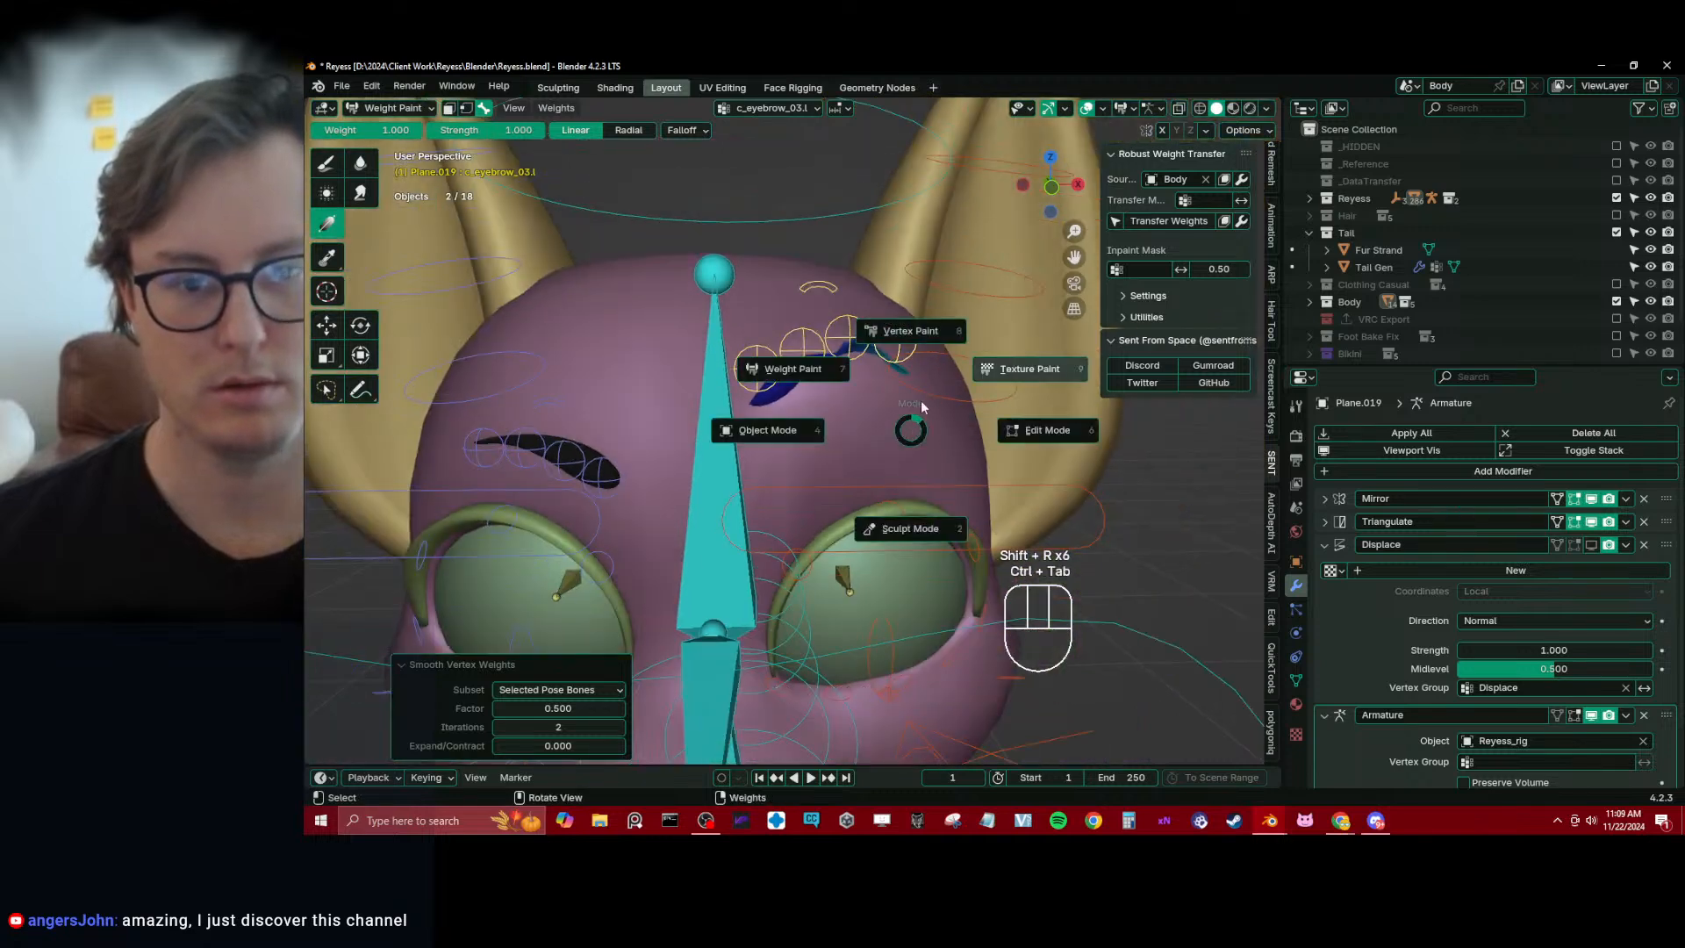
{"action": "key", "text": "Escape"}
Return to Object Mode and delete all vertex groups of the eyebrow mesh Plane.019
{"action": "middle_click_drag", "start_coordinate": [902, 411], "coordinate": [887, 396]}
{"action": "key", "text": "ctrl+Tab"}
{"action": "left_click", "coordinate": [806, 363]}
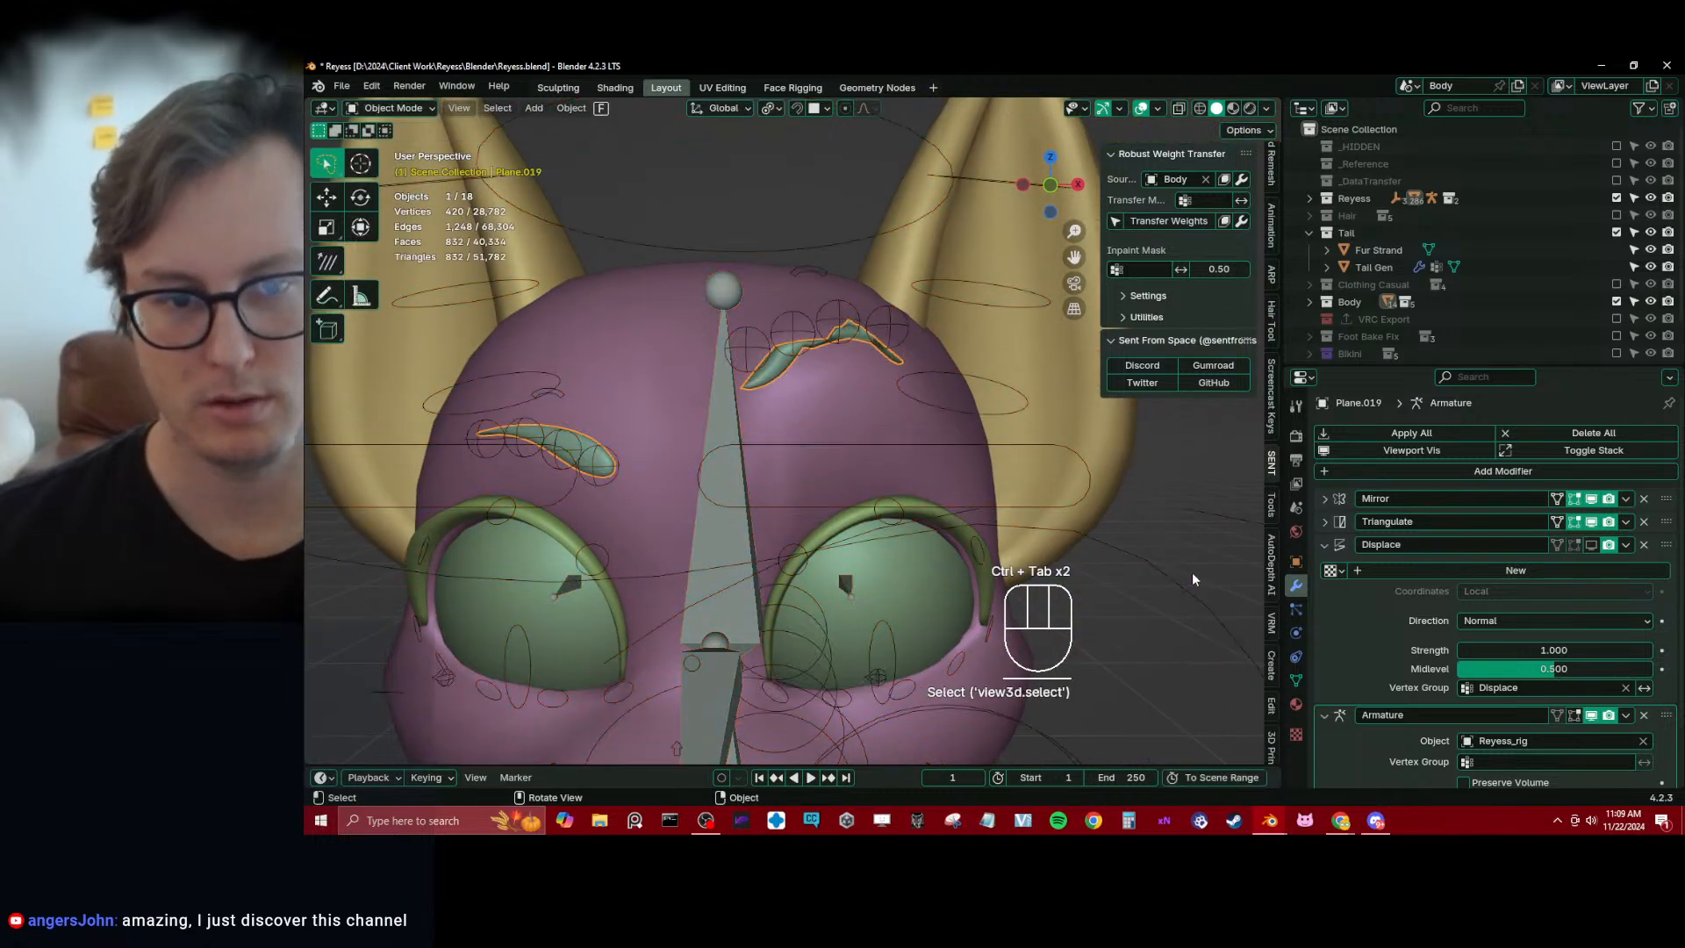
{"action": "left_click", "coordinate": [1296, 680]}
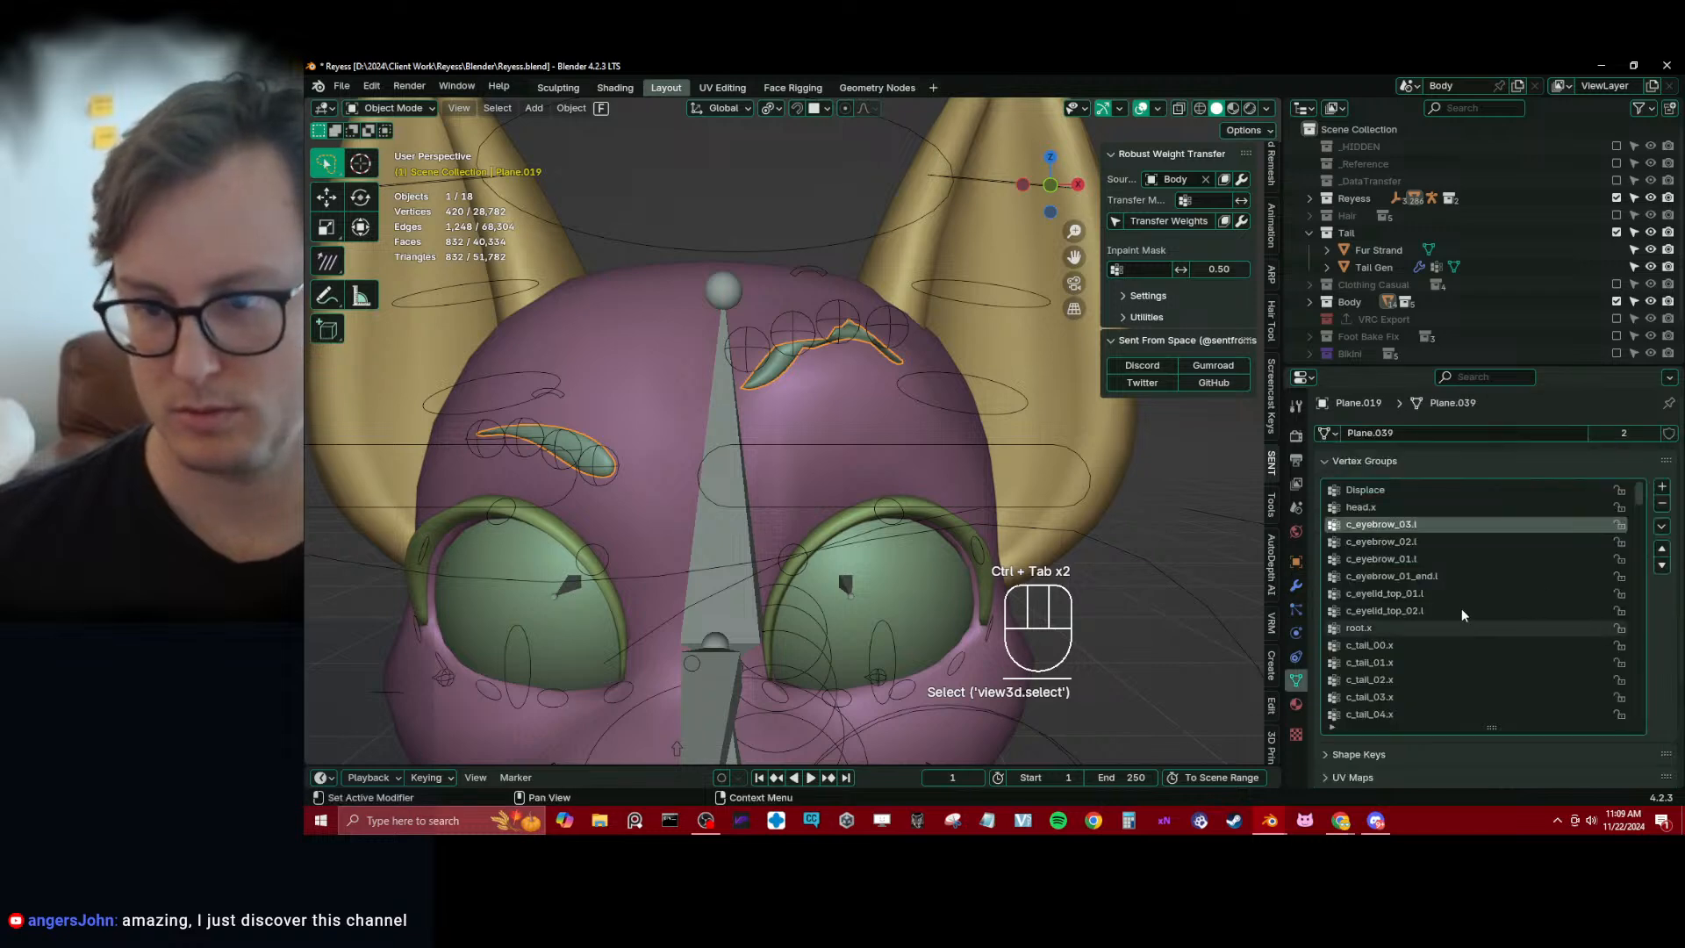
{"action": "left_click", "coordinate": [1661, 526]}
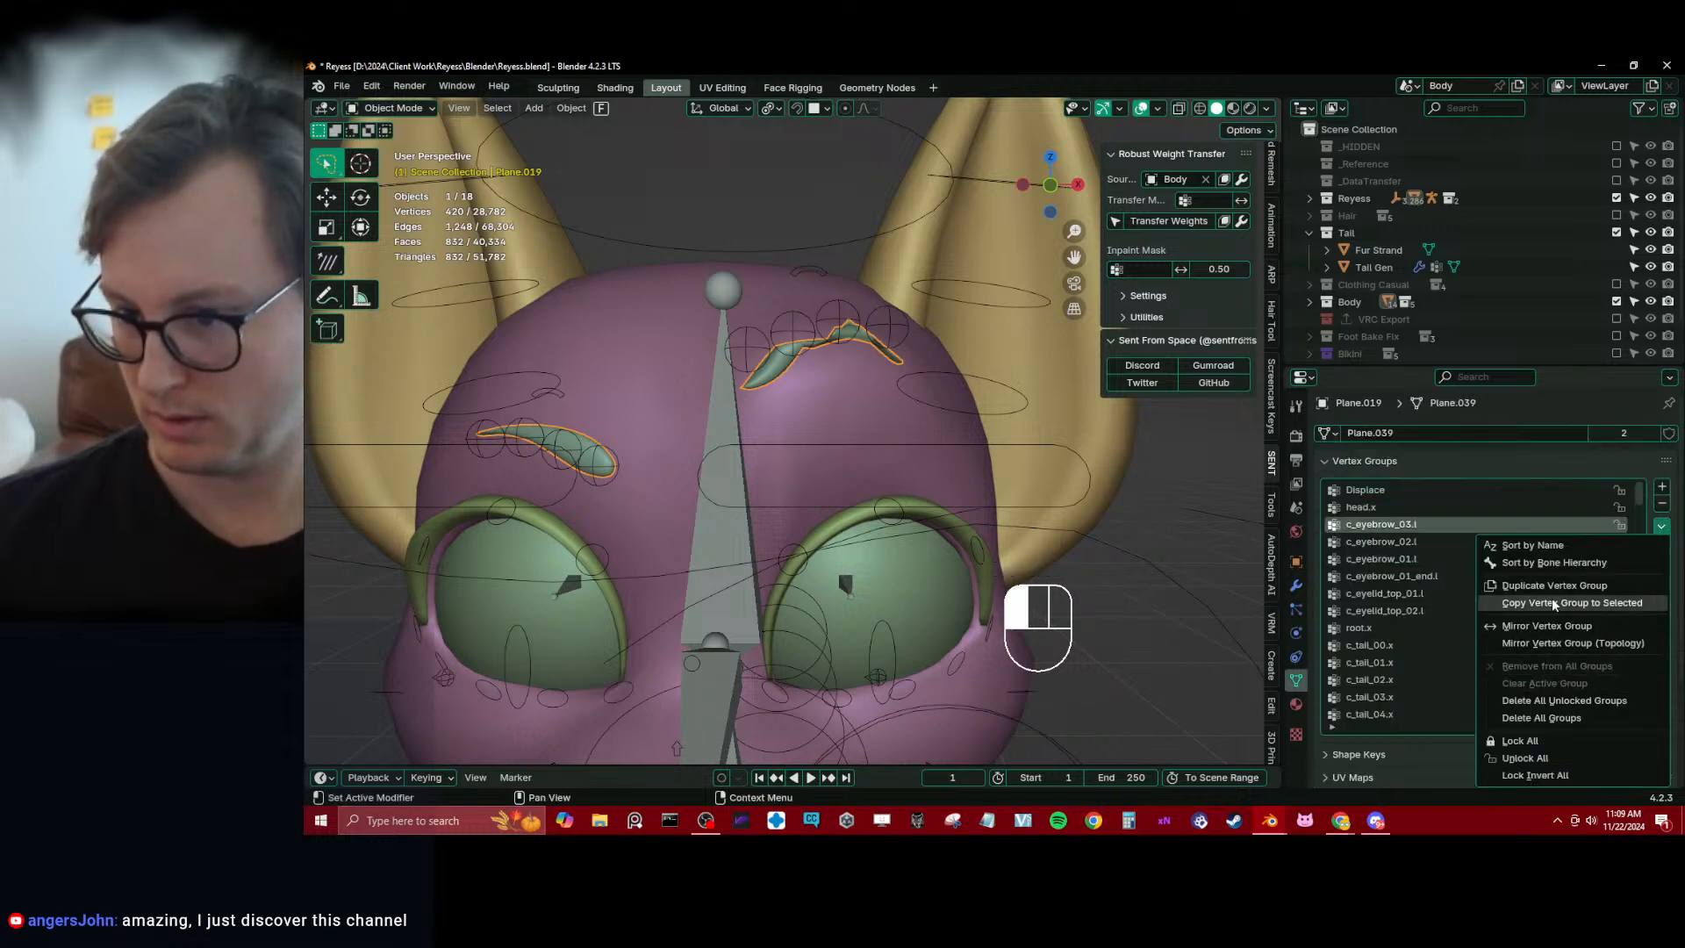
{"action": "left_click", "coordinate": [1540, 718]}
{"action": "scroll", "coordinate": [821, 386], "scroll_direction": "up", "scroll_amount": 2}
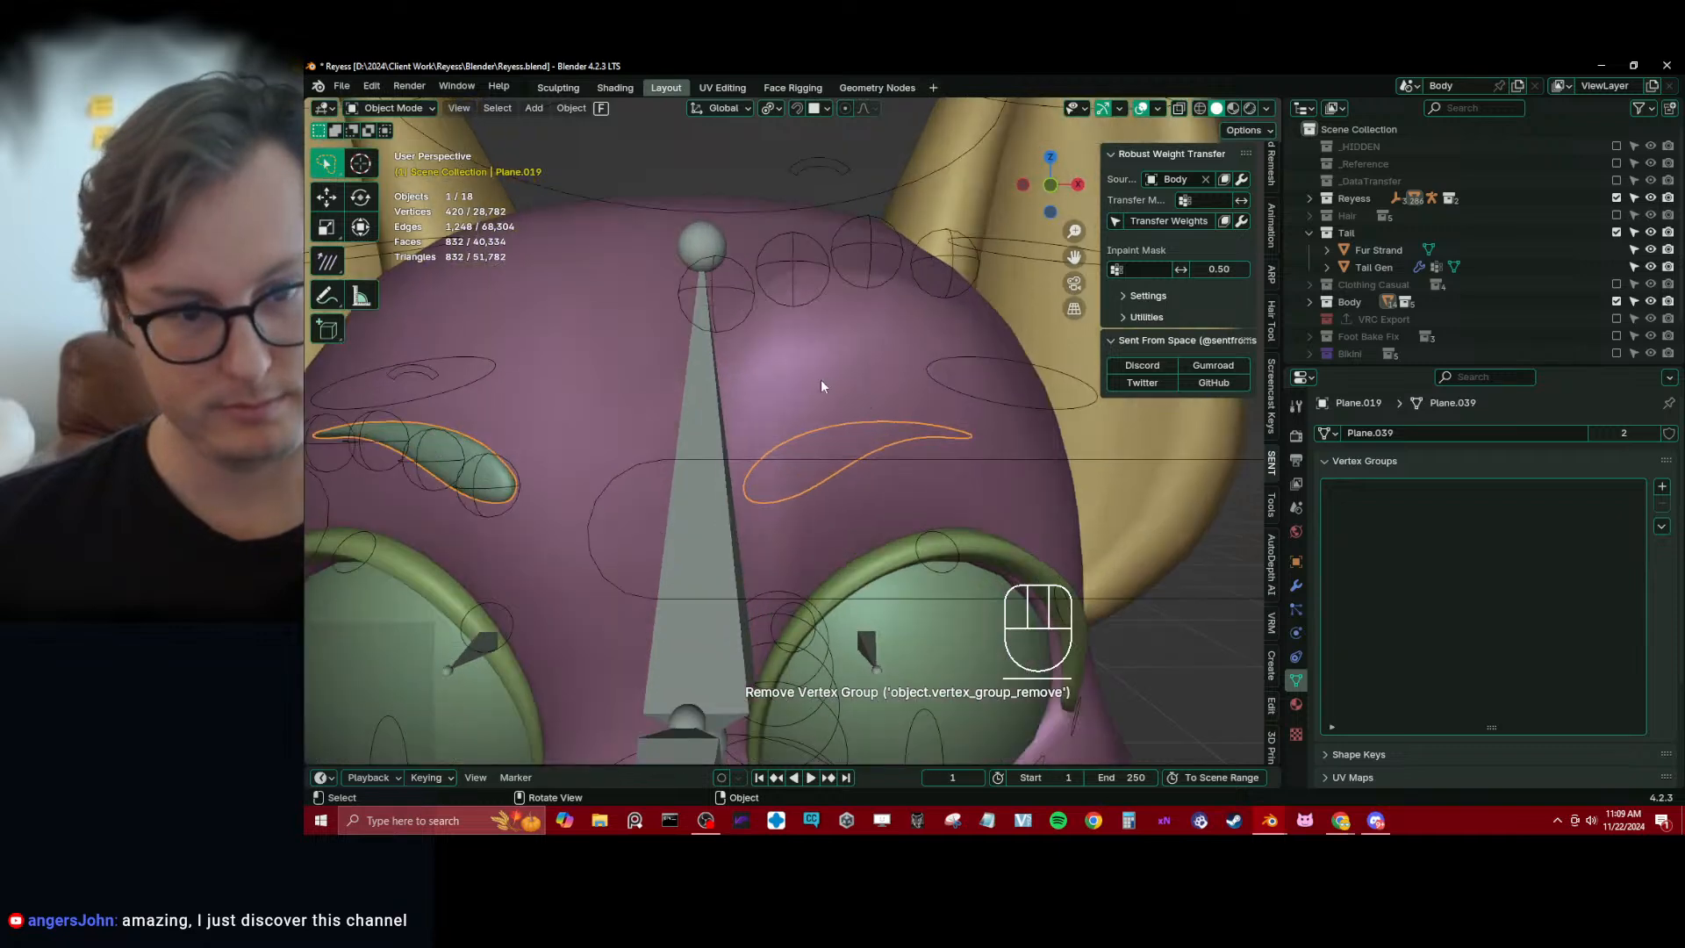
Isolate the eyebrow mesh and Reyess_rig in local view and enter Weight Paint mode on the eyebrow
{"action": "left_click", "coordinate": [752, 301], "text": "shift"}
{"action": "key", "text": "KP_Divide"}
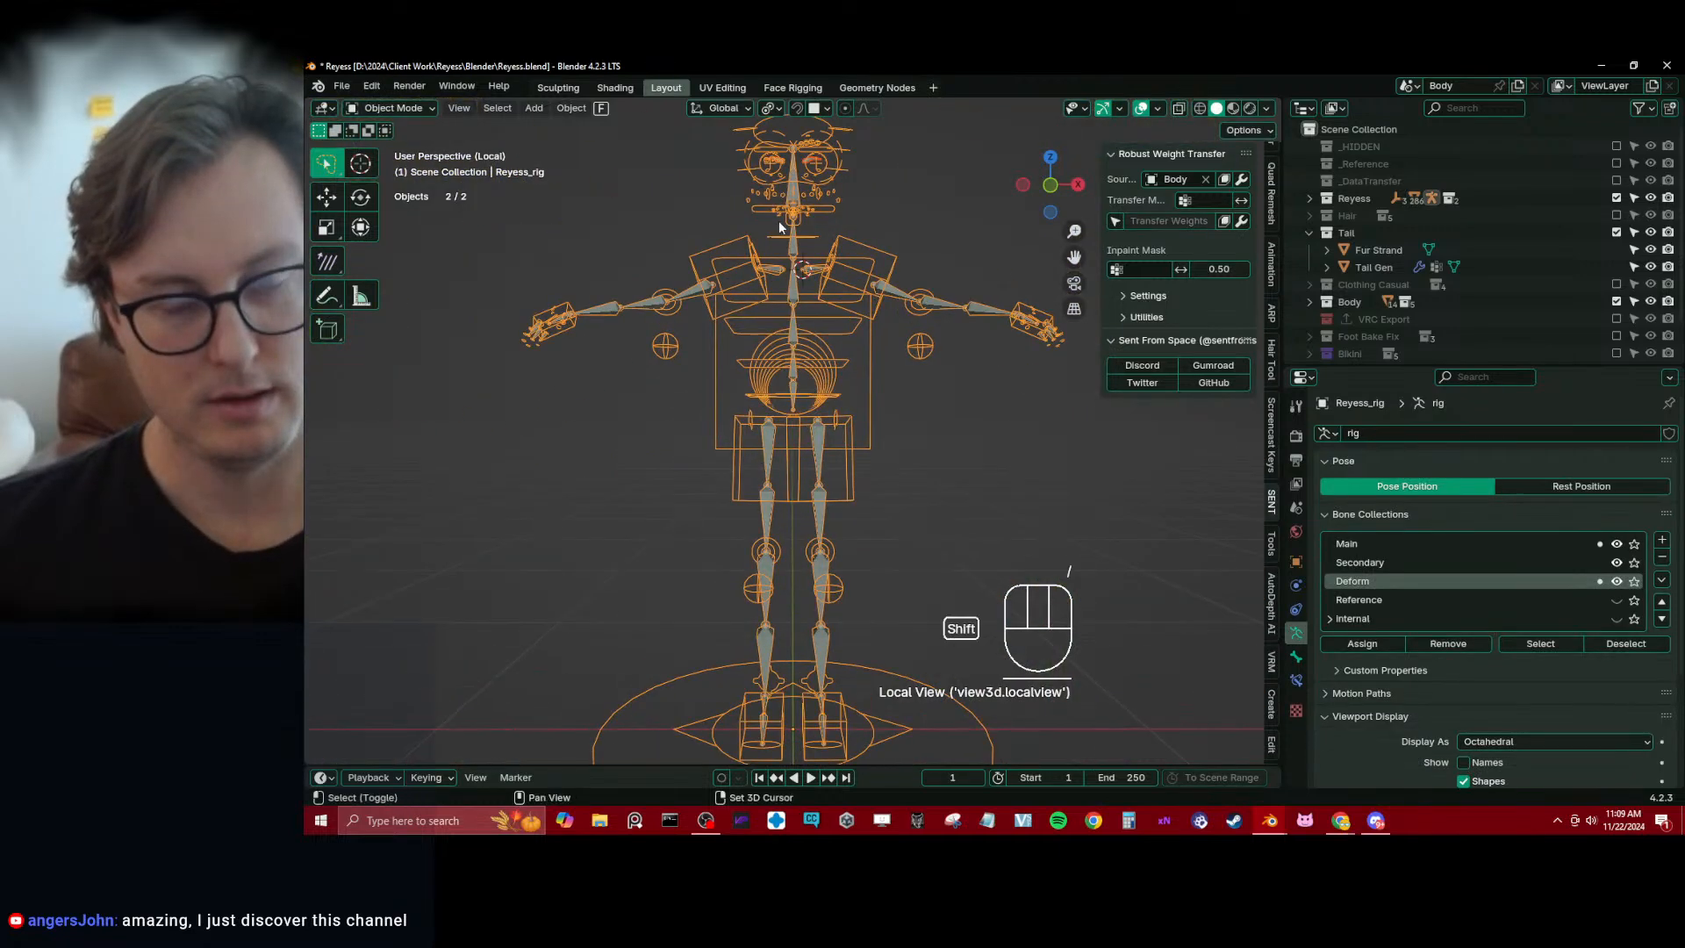
{"action": "scroll", "coordinate": [762, 421], "scroll_direction": "up", "scroll_amount": 7}
{"action": "left_click", "coordinate": [707, 424], "text": "shift"}
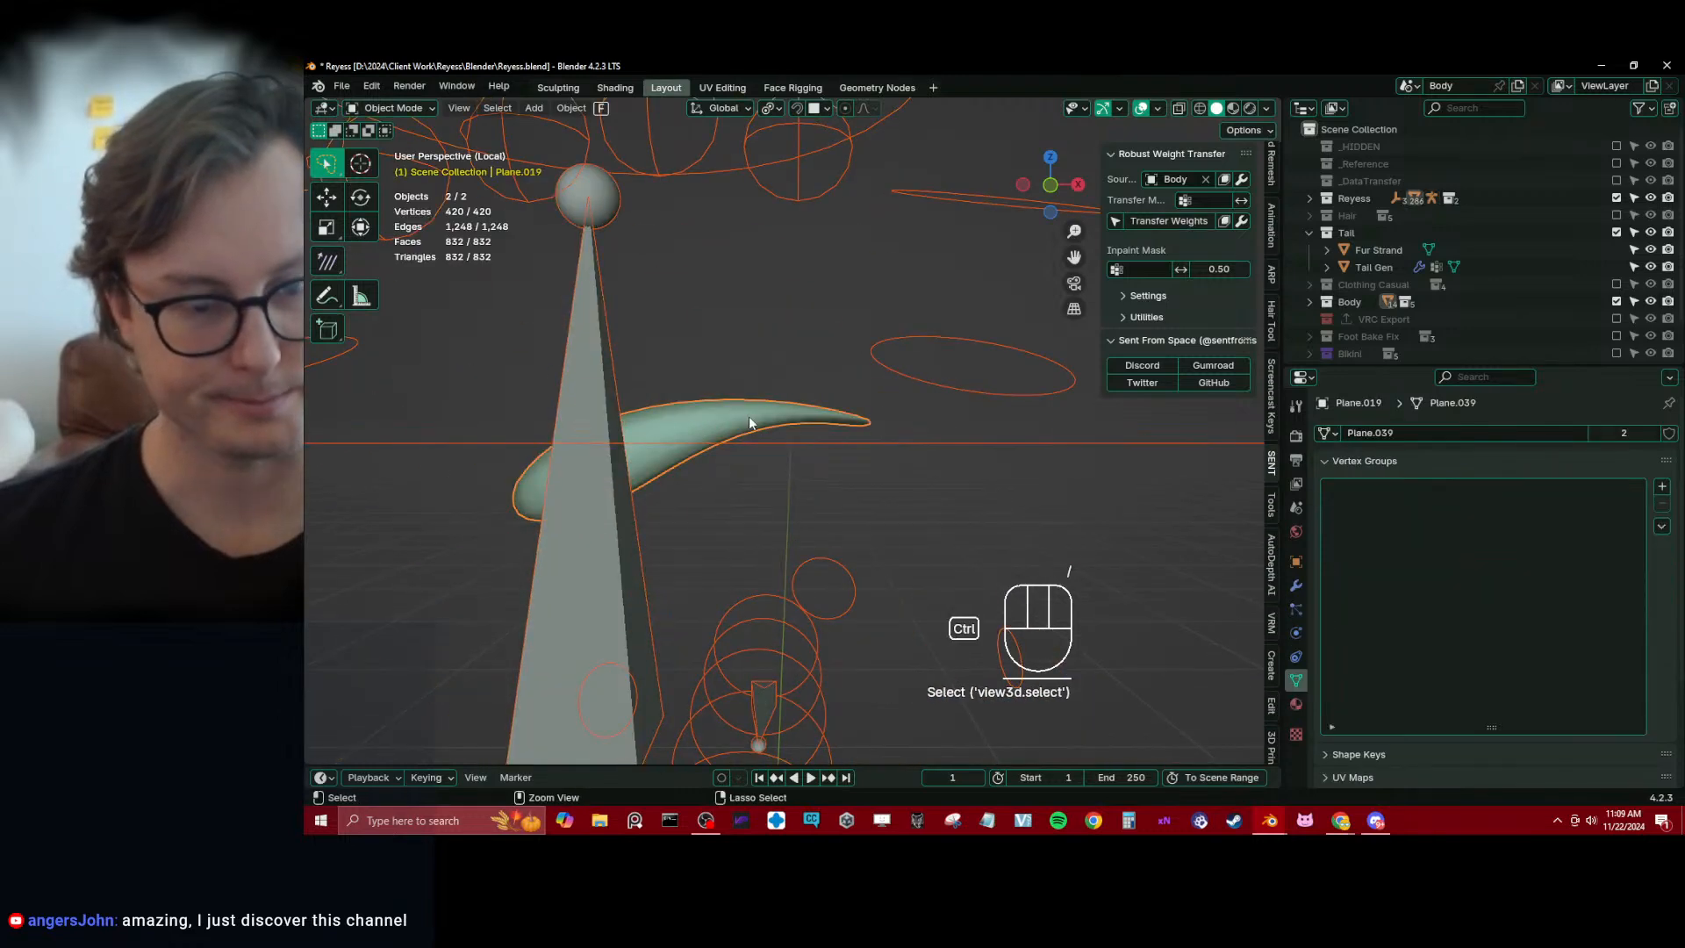
{"action": "key", "text": "ctrl+Tab"}
{"action": "left_click", "coordinate": [650, 374]}
{"action": "scroll", "coordinate": [650, 375], "scroll_direction": "down", "scroll_amount": 7}
{"action": "middle_click_drag", "start_coordinate": [652, 379], "coordinate": [696, 395], "text": "shift"}
Paint weight 1 gradients on the eyebrow for c_eyebrow_01_end.l, c_eyebrow_01.l, c_eyebrow_03.l and c_eyebrow_02.l
{"action": "left_click", "coordinate": [787, 406], "text": "ctrl"}
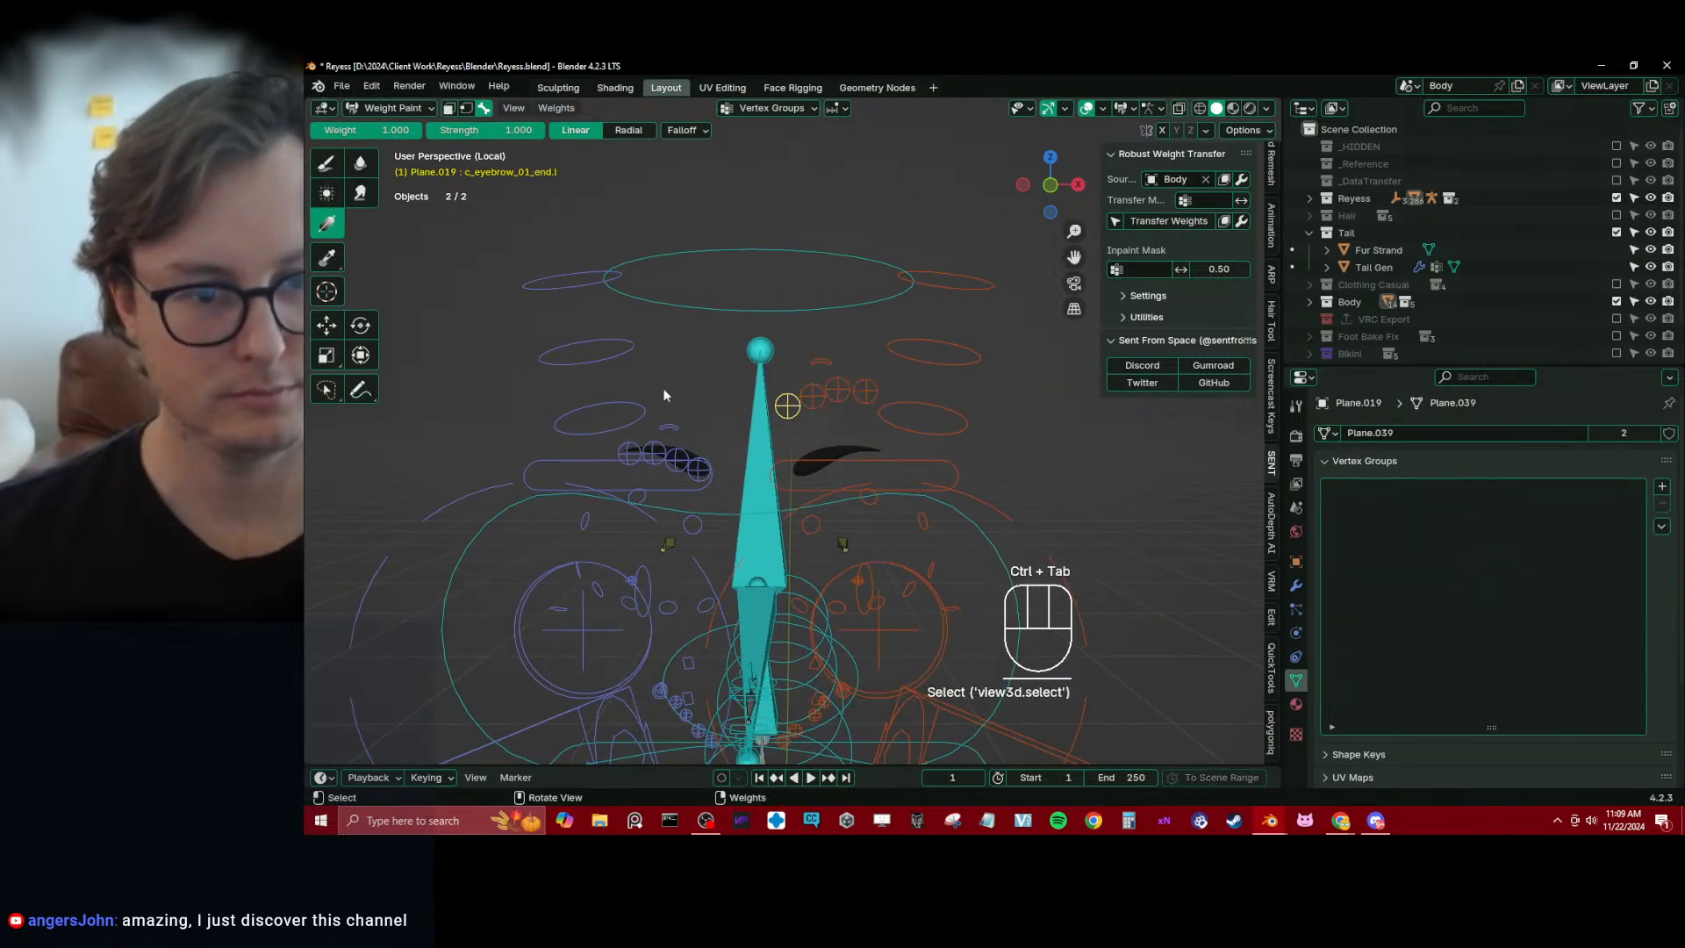
{"action": "mouse_move", "coordinate": [779, 482]}
{"action": "left_mouse_down"}
{"action": "mouse_move", "coordinate": [856, 424]}
{"action": "mouse_move", "coordinate": [819, 417]}
{"action": "left_mouse_up"}
{"action": "left_click", "coordinate": [811, 396], "text": "ctrl"}
{"action": "left_click", "coordinate": [861, 394], "text": "alt"}
{"action": "left_click", "coordinate": [846, 396], "text": "alt"}
{"action": "scroll", "coordinate": [819, 418], "scroll_direction": "up", "scroll_amount": 2}
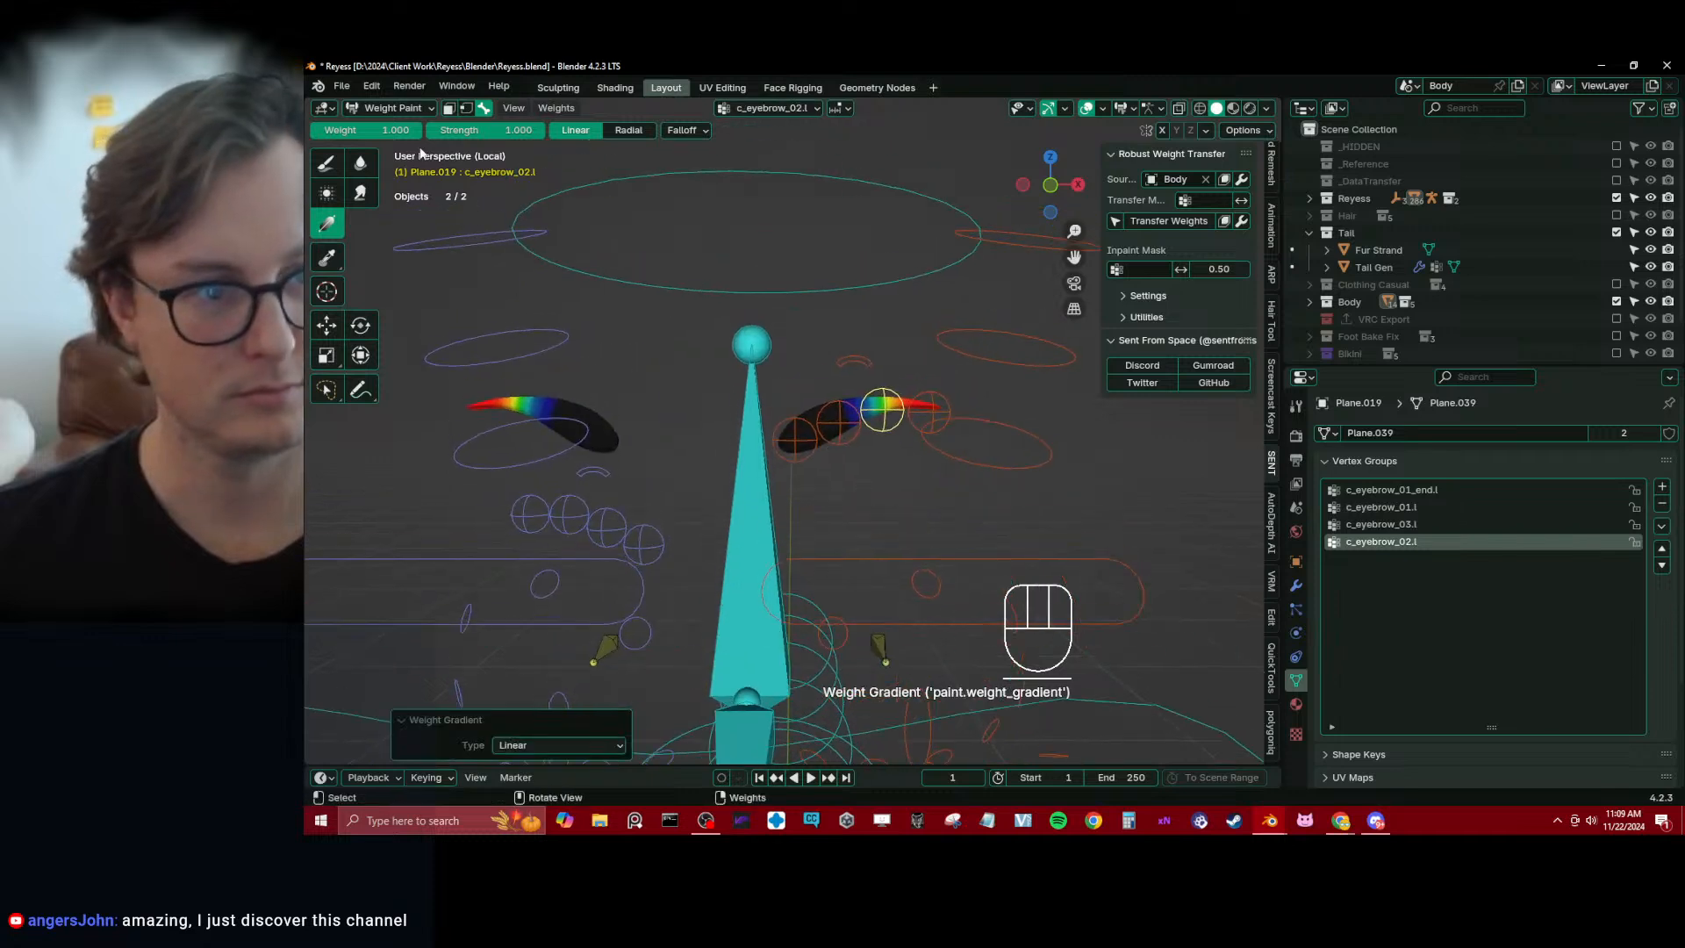
Set the gradient weight to 0 and fade out the outer weights of c_eyebrow_01.l and c_eyebrow_02.l
{"action": "left_click", "coordinate": [822, 472], "text": "alt"}
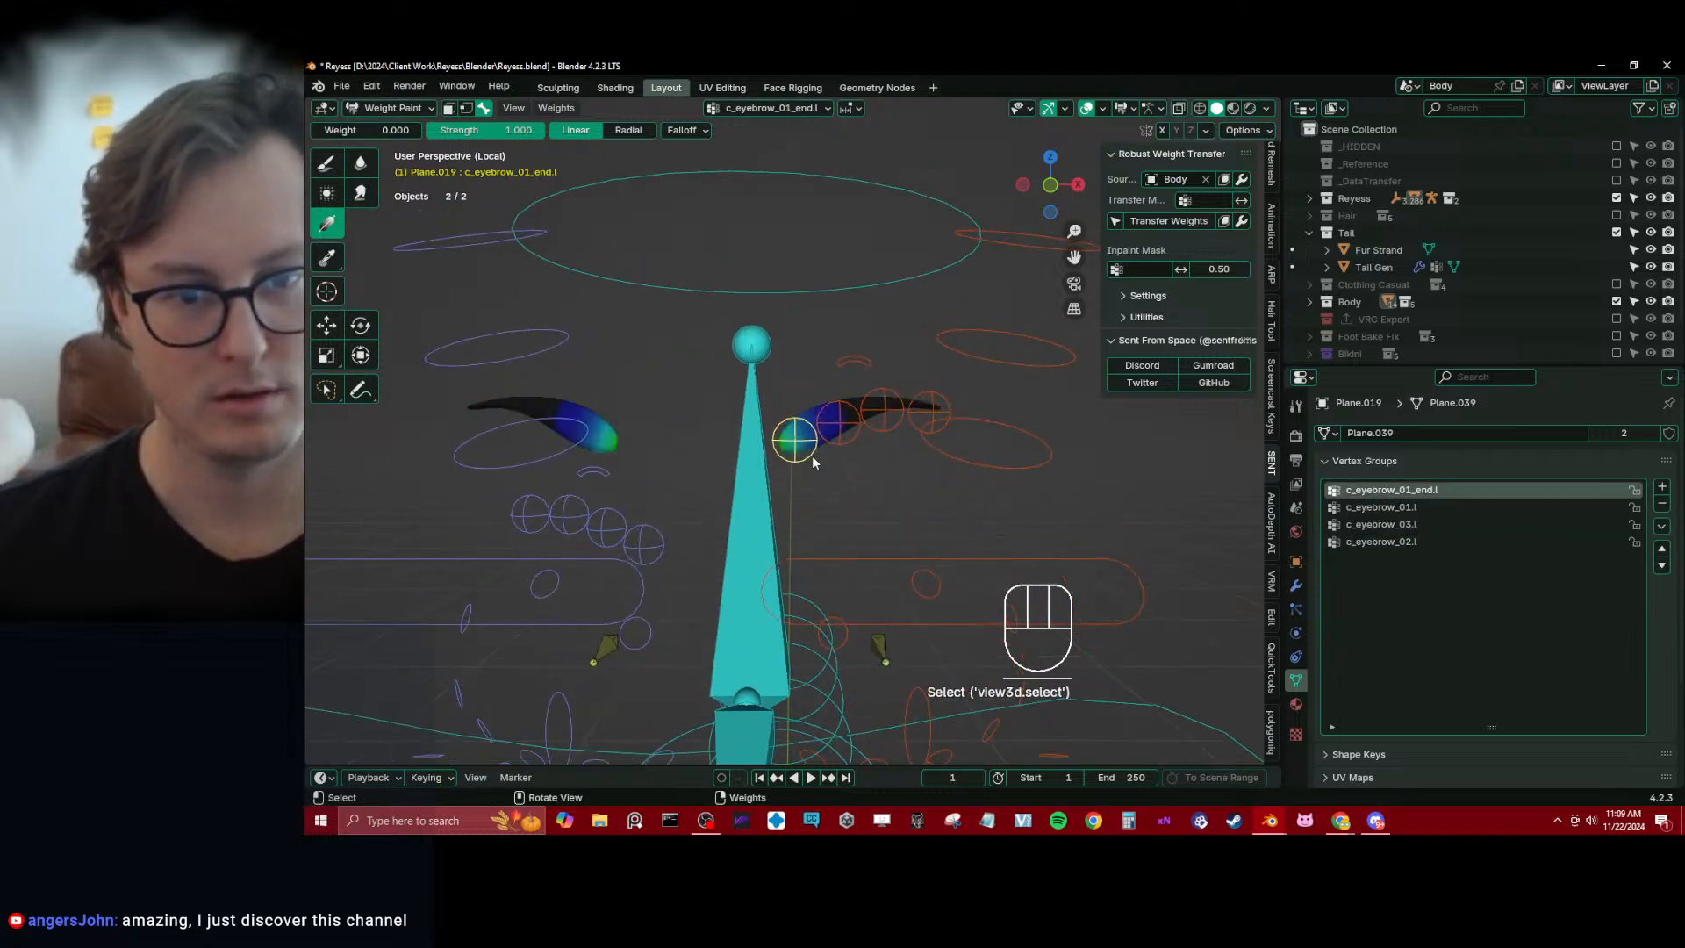
{"action": "left_click", "coordinate": [838, 425], "text": "alt"}
{"action": "left_click_drag", "start_coordinate": [849, 440], "coordinate": [935, 409]}
{"action": "left_click", "coordinate": [880, 425], "text": "alt"}
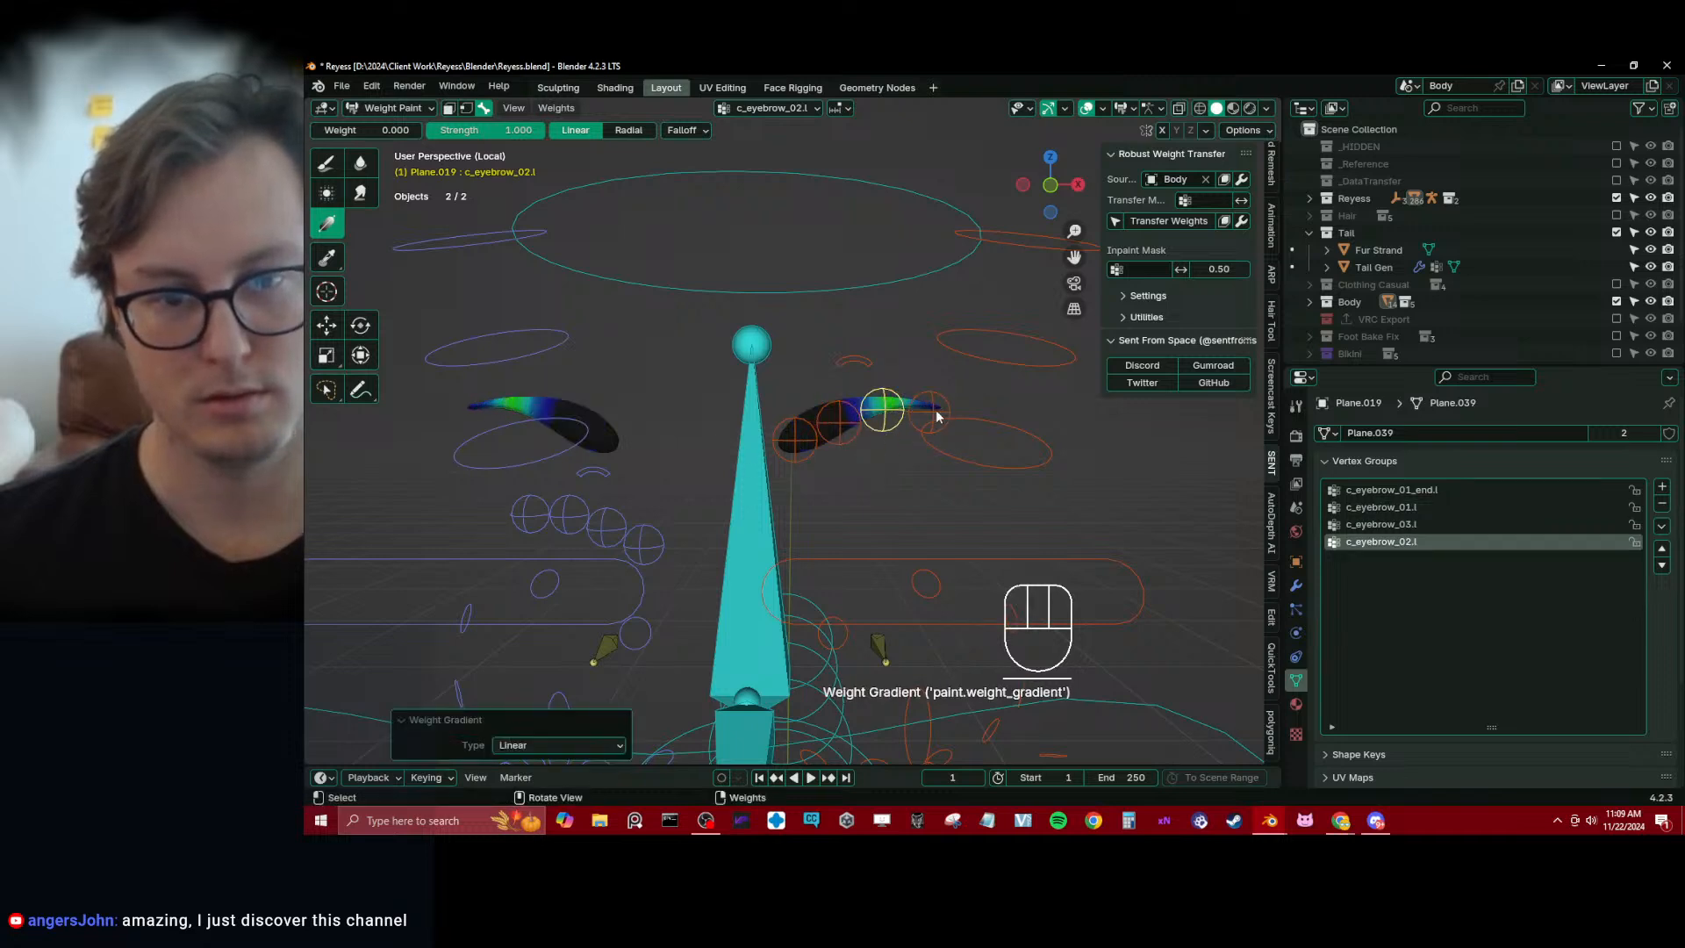
Select all four left eyebrow bones and smooth their weights repeatedly with factor 0.5 and 2 iterations
{"action": "left_click", "coordinate": [932, 412], "text": "alt"}
{"action": "left_click", "coordinate": [884, 423], "text": "alt+shift"}
{"action": "left_click", "coordinate": [841, 430], "text": "alt+shift"}
{"action": "left_click", "coordinate": [800, 444], "text": "alt+shift"}
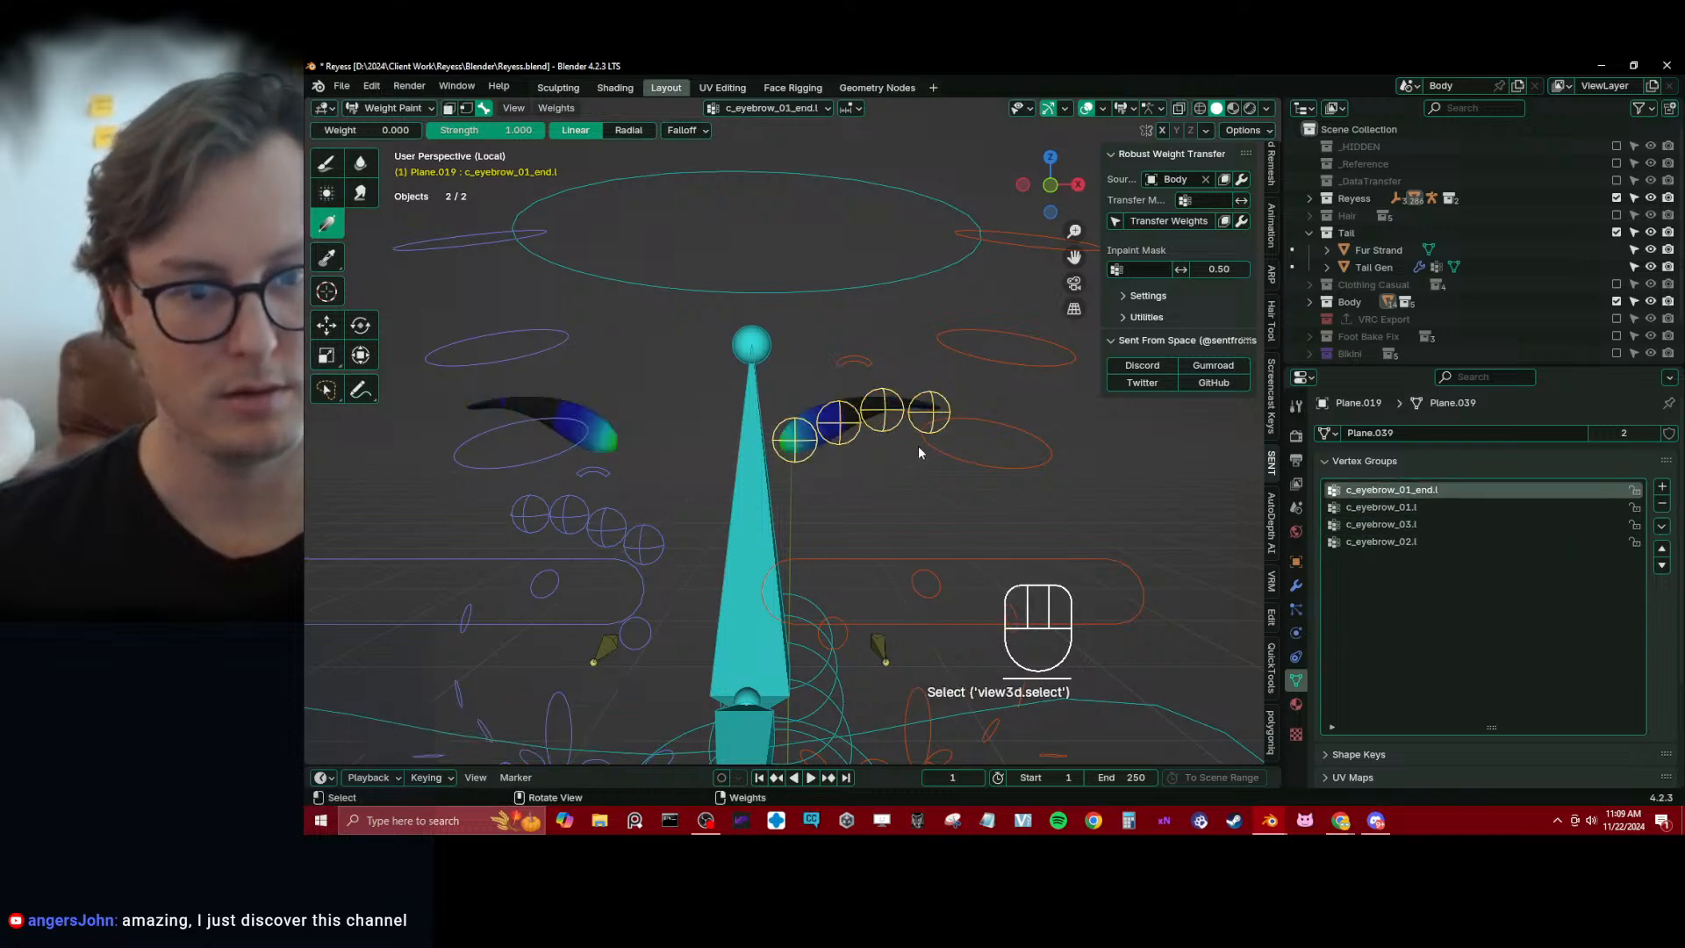
{"action": "key", "text": "q"}
{"action": "left_click", "coordinate": [918, 448]}
{"action": "key", "text": "shift+r"}
{"action": "key", "text": "shift+r"}
{"action": "scroll", "coordinate": [848, 489], "scroll_direction": "down", "scroll_amount": 4}
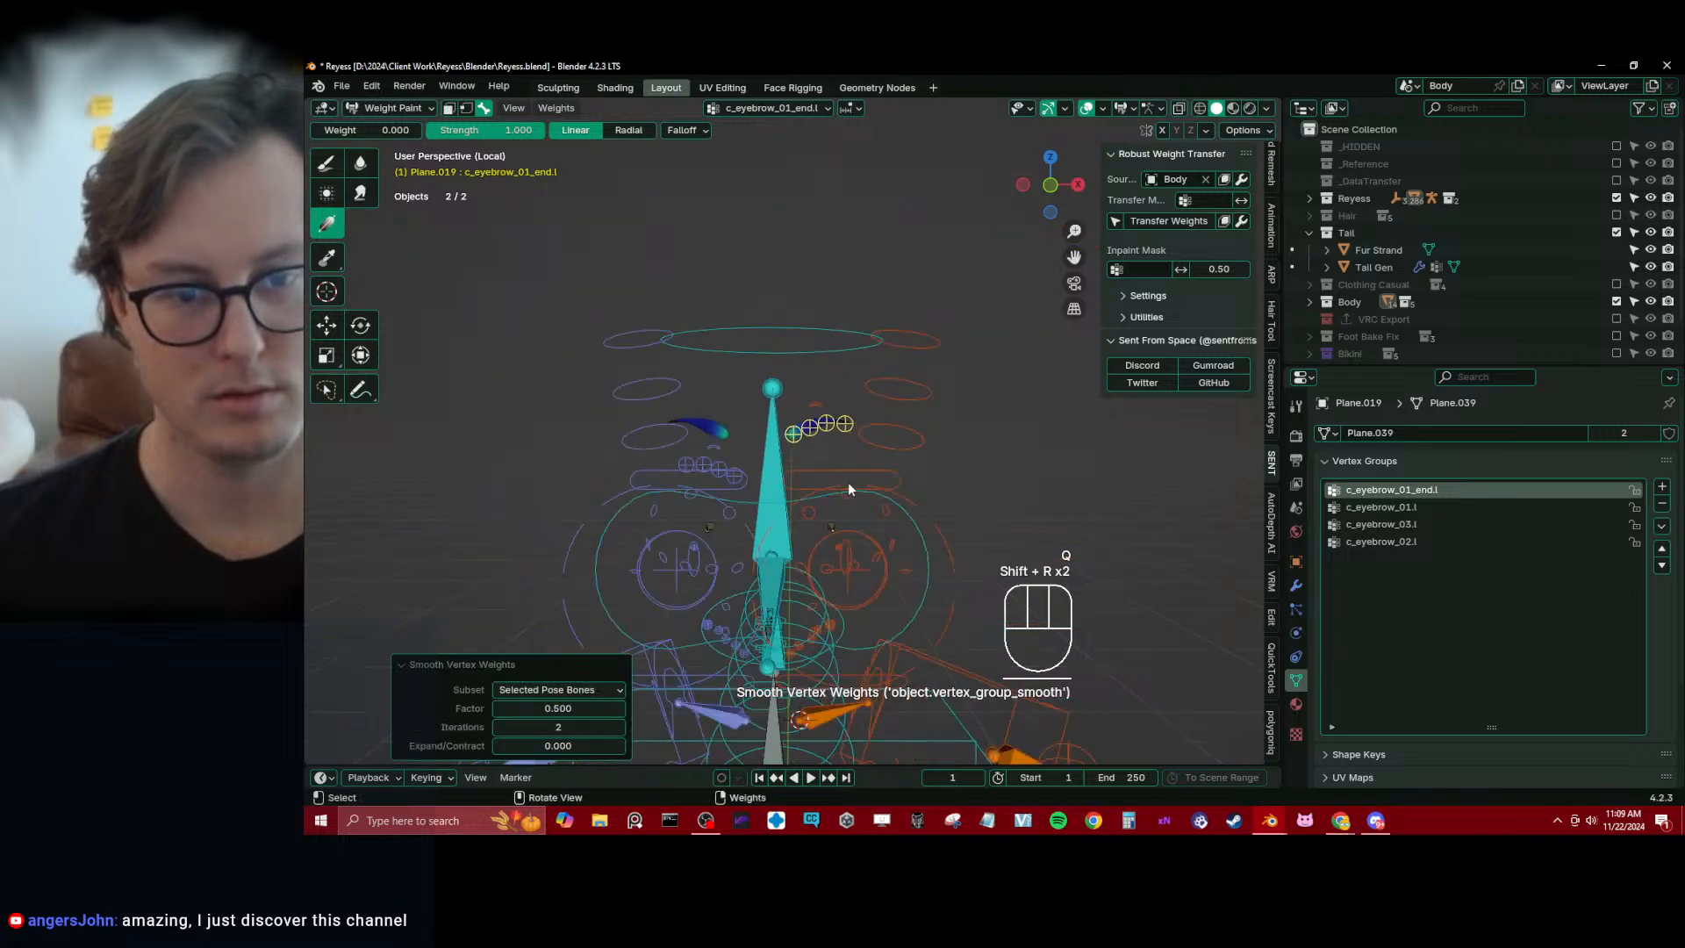
Test the left eyebrow weights by moving c_eyebrow_01.l and c_eyebrow_02.l and rotating c_eyebrow_01_end.l
{"action": "scroll", "coordinate": [824, 437], "scroll_direction": "up", "scroll_amount": 6}
{"action": "scroll", "coordinate": [891, 421], "scroll_direction": "down", "scroll_amount": 5}
{"action": "left_click", "coordinate": [828, 431], "text": "alt"}
{"action": "scroll", "coordinate": [836, 443], "scroll_direction": "up", "scroll_amount": 2}
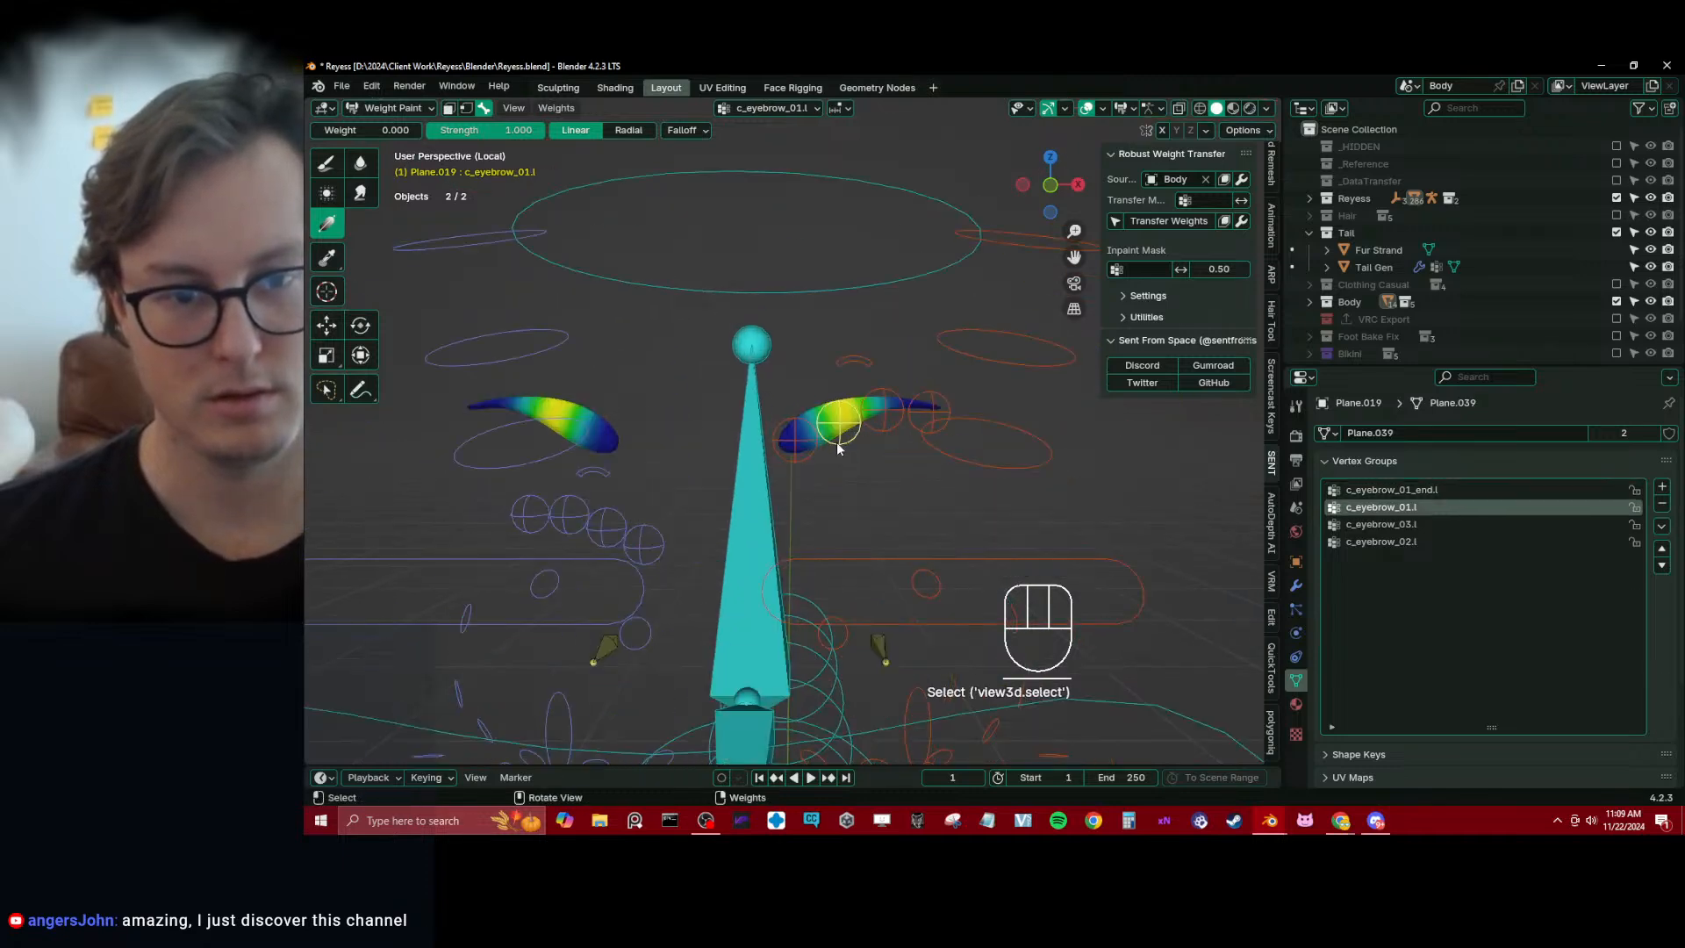
{"action": "key", "text": "g"}
{"action": "left_click", "coordinate": [833, 419]}
{"action": "left_click", "coordinate": [884, 419], "text": "alt"}
{"action": "key", "text": "g"}
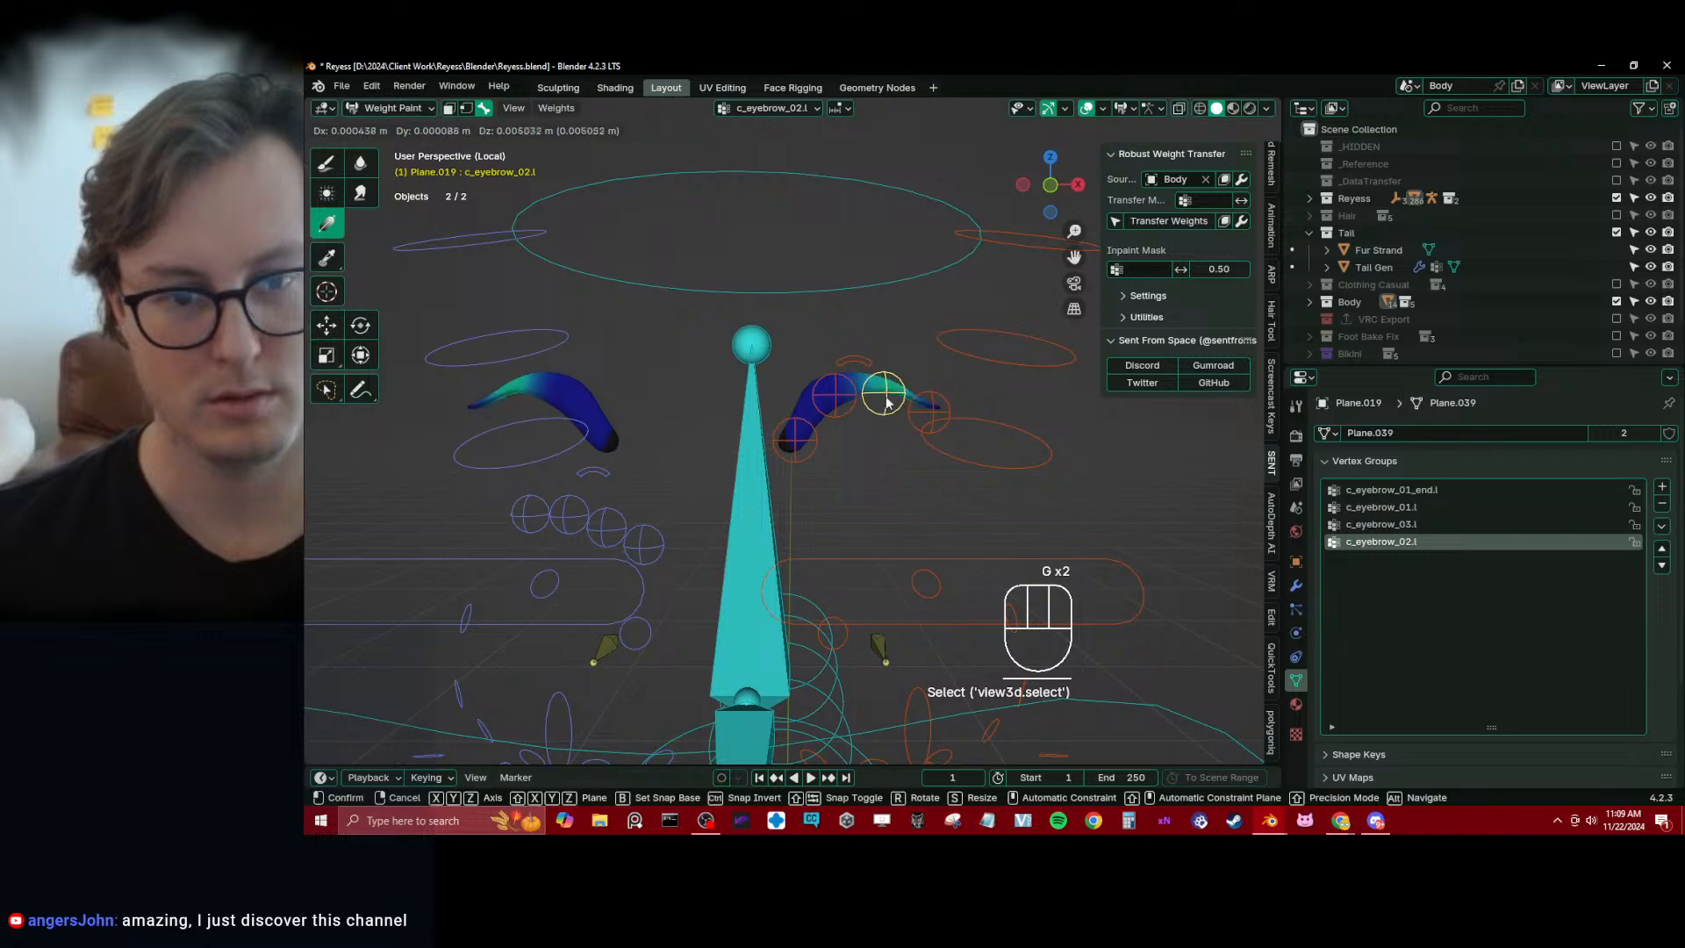
{"action": "left_click", "coordinate": [881, 400]}
{"action": "left_click", "coordinate": [794, 439], "text": "alt"}
{"action": "key", "text": "r"}
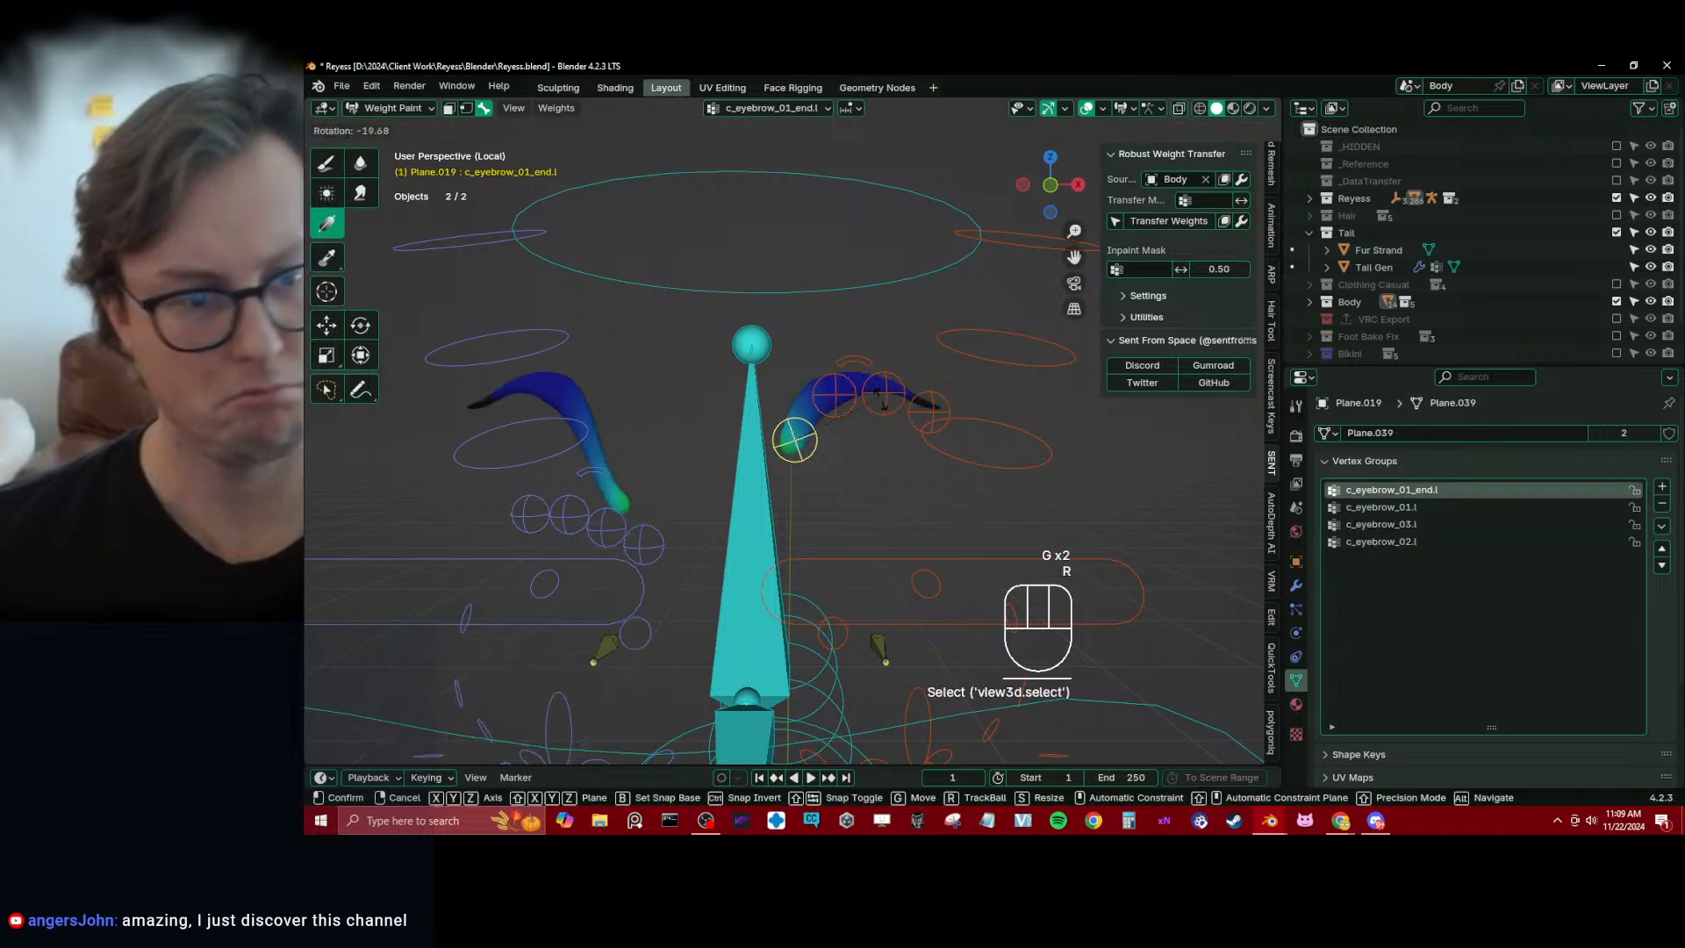
{"action": "left_click", "coordinate": [655, 519]}
Create vertex groups for c_eyebrow_01_end.r, c_eyebrow_01.r, c_eyebrow_02.r and c_eyebrow_03.r by dabbing with the Blur brush on each bone
{"action": "left_click", "coordinate": [644, 544], "text": "alt"}
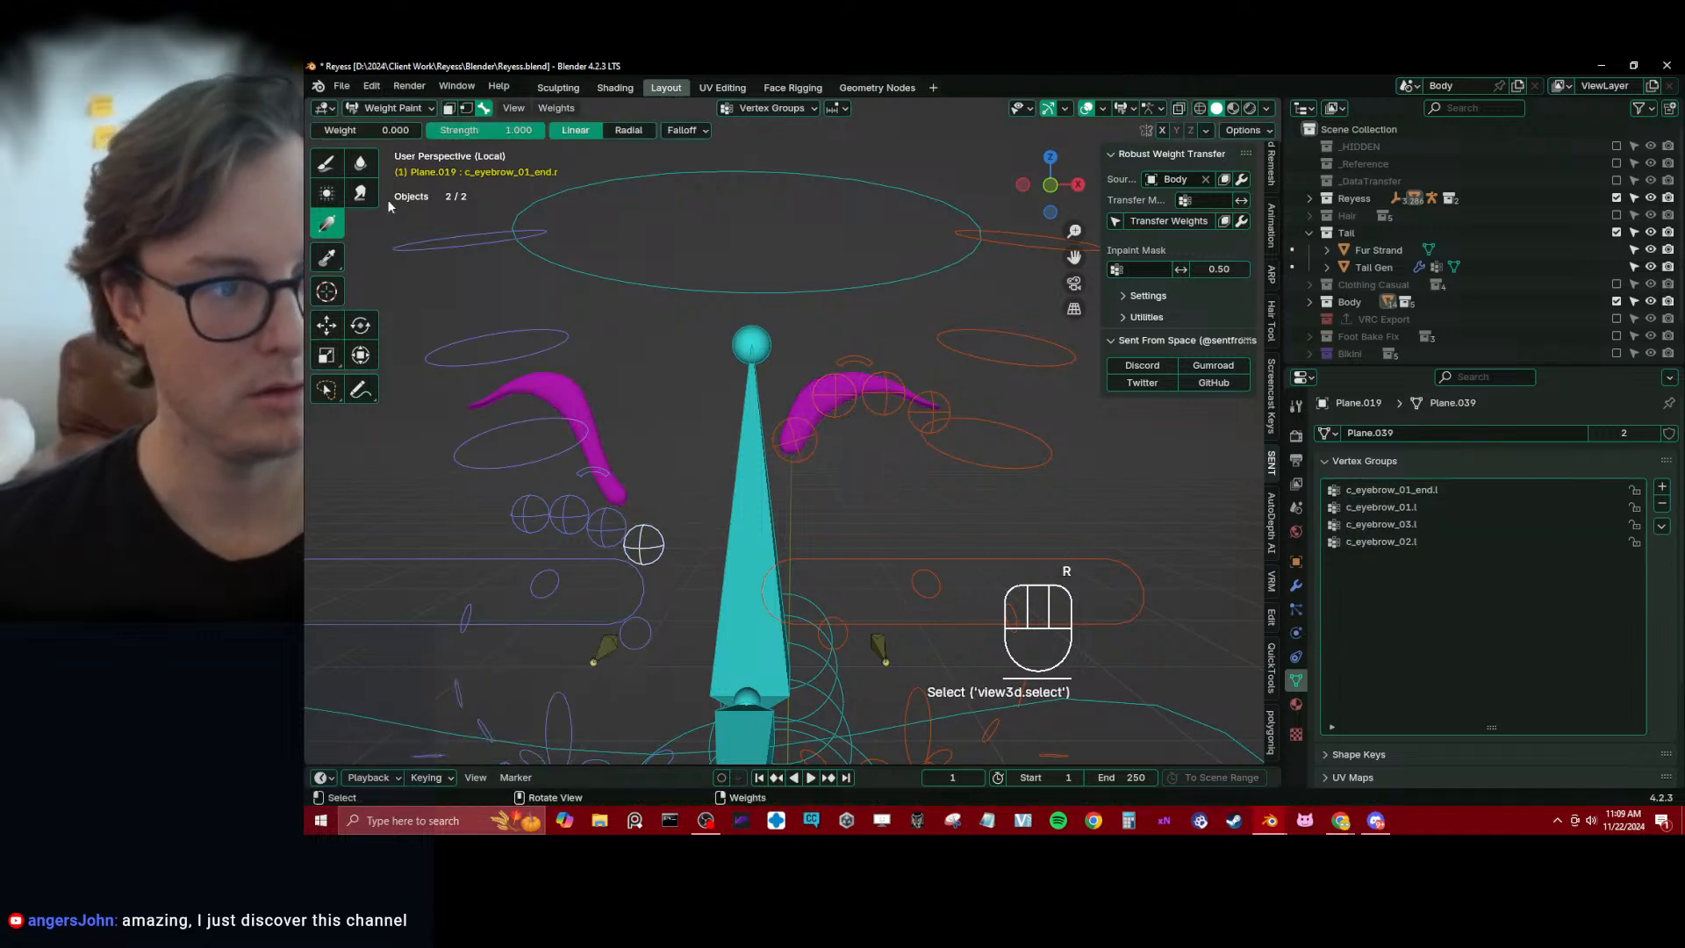
{"action": "left_click", "coordinate": [362, 165]}
{"action": "left_click", "coordinate": [689, 421]}
{"action": "left_click", "coordinate": [612, 528], "text": "alt"}
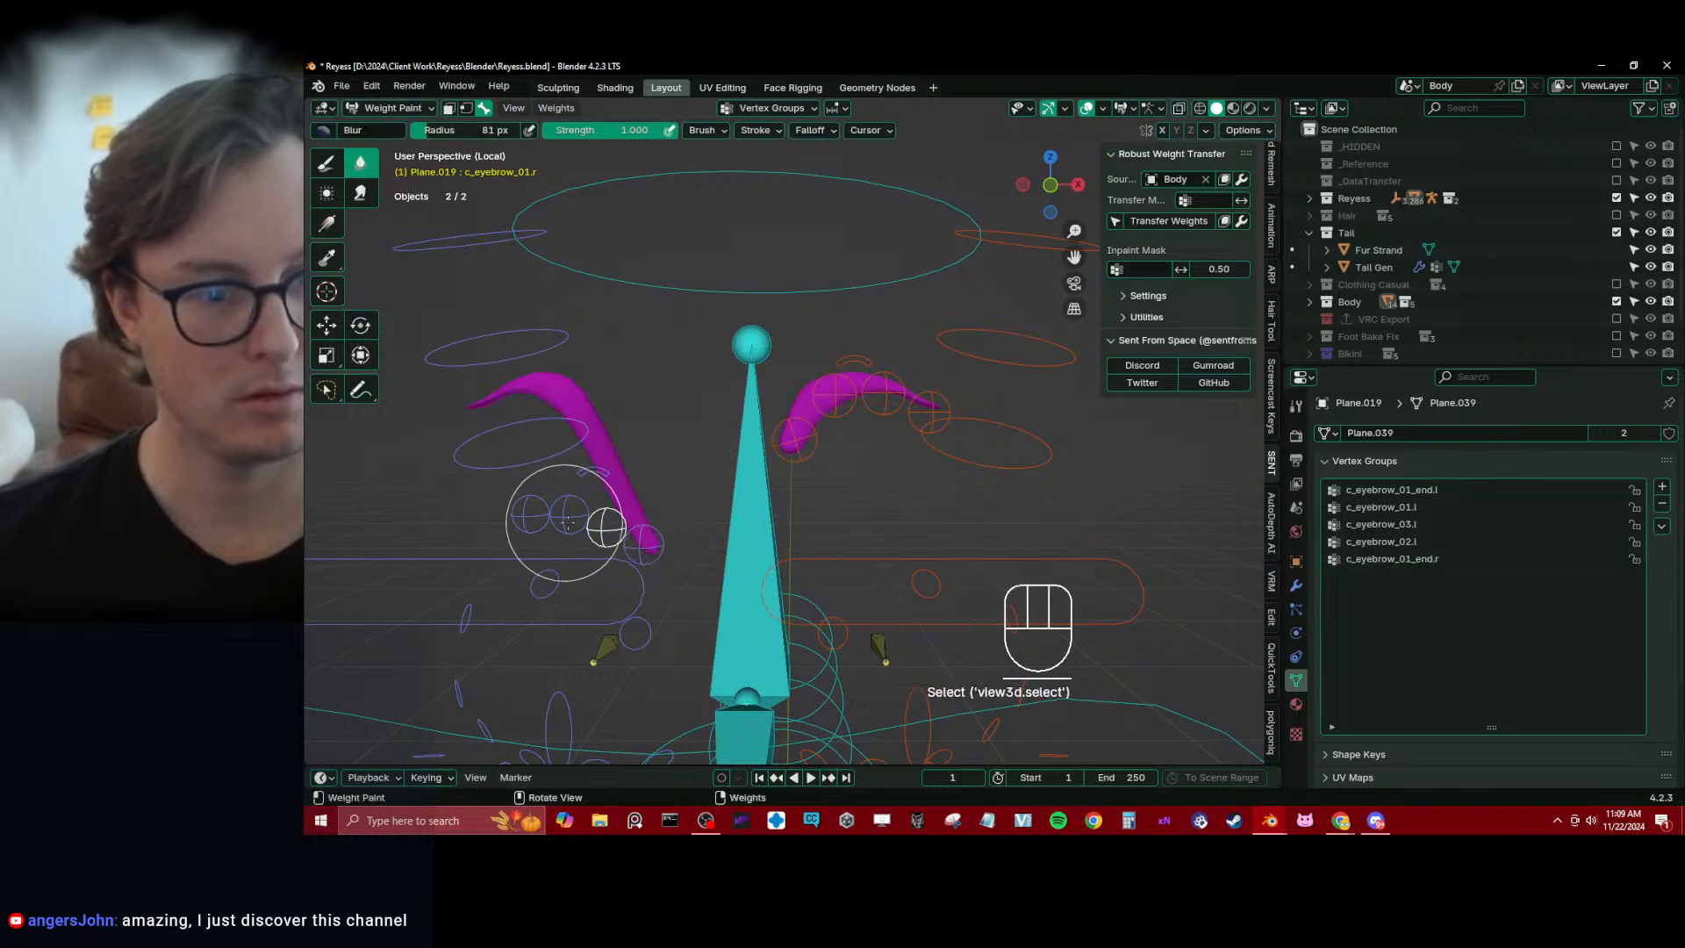
{"action": "left_click", "coordinate": [421, 543]}
{"action": "left_click", "coordinate": [565, 521], "text": "alt"}
{"action": "left_click", "coordinate": [522, 488]}
{"action": "left_click", "coordinate": [531, 517], "text": "alt"}
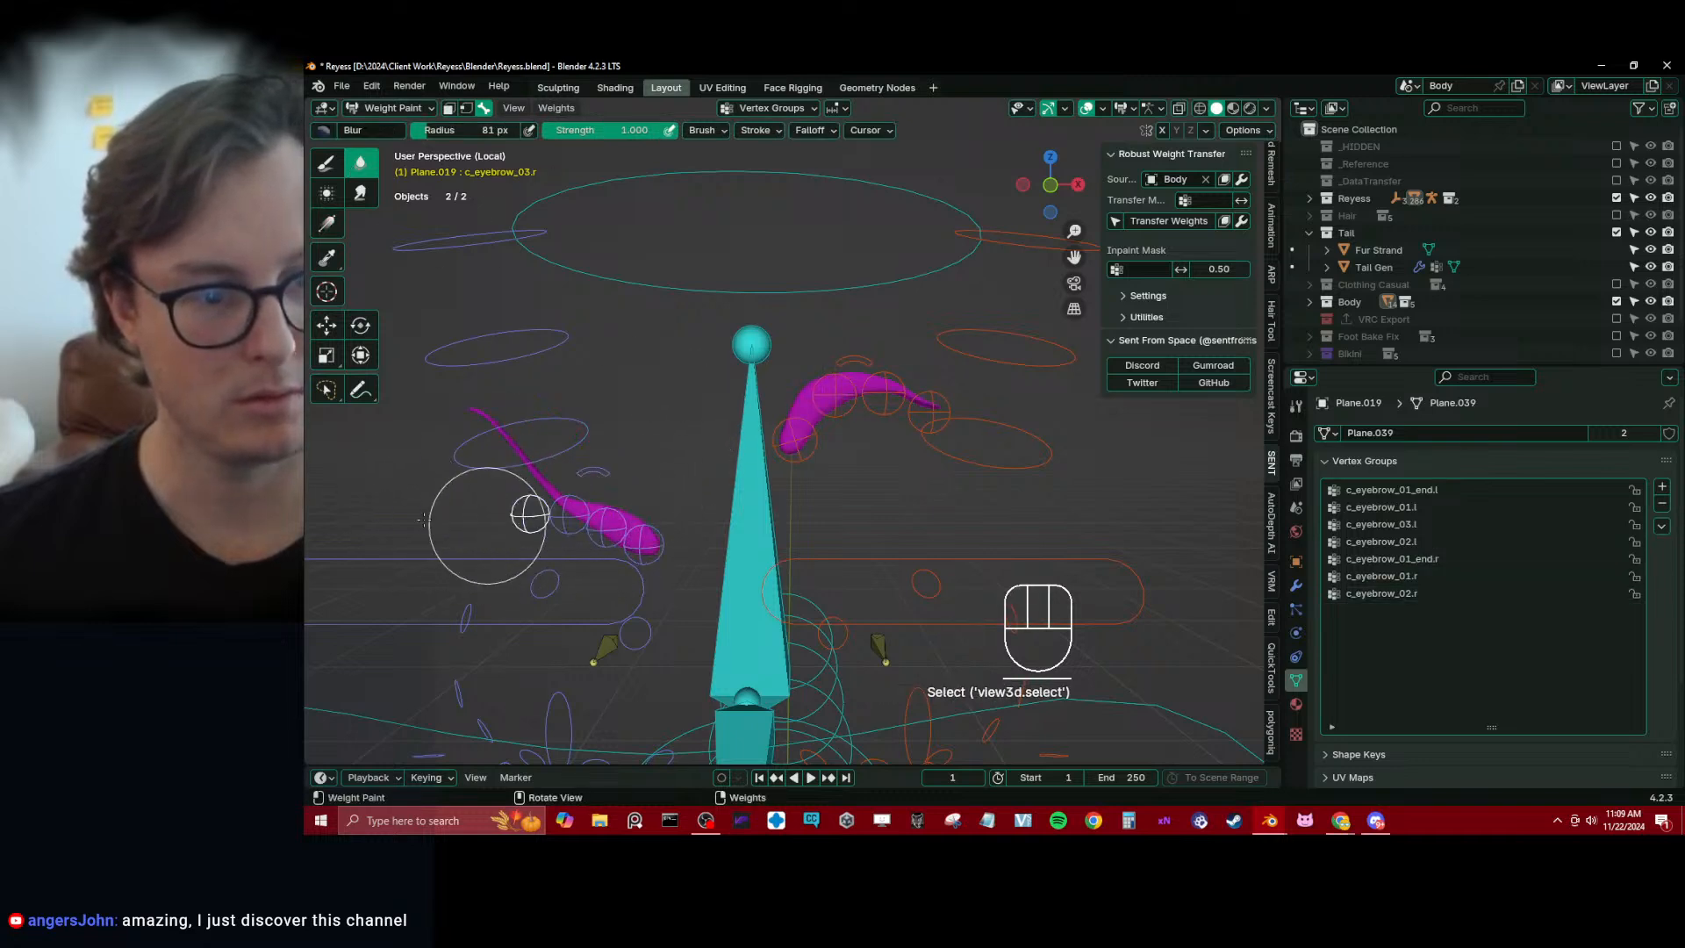
{"action": "left_click", "coordinate": [423, 520]}
Try rotating c_eyebrow_01_end.l, clear the location and rotation of all bones, and return to Object Mode
{"action": "left_click", "coordinate": [794, 440], "text": "alt"}
{"action": "key", "text": "r"}
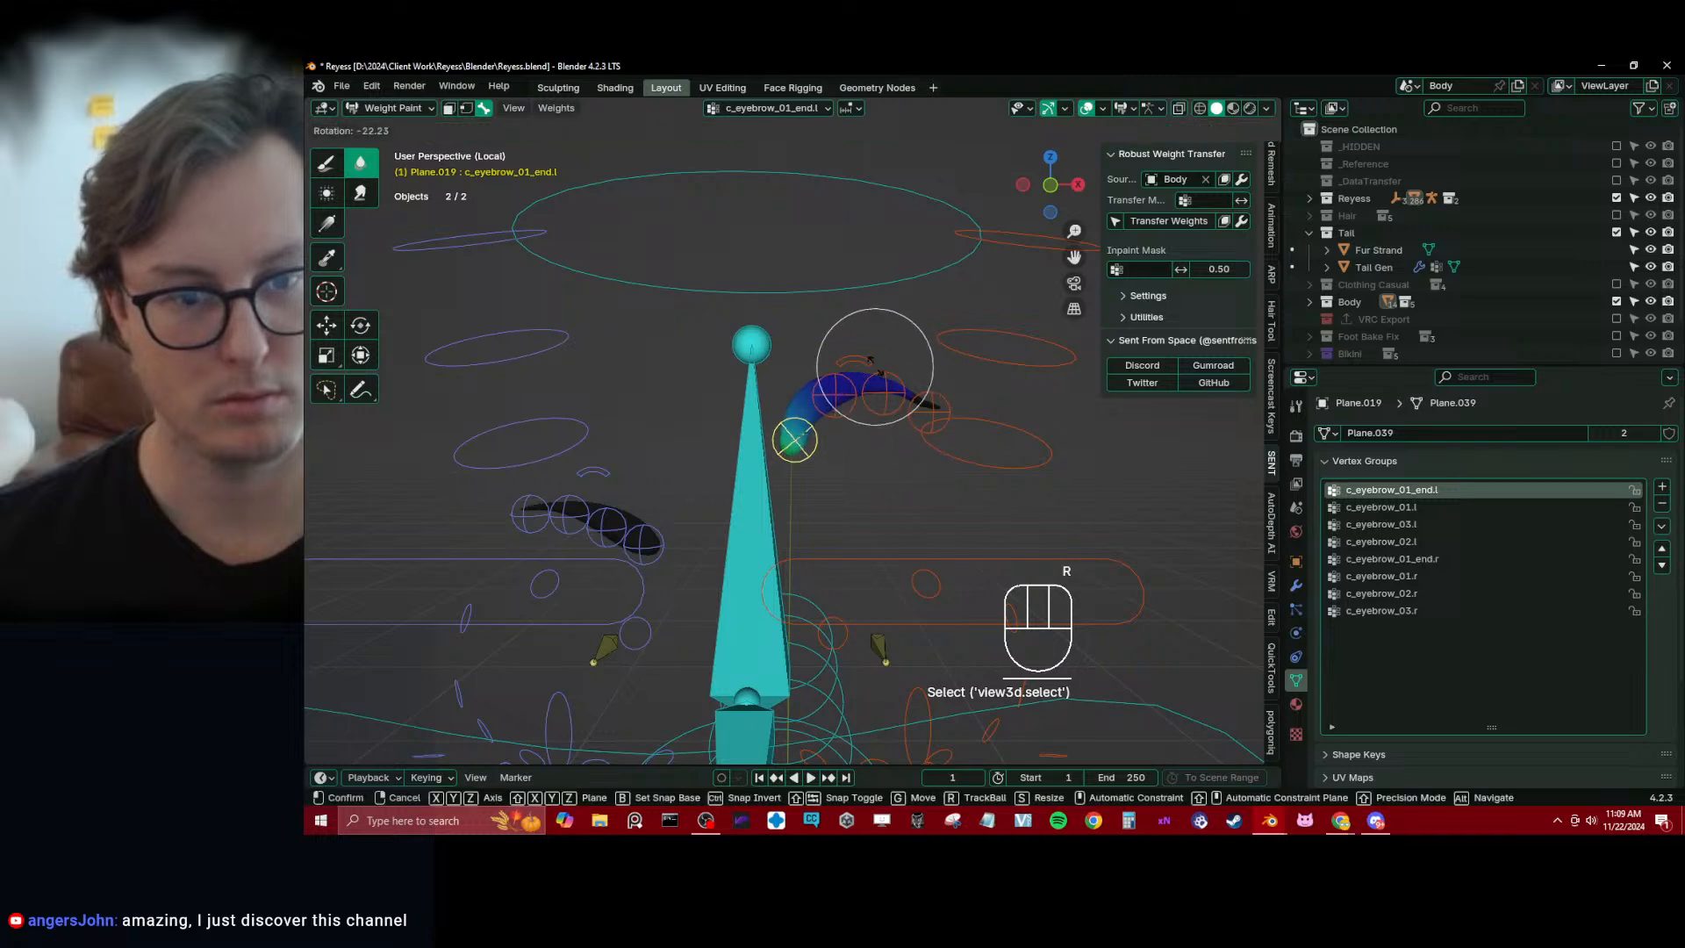
{"action": "left_click", "coordinate": [870, 360]}
{"action": "key", "text": "a"}
{"action": "key", "text": "alt+g"}
{"action": "key", "text": "alt+r"}
{"action": "key", "text": "ctrl+Tab"}
Save Reyess.blend and leave local view to show the whole character
{"action": "key", "text": "z"}
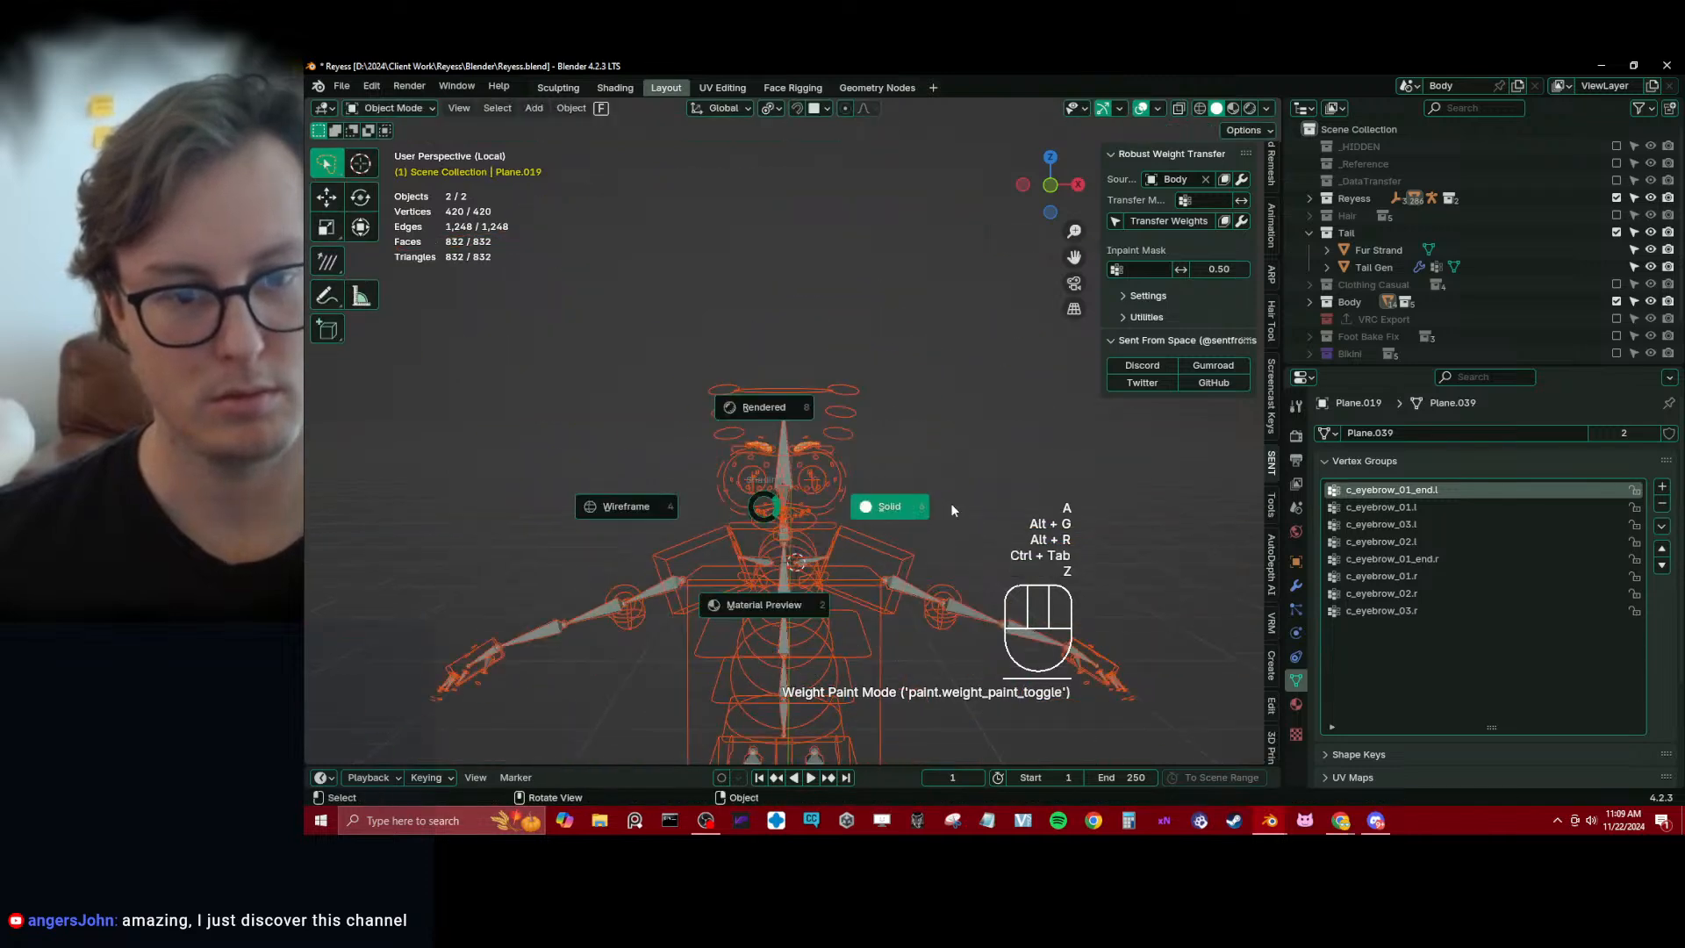
{"action": "key", "text": "ctrl+s"}
{"action": "middle_click_drag", "start_coordinate": [951, 504], "coordinate": [847, 474]}
{"action": "key", "text": "slash"}
{"action": "scroll", "coordinate": [812, 472], "scroll_direction": "down", "scroll_amount": 2}
{"action": "middle_click_drag", "start_coordinate": [756, 575], "coordinate": [728, 456], "text": "shift"}
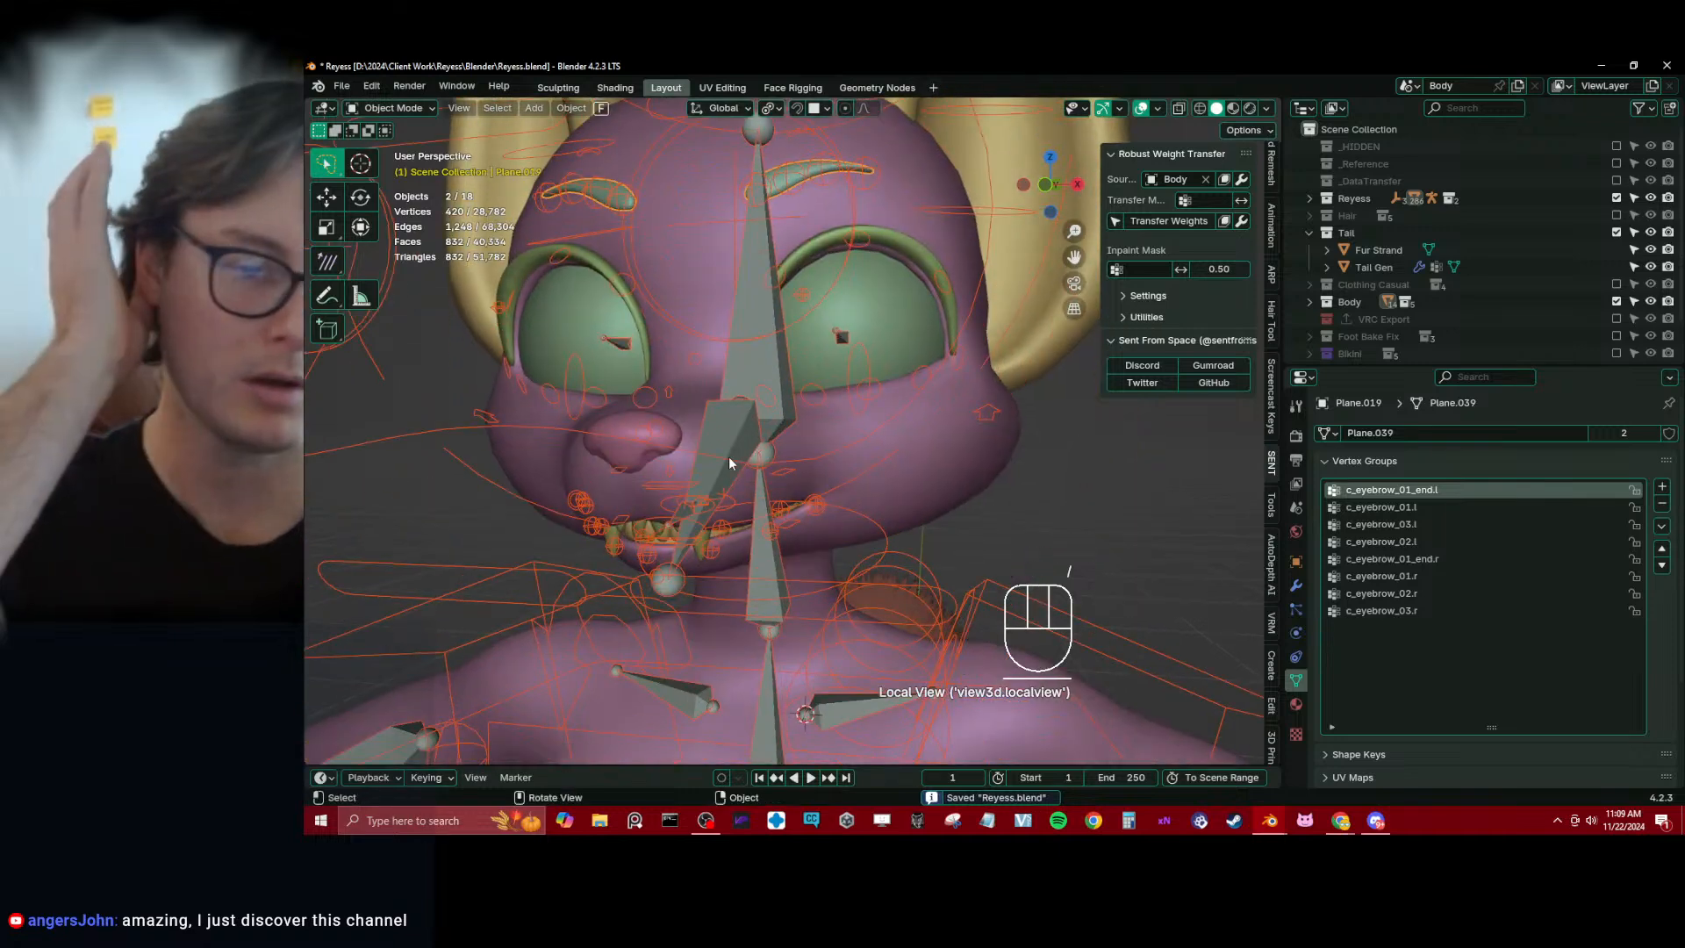
Select Reyess_rig through its eye controls in right orthographic view and save the file again
{"action": "left_click", "coordinate": [883, 371]}
{"action": "scroll", "coordinate": [877, 360], "scroll_direction": "down", "scroll_amount": 5}
{"action": "middle_click_drag", "start_coordinate": [958, 414], "coordinate": [679, 483]}
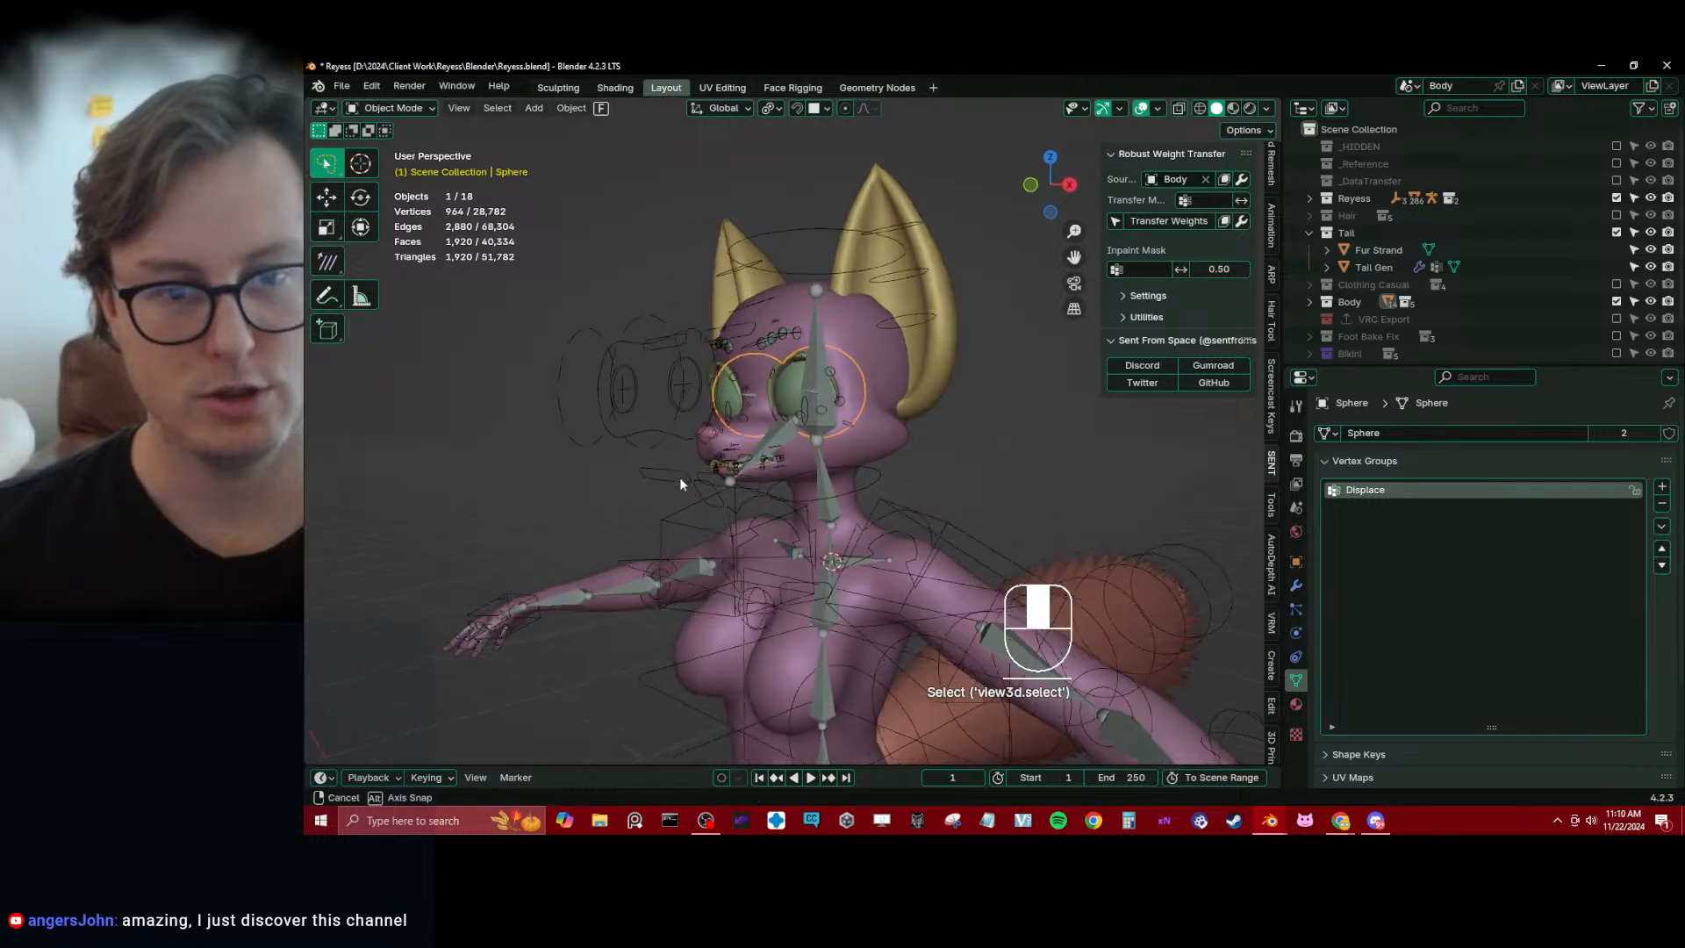
{"action": "left_click", "coordinate": [655, 430], "text": "ctrl"}
{"action": "key", "text": "KP_3"}
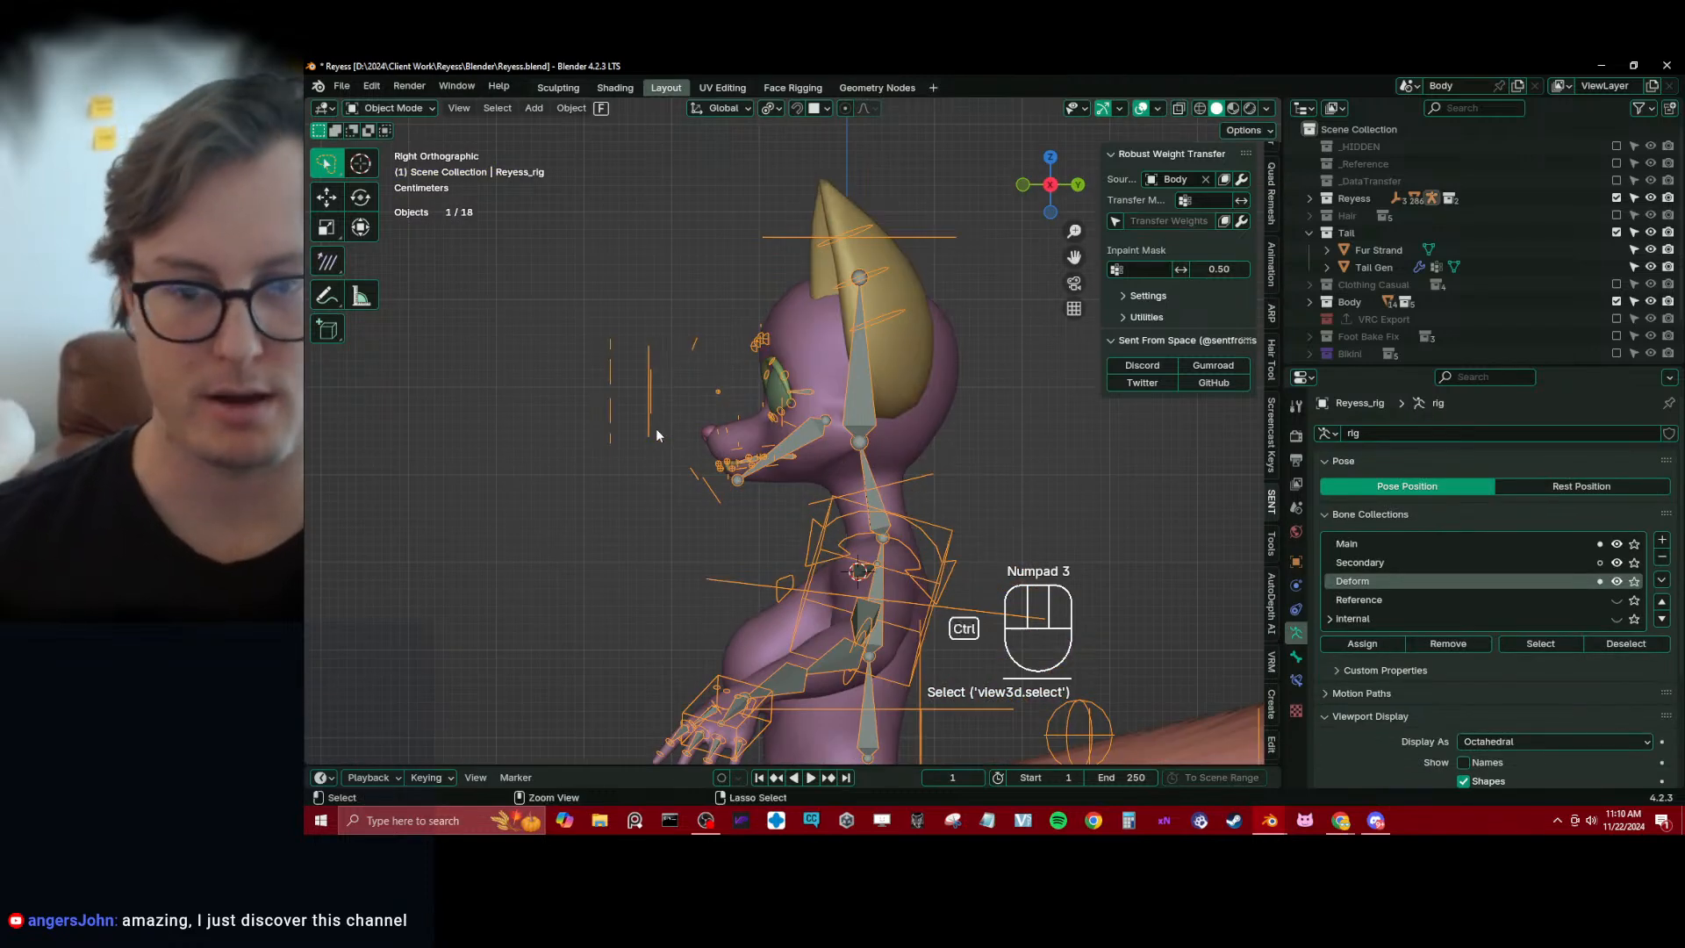
{"action": "key", "text": "ctrl+s"}
Add a new bone collection to Reyess_rig and name it Custom
{"action": "left_click", "coordinate": [1661, 539]}
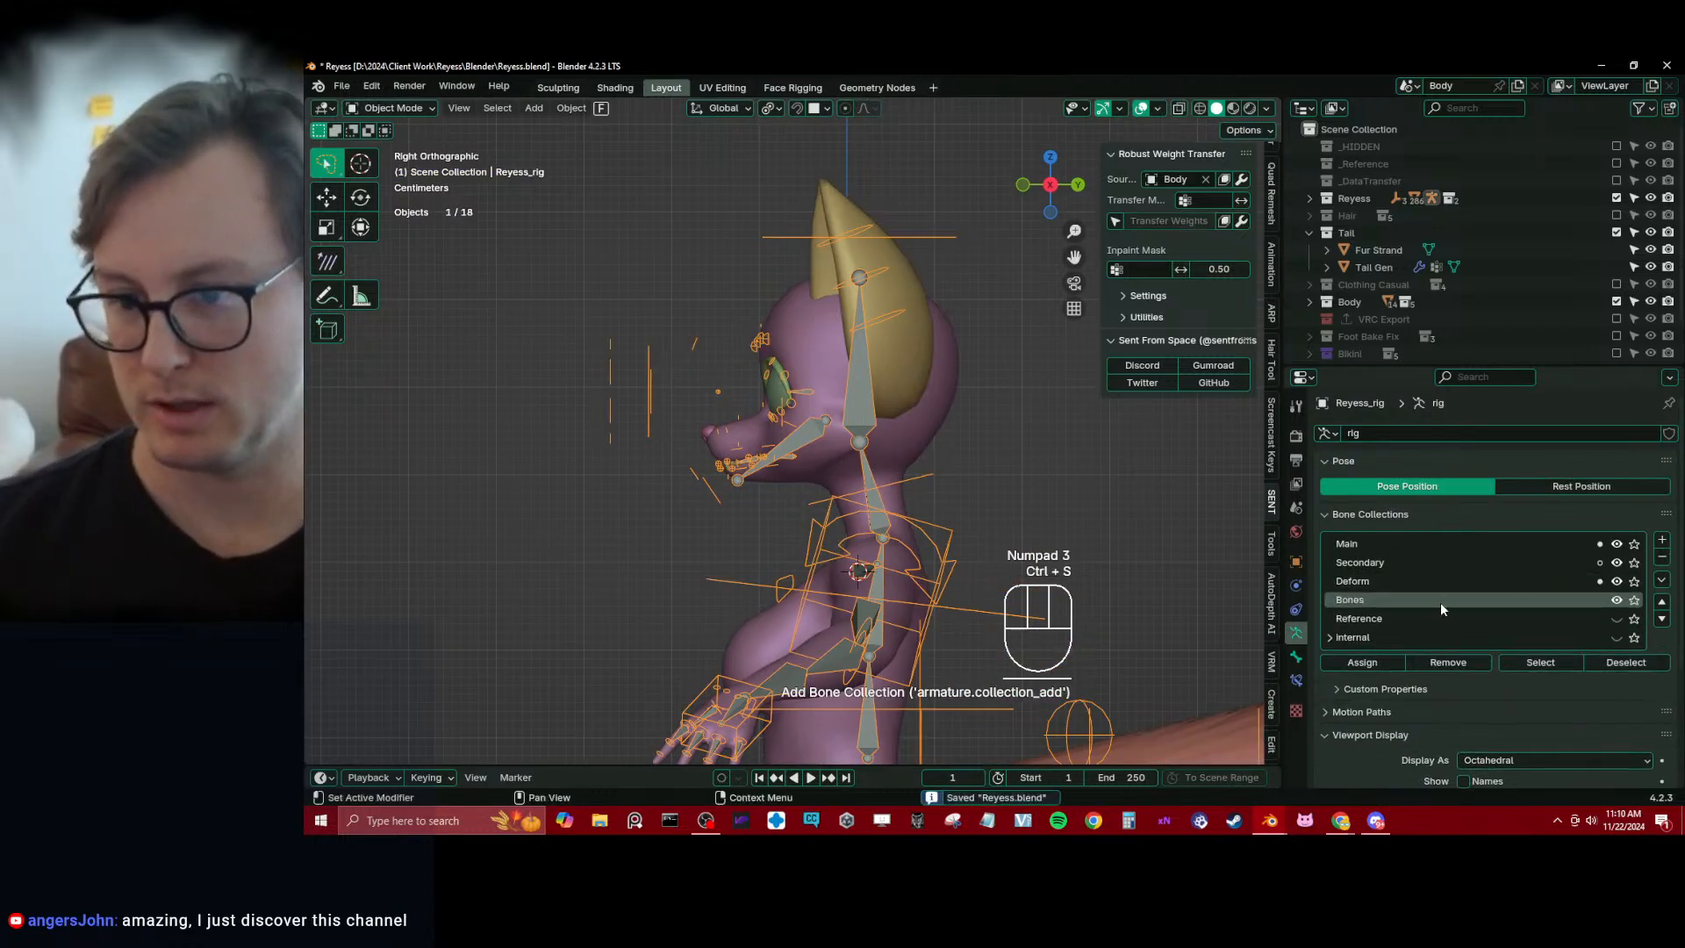
{"action": "double_click", "coordinate": [1399, 602]}
{"action": "type", "text": "c"}
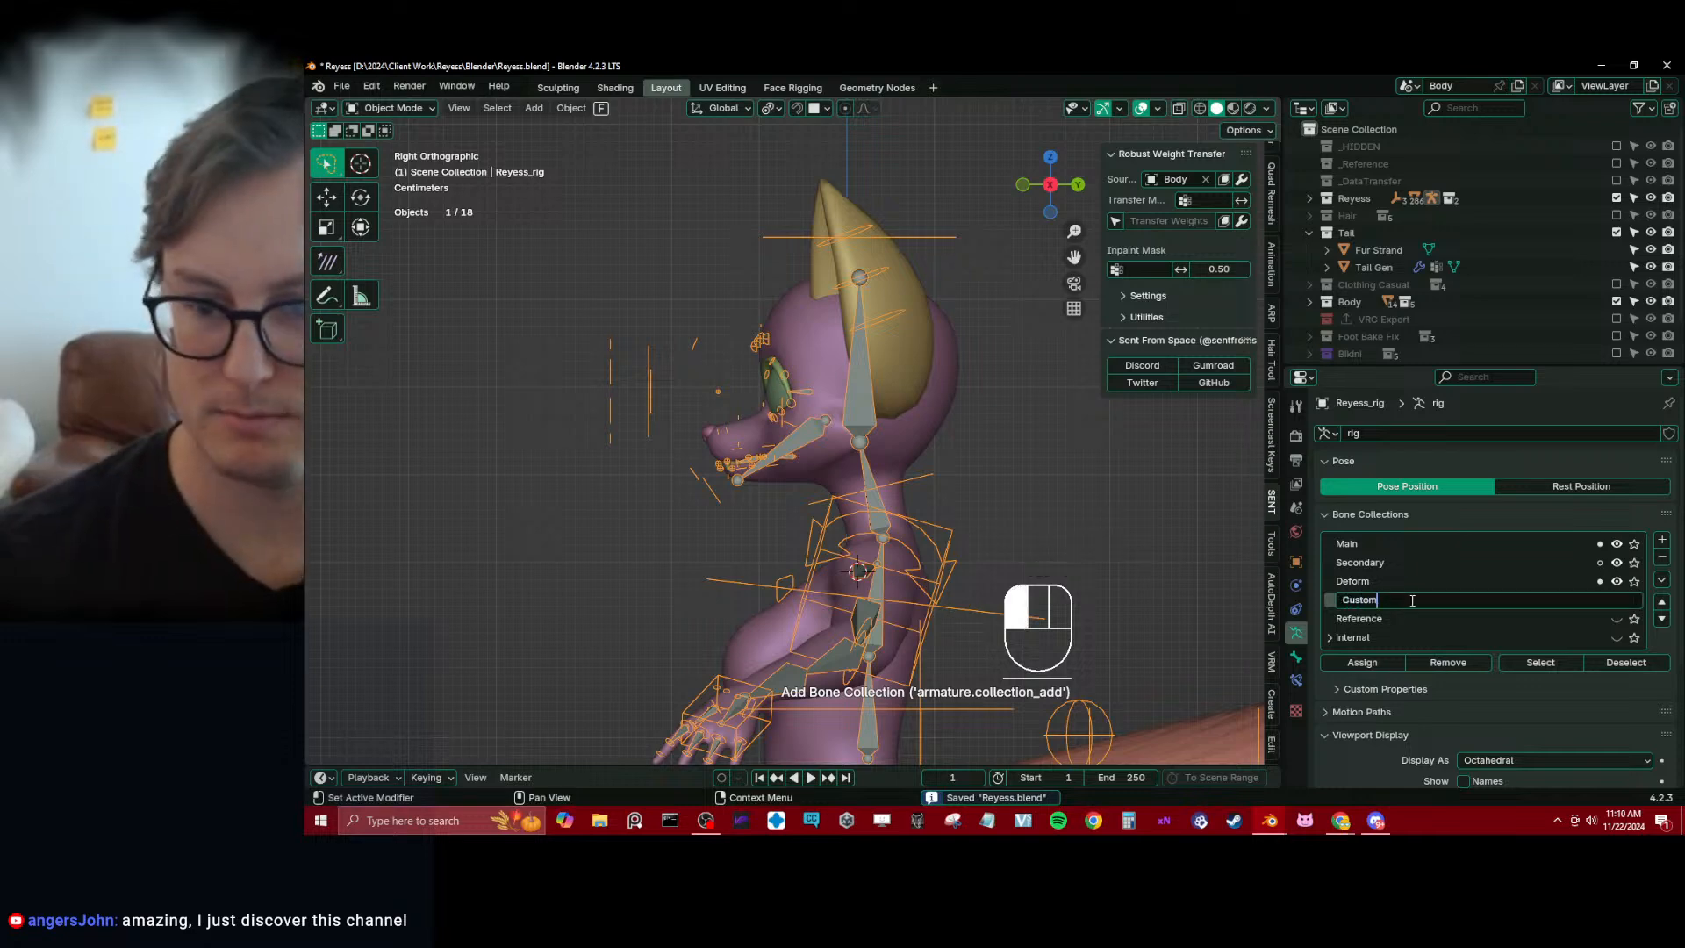
{"action": "key", "text": "Return"}
Hide the Main, Secondary and Deform bone collections, reset the 3D cursor to the world origin, and save the file
{"action": "left_click_drag", "start_coordinate": [1618, 582], "coordinate": [1617, 544]}
{"action": "scroll", "coordinate": [688, 412], "scroll_direction": "down", "scroll_amount": 3}
{"action": "key", "text": "ctrl+s"}
{"action": "key", "text": "shift+c"}
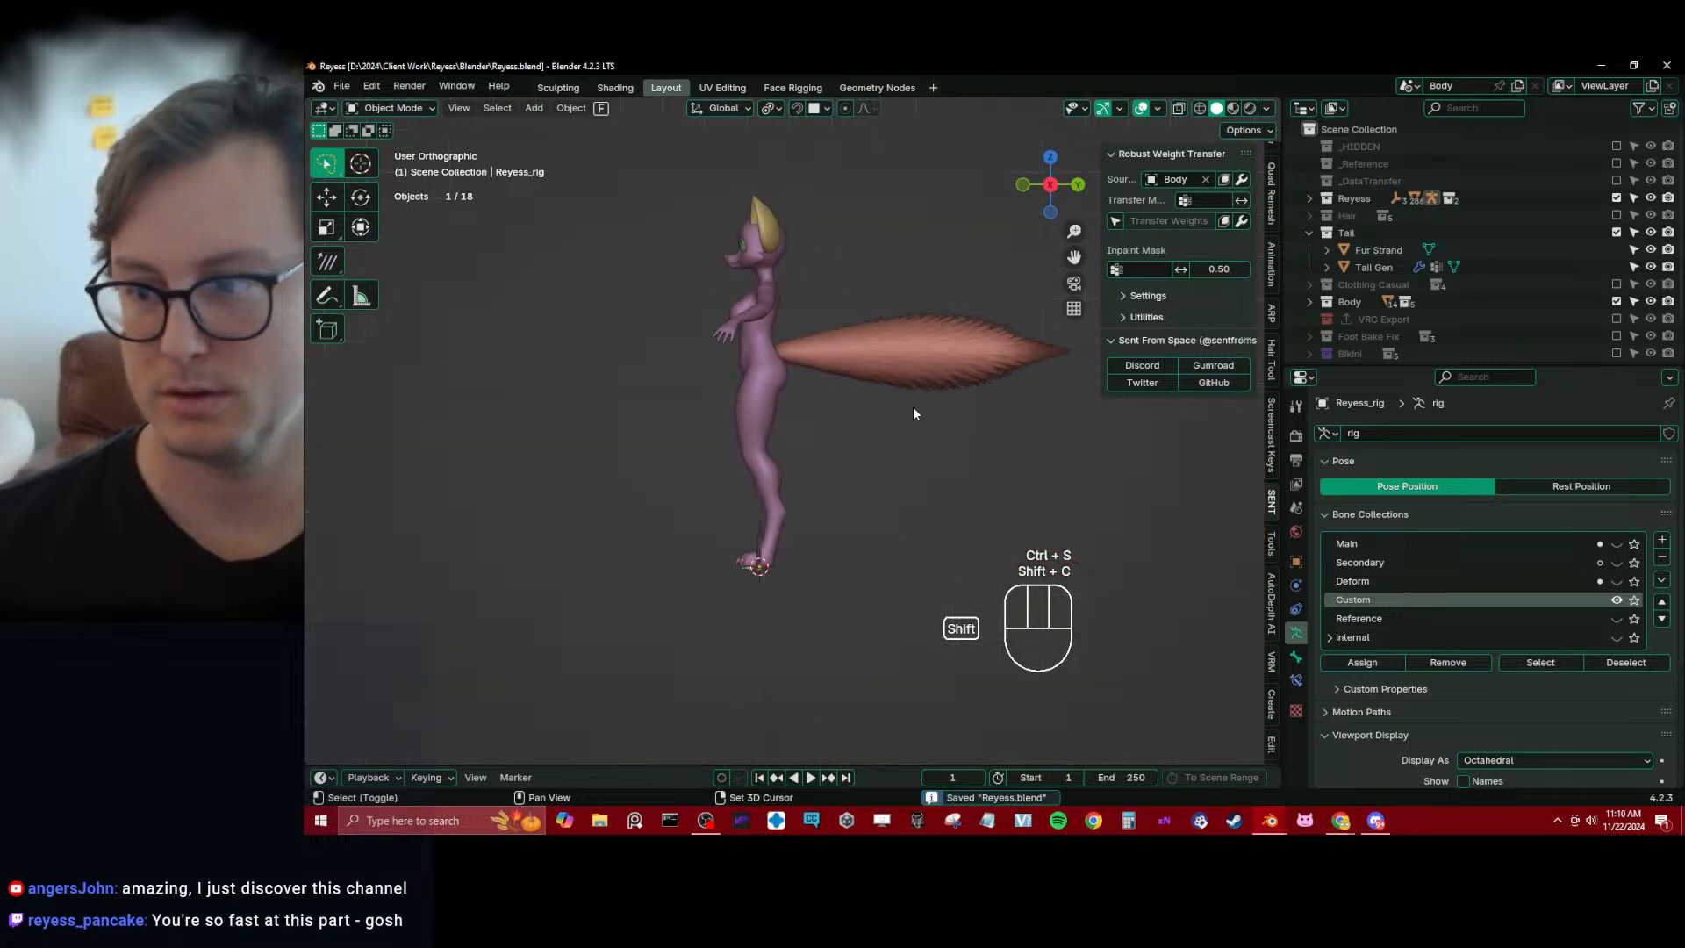
{"action": "key", "text": "ctrl+s"}
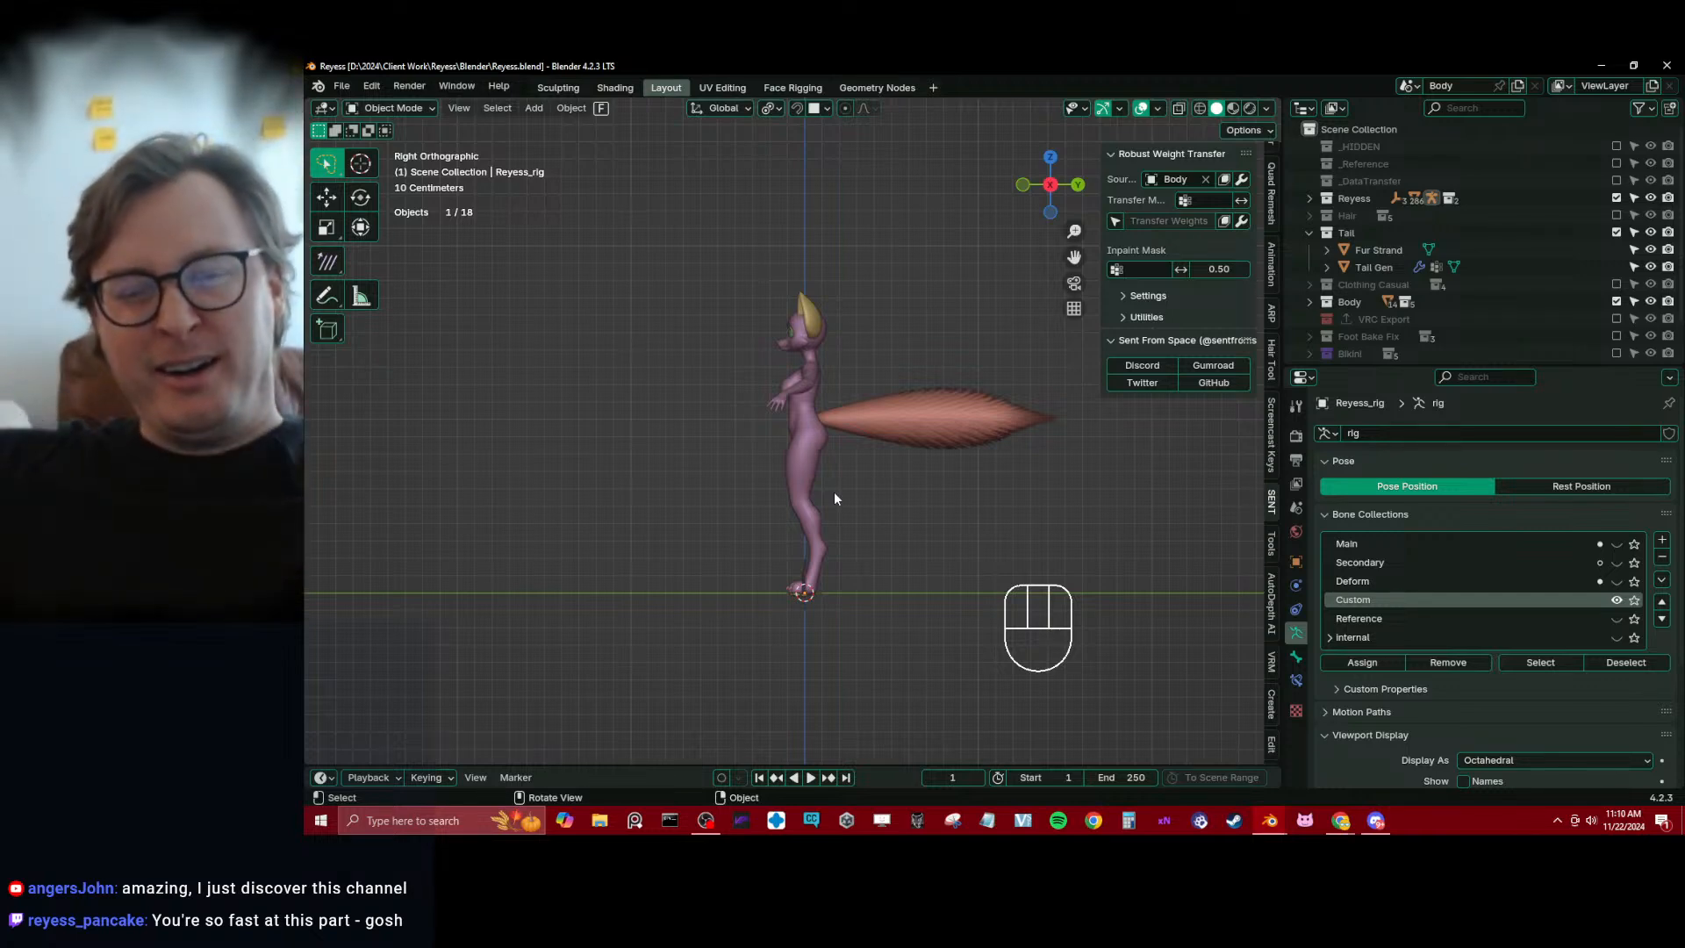
Add a new bone to the rig in Edit Mode and move it up about 0.80 m to hip height
{"action": "scroll", "coordinate": [833, 497], "scroll_direction": "up", "scroll_amount": 1}
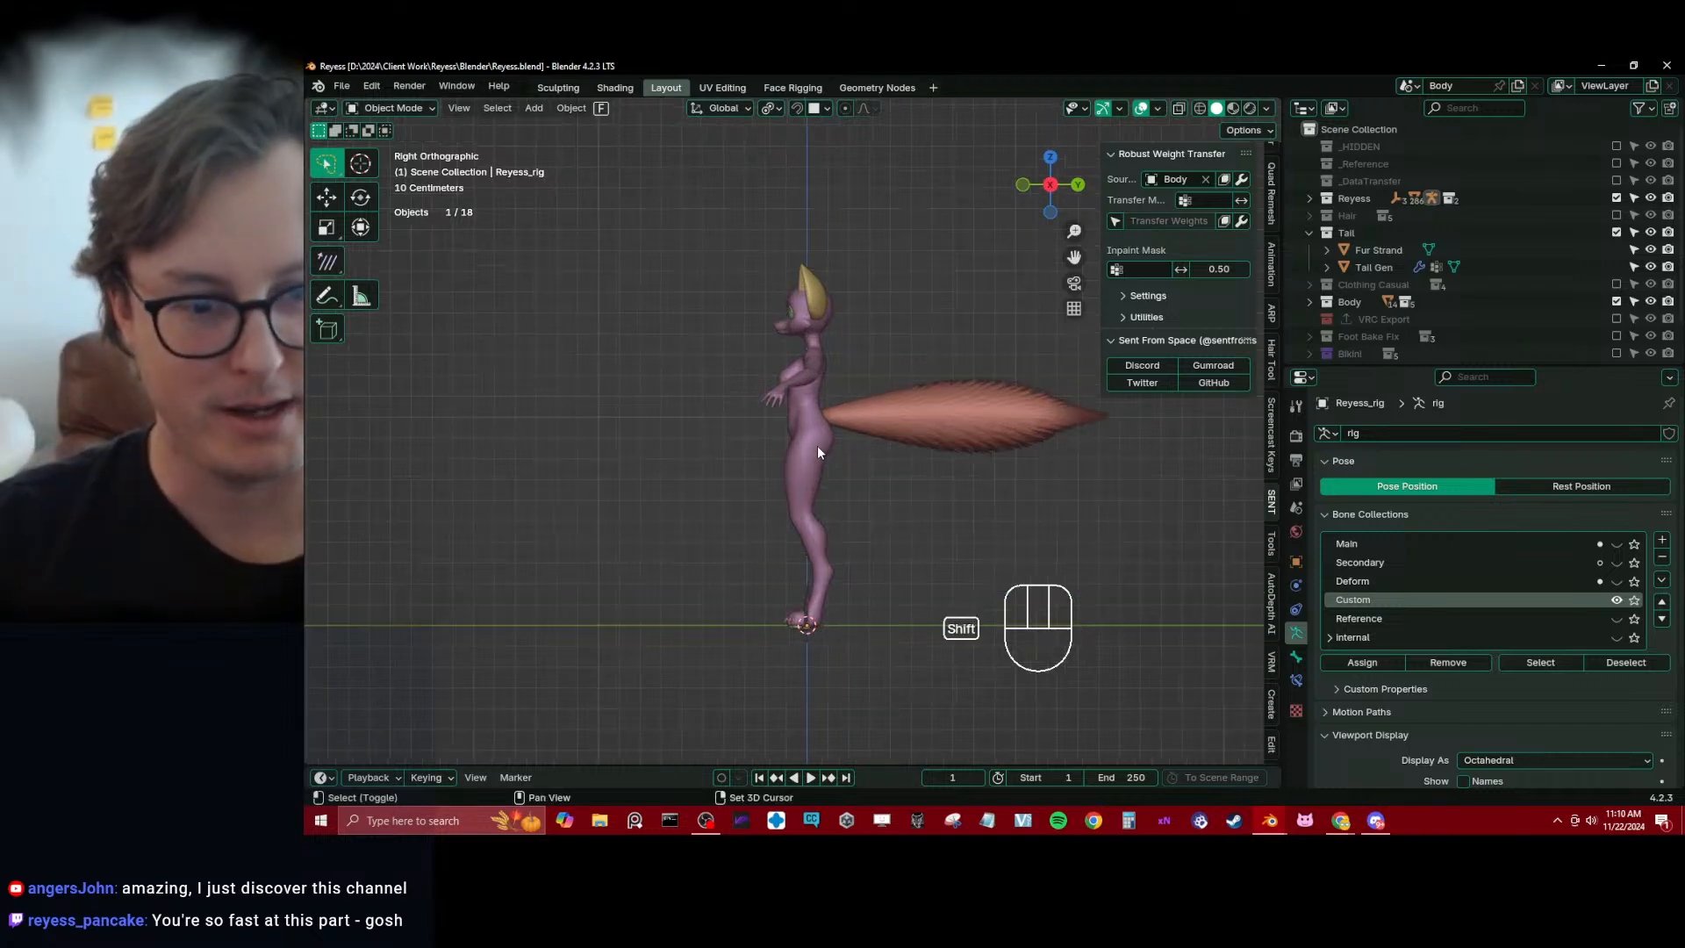
{"action": "key", "text": "shift+a"}
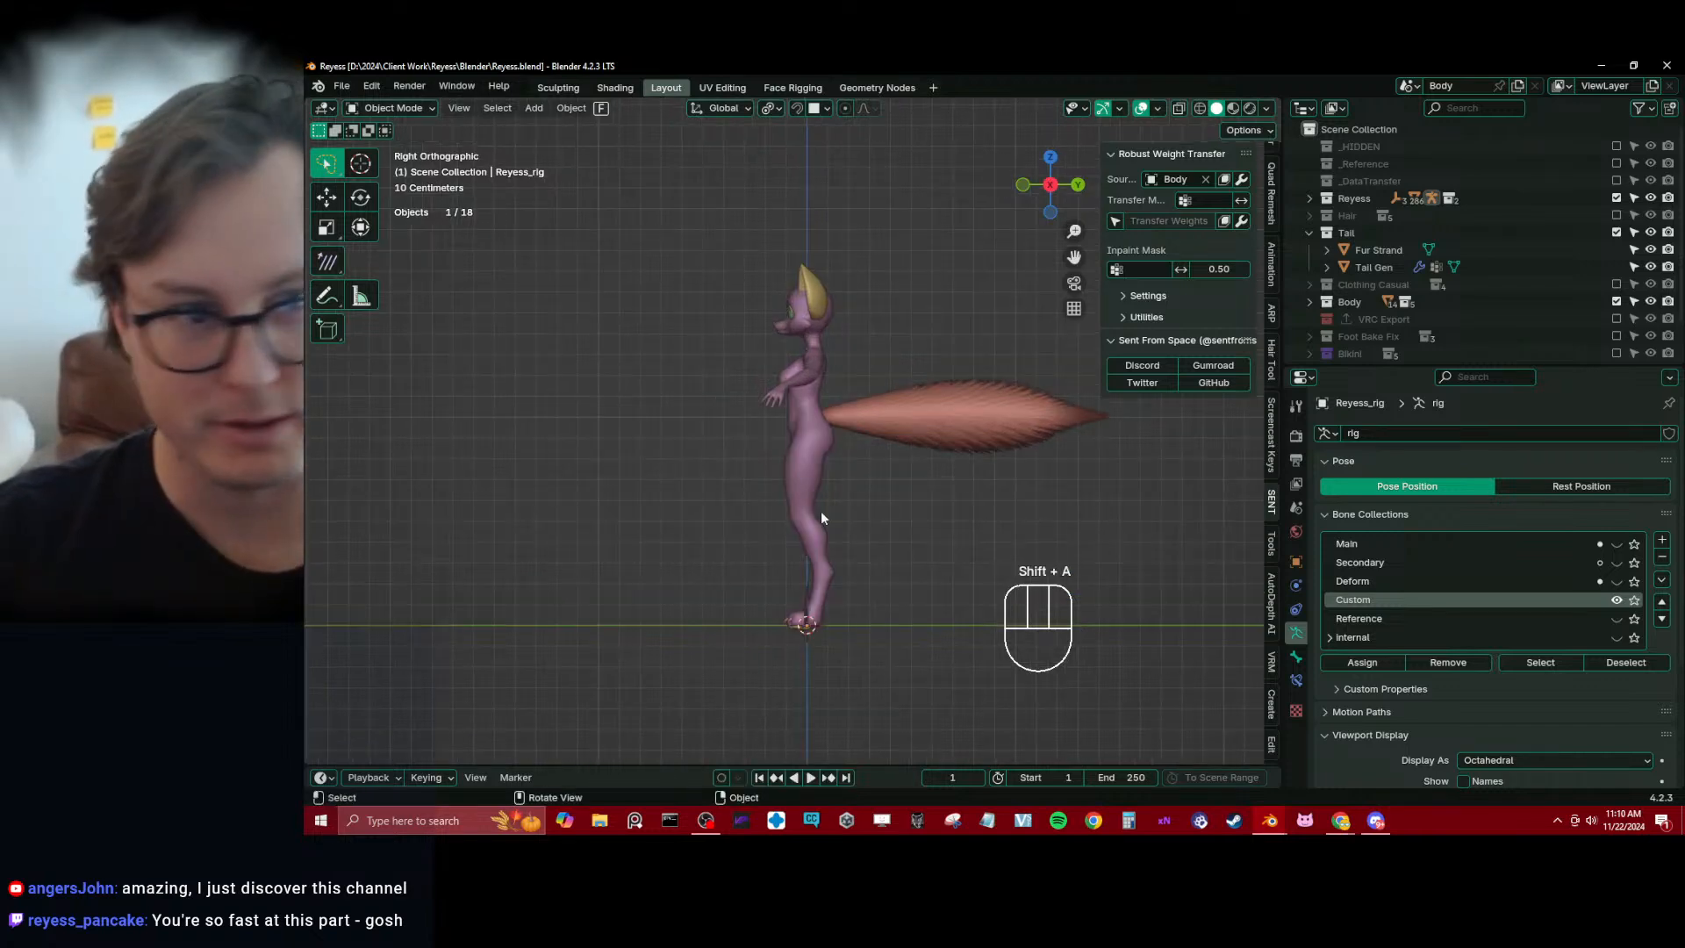
{"action": "key", "text": "Tab"}
{"action": "key", "text": "shift+a"}
{"action": "left_click", "coordinate": [814, 562]}
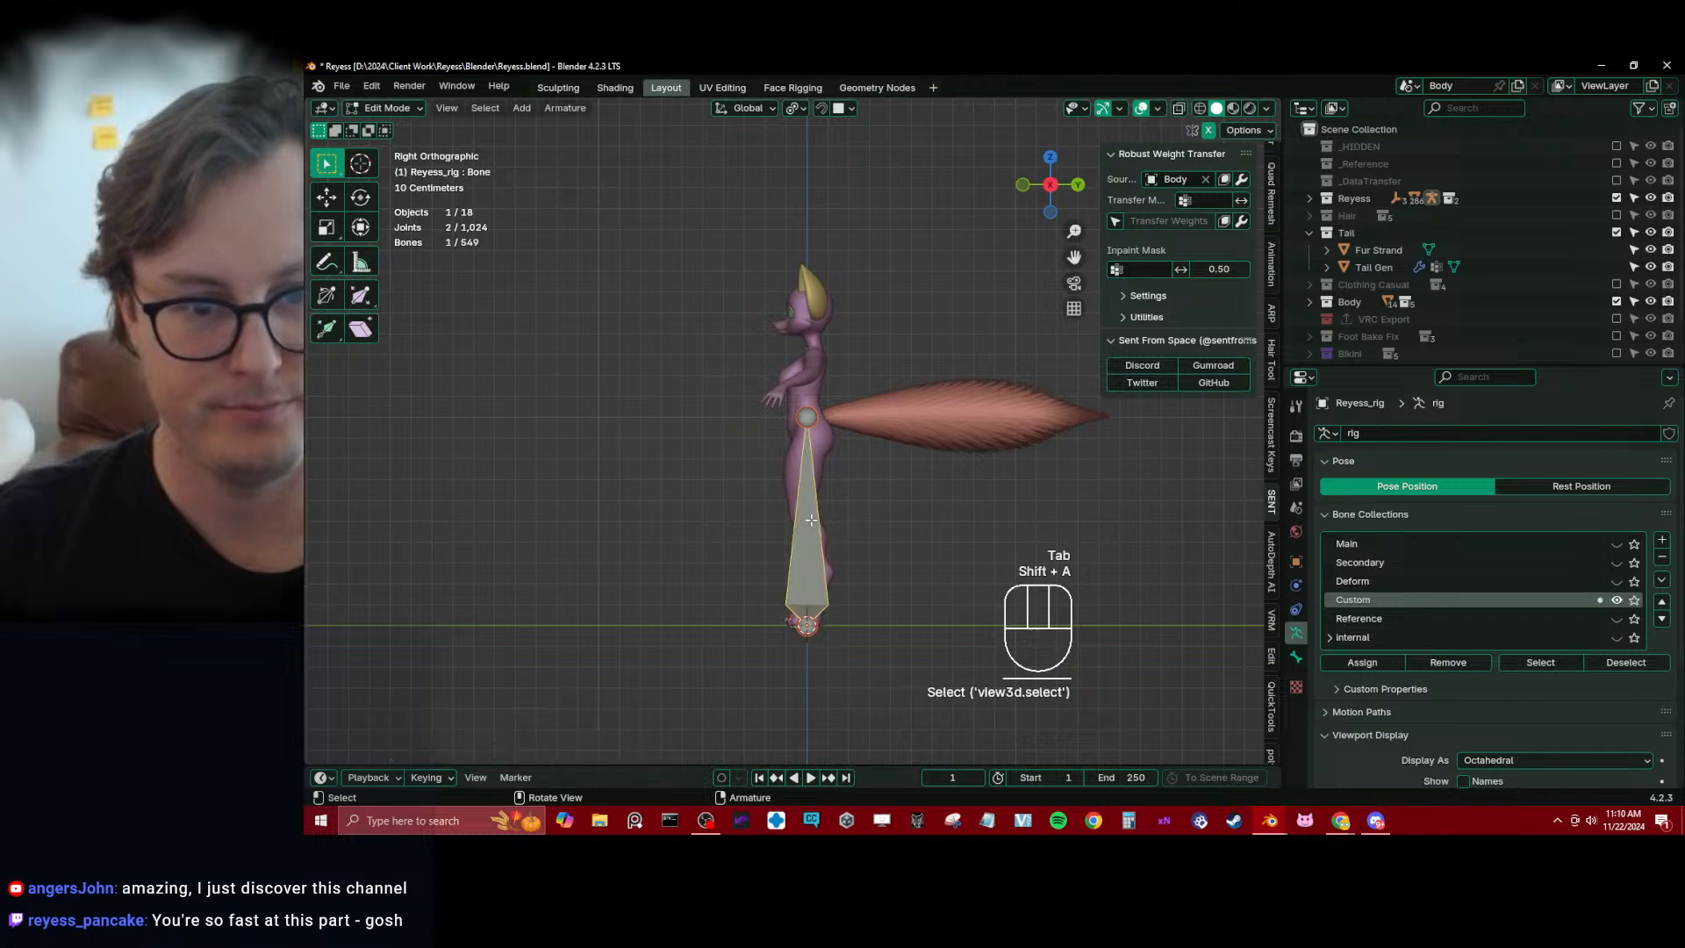
{"action": "middle_click_drag", "start_coordinate": [821, 549], "coordinate": [840, 607], "text": "shift"}
{"action": "key", "text": "g"}
{"action": "left_click", "coordinate": [860, 404]}
Rotate the new bone by -95° and then 5° in right view so it points straight forward
{"action": "key", "text": "r"}
{"action": "key", "text": "ctrl"}
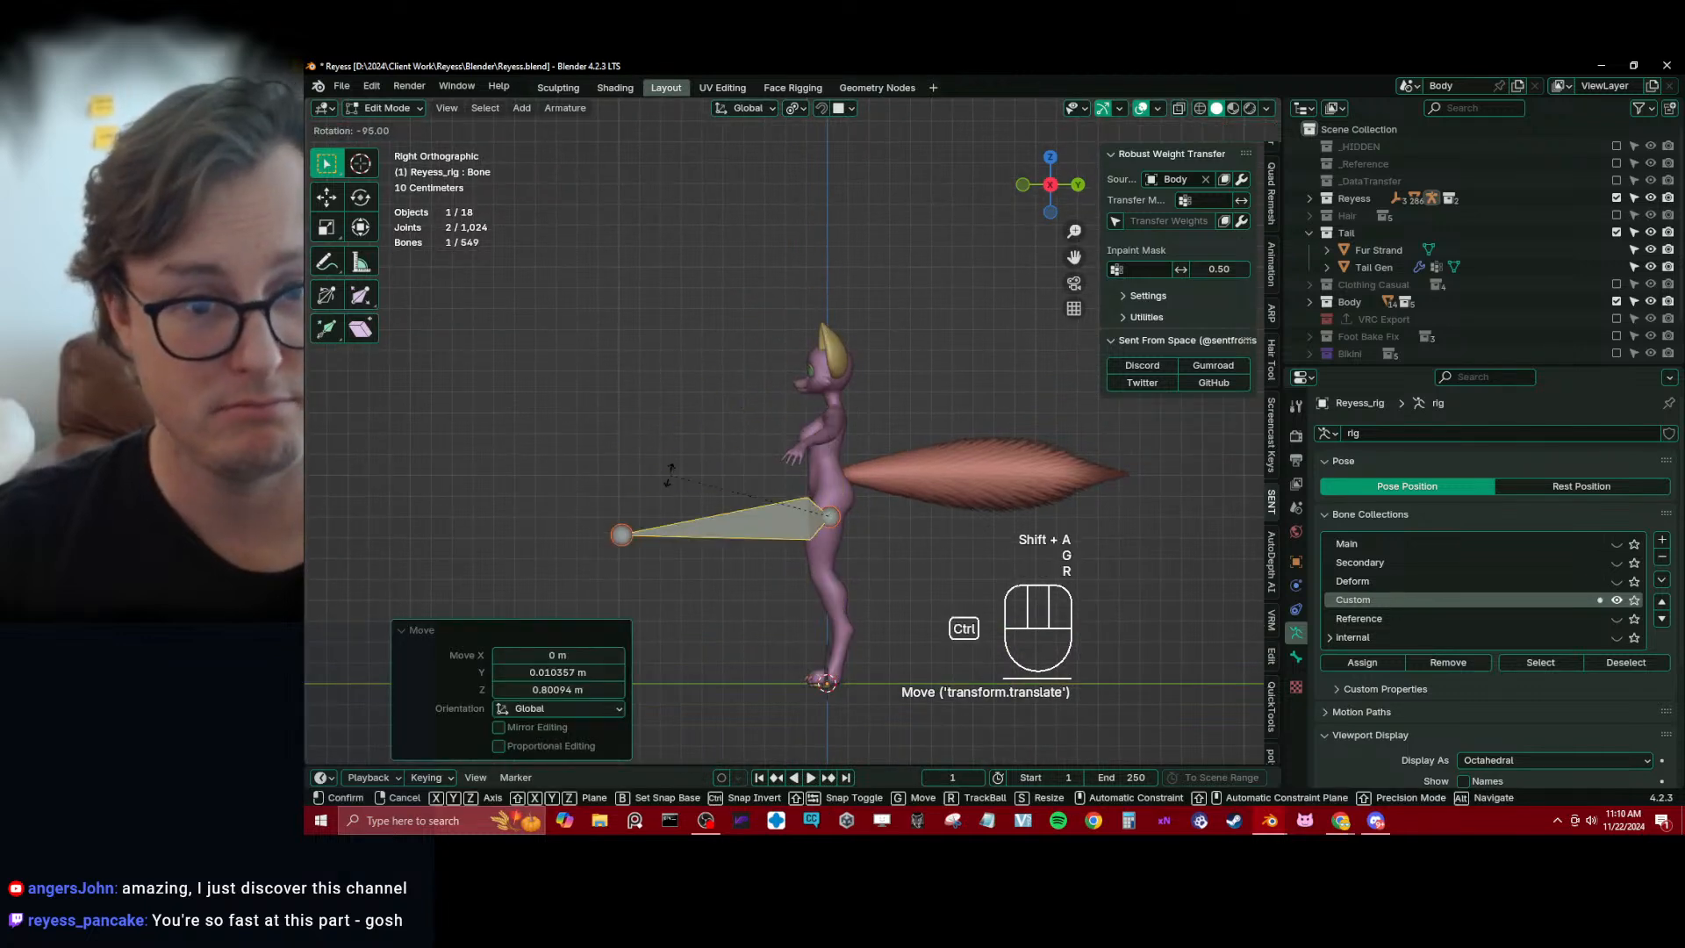
{"action": "left_click", "coordinate": [669, 475]}
{"action": "key", "text": "r"}
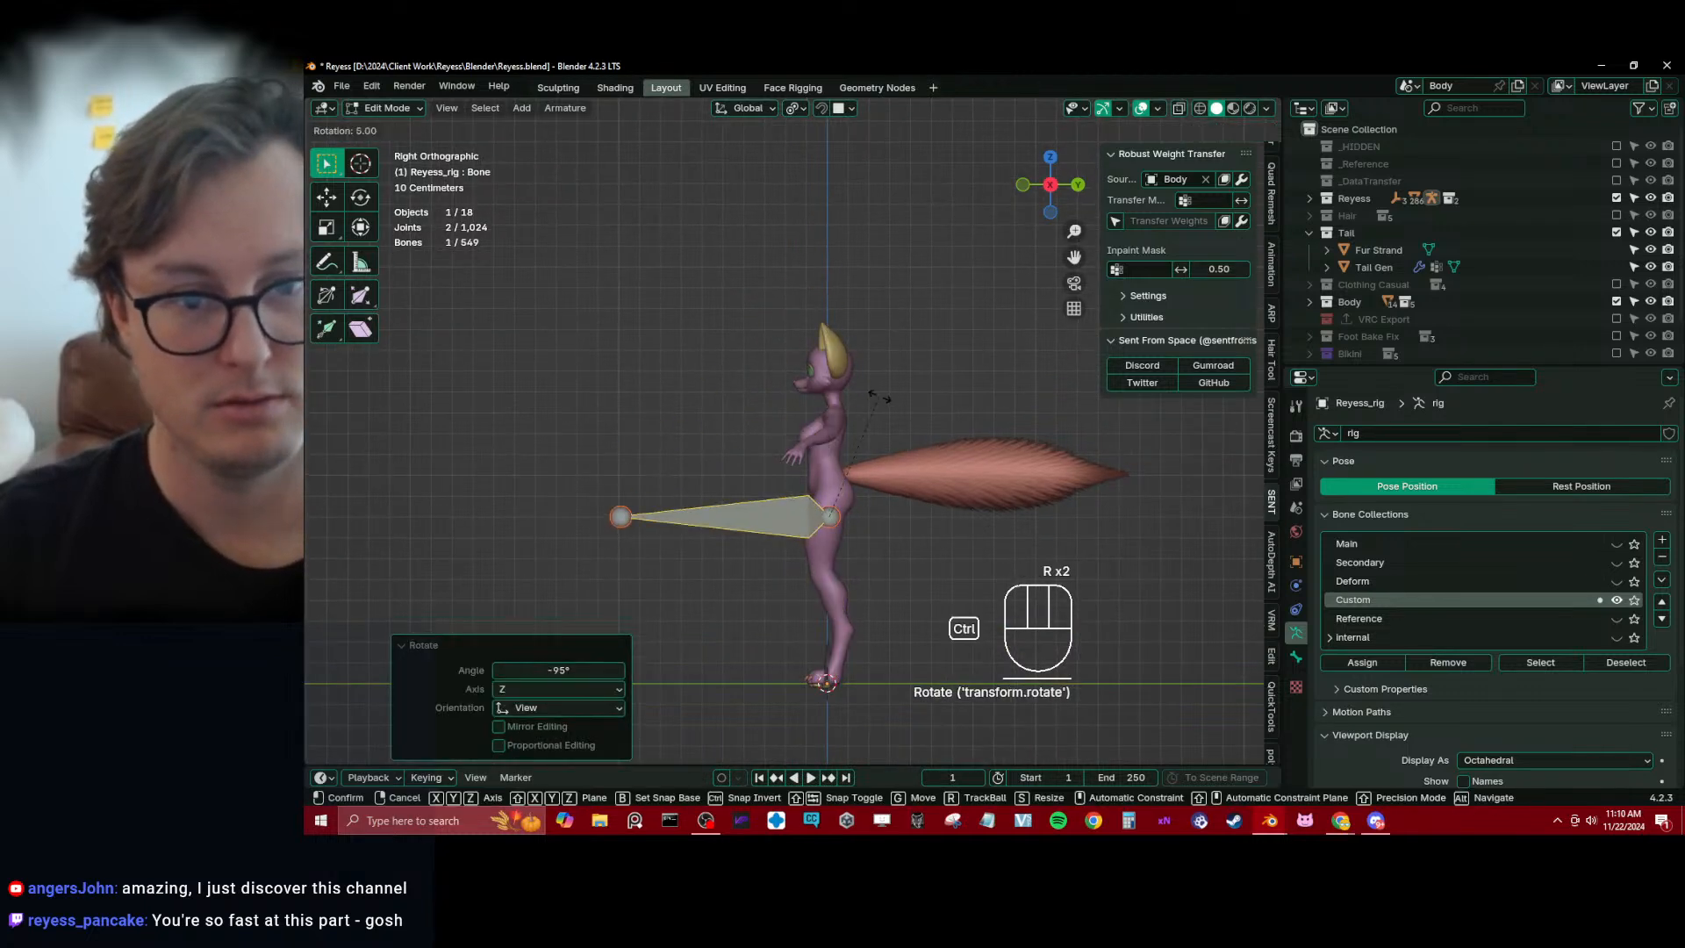
{"action": "left_click", "coordinate": [884, 395], "text": "ctrl"}
Scale the bone down to a small fraction of its size and move it up to the character's chest
{"action": "scroll", "coordinate": [921, 382], "scroll_direction": "up", "scroll_amount": 2}
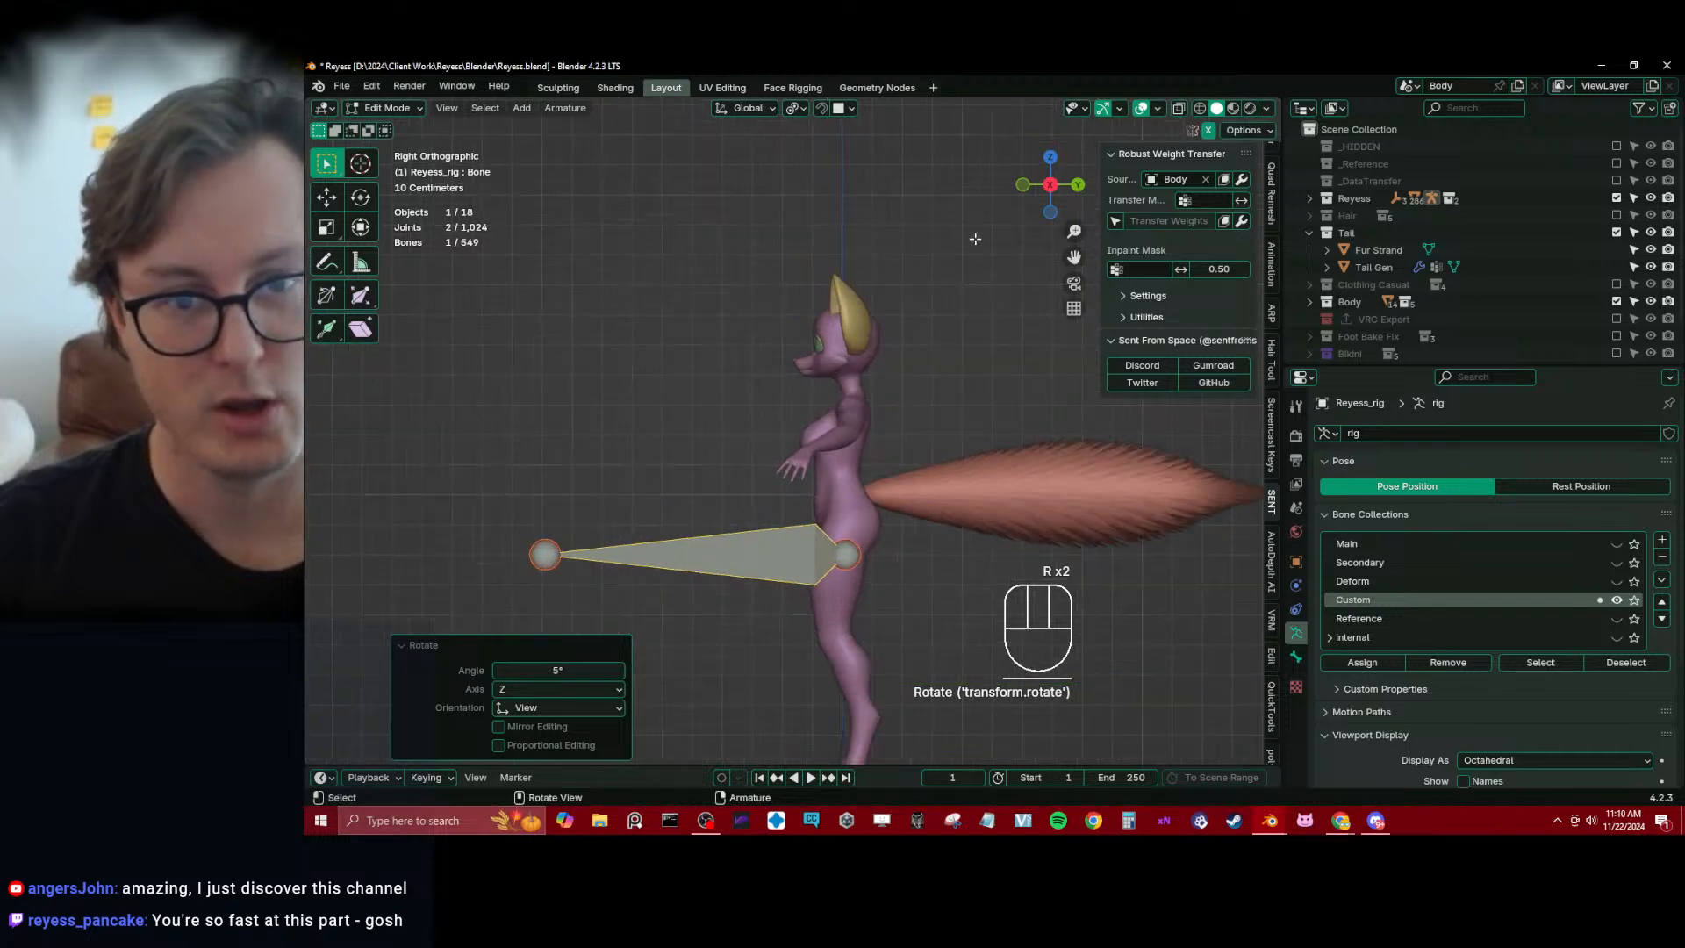
{"action": "key", "text": "s"}
{"action": "left_click", "coordinate": [922, 256]}
{"action": "key", "text": "g"}
{"action": "left_click", "coordinate": [922, 256]}
{"action": "key", "text": "s"}
{"action": "left_click", "coordinate": [782, 656]}
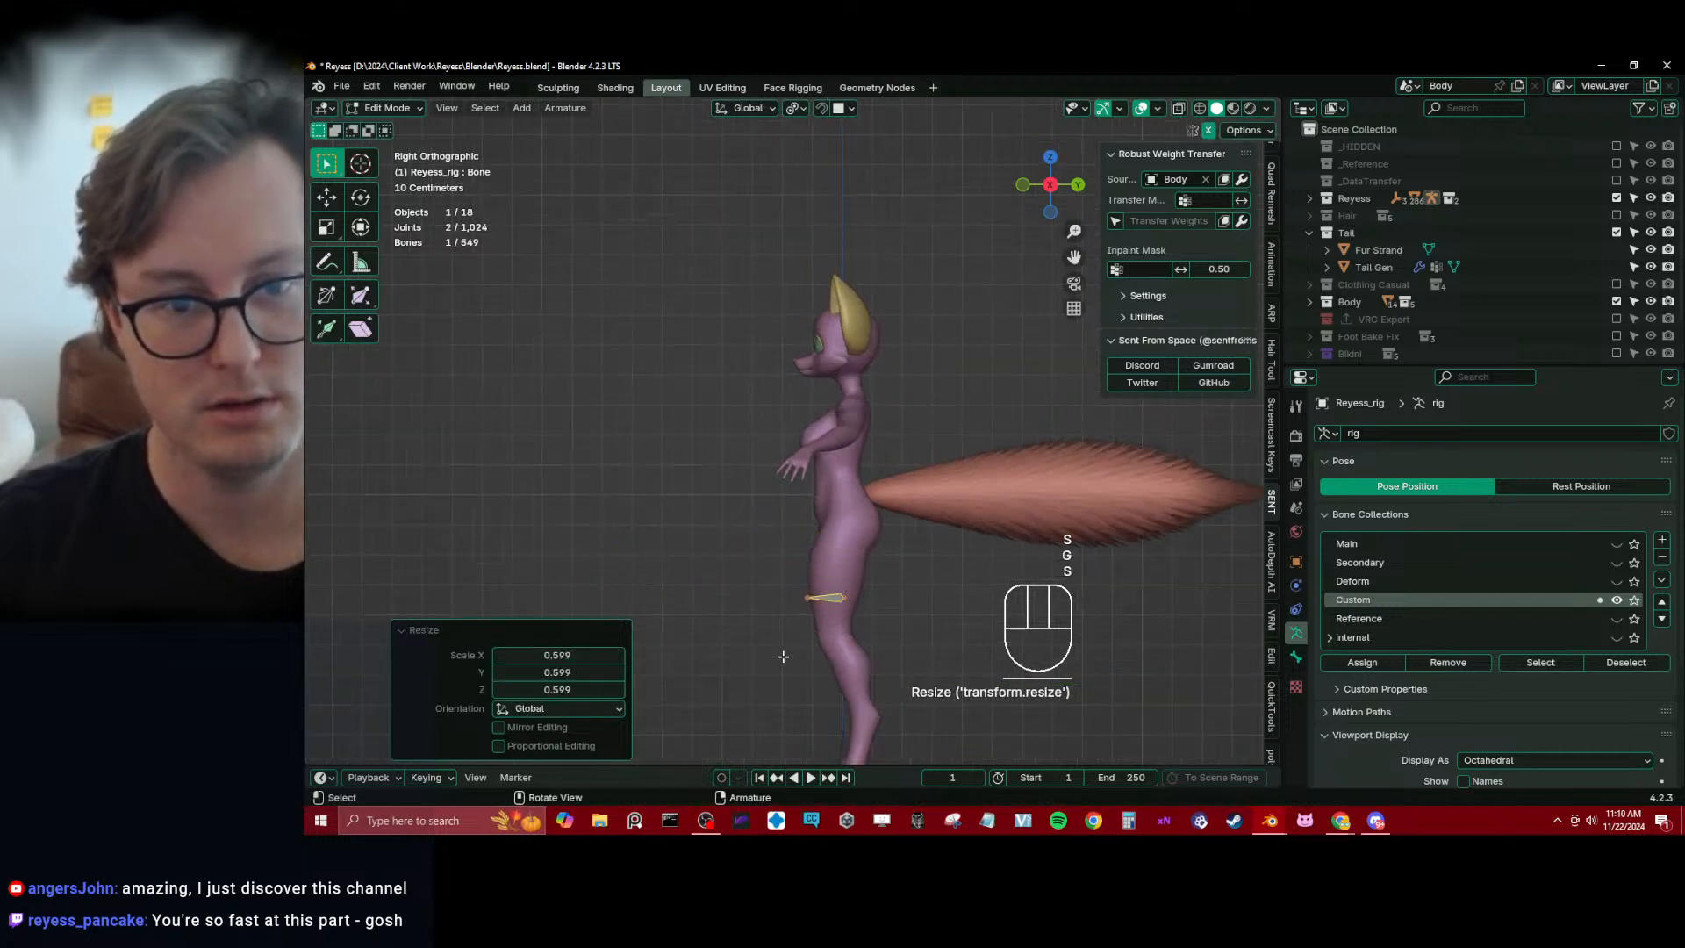
{"action": "key", "text": "g"}
{"action": "left_click", "coordinate": [778, 484]}
In top view, shift the bone to the character's left side, angle it outward, and scale it by about 0.545
{"action": "key", "text": "KP_7"}
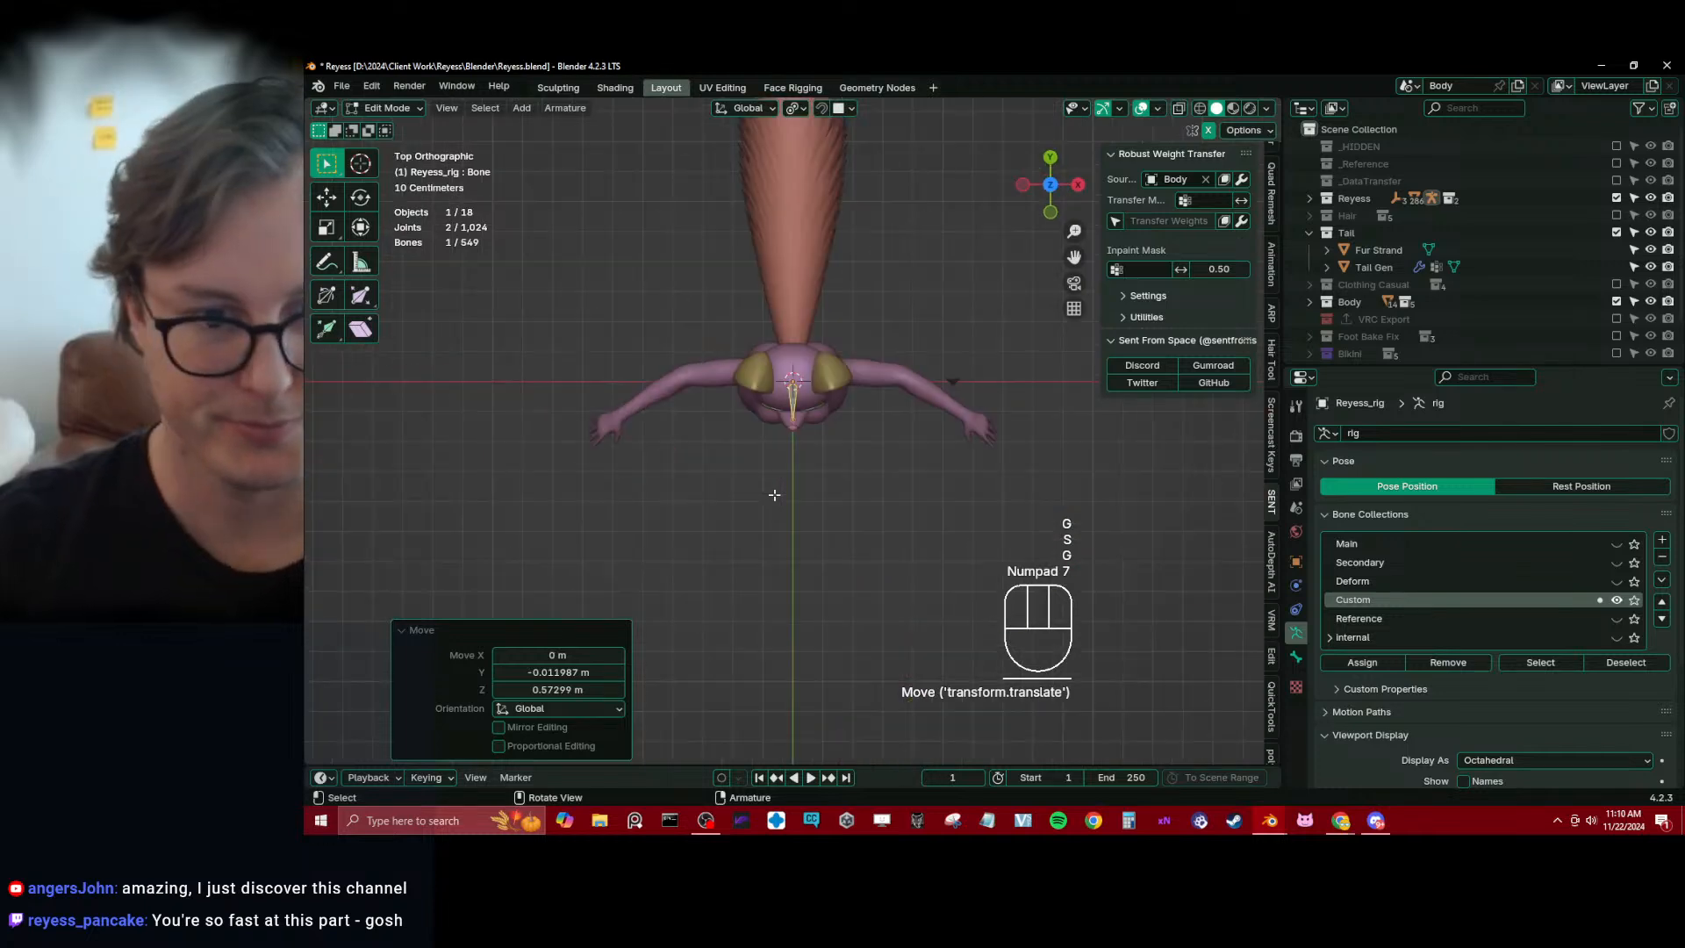
{"action": "scroll", "coordinate": [774, 474], "scroll_direction": "up", "scroll_amount": 3}
{"action": "key", "text": "g"}
{"action": "left_click", "coordinate": [814, 455]}
{"action": "key", "text": "r"}
{"action": "left_click", "coordinate": [853, 458]}
{"action": "key", "text": "s"}
{"action": "left_click", "coordinate": [930, 258]}
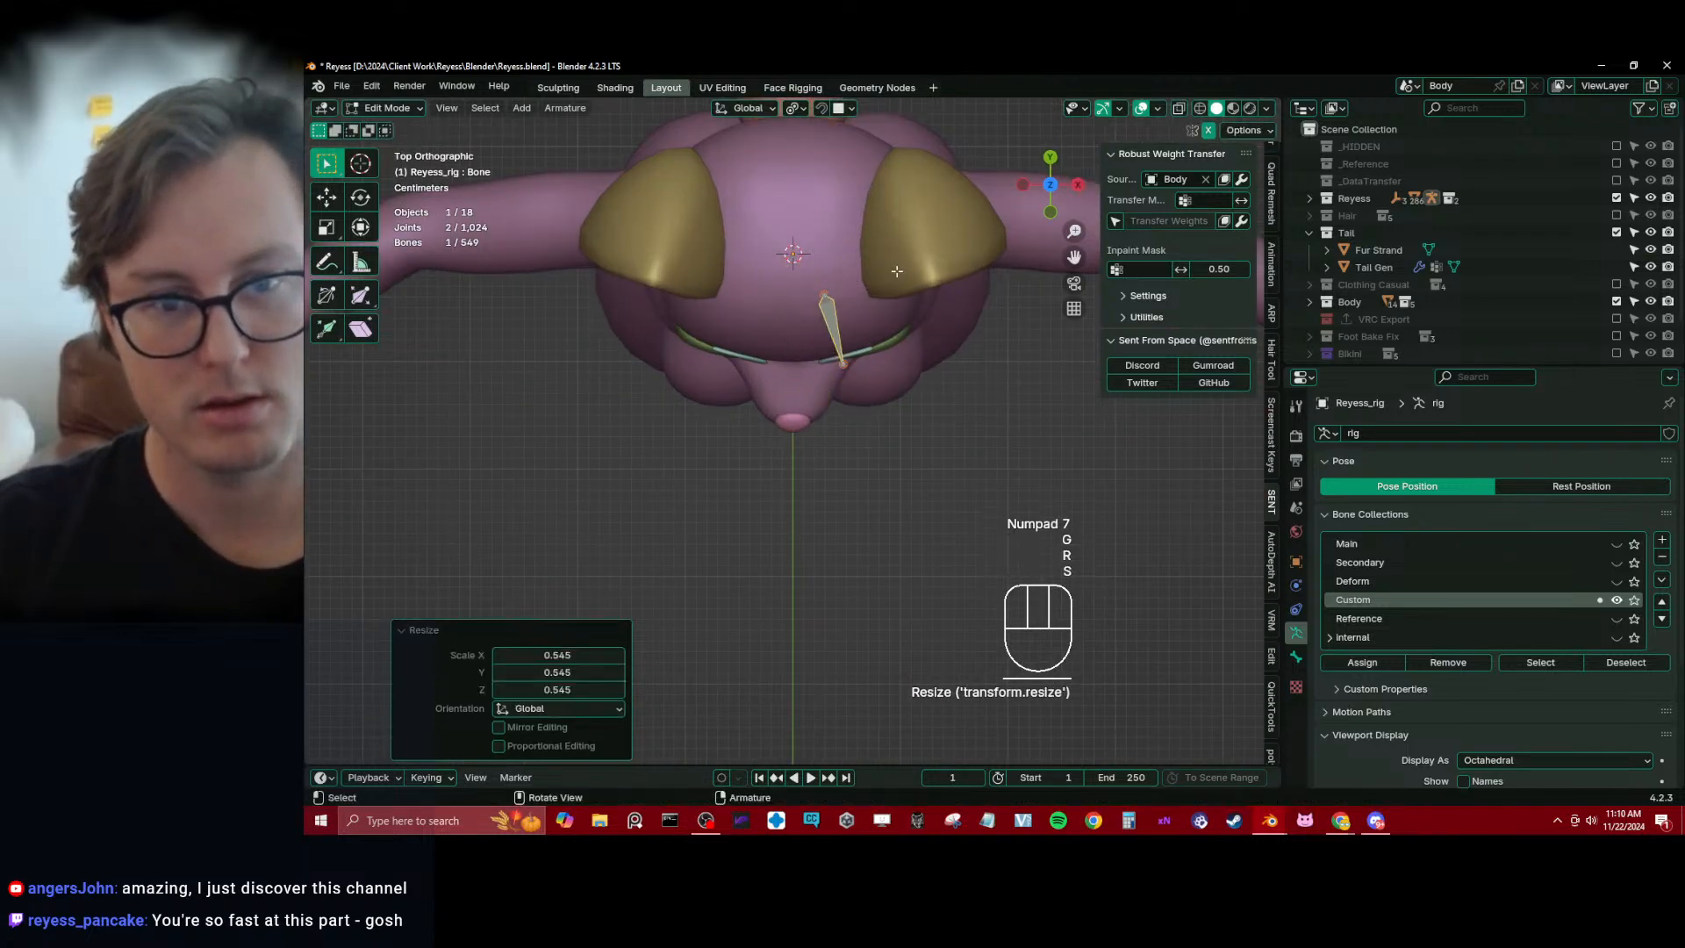
Refine the small bone's position and size in top view over the left breast
{"action": "key", "text": "g"}
{"action": "left_click", "coordinate": [974, 301]}
{"action": "key", "text": "s"}
{"action": "left_click", "coordinate": [953, 309]}
{"action": "left_click", "coordinate": [953, 309]}
{"action": "middle_click_drag", "start_coordinate": [953, 309], "coordinate": [809, 359]}
In right view, move the bone about 0.021 m back and 0.041 m down into the breast and change the pivot point
{"action": "key", "text": "KP_3"}
{"action": "key", "text": "g"}
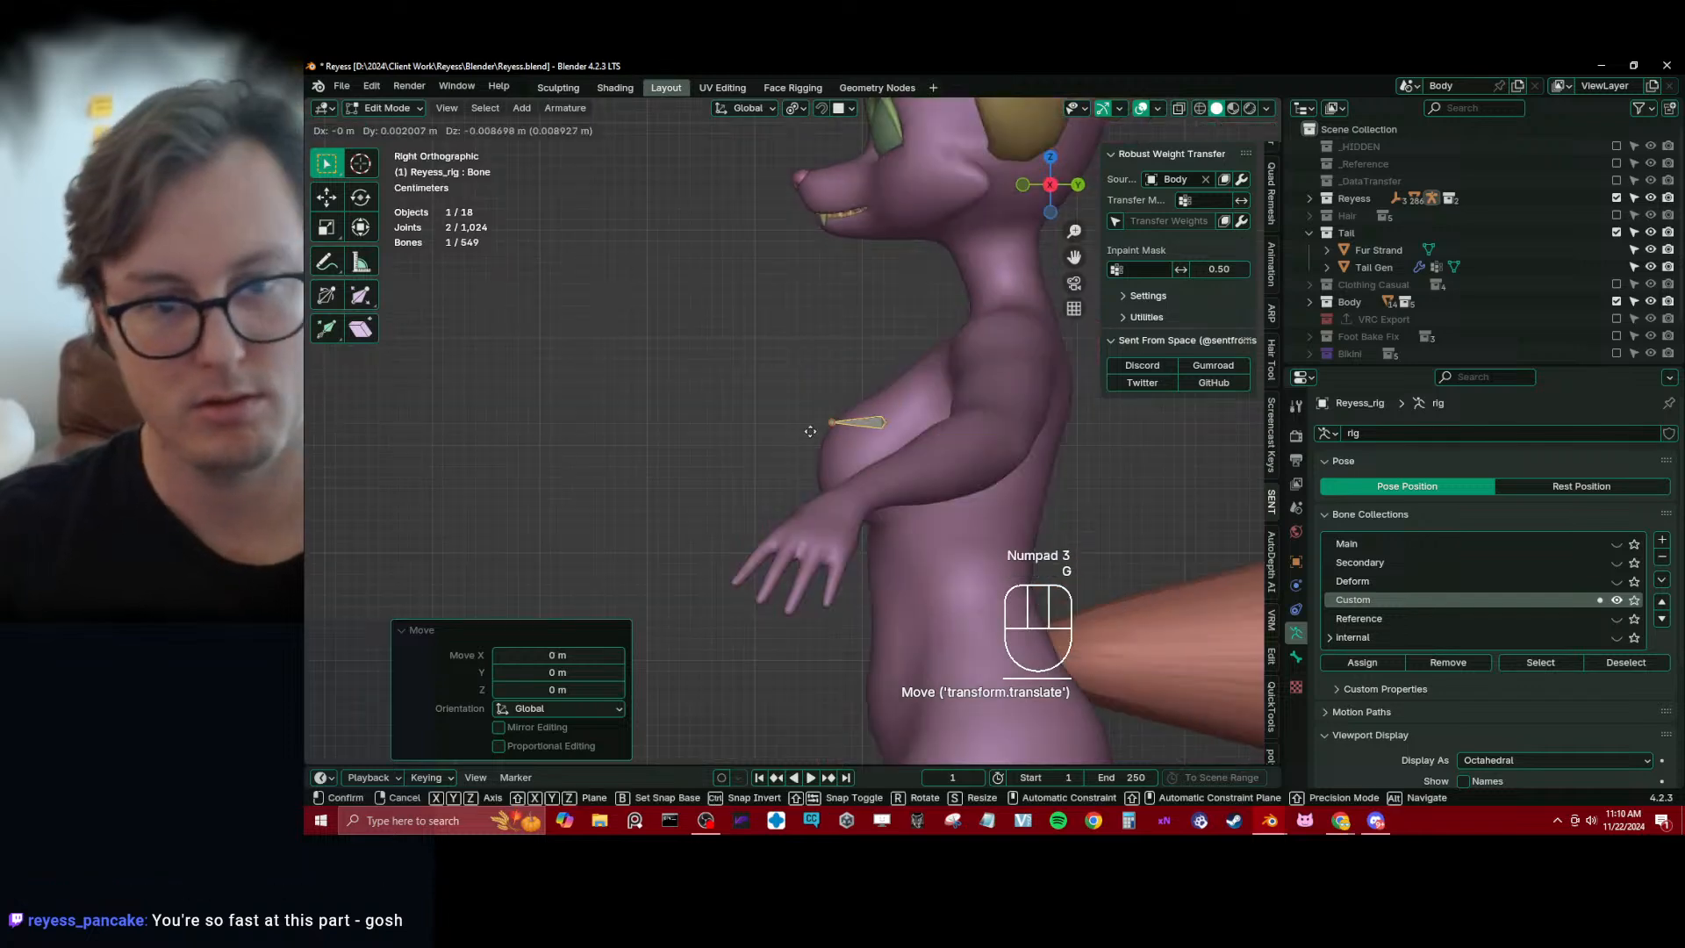
{"action": "middle_click_drag", "start_coordinate": [825, 451], "coordinate": [932, 577]}
{"action": "middle_click_drag", "start_coordinate": [932, 577], "coordinate": [863, 555], "text": "shift"}
{"action": "key", "text": "period"}
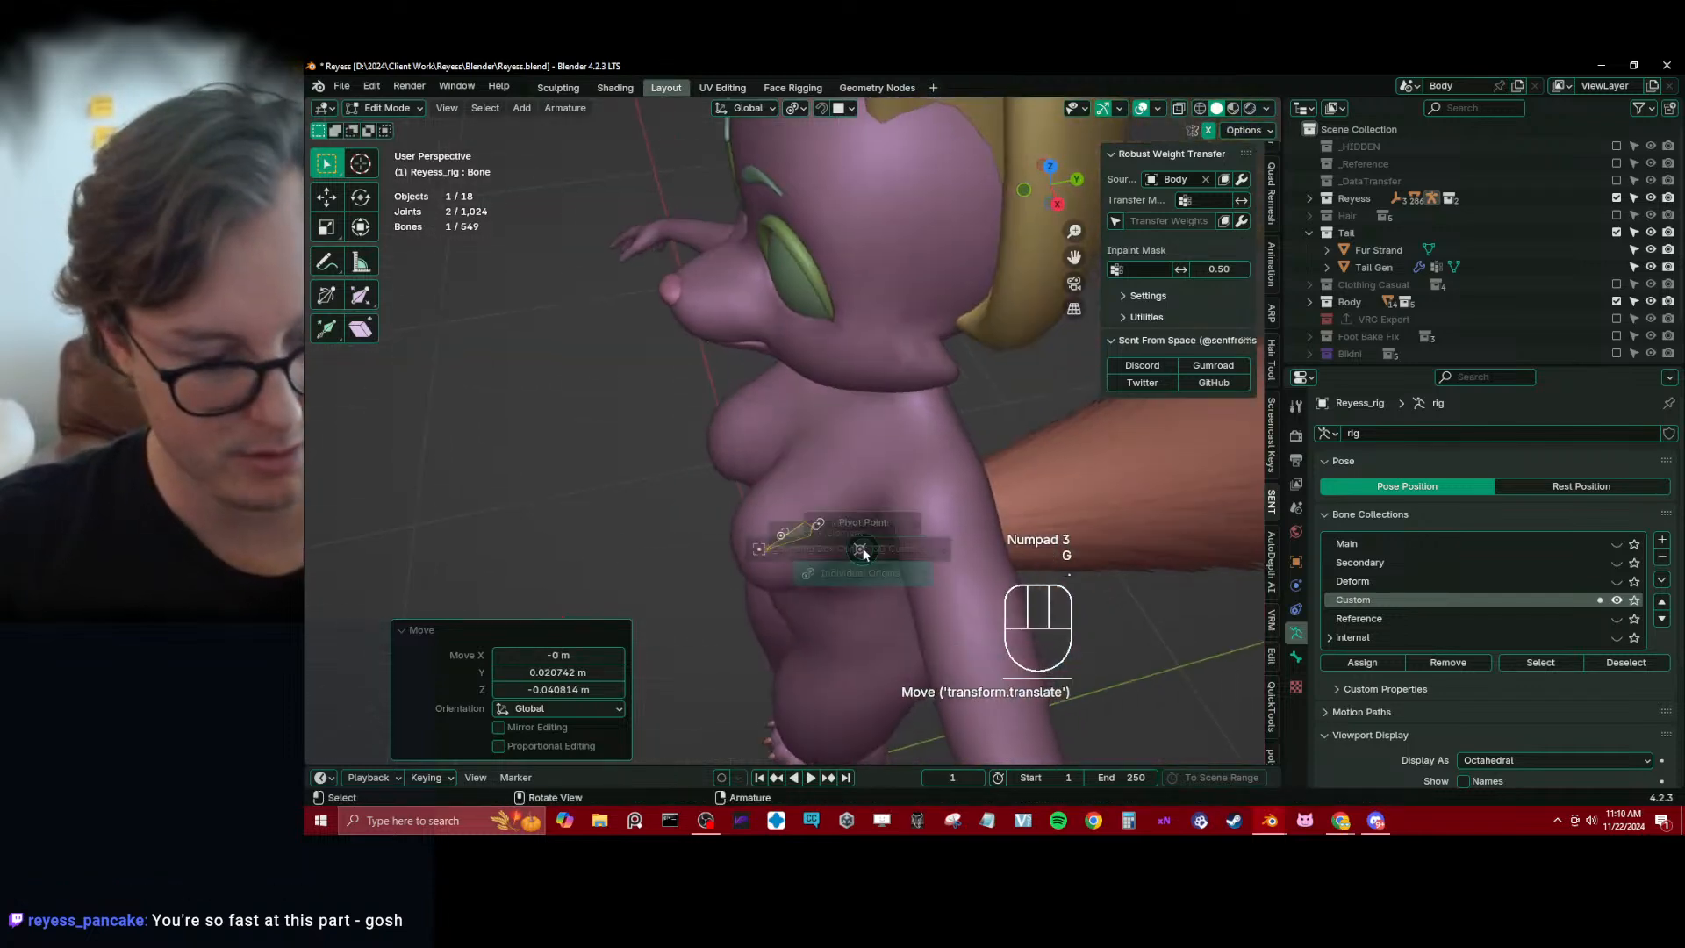
{"action": "left_click", "coordinate": [855, 469]}
Rotate the breast bone around X, shift it along X, and resize it to fit the left breast
{"action": "middle_click_drag", "start_coordinate": [857, 473], "coordinate": [867, 537]}
{"action": "key", "text": "r"}
{"action": "key", "text": "x"}
{"action": "left_click", "coordinate": [910, 542]}
{"action": "key", "text": "g"}
{"action": "key", "text": "x"}
{"action": "left_click", "coordinate": [923, 524]}
{"action": "key", "text": "g"}
{"action": "key", "text": "s"}
{"action": "left_click", "coordinate": [1009, 511]}
Fine-tune the bone's direction with free and Z-axis rotations and small moves so it runs through the left breast
{"action": "key", "text": "r"}
{"action": "left_click", "coordinate": [956, 530]}
{"action": "key", "text": "g"}
{"action": "left_click", "coordinate": [950, 532]}
{"action": "key", "text": "r"}
{"action": "key", "text": "z"}
{"action": "left_click", "coordinate": [947, 559]}
{"action": "key", "text": "g"}
{"action": "left_click", "coordinate": [1022, 530]}
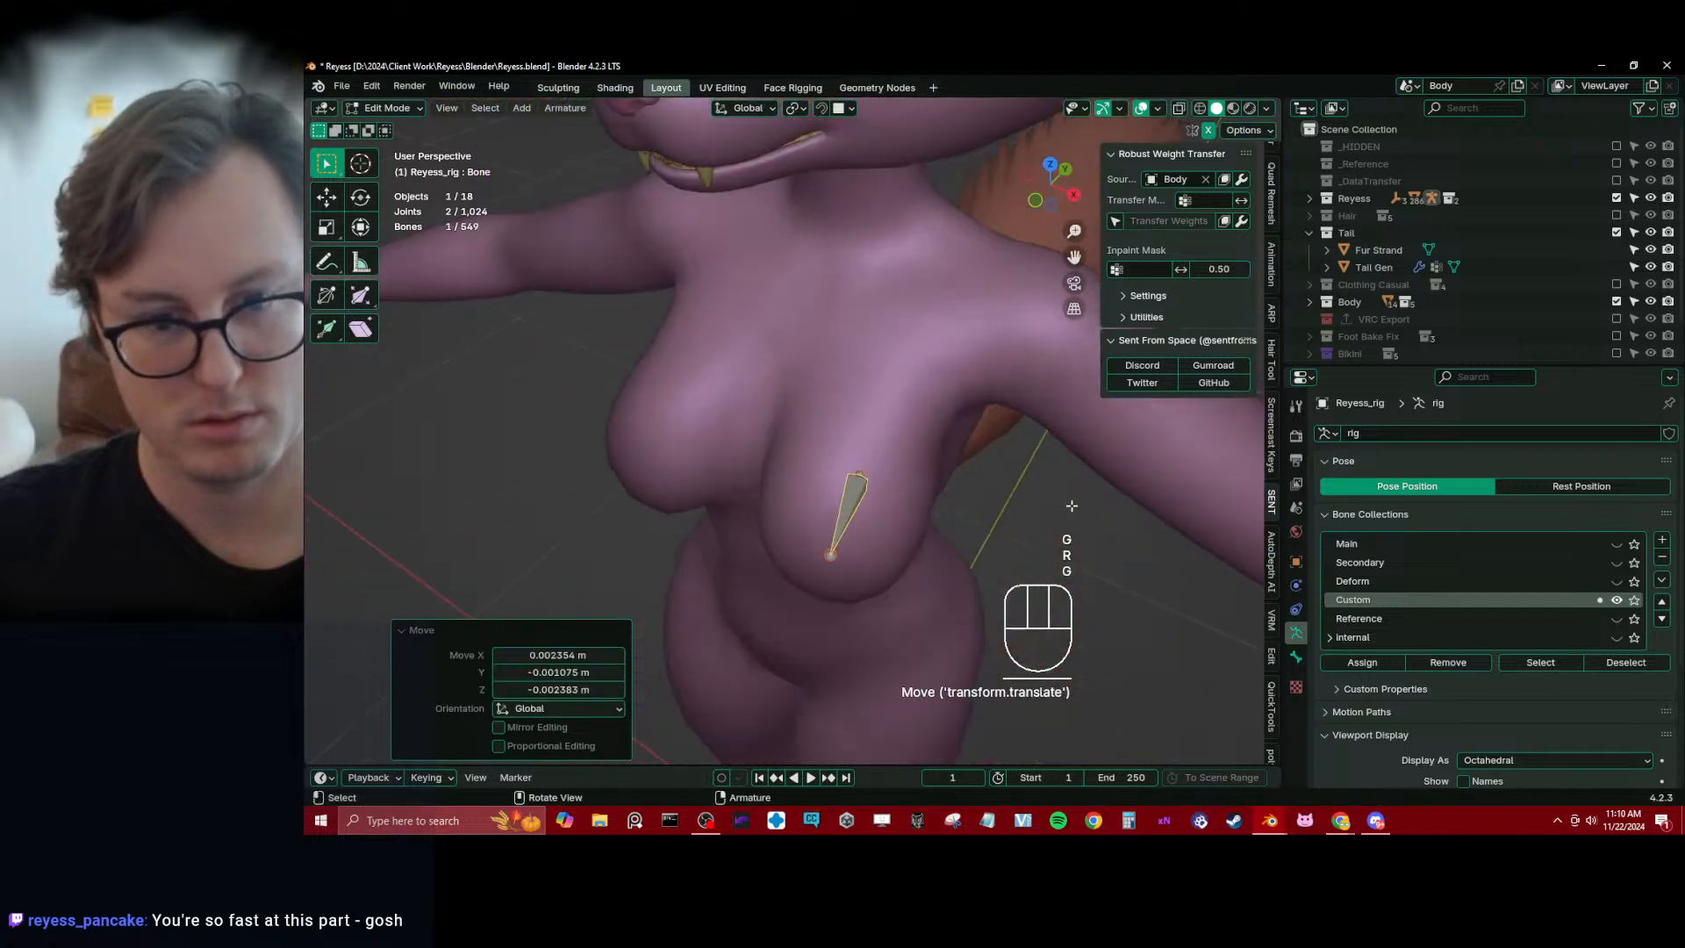
{"action": "key", "text": "r"}
{"action": "left_click", "coordinate": [1054, 494]}
Subdivide the breast bone into two bones and adjust the chain's size and position inside the left breast
{"action": "key", "text": "q"}
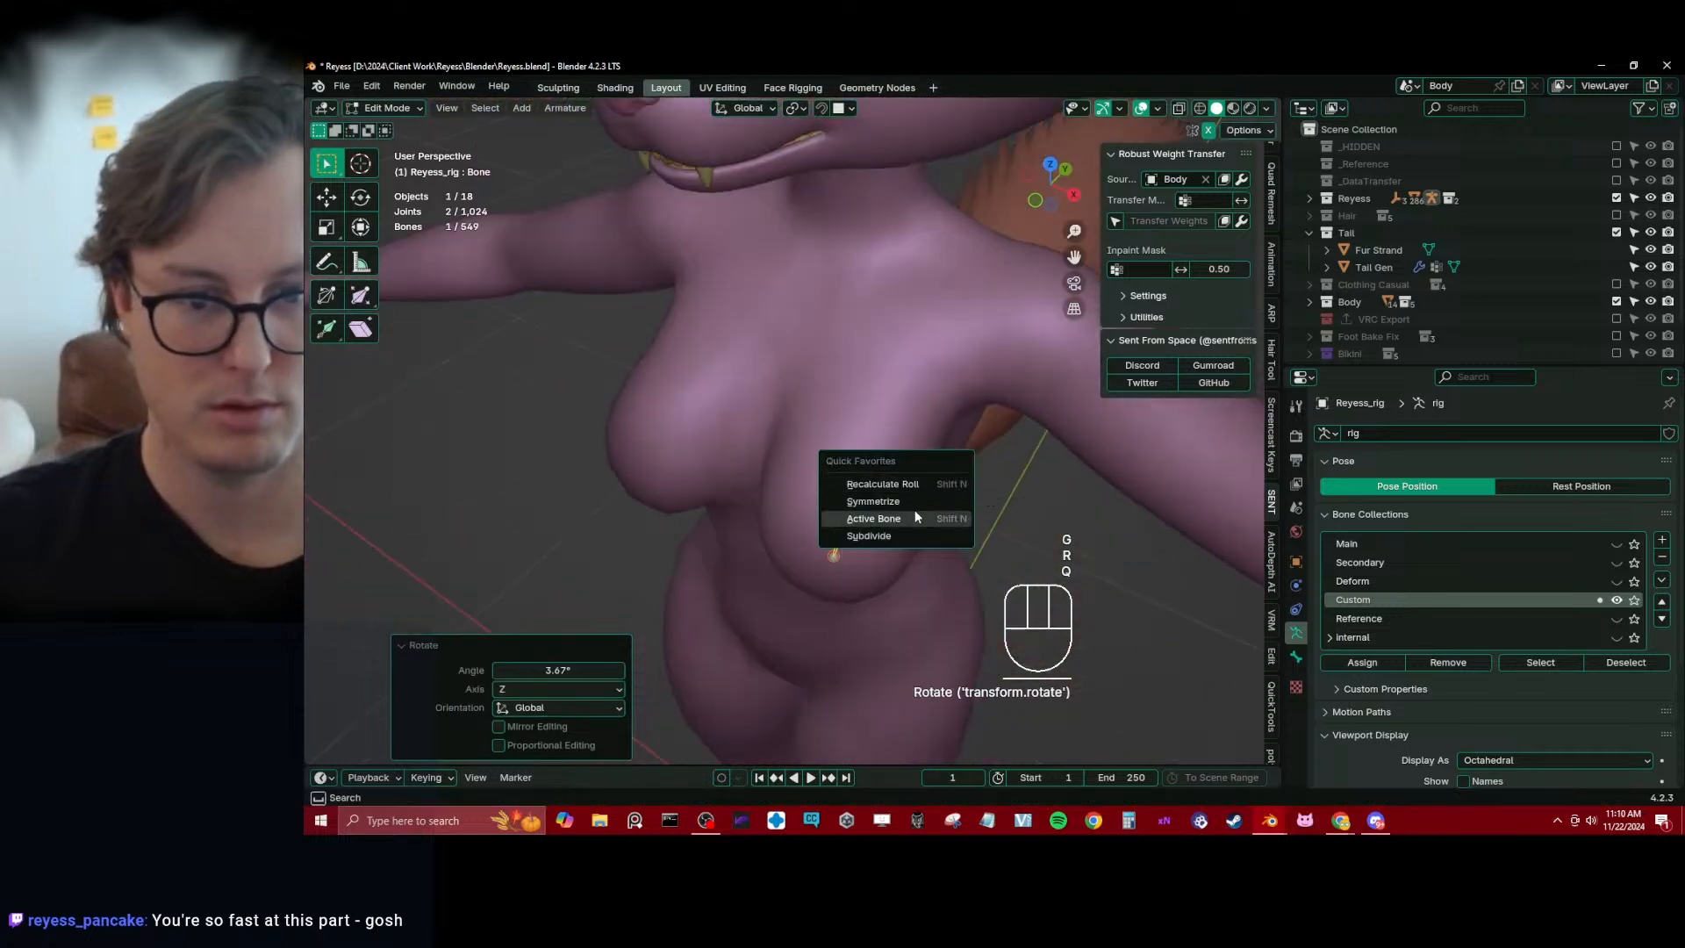
{"action": "left_click", "coordinate": [868, 535]}
{"action": "middle_click_drag", "start_coordinate": [868, 535], "coordinate": [913, 479]}
{"action": "key", "text": "s"}
{"action": "left_click", "coordinate": [908, 475]}
{"action": "key", "text": "g"}
{"action": "left_click", "coordinate": [883, 466]}
{"action": "key", "text": "s"}
{"action": "left_click", "coordinate": [910, 448]}
{"action": "key", "text": "g"}
{"action": "left_click", "coordinate": [949, 418]}
Rotate and move the individual breast bones and their joint so the chain follows the curve of the left breast
{"action": "left_click", "coordinate": [779, 492]}
{"action": "key", "text": "r"}
{"action": "left_click", "coordinate": [930, 428]}
{"action": "key", "text": "g"}
{"action": "left_click", "coordinate": [934, 415]}
{"action": "key", "text": "r"}
{"action": "left_click", "coordinate": [928, 452]}
{"action": "left_click", "coordinate": [892, 475]}
{"action": "key", "text": "r"}
{"action": "left_click", "coordinate": [941, 484]}
{"action": "left_click", "coordinate": [818, 465], "text": "shift"}
{"action": "key", "text": "g"}
{"action": "left_click", "coordinate": [847, 479]}
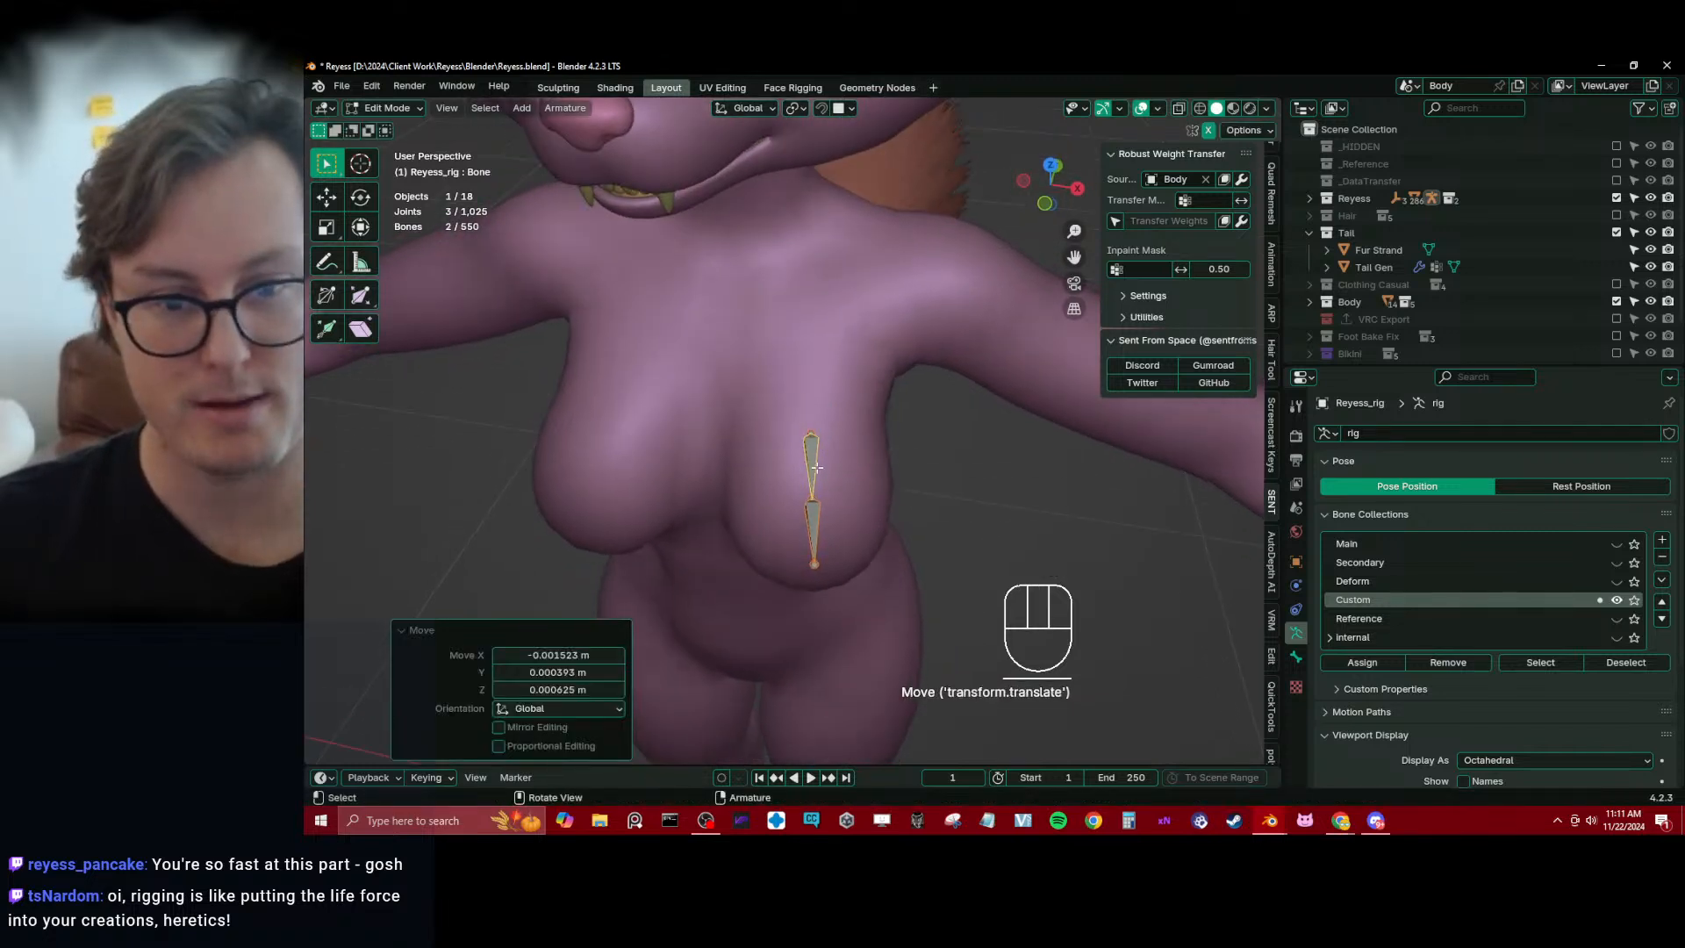
Rename the upper breast bone cc_Breast1.L and copy the name
{"action": "left_click", "coordinate": [810, 465]}
{"action": "left_click", "coordinate": [1295, 656]}
{"action": "left_click", "coordinate": [1453, 440]}
{"action": "type", "text": "c"}
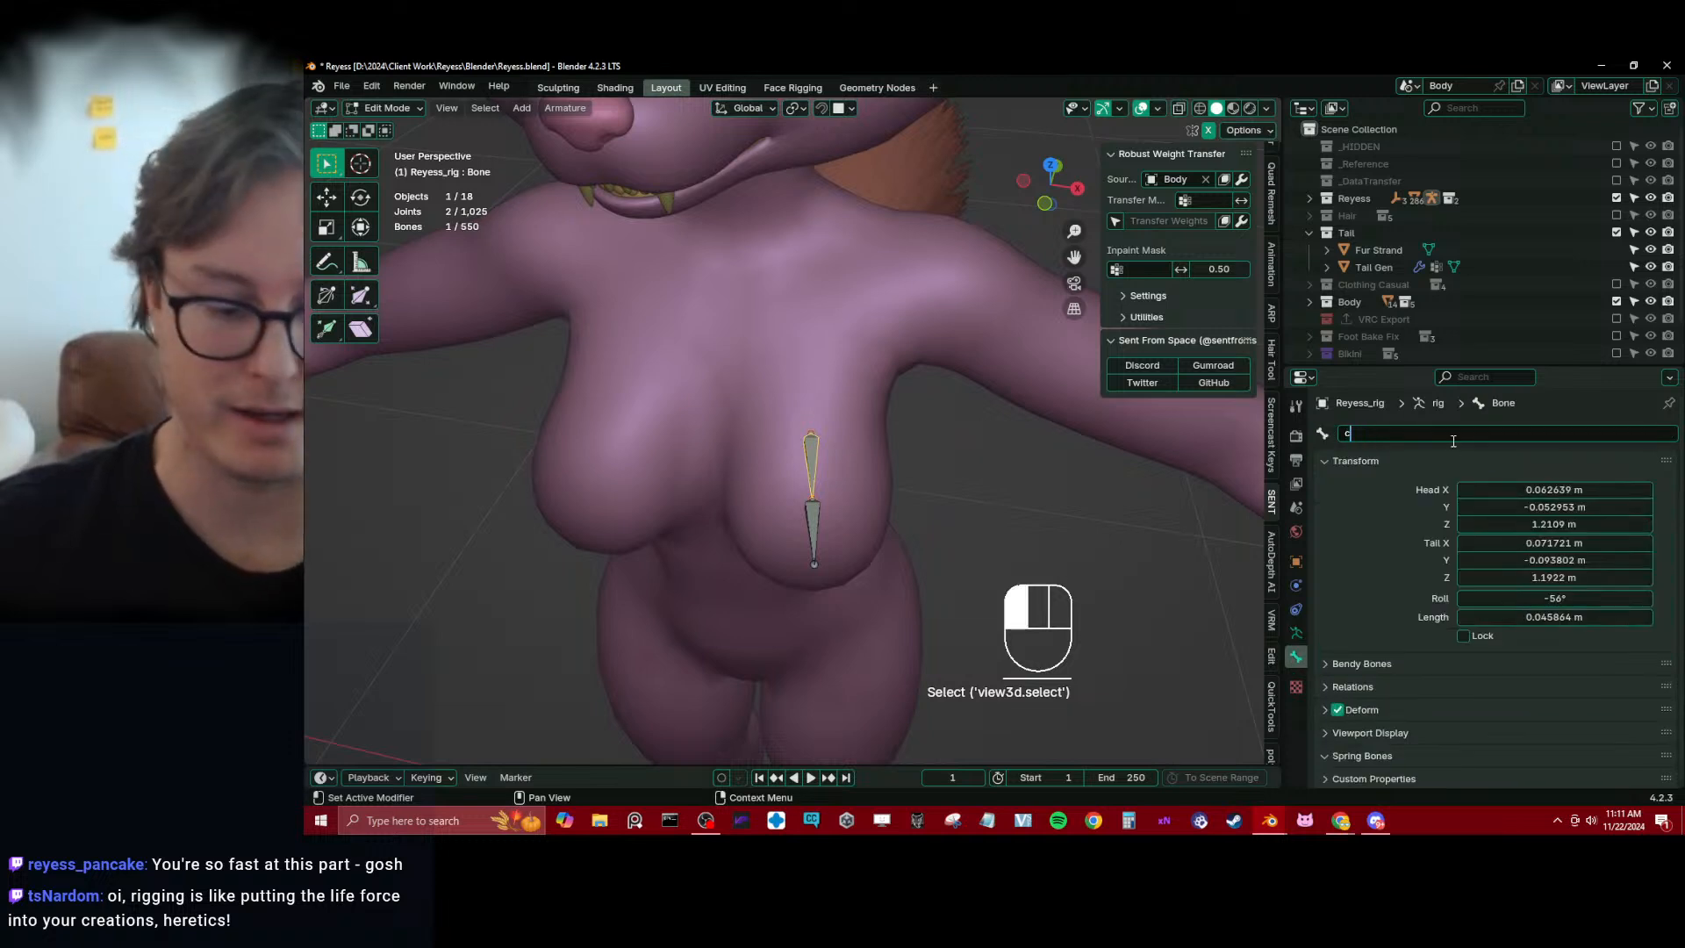
{"action": "type", "text": "c_Bre"}
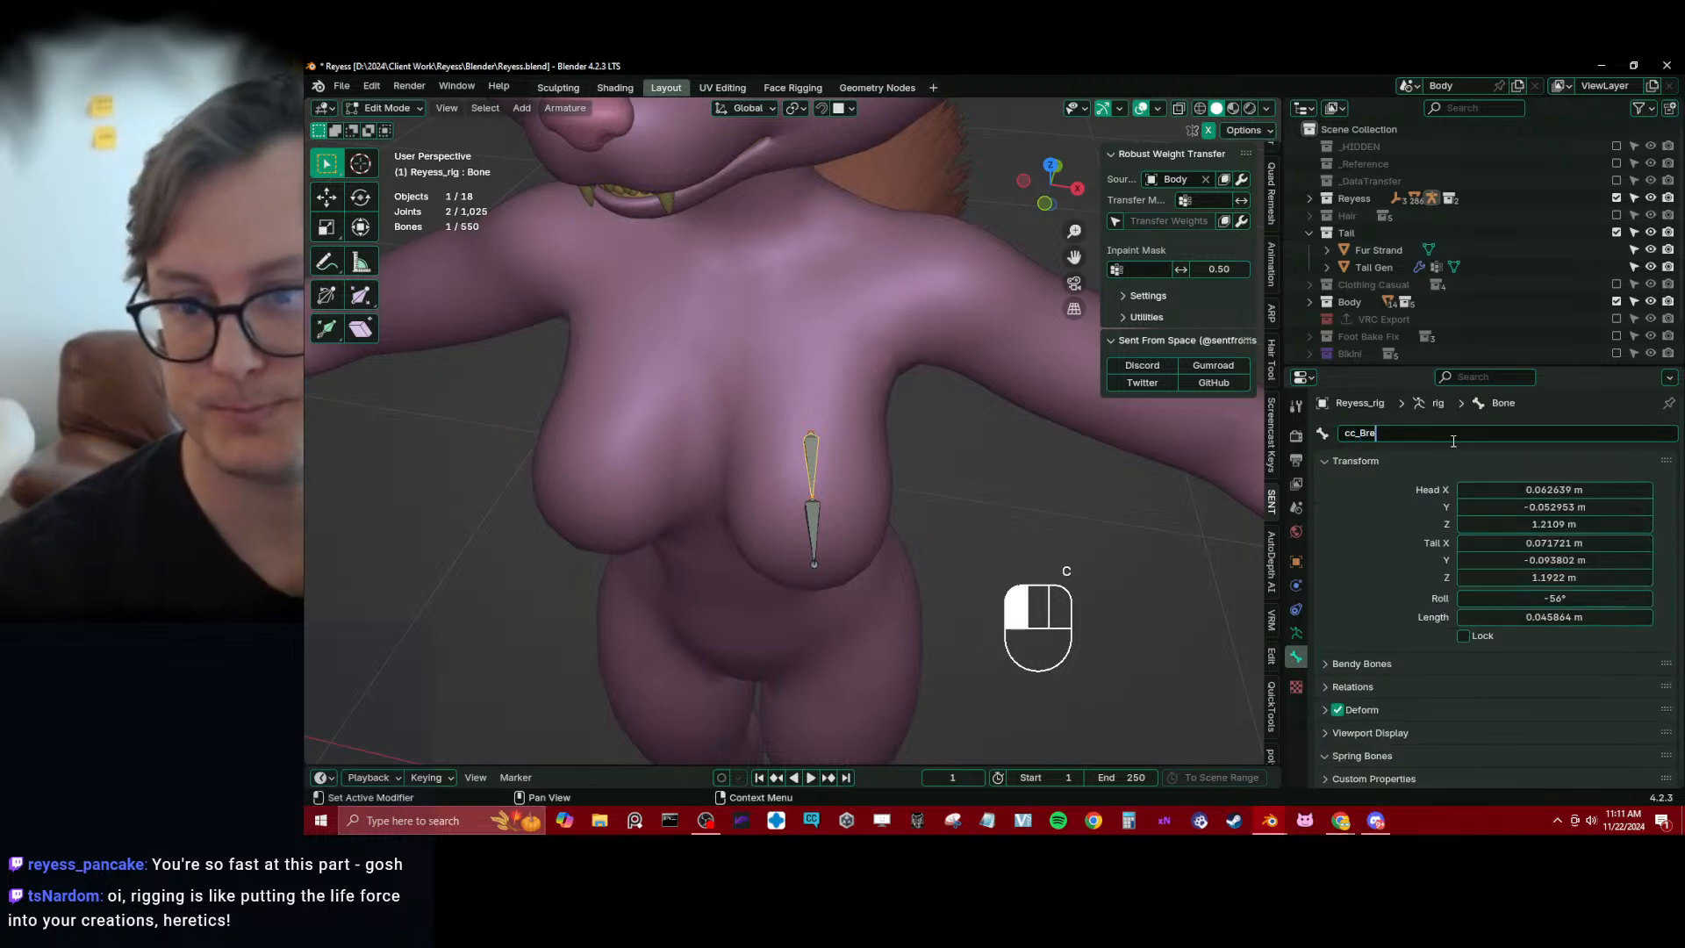
{"action": "type", "text": "ast1.L"}
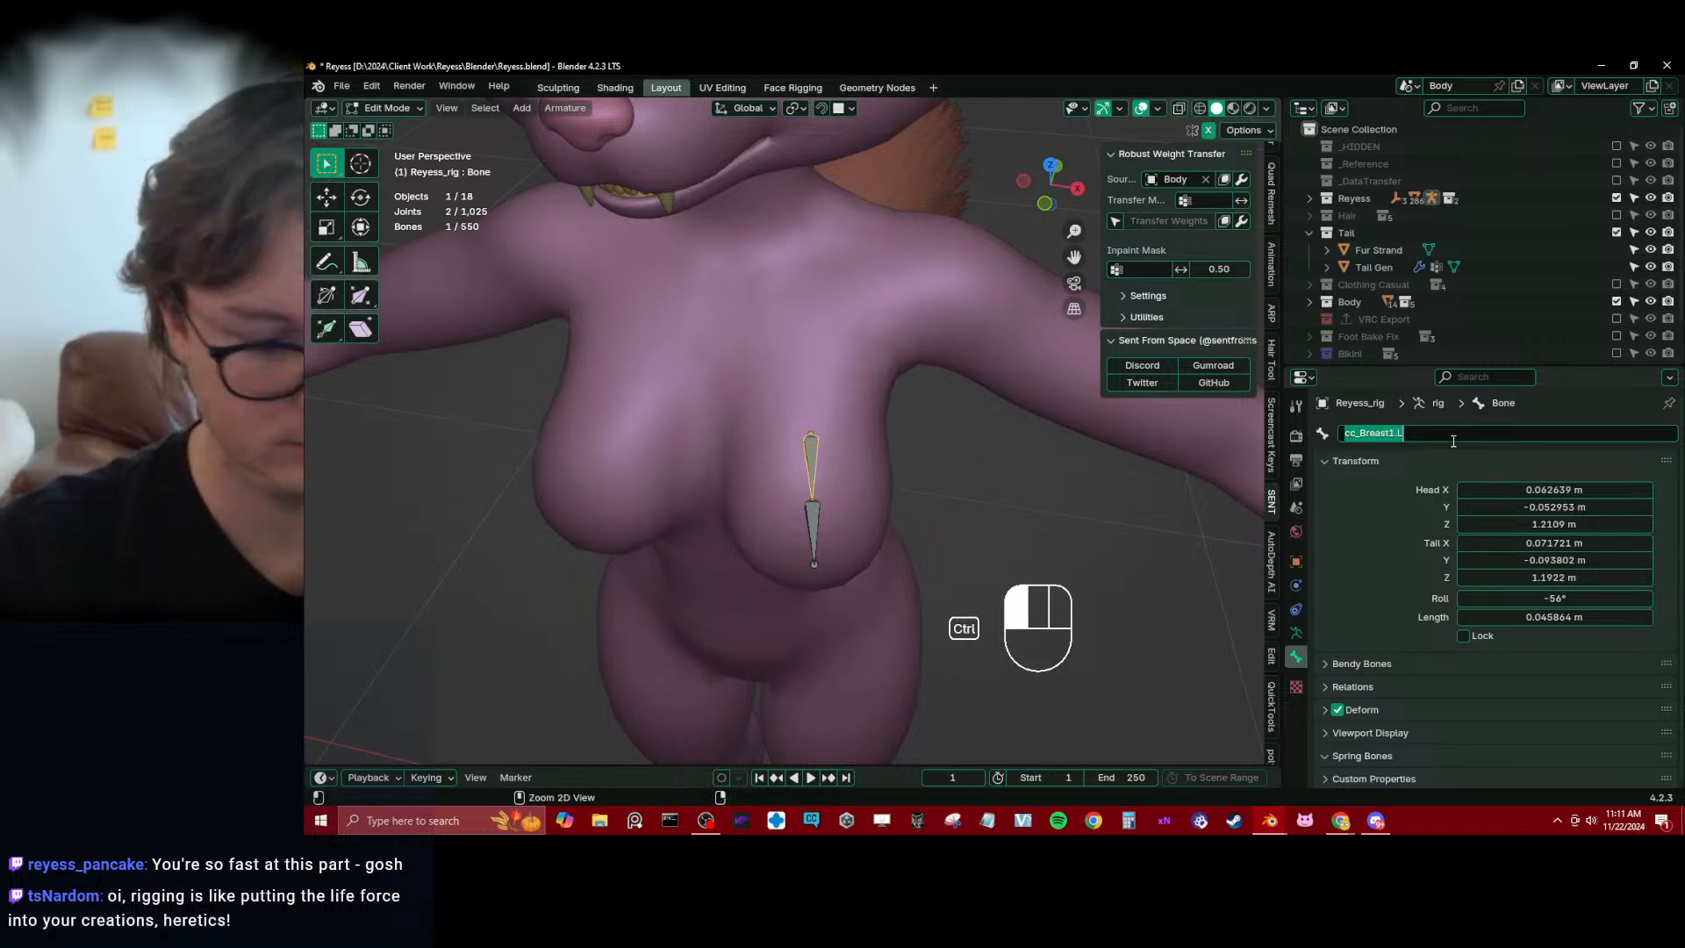
{"action": "key", "text": "Return"}
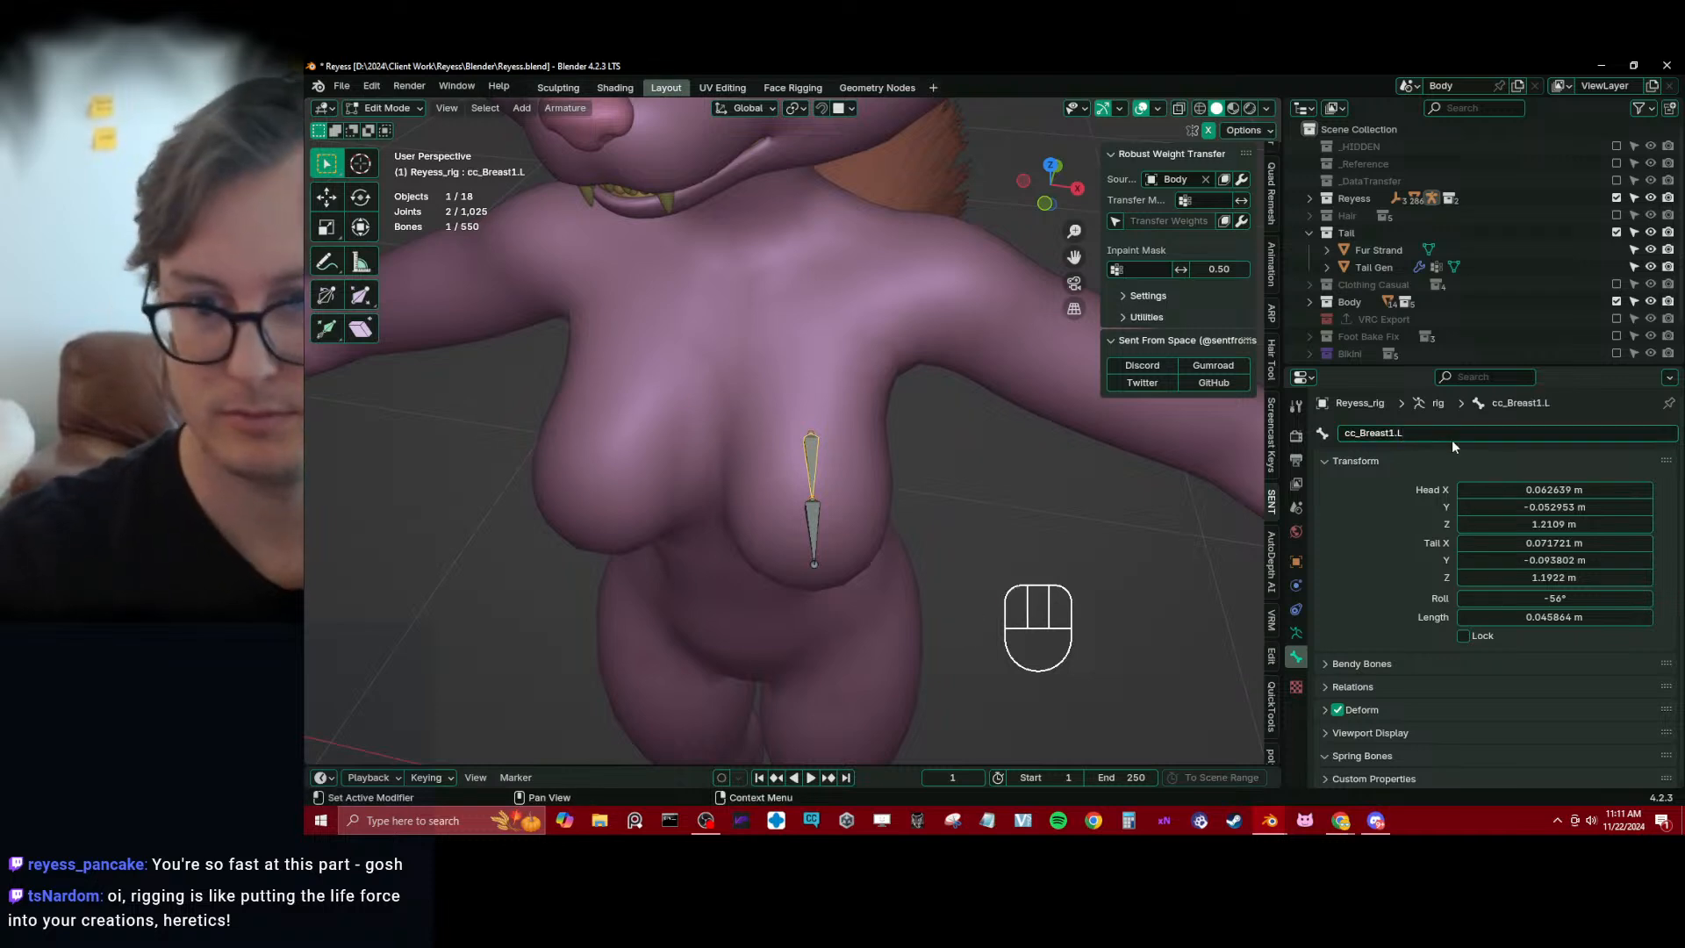
Rename the lower breast bone as the second in the chain, reusing the copied cc_Breast name, and save the file
{"action": "left_click", "coordinate": [834, 526]}
{"action": "left_click", "coordinate": [1389, 433]}
{"action": "type", "text": "cc_Breast1.L"}
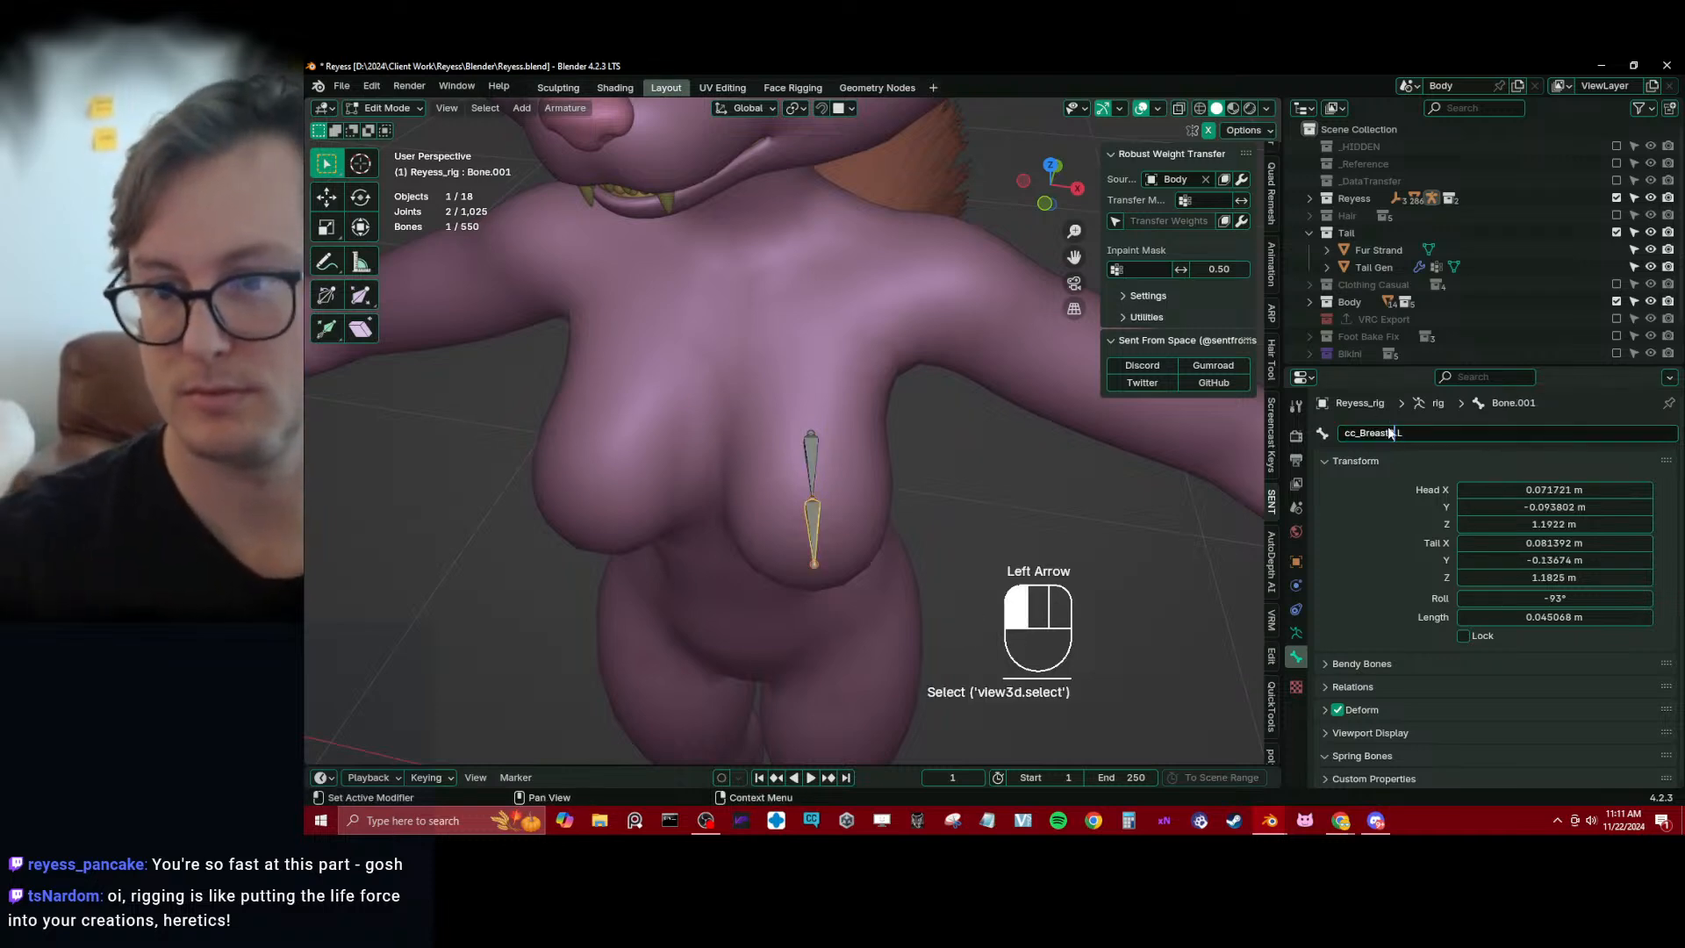
{"action": "key", "text": "Return"}
{"action": "key", "text": "ctrl+s"}
Select both left breast bones and rotate them around the Z axis
{"action": "left_click", "coordinate": [809, 470]}
{"action": "key", "text": "b"}
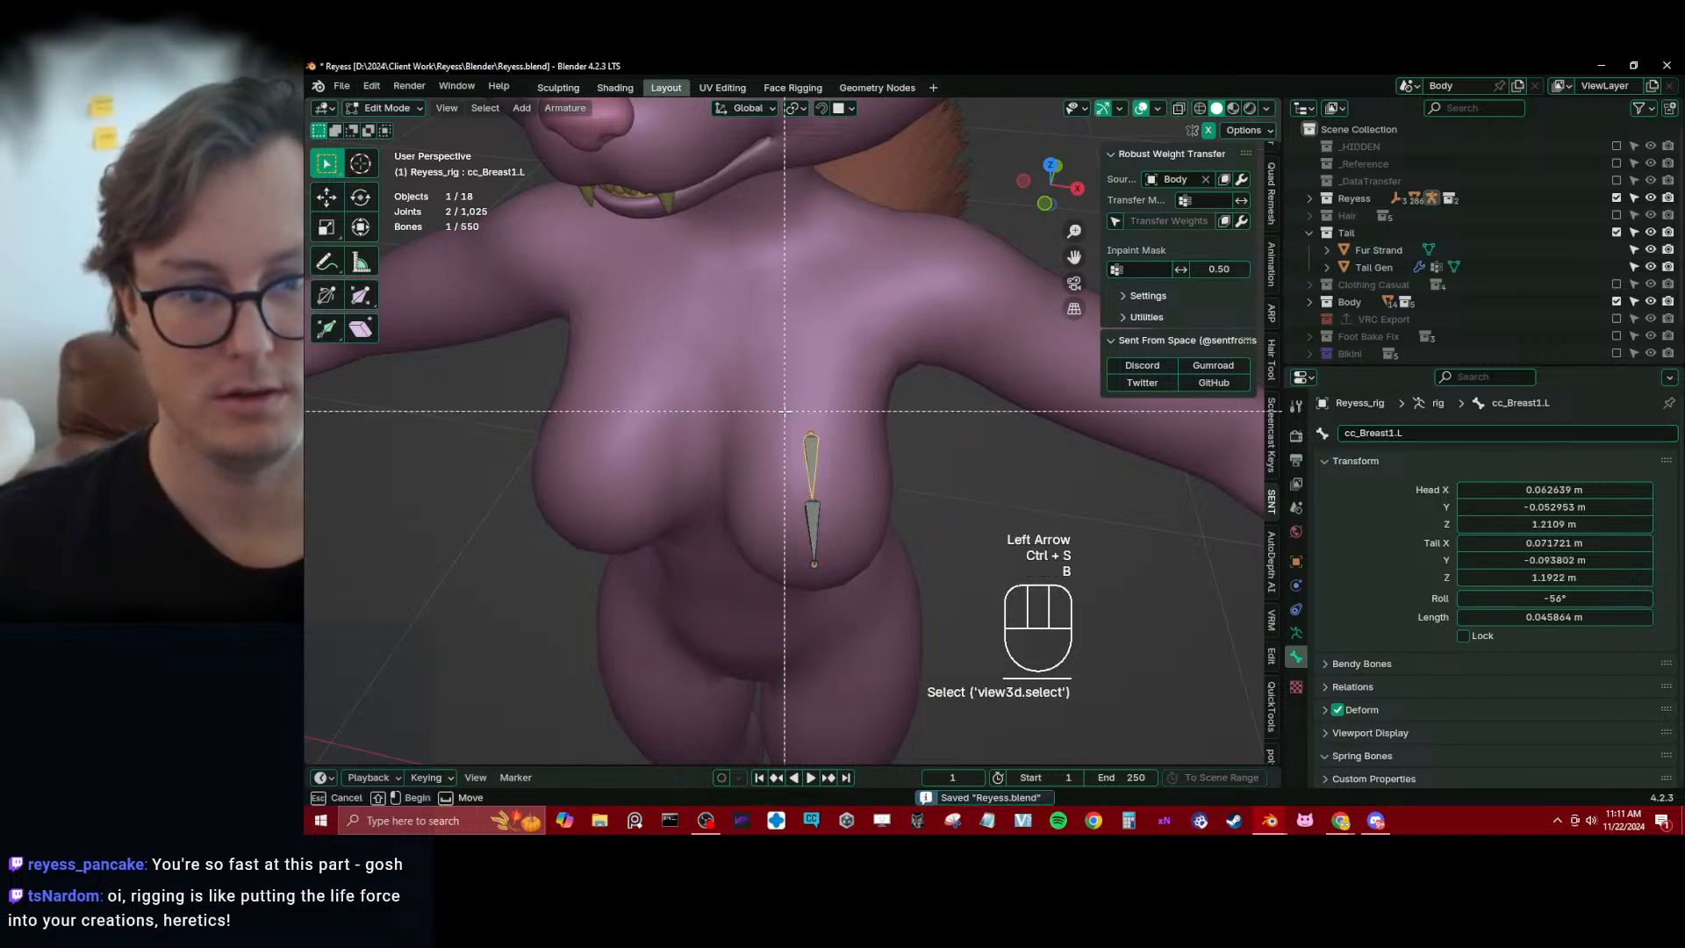
{"action": "left_click_drag", "start_coordinate": [784, 411], "coordinate": [858, 577]}
{"action": "key", "text": "r"}
{"action": "key", "text": "z"}
{"action": "left_click", "coordinate": [923, 478]}
{"action": "middle_click_drag", "start_coordinate": [921, 477], "coordinate": [986, 463]}
Adjust the height of both breast bones along Z, ending with a move of about 0.003 m up, and save the file
{"action": "key", "text": "g"}
{"action": "key", "text": "z"}
{"action": "left_click", "coordinate": [865, 469]}
{"action": "middle_click_drag", "start_coordinate": [860, 471], "coordinate": [768, 480]}
{"action": "key", "text": "g"}
{"action": "key", "text": "z"}
{"action": "left_click", "coordinate": [800, 474]}
{"action": "middle_click_drag", "start_coordinate": [893, 484], "coordinate": [845, 469]}
{"action": "key", "text": "ctrl+s"}
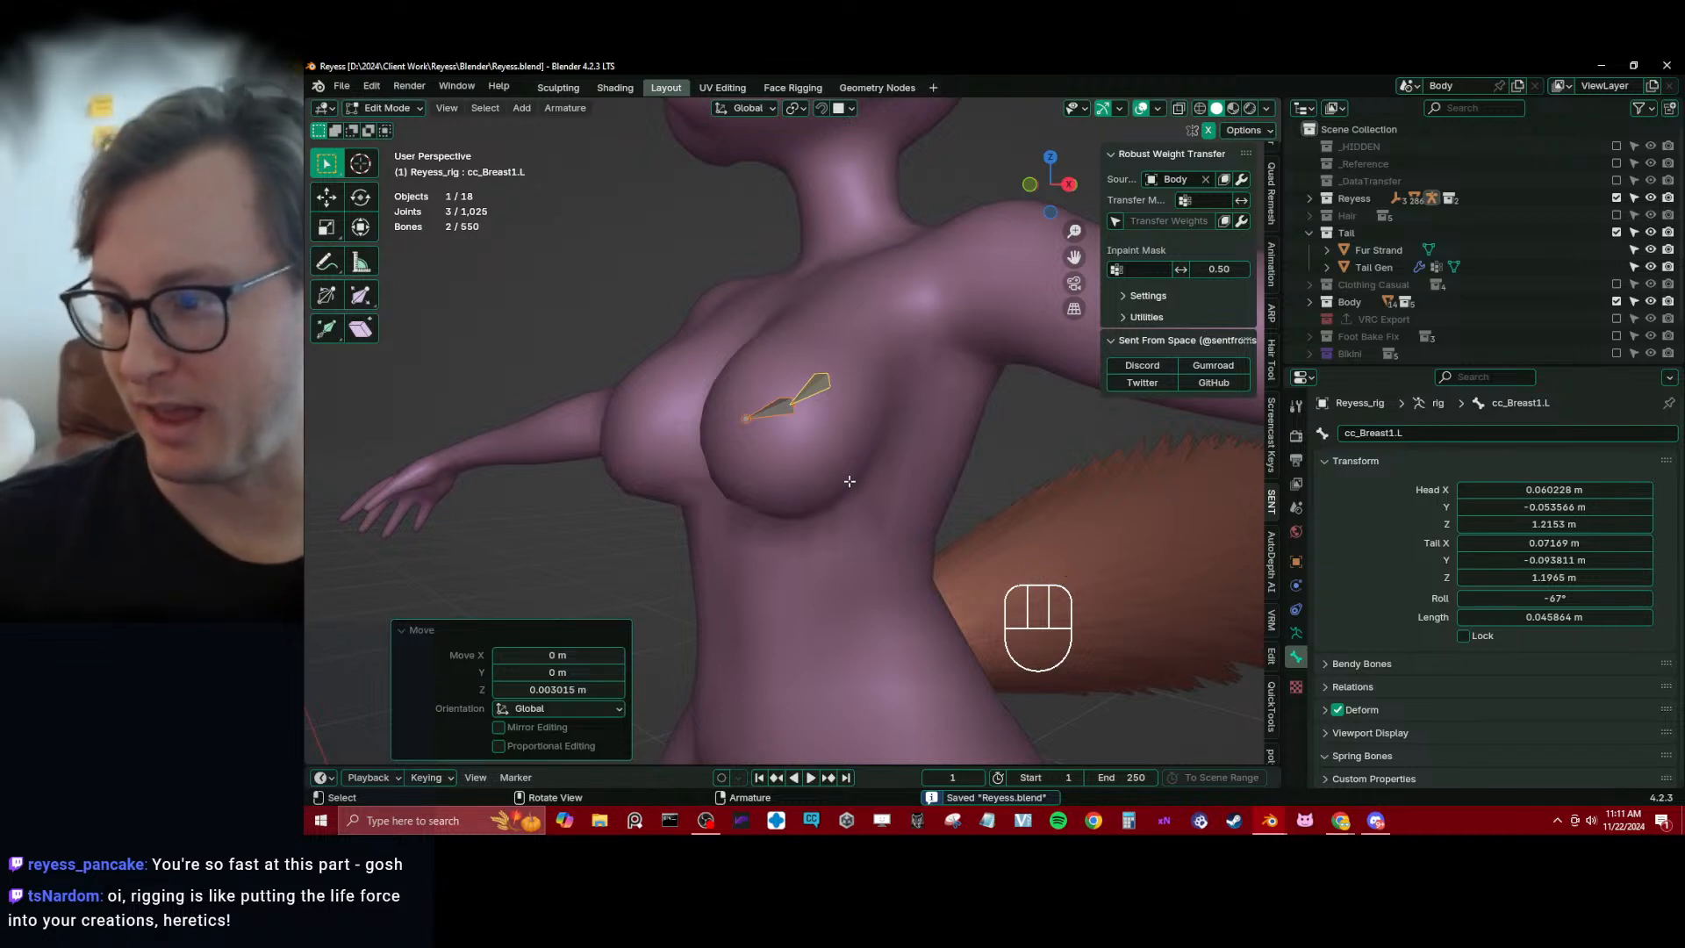
Show the Deform bone collection and parent cc_Breast1.L to spine_03.x with Keep Offset
{"action": "left_click", "coordinate": [419, 630]}
{"action": "middle_click_drag", "start_coordinate": [417, 634], "coordinate": [868, 513]}
{"action": "scroll", "coordinate": [868, 514], "scroll_direction": "down", "scroll_amount": 2}
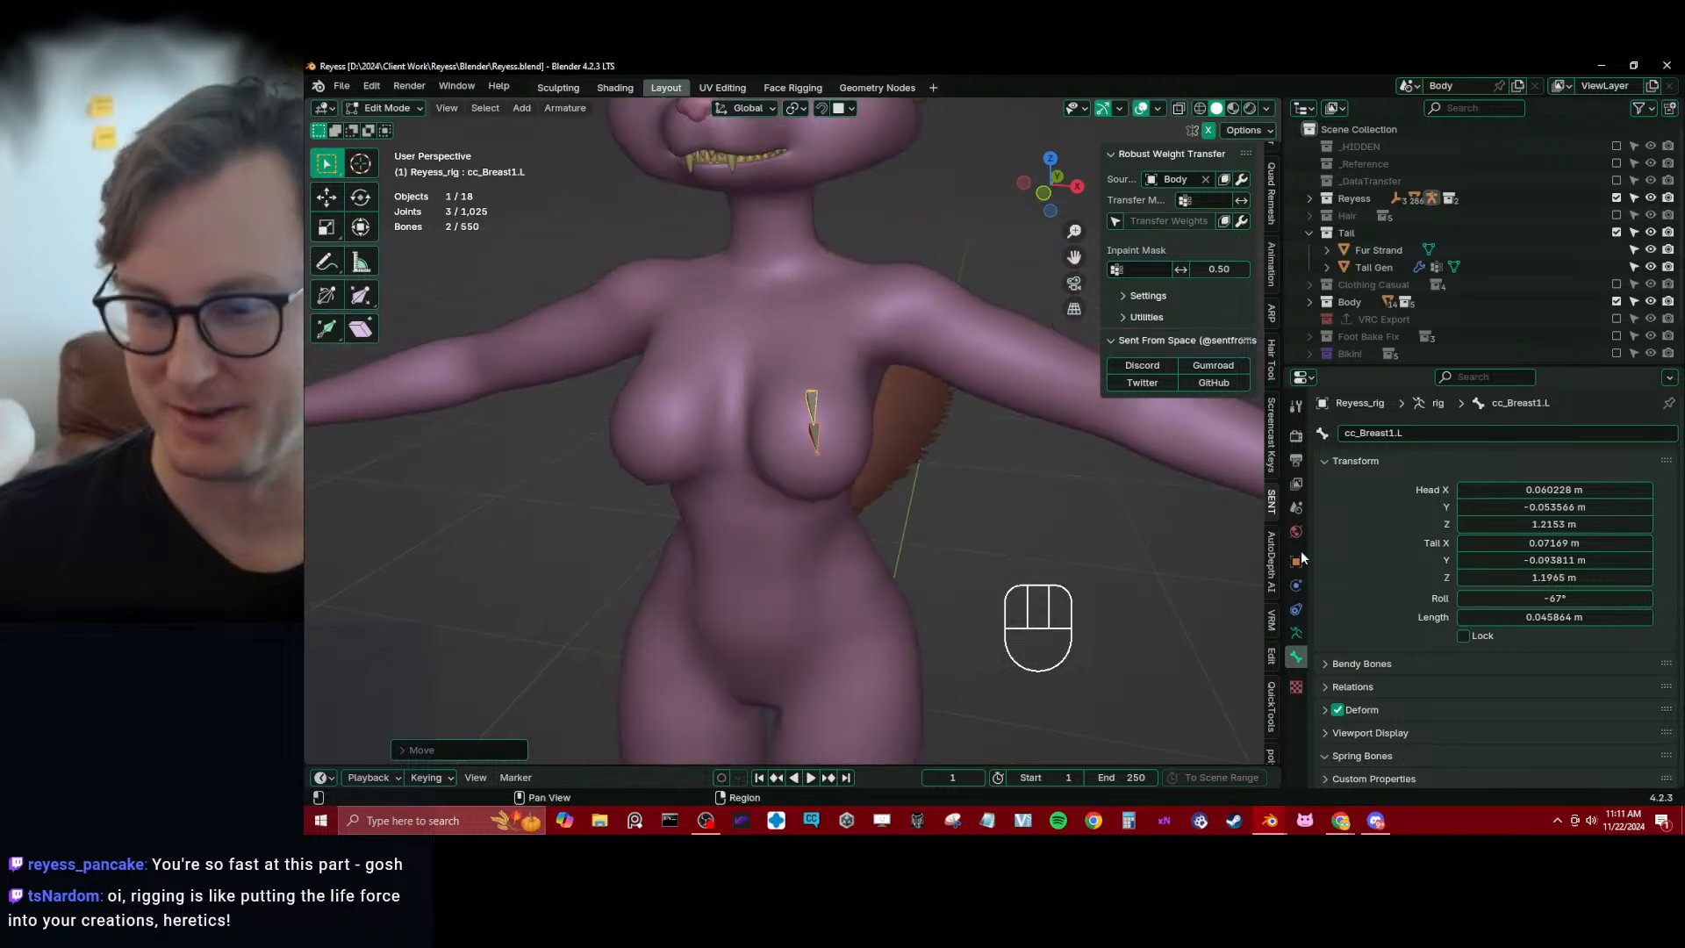
{"action": "left_click", "coordinate": [1296, 633]}
{"action": "left_click", "coordinate": [1616, 581]}
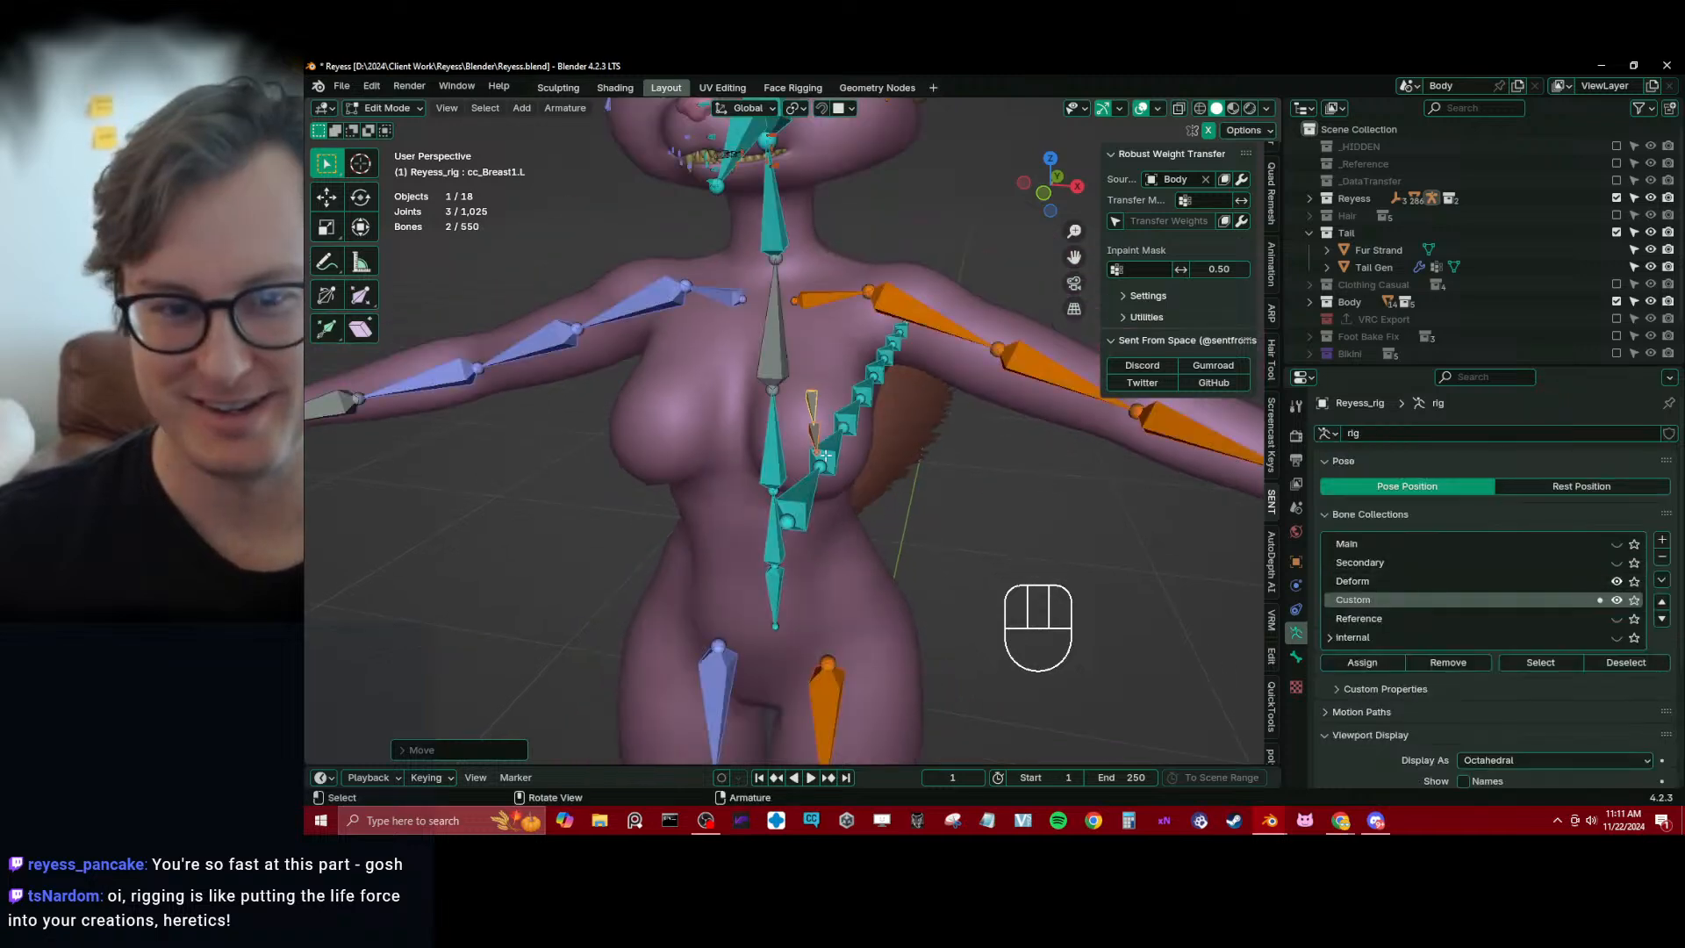
{"action": "middle_click_drag", "start_coordinate": [903, 385], "coordinate": [825, 387]}
{"action": "left_click", "coordinate": [836, 373], "text": "ctrl"}
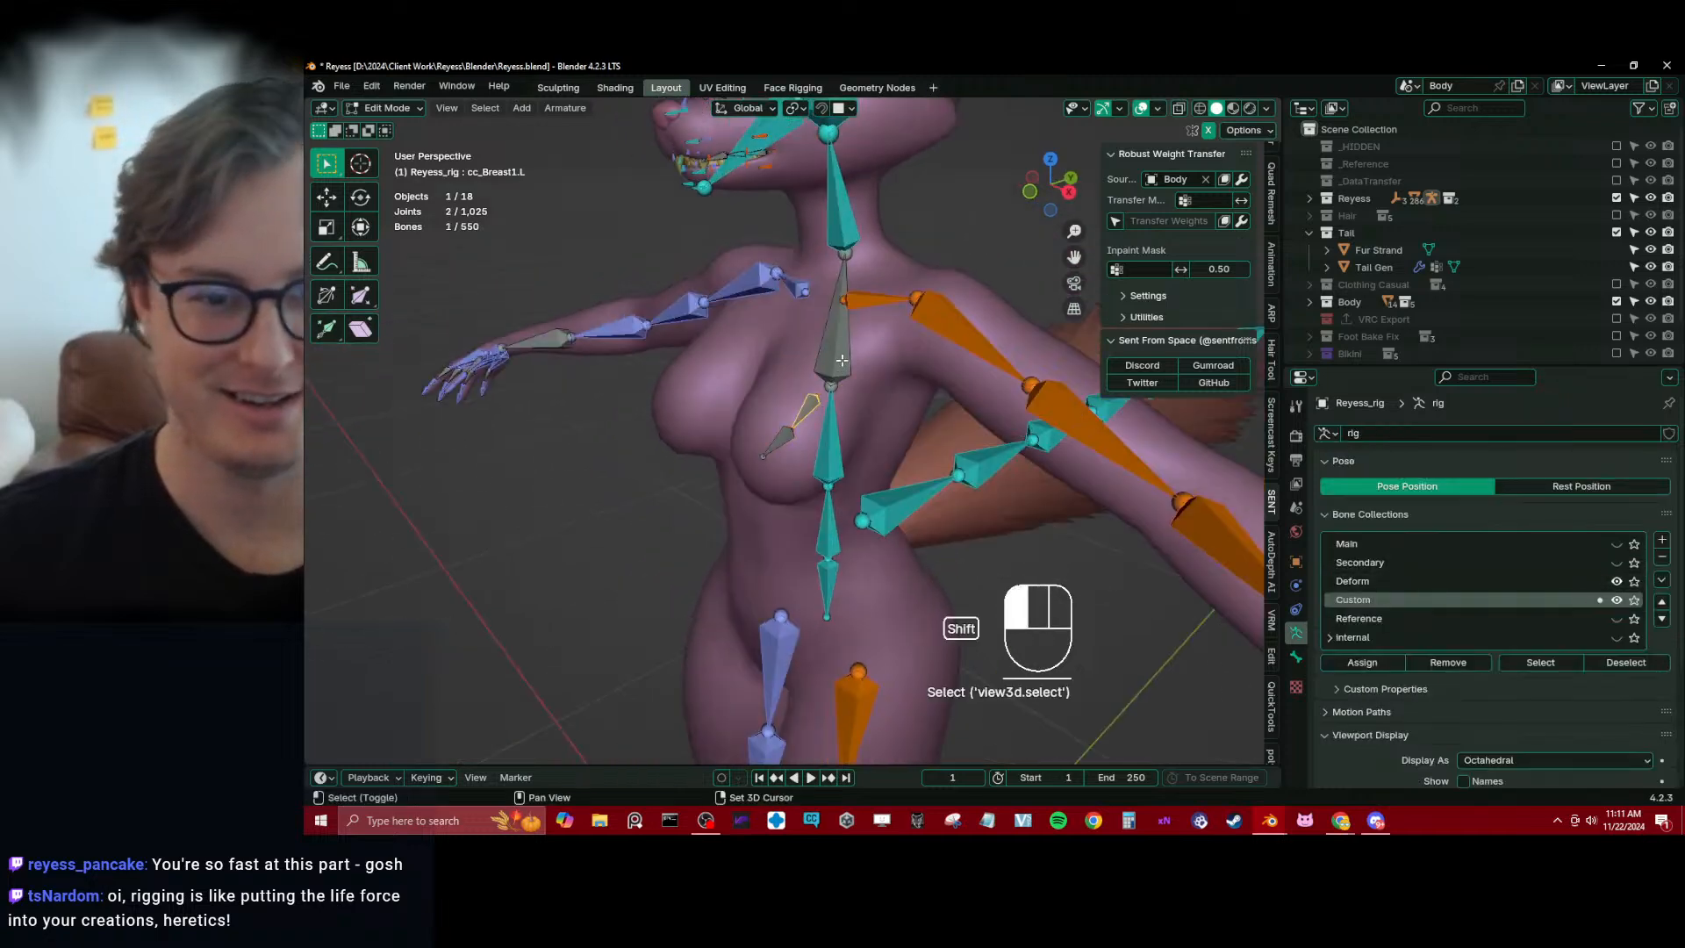
{"action": "key", "text": "ctrl+p"}
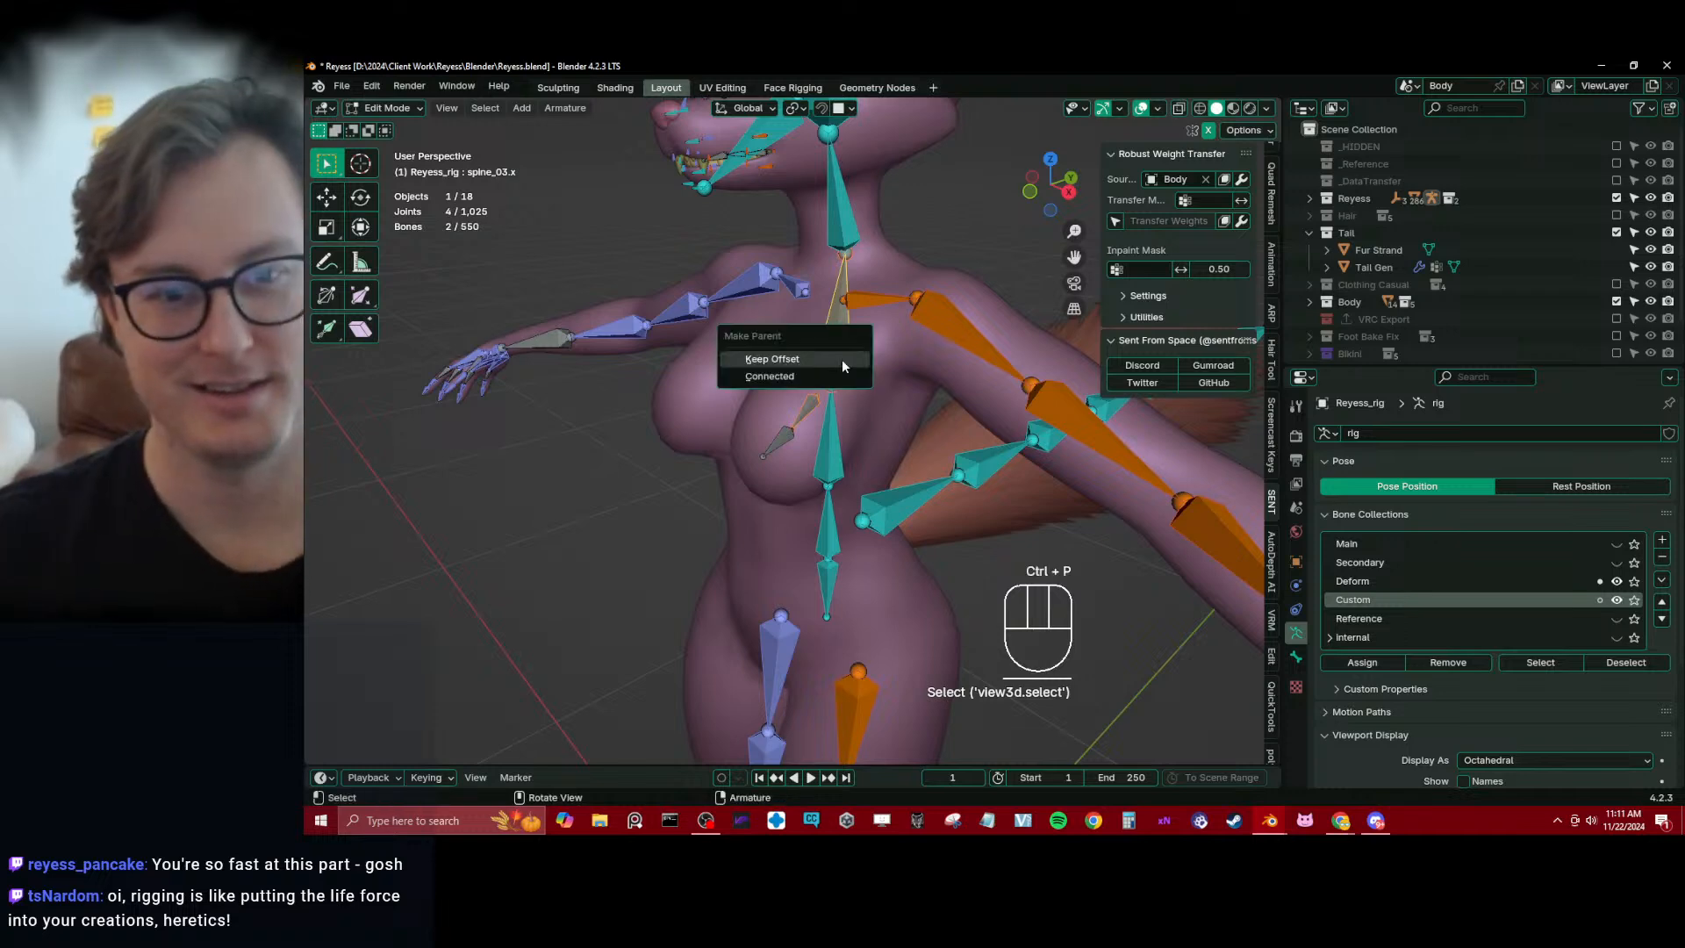
{"action": "left_click", "coordinate": [841, 359]}
Turn on the Relationship Lines overlay and inspect the parent link of cc_Breast1.L
{"action": "left_click", "coordinate": [801, 413]}
{"action": "left_click", "coordinate": [1158, 108]}
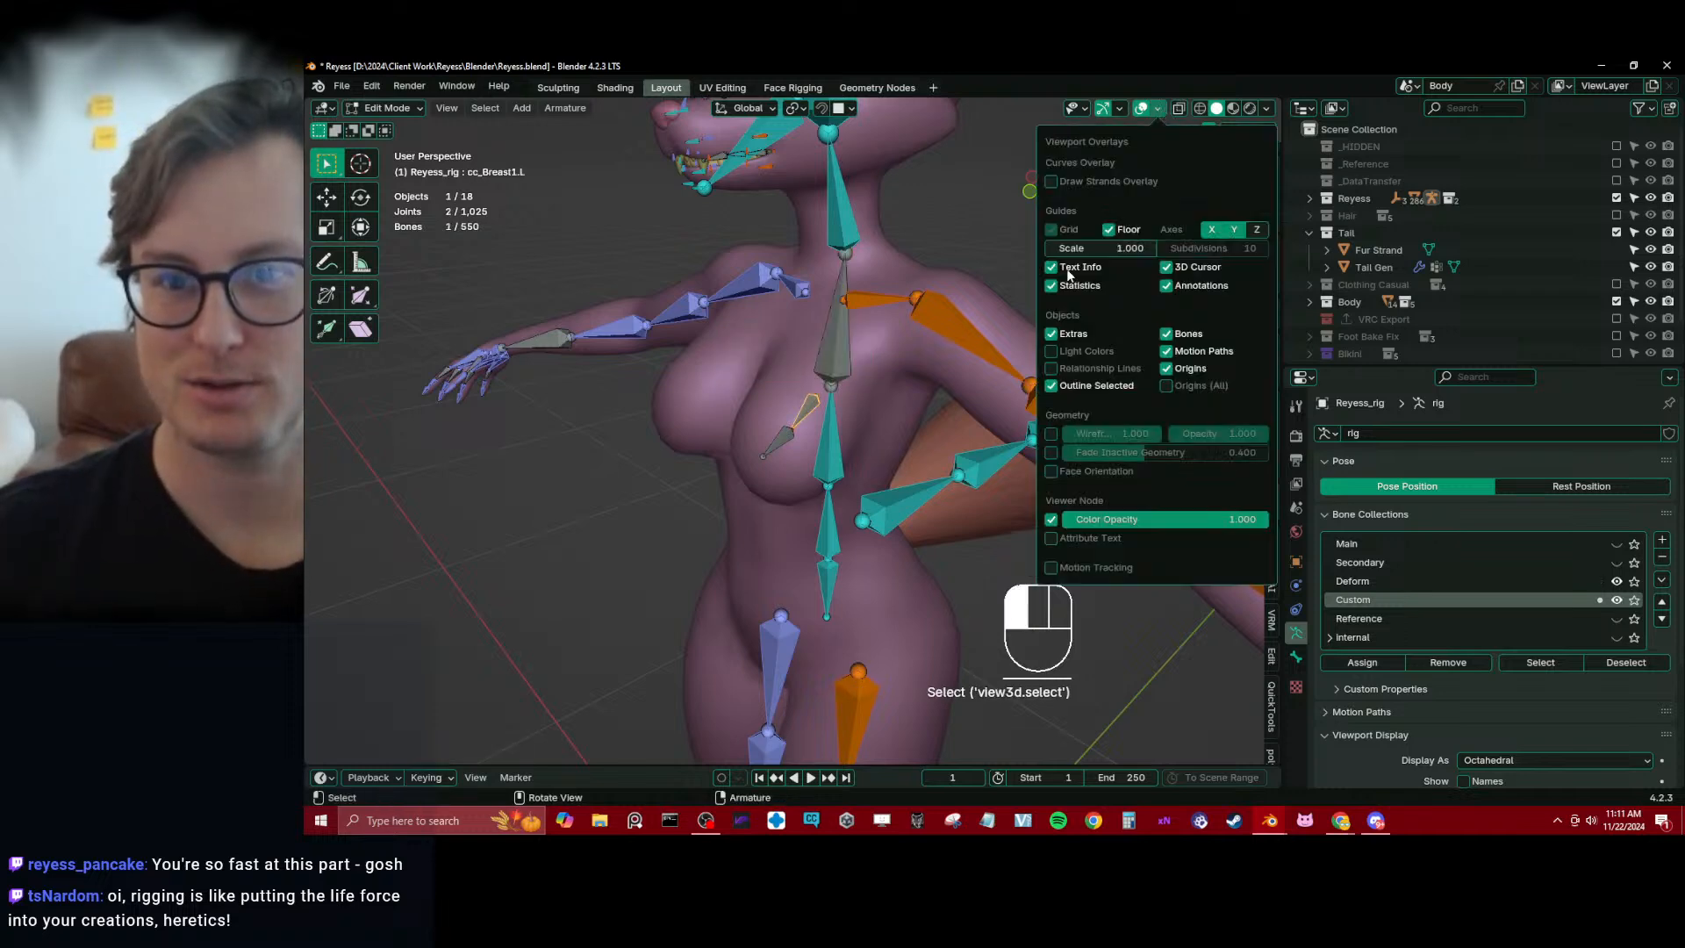
{"action": "left_click", "coordinate": [1073, 368]}
{"action": "middle_click_drag", "start_coordinate": [783, 474], "coordinate": [742, 477]}
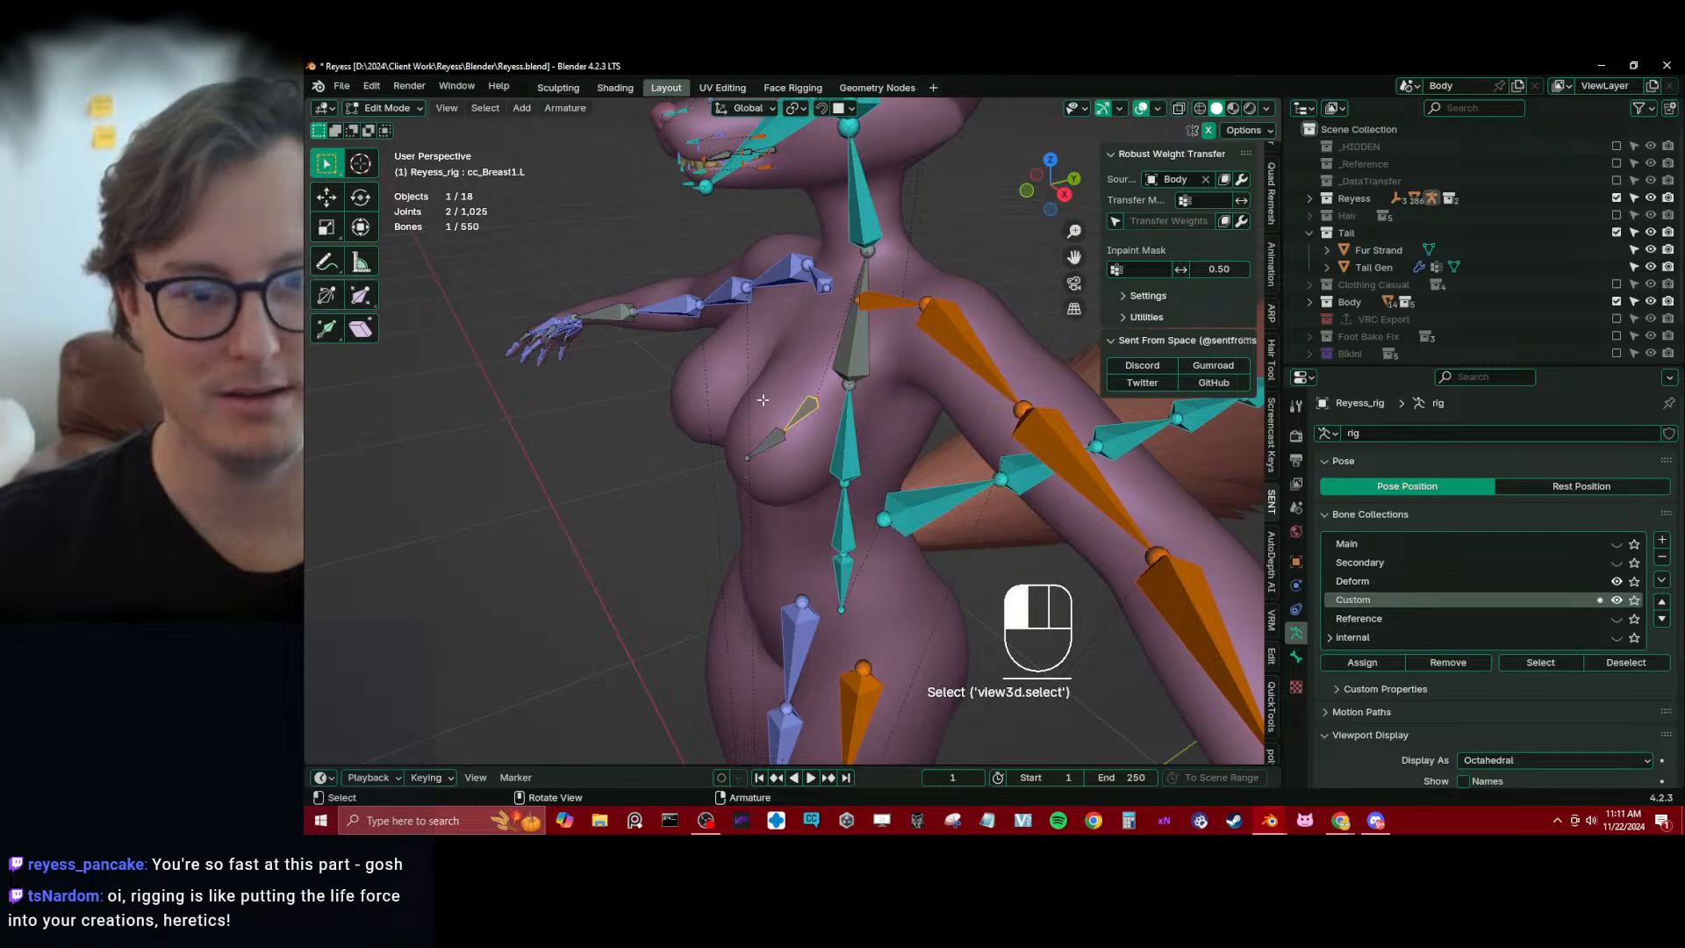
Select both left breast bones and symmetrize them to the character's right side
{"action": "key", "text": "b"}
{"action": "left_click_drag", "start_coordinate": [762, 400], "coordinate": [801, 480]}
{"action": "left_click", "coordinate": [801, 420]}
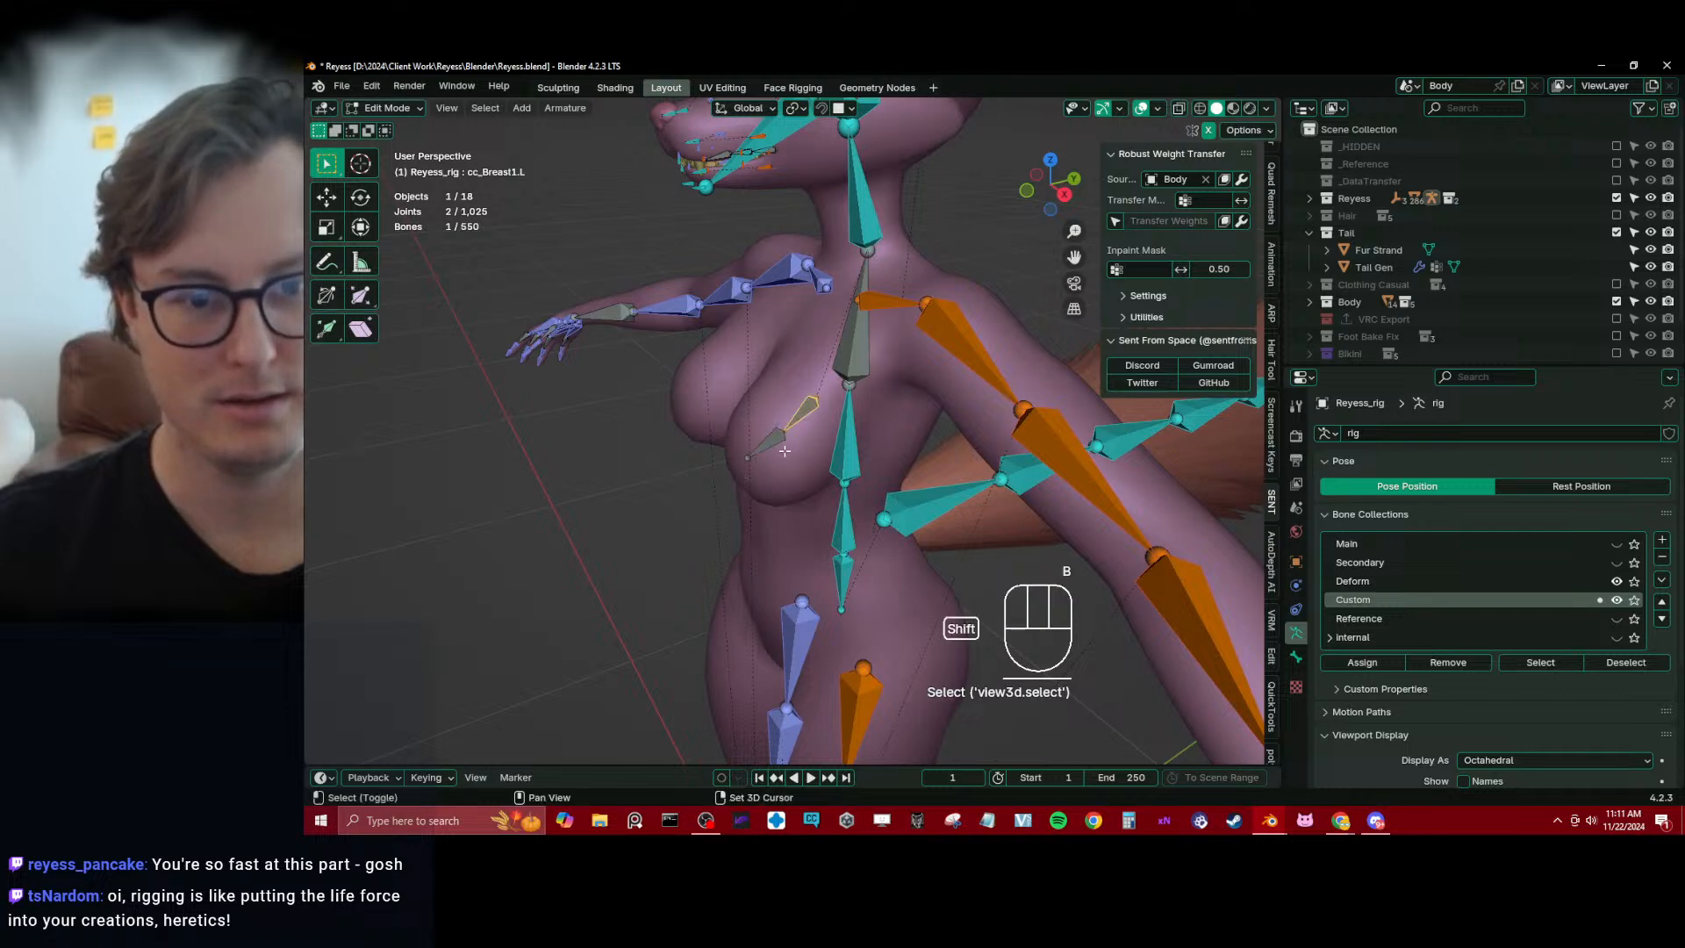
{"action": "key", "text": "q"}
{"action": "left_click", "coordinate": [775, 436]}
{"action": "mouse_move", "coordinate": [775, 436]}
{"action": "middle_mouse_down"}
{"action": "mouse_move", "coordinate": [812, 441]}
{"action": "mouse_move", "coordinate": [763, 446]}
{"action": "mouse_move", "coordinate": [792, 444]}
{"action": "mouse_move", "coordinate": [790, 408]}
{"action": "middle_mouse_up"}
Hide the Deform bone collection again in right orthographic view
{"action": "scroll", "coordinate": [792, 444], "scroll_direction": "down", "scroll_amount": 2}
{"action": "left_click", "coordinate": [793, 397]}
{"action": "key", "text": "KP_3"}
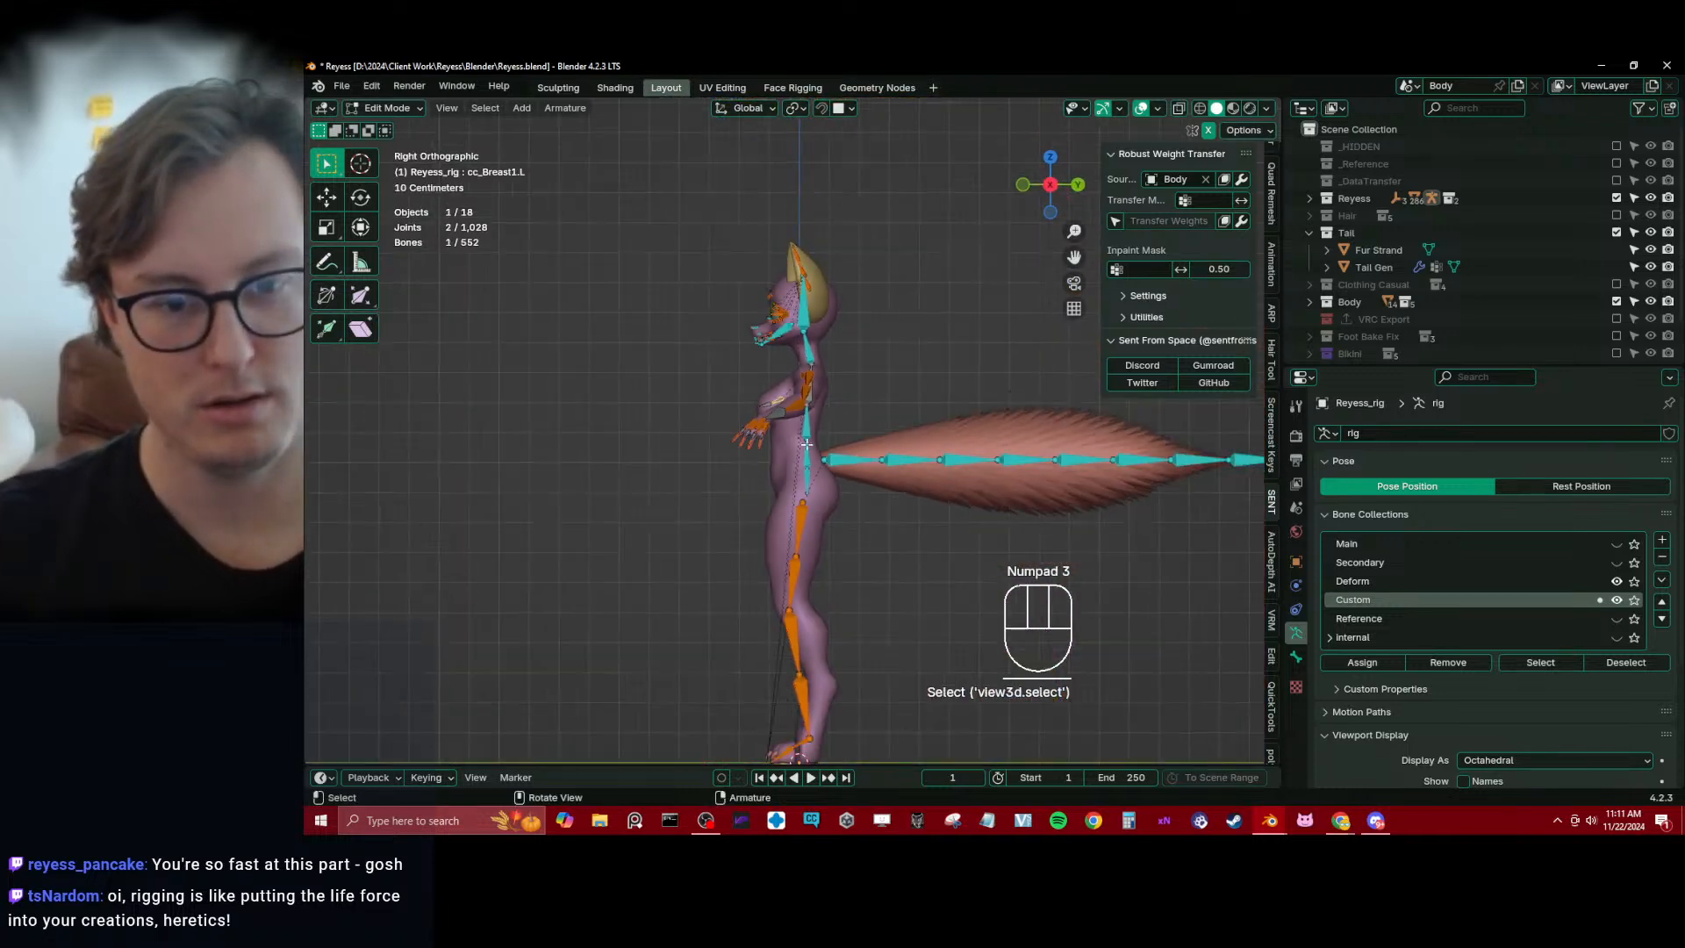
{"action": "left_click", "coordinate": [1616, 581]}
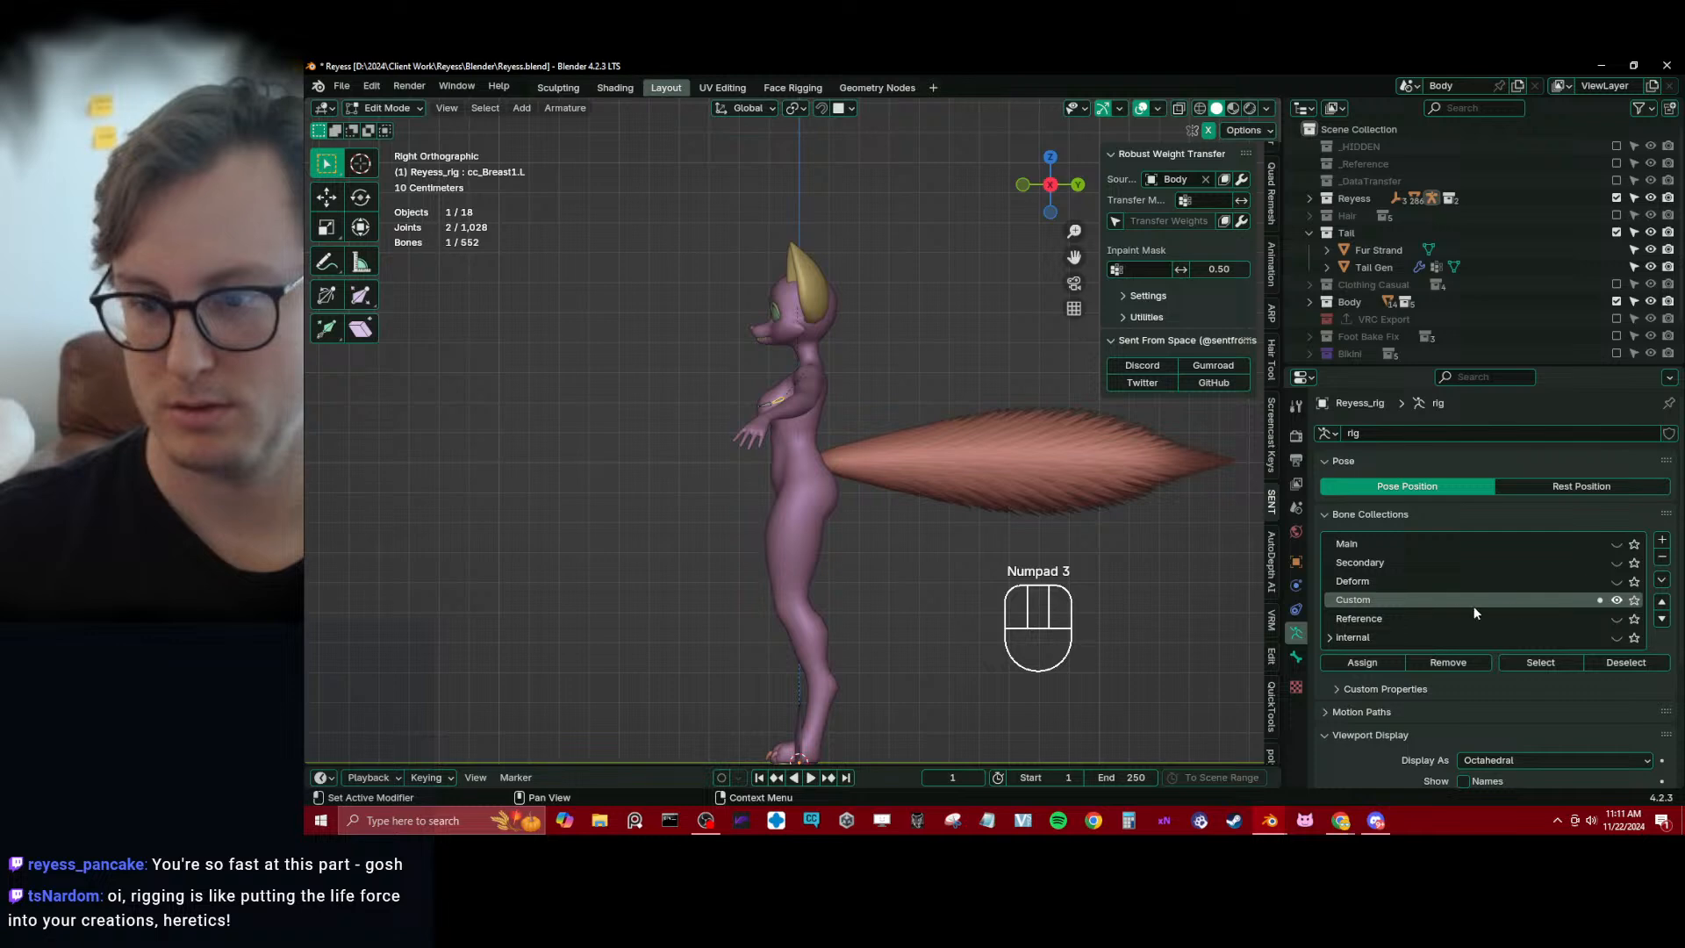
Add a new bone to the rig in right view, rotate it horizontal pointing backward, and scale it down to hip size
{"action": "middle_click_drag", "start_coordinate": [779, 586], "coordinate": [770, 529], "text": "shift"}
{"action": "key", "text": "shift+a"}
{"action": "left_click", "coordinate": [782, 598]}
{"action": "key", "text": "g"}
{"action": "key", "text": "r"}
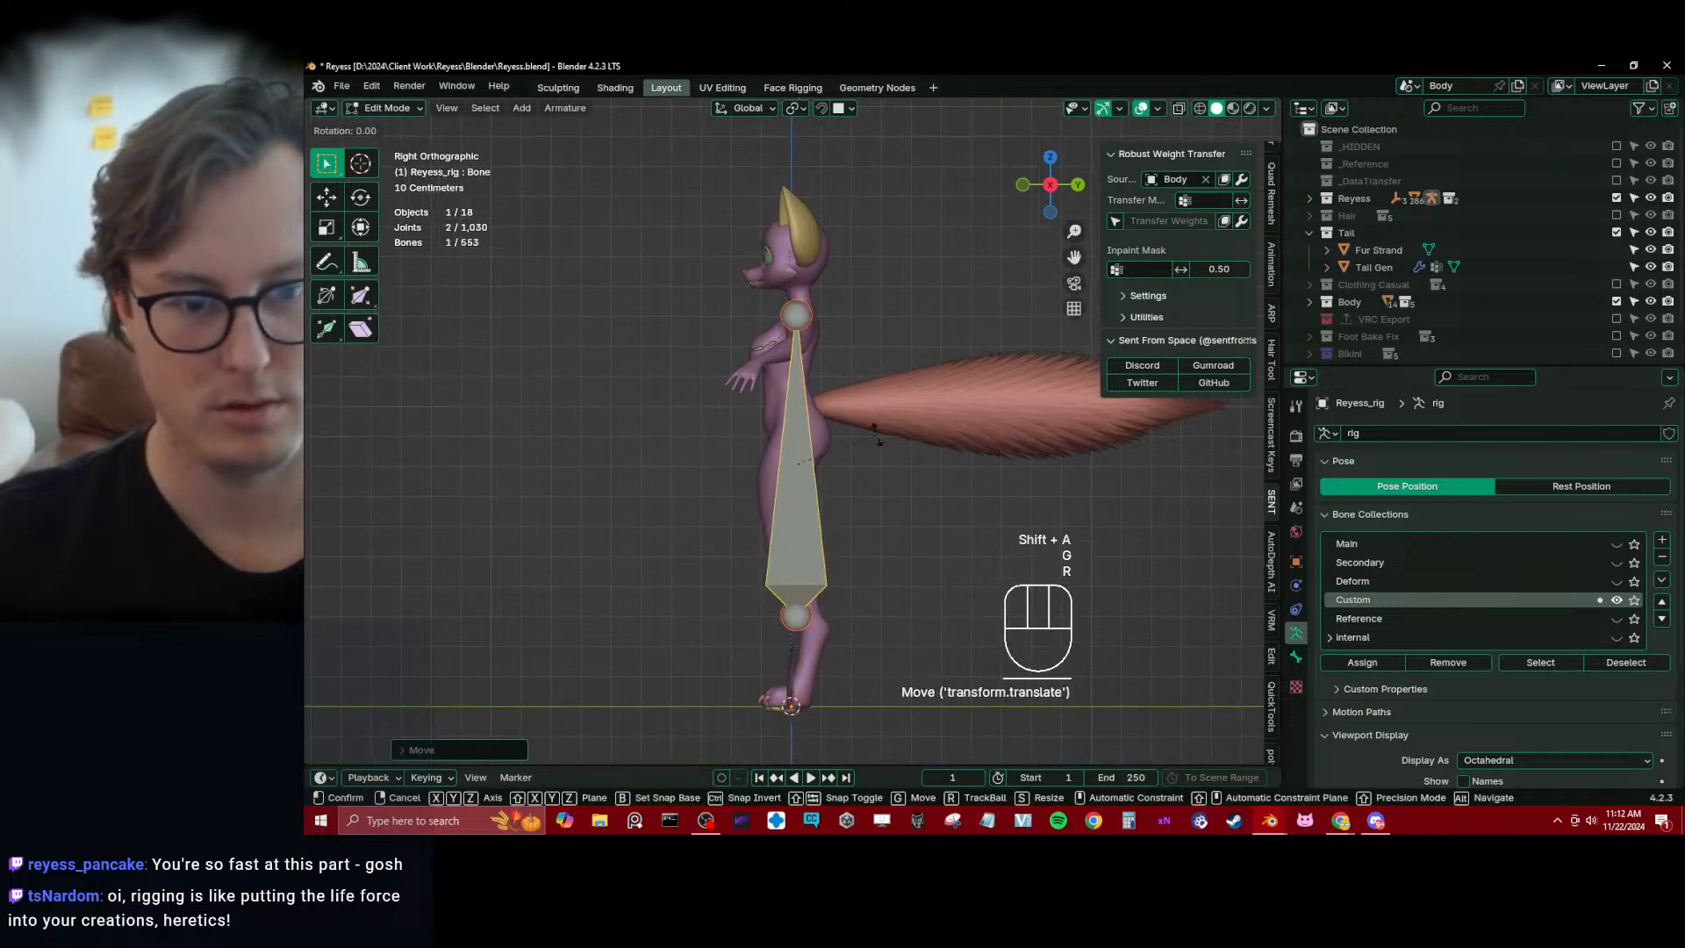
{"action": "left_click", "coordinate": [841, 588], "text": "ctrl"}
{"action": "key", "text": "s"}
{"action": "left_click", "coordinate": [809, 482]}
{"action": "key", "text": "s"}
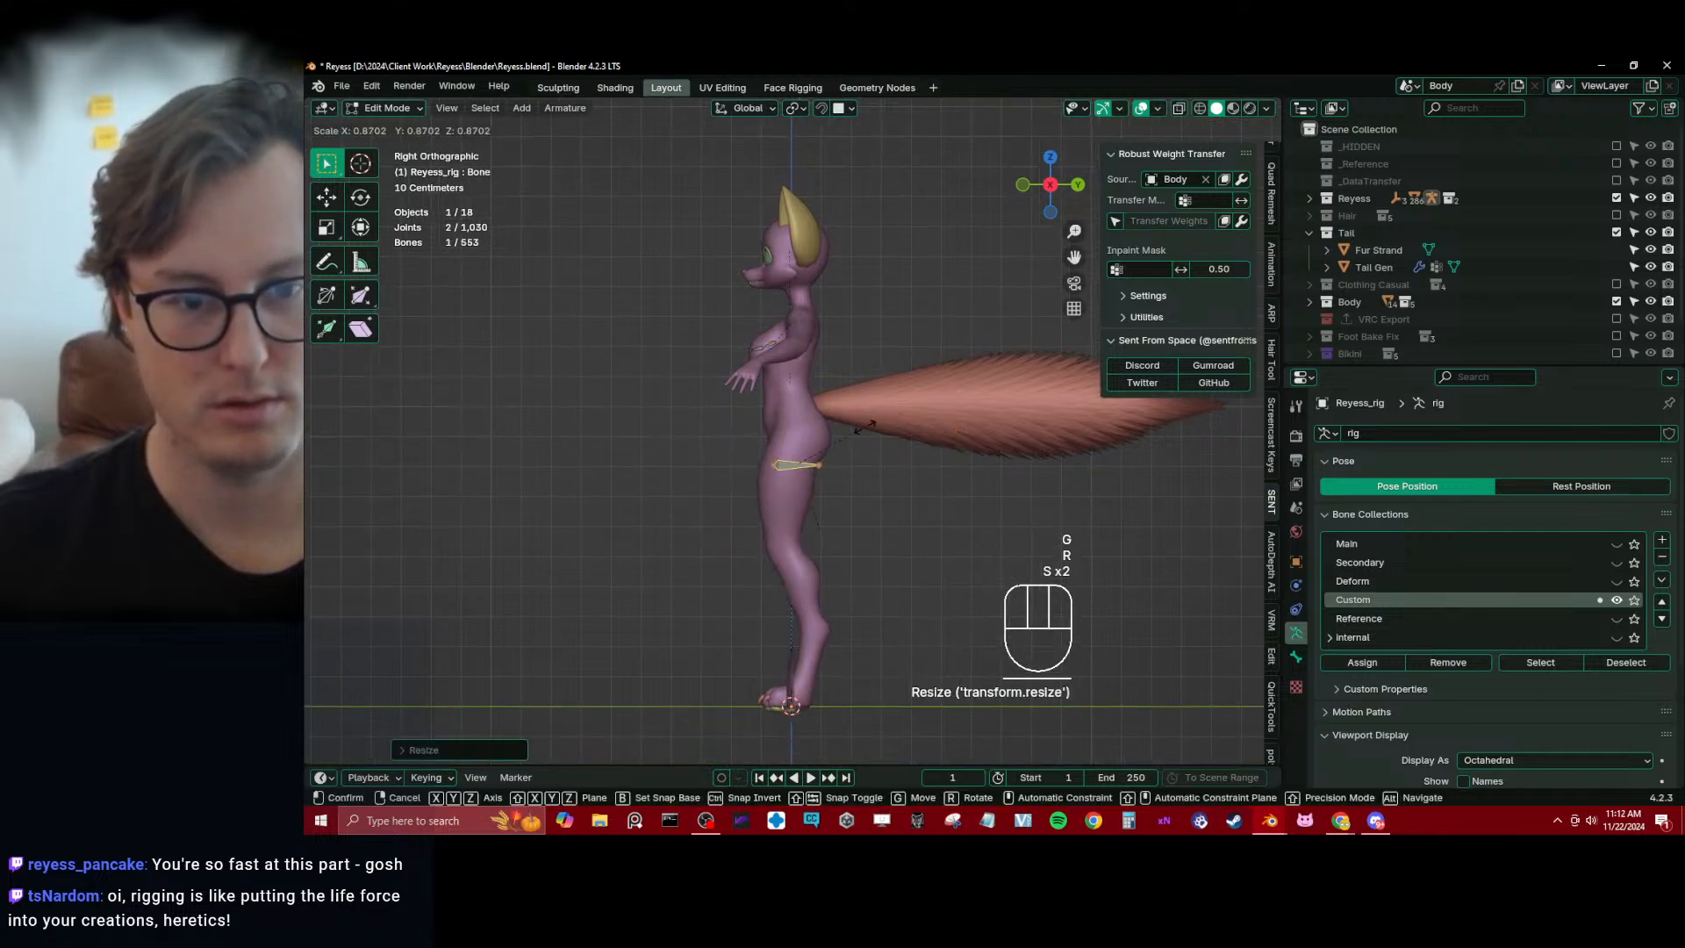
{"action": "left_click", "coordinate": [864, 428]}
Move and shrink the new bone in side view so it sits inside the buttock with its tip near the rear surface
{"action": "scroll", "coordinate": [869, 428], "scroll_direction": "up", "scroll_amount": 4}
{"action": "key", "text": "g"}
{"action": "left_click", "coordinate": [966, 387]}
{"action": "key", "text": "s"}
{"action": "left_click", "coordinate": [899, 409]}
{"action": "key", "text": "g"}
{"action": "left_click", "coordinate": [897, 412]}
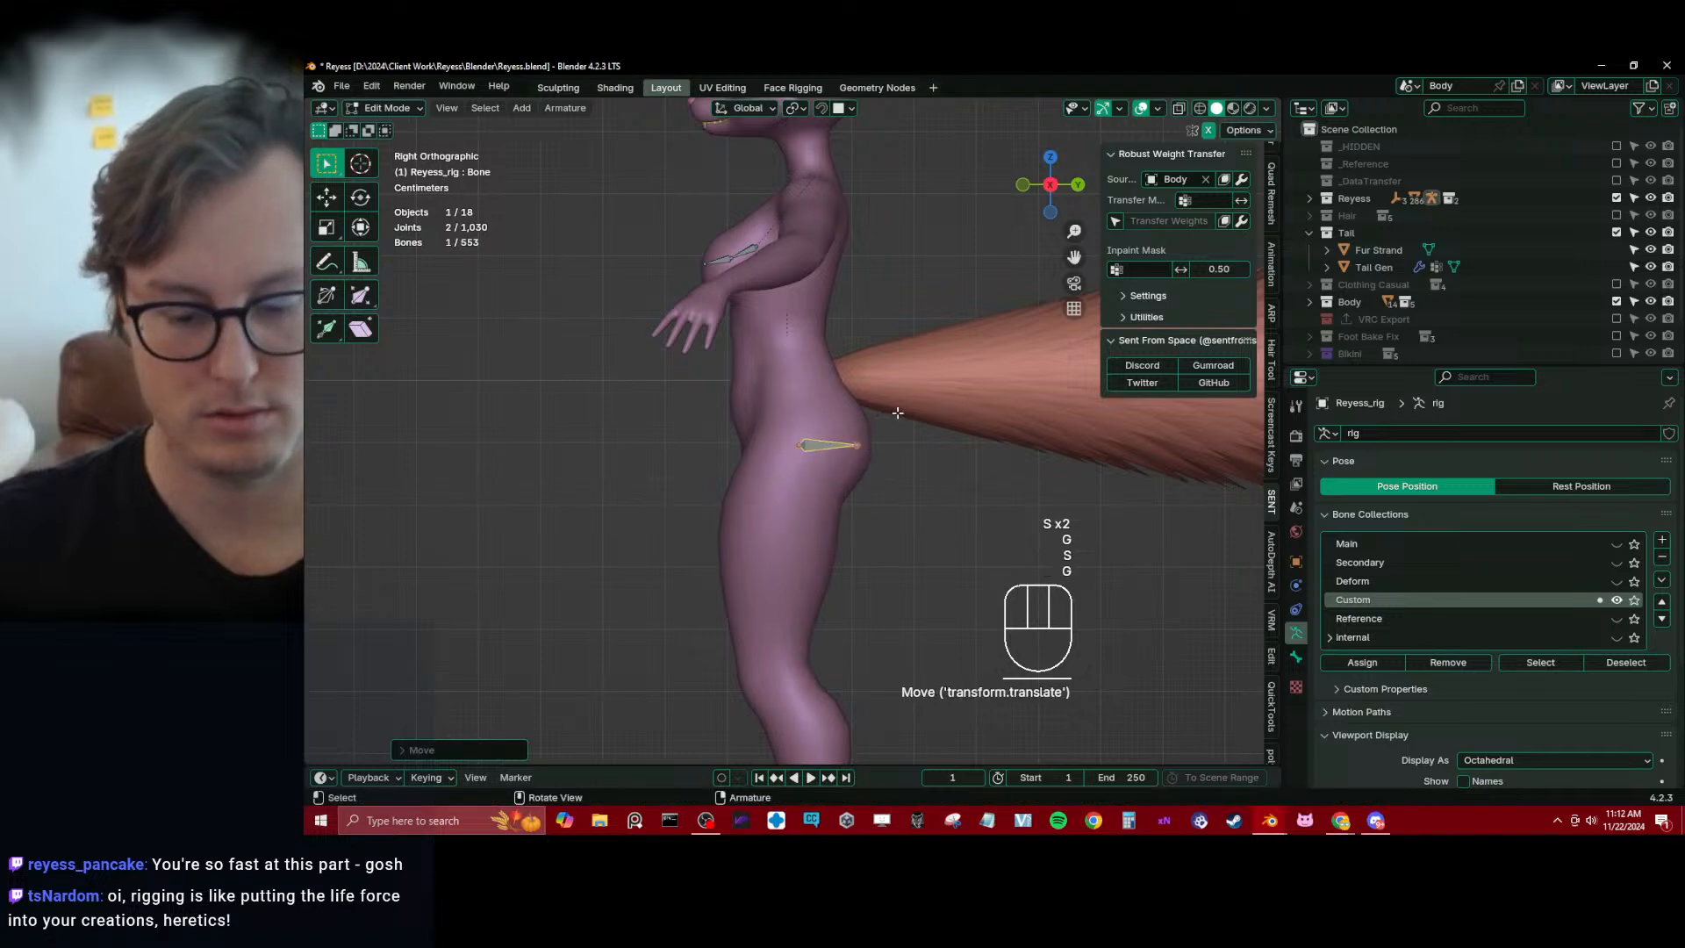
Move the new bone along global X from the body's centre into the character's left buttock in front view
{"action": "key", "text": "KP_1"}
{"action": "key", "text": "g"}
{"action": "key", "text": "x"}
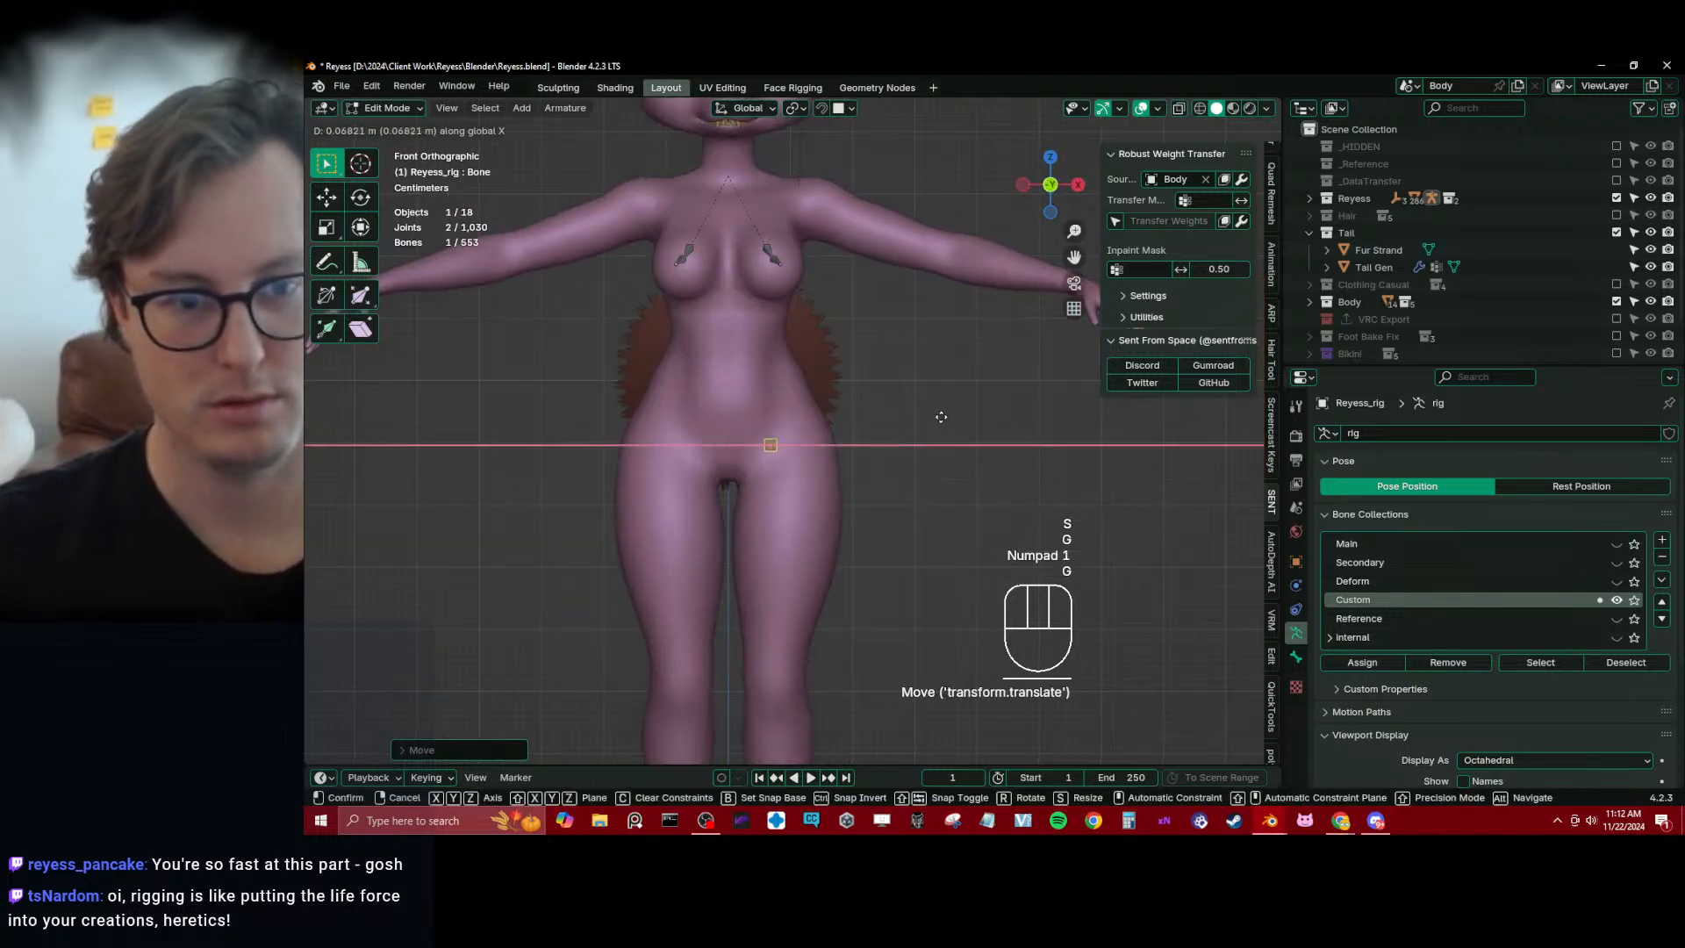
{"action": "left_click", "coordinate": [962, 423]}
Scale, reposition and slightly rotate the left buttock bone in top view to follow the body's shape
{"action": "key", "text": "KP_7"}
{"action": "scroll", "coordinate": [959, 424], "scroll_direction": "up", "scroll_amount": 5}
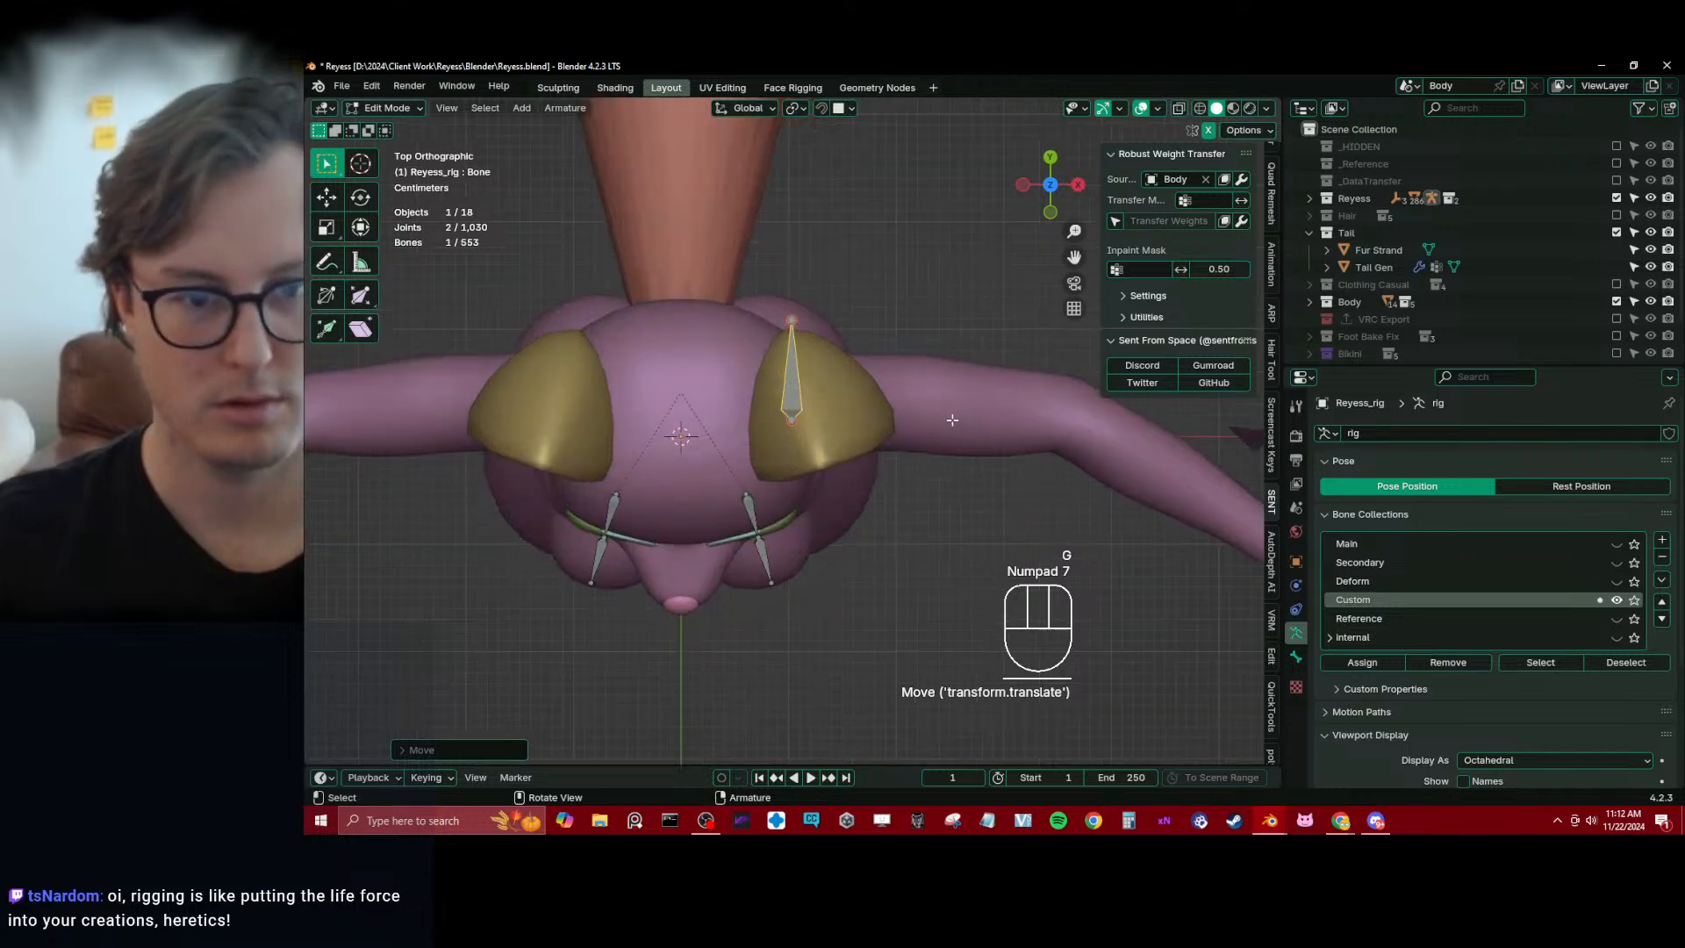
{"action": "key", "text": "s"}
{"action": "left_click", "coordinate": [896, 439]}
{"action": "key", "text": "g"}
{"action": "left_click", "coordinate": [861, 421]}
{"action": "key", "text": "r"}
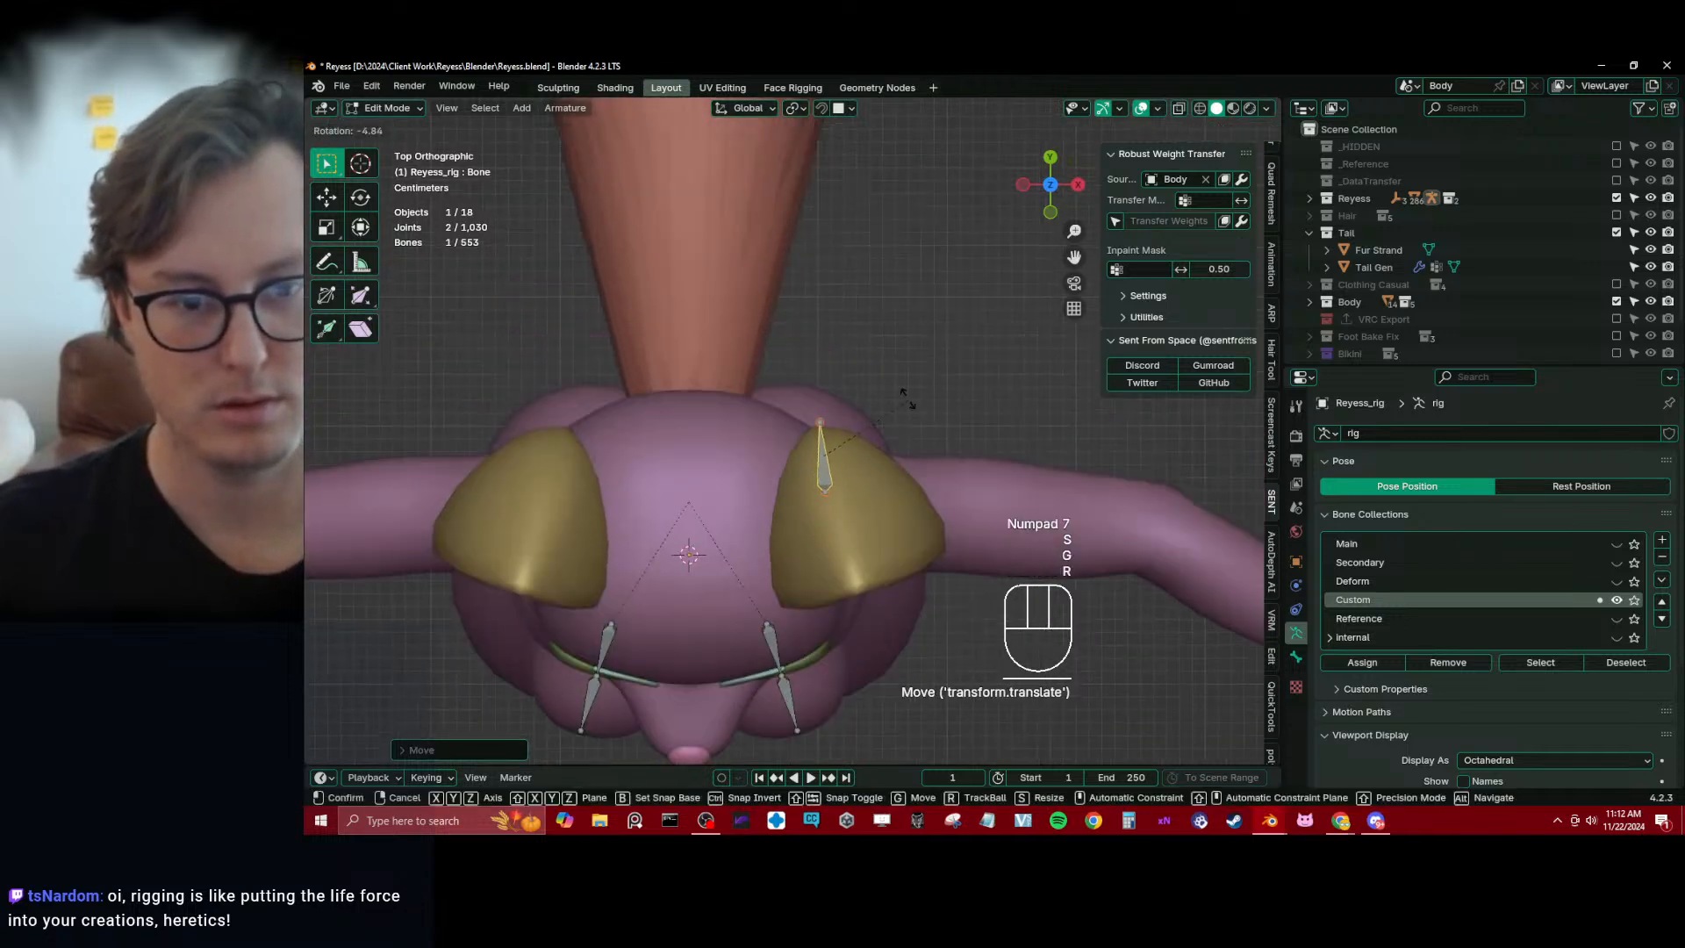
{"action": "left_click", "coordinate": [906, 398]}
Refine the left buttock bone's tilt and position in right orthographic view
{"action": "key", "text": "KP_3"}
{"action": "key", "text": "r"}
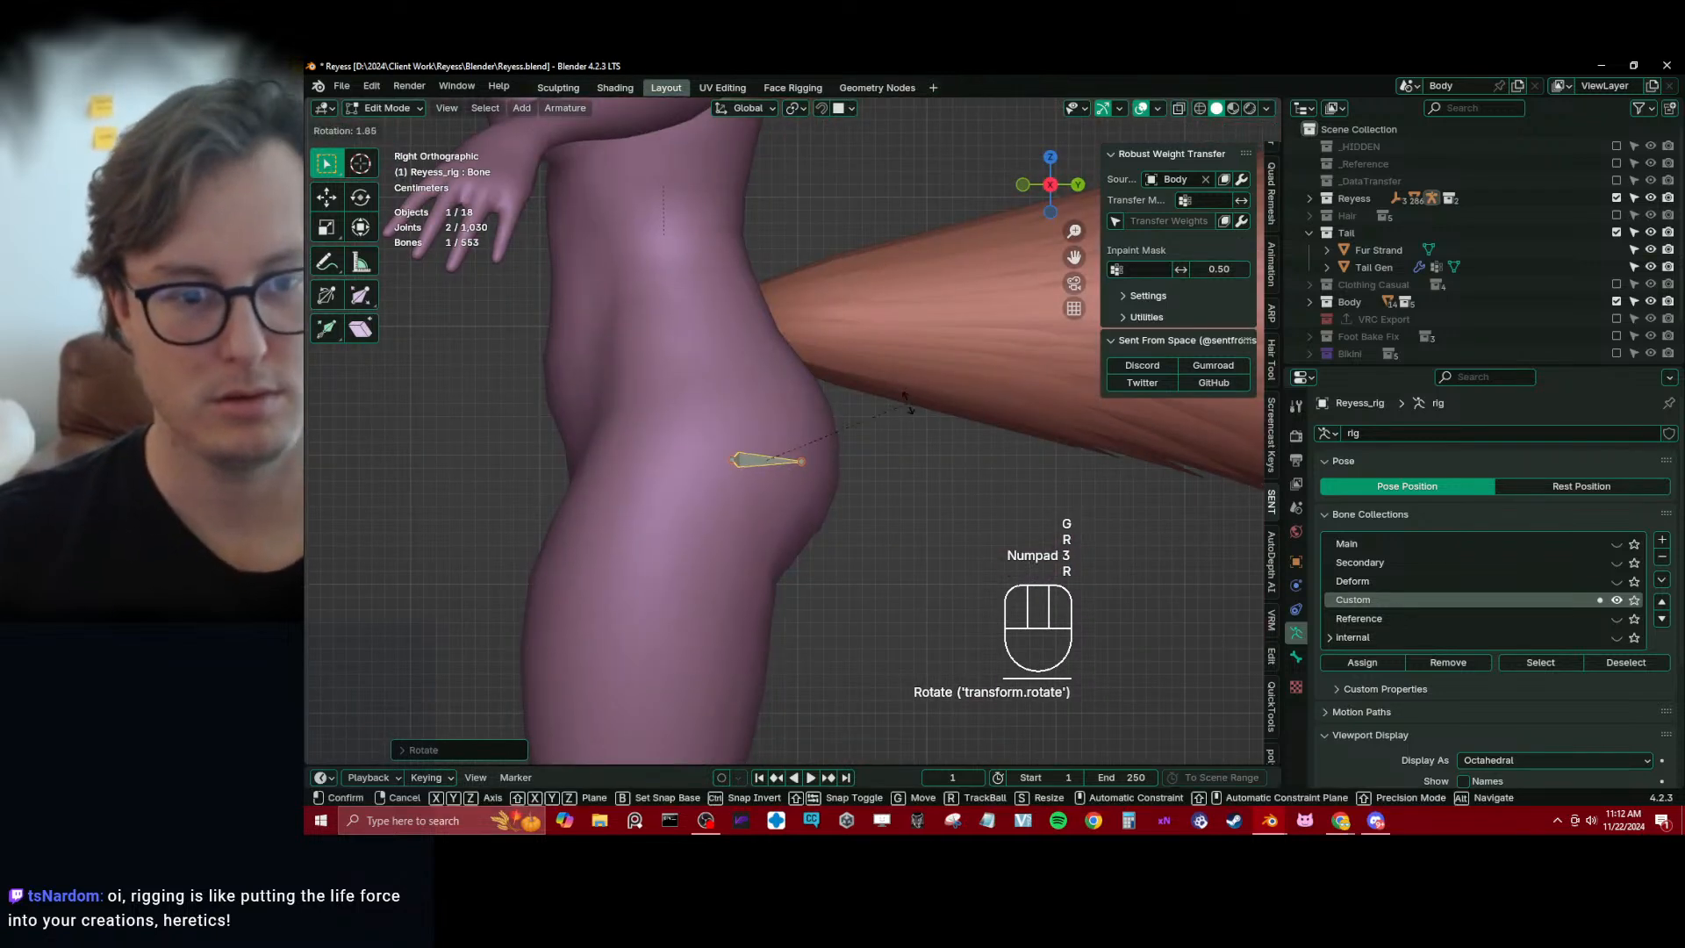
{"action": "left_click", "coordinate": [906, 398]}
{"action": "key", "text": "g"}
{"action": "left_click", "coordinate": [821, 464]}
Extrude a second bone from the buttock bone's tip along X toward the body's centre and adjust its end along Y and Z
{"action": "left_click", "coordinate": [808, 463]}
{"action": "middle_click_drag", "start_coordinate": [846, 406], "coordinate": [884, 587]}
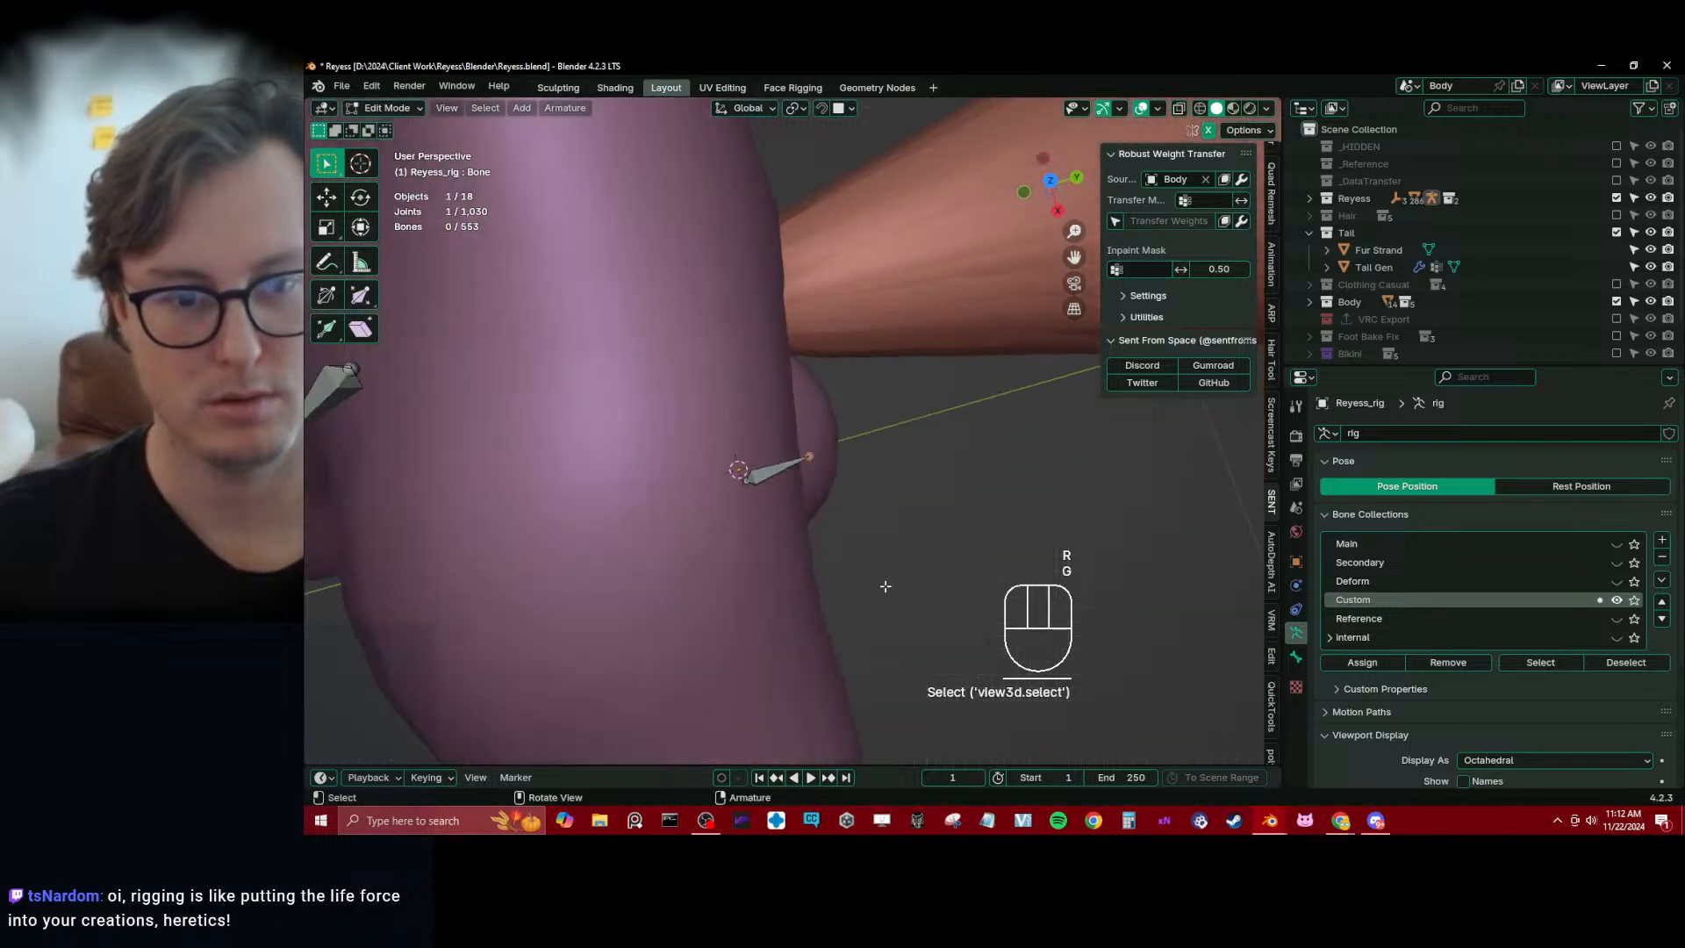
{"action": "key", "text": "e"}
{"action": "key", "text": "x"}
{"action": "left_click", "coordinate": [872, 530]}
{"action": "key", "text": "g"}
{"action": "key", "text": "y"}
{"action": "left_click", "coordinate": [914, 422]}
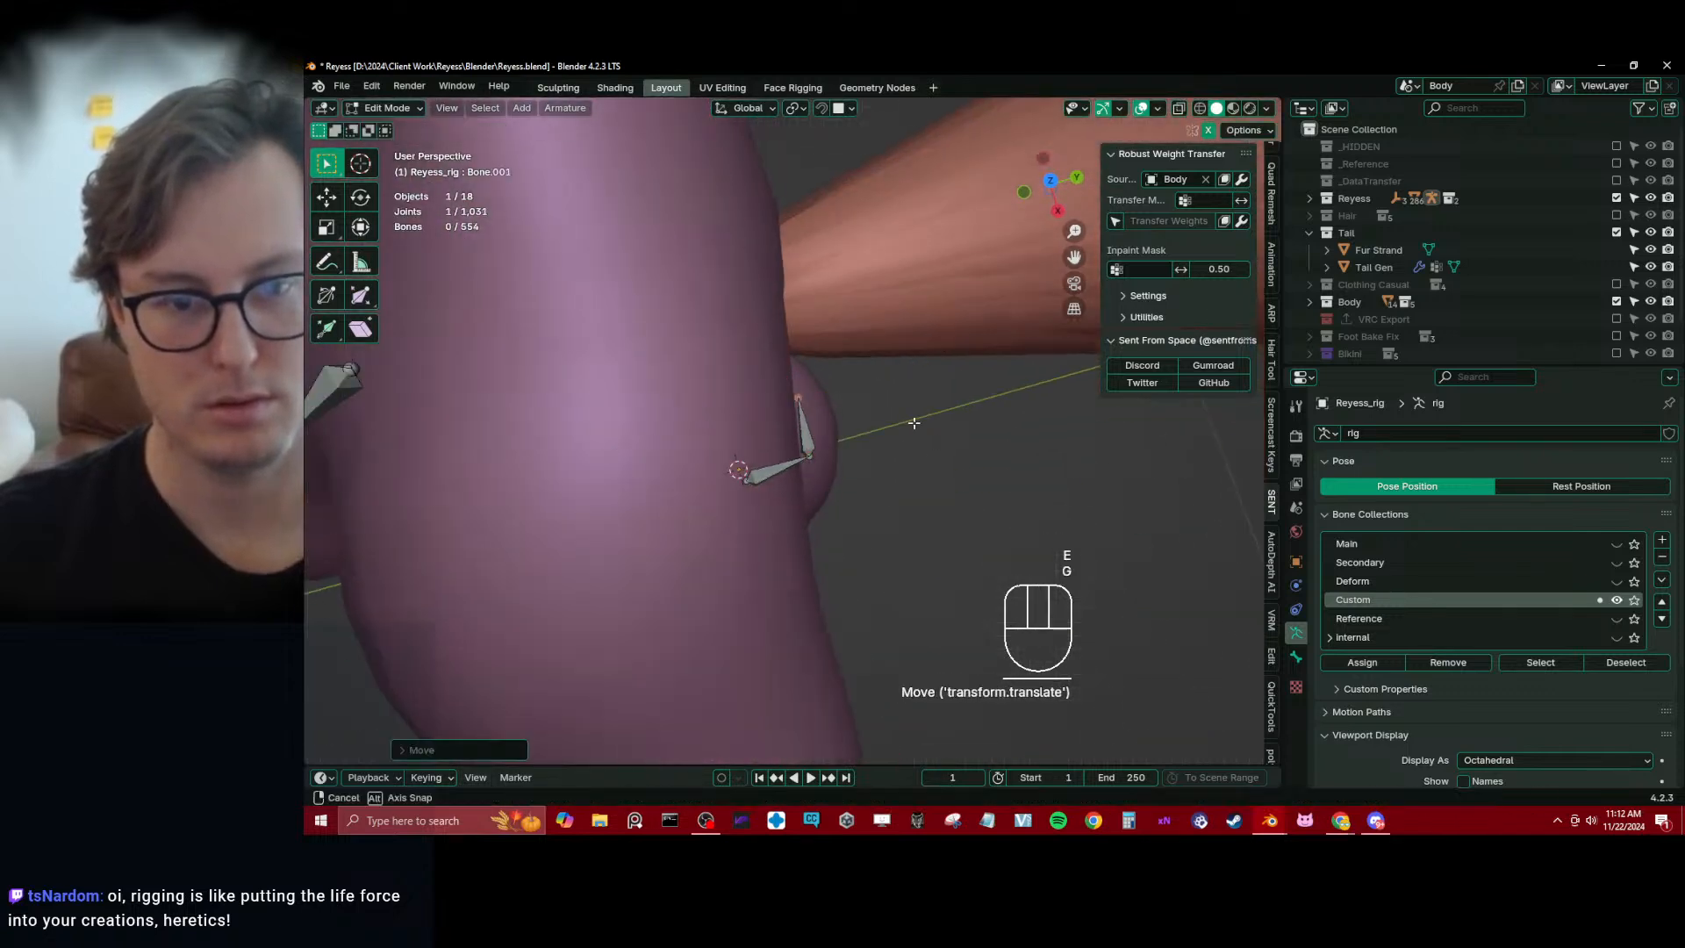
{"action": "middle_click_drag", "start_coordinate": [914, 422], "coordinate": [814, 483]}
{"action": "key", "text": "g"}
{"action": "key", "text": "z"}
{"action": "left_click", "coordinate": [832, 384]}
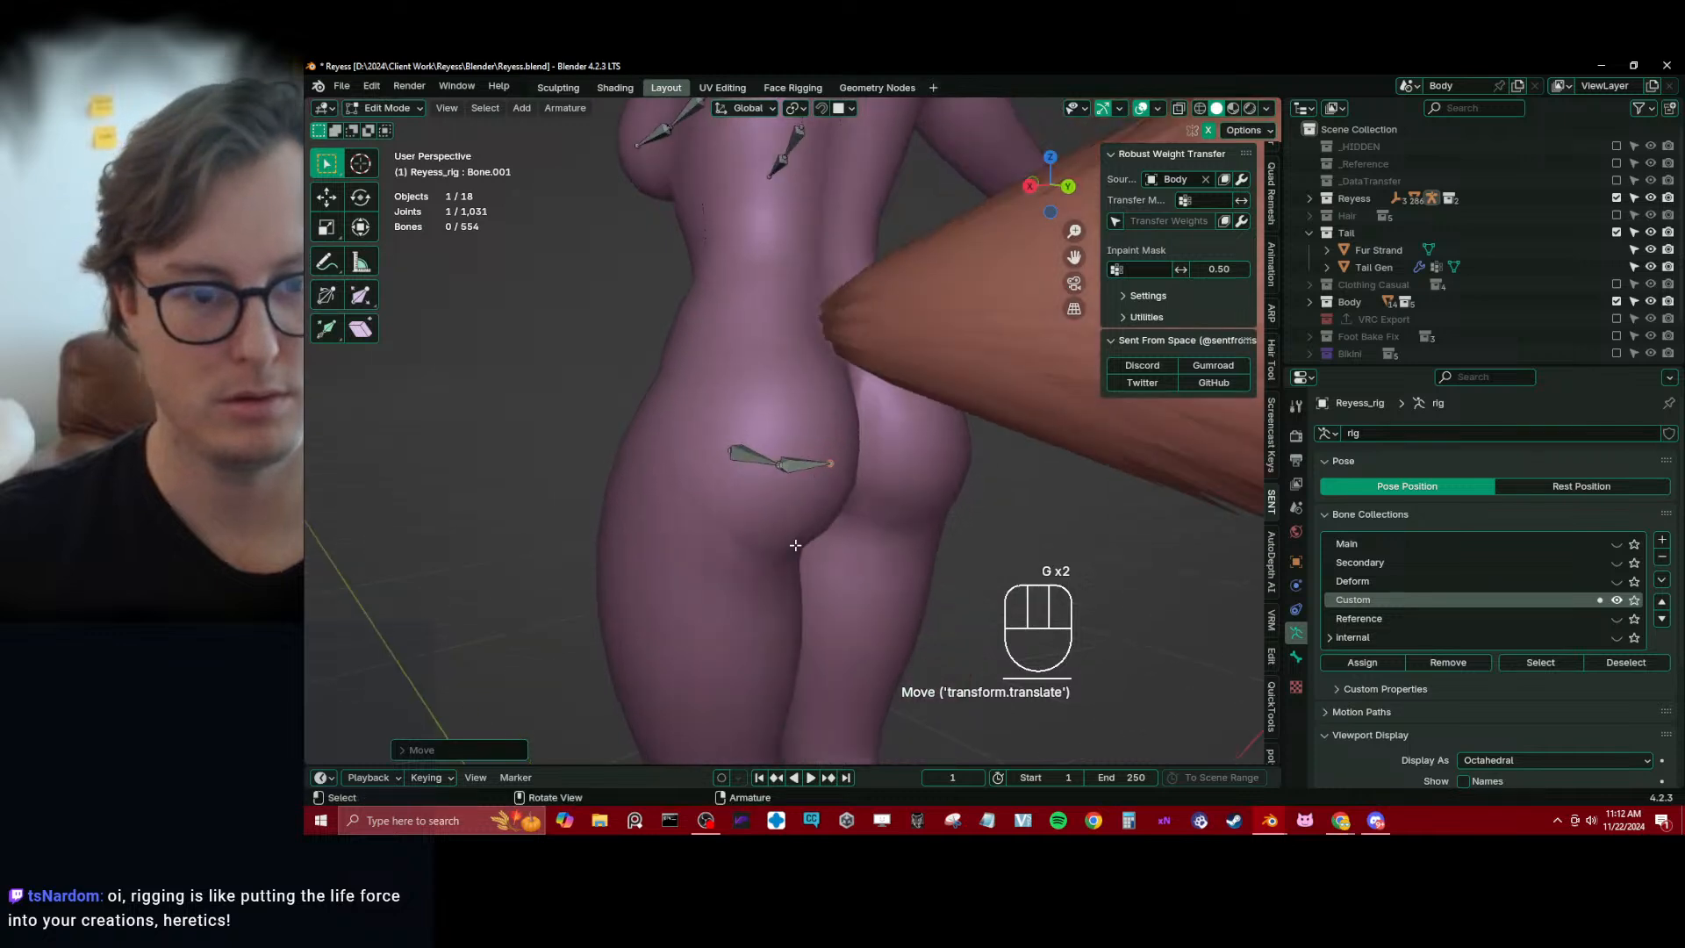
Check the two-bone buttock chain from behind and adjust the placement of its bones inside the mesh
{"action": "middle_click_drag", "start_coordinate": [793, 545], "coordinate": [805, 546]}
{"action": "middle_click_drag", "start_coordinate": [568, 413], "coordinate": [658, 422]}
{"action": "middle_click_drag", "start_coordinate": [811, 447], "coordinate": [757, 479]}
{"action": "left_click", "coordinate": [760, 443]}
{"action": "key", "text": "g"}
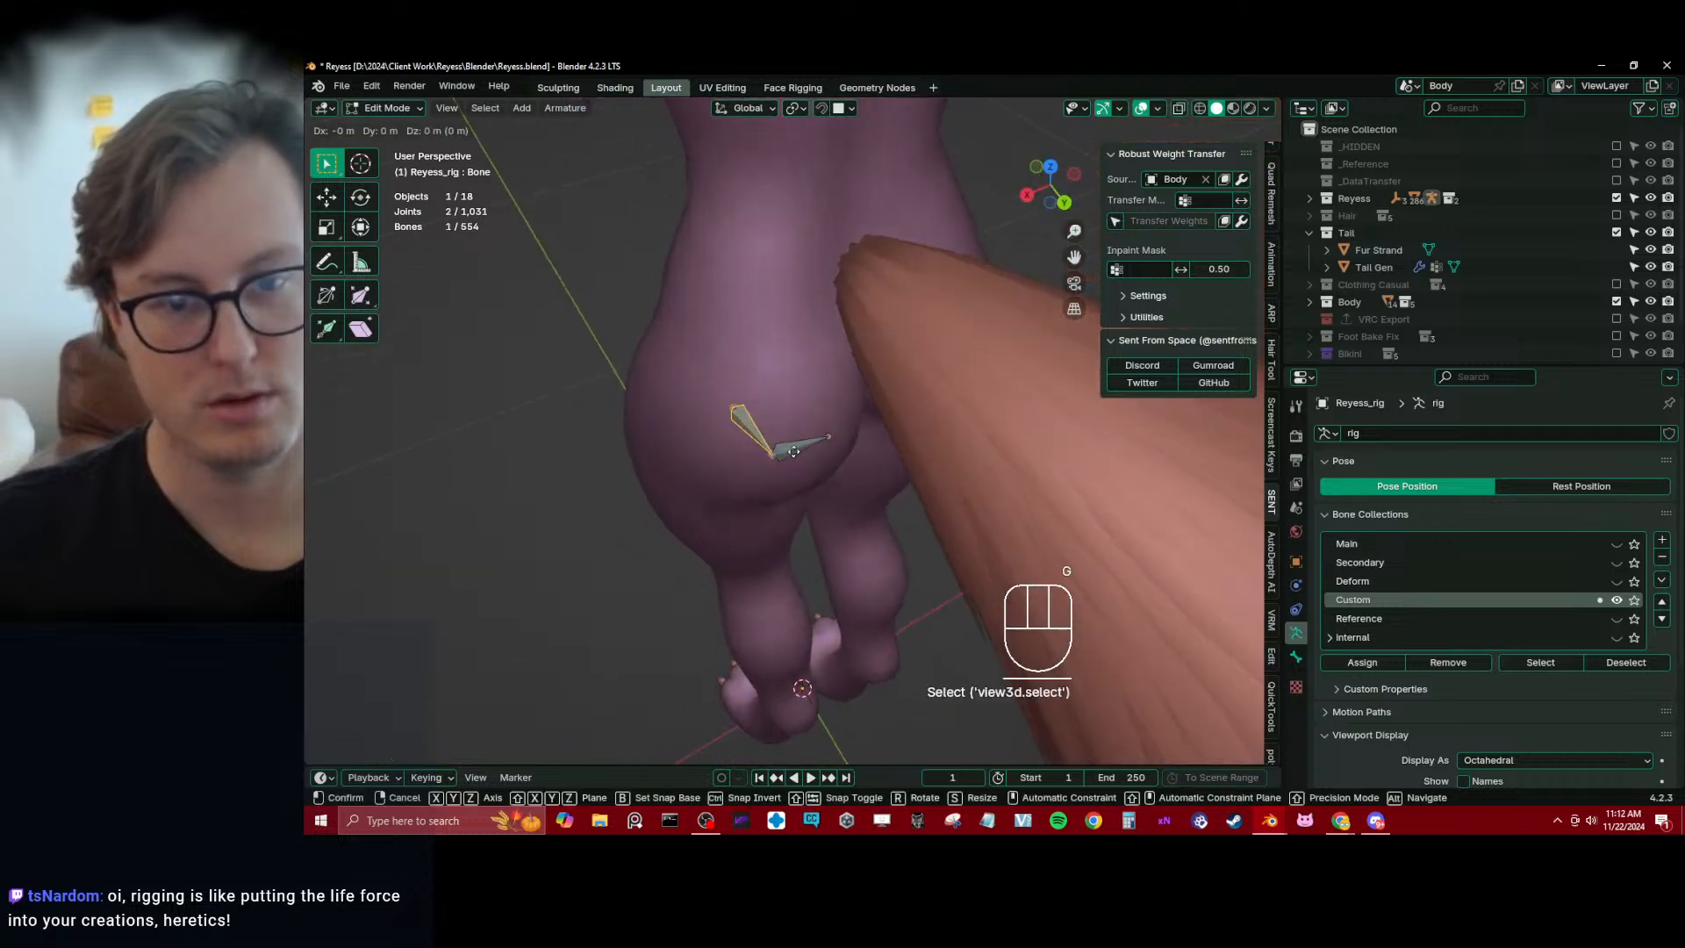
{"action": "left_click", "coordinate": [795, 451]}
{"action": "left_click", "coordinate": [802, 448], "text": "shift"}
{"action": "key", "text": "g"}
{"action": "left_click", "coordinate": [831, 451]}
Shift both left buttock bones along X and scale them down to fit within the left buttock
{"action": "middle_click_drag", "start_coordinate": [832, 451], "coordinate": [875, 365]}
{"action": "key", "text": "g"}
{"action": "key", "text": "x"}
{"action": "left_click", "coordinate": [887, 367]}
{"action": "key", "text": "s"}
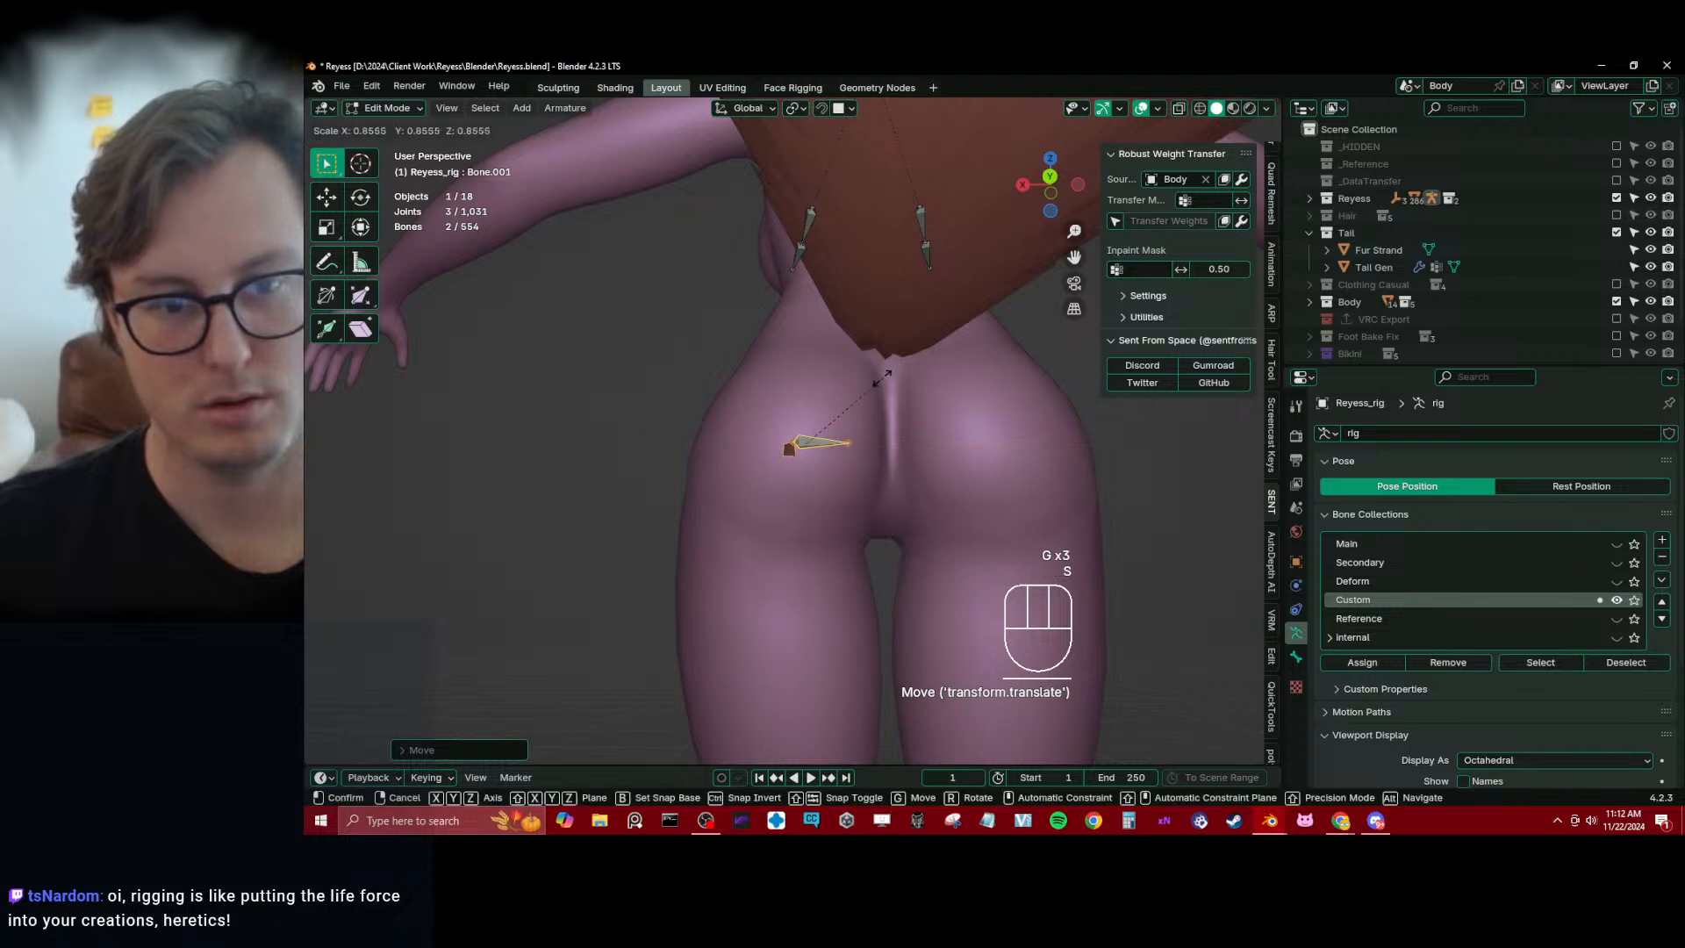
{"action": "left_click", "coordinate": [878, 375]}
{"action": "key", "text": "g"}
{"action": "key", "text": "x"}
{"action": "left_click", "coordinate": [842, 407]}
{"action": "mouse_move", "coordinate": [841, 406]}
{"action": "middle_mouse_down"}
{"action": "mouse_move", "coordinate": [865, 462]}
{"action": "mouse_move", "coordinate": [842, 417]}
{"action": "middle_mouse_up"}
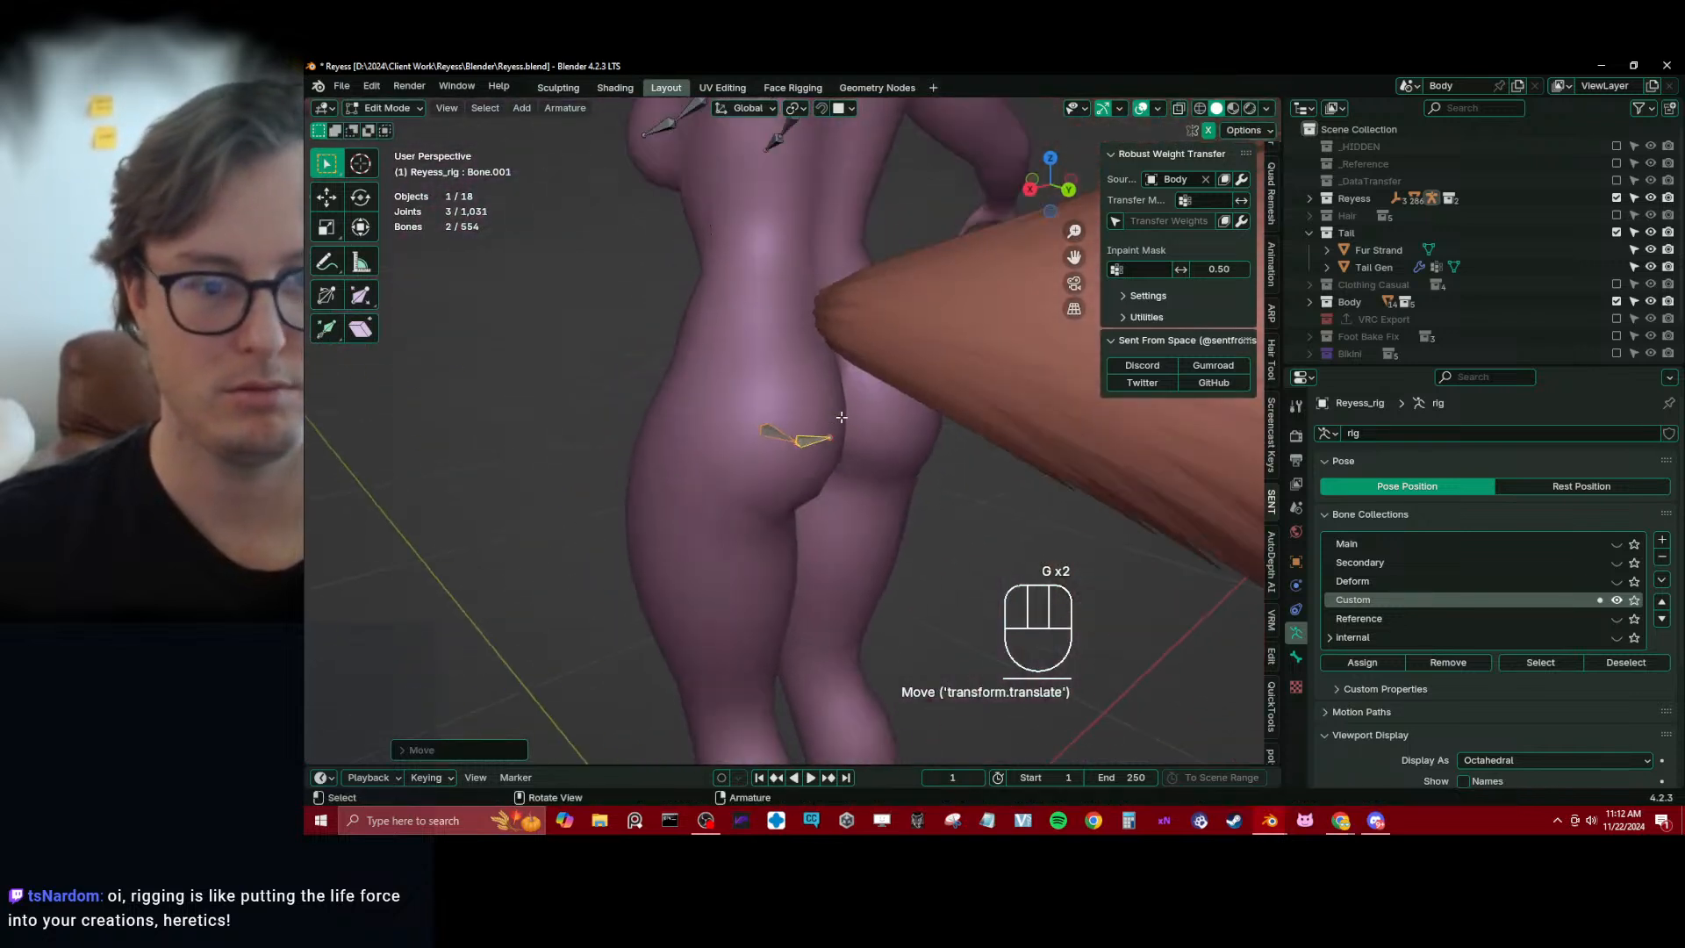
{"action": "key", "text": "Tab"}
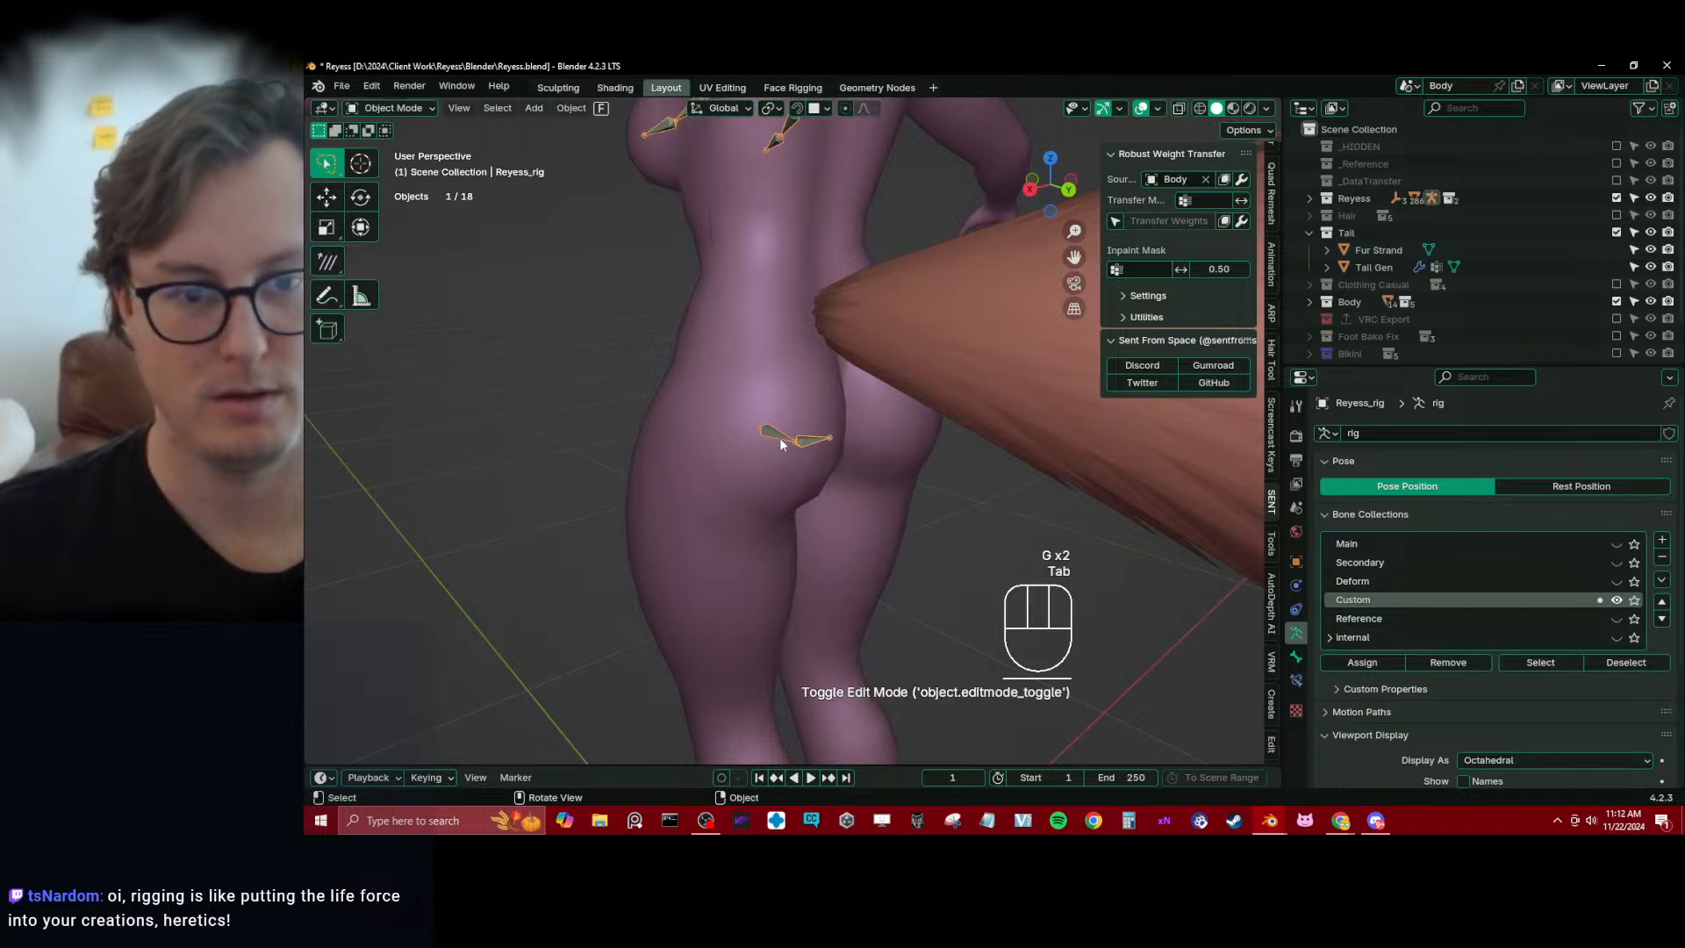
{"action": "left_click", "coordinate": [791, 389], "text": "shift"}
{"action": "key", "text": "ctrl+Tab"}
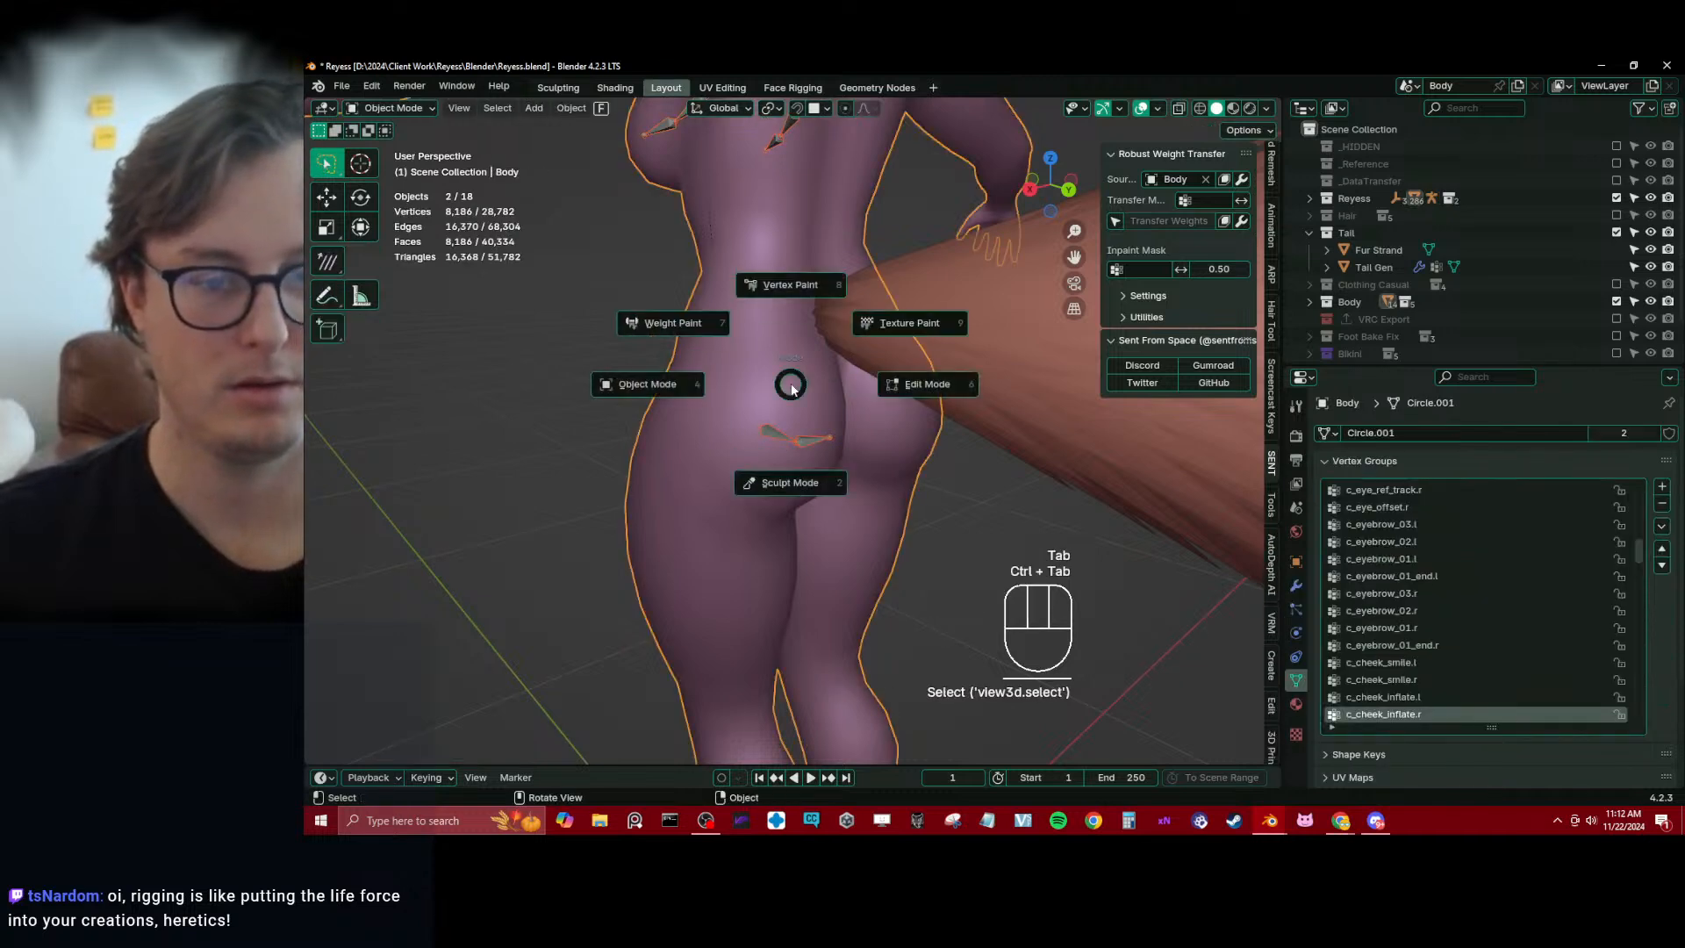
{"action": "left_click", "coordinate": [788, 439]}
{"action": "key", "text": "Tab"}
Rename the first left buttock bone to cc_Butt1.L and copy the name
{"action": "left_click", "coordinate": [790, 439]}
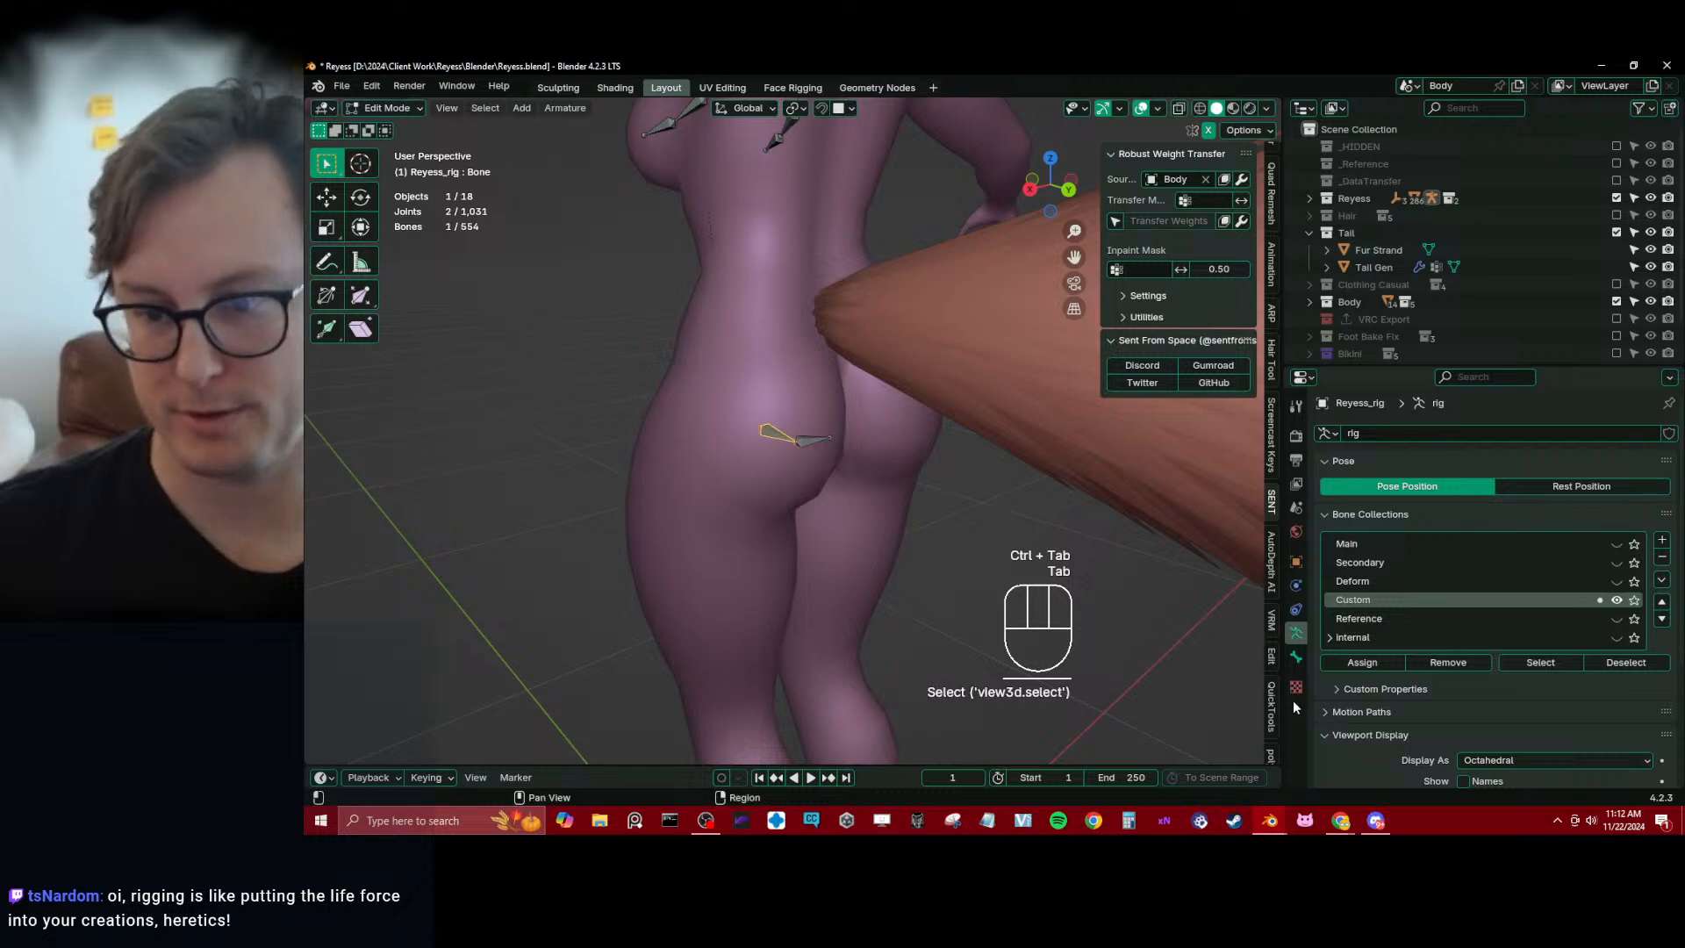
{"action": "left_click", "coordinate": [1296, 657]}
{"action": "left_click", "coordinate": [1427, 434]}
{"action": "type", "text": "cc_"}
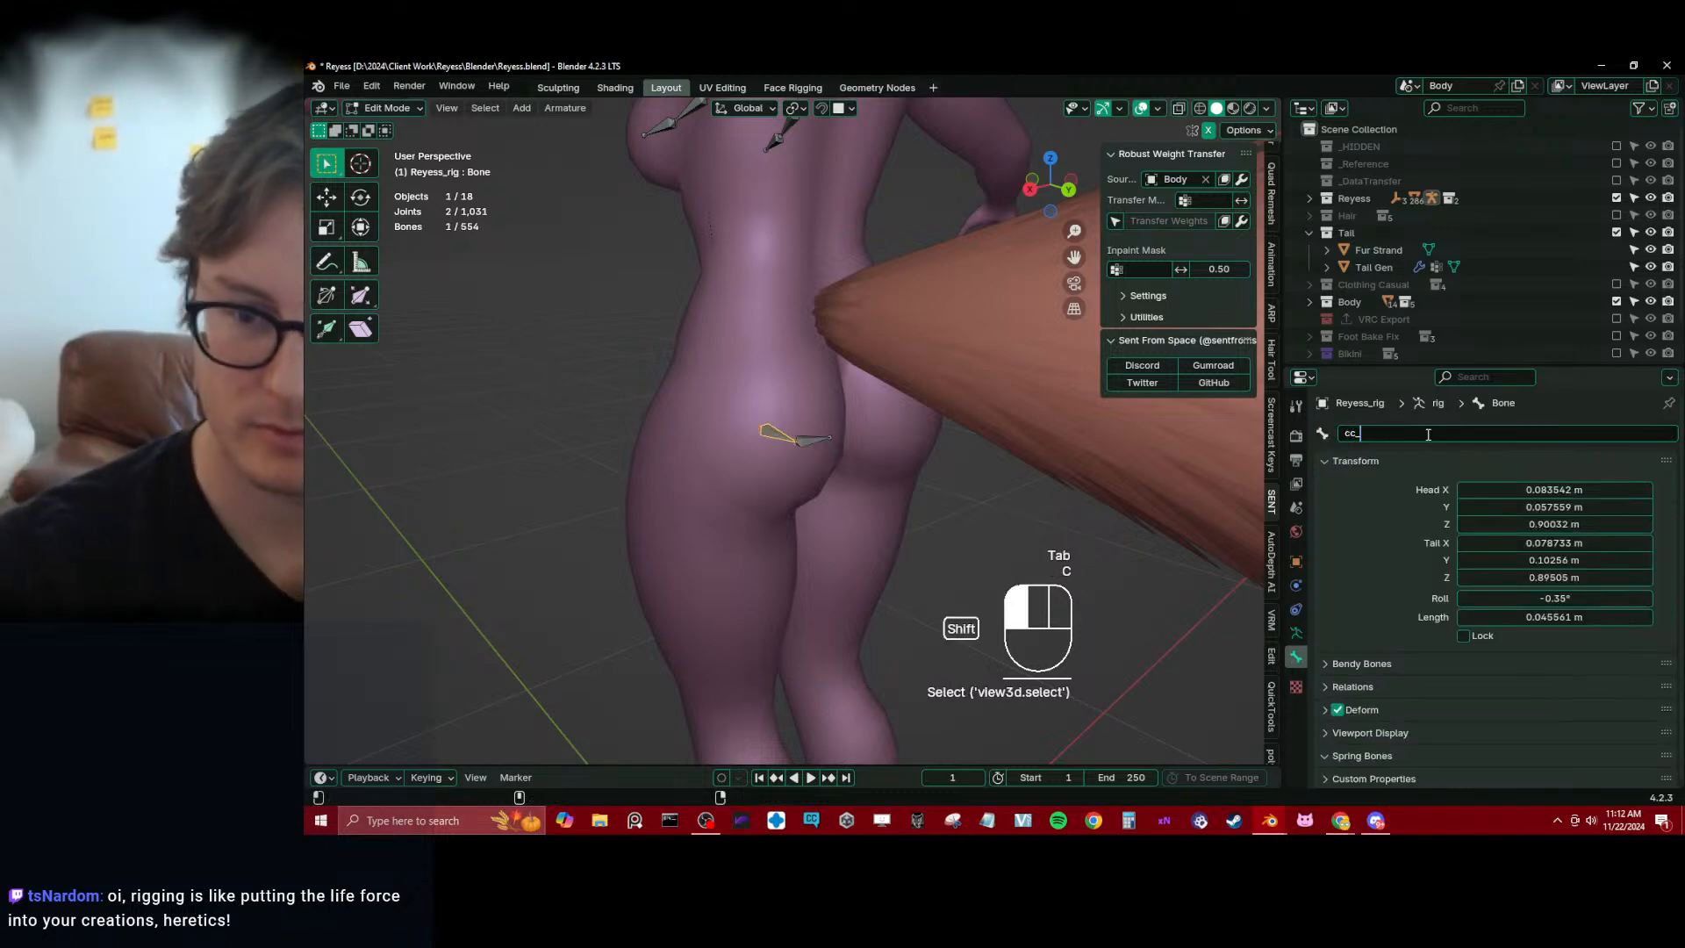
{"action": "type", "text": "Butt1.L"}
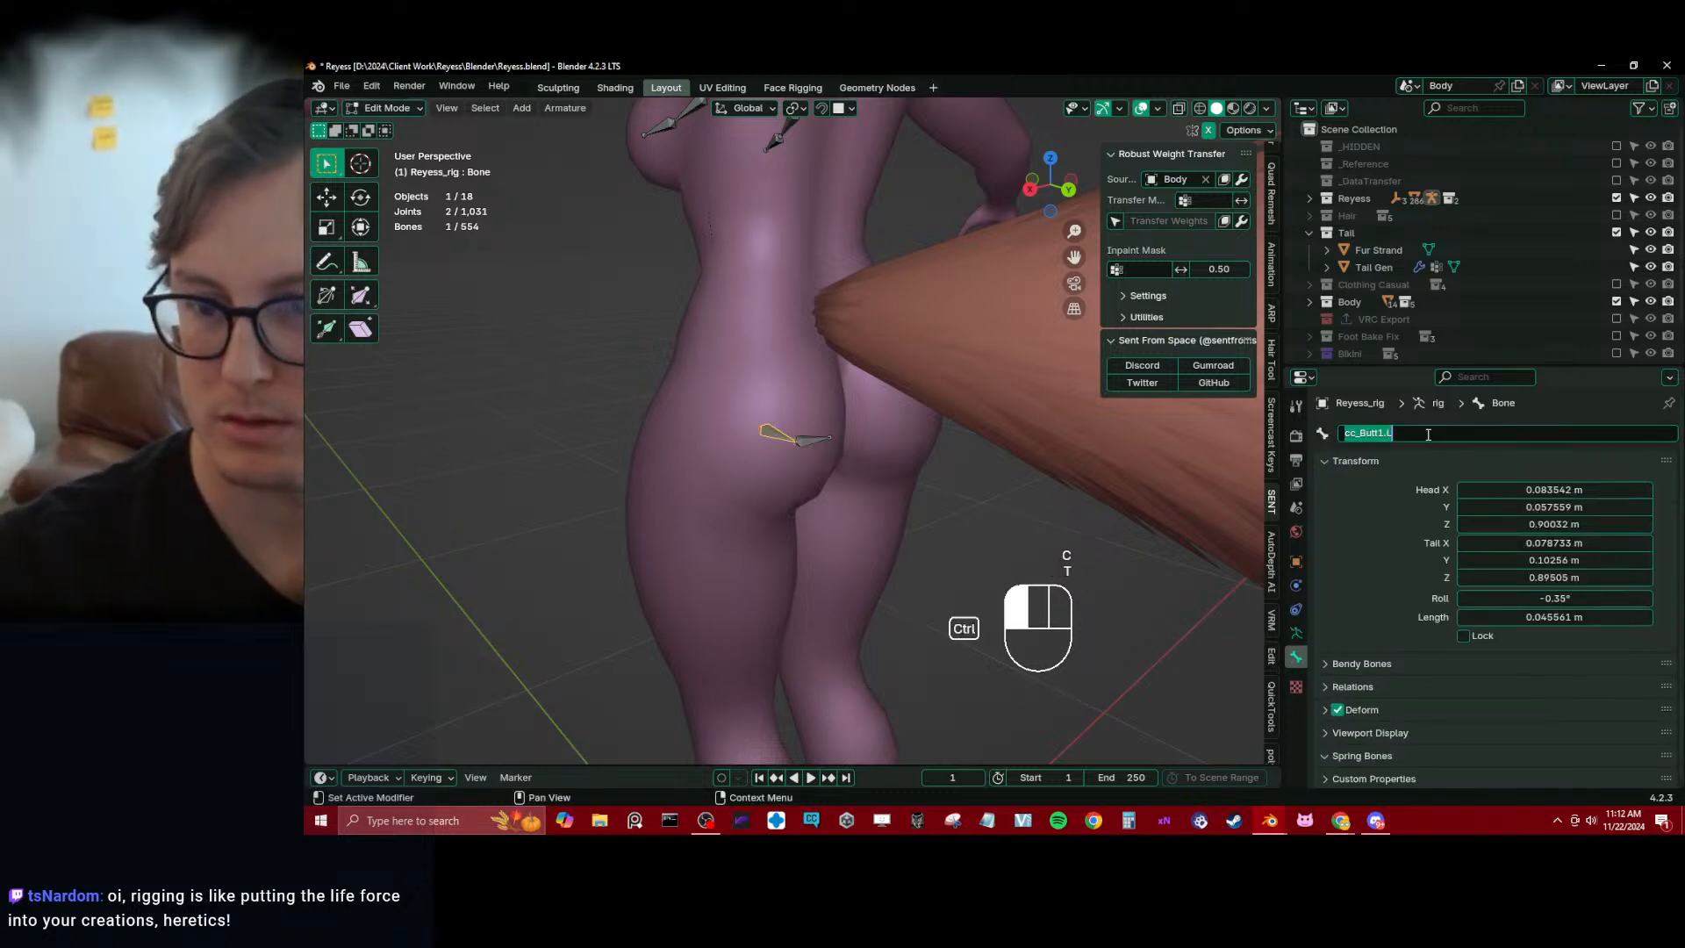
{"action": "key", "text": "Return"}
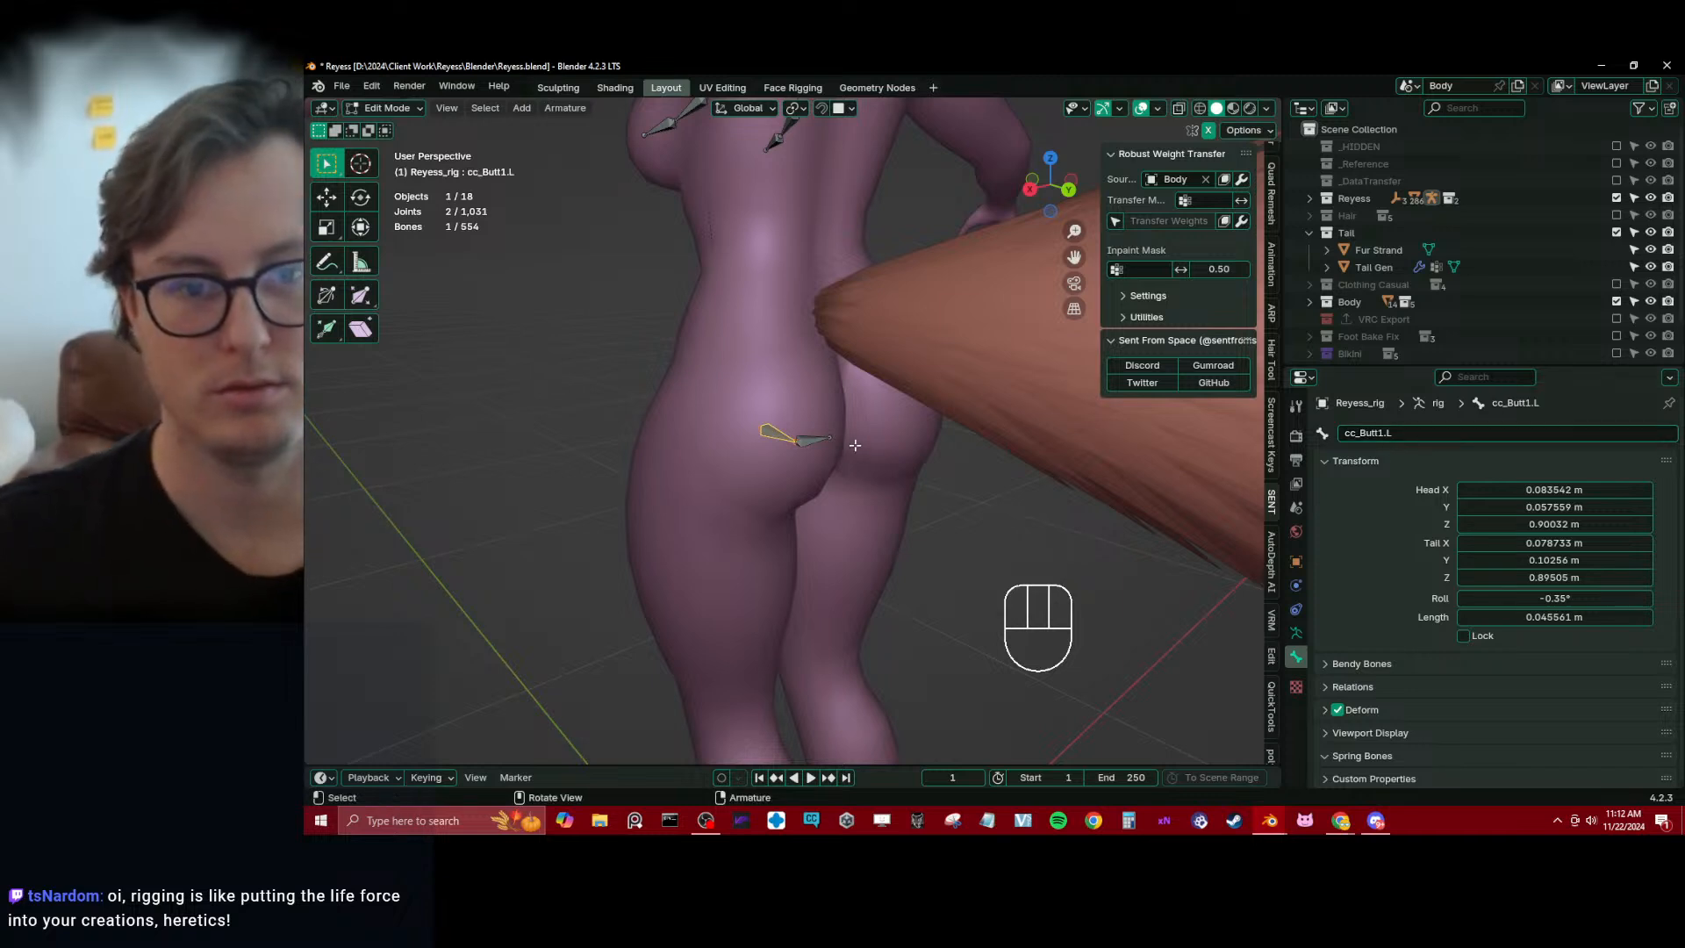
Rename the second left buttock bone to cc_Butt2.L, reusing the copied name
{"action": "left_click", "coordinate": [822, 445]}
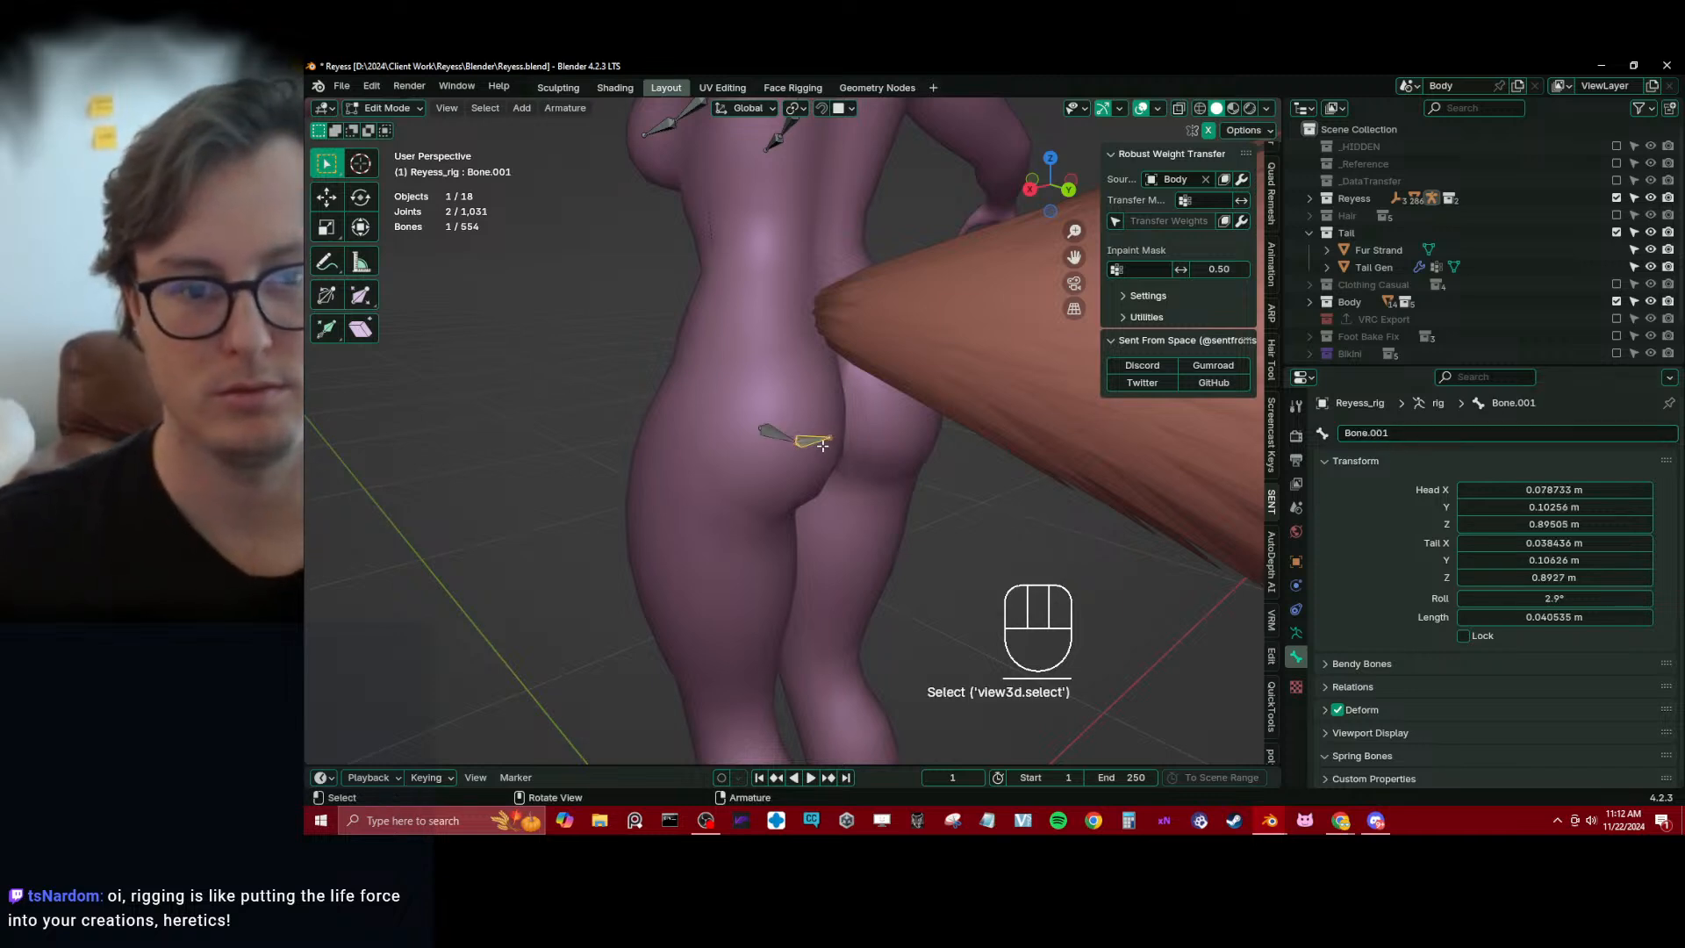
{"action": "left_click", "coordinate": [1408, 423]}
{"action": "type", "text": "cc_Butt1.L"}
{"action": "key", "text": "Left"}
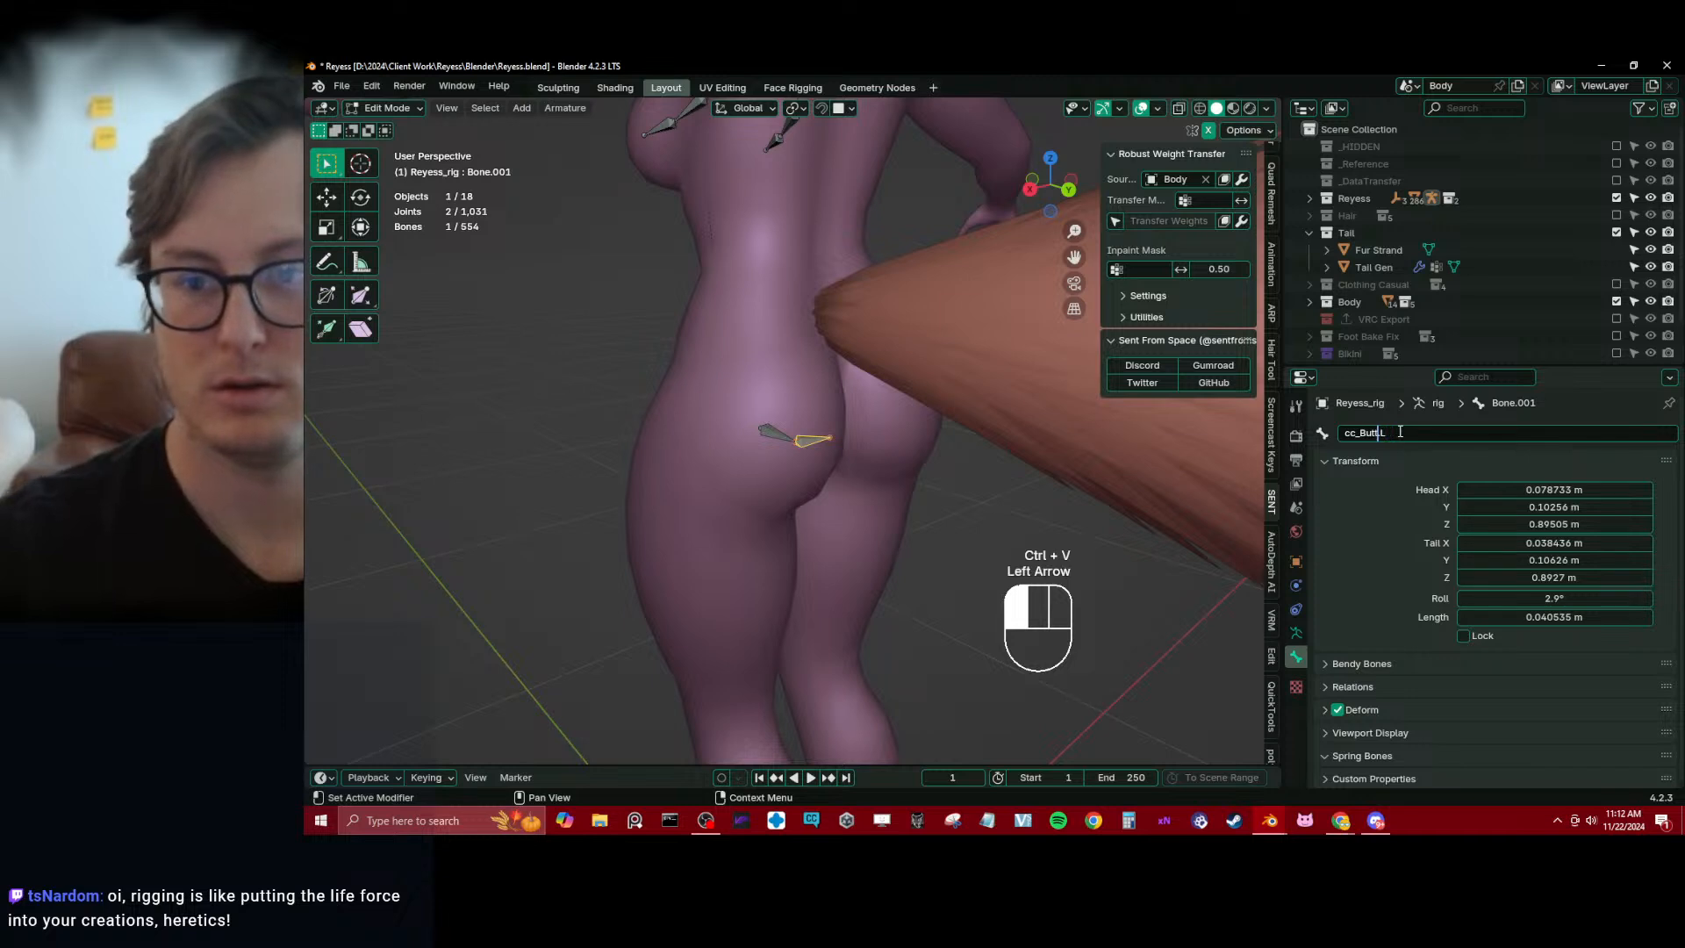
{"action": "type", "text": "2"}
{"action": "key", "text": "Return"}
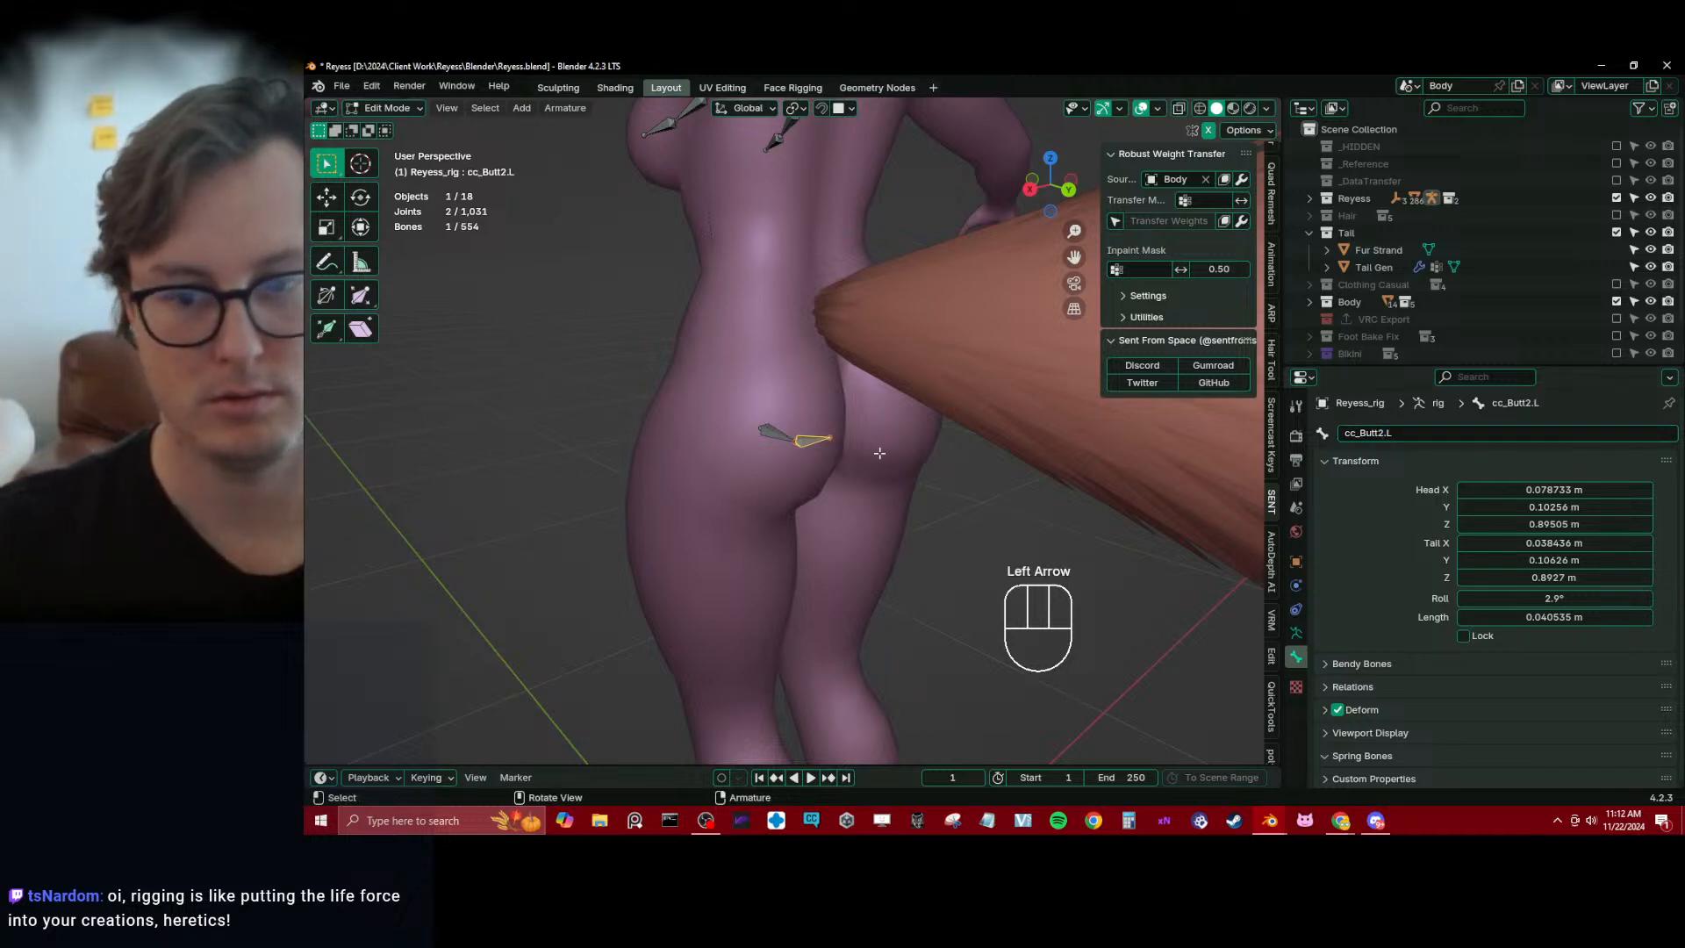
Show the Deform bone collection and parent cc_Butt1.L to root.x with Keep Offset
{"action": "left_click", "coordinate": [1295, 632]}
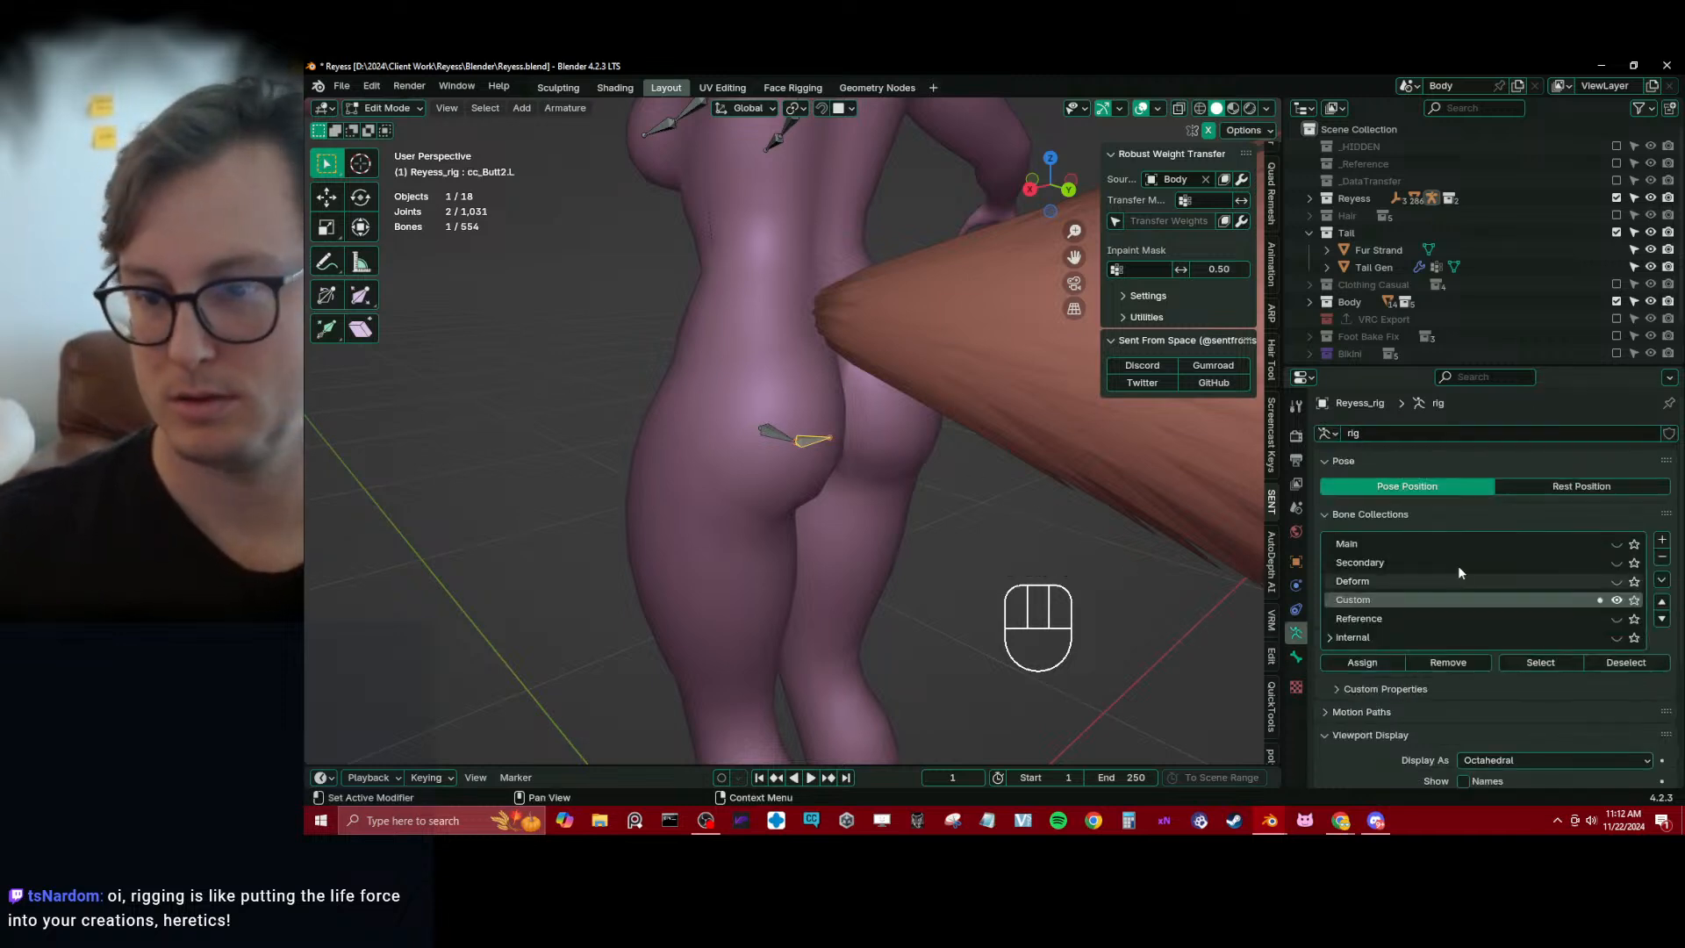
{"action": "left_click", "coordinate": [1616, 581]}
{"action": "left_click", "coordinate": [775, 433]}
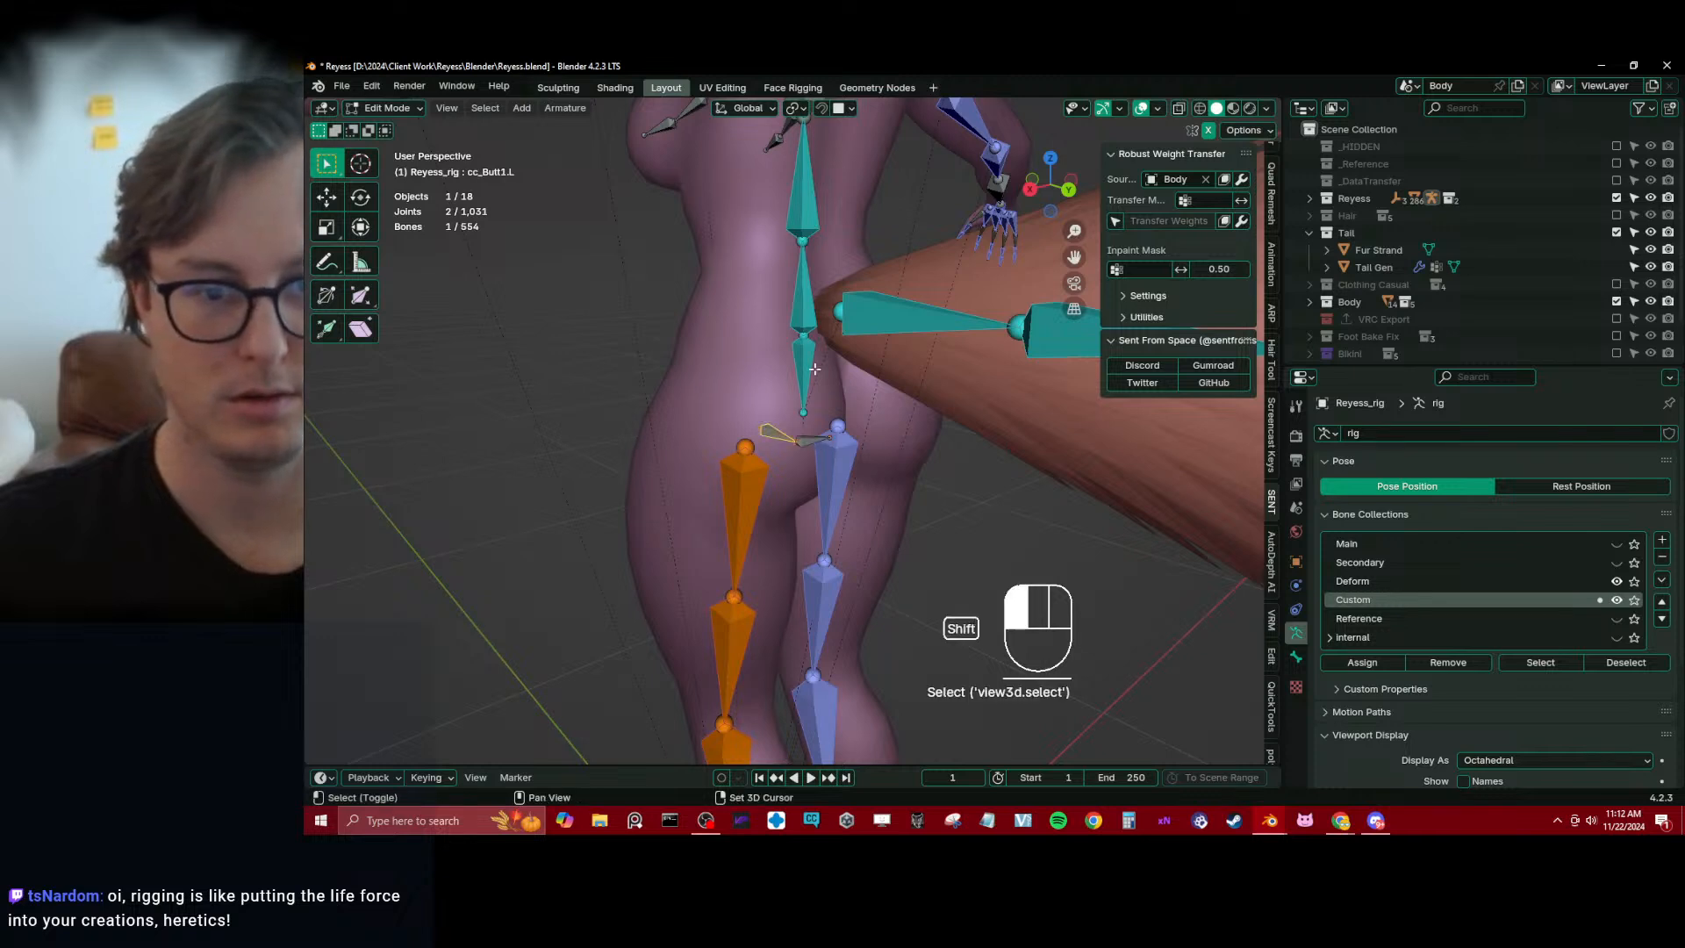
{"action": "left_click", "coordinate": [805, 373], "text": "ctrl"}
{"action": "key", "text": "ctrl+p"}
{"action": "left_click", "coordinate": [814, 367]}
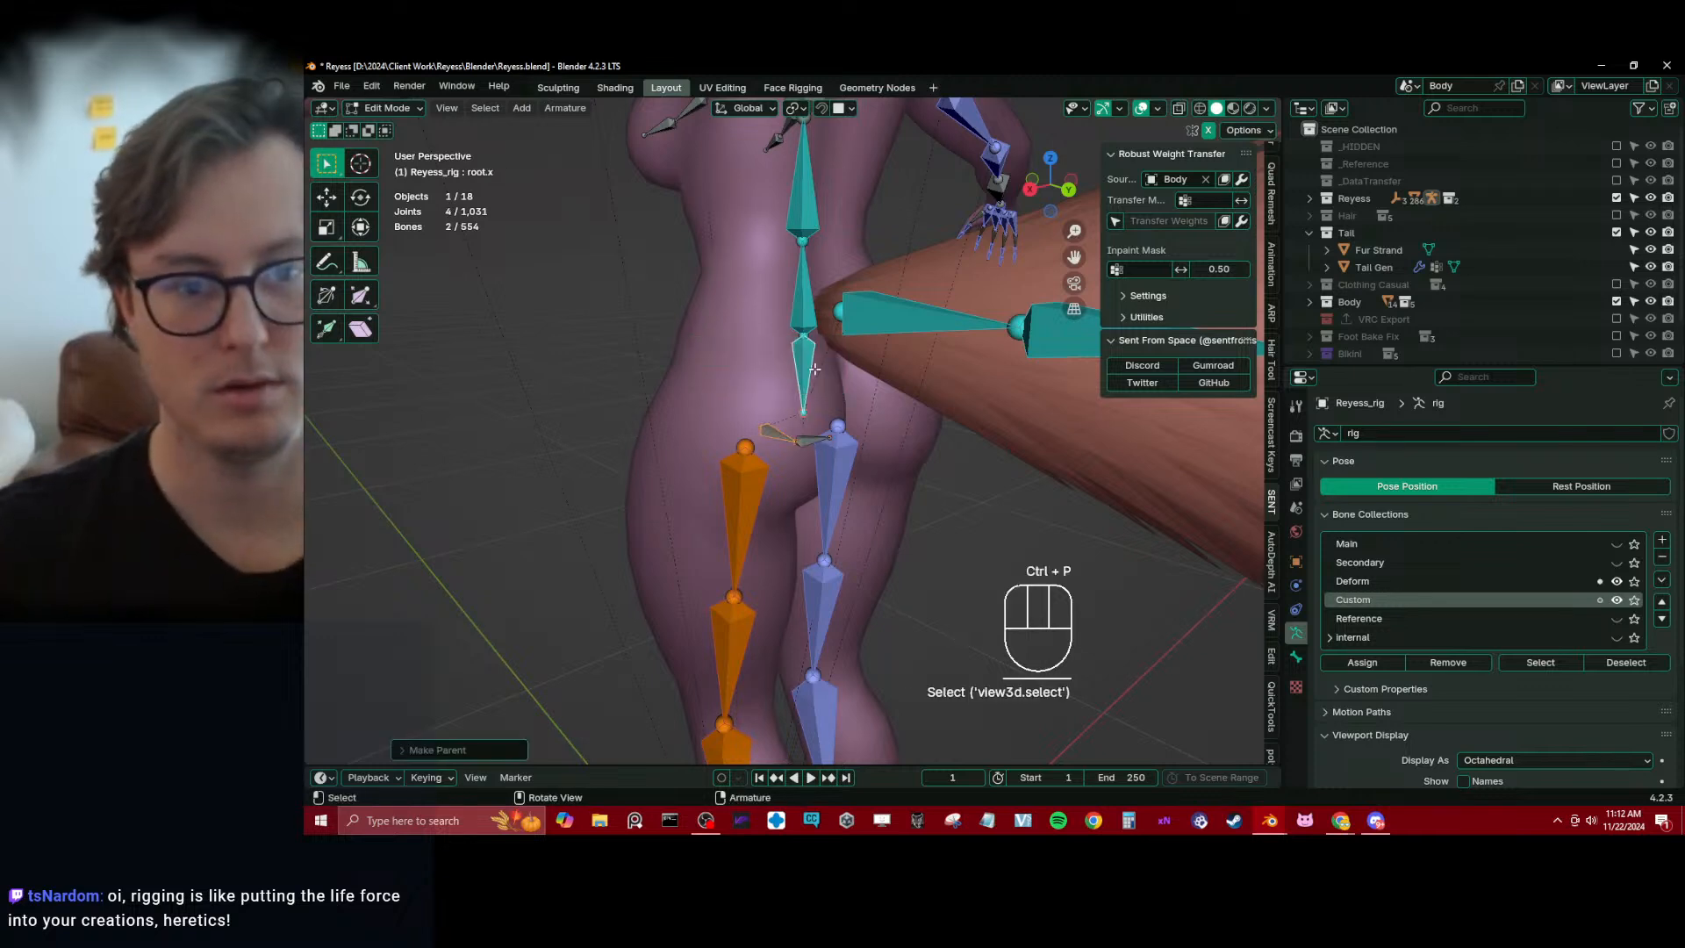
Hide the Deform bone collection and move both left buttock bones to the Custom collection
{"action": "left_click", "coordinate": [1617, 581]}
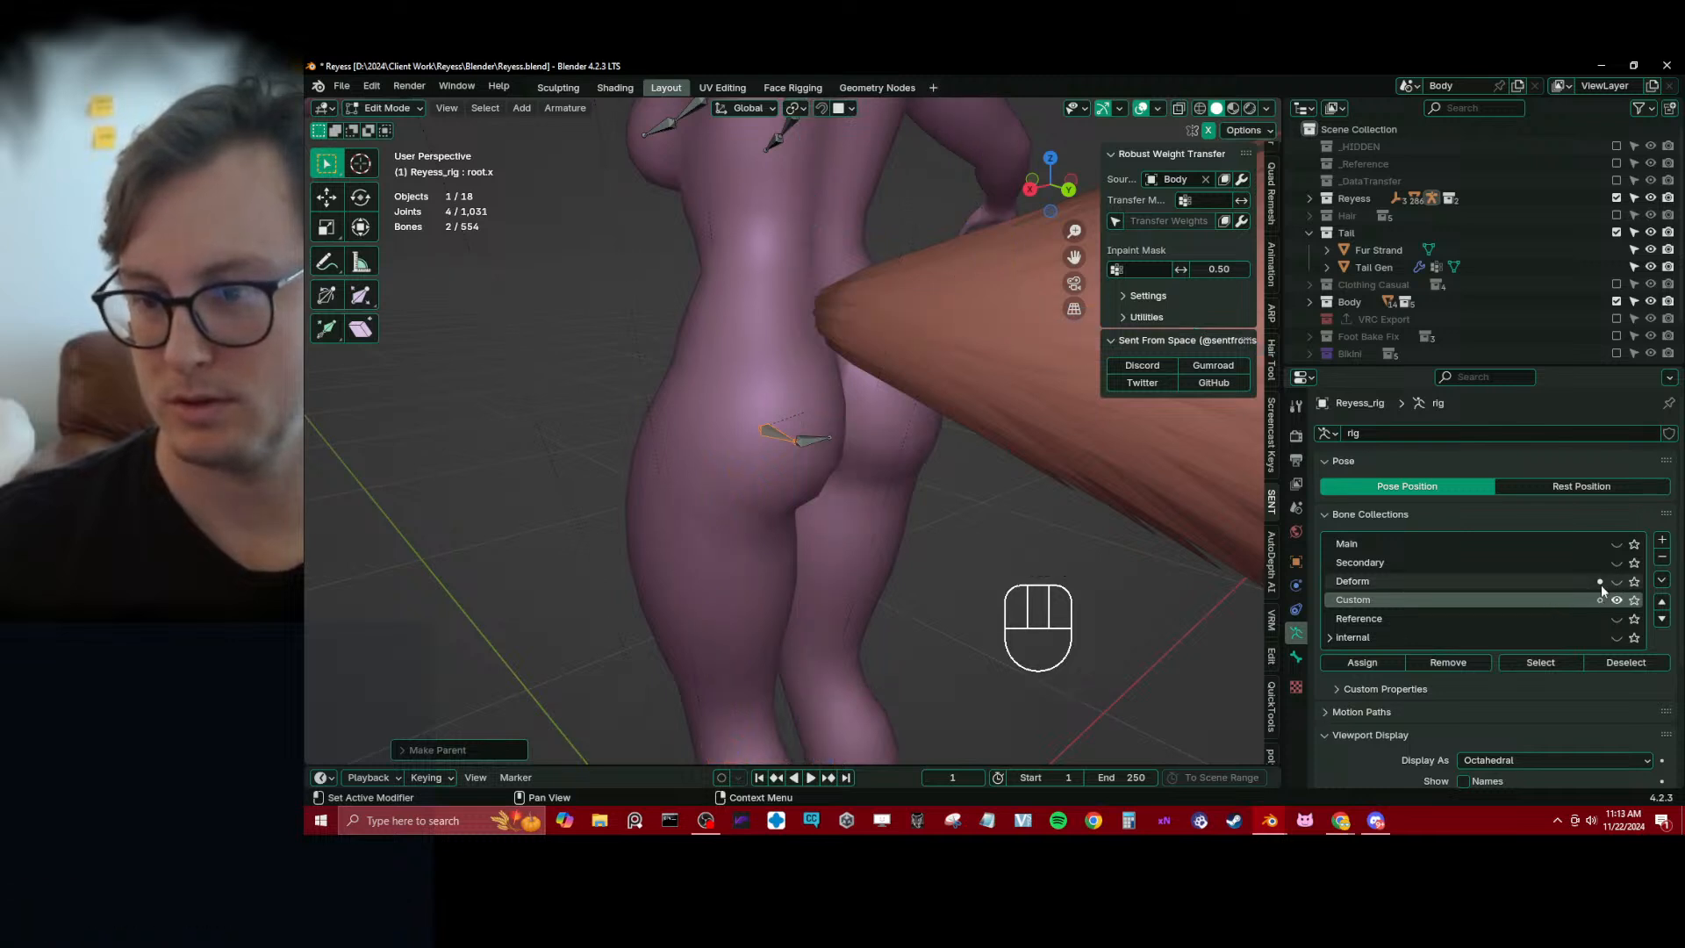
{"action": "left_click", "coordinate": [1600, 584]}
{"action": "left_click", "coordinate": [1019, 523]}
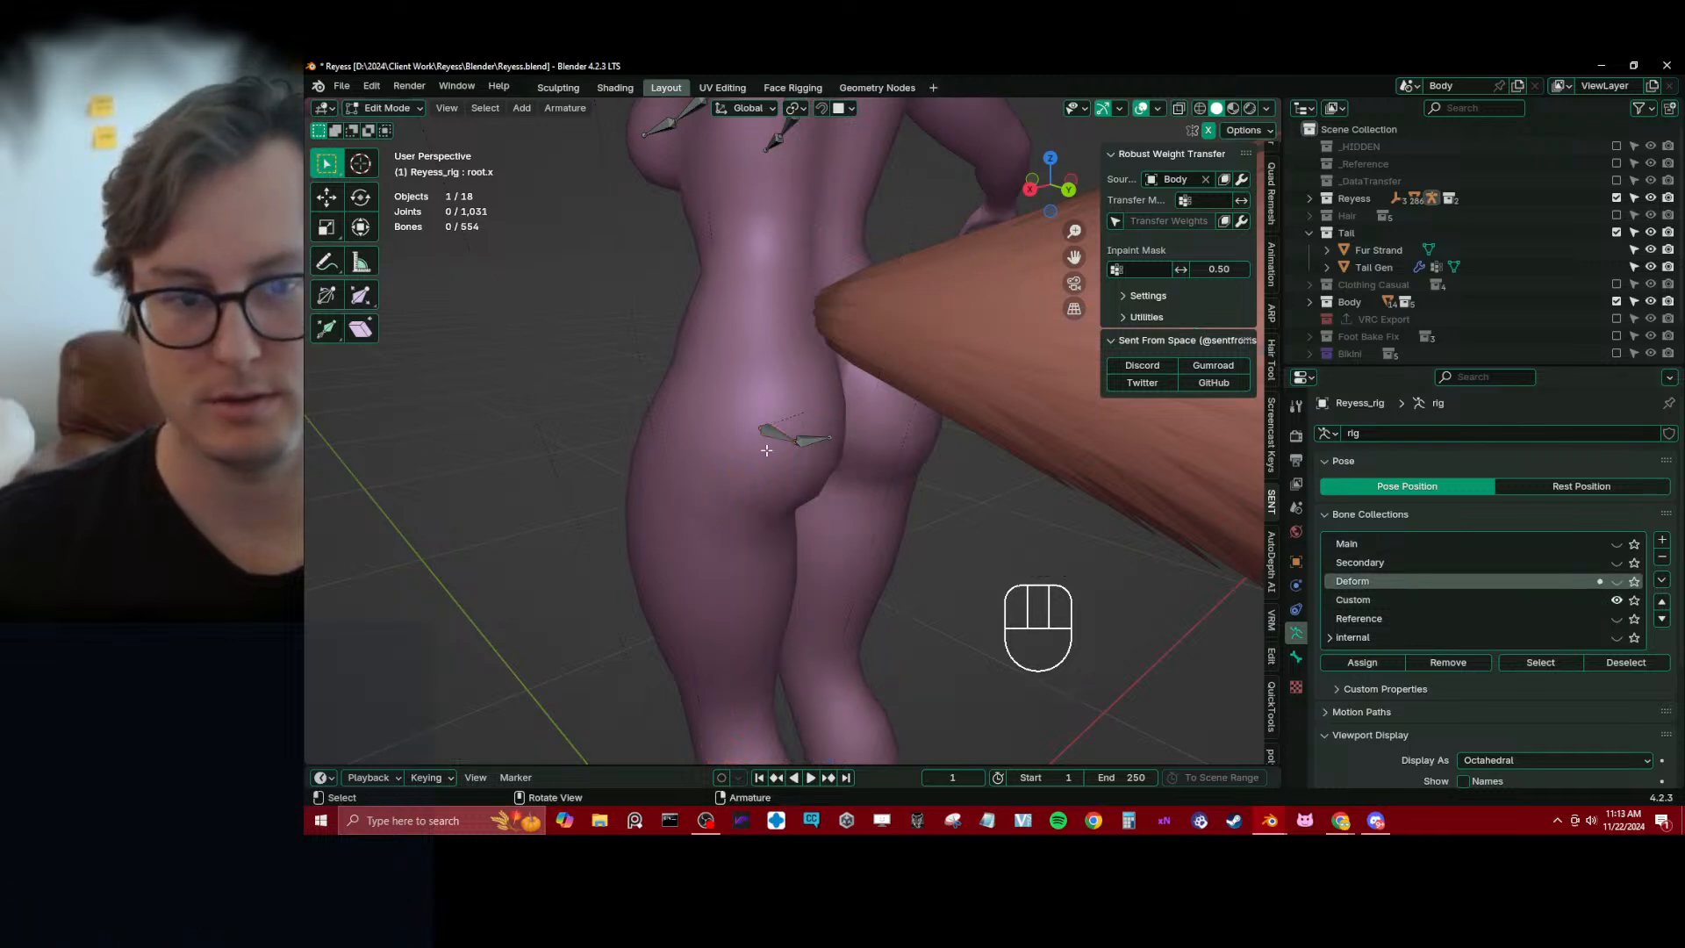
{"action": "key", "text": "b"}
{"action": "left_click_drag", "start_coordinate": [749, 411], "coordinate": [868, 480]}
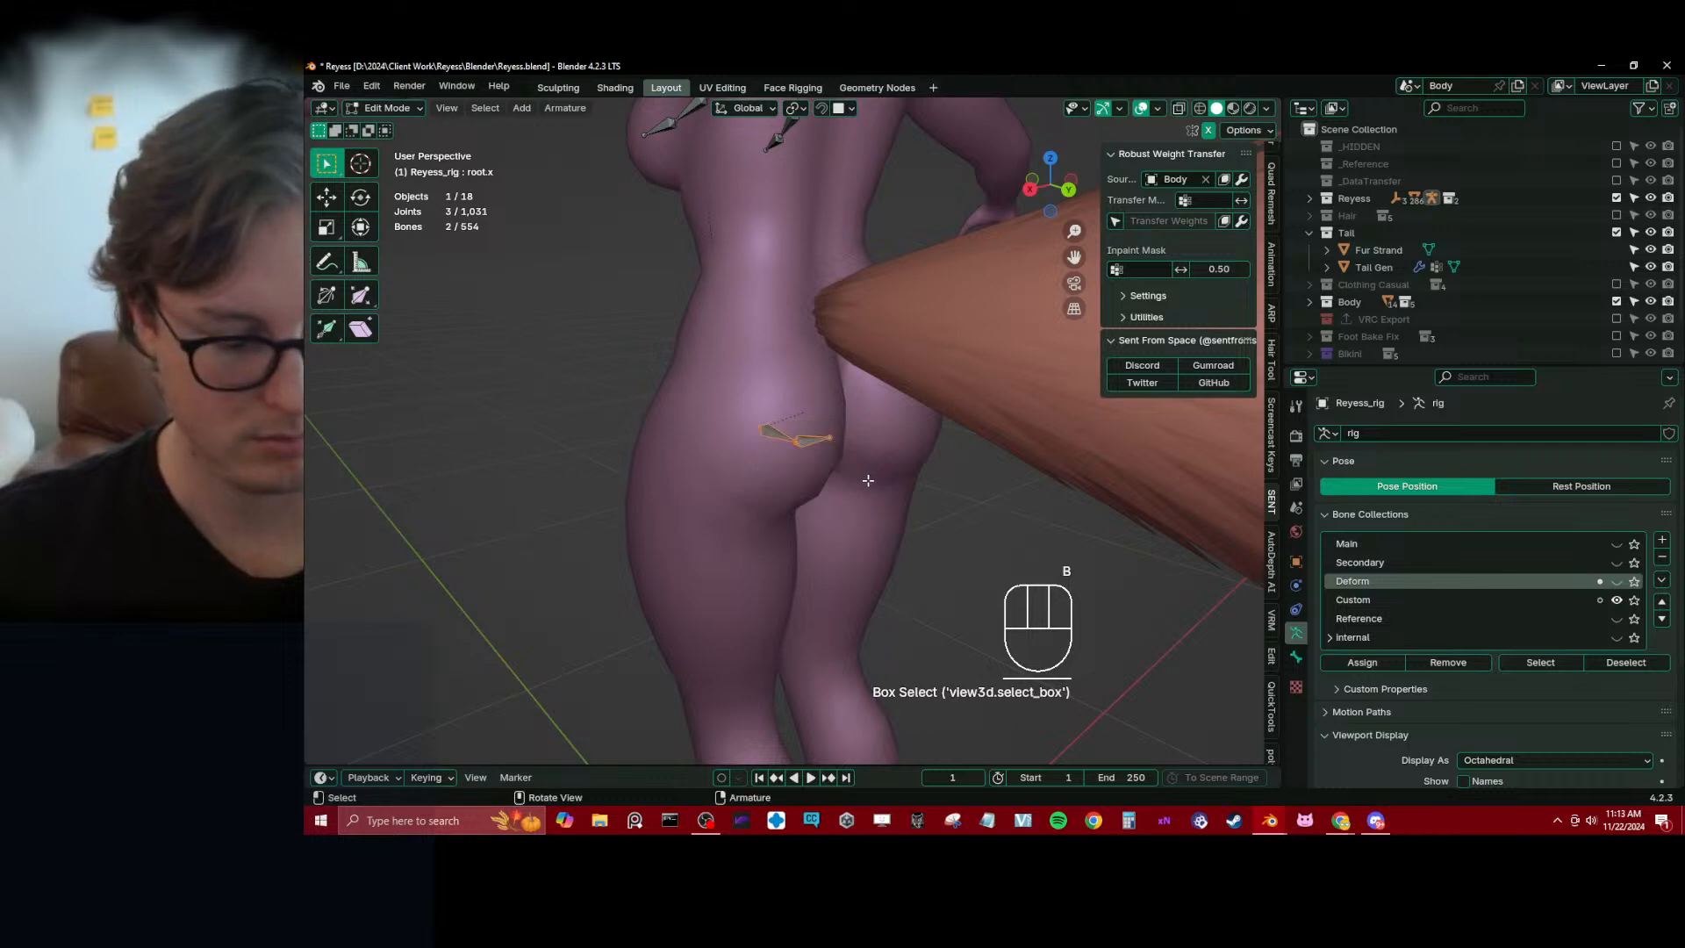
{"action": "key", "text": "m"}
{"action": "left_click", "coordinate": [817, 554]}
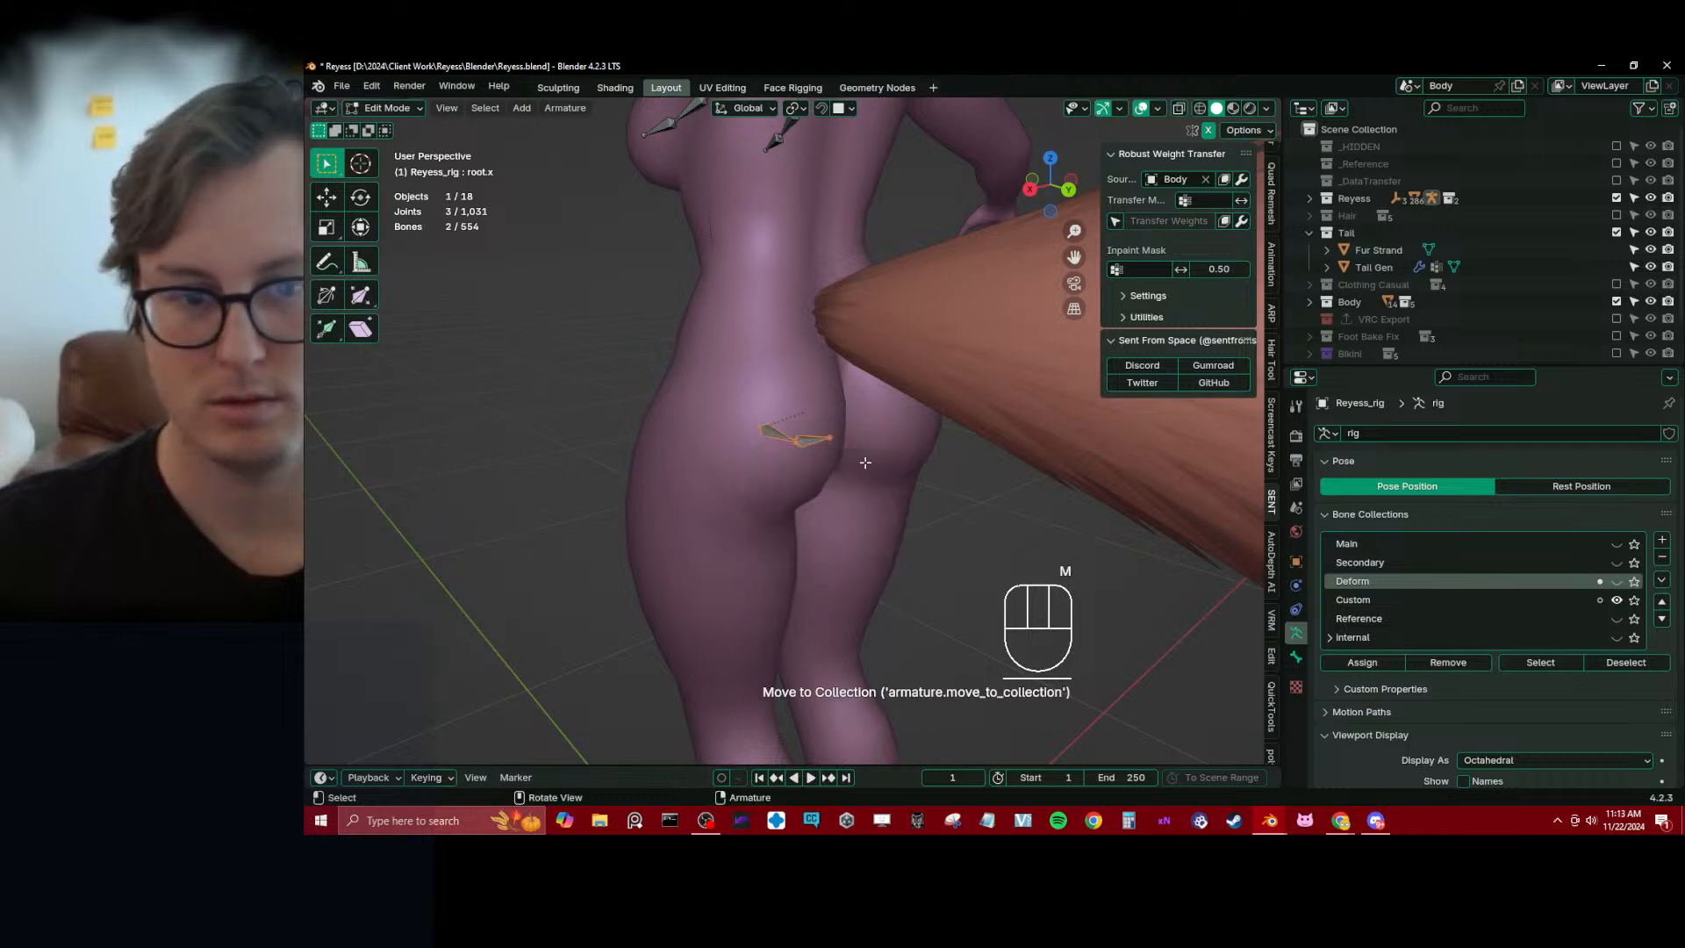
Select all four breast bones and move them to the Custom bone collection
{"action": "middle_click_drag", "start_coordinate": [728, 211], "coordinate": [691, 182]}
{"action": "left_click", "coordinate": [647, 137]}
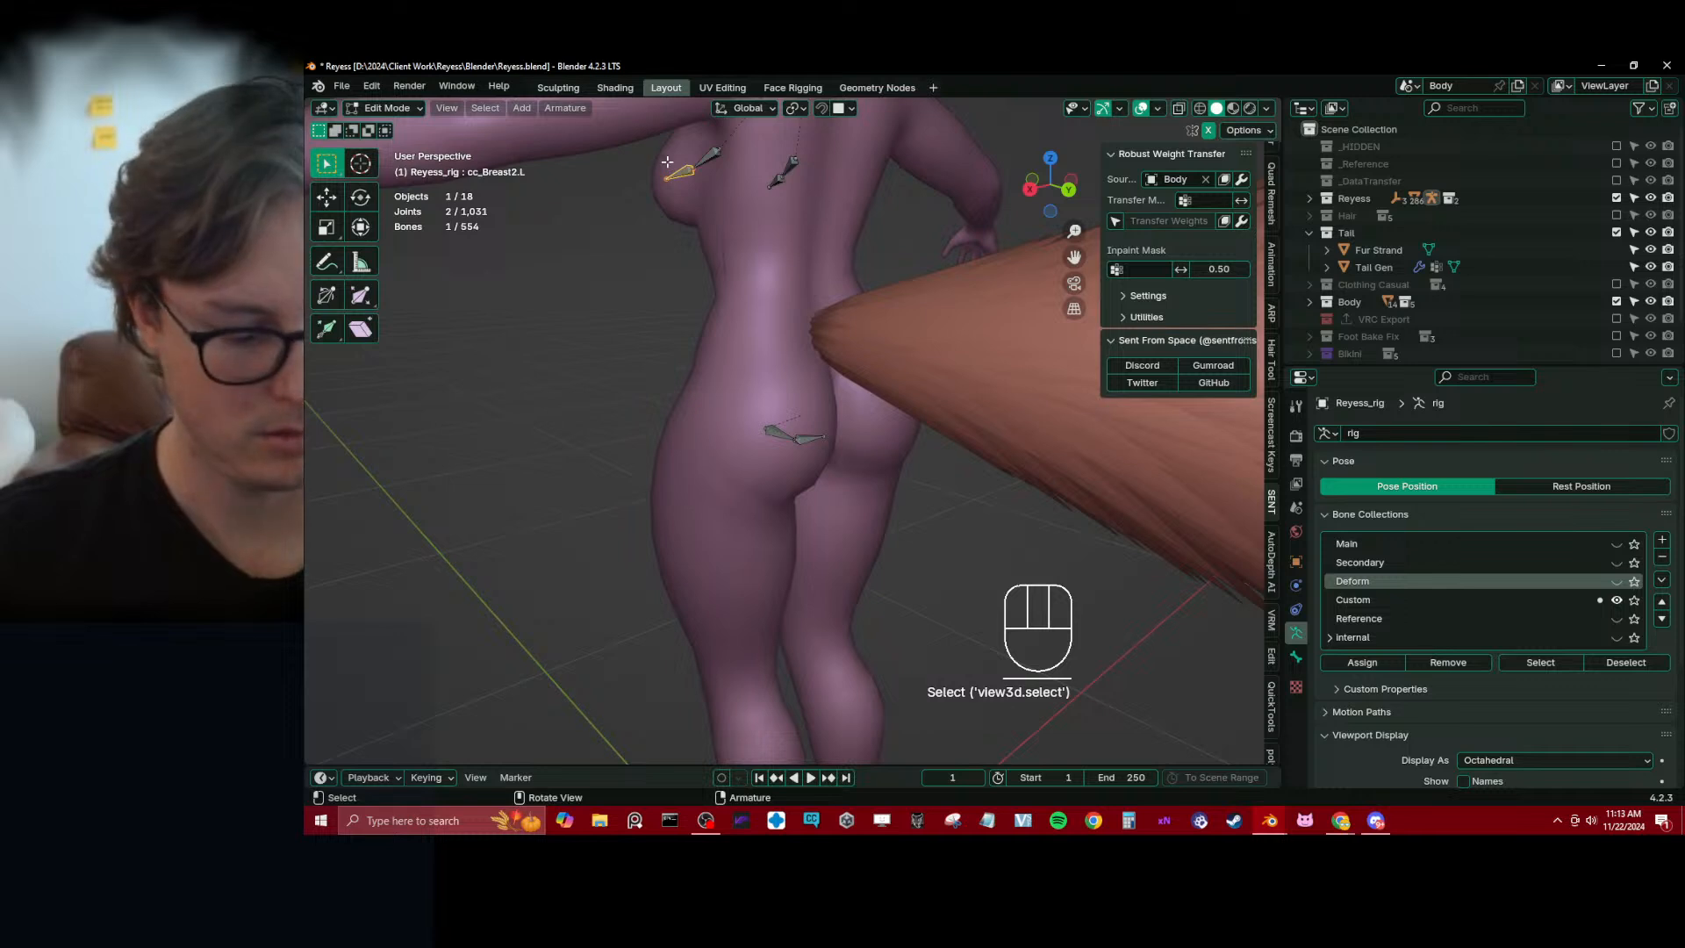
{"action": "key", "text": "b"}
{"action": "left_click_drag", "start_coordinate": [651, 140], "coordinate": [909, 219]}
{"action": "middle_click_drag", "start_coordinate": [797, 269], "coordinate": [799, 308], "text": "shift"}
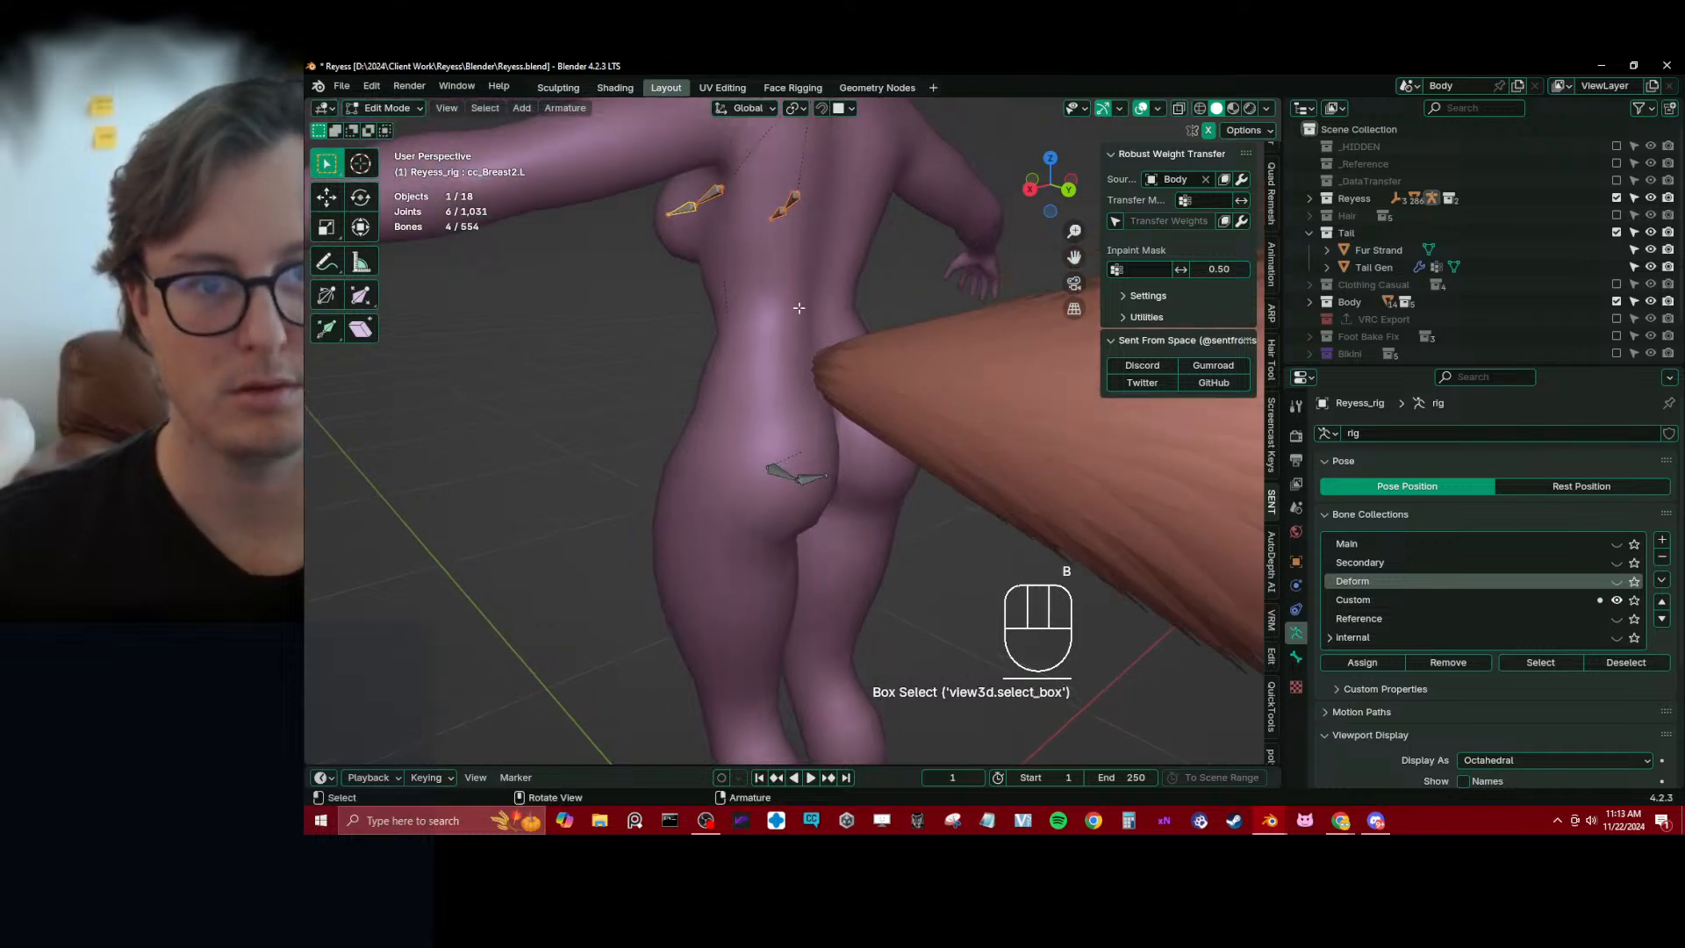
{"action": "key", "text": "m"}
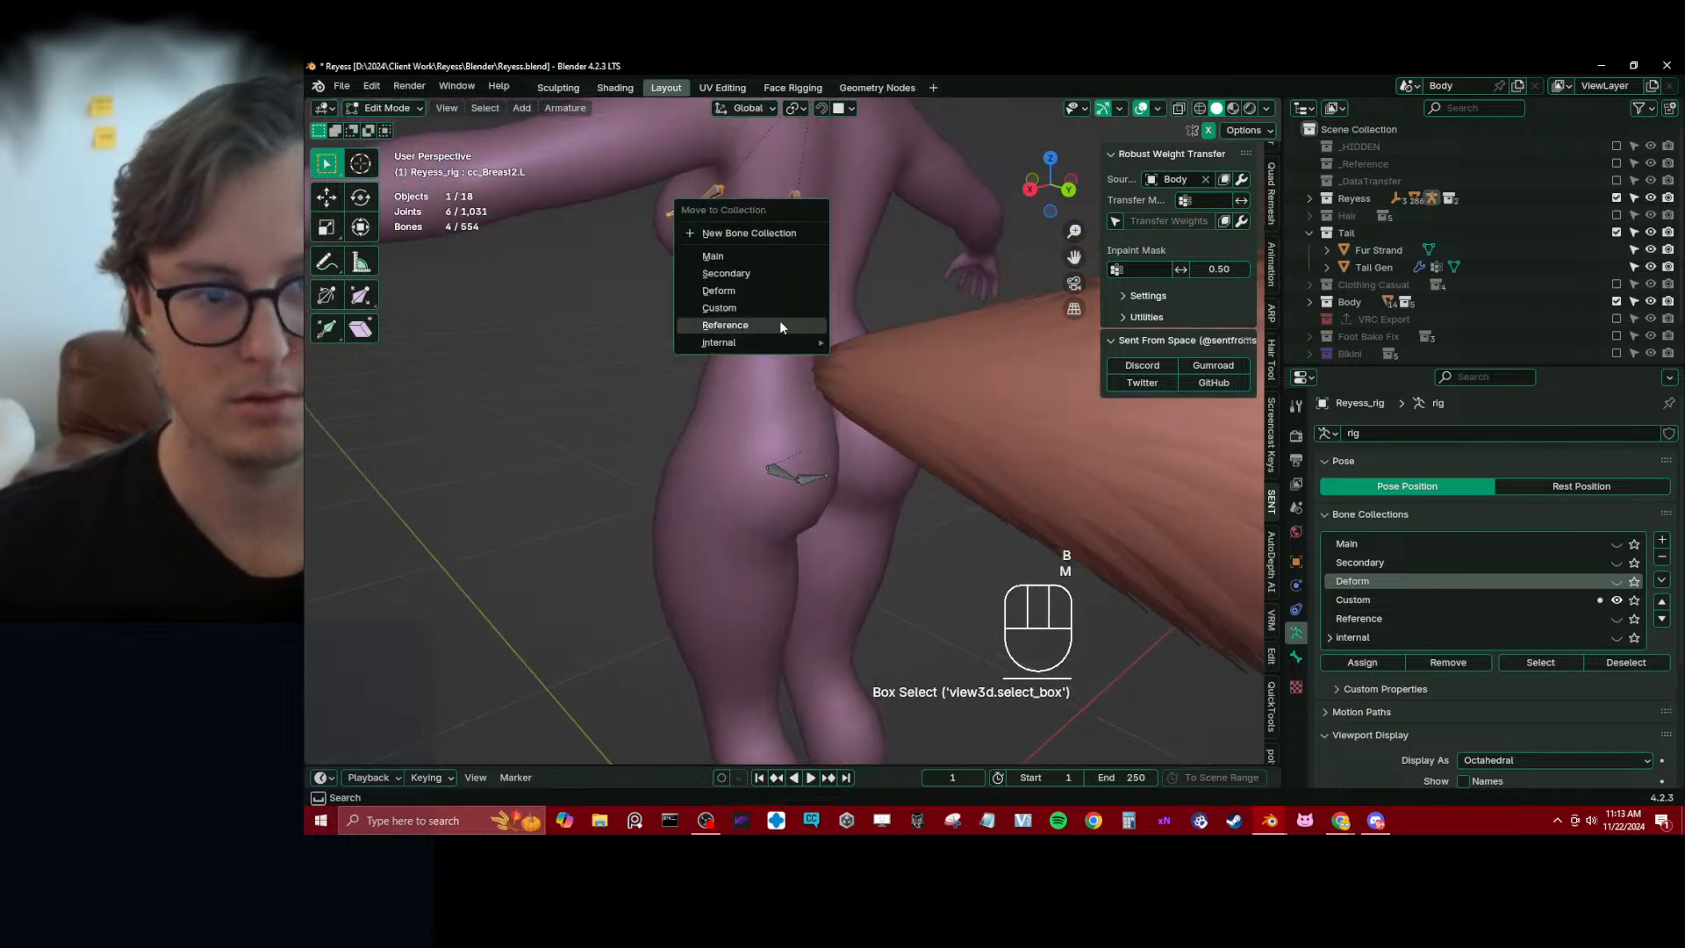
{"action": "left_click", "coordinate": [776, 307]}
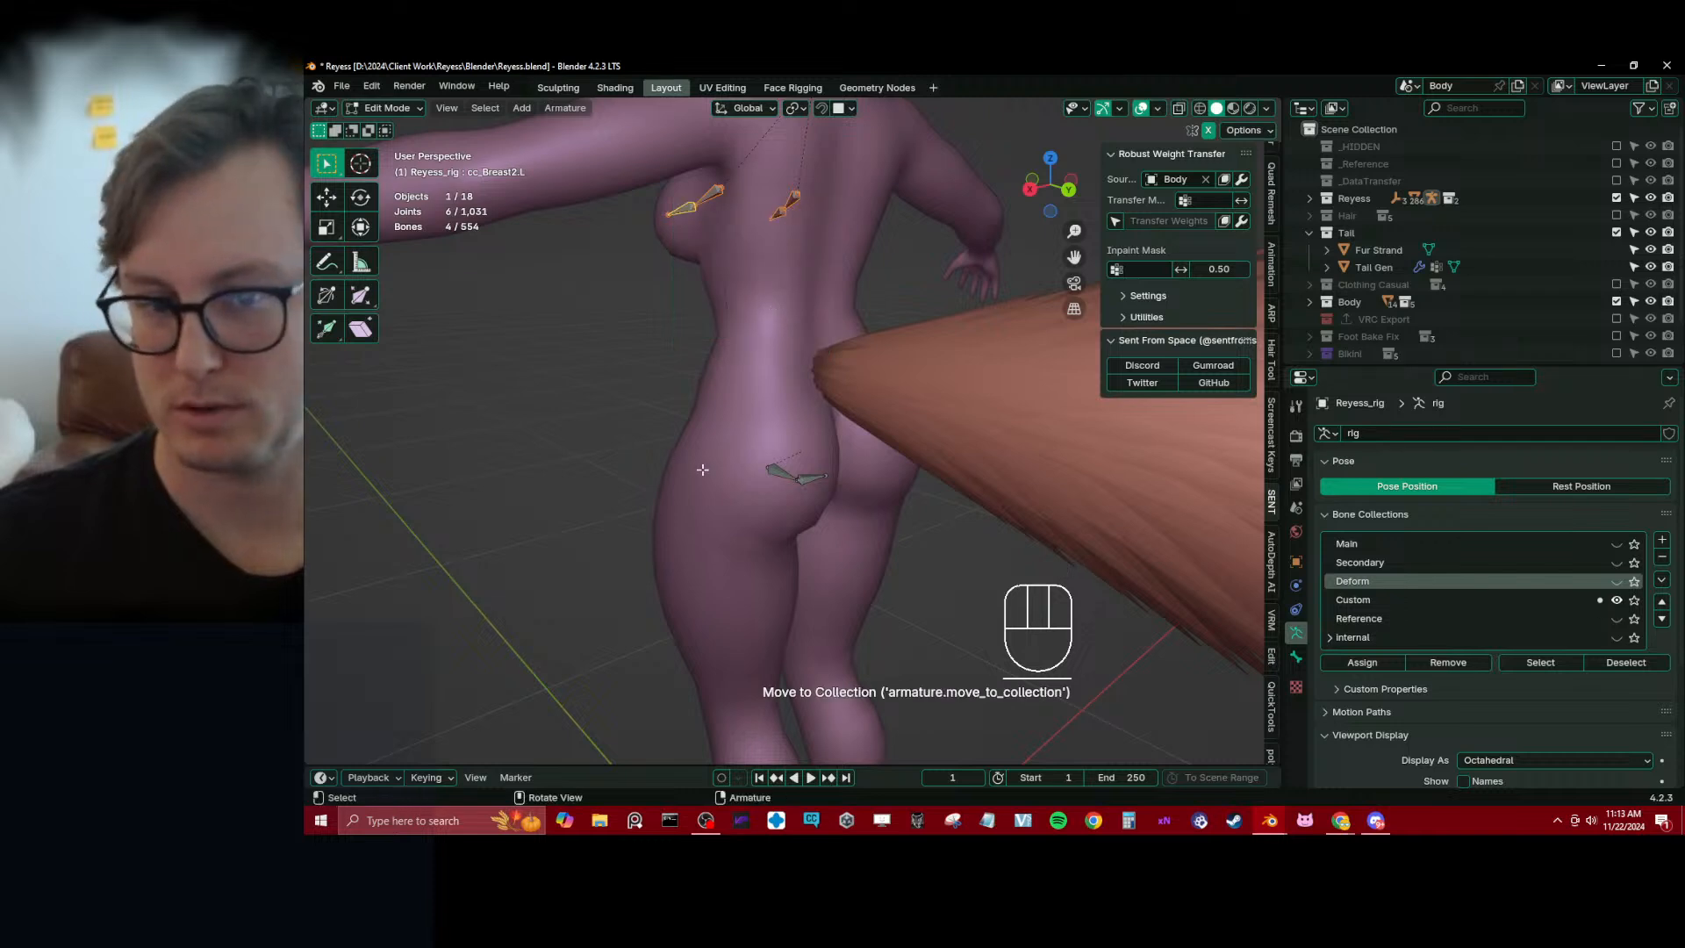
Return to a closer view of the left buttock bones and save the Blender file
{"action": "left_click", "coordinate": [769, 489]}
{"action": "scroll", "coordinate": [781, 488], "scroll_direction": "up", "scroll_amount": 2}
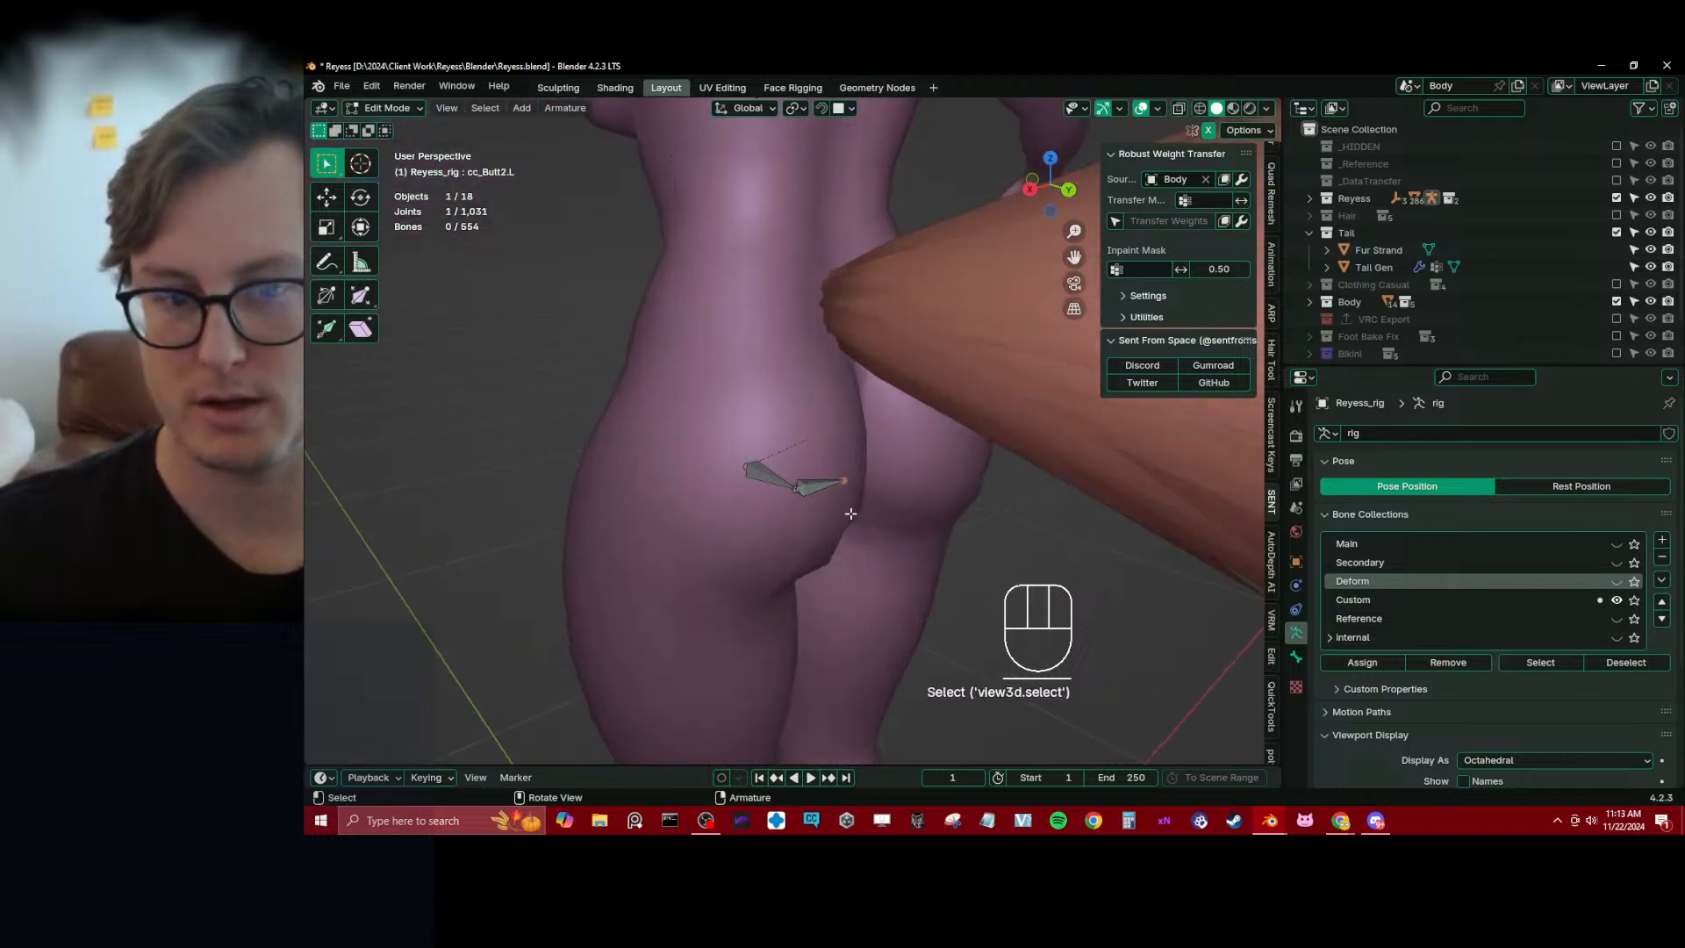
{"action": "key", "text": "ctrl+s"}
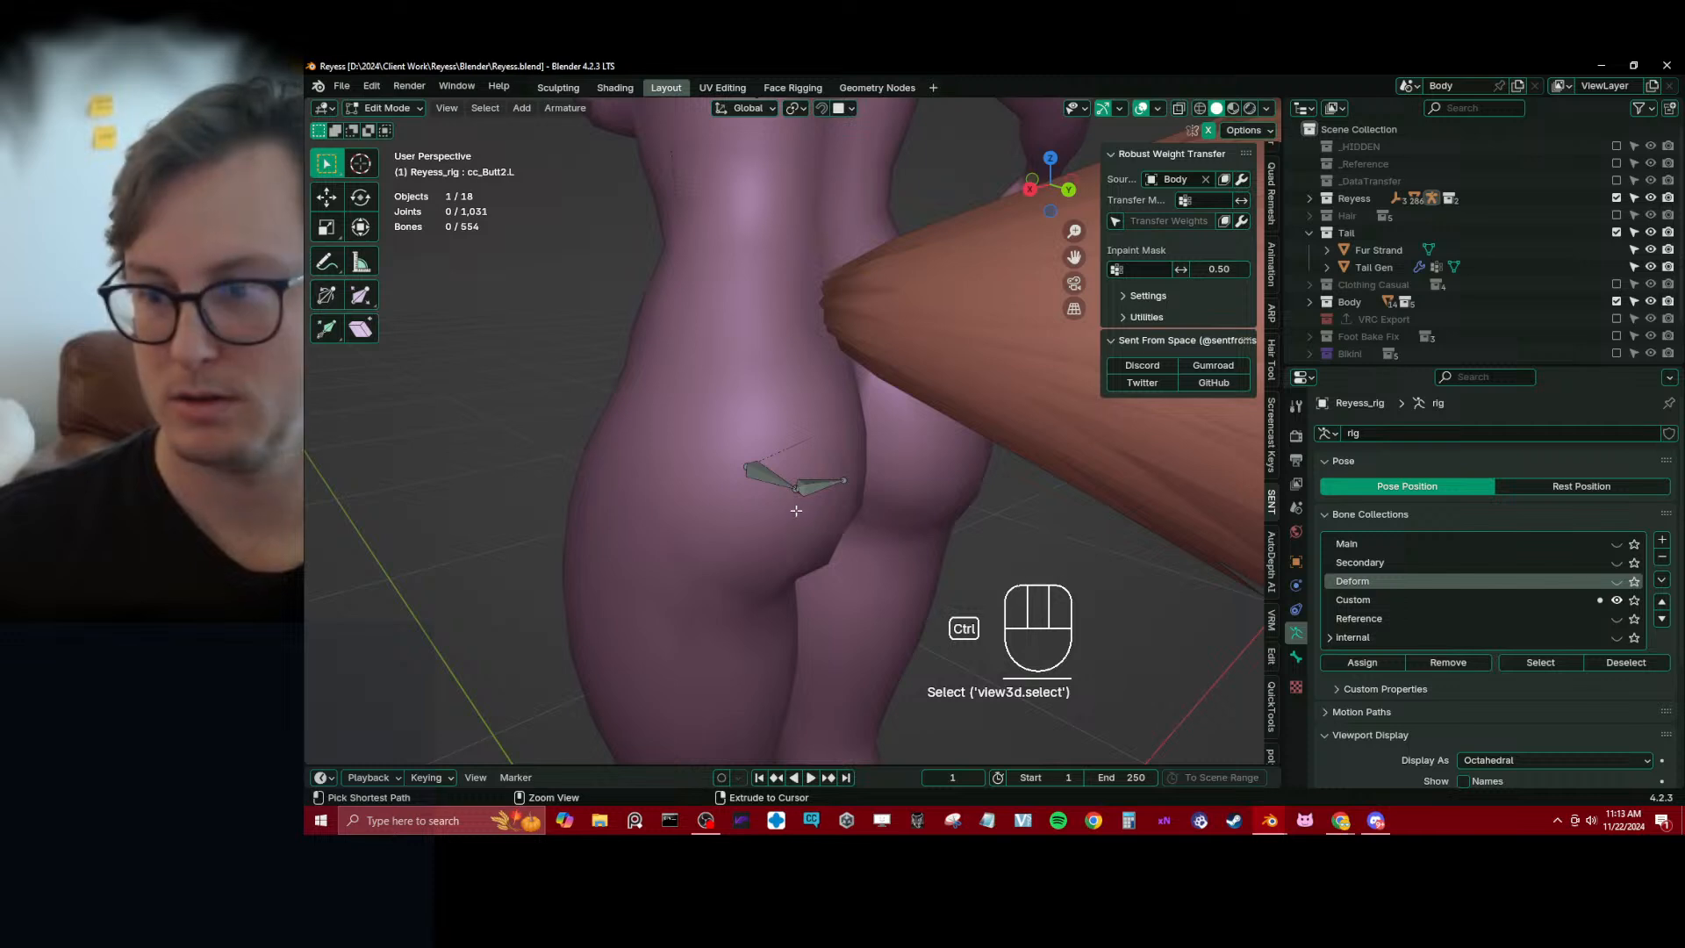
Select both left buttock bones, symmetrize them to the opposite side and save the file
{"action": "middle_click_drag", "start_coordinate": [817, 523], "coordinate": [794, 506]}
{"action": "left_click", "coordinate": [757, 460]}
{"action": "key", "text": "b"}
{"action": "left_click_drag", "start_coordinate": [696, 421], "coordinate": [904, 523]}
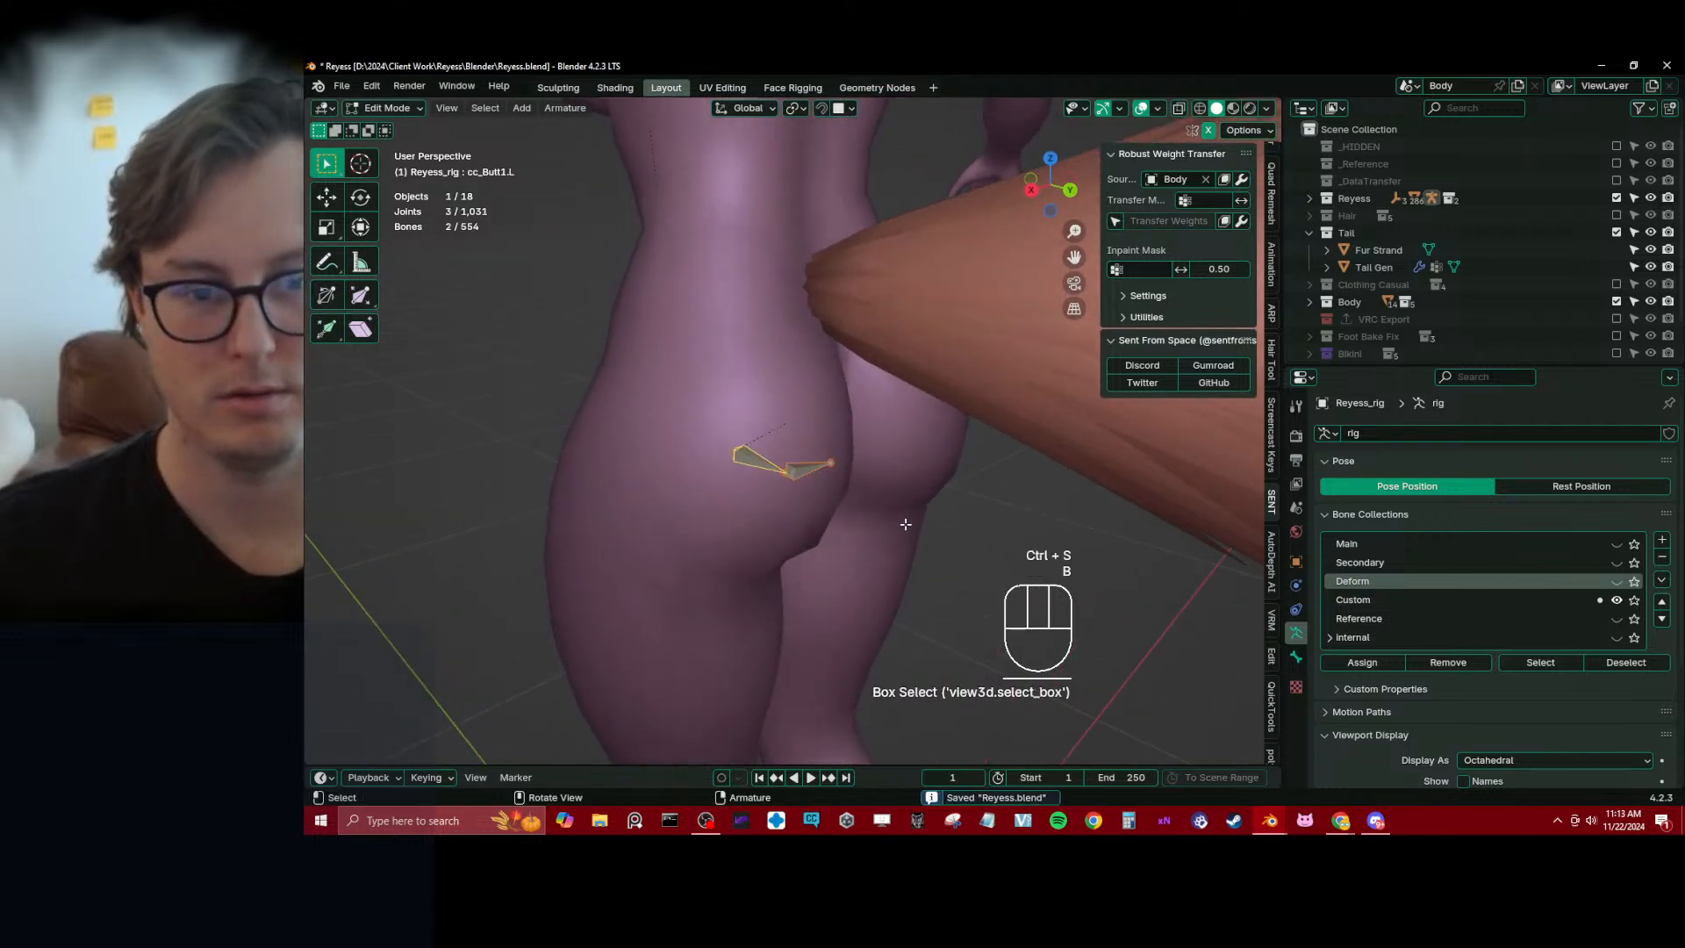
{"action": "key", "text": "q"}
{"action": "left_click", "coordinate": [903, 523]}
{"action": "scroll", "coordinate": [798, 499], "scroll_direction": "down", "scroll_amount": 4}
{"action": "middle_click_drag", "start_coordinate": [798, 500], "coordinate": [806, 408]}
{"action": "key", "text": "ctrl+s"}
{"action": "key", "text": "KP_3"}
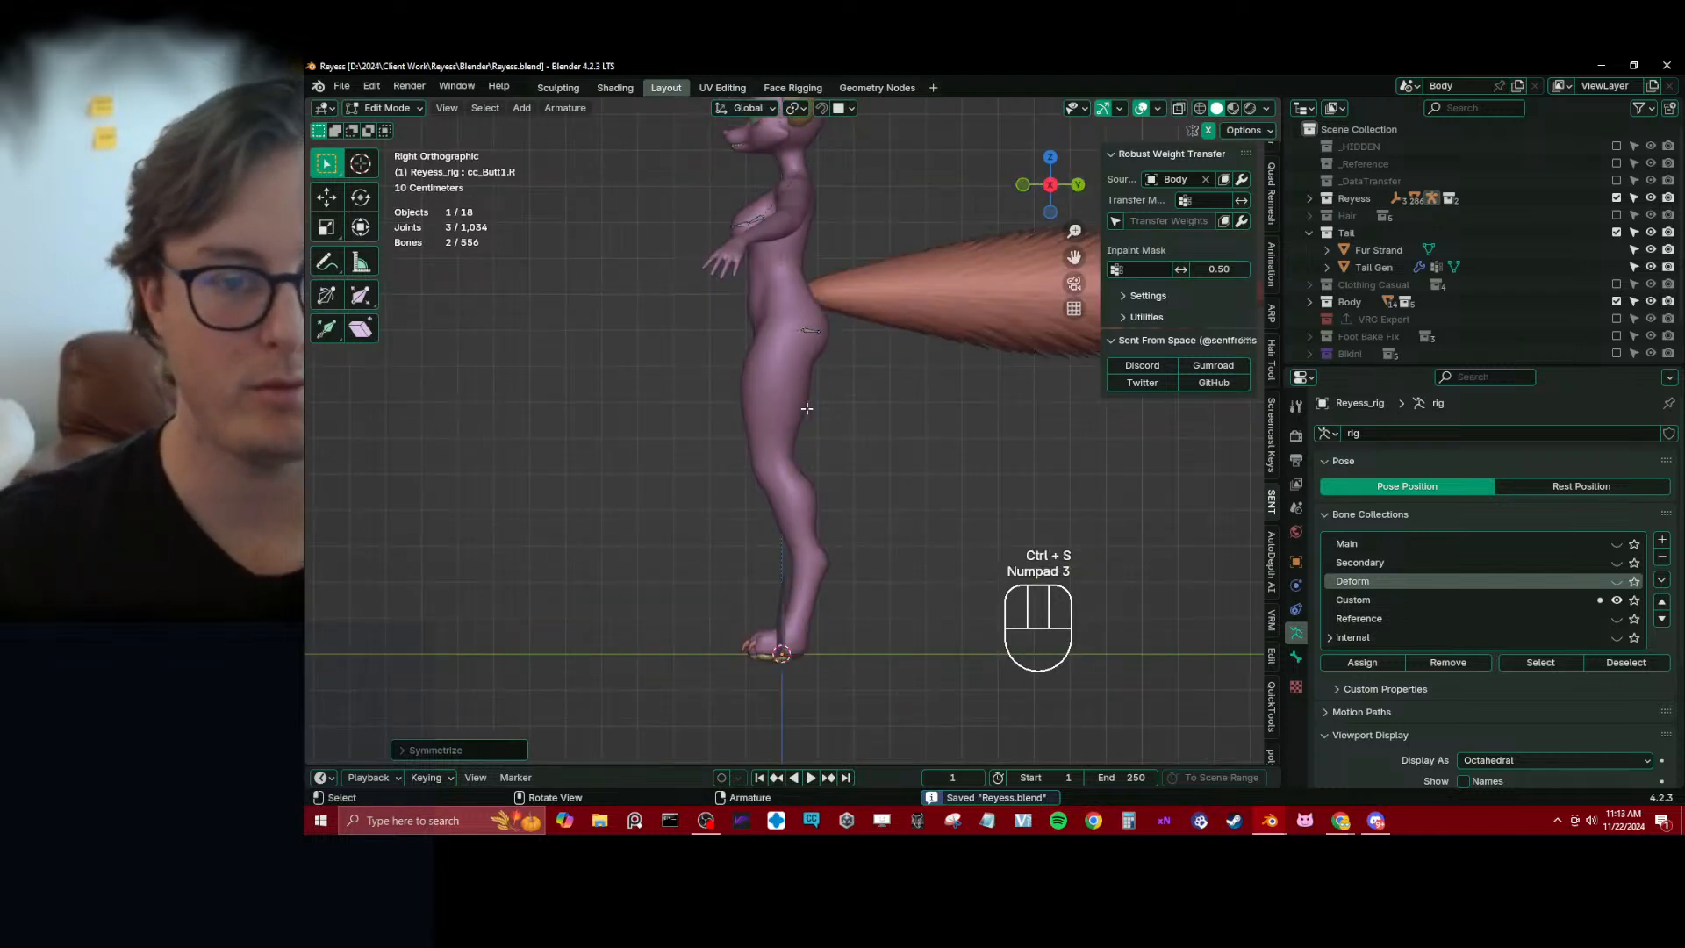
{"action": "key", "text": "shift+a"}
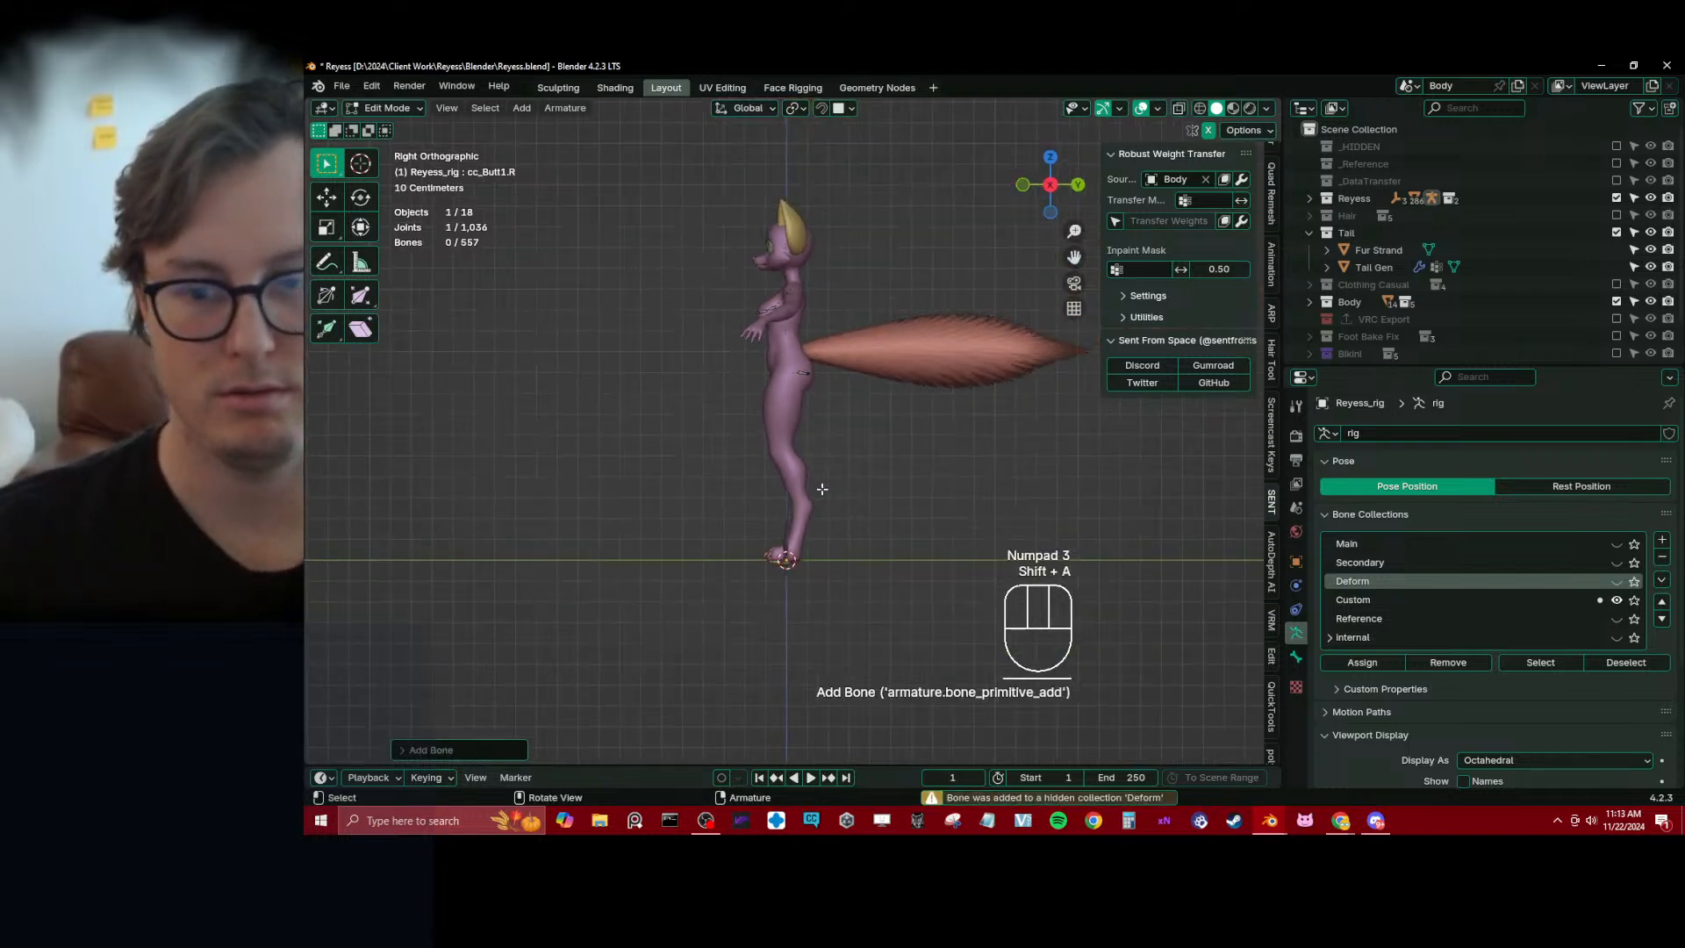
{"action": "key", "text": "ctrl+z"}
Make Custom the active bone collection and add a new bone to the armature
{"action": "left_click", "coordinate": [1395, 600]}
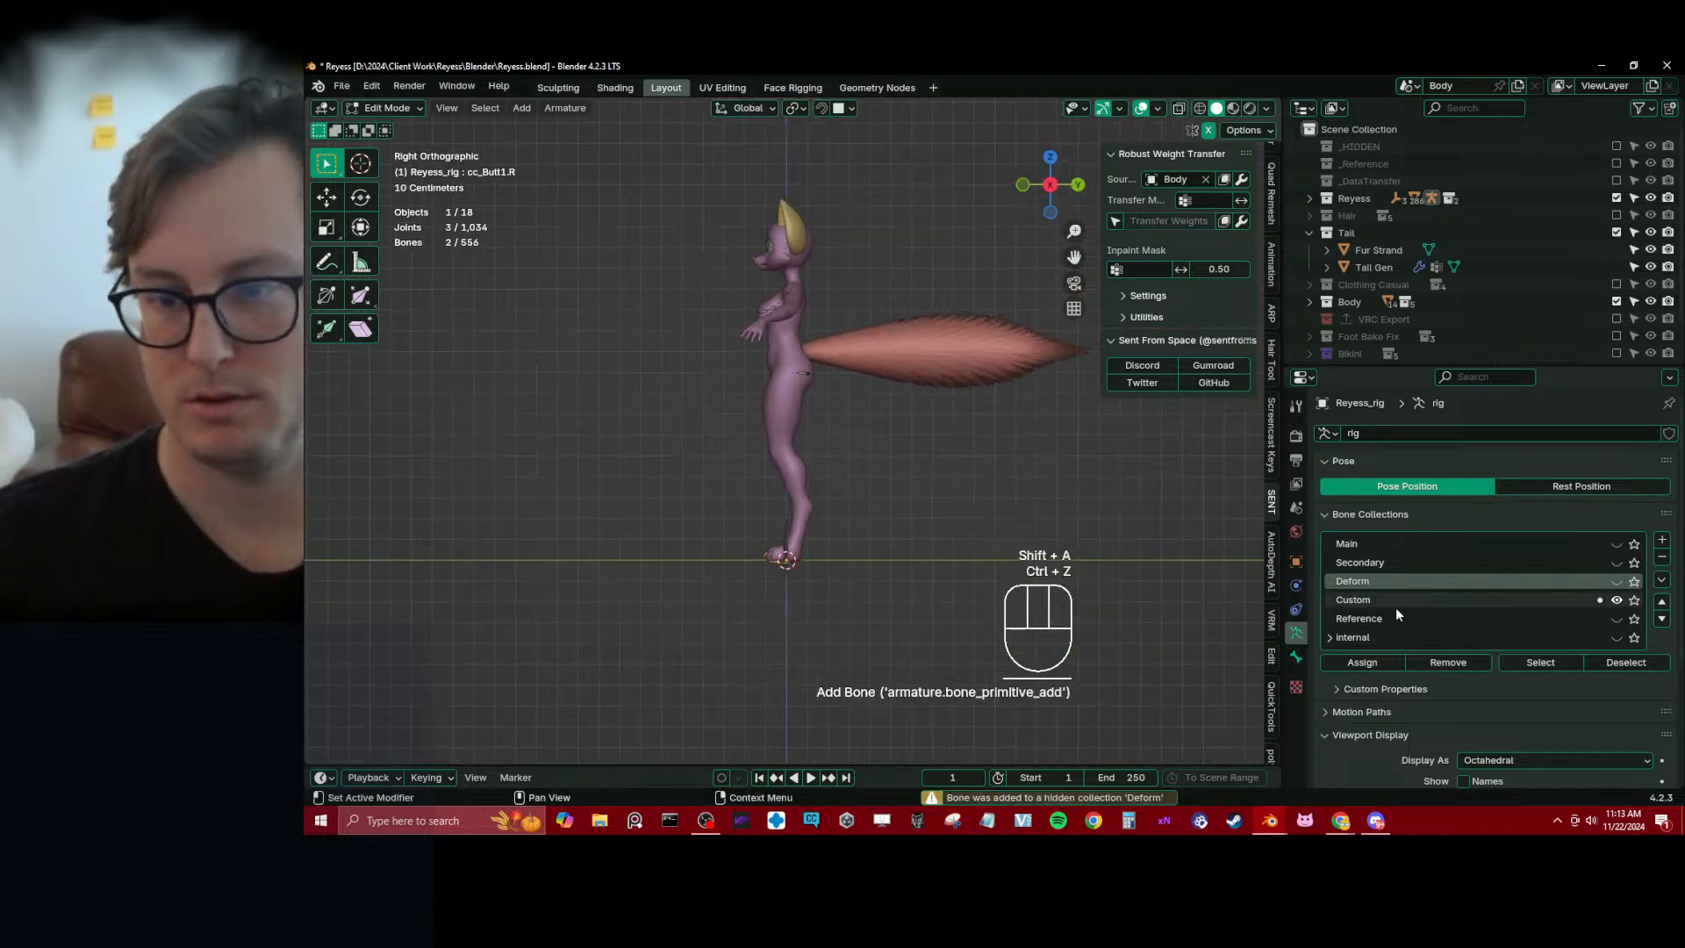
{"action": "left_click", "coordinate": [1619, 582]}
{"action": "left_click", "coordinate": [1623, 582]}
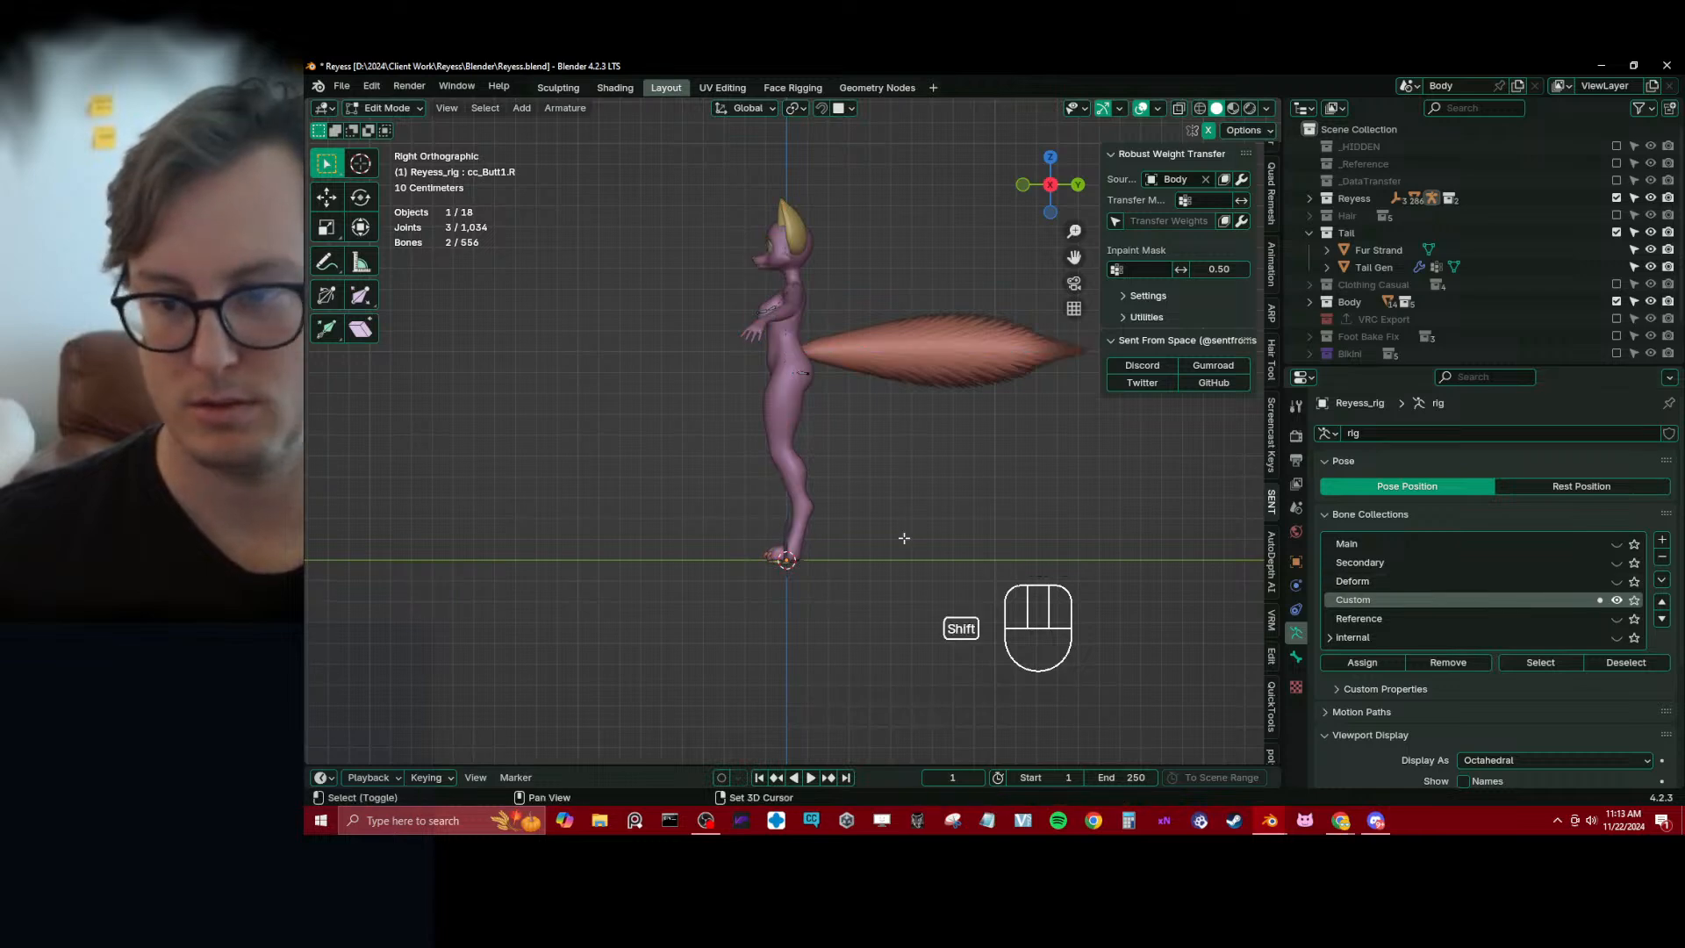
{"action": "key", "text": "shift+a"}
{"action": "left_click", "coordinate": [786, 485]}
In side view, rotate the new bone to point forward, shrink it and place it at upper-thigh height
{"action": "key", "text": "g"}
{"action": "left_click", "coordinate": [842, 454]}
{"action": "key", "text": "r"}
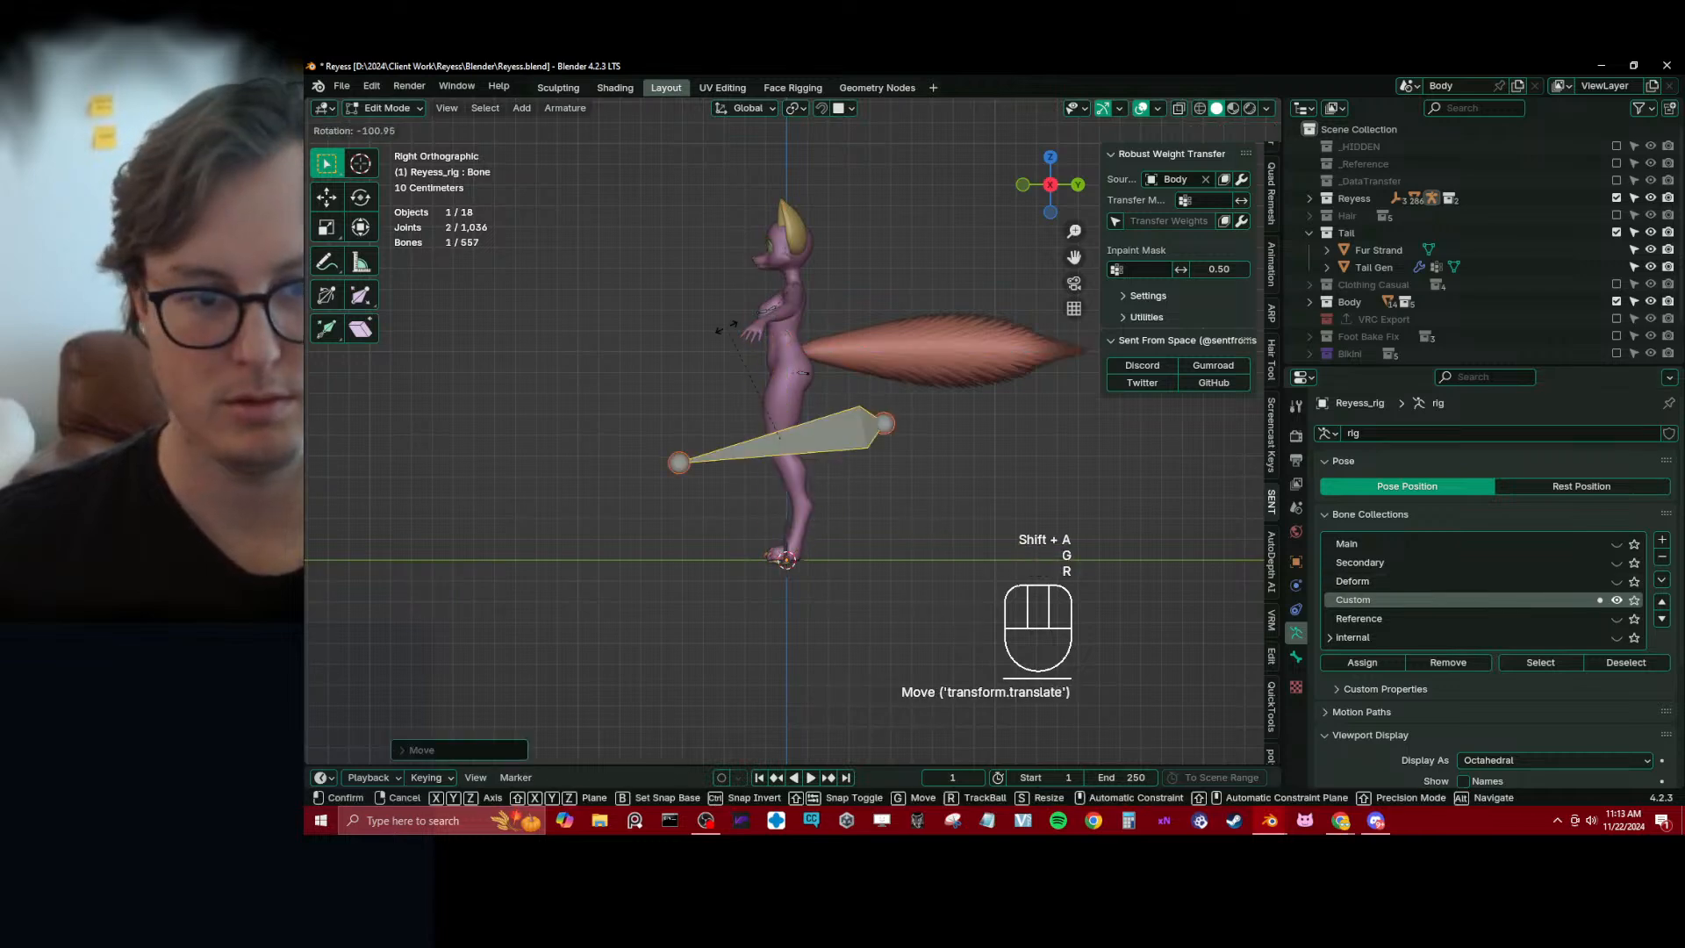
{"action": "left_click", "coordinate": [866, 351], "text": "ctrl"}
{"action": "key", "text": "s"}
{"action": "left_click", "coordinate": [826, 406]}
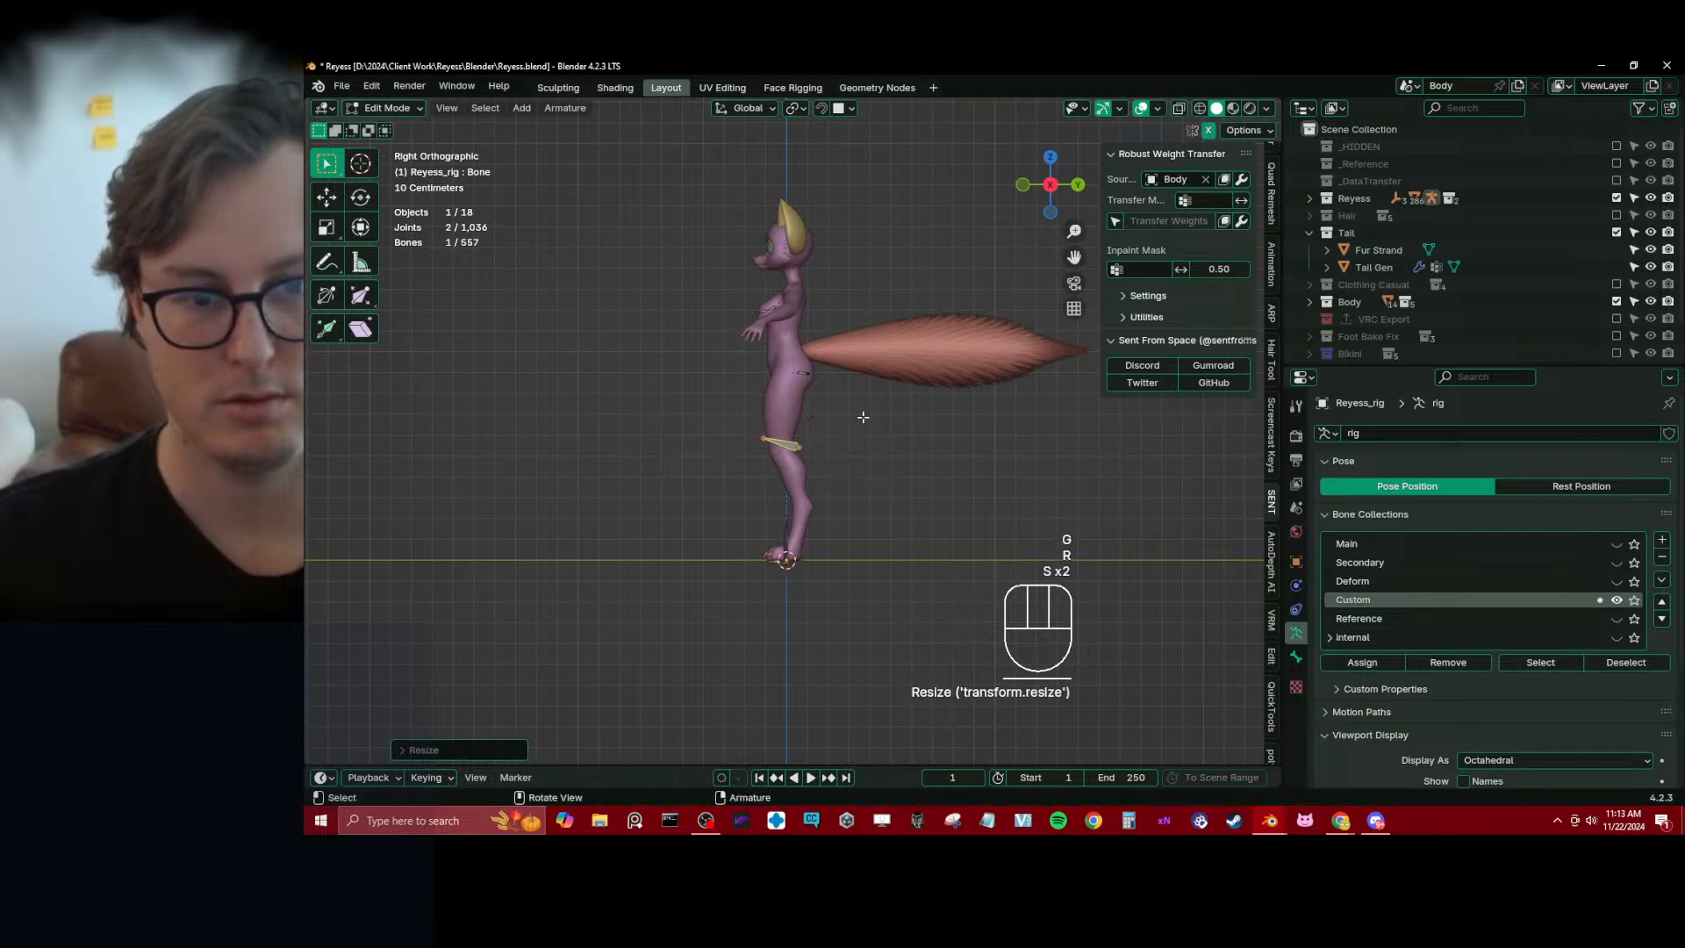
{"action": "scroll", "coordinate": [863, 417], "scroll_direction": "up", "scroll_amount": 3}
{"action": "key", "text": "s"}
{"action": "left_click", "coordinate": [834, 360]}
{"action": "key", "text": "g"}
{"action": "left_click", "coordinate": [834, 360]}
Move the bone sideways into the character's left thigh, turn it slightly outward and adjust its position along X and its size
{"action": "key", "text": "KP_1"}
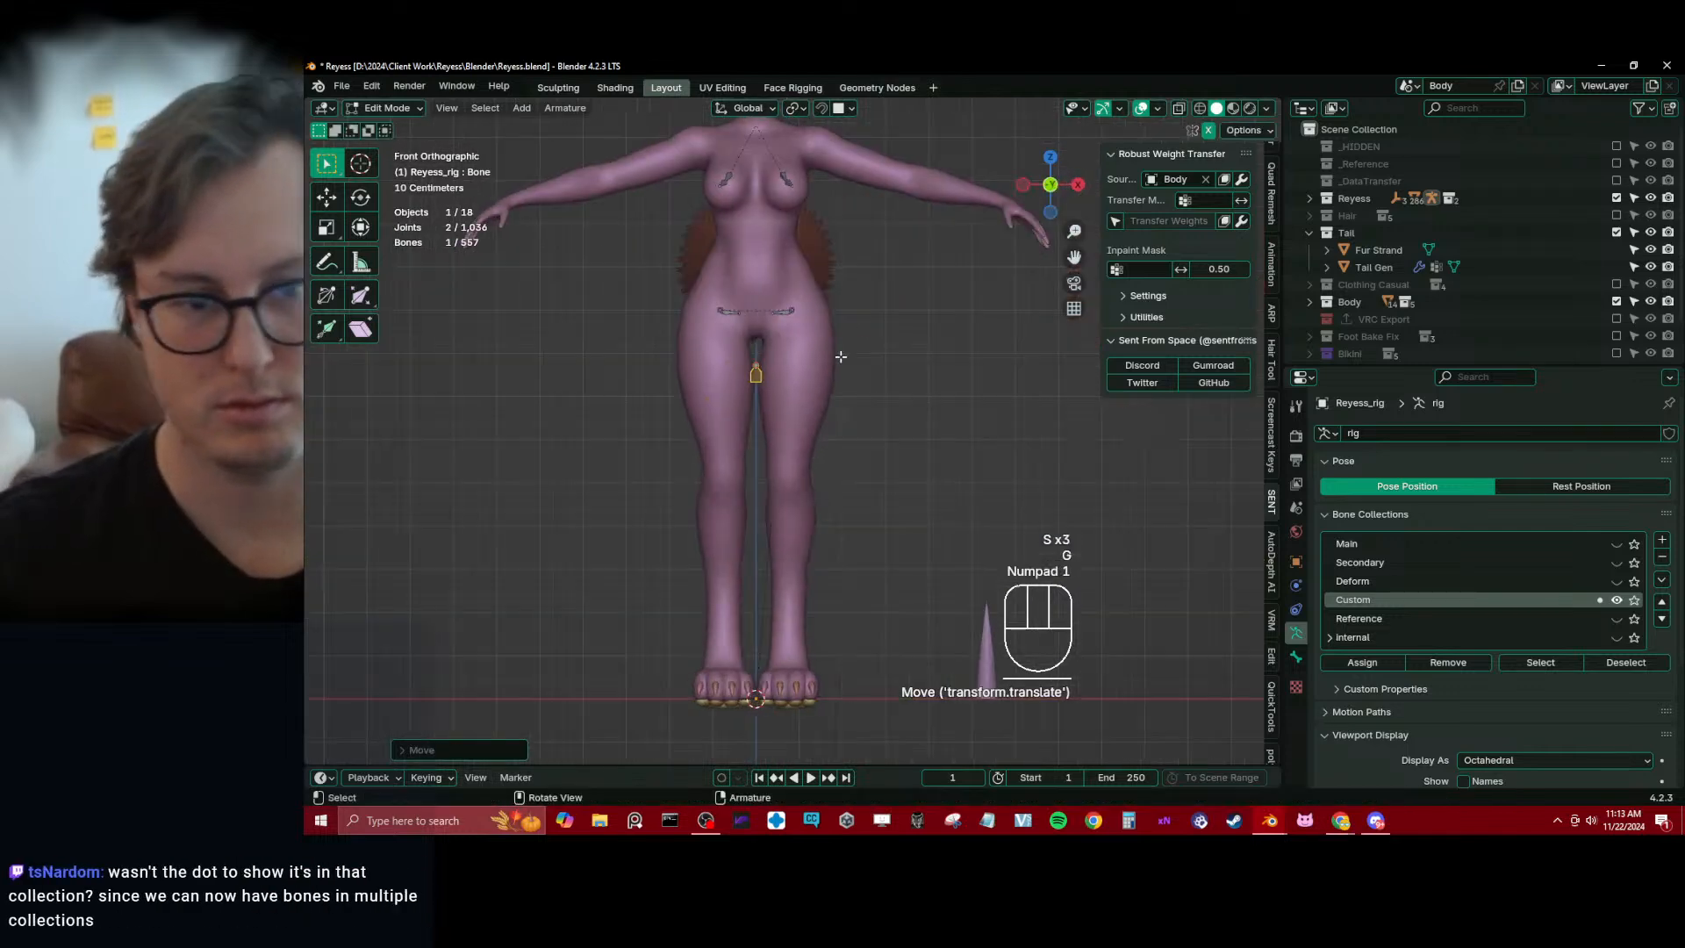
{"action": "key", "text": "g"}
{"action": "left_click", "coordinate": [877, 325]}
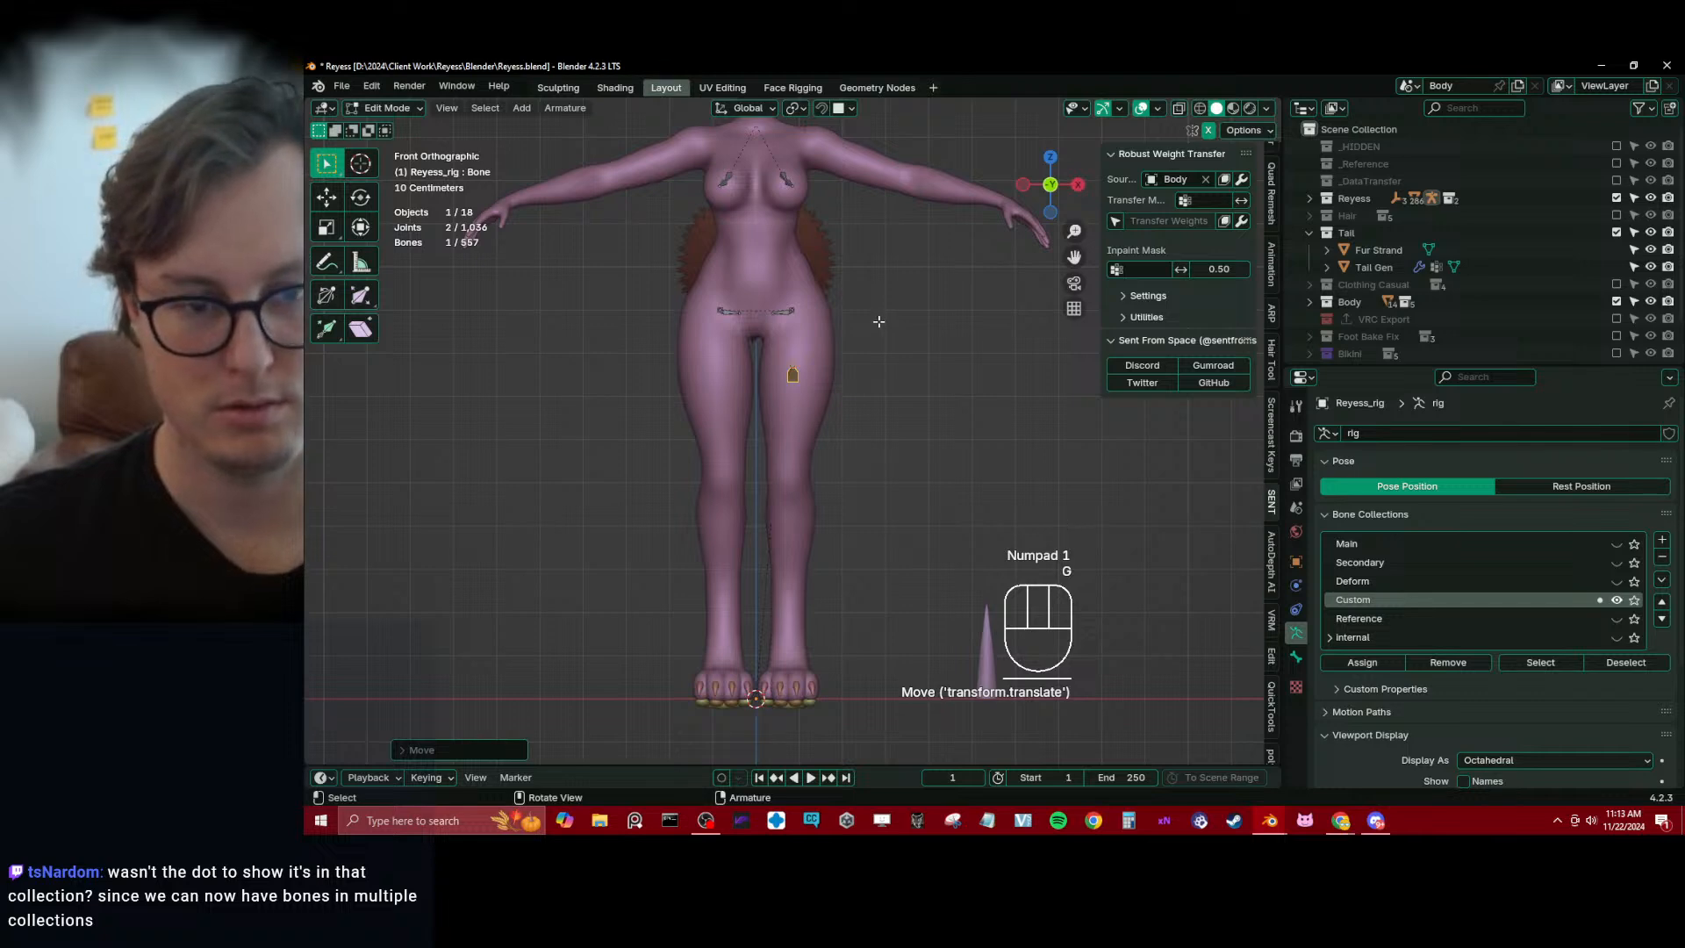
{"action": "middle_click_drag", "start_coordinate": [878, 321], "coordinate": [794, 359]}
{"action": "key", "text": "r"}
{"action": "left_click", "coordinate": [883, 445]}
{"action": "key", "text": "g"}
{"action": "key", "text": "x"}
{"action": "left_click", "coordinate": [892, 436]}
{"action": "key", "text": "s"}
{"action": "left_click", "coordinate": [864, 362]}
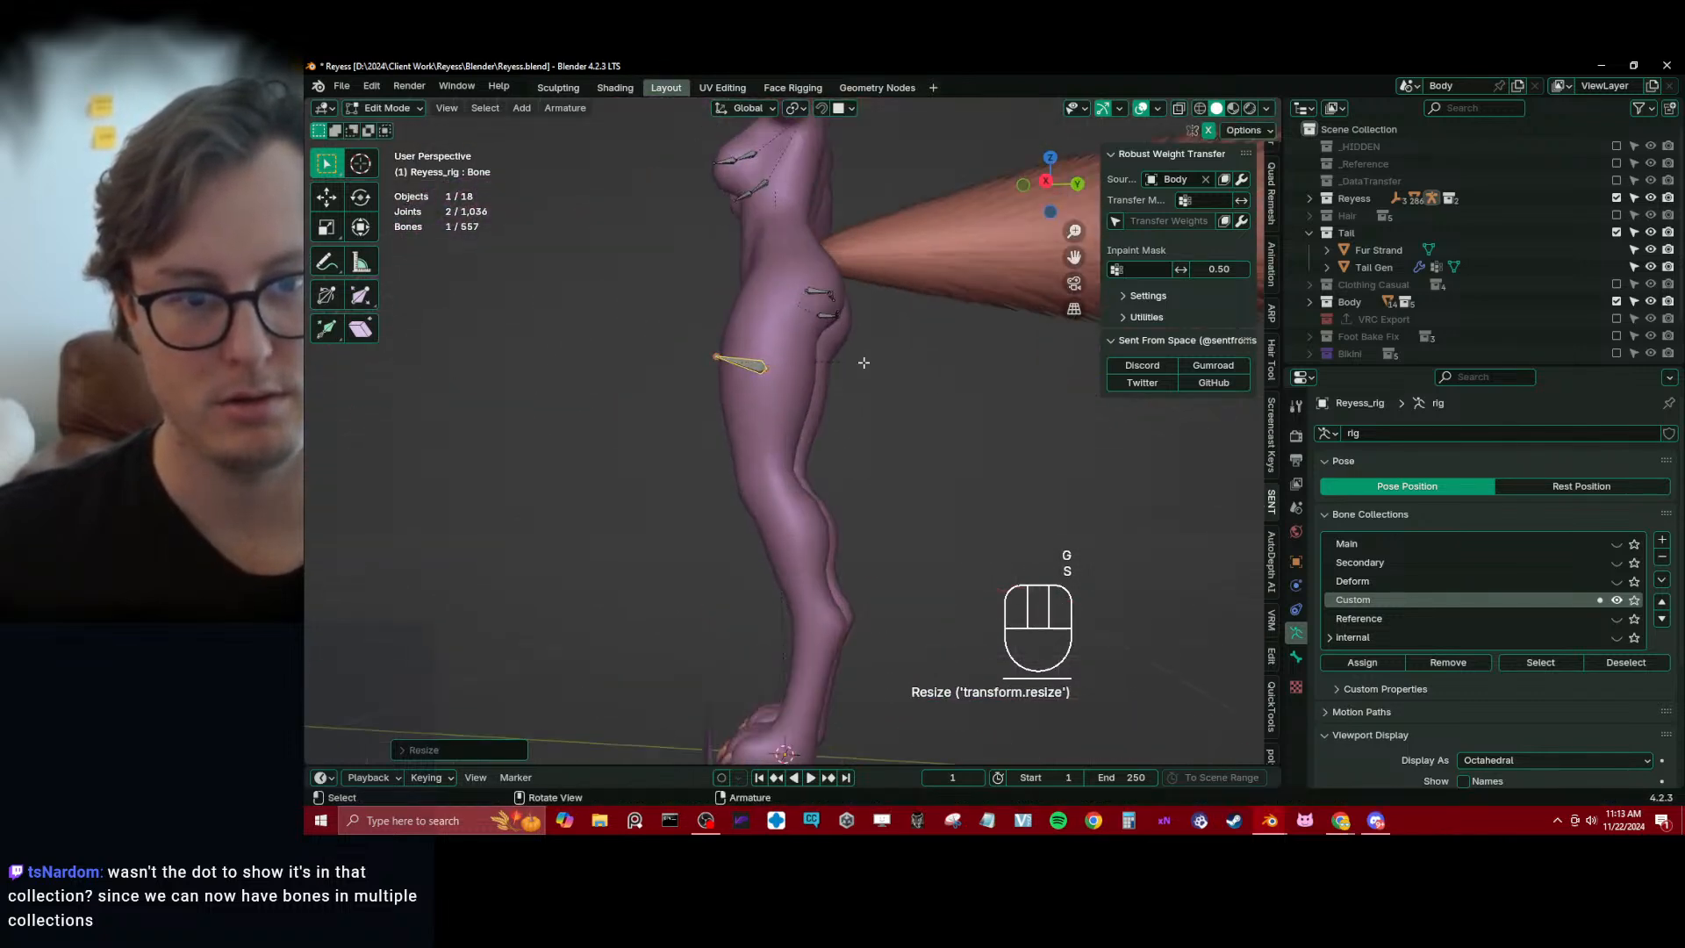
Fine-tune the left thigh bone's rotation and its position in side view and save the file
{"action": "key", "text": "r"}
{"action": "left_click", "coordinate": [865, 356]}
{"action": "key", "text": "KP_3"}
{"action": "key", "text": "g"}
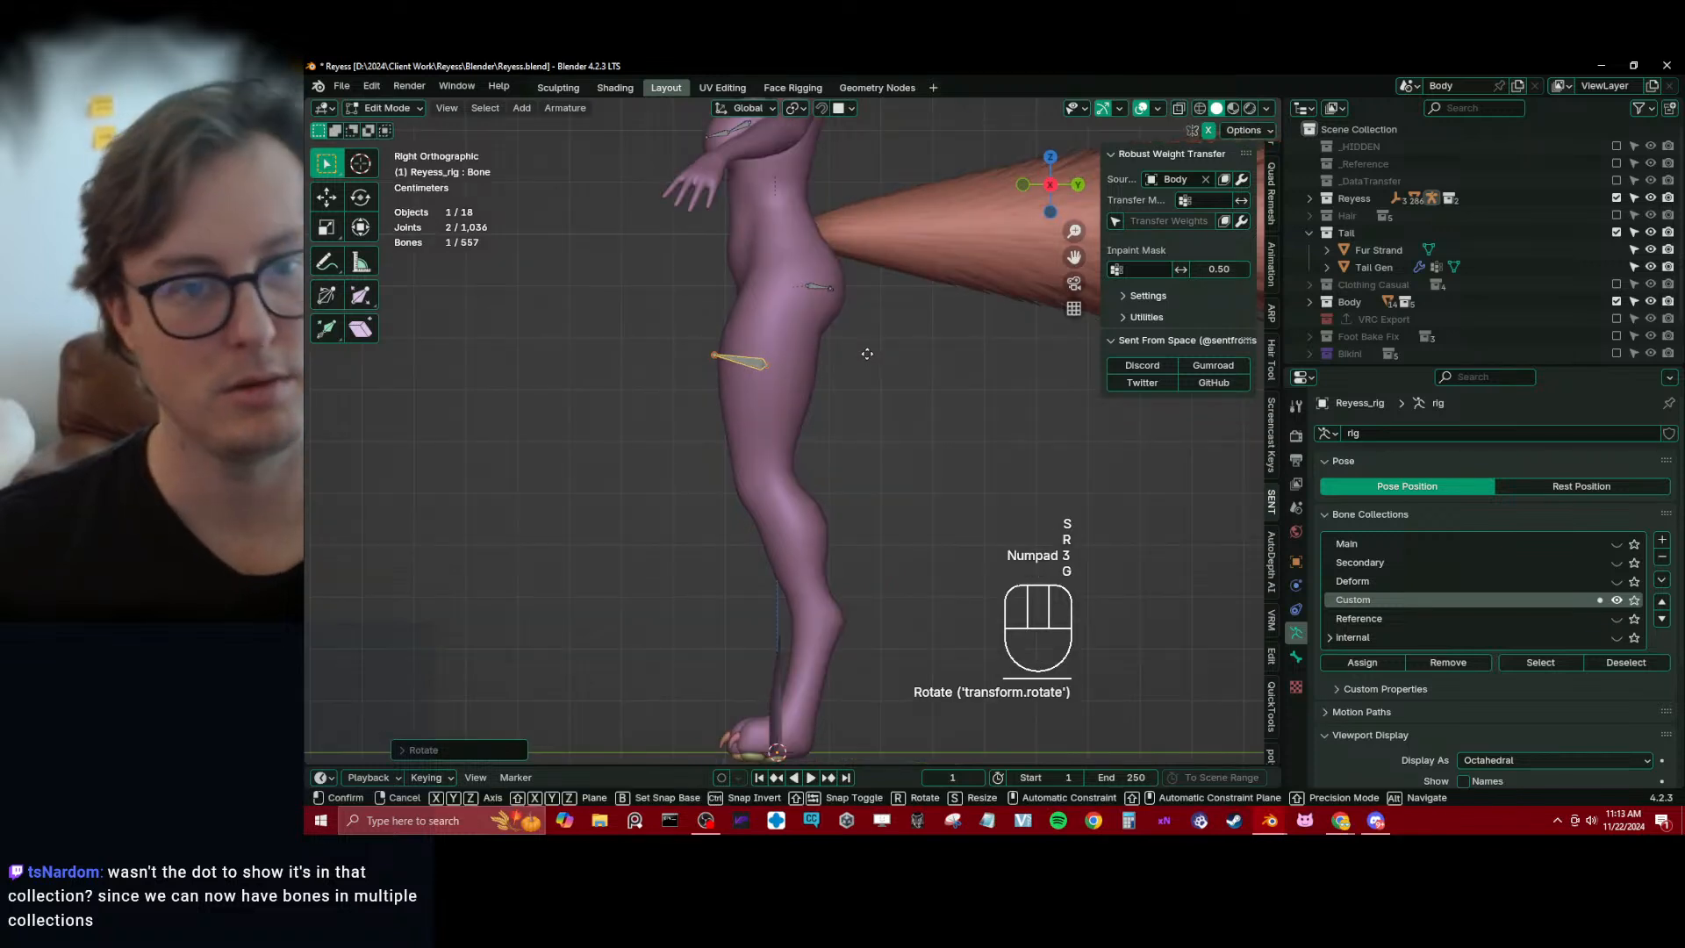
{"action": "left_click", "coordinate": [875, 370]}
{"action": "middle_click_drag", "start_coordinate": [875, 370], "coordinate": [880, 418]}
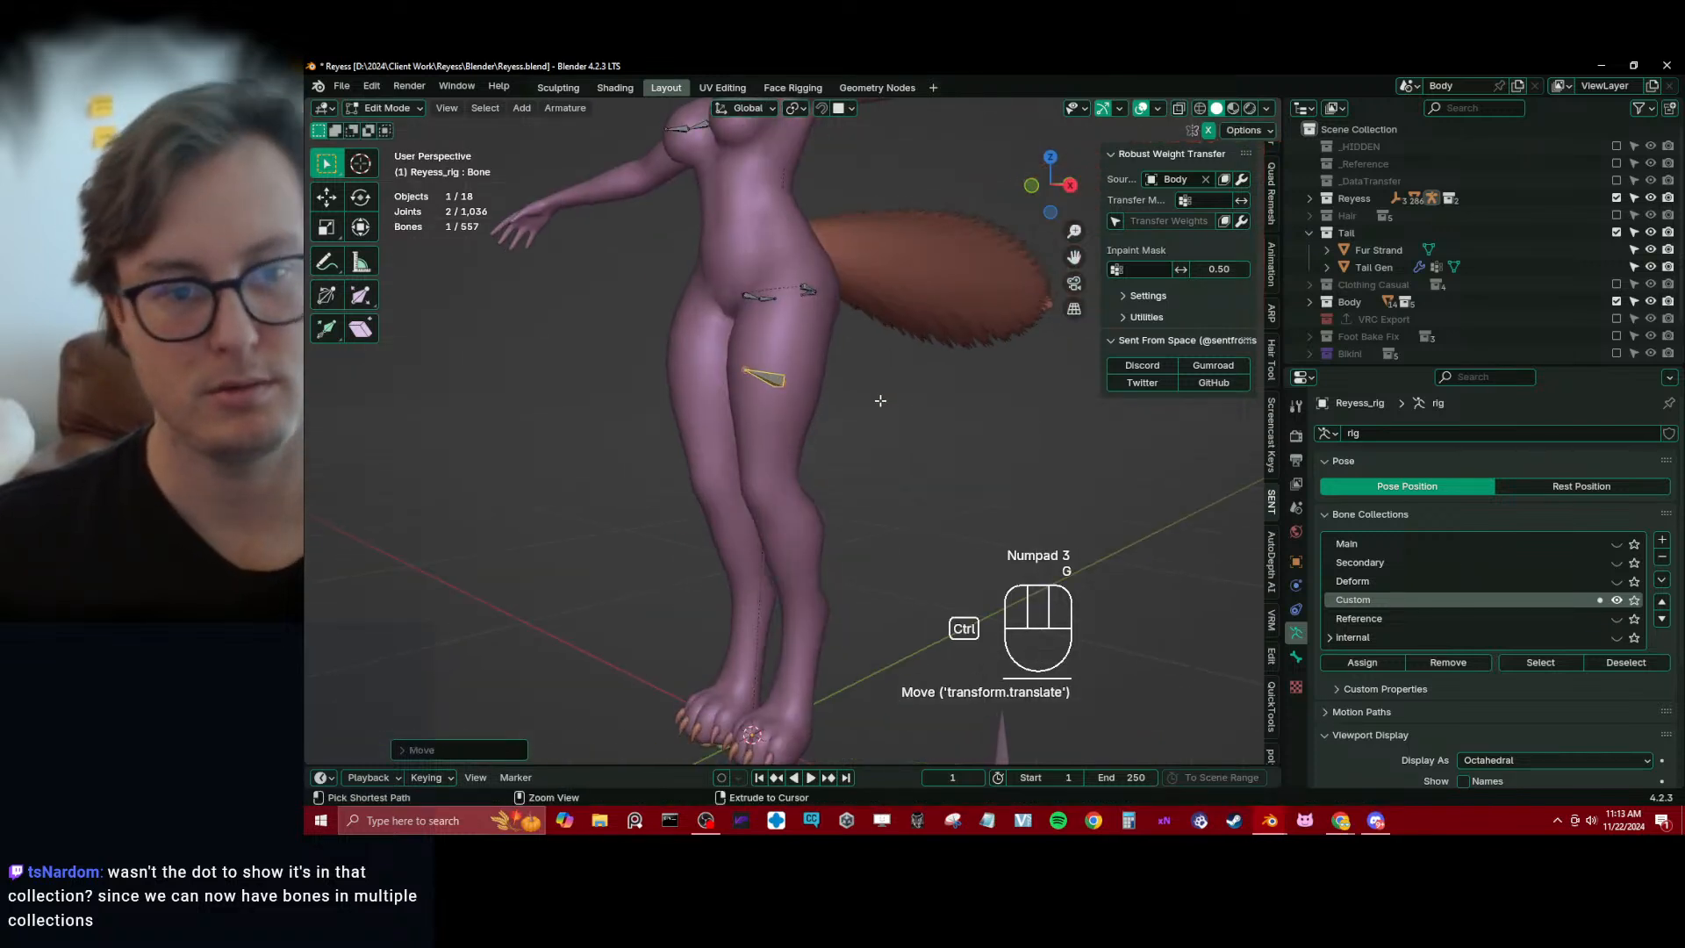
{"action": "key", "text": "ctrl+s"}
Rename the new thigh bone as cc_Thigh.L
{"action": "left_click", "coordinate": [1296, 658]}
{"action": "left_click", "coordinate": [1399, 433]}
{"action": "type", "text": "c"}
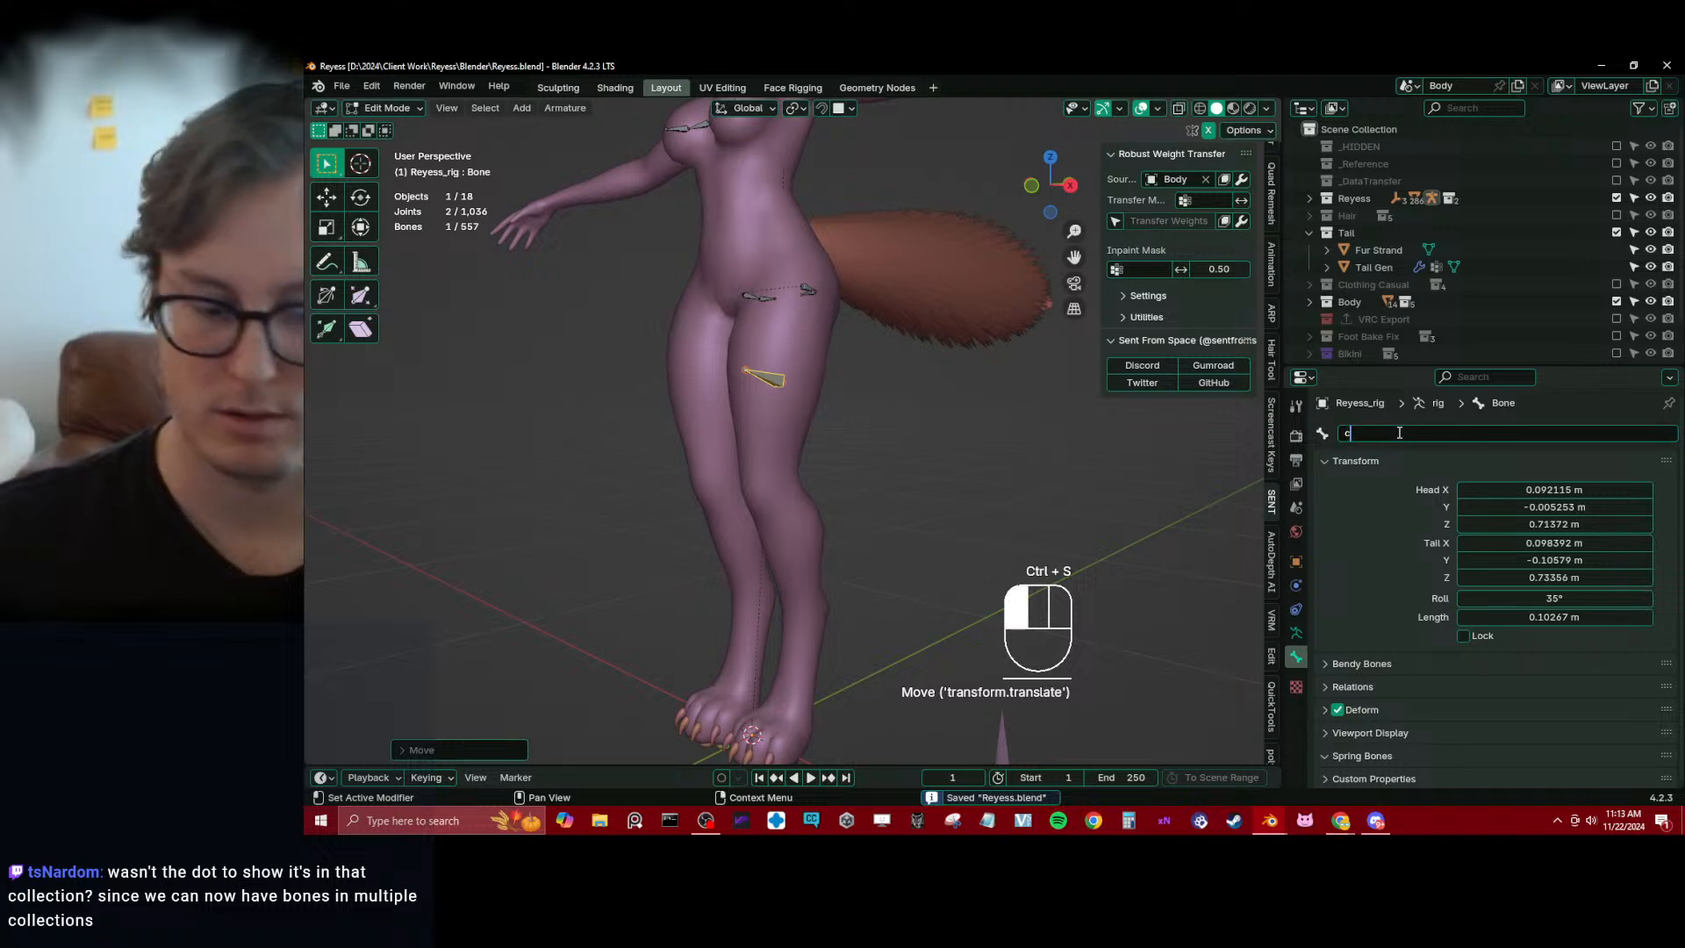
{"action": "type", "text": "c_Thigh"}
{"action": "key", "text": "ctrl+a"}
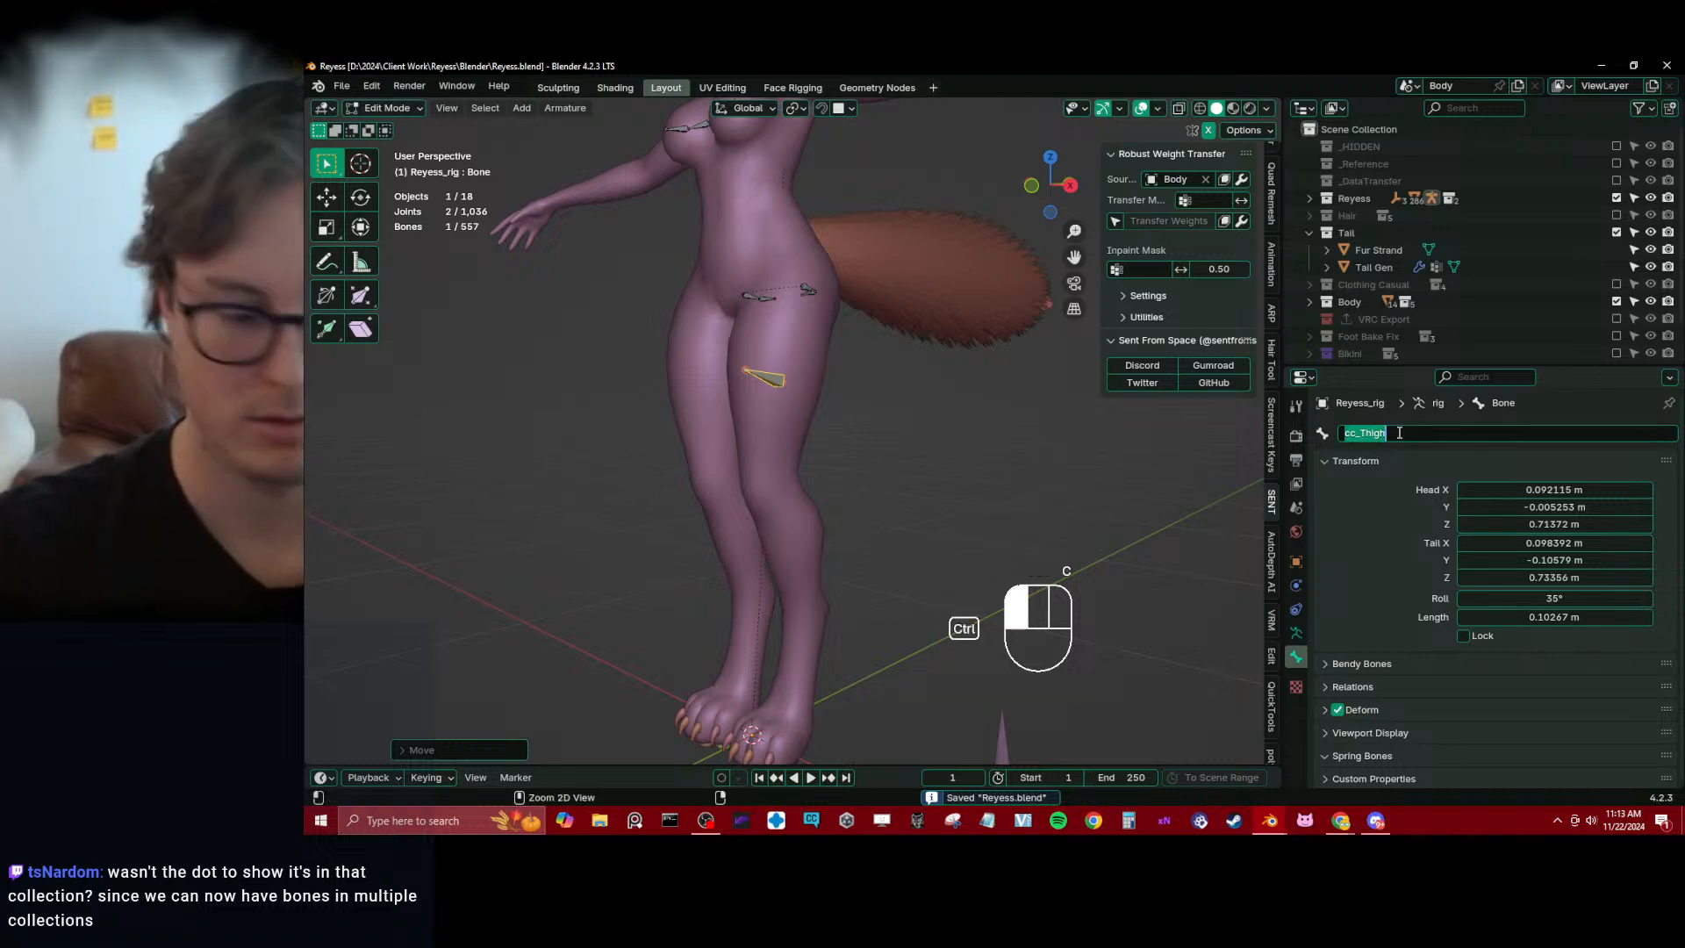
{"action": "type", "text": ".L"}
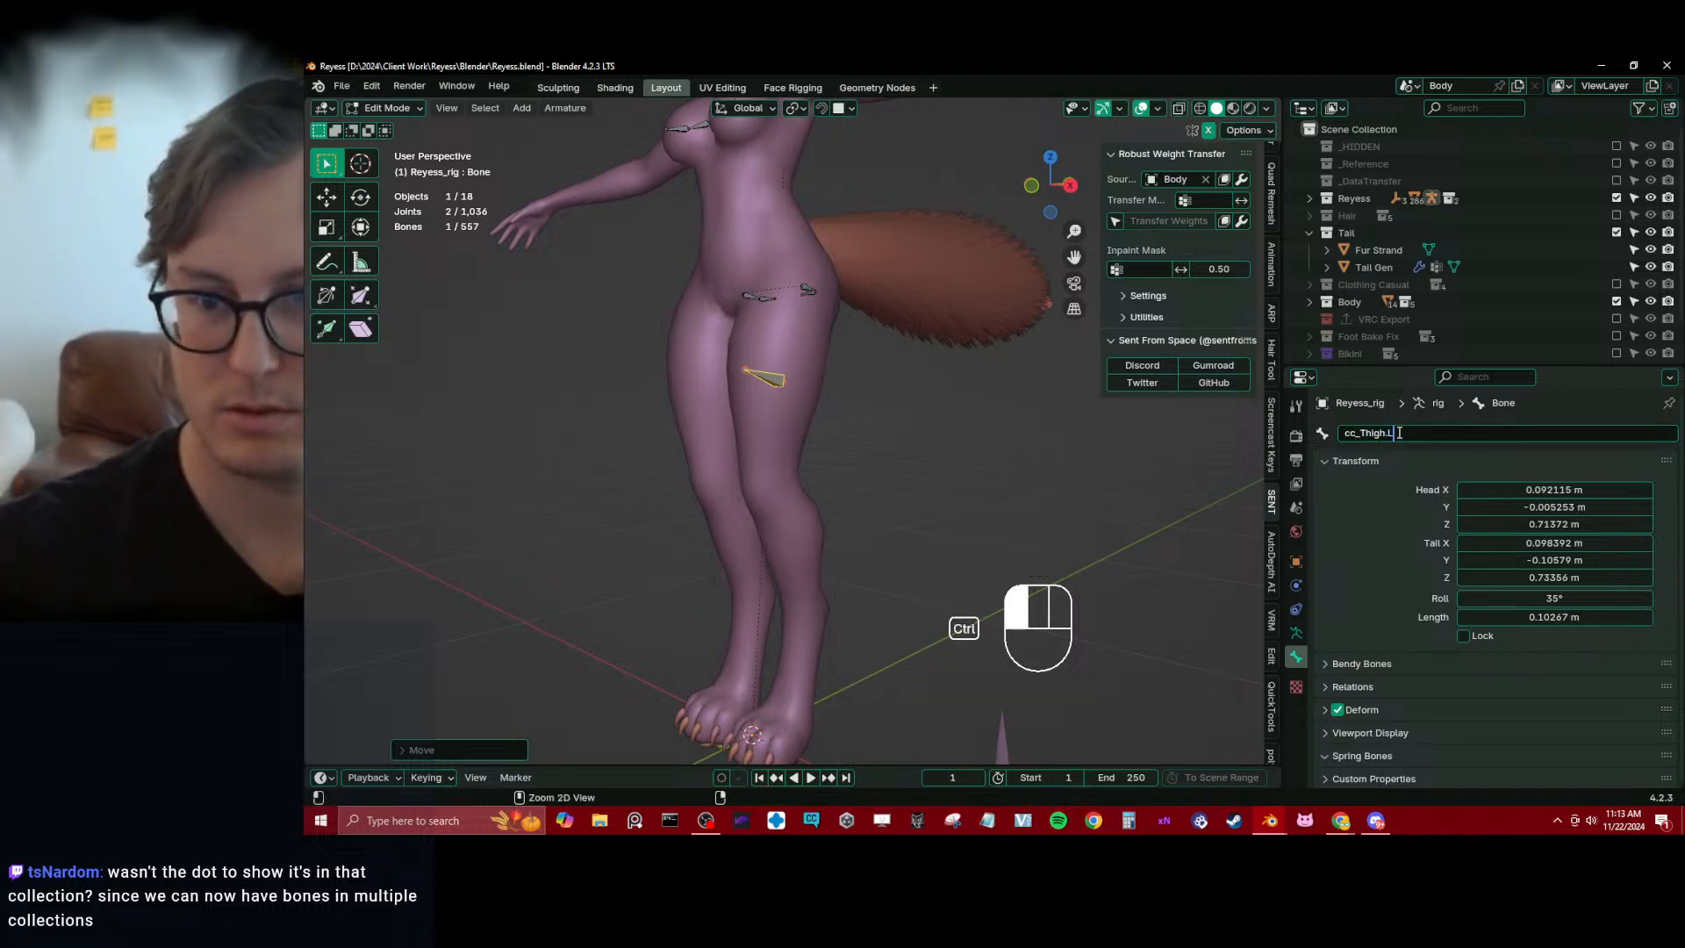
{"action": "key", "text": "Return"}
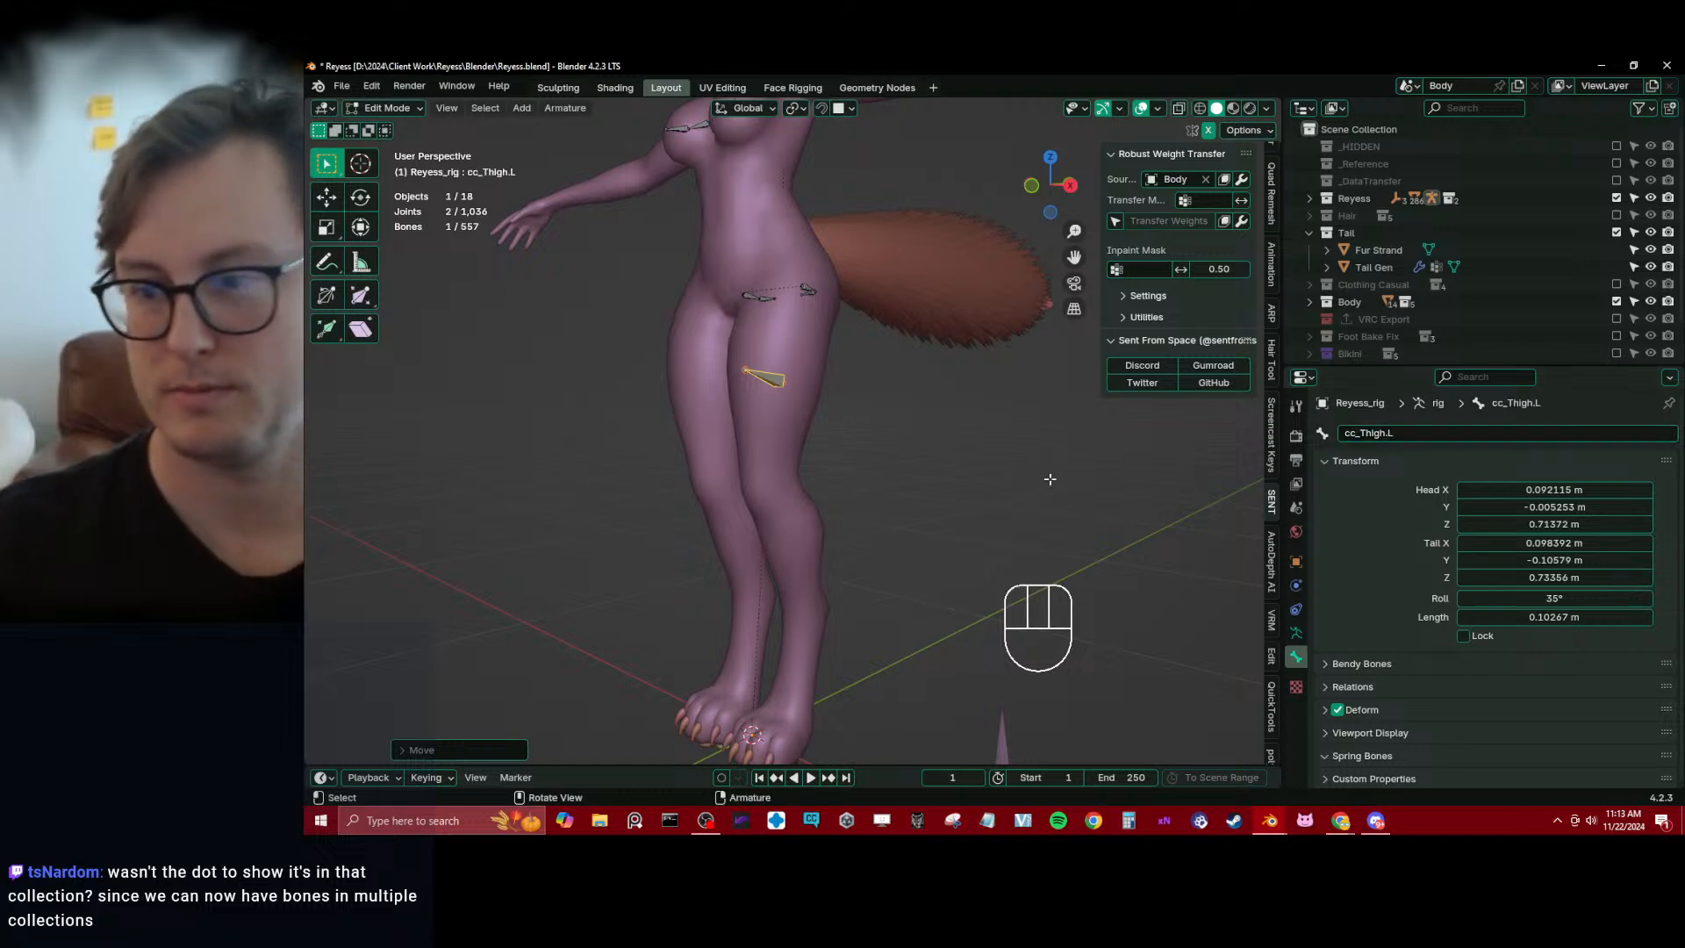
Symmetrize cc_Thigh.L to the opposite leg and save the file
{"action": "middle_click_drag", "start_coordinate": [903, 428], "coordinate": [844, 458]}
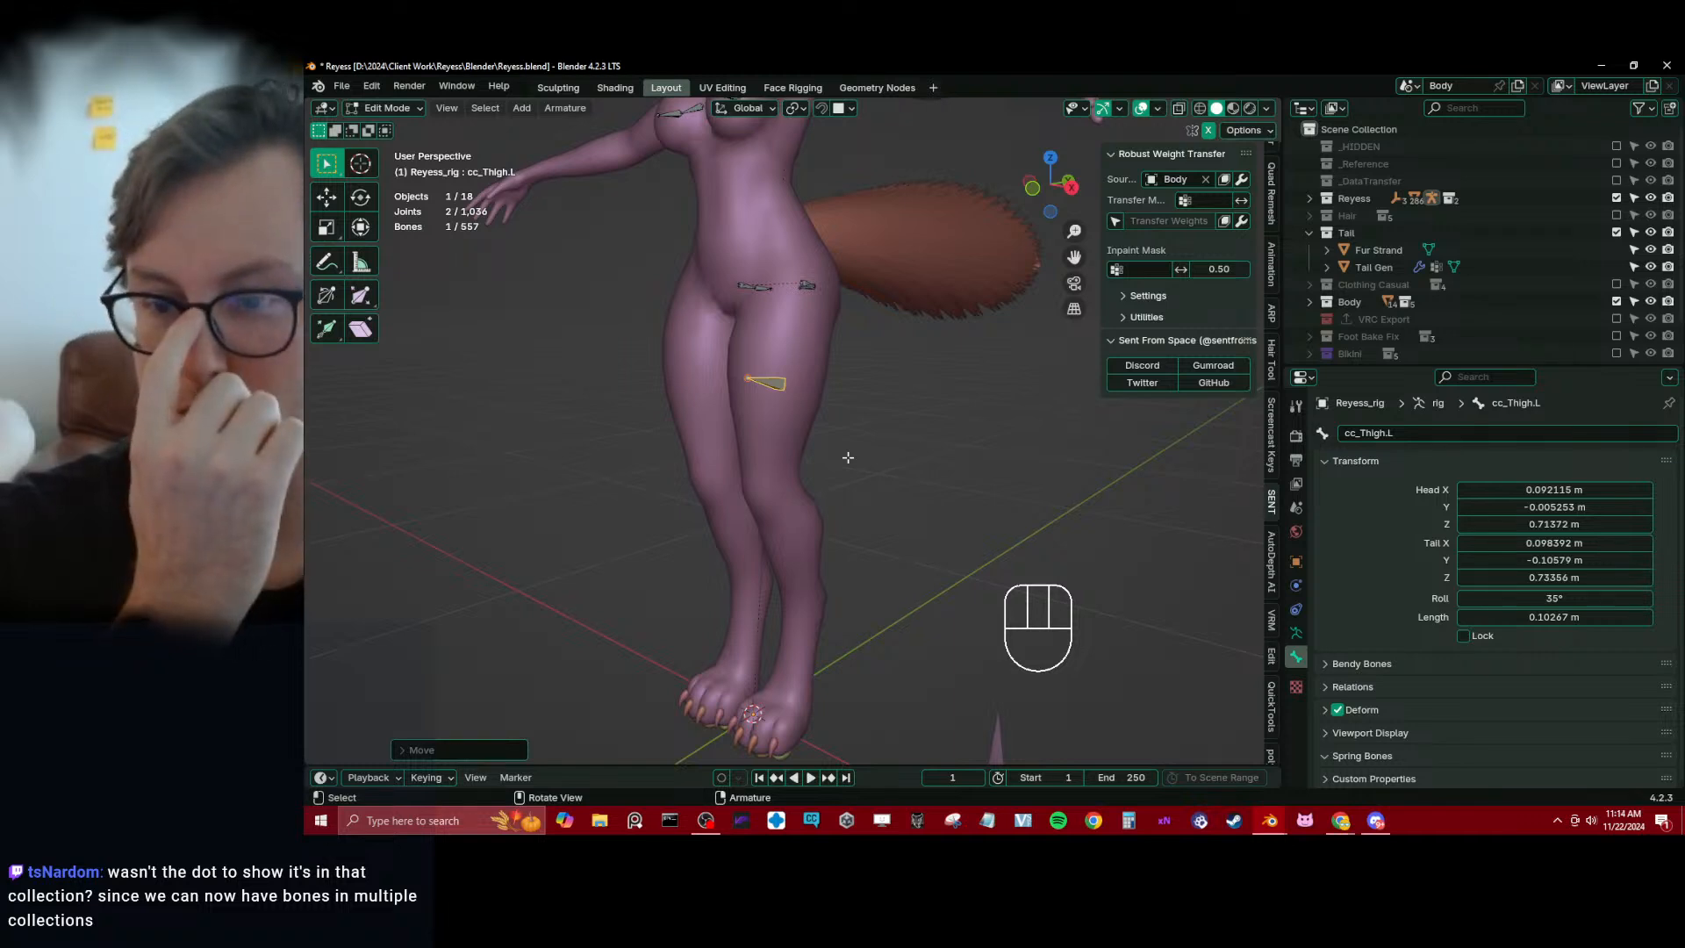
{"action": "left_click", "coordinate": [1299, 626]}
{"action": "scroll", "coordinate": [754, 486], "scroll_direction": "up", "scroll_amount": 1}
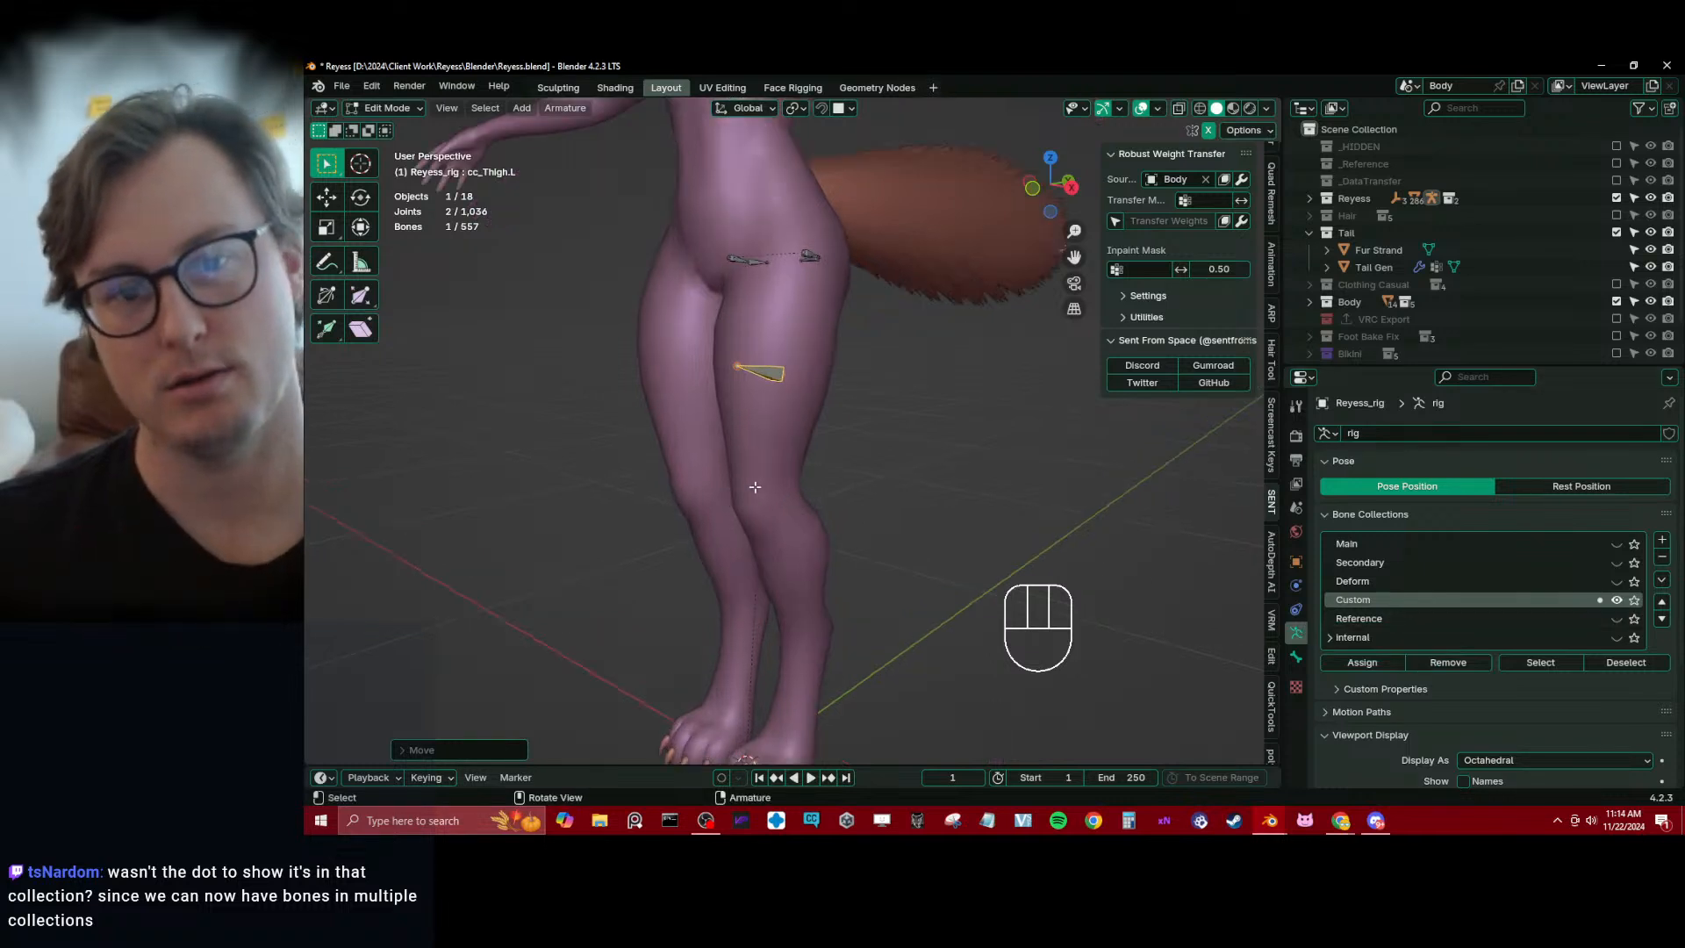
{"action": "middle_click_drag", "start_coordinate": [754, 486], "coordinate": [1225, 483]}
{"action": "key", "text": "q"}
{"action": "left_click", "coordinate": [877, 478]}
{"action": "key", "text": "ctrl+s"}
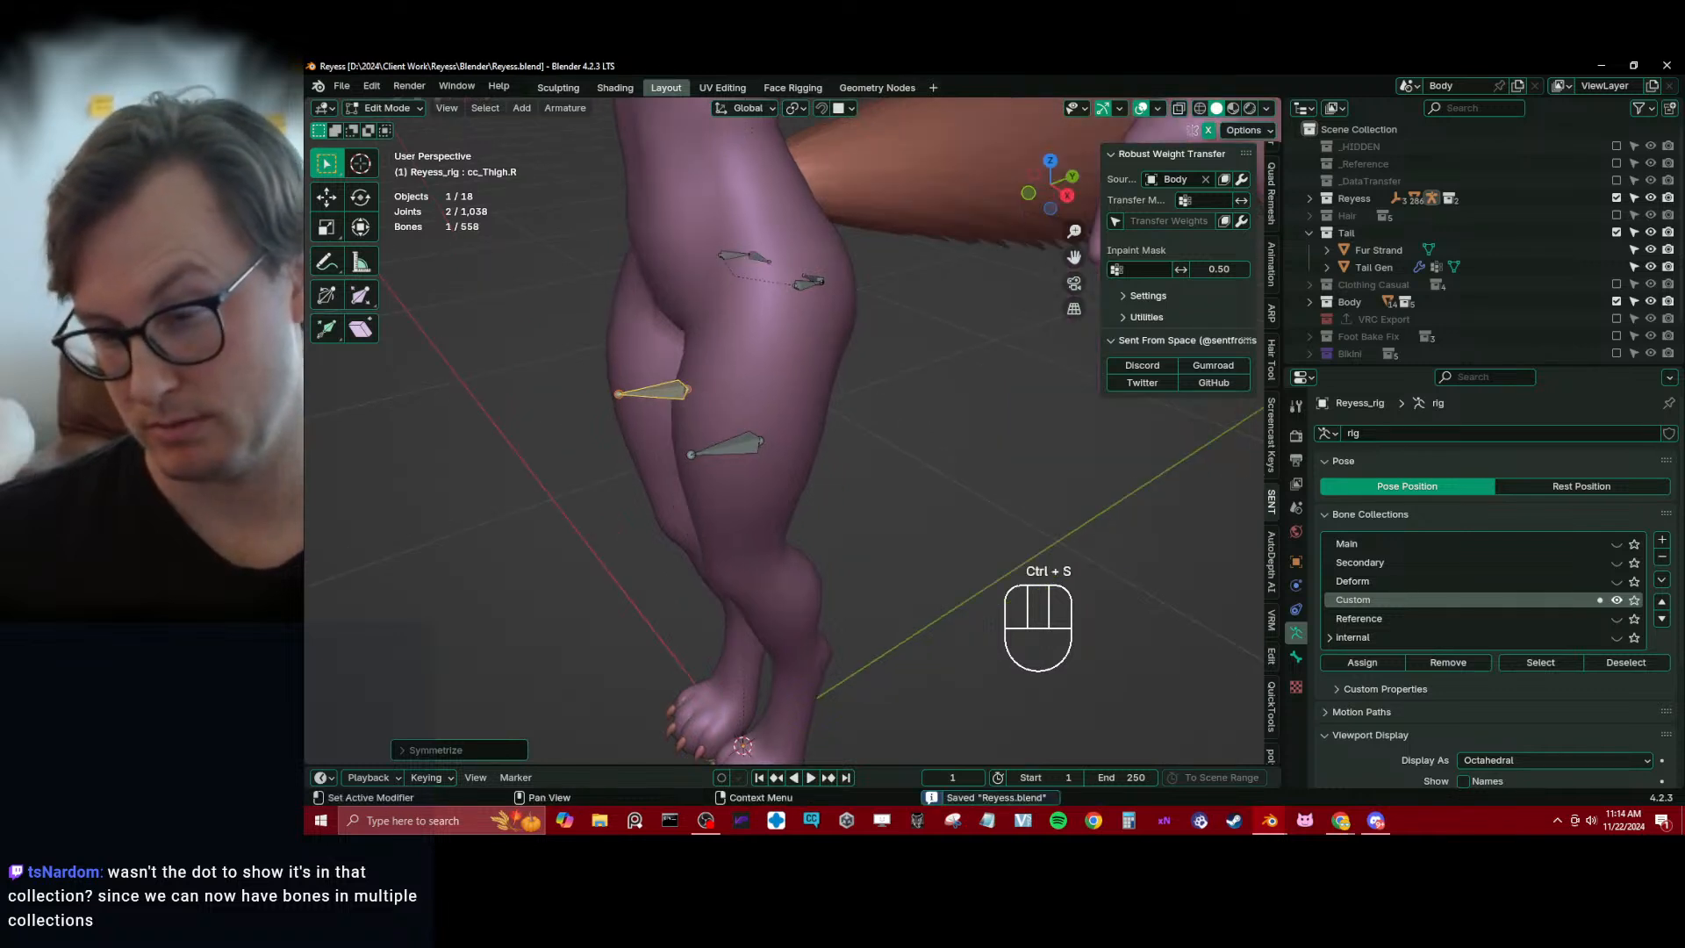
Show the Deform bones, parent cc_Thigh.L to thigh_twist.l with Keep Offset and hide the Deform collection again
{"action": "left_click", "coordinate": [1617, 580]}
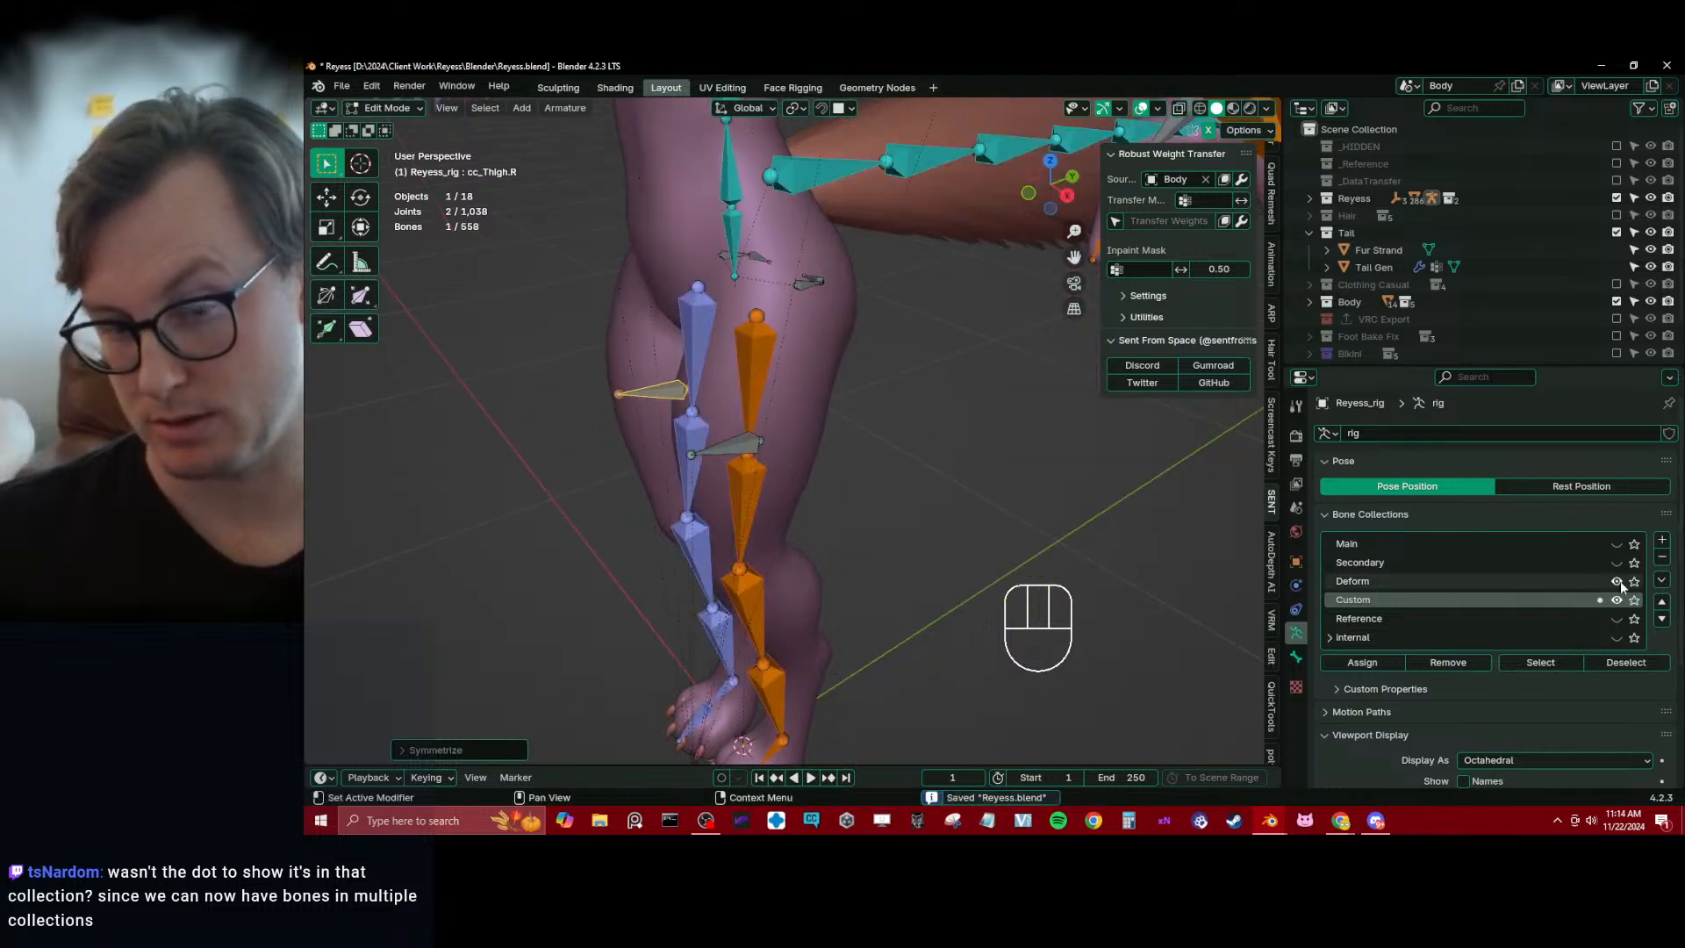
{"action": "left_click", "coordinate": [747, 434], "text": "shift"}
{"action": "key", "text": "ctrl+p"}
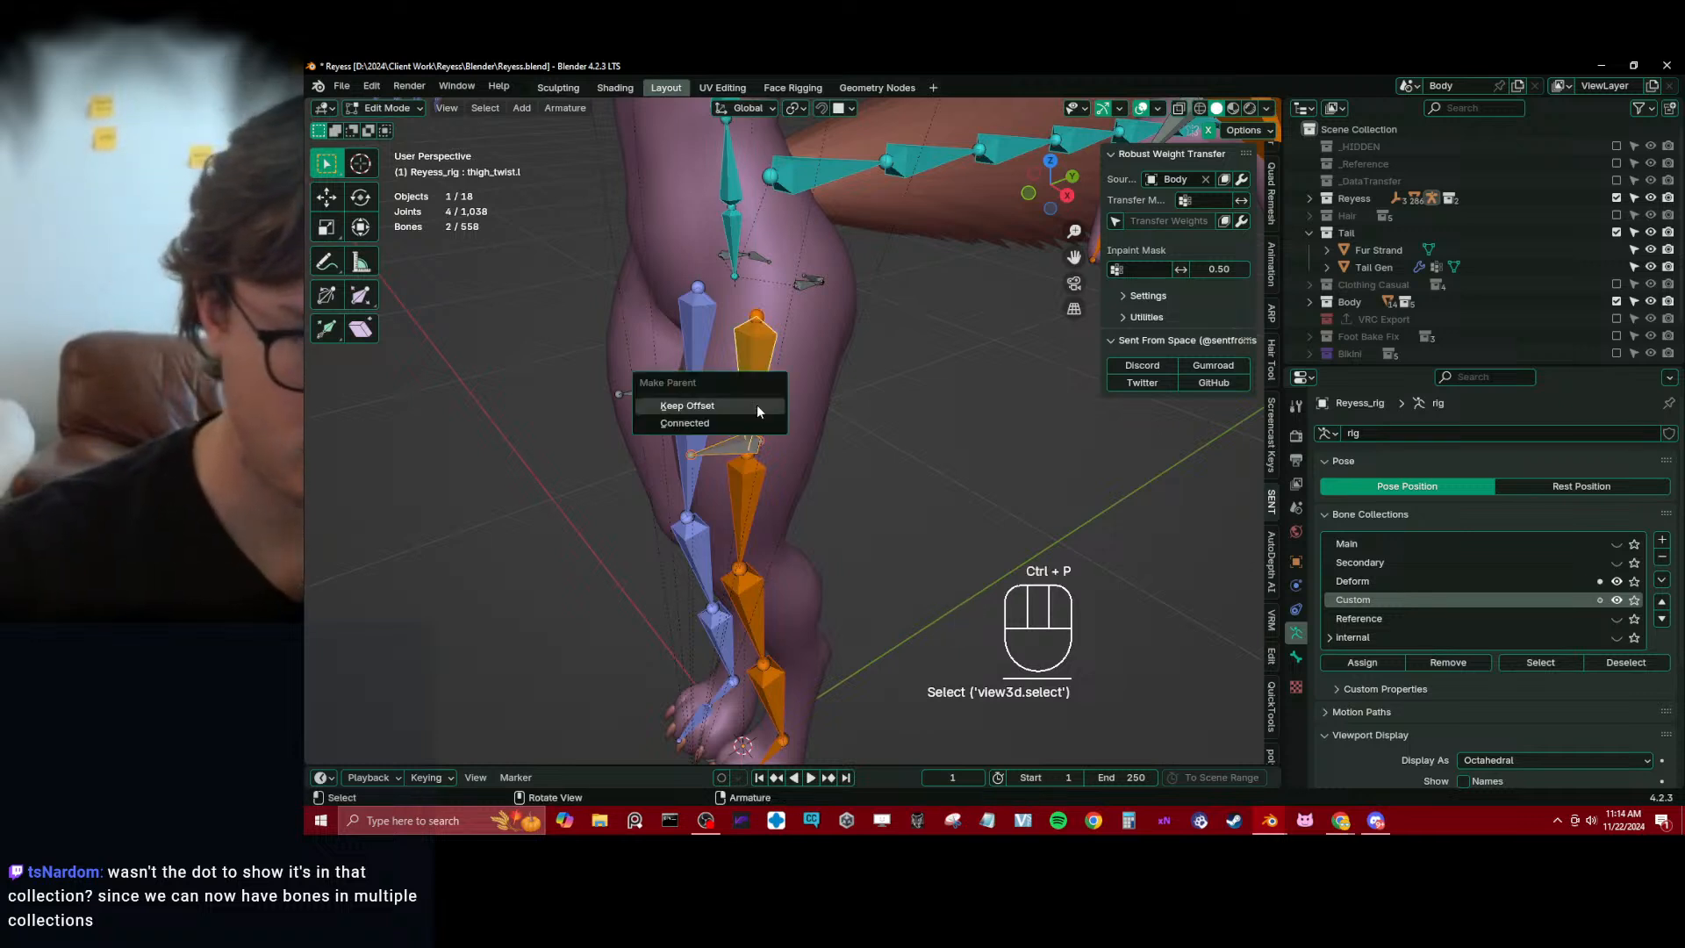
{"action": "left_click", "coordinate": [759, 409]}
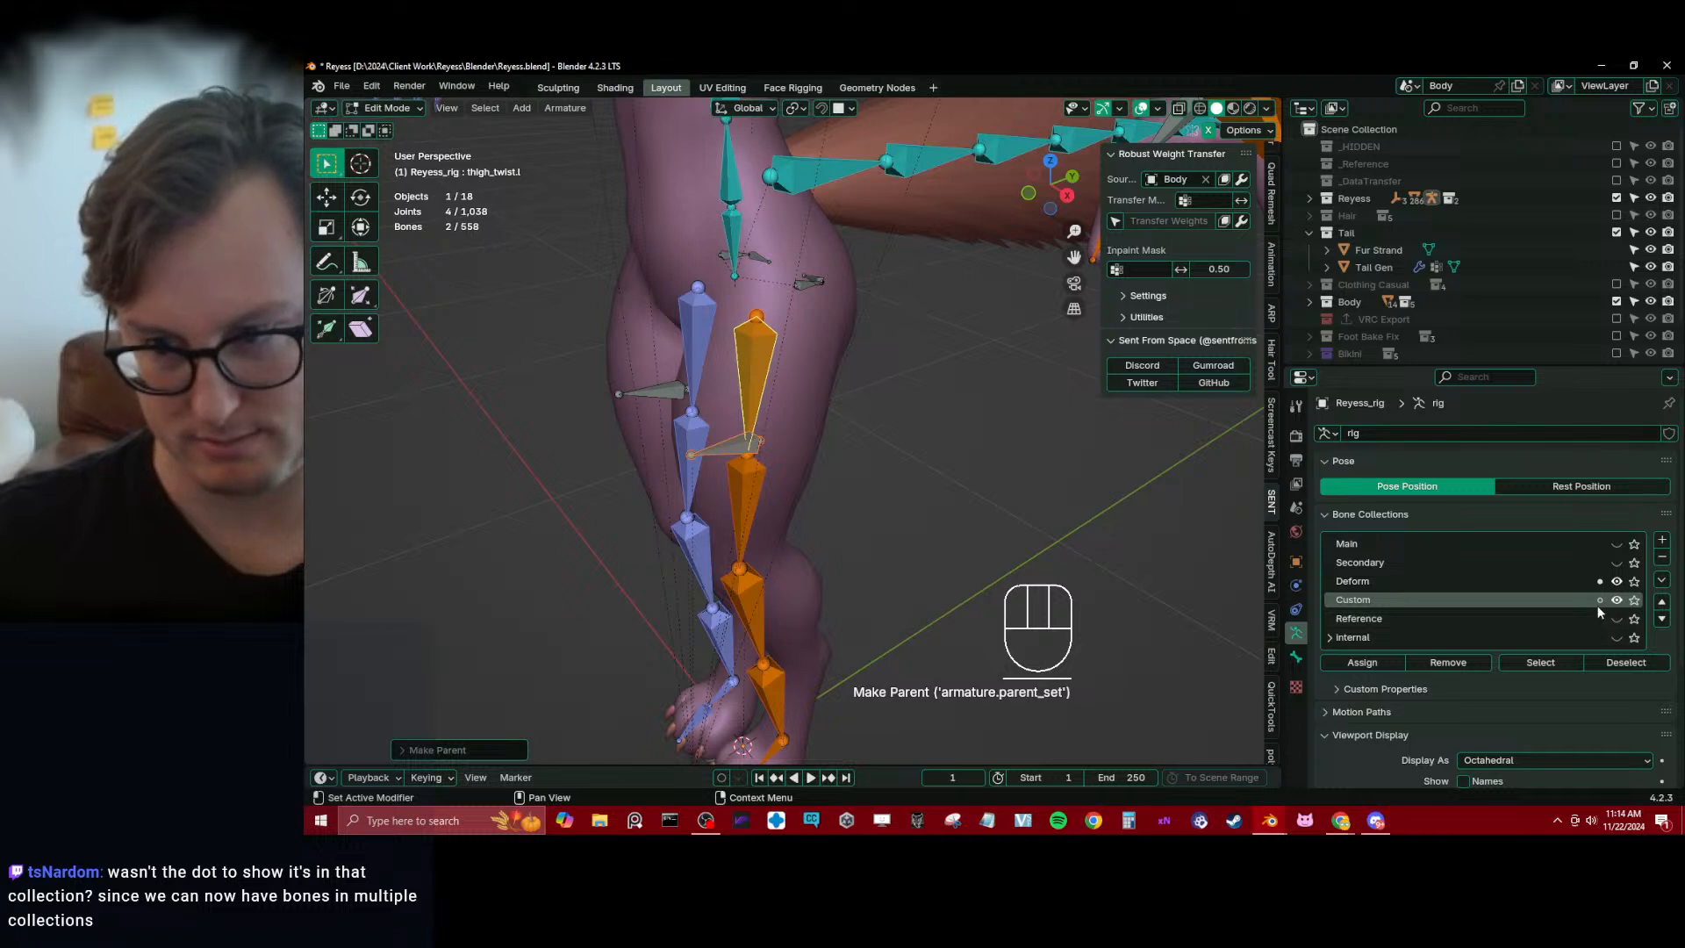
{"action": "left_click", "coordinate": [1616, 582]}
{"action": "left_click", "coordinate": [655, 403]}
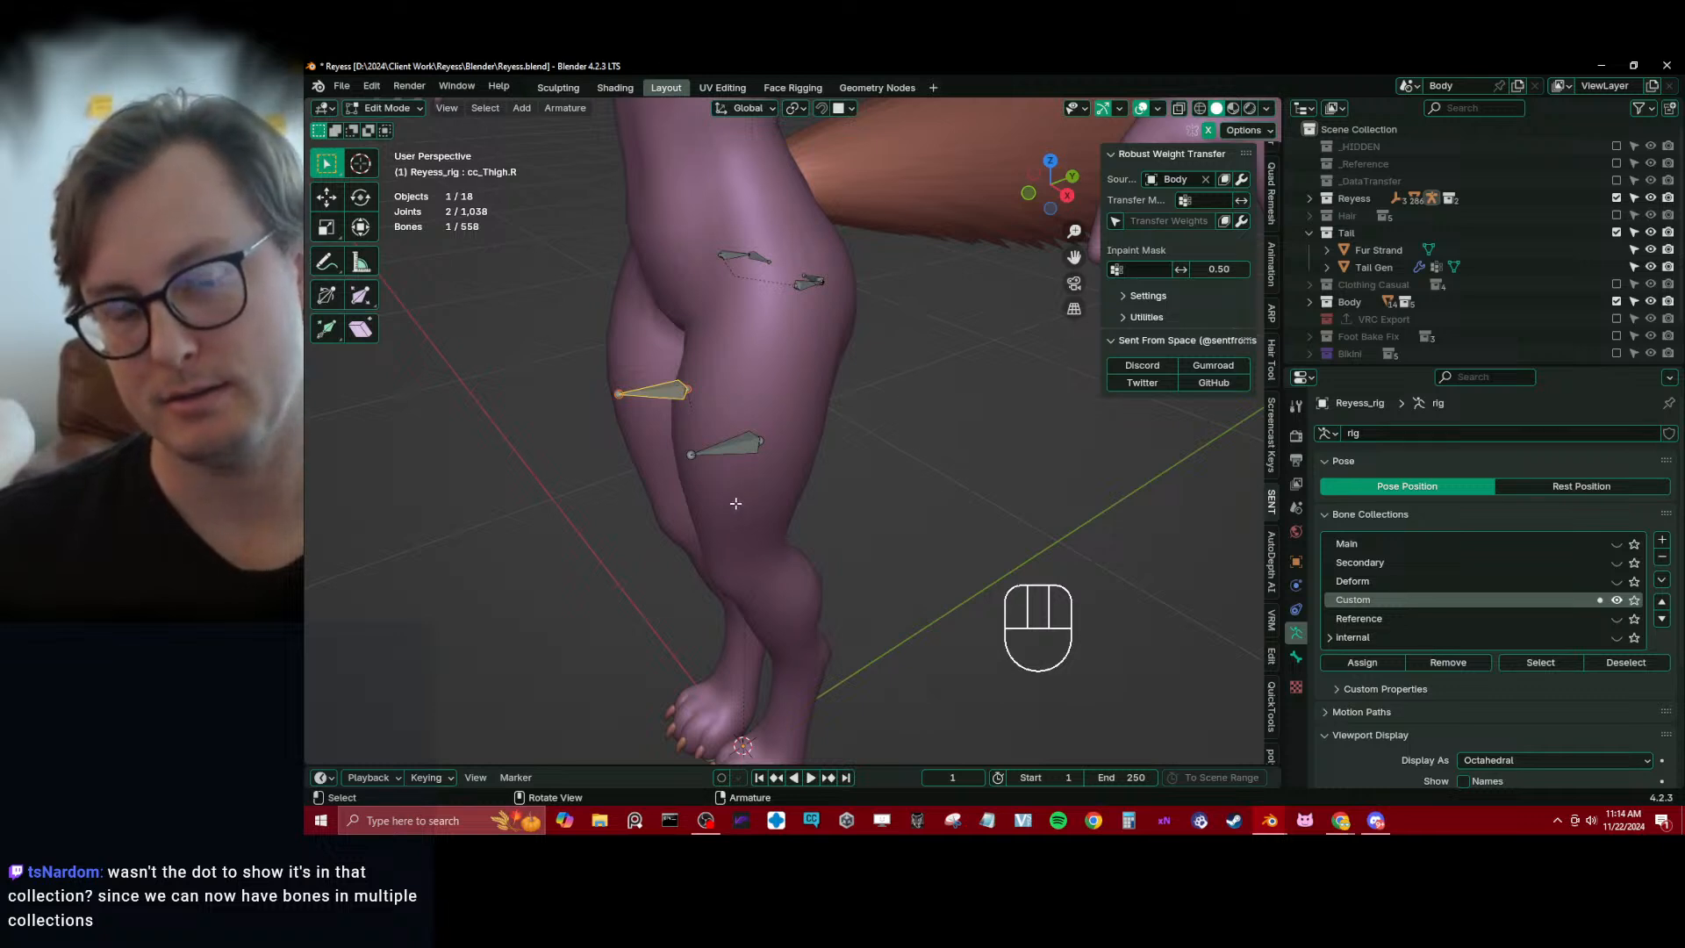
{"action": "left_click", "coordinate": [738, 437]}
{"action": "scroll", "coordinate": [742, 430], "scroll_direction": "down", "scroll_amount": 3}
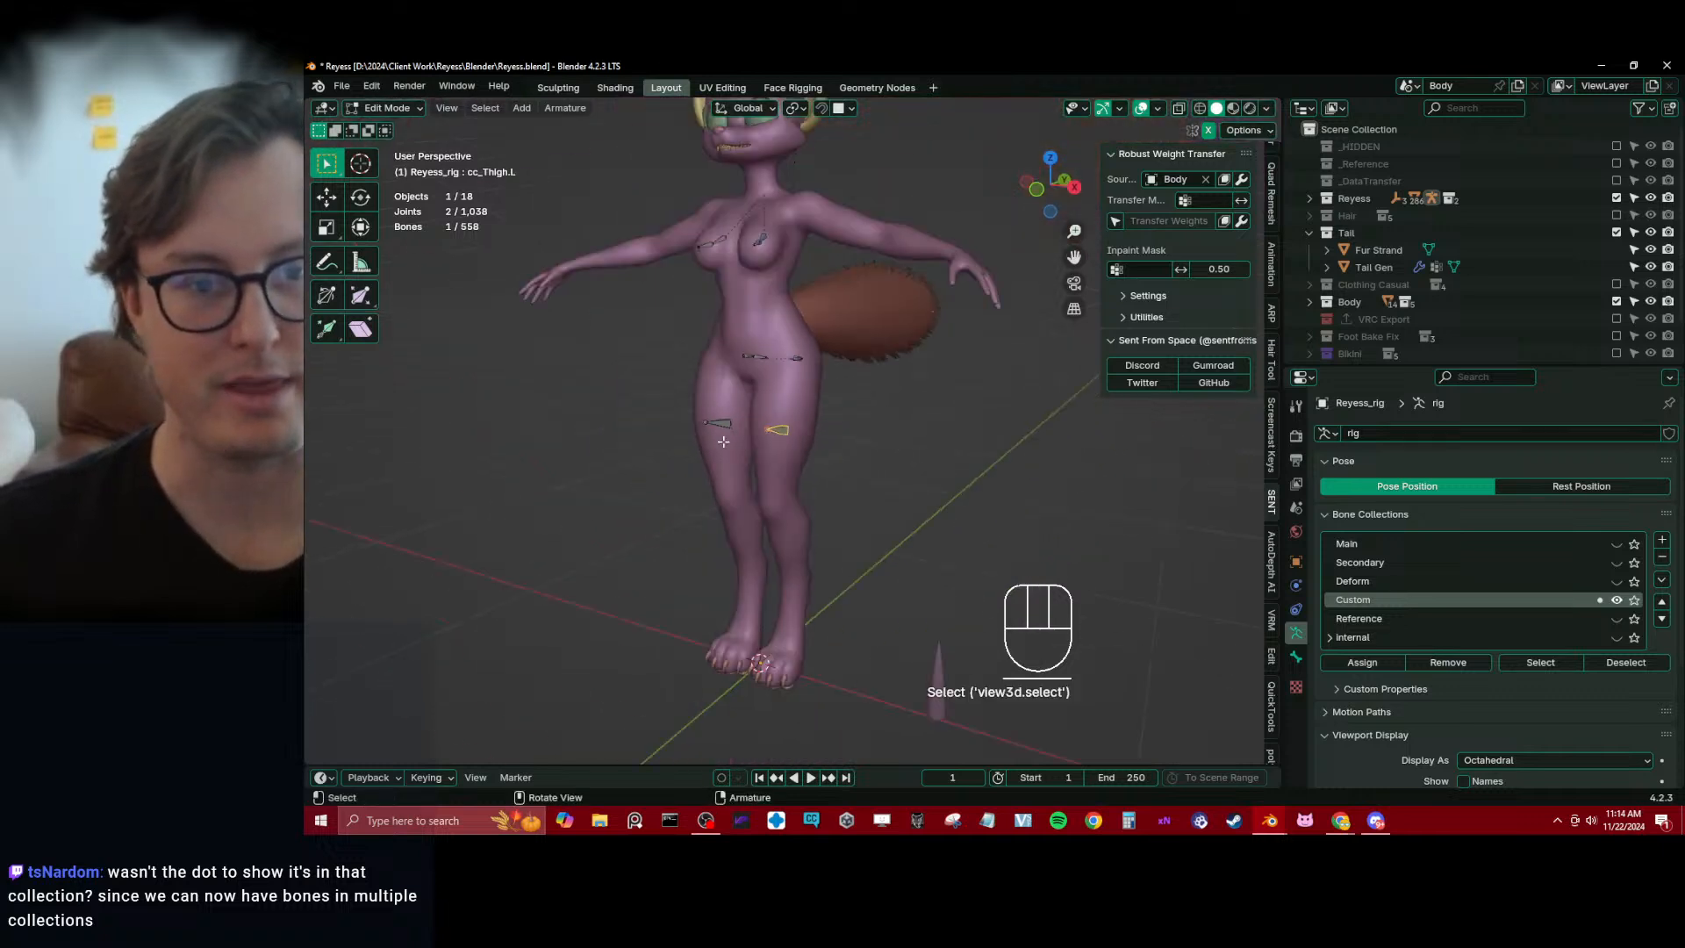
{"action": "middle_click_drag", "start_coordinate": [772, 413], "coordinate": [880, 496]}
{"action": "scroll", "coordinate": [913, 424], "scroll_direction": "down", "scroll_amount": 5}
{"action": "scroll", "coordinate": [849, 435], "scroll_direction": "up", "scroll_amount": 3}
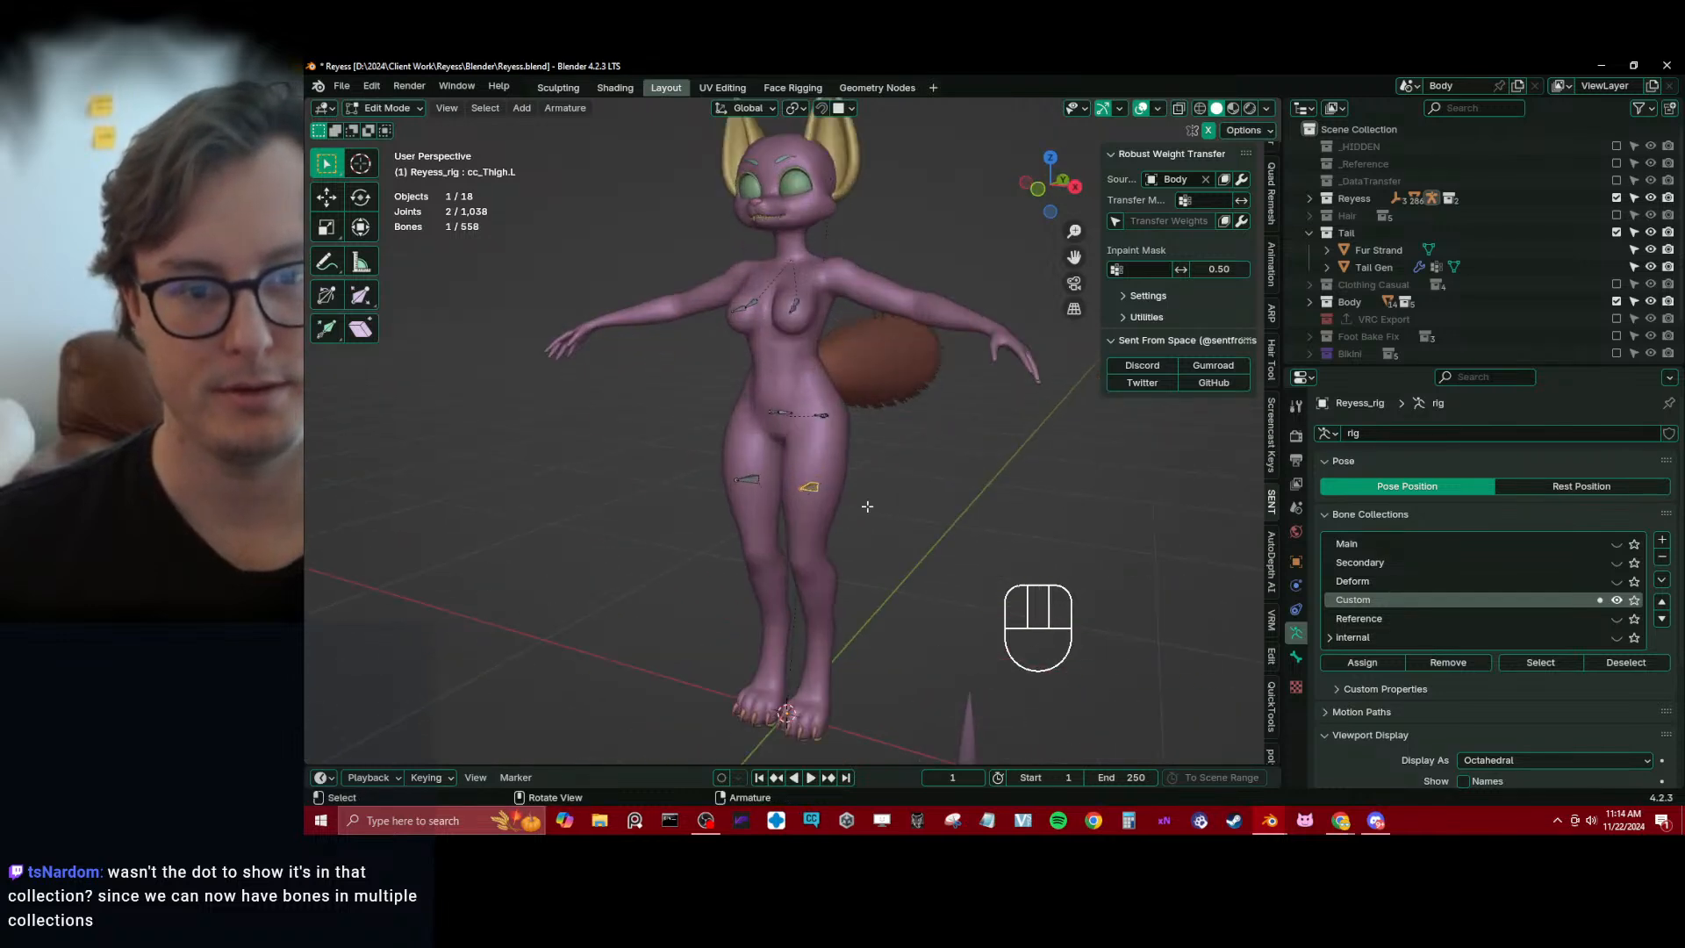
Enter Weight Paint mode on the Body mesh and select the cc_Thigh.L bone
{"action": "key", "text": "ctrl+Tab"}
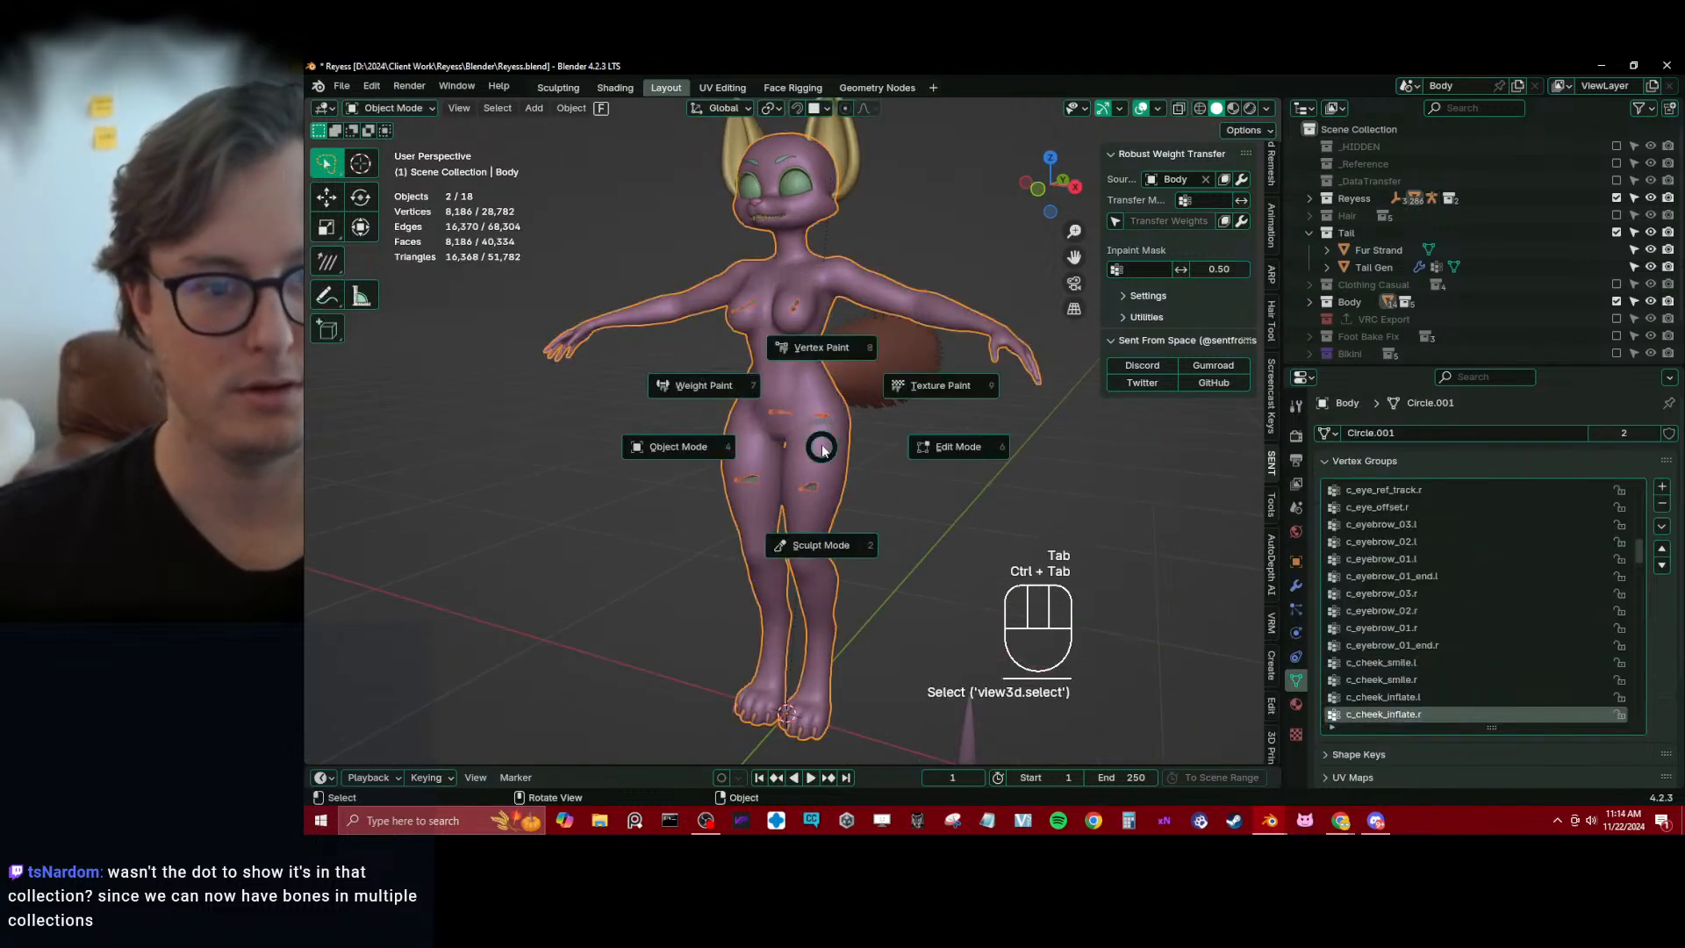
{"action": "left_click", "coordinate": [677, 386]}
{"action": "scroll", "coordinate": [790, 491], "scroll_direction": "up", "scroll_amount": 3}
{"action": "left_click", "coordinate": [844, 532], "text": "ctrl"}
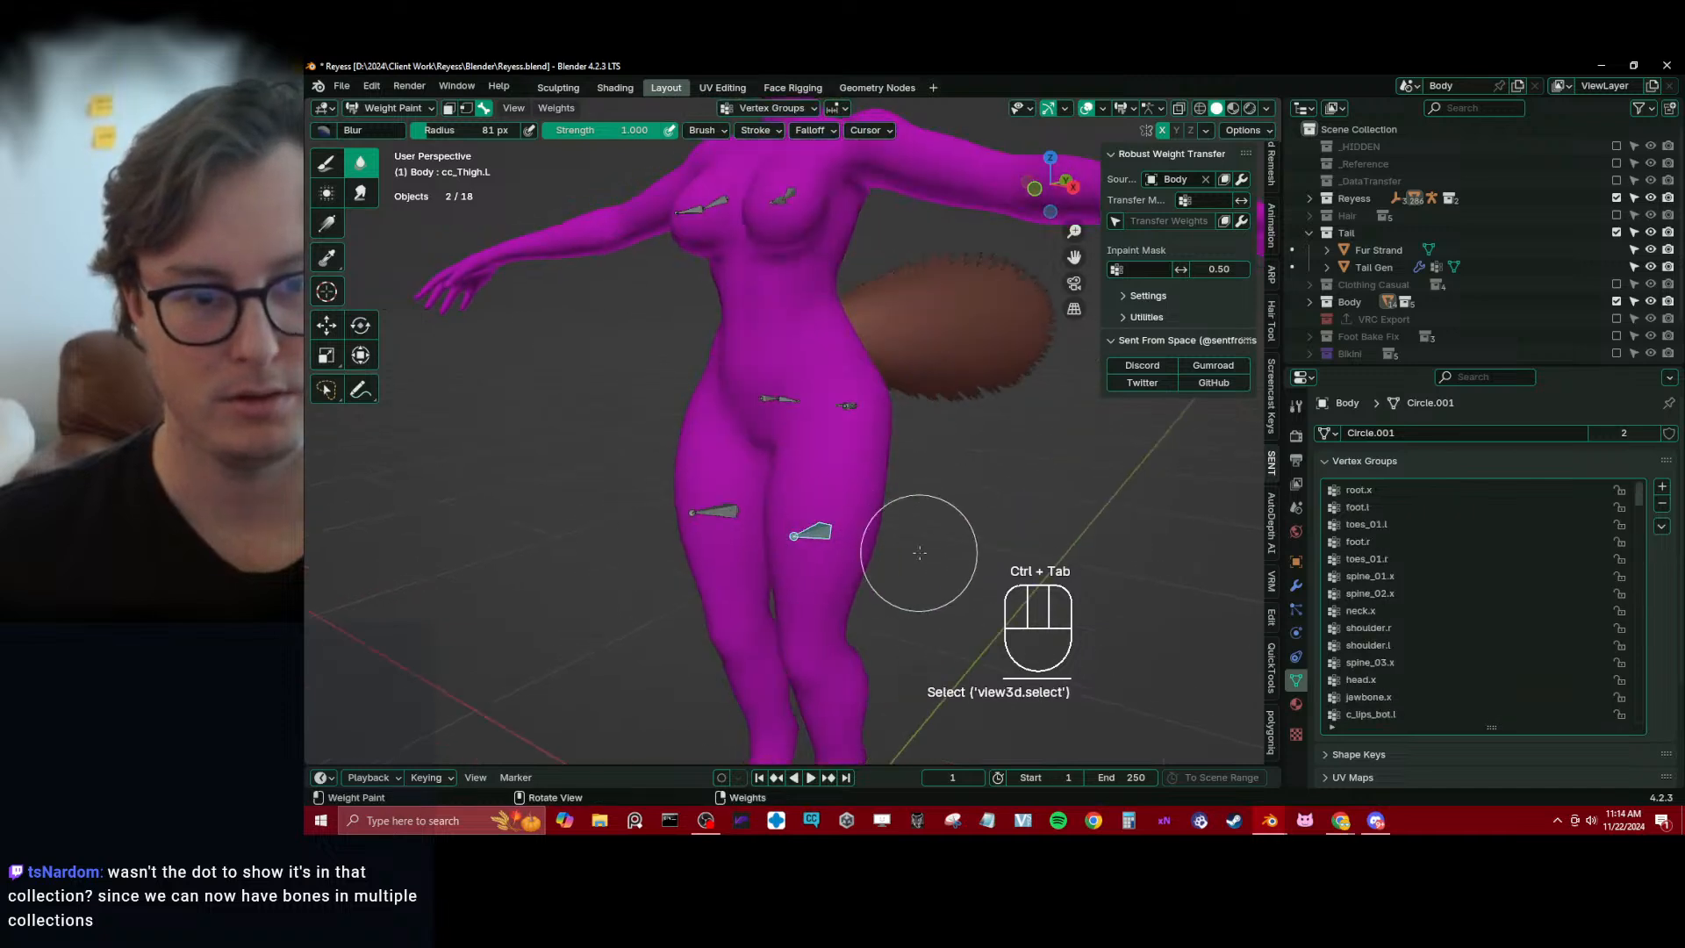
Create empty cc_Thigh.L and cc_Thigh.R vertex groups on Body using the Draw brush at weight 0.000
{"action": "left_click", "coordinate": [326, 162]}
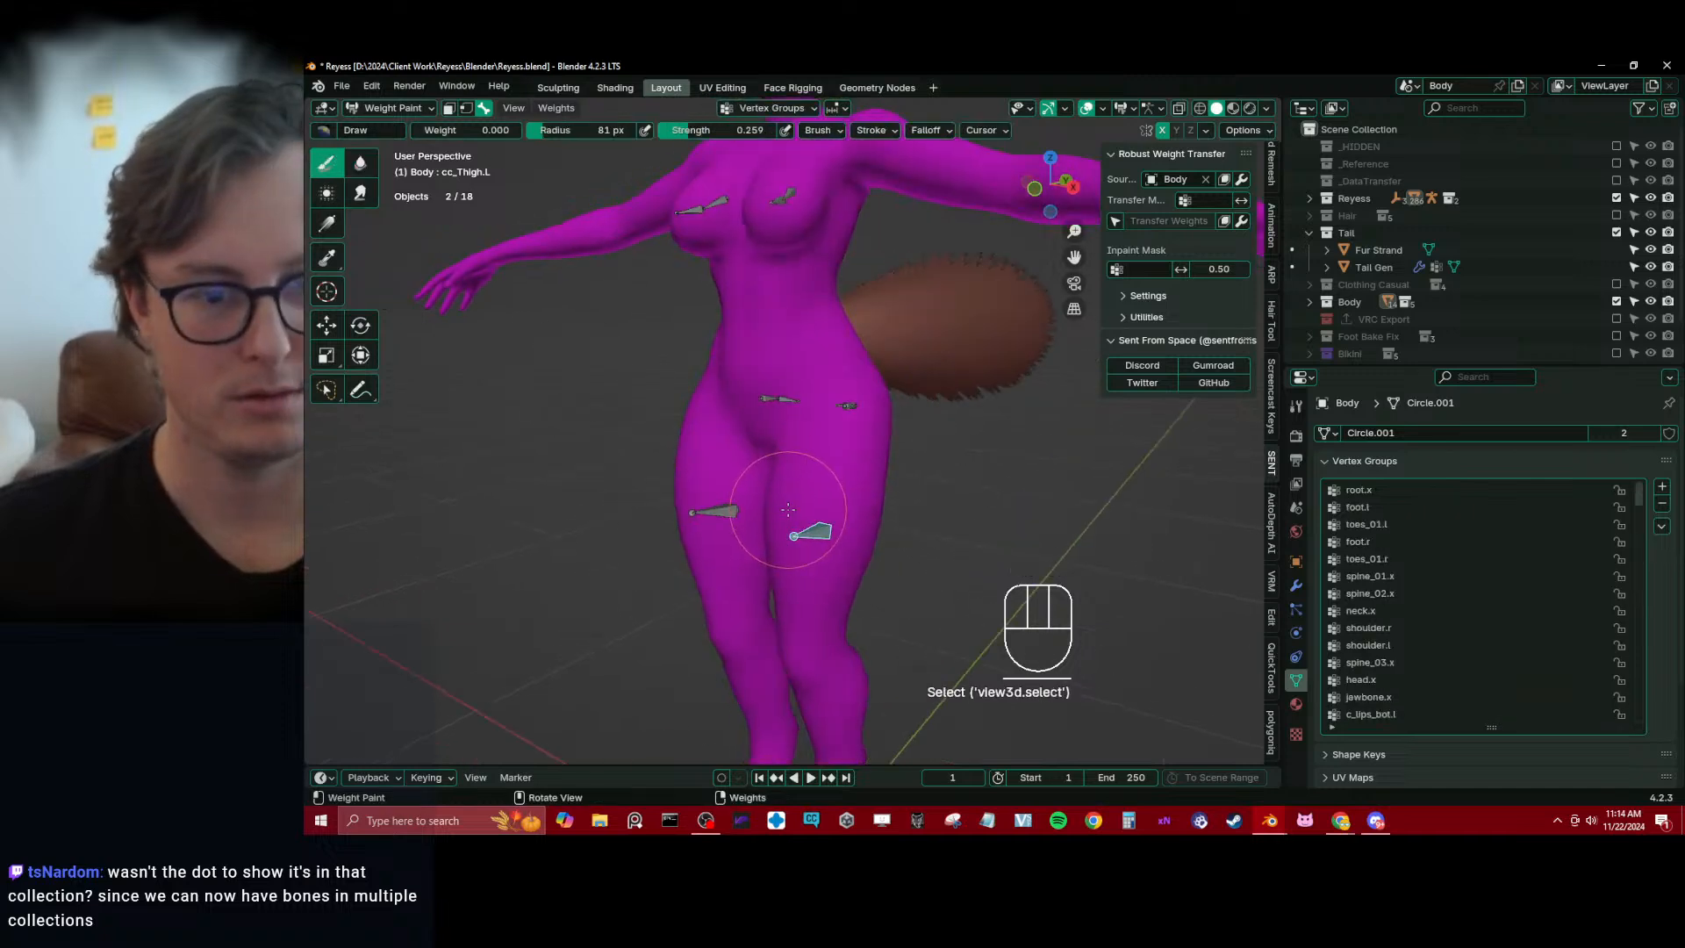
{"action": "key", "text": "Tab"}
{"action": "left_click", "coordinate": [824, 525]}
{"action": "key", "text": "Tab"}
{"action": "left_click", "coordinate": [970, 530]}
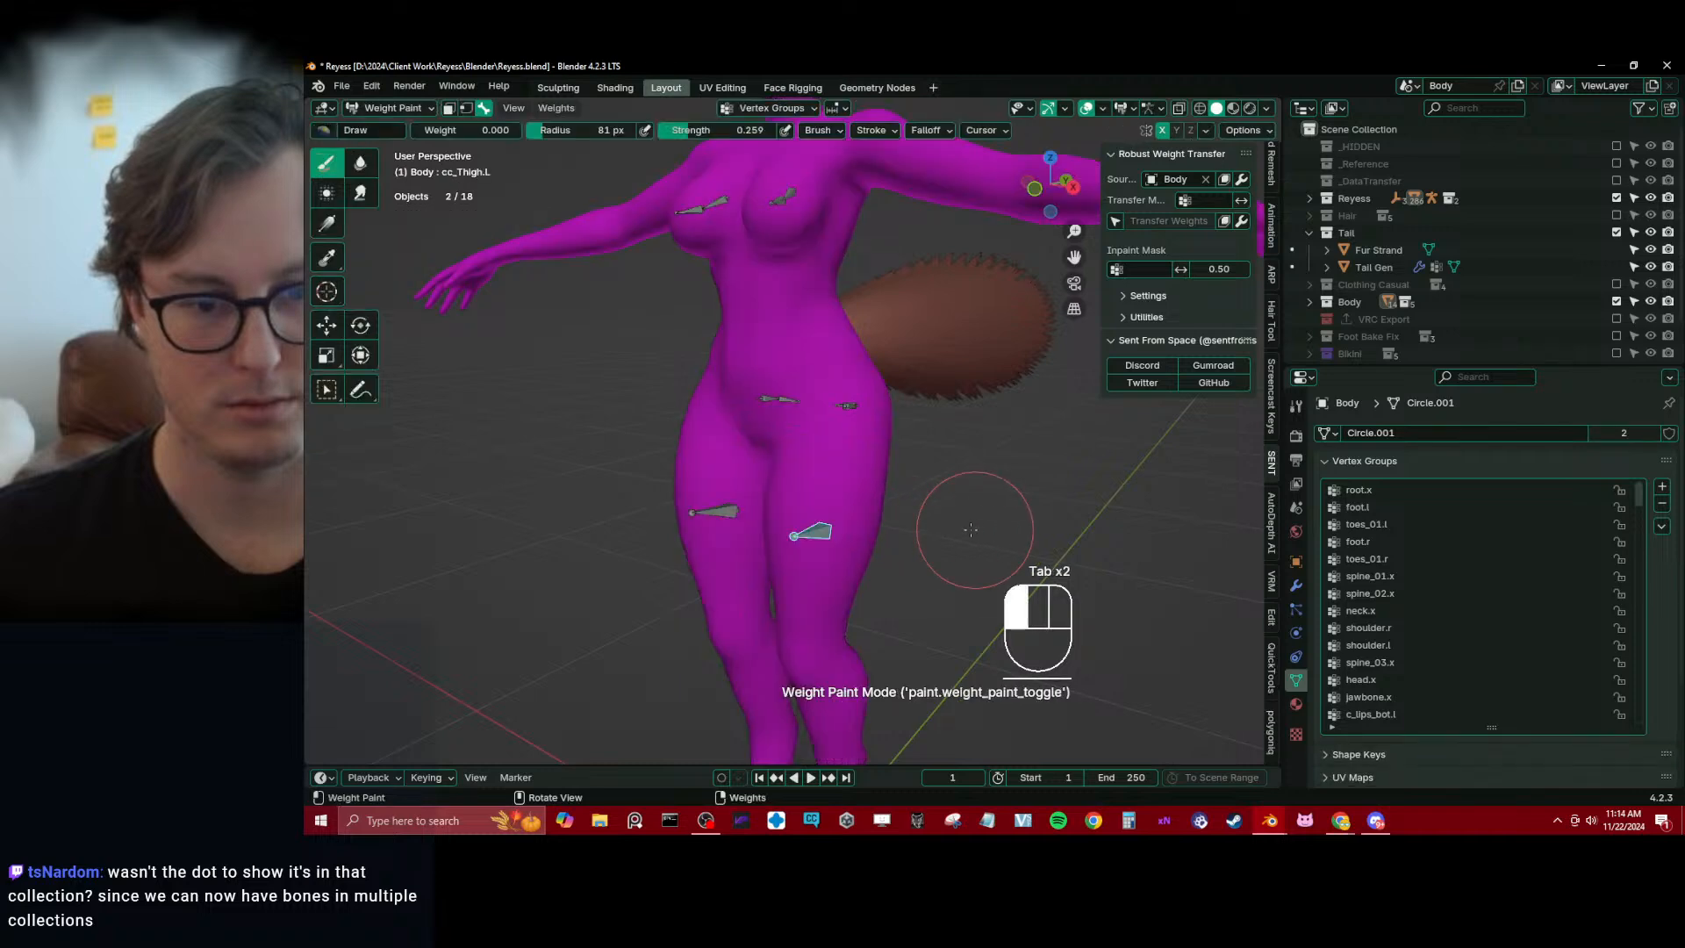
{"action": "left_click", "coordinate": [719, 518], "text": "alt"}
{"action": "left_click", "coordinate": [1046, 526]}
{"action": "key", "text": "Tab"}
Select the edge loop around the left thigh, grow it twice and assign it to cc_Thigh.L at weight 1.000
{"action": "key", "text": "Tab"}
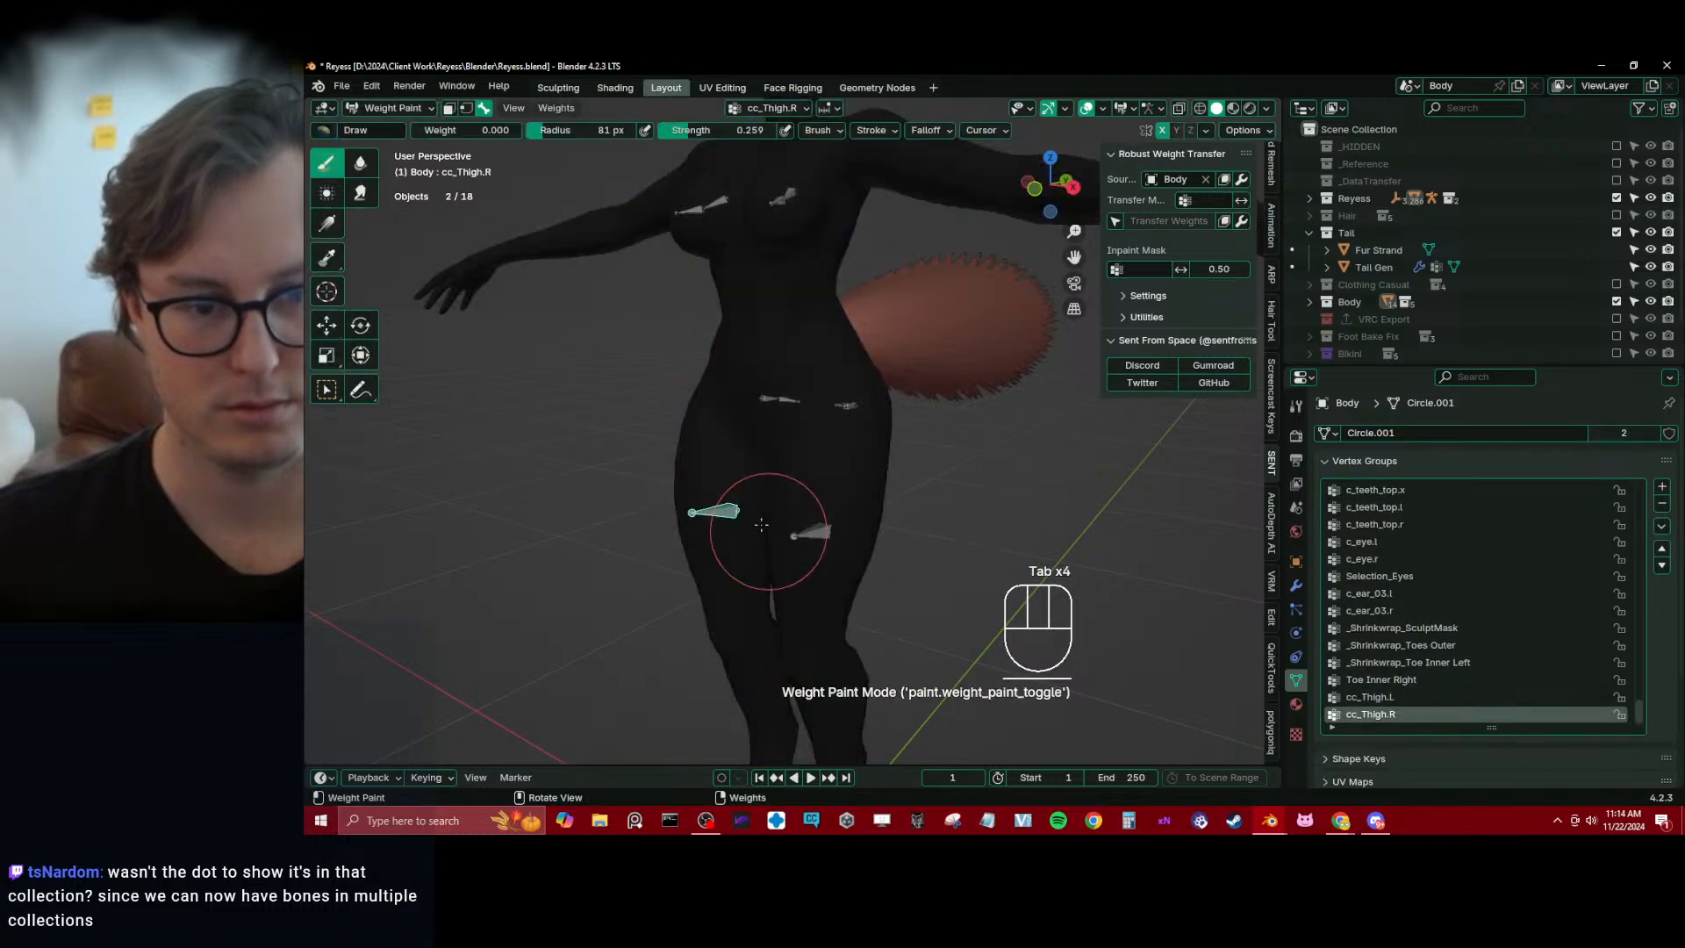
{"action": "key", "text": "Tab"}
{"action": "key", "text": "Tab"}
{"action": "left_click", "coordinate": [825, 533], "text": "alt"}
{"action": "key", "text": "Tab"}
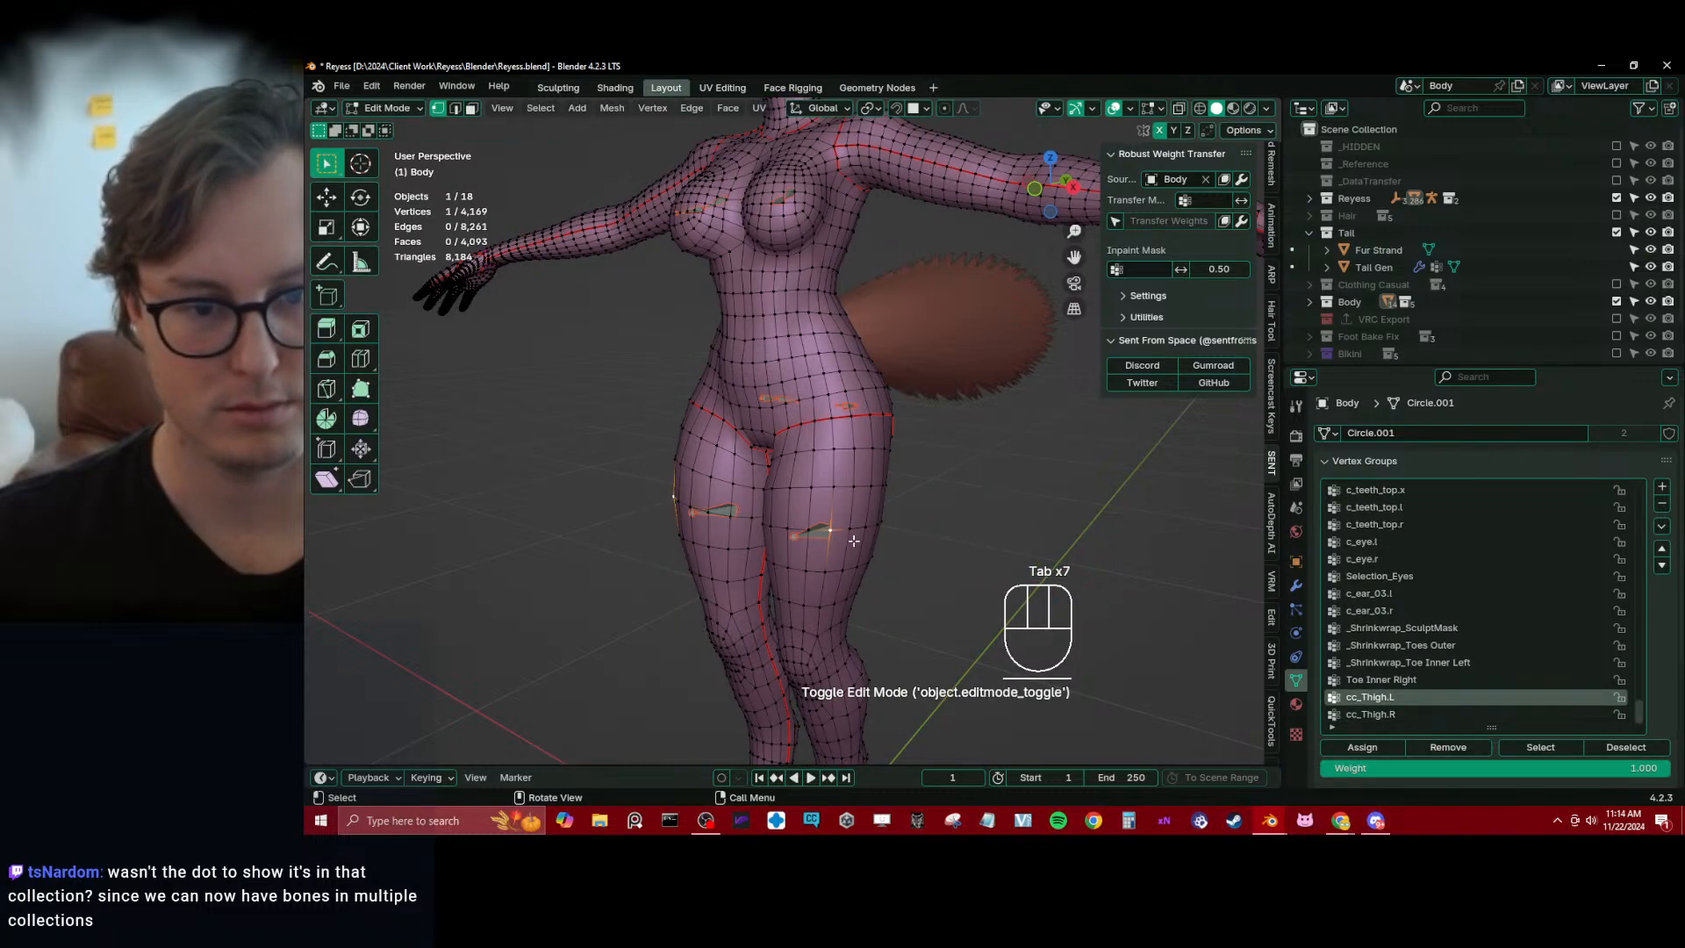
{"action": "left_click", "coordinate": [845, 532], "text": "alt"}
{"action": "key", "text": "ctrl+KP_Add"}
{"action": "key", "text": "ctrl+KP_Add"}
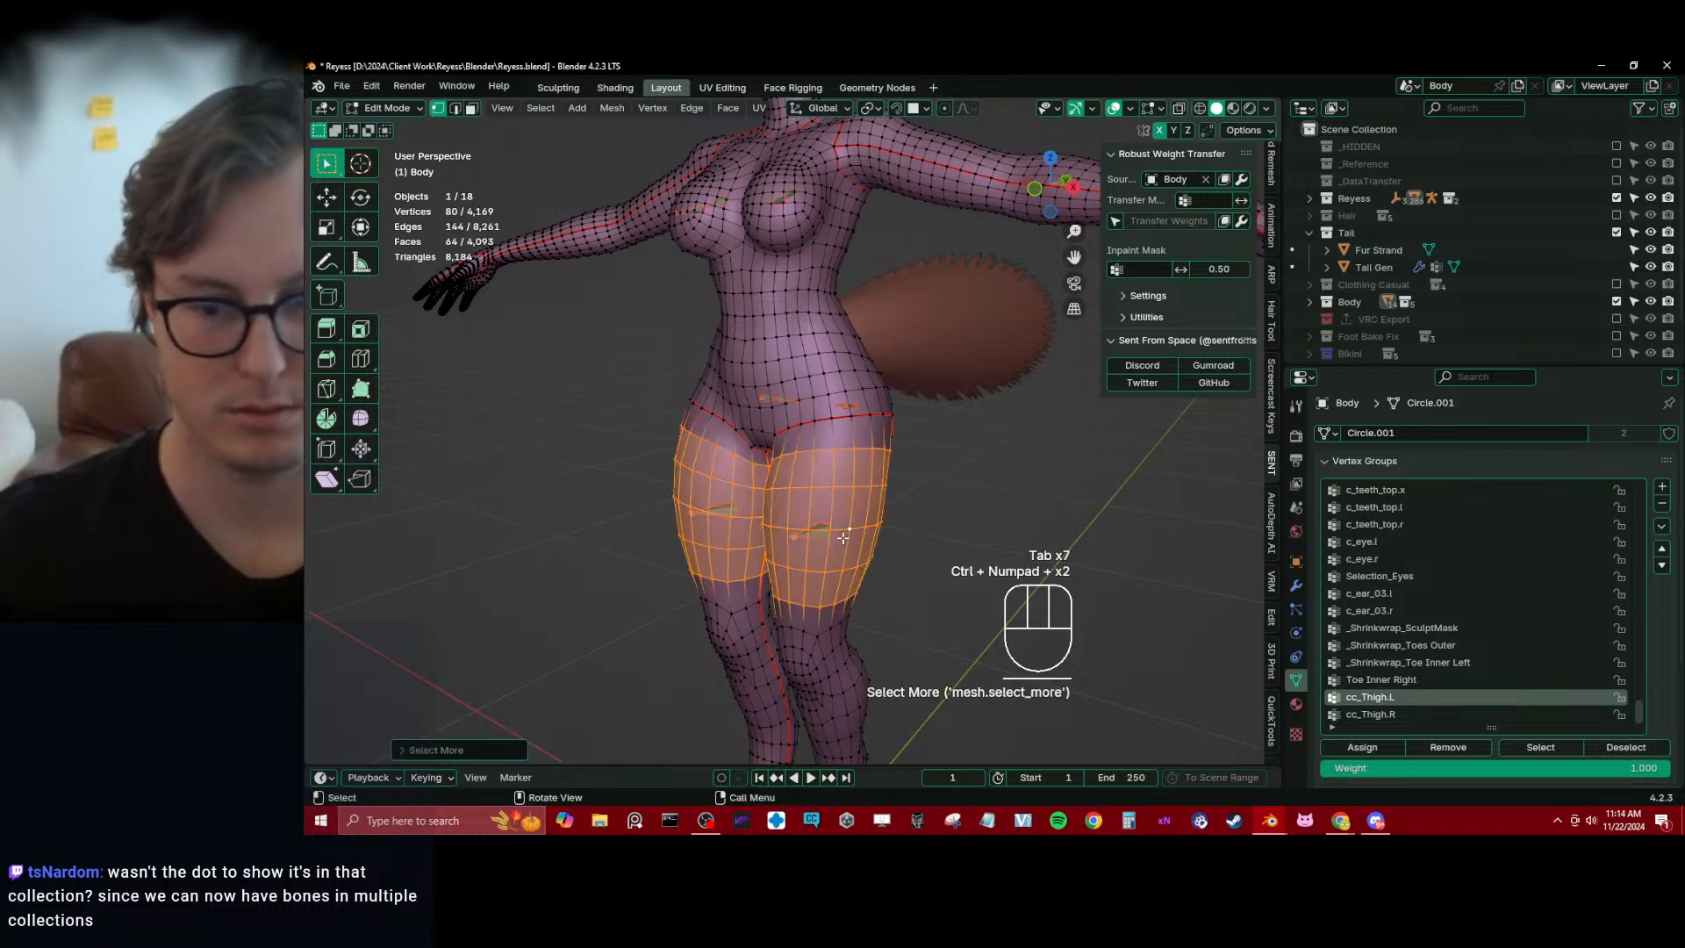
{"action": "left_click", "coordinate": [1395, 748]}
{"action": "key", "text": "Tab"}
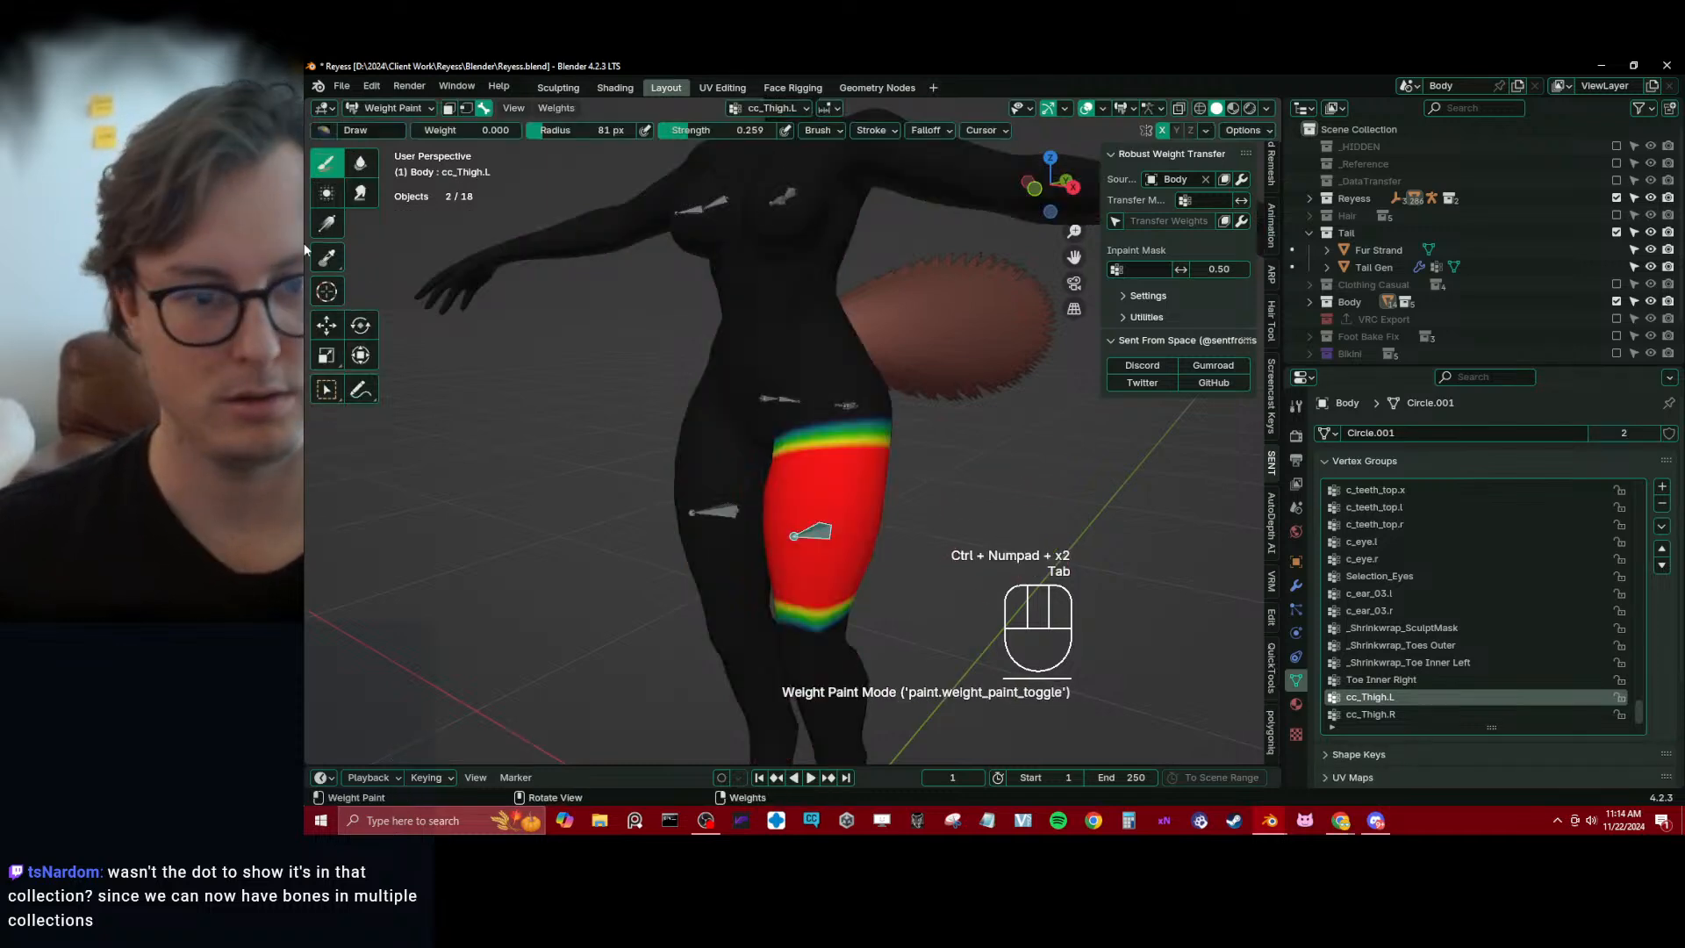
Fade the cc_Thigh.L weights toward the hip and knee using the Gradient tool at weight 0.000
{"action": "left_click", "coordinate": [331, 224]}
{"action": "left_click_drag", "start_coordinate": [833, 306], "coordinate": [802, 638]}
{"action": "left_click_drag", "start_coordinate": [809, 548], "coordinate": [809, 547]}
{"action": "right_click", "coordinate": [409, 279]}
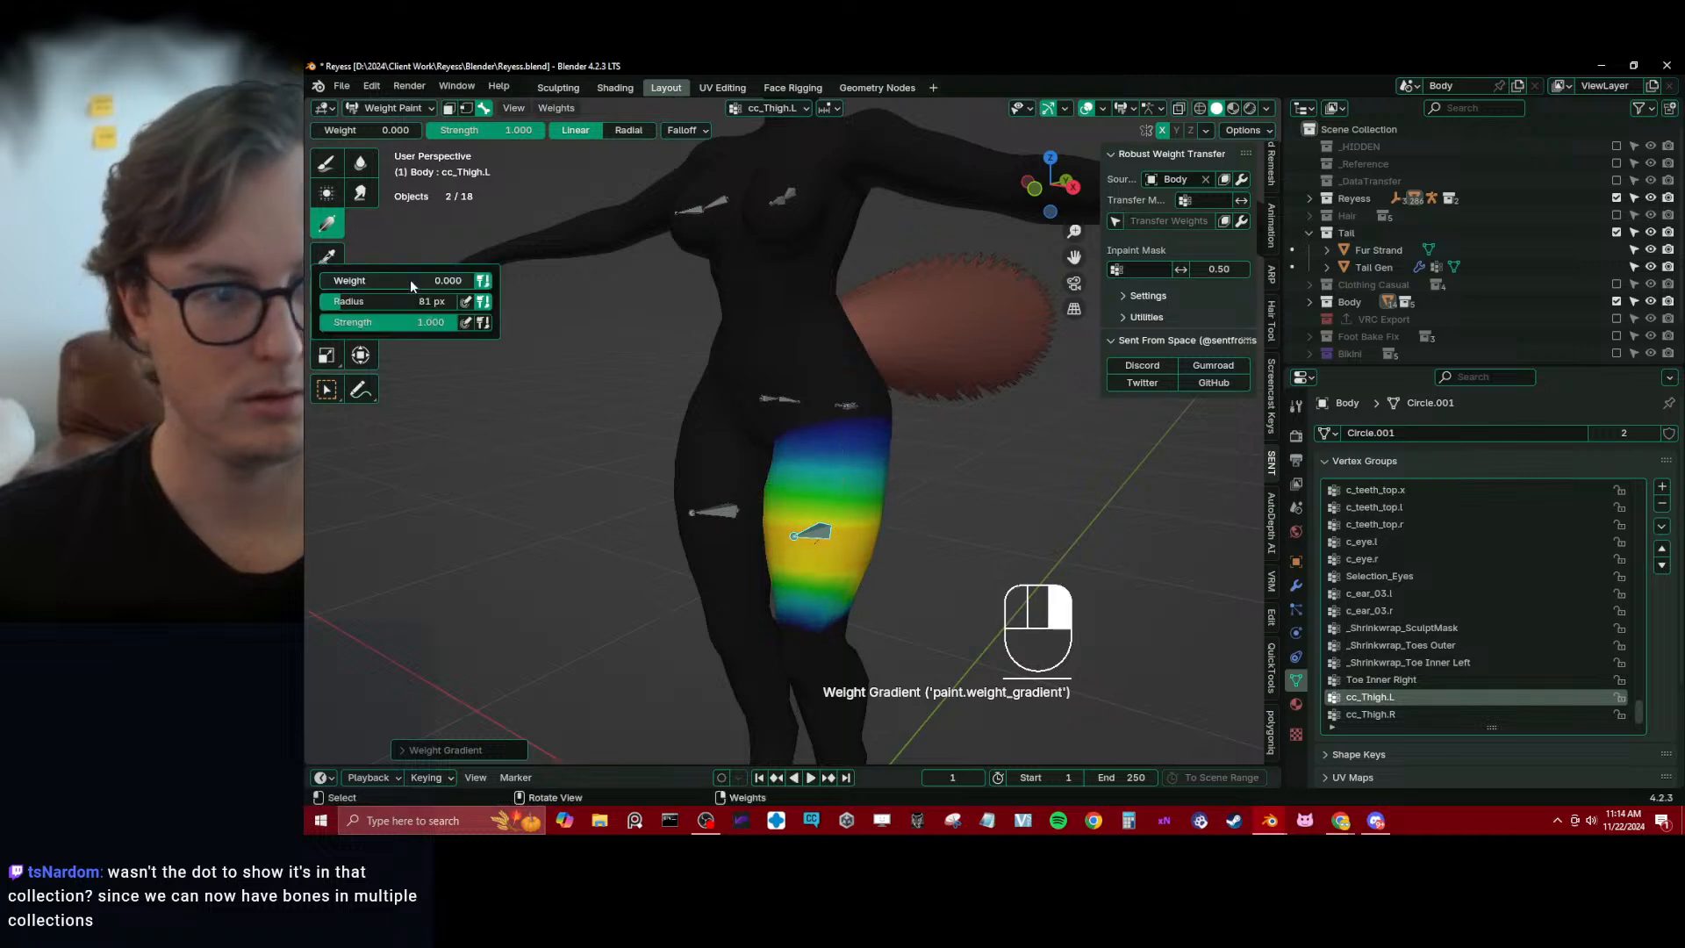
{"action": "left_click_drag", "start_coordinate": [807, 382], "coordinate": [808, 487]}
{"action": "key", "text": "ctrl+z"}
{"action": "left_click_drag", "start_coordinate": [378, 132], "coordinate": [314, 133]}
{"action": "right_click", "coordinate": [552, 323]}
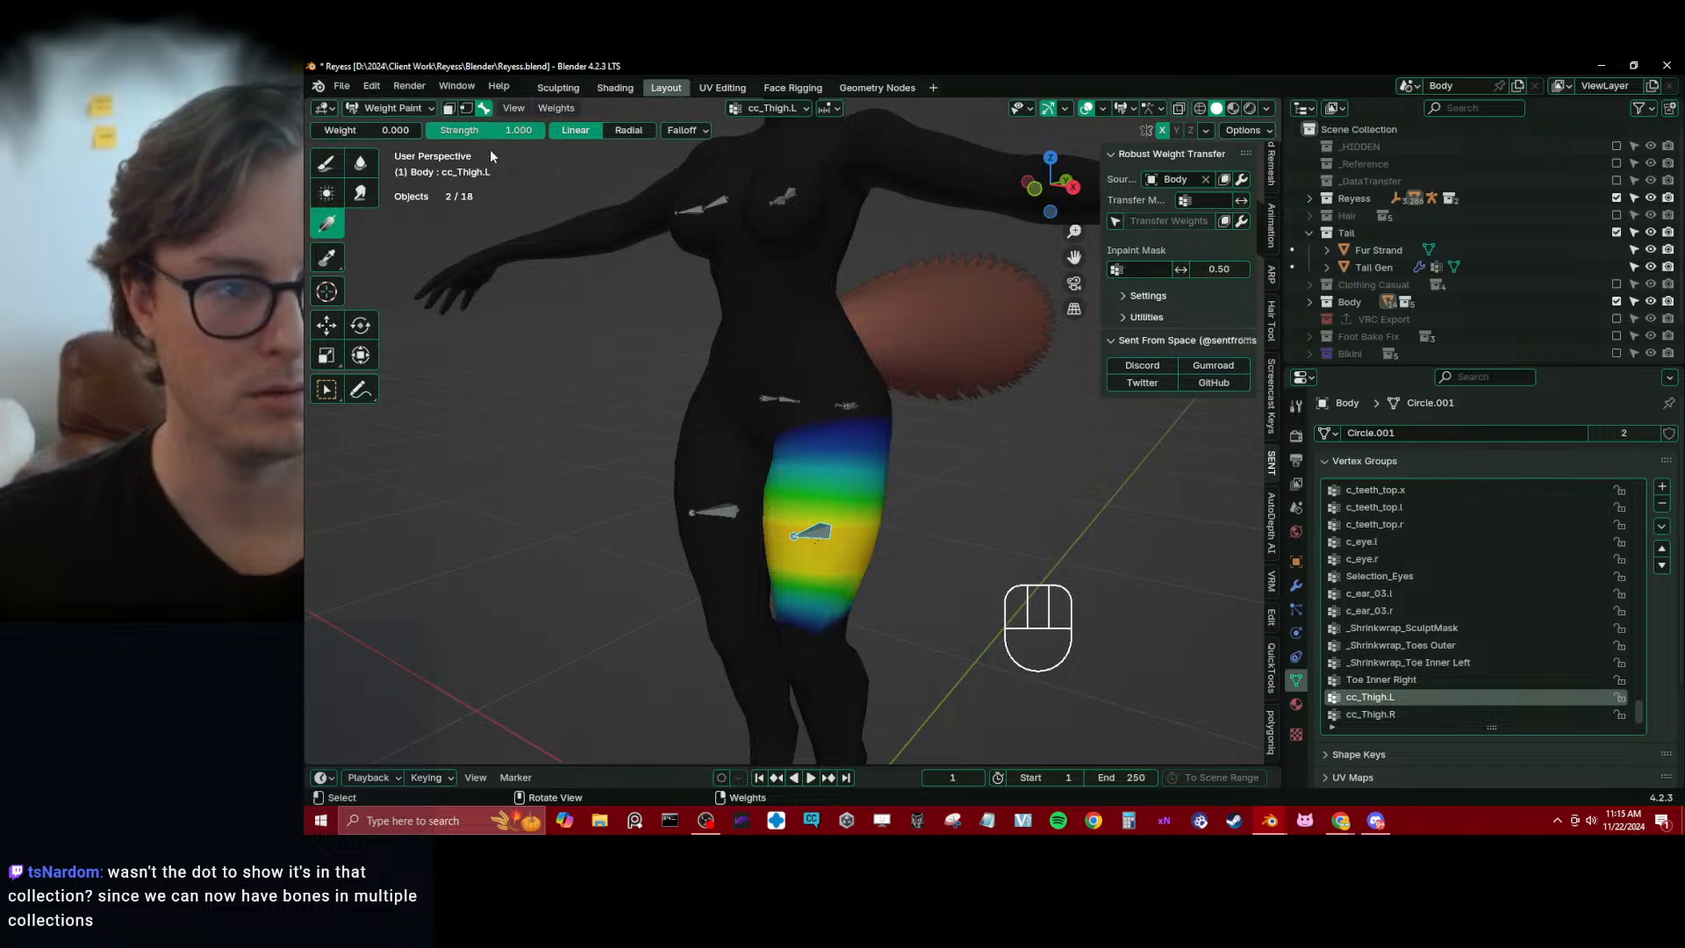
Smooth the cc_Thigh.L weights with Smooth Vertex Weights at factor 0.500 and 2 iterations, and repeat the smoothing
{"action": "right_click", "coordinate": [538, 333]}
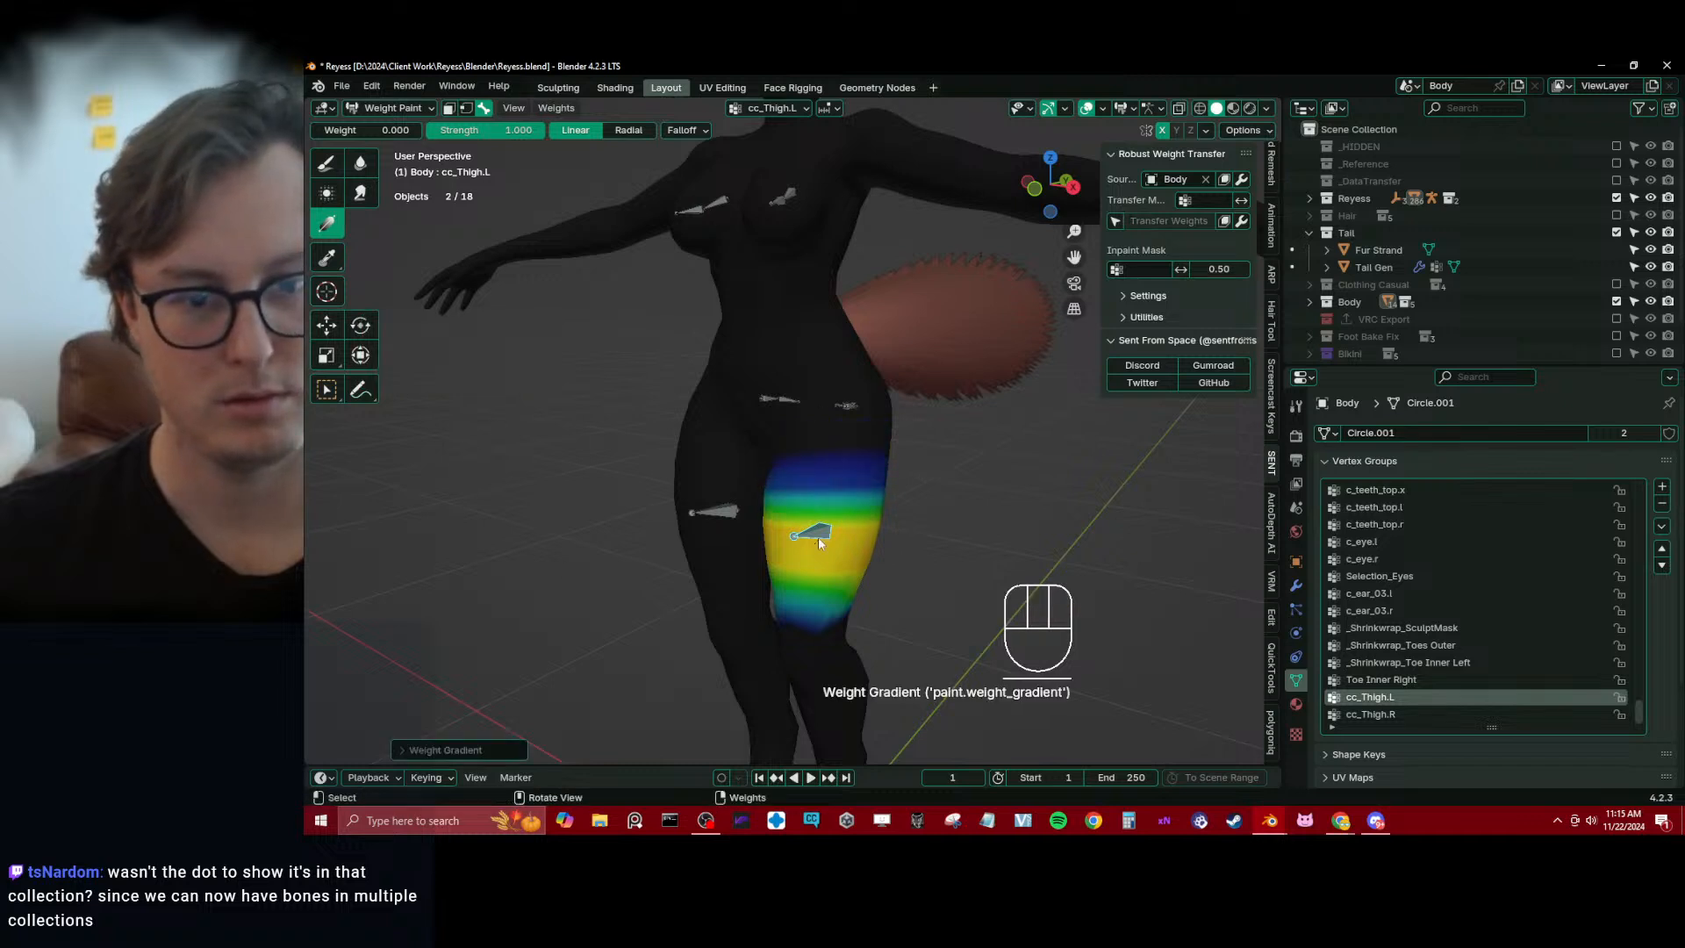
{"action": "left_click_drag", "start_coordinate": [818, 537], "coordinate": [982, 525]}
{"action": "key", "text": "ctrl+z"}
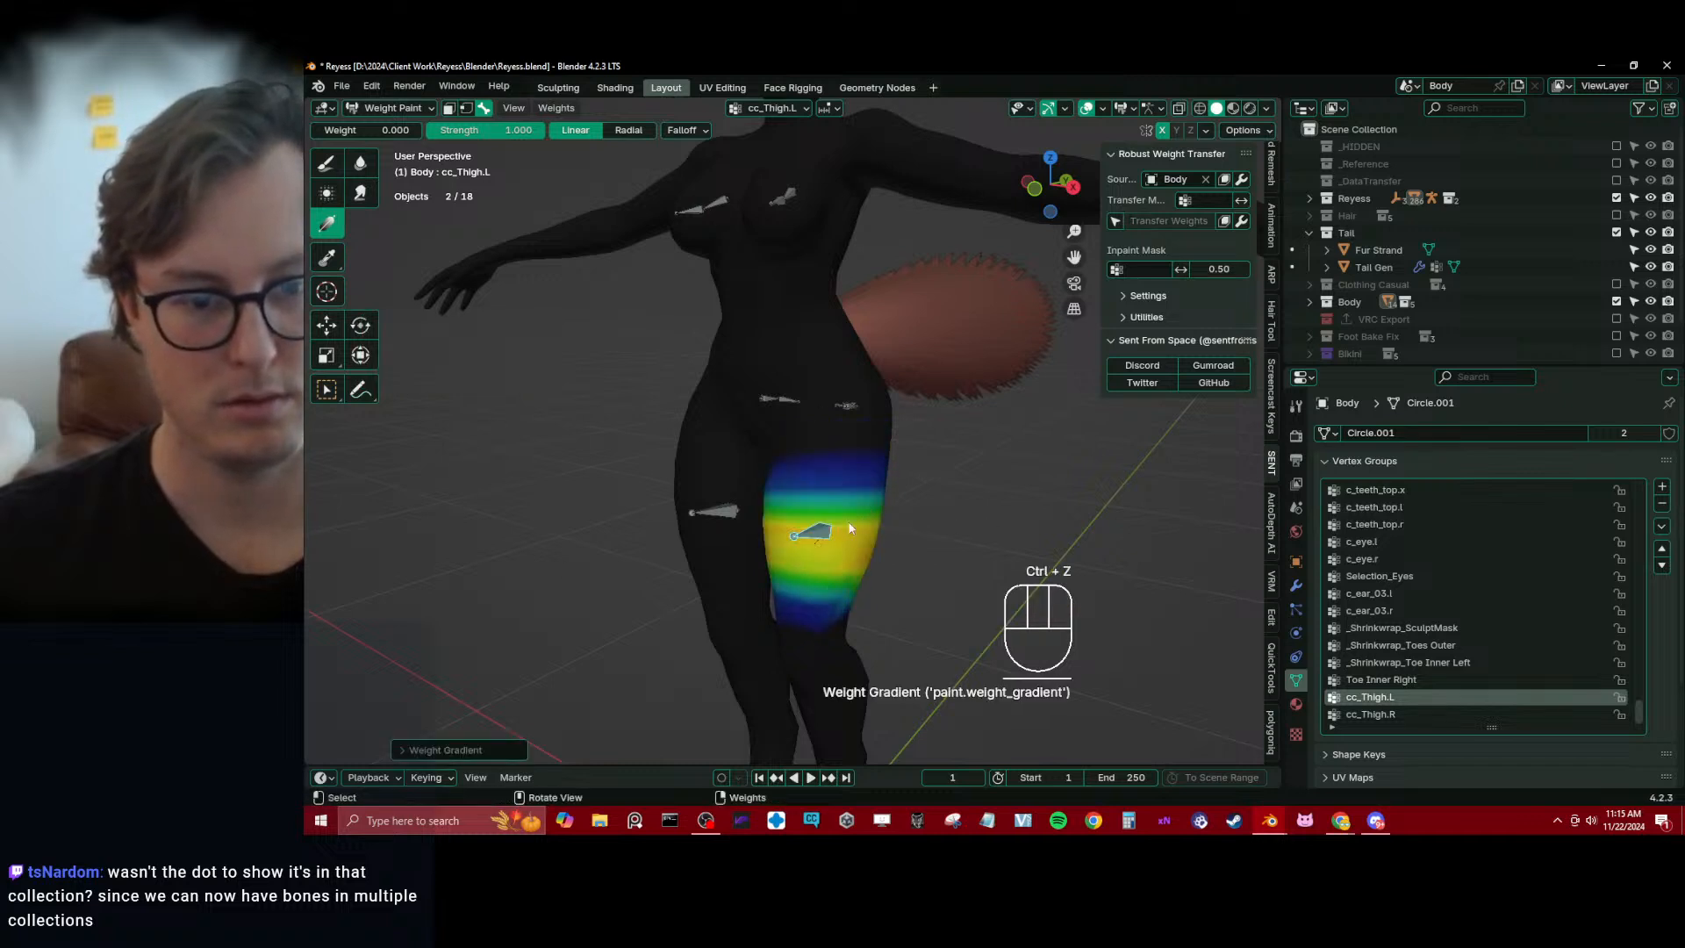
{"action": "key", "text": "q"}
{"action": "left_click", "coordinate": [830, 554]}
{"action": "left_click", "coordinate": [491, 749]}
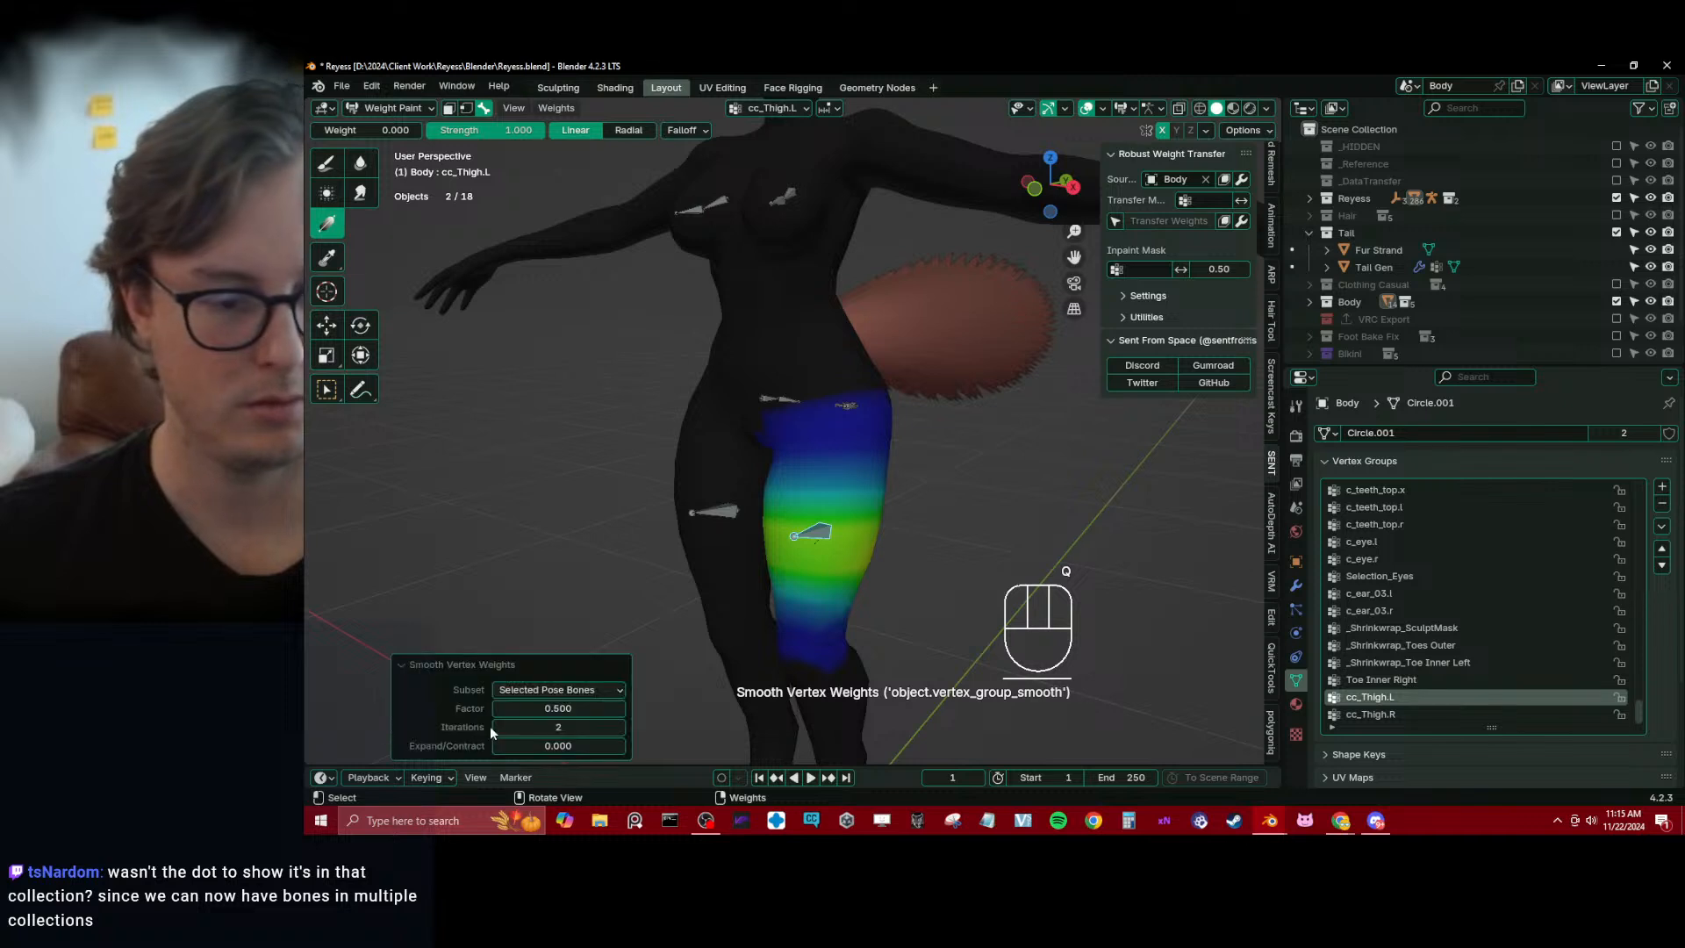
{"action": "left_click", "coordinate": [449, 662]}
{"action": "key", "text": "shift+r"}
{"action": "key", "text": "shift+r"}
{"action": "left_click_drag", "start_coordinate": [844, 451], "coordinate": [807, 680]}
{"action": "left_click_drag", "start_coordinate": [817, 562], "coordinate": [820, 554]}
Create empty cc_Butt1 and cc_Butt2 vertex groups for both sides on Body using the Draw brush at weight 0.000
{"action": "middle_click_drag", "start_coordinate": [796, 500], "coordinate": [587, 453]}
{"action": "left_click", "coordinate": [727, 518], "text": "alt"}
{"action": "left_click", "coordinate": [744, 428], "text": "alt"}
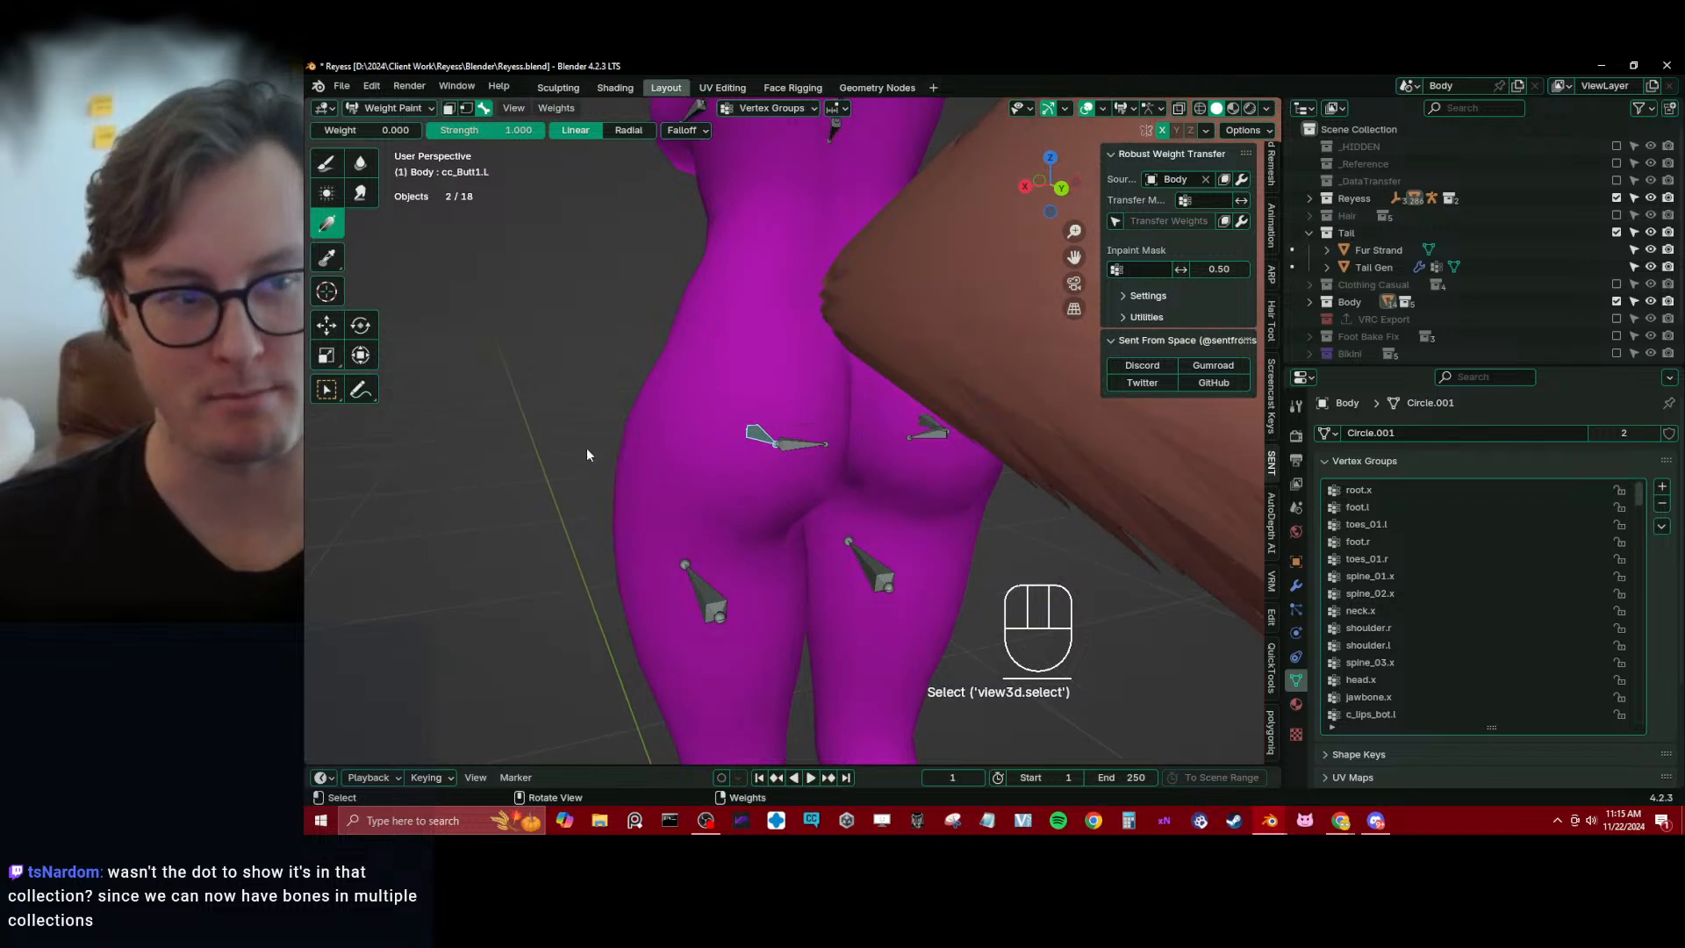
{"action": "left_click", "coordinate": [326, 164]}
{"action": "left_click", "coordinate": [805, 509]}
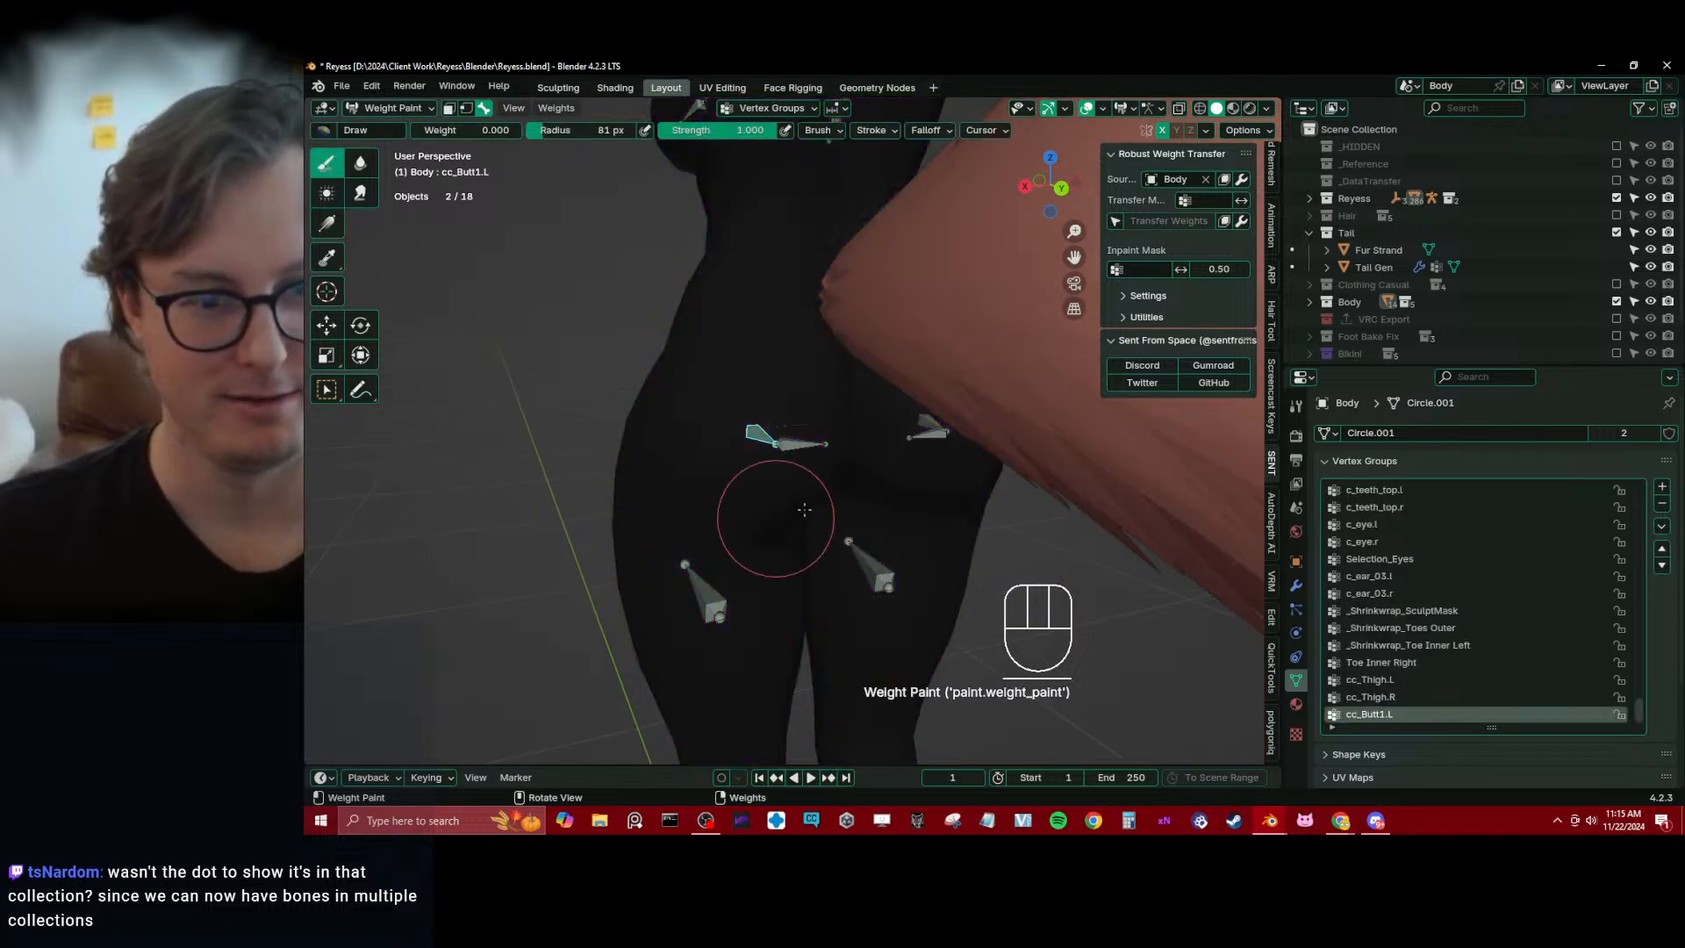
{"action": "left_click", "coordinate": [804, 445], "text": "alt"}
{"action": "left_click", "coordinate": [935, 431], "text": "alt"}
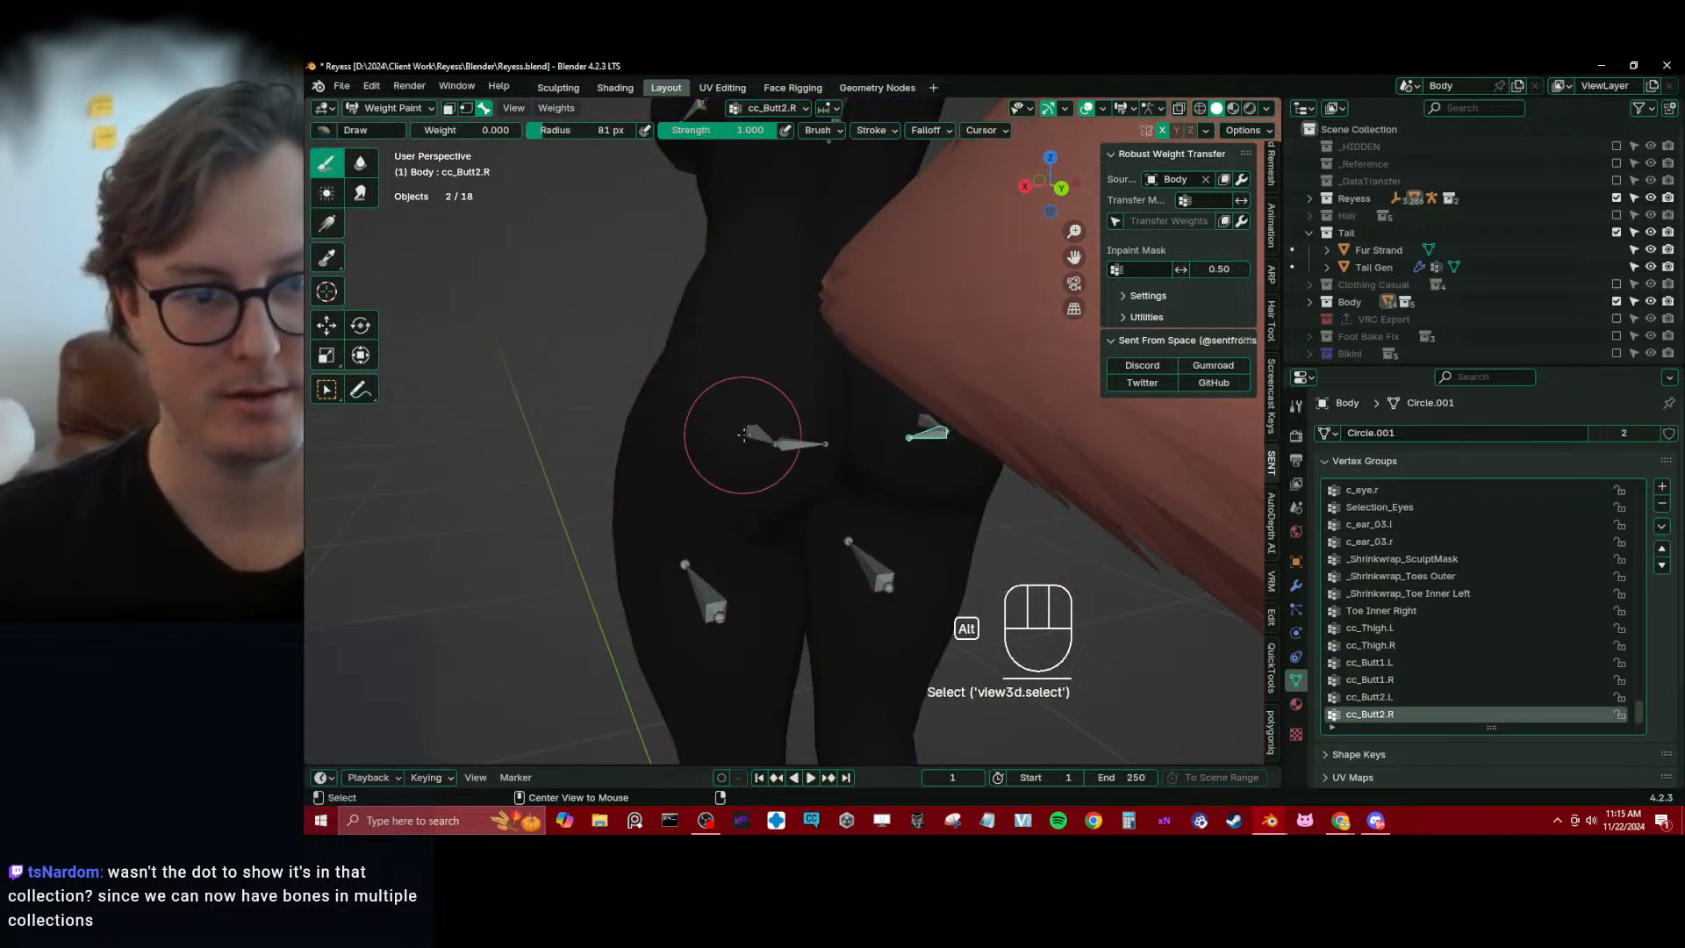
Select the edge loop around the left buttock and assign it to cc_Butt1.L at weight 1.000
{"action": "left_click", "coordinate": [744, 434], "text": "alt"}
{"action": "key", "text": "Tab"}
{"action": "left_click", "coordinate": [715, 437]}
{"action": "left_click", "coordinate": [718, 443], "text": "alt+shift"}
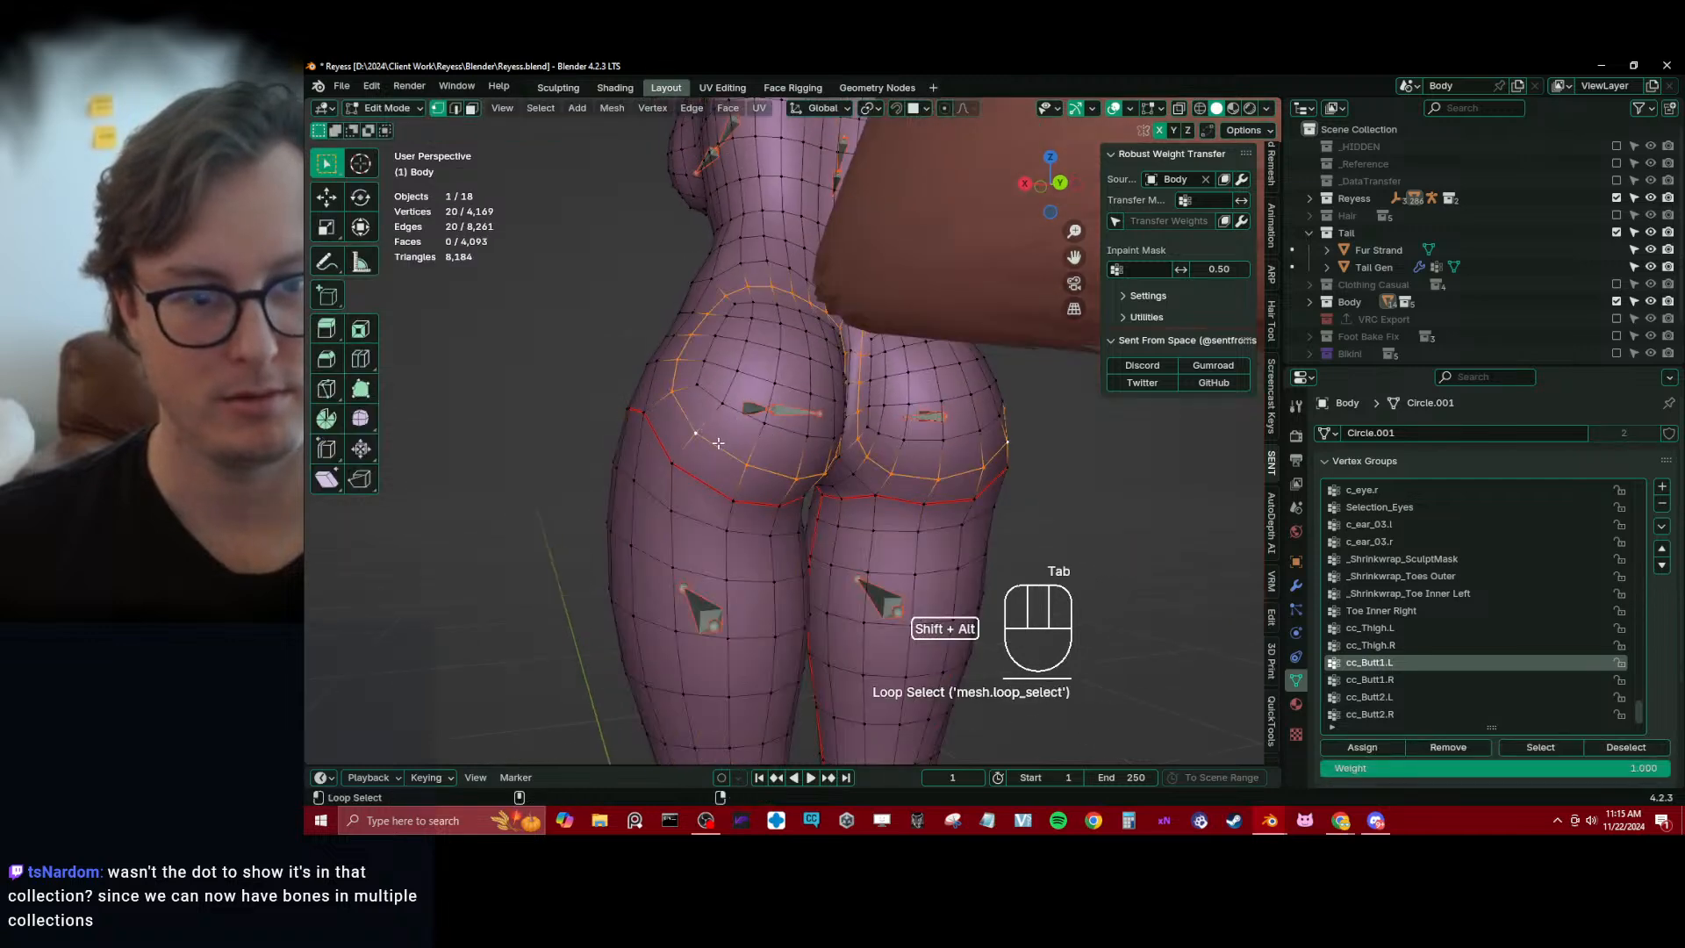
{"action": "left_click", "coordinate": [1374, 755]}
{"action": "key", "text": "Tab"}
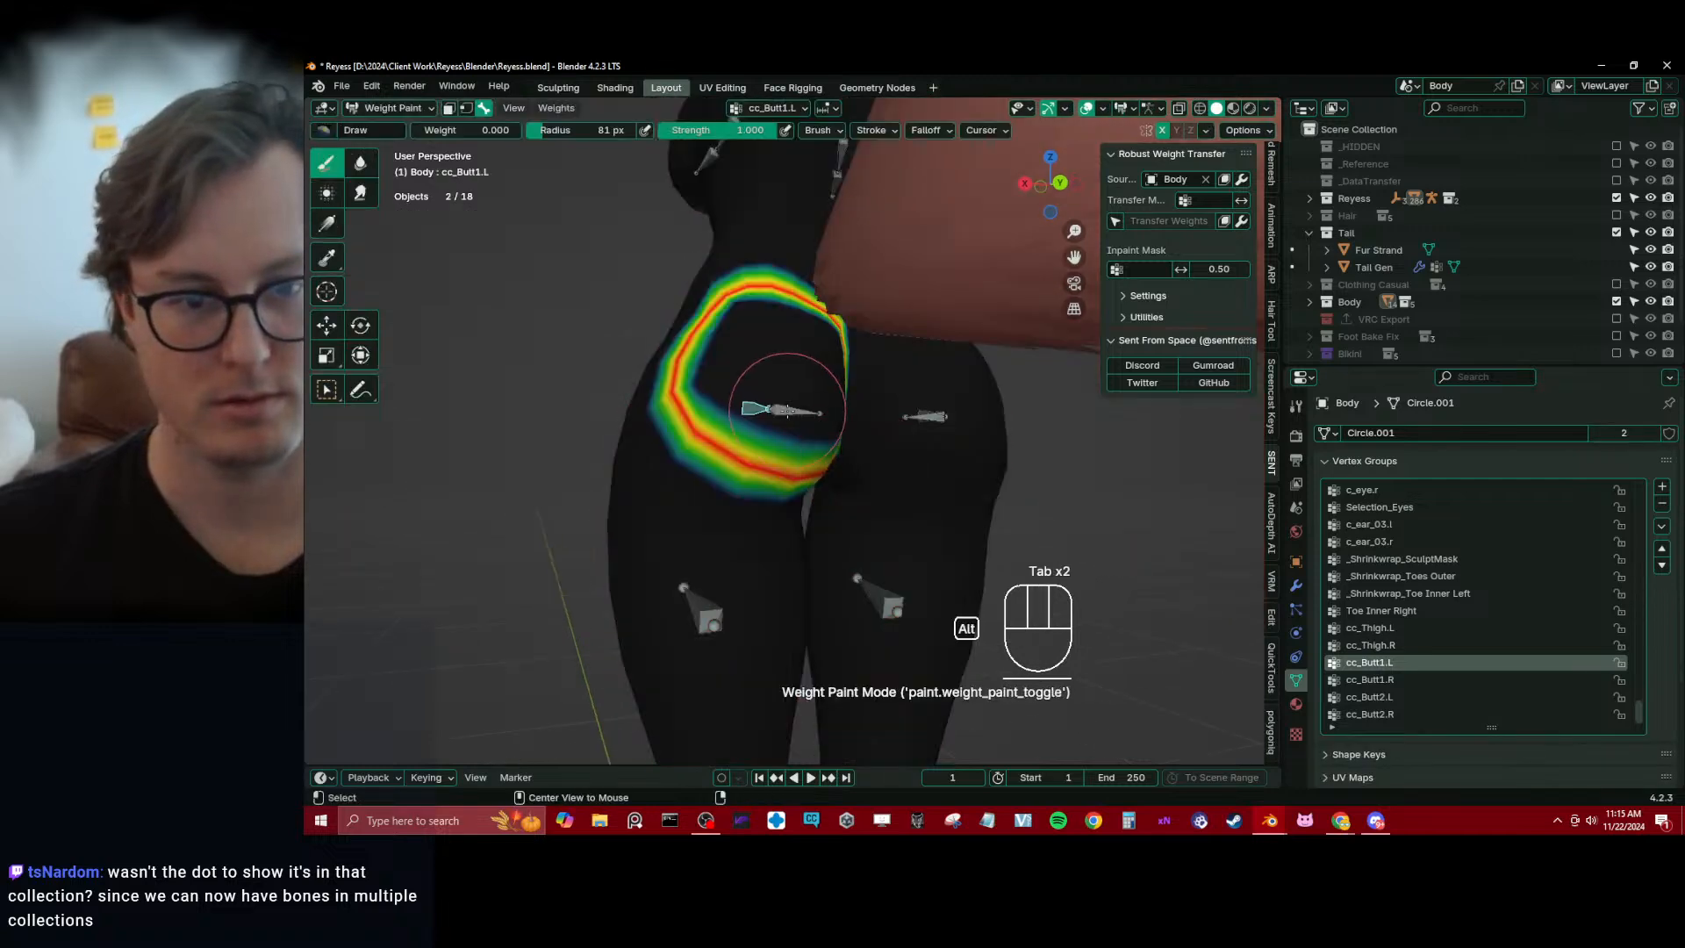
Select the patch of faces on the upper inner left buttock and assign it to cc_Butt2.L at weight 1.000
{"action": "left_click", "coordinate": [790, 402], "text": "alt"}
{"action": "key", "text": "Tab"}
{"action": "middle_click_drag", "start_coordinate": [745, 328], "coordinate": [750, 345]}
{"action": "left_click", "coordinate": [750, 345]}
{"action": "left_click", "coordinate": [838, 418], "text": "ctrl+shift"}
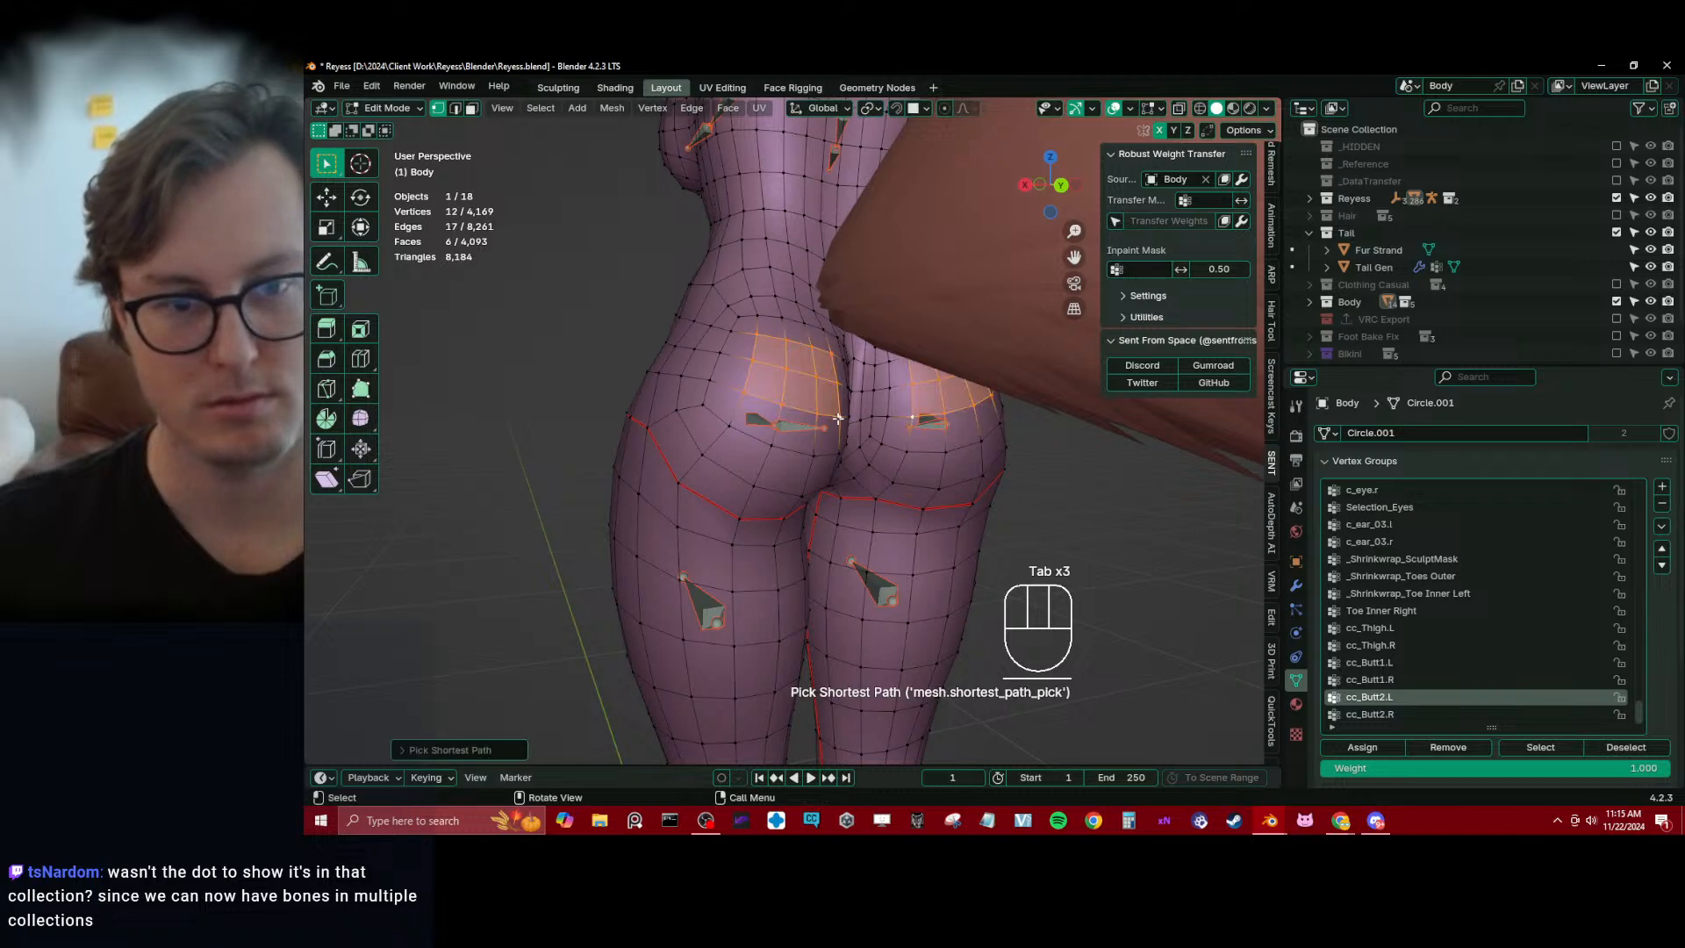
{"action": "left_click", "coordinate": [1364, 747]}
{"action": "key", "text": "Tab"}
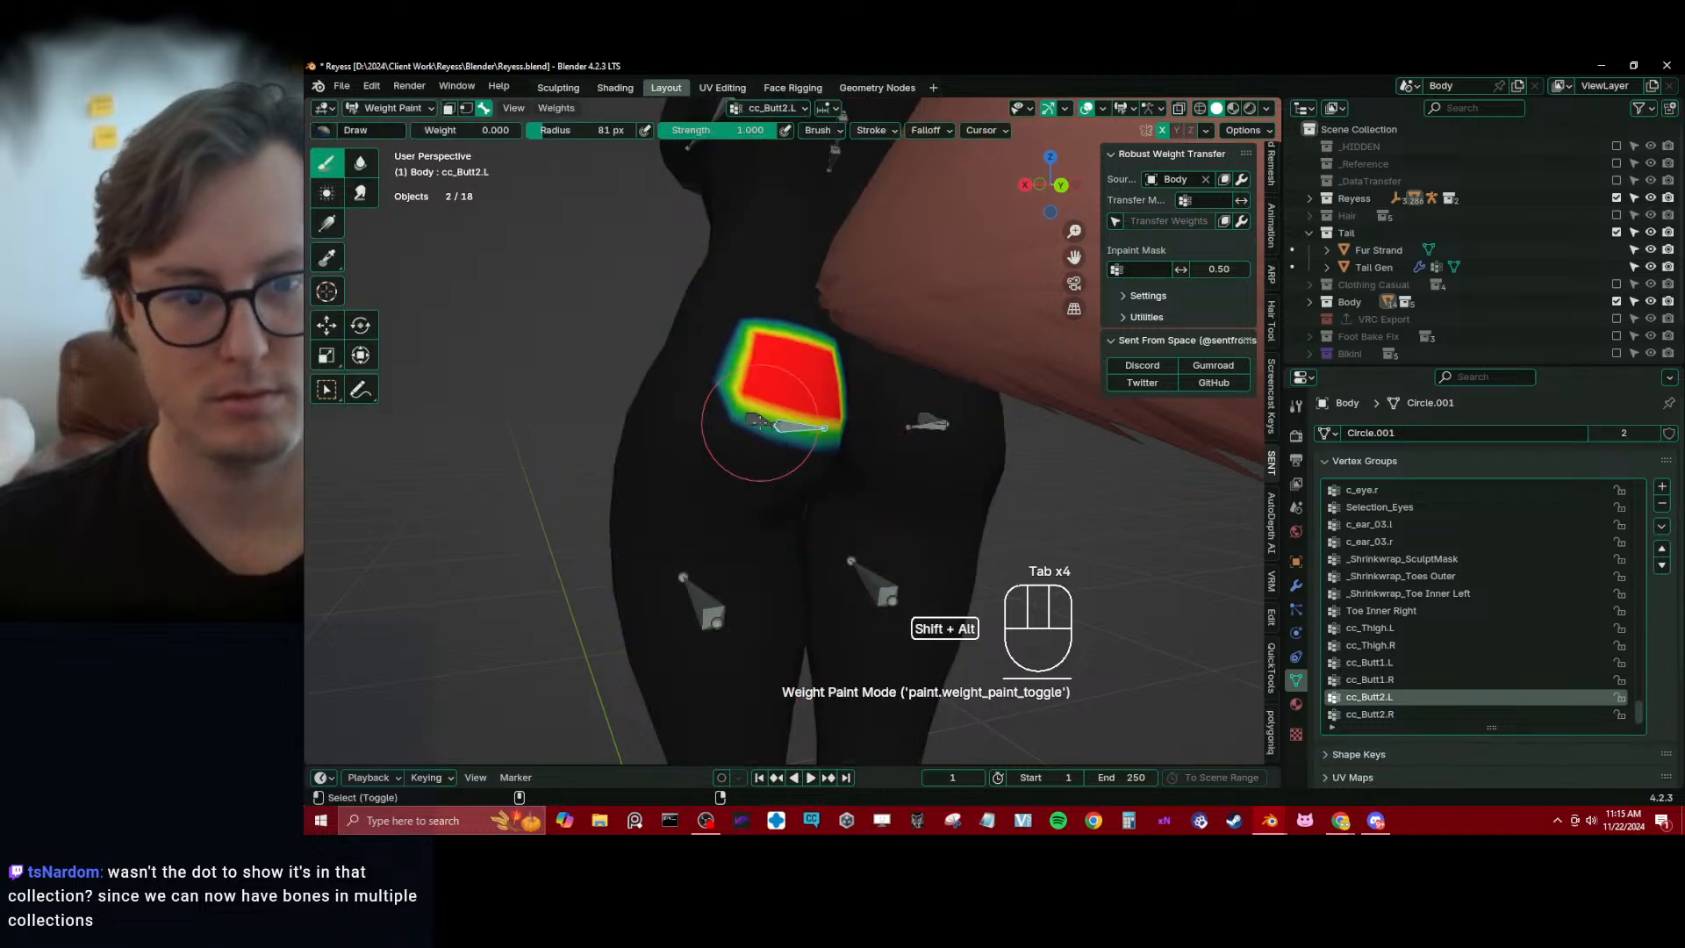
Smooth the vertex weights of the cc_Butt1.L and cc_Butt2.L bones
{"action": "left_click", "coordinate": [759, 422], "text": "alt+shift"}
{"action": "key", "text": "q"}
{"action": "left_click", "coordinate": [832, 441]}
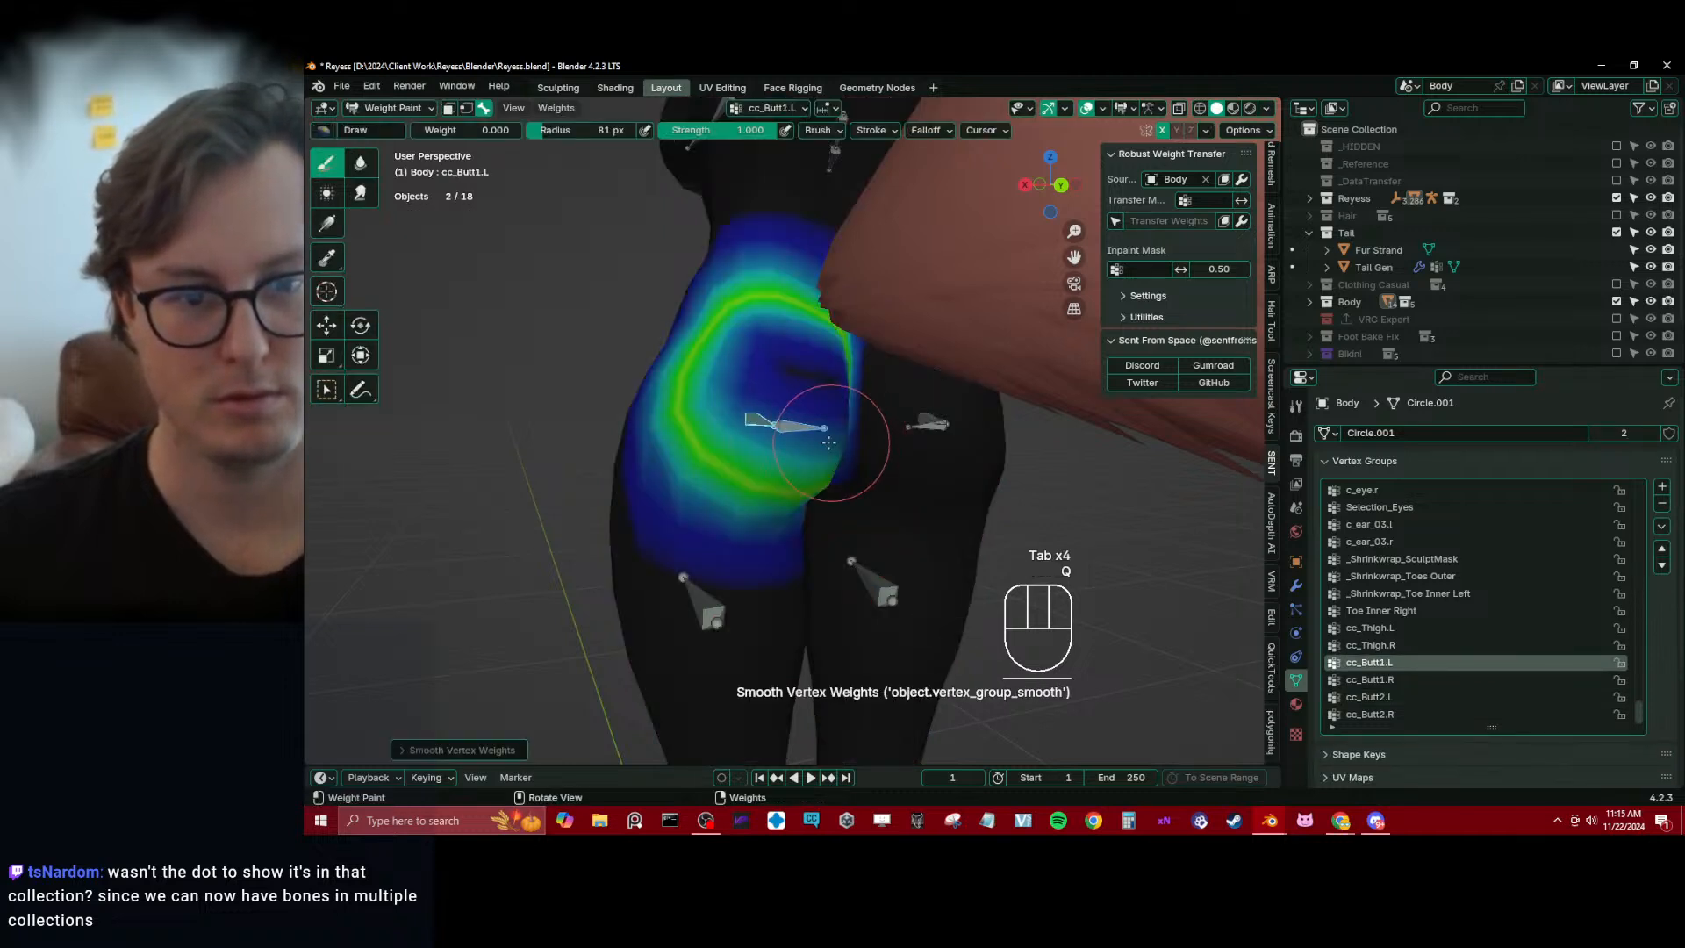
{"action": "left_click", "coordinate": [779, 427]}
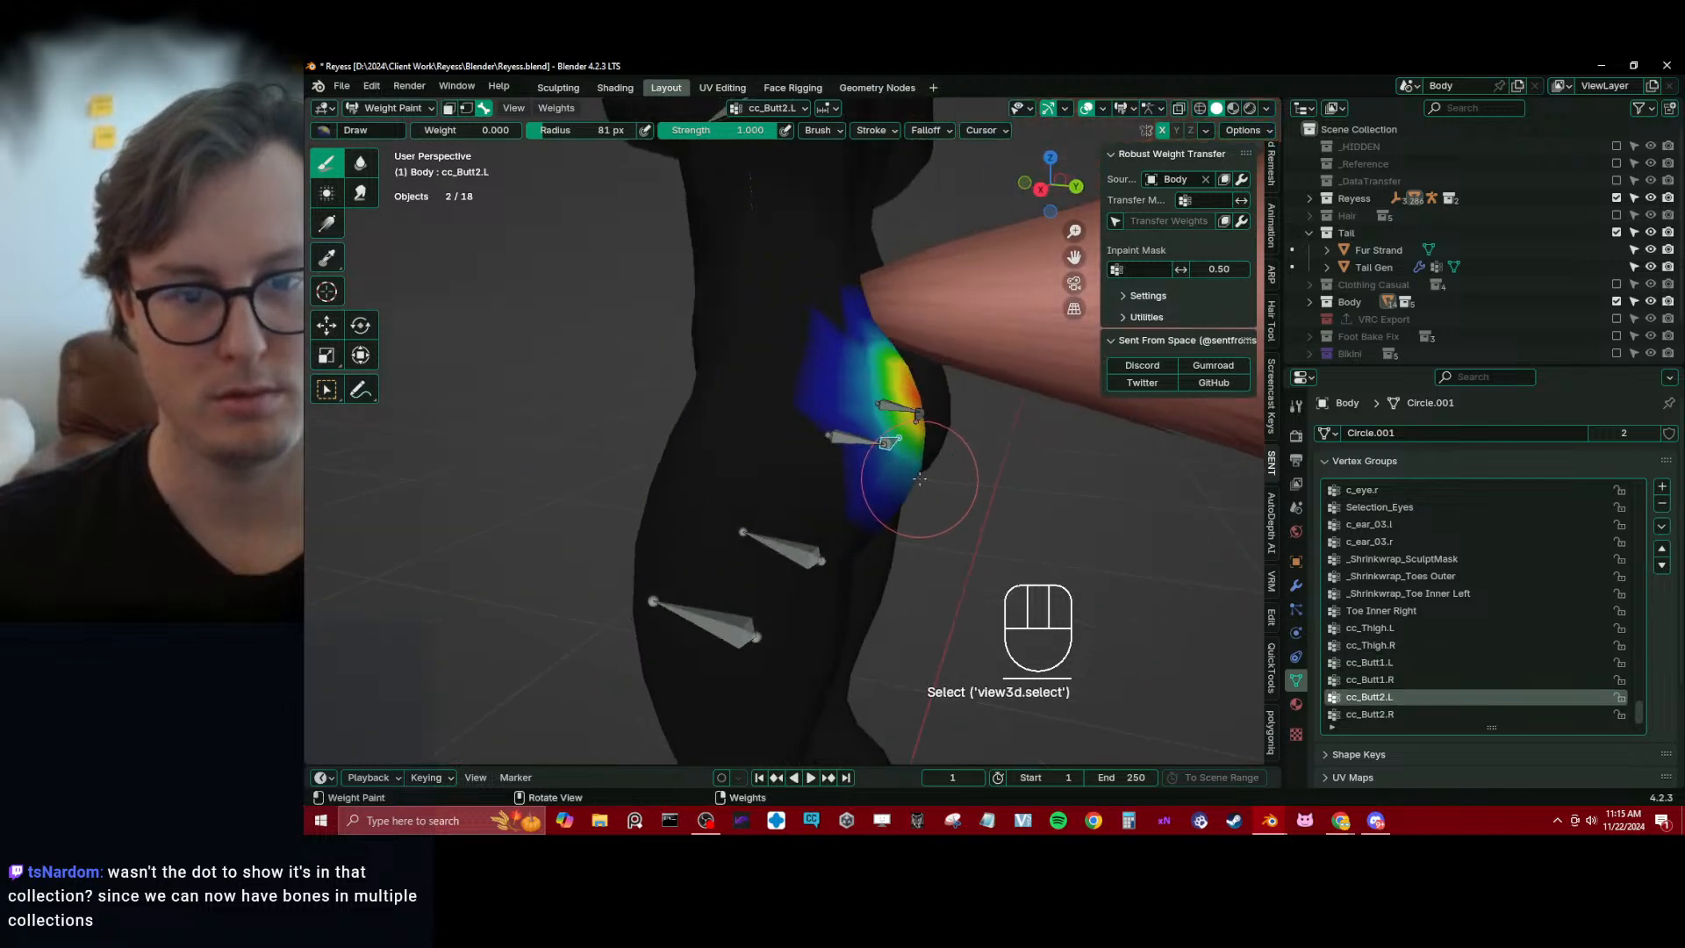
{"action": "key", "text": "q"}
{"action": "left_click", "coordinate": [801, 461]}
Fade the cc_Butt1.L weights toward the lower back, thigh and outer hip using the Gradient tool at weight 0.000
{"action": "left_click", "coordinate": [753, 427], "text": "alt"}
{"action": "middle_click_drag", "start_coordinate": [753, 426], "coordinate": [829, 412]}
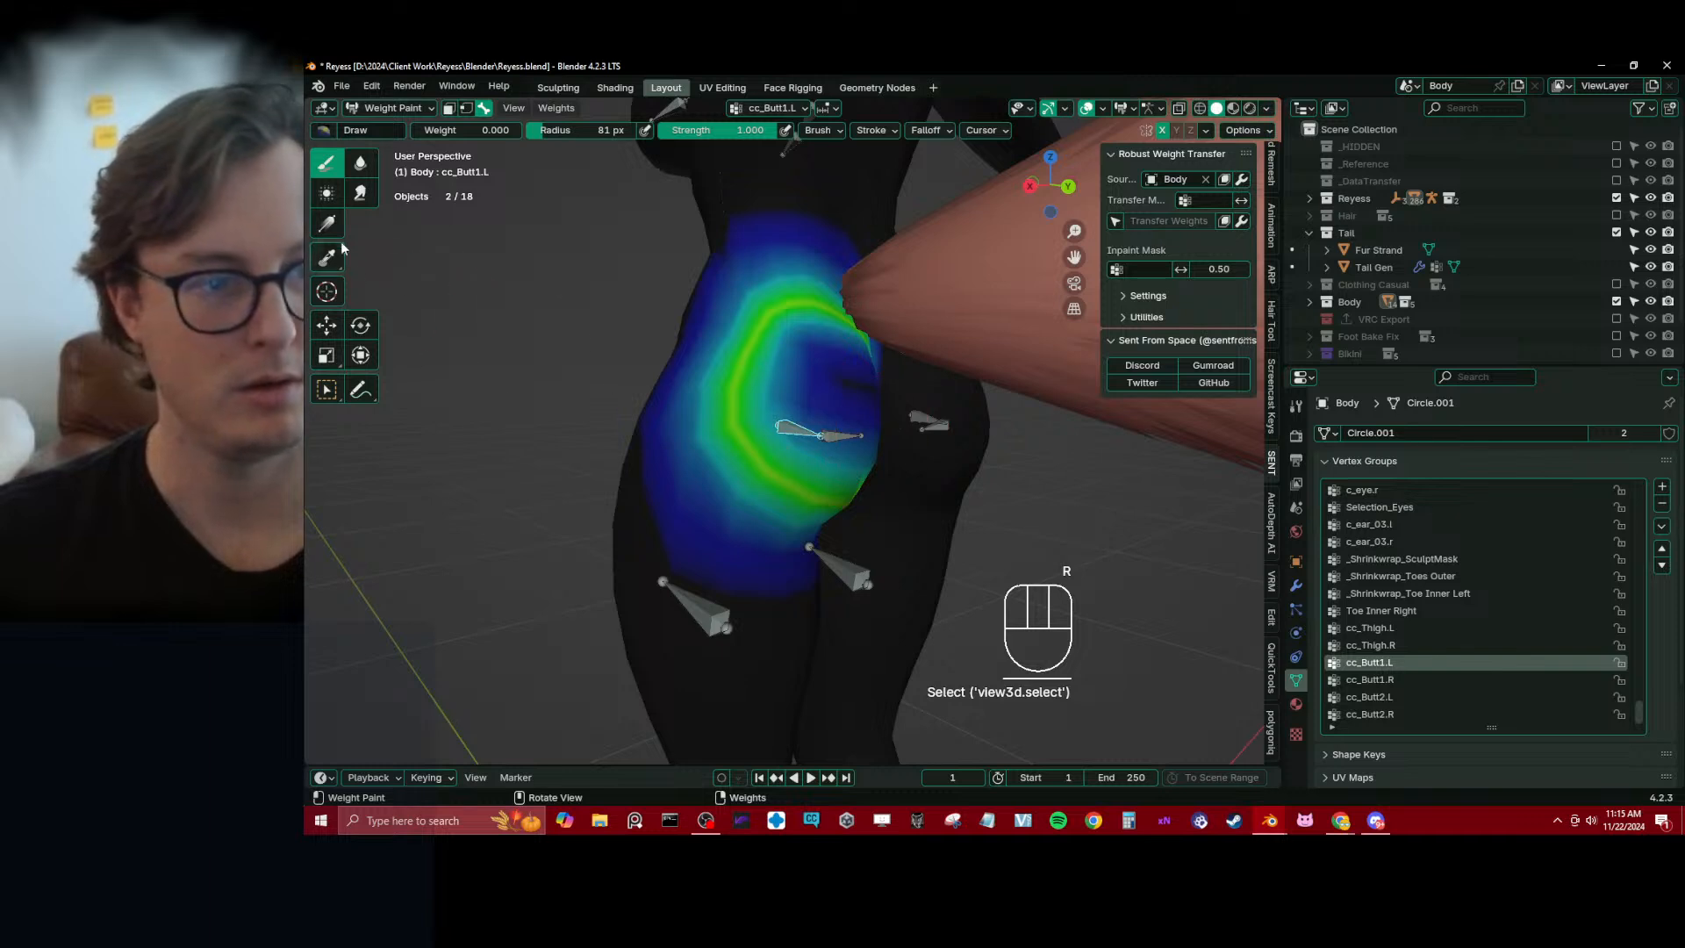
{"action": "left_click", "coordinate": [327, 225]}
{"action": "middle_click_drag", "start_coordinate": [728, 285], "coordinate": [751, 326]}
{"action": "left_click_drag", "start_coordinate": [762, 234], "coordinate": [796, 338]}
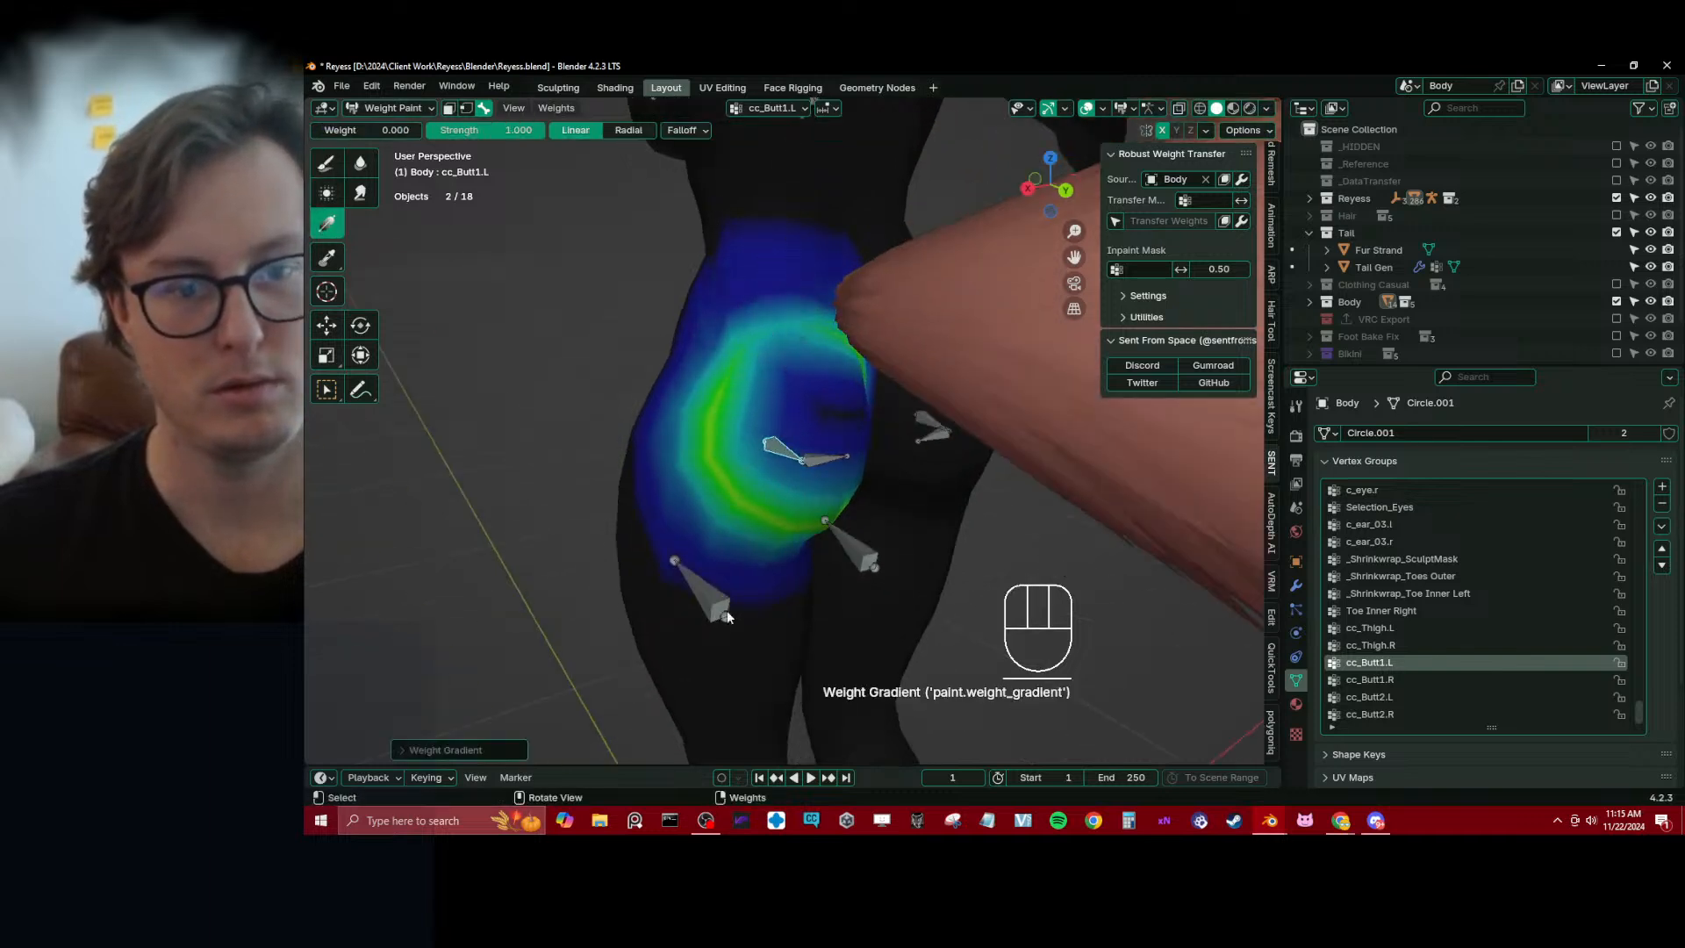
{"action": "middle_click_drag", "start_coordinate": [726, 617], "coordinate": [709, 552]}
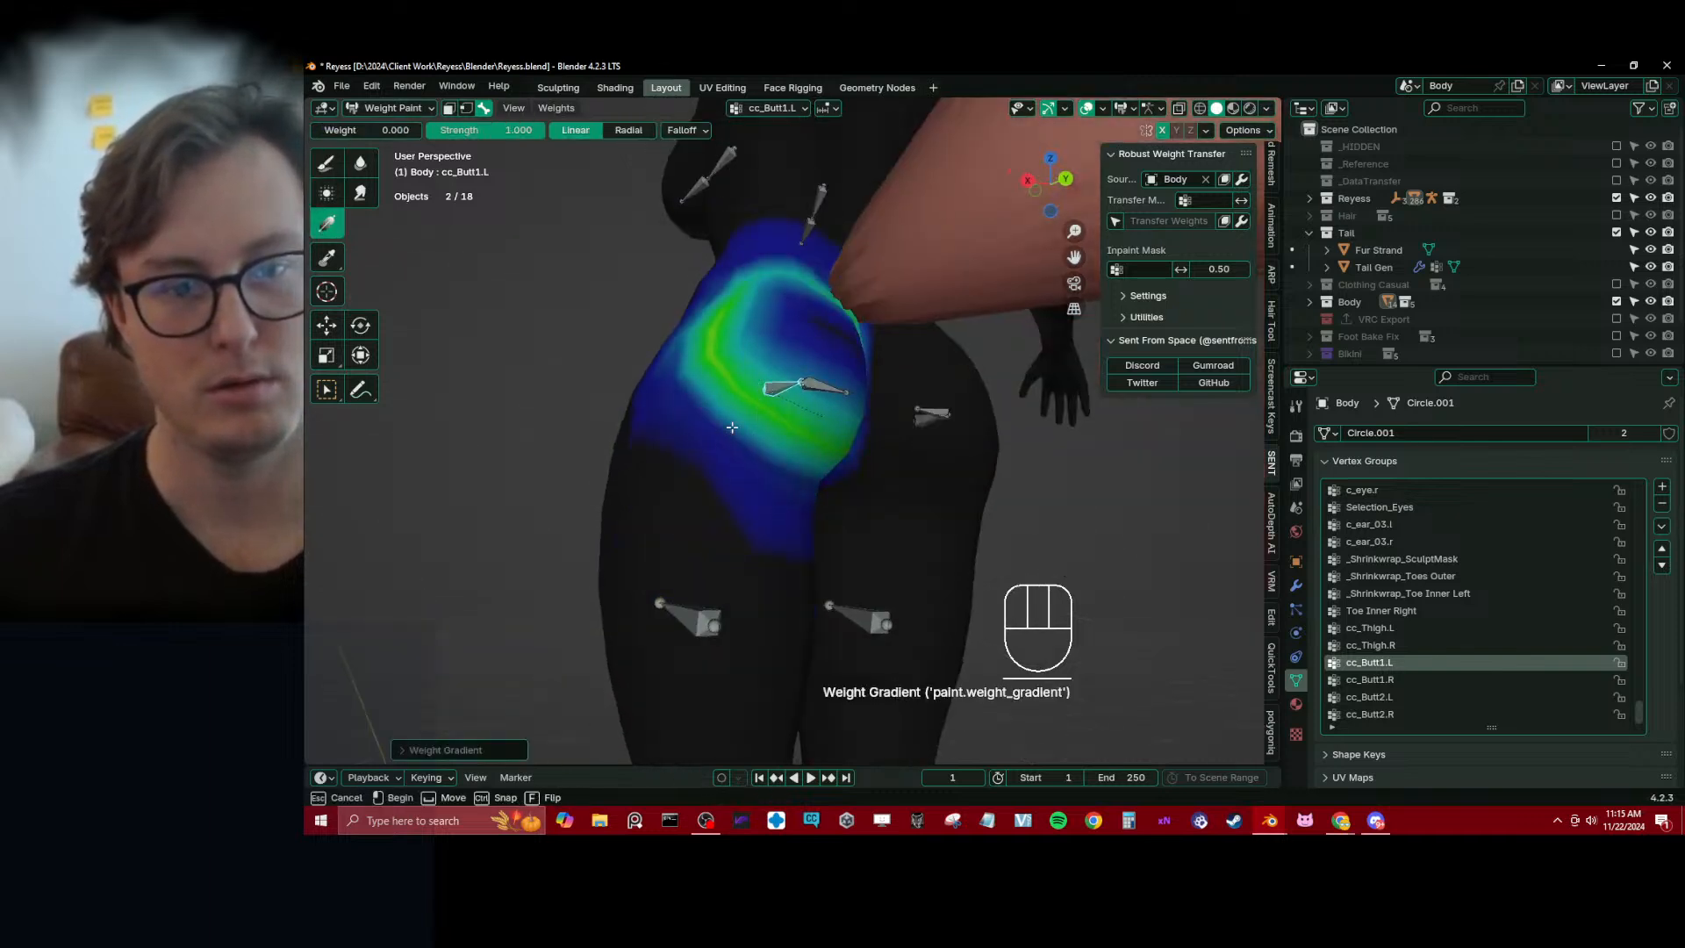
{"action": "middle_click_drag", "start_coordinate": [601, 404], "coordinate": [696, 399]}
{"action": "left_click_drag", "start_coordinate": [751, 338], "coordinate": [846, 376]}
Switch to wireframe shading, test-rotate the cc_Butt2.L bone and smooth its vertex weights further
{"action": "mouse_move", "coordinate": [942, 379]}
{"action": "middle_mouse_down"}
{"action": "mouse_move", "coordinate": [807, 405]}
{"action": "mouse_move", "coordinate": [874, 437]}
{"action": "mouse_move", "coordinate": [905, 423]}
{"action": "mouse_move", "coordinate": [851, 433]}
{"action": "middle_mouse_up"}
{"action": "key", "text": "z"}
{"action": "left_click", "coordinate": [852, 434], "text": "ctrl"}
{"action": "key", "text": "r"}
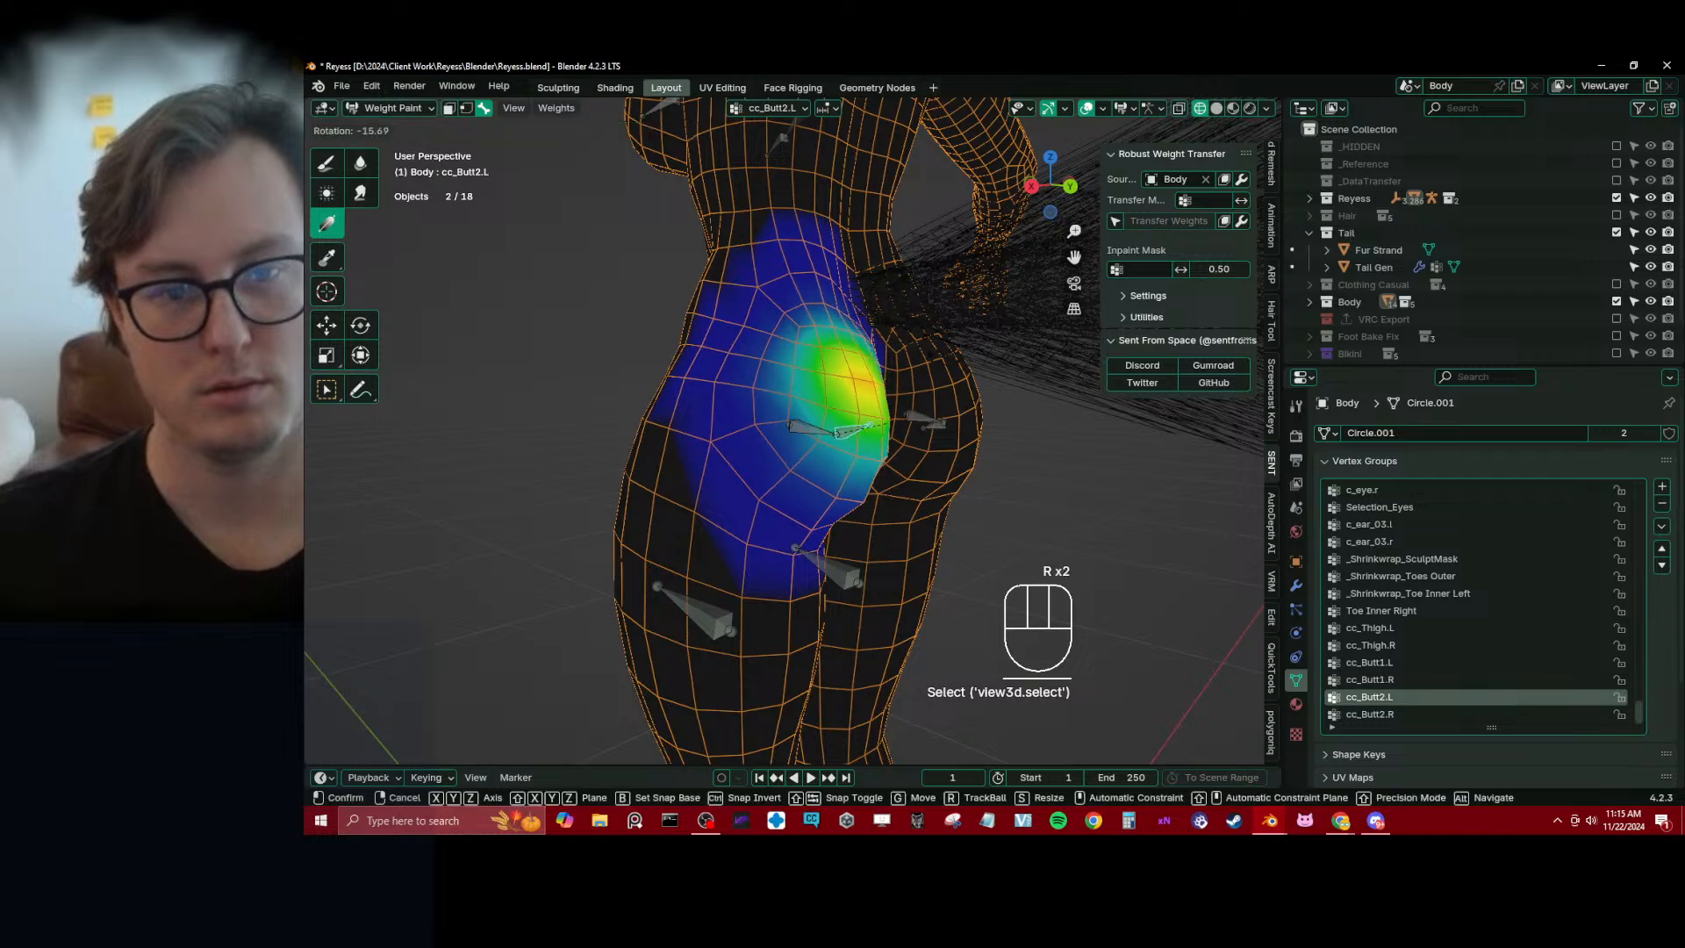
{"action": "left_click", "coordinate": [885, 476]}
{"action": "key", "text": "q"}
{"action": "left_click", "coordinate": [839, 465]}
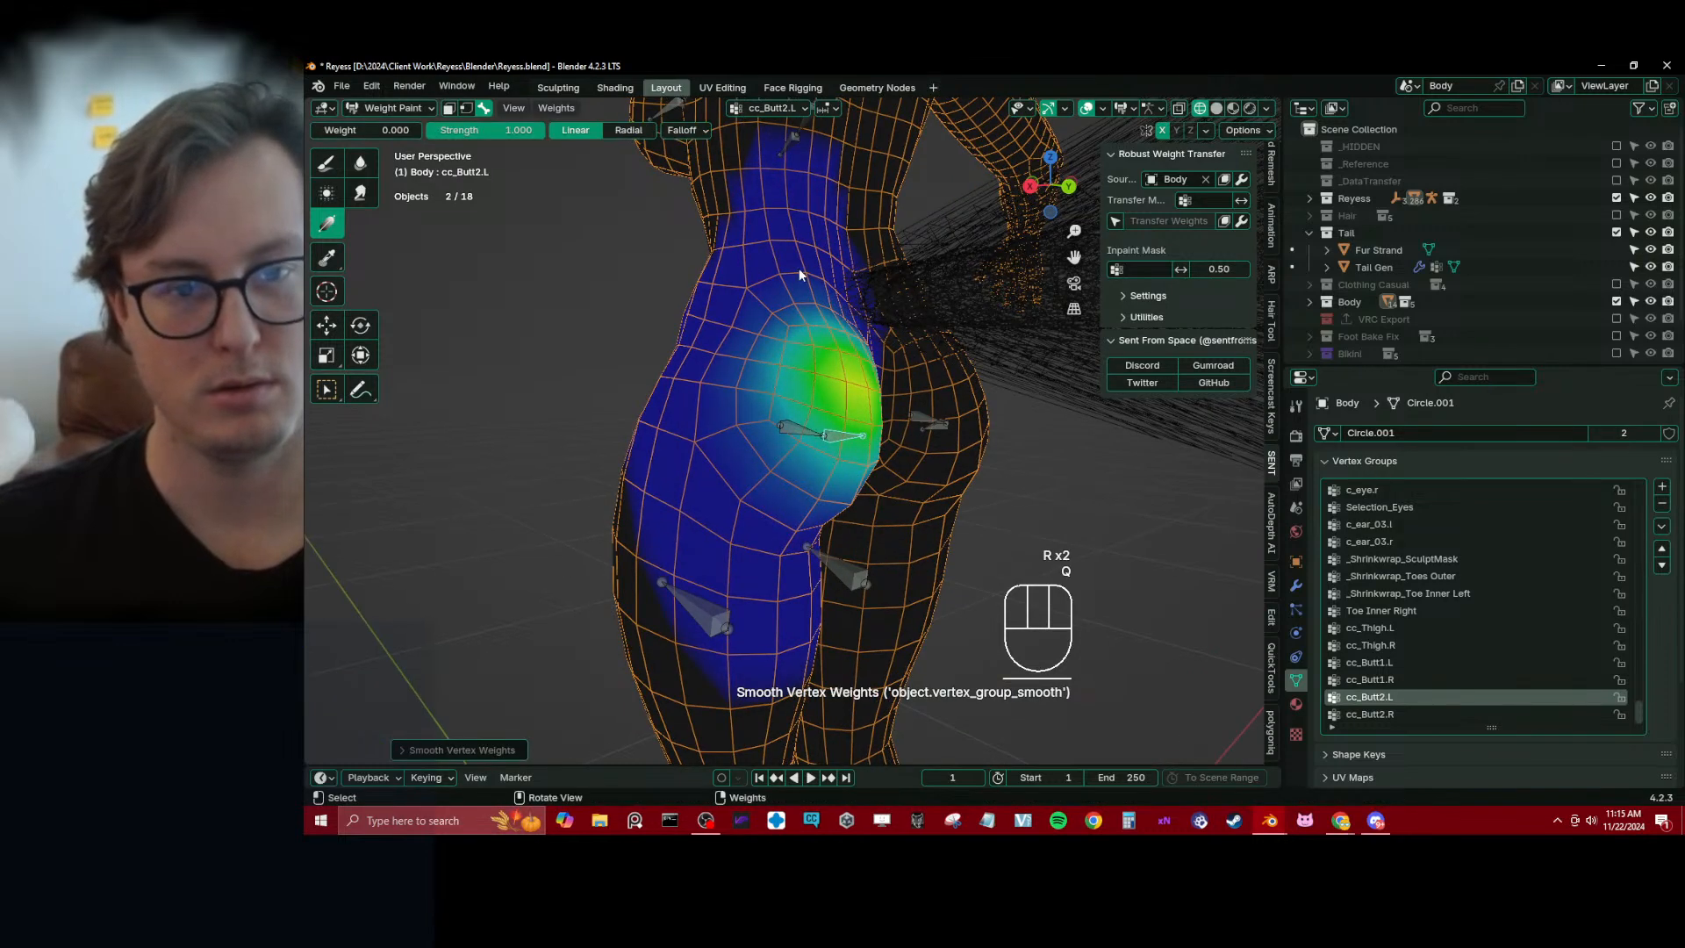
Fade the cc_Butt2.L weights toward the back and thigh using the Gradient tool at weight 0.000
{"action": "left_click_drag", "start_coordinate": [797, 269], "coordinate": [784, 317]}
{"action": "mouse_move", "coordinate": [733, 501]}
{"action": "left_mouse_down"}
{"action": "mouse_move", "coordinate": [753, 465]}
{"action": "mouse_move", "coordinate": [746, 416]}
{"action": "left_mouse_up"}
{"action": "mouse_move", "coordinate": [751, 420]}
{"action": "middle_mouse_down"}
{"action": "mouse_move", "coordinate": [796, 435]}
{"action": "mouse_move", "coordinate": [719, 419]}
{"action": "middle_mouse_up"}
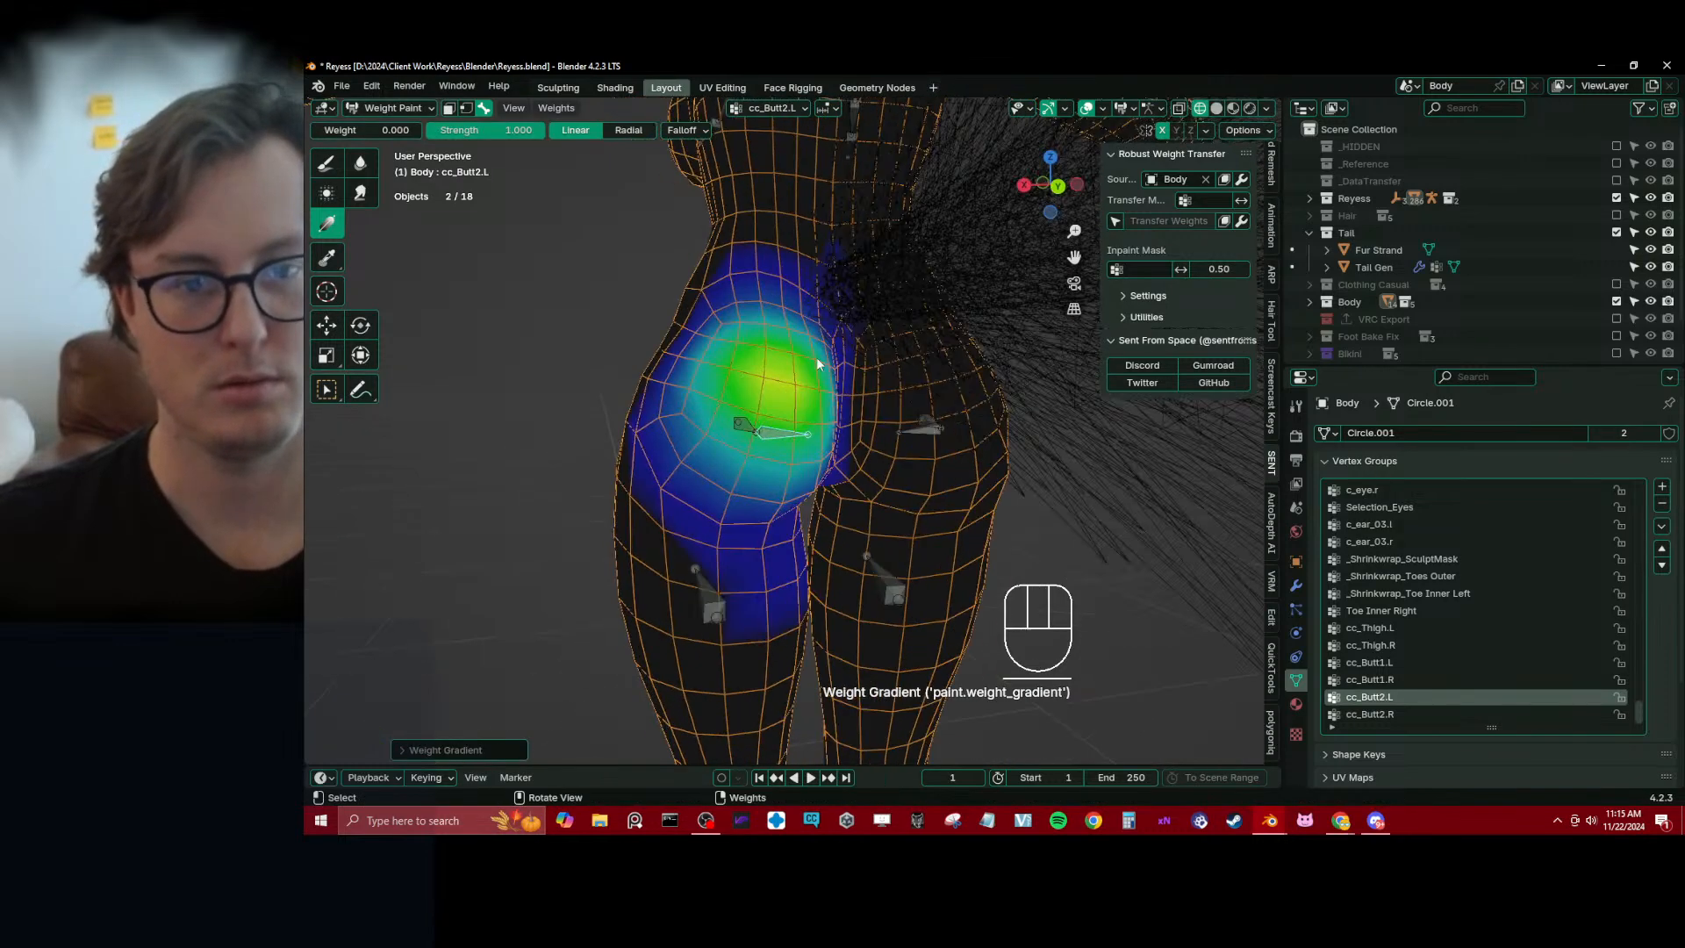
{"action": "middle_click_drag", "start_coordinate": [817, 362], "coordinate": [761, 452]}
Soften the cc_Butt1.L weights across the left buttock with the Blur brush at radius 81 px and strength 1.000
{"action": "left_click", "coordinate": [778, 404]}
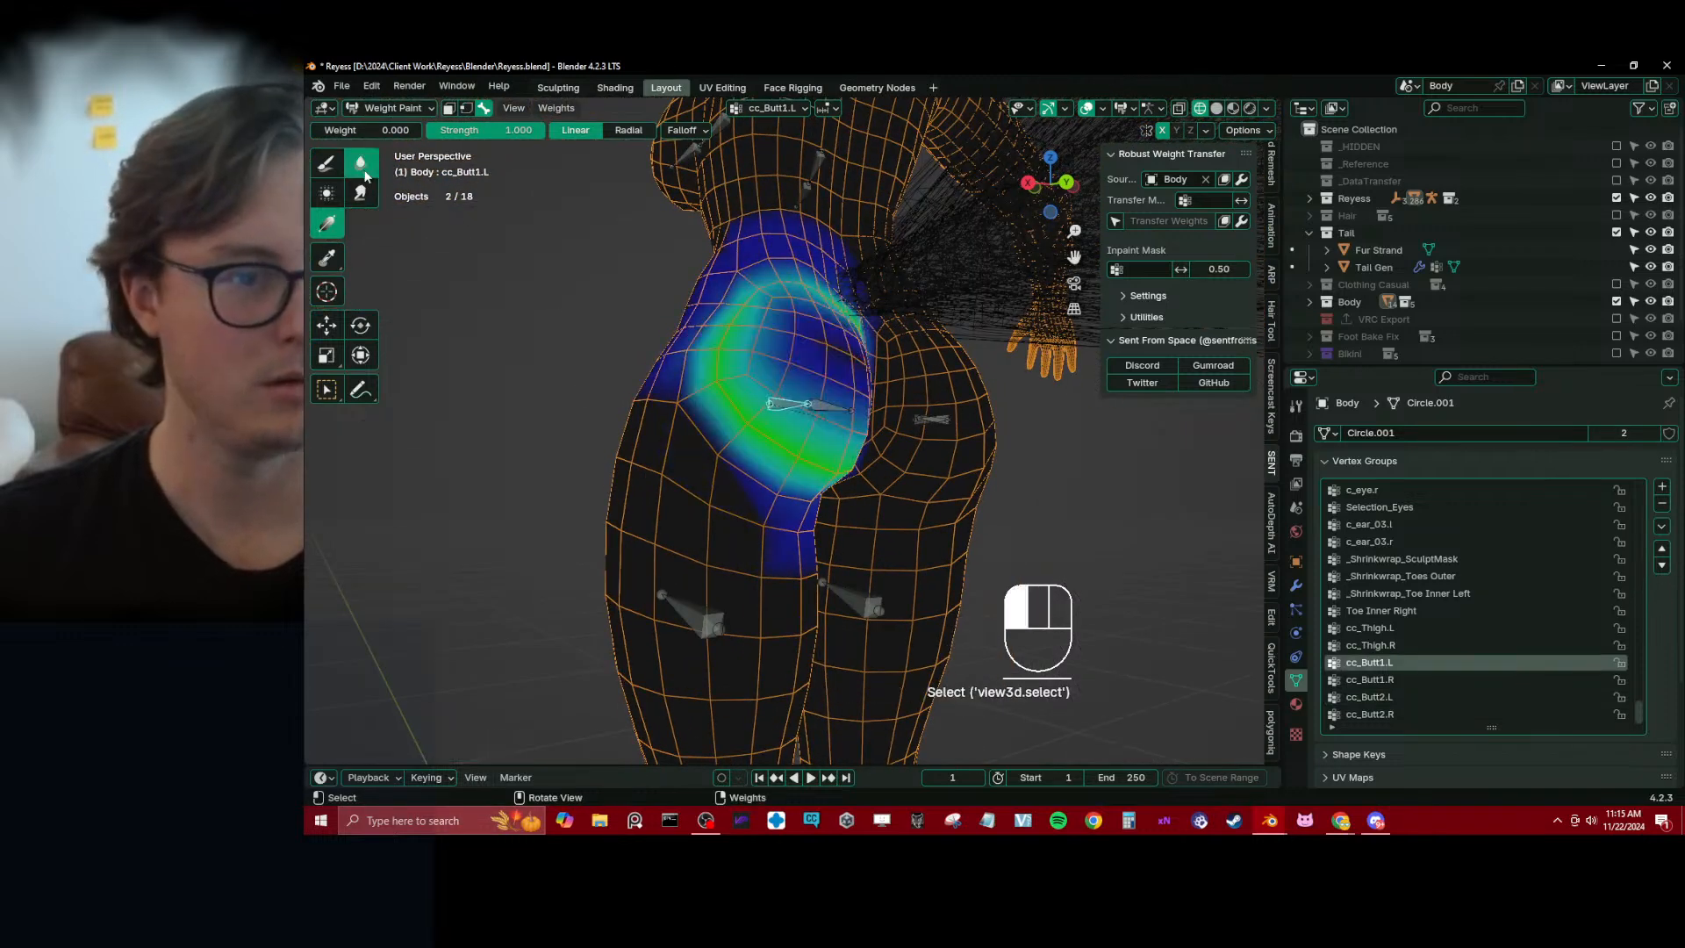
{"action": "left_click", "coordinate": [360, 162]}
{"action": "left_click_drag", "start_coordinate": [808, 376], "coordinate": [790, 395]}
{"action": "middle_click_drag", "start_coordinate": [790, 394], "coordinate": [752, 451]}
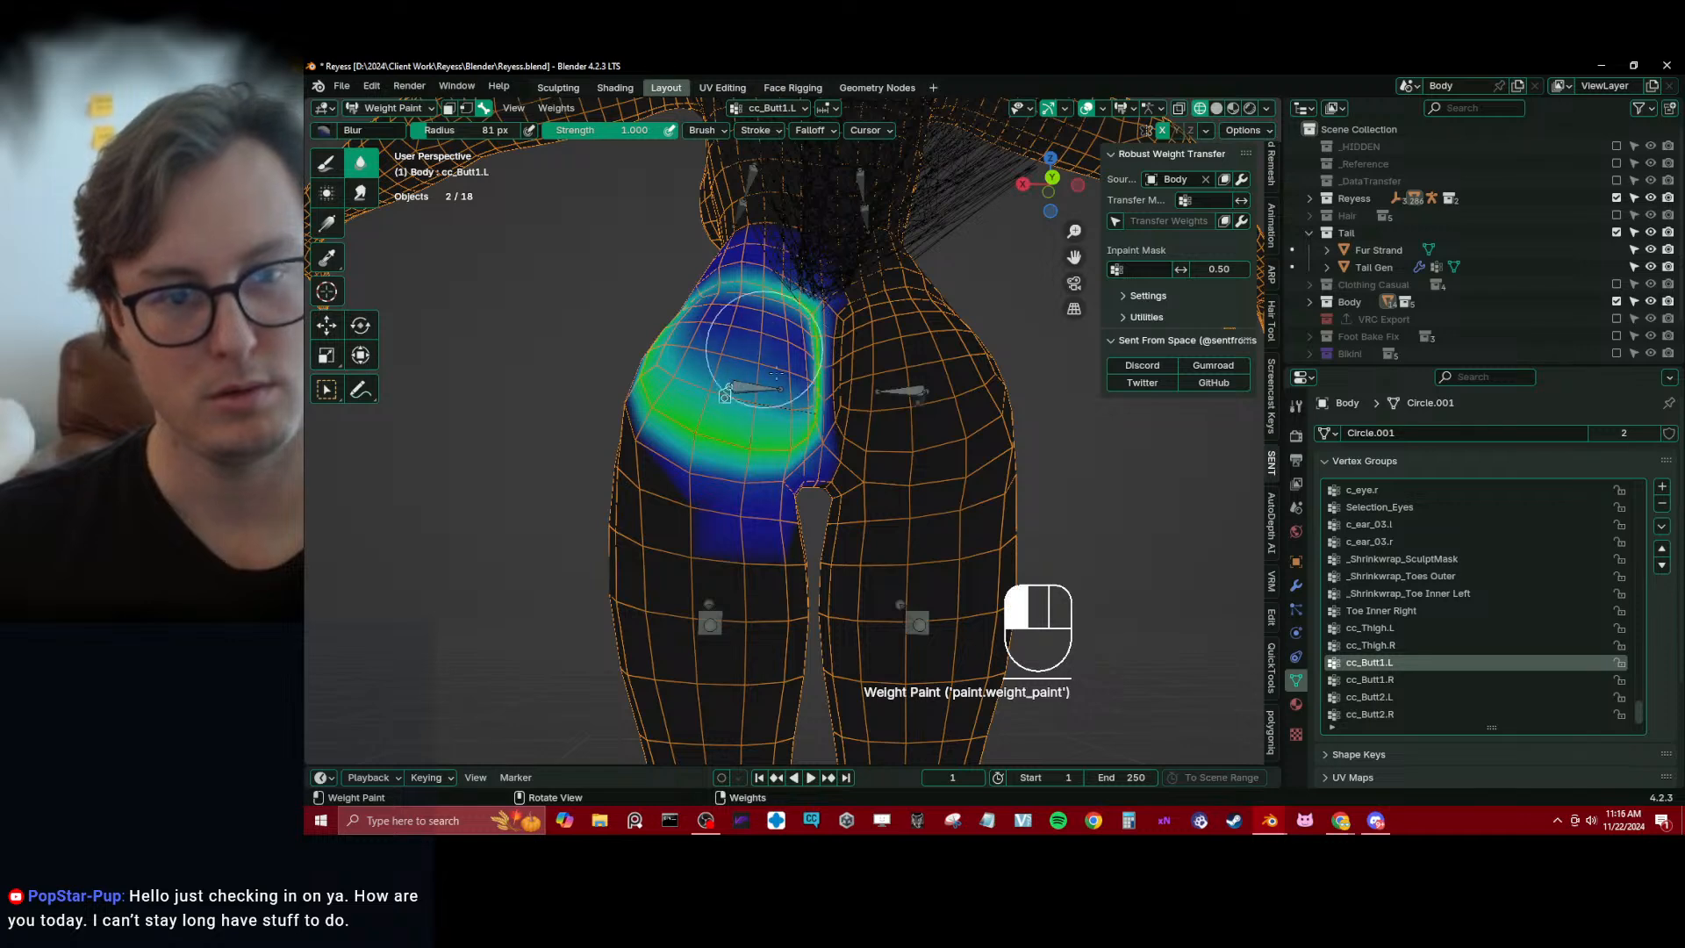
{"action": "left_click_drag", "start_coordinate": [804, 393], "coordinate": [801, 381]}
{"action": "middle_click_drag", "start_coordinate": [801, 382], "coordinate": [859, 440]}
{"action": "mouse_move", "coordinate": [859, 395]}
{"action": "left_mouse_down"}
{"action": "mouse_move", "coordinate": [769, 337]}
{"action": "mouse_move", "coordinate": [783, 312]}
{"action": "left_mouse_up"}
{"action": "mouse_move", "coordinate": [781, 312]}
{"action": "left_mouse_down"}
{"action": "mouse_move", "coordinate": [710, 358]}
{"action": "mouse_move", "coordinate": [731, 501]}
{"action": "left_mouse_up"}
{"action": "middle_click_drag", "start_coordinate": [731, 501], "coordinate": [706, 449]}
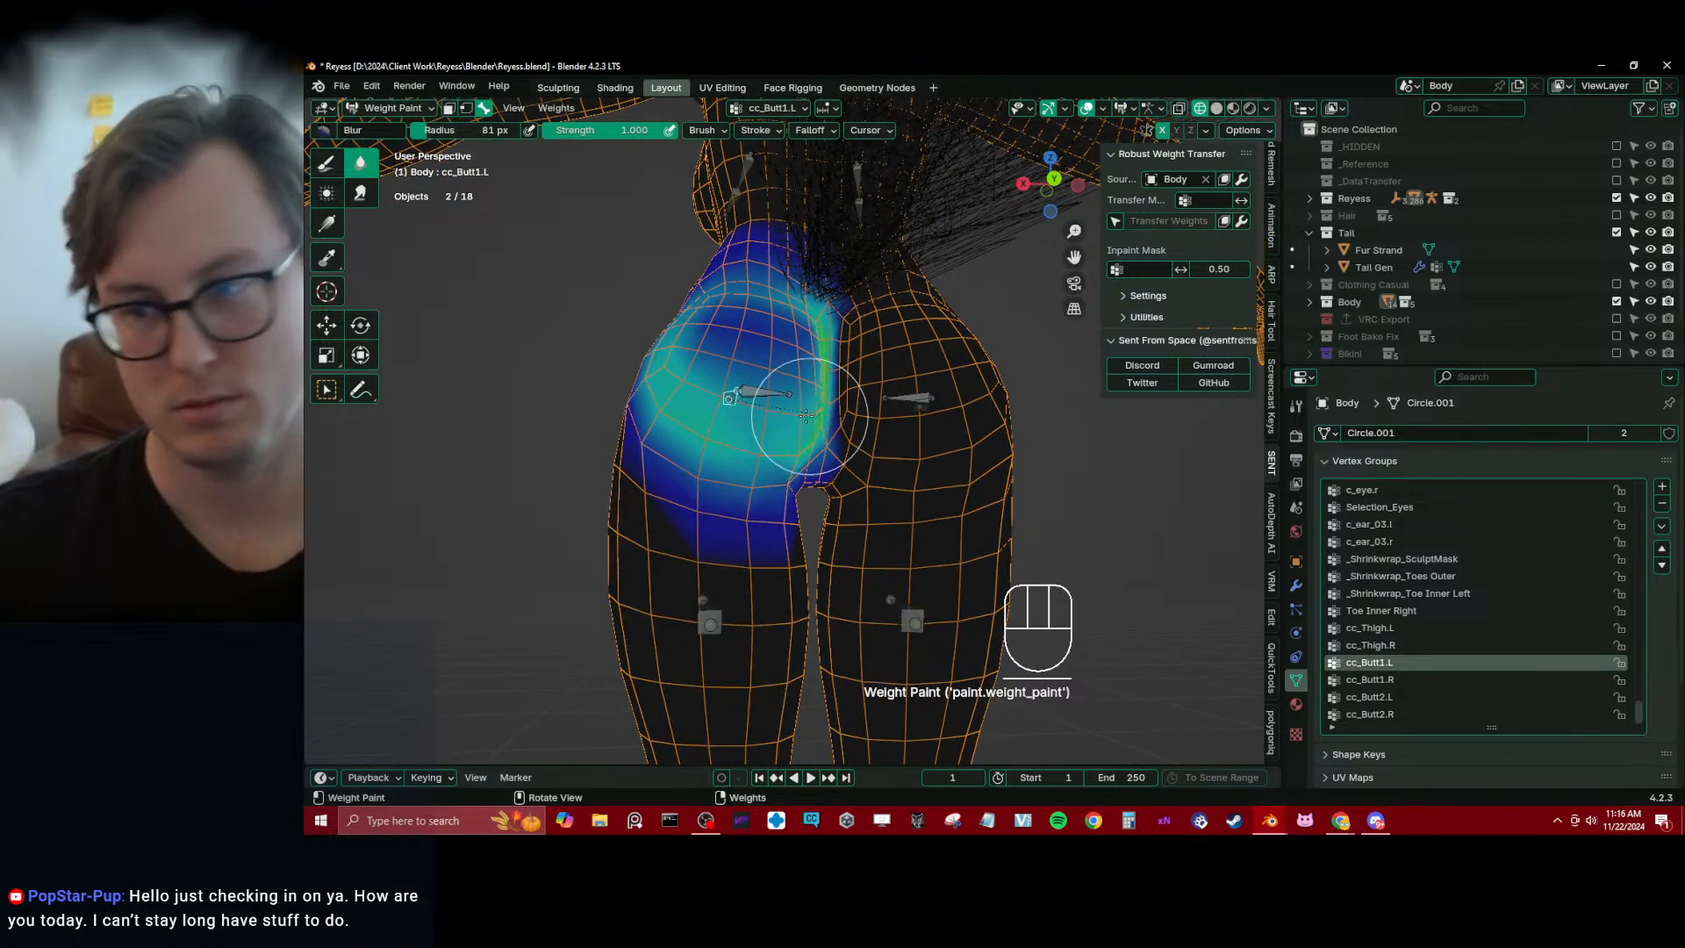
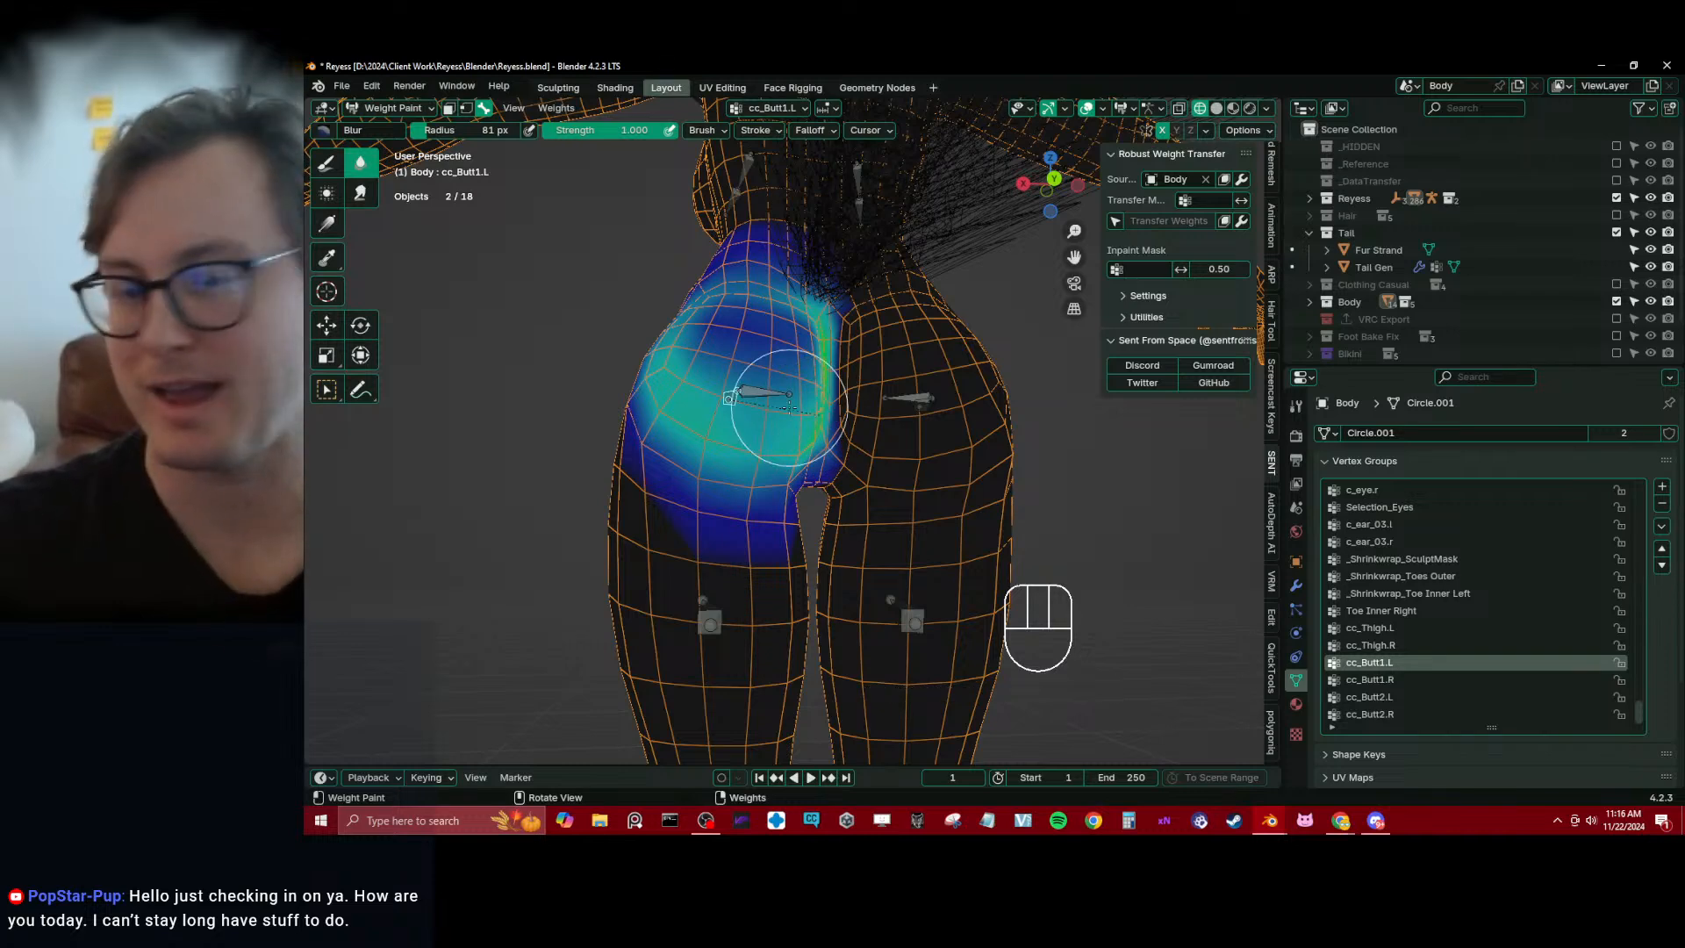
Blur the cc_Butt1.L weights along the left buttock's inner edge near the cleft
{"action": "middle_click_drag", "start_coordinate": [772, 444], "coordinate": [754, 386]}
{"action": "left_click_drag", "start_coordinate": [755, 386], "coordinate": [786, 424]}
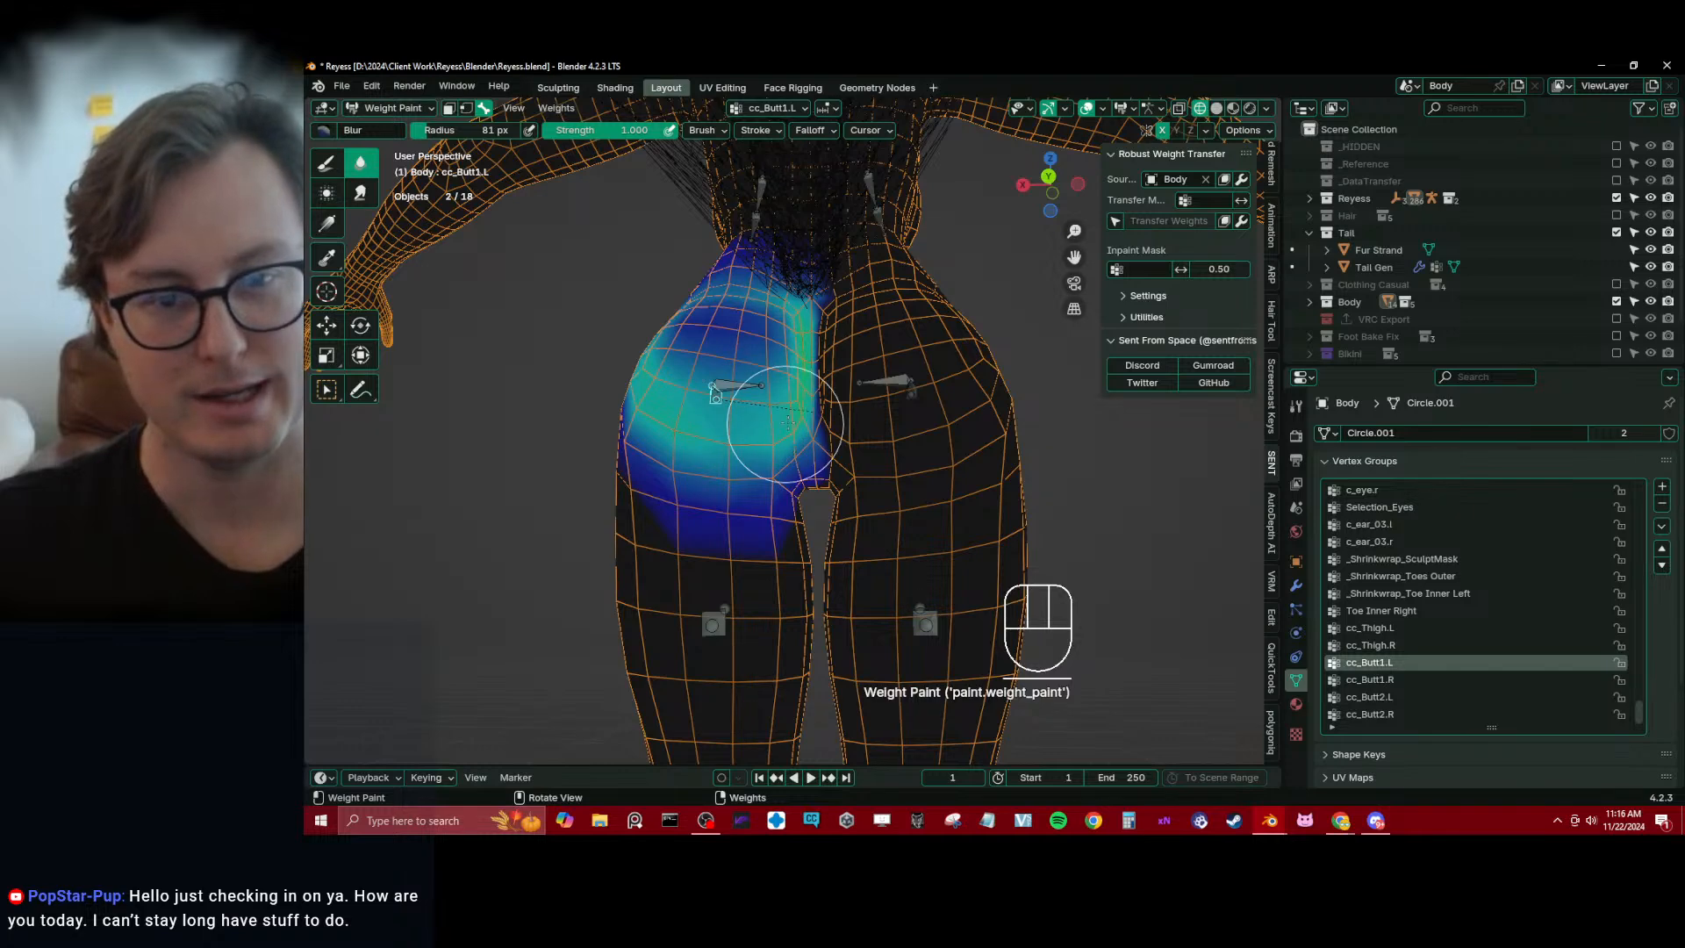
{"action": "middle_click_drag", "start_coordinate": [796, 401], "coordinate": [845, 367]}
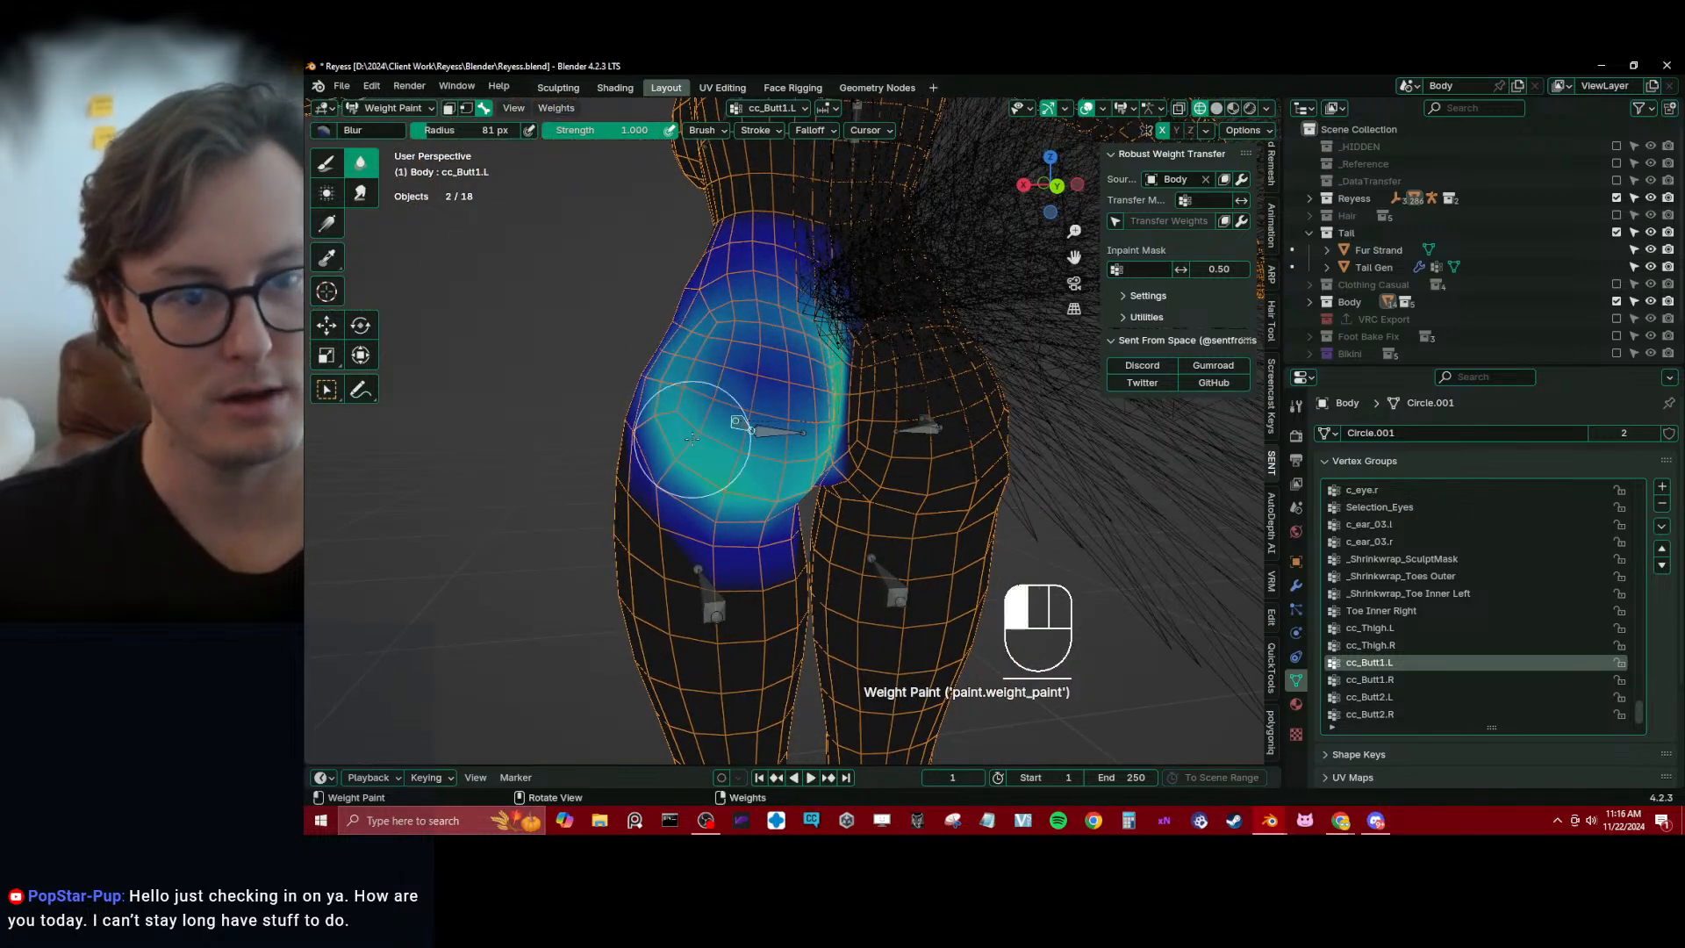
{"action": "mouse_move", "coordinate": [816, 427]}
{"action": "middle_mouse_down"}
{"action": "mouse_move", "coordinate": [789, 488]}
{"action": "mouse_move", "coordinate": [808, 395]}
{"action": "mouse_move", "coordinate": [826, 475]}
{"action": "middle_mouse_up"}
Remove the centre-line vertices of the buttock cleft from the cc_Butt1.L vertex group
{"action": "key", "text": "Tab"}
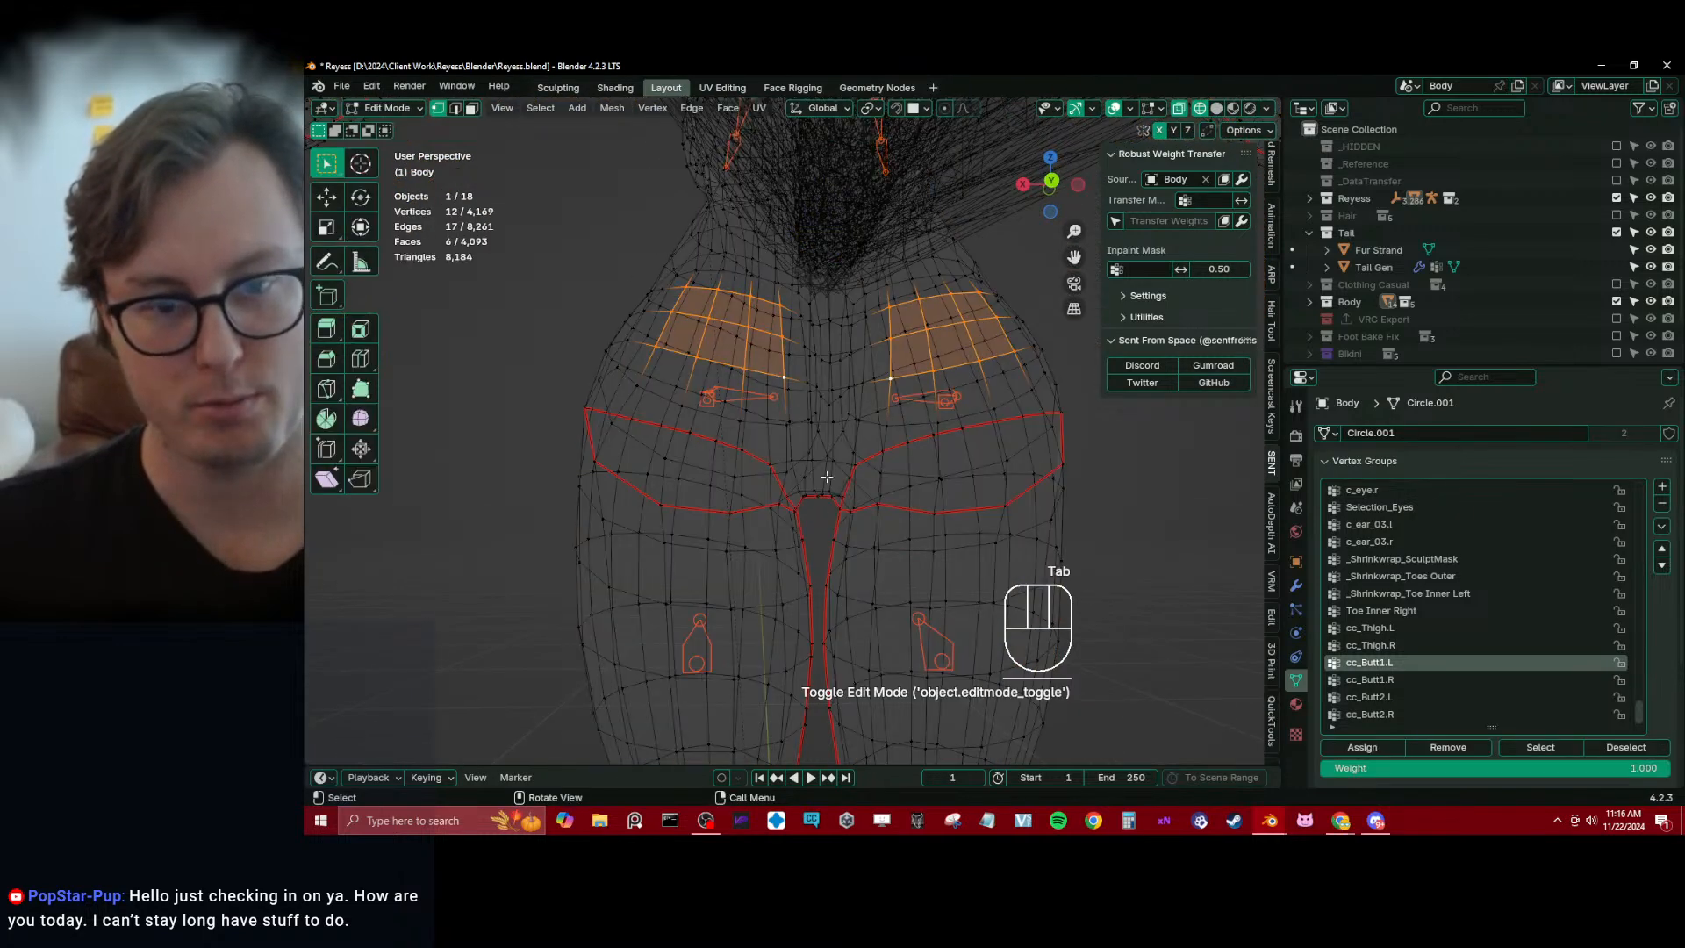
{"action": "left_click", "coordinate": [826, 474]}
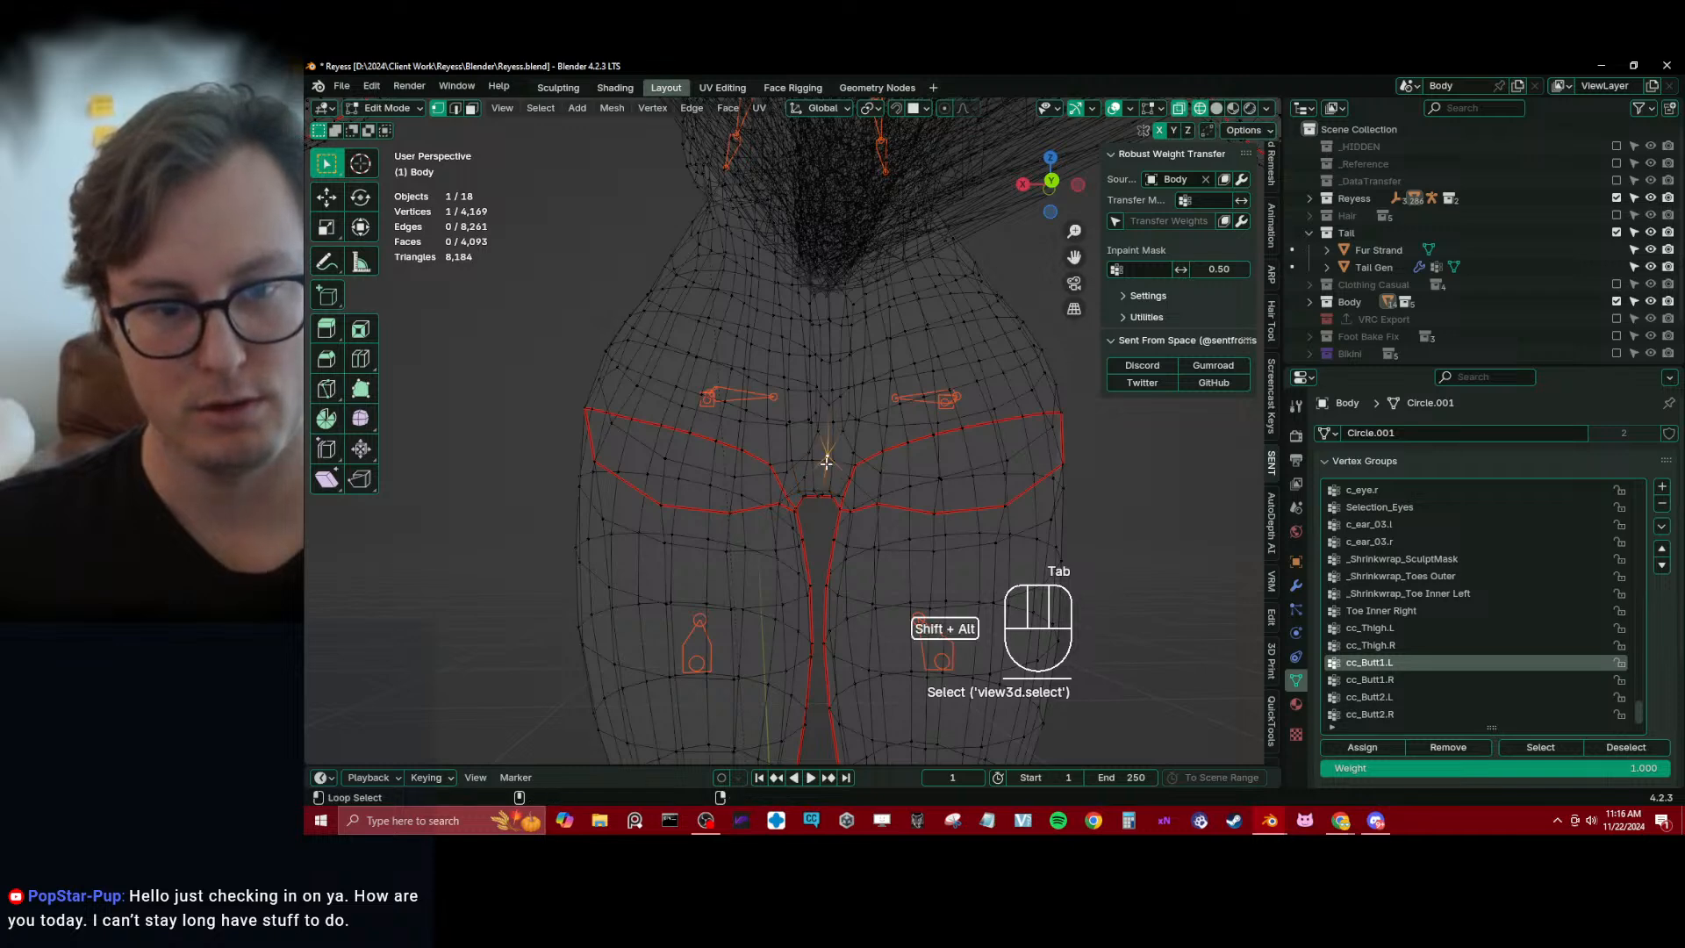
{"action": "left_click", "coordinate": [826, 463], "text": "alt+shift"}
{"action": "left_click", "coordinate": [1448, 746]}
{"action": "key", "text": "Tab"}
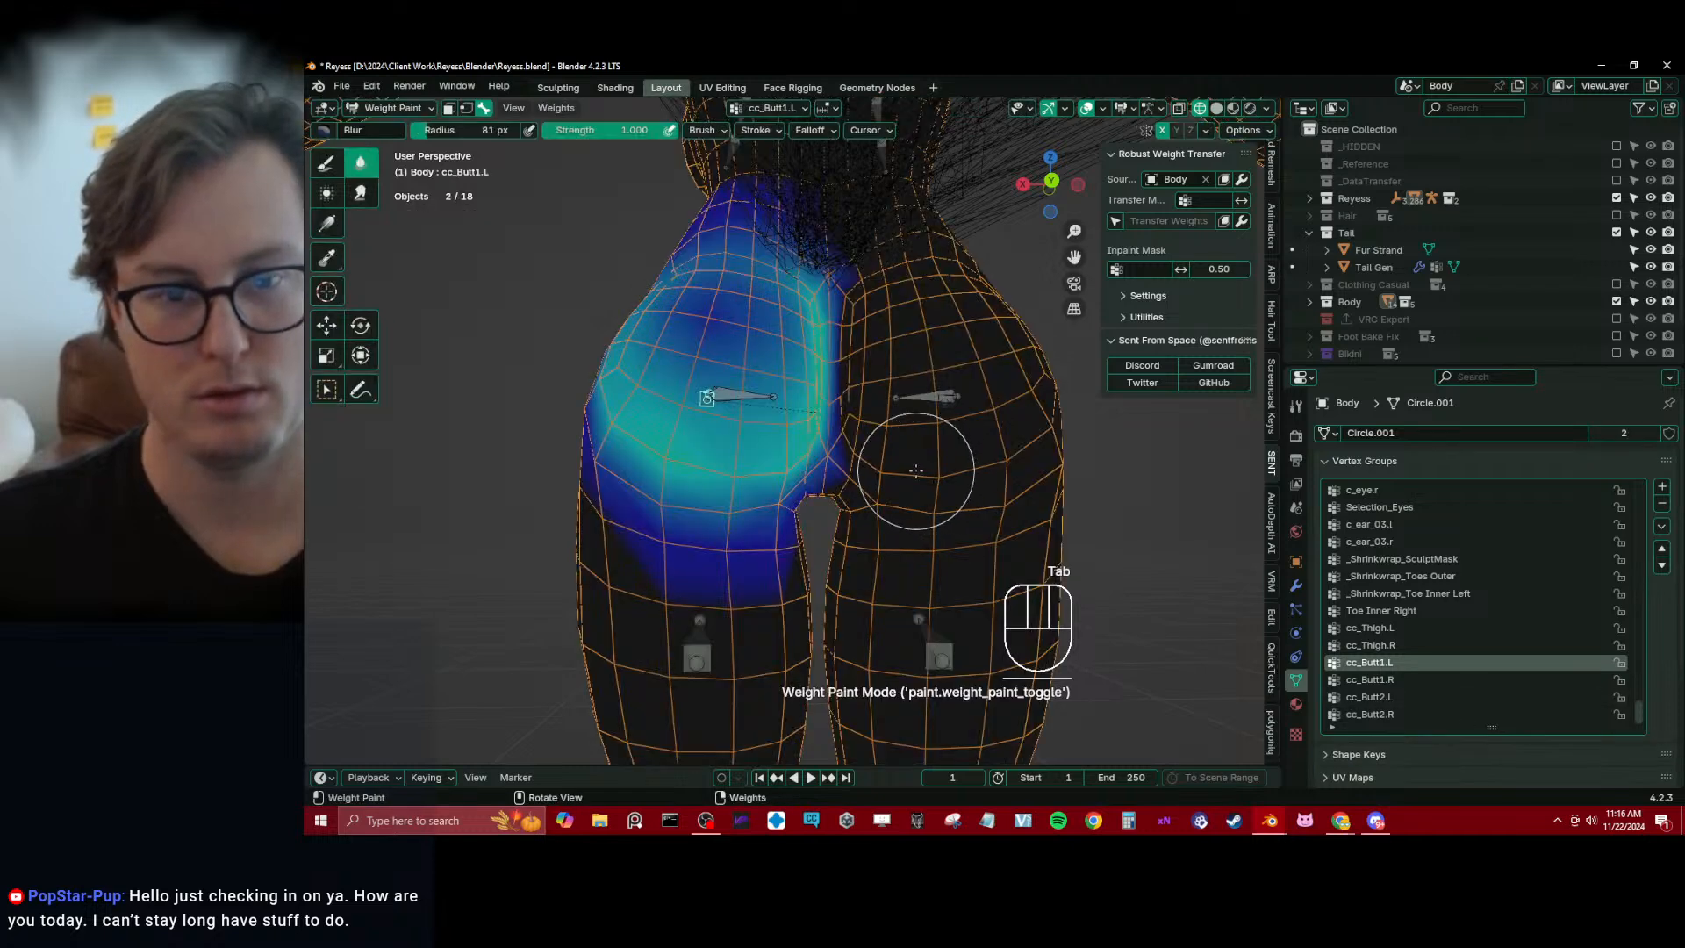
Create vertex groups for the cc_Breast1.L and cc_Breast2.L bones in weight painting, using the Draw brush at weight 0.000
{"action": "scroll", "coordinate": [904, 464], "scroll_direction": "down", "scroll_amount": 2}
{"action": "mouse_move", "coordinate": [891, 457]}
{"action": "middle_mouse_down"}
{"action": "mouse_move", "coordinate": [934, 454]}
{"action": "mouse_move", "coordinate": [877, 386]}
{"action": "mouse_move", "coordinate": [771, 334]}
{"action": "mouse_move", "coordinate": [779, 368]}
{"action": "mouse_move", "coordinate": [684, 421]}
{"action": "mouse_move", "coordinate": [570, 450]}
{"action": "middle_mouse_up"}
{"action": "left_click", "coordinate": [920, 409]}
{"action": "left_click", "coordinate": [801, 392], "text": "ctrl"}
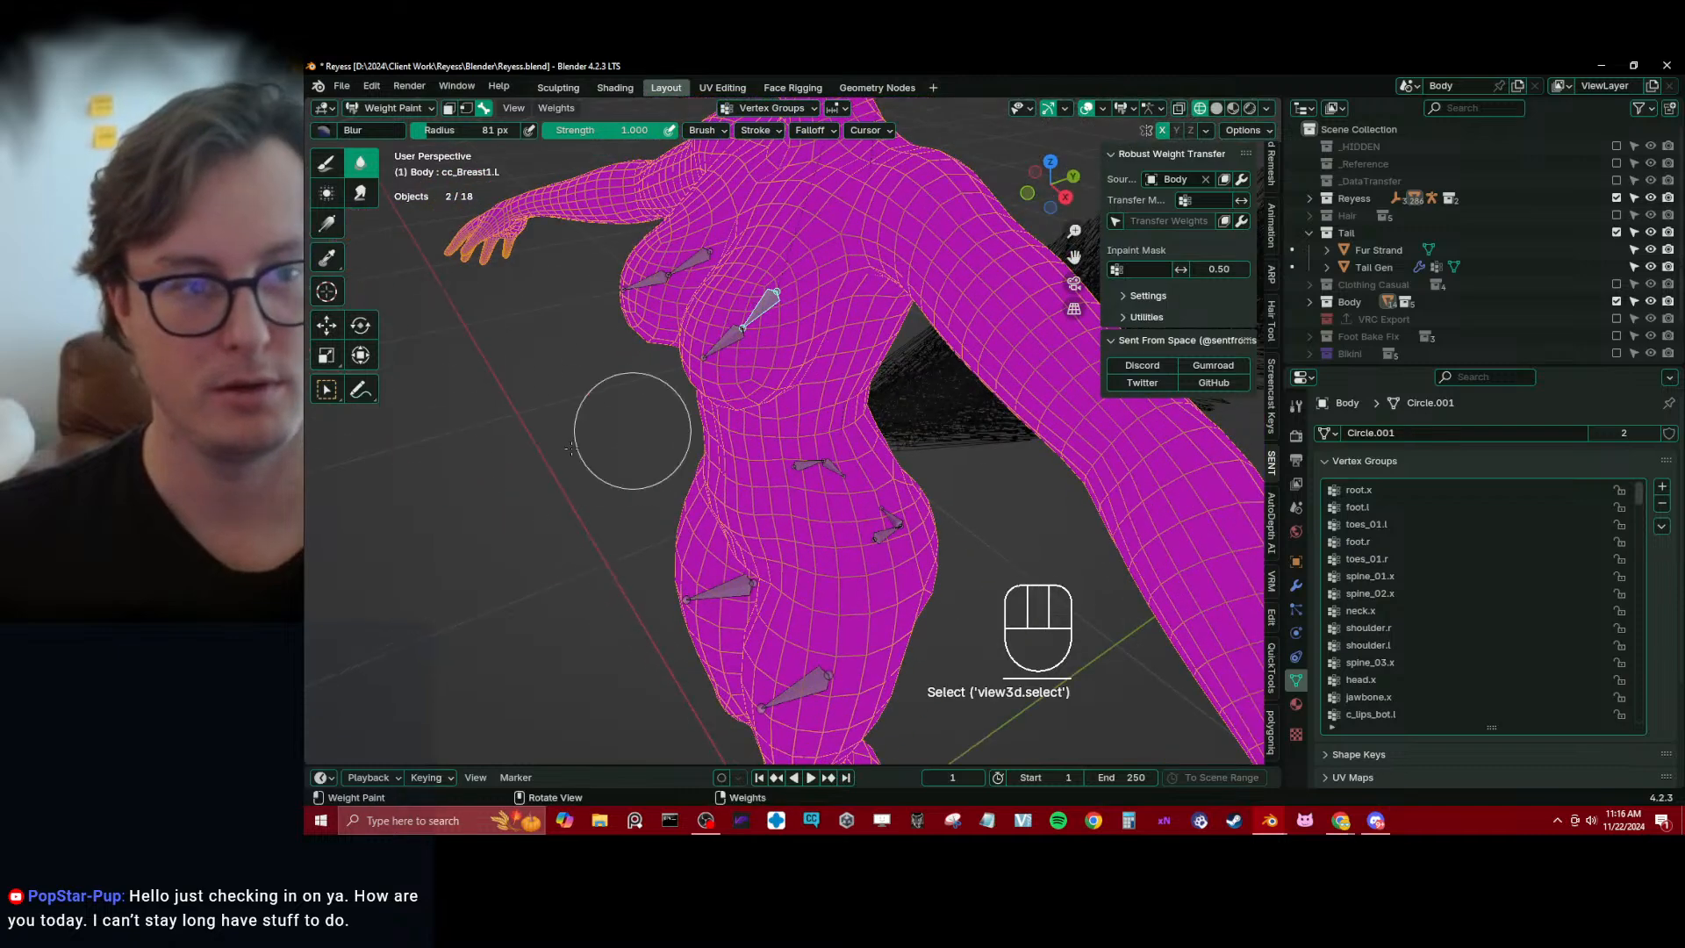
{"action": "left_click", "coordinate": [326, 163]}
{"action": "left_click", "coordinate": [513, 329]}
{"action": "left_click", "coordinate": [743, 322]}
Switch to solid shading and assign the front patch of breast vertices to the cc_Breast2.L group at weight 1.000
{"action": "key", "text": "Tab"}
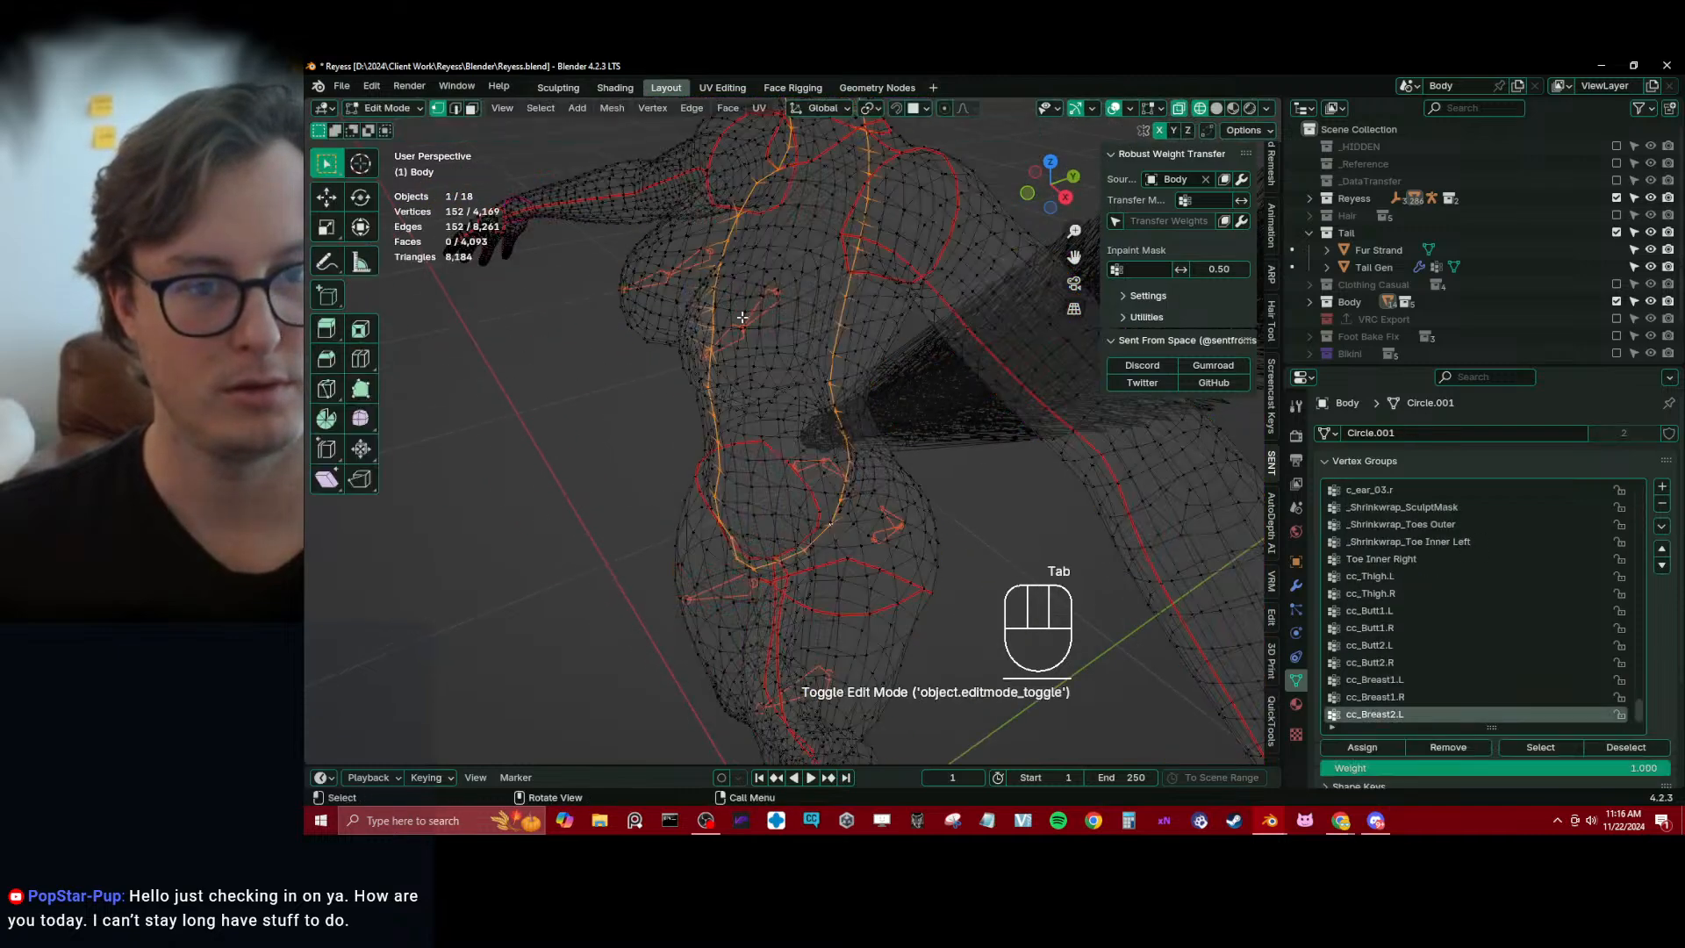
{"action": "key", "text": "Tab"}
{"action": "middle_click_drag", "start_coordinate": [762, 330], "coordinate": [766, 397]}
{"action": "key", "text": "Tab"}
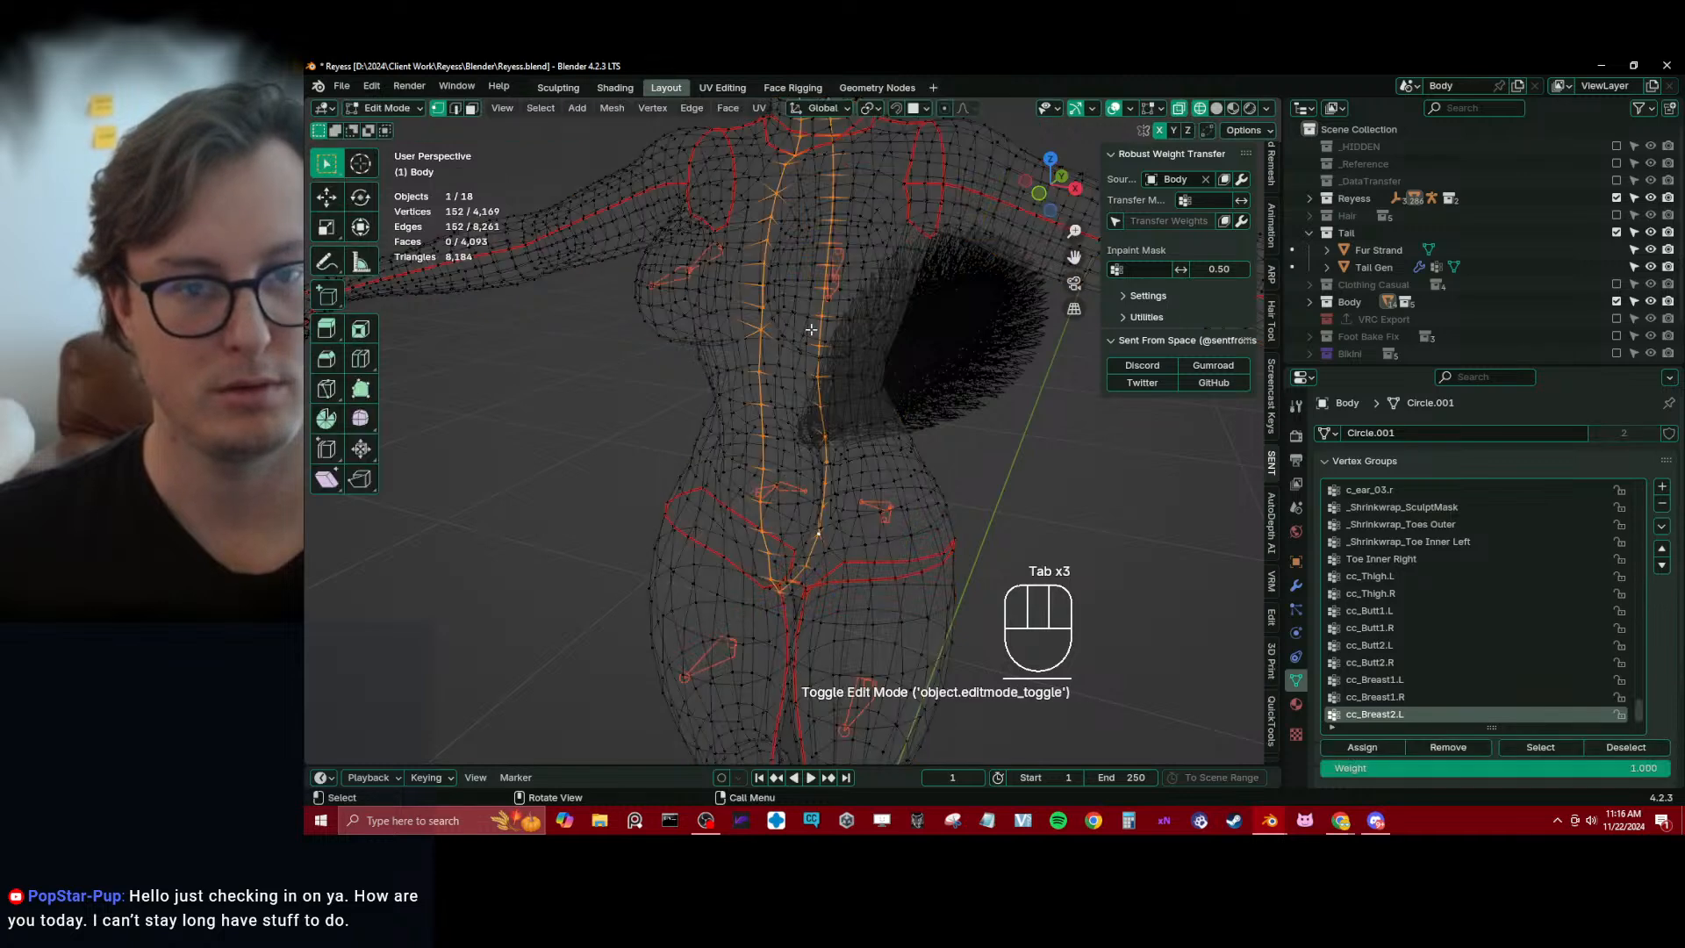
{"action": "key", "text": "z"}
{"action": "left_click", "coordinate": [821, 398]}
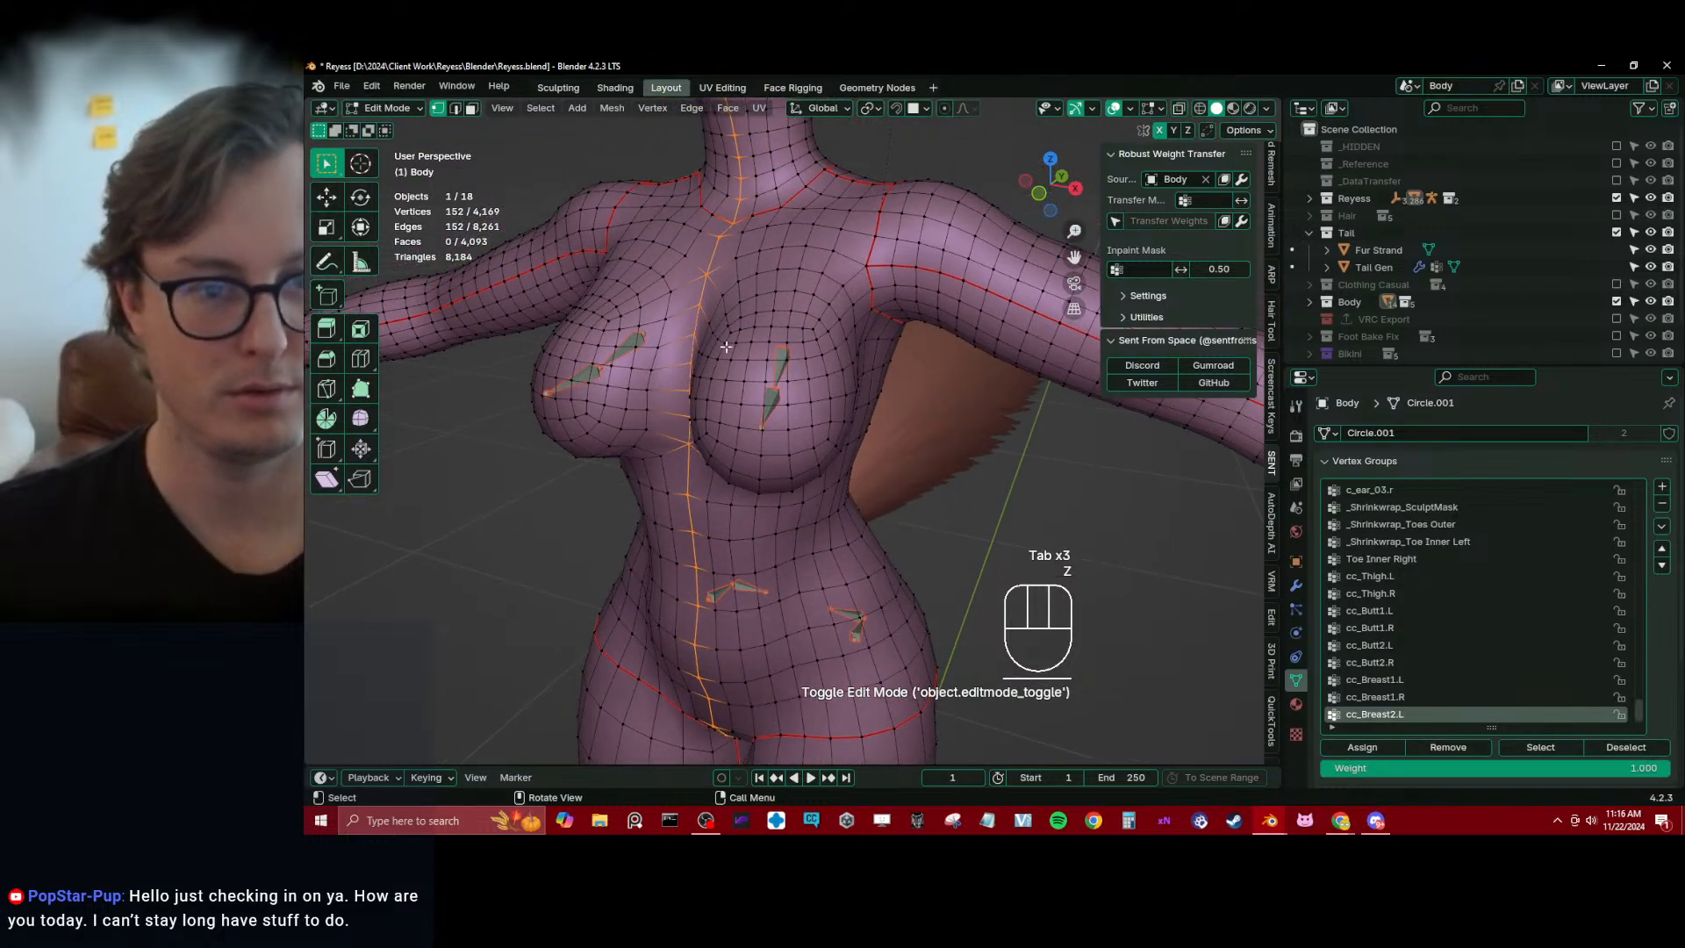
{"action": "left_click", "coordinate": [734, 338]}
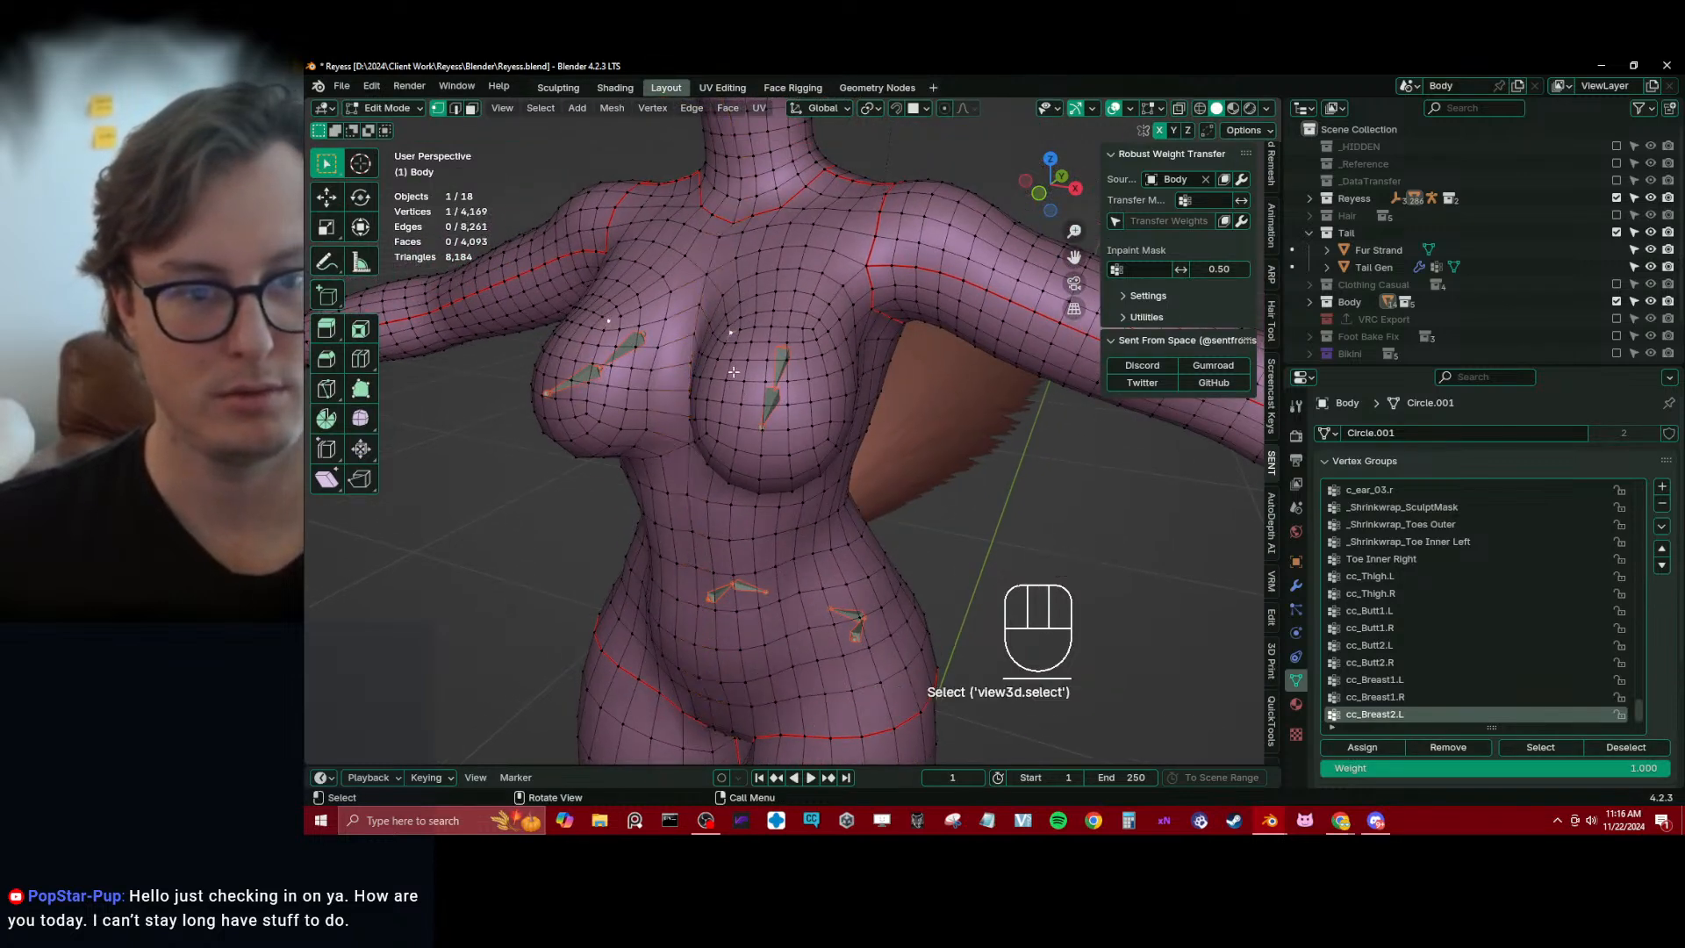
{"action": "left_click", "coordinate": [805, 426], "text": "ctrl+shift"}
{"action": "left_click", "coordinate": [1365, 748]}
{"action": "key", "text": "ctrl+Tab"}
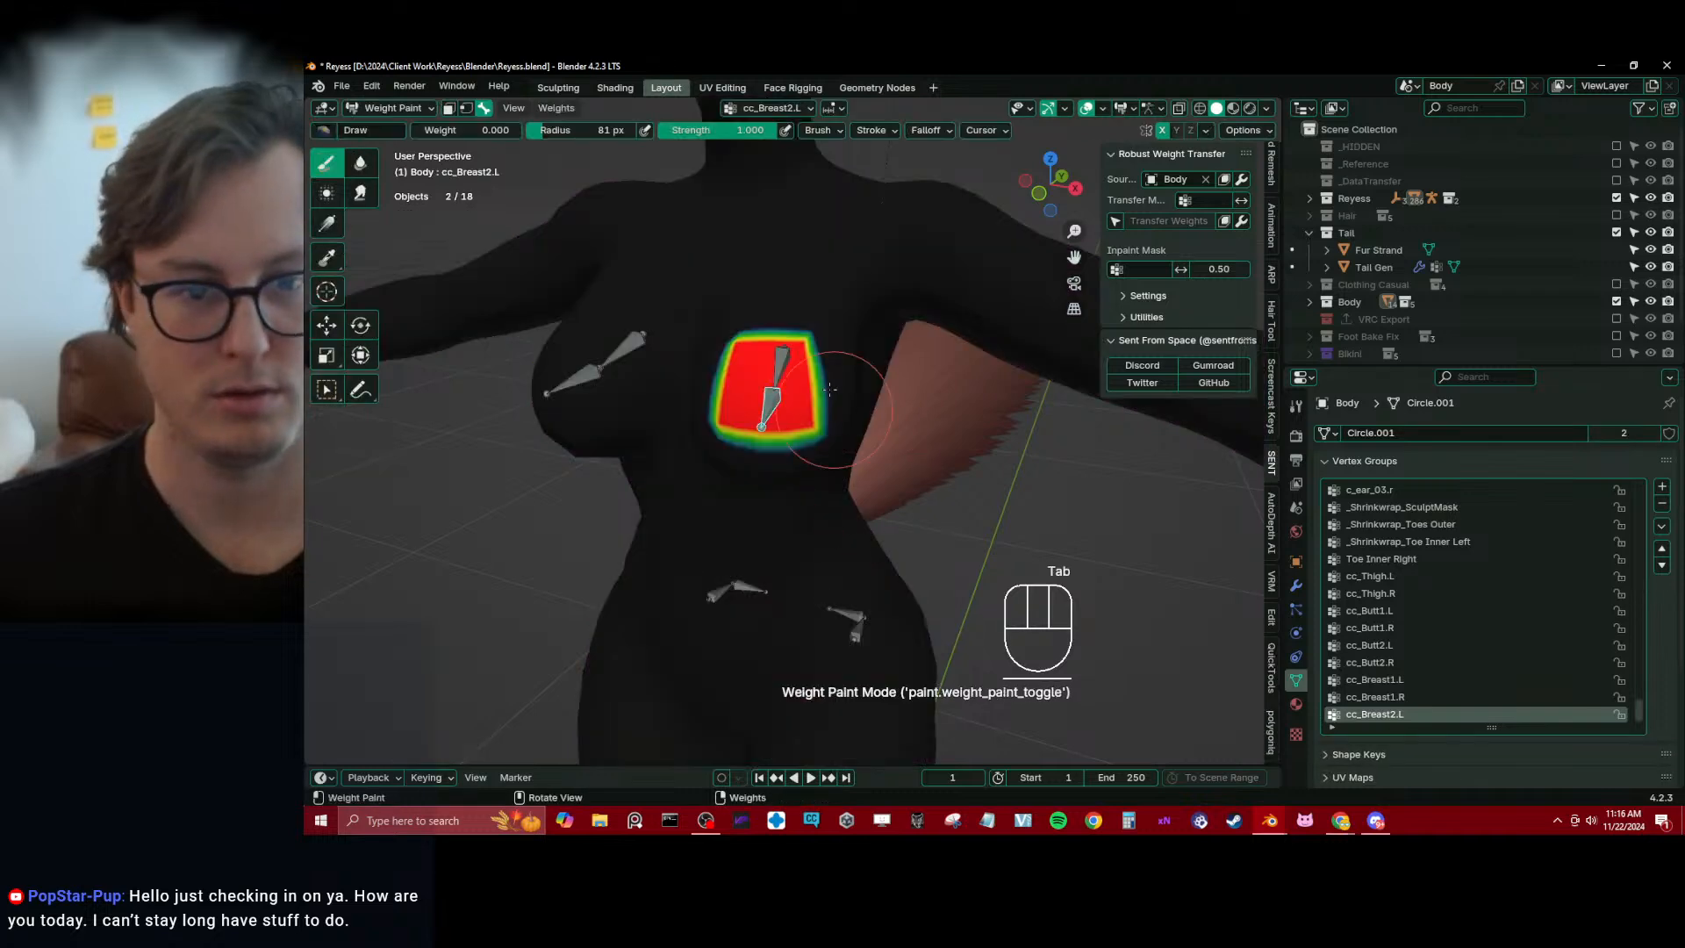
Assign the ring of vertices around the breast to cc_Breast1.L at weight 1.000 and smooth that group's weights
{"action": "left_click", "coordinate": [783, 382], "text": "alt"}
{"action": "key", "text": "Tab"}
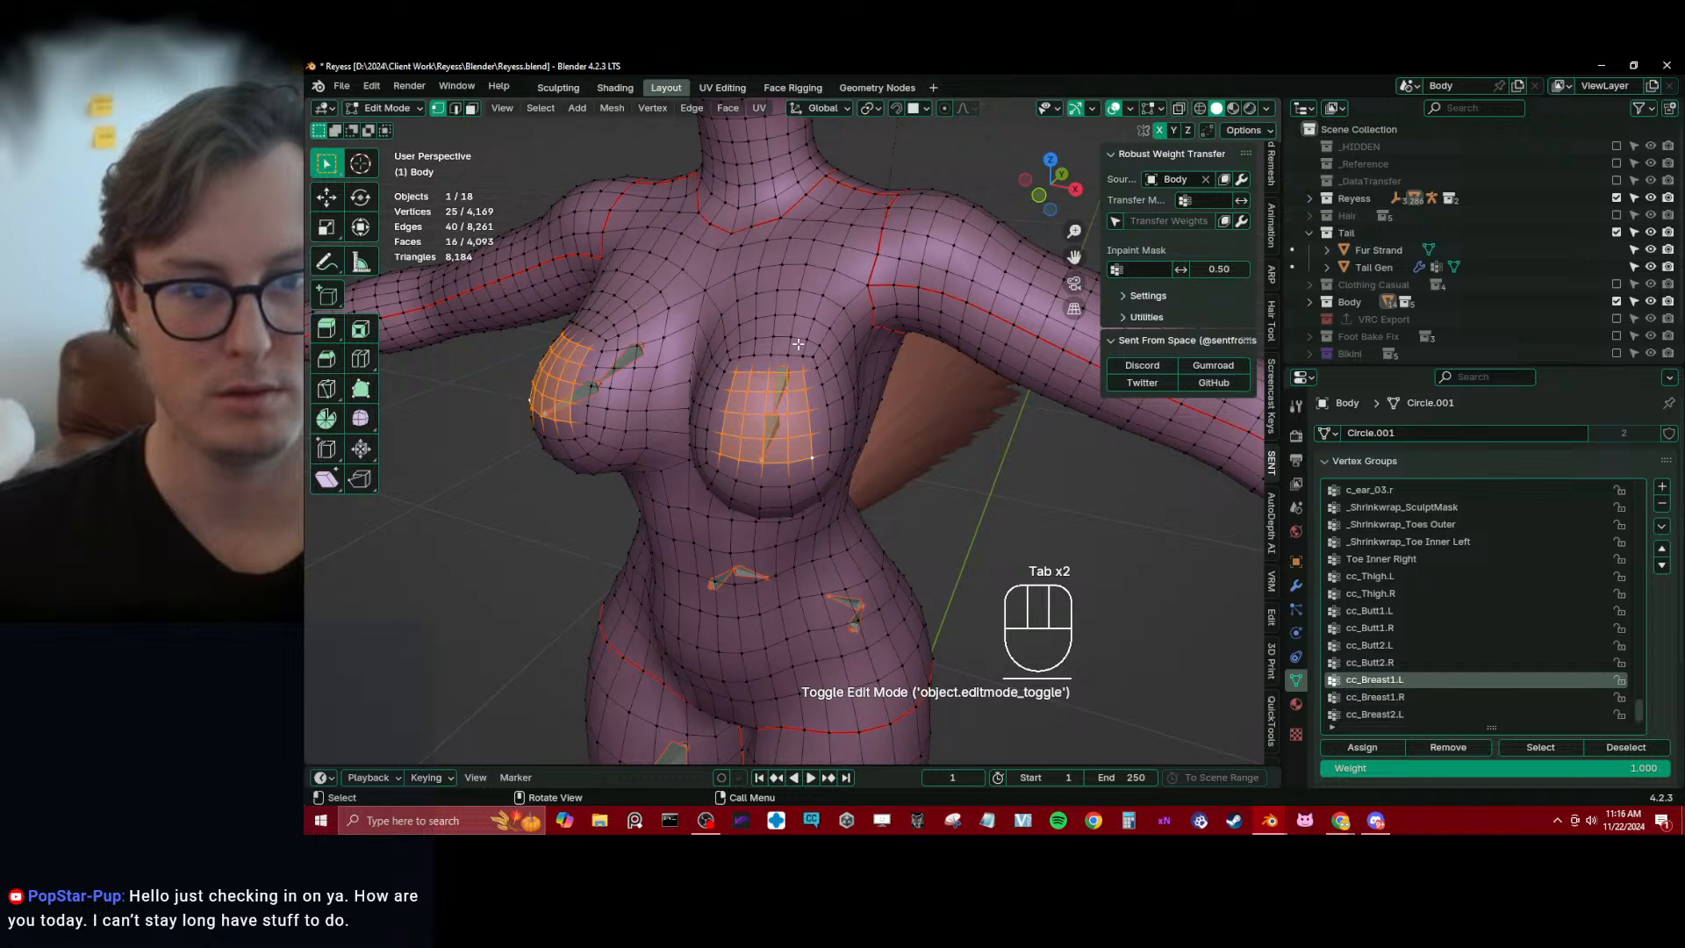
{"action": "left_click", "coordinate": [797, 344]}
{"action": "left_click", "coordinate": [800, 341], "text": "alt+shift"}
{"action": "left_click", "coordinate": [806, 322], "text": "alt+shift"}
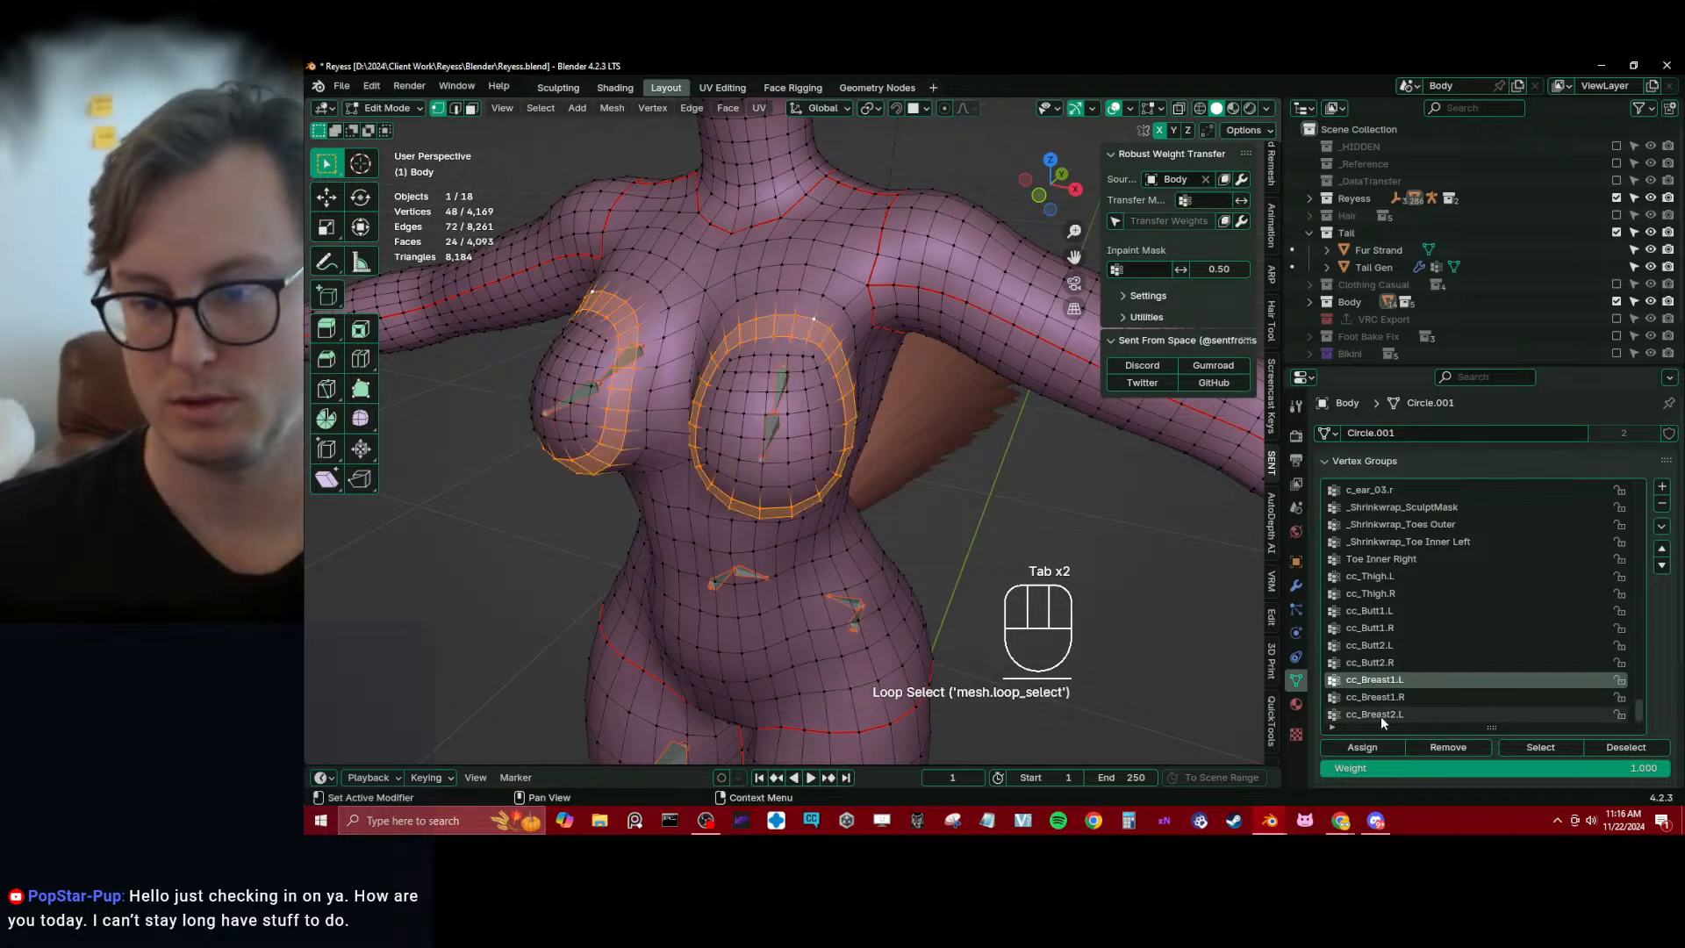
{"action": "key", "text": "Tab"}
{"action": "key", "text": "q"}
{"action": "left_click", "coordinate": [849, 441]}
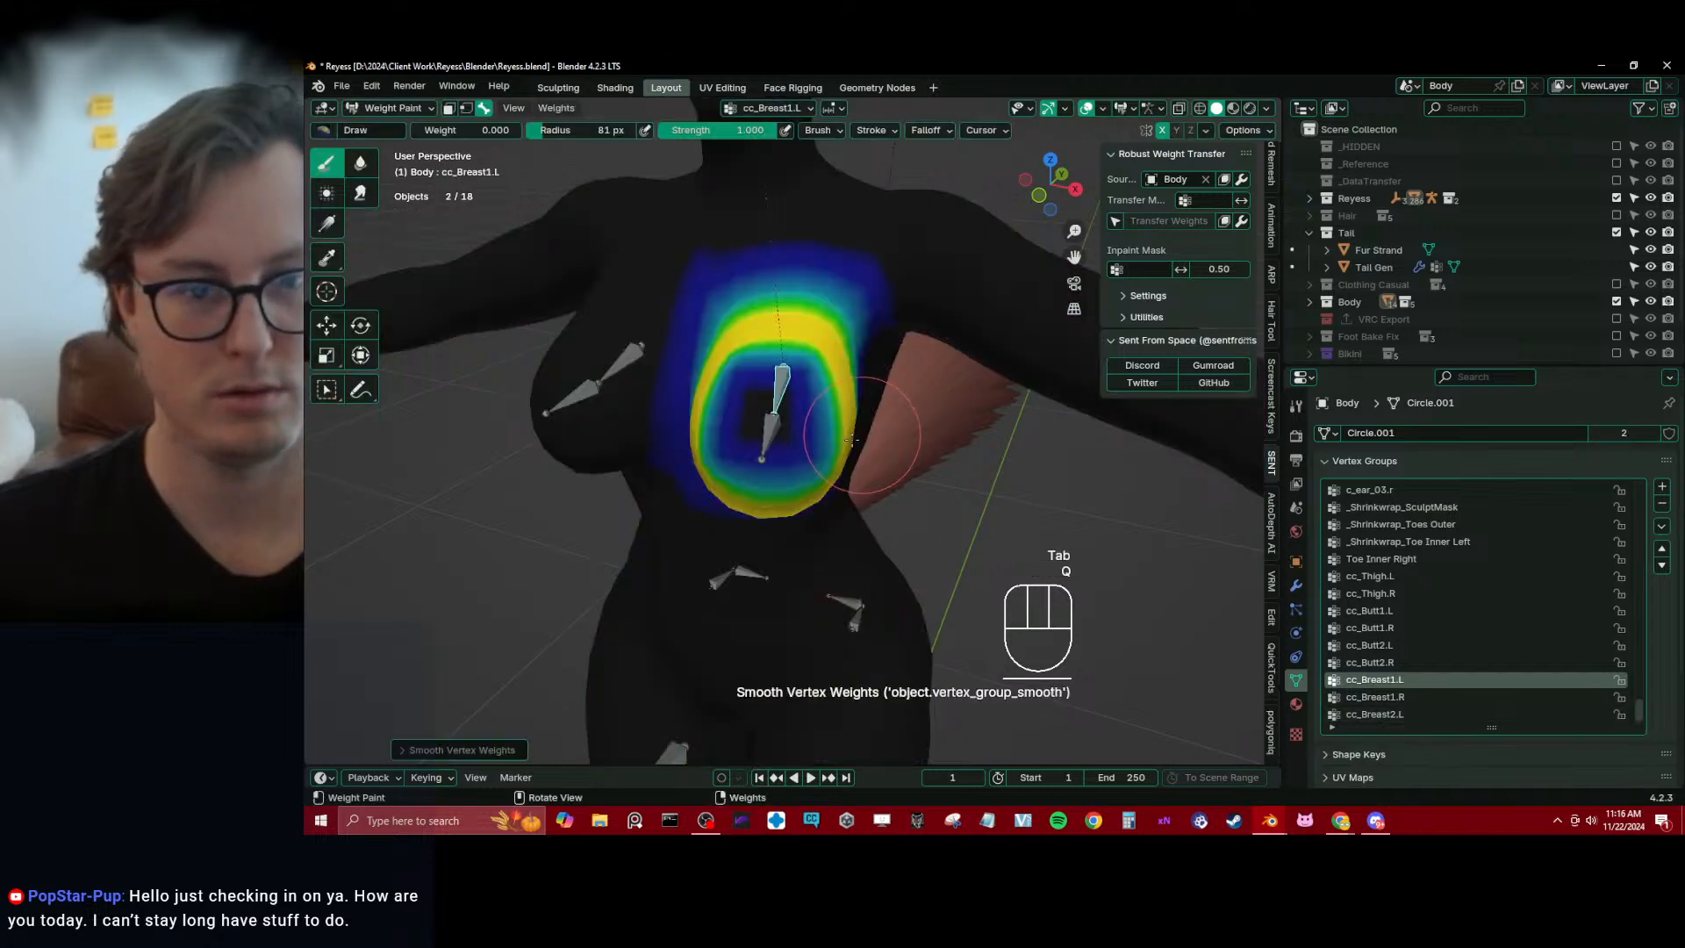
Blend the cc_Breast1.L weights into the breast's centre with the Blur brush at radius 81 px and strength 1.000
{"action": "scroll", "coordinate": [807, 448], "scroll_direction": "down", "scroll_amount": 2}
{"action": "left_click_drag", "start_coordinate": [774, 421], "coordinate": [783, 424]}
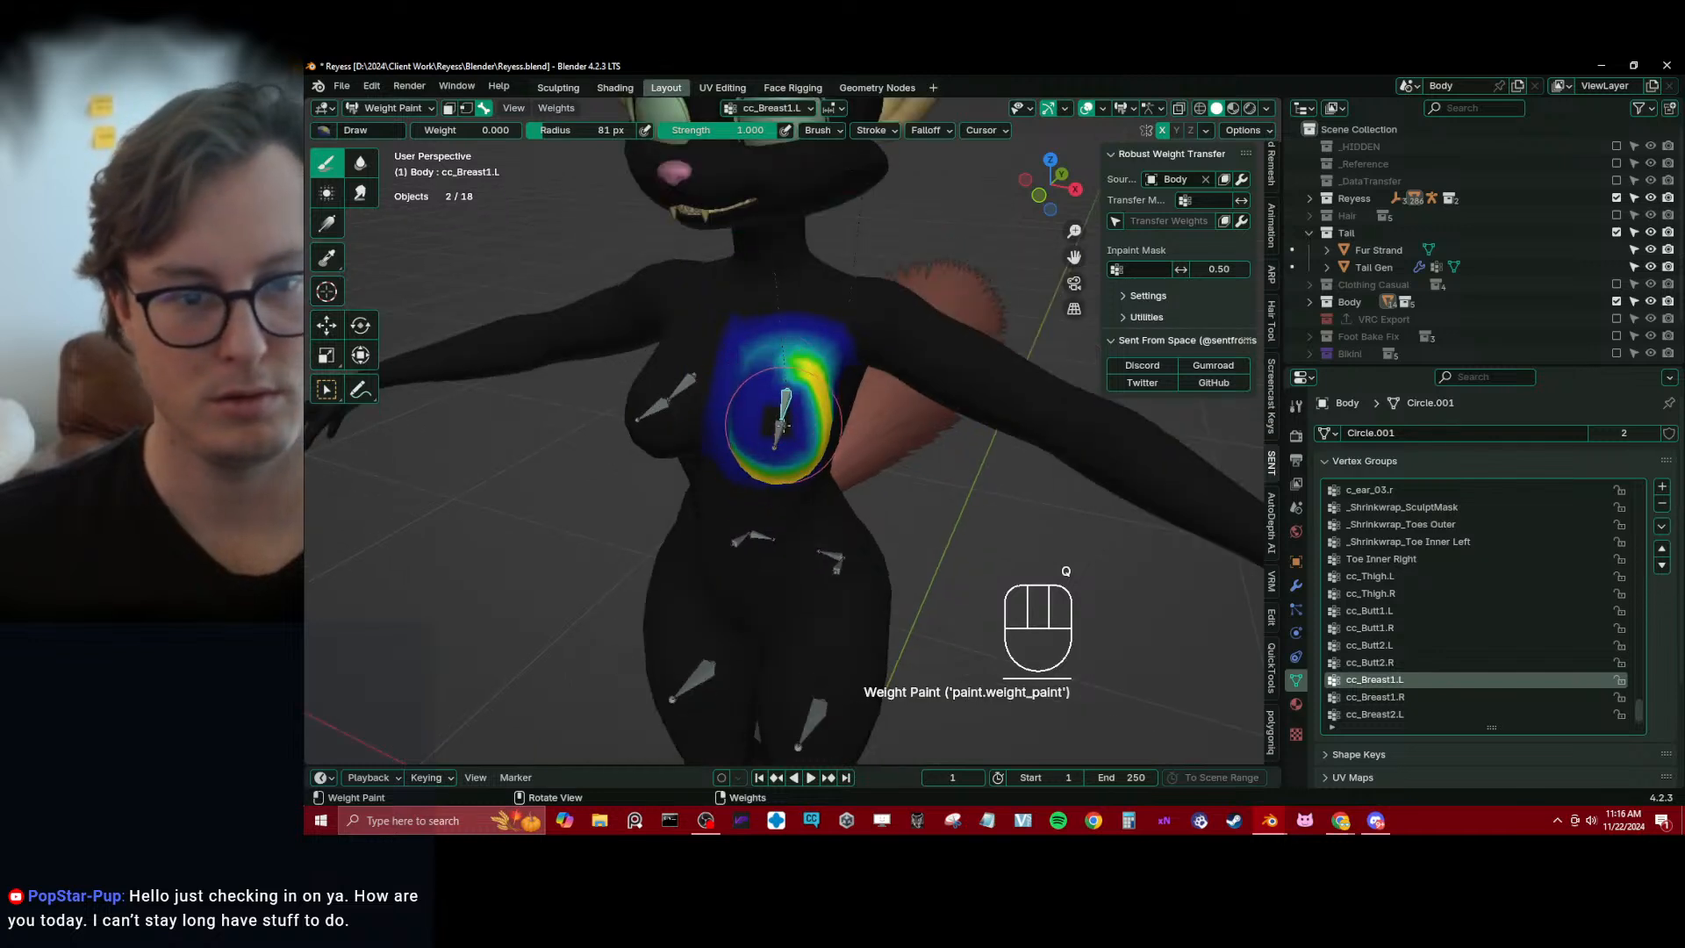
{"action": "key", "text": "ctrl+z"}
{"action": "left_click", "coordinate": [360, 162]}
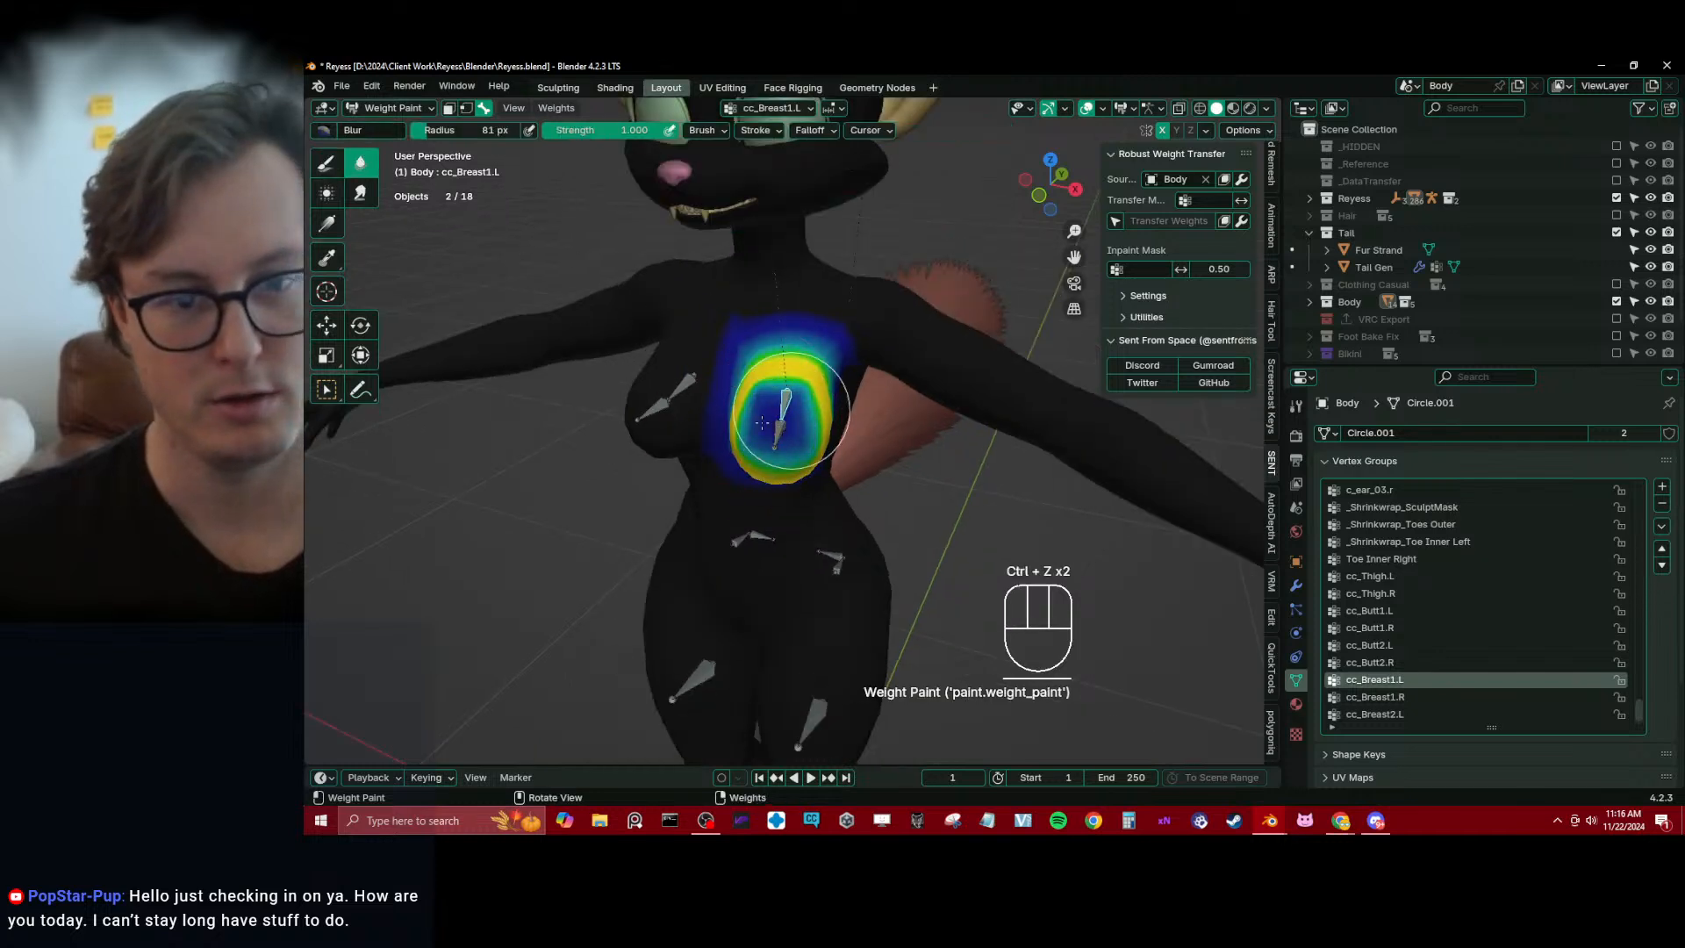
{"action": "mouse_move", "coordinate": [751, 378]}
{"action": "middle_mouse_down"}
{"action": "mouse_move", "coordinate": [966, 377]}
{"action": "mouse_move", "coordinate": [977, 425]}
{"action": "mouse_move", "coordinate": [844, 416]}
{"action": "mouse_move", "coordinate": [741, 351]}
{"action": "middle_mouse_up"}
Smooth the cc_Breast2.L vertex weights and repeat the smoothing twice
{"action": "left_click", "coordinate": [752, 428], "text": "ctrl"}
{"action": "key", "text": "q"}
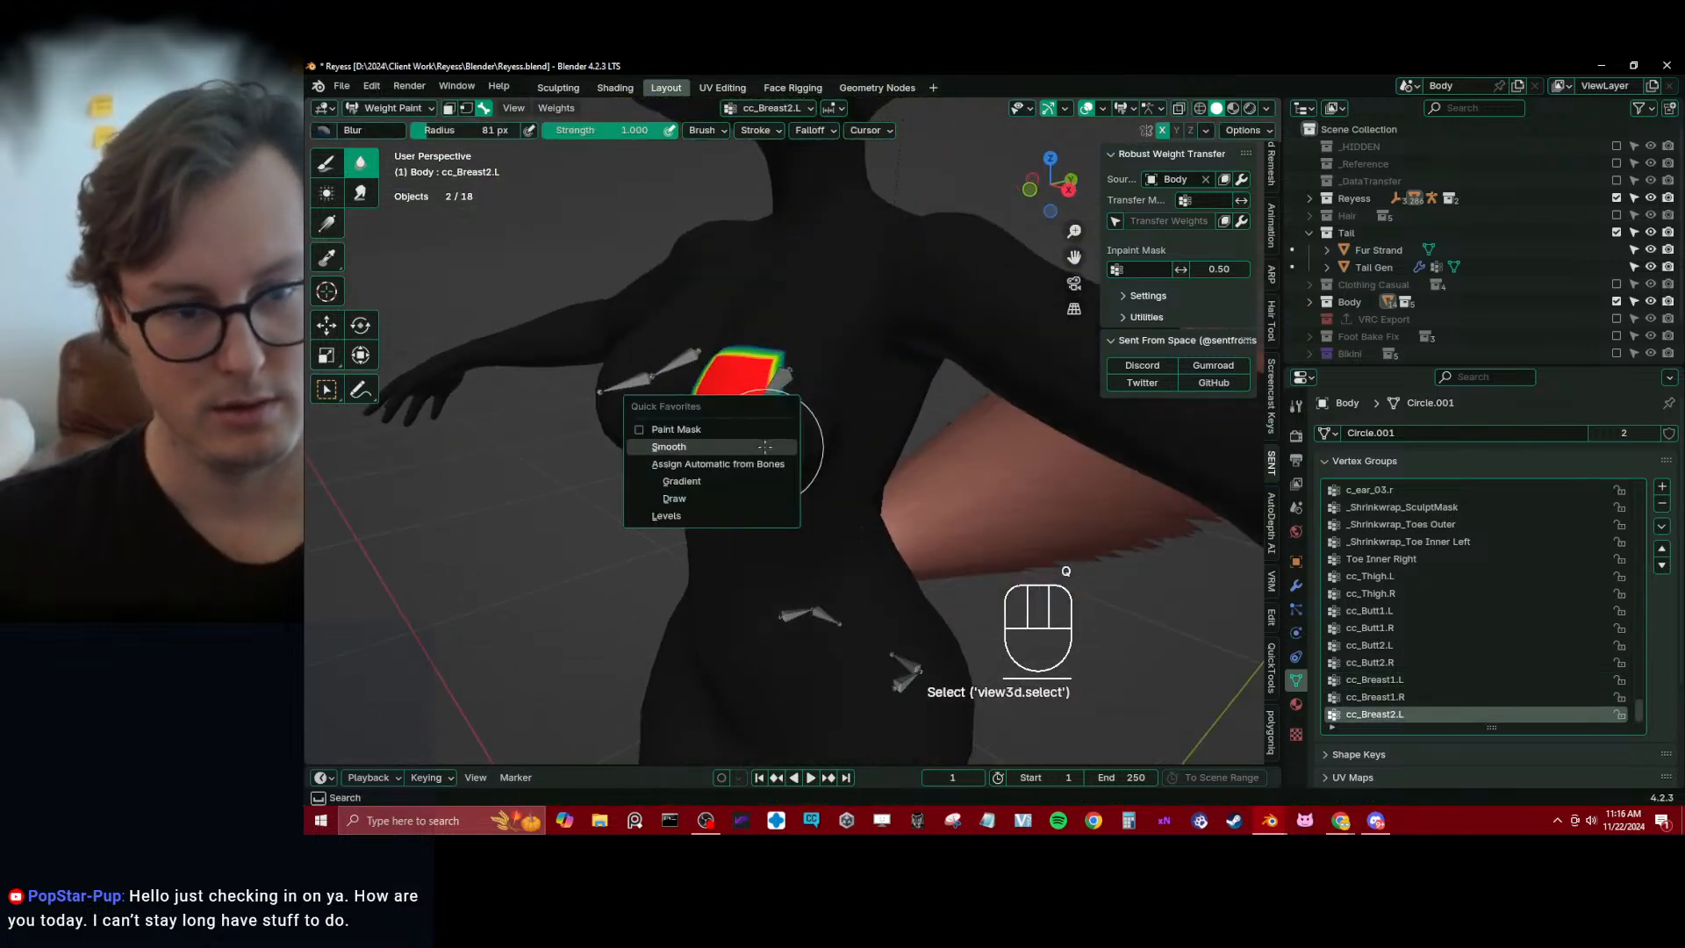
{"action": "left_click", "coordinate": [763, 447]}
{"action": "key", "text": "shift+r"}
{"action": "key", "text": "shift+r"}
{"action": "mouse_move", "coordinate": [801, 478]}
{"action": "middle_mouse_down"}
{"action": "mouse_move", "coordinate": [817, 478]}
{"action": "mouse_move", "coordinate": [794, 488]}
{"action": "middle_mouse_up"}
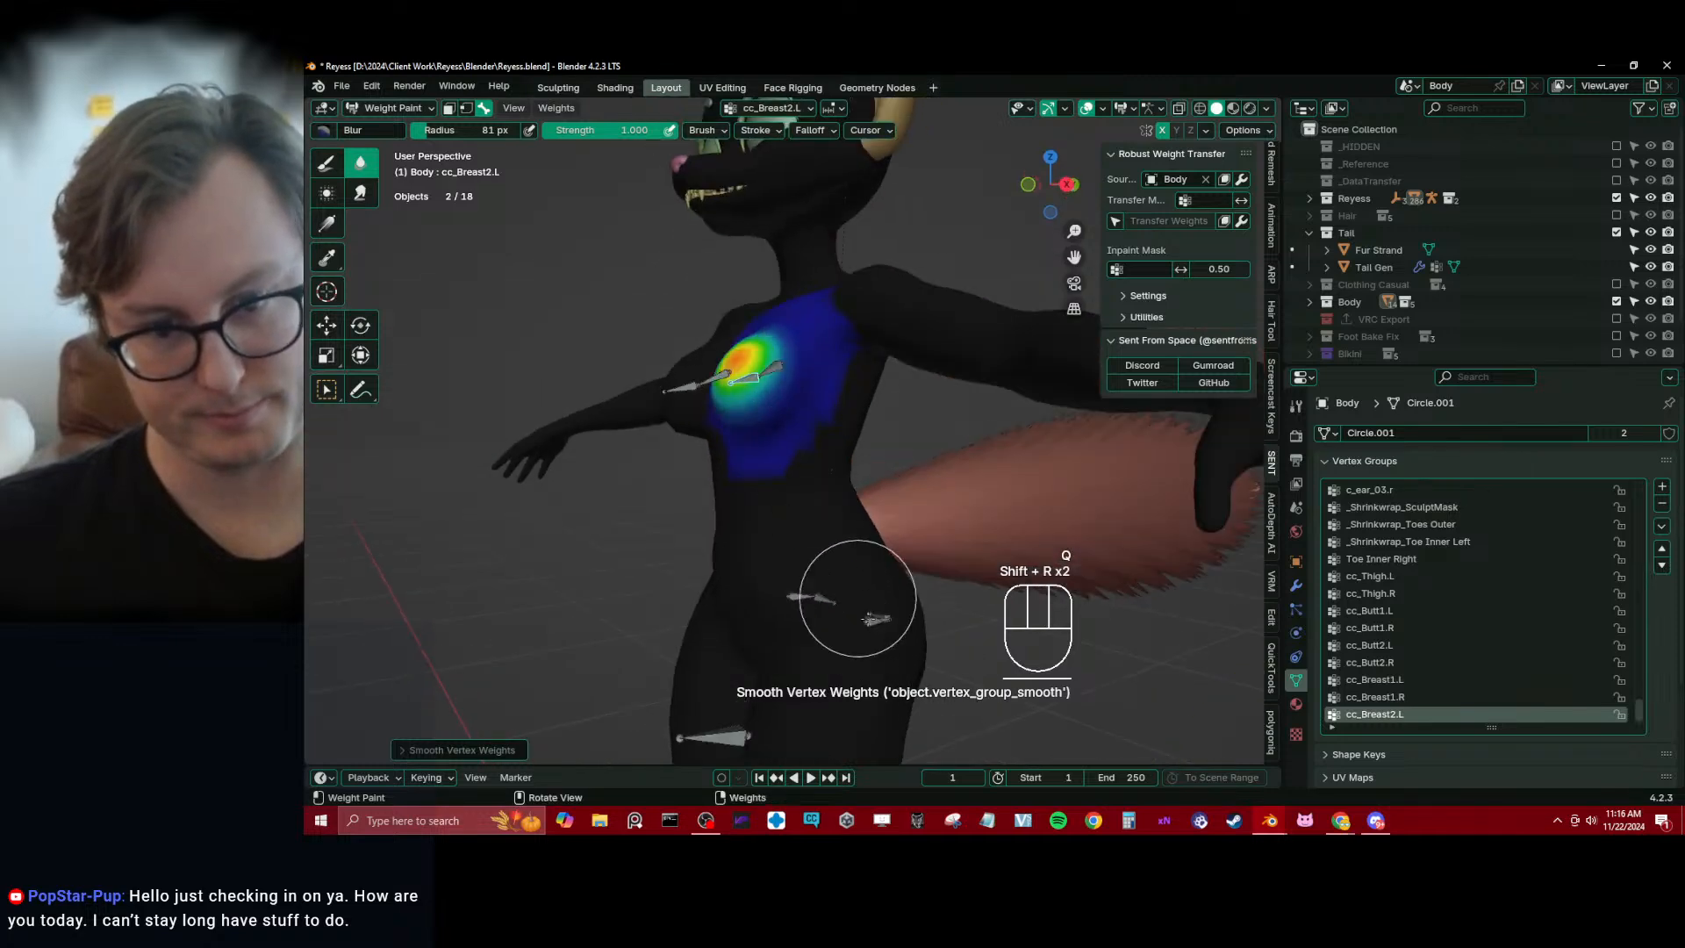
Show the Deform bone collection on Reyess_rig and return to weight painting the Body mesh
{"action": "left_click", "coordinate": [878, 617], "text": "alt"}
{"action": "middle_click_drag", "start_coordinate": [877, 617], "coordinate": [1272, 625]}
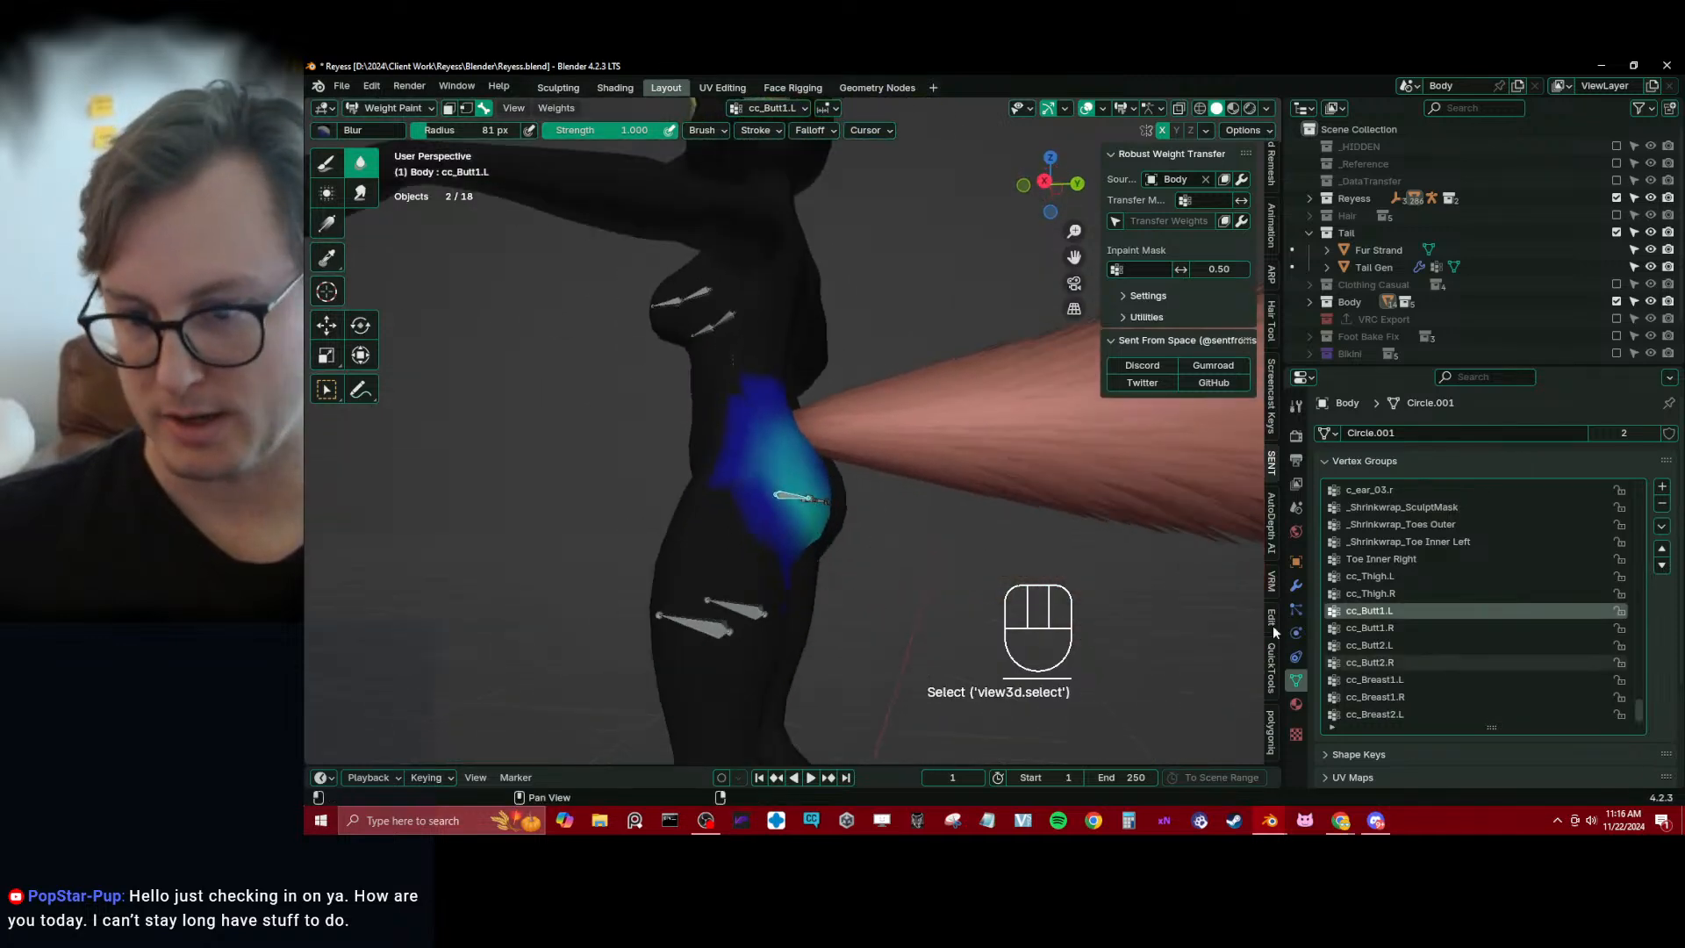
{"action": "key", "text": "ctrl+Tab"}
{"action": "left_click", "coordinate": [788, 497]}
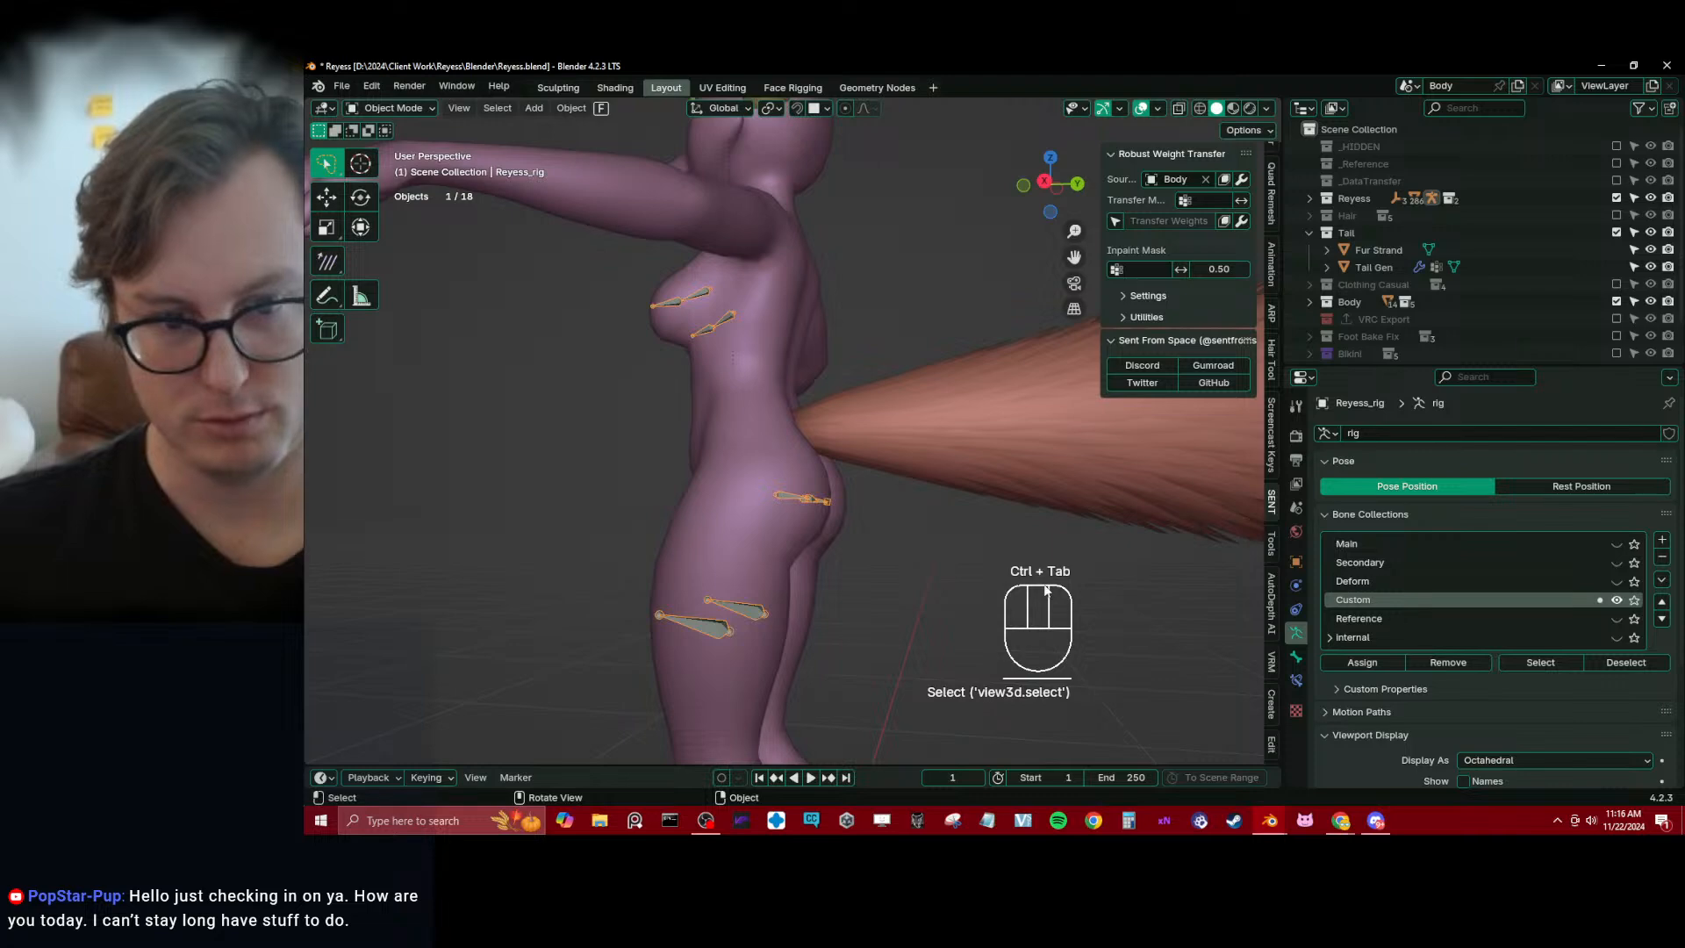
{"action": "left_click", "coordinate": [1616, 581]}
{"action": "scroll", "coordinate": [688, 526], "scroll_direction": "up", "scroll_amount": 2}
{"action": "left_click", "coordinate": [718, 527], "text": "shift"}
{"action": "key", "text": "ctrl+Tab"}
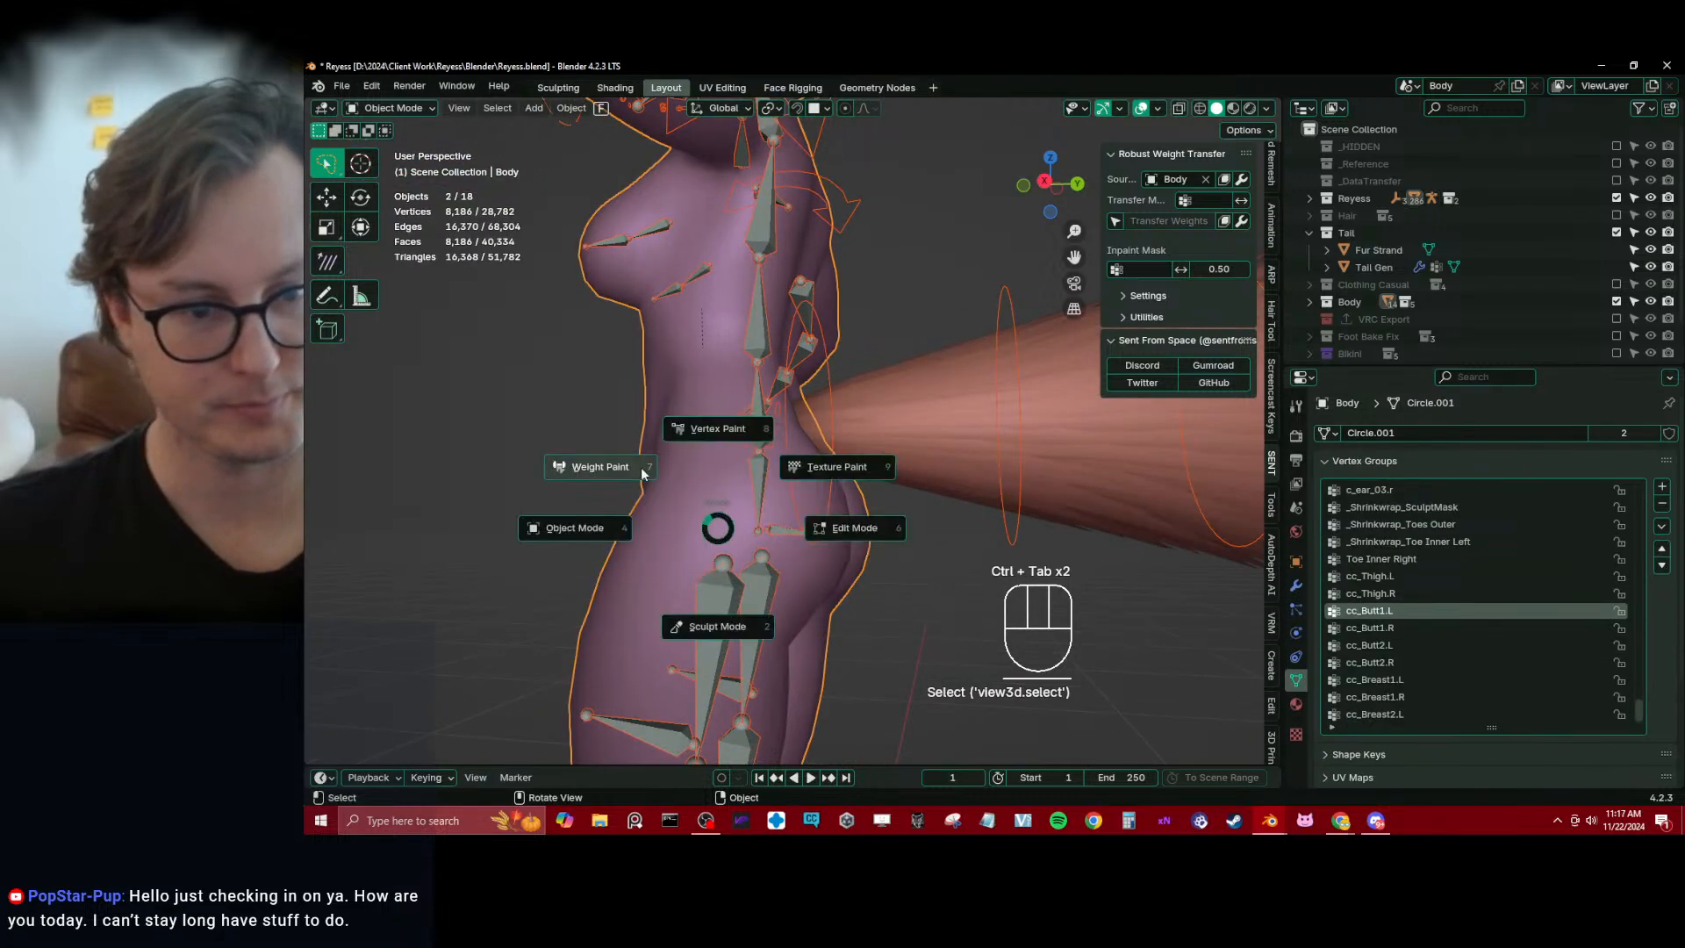
{"action": "left_click", "coordinate": [641, 468]}
Select the buttock vertices on both sides, grow the selection by one ring and remove them from the root.x group
{"action": "left_click", "coordinate": [753, 498], "text": "alt"}
{"action": "key", "text": "Tab"}
{"action": "mouse_move", "coordinate": [806, 508]}
{"action": "middle_mouse_down"}
{"action": "mouse_move", "coordinate": [700, 526]}
{"action": "mouse_move", "coordinate": [651, 454]}
{"action": "middle_mouse_up"}
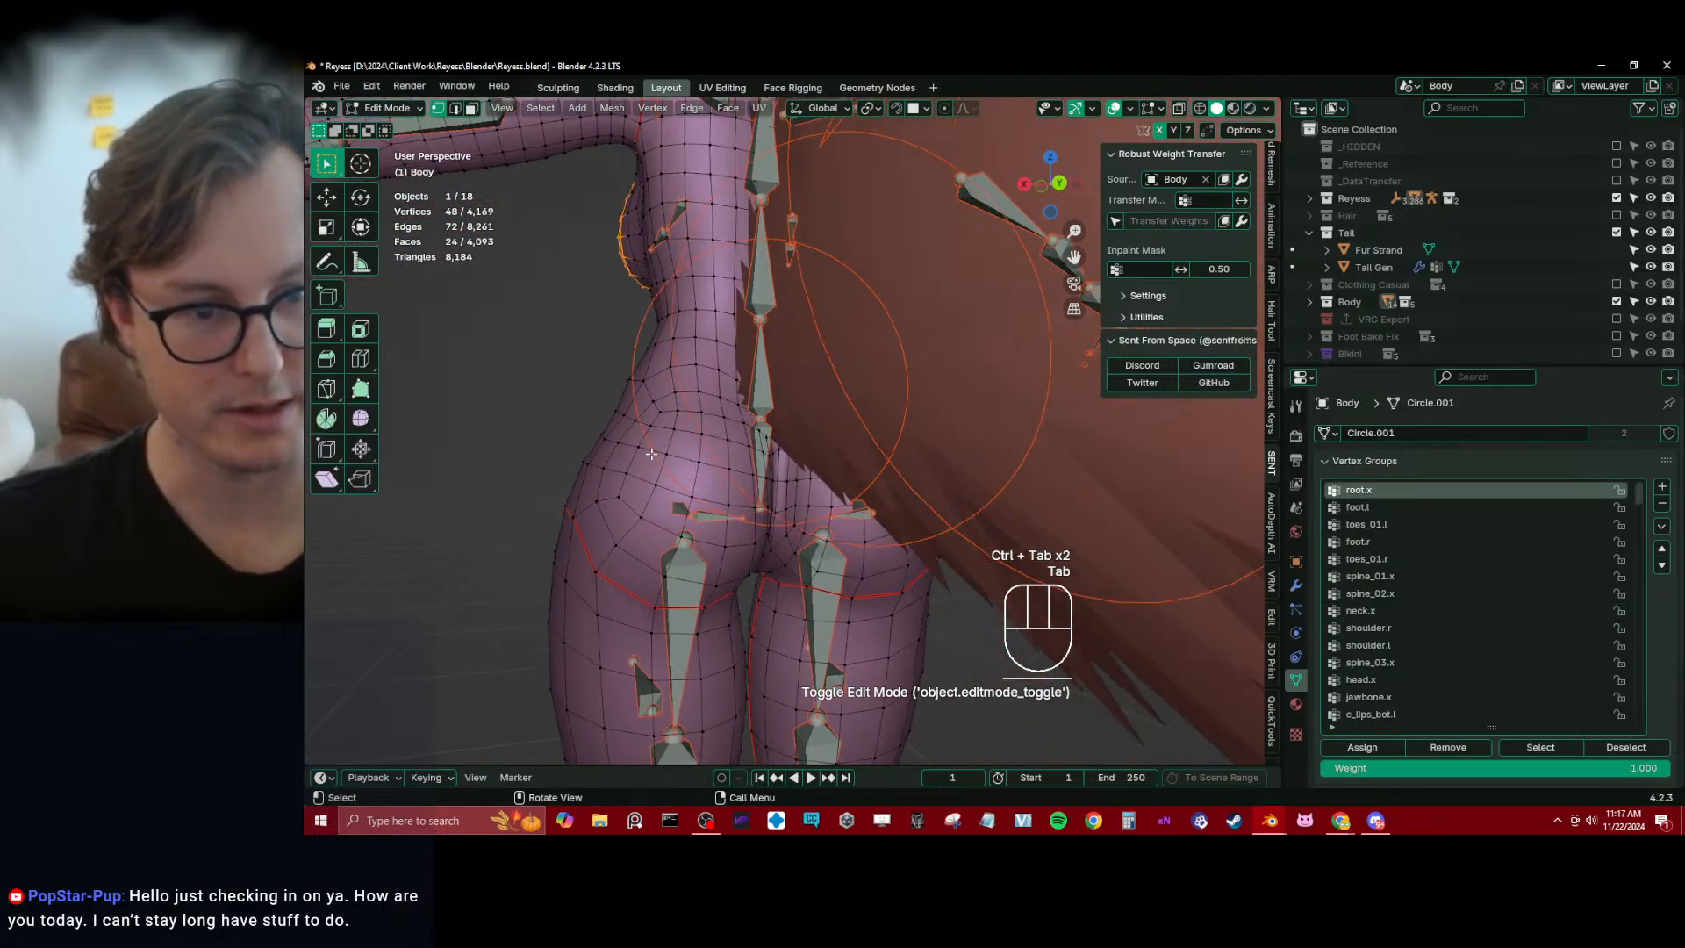
{"action": "left_click", "coordinate": [662, 422]}
{"action": "middle_click_drag", "start_coordinate": [783, 526], "coordinate": [779, 507]}
{"action": "left_click", "coordinate": [764, 522], "text": "ctrl+shift"}
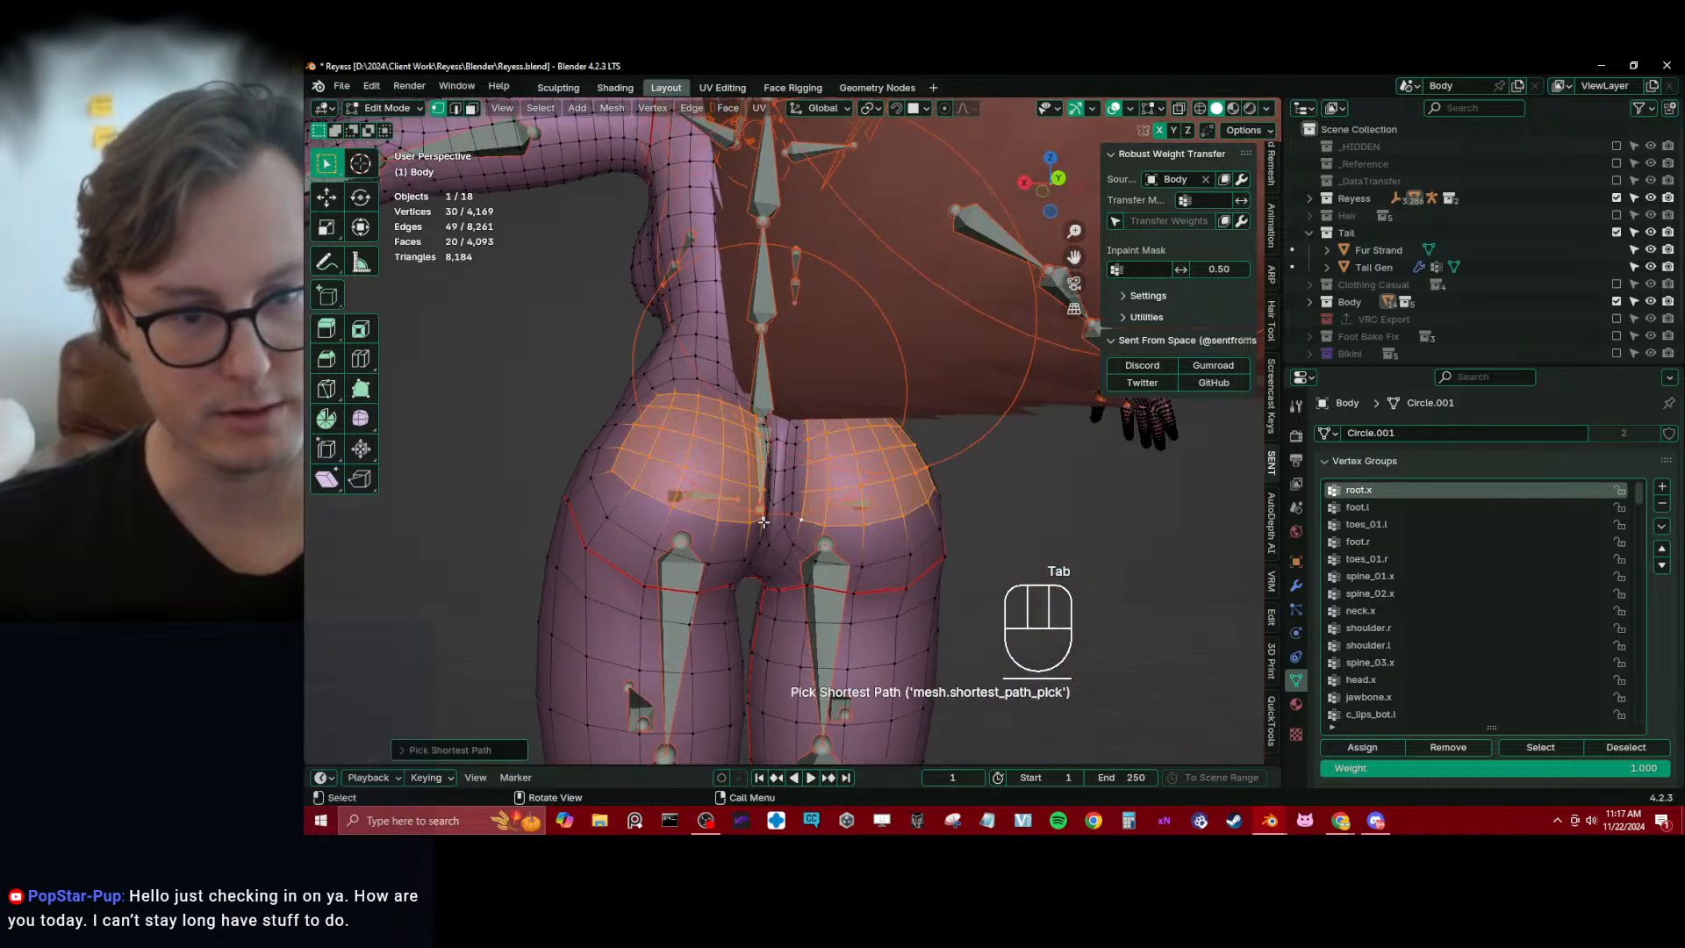
{"action": "key", "text": "ctrl+KP_6"}
{"action": "key", "text": "ctrl+KP_Add"}
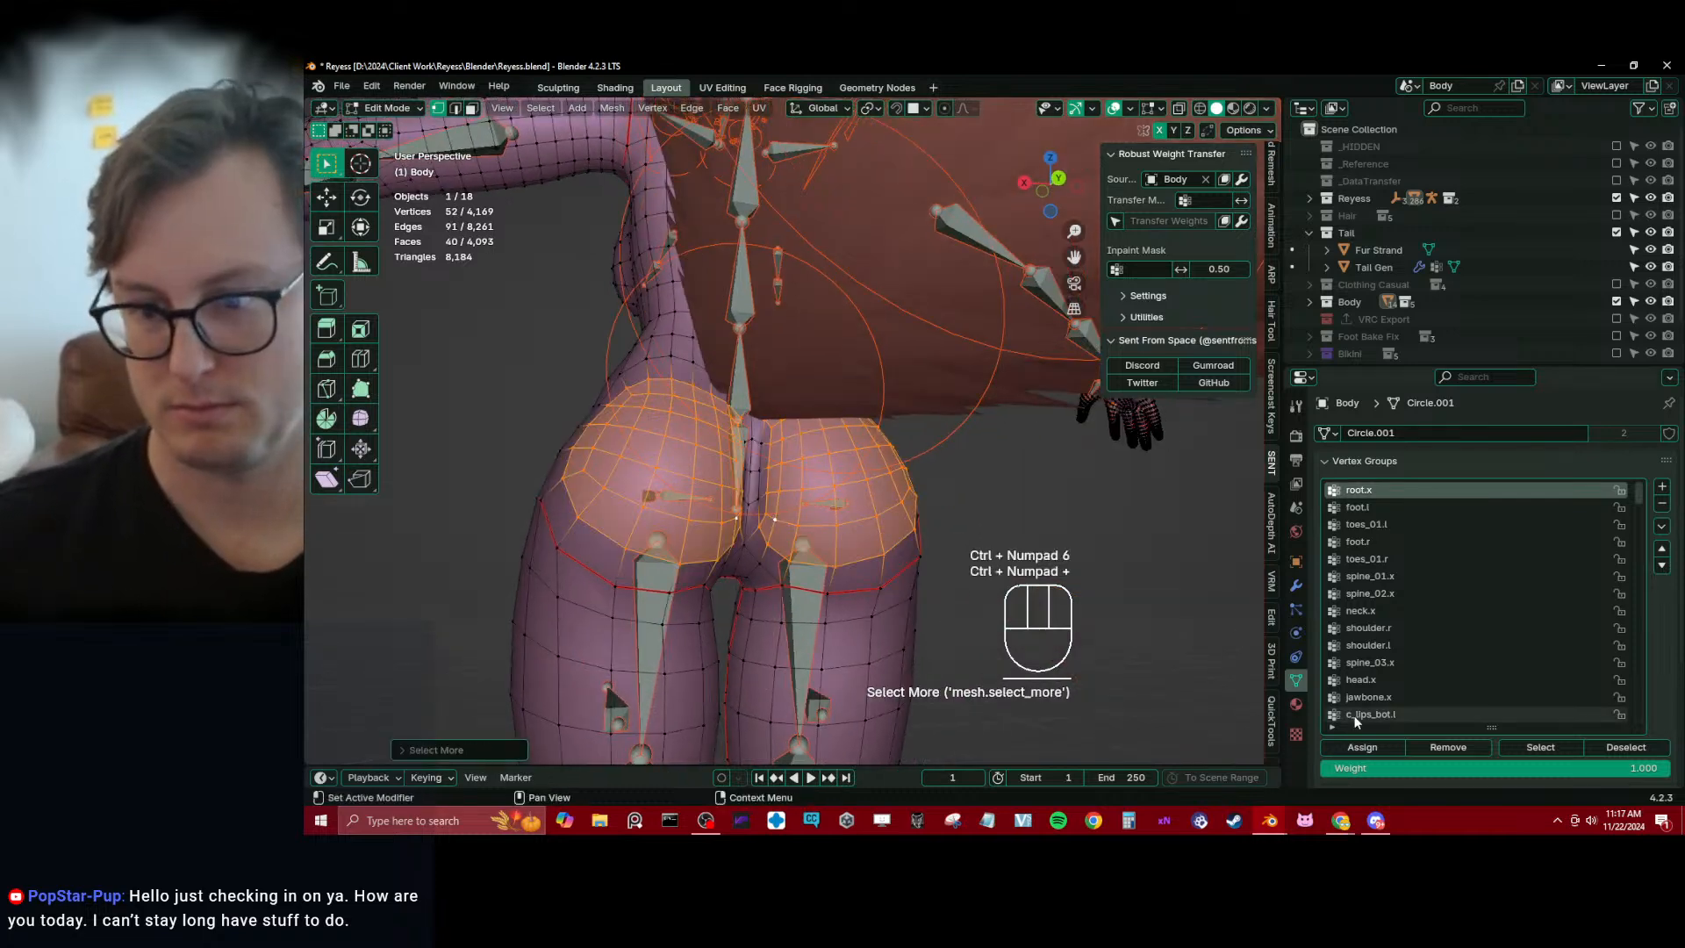
{"action": "key", "text": "Tab"}
Blend the root.x weights across the buttocks, hips and cleft with the Blur brush at radius 81 px
{"action": "mouse_move", "coordinate": [849, 384]}
{"action": "middle_mouse_down"}
{"action": "mouse_move", "coordinate": [909, 388]}
{"action": "mouse_move", "coordinate": [775, 416]}
{"action": "mouse_move", "coordinate": [768, 397]}
{"action": "middle_mouse_up"}
{"action": "left_click_drag", "start_coordinate": [651, 446], "coordinate": [689, 469]}
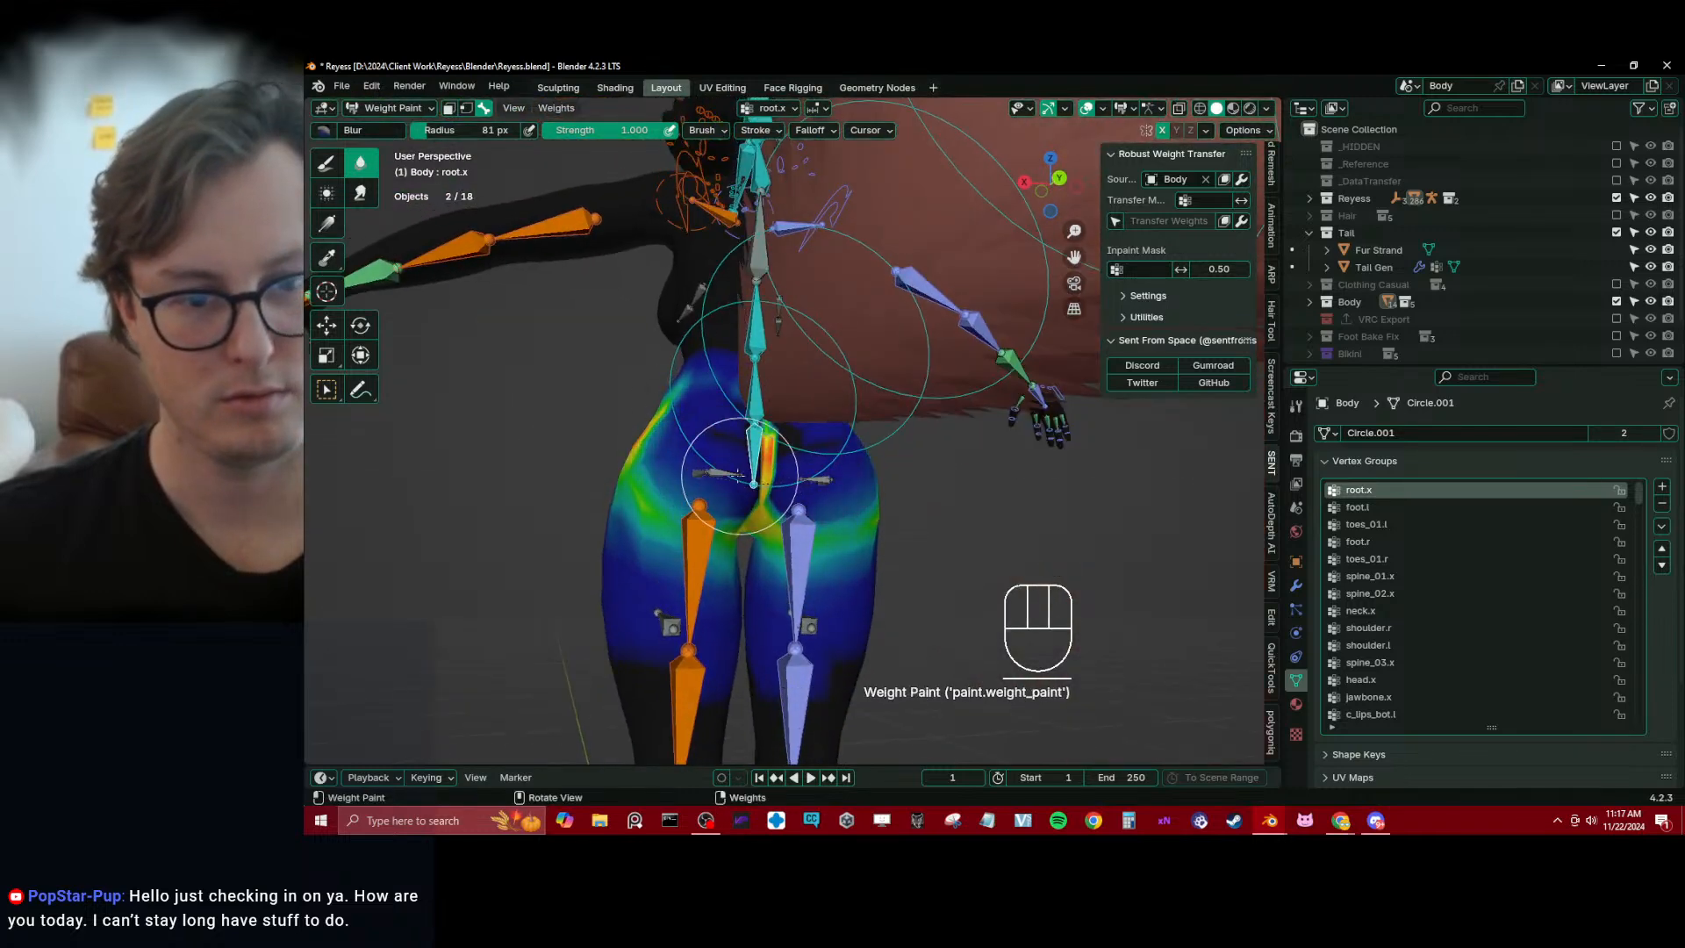
{"action": "middle_click_drag", "start_coordinate": [689, 469], "coordinate": [718, 495]}
{"action": "left_click_drag", "start_coordinate": [741, 427], "coordinate": [713, 491]}
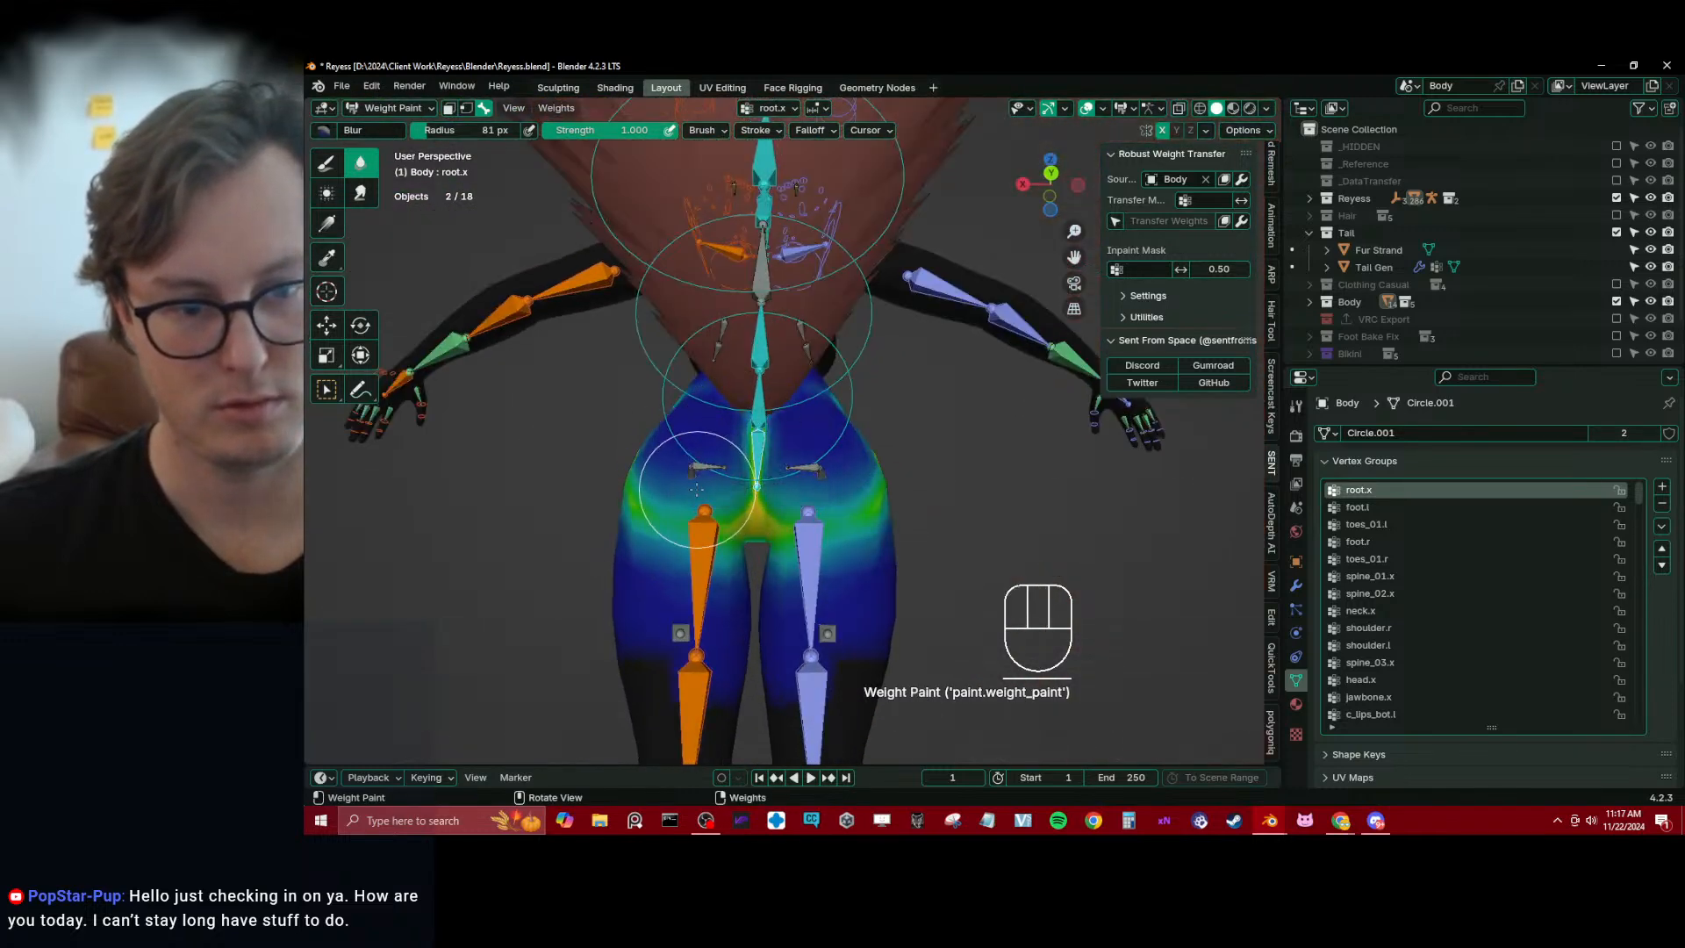
{"action": "middle_click_drag", "start_coordinate": [697, 489], "coordinate": [744, 509]}
{"action": "left_click_drag", "start_coordinate": [736, 502], "coordinate": [674, 461]}
{"action": "middle_click_drag", "start_coordinate": [669, 457], "coordinate": [740, 502]}
{"action": "left_click_drag", "start_coordinate": [735, 496], "coordinate": [700, 441]}
{"action": "middle_click_drag", "start_coordinate": [696, 431], "coordinate": [745, 438]}
{"action": "left_click_drag", "start_coordinate": [742, 441], "coordinate": [608, 445]}
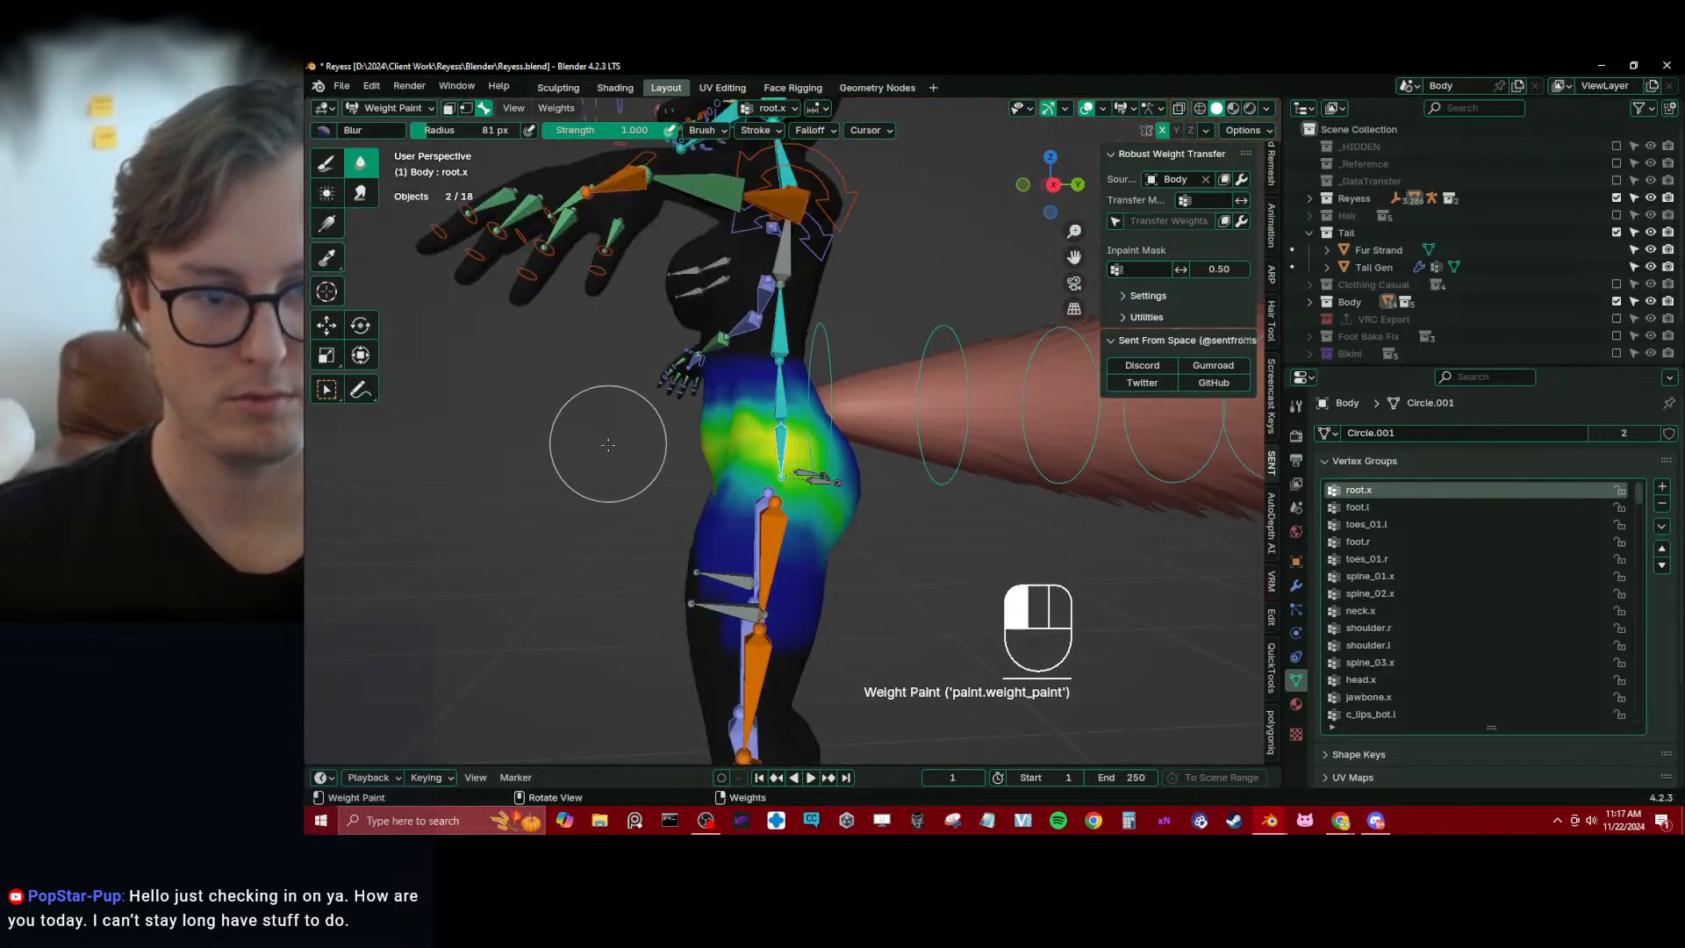
{"action": "middle_click_drag", "start_coordinate": [612, 467], "coordinate": [534, 469]}
{"action": "mouse_move", "coordinate": [913, 509]}
{"action": "left_mouse_down"}
{"action": "mouse_move", "coordinate": [837, 467]}
{"action": "mouse_move", "coordinate": [772, 479]}
{"action": "left_mouse_up"}
{"action": "middle_click_drag", "start_coordinate": [646, 506], "coordinate": [728, 501]}
{"action": "middle_click_drag", "start_coordinate": [857, 481], "coordinate": [794, 478]}
Make spine_03.x the active group and select the front vertices of both breasts, growing the selection by two rings
{"action": "scroll", "coordinate": [832, 402], "scroll_direction": "up", "scroll_amount": 3}
{"action": "mouse_move", "coordinate": [825, 281]}
{"action": "middle_mouse_down", "text": "shift"}
{"action": "mouse_move", "coordinate": [831, 402]}
{"action": "mouse_move", "coordinate": [780, 439]}
{"action": "mouse_move", "coordinate": [834, 456]}
{"action": "middle_mouse_up", "text": "shift"}
{"action": "left_click", "coordinate": [805, 347], "text": "alt"}
{"action": "key", "text": "Tab"}
{"action": "mouse_move", "coordinate": [876, 562]}
{"action": "middle_mouse_down"}
{"action": "mouse_move", "coordinate": [943, 590]}
{"action": "mouse_move", "coordinate": [887, 576]}
{"action": "middle_mouse_up"}
{"action": "left_click", "coordinate": [814, 446]}
{"action": "left_click", "coordinate": [890, 572], "text": "ctrl+shift"}
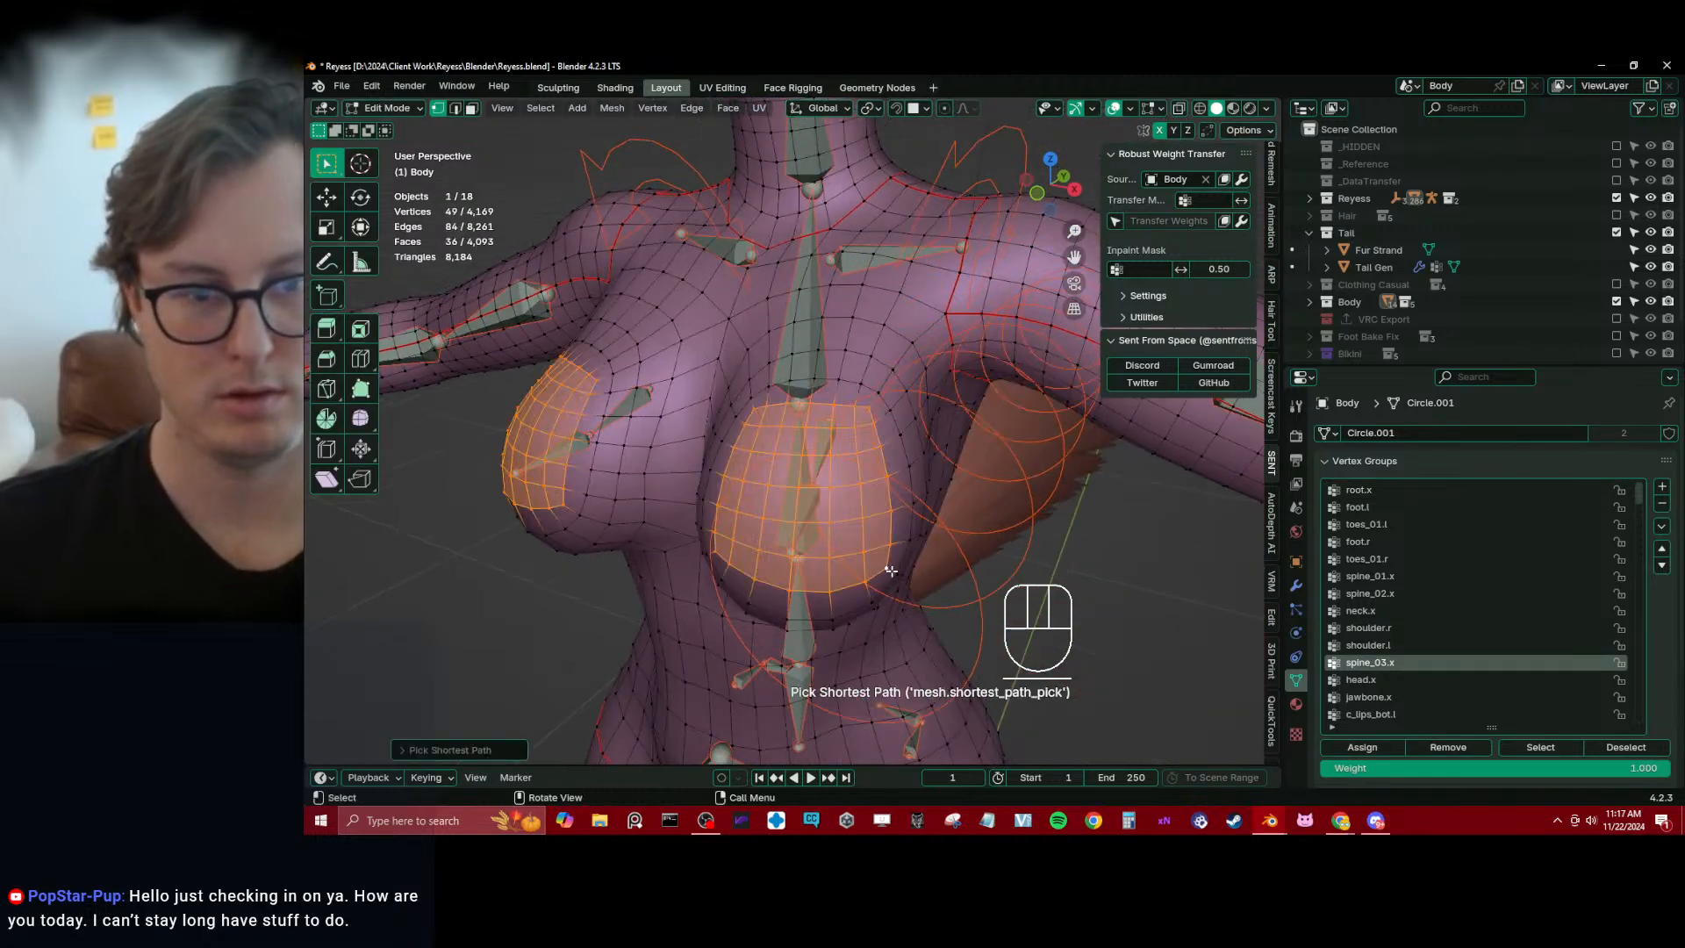
{"action": "key", "text": "ctrl+KP_Add"}
{"action": "key", "text": "ctrl+KP_Add"}
{"action": "key", "text": "Tab"}
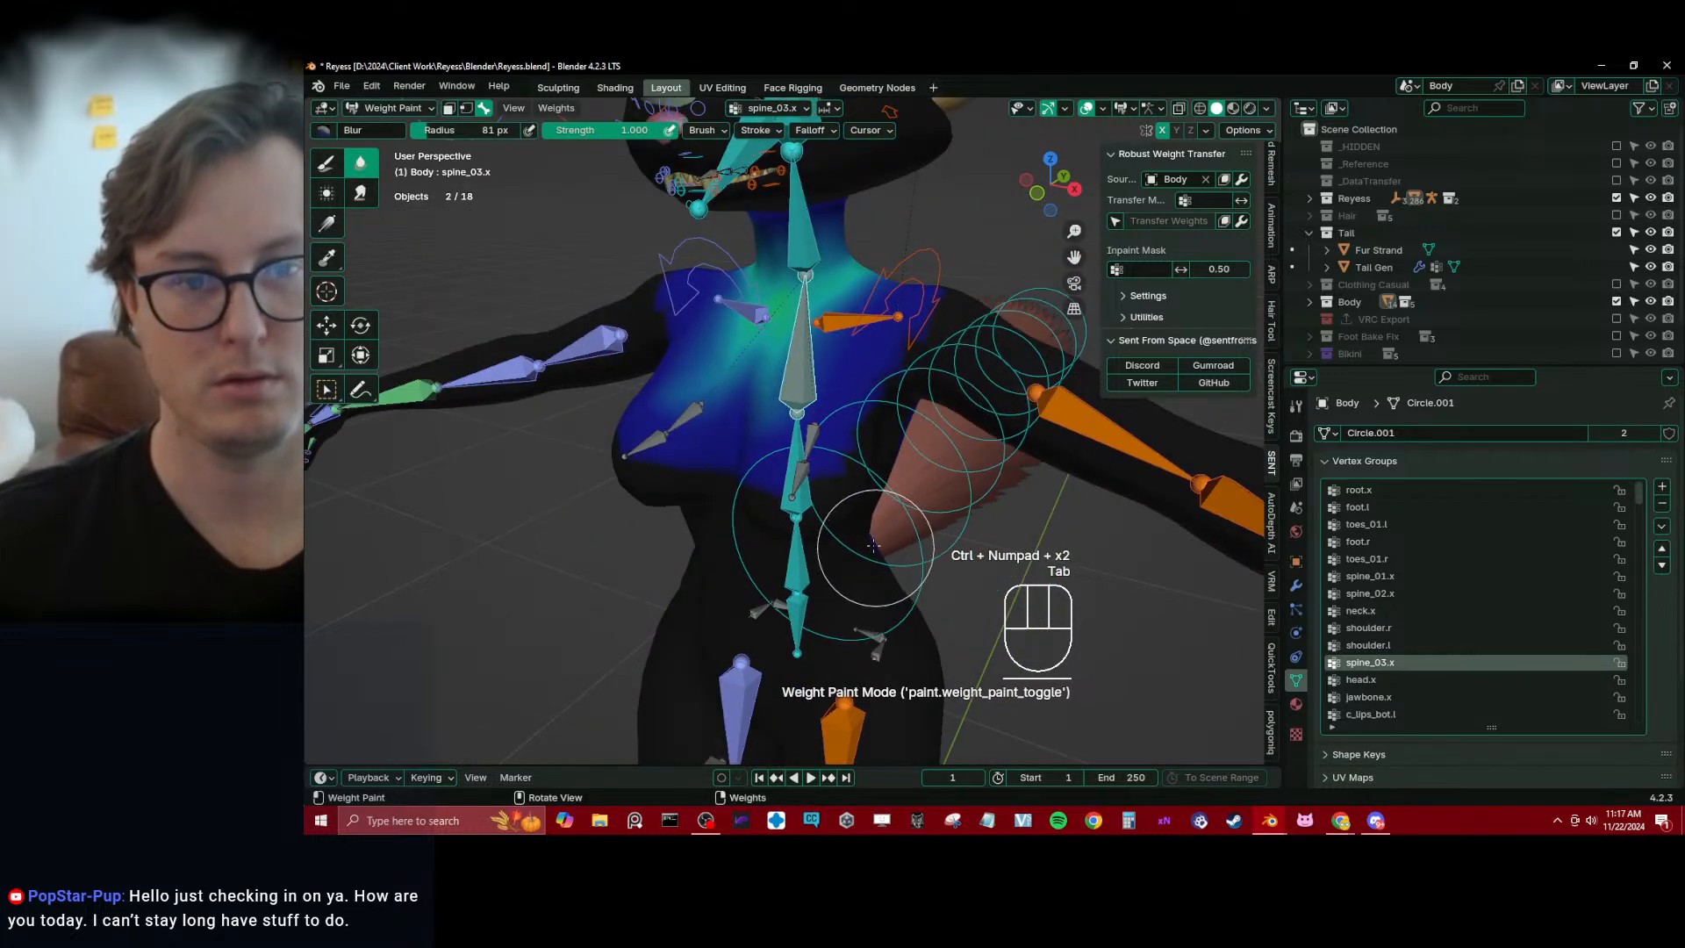
{"action": "scroll", "coordinate": [886, 553], "scroll_direction": "down", "scroll_amount": 2}
Grow the breast selection by one more ring and remove those vertices from the spine_03.x group
{"action": "key", "text": "Tab"}
{"action": "key", "text": "ctrl+KP_Add"}
{"action": "key", "text": "ctrl+KP_Add"}
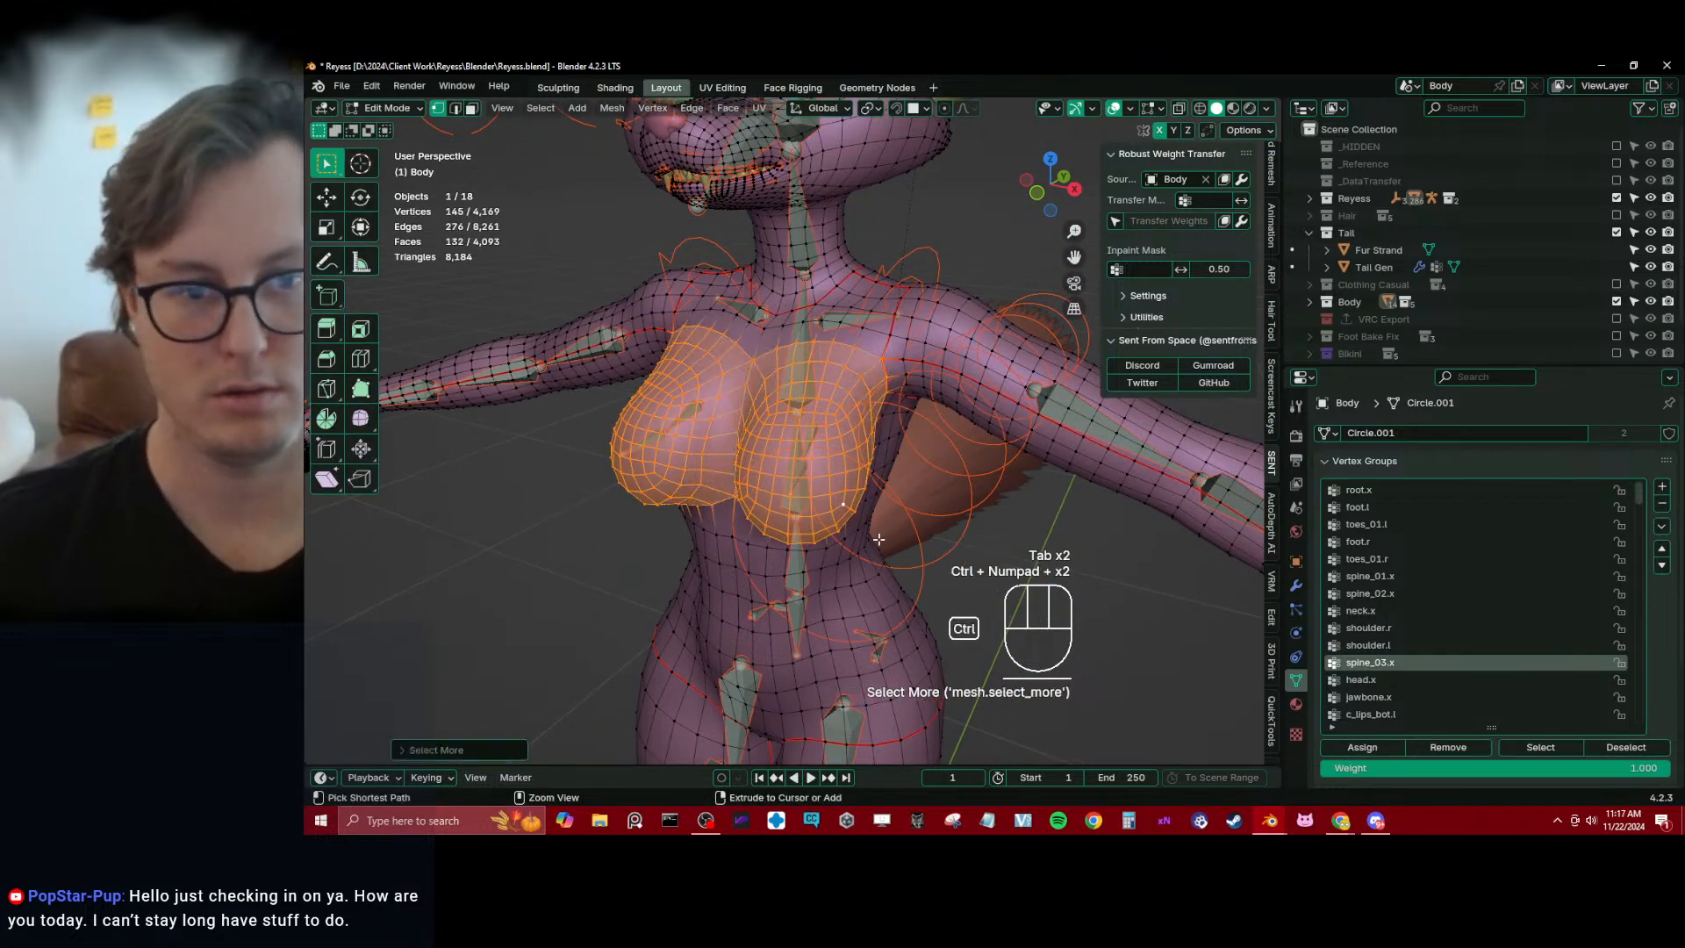
{"action": "key", "text": "ctrl+z"}
{"action": "left_click", "coordinate": [1424, 748]}
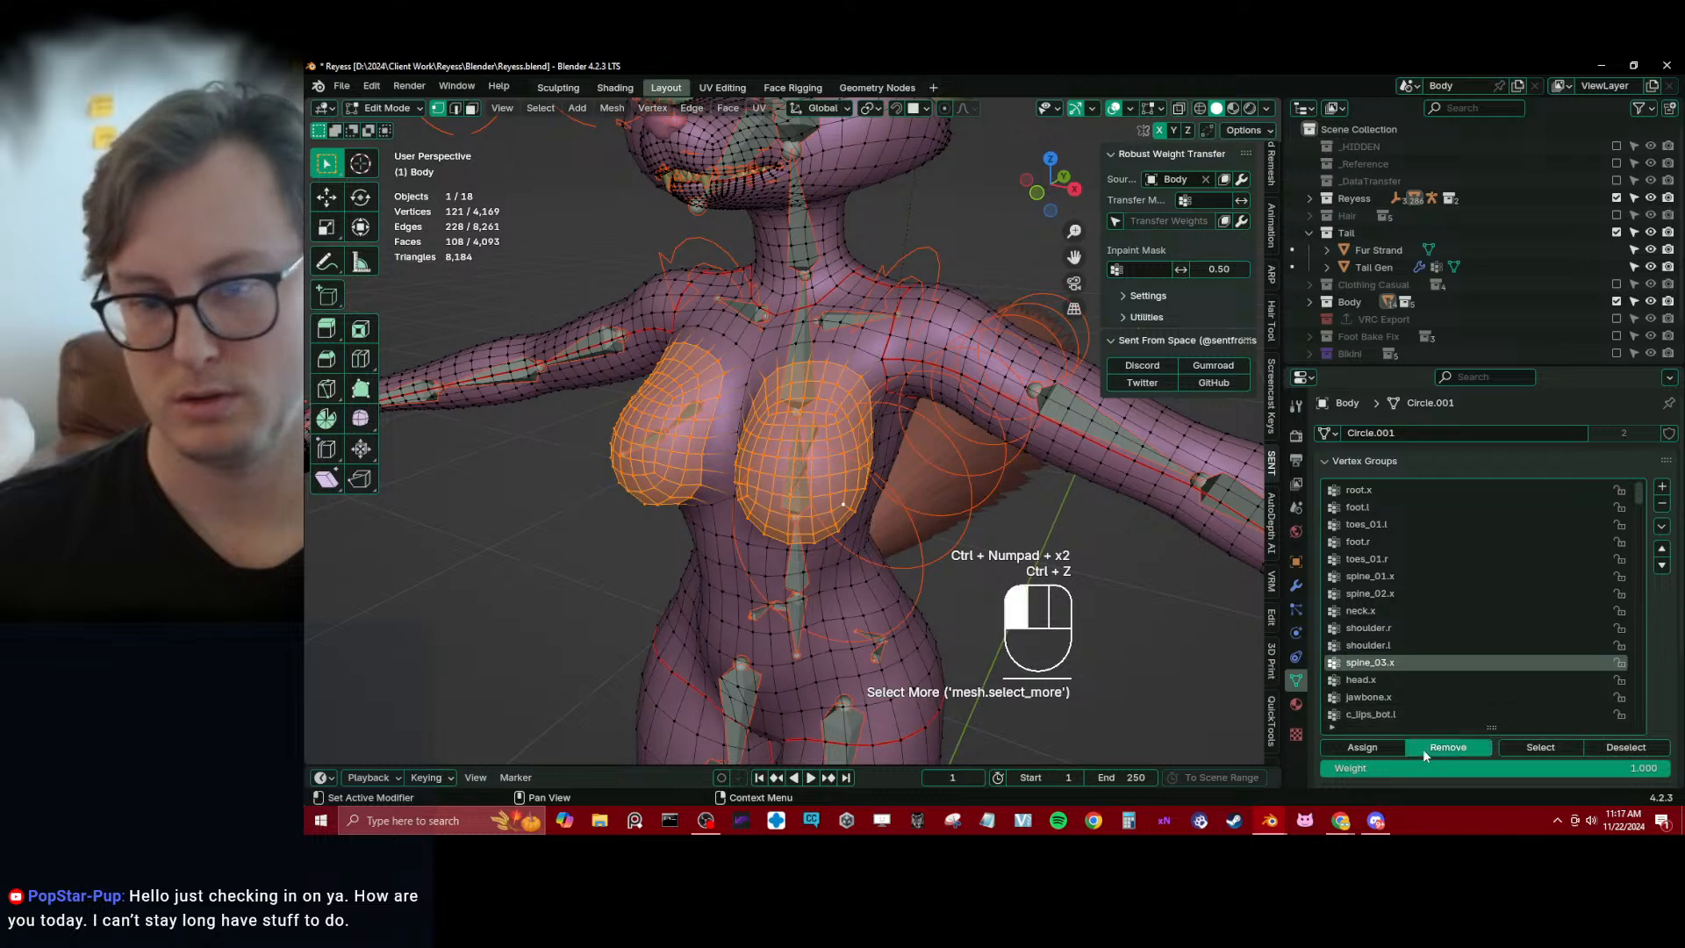
{"action": "key", "text": "Tab"}
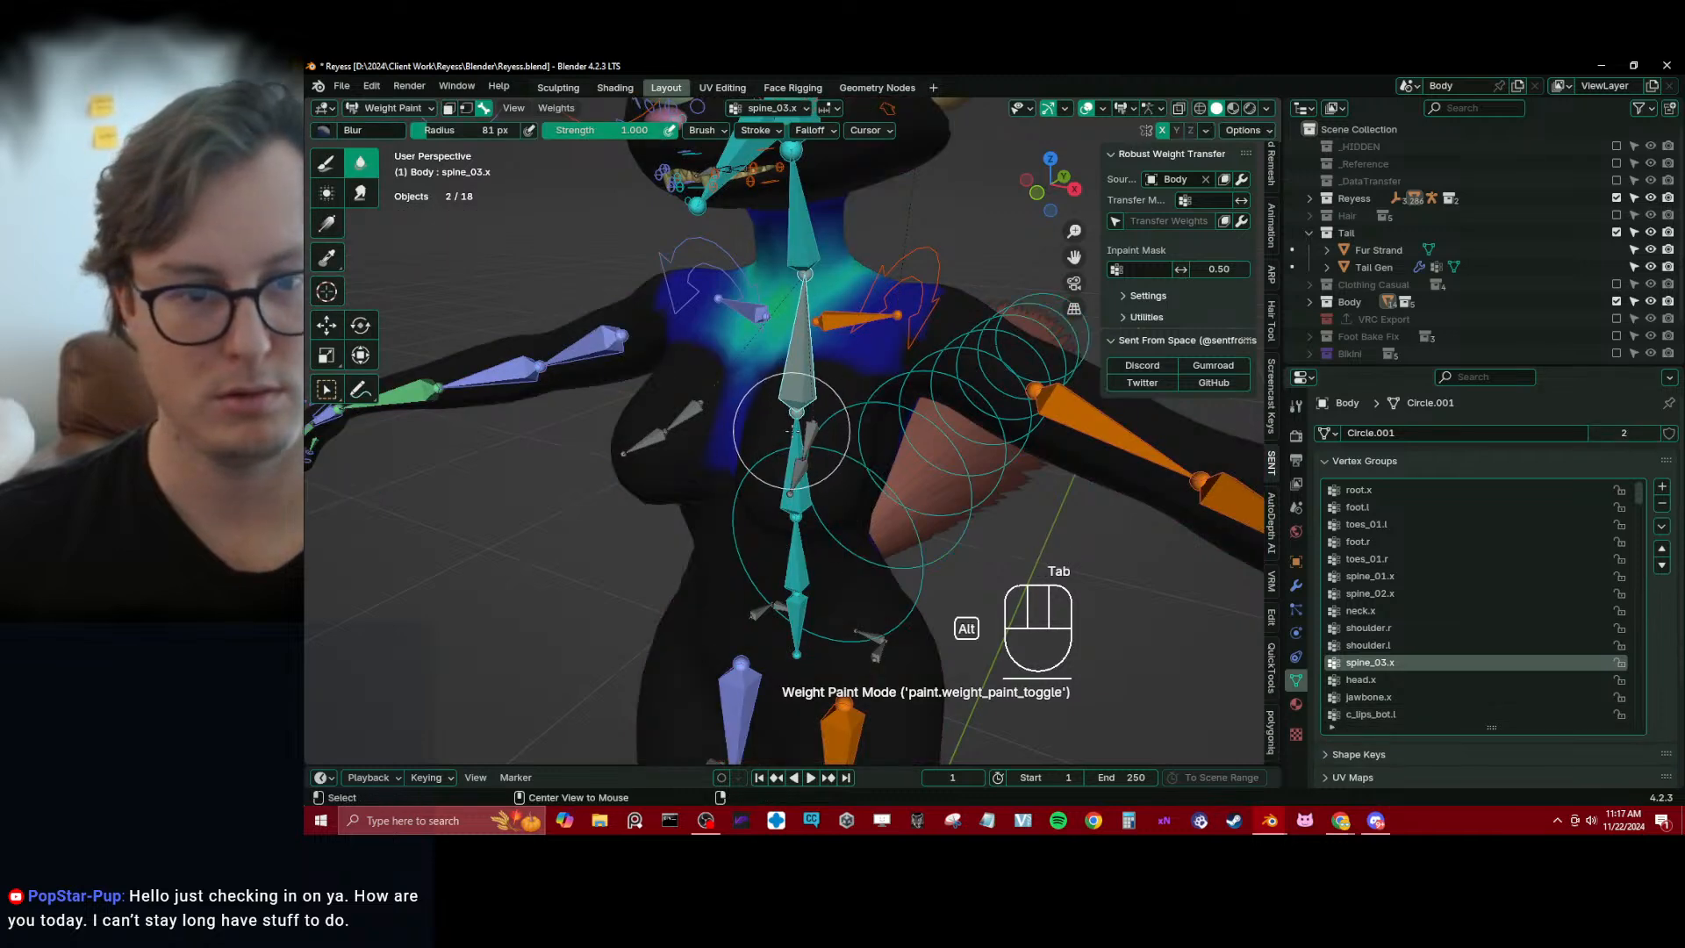
Remove the selected breast vertices from the spine_02.x group and blur its weights around the sides of the chest and back
{"action": "left_click", "coordinate": [790, 430], "text": "ctrl"}
{"action": "key", "text": "Tab"}
{"action": "left_click", "coordinate": [1437, 749]}
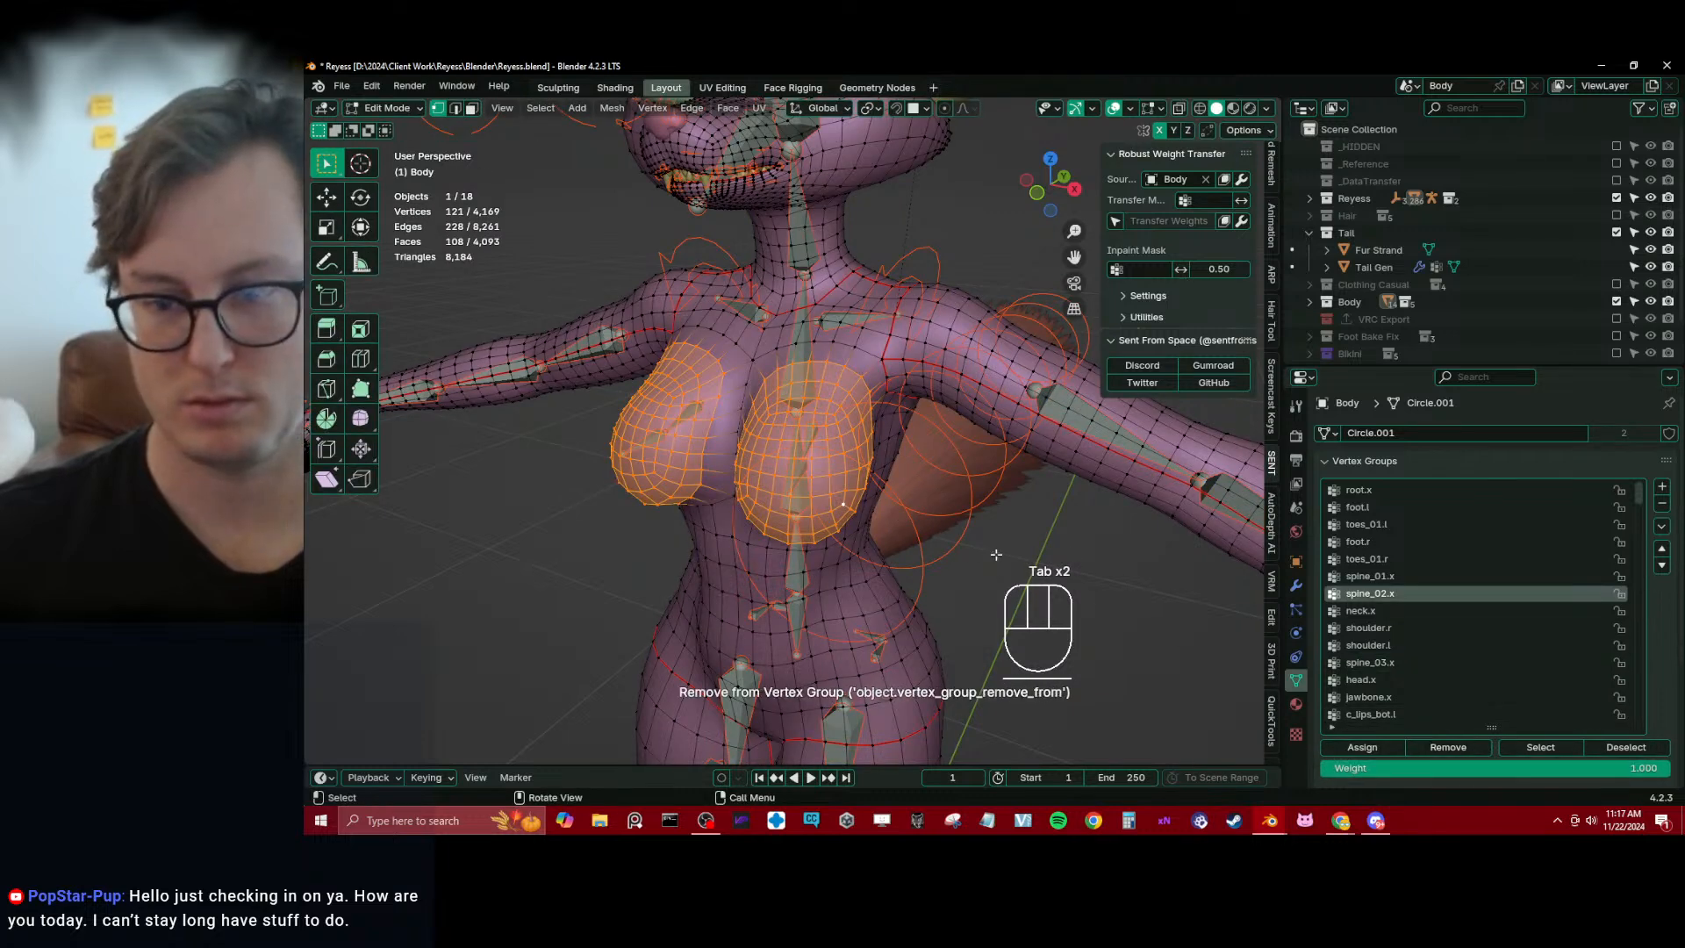
{"action": "key", "text": "Tab"}
{"action": "middle_click_drag", "start_coordinate": [890, 306], "coordinate": [979, 383]}
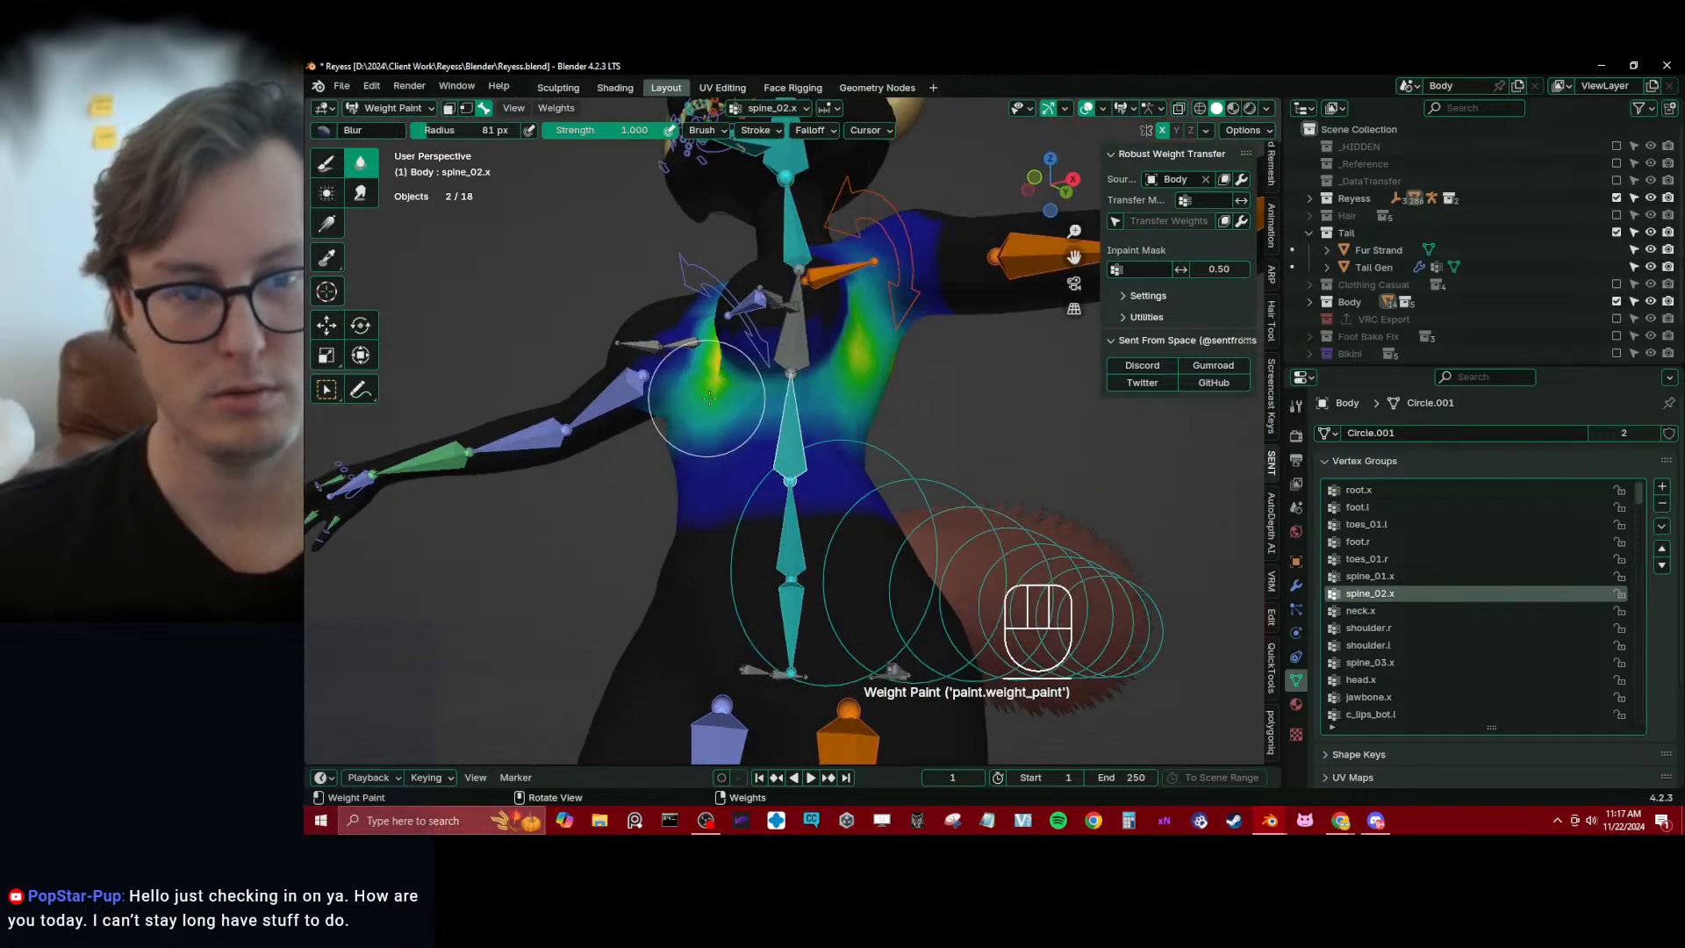
{"action": "middle_click_drag", "start_coordinate": [709, 397], "coordinate": [772, 351]}
Assign the vertical path of four vertices along the sternum to the spine_02.x group at weight 1.000
{"action": "key", "text": "Tab"}
{"action": "left_click", "coordinate": [808, 330]}
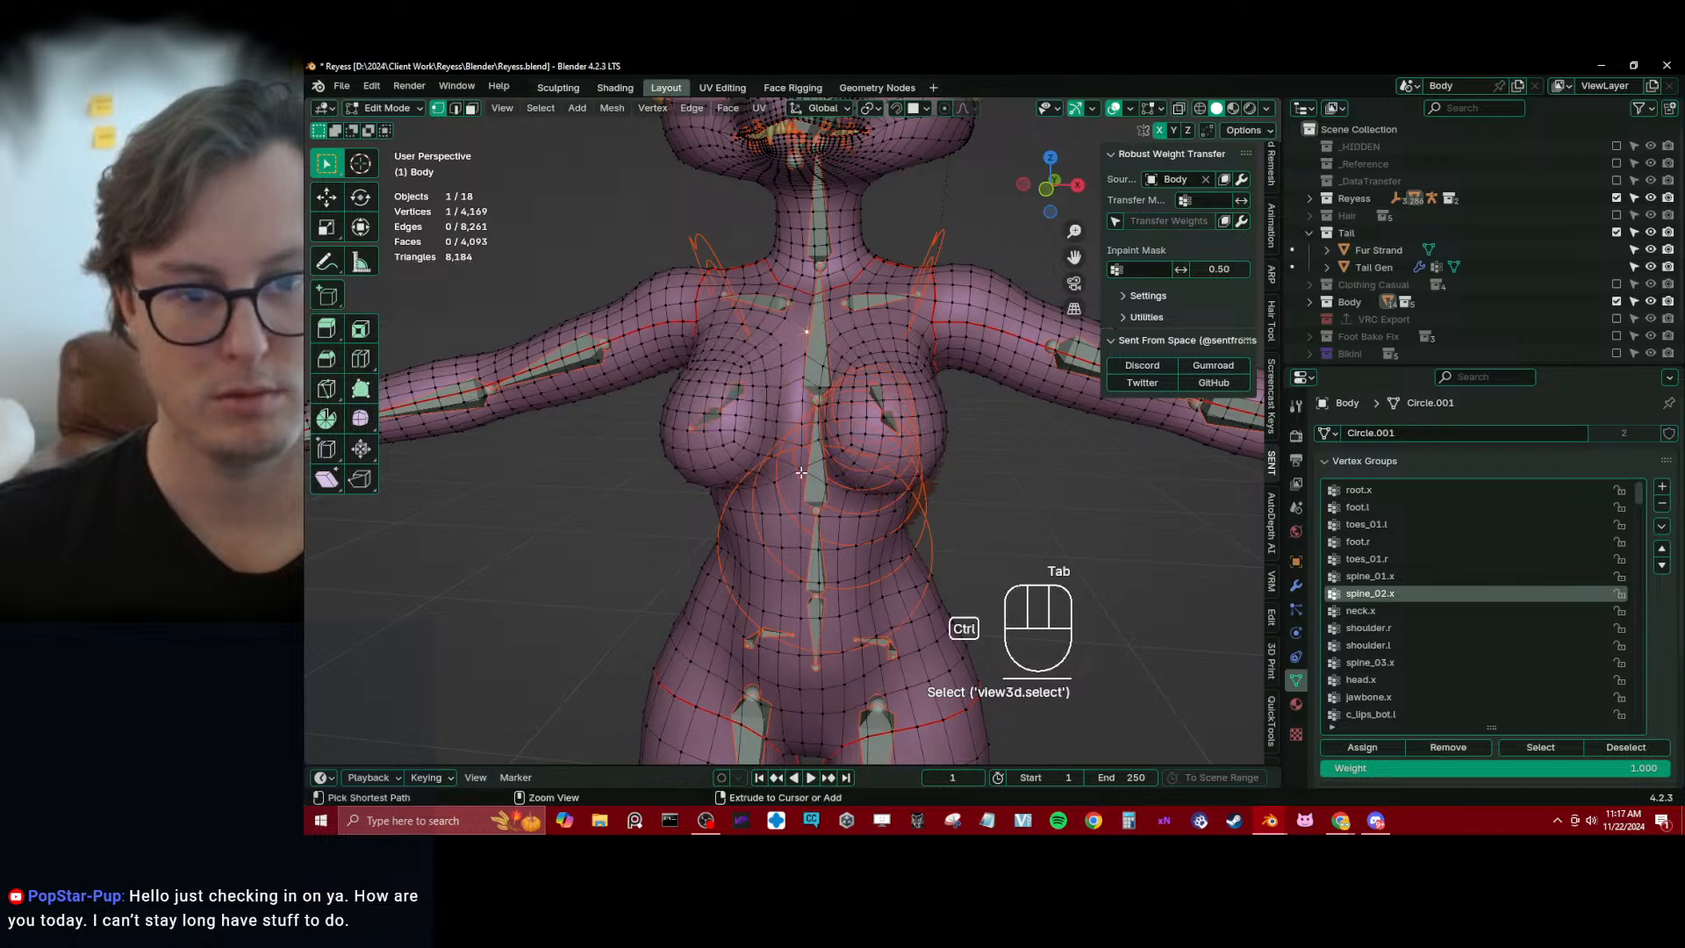
{"action": "left_click", "coordinate": [799, 400], "text": "ctrl"}
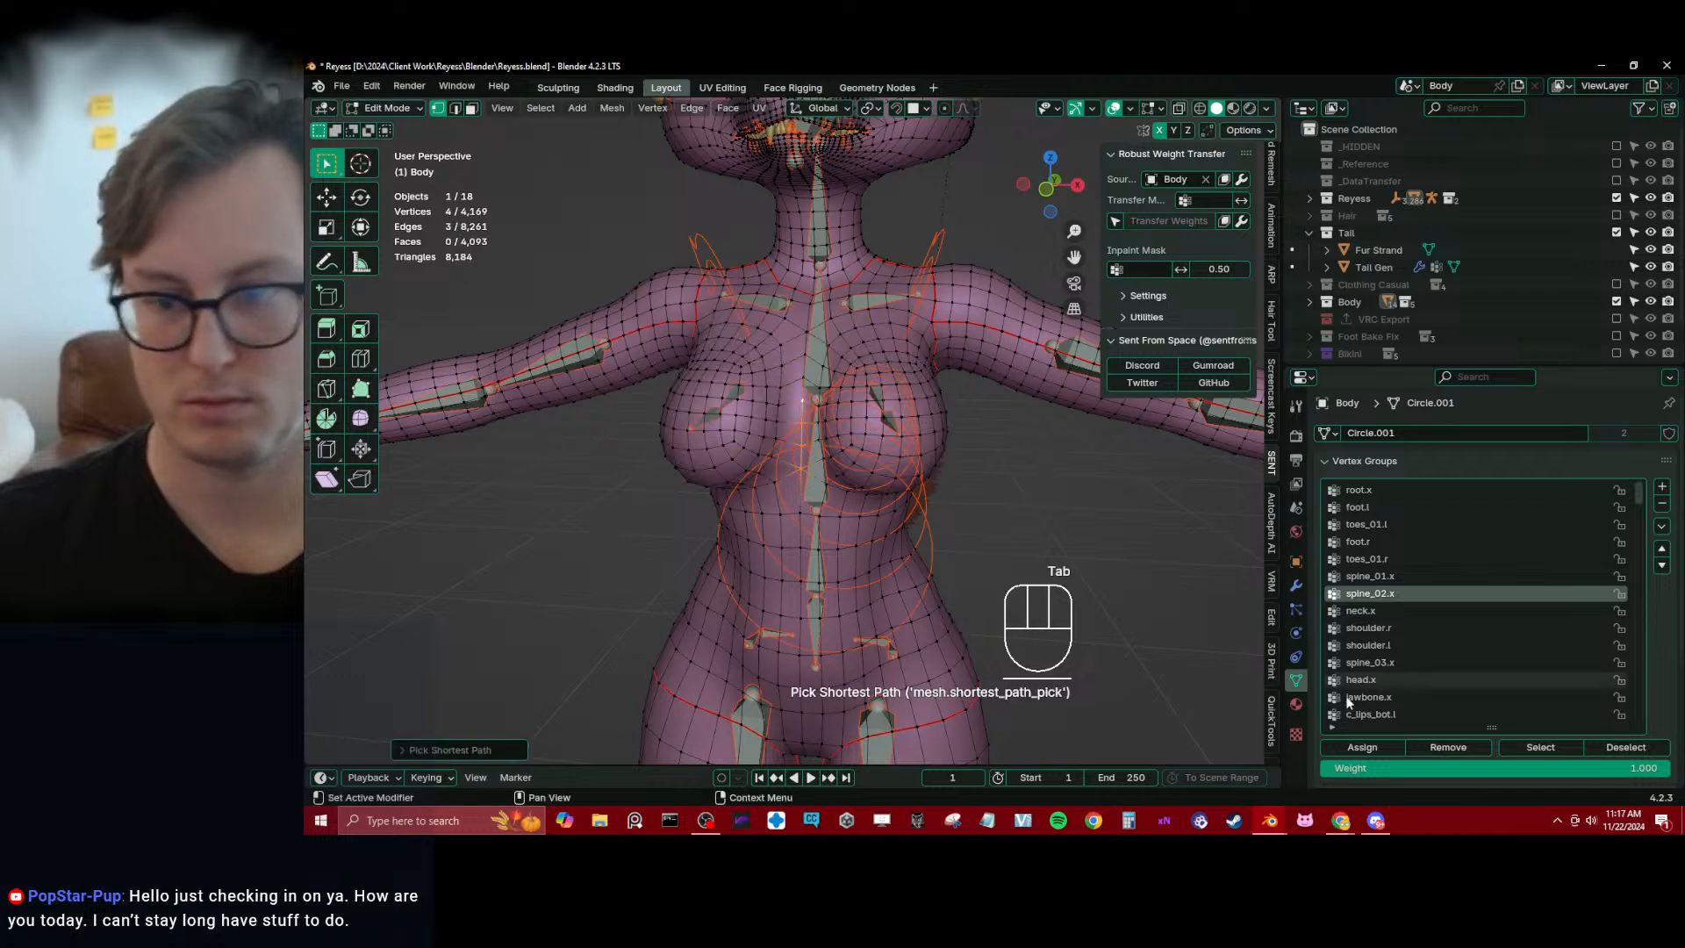
{"action": "left_click", "coordinate": [1374, 745]}
Make spine_03.x the active group and assign the vertex path down the sternum to it at weight 1.000
{"action": "key", "text": "Tab"}
{"action": "left_click", "coordinate": [814, 329], "text": "ctrl"}
{"action": "key", "text": "Tab"}
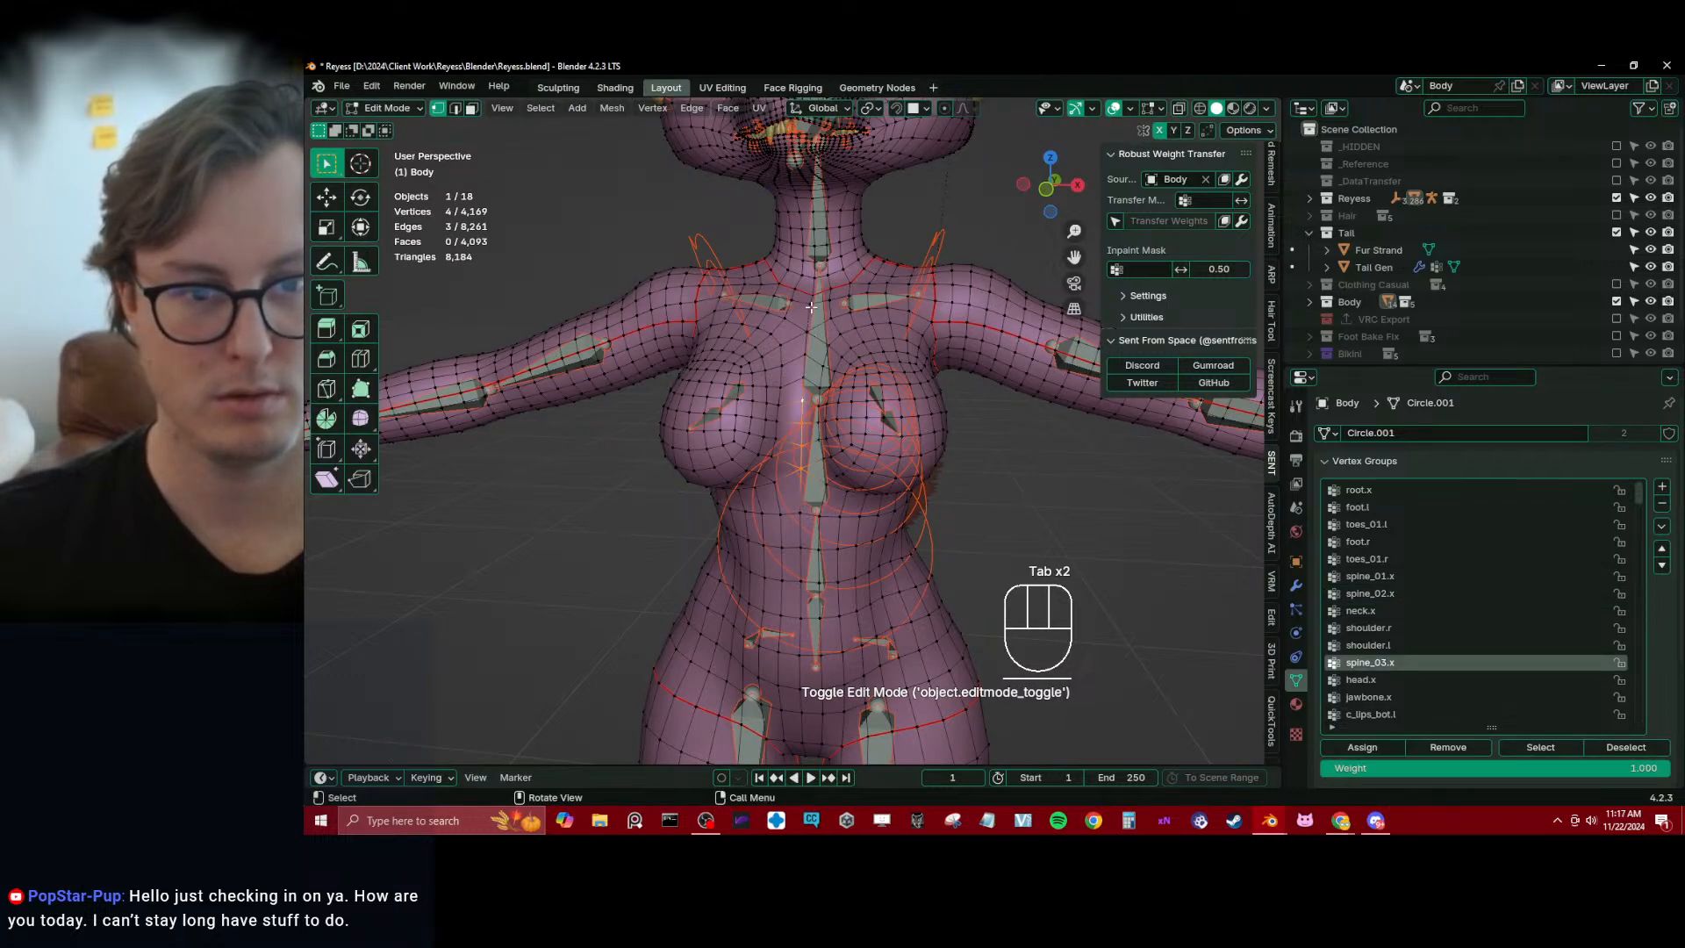
{"action": "left_click", "coordinate": [810, 305]}
{"action": "left_click", "coordinate": [800, 384], "text": "ctrl"}
{"action": "left_click", "coordinate": [1369, 748]}
{"action": "key", "text": "Tab"}
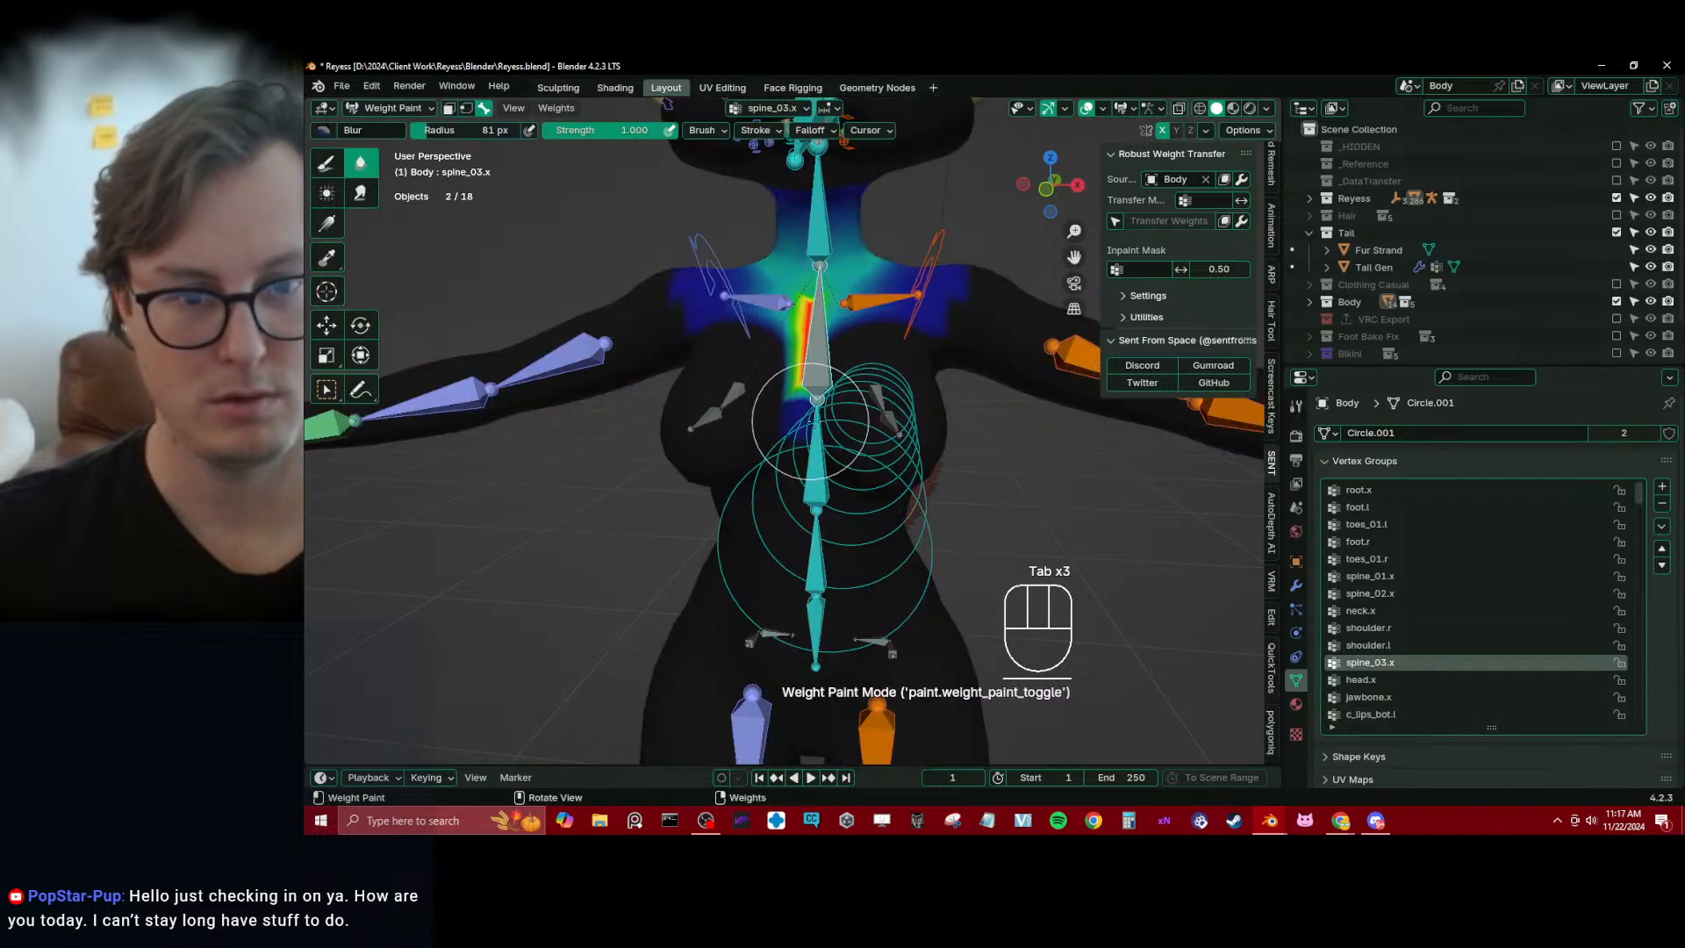
Blur the spine_03.x weights around the sternum and upper chest with the 81 px brush
{"action": "mouse_move", "coordinate": [813, 418]}
{"action": "middle_mouse_down"}
{"action": "mouse_move", "coordinate": [764, 403]}
{"action": "mouse_move", "coordinate": [772, 373]}
{"action": "middle_mouse_up"}
{"action": "left_click_drag", "start_coordinate": [772, 373], "coordinate": [771, 417]}
{"action": "middle_click_drag", "start_coordinate": [771, 417], "coordinate": [812, 417]}
{"action": "mouse_move", "coordinate": [825, 320]}
{"action": "middle_mouse_down"}
{"action": "mouse_move", "coordinate": [891, 357]}
{"action": "mouse_move", "coordinate": [865, 395]}
{"action": "mouse_move", "coordinate": [922, 469]}
{"action": "middle_mouse_up"}
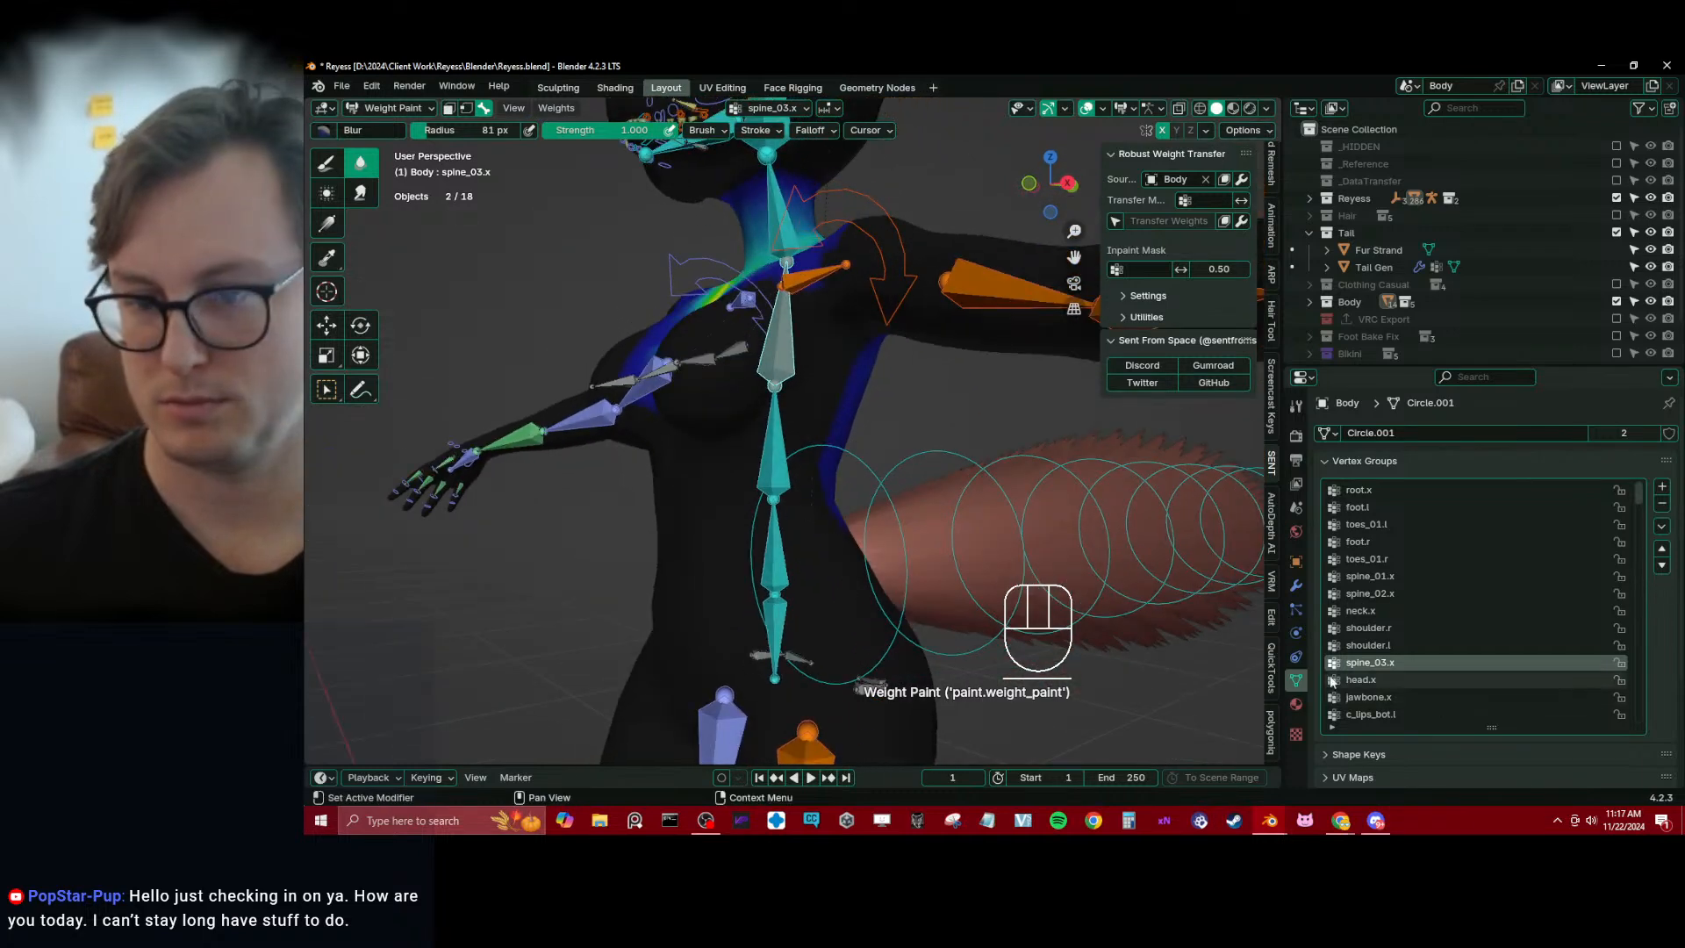
{"action": "middle_click", "coordinate": [697, 423], "text": "alt"}
{"action": "mouse_move", "coordinate": [727, 425]}
{"action": "middle_mouse_down"}
{"action": "mouse_move", "coordinate": [583, 415]}
{"action": "mouse_move", "coordinate": [662, 440]}
{"action": "mouse_move", "coordinate": [707, 412]}
{"action": "mouse_move", "coordinate": [686, 437]}
{"action": "mouse_move", "coordinate": [687, 496]}
{"action": "middle_mouse_up"}
Leave weight painting, select Reyess_rig in wireframe, return to solid shading and enter the armature's Edit Mode
{"action": "key", "text": "shift+z"}
{"action": "key", "text": "r"}
{"action": "right_click", "coordinate": [647, 404]}
{"action": "key", "text": "ctrl+Tab"}
{"action": "scroll", "coordinate": [686, 436], "scroll_direction": "up", "scroll_amount": 4}
{"action": "left_click", "coordinate": [799, 470]}
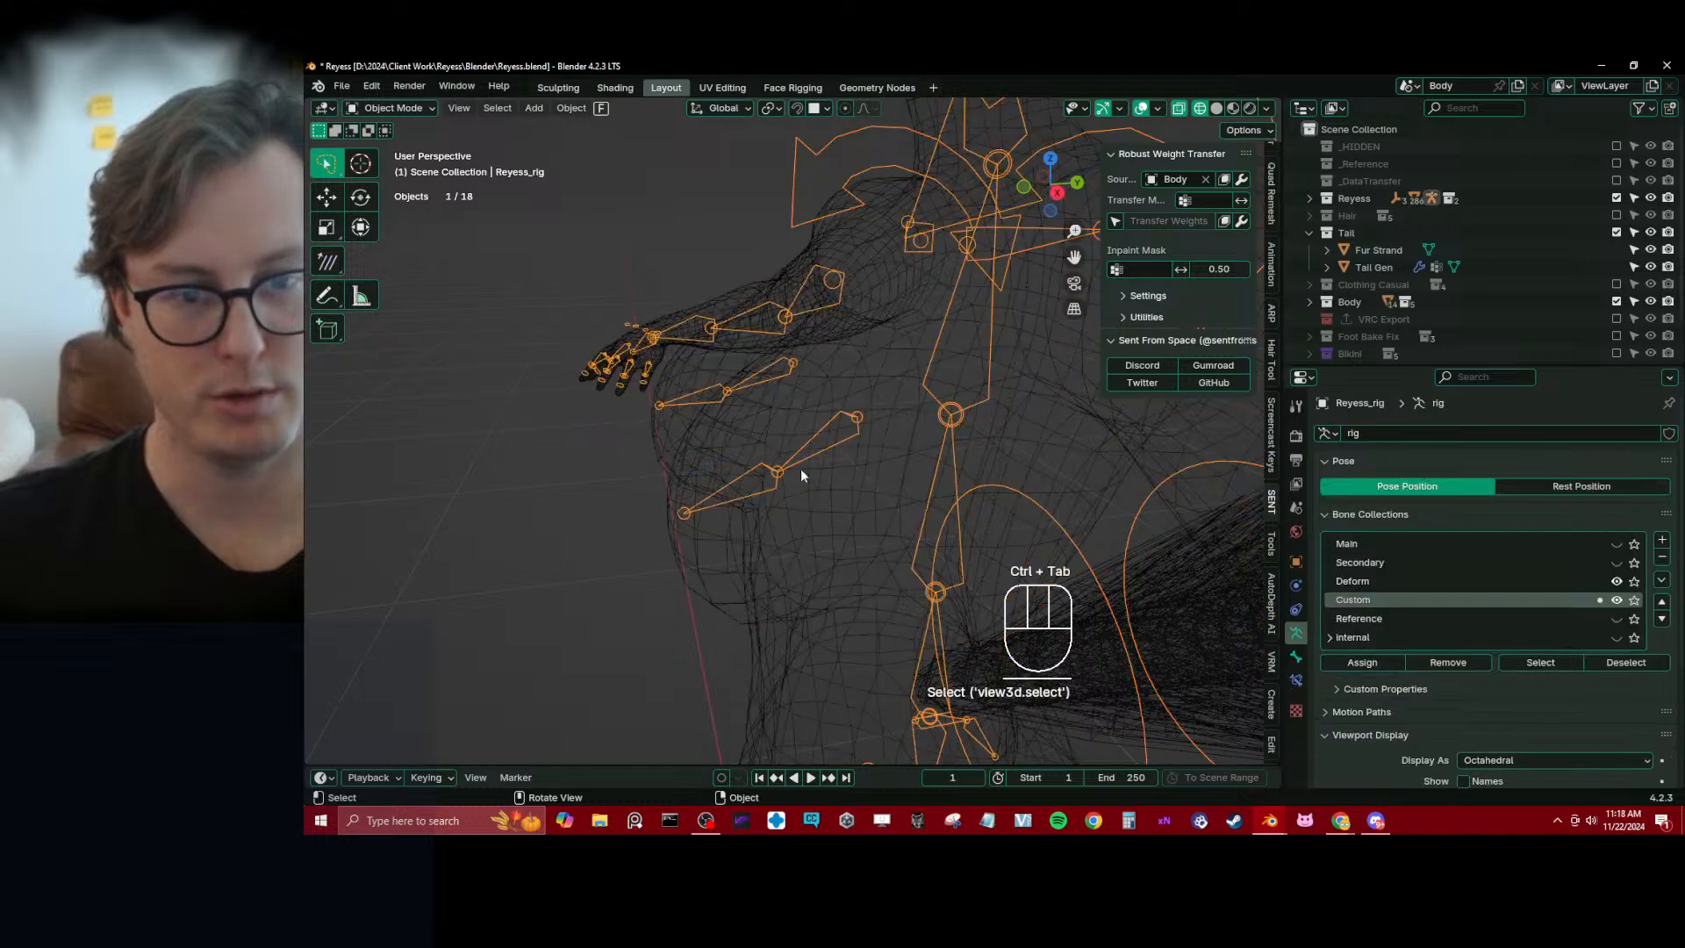
{"action": "key", "text": "z"}
{"action": "key", "text": "Tab"}
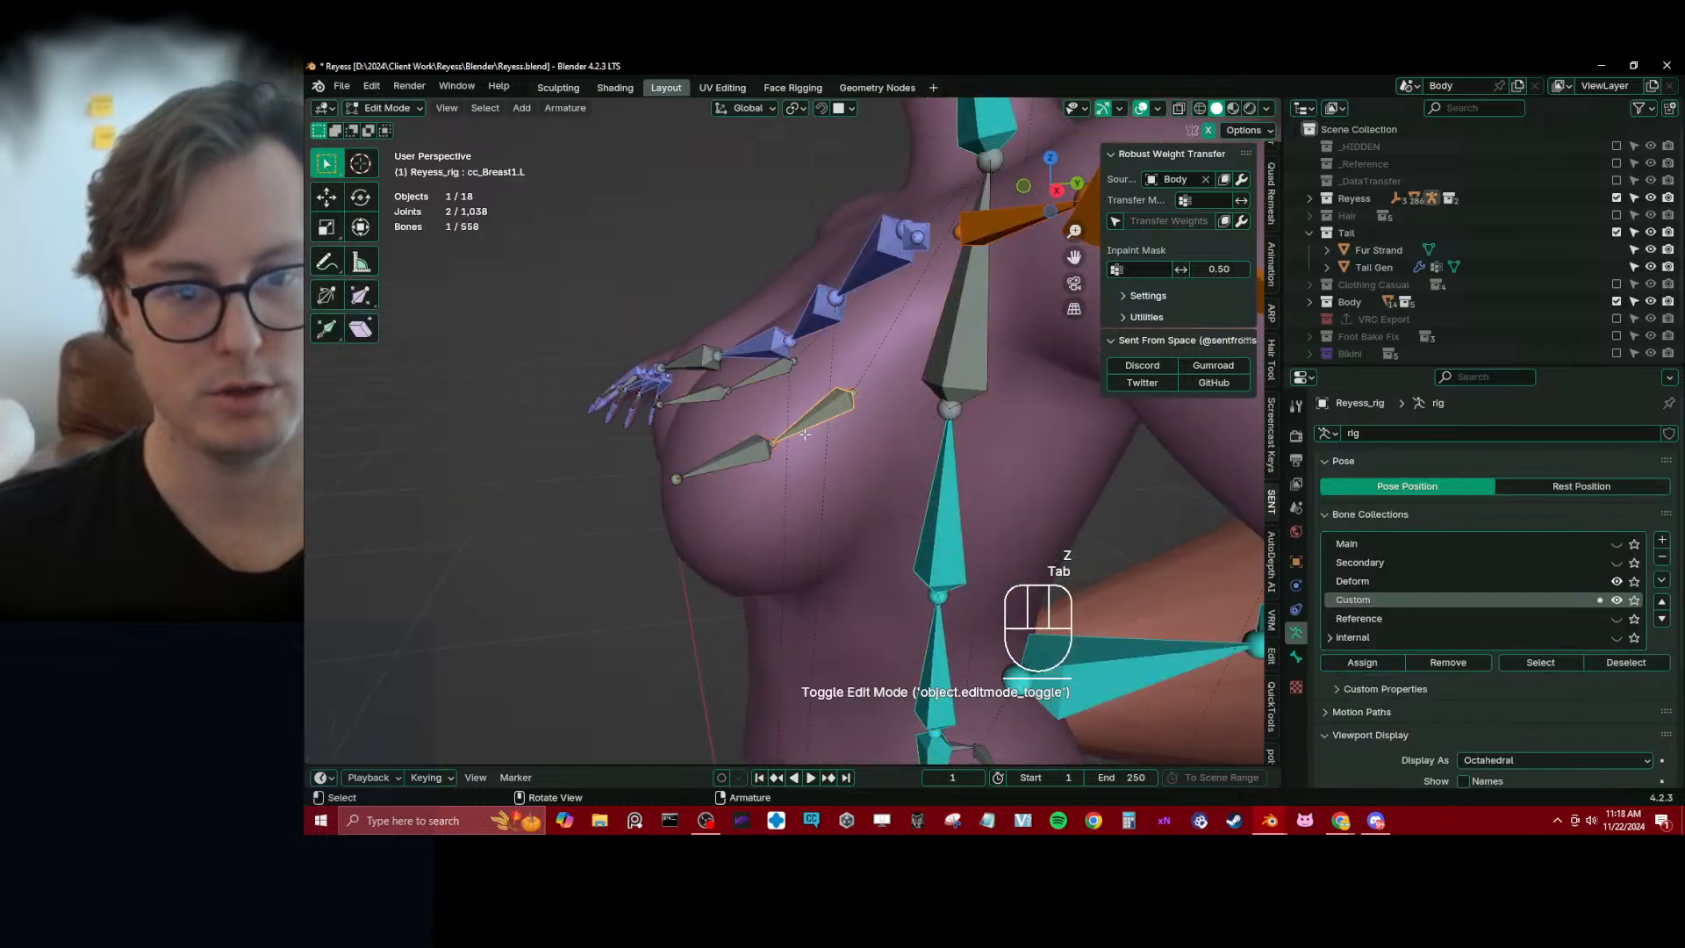
Select the cc_Breast1.L and cc_Breast2.L bones together, then scale and move them inside the breast
{"action": "left_click", "coordinate": [751, 450], "text": "shift"}
{"action": "key", "text": "s"}
{"action": "key", "text": "z"}
{"action": "left_click", "coordinate": [864, 384]}
{"action": "key", "text": "g"}
{"action": "left_click", "coordinate": [863, 393]}
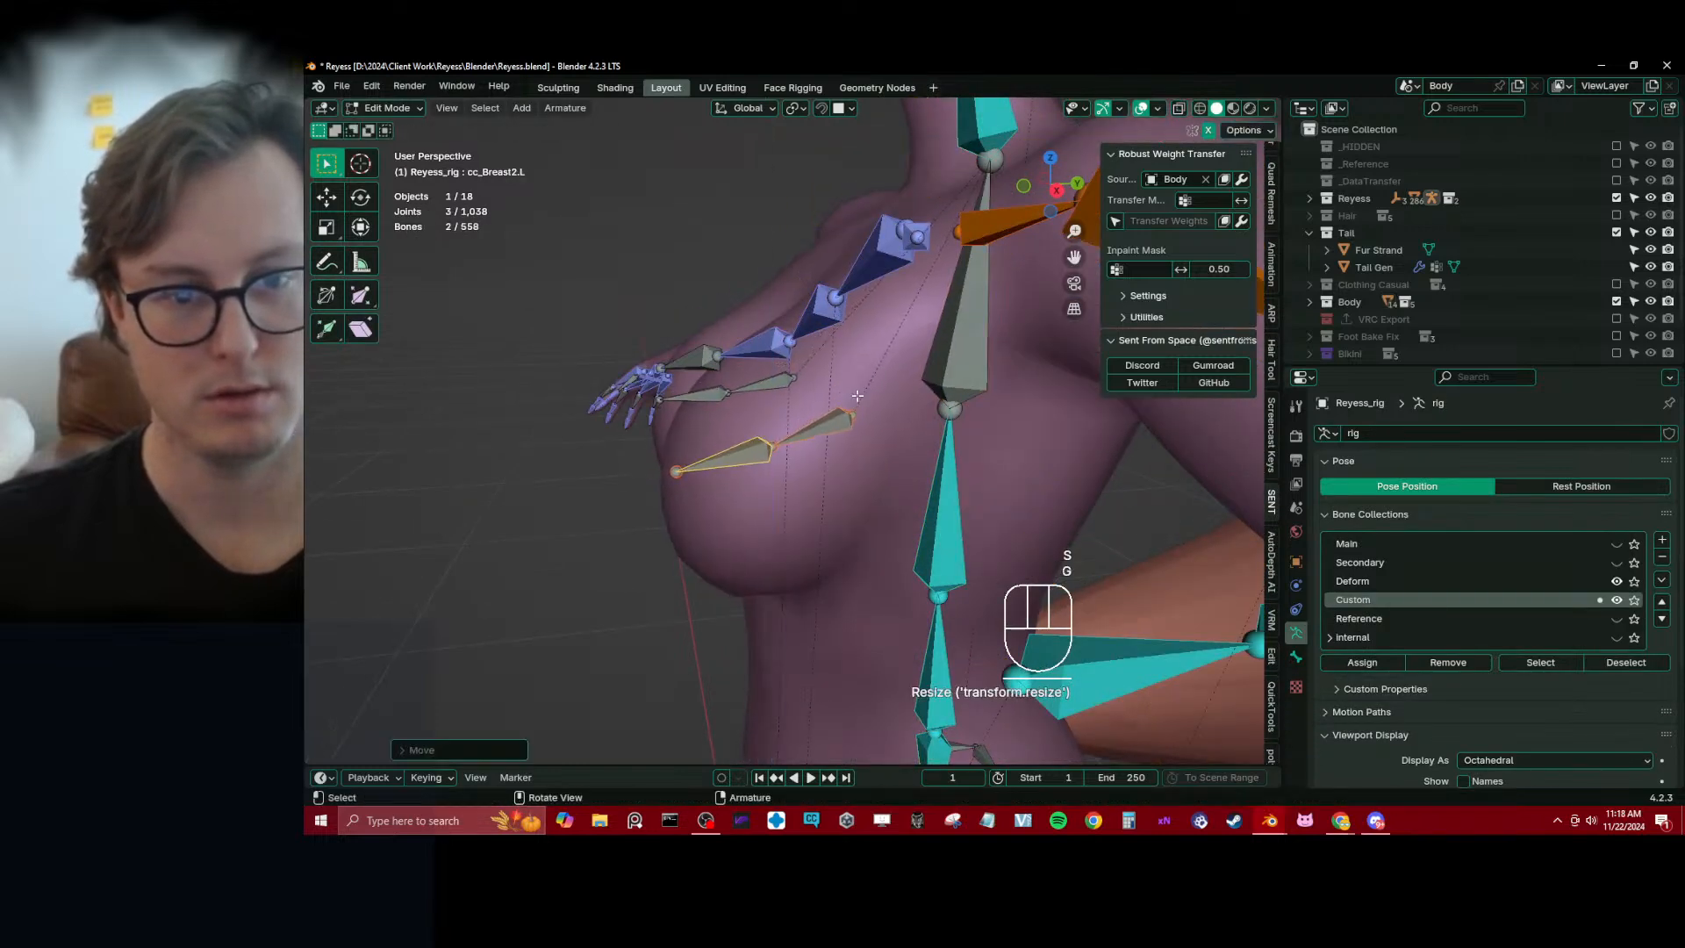
{"action": "key", "text": "s"}
{"action": "left_click", "coordinate": [851, 400]}
{"action": "key", "text": "g"}
{"action": "left_click", "coordinate": [880, 416]}
Rotate and nudge the cc_Breast1.L and cc_Breast2.L bones to level them in side view, then leave Edit Mode
{"action": "middle_click_drag", "start_coordinate": [882, 416], "coordinate": [854, 399]}
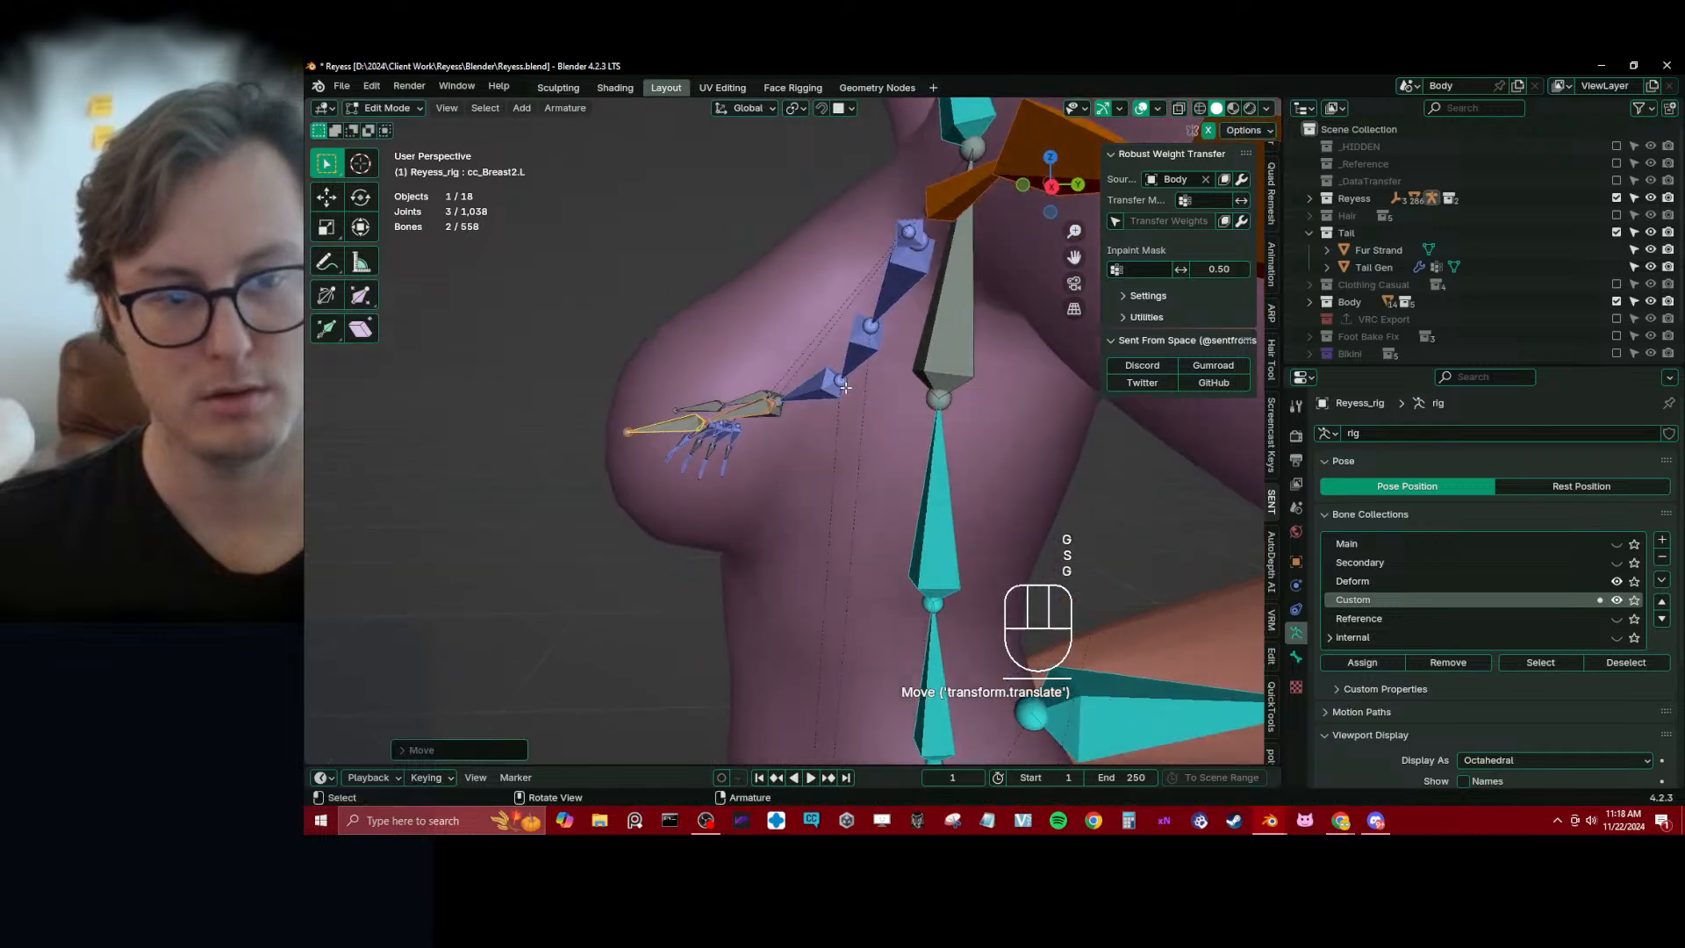
{"action": "key", "text": "r"}
{"action": "left_click", "coordinate": [855, 398]}
{"action": "key", "text": "r"}
{"action": "key", "text": "g"}
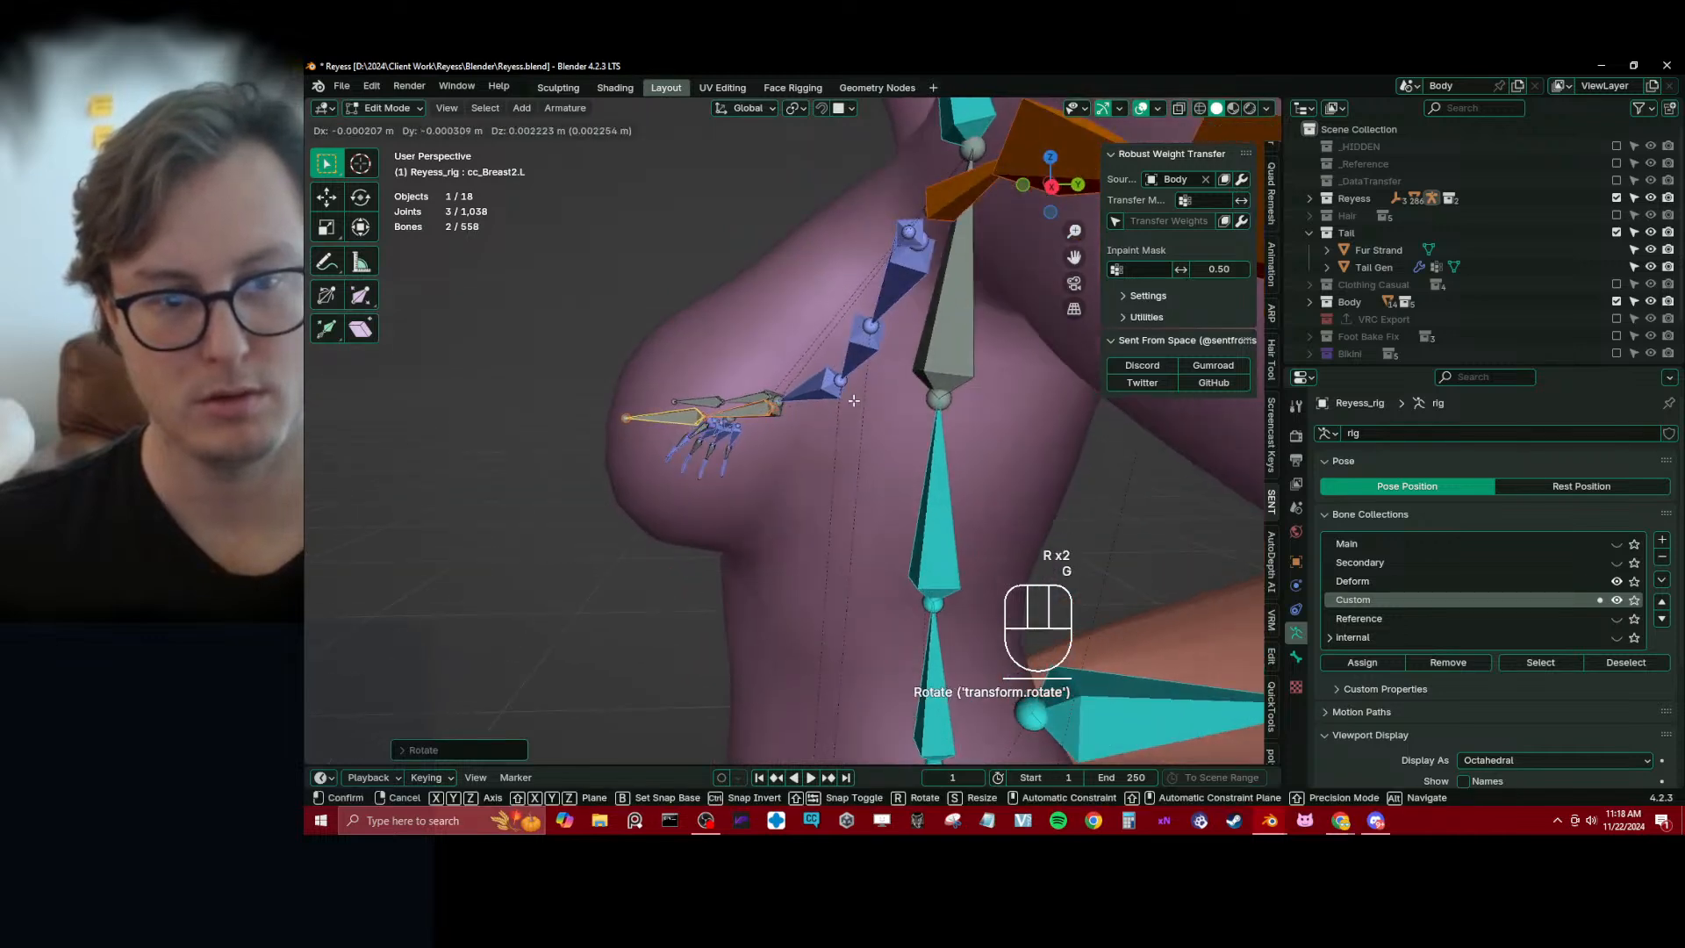
{"action": "key", "text": "Tab"}
Return the Body mesh to Weight Paint mode, select cc_Breast1.L and test its deformation with a cancelled rotation about Z
{"action": "mouse_move", "coordinate": [740, 395]}
{"action": "middle_mouse_down"}
{"action": "mouse_move", "coordinate": [875, 481]}
{"action": "mouse_move", "coordinate": [767, 387]}
{"action": "middle_mouse_up"}
{"action": "left_click", "coordinate": [767, 388], "text": "ctrl"}
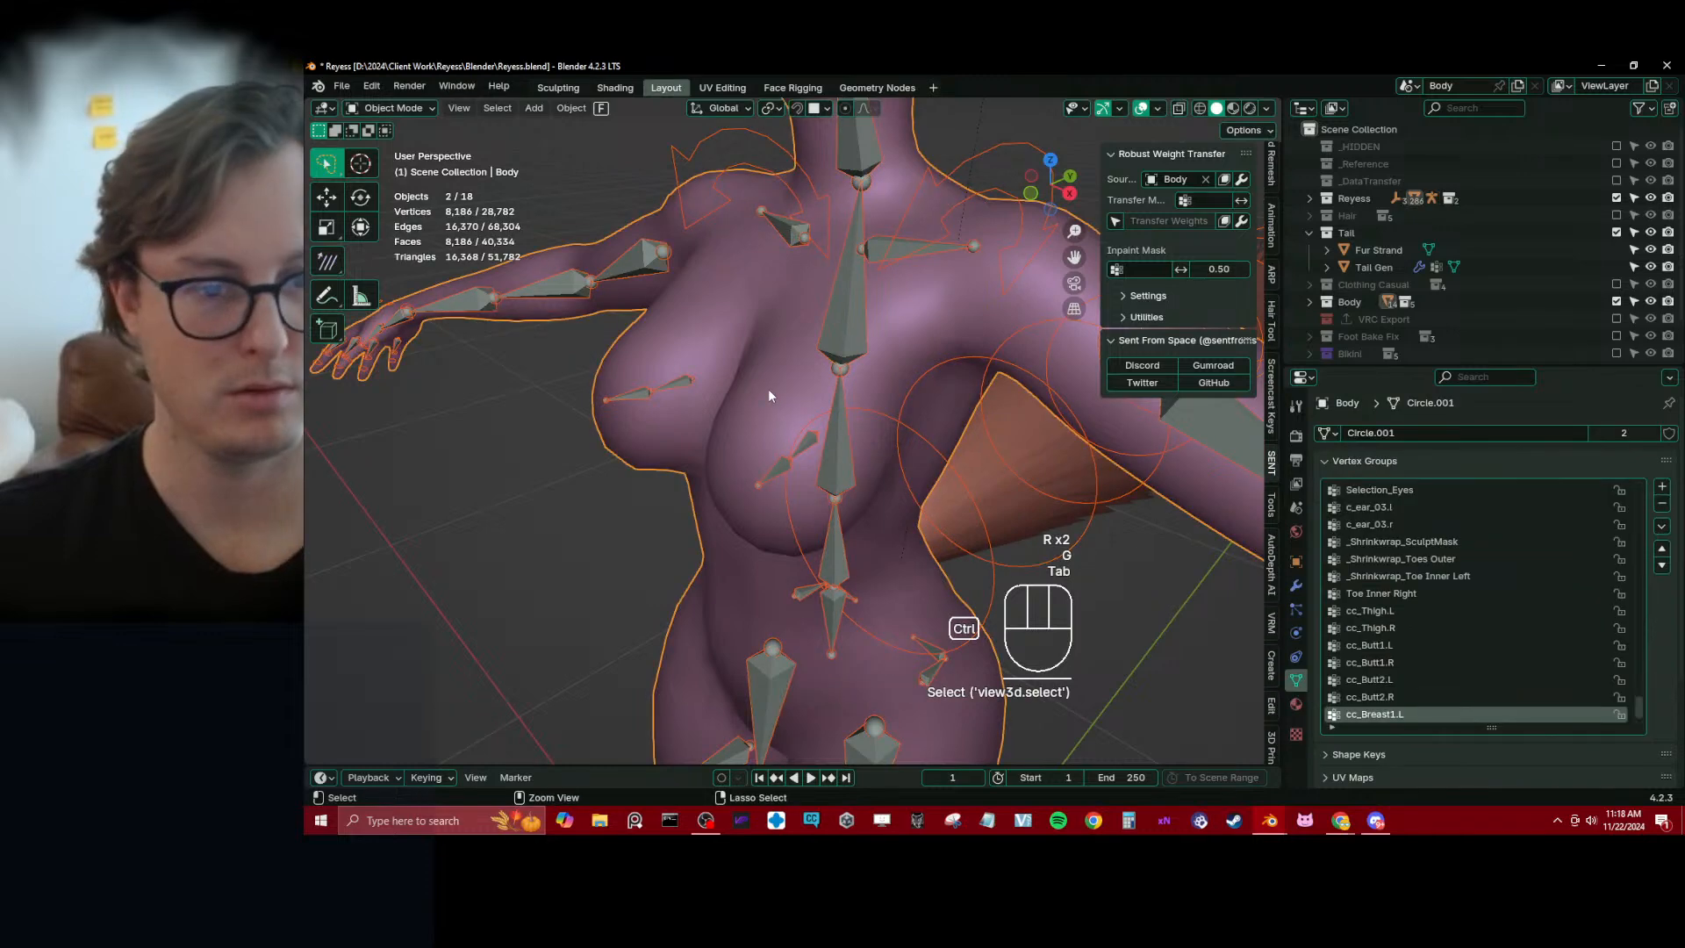
{"action": "key", "text": "ctrl+Tab"}
{"action": "left_click", "coordinate": [689, 347]}
{"action": "left_click", "coordinate": [800, 443], "text": "alt"}
{"action": "middle_click_drag", "start_coordinate": [820, 452], "coordinate": [824, 493]}
{"action": "key", "text": "r"}
{"action": "key", "text": "z"}
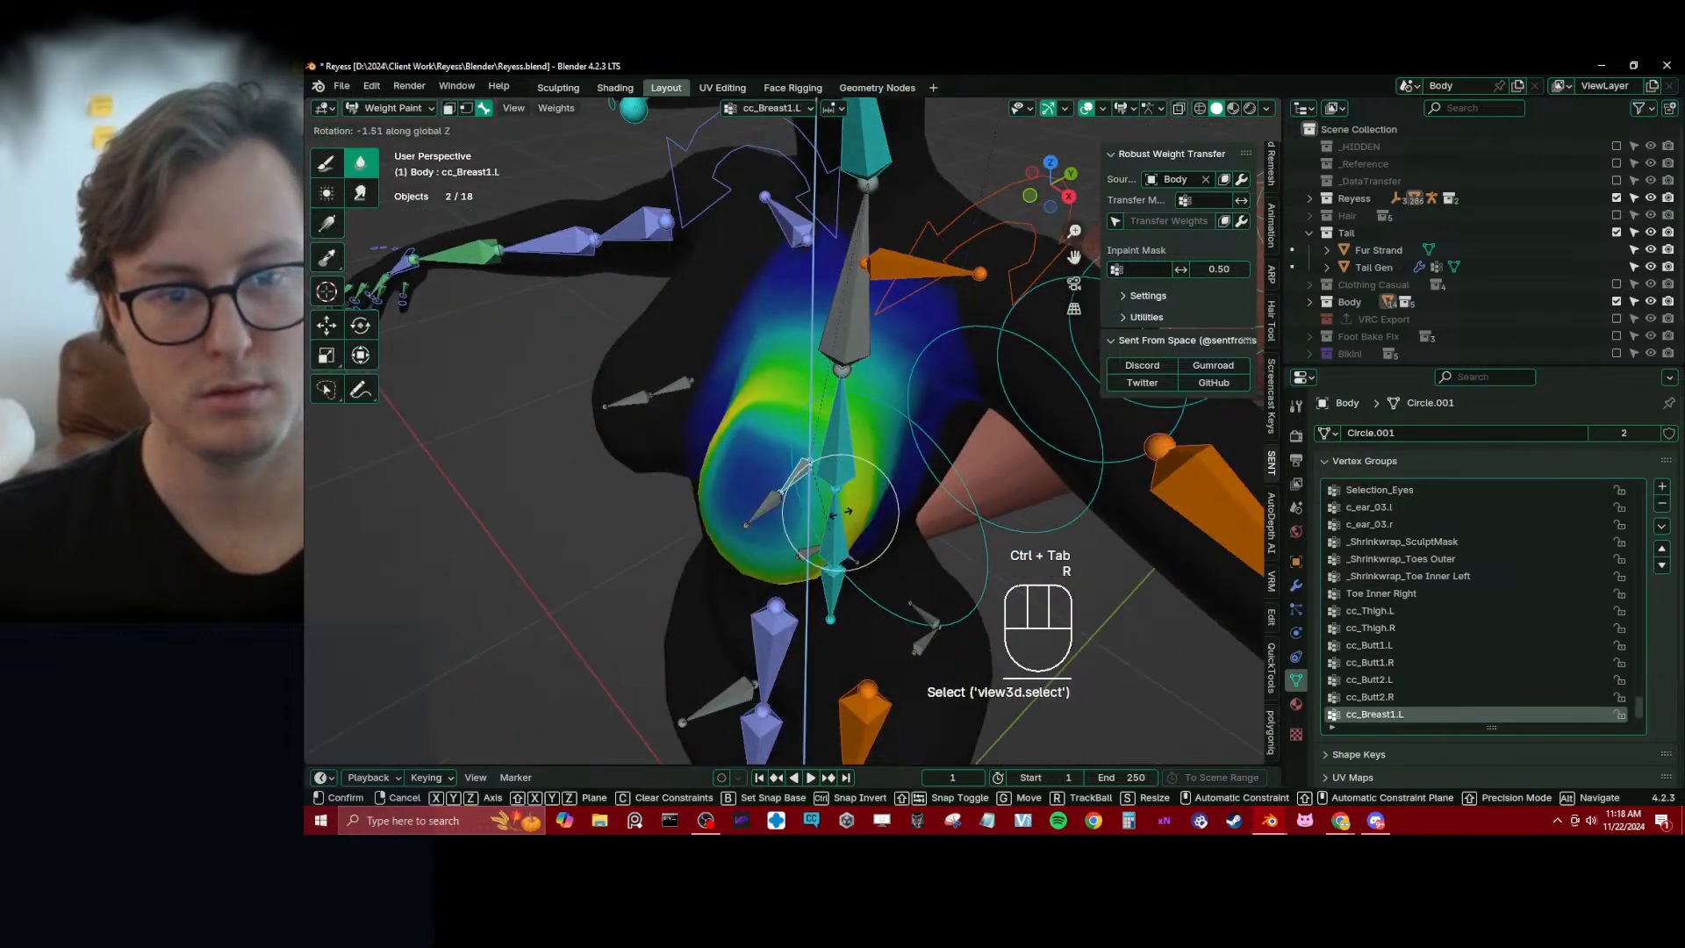
{"action": "right_click", "coordinate": [837, 511]}
Fade the outer cc_Breast1.L weights with linear Gradient strokes at weight 0.000 and strength 1.000, undoing the first attempt
{"action": "scroll", "coordinate": [834, 507], "scroll_direction": "down", "scroll_amount": 2}
{"action": "left_click", "coordinate": [323, 232]}
{"action": "middle_click_drag", "start_coordinate": [812, 332], "coordinate": [825, 376]}
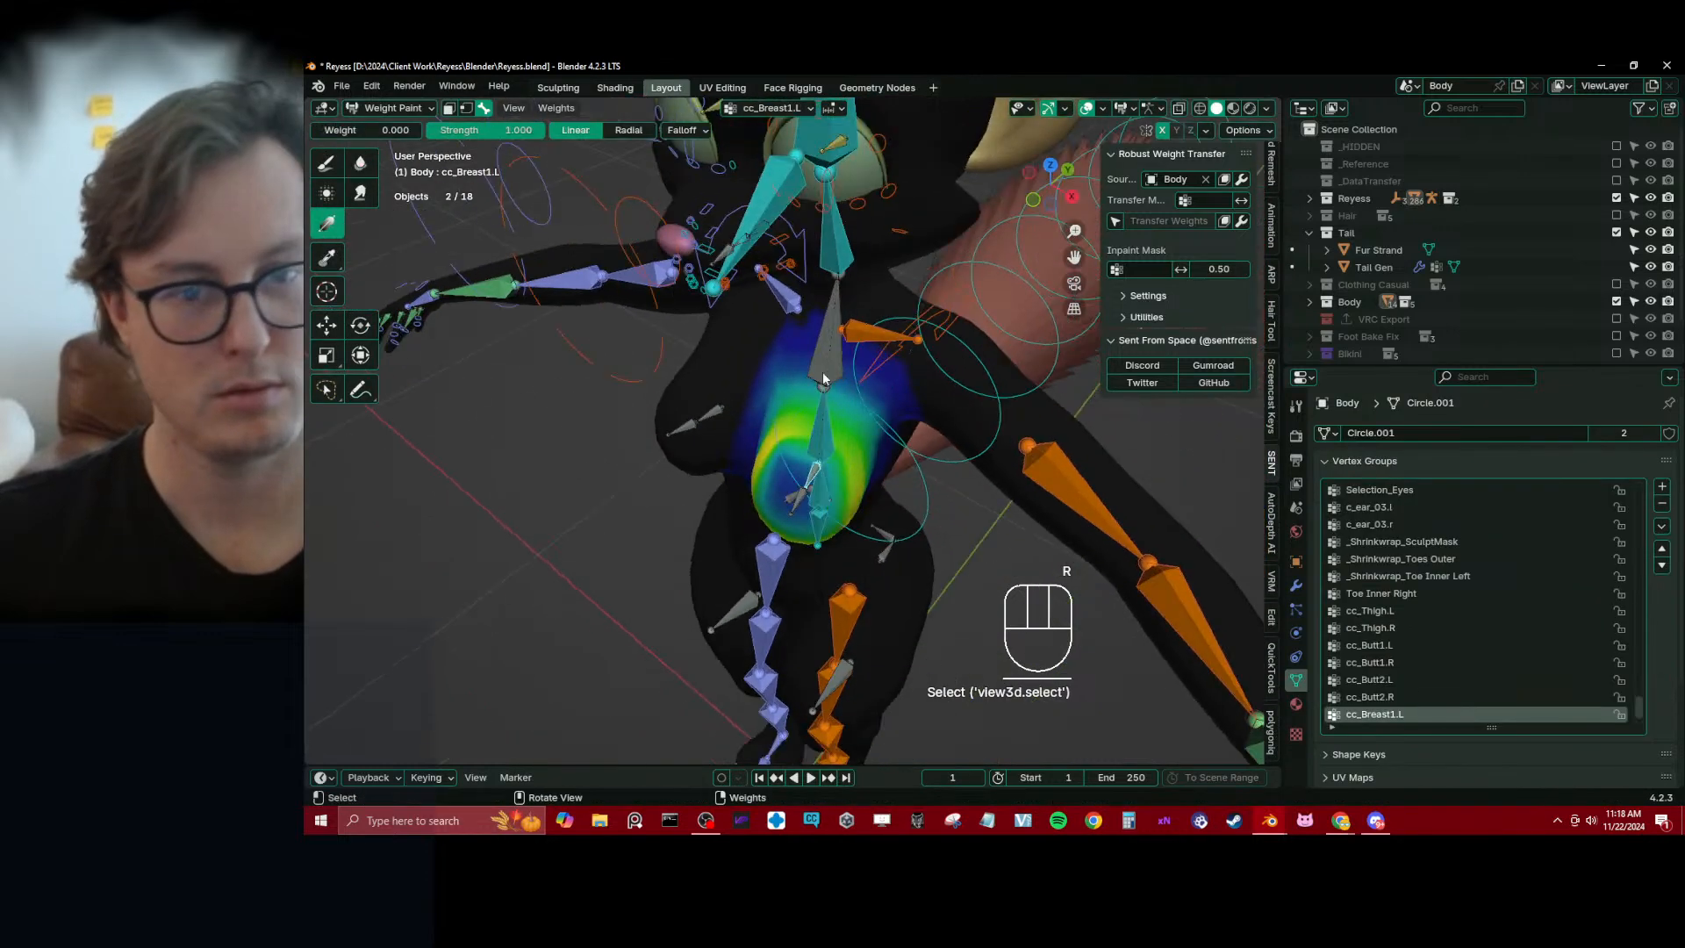
{"action": "left_click_drag", "start_coordinate": [826, 376], "coordinate": [806, 478]}
{"action": "key", "text": "ctrl+z"}
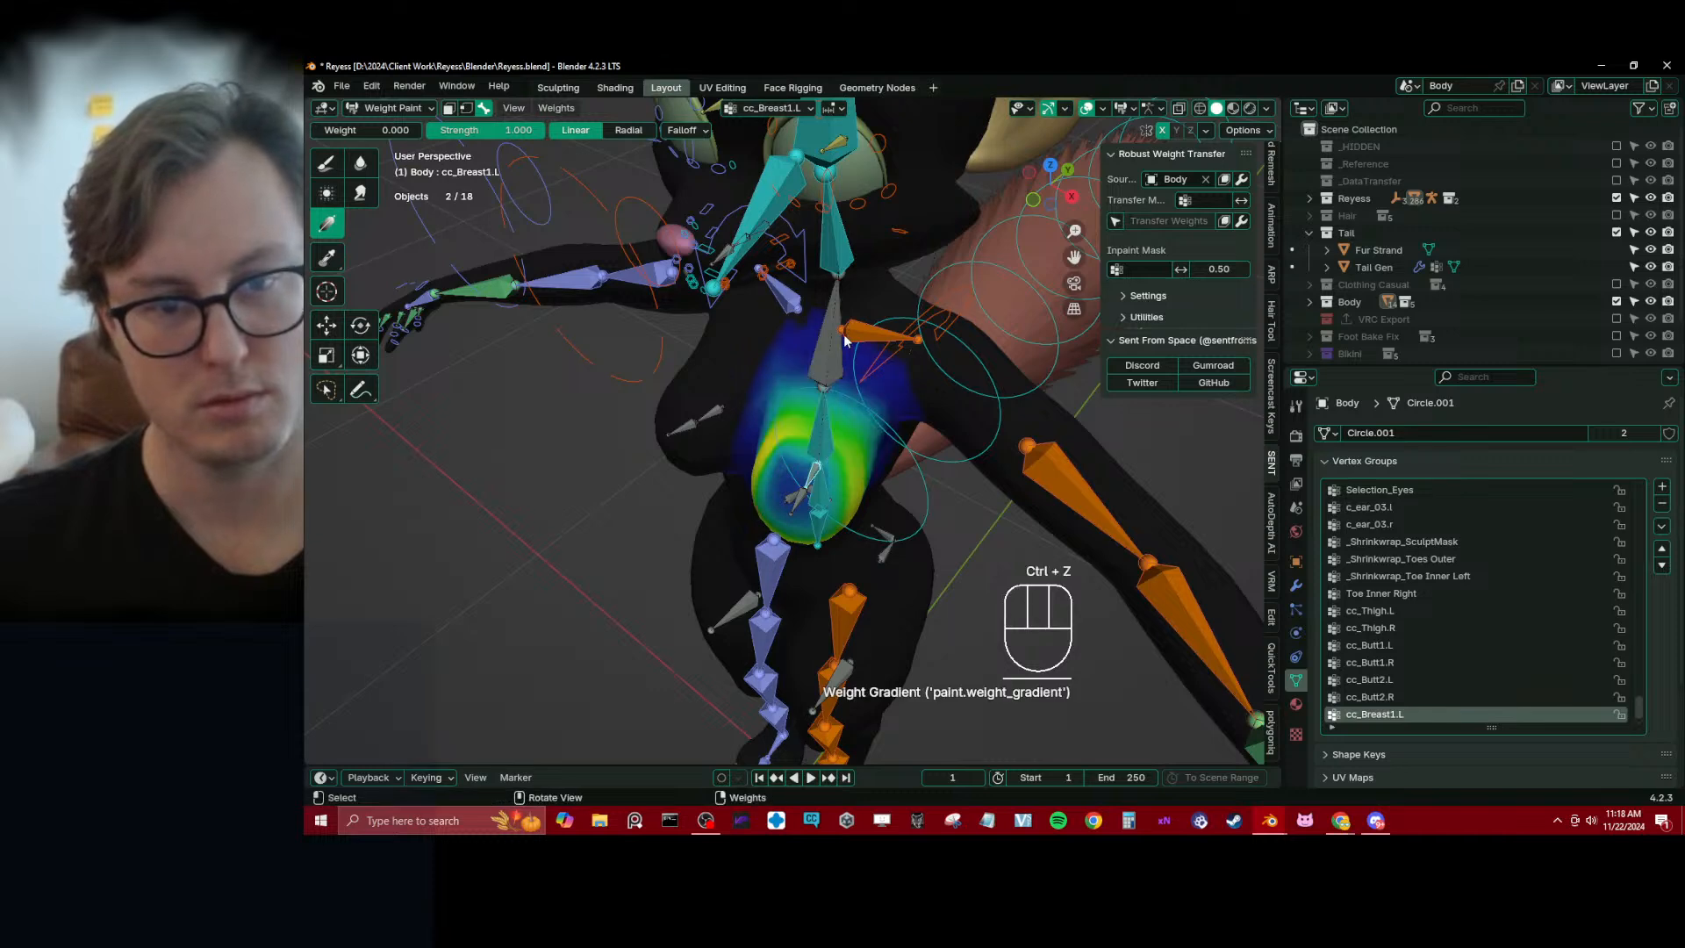
{"action": "left_click_drag", "start_coordinate": [848, 358], "coordinate": [829, 416]}
{"action": "middle_click_drag", "start_coordinate": [829, 417], "coordinate": [715, 355]}
{"action": "left_click_drag", "start_coordinate": [738, 446], "coordinate": [676, 379]}
{"action": "middle_click_drag", "start_coordinate": [676, 379], "coordinate": [747, 376]}
Blur the cc_Breast1.L weights around the breast and side of the chest, then reduce the brush radius to 57 px
{"action": "left_click", "coordinate": [360, 168]}
{"action": "middle_click_drag", "start_coordinate": [917, 379], "coordinate": [947, 357]}
{"action": "left_click_drag", "start_coordinate": [890, 344], "coordinate": [772, 402]}
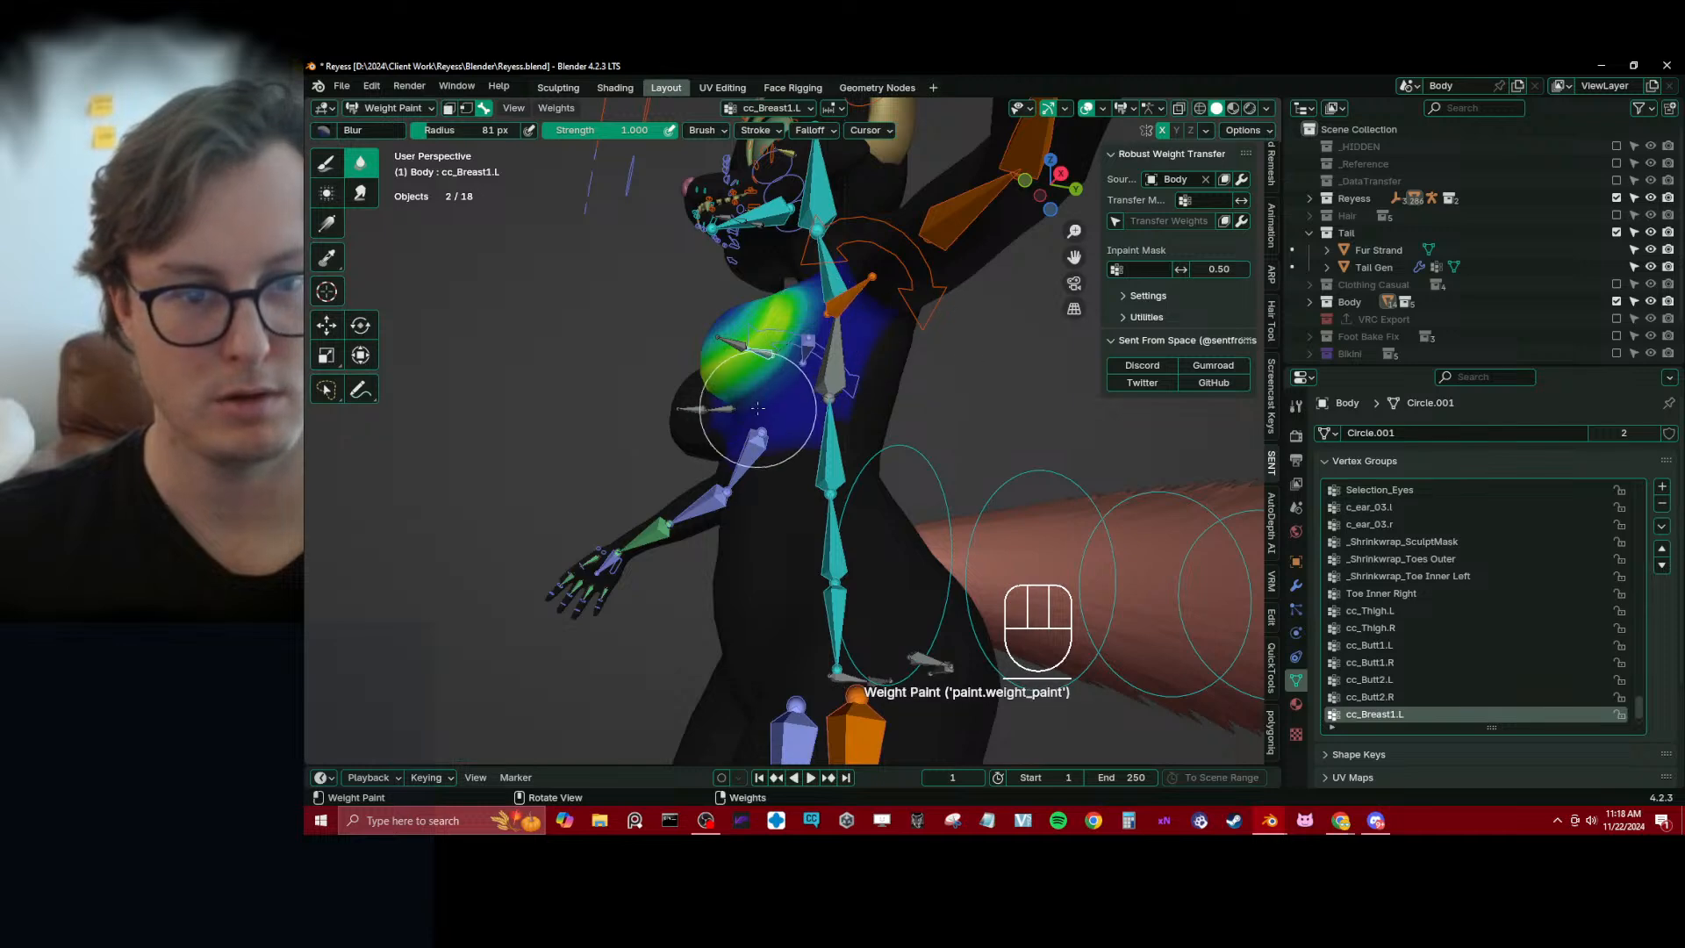
{"action": "mouse_move", "coordinate": [760, 394]}
{"action": "middle_mouse_down"}
{"action": "mouse_move", "coordinate": [795, 360]}
{"action": "mouse_move", "coordinate": [843, 424]}
{"action": "mouse_move", "coordinate": [860, 417]}
{"action": "mouse_move", "coordinate": [782, 368]}
{"action": "mouse_move", "coordinate": [741, 459]}
{"action": "middle_mouse_up"}
{"action": "key", "text": "bracketleft"}
{"action": "key", "text": "bracketleft"}
Make cc_Breast2.L active, select the front vertices of both breasts, grow the selection twice and assign them at weight 1.000
{"action": "left_click", "coordinate": [872, 356], "text": "alt"}
{"action": "key", "text": "r"}
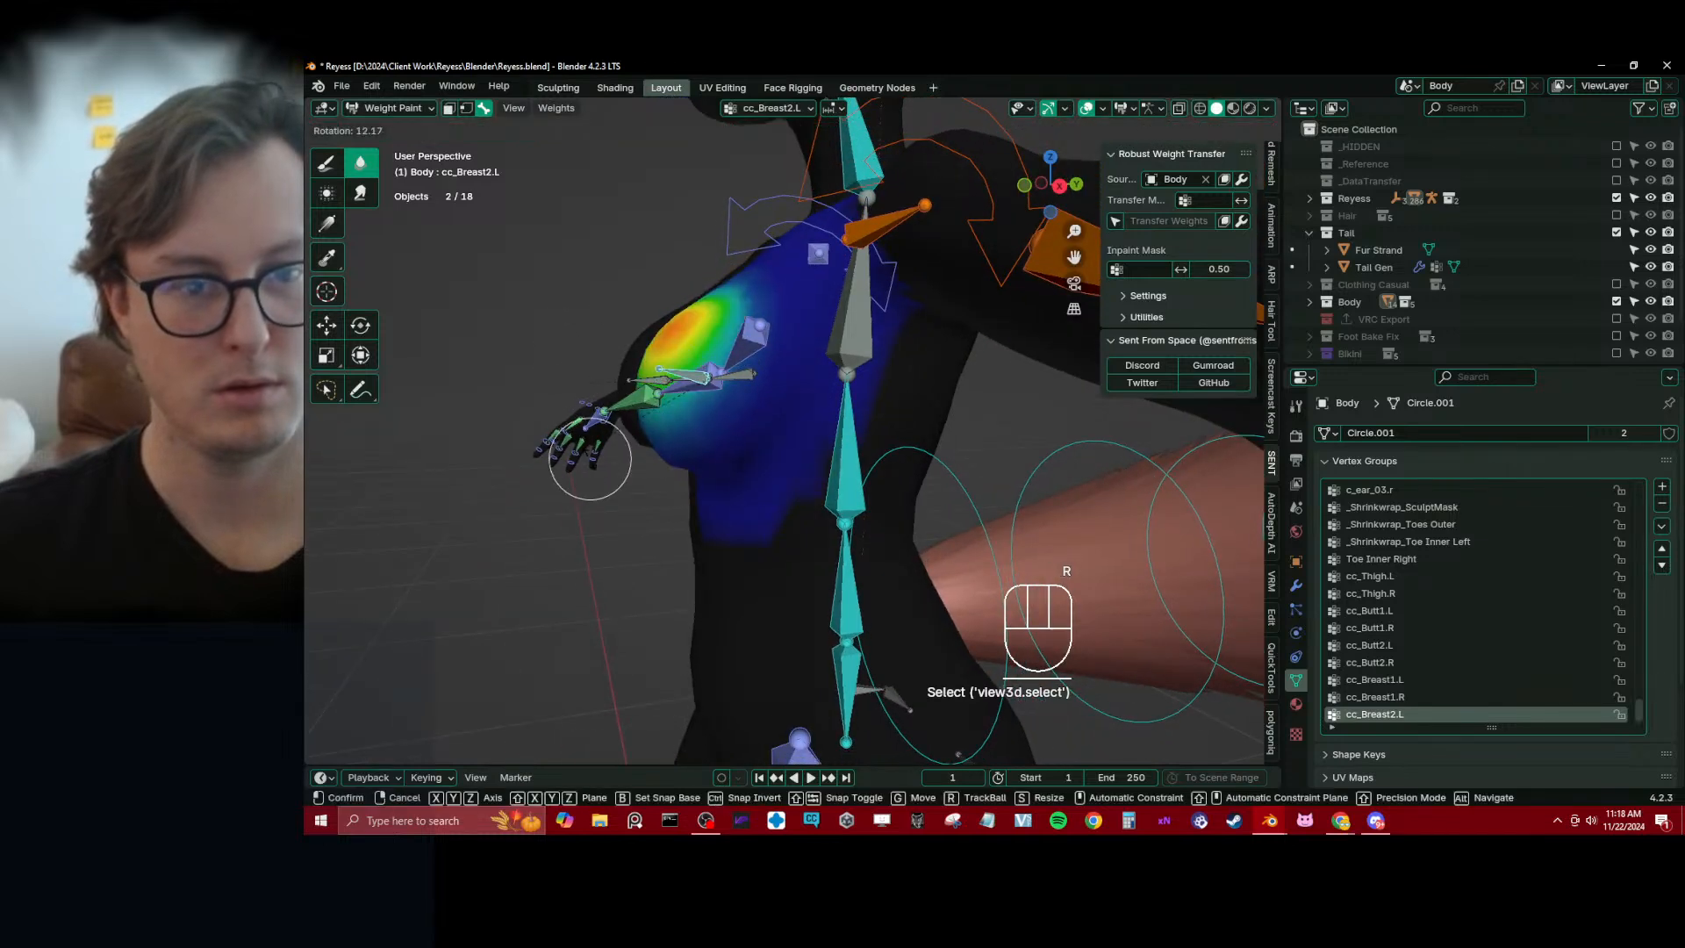
{"action": "key", "text": "Tab"}
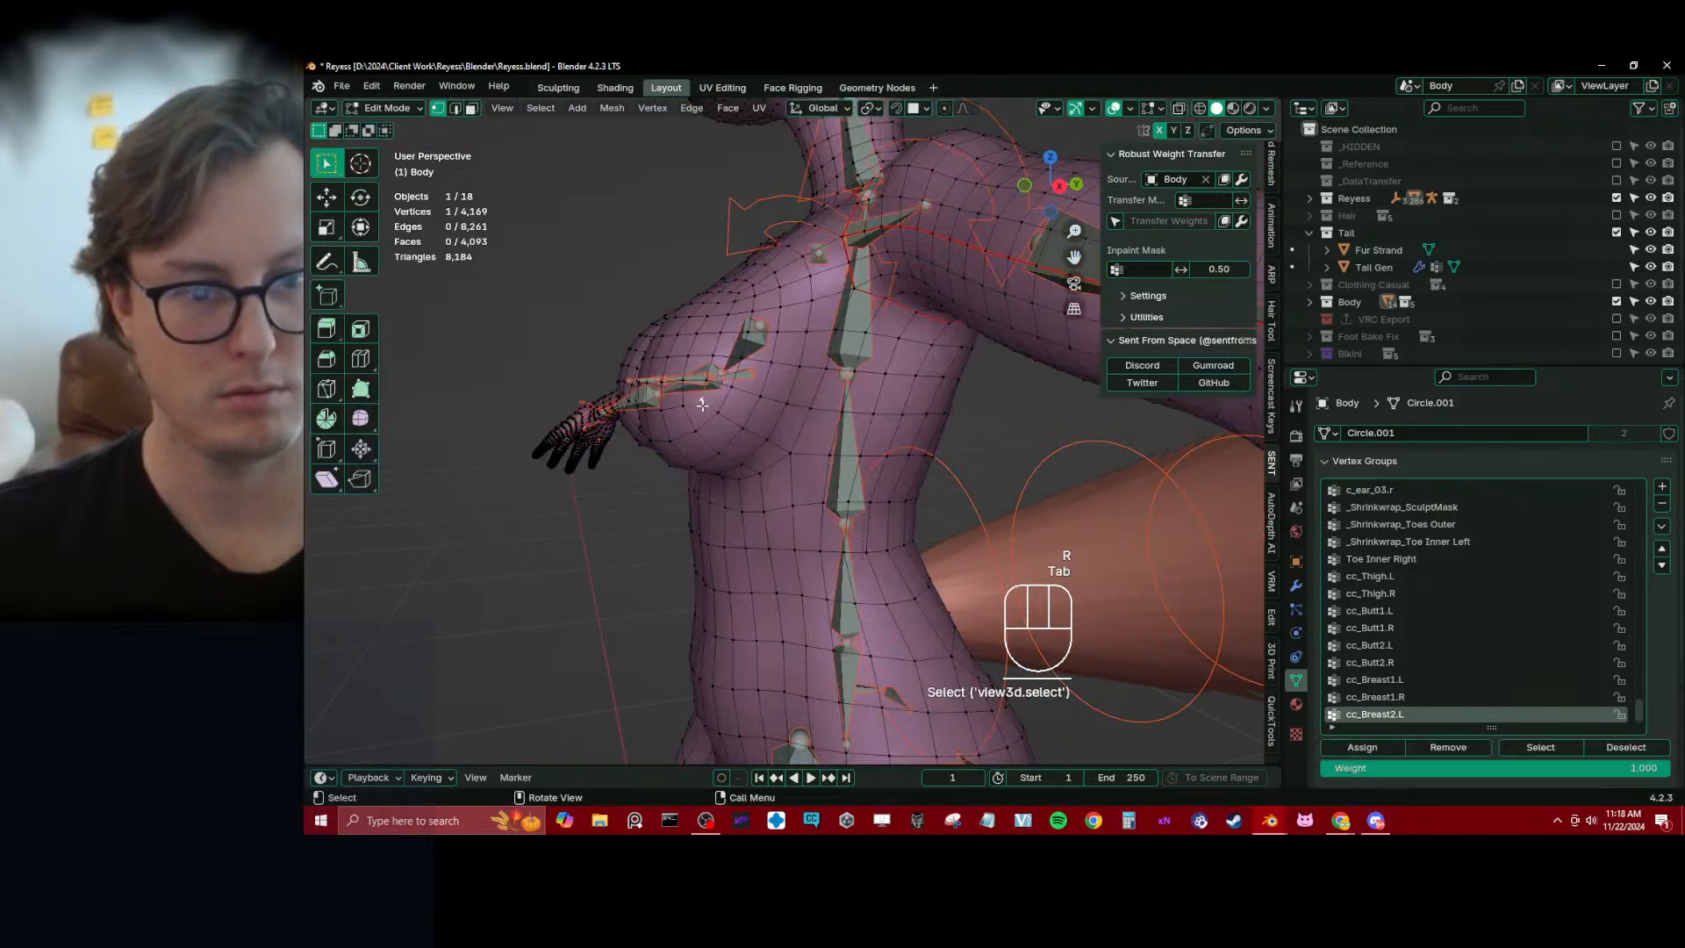
{"action": "middle_click_drag", "start_coordinate": [702, 404], "coordinate": [775, 393]}
{"action": "left_click", "coordinate": [771, 357], "text": "ctrl+shift"}
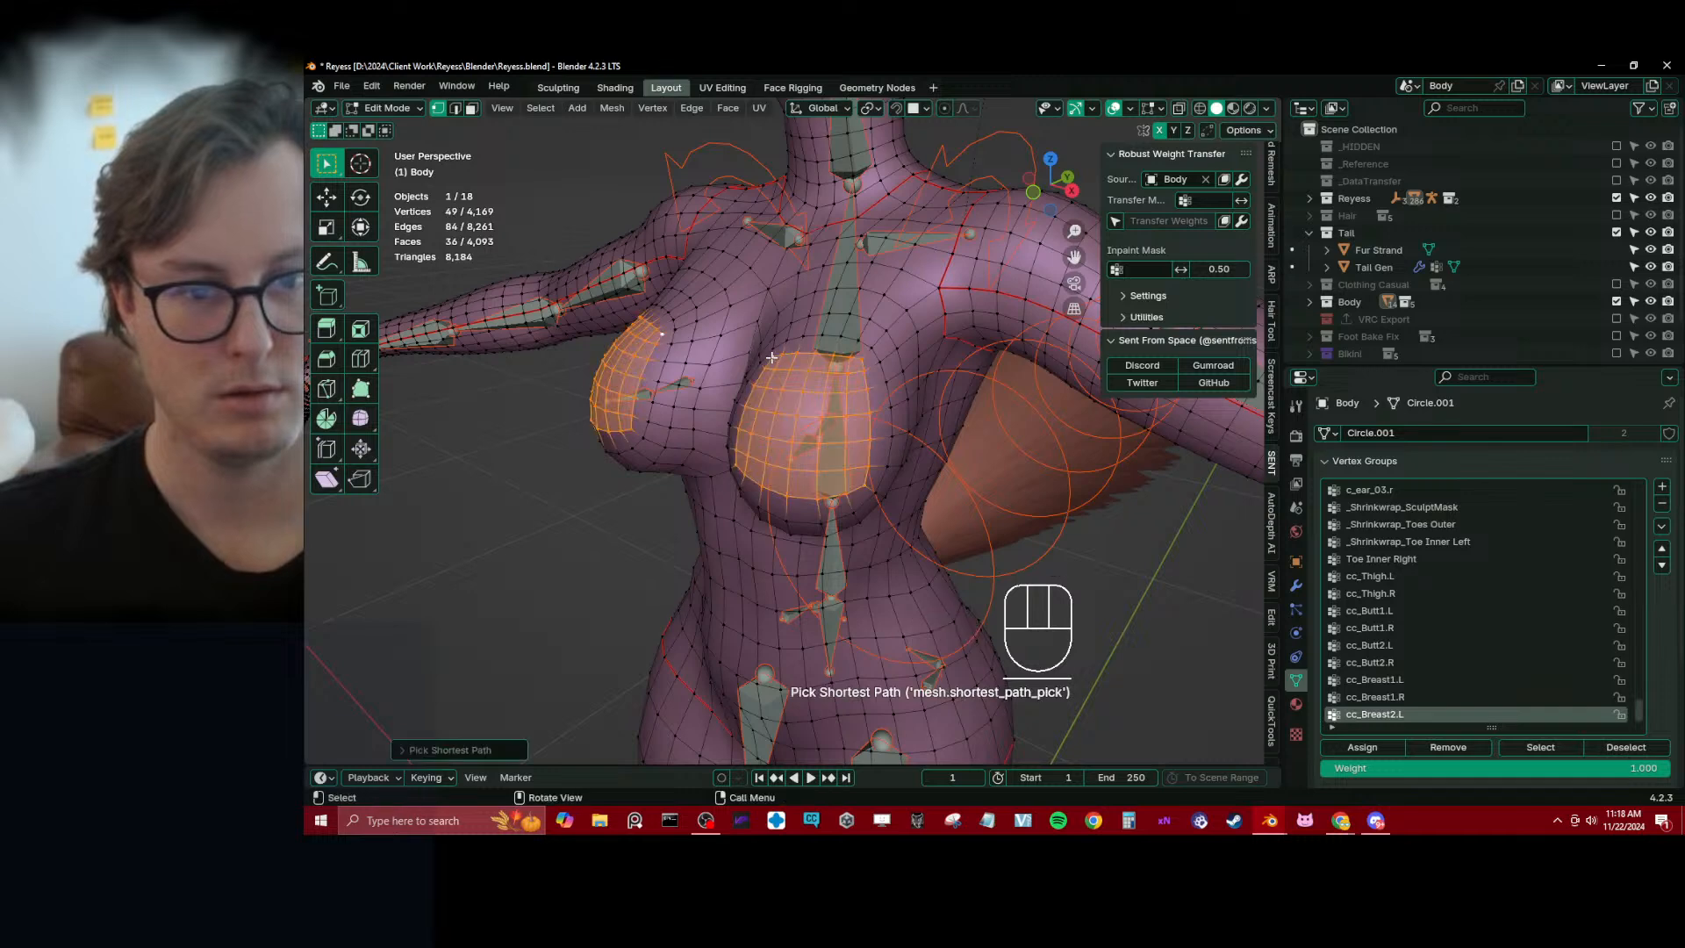
{"action": "key", "text": "ctrl+KP_Add"}
{"action": "key", "text": "ctrl+KP_Add"}
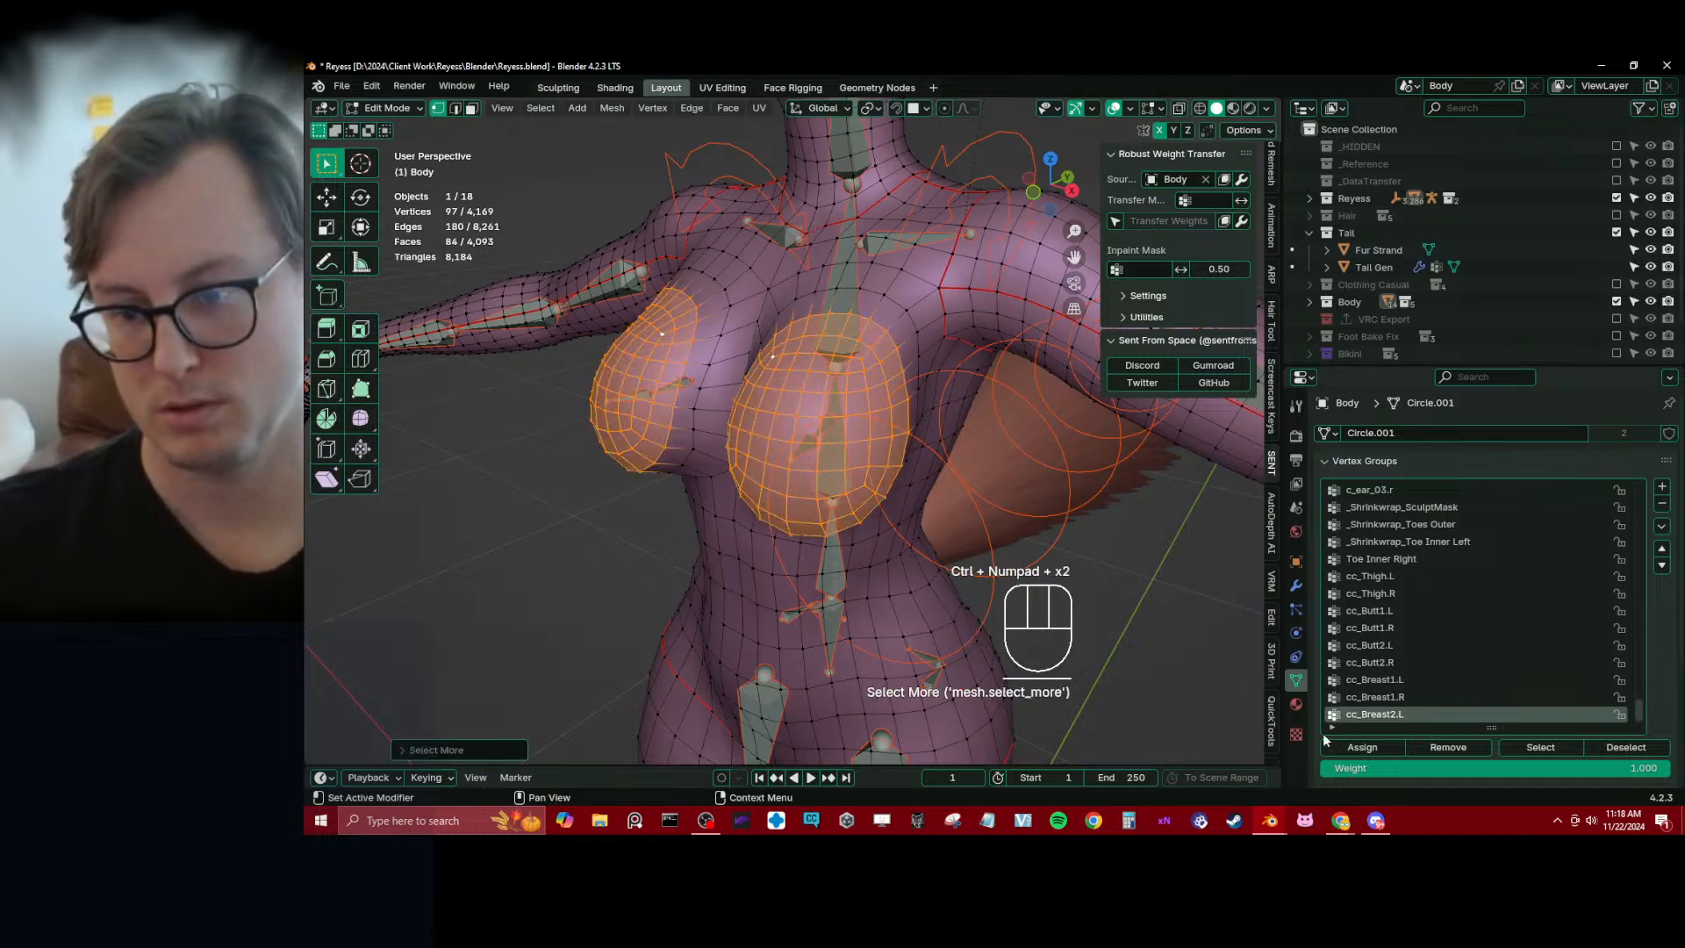
{"action": "left_click", "coordinate": [1362, 746]}
Smooth the cc_Breast2.L vertex weights in Weight Paint mode and repeat the smoothing twice
{"action": "key", "text": "Tab"}
{"action": "key", "text": "q"}
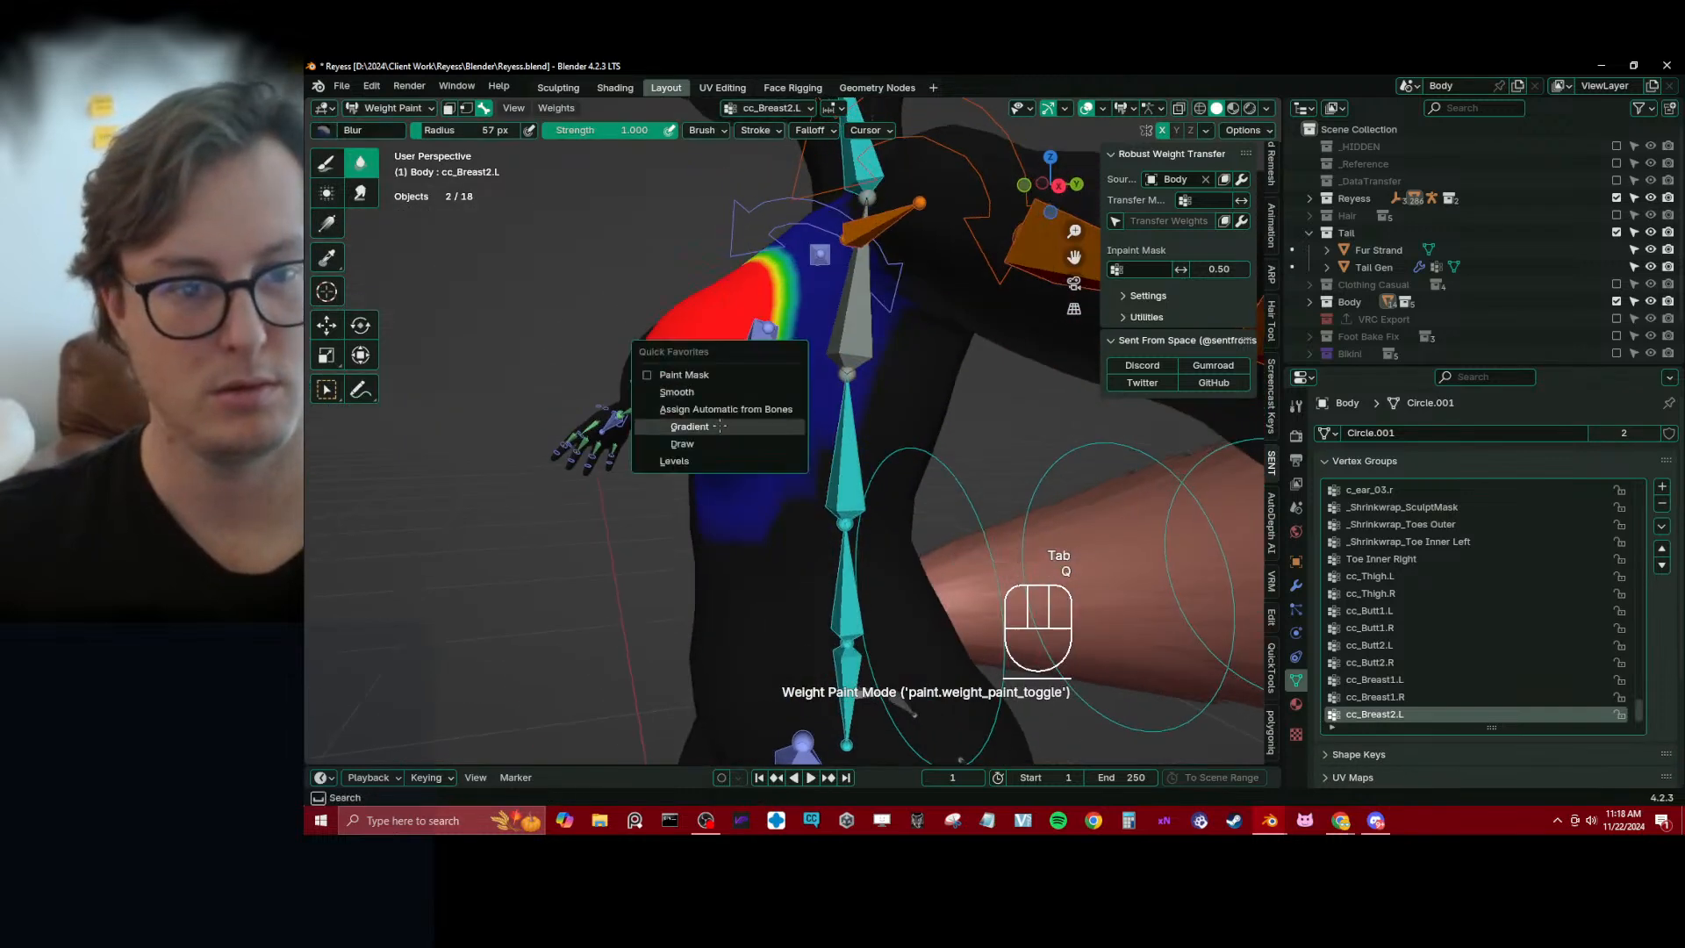
{"action": "left_click", "coordinate": [689, 395]}
{"action": "key", "text": "shift+r"}
{"action": "key", "text": "shift+r"}
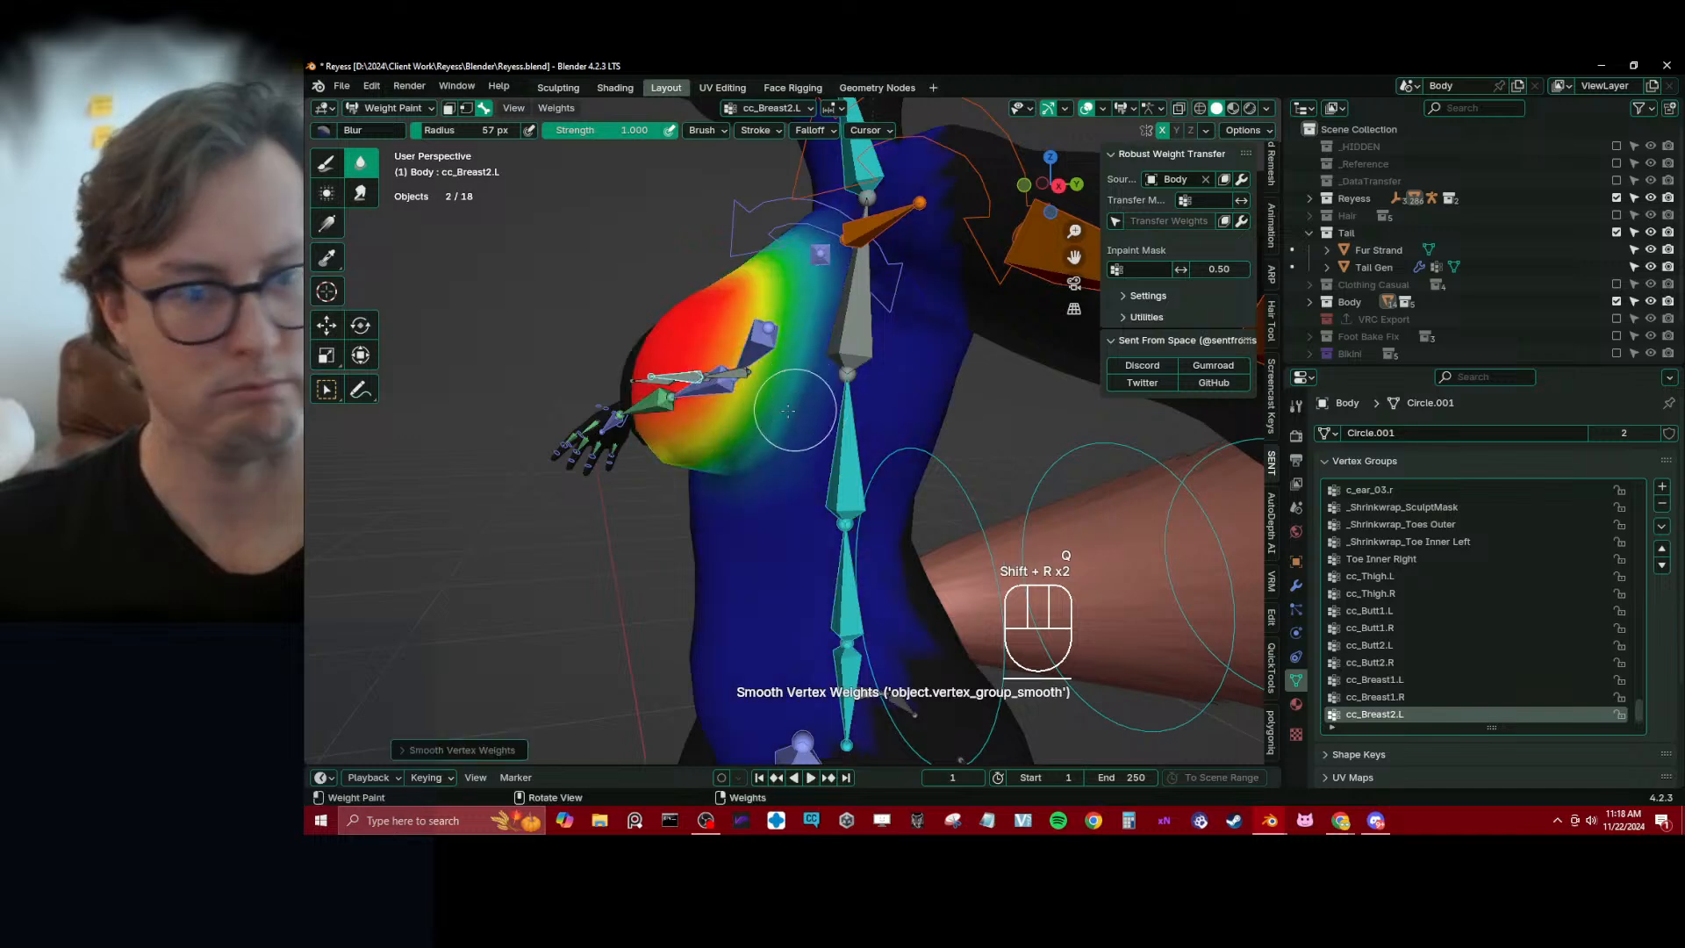
Fade the cc_Breast2.L weights toward the chest with the Gradient tool at weight 0.000 and test the bone's rotation
{"action": "left_click", "coordinate": [317, 237]}
{"action": "middle_click_drag", "start_coordinate": [549, 250], "coordinate": [456, 258]}
{"action": "middle_click_drag", "start_coordinate": [583, 309], "coordinate": [645, 351]}
{"action": "left_click_drag", "start_coordinate": [709, 396], "coordinate": [646, 394]}
{"action": "middle_click_drag", "start_coordinate": [646, 394], "coordinate": [937, 384]}
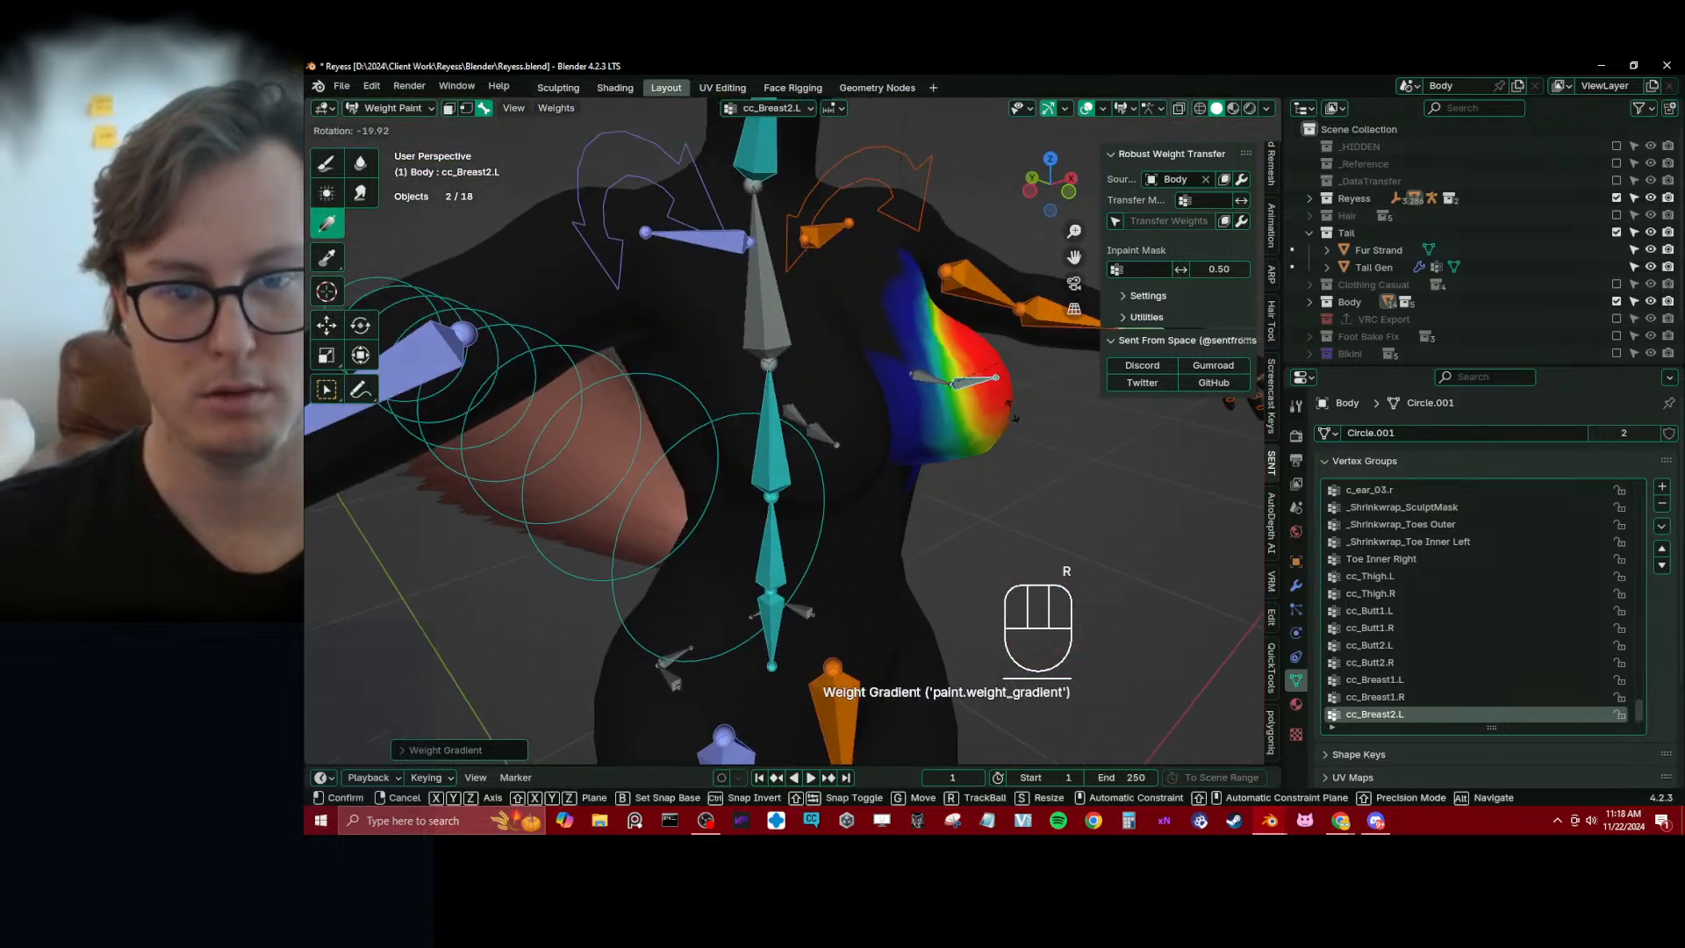
{"action": "right_click", "coordinate": [939, 384]}
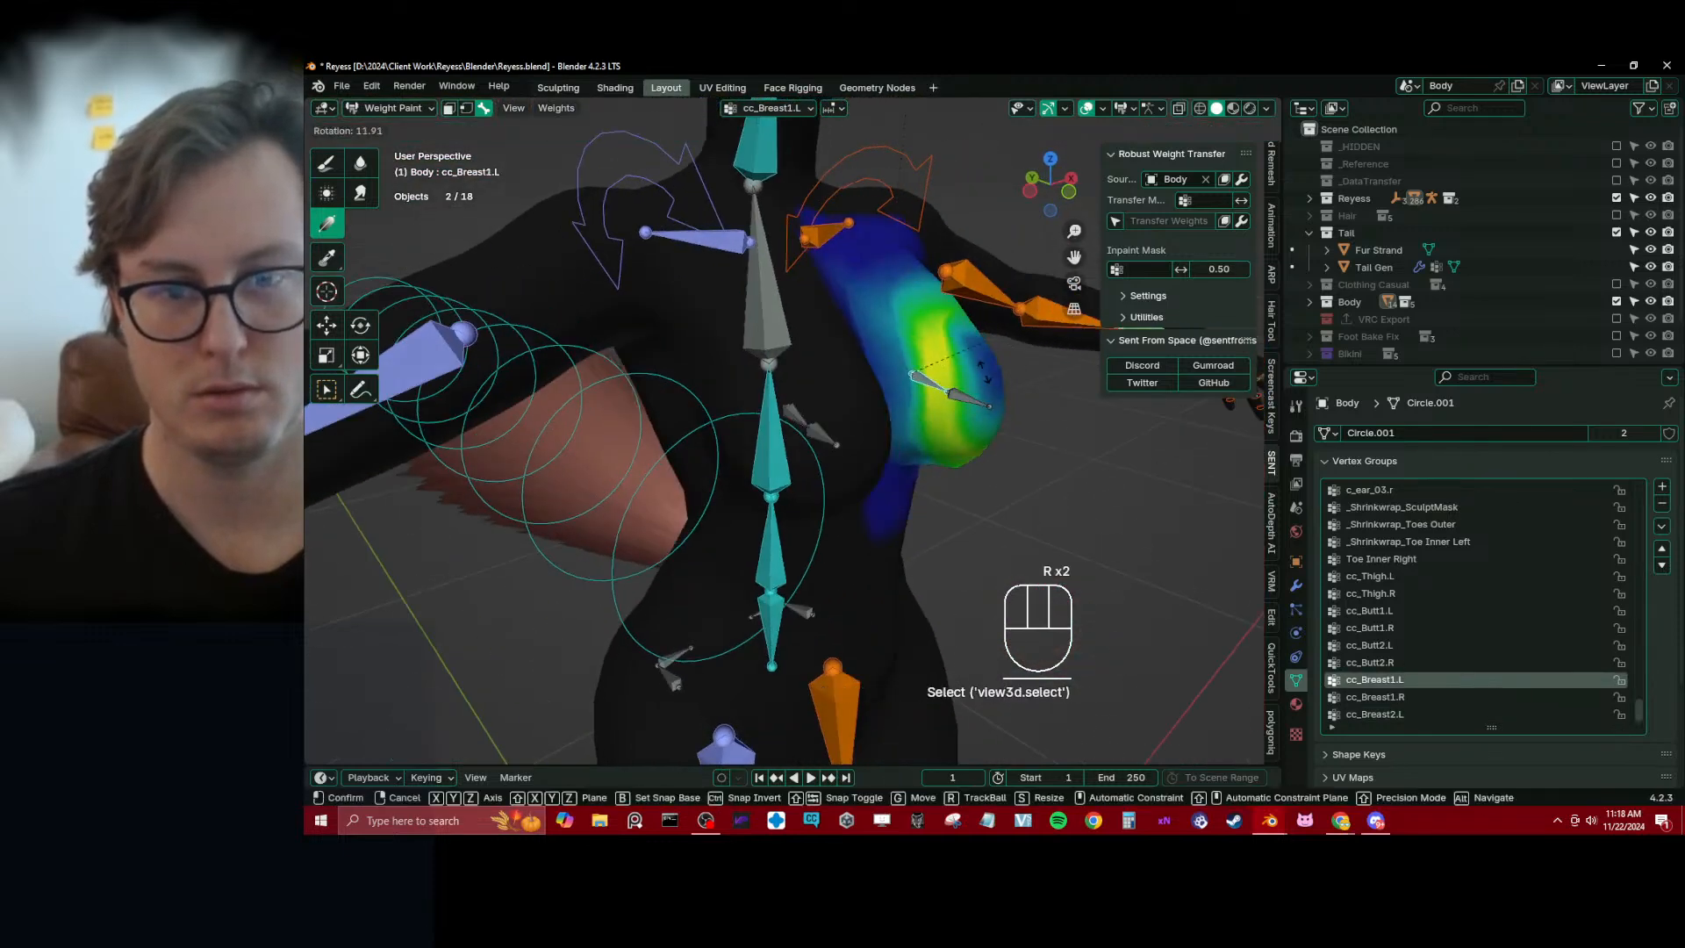
Lower the cc_Breast1.L and cc_Breast2.L weights with the Gradient tool at weight 0.000 and strength 0.410
{"action": "middle_click_drag", "start_coordinate": [939, 386], "coordinate": [941, 412]}
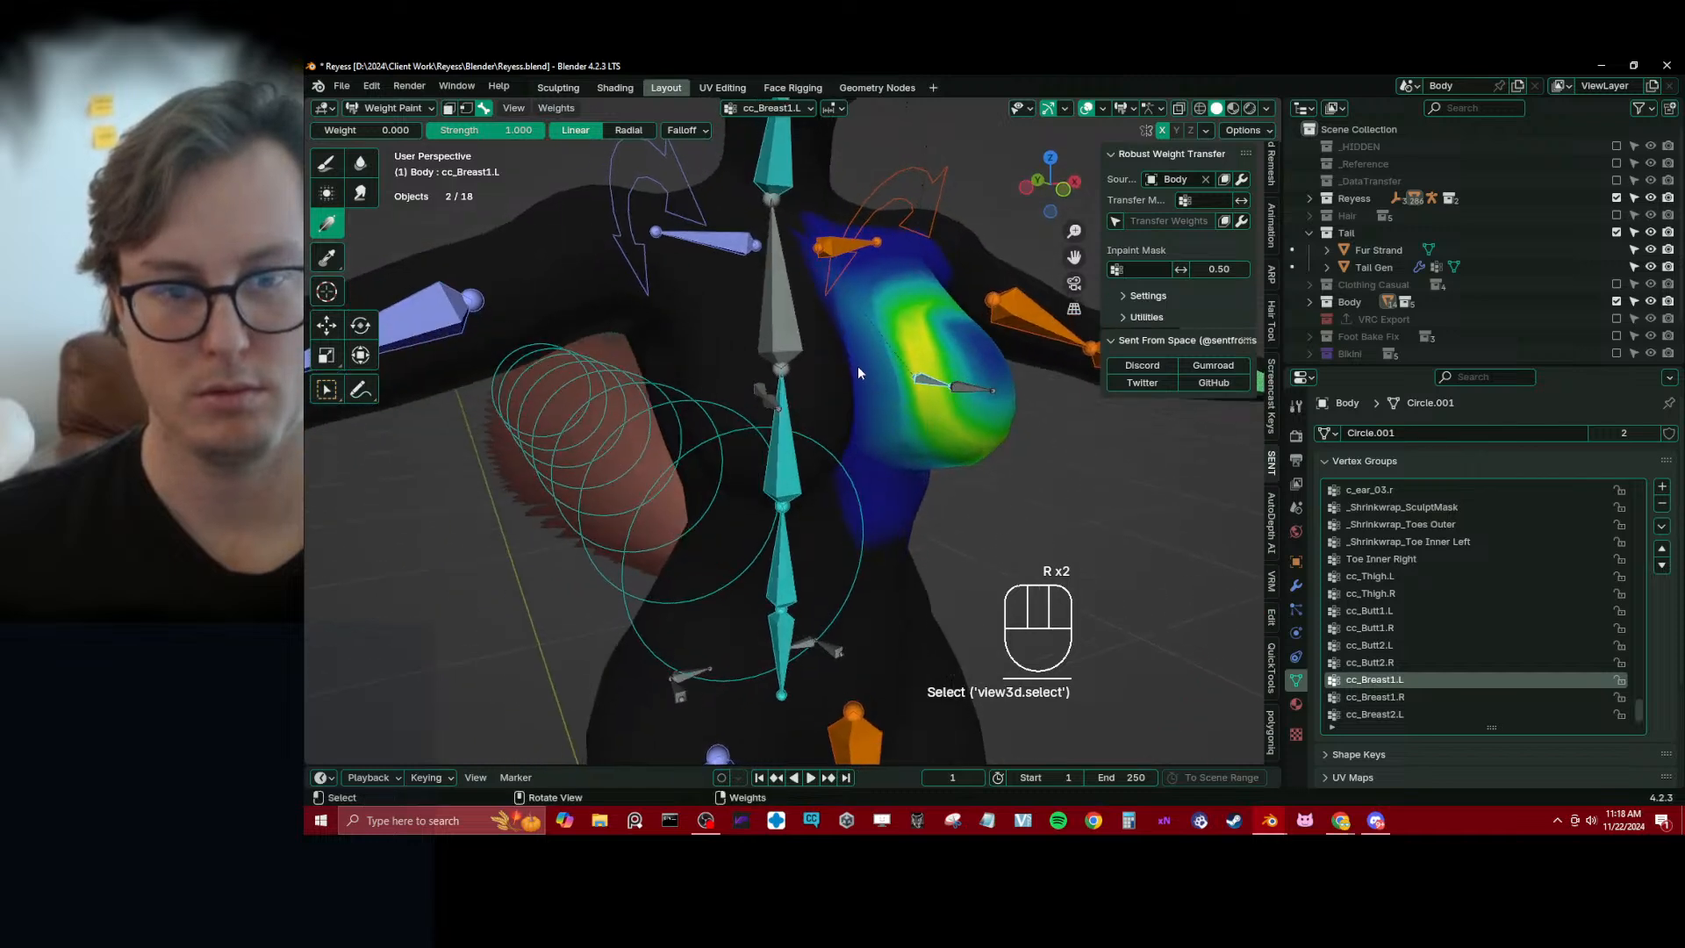
{"action": "left_click", "coordinate": [567, 265]}
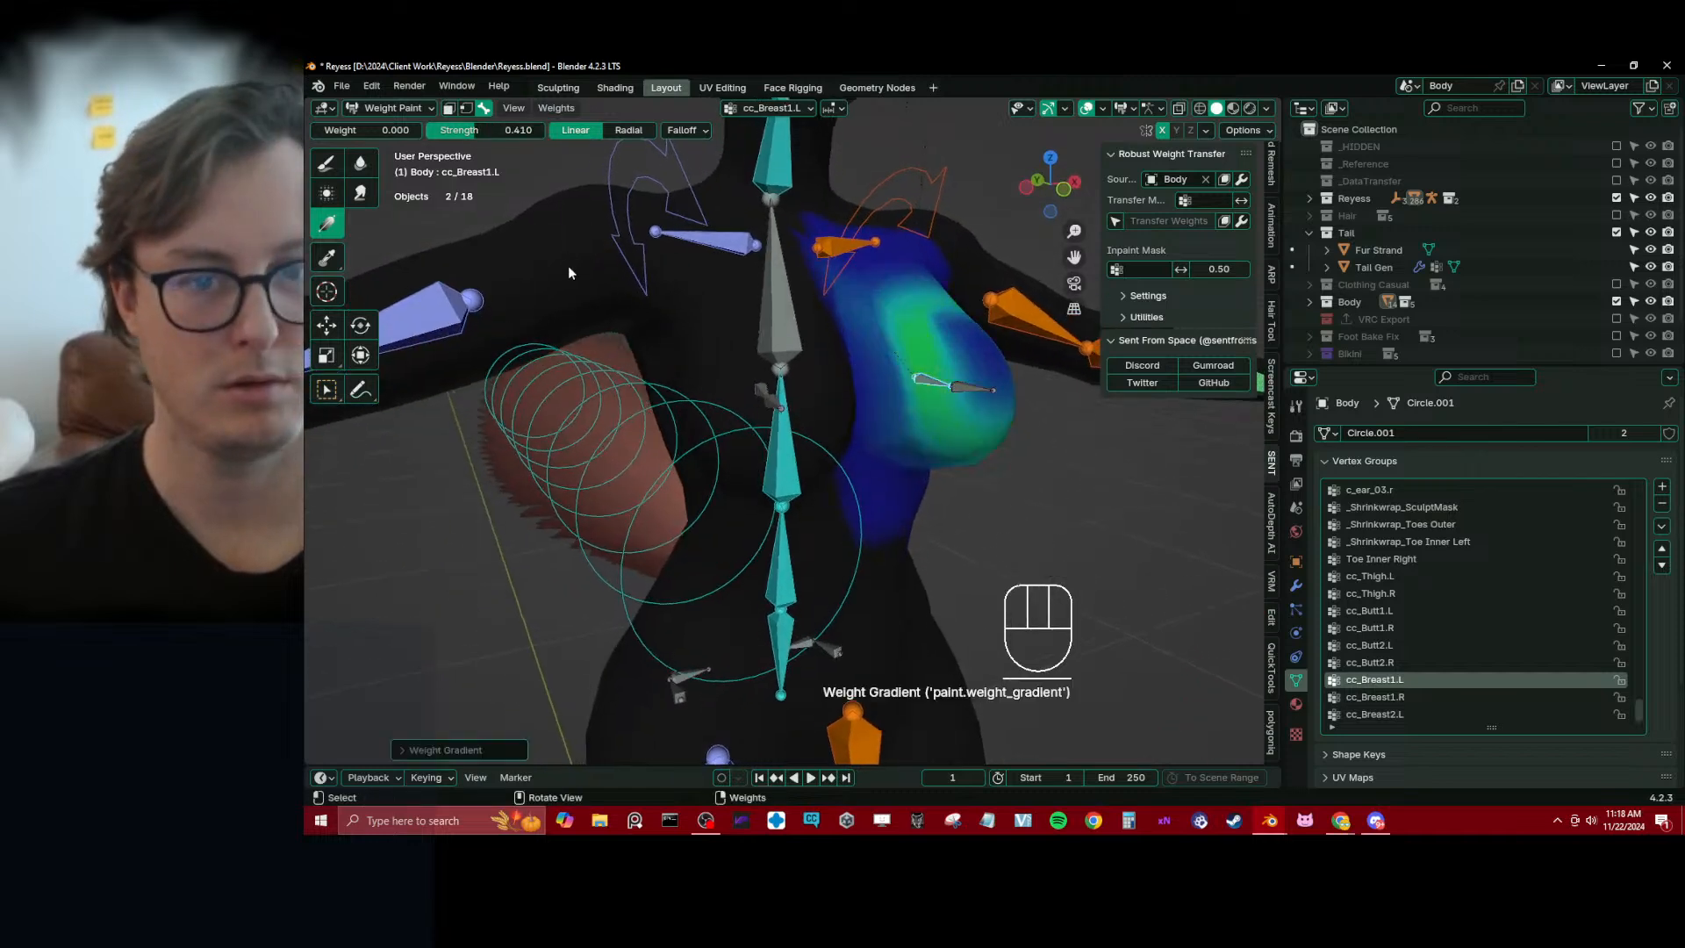
{"action": "left_click", "coordinate": [568, 266]}
{"action": "middle_click_drag", "start_coordinate": [694, 312], "coordinate": [751, 321]}
{"action": "left_click", "coordinate": [983, 404], "text": "alt"}
{"action": "left_click_drag", "start_coordinate": [721, 351], "coordinate": [630, 345]}
Apply Smooth Vertex Weights to the cc_Breast2.L and cc_Breast1.L groups
{"action": "key", "text": "q"}
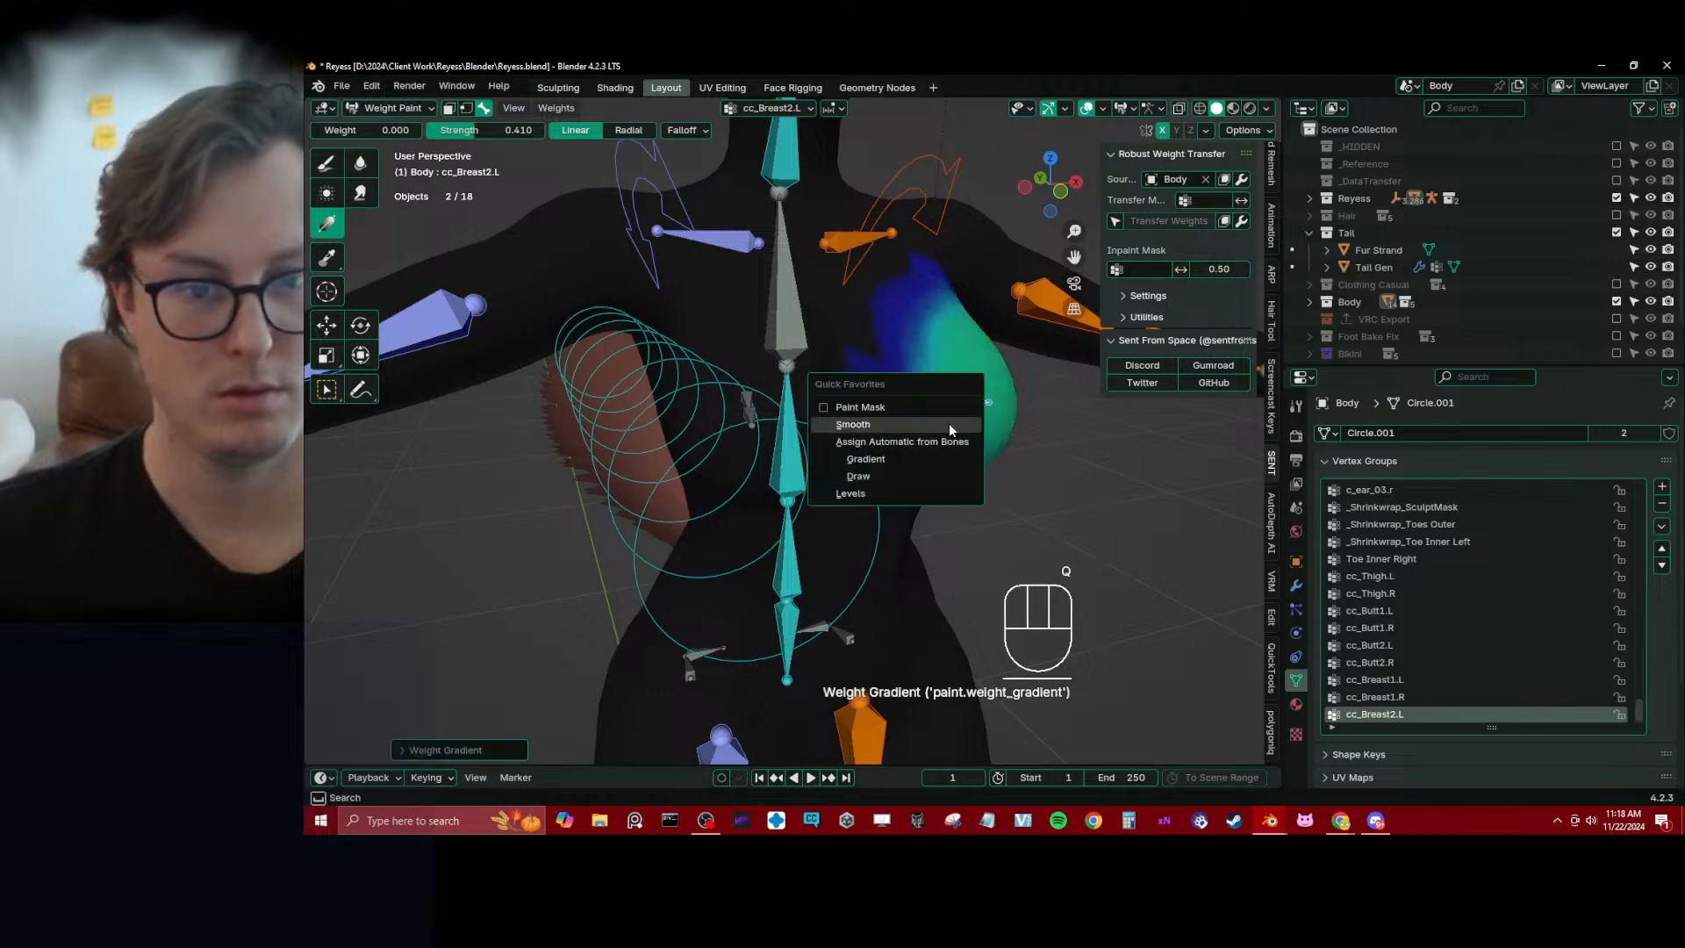
{"action": "left_click", "coordinate": [950, 424]}
{"action": "left_click", "coordinate": [938, 391], "text": "alt"}
{"action": "key", "text": "q"}
{"action": "left_click", "coordinate": [974, 425]}
Test the left breast bones' deformation with trial rotations and cancel each one
{"action": "mouse_move", "coordinate": [974, 430]}
{"action": "middle_mouse_down"}
{"action": "mouse_move", "coordinate": [914, 393]}
{"action": "mouse_move", "coordinate": [998, 425]}
{"action": "middle_mouse_up"}
{"action": "key", "text": "r"}
{"action": "right_click", "coordinate": [983, 417]}
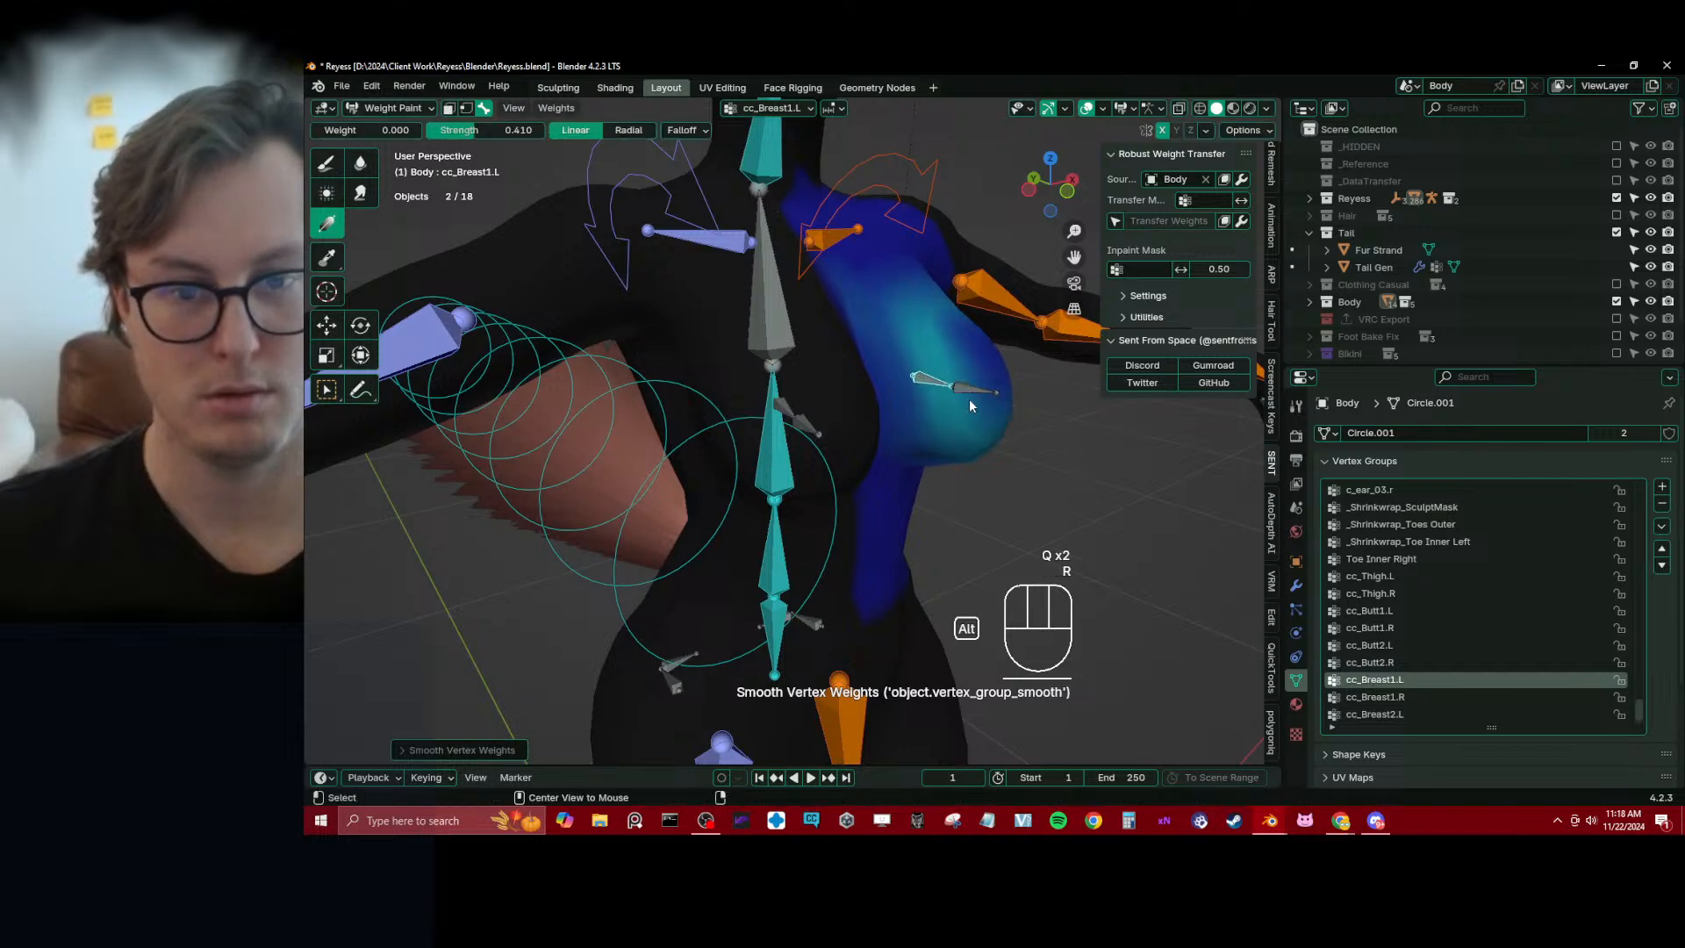
{"action": "left_click", "coordinate": [970, 395], "text": "alt"}
{"action": "key", "text": "r"}
{"action": "right_click", "coordinate": [965, 394]}
Select the spine_03.x bone and smear its weights outward across the upper chest with the 57 px Smear brush
{"action": "left_click", "coordinate": [777, 337], "text": "alt"}
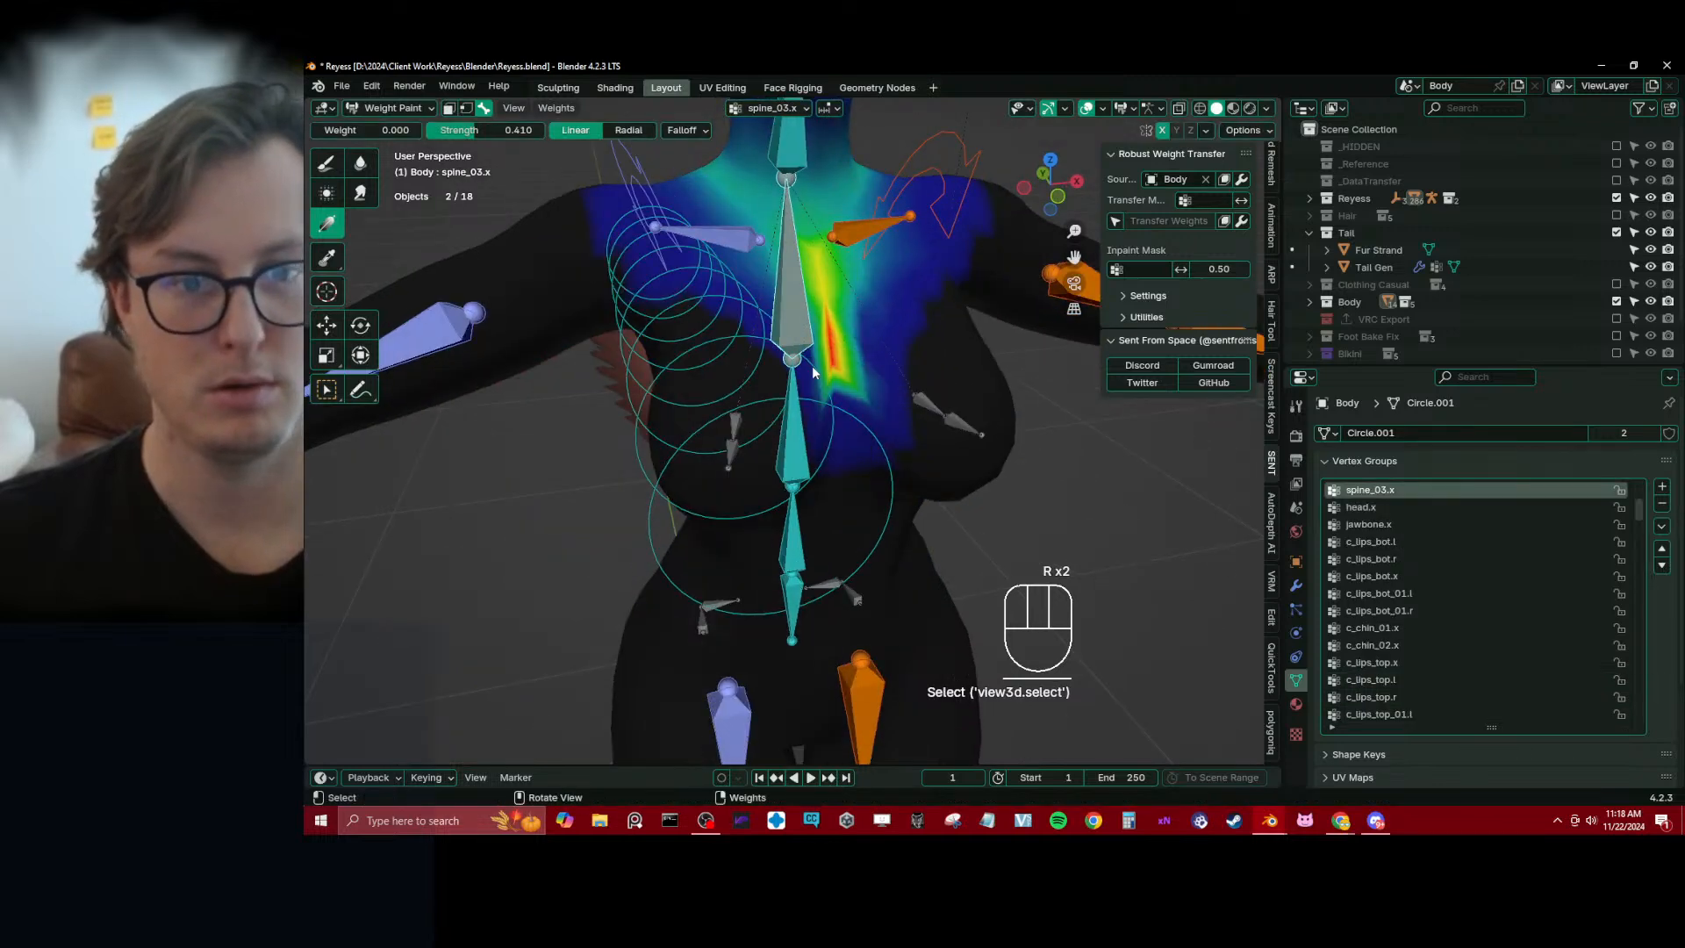
{"action": "left_click", "coordinate": [361, 192]}
{"action": "middle_click_drag", "start_coordinate": [877, 263], "coordinate": [832, 303]}
{"action": "mouse_move", "coordinate": [844, 301]}
{"action": "left_mouse_down"}
{"action": "mouse_move", "coordinate": [882, 258]}
{"action": "mouse_move", "coordinate": [954, 289]}
{"action": "left_mouse_up"}
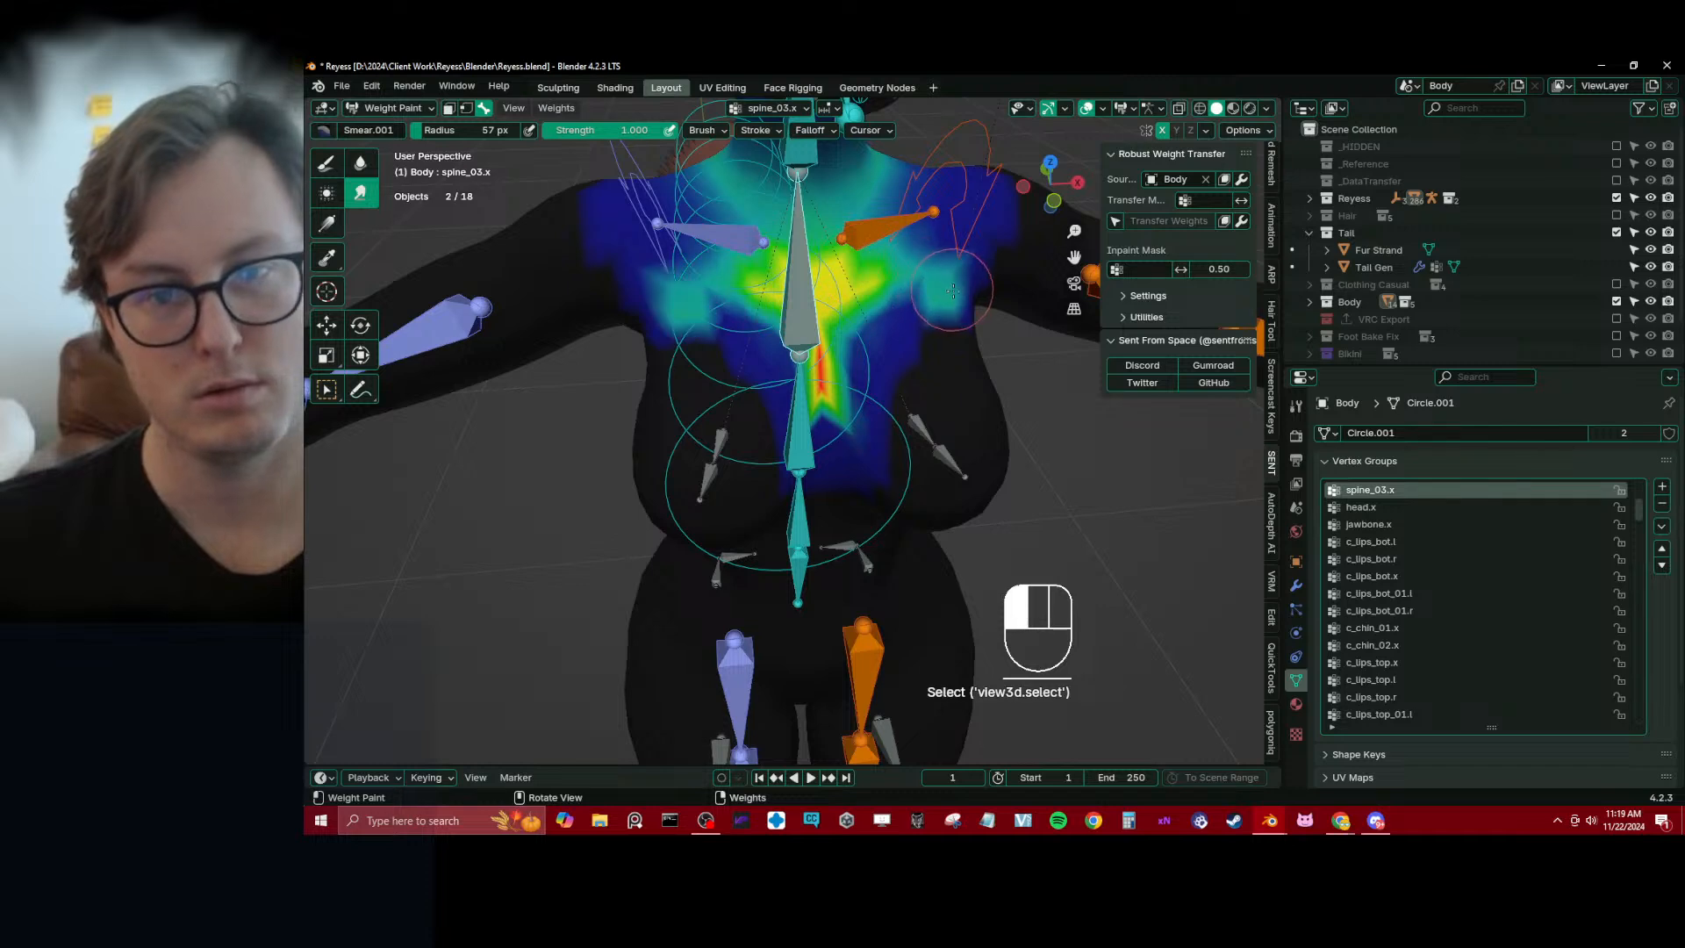
{"action": "middle_click_drag", "start_coordinate": [952, 289], "coordinate": [899, 291]}
Paint spine_03.x weights across the upper chest and toward the armpits with the Draw brush at weight 0.571
{"action": "left_click", "coordinate": [326, 164]}
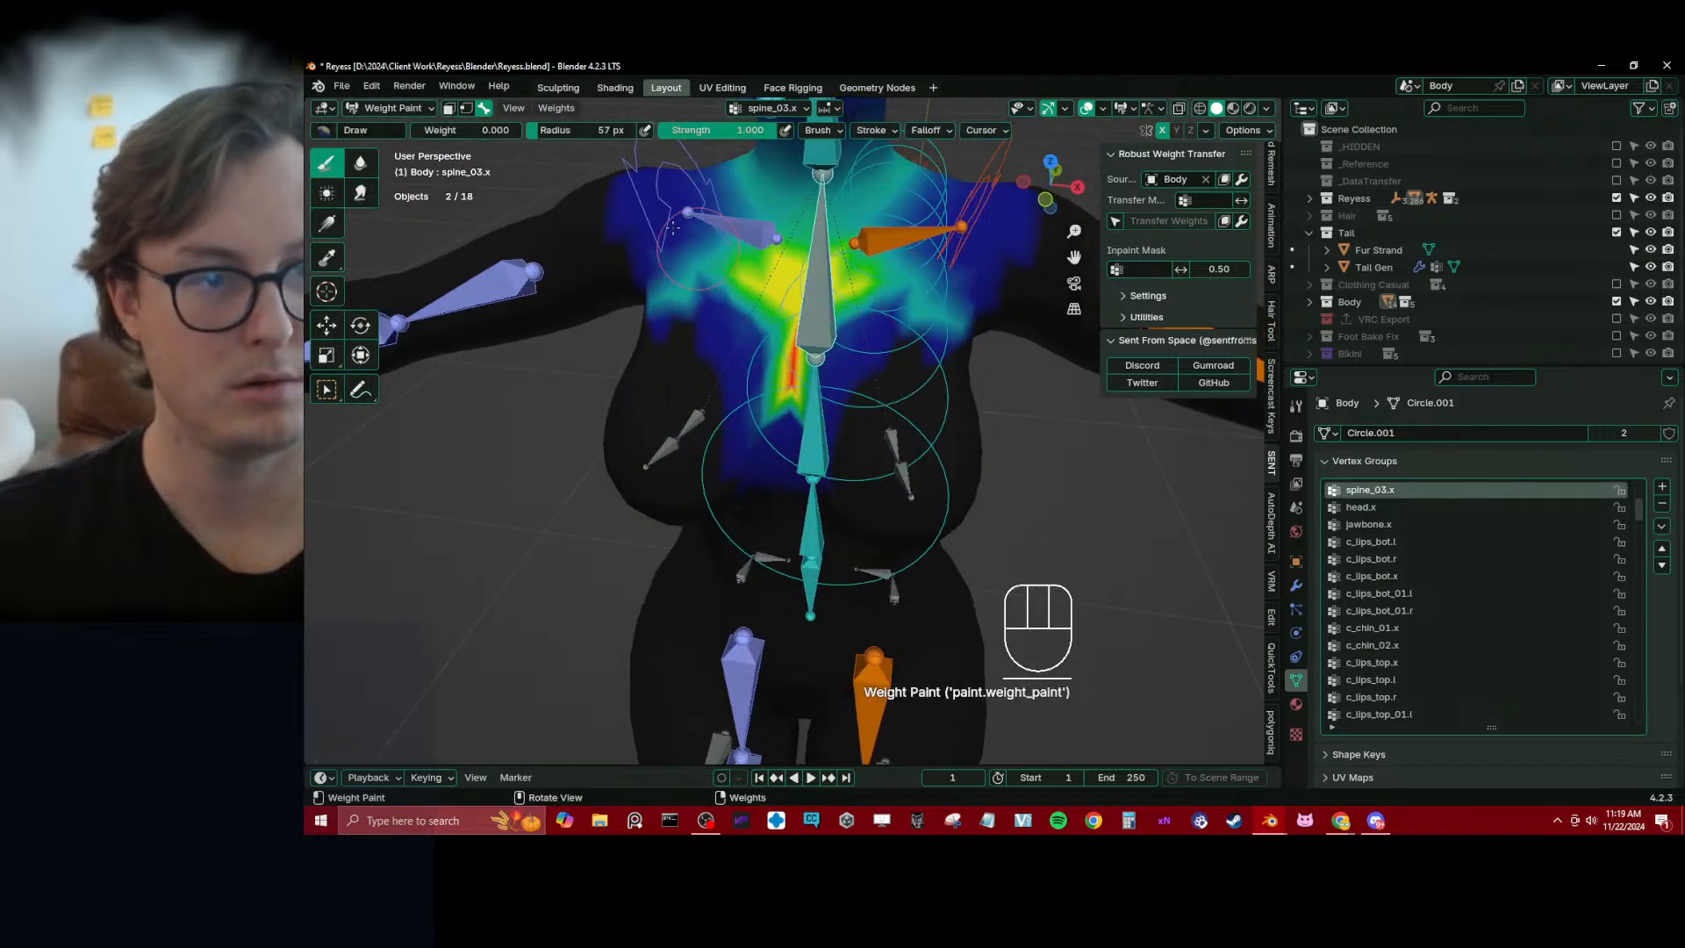
{"action": "left_click", "coordinate": [475, 132]}
{"action": "left_click_drag", "start_coordinate": [440, 131], "coordinate": [504, 130]}
{"action": "left_click_drag", "start_coordinate": [881, 301], "coordinate": [921, 315]}
{"action": "middle_click_drag", "start_coordinate": [948, 309], "coordinate": [879, 284]}
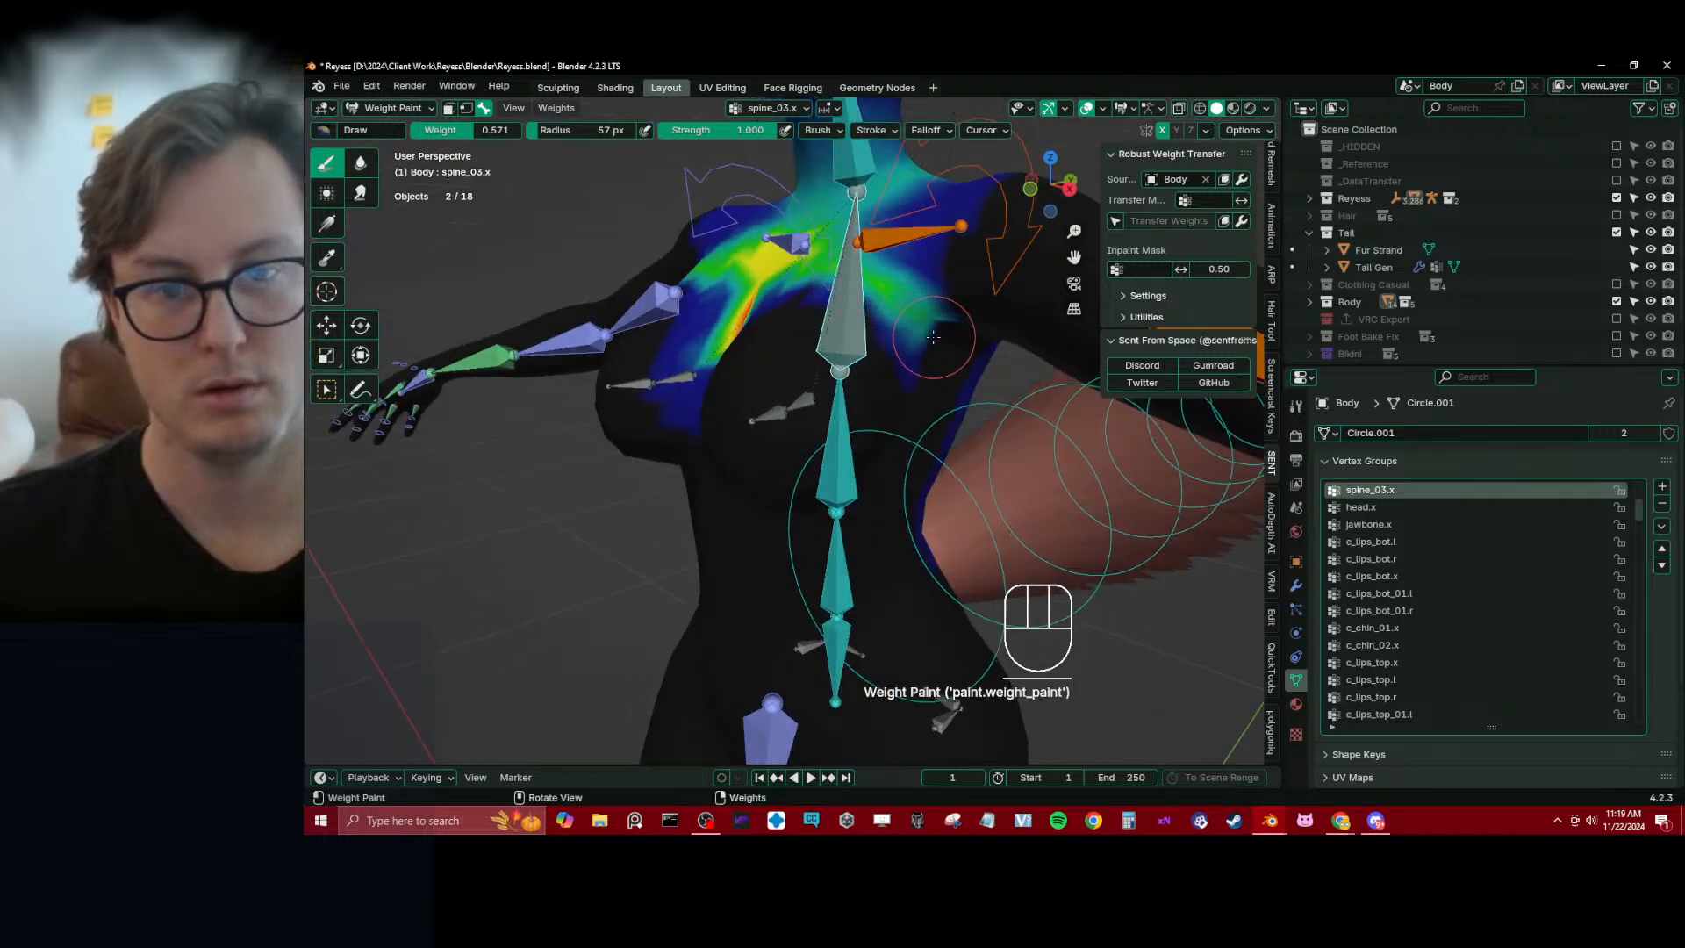
{"action": "middle_click_drag", "start_coordinate": [932, 337], "coordinate": [864, 297]}
{"action": "left_click_drag", "start_coordinate": [880, 251], "coordinate": [885, 285]}
{"action": "middle_click_drag", "start_coordinate": [942, 289], "coordinate": [849, 282]}
{"action": "left_click_drag", "start_coordinate": [808, 261], "coordinate": [797, 295]}
{"action": "middle_click_drag", "start_coordinate": [821, 302], "coordinate": [766, 312]}
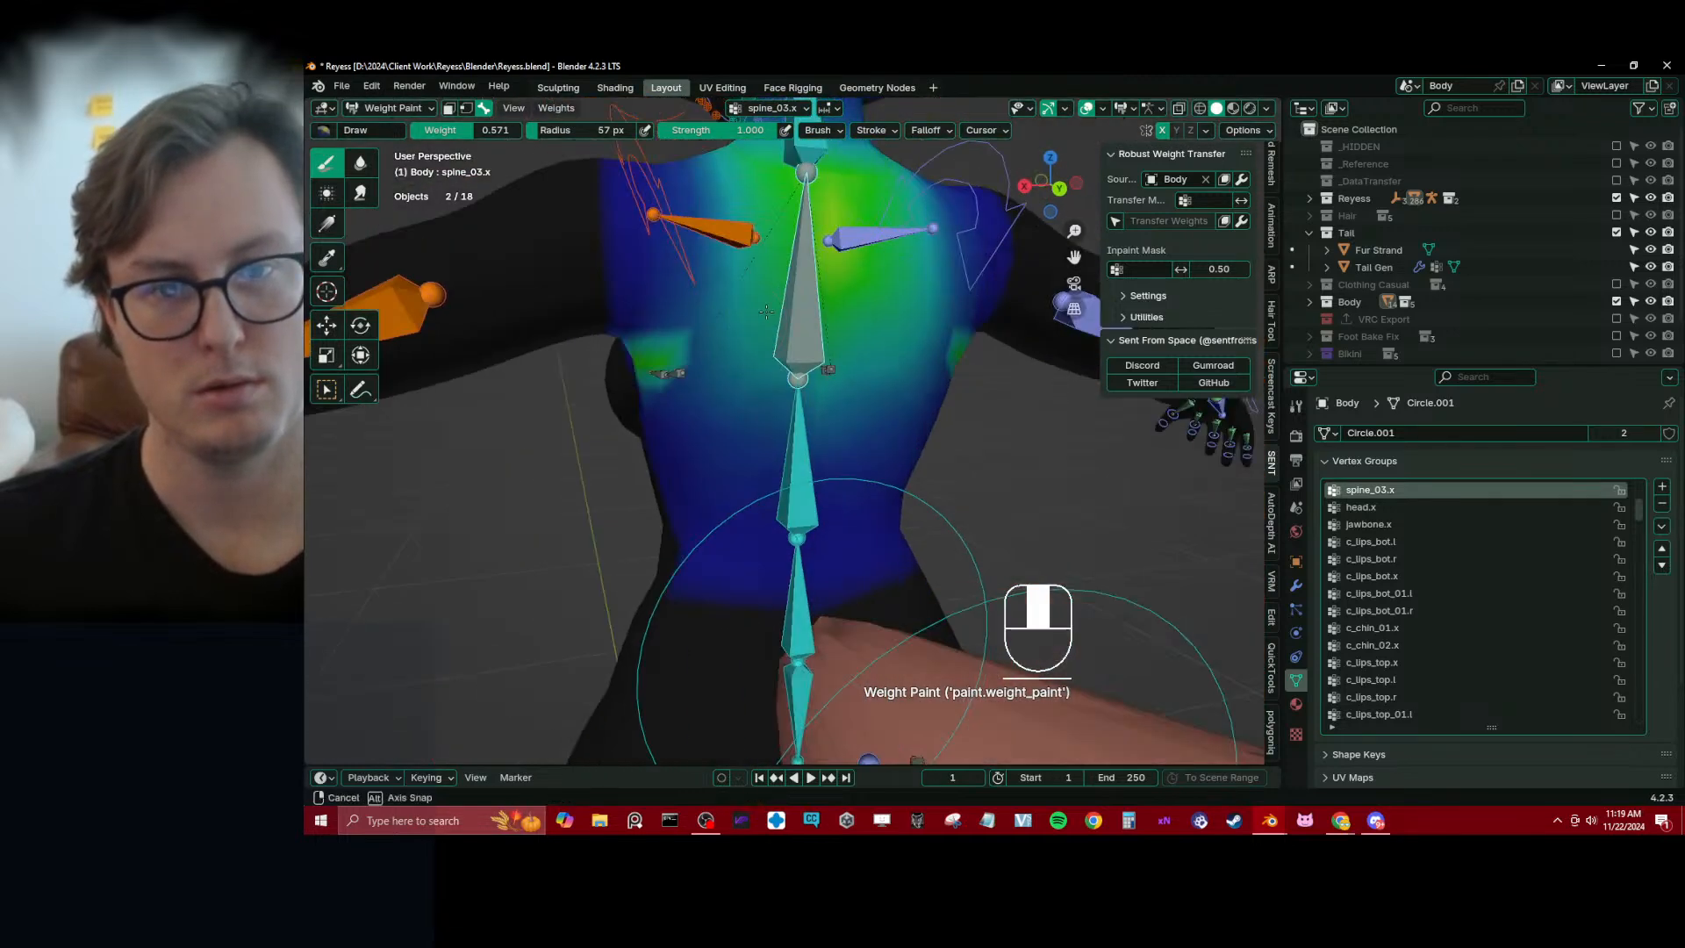
Blur the painted spine_03.x weights around the armpits, chest and back at strength 0.410
{"action": "mouse_move", "coordinate": [654, 330]}
{"action": "left_mouse_down"}
{"action": "mouse_move", "coordinate": [658, 347]}
{"action": "mouse_move", "coordinate": [713, 308]}
{"action": "mouse_move", "coordinate": [773, 372]}
{"action": "left_mouse_up"}
{"action": "scroll", "coordinate": [732, 320], "scroll_direction": "down", "scroll_amount": 4}
{"action": "middle_click_drag", "start_coordinate": [770, 383], "coordinate": [783, 381]}
{"action": "left_click_drag", "start_coordinate": [772, 386], "coordinate": [757, 397]}
{"action": "middle_click_drag", "start_coordinate": [760, 393], "coordinate": [864, 383]}
{"action": "left_click_drag", "start_coordinate": [867, 383], "coordinate": [816, 379]}
{"action": "middle_click_drag", "start_coordinate": [803, 381], "coordinate": [912, 419]}
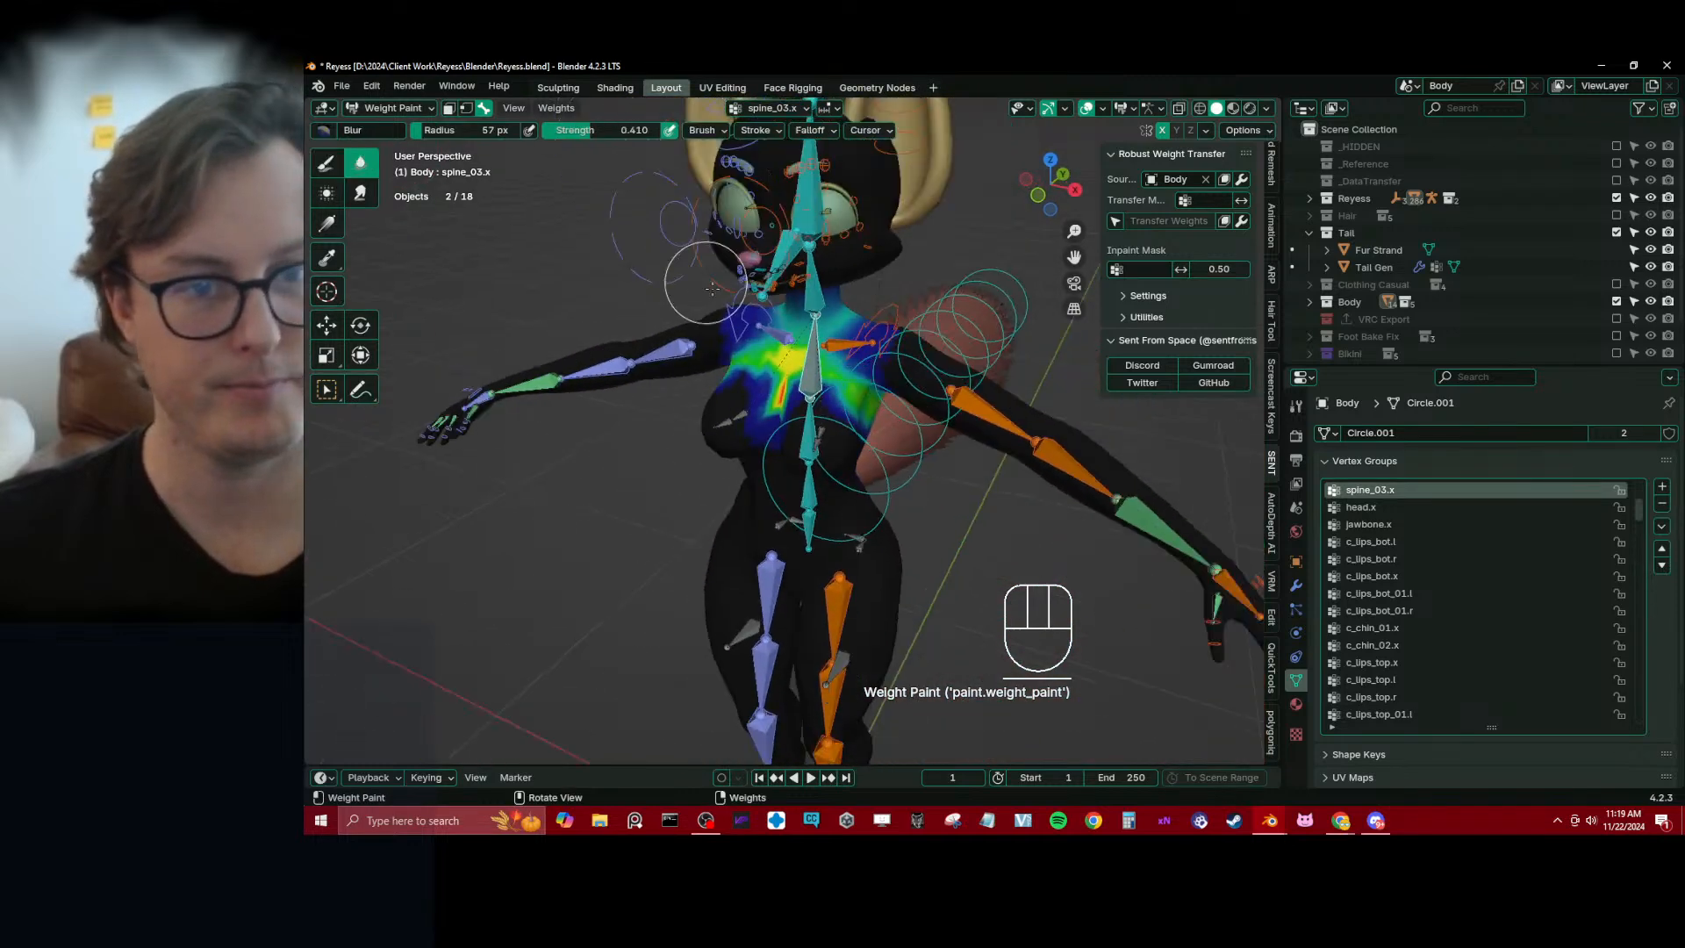
{"action": "scroll", "coordinate": [714, 292], "scroll_direction": "down", "scroll_amount": 2}
{"action": "left_click_drag", "start_coordinate": [767, 358], "coordinate": [785, 374]}
{"action": "mouse_move", "coordinate": [849, 414]}
{"action": "middle_mouse_down"}
{"action": "mouse_move", "coordinate": [779, 360]}
{"action": "mouse_move", "coordinate": [849, 393]}
{"action": "middle_mouse_up"}
Select the spine_02.x bone and paint its weights across the back and sides of the ribcage with the Draw brush at weight 0.571
{"action": "left_click", "coordinate": [801, 459], "text": "alt"}
{"action": "scroll", "coordinate": [829, 395], "scroll_direction": "up", "scroll_amount": 3}
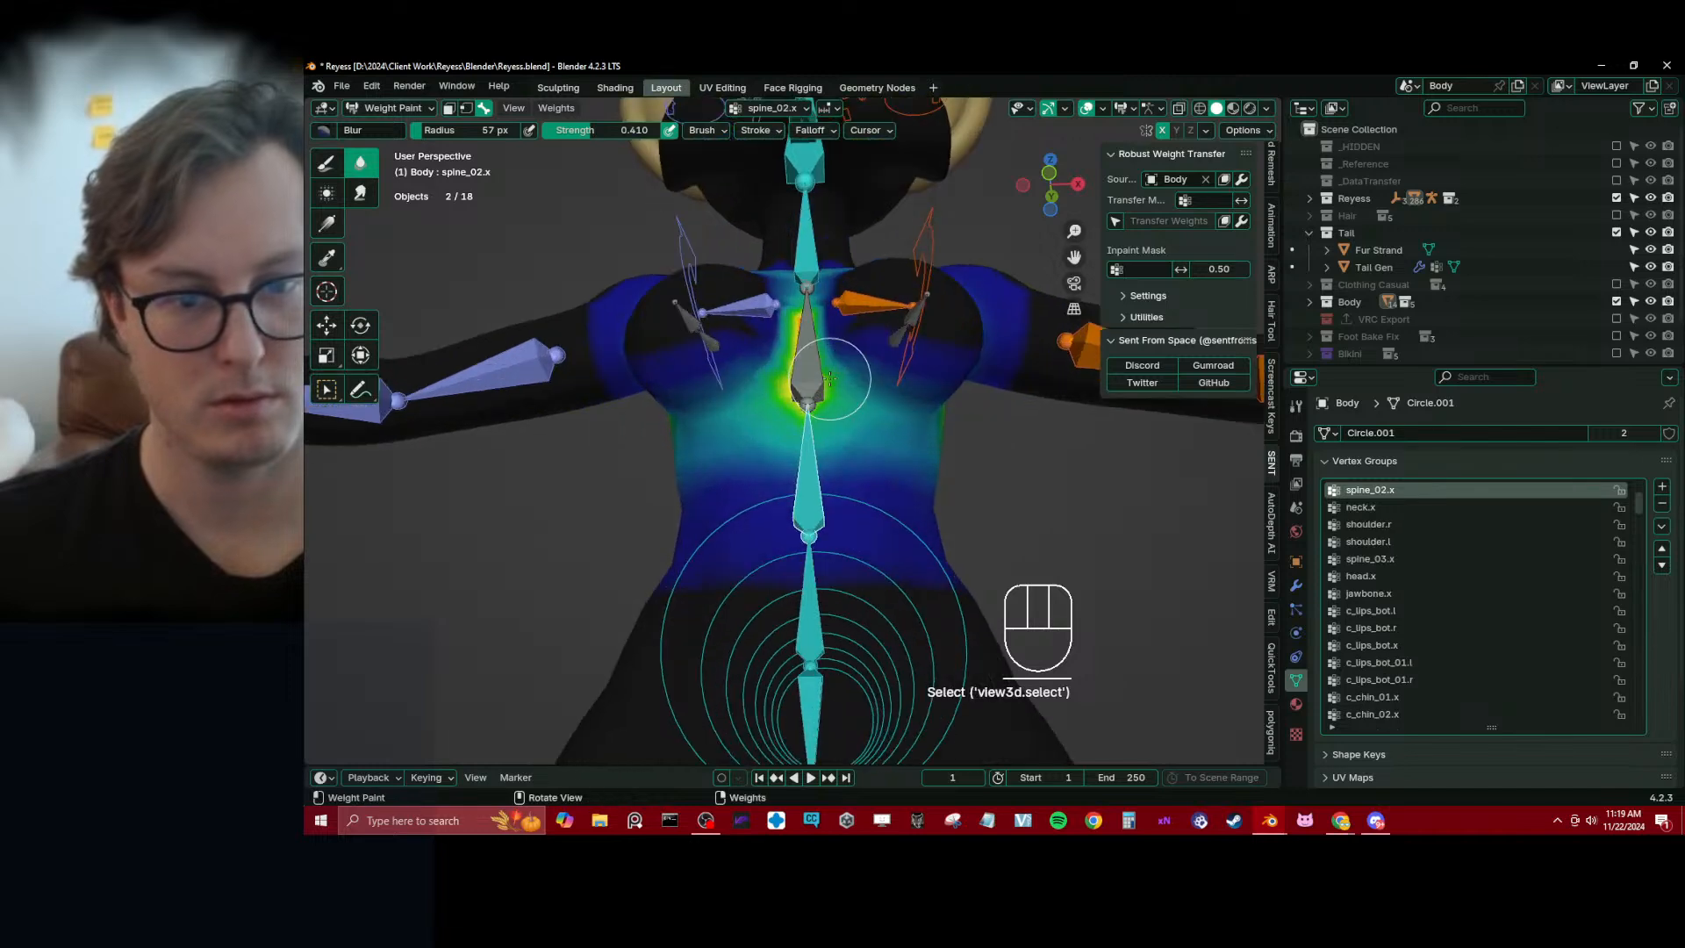
{"action": "left_click", "coordinate": [327, 163]}
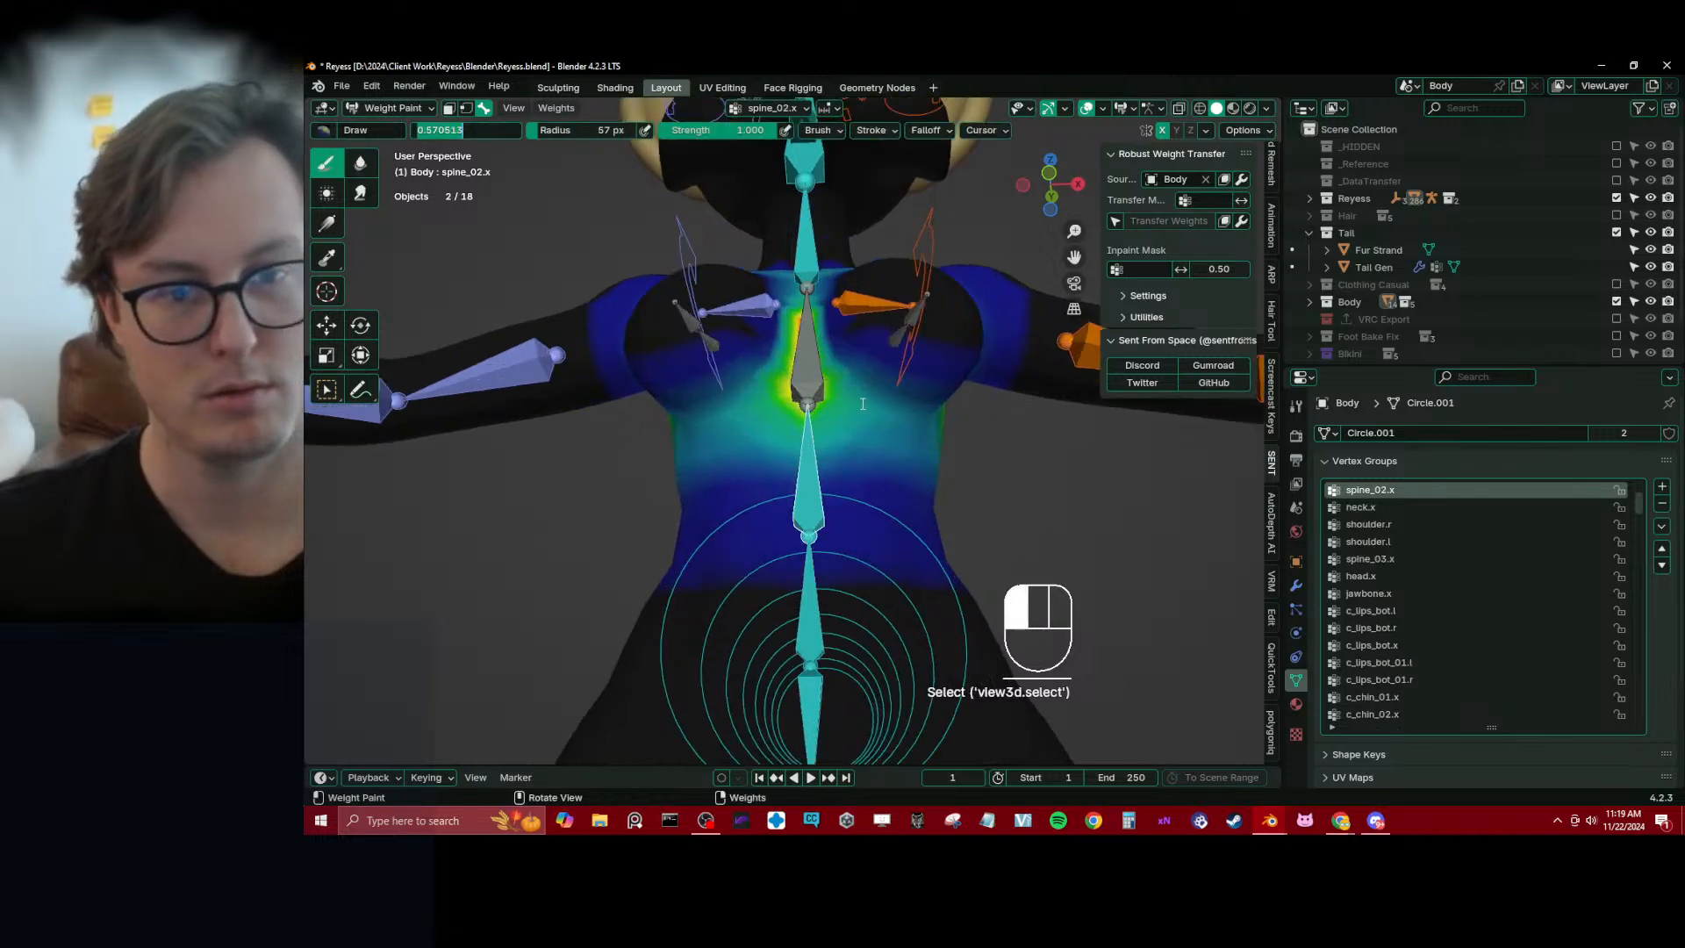
{"action": "left_click_drag", "start_coordinate": [873, 411], "coordinate": [882, 424]}
{"action": "middle_click_drag", "start_coordinate": [882, 424], "coordinate": [830, 418]}
{"action": "left_click_drag", "start_coordinate": [873, 381], "coordinate": [873, 411]}
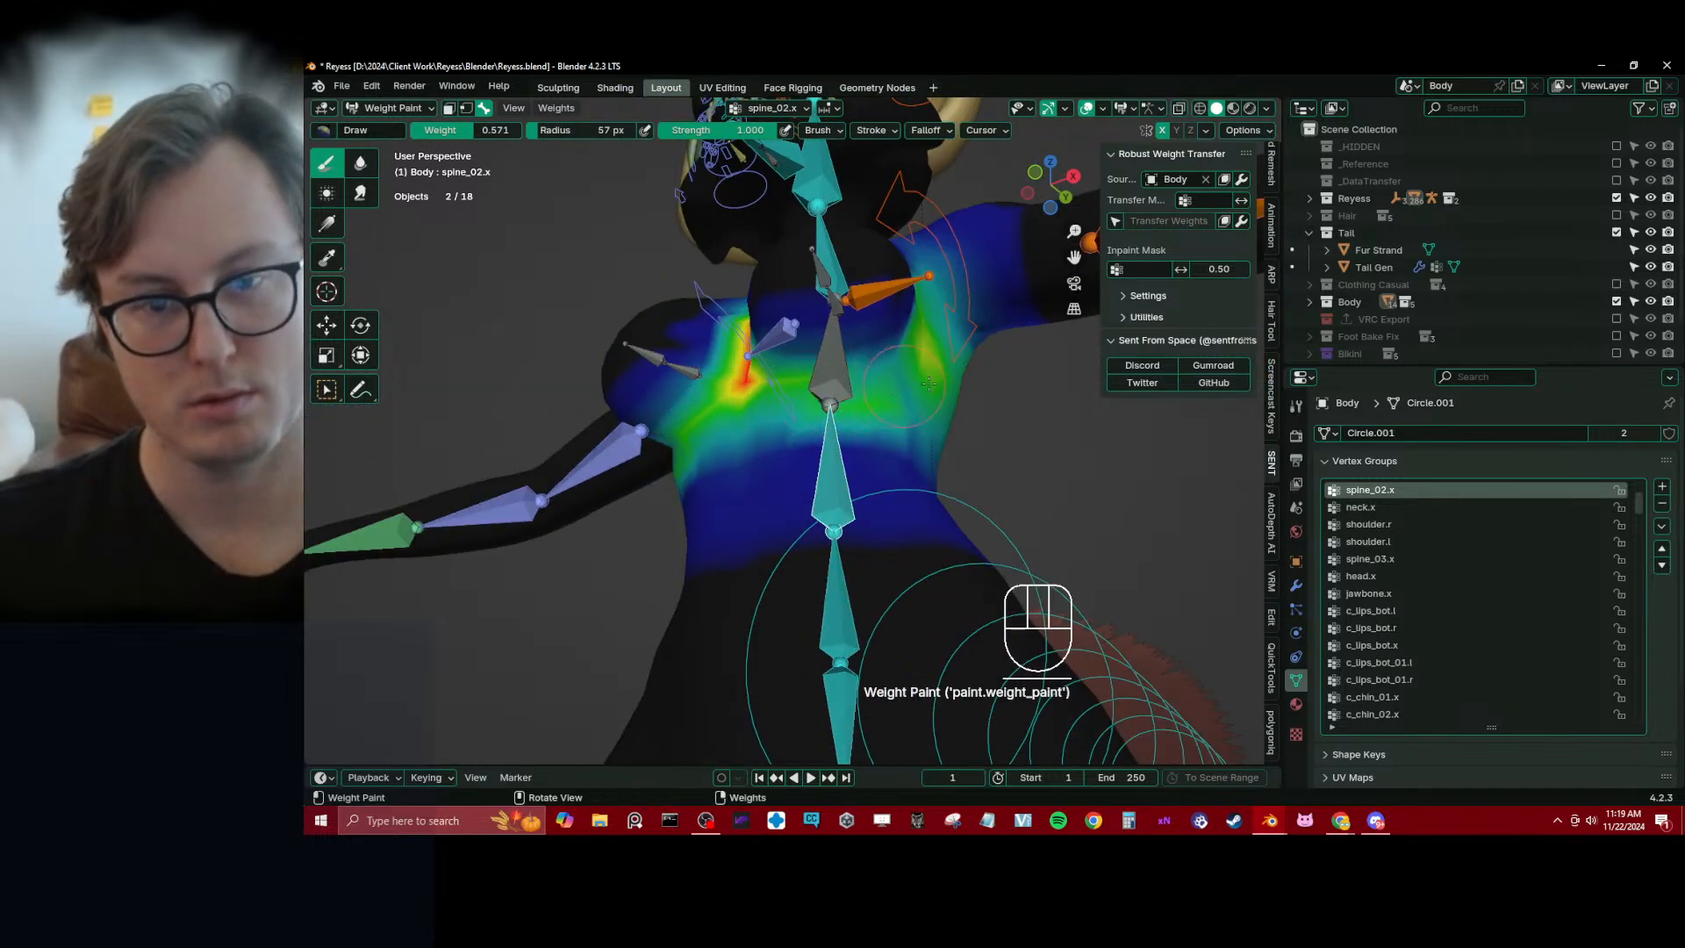
{"action": "middle_click_drag", "start_coordinate": [873, 411], "coordinate": [834, 404]}
{"action": "left_click", "coordinate": [862, 377]}
{"action": "scroll", "coordinate": [860, 376], "scroll_direction": "down", "scroll_amount": 3}
Blur the painted spine_02.x weights around the side of the ribcage and chest at strength 0.410
{"action": "left_click", "coordinate": [360, 163]}
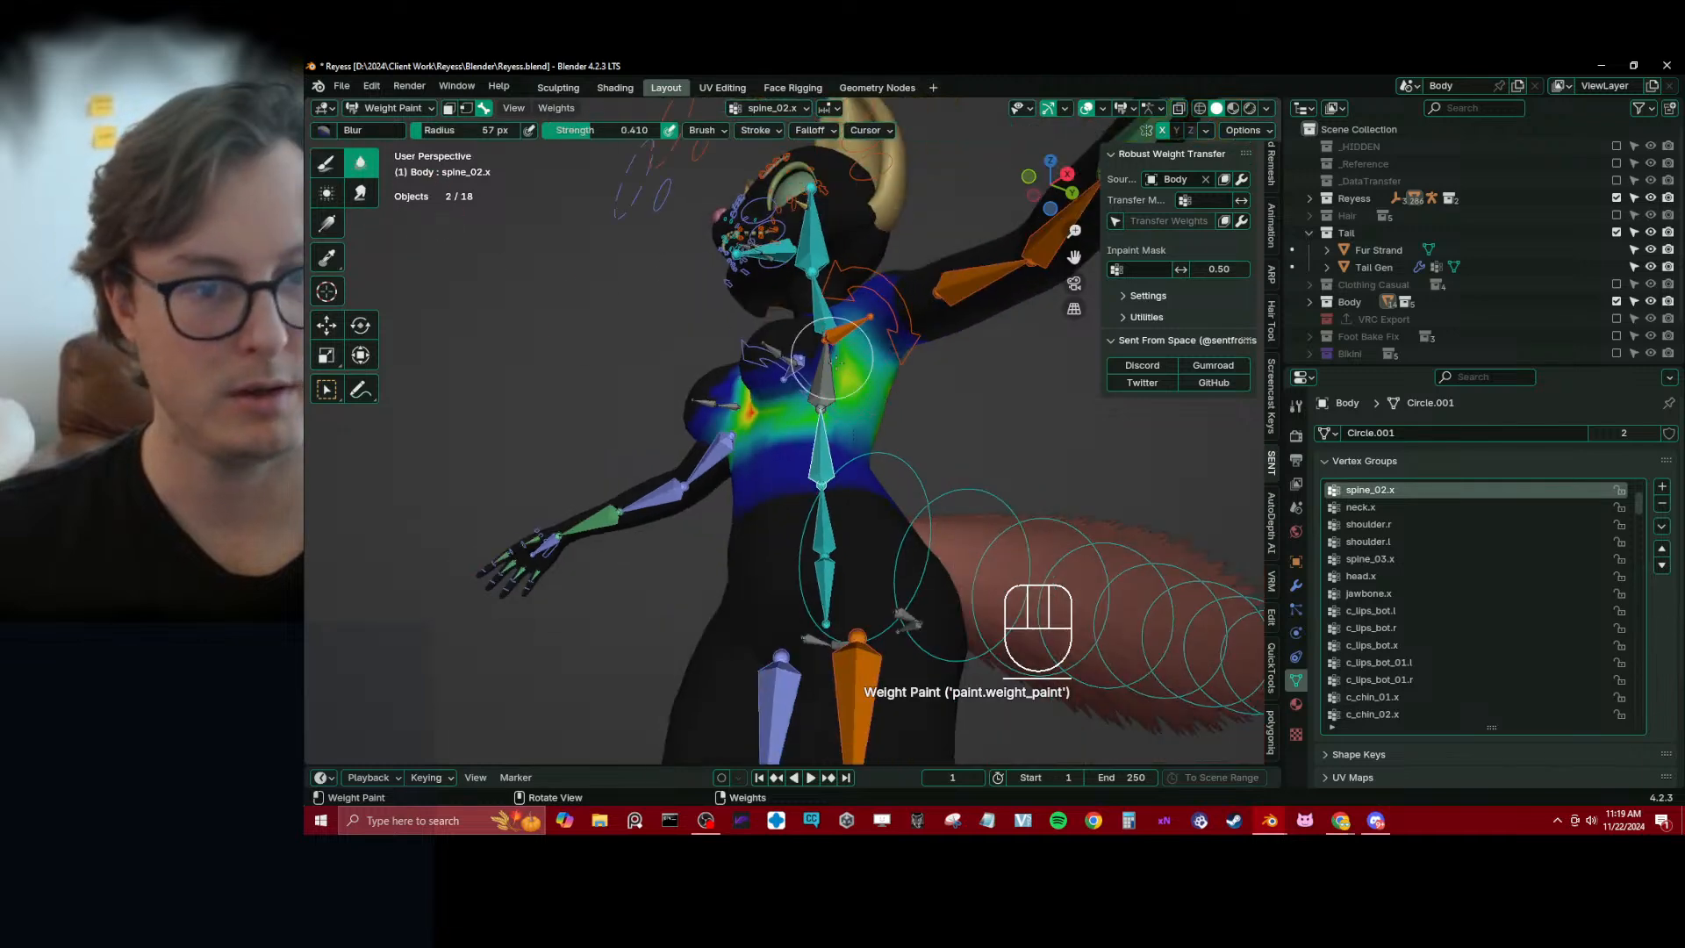
{"action": "middle_click_drag", "start_coordinate": [482, 377], "coordinate": [863, 450]}
{"action": "left_click_drag", "start_coordinate": [792, 424], "coordinate": [806, 420]}
{"action": "middle_click_drag", "start_coordinate": [864, 368], "coordinate": [836, 375]}
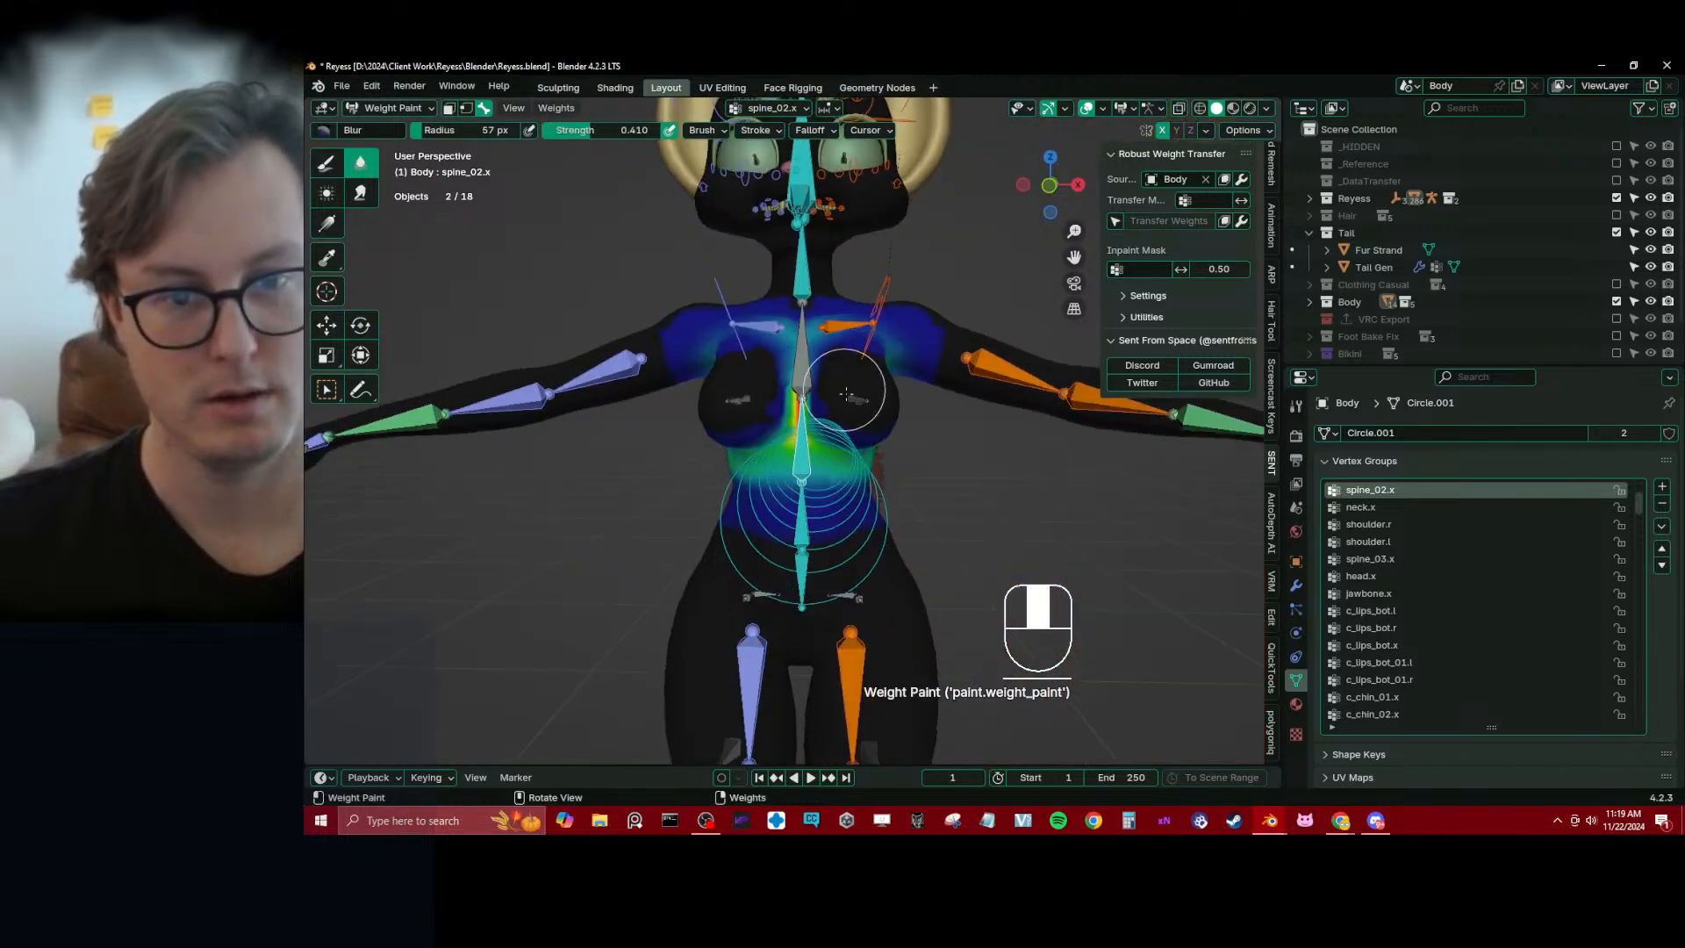
{"action": "left_click_drag", "start_coordinate": [839, 379], "coordinate": [811, 342]}
{"action": "middle_click_drag", "start_coordinate": [832, 373], "coordinate": [805, 421]}
Return the Body mesh to Object Mode and save the file
{"action": "key", "text": "ctrl+Tab"}
{"action": "scroll", "coordinate": [805, 424], "scroll_direction": "down", "scroll_amount": 5}
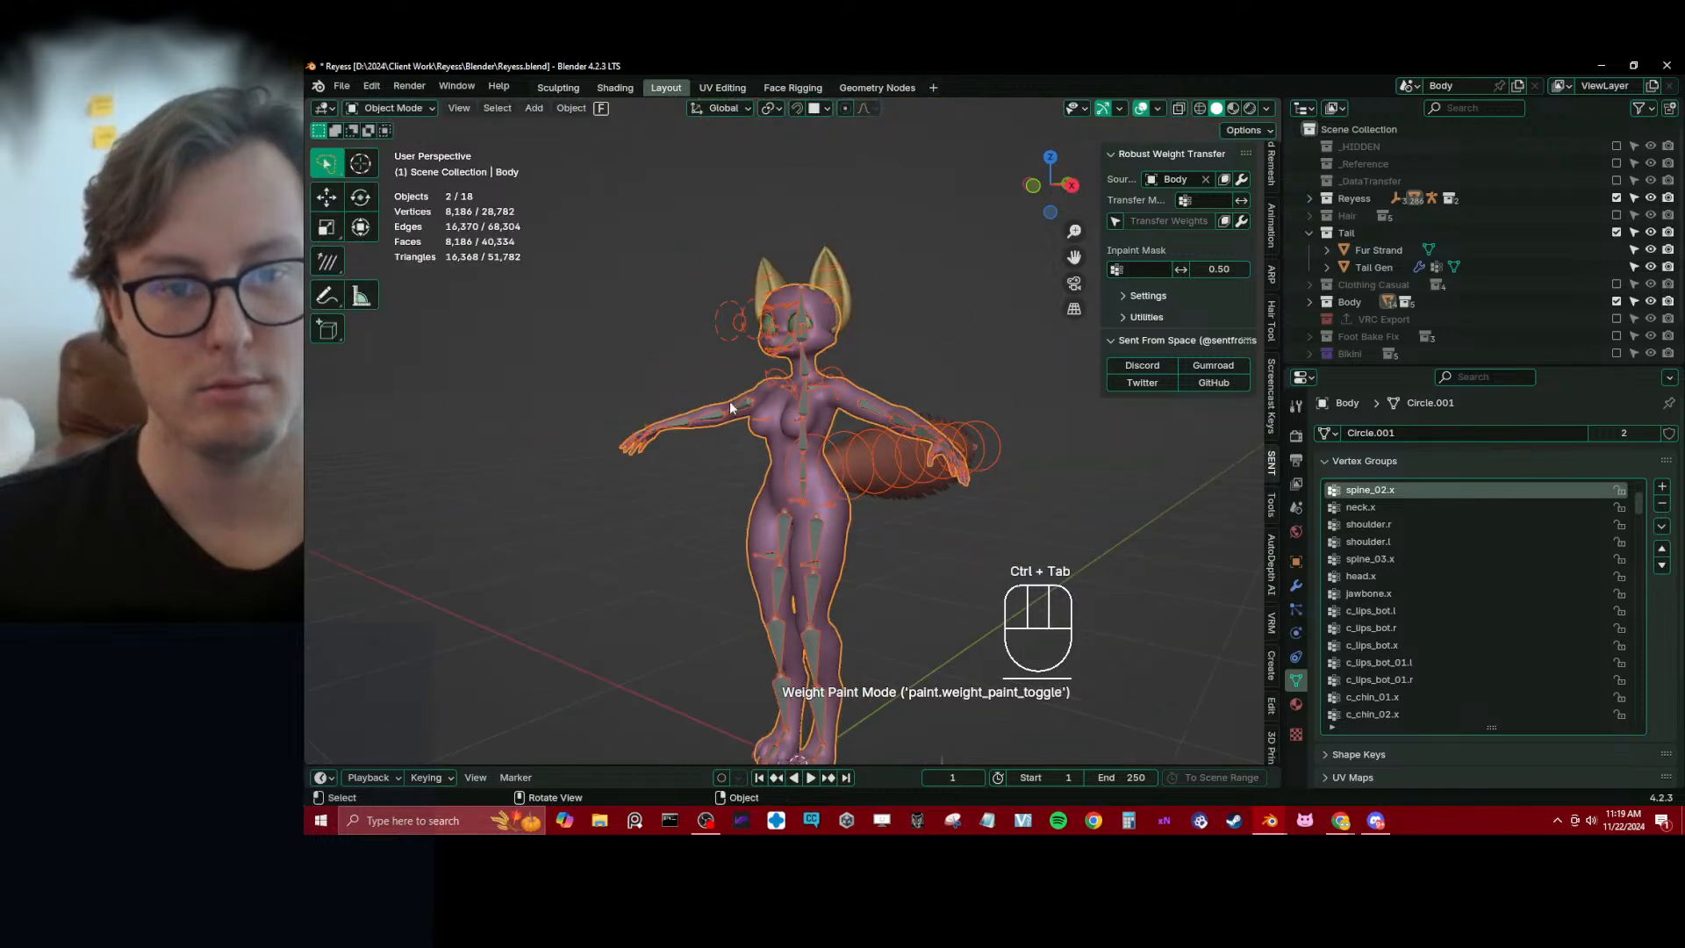
{"action": "key", "text": "z"}
{"action": "key", "text": "ctrl+s"}
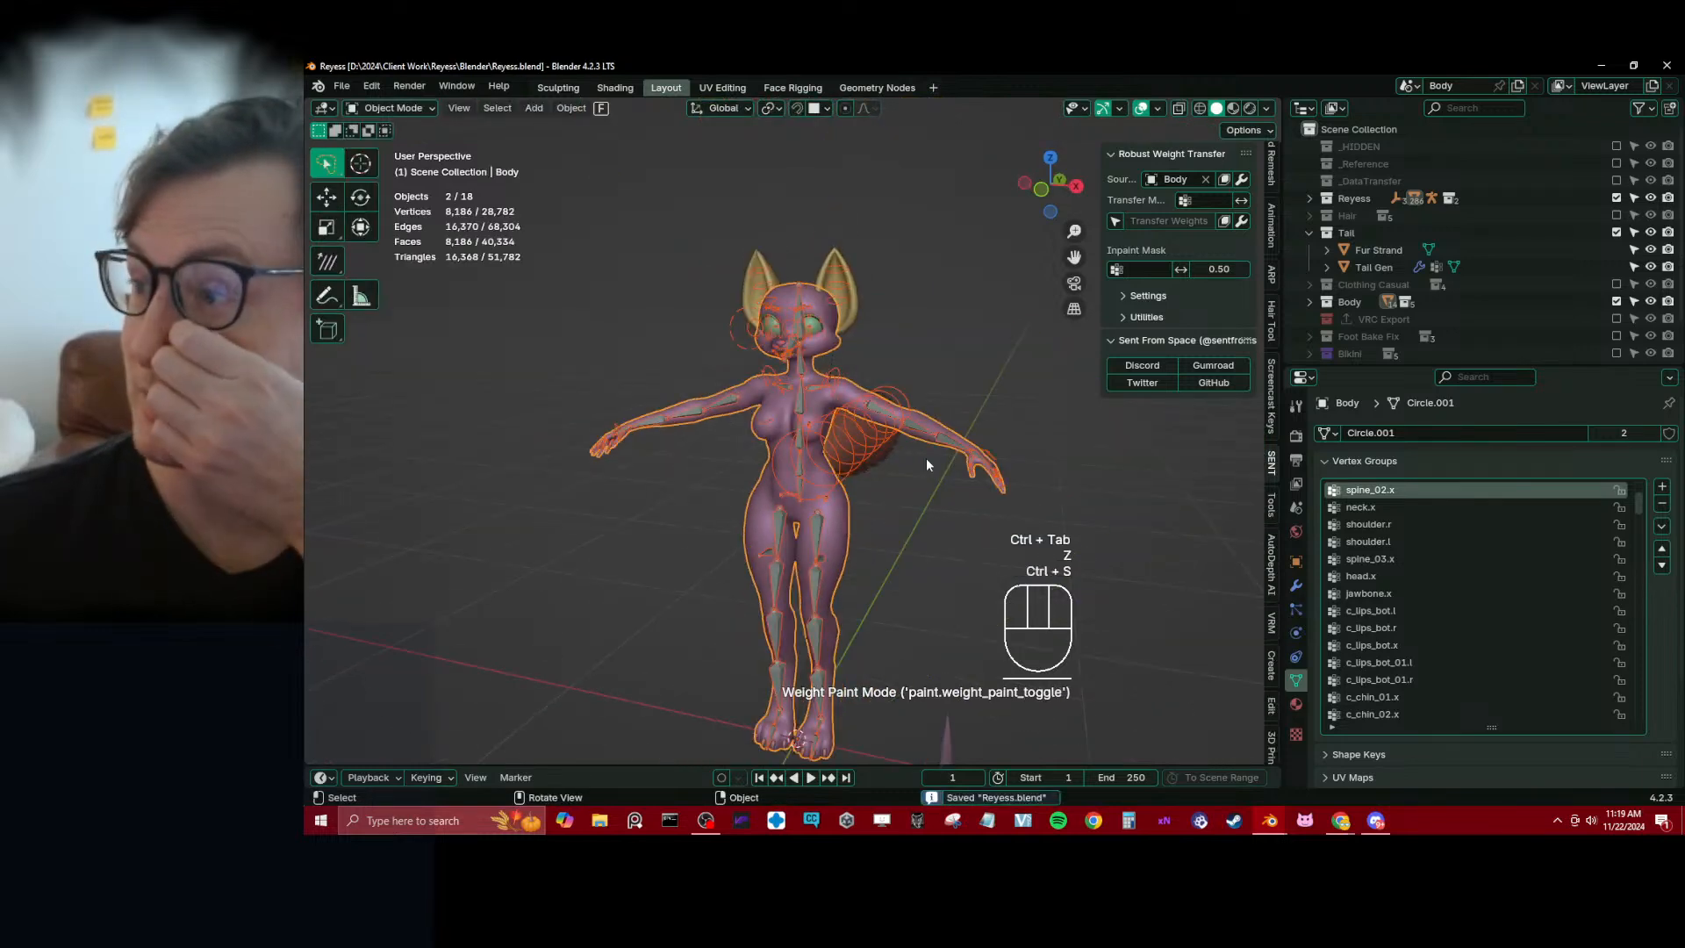
Snap the 3D cursor to the centre of the character's left eyeball mesh, return to Object Mode and save the file
{"action": "middle_click_drag", "start_coordinate": [879, 455], "coordinate": [801, 363]}
{"action": "left_click", "coordinate": [826, 360]}
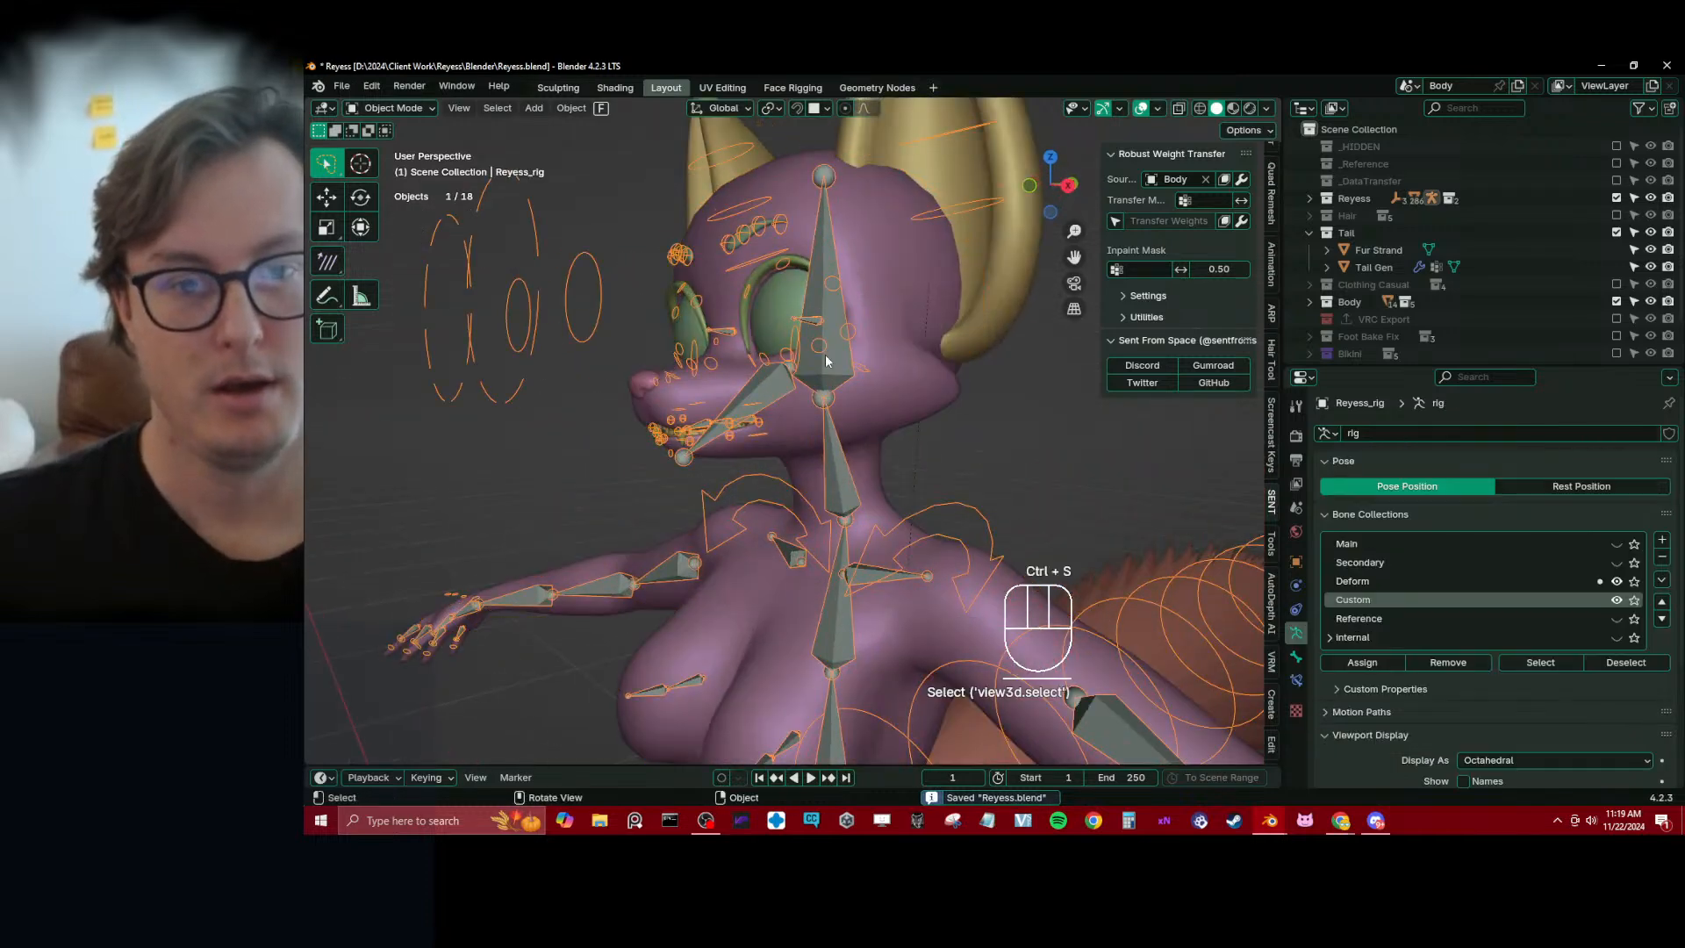
{"action": "key", "text": "KP_3"}
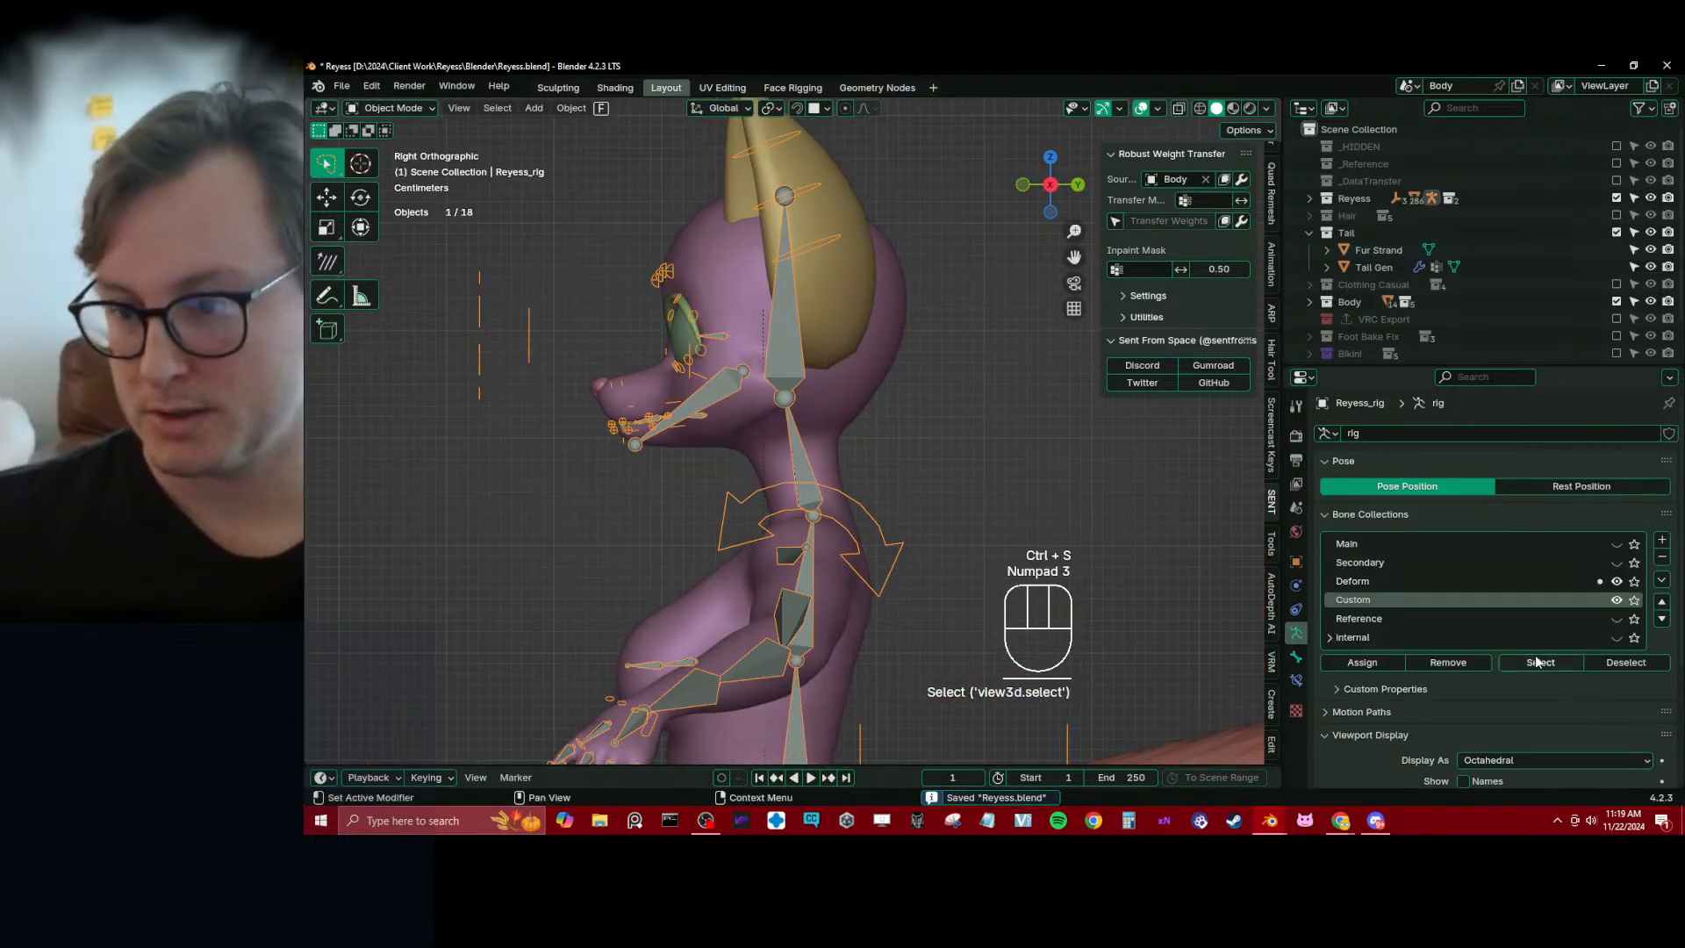
{"action": "middle_click_drag", "start_coordinate": [882, 452], "coordinate": [869, 364]}
{"action": "scroll", "coordinate": [869, 364], "scroll_direction": "up", "scroll_amount": 4}
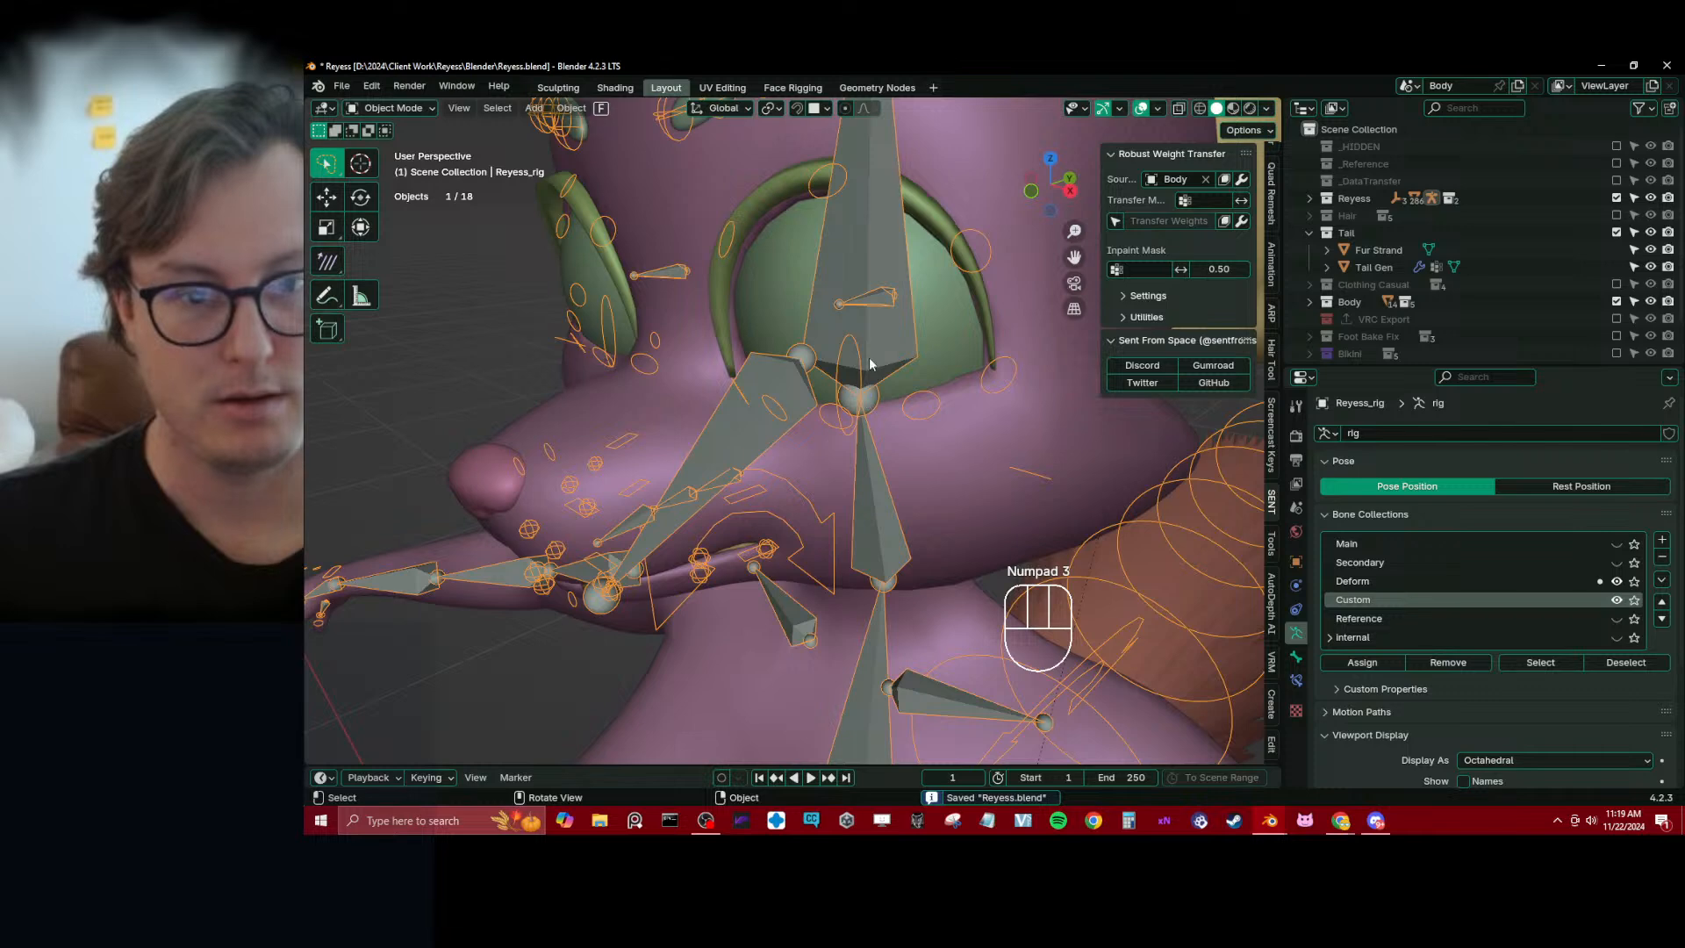
{"action": "left_click", "coordinate": [956, 338]}
{"action": "key", "text": "Tab"}
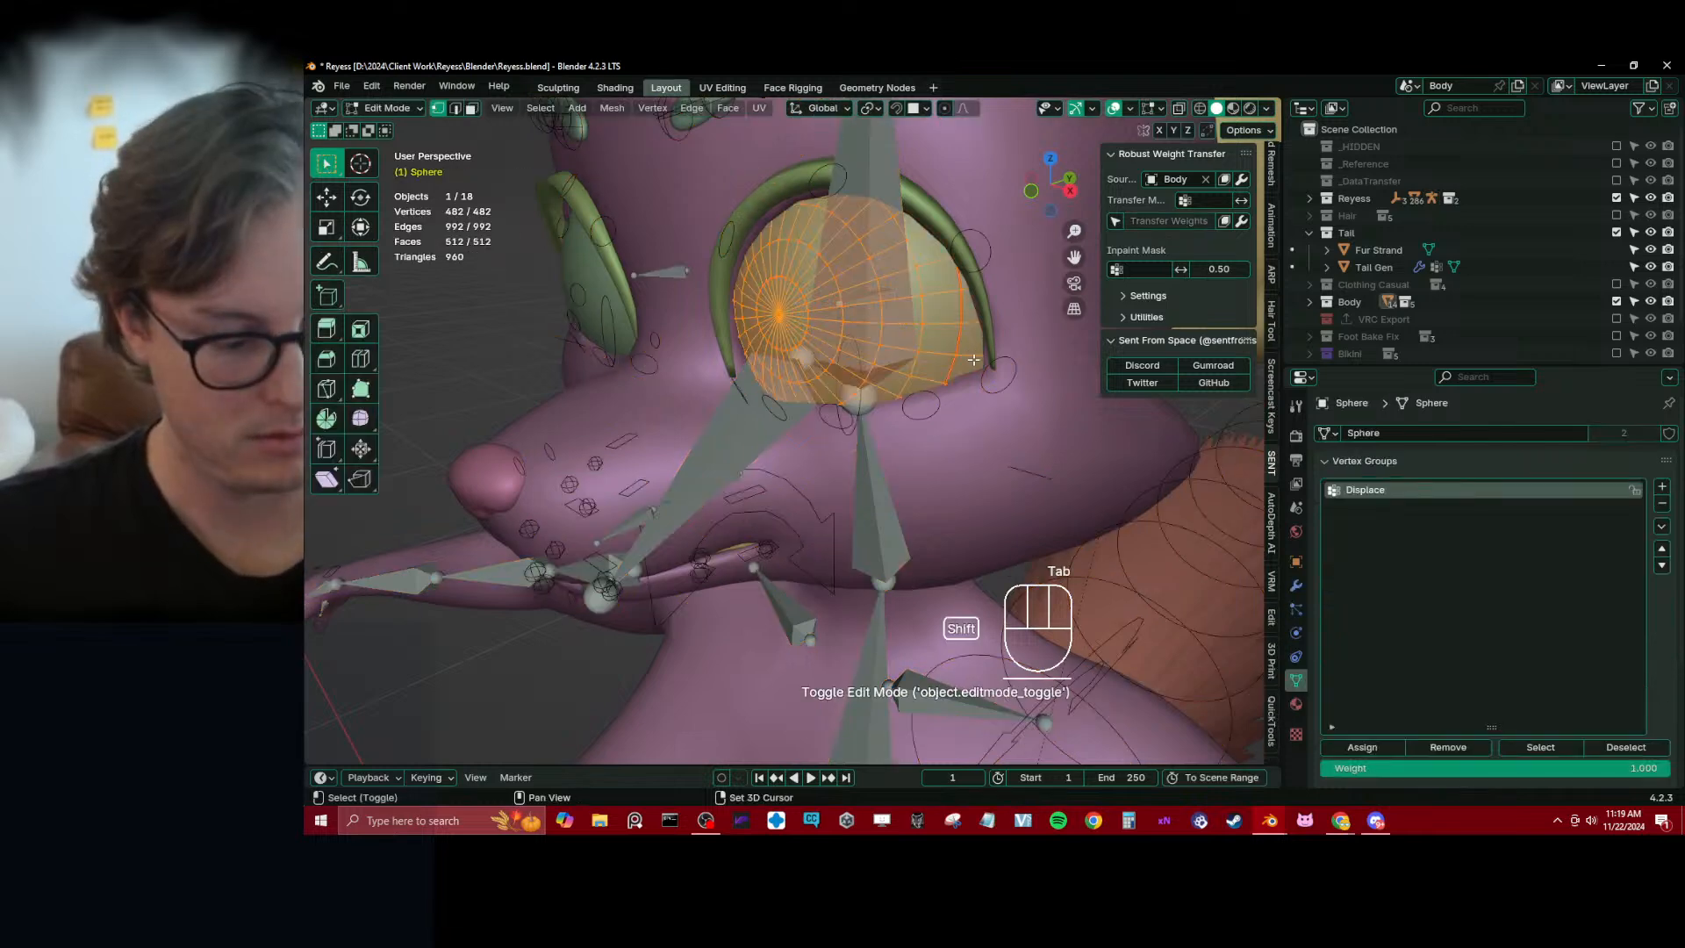
{"action": "key", "text": "shift+s"}
{"action": "left_click", "coordinate": [971, 455]}
{"action": "key", "text": "Tab"}
{"action": "scroll", "coordinate": [982, 454], "scroll_direction": "down", "scroll_amount": 5}
{"action": "middle_click_drag", "start_coordinate": [988, 454], "coordinate": [859, 433]}
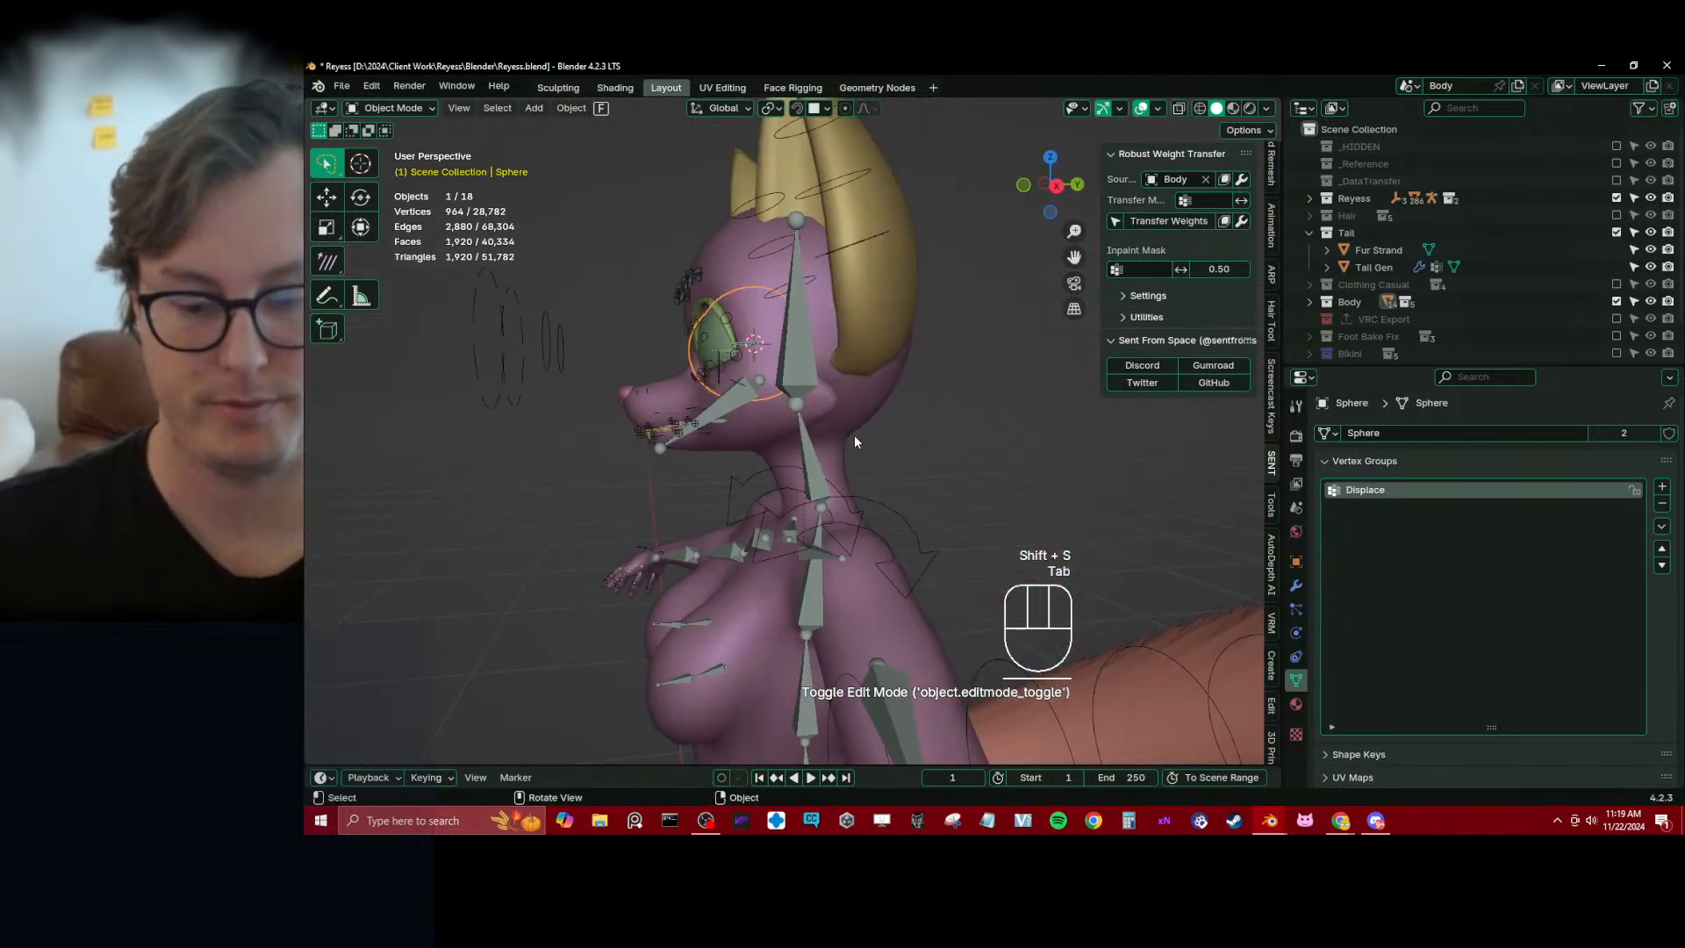
{"action": "key", "text": "KP_3"}
{"action": "key", "text": "ctrl+s"}
Hide the Deform bone collection of Reyess_rig and add a new bone at the 3D cursor in Edit Mode
{"action": "left_click", "coordinate": [767, 406]}
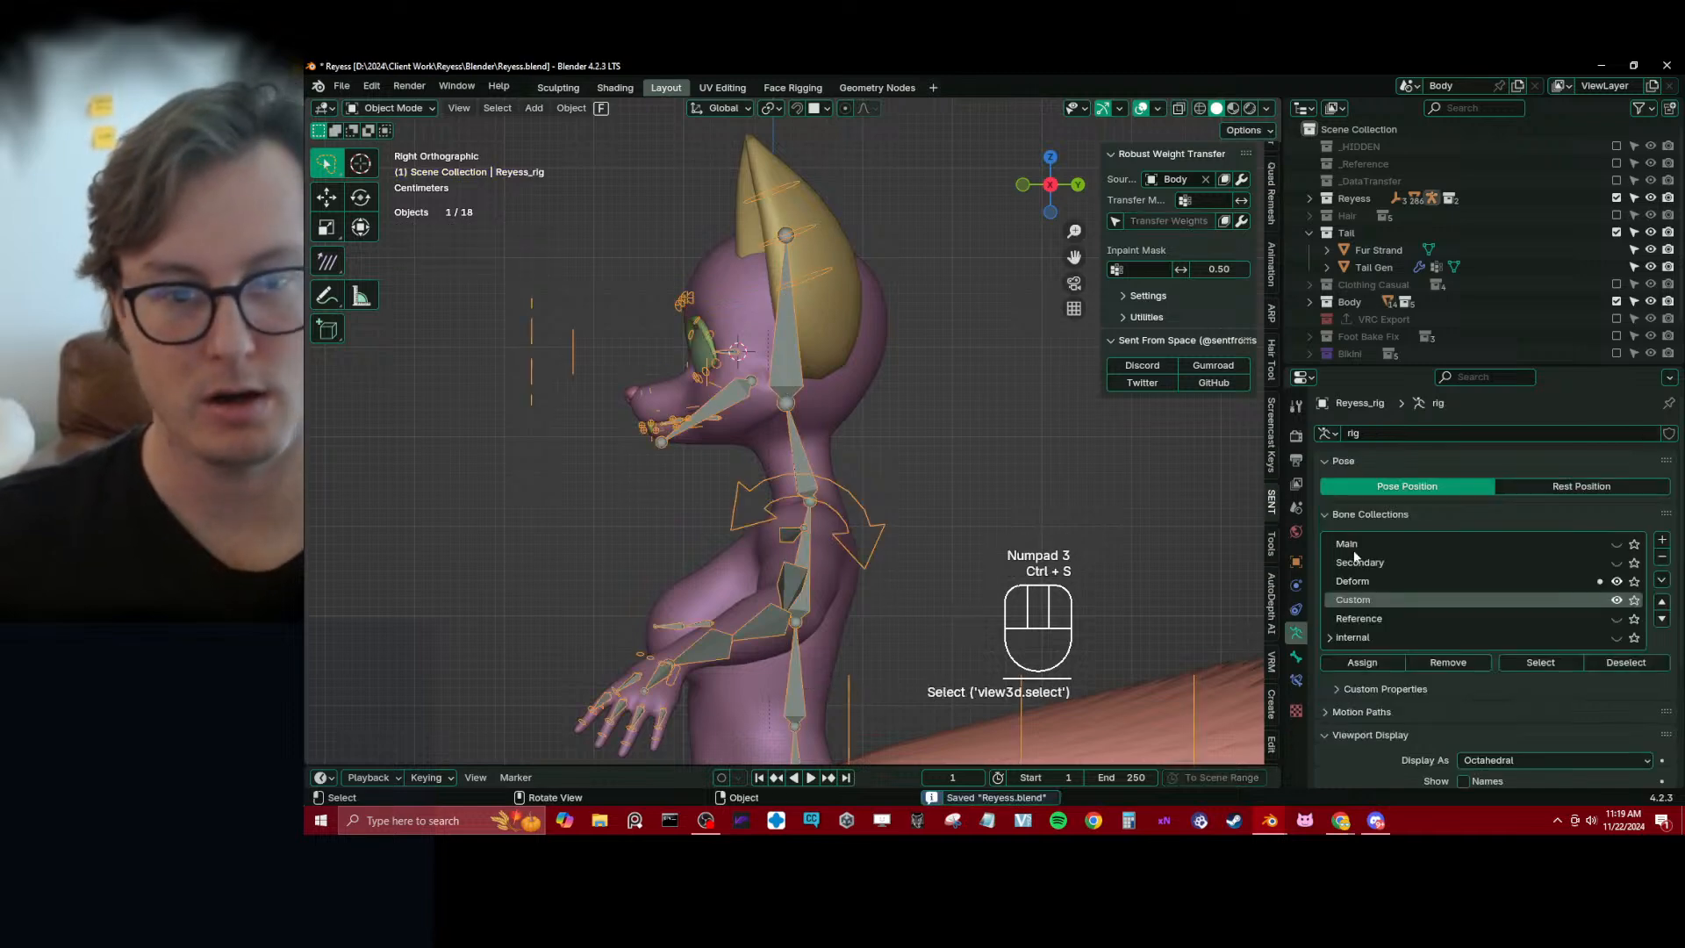
{"action": "left_click", "coordinate": [1616, 580]}
{"action": "scroll", "coordinate": [876, 370], "scroll_direction": "up", "scroll_amount": 3}
{"action": "key", "text": "Tab"}
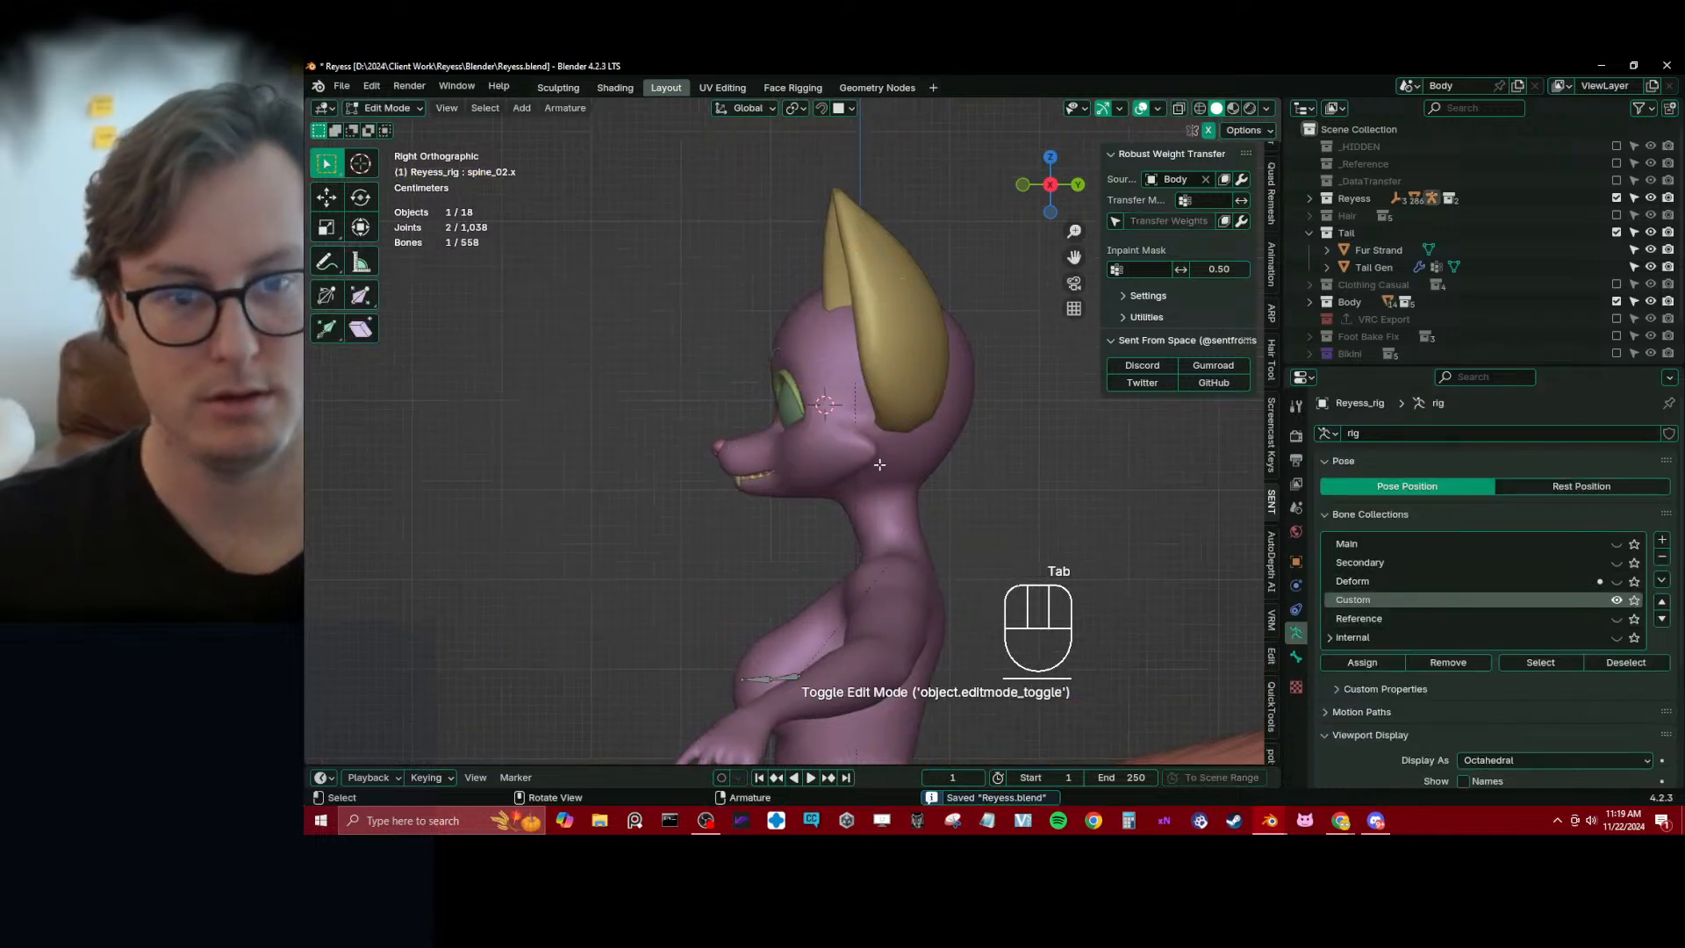
{"action": "key", "text": "shift+a"}
{"action": "scroll", "coordinate": [845, 402], "scroll_direction": "down", "scroll_amount": 8}
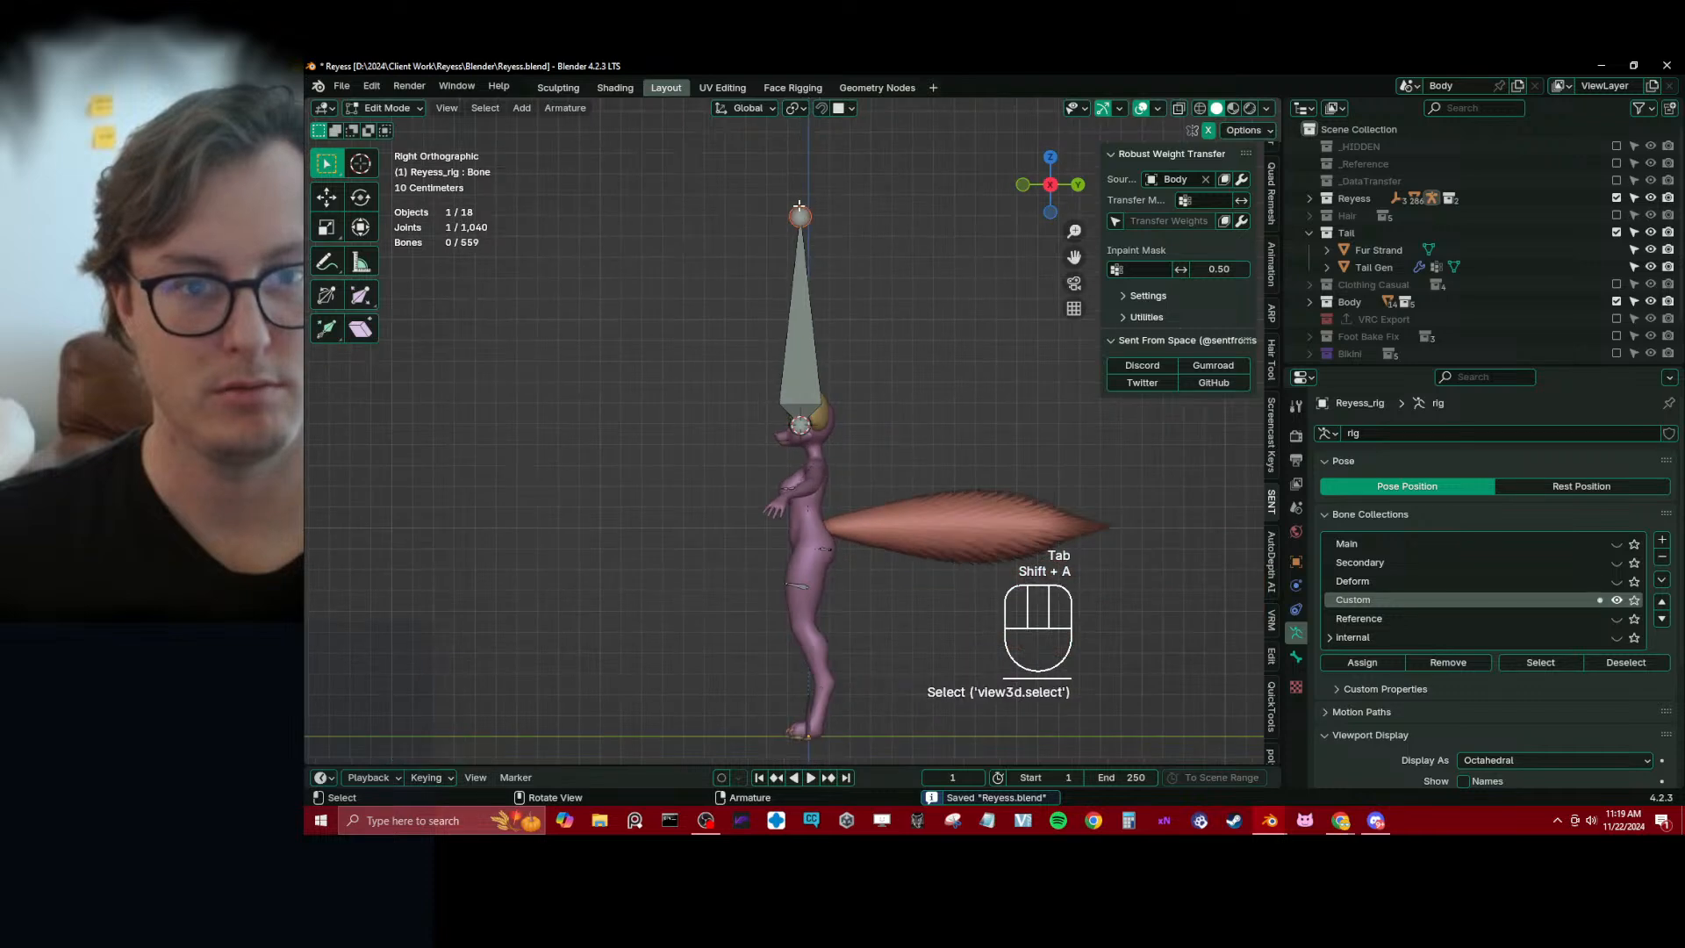
Shorten the new bone to about 0.055 m by moving its tip down to the top of the eyeball
{"action": "key", "text": "g"}
{"action": "key", "text": "g"}
{"action": "scroll", "coordinate": [816, 263], "scroll_direction": "up", "scroll_amount": 6}
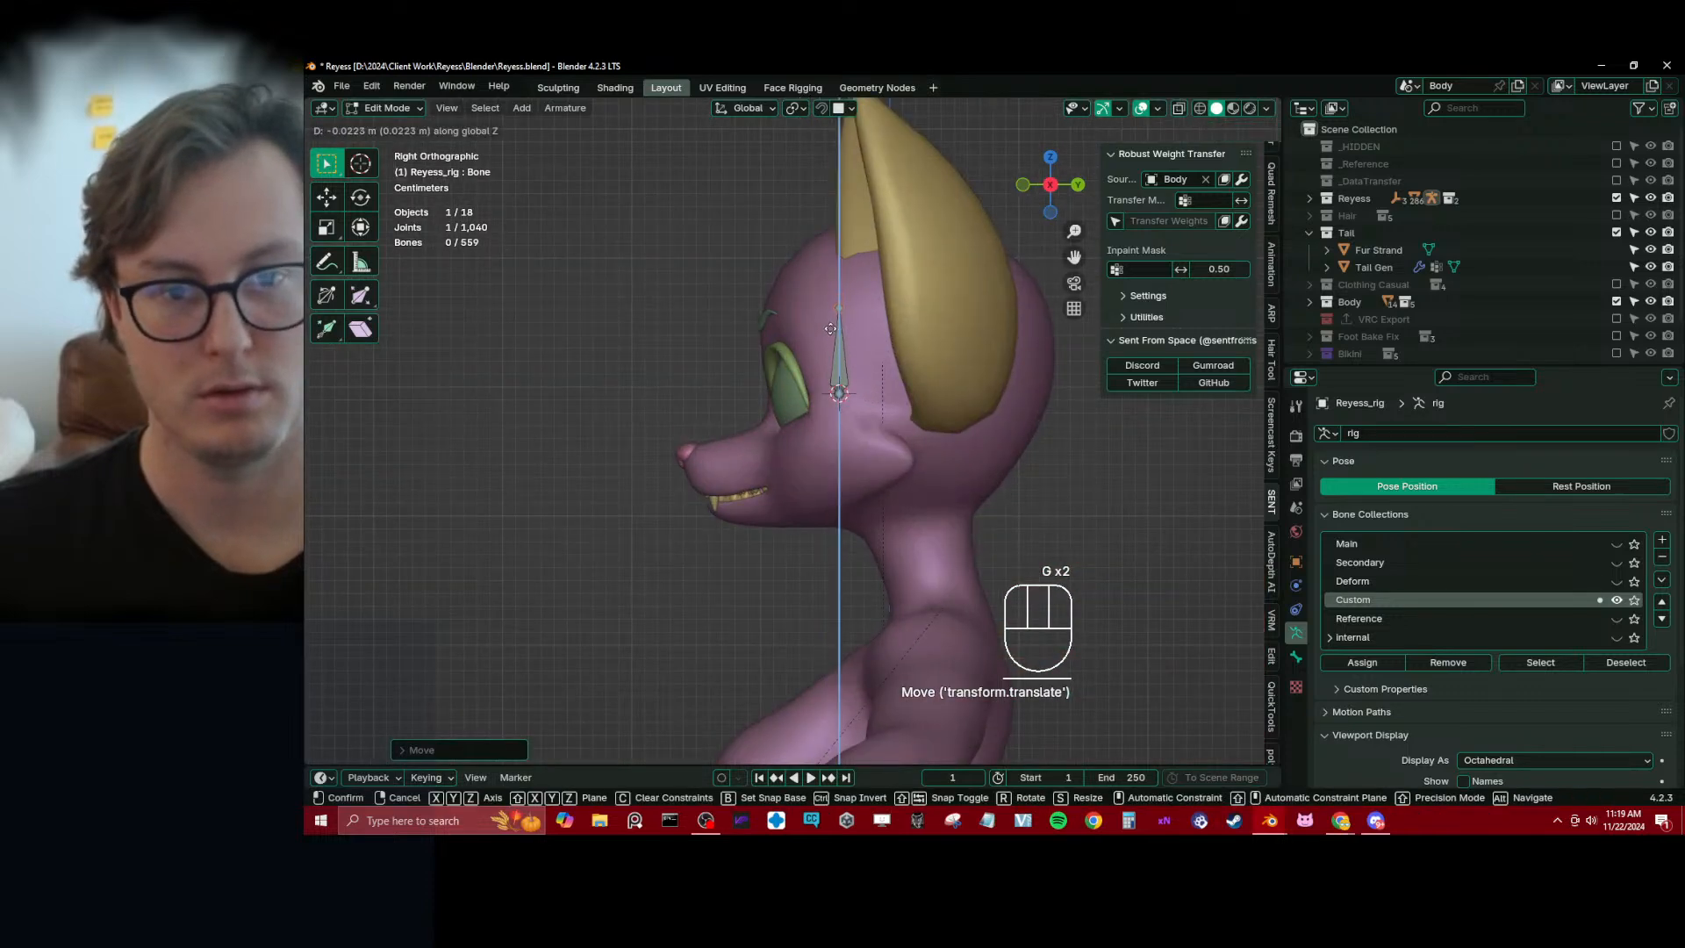
{"action": "left_click", "coordinate": [828, 331]}
{"action": "key", "text": "z"}
{"action": "scroll", "coordinate": [917, 312], "scroll_direction": "up", "scroll_amount": 2}
{"action": "key", "text": "g"}
{"action": "key", "text": "z"}
{"action": "left_click", "coordinate": [784, 335]}
{"action": "key", "text": "Tab"}
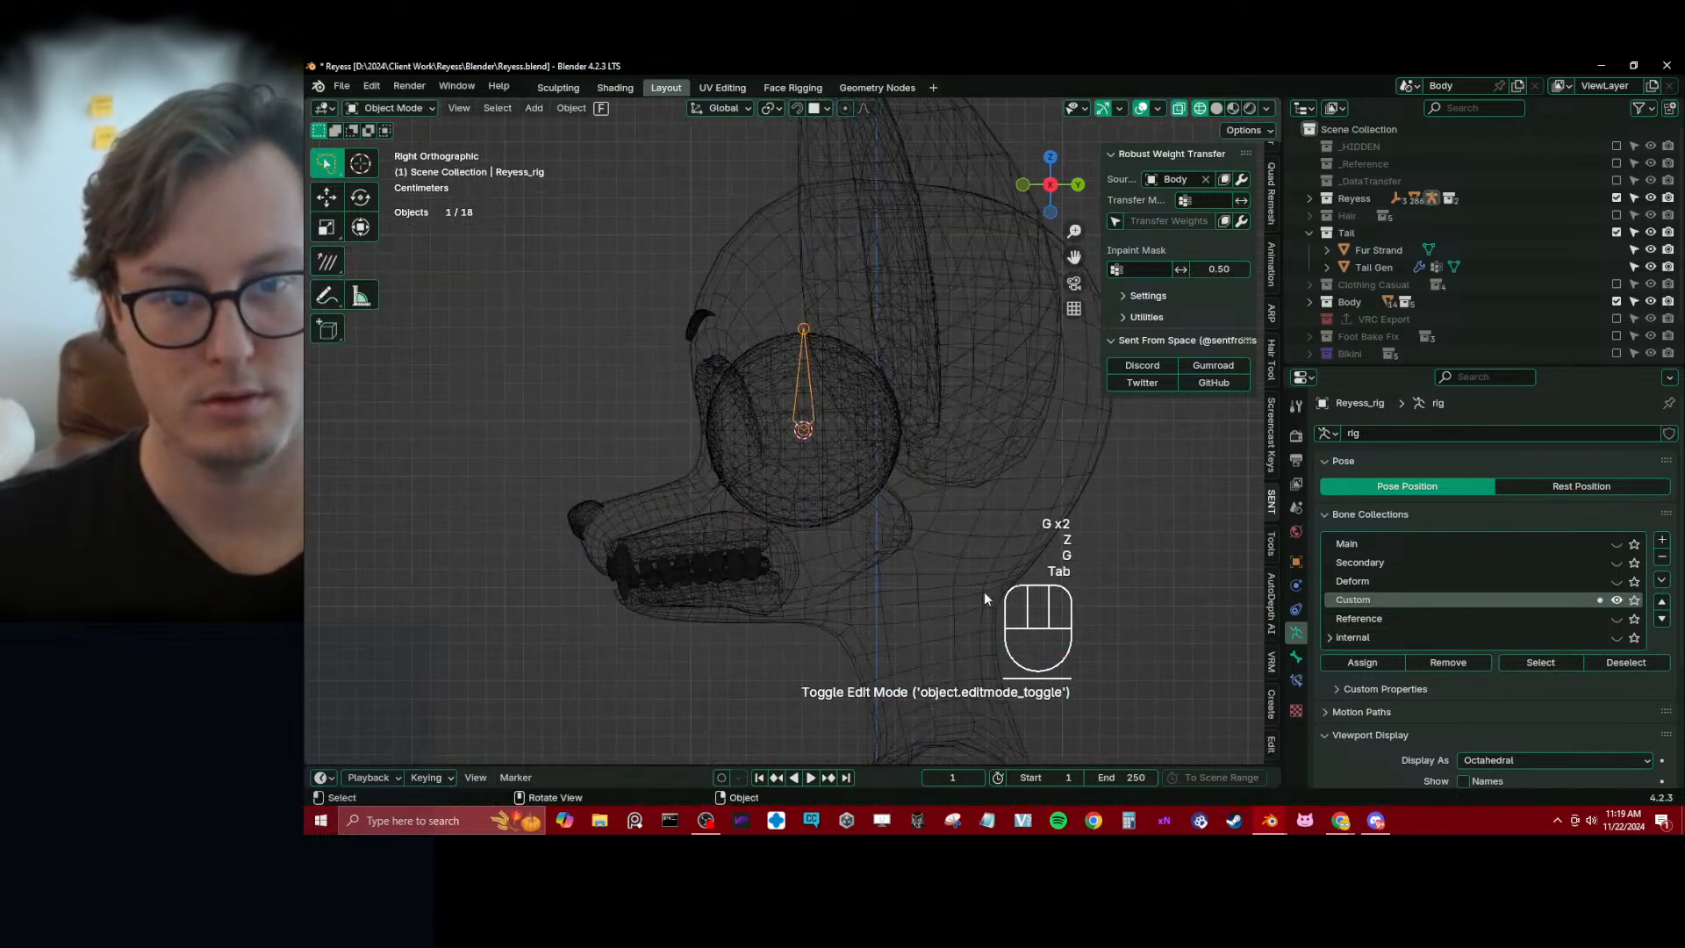
Rename the new eye bone to cc_Eye.L and save the file
{"action": "key", "text": "Tab"}
{"action": "left_click", "coordinate": [795, 407]}
{"action": "left_click", "coordinate": [1296, 656]}
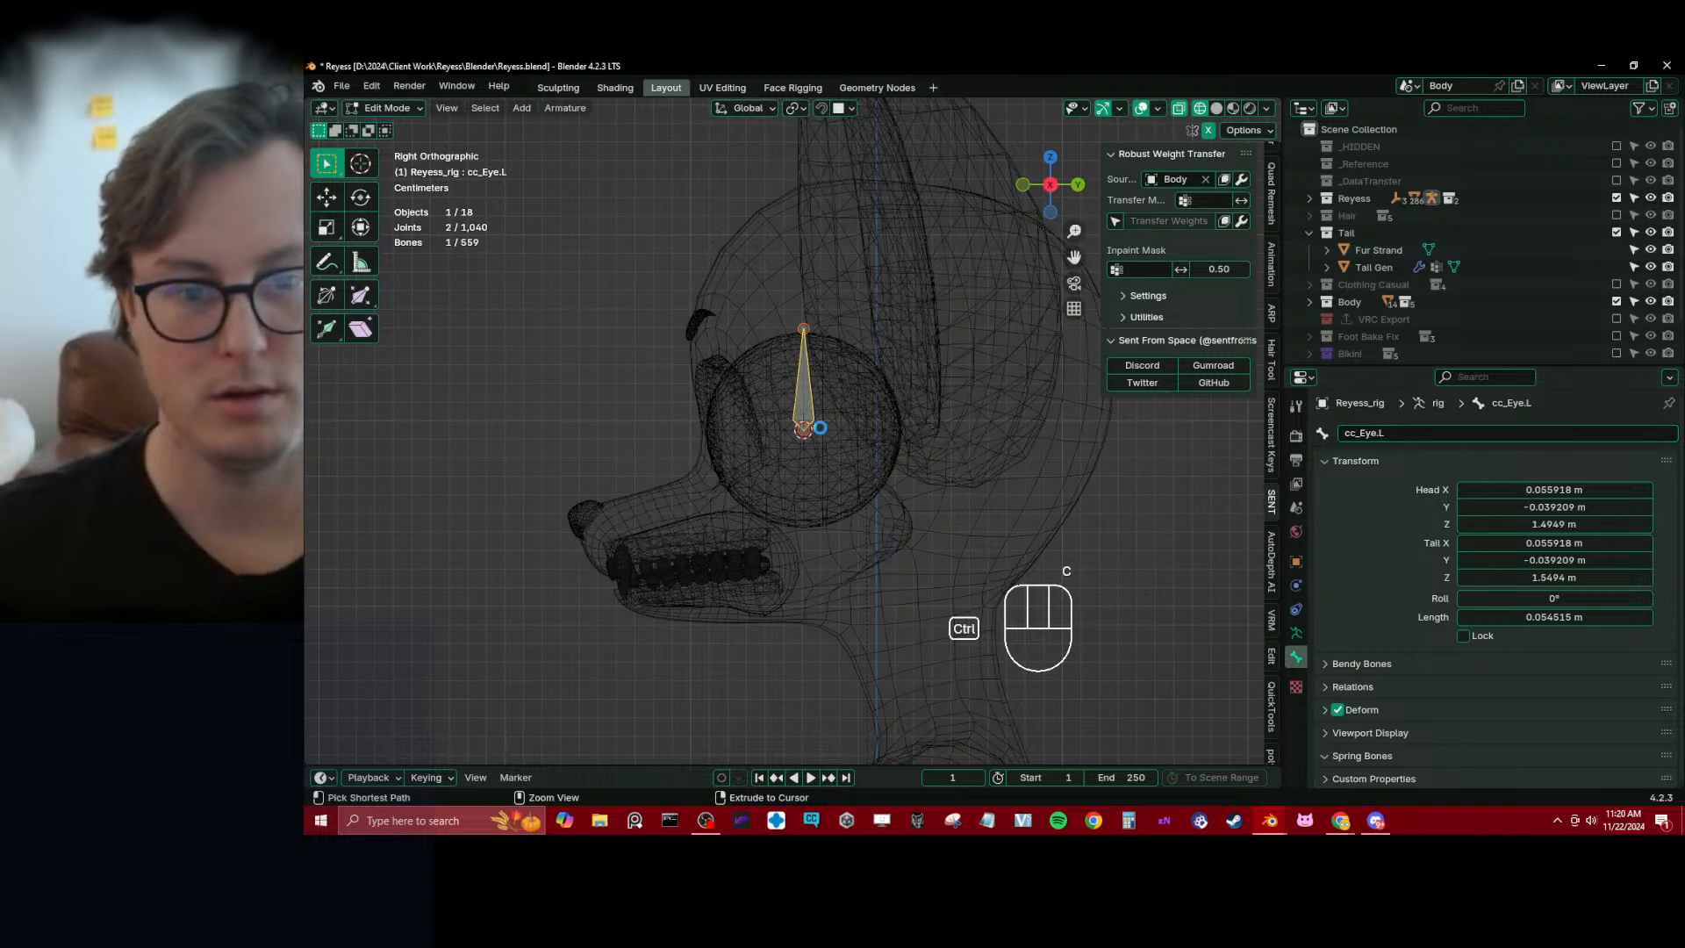
{"action": "key", "text": "ctrl+s"}
Show the Deform bone collection, parent cc_Eye.L to the head.x bone, and hide the collection again
{"action": "middle_click_drag", "start_coordinate": [819, 427], "coordinate": [864, 490]}
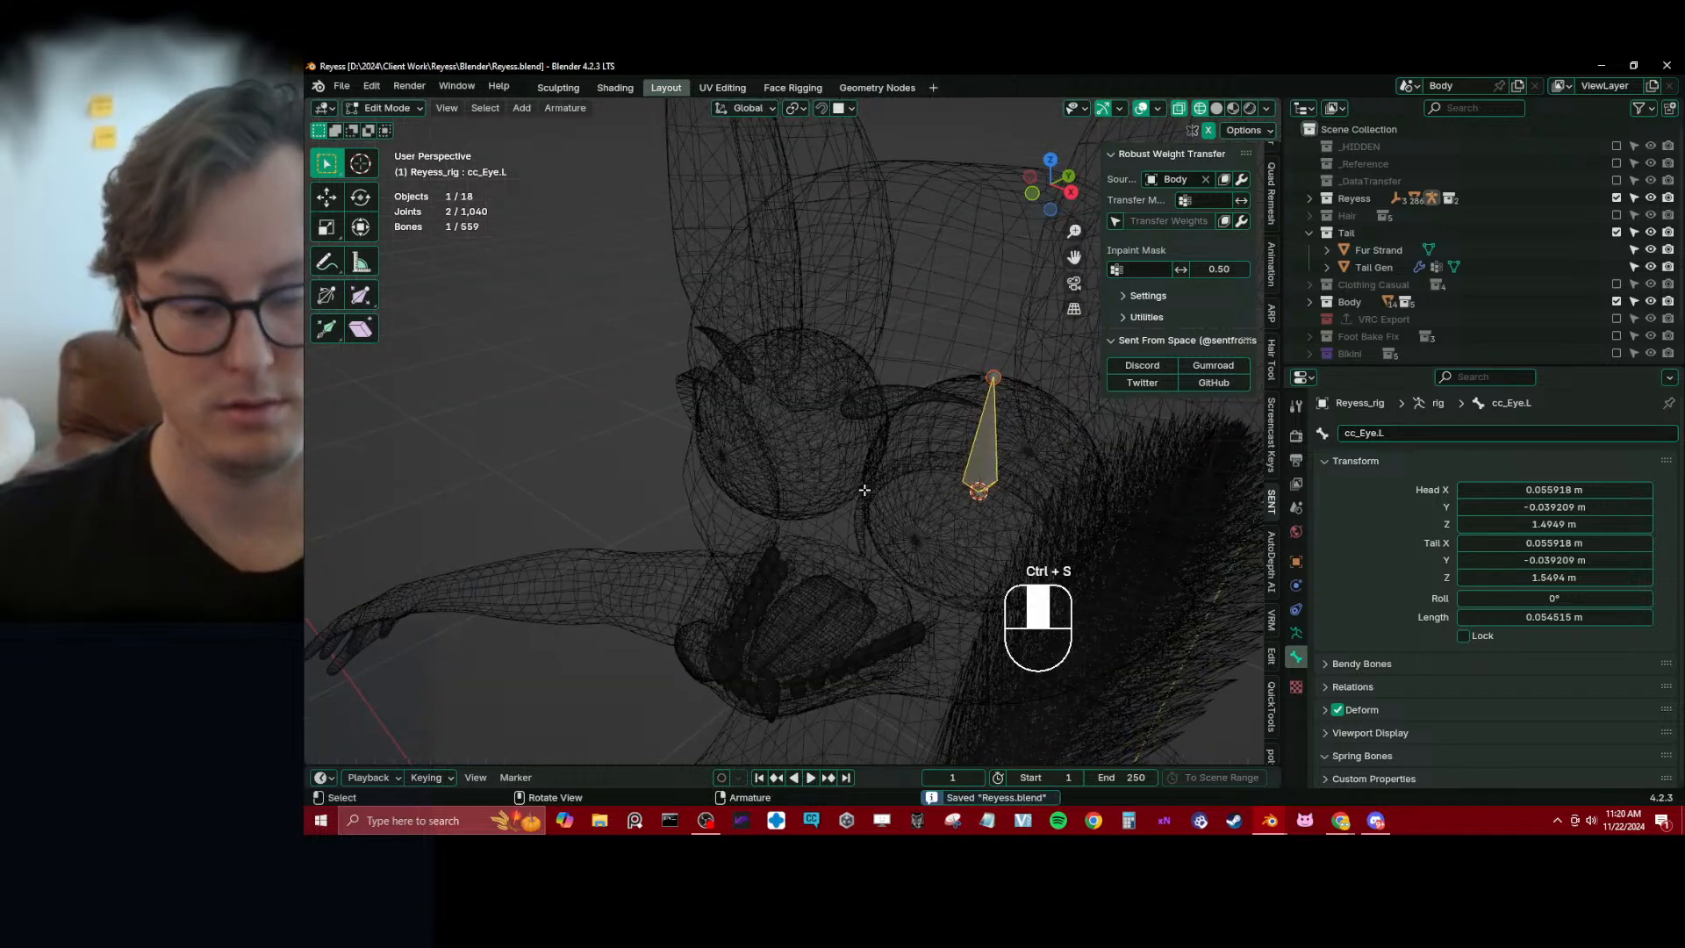
{"action": "left_click", "coordinate": [1295, 633]}
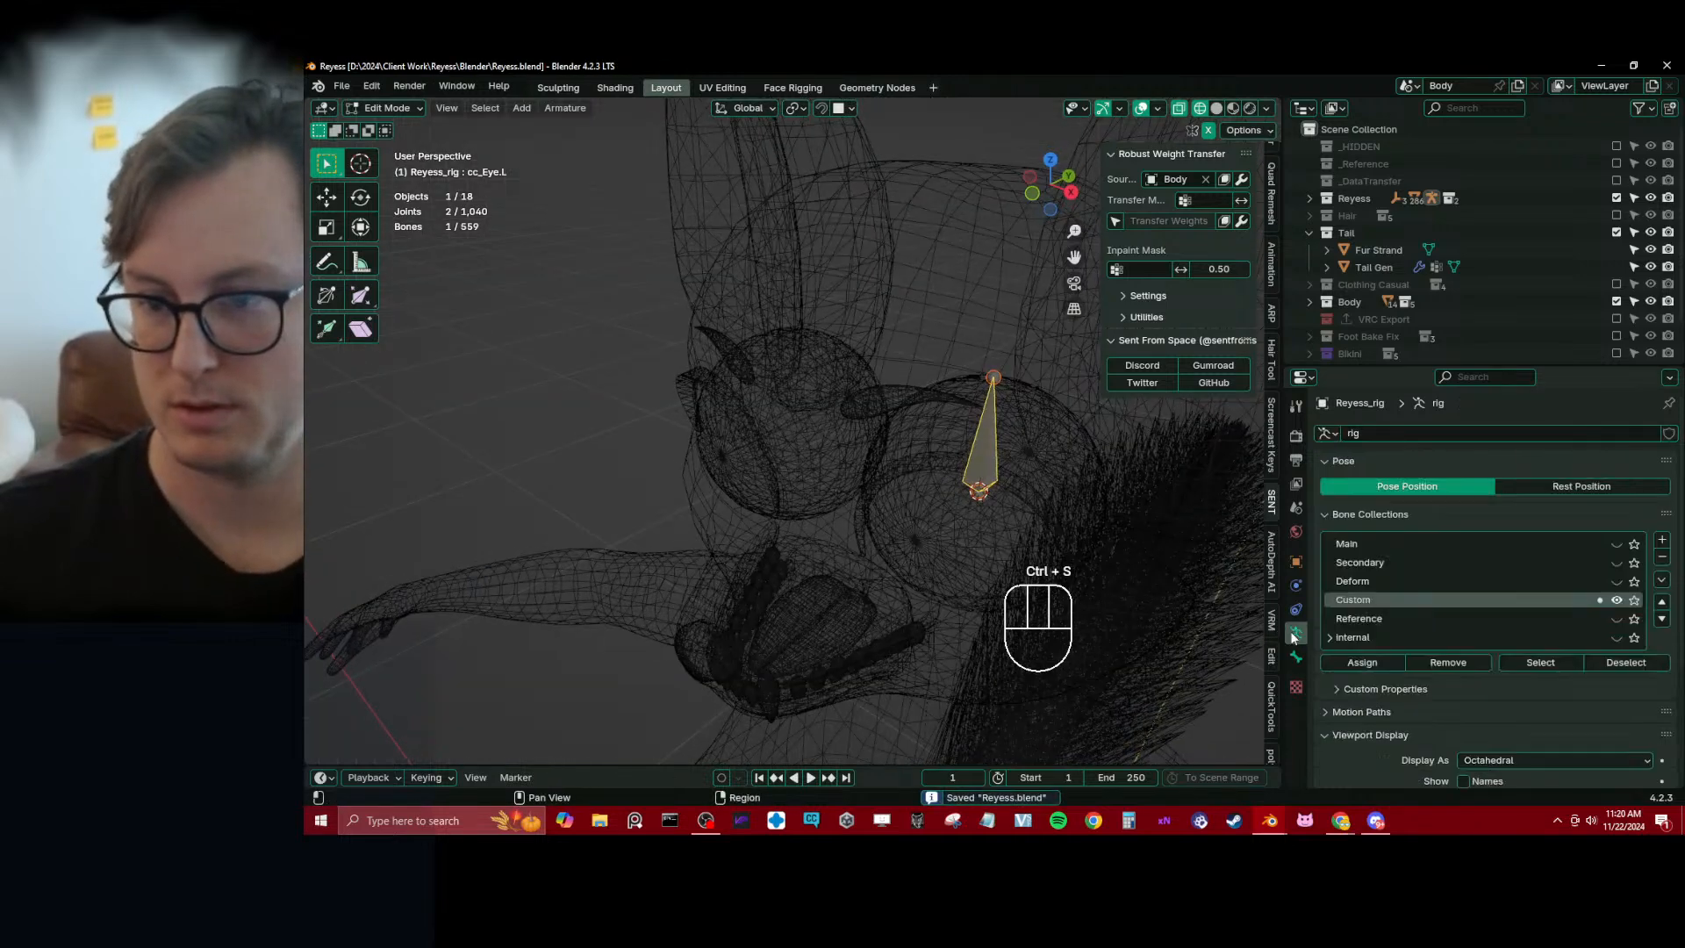
{"action": "left_click", "coordinate": [1617, 599]}
{"action": "left_click", "coordinate": [965, 337], "text": "shift"}
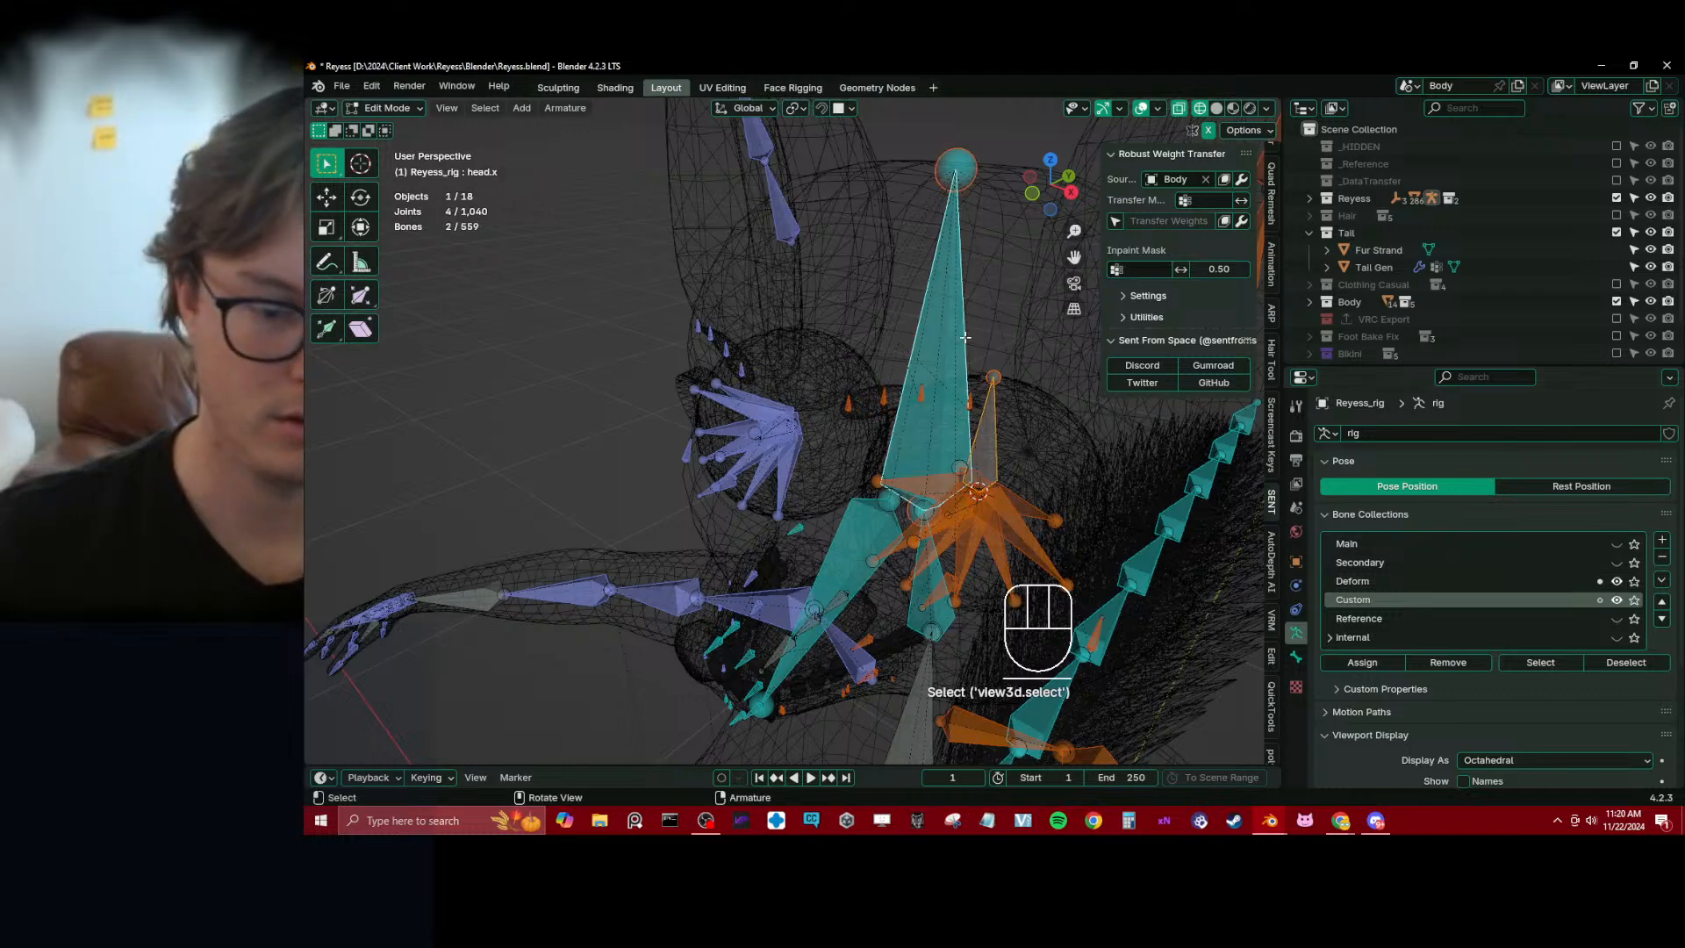
{"action": "left_click", "coordinate": [965, 338]}
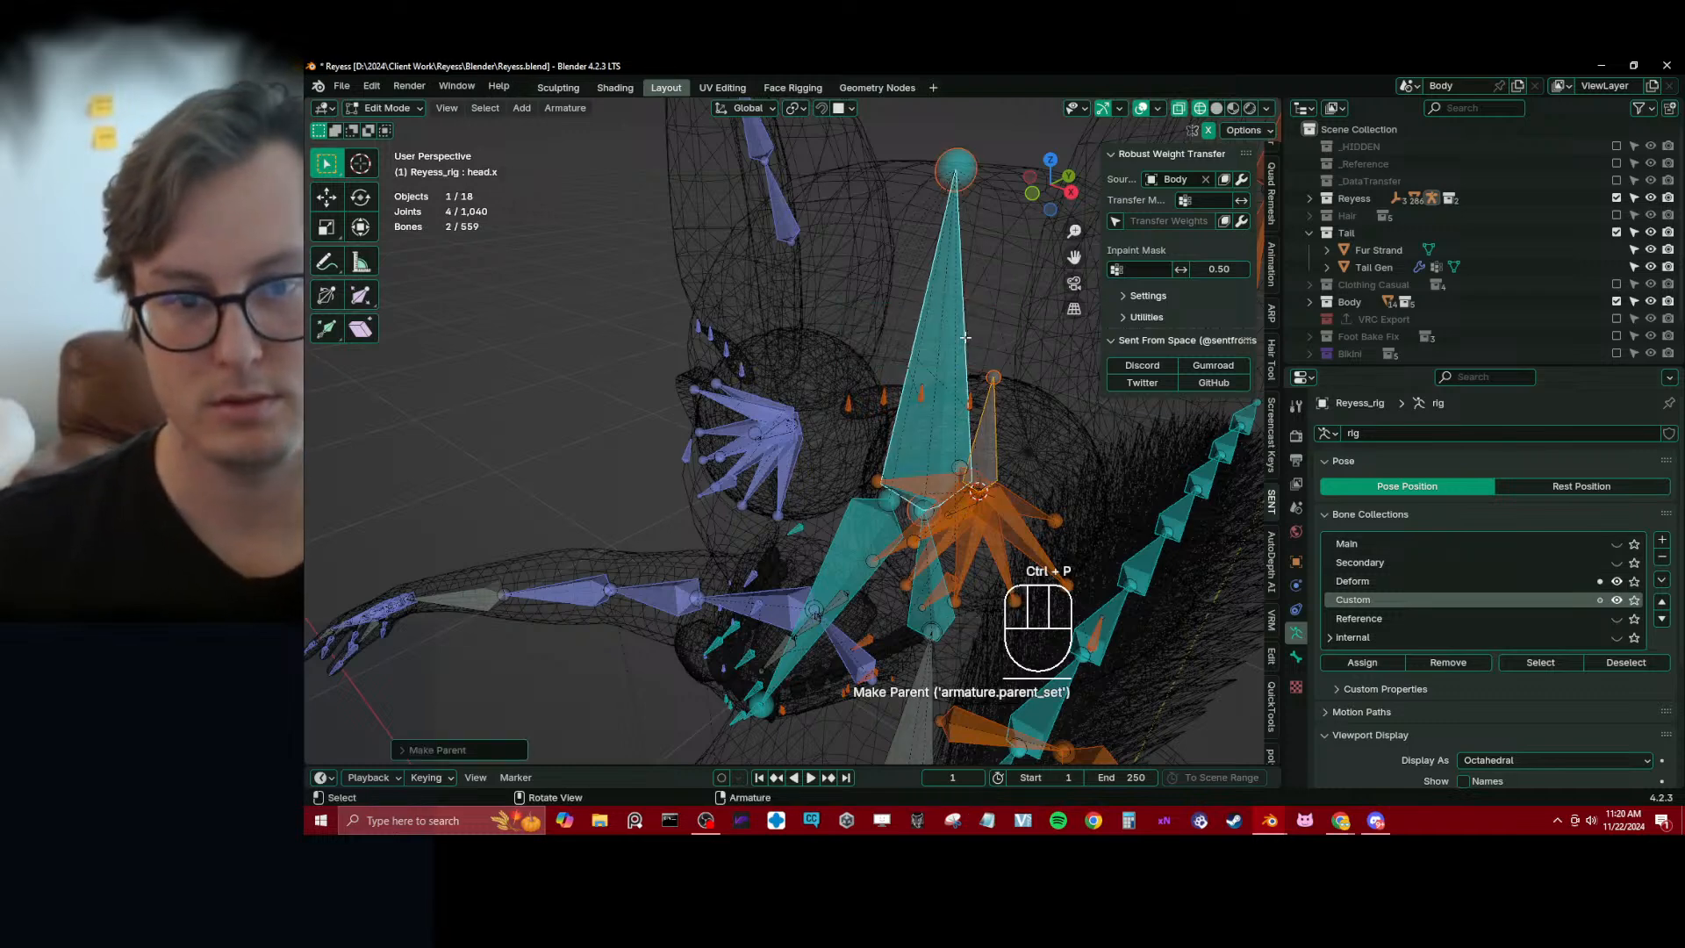
{"action": "left_click", "coordinate": [1617, 582]}
Symmetrize the cc_Eye.L bone to the other eye and leave Edit Mode
{"action": "middle_click_drag", "start_coordinate": [952, 456], "coordinate": [986, 476]}
{"action": "left_click", "coordinate": [975, 463]}
{"action": "key", "text": "q"}
{"action": "left_click", "coordinate": [942, 483]}
{"action": "key", "text": "Tab"}
{"action": "left_click", "coordinate": [997, 452]}
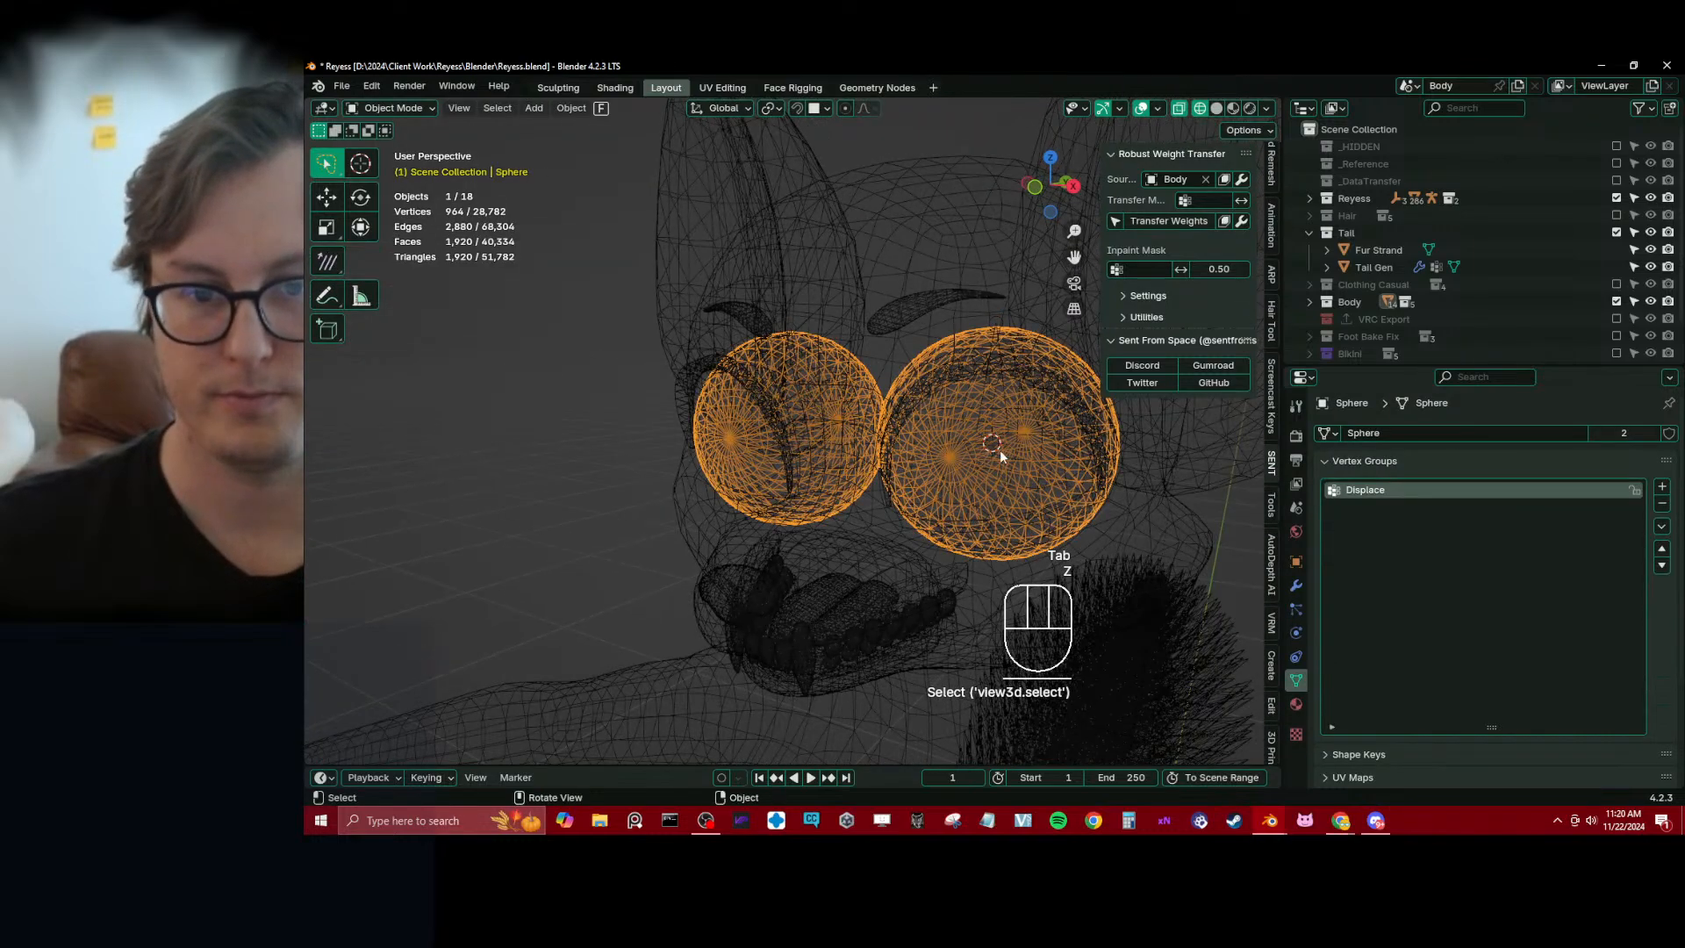
{"action": "left_click", "coordinate": [996, 415], "text": "shift"}
{"action": "key", "text": "ctrl+z"}
{"action": "left_click", "coordinate": [1005, 408], "text": "shift"}
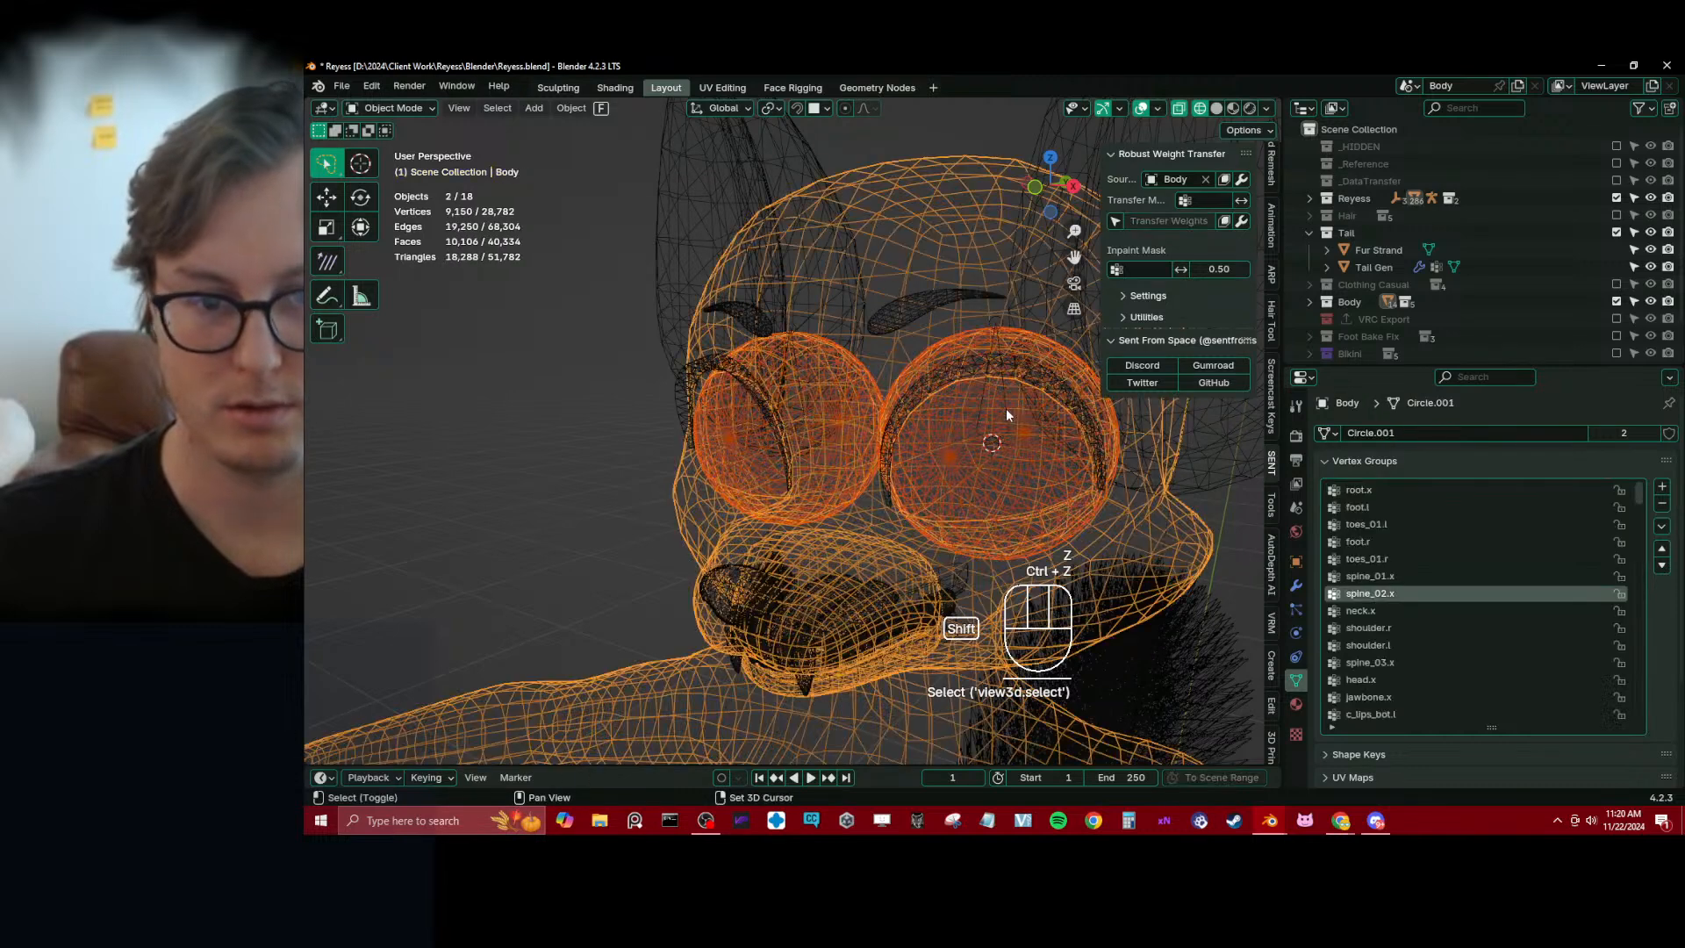
{"action": "key", "text": "ctrl+z"}
{"action": "left_click", "coordinate": [1003, 398], "text": "shift"}
{"action": "key", "text": "ctrl+z"}
{"action": "left_click", "coordinate": [1004, 398], "text": "shift"}
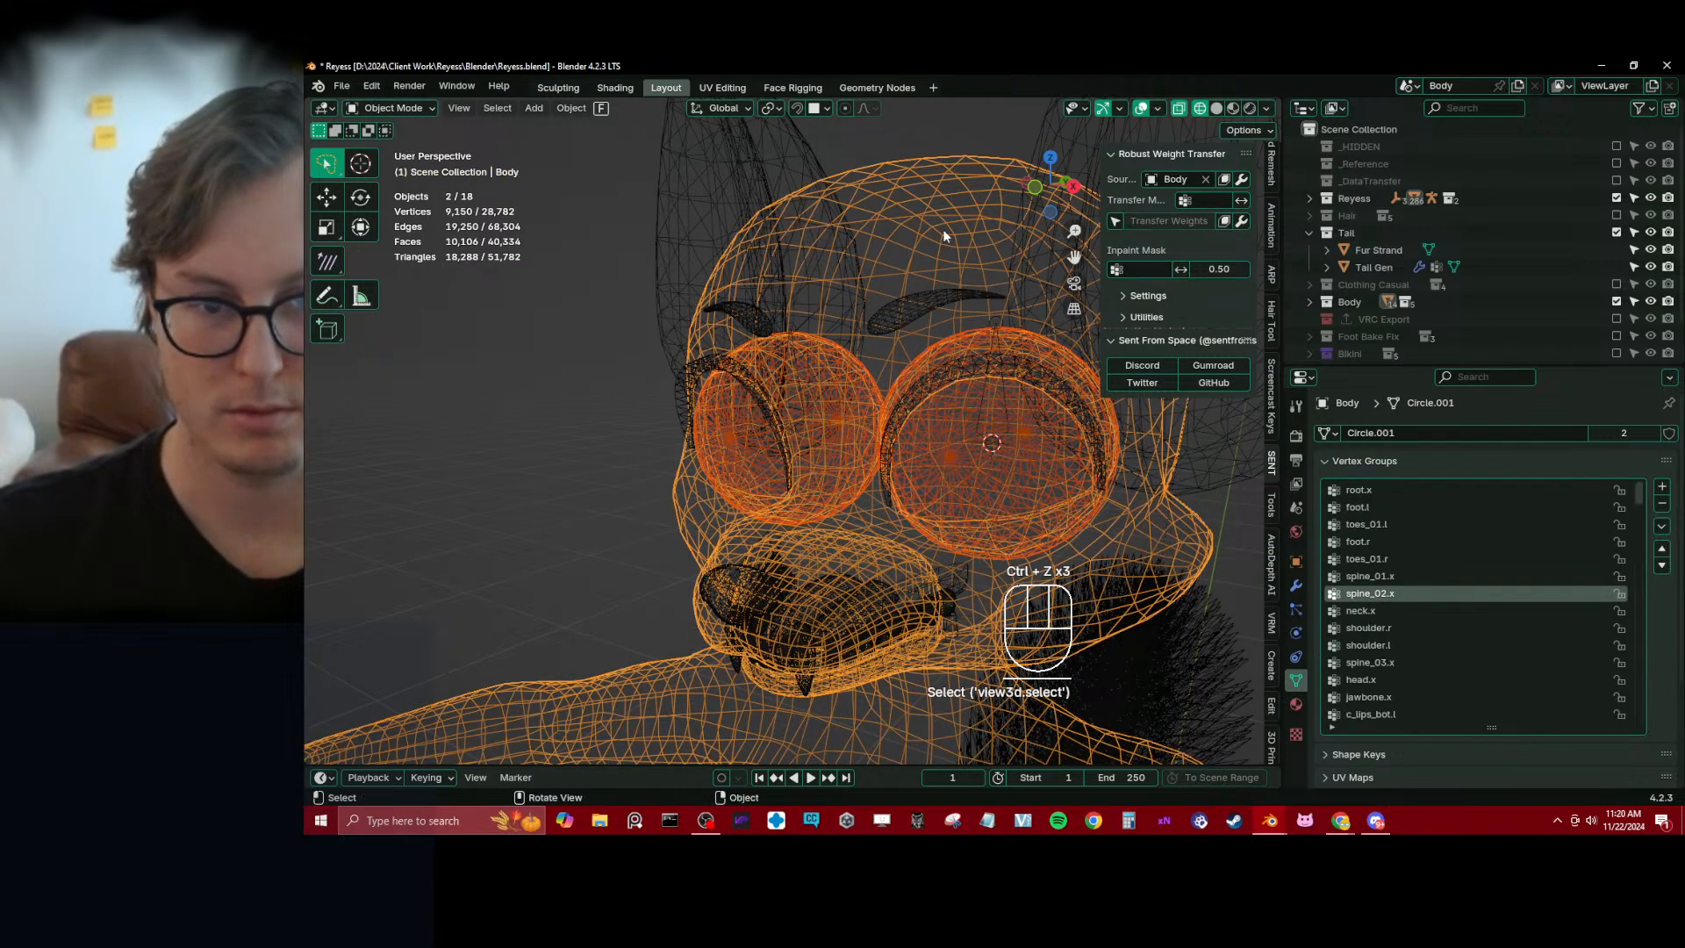
Hide the Body mesh and isolate the eyeball mesh together with Reyess_rig in local view
{"action": "left_click", "coordinate": [941, 358]}
{"action": "key", "text": "h"}
{"action": "left_click", "coordinate": [1009, 433]}
{"action": "key", "text": "b"}
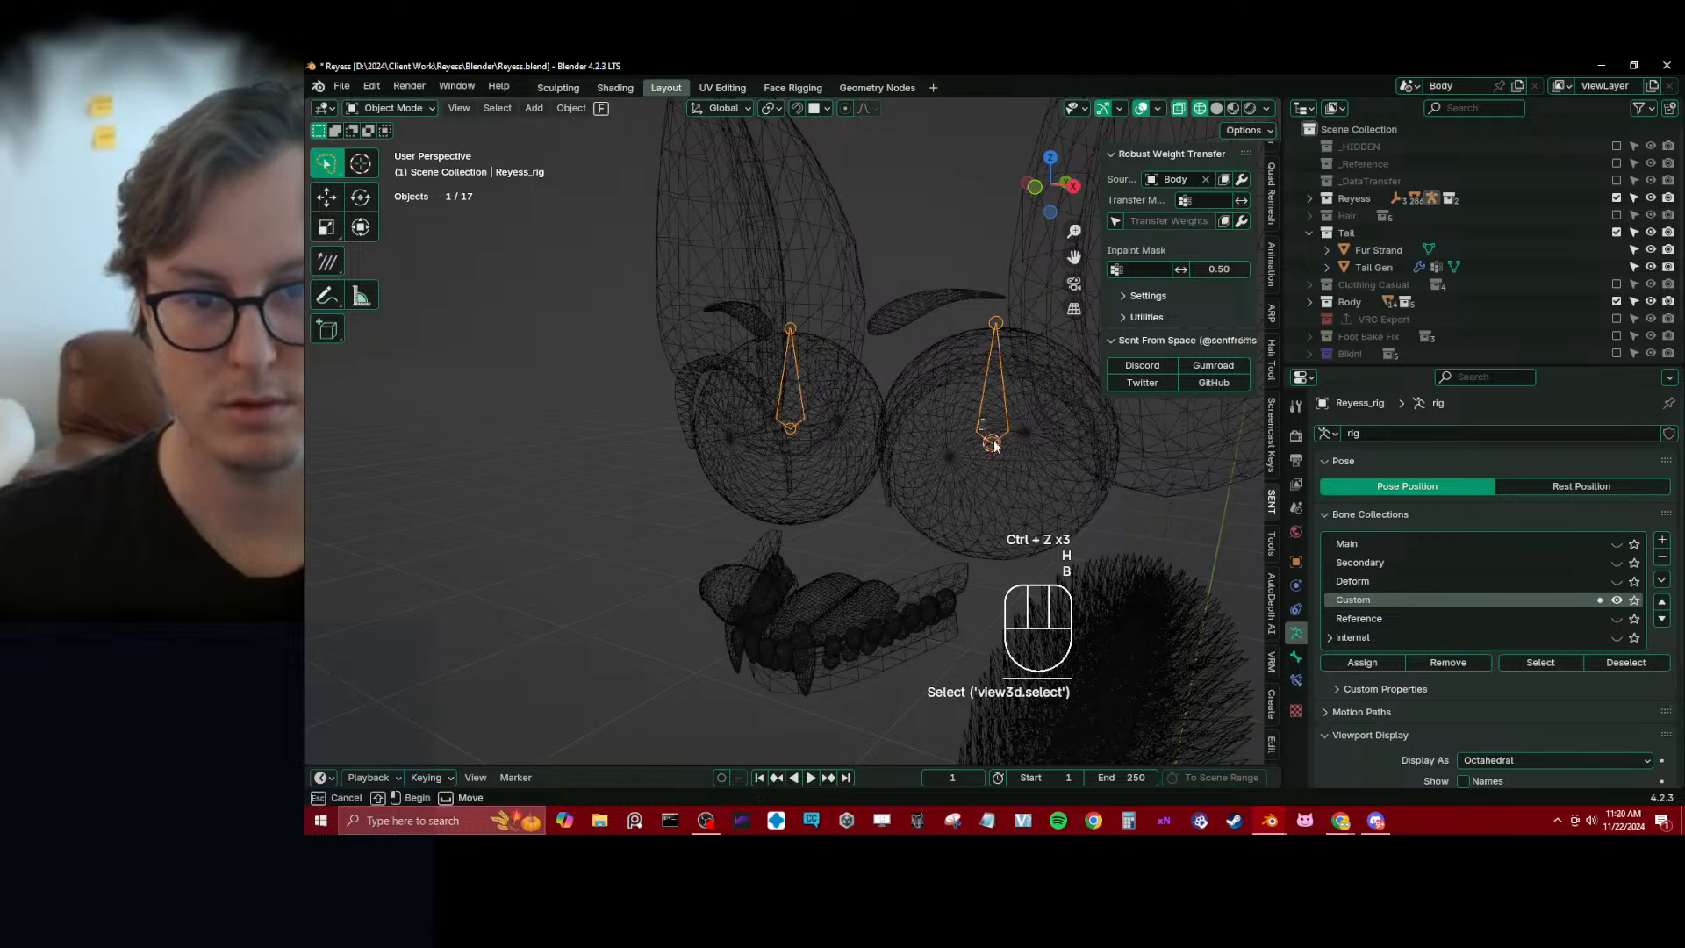
{"action": "left_click_drag", "start_coordinate": [984, 432], "coordinate": [1011, 491]}
{"action": "key", "text": "slash"}
{"action": "middle_click_drag", "start_coordinate": [808, 249], "coordinate": [834, 386], "text": "shift"}
{"action": "scroll", "coordinate": [854, 362], "scroll_direction": "up", "scroll_amount": 2}
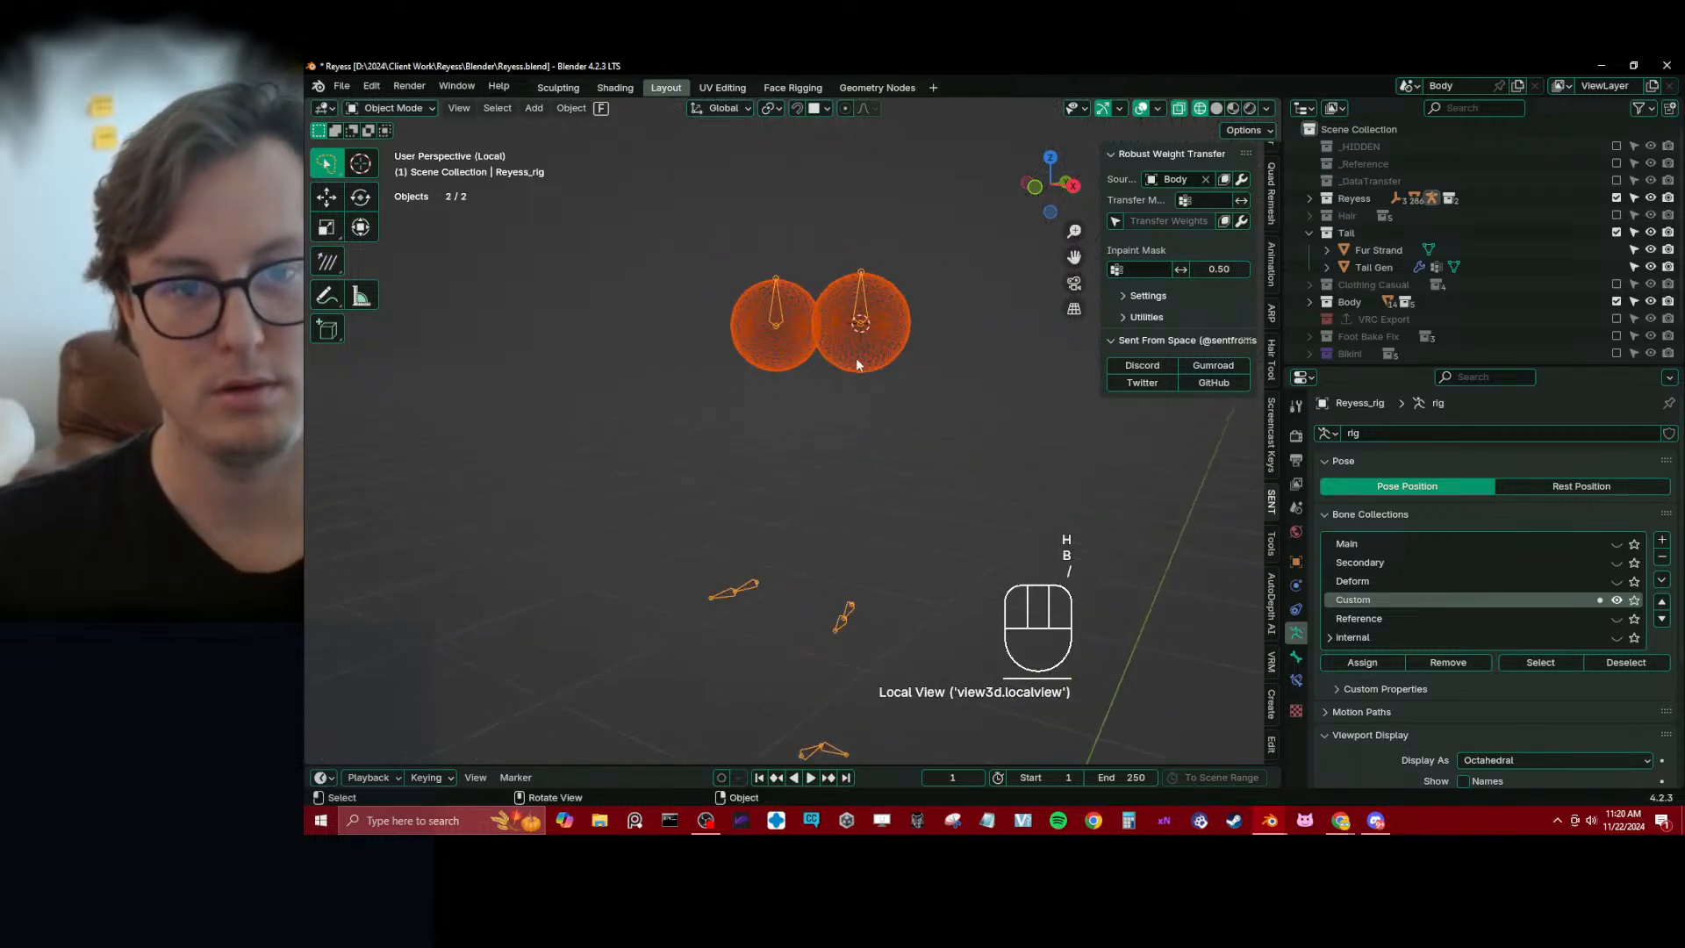
Parent the eyeball mesh to Reyess_rig using Armature Deform With Empty Groups
{"action": "left_click", "coordinate": [857, 355]}
{"action": "left_click", "coordinate": [865, 288], "text": "shift"}
{"action": "key", "text": "ctrl+p"}
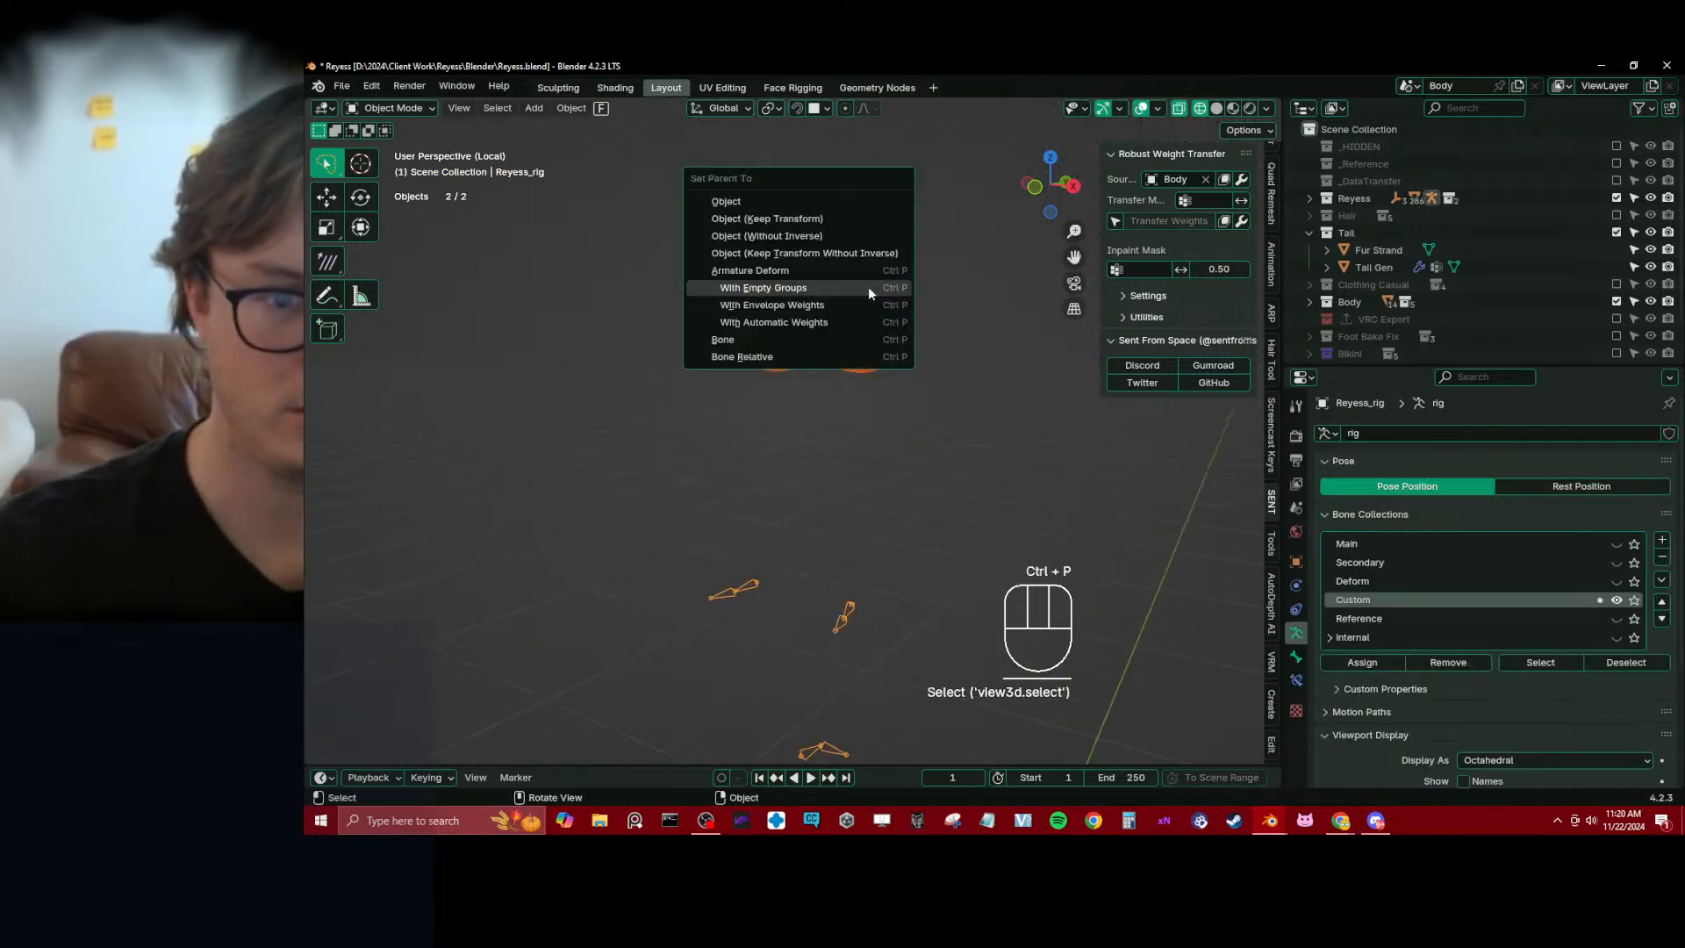
{"action": "left_click", "coordinate": [867, 287]}
Put the eyeball mesh into Weight Paint mode and make cc_Eye.L its active bone
{"action": "left_click", "coordinate": [890, 309], "text": "shift"}
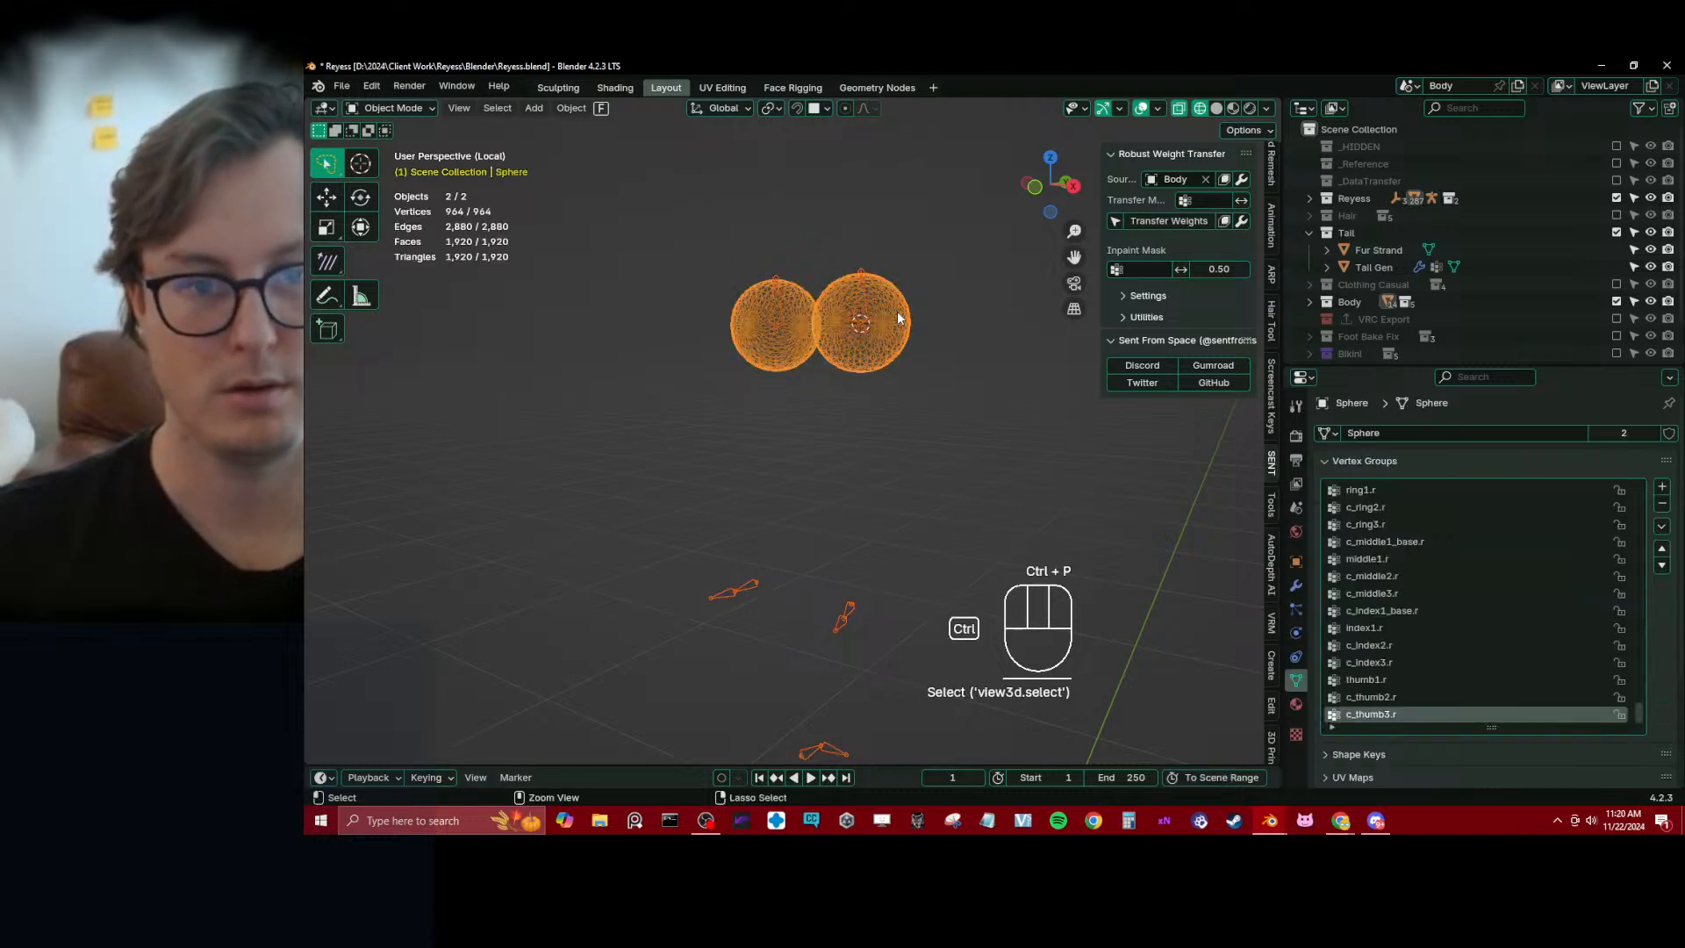
{"action": "key", "text": "ctrl+Tab"}
{"action": "left_click", "coordinate": [817, 272]}
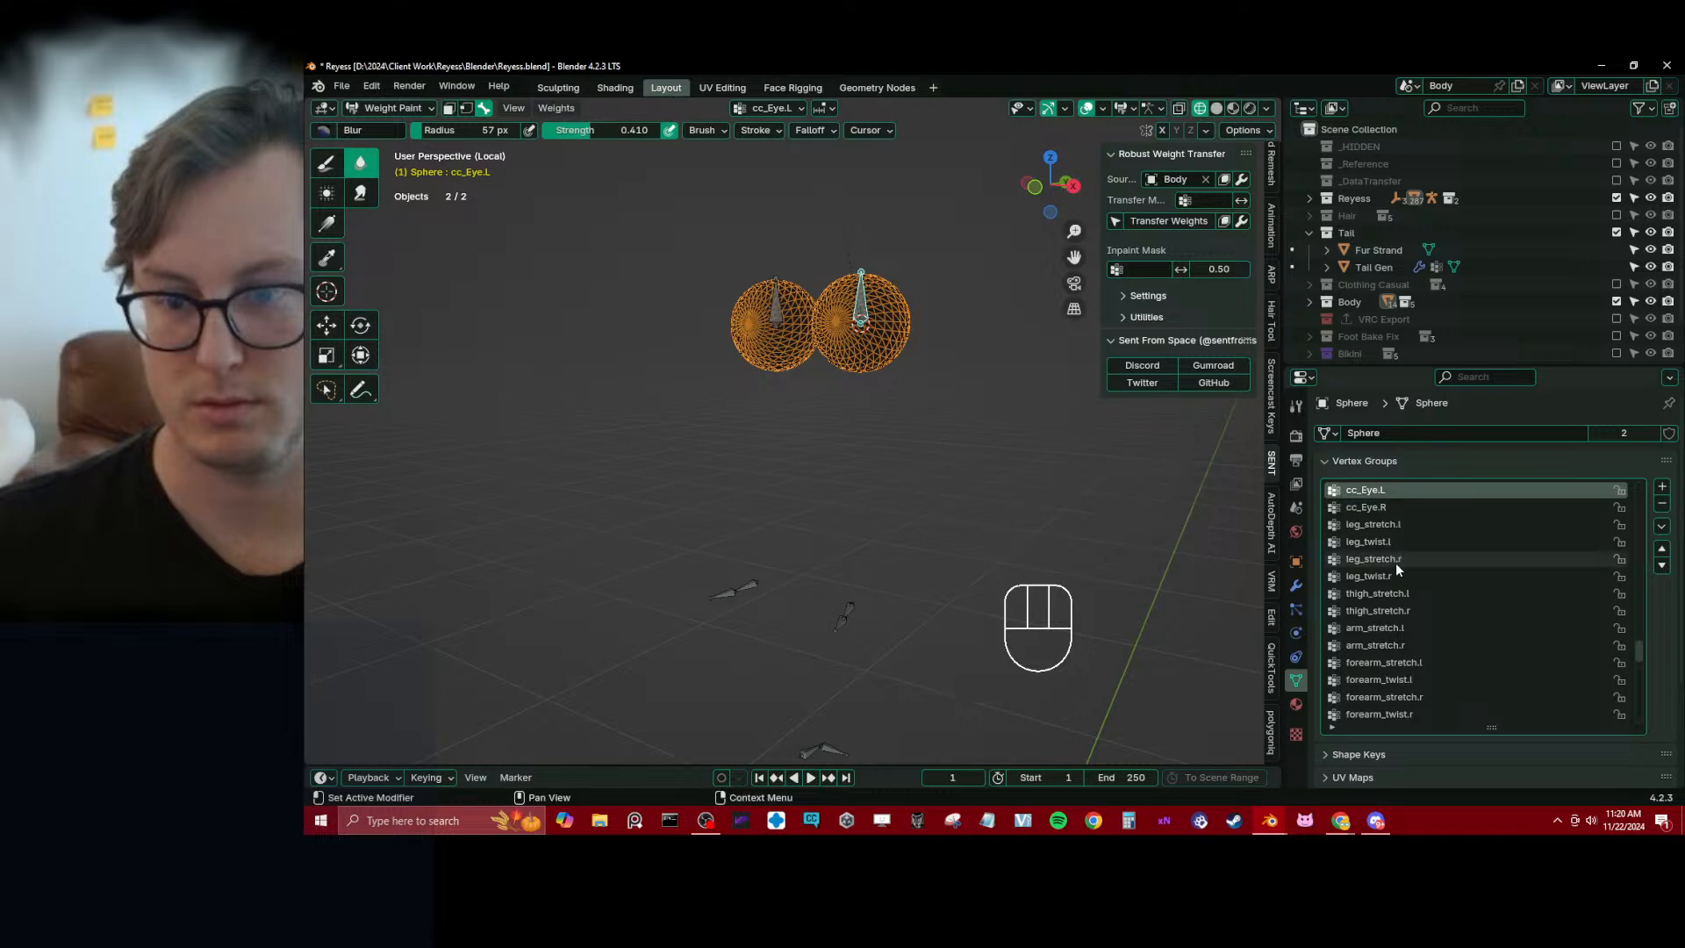
Filter the eyeball mesh's vertex groups by "eye" and clear the filter again
{"action": "left_click", "coordinate": [1331, 727]}
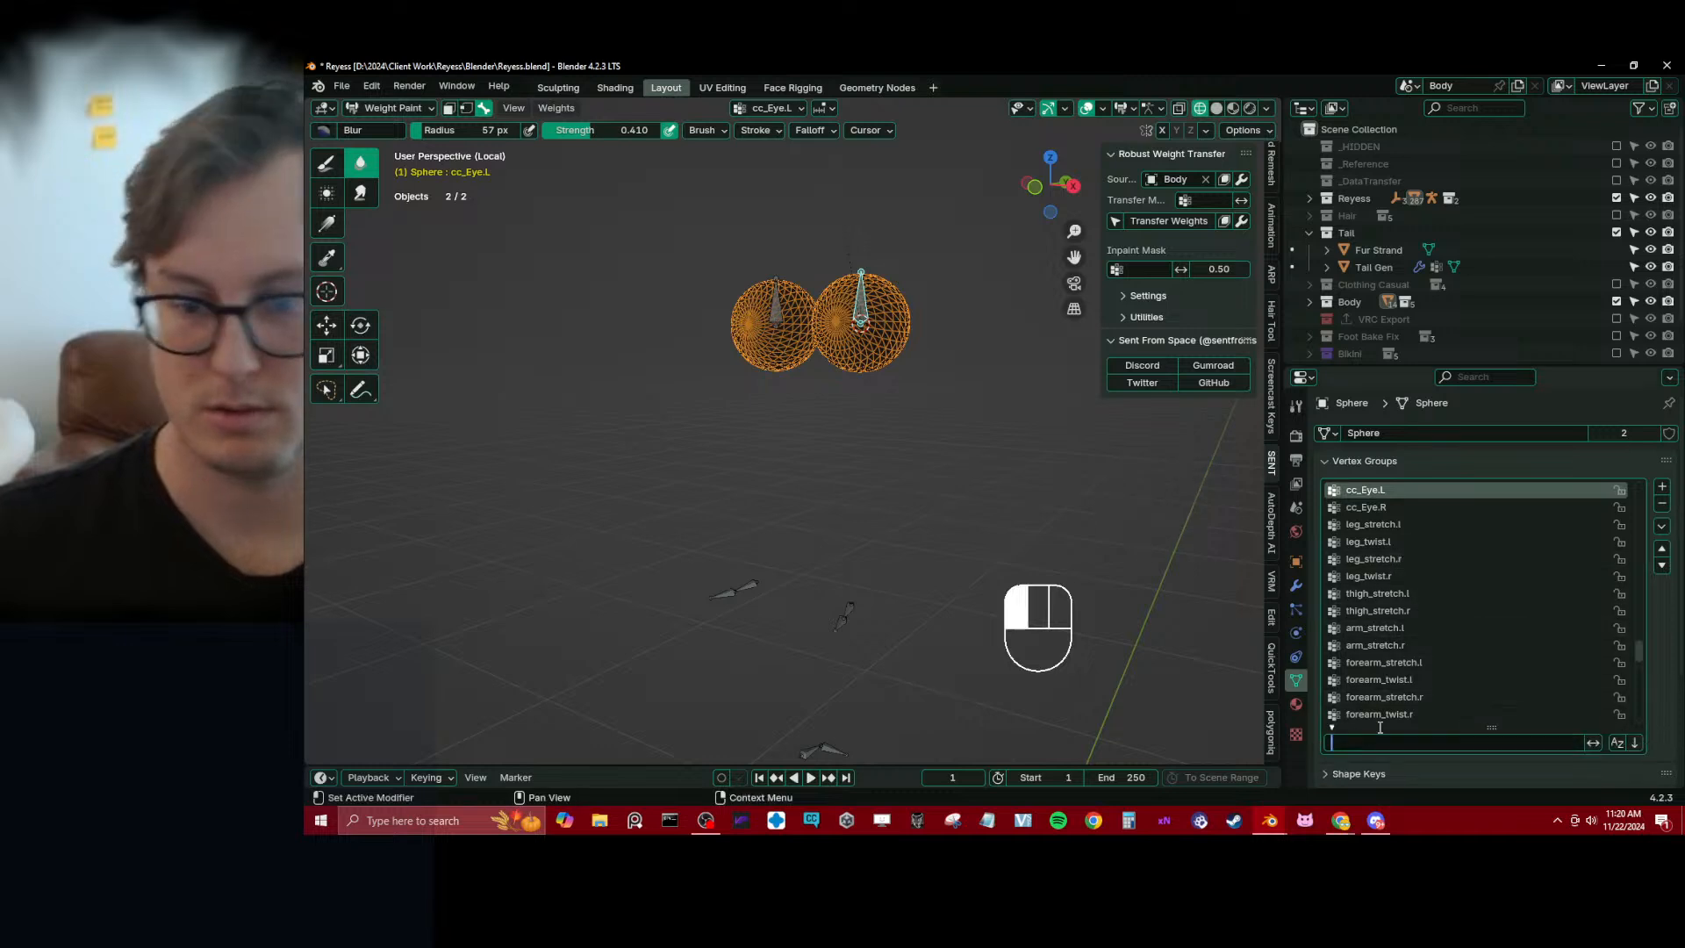
{"action": "type", "text": "eye"}
{"action": "key", "text": "Down"}
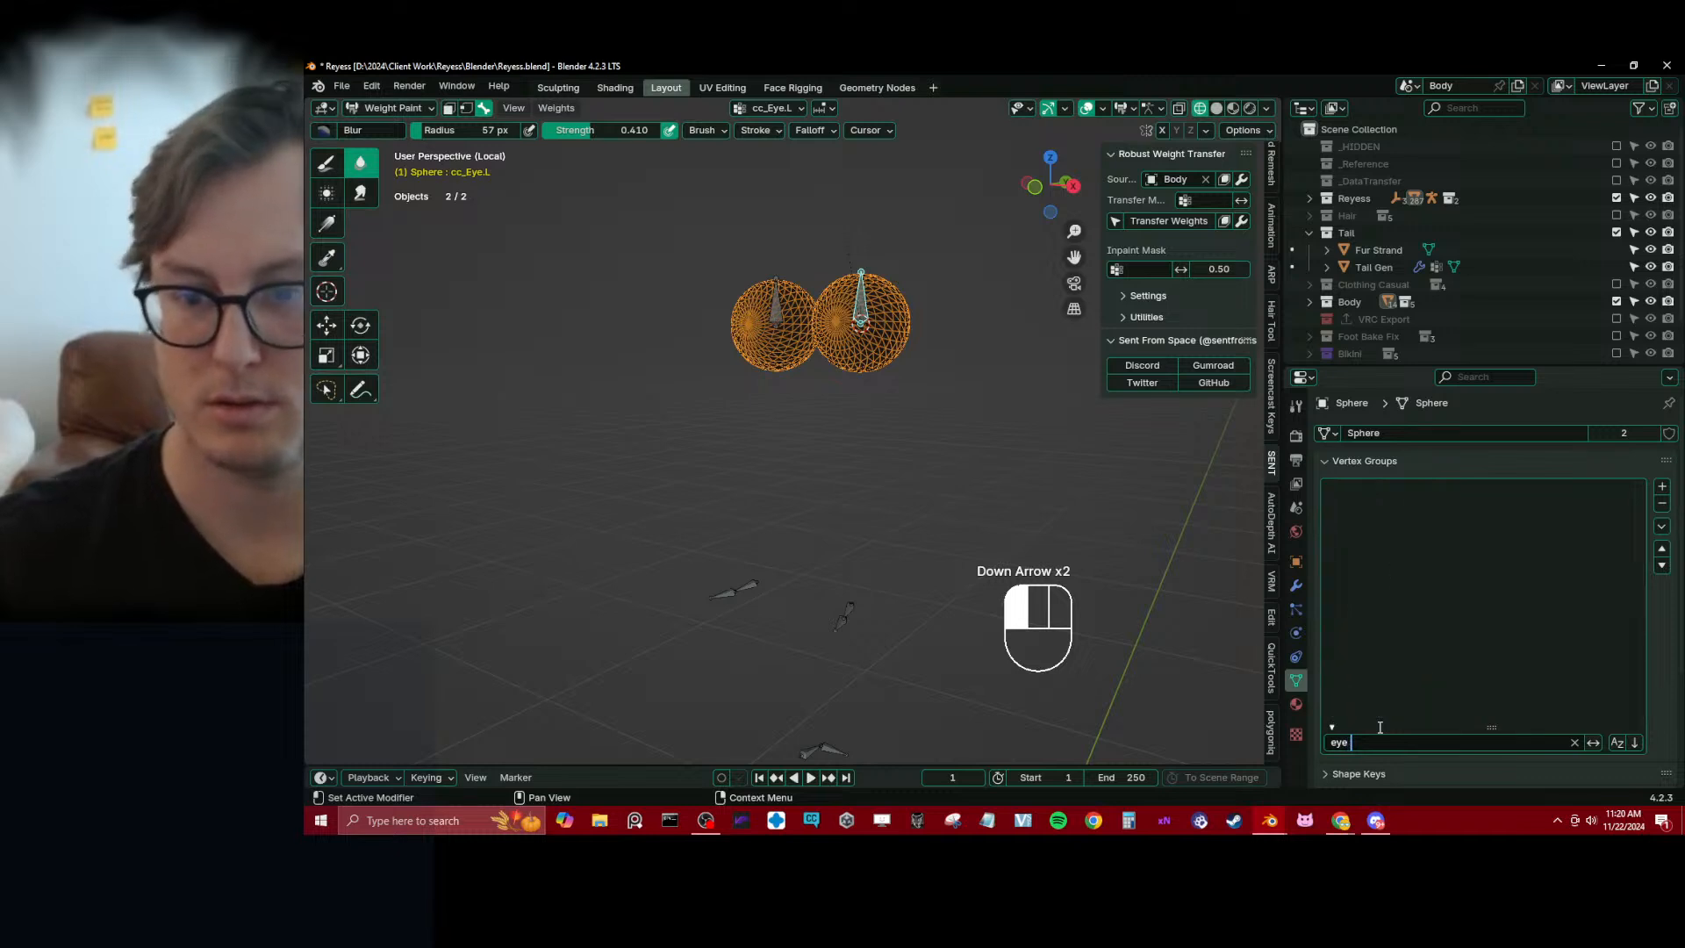
{"action": "key", "text": "ctrl+a"}
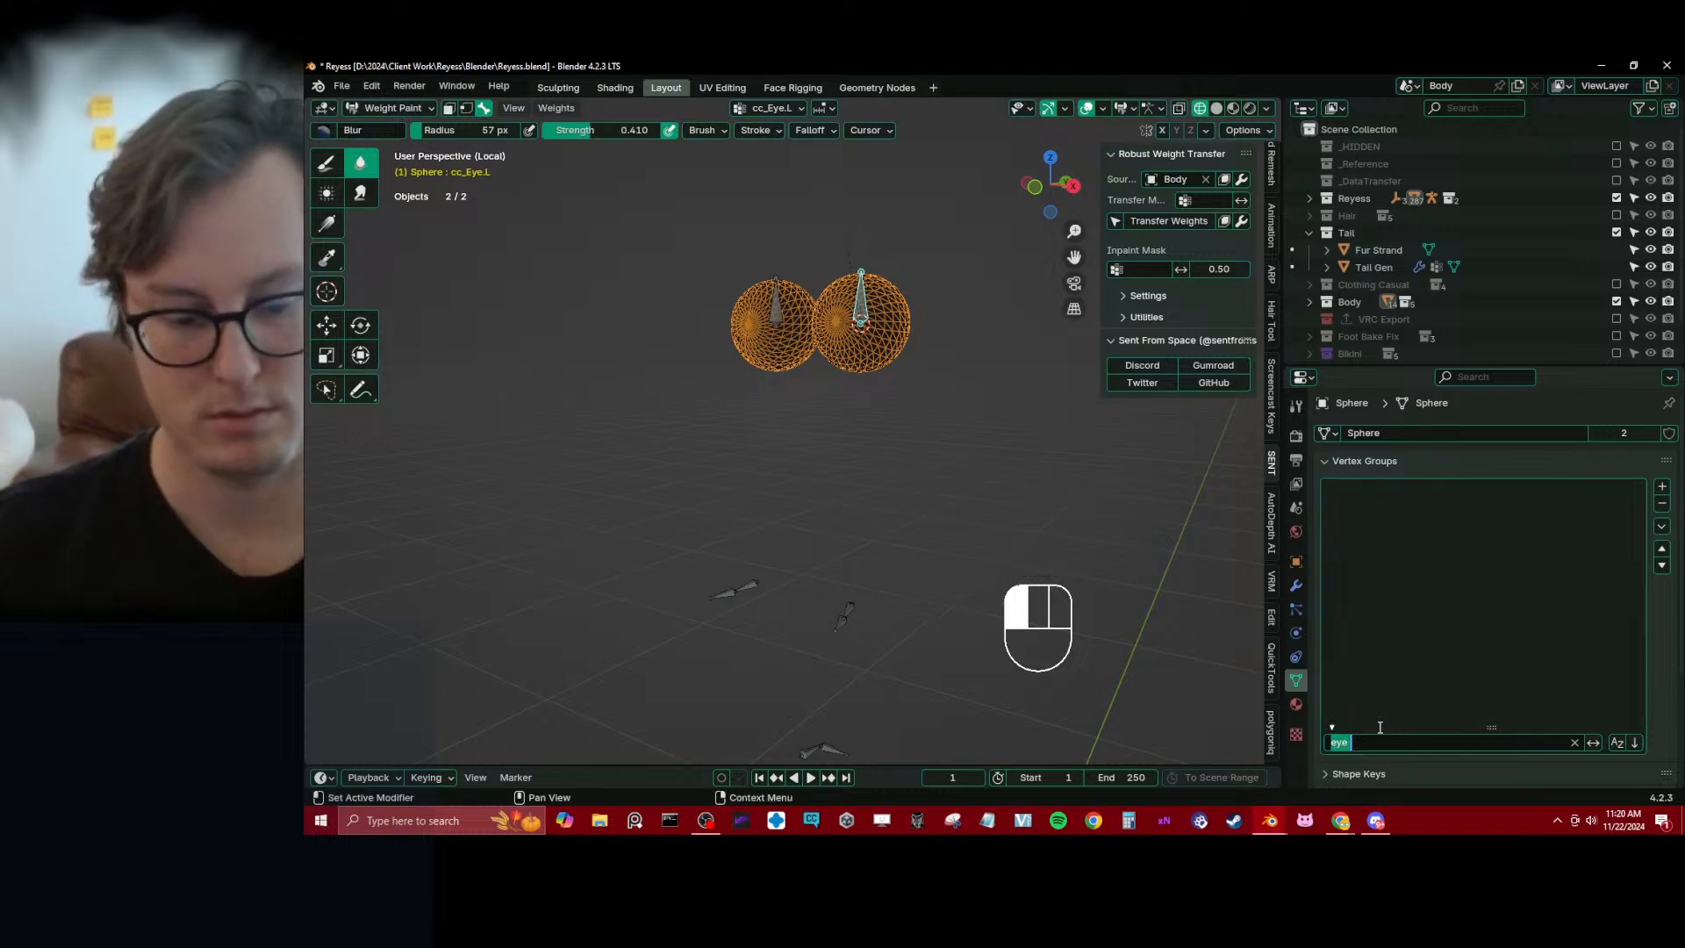
{"action": "key", "text": "BackSpace"}
{"action": "key", "text": "Return"}
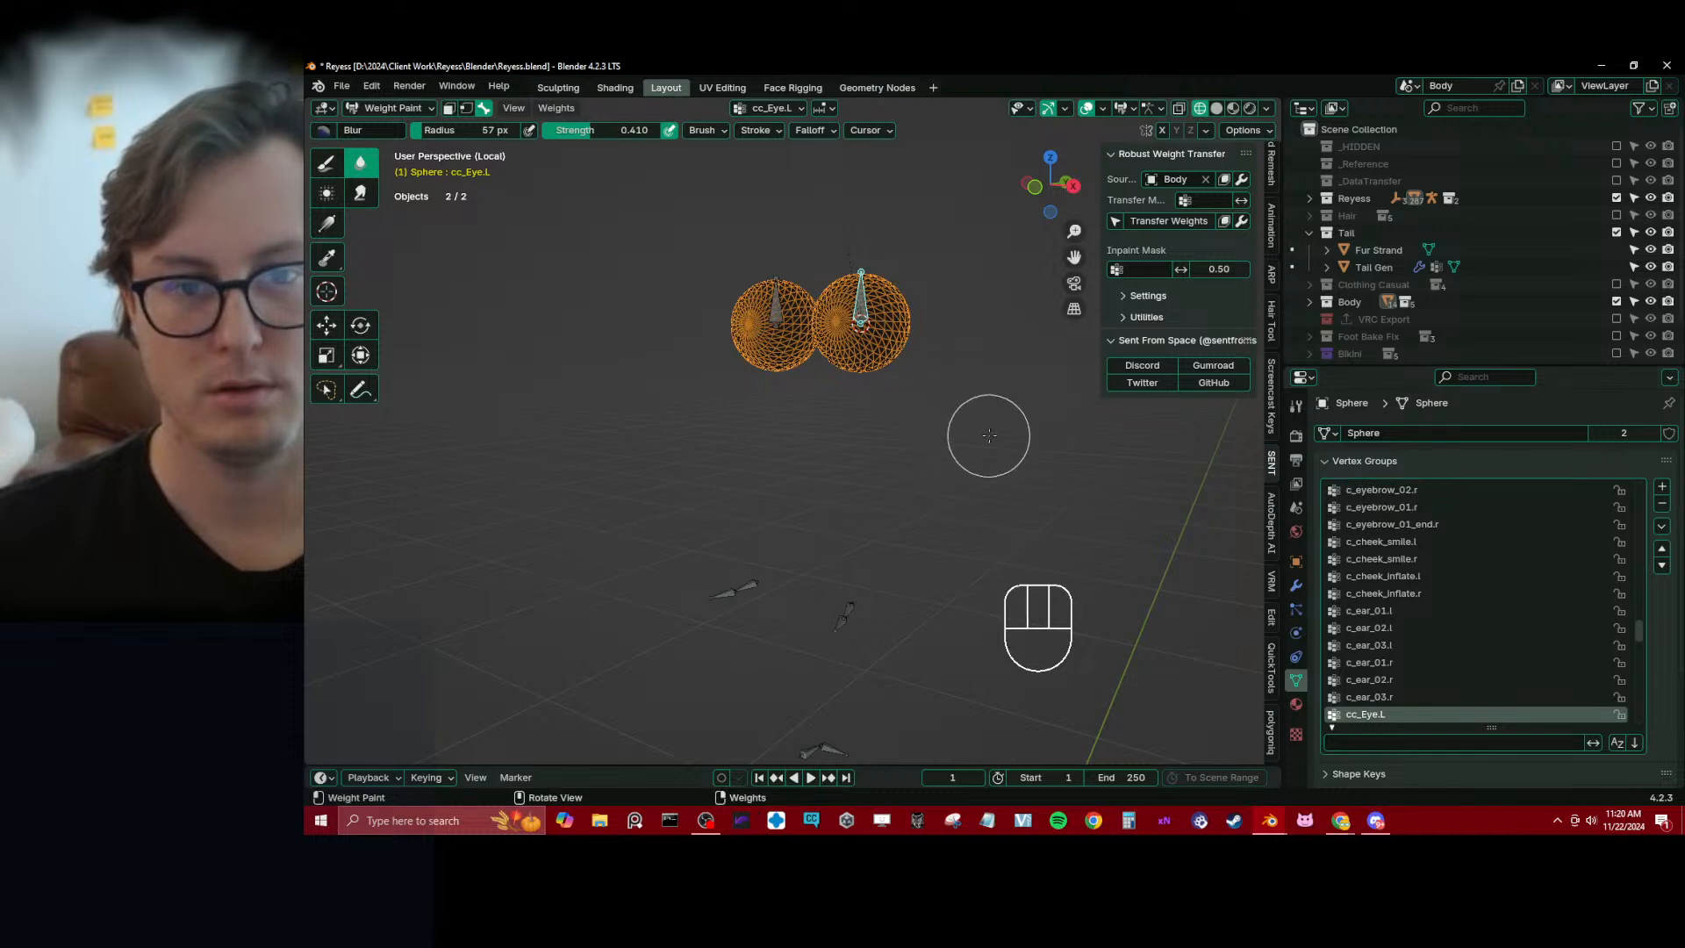
Return to Object Mode with only the eyeball mesh selected
{"action": "key", "text": "ctrl+Tab"}
{"action": "left_click", "coordinate": [969, 356]}
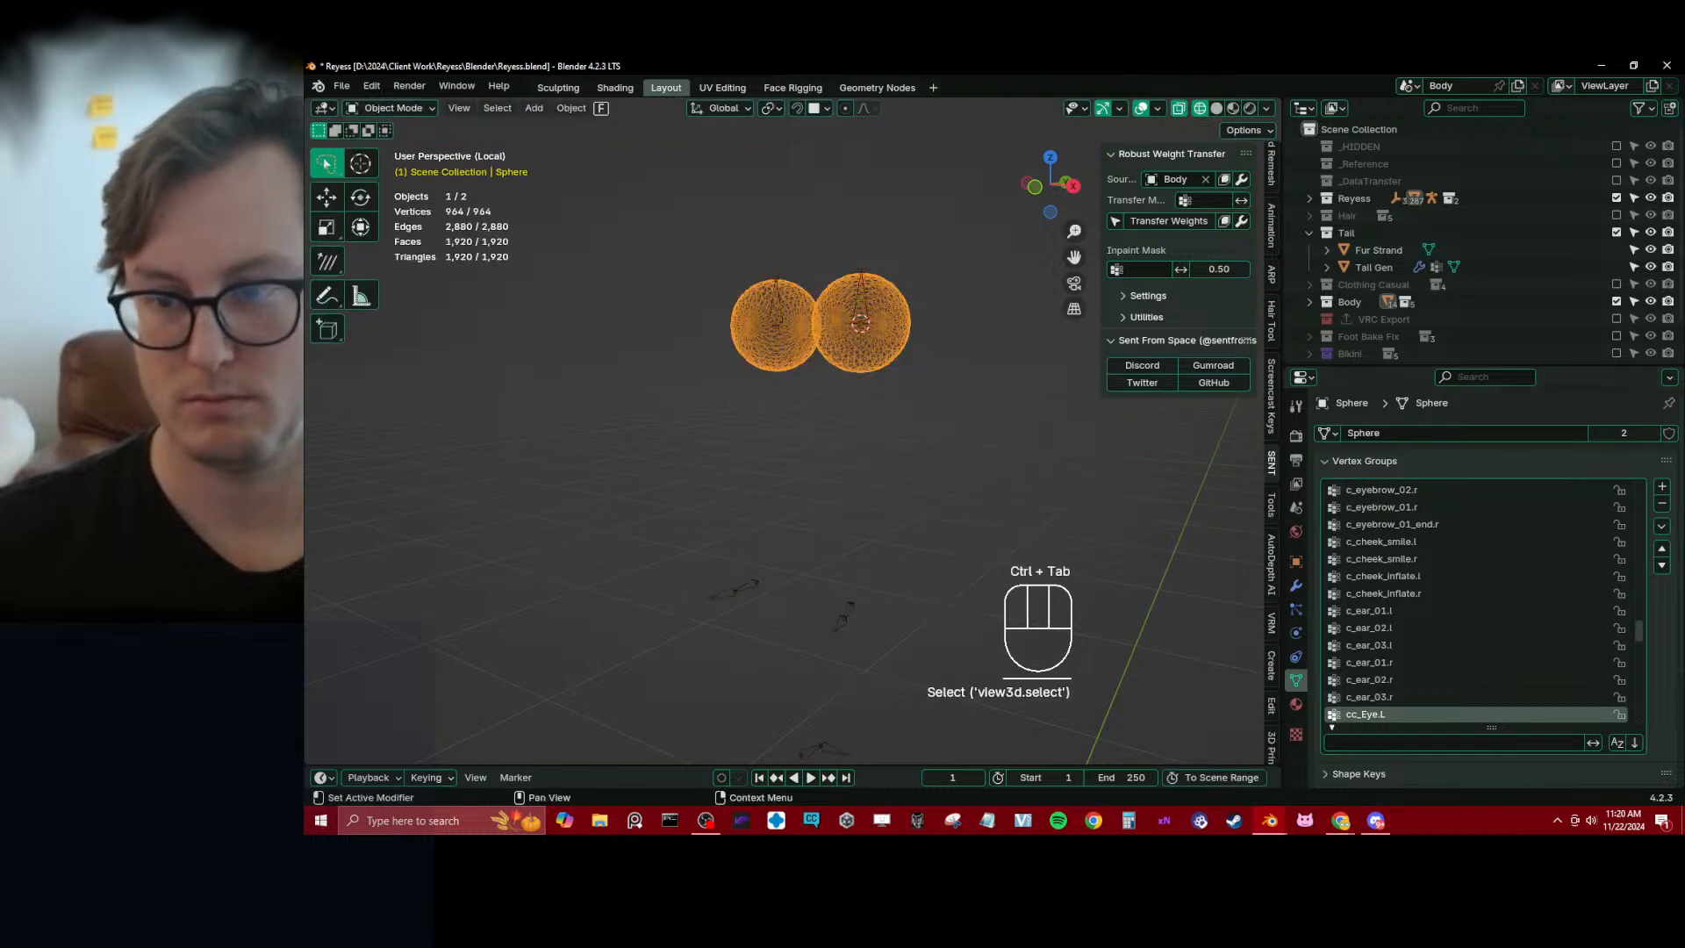
Select Reyess_rig together with the eyeball mesh and put the mesh into Weight Paint mode
{"action": "left_click", "coordinate": [1660, 527]}
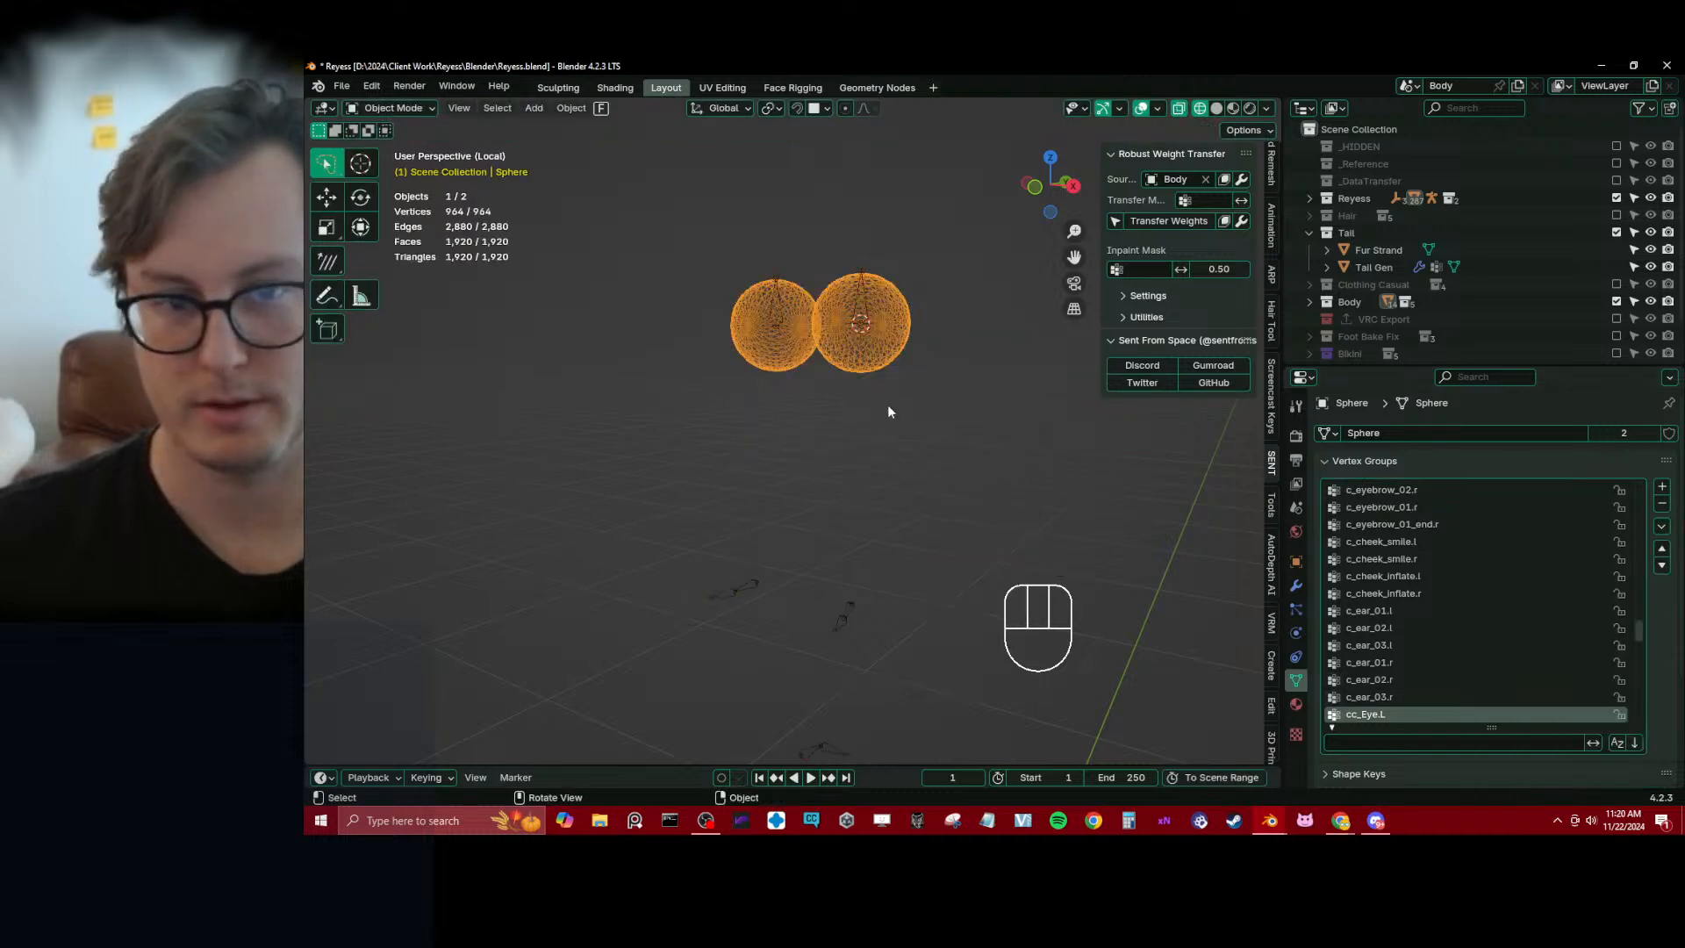
{"action": "left_click", "coordinate": [861, 289]}
{"action": "left_click", "coordinate": [882, 313], "text": "shift"}
{"action": "key", "text": "ctrl+Tab"}
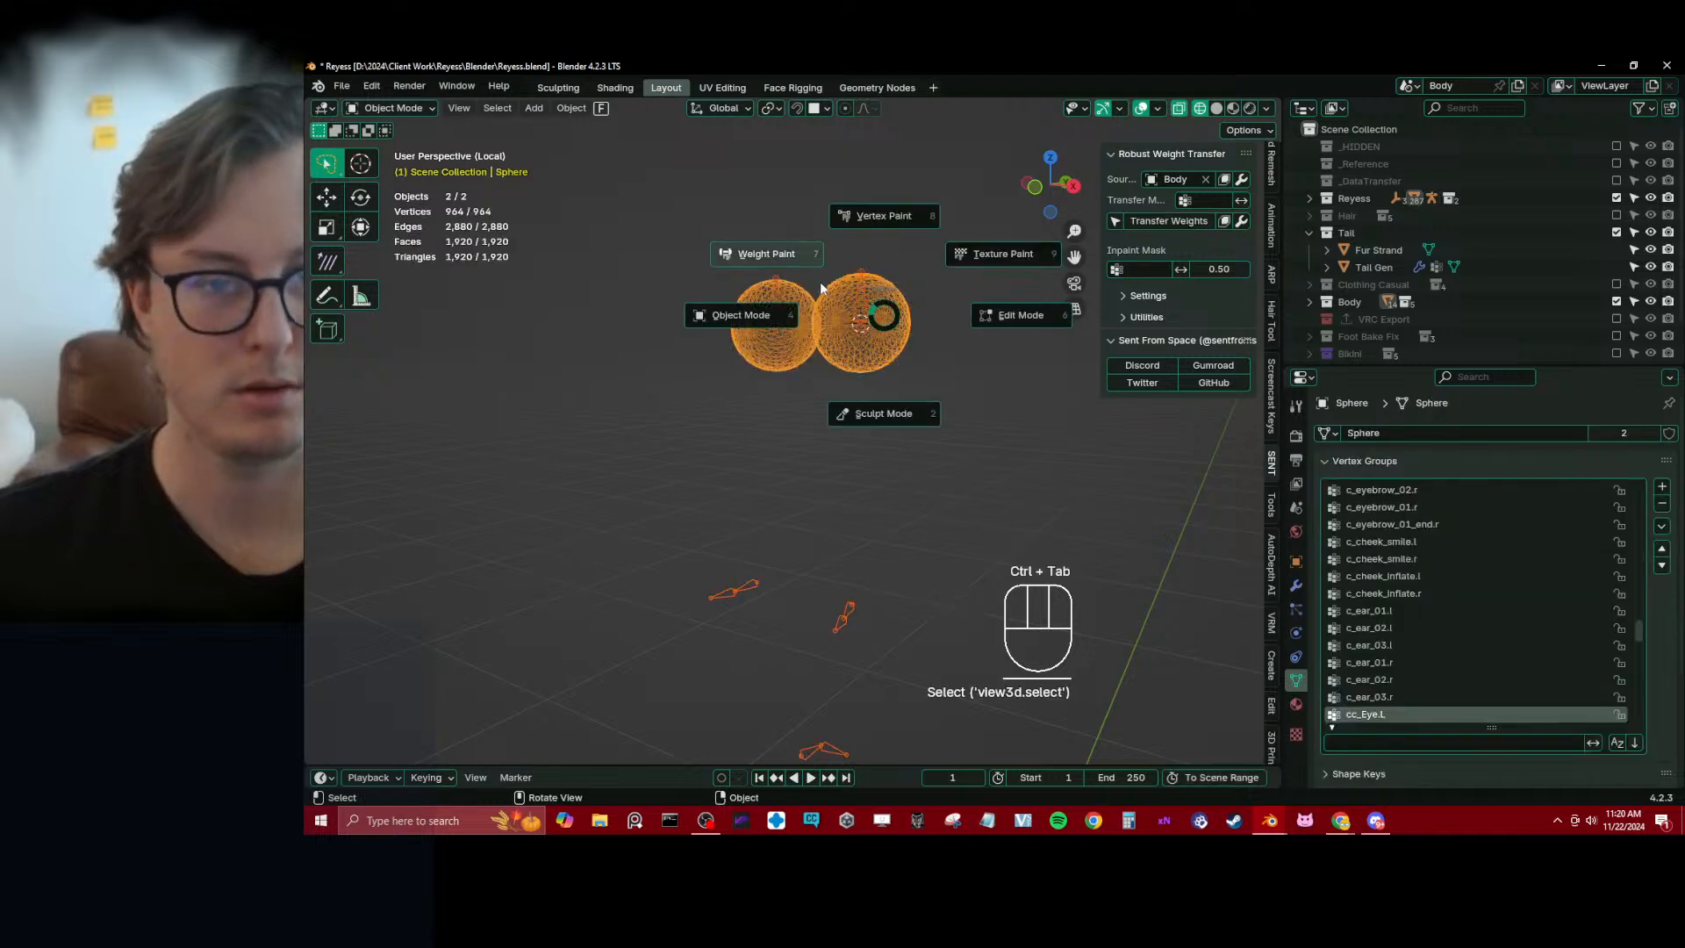
{"action": "left_click", "coordinate": [819, 288]}
Assign the left eyeball to cc_Eye.L with a gradient at weight 1.000 and strength 1.000, and pick cc_Eye.R for the other eyeball
{"action": "left_click", "coordinate": [326, 226]}
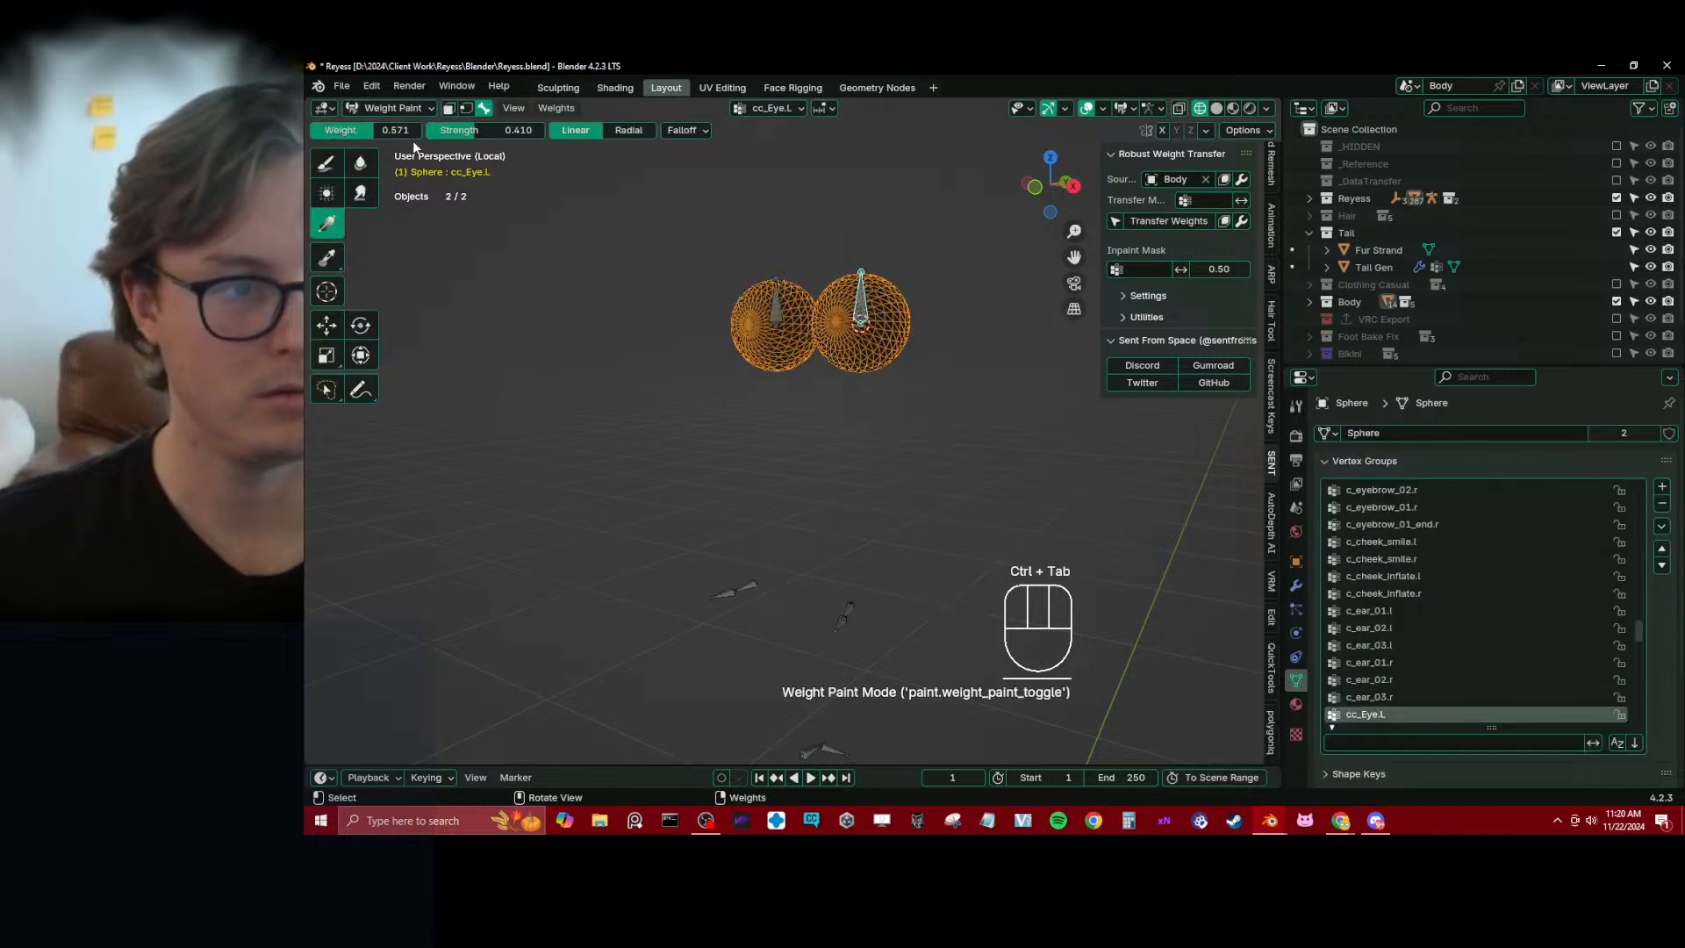
{"action": "left_click_drag", "start_coordinate": [700, 285], "coordinate": [618, 432]}
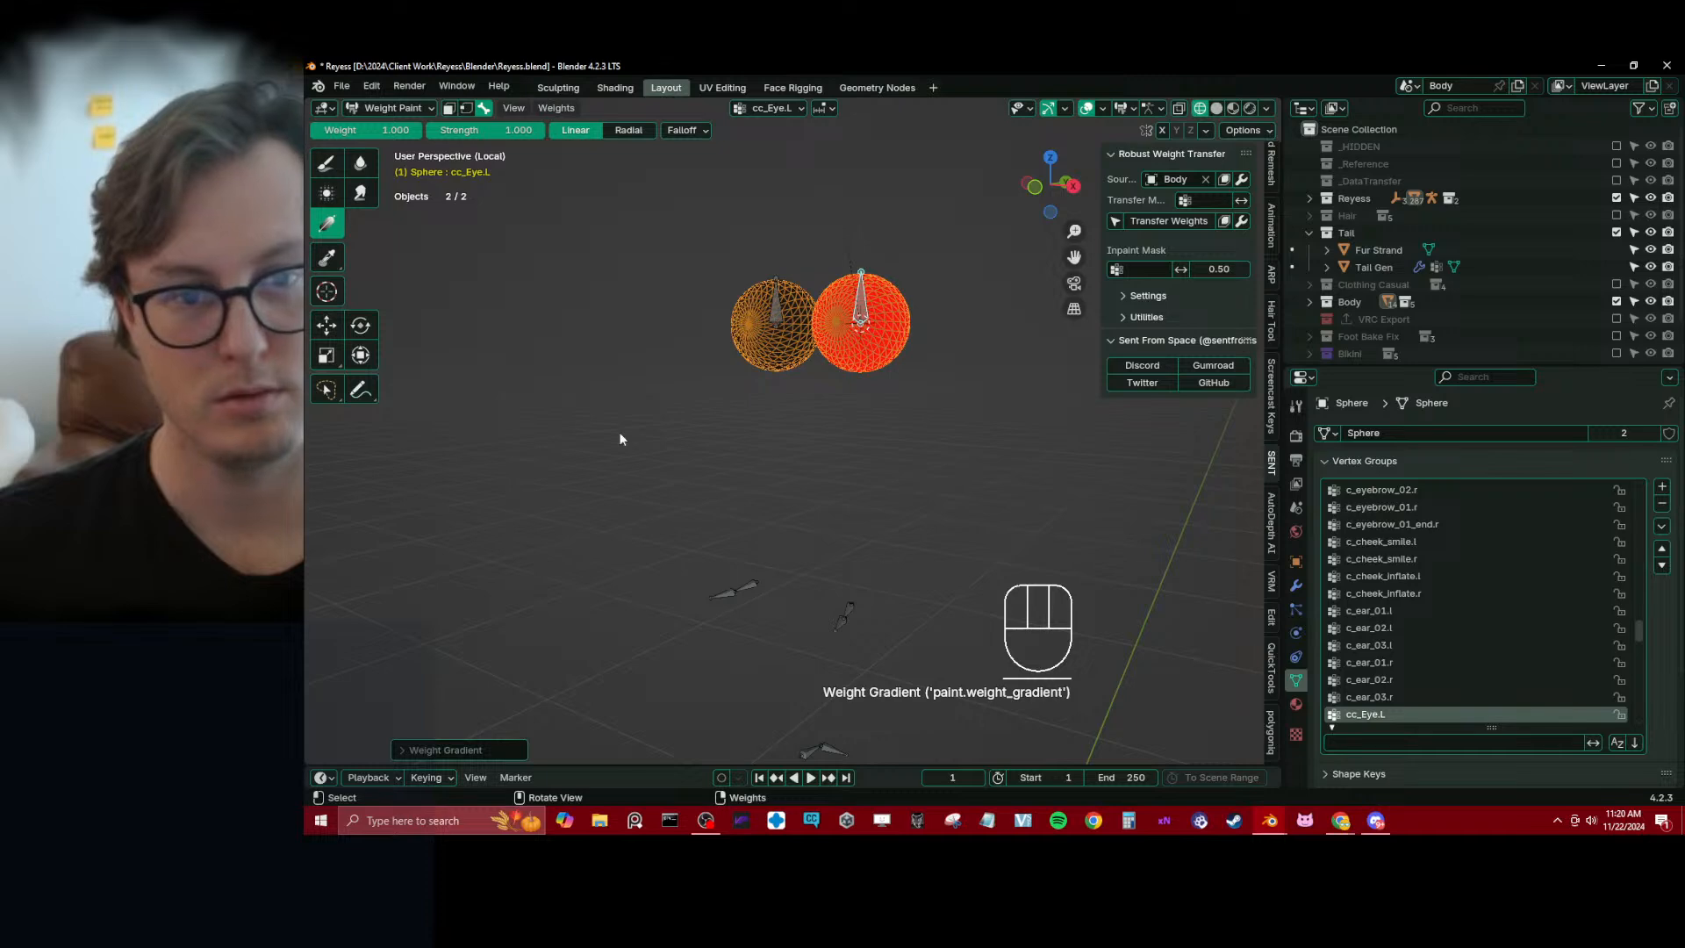
{"action": "left_click", "coordinate": [766, 300], "text": "ctrl"}
Return to Object Mode, save the file, and show the whole character outside local view in solid shading with the hidden Body mesh revealed
{"action": "key", "text": "ctrl+Tab"}
{"action": "key", "text": "ctrl+s"}
{"action": "key", "text": "KP_Divide"}
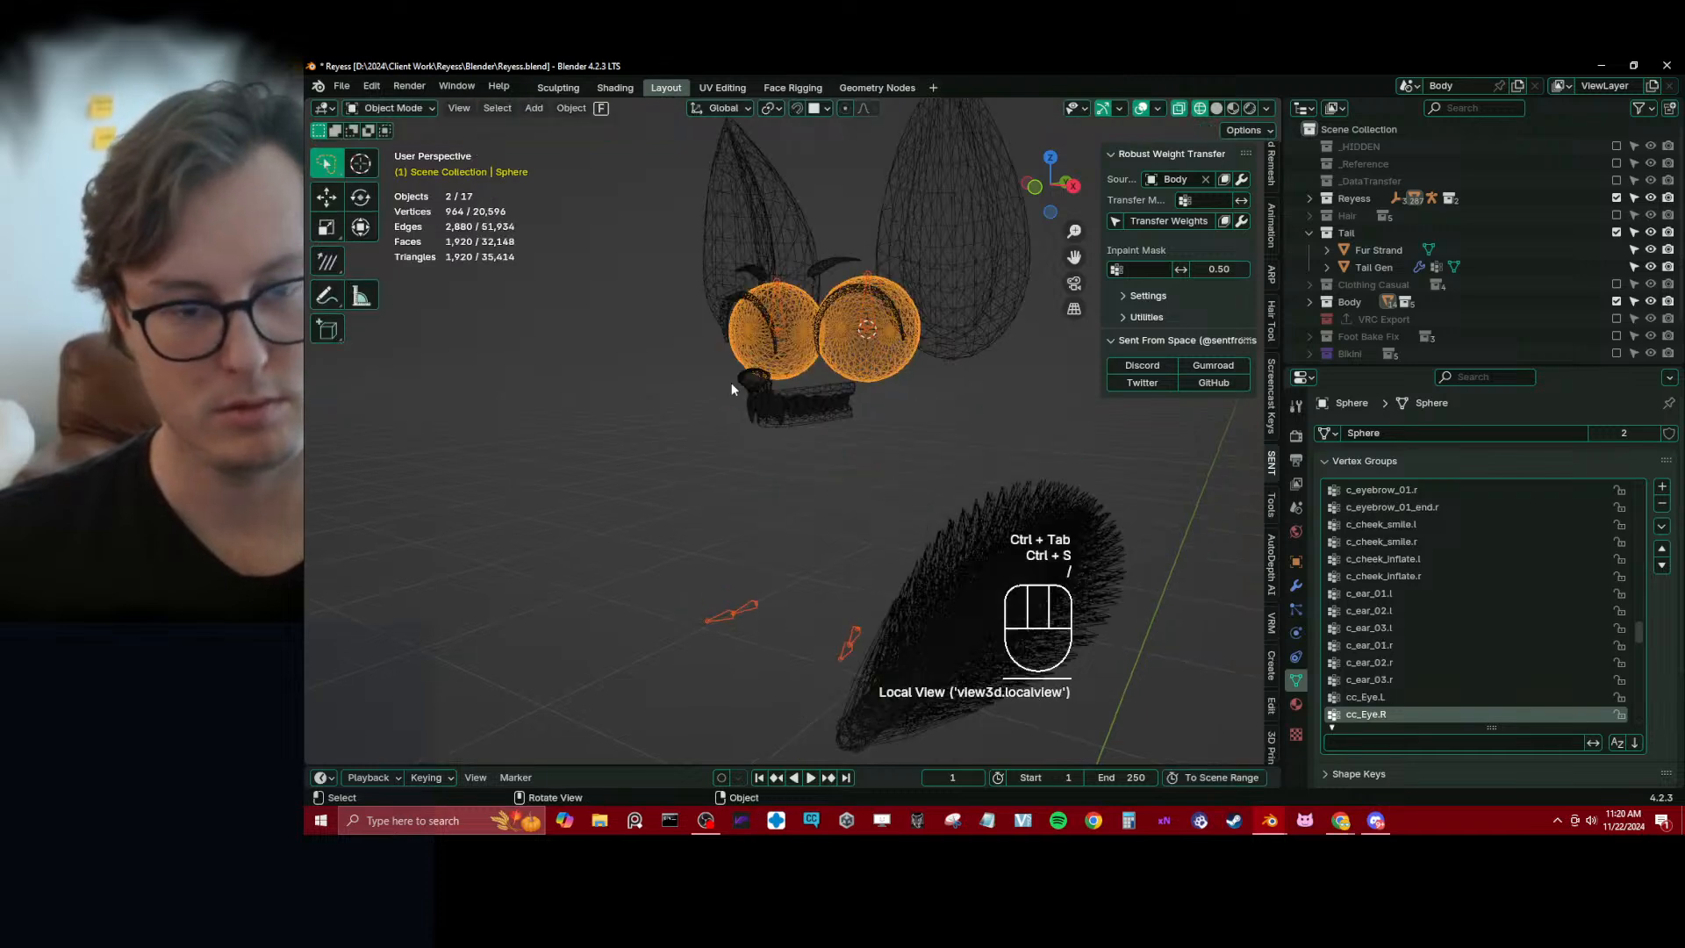
{"action": "key", "text": "shift+z"}
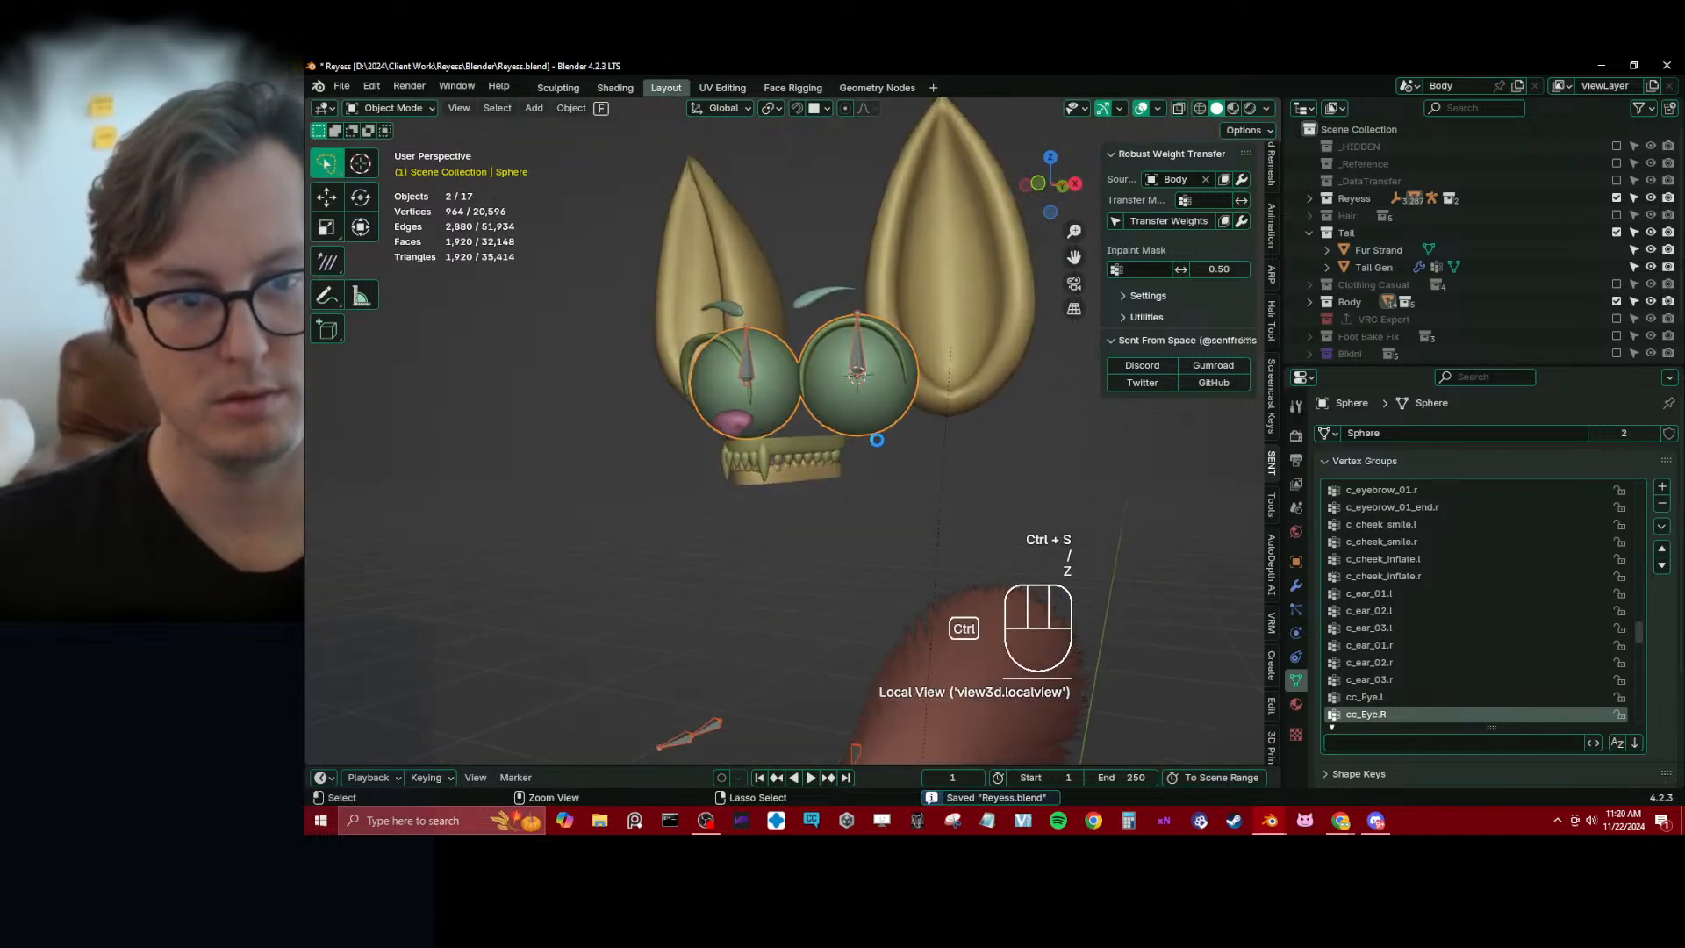
{"action": "key", "text": "alt+h"}
{"action": "scroll", "coordinate": [845, 474], "scroll_direction": "up", "scroll_amount": 2}
Try transferring the Body mesh's weights to the eyelash mesh with Robust Weight Transfer, undo the transfer and save the file
{"action": "left_click", "coordinate": [858, 314]}
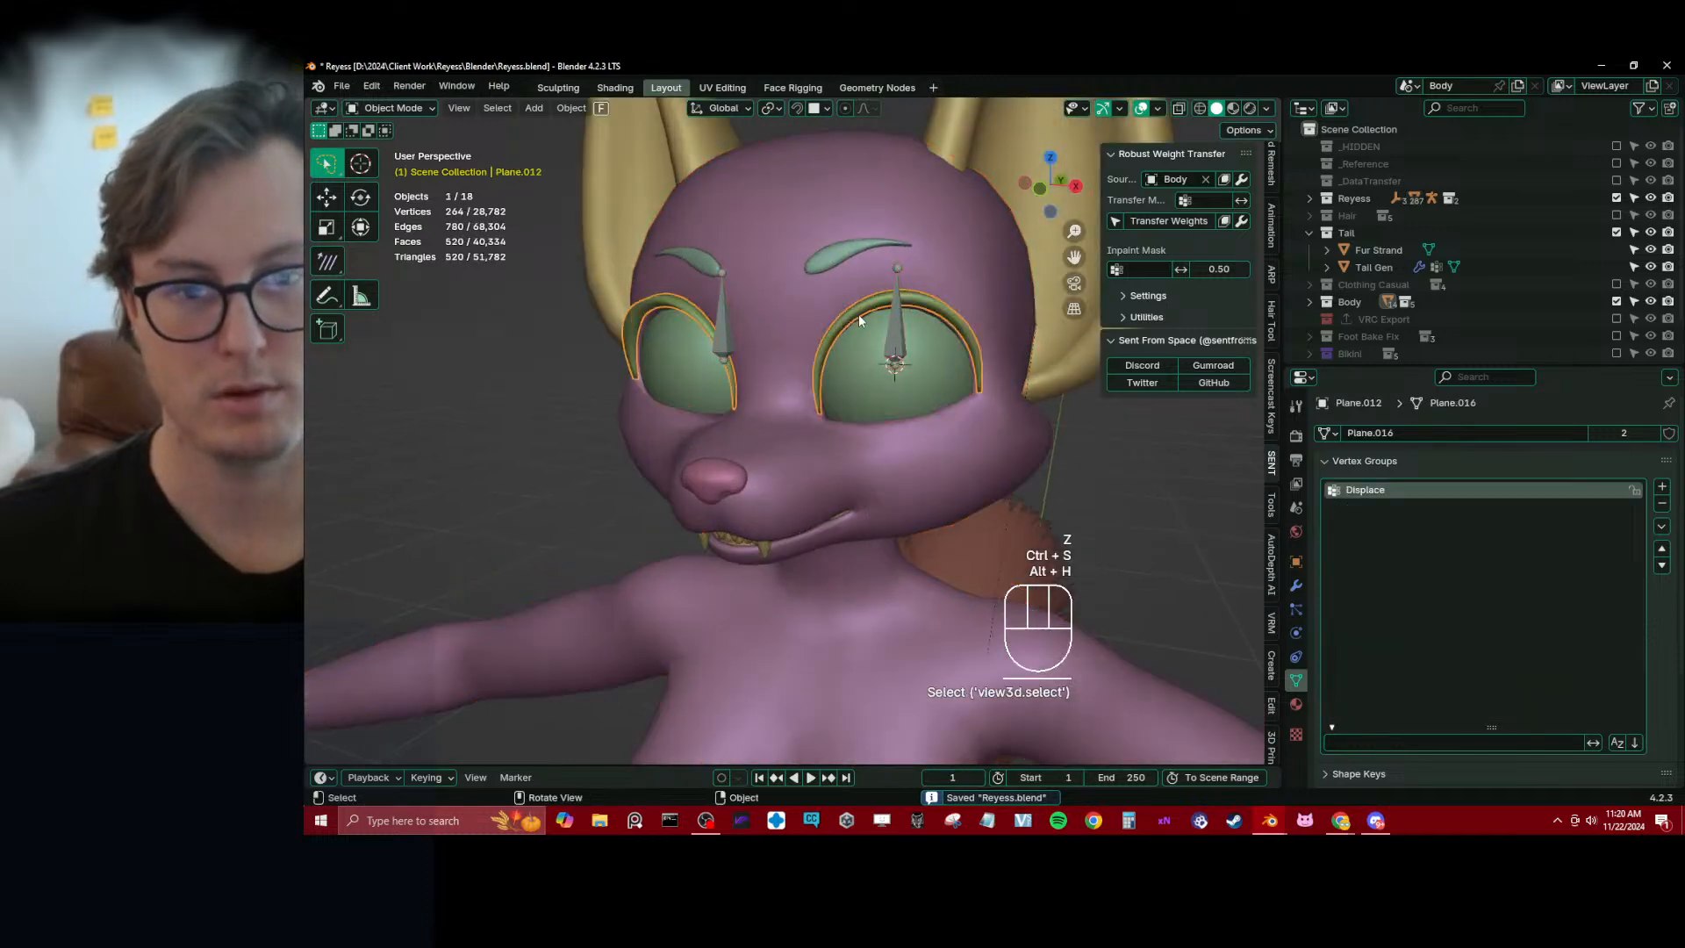
{"action": "scroll", "coordinate": [807, 360], "scroll_direction": "up", "scroll_amount": 2}
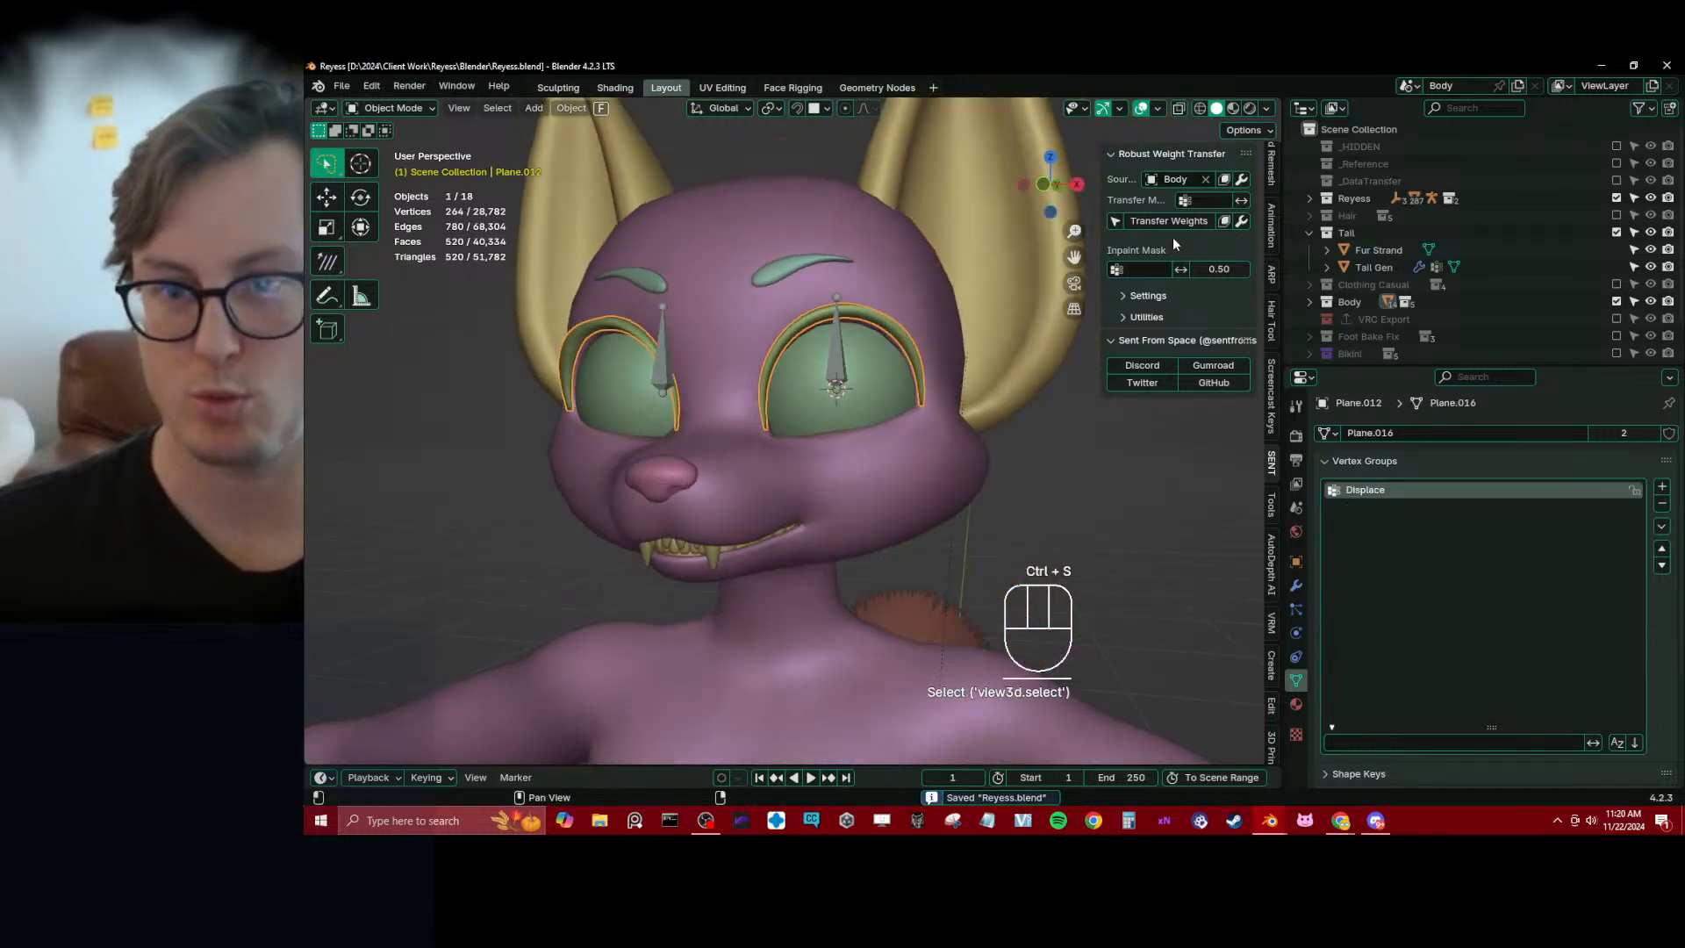
{"action": "left_click", "coordinate": [1171, 220]}
{"action": "middle_click_drag", "start_coordinate": [930, 413], "coordinate": [860, 393]}
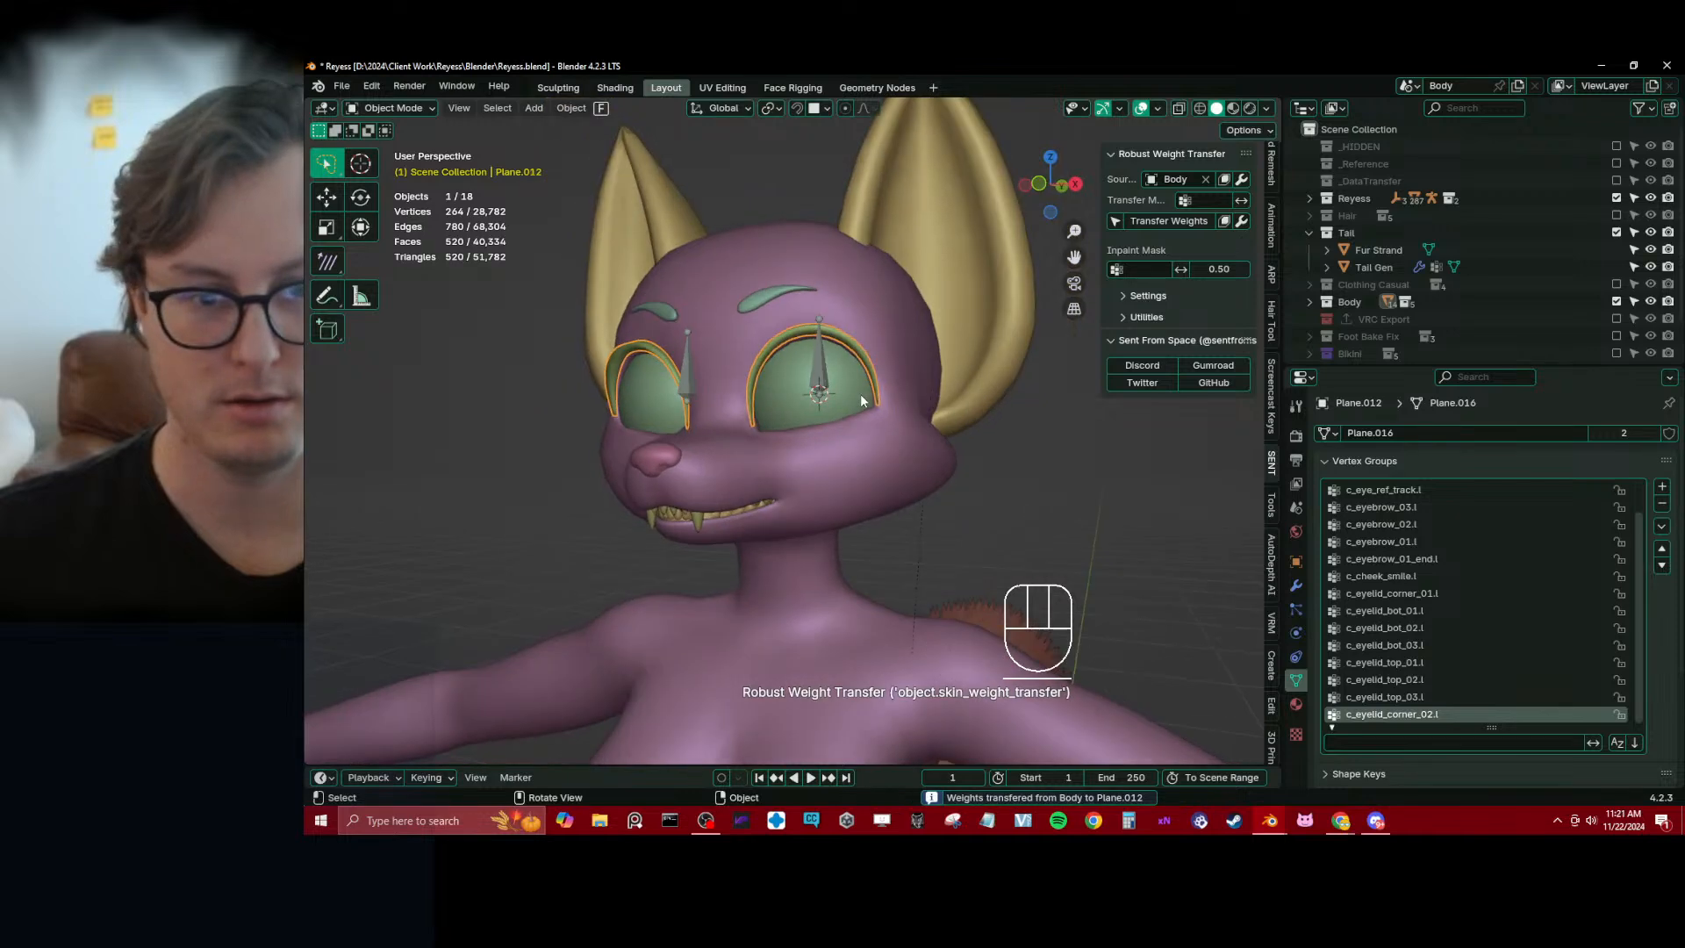
{"action": "key", "text": "ctrl+z"}
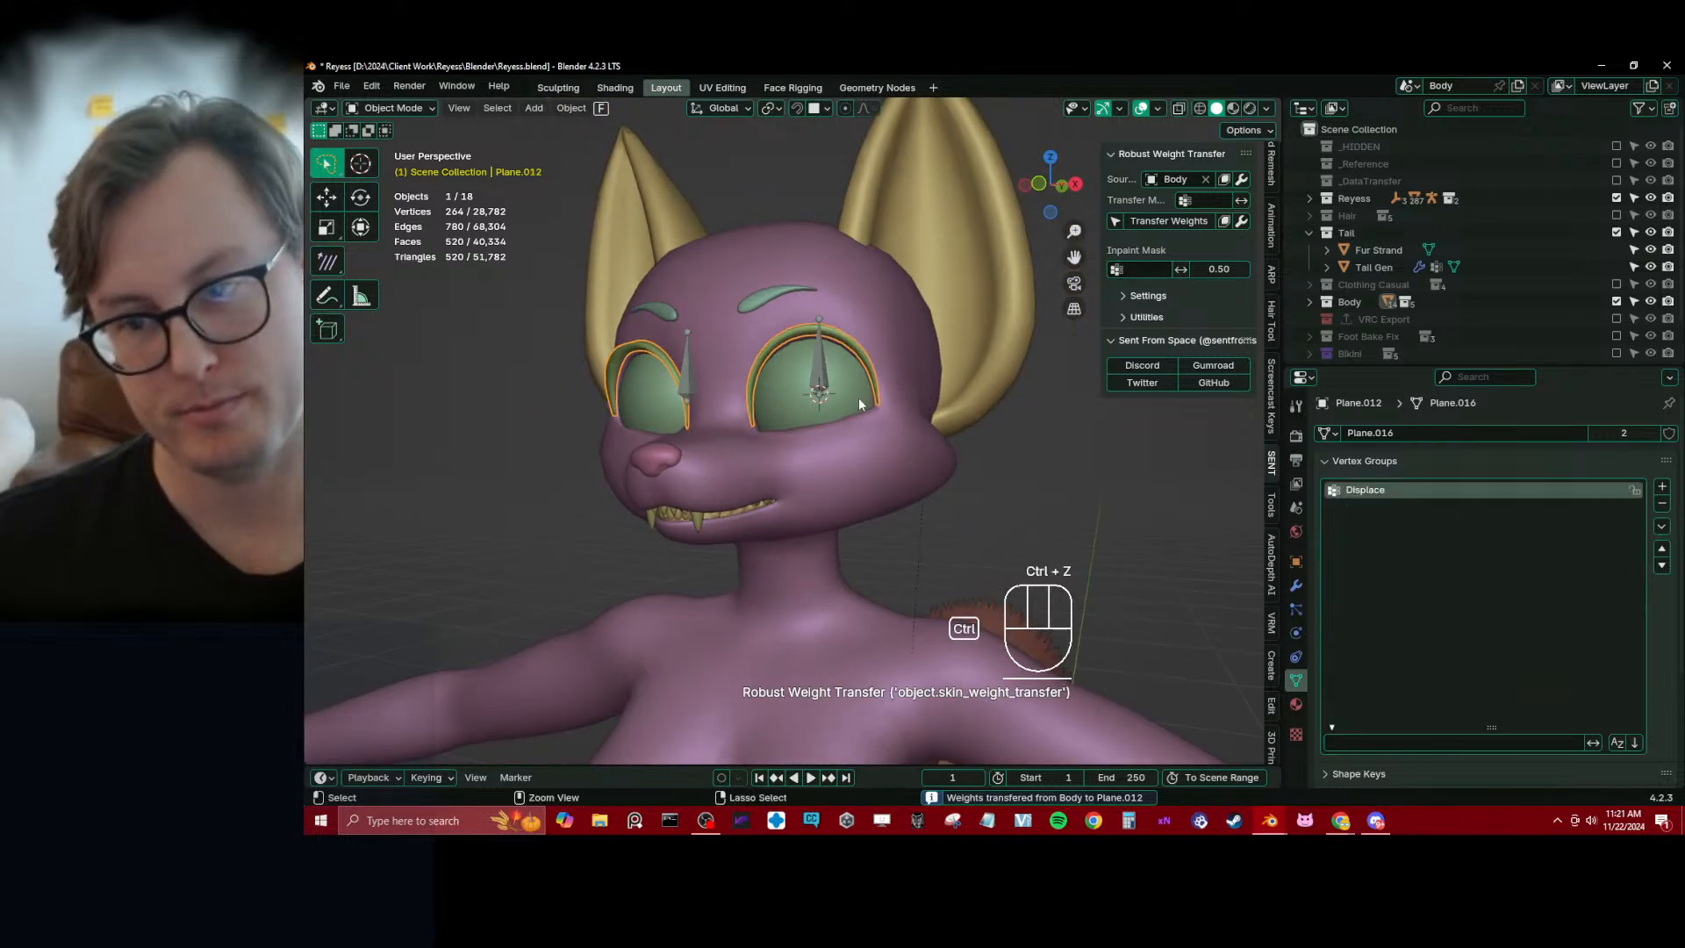
{"action": "key", "text": "ctrl+s"}
{"action": "key", "text": "KP_Divide"}
{"action": "key", "text": "KP_Divide"}
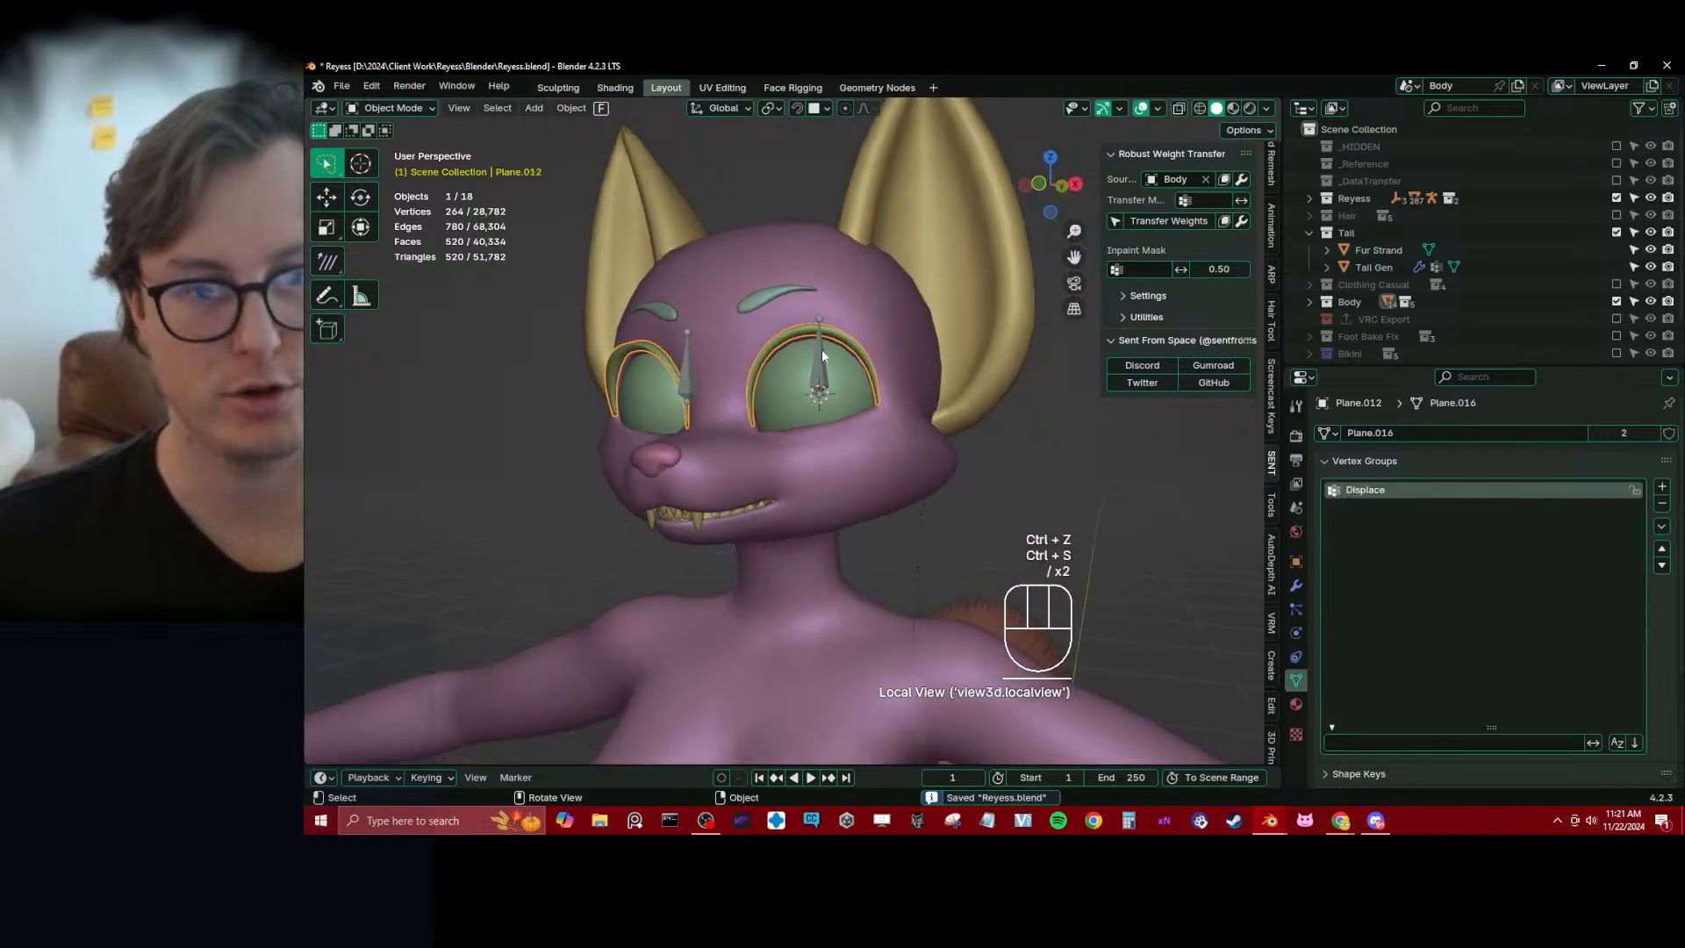
Select Reyess_rig, make its Main and Secondary bone collections visible instead of Custom, and save the file
{"action": "left_click", "coordinate": [822, 351]}
{"action": "key", "text": "ctrl+Tab"}
{"action": "key", "text": "ctrl+Tab"}
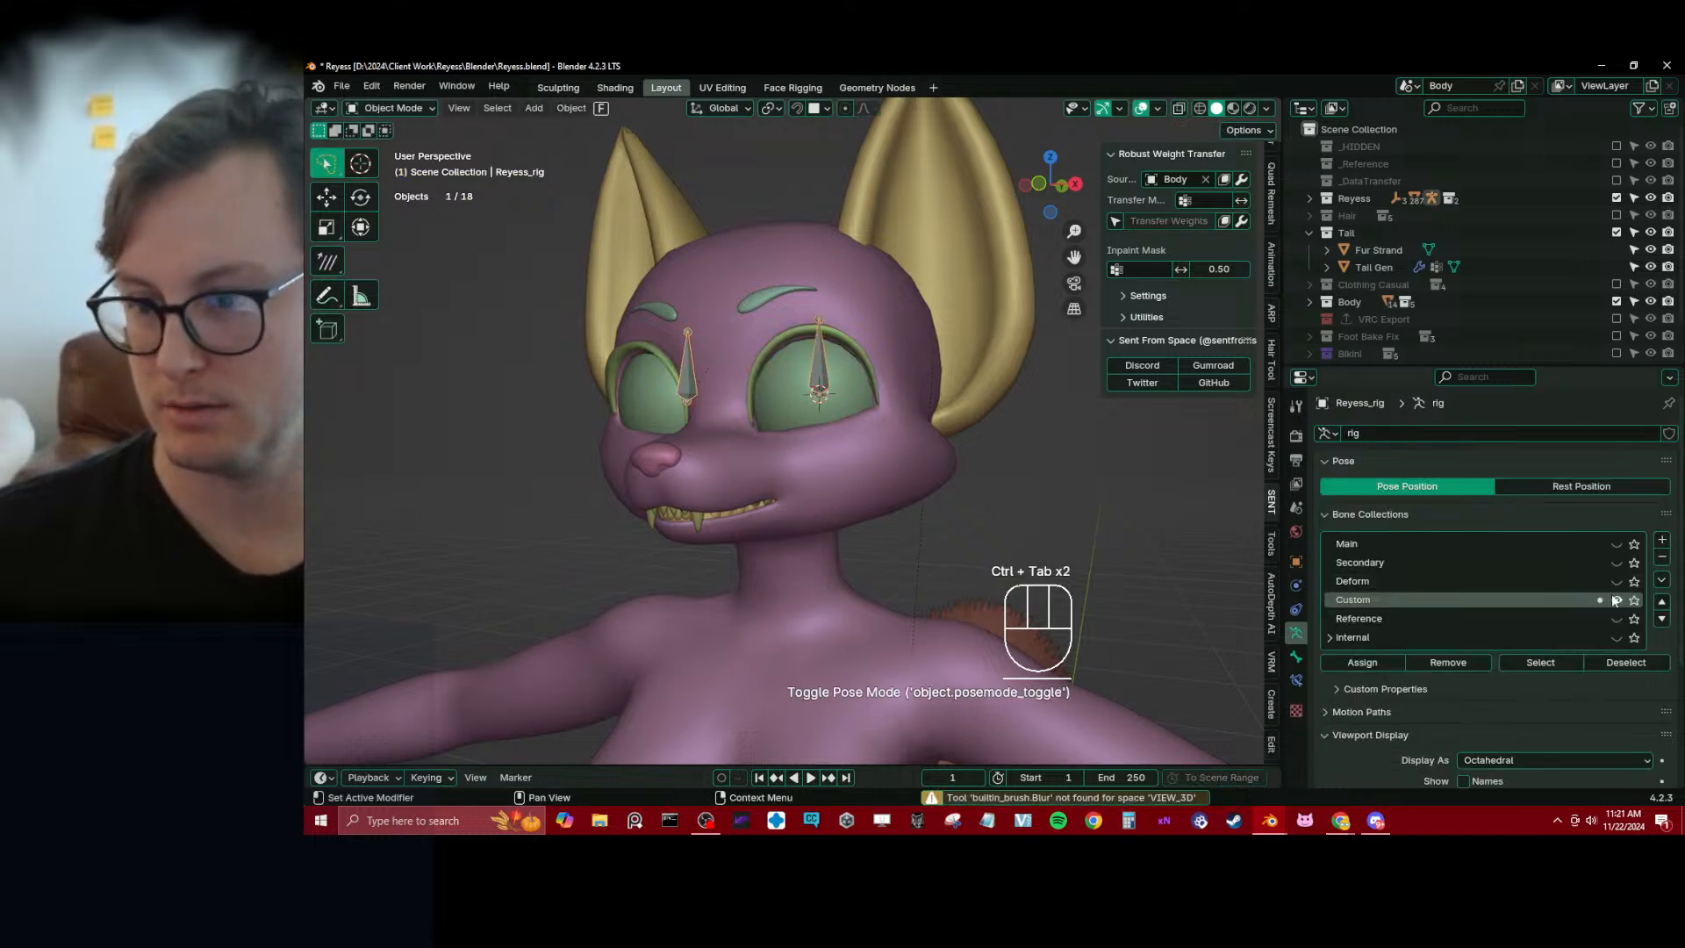
{"action": "left_click", "coordinate": [1616, 544]}
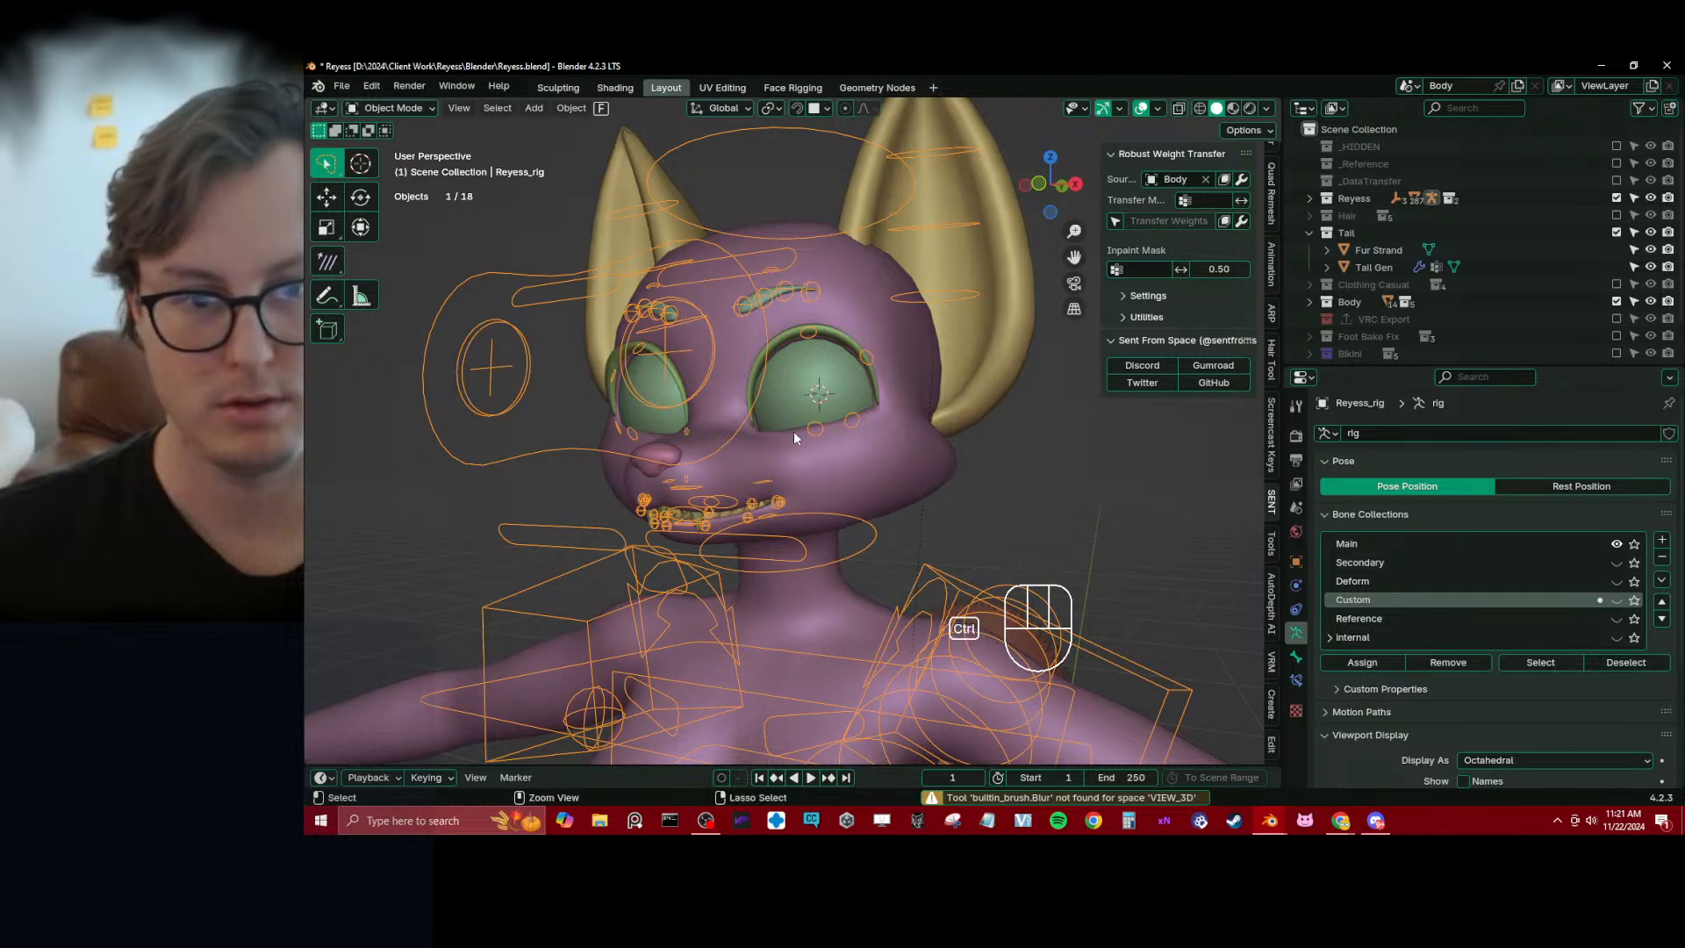
{"action": "key", "text": "ctrl+s"}
{"action": "left_click", "coordinate": [1616, 563]}
{"action": "key", "text": "ctrl+s"}
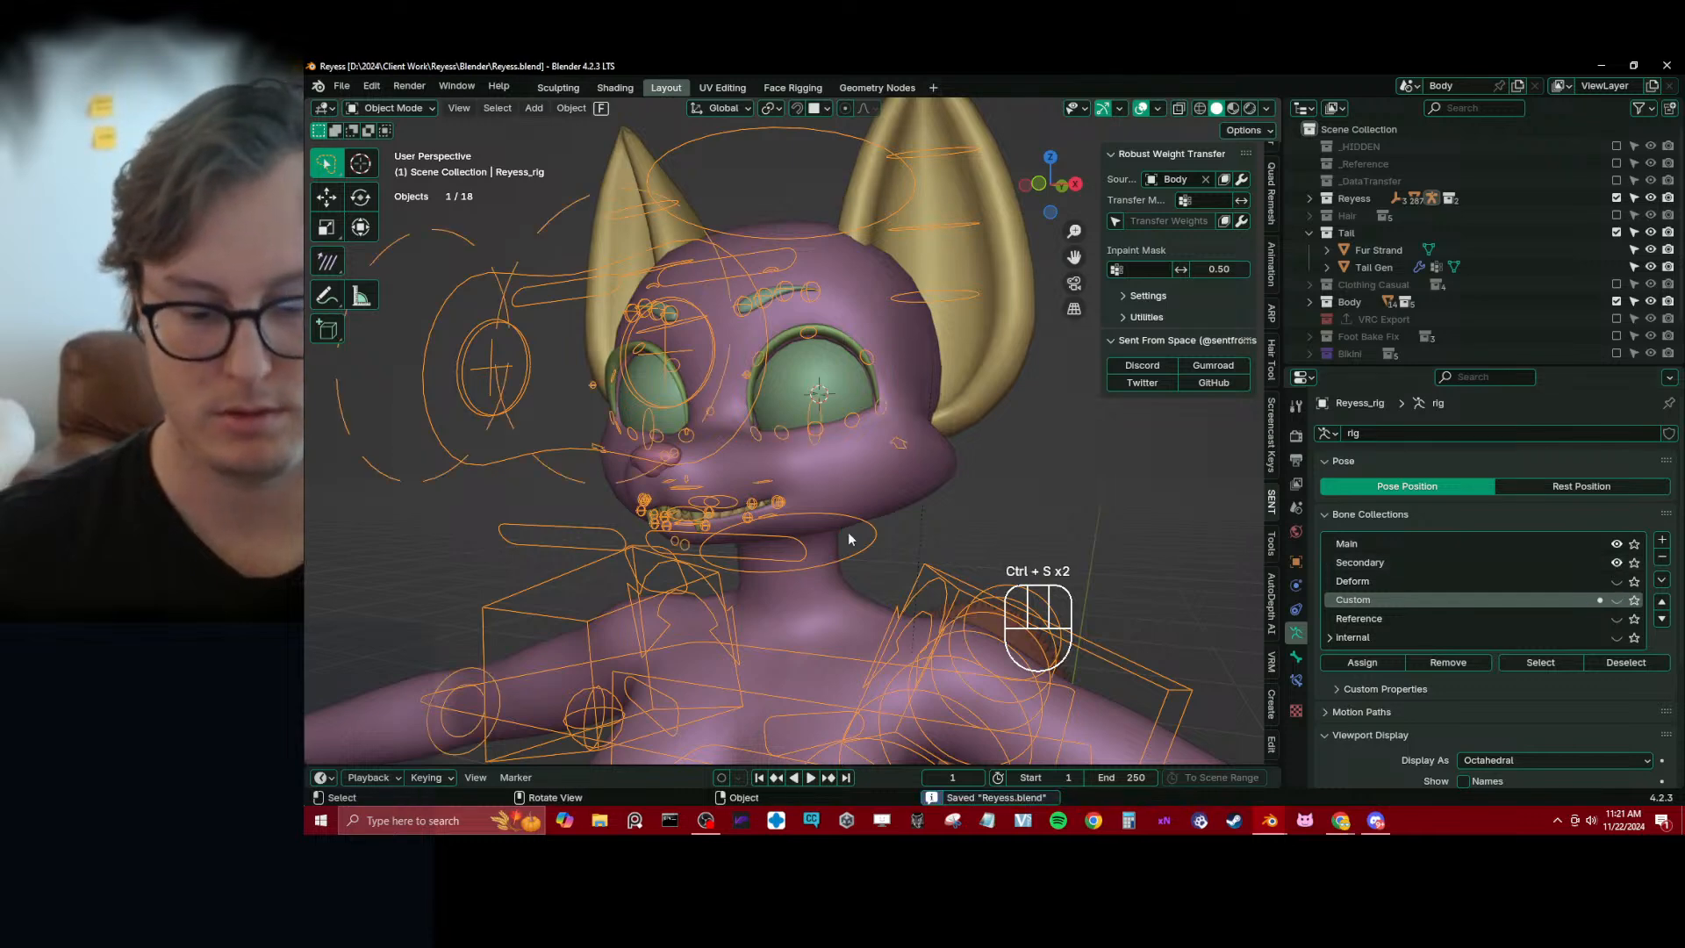
Isolate the Body mesh and Reyess_rig in local view from the front, and leave local view again
{"action": "key", "text": "KP_1"}
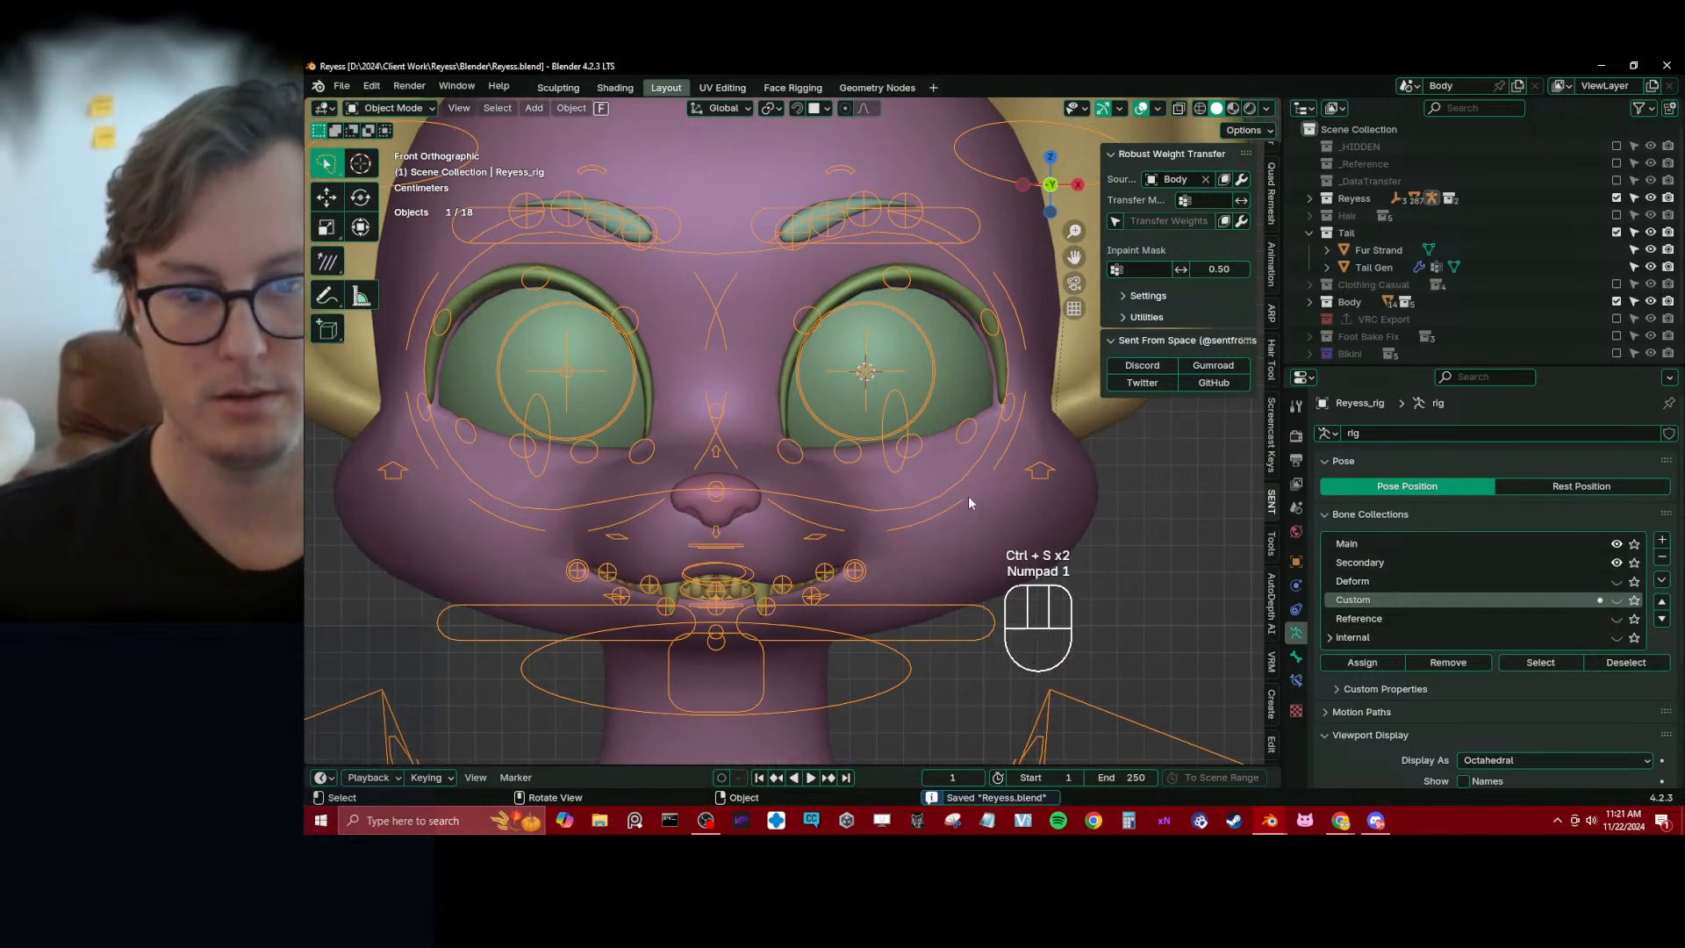
{"action": "left_click", "coordinate": [1002, 527]}
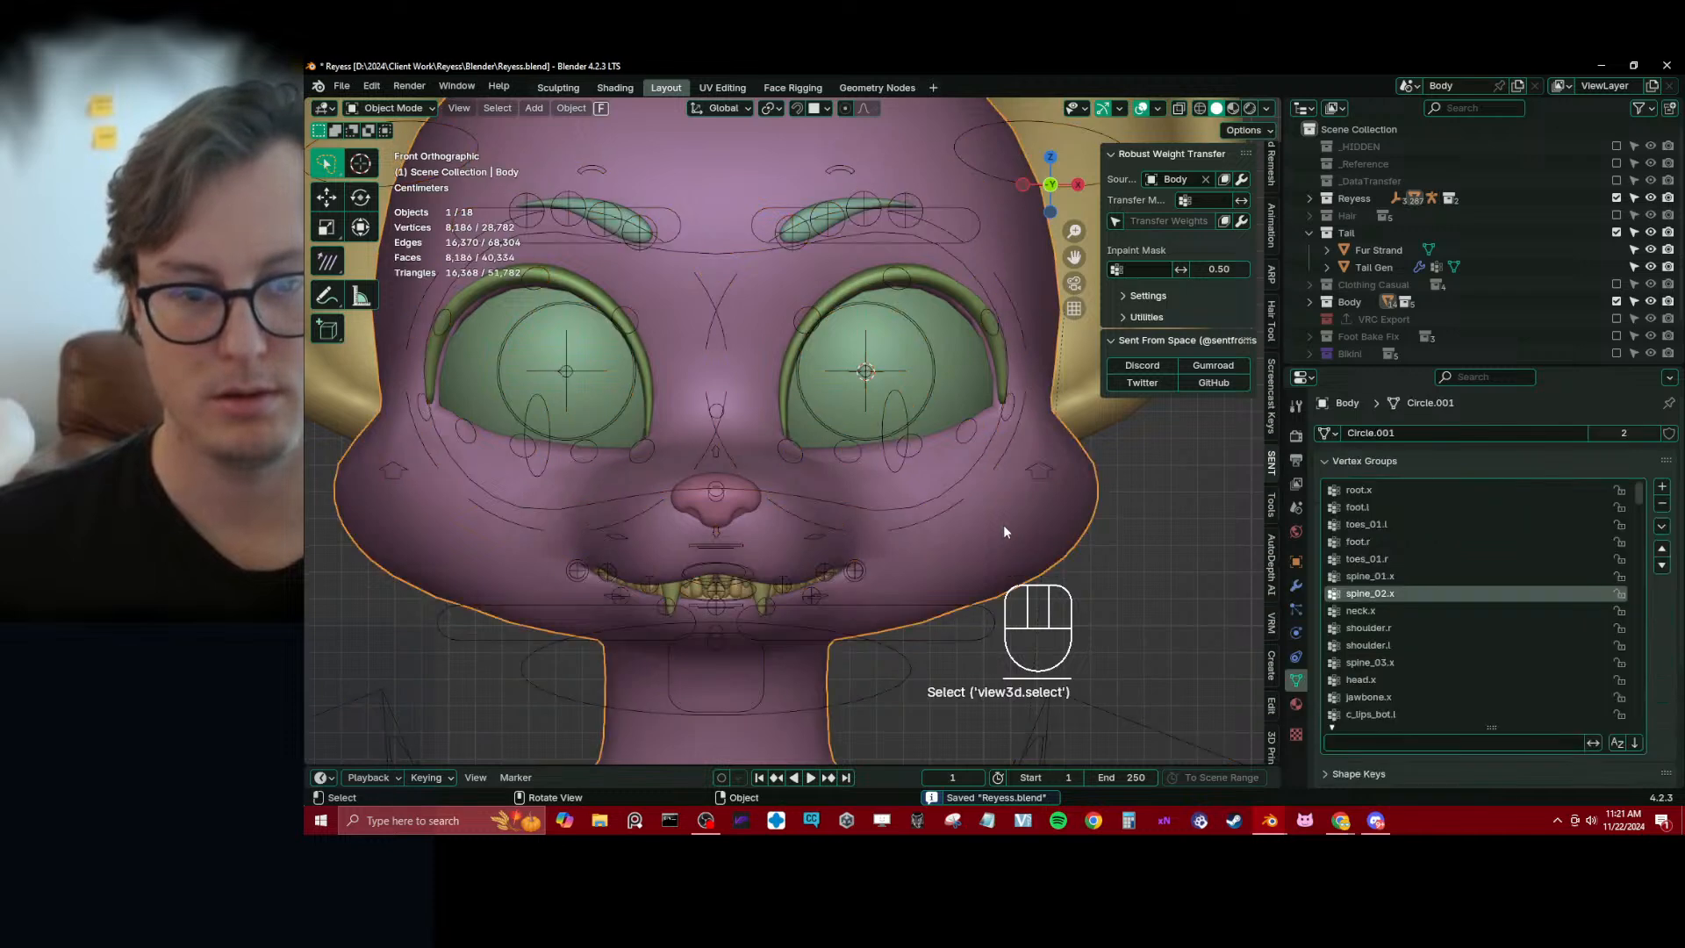
{"action": "left_click", "coordinate": [963, 484]}
{"action": "left_click", "coordinate": [985, 515], "text": "shift"}
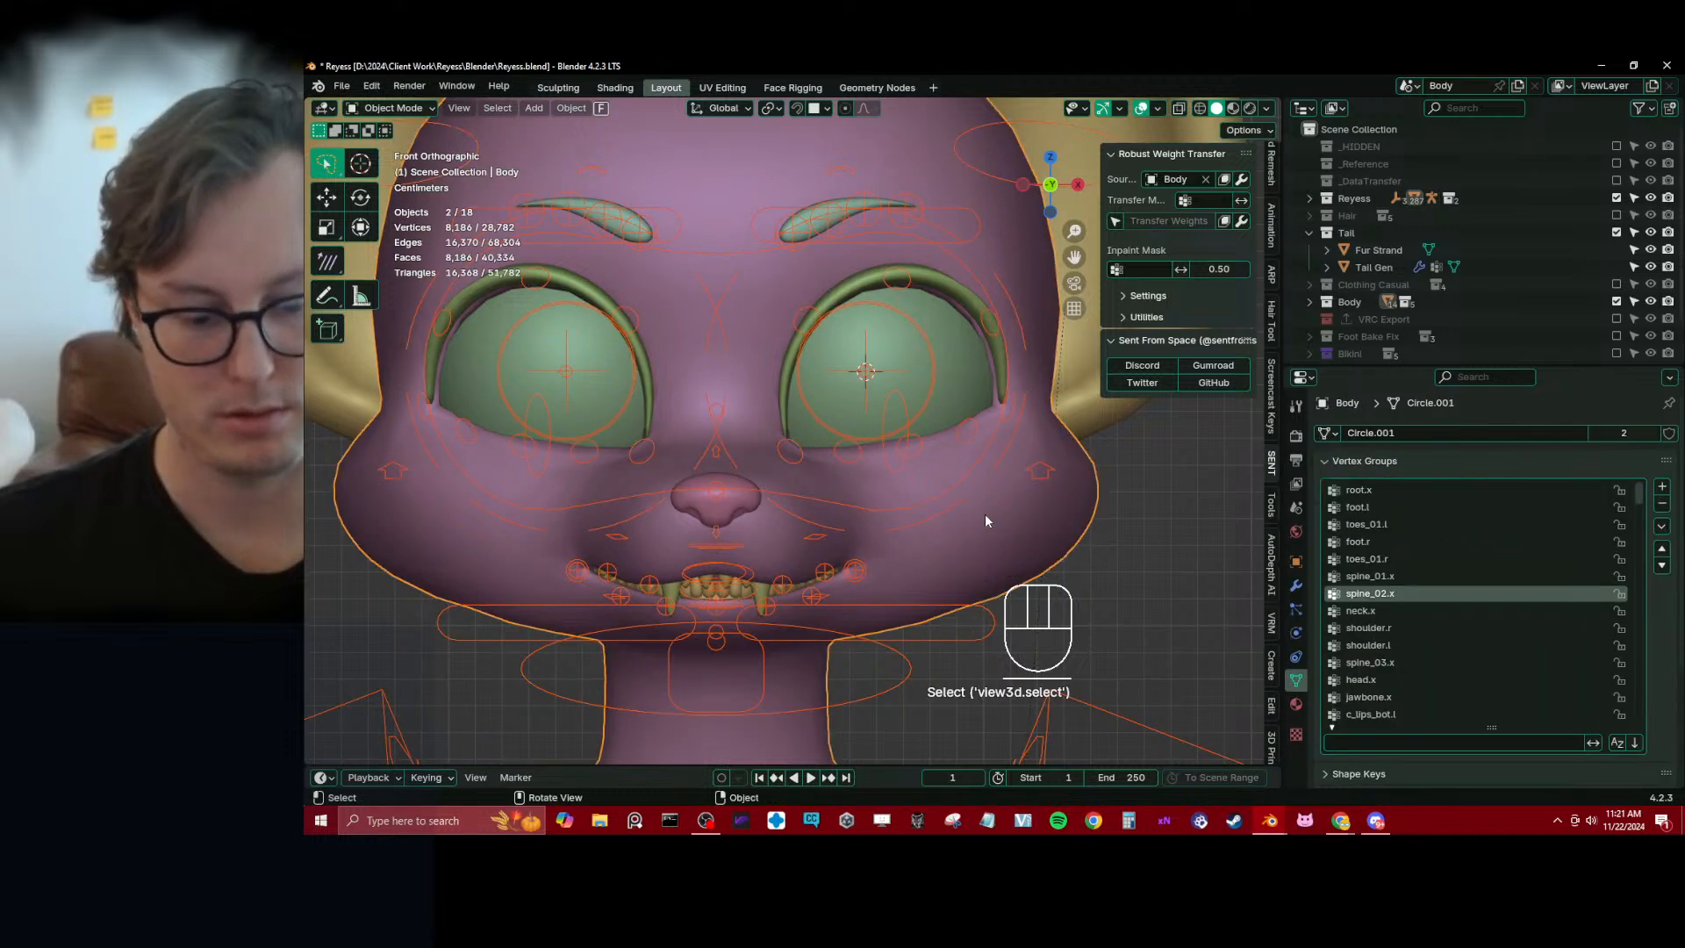
{"action": "key", "text": "KP_Divide"}
{"action": "scroll", "coordinate": [800, 404], "scroll_direction": "up", "scroll_amount": 6}
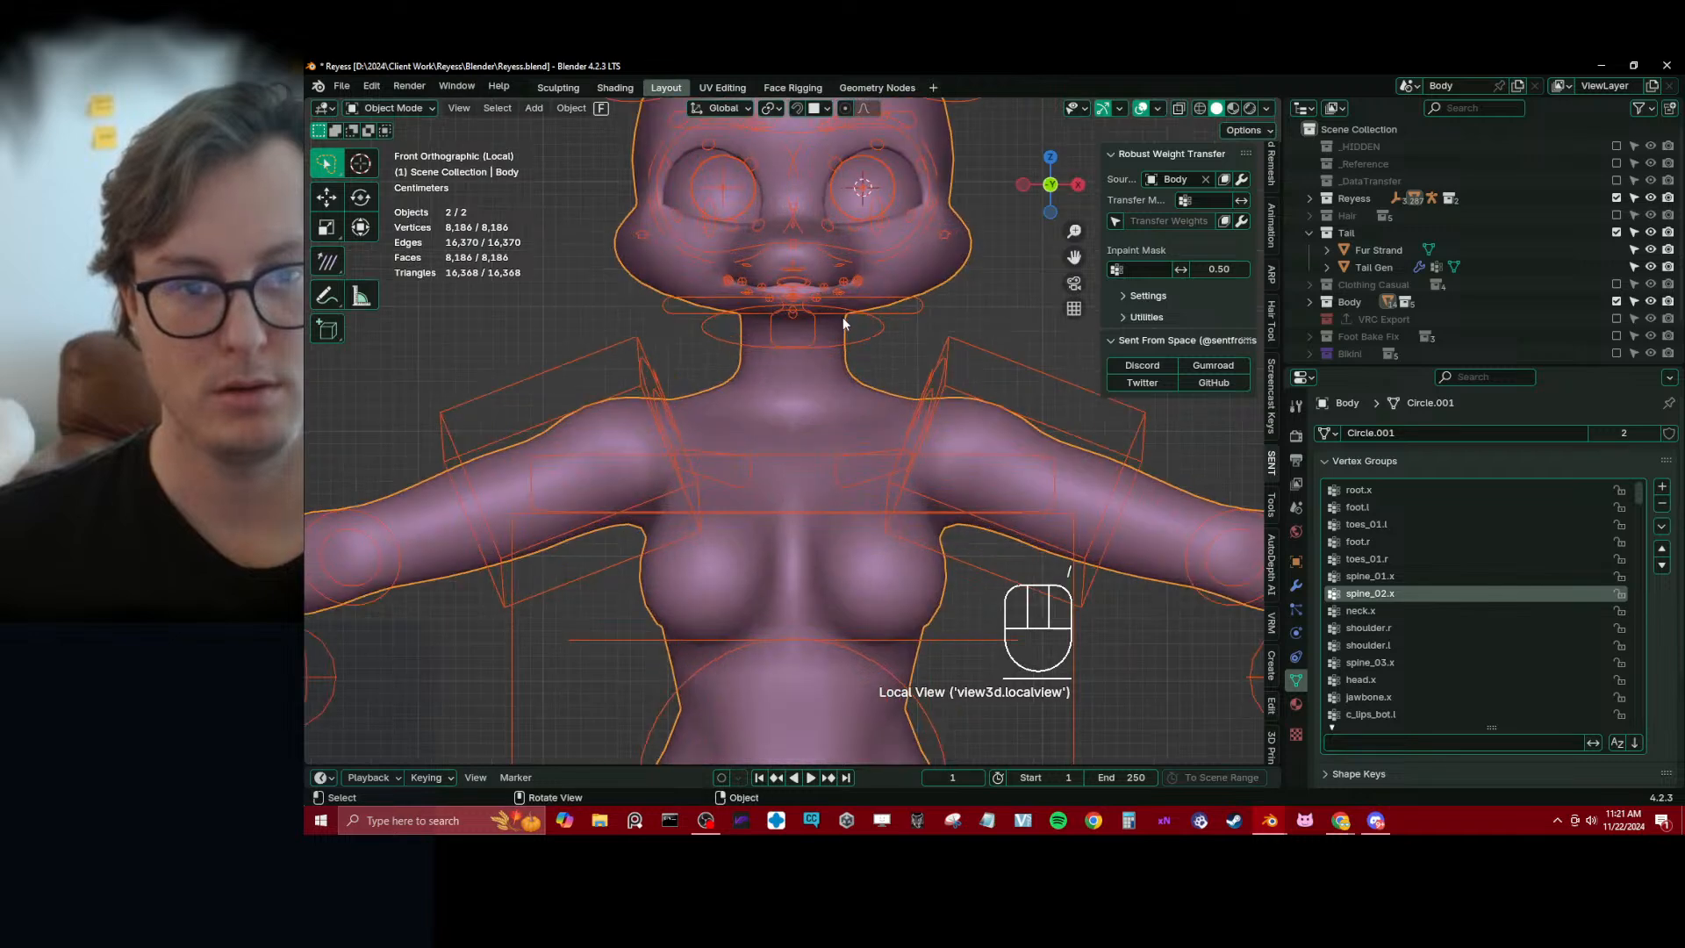
{"action": "key", "text": "KP_Divide"}
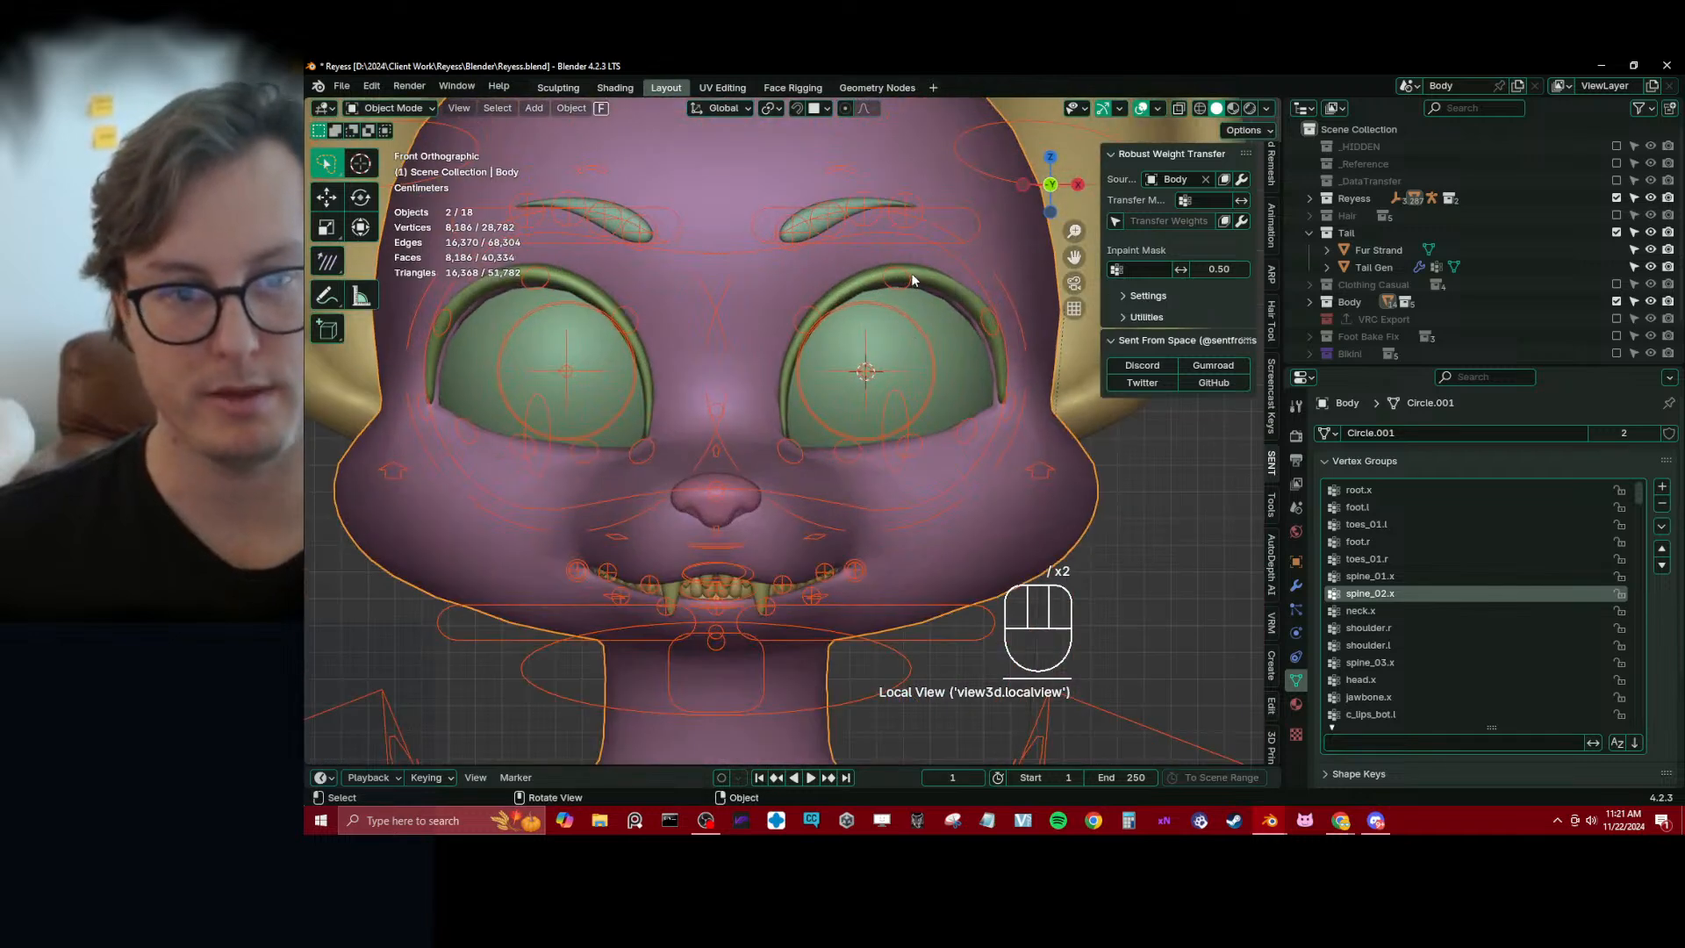
Put Reyess_rig into Pose Mode and lower c_eyelid_top.l along global Z to close the left eye
{"action": "left_click", "coordinate": [917, 244]}
{"action": "key", "text": "ctrl+Tab"}
{"action": "middle_click_drag", "start_coordinate": [909, 242], "coordinate": [645, 325]}
{"action": "scroll", "coordinate": [711, 365], "scroll_direction": "down", "scroll_amount": 4}
{"action": "key", "text": "g"}
{"action": "key", "text": "z"}
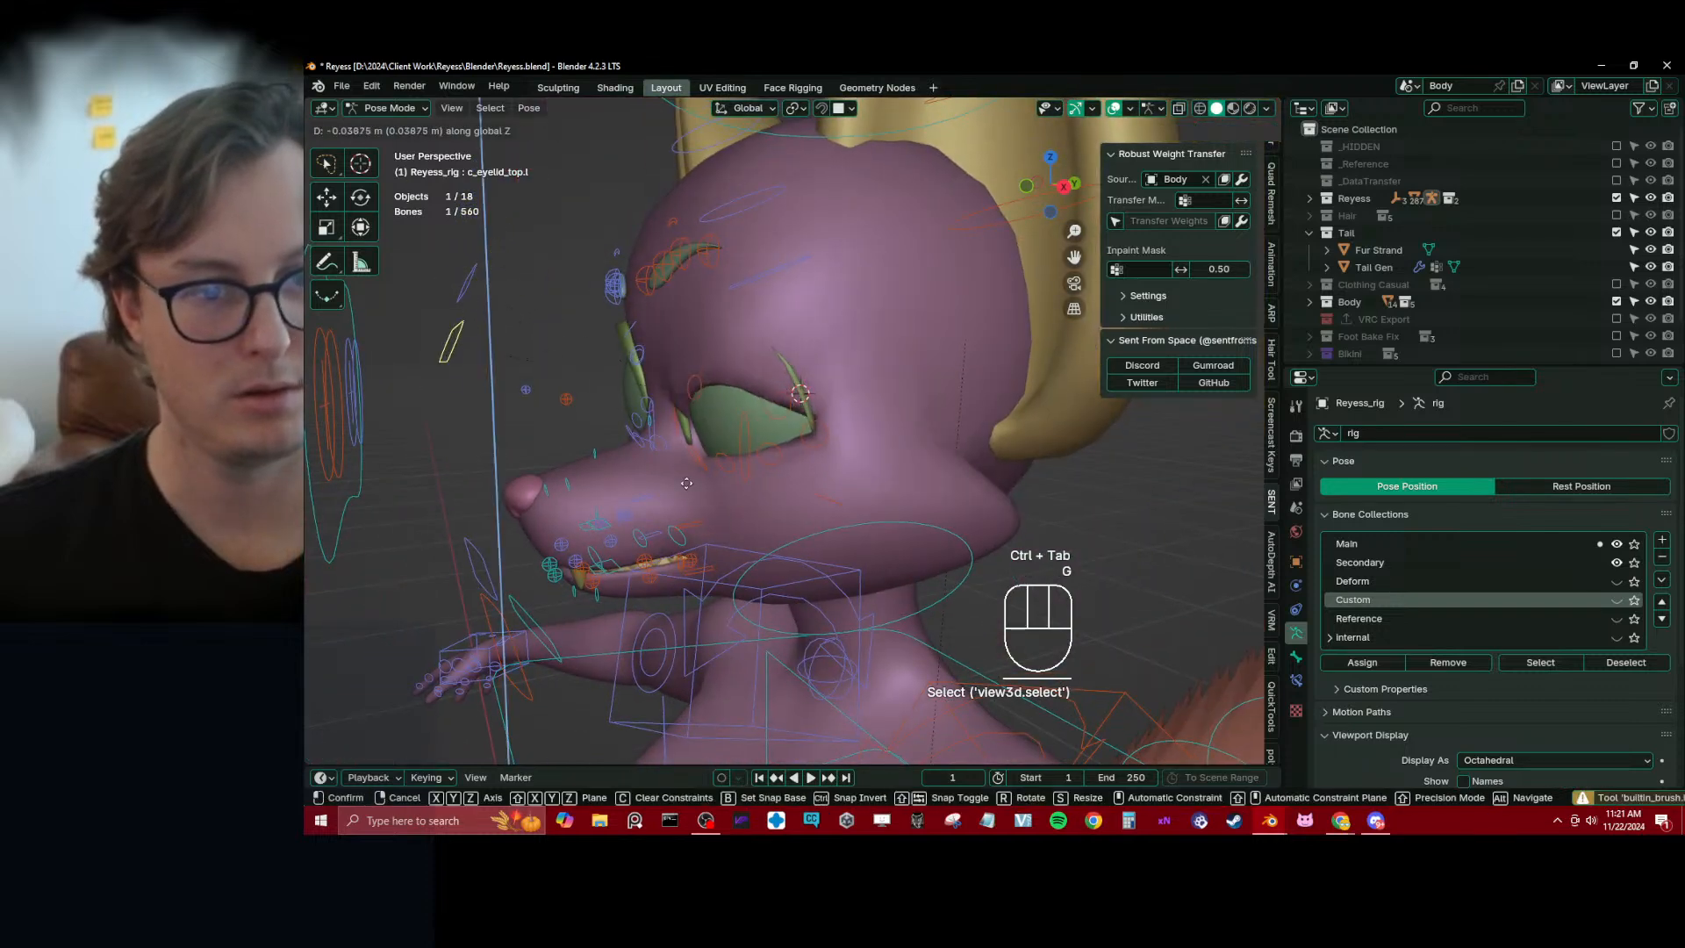
{"action": "left_click", "coordinate": [695, 573]}
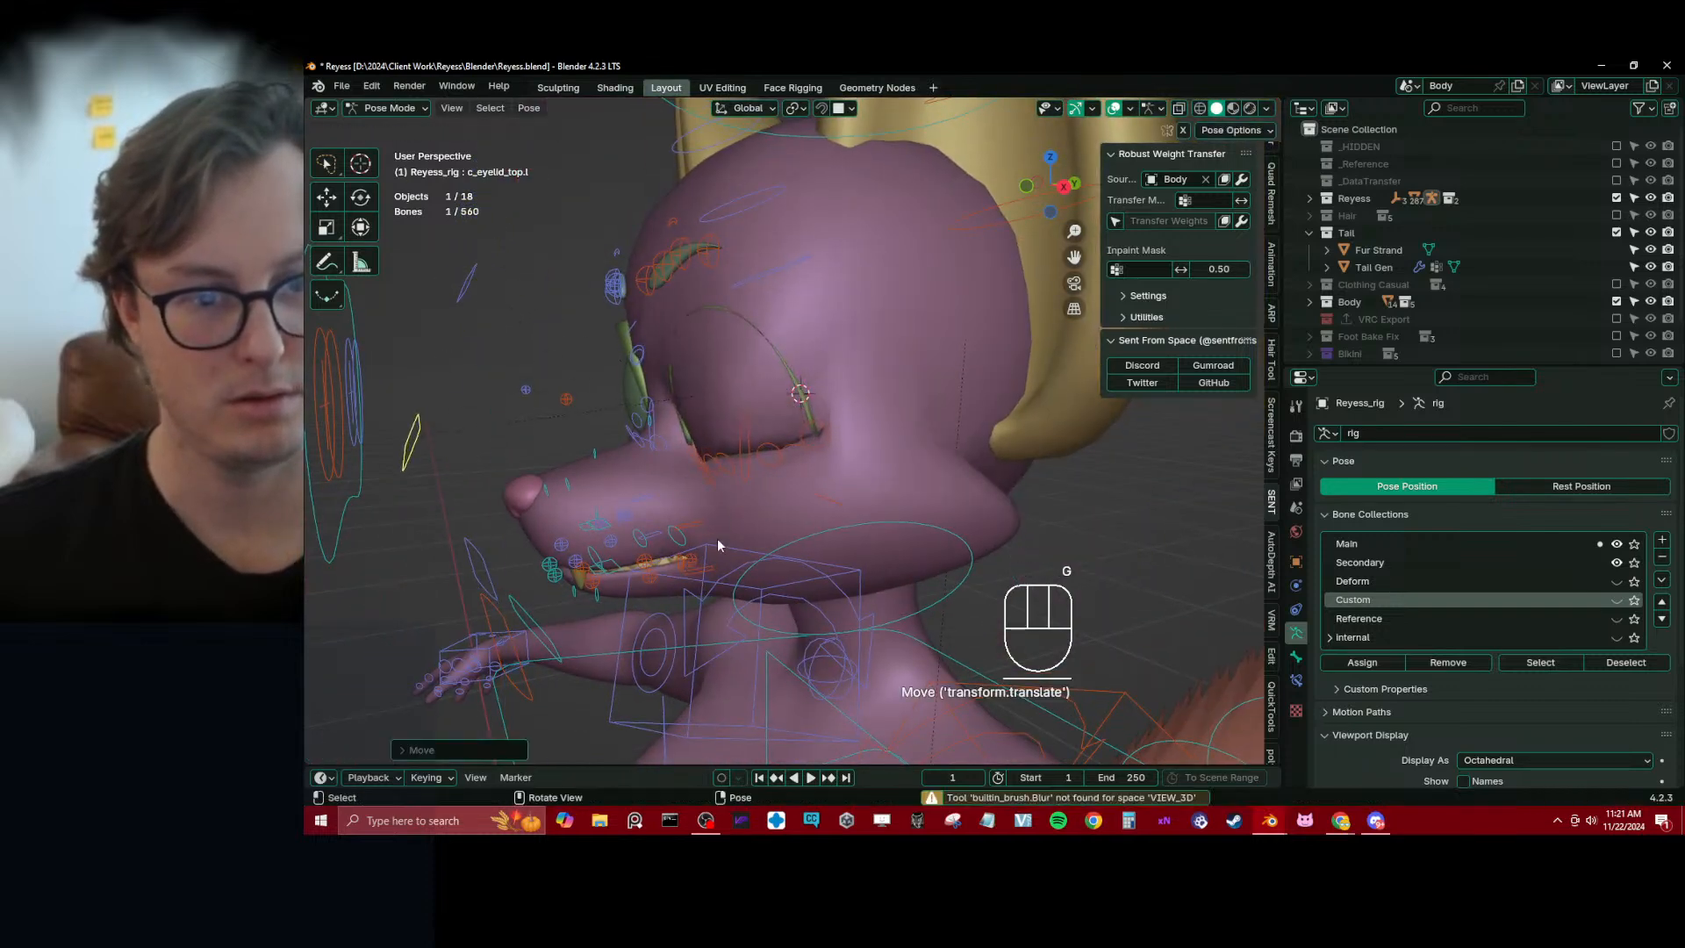
{"action": "middle_click_drag", "start_coordinate": [714, 545], "coordinate": [830, 481]}
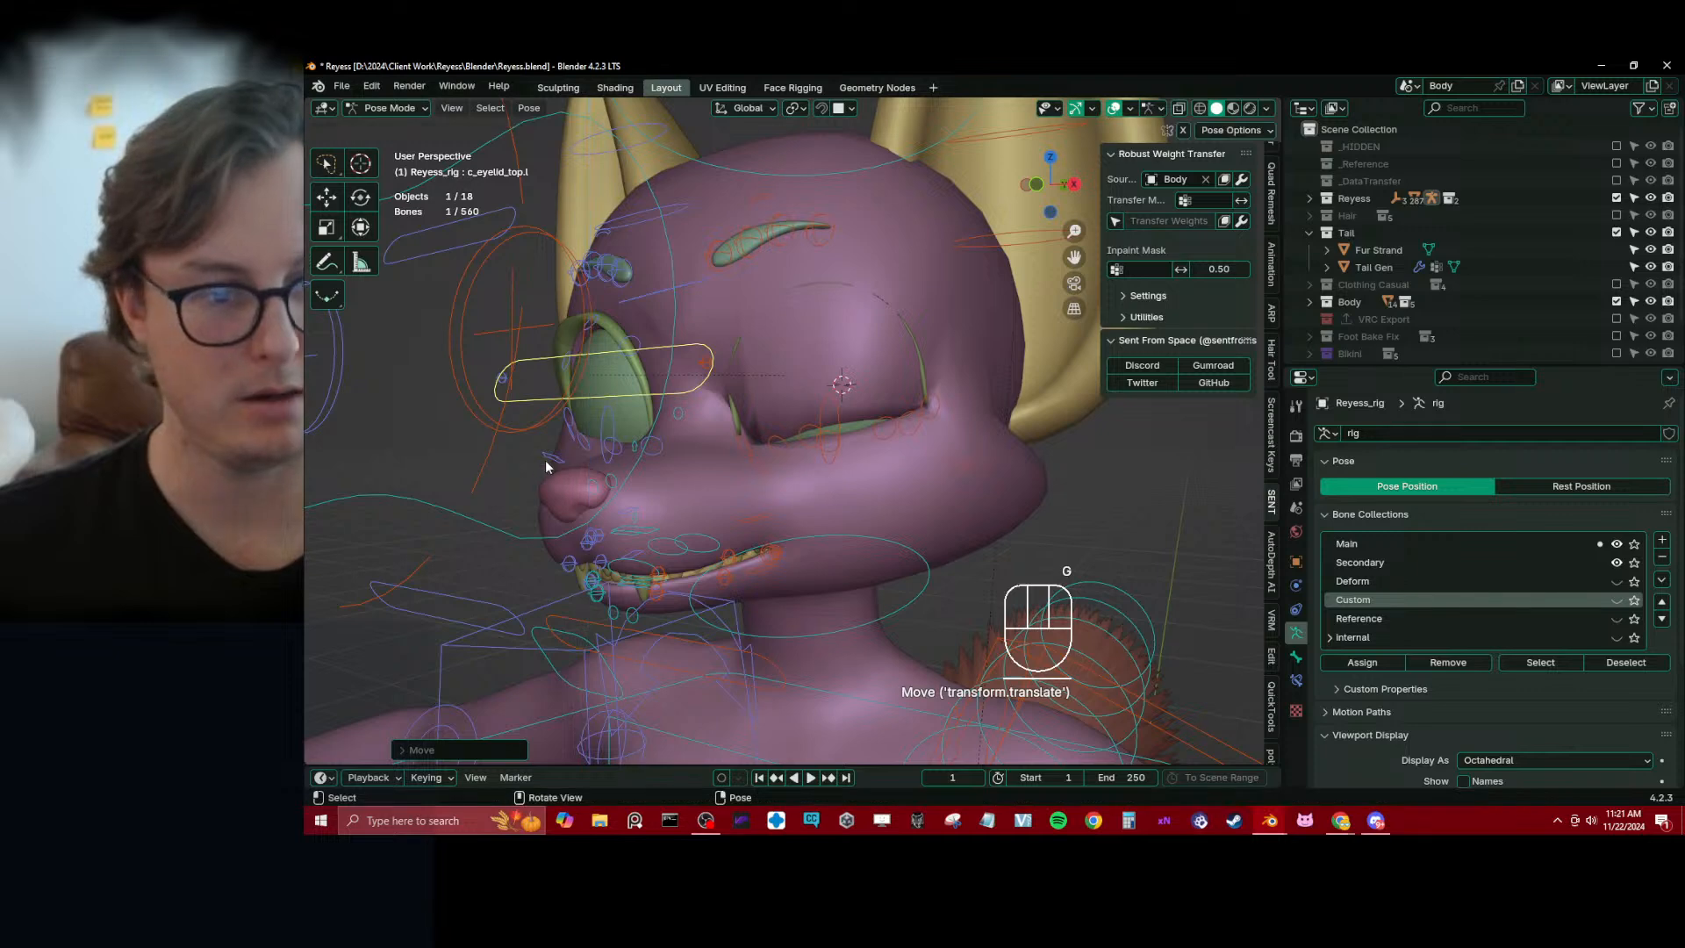
{"action": "middle_click_drag", "start_coordinate": [546, 466], "coordinate": [549, 558]}
{"action": "left_click", "coordinate": [552, 569]}
{"action": "key", "text": "g"}
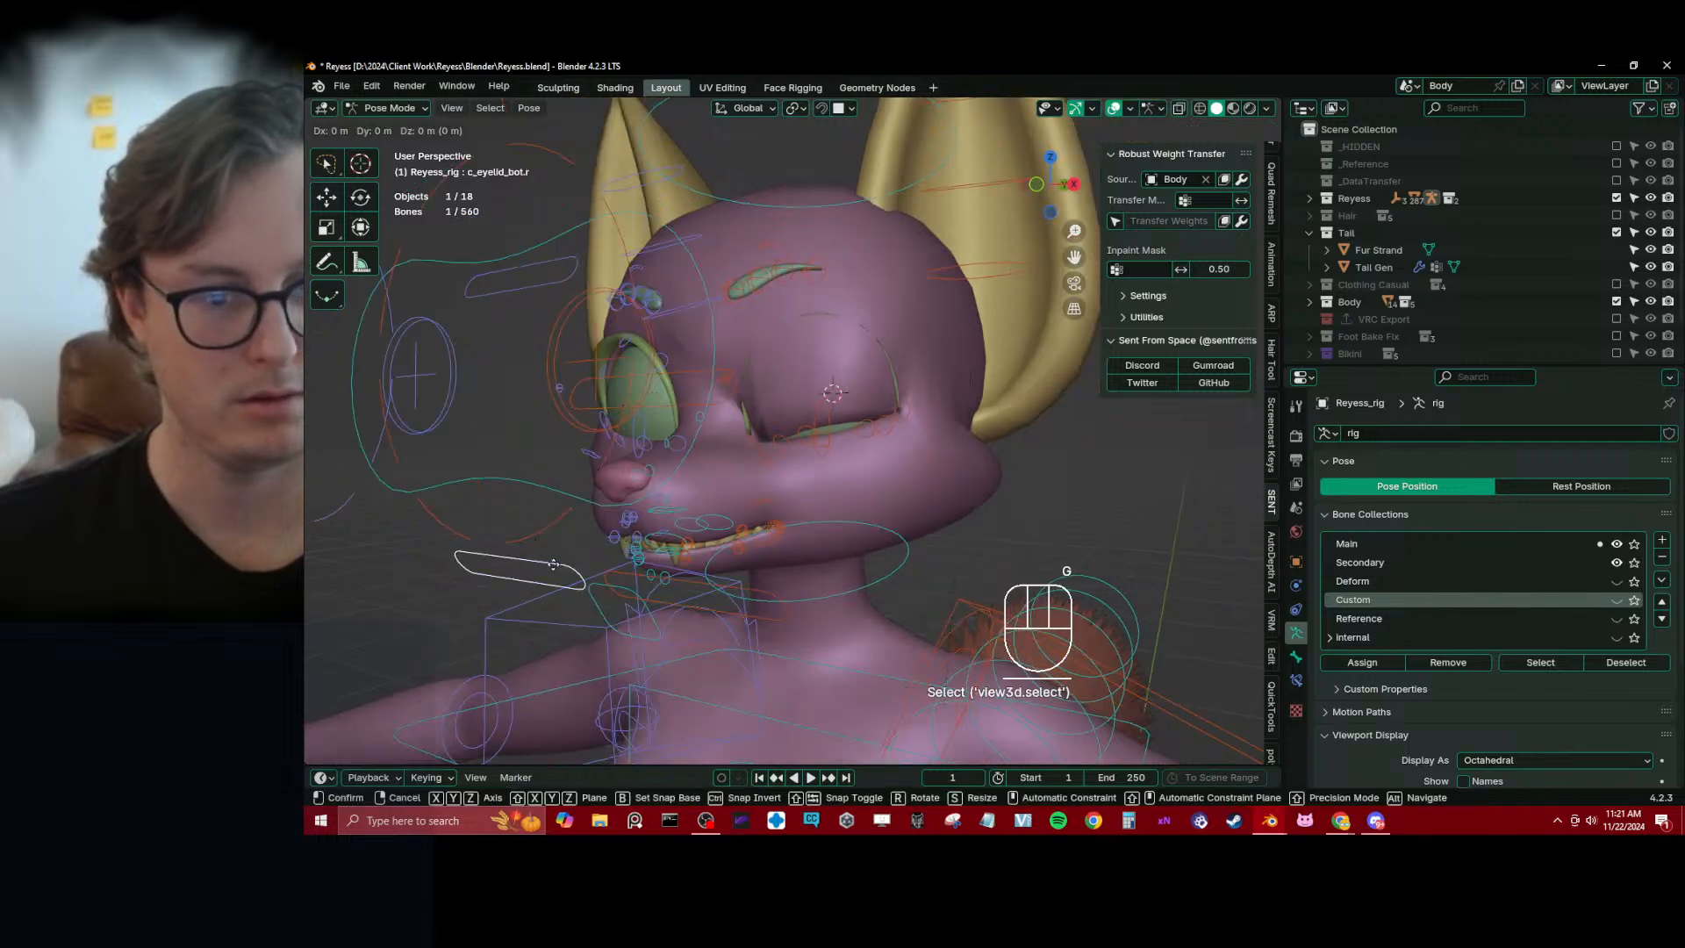
{"action": "key", "text": "z"}
{"action": "right_click", "coordinate": [556, 554]}
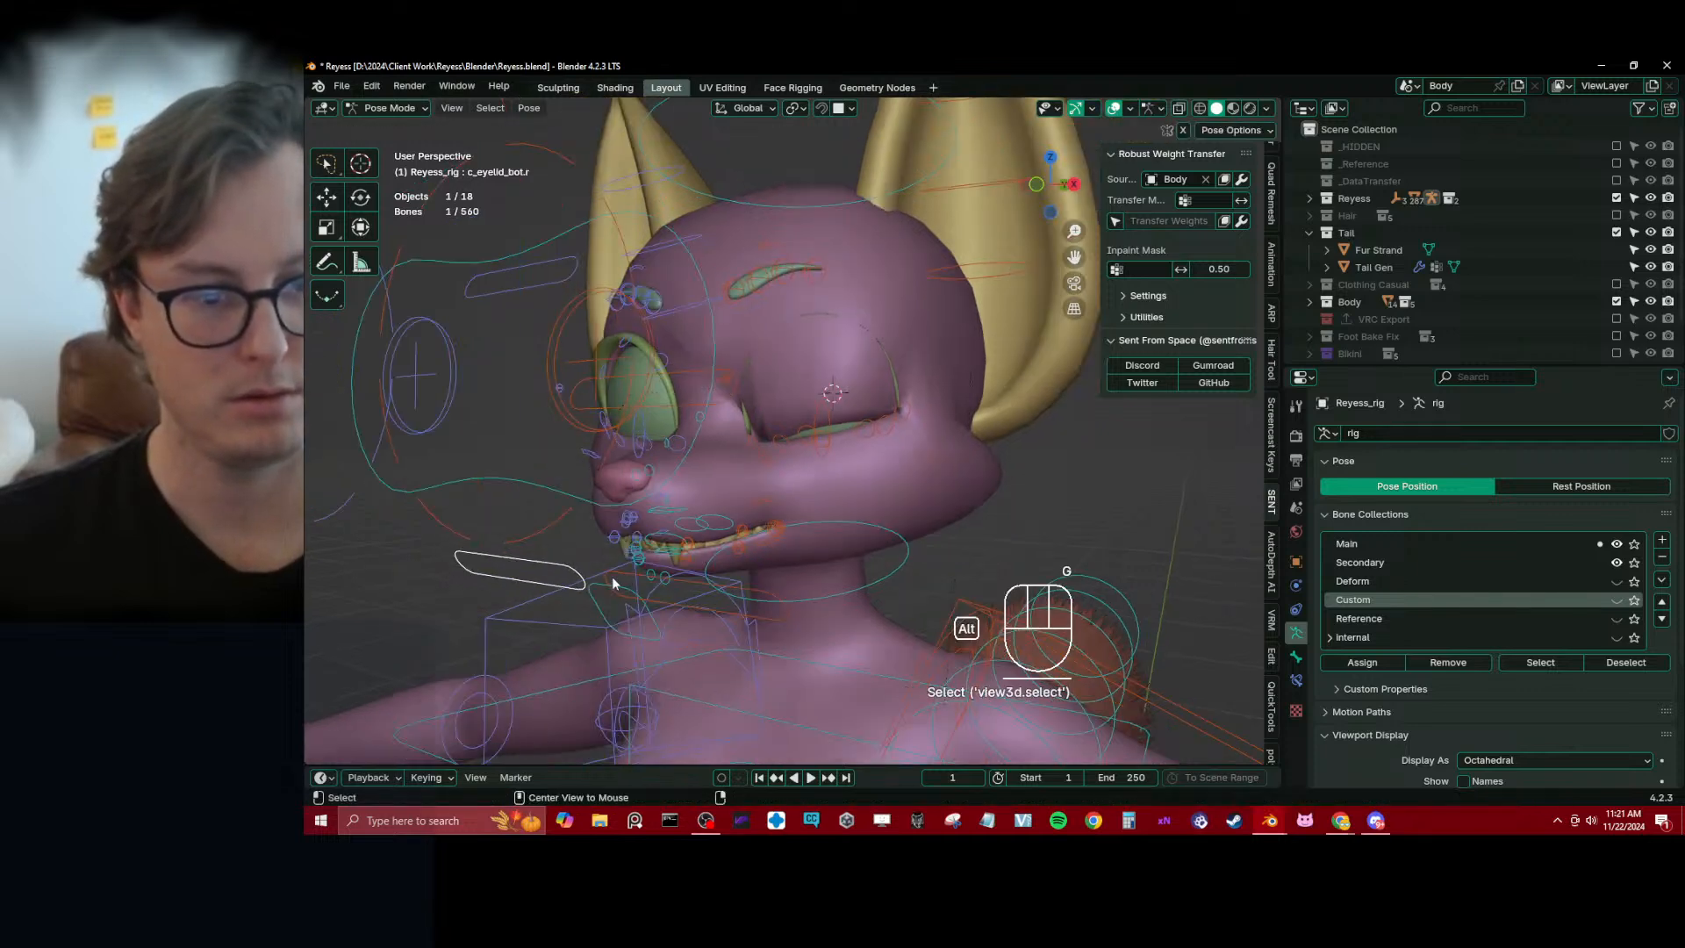
Raise the lower eyelid control c_eyelid_bot.l along global Z to meet the closed upper lid
{"action": "left_click", "coordinate": [685, 570], "text": "alt"}
{"action": "key", "text": "g"}
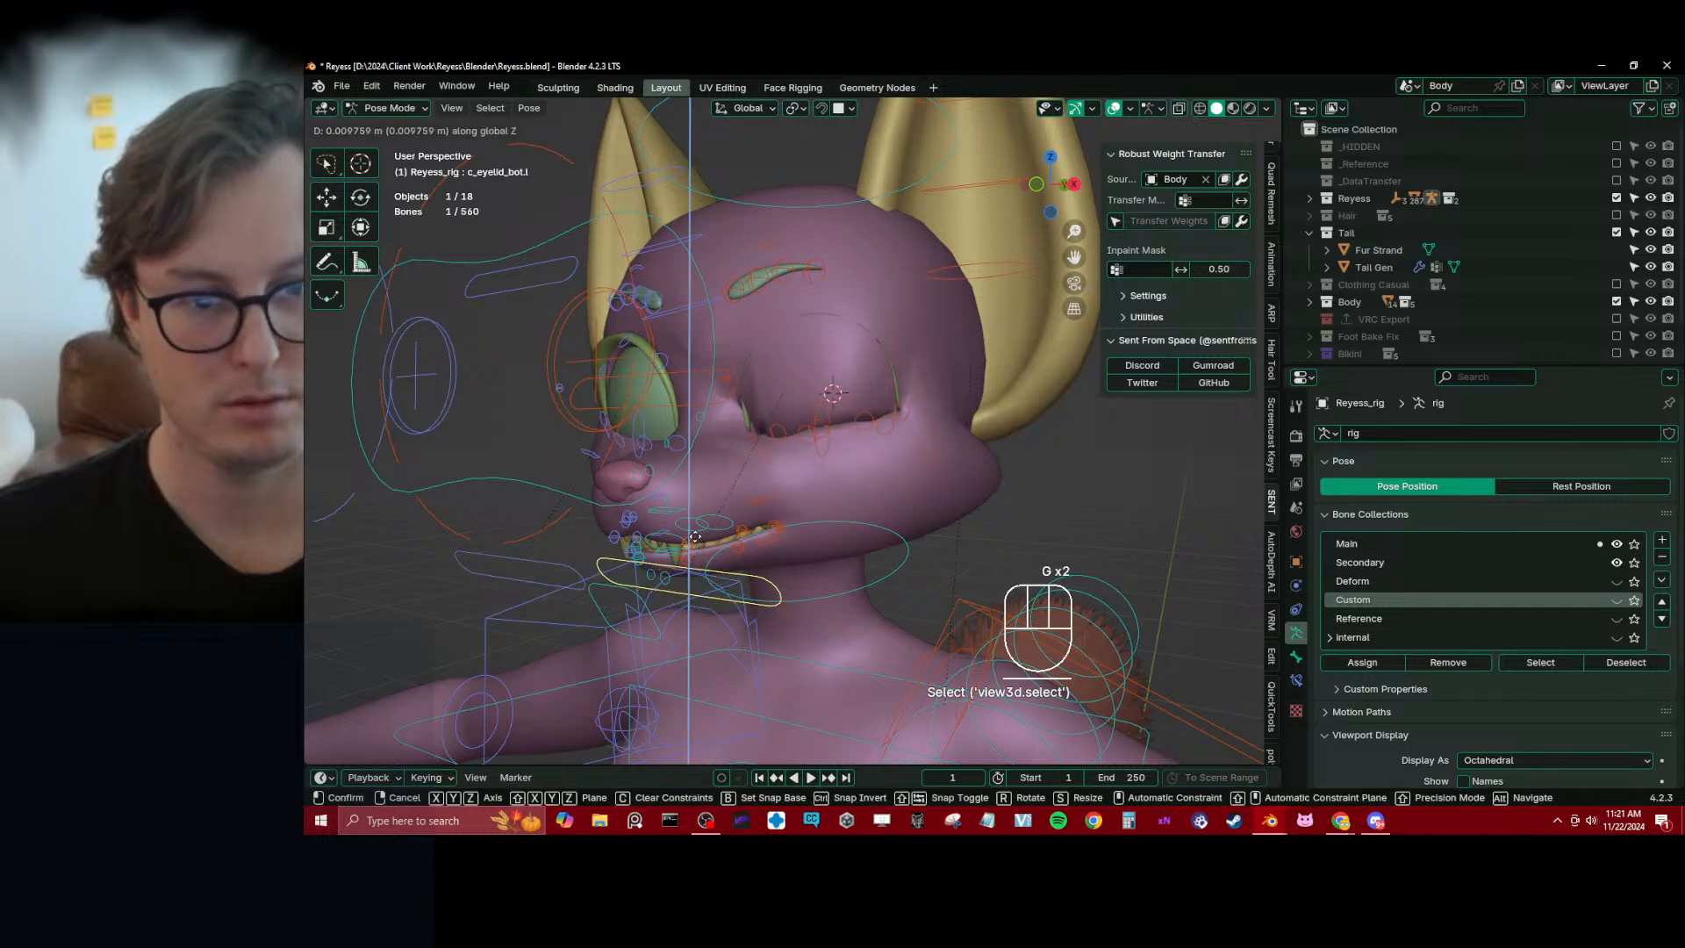
{"action": "left_click", "coordinate": [702, 527]}
{"action": "middle_click_drag", "start_coordinate": [702, 528], "coordinate": [803, 431]}
{"action": "key", "text": "g"}
{"action": "key", "text": "z"}
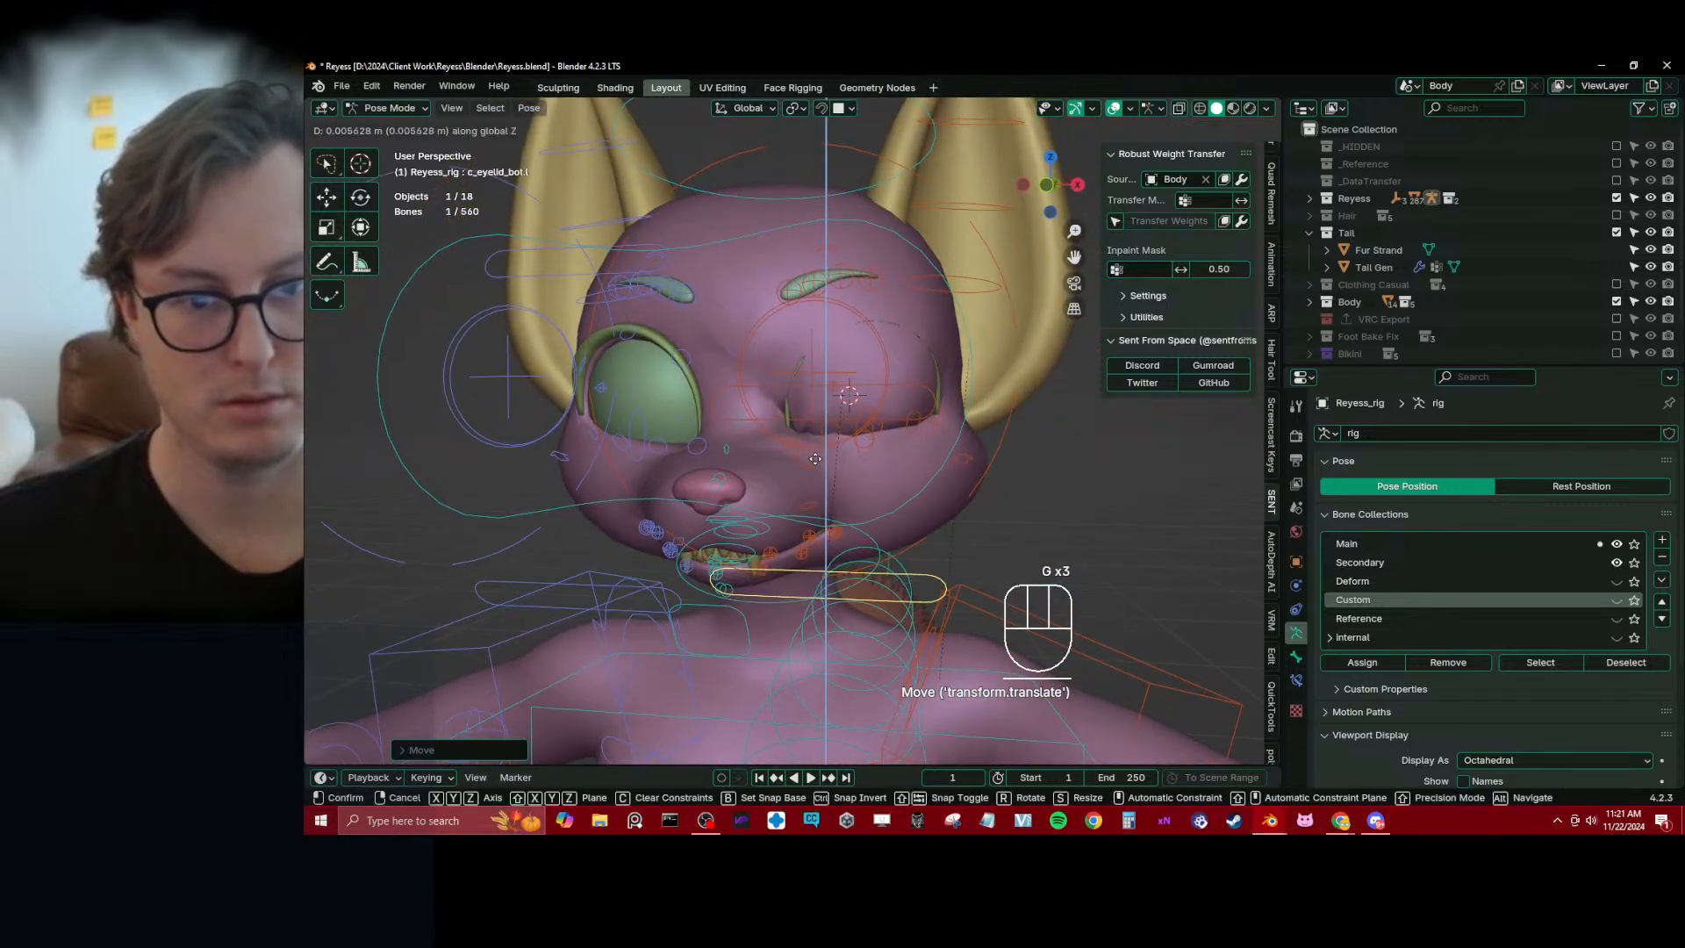
{"action": "left_click", "coordinate": [932, 422]}
Fine-tune the height of c_eyelid_top.l along global Z against the raised lower lid
{"action": "left_click", "coordinate": [888, 395]}
{"action": "key", "text": "g"}
{"action": "key", "text": "z"}
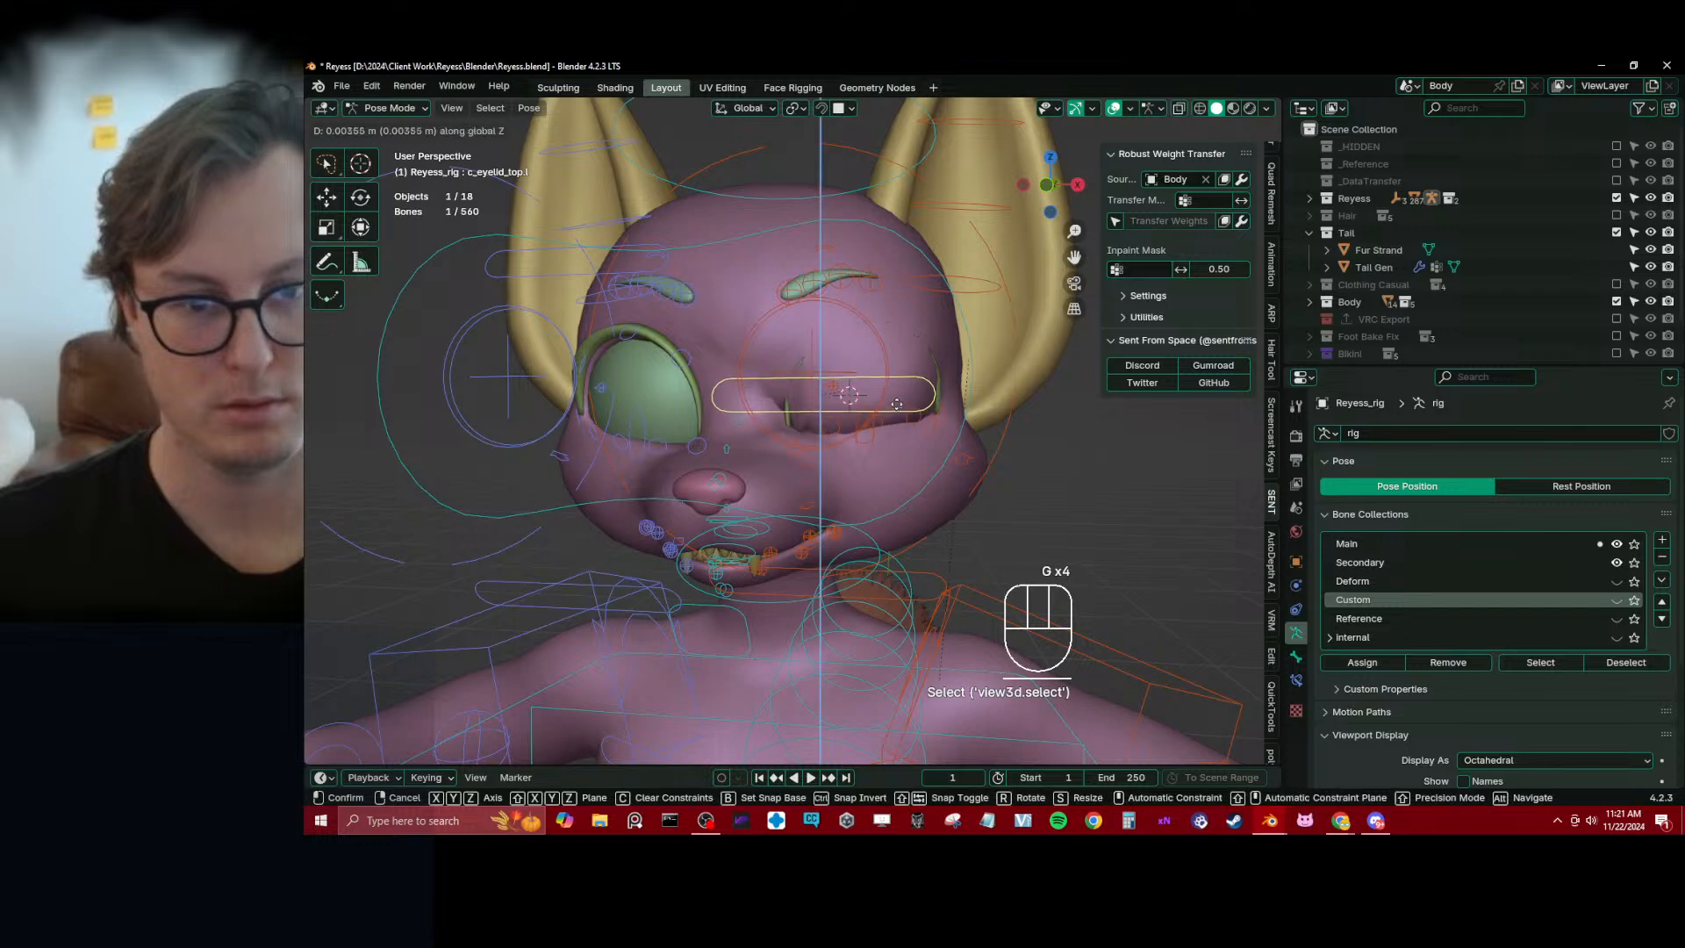
{"action": "left_click", "coordinate": [887, 400]}
Adjust the left eyelid's shape by moving the individual controls c_eyelid_top_01.l and c_eyelid_bot_02.l
{"action": "scroll", "coordinate": [842, 438], "scroll_direction": "up", "scroll_amount": 3}
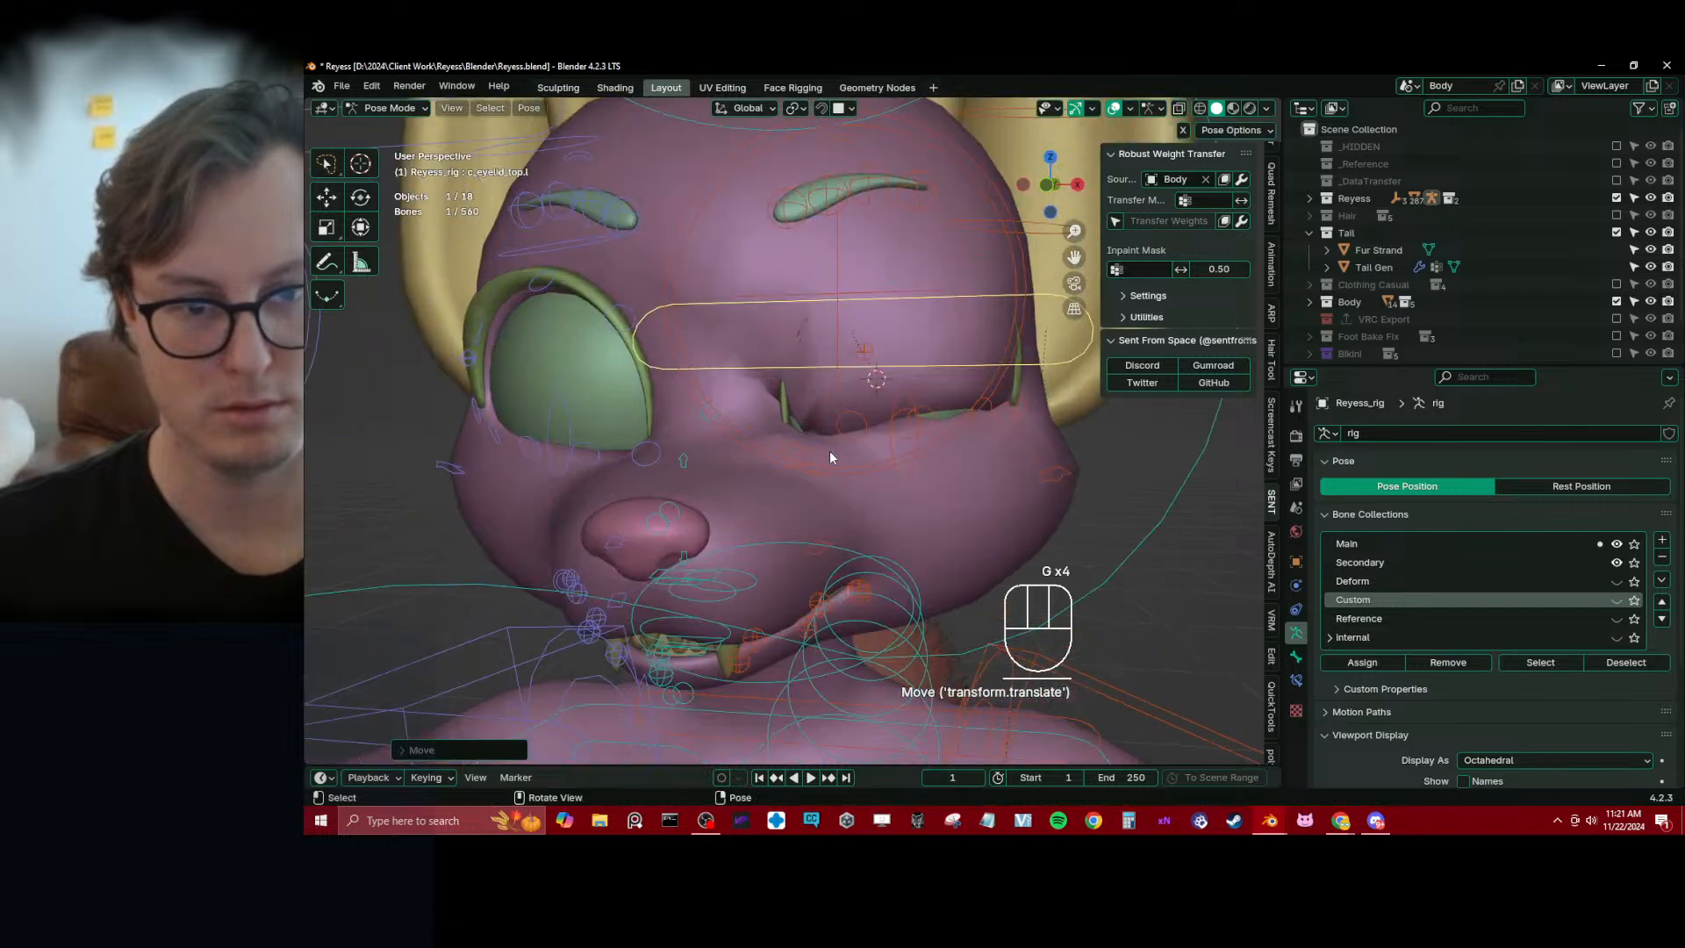
{"action": "left_click", "coordinate": [817, 453]}
{"action": "key", "text": "g"}
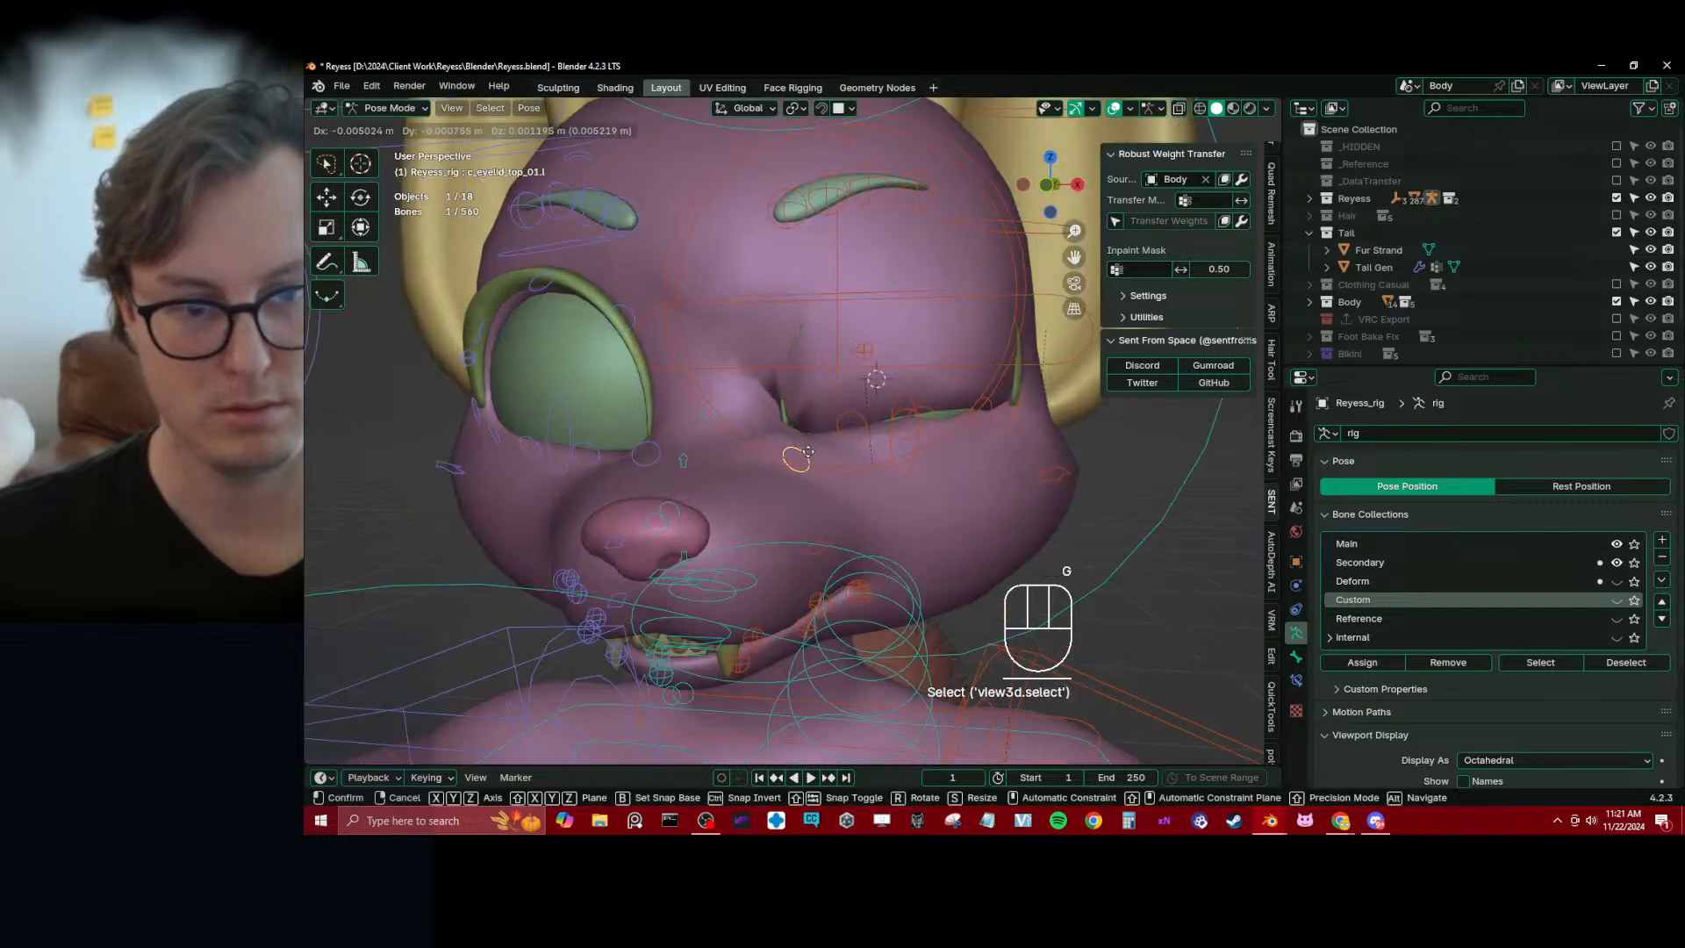
{"action": "left_click", "coordinate": [807, 452]}
{"action": "left_click", "coordinate": [923, 407]}
{"action": "key", "text": "g"}
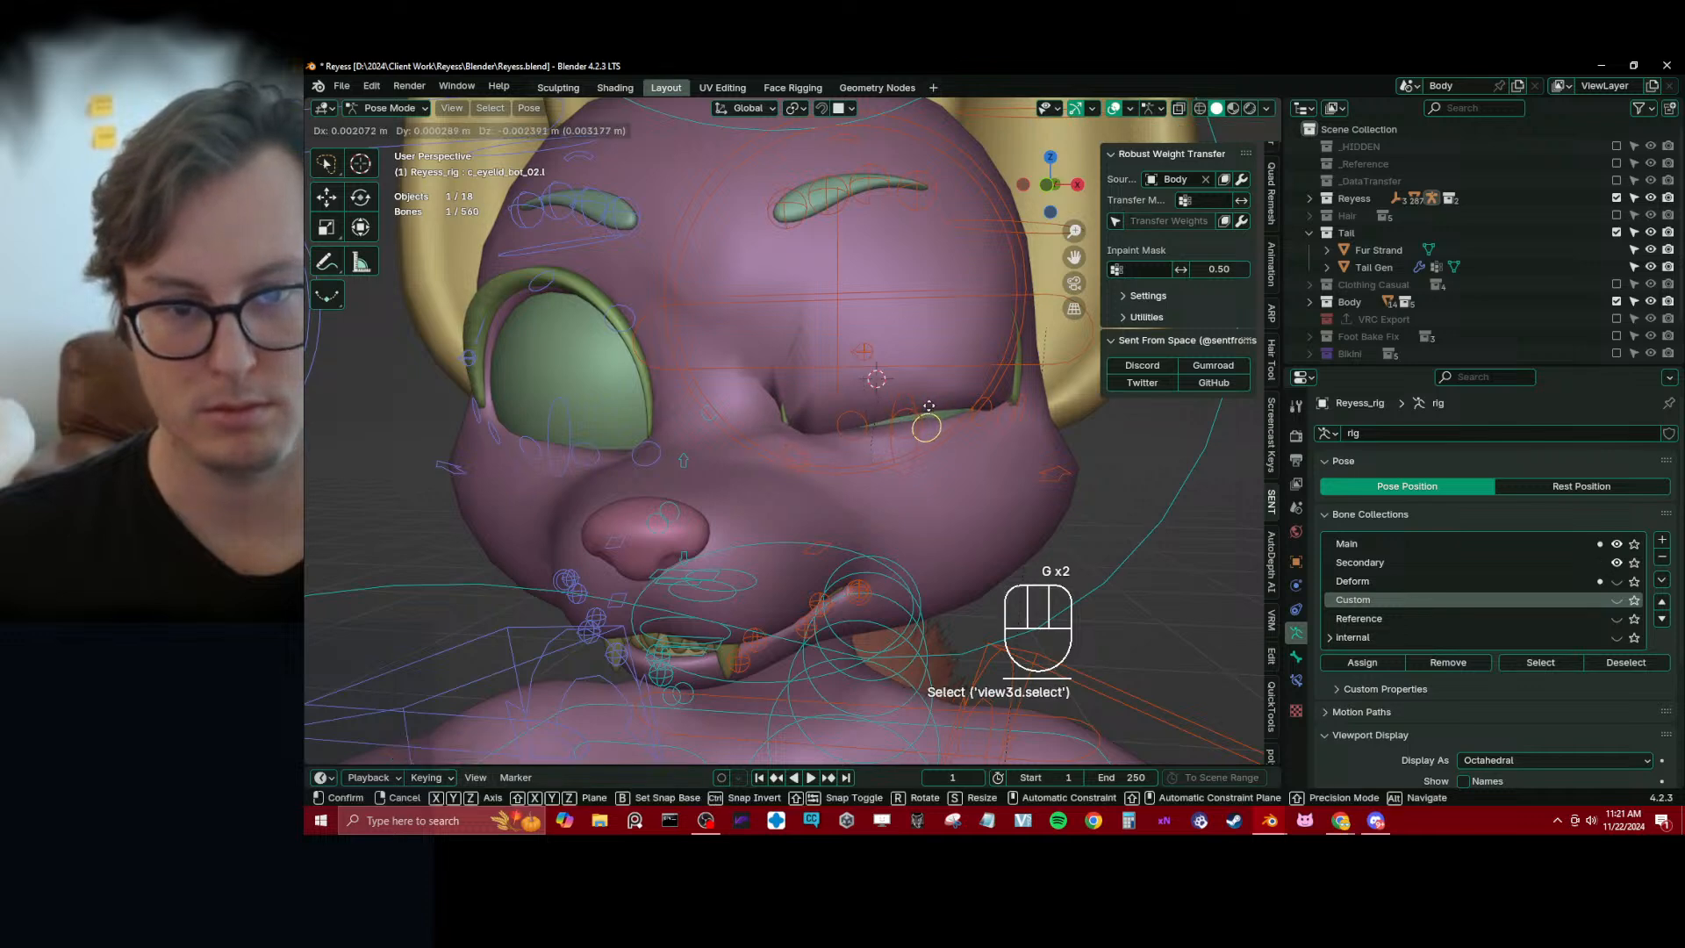
{"action": "left_click", "coordinate": [913, 405]}
Try moving c_eyelid_bot_01.l from the side, and nudge c_eyelid_bot_03.l slightly upward
{"action": "middle_click_drag", "start_coordinate": [913, 405], "coordinate": [820, 421]}
{"action": "left_click", "coordinate": [819, 422]}
{"action": "key", "text": "g"}
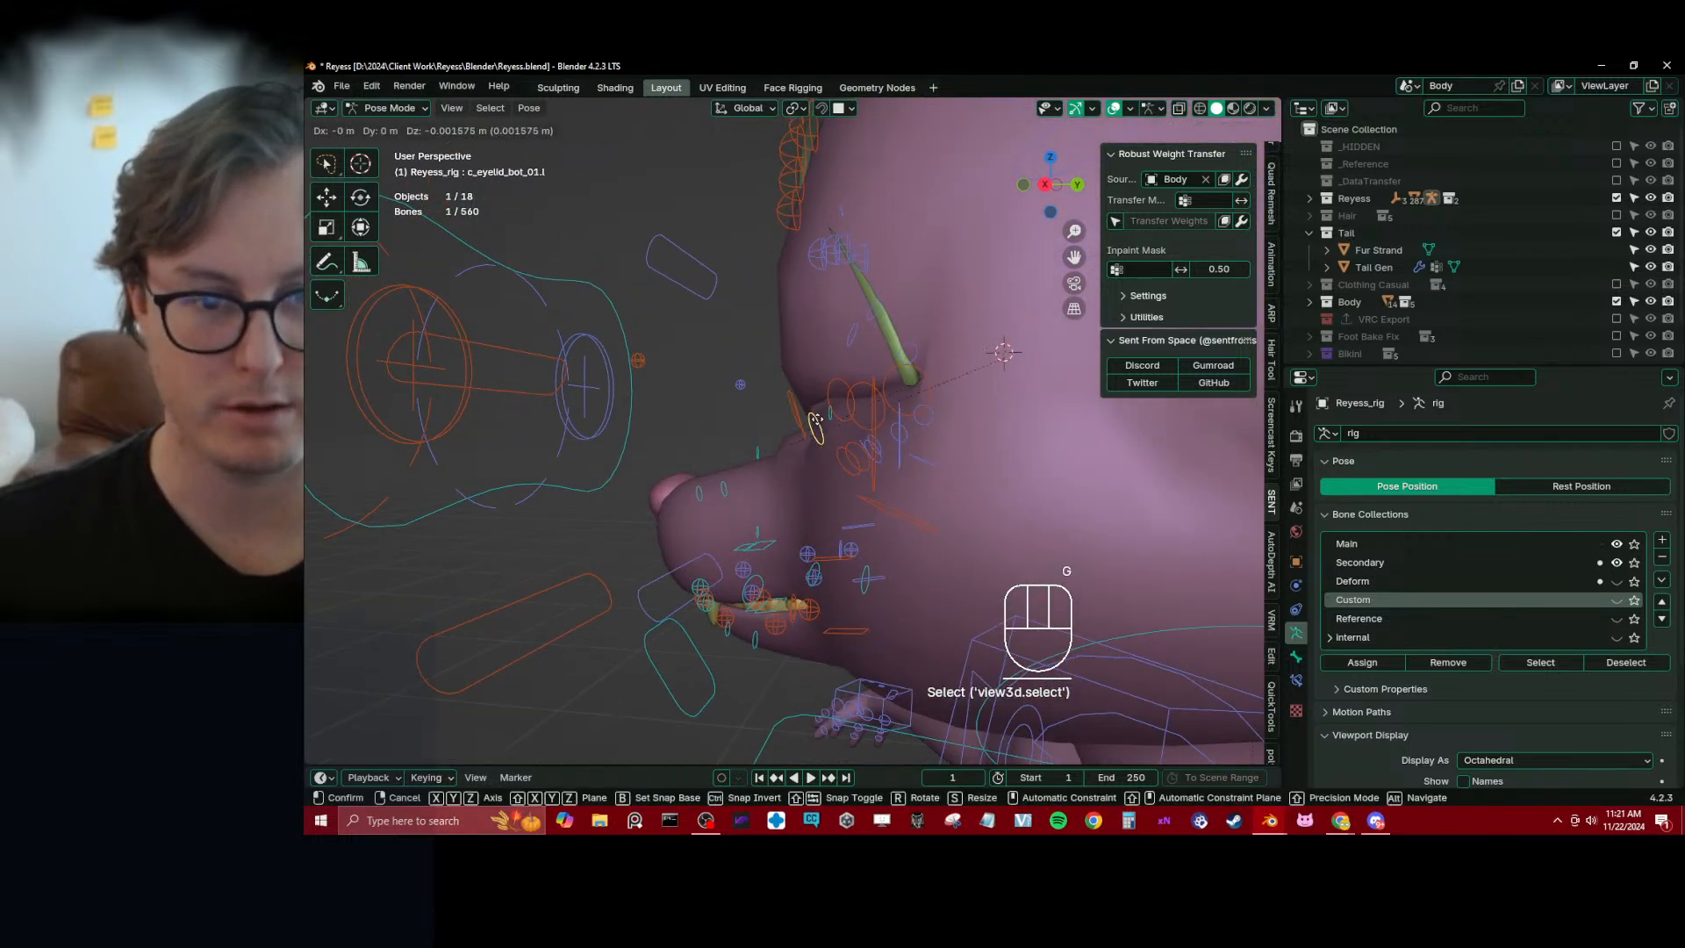
{"action": "right_click", "coordinate": [815, 418]}
{"action": "left_click", "coordinate": [833, 379]}
{"action": "key", "text": "g"}
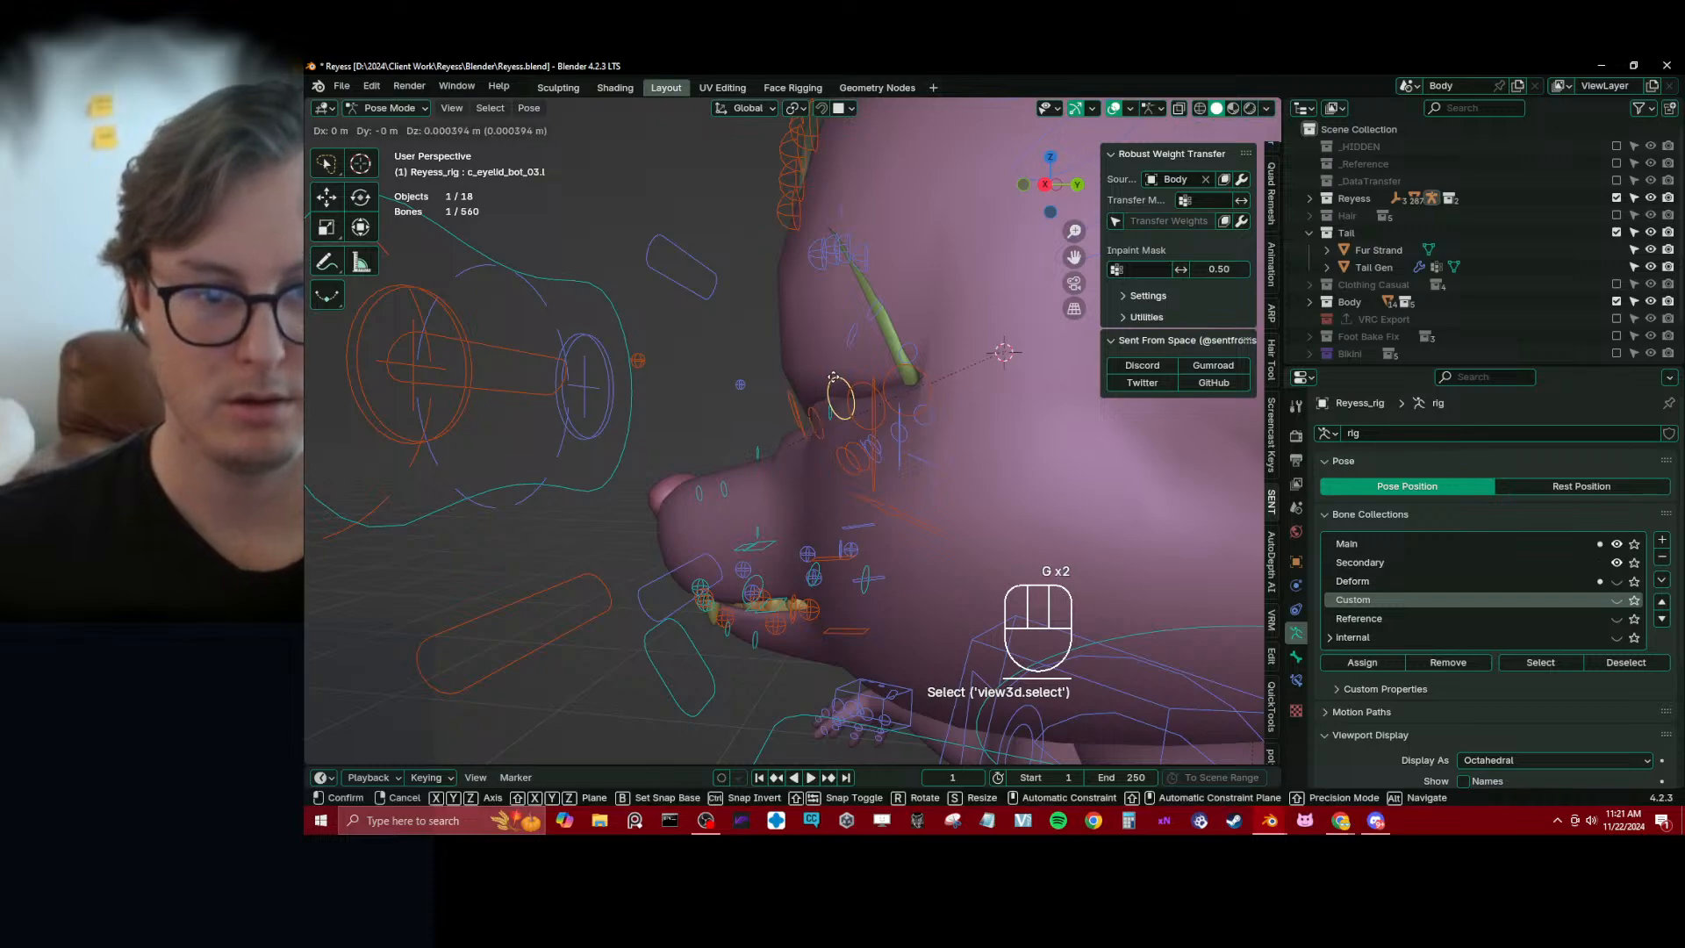
{"action": "left_click", "coordinate": [830, 370]}
Clear the location of all visible pose bones on Reyess_rig
{"action": "middle_click_drag", "start_coordinate": [830, 370], "coordinate": [913, 425]}
{"action": "scroll", "coordinate": [908, 430], "scroll_direction": "down", "scroll_amount": 5}
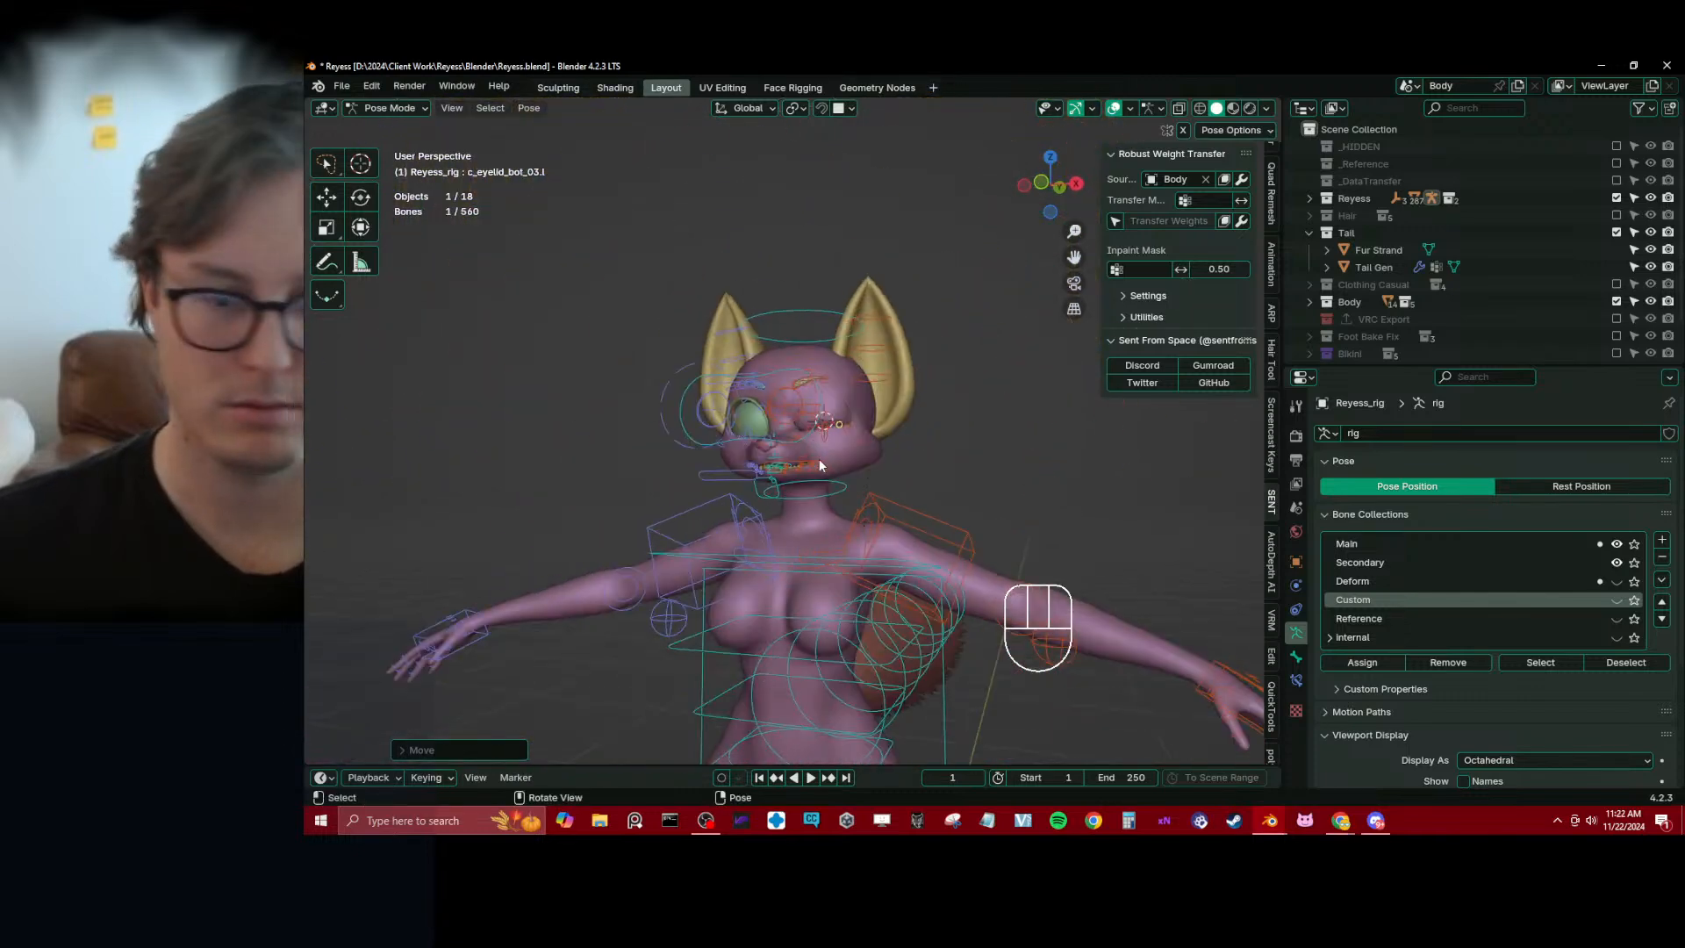
{"action": "scroll", "coordinate": [823, 457], "scroll_direction": "up", "scroll_amount": 3}
{"action": "middle_click_drag", "start_coordinate": [829, 455], "coordinate": [882, 463]}
{"action": "key", "text": "a"}
{"action": "key", "text": "alt+g"}
Return to Object Mode, select the eyelash mesh and save the file
{"action": "key", "text": "ctrl+Tab"}
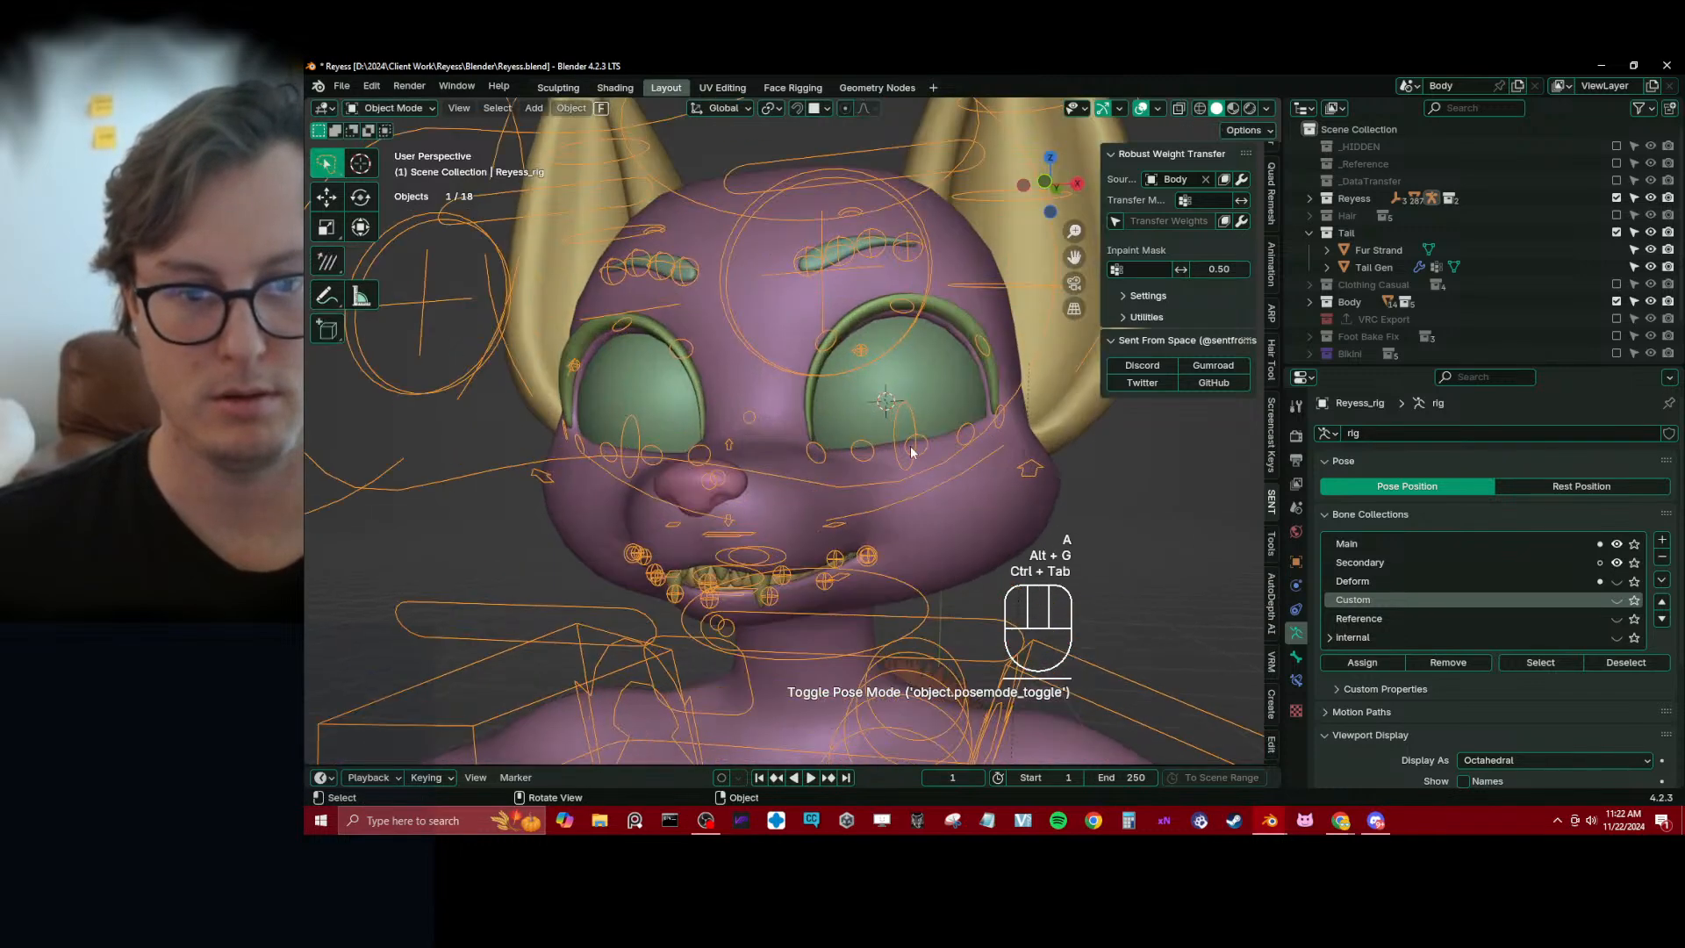
{"action": "left_click", "coordinate": [956, 342]}
{"action": "key", "text": "ctrl+s"}
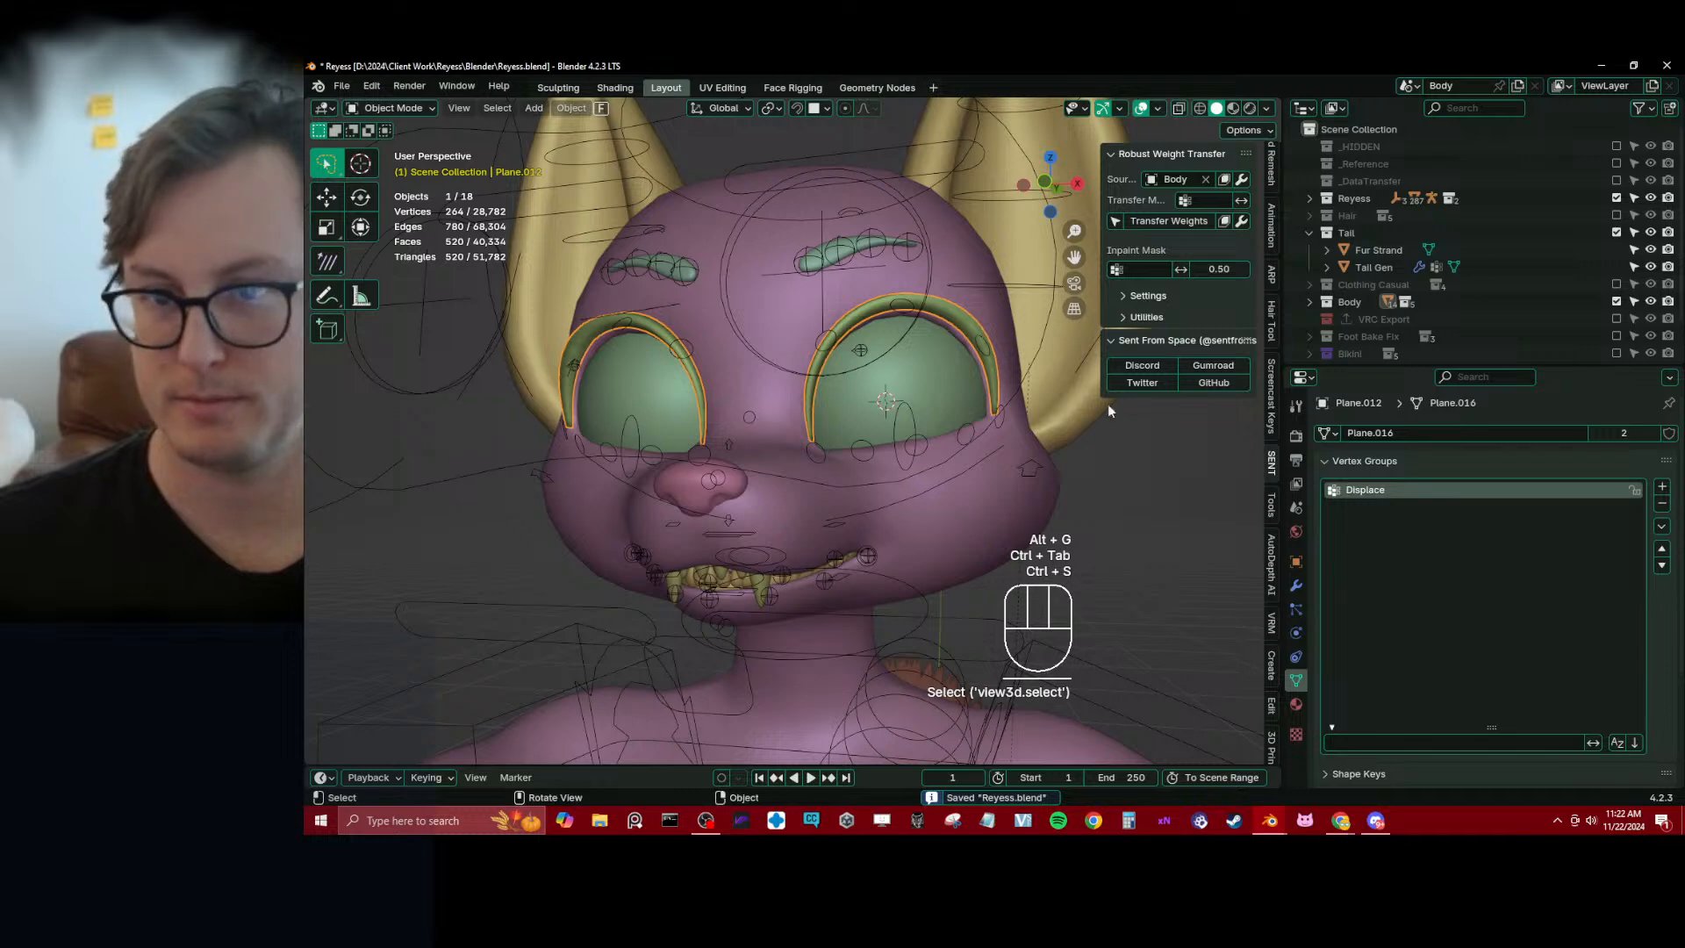
Transfer the Body's weights to the eyelash mesh, parent the lashes to Reyess_rig and save the file
{"action": "left_click", "coordinate": [1172, 224]}
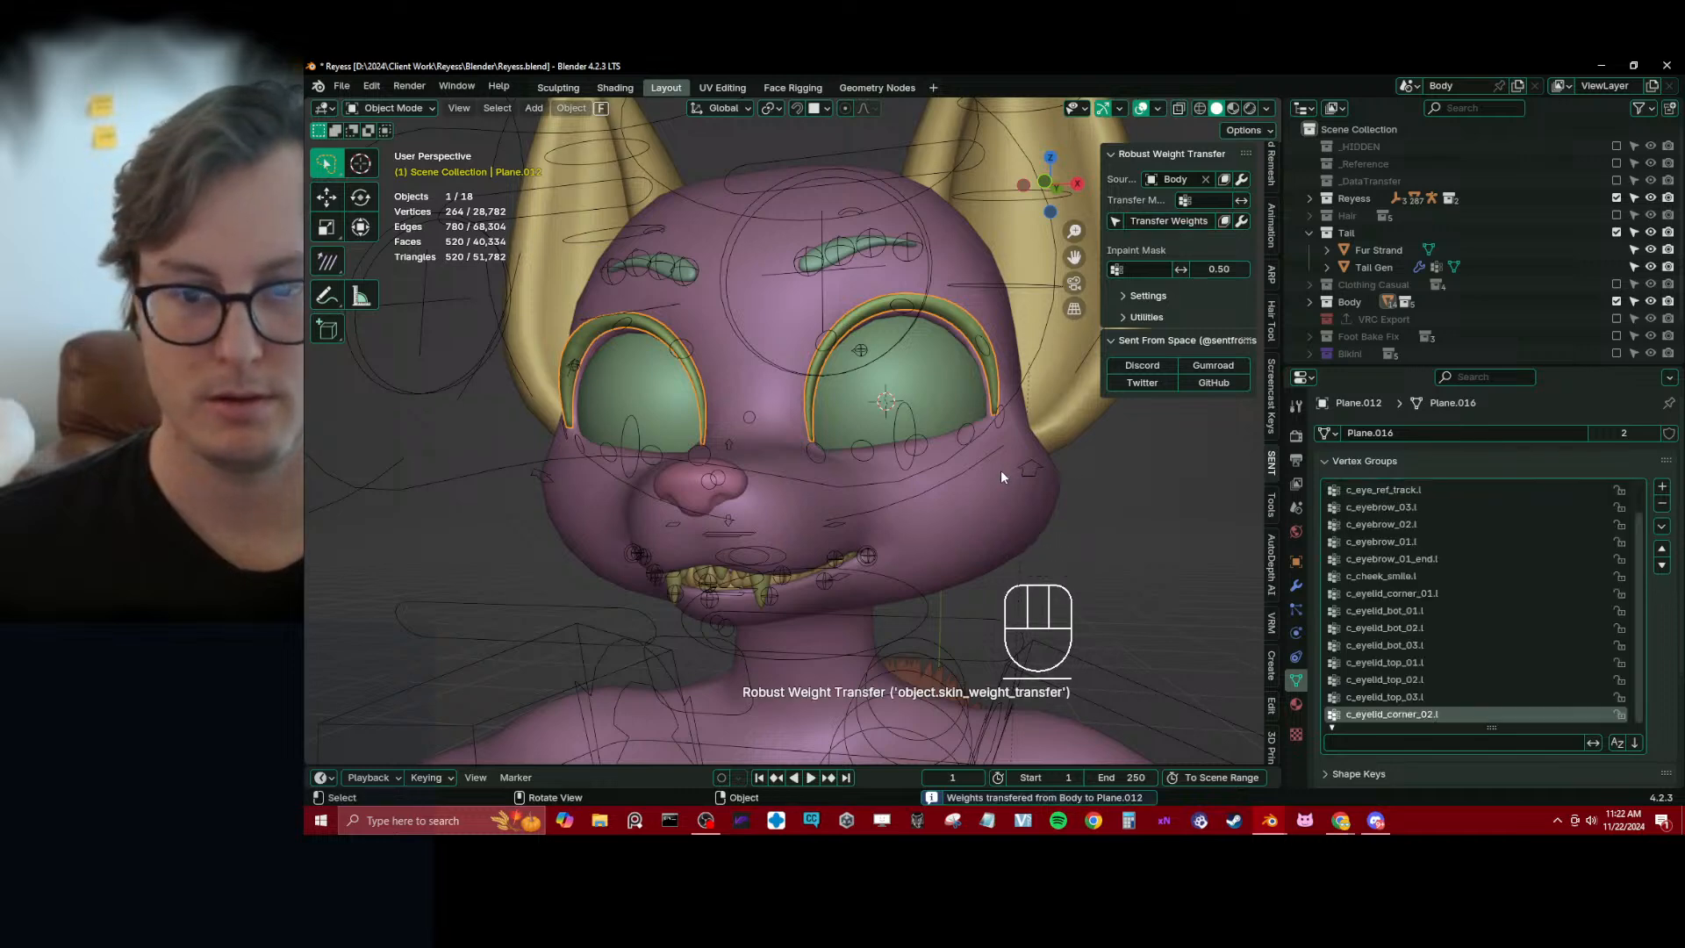
{"action": "left_click", "coordinate": [968, 447], "text": "shift"}
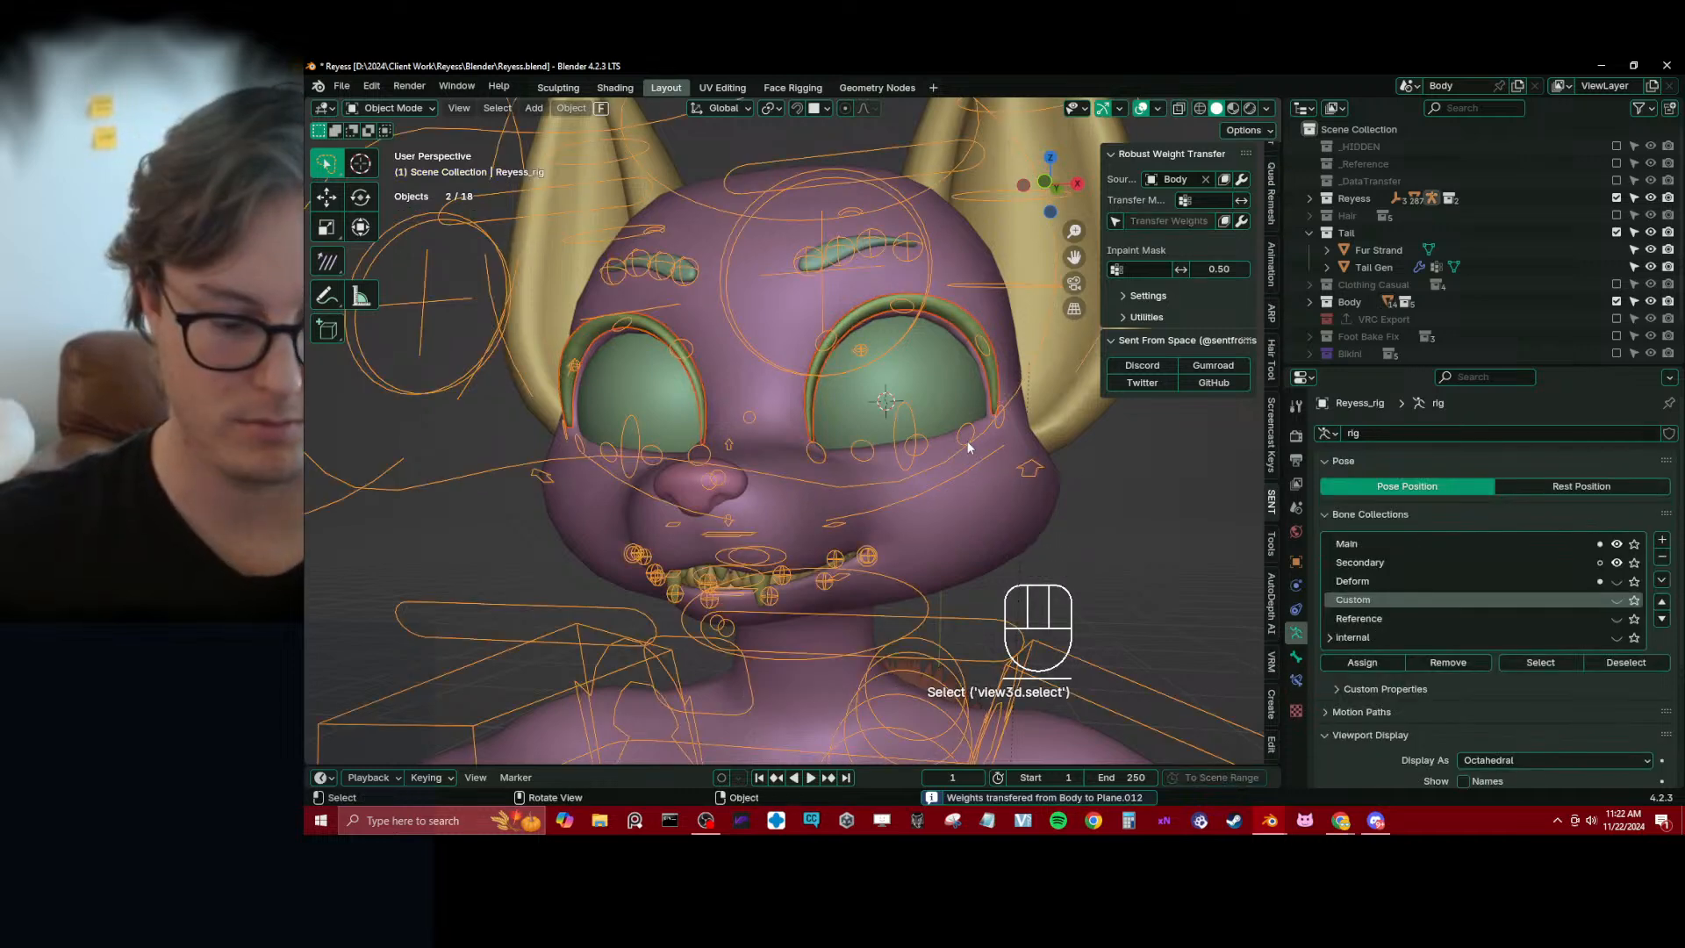
{"action": "key", "text": "ctrl+p"}
{"action": "left_click", "coordinate": [968, 450]}
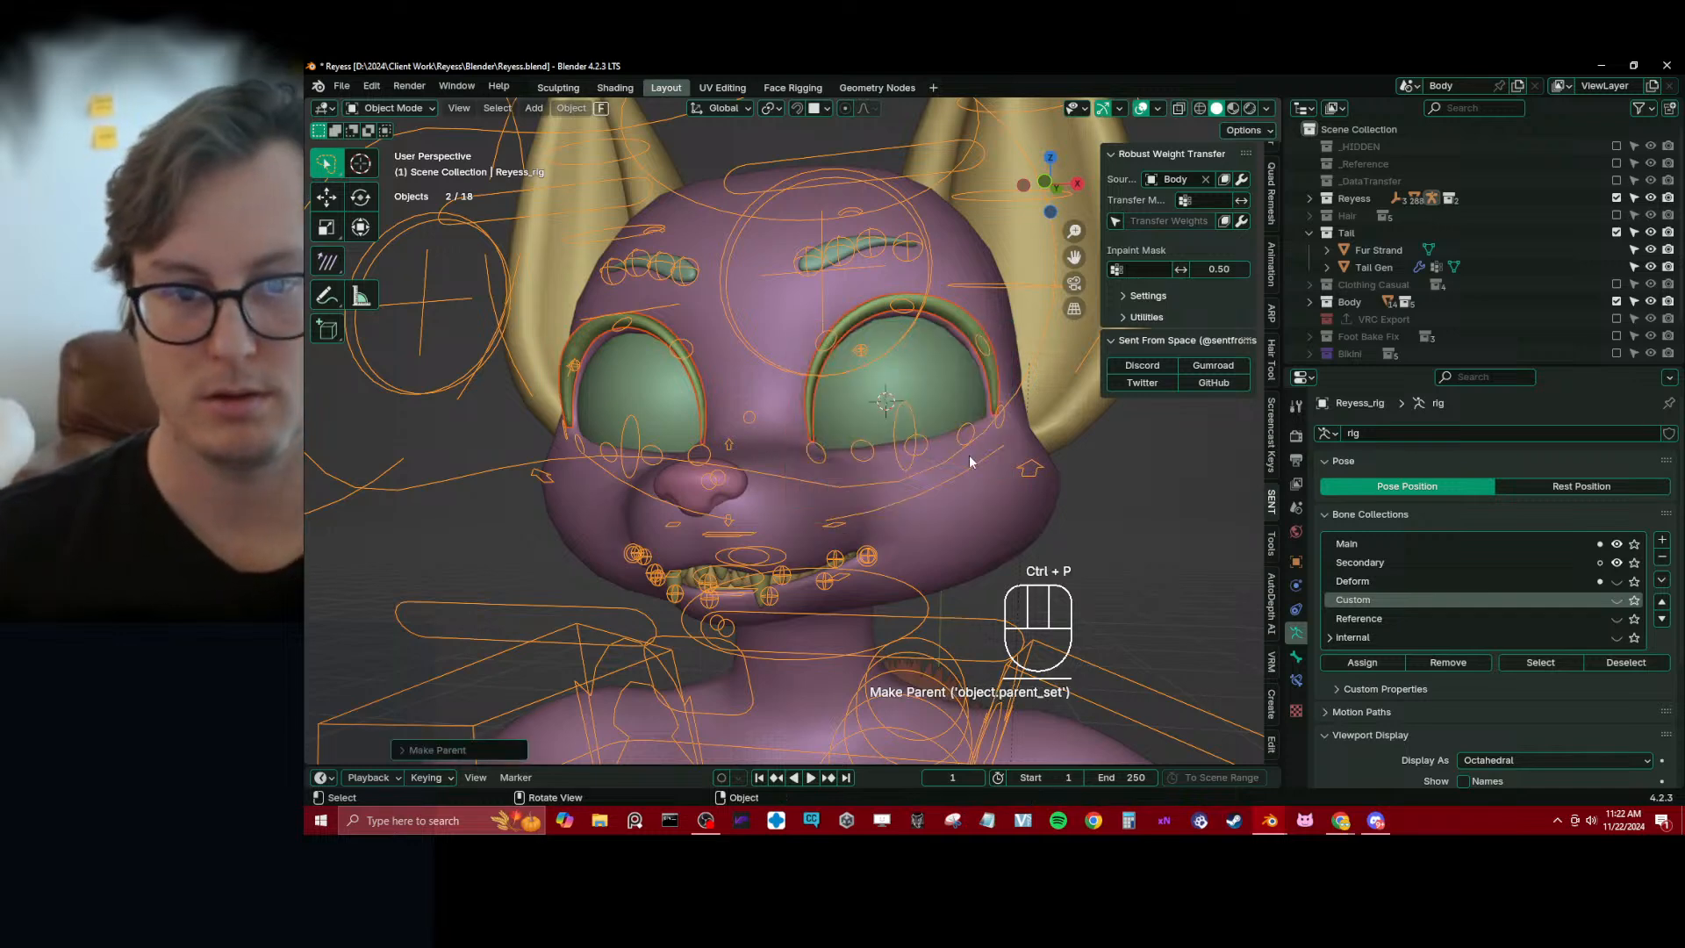
{"action": "key", "text": "ctrl+s"}
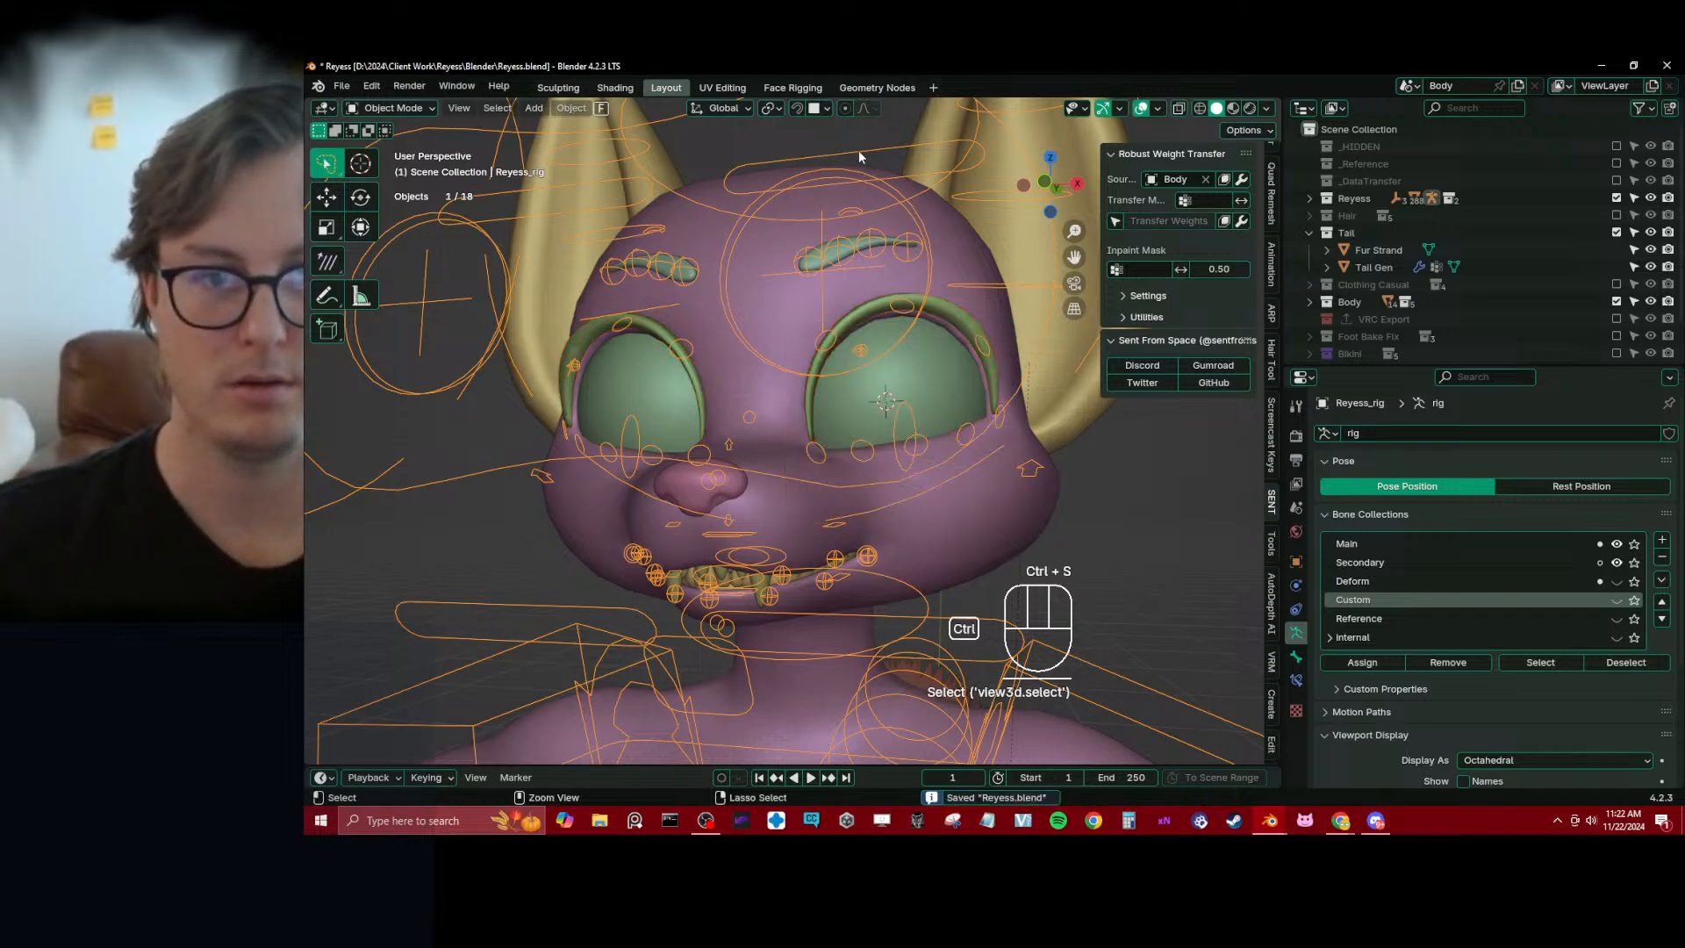
Enter Pose Mode on Reyess_rig and lower the c_eyelid_top.l control along global Z to test the lashes
{"action": "key", "text": "ctrl+Tab"}
{"action": "left_click", "coordinate": [860, 158]}
{"action": "key", "text": "g"}
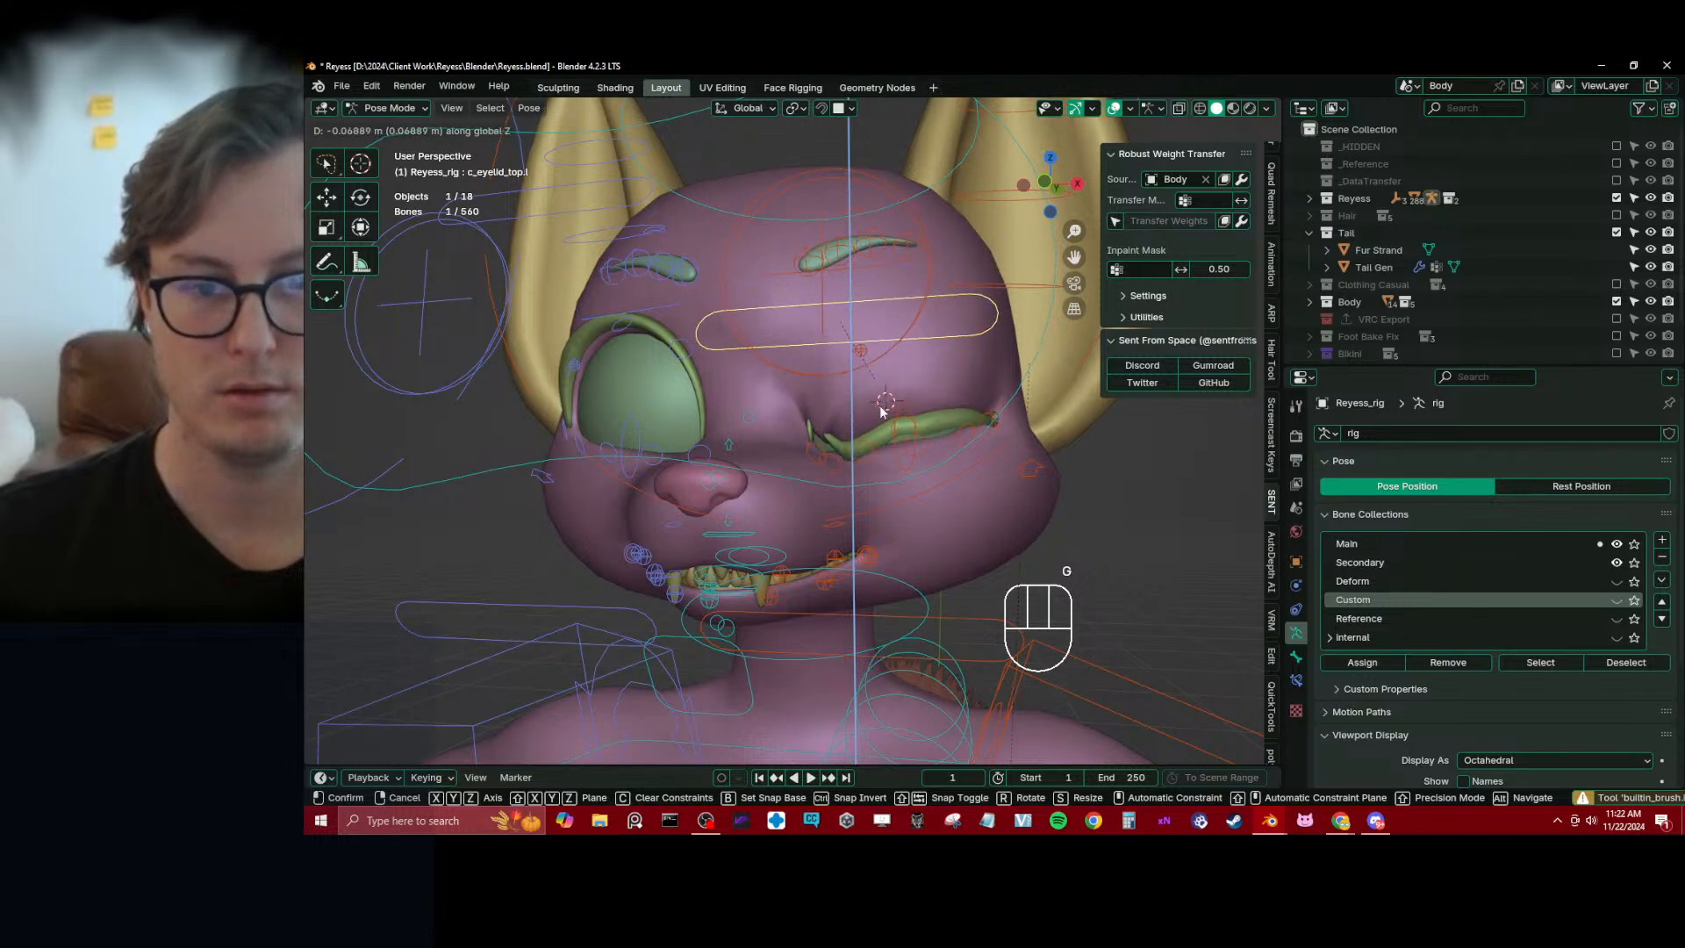
{"action": "left_click", "coordinate": [883, 399]}
Move the lower lid control c_eyelid_bot_01.l slightly upward to test the closed lashes
{"action": "scroll", "coordinate": [869, 401], "scroll_direction": "up", "scroll_amount": 3}
{"action": "left_click", "coordinate": [908, 433], "text": "shift"}
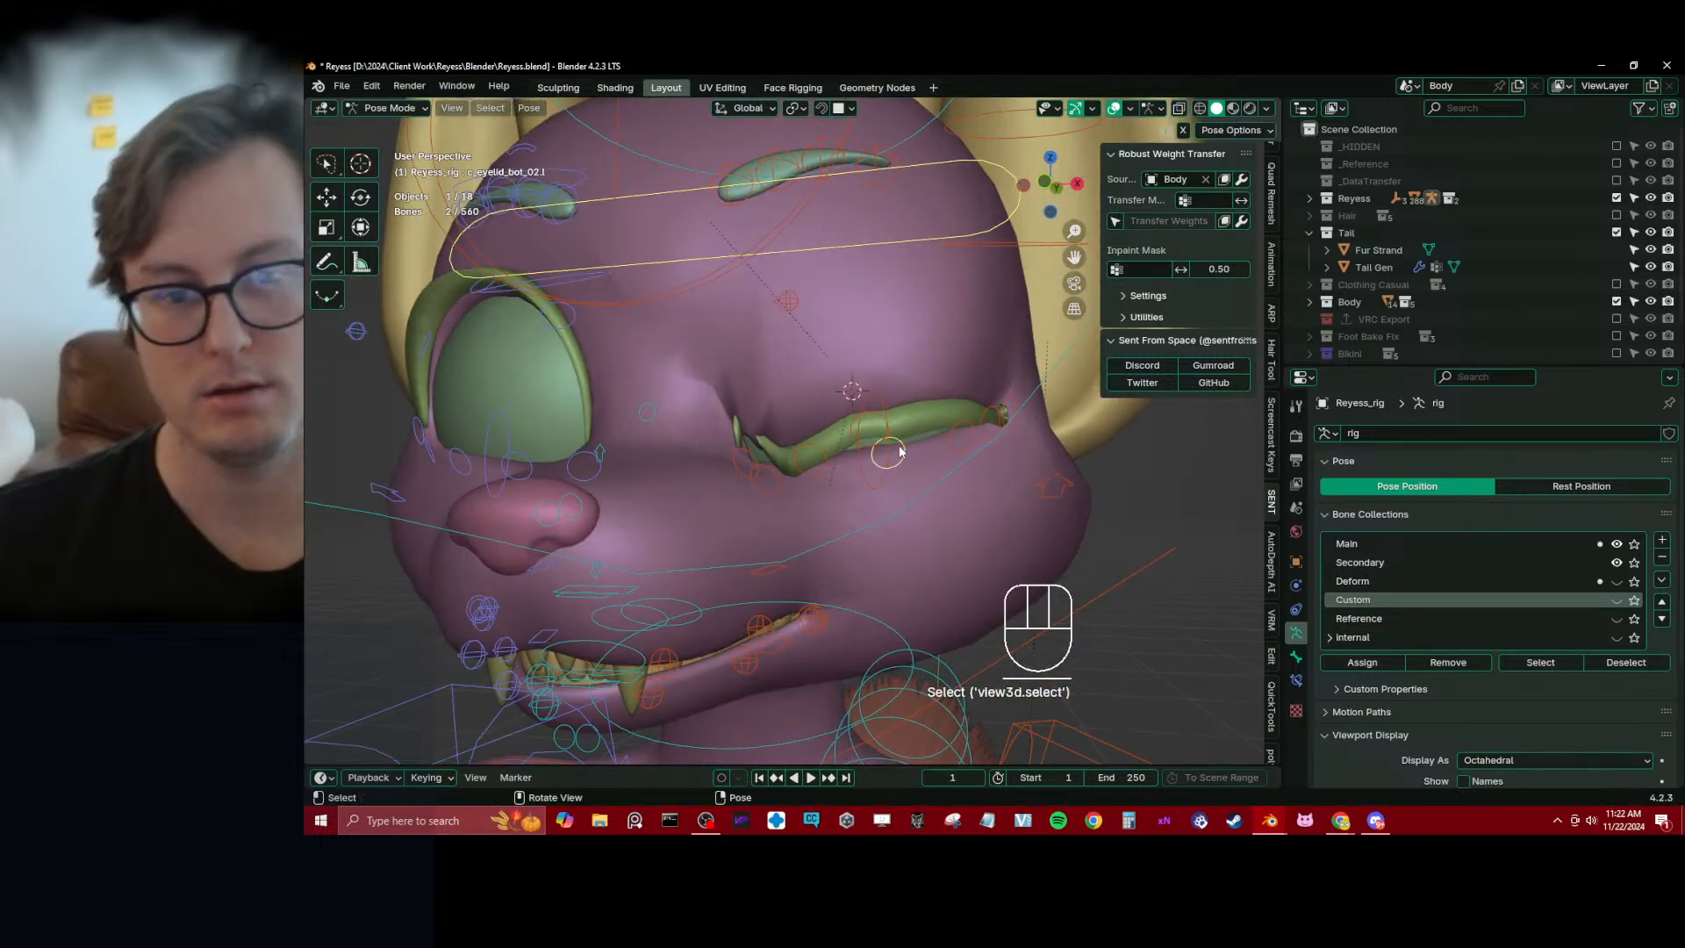
{"action": "middle_click_drag", "start_coordinate": [891, 458], "coordinate": [909, 455]}
{"action": "left_click", "coordinate": [814, 477]}
{"action": "key", "text": "g"}
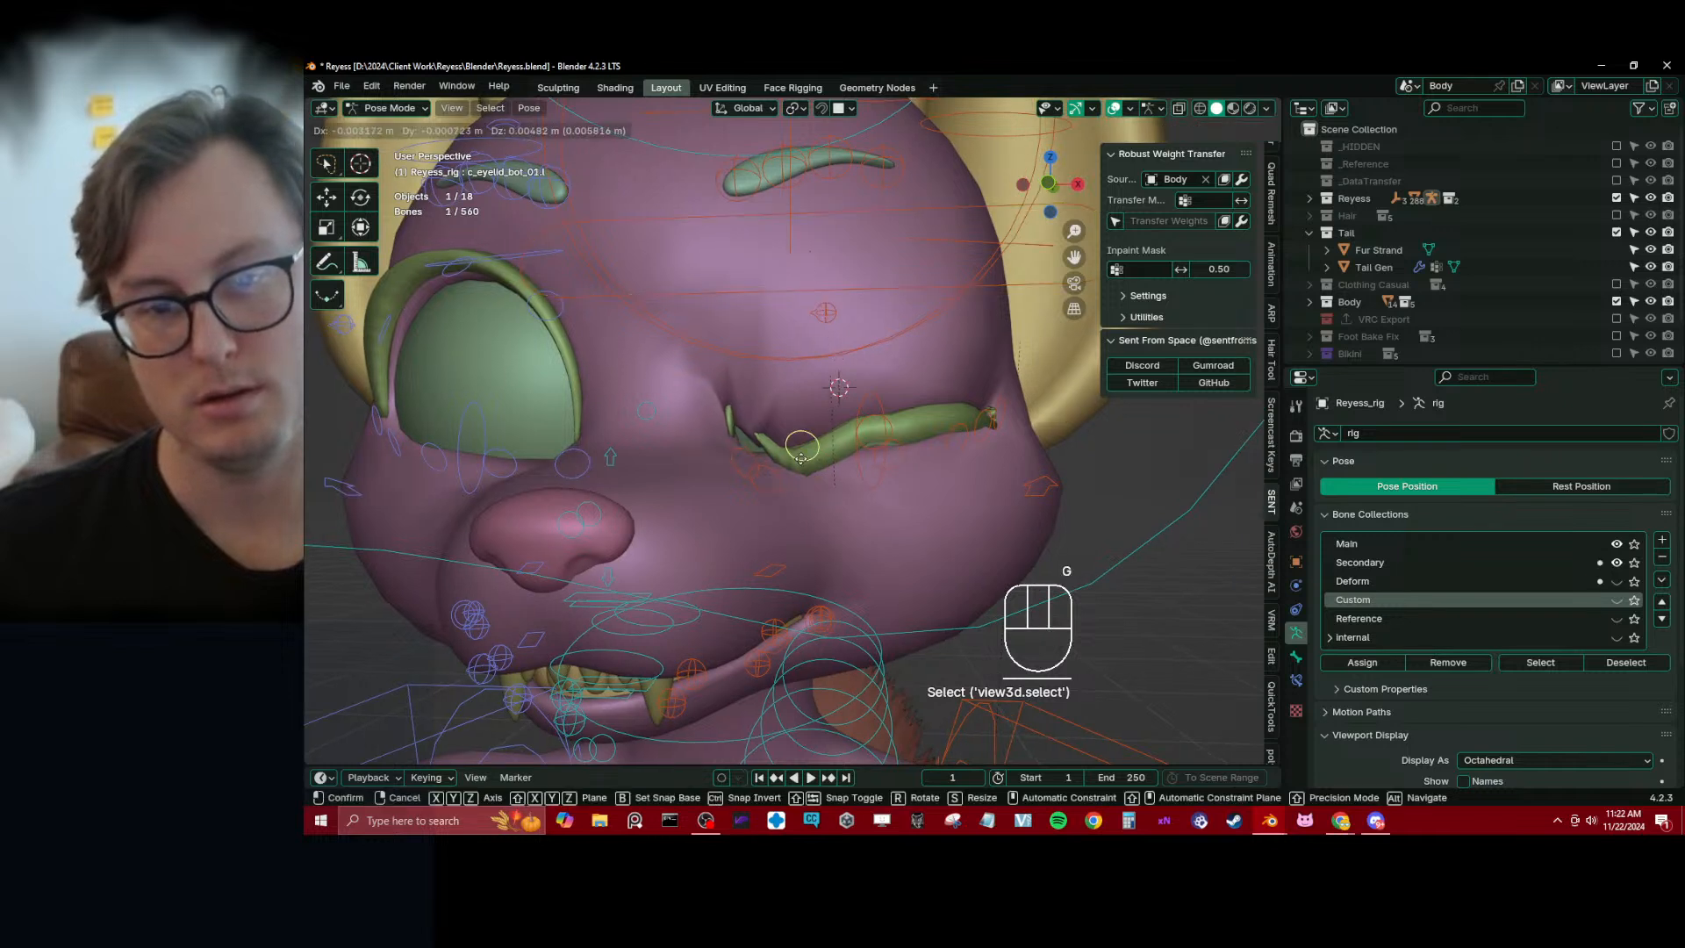
{"action": "left_click", "coordinate": [782, 481]}
Shape the closed left lash by moving c_eyelid_top_01.l upward and c_eyelid_top_02.l downward
{"action": "left_click", "coordinate": [772, 484]}
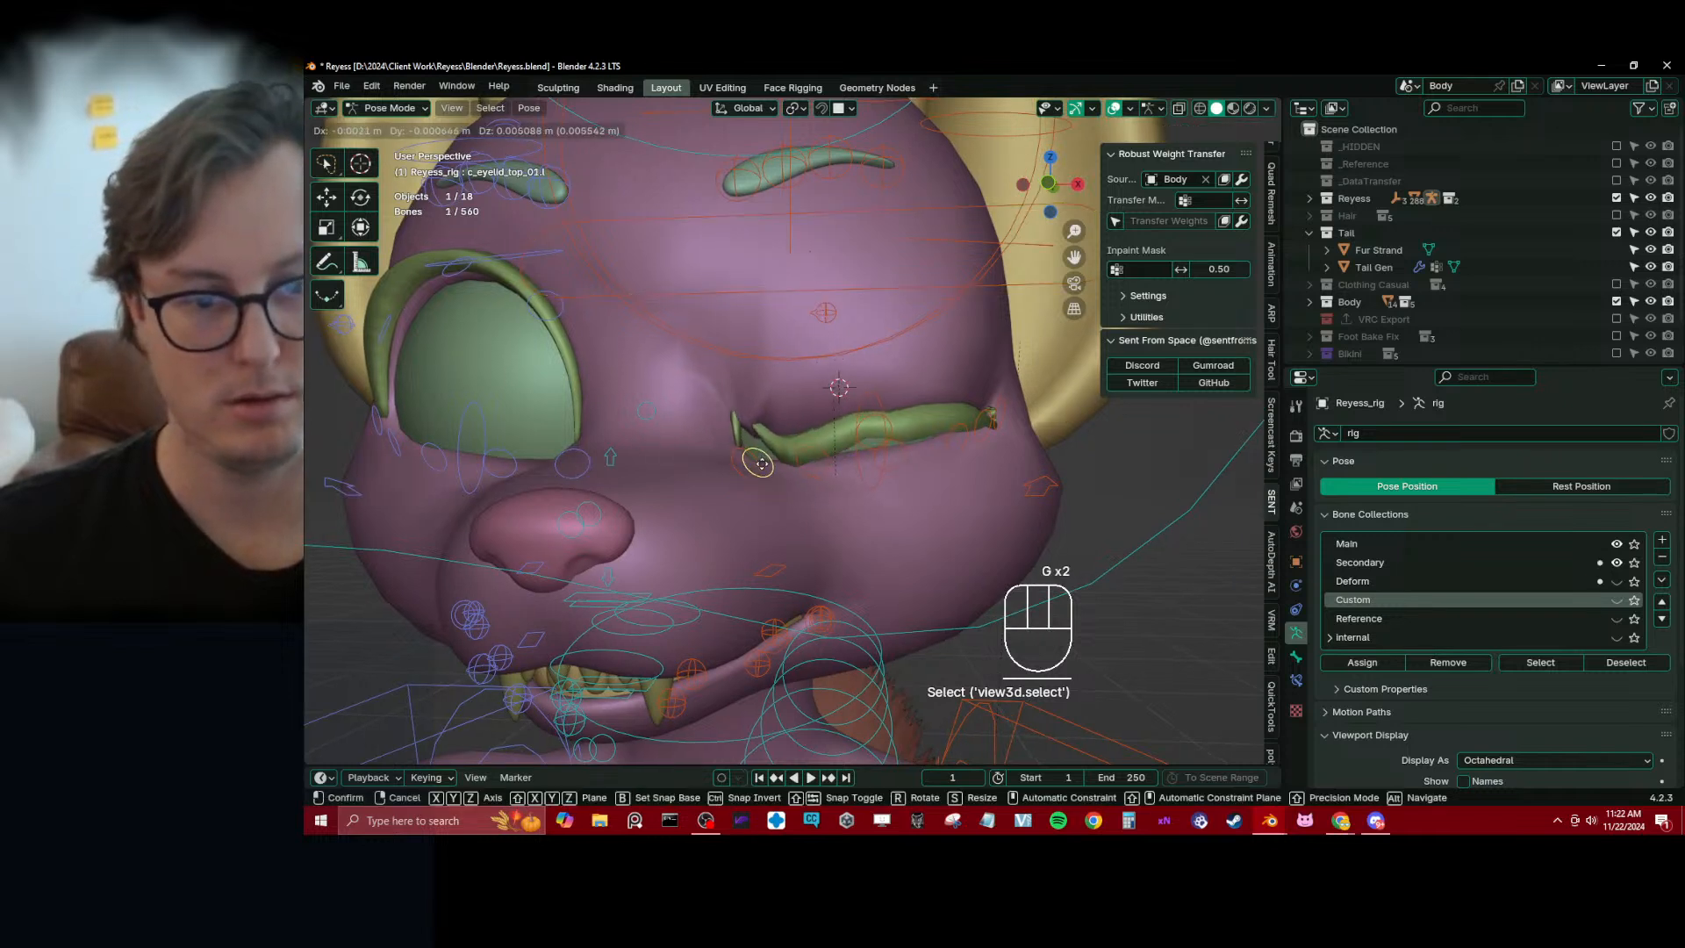
{"action": "key", "text": "g"}
{"action": "left_click", "coordinate": [838, 457]}
{"action": "left_click", "coordinate": [871, 427]}
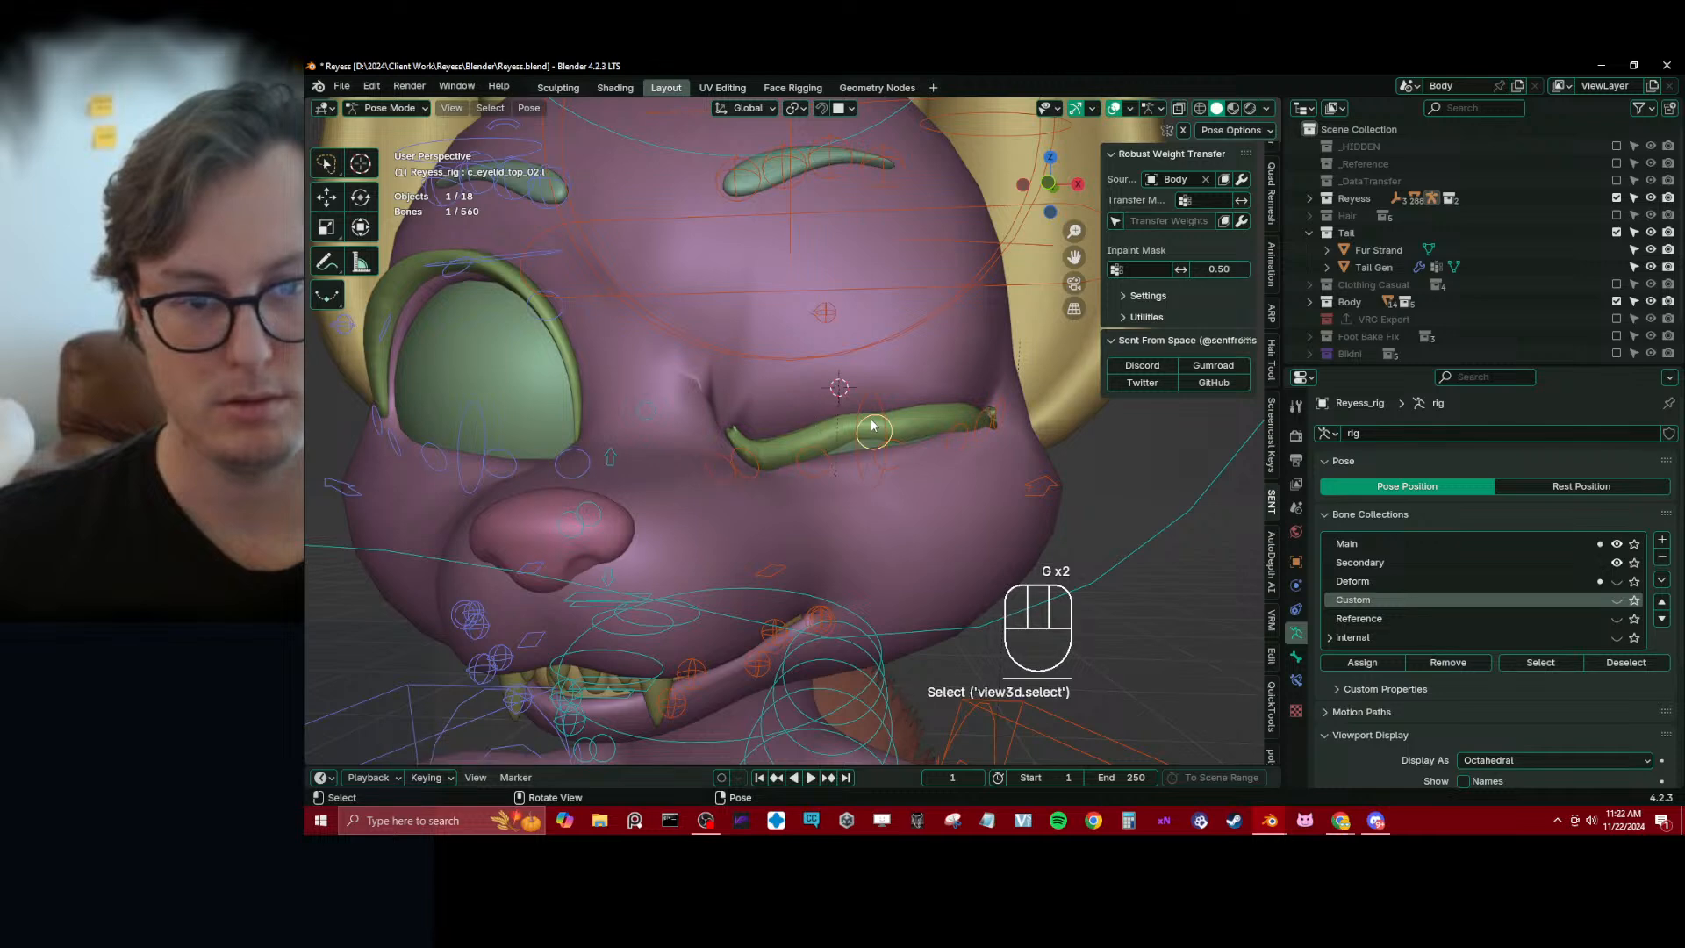
{"action": "key", "text": "g"}
{"action": "left_click", "coordinate": [877, 454]}
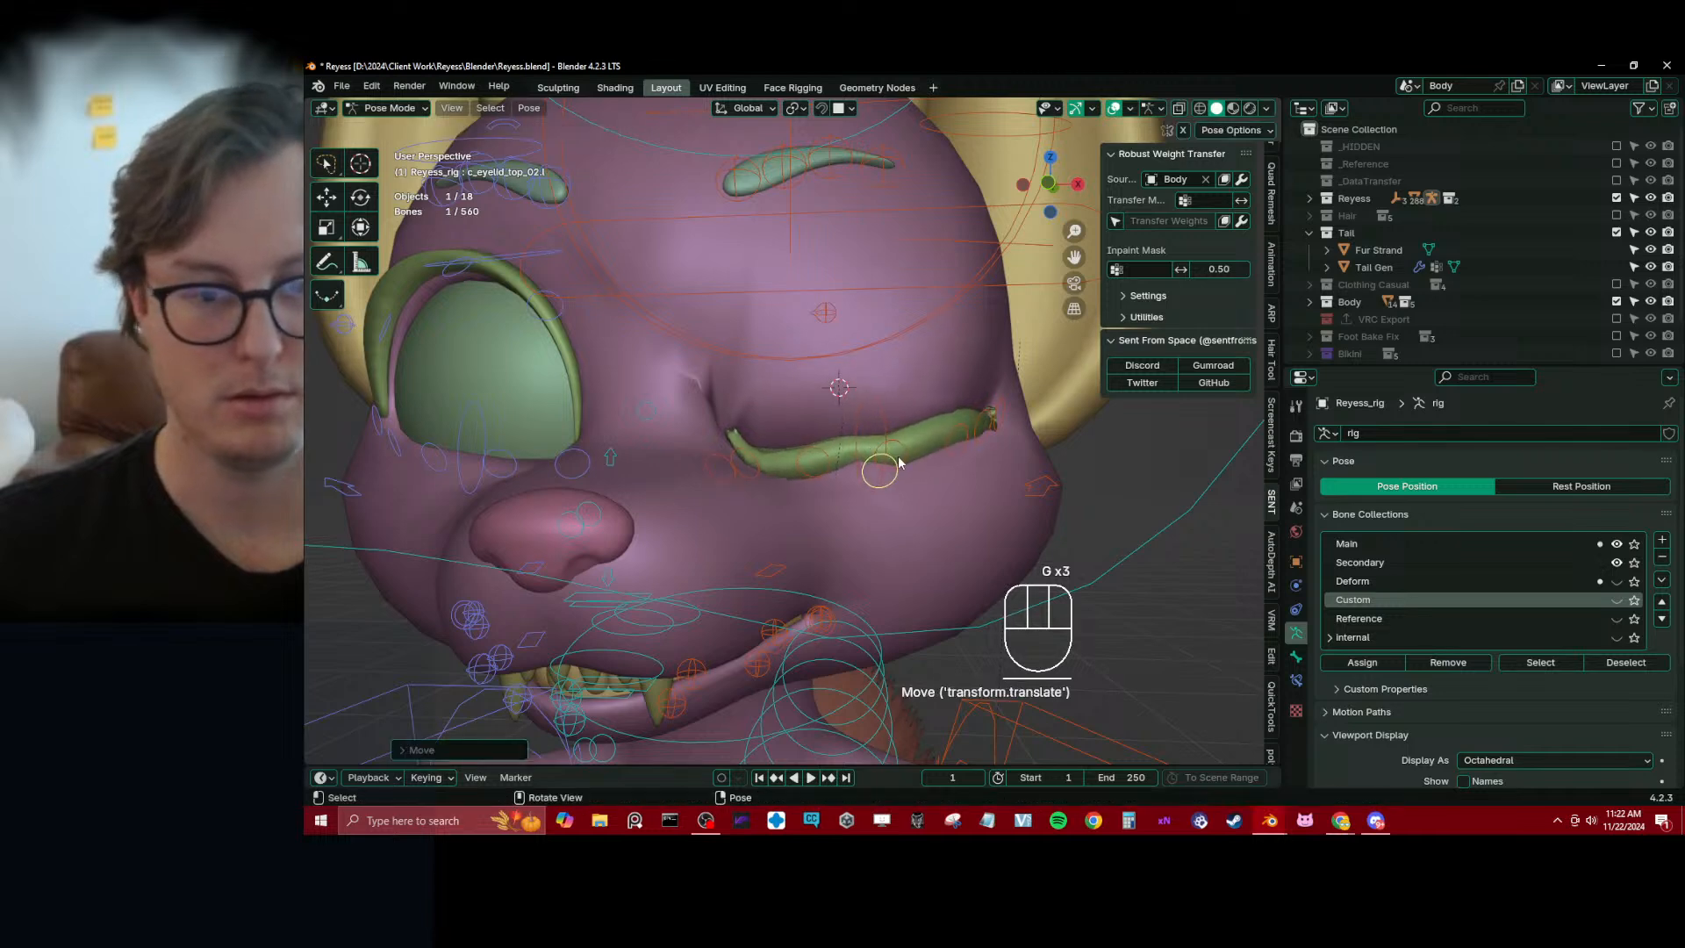
{"action": "mouse_move", "coordinate": [899, 463]}
{"action": "middle_mouse_down"}
{"action": "mouse_move", "coordinate": [965, 425]}
{"action": "mouse_move", "coordinate": [912, 441]}
{"action": "mouse_move", "coordinate": [854, 390]}
{"action": "mouse_move", "coordinate": [876, 394]}
{"action": "mouse_move", "coordinate": [891, 464]}
{"action": "middle_mouse_up"}
Clear the location of all visible pose bones on the rig, return to Object Mode and save the file
{"action": "key", "text": "ctrl+Tab"}
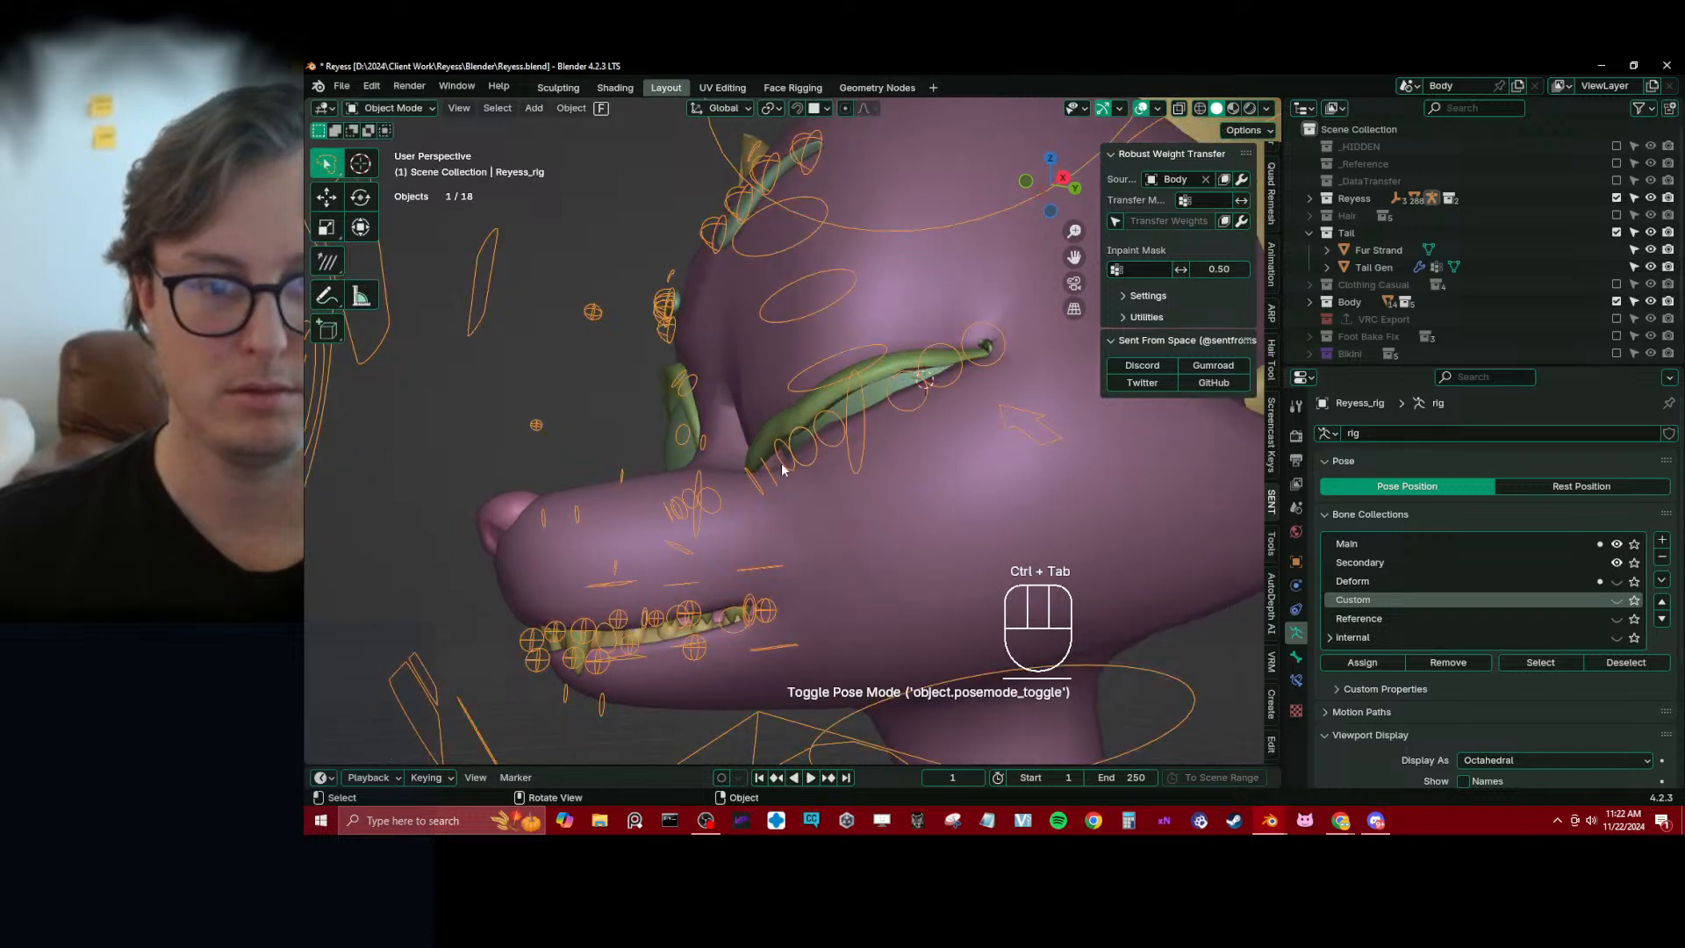
{"action": "key", "text": "ctrl+Tab"}
{"action": "key", "text": "a"}
{"action": "key", "text": "alt+g"}
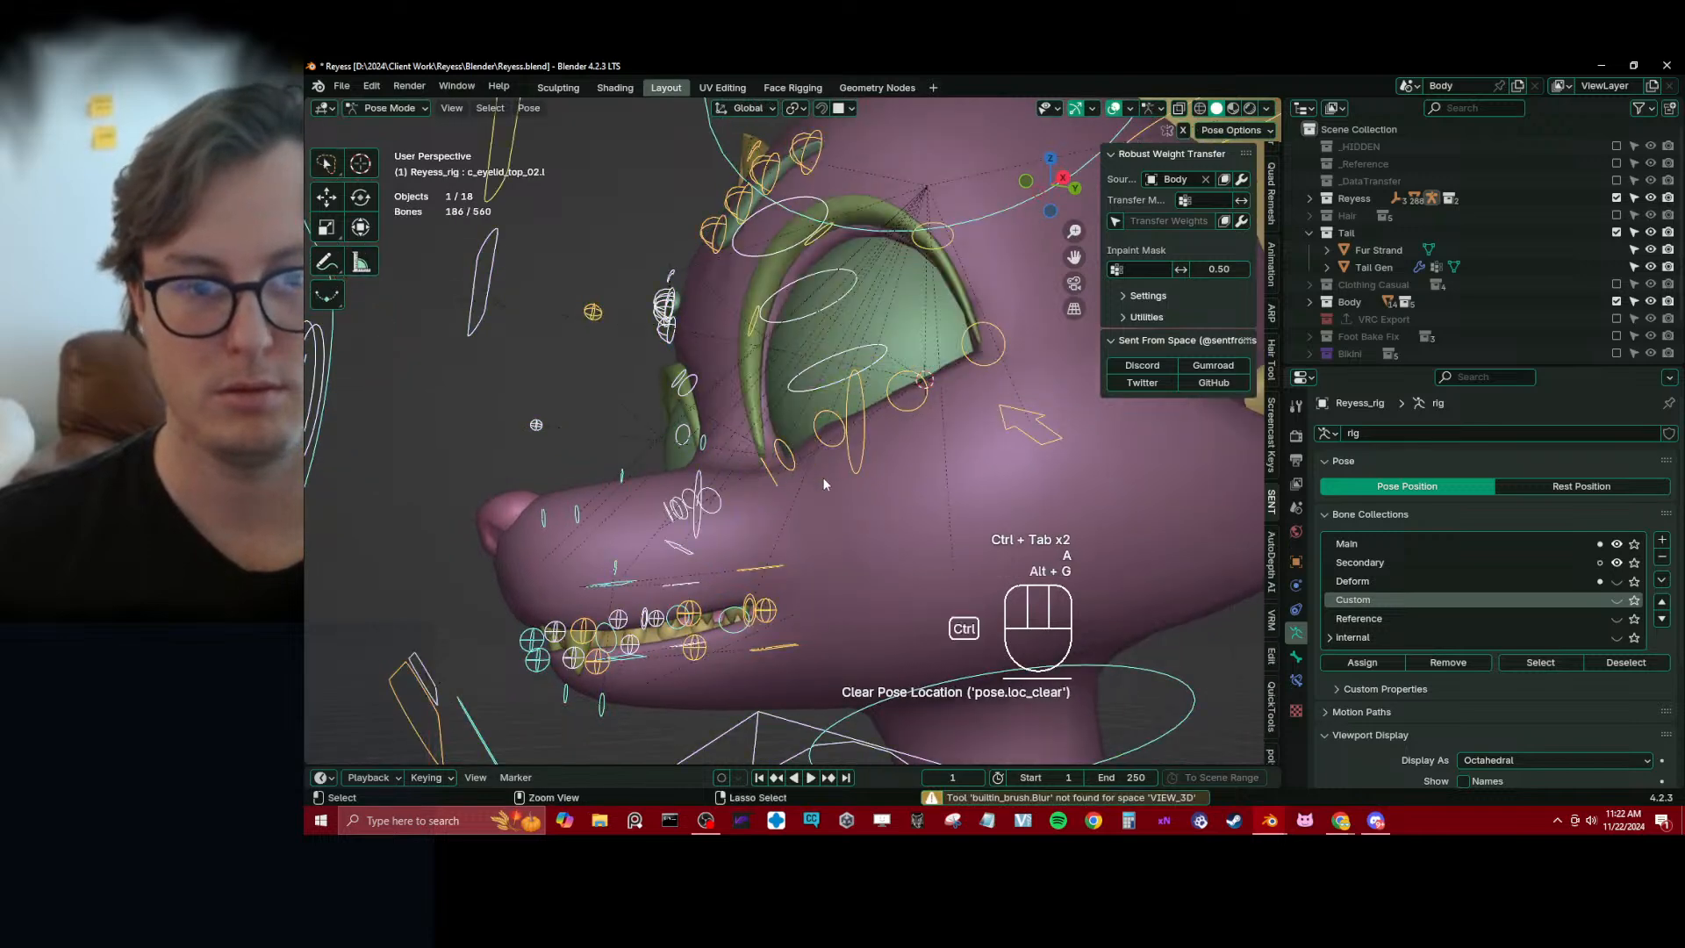
{"action": "key", "text": "ctrl+Tab"}
{"action": "key", "text": "ctrl+s"}
Scale the left eyeball's geometry down slightly around the 3D cursor in Edit Mode, return to Object Mode and save
{"action": "left_click", "coordinate": [882, 349]}
{"action": "middle_click_drag", "start_coordinate": [882, 349], "coordinate": [715, 404]}
{"action": "key", "text": "Tab"}
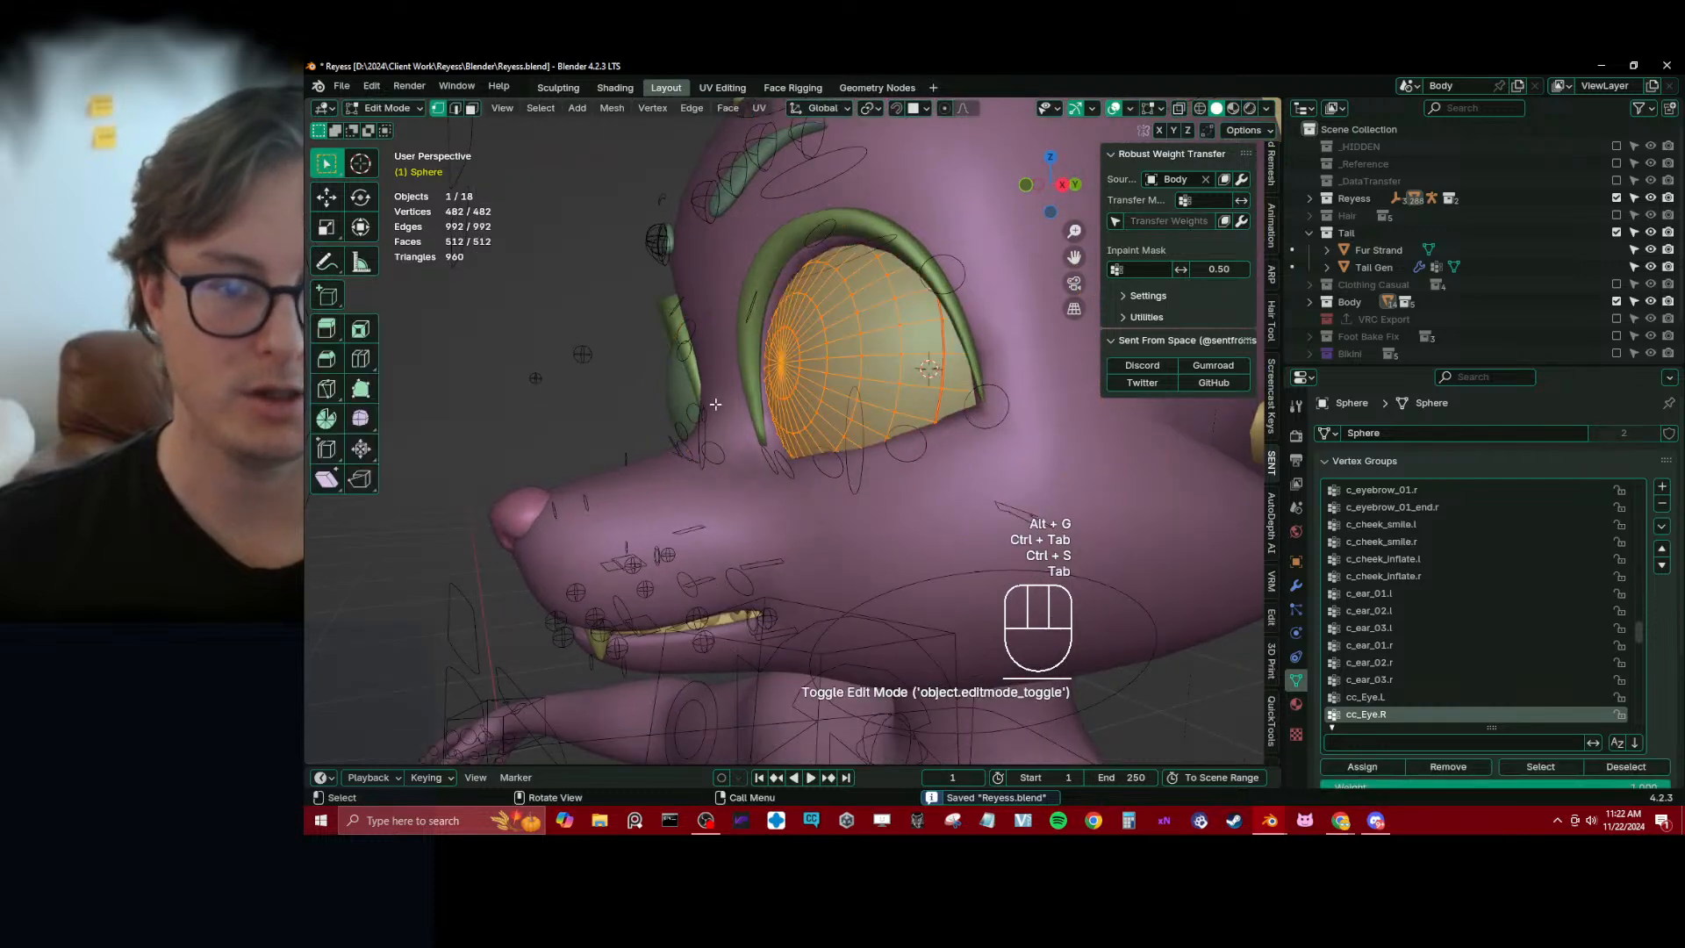
{"action": "key", "text": "period"}
{"action": "key", "text": "Escape"}
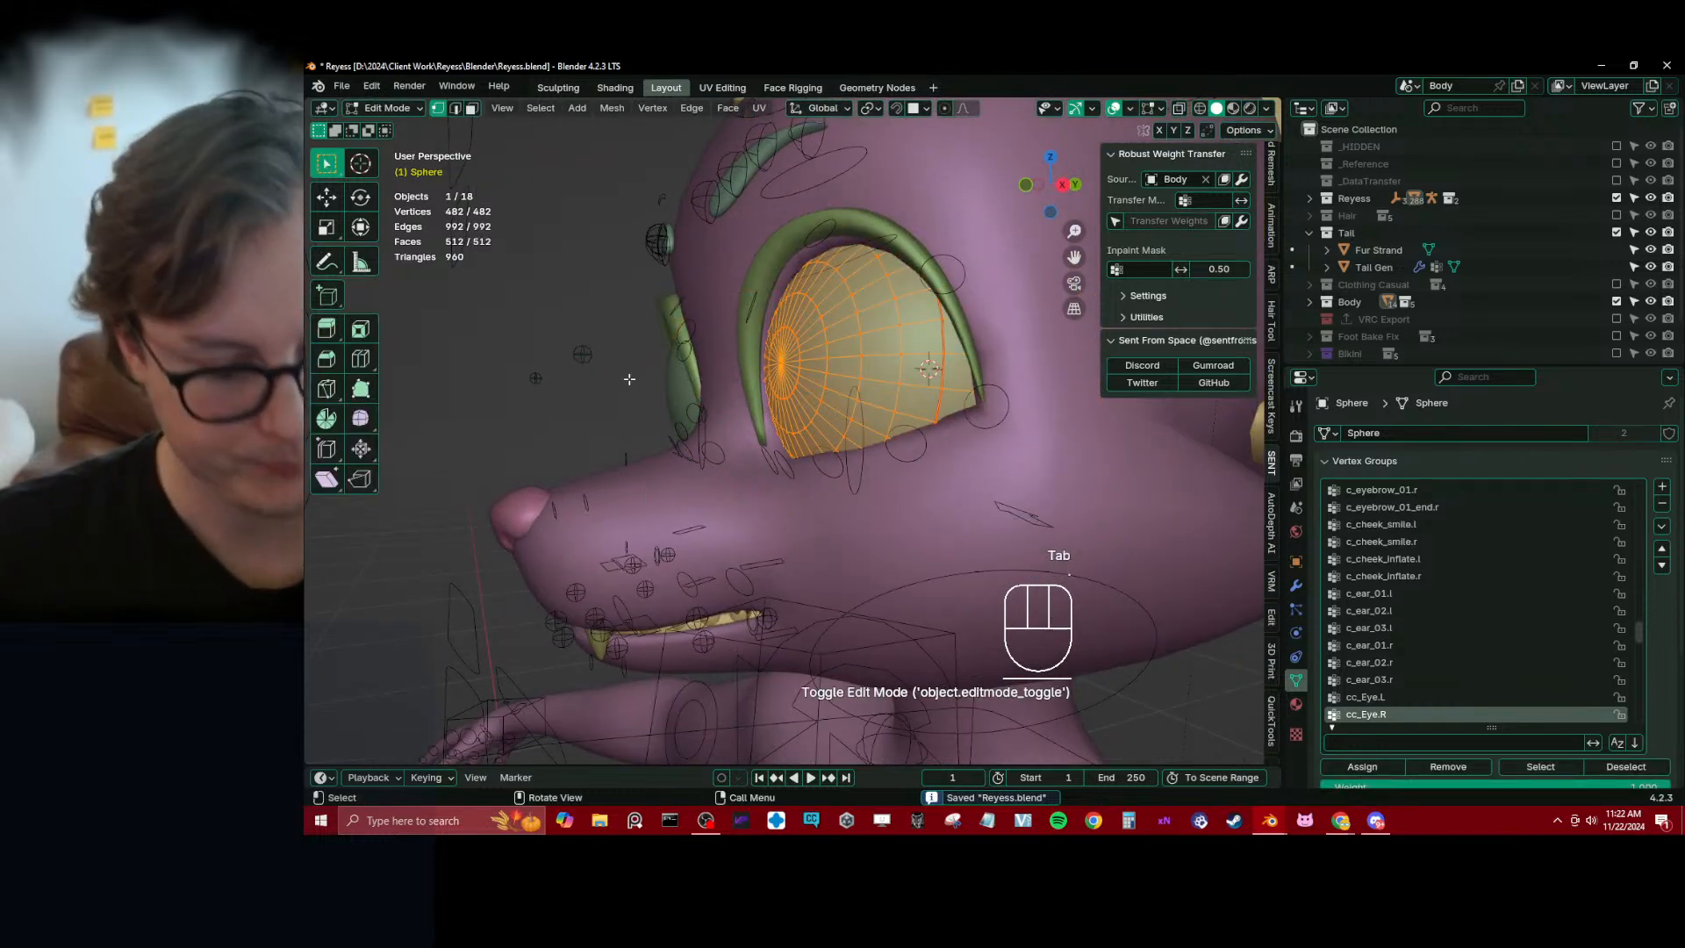
{"action": "key", "text": "period"}
{"action": "key", "text": "c"}
{"action": "key", "text": "s"}
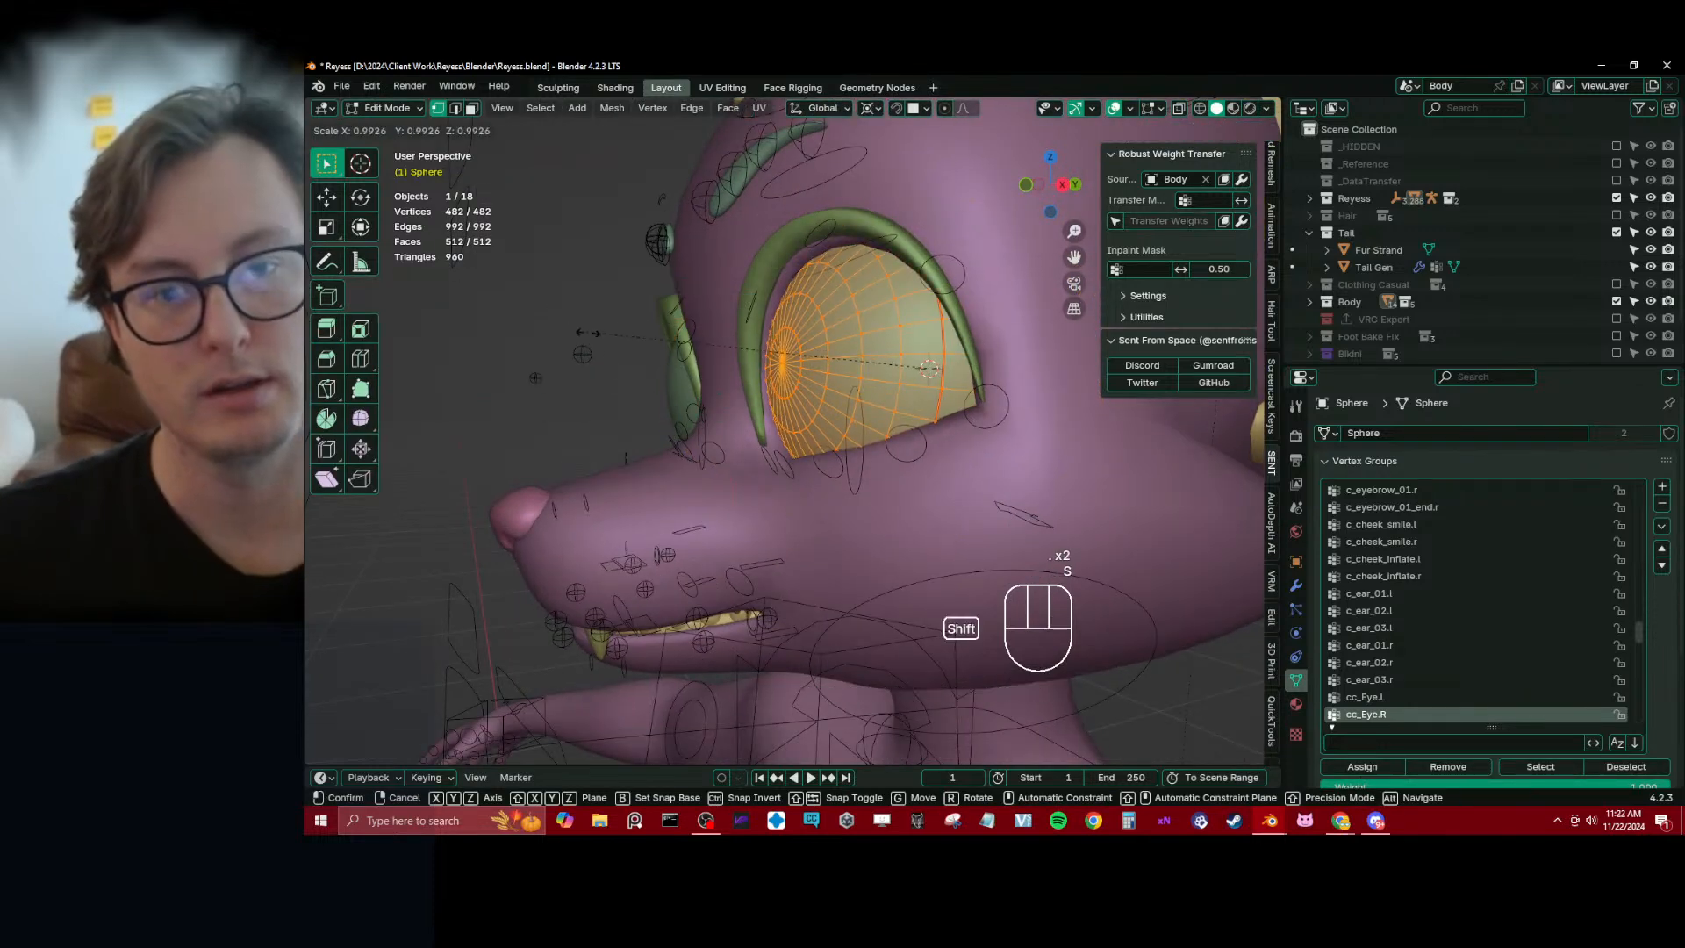
{"action": "left_click", "coordinate": [928, 368]}
{"action": "middle_click_drag", "start_coordinate": [928, 368], "coordinate": [866, 435]}
{"action": "key", "text": "Tab"}
{"action": "key", "text": "ctrl+s"}
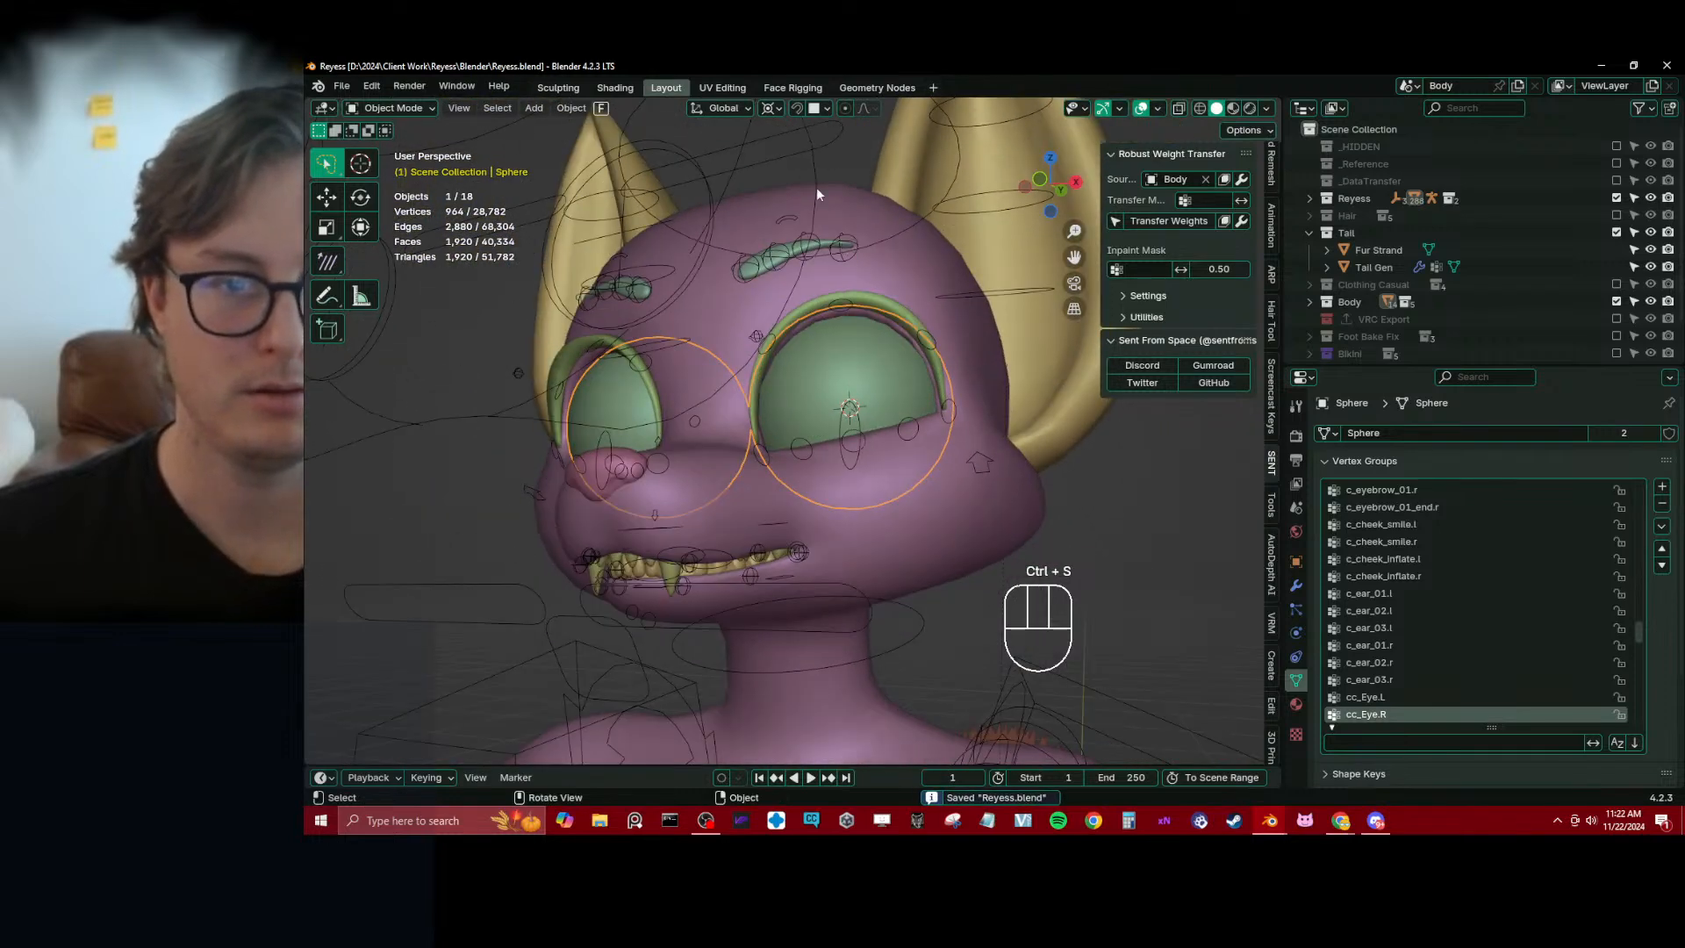
Pose Reyess_rig by moving c_eyelid_top.l down so the left upper lid is nearly closed
{"action": "left_click", "coordinate": [785, 163]}
{"action": "key", "text": "ctrl+Tab"}
{"action": "middle_click_drag", "start_coordinate": [782, 159], "coordinate": [793, 223]}
{"action": "left_click", "coordinate": [794, 226]}
{"action": "key", "text": "g"}
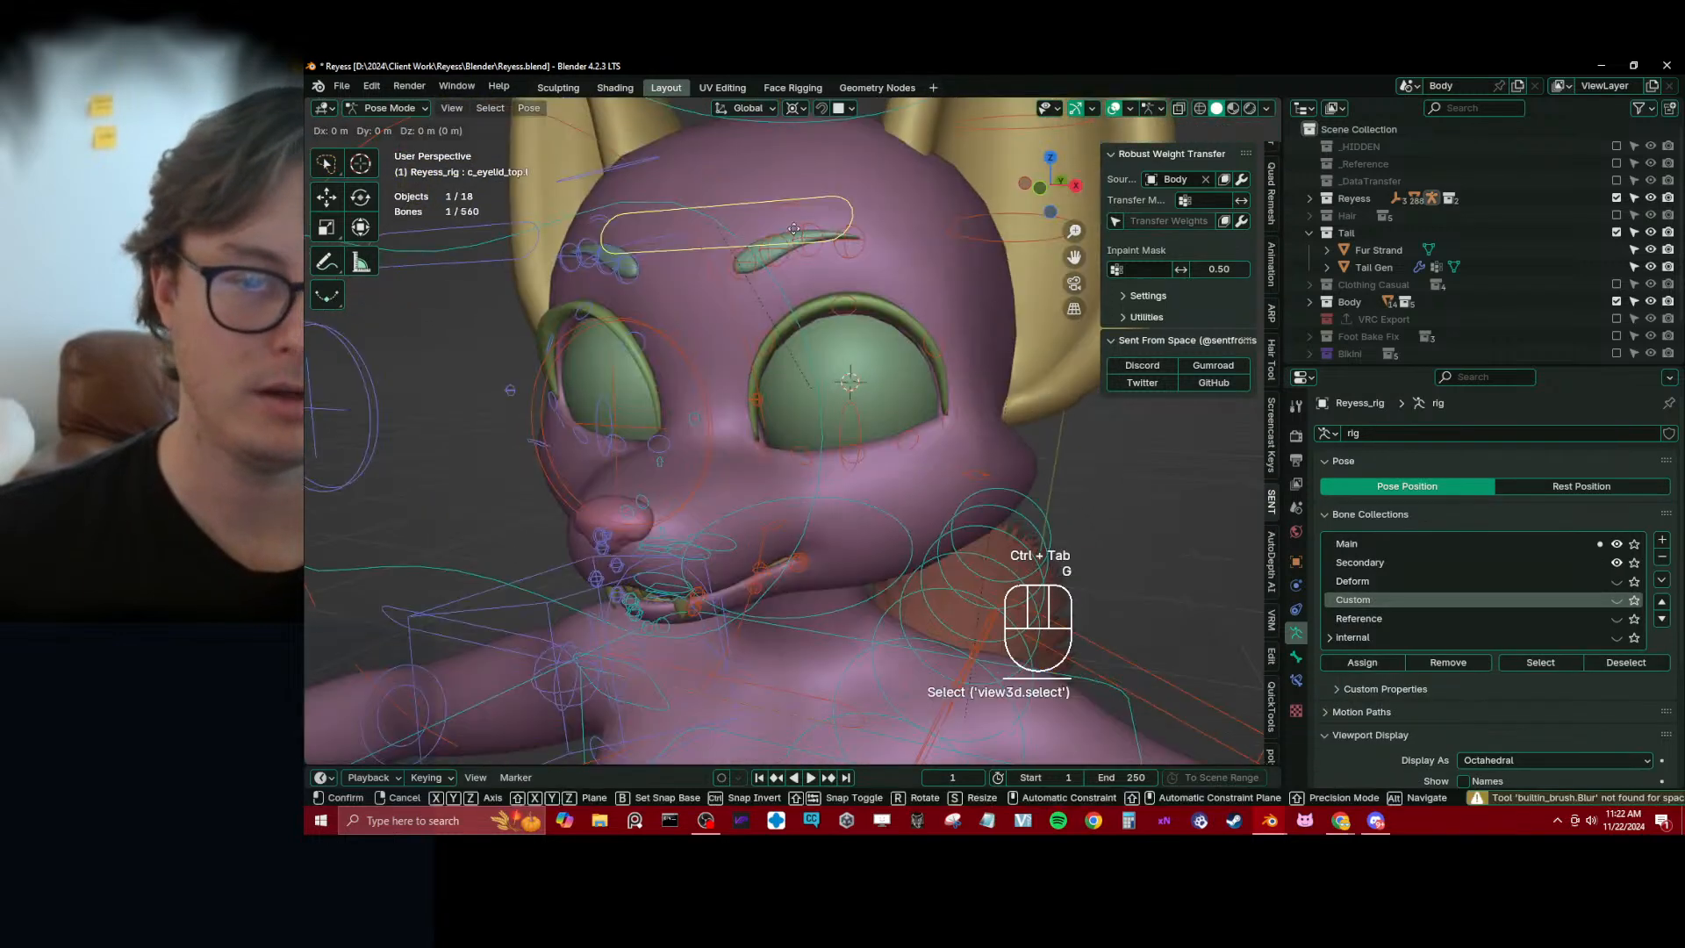
{"action": "left_click", "coordinate": [761, 473]}
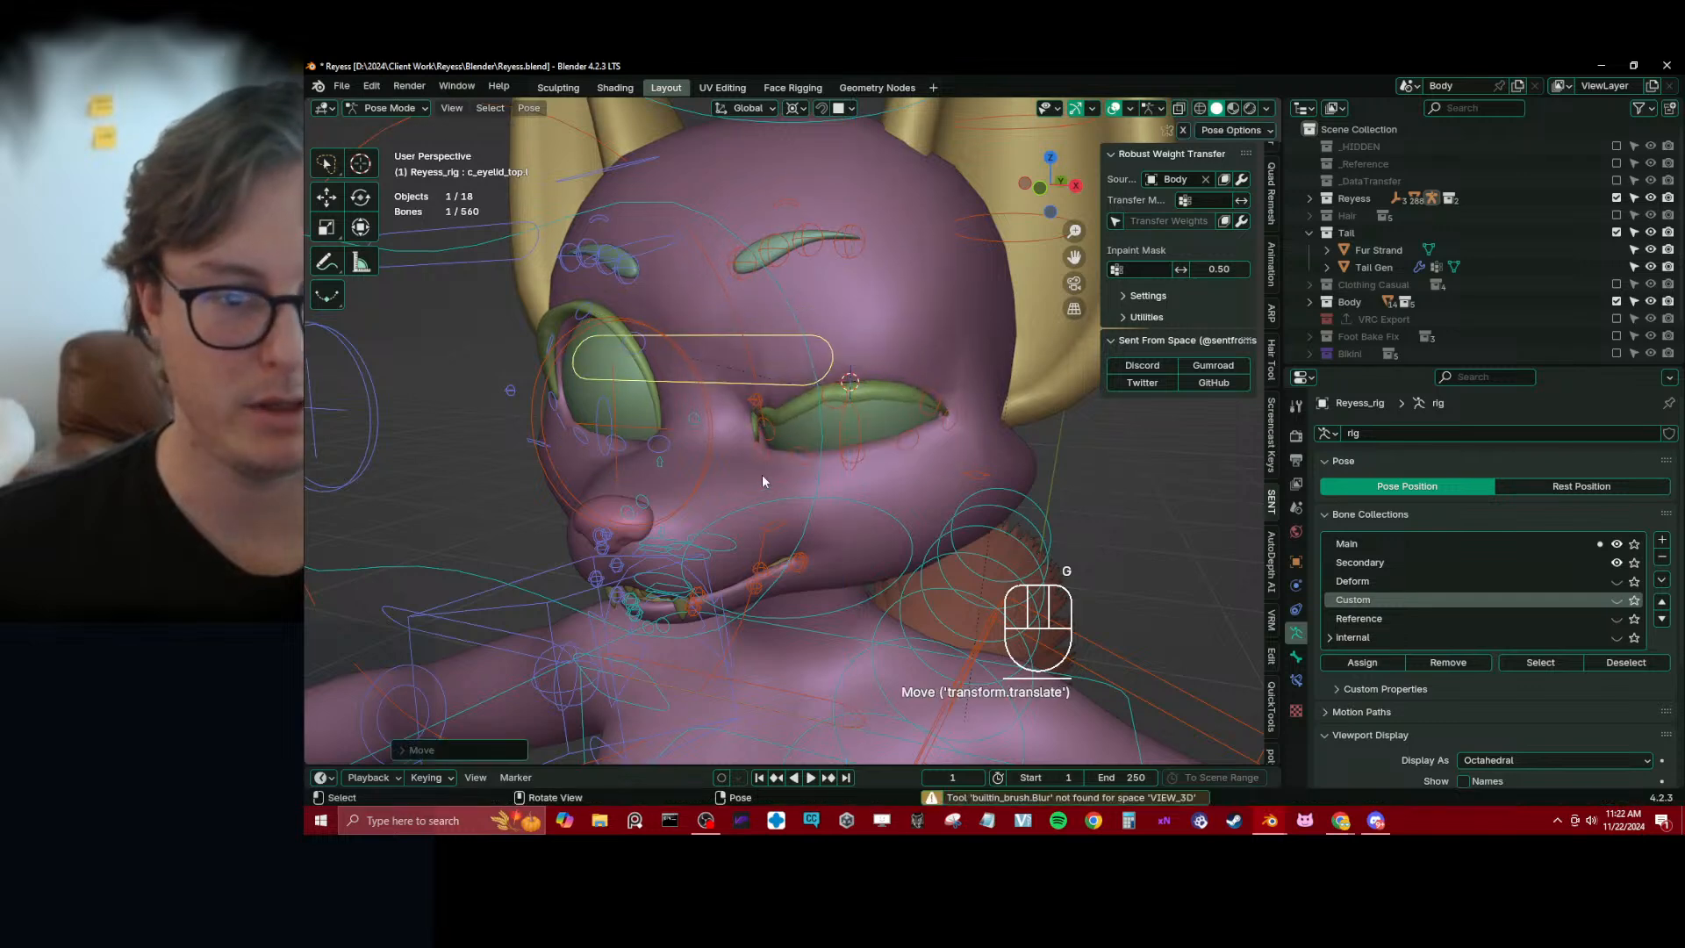
Try raising the lower lid control c_eyelid_bot.l along global Z
{"action": "middle_click_drag", "start_coordinate": [715, 502], "coordinate": [786, 708]}
{"action": "left_click", "coordinate": [838, 672]}
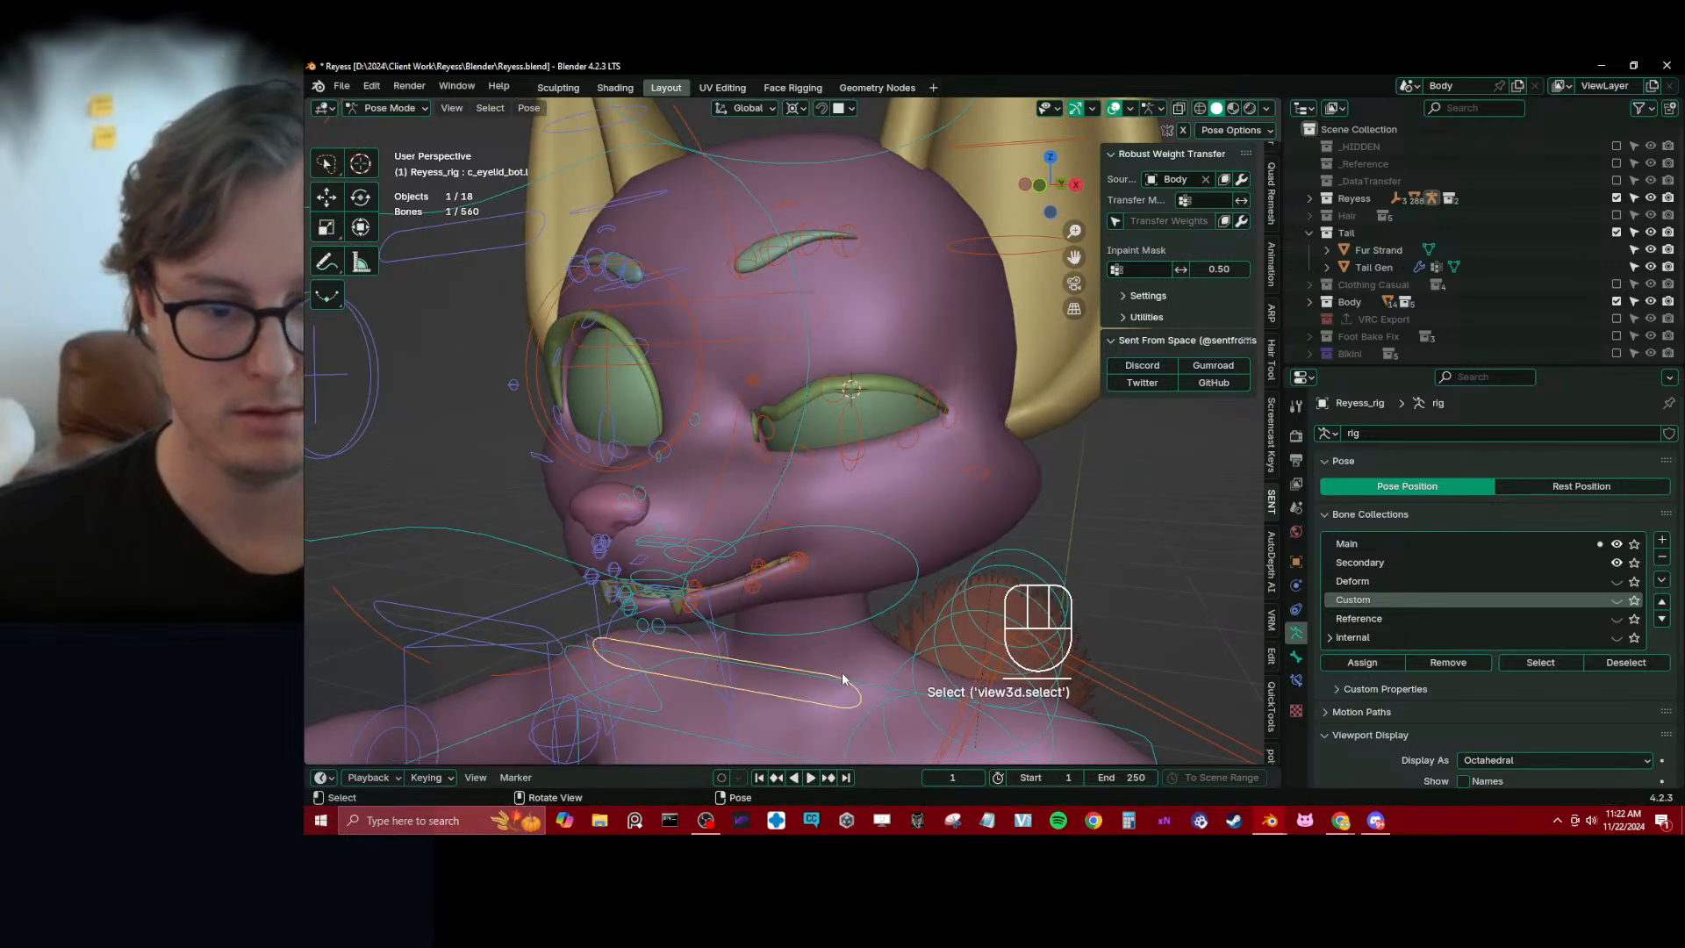
{"action": "key", "text": "g"}
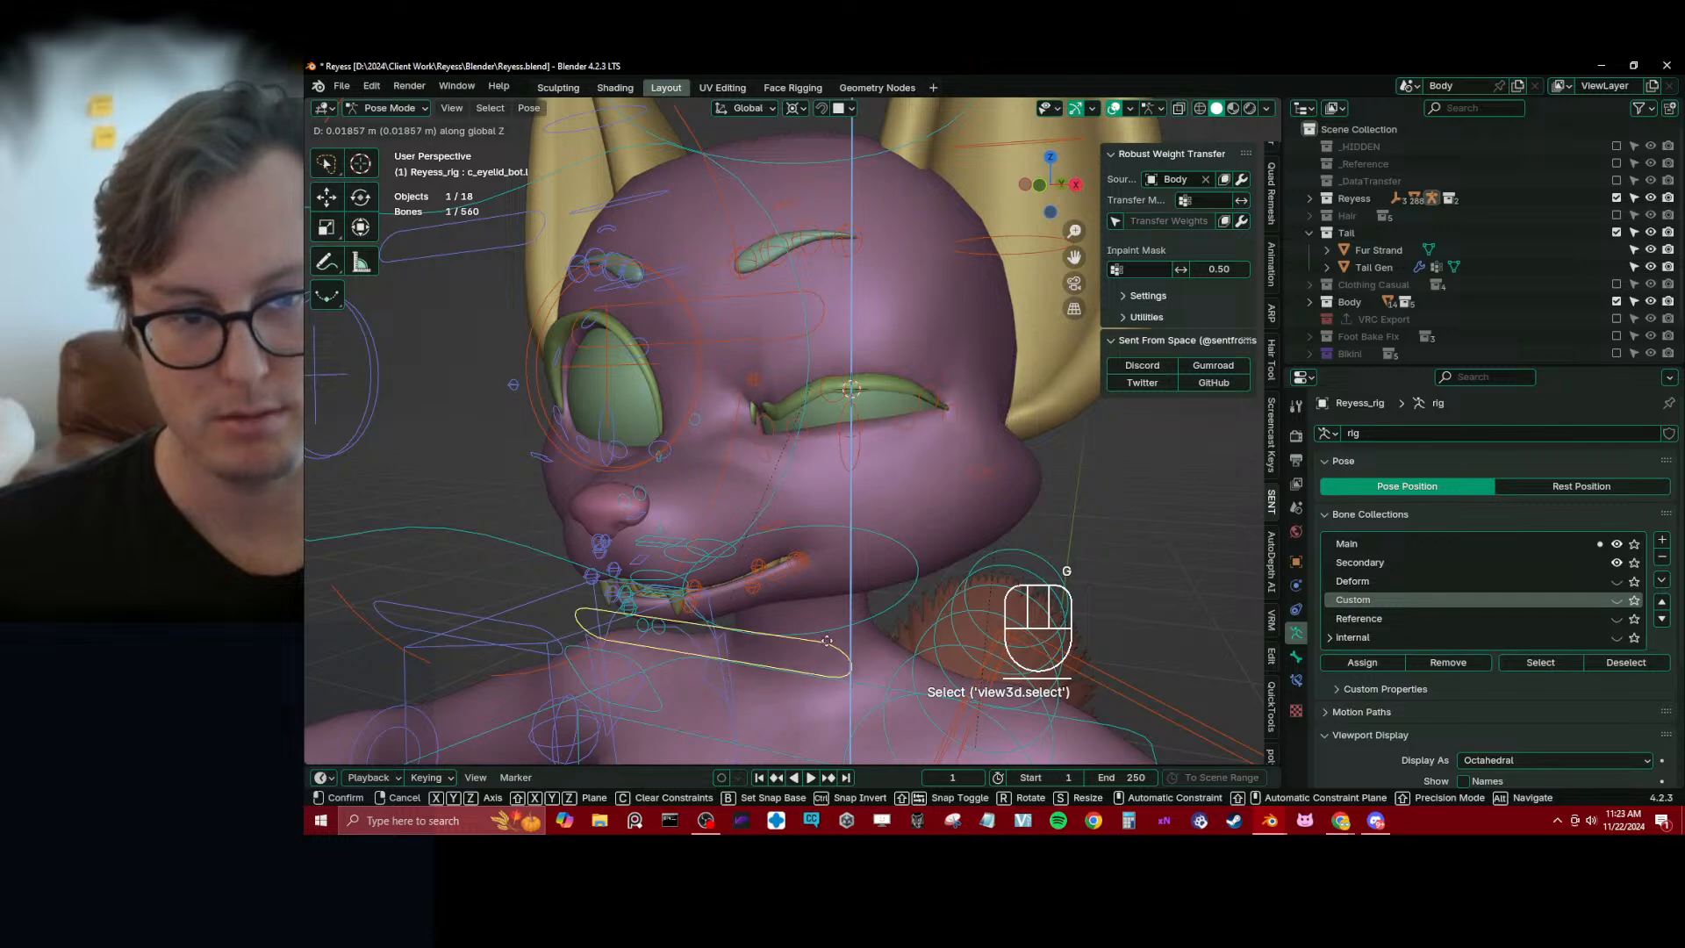
{"action": "right_click", "coordinate": [855, 533]}
Enter Weight Paint mode on the eyelash mesh with Reyess_rig selected, and show the c_eyelid_top_01.l weights
{"action": "mouse_move", "coordinate": [834, 453]}
{"action": "middle_mouse_down"}
{"action": "mouse_move", "coordinate": [853, 461]}
{"action": "mouse_move", "coordinate": [839, 445]}
{"action": "middle_mouse_up"}
{"action": "scroll", "coordinate": [853, 462], "scroll_direction": "up", "scroll_amount": 2}
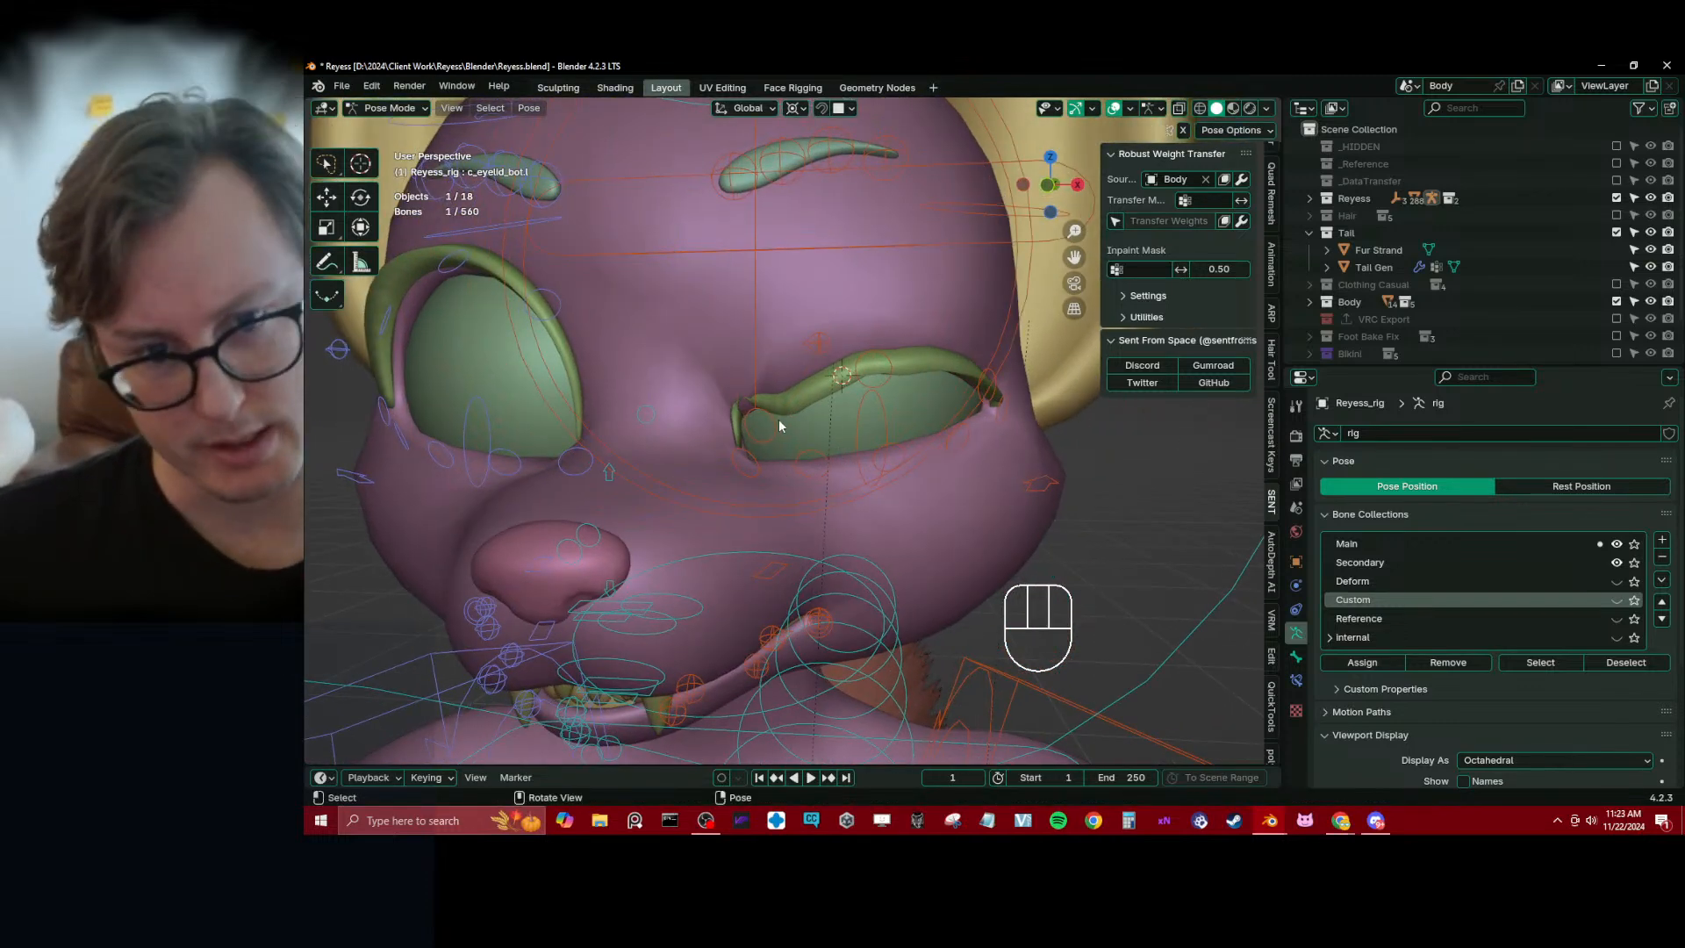
{"action": "key", "text": "ctrl+Tab"}
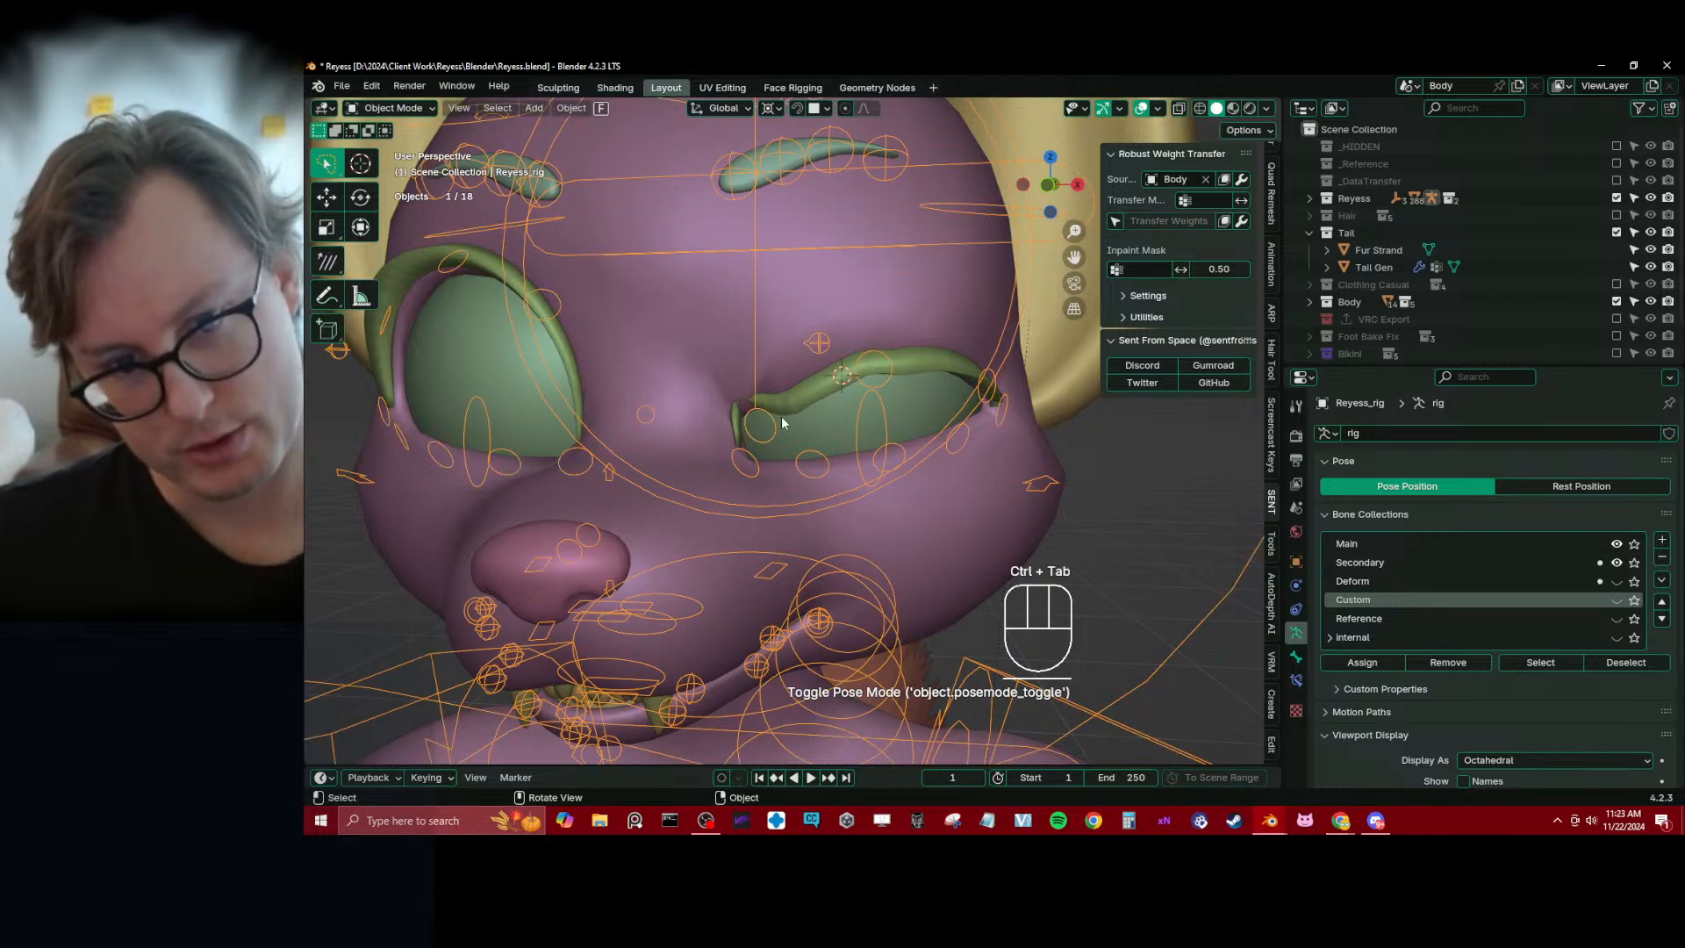
{"action": "left_click", "coordinate": [795, 410], "text": "shift"}
{"action": "key", "text": "ctrl+Tab"}
{"action": "left_click", "coordinate": [680, 353]}
{"action": "scroll", "coordinate": [704, 437], "scroll_direction": "up", "scroll_amount": 3}
{"action": "left_click", "coordinate": [735, 452], "text": "alt"}
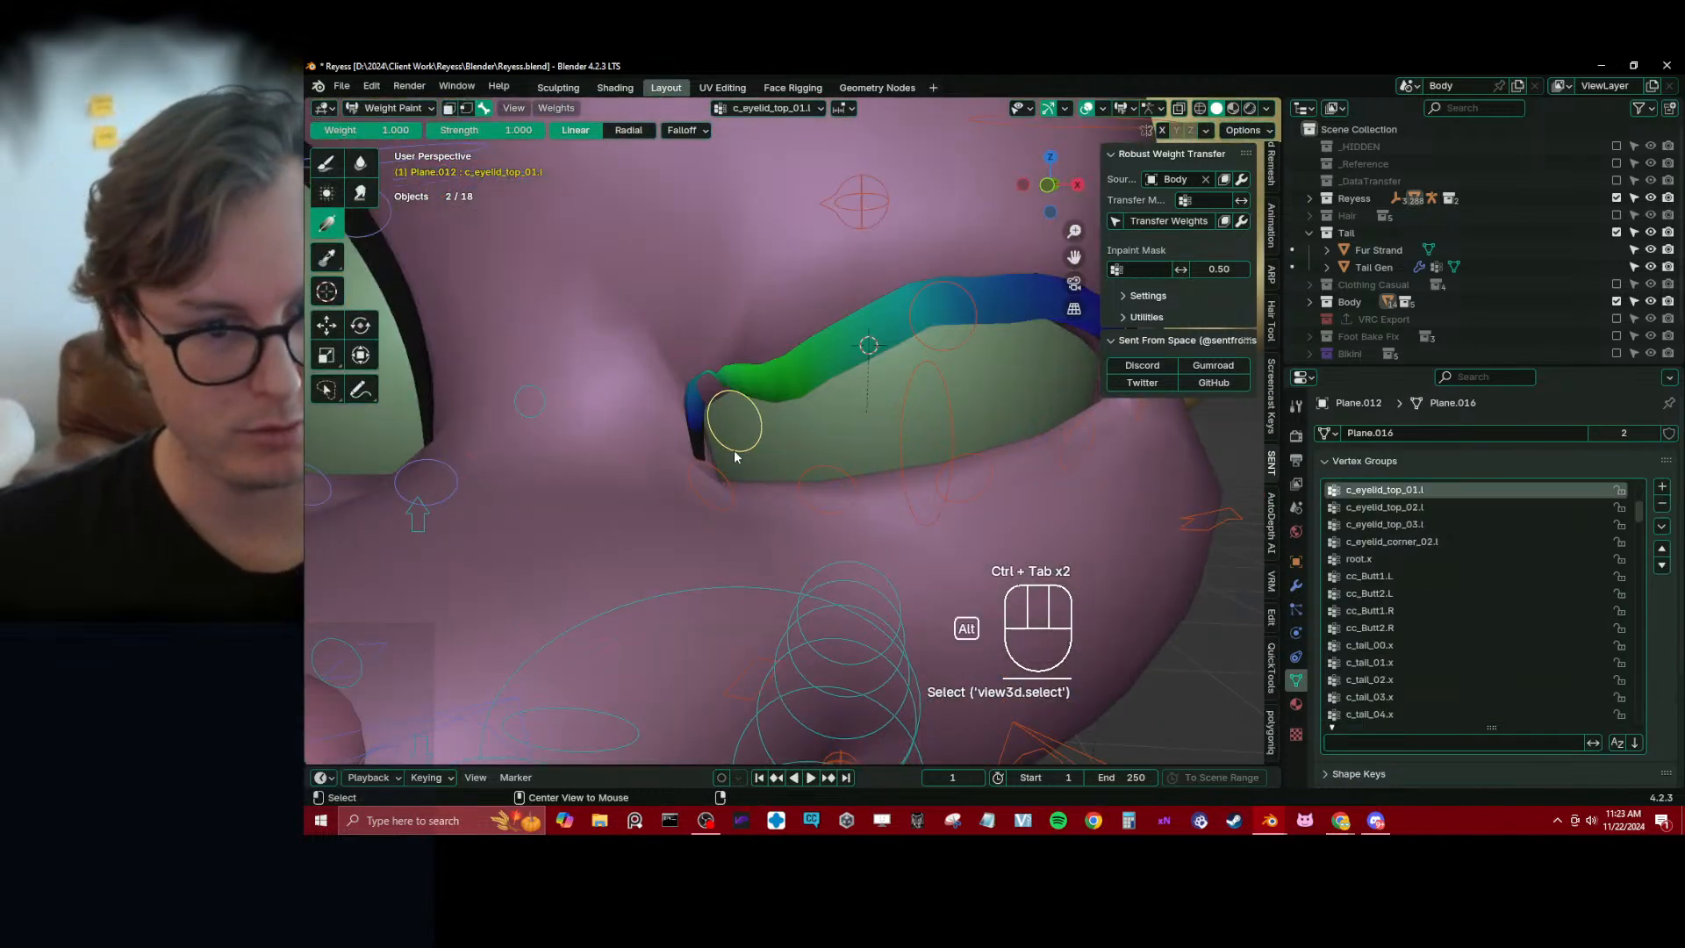
Try a zero-weight gradient for c_eyelid_corner_01.l at the inner lash corner, and undo it
{"action": "middle_click_drag", "start_coordinate": [735, 455], "coordinate": [713, 433]}
{"action": "left_click", "coordinate": [732, 497]}
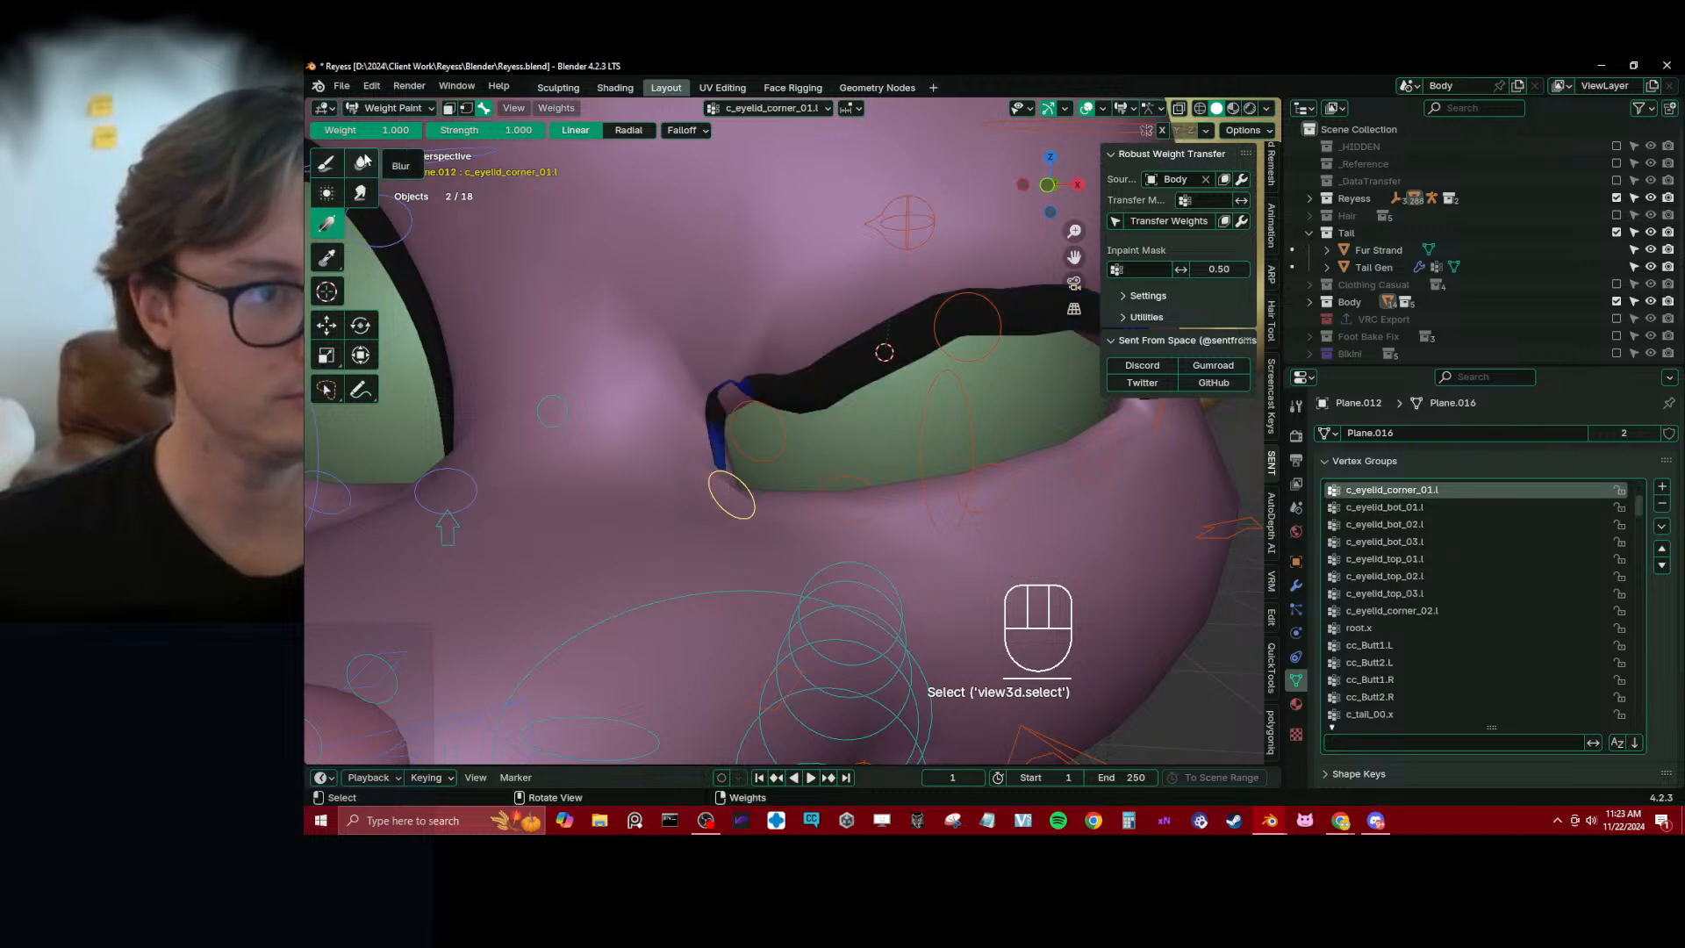
{"action": "left_click_drag", "start_coordinate": [666, 368], "coordinate": [605, 285]}
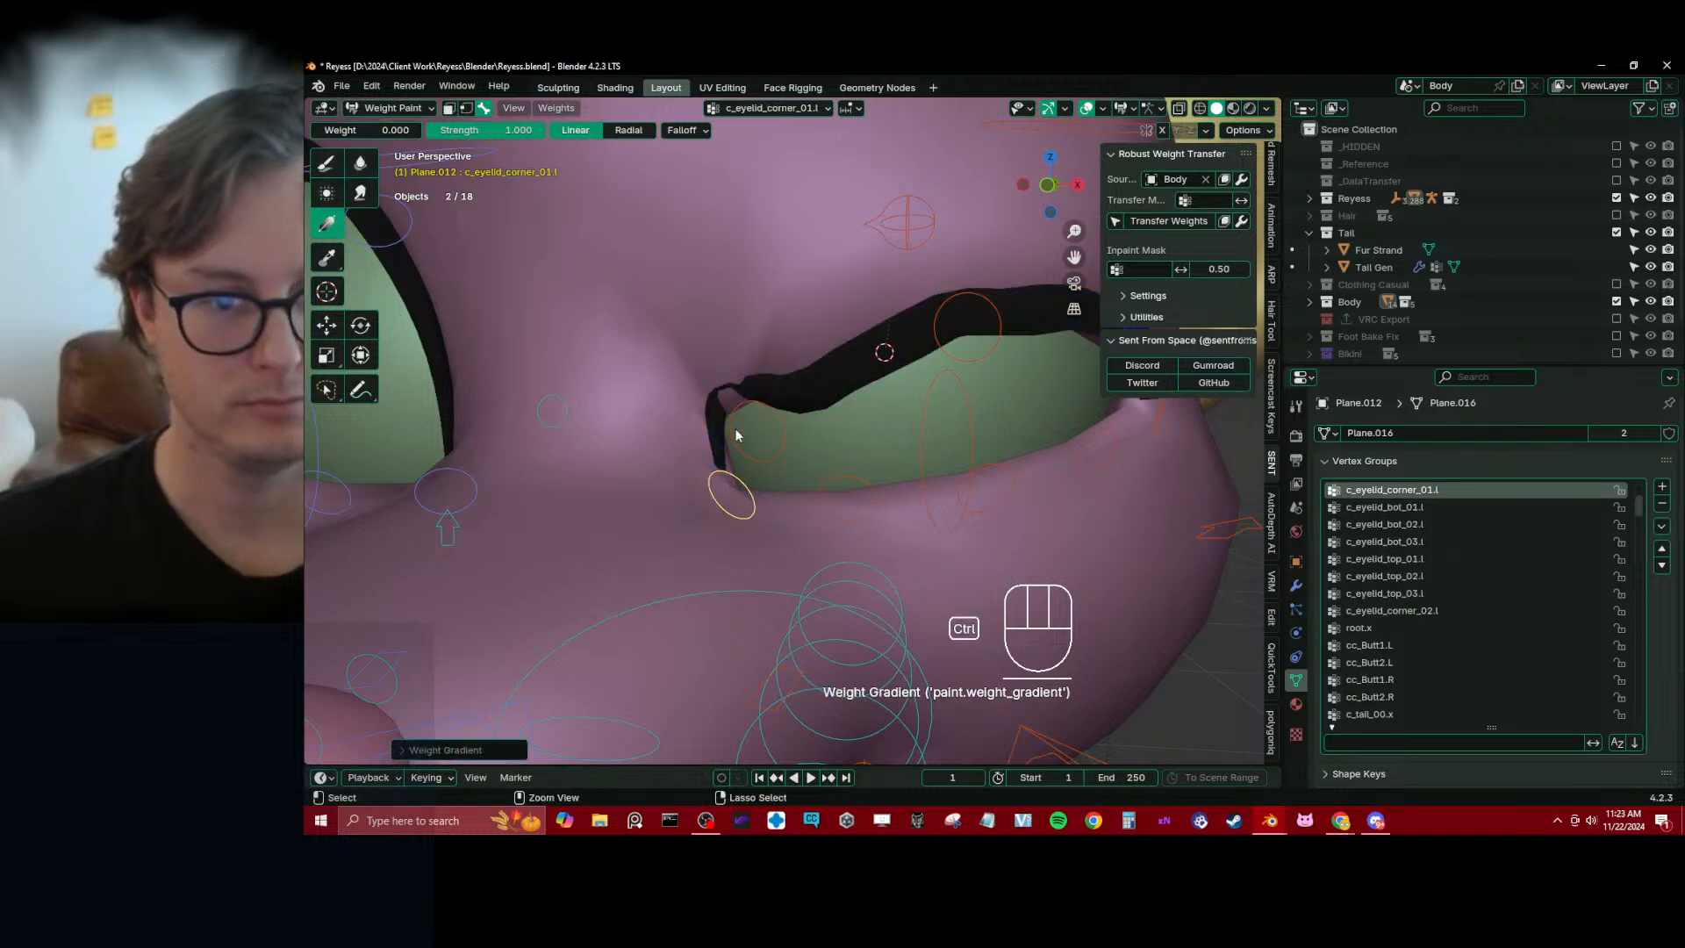
{"action": "key", "text": "ctrl+z"}
Reselect the rig and eyelash mesh in Object Mode, and re-enter Weight Paint mode with c_eyelid_top_01.l active
{"action": "key", "text": "ctrl+Tab"}
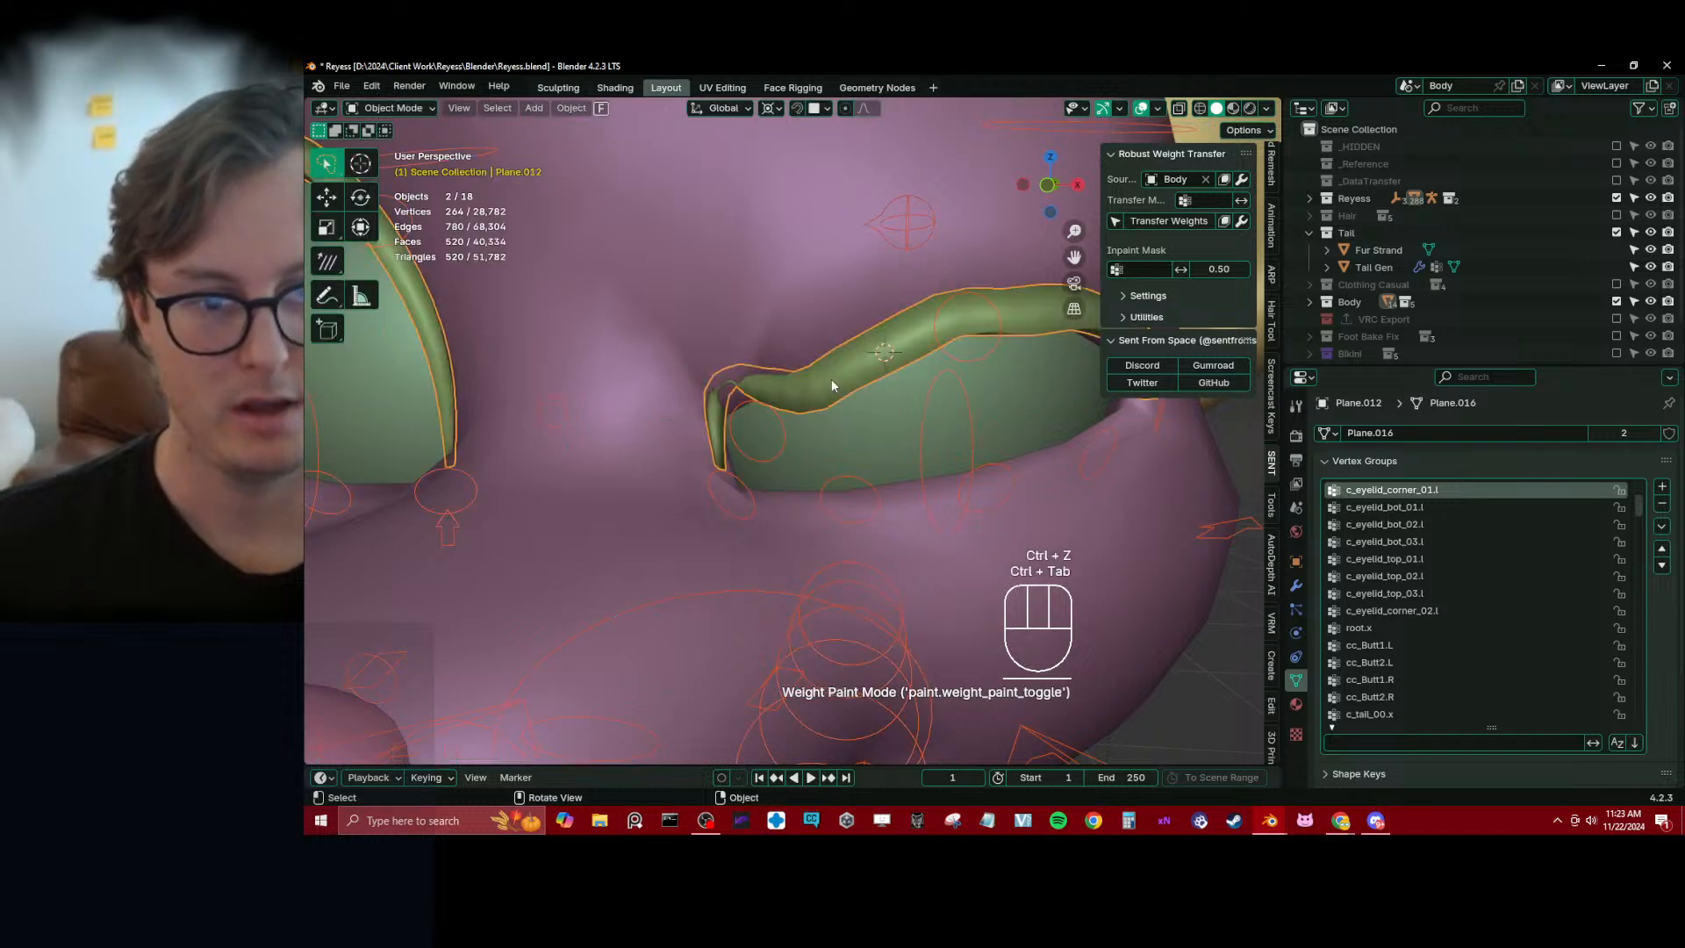
{"action": "left_click", "coordinate": [832, 384]}
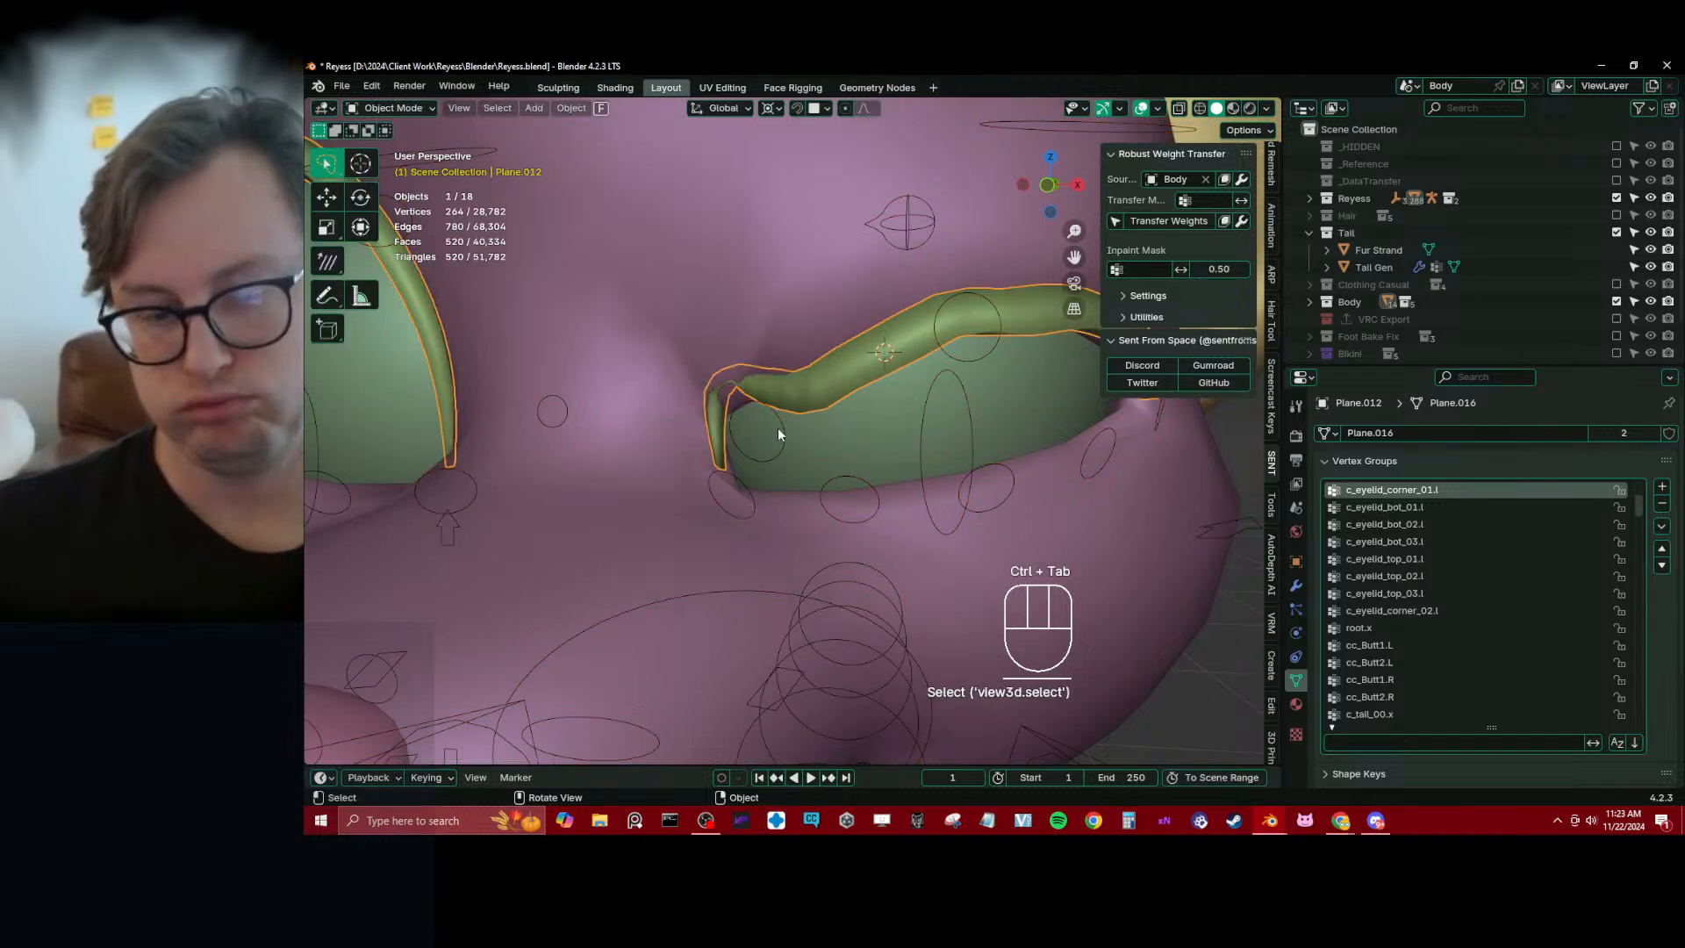
{"action": "left_click", "coordinate": [779, 428]}
{"action": "left_click", "coordinate": [779, 428]}
{"action": "left_click", "coordinate": [805, 392], "text": "shift"}
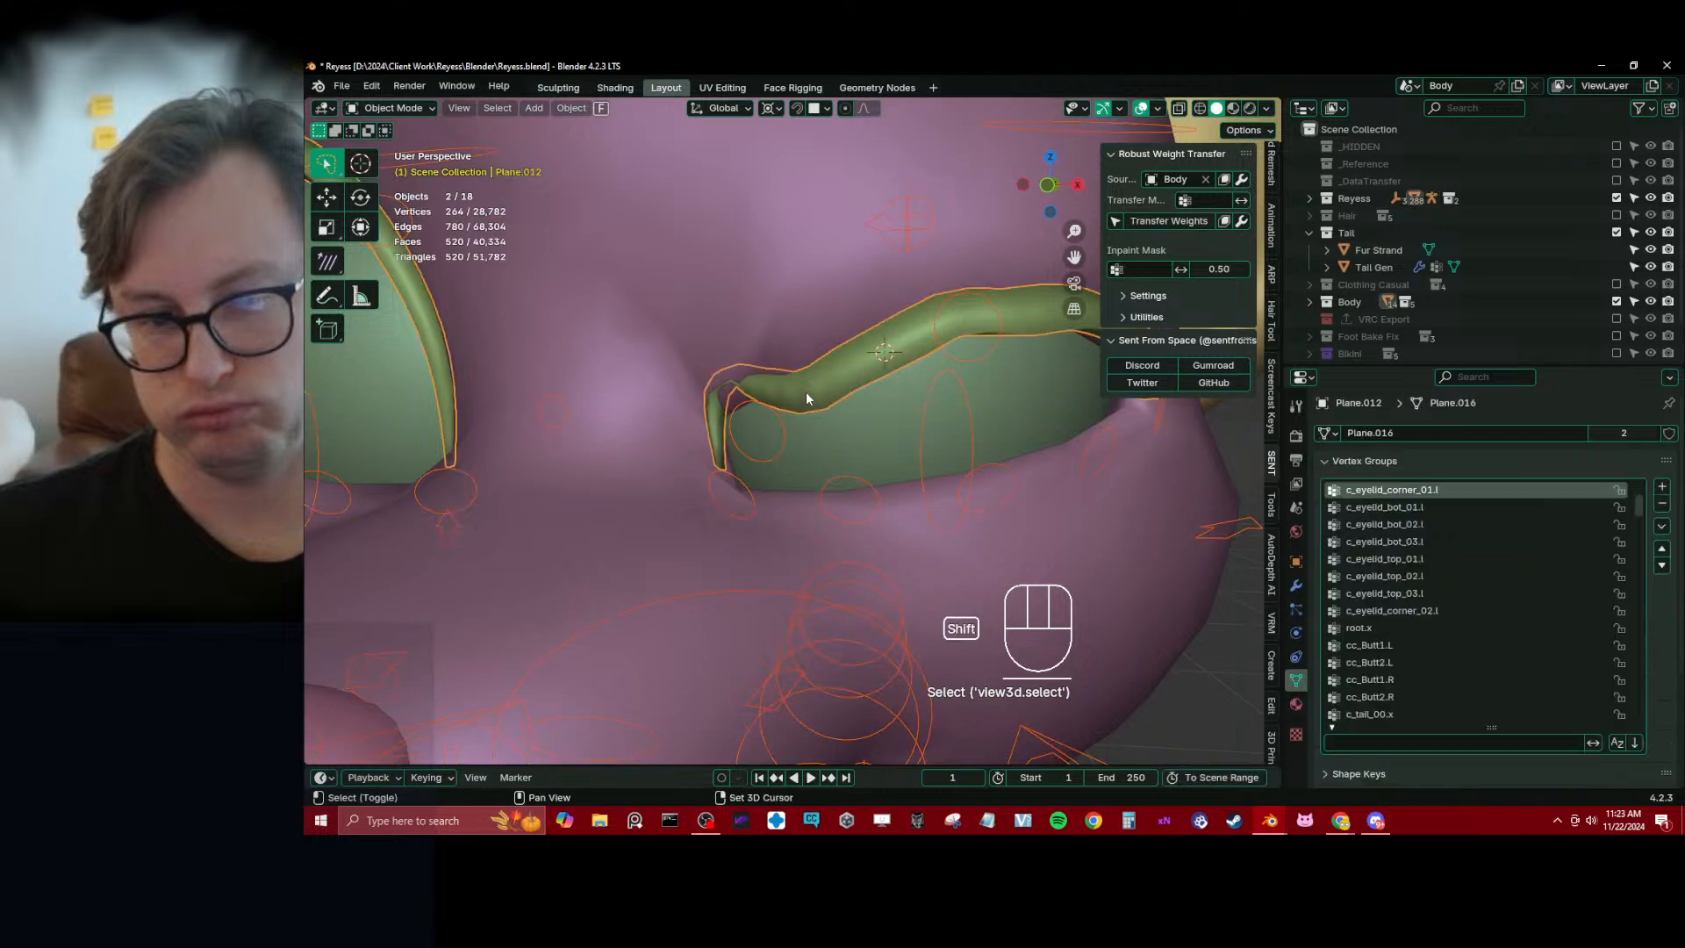
{"action": "key", "text": "ctrl+Tab"}
{"action": "left_click", "coordinate": [734, 334]}
{"action": "left_click", "coordinate": [772, 409], "text": "ctrl"}
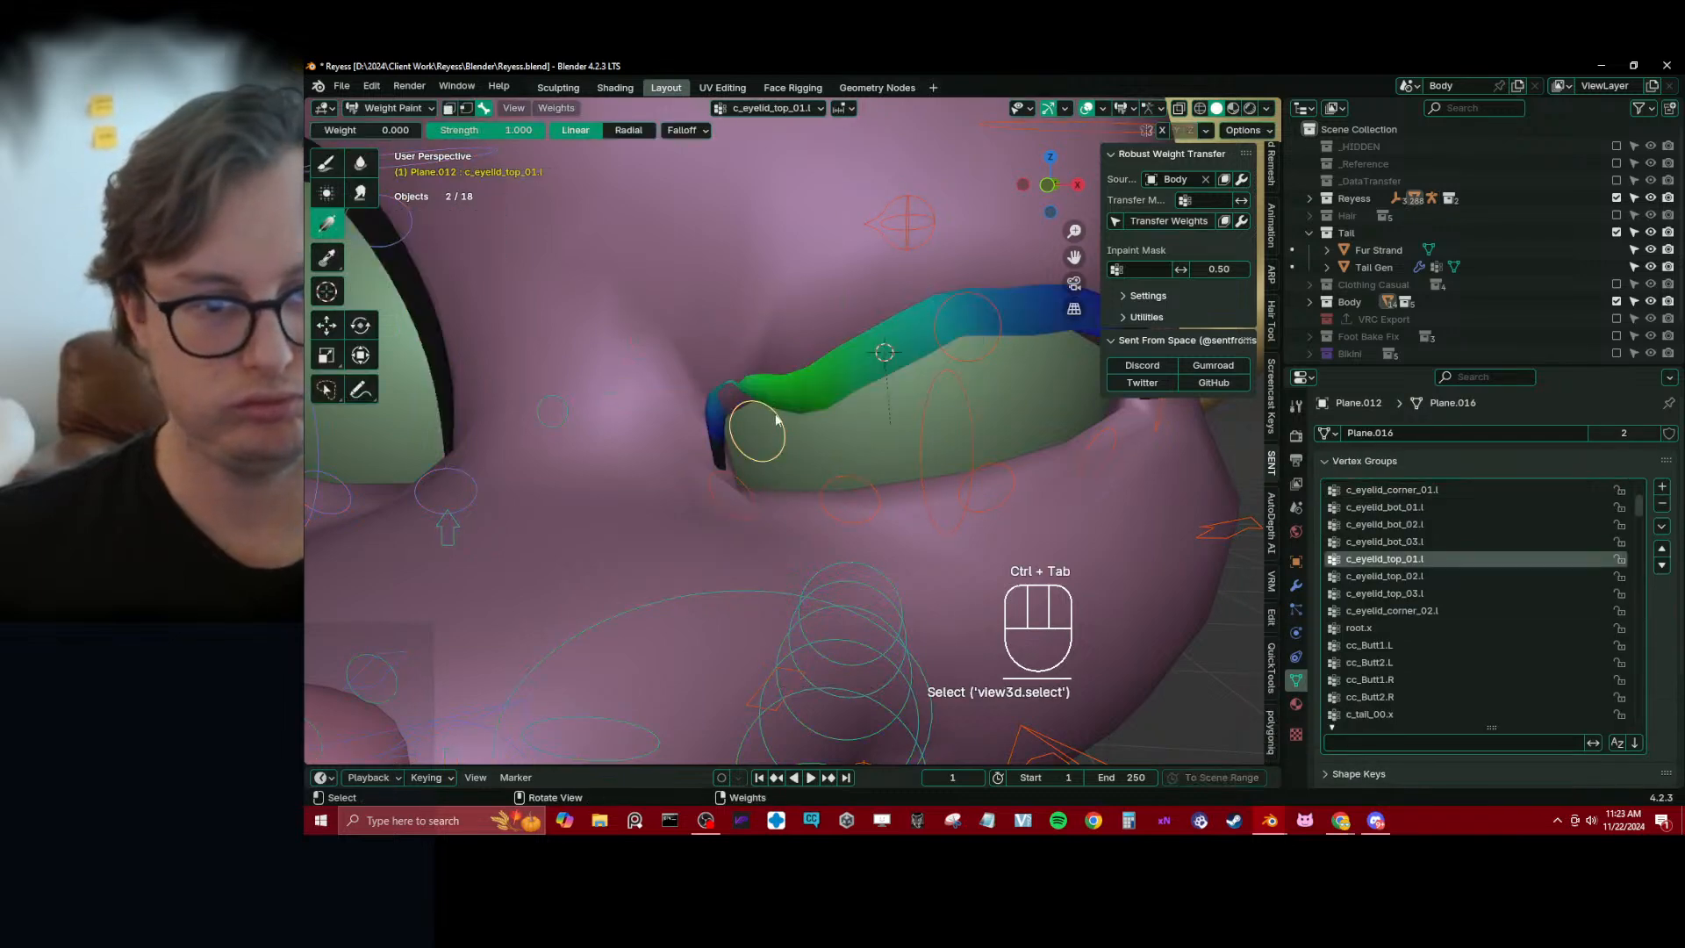
Fill the left lash with weight 1.0 for c_eyelid_top_01.l, and fade both ends with weight-0 gradients
{"action": "mouse_move", "coordinate": [693, 360]}
{"action": "left_mouse_down"}
{"action": "mouse_move", "coordinate": [718, 455]}
{"action": "mouse_move", "coordinate": [700, 471]}
{"action": "mouse_move", "coordinate": [703, 515]}
{"action": "left_mouse_up"}
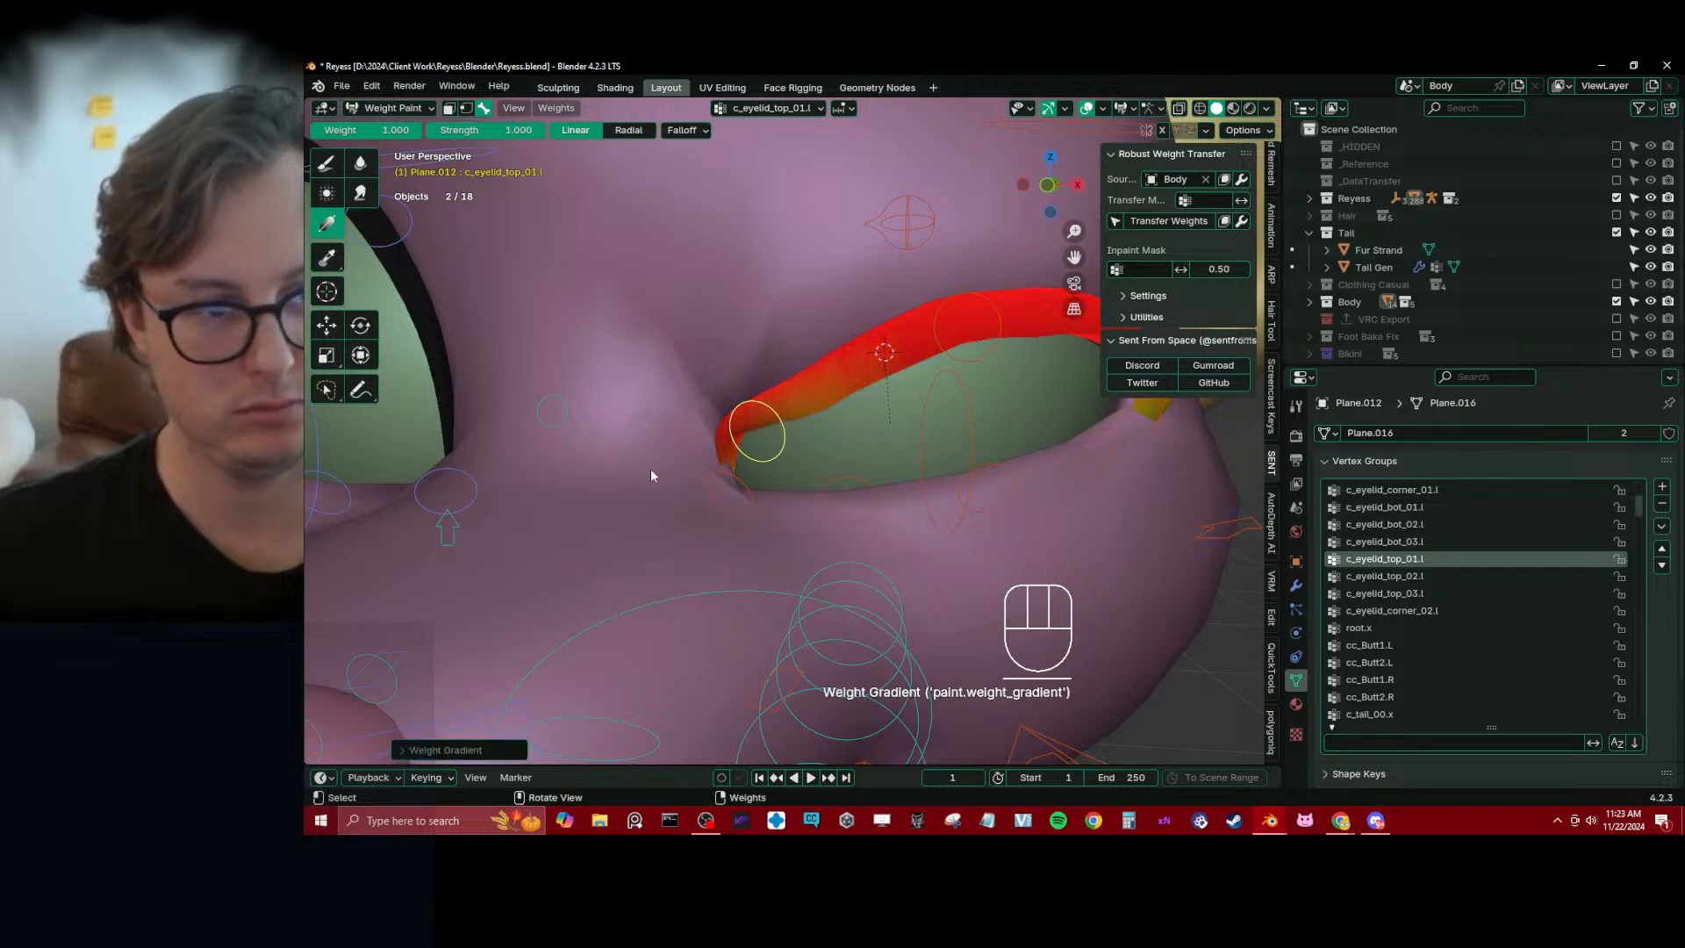
{"action": "left_click_drag", "start_coordinate": [373, 130], "coordinate": [324, 130]}
{"action": "left_click_drag", "start_coordinate": [711, 506], "coordinate": [711, 469]}
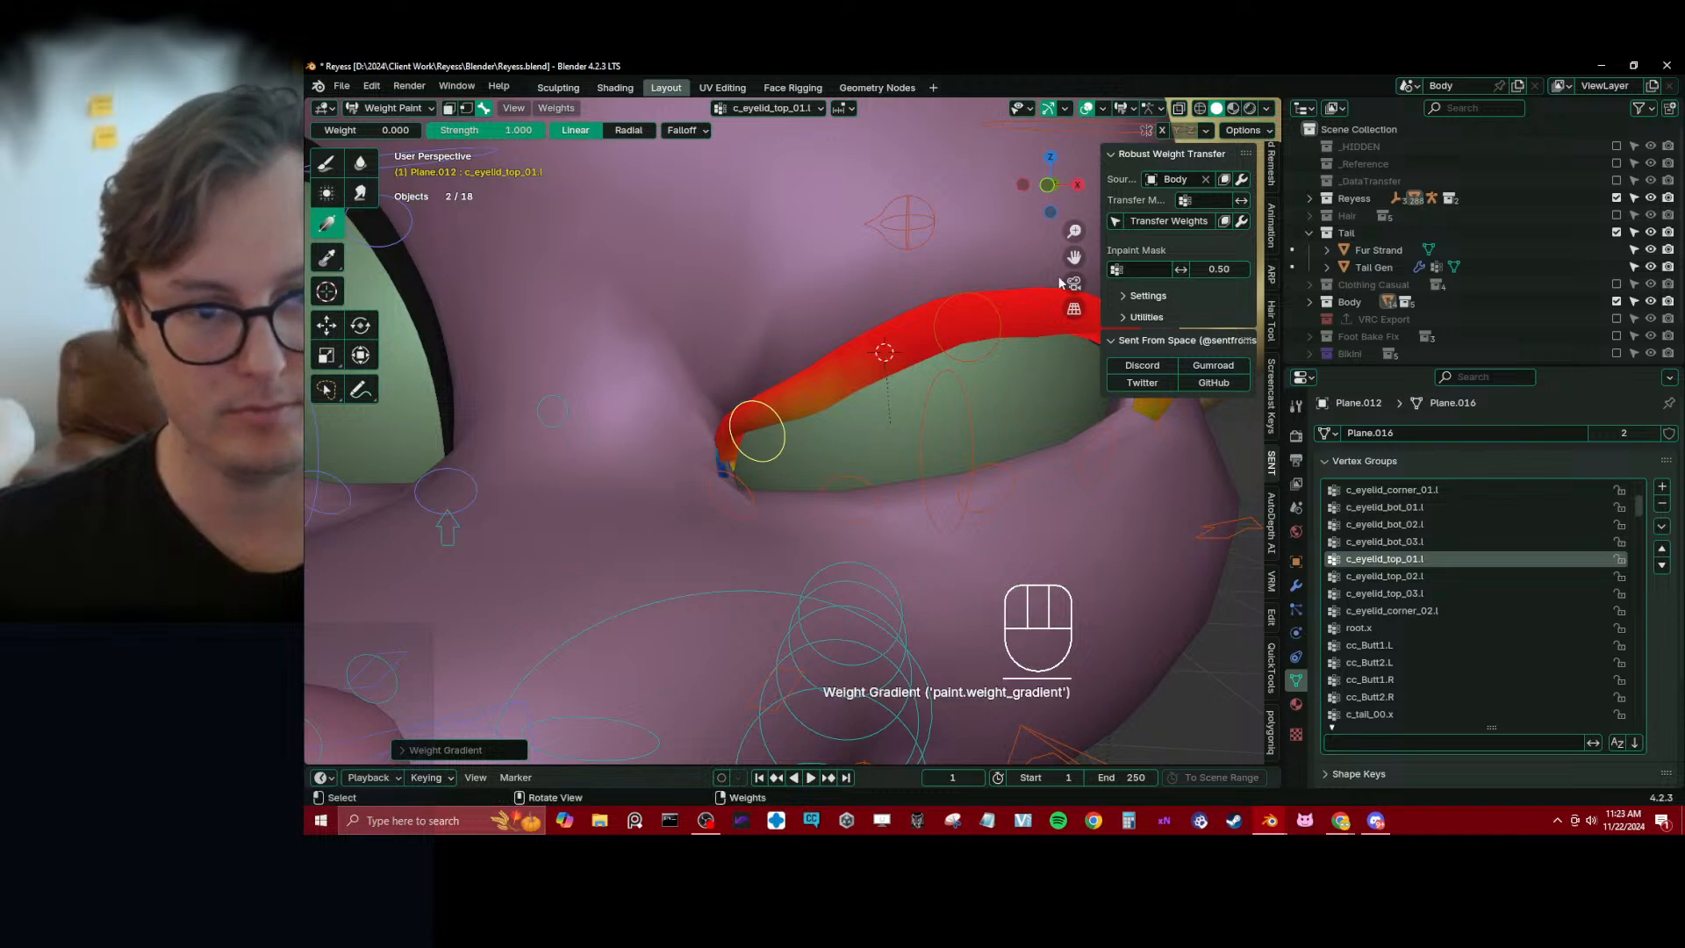
{"action": "left_click_drag", "start_coordinate": [1058, 276], "coordinate": [829, 388]}
{"action": "left_click_drag", "start_coordinate": [932, 324], "coordinate": [817, 414]}
{"action": "left_click_drag", "start_coordinate": [720, 493], "coordinate": [727, 436]}
Smooth the c_eyelid_top_01.l vertex weights on the eyelash, and repeat the smoothing
{"action": "key", "text": "q"}
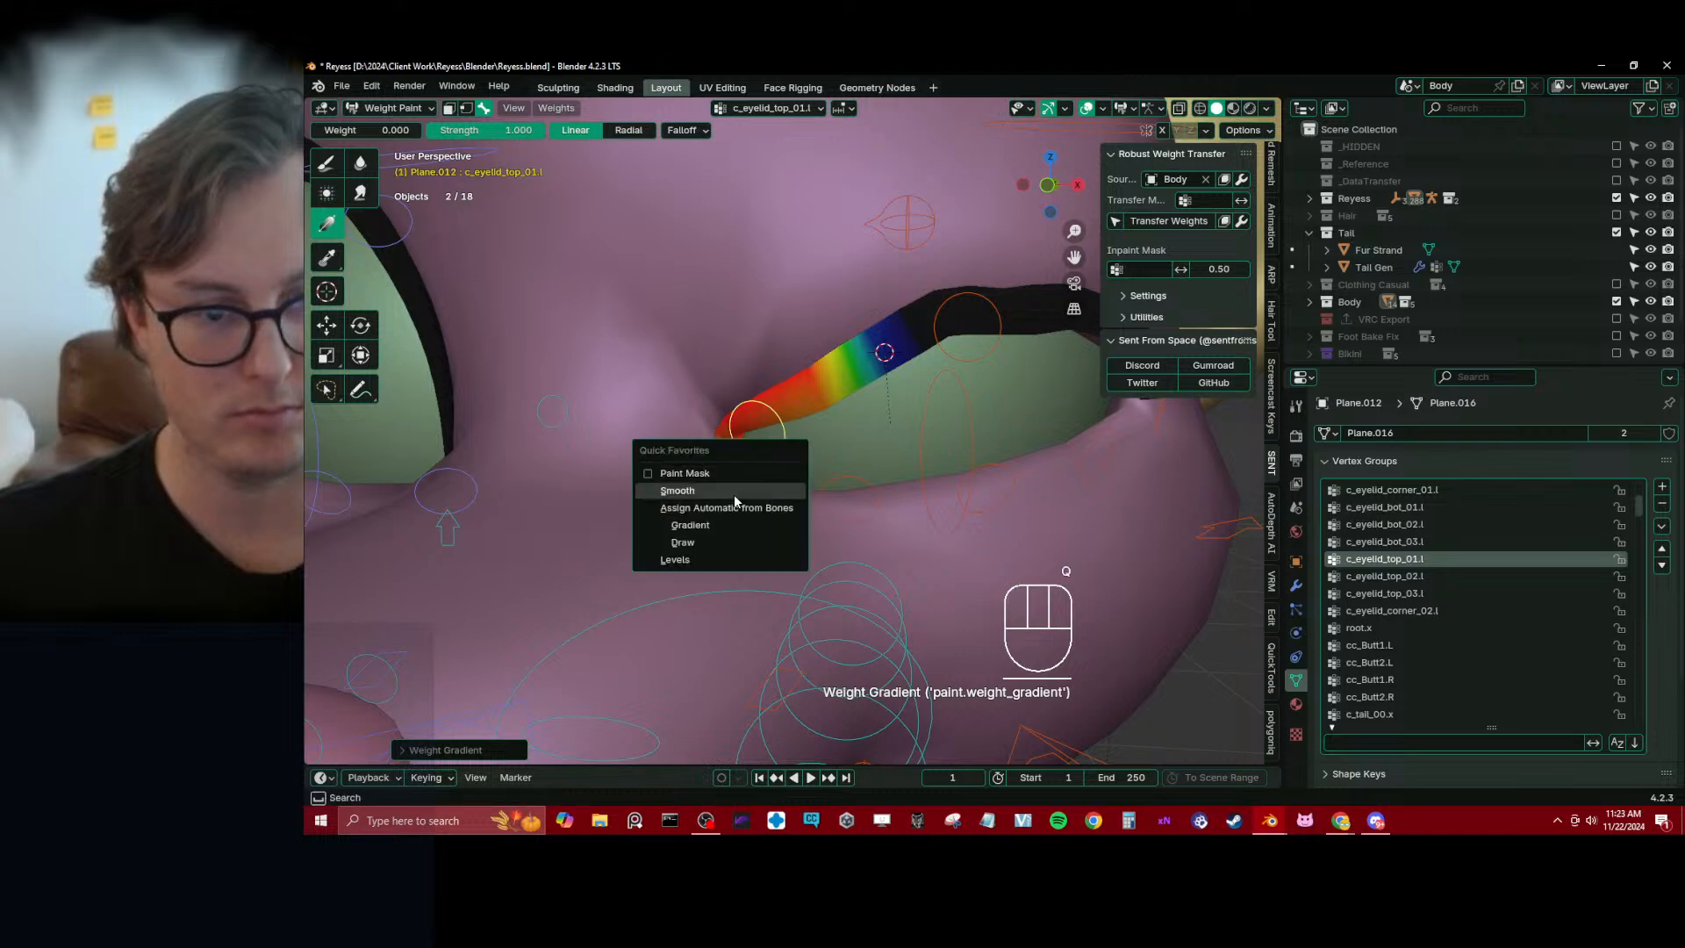
{"action": "left_click", "coordinate": [745, 495]}
{"action": "key", "text": "shift+r"}
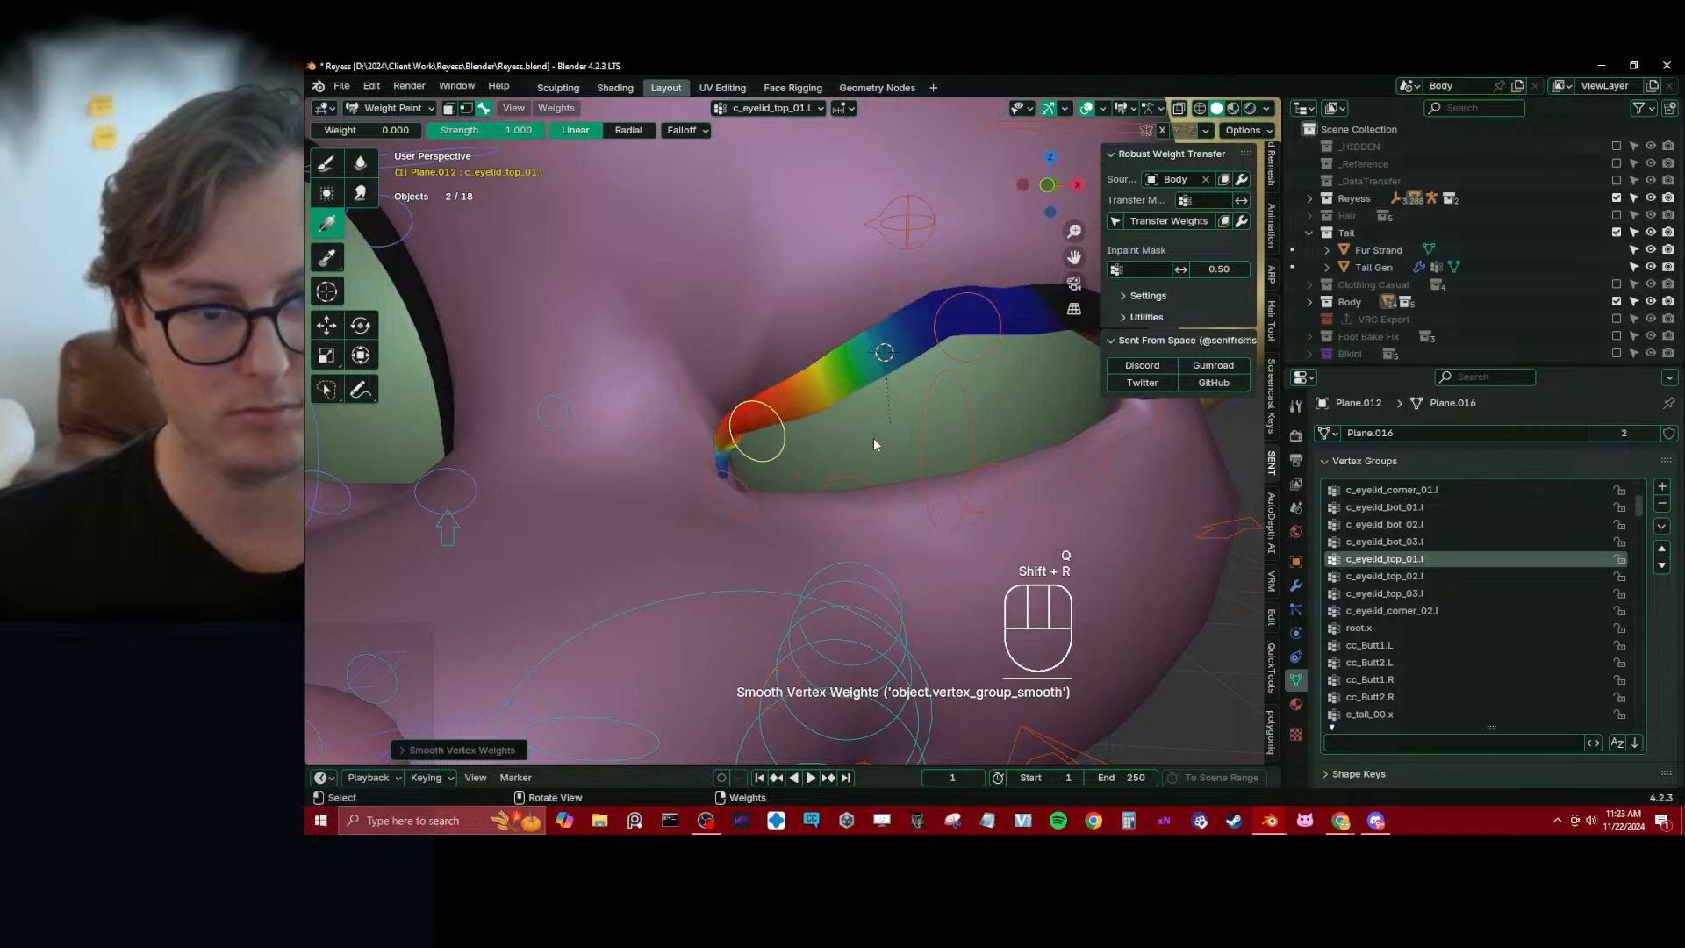
Make c_eyelid_top_02.l active and strengthen its influence over the middle of the left lash with a weight-1.0 gradient
{"action": "left_click", "coordinate": [965, 364], "text": "alt"}
{"action": "middle_click_drag", "start_coordinate": [966, 363], "coordinate": [819, 357]}
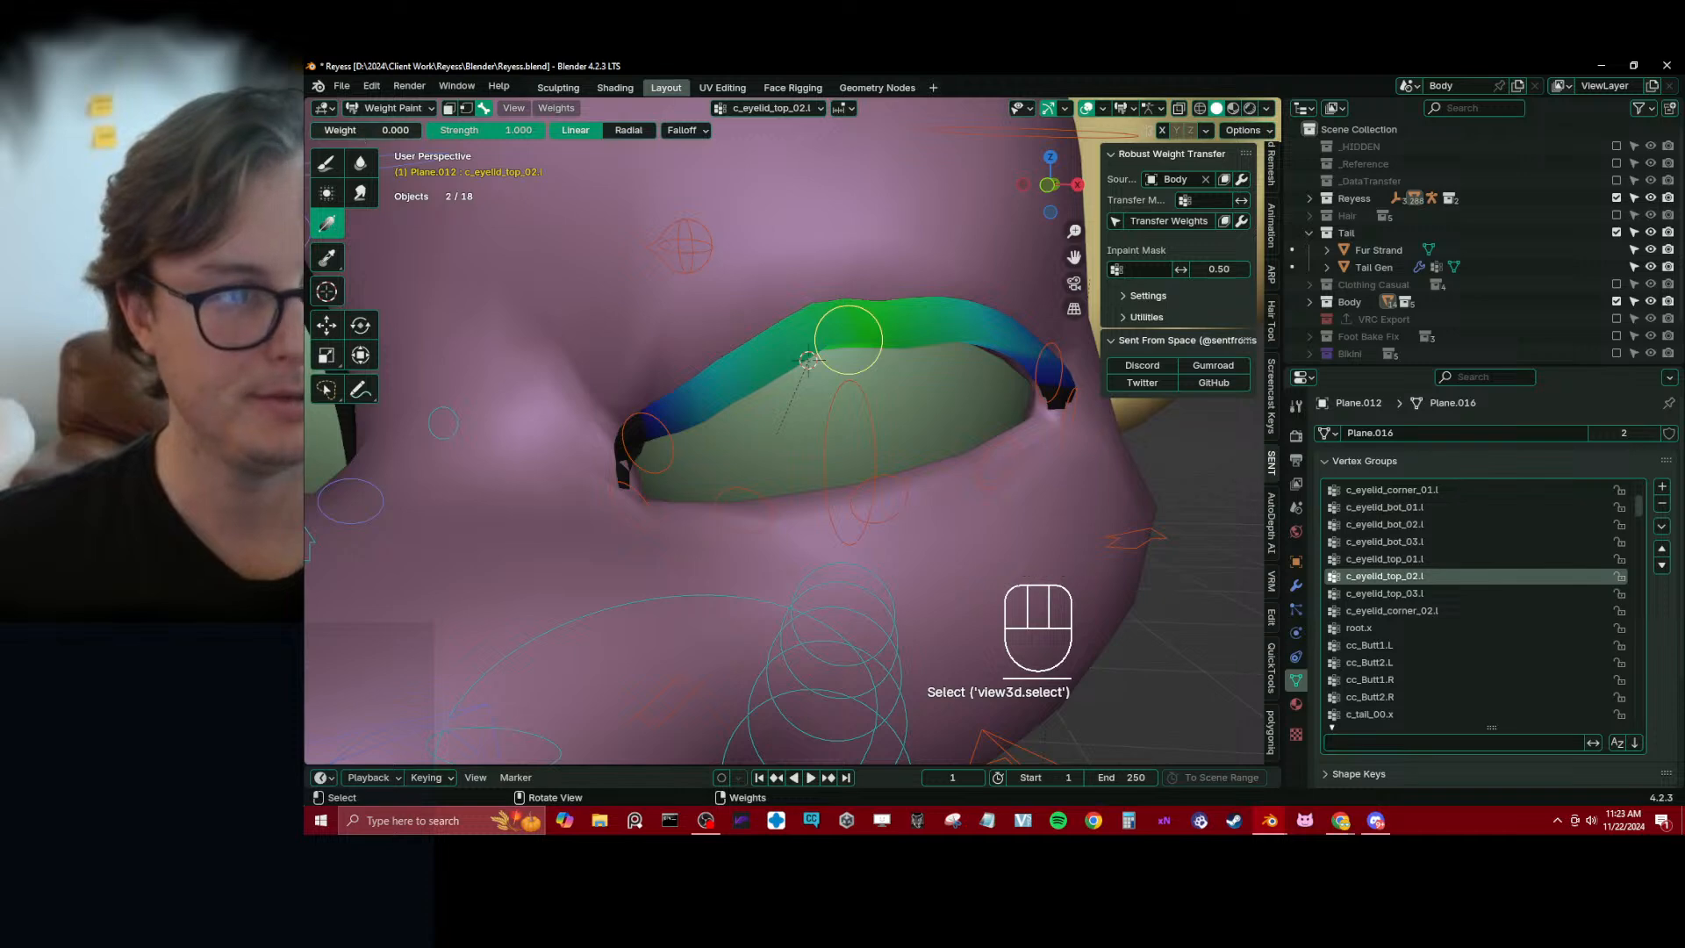
{"action": "left_click_drag", "start_coordinate": [359, 130], "coordinate": [465, 130]}
{"action": "middle_click_drag", "start_coordinate": [847, 339], "coordinate": [827, 328]}
{"action": "left_click_drag", "start_coordinate": [814, 256], "coordinate": [842, 403]}
{"action": "middle_click_drag", "start_coordinate": [842, 403], "coordinate": [911, 404]}
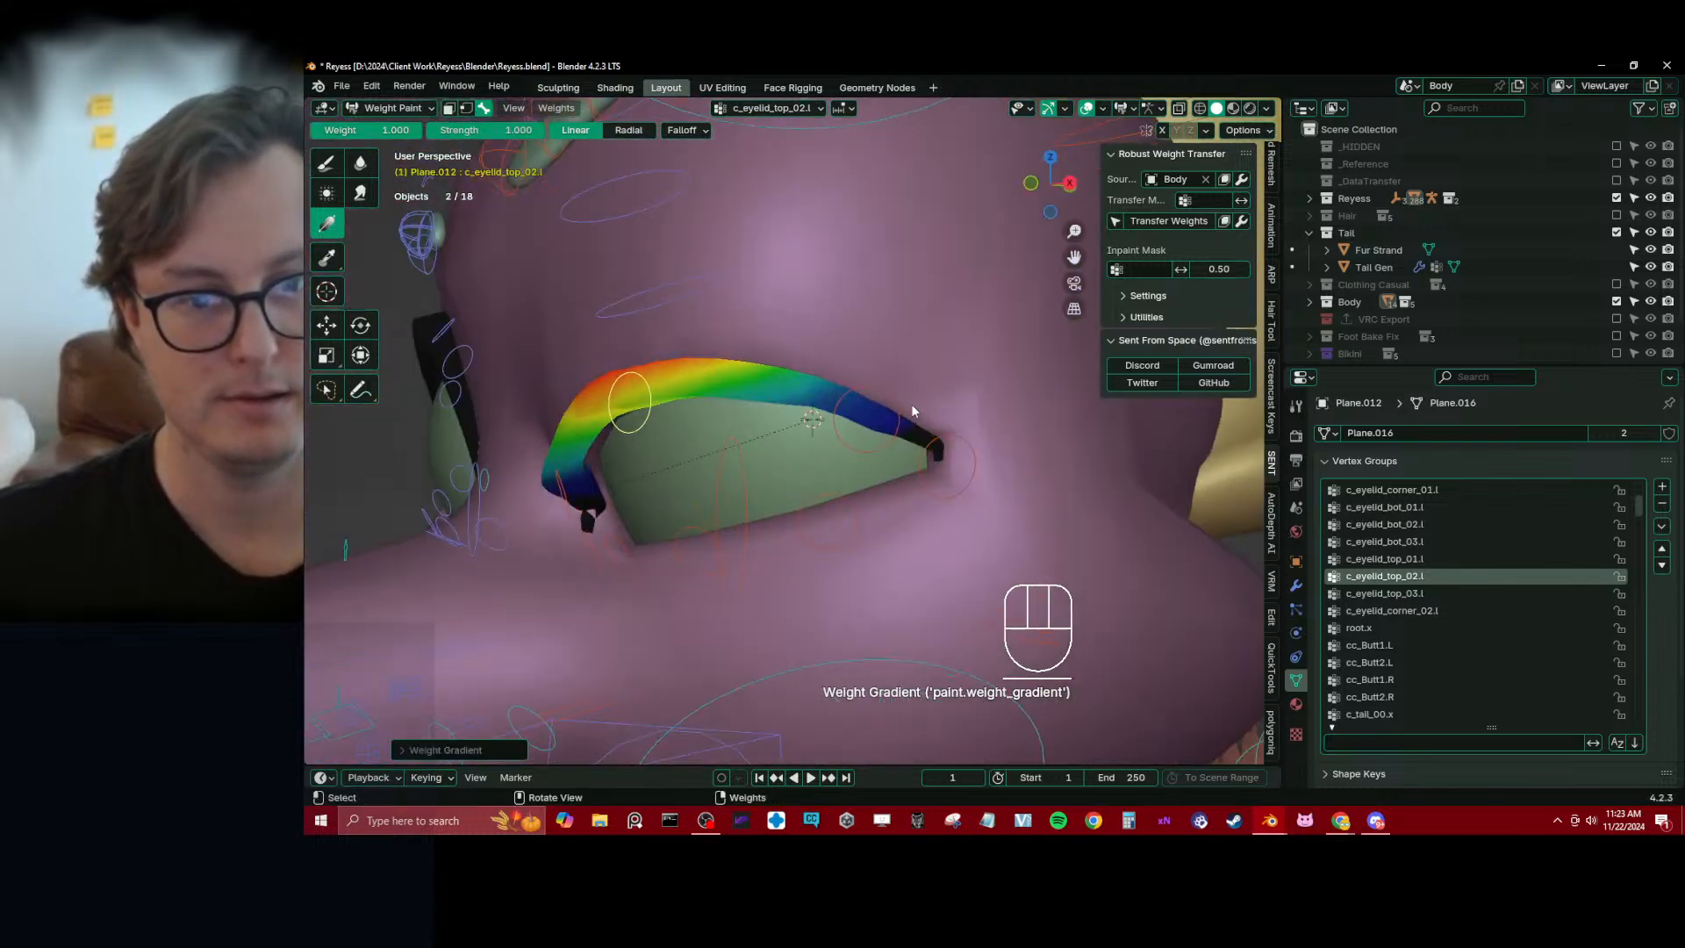
Try a weight-1.0 gradient for c_eyelid_corner_02.l at the outer lash corner, and undo it
{"action": "left_click", "coordinate": [904, 402]}
{"action": "left_click", "coordinate": [946, 460]}
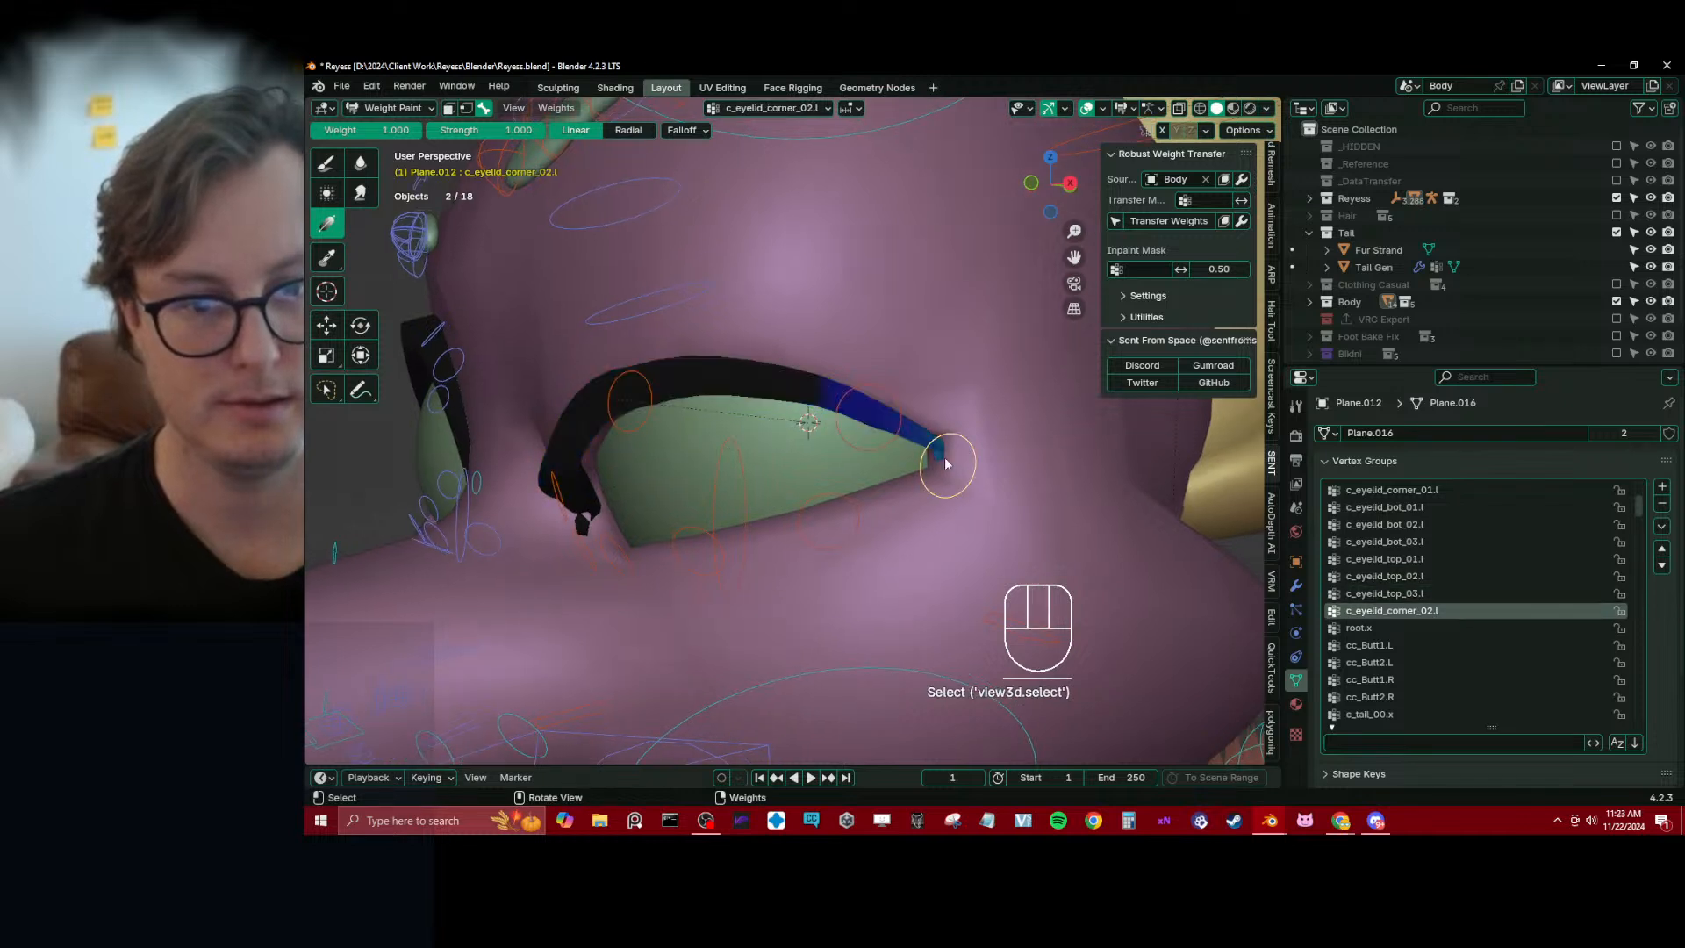
{"action": "left_click", "coordinate": [897, 409], "text": "alt"}
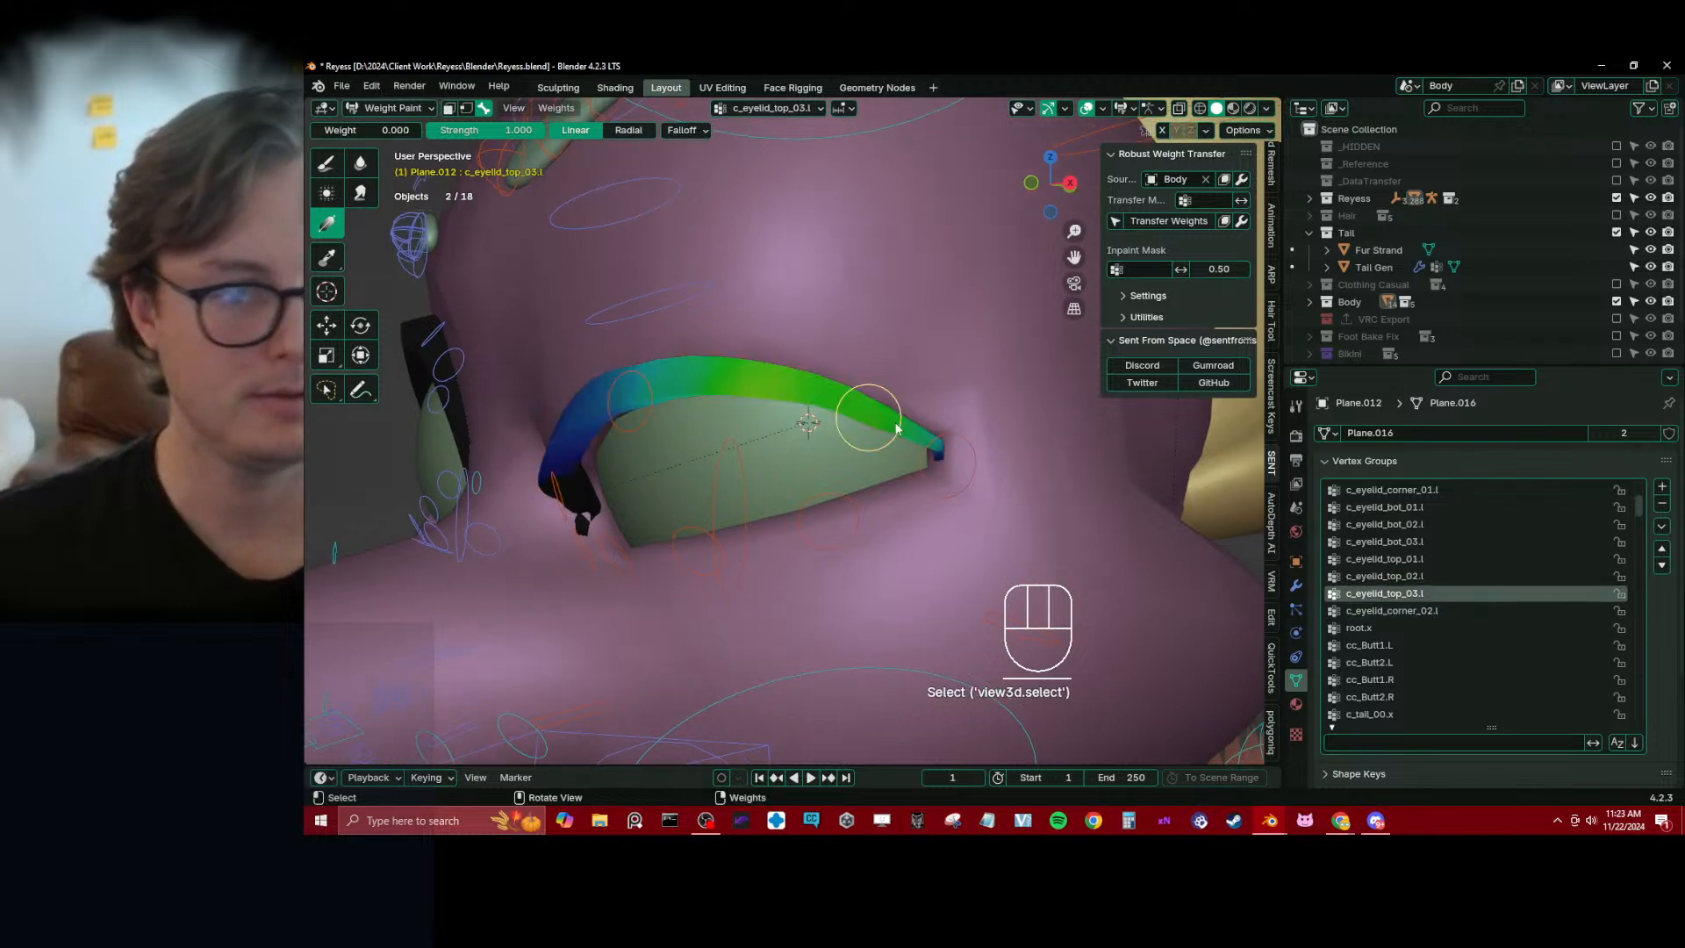
{"action": "left_click_drag", "start_coordinate": [931, 484], "coordinate": [816, 492]}
{"action": "left_click", "coordinate": [946, 460]}
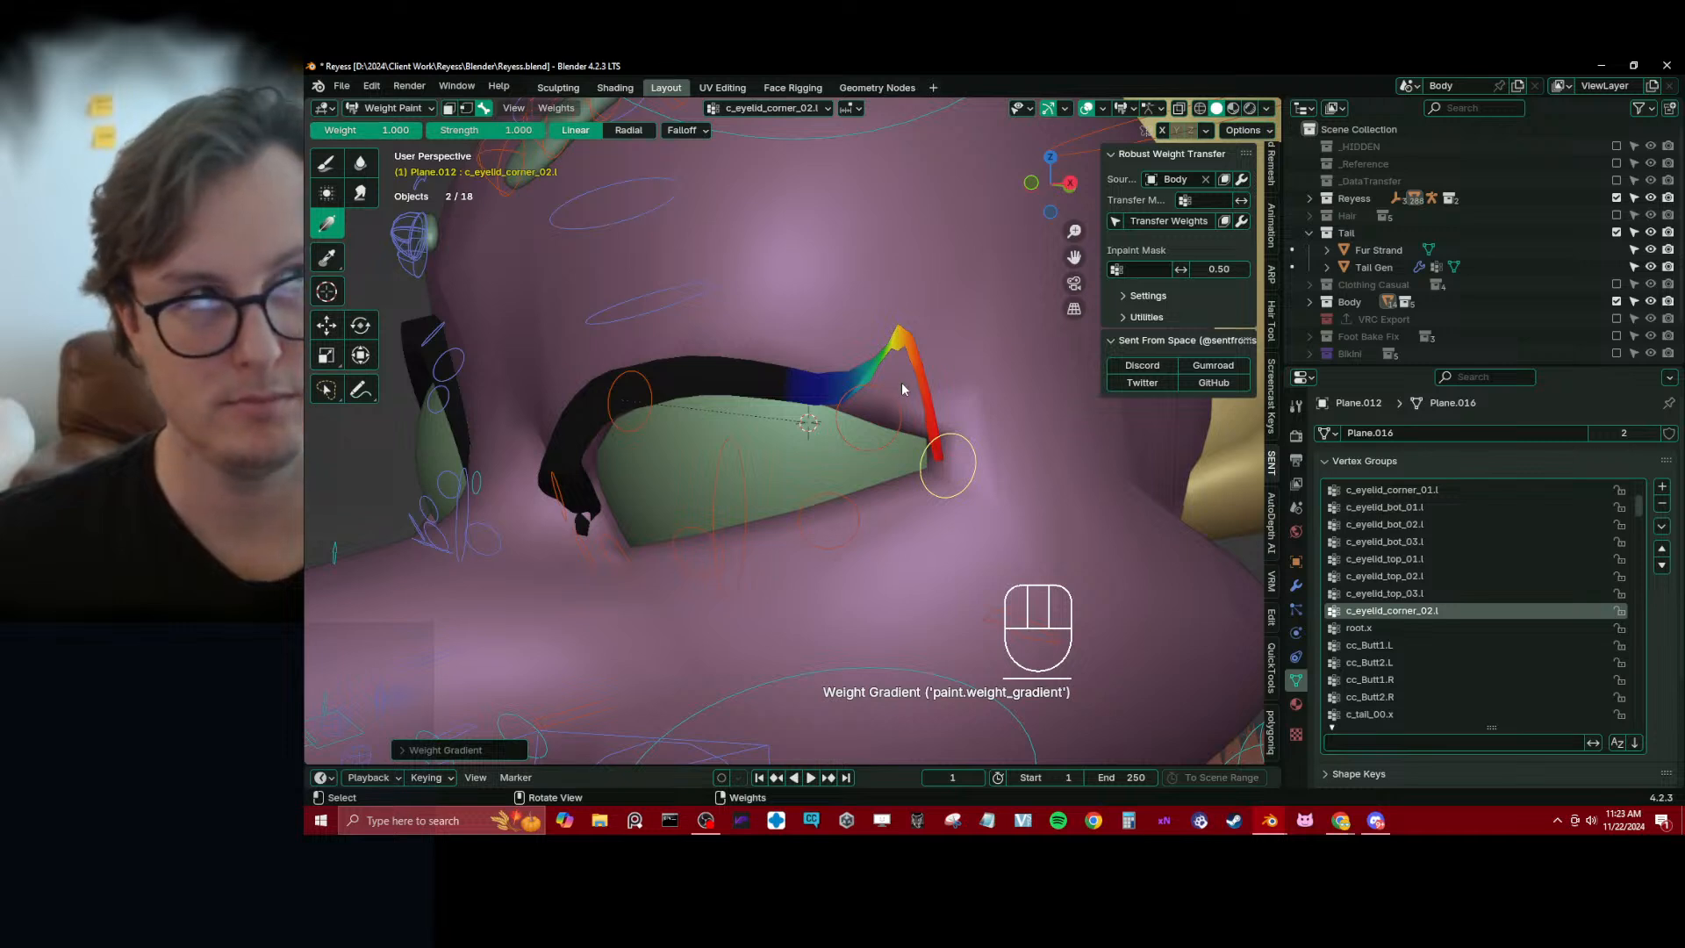
{"action": "key", "text": "ctrl+z"}
{"action": "key", "text": "ctrl+z"}
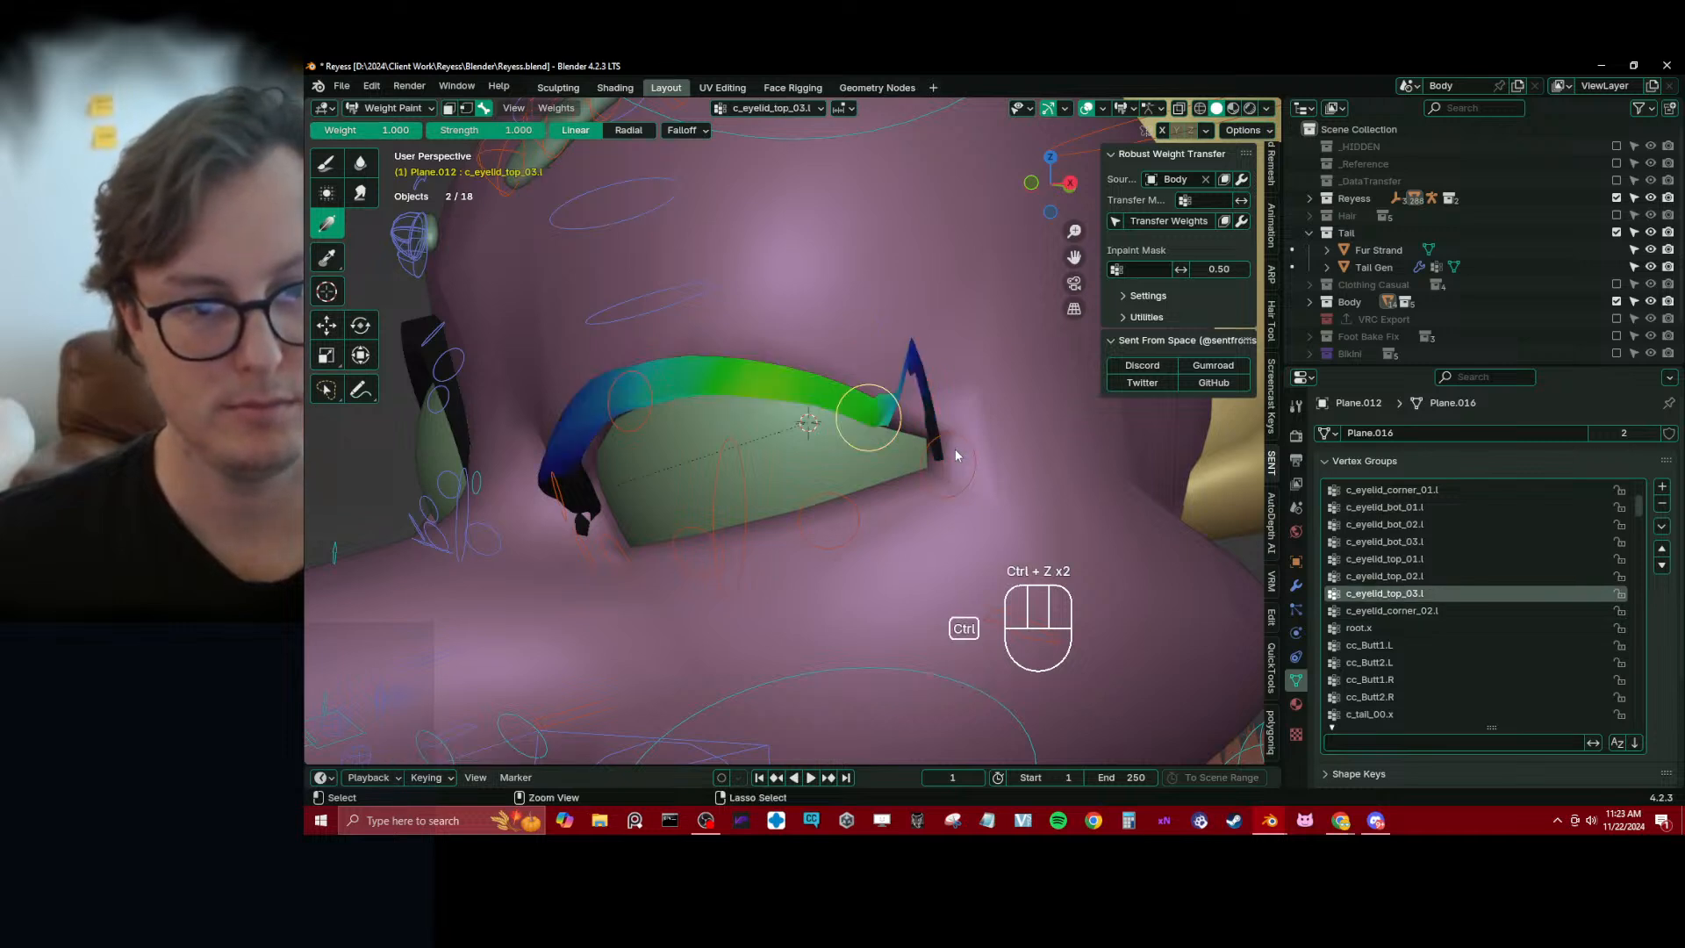
{"action": "key", "text": "ctrl+z"}
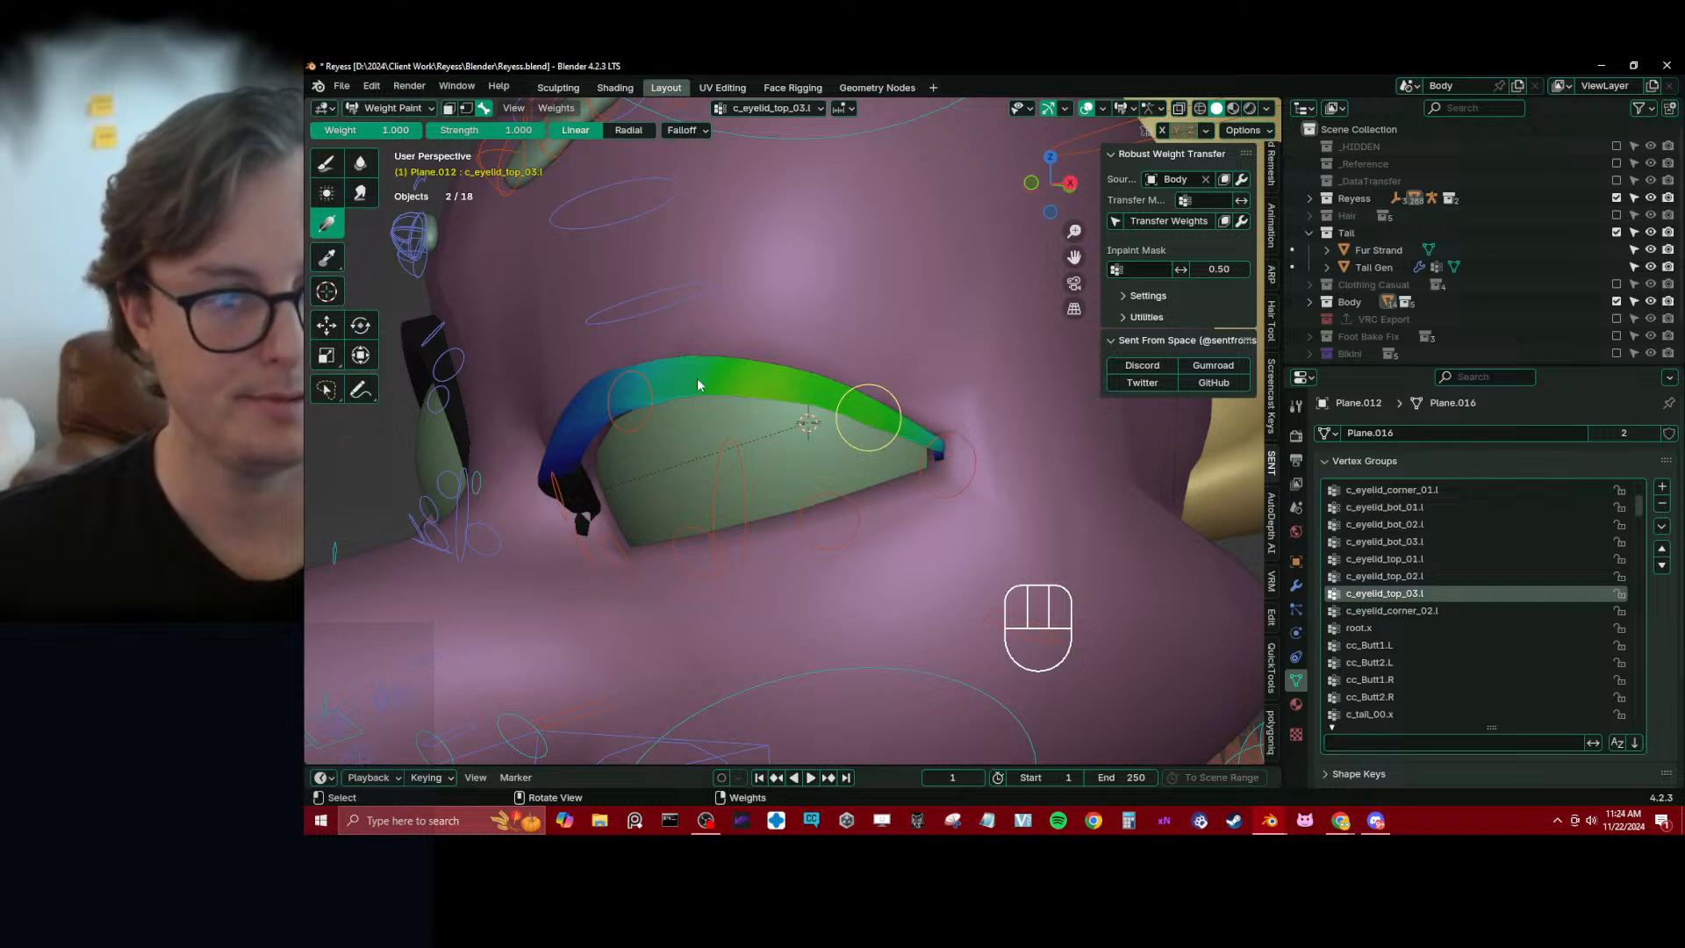
Blur the c_eyelid_top_03.l weights at the outer lash tip, and make c_eyelid_corner_02.l active
{"action": "left_click", "coordinate": [360, 162]}
{"action": "left_click_drag", "start_coordinate": [904, 434], "coordinate": [954, 463]}
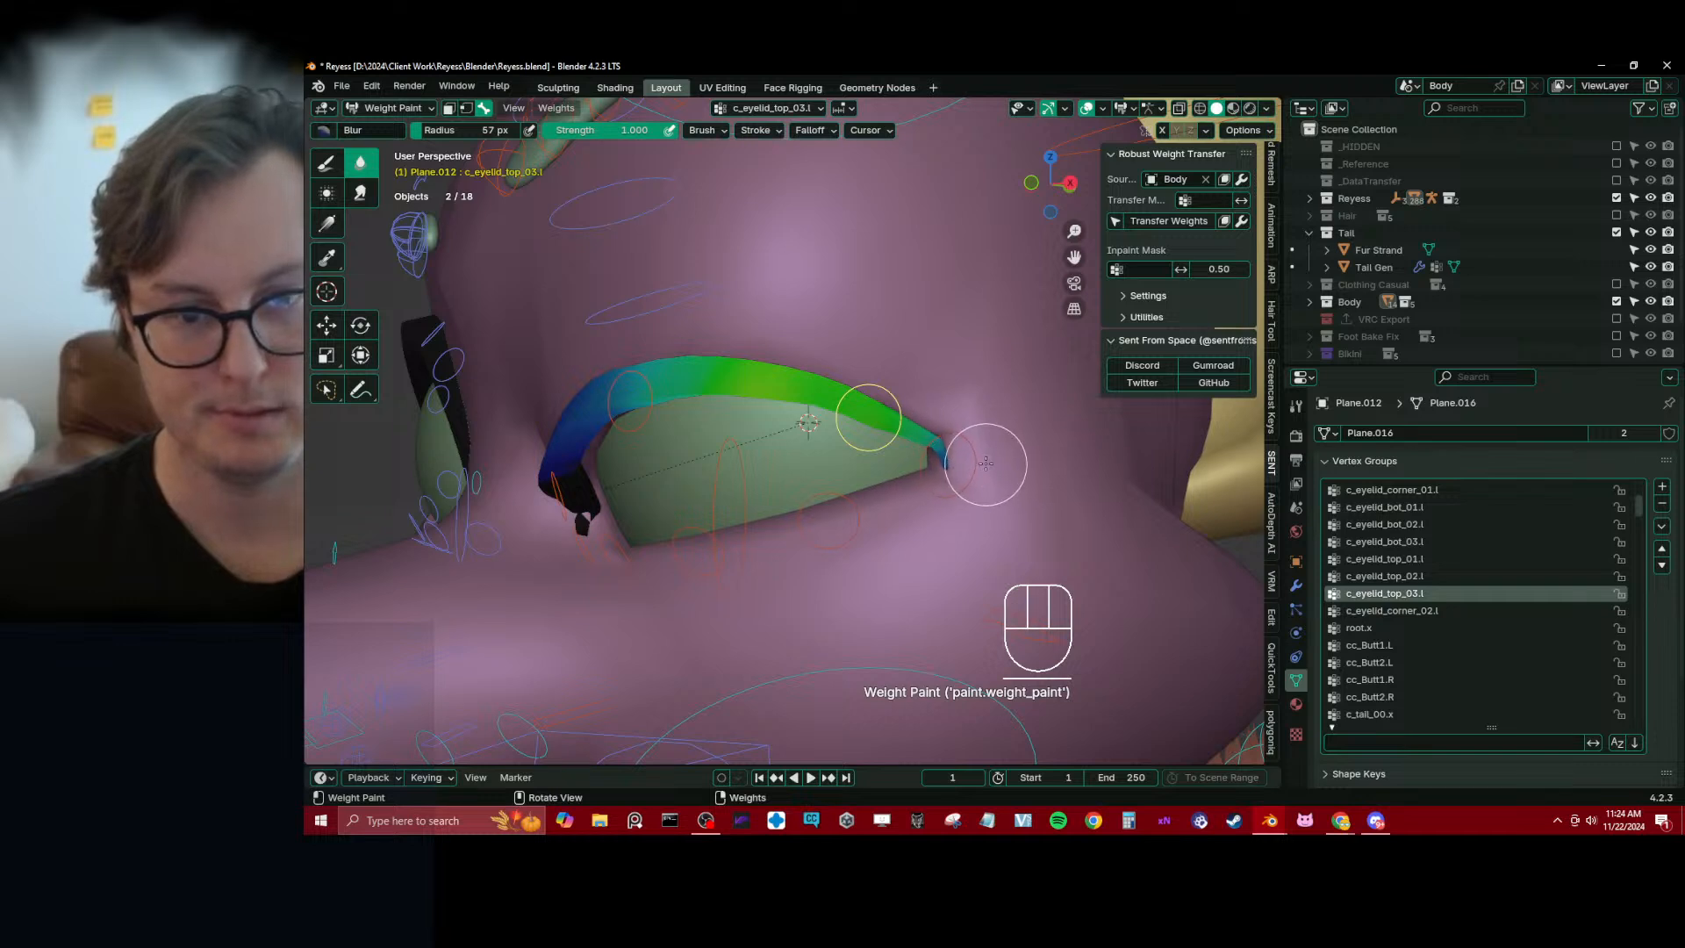
{"action": "left_click", "coordinate": [964, 450], "text": "ctrl"}
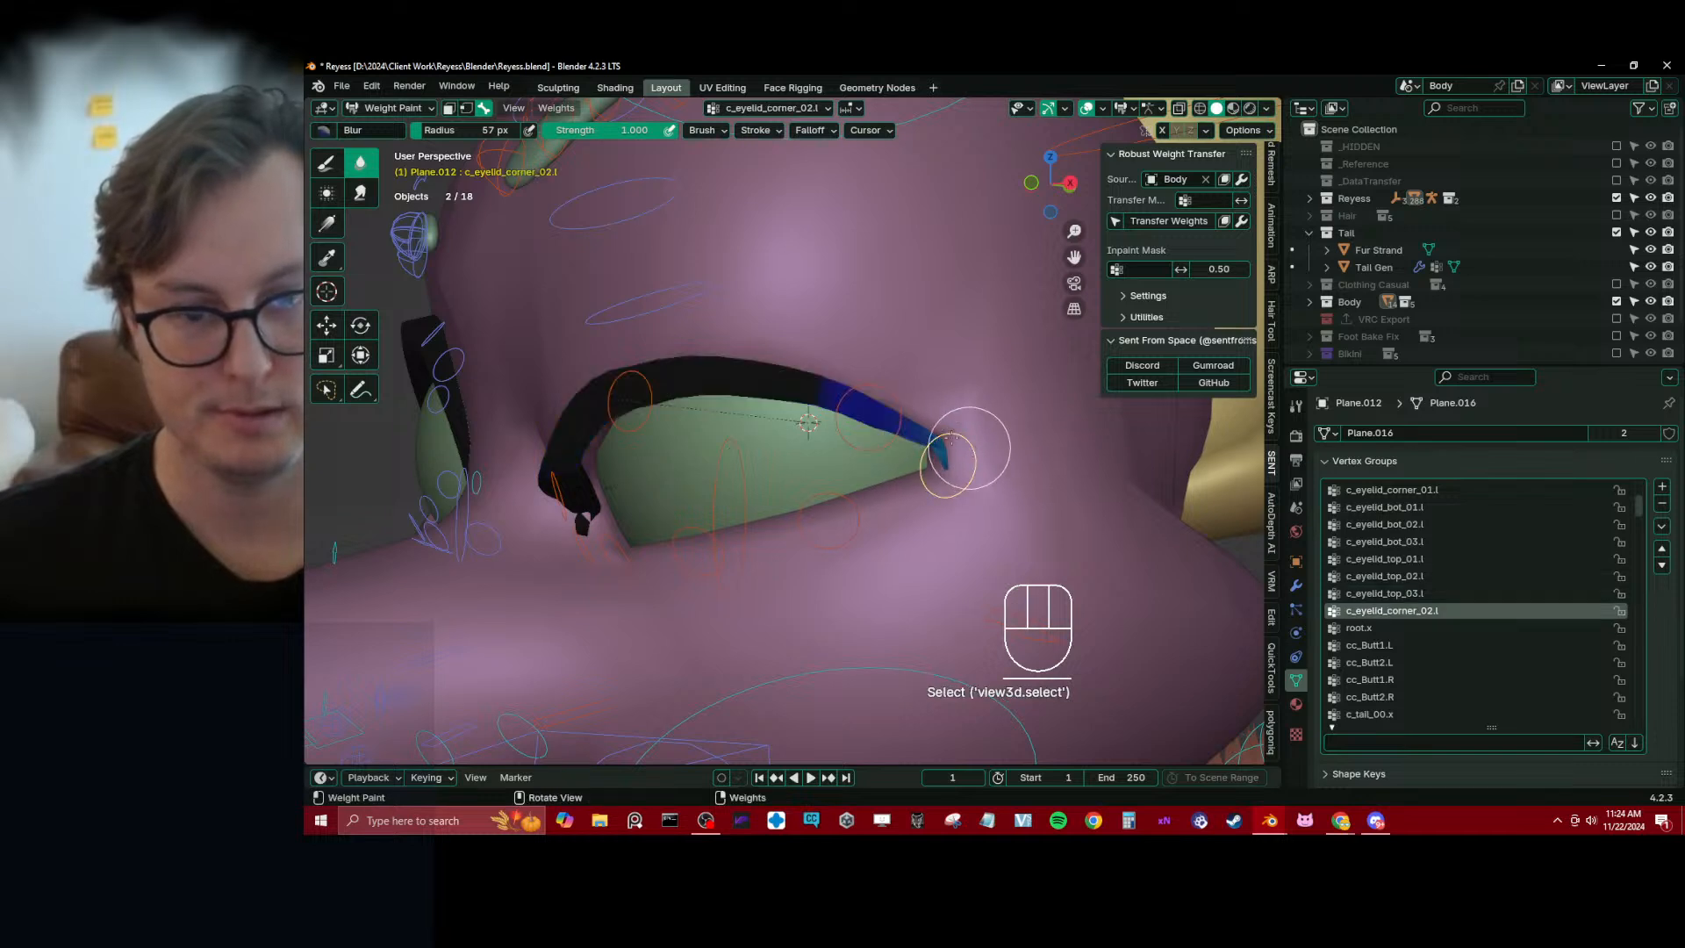
Try the Draw brush and a weight-1.0 gradient for c_eyelid_corner_02.l beside the outer lash tip, and undo the gradient
{"action": "left_click", "coordinate": [334, 166]}
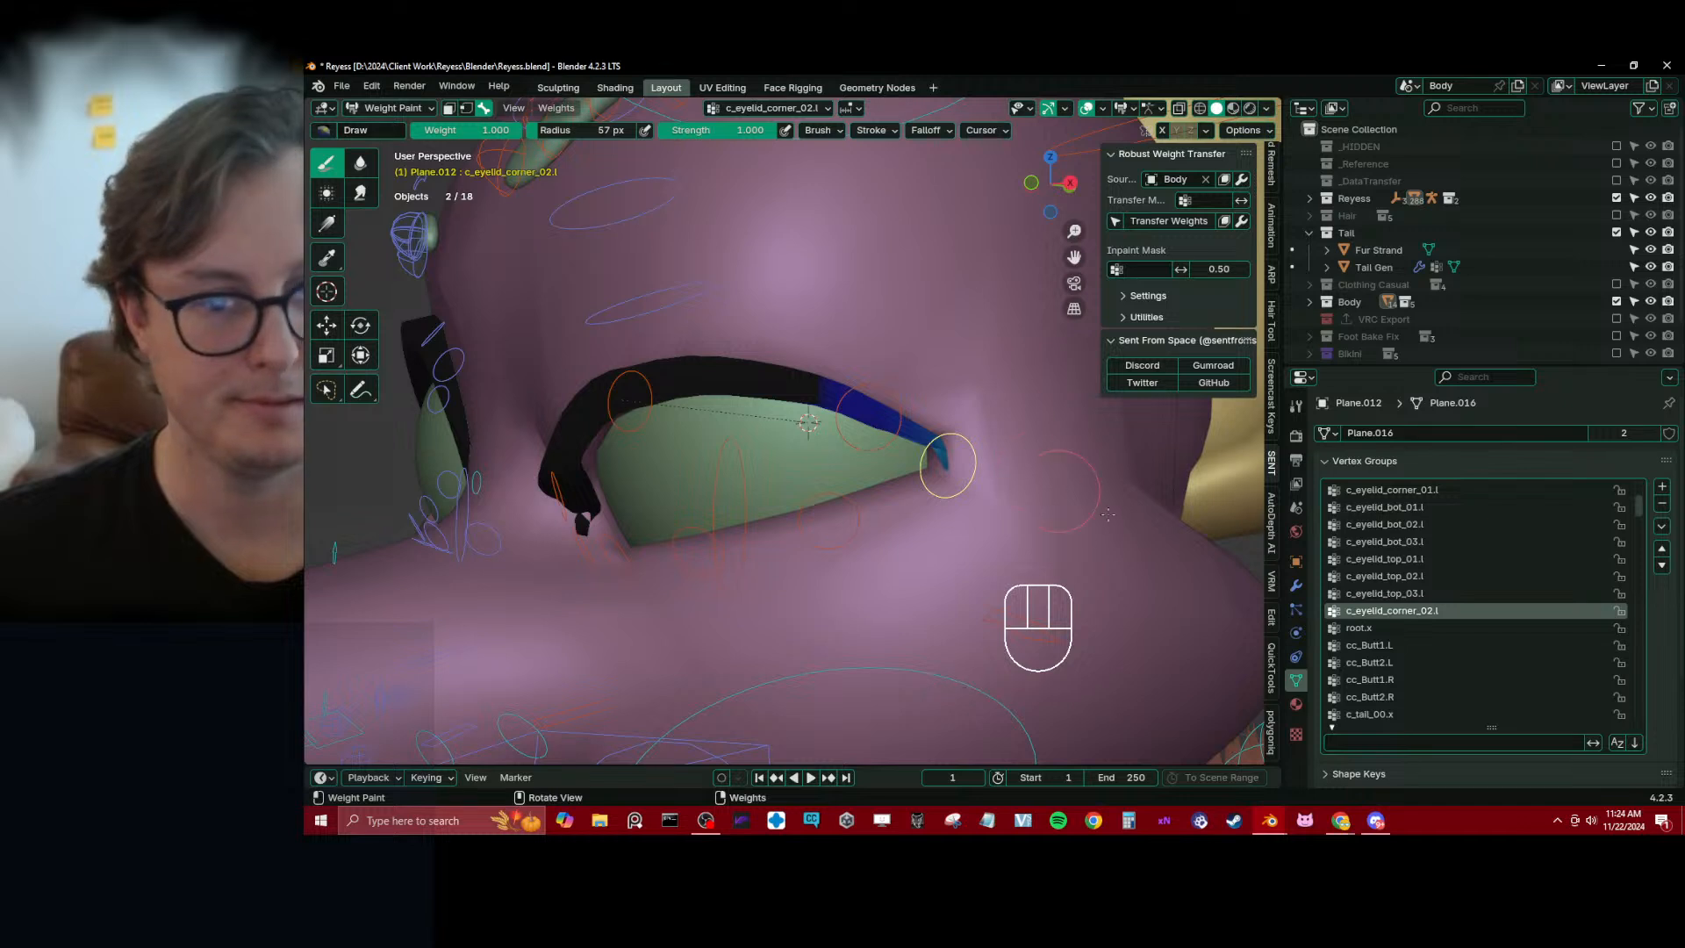
{"action": "left_click", "coordinate": [1002, 526]}
{"action": "left_click", "coordinate": [327, 224]}
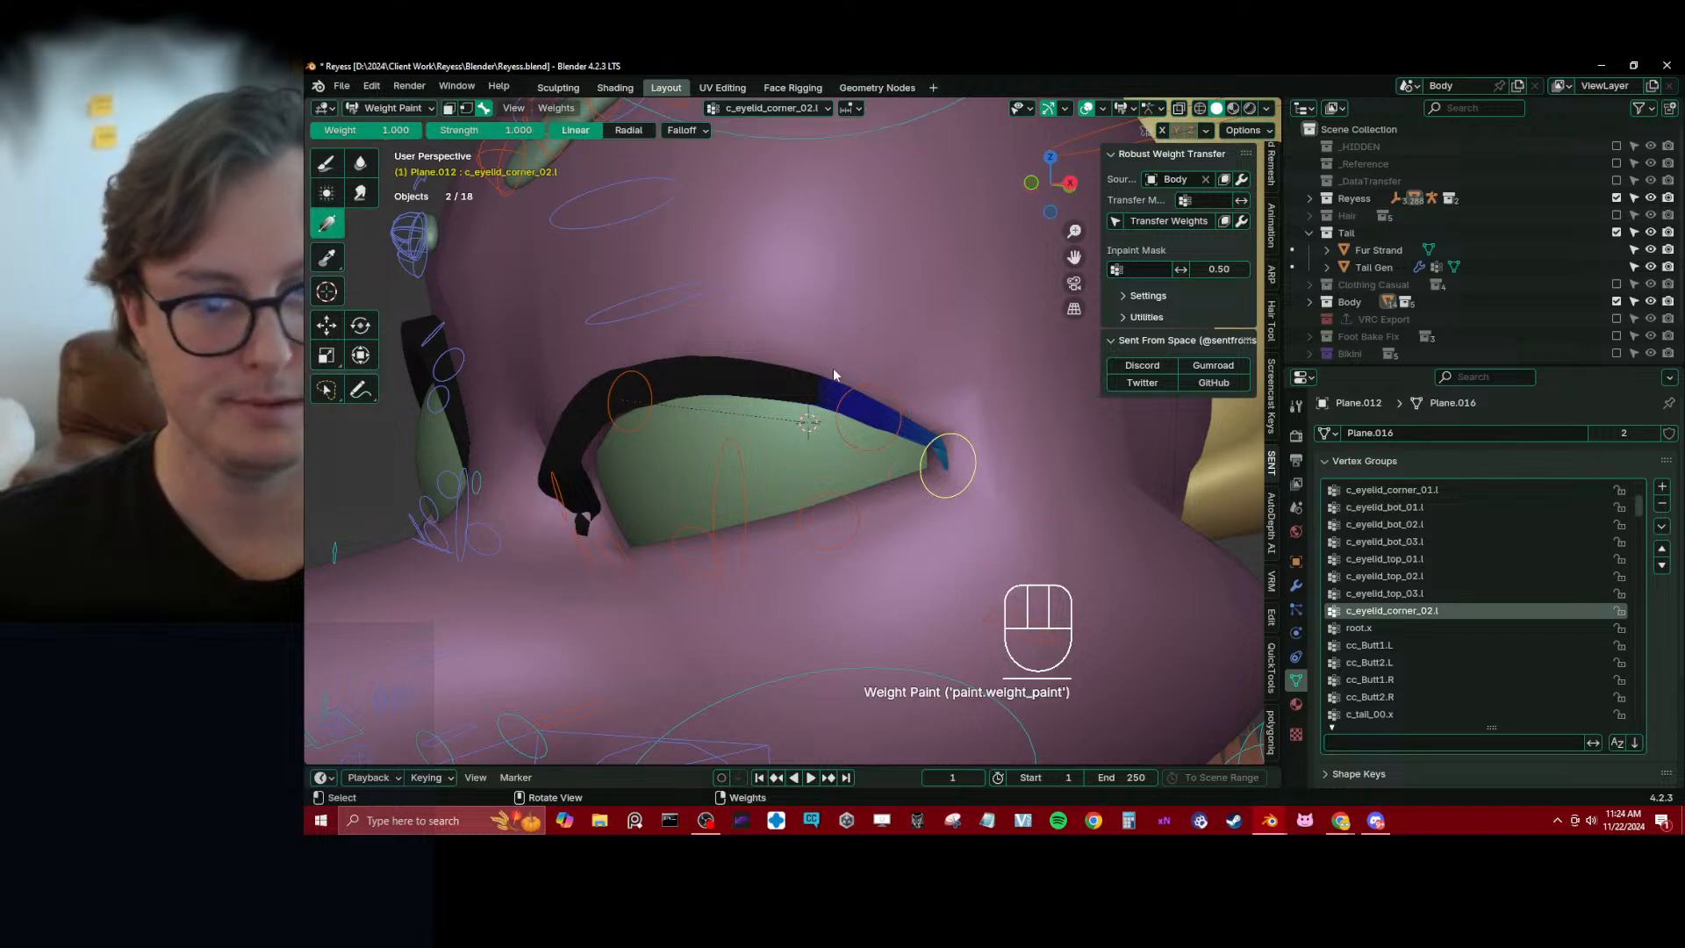
{"action": "left_click_drag", "start_coordinate": [1050, 545], "coordinate": [882, 517]}
{"action": "key", "text": "ctrl+z"}
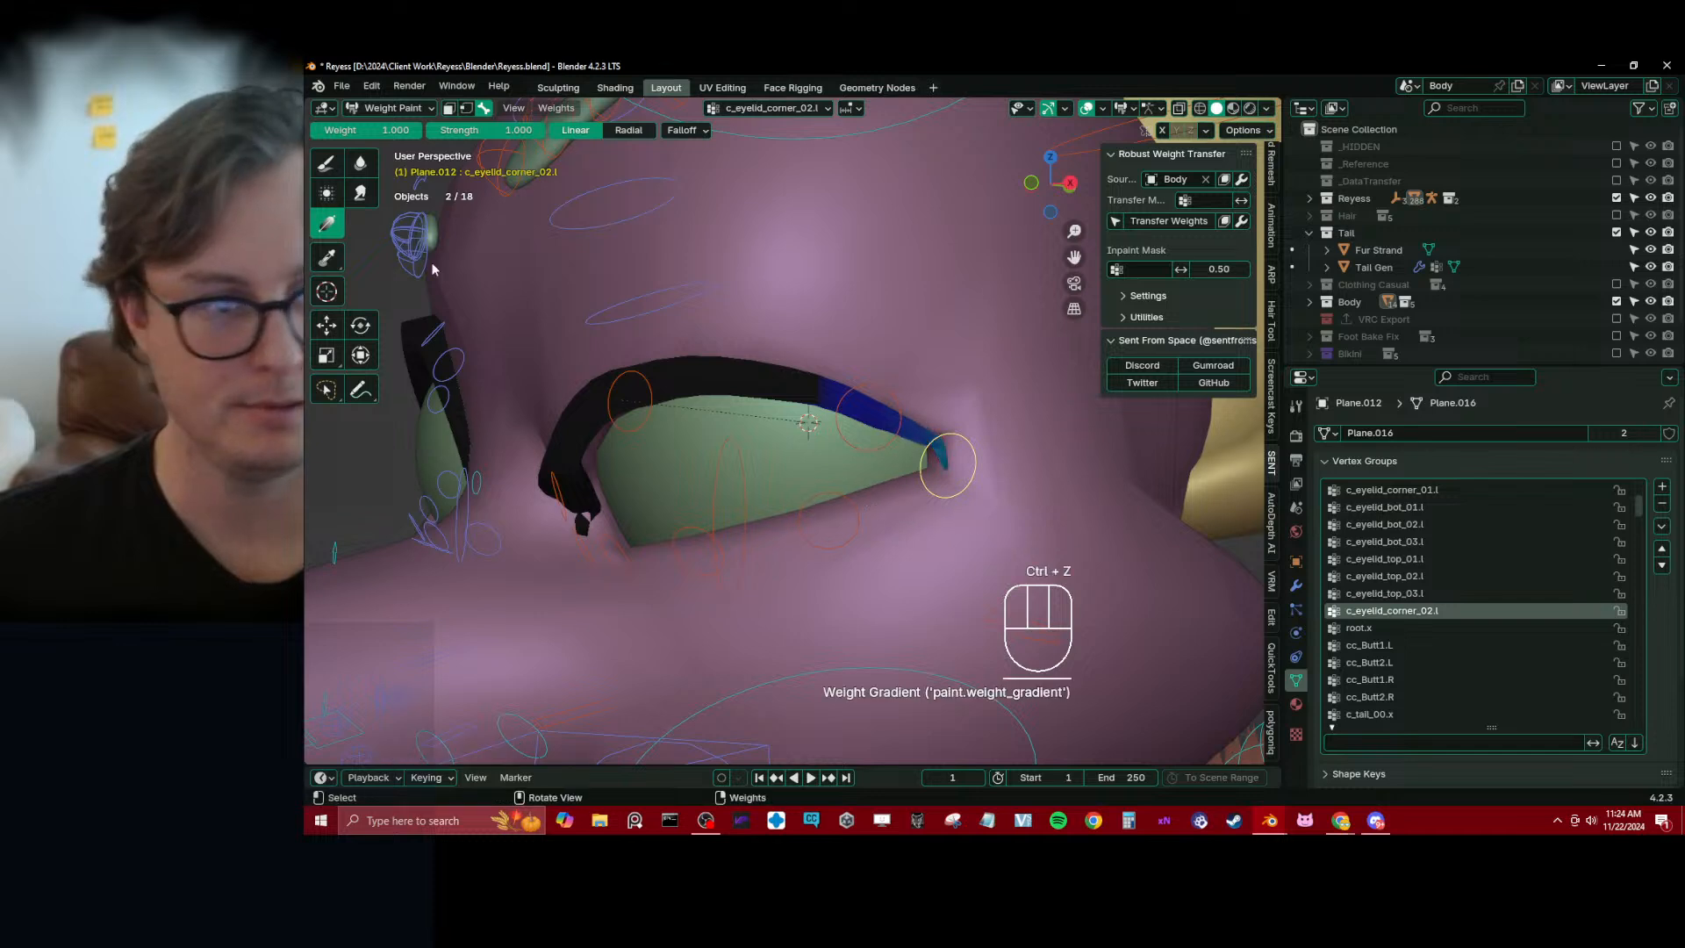
Clear c_eyelid_corner_02.l from the outer lash end with a weight-0 gradient, and rebuild its tip influence with weight-1.0 gradients
{"action": "left_click_drag", "start_coordinate": [813, 327], "coordinate": [924, 330]}
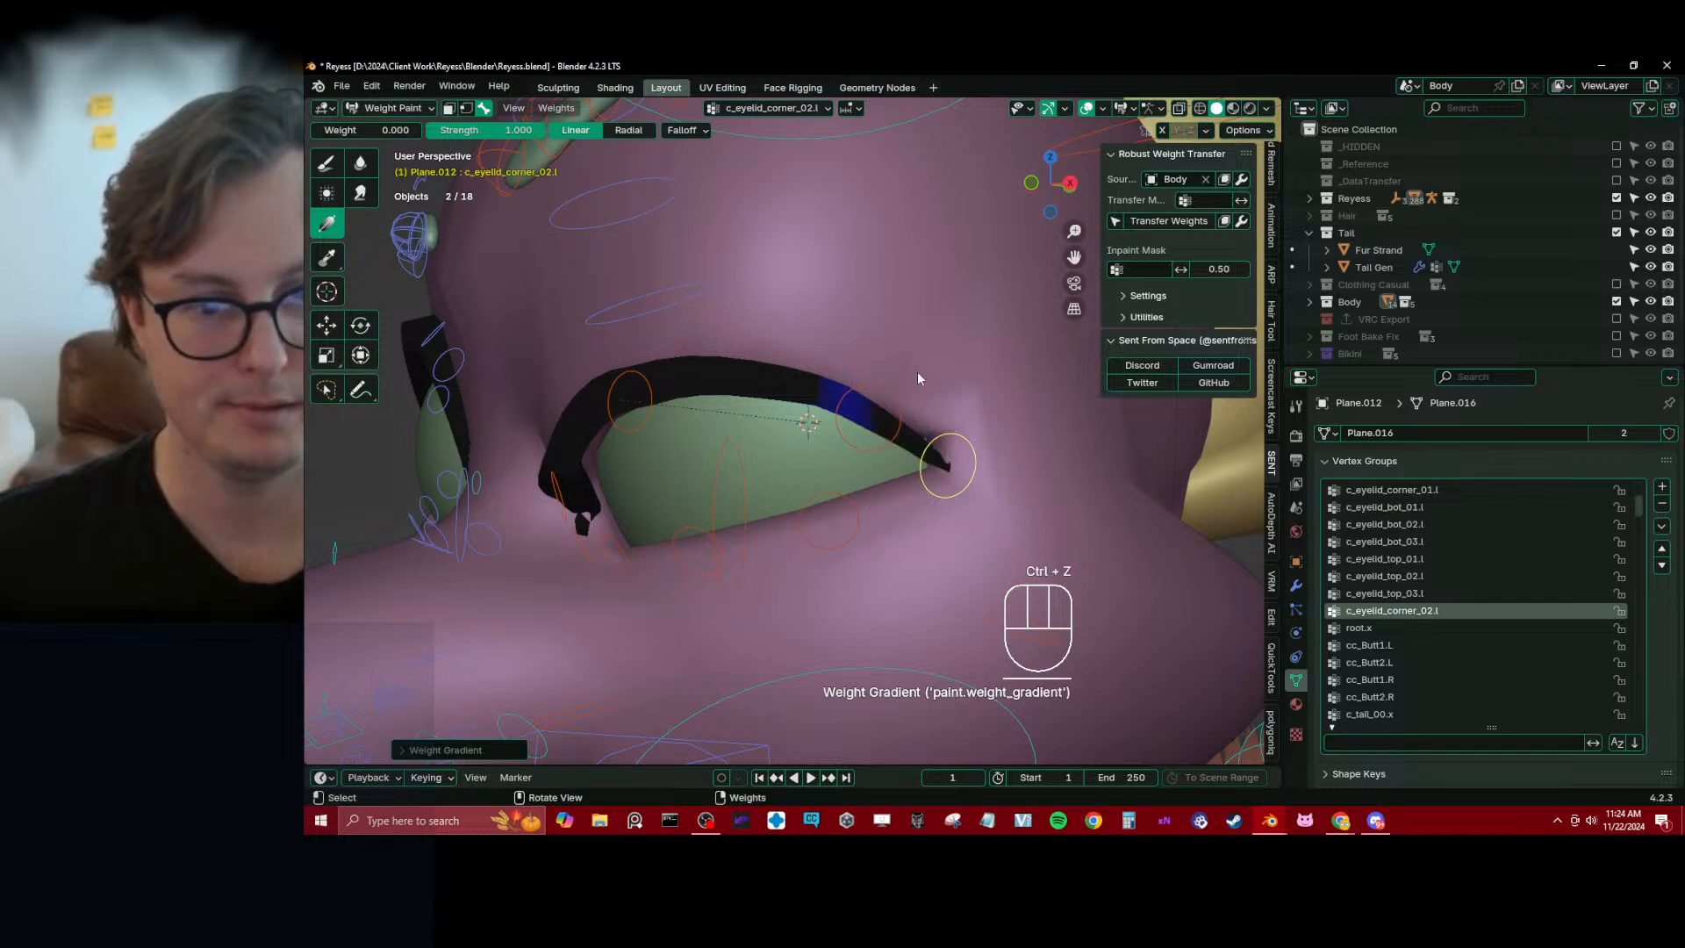
{"action": "middle_click_drag", "start_coordinate": [918, 379], "coordinate": [895, 387]}
{"action": "left_click_drag", "start_coordinate": [355, 130], "coordinate": [420, 130]}
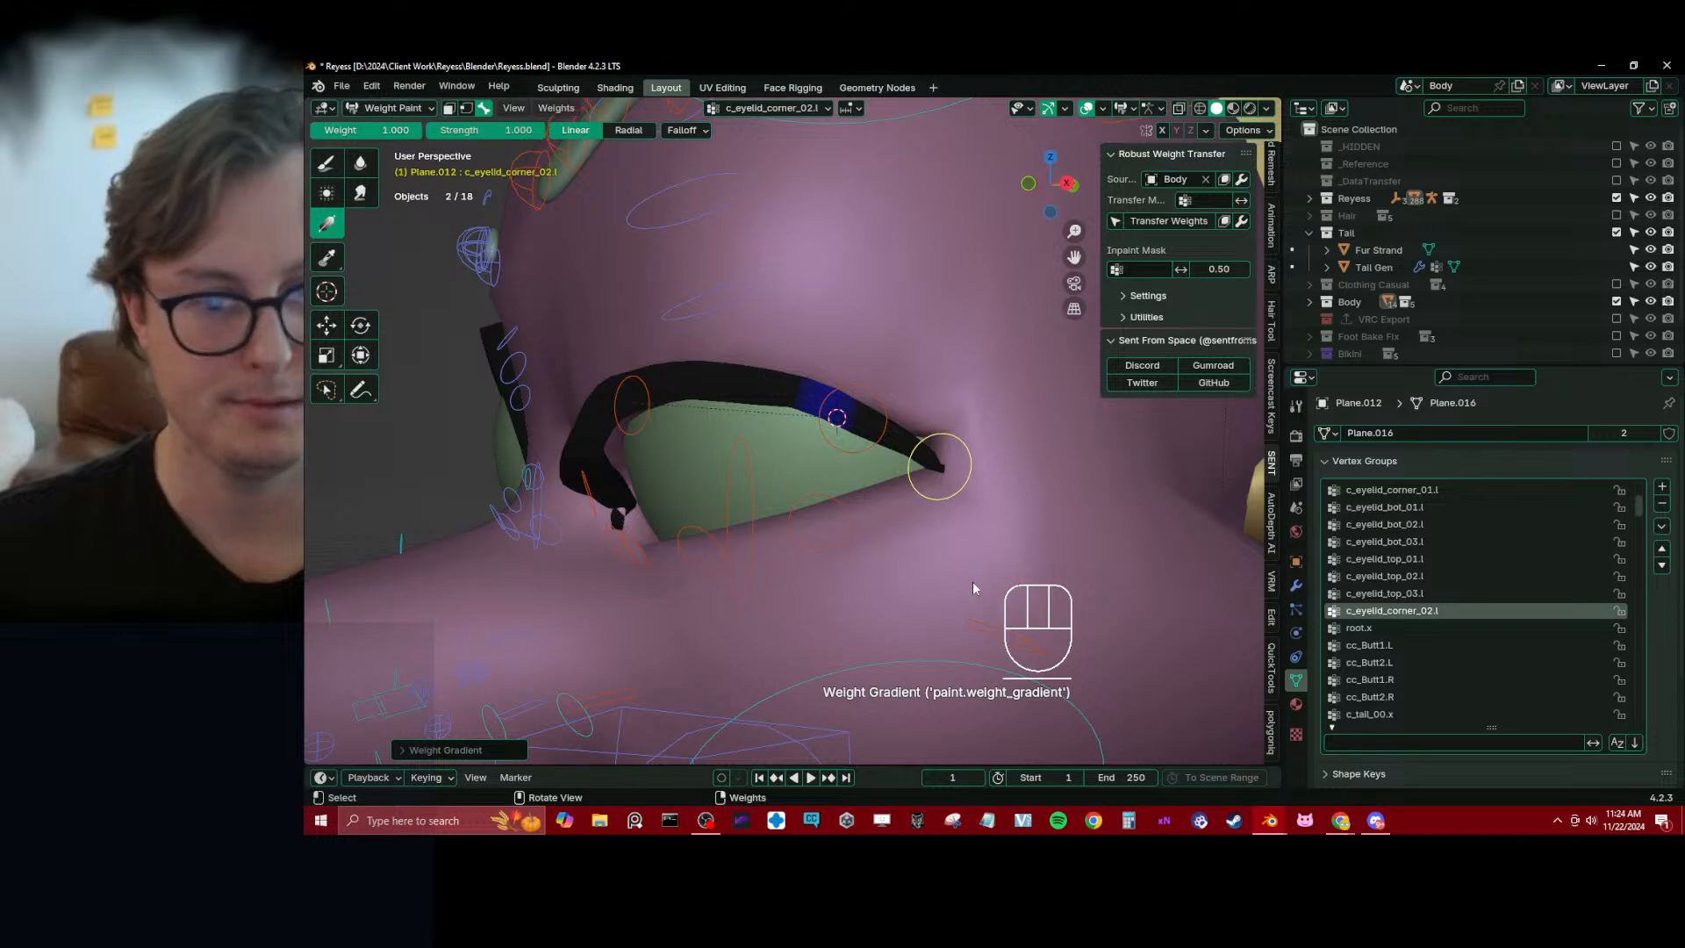
{"action": "left_click_drag", "start_coordinate": [1028, 583], "coordinate": [960, 549]}
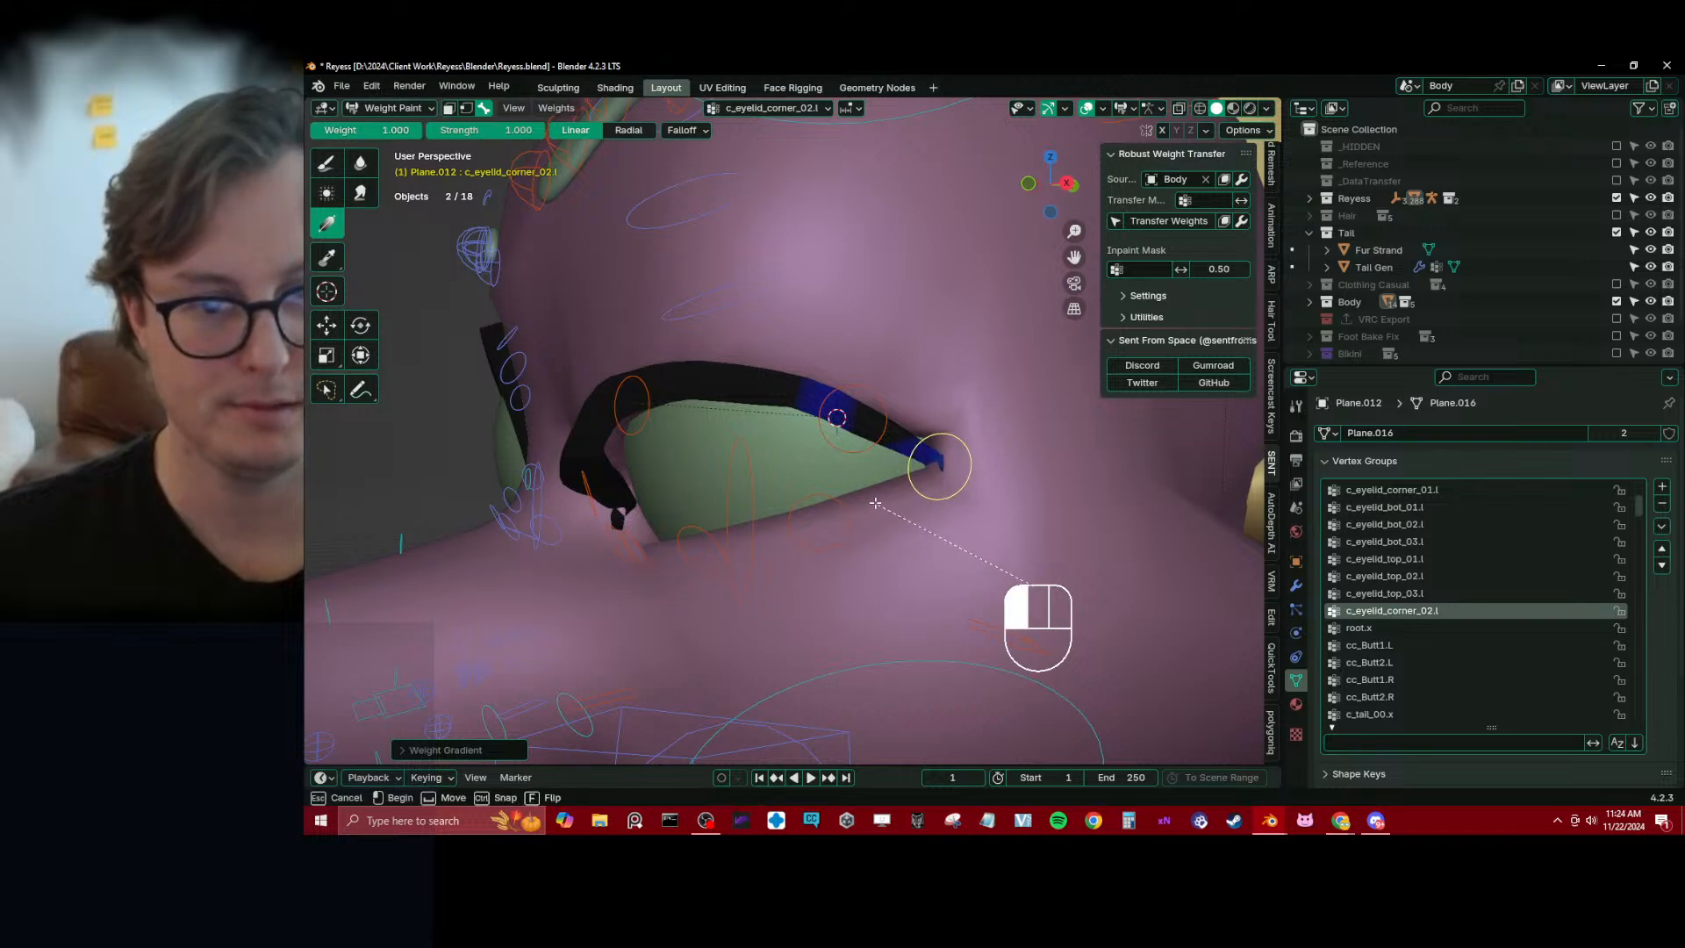
{"action": "left_click_drag", "start_coordinate": [849, 493], "coordinate": [849, 493]}
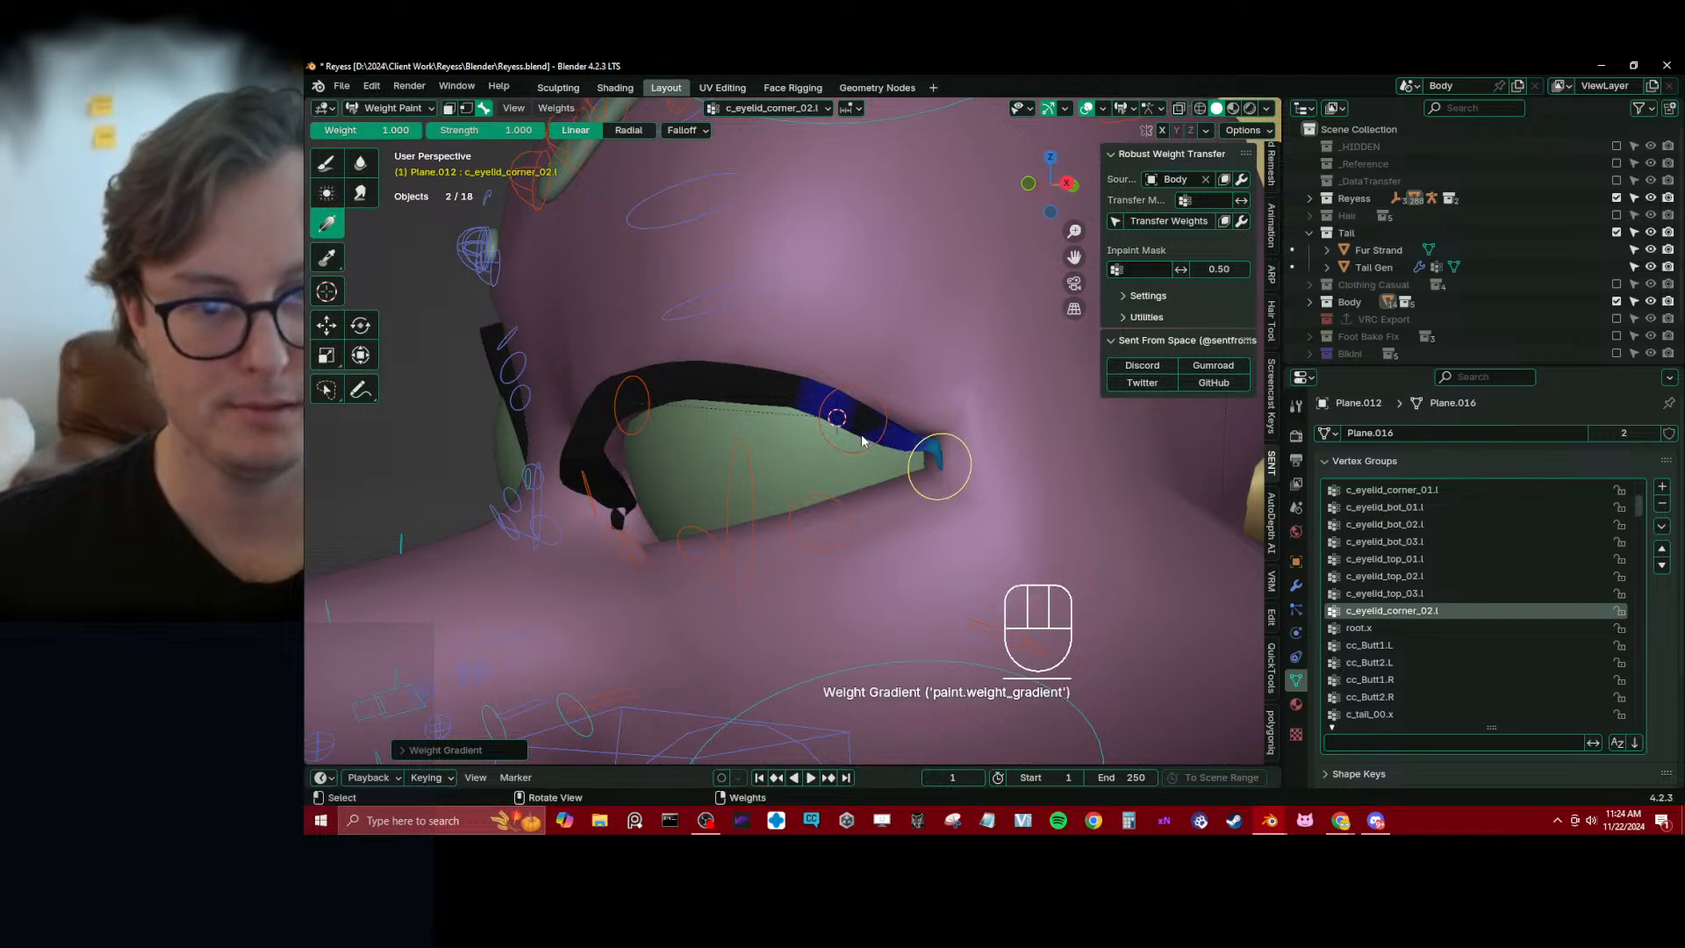
Make c_eyelid_top_03.l active and rework its influence at the outer lash end with weight-1.0 gradients, undoing the first attempt
{"action": "left_click", "coordinate": [838, 418]}
{"action": "left_click_drag", "start_coordinate": [971, 388], "coordinate": [936, 547]}
{"action": "key", "text": "ctrl+z"}
{"action": "left_click_drag", "start_coordinate": [989, 465], "coordinate": [890, 481]}
{"action": "left_click_drag", "start_coordinate": [968, 399], "coordinate": [904, 477]}
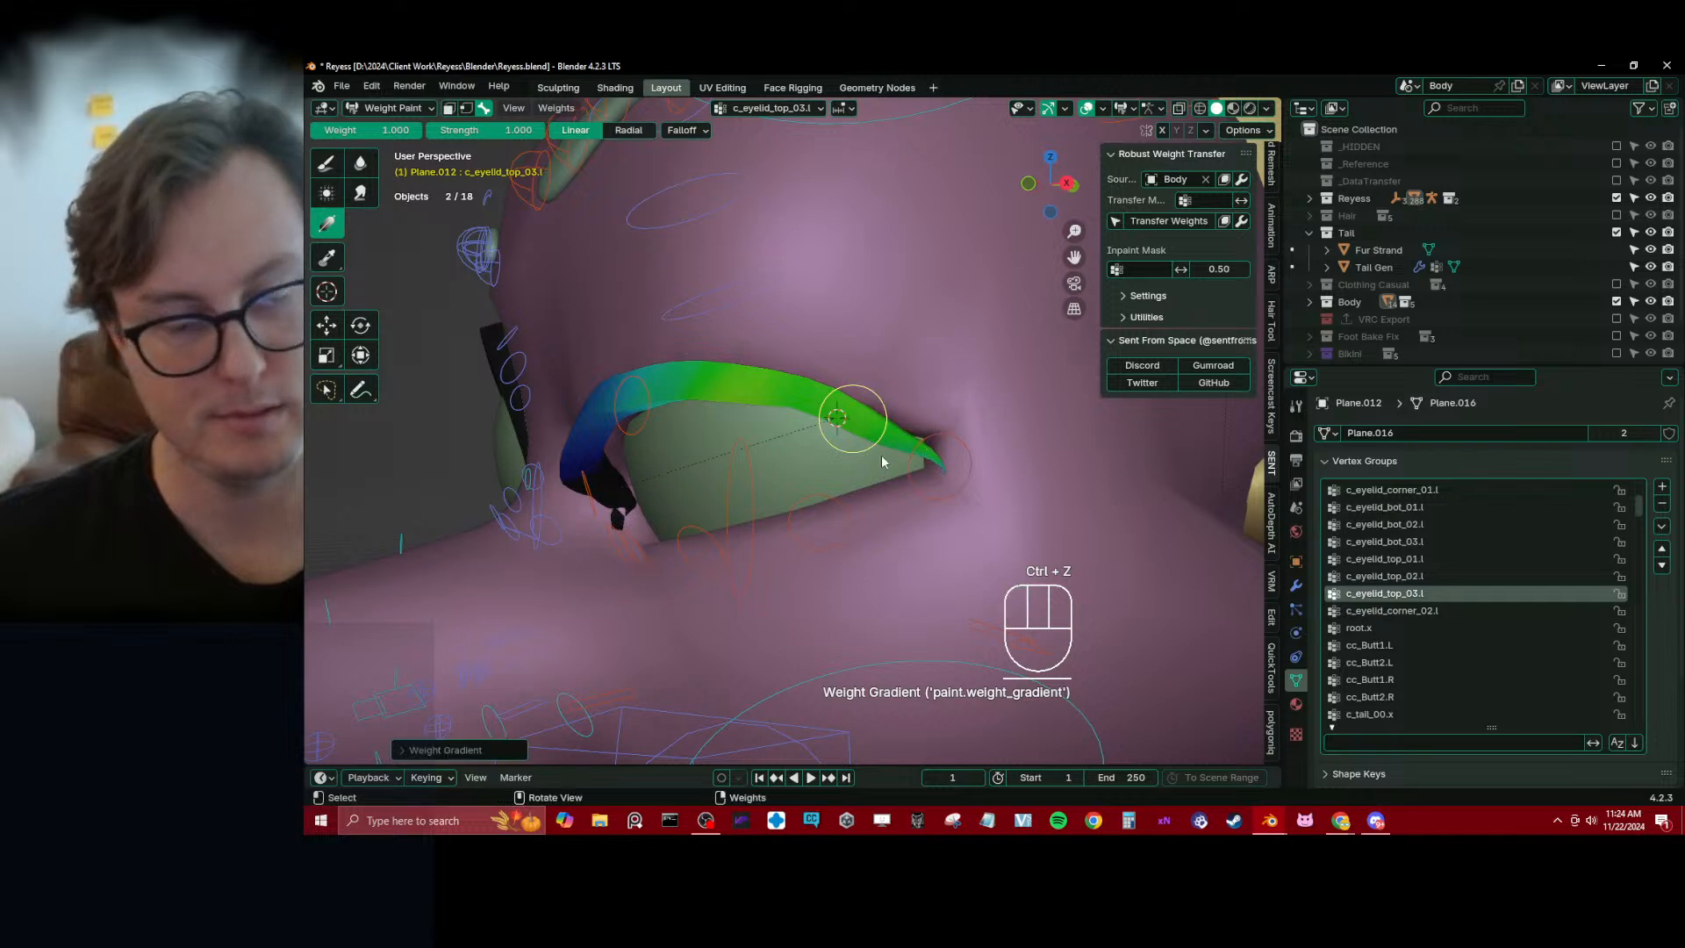
Remove the c_eyelid_bot_03.l, c_eyelid_bot_02.l and c_eyelid_bot_01.l influence from the left lash with weight-0 gradients
{"action": "left_click", "coordinate": [849, 509], "text": "alt"}
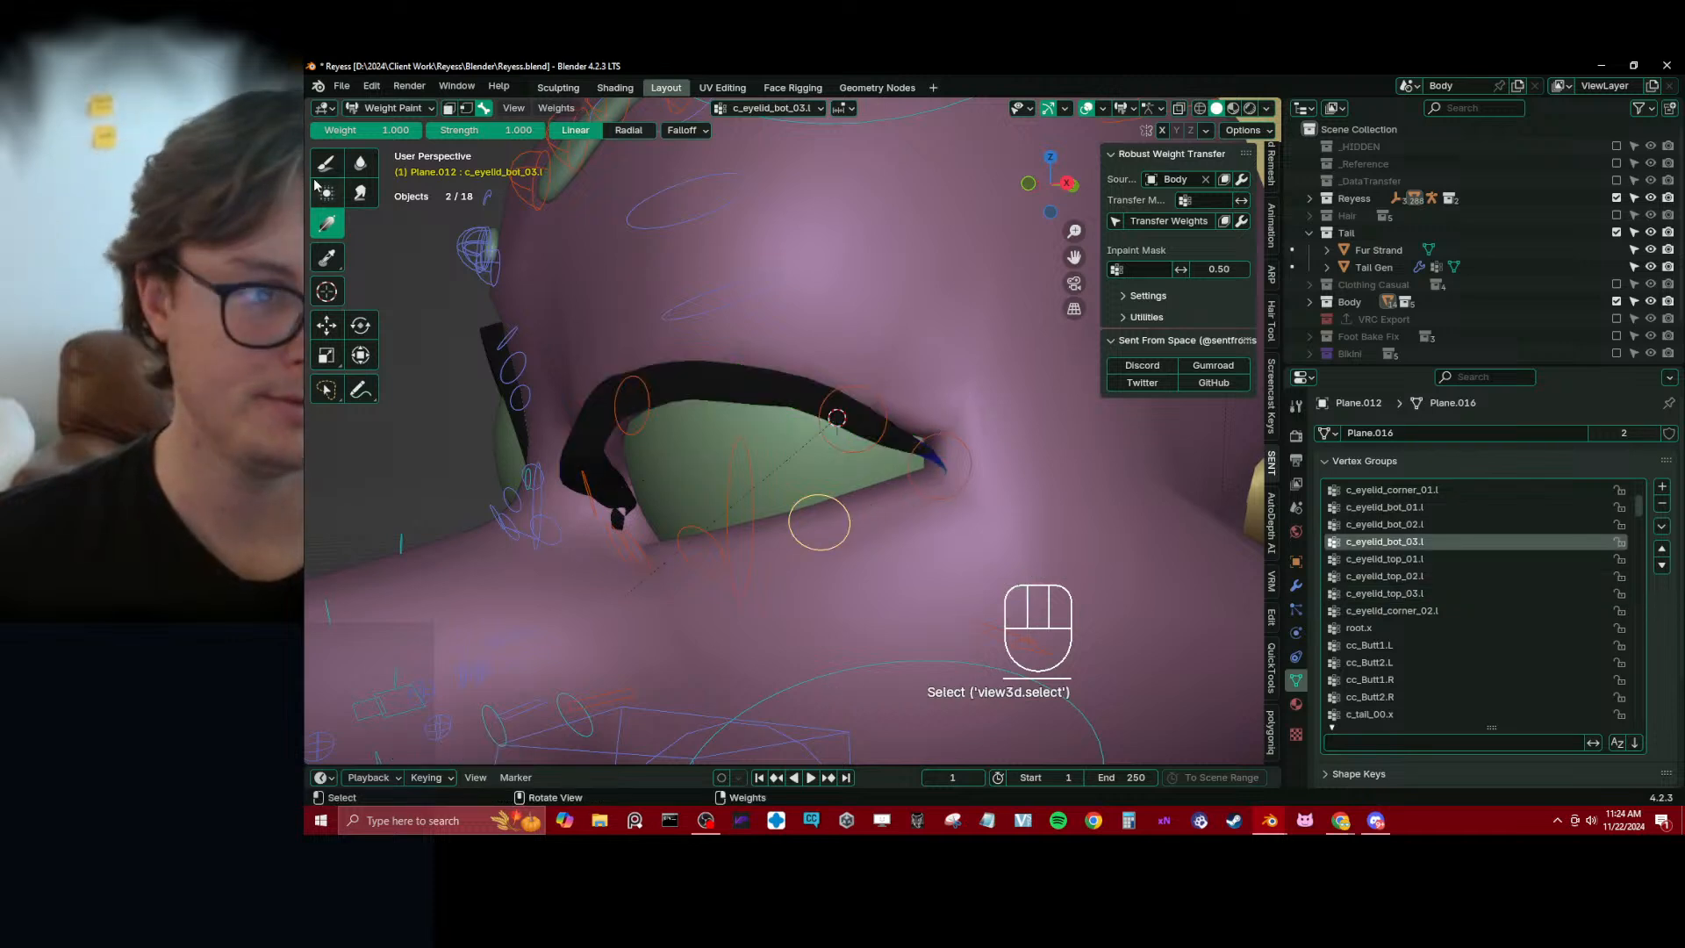
{"action": "key", "text": "BackSpace"}
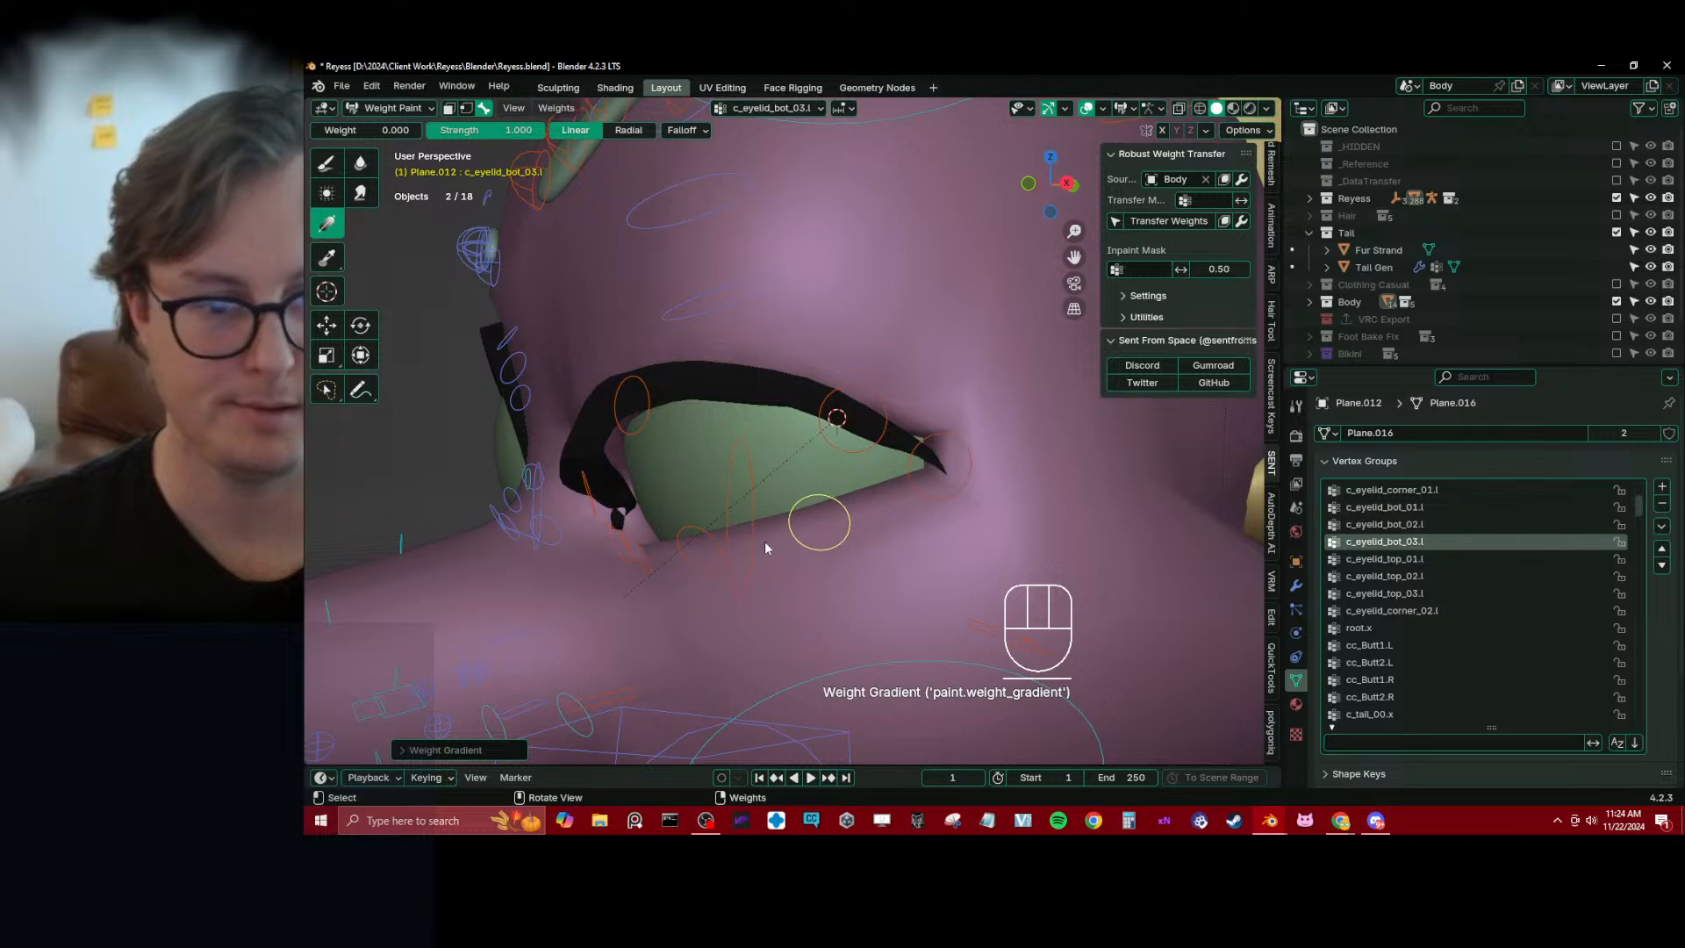
{"action": "left_click", "coordinate": [718, 555], "text": "alt"}
{"action": "middle_click_drag", "start_coordinate": [718, 555], "coordinate": [745, 553]}
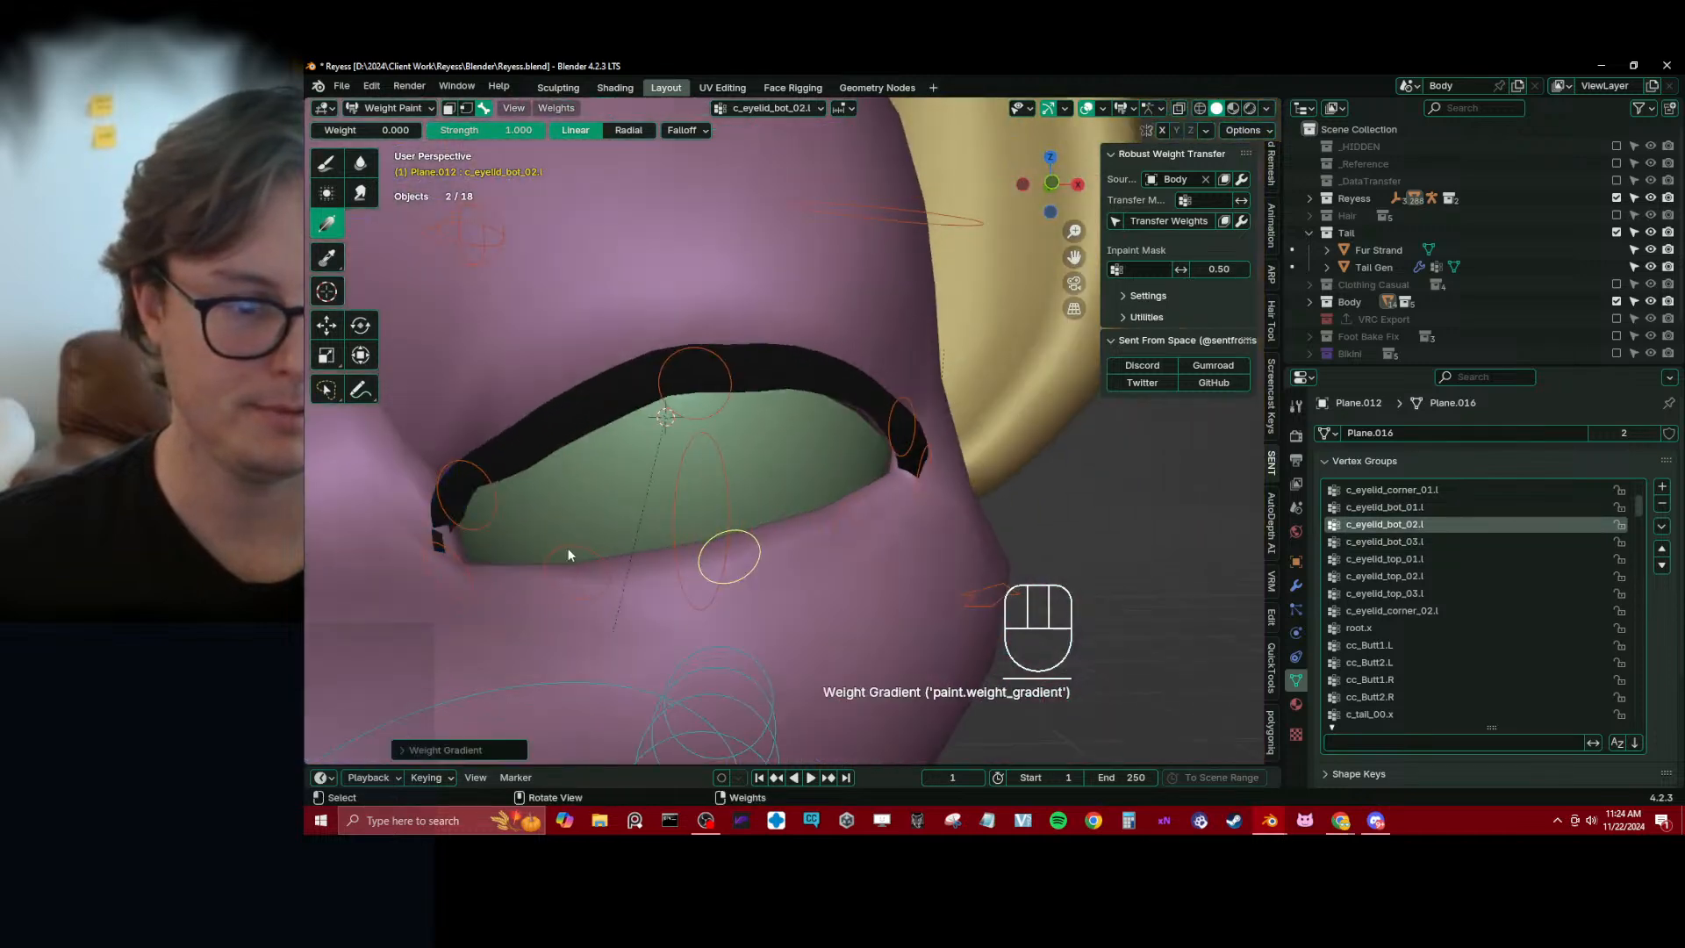
{"action": "left_click", "coordinate": [607, 560], "text": "alt"}
{"action": "left_click_drag", "start_coordinate": [555, 569], "coordinate": [559, 553]}
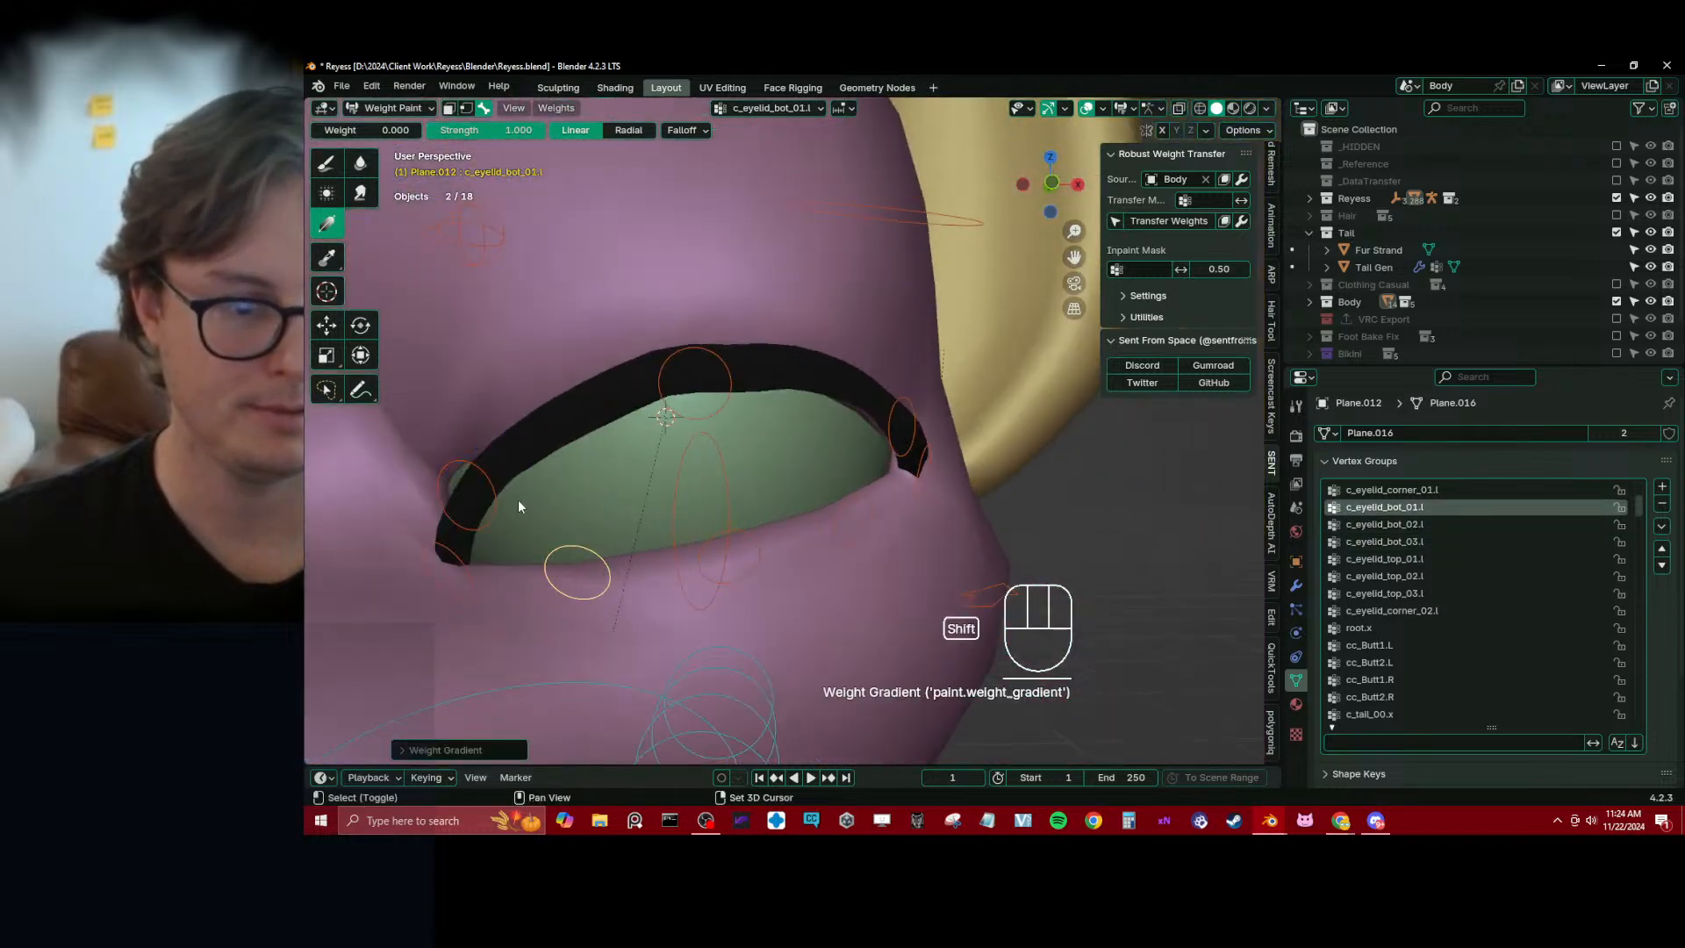
Make c_eyelid_corner_01.l active and apply a weight-1.0 gradient at the inner lash corner, undoing the first attempt
{"action": "middle_click_drag", "start_coordinate": [516, 537], "coordinate": [604, 500], "text": "shift"}
{"action": "left_click", "coordinate": [576, 509], "text": "alt"}
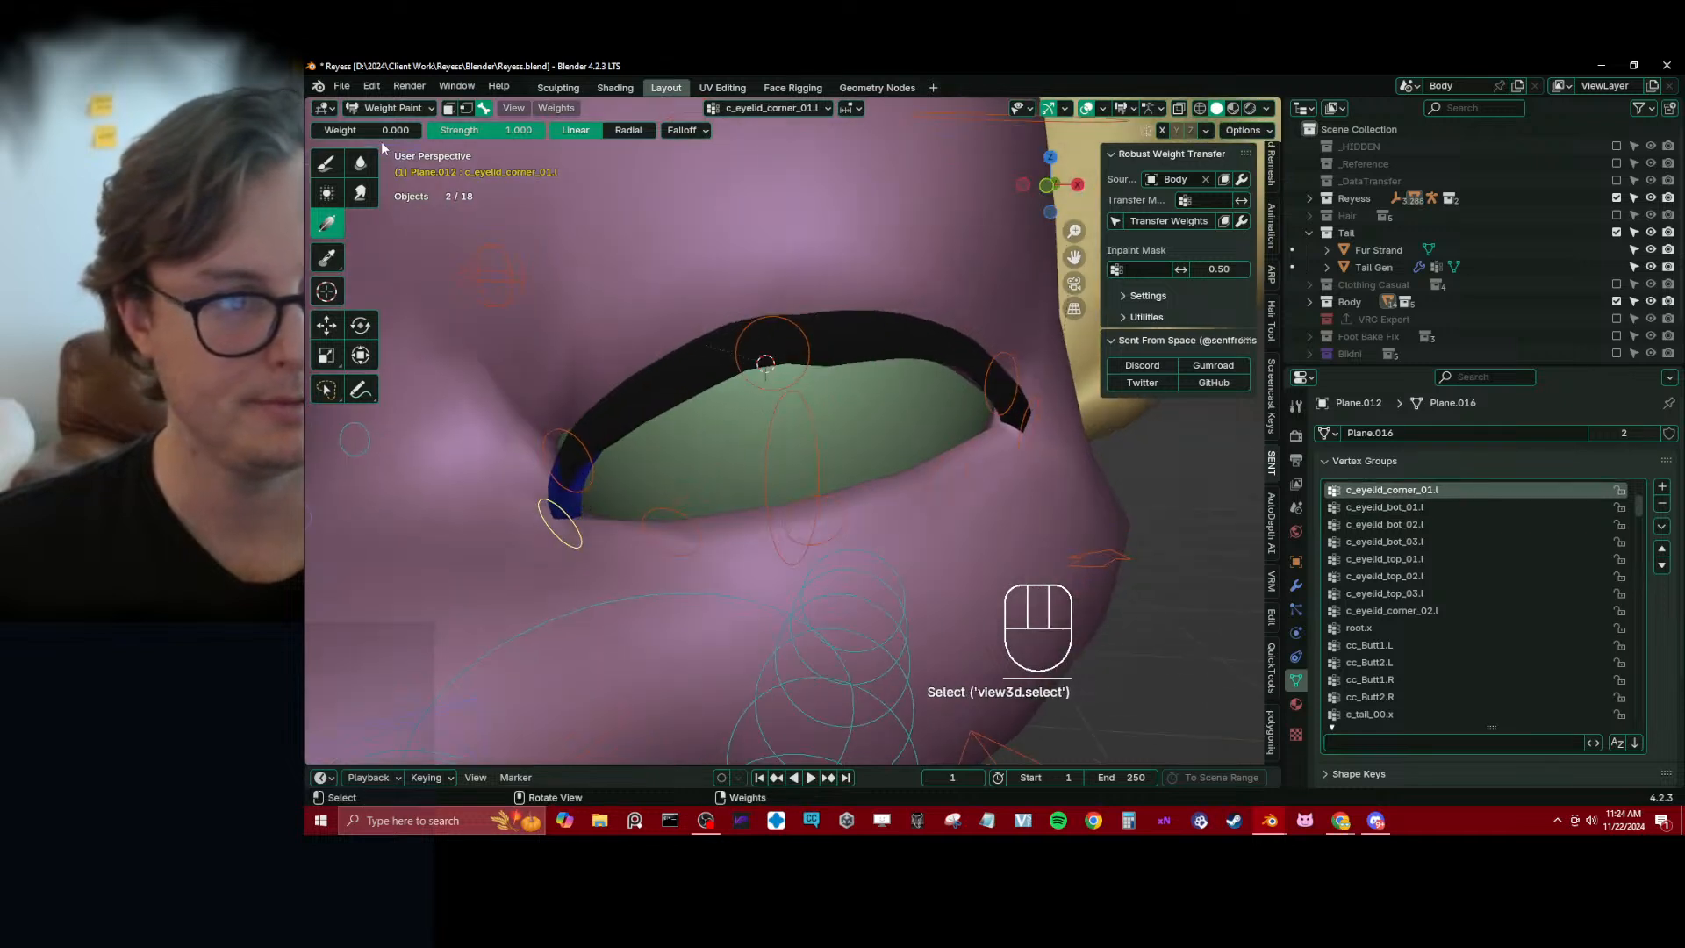
{"action": "left_click_drag", "start_coordinate": [554, 572], "coordinate": [564, 481]}
{"action": "key", "text": "ctrl+z"}
{"action": "left_click_drag", "start_coordinate": [562, 672], "coordinate": [543, 539]}
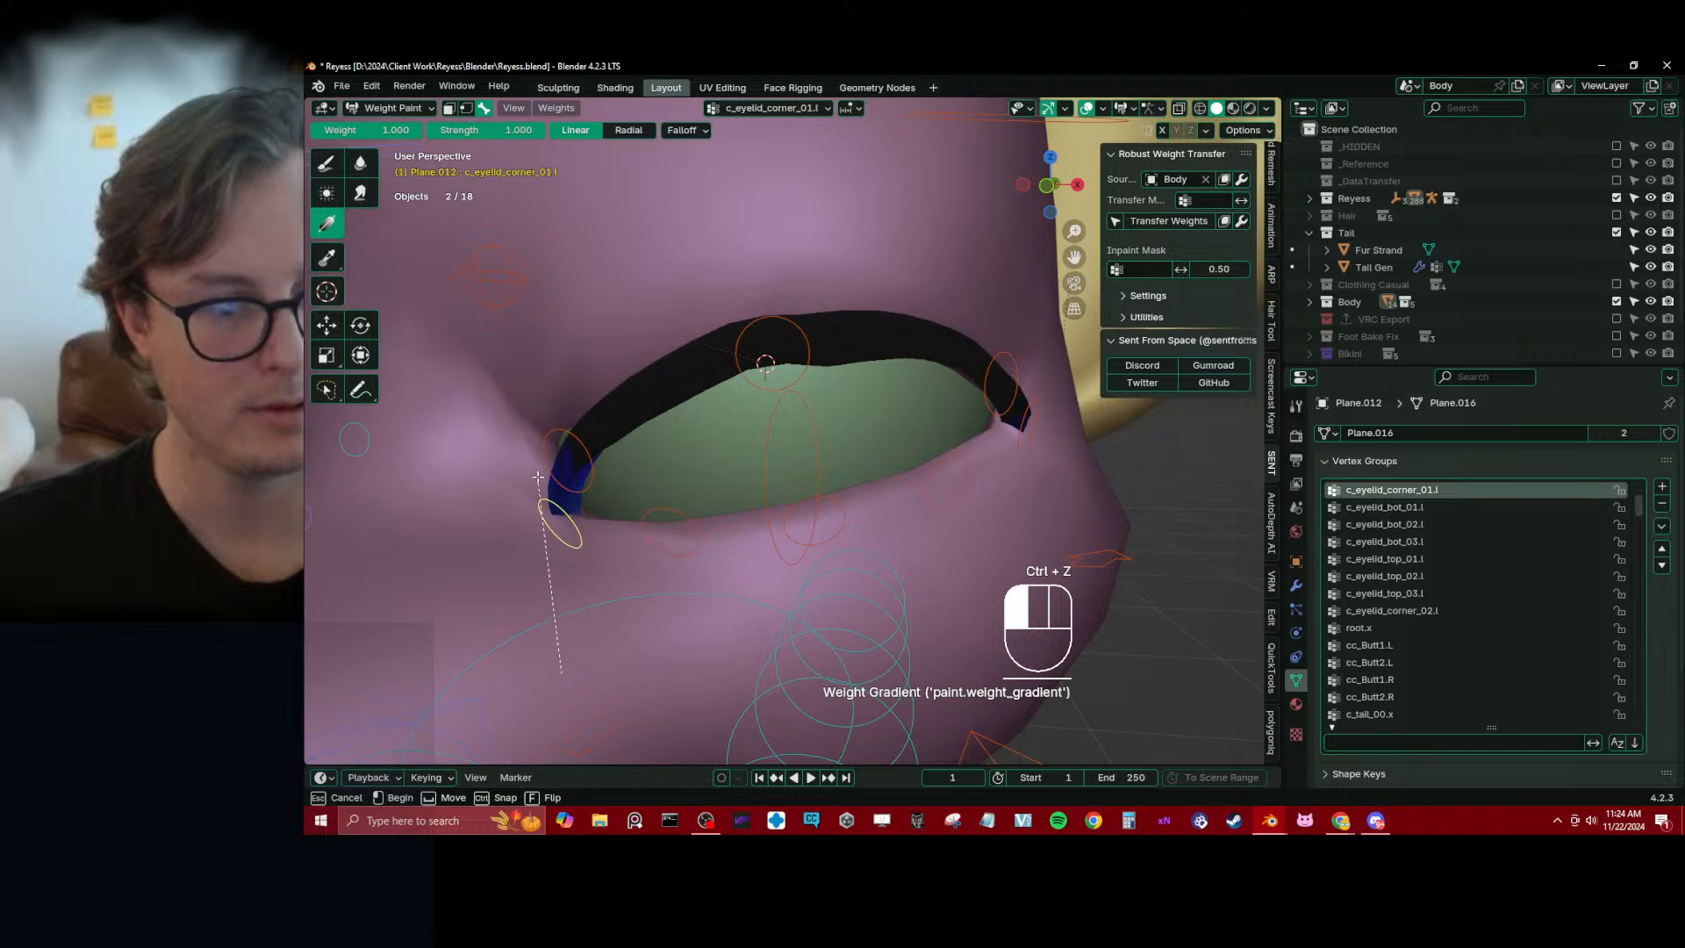
{"action": "left_click_drag", "start_coordinate": [533, 450], "coordinate": [533, 449]}
Try a weight-0 gradient for c_eyelid_top_01.l at the inner lash corner, and undo it
{"action": "left_click", "coordinate": [590, 468], "text": "alt"}
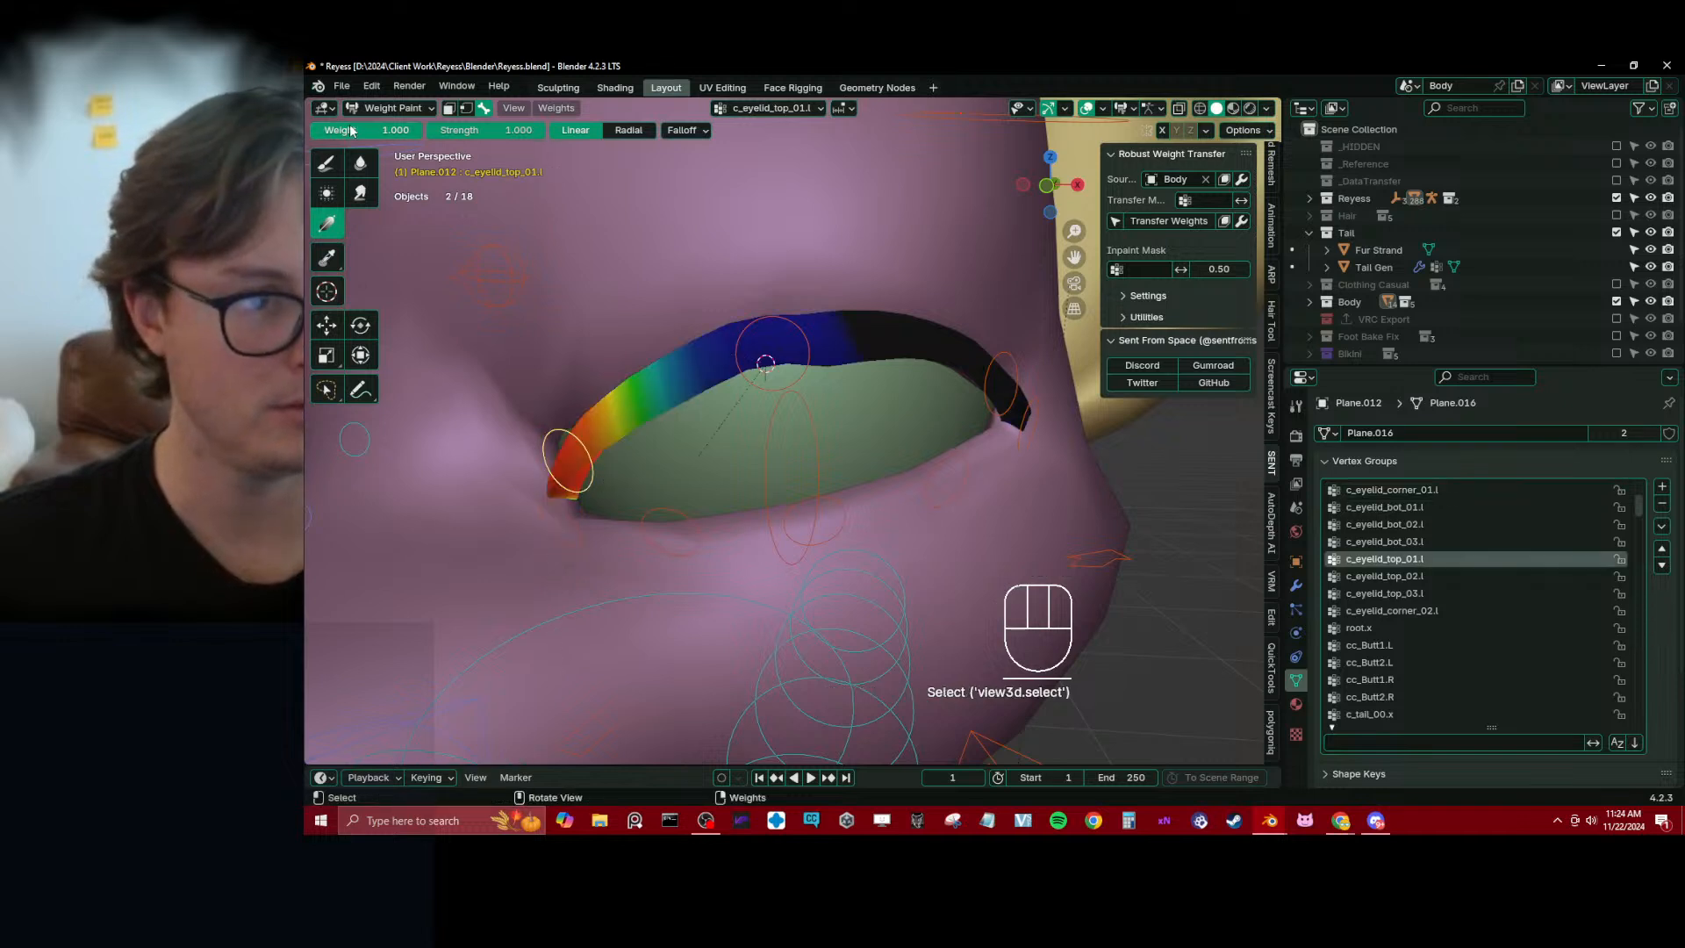
{"action": "left_click_drag", "start_coordinate": [351, 131], "coordinate": [313, 131]}
{"action": "left_click_drag", "start_coordinate": [557, 584], "coordinate": [557, 523]}
{"action": "left_click_drag", "start_coordinate": [547, 438], "coordinate": [548, 443]}
{"action": "key", "text": "ctrl+z"}
Clear the pose location of all the rig's bones
{"action": "key", "text": "a"}
{"action": "key", "text": "alt+g"}
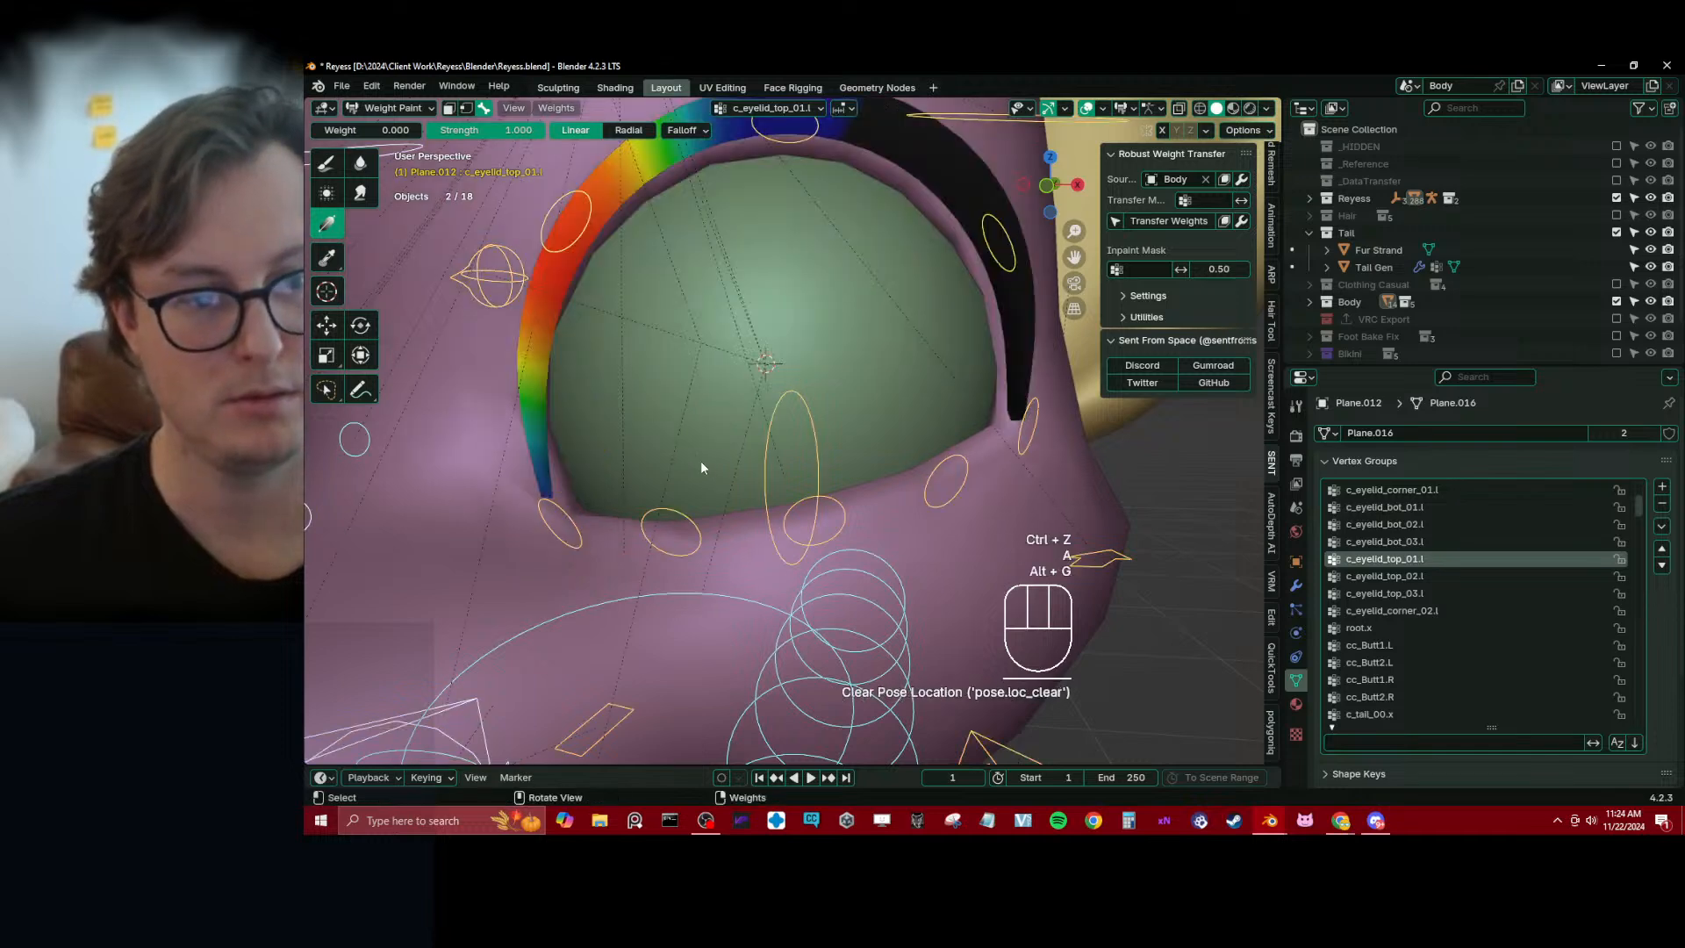
Strengthen c_eyelid_corner_01.l at the inner lash corner with a weight-1.0 gradient, and remove it from the outer end with weight 0
{"action": "left_click", "coordinate": [576, 461]}
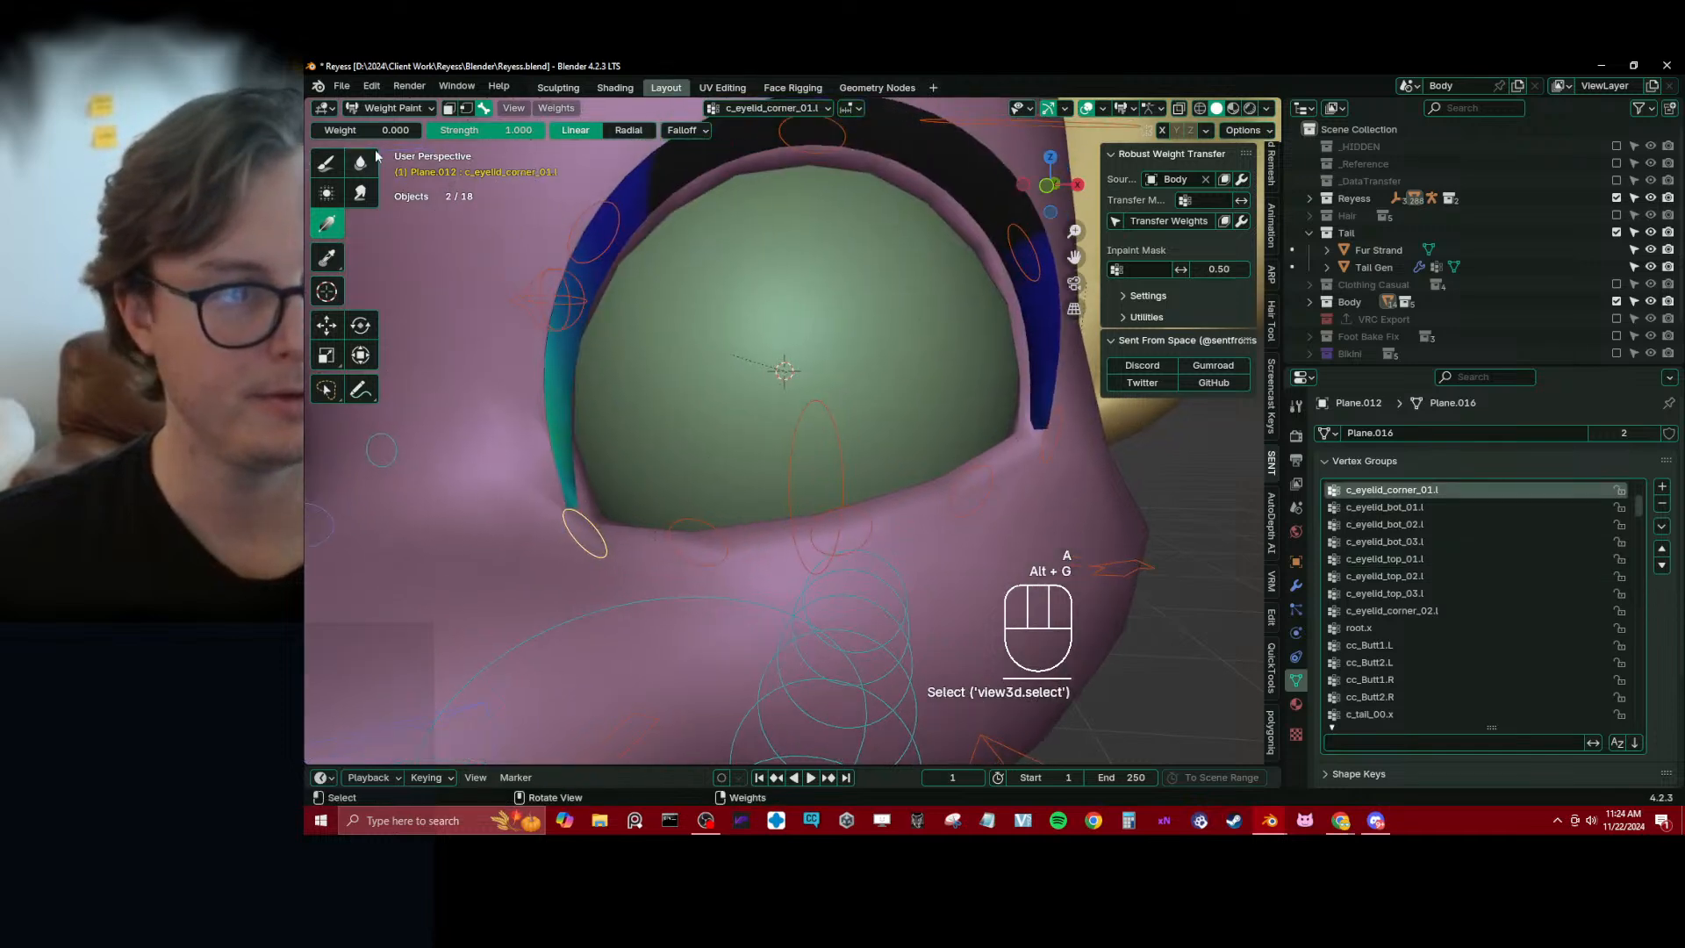
{"action": "left_click_drag", "start_coordinate": [344, 131], "coordinate": [465, 136]}
{"action": "left_click_drag", "start_coordinate": [588, 631], "coordinate": [545, 436]}
{"action": "key", "text": "ctrl+z"}
{"action": "left_click_drag", "start_coordinate": [580, 634], "coordinate": [530, 397]}
{"action": "left_click_drag", "start_coordinate": [411, 131], "coordinate": [312, 135]}
{"action": "left_click_drag", "start_coordinate": [864, 395], "coordinate": [753, 400]}
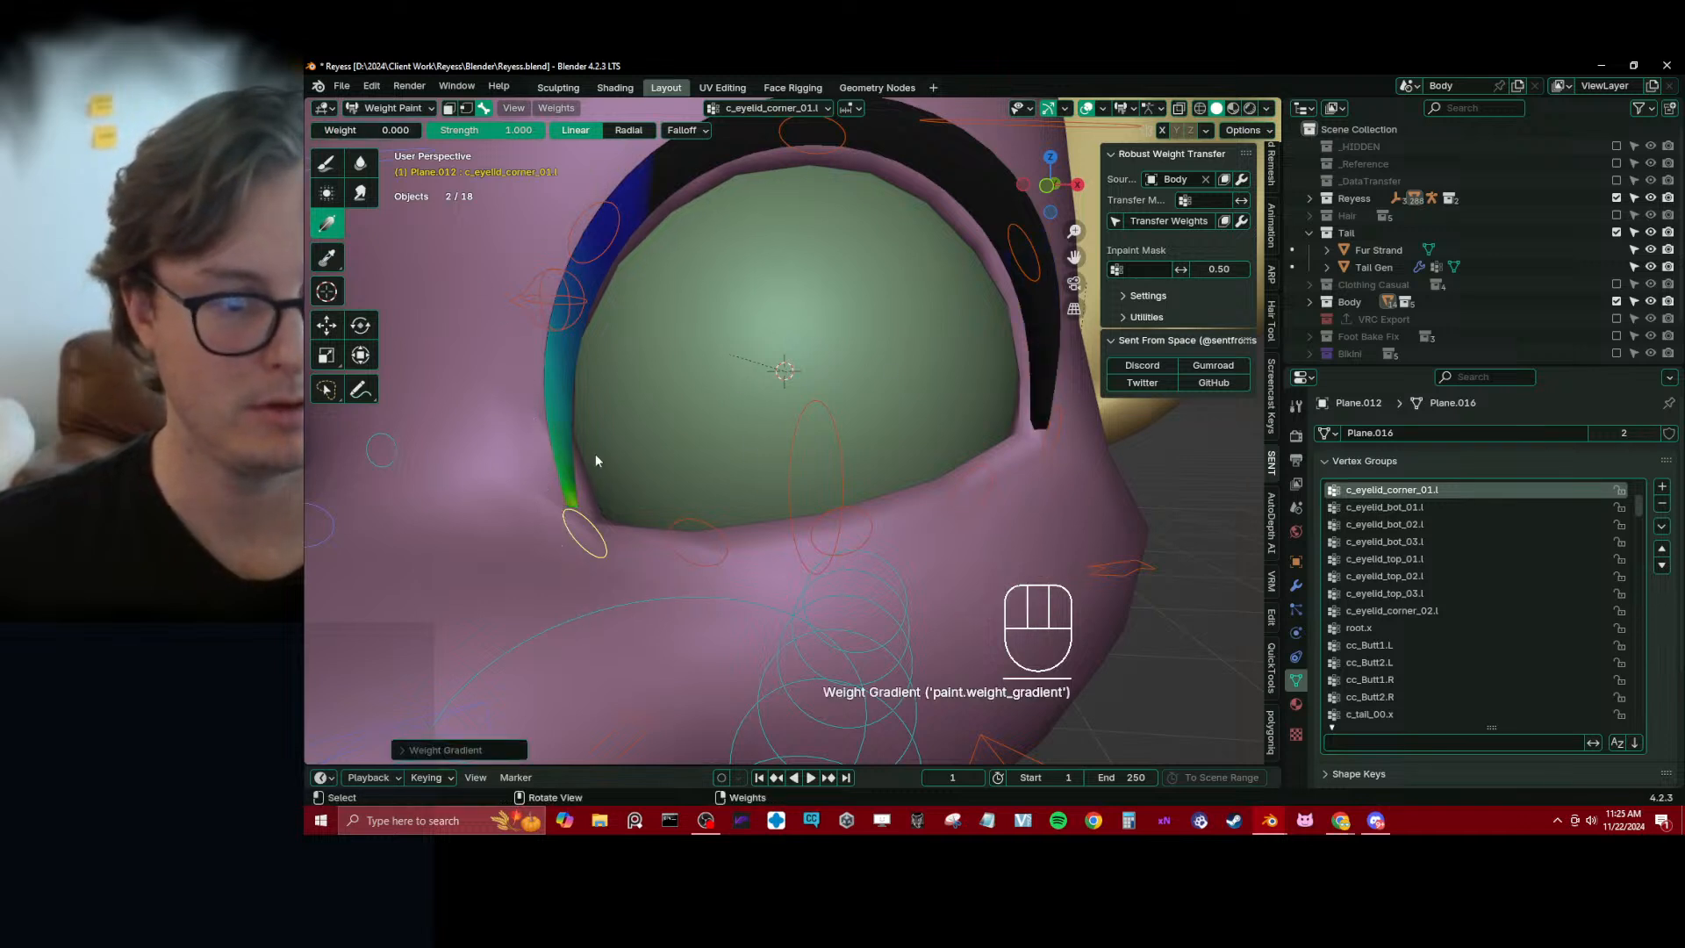
Close the left eye by lowering the c_eyelid_top.l controller along global Z, and inspect how the lash follows the lid
{"action": "scroll", "coordinate": [649, 228], "scroll_direction": "down", "scroll_amount": 4}
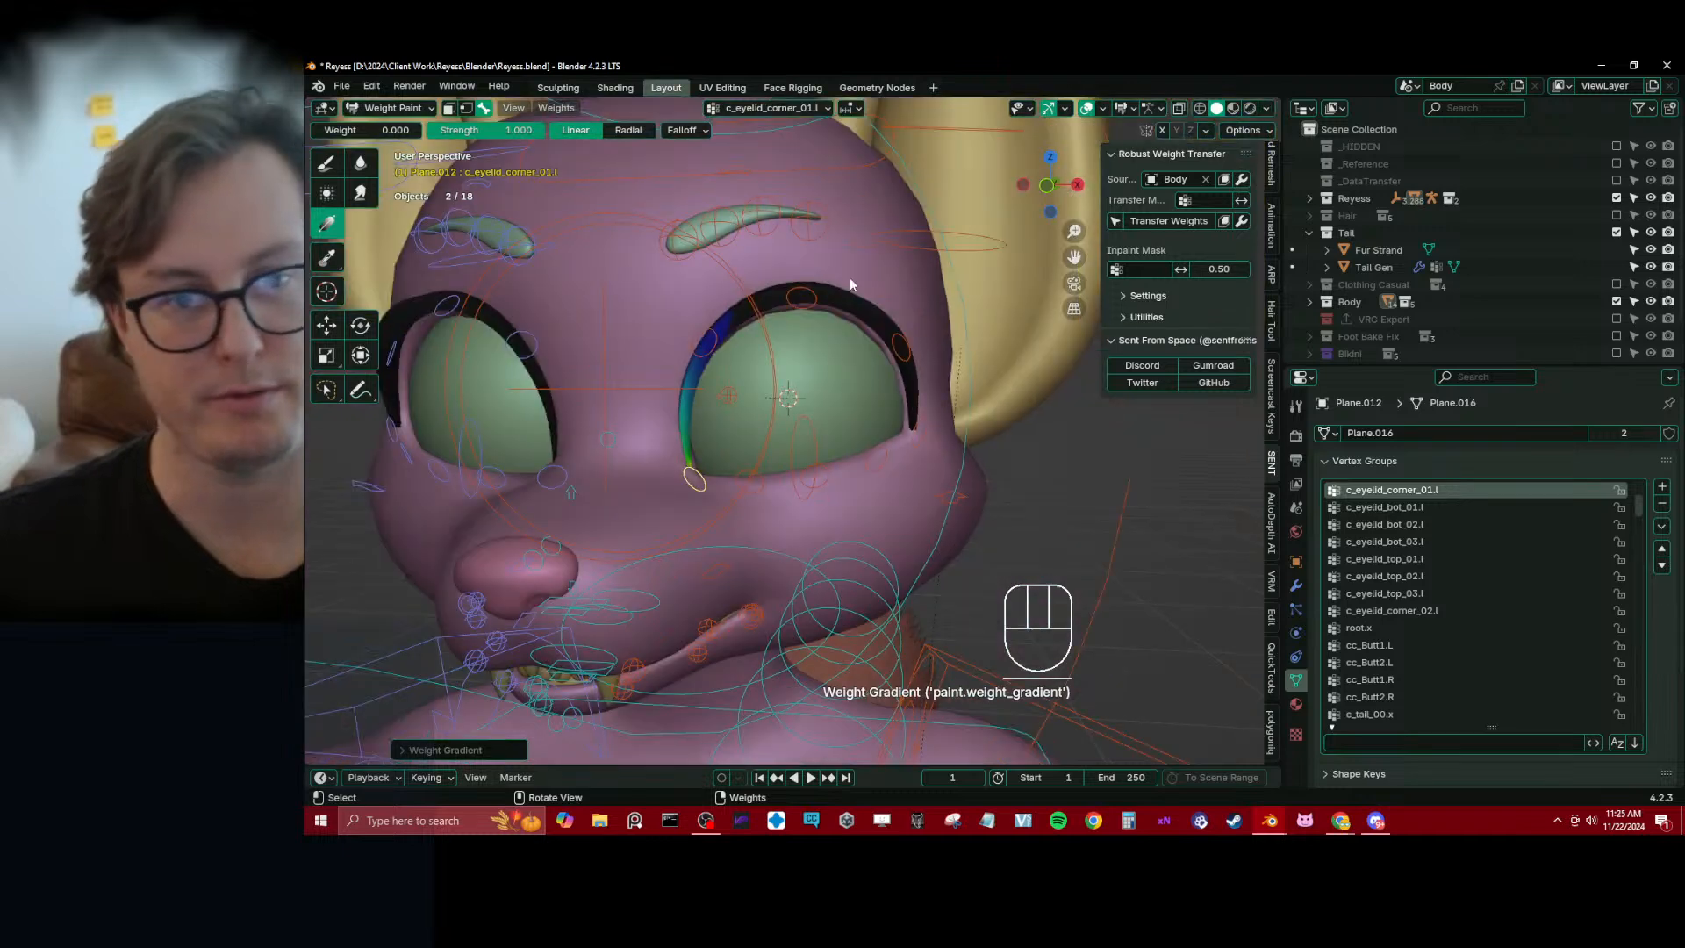
{"action": "left_click", "coordinate": [835, 162], "text": "alt"}
{"action": "key", "text": "g"}
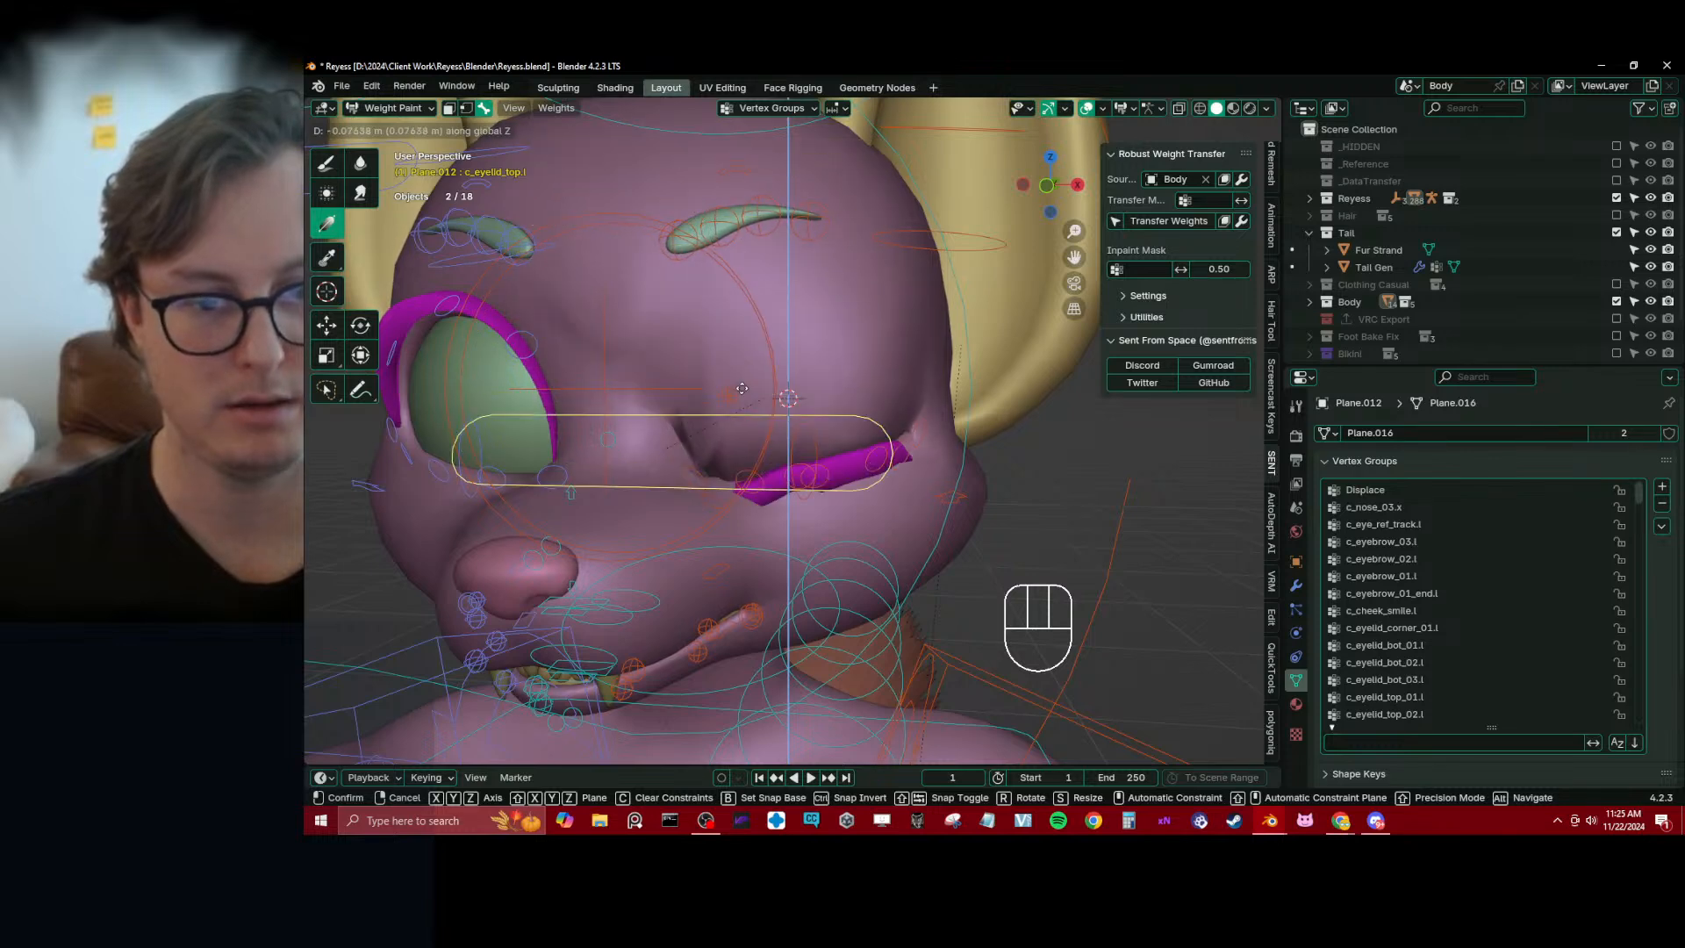
{"action": "left_click", "coordinate": [760, 346]}
{"action": "middle_click_drag", "start_coordinate": [760, 345], "coordinate": [744, 333], "text": "shift"}
{"action": "scroll", "coordinate": [744, 333], "scroll_direction": "up", "scroll_amount": 2}
{"action": "middle_click_drag", "start_coordinate": [744, 333], "coordinate": [761, 290]}
{"action": "left_click", "coordinate": [758, 419], "text": "alt"}
{"action": "middle_click_drag", "start_coordinate": [758, 419], "coordinate": [860, 415]}
{"action": "scroll", "coordinate": [792, 401], "scroll_direction": "up", "scroll_amount": 1}
In Object Mode, select only the eyelash mesh and lock its vertex groups from c_eyelid_corner_01.l through c_eyelid_corner_02.l
{"action": "key", "text": "ctrl+Tab"}
{"action": "left_click", "coordinate": [739, 442]}
{"action": "left_click", "coordinate": [841, 400]}
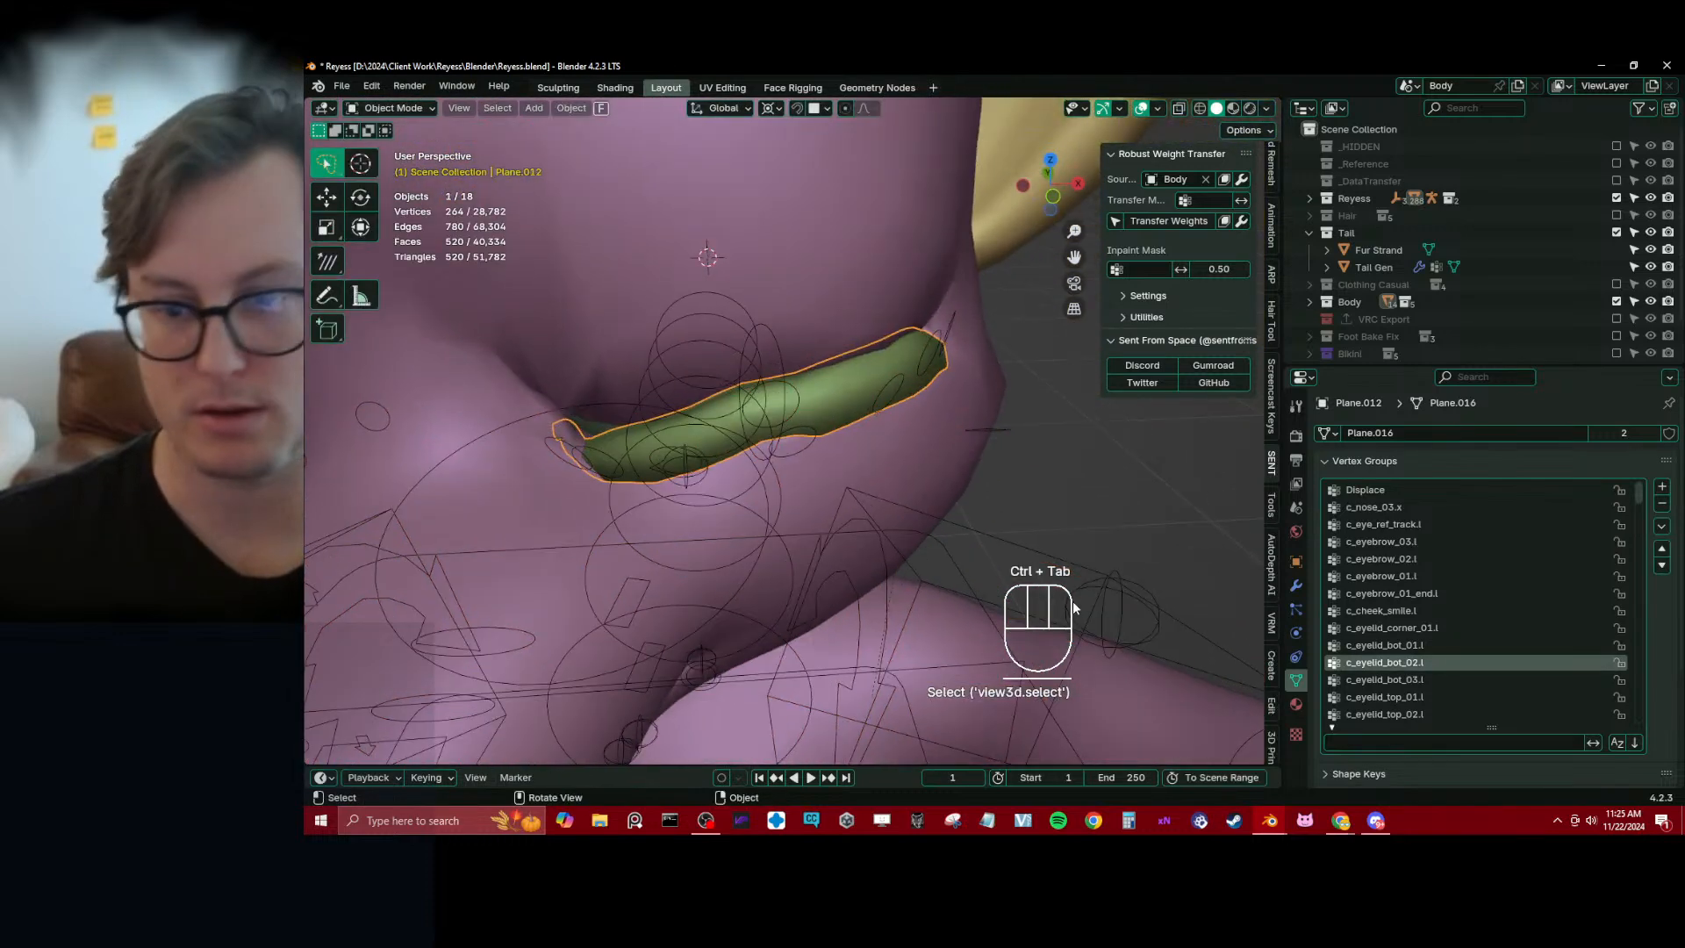
{"action": "scroll", "coordinate": [1481, 640], "scroll_direction": "down", "scroll_amount": 2}
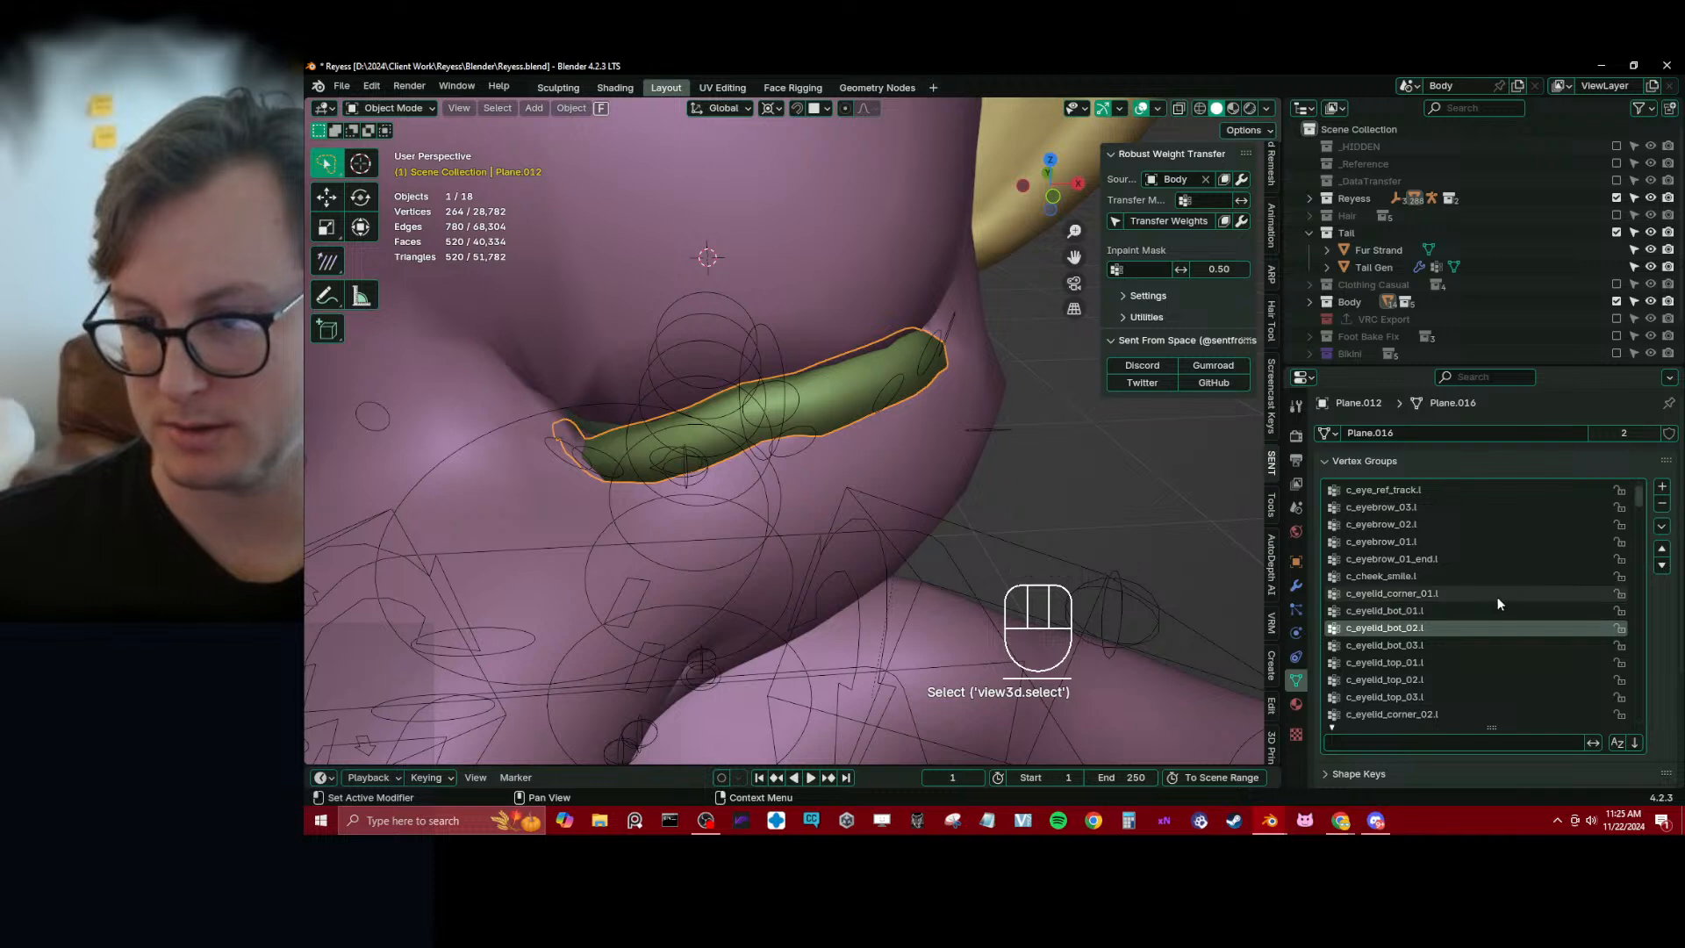
{"action": "left_click_drag", "start_coordinate": [1615, 597], "coordinate": [1624, 696]}
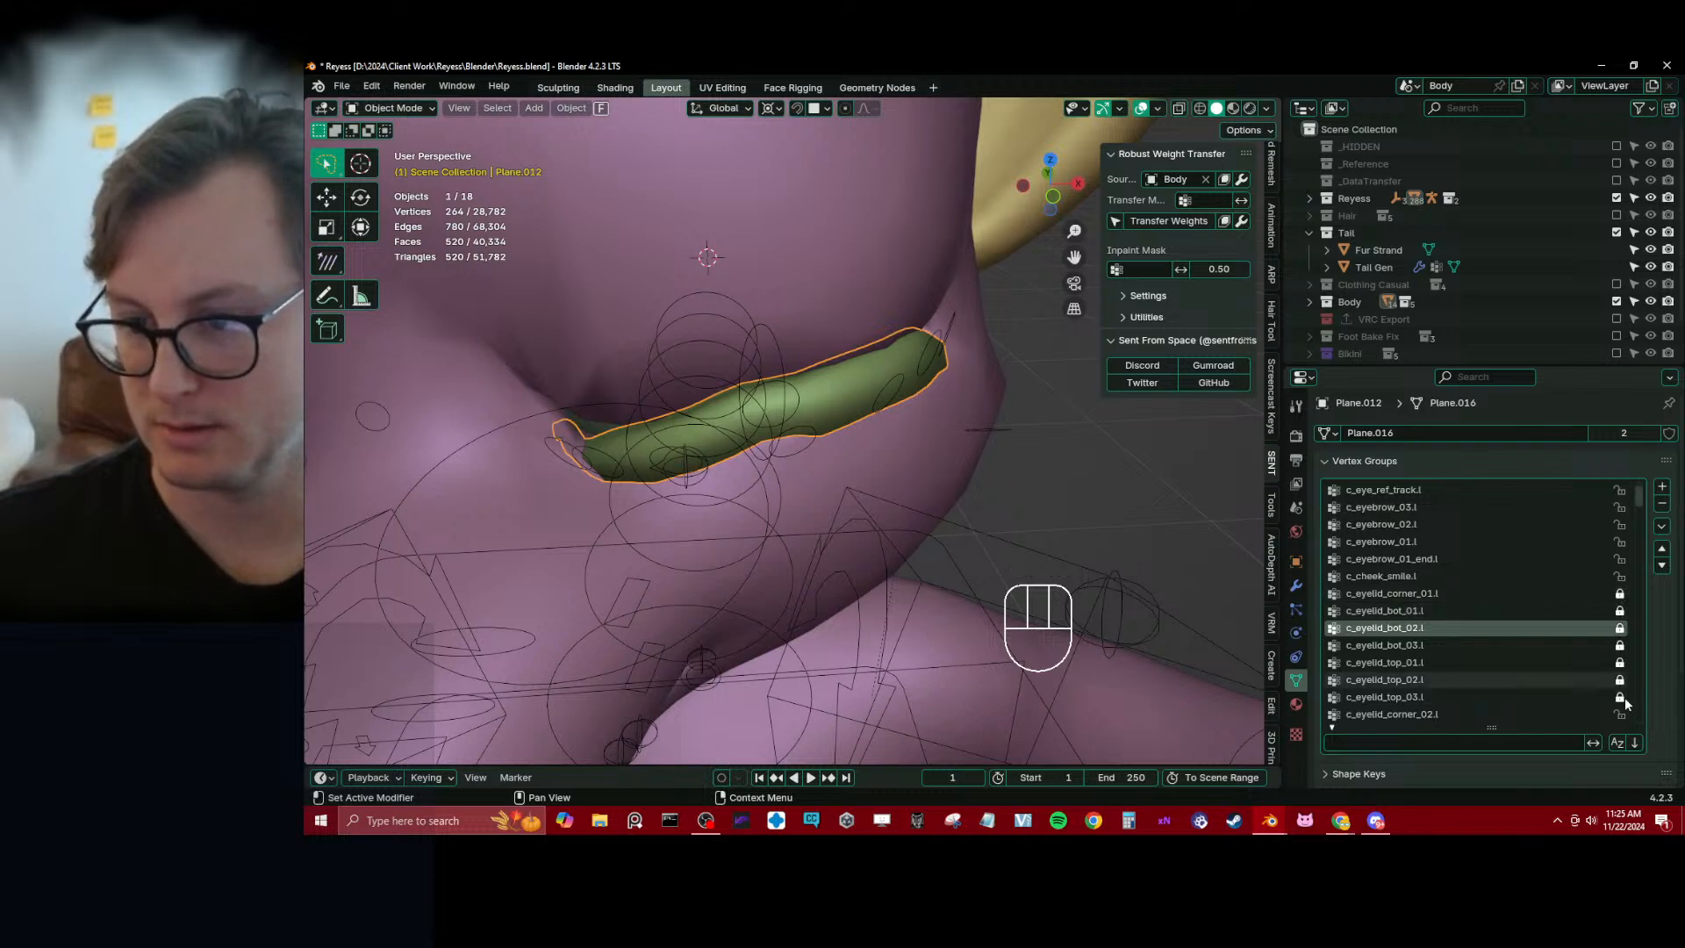
{"action": "scroll", "coordinate": [1624, 697], "scroll_direction": "down", "scroll_amount": 2}
{"action": "left_click", "coordinate": [1619, 645]}
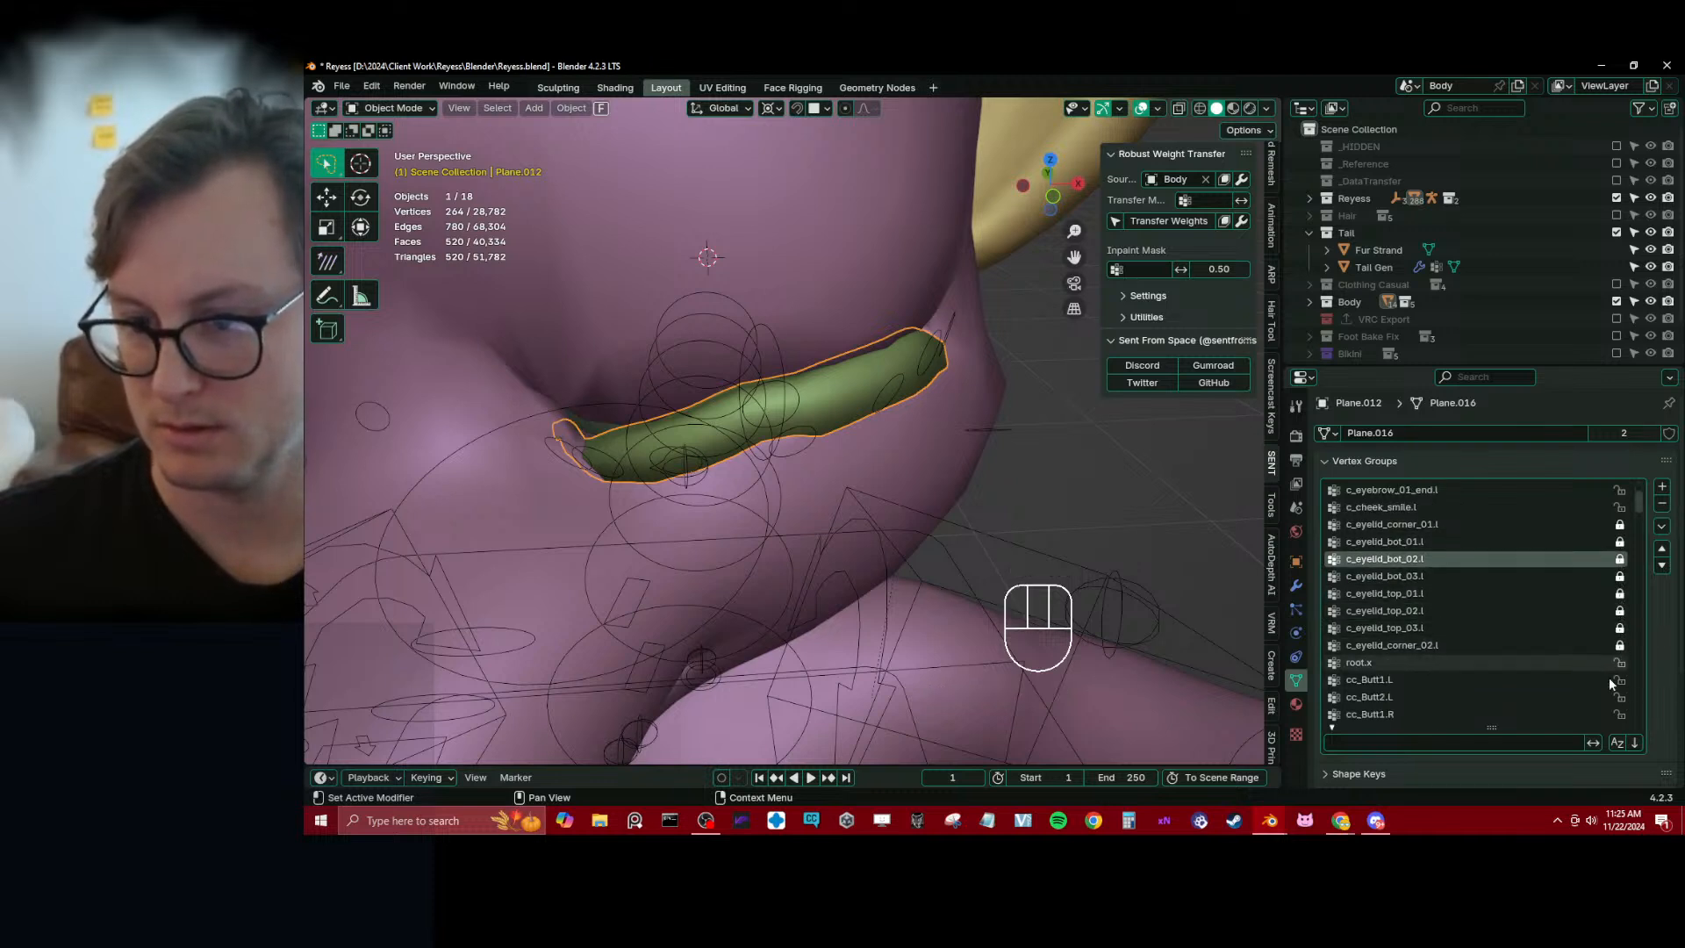
Delete all unlocked vertex groups from the eyelash mesh
{"action": "scroll", "coordinate": [1595, 628], "scroll_direction": "up", "scroll_amount": 6}
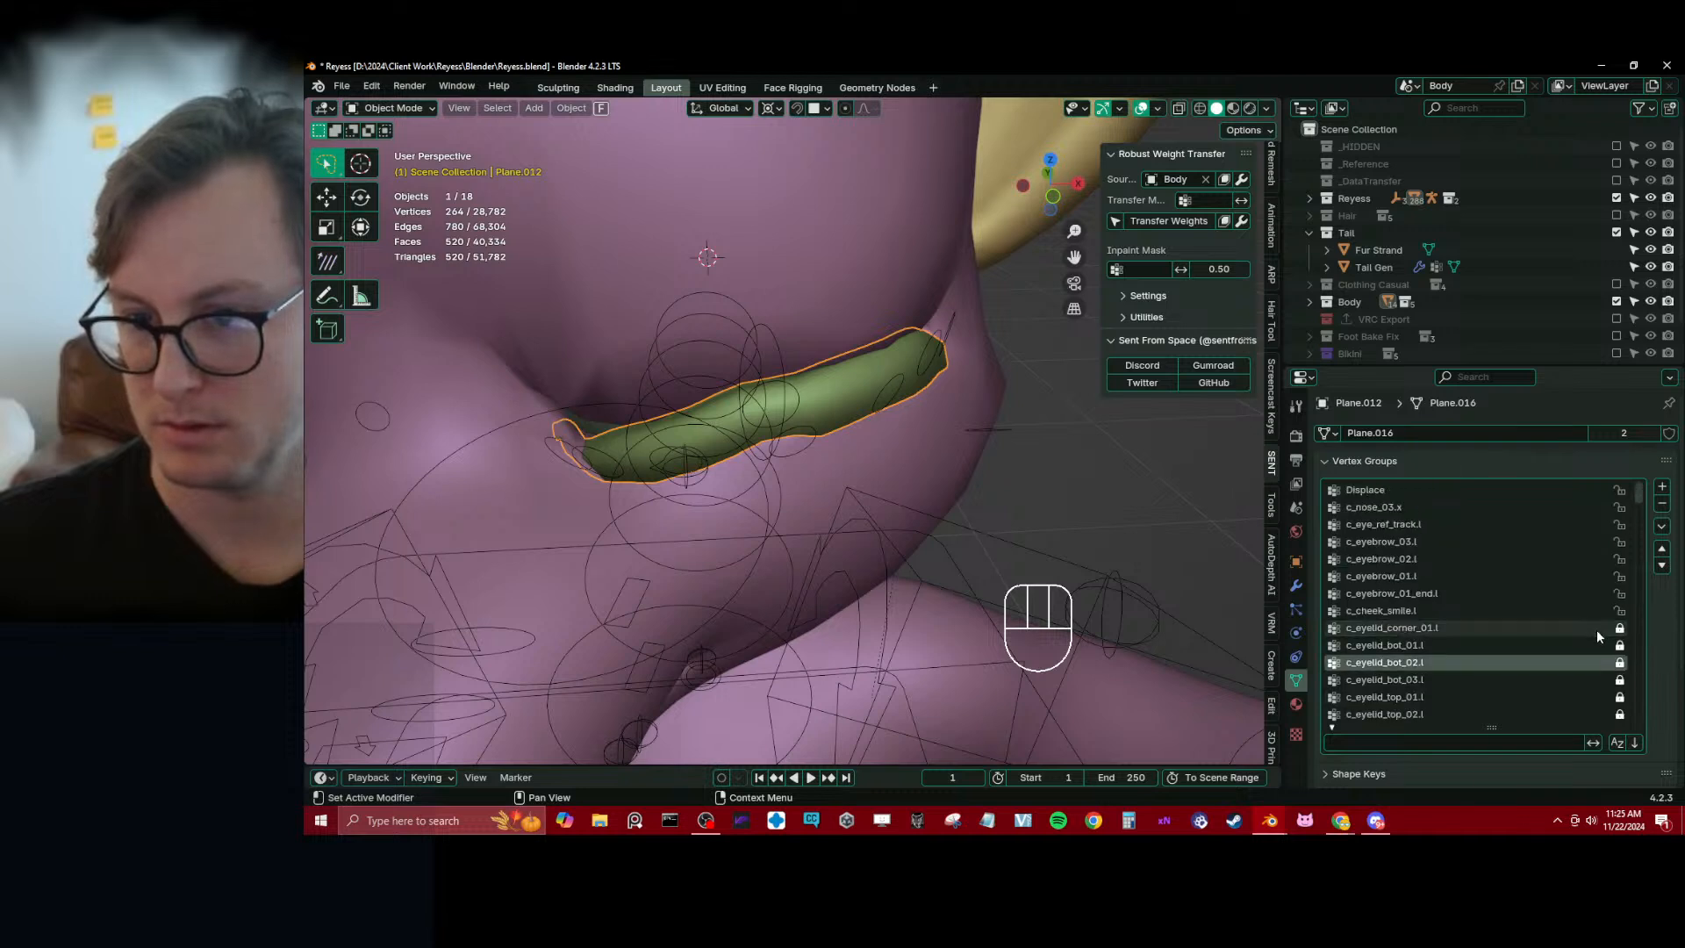
{"action": "left_click", "coordinate": [1662, 525]}
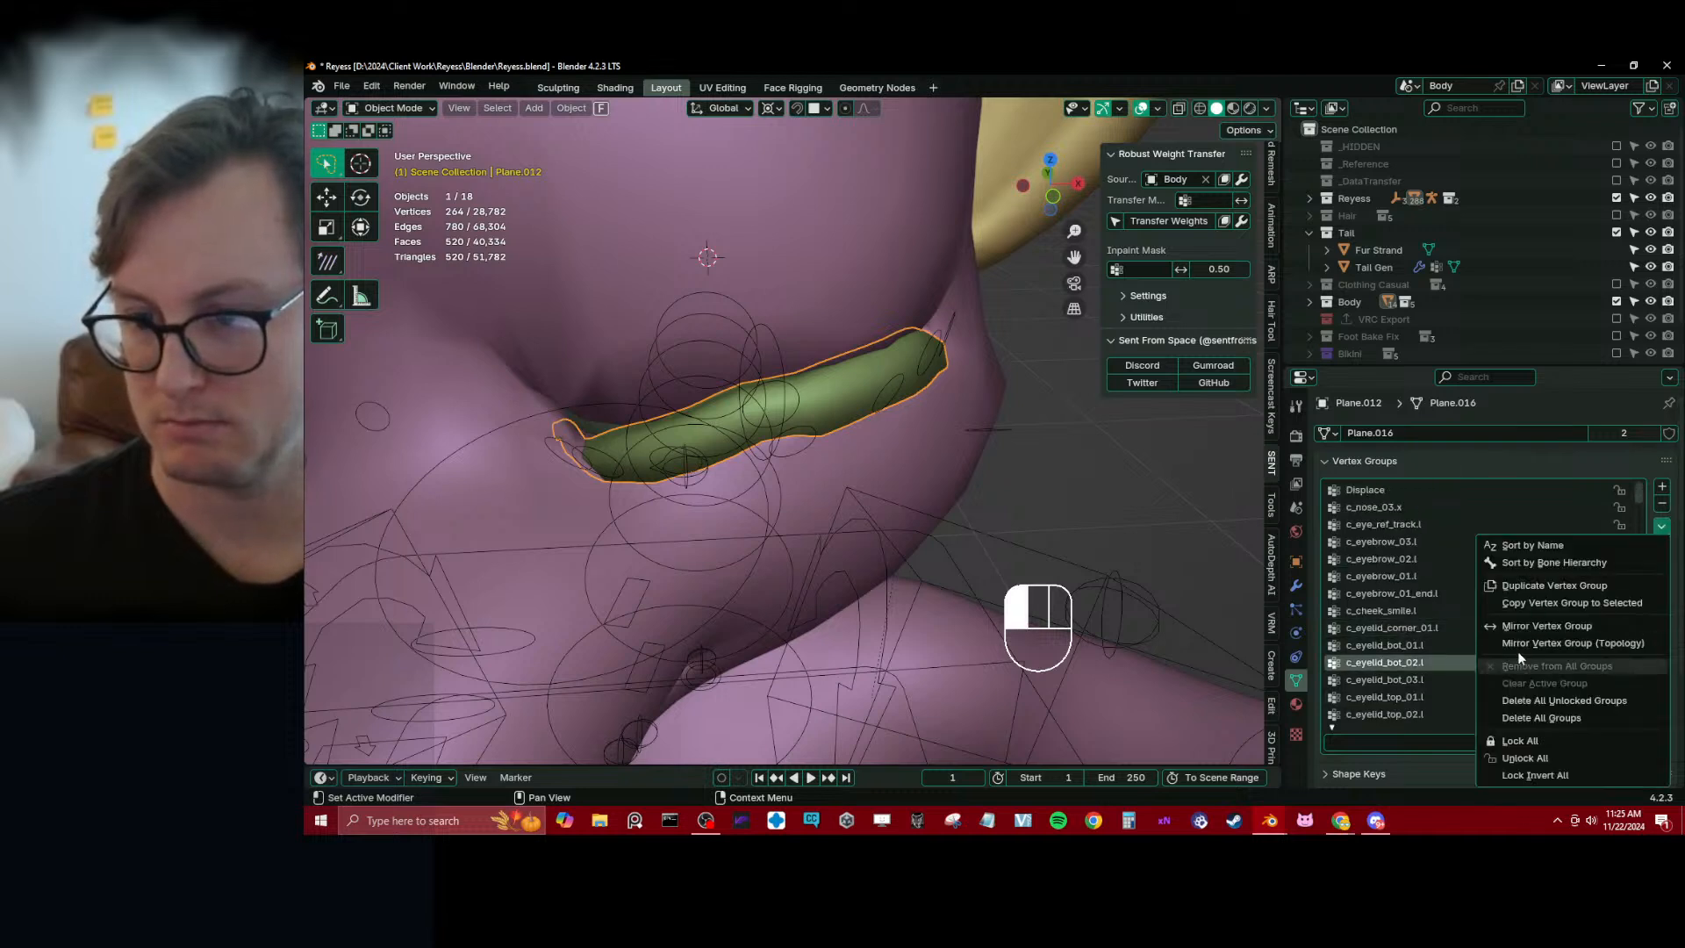
{"action": "left_click", "coordinate": [1548, 701]}
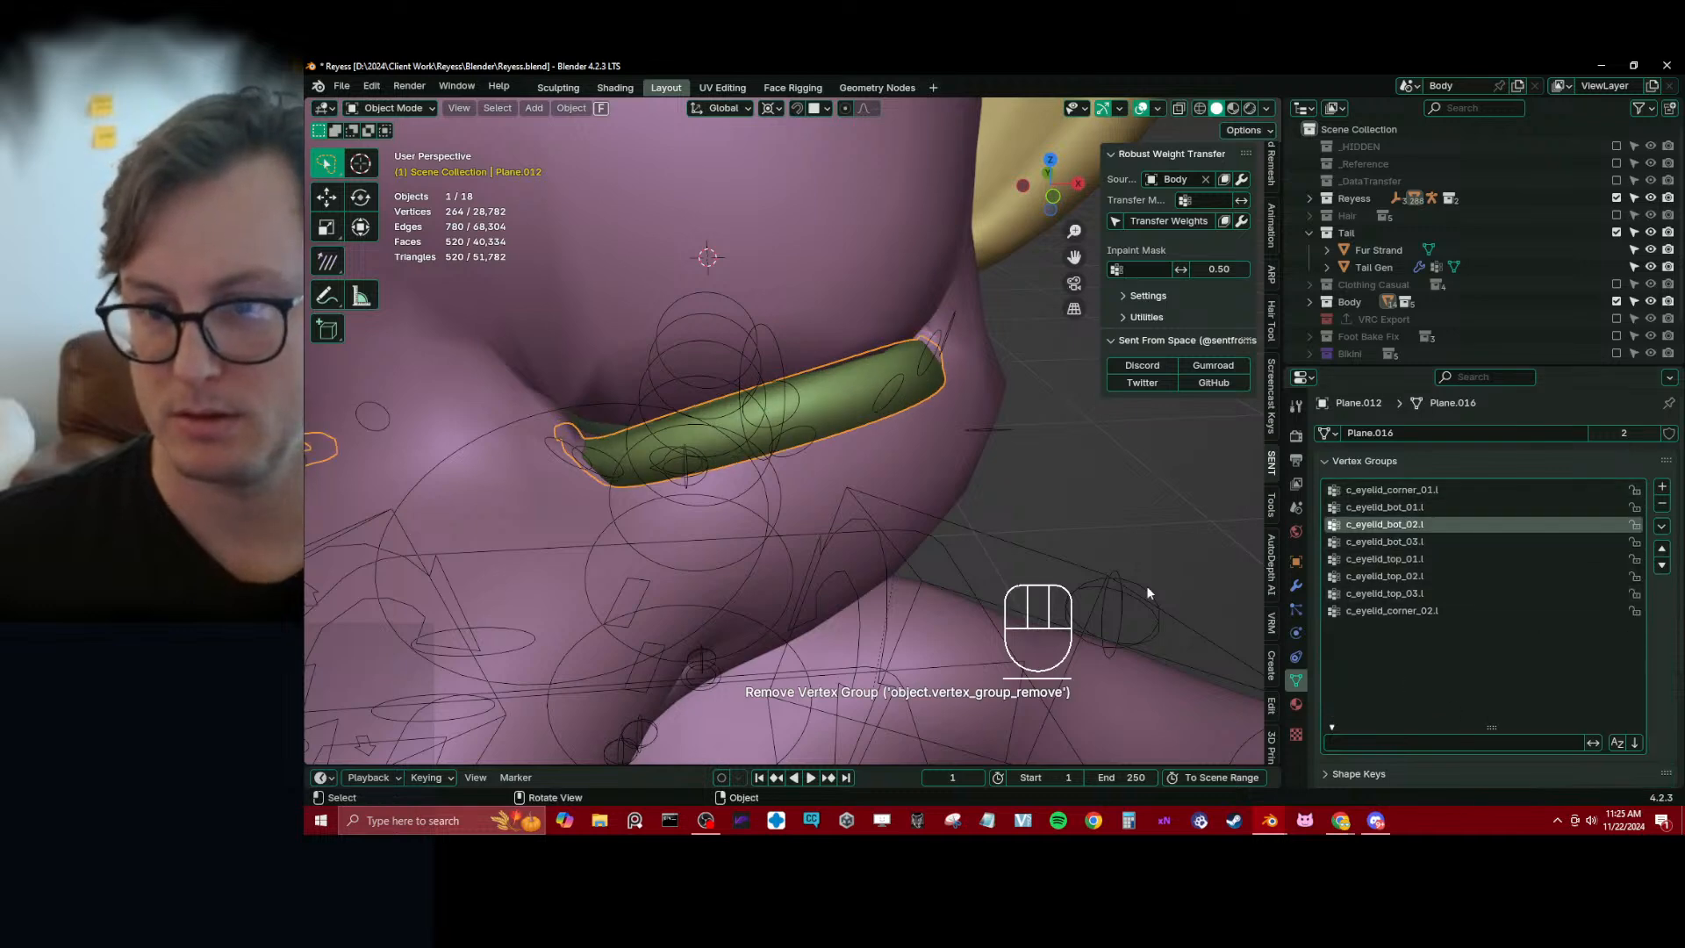
Parent the eyelash mesh to the Reyess rig again and save the file
{"action": "scroll", "coordinate": [898, 524], "scroll_direction": "down", "scroll_amount": 4}
{"action": "left_click", "coordinate": [991, 391], "text": "shift"}
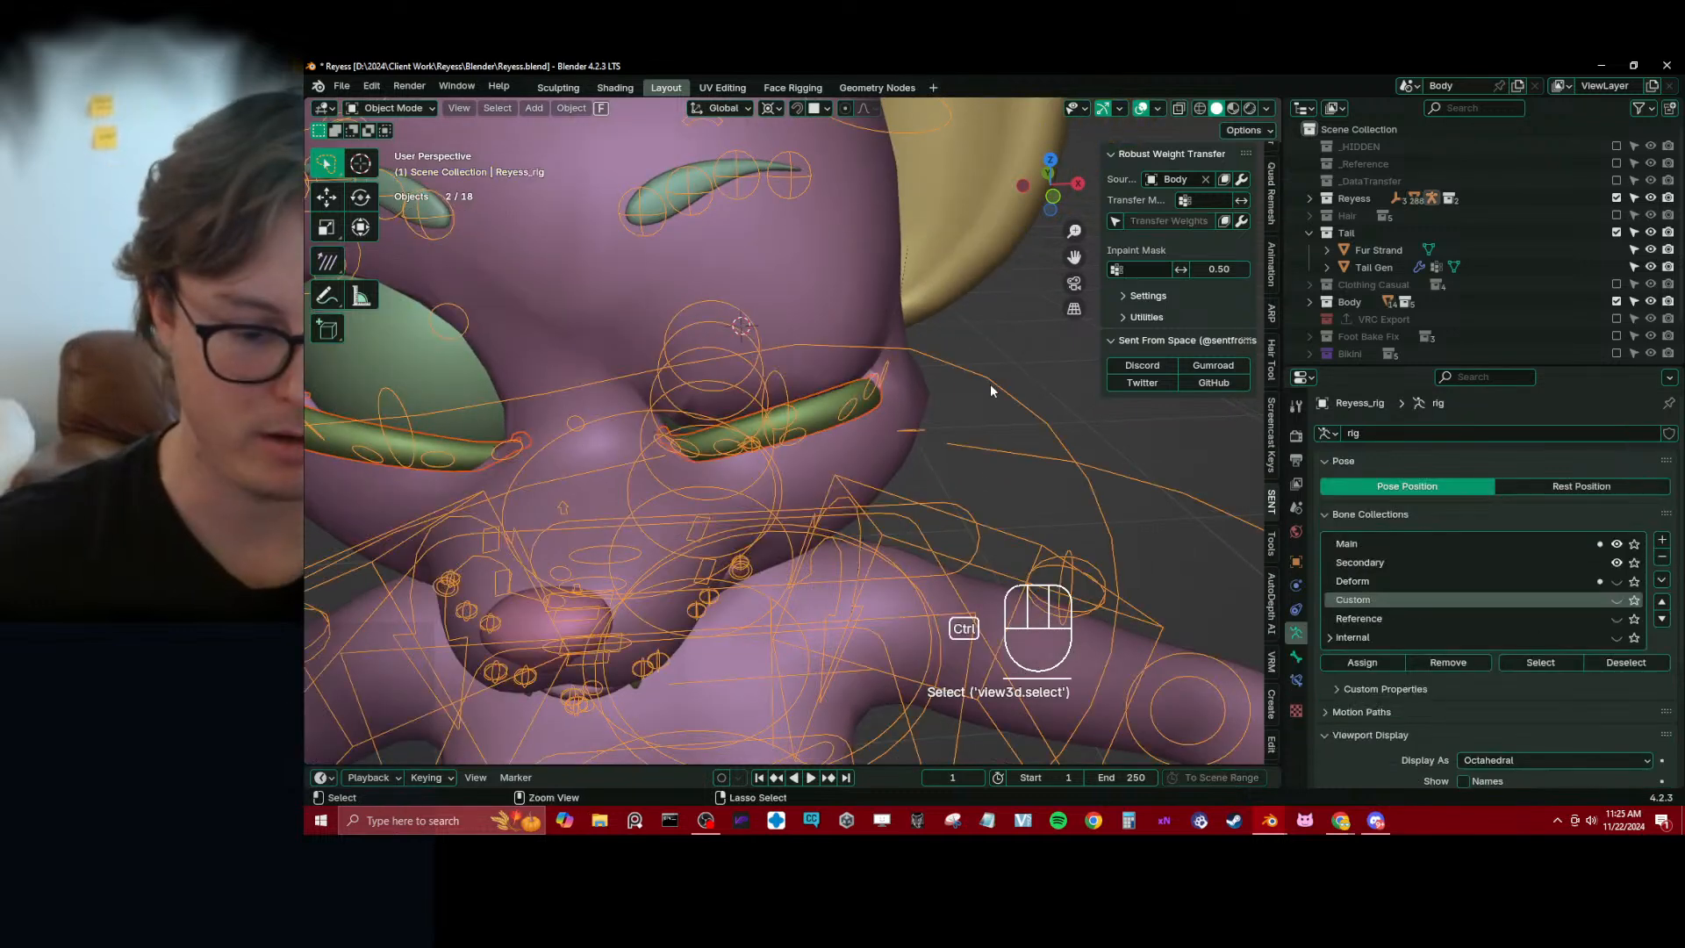
{"action": "key", "text": "ctrl+p"}
{"action": "left_click", "coordinate": [991, 390]}
{"action": "middle_click_drag", "start_coordinate": [983, 388], "coordinate": [843, 476]}
{"action": "scroll", "coordinate": [618, 369], "scroll_direction": "down", "scroll_amount": 4}
{"action": "scroll", "coordinate": [618, 368], "scroll_direction": "up", "scroll_amount": 4}
{"action": "key", "text": "ctrl+s"}
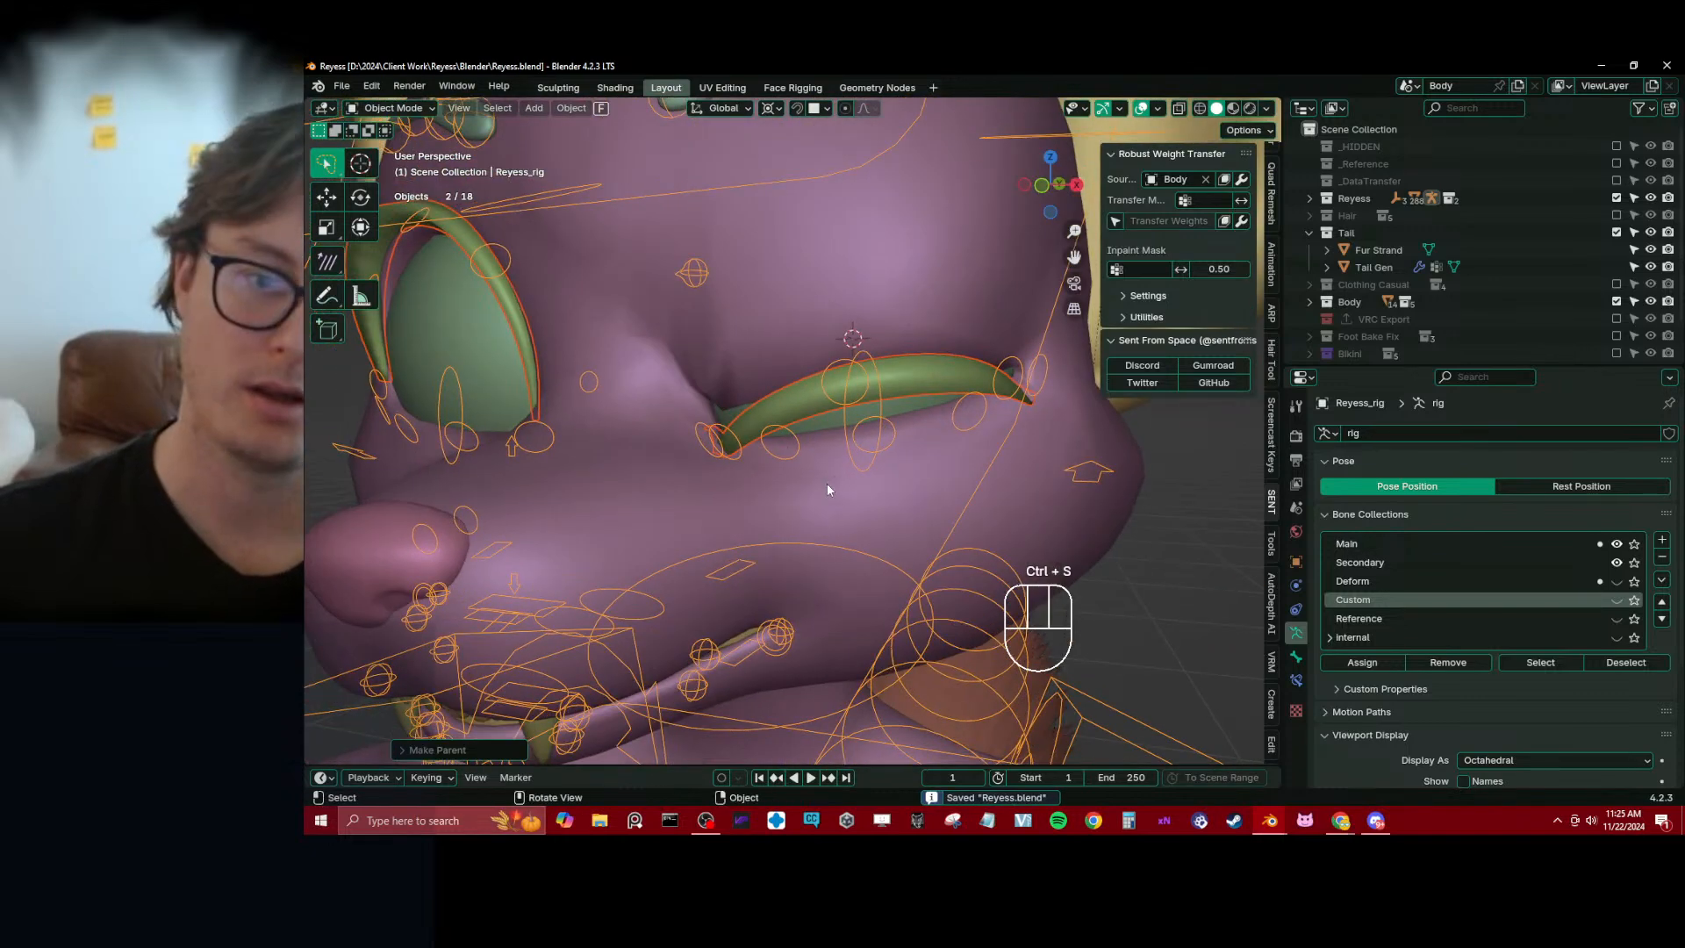
Put the eyelash mesh in Weight Paint mode and clear the pose location of all the rig's bones
{"action": "left_click", "coordinate": [797, 419], "text": "shift"}
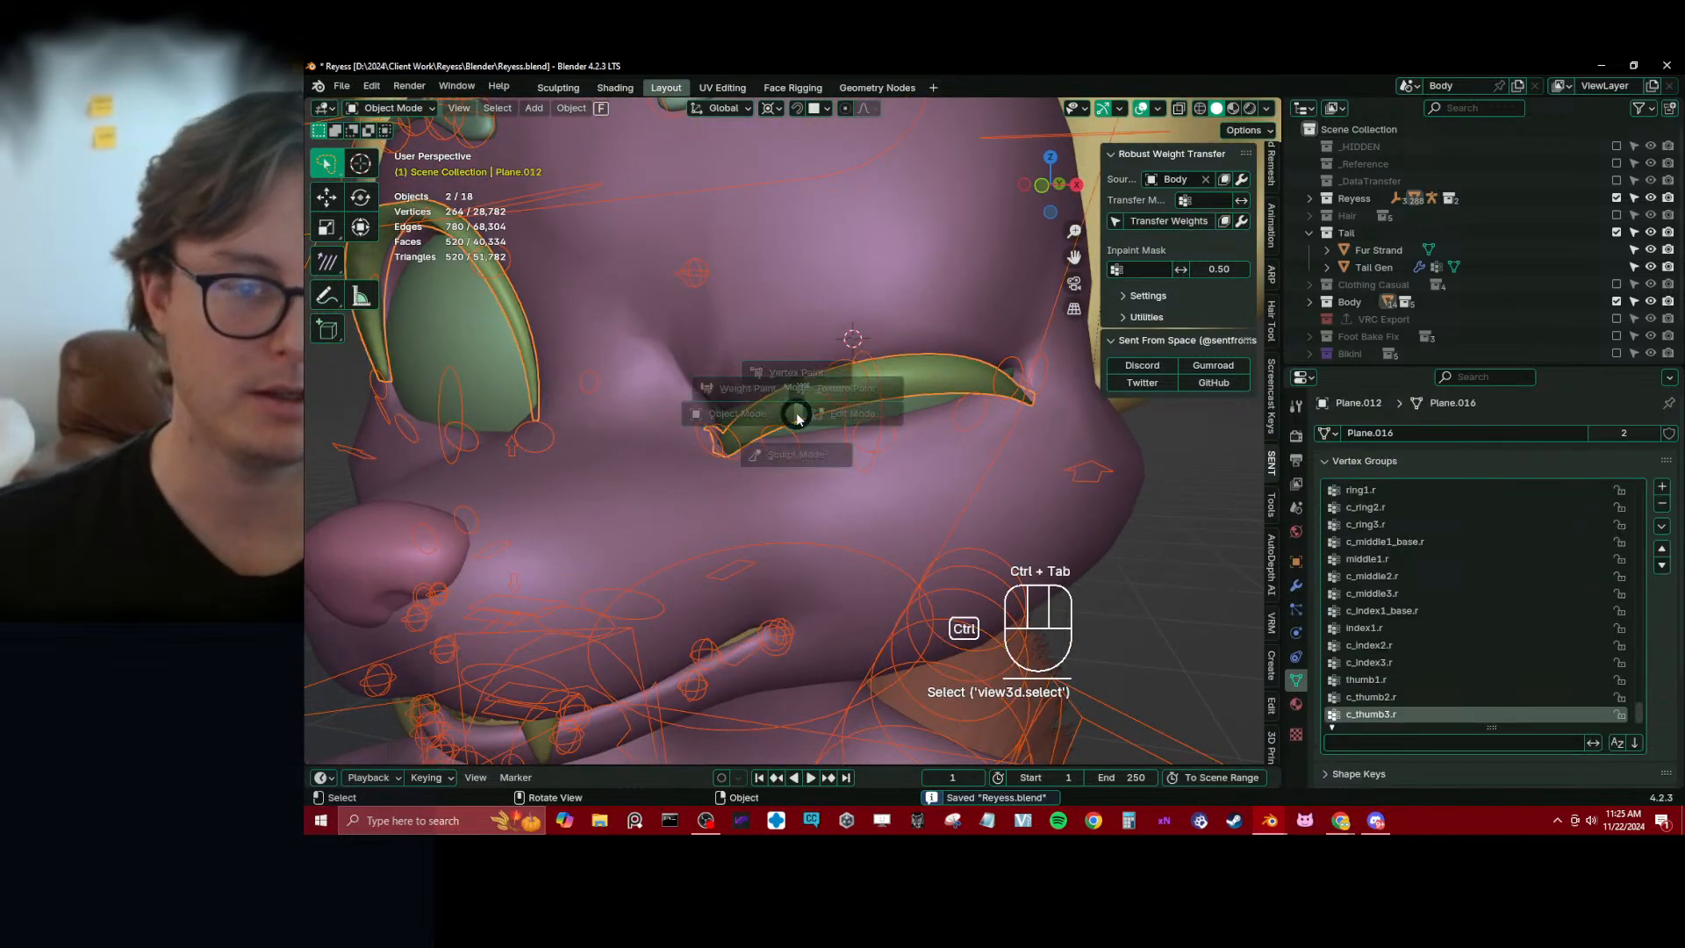
{"action": "key", "text": "ctrl+Tab"}
{"action": "scroll", "coordinate": [800, 418], "scroll_direction": "up", "scroll_amount": 4}
{"action": "scroll", "coordinate": [803, 418], "scroll_direction": "down", "scroll_amount": 5}
{"action": "key", "text": "a"}
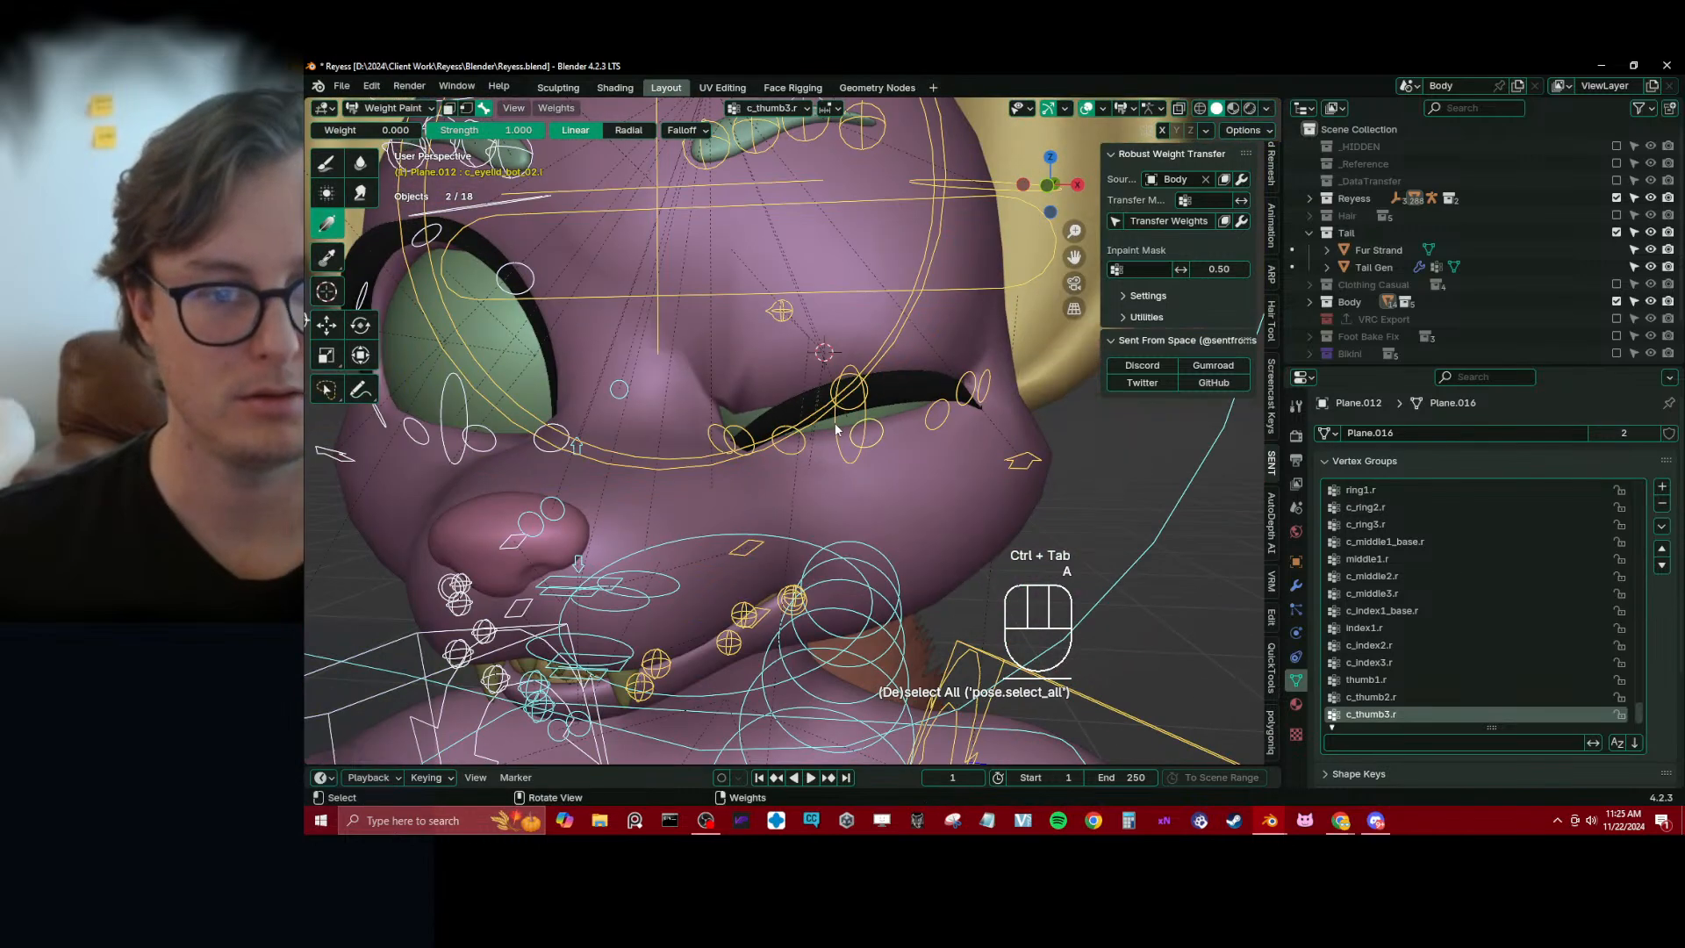
{"action": "key", "text": "alt+g"}
Partly close the left eye by lowering the c_eyelid_top.l controller along global Z
{"action": "scroll", "coordinate": [816, 386], "scroll_direction": "down", "scroll_amount": 2}
{"action": "middle_click_drag", "start_coordinate": [802, 399], "coordinate": [1009, 286], "text": "shift"}
{"action": "left_click", "coordinate": [985, 251], "text": "alt"}
{"action": "key", "text": "g"}
{"action": "key", "text": "z"}
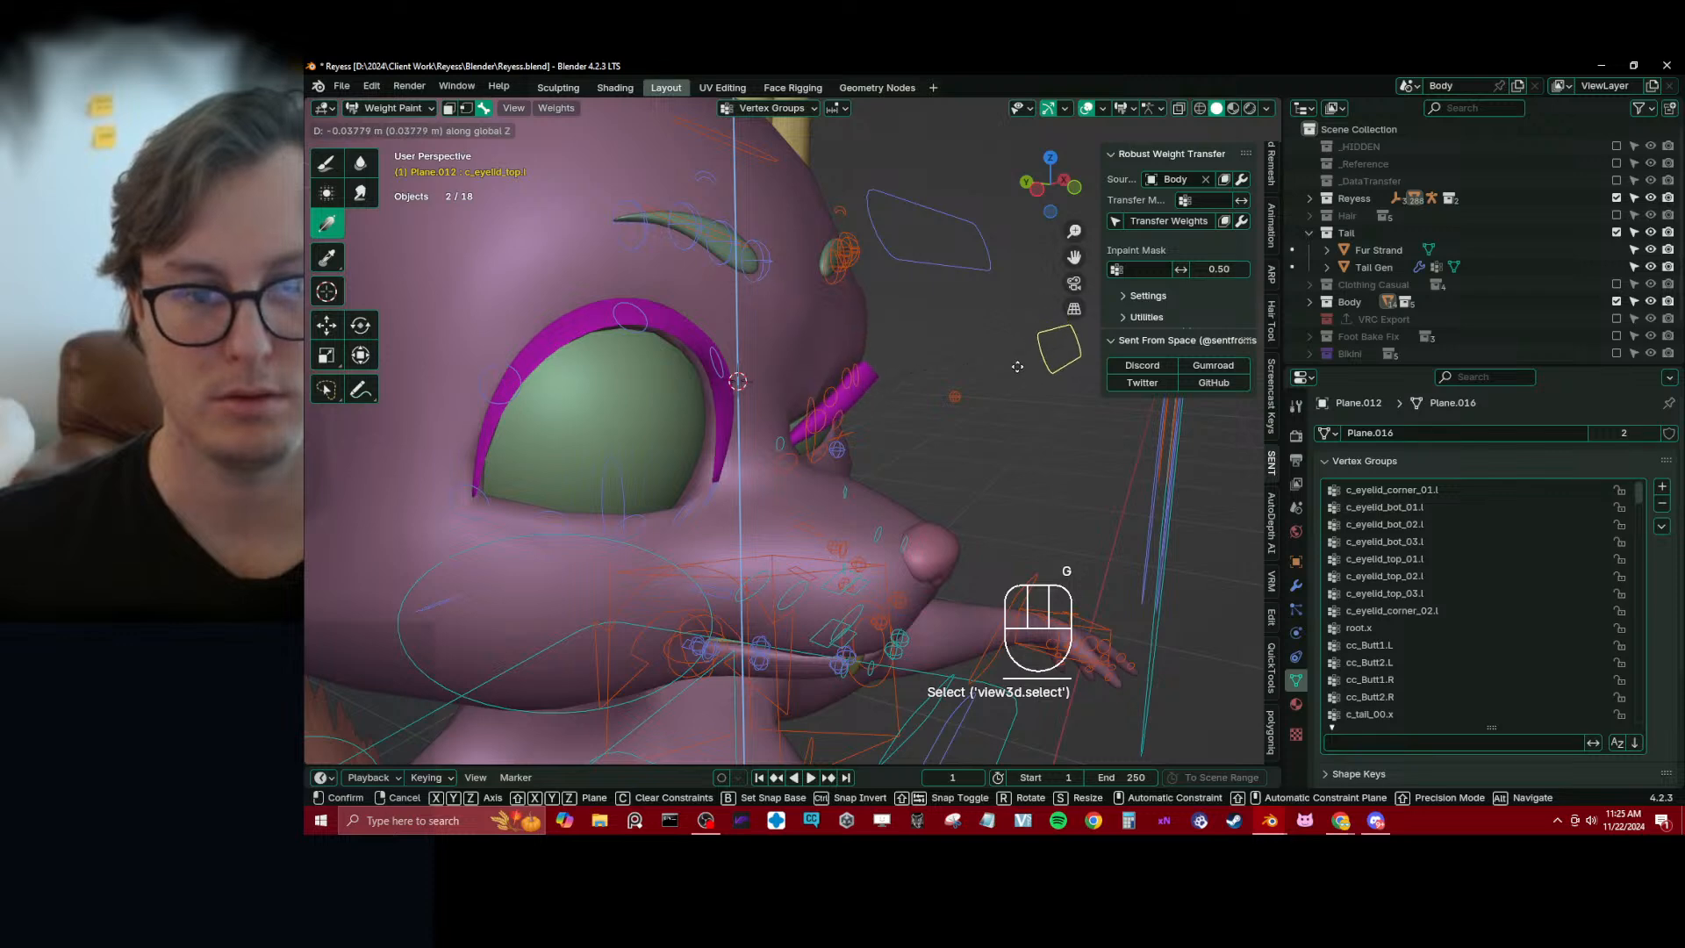
{"action": "left_click", "coordinate": [1010, 371]}
{"action": "scroll", "coordinate": [833, 404], "scroll_direction": "up", "scroll_amount": 5}
{"action": "middle_click_drag", "start_coordinate": [834, 404], "coordinate": [794, 418]}
{"action": "scroll", "coordinate": [796, 423], "scroll_direction": "up", "scroll_amount": 2}
Try weight-0 gradients at the inner lash corner for c_eyelid_top_01.l and c_eyelid_corner_01.l, and undo them
{"action": "left_click", "coordinate": [819, 460], "text": "alt"}
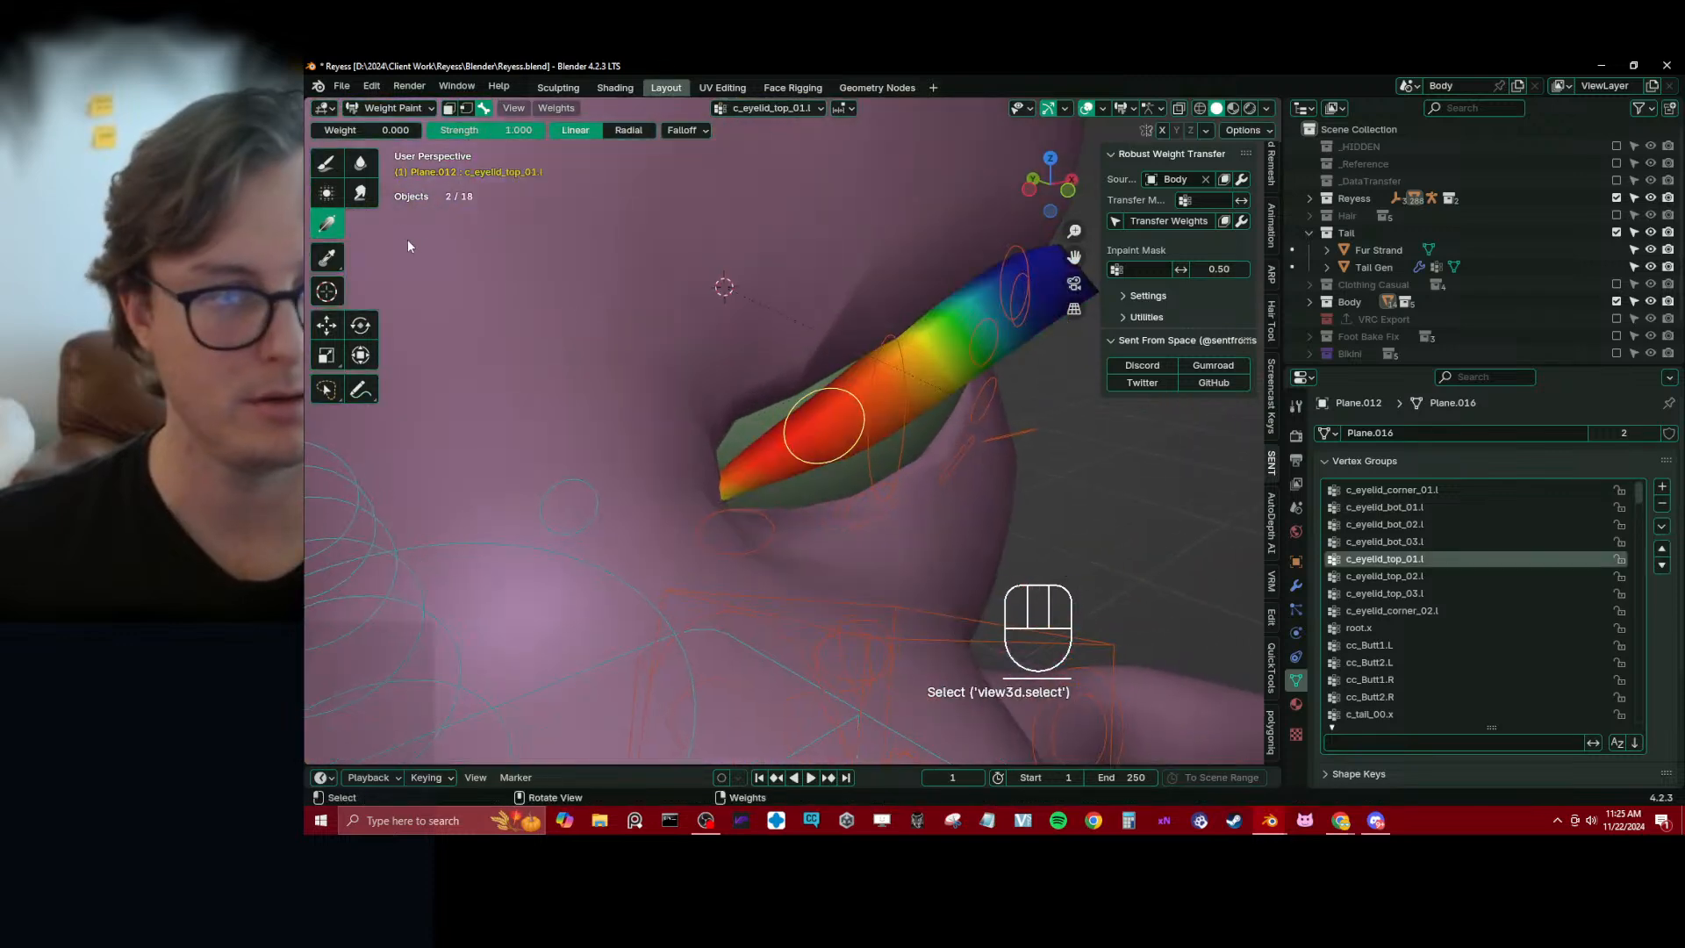
{"action": "left_click_drag", "start_coordinate": [708, 553], "coordinate": [904, 353]}
{"action": "key", "text": "ctrl+z"}
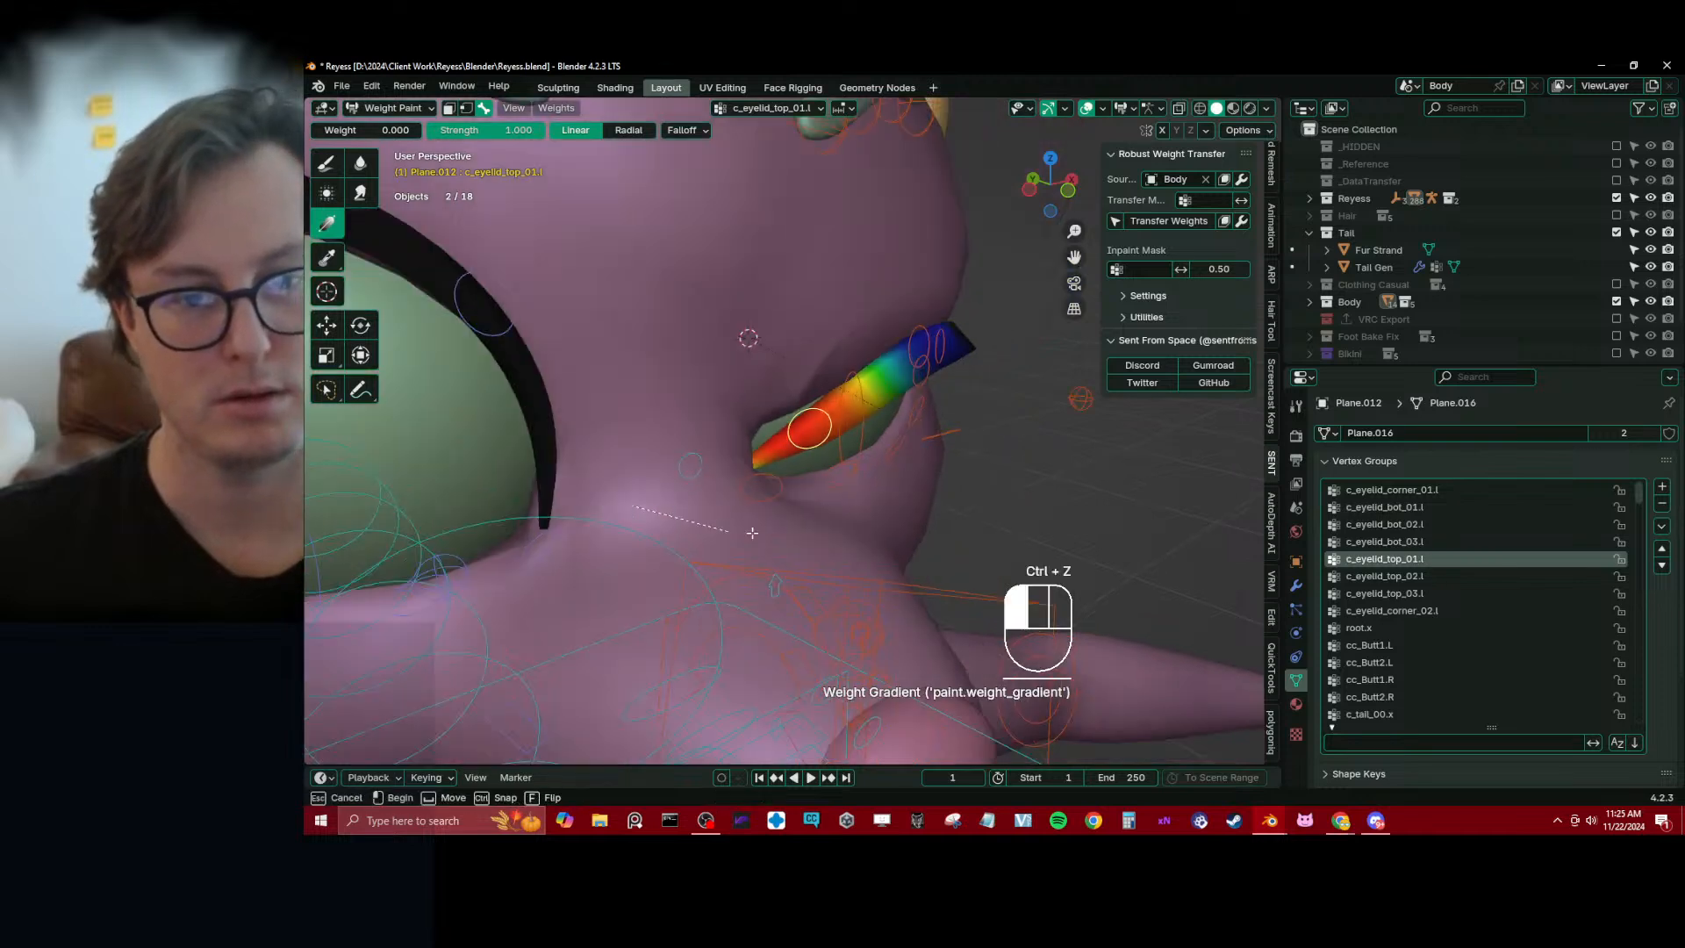
{"action": "left_click_drag", "start_coordinate": [634, 507], "coordinate": [790, 538]}
{"action": "key", "text": "ctrl+z"}
{"action": "left_click_drag", "start_coordinate": [712, 393], "coordinate": [784, 490]}
{"action": "key", "text": "ctrl+z"}
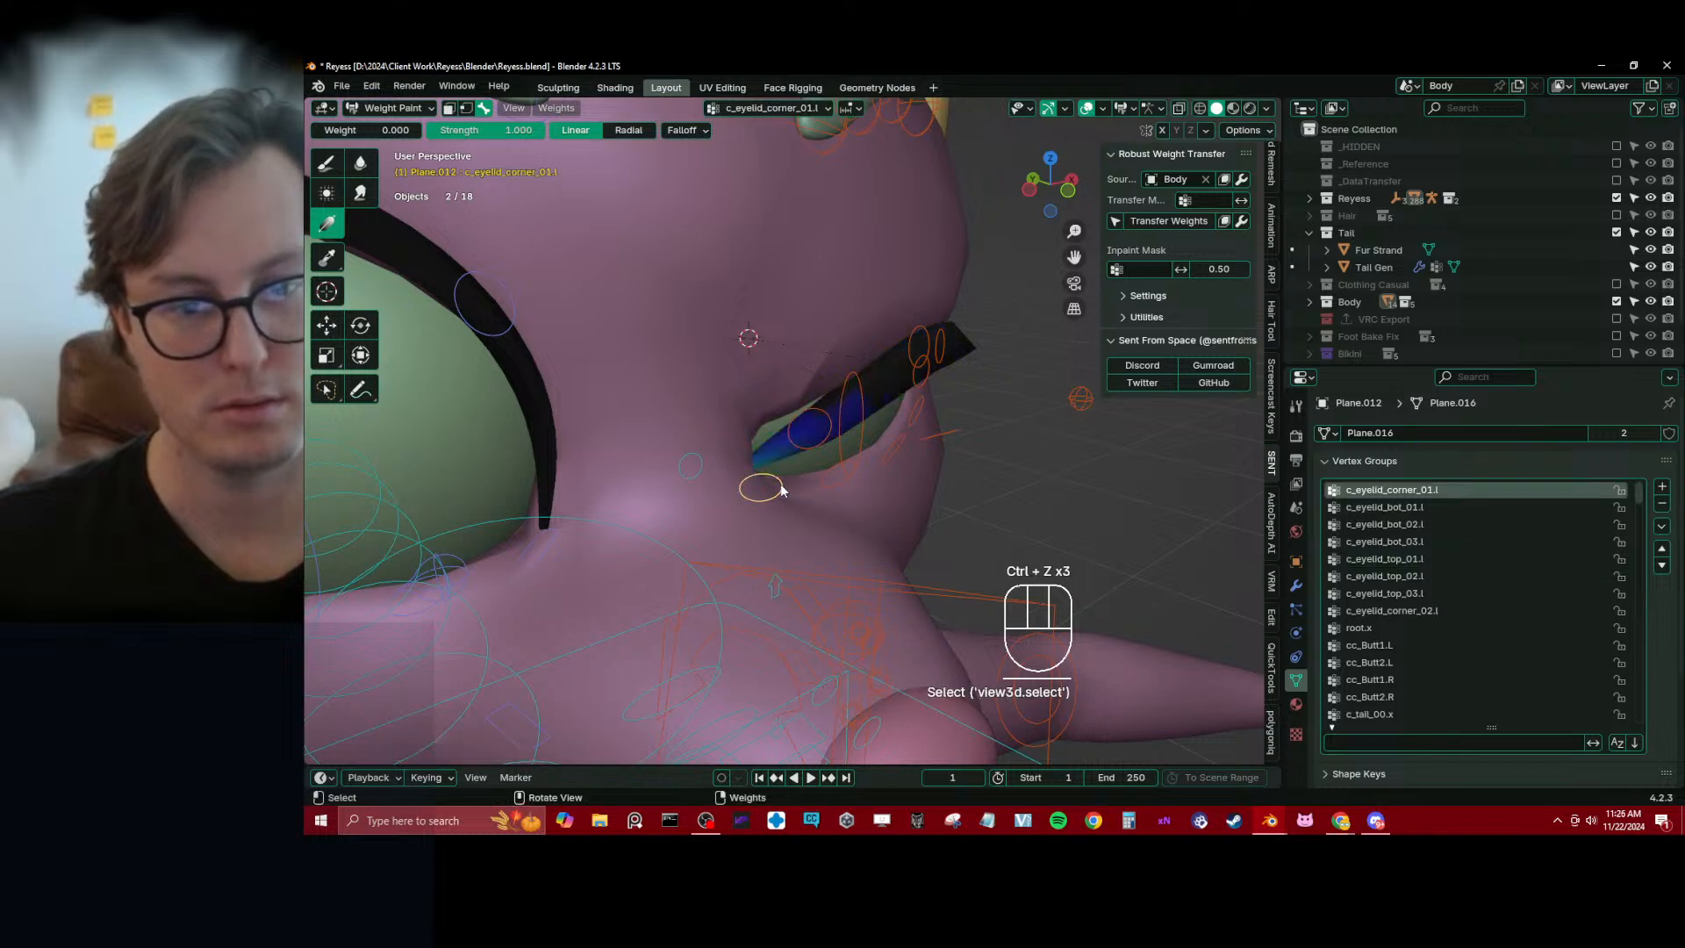
{"action": "left_click_drag", "start_coordinate": [671, 477], "coordinate": [841, 470]}
{"action": "key", "text": "ctrl+z"}
Strengthen c_eyelid_corner_01.l on the lash's inner end with a weight-1.0 gradient, and fade it from the outer end with weight 0
{"action": "left_click_drag", "start_coordinate": [344, 130], "coordinate": [421, 130]}
{"action": "scroll", "coordinate": [665, 639], "scroll_direction": "down", "scroll_amount": 3}
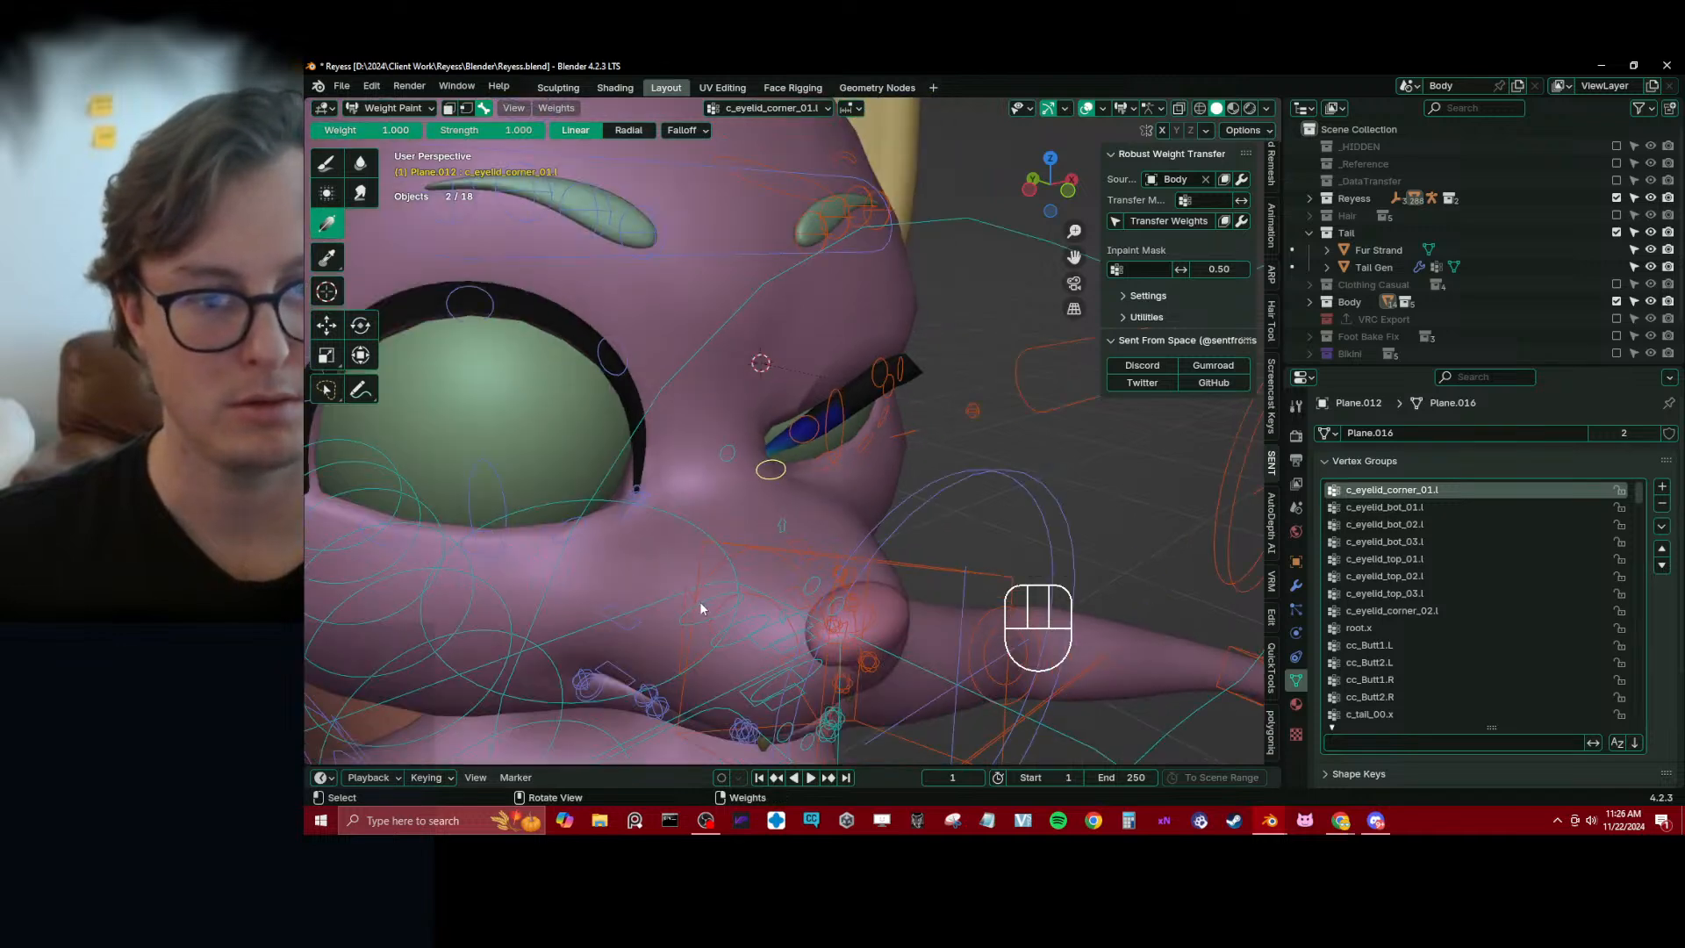
{"action": "left_click_drag", "start_coordinate": [701, 604], "coordinate": [761, 295]}
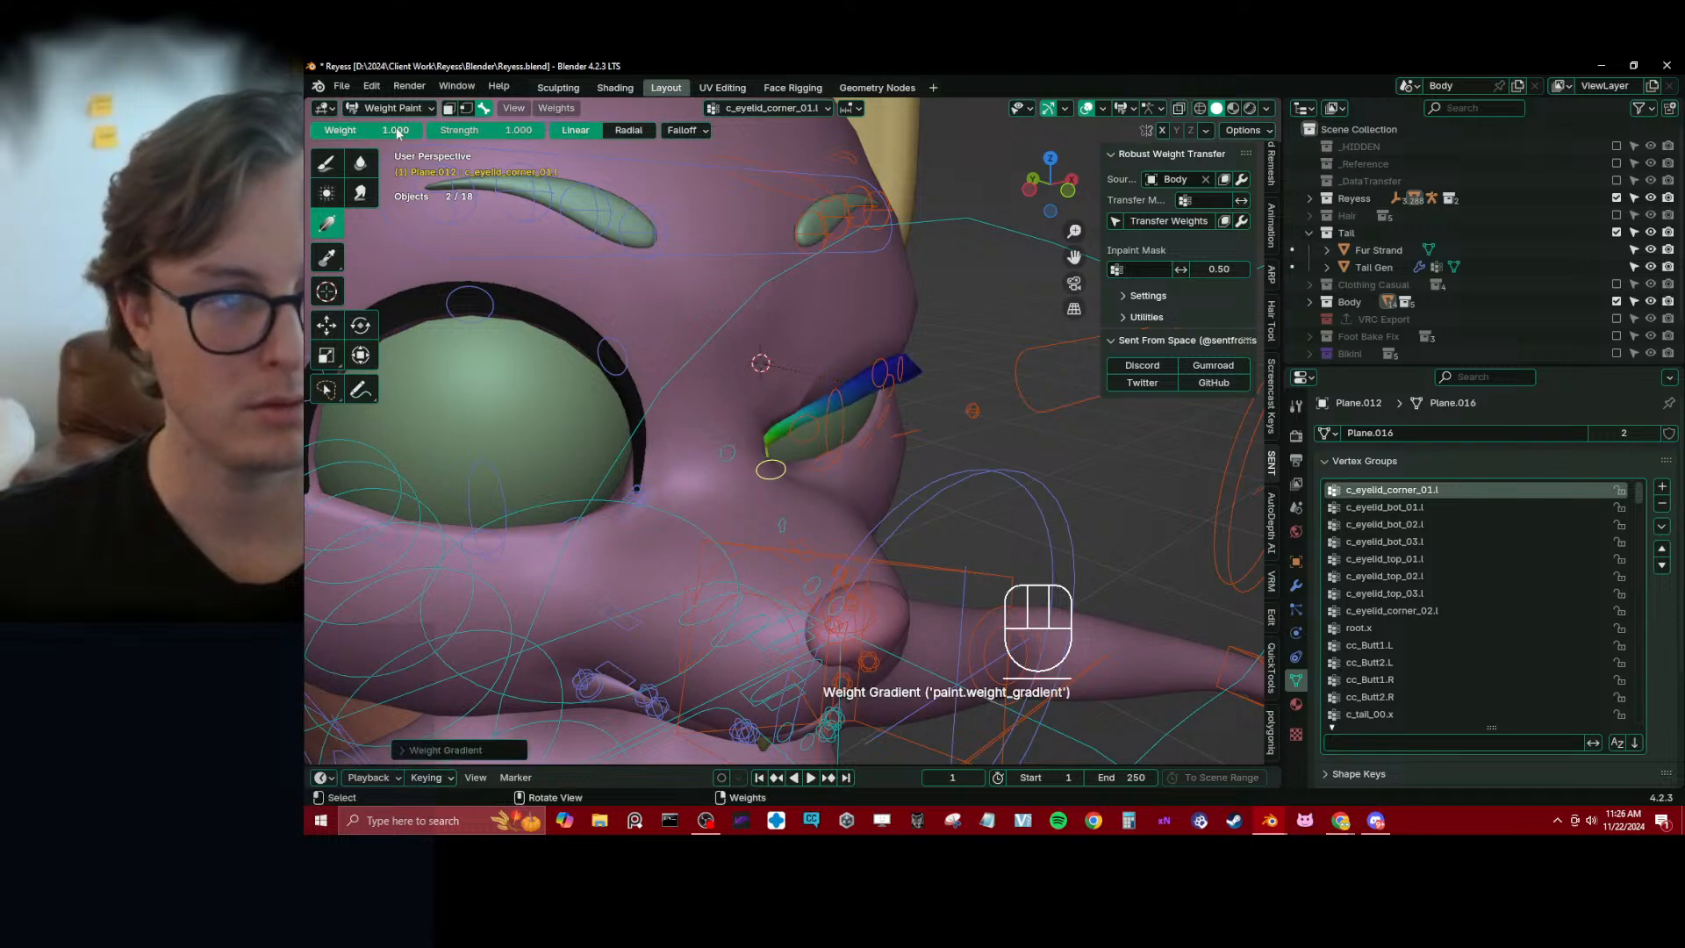
{"action": "left_click_drag", "start_coordinate": [395, 130], "coordinate": [318, 130]}
{"action": "left_click_drag", "start_coordinate": [944, 356], "coordinate": [737, 426]}
{"action": "middle_click_drag", "start_coordinate": [737, 427], "coordinate": [825, 414]}
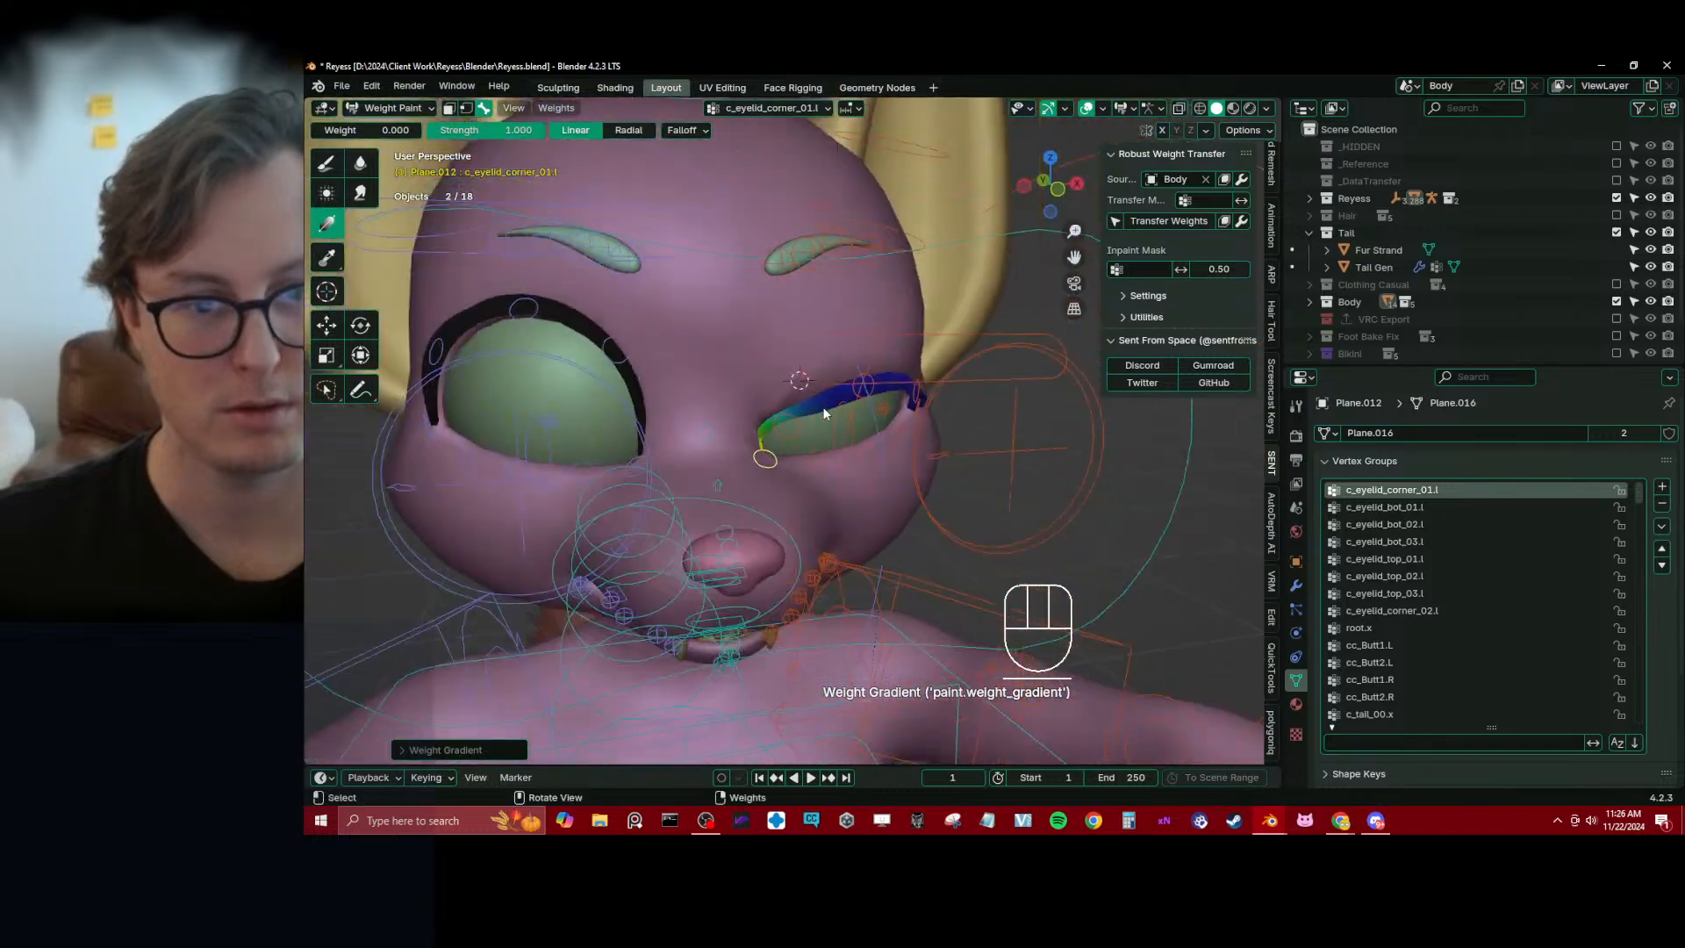
Move the c_eyelid_top.l controller down along global Z again and examine the inner lash corner against the lid
{"action": "scroll", "coordinate": [825, 414], "scroll_direction": "down", "scroll_amount": 2}
{"action": "left_click", "coordinate": [926, 366], "text": "alt"}
{"action": "scroll", "coordinate": [929, 365], "scroll_direction": "up", "scroll_amount": 3}
{"action": "key", "text": "g"}
{"action": "key", "text": "z"}
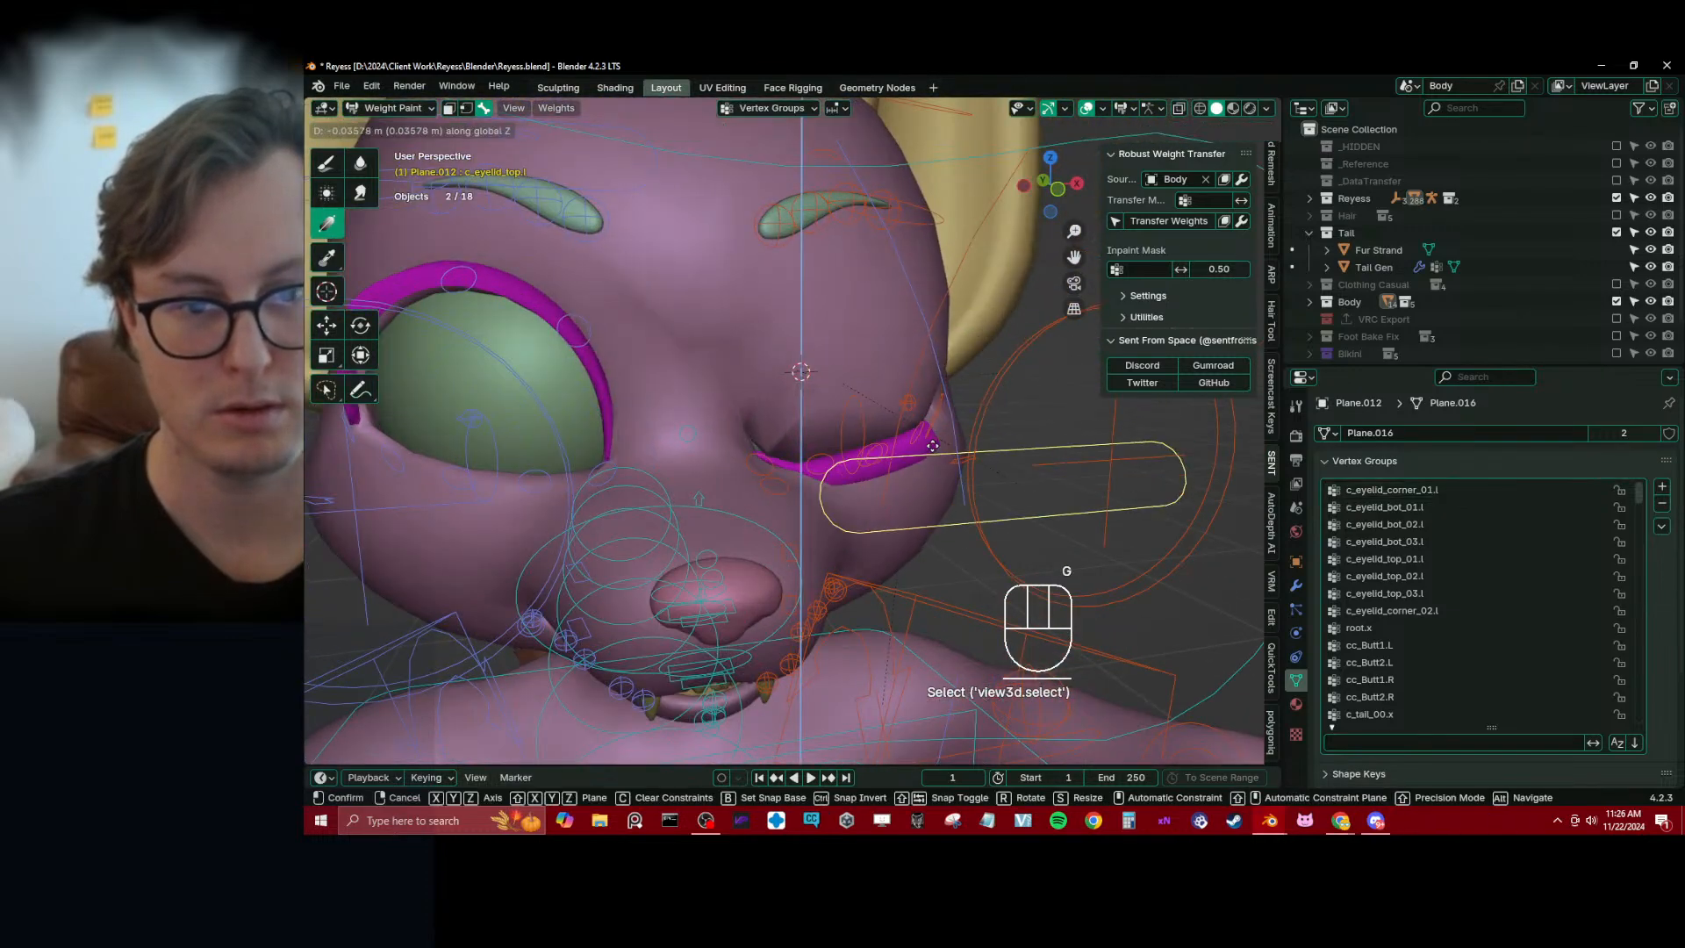
{"action": "left_click", "coordinate": [922, 406]}
{"action": "middle_click_drag", "start_coordinate": [921, 405], "coordinate": [902, 436]}
{"action": "scroll", "coordinate": [841, 422], "scroll_direction": "up", "scroll_amount": 2}
{"action": "scroll", "coordinate": [902, 436], "scroll_direction": "up", "scroll_amount": 2}
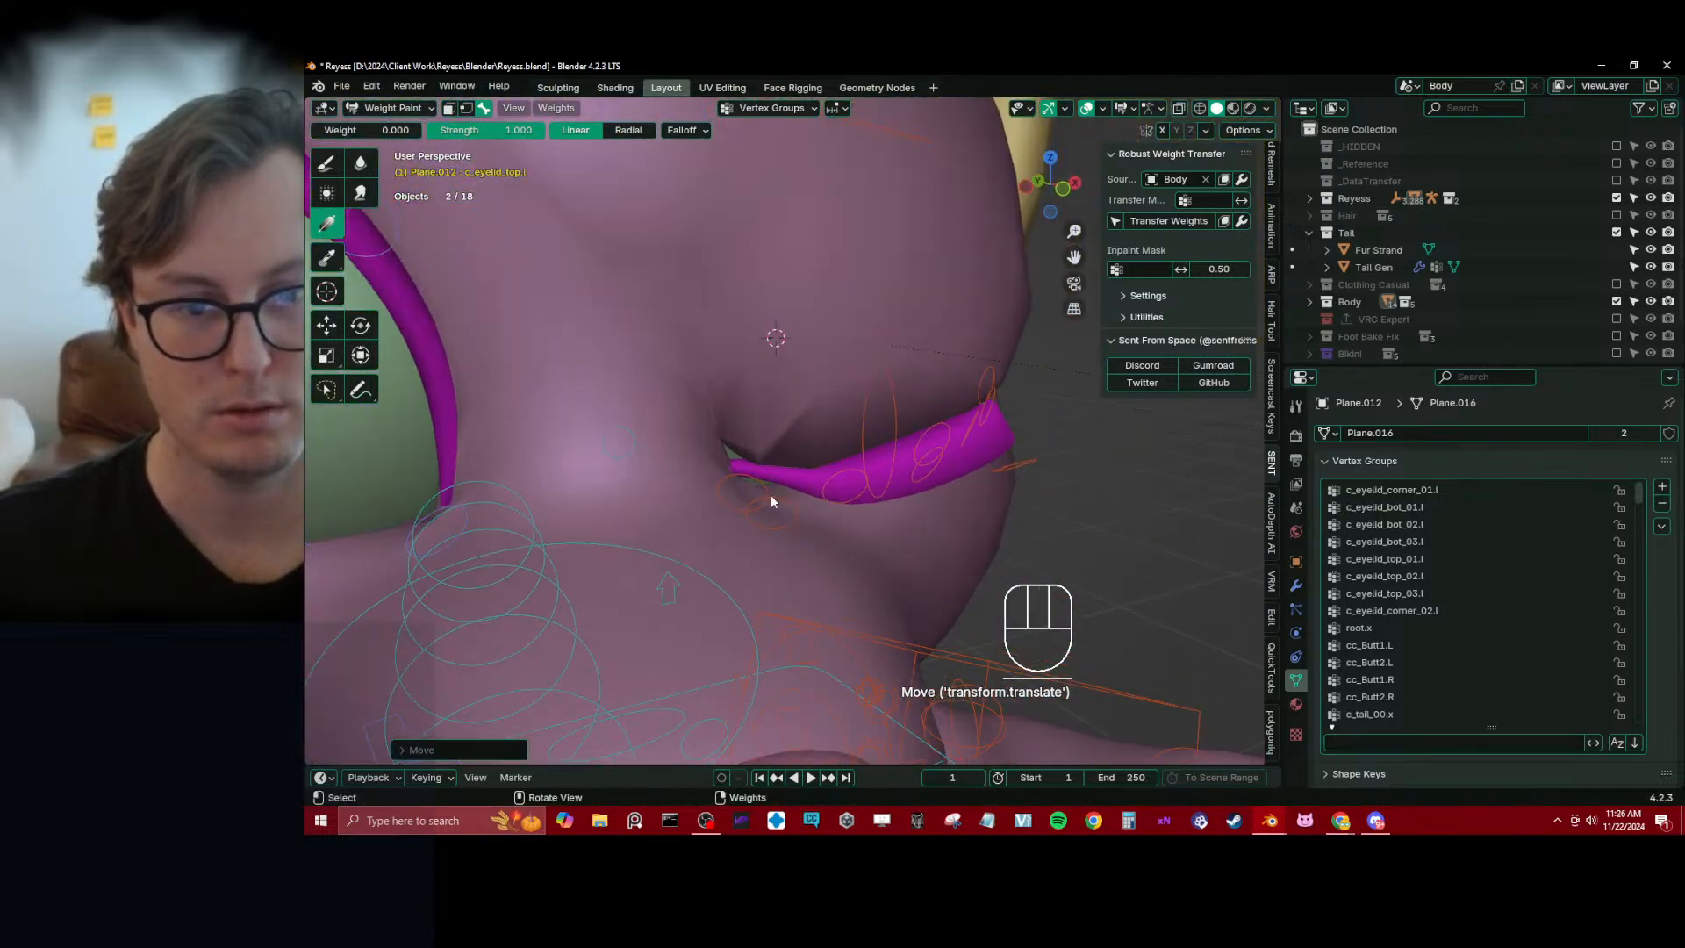
Reduce c_eyelid_top_01.l at the inner lash corner with a weight-0 gradient
{"action": "left_click", "coordinate": [758, 489], "text": "alt"}
{"action": "left_click", "coordinate": [834, 490], "text": "alt"}
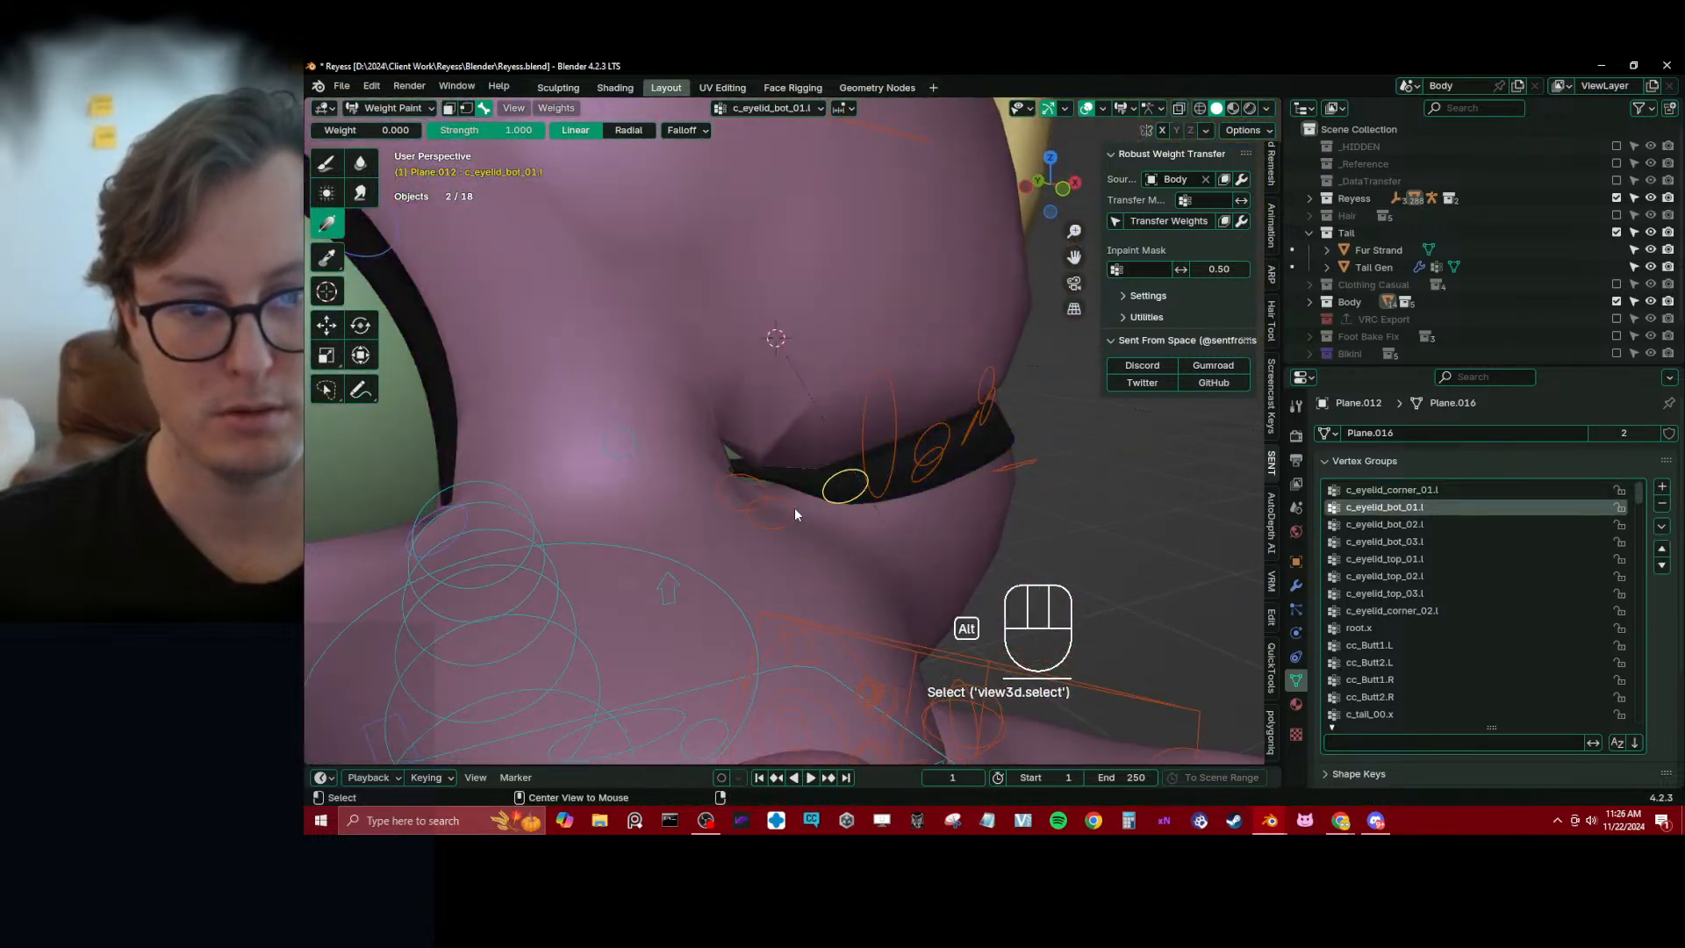
{"action": "left_click", "coordinate": [768, 512], "text": "alt"}
{"action": "middle_click_drag", "start_coordinate": [770, 511], "coordinate": [767, 502]}
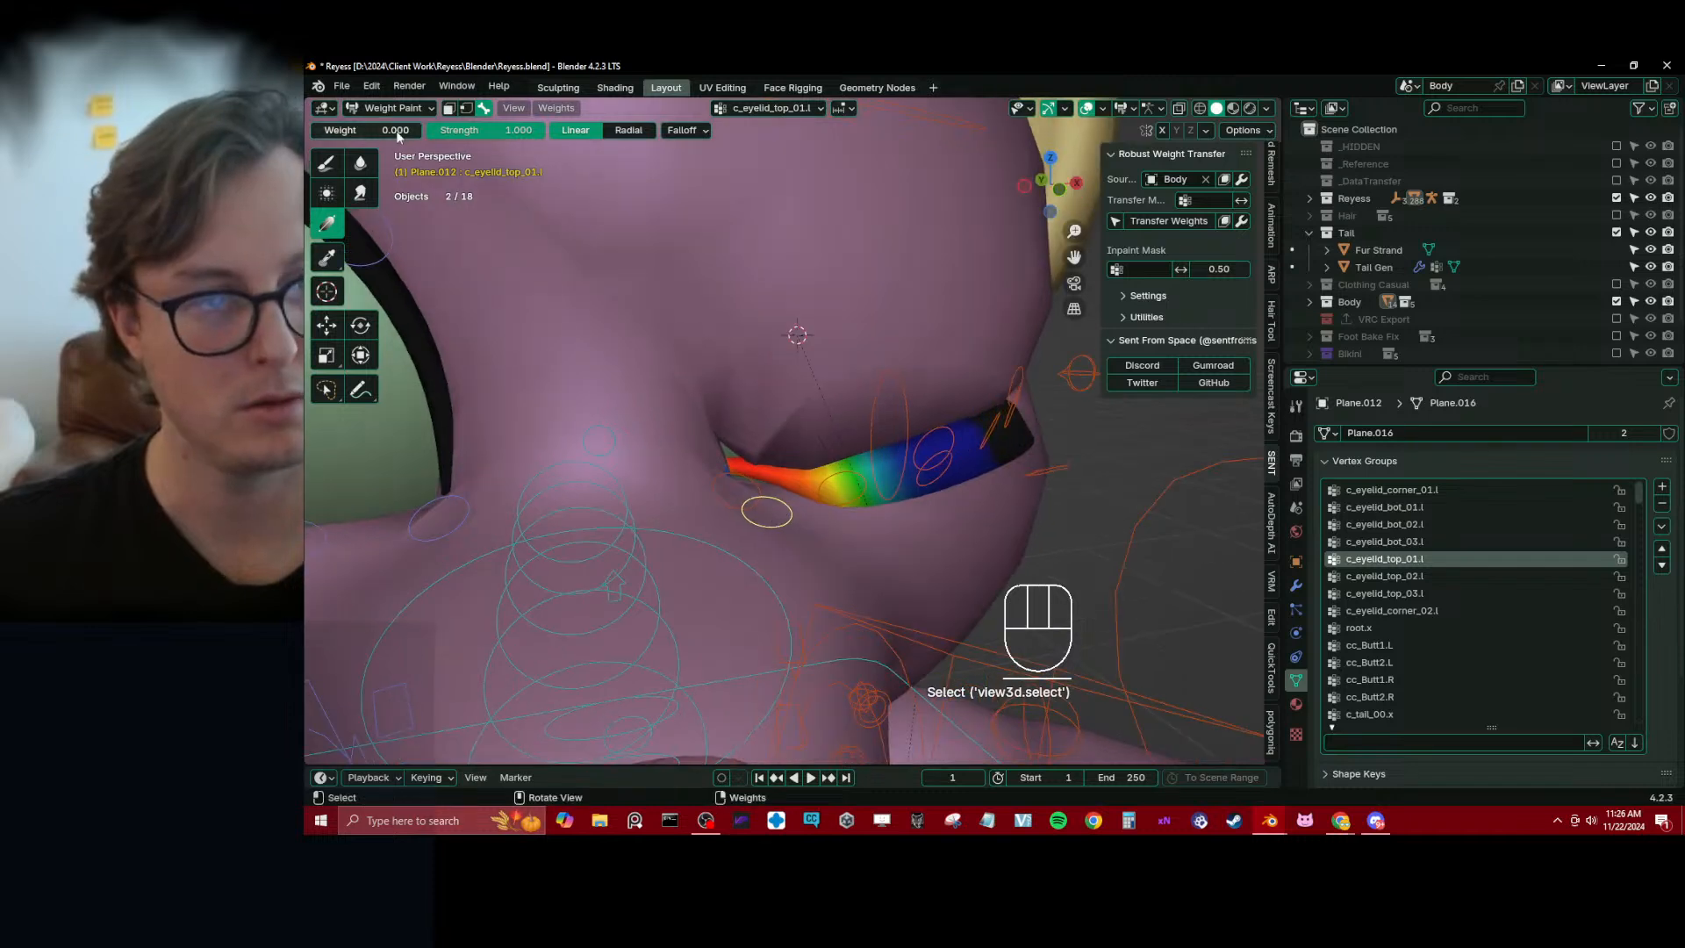
{"action": "left_click_drag", "start_coordinate": [710, 483], "coordinate": [823, 587]}
{"action": "middle_click_drag", "start_coordinate": [823, 588], "coordinate": [881, 381]}
Clear the pose location of all bones, and lower the c_eyelid_top.l controller along global Z to check the lash
{"action": "scroll", "coordinate": [700, 336], "scroll_direction": "down", "scroll_amount": 5}
{"action": "scroll", "coordinate": [841, 393], "scroll_direction": "up", "scroll_amount": 3}
{"action": "key", "text": "a"}
{"action": "key", "text": "alt+g"}
{"action": "scroll", "coordinate": [842, 393], "scroll_direction": "down", "scroll_amount": 4}
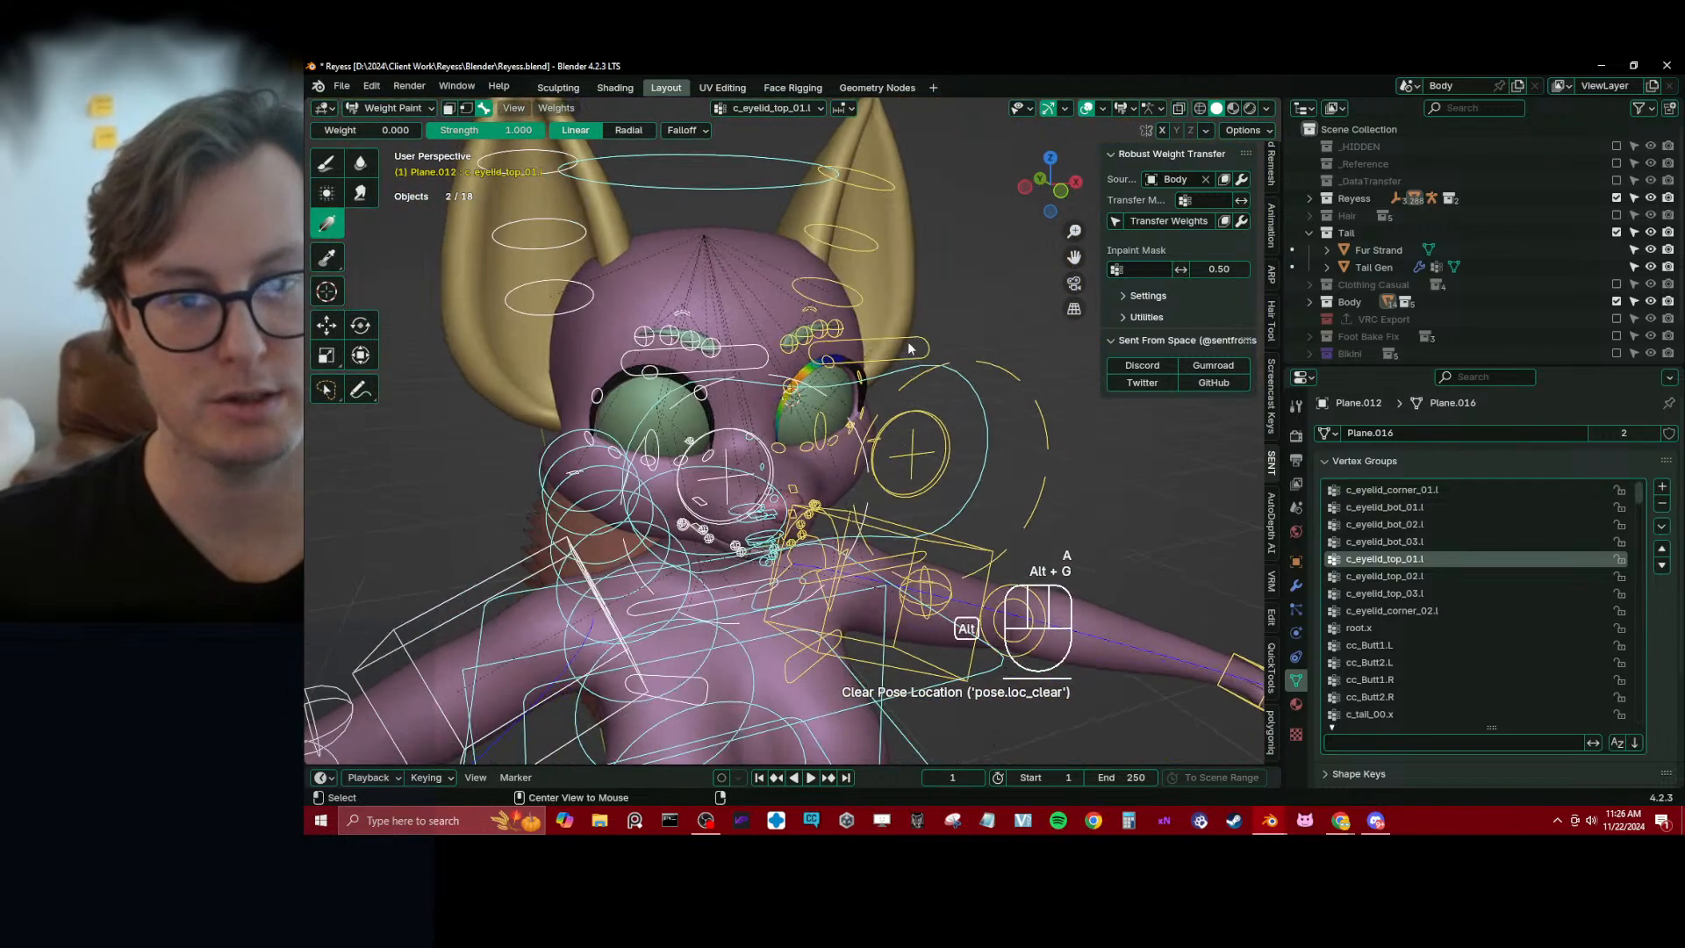
{"action": "left_click", "coordinate": [908, 348]}
{"action": "key", "text": "g"}
{"action": "key", "text": "z"}
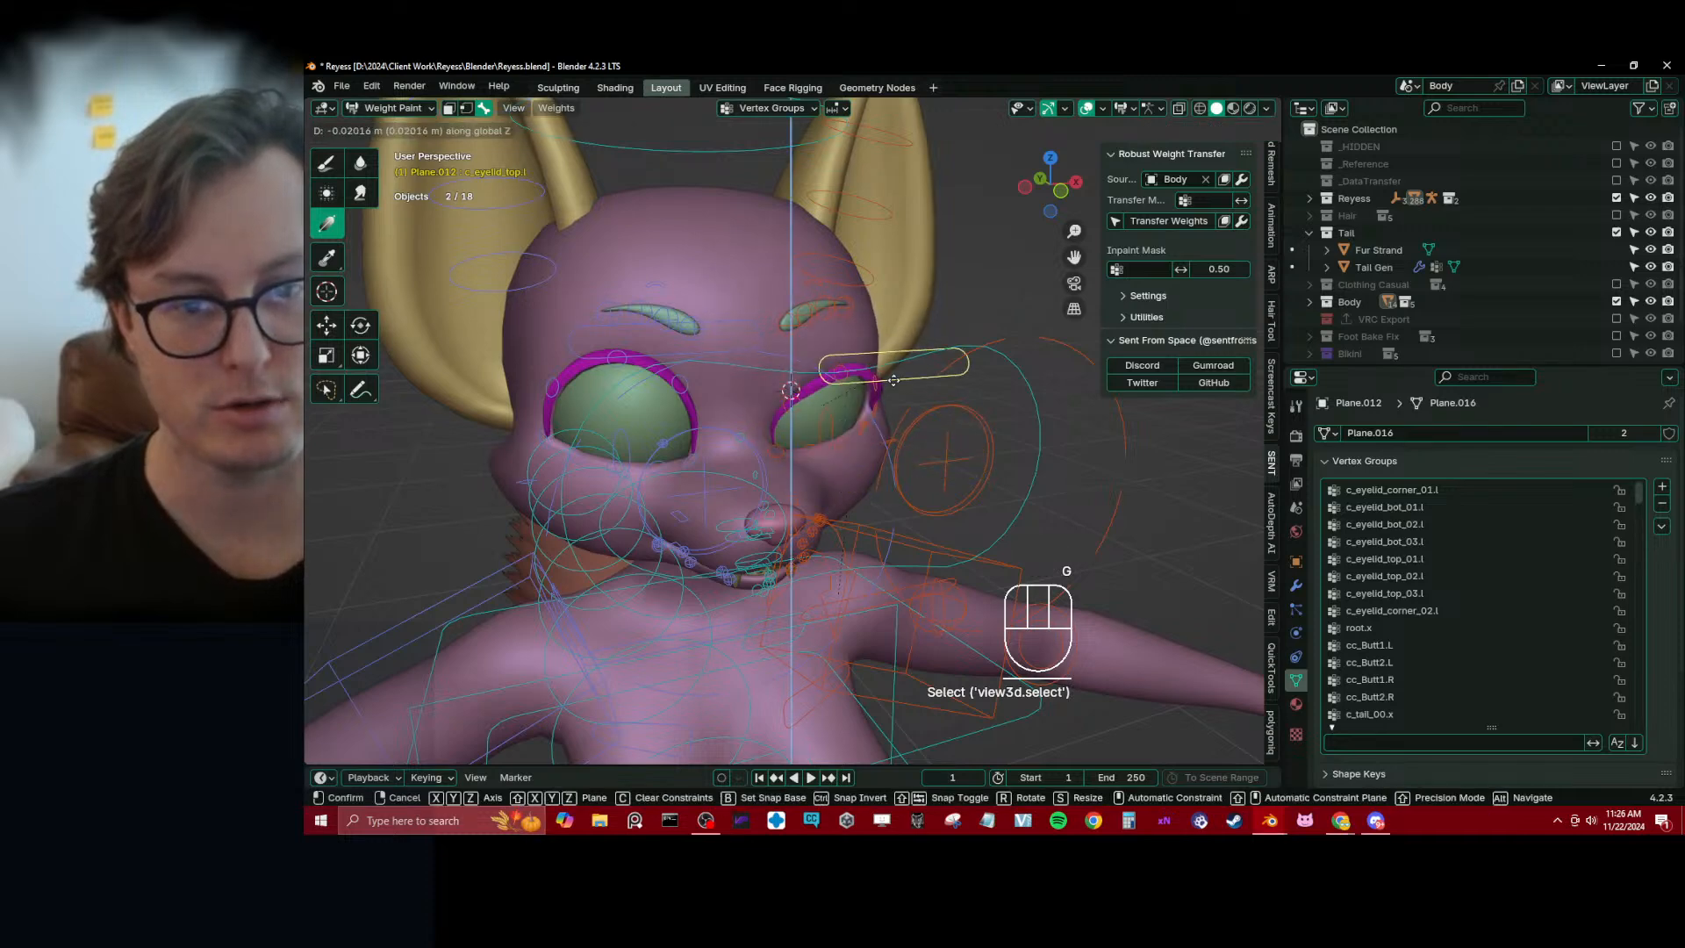
{"action": "left_click", "coordinate": [894, 421]}
{"action": "middle_click_drag", "start_coordinate": [894, 421], "coordinate": [885, 464]}
{"action": "scroll", "coordinate": [814, 379], "scroll_direction": "up", "scroll_amount": 1}
Strengthen c_eyelid_corner_02.l at the outer lash corner with a weight-1.0 gradient
{"action": "left_click", "coordinate": [895, 438], "text": "alt"}
{"action": "scroll", "coordinate": [885, 464], "scroll_direction": "up", "scroll_amount": 2}
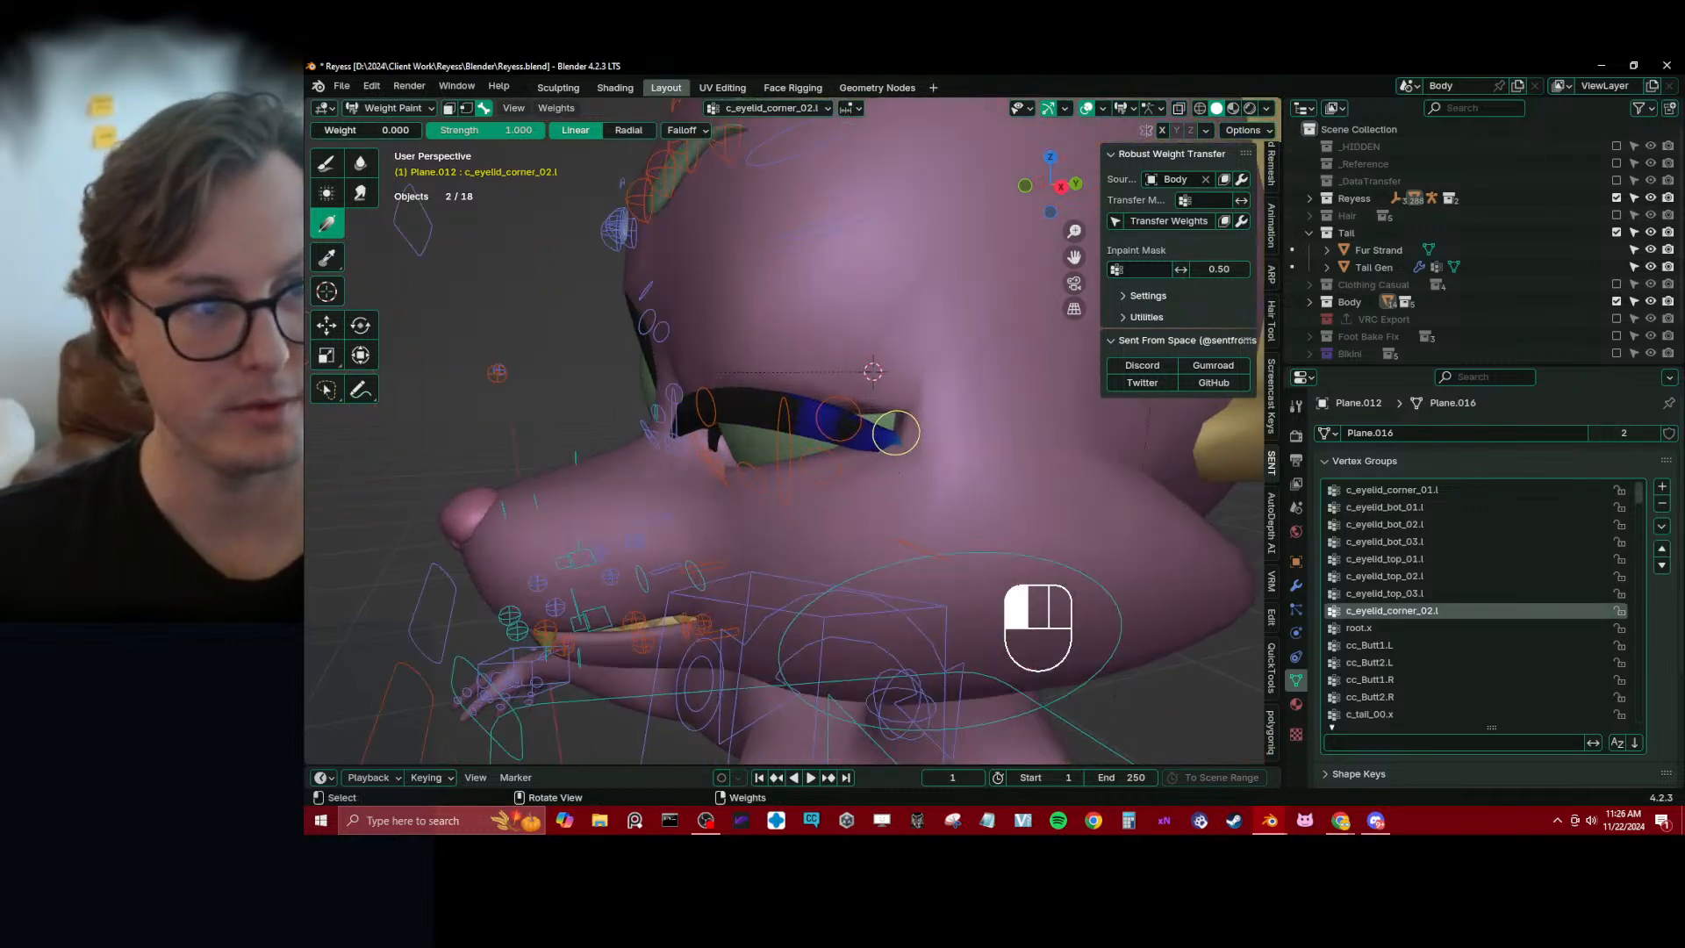
{"action": "left_click_drag", "start_coordinate": [361, 131], "coordinate": [420, 131]}
{"action": "left_click_drag", "start_coordinate": [936, 542], "coordinate": [830, 481]}
{"action": "key", "text": "ctrl+z"}
{"action": "left_click_drag", "start_coordinate": [941, 333], "coordinate": [893, 427]}
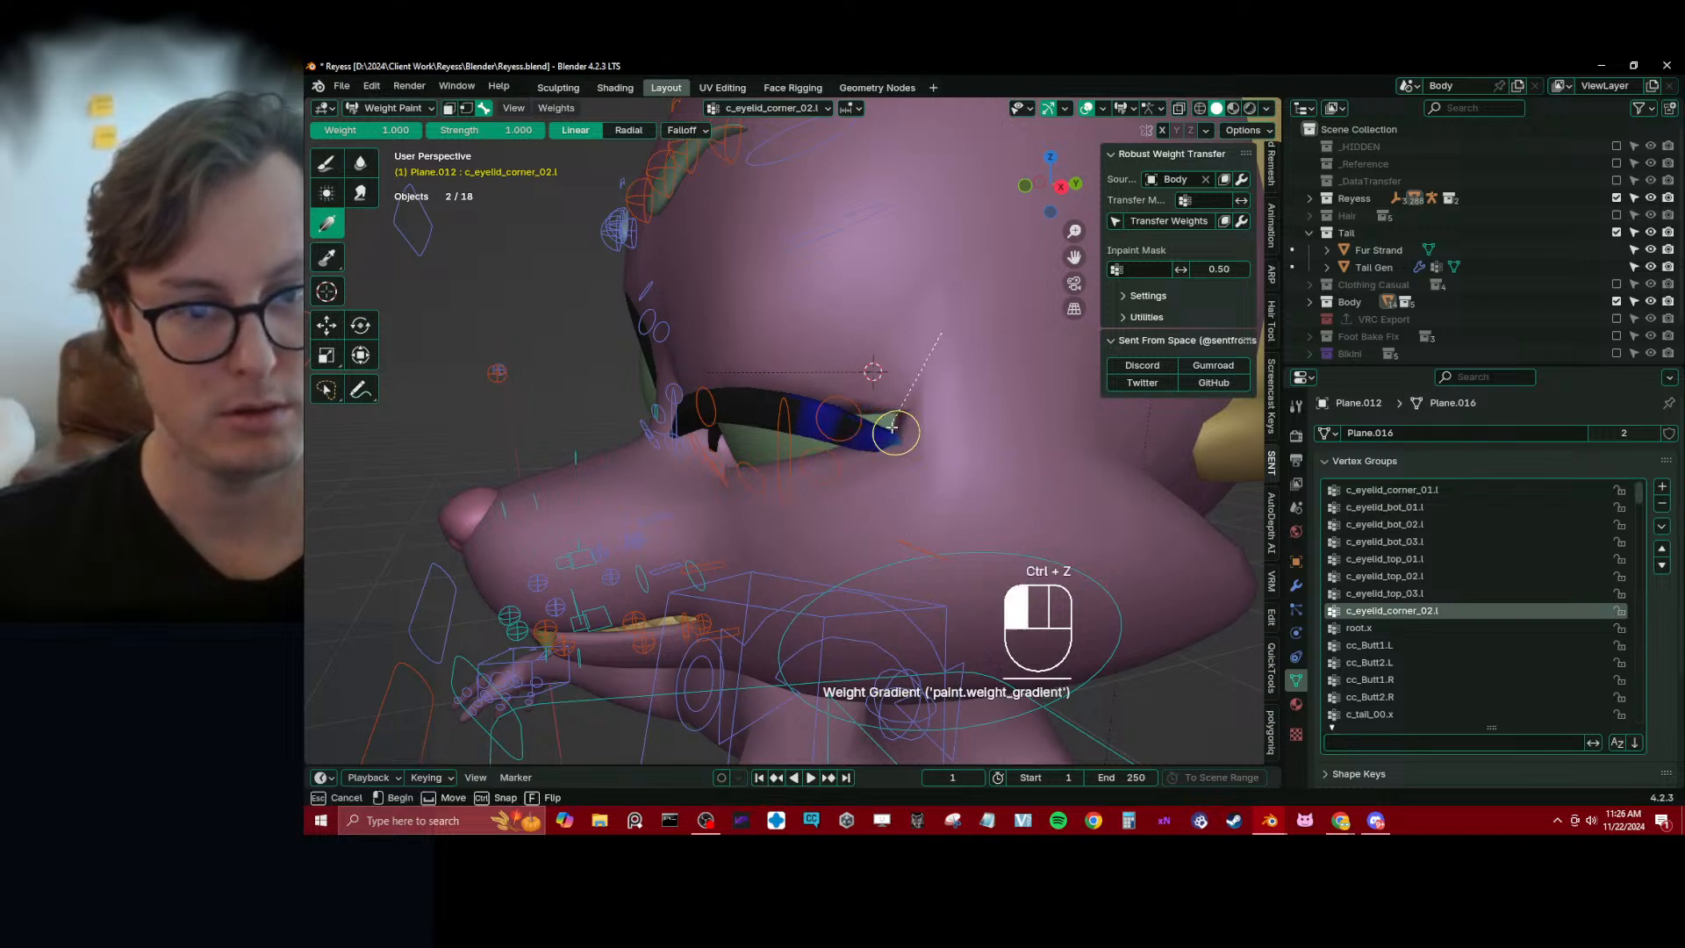
{"action": "left_click_drag", "start_coordinate": [880, 487], "coordinate": [868, 503]}
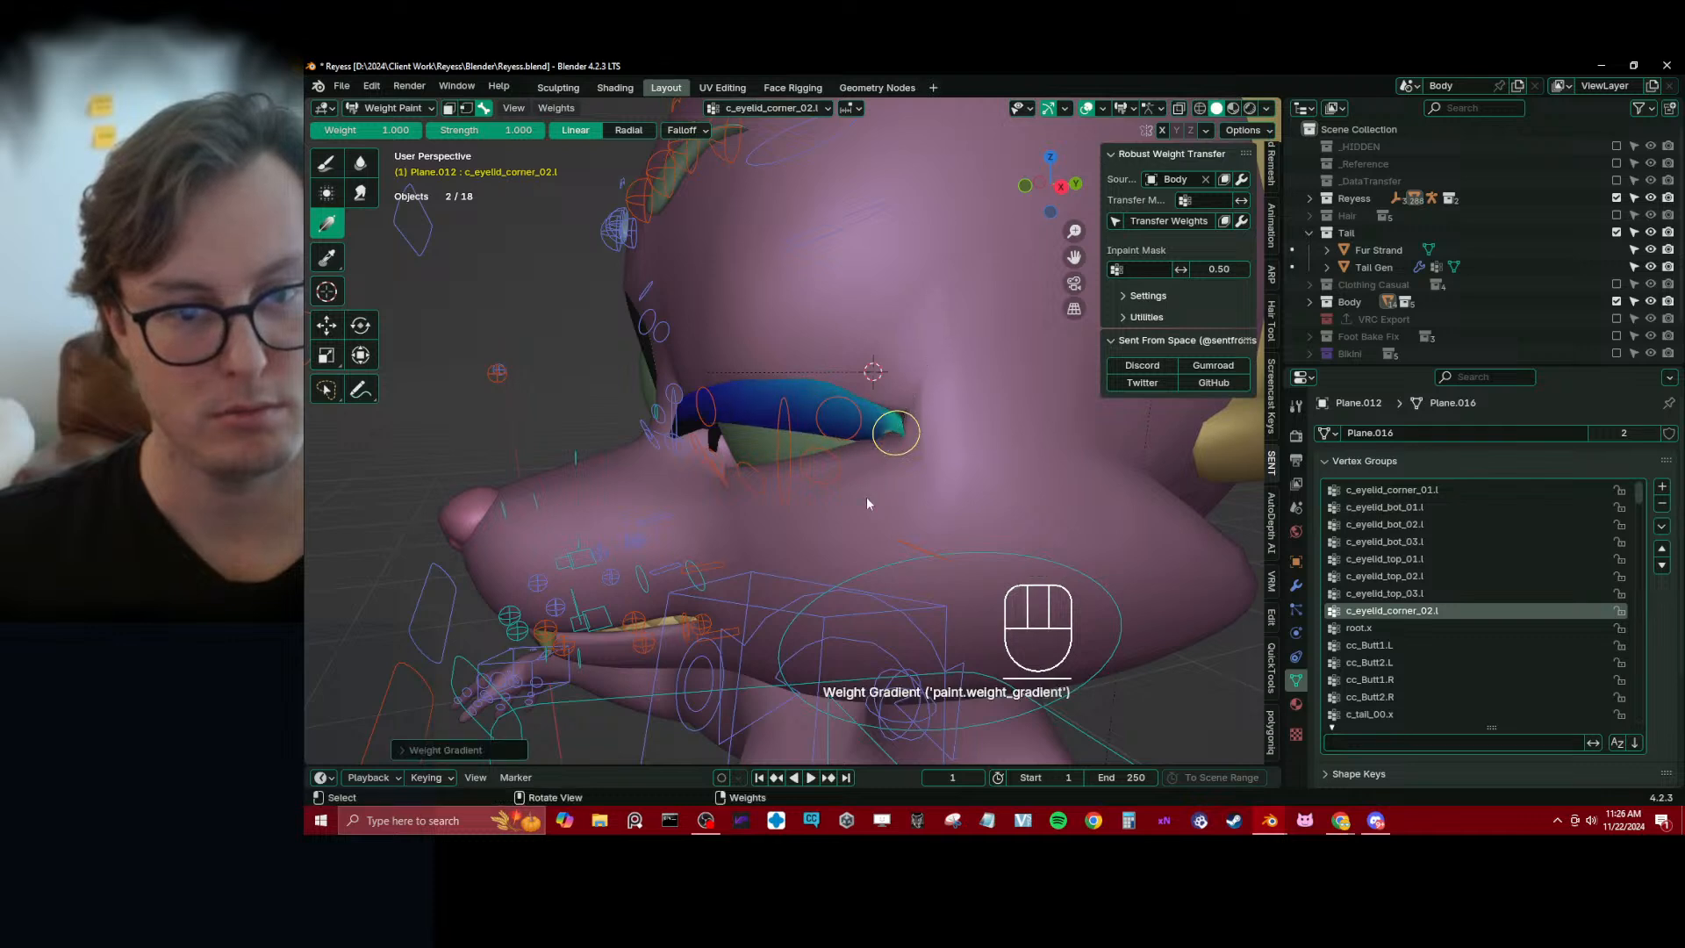
Fade c_eyelid_corner_02.l from the lash's inner end toward the outer corner with weight-0 gradients
{"action": "left_click_drag", "start_coordinate": [698, 407], "coordinate": [777, 424]}
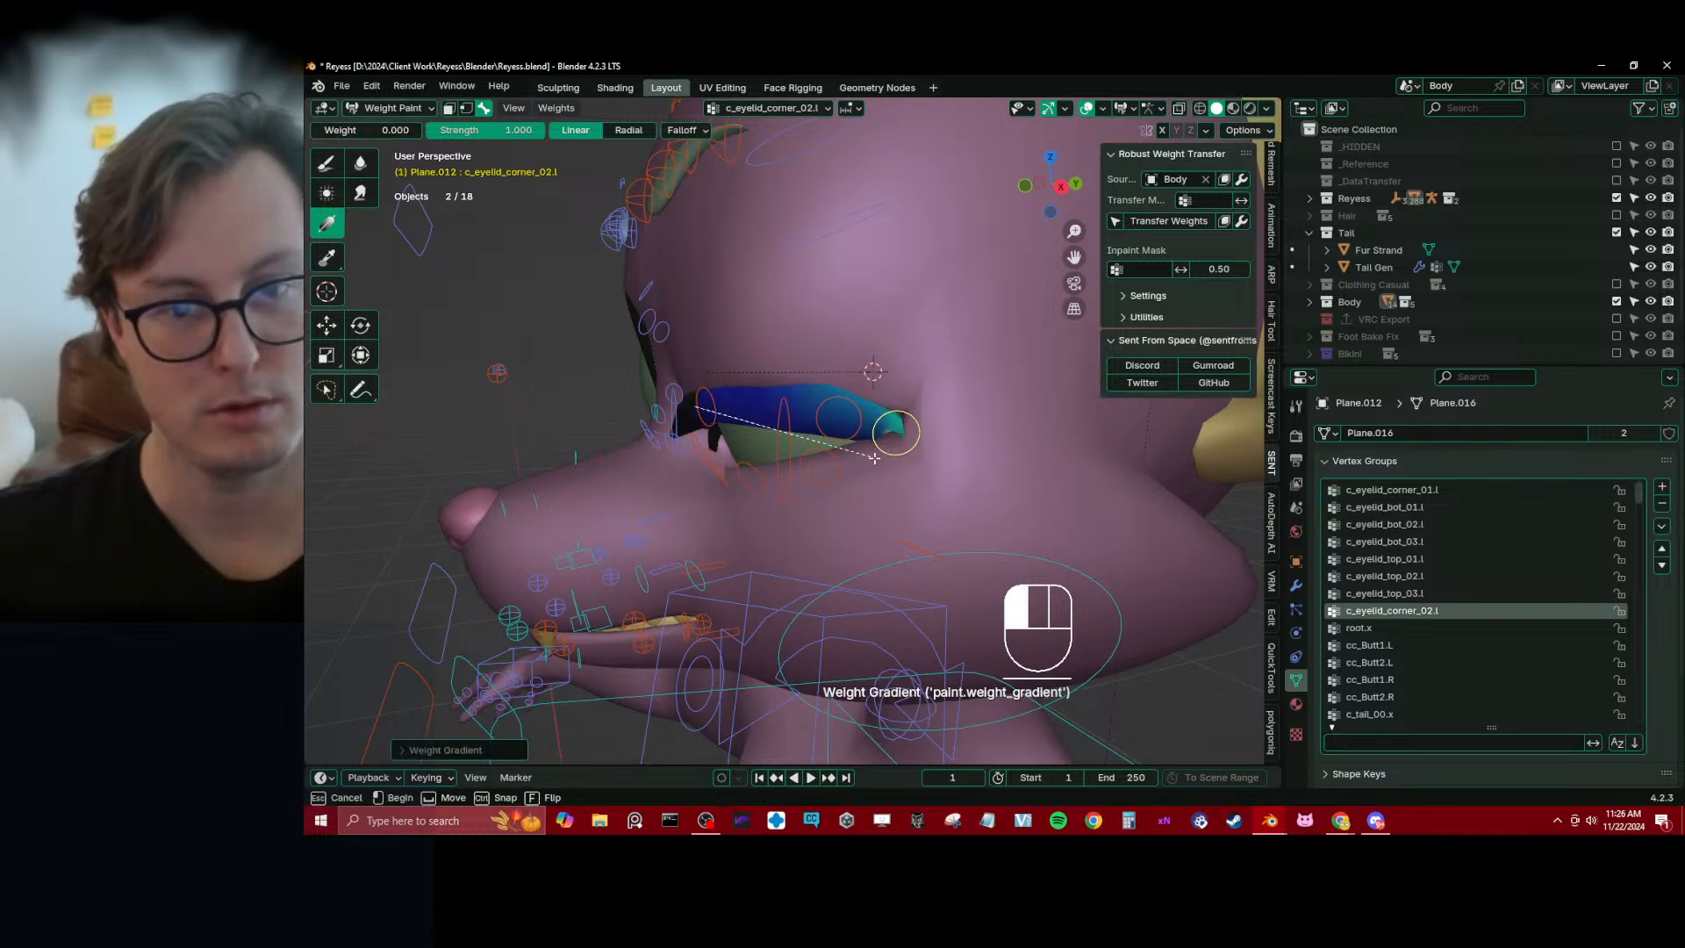
{"action": "left_click_drag", "start_coordinate": [964, 479], "coordinate": [964, 480]}
{"action": "scroll", "coordinate": [940, 408], "scroll_direction": "down", "scroll_amount": 2}
{"action": "middle_click_drag", "start_coordinate": [816, 439], "coordinate": [886, 424]}
{"action": "scroll", "coordinate": [940, 408], "scroll_direction": "up", "scroll_amount": 2}
{"action": "left_click_drag", "start_coordinate": [773, 436], "coordinate": [797, 436]}
{"action": "middle_click_drag", "start_coordinate": [797, 436], "coordinate": [956, 472]}
Clear all bones' pose location, test closing the left eye with c_eyelid_top.l along global Z, and cancel the move
{"action": "scroll", "coordinate": [878, 446], "scroll_direction": "down", "scroll_amount": 3}
{"action": "key", "text": "a"}
{"action": "key", "text": "alt+g"}
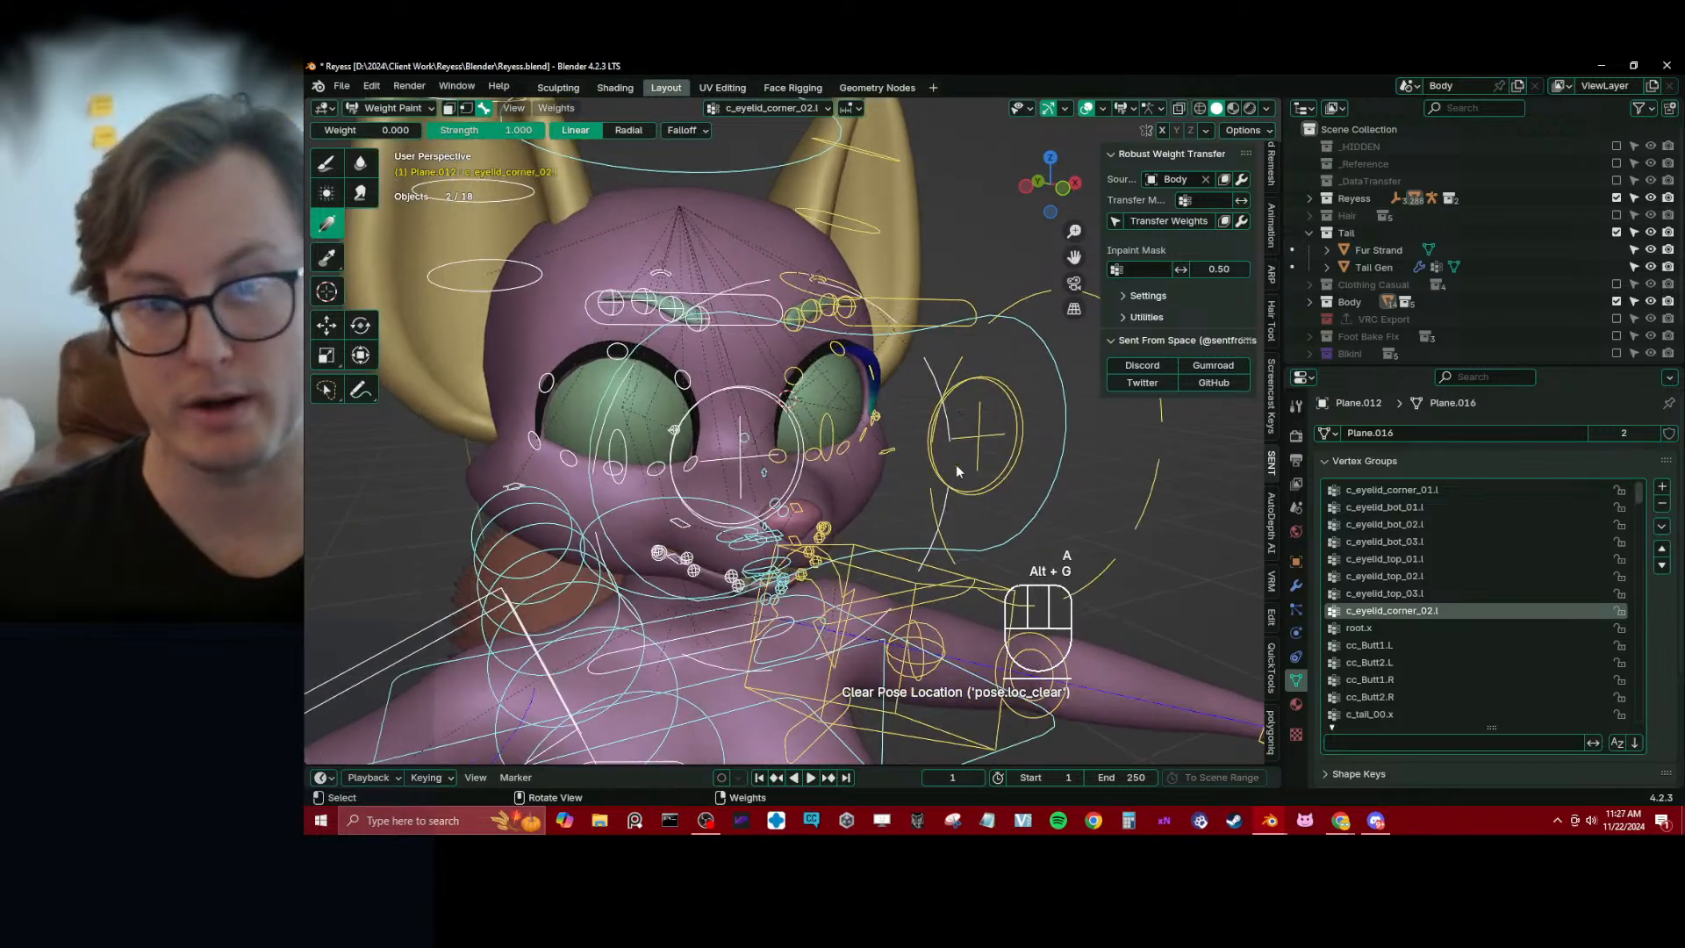
{"action": "left_click", "coordinate": [956, 335]}
{"action": "key", "text": "g"}
{"action": "key", "text": "z"}
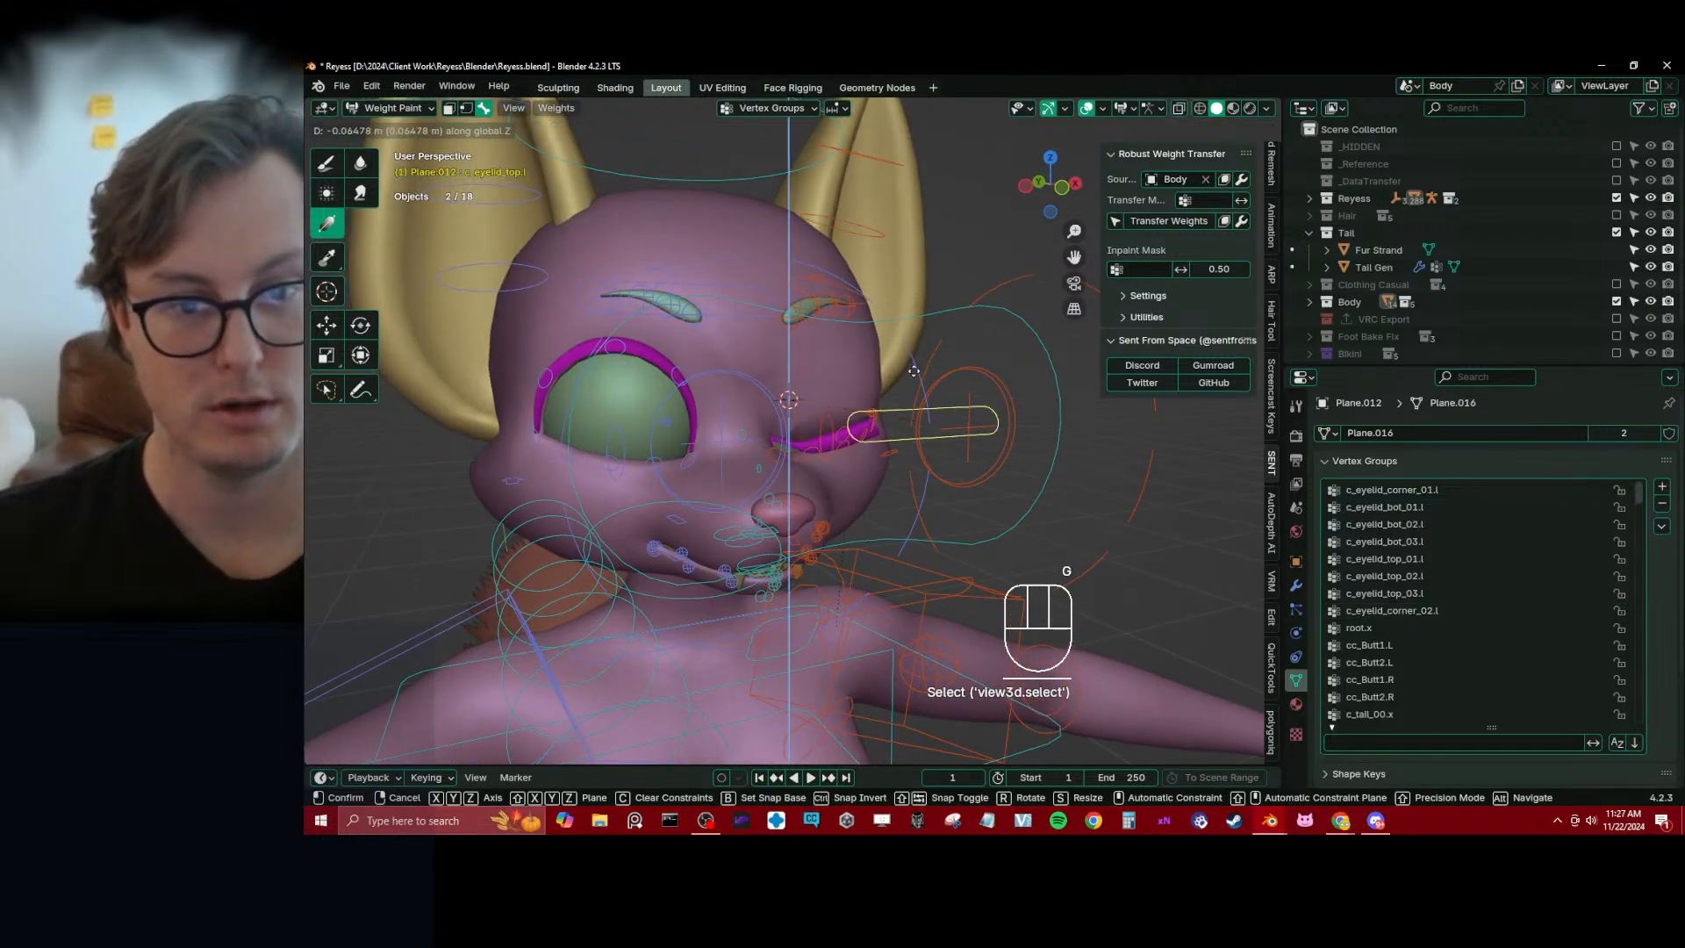
{"action": "right_click", "coordinate": [911, 371]}
{"action": "middle_click_drag", "start_coordinate": [802, 386], "coordinate": [606, 426]}
{"action": "scroll", "coordinate": [812, 445], "scroll_direction": "down", "scroll_amount": 4}
Return the eyelash mesh to Object Mode and save the file
{"action": "key", "text": "ctrl+Tab"}
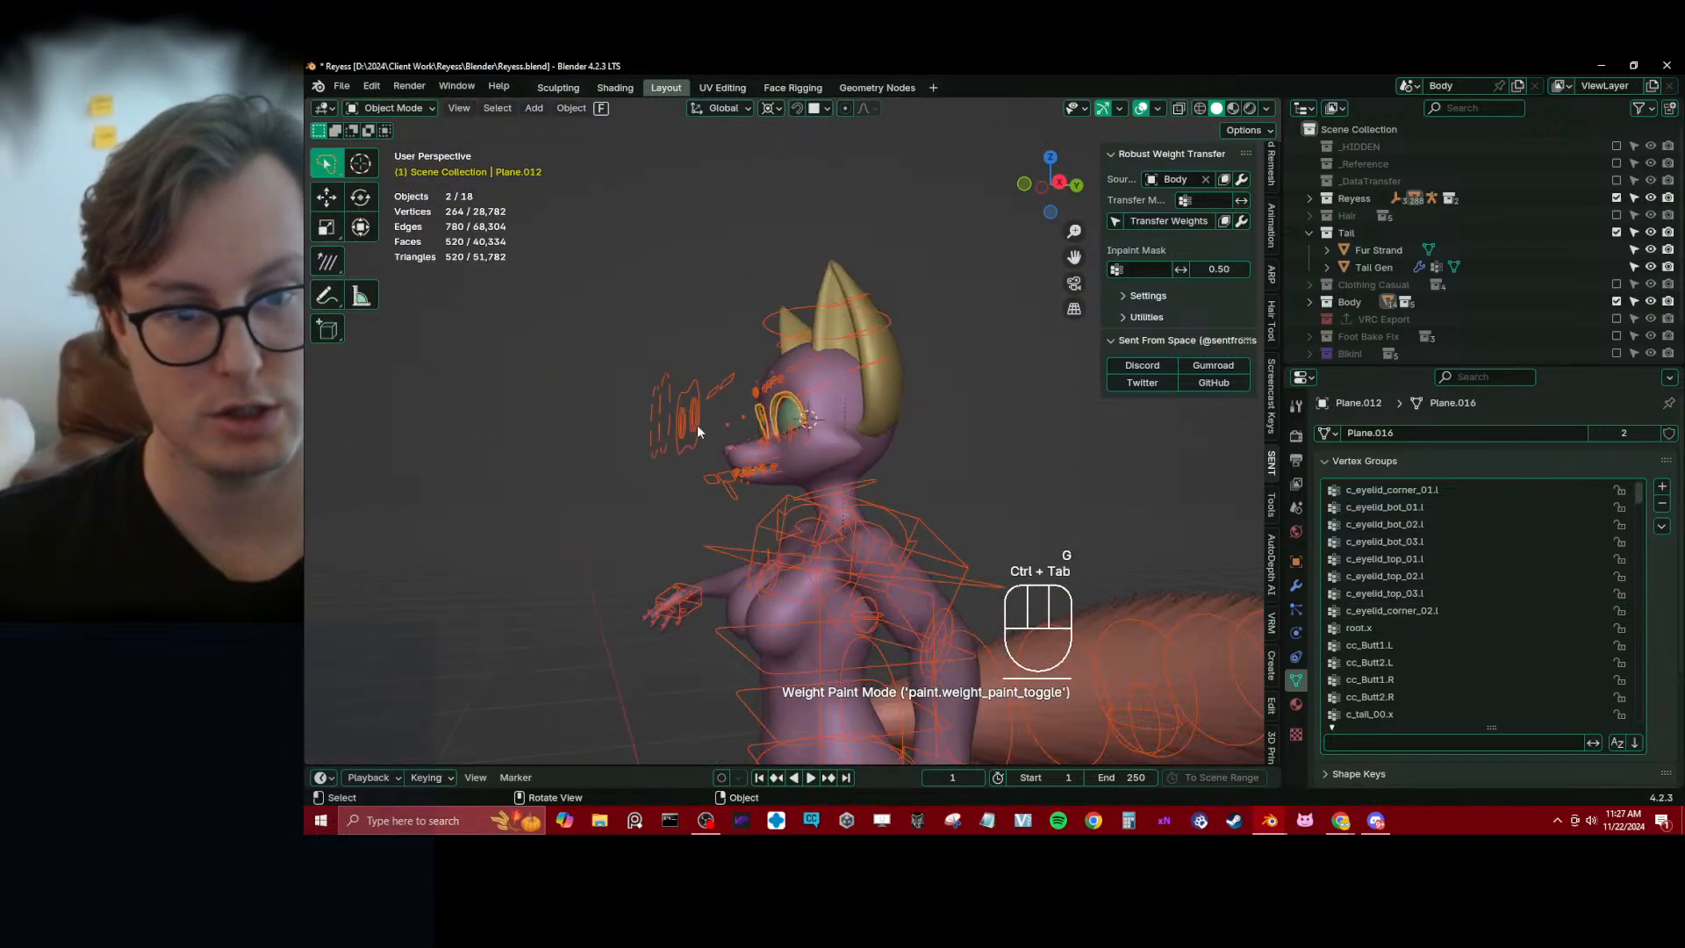
{"action": "scroll", "coordinate": [790, 469], "scroll_direction": "down", "scroll_amount": 4}
{"action": "key", "text": "z"}
{"action": "middle_click_drag", "start_coordinate": [809, 481], "coordinate": [827, 474]}
{"action": "key", "text": "ctrl+s"}
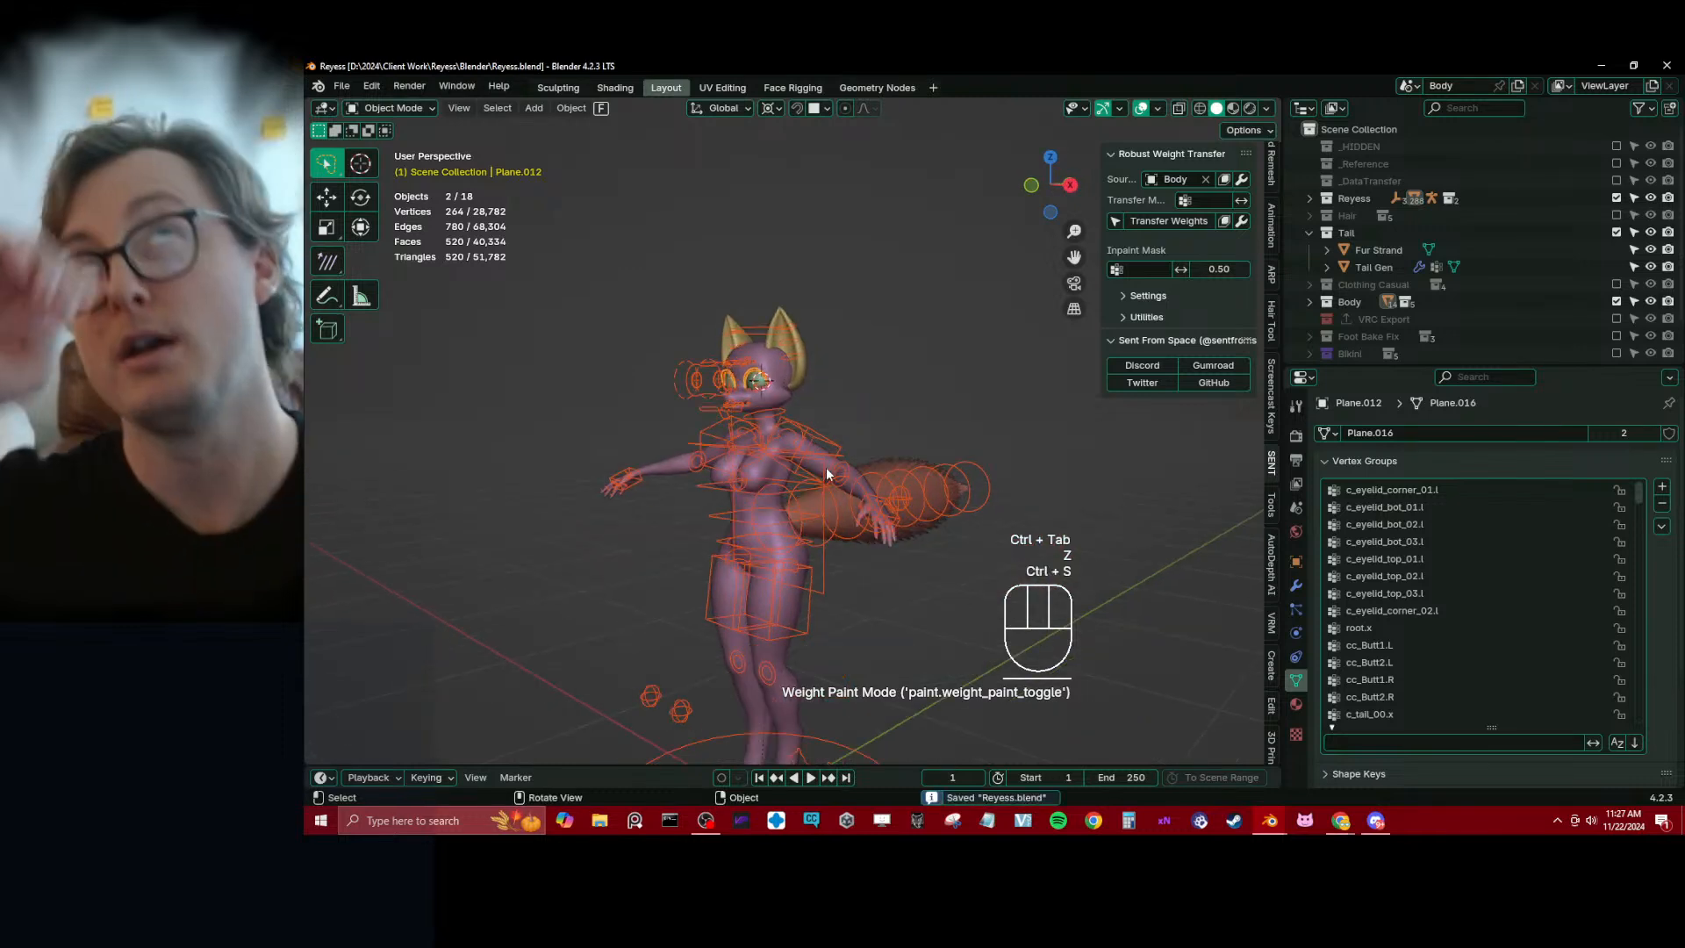
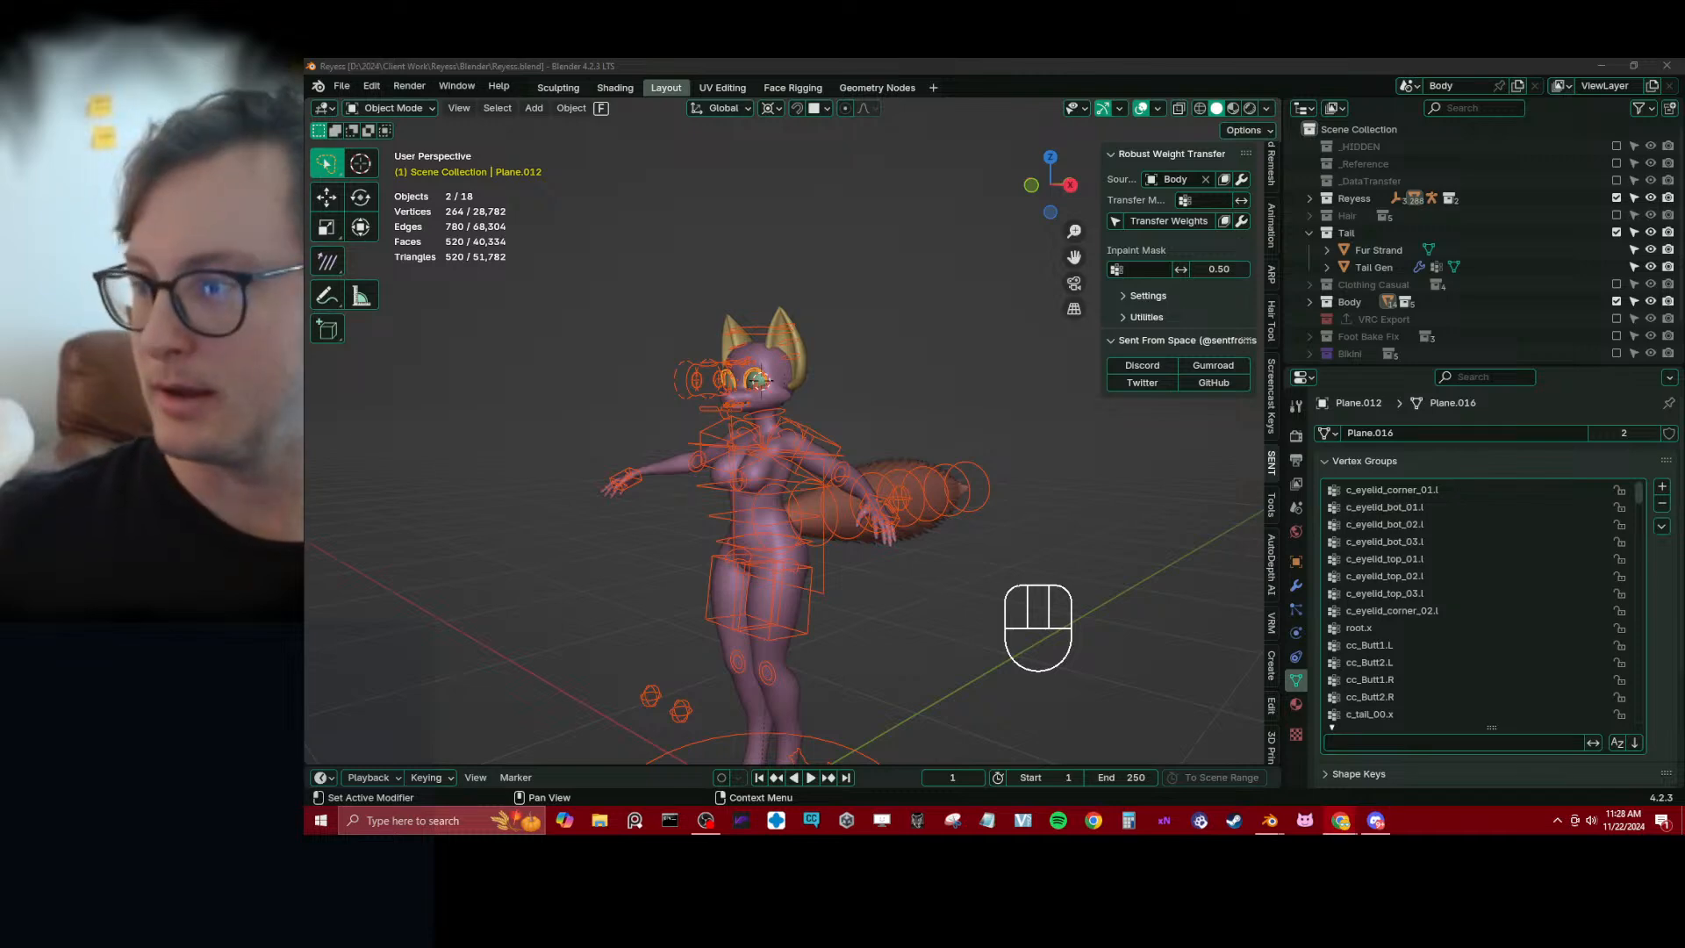
Try rotating the rig's tail master bone in Pose Mode to test how the tail follows, ending in Object Mode
{"action": "left_click", "coordinate": [925, 431]}
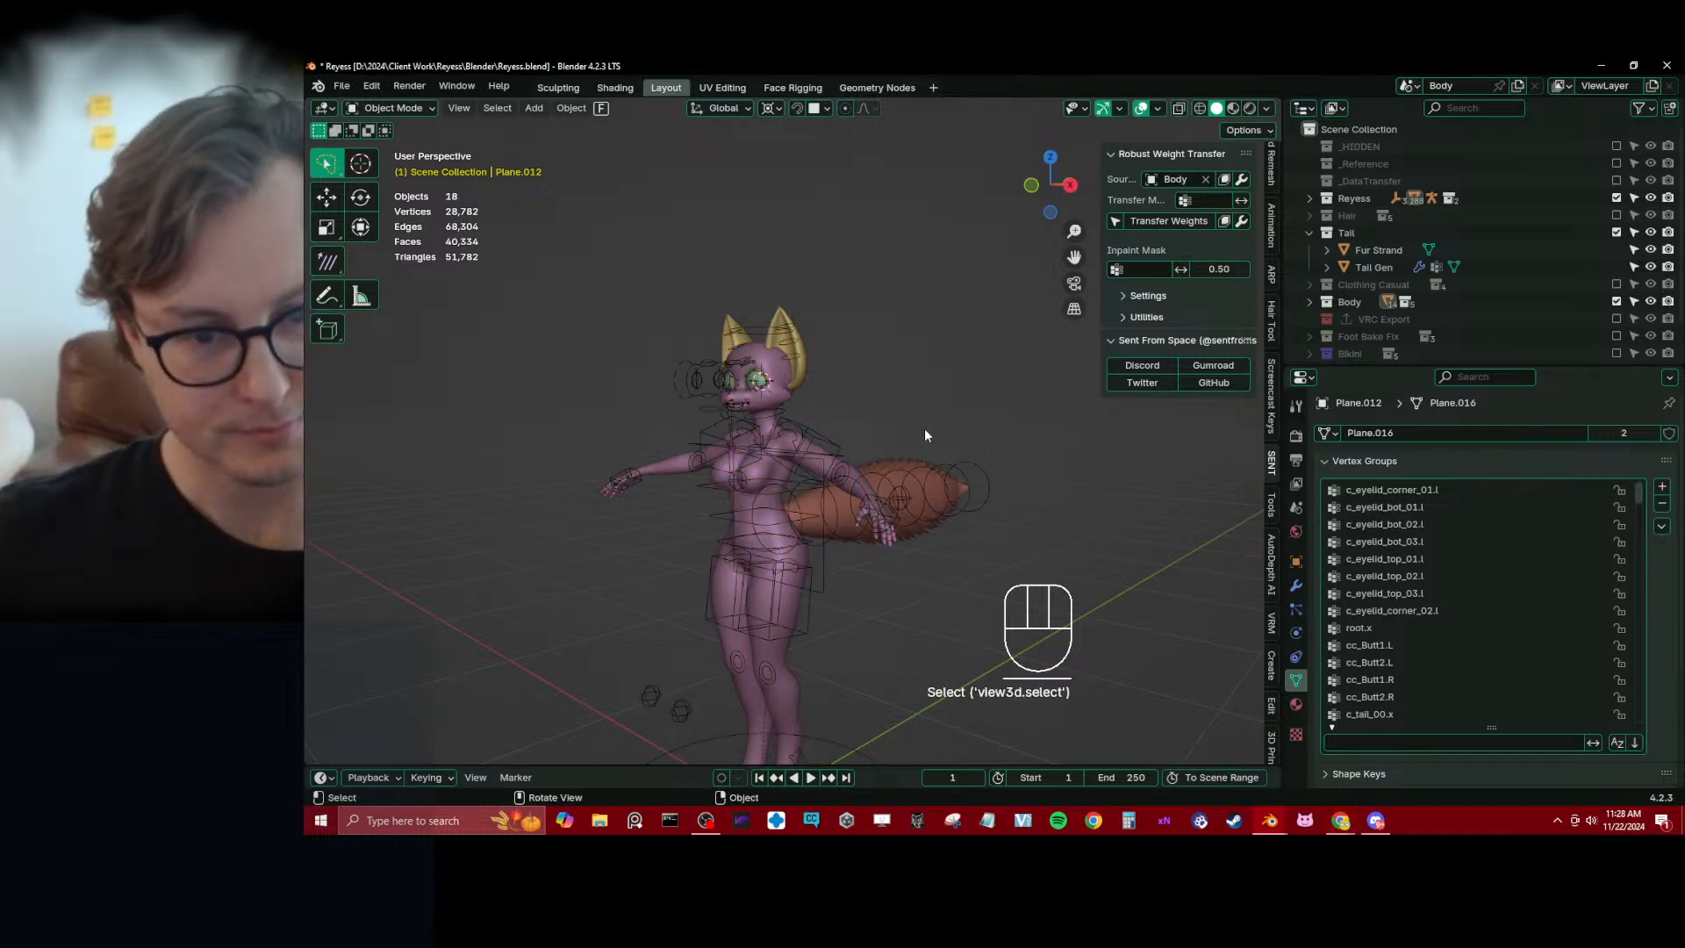
{"action": "middle_click_drag", "start_coordinate": [925, 431], "coordinate": [820, 432]}
{"action": "scroll", "coordinate": [820, 433], "scroll_direction": "up", "scroll_amount": 4}
{"action": "left_click", "coordinate": [816, 530]}
{"action": "key", "text": "ctrl+Tab"}
{"action": "middle_click_drag", "start_coordinate": [816, 531], "coordinate": [944, 467]}
{"action": "left_click", "coordinate": [779, 499]}
{"action": "key", "text": "r"}
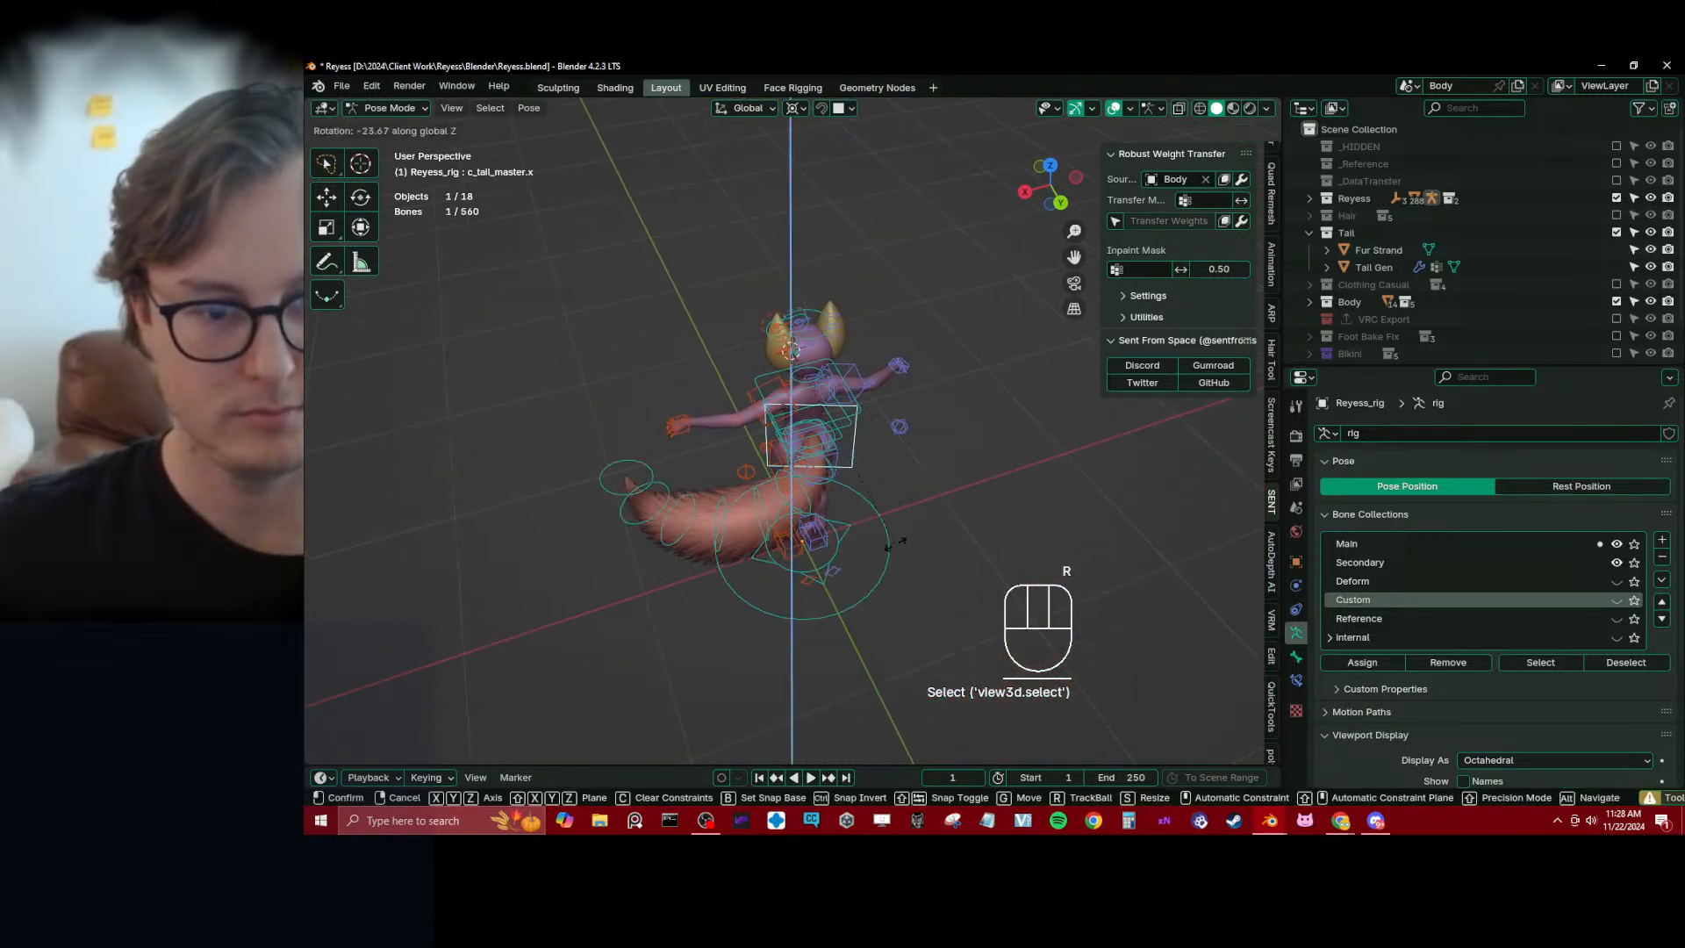
{"action": "left_click", "coordinate": [912, 383]}
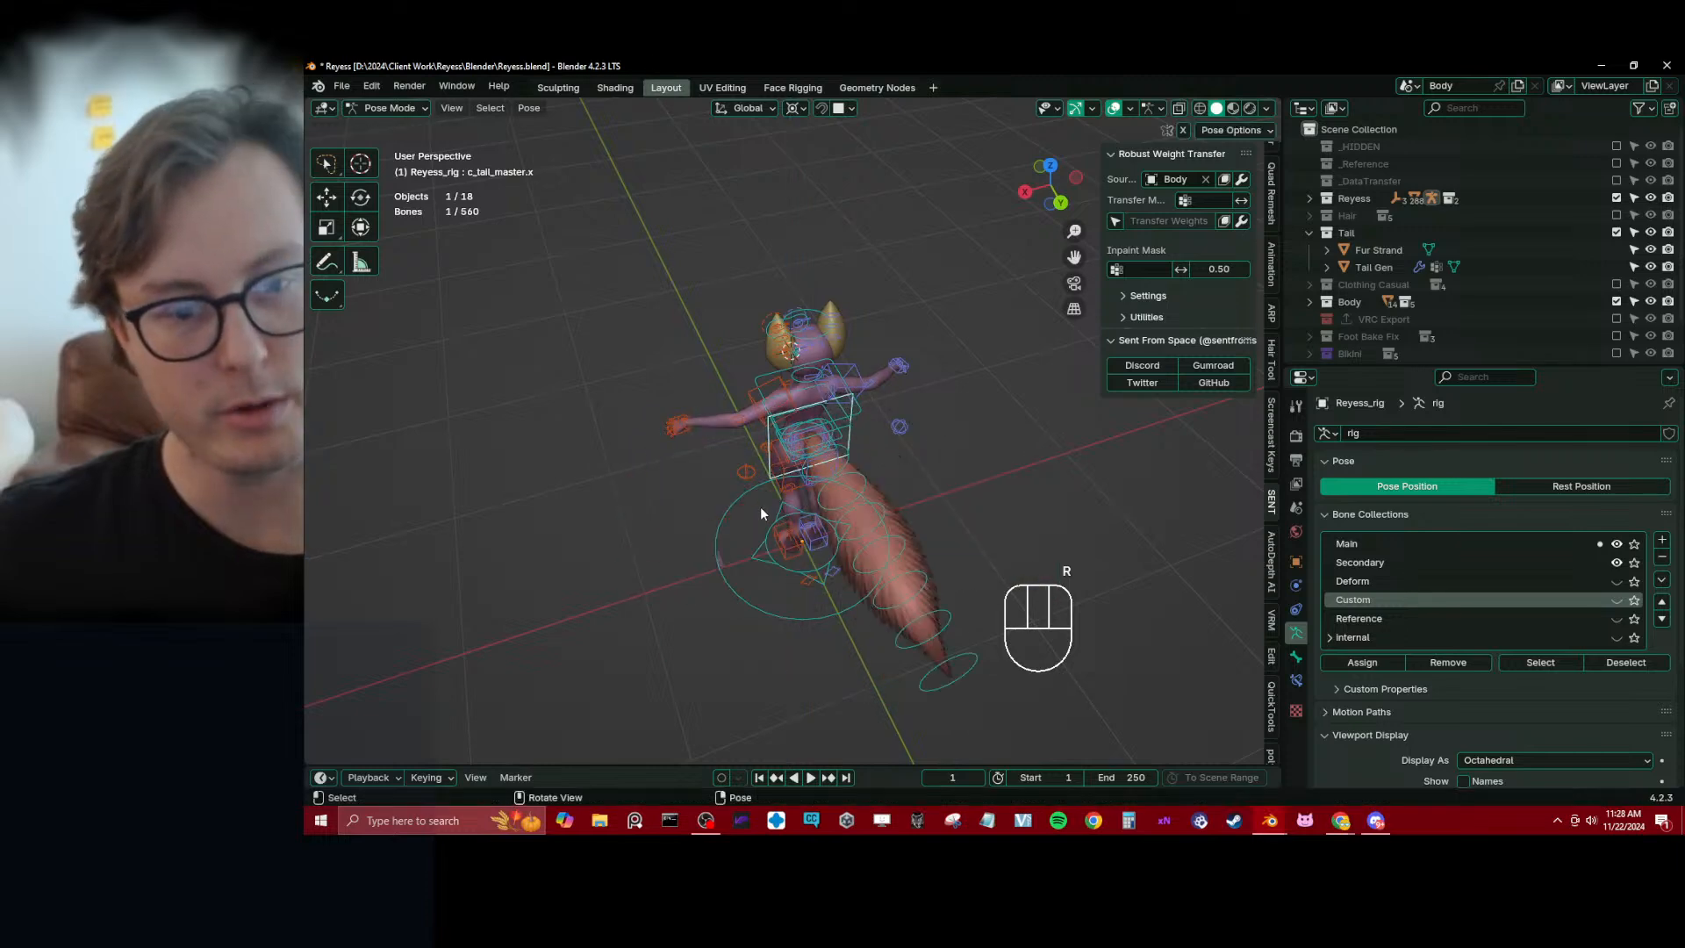
{"action": "middle_click_drag", "start_coordinate": [913, 383], "coordinate": [771, 483]}
{"action": "scroll", "coordinate": [870, 509], "scroll_direction": "up", "scroll_amount": 3}
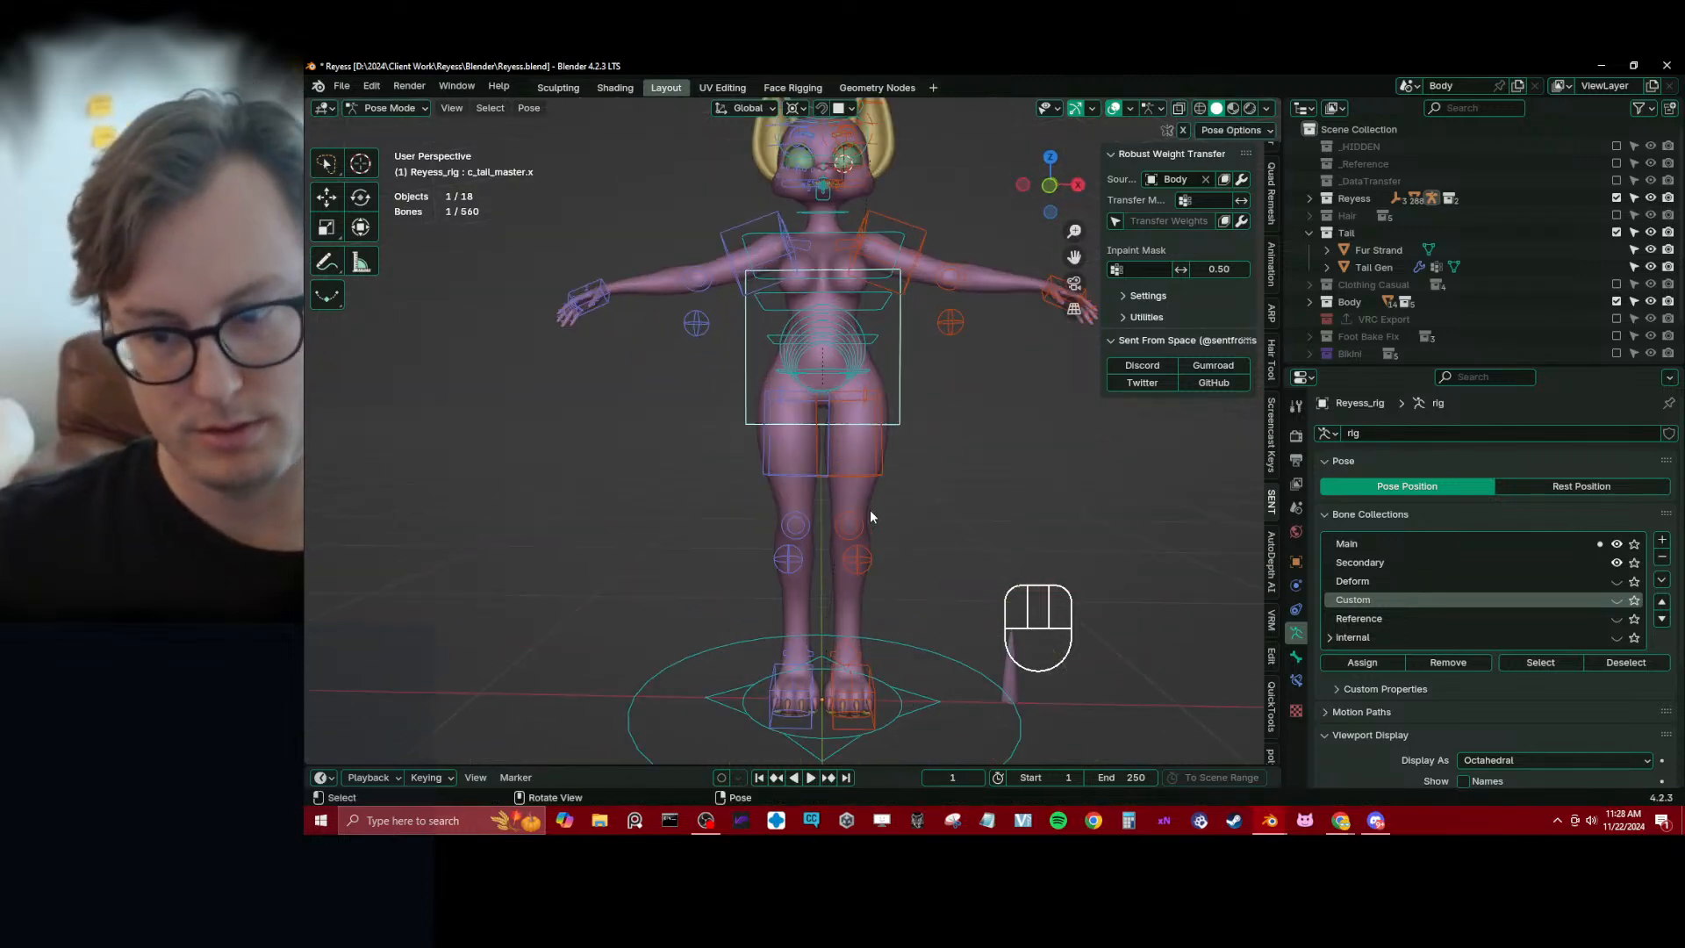
{"action": "key", "text": "ctrl+Tab"}
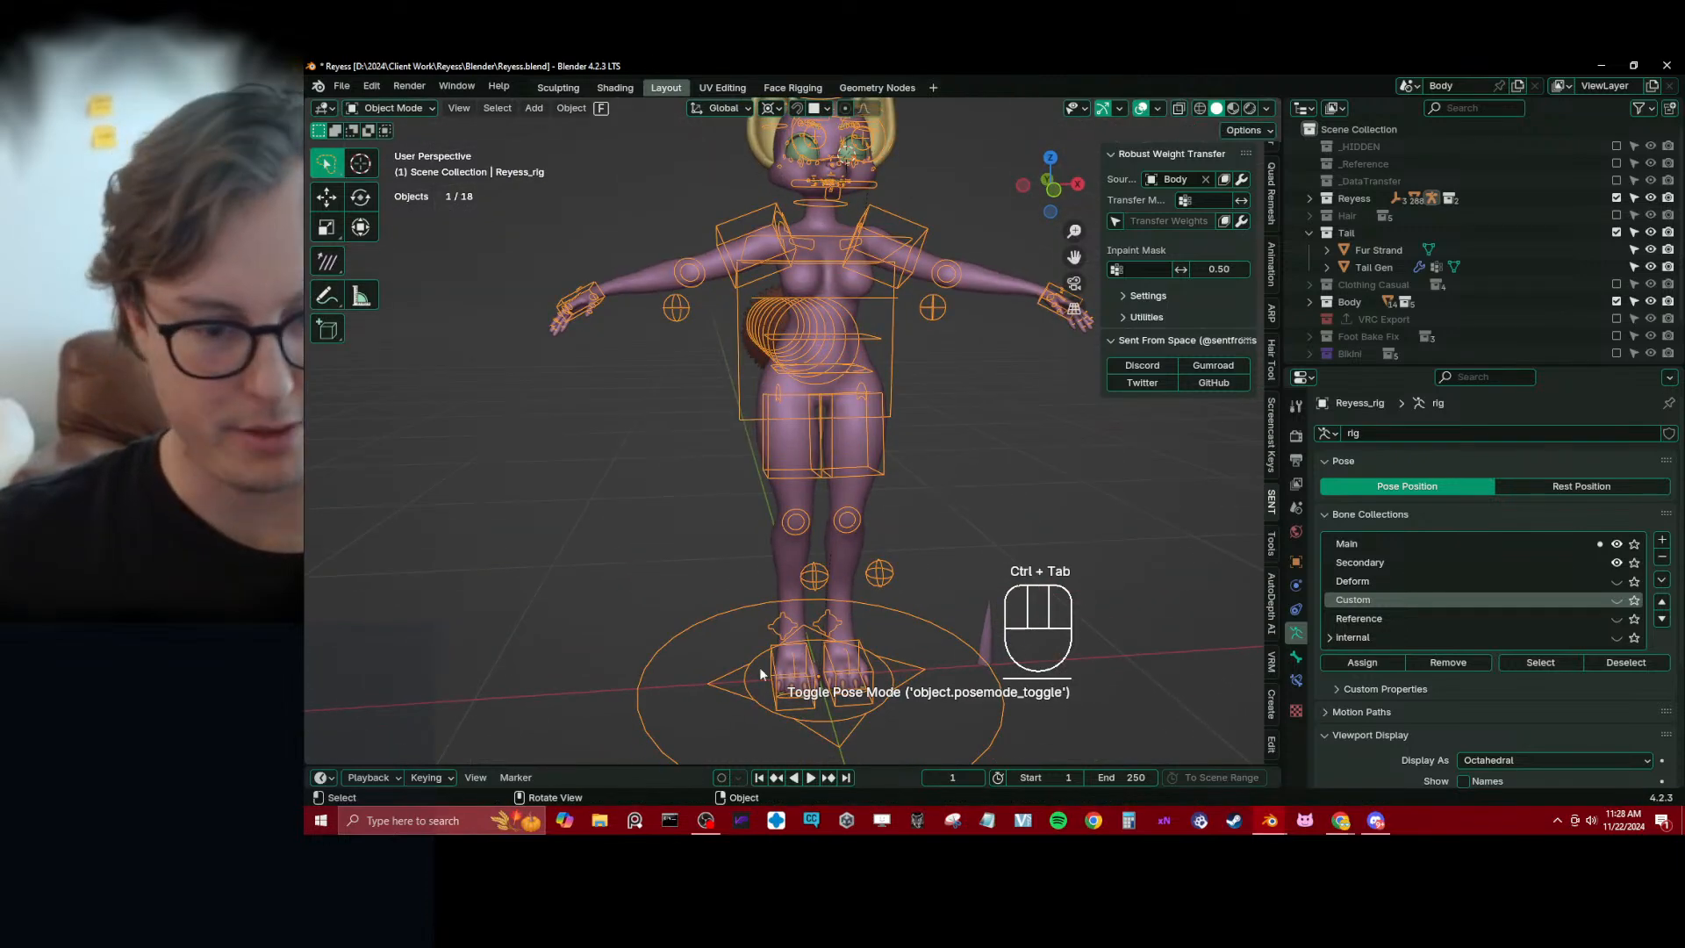
Switch to Unity Hub and open the Avatars 01 project
{"action": "left_click", "coordinate": [846, 829]}
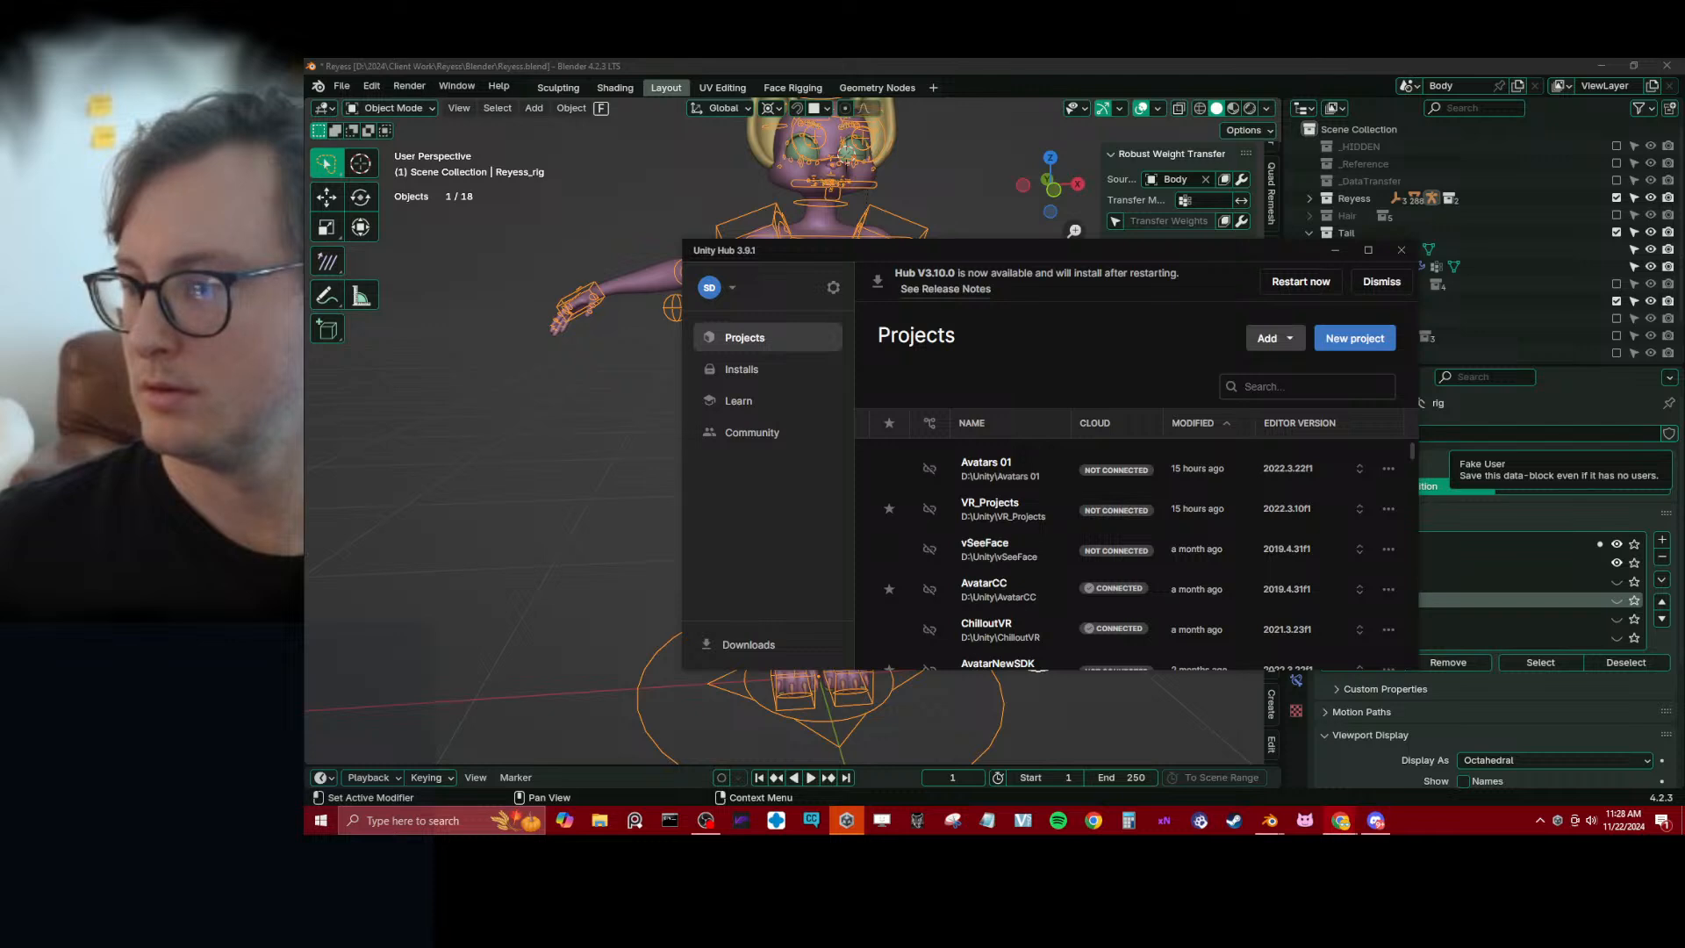
{"action": "left_click", "coordinate": [1079, 463]}
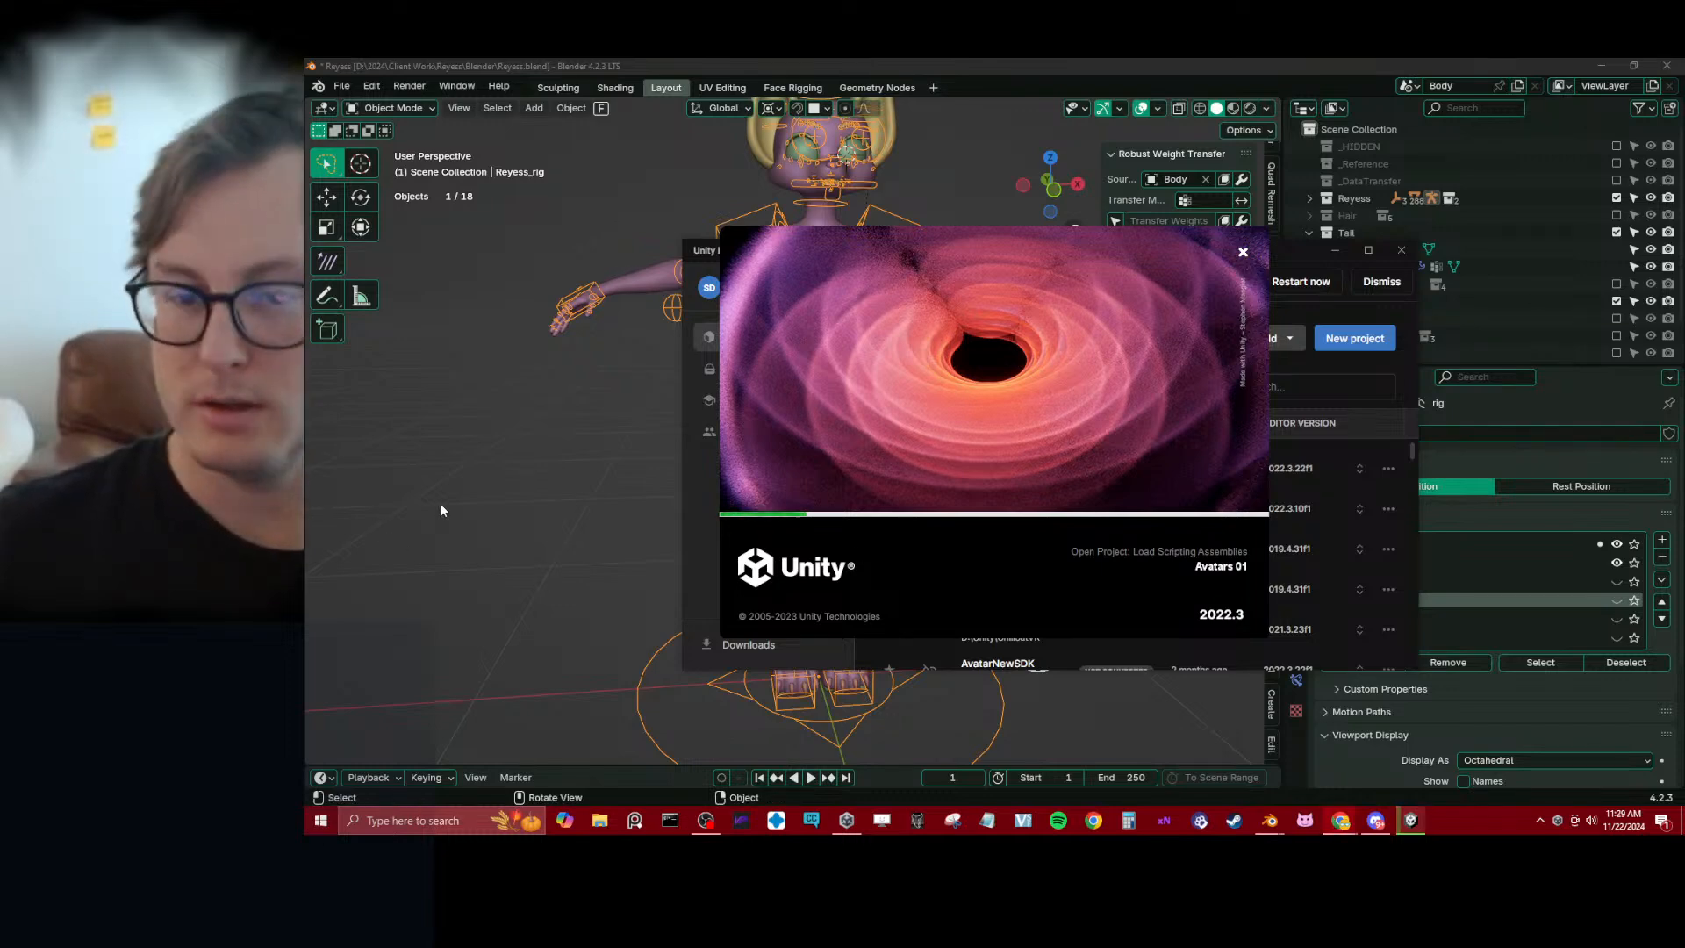
Return to Blender, deselect the rig and save the file
{"action": "left_click", "coordinate": [793, 382]}
{"action": "middle_click_drag", "start_coordinate": [793, 382], "coordinate": [804, 440]}
{"action": "key", "text": "ctrl+s"}
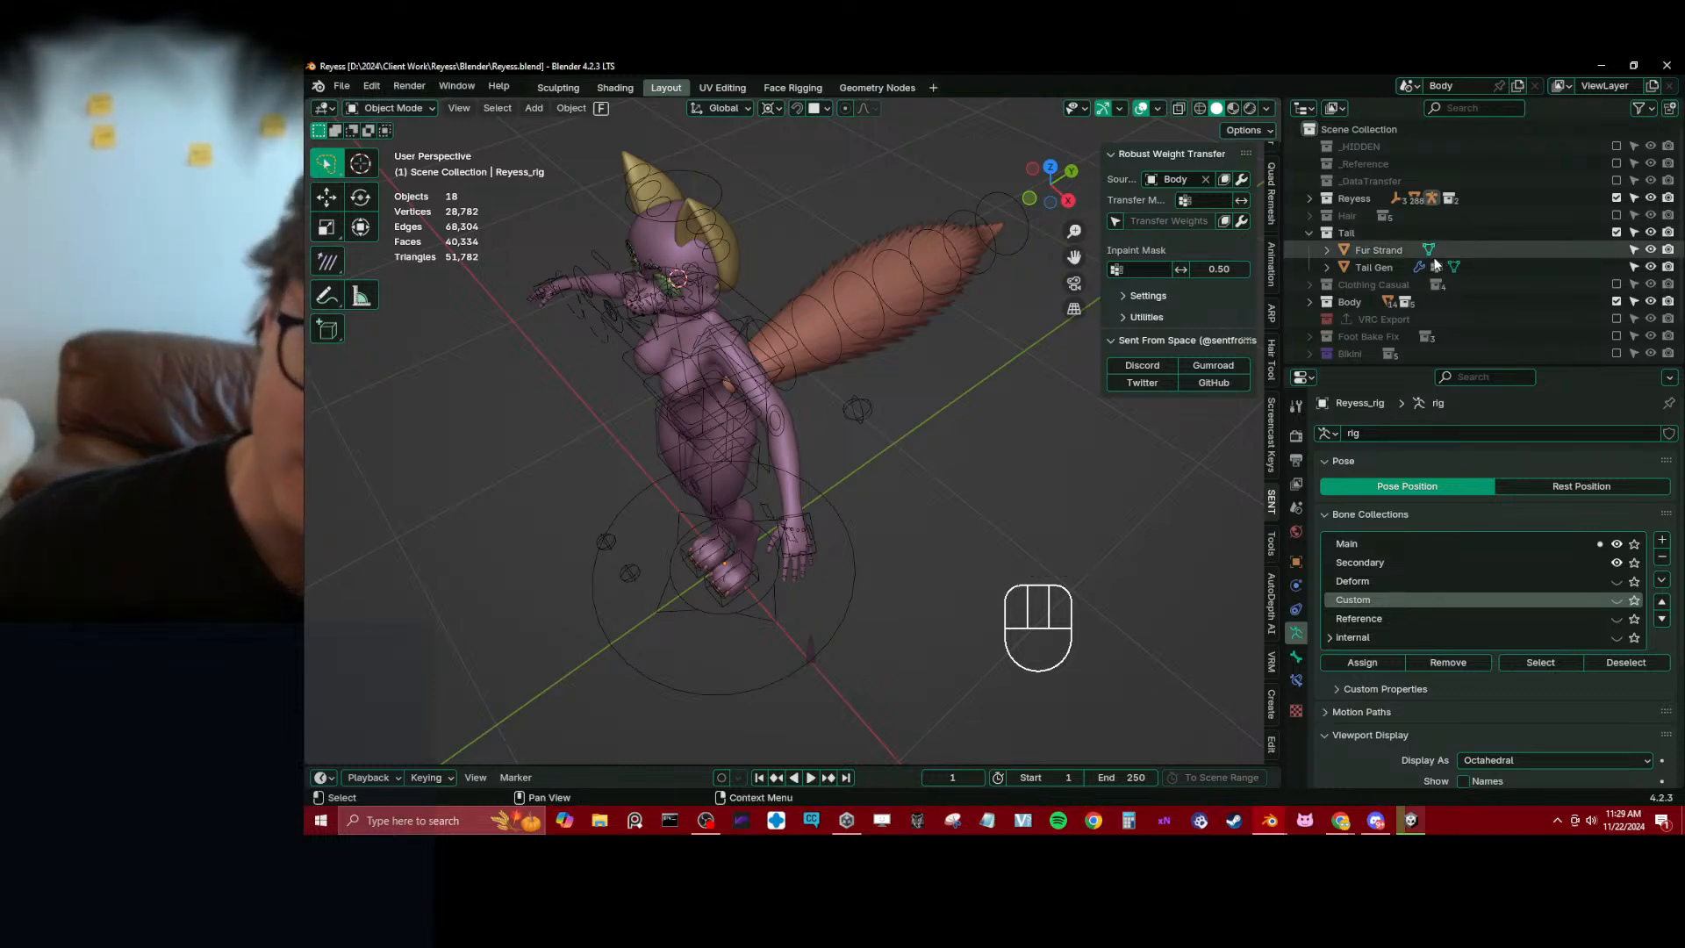
Select the middle toe claws on the feet, display their modifier stack and save the file
{"action": "scroll", "coordinate": [1433, 261], "scroll_direction": "down", "scroll_amount": 2}
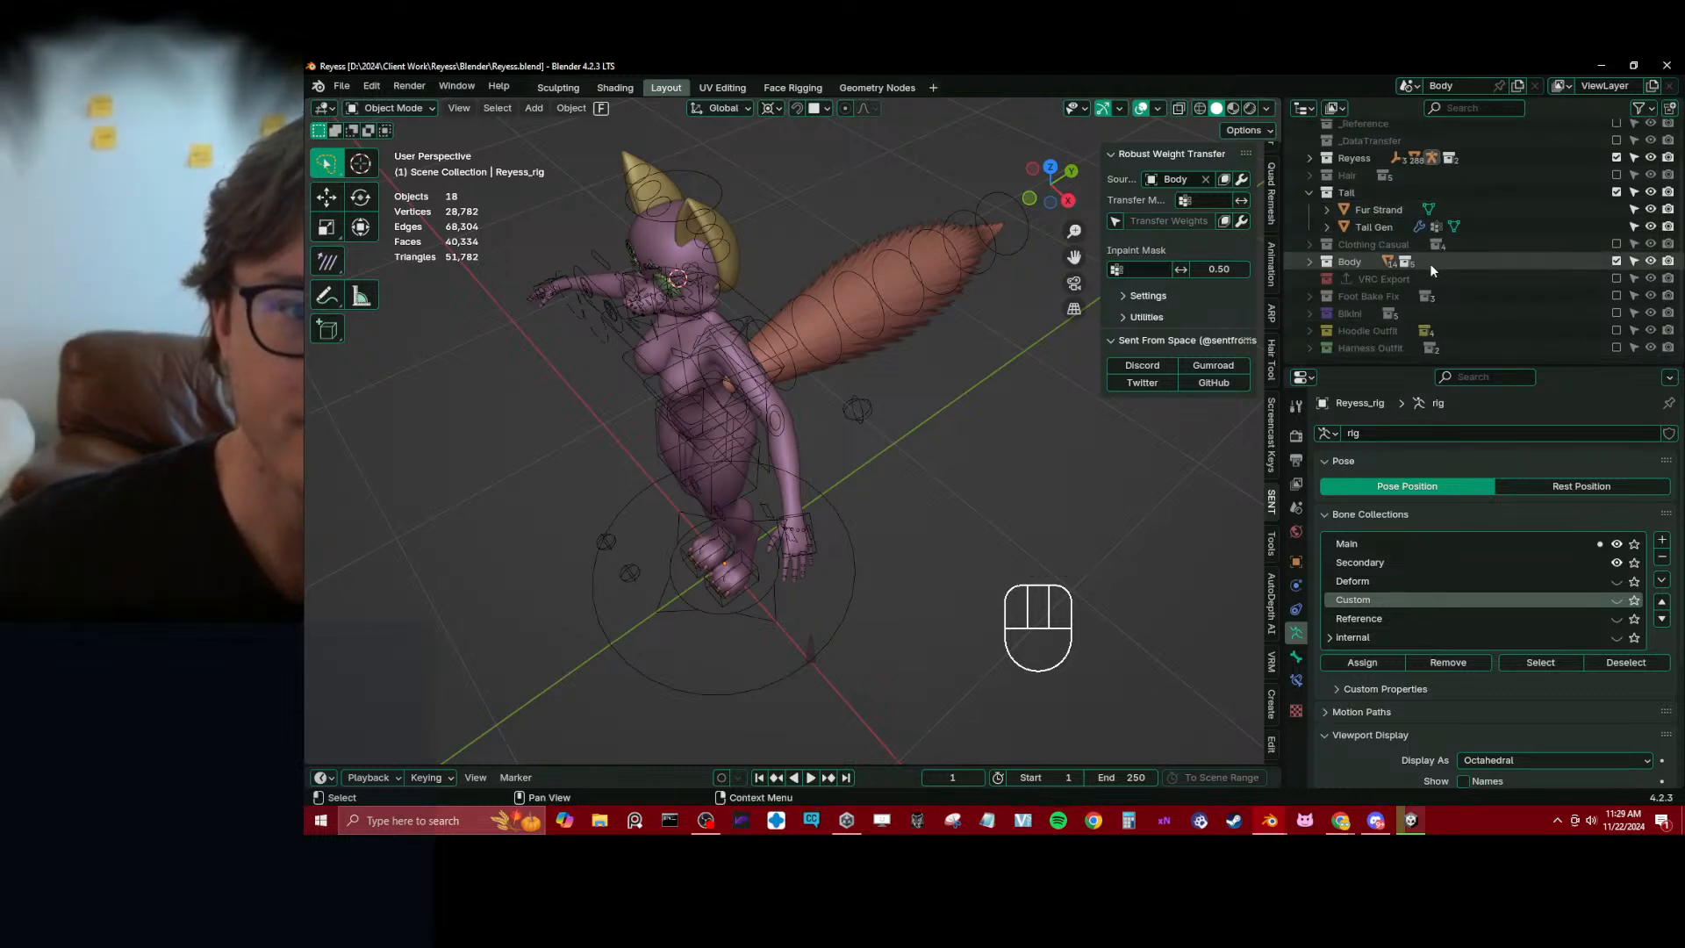
{"action": "middle_click_drag", "start_coordinate": [524, 509], "coordinate": [644, 358]}
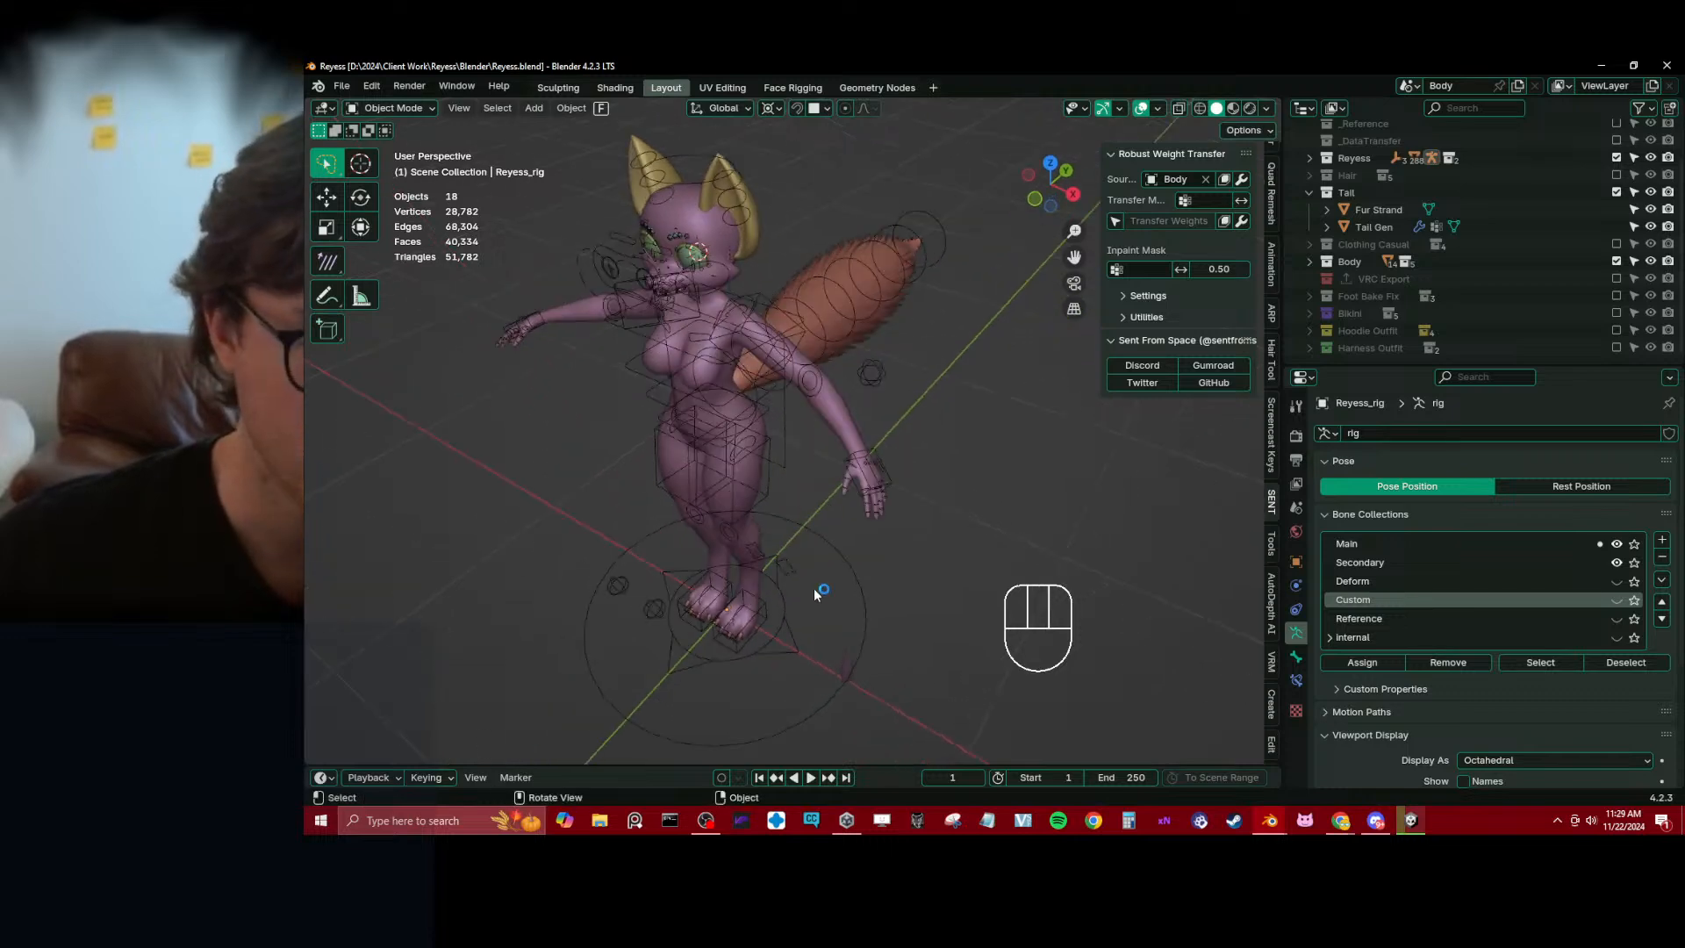
{"action": "scroll", "coordinate": [830, 635], "scroll_direction": "down", "scroll_amount": 1}
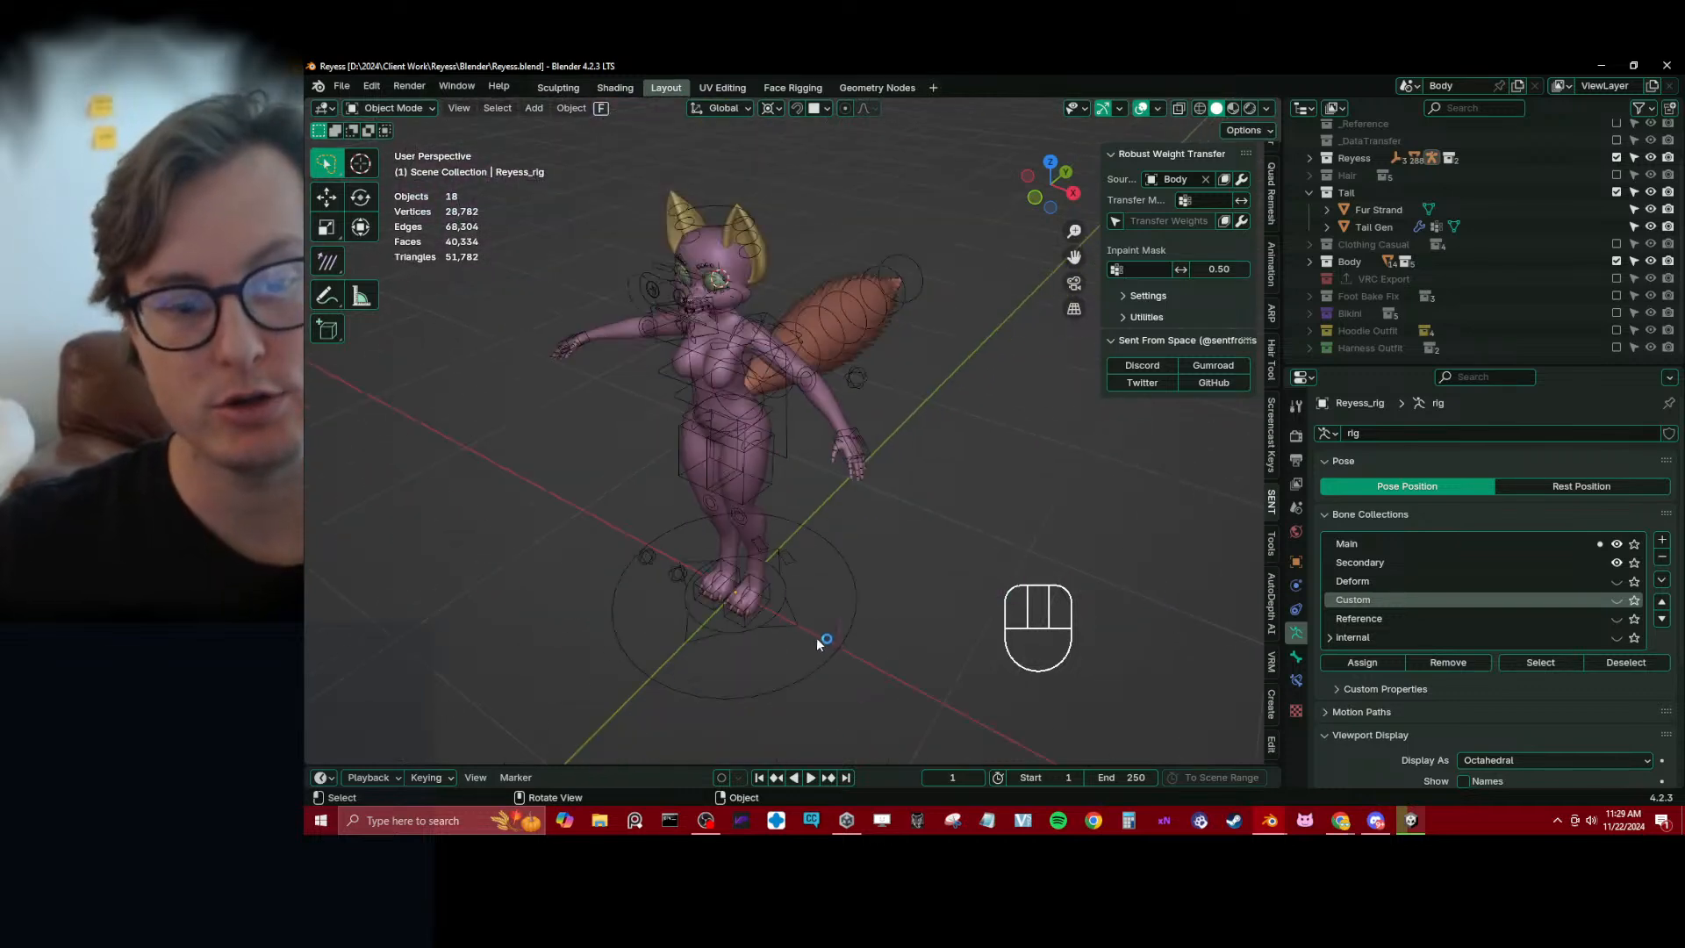
{"action": "middle_click_drag", "start_coordinate": [715, 590], "coordinate": [779, 447], "text": "shift"}
{"action": "scroll", "coordinate": [777, 445], "scroll_direction": "up", "scroll_amount": 5}
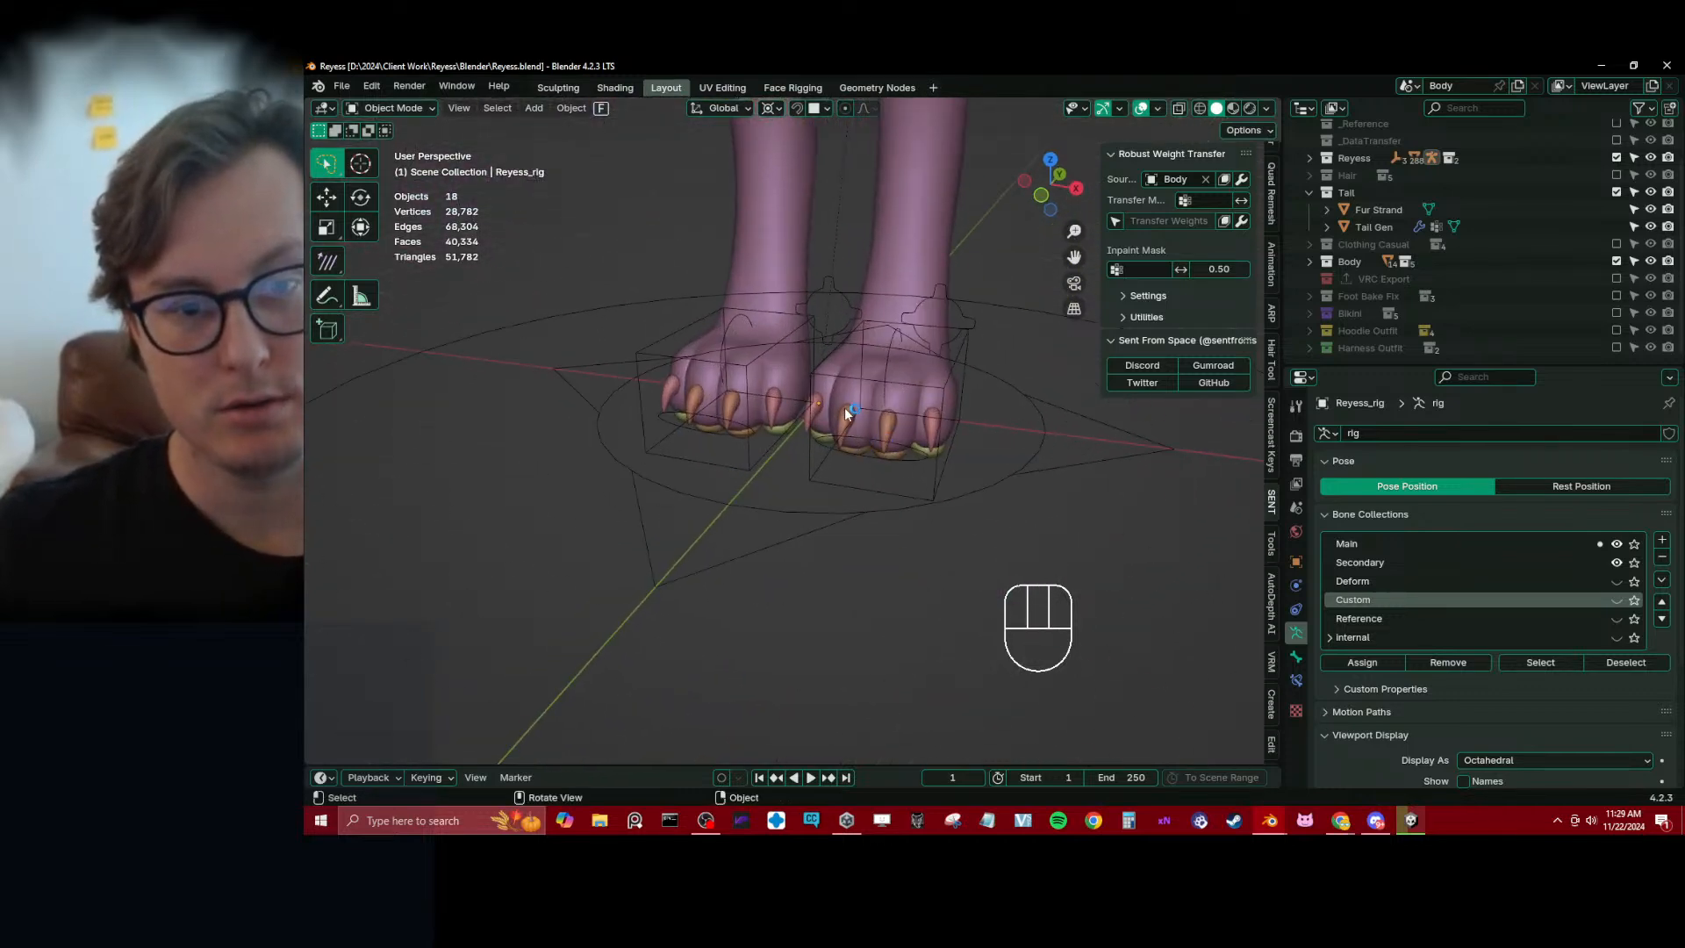
{"action": "left_click", "coordinate": [849, 407]}
{"action": "key", "text": "KP_Decimal"}
{"action": "middle_click_drag", "start_coordinate": [855, 397], "coordinate": [833, 465]}
{"action": "left_click", "coordinate": [1297, 586]}
{"action": "scroll", "coordinate": [872, 436], "scroll_direction": "up", "scroll_amount": 2}
{"action": "key", "text": "ctrl+s"}
{"action": "left_click", "coordinate": [1324, 522]}
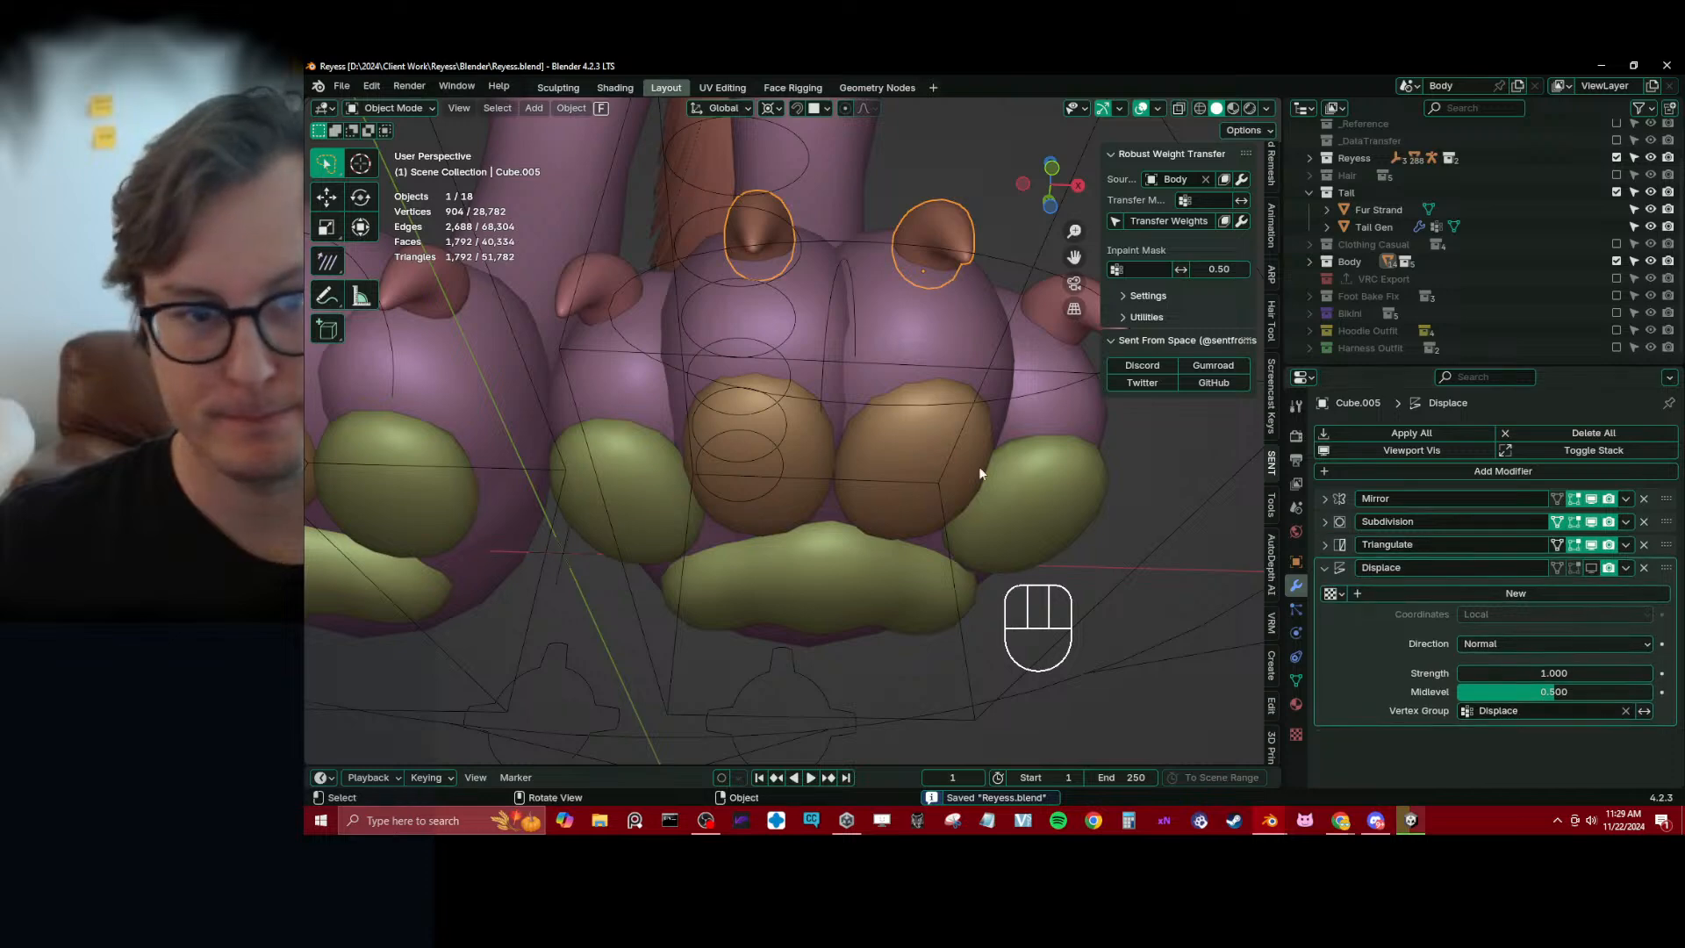
Turn on the wireframe overlay and check the Subdivision modifier settings of the middle claws
{"action": "key", "text": "q"}
{"action": "left_click", "coordinate": [745, 449]}
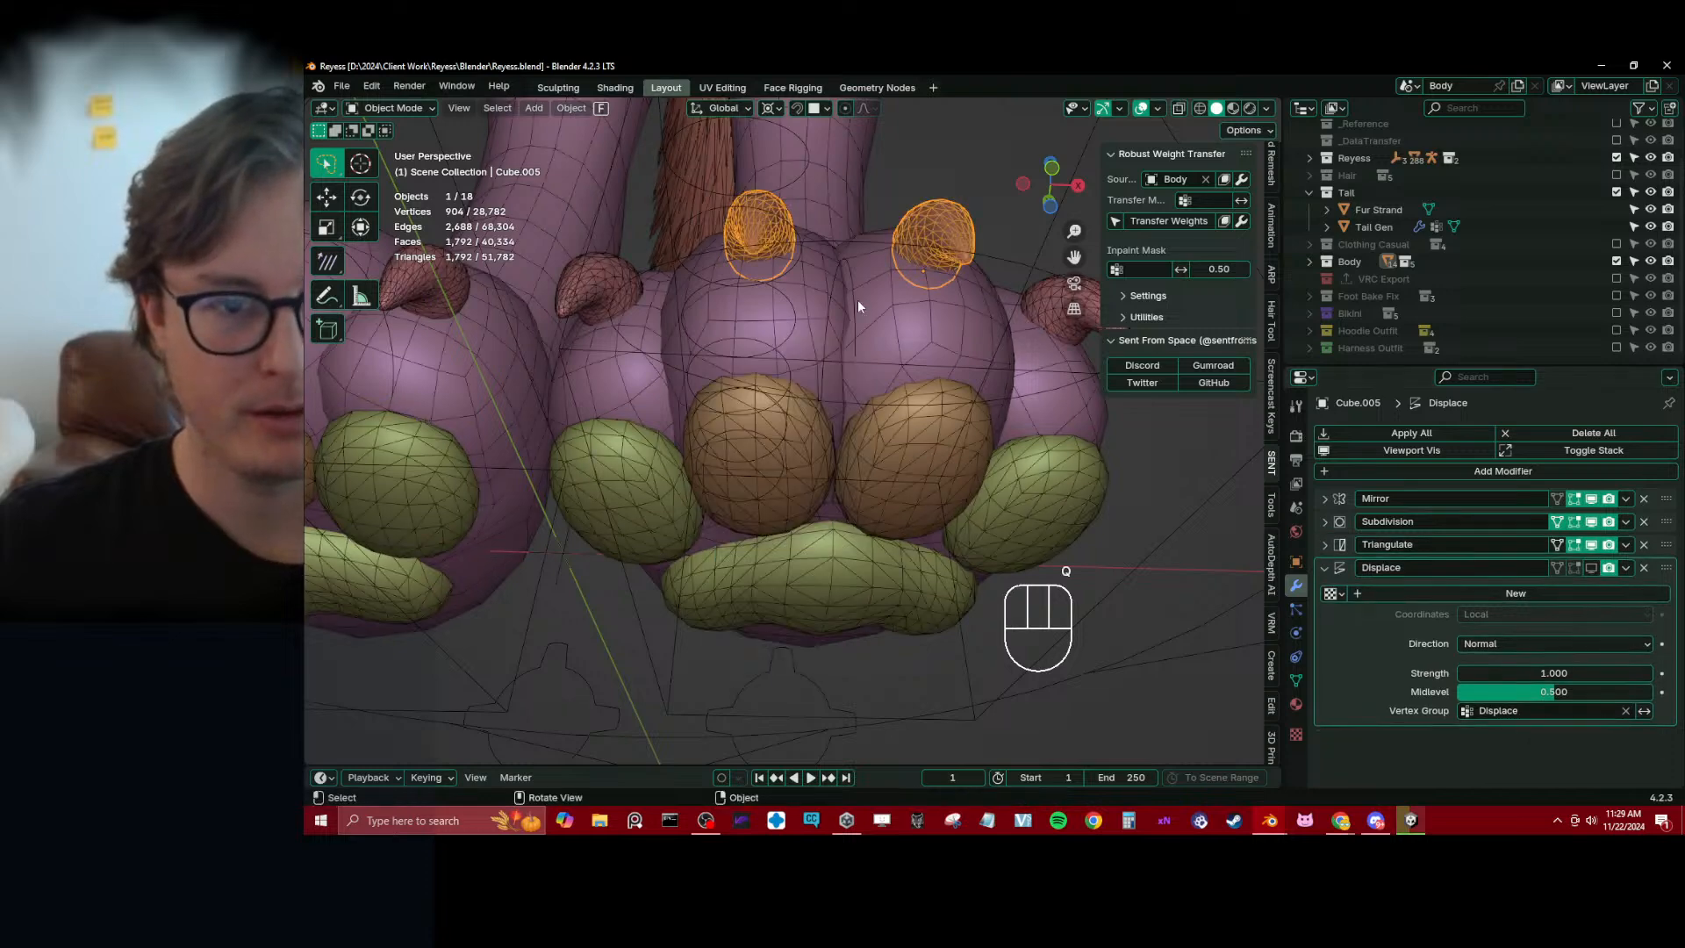
{"action": "middle_click_drag", "start_coordinate": [858, 306], "coordinate": [1316, 506]}
{"action": "left_click", "coordinate": [1324, 522]}
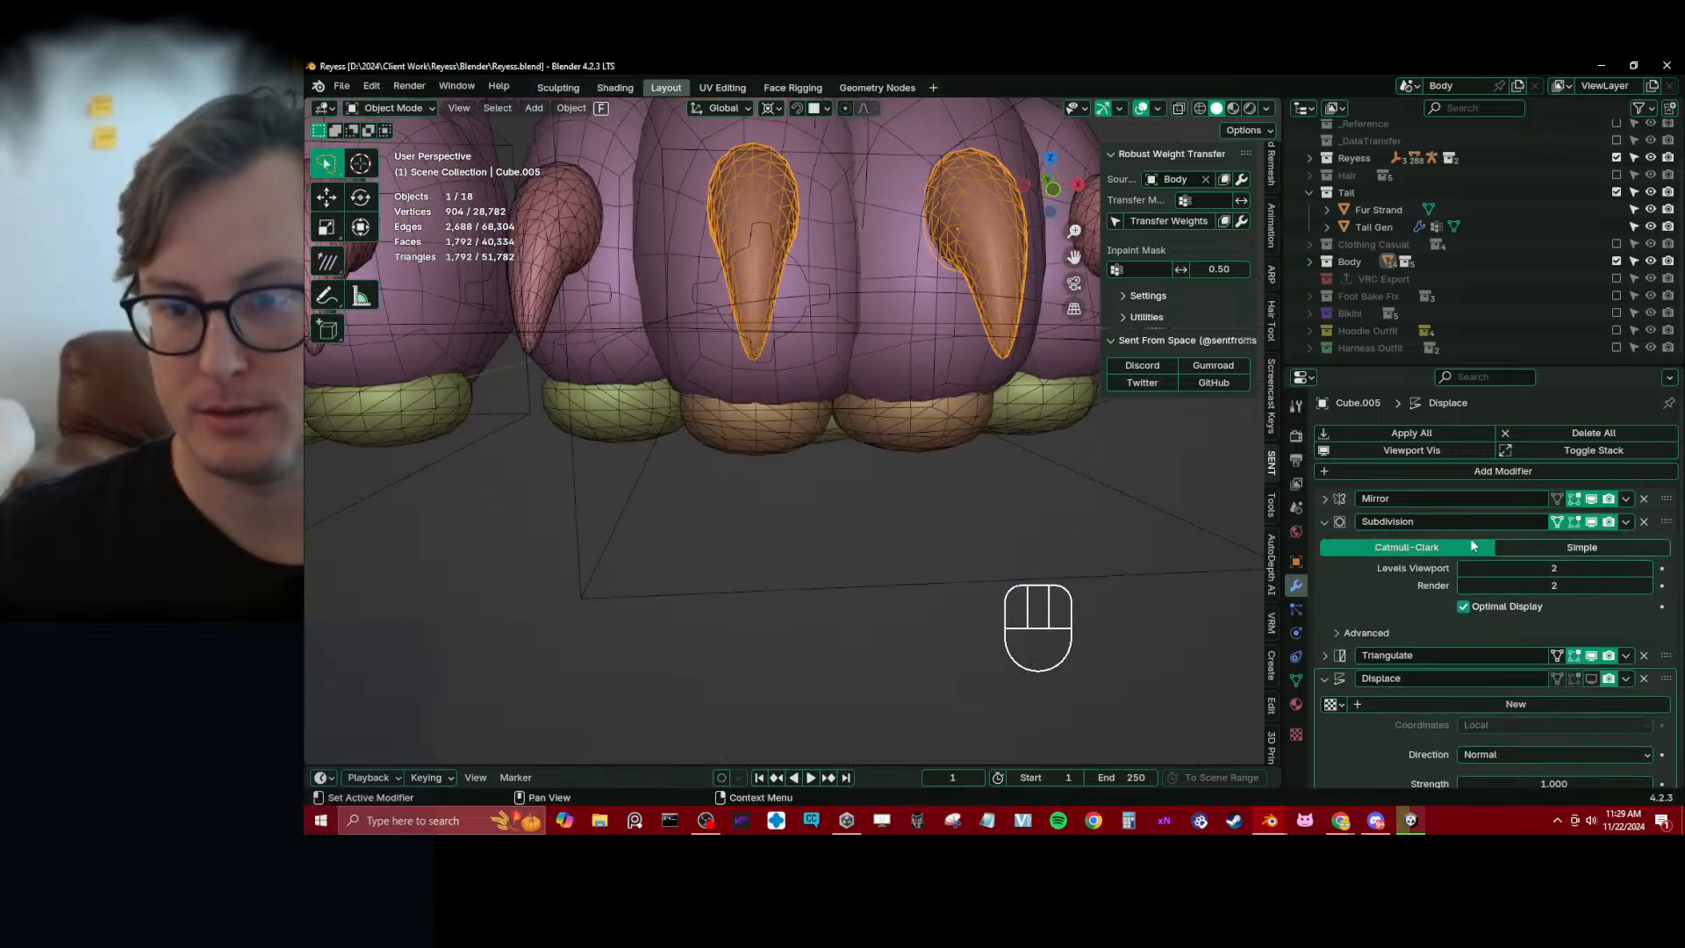
{"action": "left_click", "coordinate": [1325, 522]}
Apply the Mirror and Subdivision modifiers on the middle claws, making their mesh data single-user
{"action": "left_click", "coordinate": [1626, 521]}
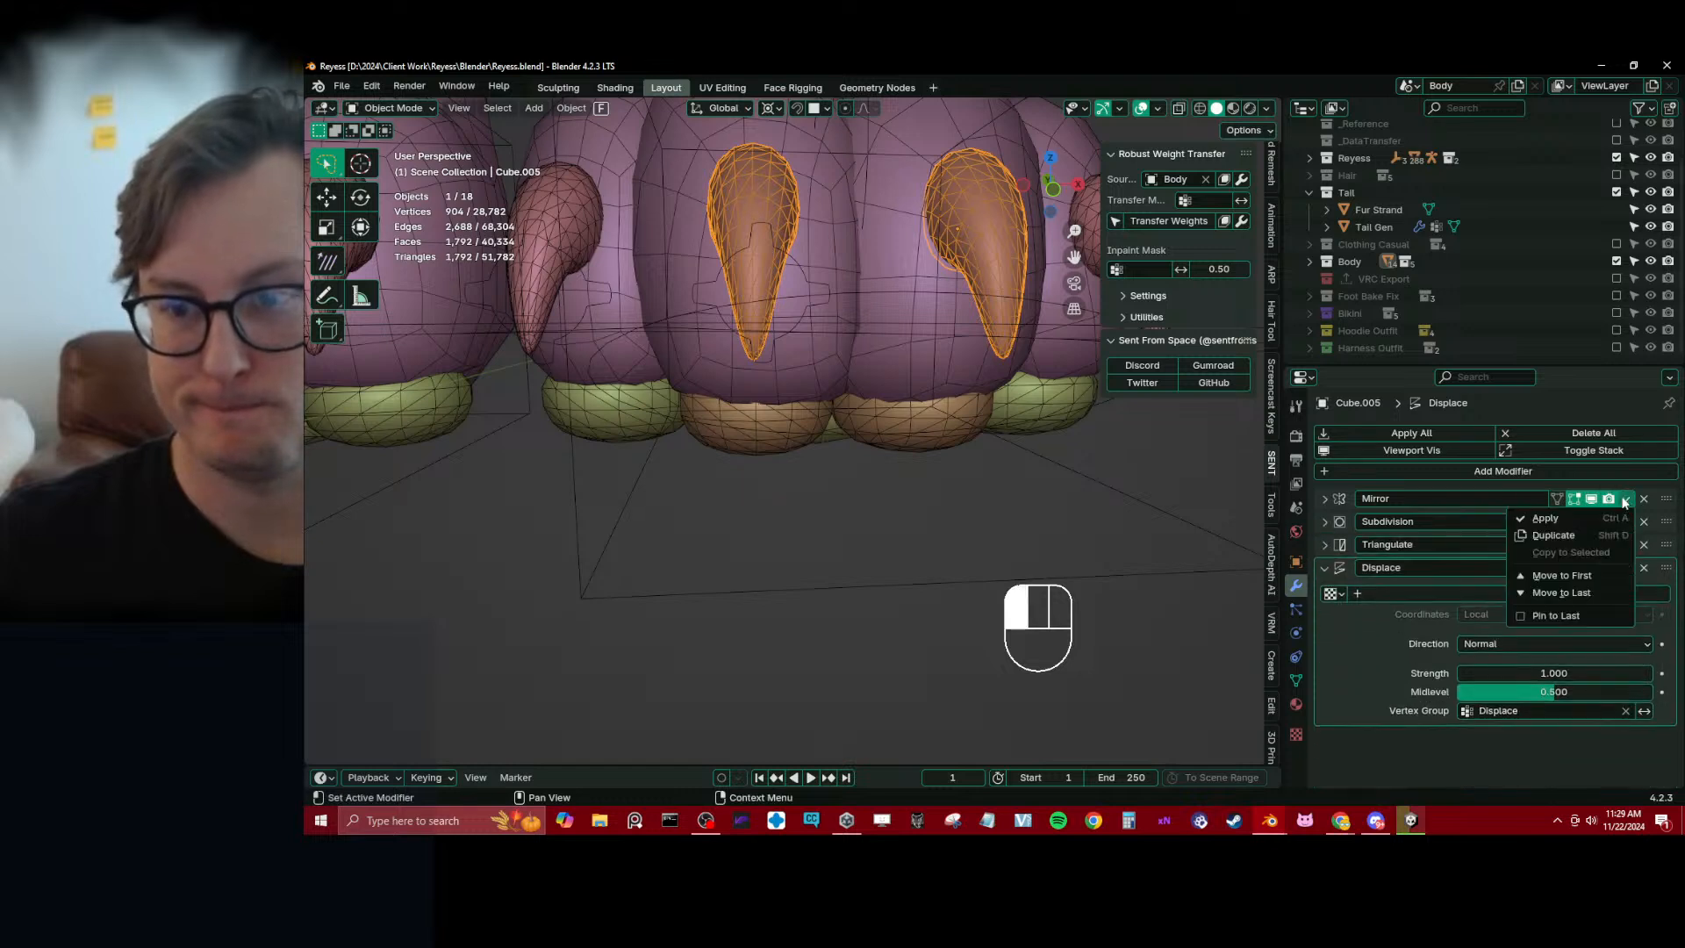
{"action": "left_click", "coordinate": [1628, 516]}
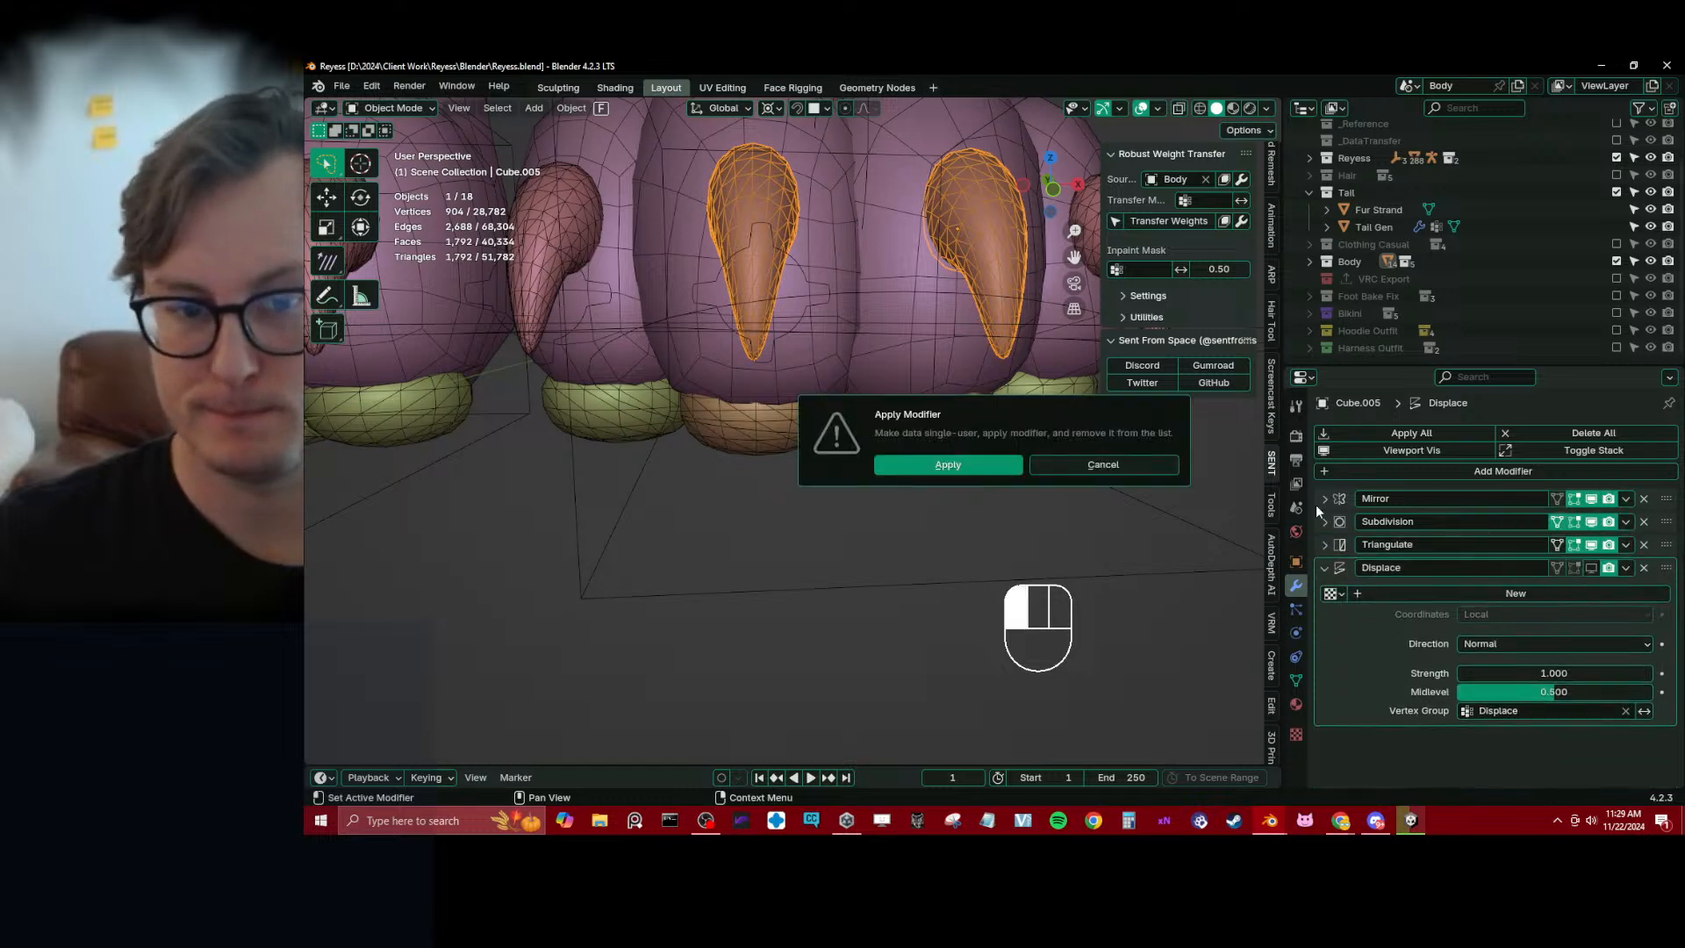
{"action": "left_click", "coordinate": [981, 470]}
{"action": "left_click", "coordinate": [1624, 499]}
{"action": "left_click", "coordinate": [1526, 516]}
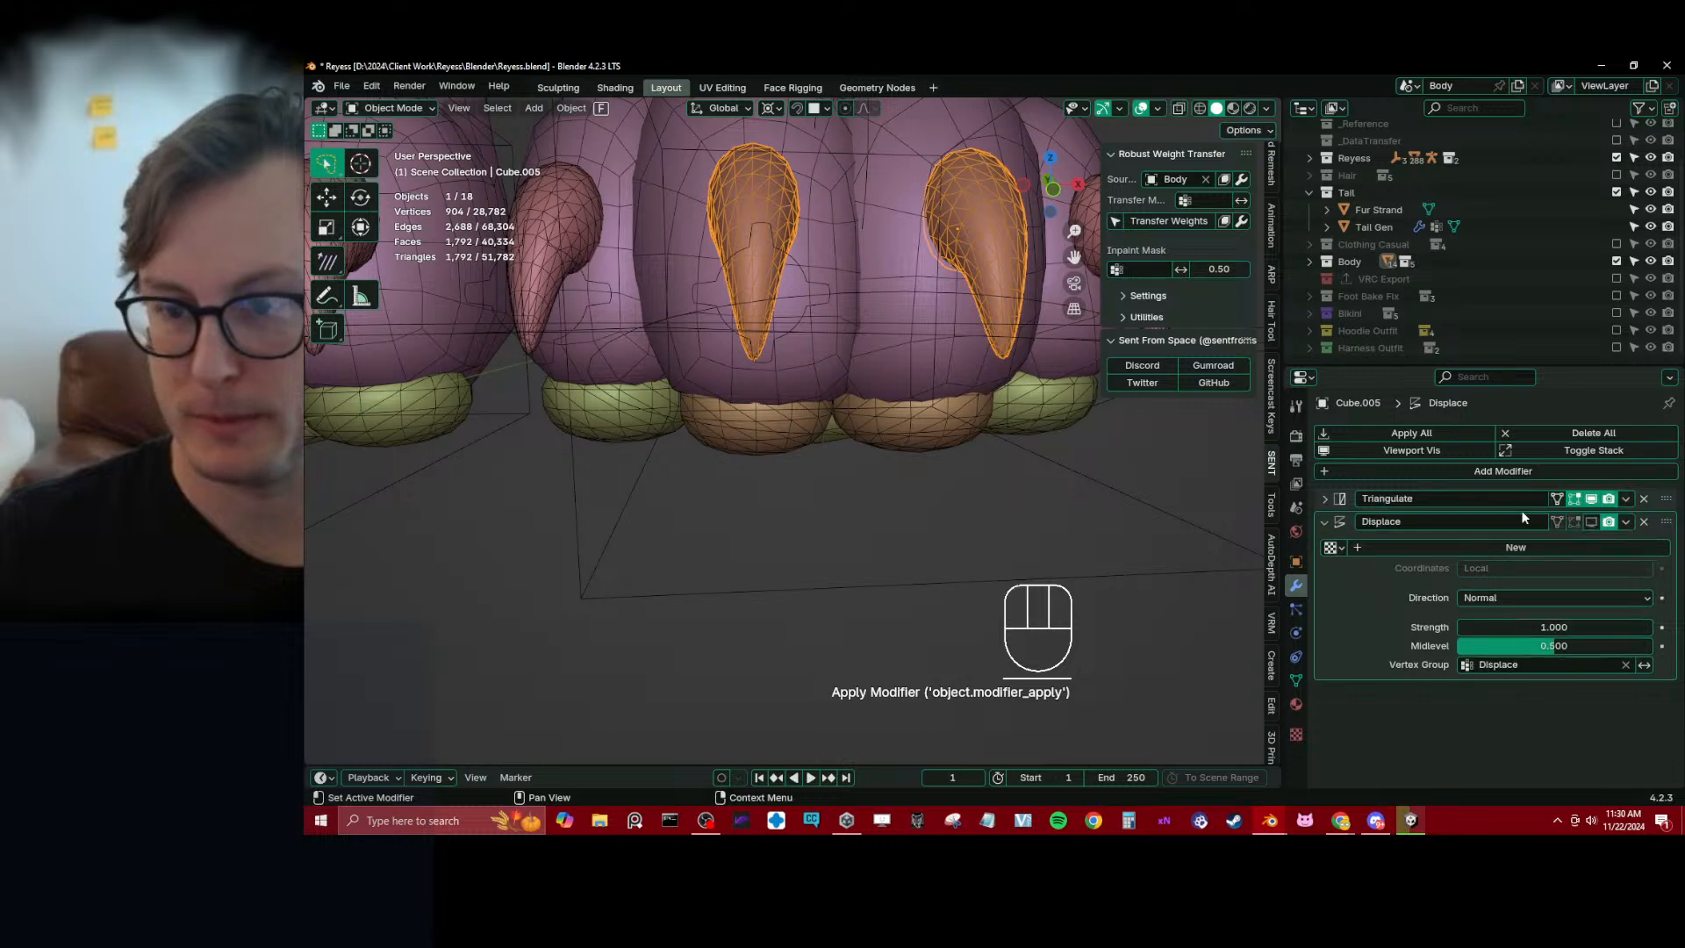
Select the outer toe claws and apply their Mirror.001 modifier, making the mesh data single-user
{"action": "middle_click_drag", "start_coordinate": [860, 353], "coordinate": [978, 408]}
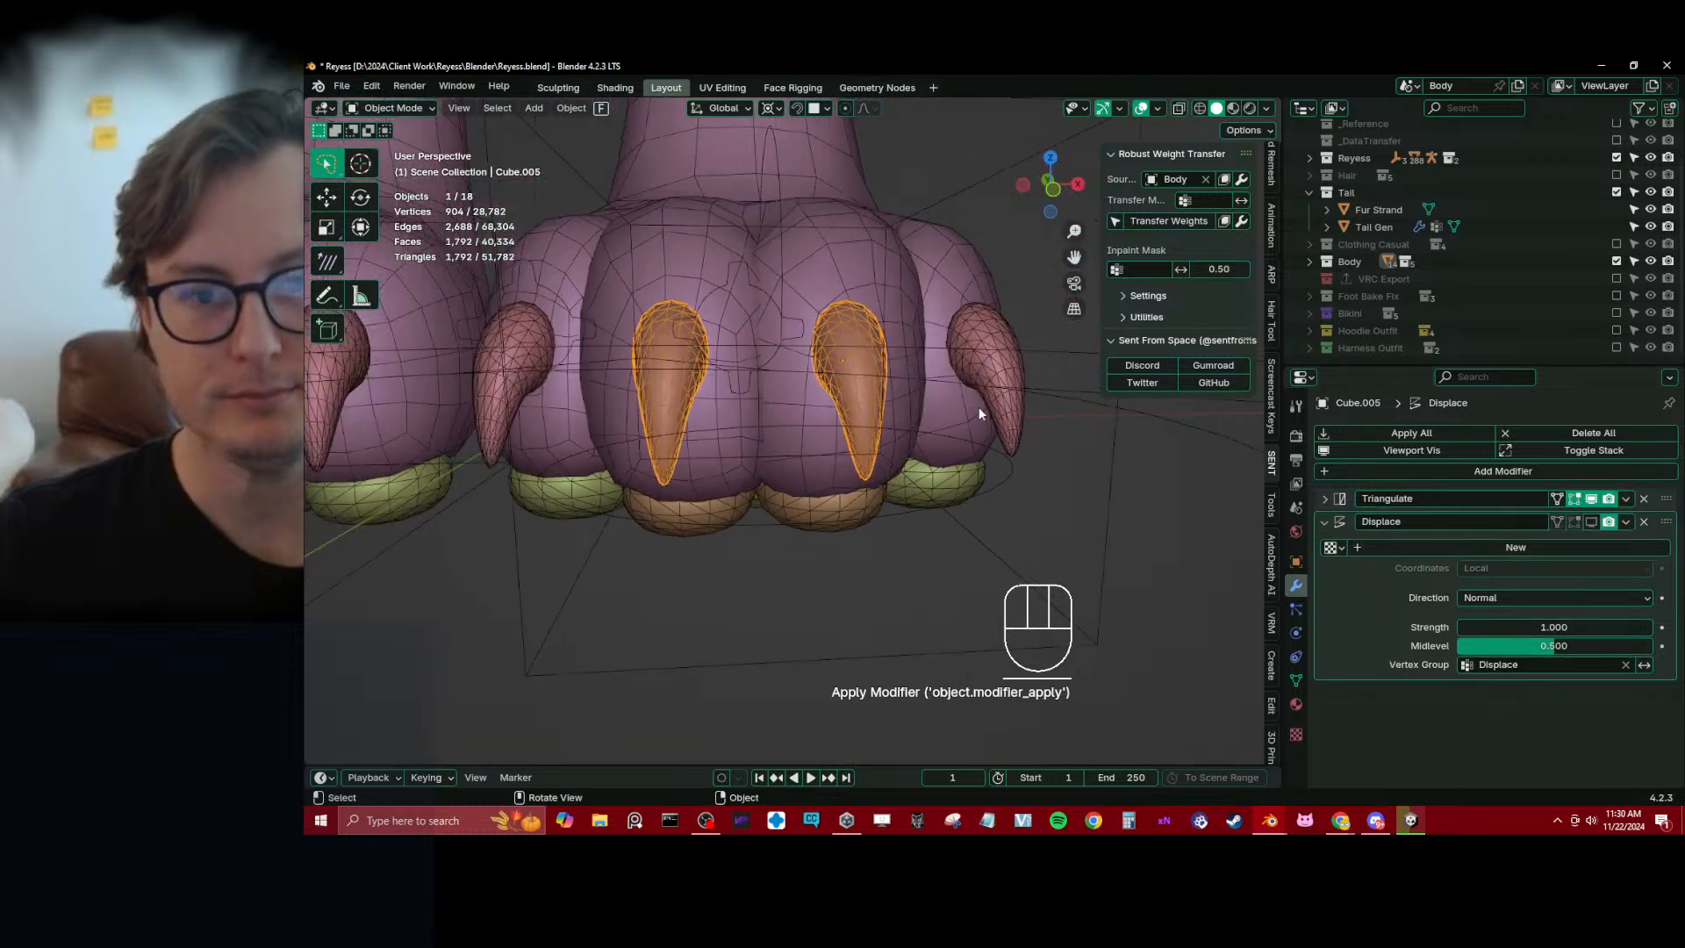
{"action": "left_click", "coordinate": [982, 350]}
{"action": "left_click", "coordinate": [1625, 499]}
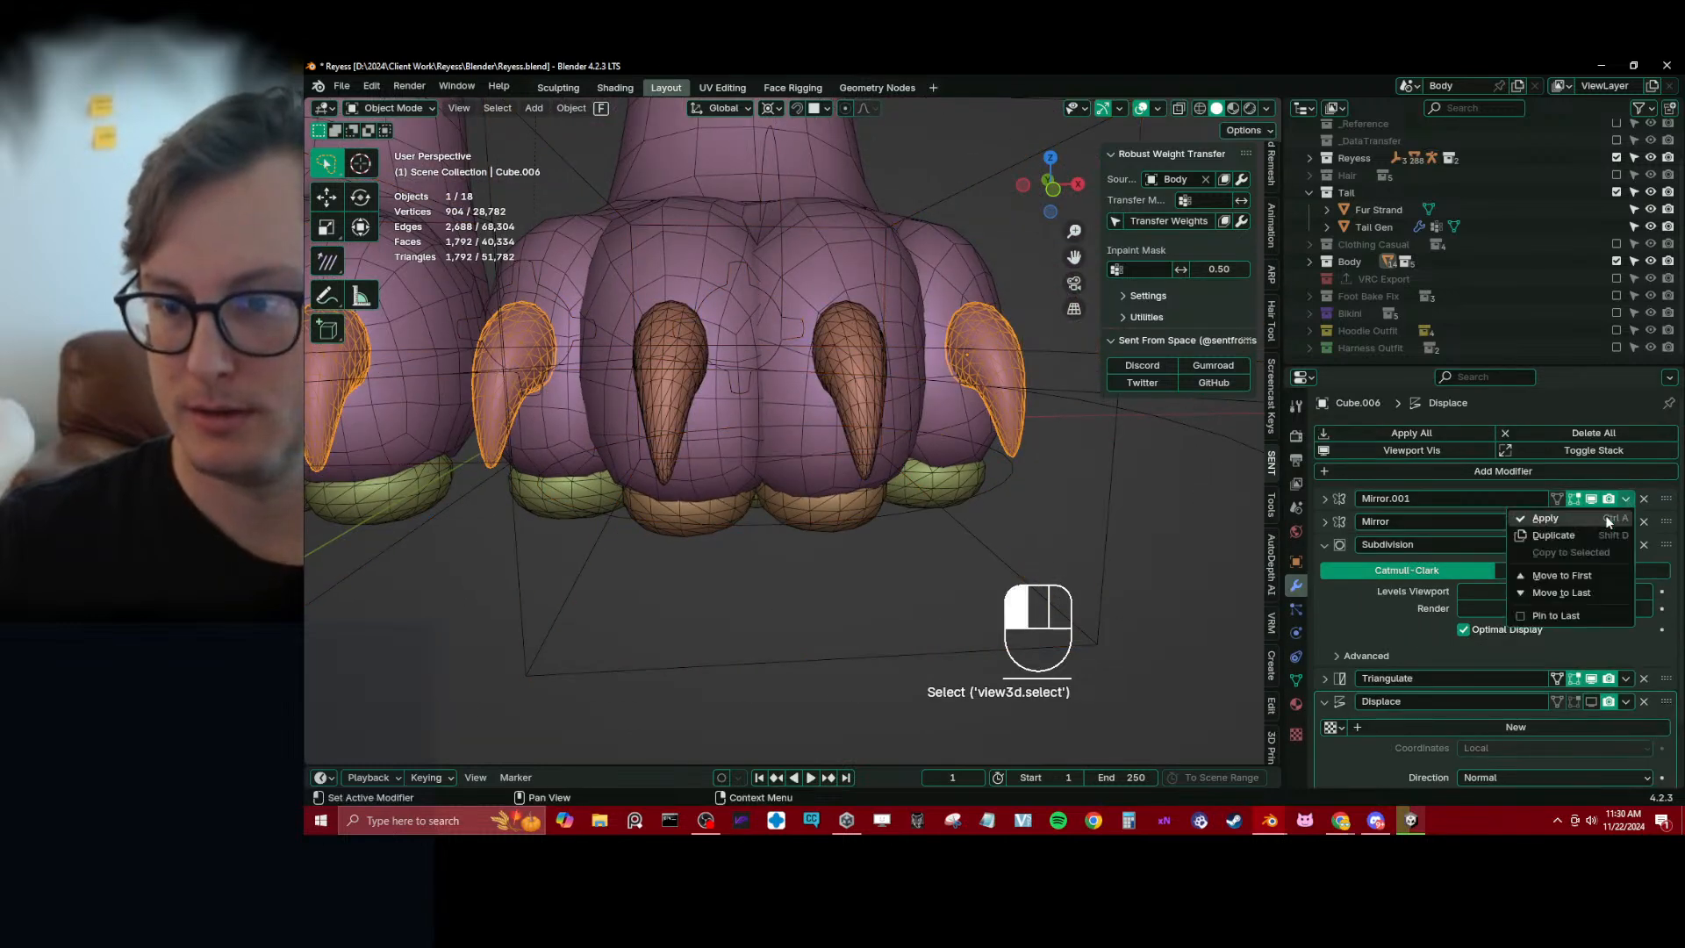
{"action": "left_click", "coordinate": [1612, 524]}
{"action": "left_click", "coordinate": [978, 472]}
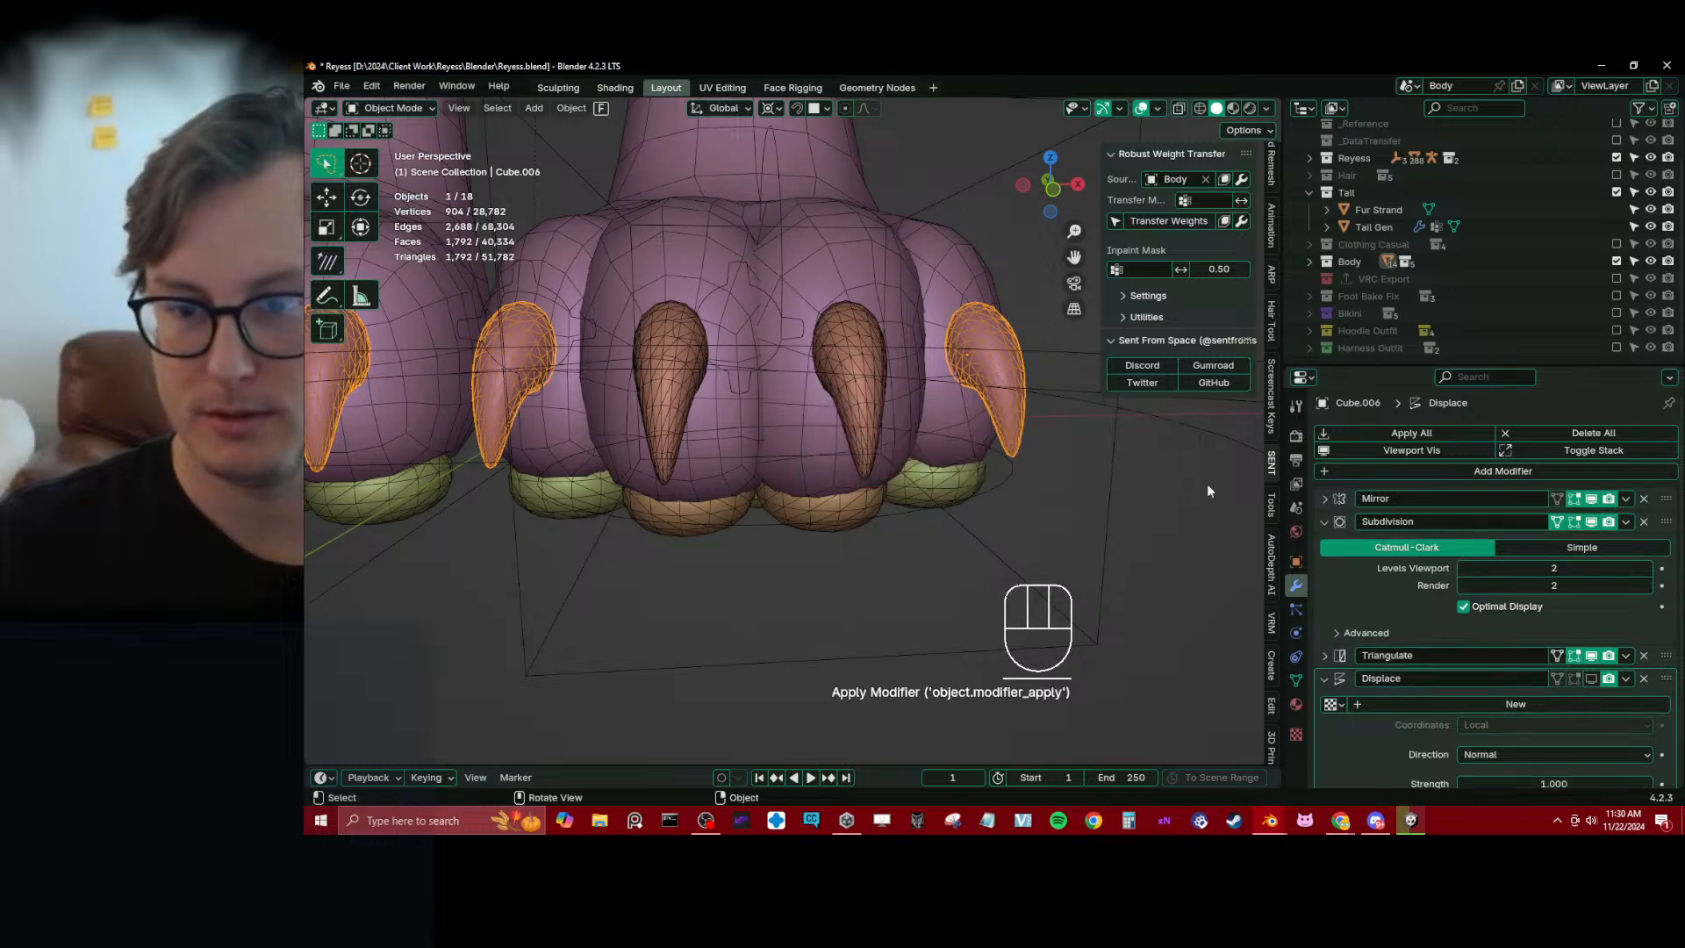
Move the outer claws' Subdivision modifier above Mirror and apply it
{"action": "left_click", "coordinate": [1626, 499]}
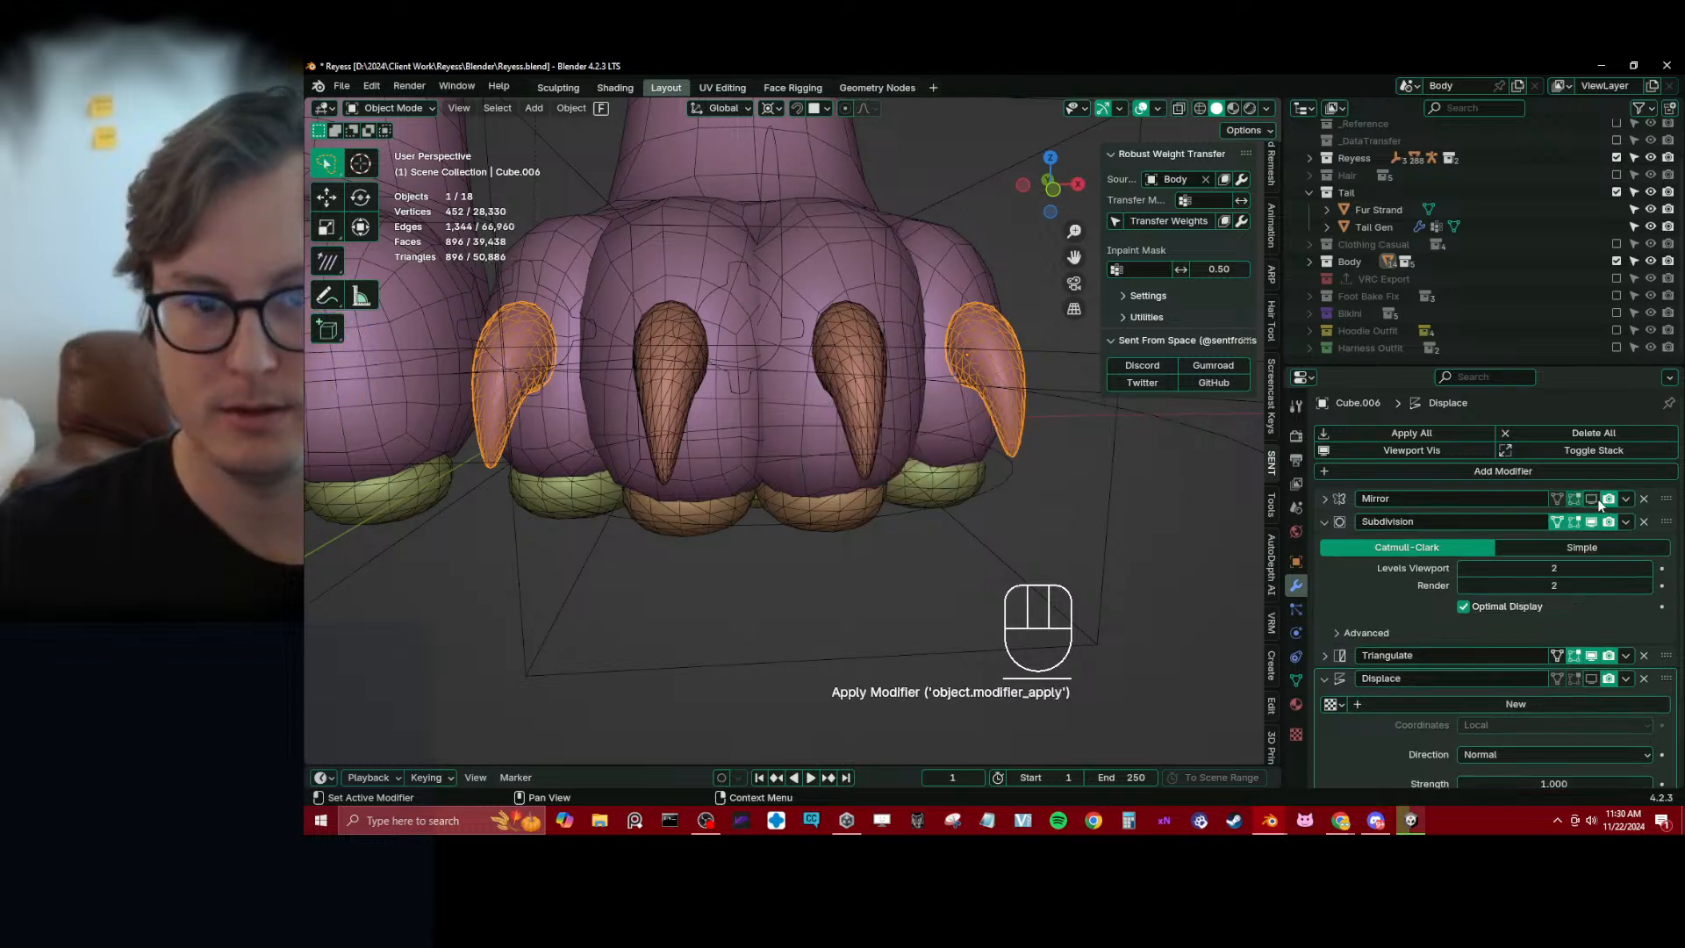
{"action": "left_click_drag", "start_coordinate": [1665, 522], "coordinate": [1663, 485]}
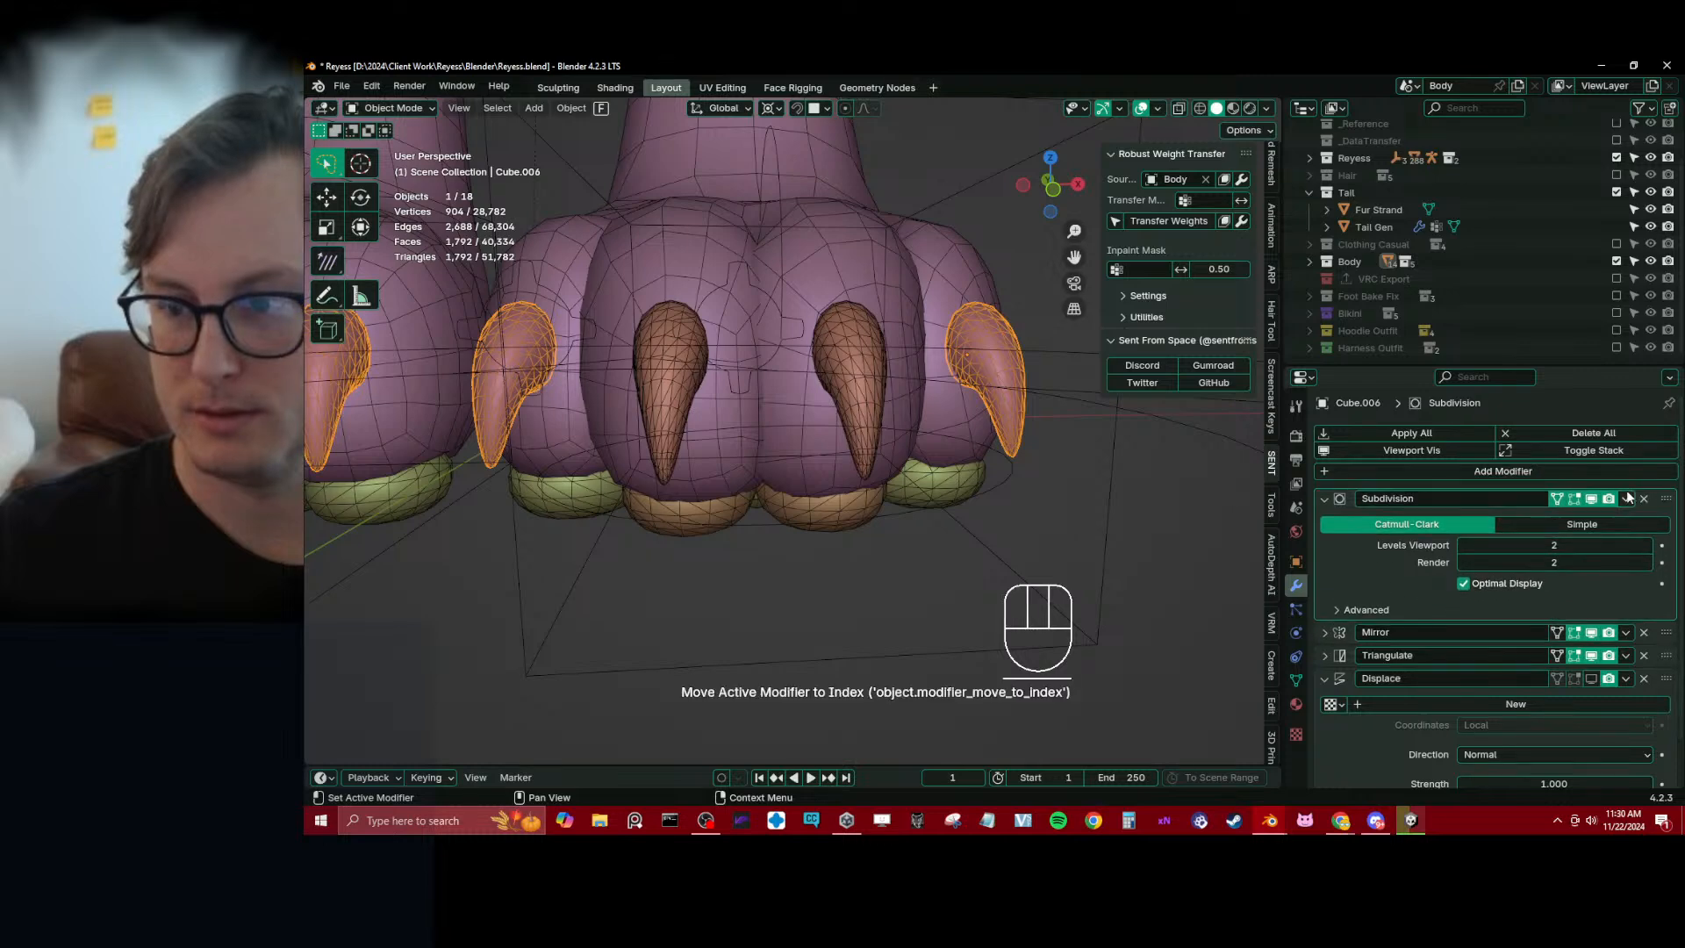
{"action": "left_click", "coordinate": [1625, 499]}
{"action": "left_click", "coordinate": [1604, 519]}
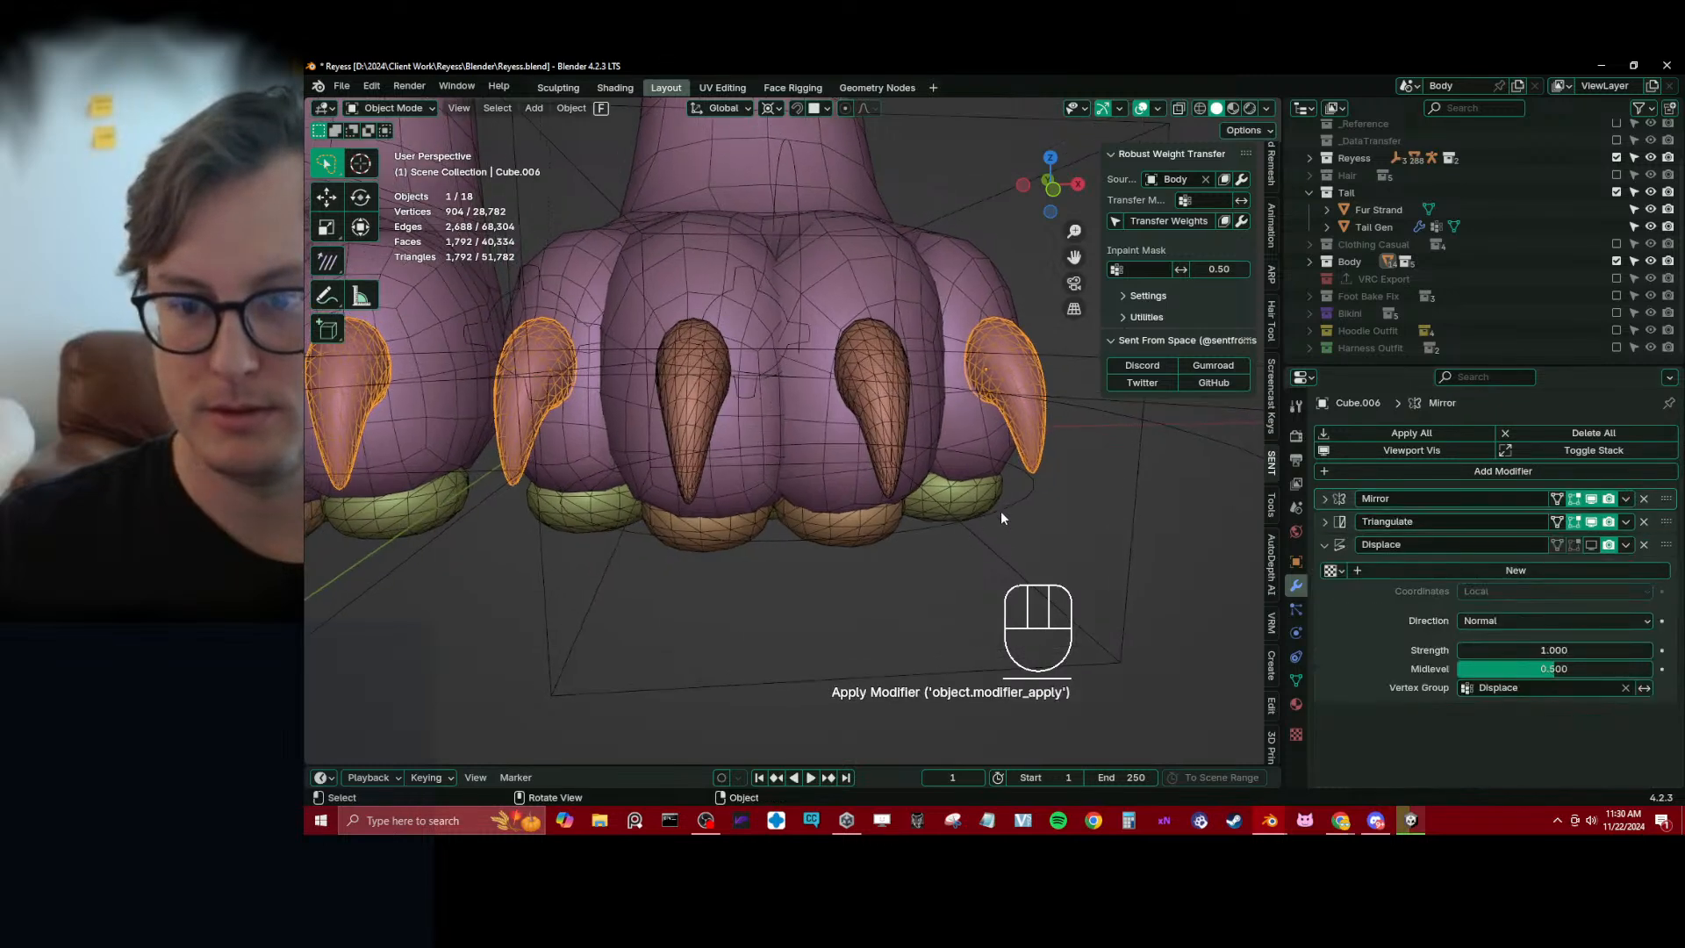
Delete the middle claws on the character's right foot from the middle claw mesh in Edit Mode
{"action": "left_click", "coordinate": [929, 425]}
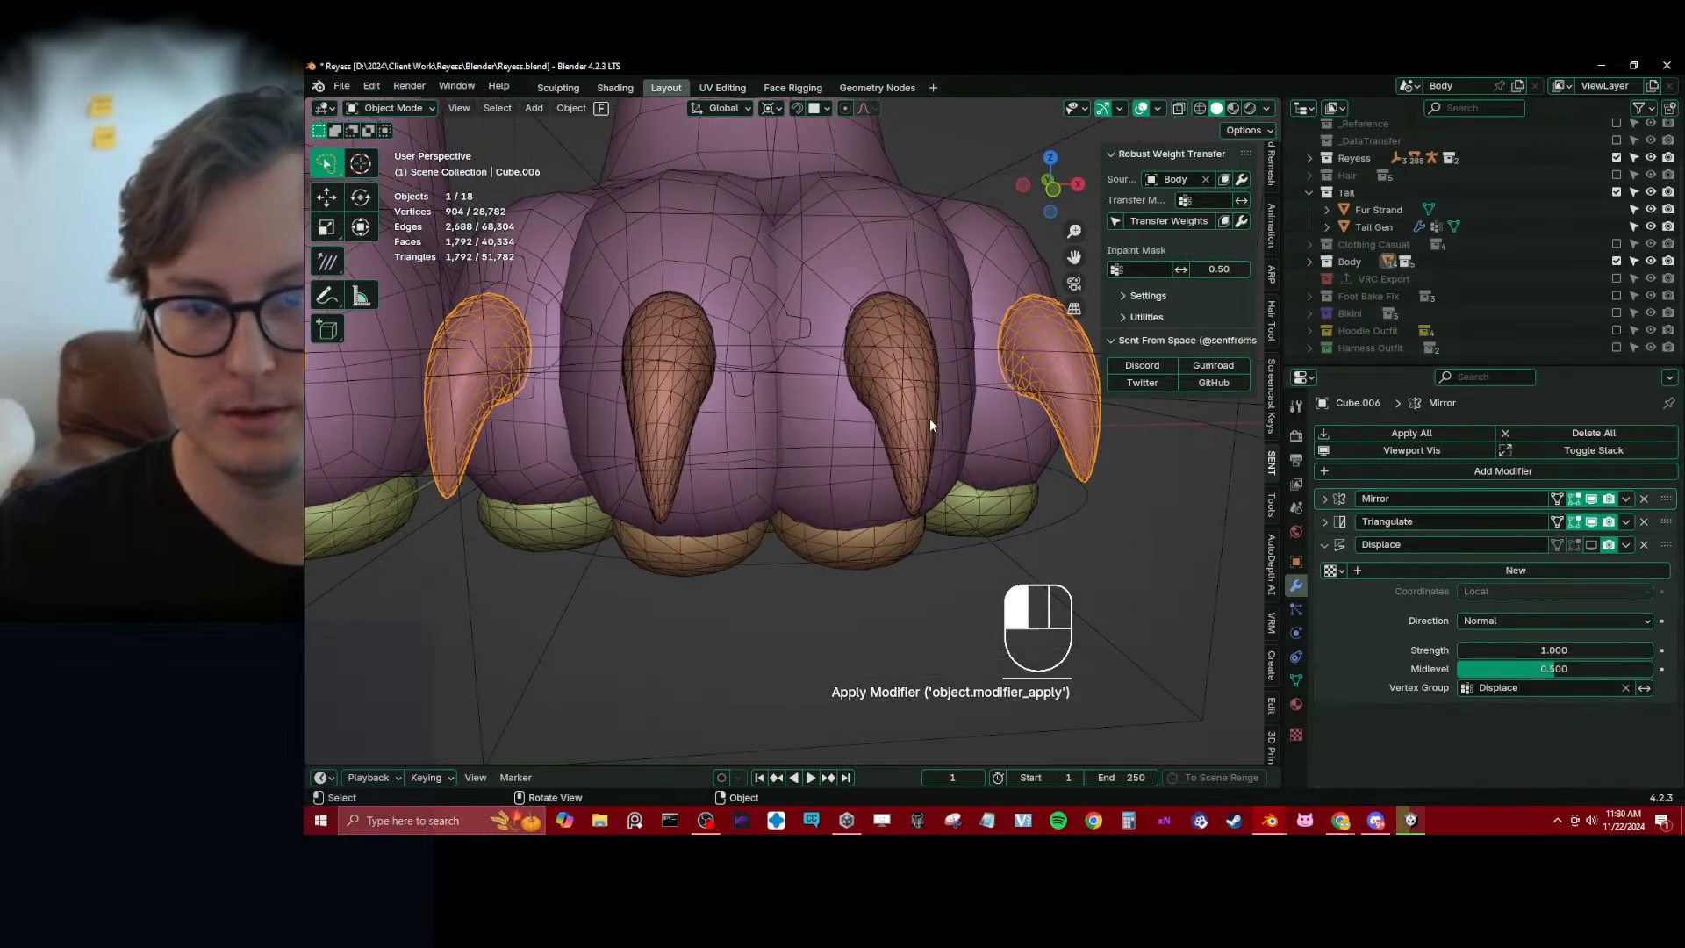
{"action": "scroll", "coordinate": [886, 438], "scroll_direction": "down", "scroll_amount": 5}
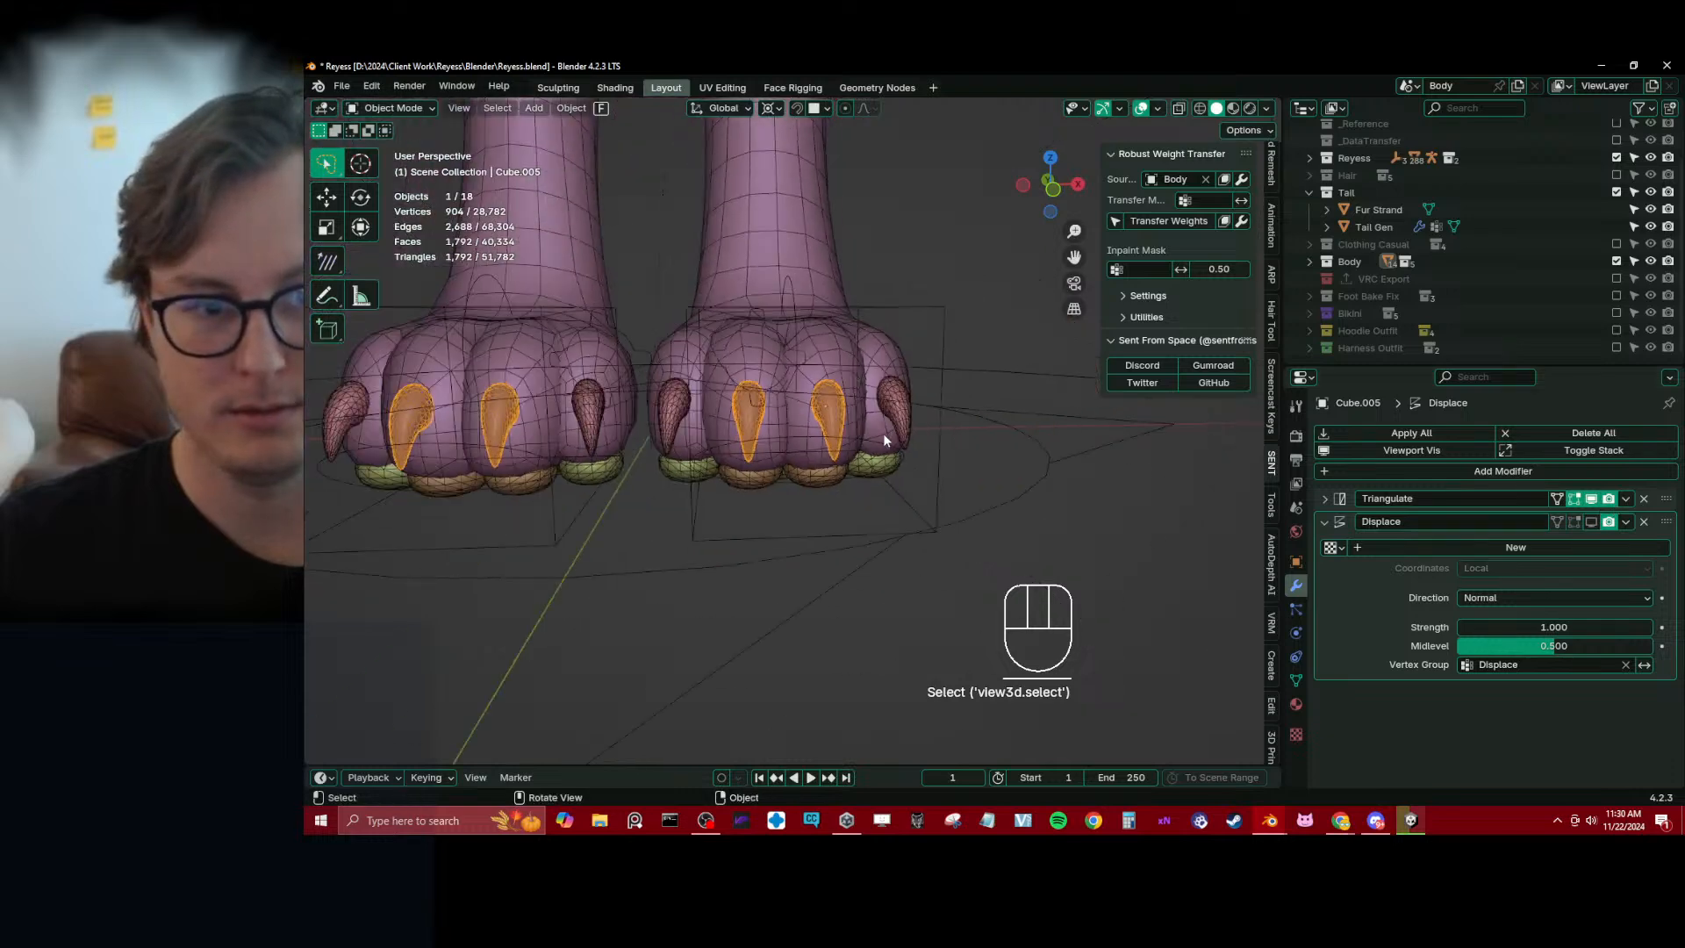
{"action": "key", "text": "Tab"}
{"action": "key", "text": "z"}
{"action": "key", "text": "b"}
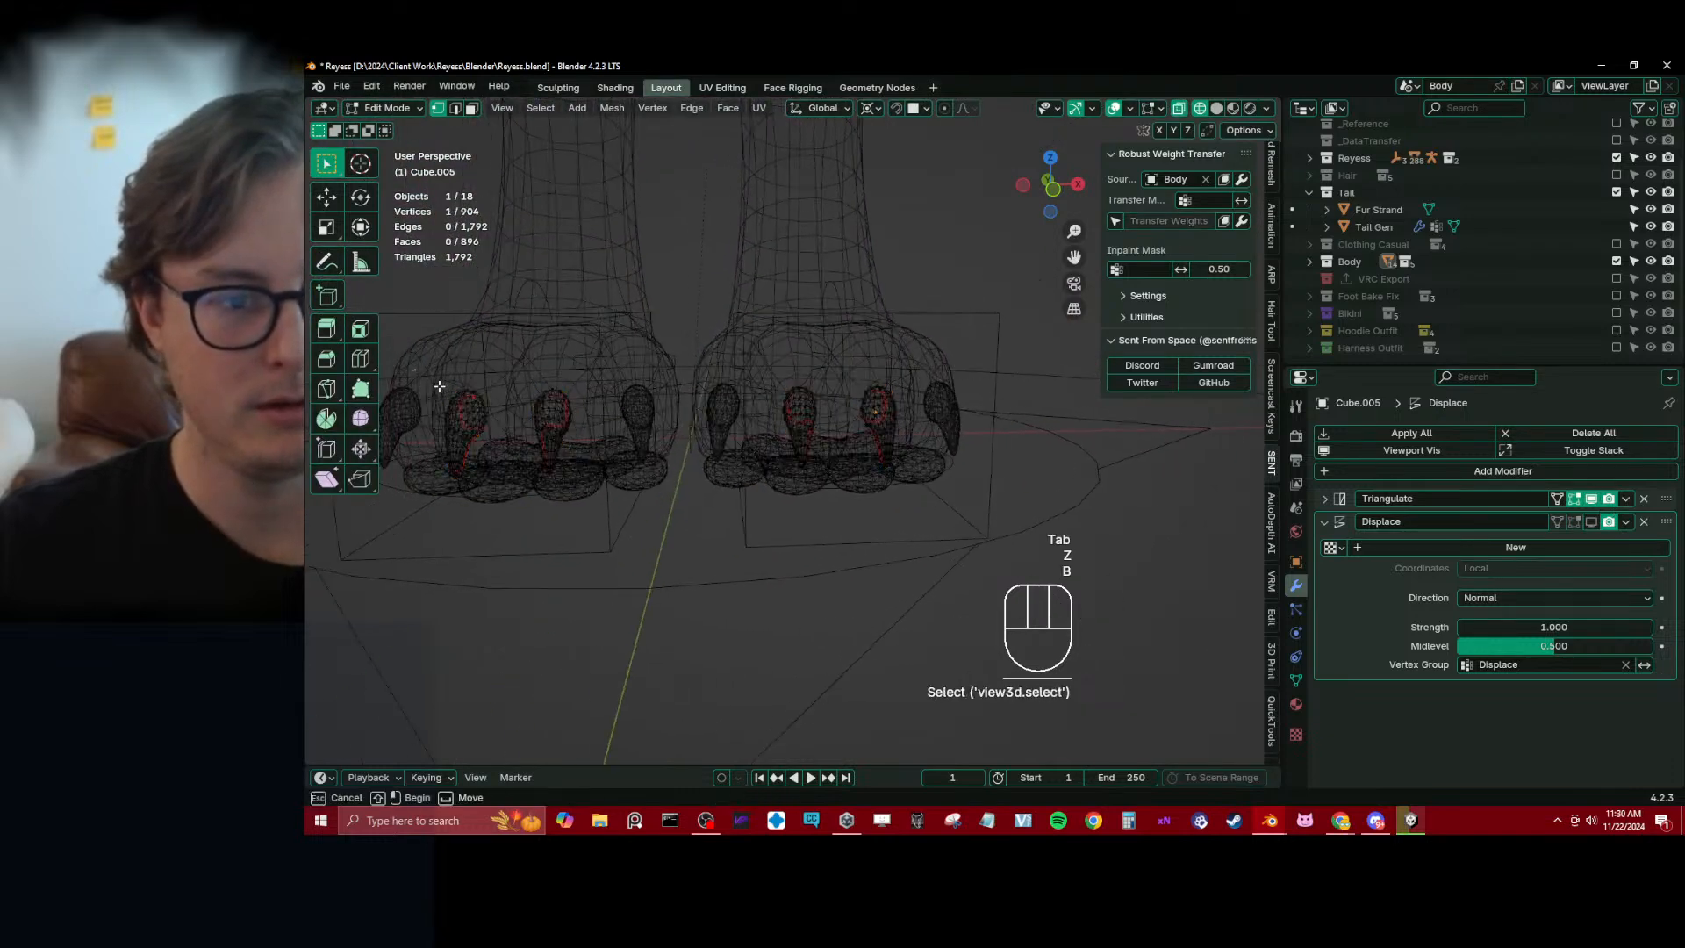
{"action": "left_click_drag", "start_coordinate": [413, 359], "coordinate": [598, 525]}
{"action": "key", "text": "x"}
{"action": "left_click", "coordinate": [598, 524]}
{"action": "key", "text": "Tab"}
{"action": "key", "text": "z"}
{"action": "scroll", "coordinate": [950, 433], "scroll_direction": "up", "scroll_amount": 3}
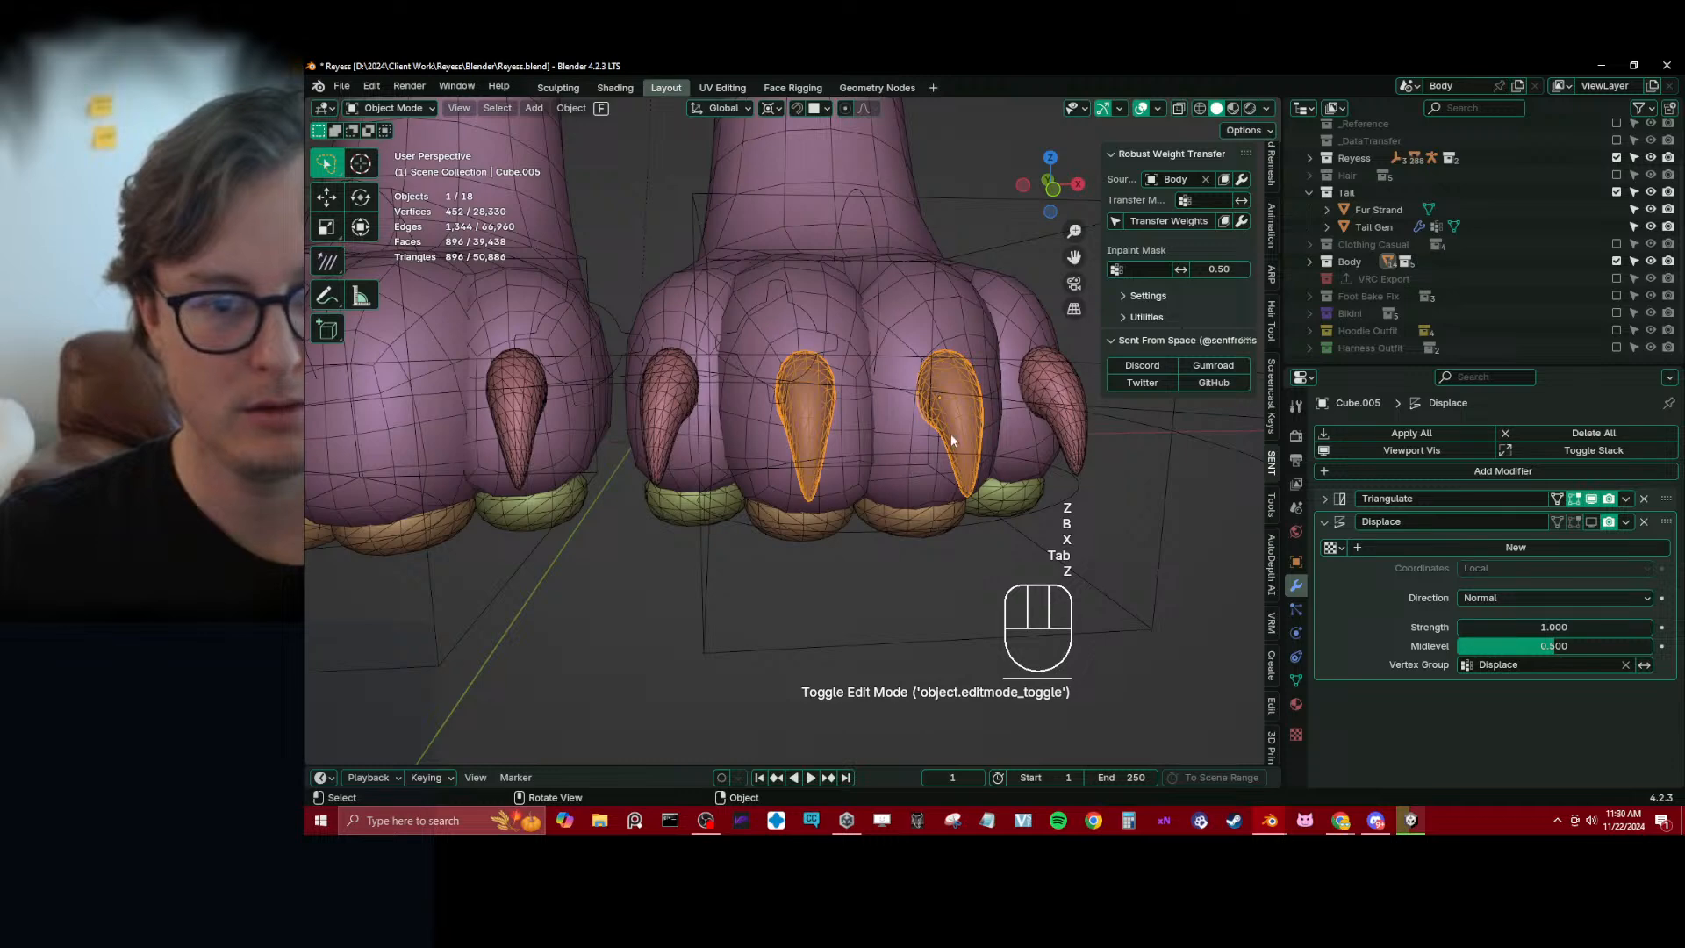
Try joining the middle claws into the outer claws object, and undo the join
{"action": "left_click", "coordinate": [1066, 430], "text": "shift"}
{"action": "scroll", "coordinate": [1067, 430], "scroll_direction": "down", "scroll_amount": 3}
{"action": "key", "text": "ctrl+j"}
{"action": "scroll", "coordinate": [1035, 426], "scroll_direction": "down", "scroll_amount": 4}
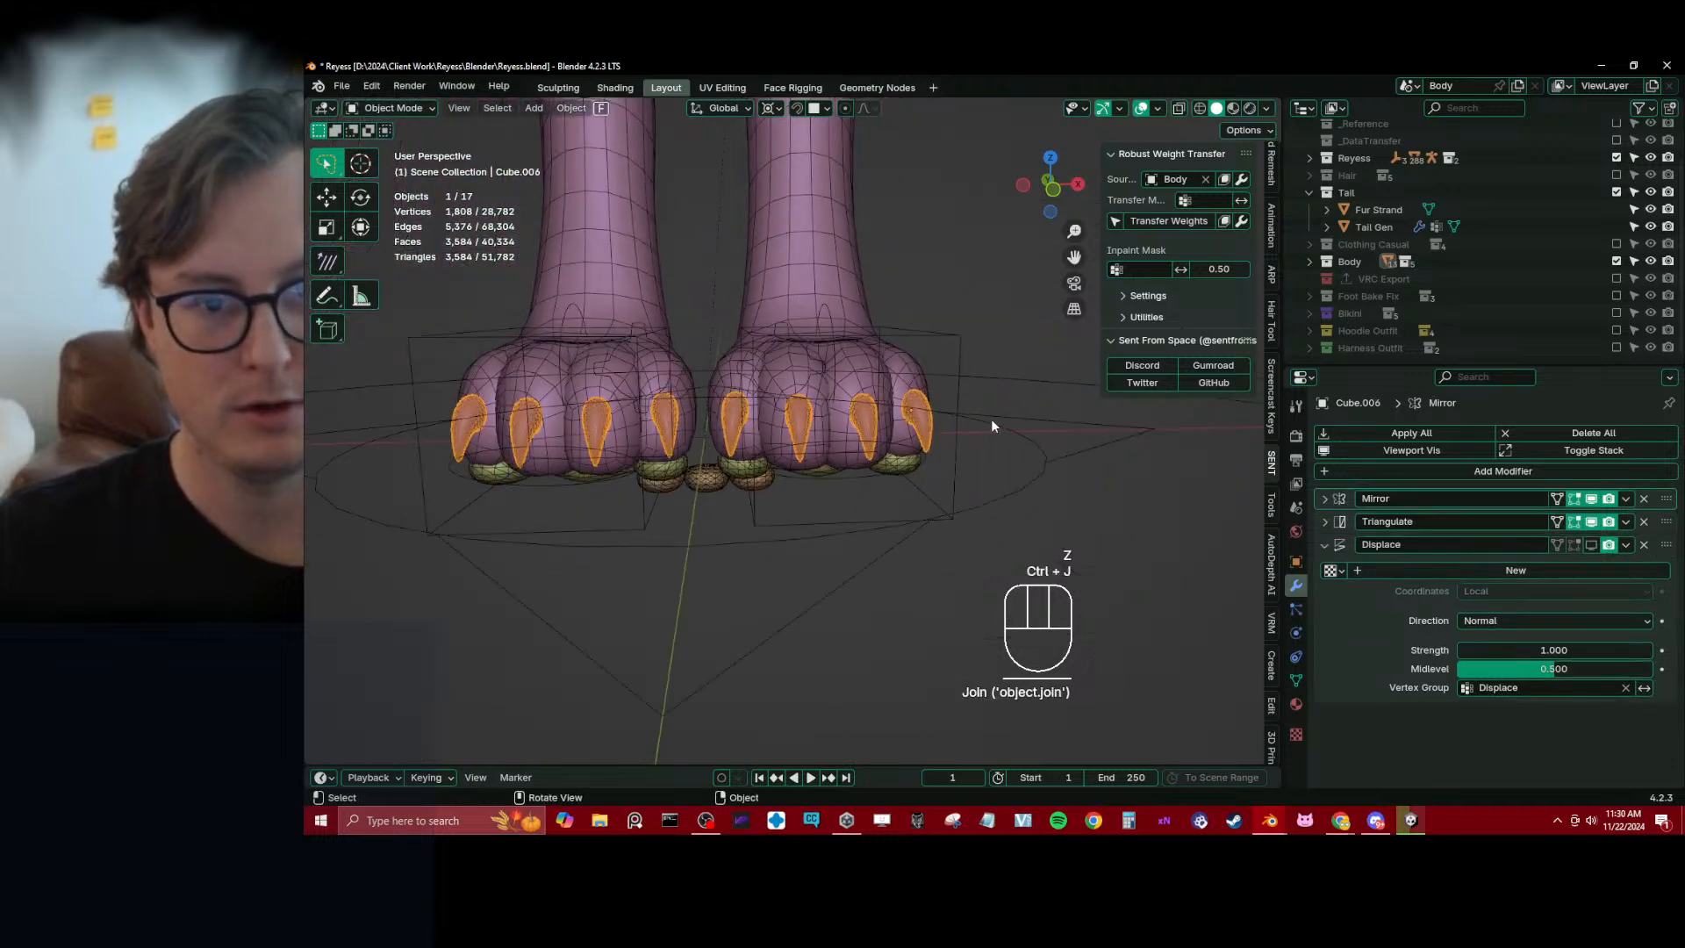
{"action": "key", "text": "ctrl+z"}
{"action": "scroll", "coordinate": [870, 461], "scroll_direction": "up", "scroll_amount": 5}
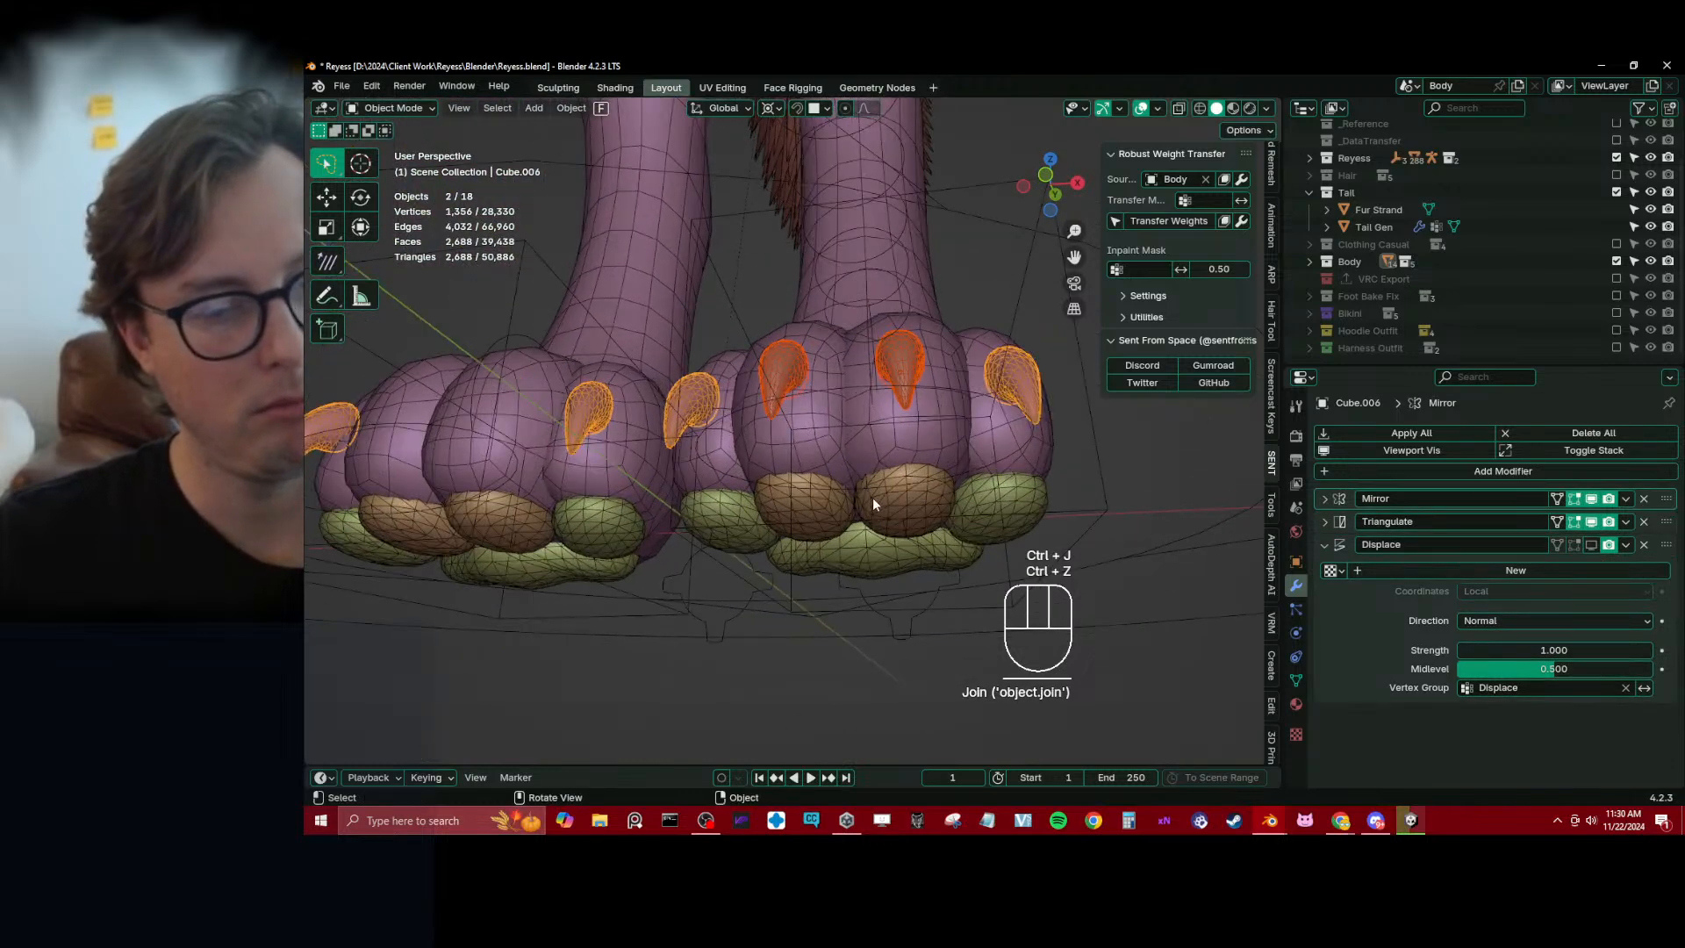
Select the middle toe pads, check their Mirror modifier's effect and apply their Subdivision modifier
{"action": "left_click", "coordinate": [916, 498]}
{"action": "left_click", "coordinate": [1591, 522]}
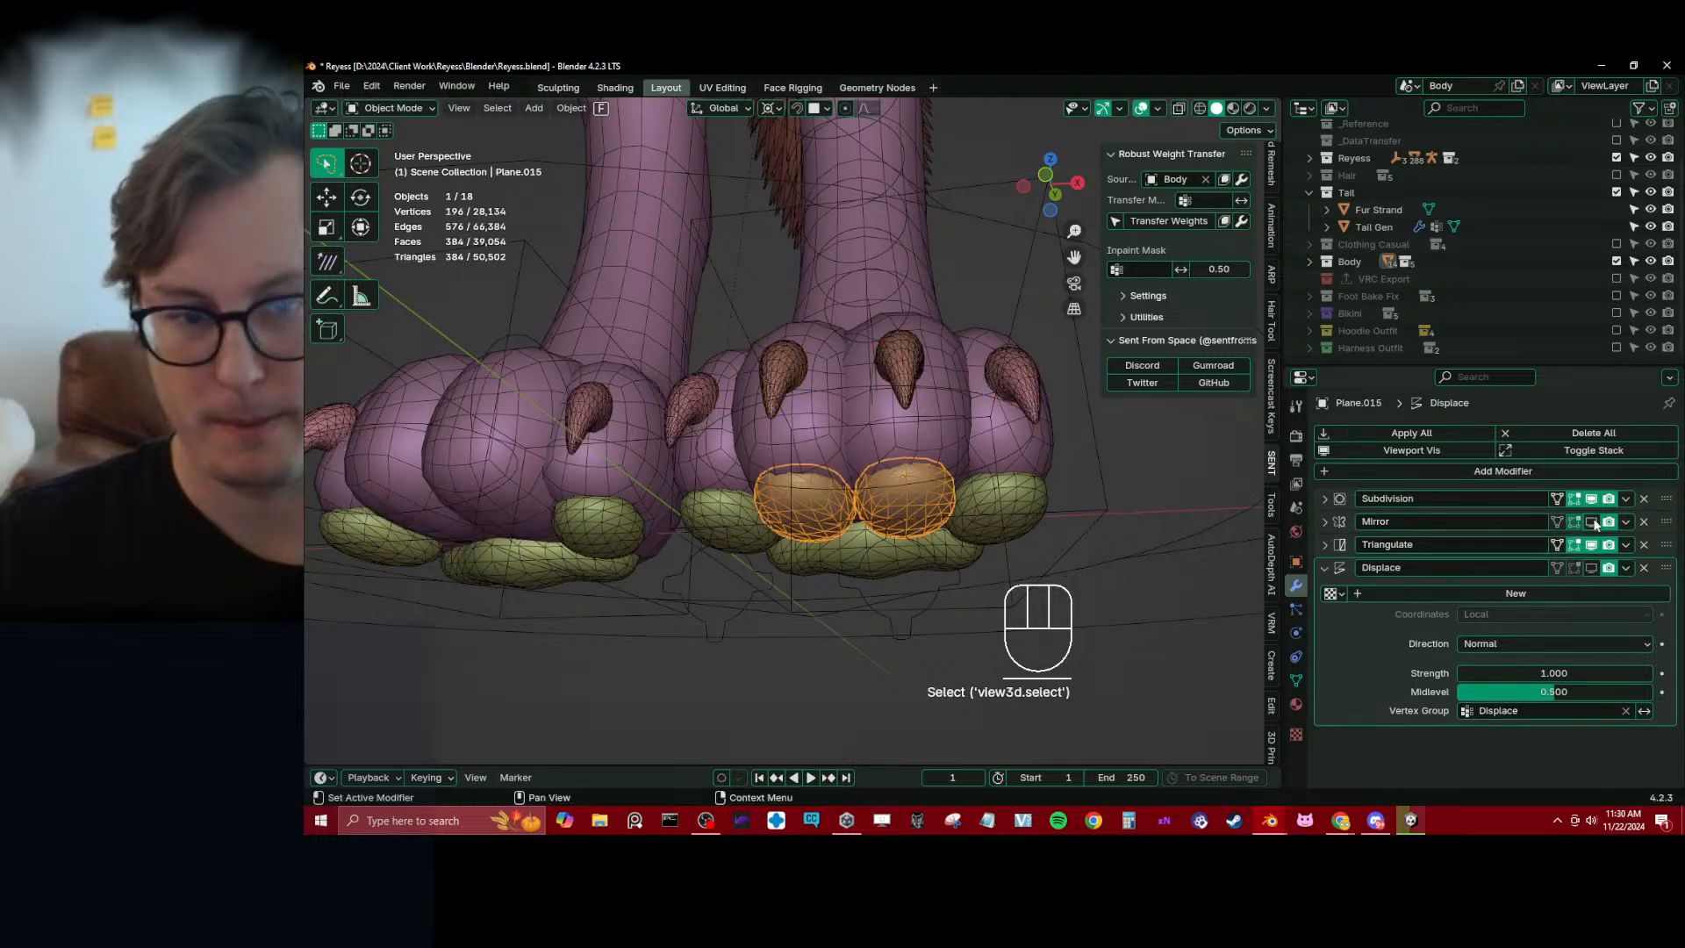
{"action": "left_click", "coordinate": [1591, 521]}
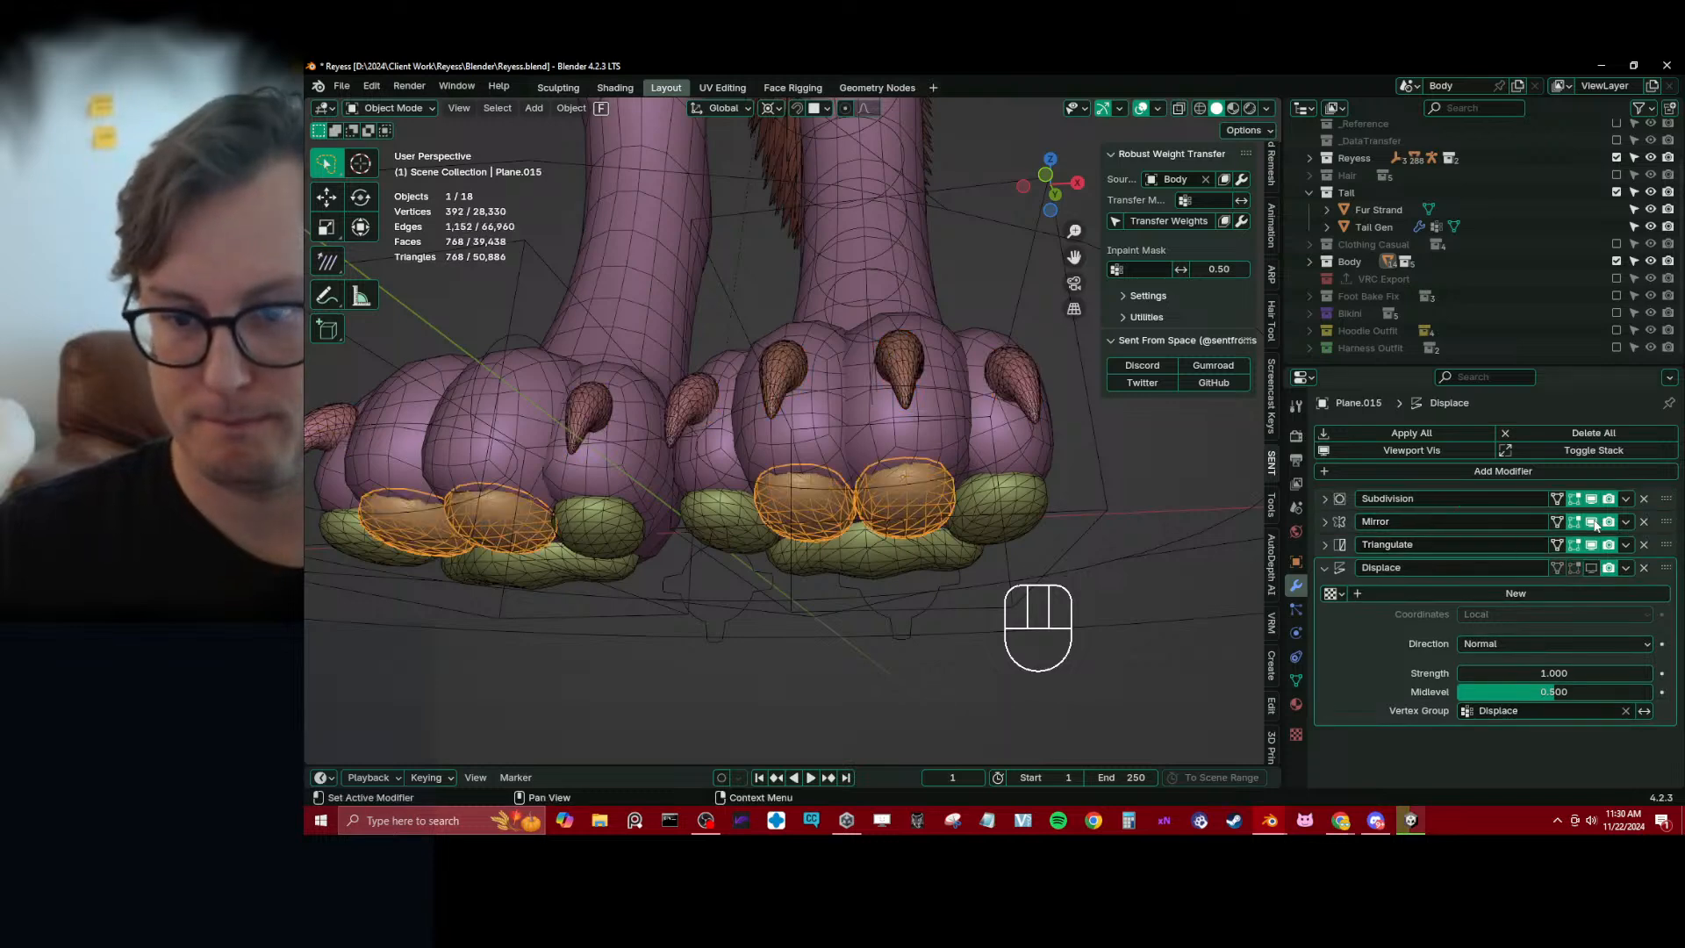
{"action": "left_click", "coordinate": [1625, 498]}
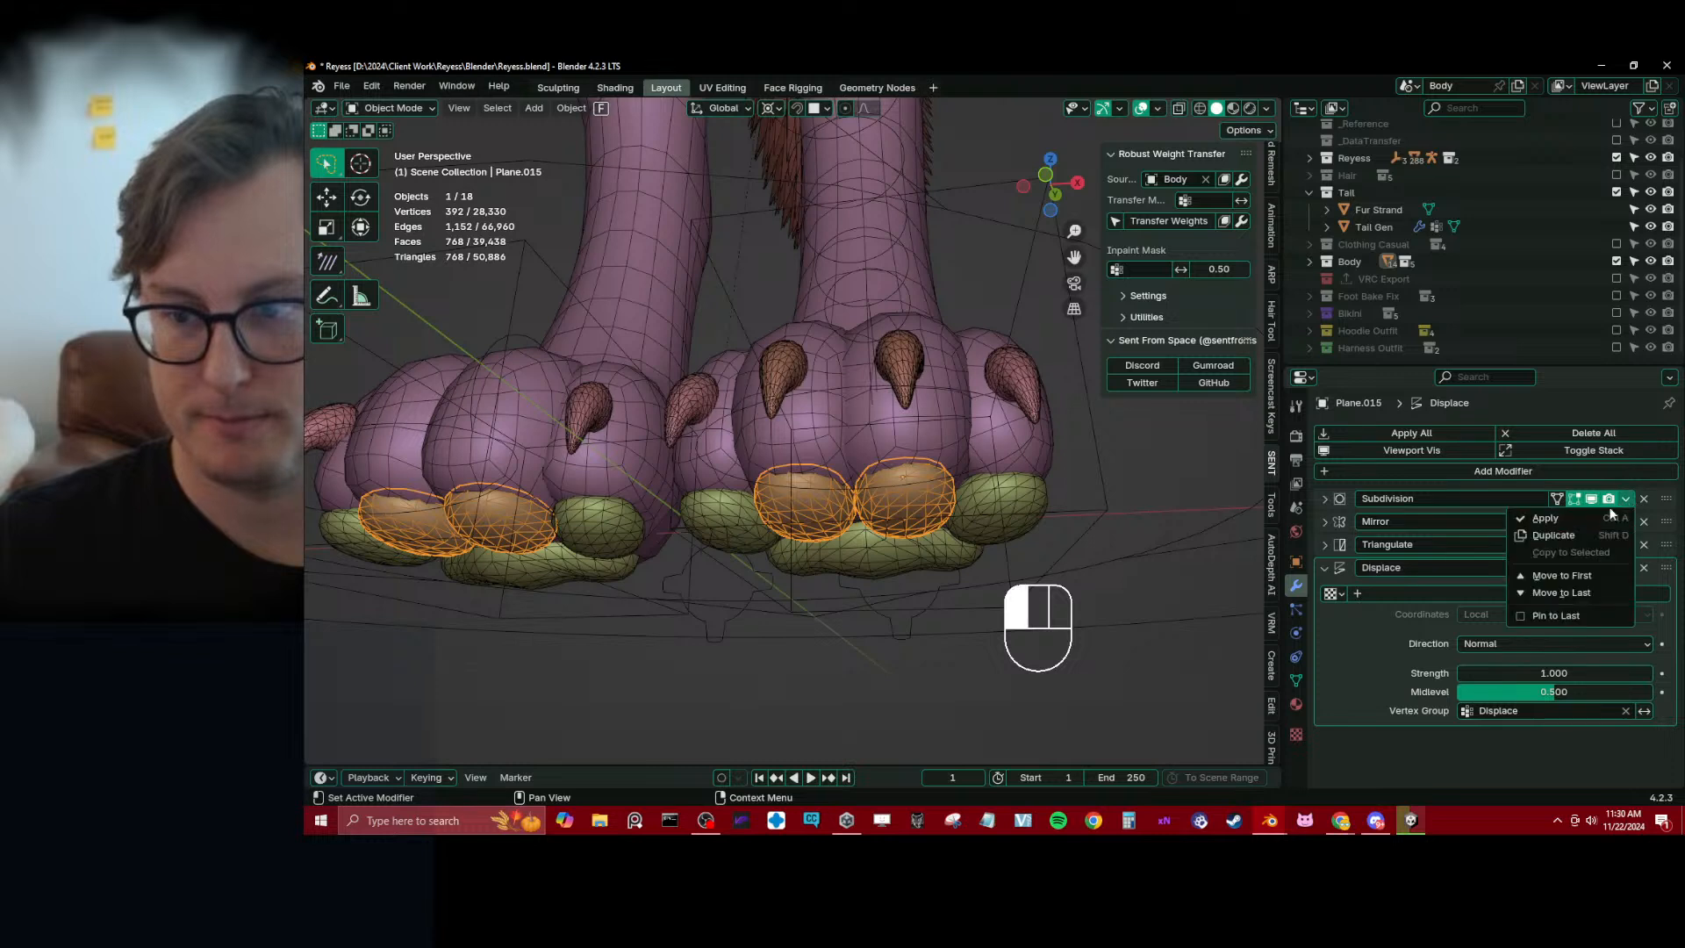
{"action": "left_click", "coordinate": [1602, 520]}
{"action": "left_click", "coordinate": [946, 467]}
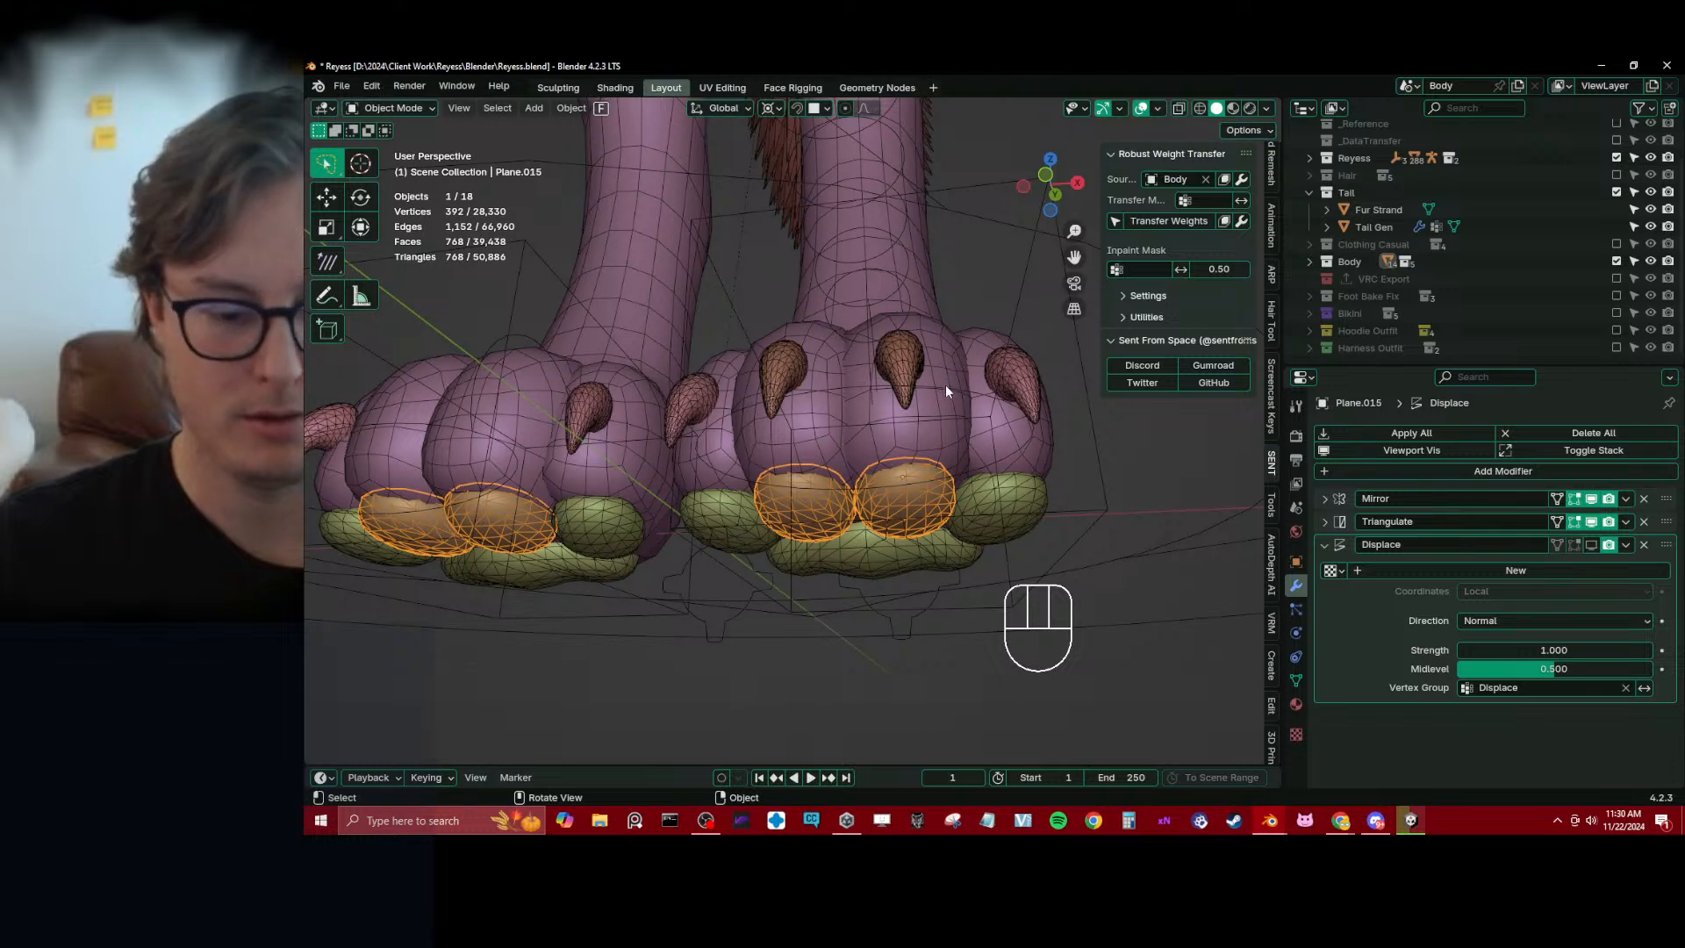
Clear the parents of the middle and outer toe pads while keeping their transformations
{"action": "key", "text": "alt+p"}
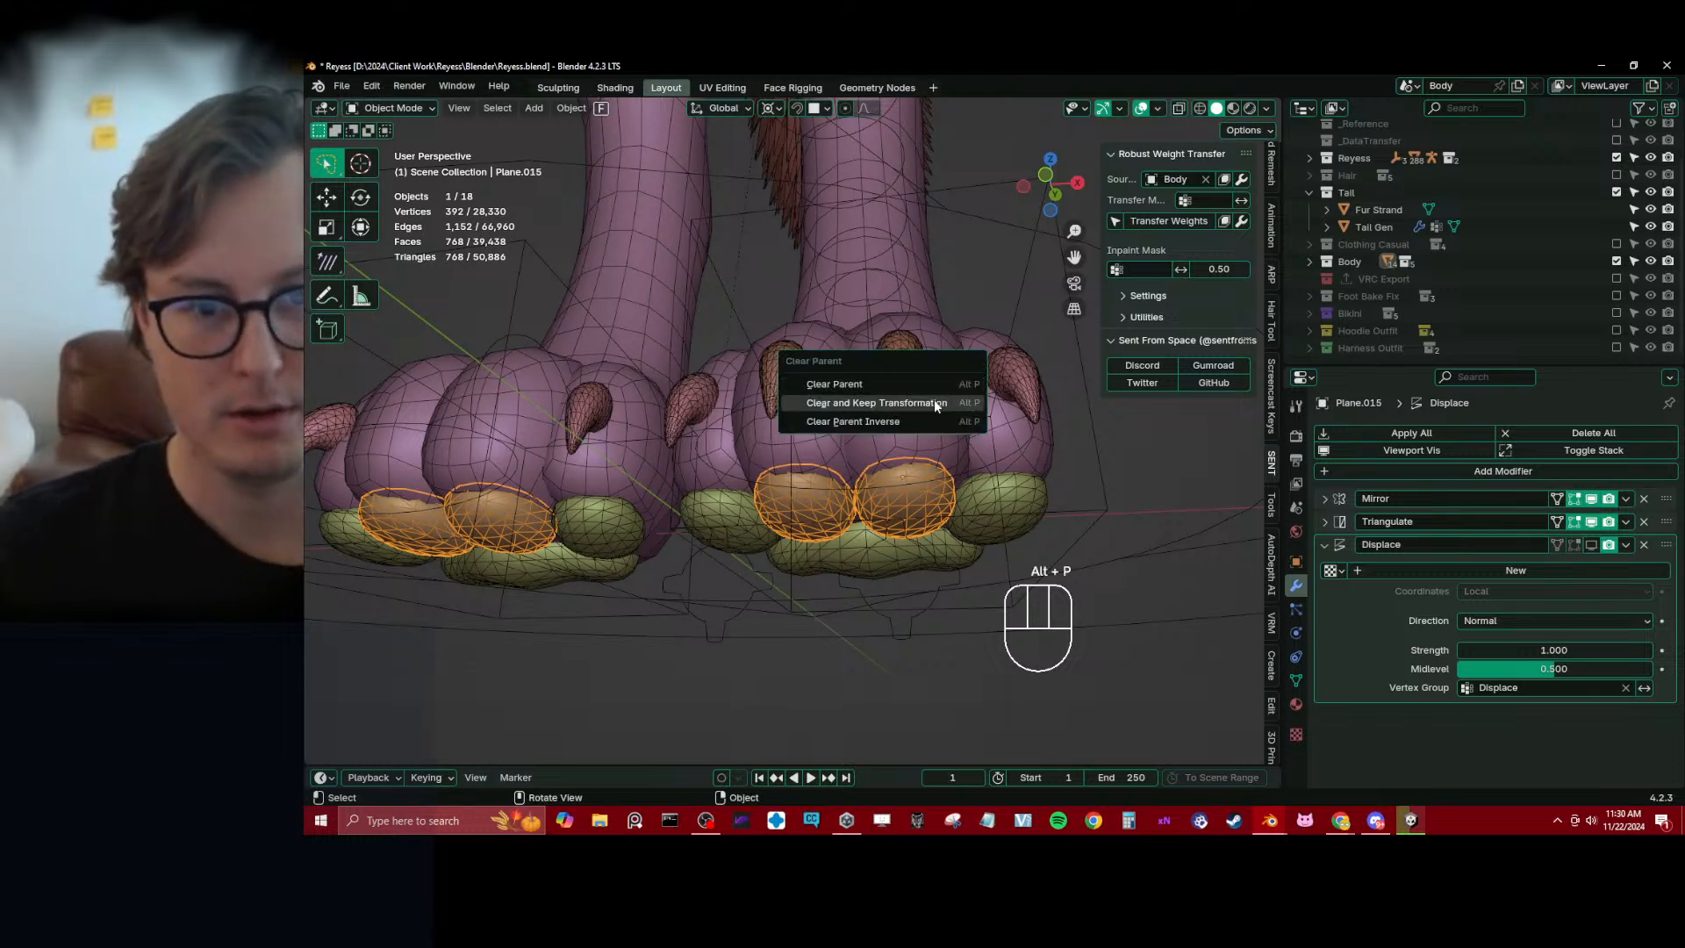
{"action": "left_click", "coordinate": [934, 402]}
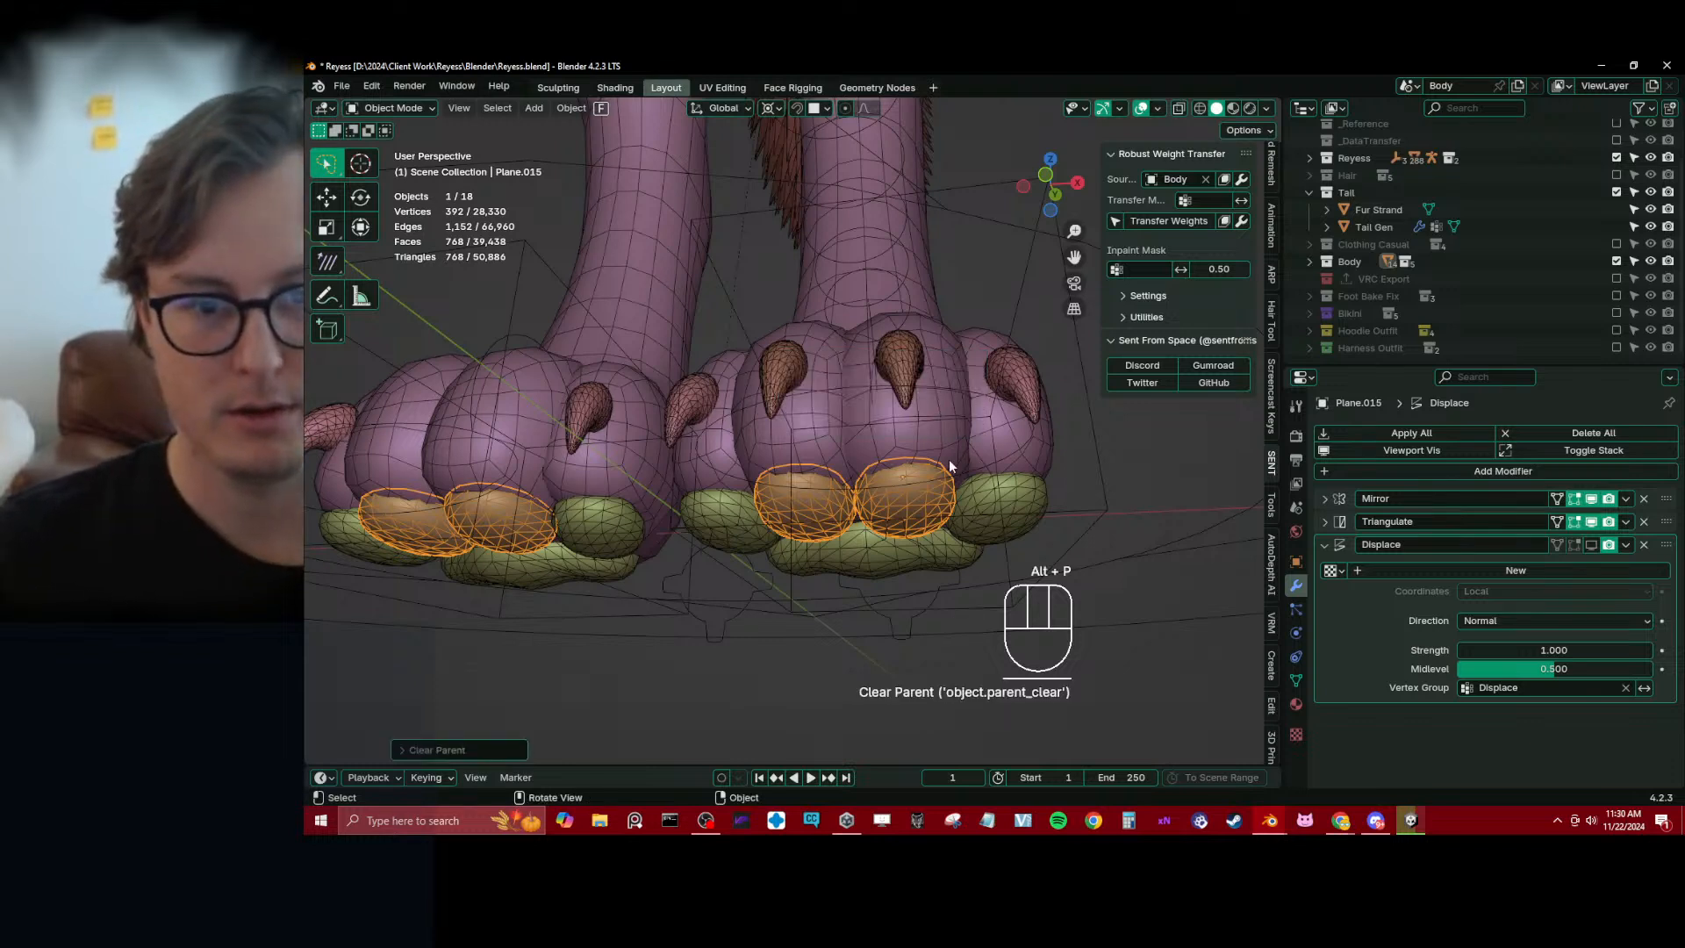
{"action": "left_click", "coordinate": [965, 531]}
{"action": "key", "text": "alt+p"}
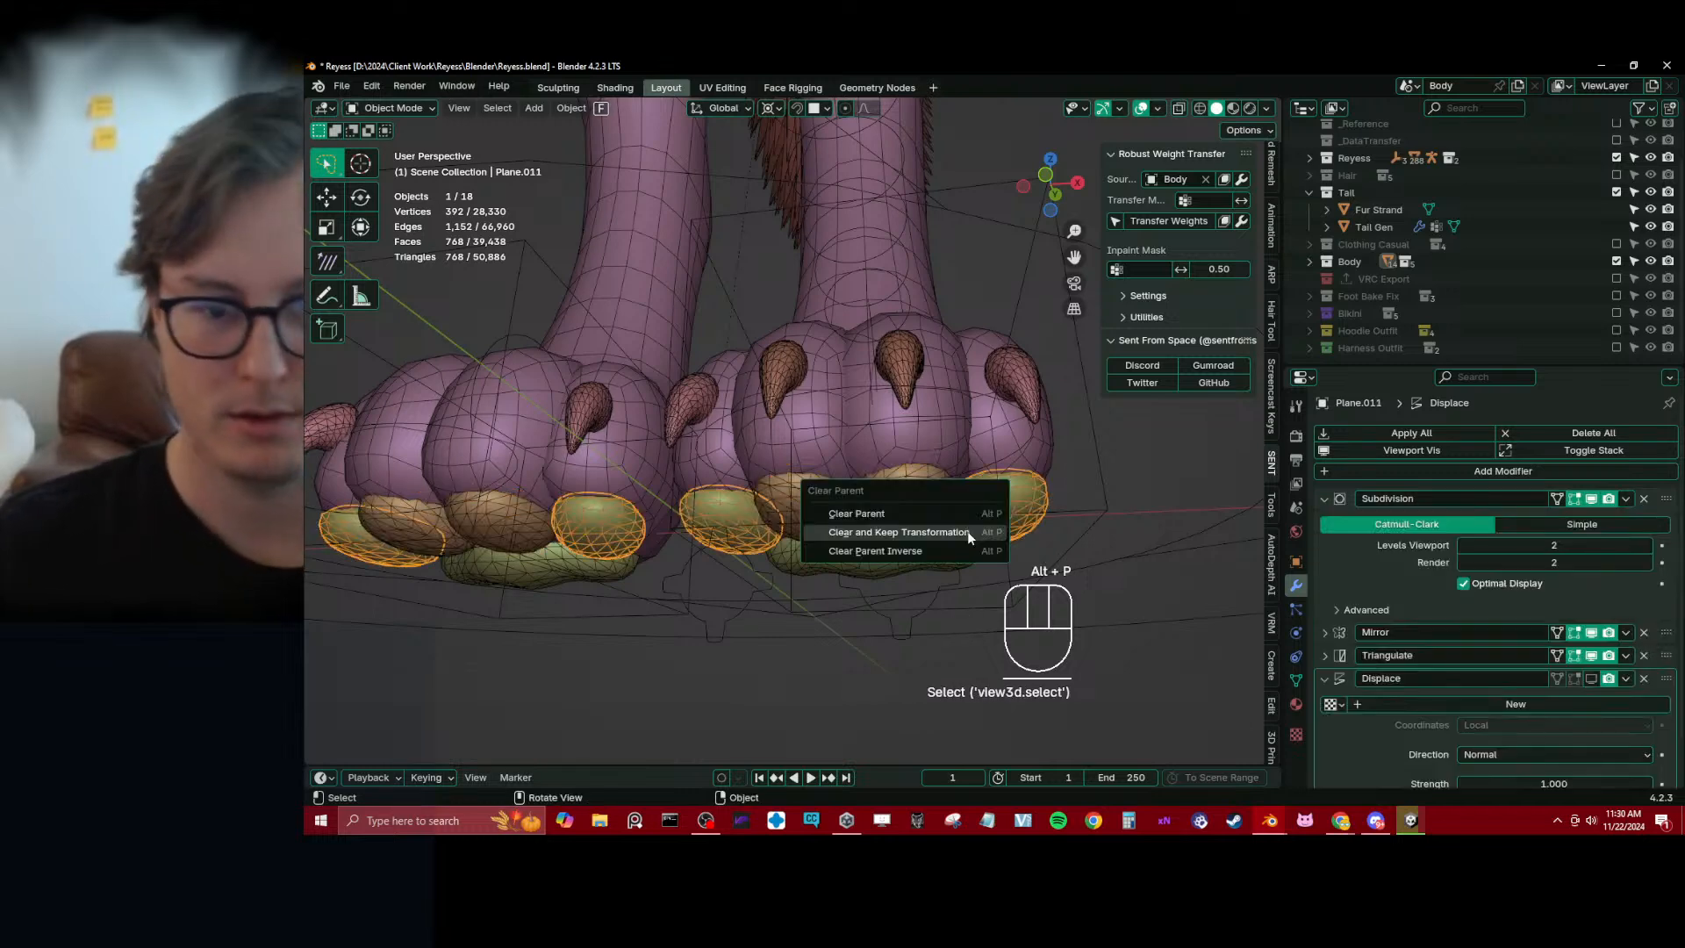
{"action": "left_click", "coordinate": [966, 530]}
Apply the outer toe pads' Subdivision modifier, check their Mirror modifier's effect and join them into the middle toe pads object
{"action": "left_click", "coordinate": [1624, 502]}
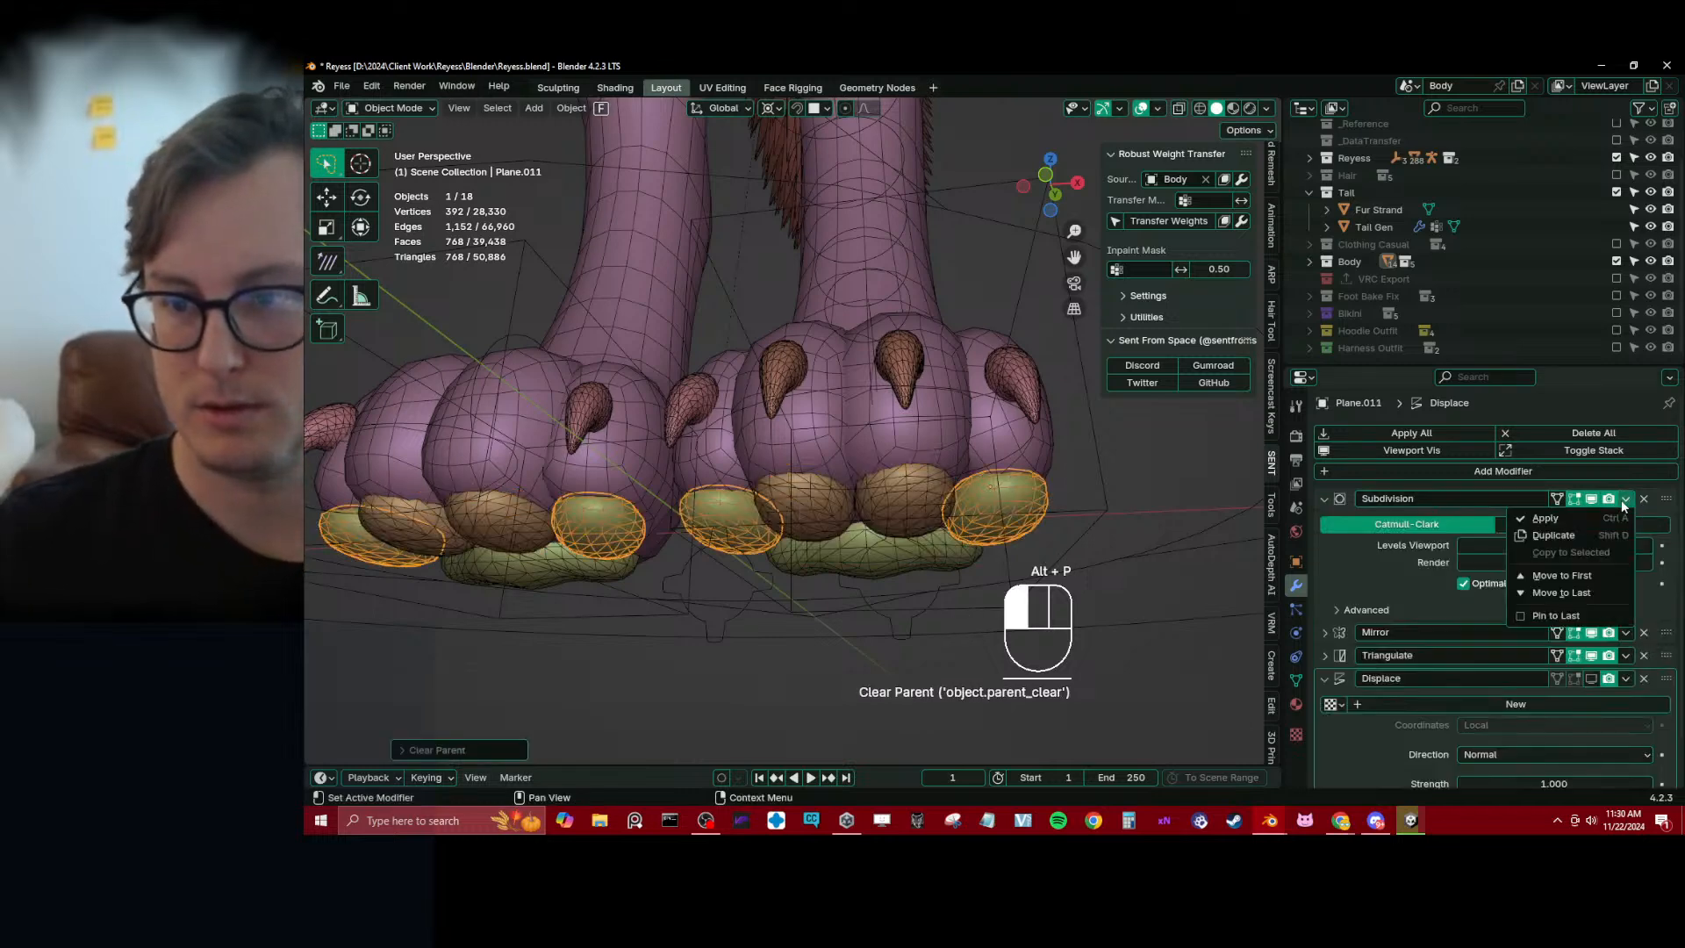
{"action": "left_click", "coordinate": [1577, 518]}
{"action": "left_click", "coordinate": [948, 464]}
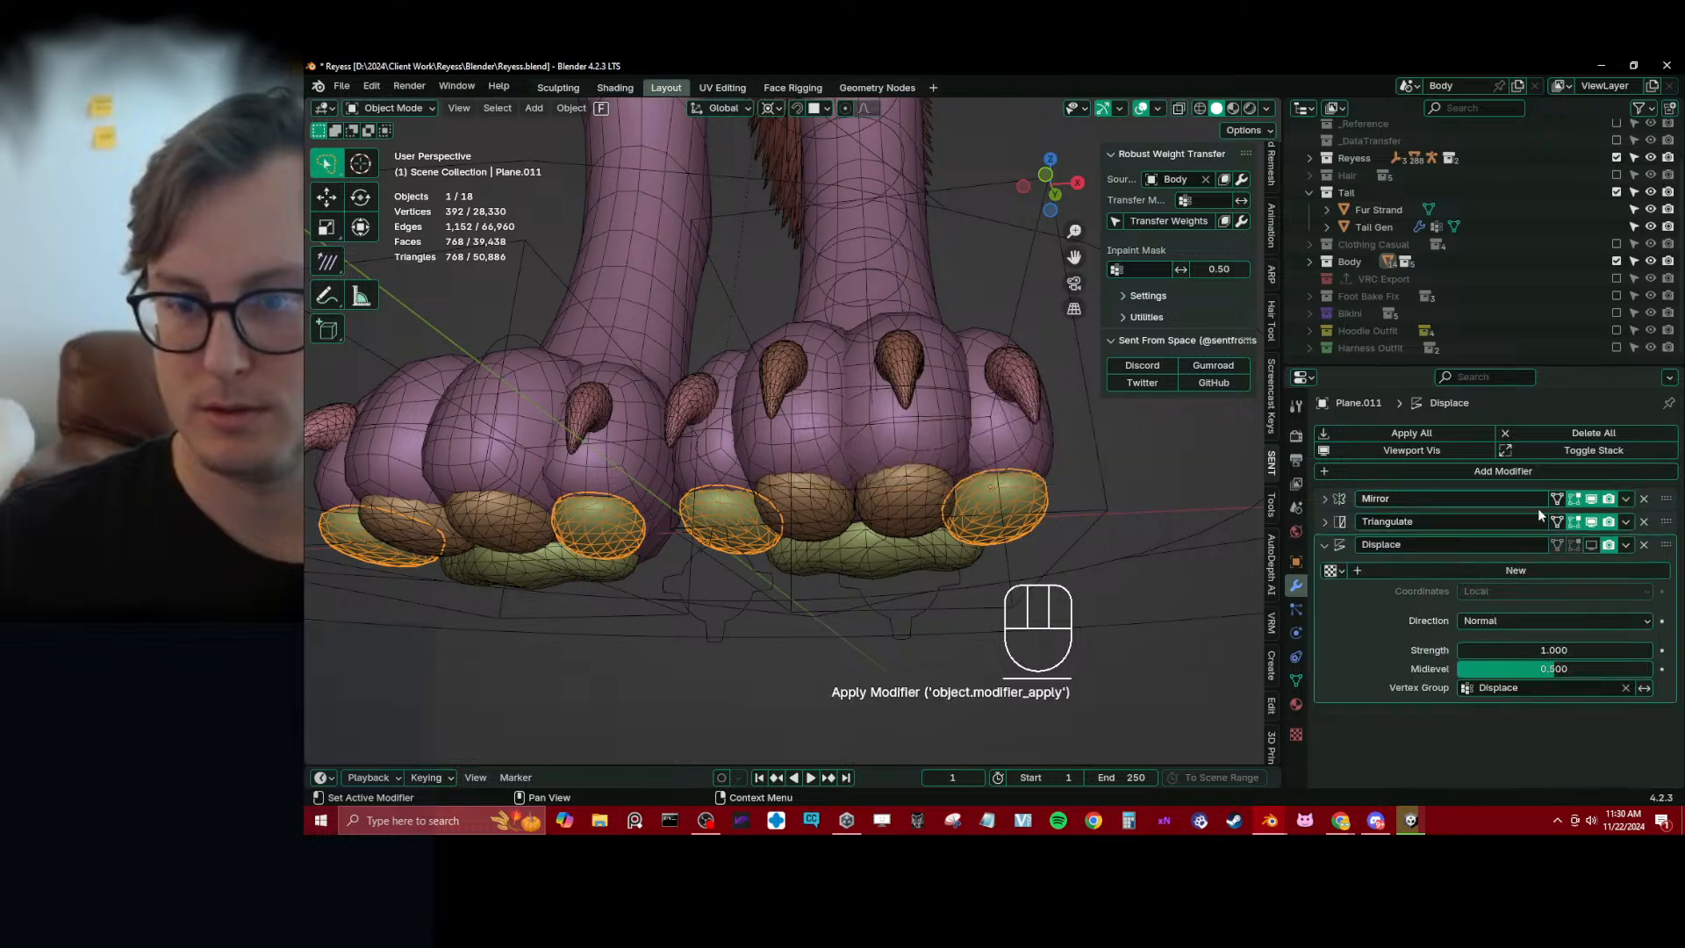
{"action": "left_click", "coordinate": [1591, 500]}
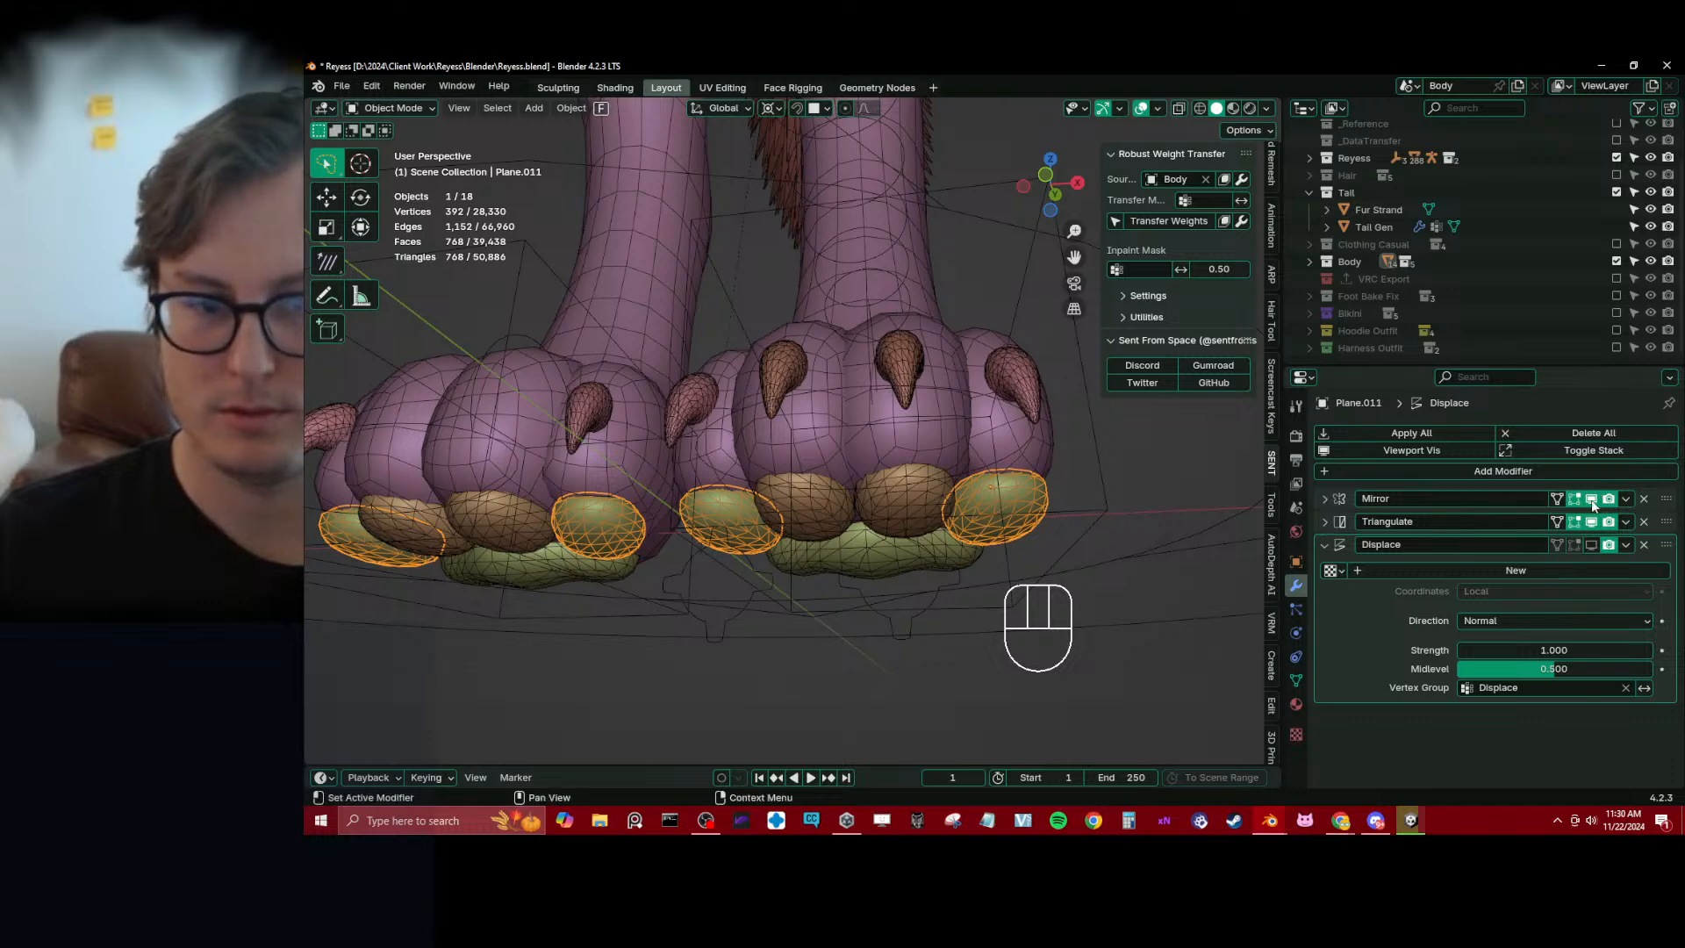
{"action": "left_click", "coordinate": [882, 513], "text": "ctrl"}
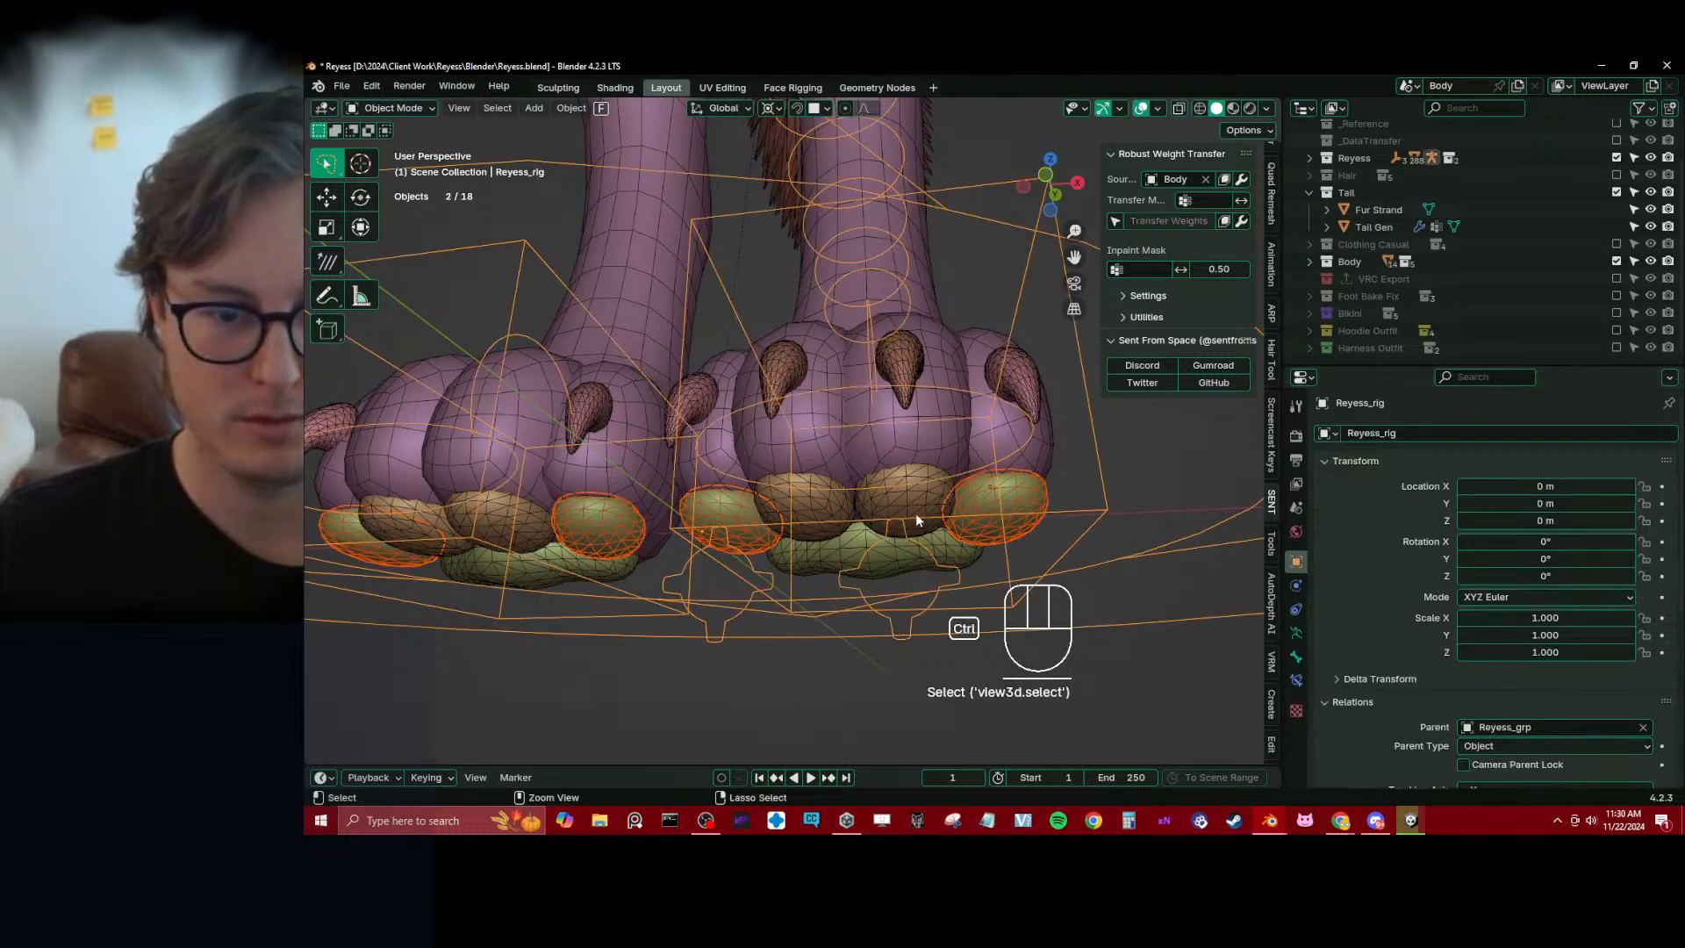
{"action": "key", "text": "ctrl+z"}
{"action": "key", "text": "ctrl+j"}
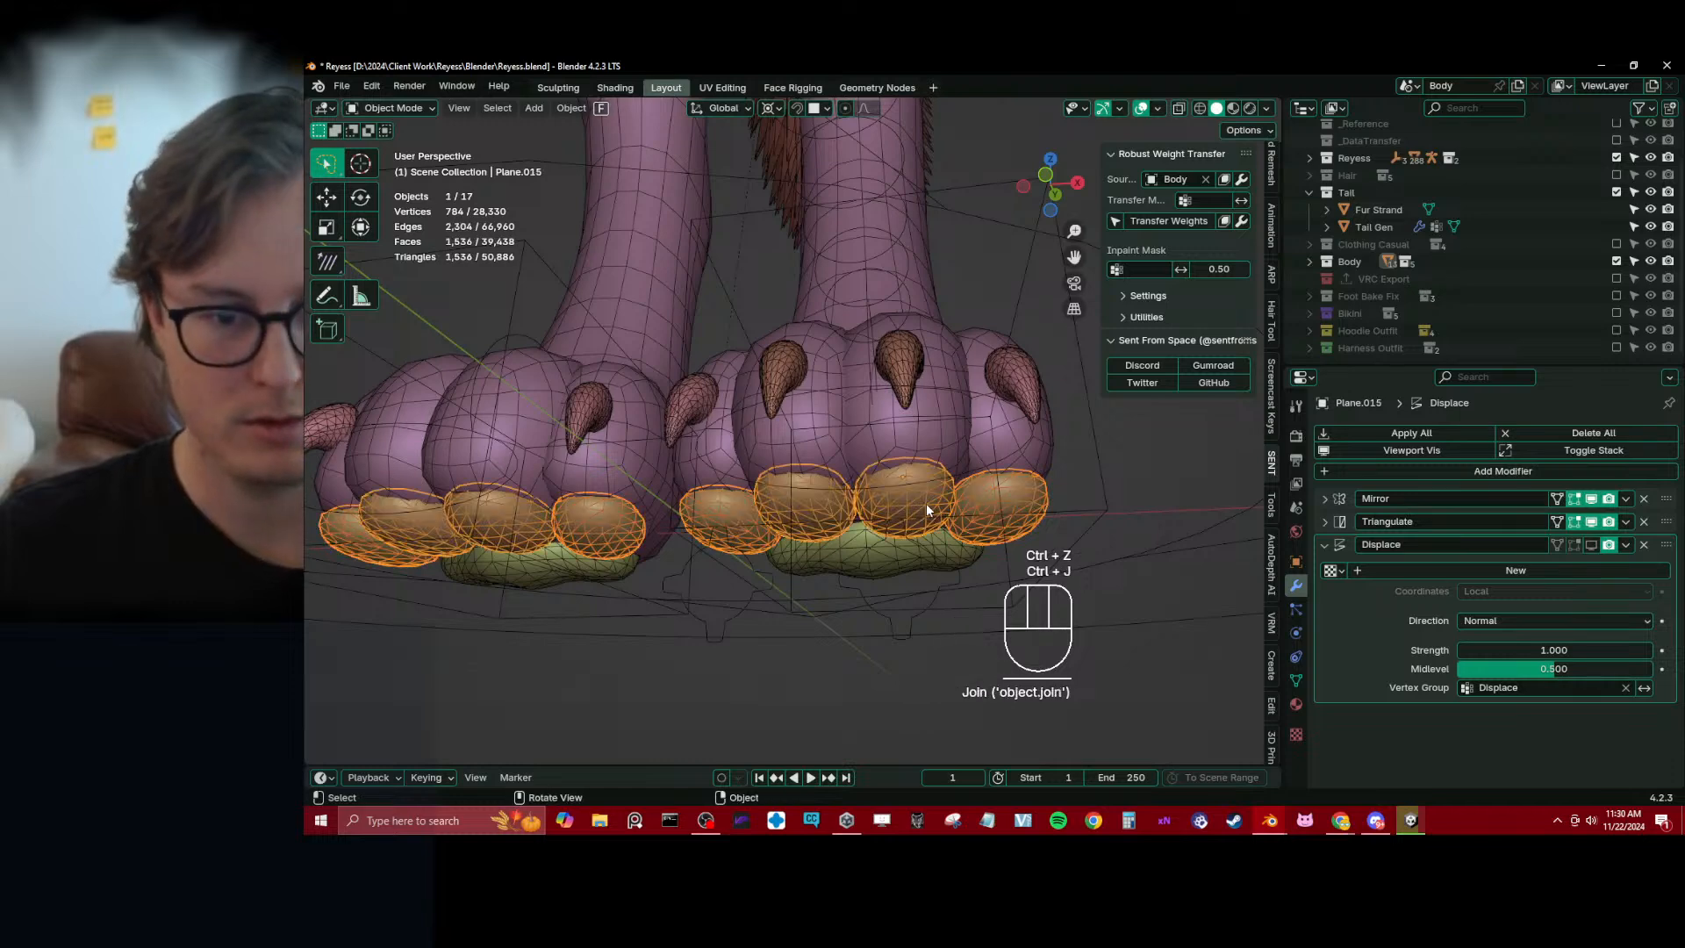
Join the middle claws with the outer claws, and join the combined claws into the toe pads object
{"action": "left_click", "coordinate": [921, 373]}
{"action": "left_click", "coordinate": [1022, 391], "text": "ctrl"}
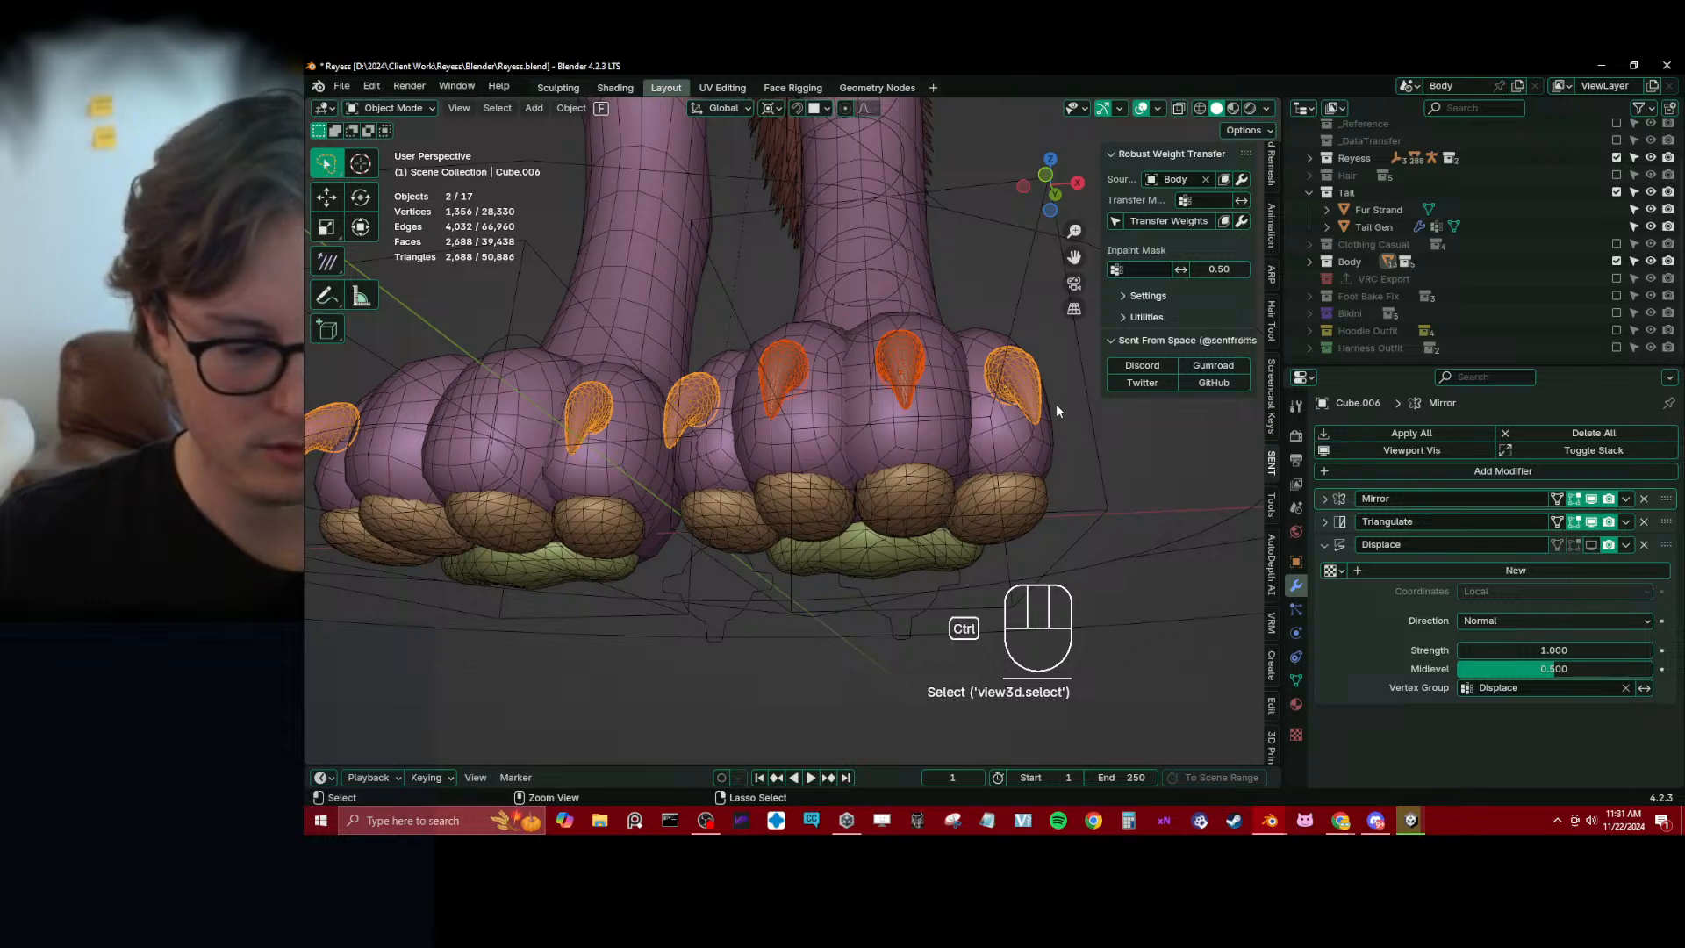
{"action": "key", "text": "ctrl+j"}
{"action": "left_click", "coordinate": [1025, 492], "text": "ctrl"}
{"action": "key", "text": "ctrl+j"}
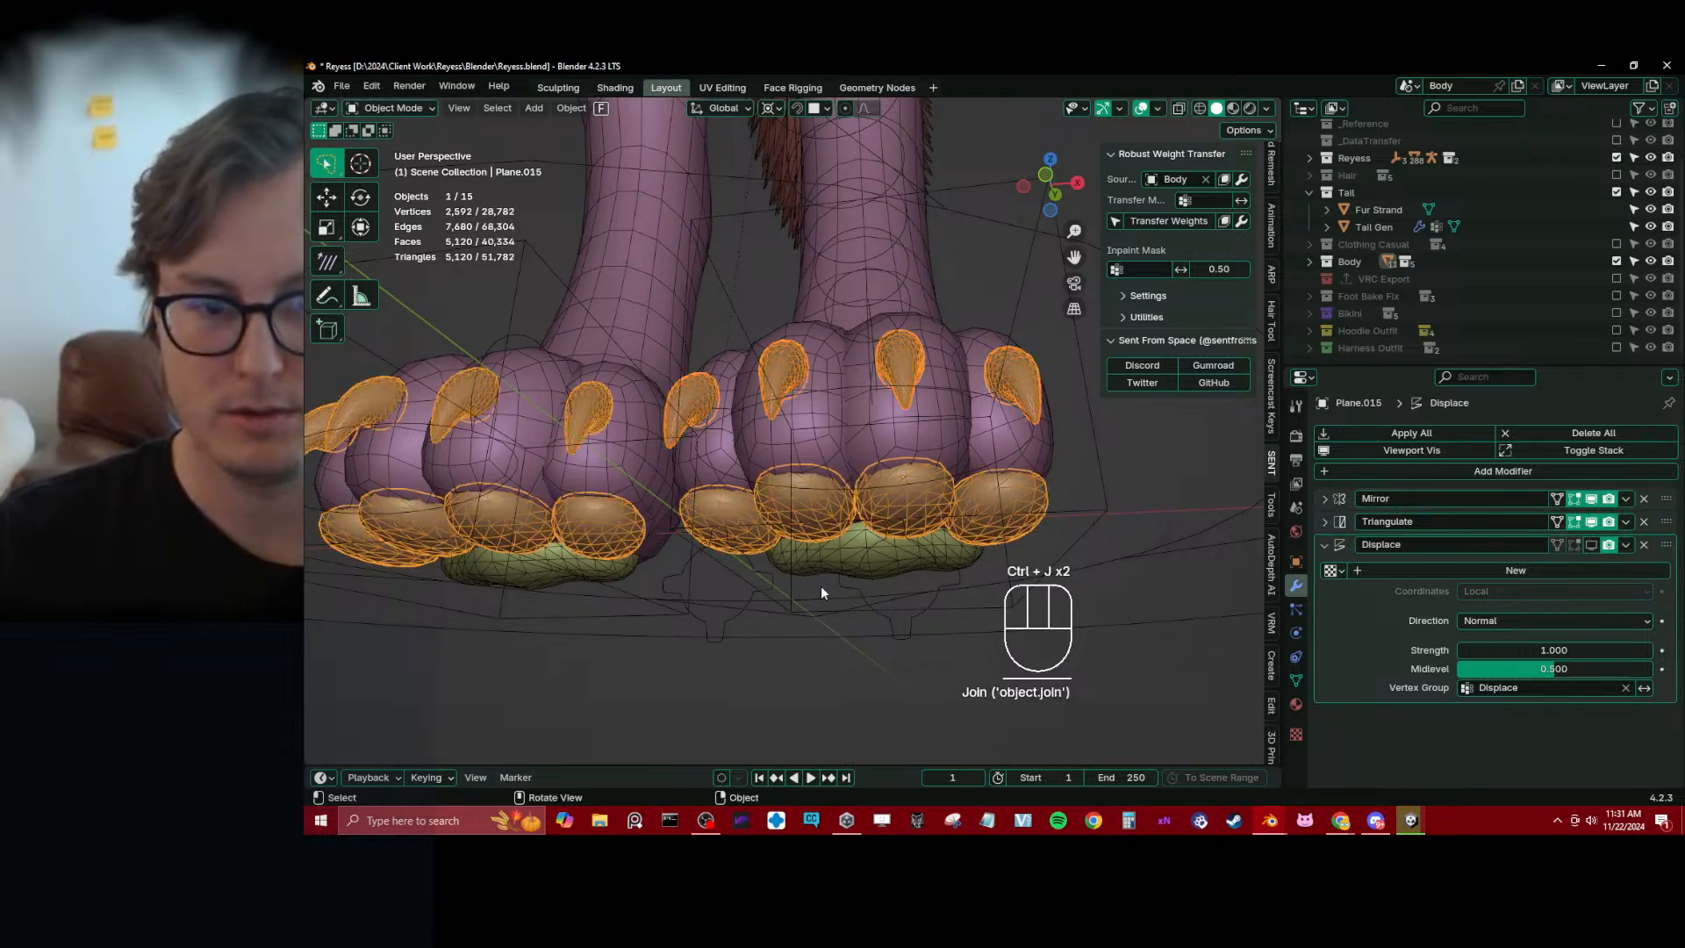
Apply the large foot pads' Mirror.001 and Subdivision modifiers and join the pads into the combined toe pad and claw mesh
{"action": "left_click", "coordinate": [913, 560]}
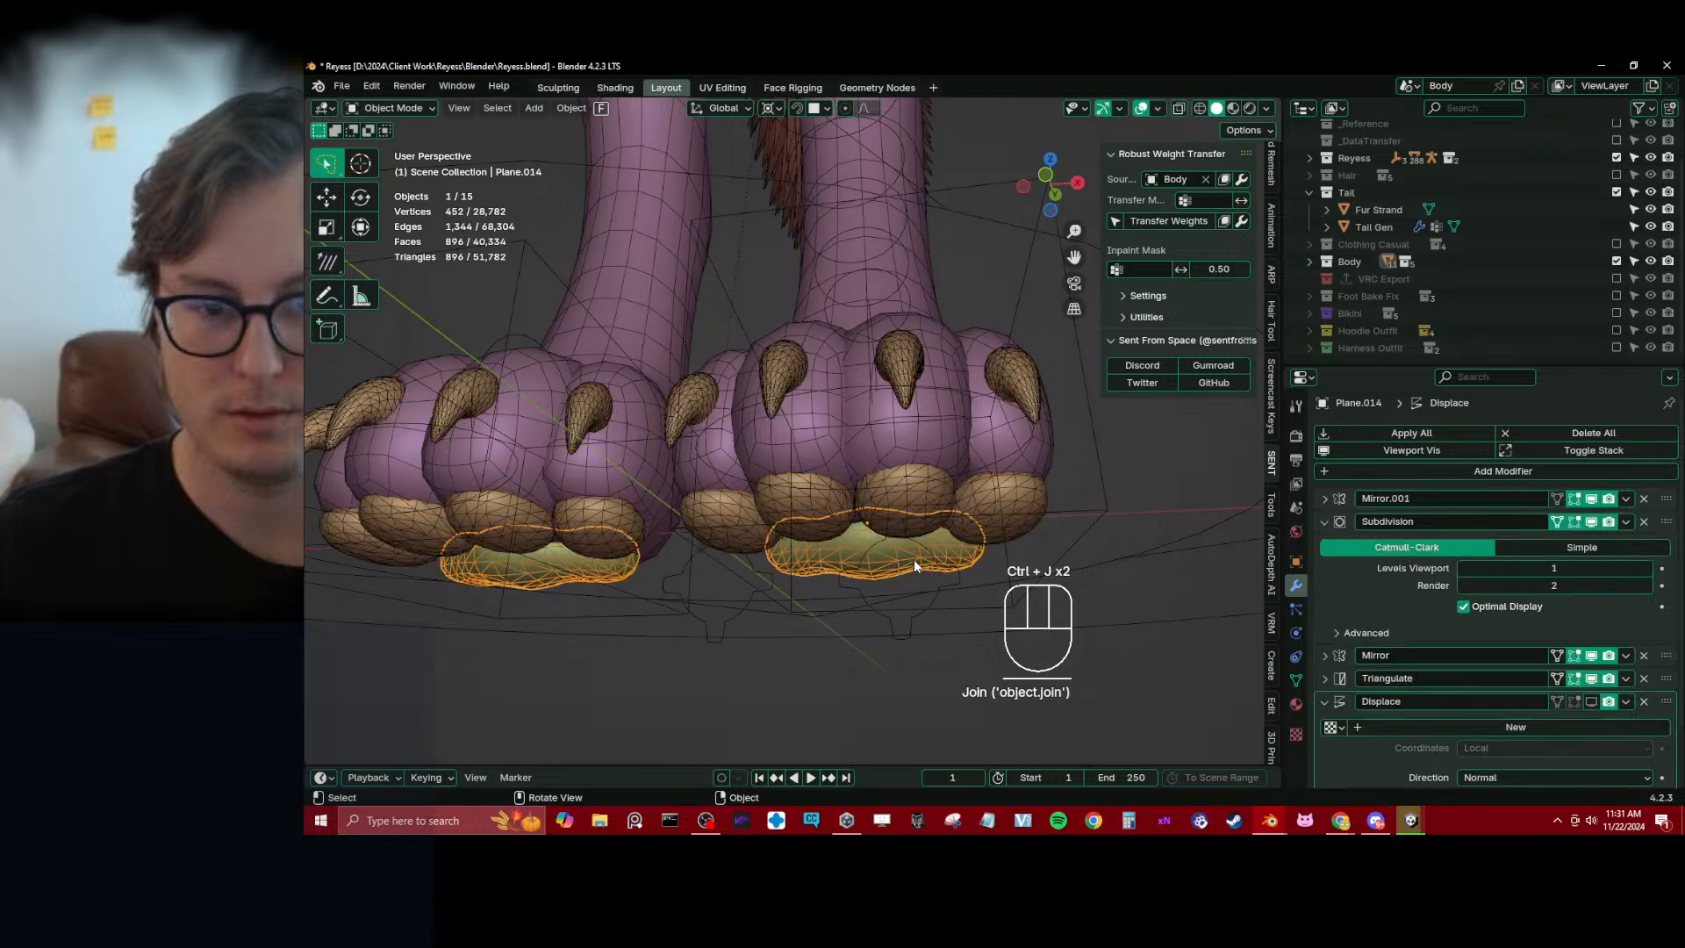
{"action": "left_click", "coordinate": [1624, 499]}
{"action": "left_click", "coordinate": [1604, 520]}
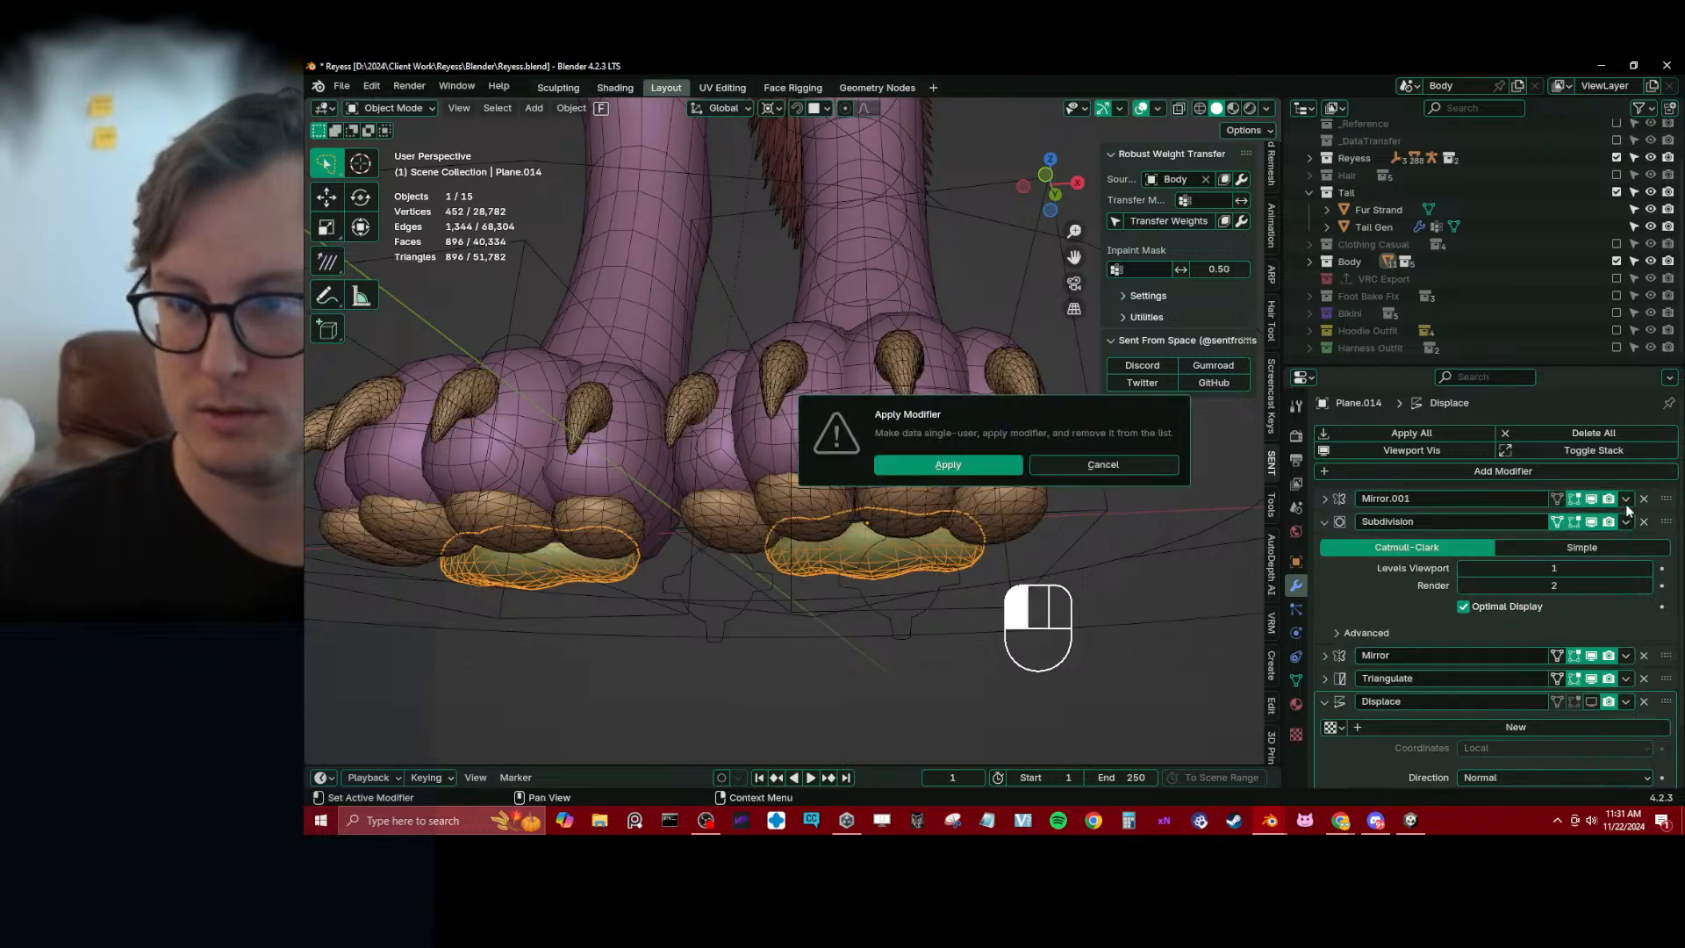
{"action": "left_click", "coordinate": [886, 464]}
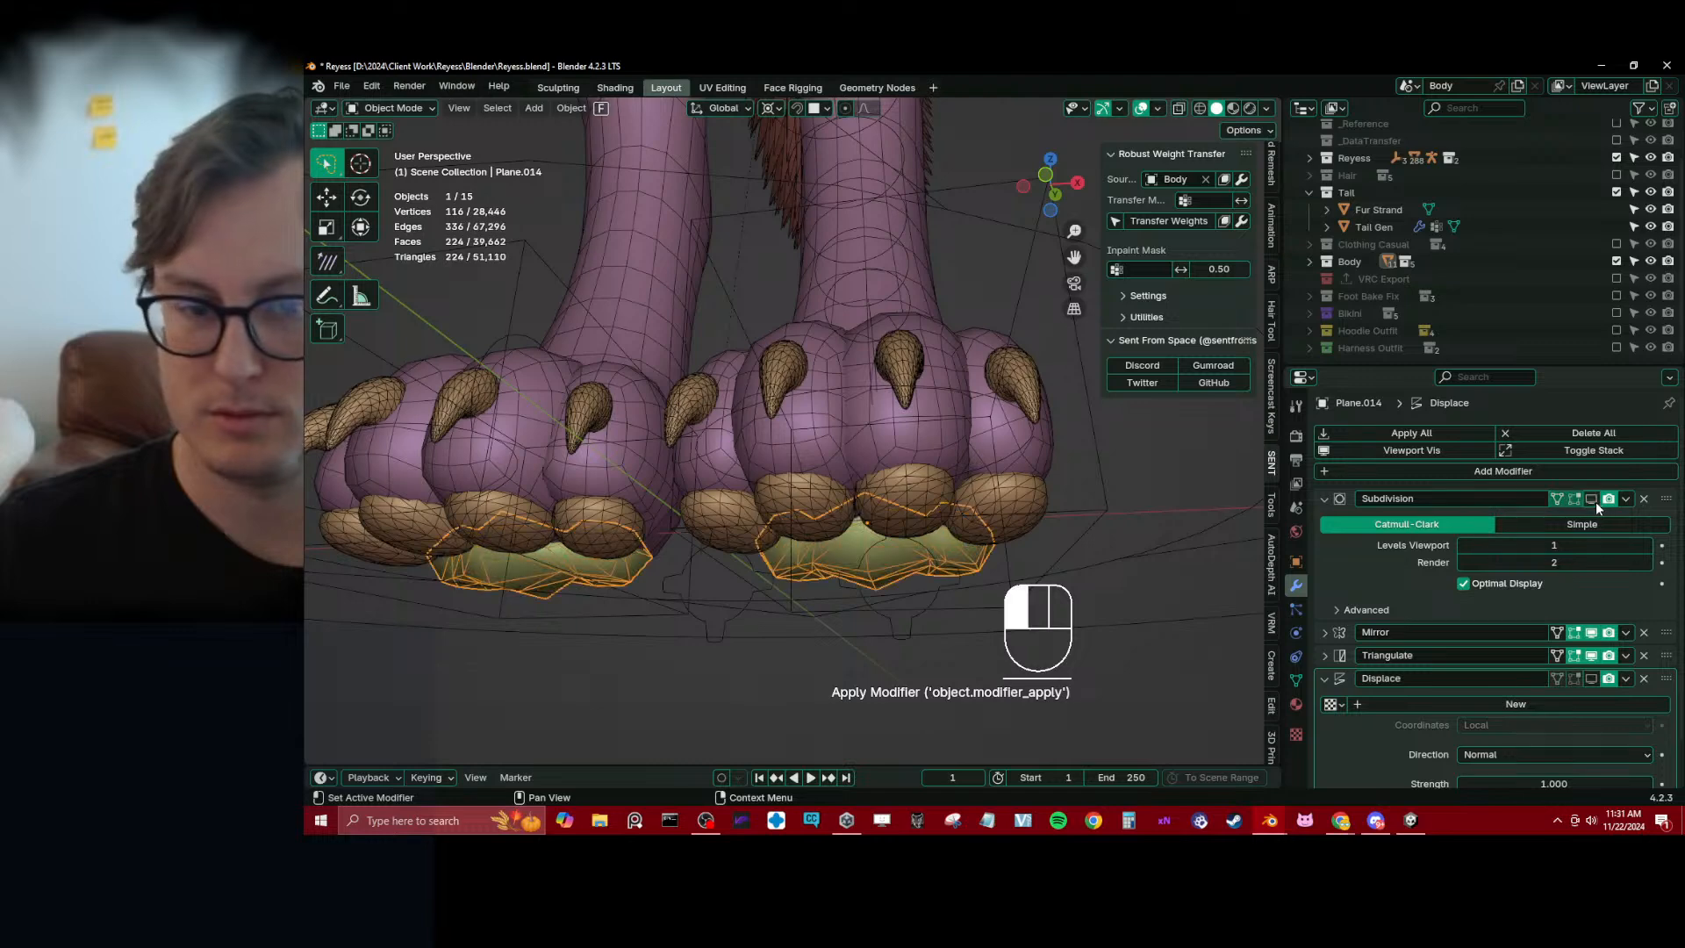
{"action": "left_click", "coordinate": [1624, 499]}
{"action": "left_click", "coordinate": [1602, 517]}
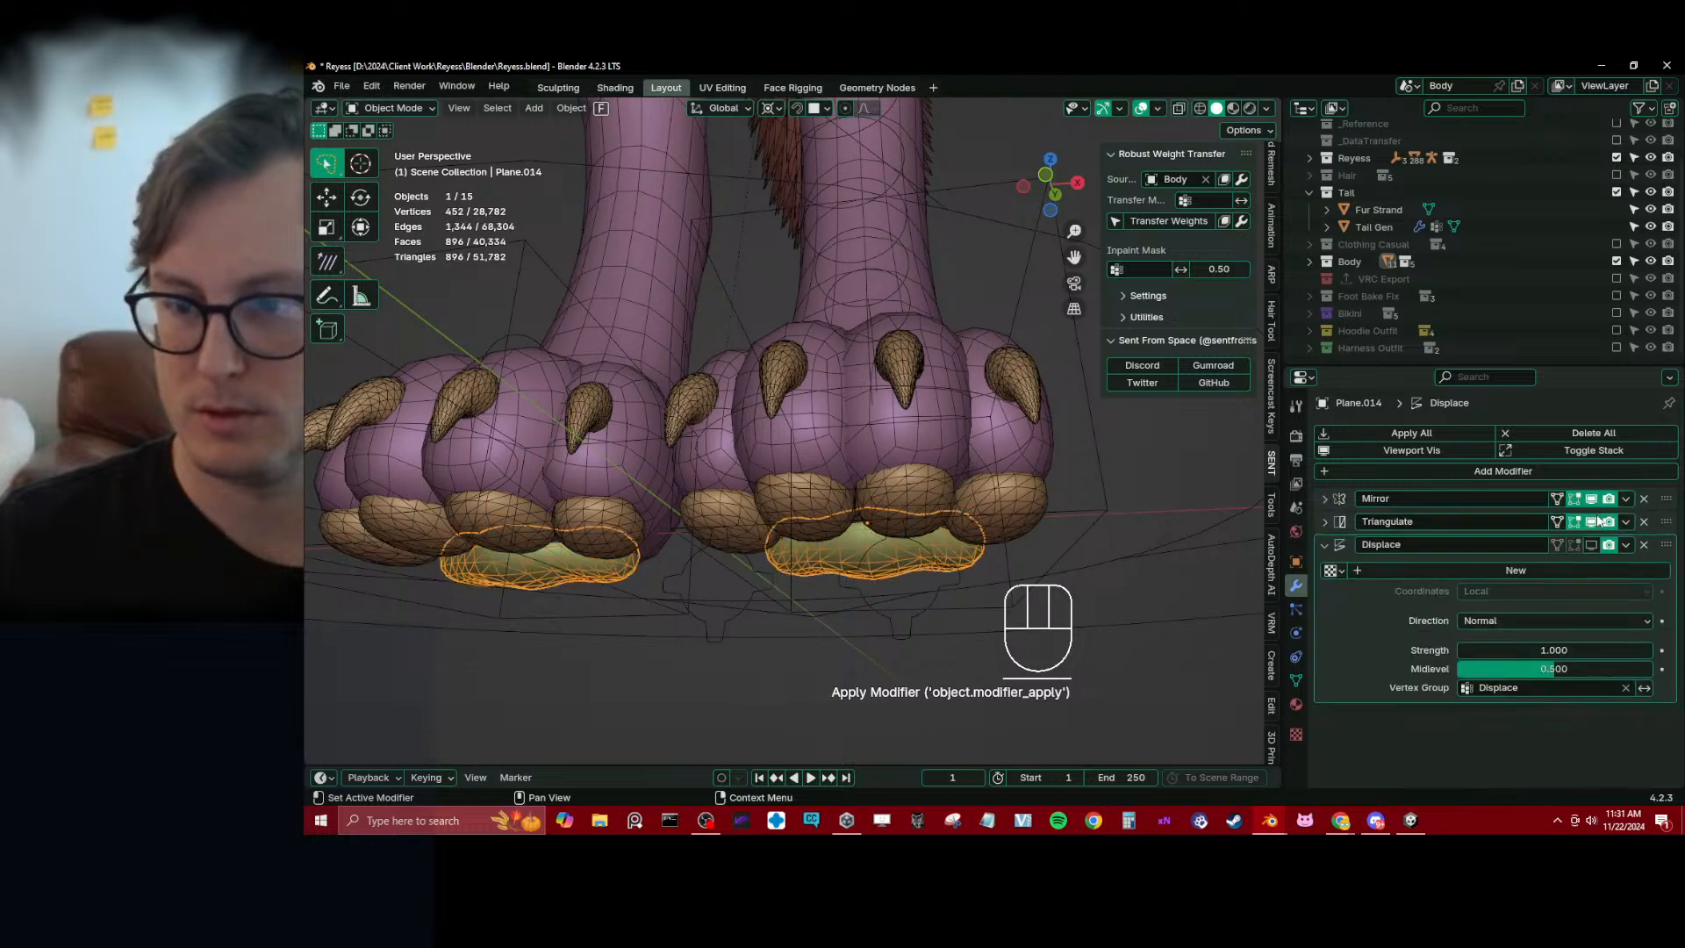
{"action": "left_click", "coordinate": [1030, 500], "text": "shift"}
{"action": "key", "text": "ctrl+j"}
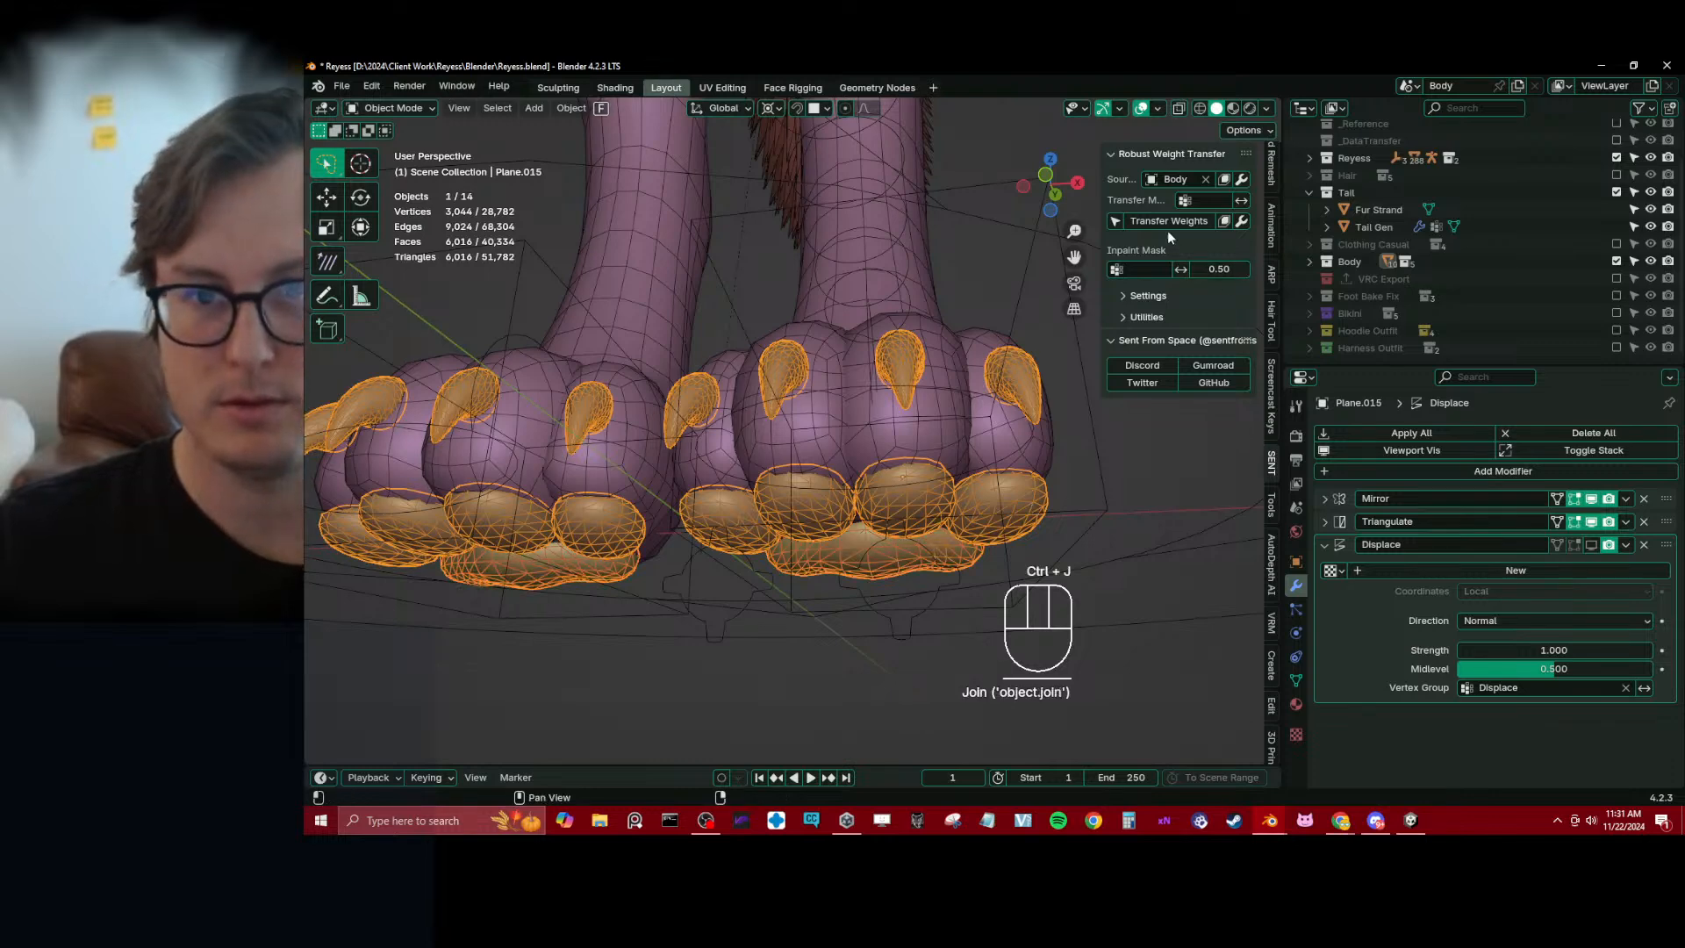
Transfer the Body weights to the combined pads and claws mesh and parent it to Reyess_rig using Armature Deform With Empty Groups
{"action": "left_click", "coordinate": [1167, 223]}
{"action": "scroll", "coordinate": [971, 460], "scroll_direction": "down", "scroll_amount": 3}
{"action": "left_click", "coordinate": [1030, 450], "text": "shift"}
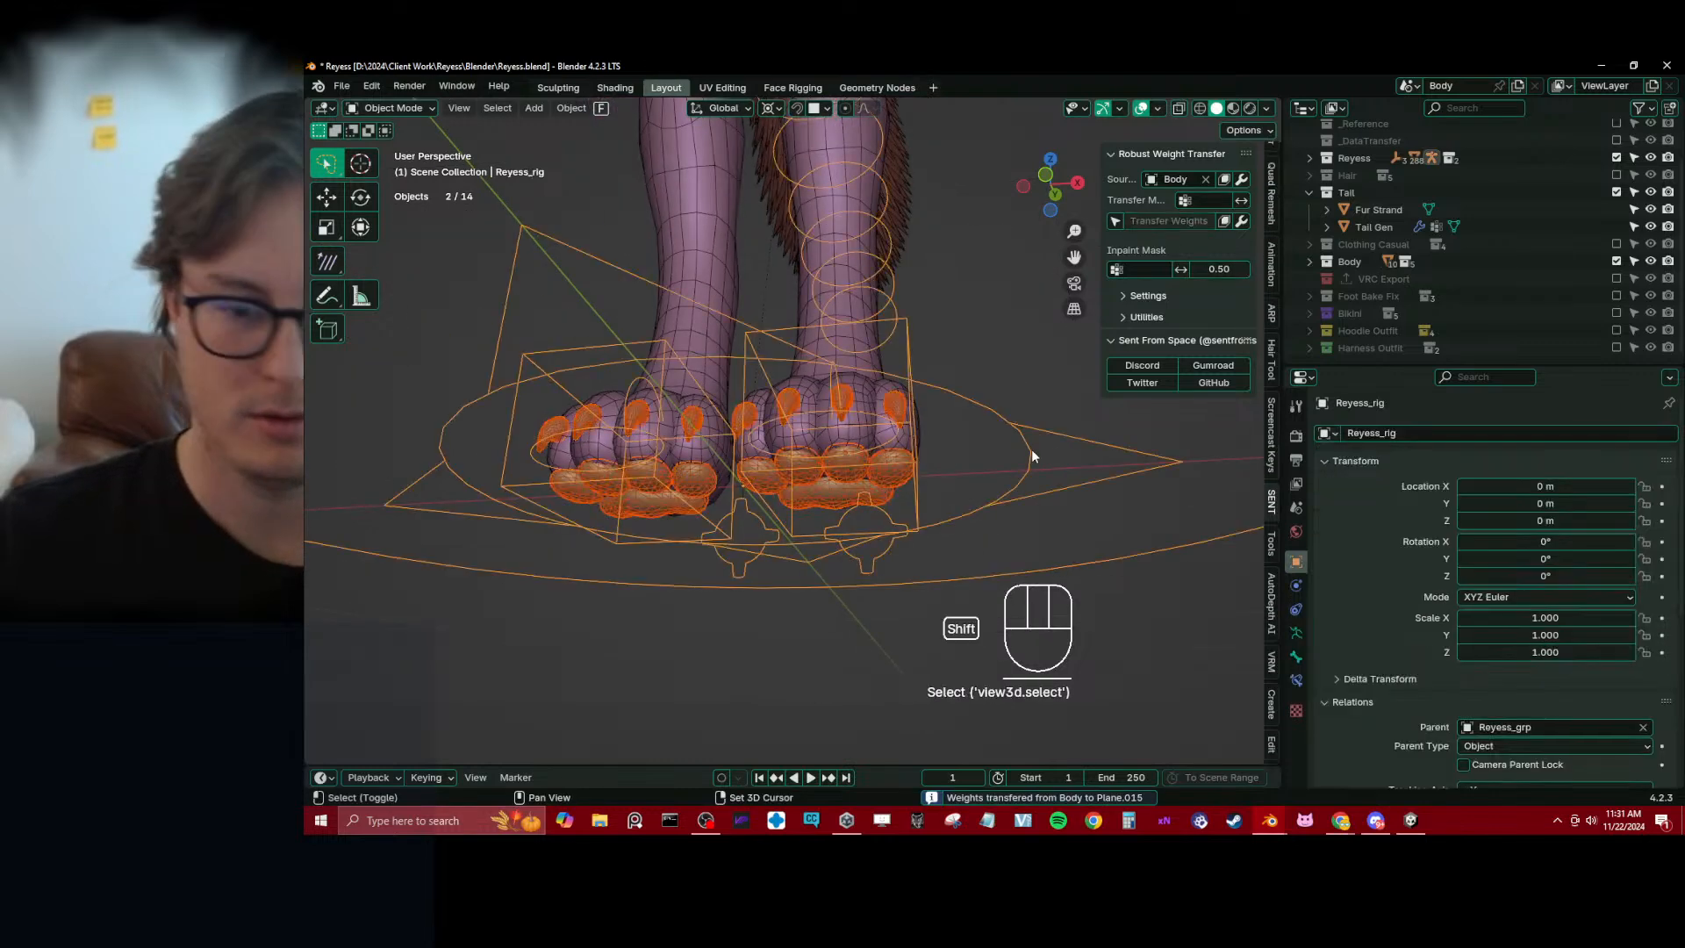
{"action": "key", "text": "ctrl+p"}
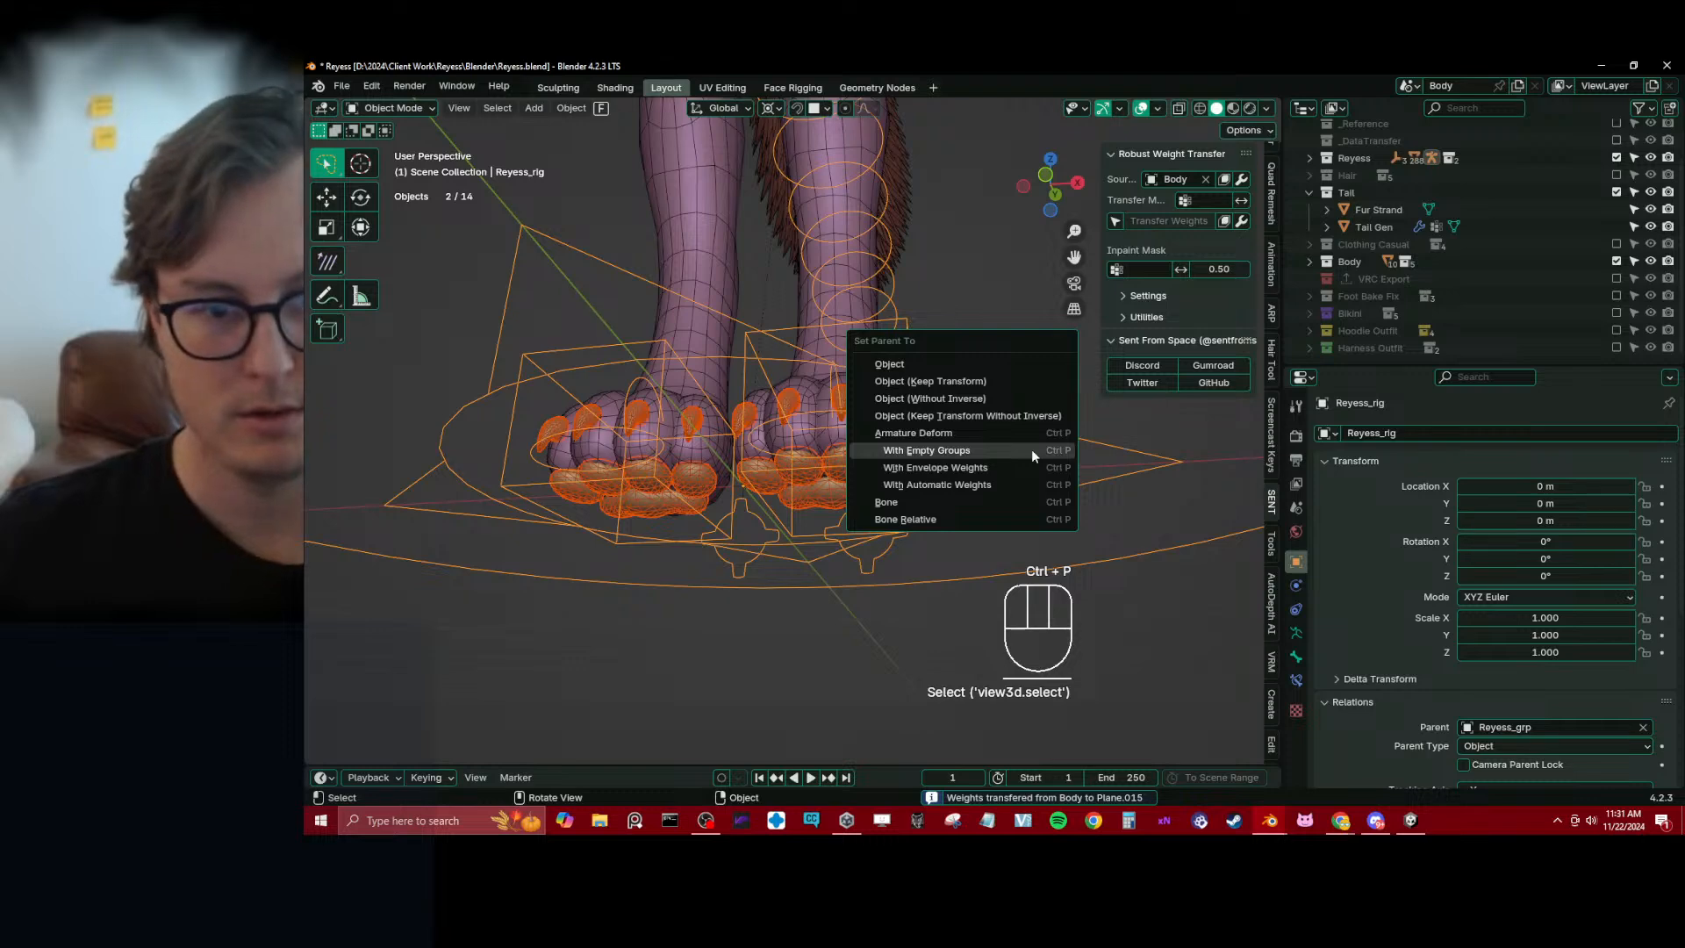
{"action": "left_click", "coordinate": [1030, 450]}
Put the rig in Pose Mode and test moving the c_foot_ik.l control to check that the claws and pads follow
{"action": "left_click", "coordinate": [910, 349]}
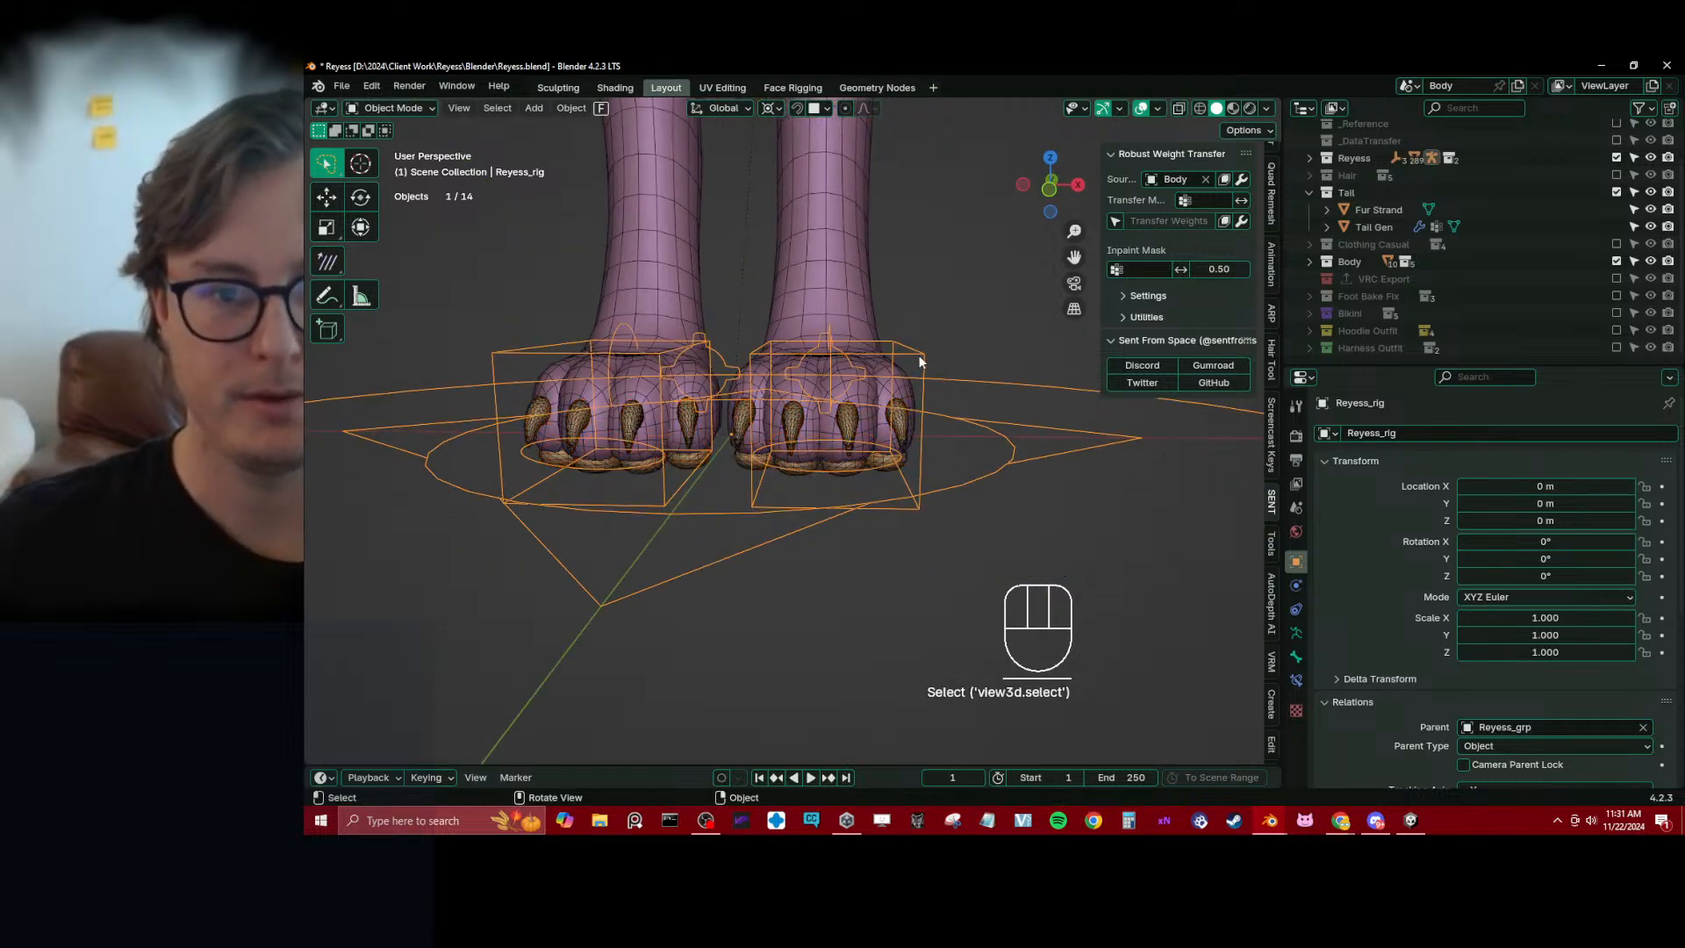
{"action": "key", "text": "ctrl+Tab"}
{"action": "left_click", "coordinate": [823, 460]}
{"action": "key", "text": "g"}
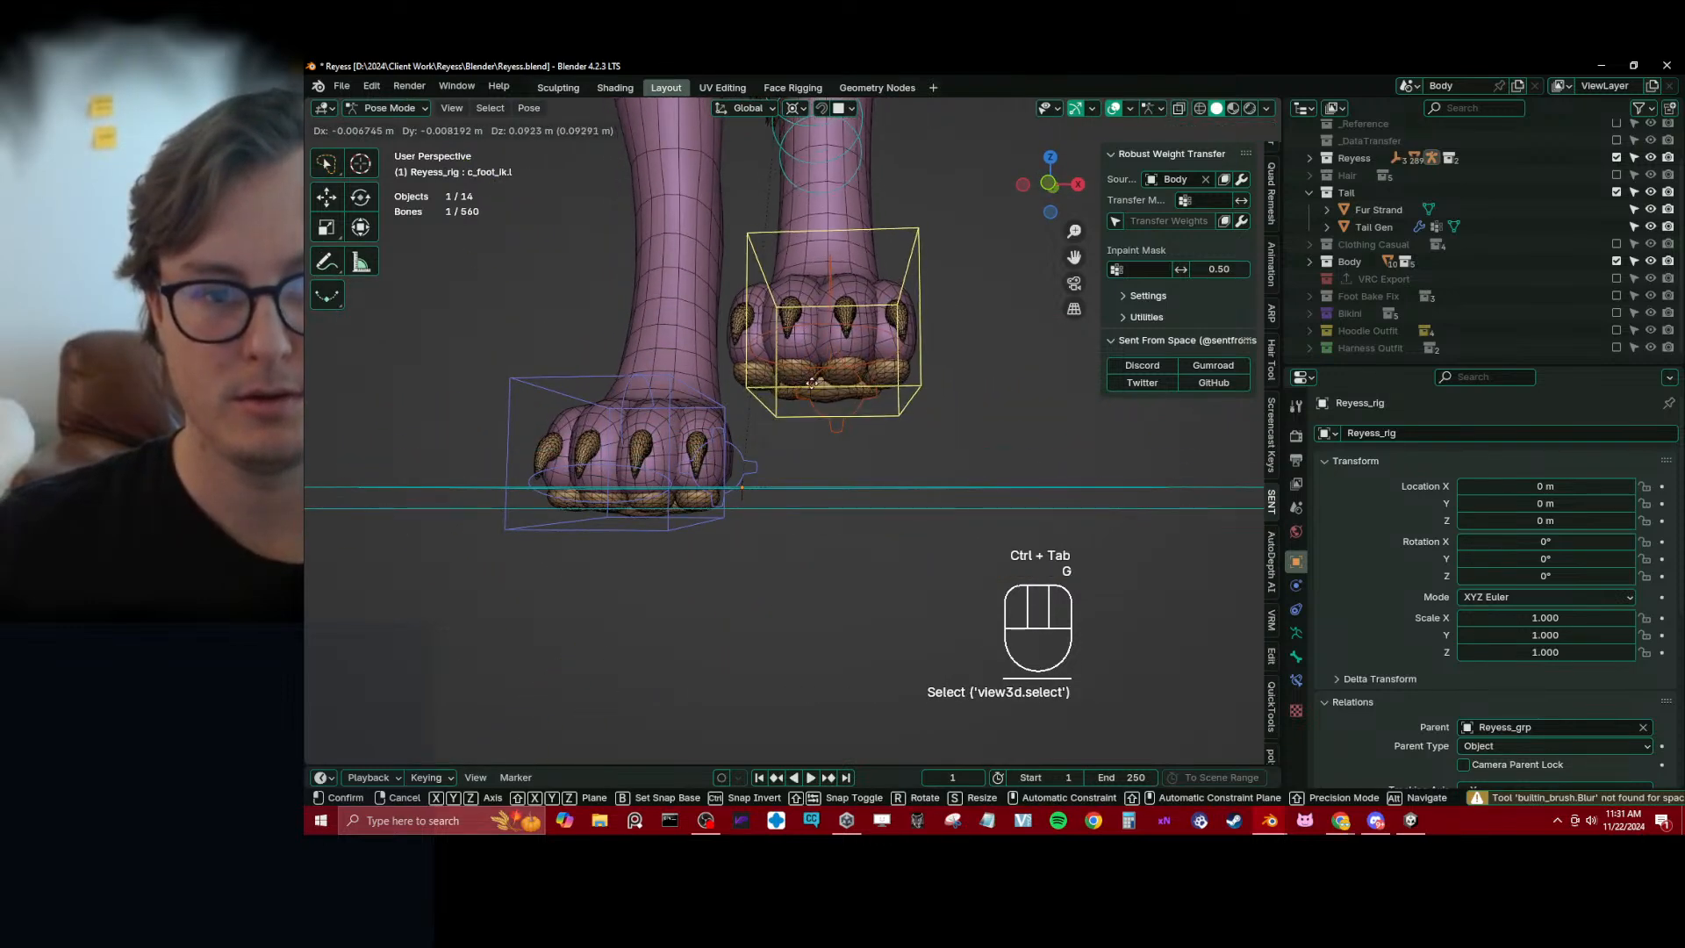
{"action": "right_click", "coordinate": [812, 383]}
Change the transform pivot point and rotate the c_foot_01.l control to test how the pads and claws deform
{"action": "middle_click_drag", "start_coordinate": [811, 384], "coordinate": [674, 430]}
{"action": "left_click", "coordinate": [837, 368]}
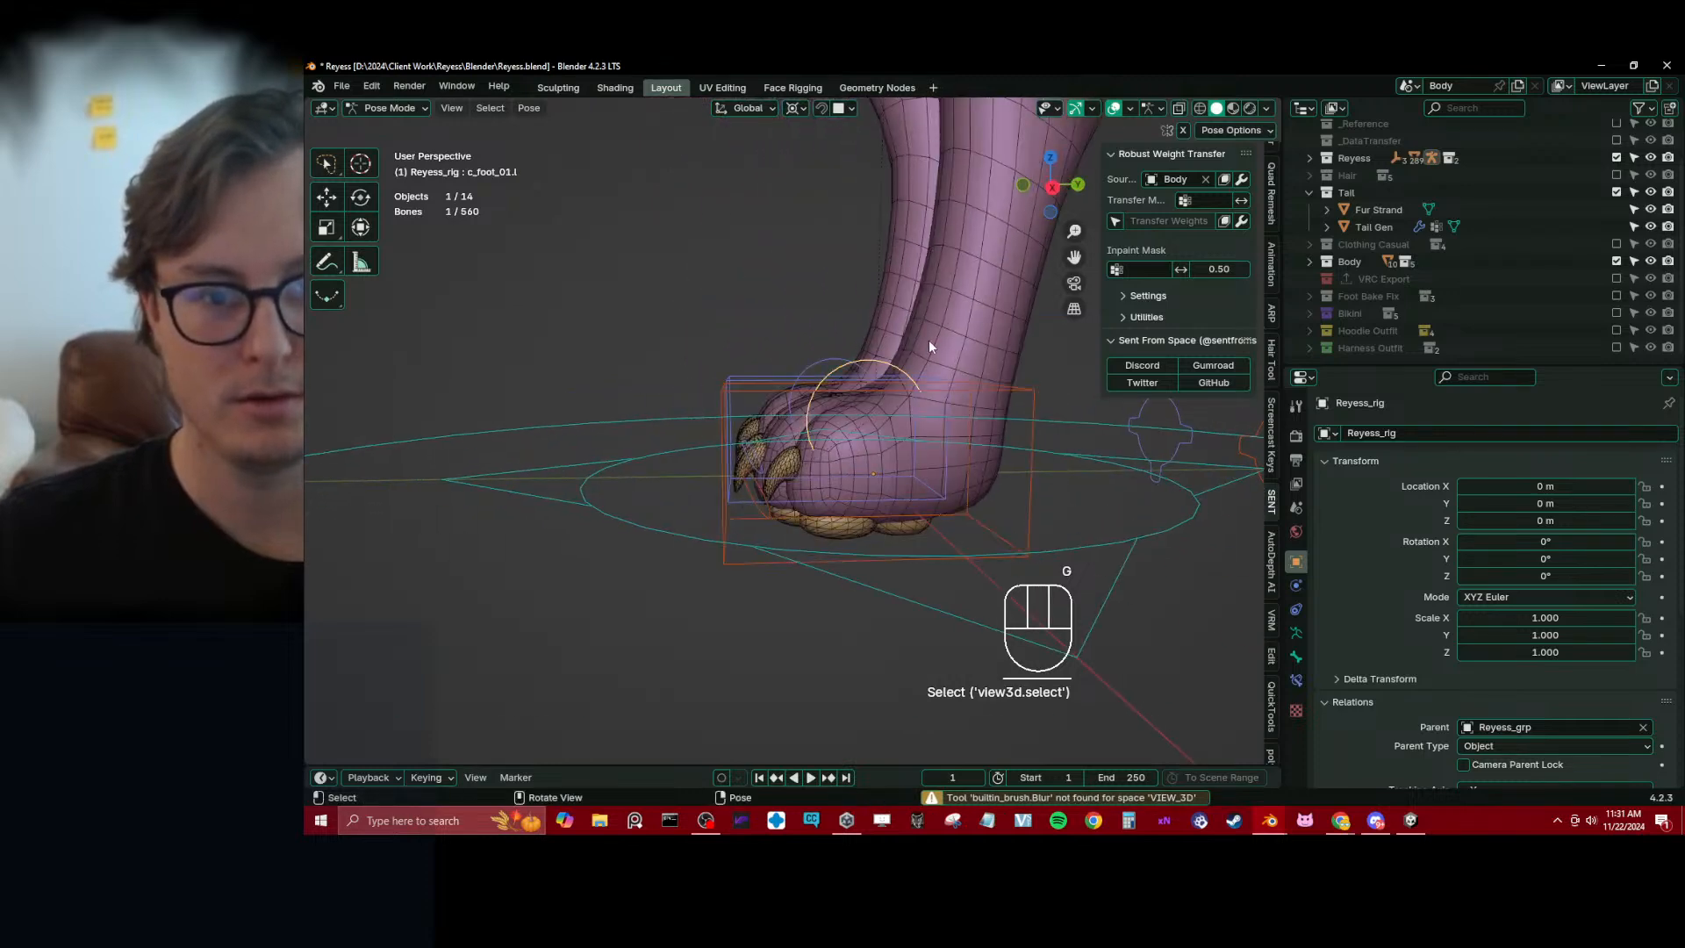
{"action": "key", "text": "period"}
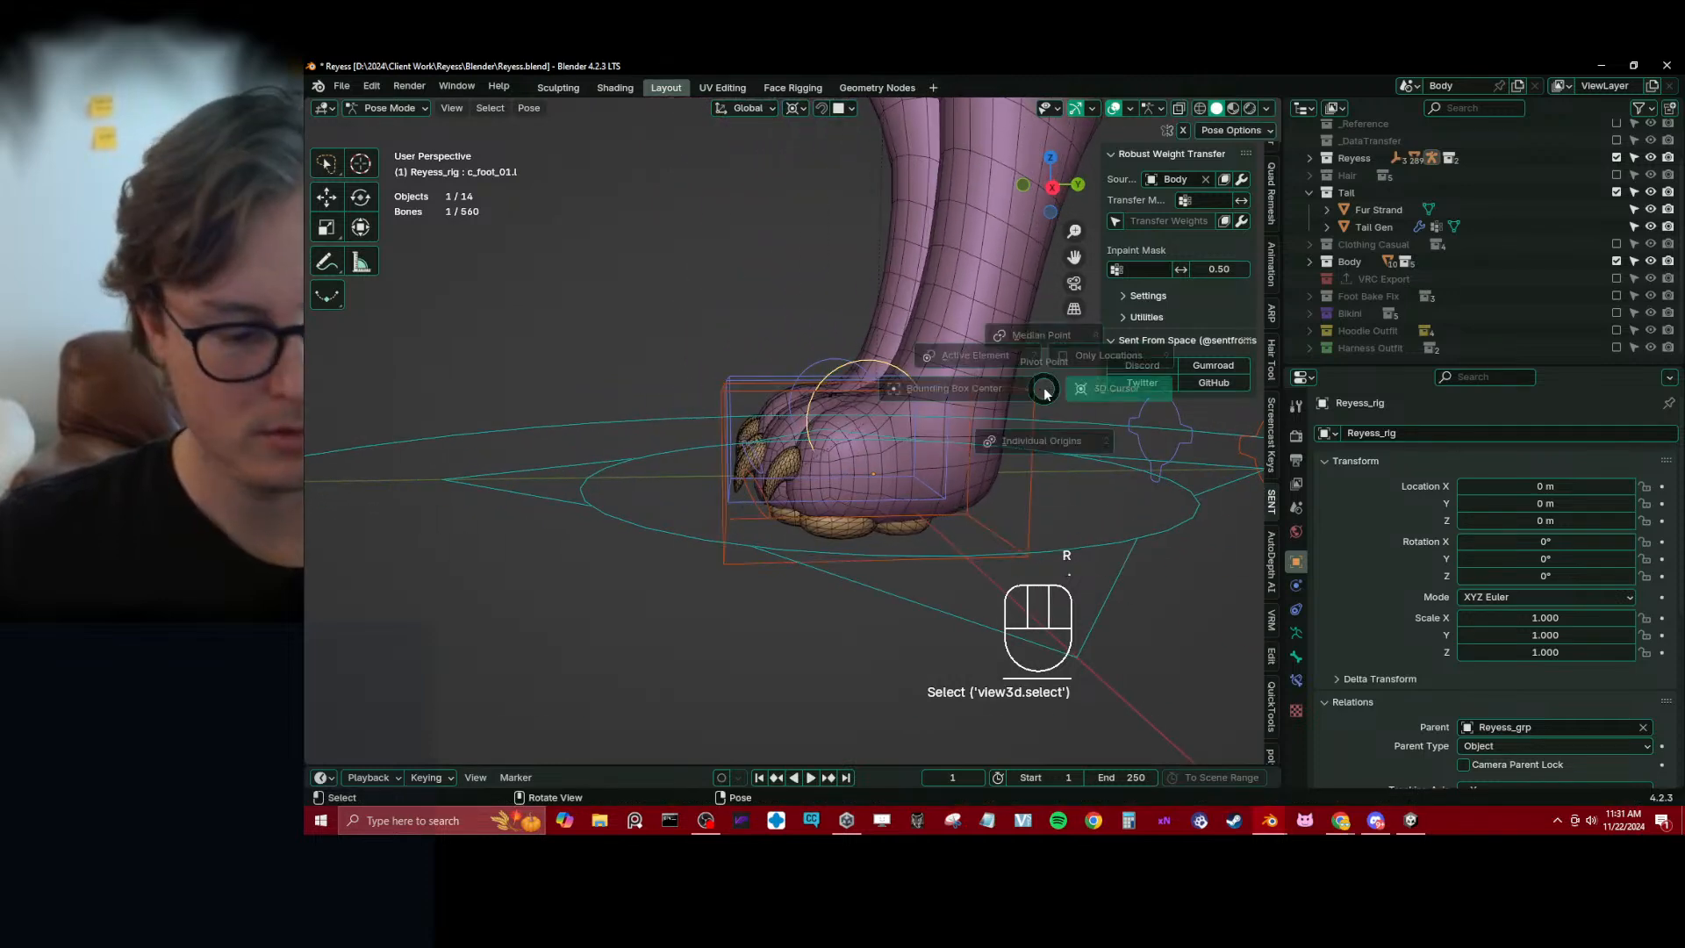
{"action": "left_click", "coordinate": [1044, 393]}
{"action": "key", "text": "r"}
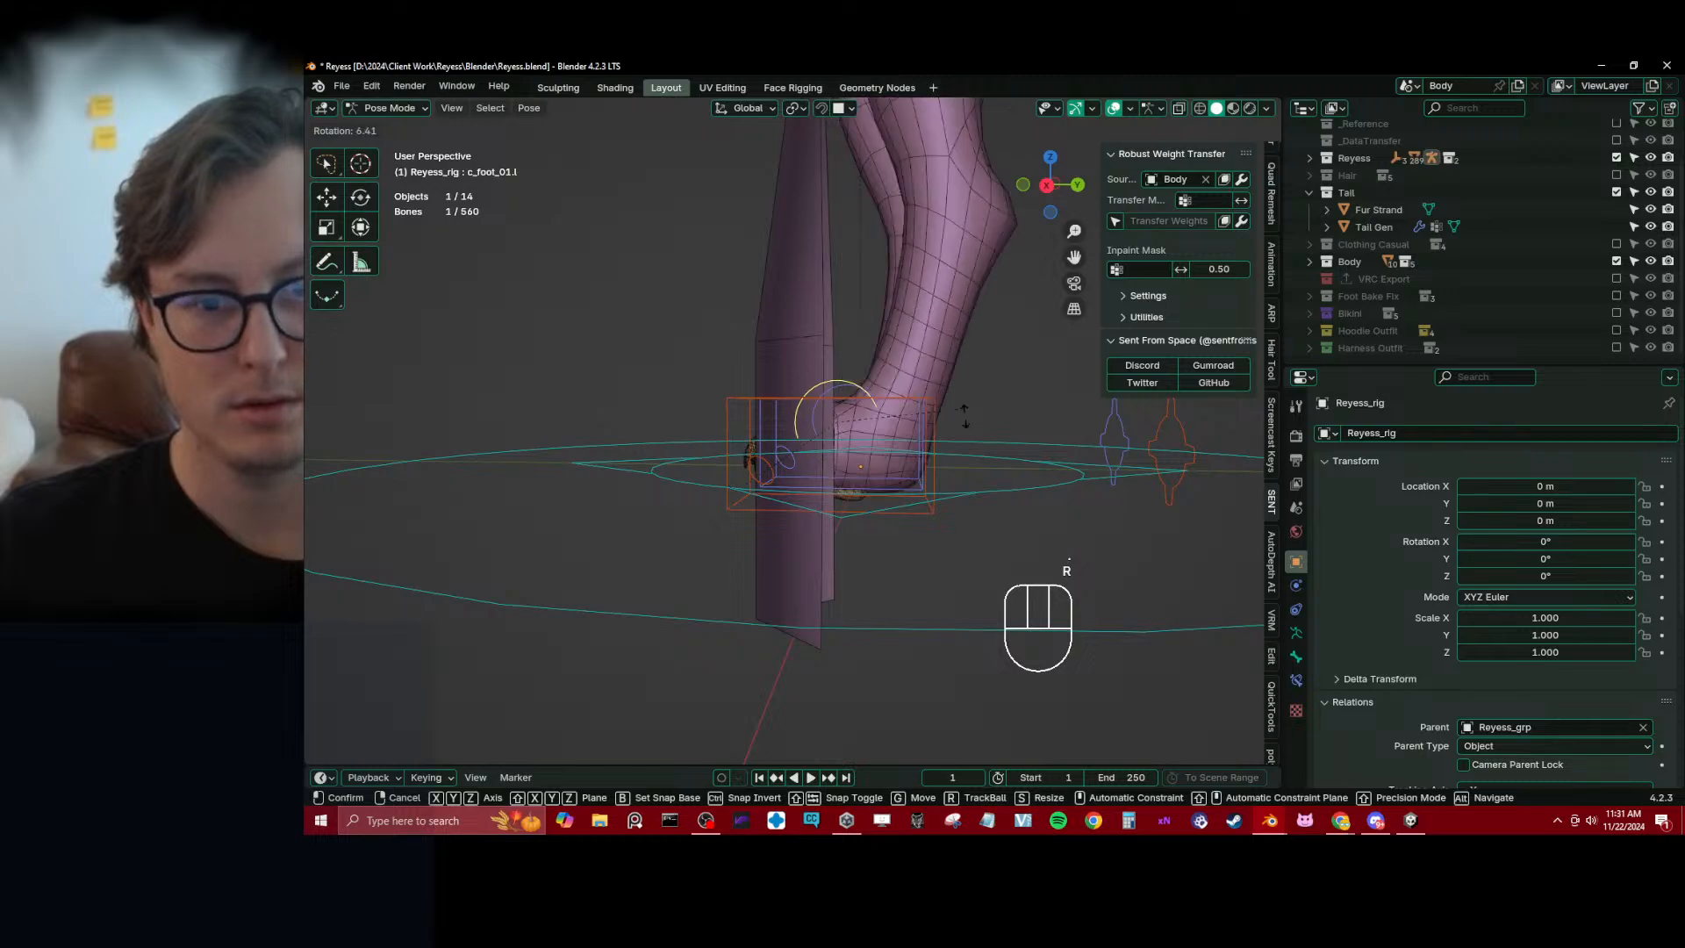
{"action": "left_click", "coordinate": [964, 416]}
{"action": "middle_click_drag", "start_coordinate": [893, 305], "coordinate": [902, 454]}
Clear the location and rotation of all pose bones, return the rig to Object Mode and save the file
{"action": "key", "text": "a"}
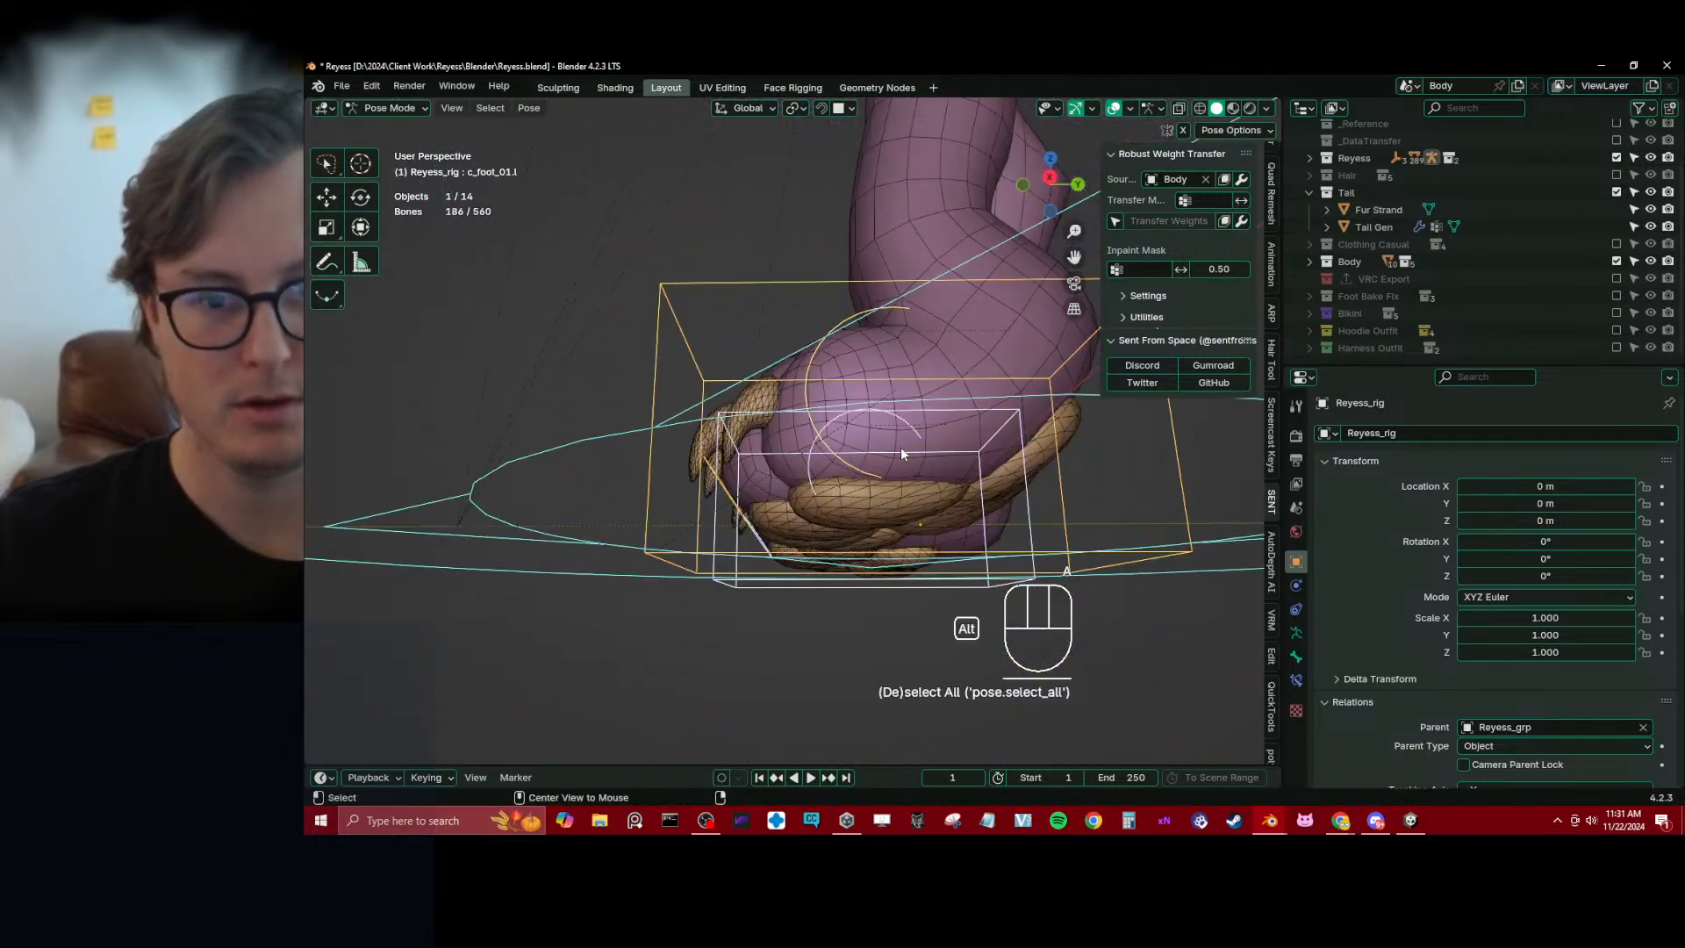
{"action": "key", "text": "alt+g"}
{"action": "key", "text": "alt+r"}
{"action": "key", "text": "ctrl+Tab"}
{"action": "middle_click_drag", "start_coordinate": [981, 498], "coordinate": [910, 476]}
{"action": "scroll", "coordinate": [895, 413], "scroll_direction": "down", "scroll_amount": 5}
{"action": "key", "text": "ctrl+s"}
Delete the stray Fur Strand object beside the character and save the file
{"action": "middle_click_drag", "start_coordinate": [882, 350], "coordinate": [880, 479], "text": "shift"}
{"action": "middle_click_drag", "start_coordinate": [880, 479], "coordinate": [863, 546]}
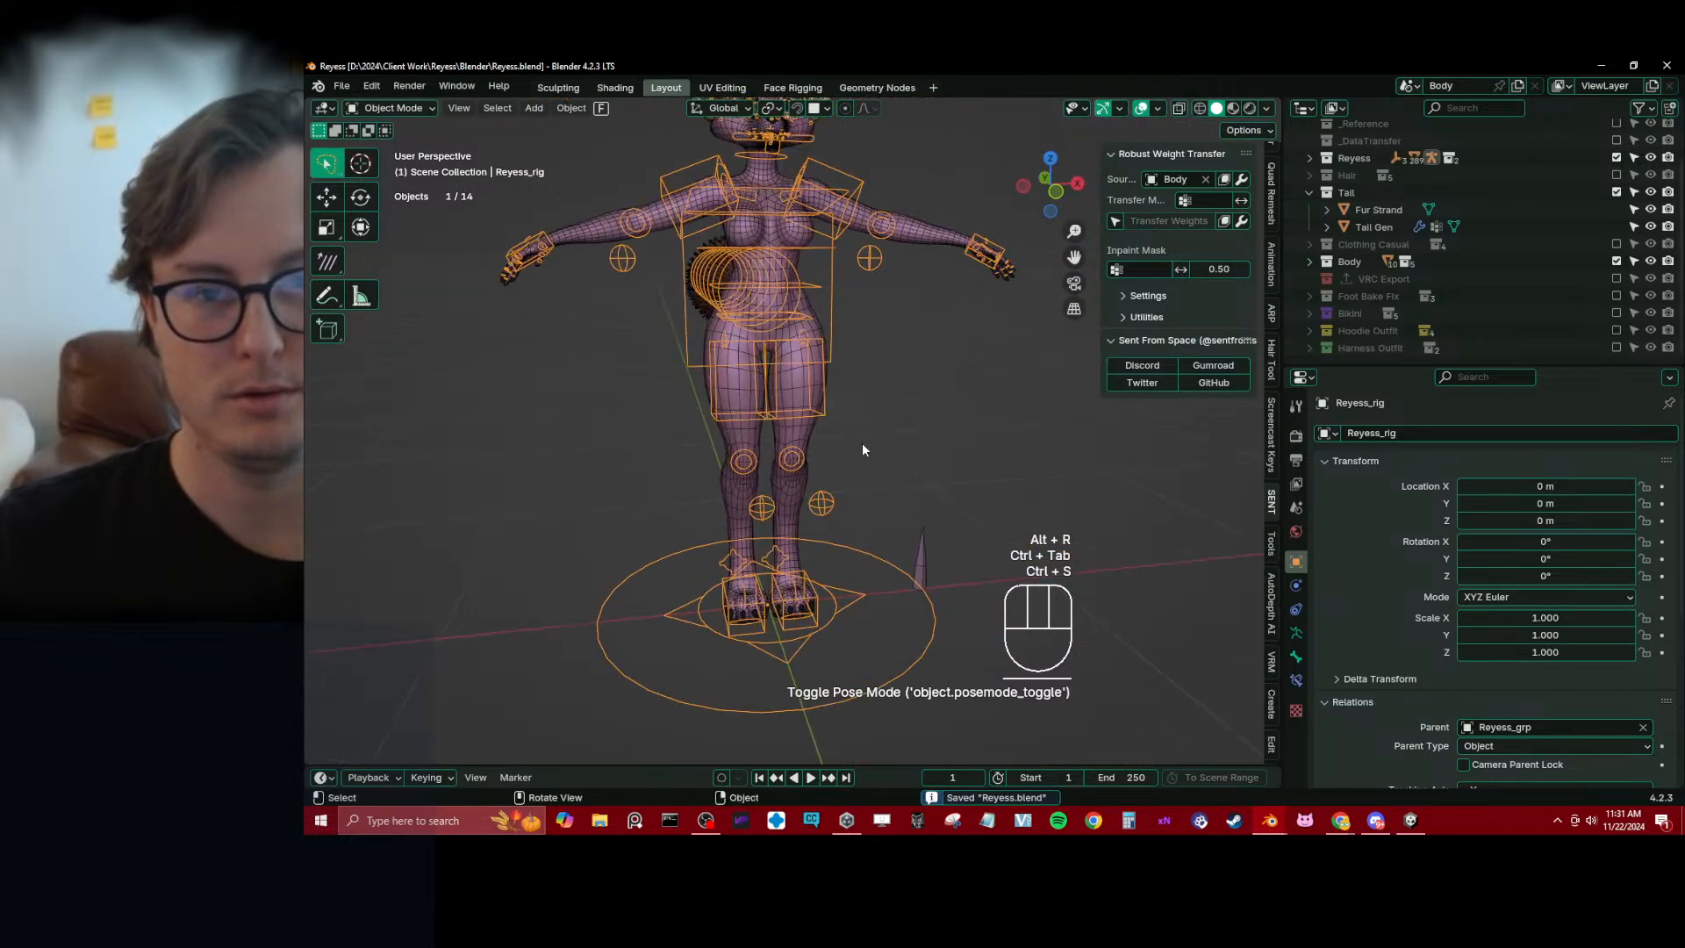
{"action": "middle_click_drag", "start_coordinate": [863, 450], "coordinate": [882, 542]}
{"action": "left_click", "coordinate": [934, 595]}
{"action": "key", "text": "x"}
{"action": "key", "text": "ctrl+s"}
Test moving the whole character with the c_traj control in Pose Mode, cancel the move and return to Object Mode
{"action": "left_click", "coordinate": [870, 455]}
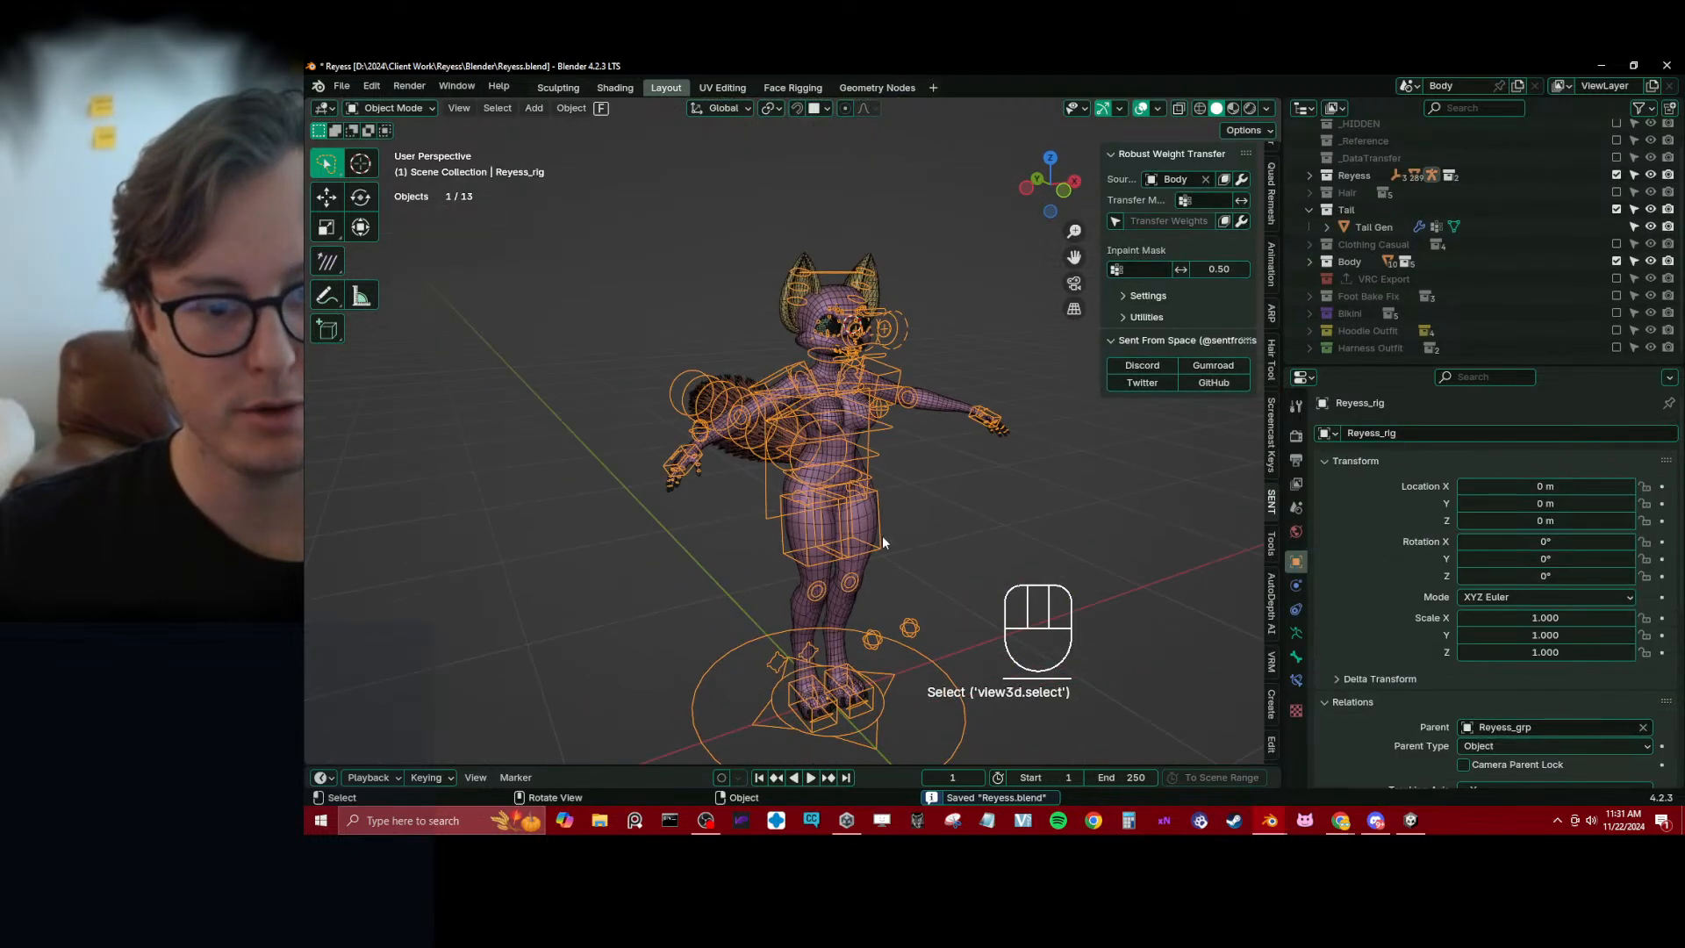
{"action": "key", "text": "ctrl+Tab"}
{"action": "key", "text": "g"}
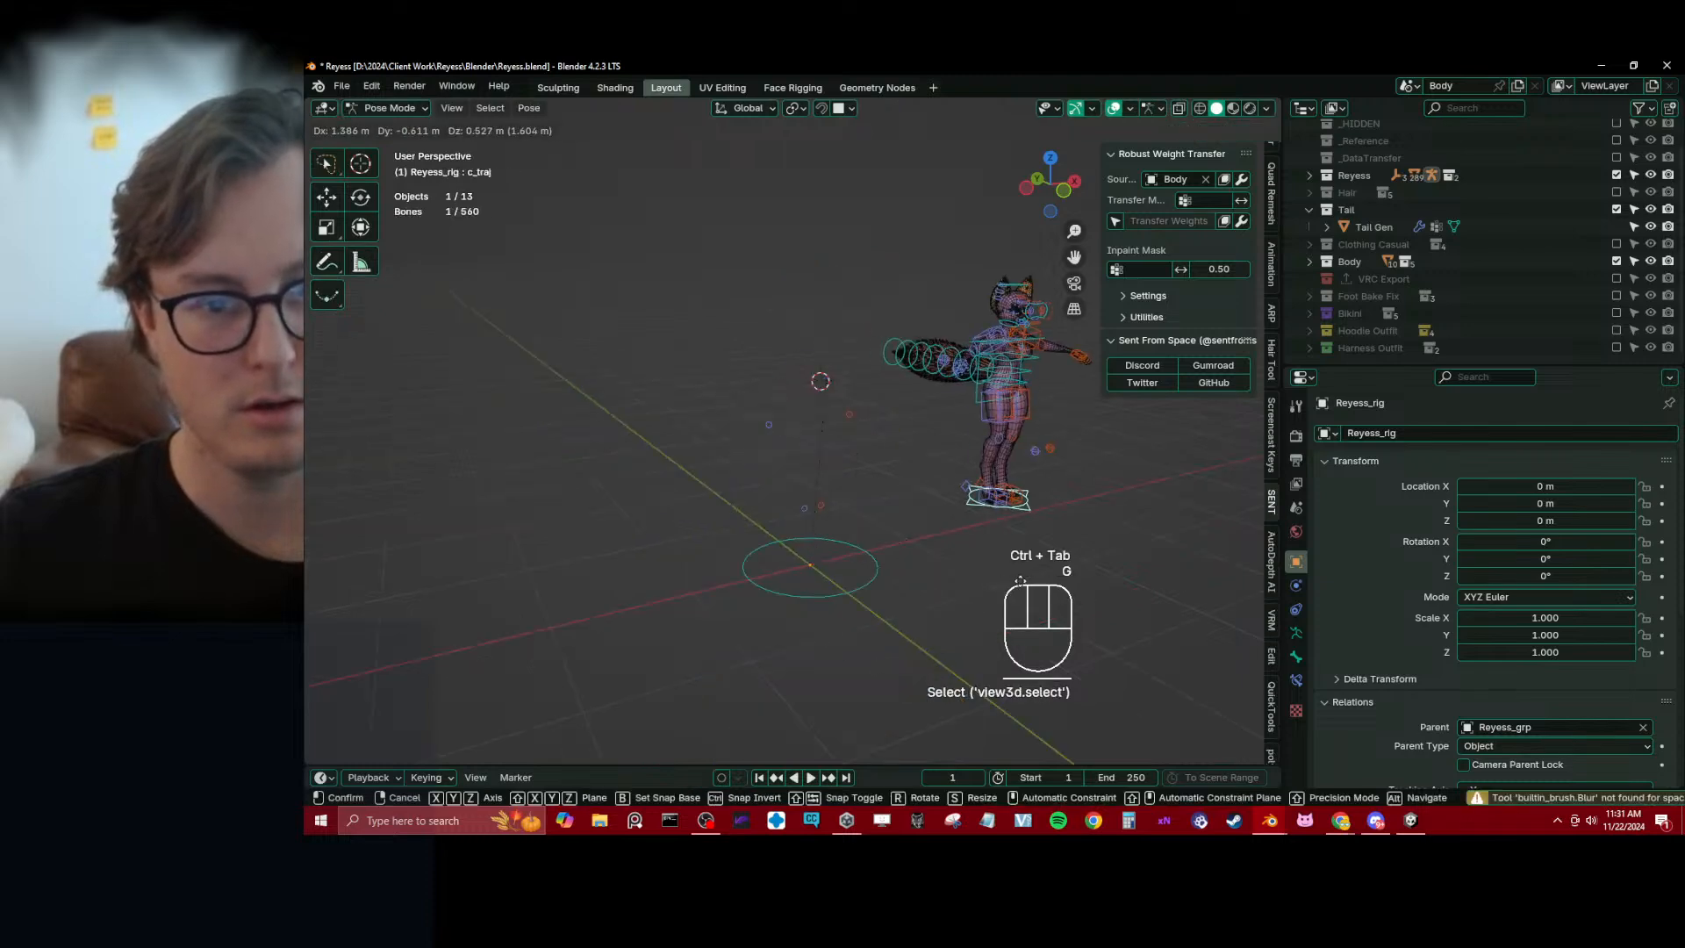
{"action": "right_click", "coordinate": [935, 527]}
{"action": "key", "text": "ctrl+Tab"}
{"action": "middle_click_drag", "start_coordinate": [885, 488], "coordinate": [903, 491]}
Switch to Unity, open the Reyess Avi scene from the Reyess VRC Avi folder and frame the full avatar for inspection
{"action": "left_click", "coordinate": [1412, 821]}
{"action": "scroll", "coordinate": [839, 462], "scroll_direction": "down", "scroll_amount": 3}
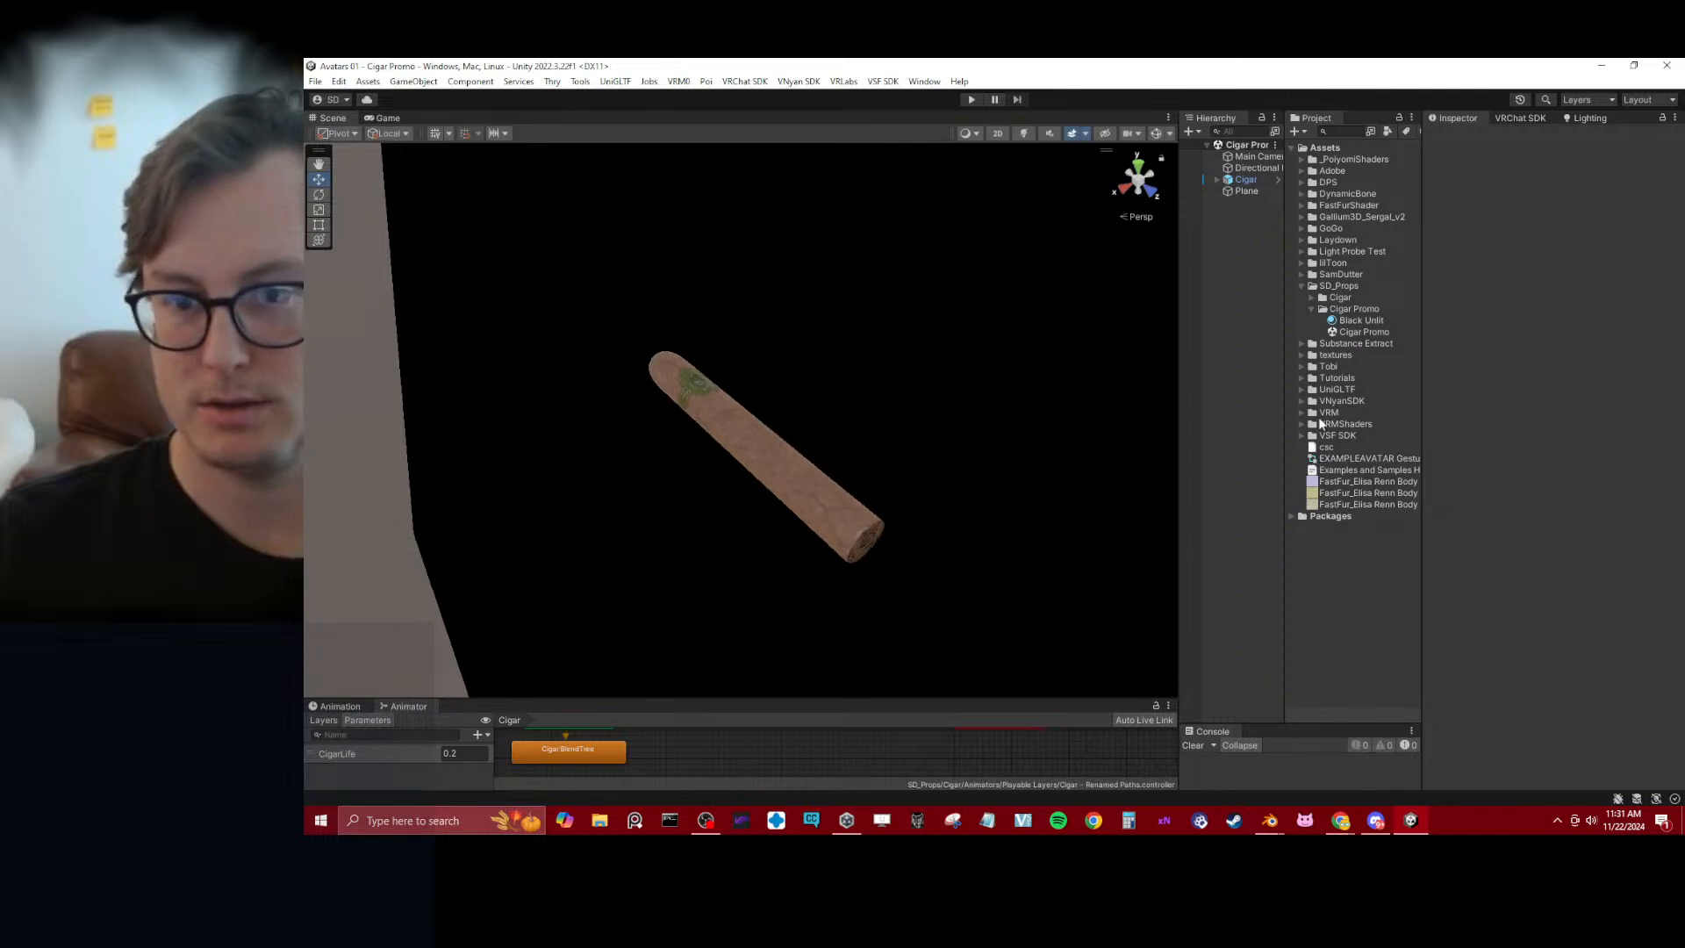
{"action": "left_click", "coordinate": [1301, 285]}
{"action": "left_click", "coordinate": [1303, 274]}
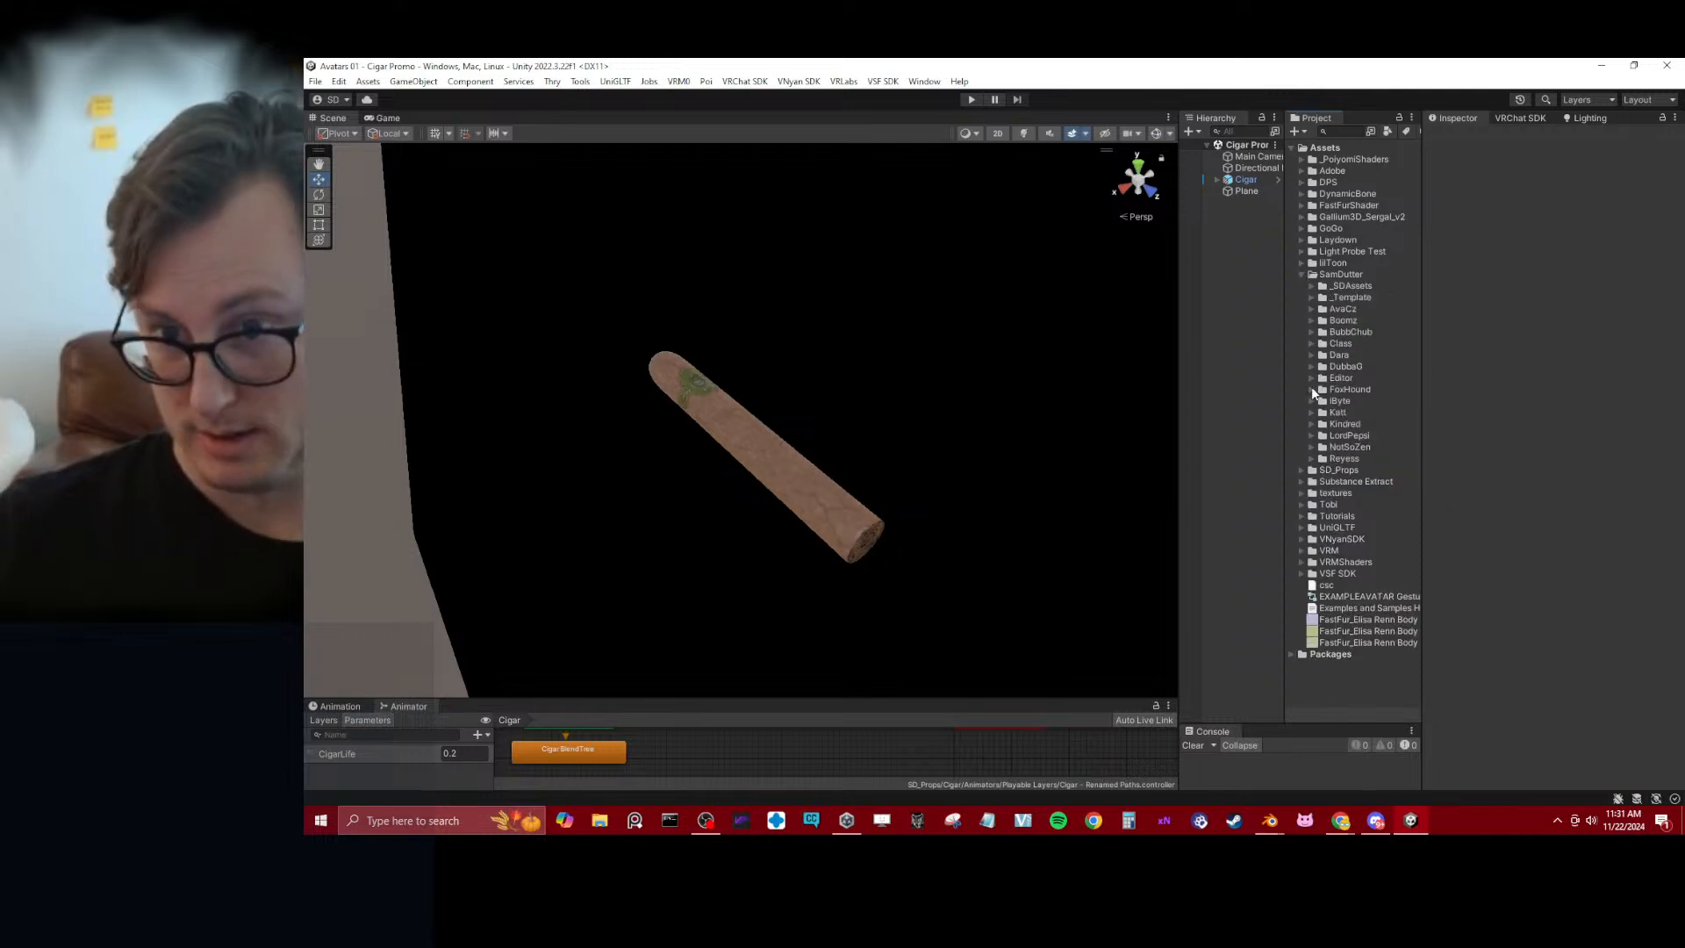
{"action": "left_click", "coordinate": [1312, 458], "text": "alt"}
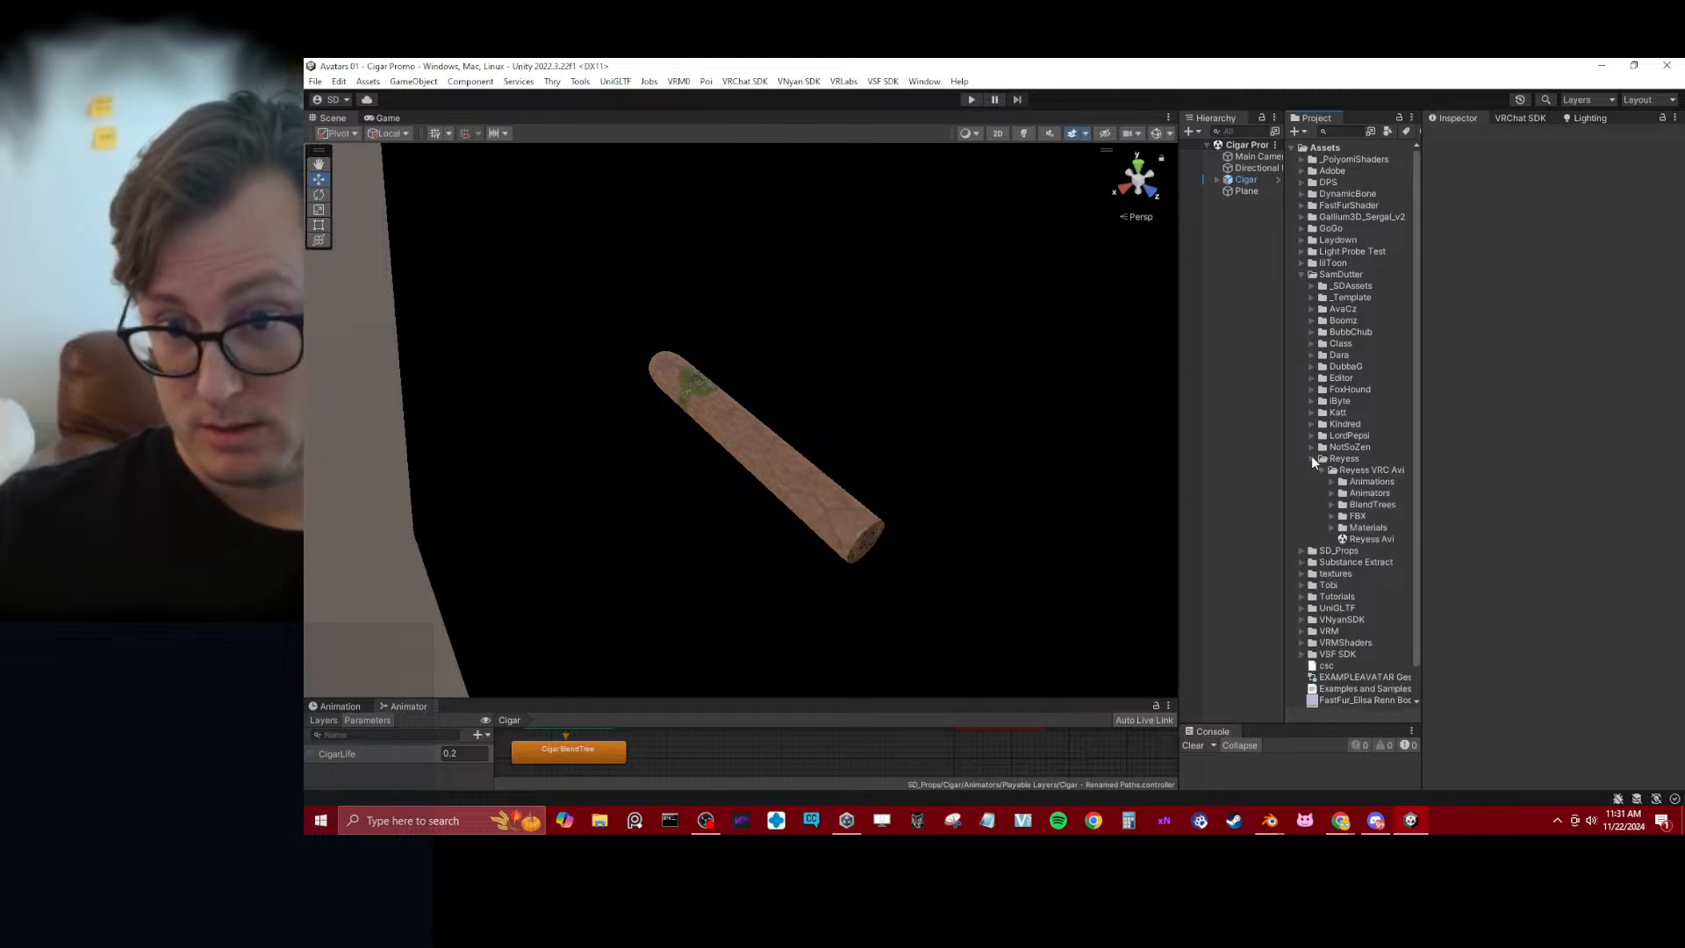
{"action": "double_click", "coordinate": [1345, 537]}
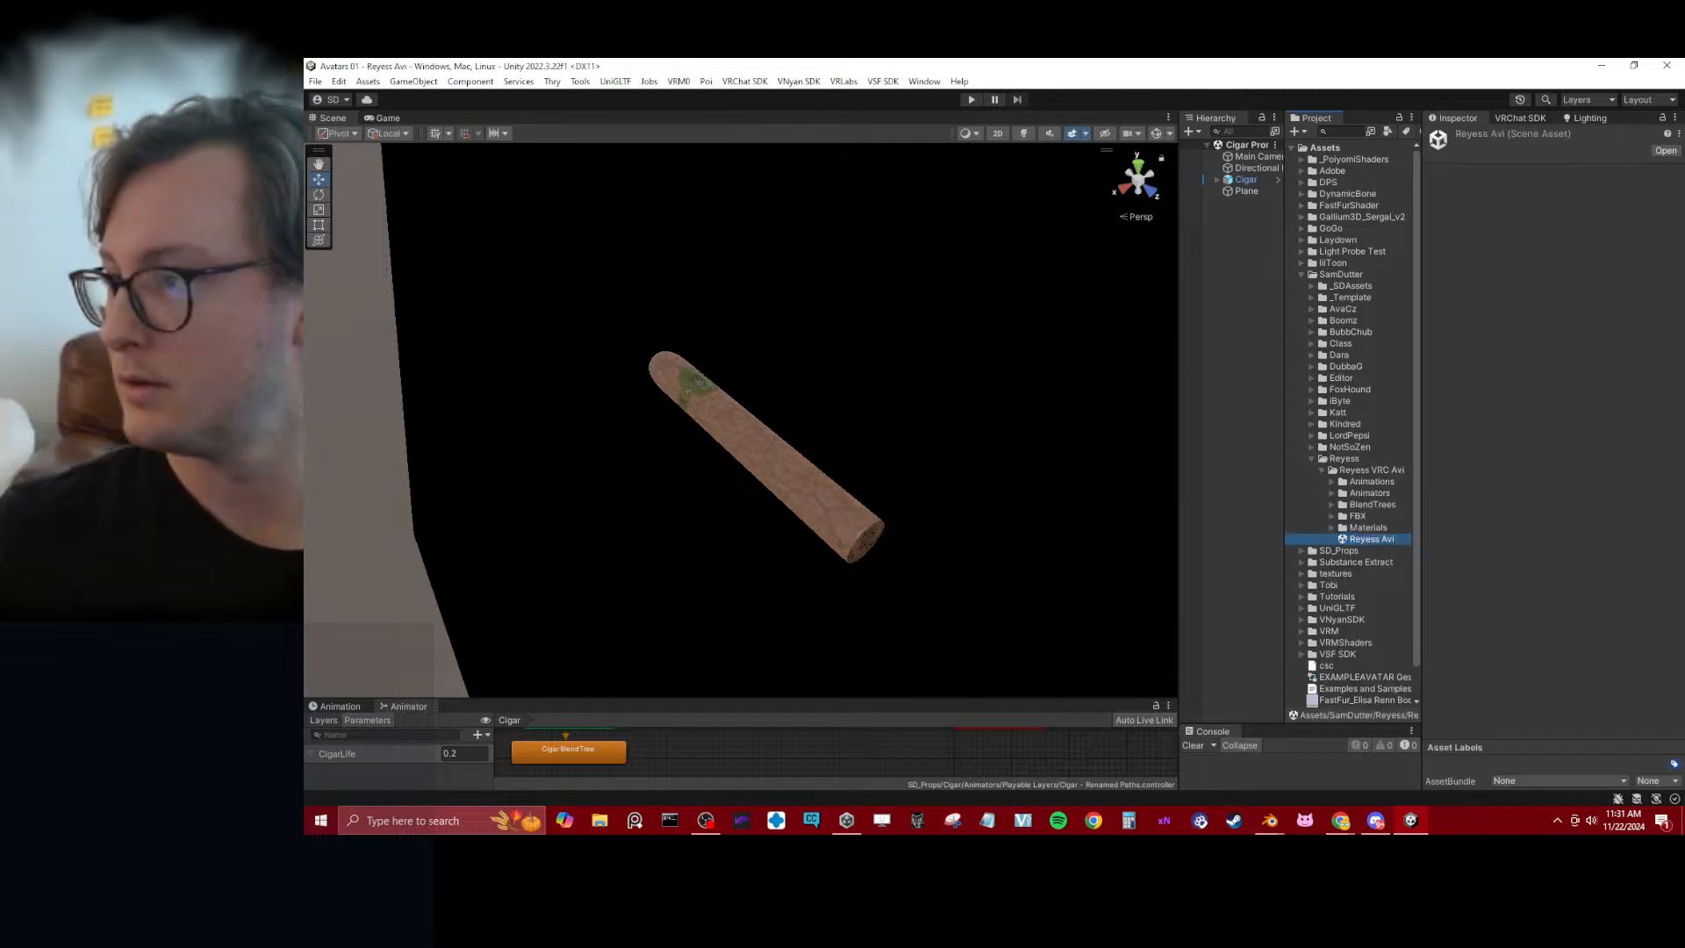
{"action": "scroll", "coordinate": [813, 359], "scroll_direction": "down", "scroll_amount": 7}
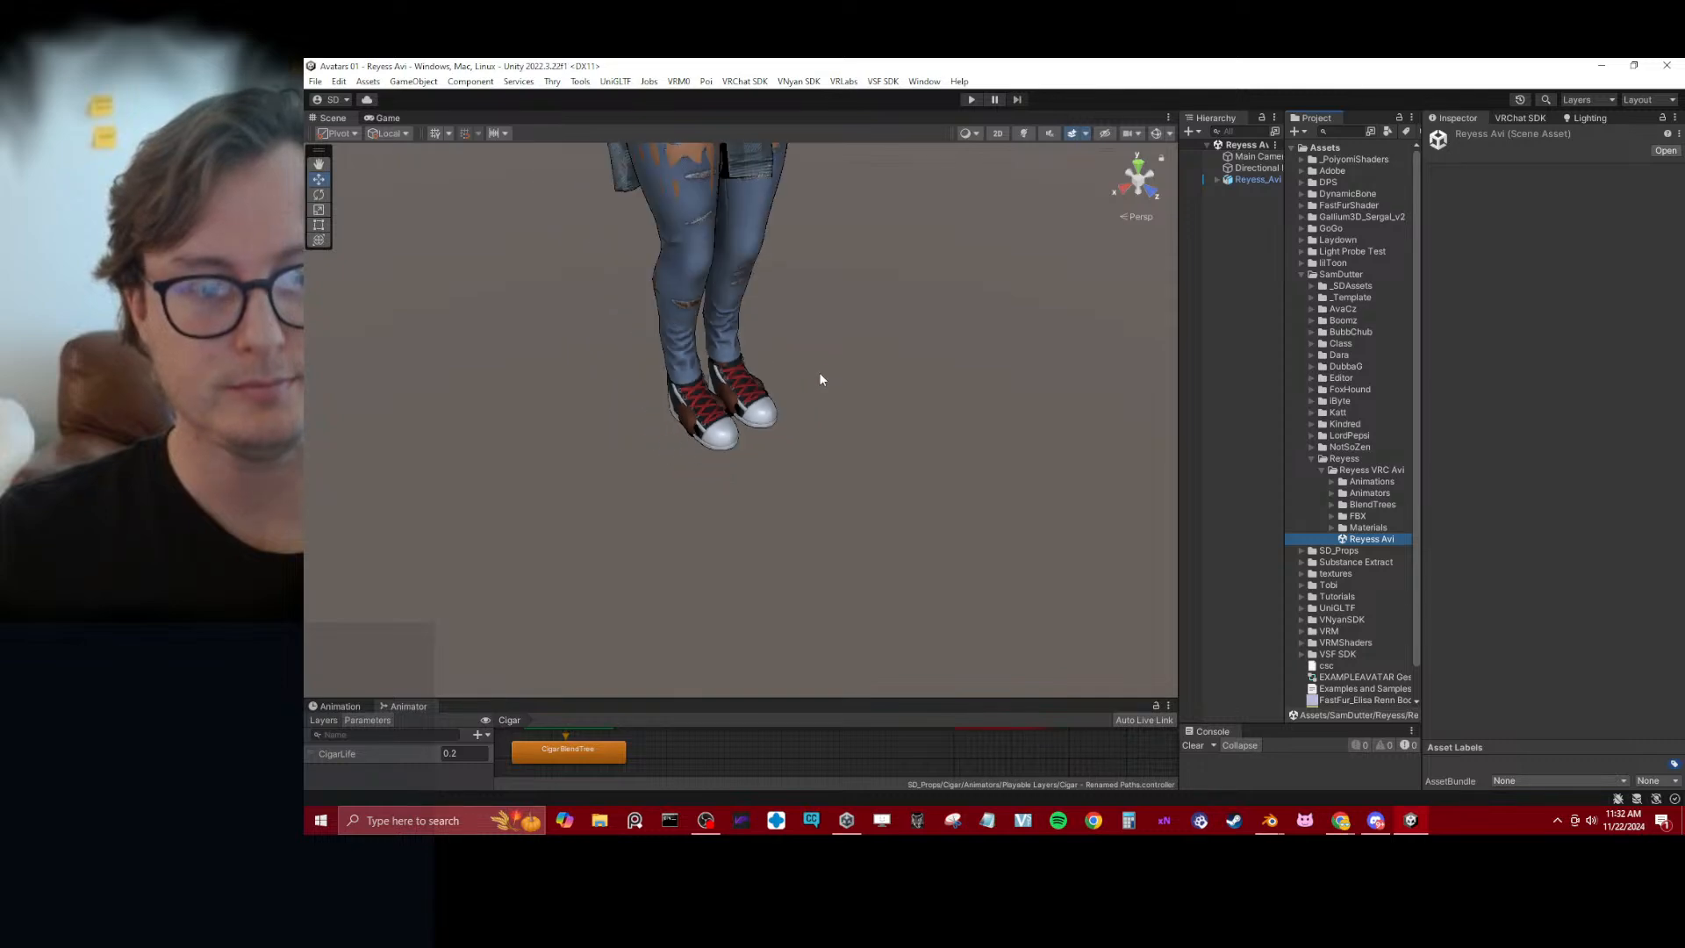
{"action": "left_click_drag", "start_coordinate": [819, 372], "coordinate": [744, 281], "text": "alt"}
{"action": "middle_click_drag", "start_coordinate": [754, 355], "coordinate": [765, 439]}
{"action": "middle_click_drag", "start_coordinate": [813, 343], "coordinate": [812, 459]}
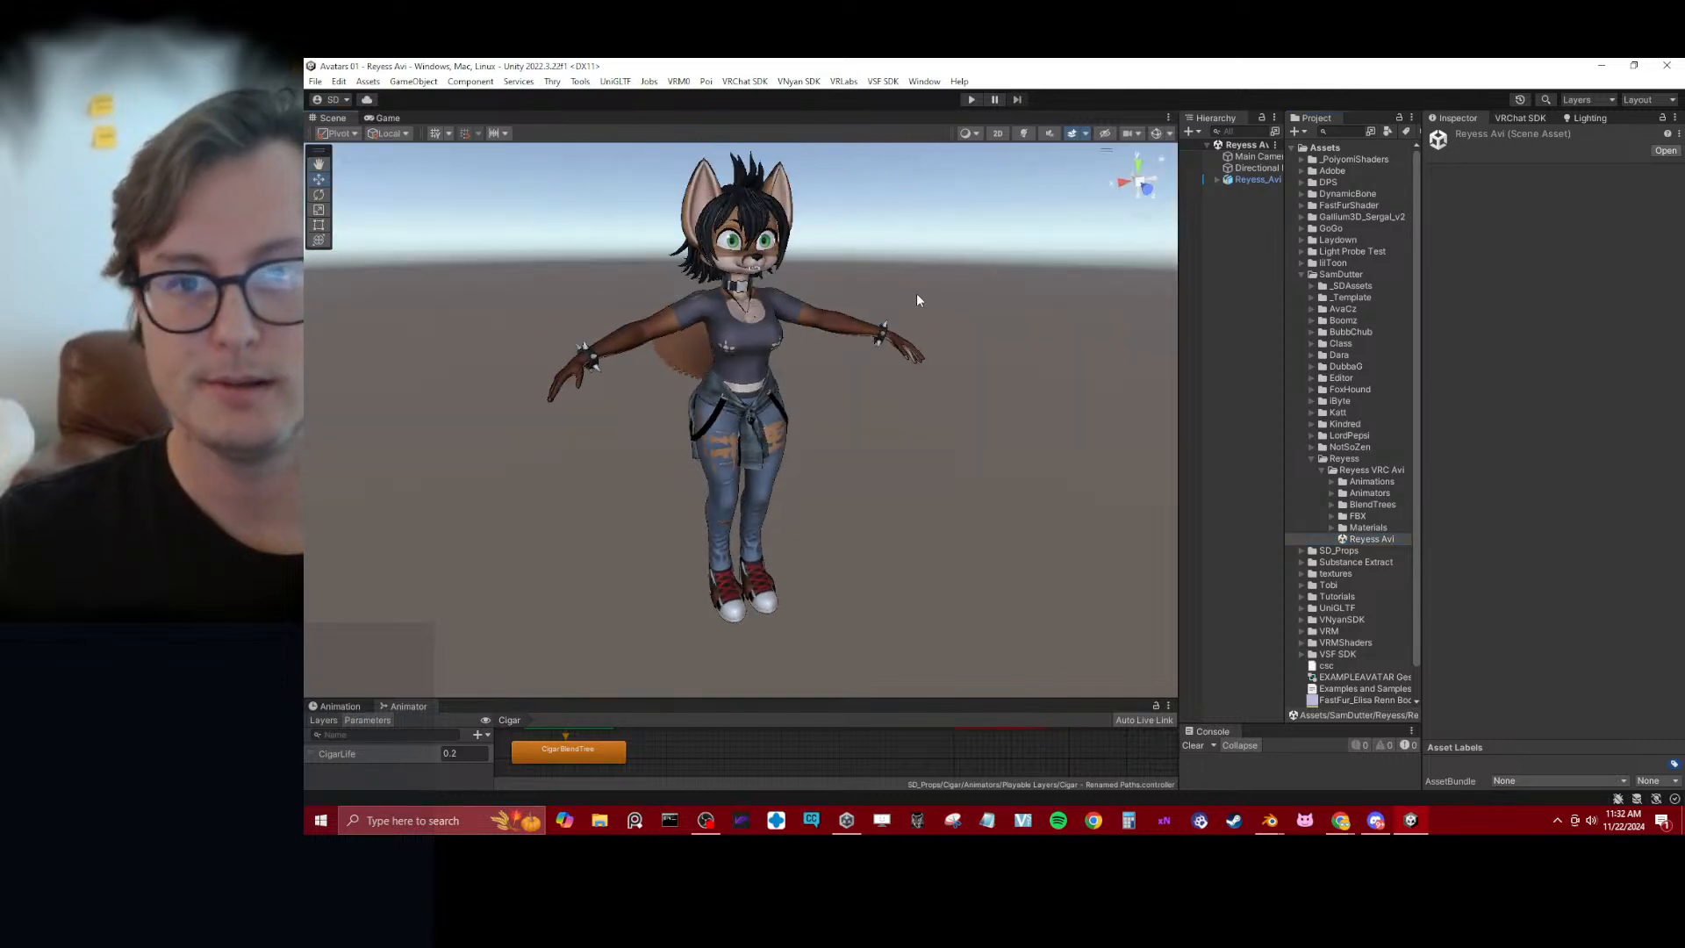
{"action": "left_click", "coordinate": [1268, 820]}
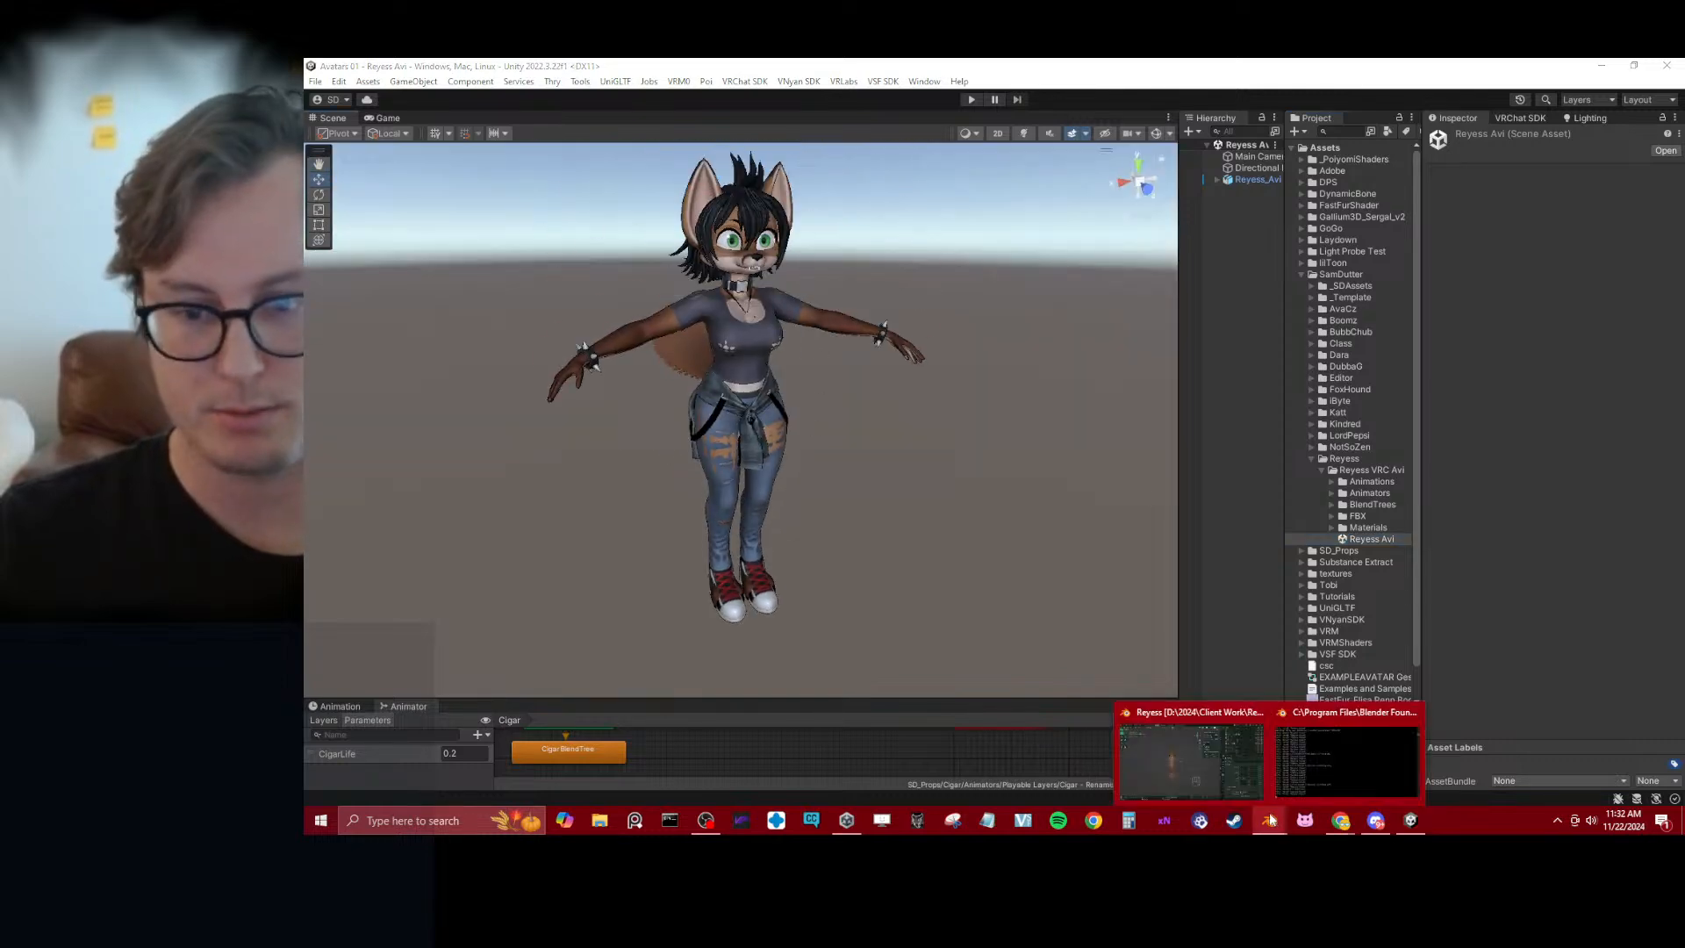
{"action": "left_click", "coordinate": [1206, 761]}
{"action": "left_click", "coordinate": [341, 86]}
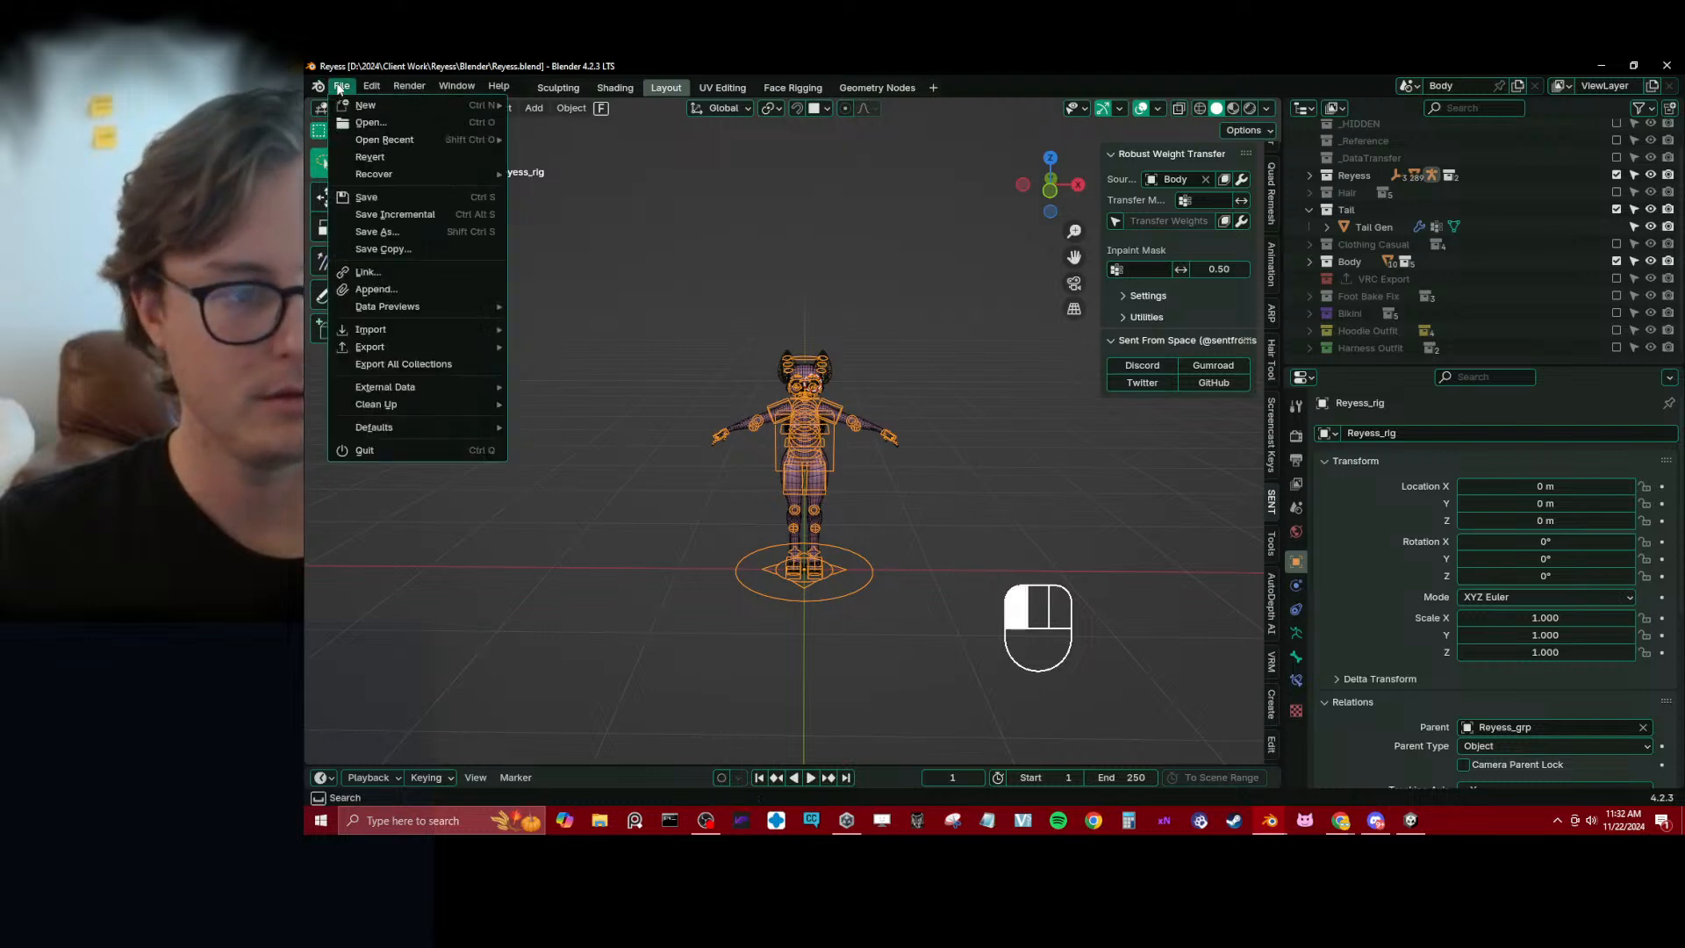
{"action": "mouse_move", "coordinate": [472, 347]}
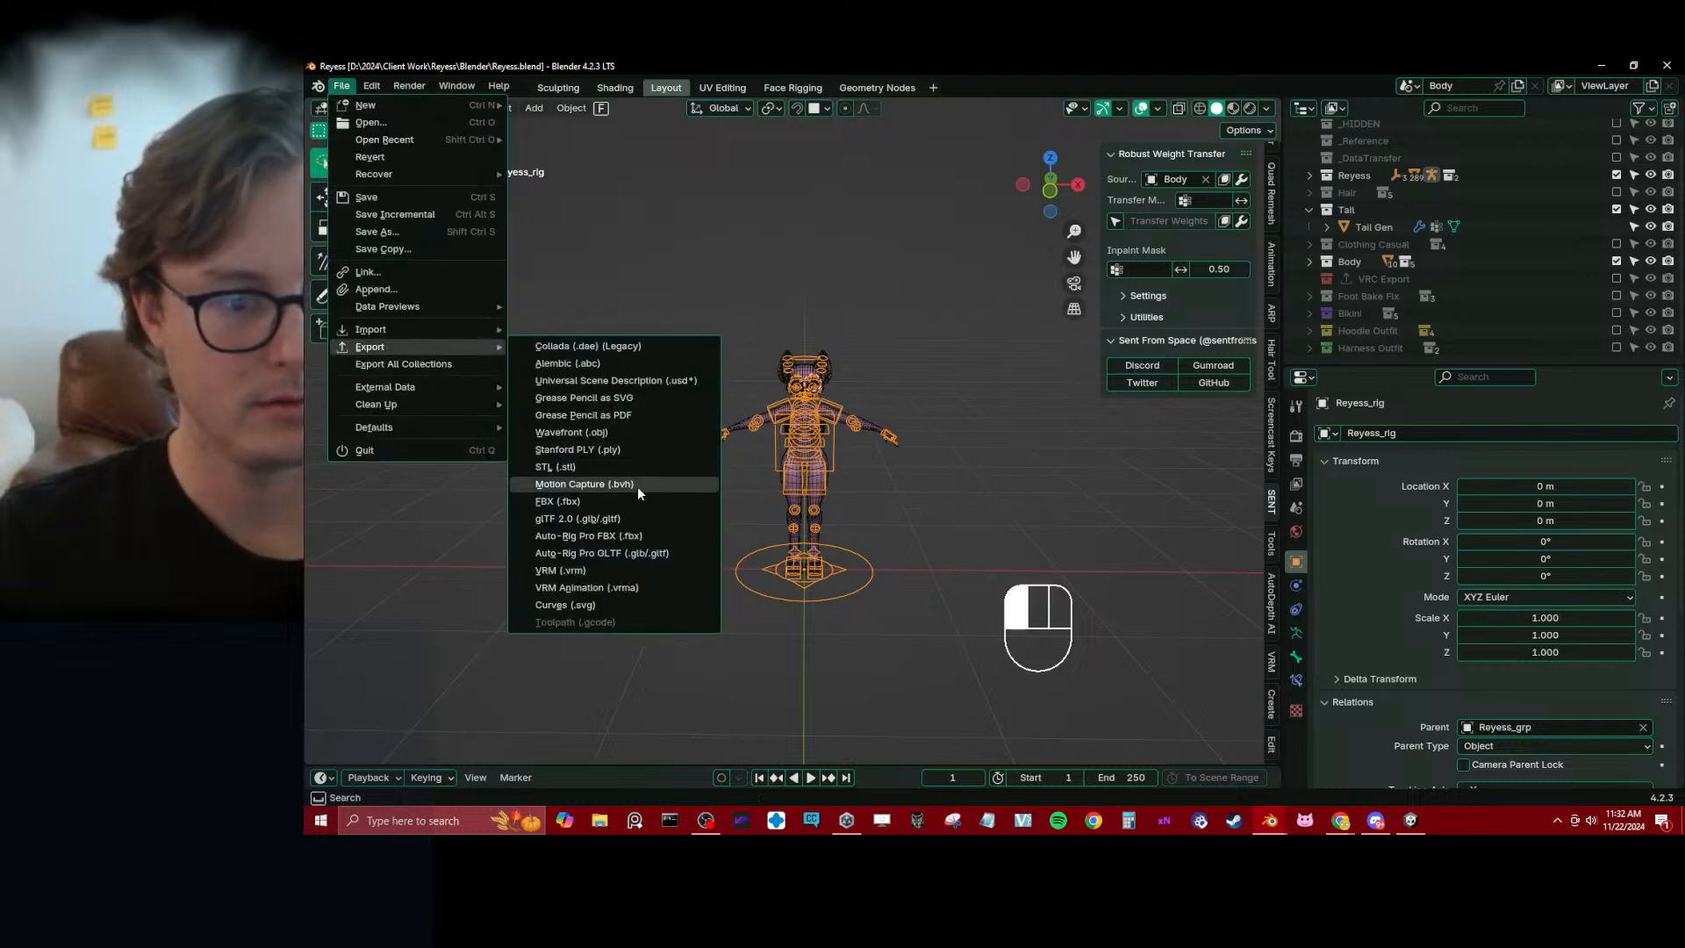
{"action": "left_click", "coordinate": [654, 553]}
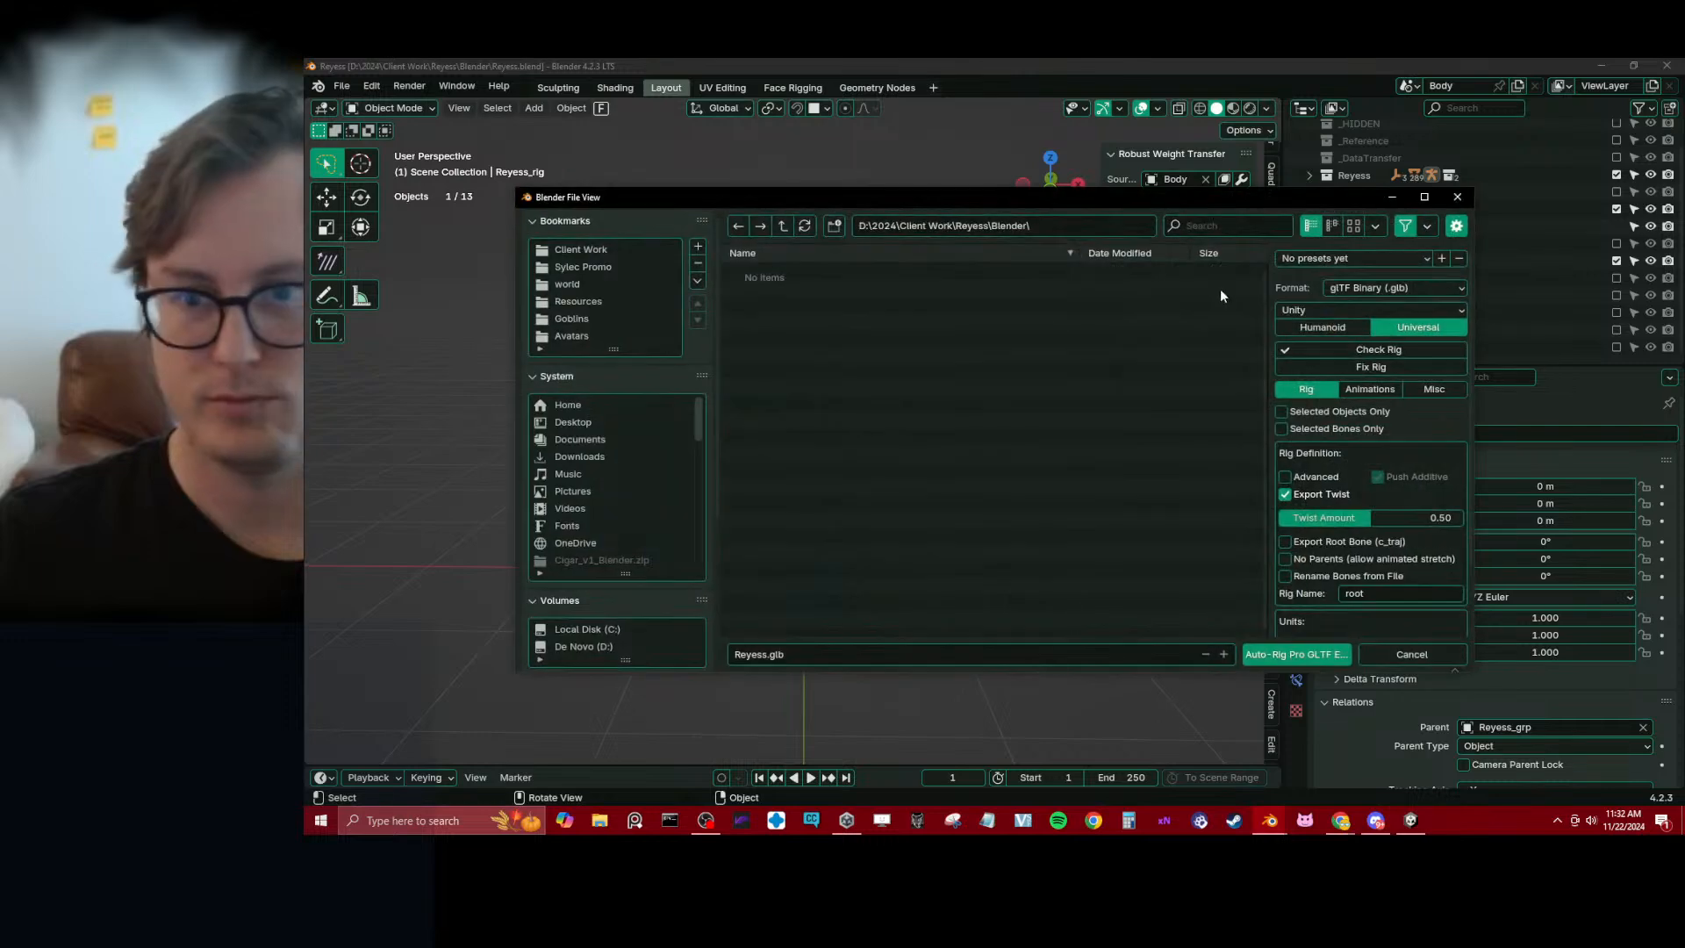
{"action": "scroll", "coordinate": [628, 597], "scroll_direction": "down", "scroll_amount": 5}
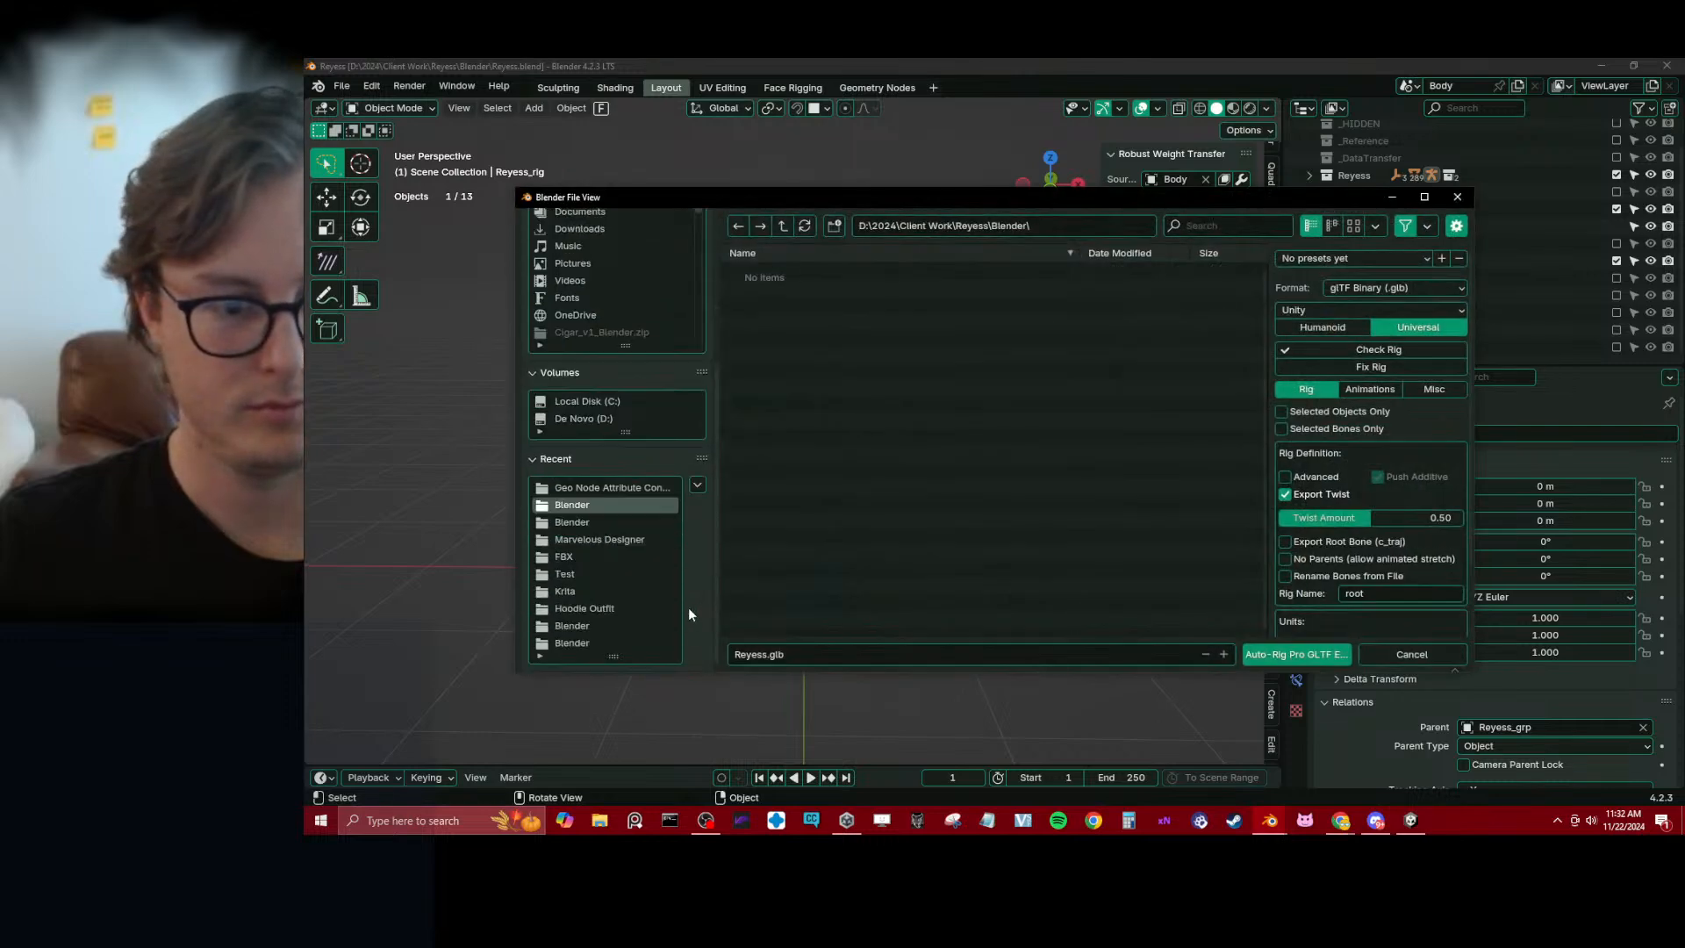
{"action": "left_click", "coordinate": [601, 560]}
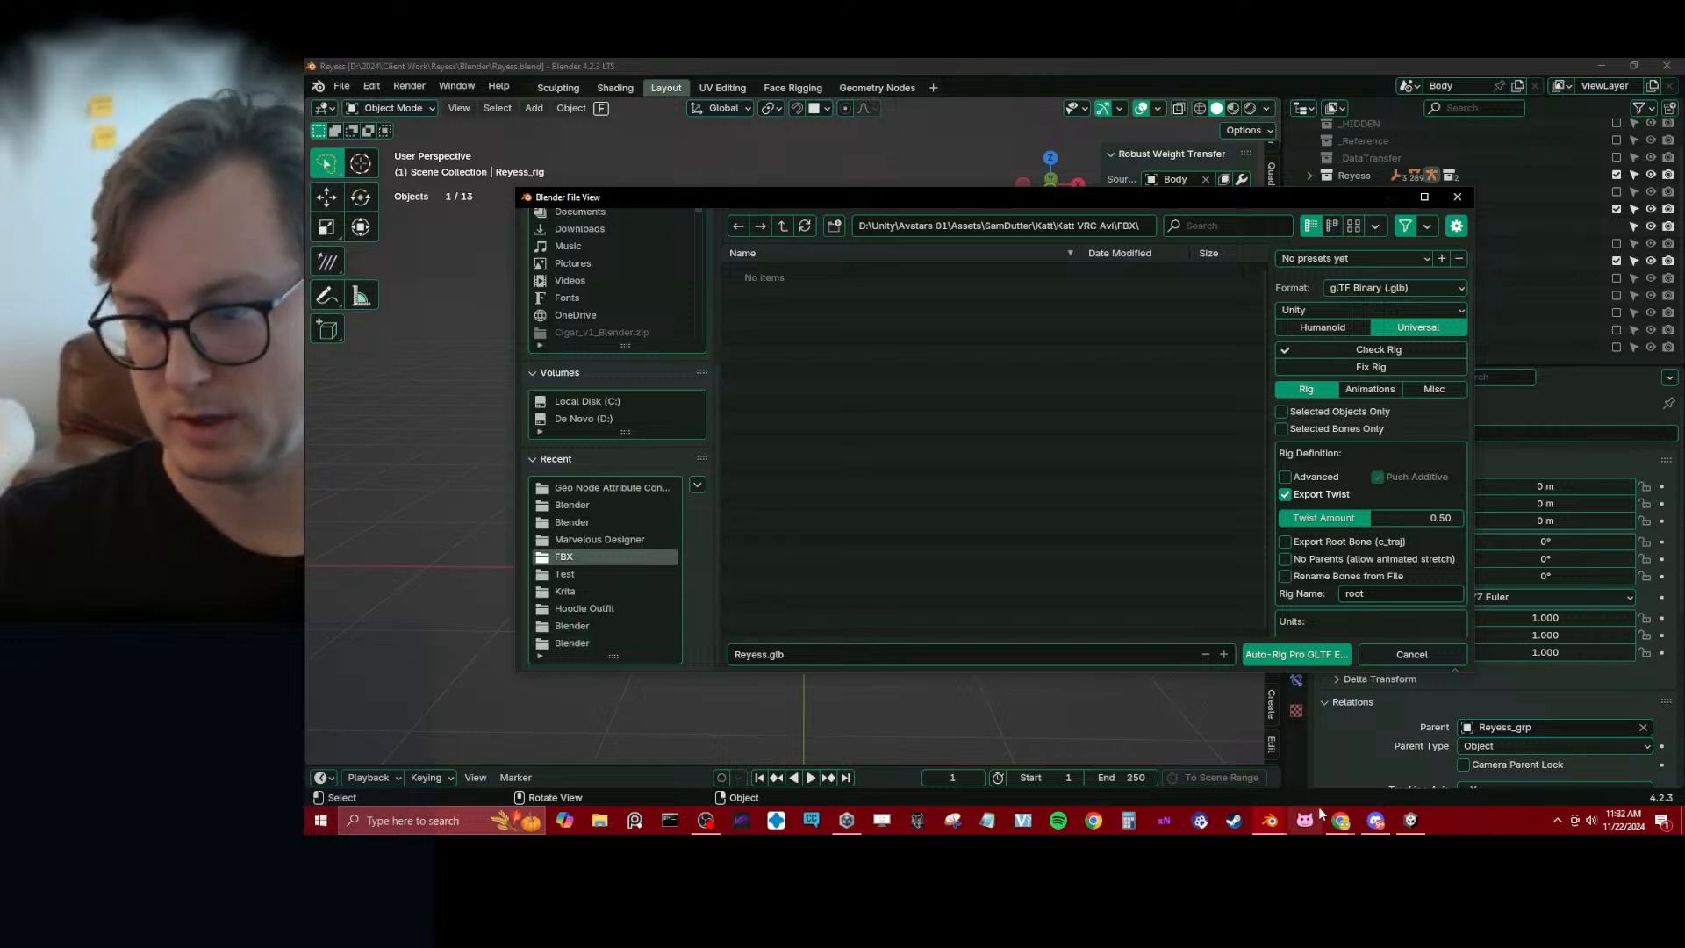
Switch to Unity, show the Reyess VRC Avi FBX folder in the file explorer, copy its path and return to Blender's export dialog
{"action": "left_click", "coordinate": [1410, 820]}
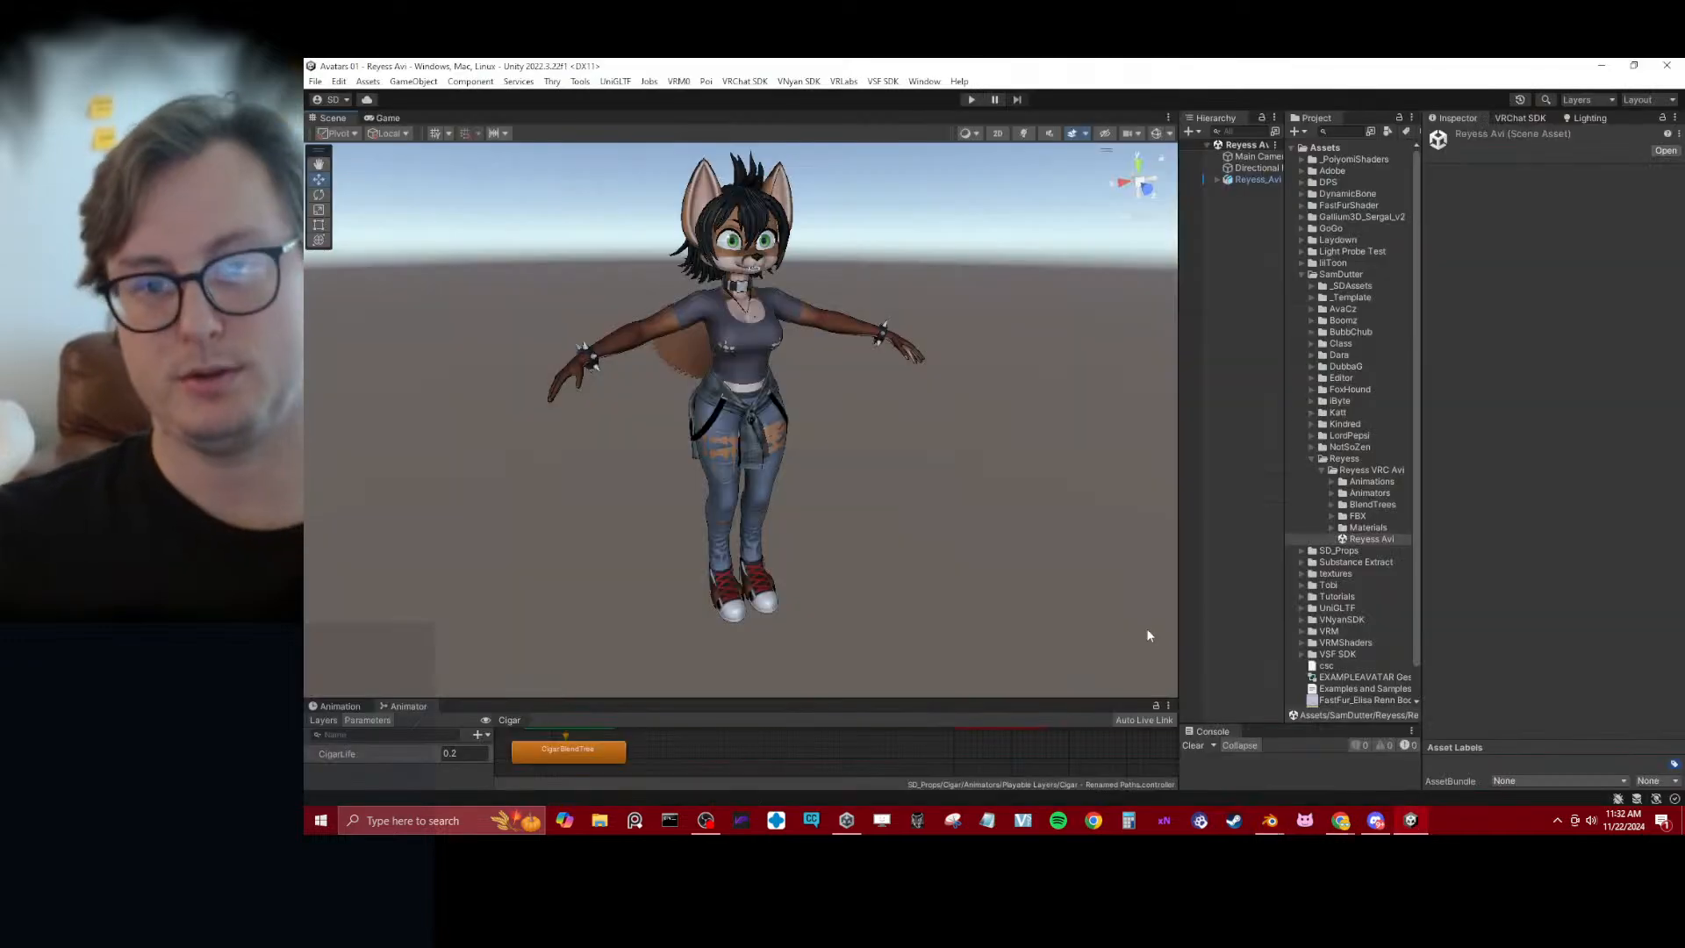
{"action": "right_click", "coordinate": [1358, 516]}
{"action": "left_click", "coordinate": [1410, 265]}
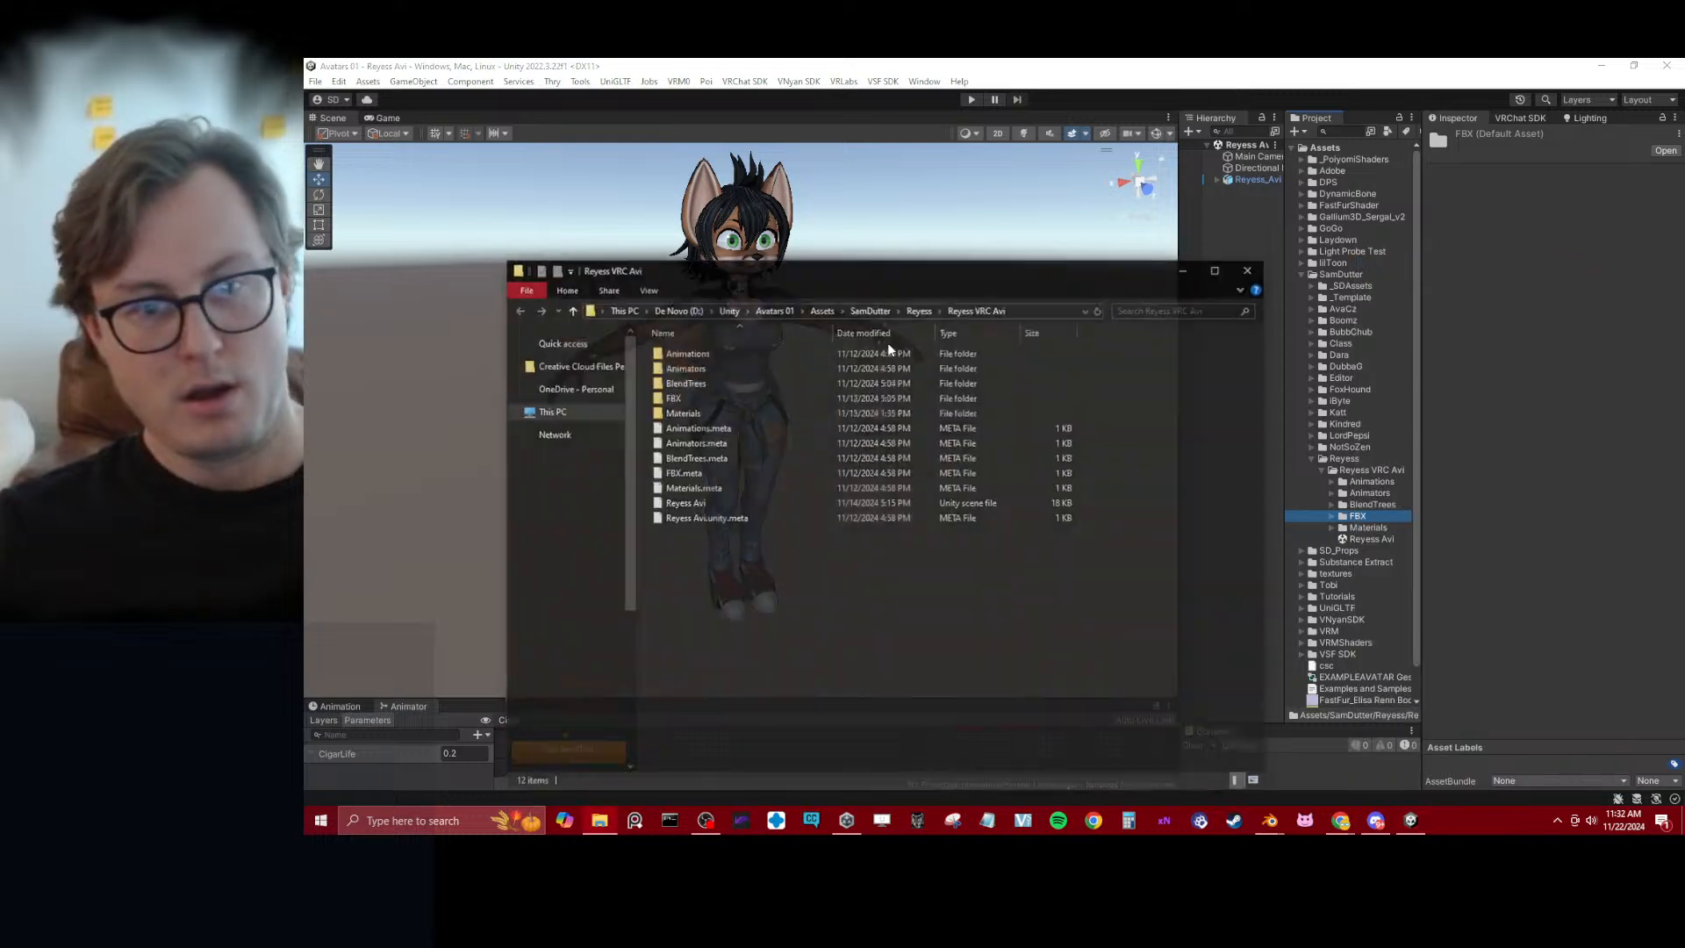
{"action": "double_click", "coordinate": [697, 404]}
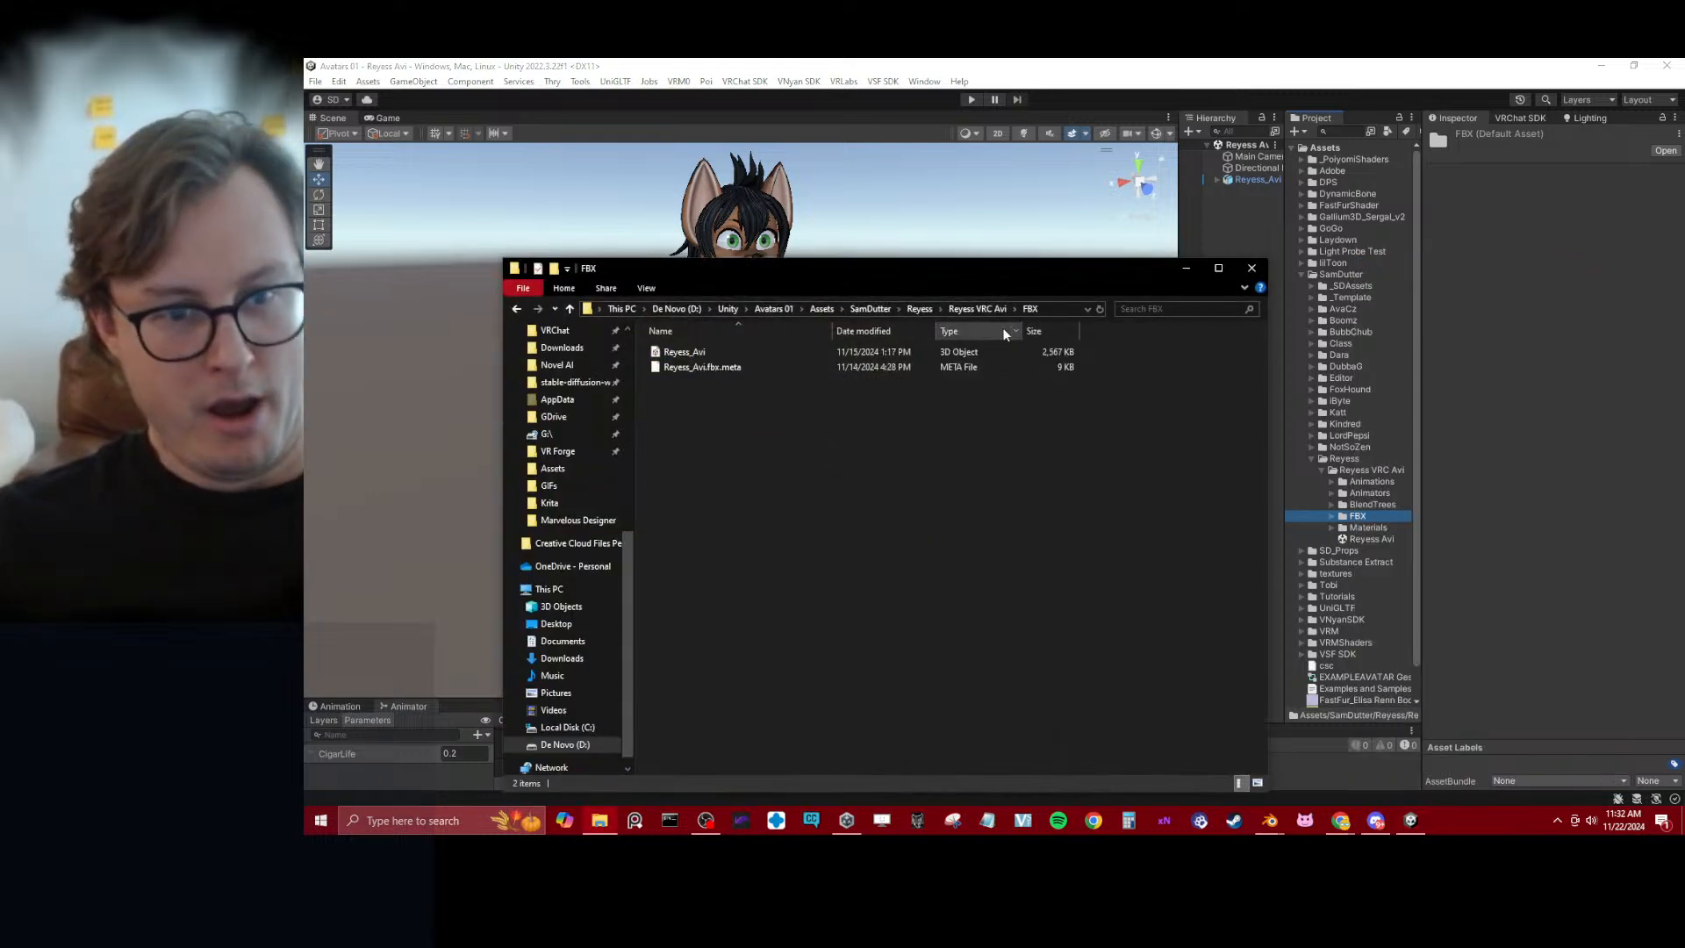
{"action": "left_click", "coordinate": [1061, 308]}
{"action": "key", "text": "ctrl+c"}
{"action": "key", "text": "alt+Tab"}
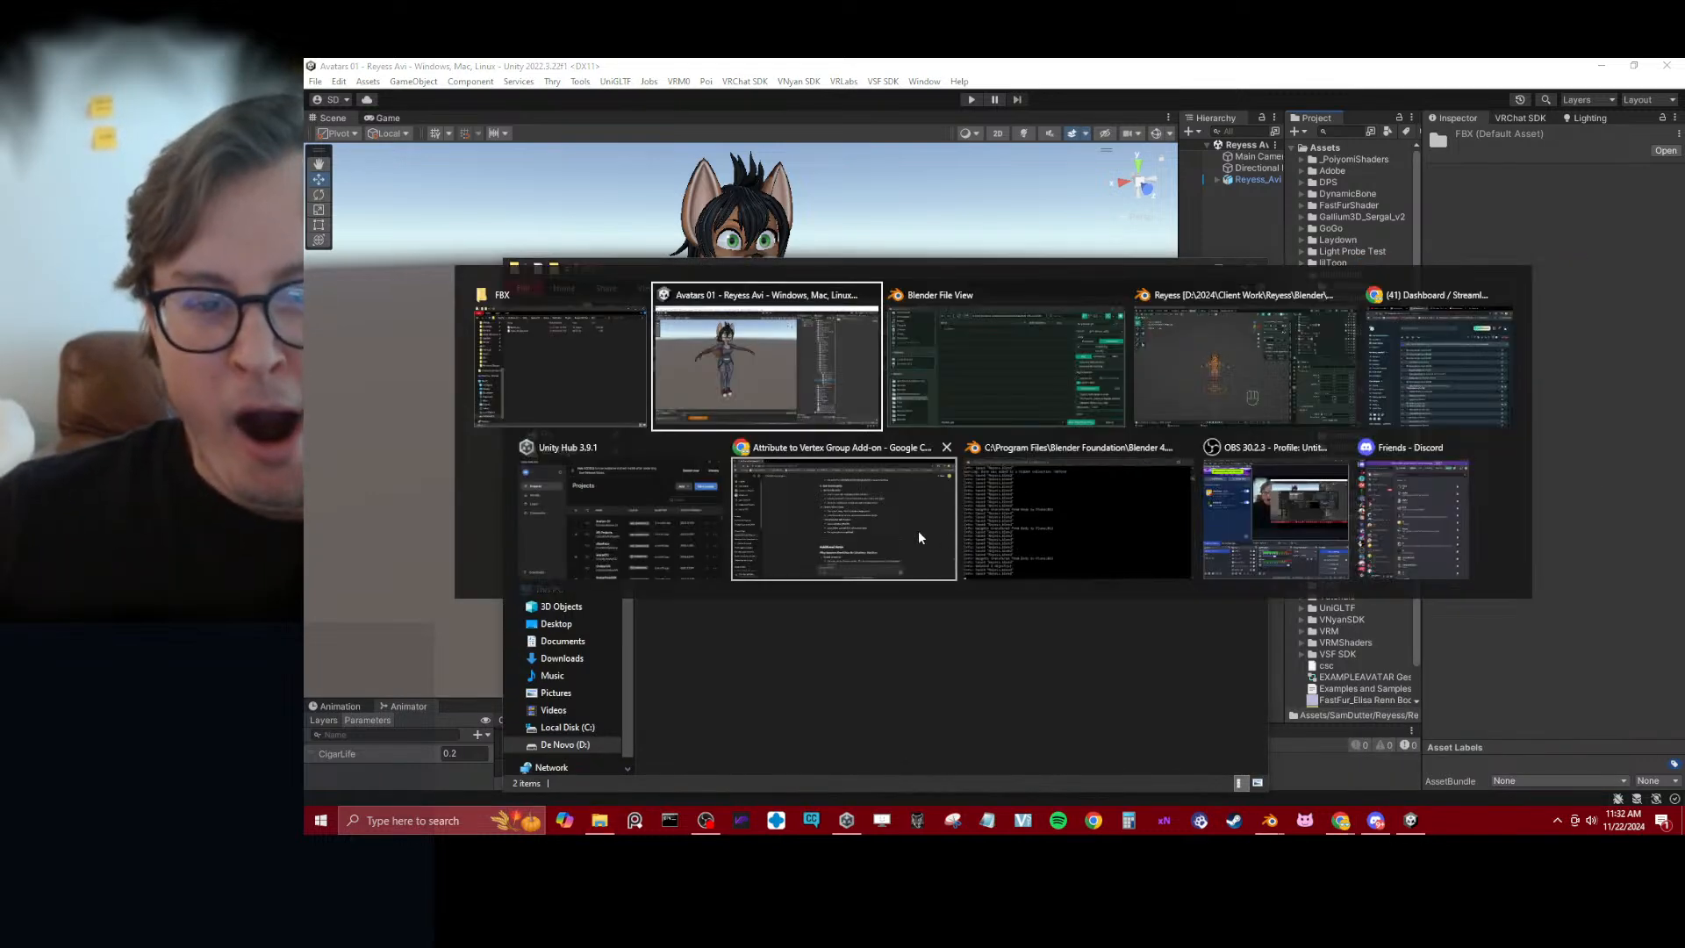
{"action": "left_click", "coordinate": [1057, 407]}
{"action": "left_click", "coordinate": [1141, 227]}
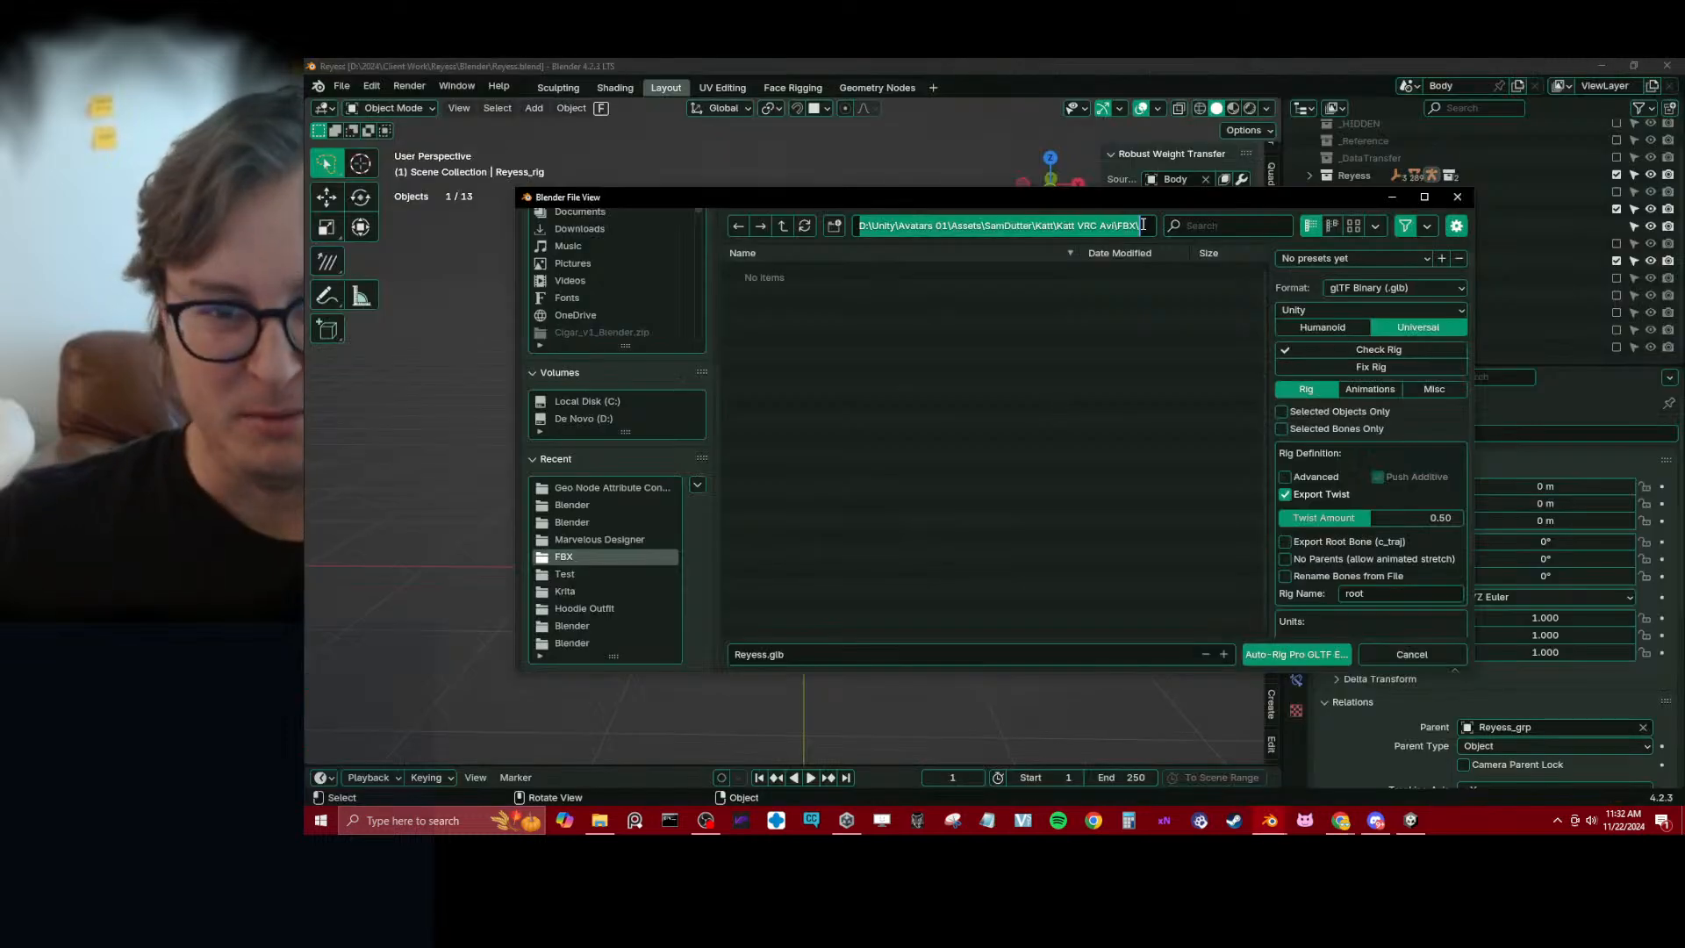
{"action": "key", "text": "ctrl+v"}
{"action": "key", "text": "Return"}
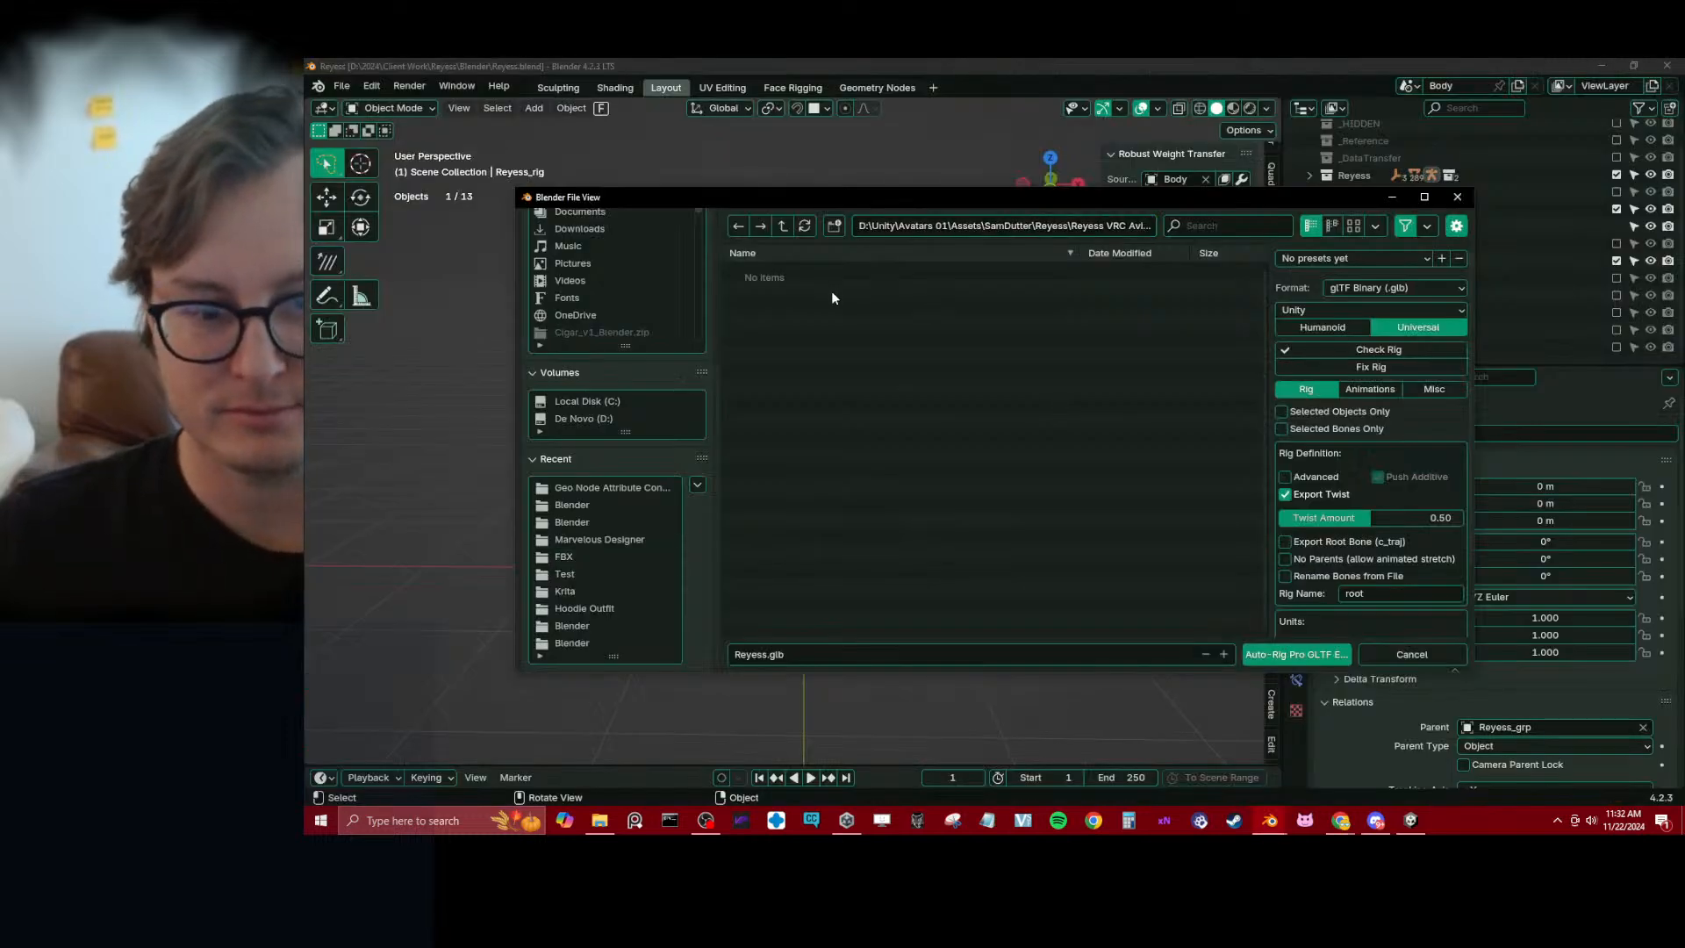
{"action": "key", "text": "Escape"}
Start an Auto-Rig Pro FBX export and target the existing Reyess_Avi.fbx in the copied Unity FBX folder path
{"action": "key", "text": "q"}
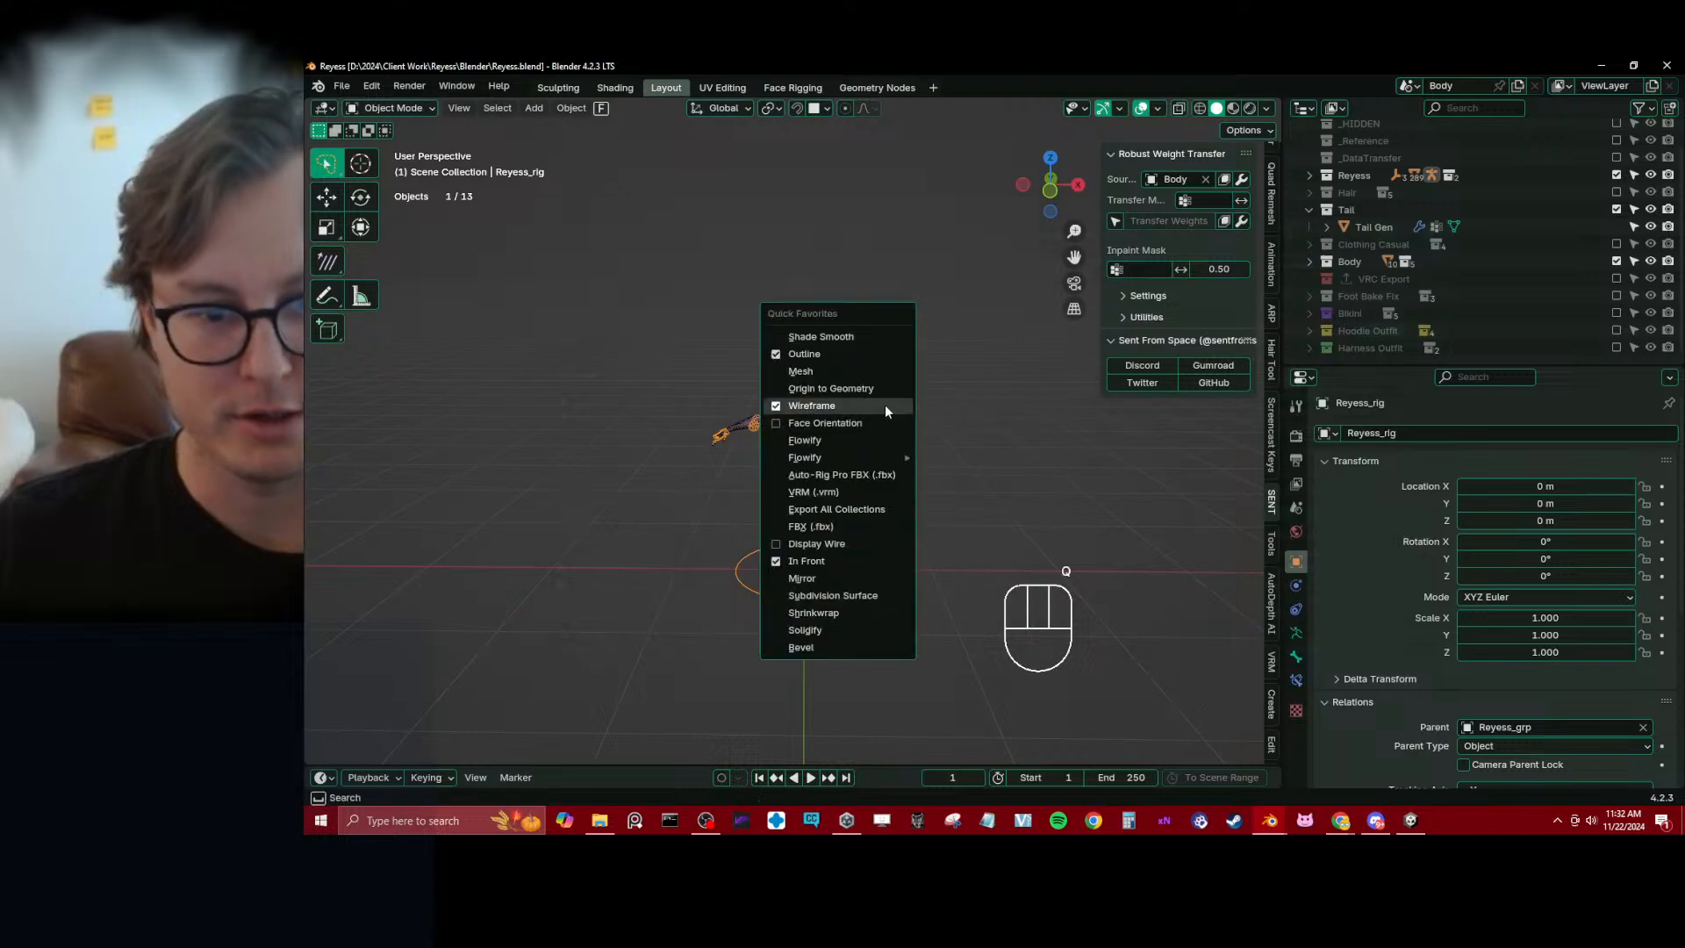
{"action": "left_click", "coordinate": [819, 475]}
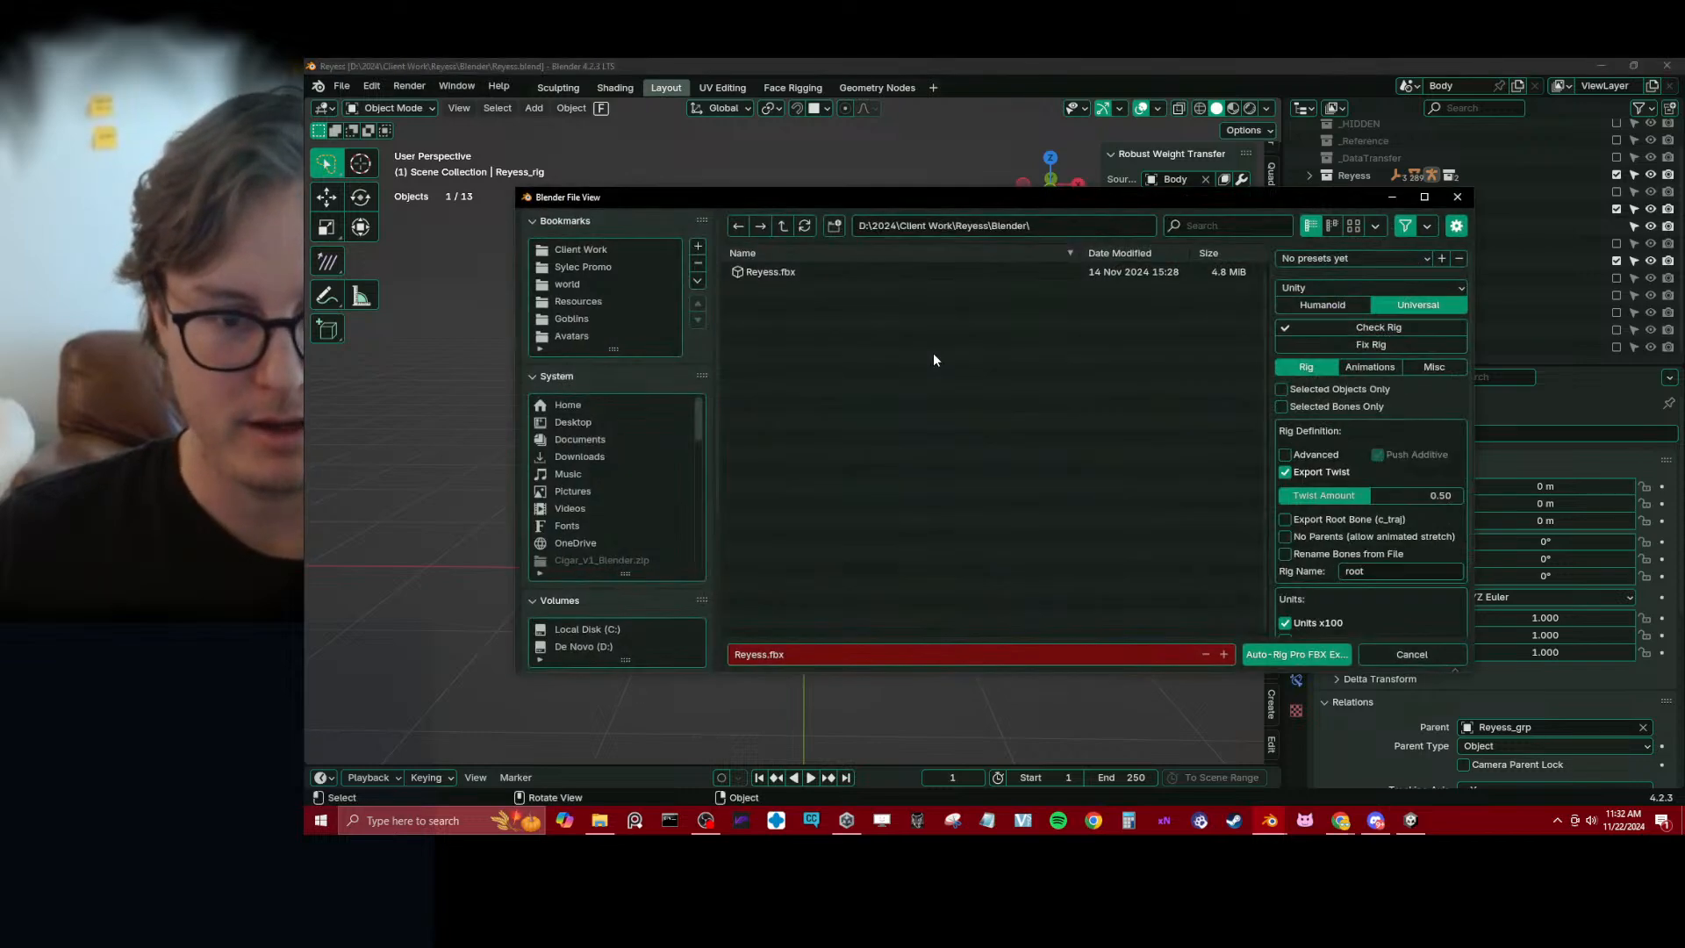
{"action": "left_click", "coordinate": [1028, 226]}
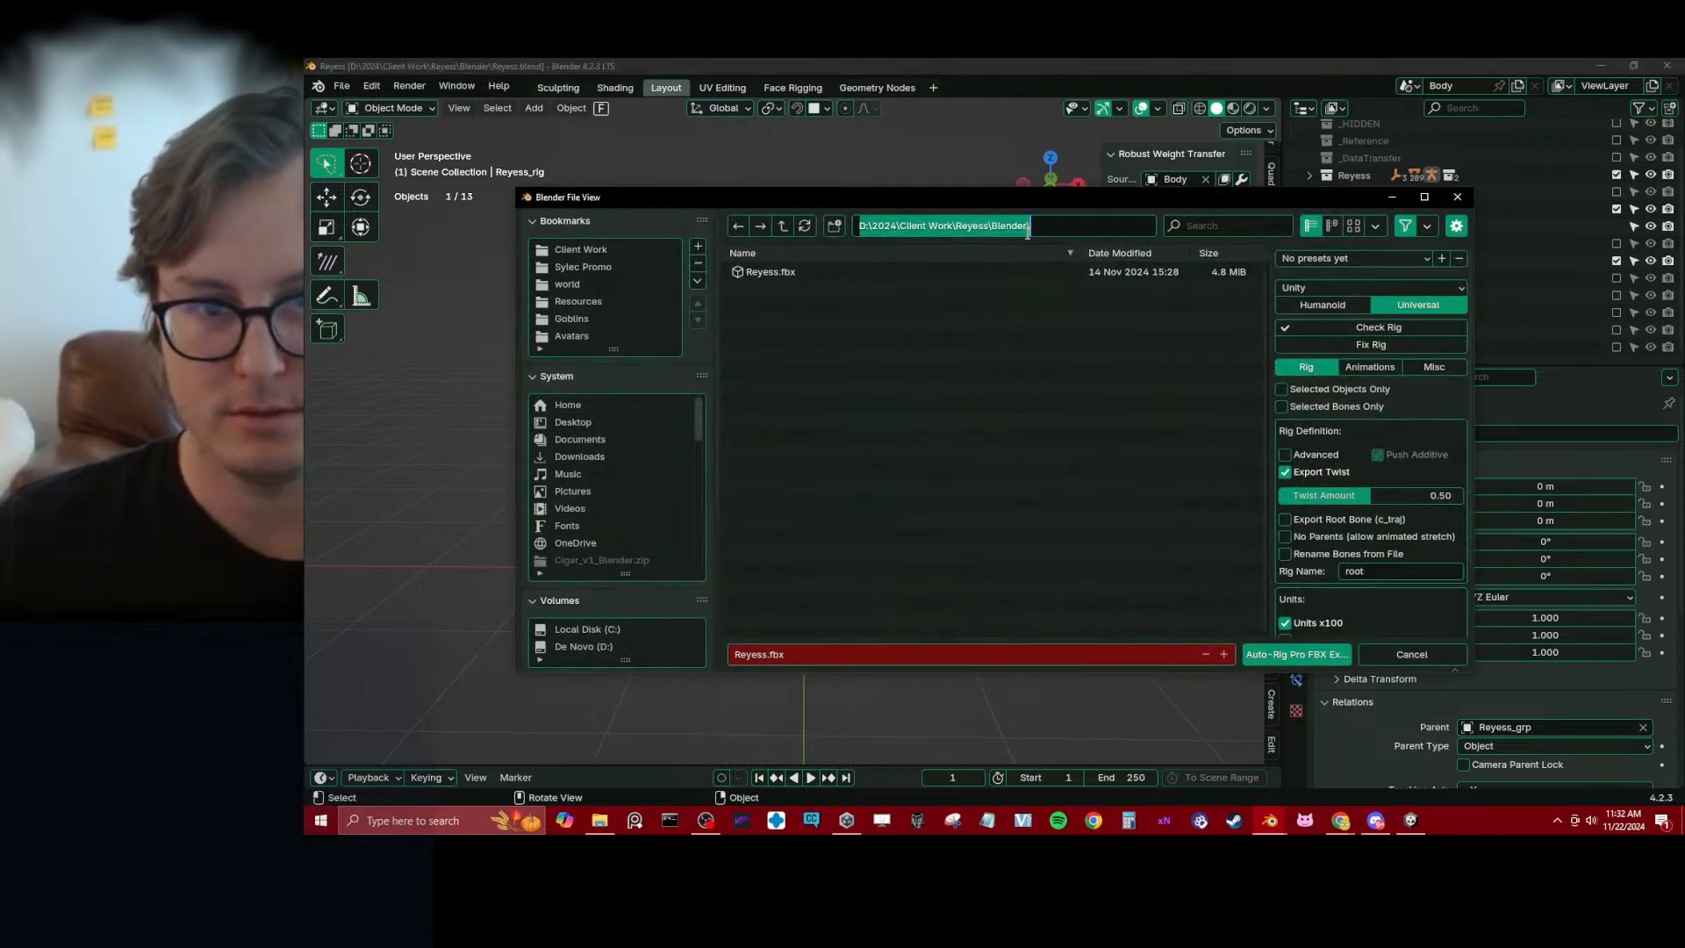
{"action": "key", "text": "ctrl+v"}
{"action": "key", "text": "Return"}
{"action": "left_click", "coordinate": [903, 271]}
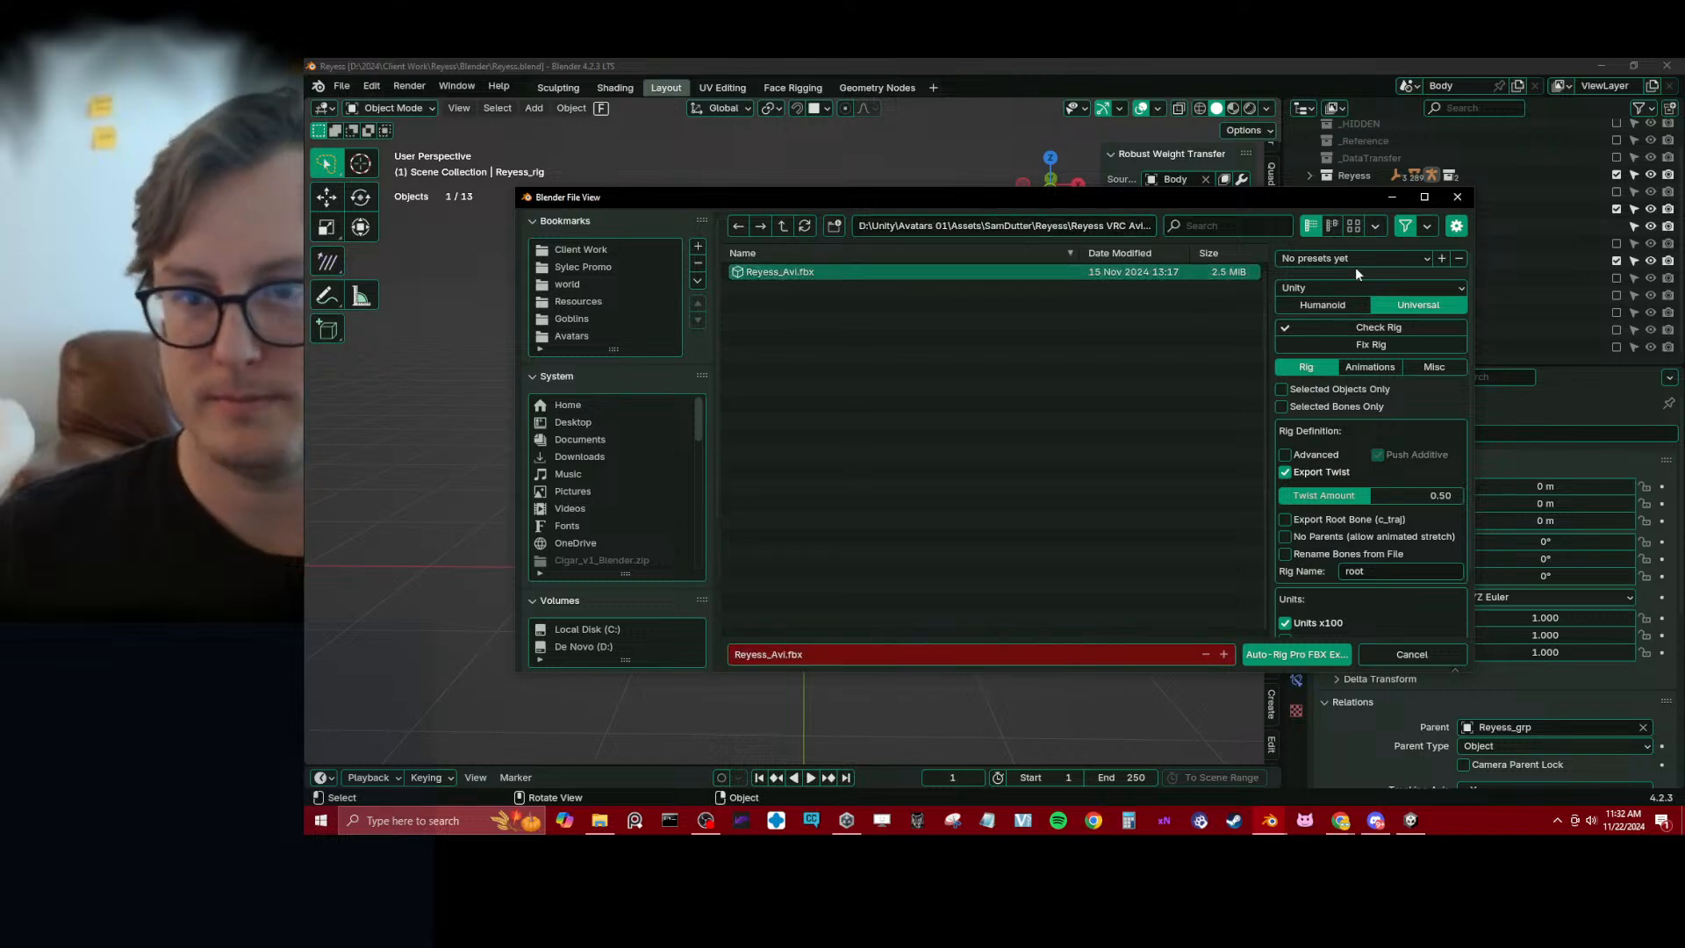
Set the export rig type to Humanoid, run Fix Rig and disable Export Twist
{"action": "left_click", "coordinate": [1338, 306]}
{"action": "left_click", "coordinate": [1362, 345]}
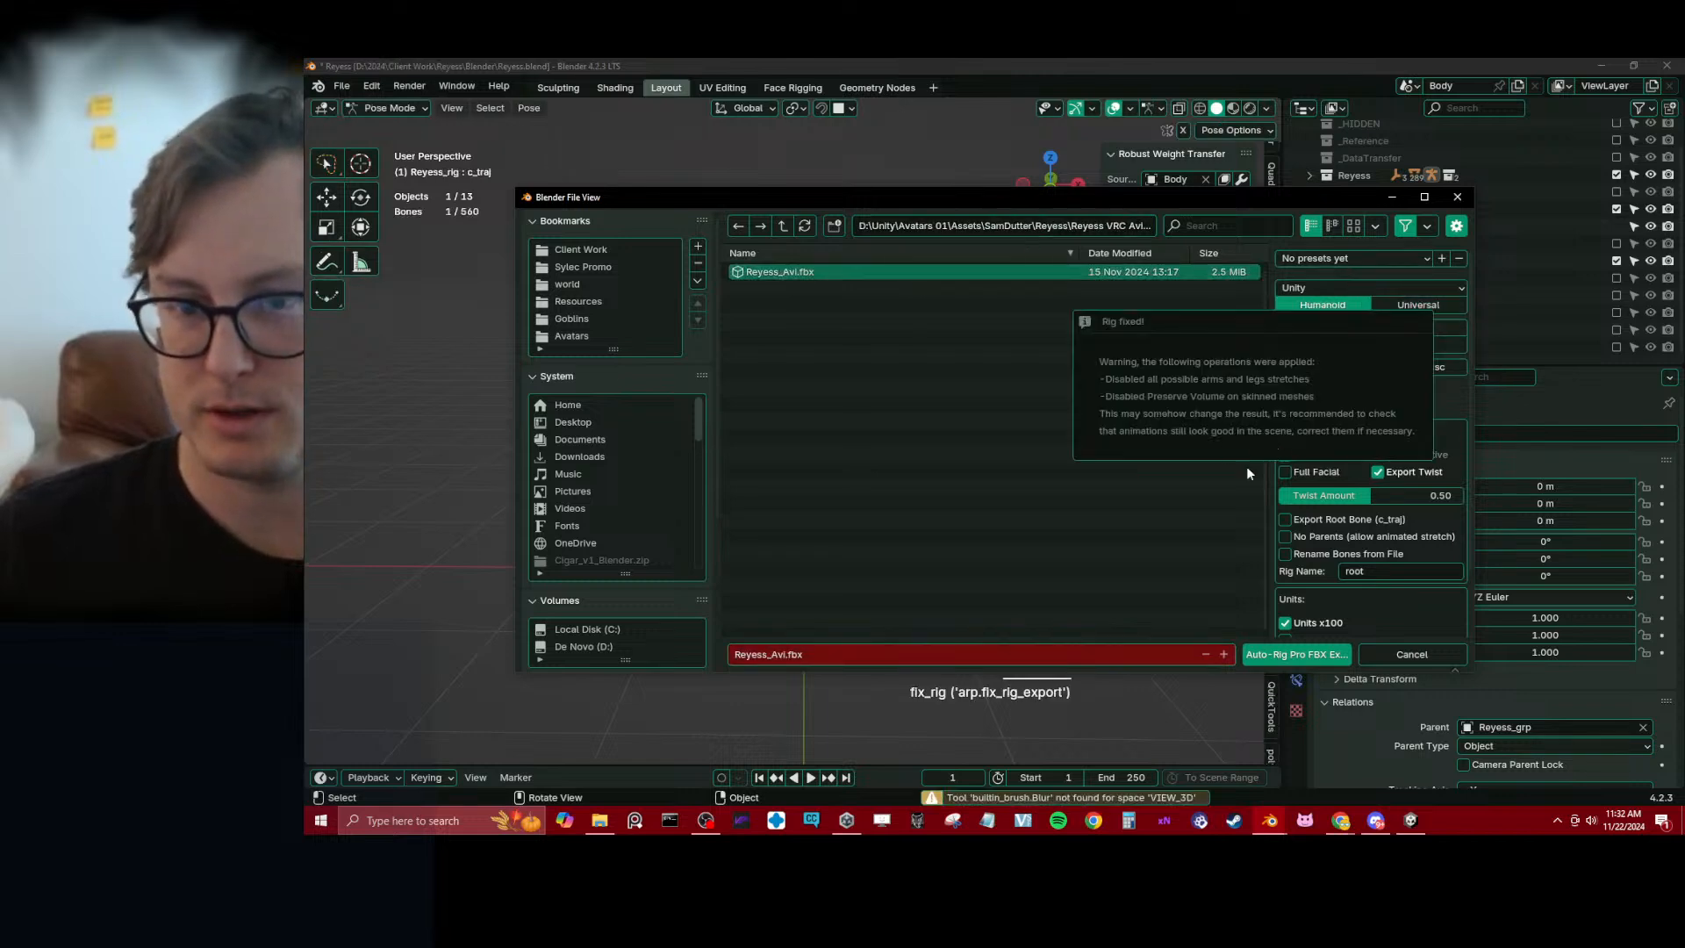
{"action": "left_click", "coordinate": [1378, 472]}
{"action": "scroll", "coordinate": [1382, 444], "scroll_direction": "down", "scroll_amount": 2}
{"action": "scroll", "coordinate": [1382, 421], "scroll_direction": "up", "scroll_amount": 2}
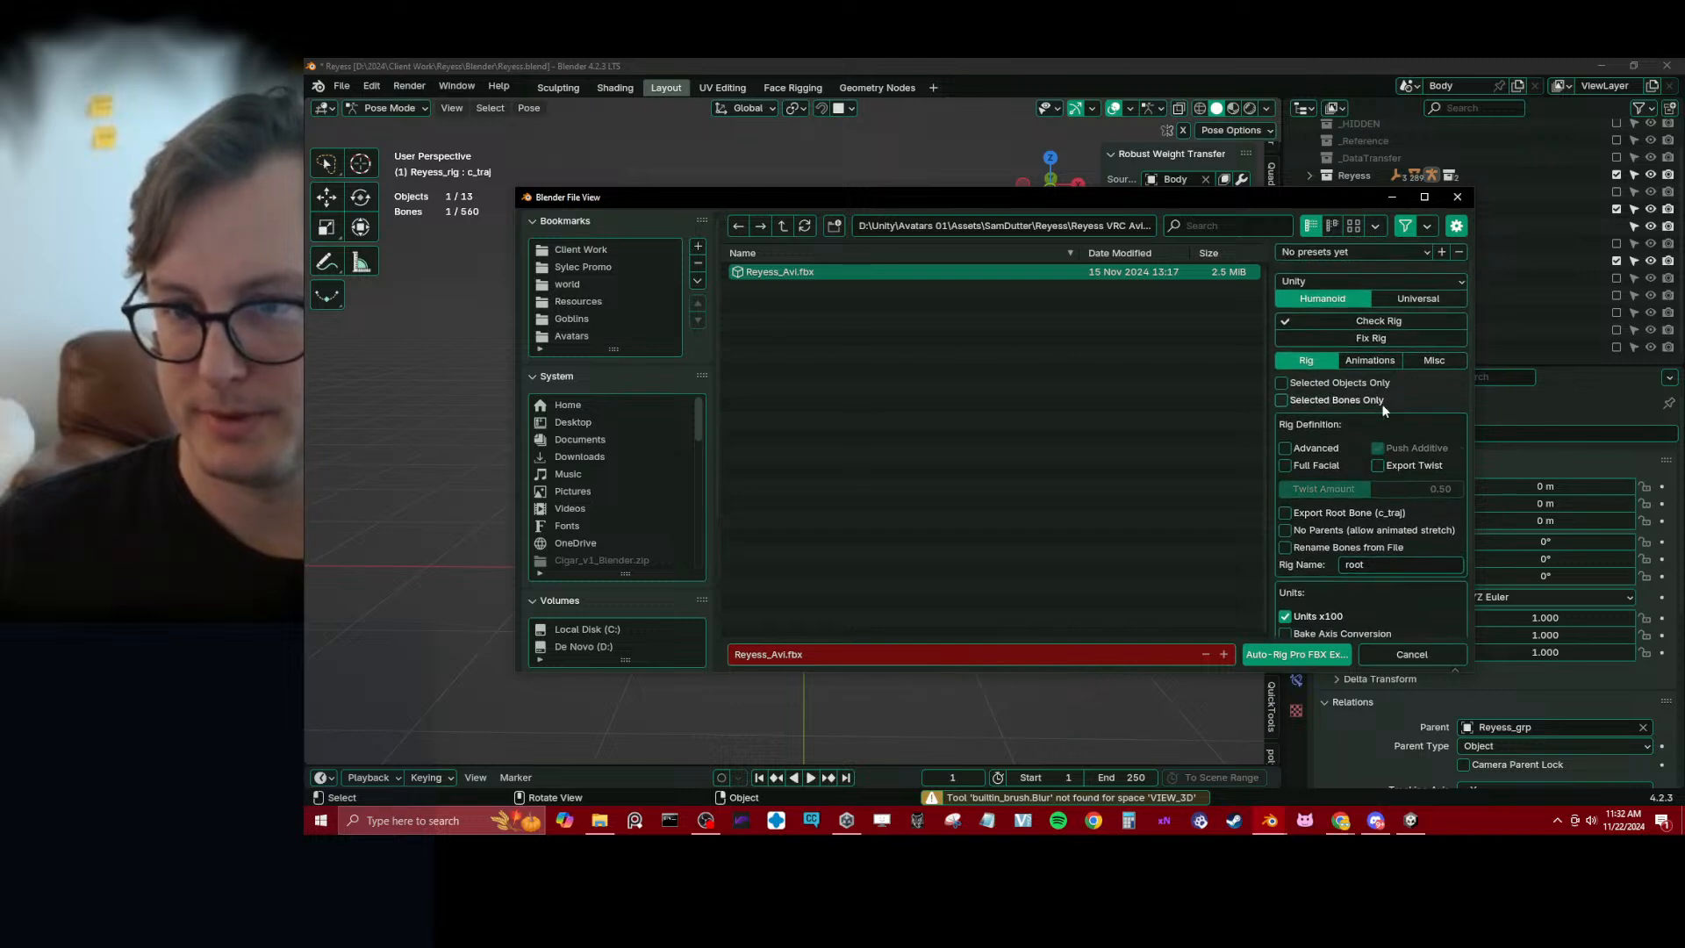
Adjust the animation export setting and enable Initialize Fbx Armature Rotation and Initialize Fbx Meshes Rotation
{"action": "left_click", "coordinate": [1369, 364]}
{"action": "left_click", "coordinate": [1307, 397]}
{"action": "left_click", "coordinate": [1434, 366]}
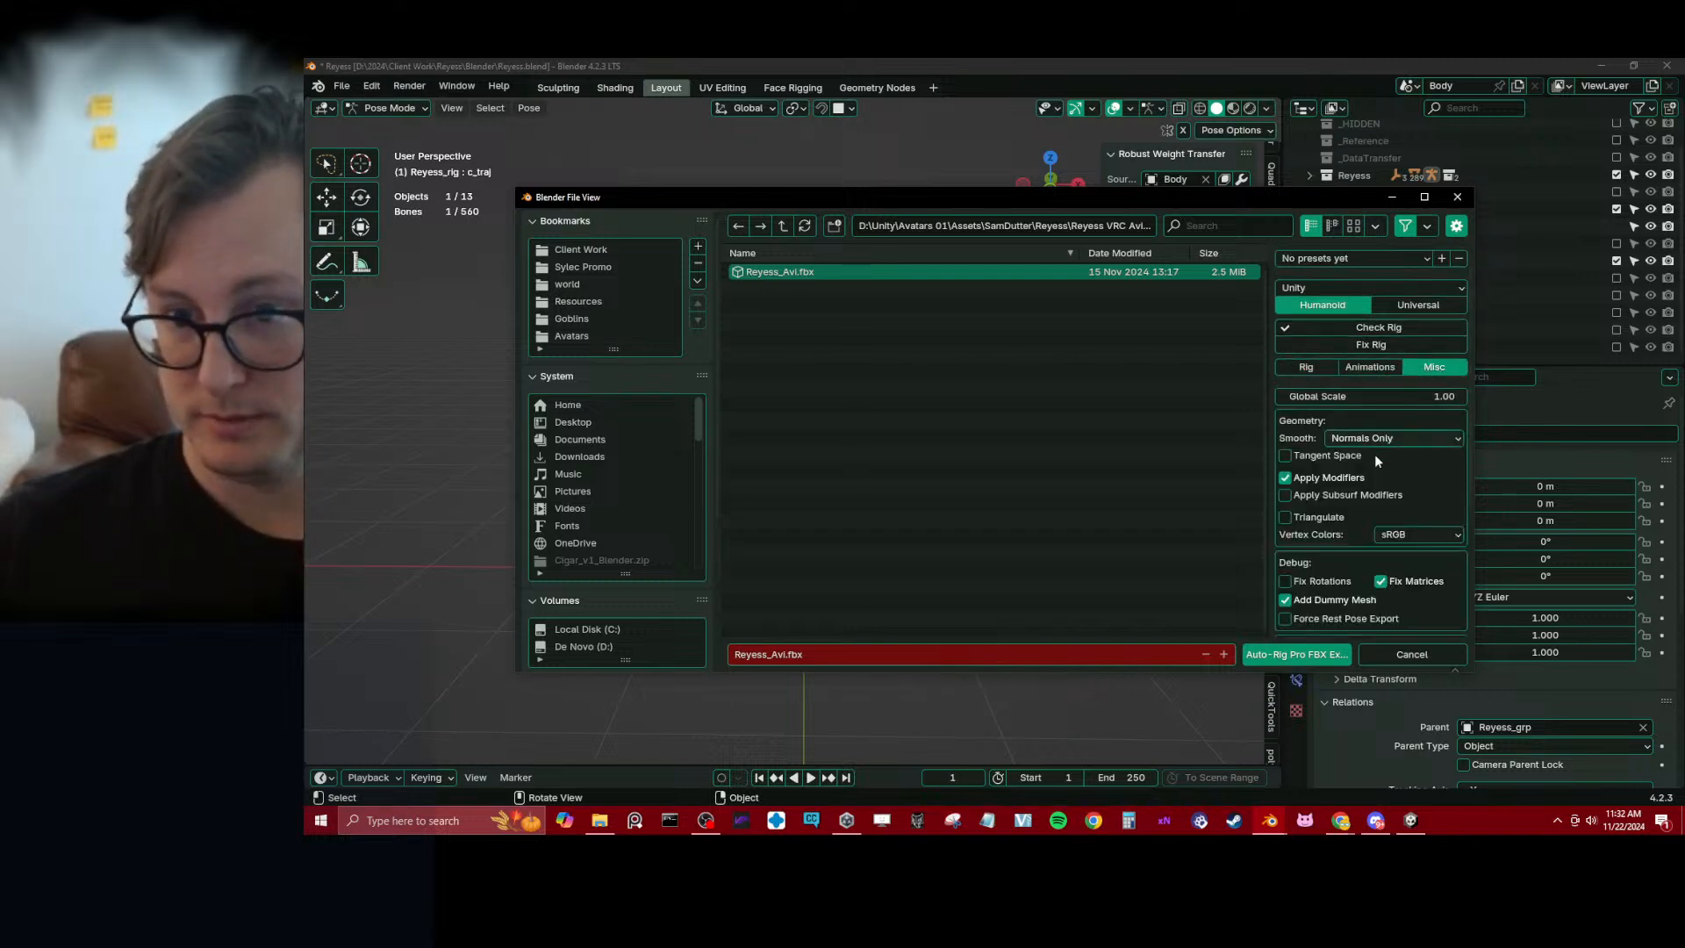
{"action": "scroll", "coordinate": [1374, 455], "scroll_direction": "down", "scroll_amount": 3}
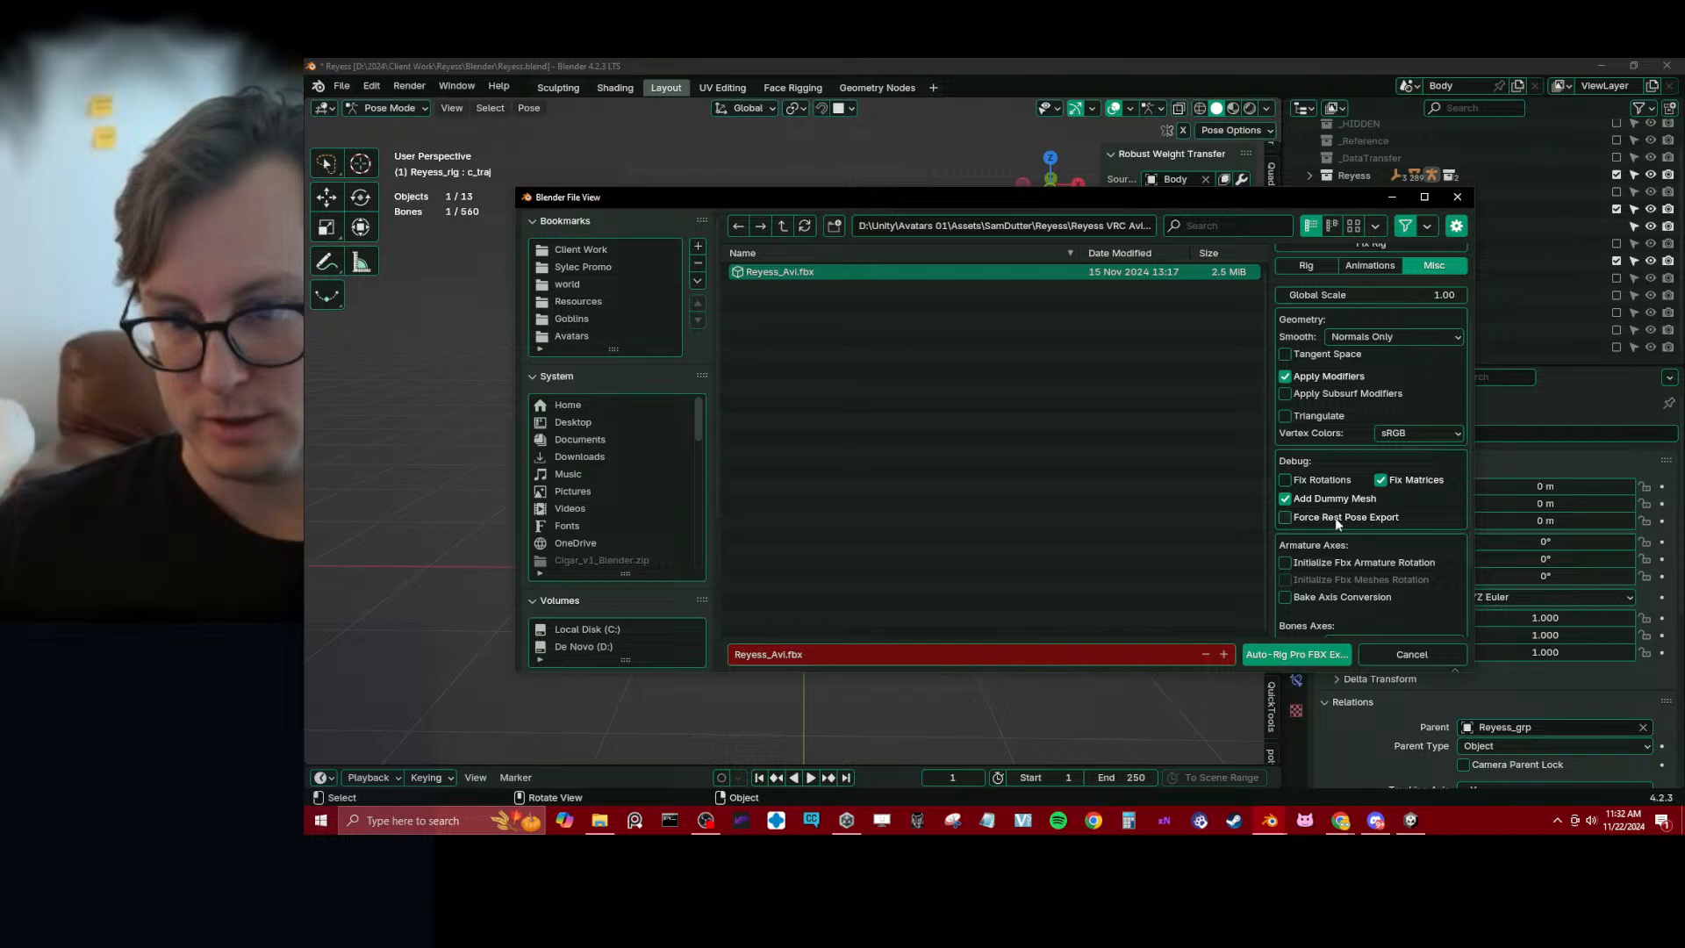
{"action": "left_click", "coordinate": [1285, 562]}
{"action": "scroll", "coordinate": [1374, 532], "scroll_direction": "down", "scroll_amount": 3}
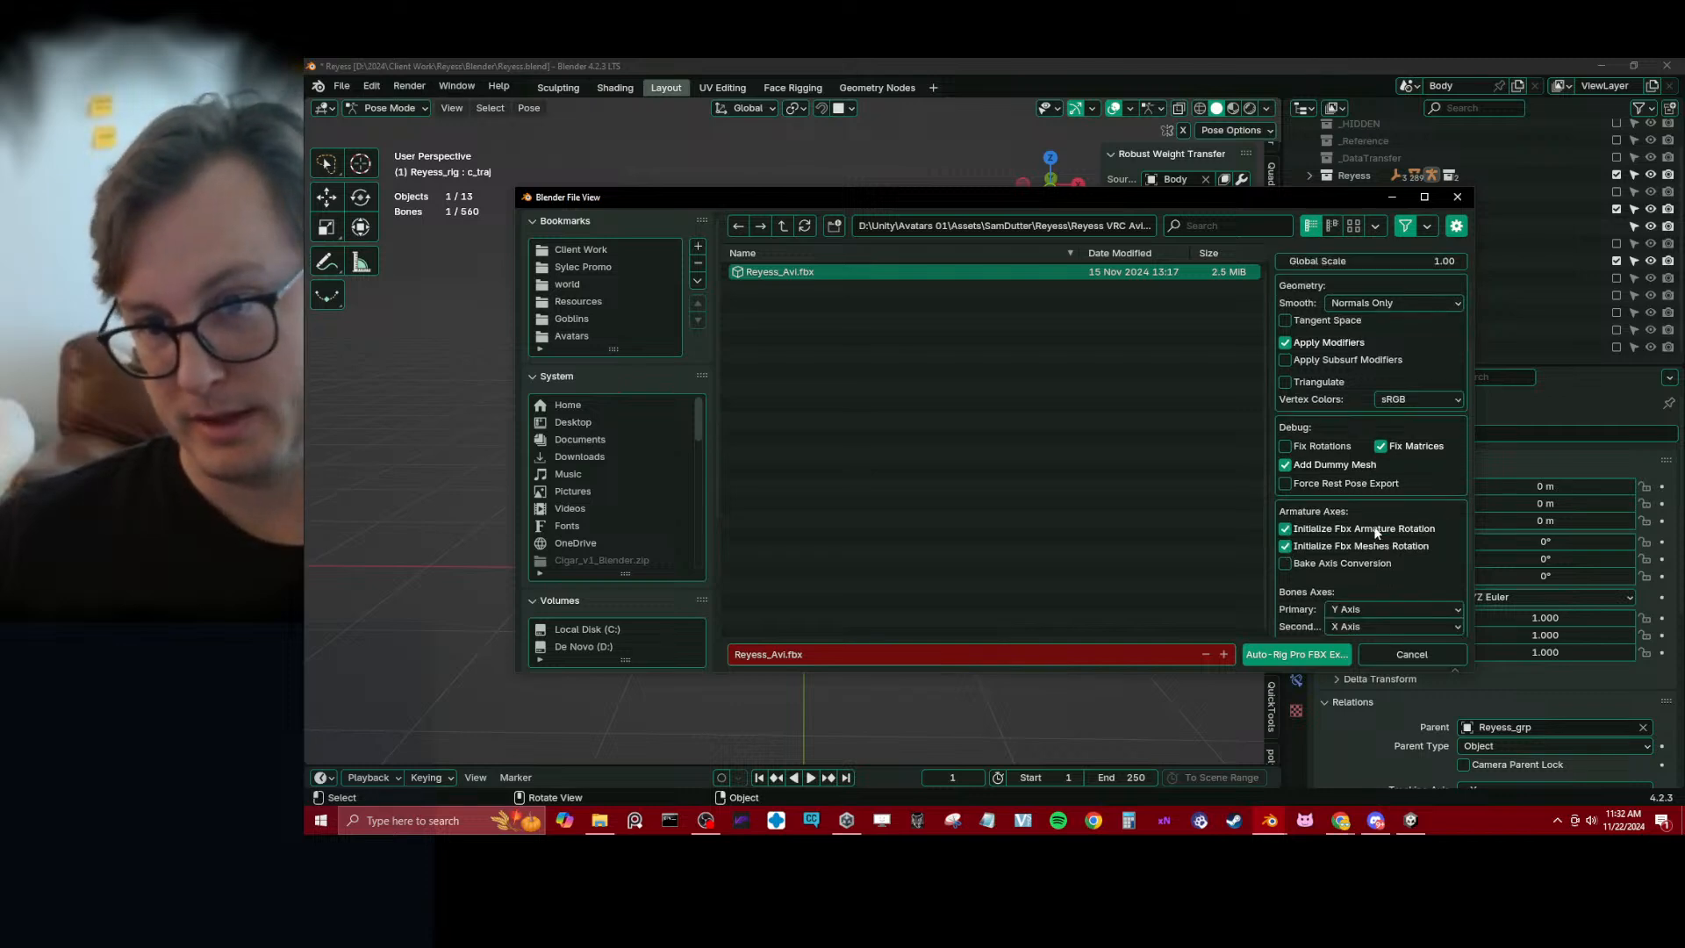
Export the character over Reyess_Avi.fbx and save the Blender file
{"action": "left_click", "coordinate": [1267, 657]}
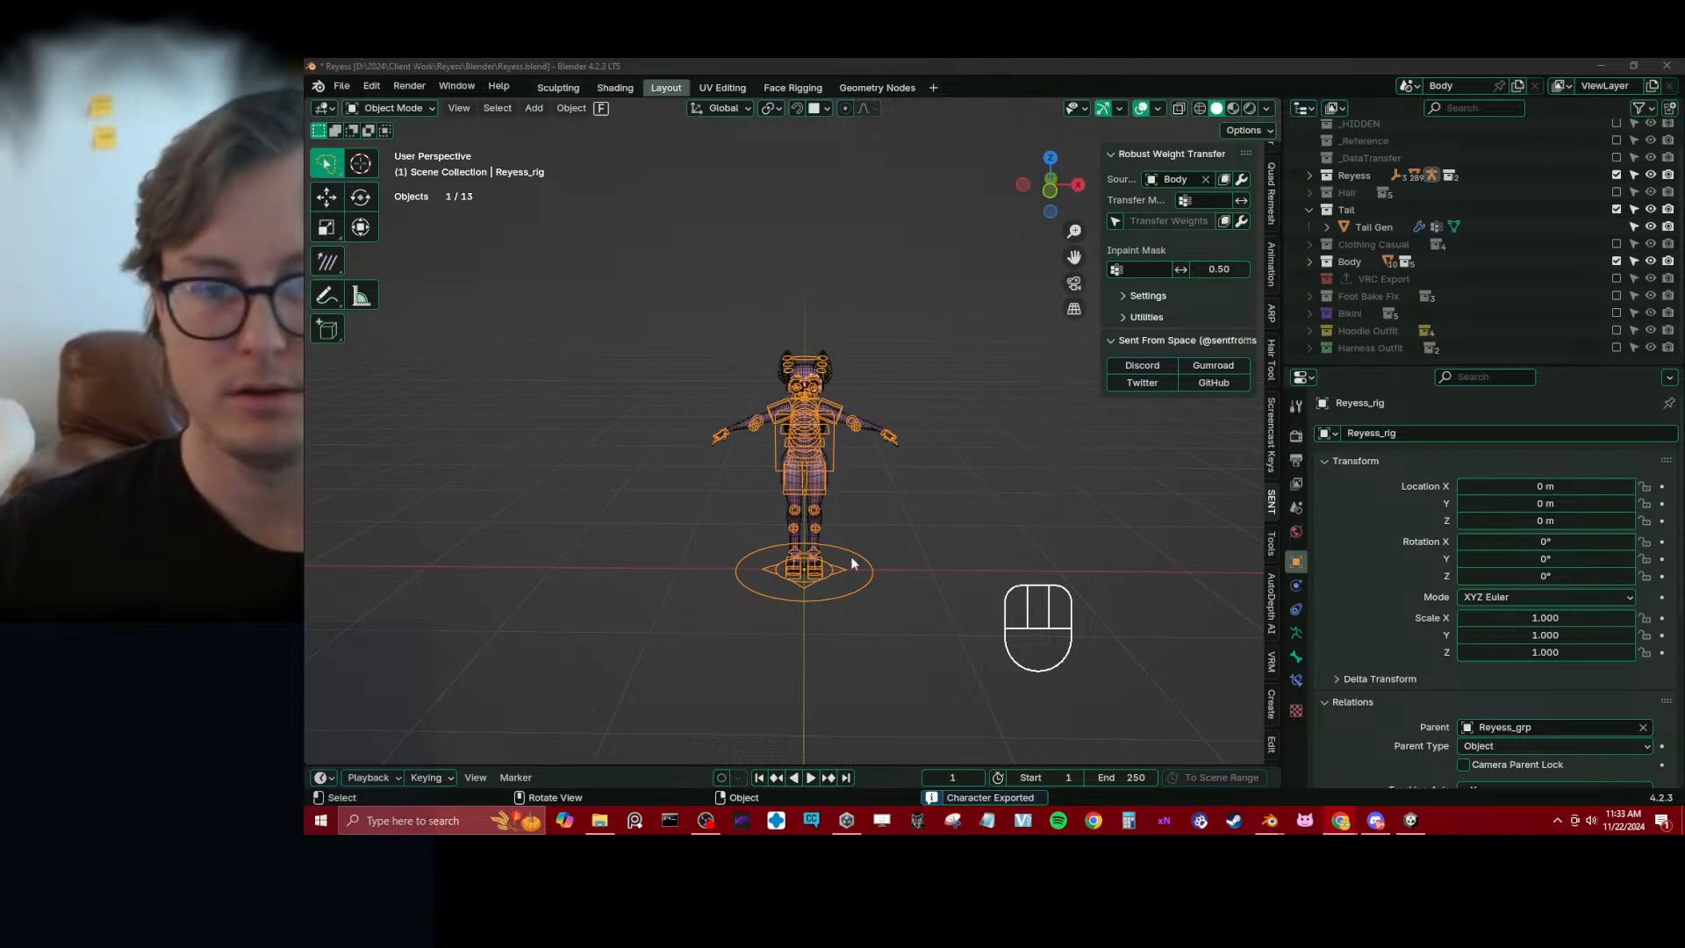
{"action": "left_click", "coordinate": [981, 498]}
{"action": "key", "text": "ctrl+s"}
Switch to Unity and inspect the updated avatar's full body, head and tail from several angles
{"action": "left_click", "coordinate": [1410, 820]}
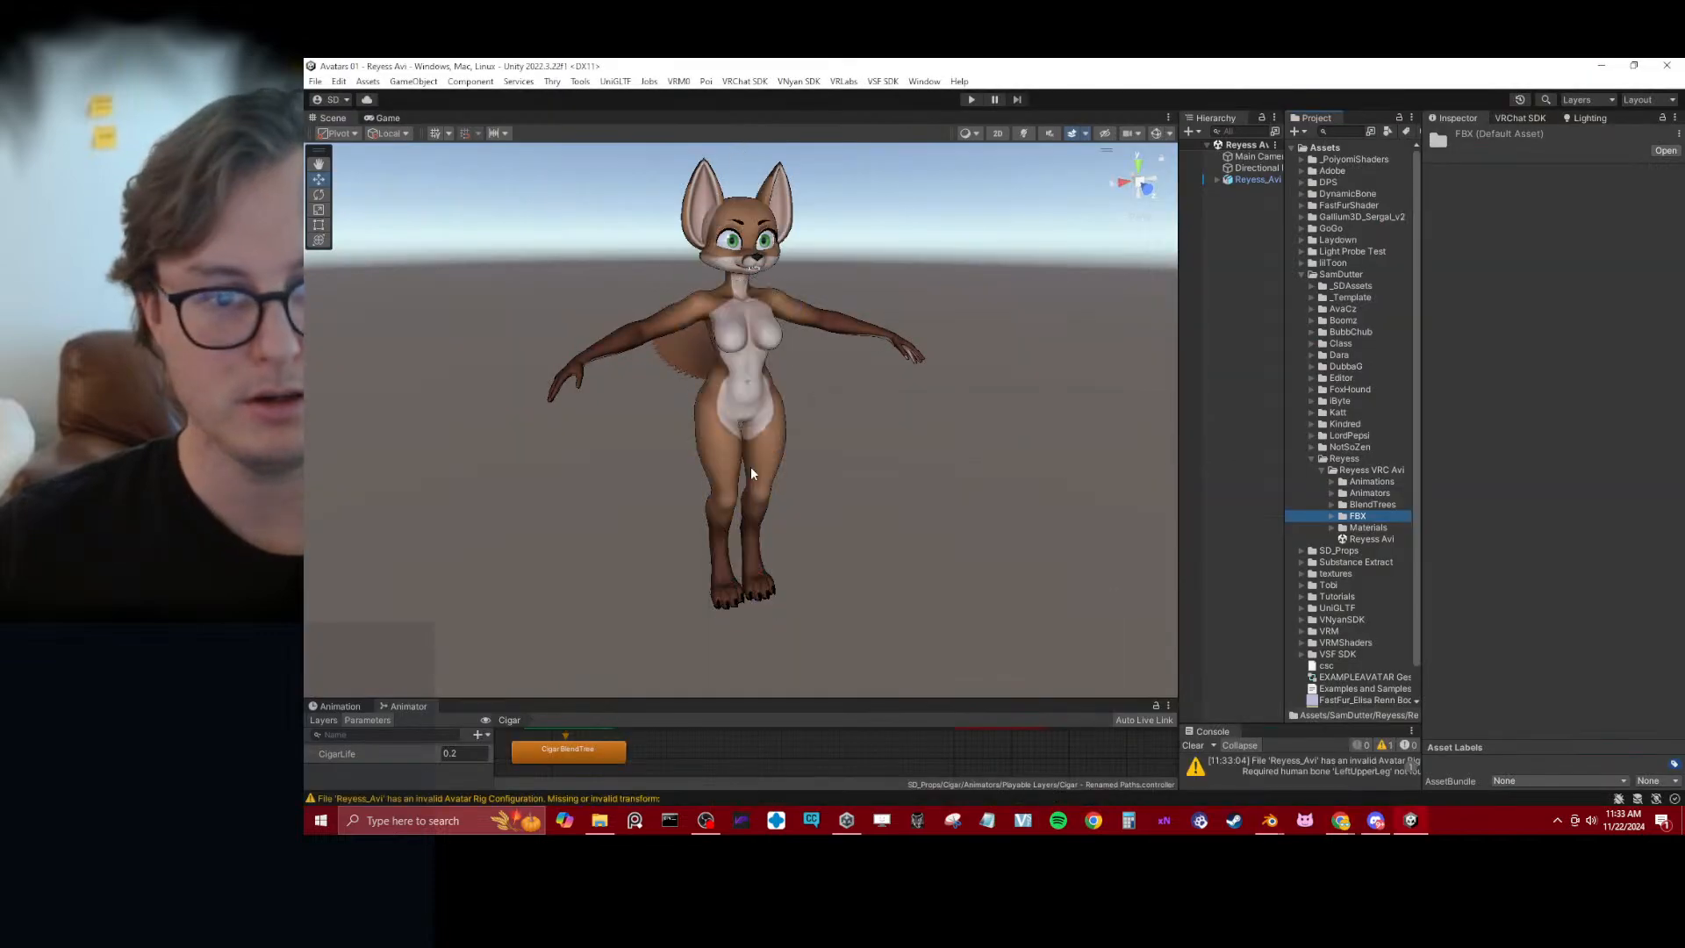
{"action": "left_click_drag", "start_coordinate": [742, 458], "coordinate": [1170, 387], "text": "alt"}
{"action": "left_click_drag", "start_coordinate": [886, 418], "coordinate": [863, 262], "text": "alt"}
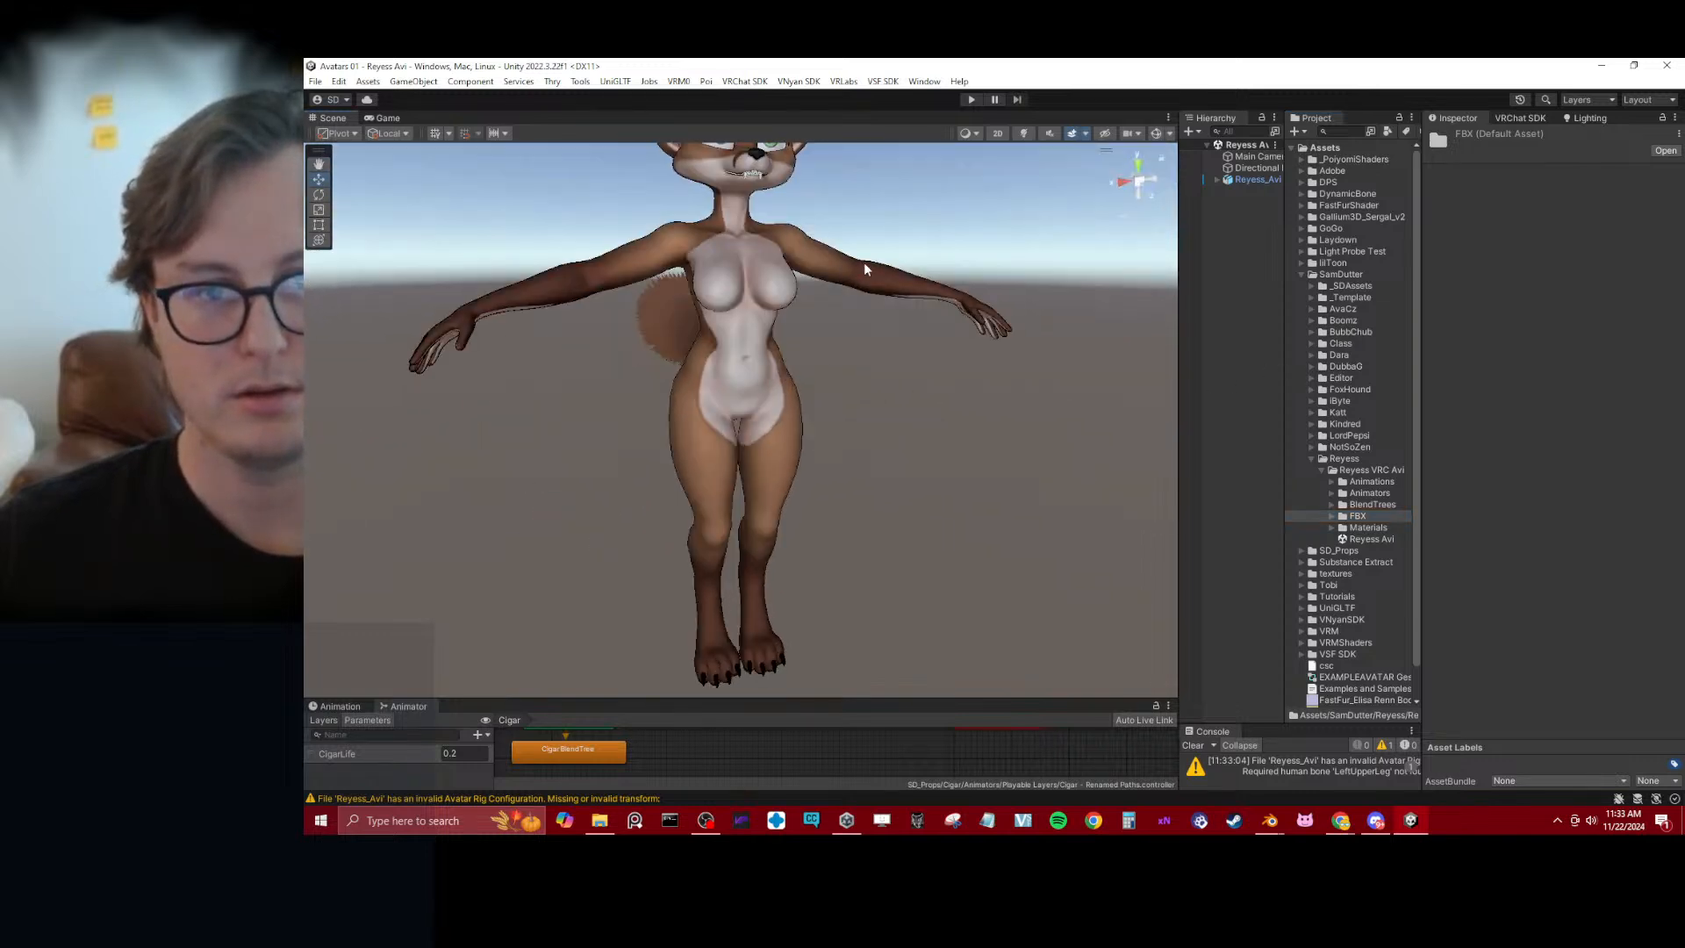
{"action": "scroll", "coordinate": [955, 361], "scroll_direction": "up", "scroll_amount": 5}
{"action": "left_click_drag", "start_coordinate": [927, 386], "coordinate": [917, 339], "text": "alt"}
{"action": "middle_click_drag", "start_coordinate": [917, 339], "coordinate": [924, 437]}
{"action": "scroll", "coordinate": [924, 437], "scroll_direction": "up", "scroll_amount": 3}
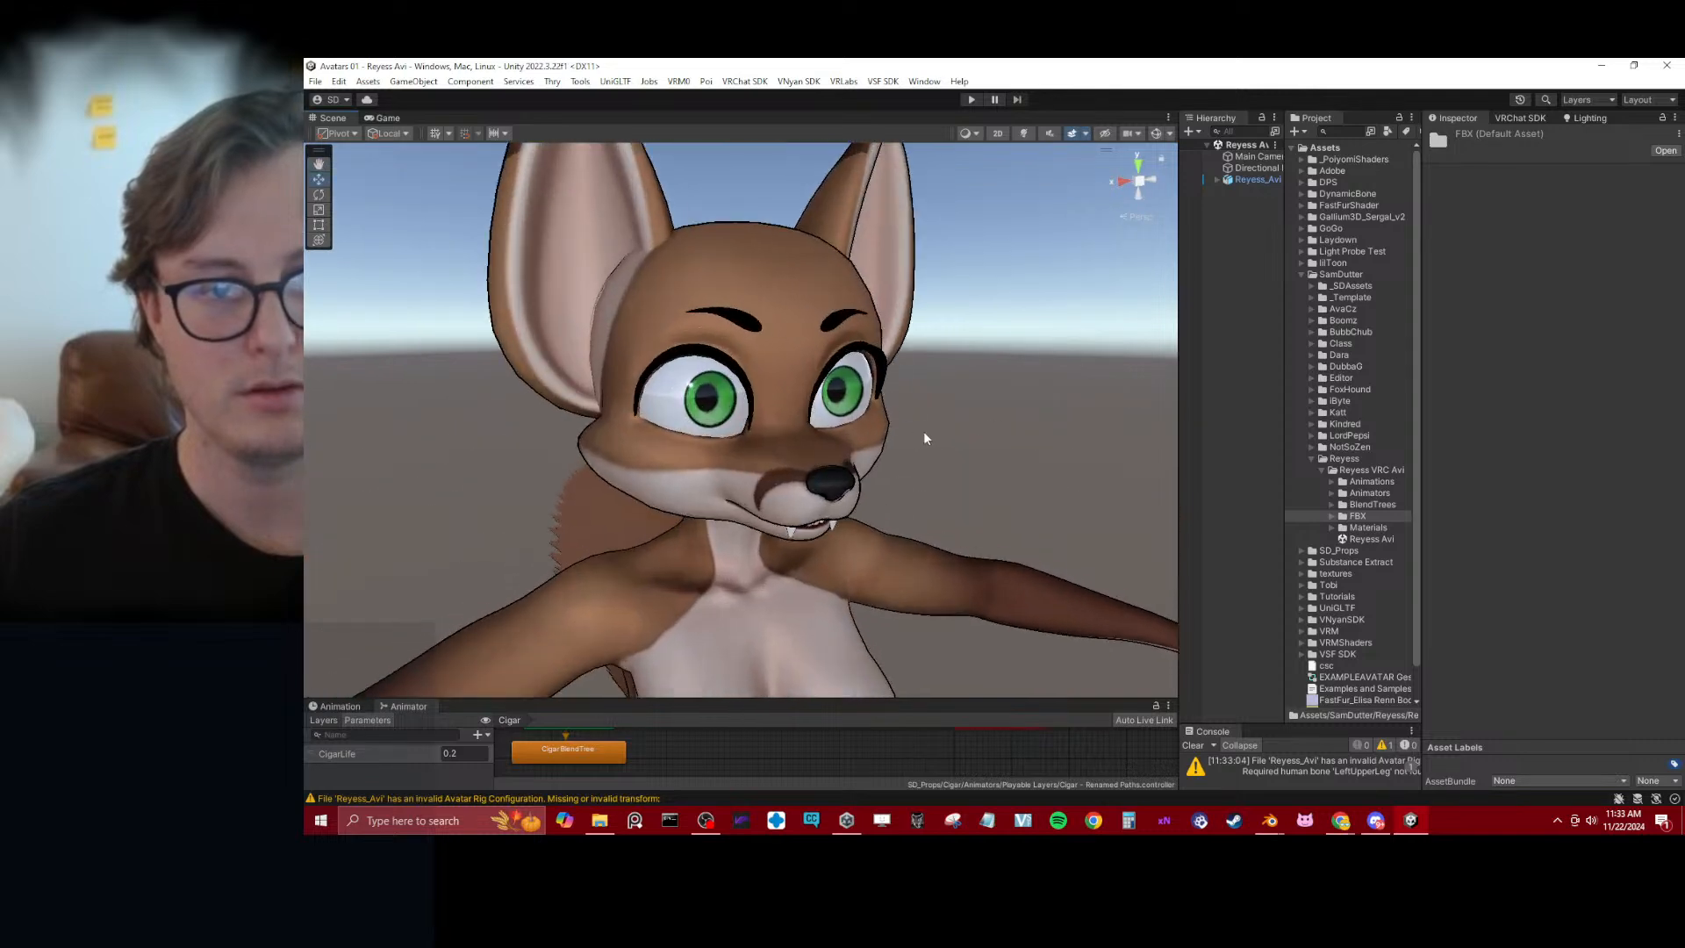
{"action": "left_click_drag", "start_coordinate": [1028, 430], "coordinate": [826, 409], "text": "alt"}
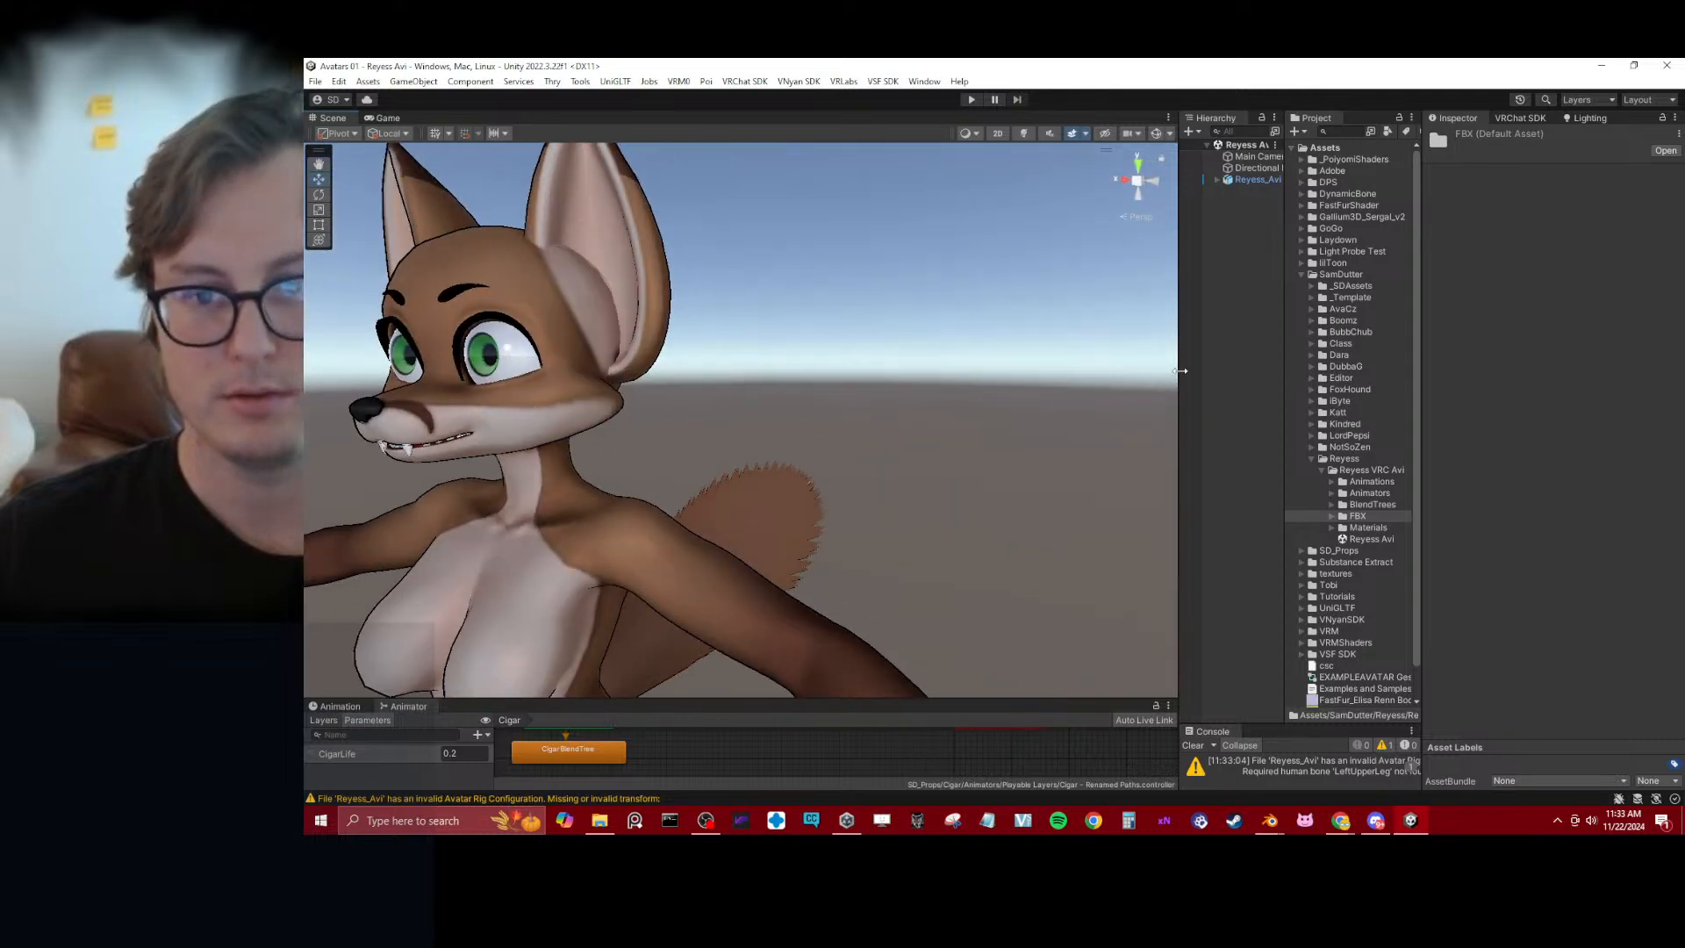
Widen the Hierarchy and Project area beside the scene view and collapse the SamDutter folder
{"action": "left_click_drag", "start_coordinate": [1180, 371], "coordinate": [1067, 376]}
{"action": "left_click_drag", "start_coordinate": [615, 414], "coordinate": [712, 403], "text": "alt"}
{"action": "middle_click_drag", "start_coordinate": [680, 483], "coordinate": [713, 398]}
{"action": "left_click_drag", "start_coordinate": [713, 399], "coordinate": [753, 393], "text": "alt"}
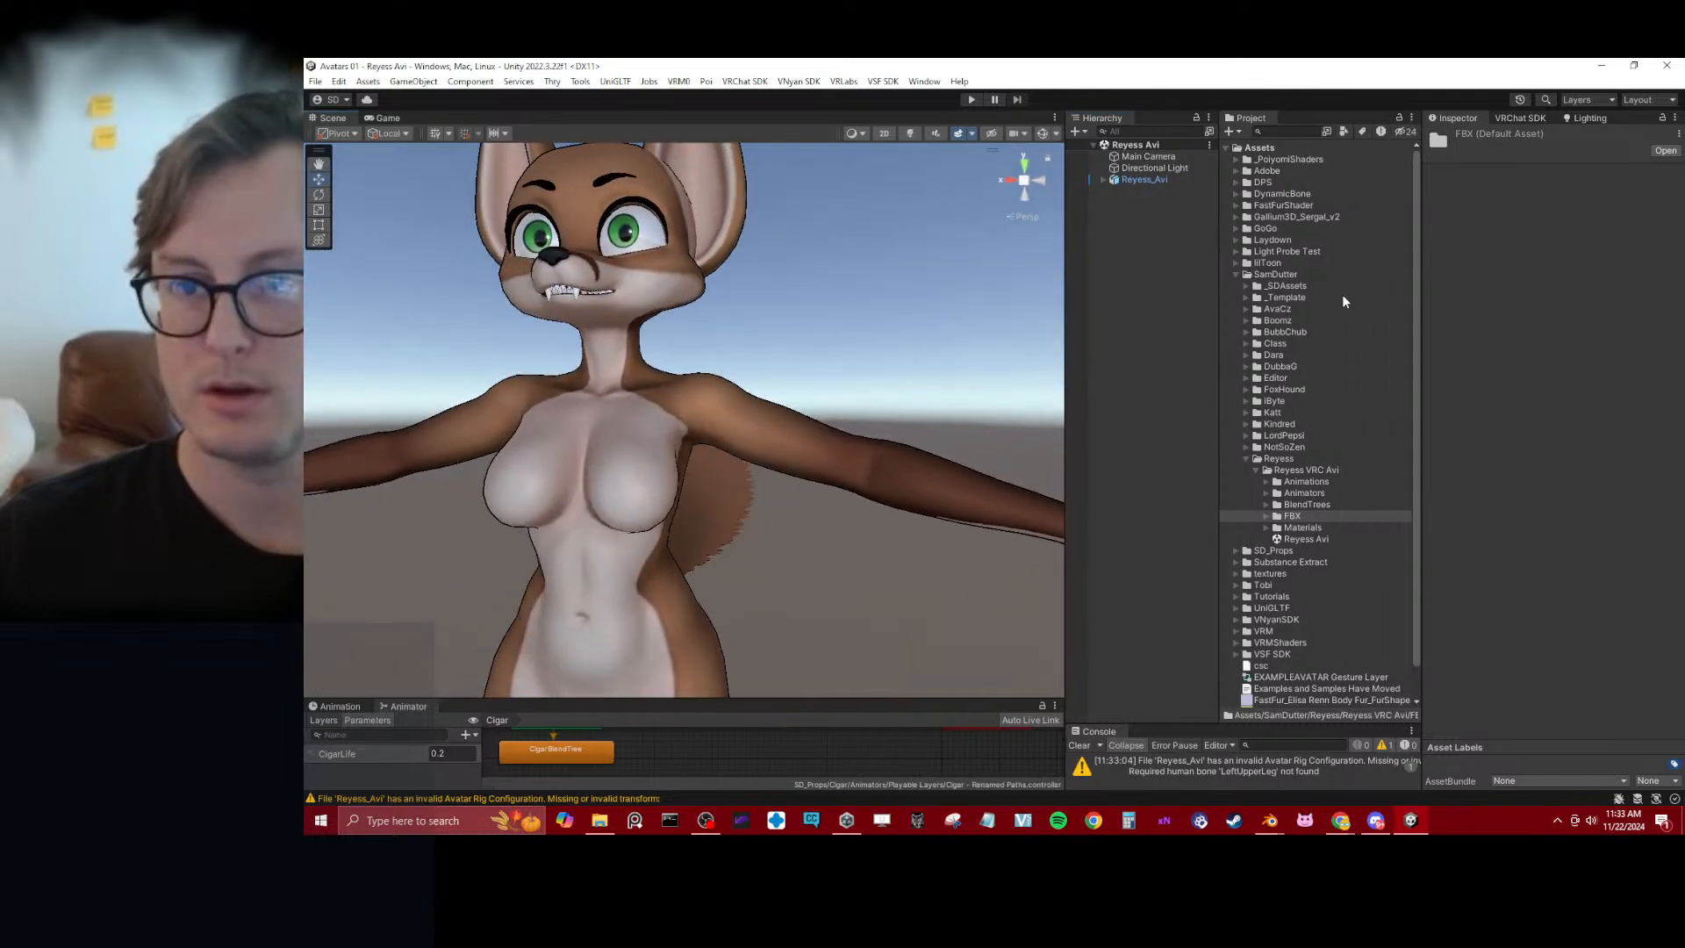
{"action": "left_click", "coordinate": [1236, 275]}
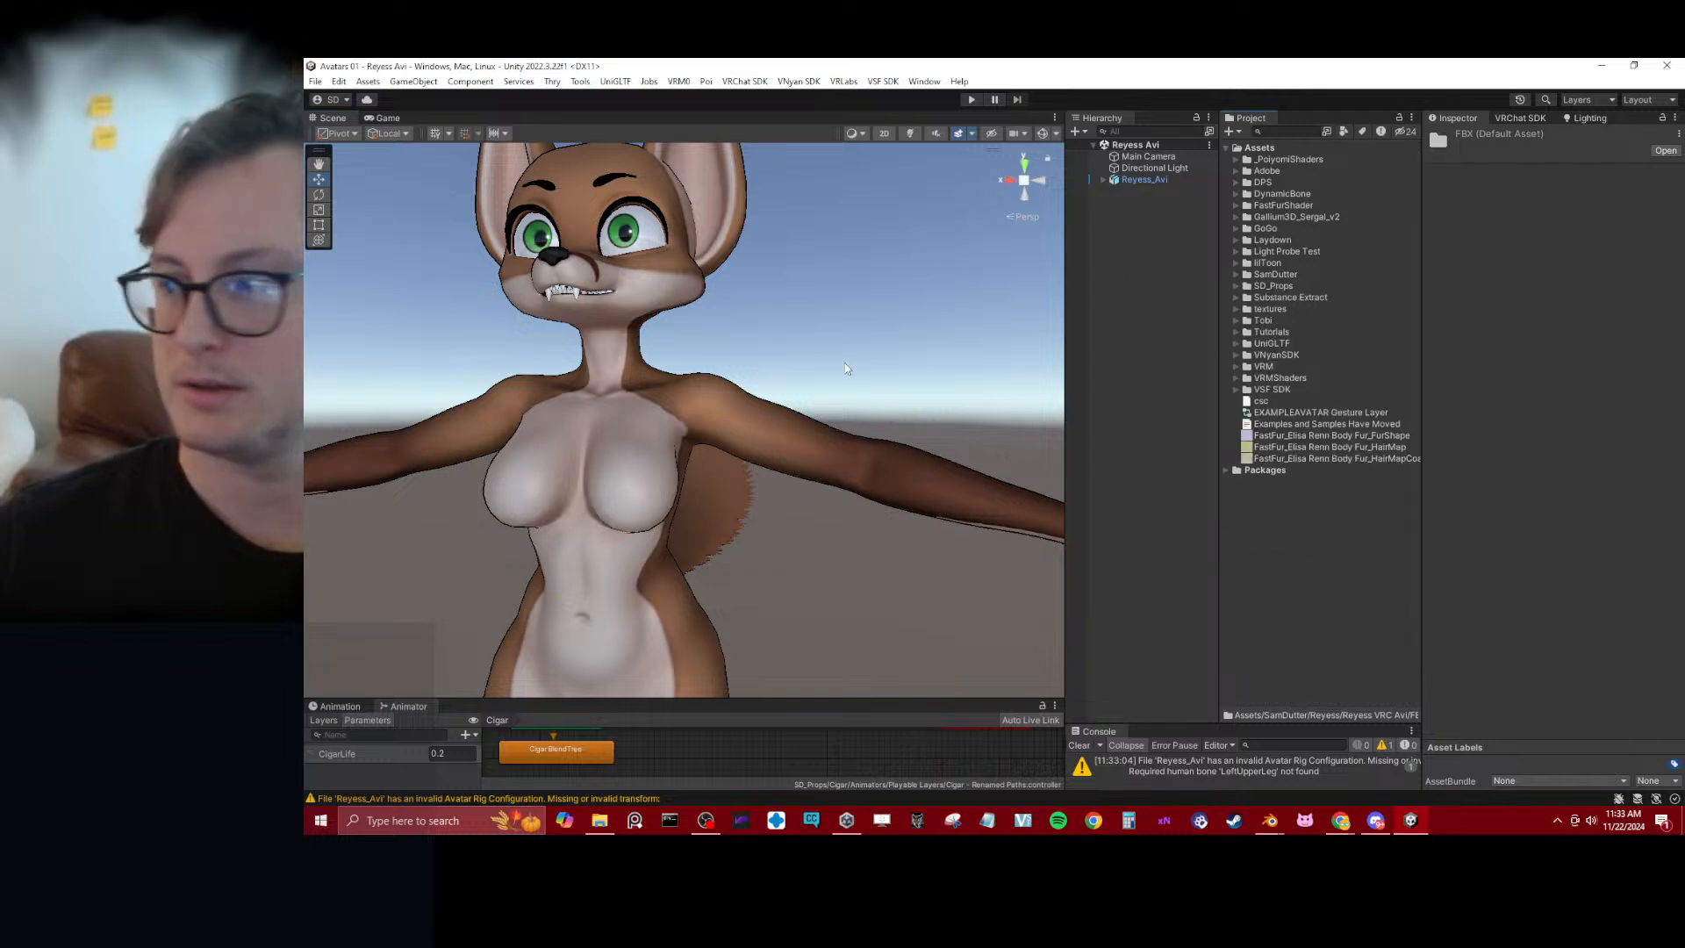
{"action": "left_click_drag", "start_coordinate": [665, 330], "coordinate": [856, 324], "text": "alt"}
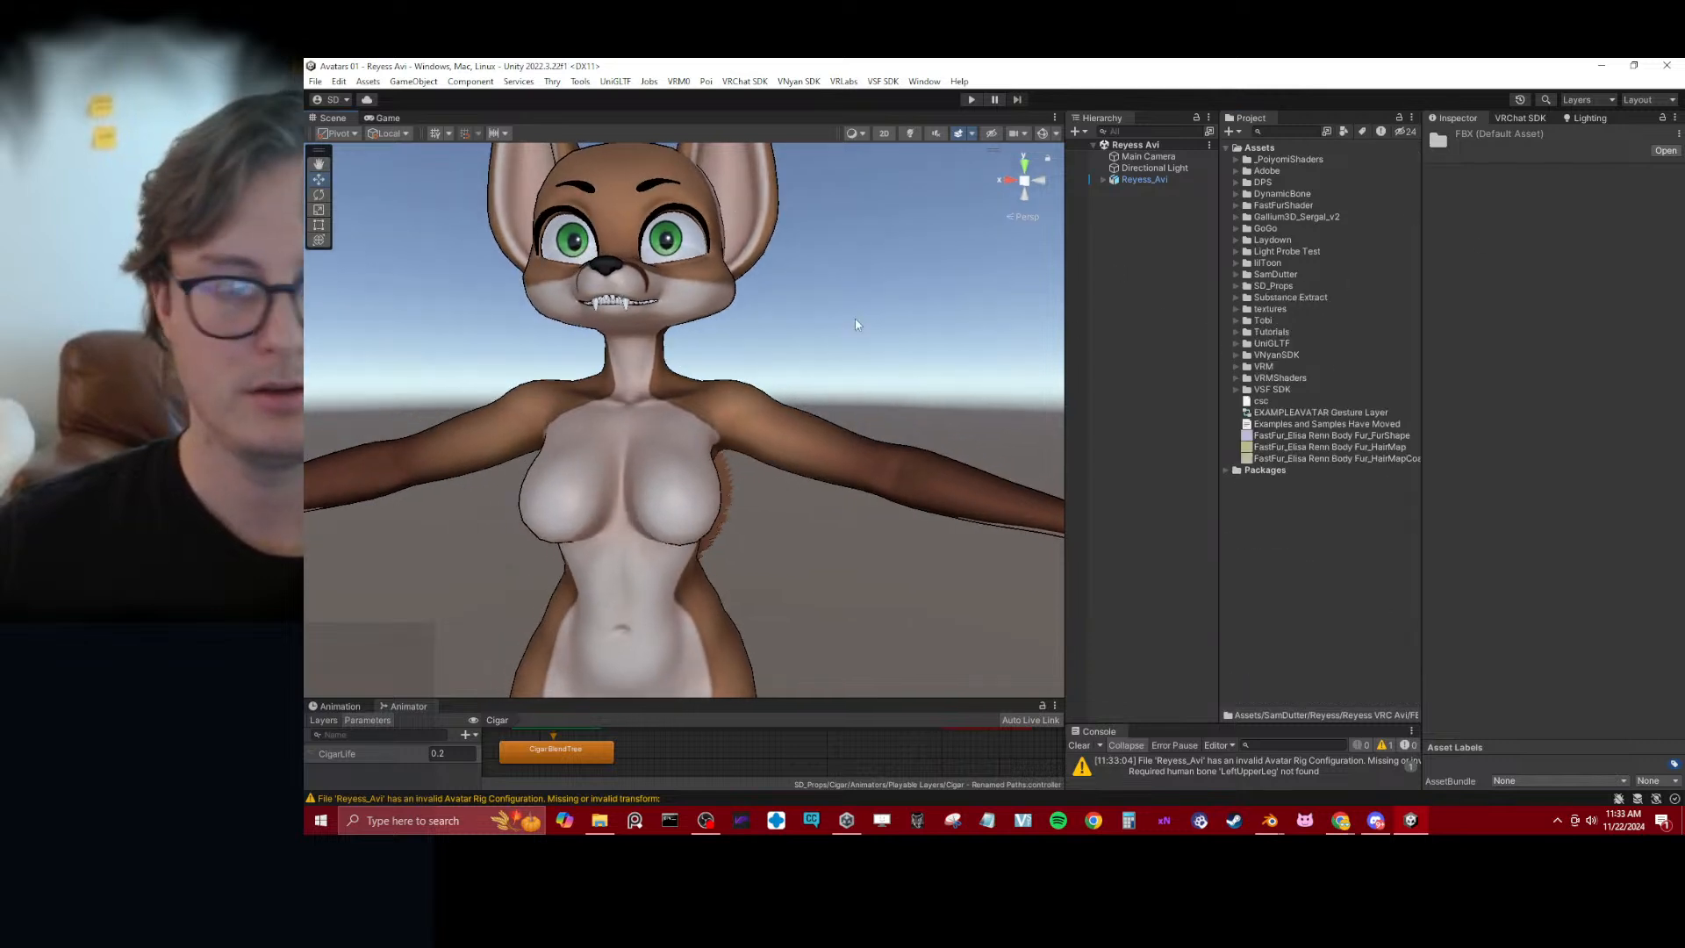
Expand Reyess_Avi in the scene hierarchy and add an empty child object named Phys Bones
{"action": "left_click", "coordinate": [1131, 180]}
{"action": "left_click", "coordinate": [1103, 179]}
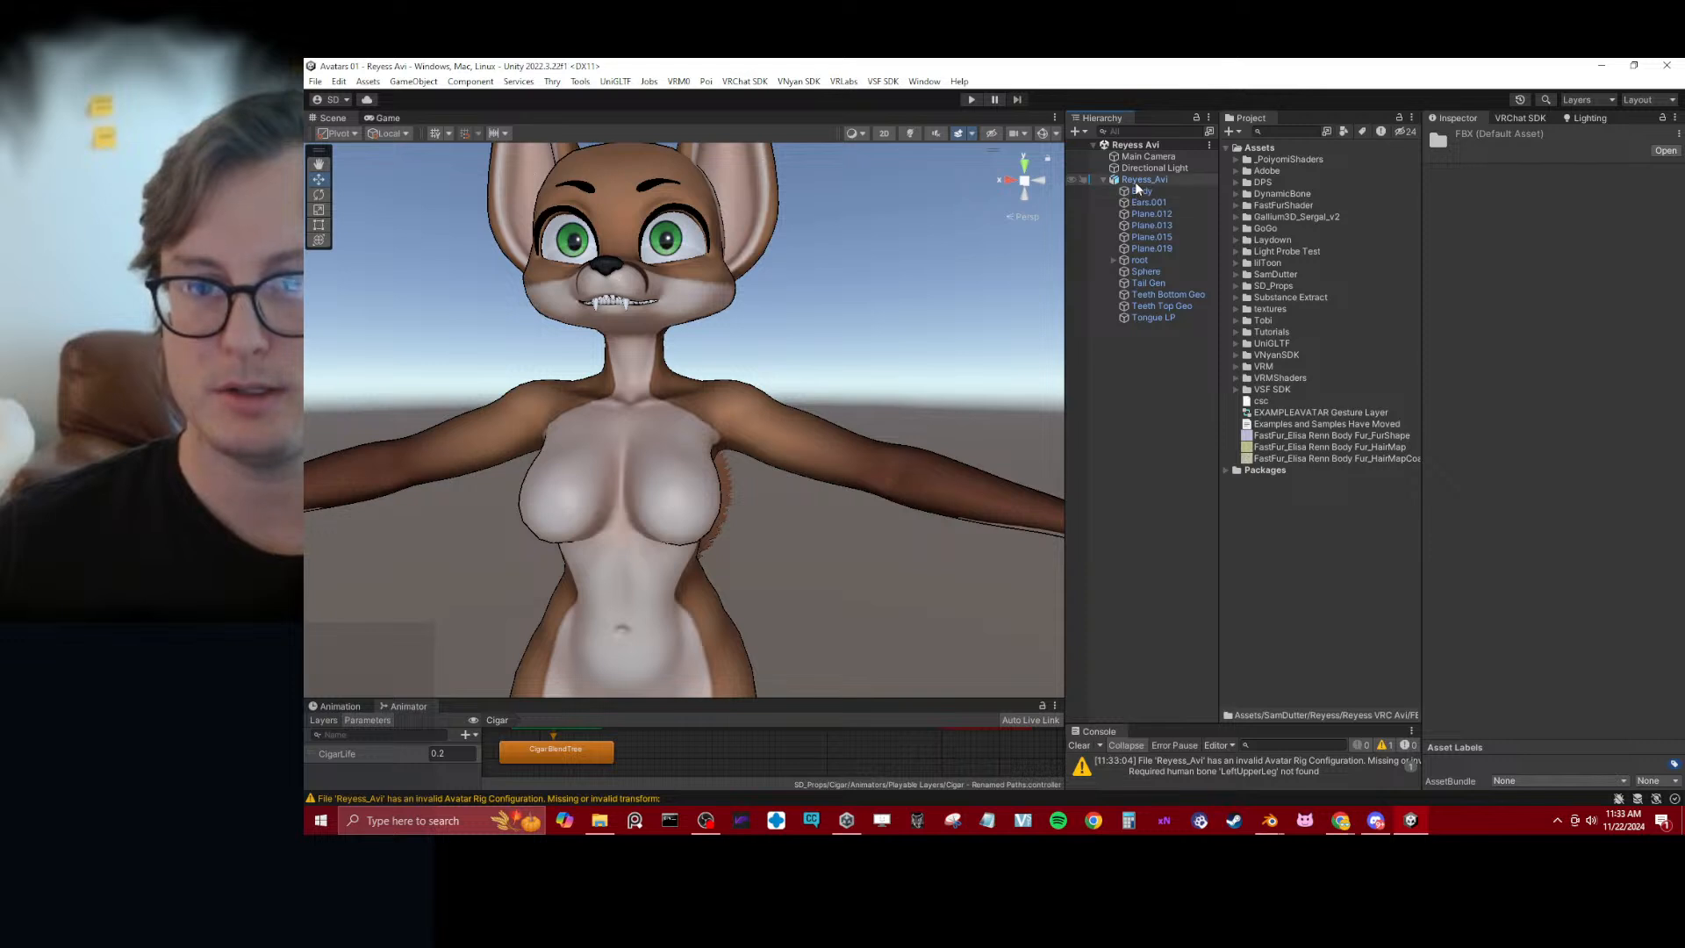
{"action": "right_click", "coordinate": [1136, 181]}
{"action": "left_click", "coordinate": [1204, 397]}
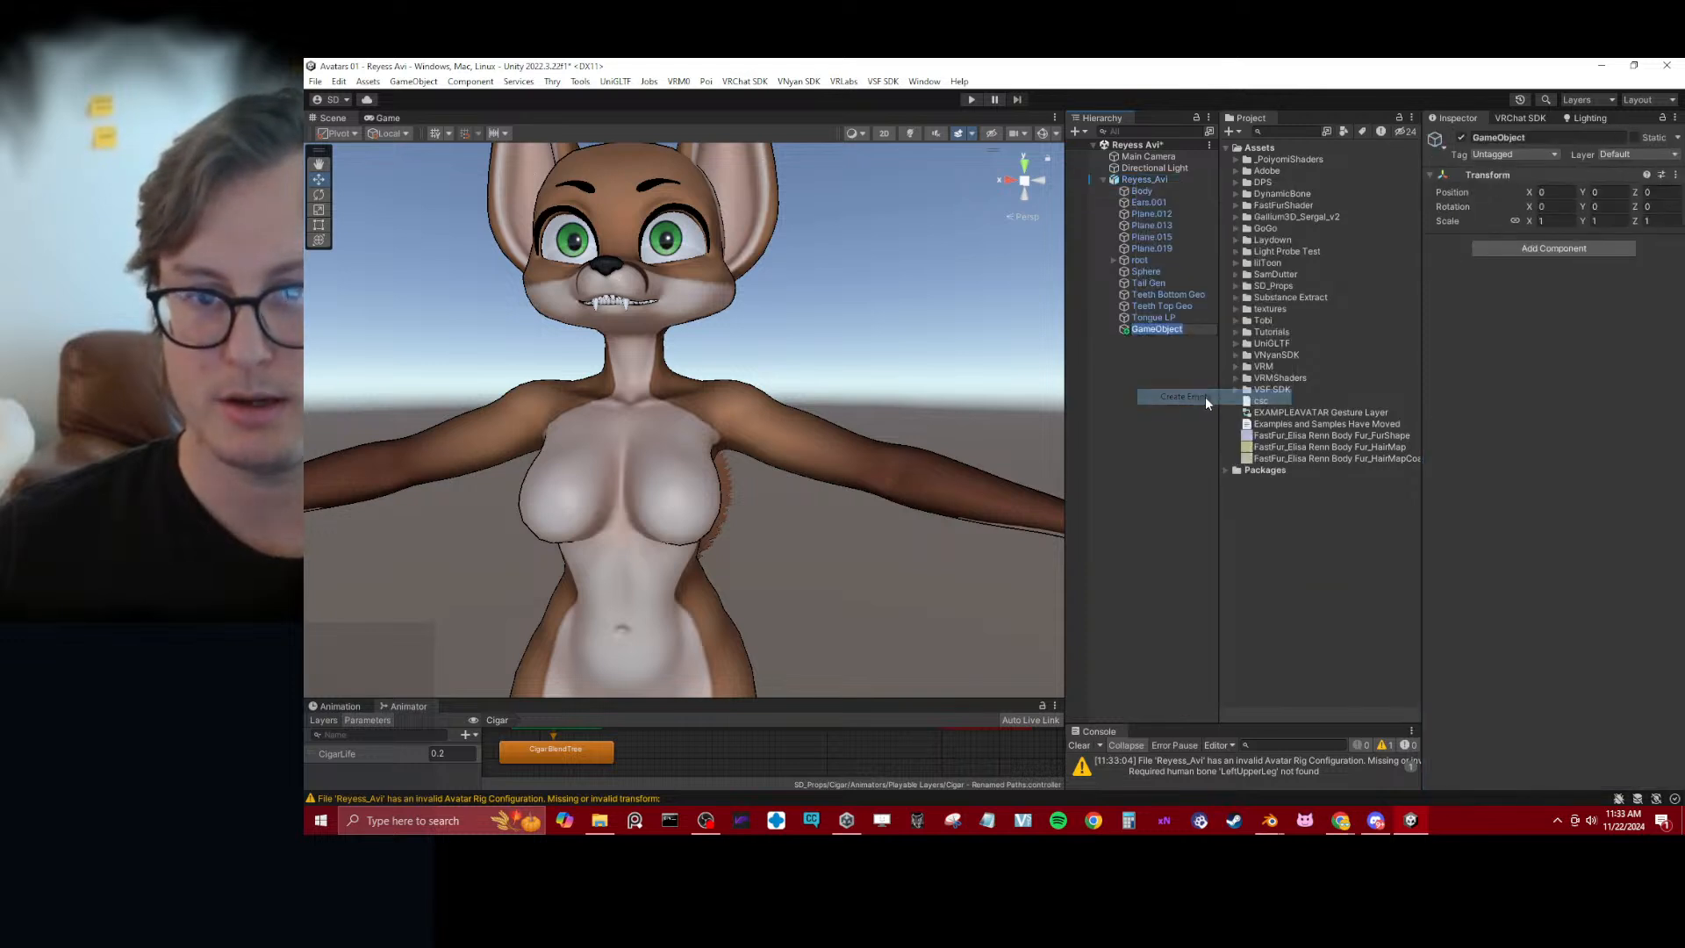
{"action": "type", "text": "Phys"}
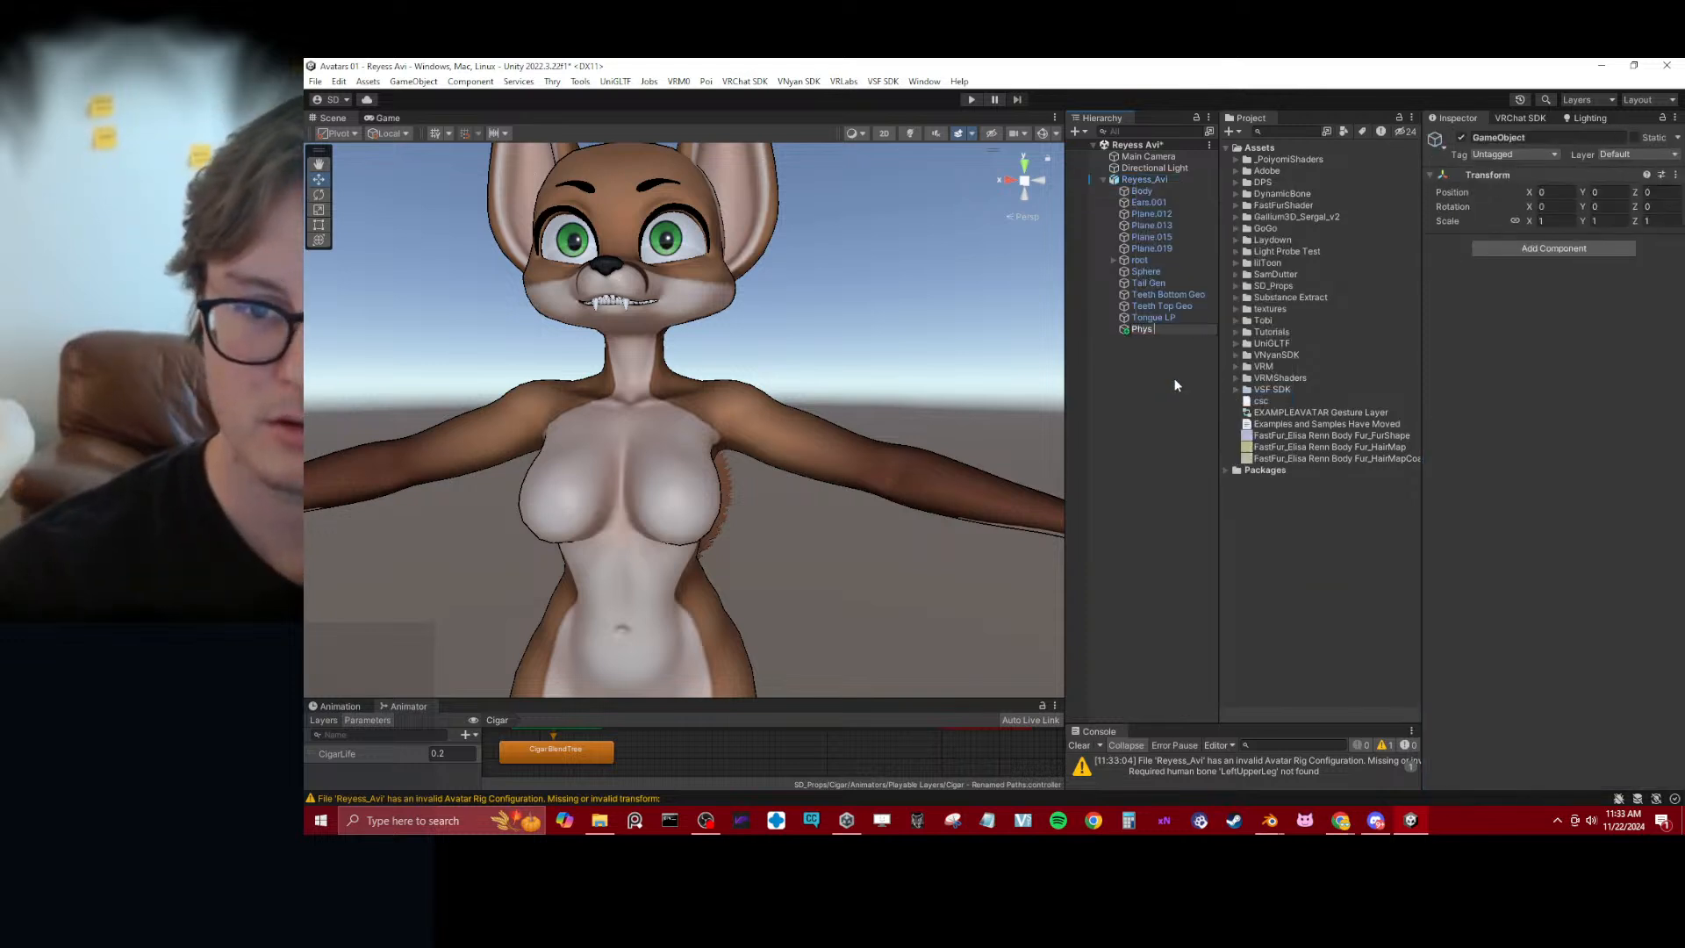
{"action": "type", "text": " Bones"}
{"action": "key", "text": "Return"}
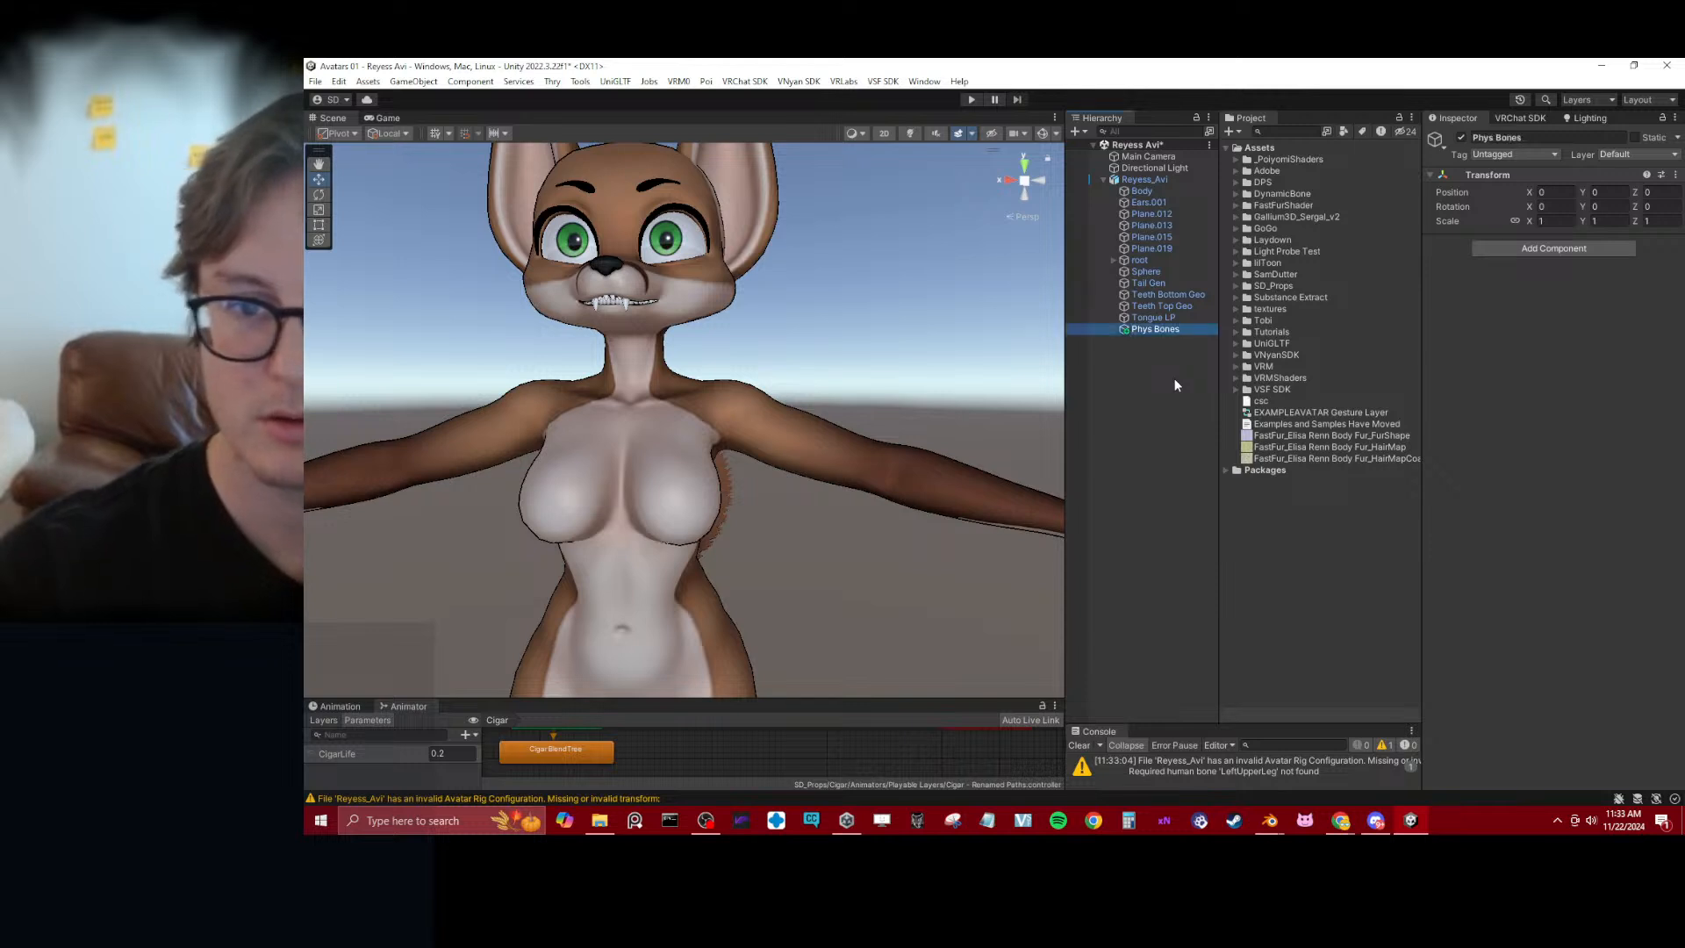
Duplicate the Phys Bones object, nest the copy under Phys Bones, and rename it PB Ear L
{"action": "key", "text": "ctrl+d"}
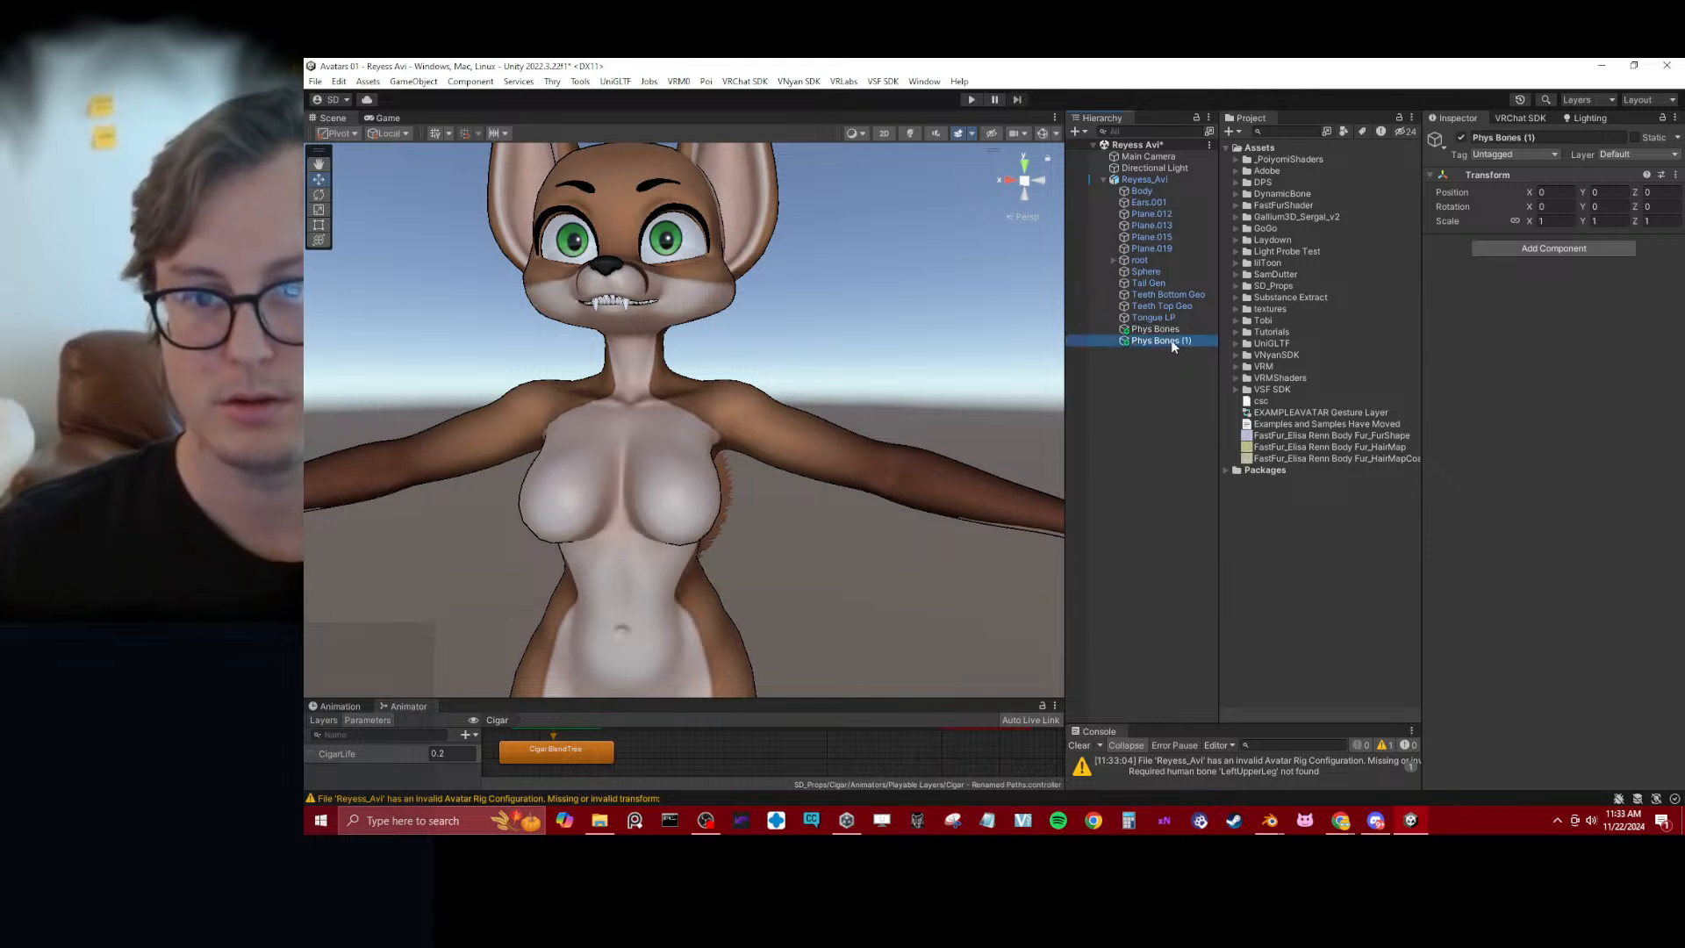
{"action": "left_click_drag", "start_coordinate": [1172, 342], "coordinate": [1156, 329]}
{"action": "key", "text": "F2"}
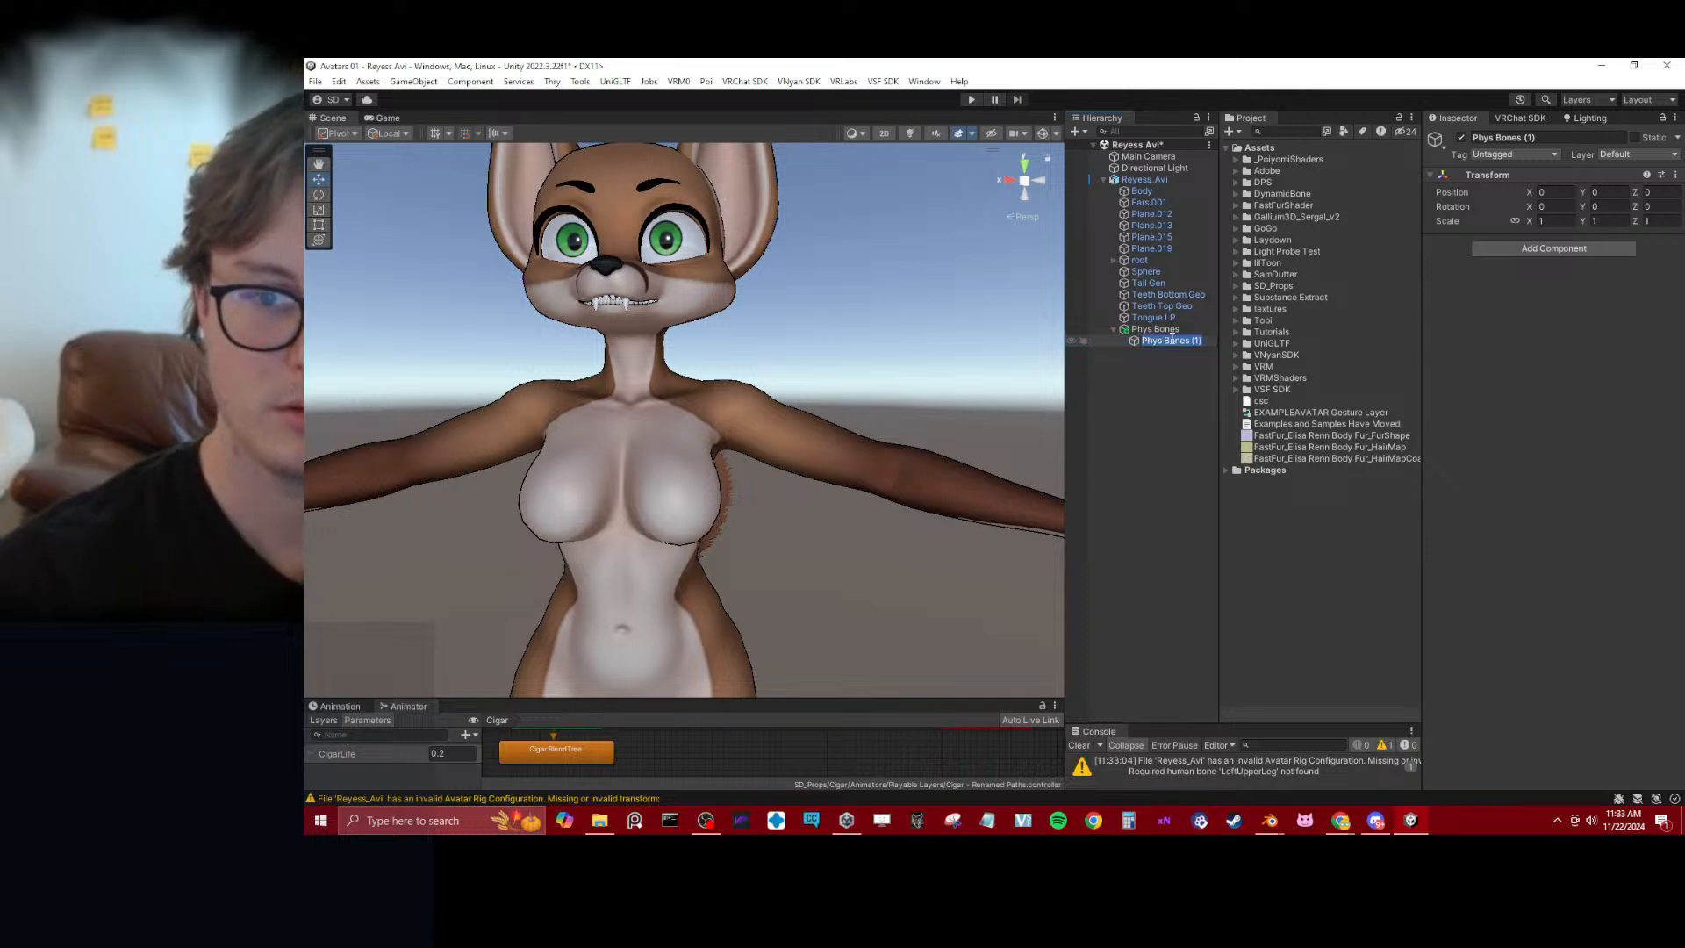
{"action": "type", "text": "PB Ear"}
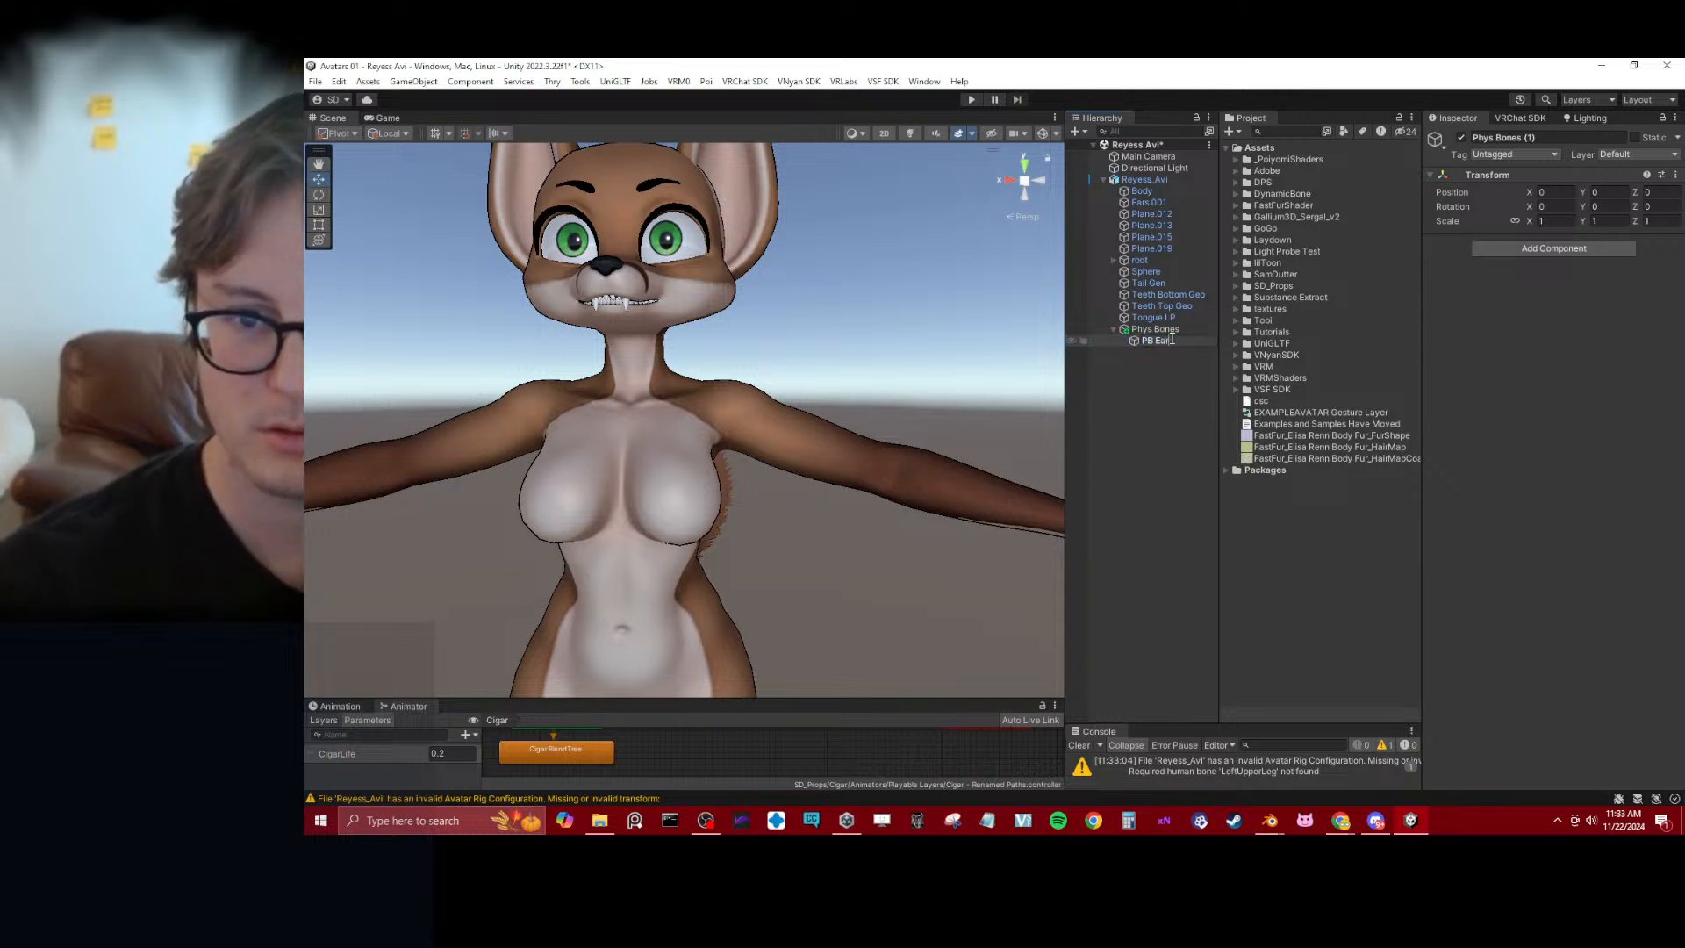
{"action": "type", "text": " L"}
{"action": "key", "text": "Return"}
Create two more duplicates under Phys Bones and name them PB Tail and PB Butt L
{"action": "key", "text": "ctrl+d"}
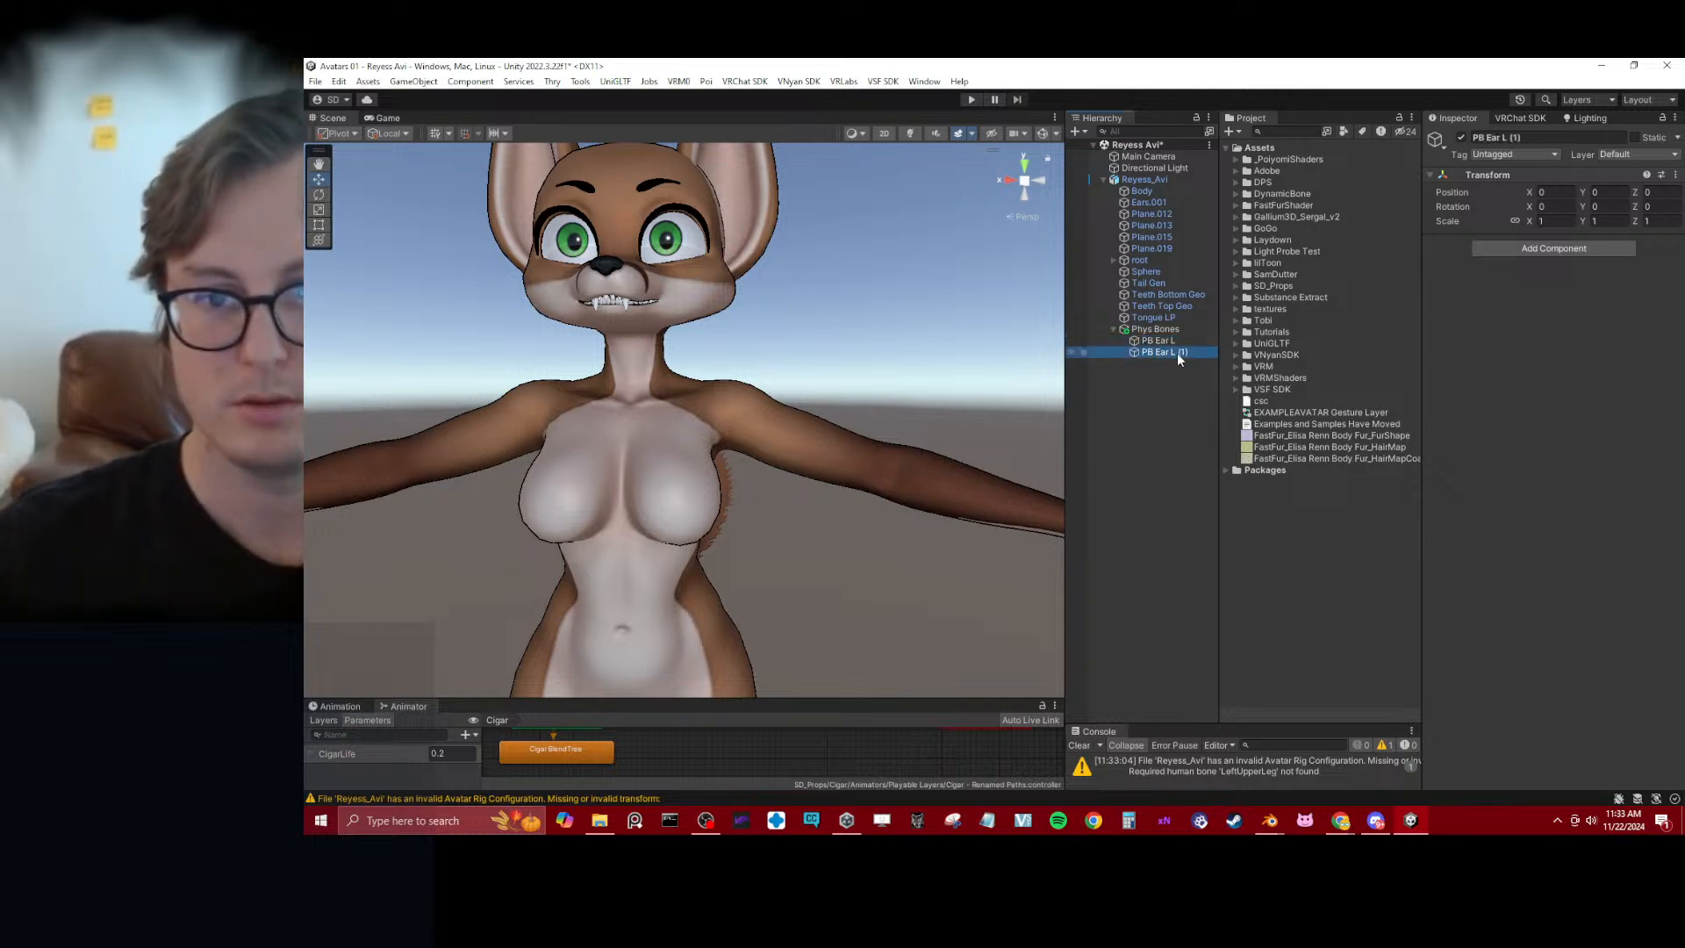
{"action": "key", "text": "F2"}
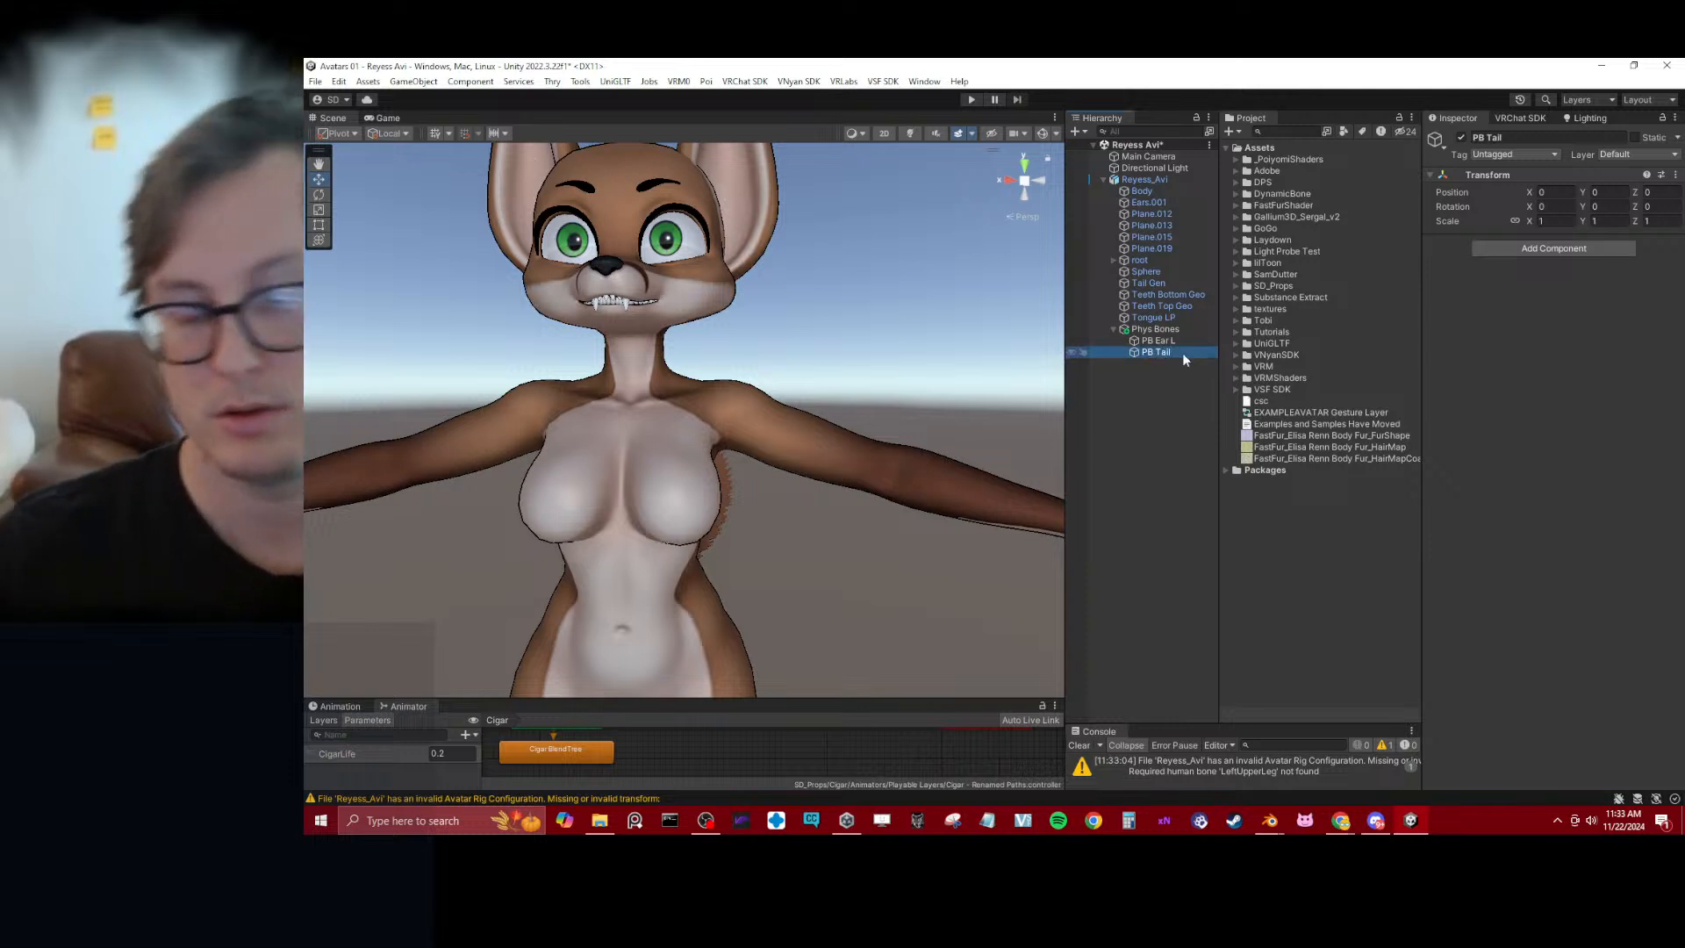
{"action": "key", "text": "ctrl+d"}
{"action": "key", "text": "F2"}
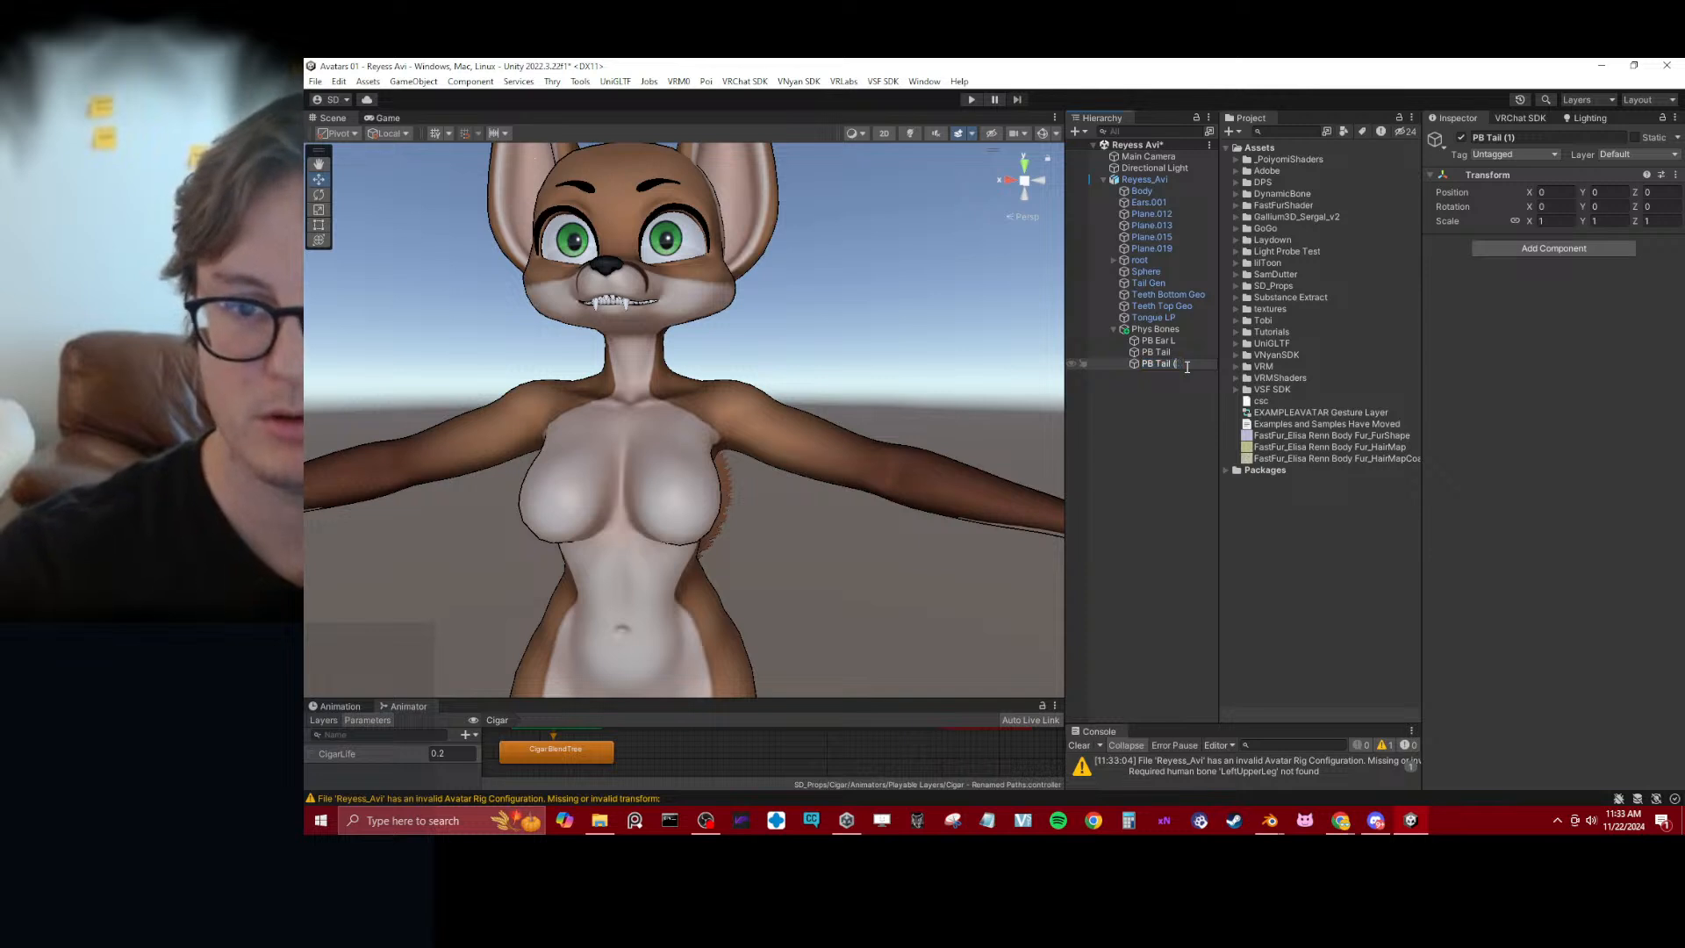
{"action": "type", "text": "PB Butt"}
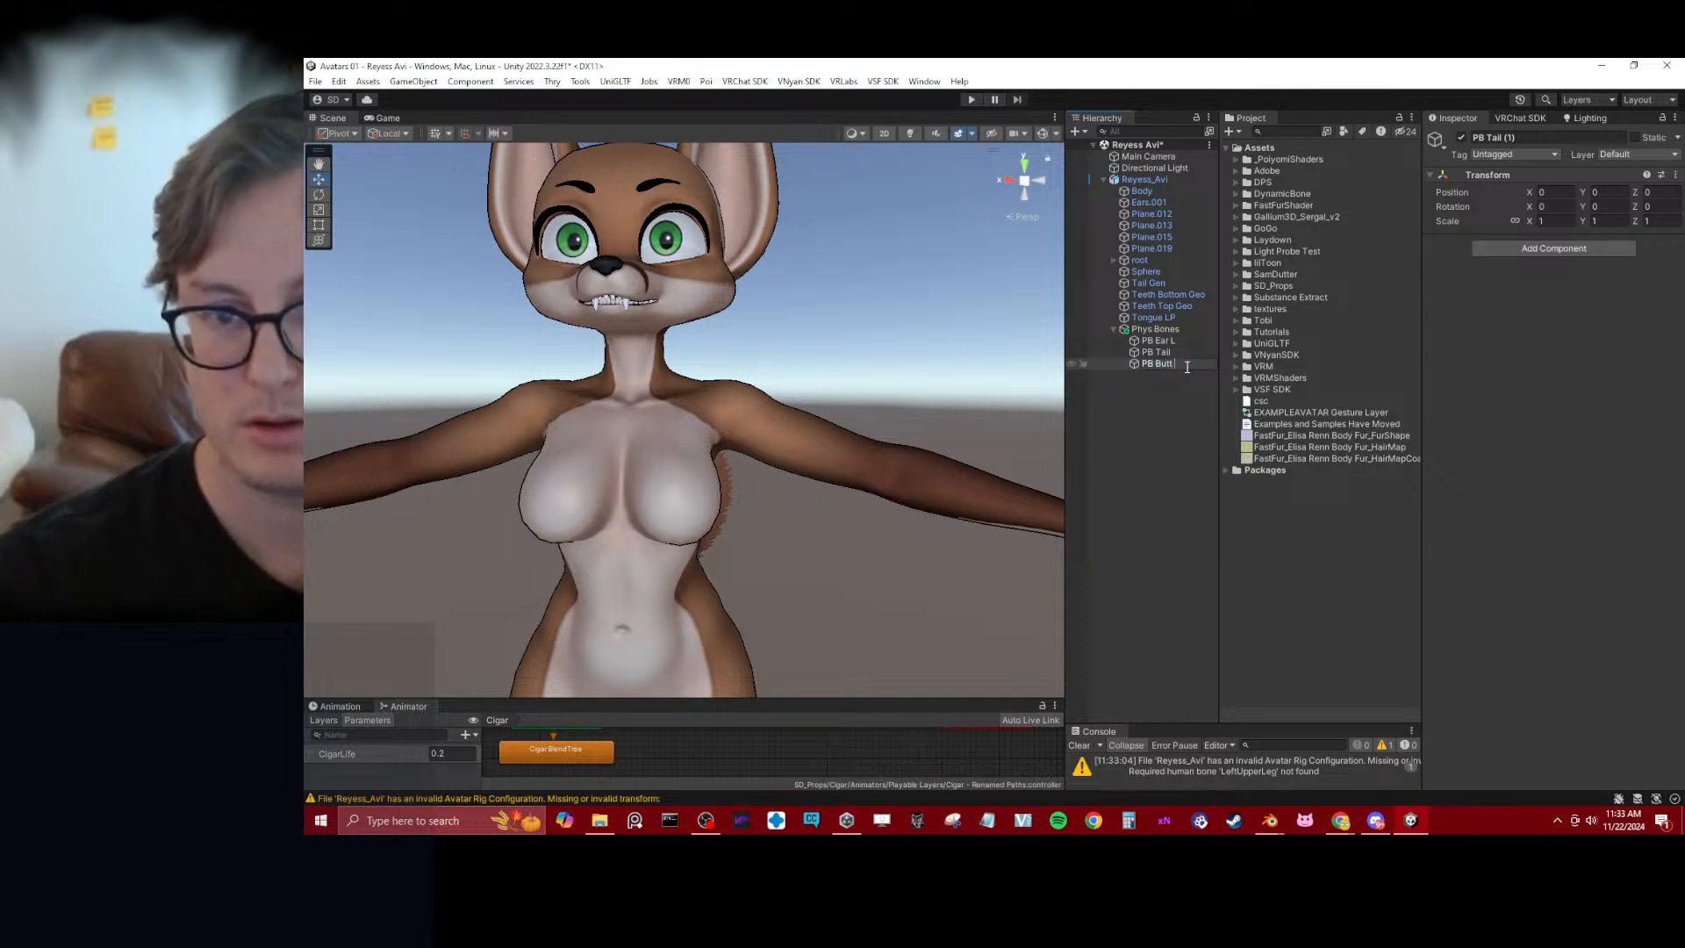
{"action": "type", "text": " L"}
{"action": "key", "text": "Return"}
Add further duplicates named PB Breast L and PB Thigh L under Phys Bones, and save the scene
{"action": "key", "text": "ctrl+d"}
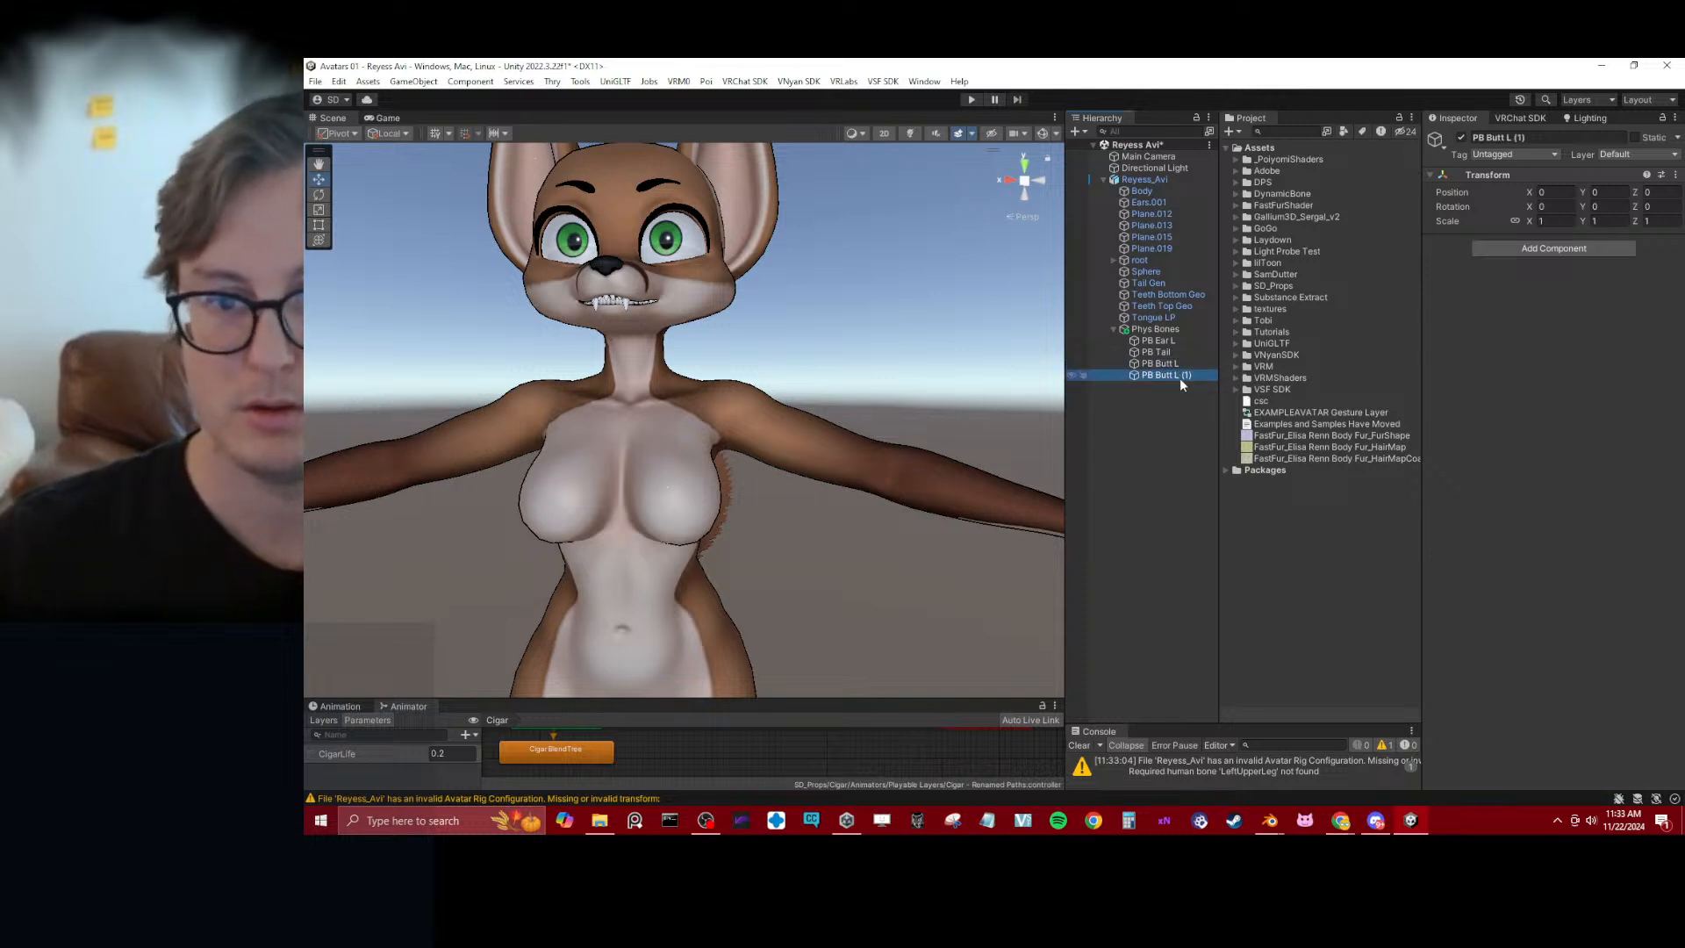
{"action": "key", "text": "F2"}
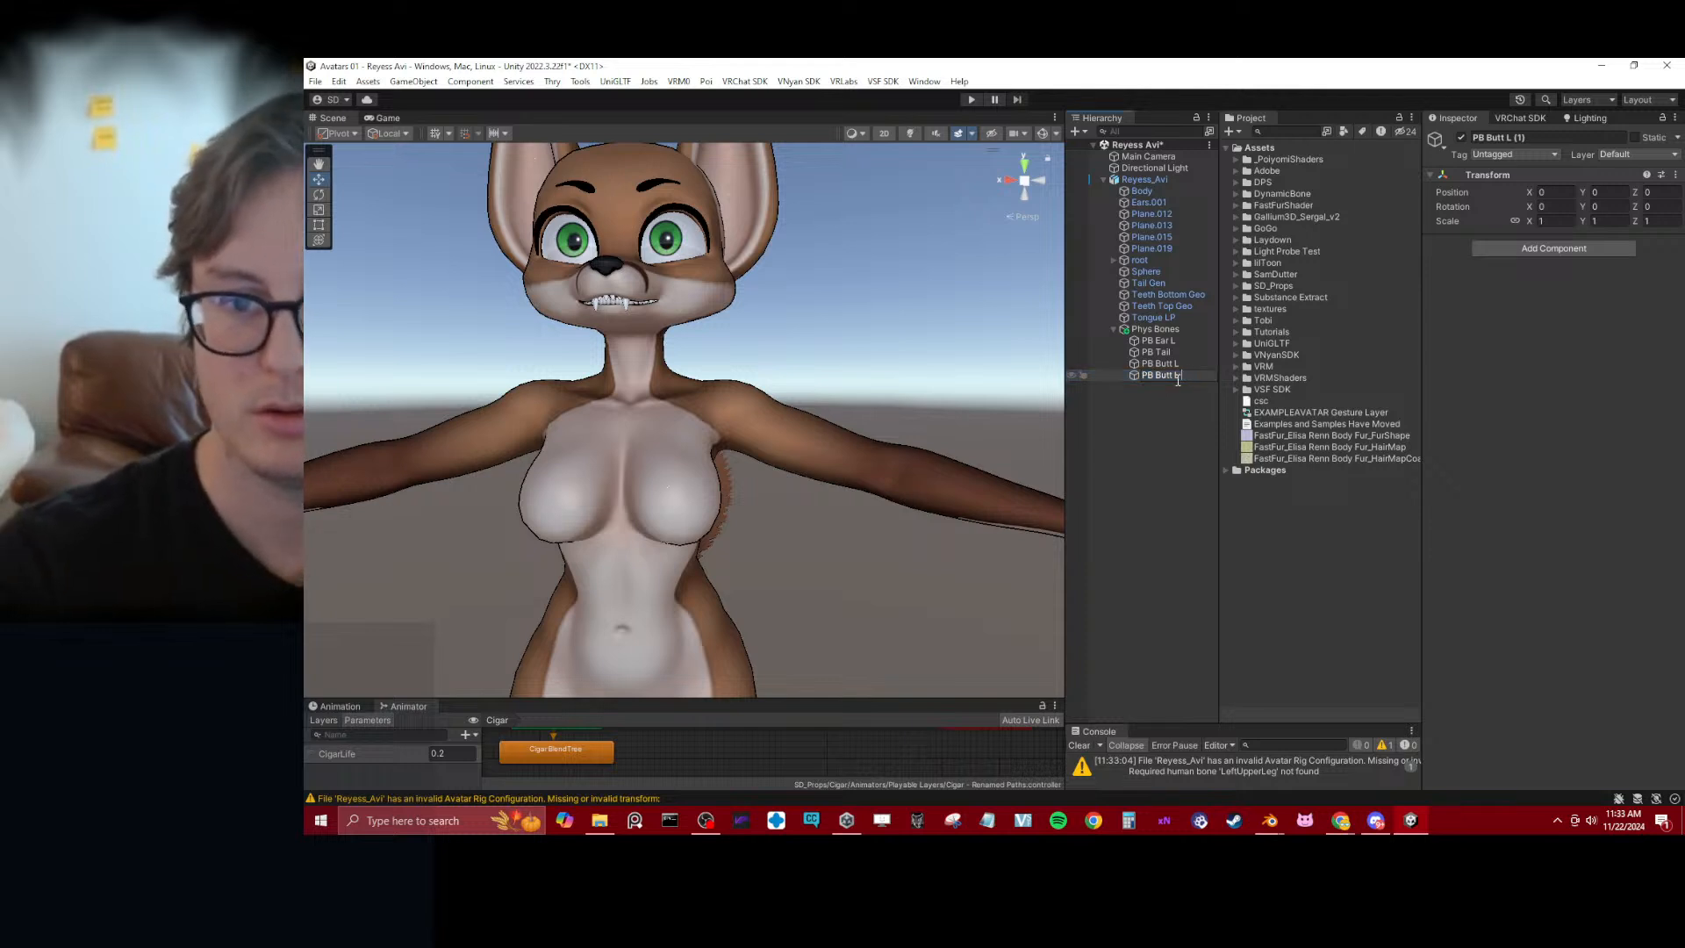
{"action": "type", "text": "PB B"}
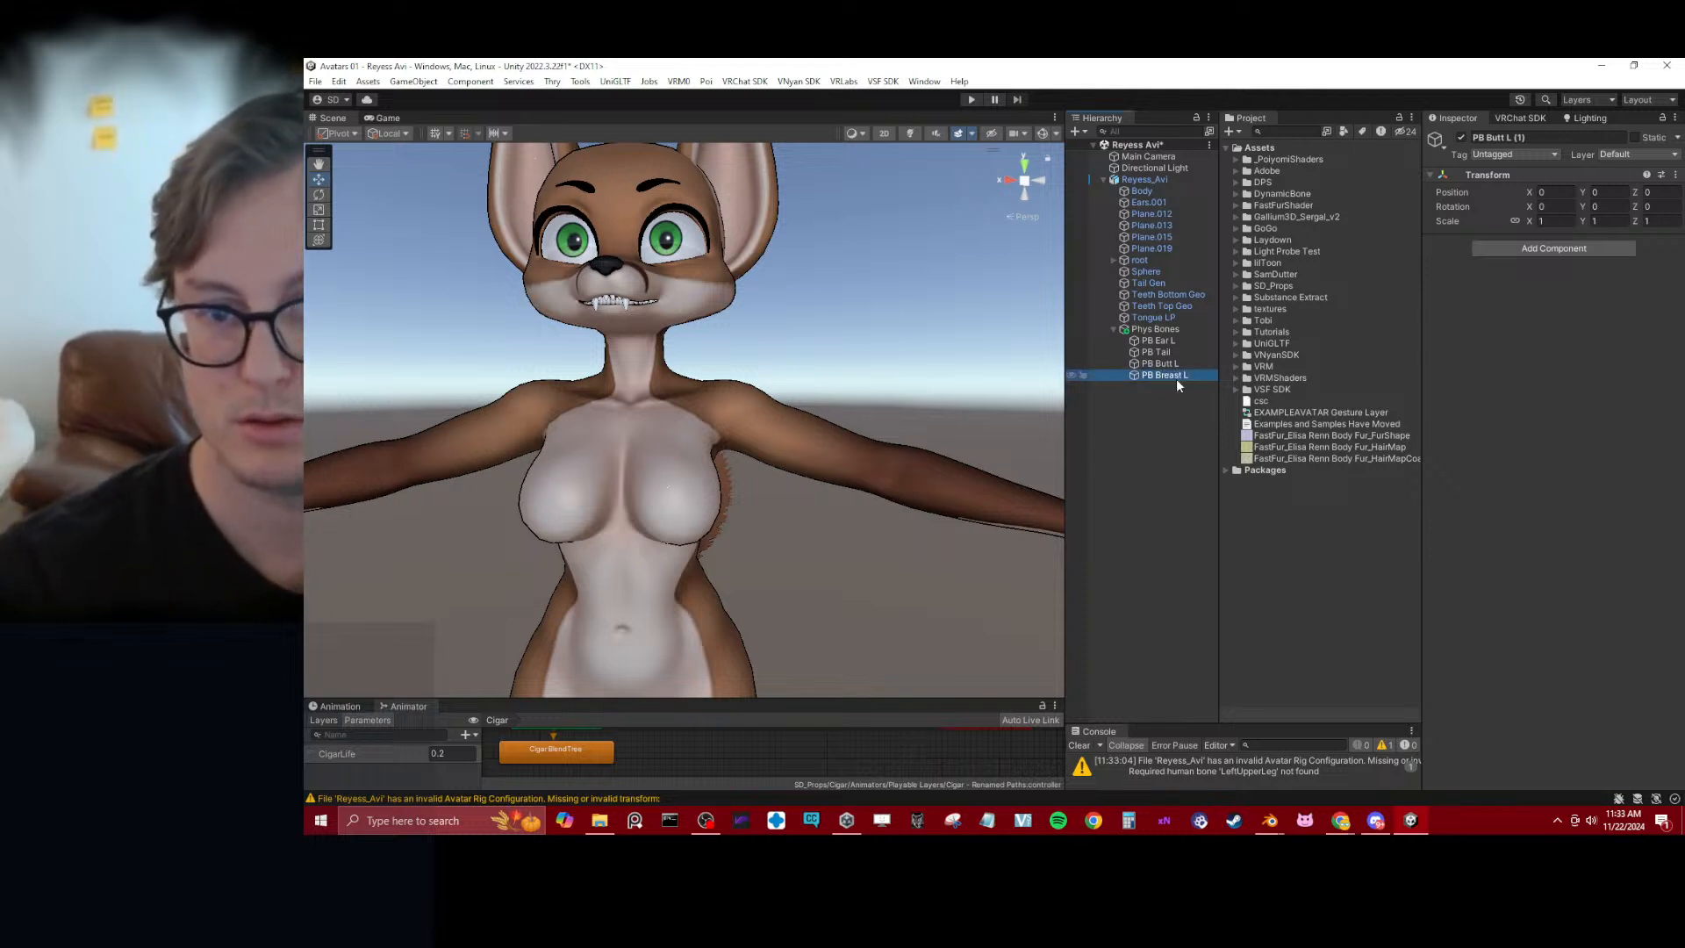
{"action": "key", "text": "ctrl+d"}
{"action": "key", "text": "F2"}
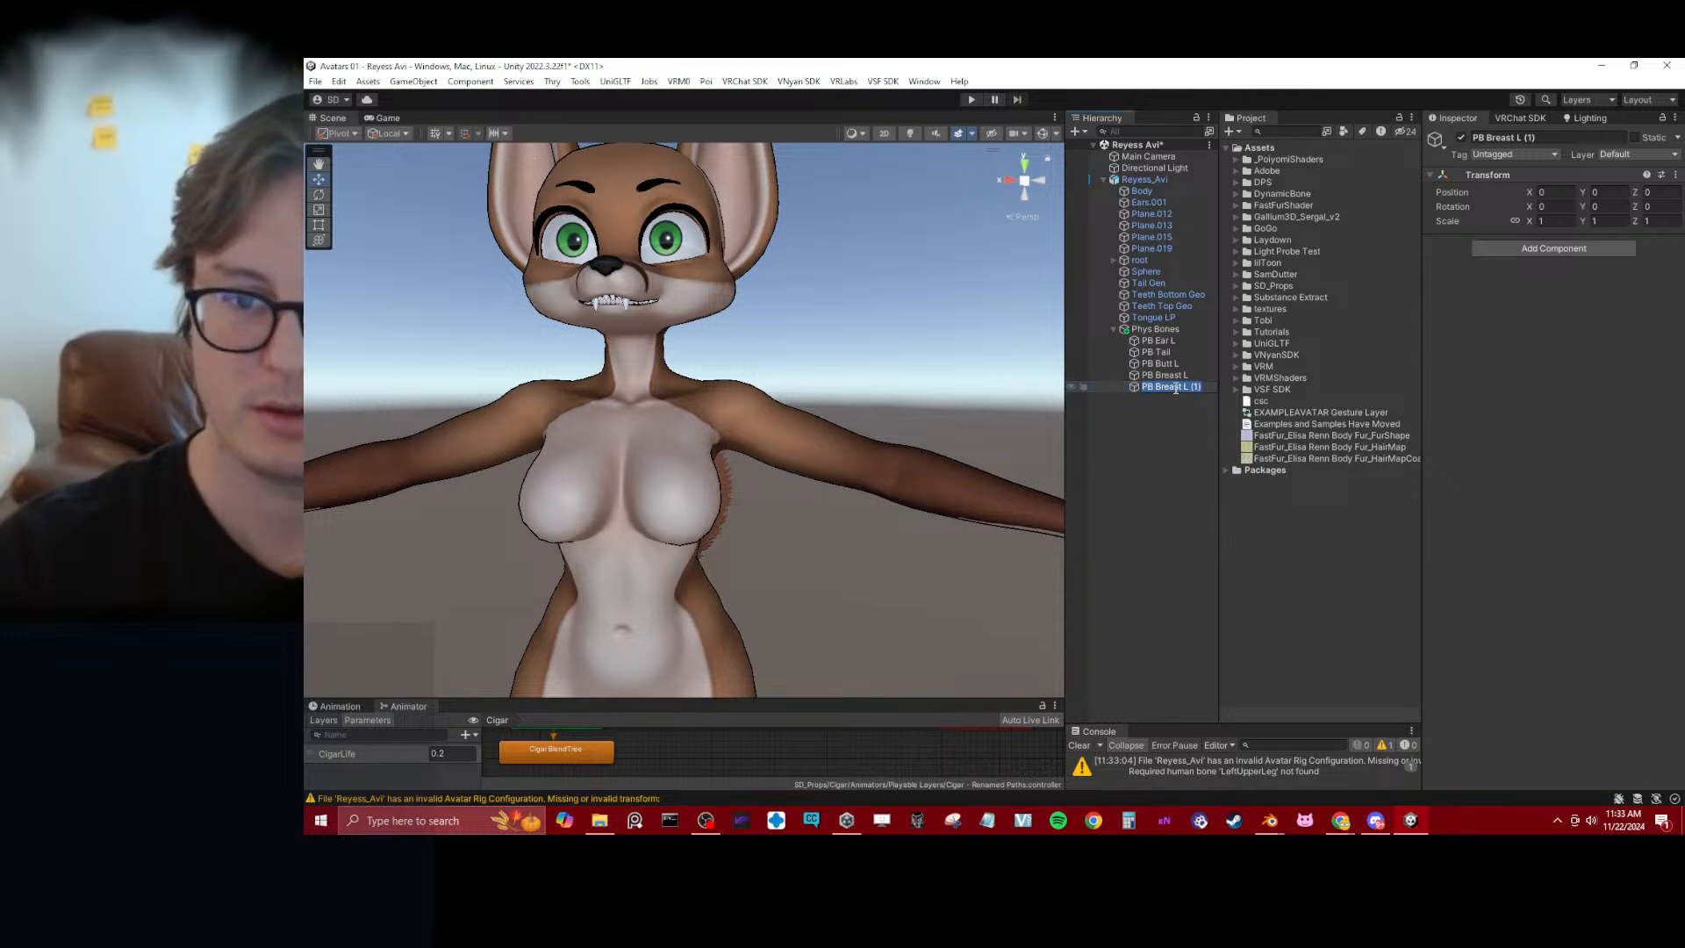
{"action": "key", "text": "Right"}
{"action": "key", "text": "BackSpace"}
{"action": "type", "text": "T"}
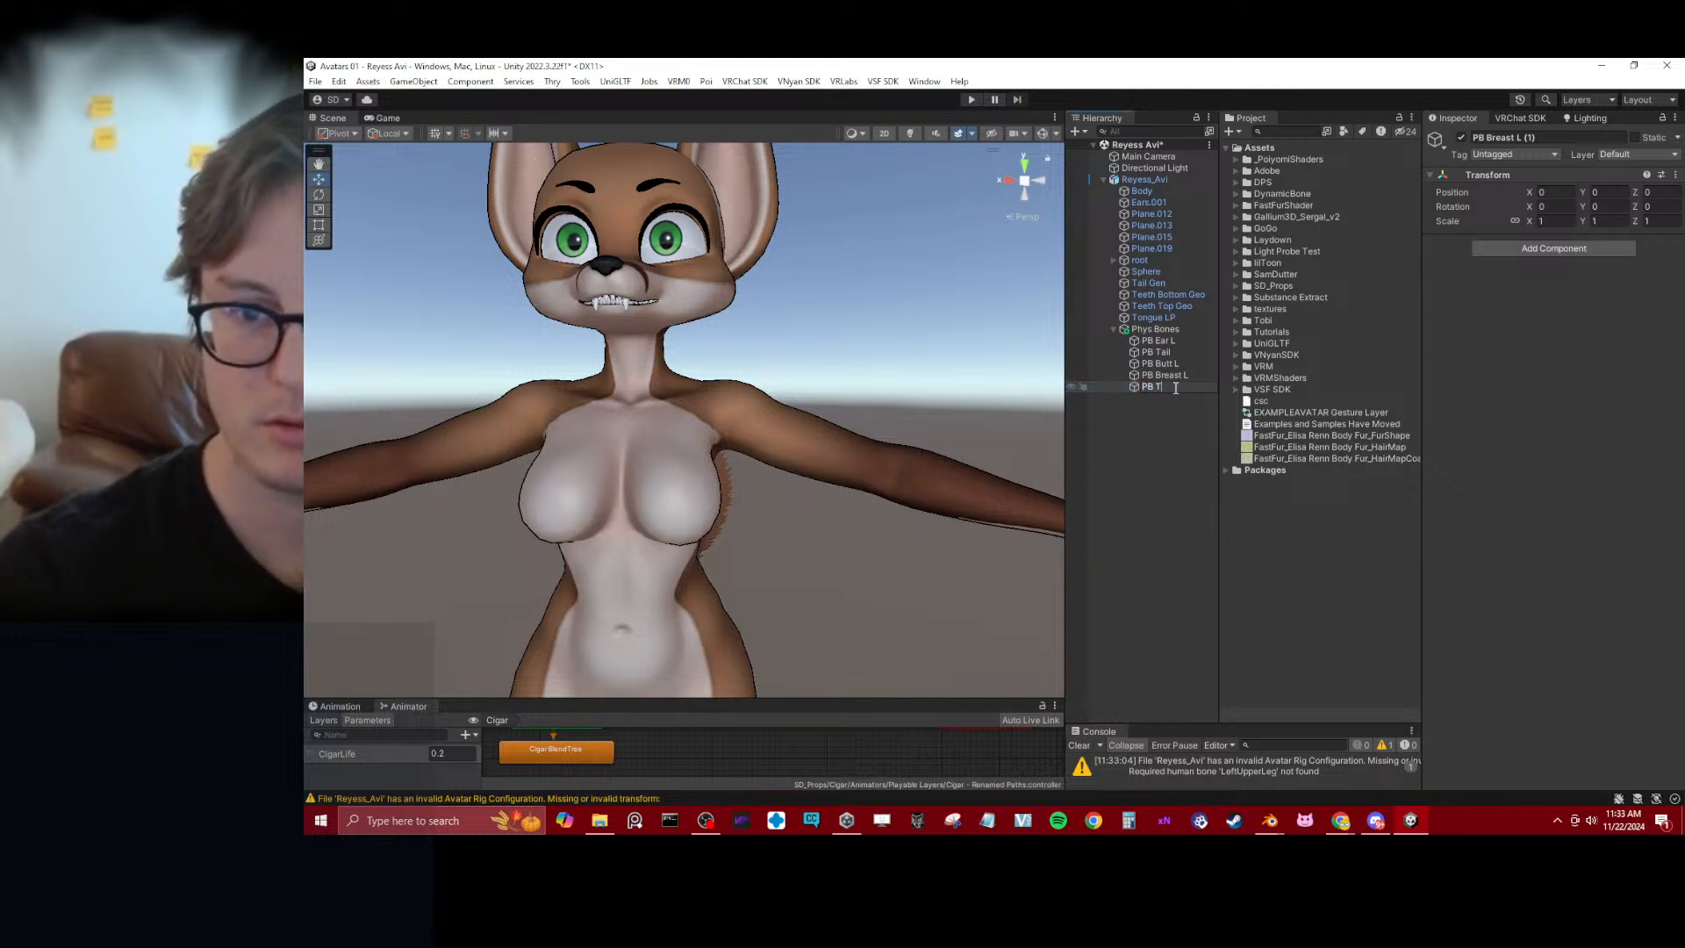
{"action": "key", "text": "Return"}
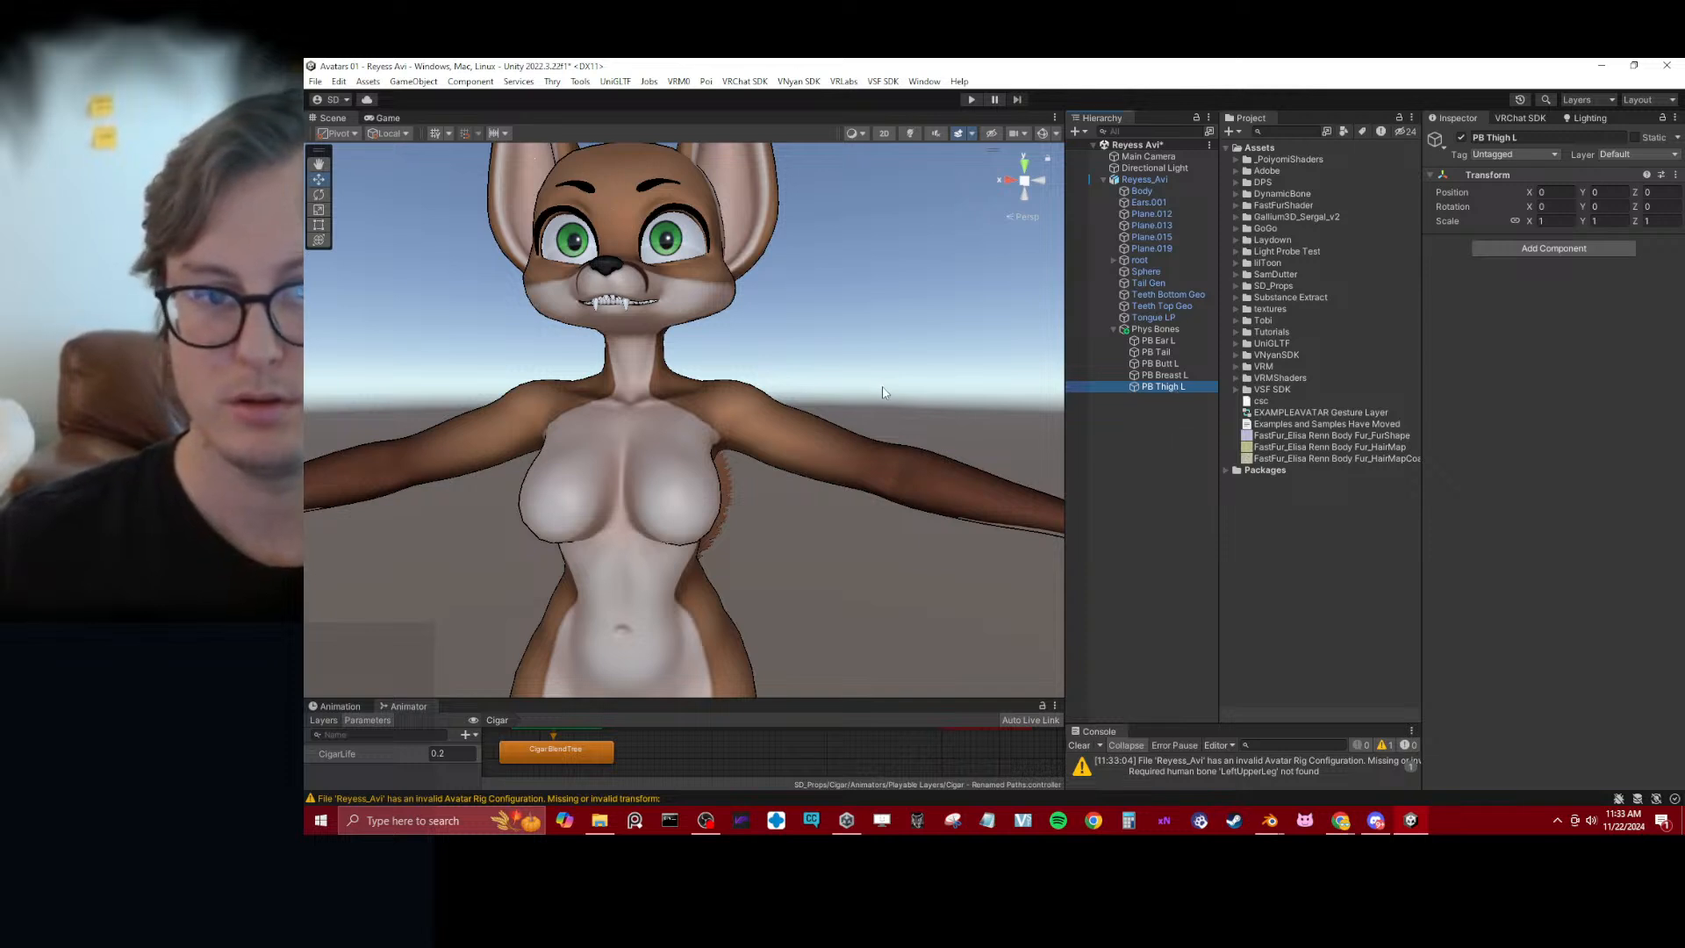
{"action": "key", "text": "ctrl+s"}
Add a VRC Phys Bone component to all five PB objects from PB Ear L to PB Thigh L at once
{"action": "scroll", "coordinate": [858, 401], "scroll_direction": "down", "scroll_amount": 5}
{"action": "left_click_drag", "start_coordinate": [770, 400], "coordinate": [939, 373], "text": "alt"}
{"action": "left_click", "coordinate": [1158, 340]}
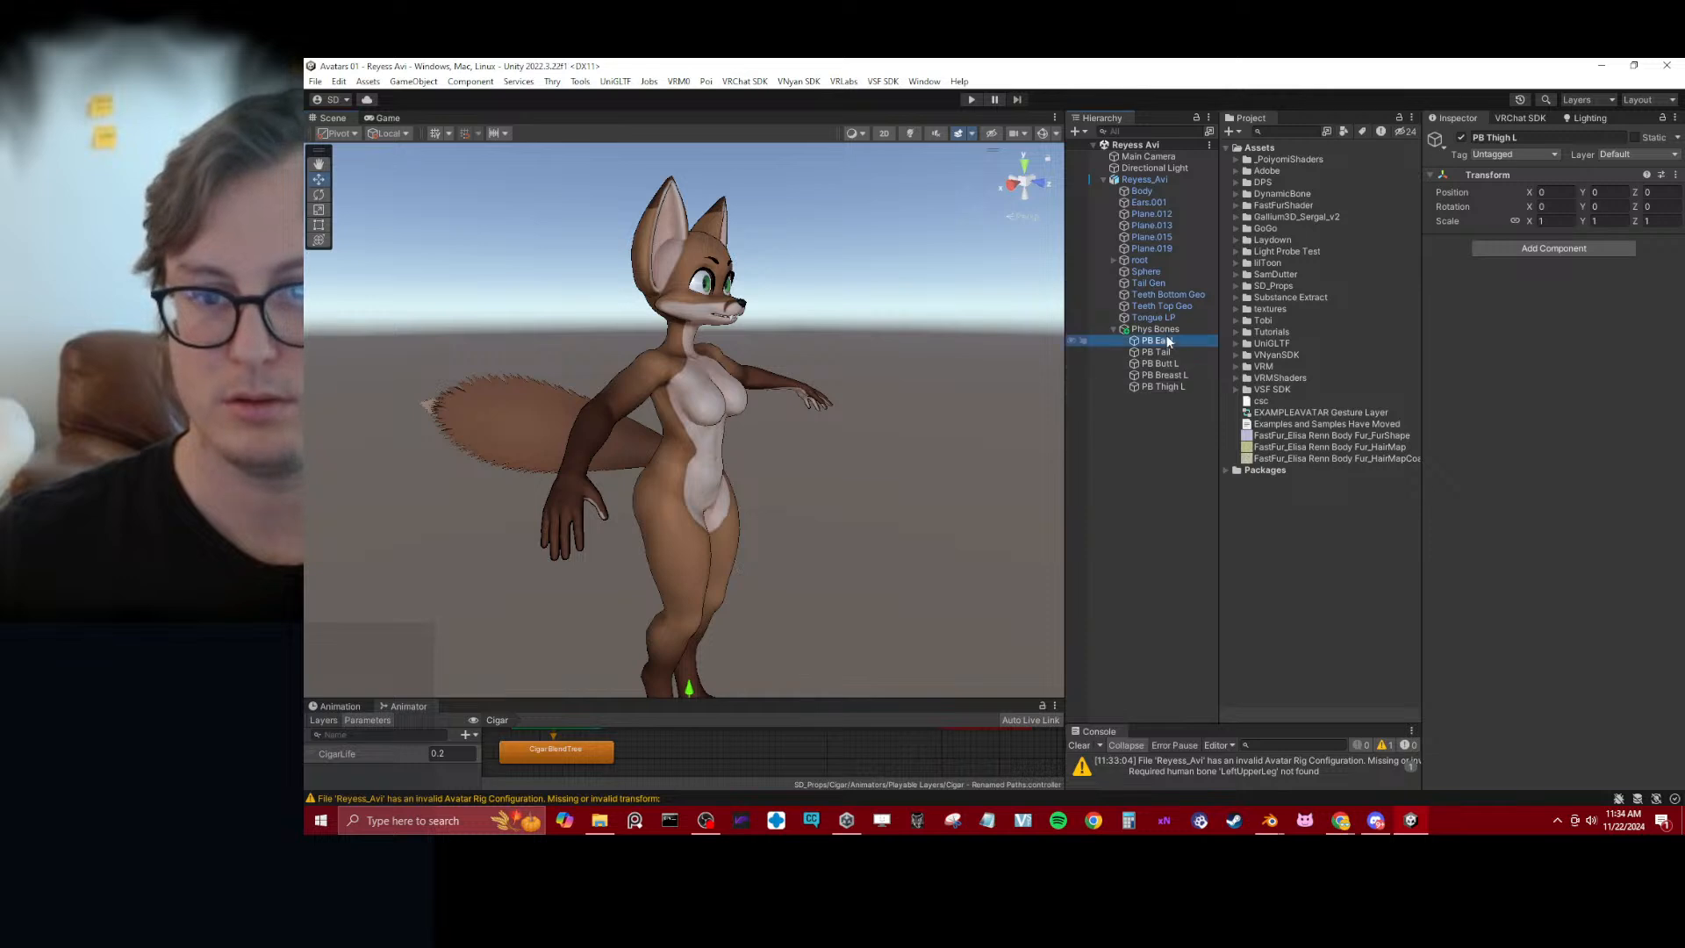
{"action": "left_click", "coordinate": [1167, 387], "text": "shift"}
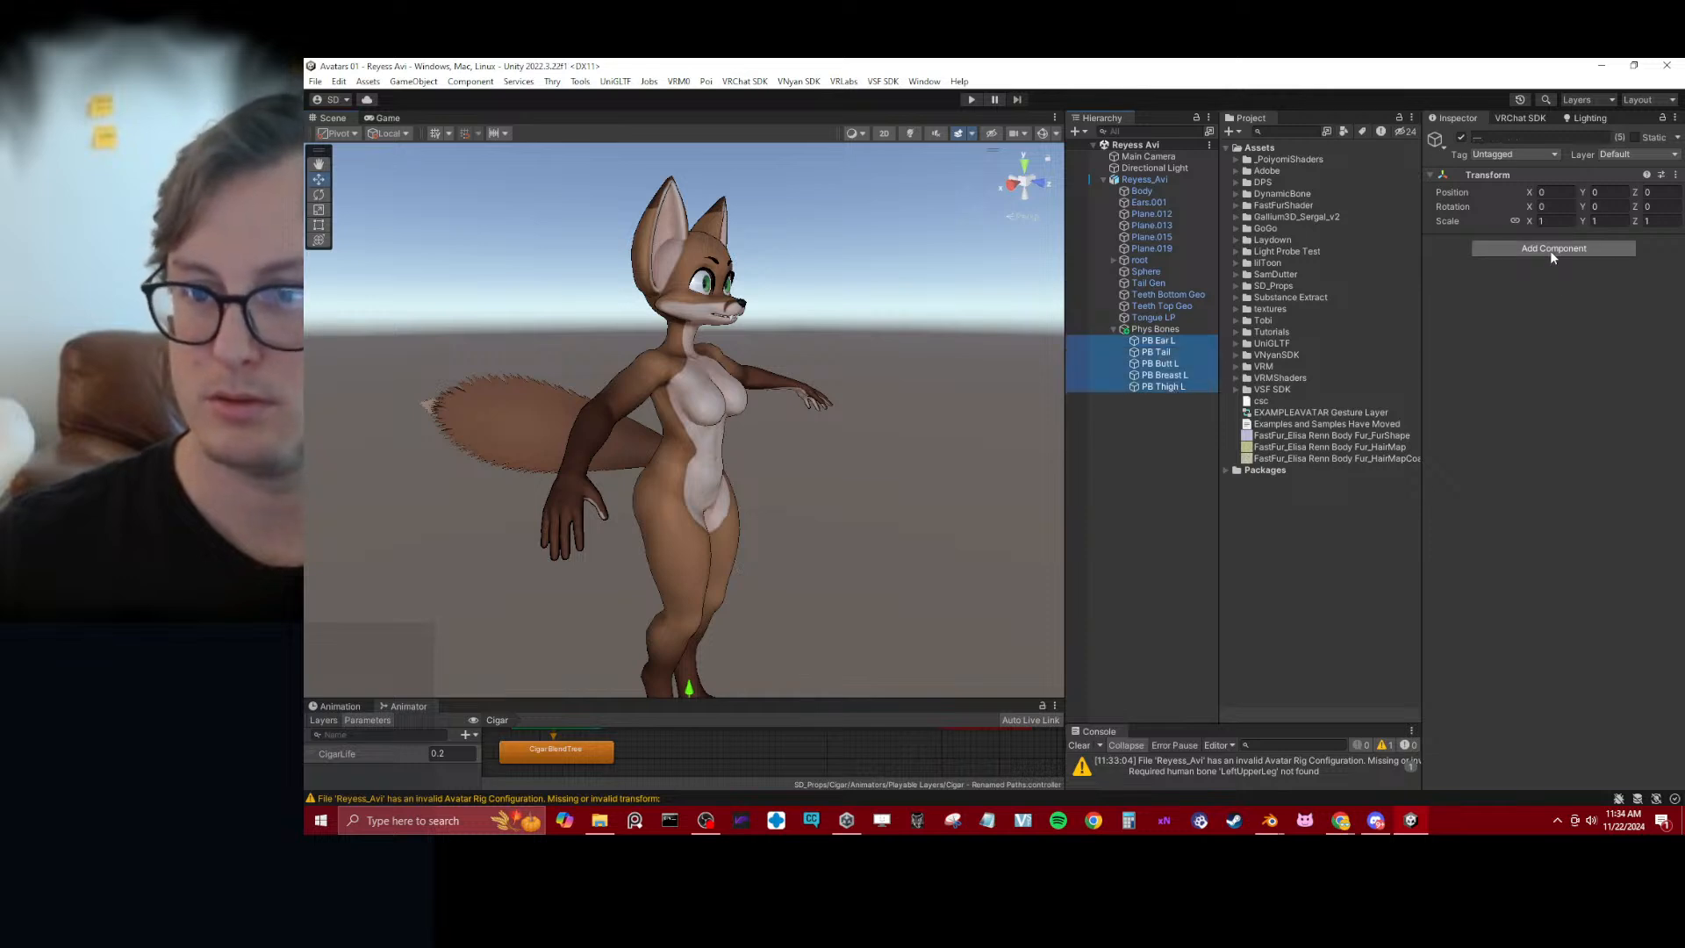
{"action": "left_click", "coordinate": [1549, 250]}
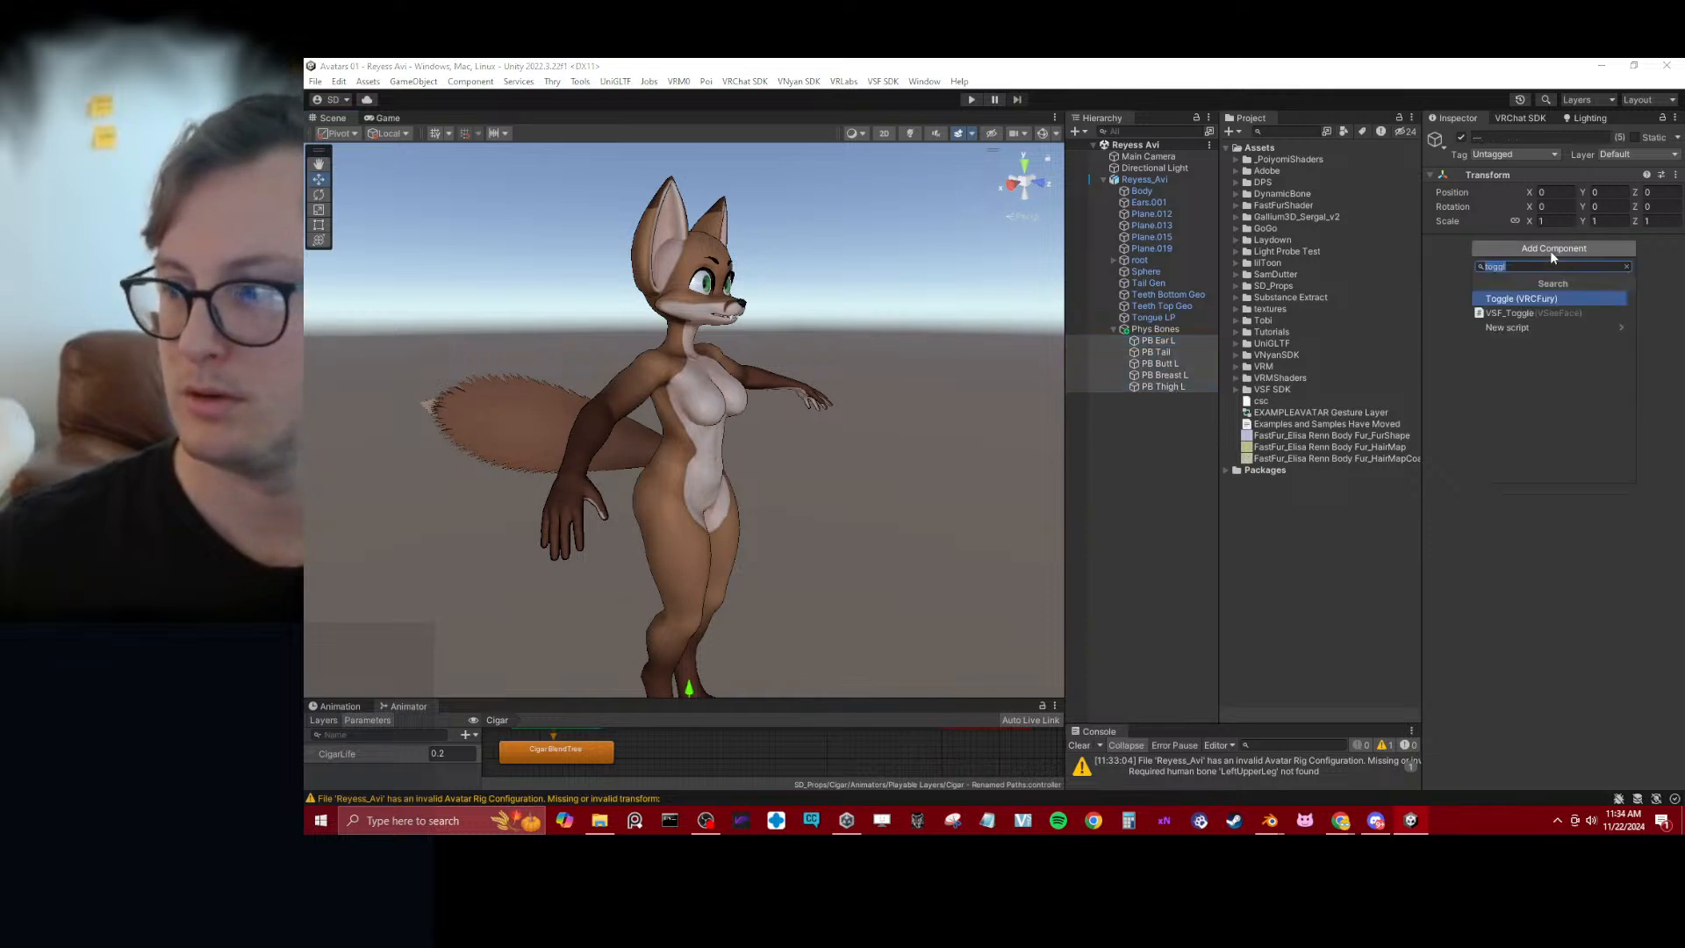
{"action": "type", "text": "ph"}
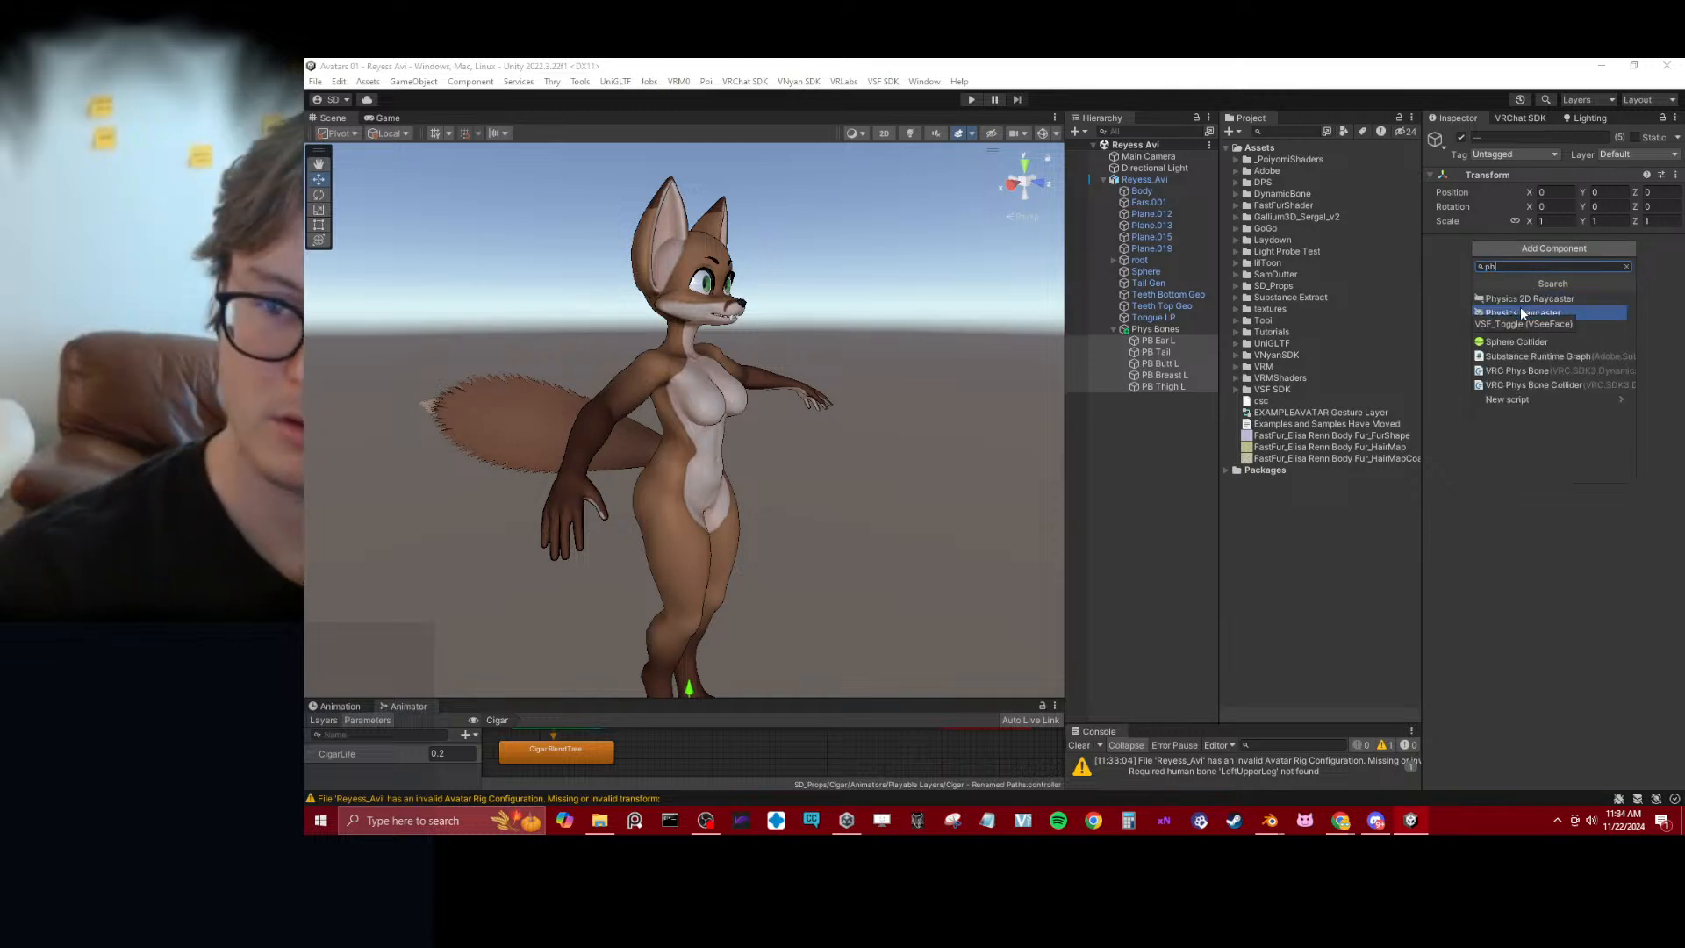
{"action": "type", "text": "ys"}
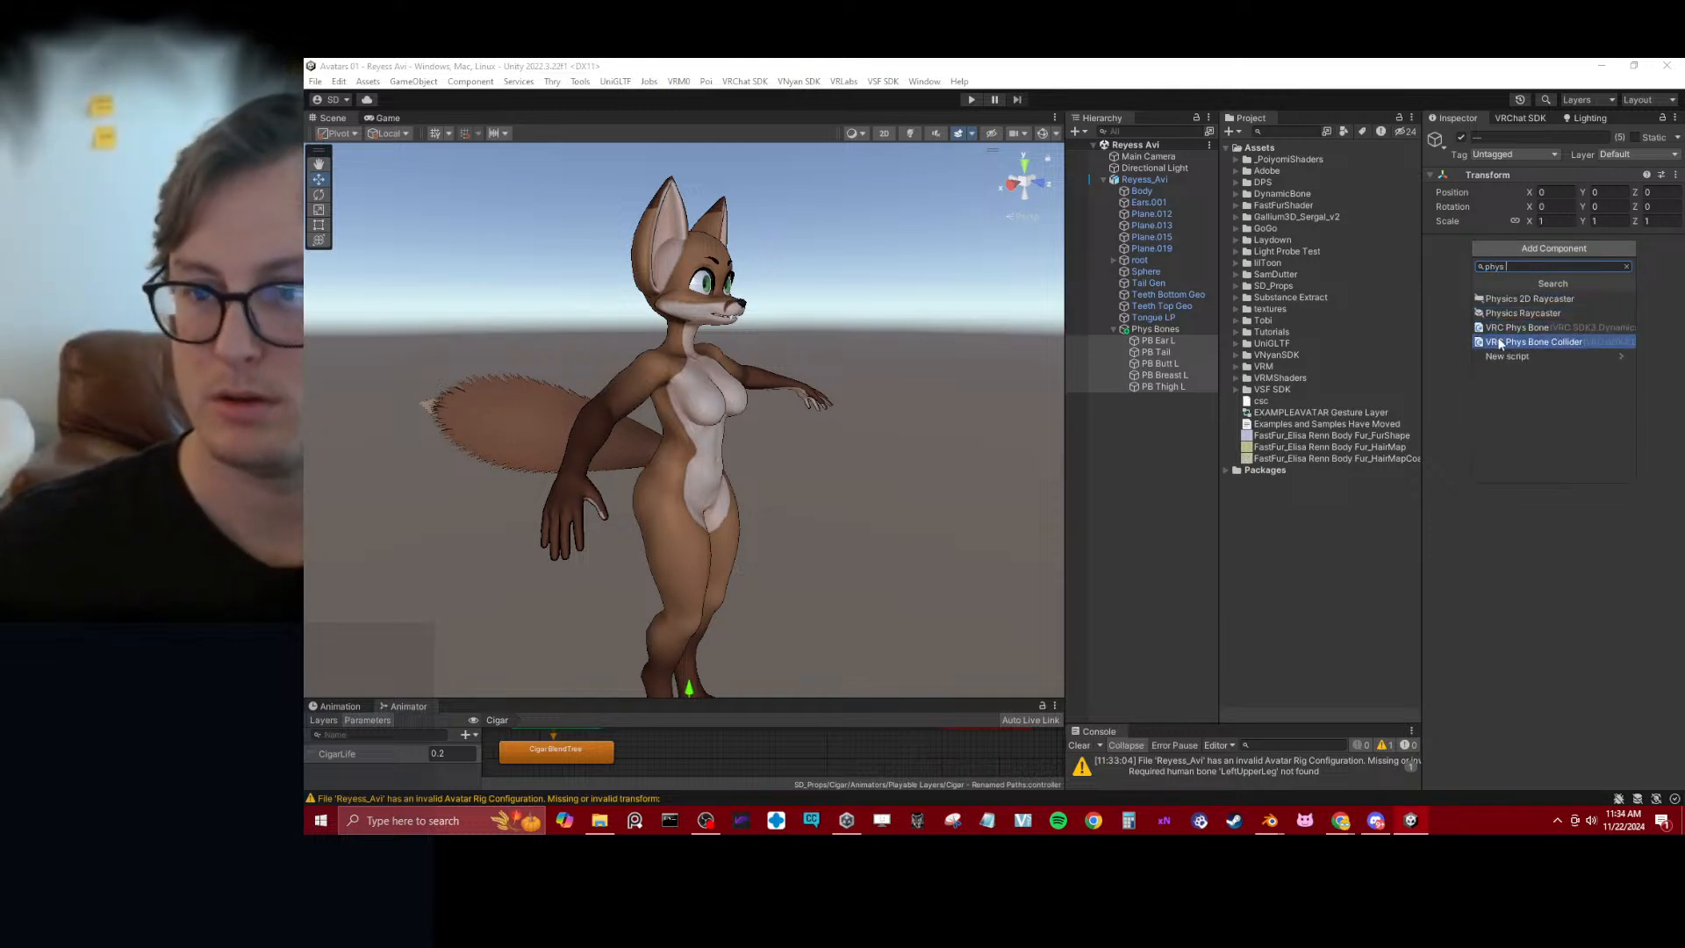
{"action": "left_click", "coordinate": [1507, 328]}
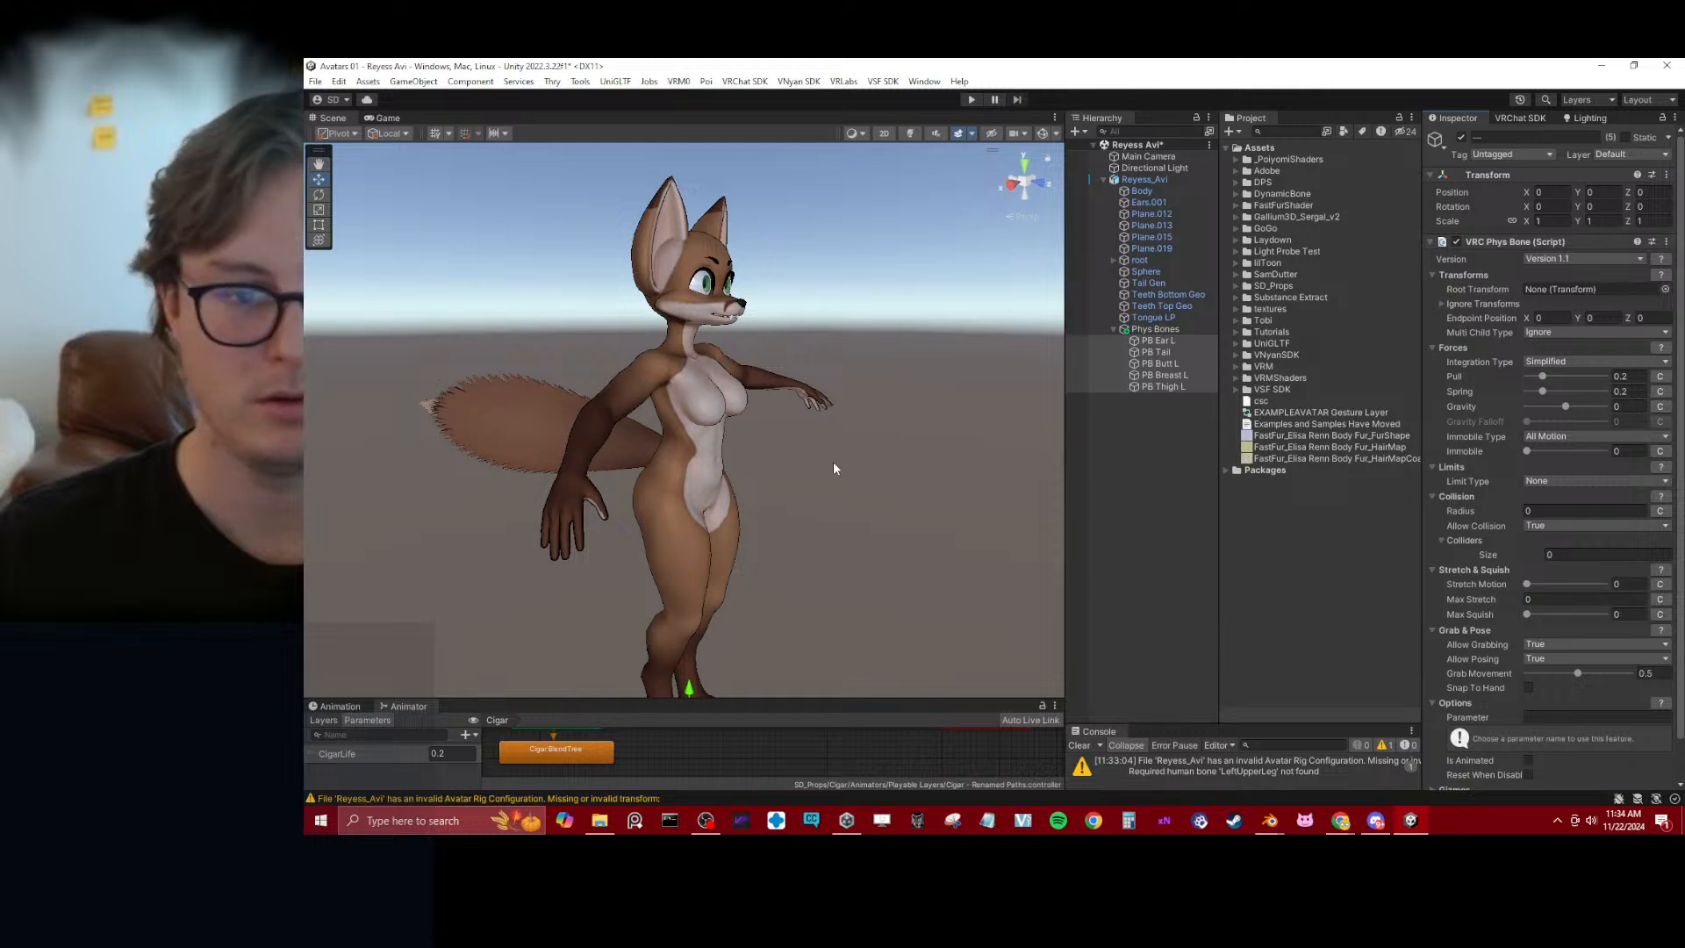
Assign c_ear_01.l as the Root Transform of PB Ear L's VRC Phys Bone
{"action": "left_click", "coordinate": [1201, 343]}
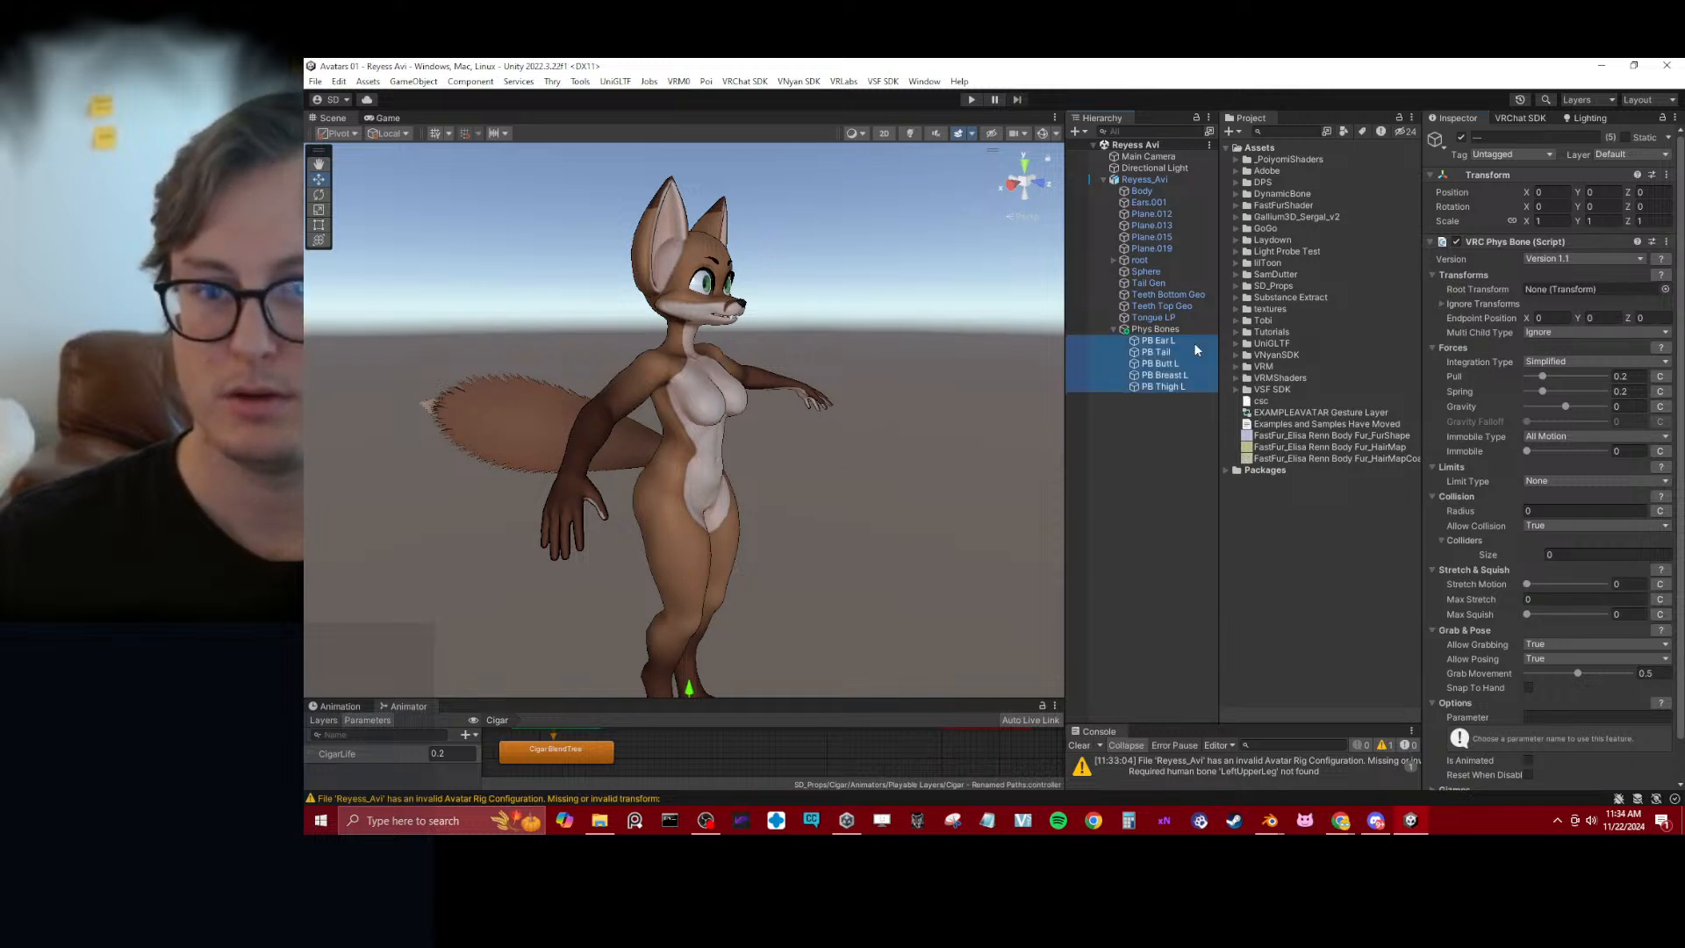
{"action": "left_click", "coordinate": [1664, 290]}
{"action": "type", "text": "ear"}
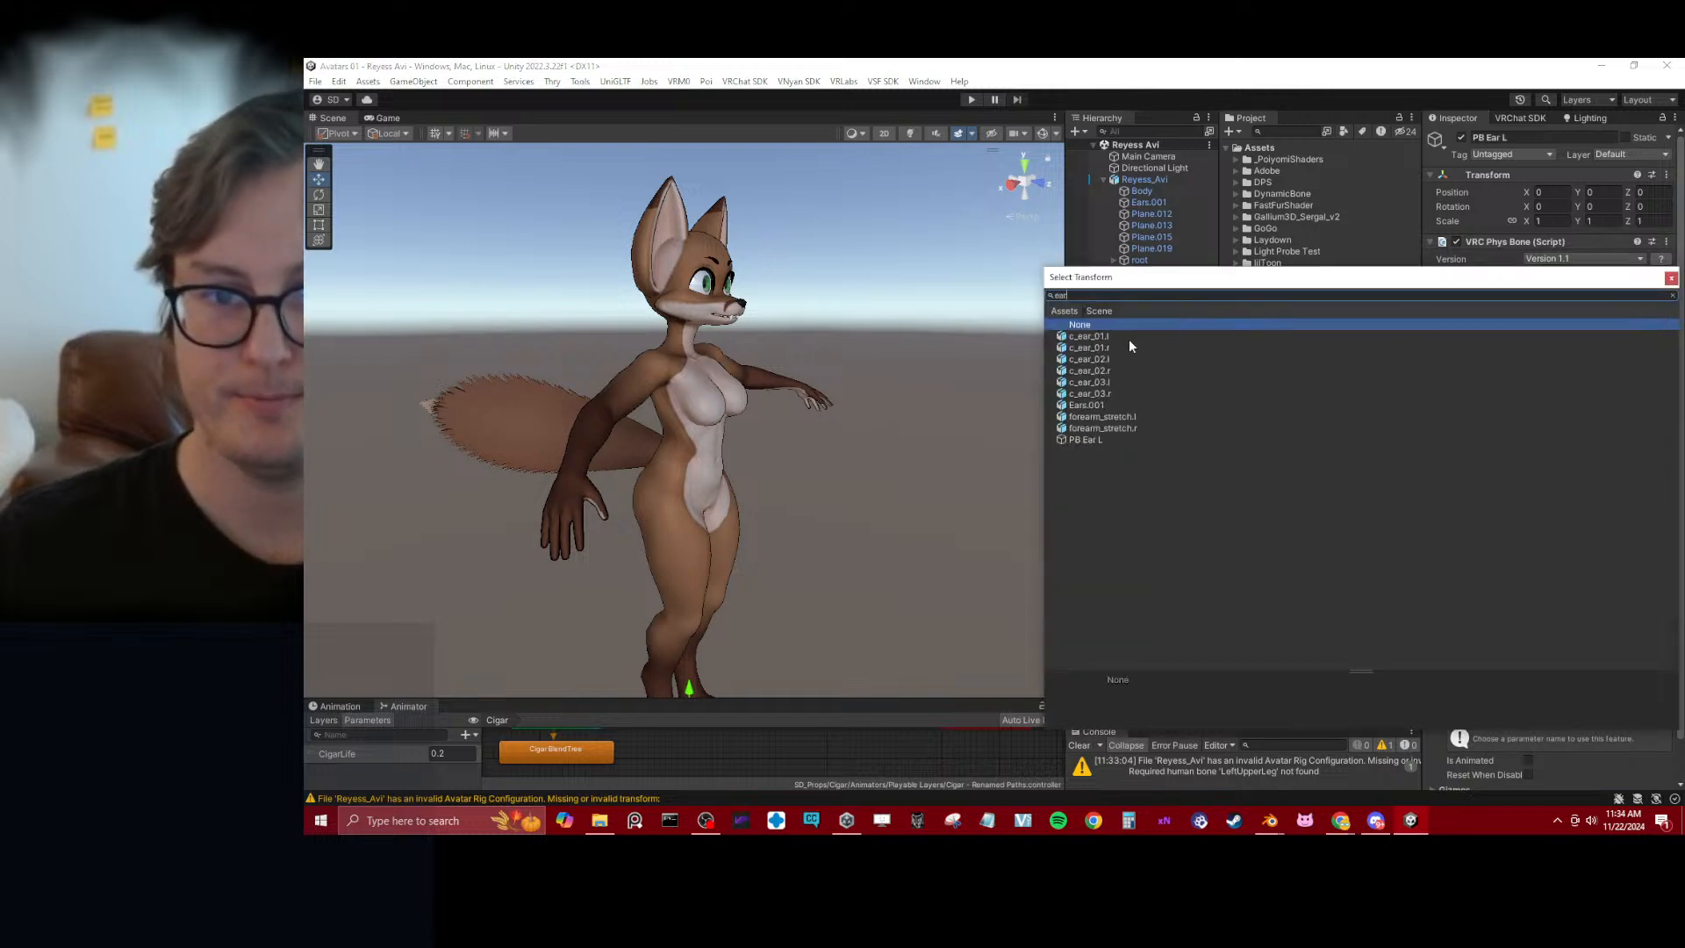
{"action": "left_click", "coordinate": [1128, 339]}
{"action": "double_click", "coordinate": [1129, 339]}
Assign c_tail_00.x as the Root Transform of PB Tail's VRC Phys Bone
{"action": "left_click", "coordinate": [1184, 353]}
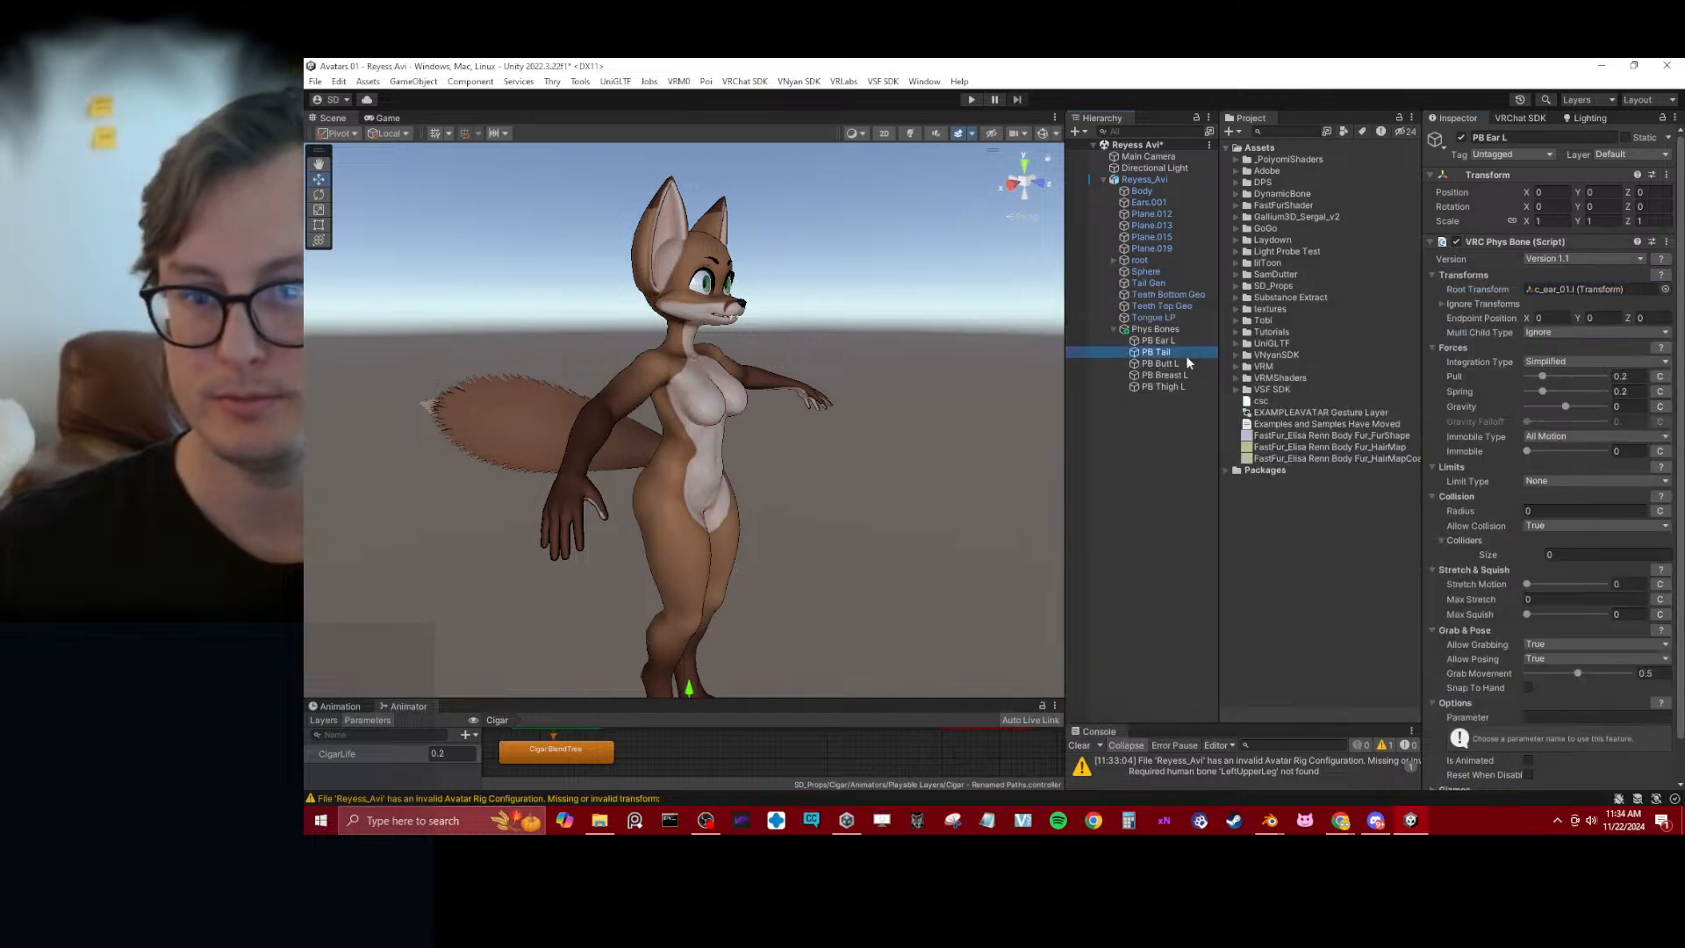
{"action": "left_click", "coordinate": [1665, 290]}
{"action": "type", "text": "tail"}
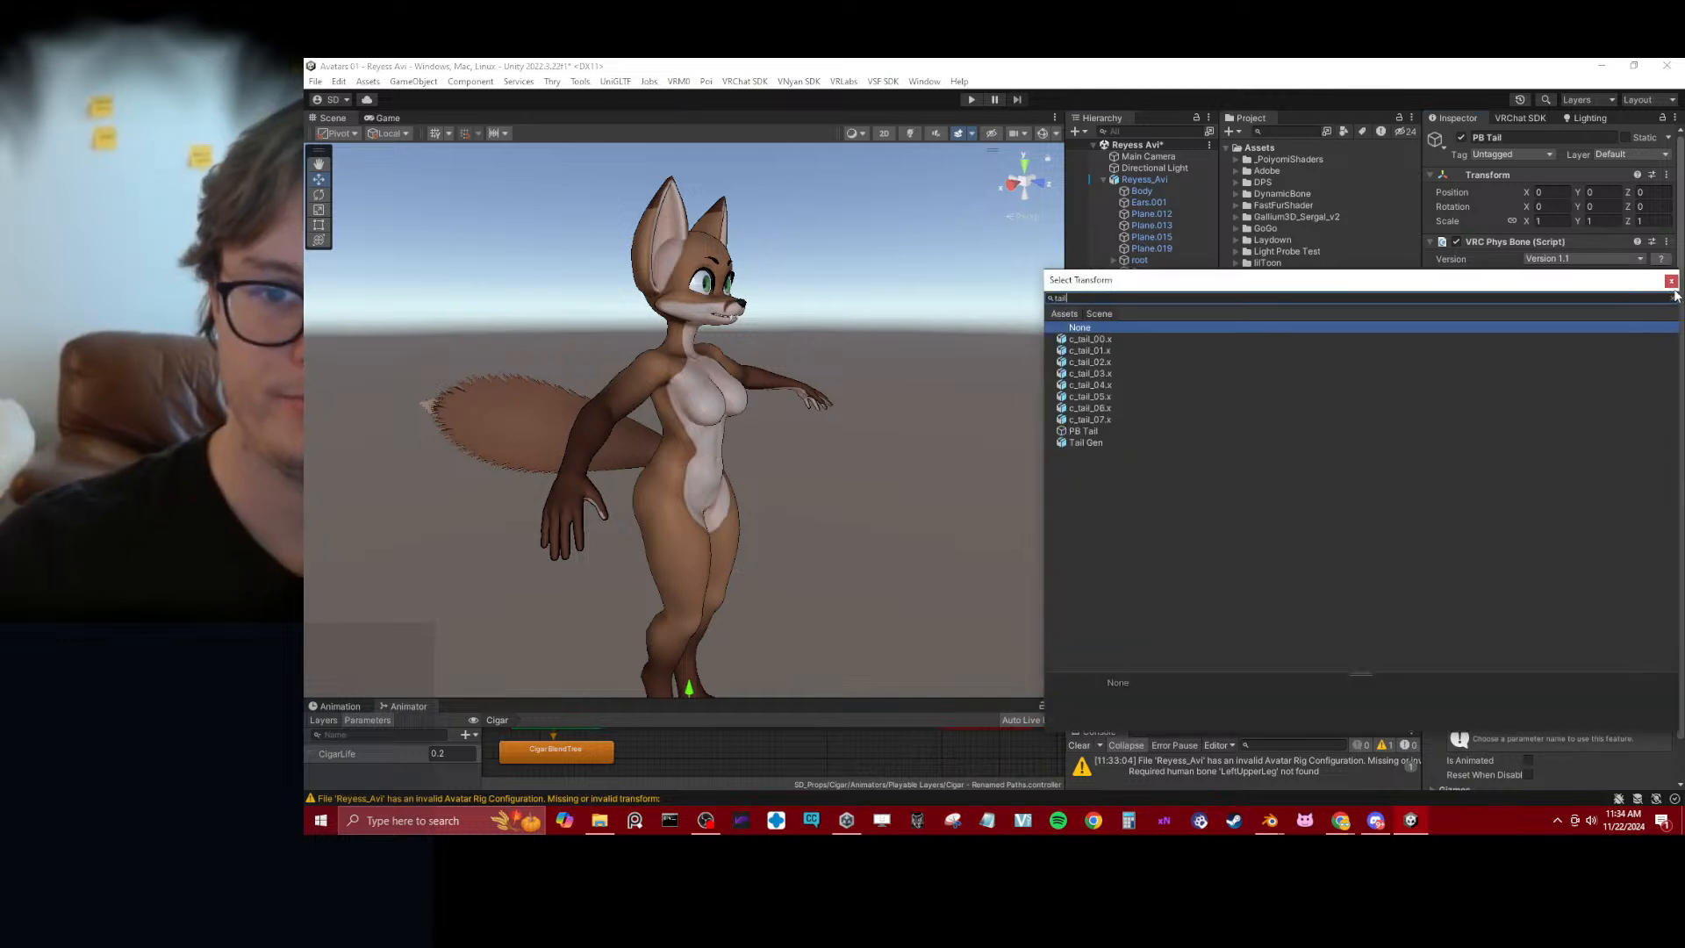
{"action": "key", "text": "Down"}
{"action": "key", "text": "Return"}
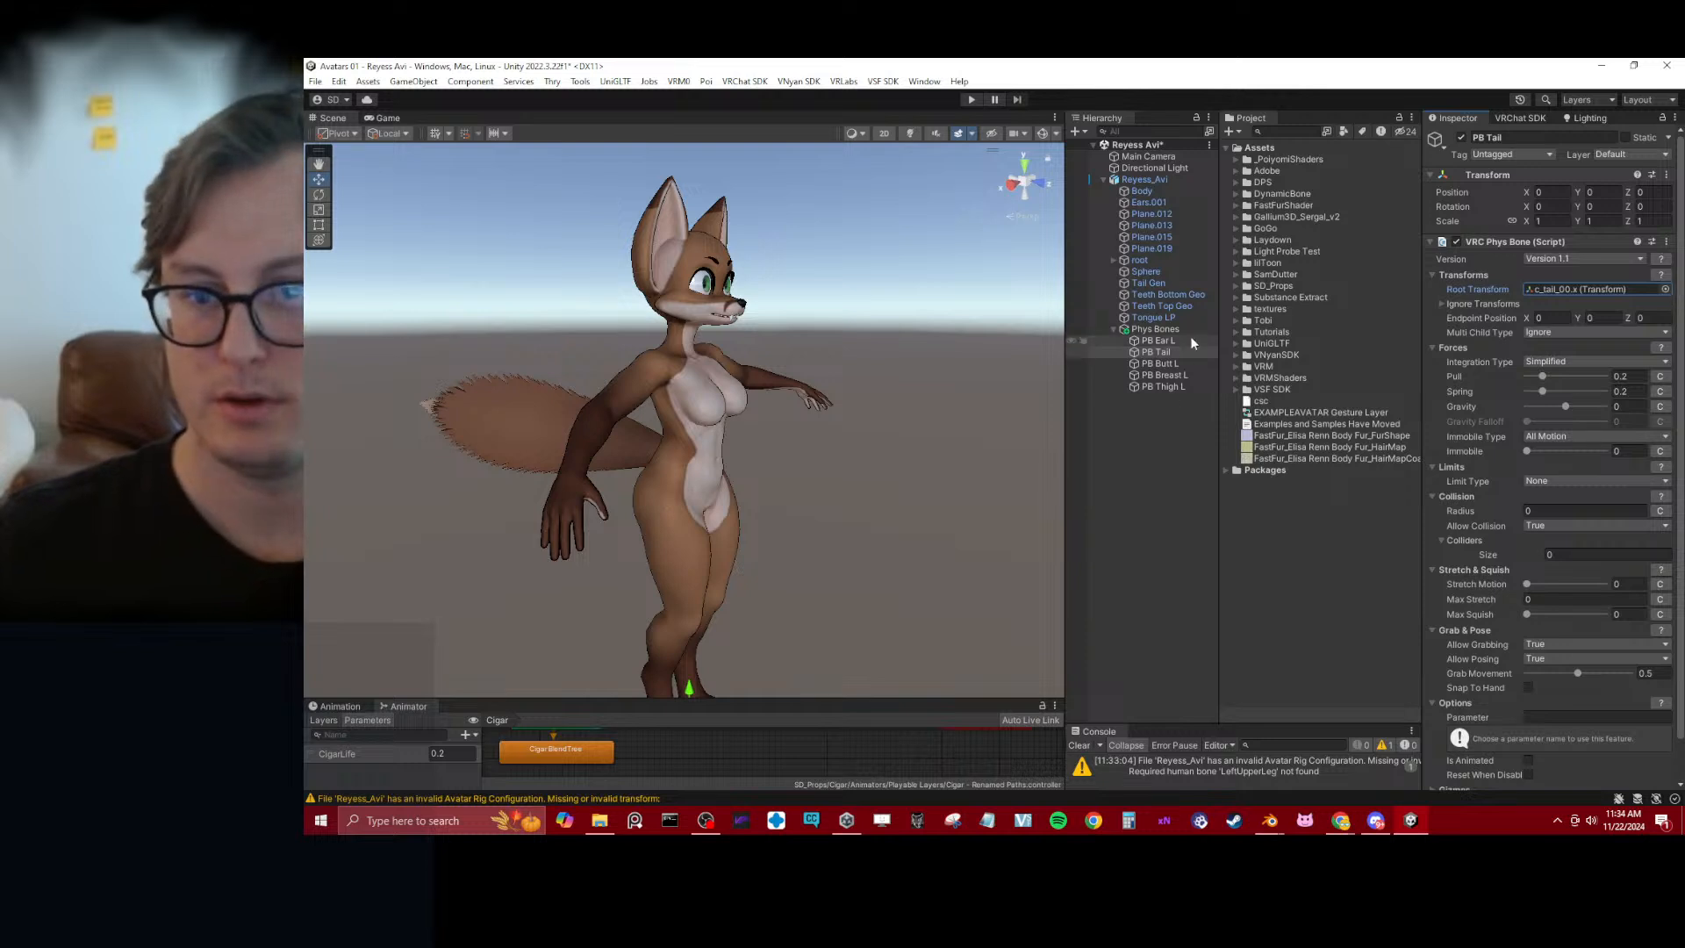
Assign cc_Butt1.L as the Root Transform of PB Butt L's VRC Phys Bone
{"action": "left_click", "coordinate": [1158, 363]}
{"action": "left_click", "coordinate": [1665, 289]}
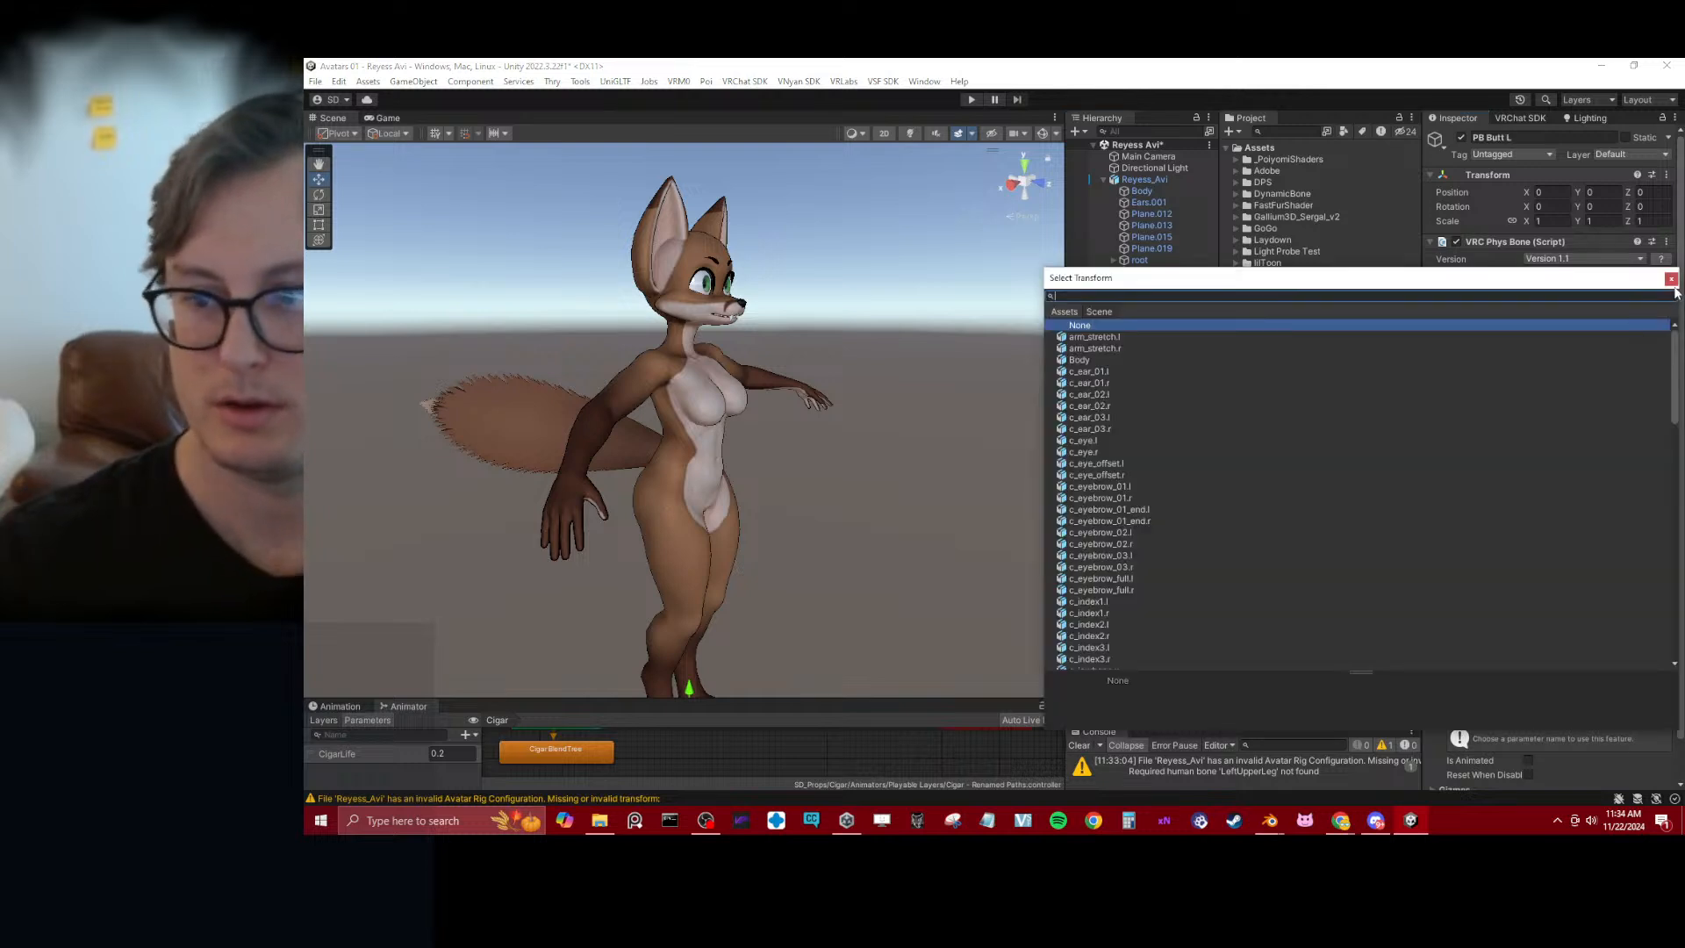
{"action": "type", "text": "butt"}
{"action": "key", "text": "Down"}
{"action": "key", "text": "Return"}
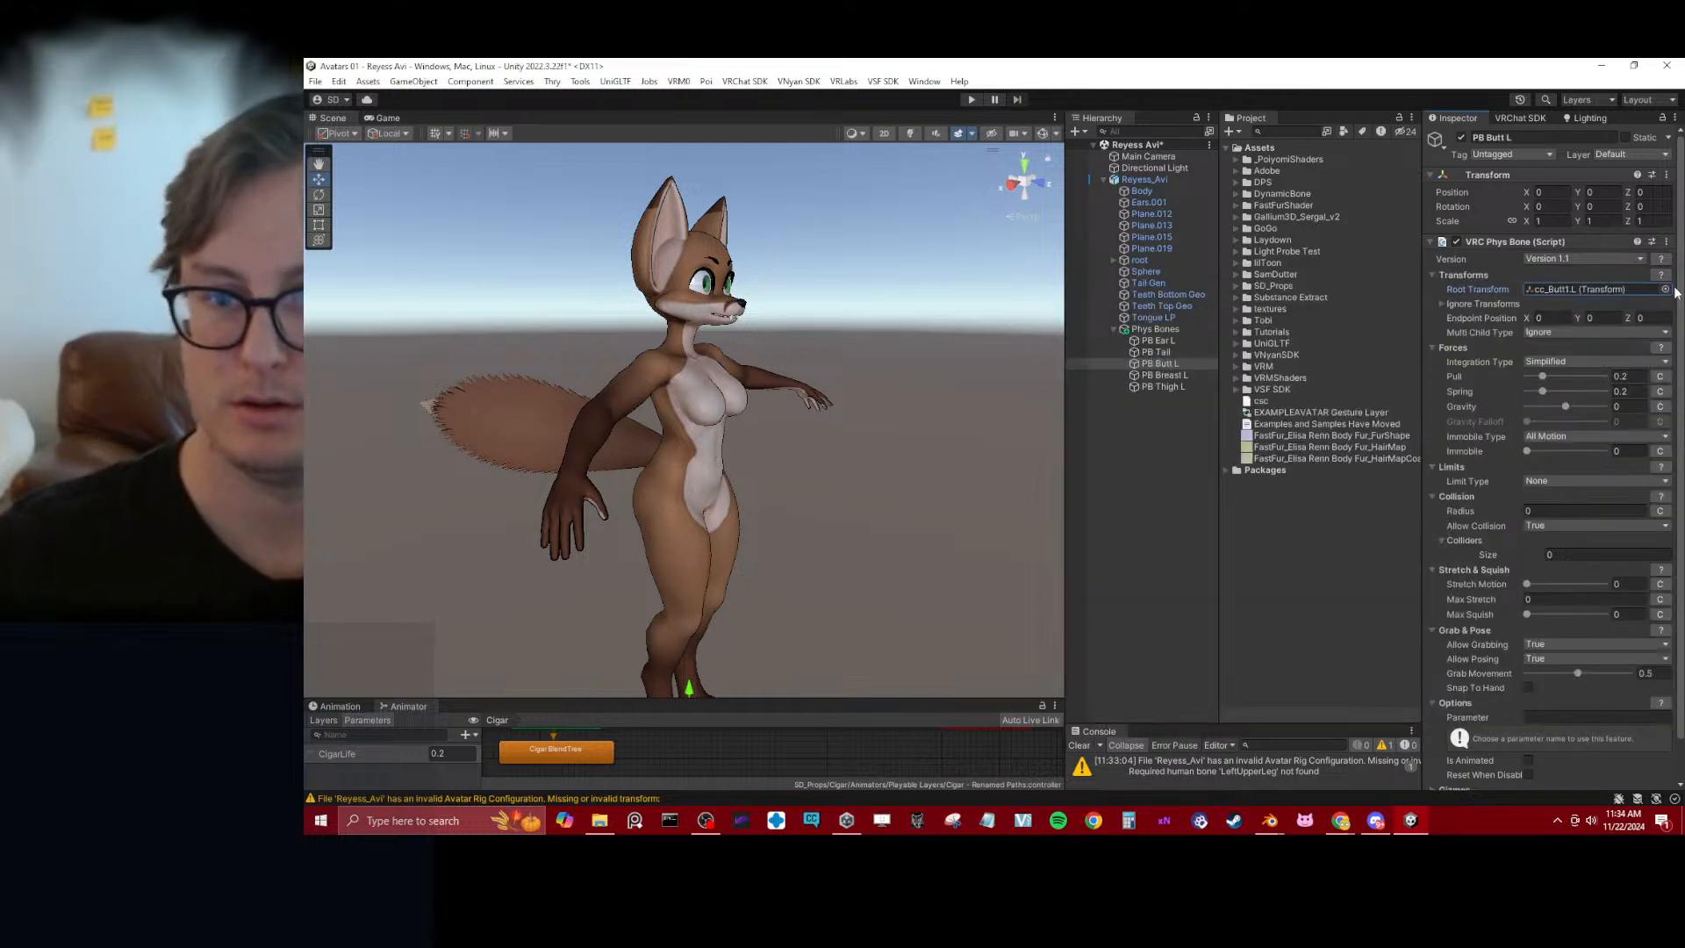
Assign cc_Breast1.L as the Root Transform of PB Breast L's VRC Phys Bone
{"action": "left_click", "coordinate": [1191, 377]}
{"action": "left_click", "coordinate": [1666, 289]}
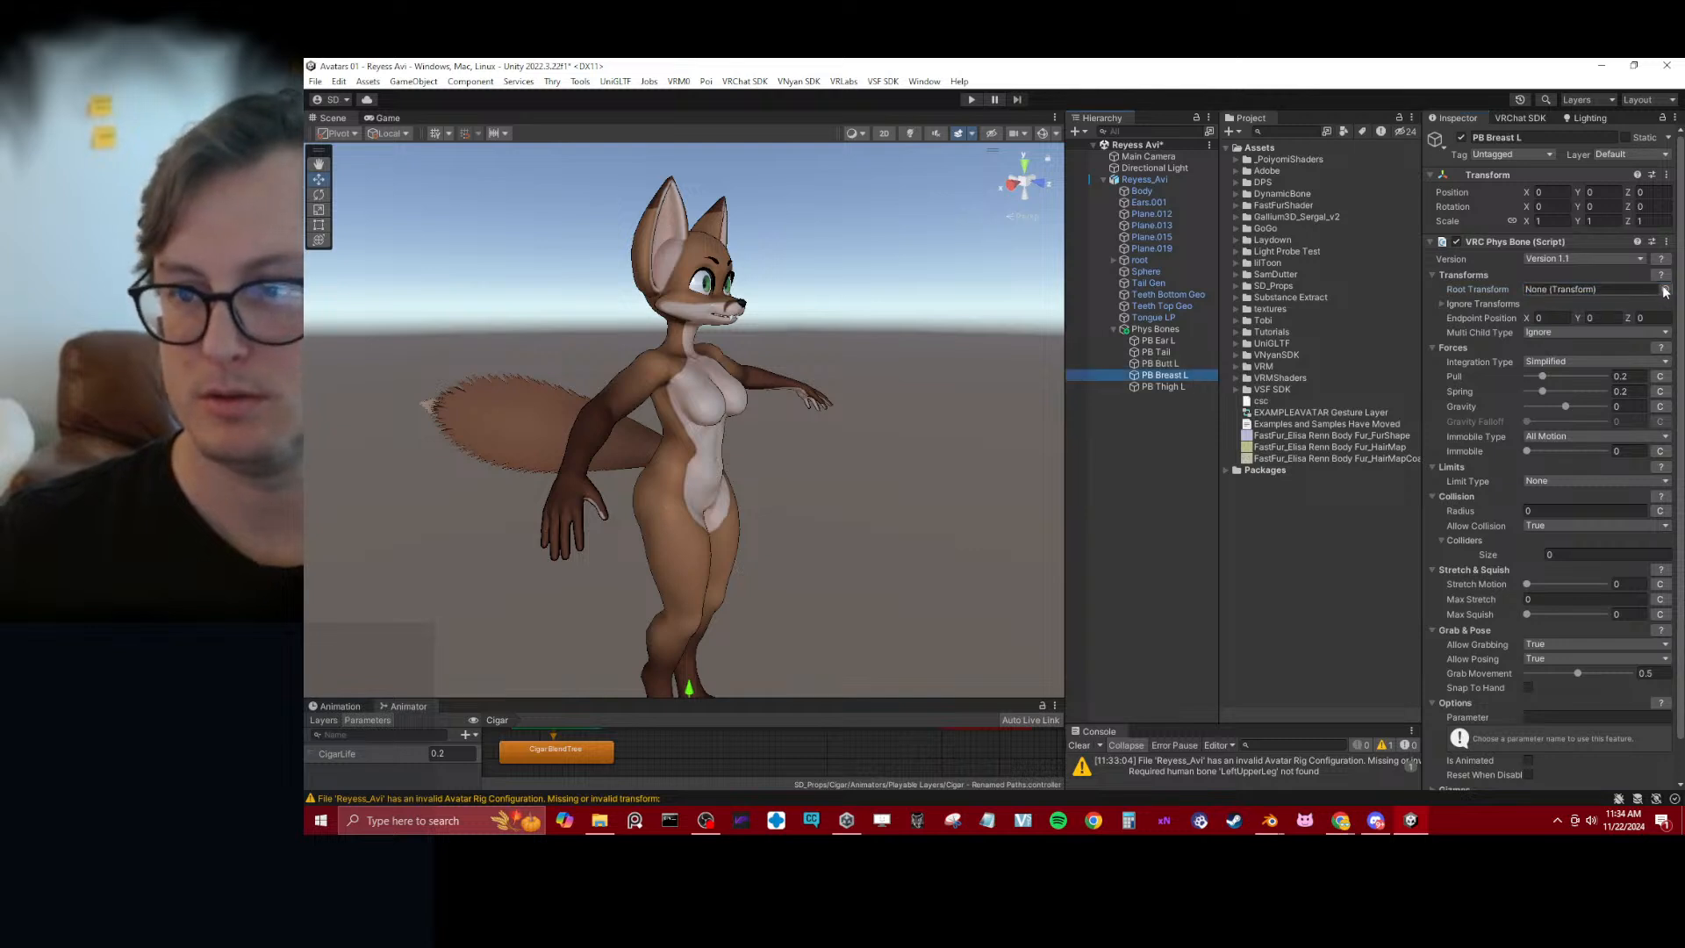
{"action": "type", "text": "brea"}
{"action": "key", "text": "Down"}
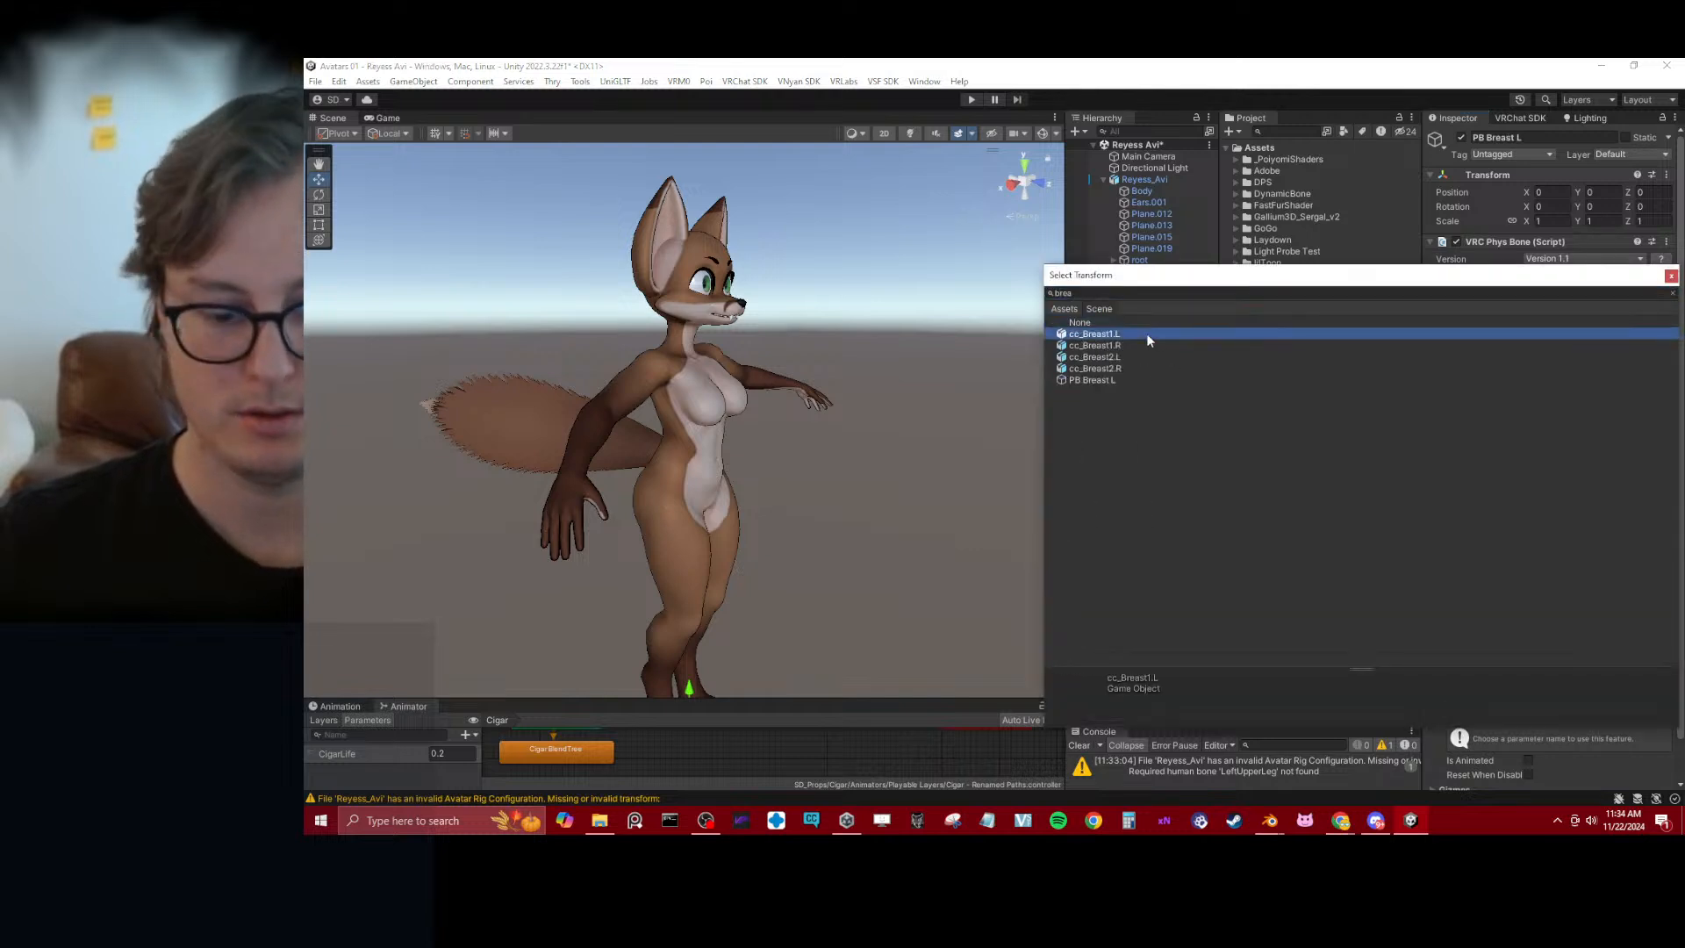
{"action": "key", "text": "Return"}
Assign cc_Thigh.L as the Root Transform of PB Thigh L's VRC Phys Bone
{"action": "left_click", "coordinate": [1166, 387]}
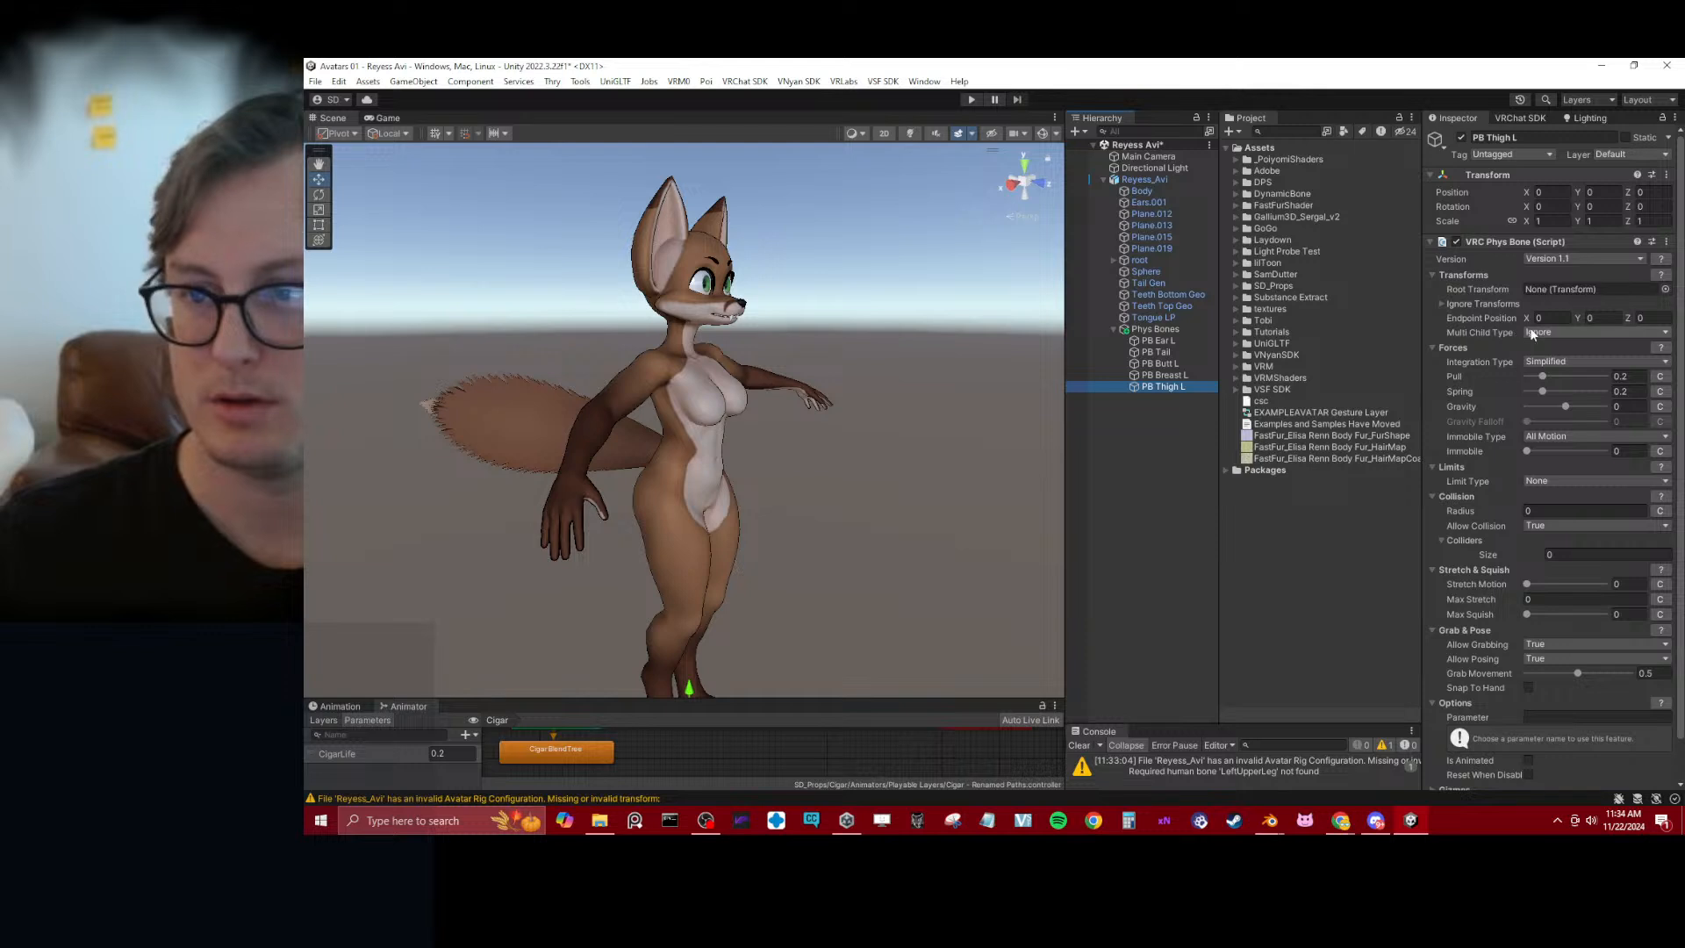
{"action": "left_click", "coordinate": [1665, 290]}
{"action": "type", "text": "thigh"}
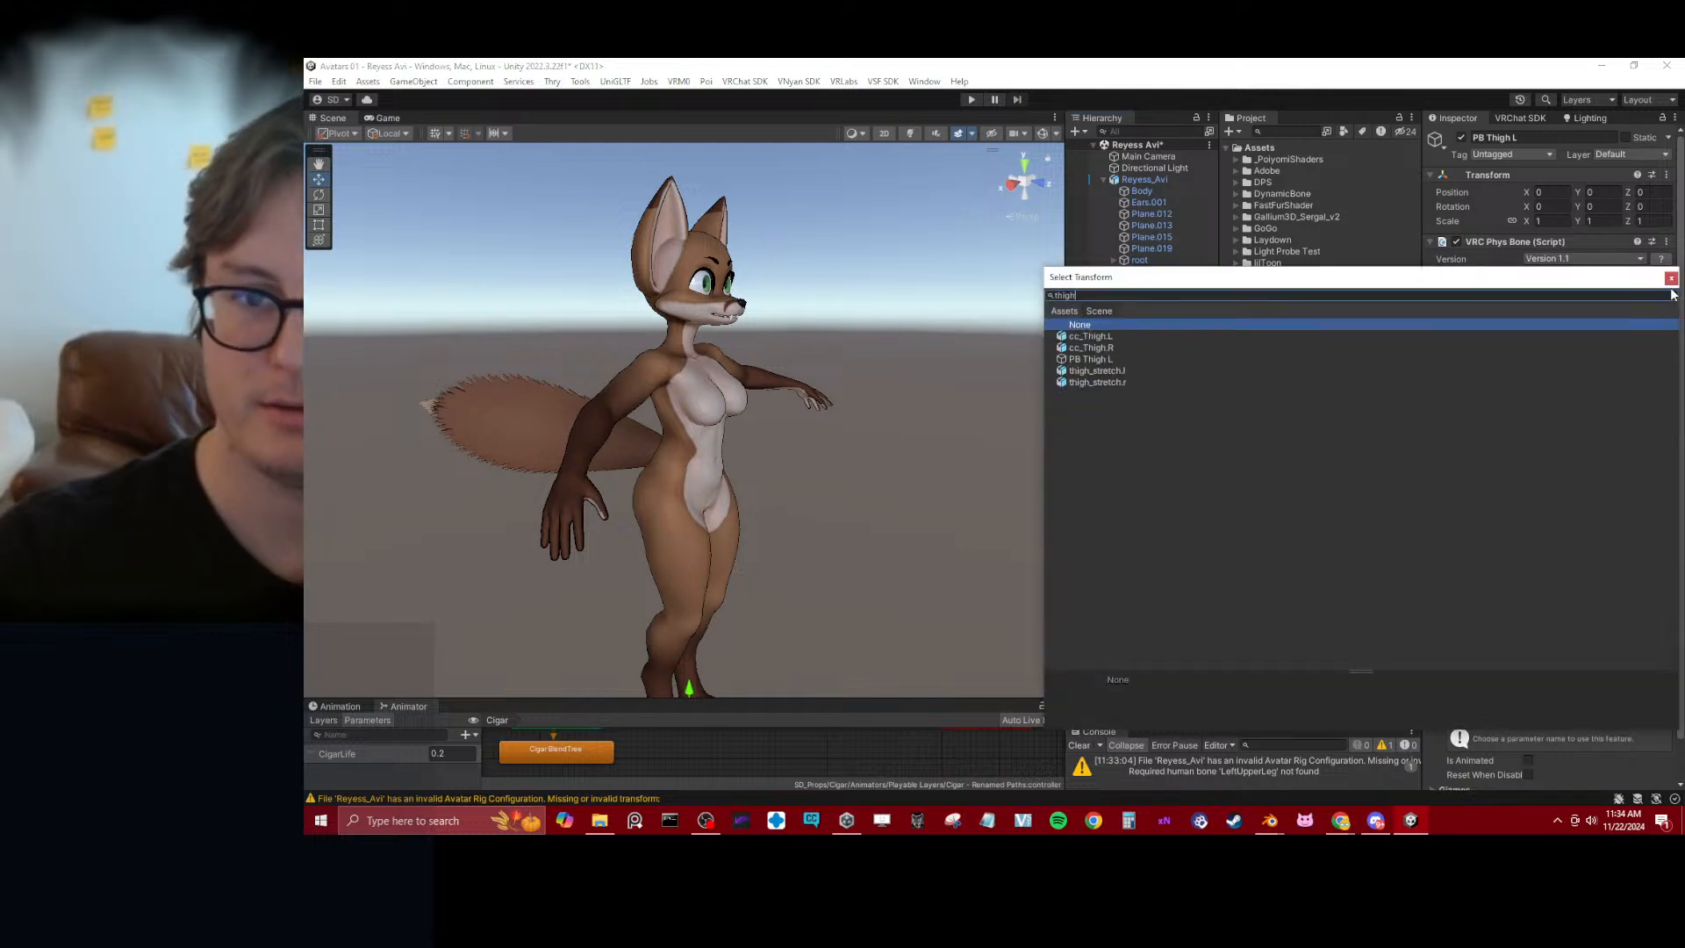
{"action": "key", "text": "Down"}
{"action": "key", "text": "Return"}
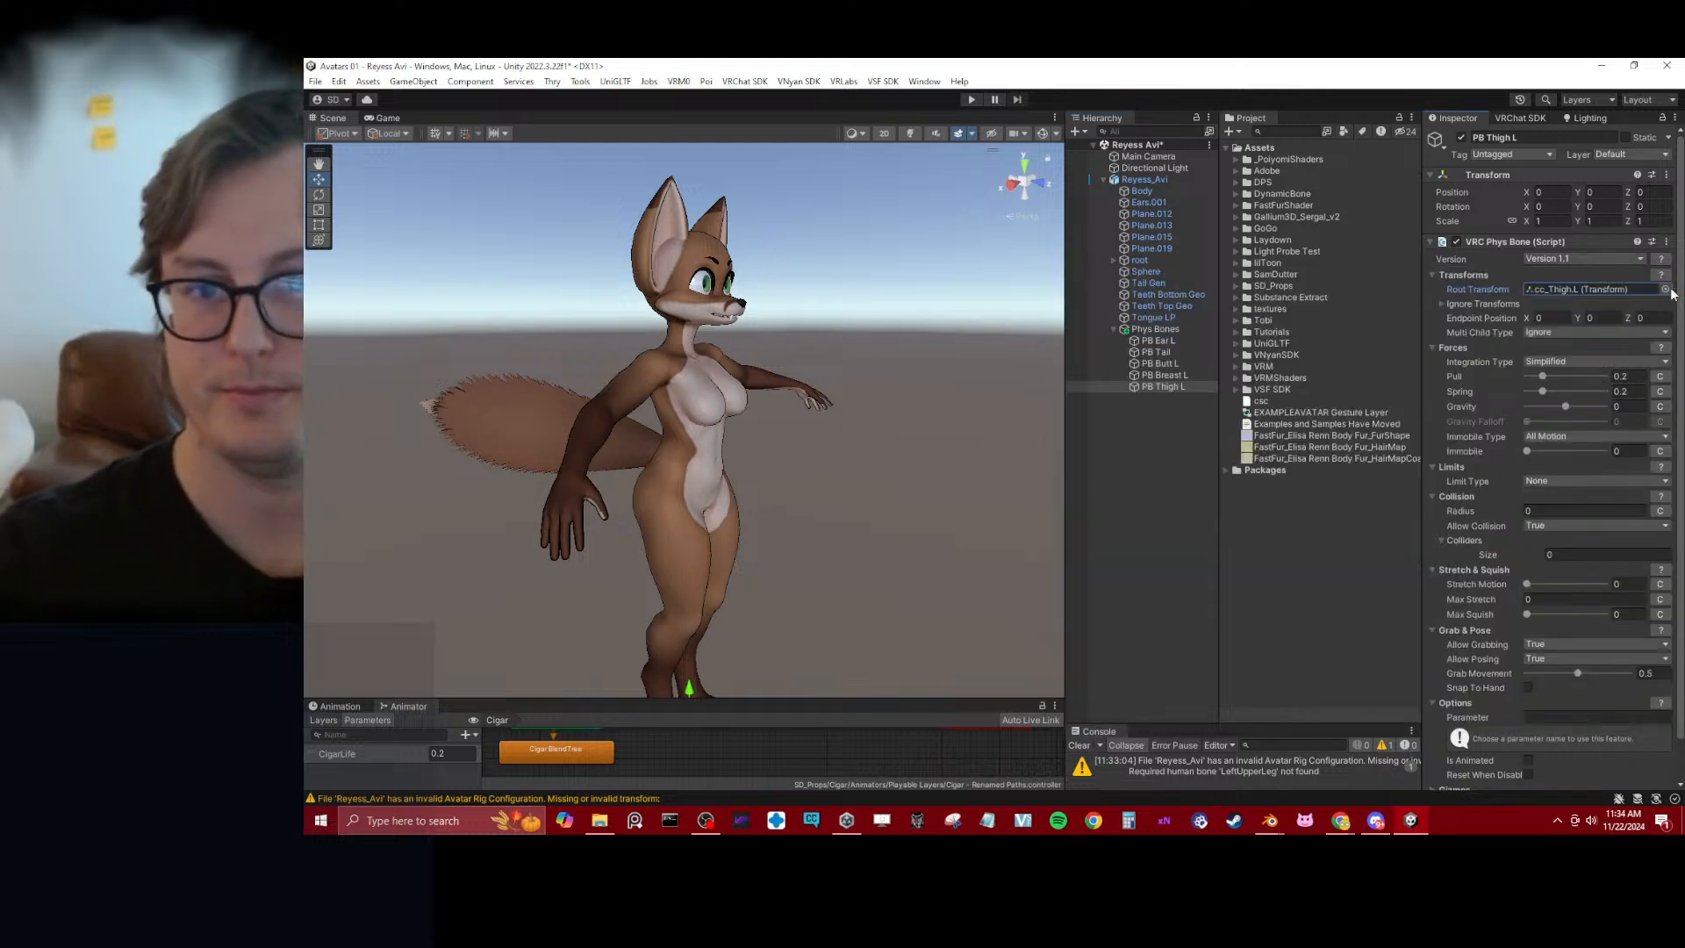
Set the Endpoint Position Y to 0.1 on all five PB objects together and save the scene
{"action": "left_click", "coordinate": [1150, 341], "text": "shift"}
{"action": "left_click", "coordinate": [1599, 318]}
{"action": "type", "text": "0.1"}
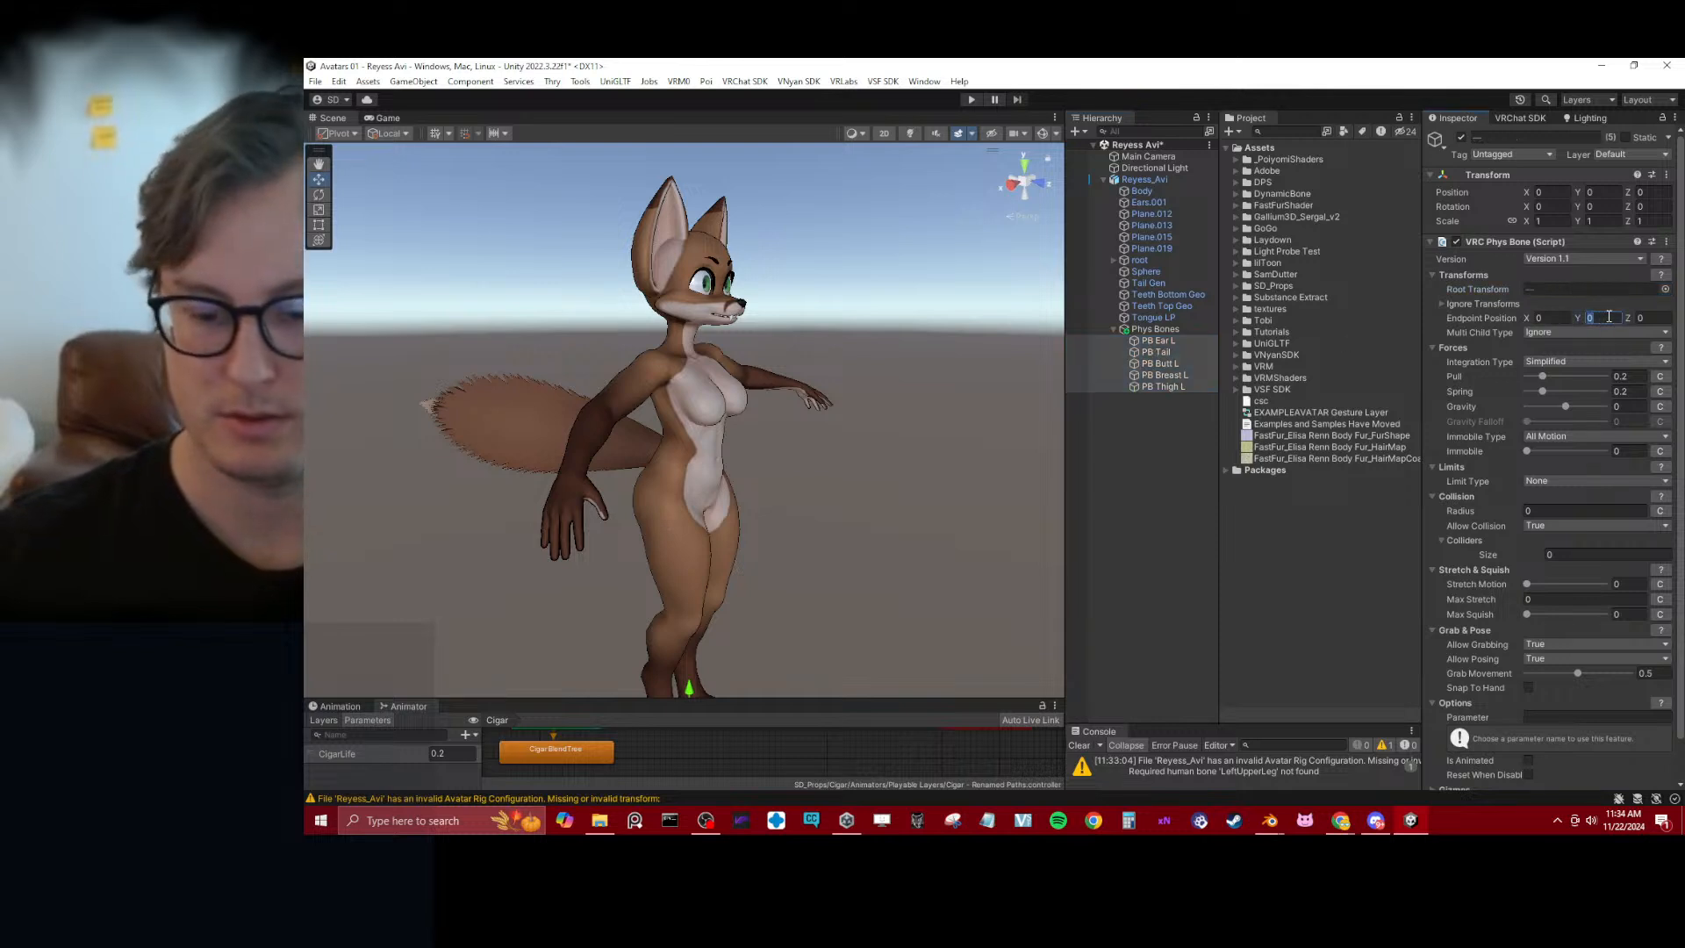
{"action": "key", "text": "ctrl+s"}
Shrink the Animator area to enlarge the scene view, with the full avatar in view
{"action": "scroll", "coordinate": [823, 358], "scroll_direction": "down", "scroll_amount": 3}
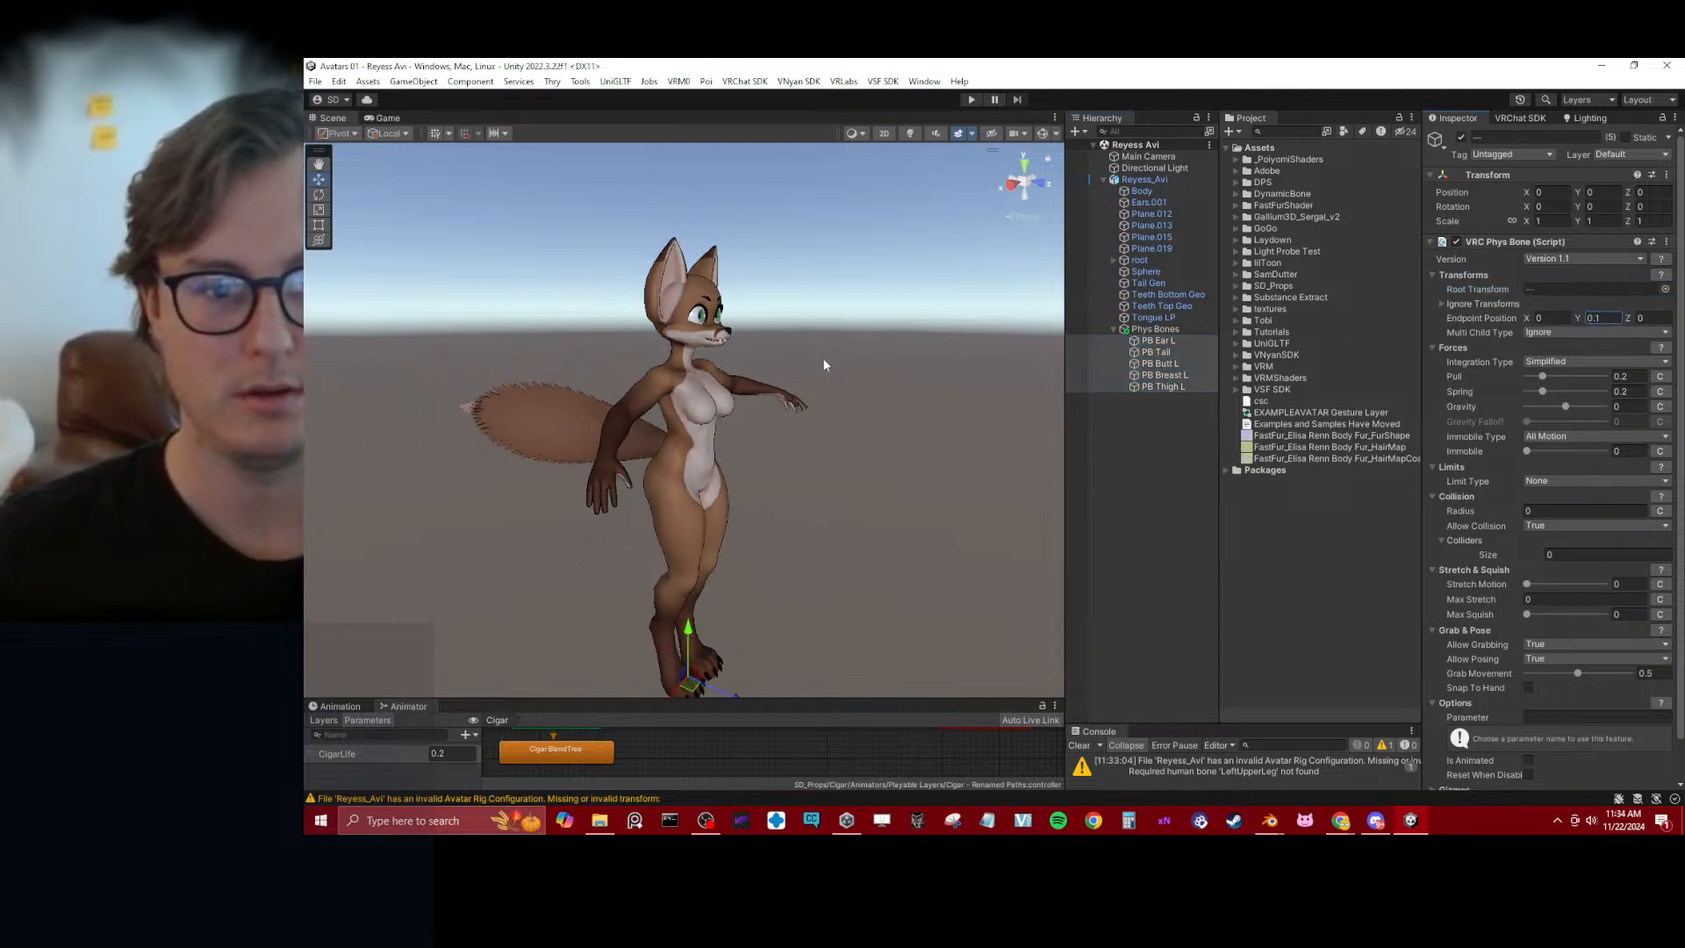
{"action": "left_click_drag", "start_coordinate": [823, 359], "coordinate": [825, 393], "text": "alt"}
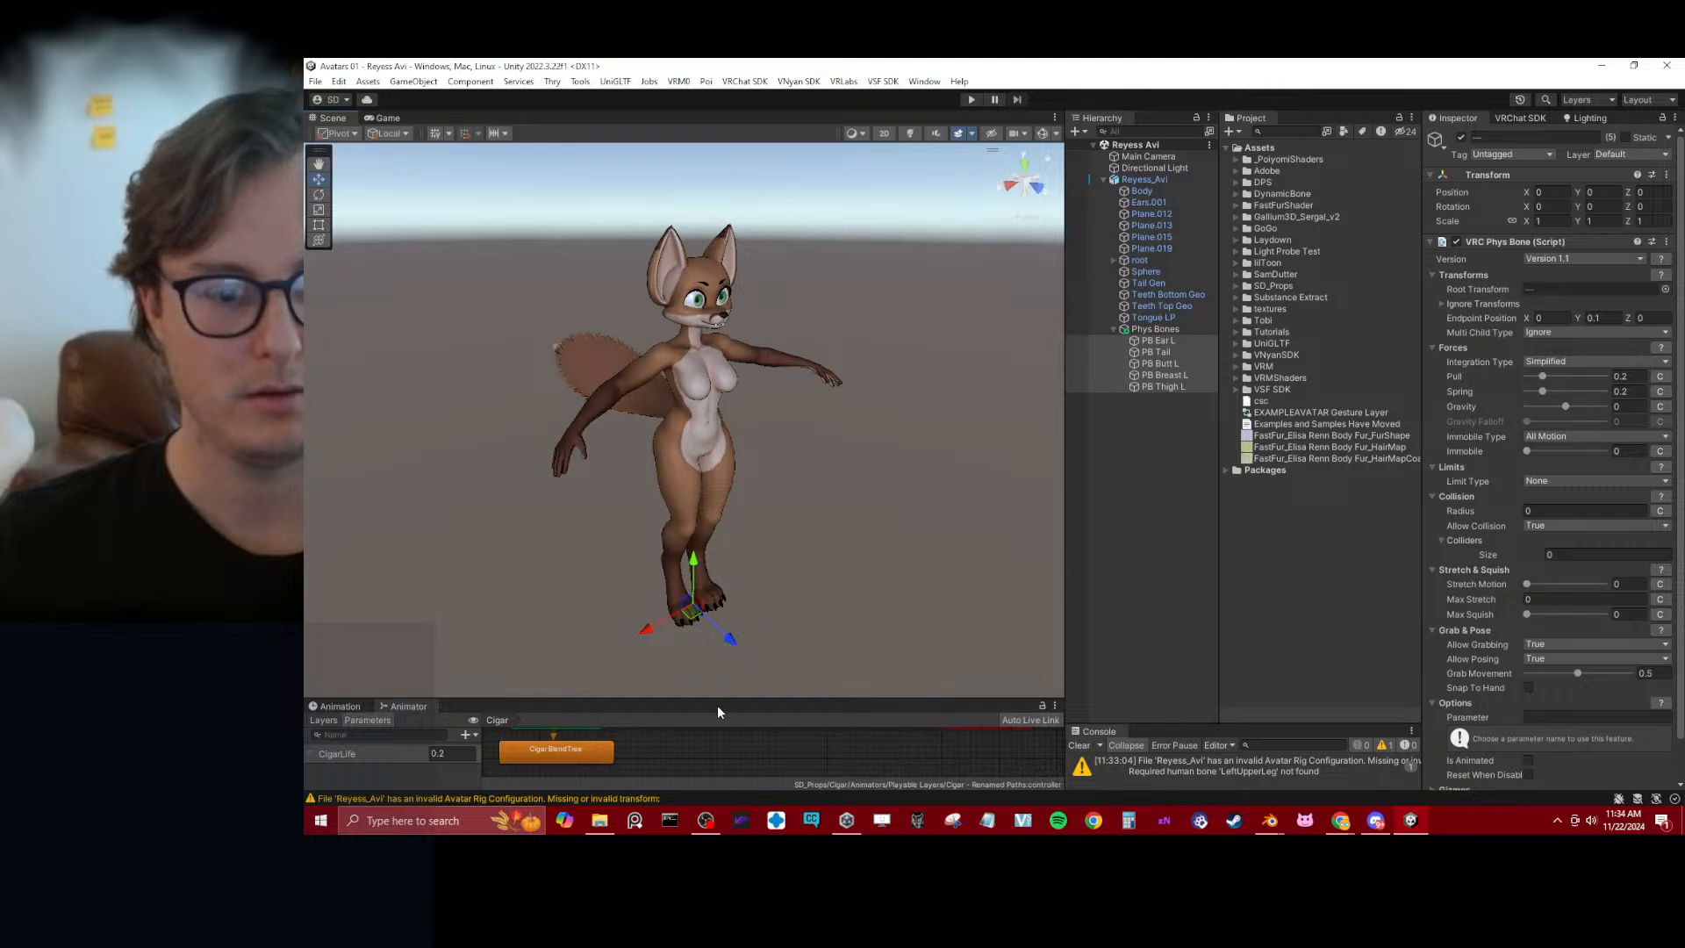
{"action": "left_click_drag", "start_coordinate": [718, 701], "coordinate": [710, 835]}
{"action": "left_click_drag", "start_coordinate": [917, 549], "coordinate": [913, 535], "text": "alt"}
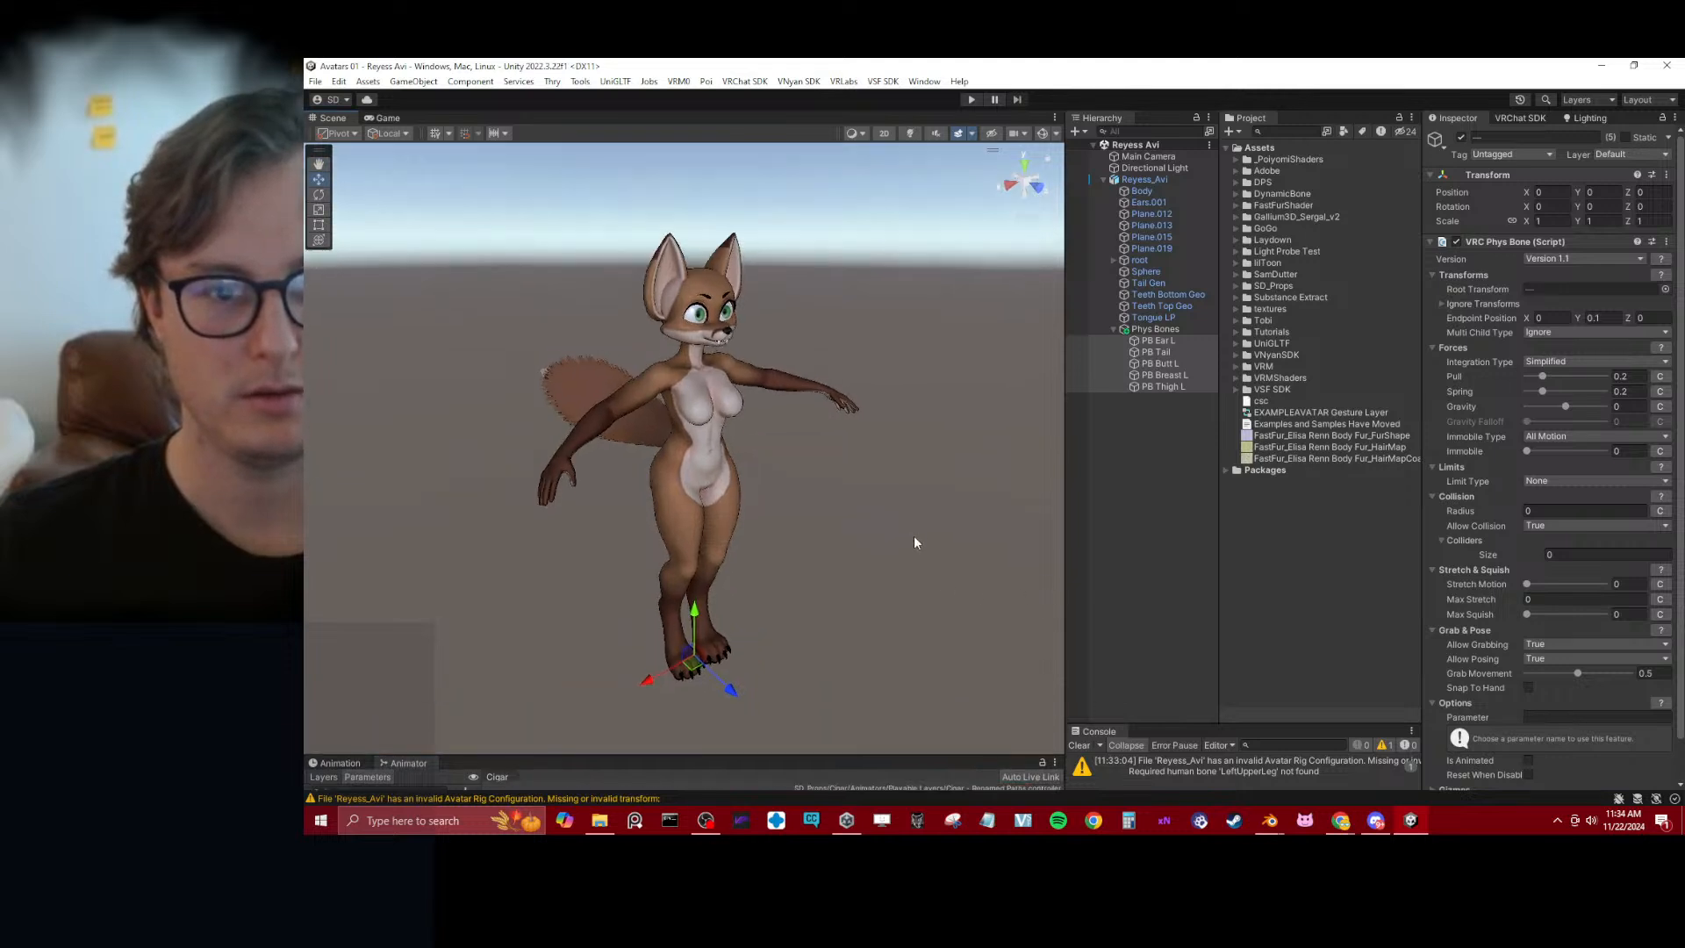
Duplicate the four left-side Phys Bone objects: PB Ear L, PB Butt L, PB Breast L and PB Thigh L
{"action": "left_click", "coordinate": [1174, 388]}
{"action": "left_click", "coordinate": [1162, 374], "text": "ctrl"}
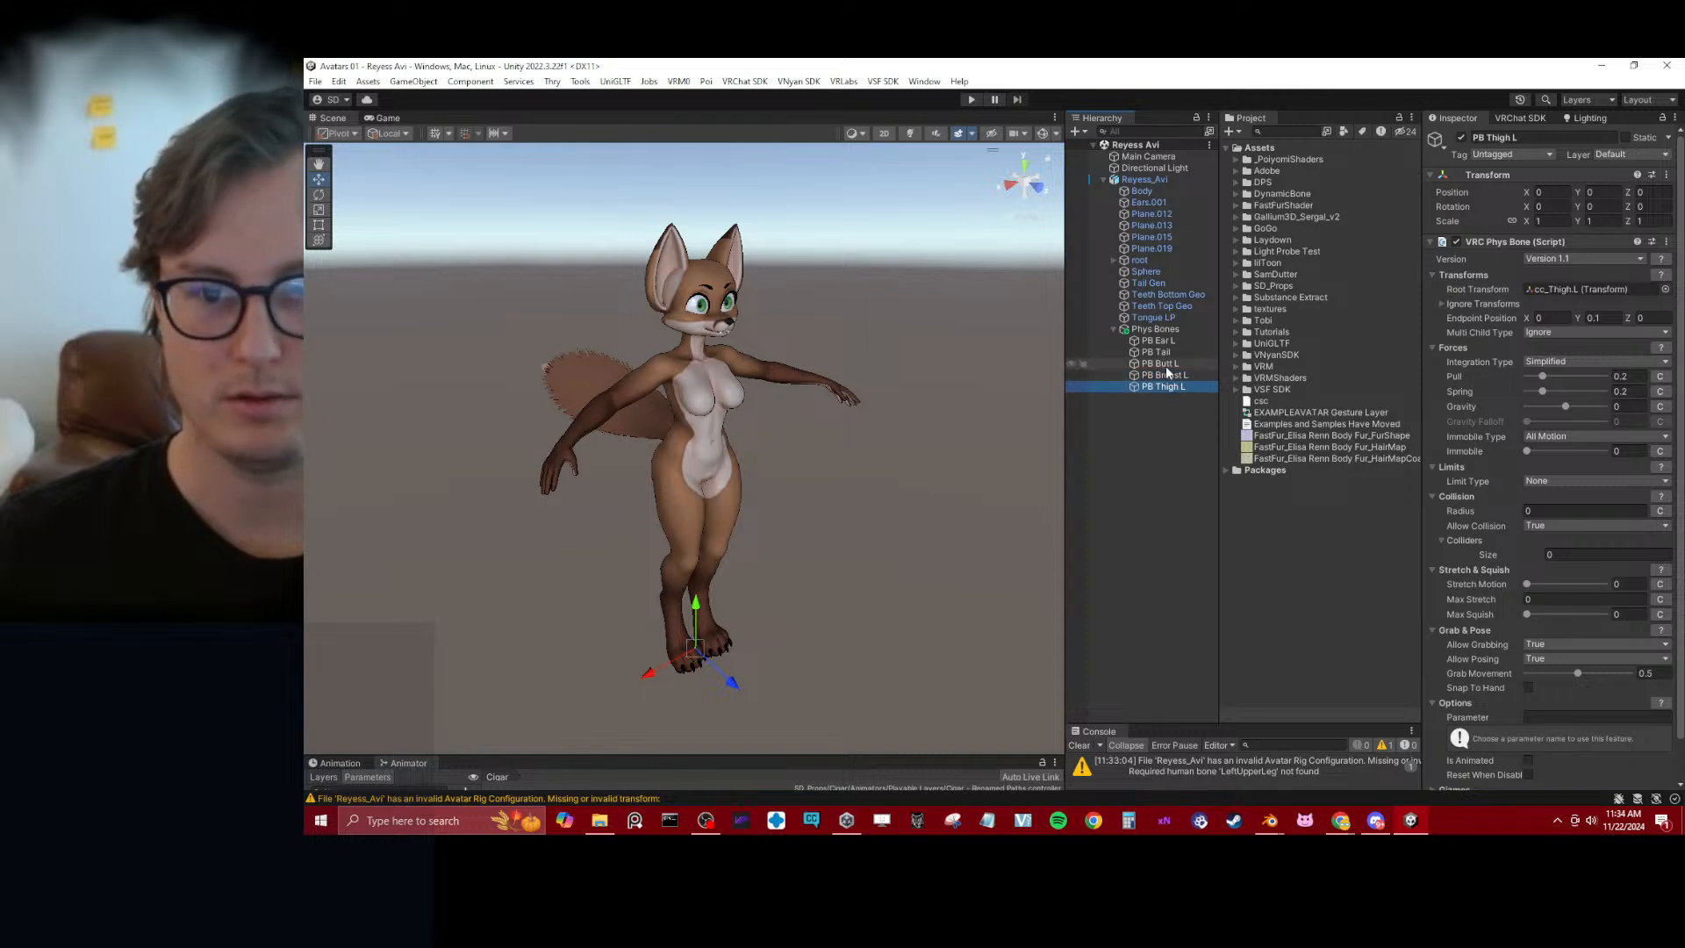
{"action": "left_click", "coordinate": [1160, 363], "text": "ctrl"}
{"action": "left_click", "coordinate": [1158, 341], "text": "ctrl"}
{"action": "key", "text": "ctrl+d"}
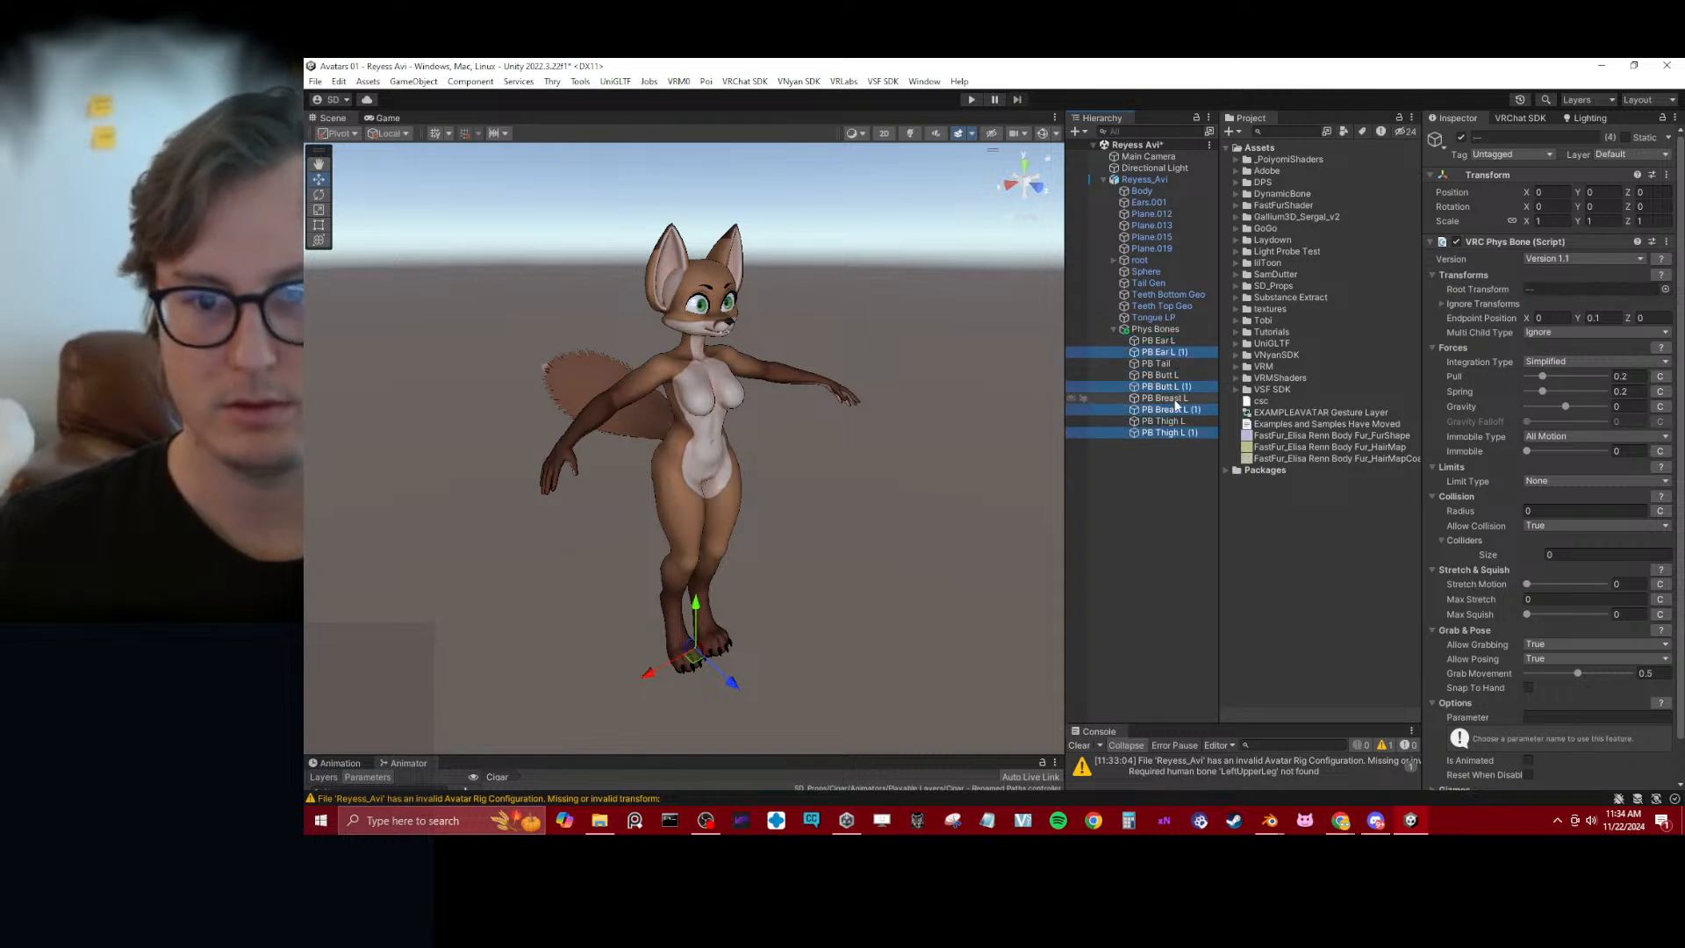
Rename the ear and butt duplicates as PB Ear R and PB Butt R
{"action": "left_click", "coordinate": [1191, 353]}
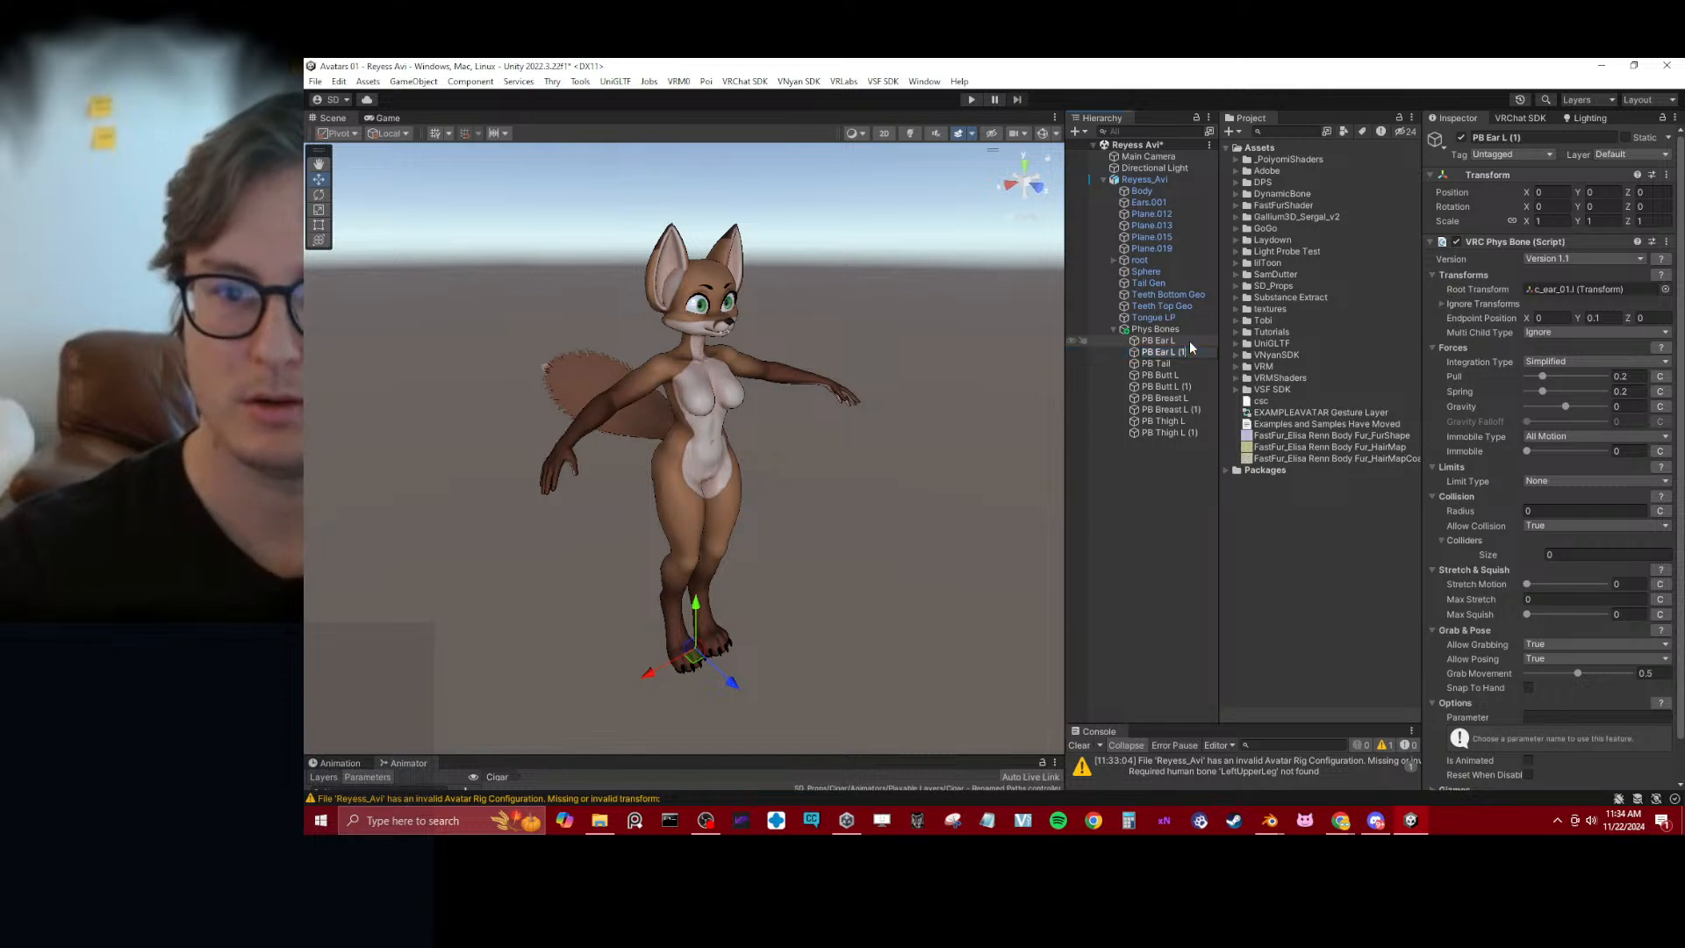
{"action": "type", "text": "R"}
{"action": "key", "text": "Return"}
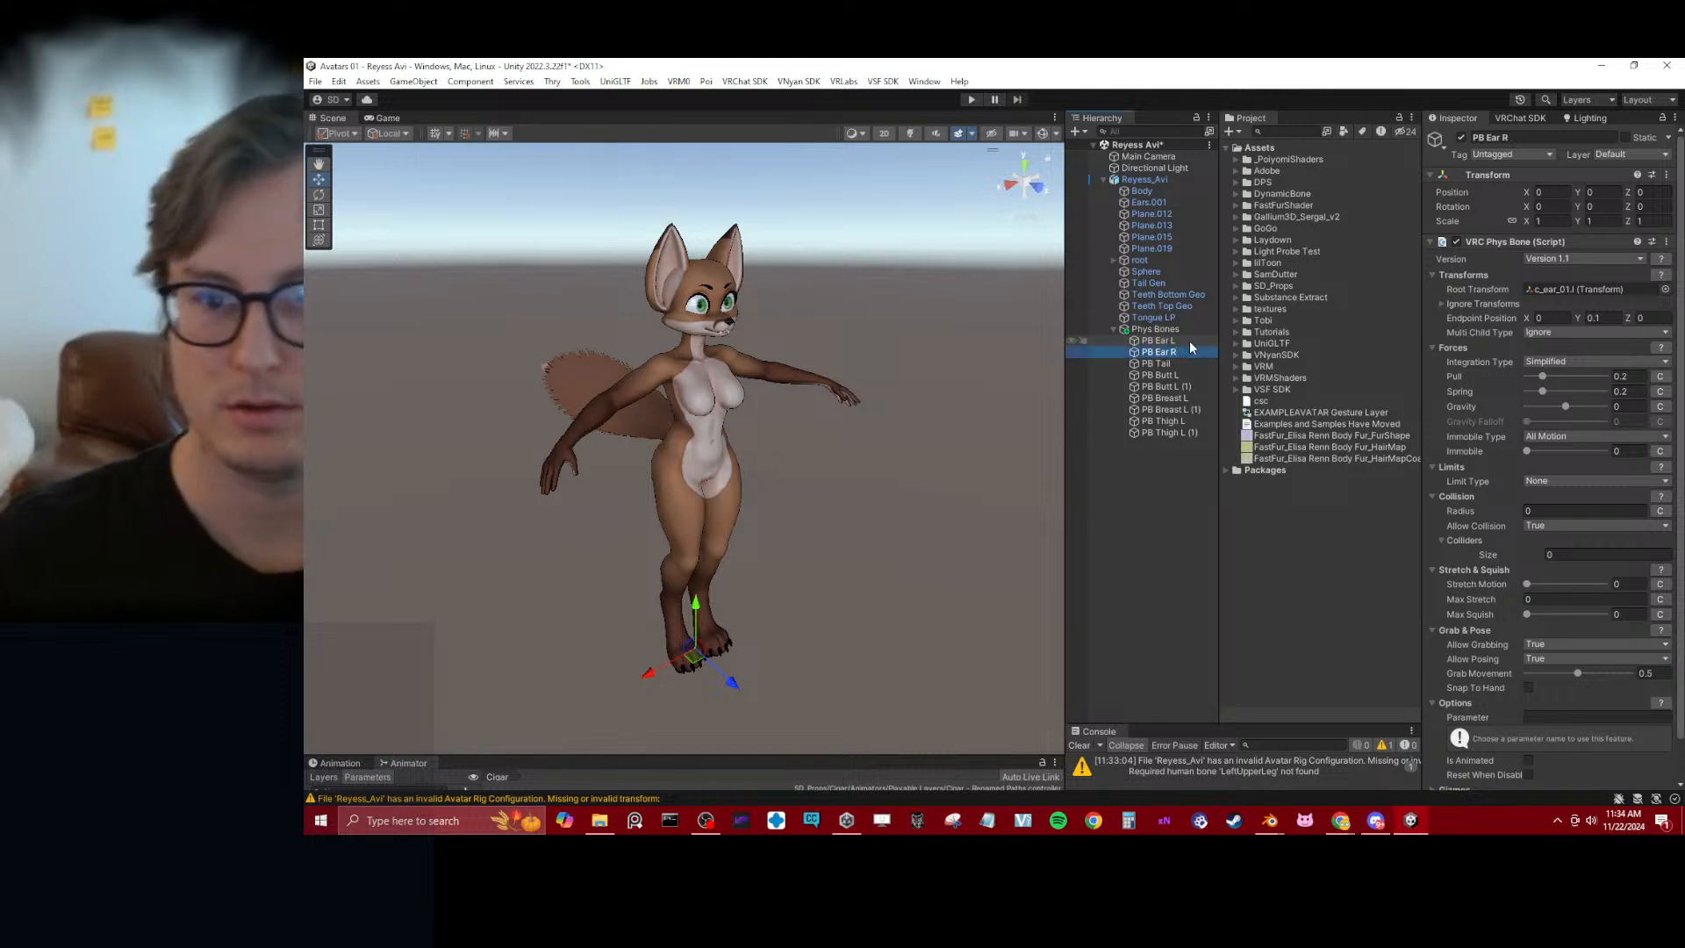
{"action": "left_click", "coordinate": [1182, 387]}
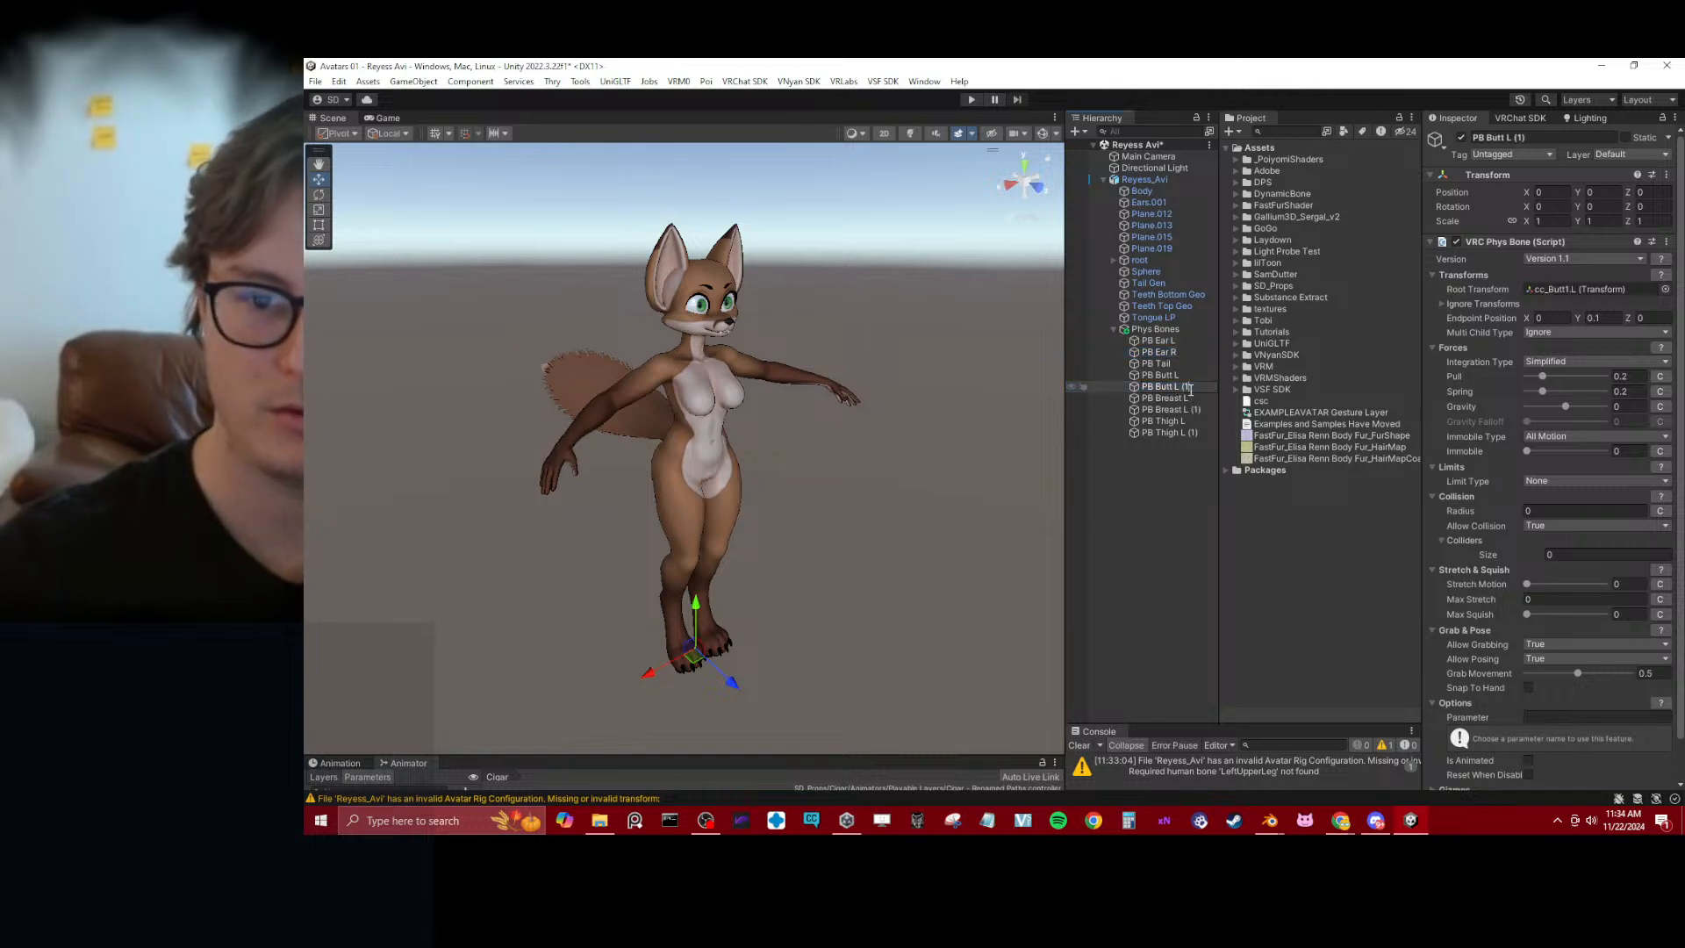
{"action": "key", "text": "BackSpace"}
{"action": "key", "text": "BackSpace"}
{"action": "key", "text": "BackSpace"}
{"action": "key", "text": "BackSpace"}
{"action": "key", "text": "BackSpace"}
{"action": "type", "text": "R"}
{"action": "key", "text": "Return"}
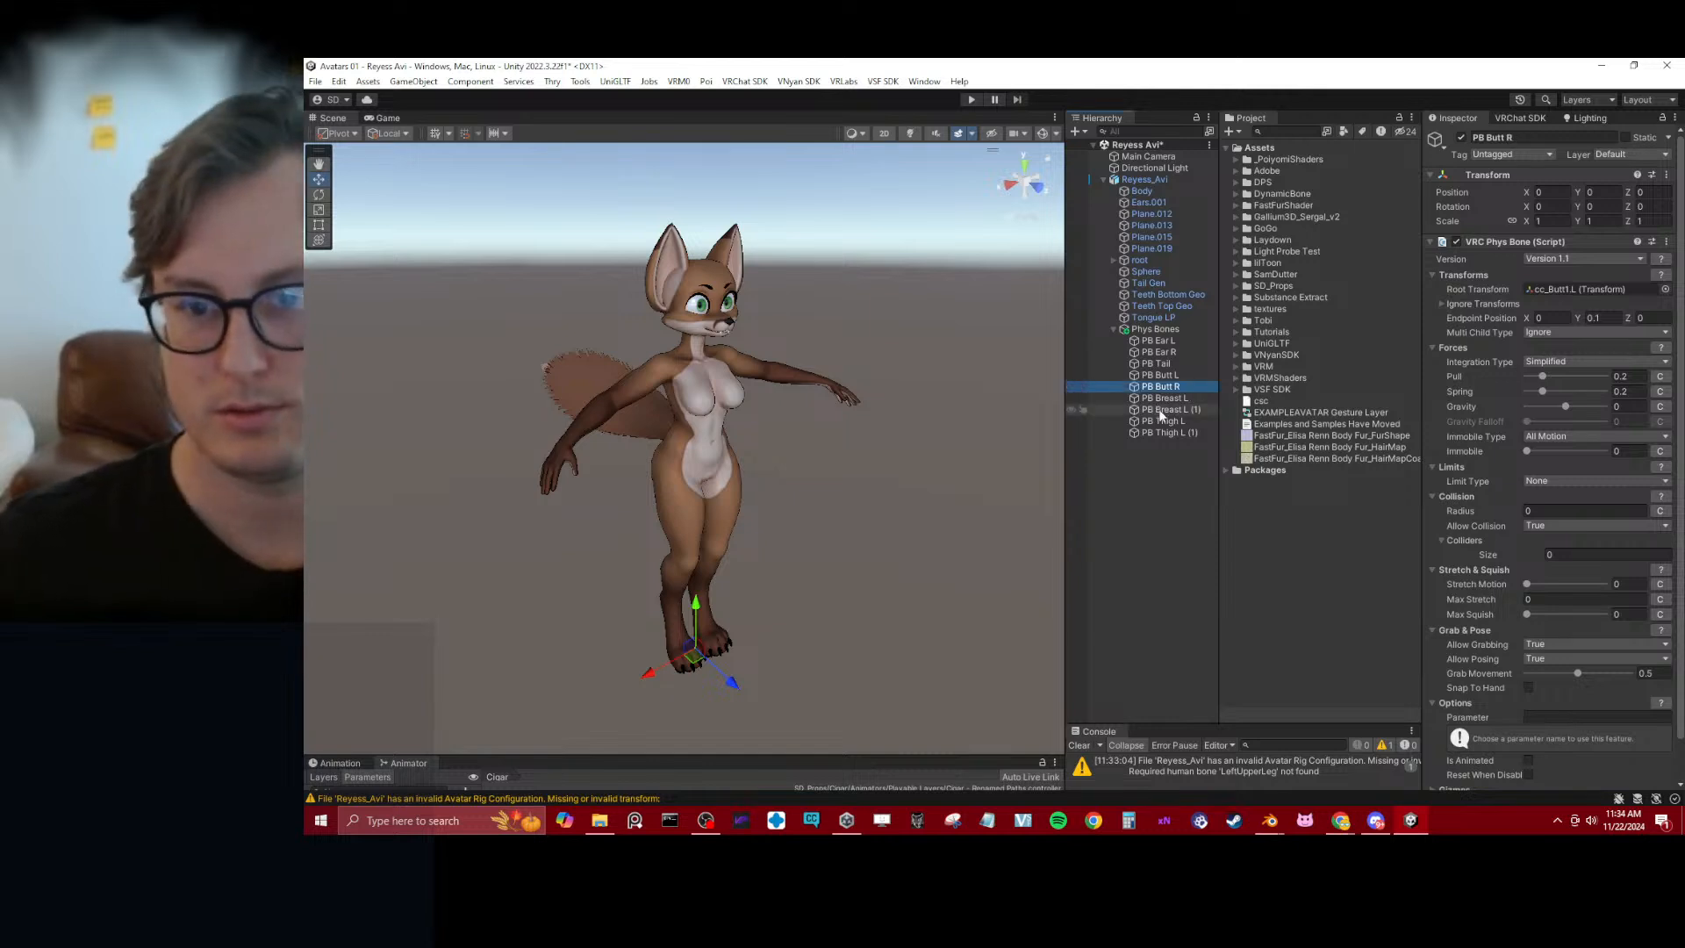
Rename the breast and thigh duplicates as PB Breast R and PB Thigh R
{"action": "left_click", "coordinate": [1189, 409]}
{"action": "key", "text": "F2"}
{"action": "key", "text": "BackSpace"}
{"action": "key", "text": "BackSpace"}
{"action": "key", "text": "BackSpace"}
{"action": "key", "text": "BackSpace"}
{"action": "key", "text": "BackSpace"}
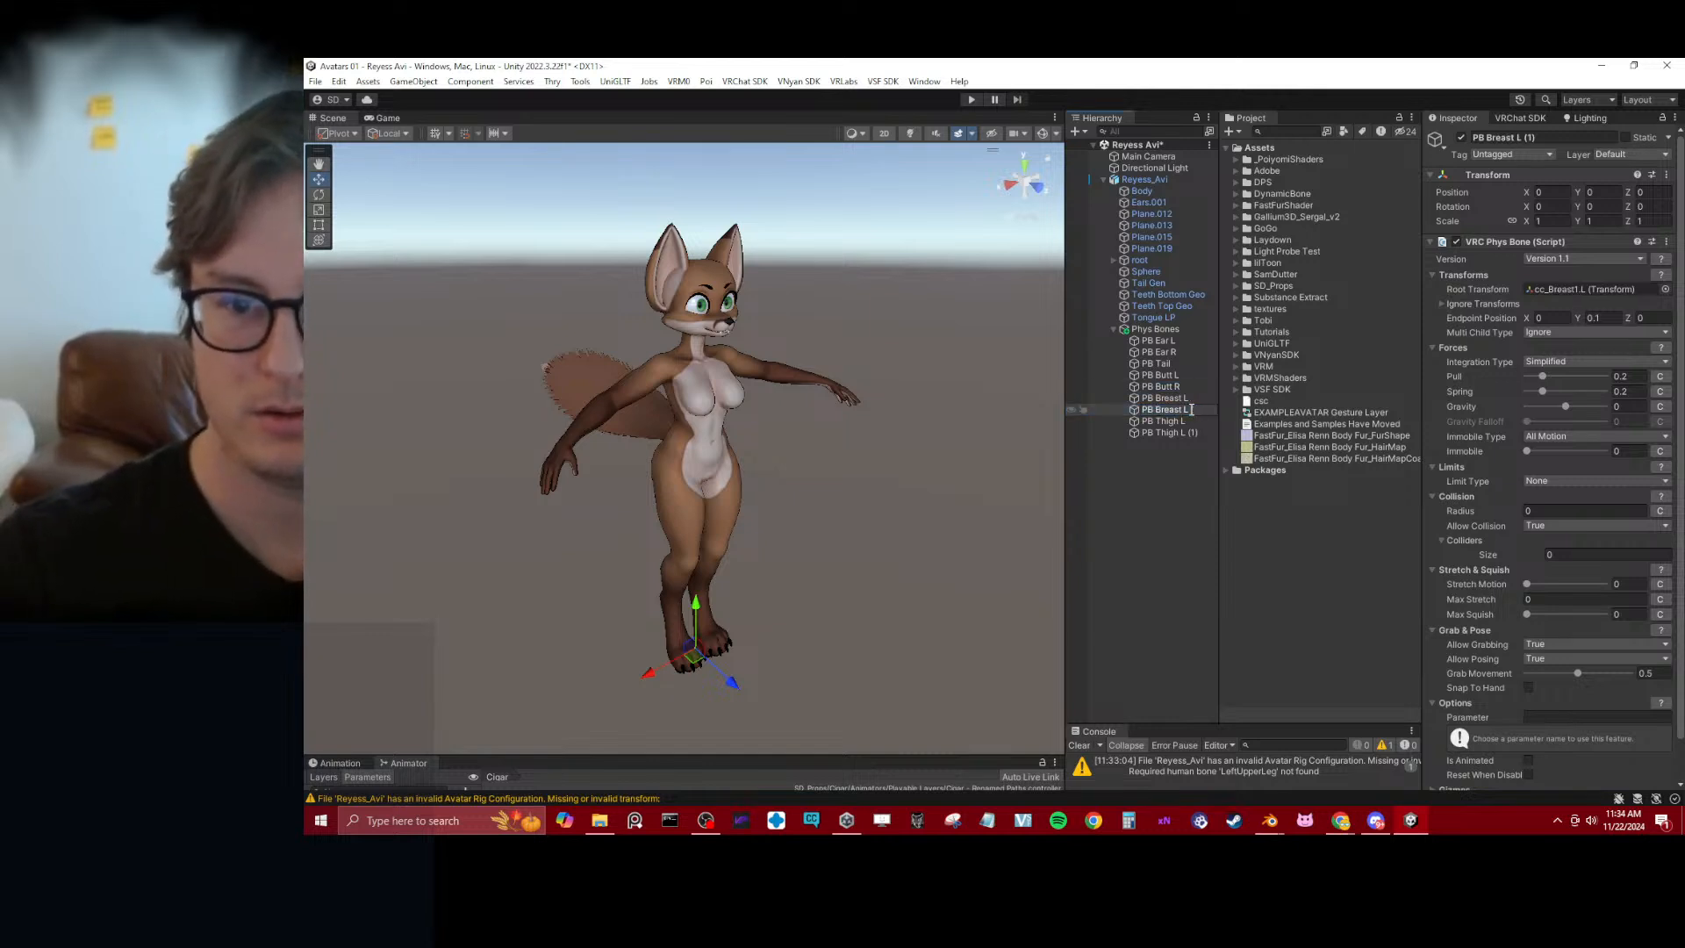
{"action": "type", "text": "R"}
{"action": "key", "text": "Return"}
{"action": "left_click", "coordinate": [1177, 434]}
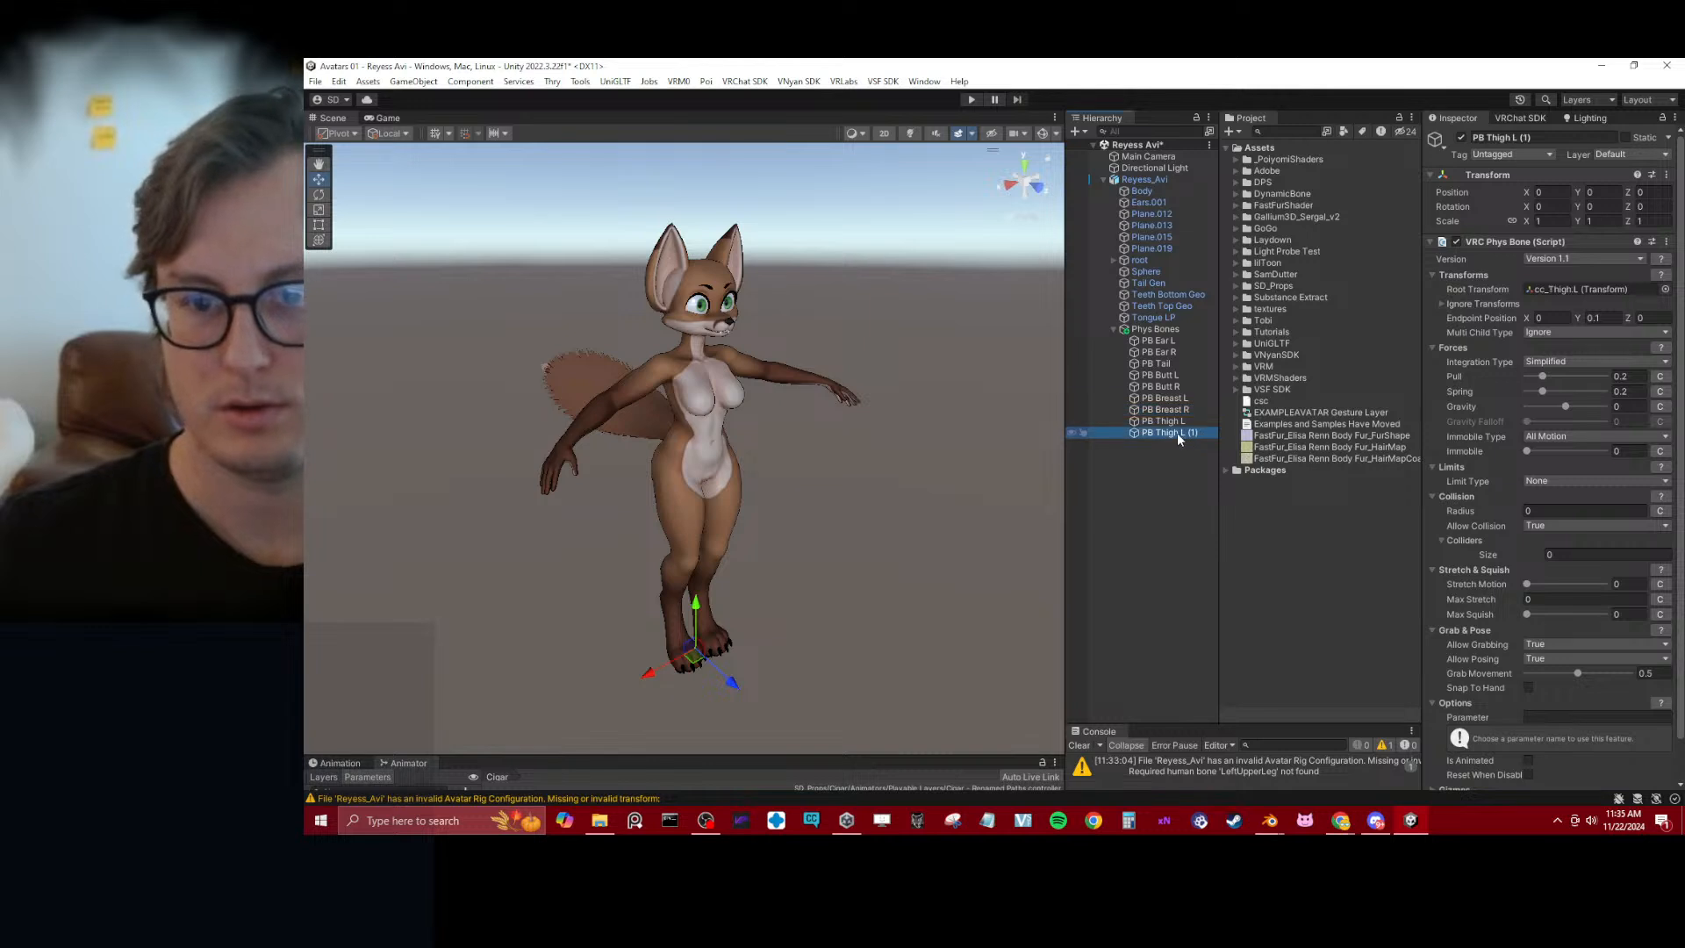
{"action": "key", "text": "F2"}
{"action": "key", "text": "BackSpace"}
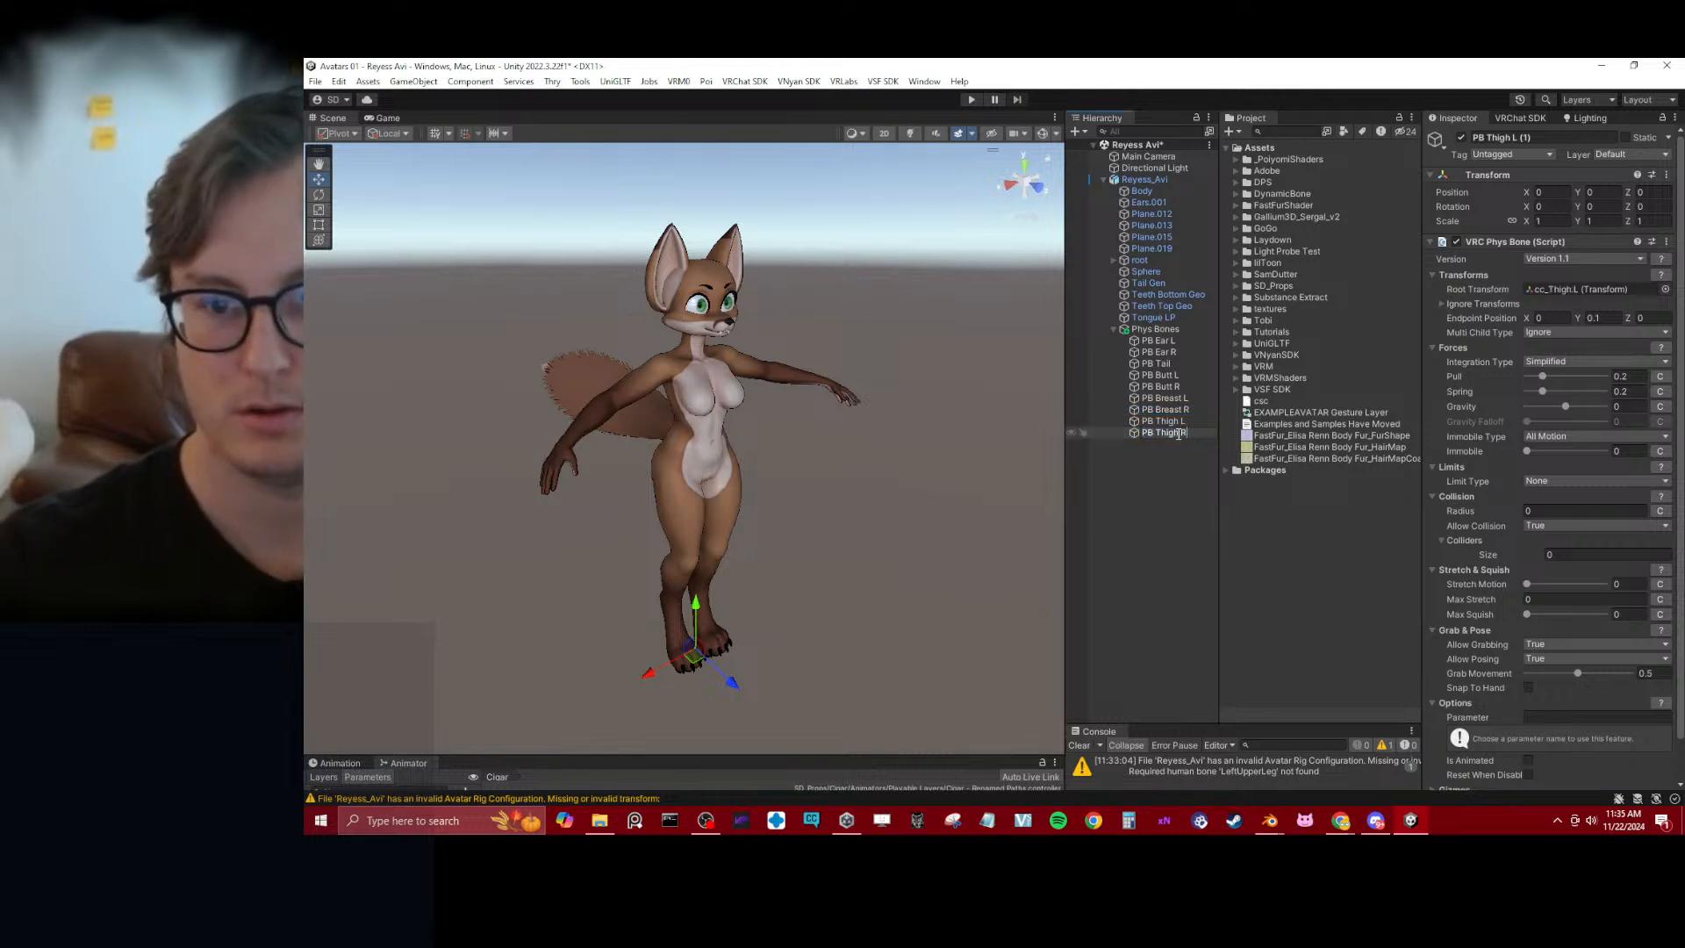
{"action": "type", "text": "R"}
{"action": "key", "text": "Return"}
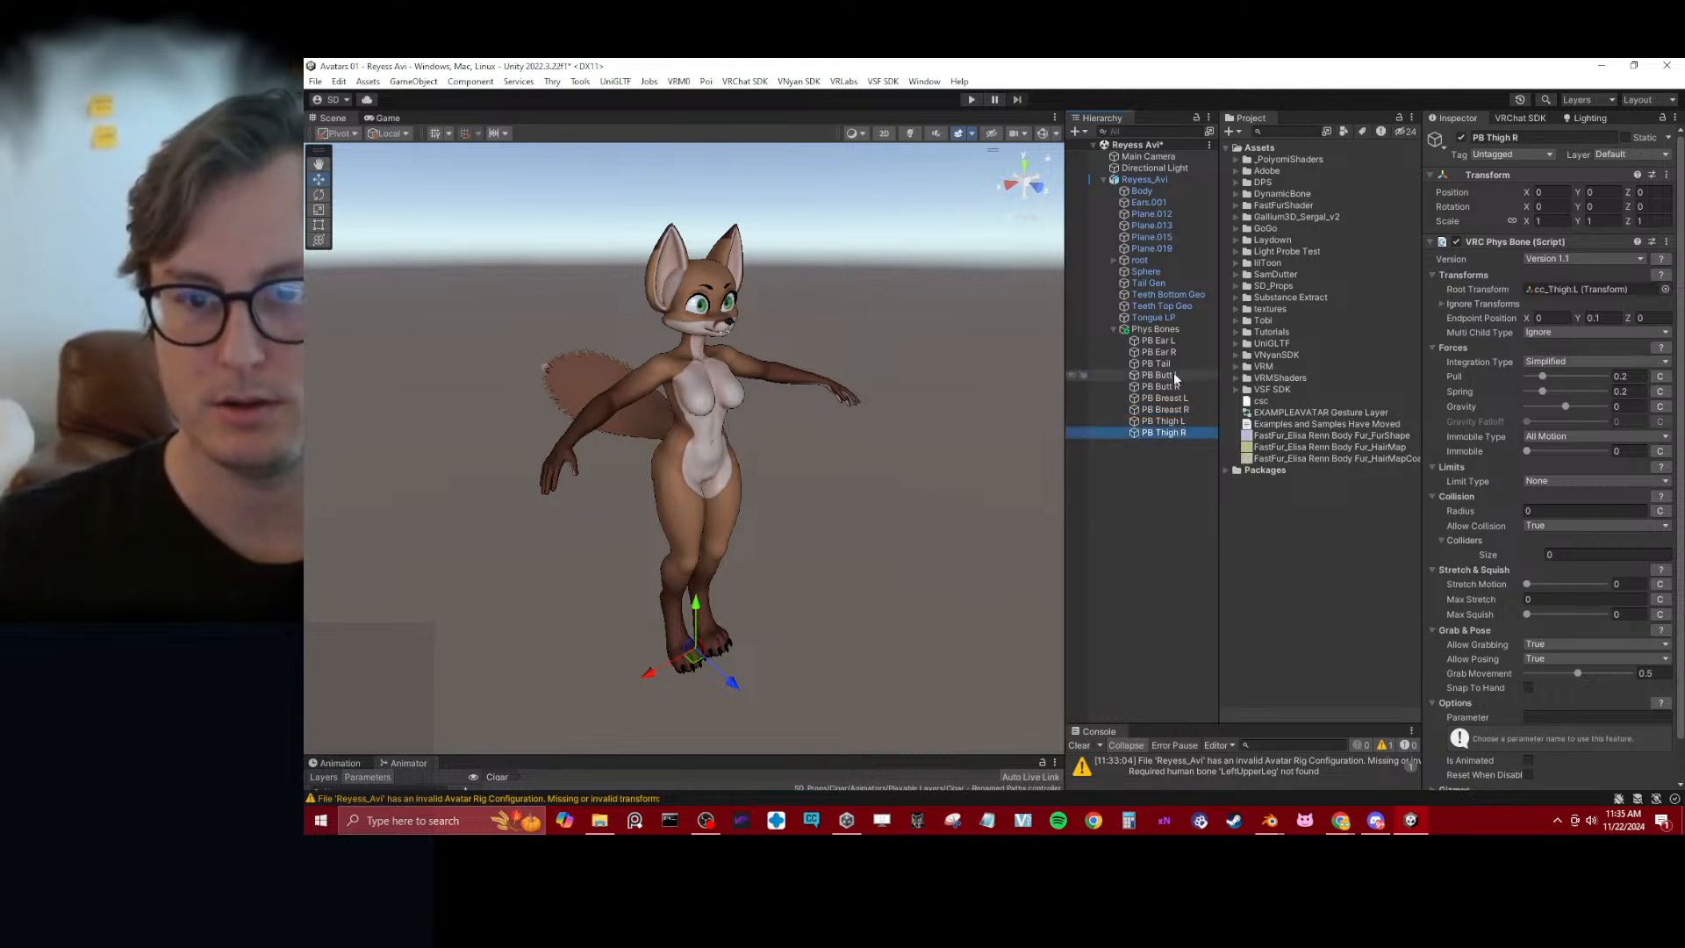
Assign c_ear_01.r as the Root Transform of PB Ear R's VRC Phys Bone
{"action": "left_click", "coordinate": [1160, 340]}
{"action": "left_click", "coordinate": [1196, 352]}
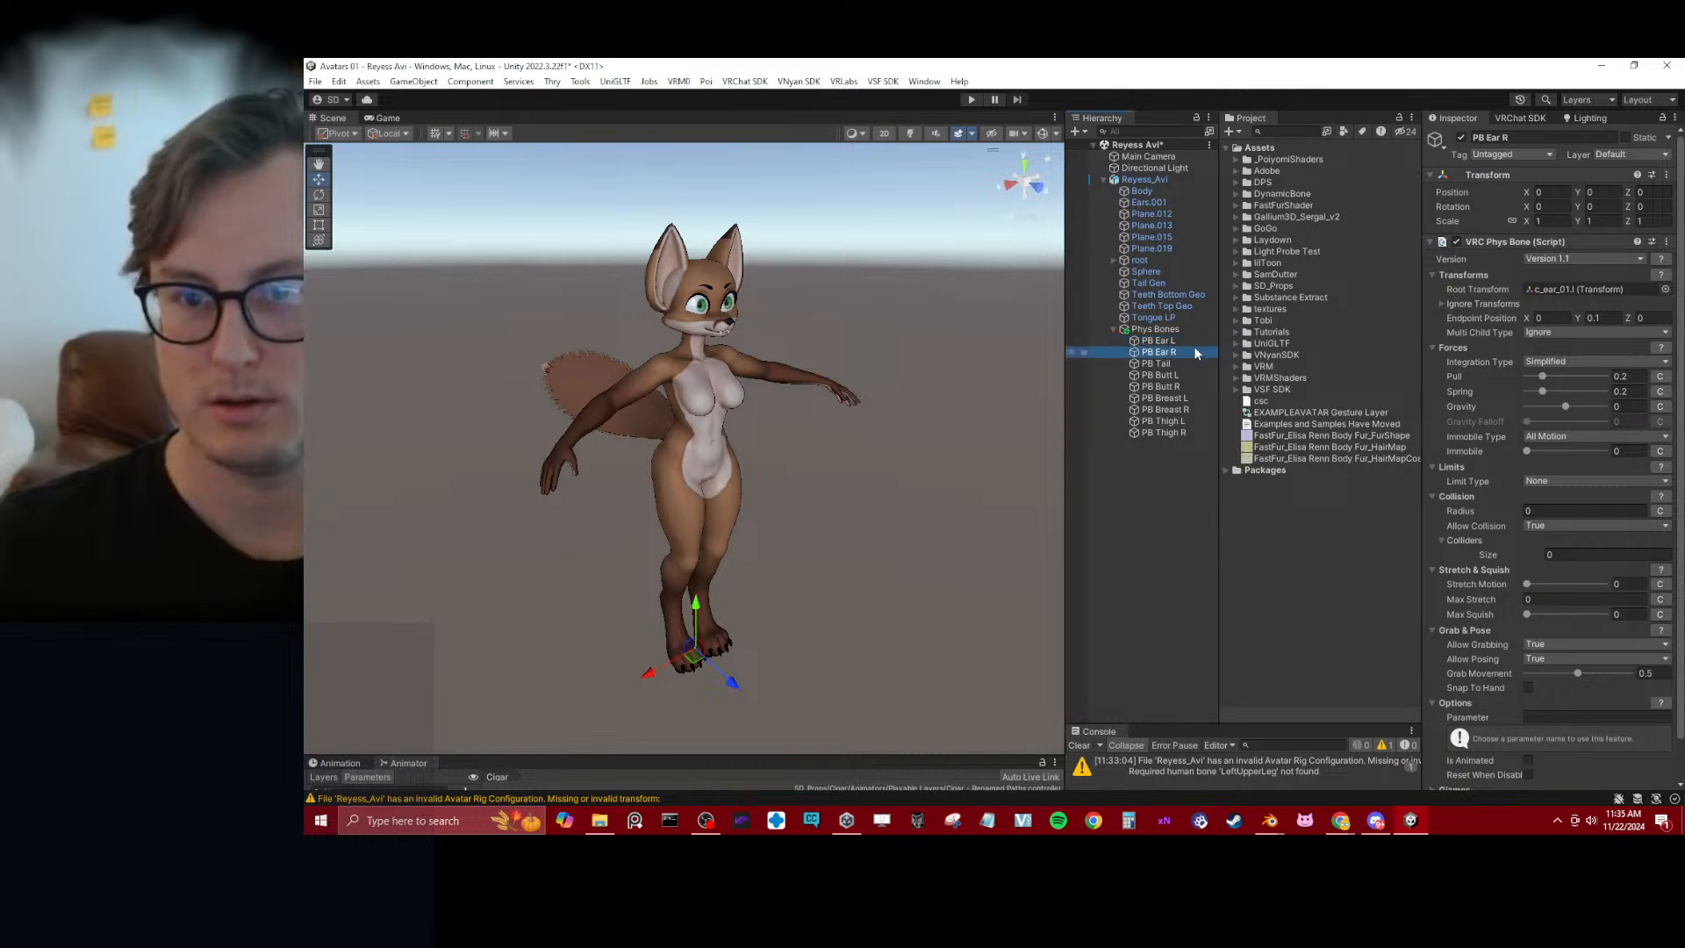
{"action": "left_click", "coordinate": [1665, 290]}
{"action": "type", "text": "ear"}
{"action": "double_click", "coordinate": [1134, 348]}
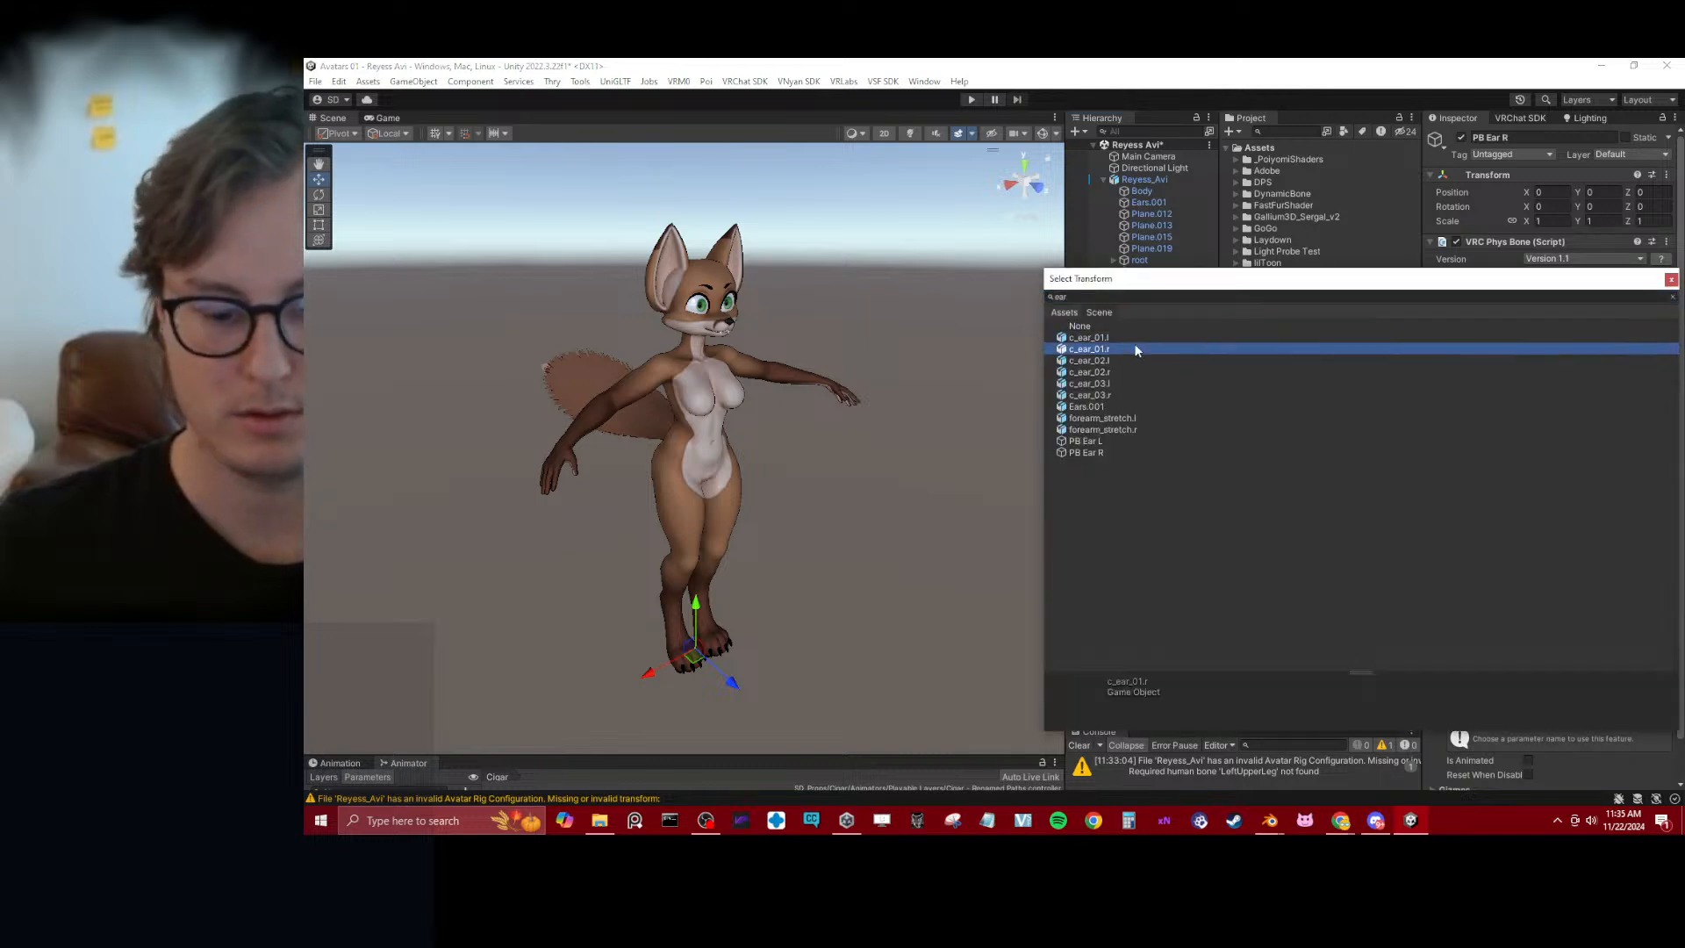
Assign cc_Butt1.R as the Root Transform of PB Butt R's VRC Phys Bone
{"action": "left_click", "coordinate": [1177, 376]}
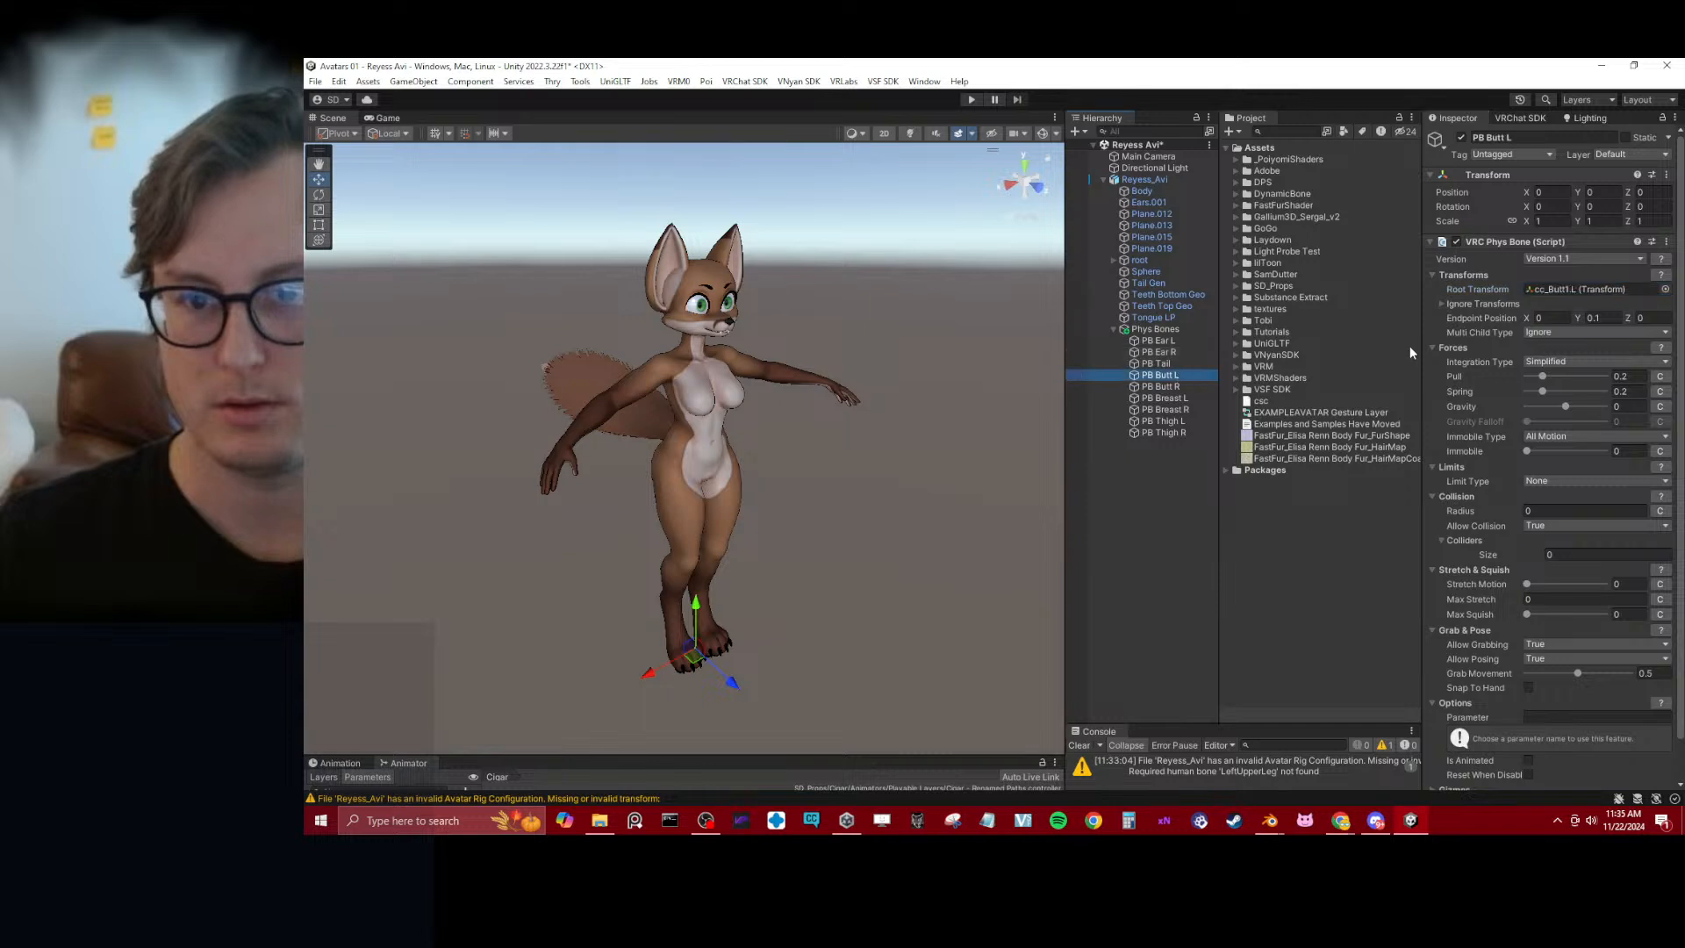
{"action": "left_click", "coordinate": [1172, 387]}
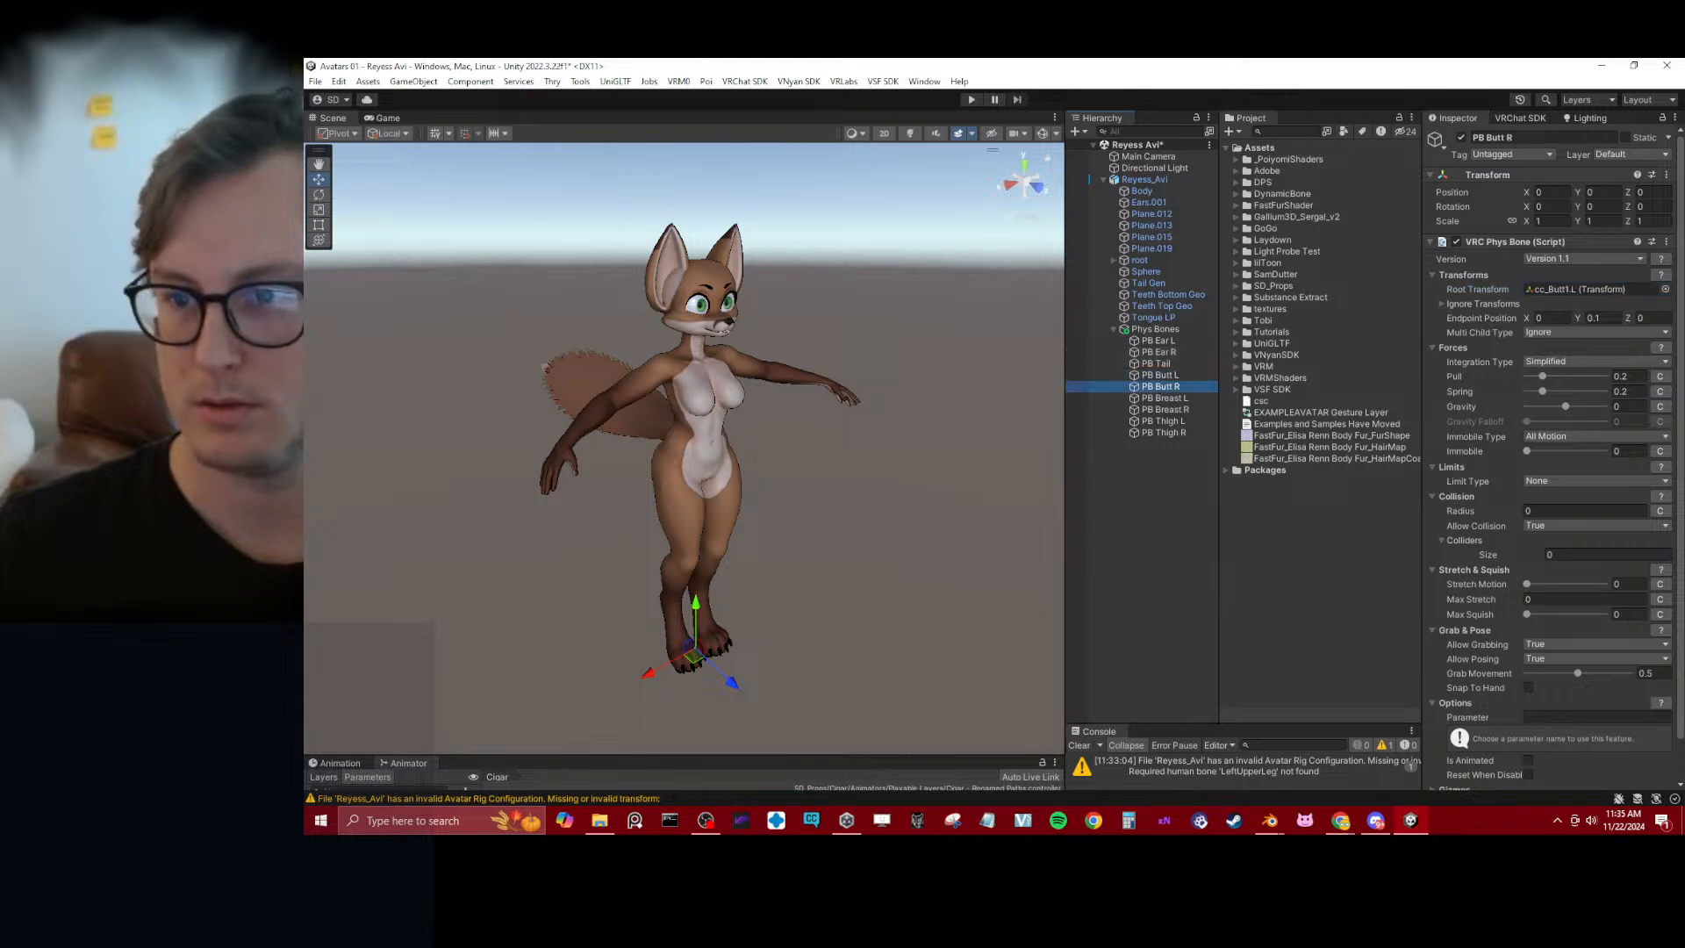
{"action": "left_click", "coordinate": [1666, 290]}
{"action": "left_click", "coordinate": [1116, 509]}
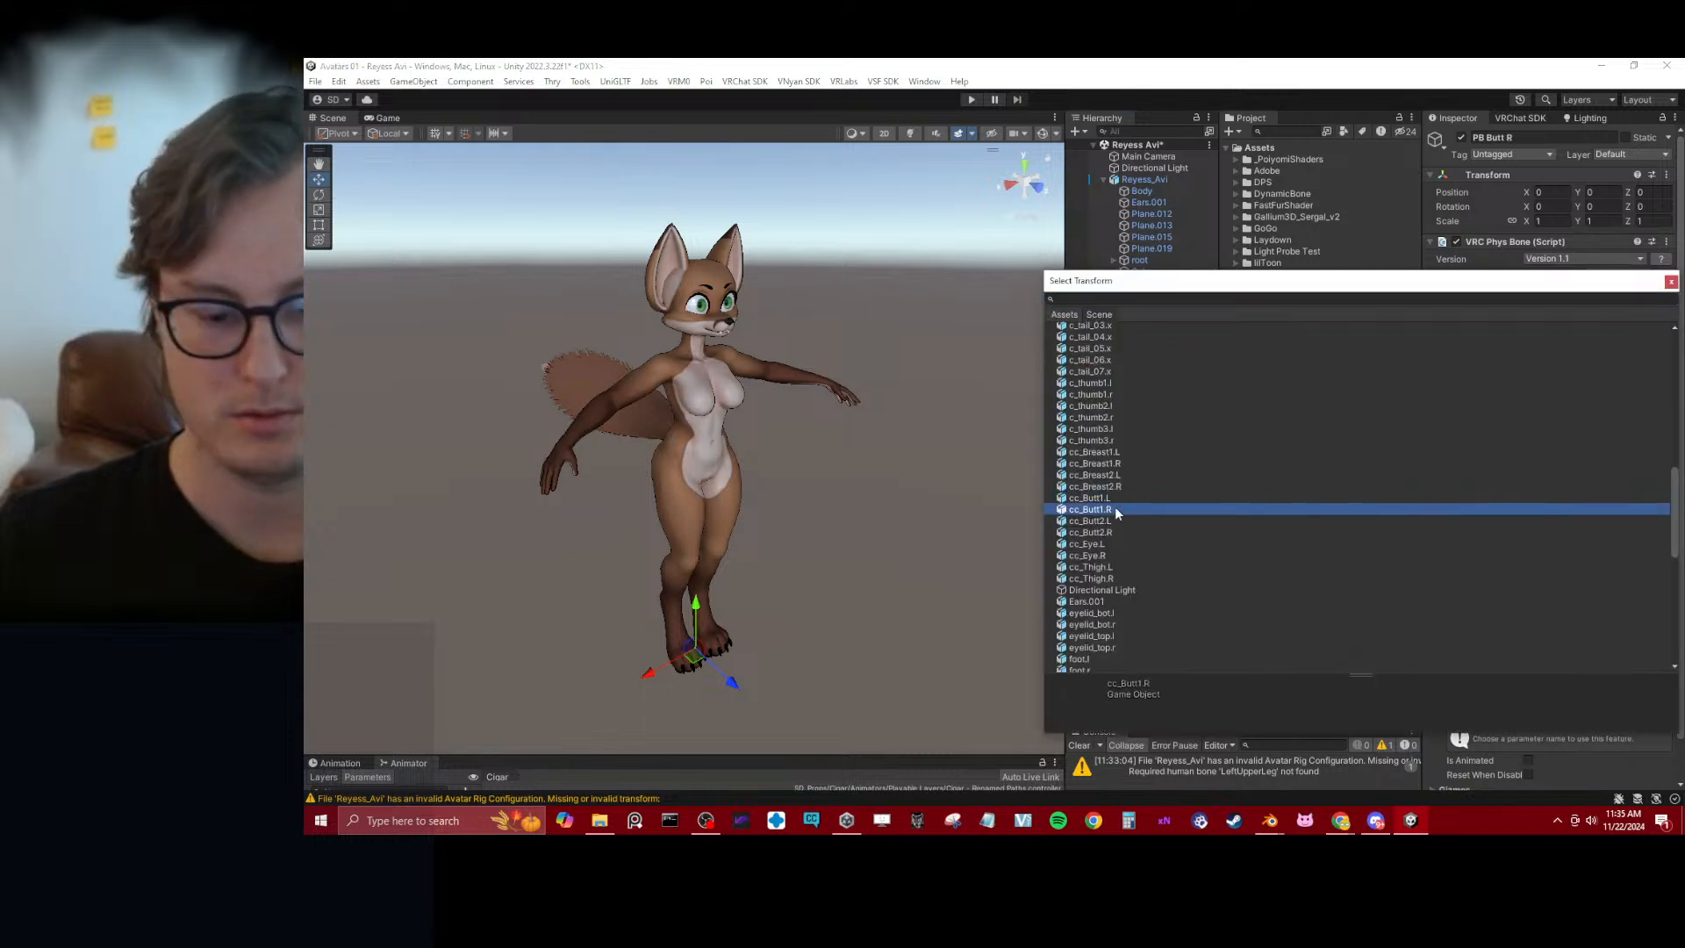
{"action": "key", "text": "Return"}
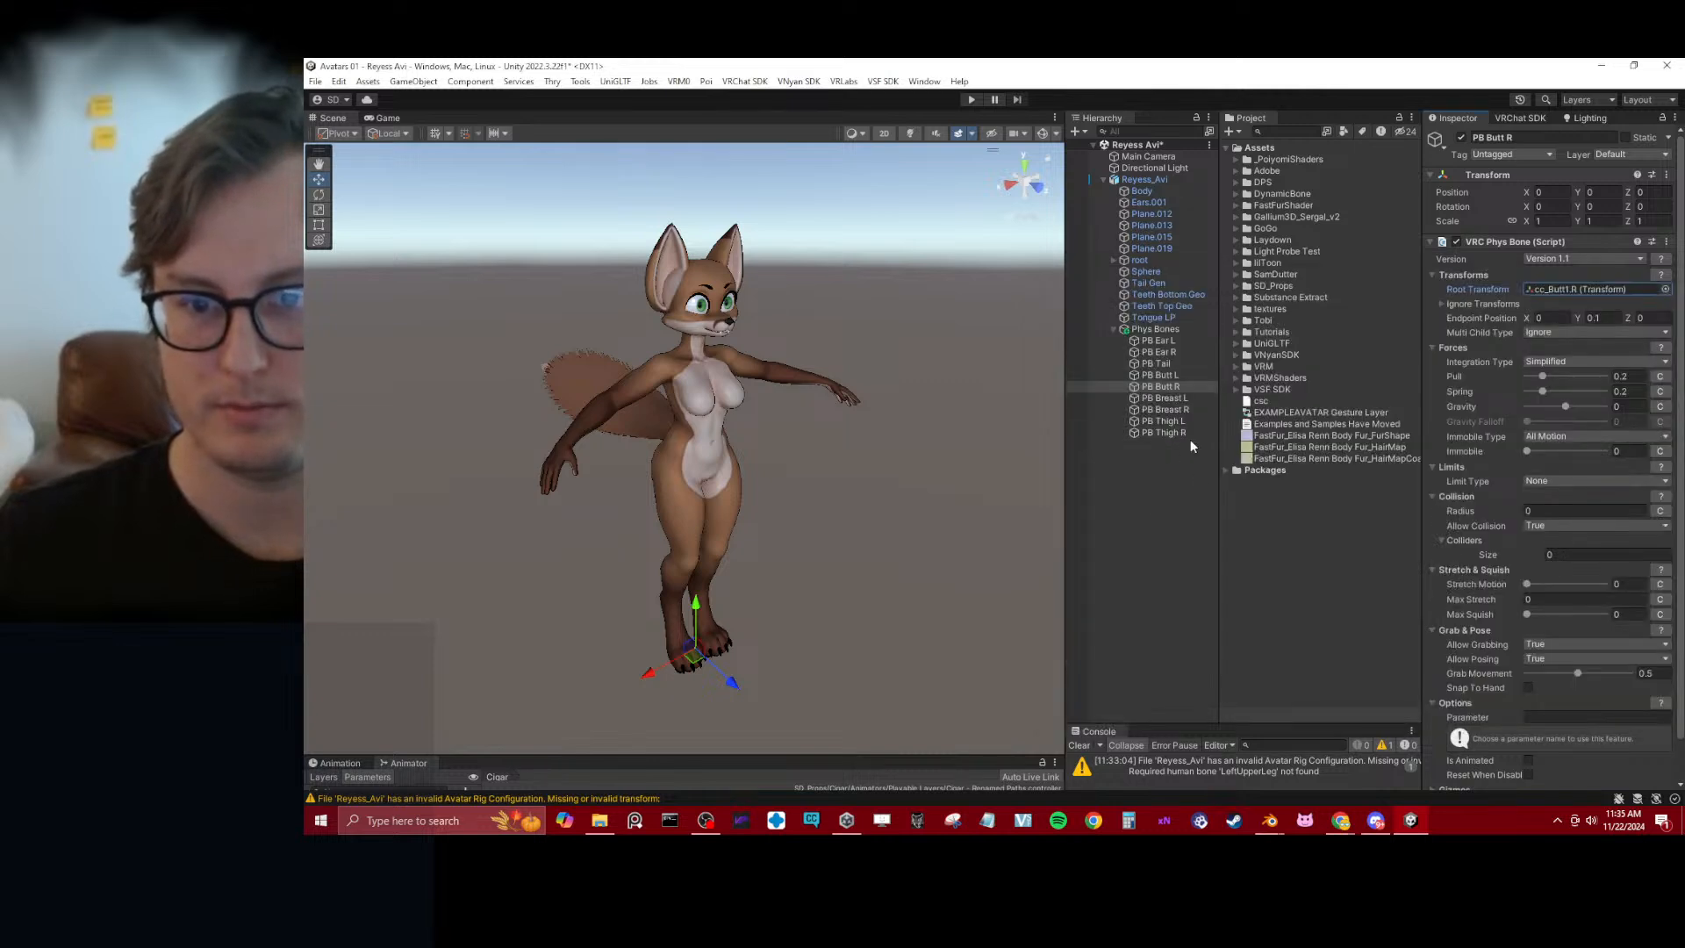
Assign cc_Breast1.R as the Root Transform of PB Breast R's VRC Phys Bone
{"action": "left_click", "coordinate": [1161, 408]}
{"action": "left_click", "coordinate": [1665, 290]}
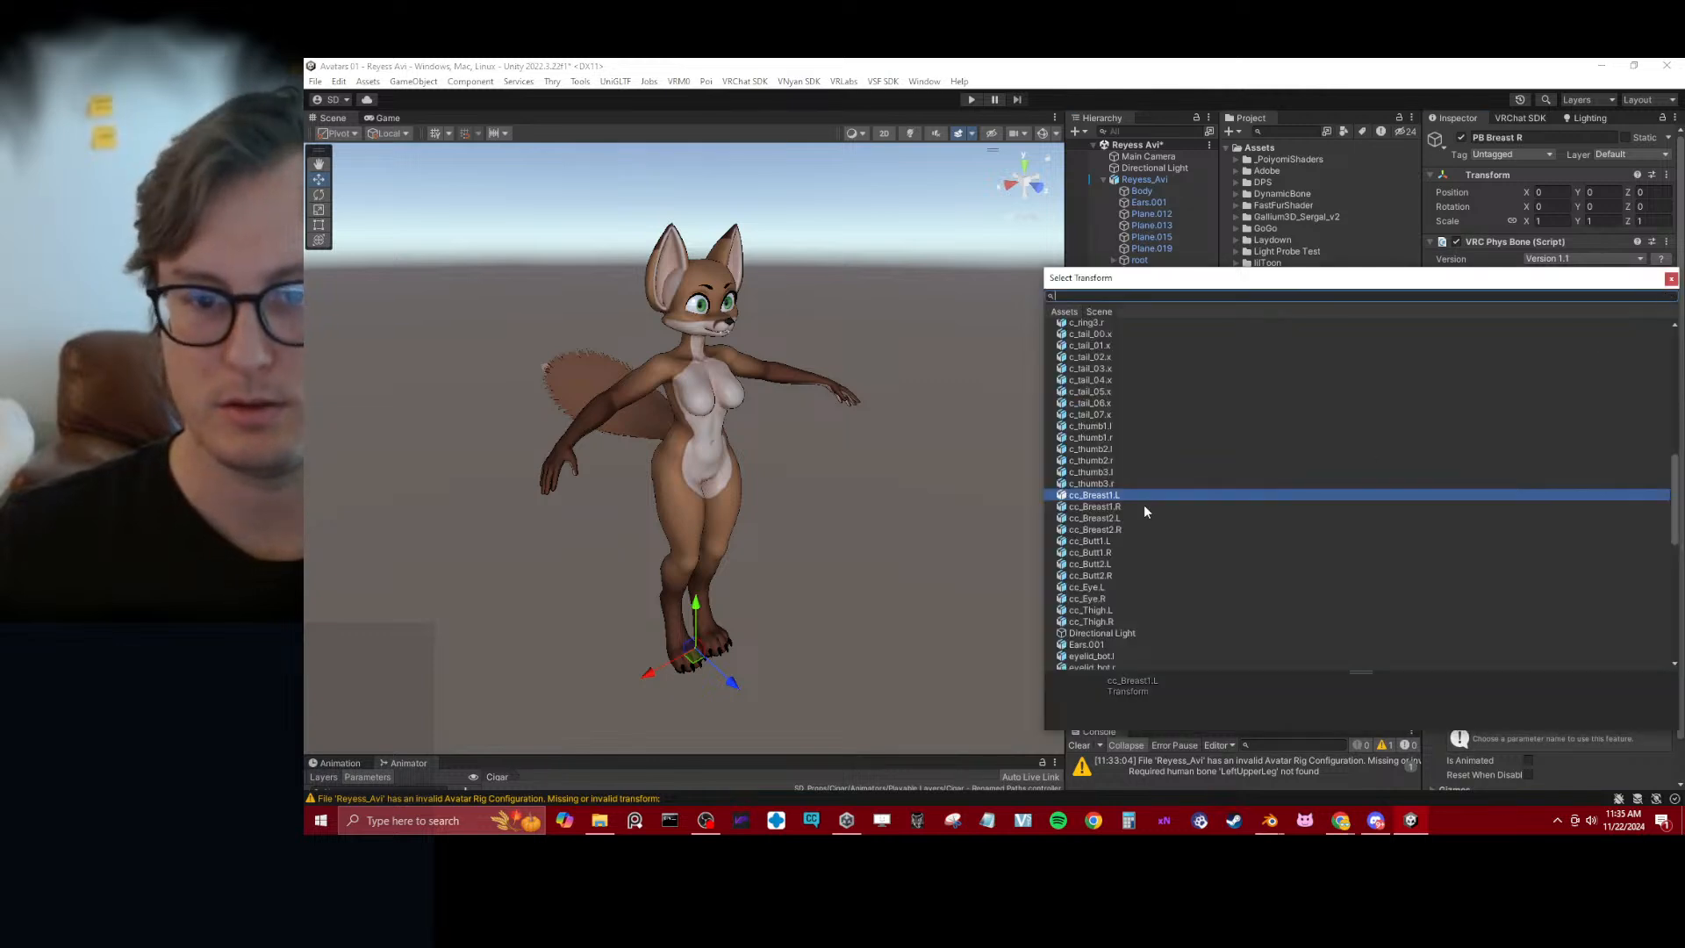
{"action": "left_click", "coordinate": [1128, 507]}
{"action": "key", "text": "Return"}
Assign cc_Thigh.R as the Root Transform of PB Thigh R's VRC Phys Bone and save the scene
{"action": "left_click", "coordinate": [1172, 431]}
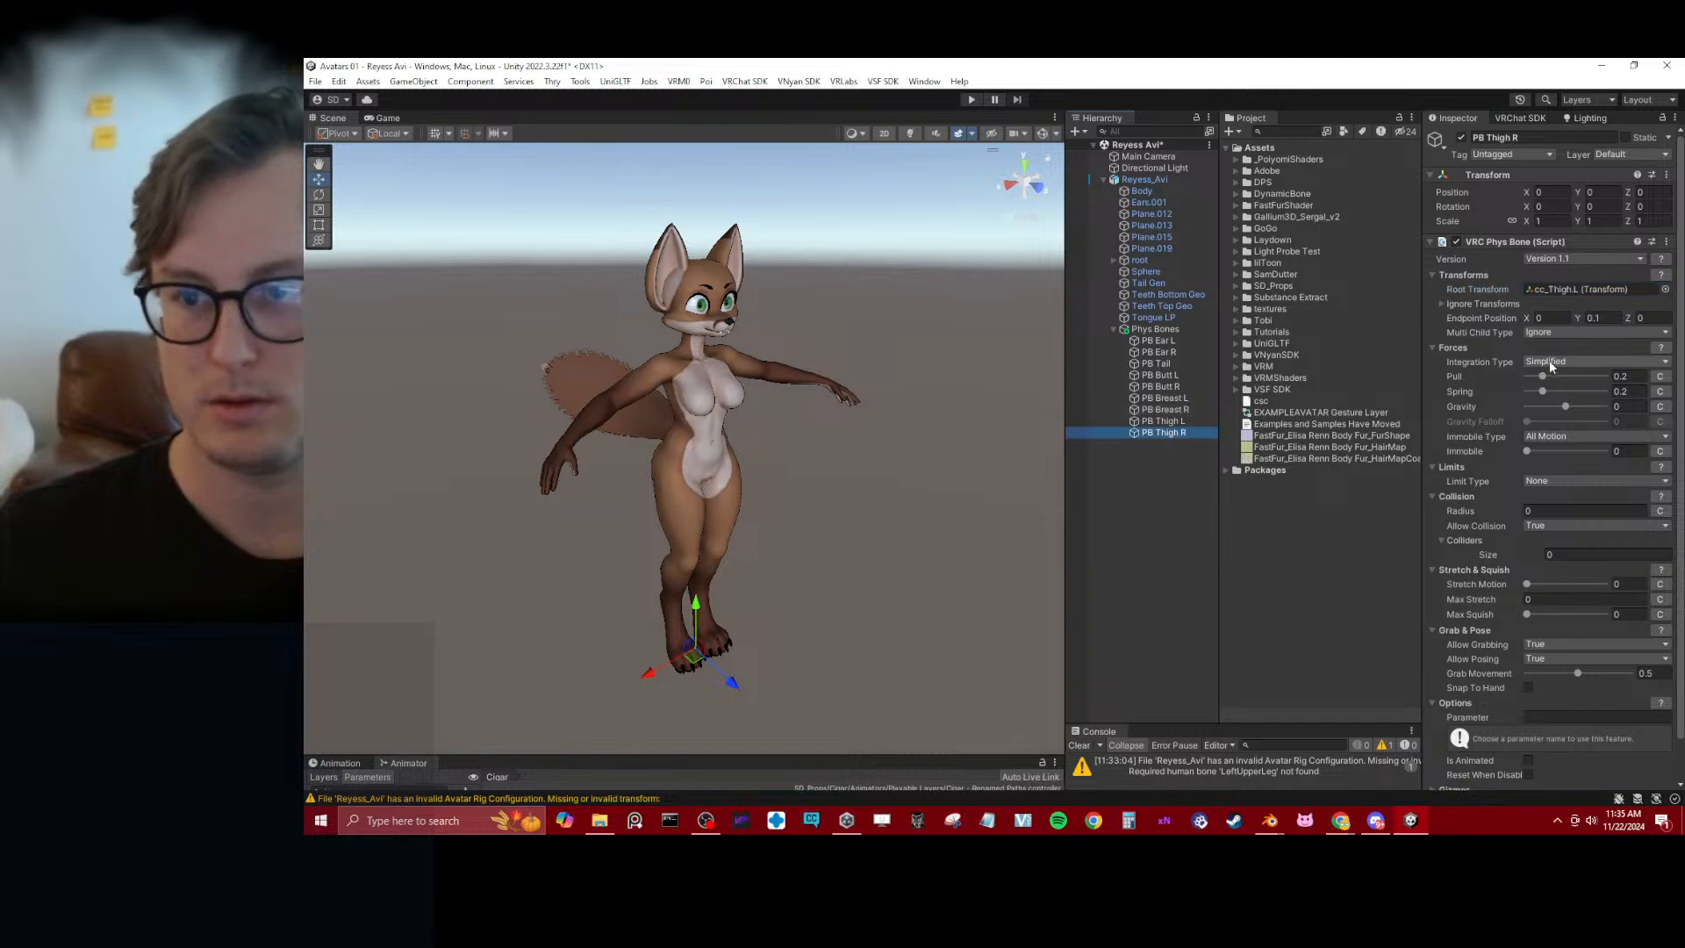
{"action": "left_click", "coordinate": [1666, 290]}
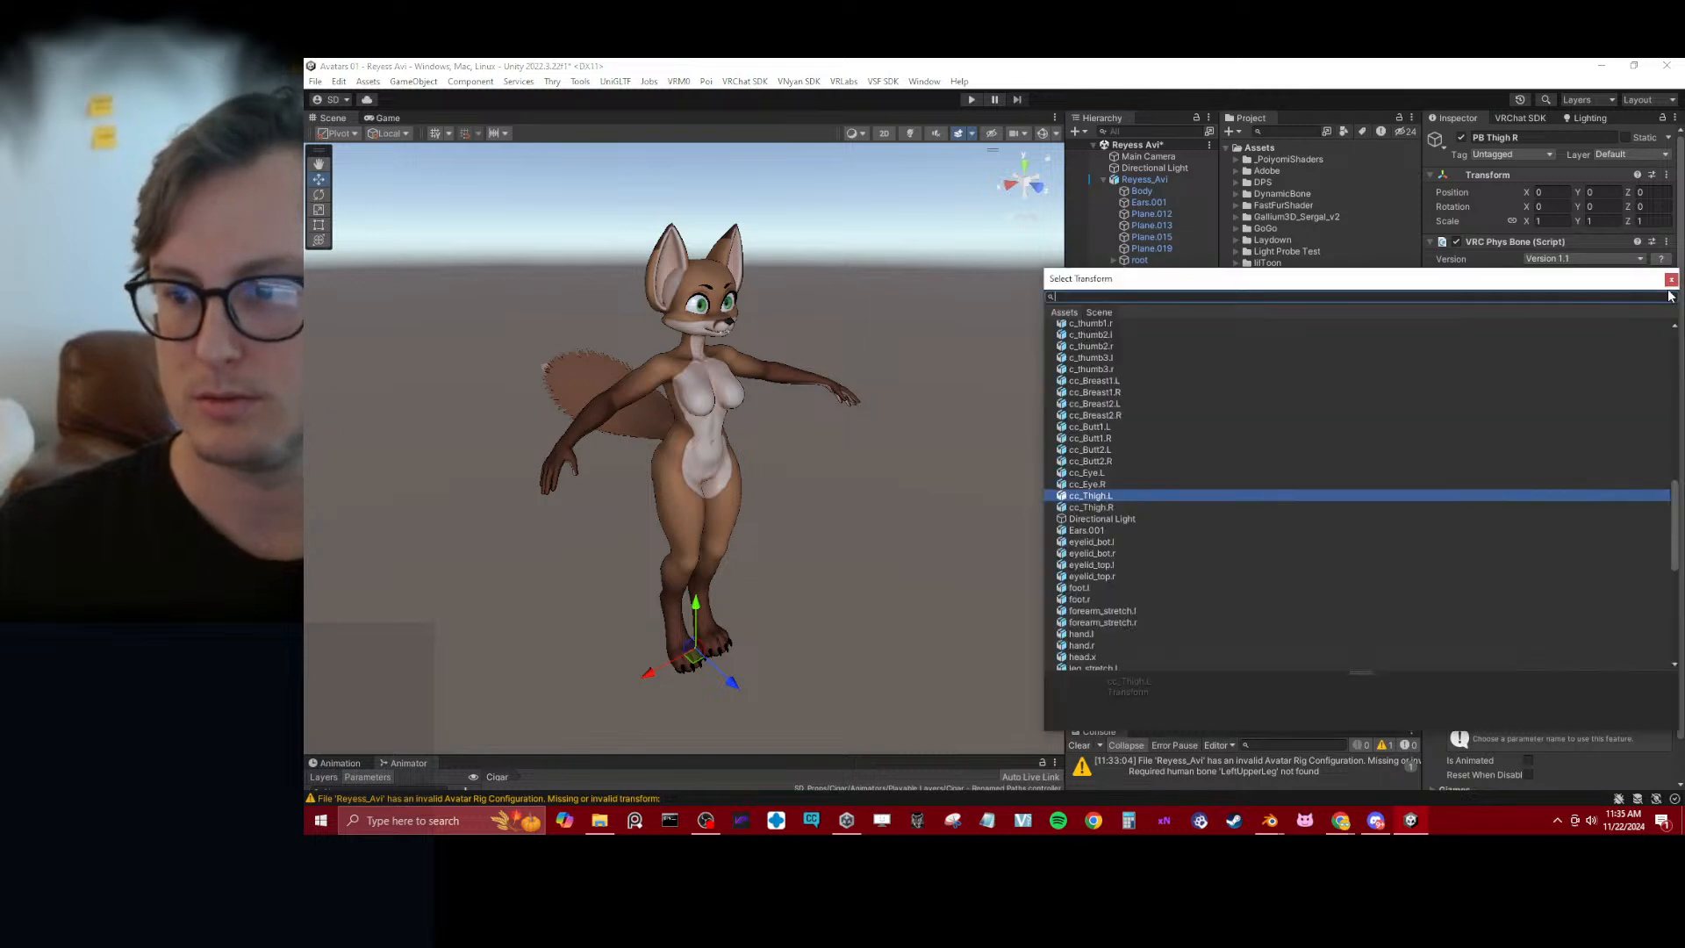
{"action": "left_click", "coordinate": [1127, 507]}
{"action": "key", "text": "Return"}
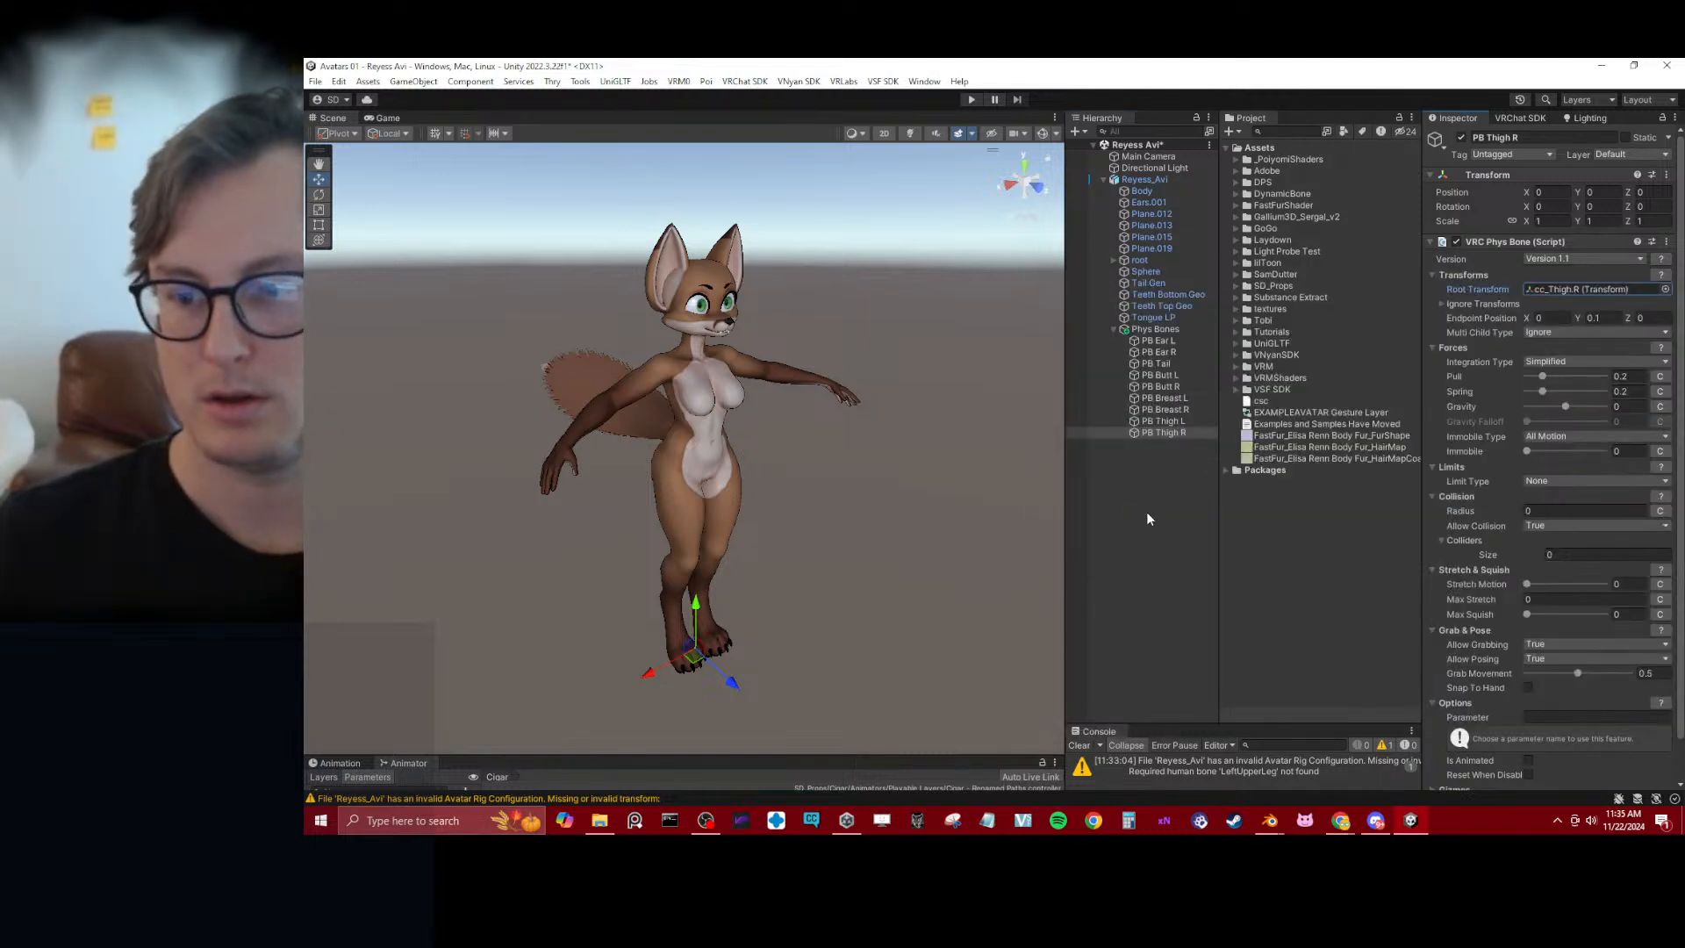
{"action": "key", "text": "ctrl+s"}
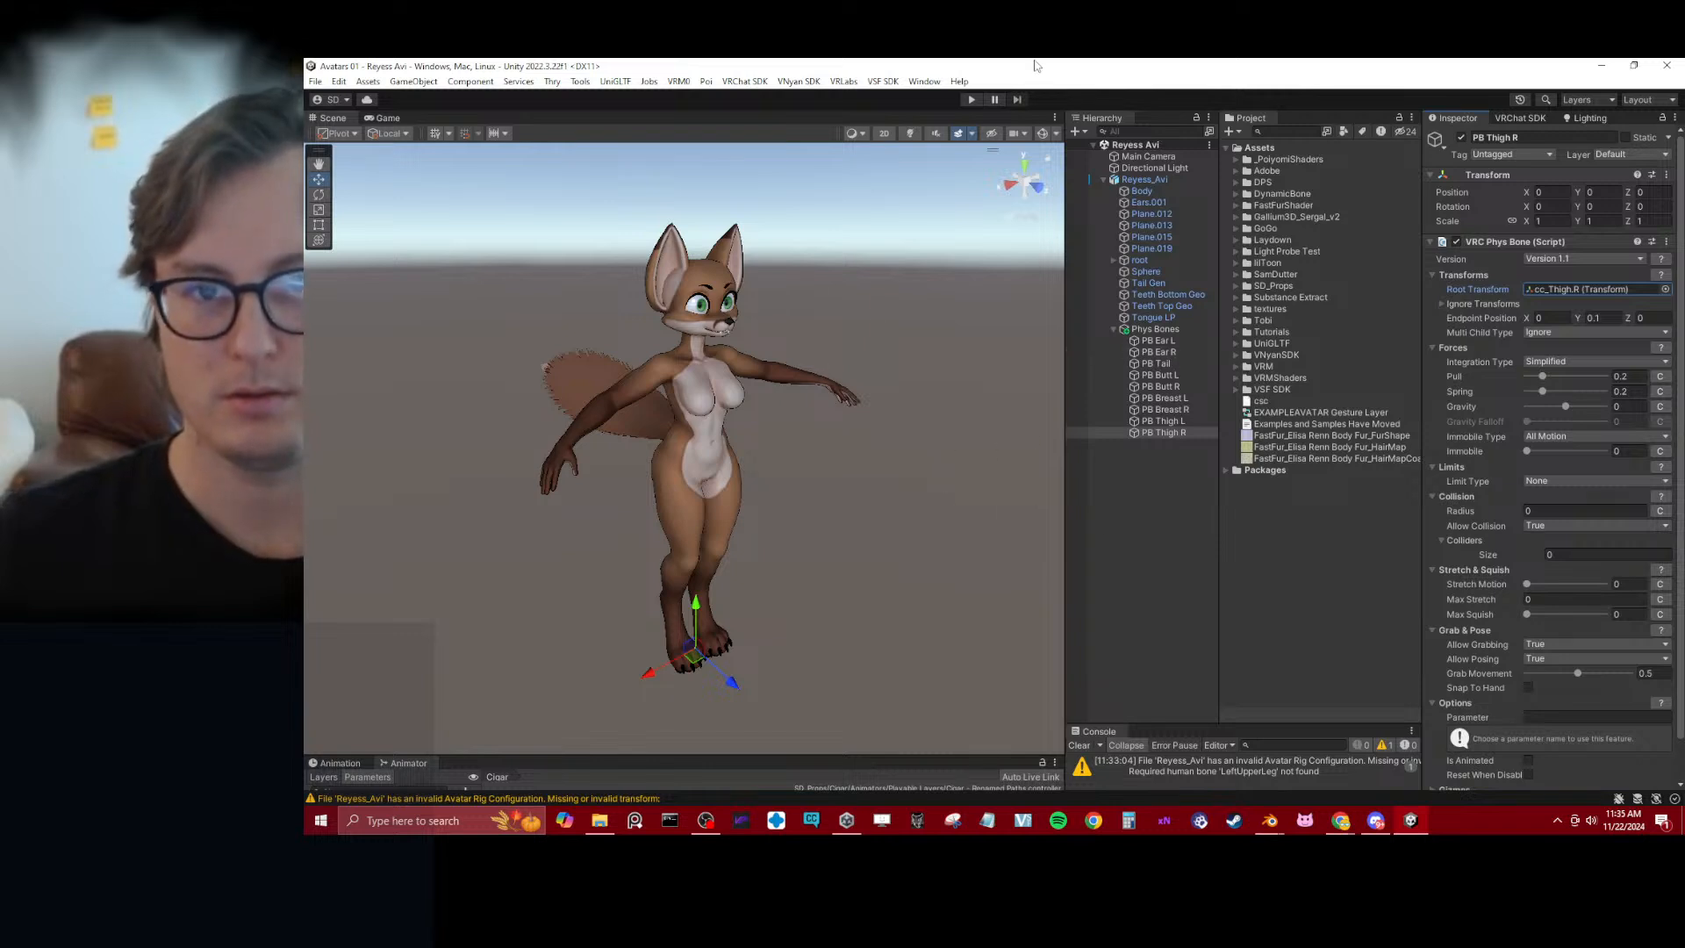
Set Gravity to 0.41 on PB Tail, and Pull 0.315, Spring 0.444 and Immobile 0.444 on all nine PB objects
{"action": "left_click", "coordinate": [1156, 363]}
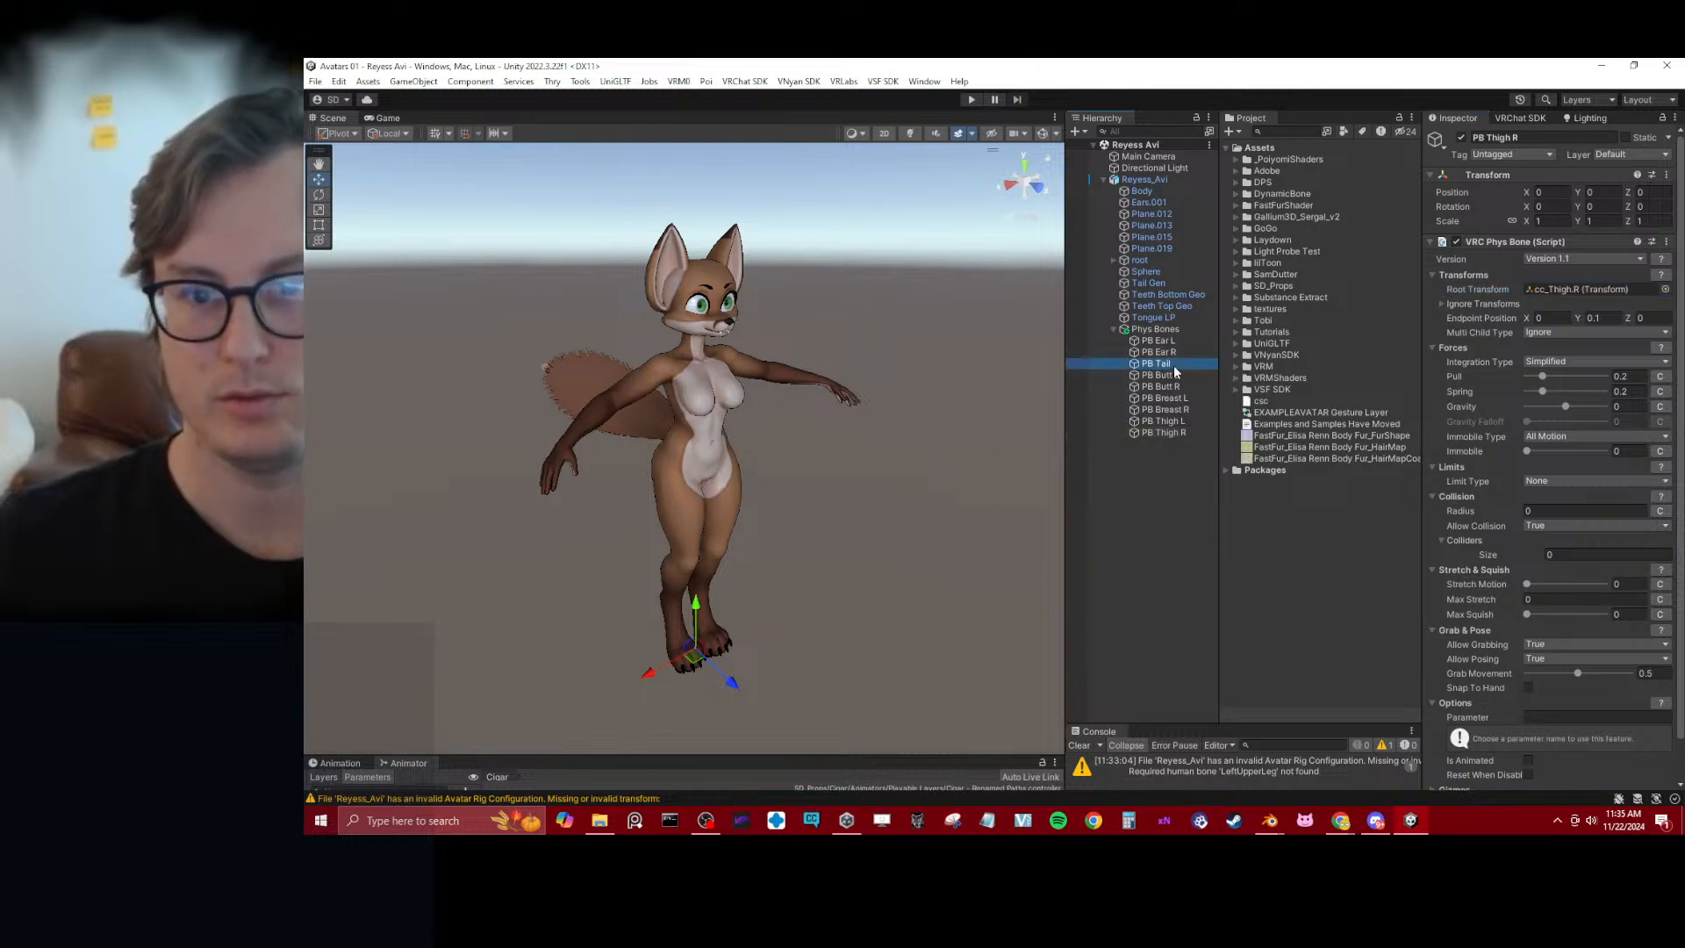
{"action": "left_click", "coordinate": [1581, 406]}
{"action": "left_click", "coordinate": [1158, 341]}
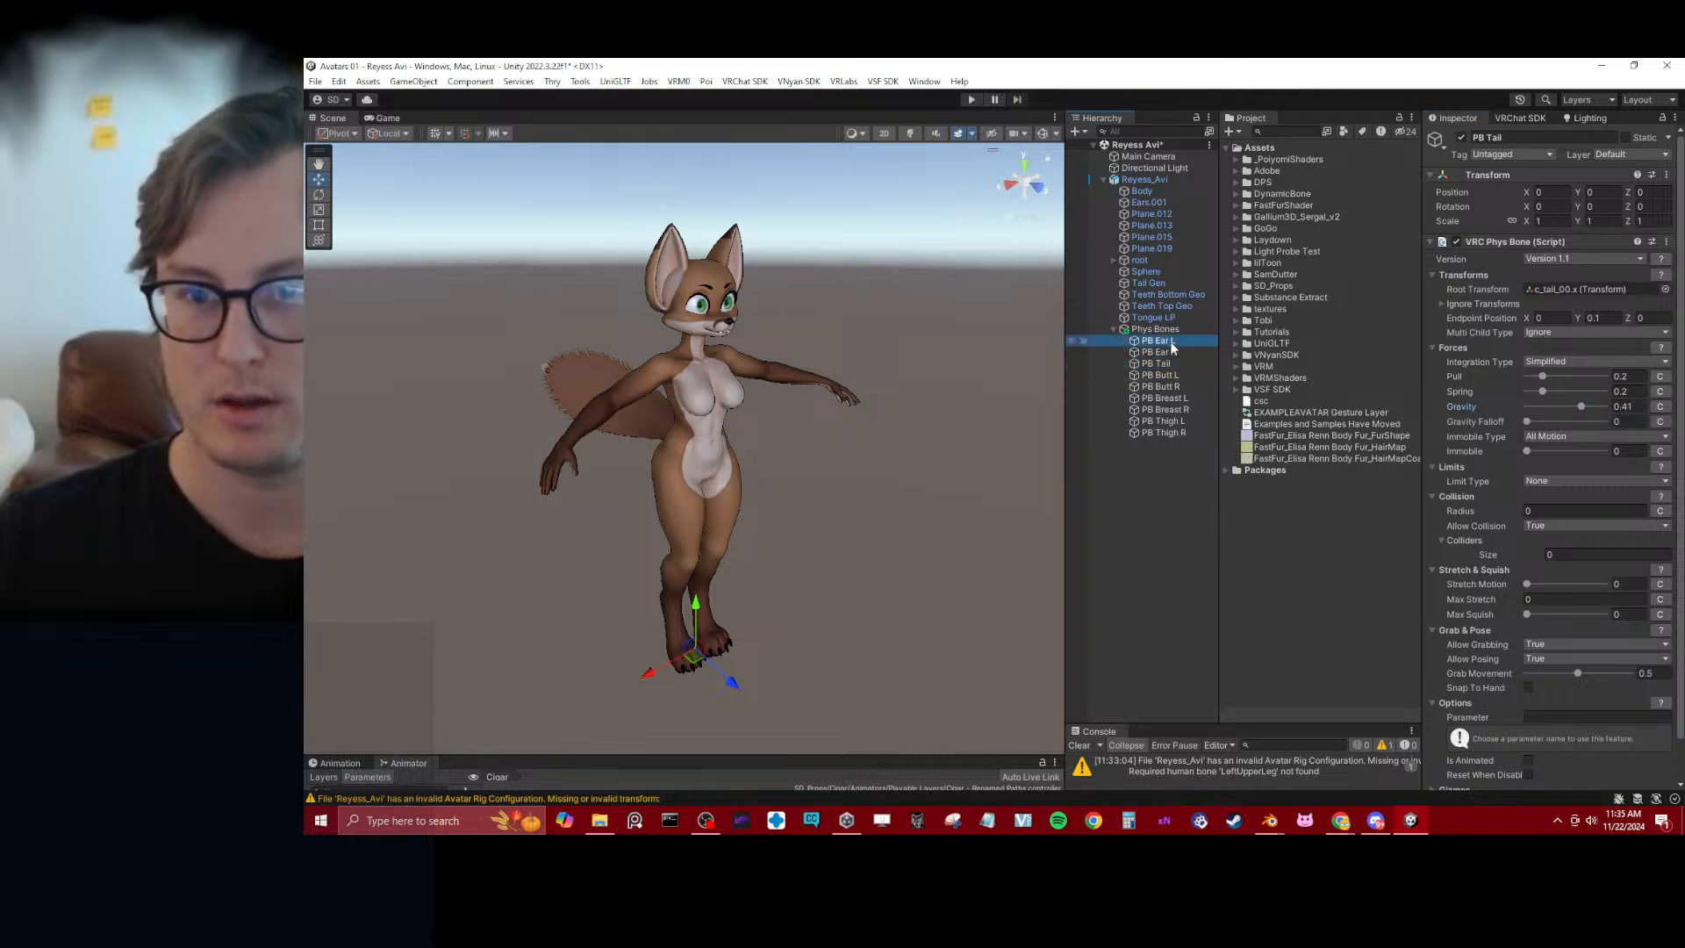
{"action": "left_click", "coordinate": [1165, 433], "text": "shift"}
{"action": "left_click", "coordinate": [1550, 376]}
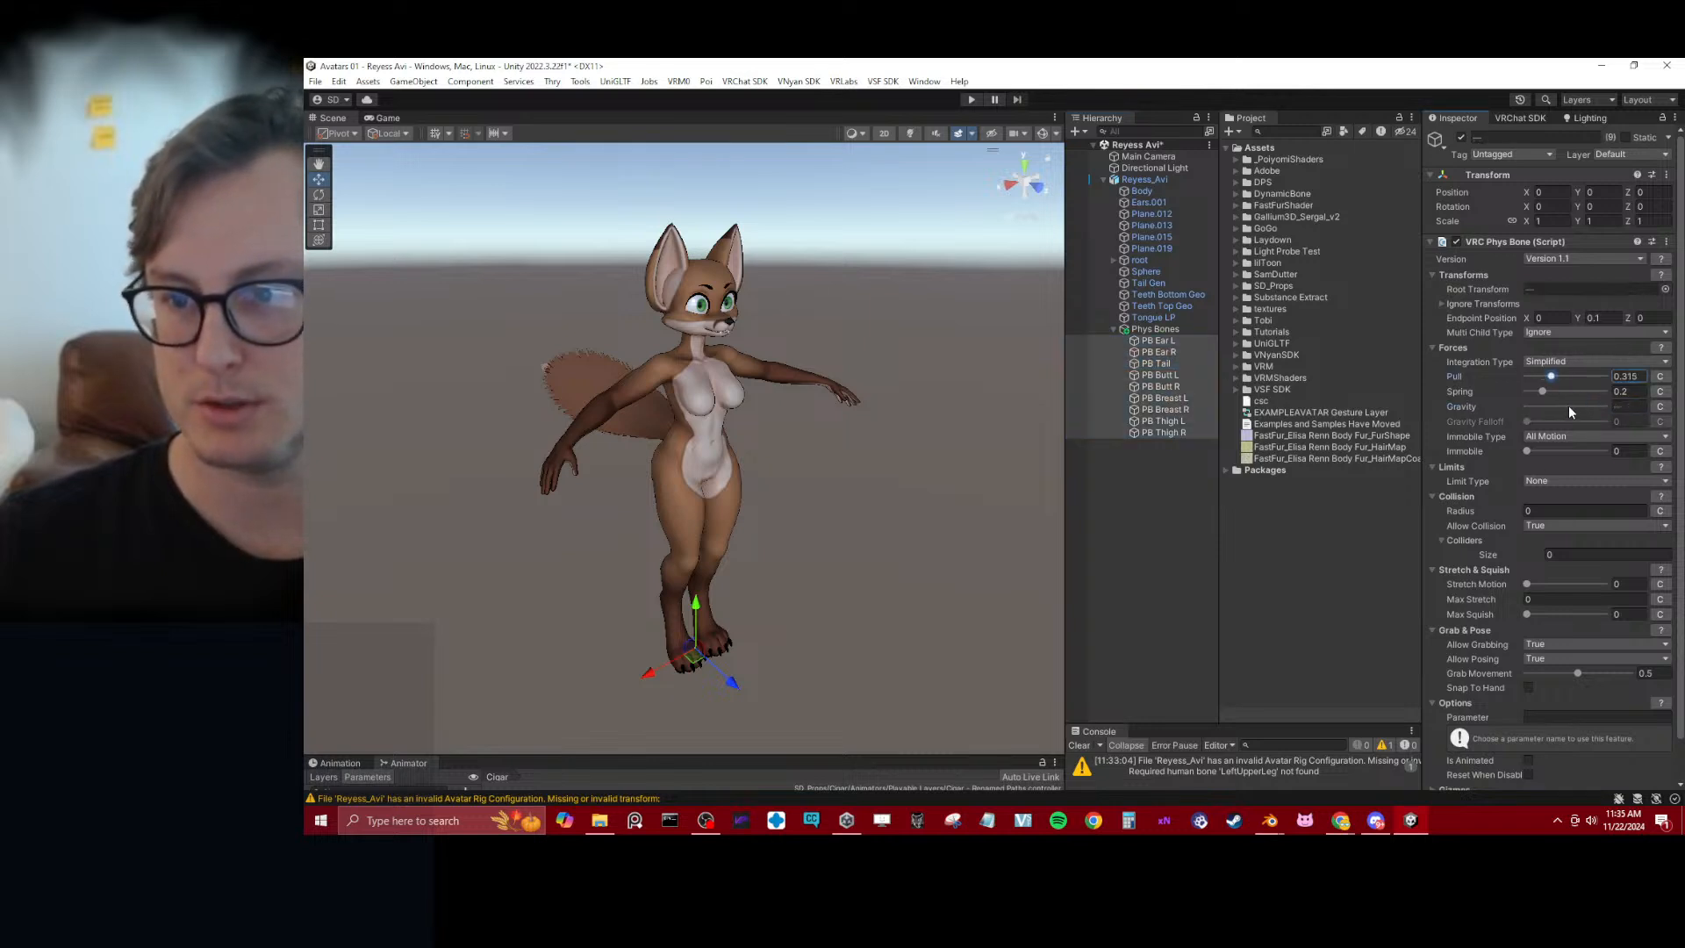
{"action": "left_click", "coordinate": [1561, 392]}
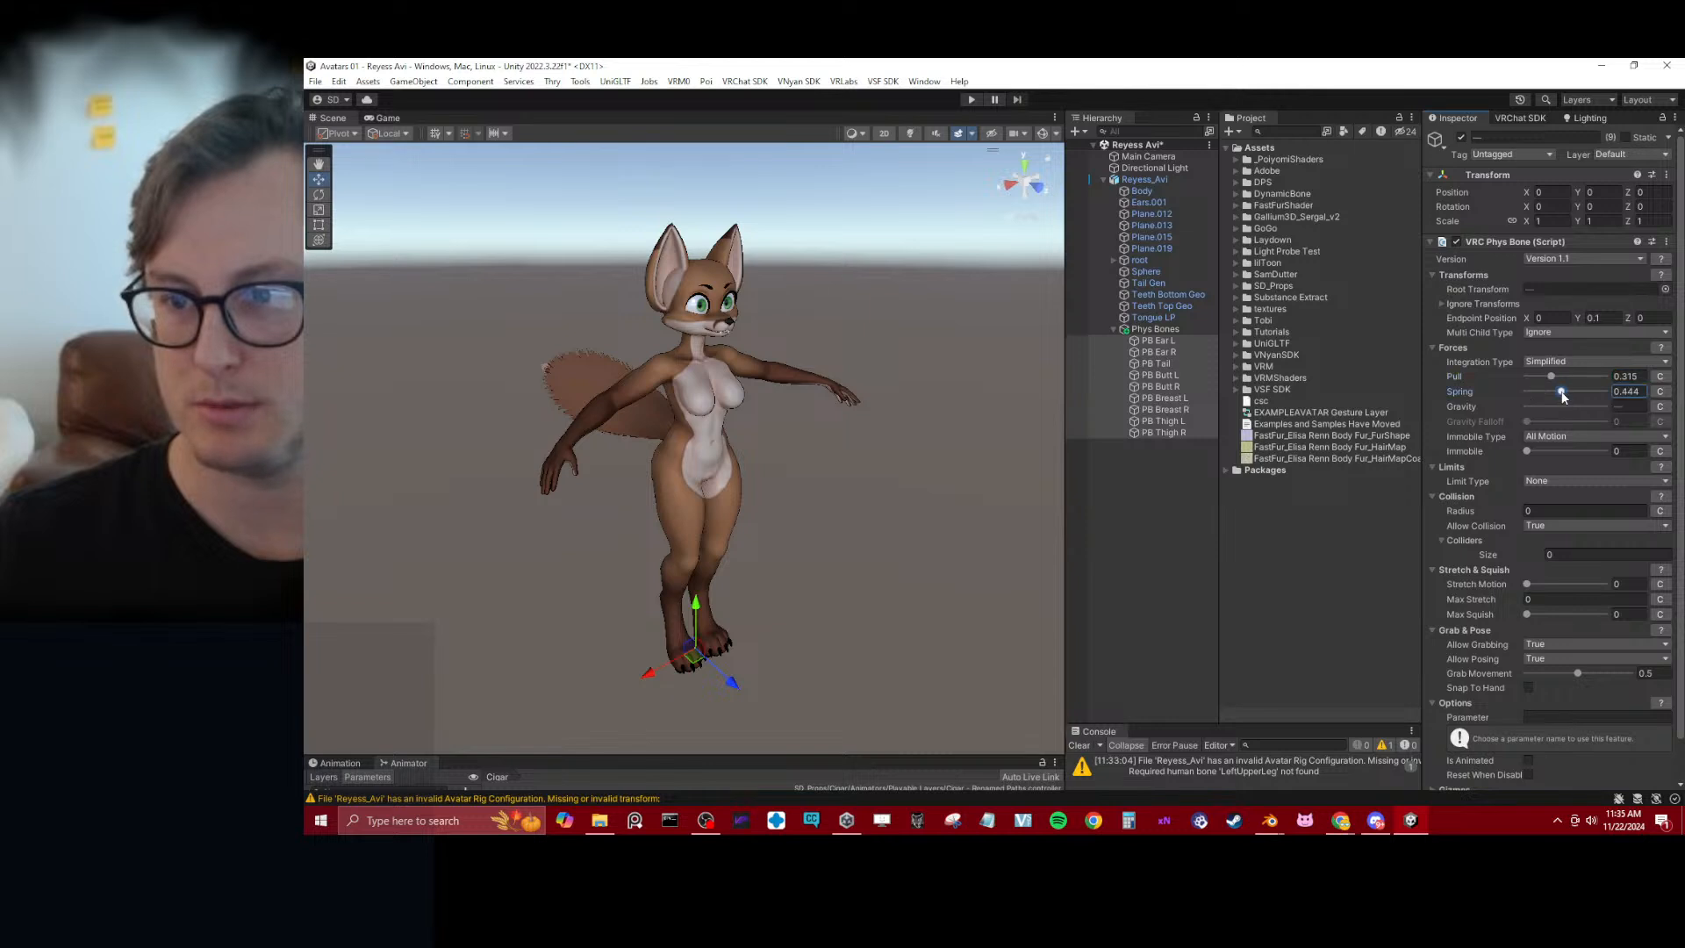
{"action": "left_click", "coordinate": [1560, 451]}
Set PB Tail's Limit Type to Angle with a Max Angle of 90
{"action": "left_click", "coordinate": [1172, 365]}
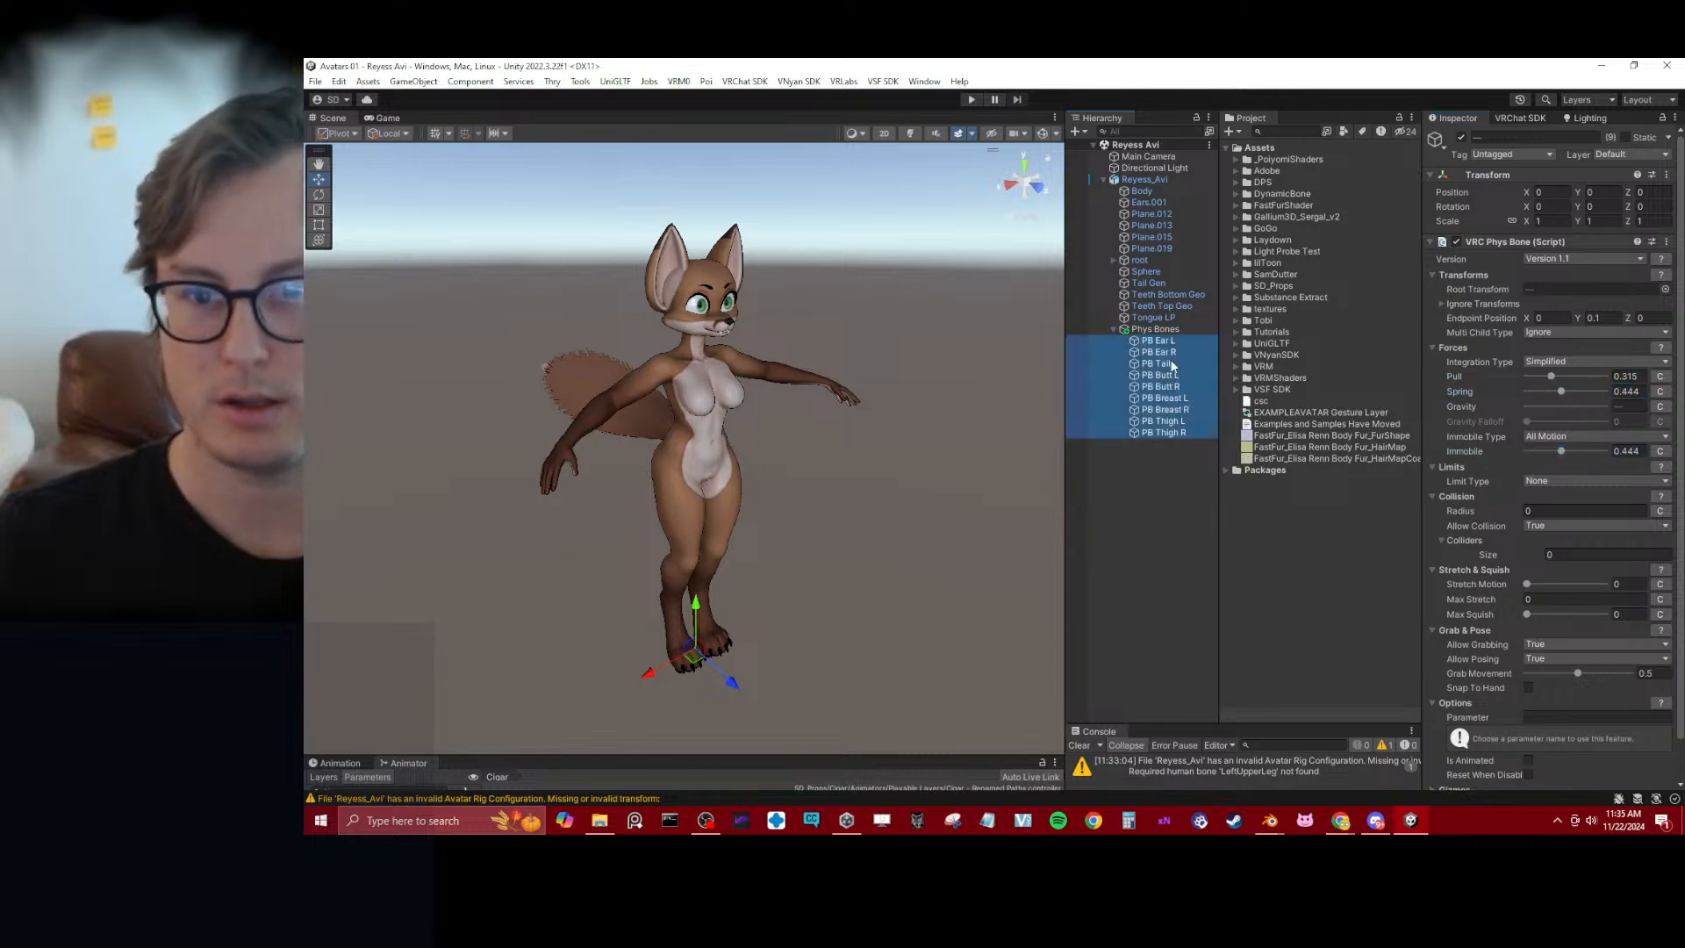
{"action": "left_click", "coordinate": [1171, 365]}
{"action": "left_click", "coordinate": [1554, 481]}
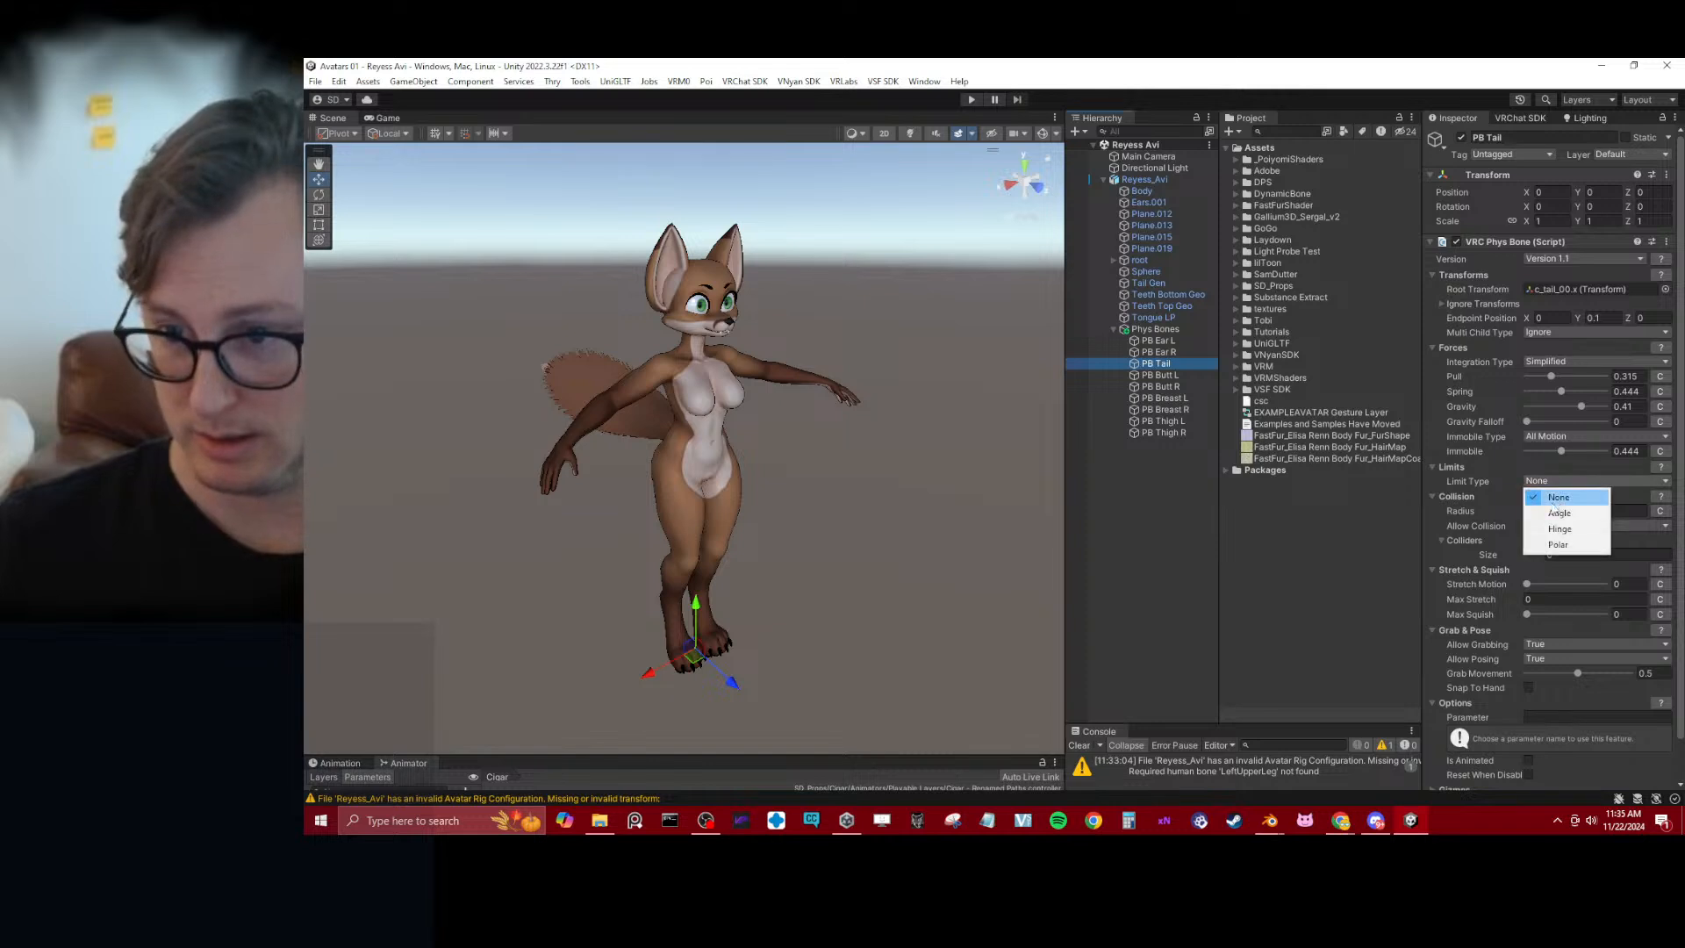
{"action": "left_click", "coordinate": [1566, 511]}
{"action": "left_click", "coordinate": [1632, 497]}
{"action": "type", "text": "90"}
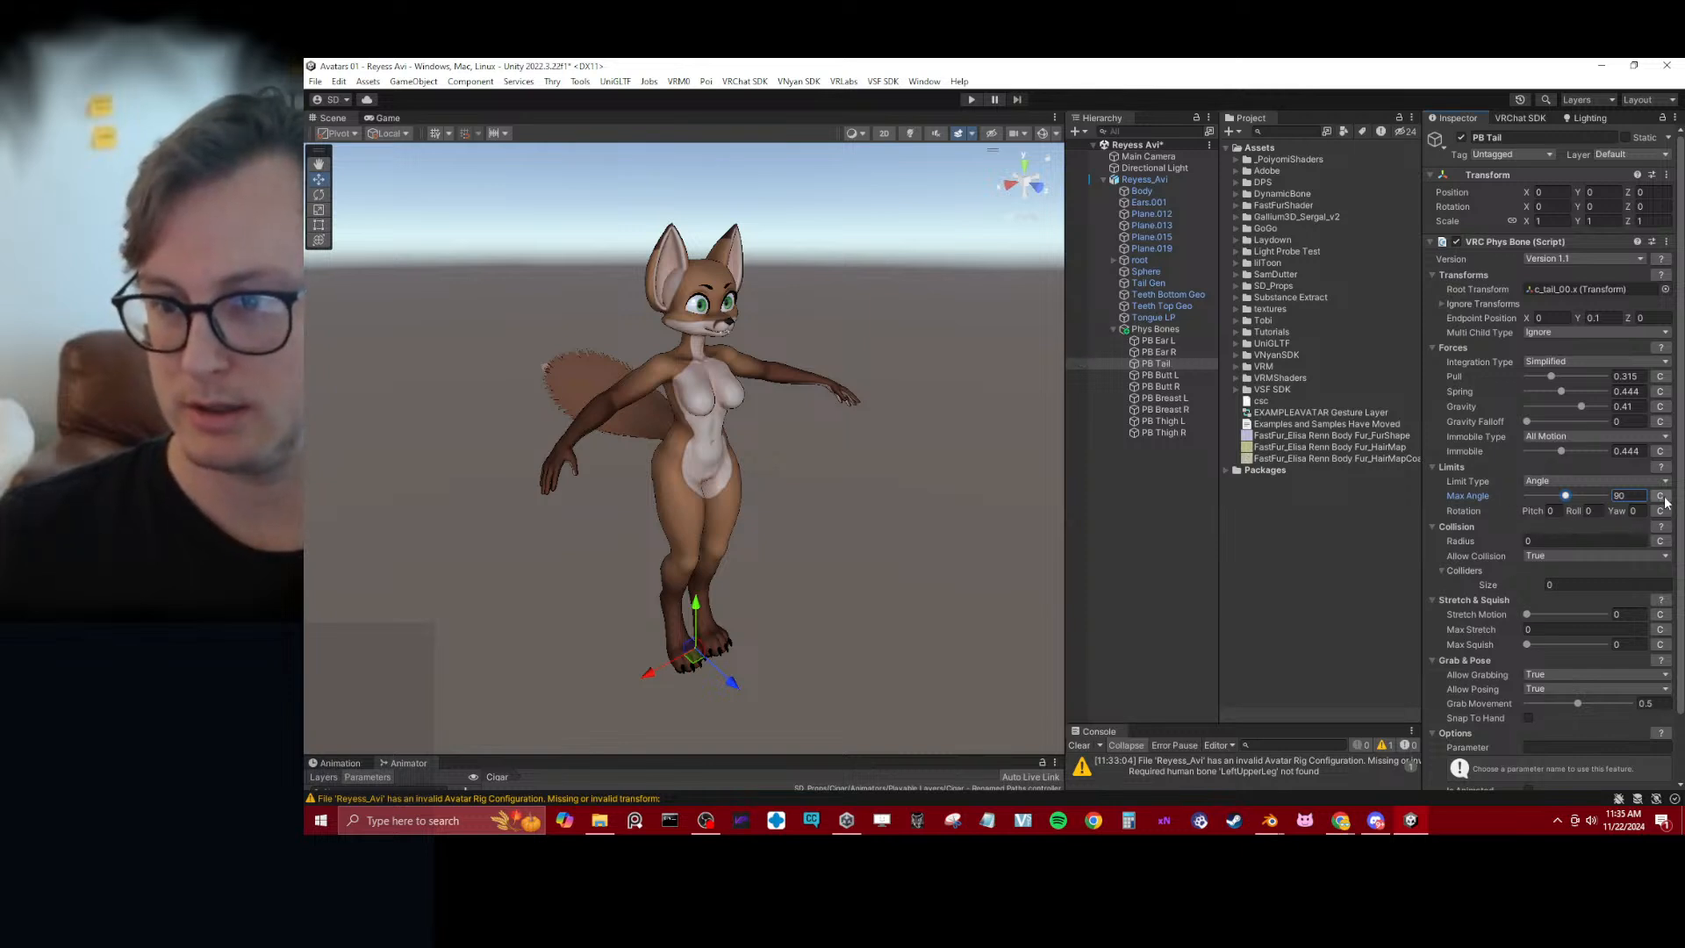
Show the scene gizmos and give PB Tail's Max Angle a curve rising from 0 and easing out at 1
{"action": "left_click", "coordinate": [1041, 134]}
{"action": "left_click_drag", "start_coordinate": [680, 391], "coordinate": [865, 438], "text": "alt"}
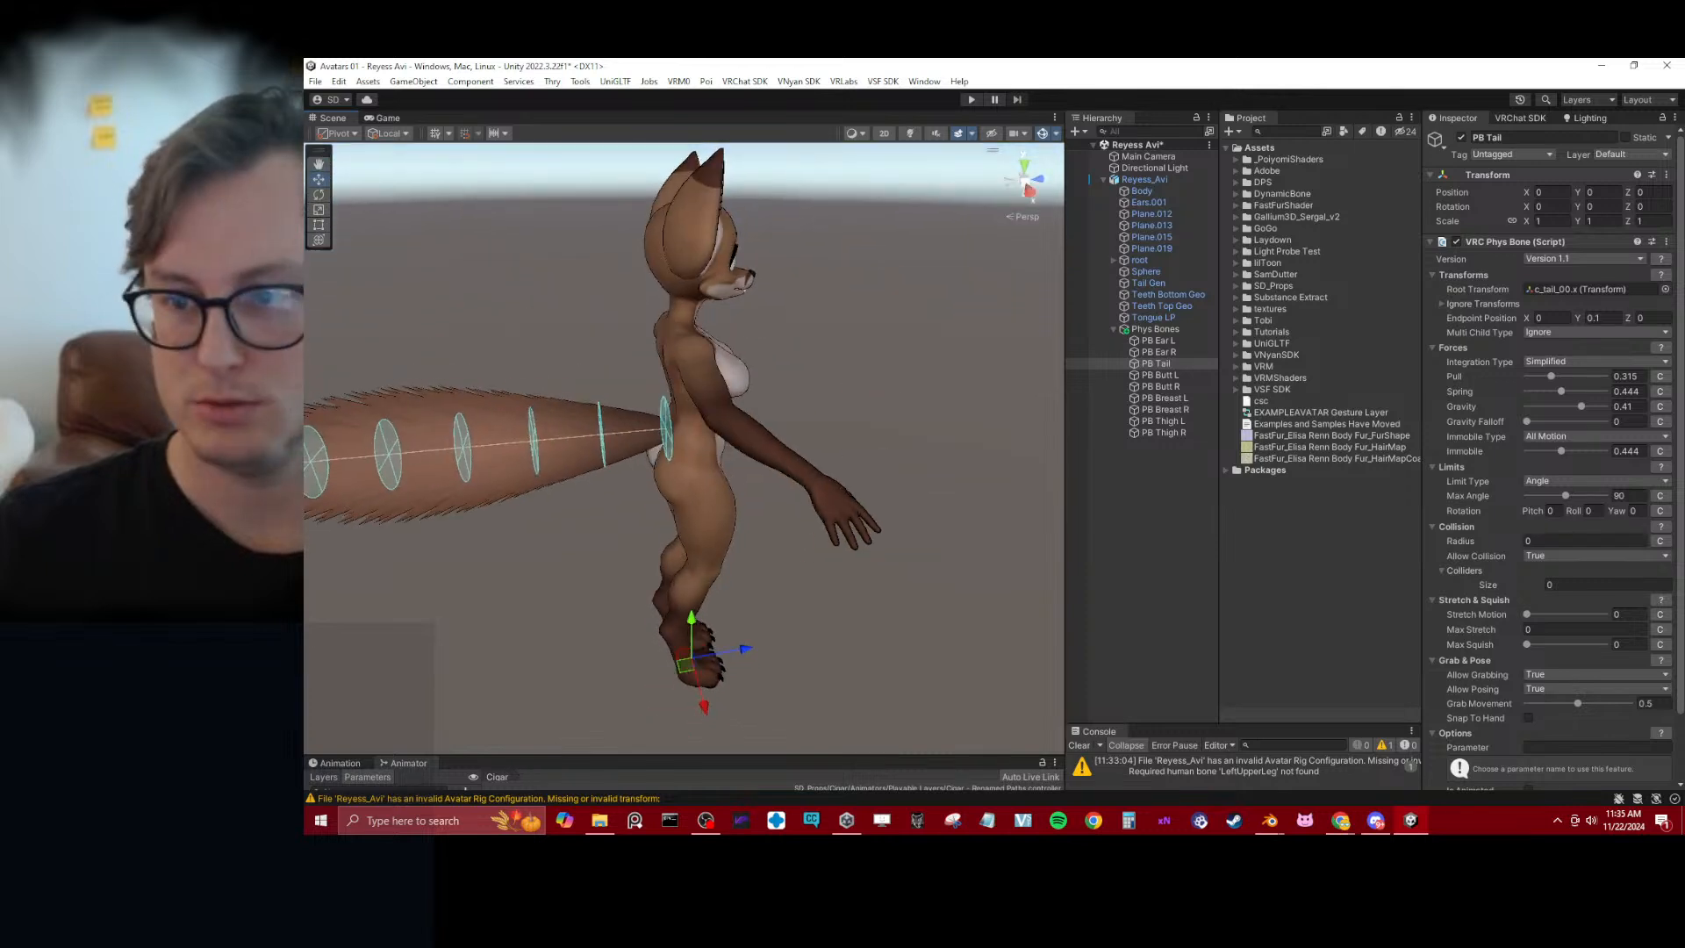
{"action": "left_click", "coordinate": [1659, 496]}
{"action": "left_click", "coordinate": [1595, 520]}
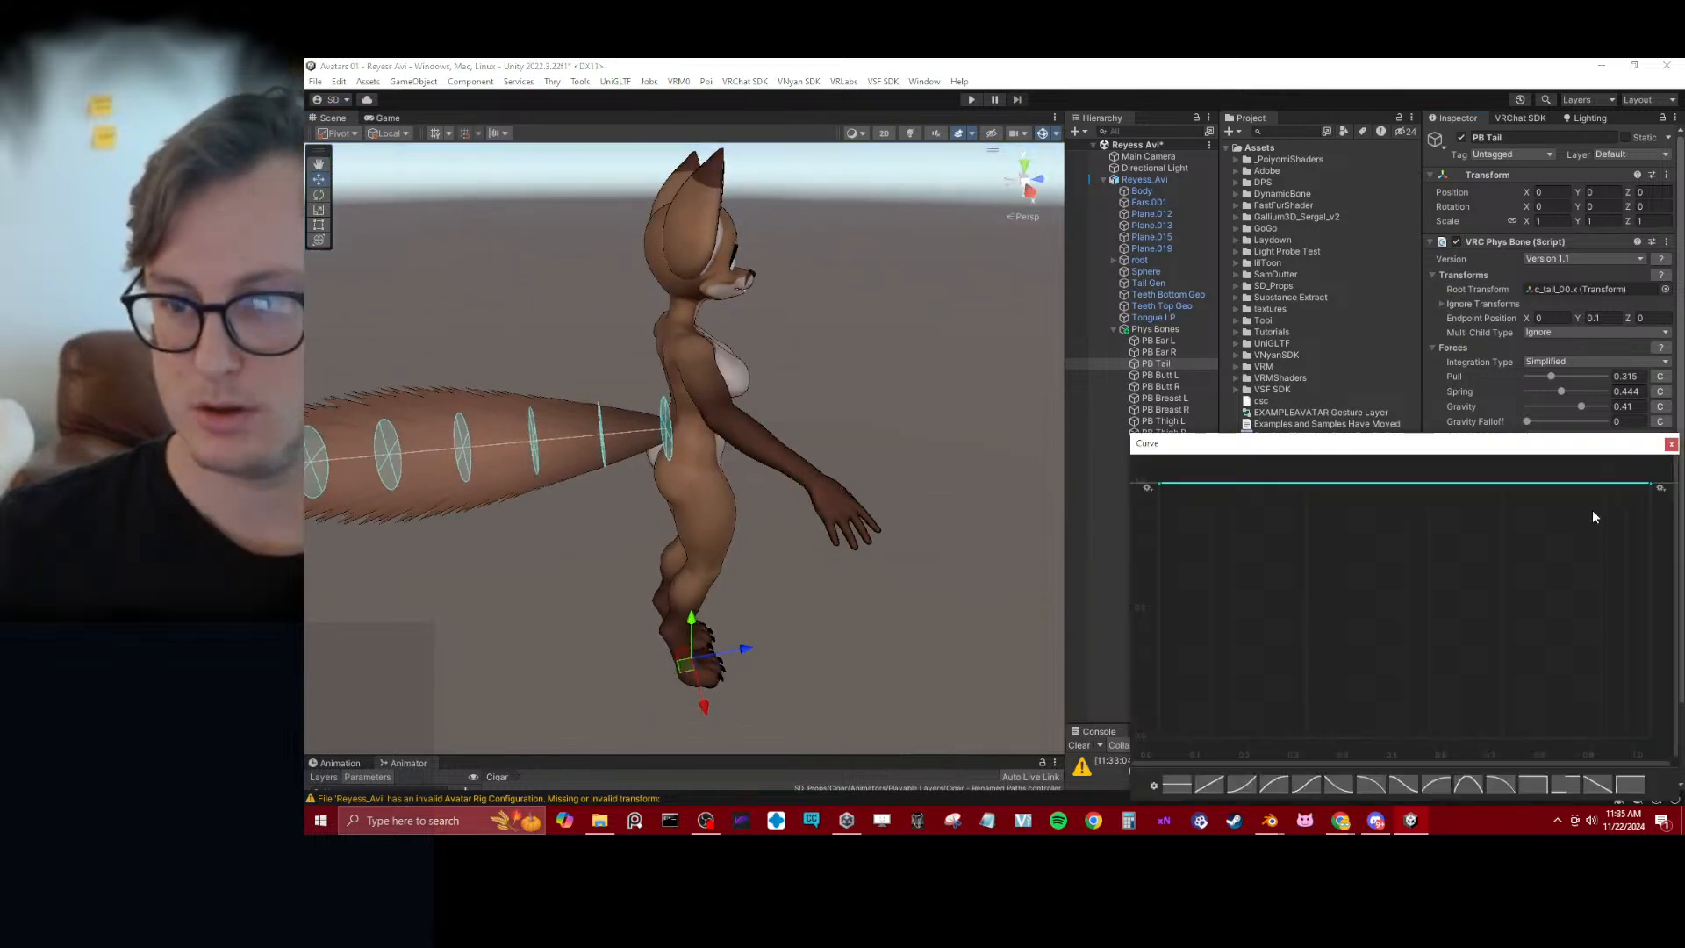
{"action": "left_click", "coordinate": [1596, 785]}
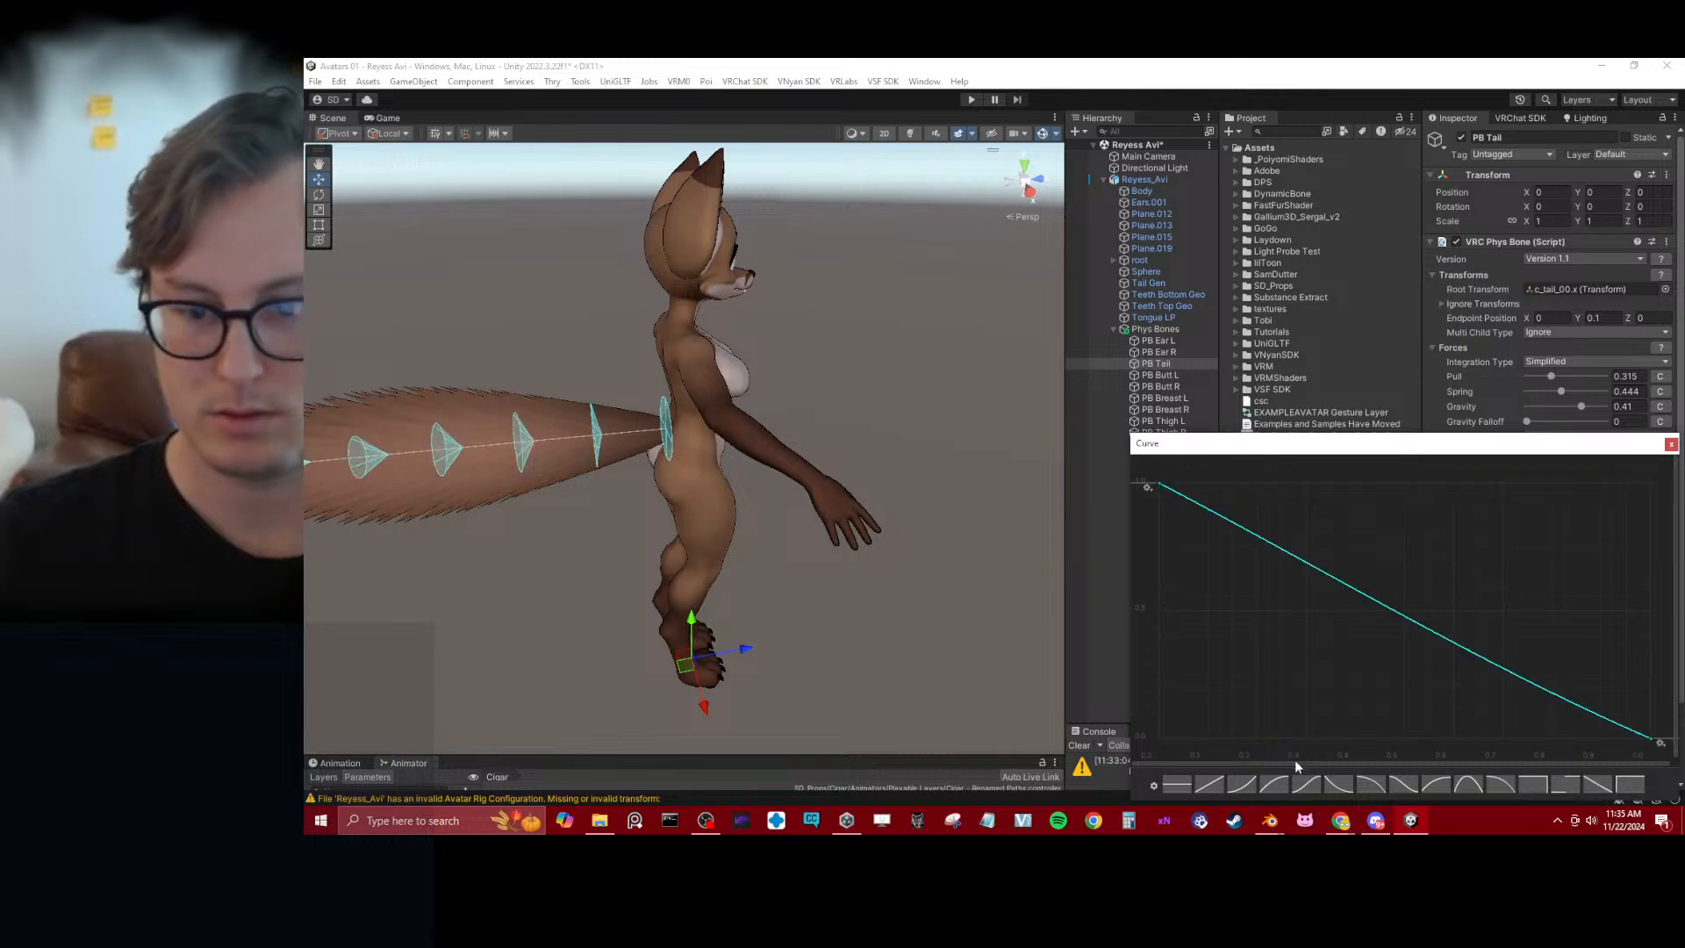
{"action": "left_click", "coordinate": [1211, 786]}
{"action": "left_click_drag", "start_coordinate": [1158, 740], "coordinate": [1142, 751]}
{"action": "left_click", "coordinate": [1276, 787]}
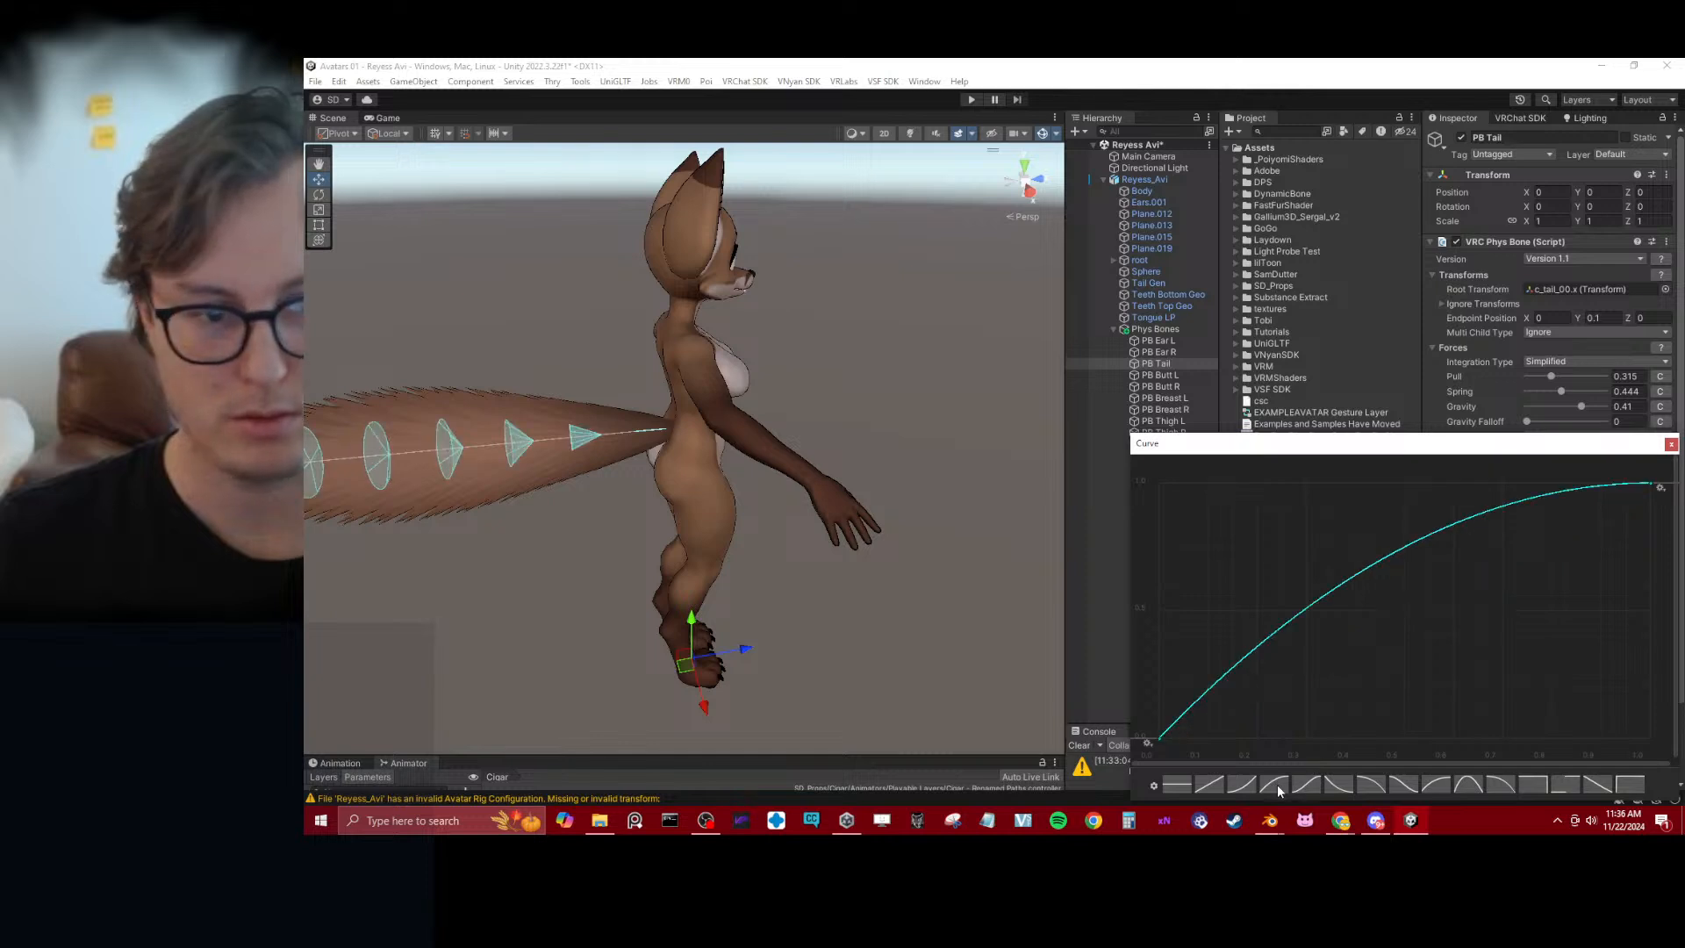
{"action": "left_click_drag", "start_coordinate": [913, 681], "coordinate": [912, 689], "text": "alt"}
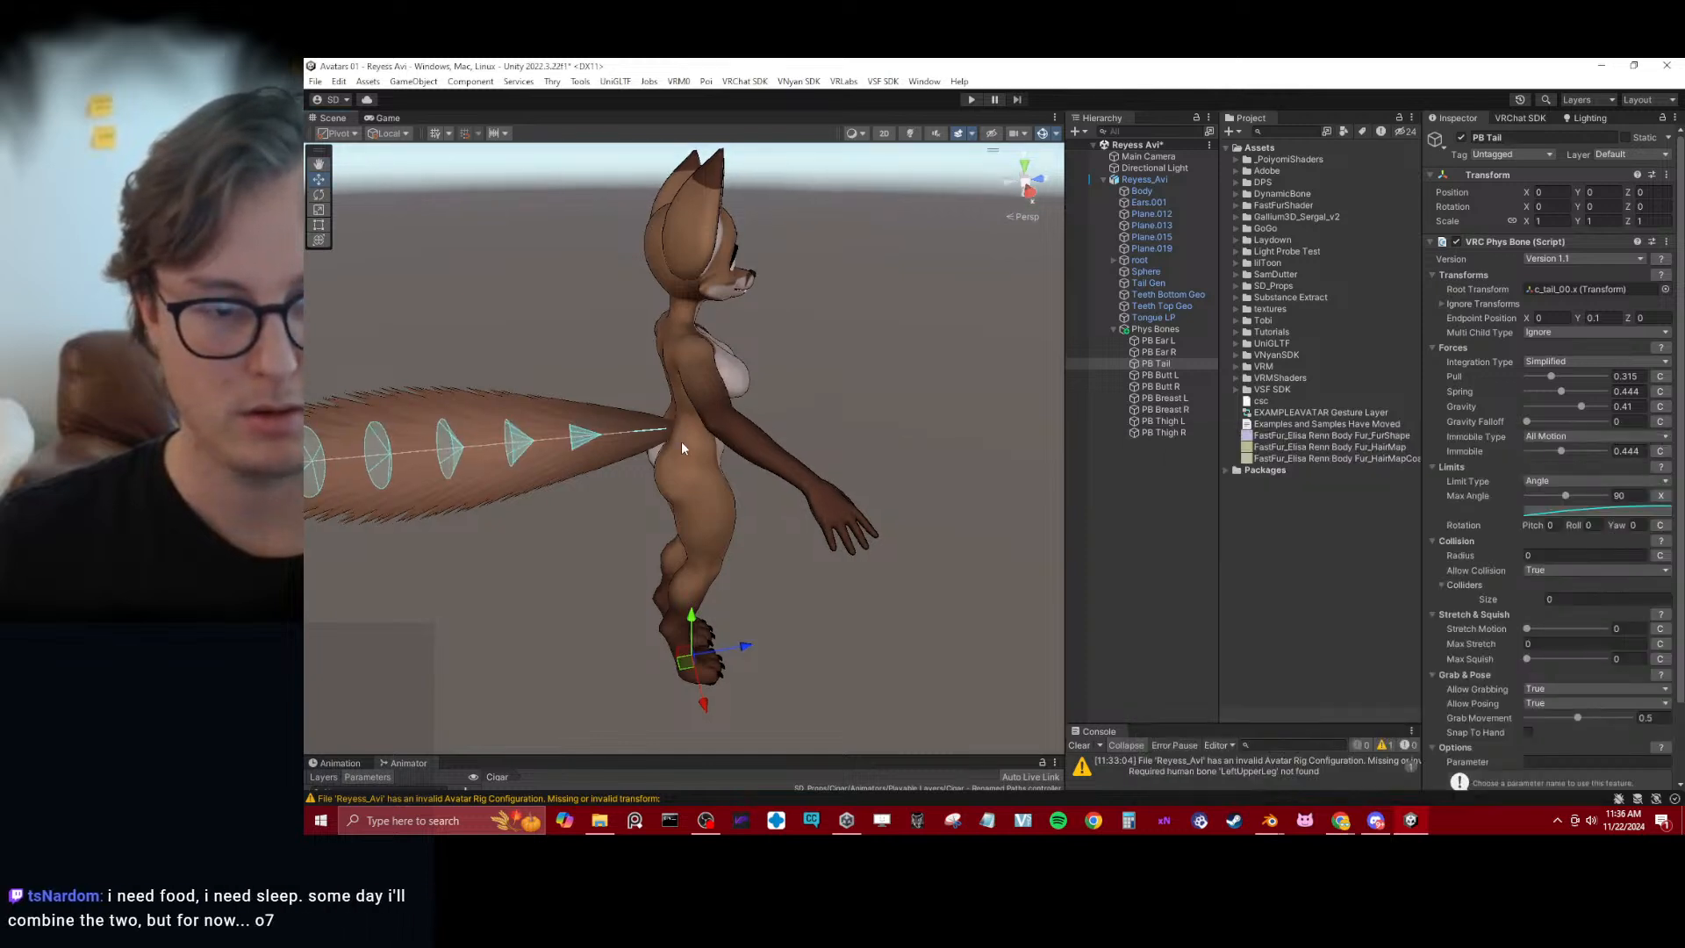
Try to raise the starting key of PB Tail's Max Angle curve and view the tail limits from the side
{"action": "left_click", "coordinate": [1622, 513]}
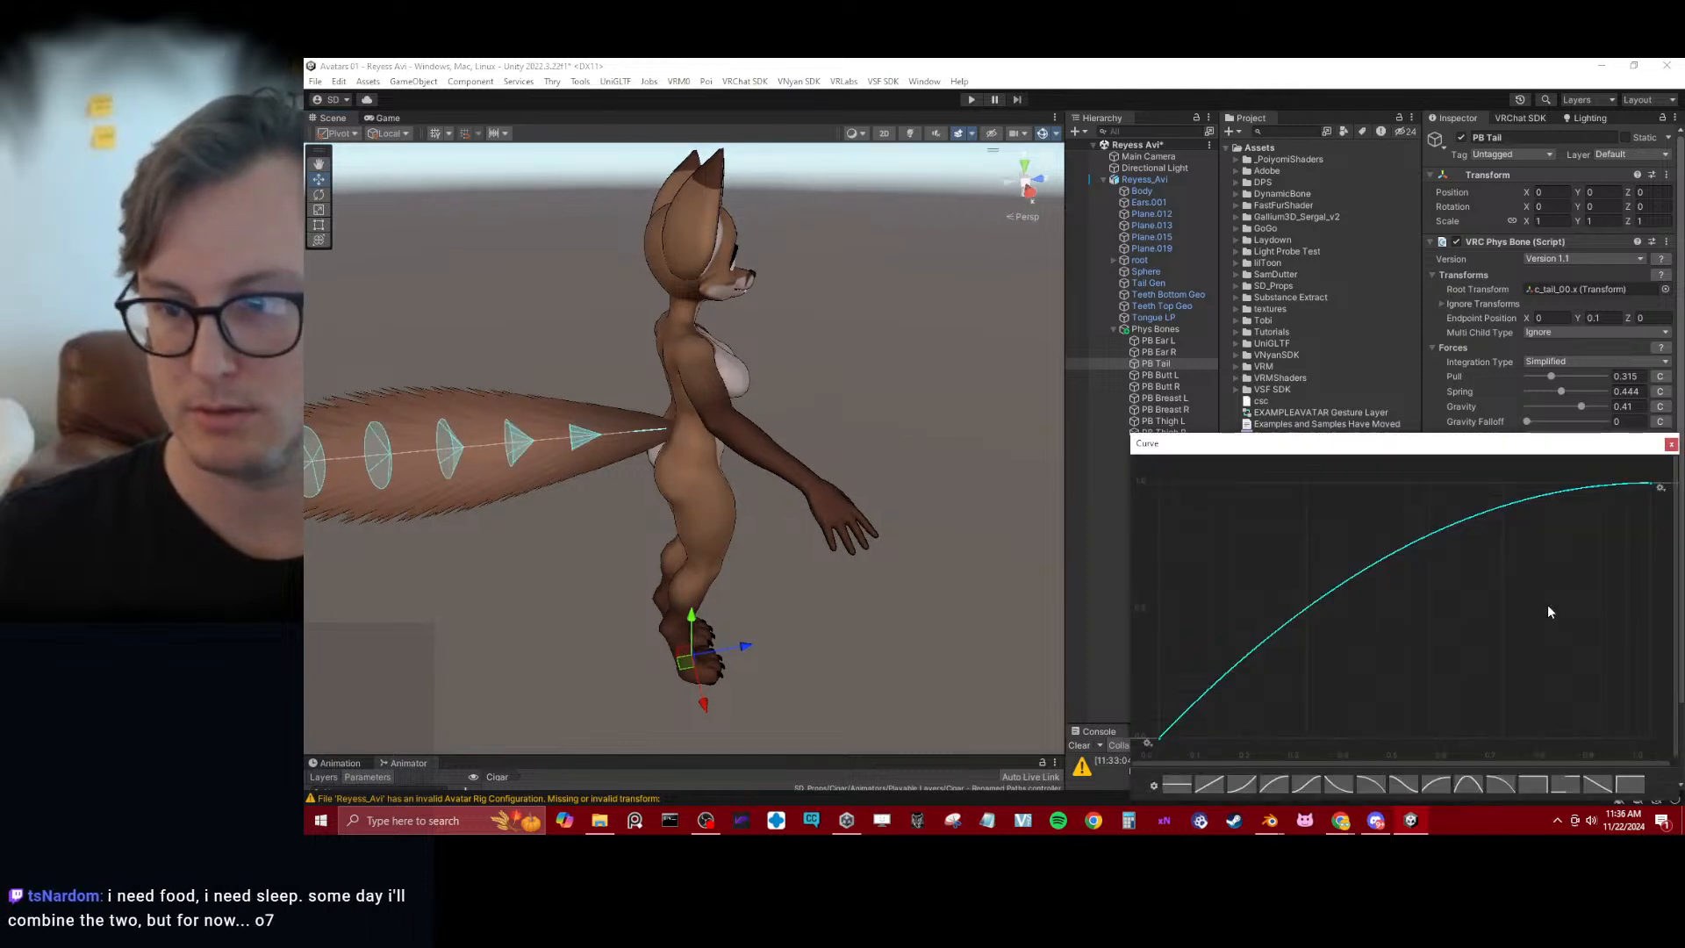
{"action": "left_click_drag", "start_coordinate": [1154, 744], "coordinate": [1143, 719]}
{"action": "left_click_drag", "start_coordinate": [816, 439], "coordinate": [762, 375], "text": "alt"}
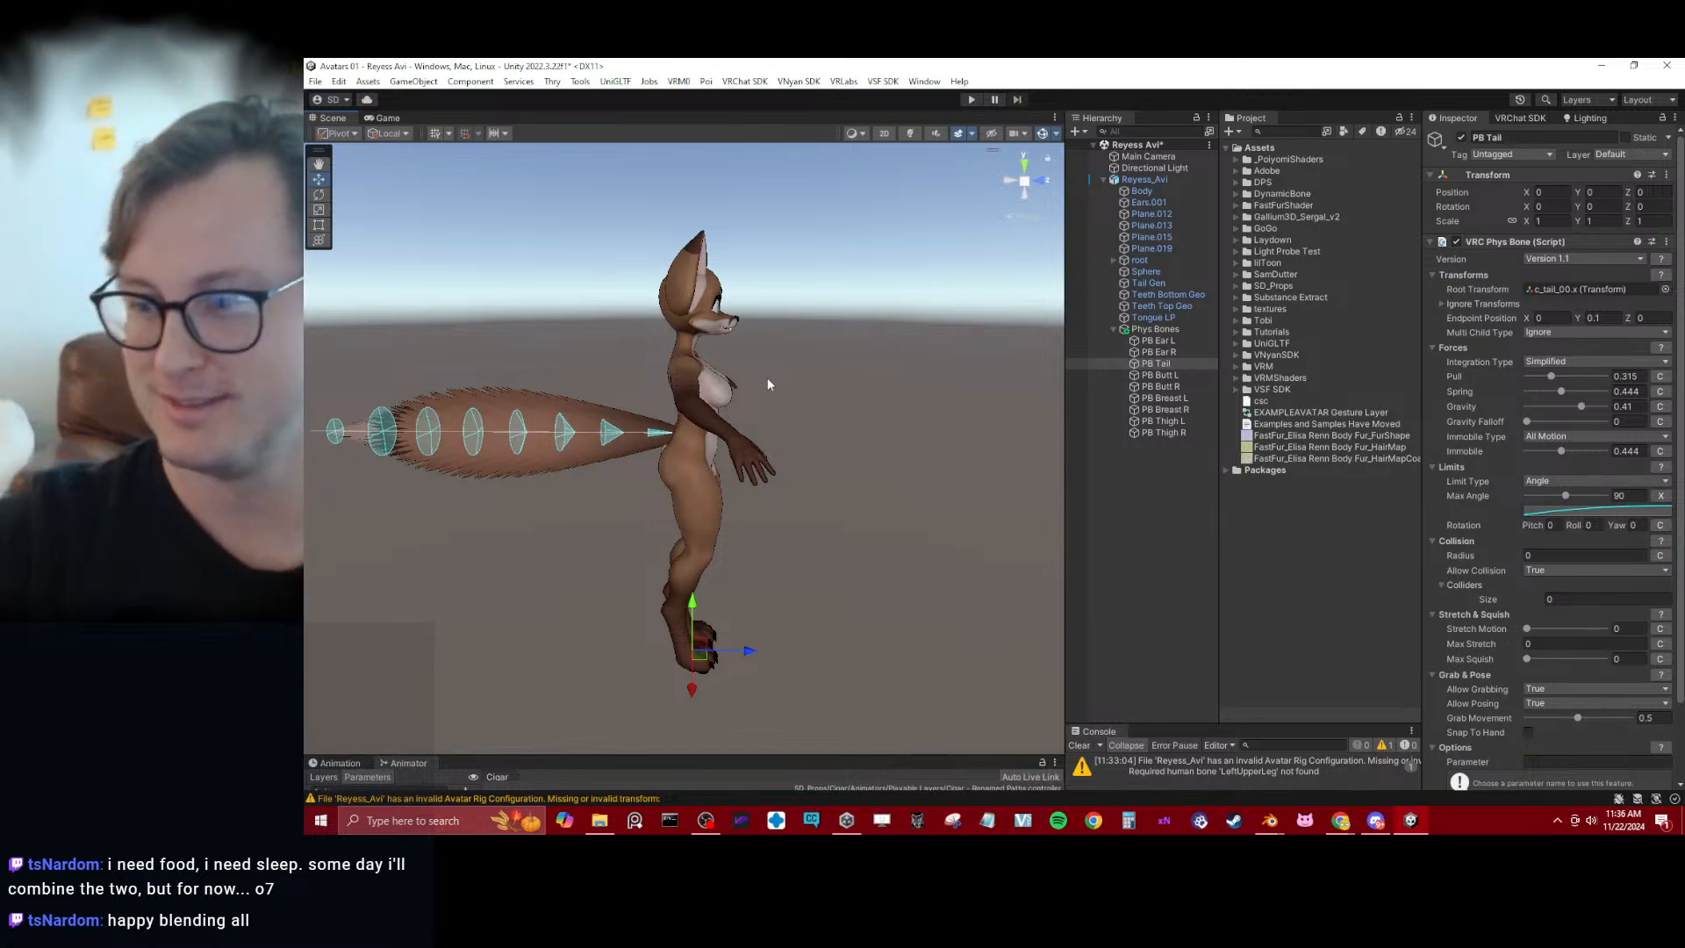
Set Immobile to 0.769 on both PB Ear L and PB Ear R
{"action": "left_click", "coordinate": [771, 386]}
{"action": "left_click_drag", "start_coordinate": [739, 374], "coordinate": [798, 398], "text": "alt"}
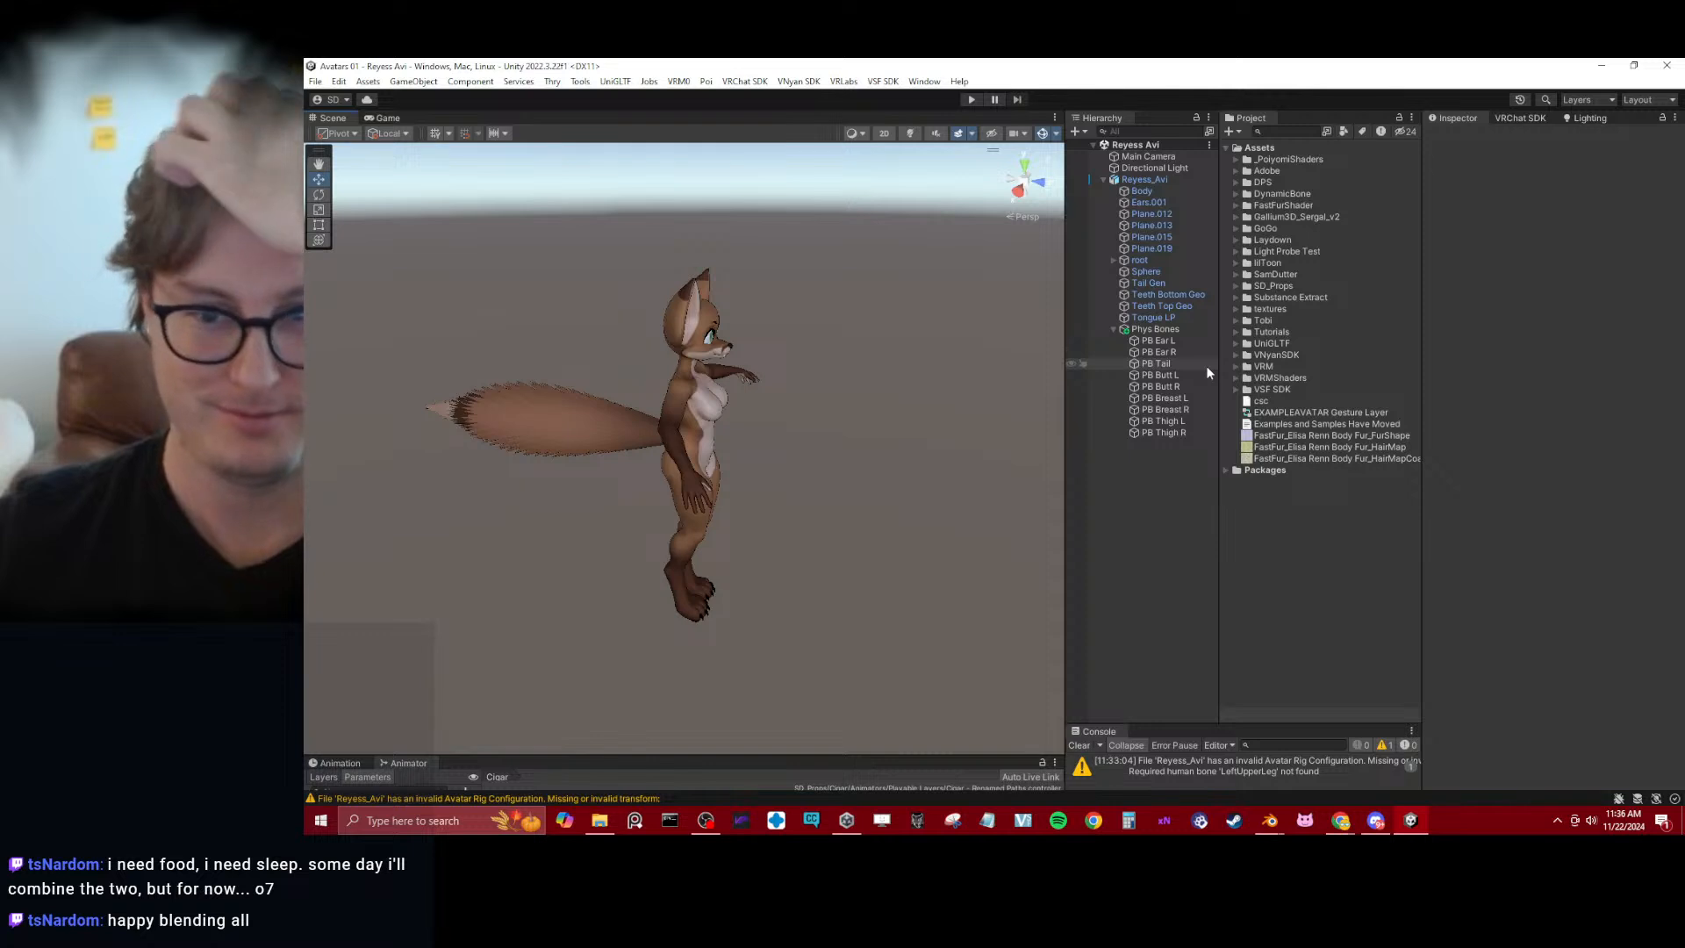
{"action": "left_click", "coordinate": [1187, 352]}
{"action": "left_click", "coordinate": [1180, 341], "text": "shift"}
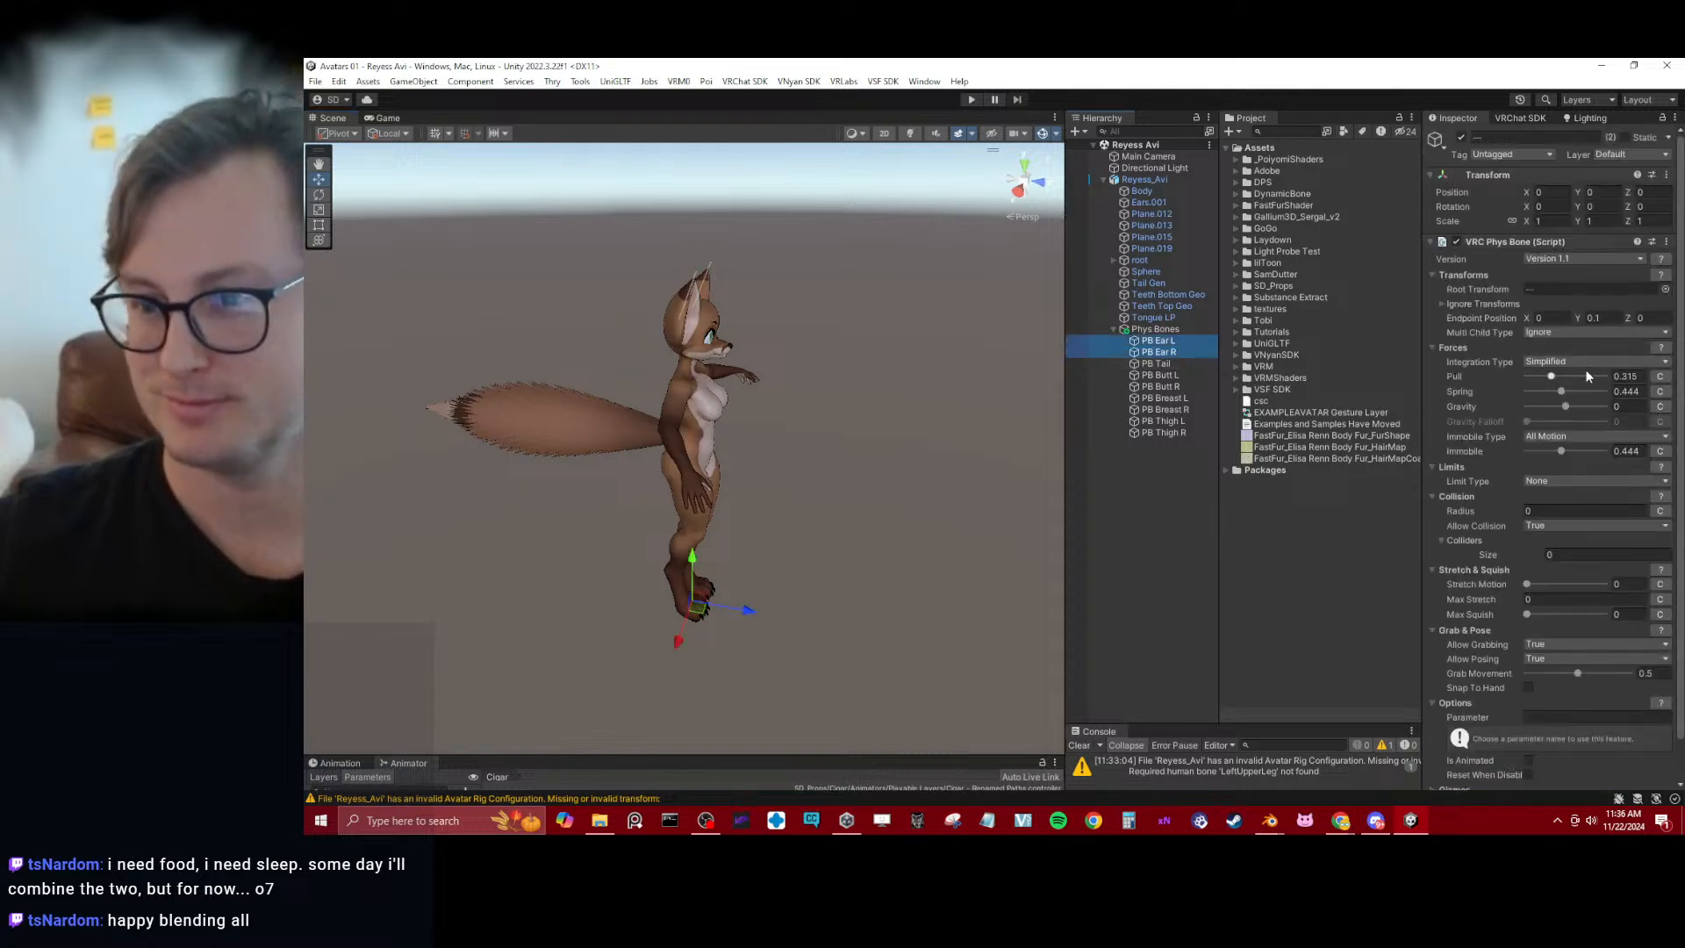
{"action": "left_click", "coordinate": [1576, 452]}
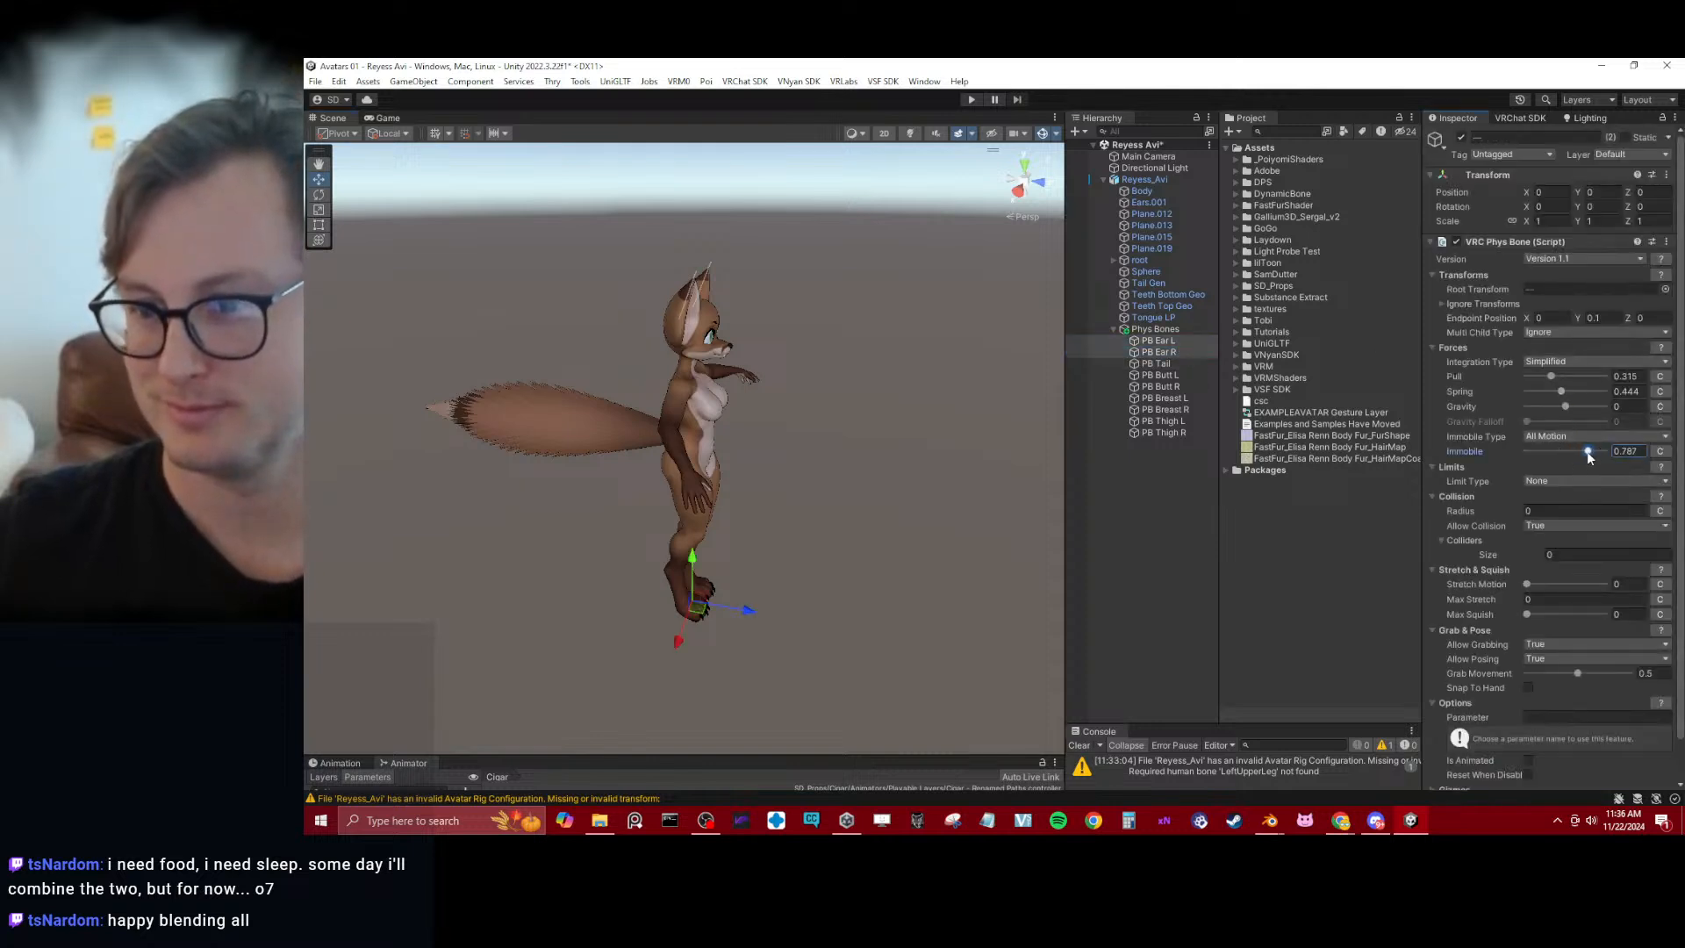
Set the Limit Type of both ear Phys Bones to Angle with a Max Angle of 60, and save the scene
{"action": "left_click", "coordinate": [1562, 484]}
{"action": "left_click", "coordinate": [1559, 512]}
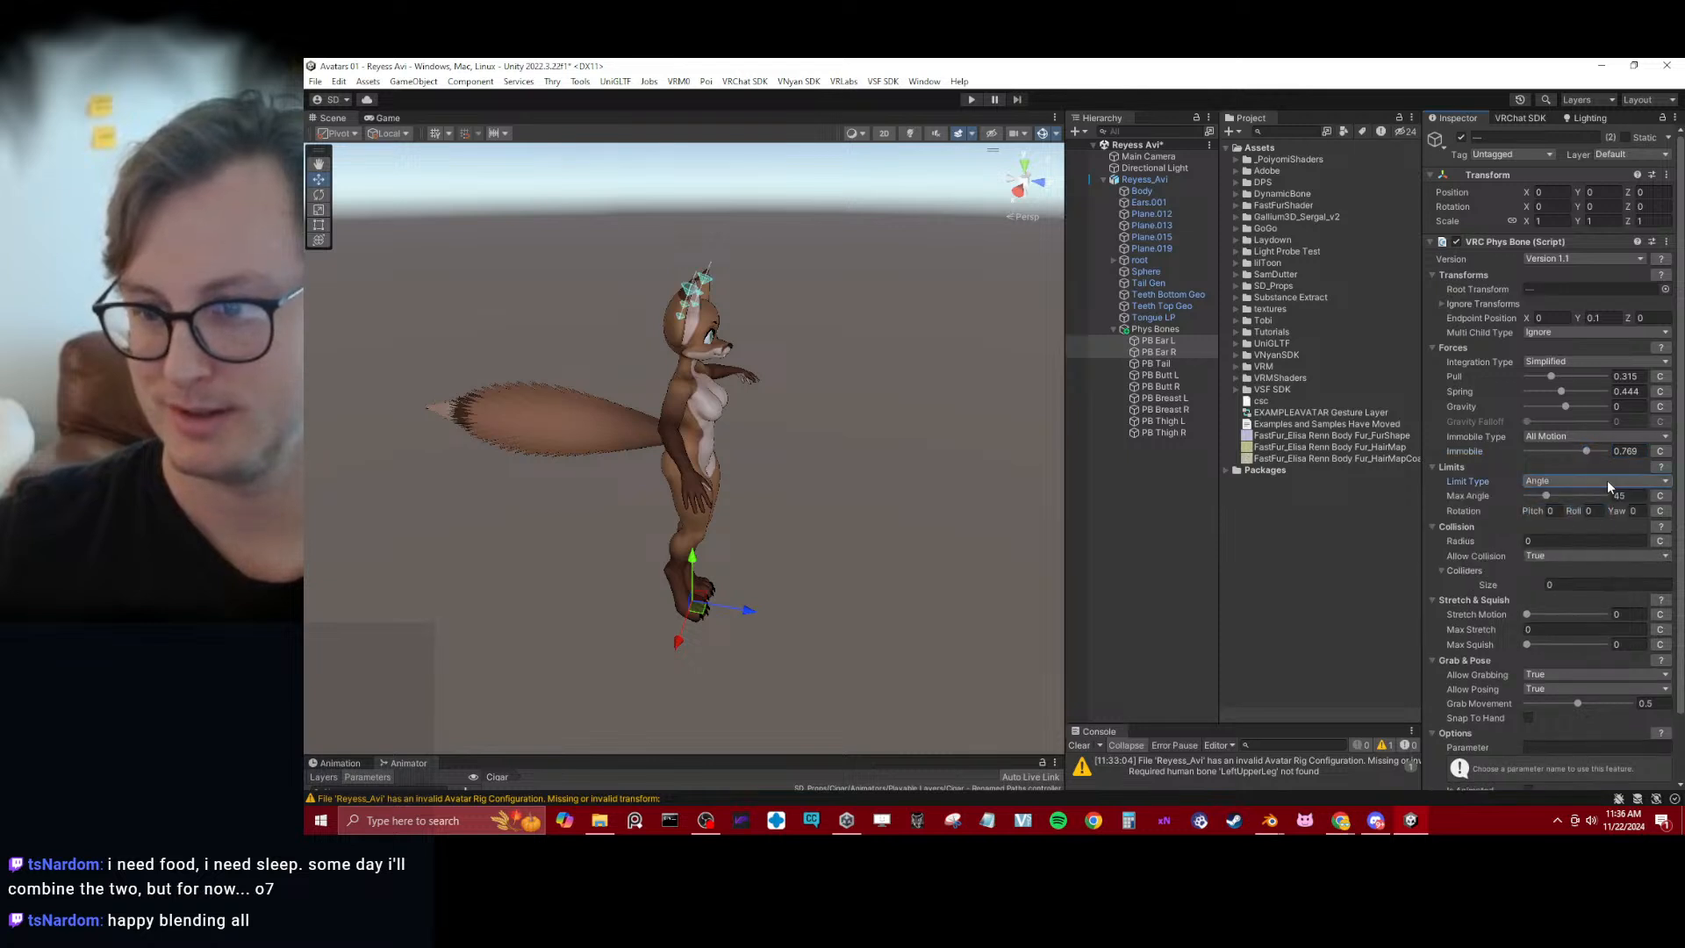
{"action": "left_click", "coordinate": [1607, 481]}
{"action": "left_click", "coordinate": [1582, 520]}
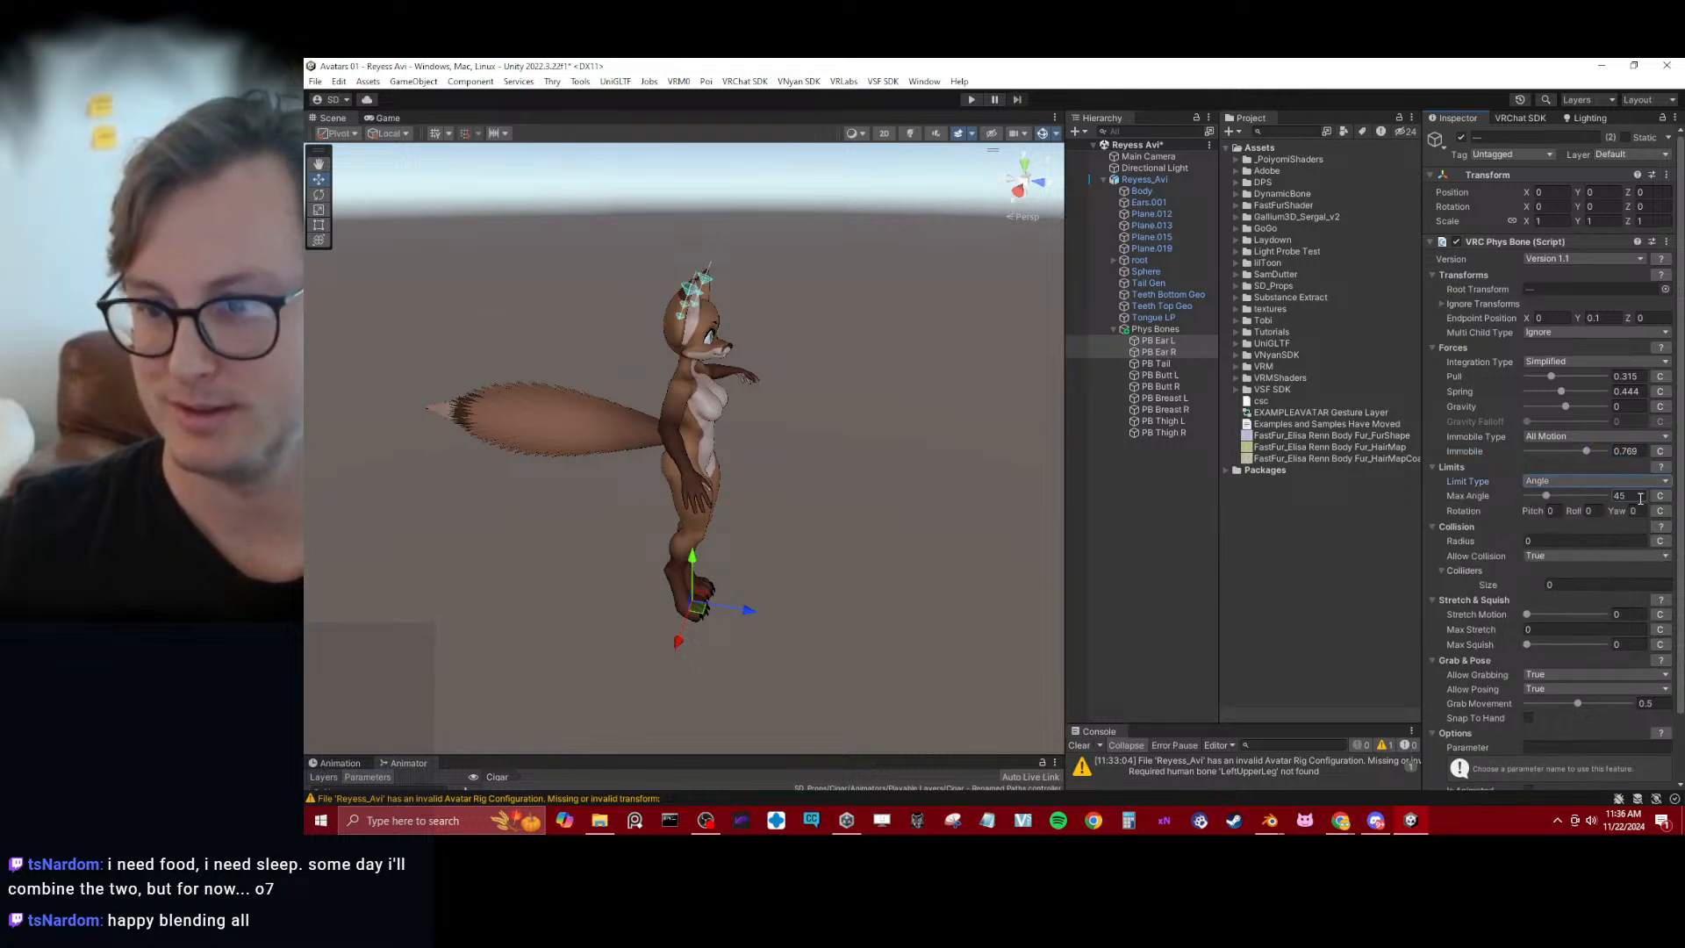
{"action": "left_click_drag", "start_coordinate": [1617, 496], "coordinate": [1663, 497]}
{"action": "type", "text": "60"}
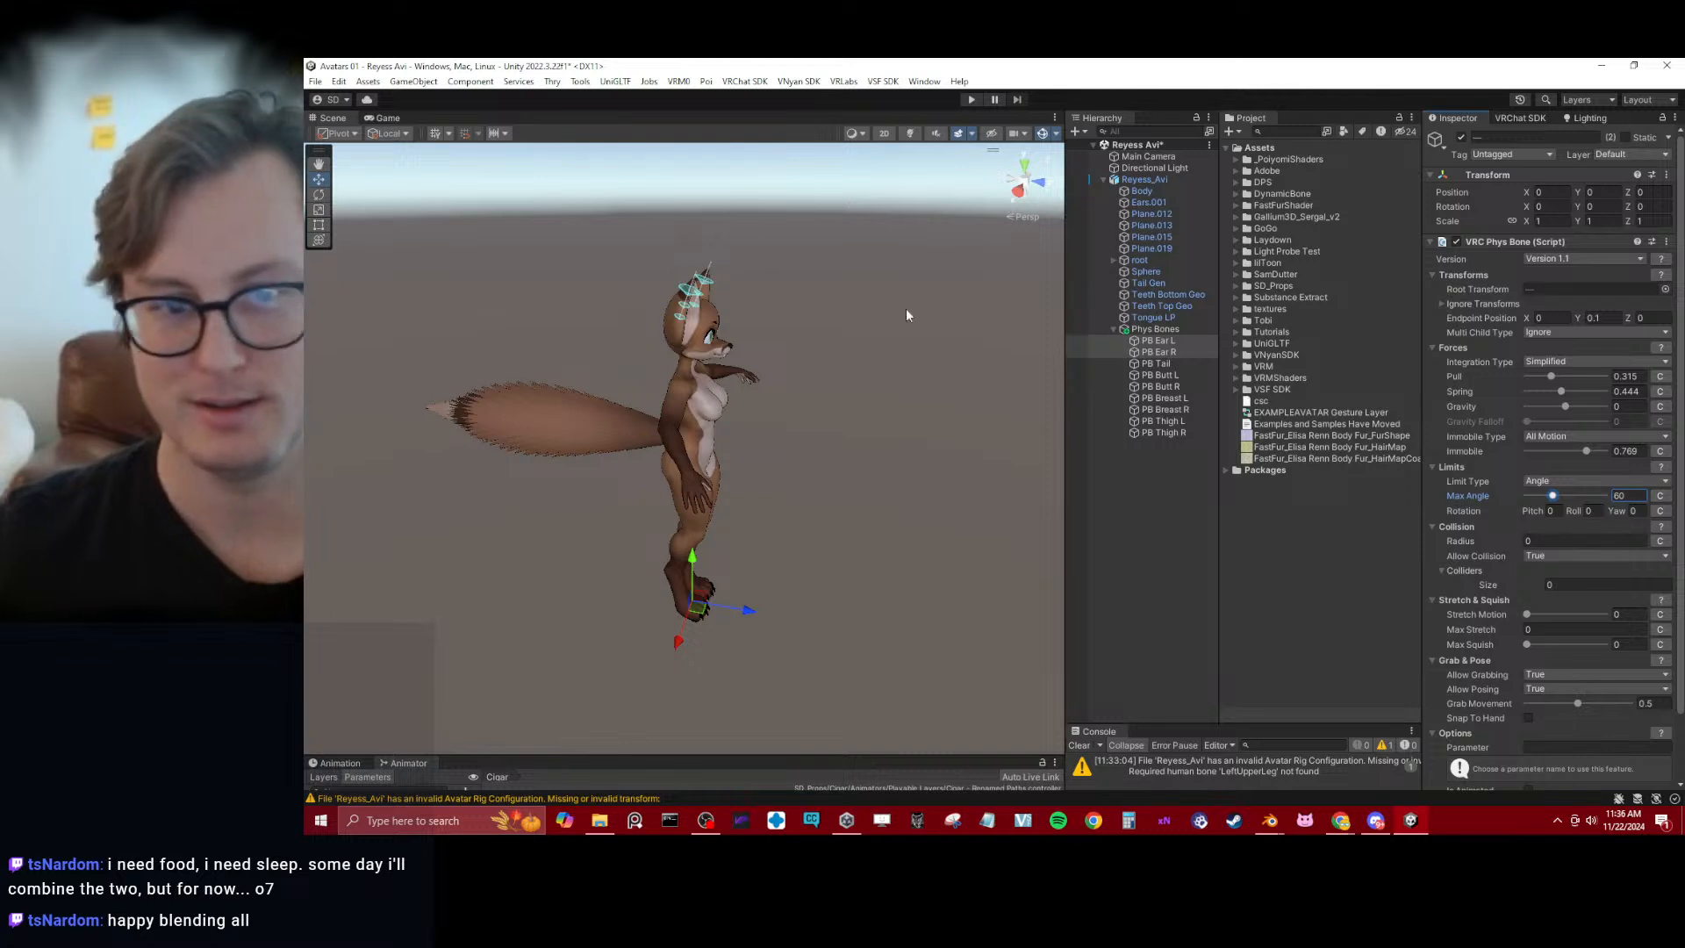
{"action": "key", "text": "ctrl+s"}
Set Pull to 0.565, Spring to 0.75 and Immobile to 0.63 on the six butt, breast and thigh Phys Bones
{"action": "left_click_drag", "start_coordinate": [804, 329], "coordinate": [645, 310], "text": "alt"}
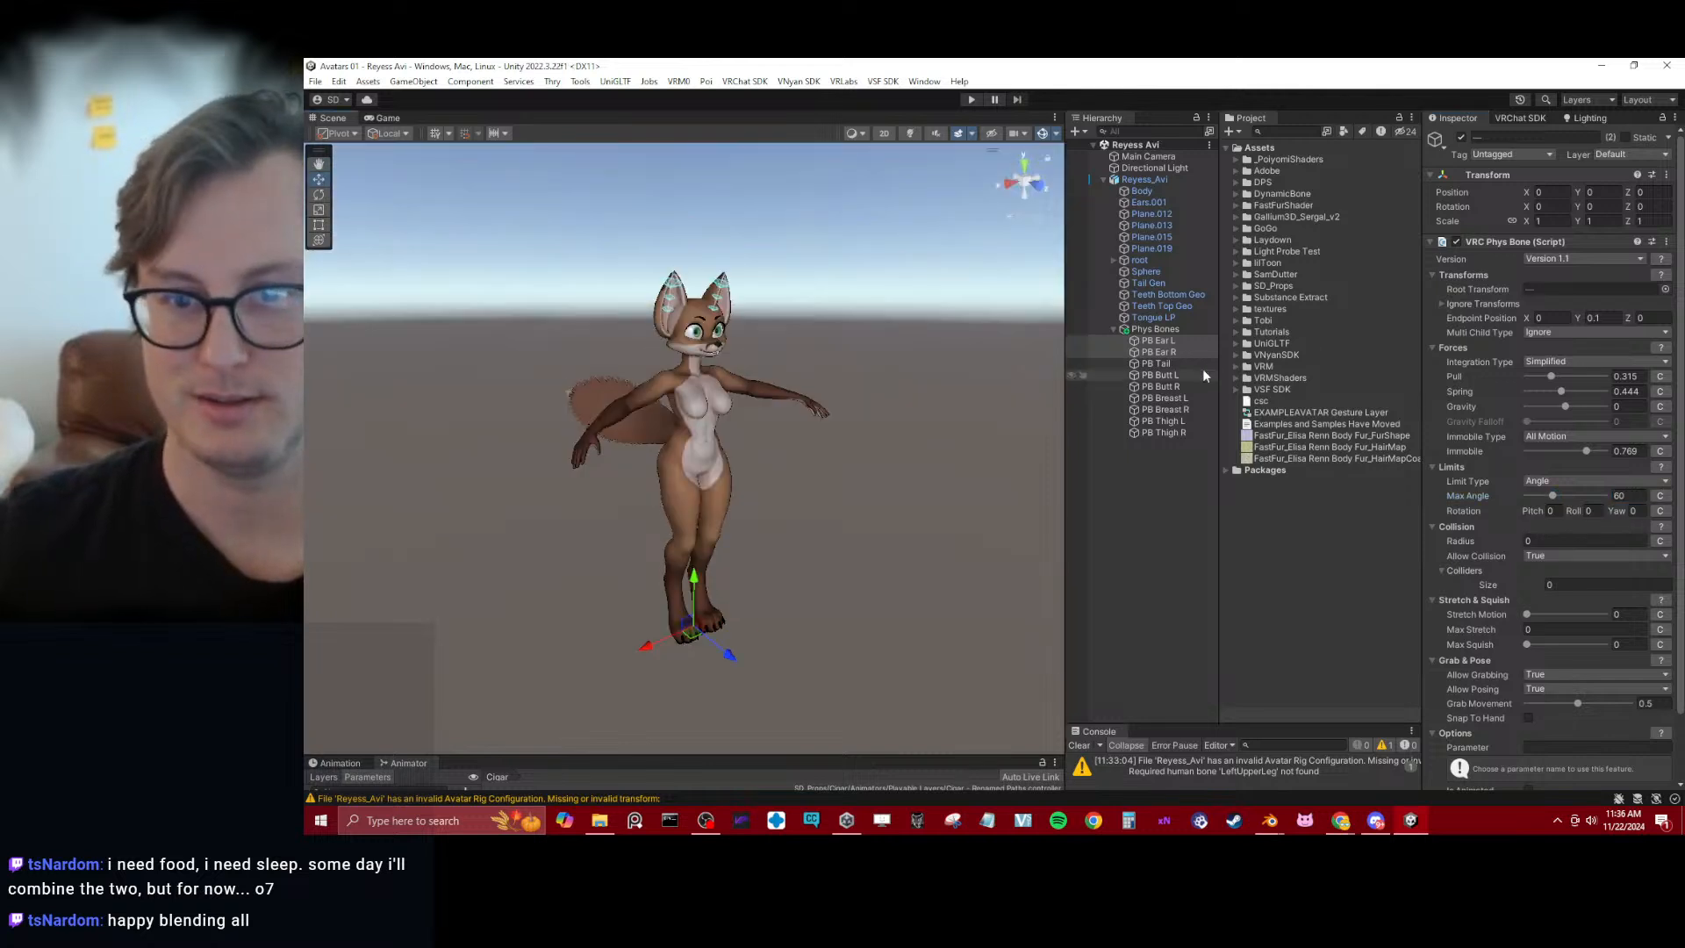
{"action": "left_click", "coordinate": [1160, 375]}
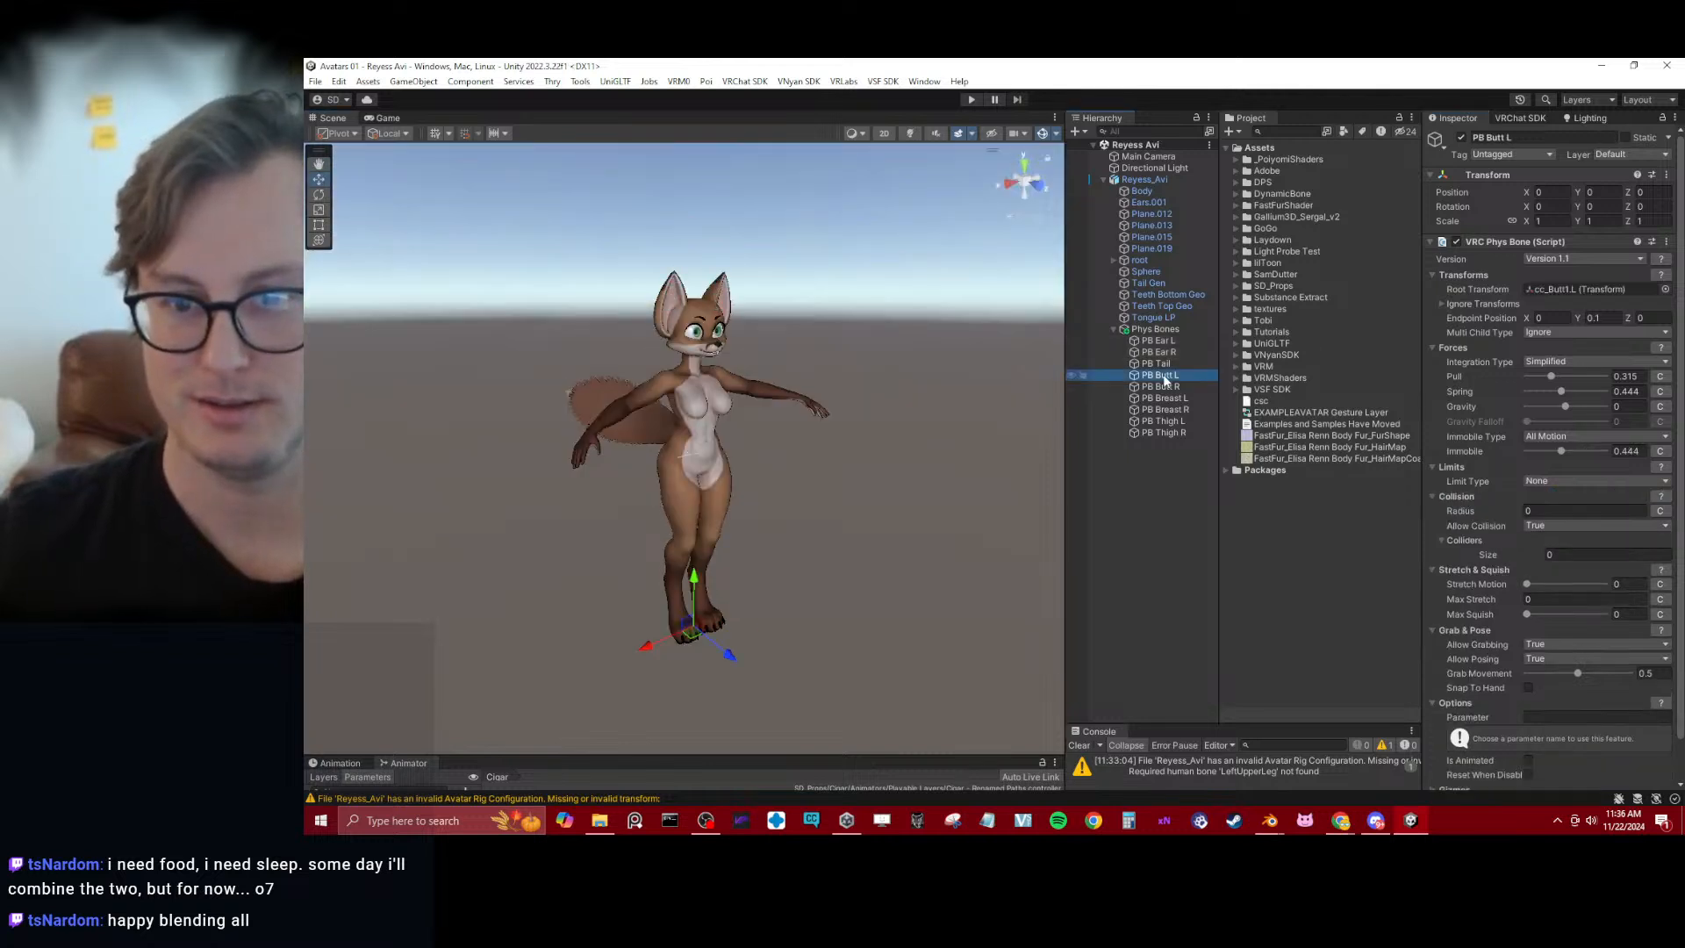
{"action": "left_click", "coordinate": [1164, 432], "text": "shift"}
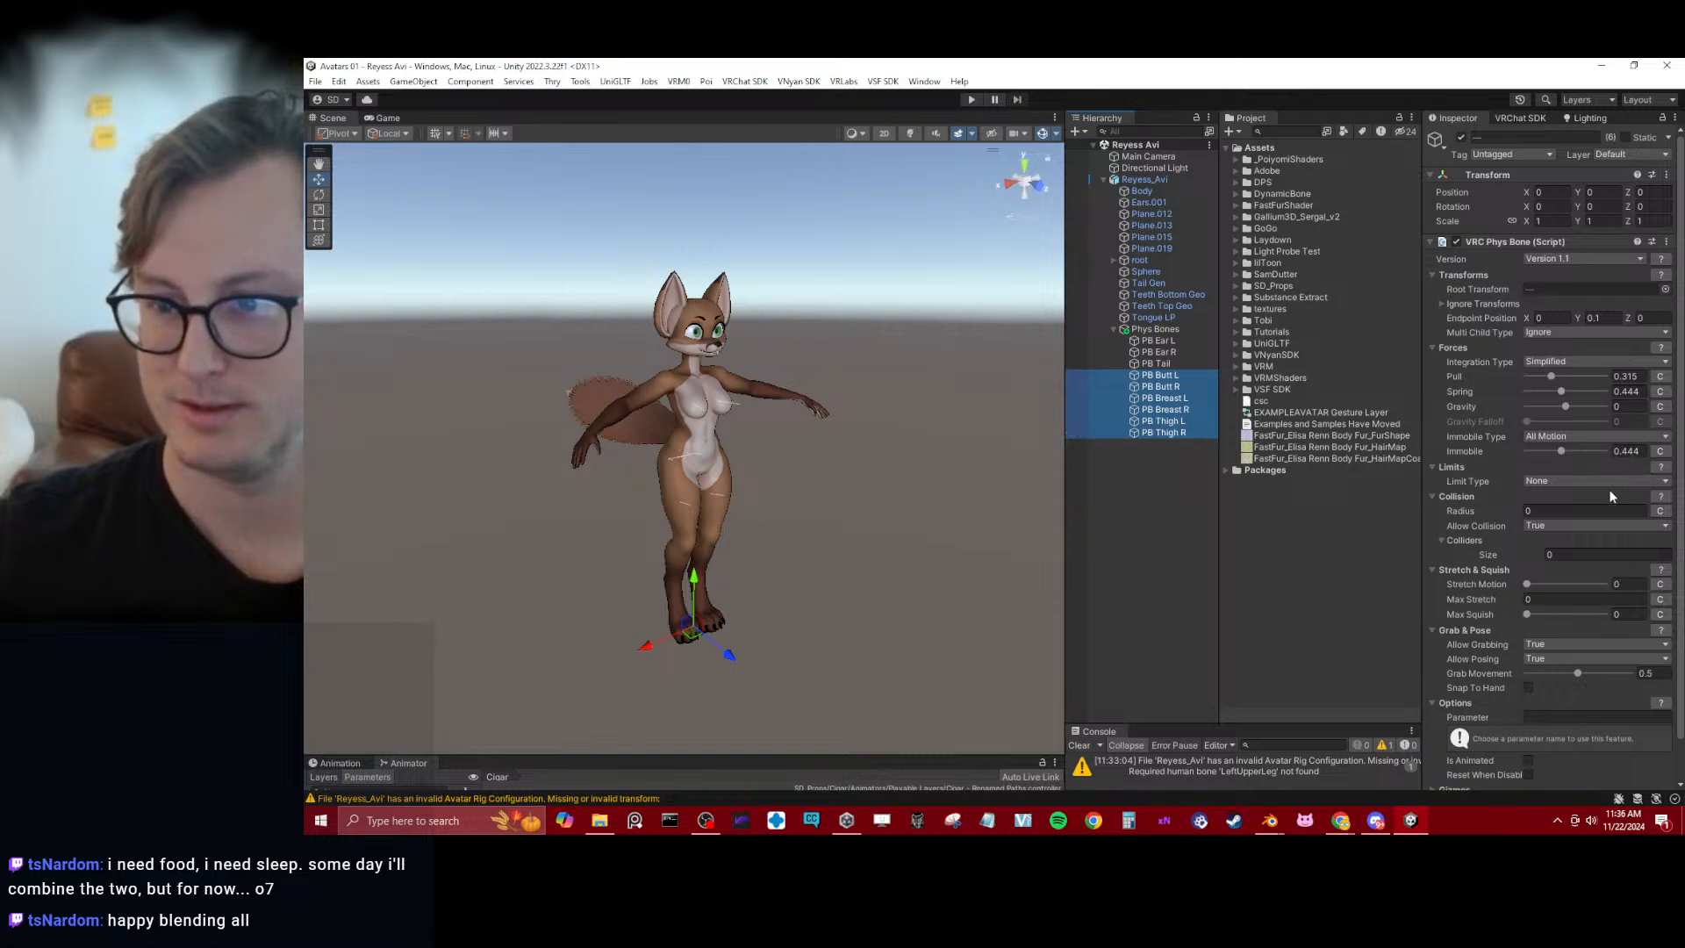
{"action": "left_click", "coordinate": [1571, 376]}
{"action": "left_click", "coordinate": [1576, 450]}
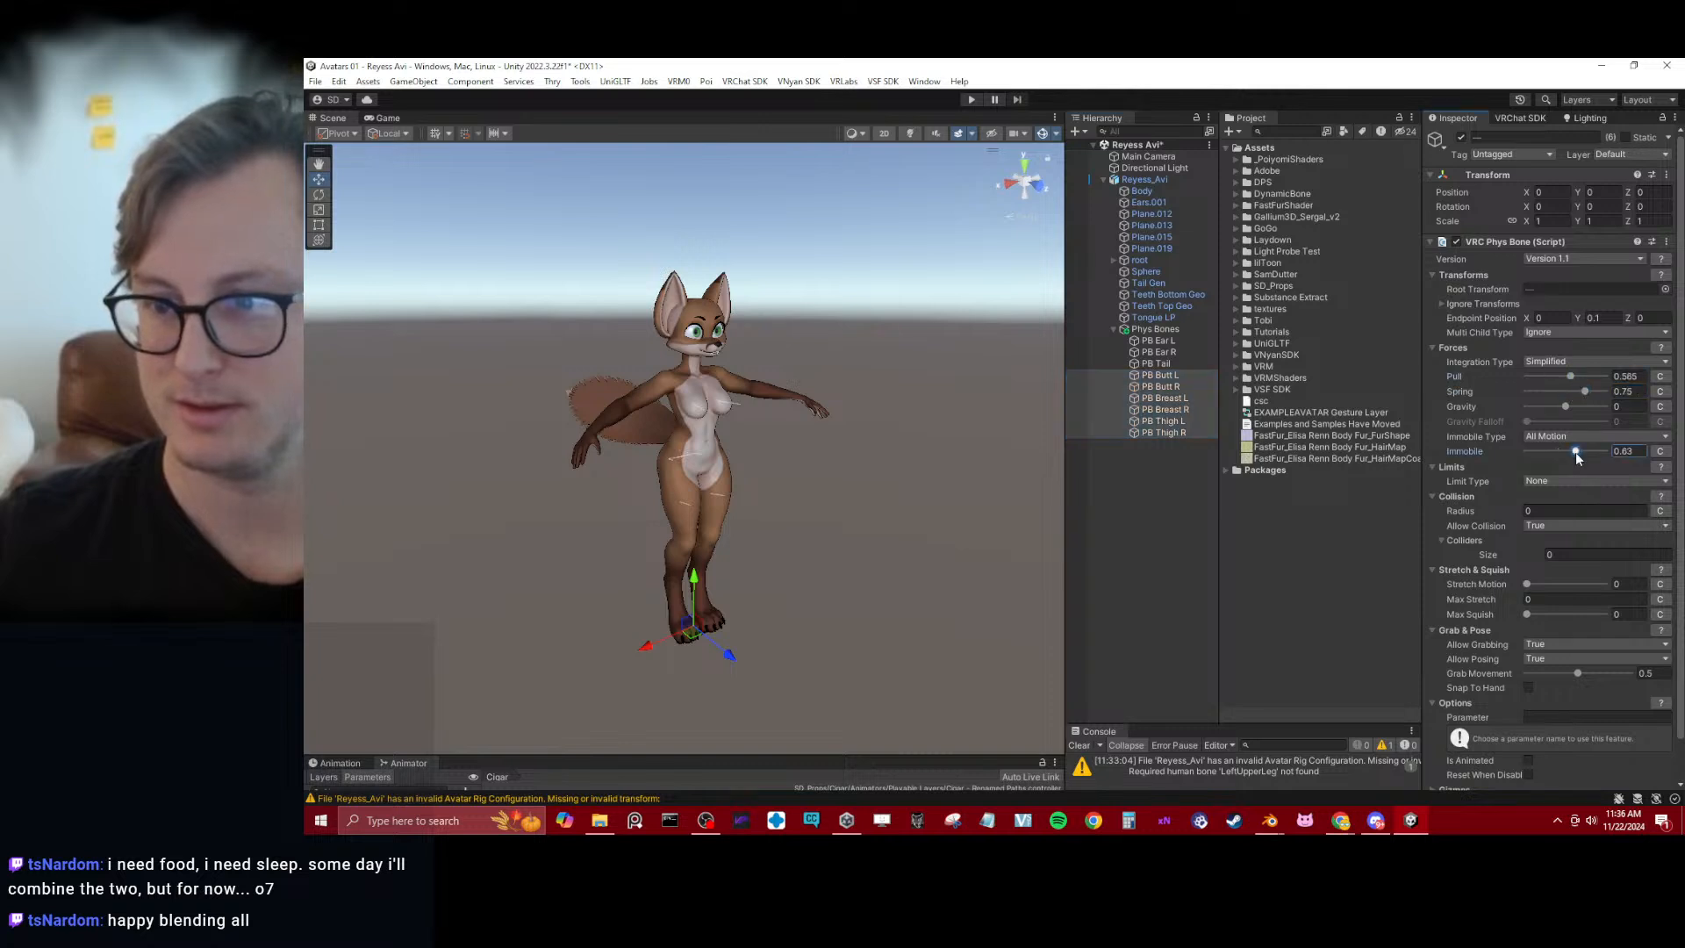
Limit the butt, breast and thigh Phys Bones by Angle with a Max Angle of 60, and save the scene
{"action": "left_click", "coordinate": [1623, 481]}
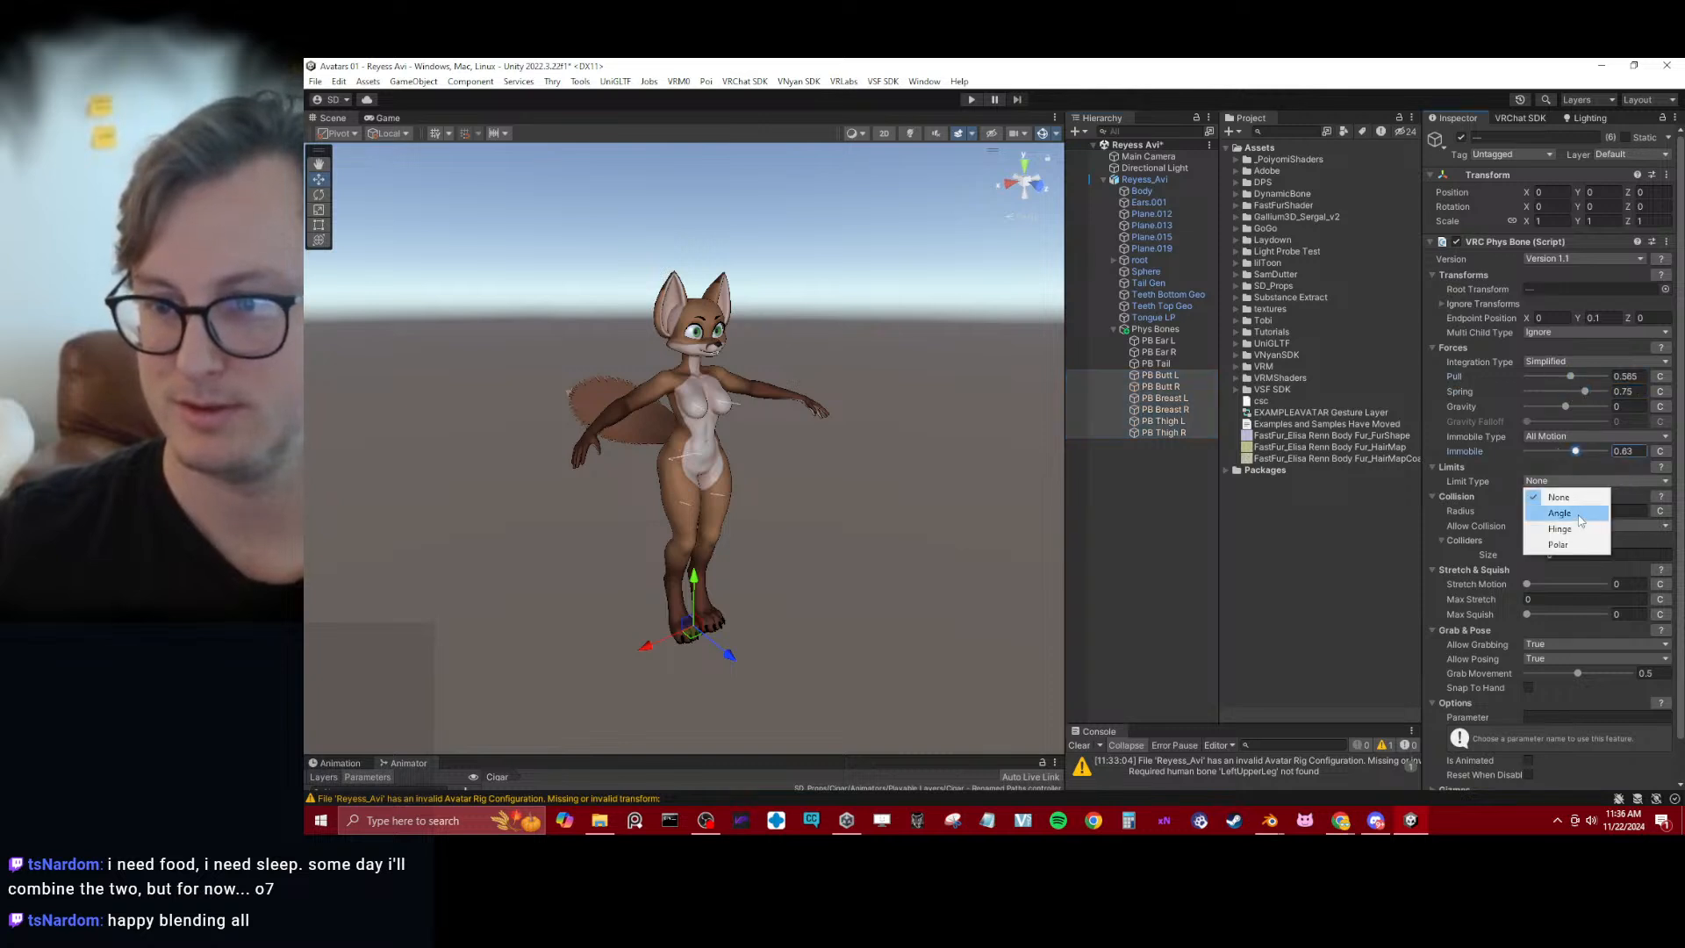
{"action": "left_click", "coordinate": [1559, 512]}
{"action": "left_click", "coordinate": [1627, 495]}
{"action": "type", "text": "60"}
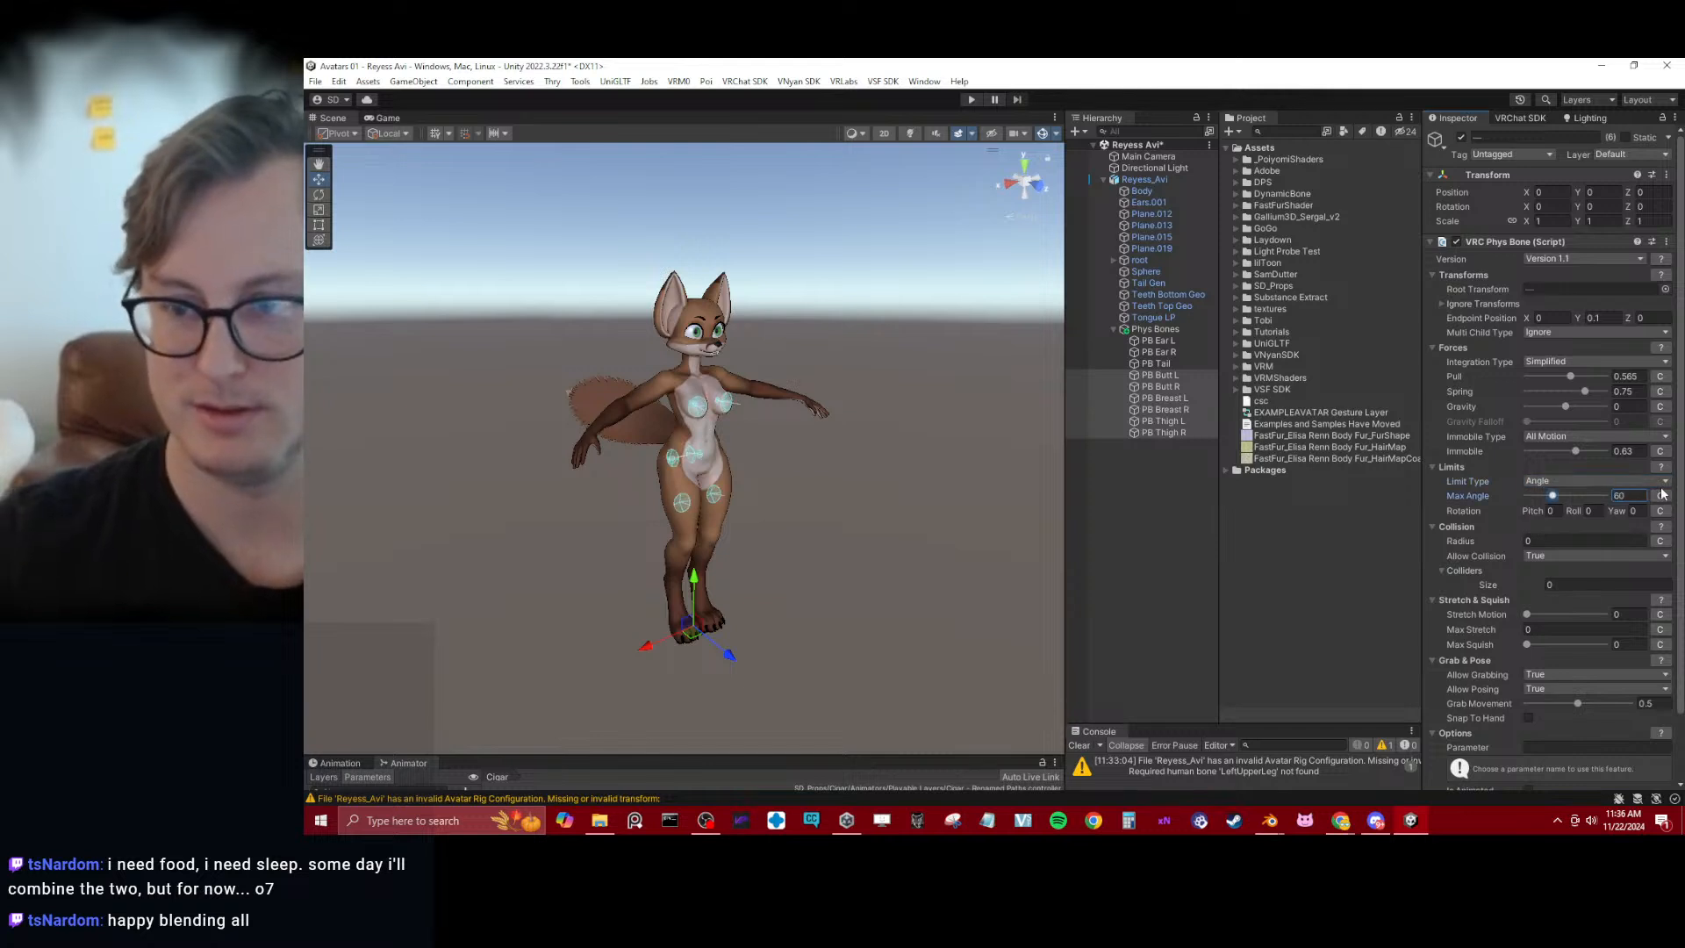
{"action": "key", "text": "ctrl+s"}
Check the limit gizmos on the whole Reyess_Avi avatar, hide the scene gizmos and start Play mode
{"action": "left_click_drag", "start_coordinate": [791, 484], "coordinate": [856, 475], "text": "alt"}
{"action": "left_click", "coordinate": [856, 474]}
{"action": "left_click", "coordinate": [1159, 177]}
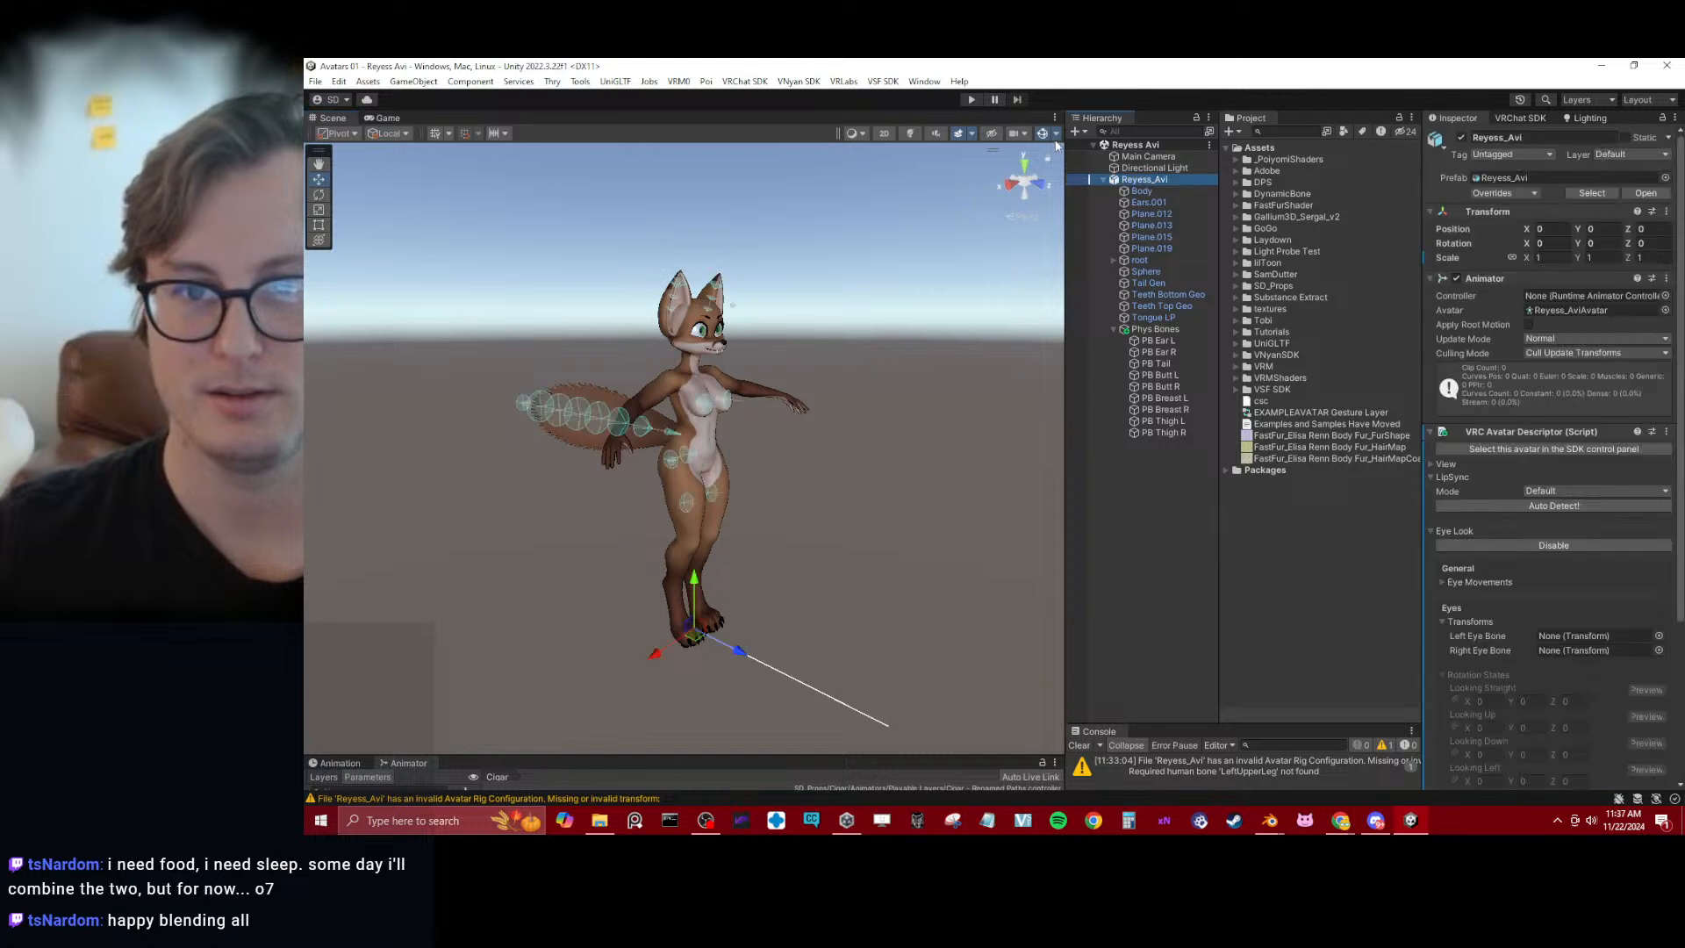
{"action": "left_click", "coordinate": [1040, 135]}
{"action": "left_click", "coordinate": [894, 357]}
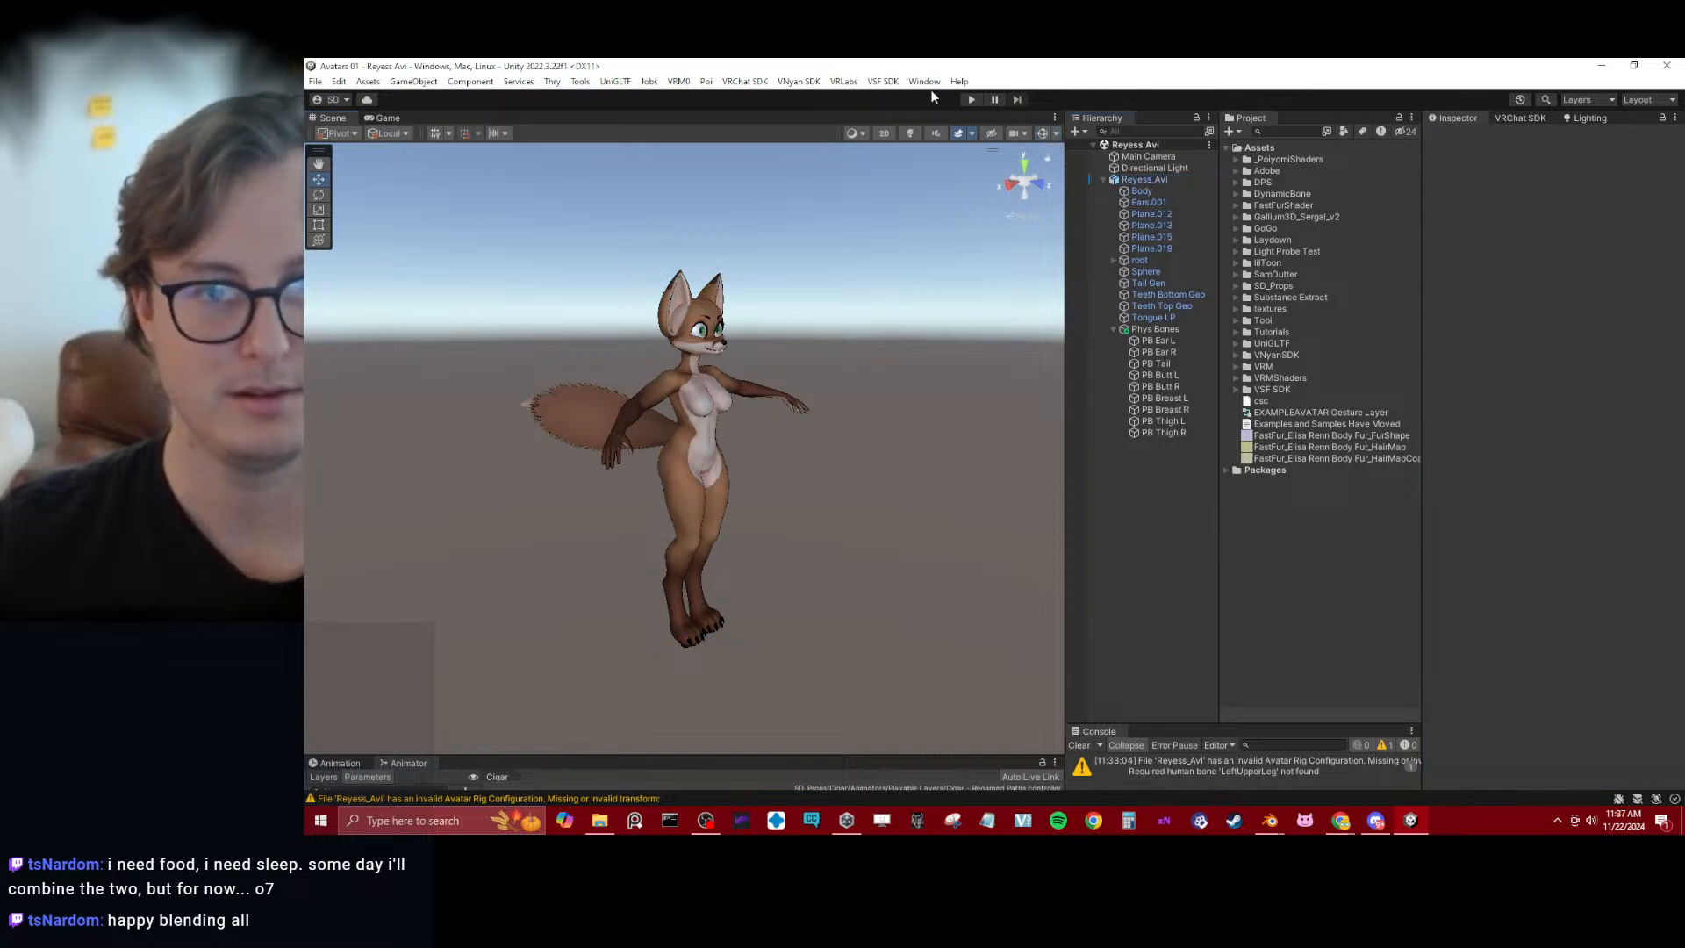
{"action": "left_click", "coordinate": [971, 99]}
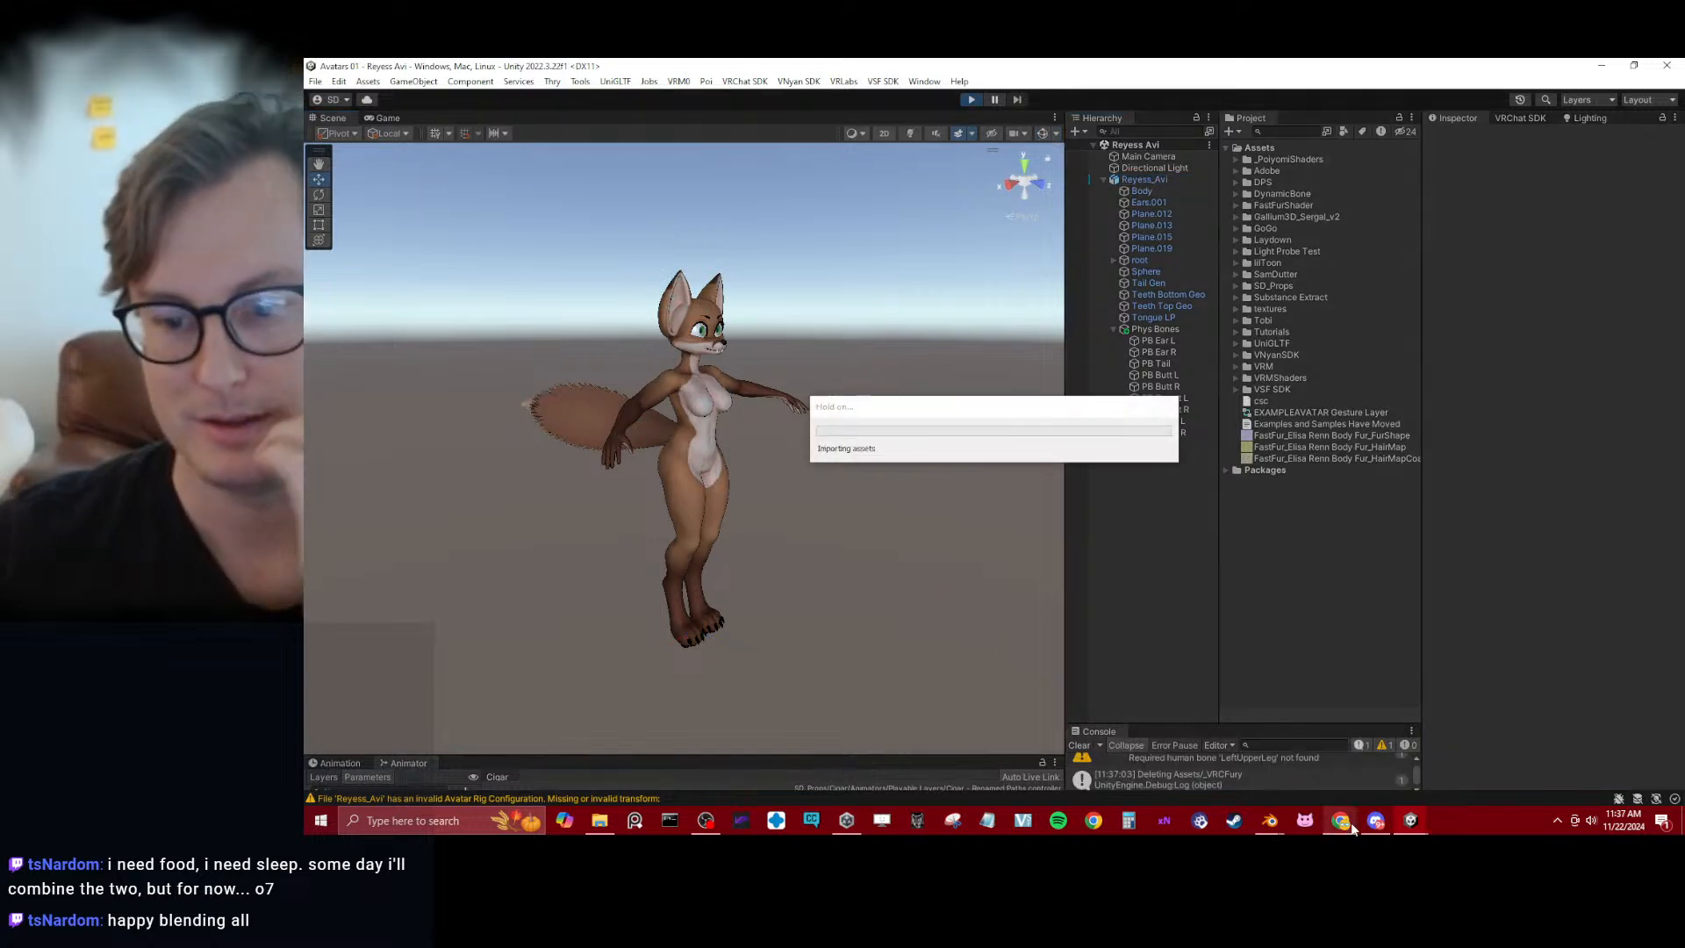
{"action": "mouse_move", "coordinate": [1352, 825]}
{"action": "left_click", "coordinate": [1381, 770]}
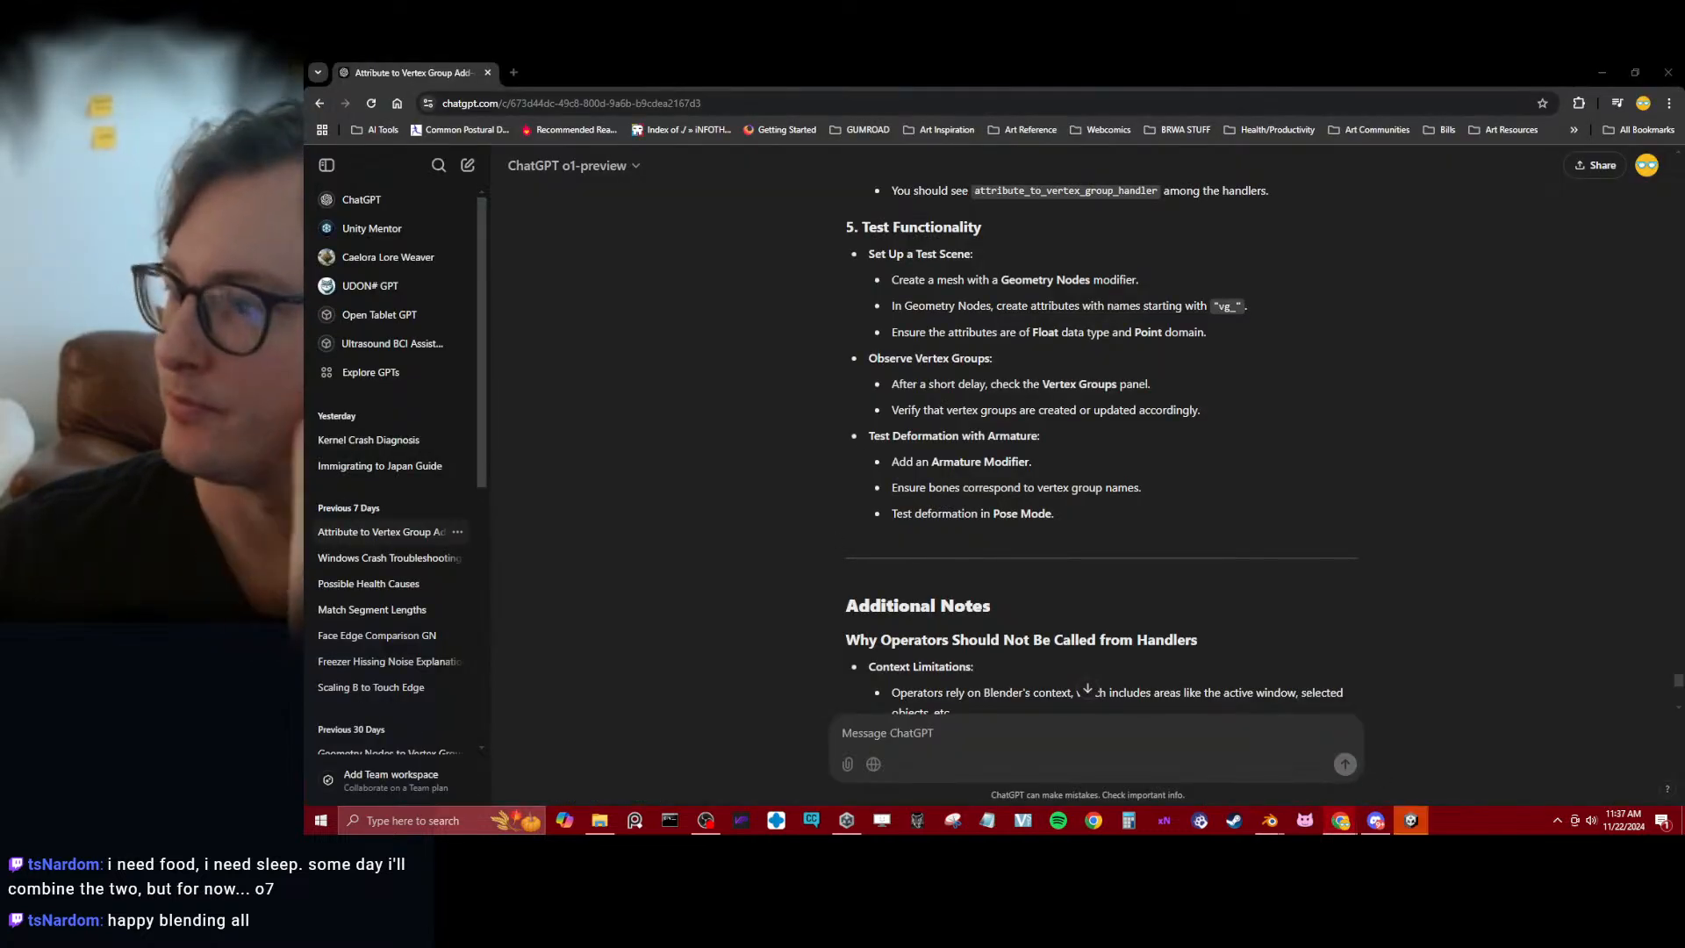
{"action": "left_click", "coordinate": [1601, 72]}
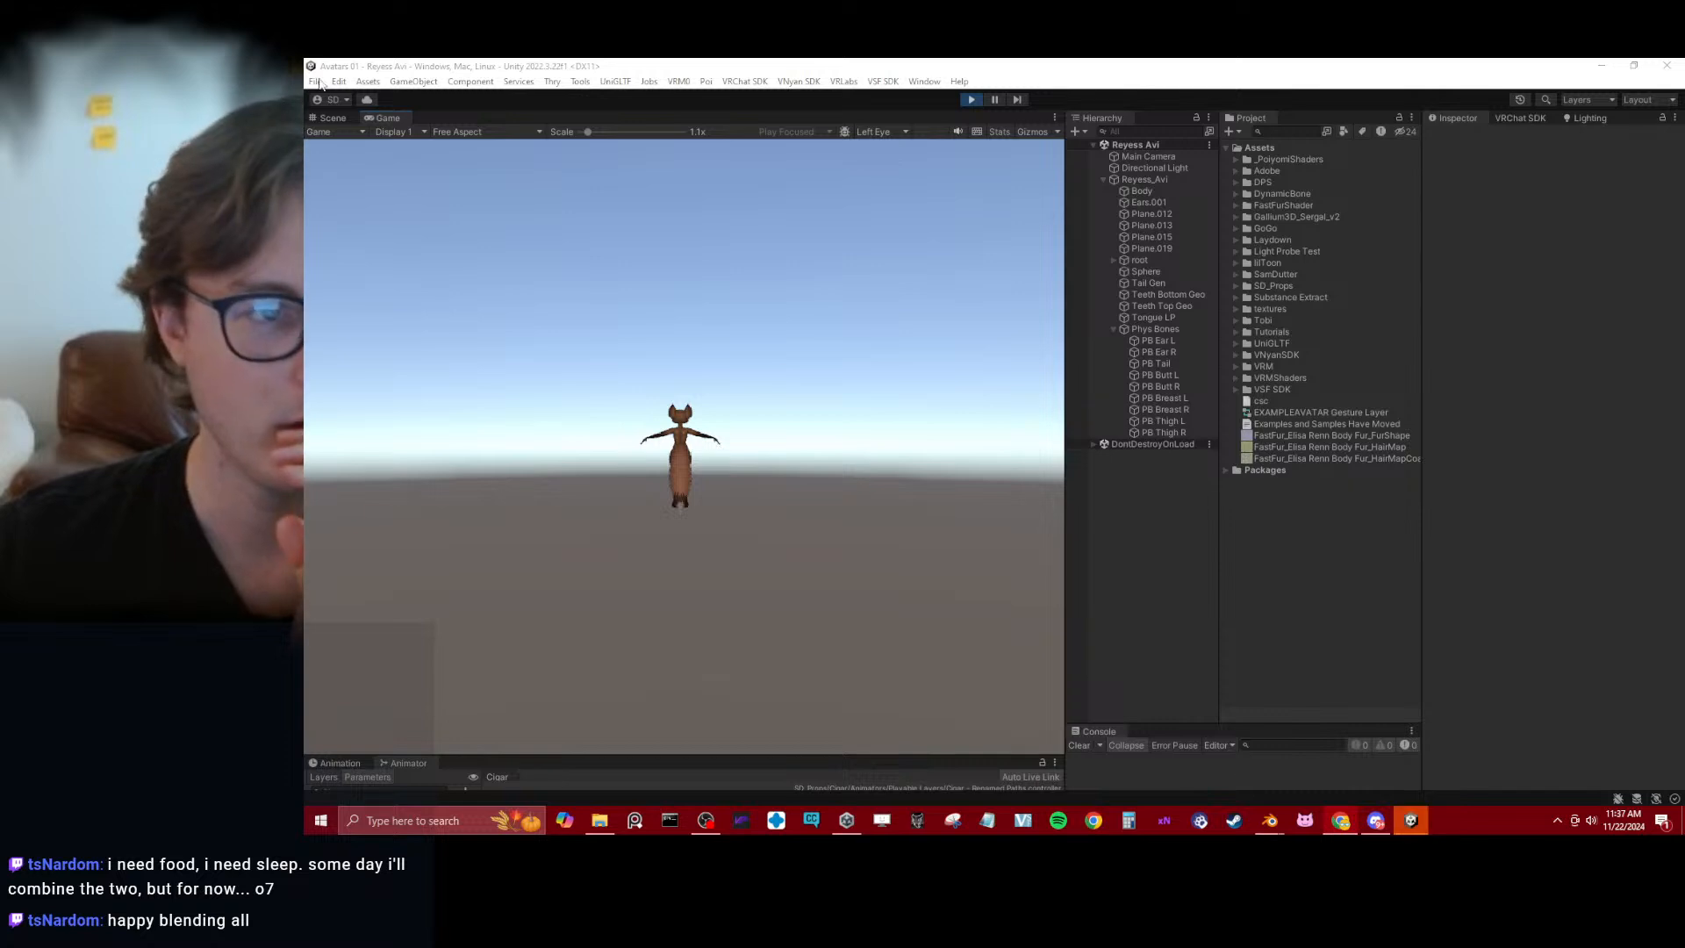
Return to the Scene view and dock the Game view beside the Animator
{"action": "left_click", "coordinate": [326, 117]}
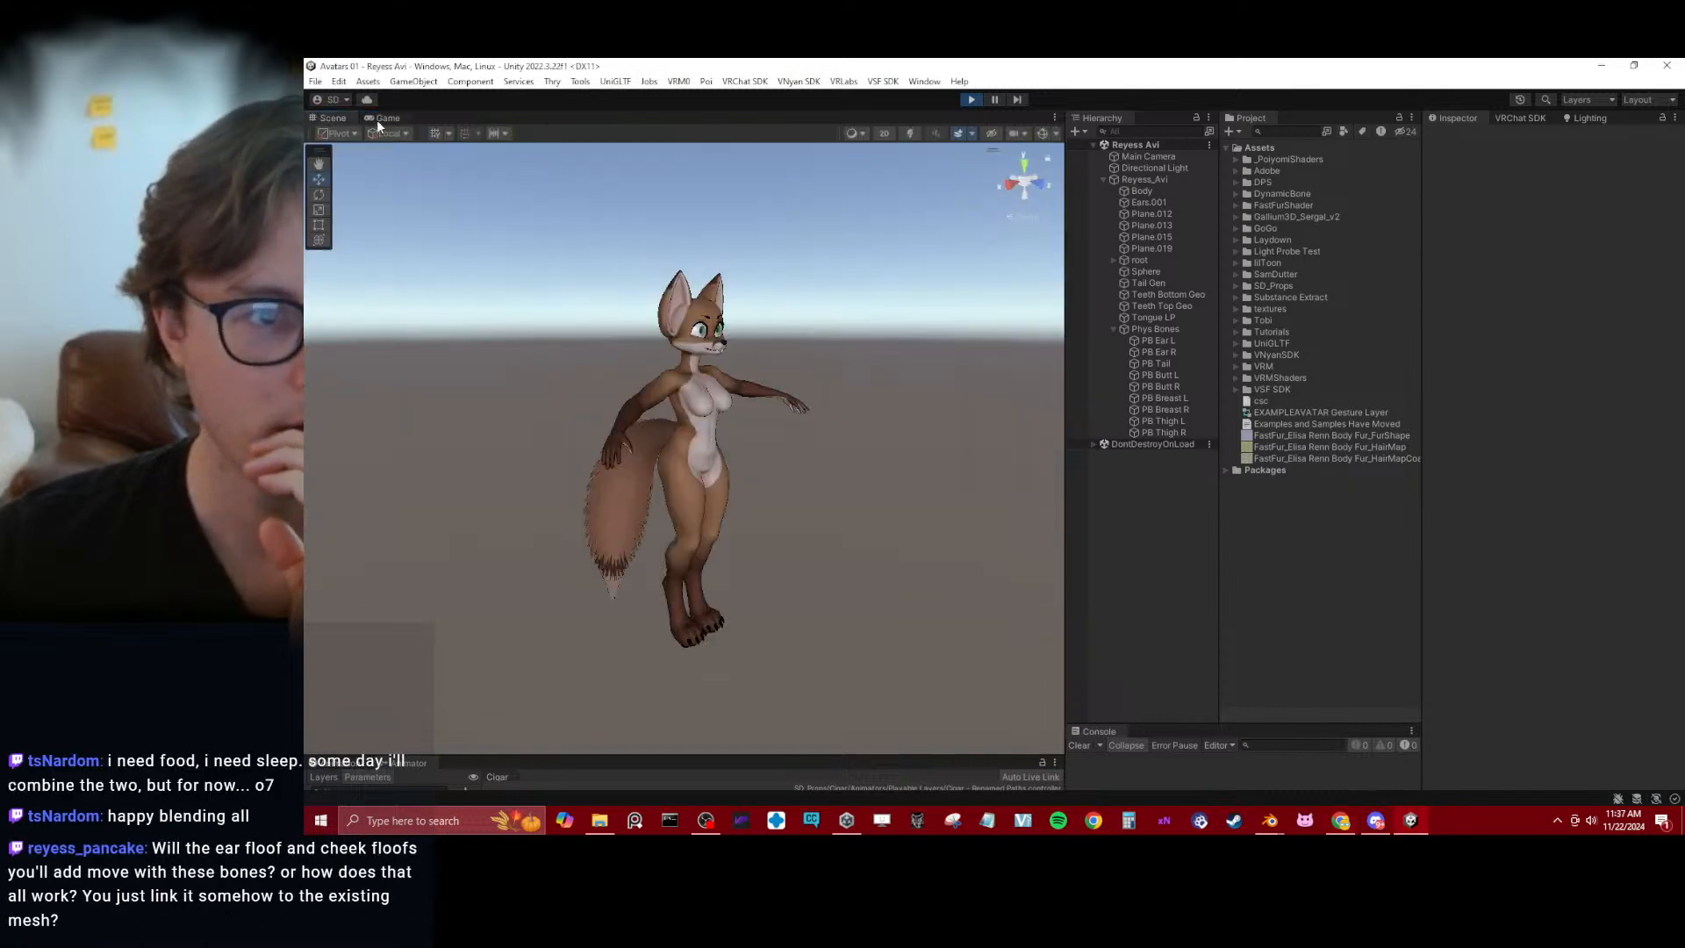
{"action": "left_click_drag", "start_coordinate": [386, 118], "coordinate": [327, 783]}
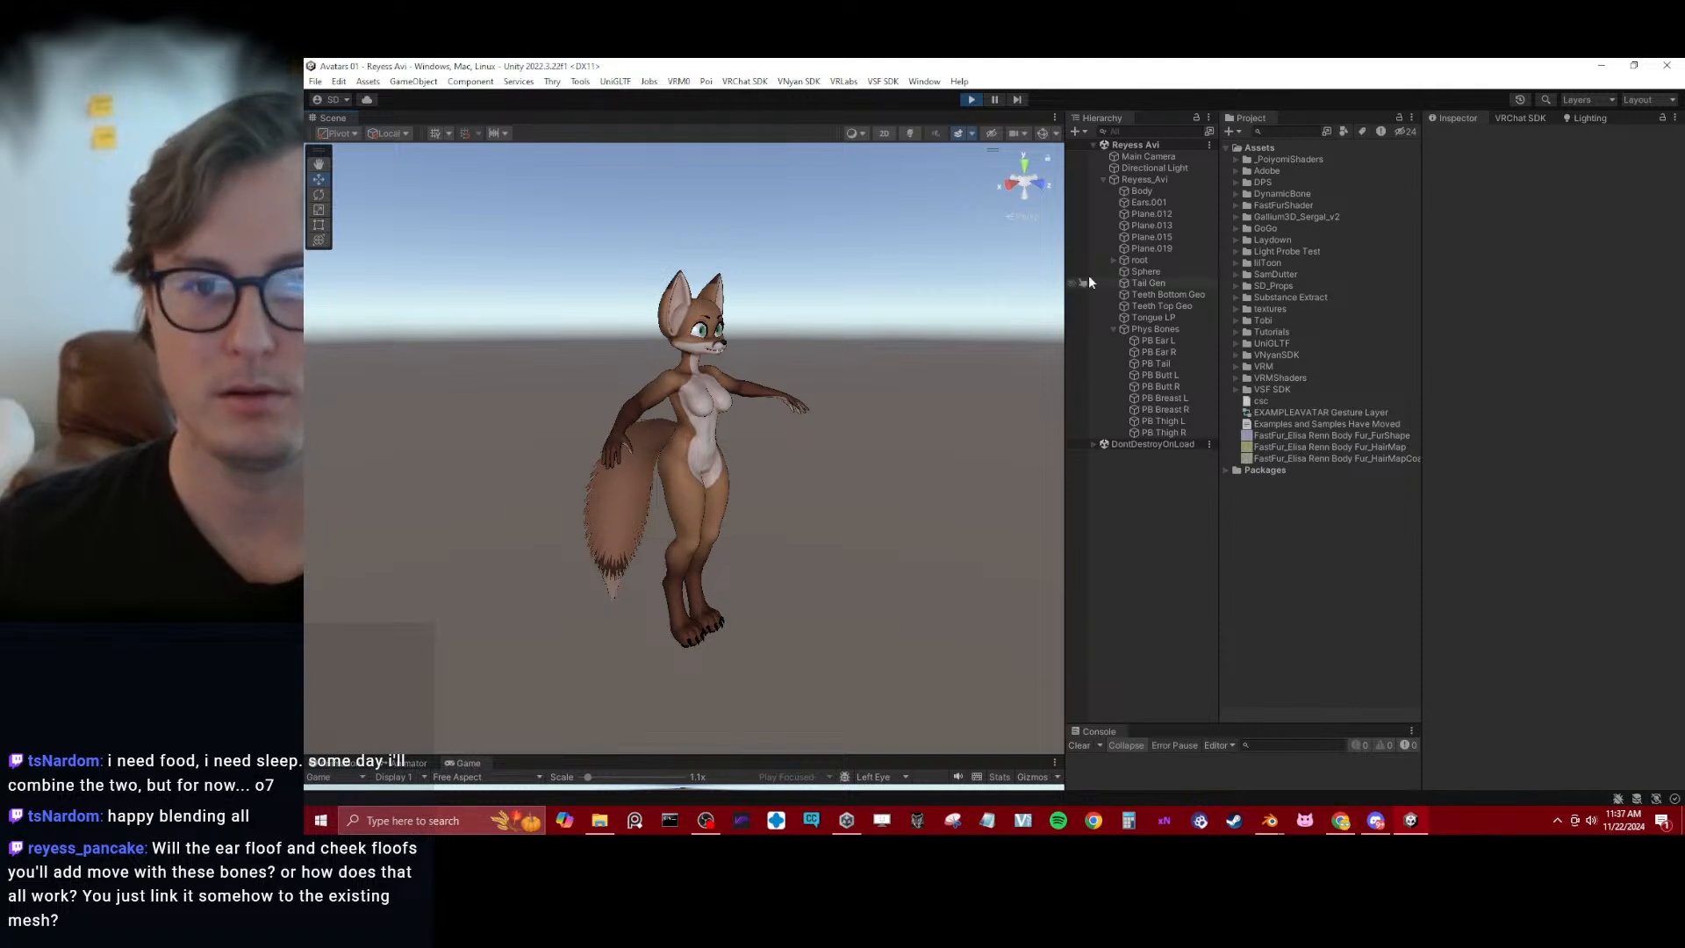
Move Reyess_Avi around the scene horizontally and vertically to test how the tail swings in Play mode
{"action": "left_click", "coordinate": [1170, 180]}
{"action": "left_click_drag", "start_coordinate": [692, 619], "coordinate": [655, 600]}
{"action": "left_click_drag", "start_coordinate": [655, 600], "coordinate": [789, 544], "text": "alt"}
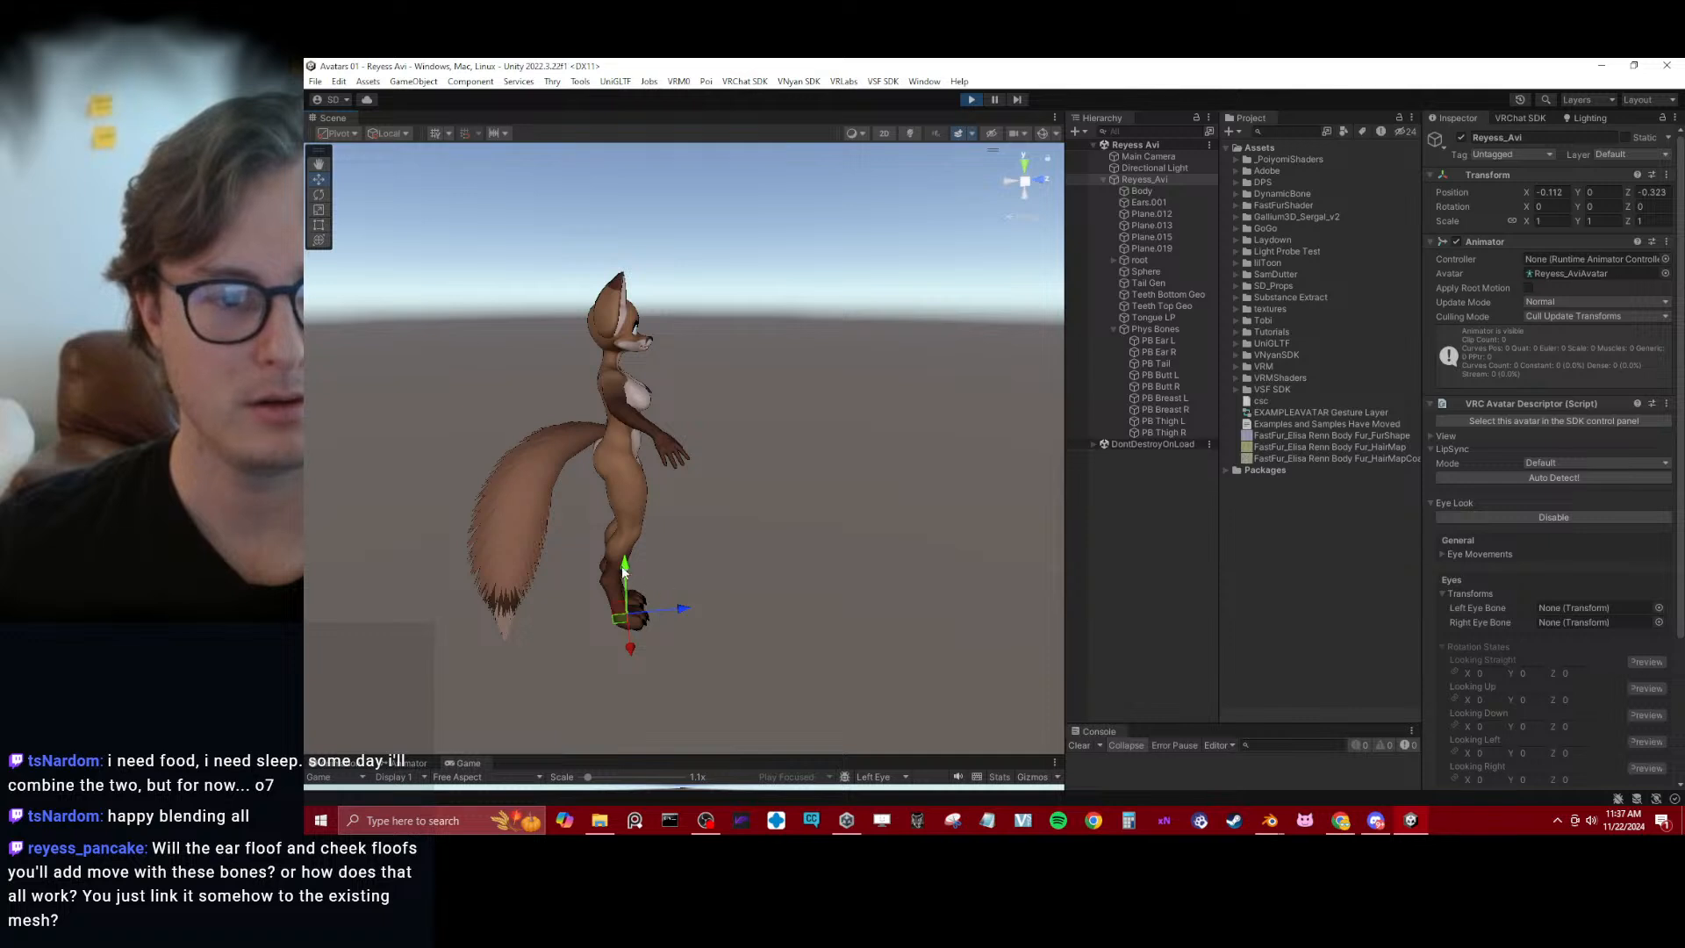
{"action": "left_click_drag", "start_coordinate": [624, 571], "coordinate": [640, 518]}
Set PB Tail's Gravity to 0.19 and Immobile to 0.259 during Play mode
{"action": "left_click", "coordinate": [1158, 363]}
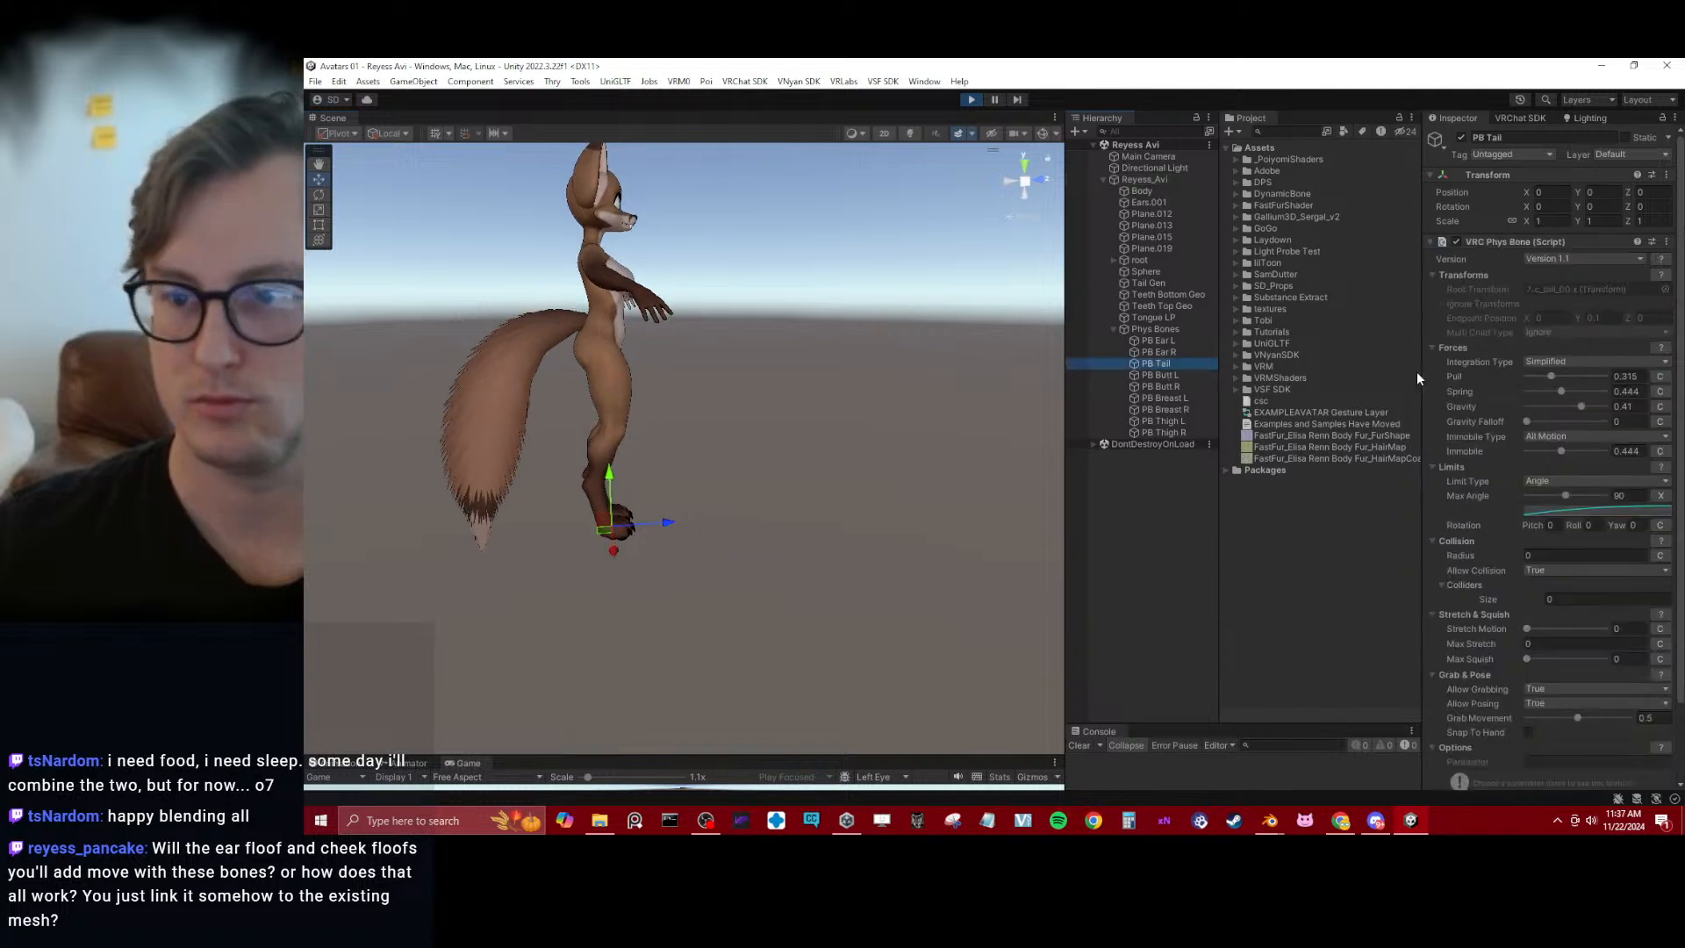
{"action": "left_click_drag", "start_coordinate": [1583, 406], "coordinate": [1573, 407]}
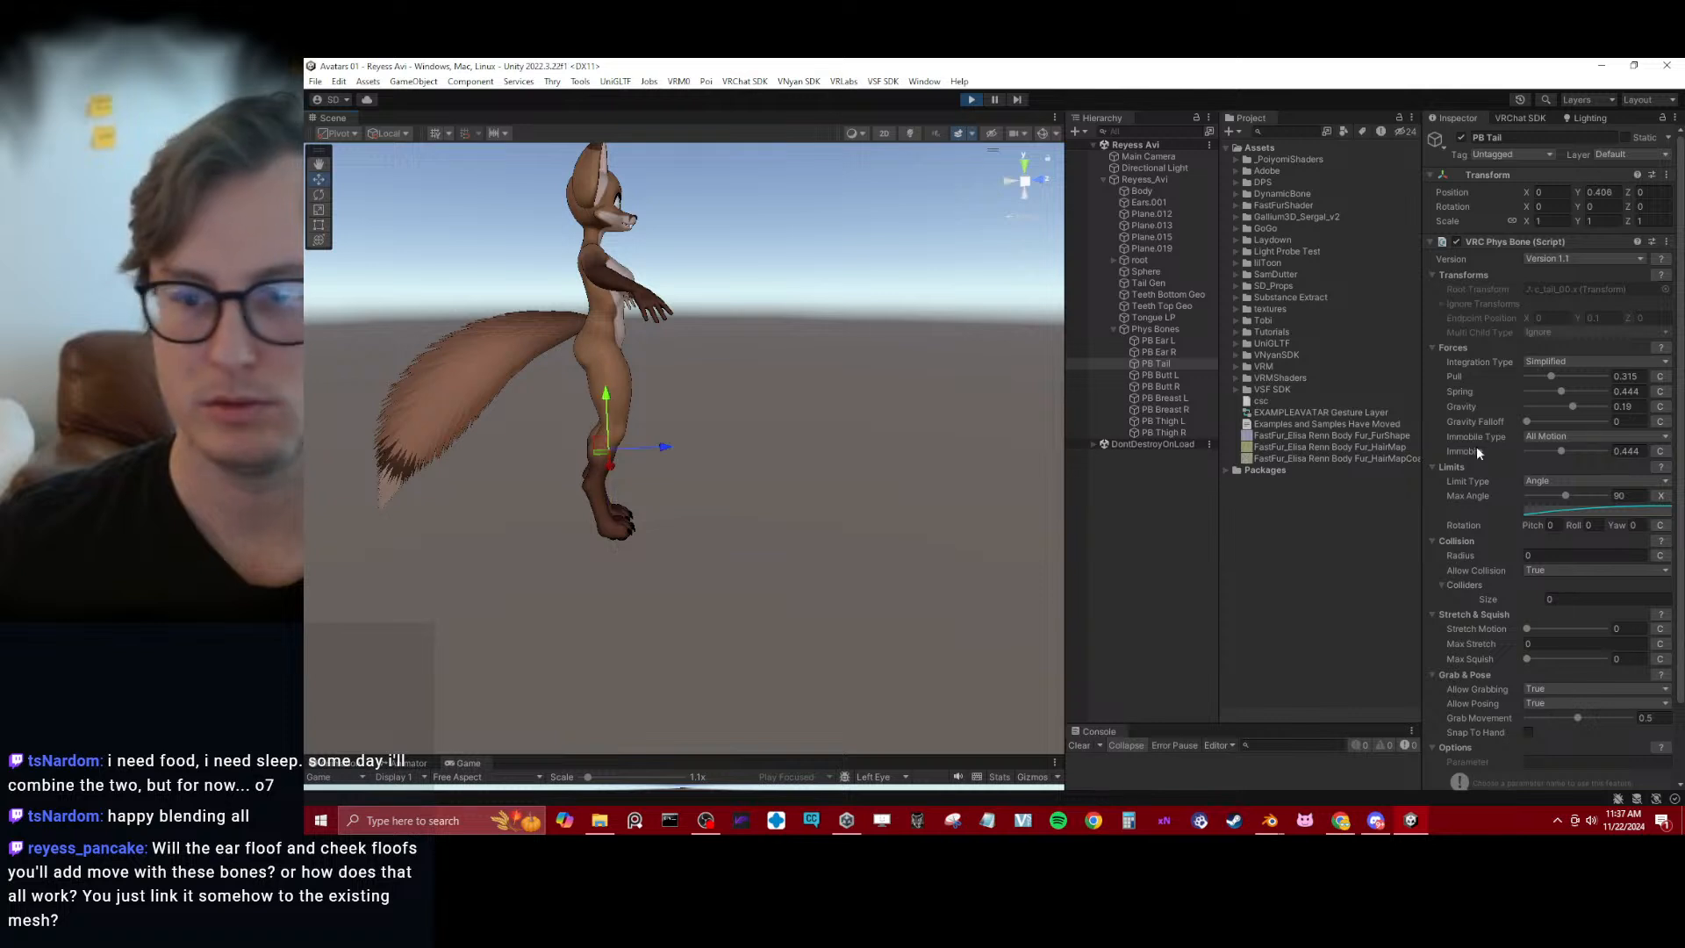
{"action": "left_click_drag", "start_coordinate": [1560, 451], "coordinate": [1527, 454]}
Shift Reyess_Avi in several directions and examine the tail, ear and body physics from behind and in front
{"action": "left_click", "coordinate": [1078, 179]}
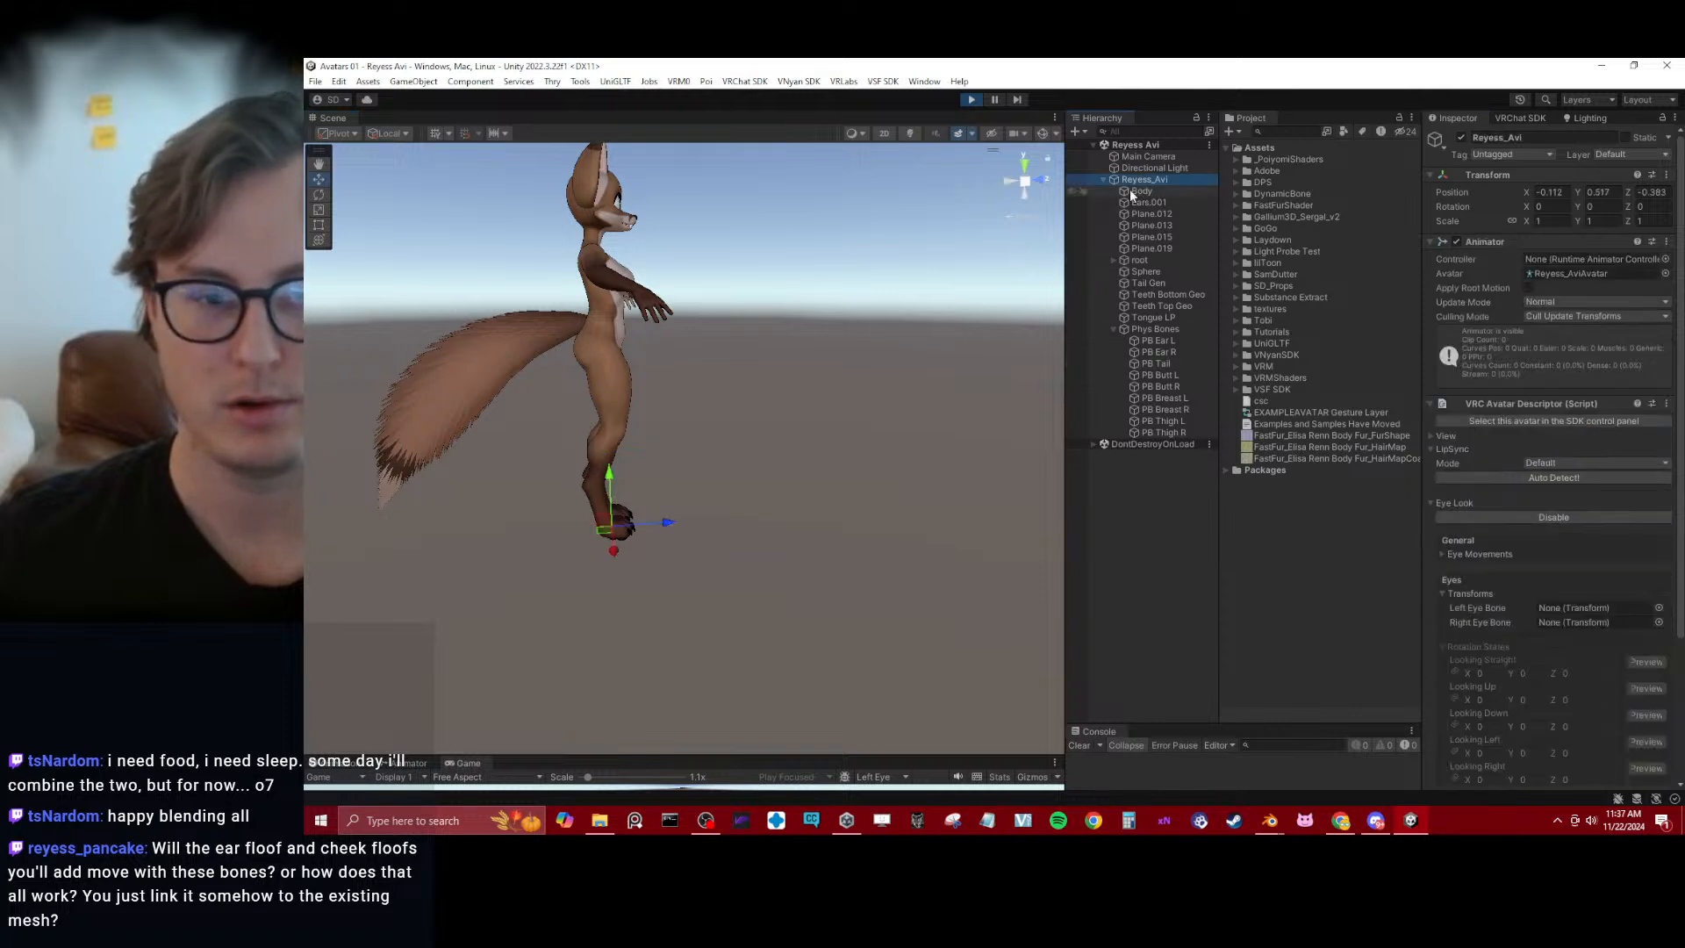
{"action": "left_click_drag", "start_coordinate": [614, 508], "coordinate": [851, 573], "text": "alt"}
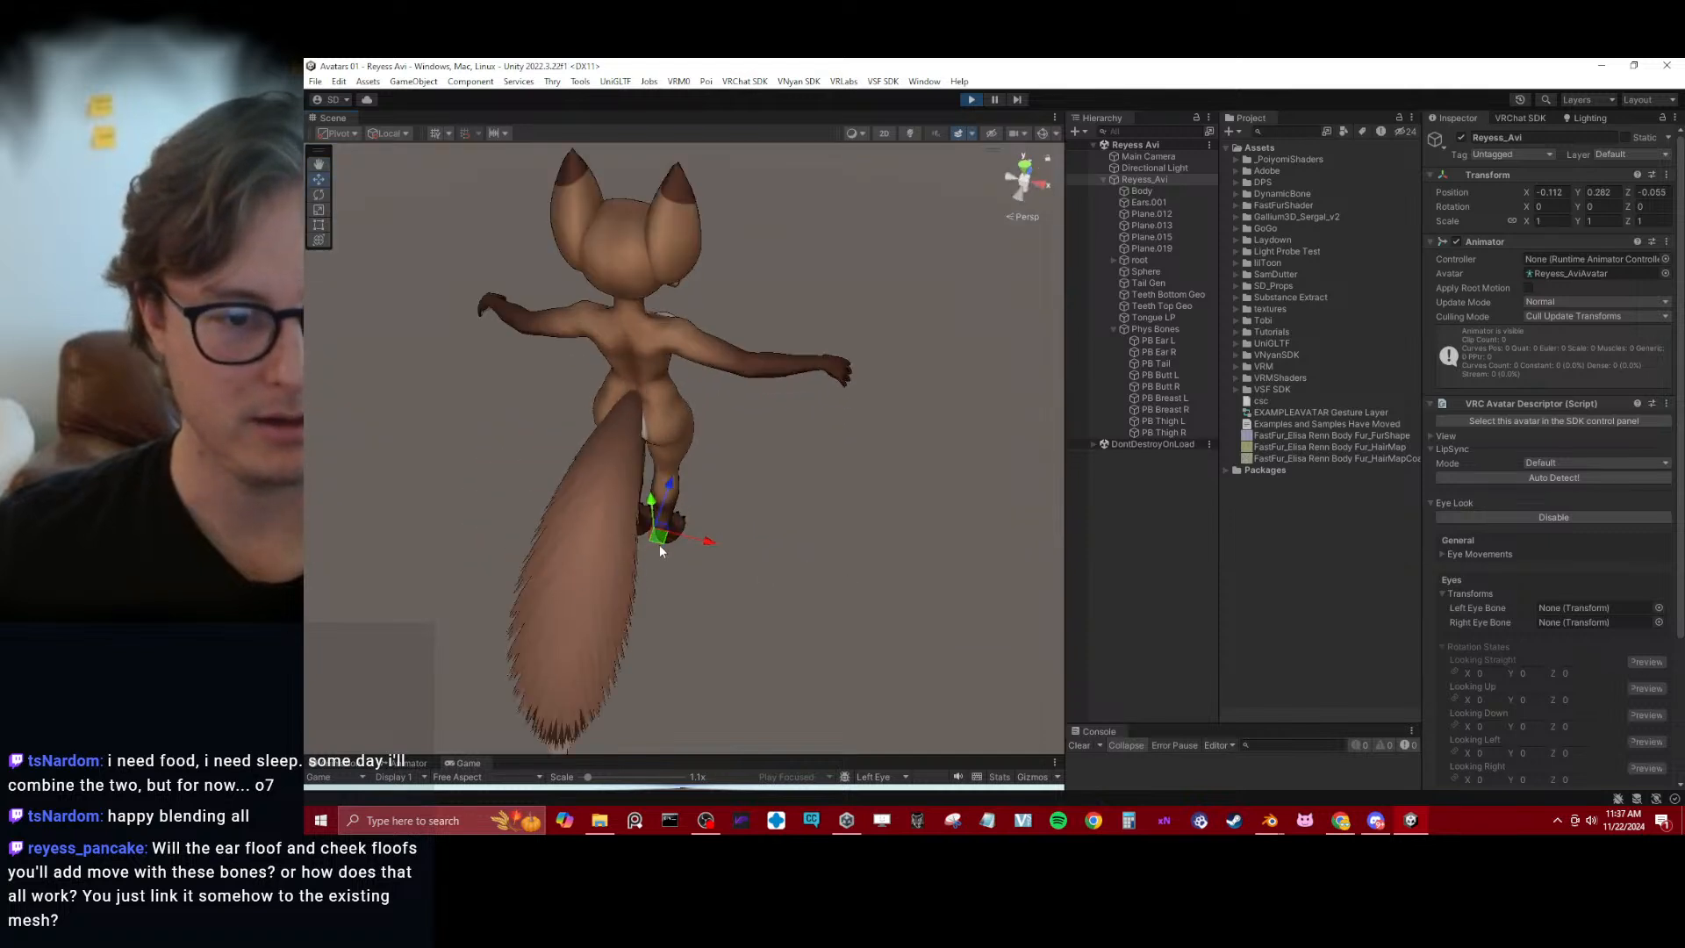
{"action": "mouse_move", "coordinate": [664, 527]}
{"action": "left_mouse_down"}
{"action": "mouse_move", "coordinate": [725, 530]}
{"action": "mouse_move", "coordinate": [682, 549]}
{"action": "mouse_move", "coordinate": [734, 540]}
{"action": "mouse_move", "coordinate": [729, 502]}
{"action": "mouse_move", "coordinate": [853, 271]}
{"action": "mouse_move", "coordinate": [669, 545]}
{"action": "mouse_move", "coordinate": [688, 590]}
{"action": "mouse_move", "coordinate": [657, 533]}
{"action": "left_mouse_up"}
{"action": "mouse_move", "coordinate": [637, 570]}
{"action": "left_mouse_down"}
{"action": "mouse_move", "coordinate": [720, 566]}
{"action": "mouse_move", "coordinate": [653, 550]}
{"action": "mouse_move", "coordinate": [894, 423]}
{"action": "mouse_move", "coordinate": [728, 438]}
{"action": "mouse_move", "coordinate": [635, 583]}
{"action": "mouse_move", "coordinate": [932, 564]}
{"action": "mouse_move", "coordinate": [744, 658]}
{"action": "mouse_move", "coordinate": [867, 612]}
{"action": "mouse_move", "coordinate": [616, 576]}
{"action": "left_mouse_up"}
{"action": "mouse_move", "coordinate": [680, 631]}
{"action": "left_mouse_down"}
{"action": "mouse_move", "coordinate": [675, 650]}
{"action": "mouse_move", "coordinate": [610, 661]}
{"action": "mouse_move", "coordinate": [634, 625]}
{"action": "mouse_move", "coordinate": [615, 585]}
{"action": "mouse_move", "coordinate": [618, 604]}
{"action": "mouse_move", "coordinate": [676, 614]}
{"action": "left_mouse_up"}
{"action": "left_click_drag", "start_coordinate": [626, 673], "coordinate": [651, 638]}
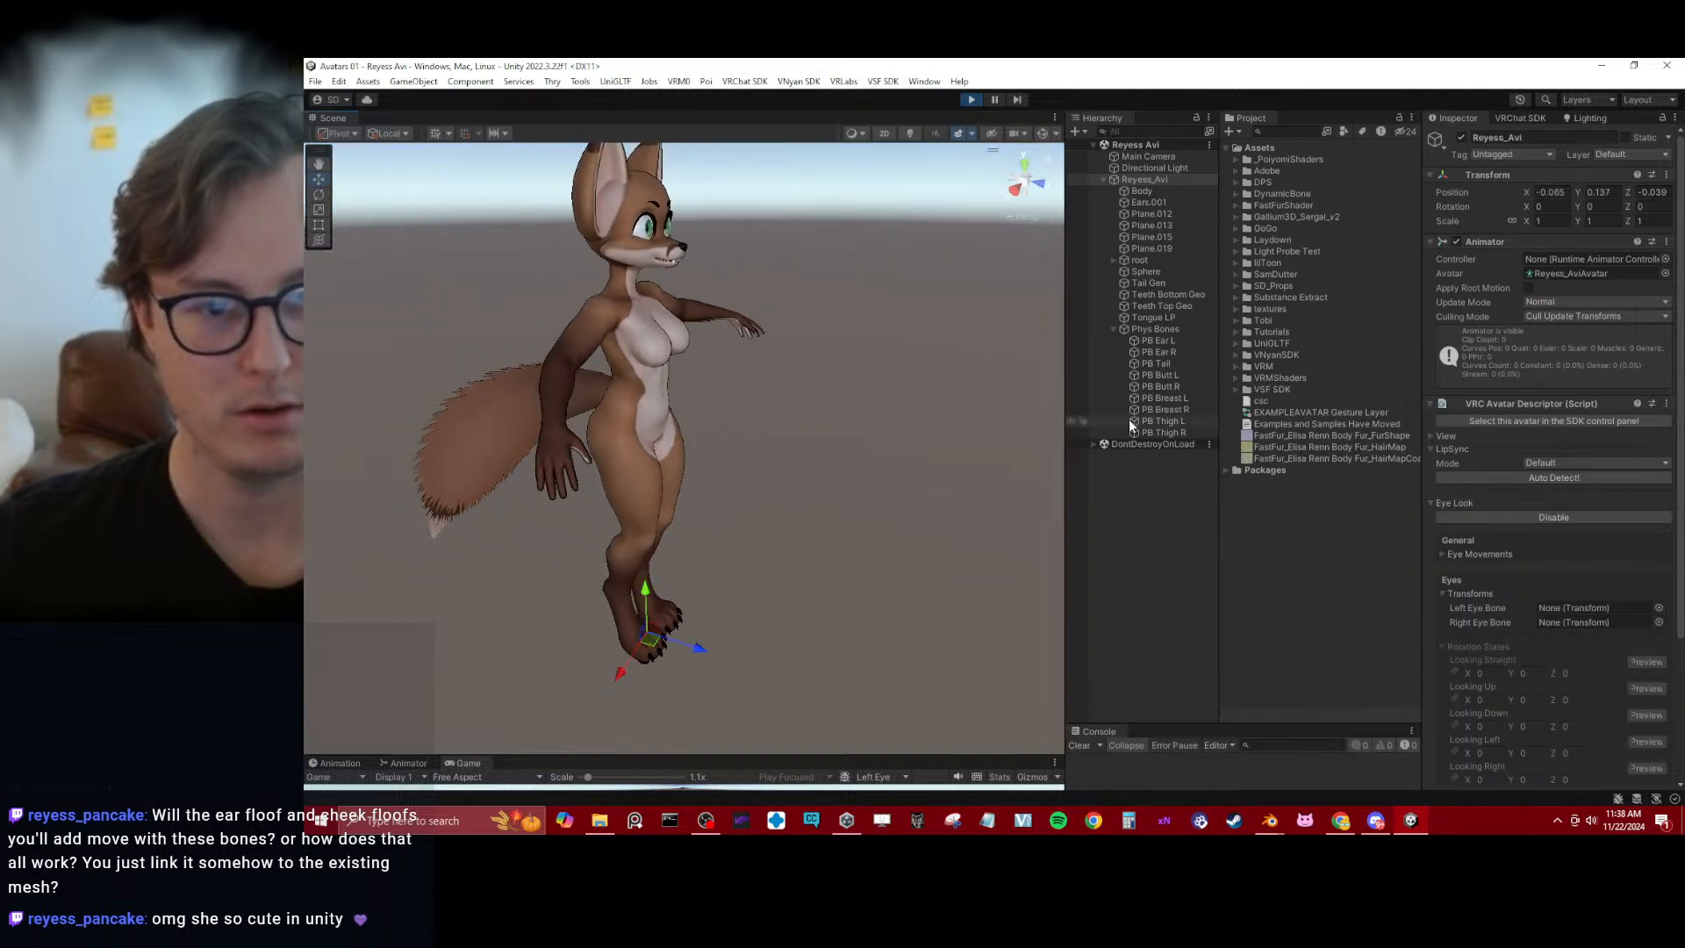
Copy PB Tail's VRC Phys Bone component, exit Play mode and paste the copied values back onto PB Tail
{"action": "left_click", "coordinate": [1160, 373]}
{"action": "left_click", "coordinate": [1167, 386], "text": "shift"}
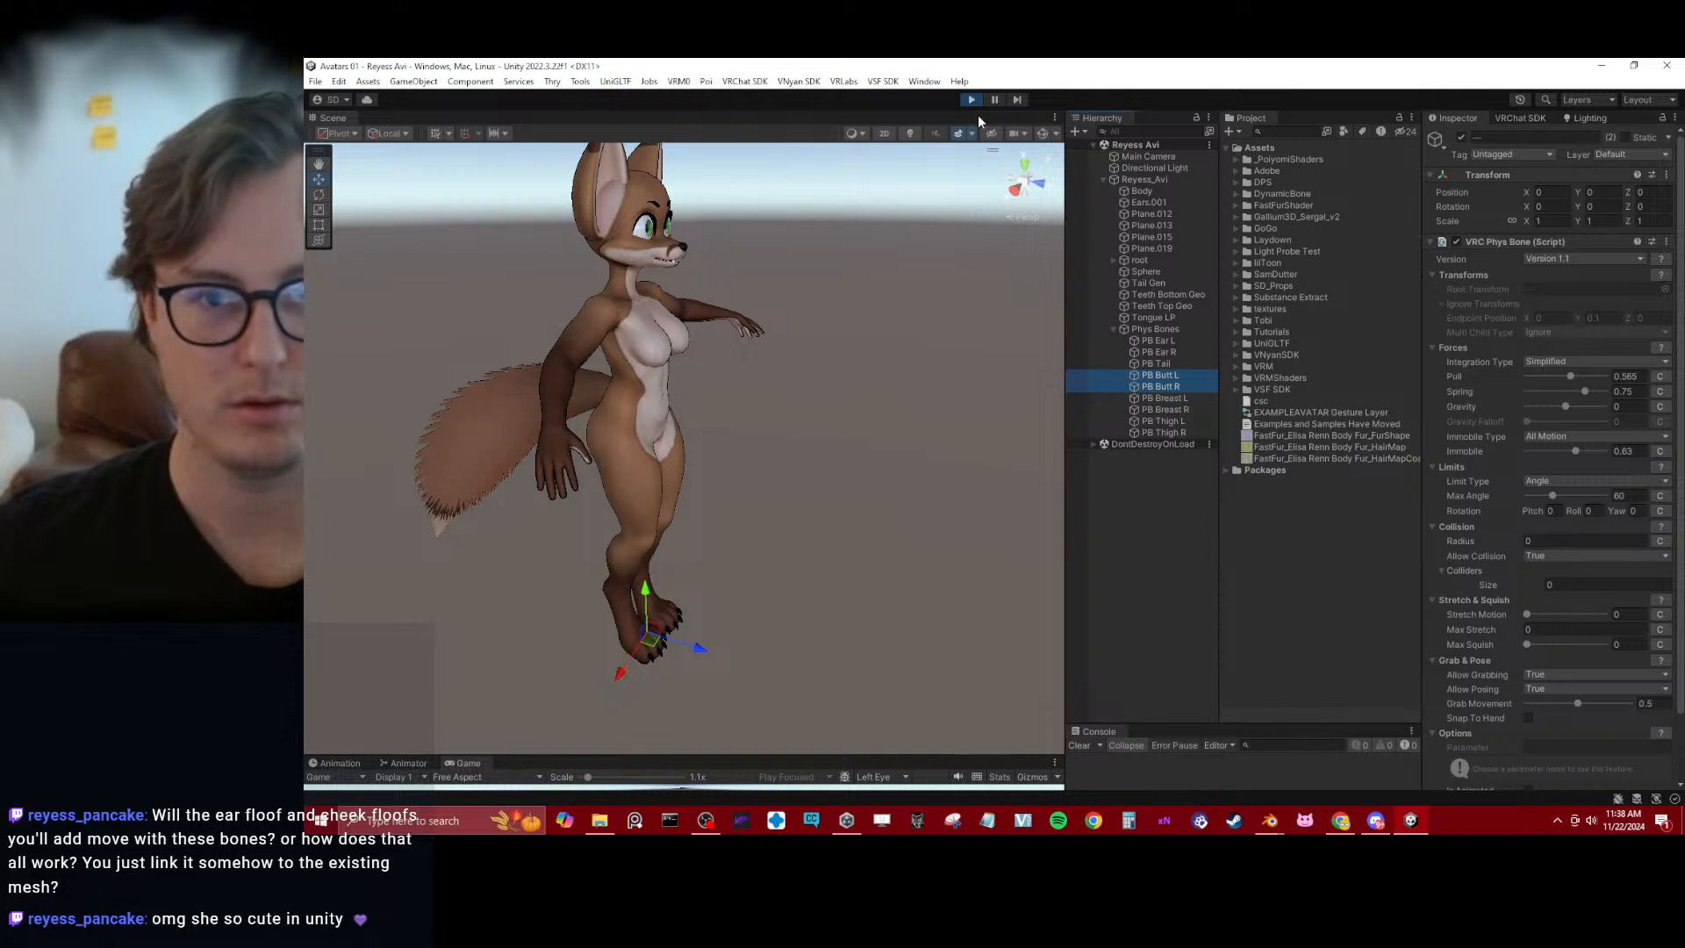
{"action": "left_click", "coordinate": [1186, 364]}
{"action": "left_click", "coordinate": [1665, 242]}
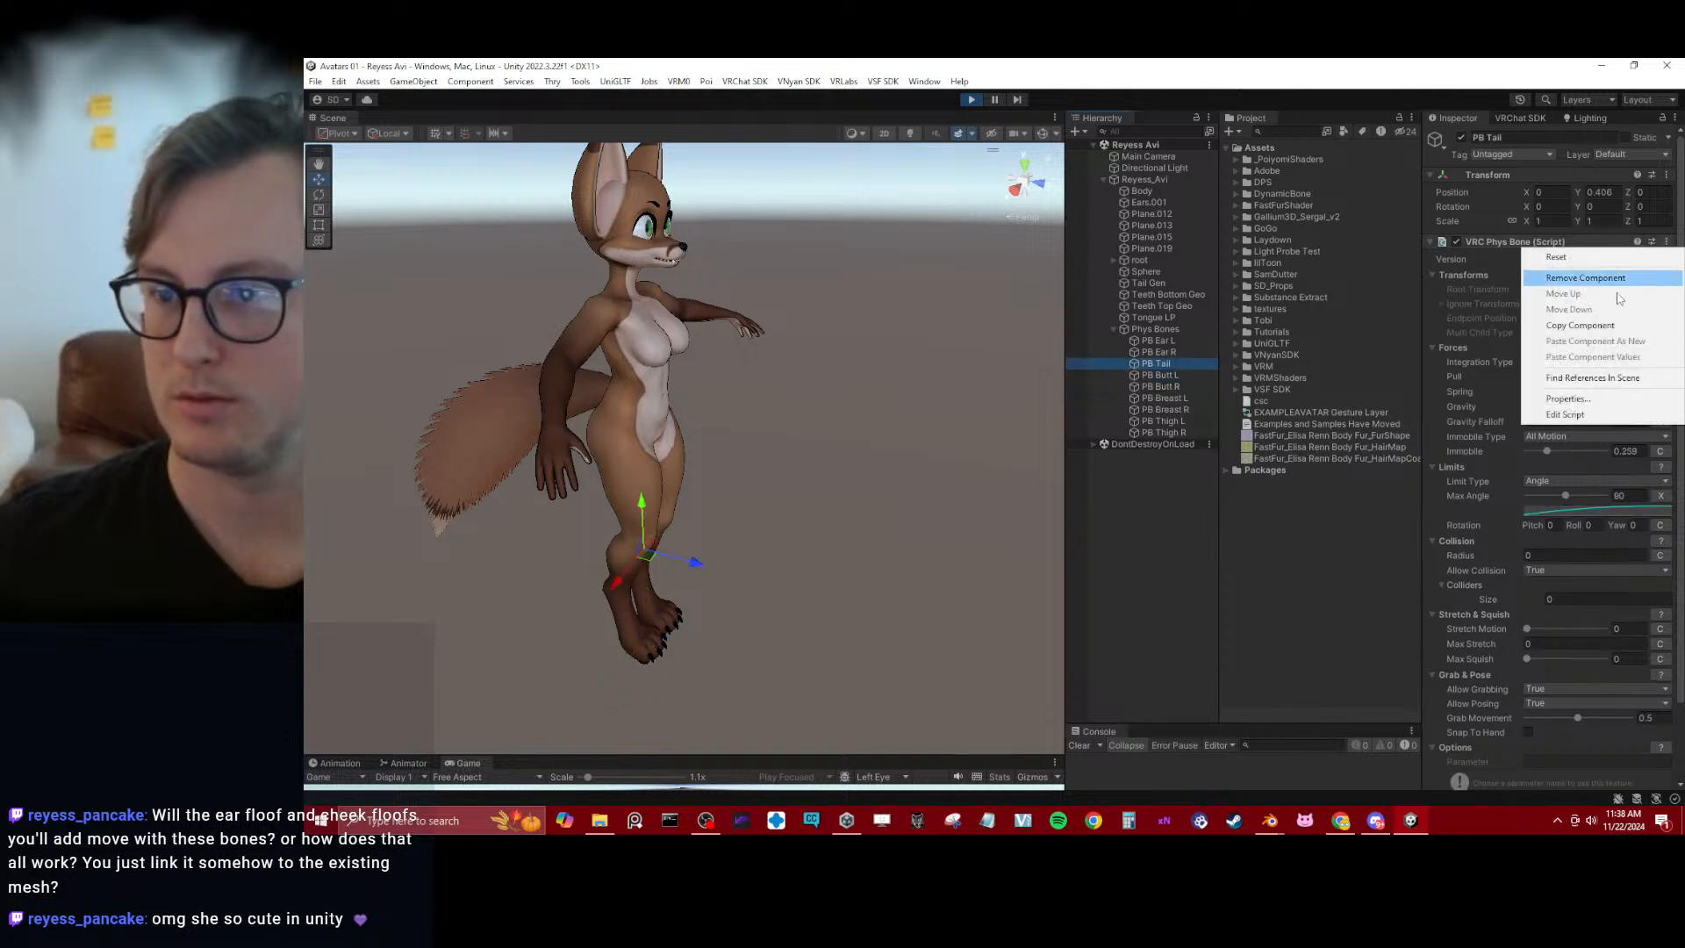
{"action": "left_click", "coordinate": [1585, 328]}
{"action": "left_click", "coordinate": [971, 99]}
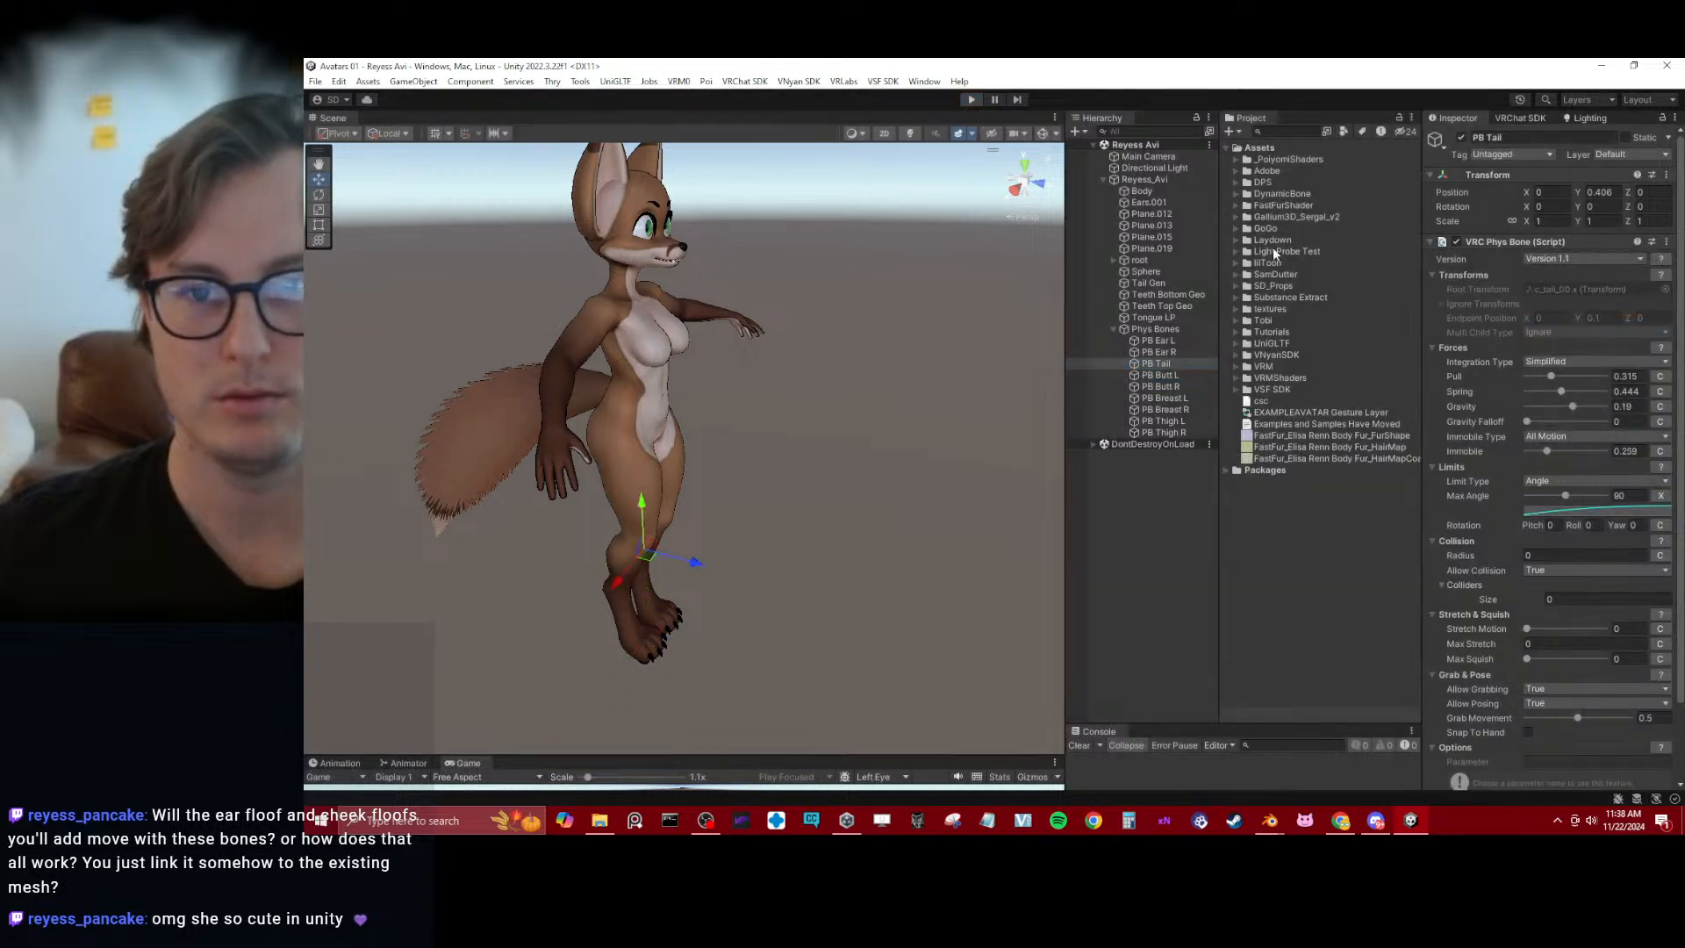
{"action": "left_click", "coordinate": [1666, 242]}
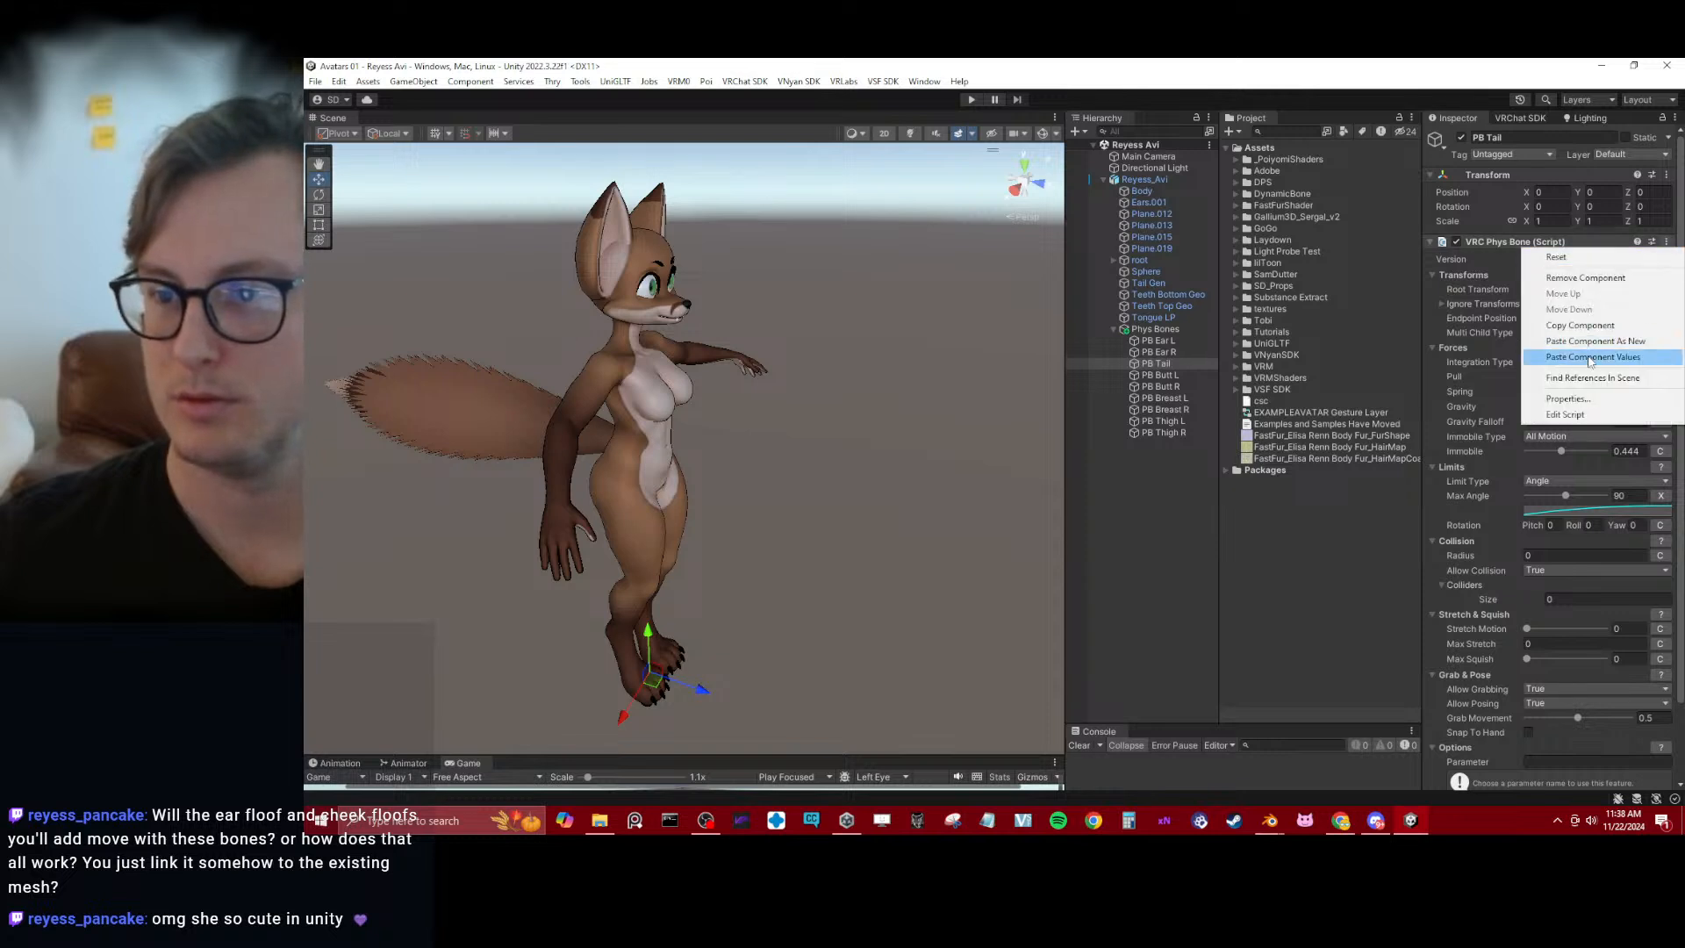
{"action": "left_click", "coordinate": [1592, 356]}
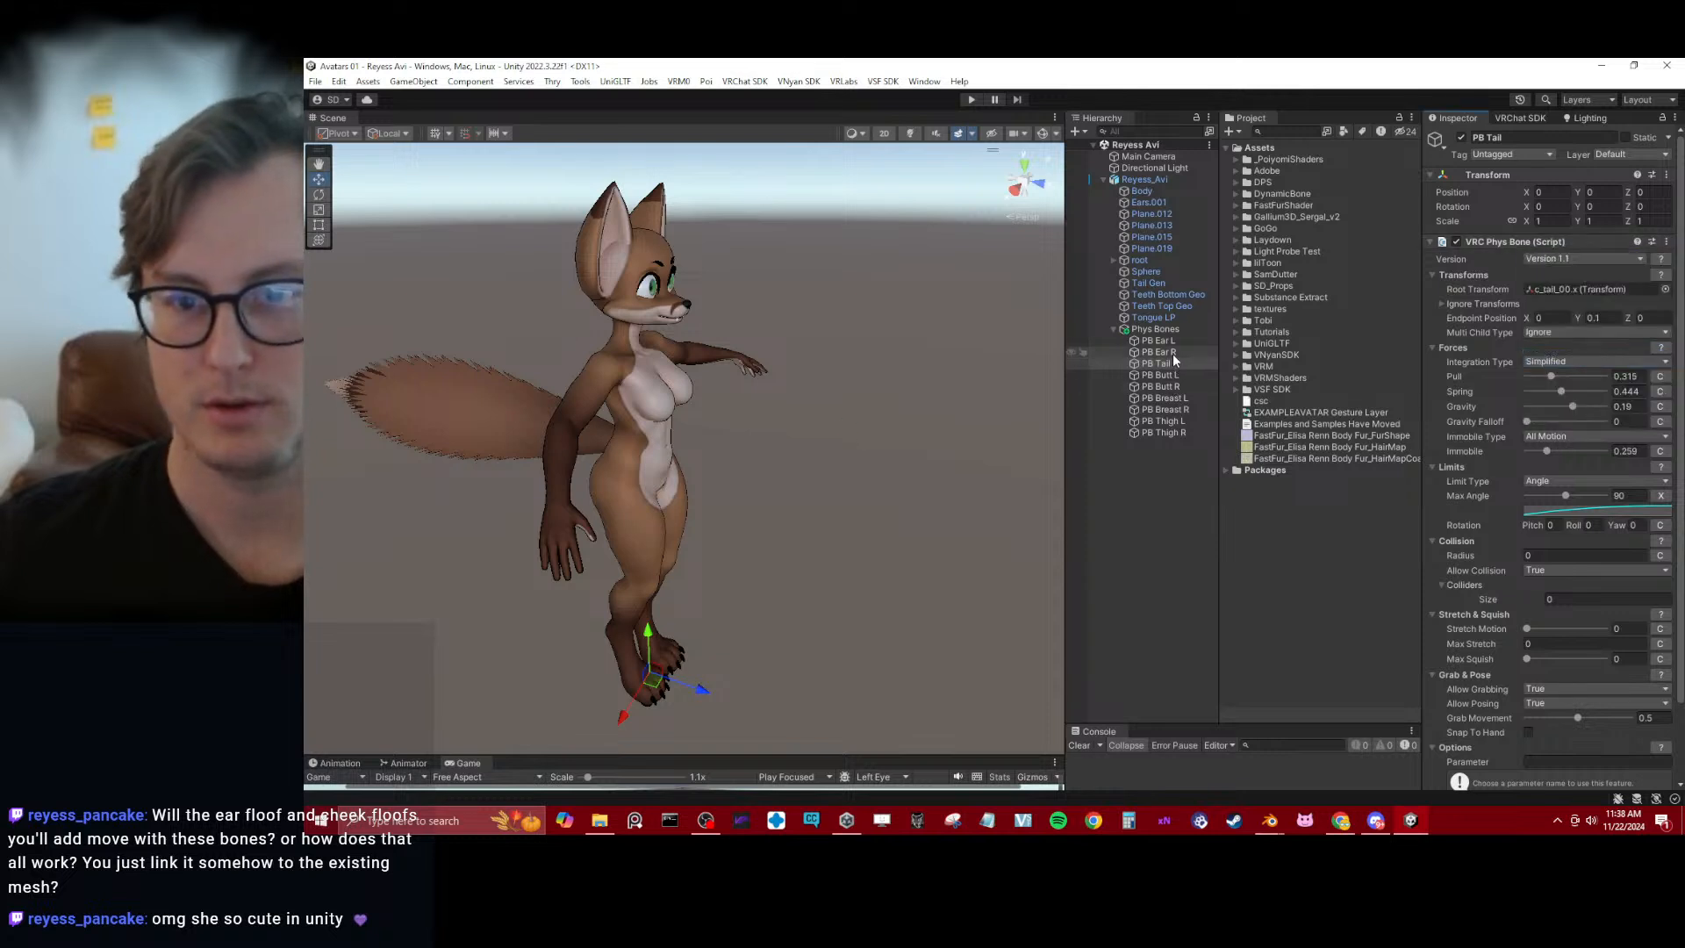
Set Immobile to 0.806 on the left and right butt and breast Phys Bones
{"action": "left_click", "coordinate": [1160, 376]}
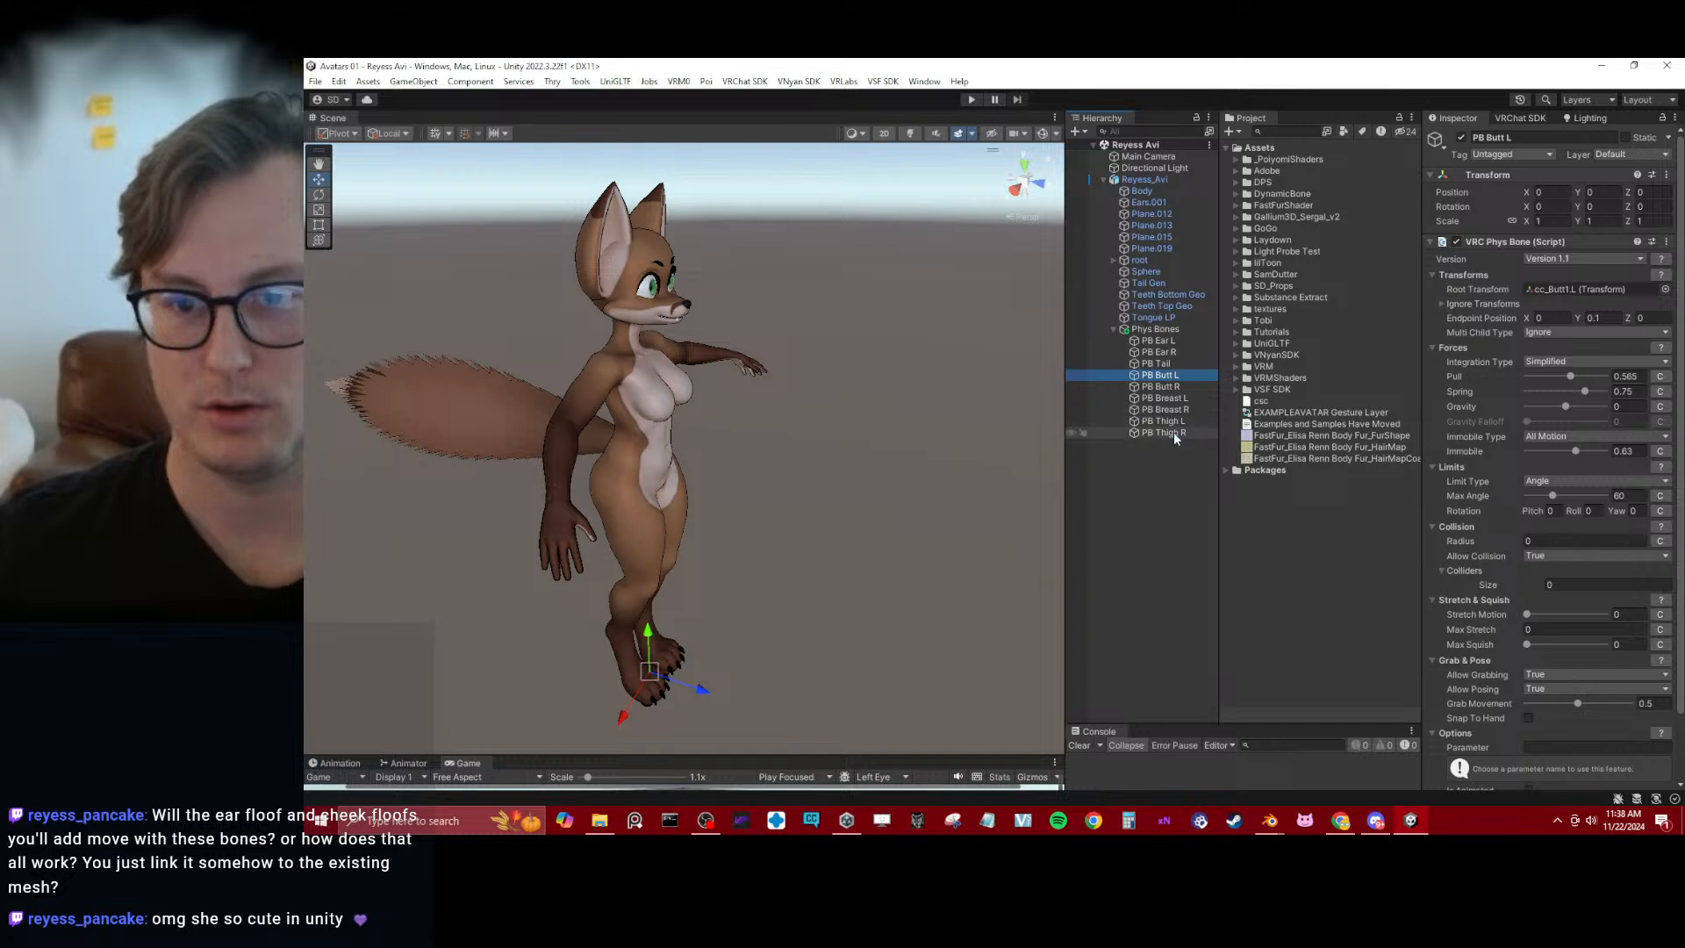
{"action": "left_click", "coordinate": [1172, 433], "text": "shift"}
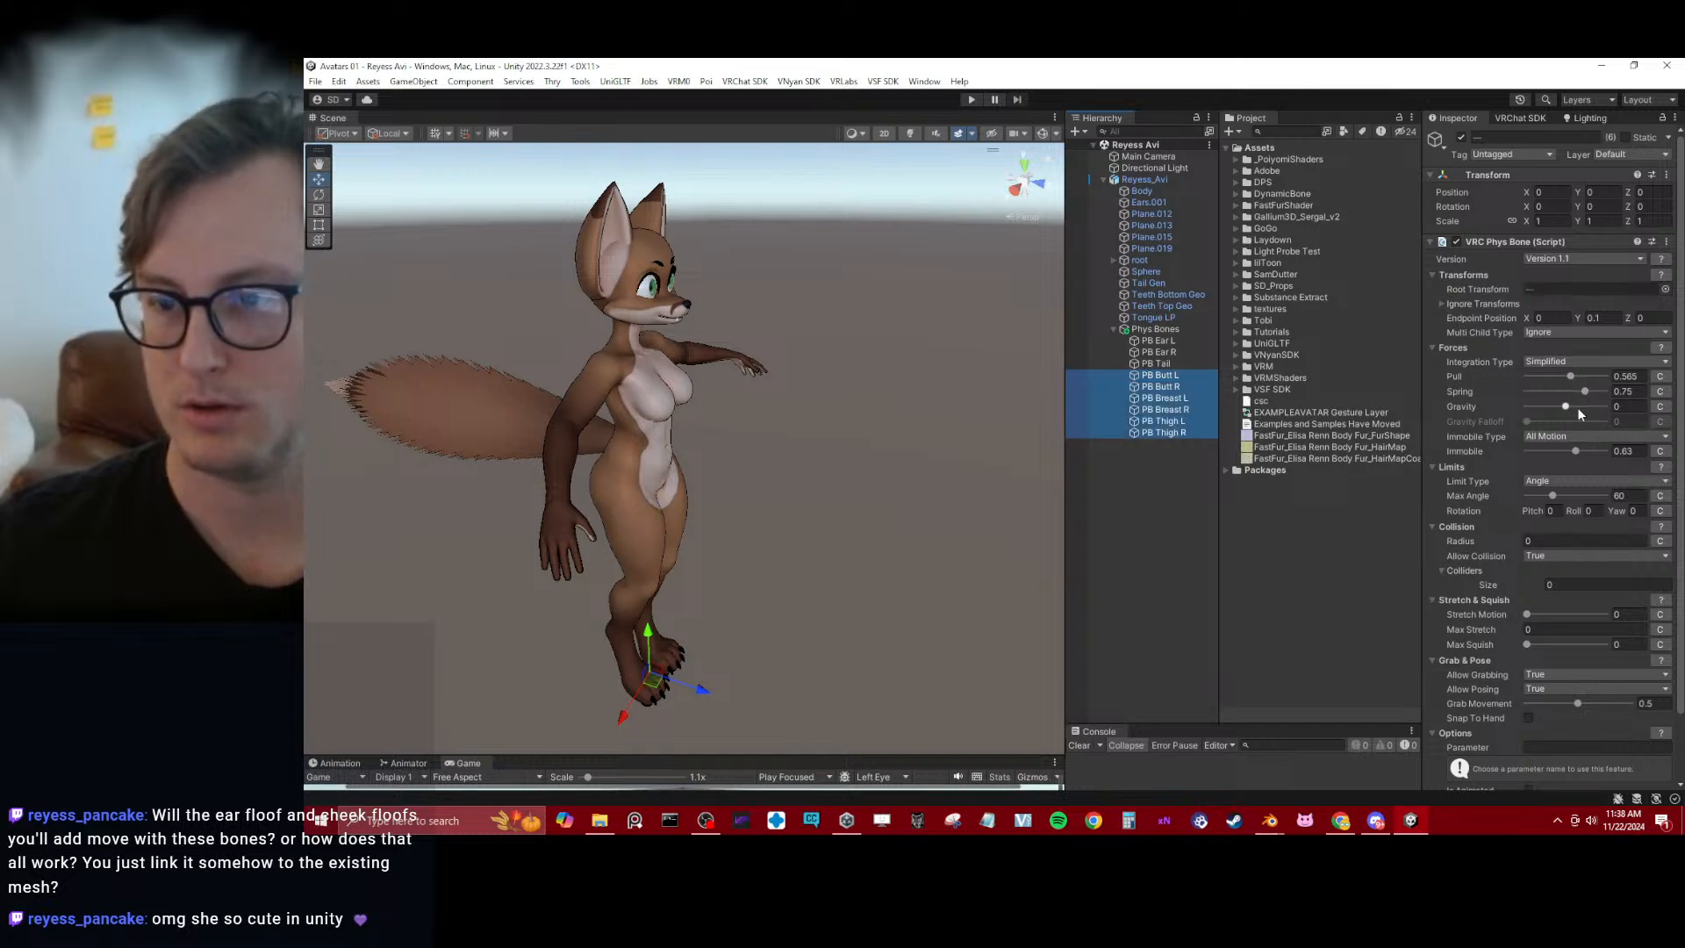
{"action": "left_click", "coordinate": [1177, 409]}
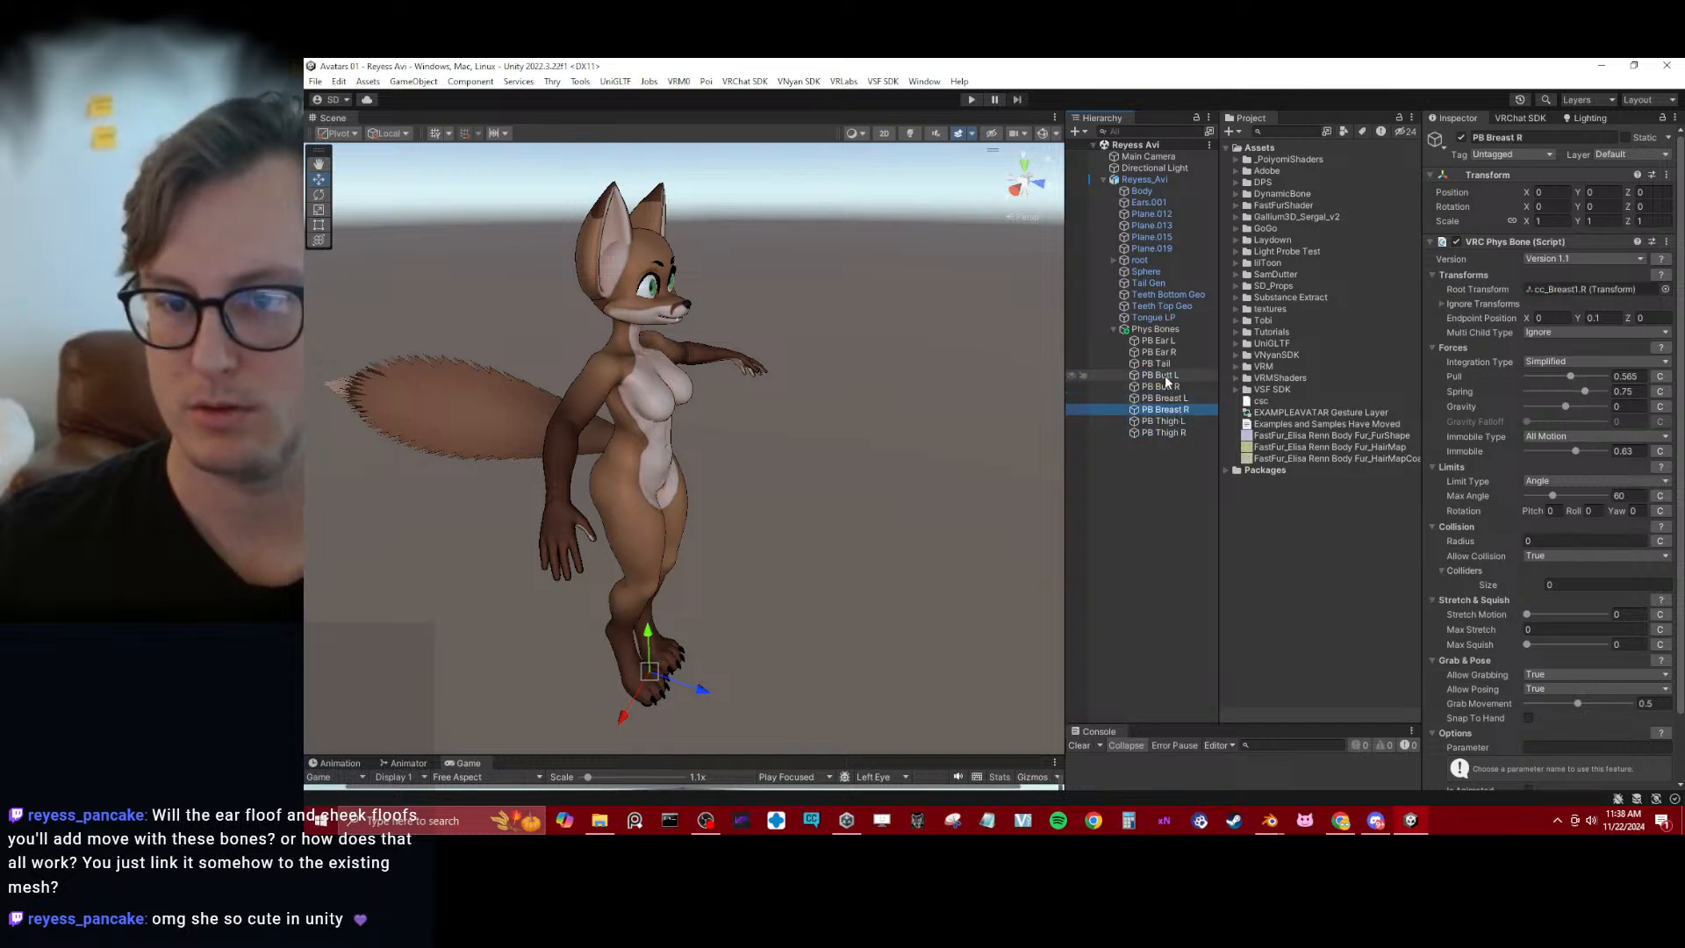
{"action": "left_click", "coordinate": [1172, 376], "text": "shift"}
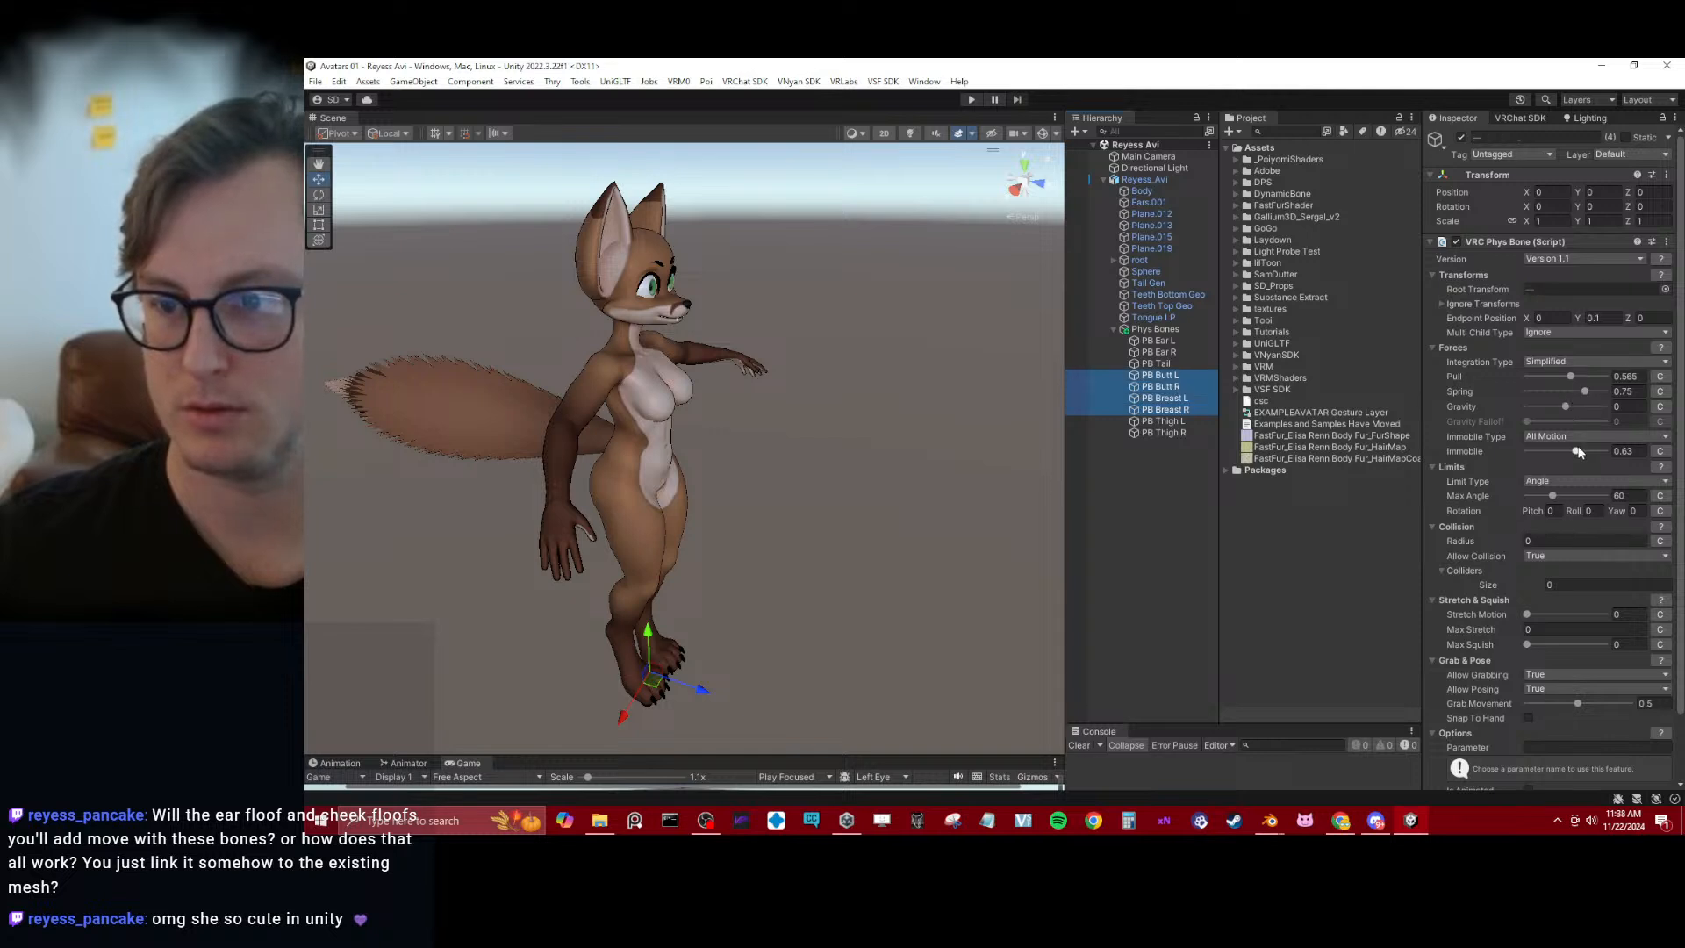
{"action": "left_click_drag", "start_coordinate": [1579, 451], "coordinate": [1585, 454]}
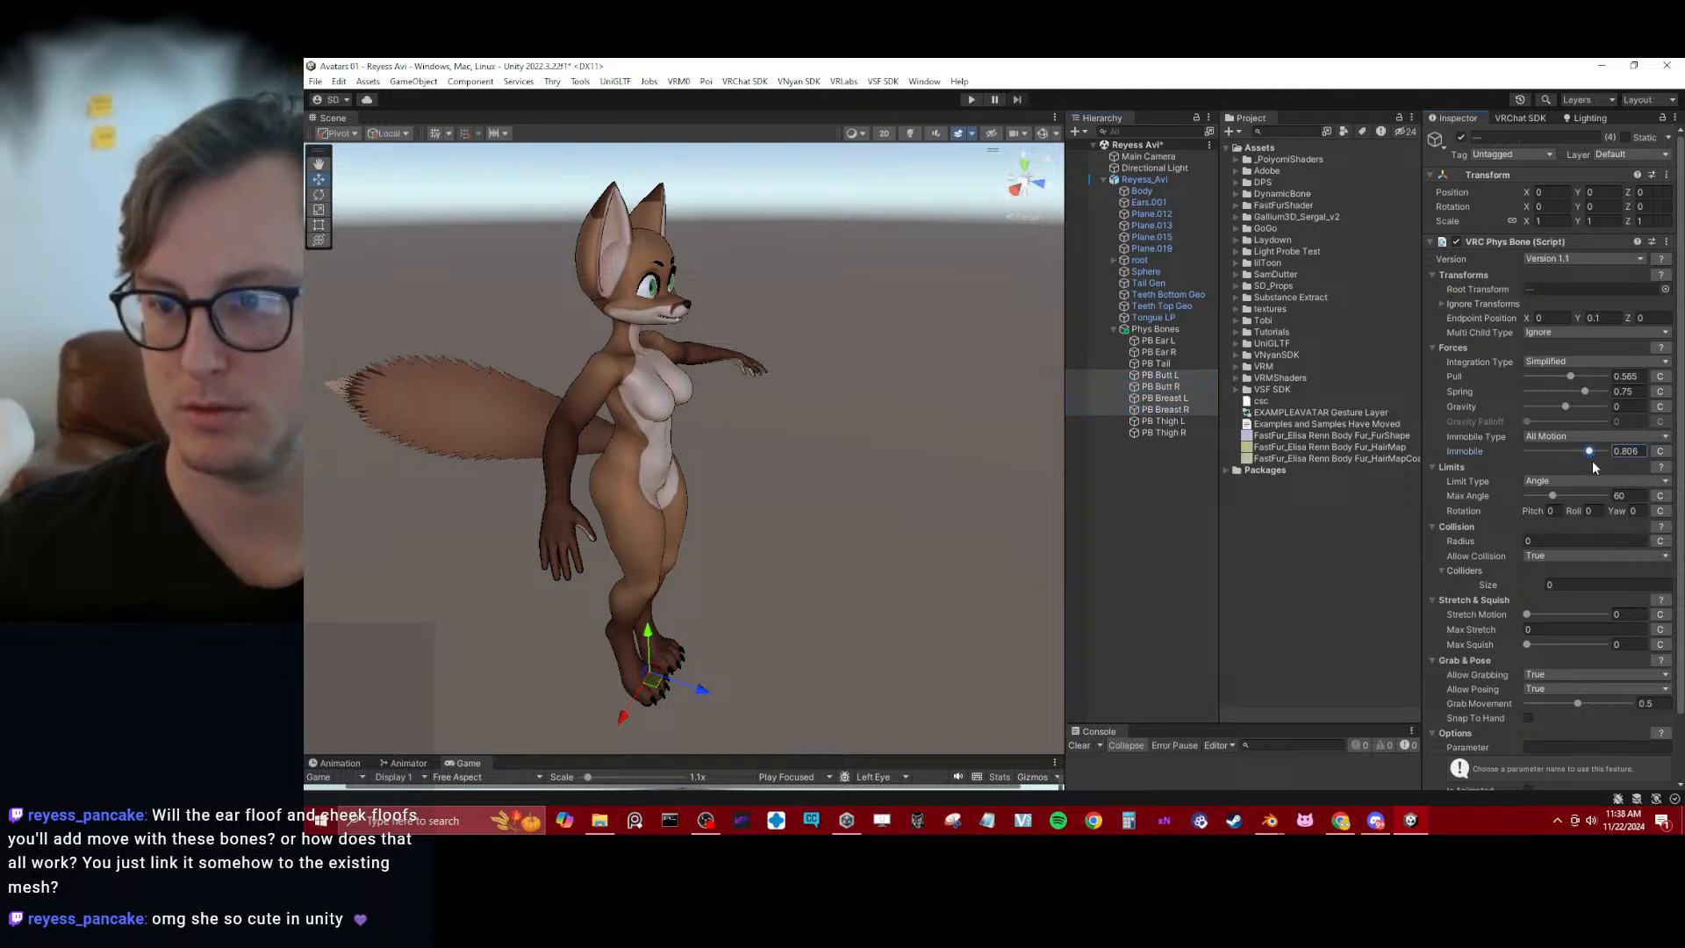
Set Pull to 0.685, Spring to 0.815 and Immobile to 0.713 on the butt and breast Phys Bones, and save the scene
{"action": "left_click", "coordinate": [1578, 376]}
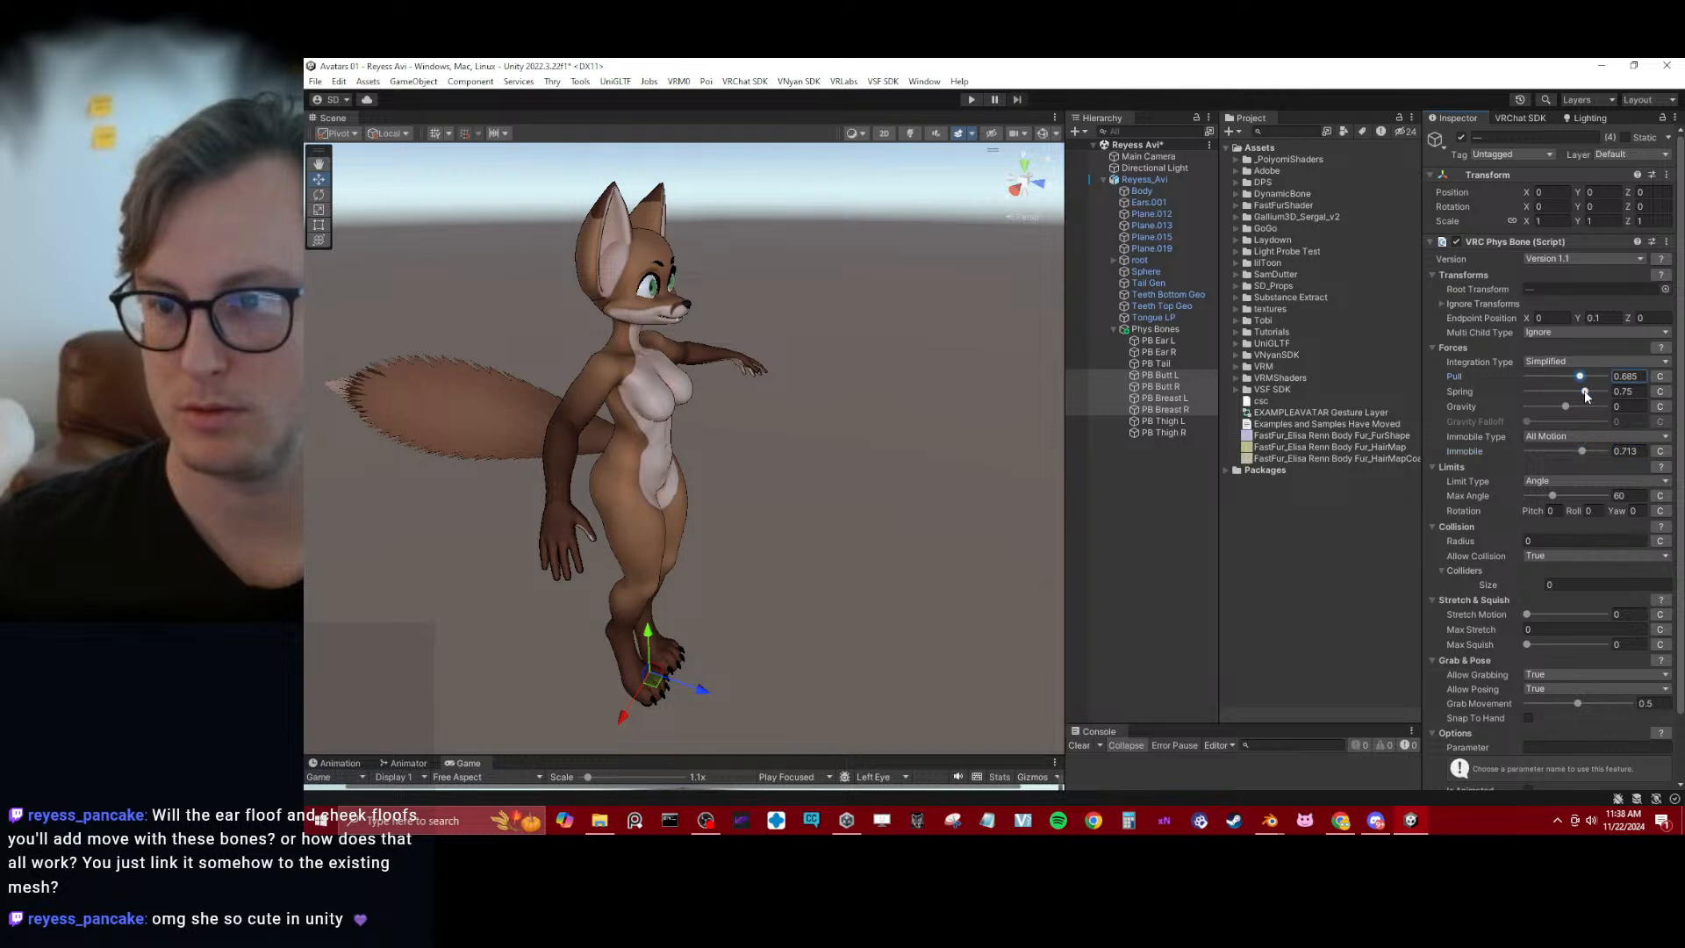
{"action": "left_click_drag", "start_coordinate": [913, 461], "coordinate": [793, 453], "text": "alt"}
{"action": "key", "text": "ctrl+s"}
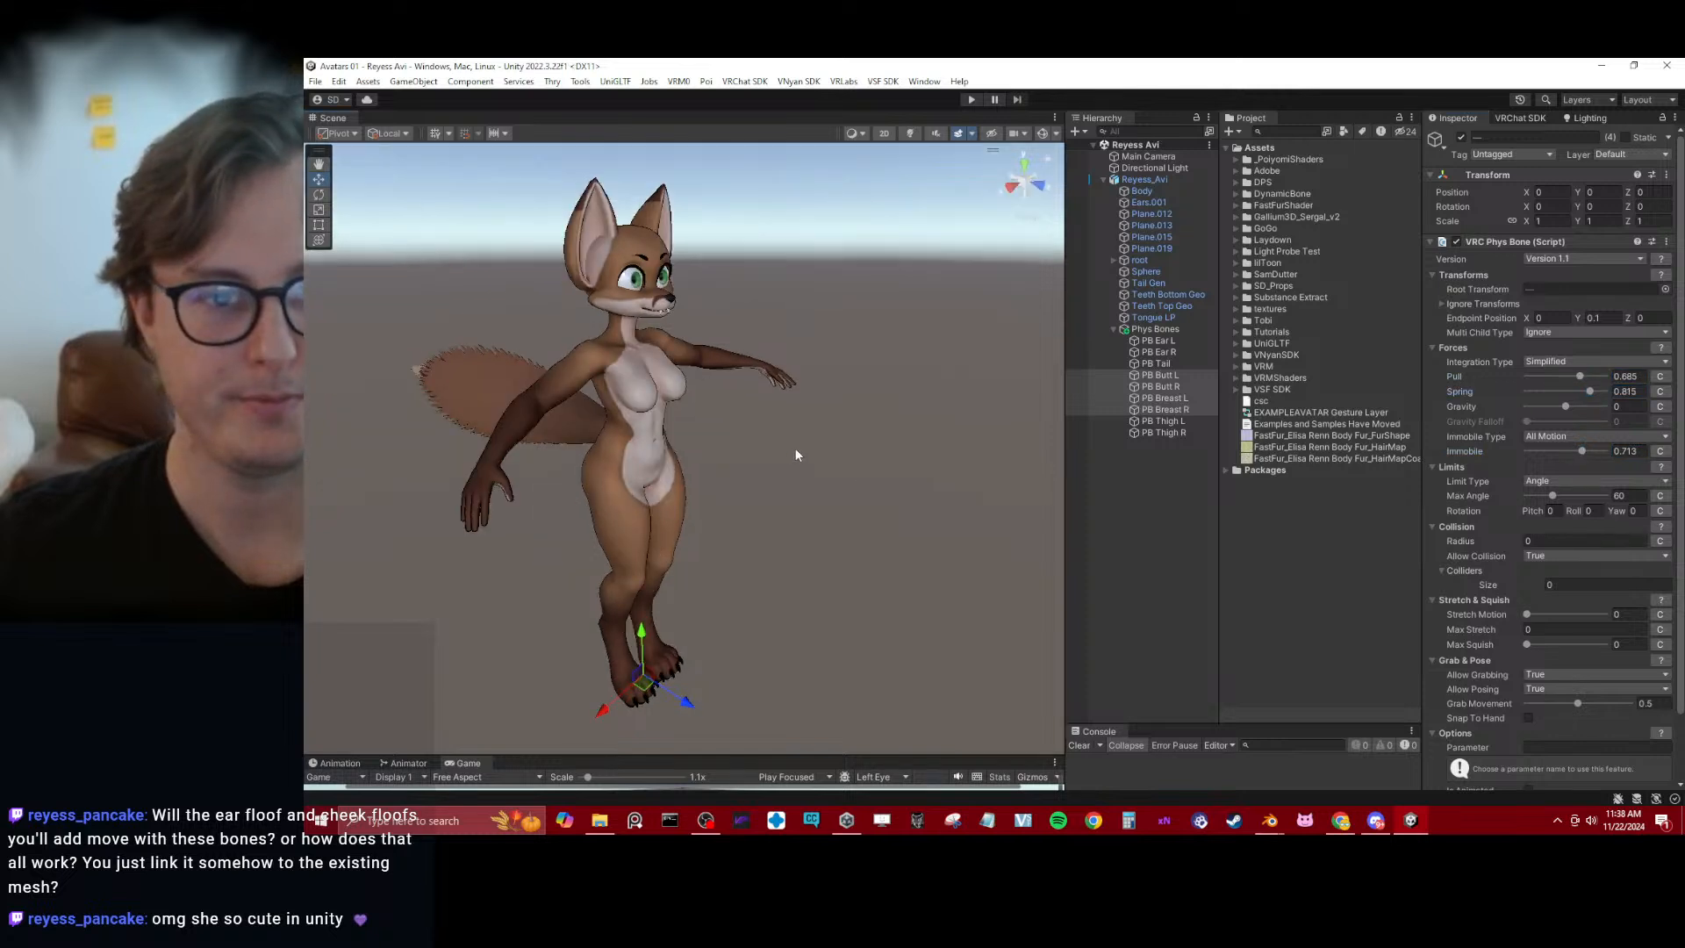
Enter Play mode and shift Reyess_Avi across the ground to test its bone physics
{"action": "left_click", "coordinate": [970, 99]}
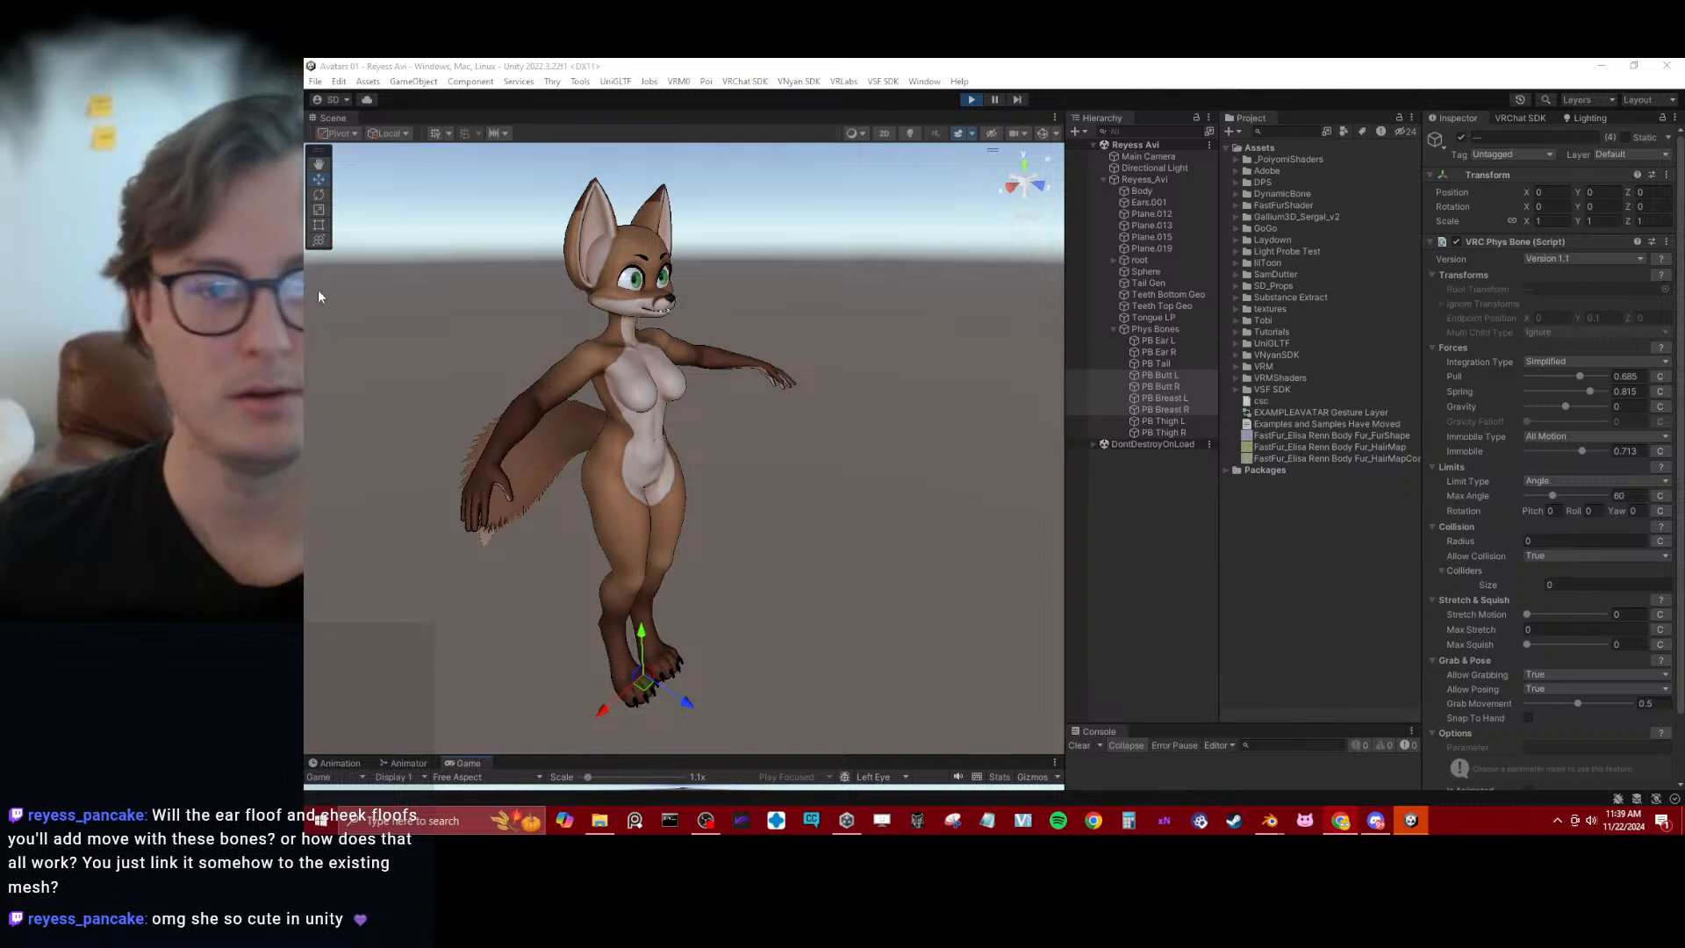
{"action": "left_click", "coordinate": [1132, 180]}
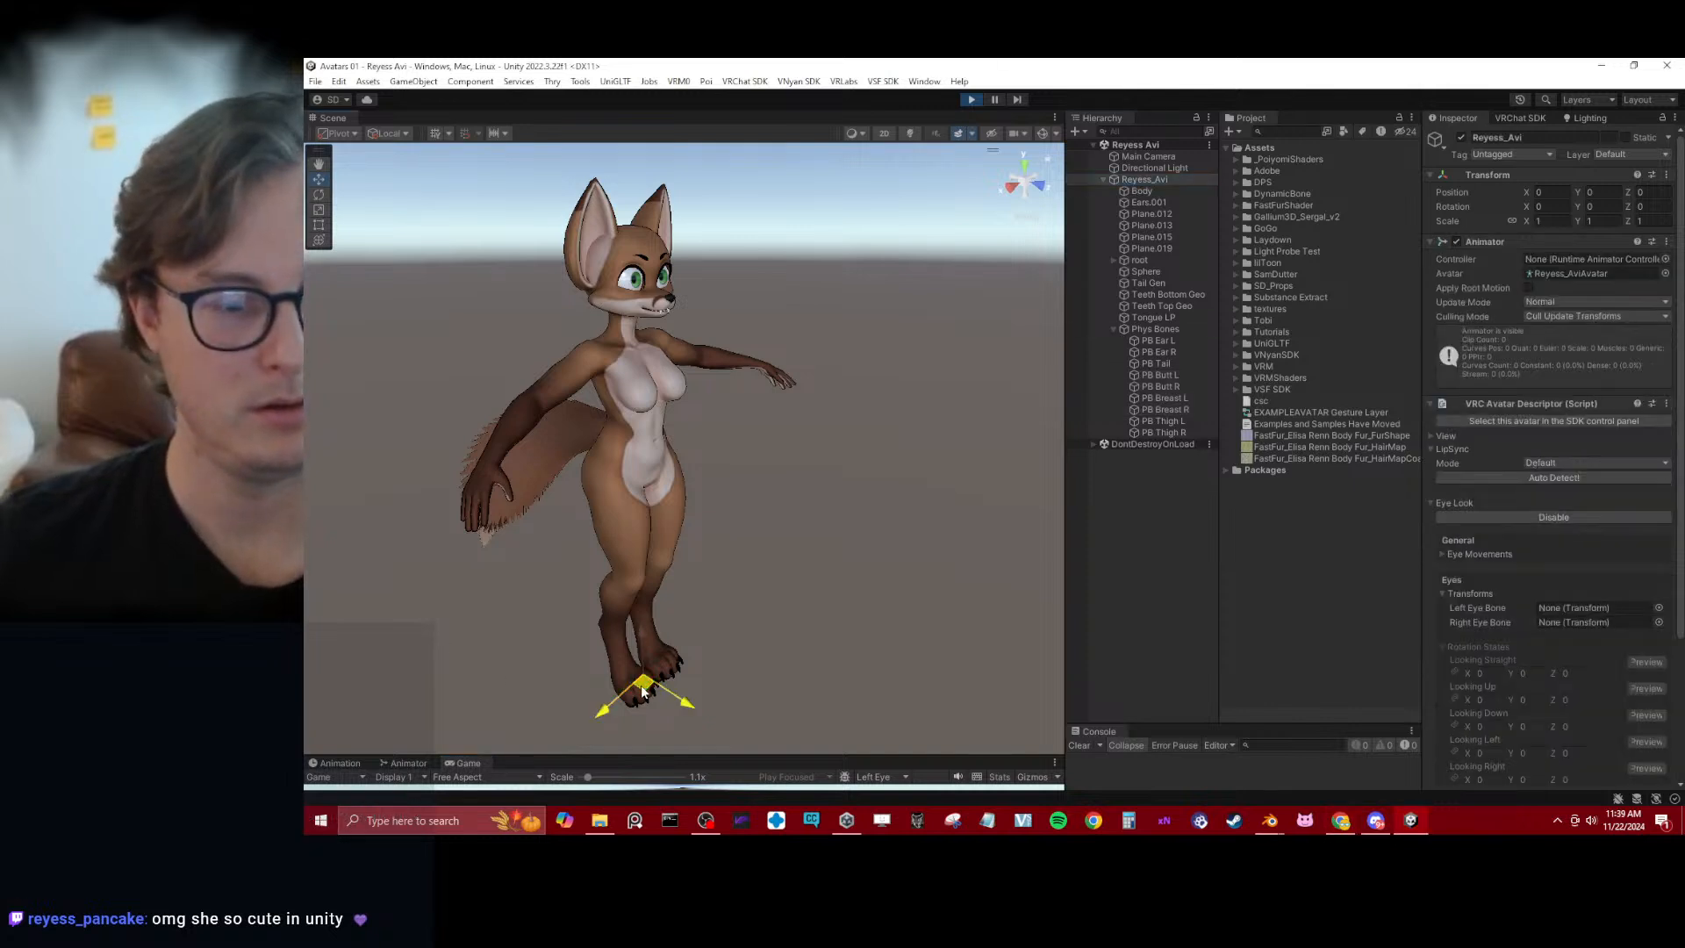
{"action": "left_click_drag", "start_coordinate": [641, 684], "coordinate": [666, 596]}
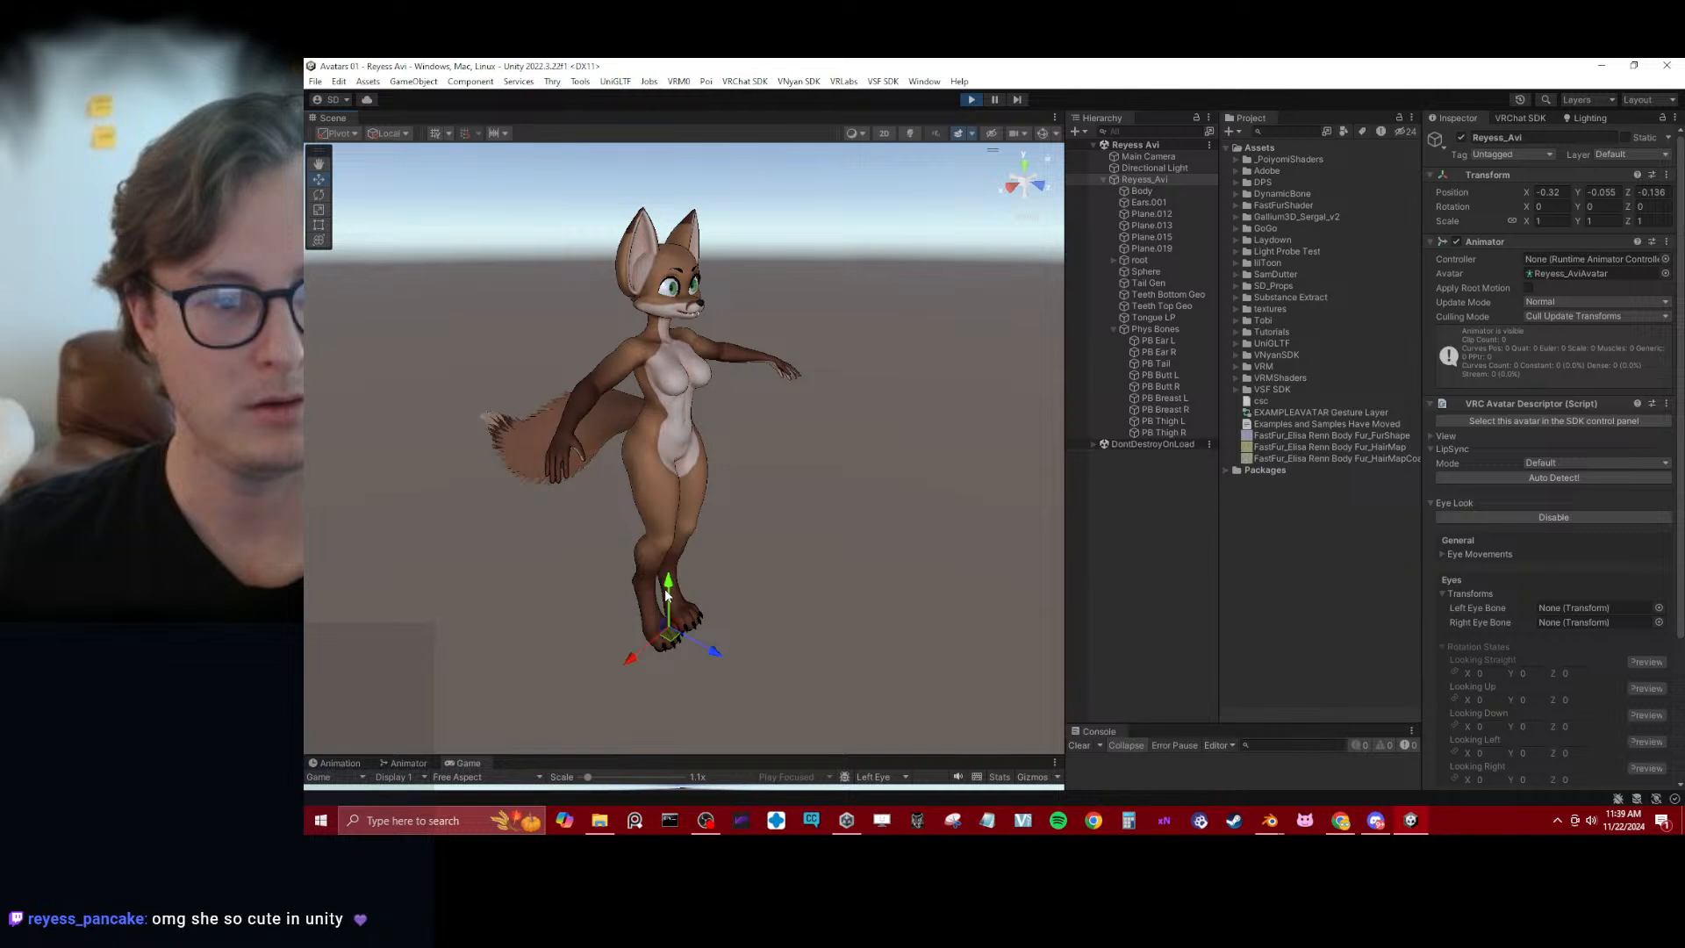
Set PB Tail's Pull to 0.139, Gravity to 0.1 and Immobile to 0, shifting the avatar between adjustments to test the tail
{"action": "left_click", "coordinate": [1160, 364]}
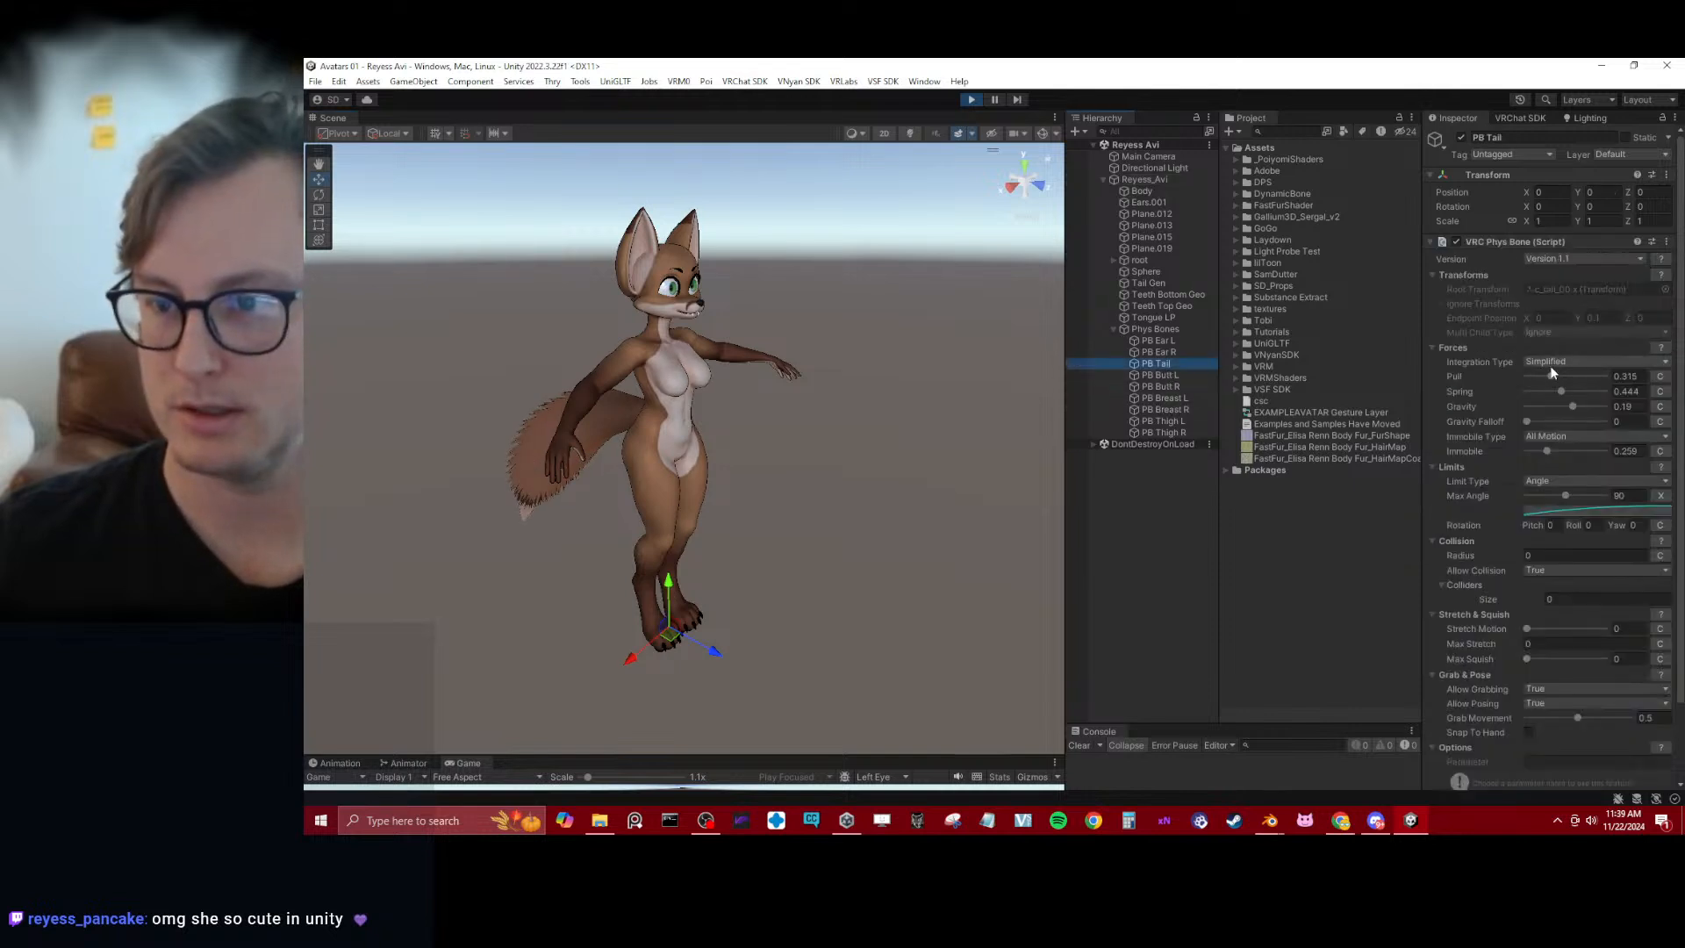
{"action": "left_click_drag", "start_coordinate": [1547, 377], "coordinate": [1537, 378]}
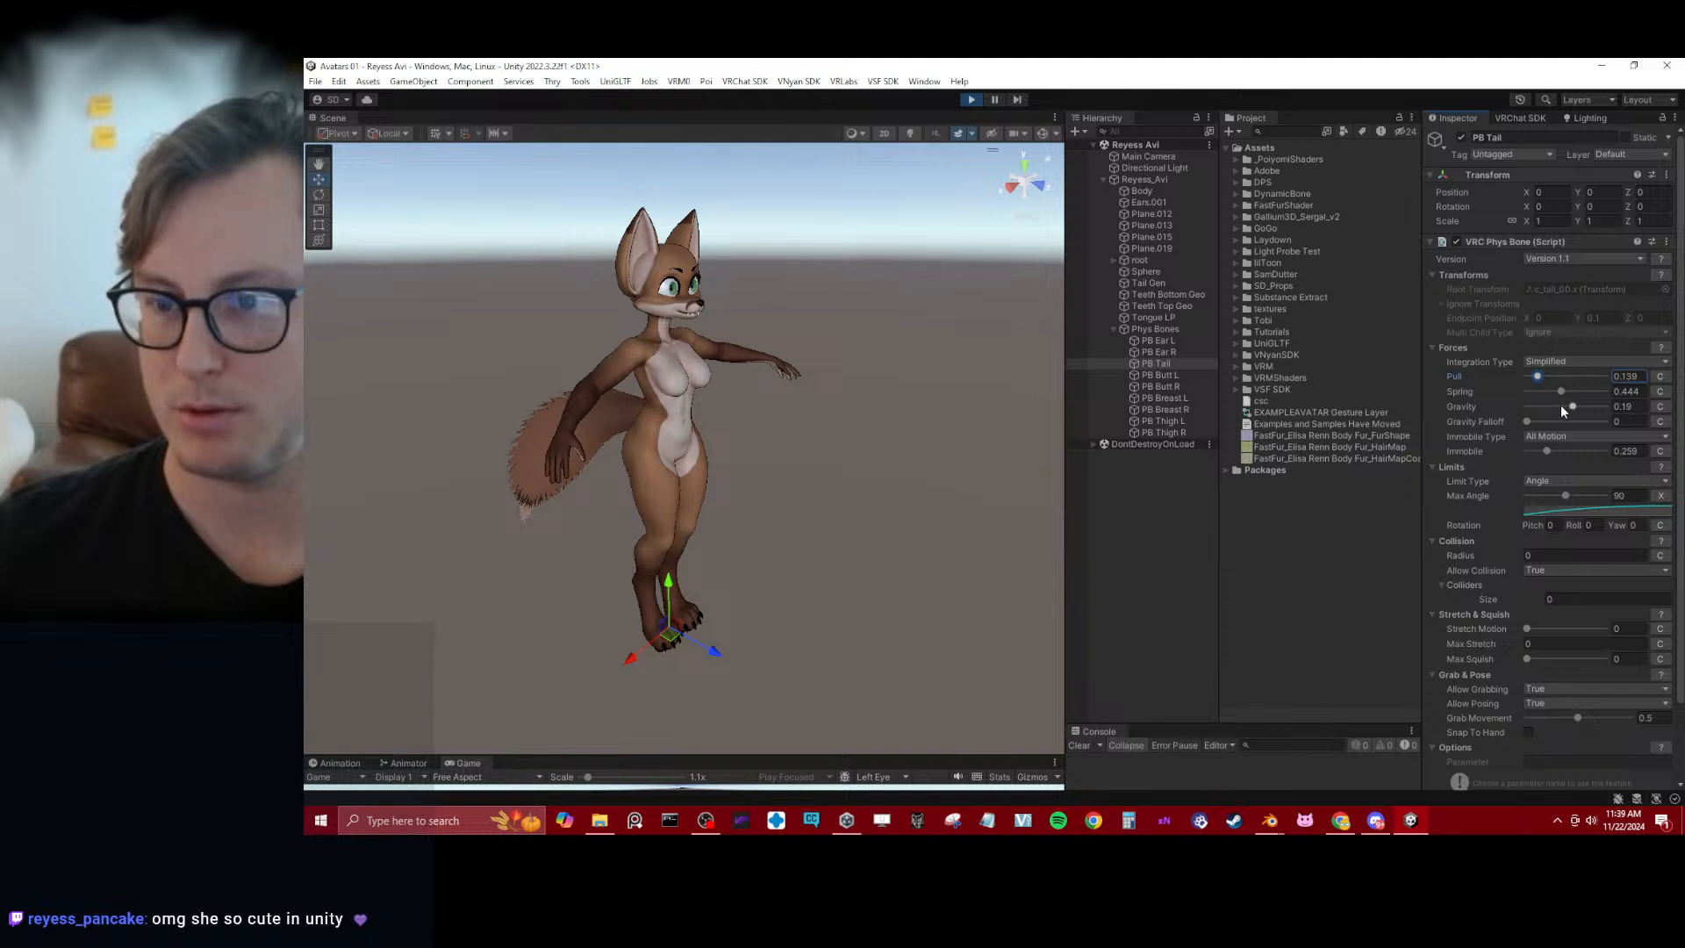
{"action": "left_click_drag", "start_coordinate": [1571, 404], "coordinate": [1567, 407]}
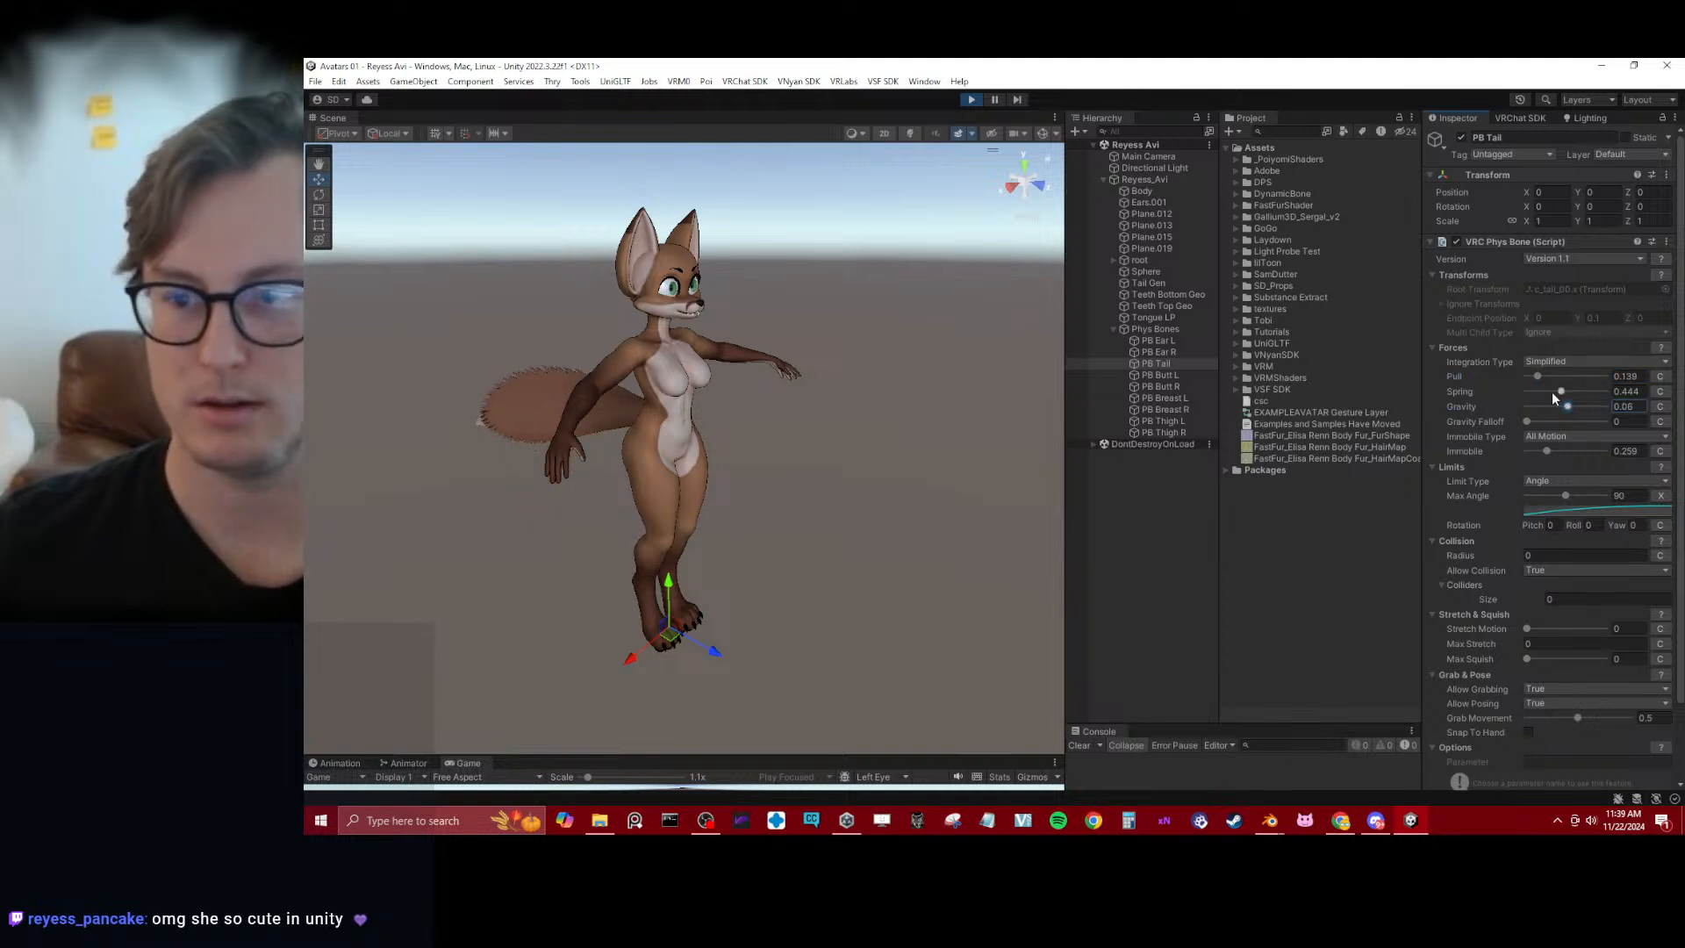
{"action": "left_click_drag", "start_coordinate": [1568, 406], "coordinate": [1571, 408]}
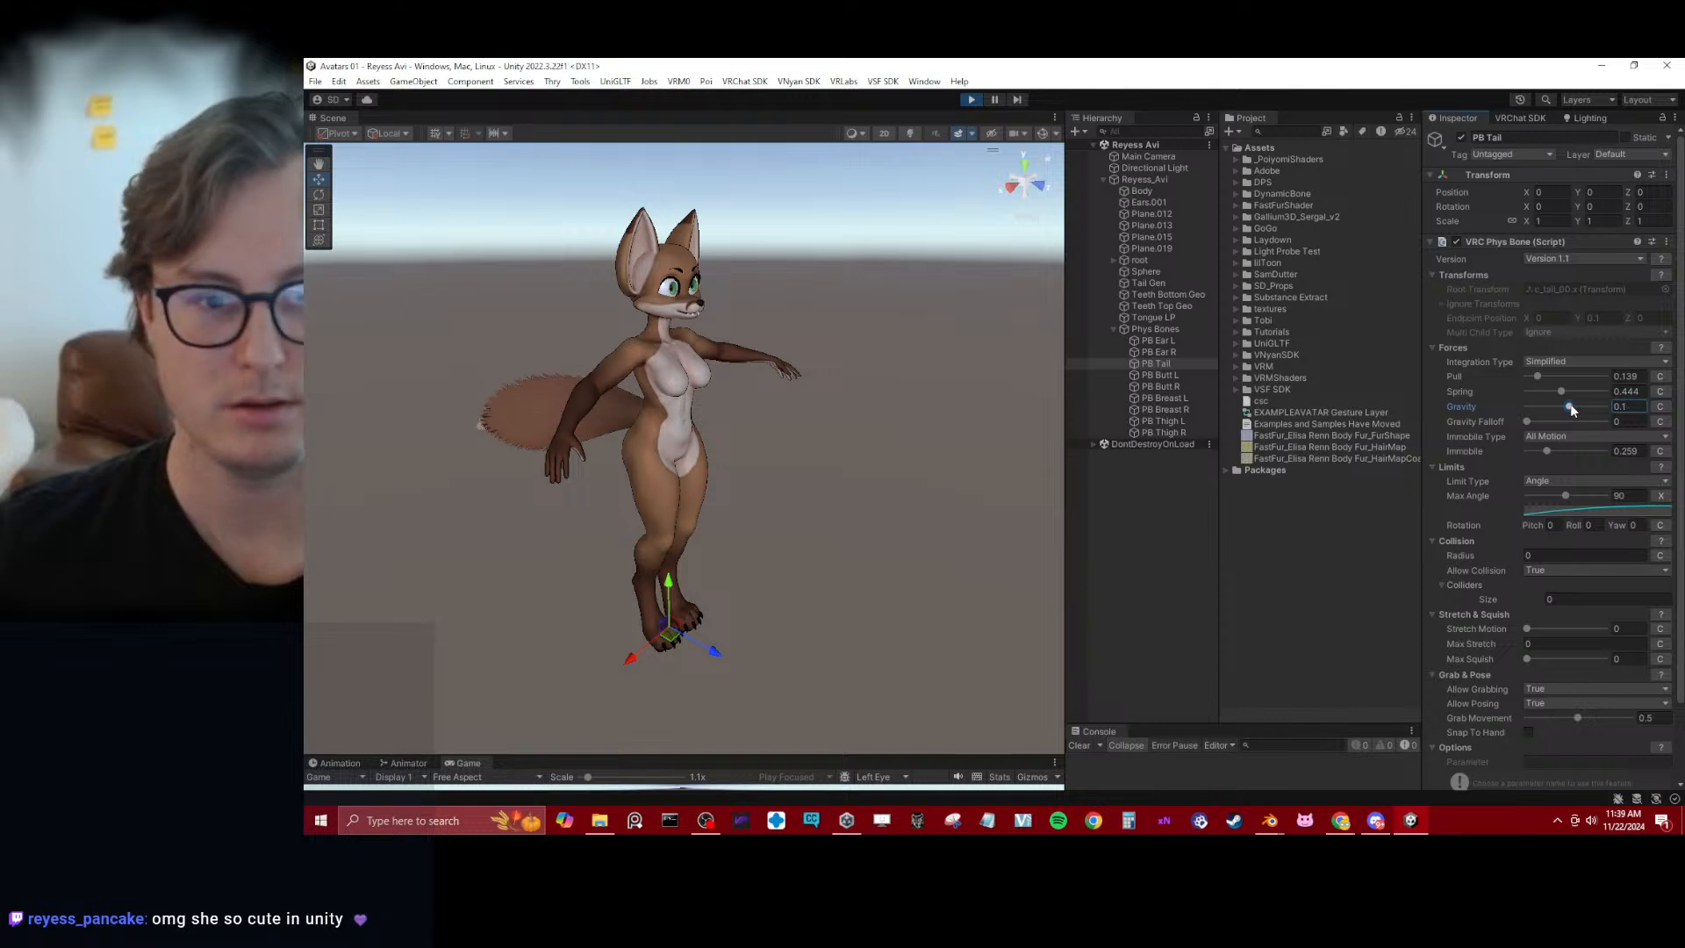
{"action": "left_click", "coordinate": [1132, 181]}
{"action": "left_click_drag", "start_coordinate": [679, 646], "coordinate": [700, 607]}
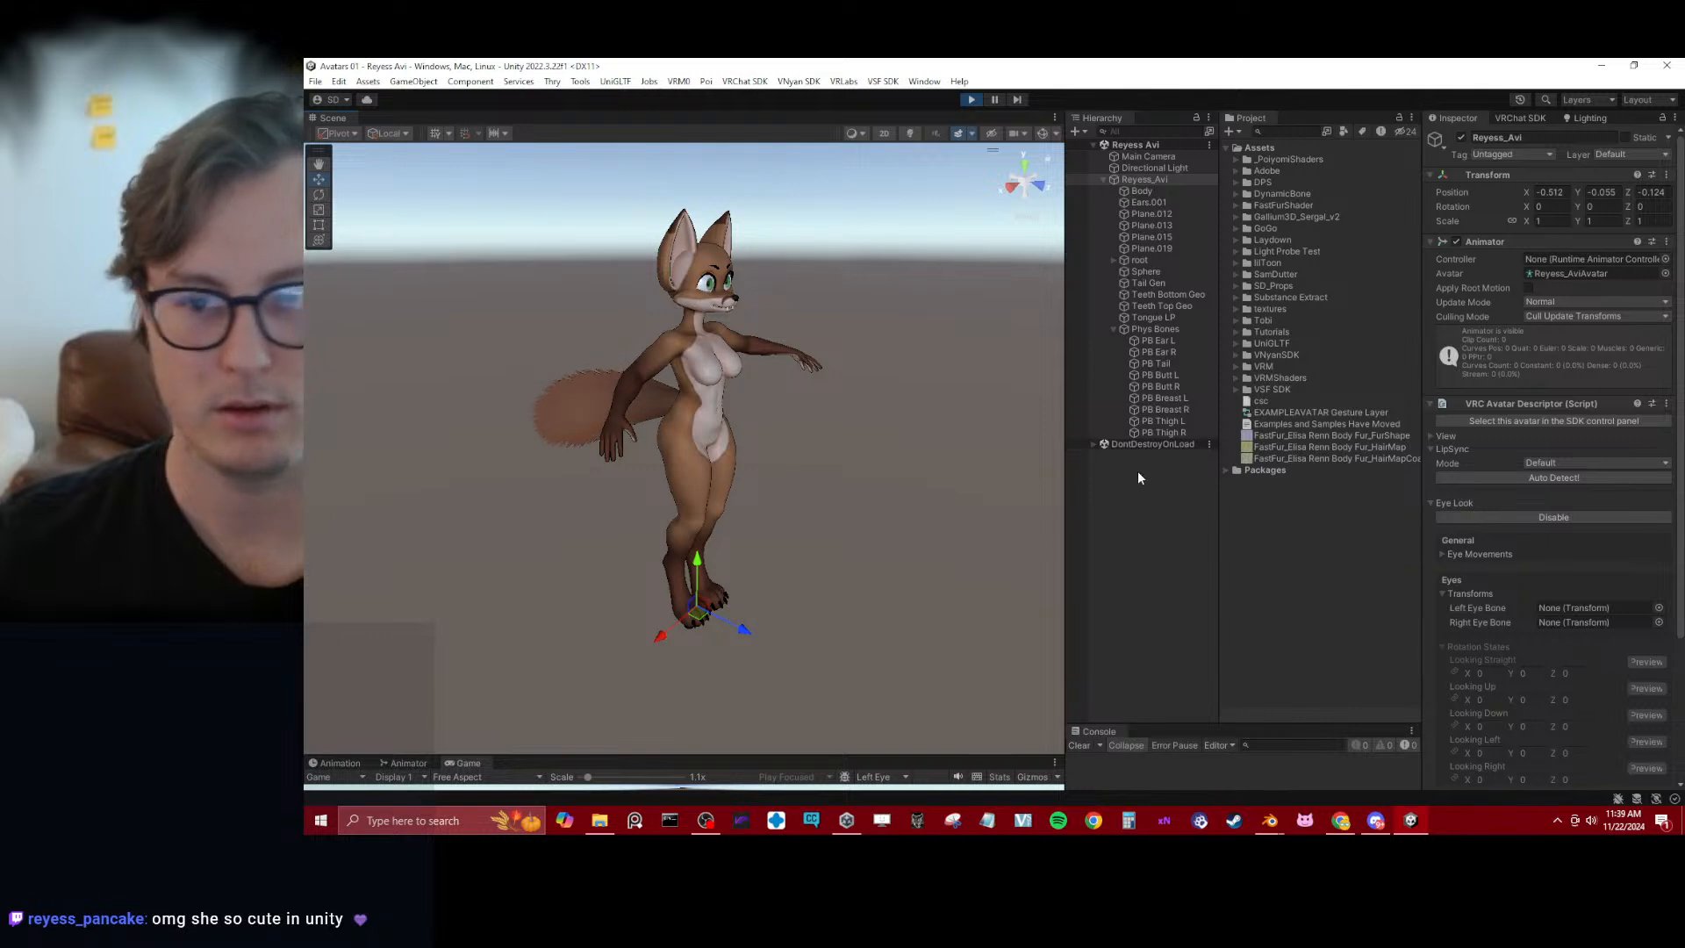
{"action": "left_click", "coordinate": [1160, 362]}
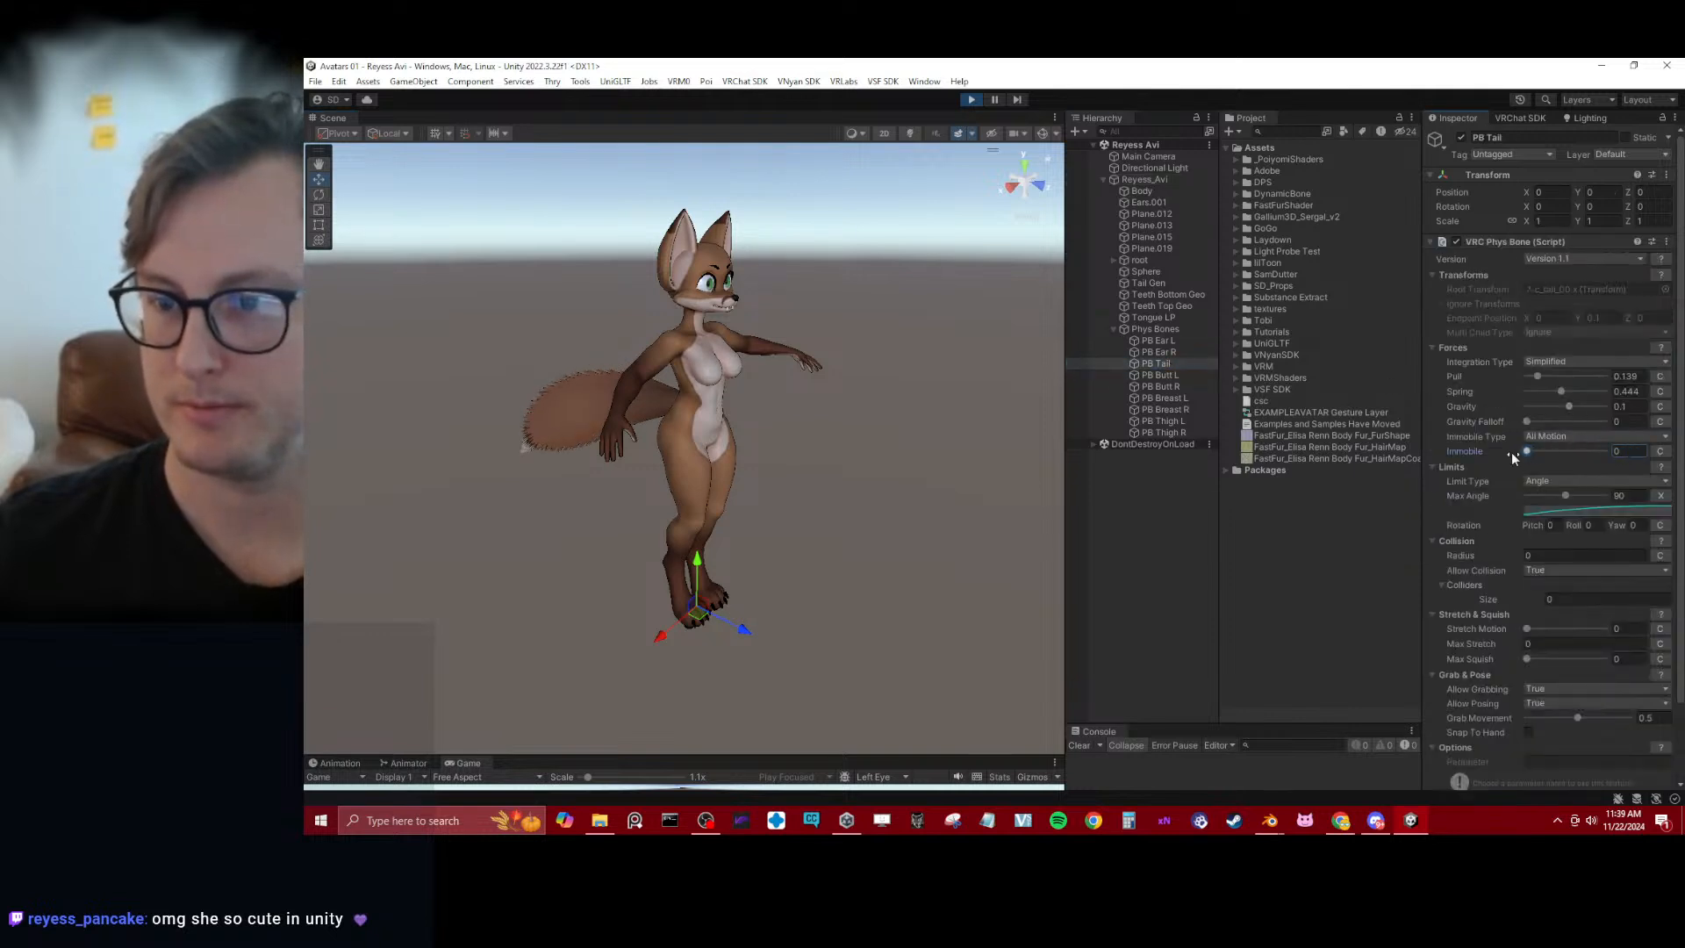
Shift Reyess_Avi repeatedly in different directions and examine the tail and body physics from several angles
{"action": "left_click", "coordinate": [1146, 181]}
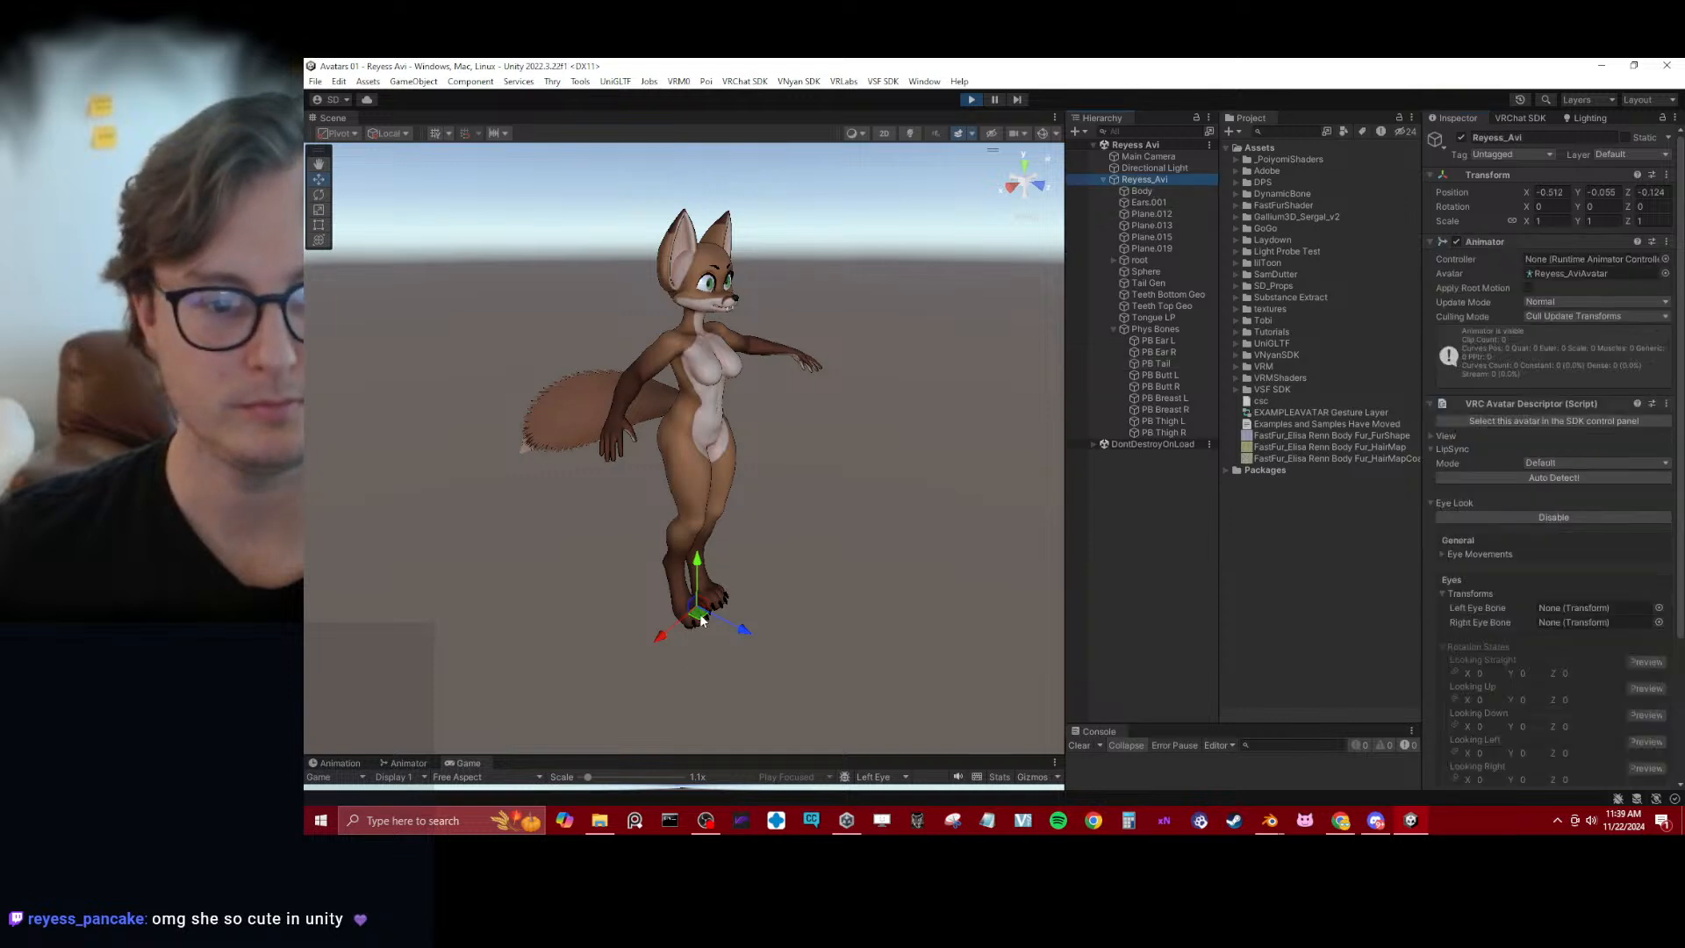
{"action": "left_click_drag", "start_coordinate": [702, 620], "coordinate": [698, 659]}
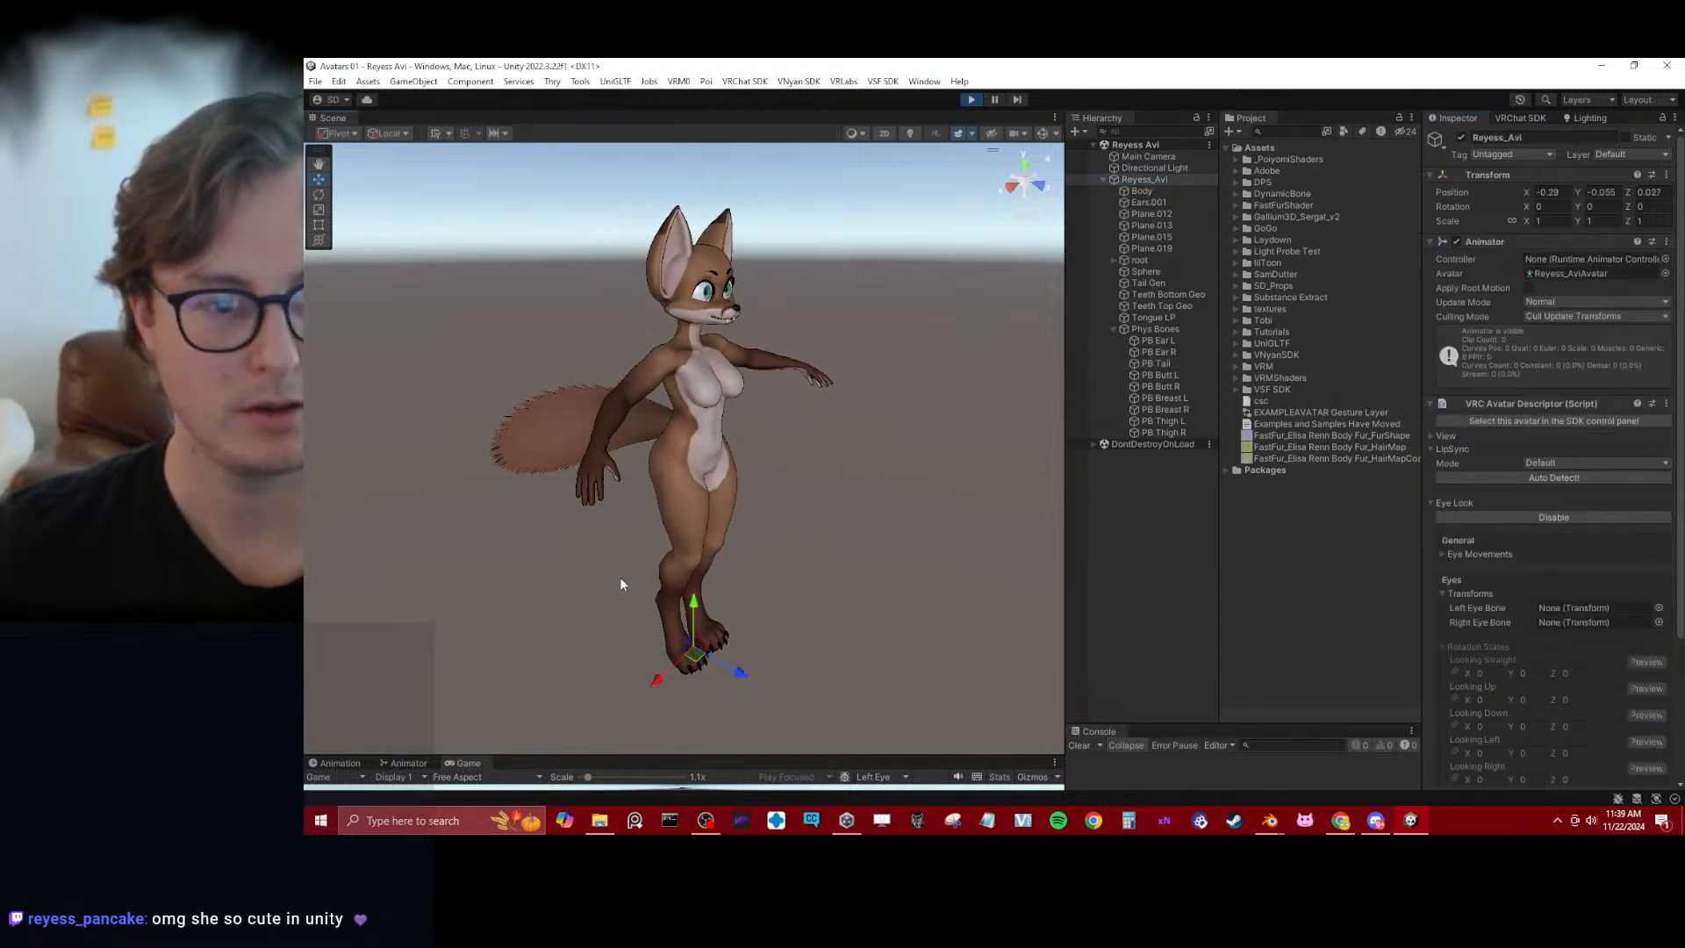
{"action": "left_click_drag", "start_coordinate": [619, 578], "coordinate": [673, 668], "text": "alt"}
{"action": "left_click_drag", "start_coordinate": [562, 605], "coordinate": [742, 505], "text": "alt"}
{"action": "middle_click_drag", "start_coordinate": [741, 504], "coordinate": [744, 410]}
{"action": "mouse_move", "coordinate": [675, 617]}
{"action": "left_mouse_down"}
{"action": "mouse_move", "coordinate": [676, 603]}
{"action": "mouse_move", "coordinate": [675, 617]}
{"action": "left_mouse_up"}
{"action": "left_click_drag", "start_coordinate": [523, 602], "coordinate": [691, 586], "text": "alt"}
{"action": "left_click_drag", "start_coordinate": [575, 614], "coordinate": [688, 632], "text": "alt"}
{"action": "left_click_drag", "start_coordinate": [693, 562], "coordinate": [848, 537], "text": "alt"}
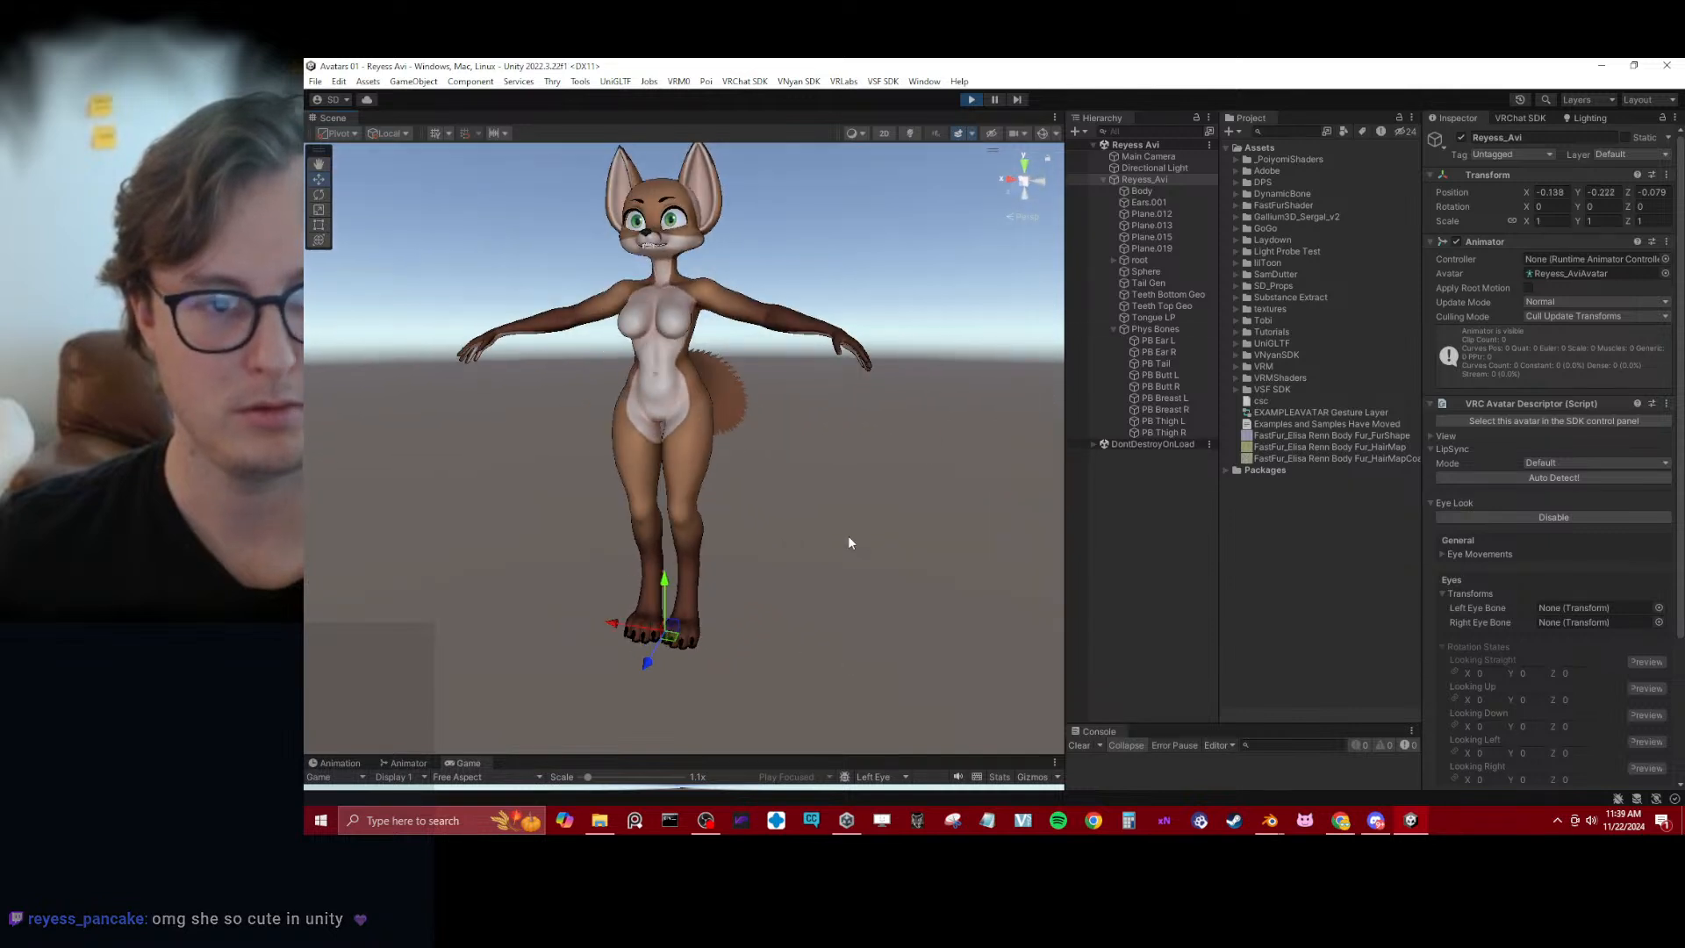
Copy PB Tail's VRC Phys Bone component, exit Play mode, paste its values back onto PB Tail and save the scene
{"action": "left_click", "coordinate": [1155, 364]}
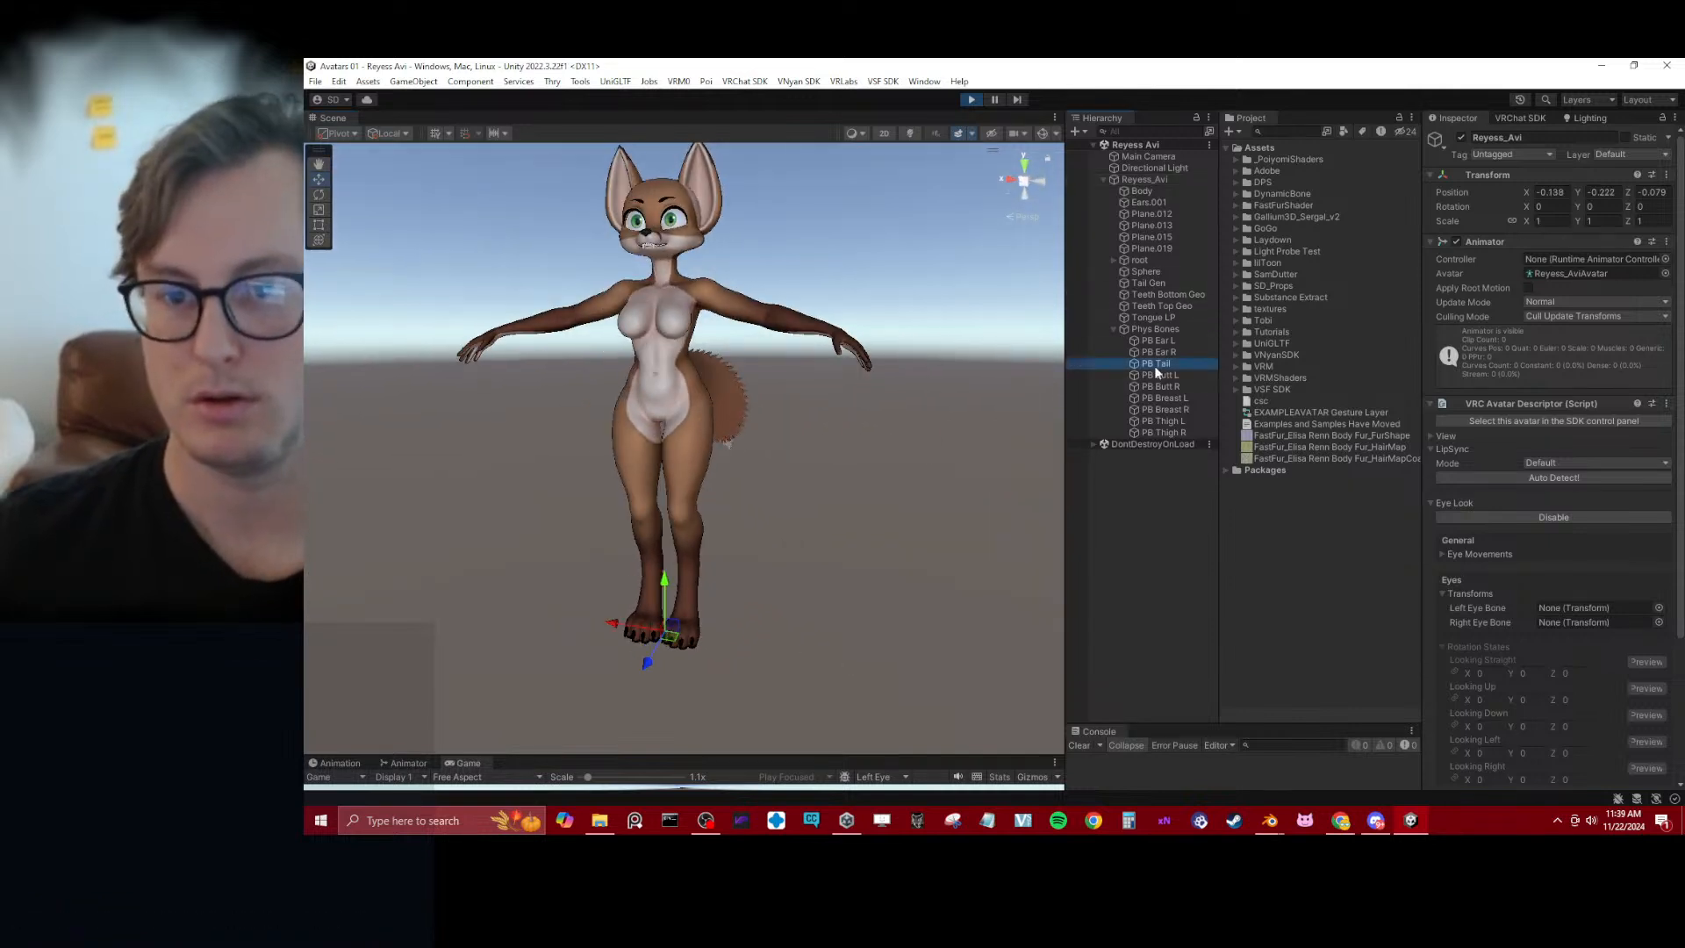
{"action": "left_click", "coordinate": [1667, 241]}
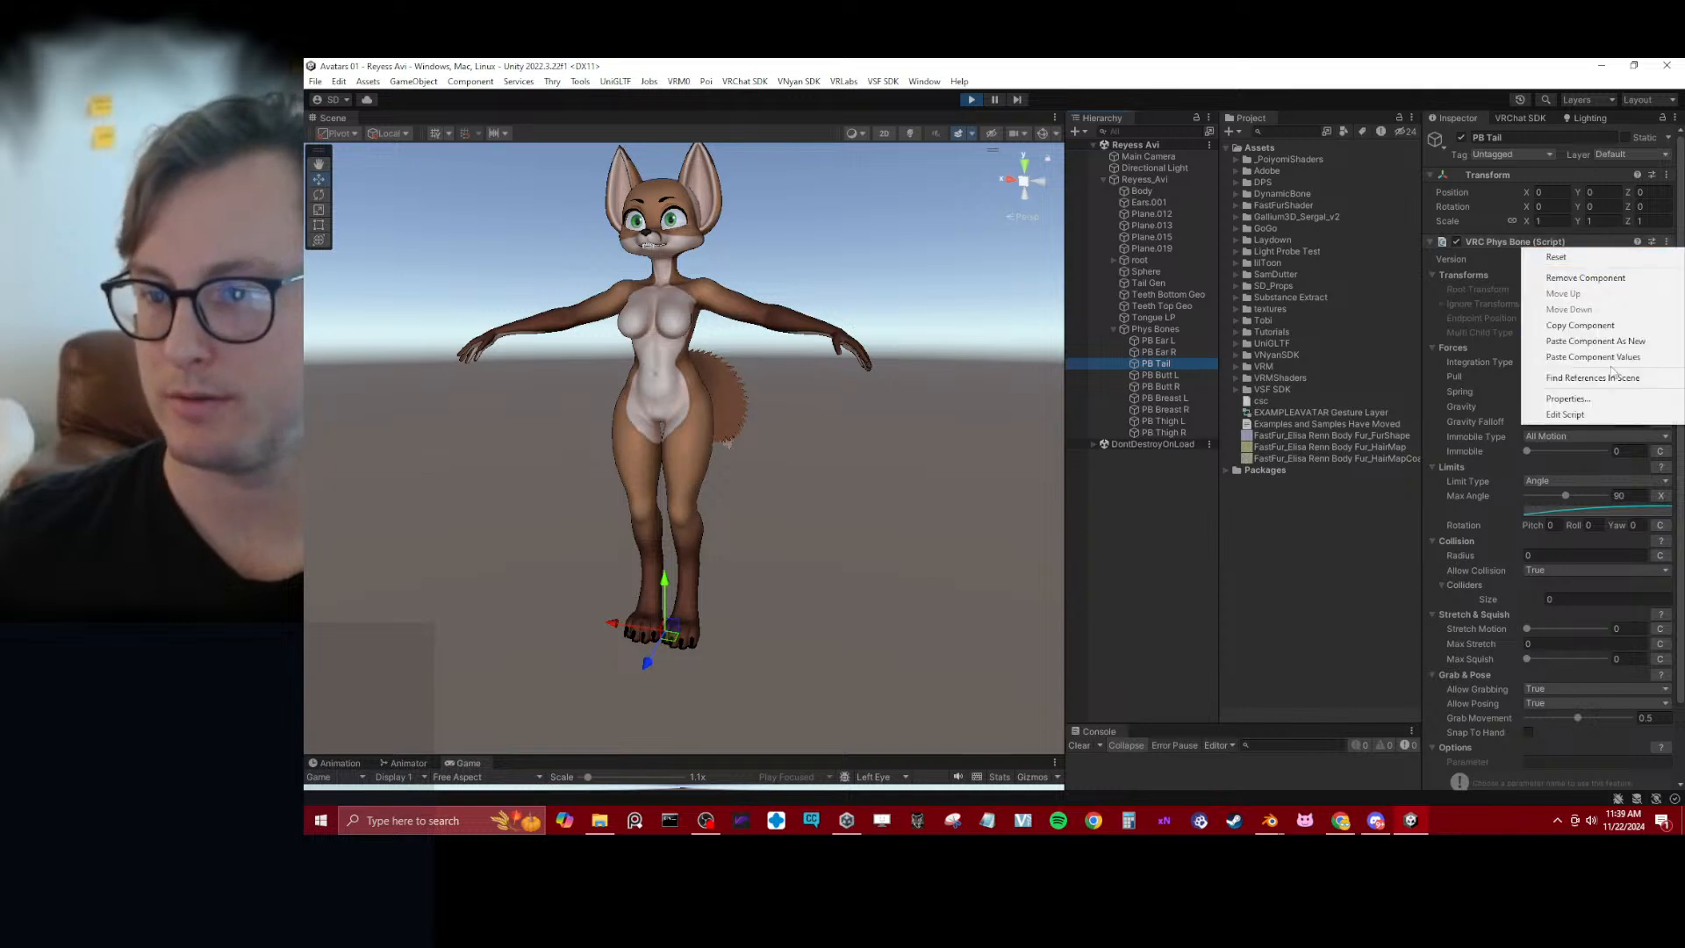
{"action": "left_click", "coordinate": [1579, 324]}
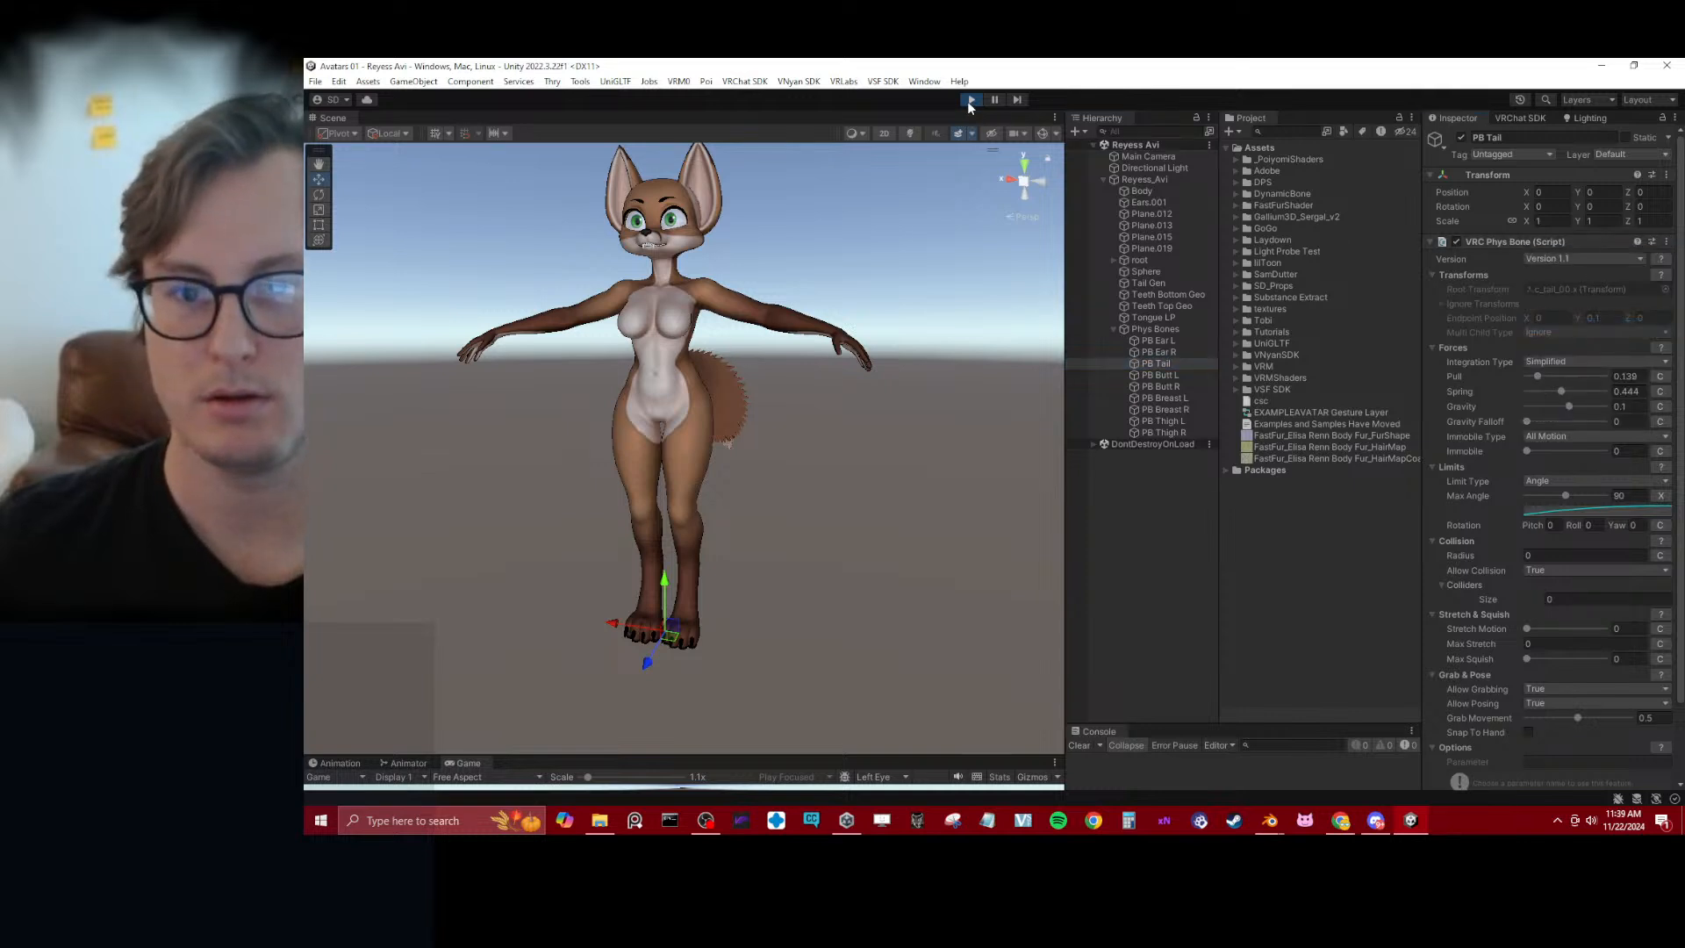
{"action": "left_click", "coordinate": [970, 100]}
{"action": "left_click", "coordinate": [1666, 241]}
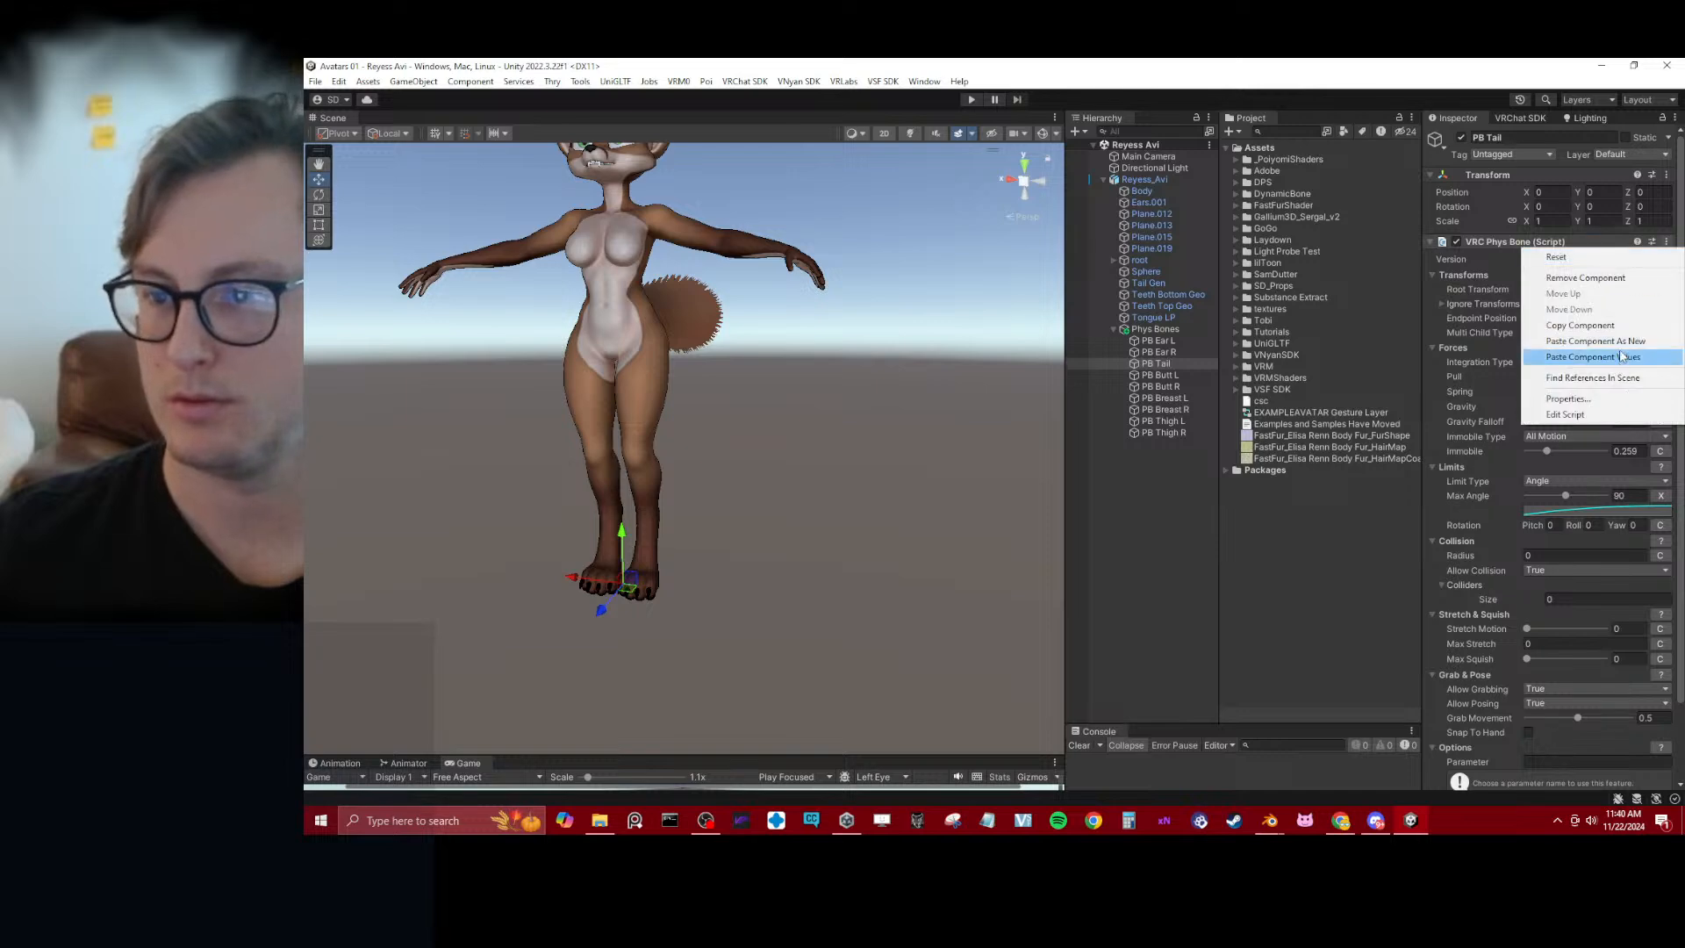
{"action": "left_click", "coordinate": [1579, 355]}
{"action": "left_click", "coordinate": [915, 478]}
{"action": "key", "text": "ctrl+s"}
{"action": "scroll", "coordinate": [699, 334], "scroll_direction": "down", "scroll_amount": 4}
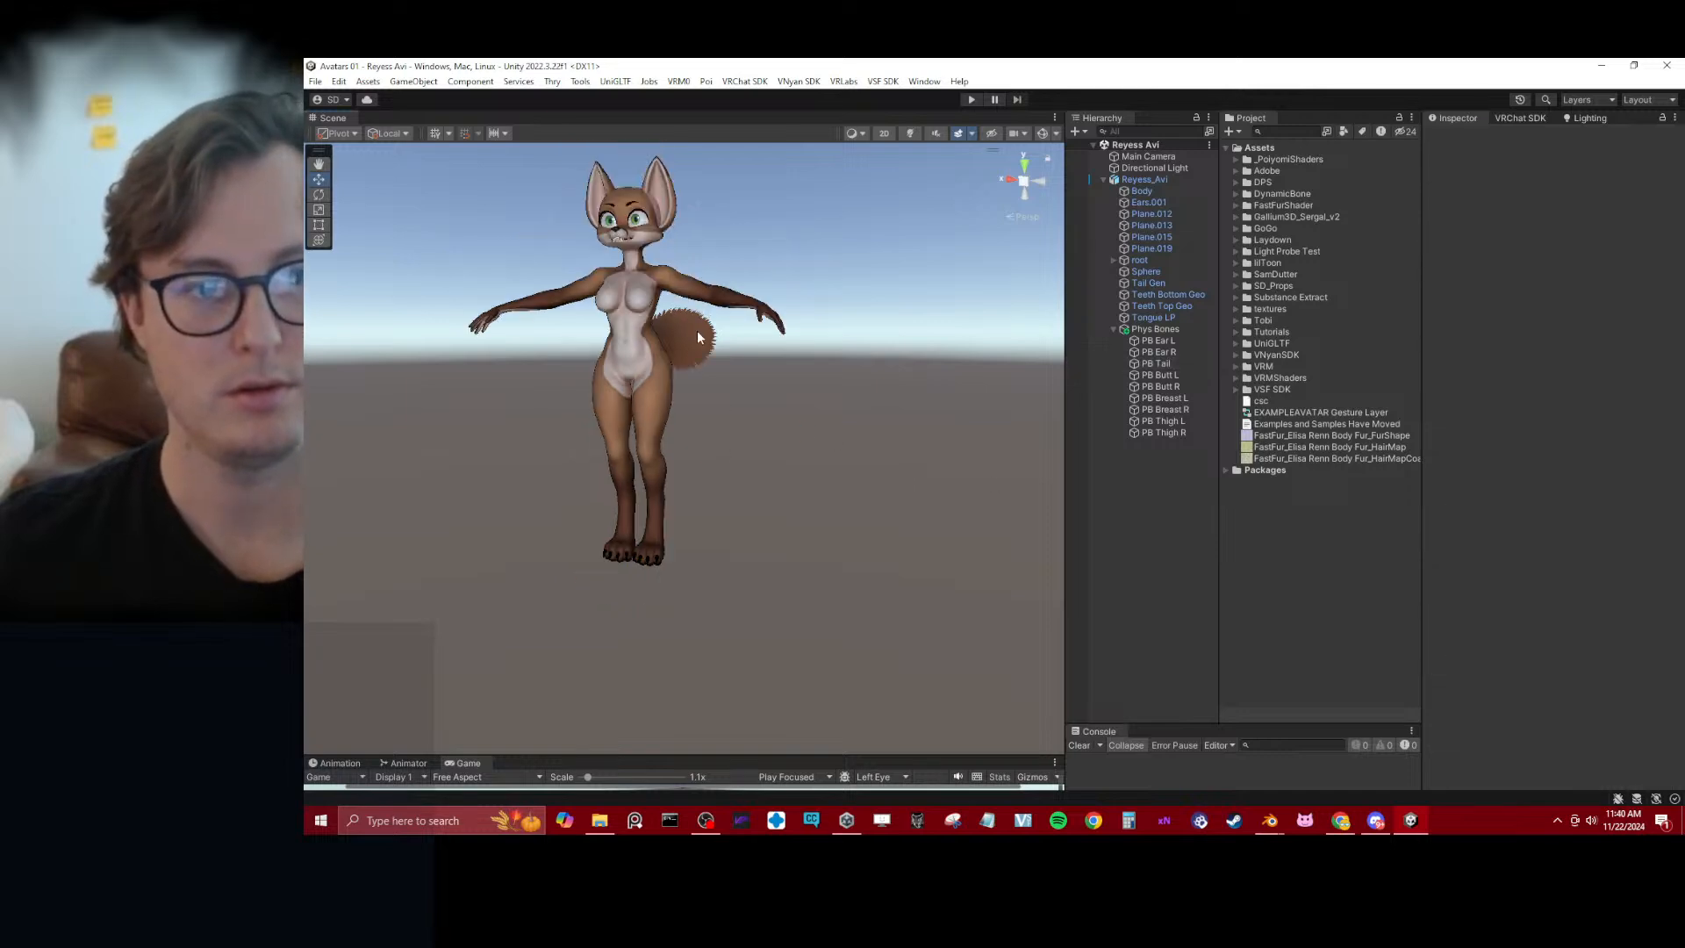
{"action": "left_click_drag", "start_coordinate": [699, 334], "coordinate": [871, 382], "text": "alt"}
{"action": "middle_click_drag", "start_coordinate": [871, 381], "coordinate": [882, 475]}
Switch to the Reyess file in Blender, save it and reset the 3D cursor while framing the whole model
{"action": "mouse_move", "coordinate": [1269, 820]}
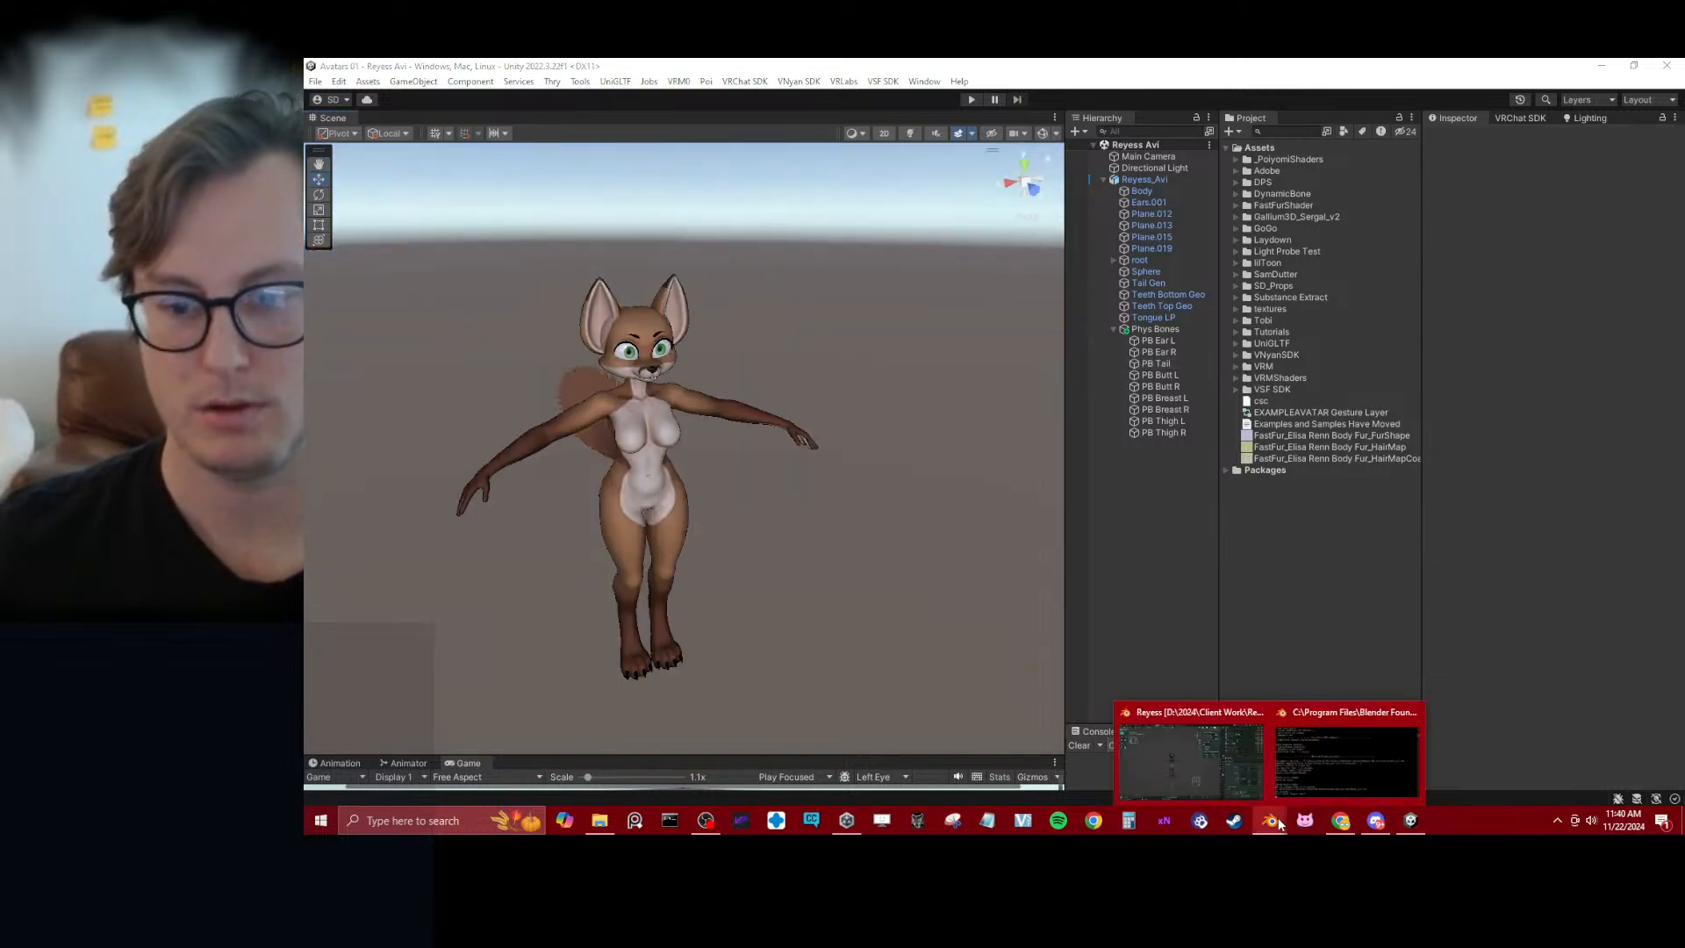
{"action": "left_click", "coordinate": [1224, 776]}
{"action": "key", "text": "ctrl+s"}
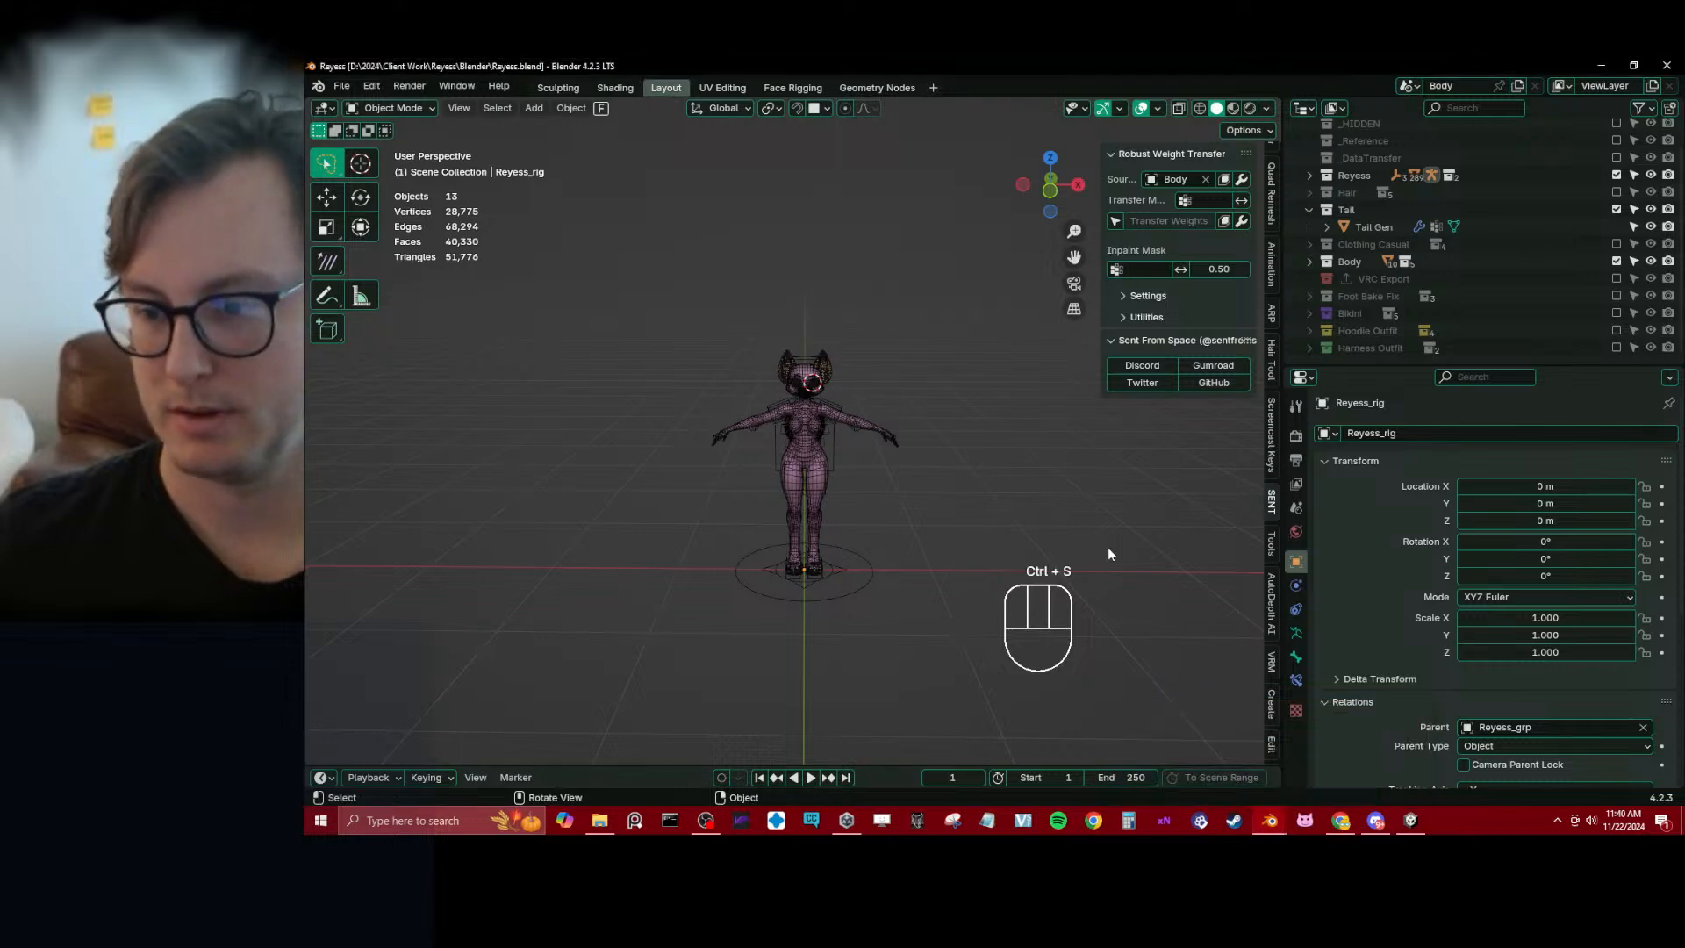
{"action": "middle_click_drag", "start_coordinate": [1108, 546], "coordinate": [881, 471]}
{"action": "scroll", "coordinate": [848, 337], "scroll_direction": "up", "scroll_amount": 3}
{"action": "key", "text": "shift+c"}
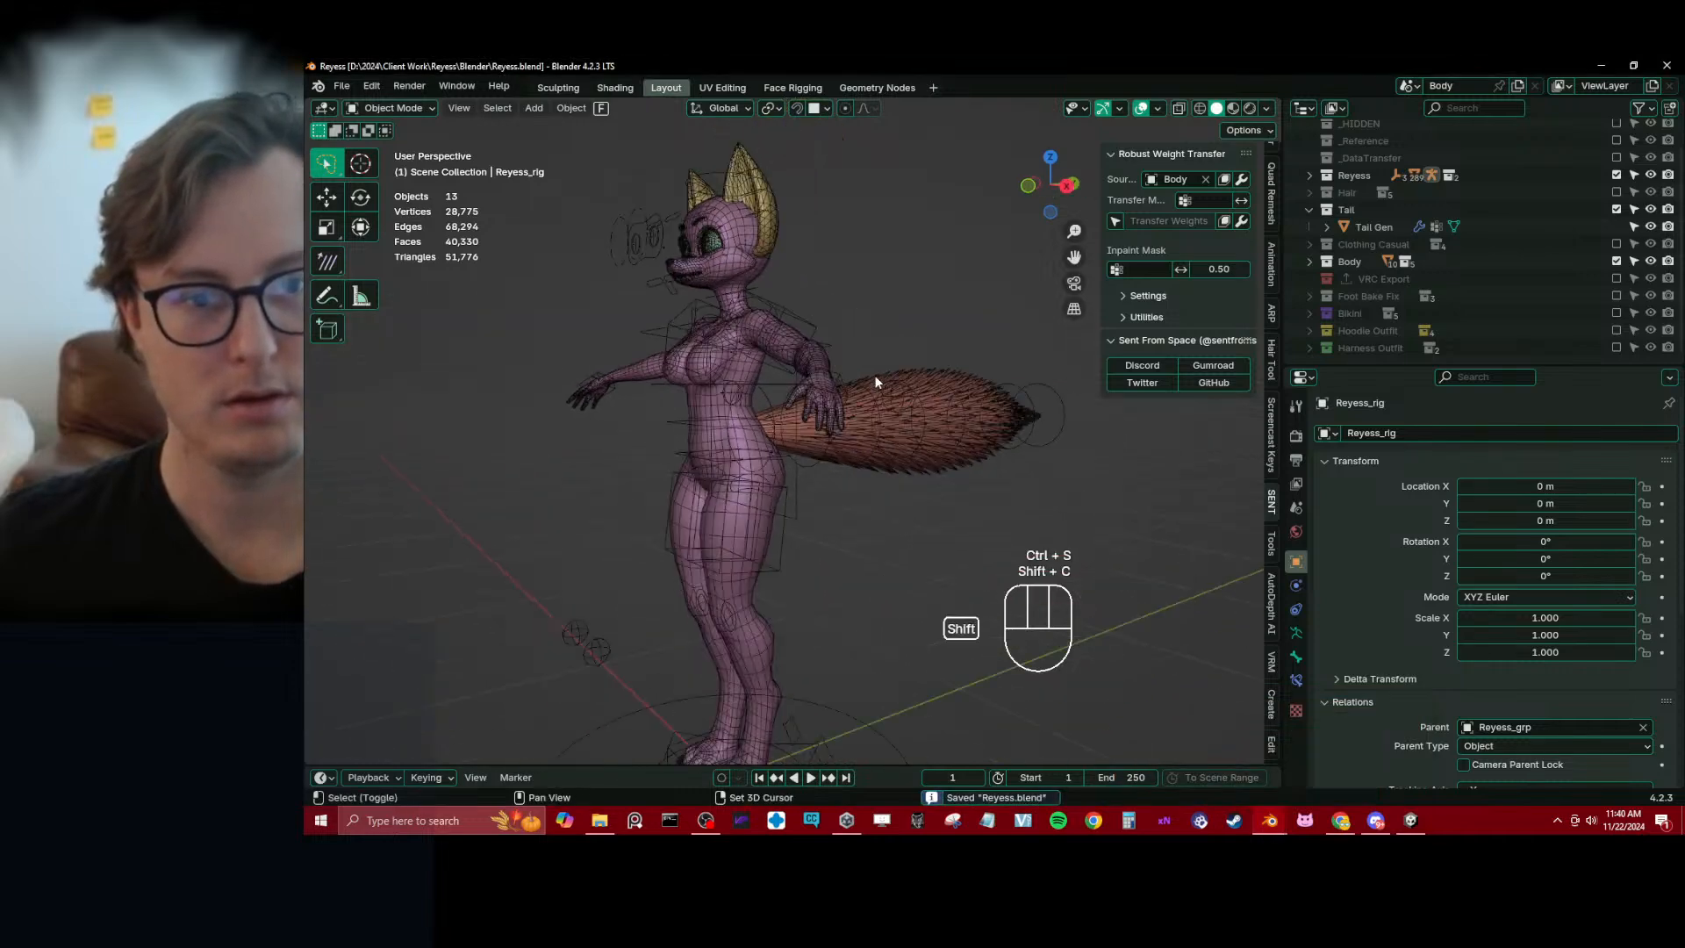
{"action": "middle_click_drag", "start_coordinate": [874, 375], "coordinate": [728, 465]}
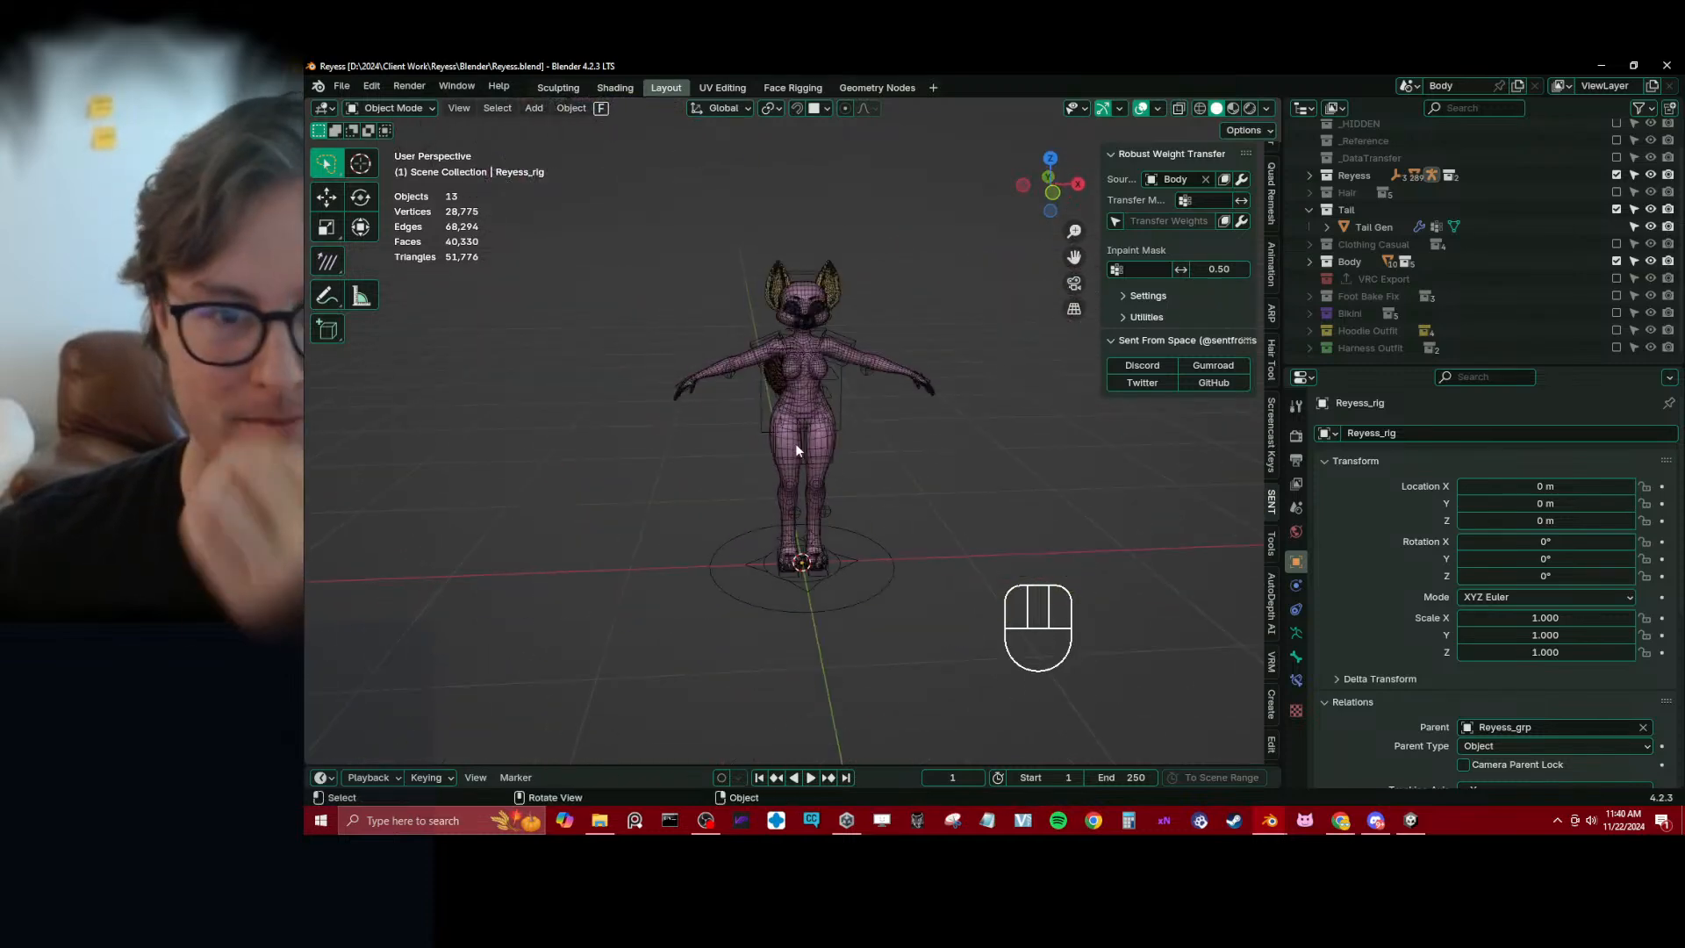
{"action": "scroll", "coordinate": [795, 444], "scroll_direction": "up", "scroll_amount": 4}
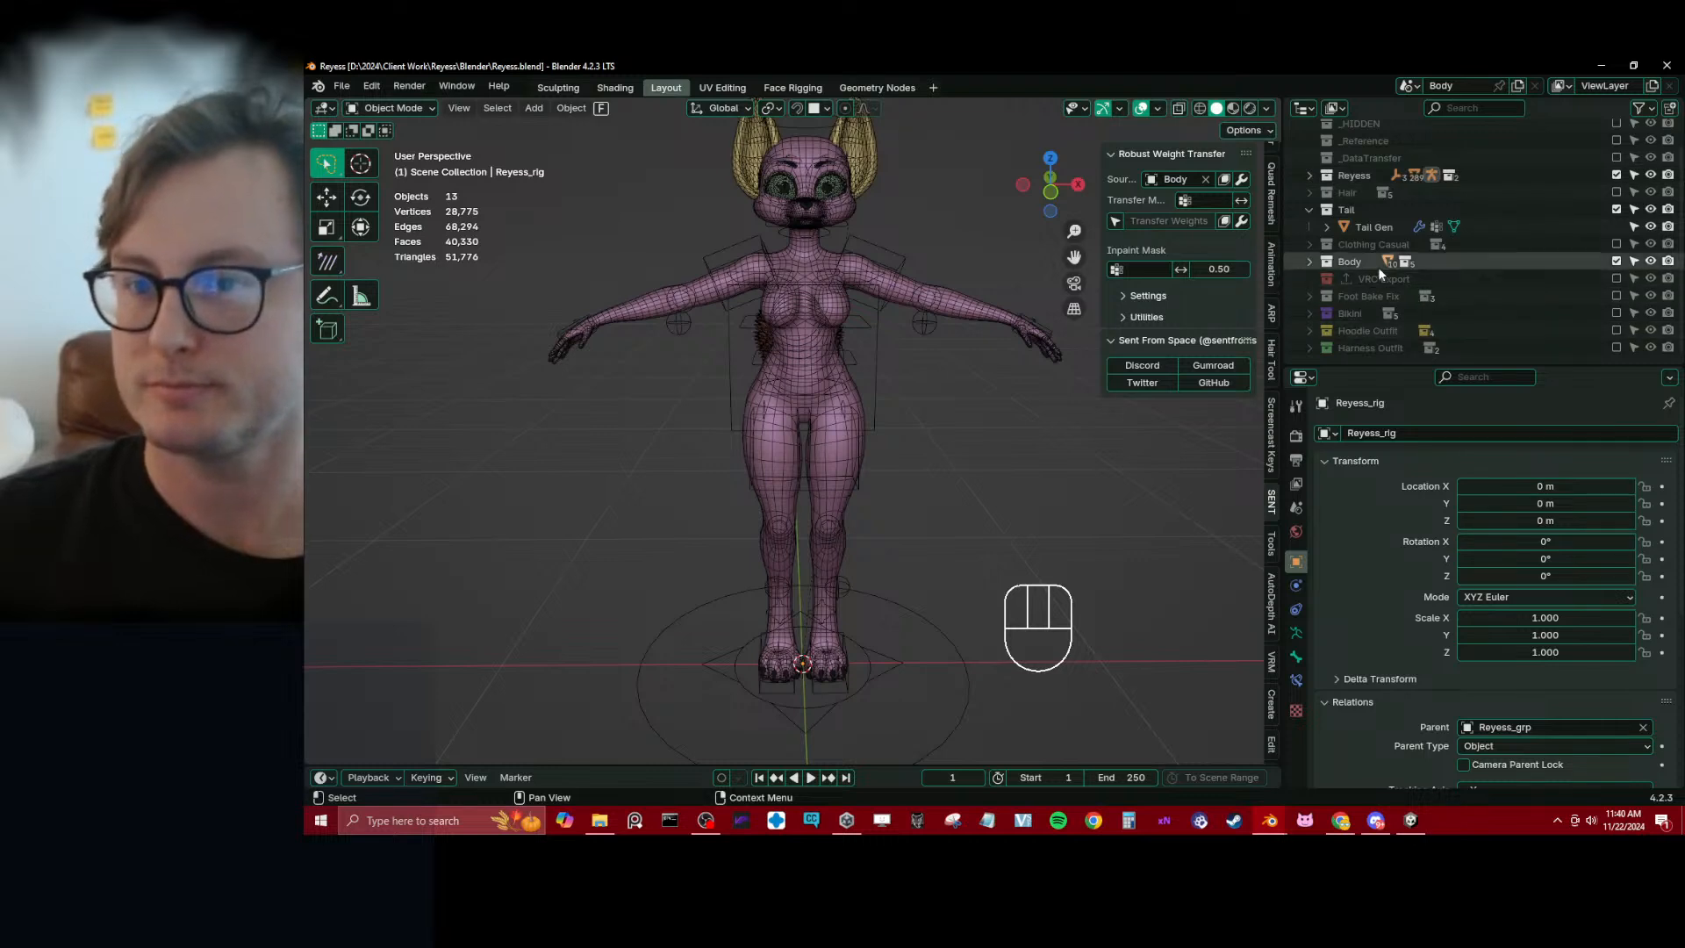
Move the tail mesh from the Tail collection into the Body collection and delete the emptied Tail collection
{"action": "left_click", "coordinate": [1310, 209]}
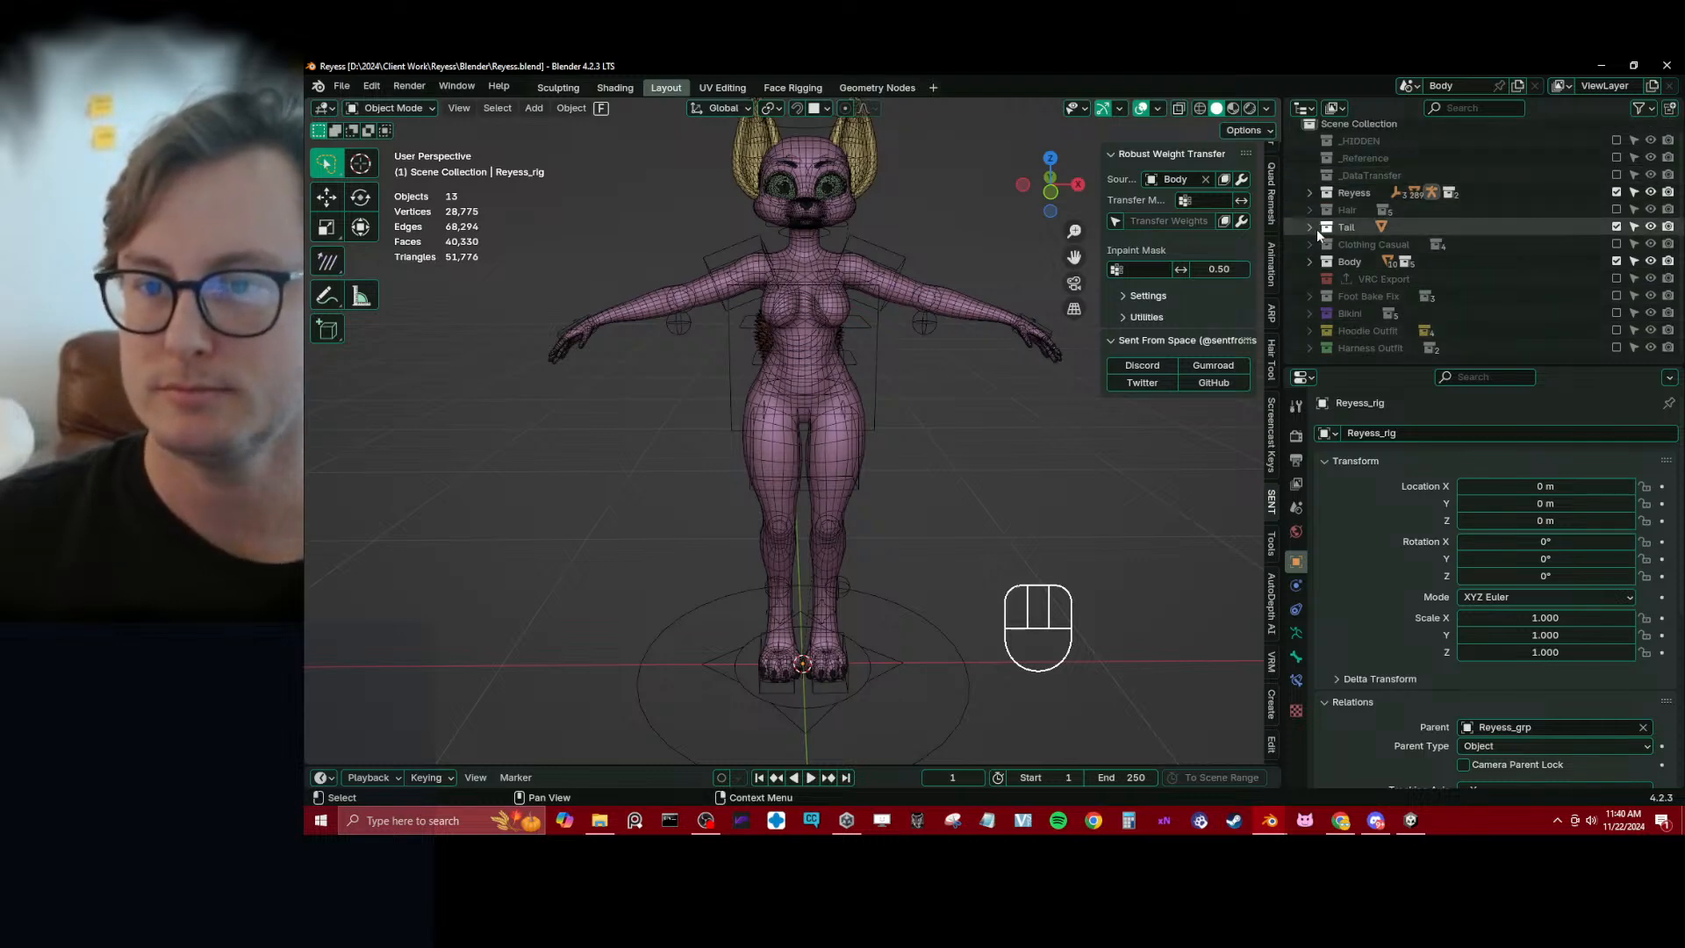
{"action": "left_click", "coordinate": [1309, 226]}
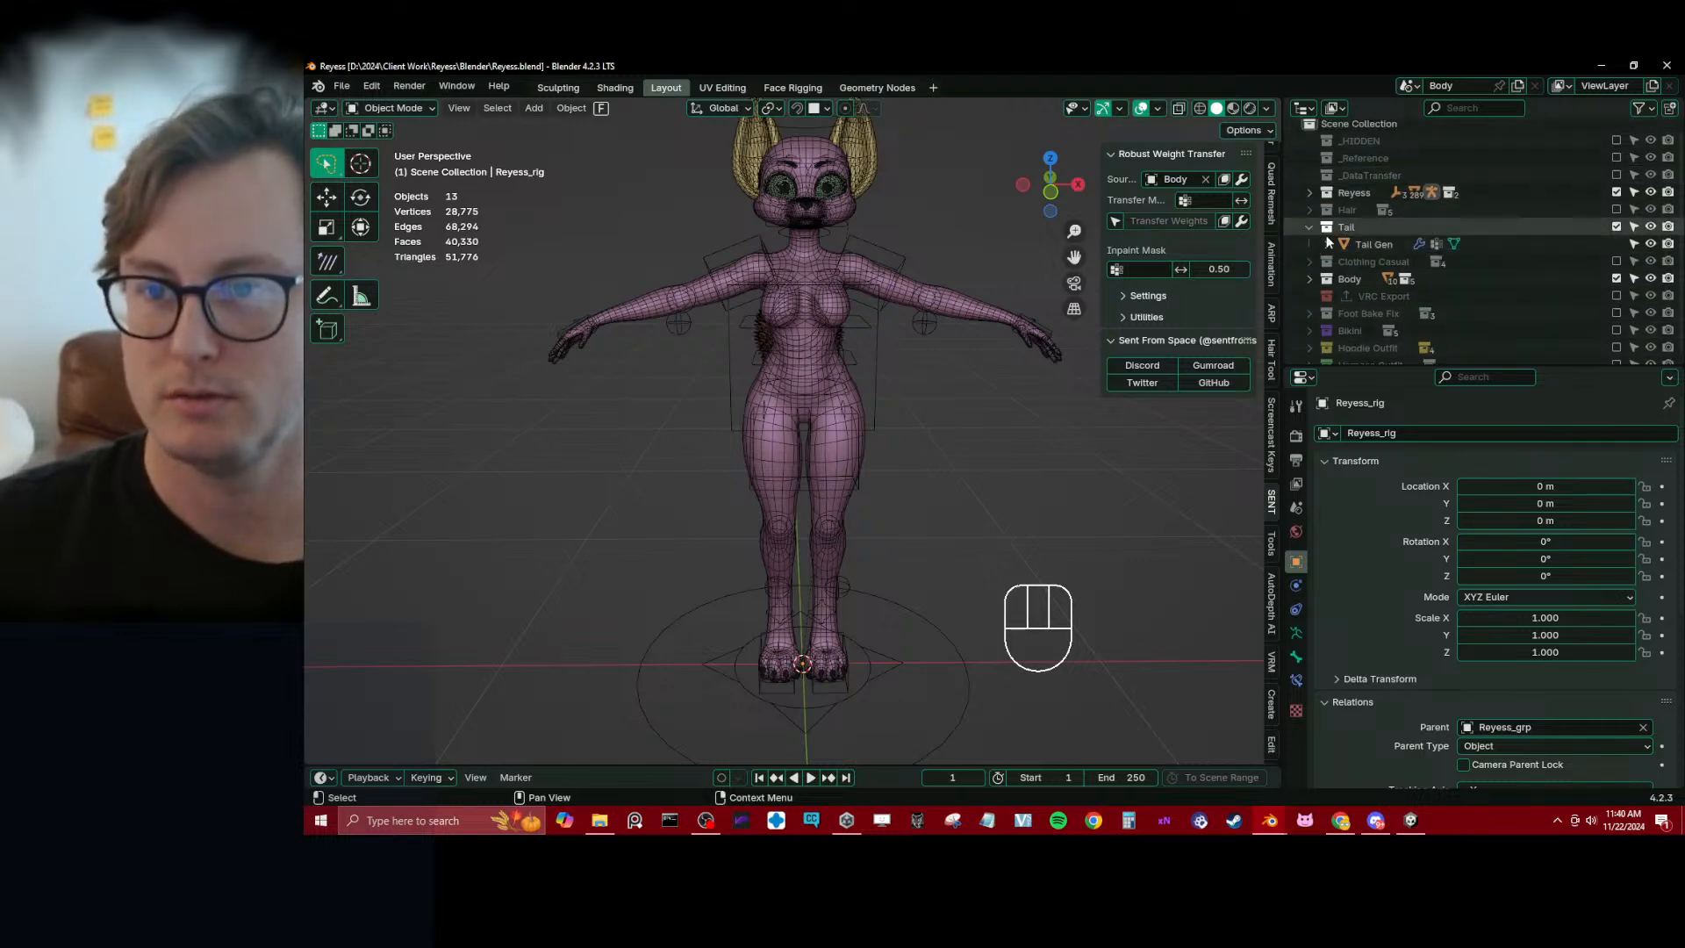
{"action": "left_click_drag", "start_coordinate": [1369, 244], "coordinate": [1367, 279]}
{"action": "left_click", "coordinate": [1350, 224]}
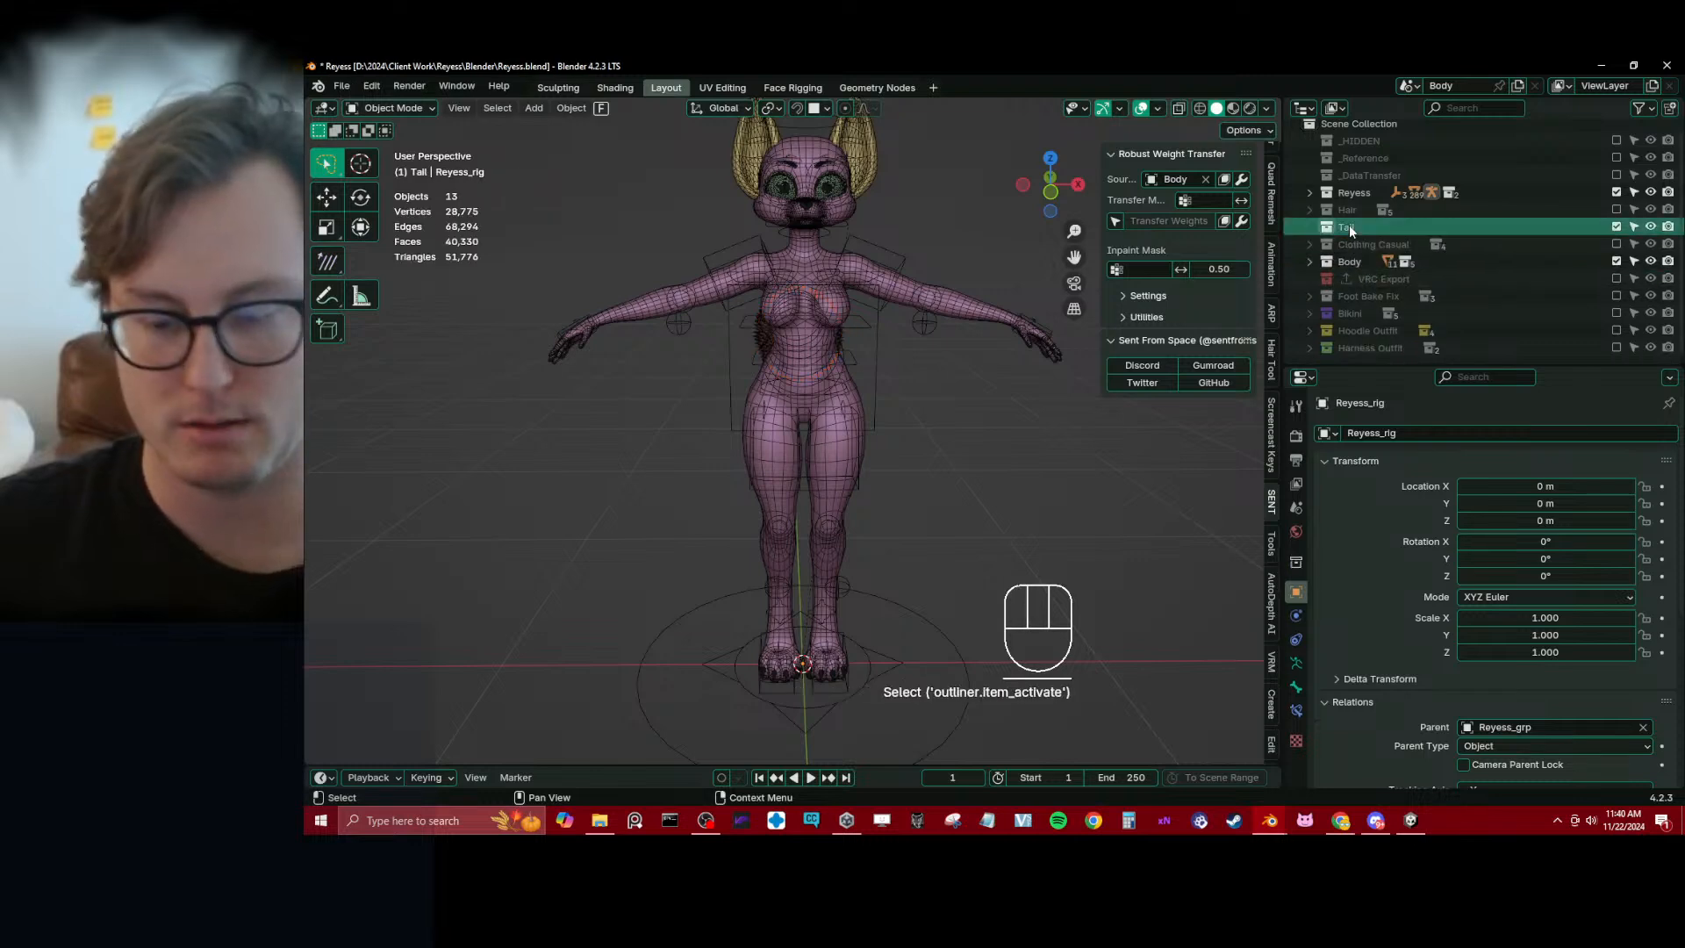
{"action": "key", "text": "Delete"}
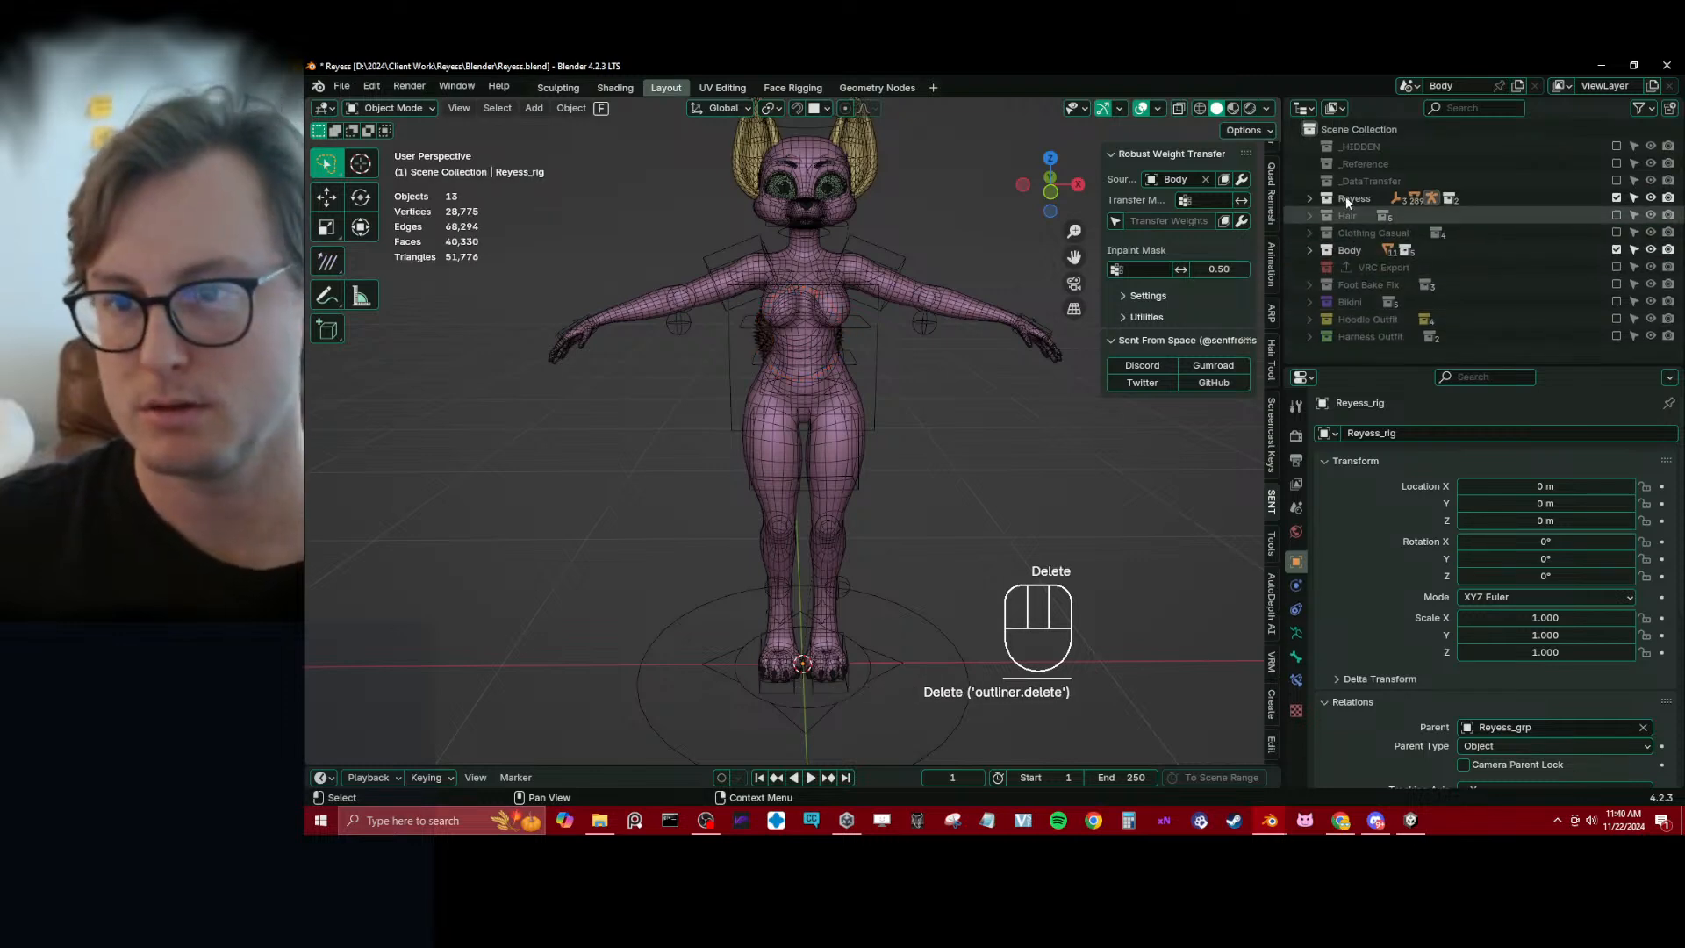
Enable the Hair collection and its All Hair Geometry LP sub-collection in the view layer
{"action": "left_click", "coordinate": [1616, 215]}
{"action": "middle_click_drag", "start_coordinate": [987, 340], "coordinate": [786, 337]}
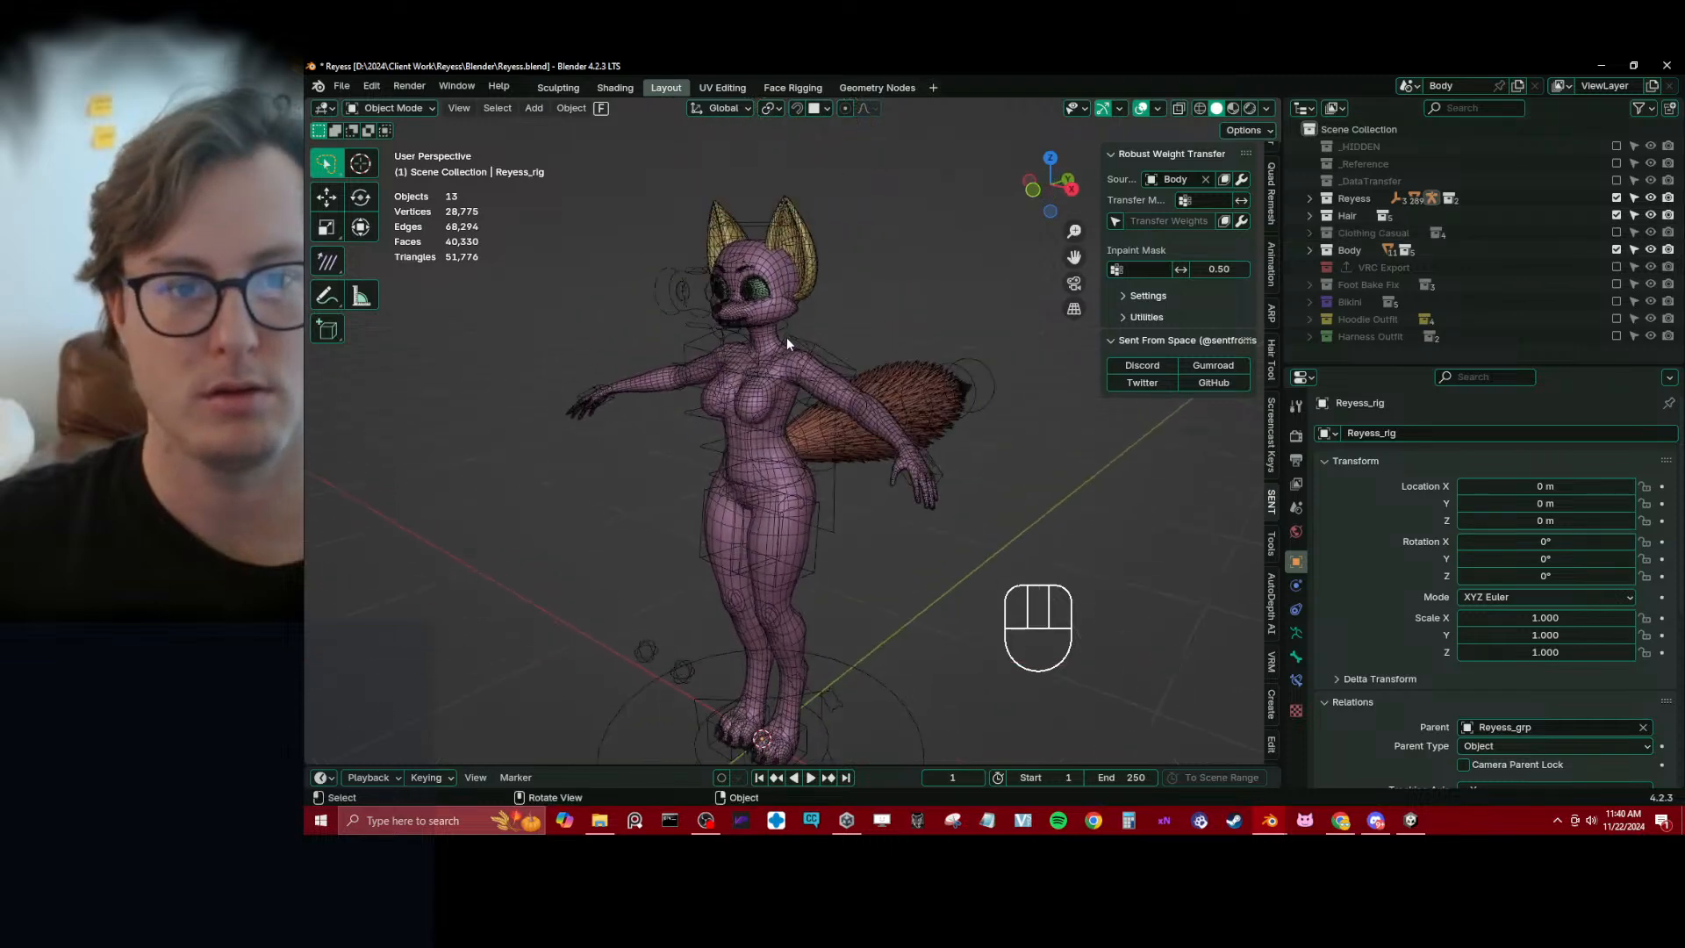
{"action": "left_click", "coordinate": [1309, 214]}
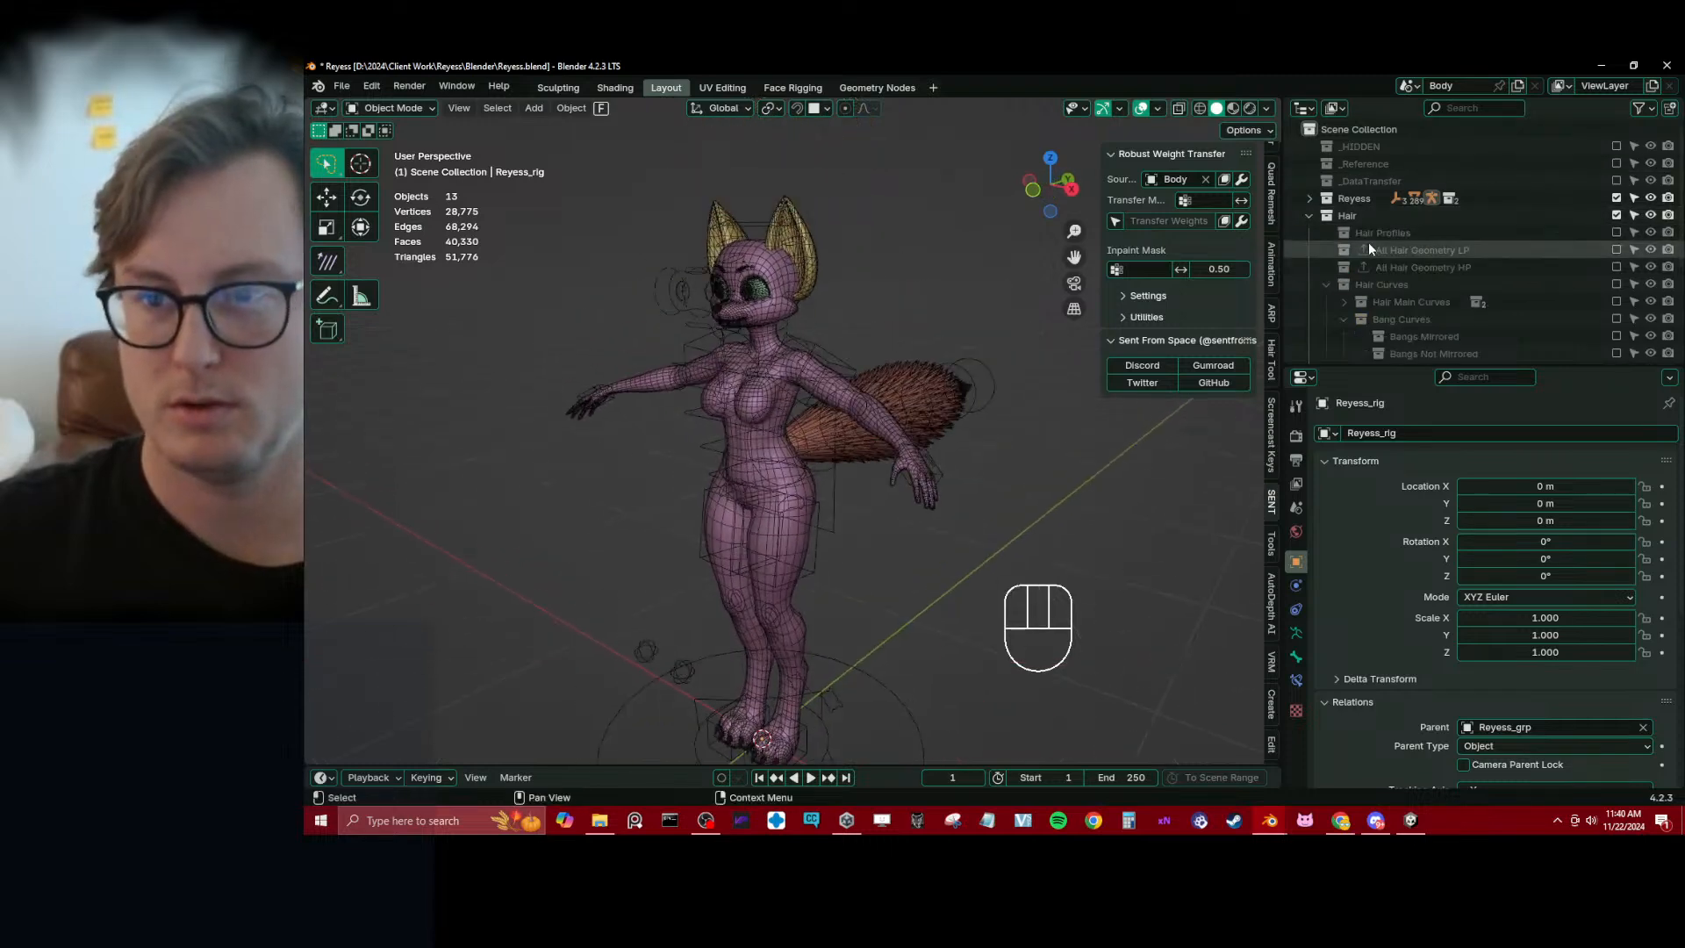
{"action": "left_click", "coordinate": [1343, 318]}
{"action": "scroll", "coordinate": [1351, 321], "scroll_direction": "down", "scroll_amount": 2}
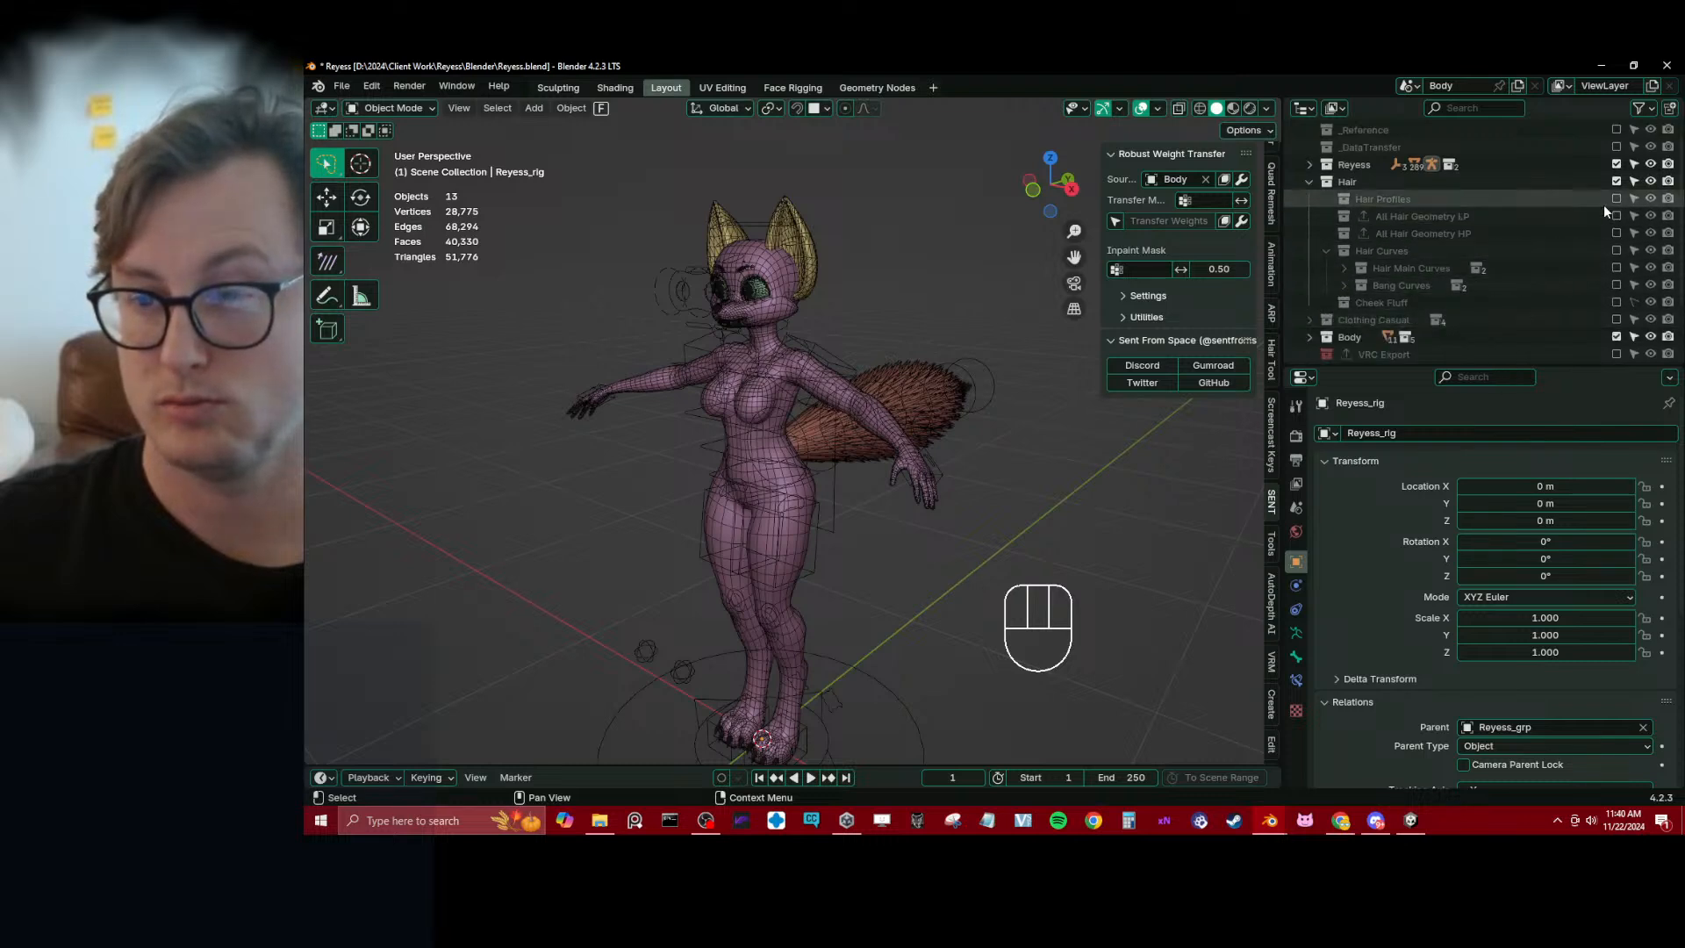
{"action": "left_click", "coordinate": [1615, 251]}
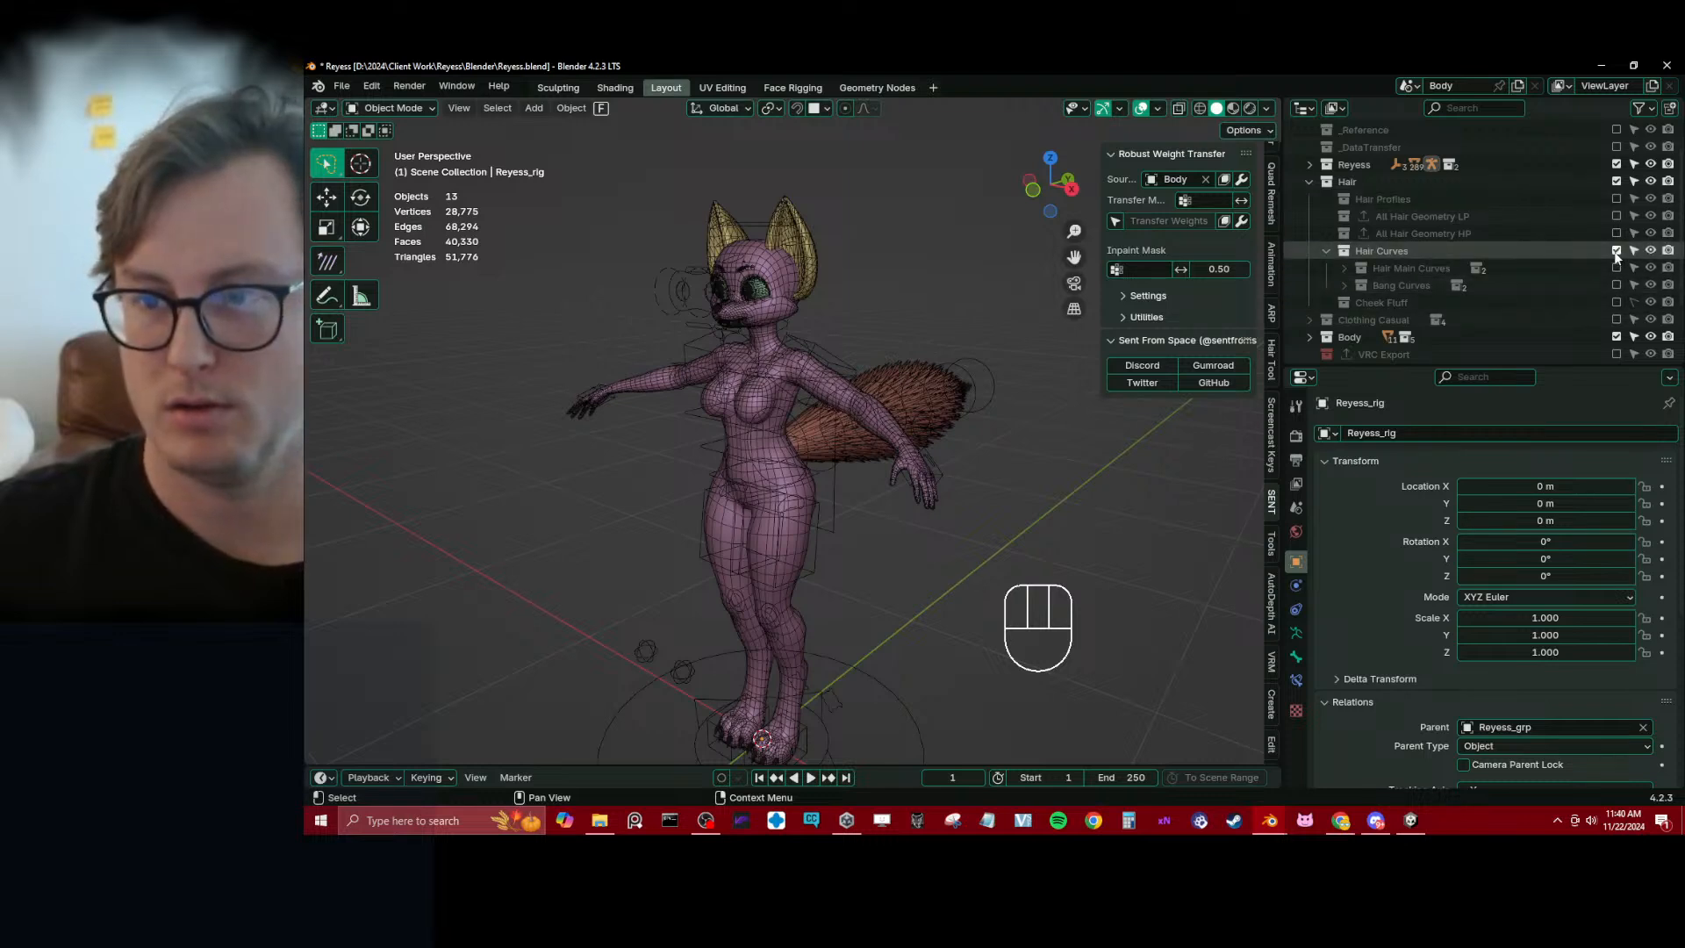
{"action": "left_click", "coordinate": [1615, 252]}
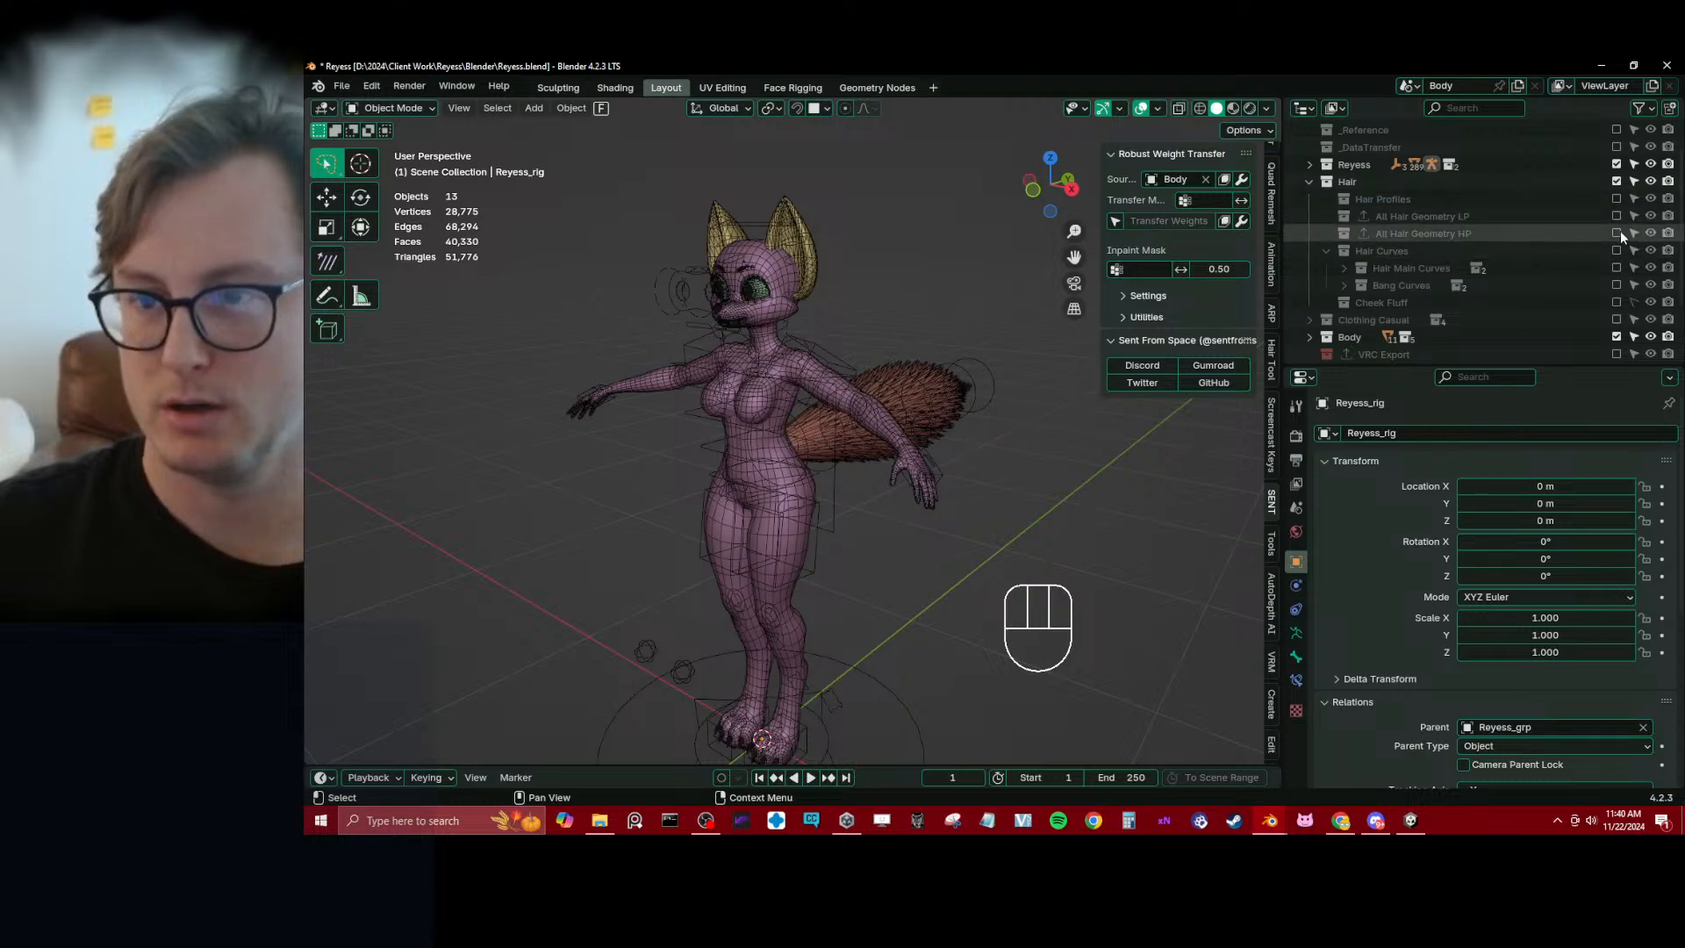
{"action": "left_click", "coordinate": [1615, 216]}
Select Hair Geo LP and Bang Geo LP together on the head and save the Blender file
{"action": "mouse_move", "coordinate": [787, 334]}
{"action": "middle_mouse_down"}
{"action": "mouse_move", "coordinate": [740, 268]}
{"action": "mouse_move", "coordinate": [783, 371]}
{"action": "mouse_move", "coordinate": [828, 403]}
{"action": "middle_mouse_up"}
{"action": "scroll", "coordinate": [782, 370], "scroll_direction": "up", "scroll_amount": 4}
{"action": "key", "text": "z"}
{"action": "mouse_move", "coordinate": [956, 379]}
{"action": "middle_mouse_down"}
{"action": "mouse_move", "coordinate": [1018, 383]}
{"action": "mouse_move", "coordinate": [864, 388]}
{"action": "mouse_move", "coordinate": [900, 429]}
{"action": "mouse_move", "coordinate": [818, 436]}
{"action": "mouse_move", "coordinate": [819, 414]}
{"action": "mouse_move", "coordinate": [797, 437]}
{"action": "mouse_move", "coordinate": [900, 430]}
{"action": "middle_mouse_up"}
{"action": "scroll", "coordinate": [815, 368], "scroll_direction": "up", "scroll_amount": 1}
{"action": "left_click", "coordinate": [840, 429]}
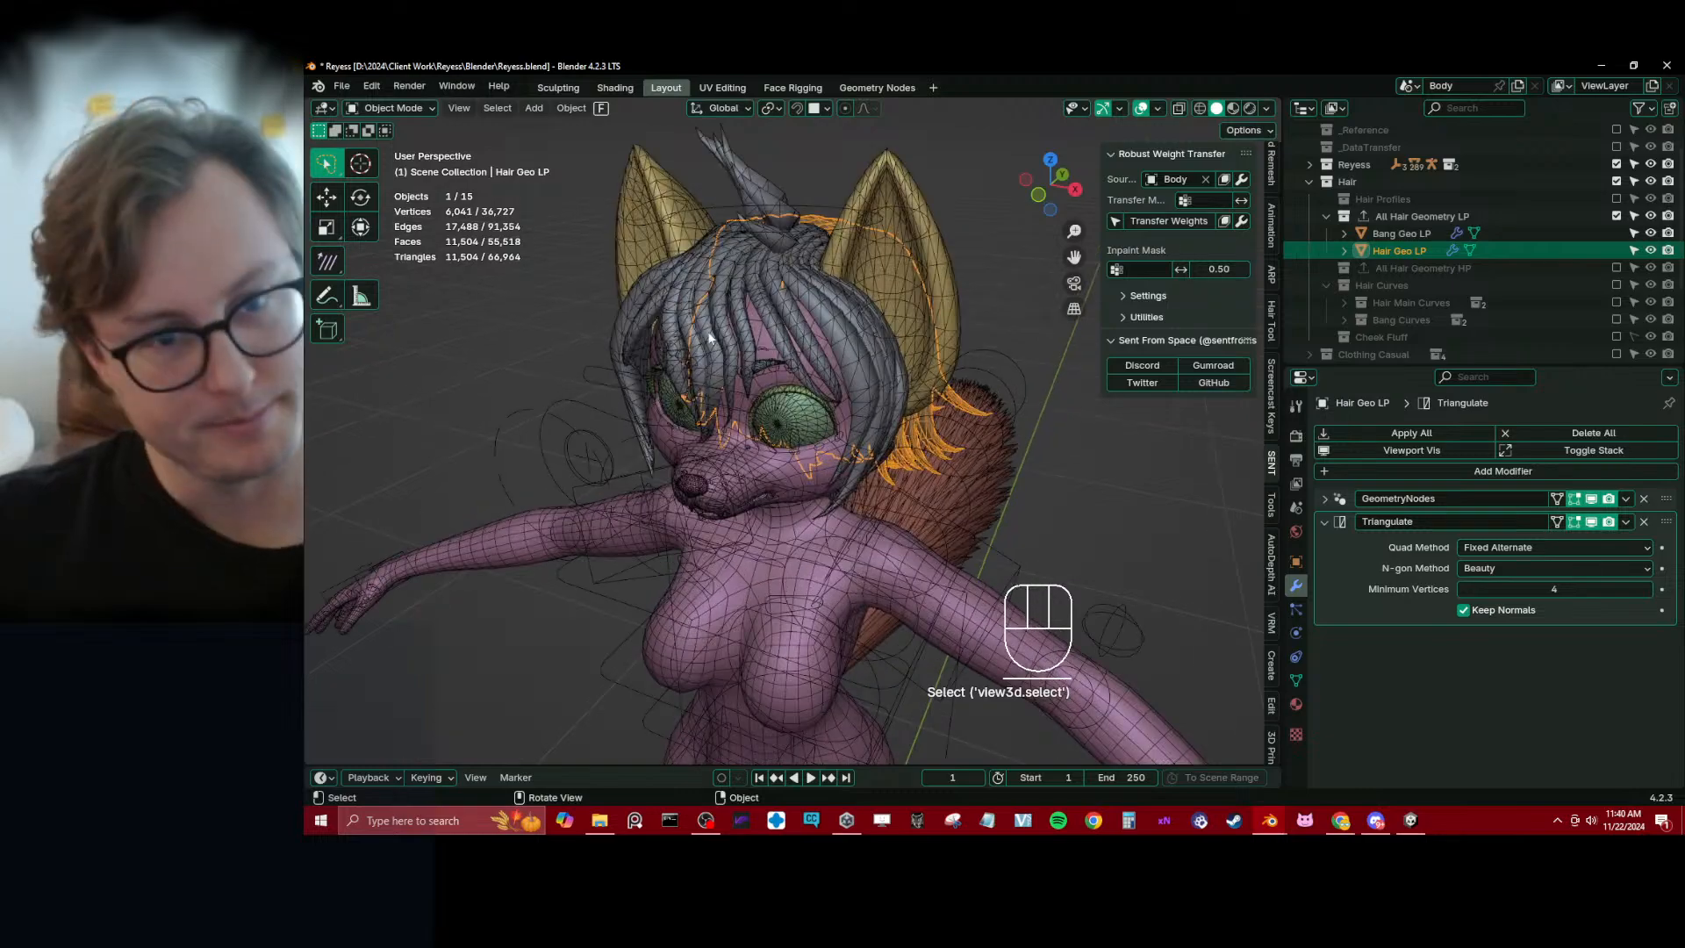
{"action": "left_click", "coordinate": [746, 291], "text": "shift"}
{"action": "middle_click_drag", "start_coordinate": [746, 291], "coordinate": [841, 319]}
{"action": "key", "text": "ctrl+s"}
{"action": "scroll", "coordinate": [841, 319], "scroll_direction": "down", "scroll_amount": 3}
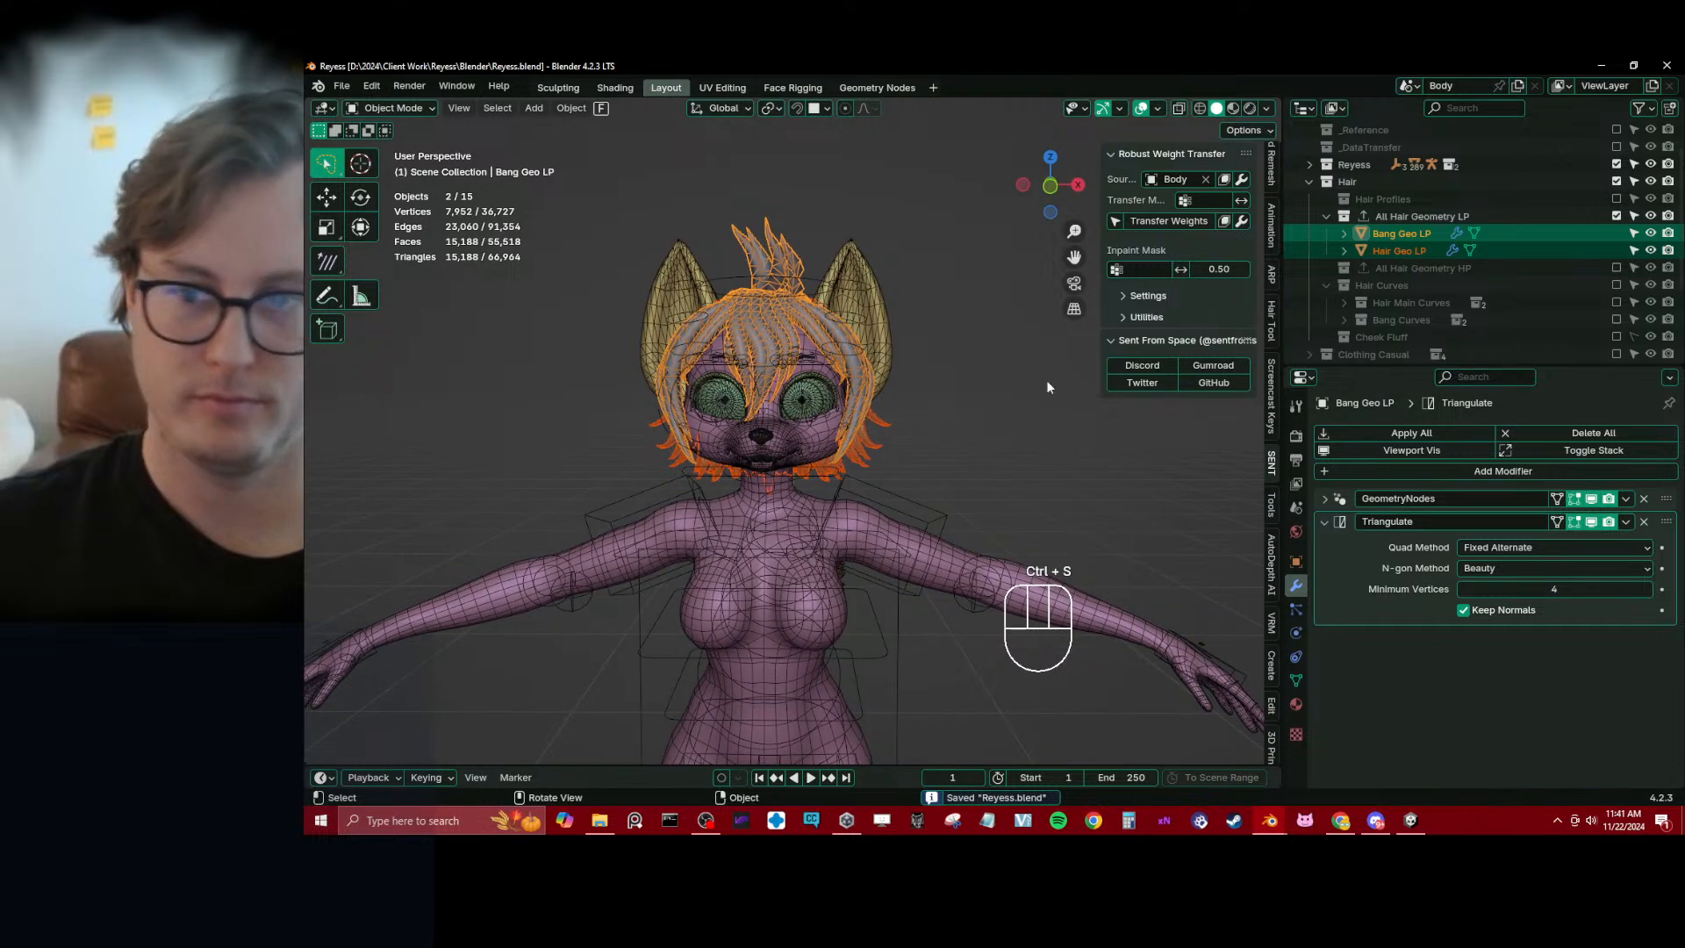
Apply the GeometryNodes modifier on Bang Geo LP and Hair Geo LP, making their mesh data single-user
{"action": "left_click", "coordinate": [1416, 233]}
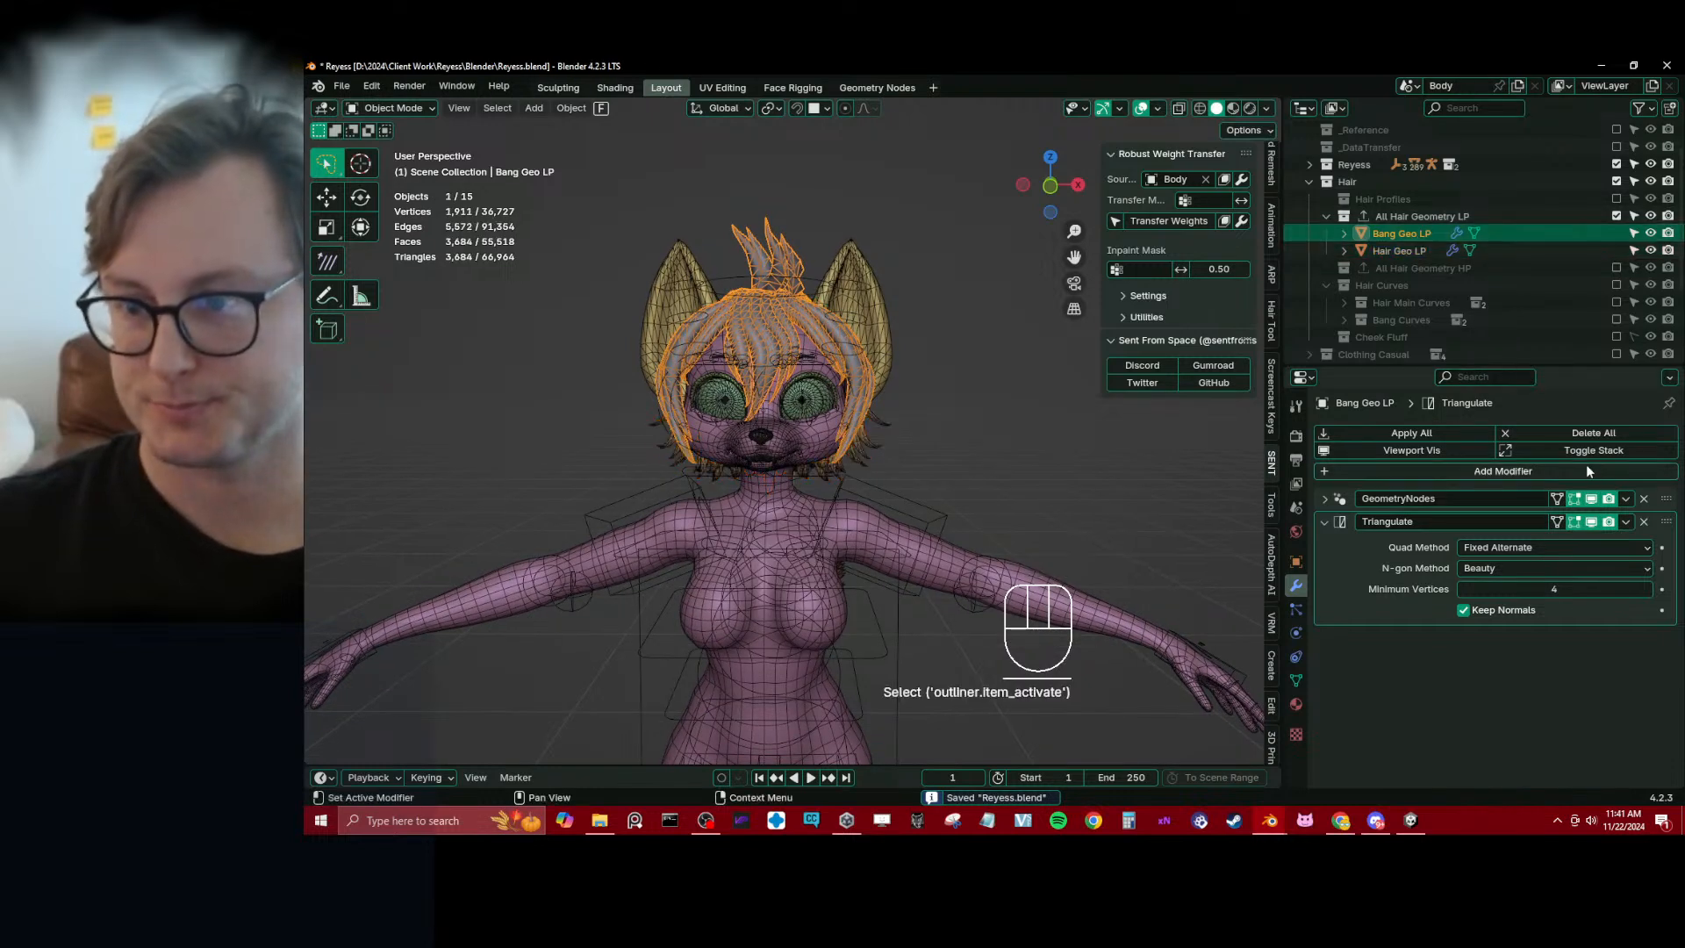
{"action": "left_click", "coordinate": [1625, 498]}
{"action": "left_click", "coordinate": [1540, 518]}
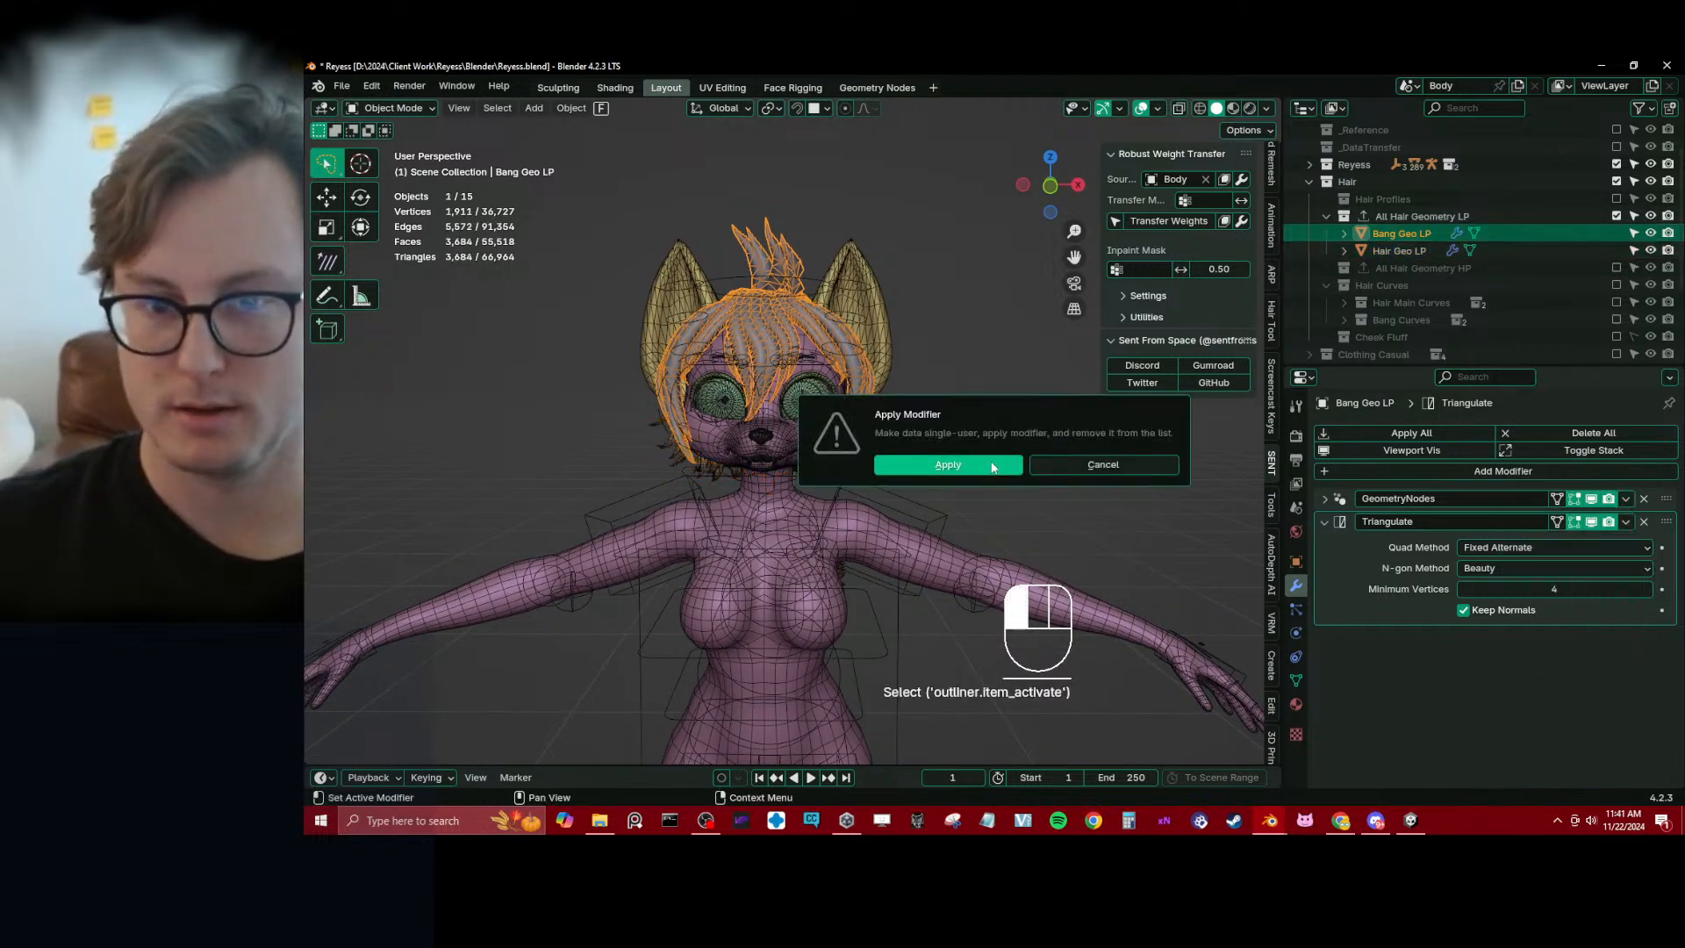
{"action": "left_click", "coordinate": [922, 464]}
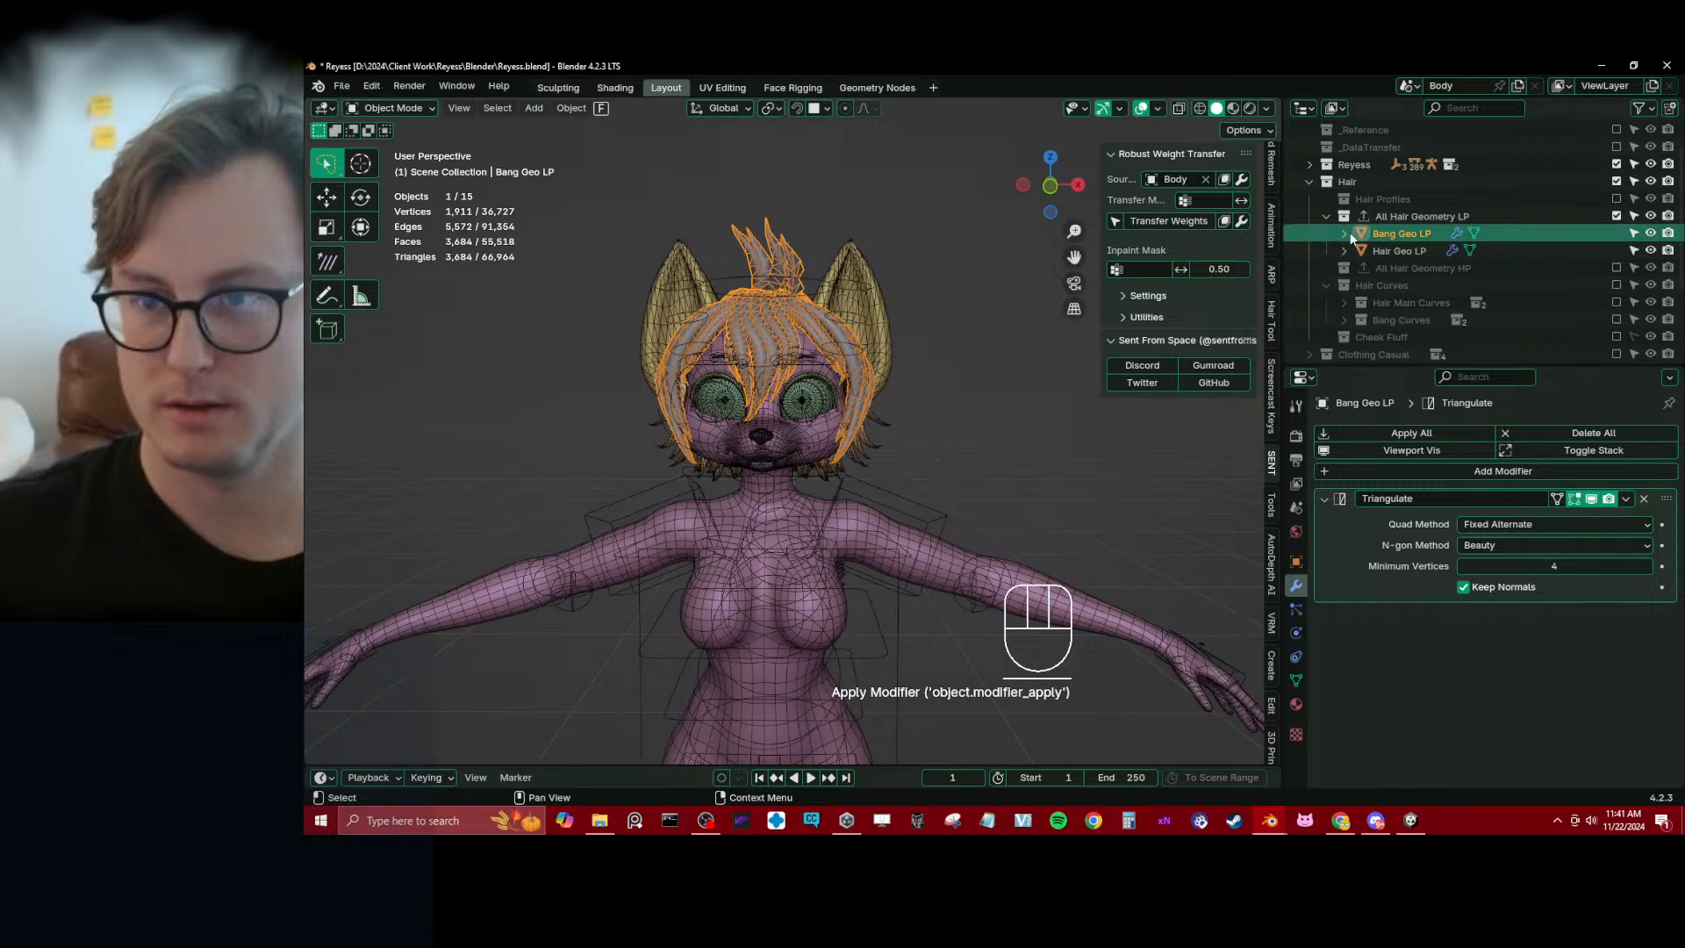
{"action": "left_click", "coordinate": [1398, 251]}
{"action": "left_click", "coordinate": [1625, 499]}
{"action": "left_click", "coordinate": [1544, 519]}
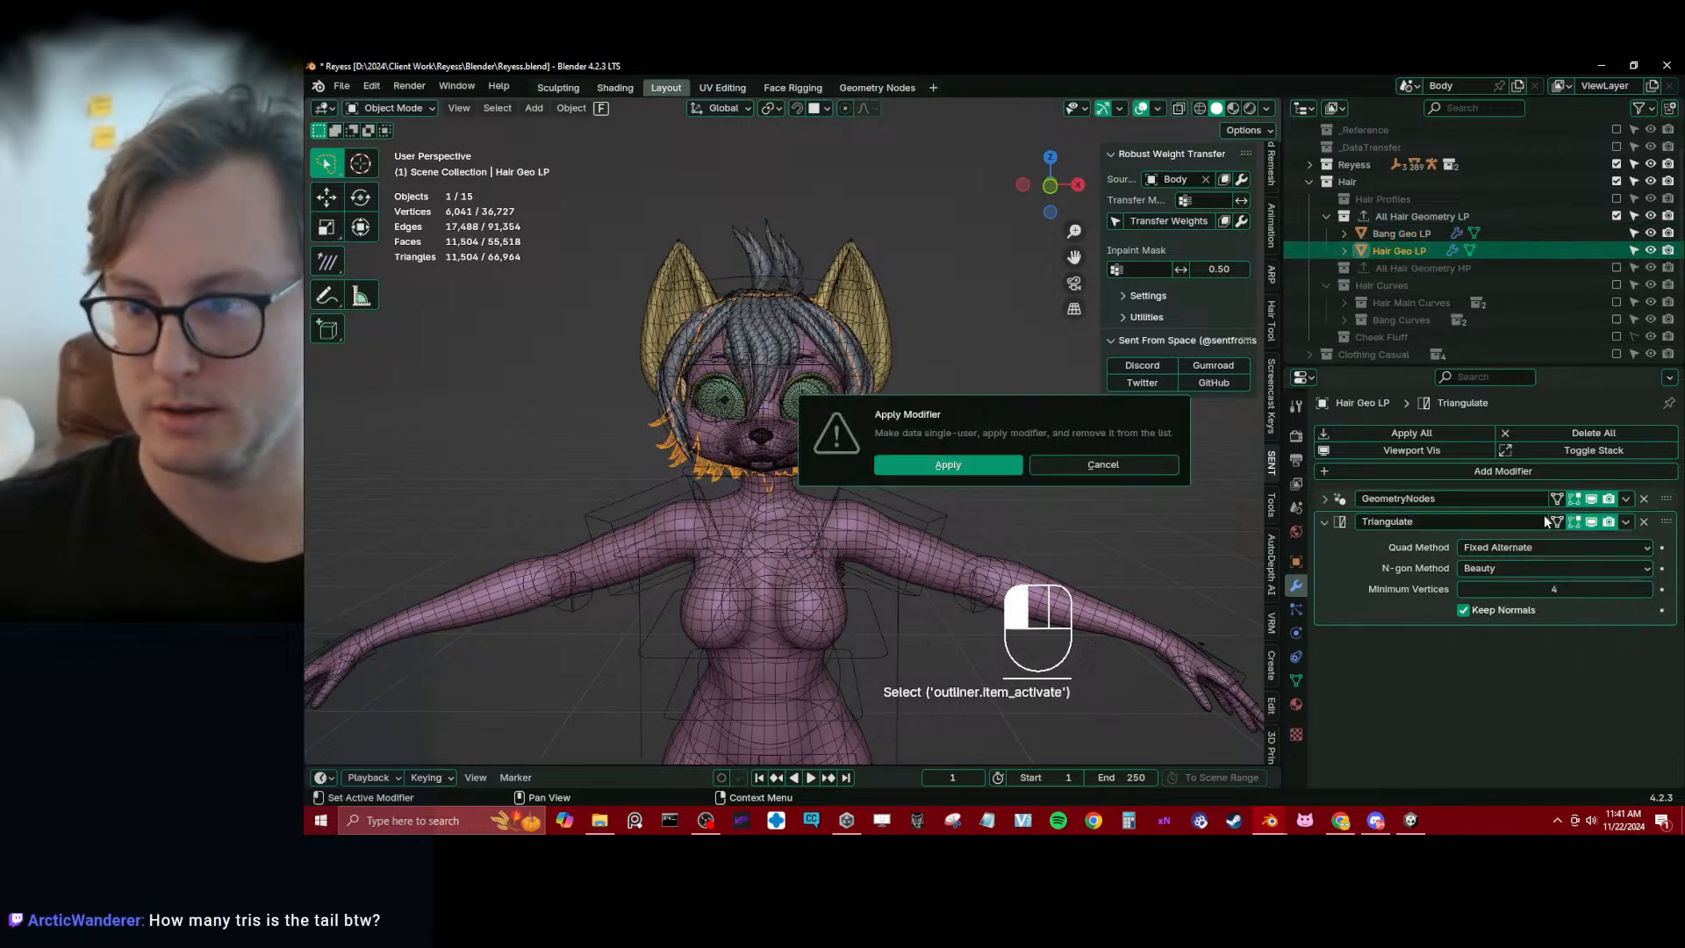
{"action": "left_click", "coordinate": [947, 467]}
Move Bang Geo LP and Hair Geo LP out of All Hair Geometry LP into the Hair collection and save the file
{"action": "left_click", "coordinate": [1376, 239]}
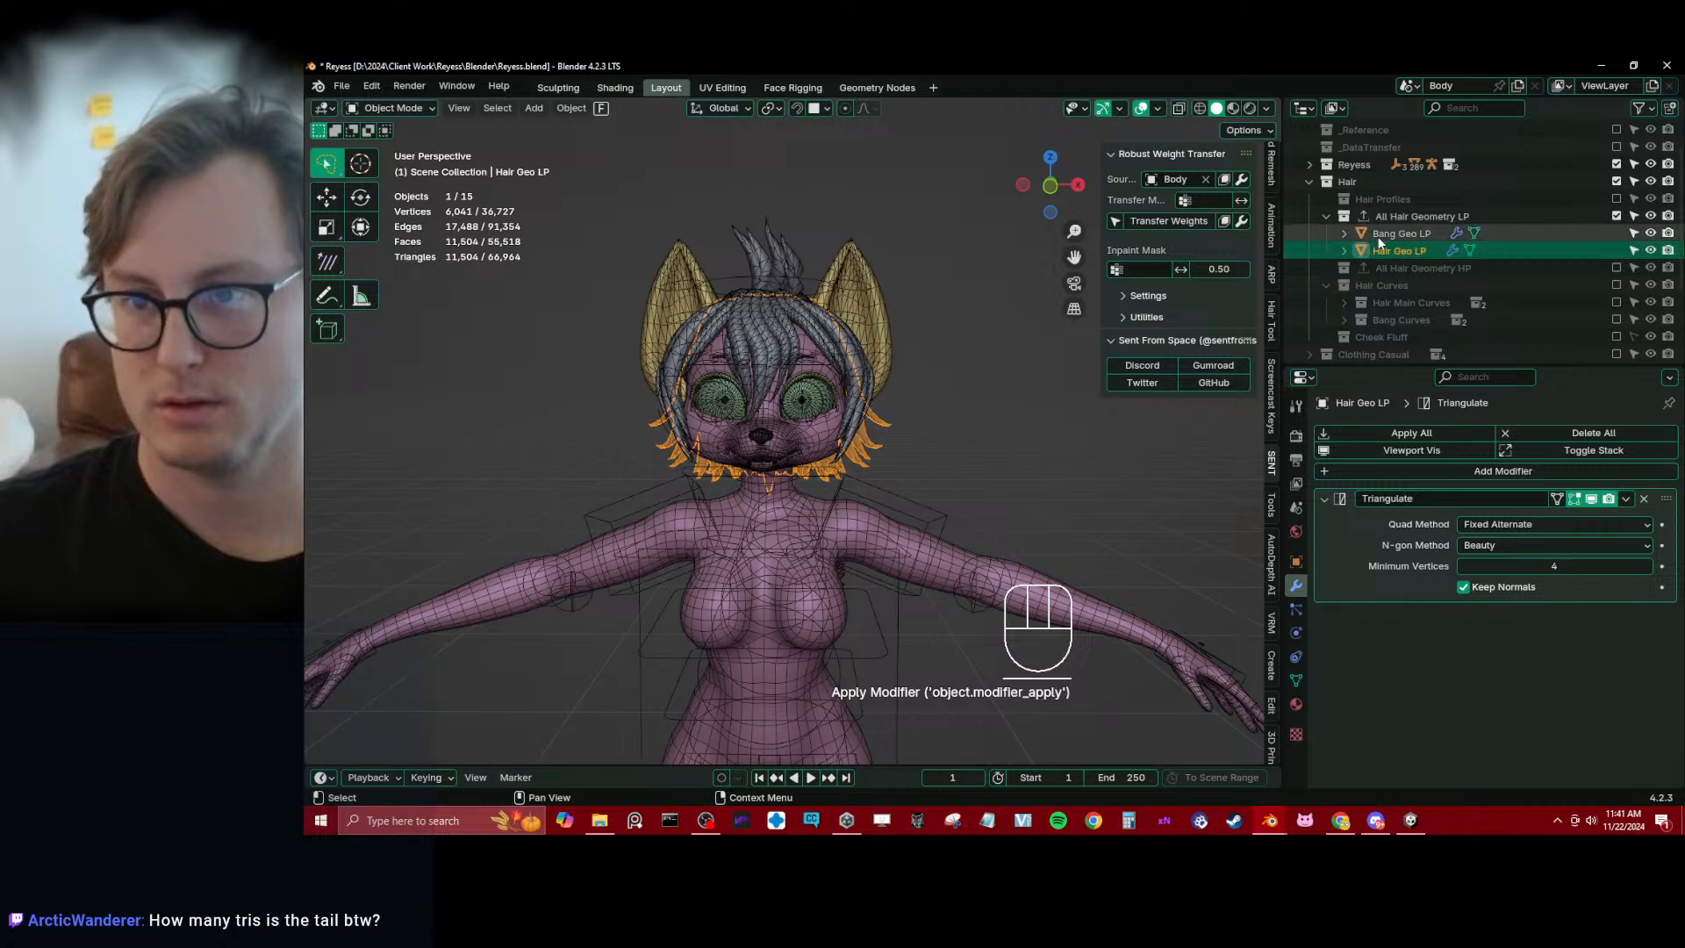
{"action": "left_click", "coordinate": [1383, 250], "text": "ctrl"}
{"action": "left_click_drag", "start_coordinate": [1383, 250], "coordinate": [1351, 181]}
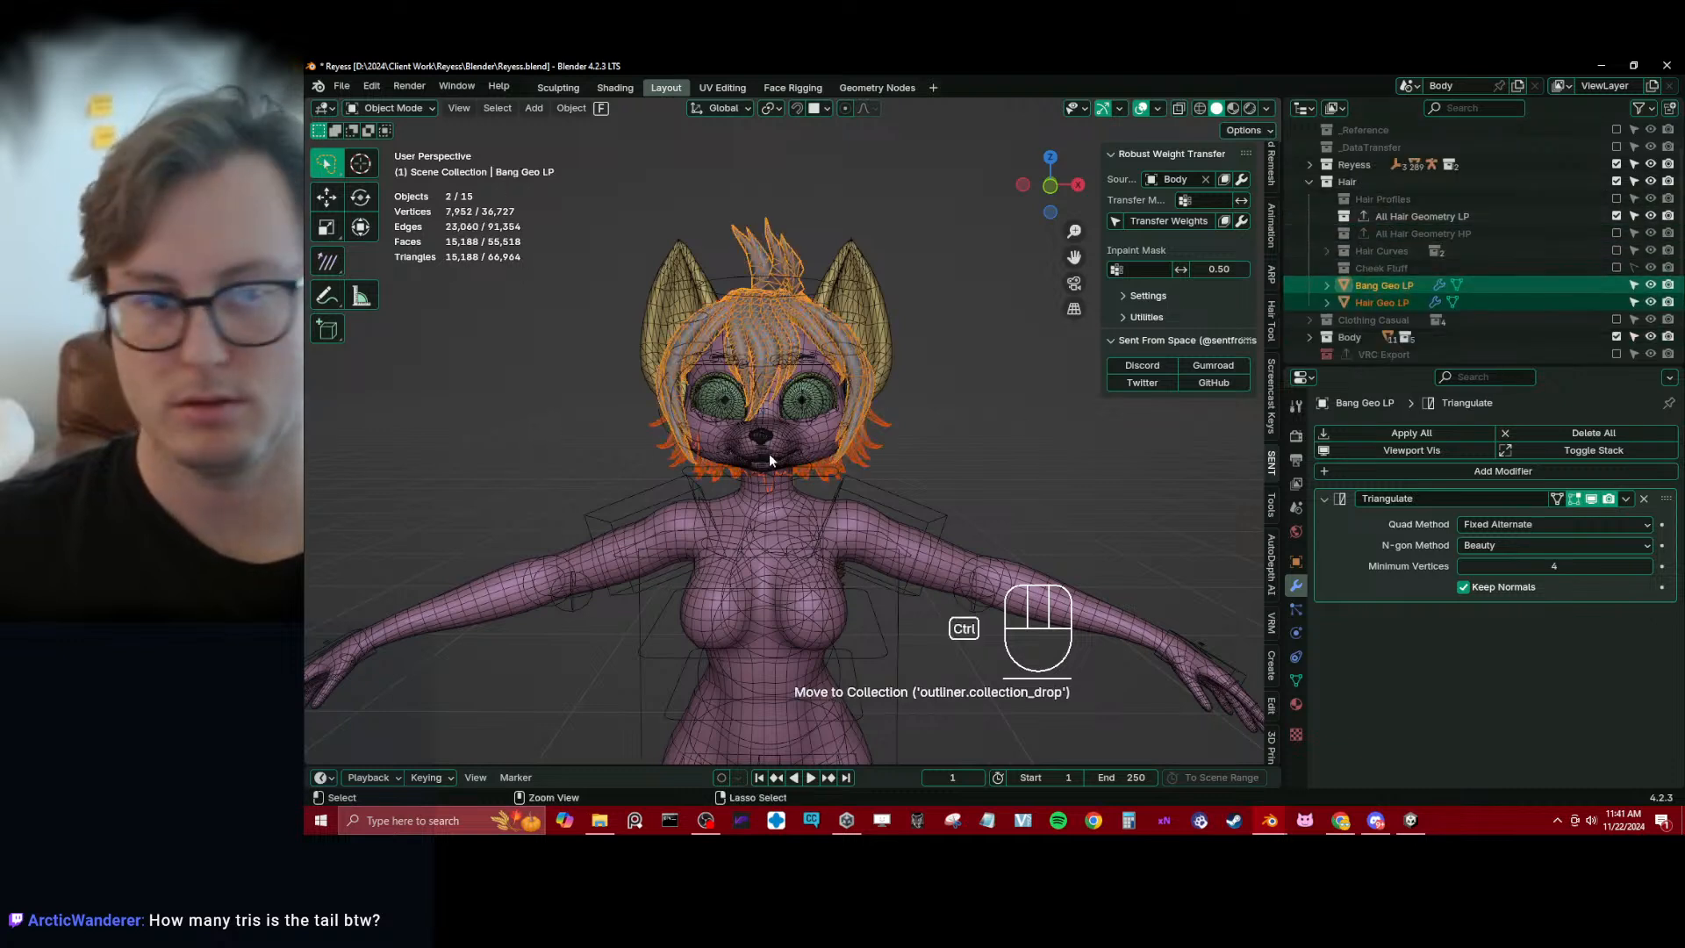
{"action": "key", "text": "ctrl+s"}
Isolate the tail mesh in local view, examine its geometry and triangle count from several sides, and return to the full scene
{"action": "middle_click_drag", "start_coordinate": [817, 454], "coordinate": [1129, 516]}
{"action": "left_click", "coordinate": [1092, 531]}
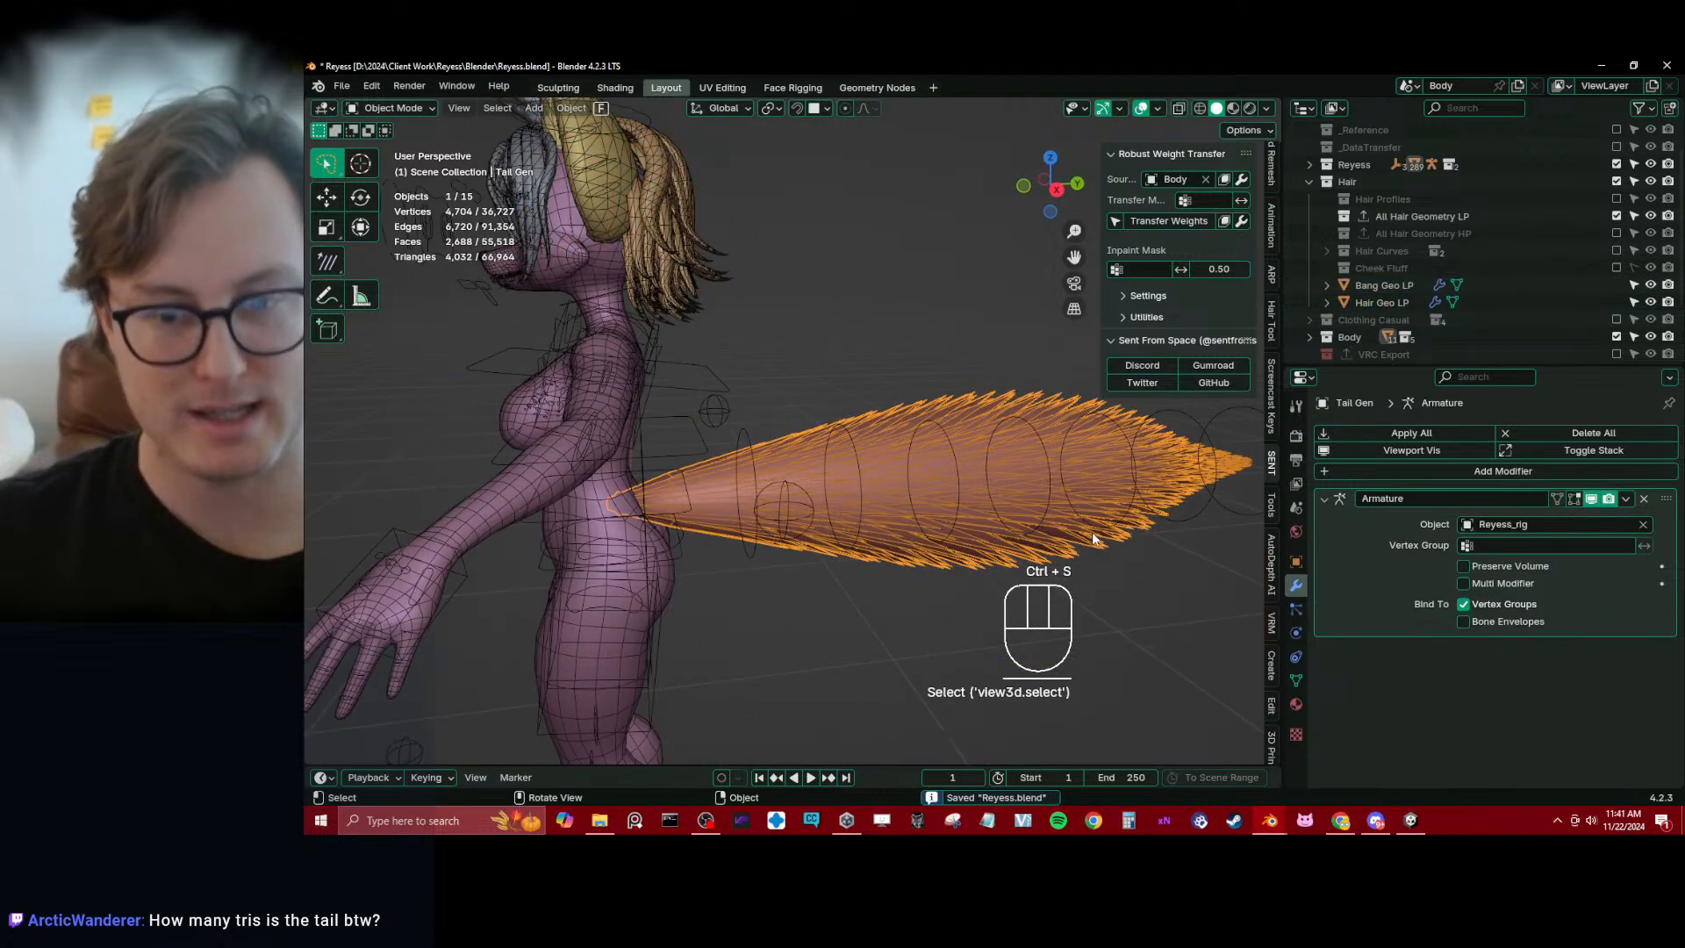
{"action": "key", "text": "slash"}
{"action": "middle_click_drag", "start_coordinate": [1016, 458], "coordinate": [717, 568]}
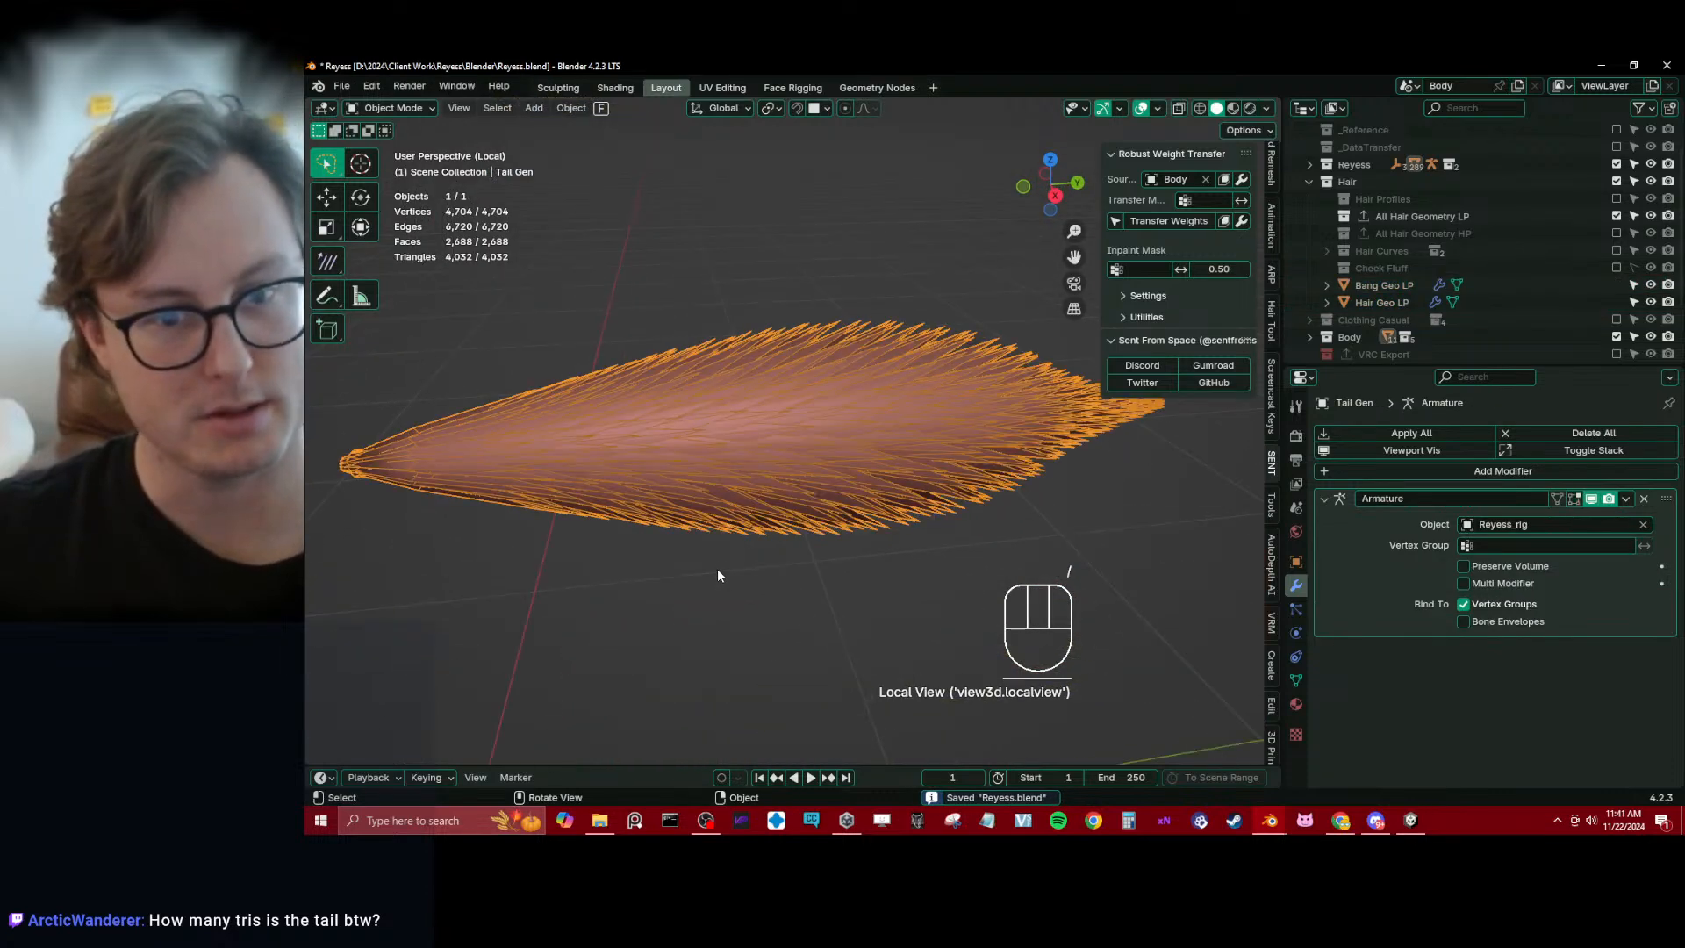
{"action": "left_click", "coordinate": [718, 575]}
{"action": "middle_click_drag", "start_coordinate": [623, 508], "coordinate": [792, 375]}
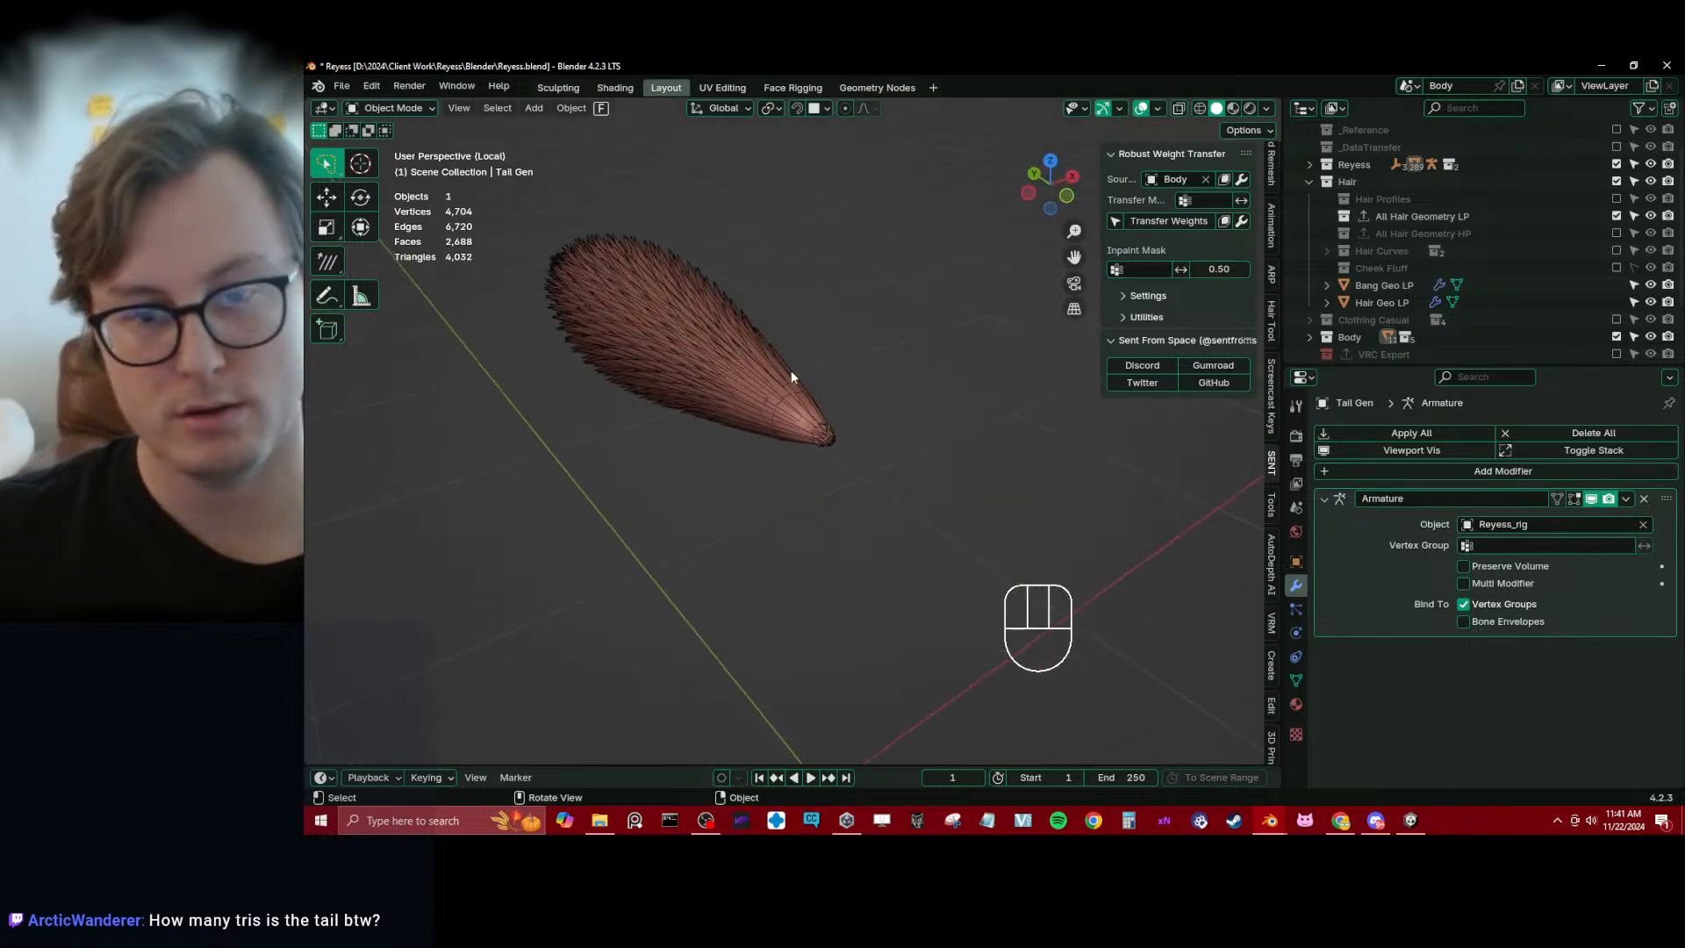
{"action": "scroll", "coordinate": [791, 378], "scroll_direction": "up", "scroll_amount": 4}
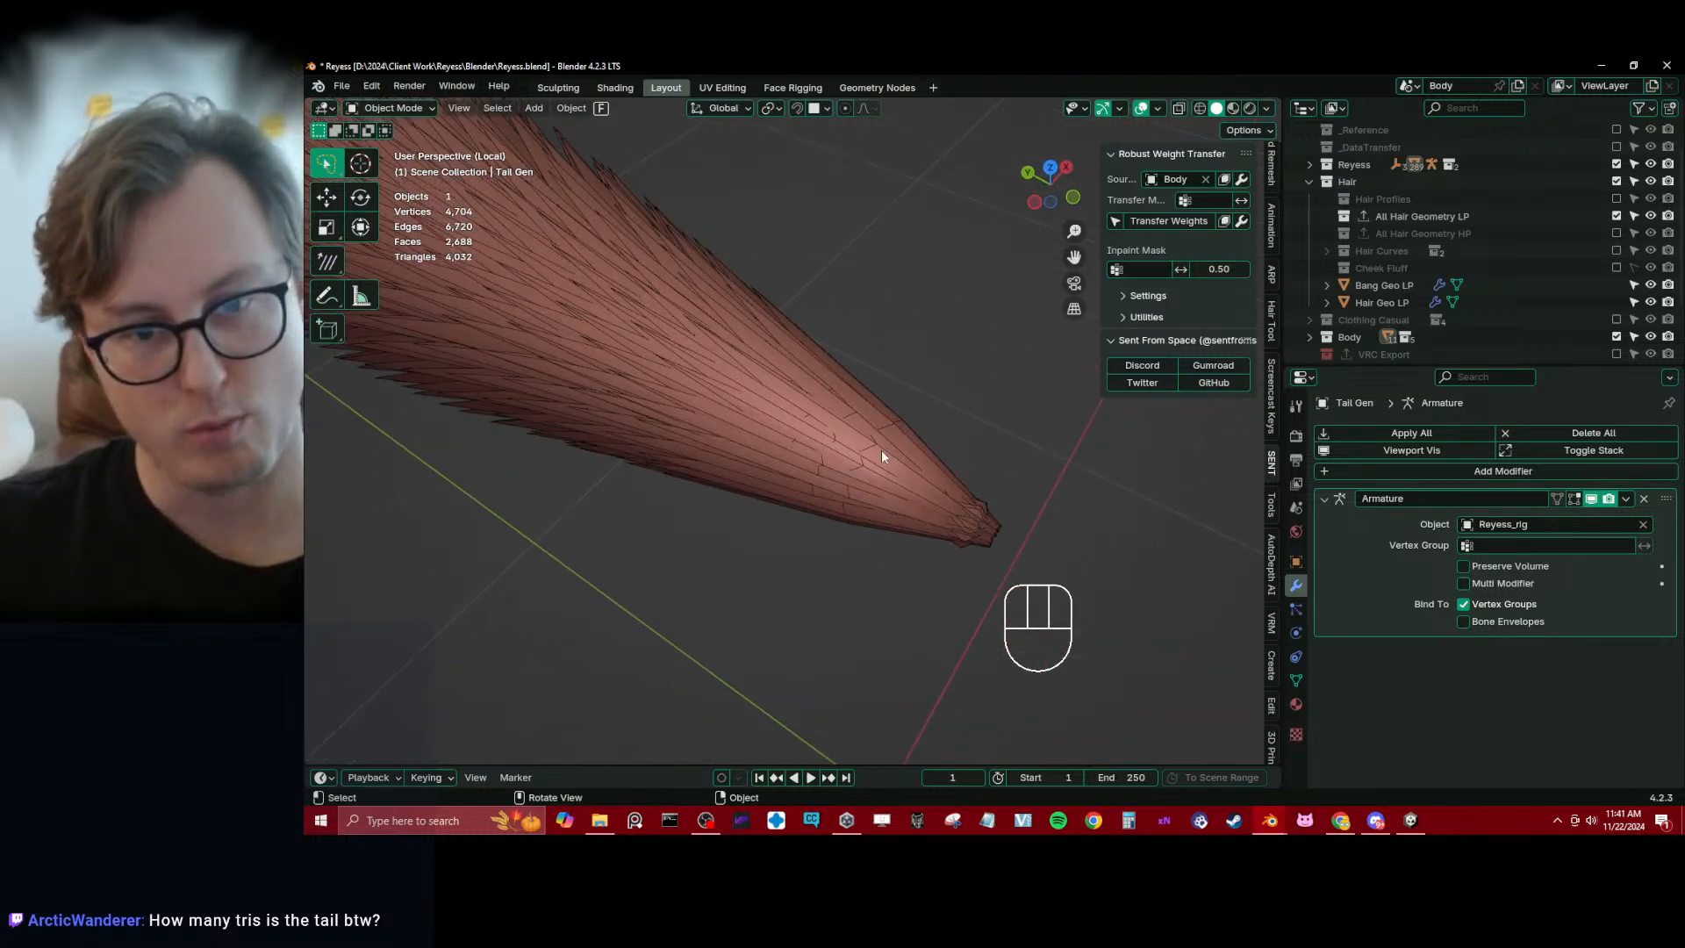
{"action": "middle_click_drag", "start_coordinate": [860, 449], "coordinate": [819, 425]}
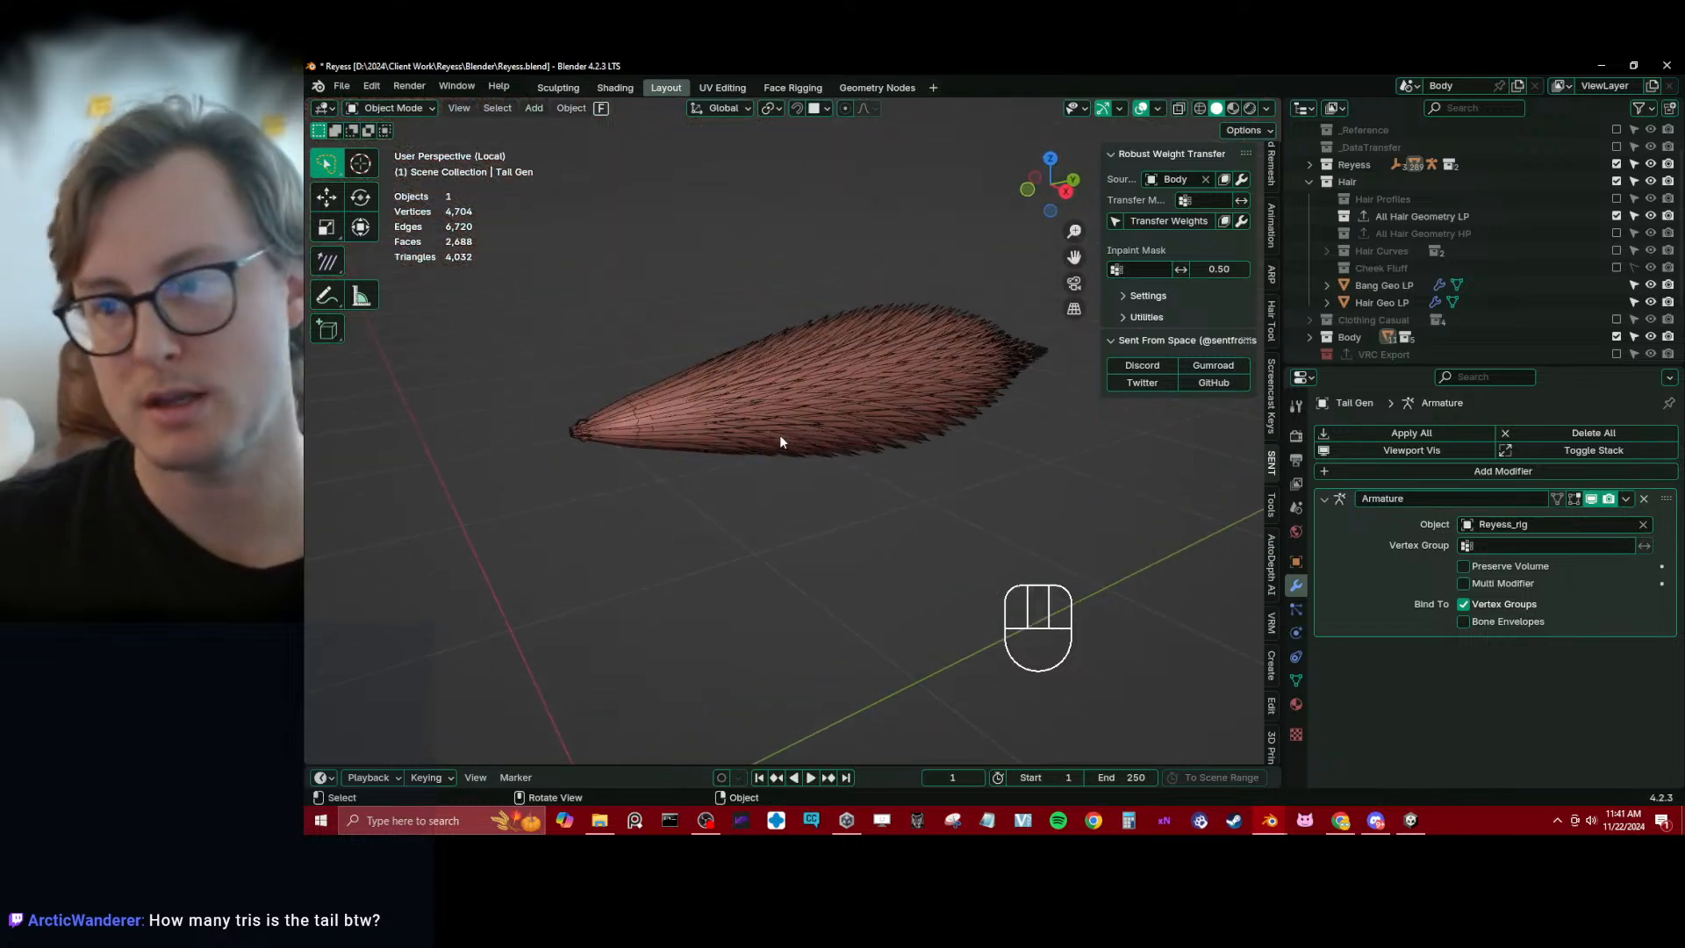
{"action": "scroll", "coordinate": [776, 434], "scroll_direction": "up", "scroll_amount": 3}
{"action": "mouse_move", "coordinate": [726, 425]}
{"action": "middle_mouse_down"}
{"action": "mouse_move", "coordinate": [758, 462]}
{"action": "mouse_move", "coordinate": [660, 377]}
{"action": "mouse_move", "coordinate": [882, 349]}
{"action": "mouse_move", "coordinate": [753, 361]}
{"action": "mouse_move", "coordinate": [737, 441]}
{"action": "middle_mouse_up"}
{"action": "left_click", "coordinate": [777, 354]}
{"action": "left_click", "coordinate": [783, 504]}
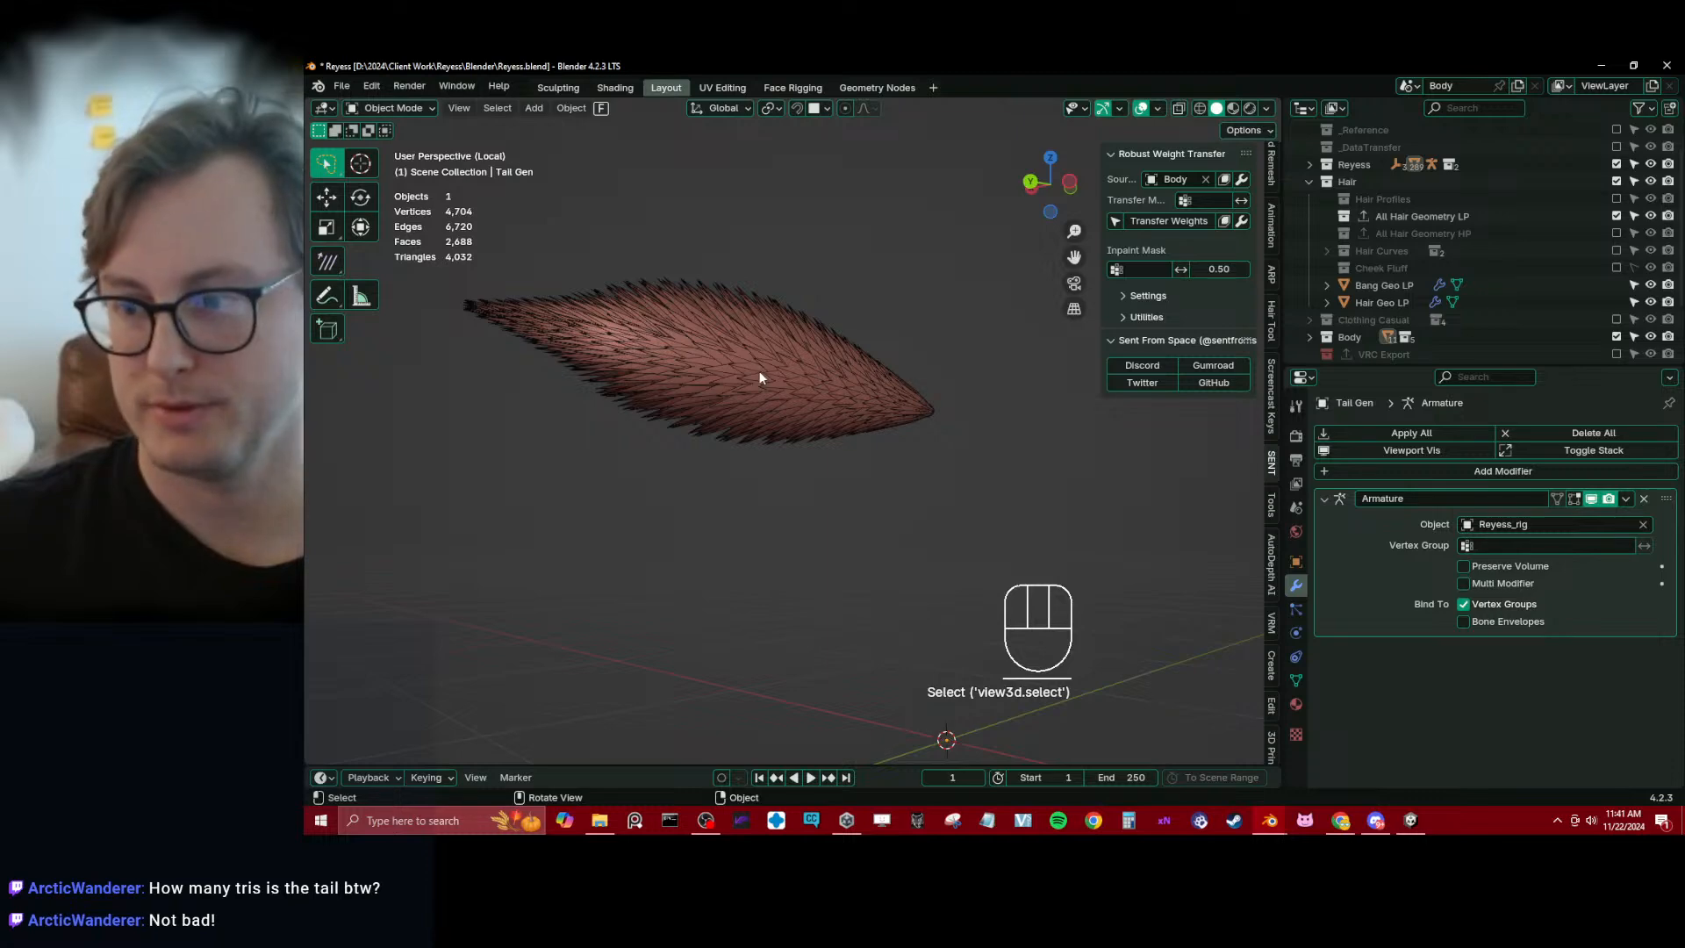
{"action": "middle_click_drag", "start_coordinate": [761, 372], "coordinate": [693, 456]}
{"action": "left_click", "coordinate": [726, 404]}
{"action": "middle_click_drag", "start_coordinate": [655, 304], "coordinate": [639, 401]}
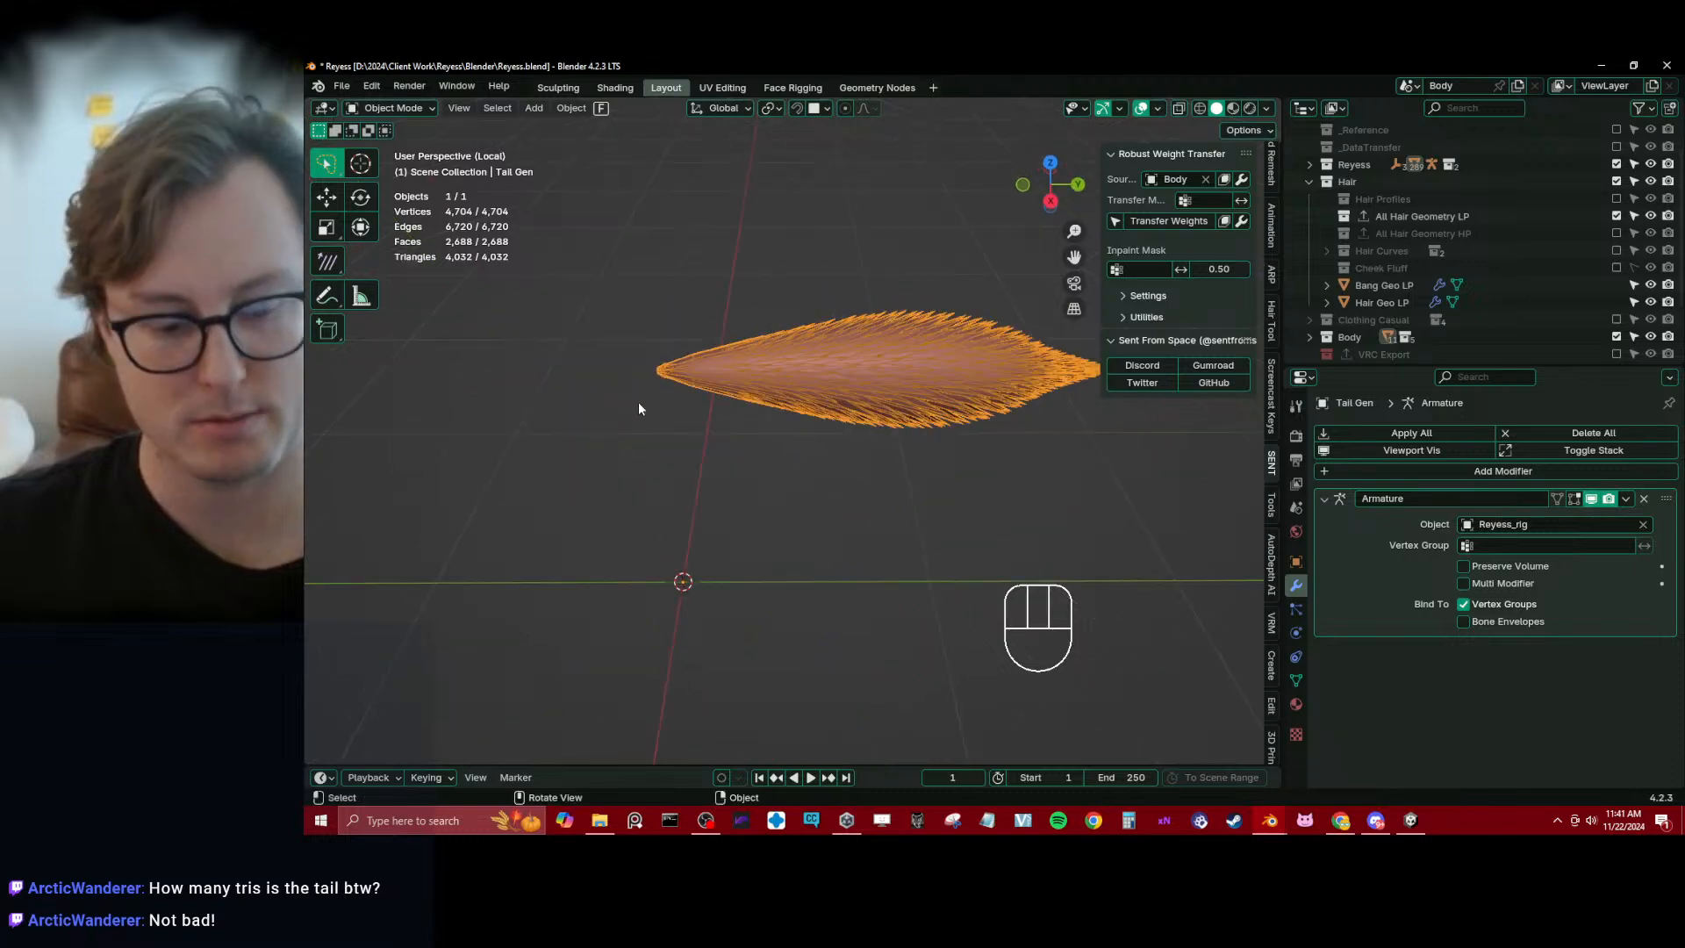
{"action": "key", "text": "slash"}
{"action": "left_click", "coordinate": [882, 609]}
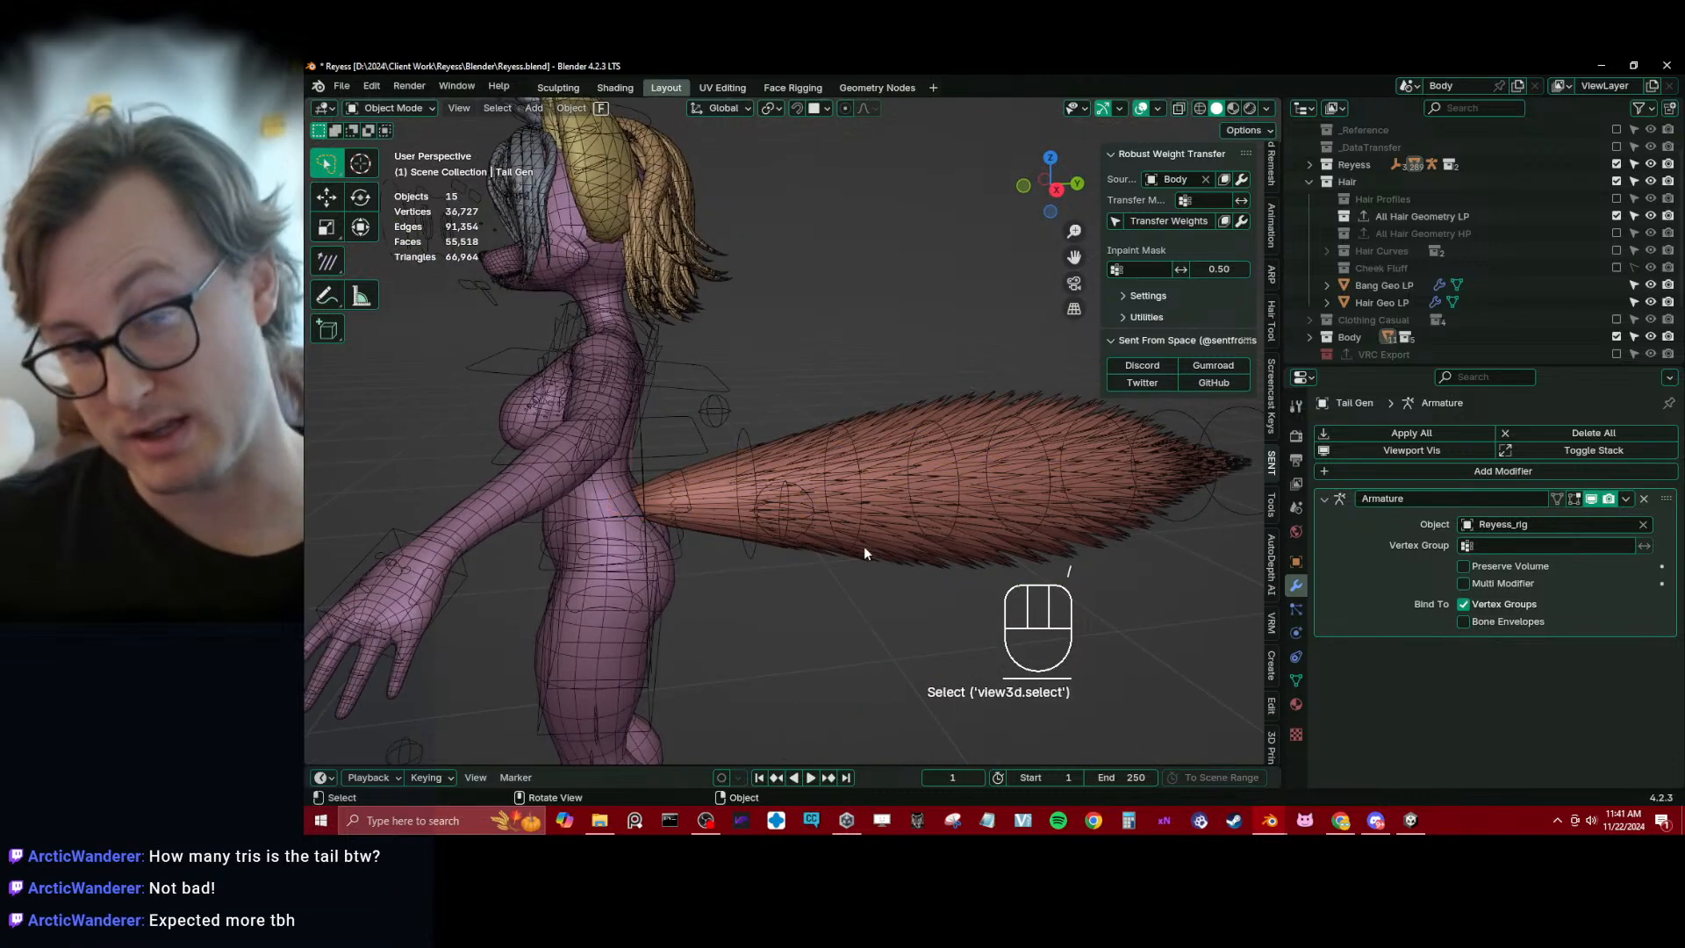
Save the Blender file and select the tail to inspect its shape against the whole body
{"action": "key", "text": "ctrl+s"}
{"action": "scroll", "coordinate": [809, 423], "scroll_direction": "down", "scroll_amount": 4}
{"action": "middle_click_drag", "start_coordinate": [809, 423], "coordinate": [762, 472]}
{"action": "scroll", "coordinate": [878, 483], "scroll_direction": "up", "scroll_amount": 2}
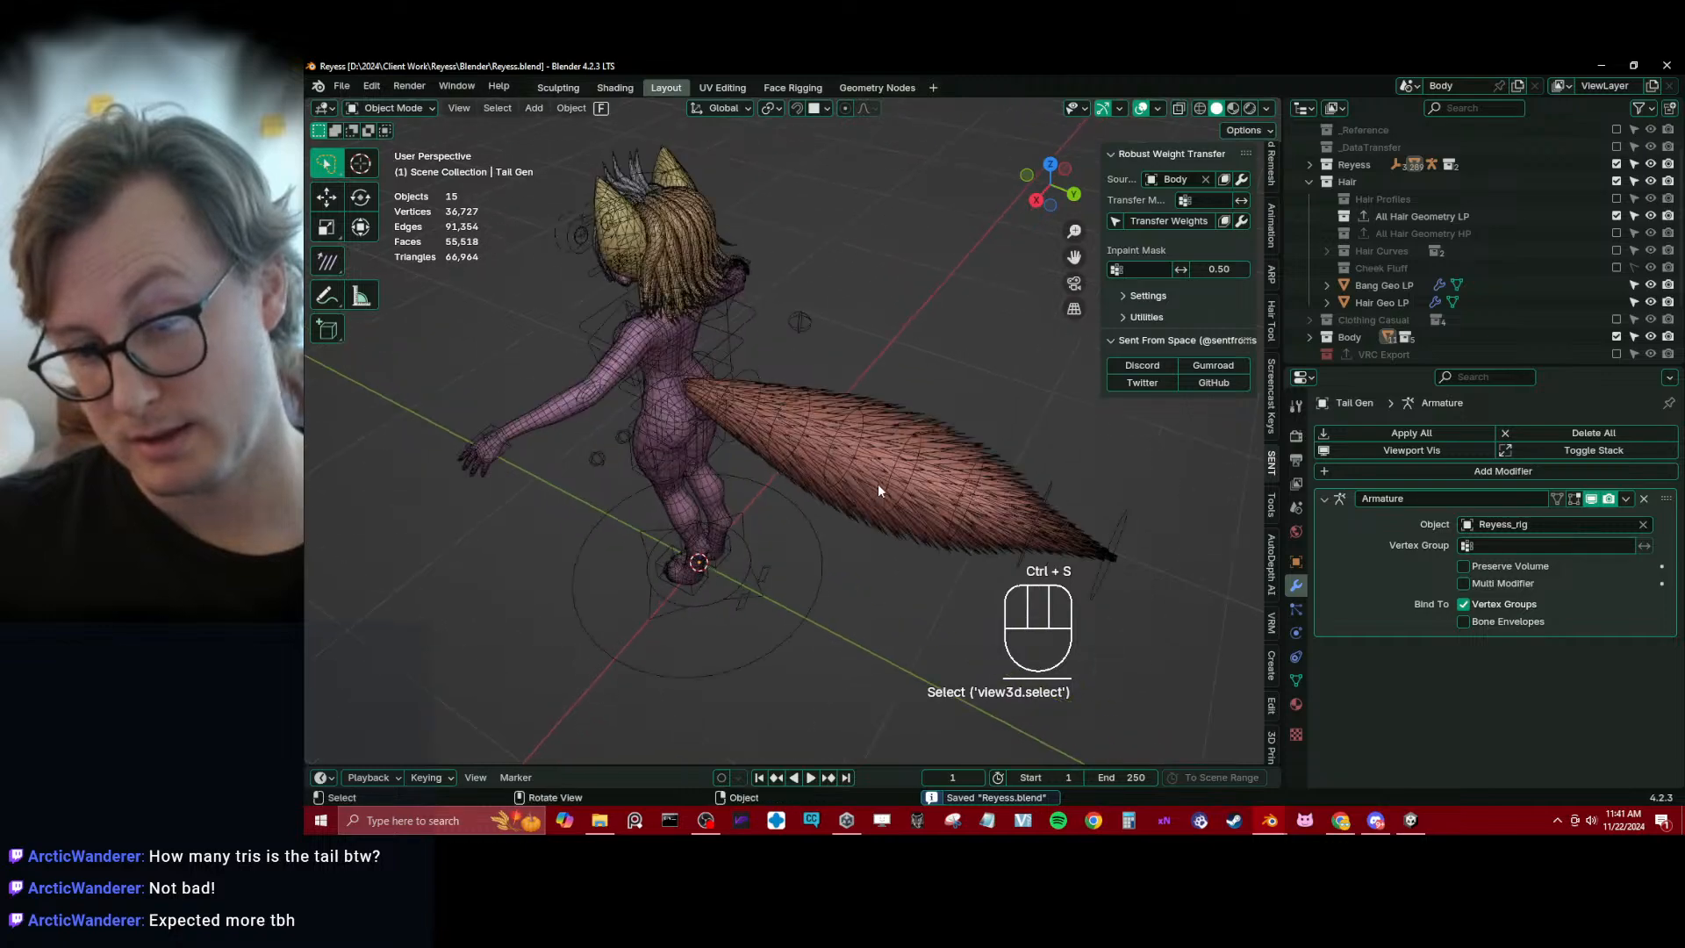
{"action": "left_click", "coordinate": [868, 496]}
{"action": "scroll", "coordinate": [864, 494], "scroll_direction": "up", "scroll_amount": 4}
{"action": "middle_click_drag", "start_coordinate": [864, 494], "coordinate": [913, 469]}
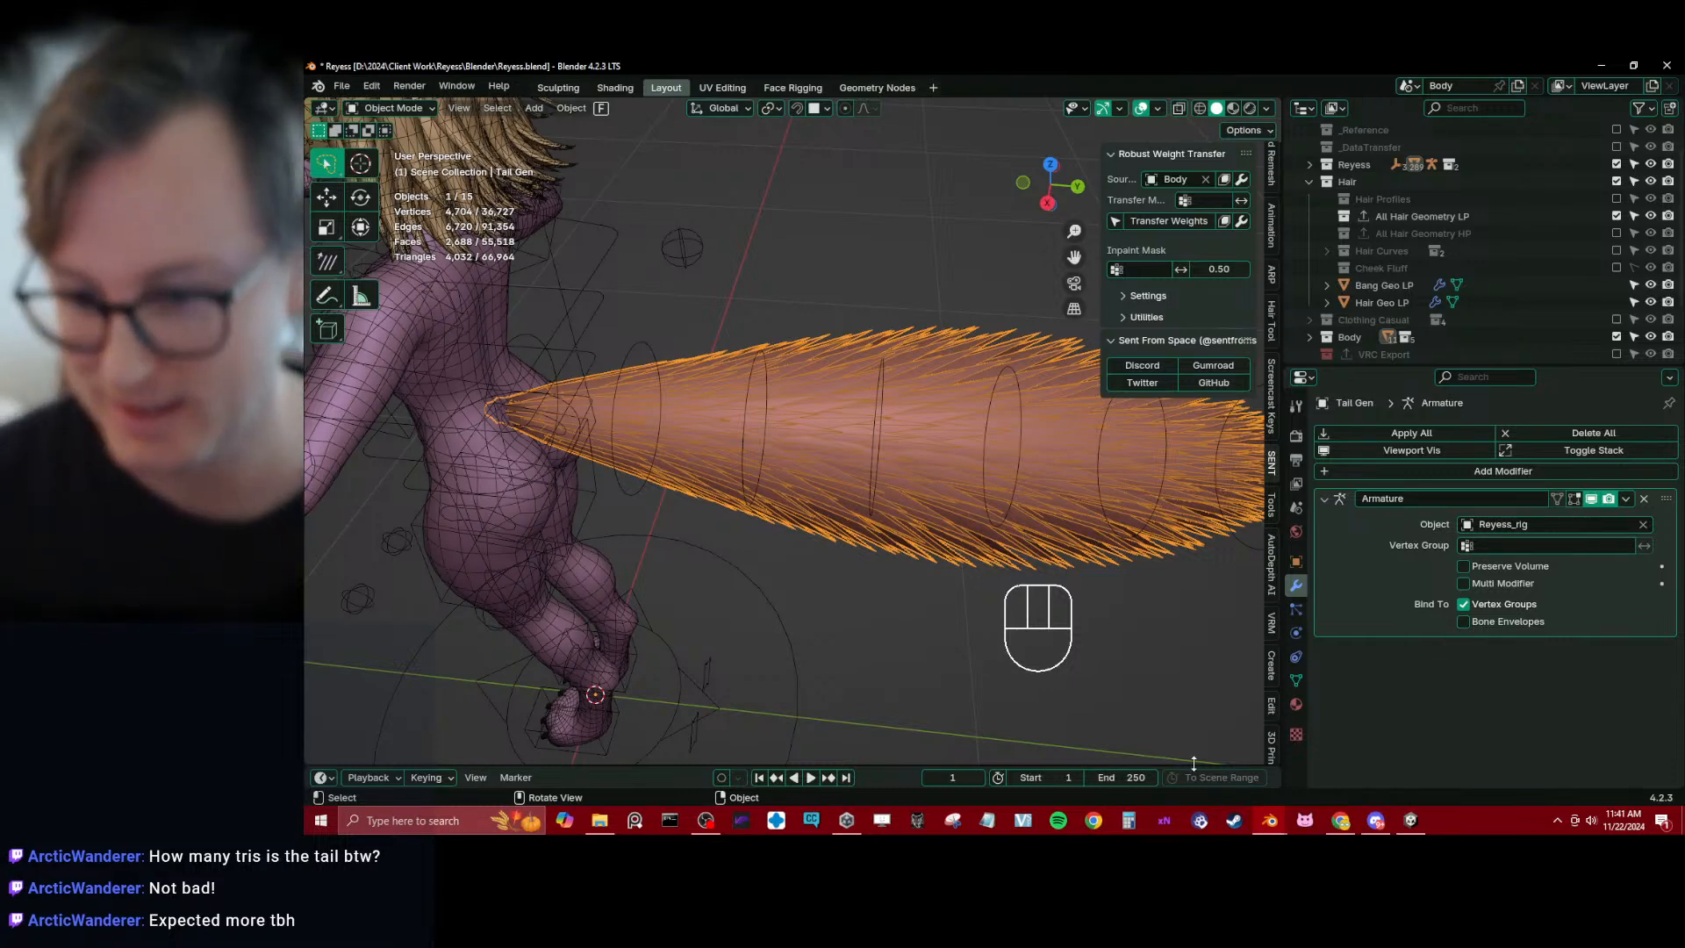
Switch to Unity and examine the textured tail on the Reyess avatar from behind
{"action": "left_click", "coordinate": [1410, 820]}
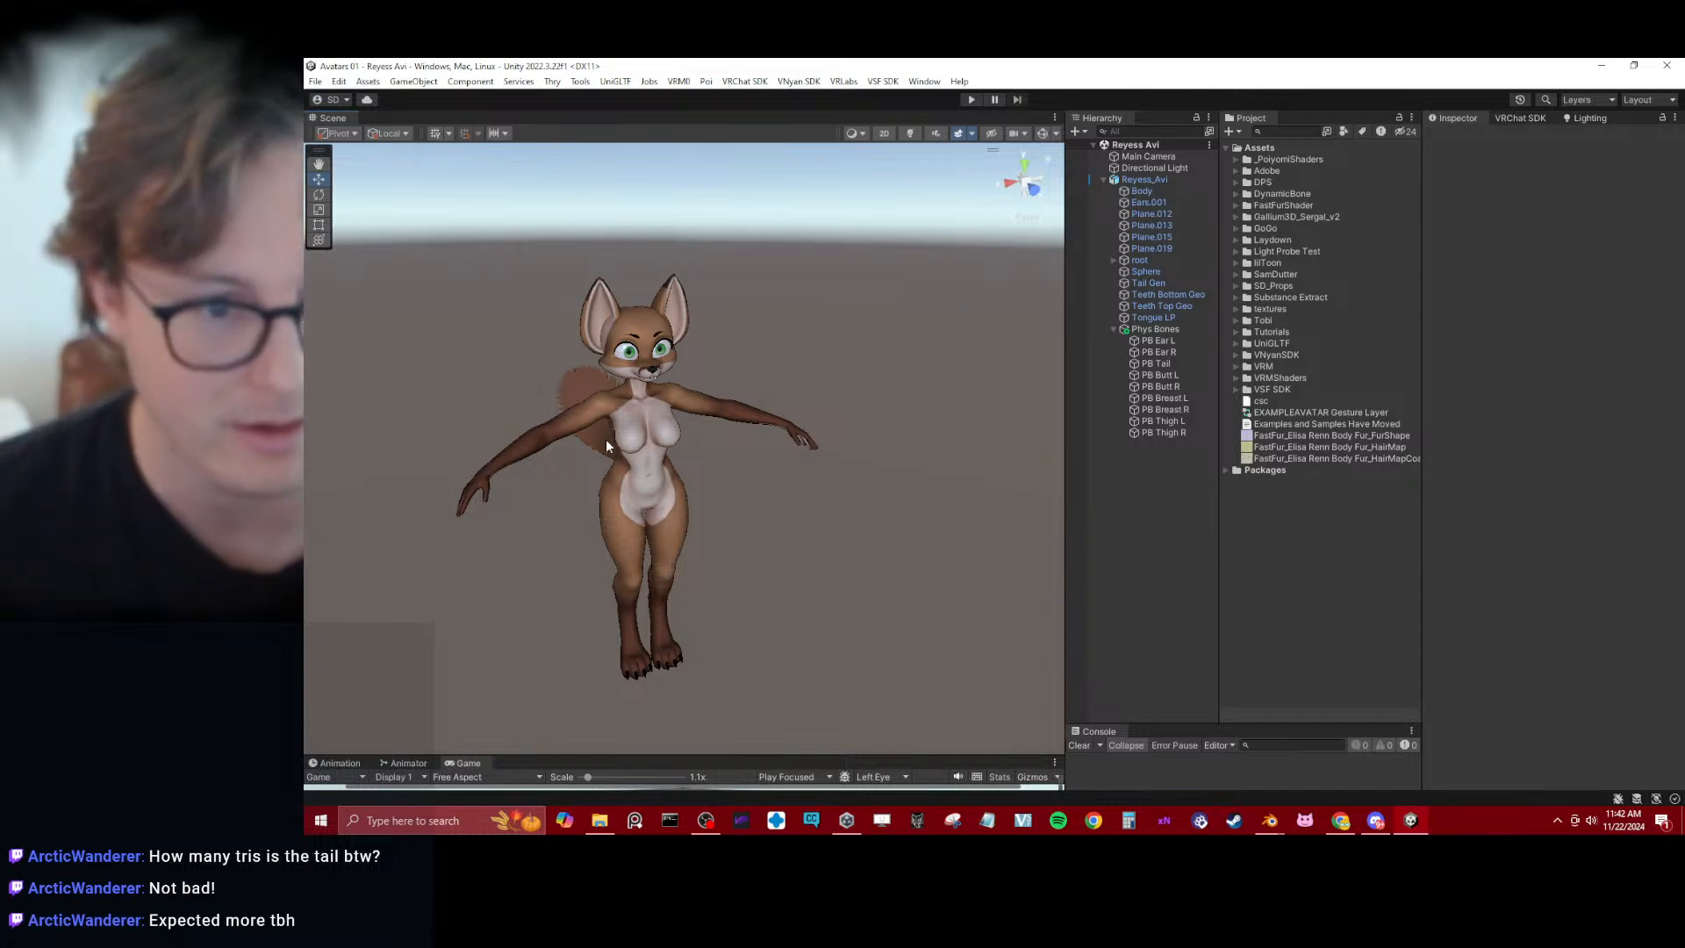
{"action": "left_click_drag", "start_coordinate": [606, 440], "coordinate": [640, 460], "text": "alt"}
{"action": "scroll", "coordinate": [640, 459], "scroll_direction": "up", "scroll_amount": 3}
{"action": "middle_click_drag", "start_coordinate": [645, 460], "coordinate": [714, 418]}
{"action": "left_click_drag", "start_coordinate": [714, 417], "coordinate": [840, 504], "text": "alt"}
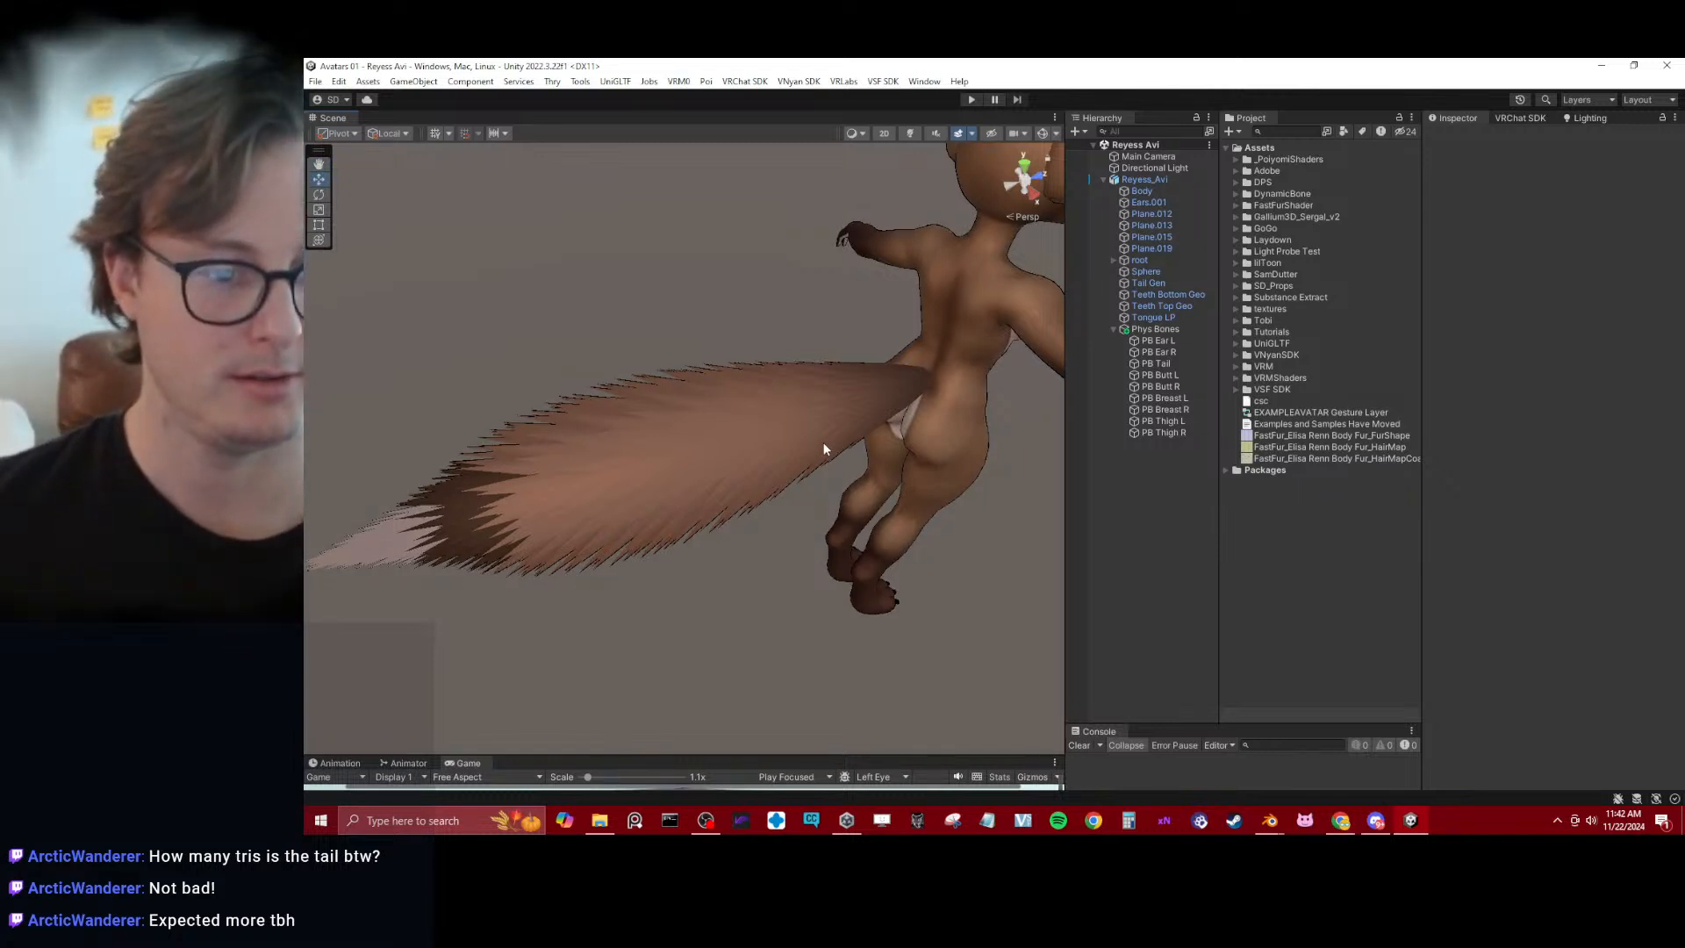
Switch back to Blender and deselect the tail mesh
{"action": "key", "text": "alt+Tab"}
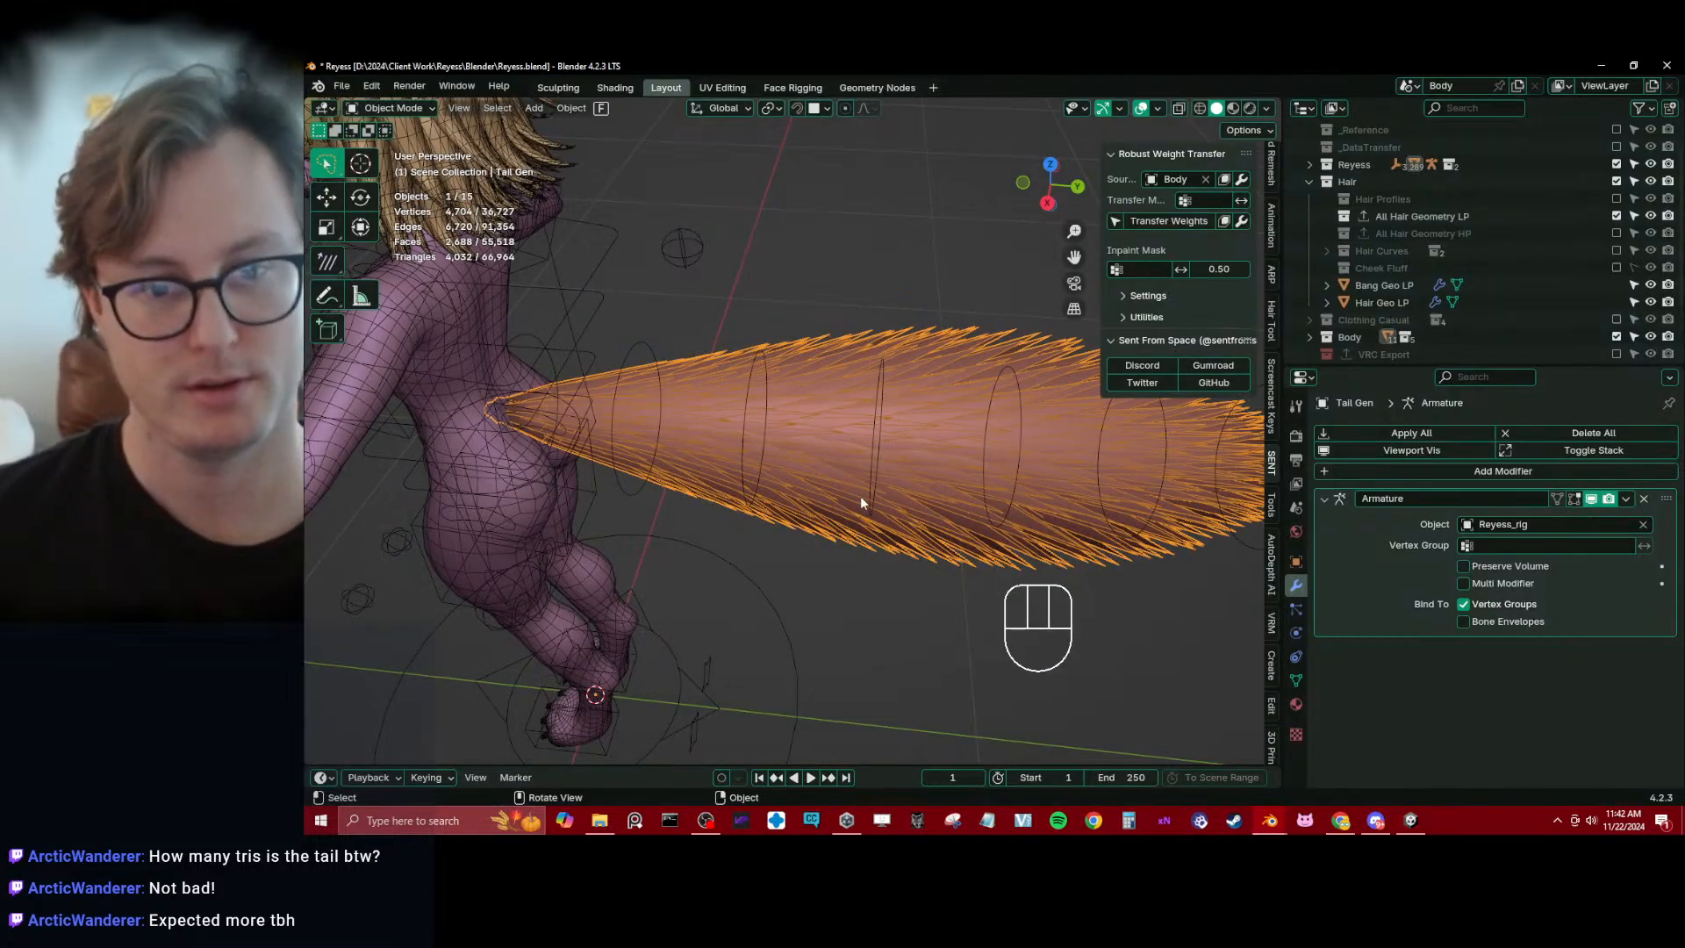
{"action": "scroll", "coordinate": [868, 518], "scroll_direction": "down", "scroll_amount": 3}
{"action": "left_click", "coordinate": [879, 542]}
{"action": "mouse_move", "coordinate": [879, 543]}
{"action": "middle_mouse_down"}
{"action": "mouse_move", "coordinate": [865, 449]}
{"action": "mouse_move", "coordinate": [854, 521]}
{"action": "mouse_move", "coordinate": [987, 540]}
{"action": "mouse_move", "coordinate": [801, 527]}
{"action": "mouse_move", "coordinate": [860, 554]}
{"action": "mouse_move", "coordinate": [831, 530]}
{"action": "mouse_move", "coordinate": [845, 525]}
{"action": "mouse_move", "coordinate": [782, 503]}
{"action": "mouse_move", "coordinate": [897, 535]}
{"action": "middle_mouse_up"}
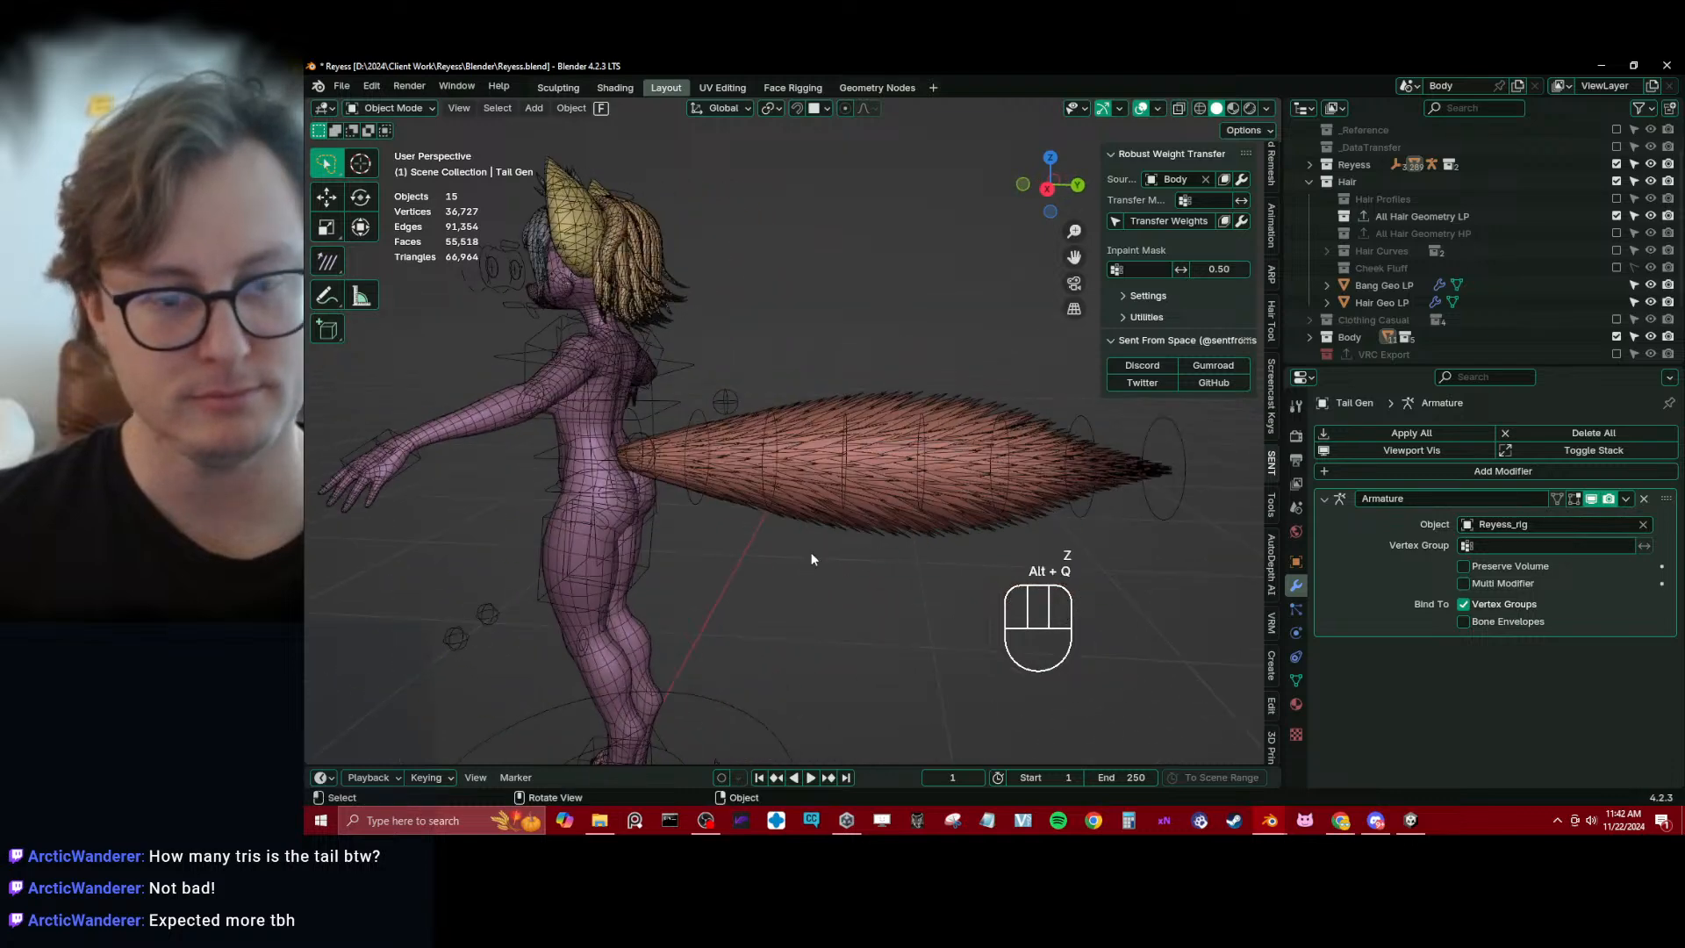
{"action": "key", "text": "alt+Tab"}
{"action": "key", "text": "alt+Tab"}
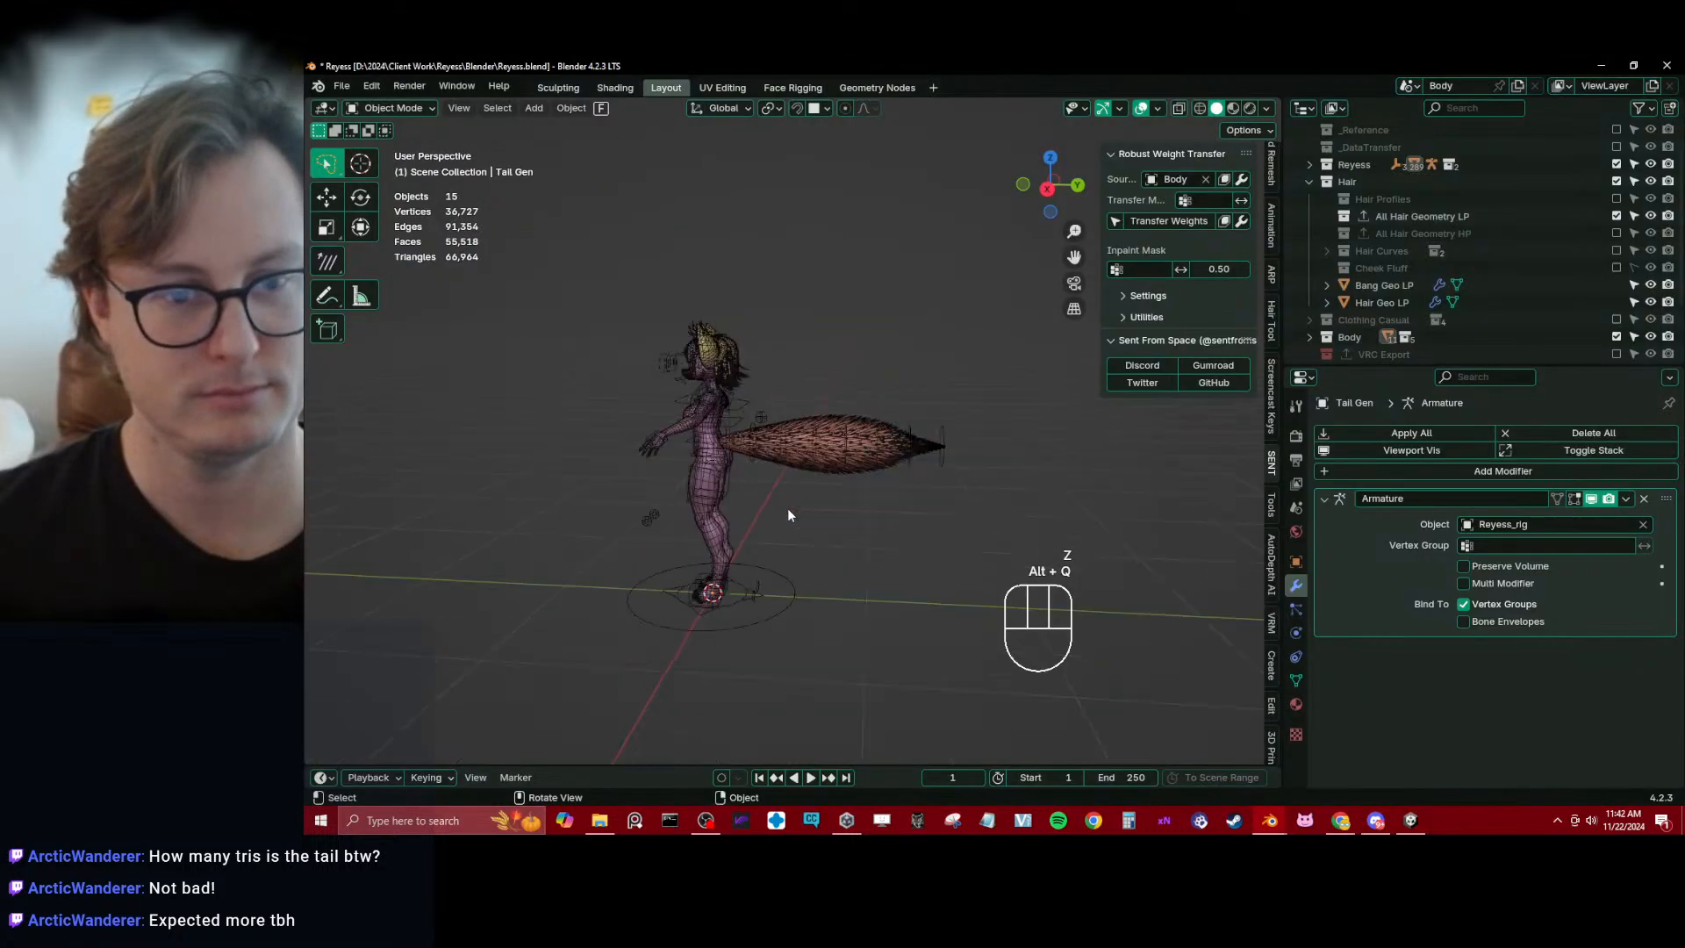
Select the bangs and hair meshes on the head, join them into Hair Geo LP and save the file
{"action": "middle_click_drag", "start_coordinate": [760, 544], "coordinate": [933, 556]}
{"action": "scroll", "coordinate": [817, 463], "scroll_direction": "up", "scroll_amount": 10}
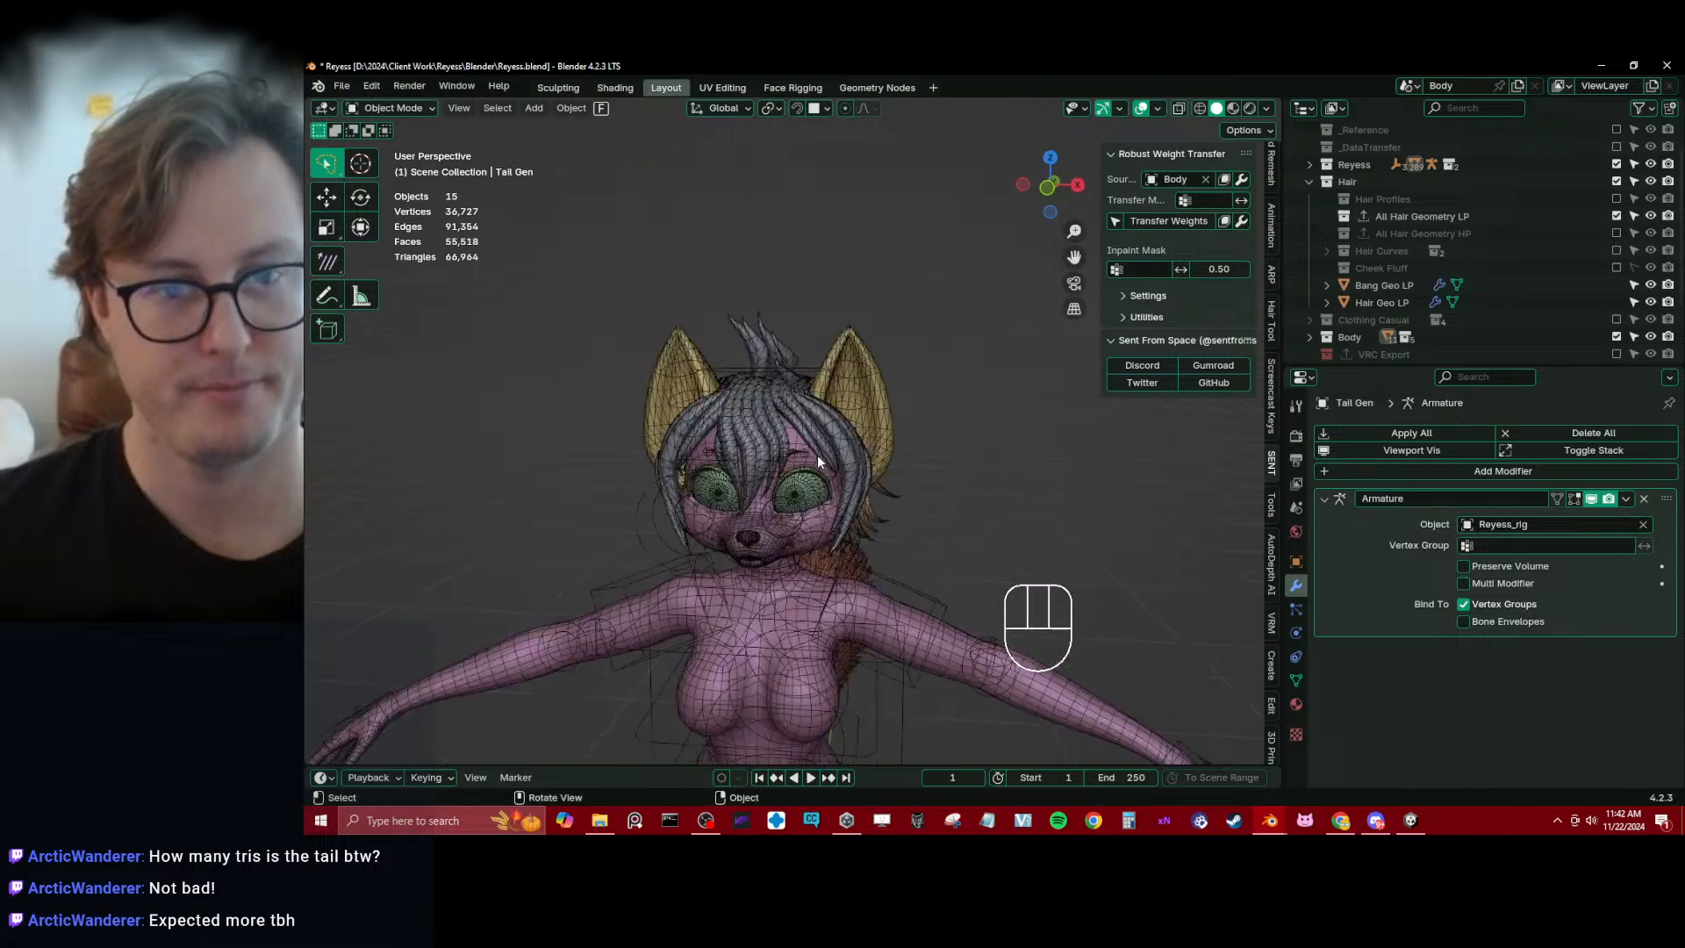
{"action": "left_click", "coordinate": [801, 403]}
{"action": "middle_click_drag", "start_coordinate": [801, 404], "coordinate": [818, 323]}
{"action": "left_click", "coordinate": [962, 312], "text": "shift"}
{"action": "key", "text": "ctrl+z"}
{"action": "left_click", "coordinate": [969, 322], "text": "shift"}
{"action": "key", "text": "ctrl+j"}
{"action": "key", "text": "ctrl+s"}
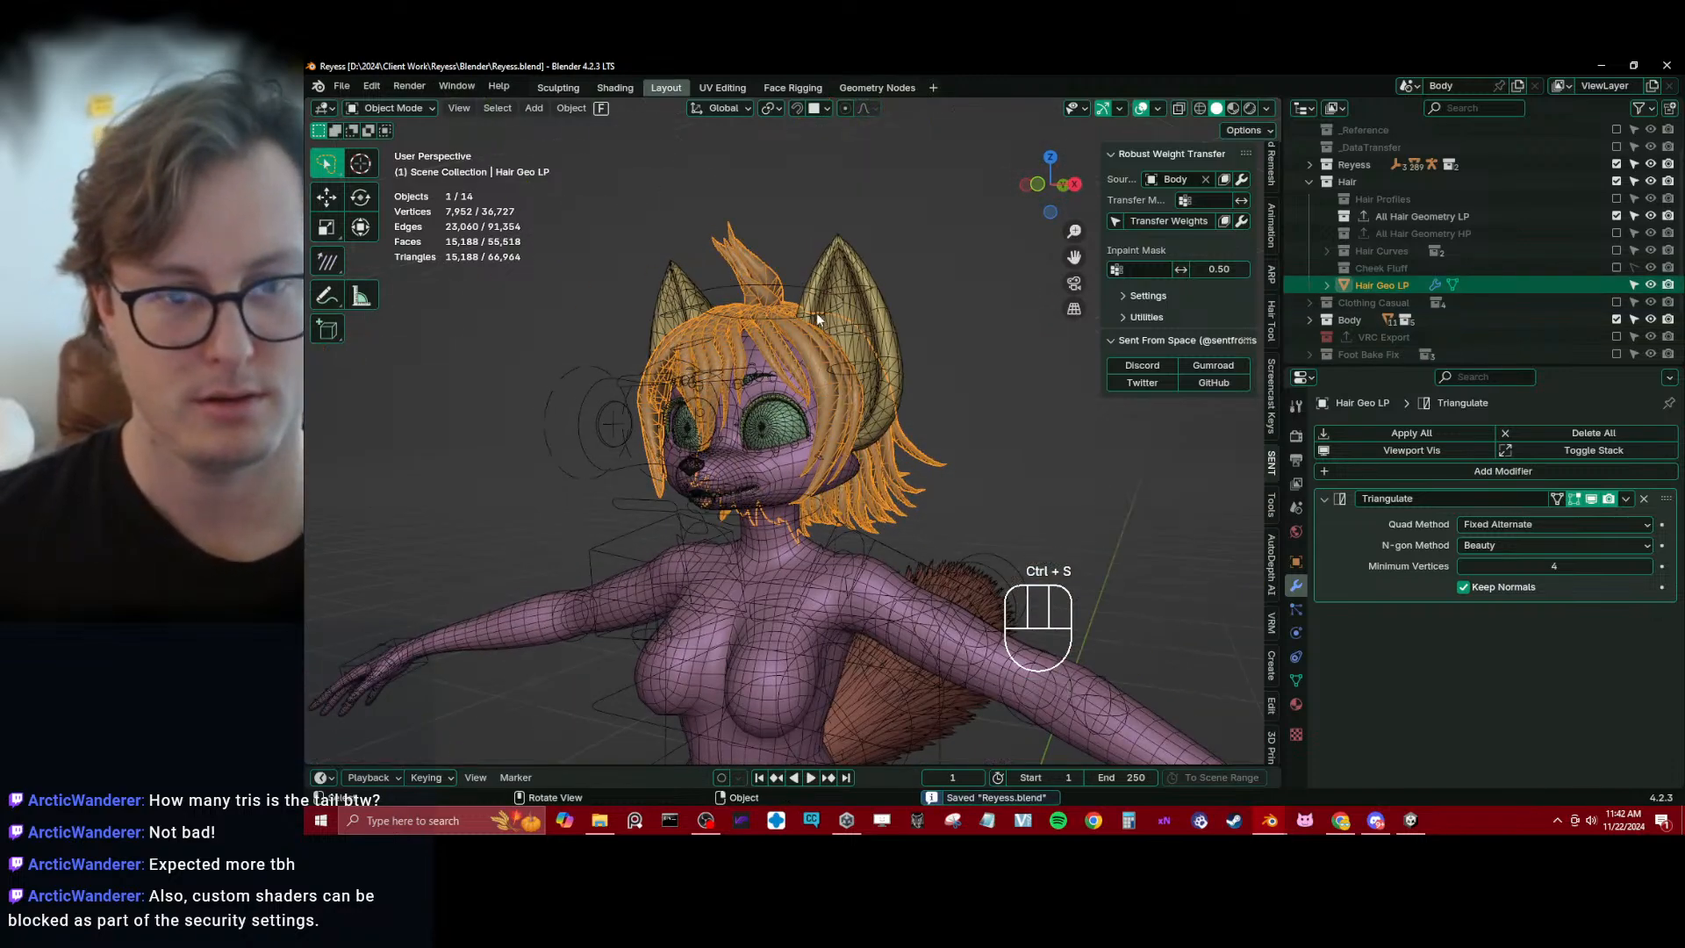
Parent Hair Geo LP to Reyess_rig with empty groups and reselect the hair mesh alone
{"action": "left_click", "coordinate": [797, 277], "text": "shift"}
{"action": "key", "text": "ctrl+p"}
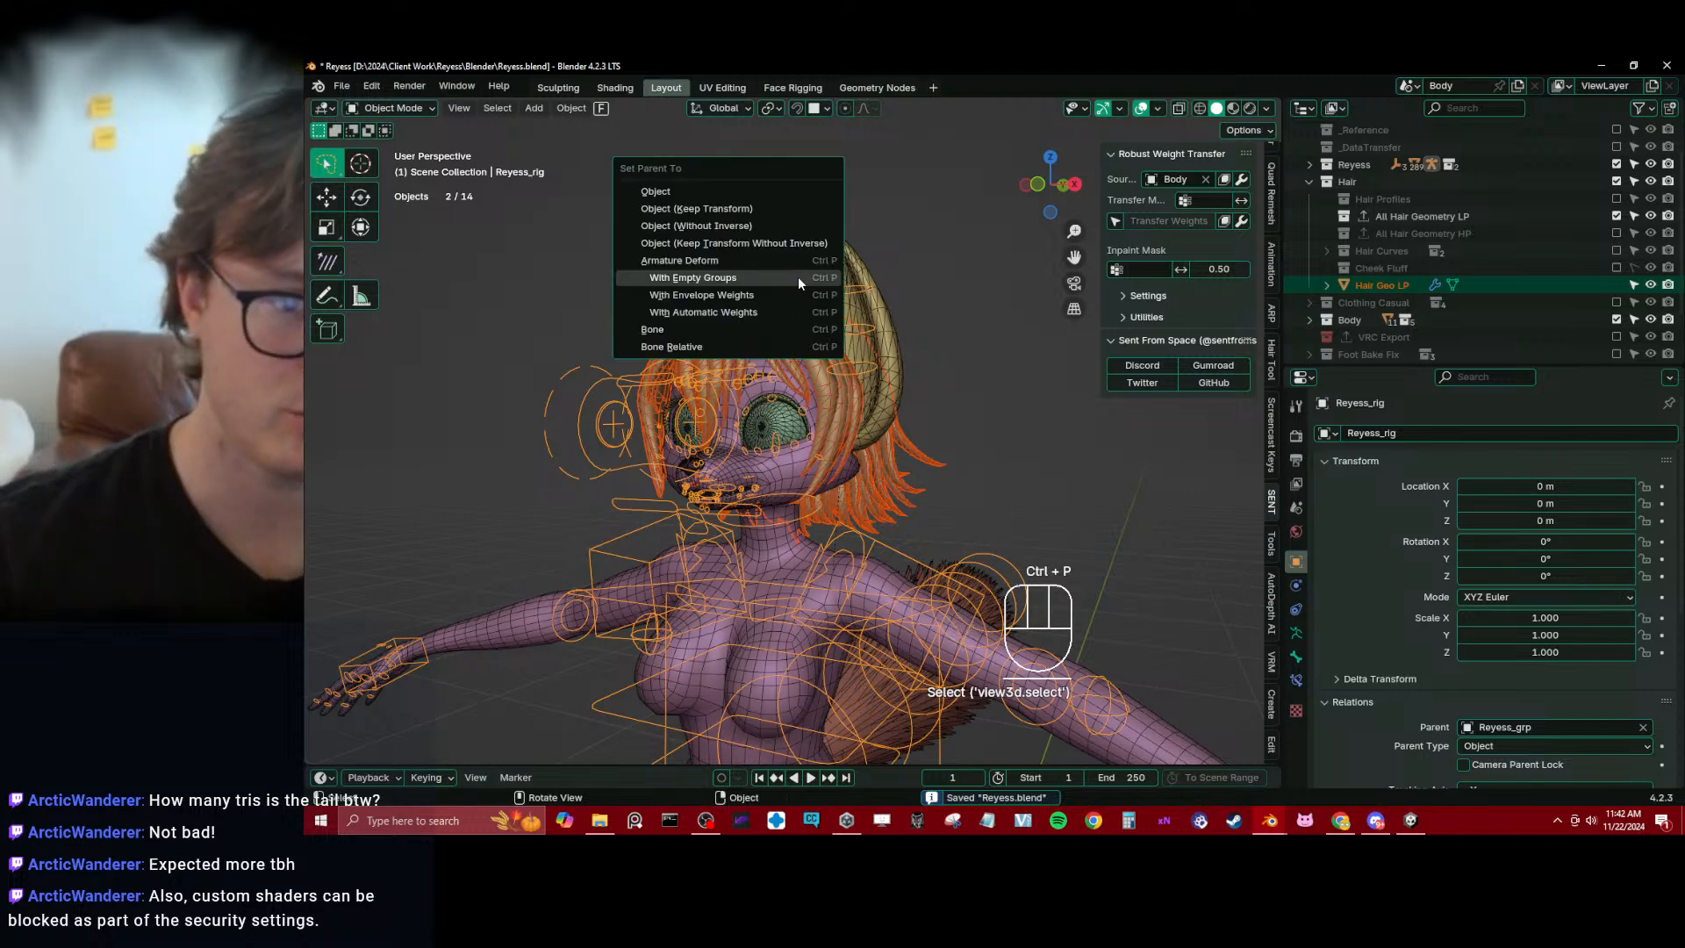
{"action": "left_click", "coordinate": [672, 277]}
{"action": "left_click", "coordinate": [754, 274]}
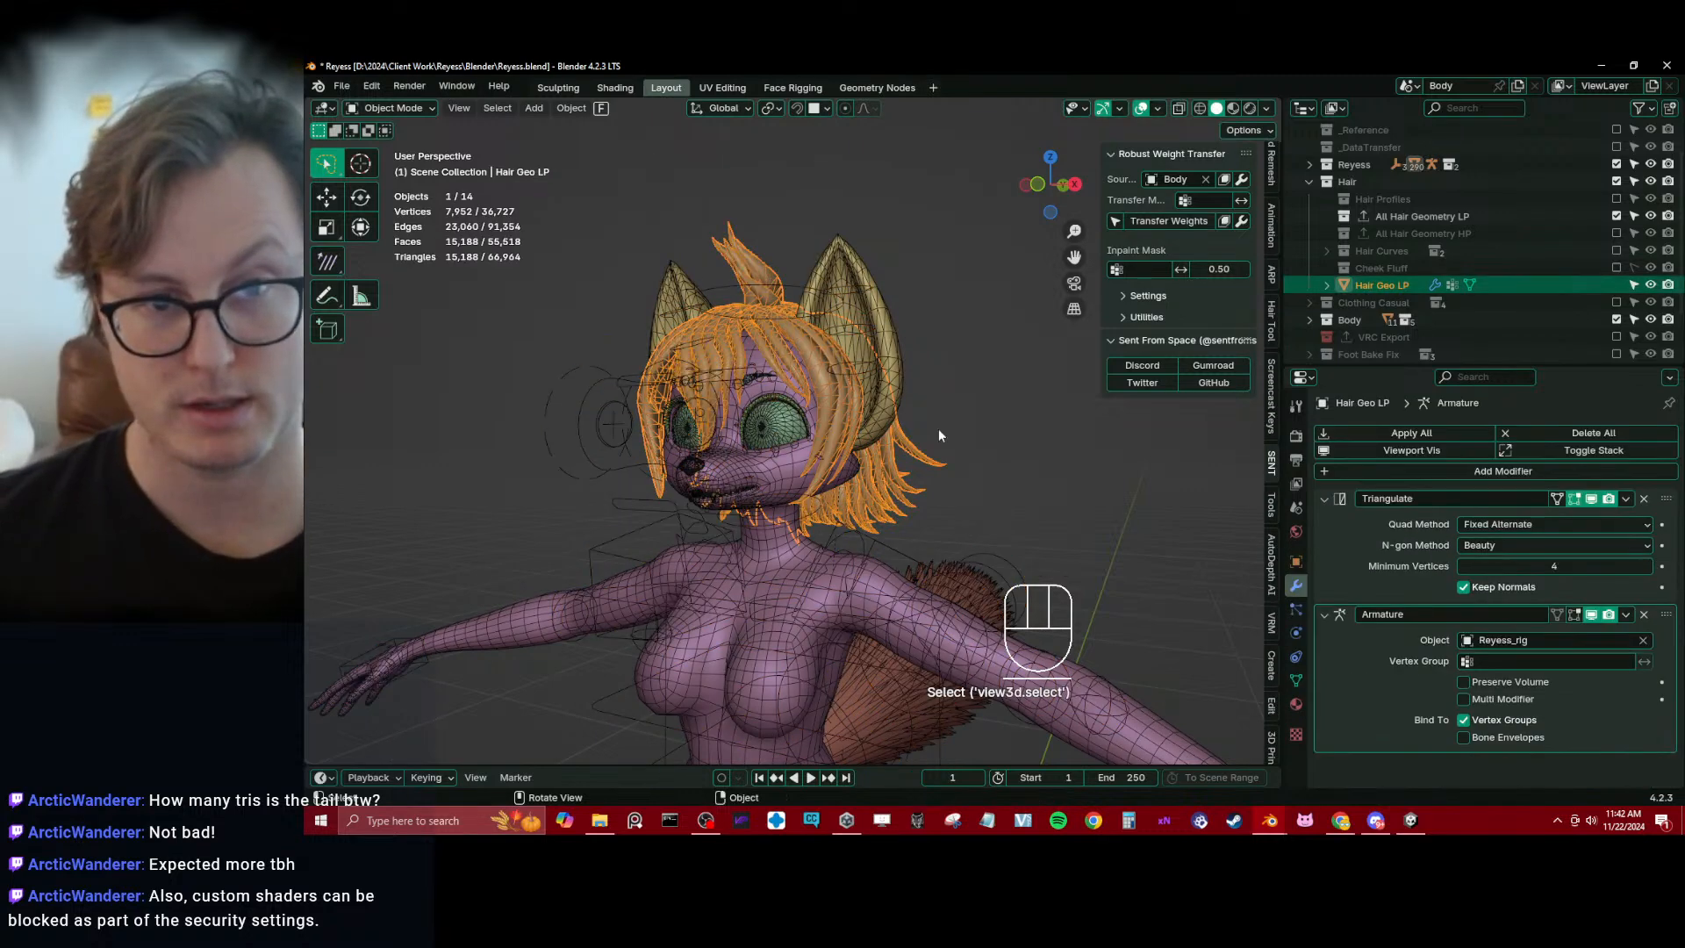
Show the vertex groups of Hair Geo LP, select all its vertices in Edit Mode and return to Object Mode
{"action": "left_click", "coordinate": [1296, 681]}
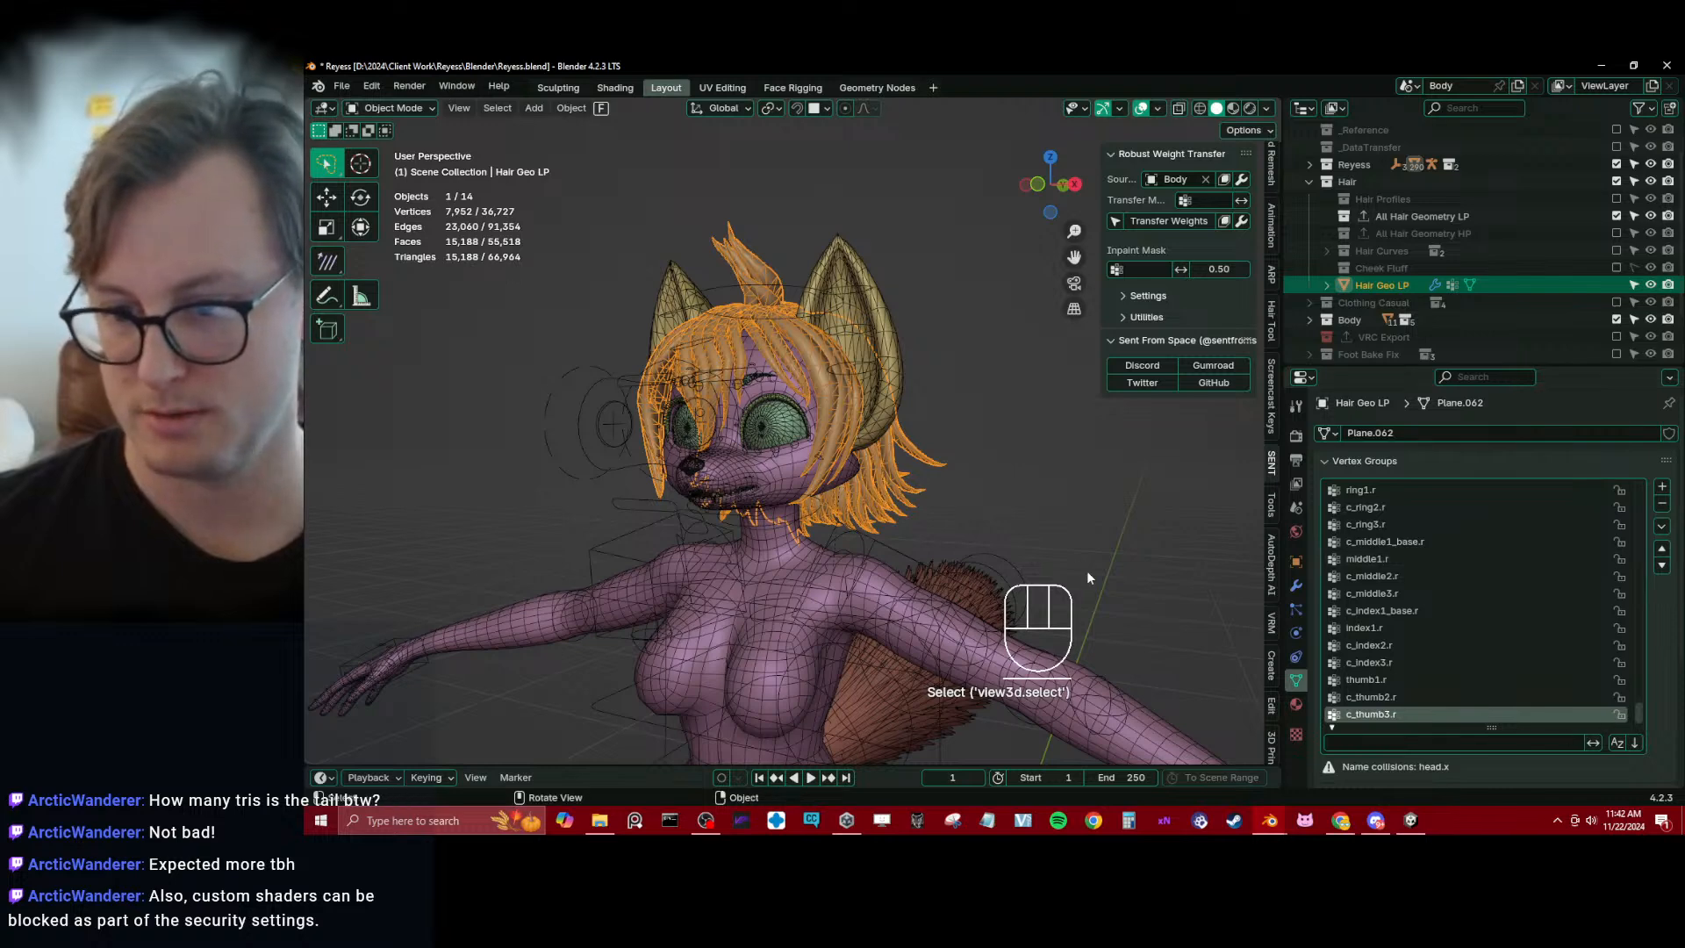
{"action": "key", "text": "Tab"}
{"action": "key", "text": "a"}
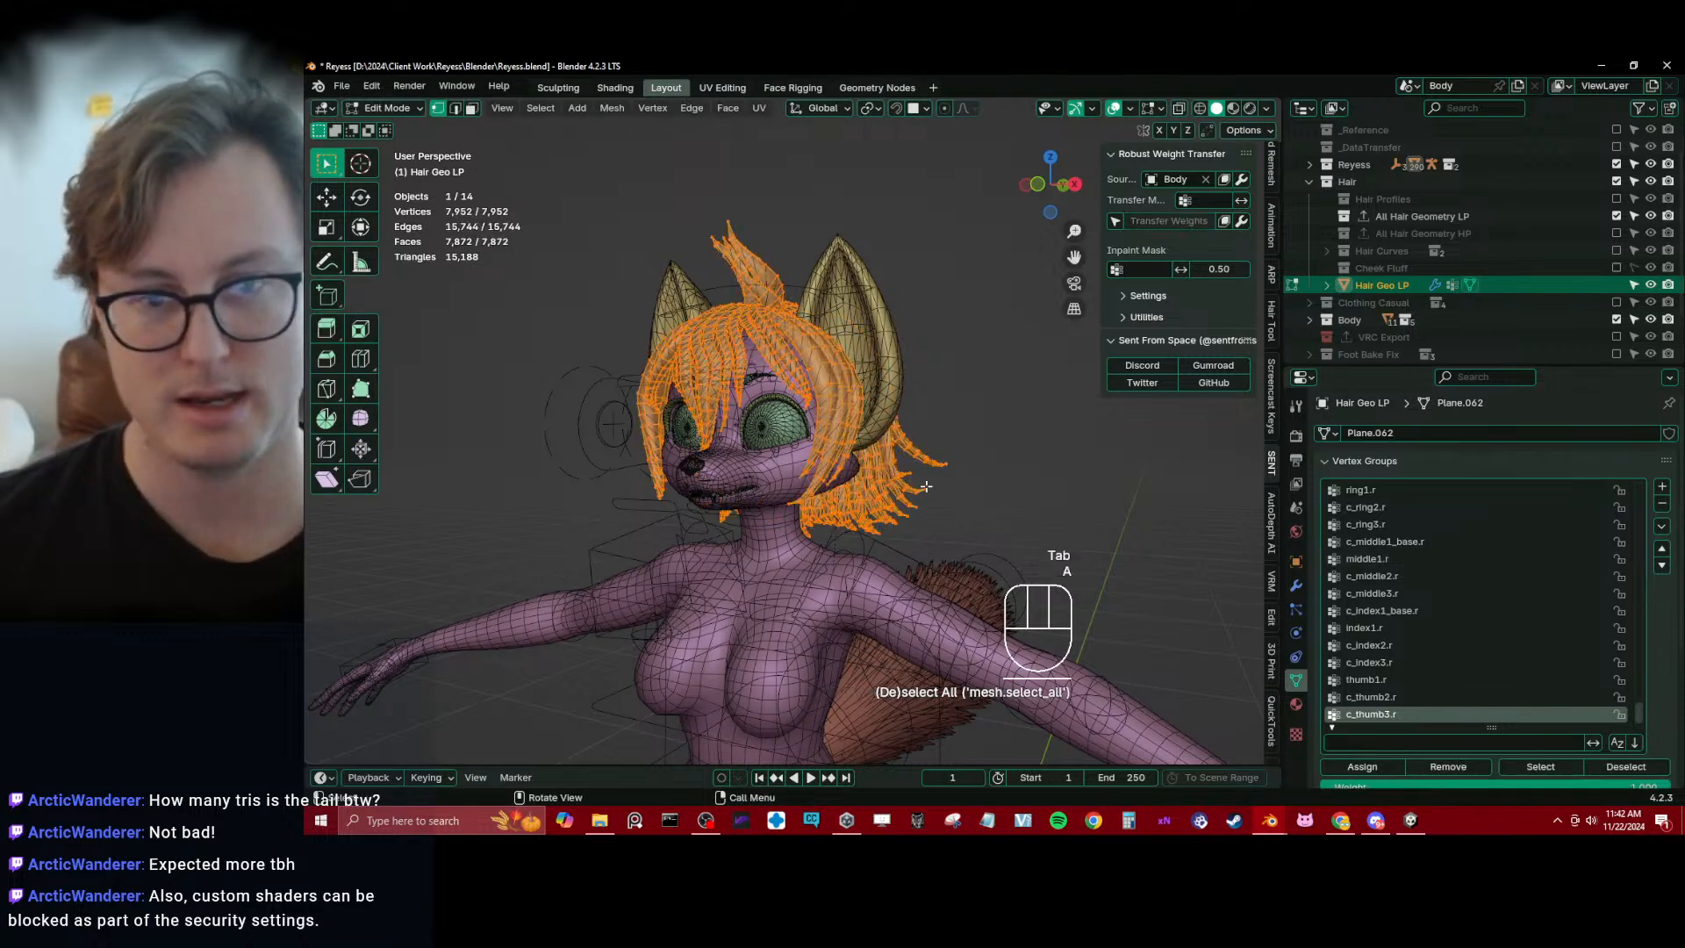
{"action": "key", "text": "Tab"}
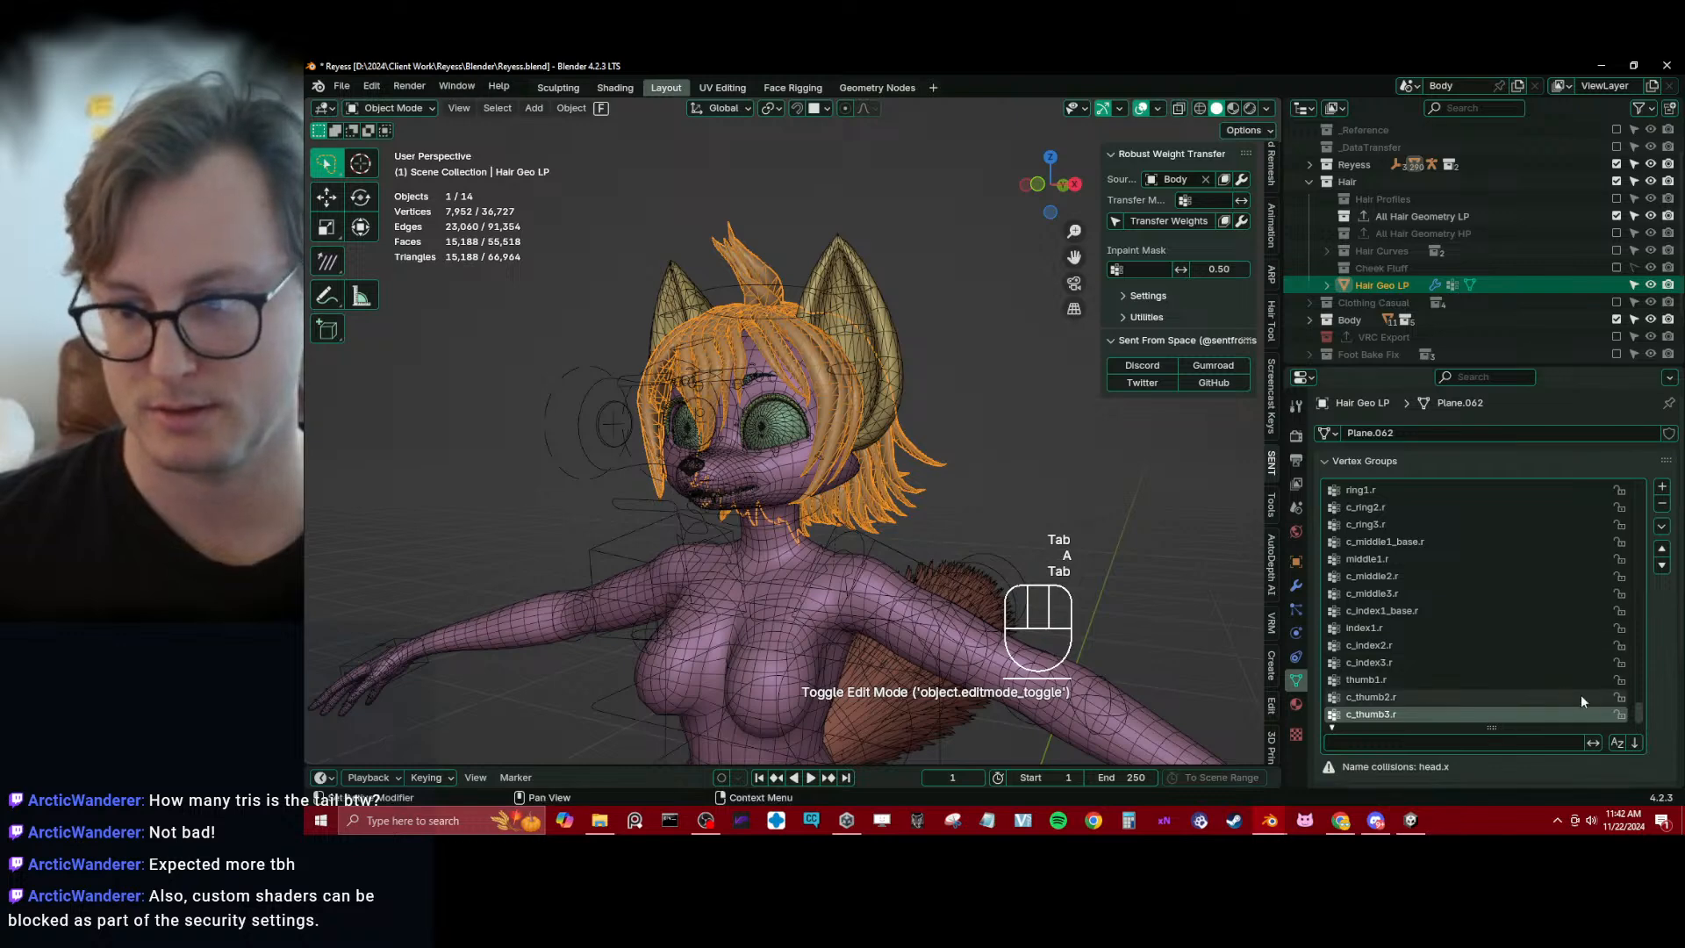
Convert the hair mesh's head.x attribute using Generic mode, Vertex domain and Float data type, and save the file
{"action": "scroll", "coordinate": [1658, 691], "scroll_direction": "down", "scroll_amount": 4}
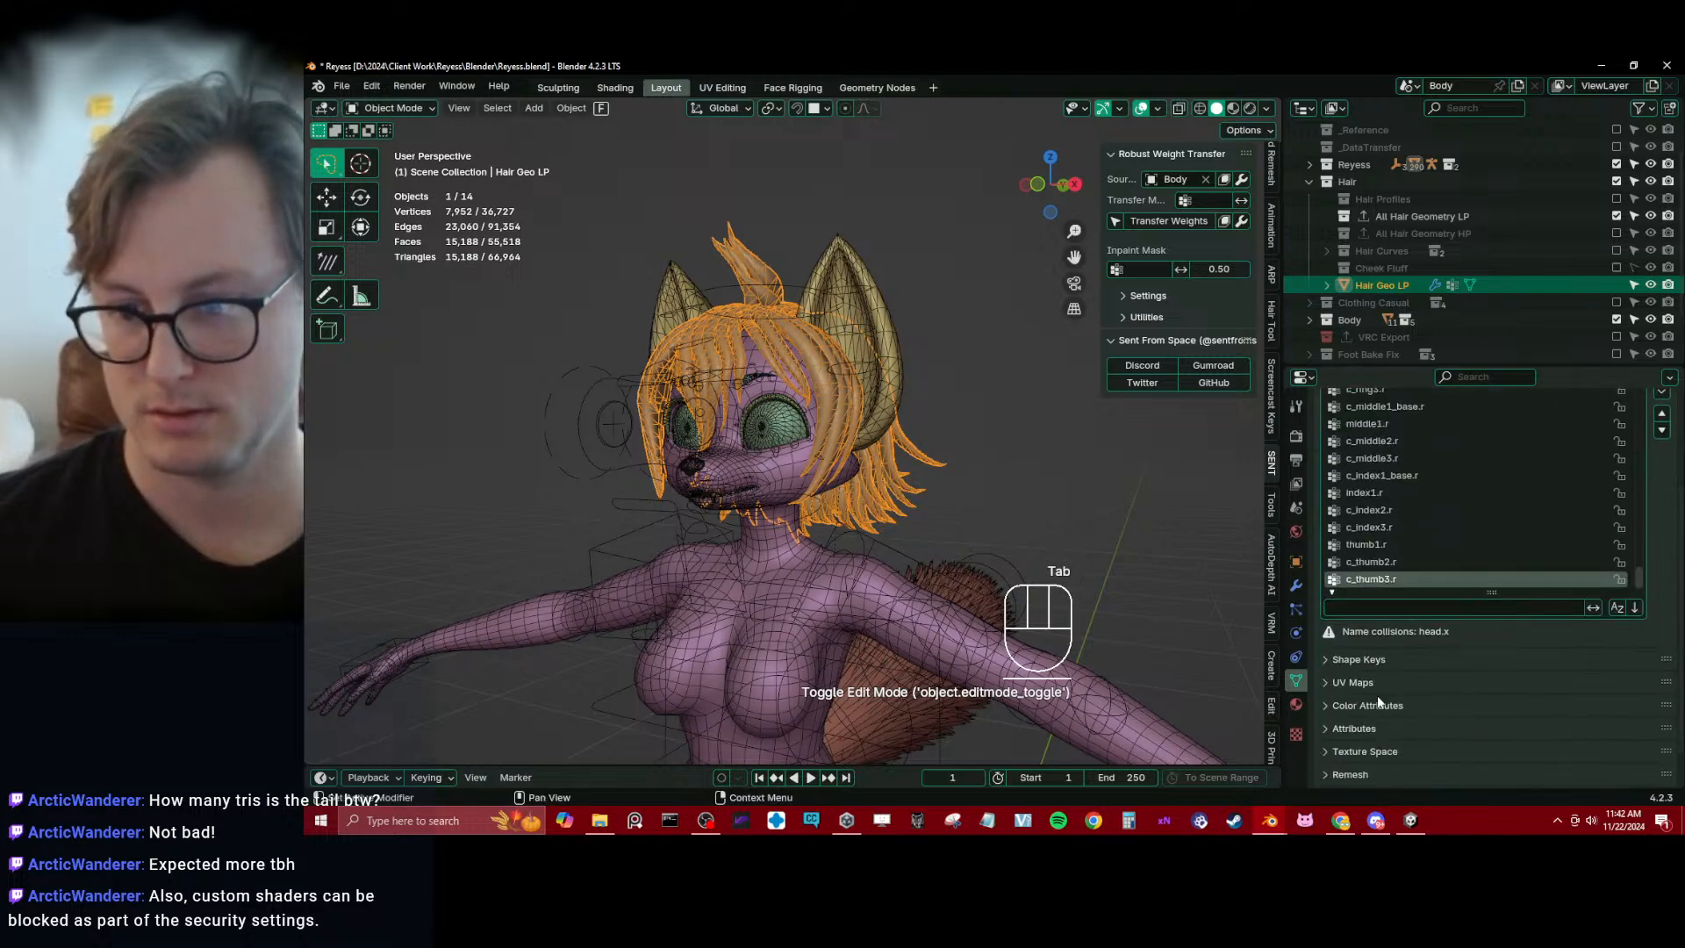
{"action": "left_click", "coordinate": [1354, 729]}
{"action": "scroll", "coordinate": [1421, 684], "scroll_direction": "down", "scroll_amount": 2}
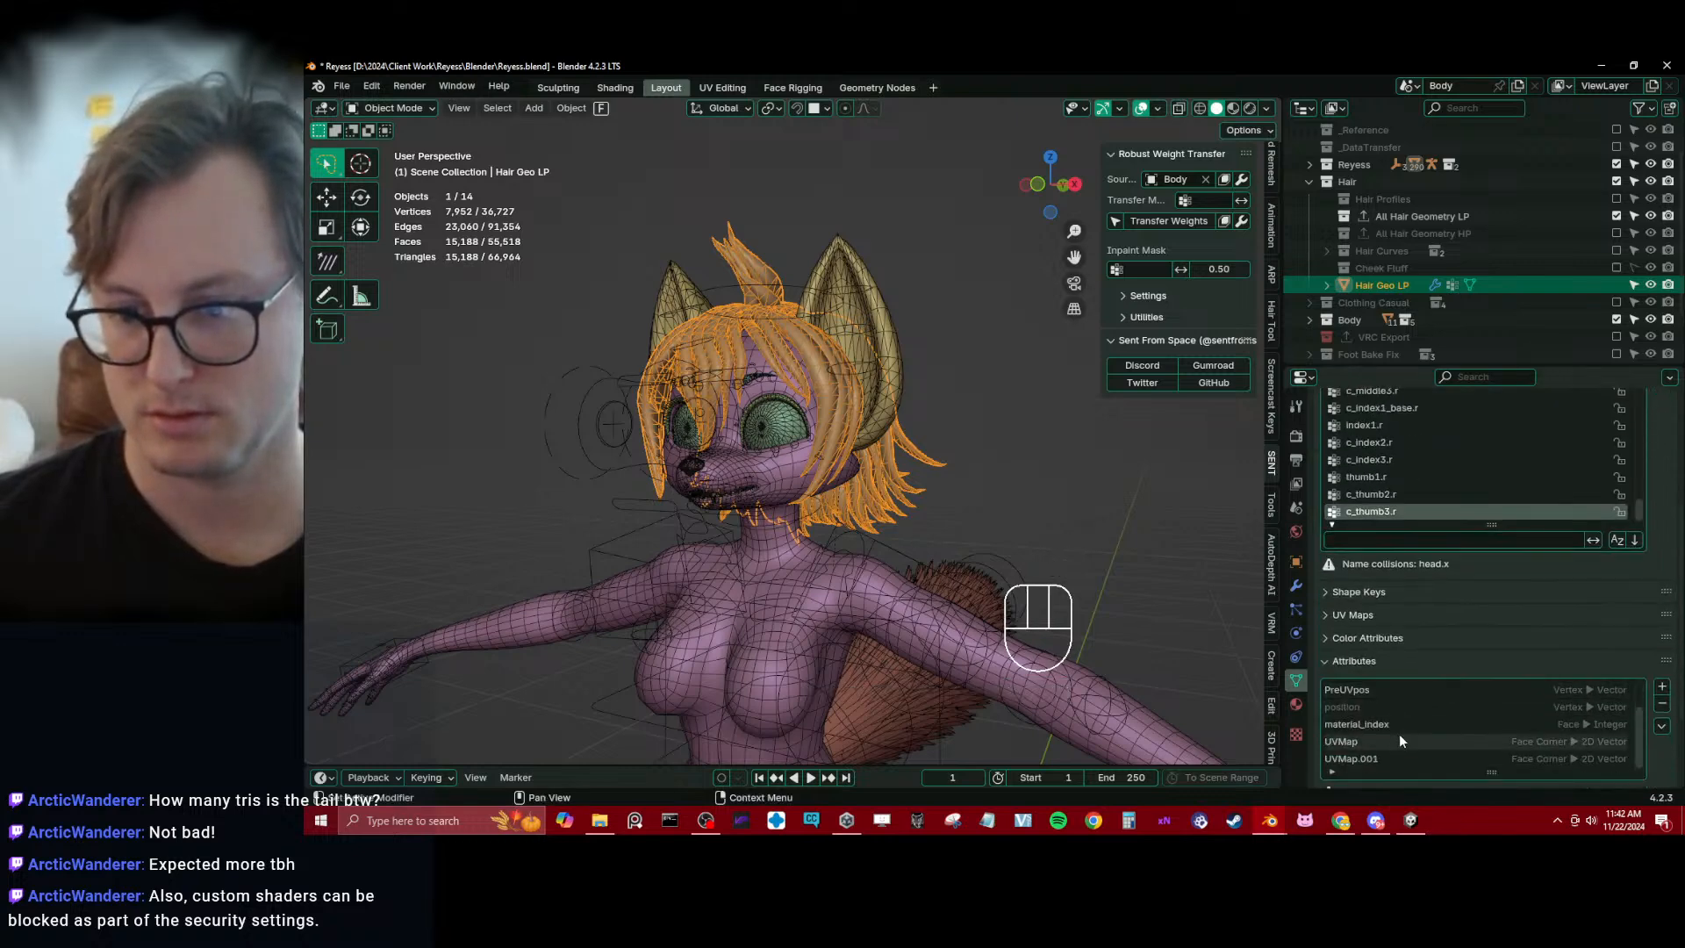
{"action": "scroll", "coordinate": [1399, 734], "scroll_direction": "up", "scroll_amount": 2}
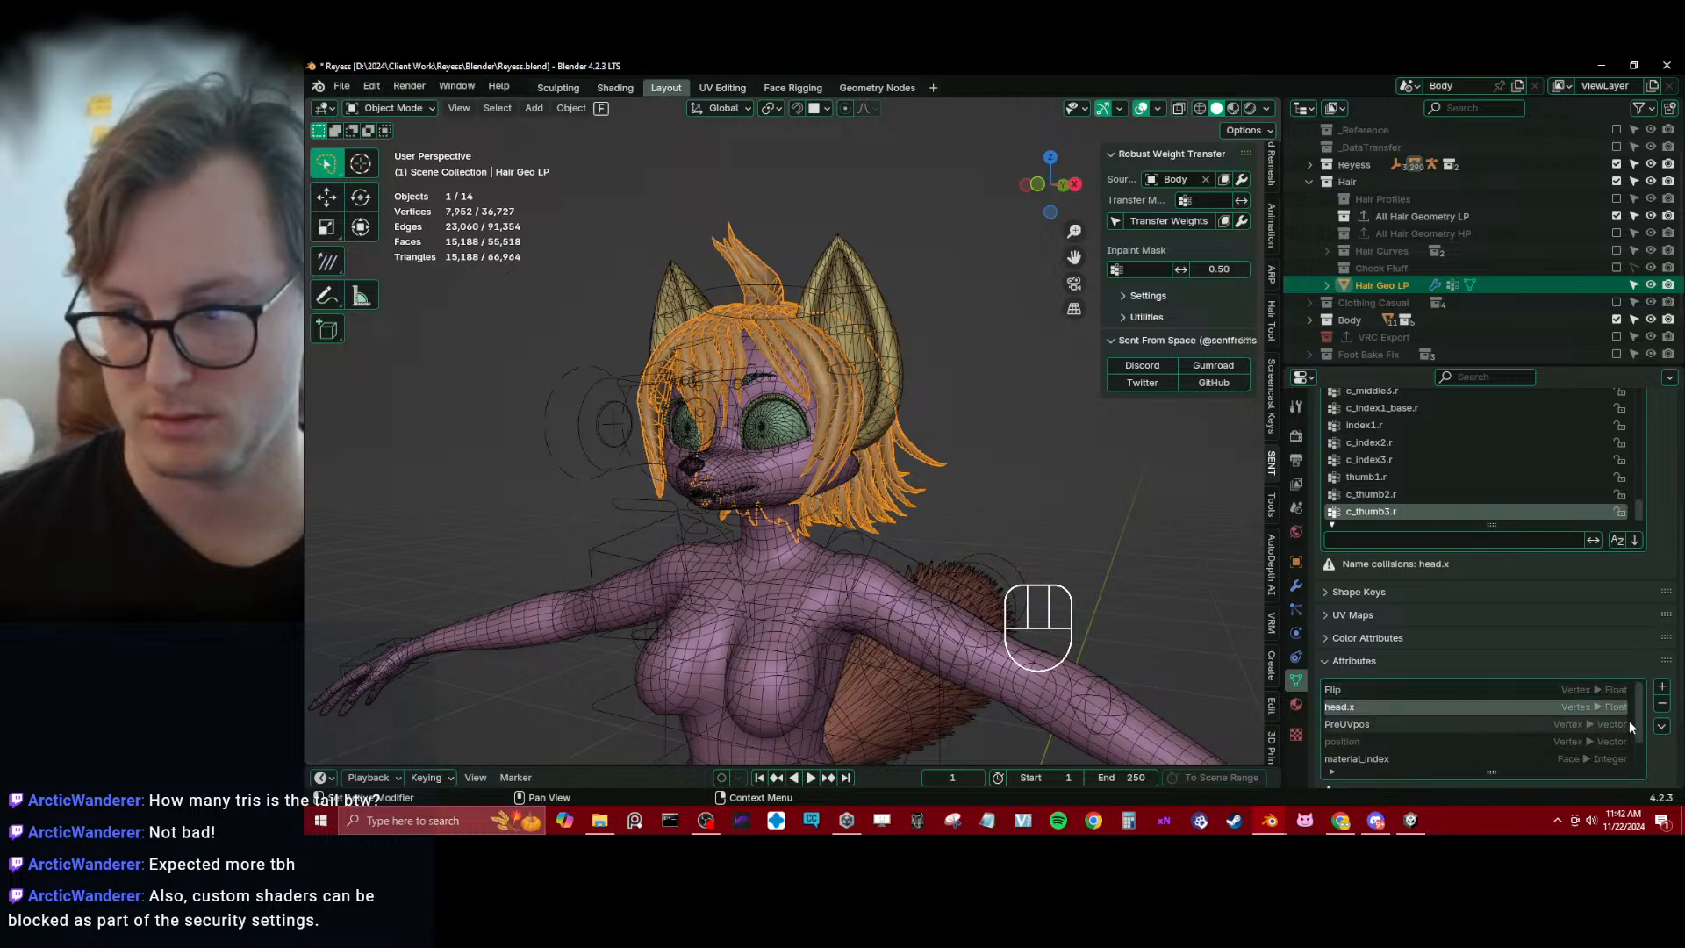
{"action": "left_click", "coordinate": [1661, 725]}
{"action": "left_click", "coordinate": [1610, 744]}
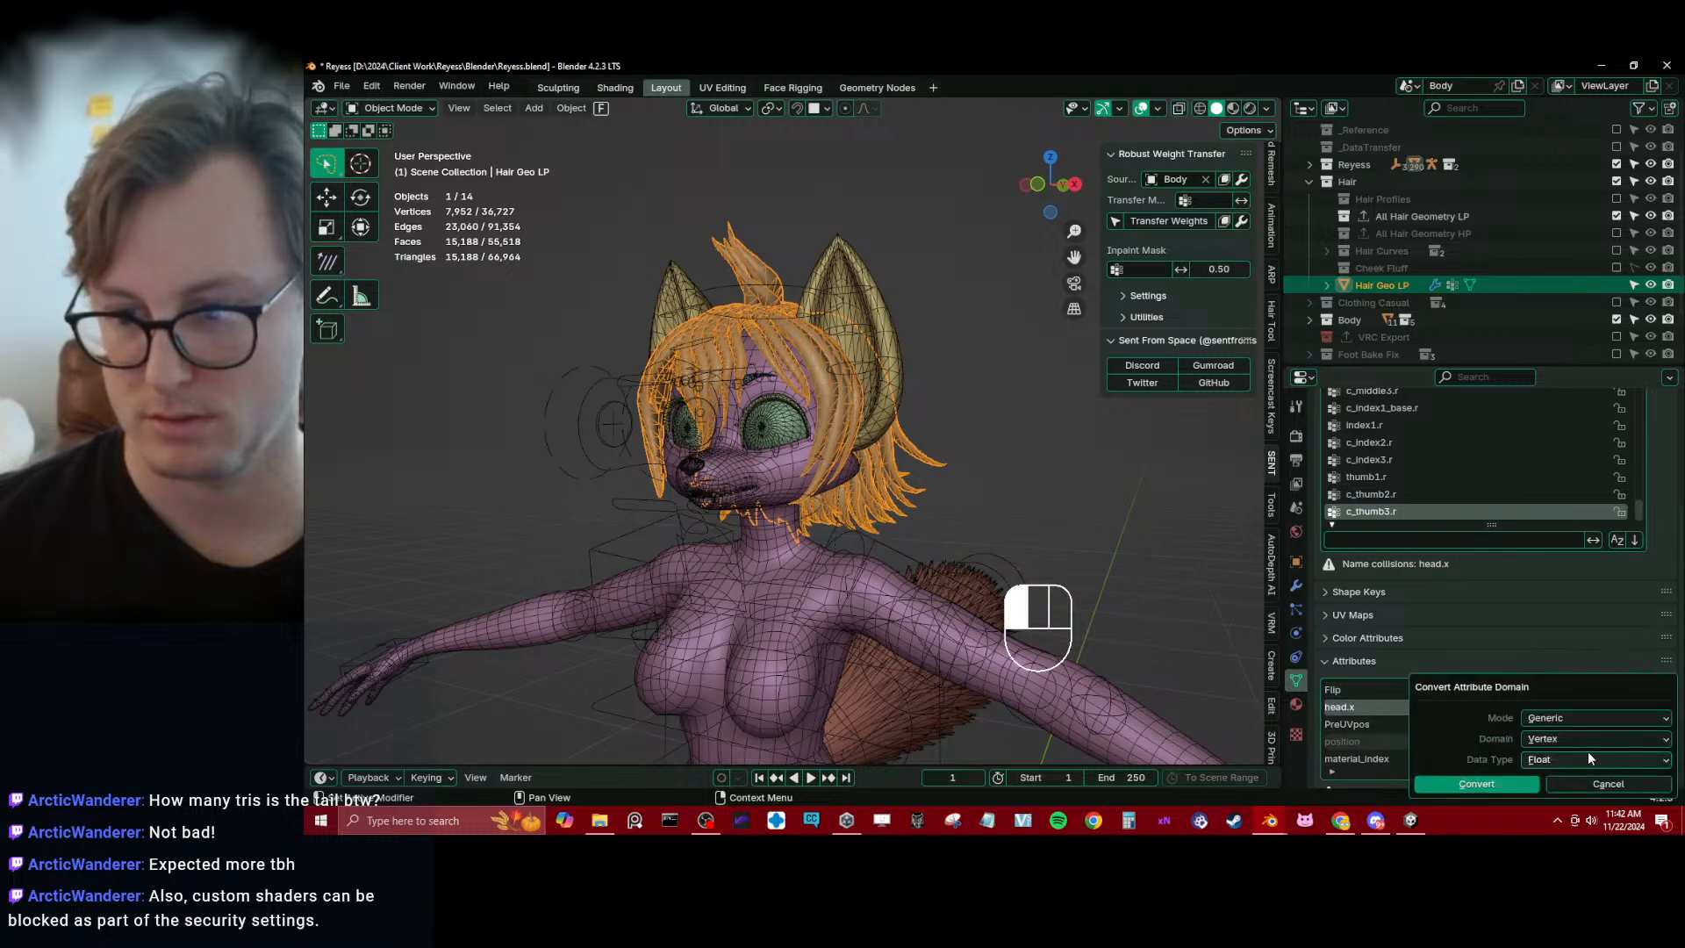
{"action": "left_click", "coordinate": [1482, 786]}
{"action": "key", "text": "ctrl+s"}
Search the vertex groups of Hair Geo LP for "head"
{"action": "middle_click_drag", "start_coordinate": [905, 465], "coordinate": [804, 357]}
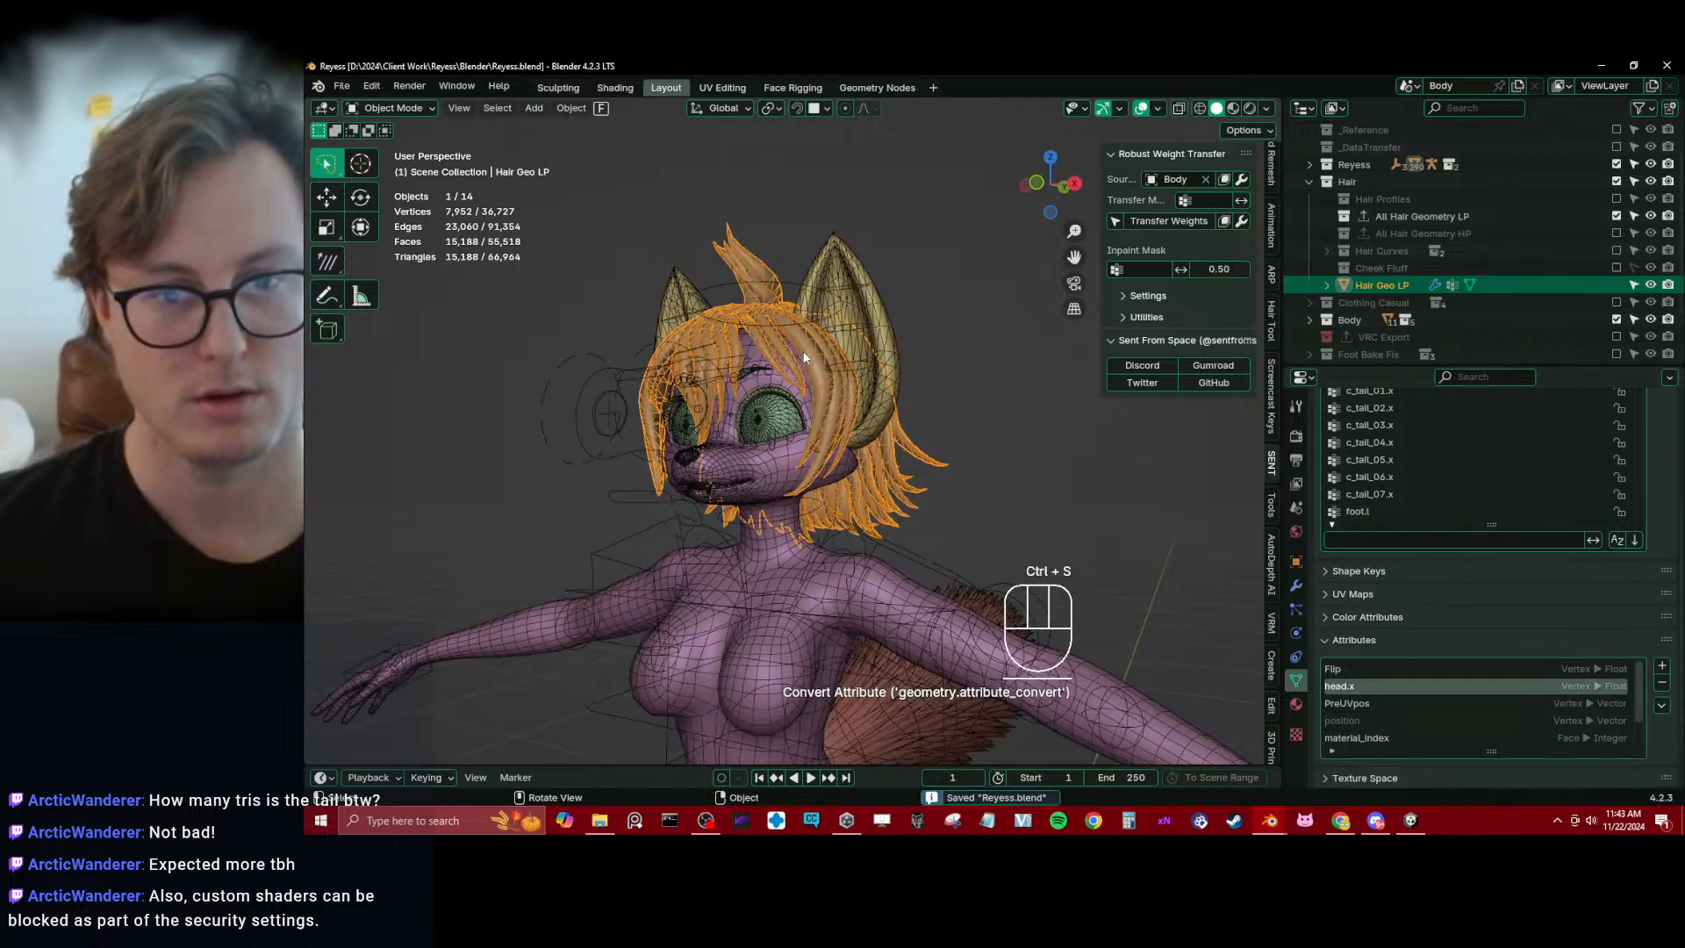
{"action": "middle_click_drag", "start_coordinate": [791, 287], "coordinate": [844, 377]}
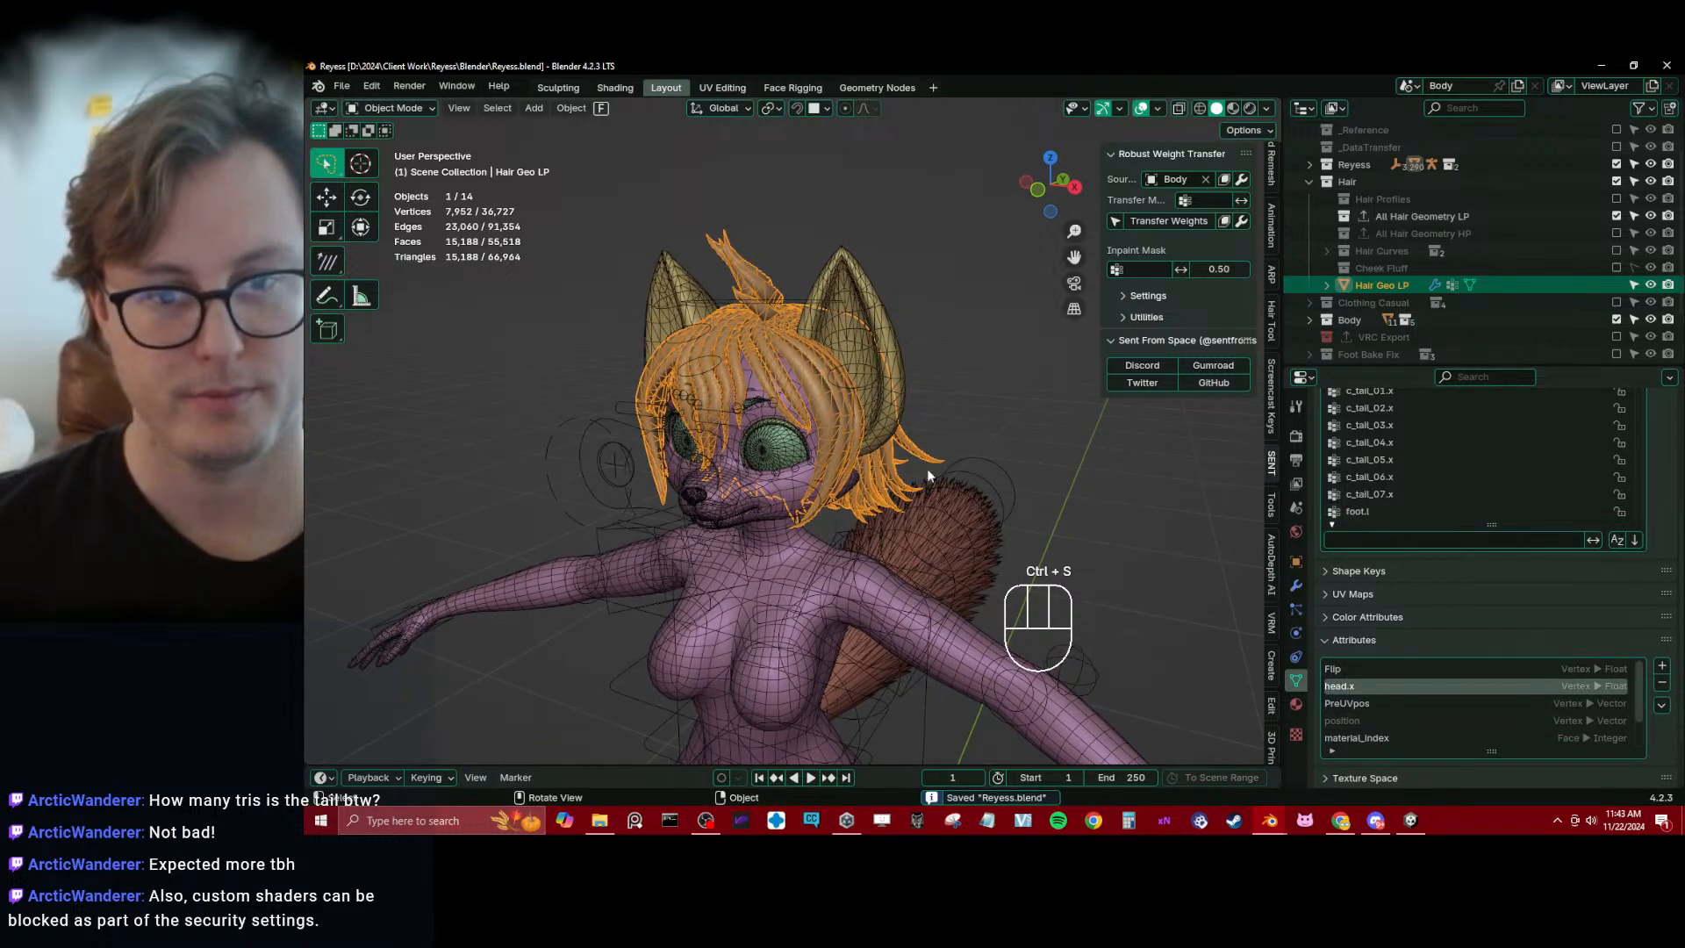
{"action": "key", "text": "ctrl+Tab"}
{"action": "left_click", "coordinate": [1395, 535]}
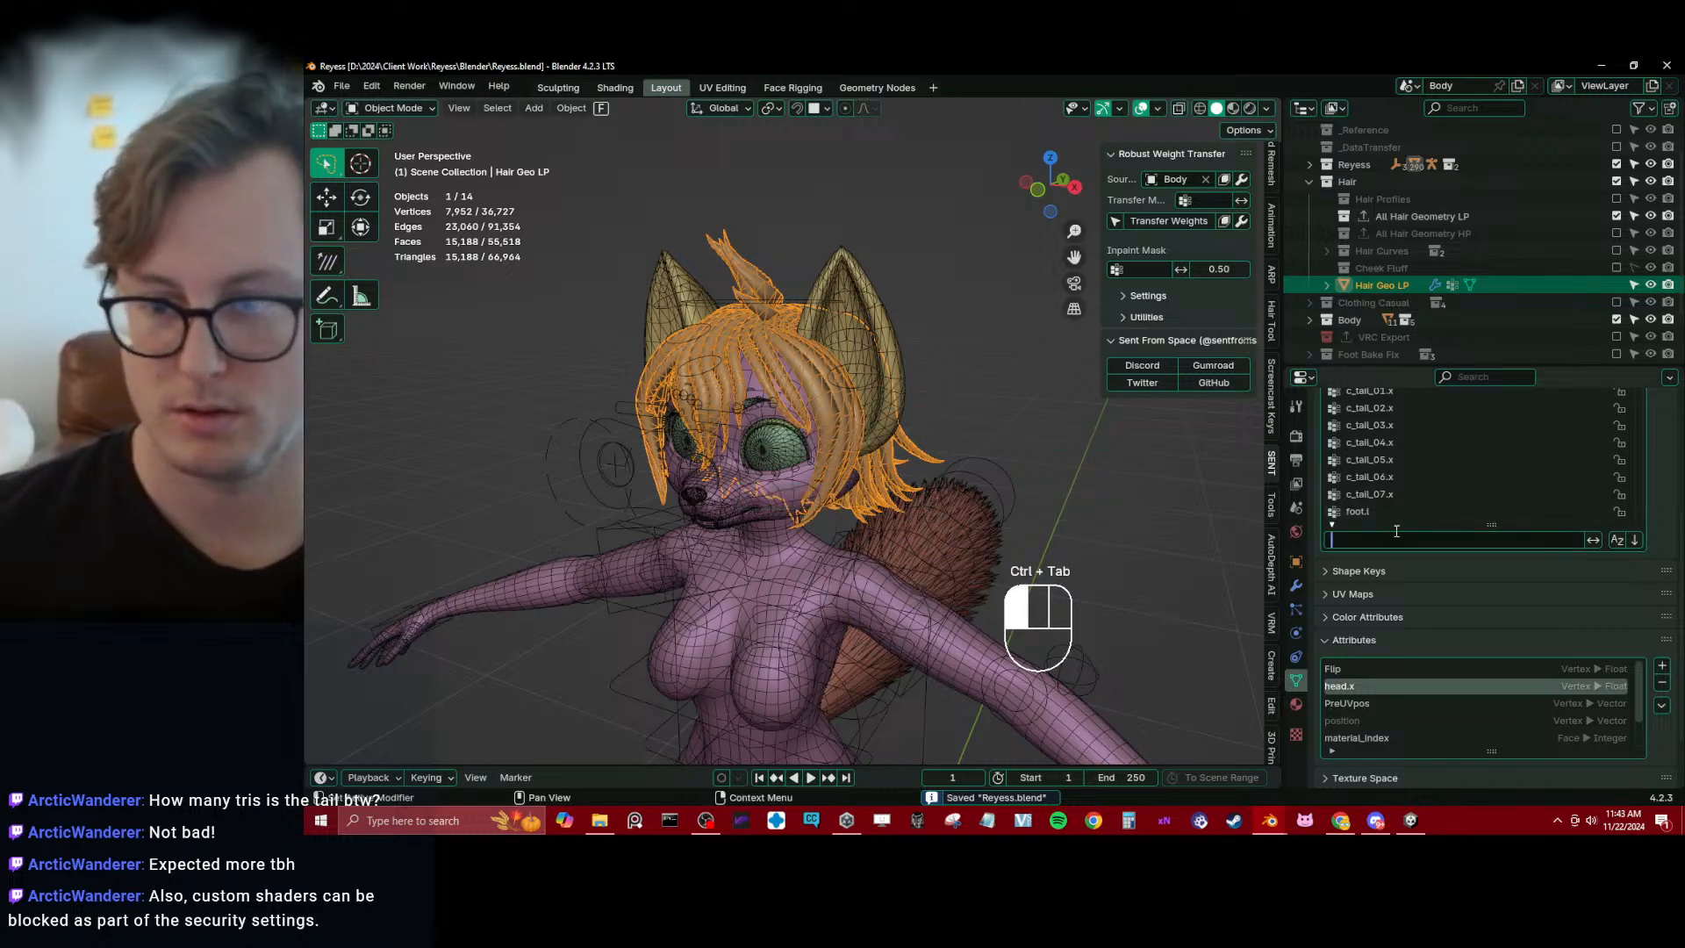
{"action": "type", "text": "head"}
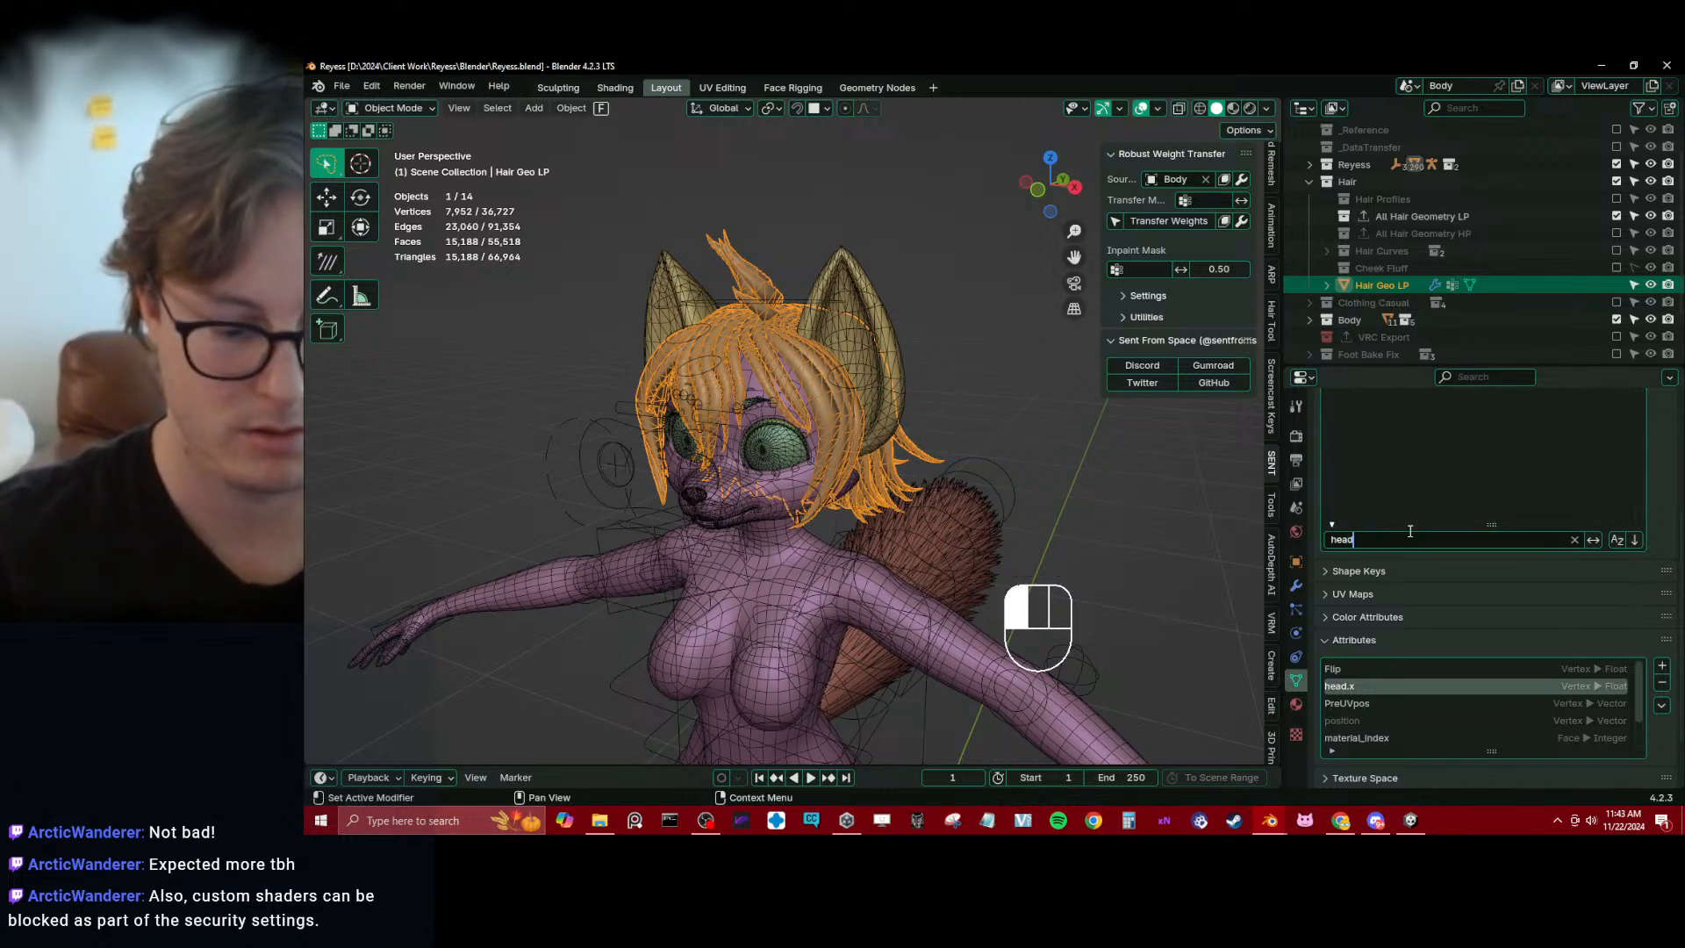
{"action": "type", "text": "."}
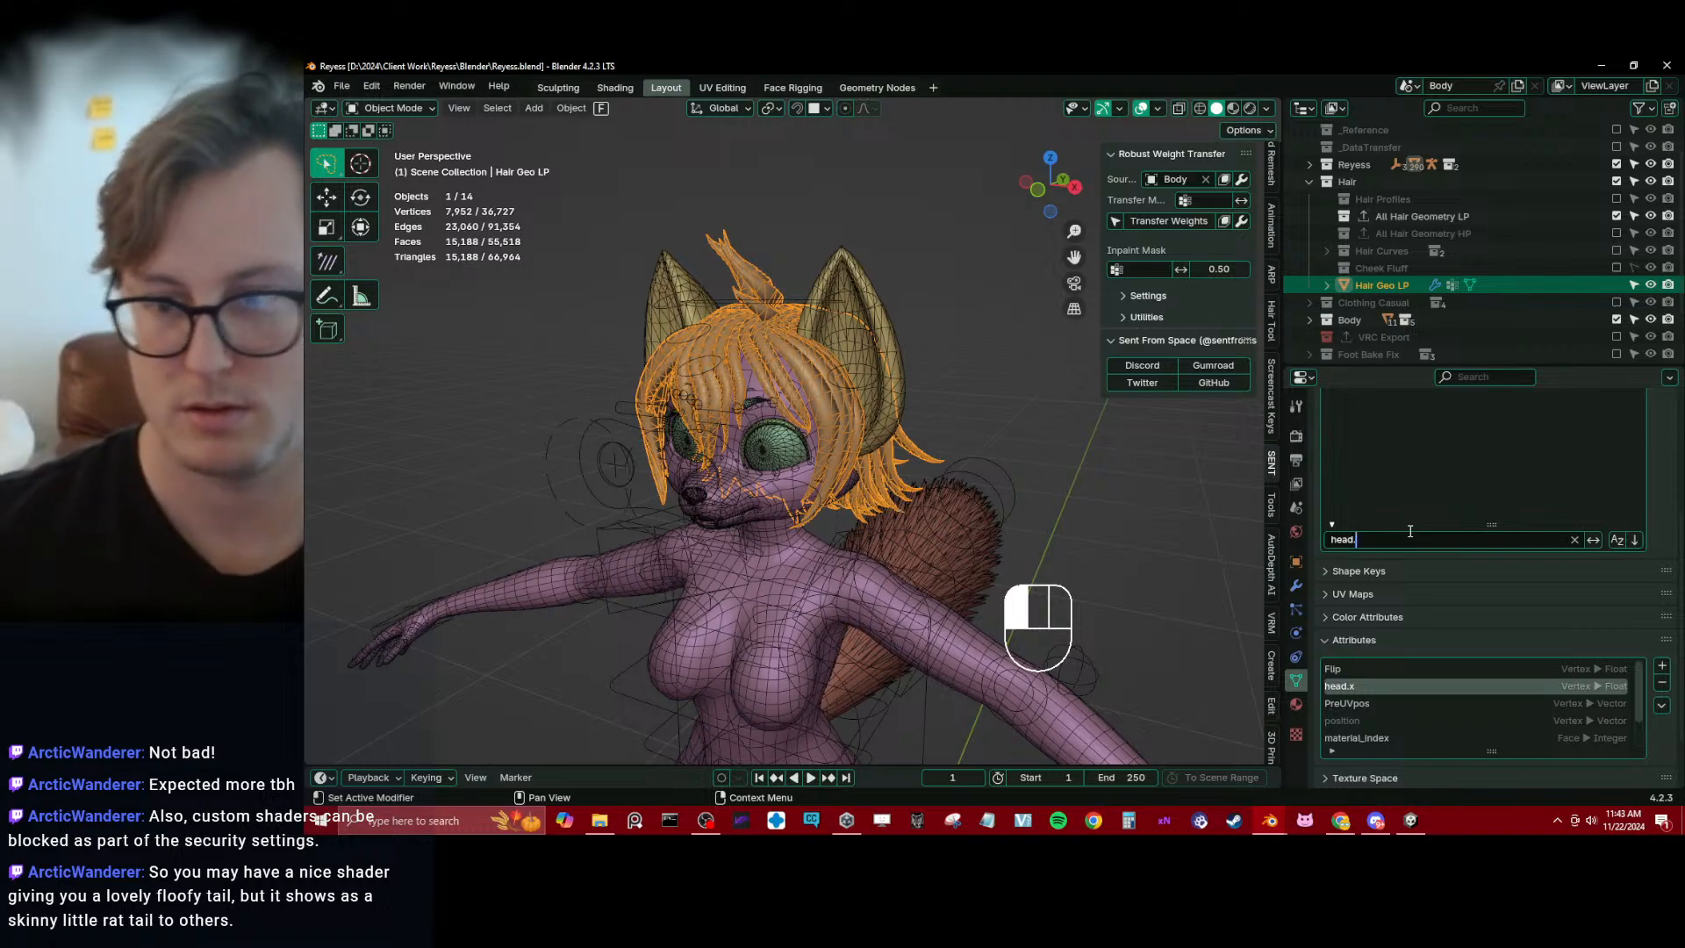
{"action": "key", "text": "BackSpace"}
{"action": "scroll", "coordinate": [1642, 480], "scroll_direction": "up", "scroll_amount": 5}
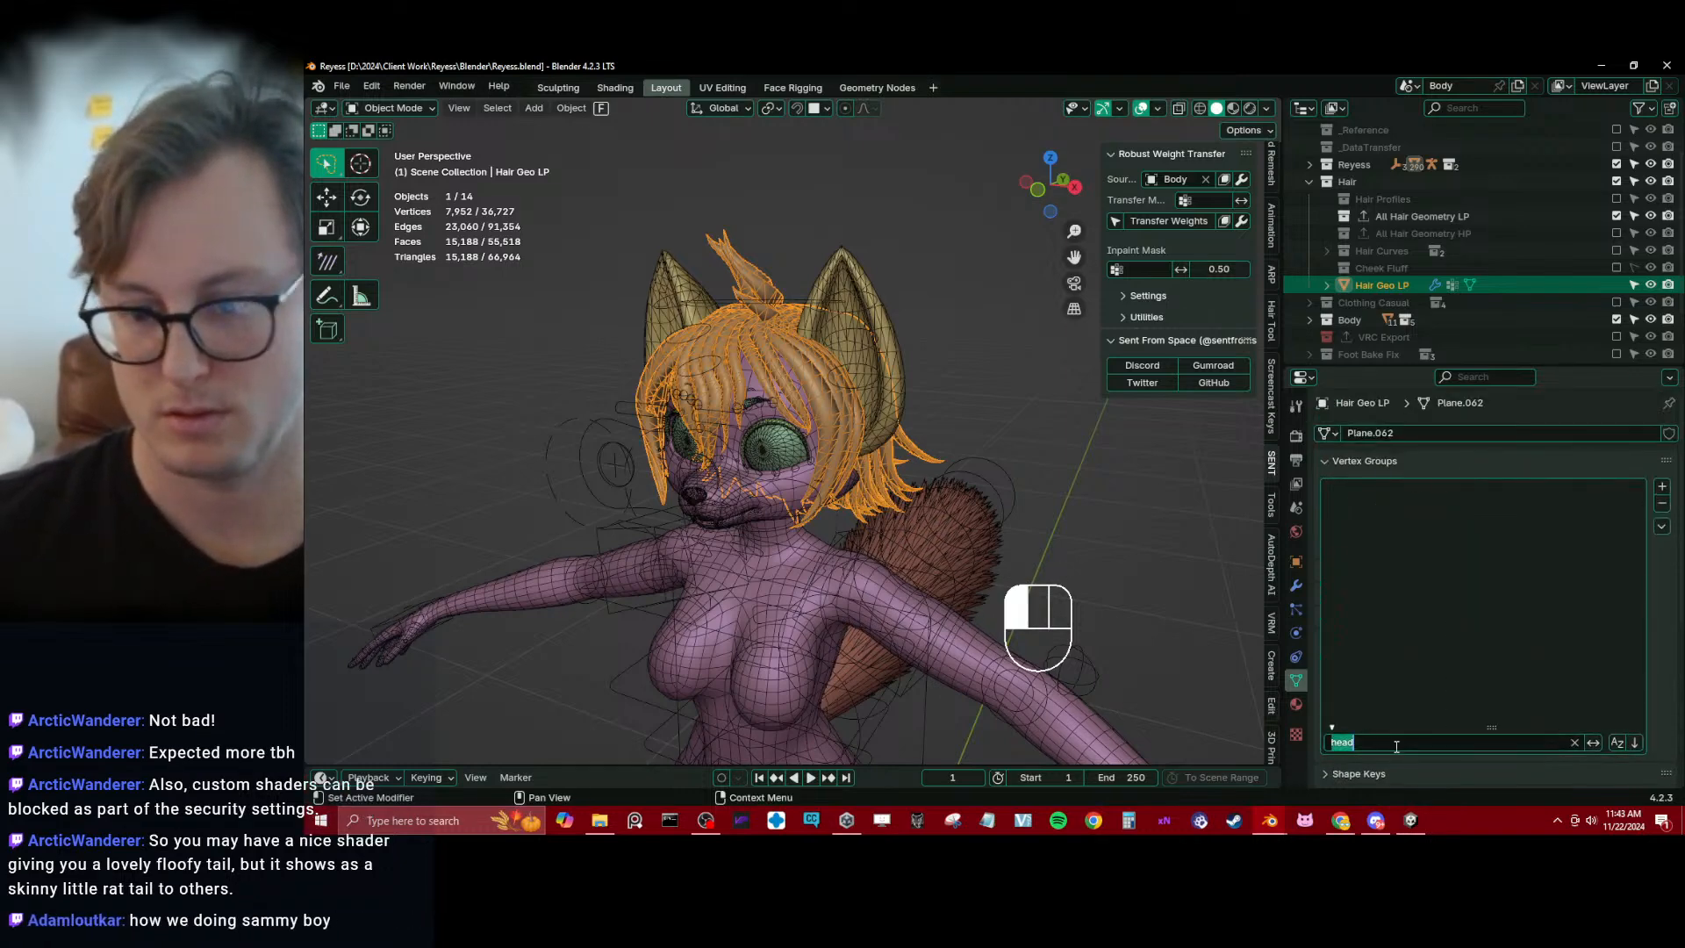
{"action": "key", "text": "BackSpace"}
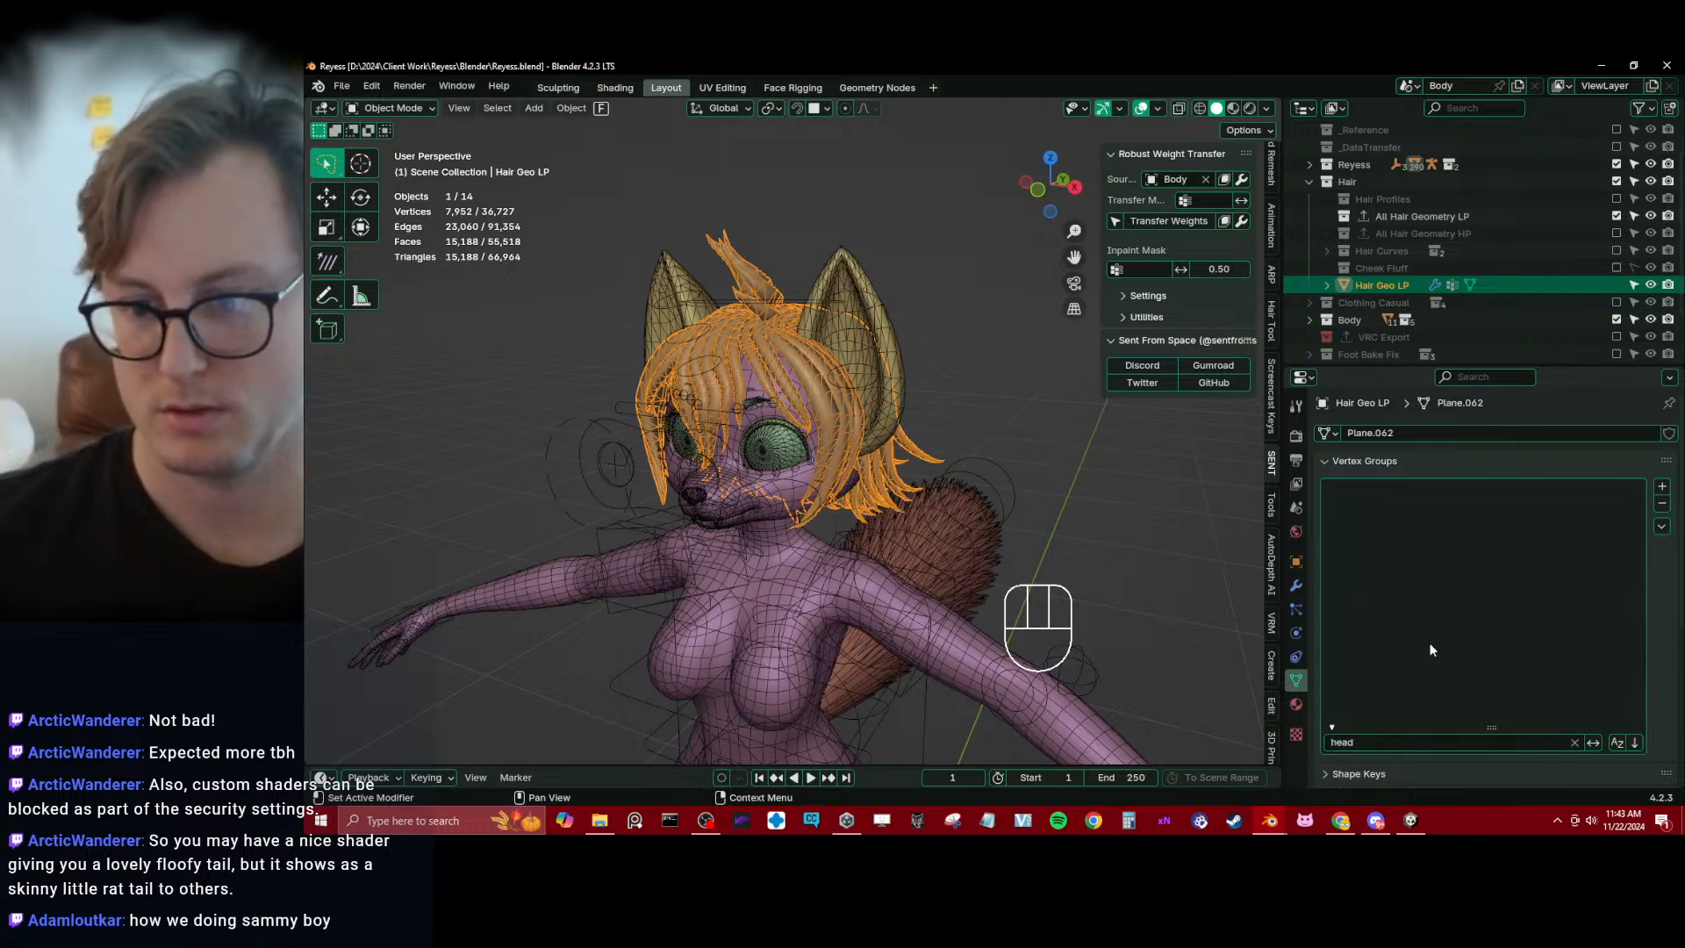
Clear the vertex group name filter and look through the full group list of Hair Geo LP for the head group
{"action": "left_click", "coordinate": [1575, 744]}
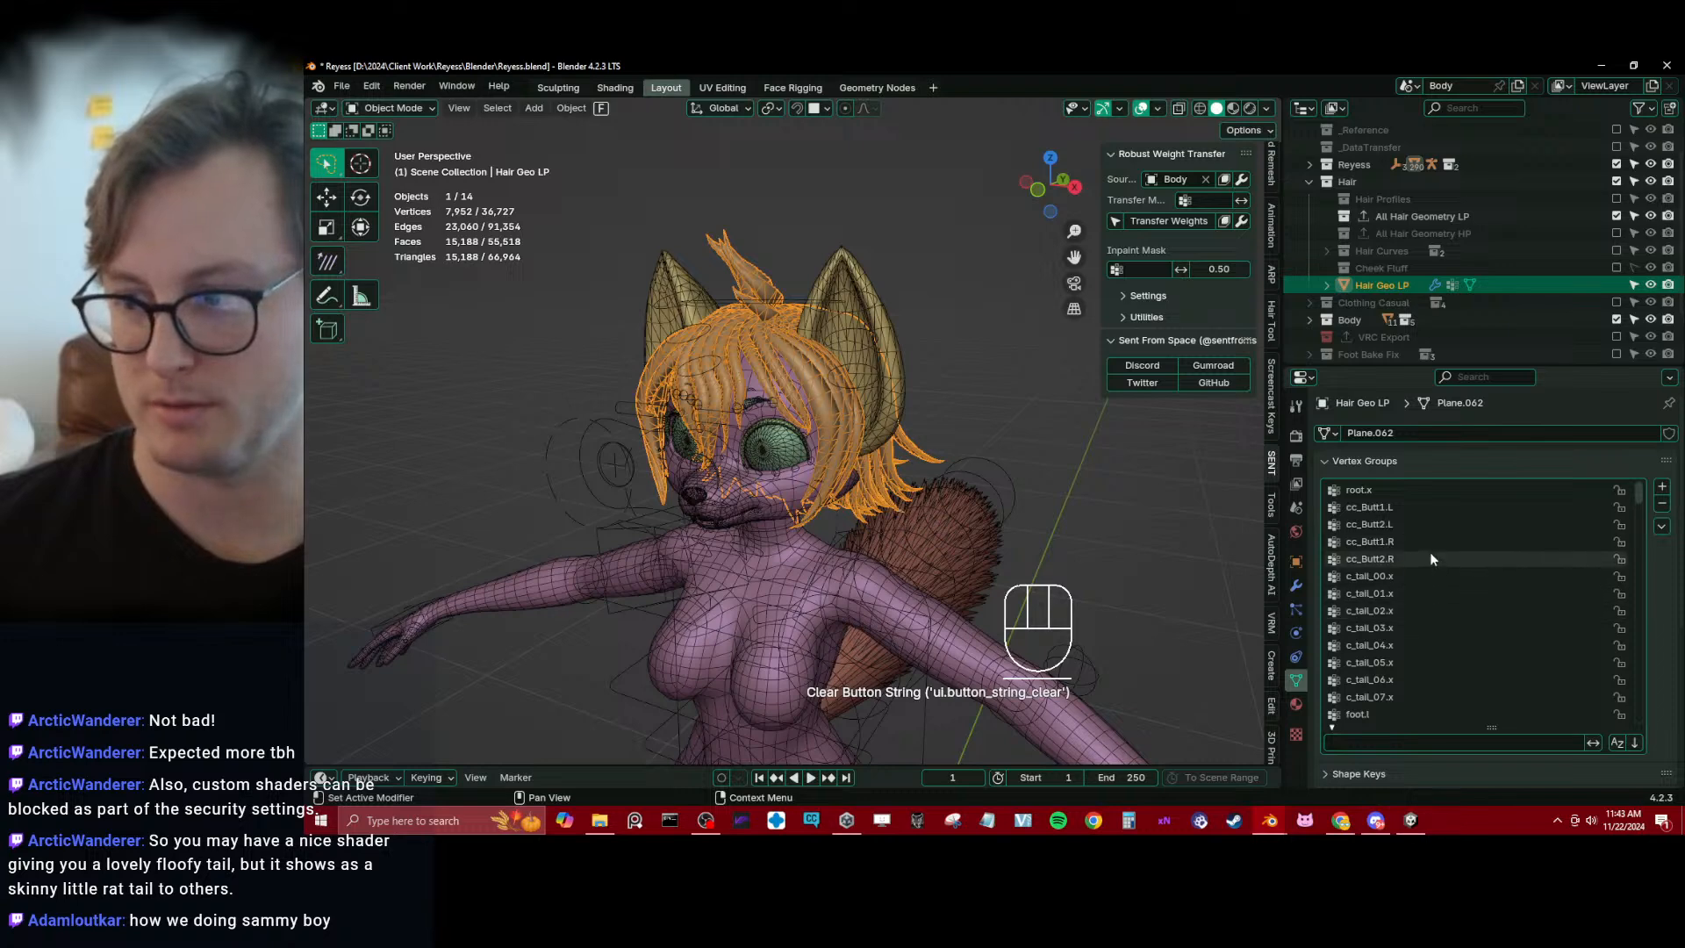
{"action": "scroll", "coordinate": [1421, 562], "scroll_direction": "down", "scroll_amount": 12}
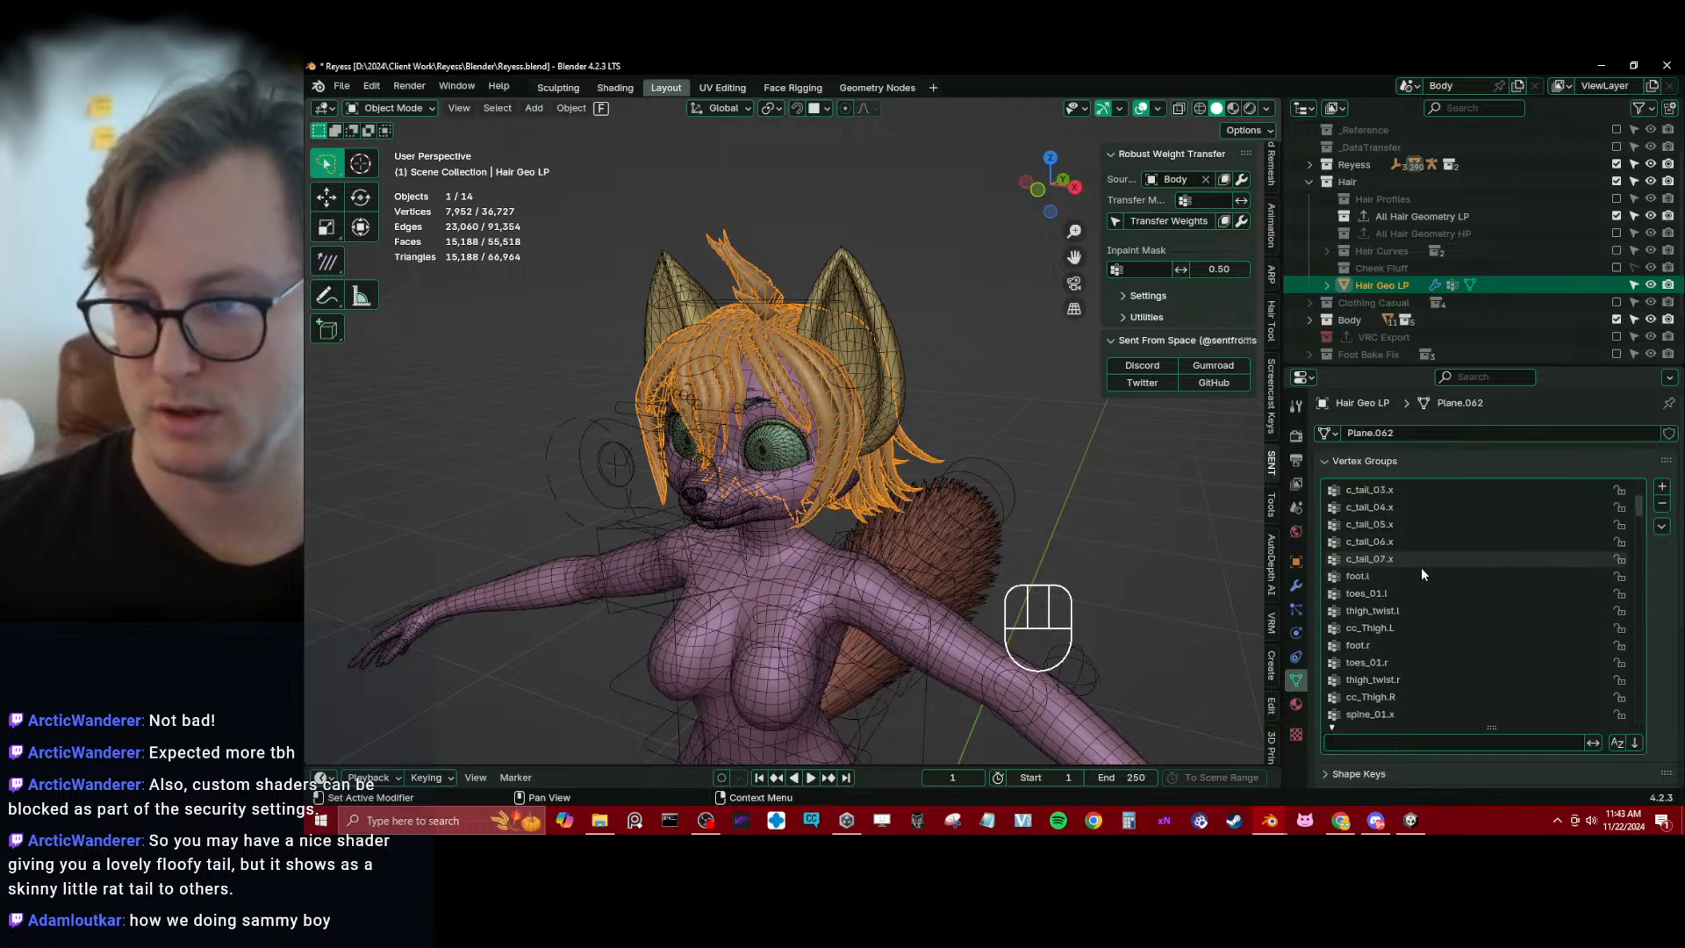
{"action": "scroll", "coordinate": [1419, 579], "scroll_direction": "down", "scroll_amount": 13}
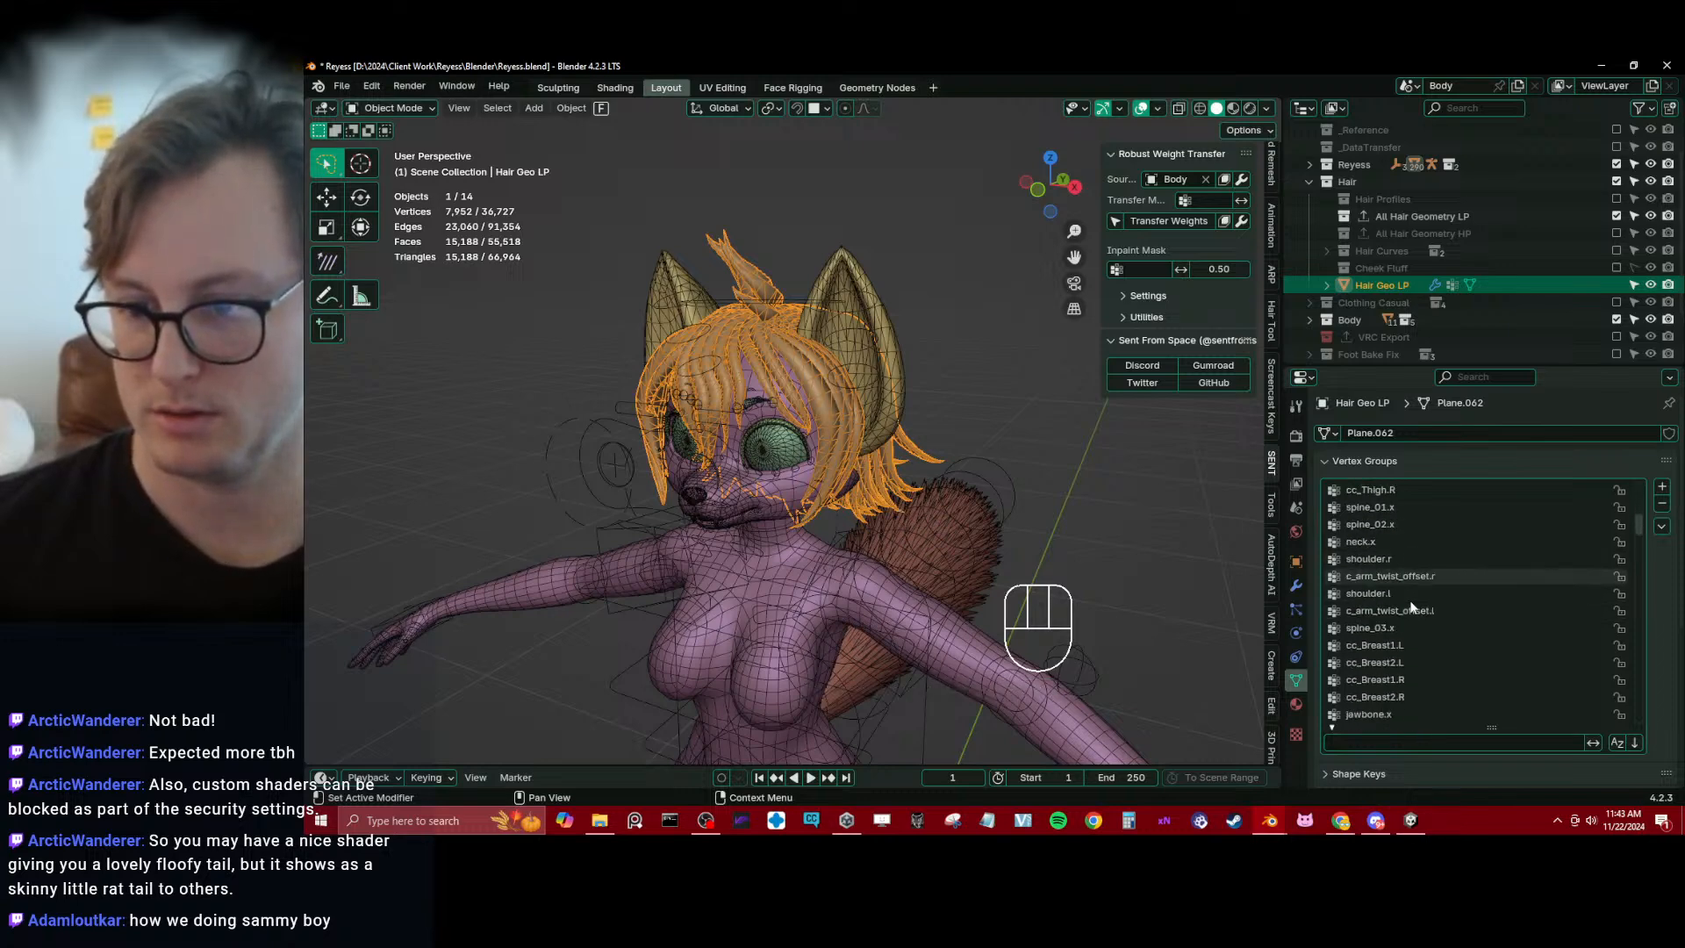
{"action": "scroll", "coordinate": [1413, 605], "scroll_direction": "down", "scroll_amount": 20}
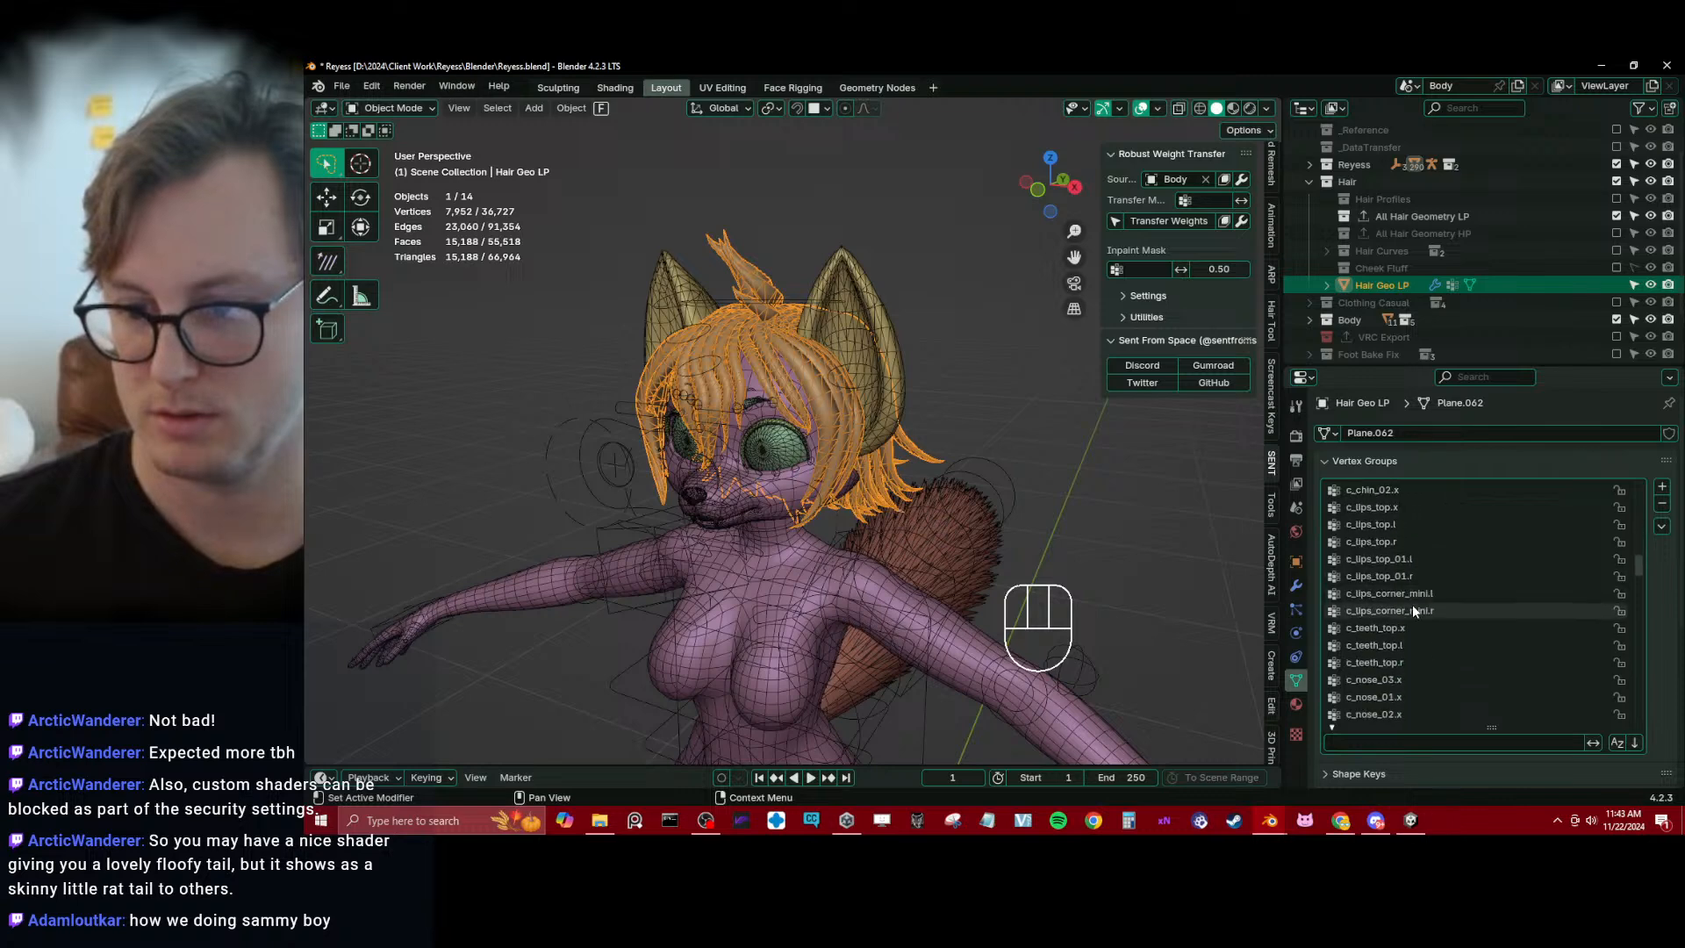
Add Reyess_rig to the selection with Hair Geo LP and isolate both in local view
{"action": "left_click", "coordinate": [797, 308], "text": "shift"}
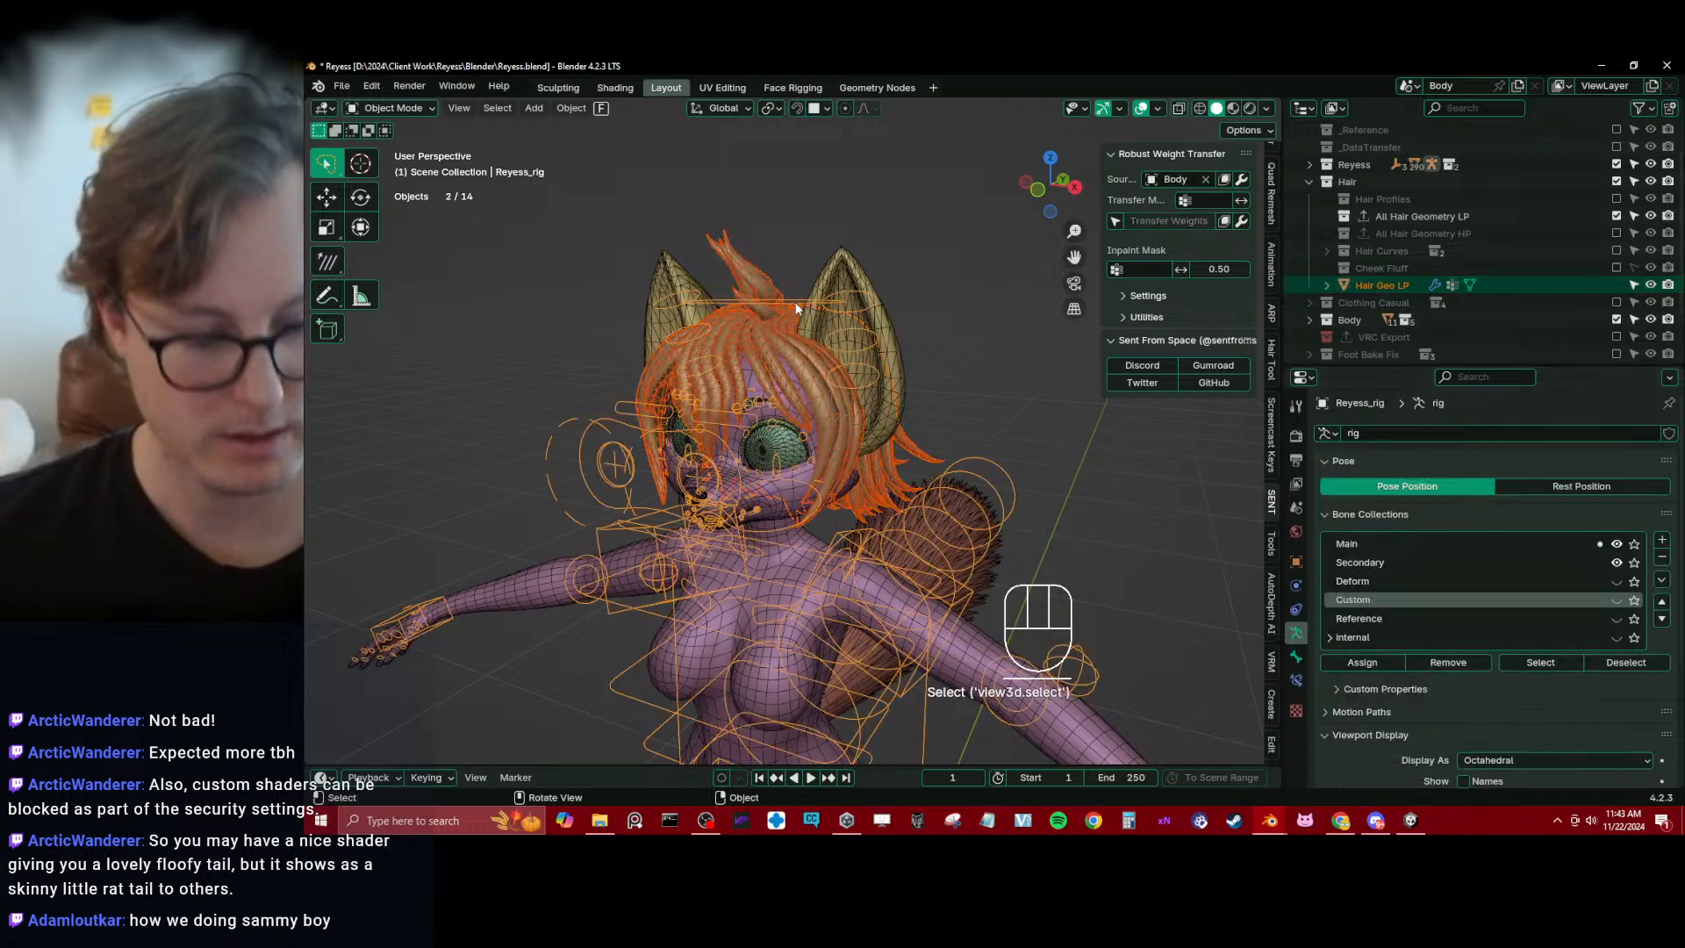
{"action": "key", "text": "slash"}
{"action": "middle_click_drag", "start_coordinate": [833, 325], "coordinate": [795, 312]}
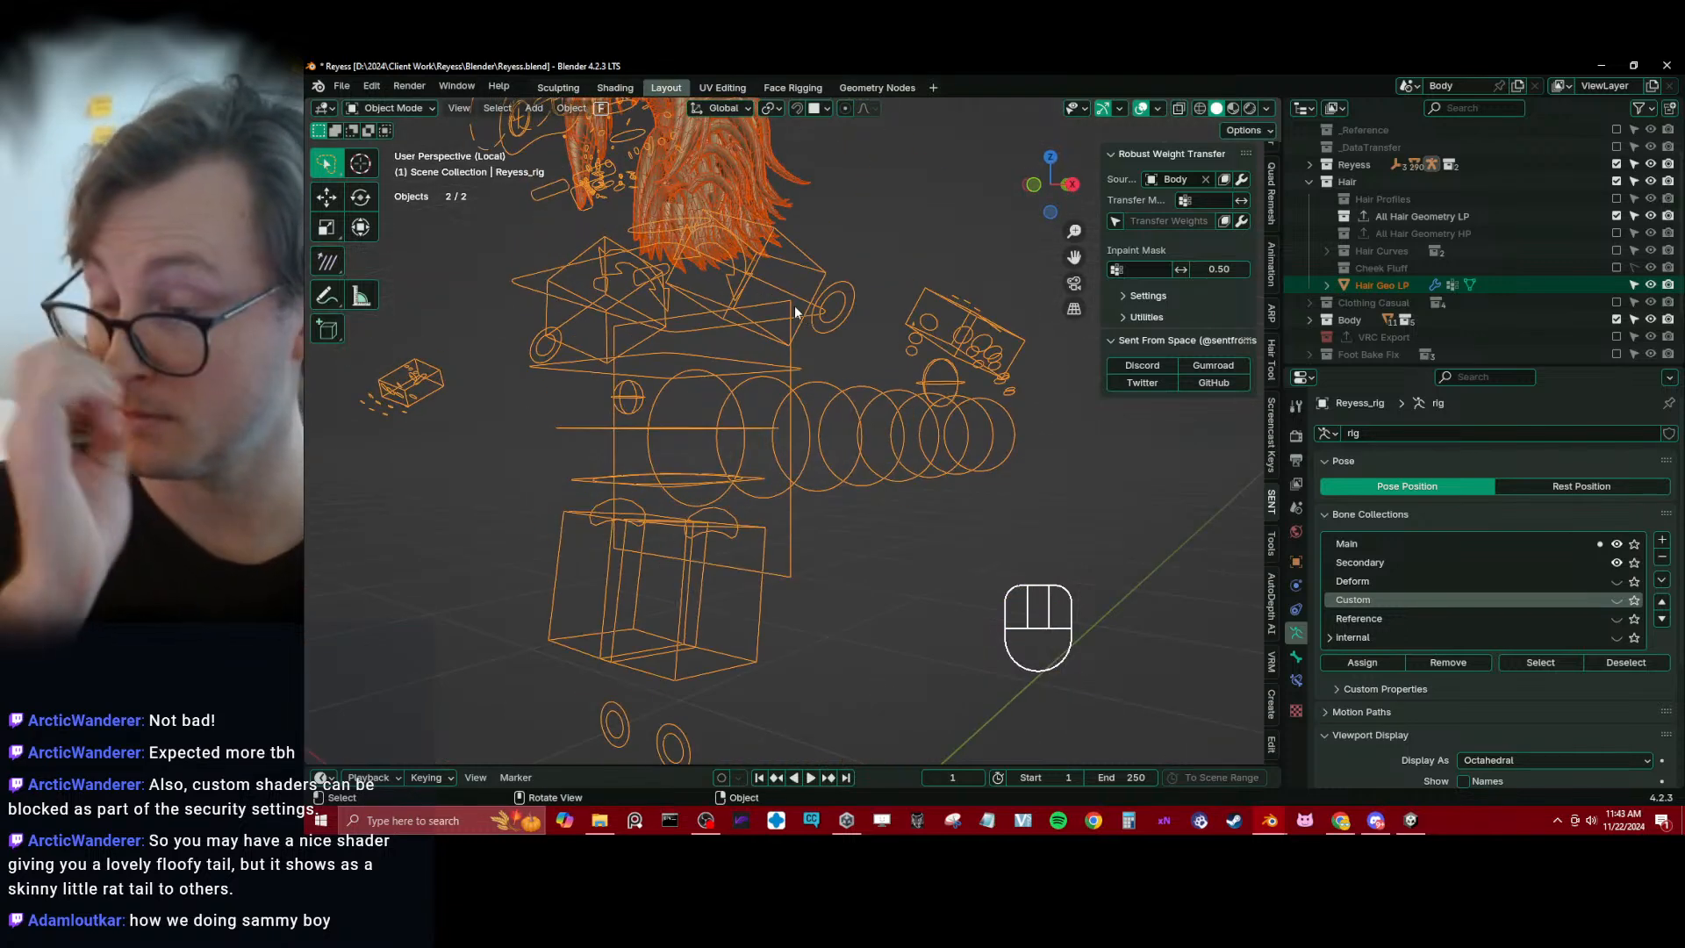
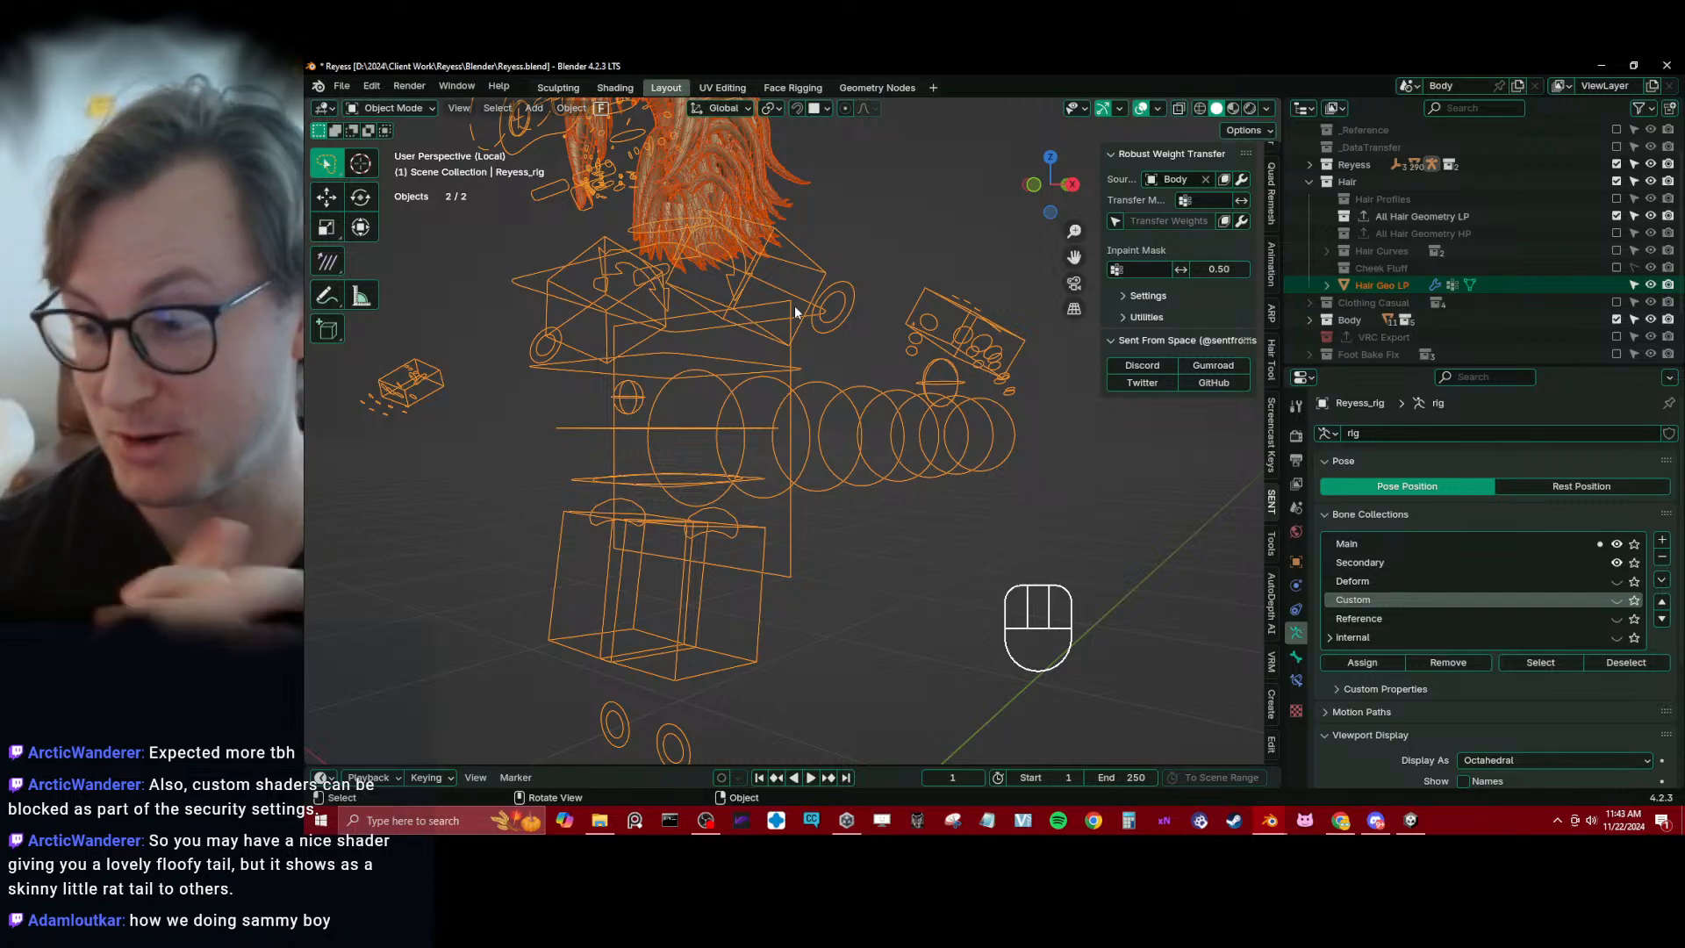
Enter Weight Paint mode on Hair Geo LP with the rig selected and look through its full vertex group list for the head group
{"action": "middle_click_drag", "start_coordinate": [999, 443], "coordinate": [823, 392]}
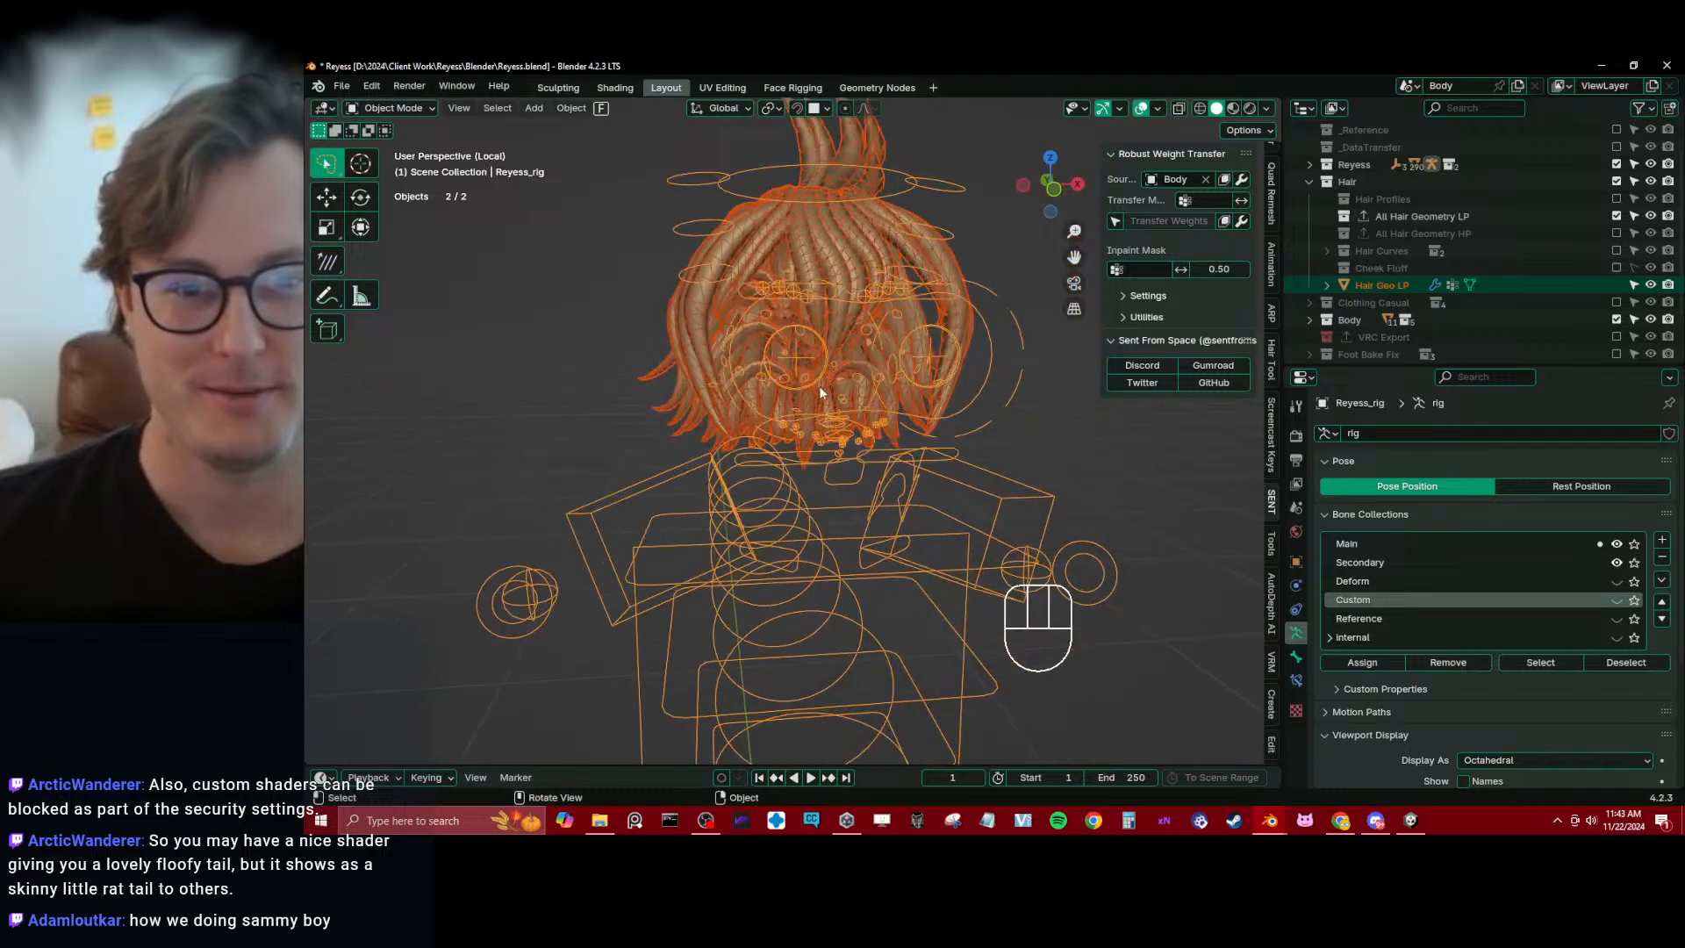
{"action": "left_click", "coordinate": [697, 320], "text": "shift"}
{"action": "key", "text": "ctrl+Tab"}
{"action": "left_click", "coordinate": [649, 283]}
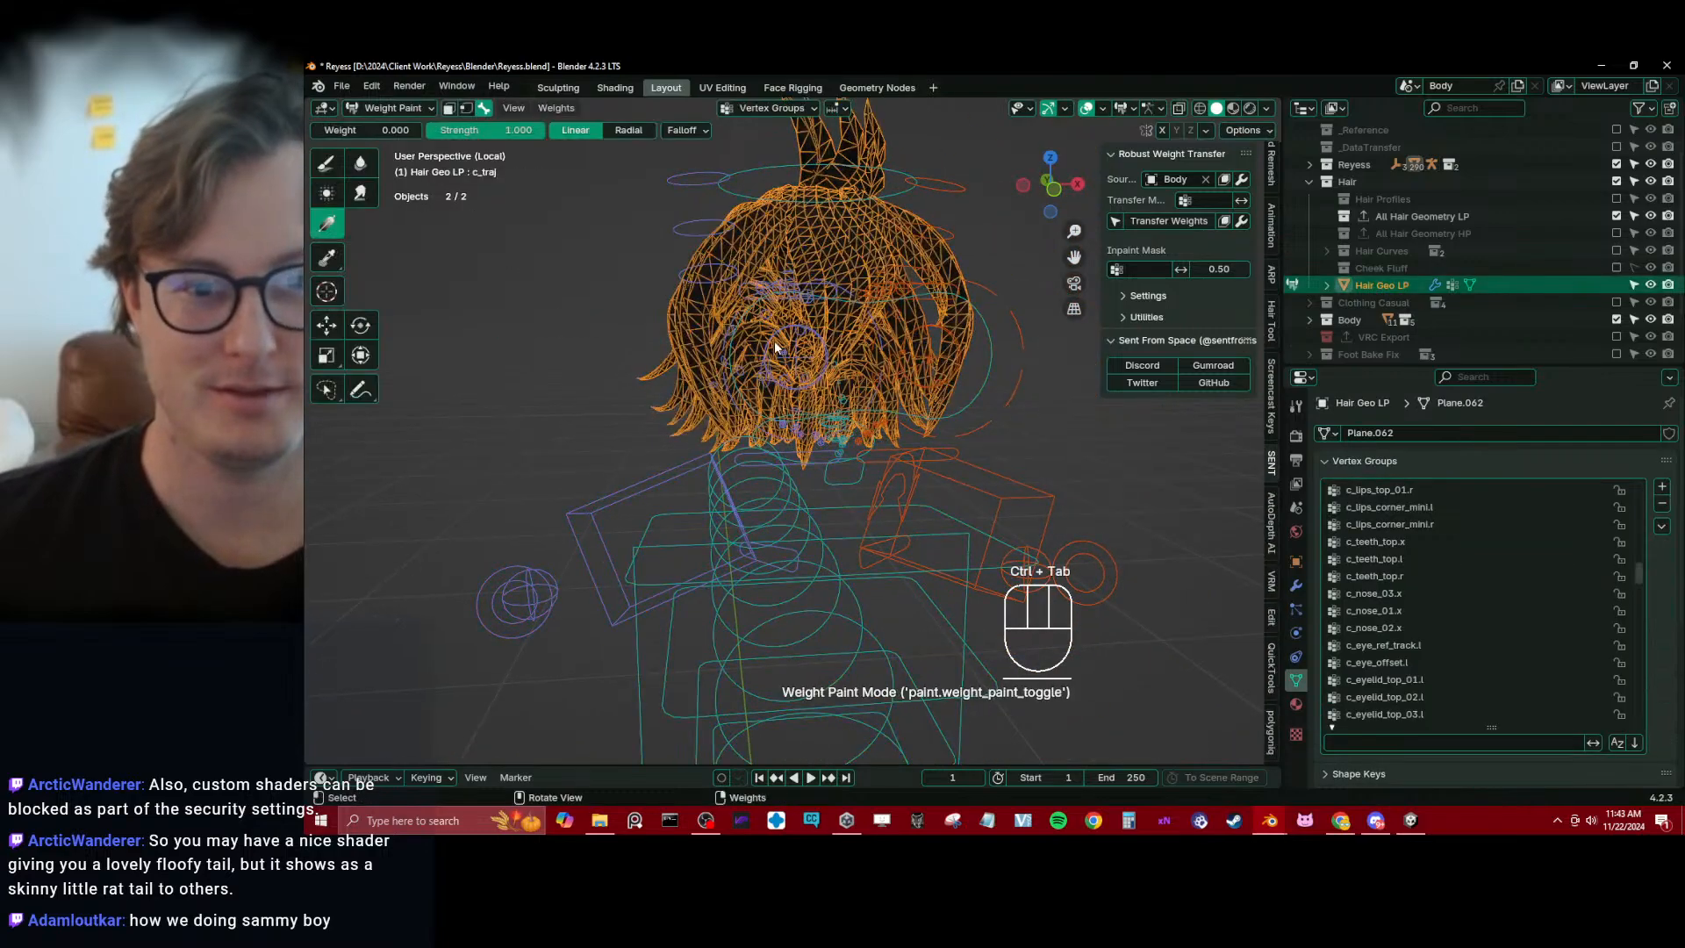
{"action": "mouse_move", "coordinate": [804, 313]}
{"action": "middle_mouse_down"}
{"action": "mouse_move", "coordinate": [882, 365]}
{"action": "mouse_move", "coordinate": [823, 330]}
{"action": "mouse_move", "coordinate": [754, 362]}
{"action": "mouse_move", "coordinate": [790, 386]}
{"action": "middle_mouse_up"}
{"action": "scroll", "coordinate": [1508, 685], "scroll_direction": "down", "scroll_amount": 5}
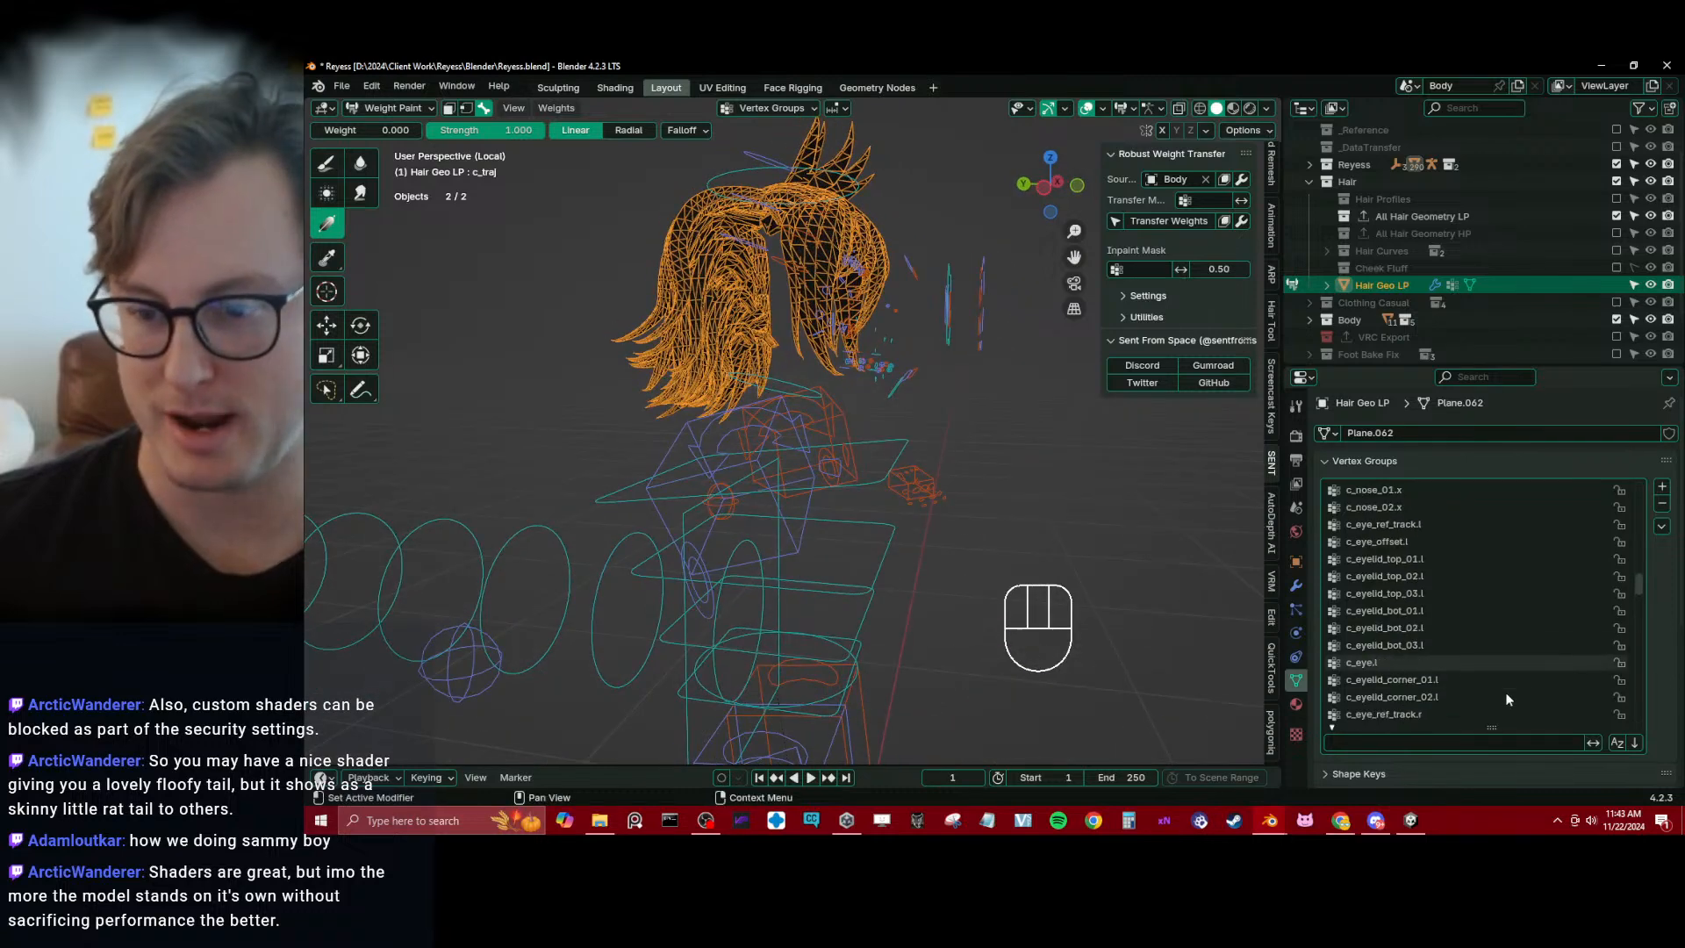
{"action": "scroll", "coordinate": [1509, 693], "scroll_direction": "down", "scroll_amount": 8}
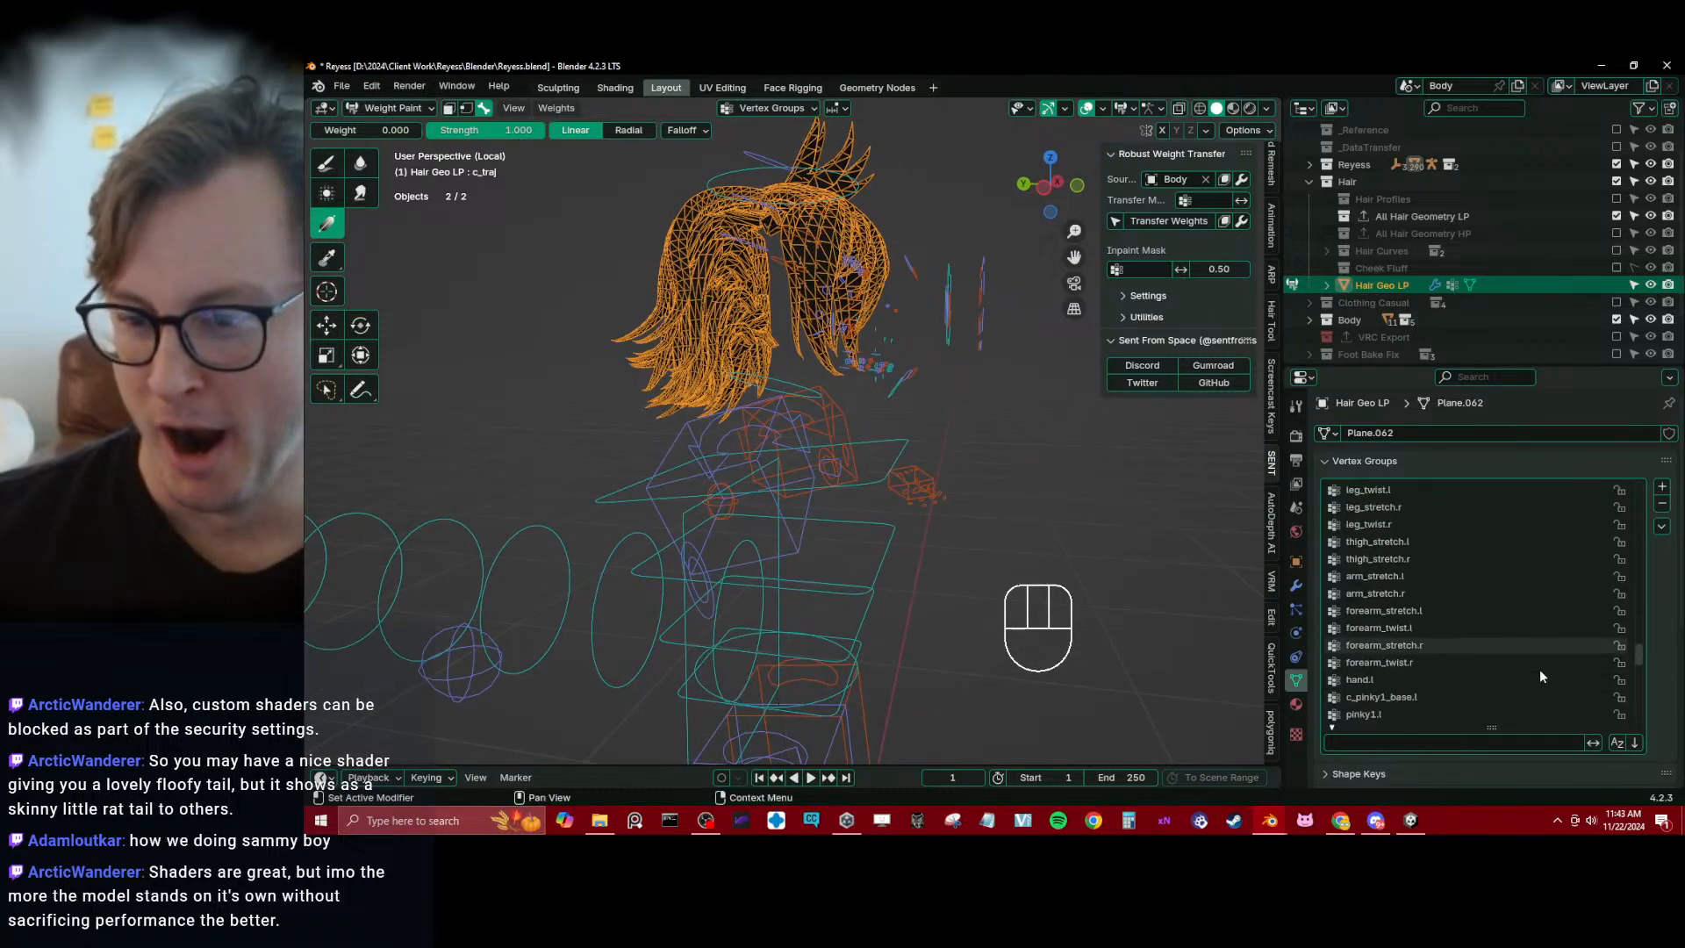
{"action": "scroll", "coordinate": [1440, 639], "scroll_direction": "down", "scroll_amount": 6}
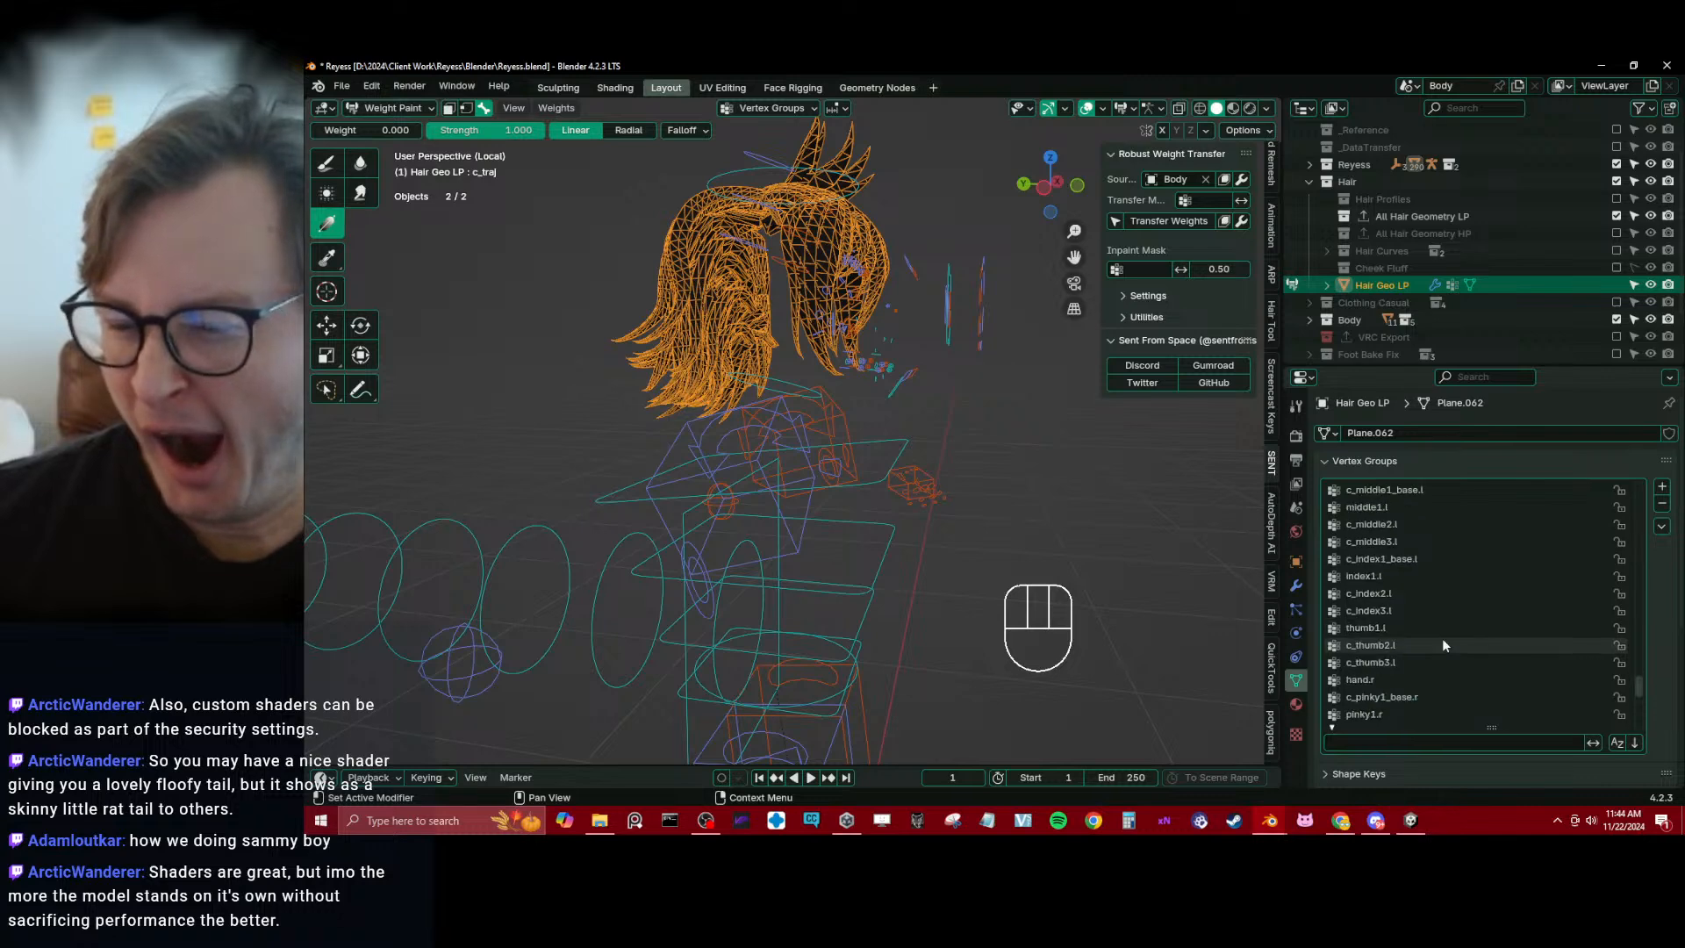
{"action": "scroll", "coordinate": [1441, 644], "scroll_direction": "down", "scroll_amount": 5}
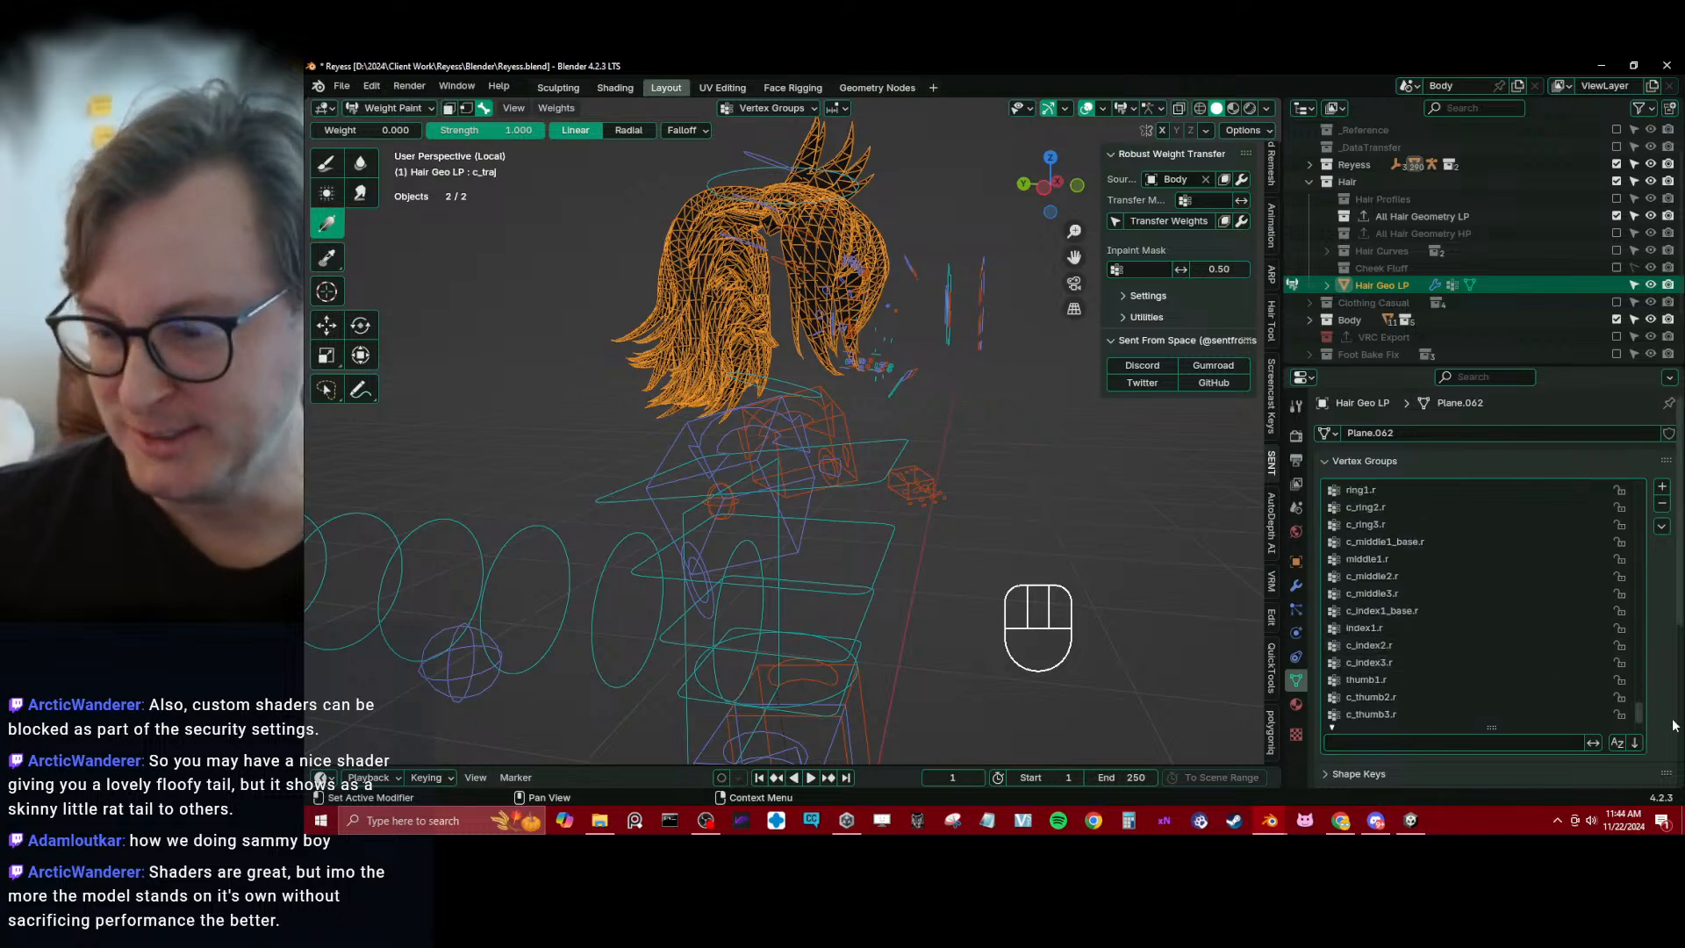
{"action": "left_click_drag", "start_coordinate": [1641, 714], "coordinate": [1624, 486]}
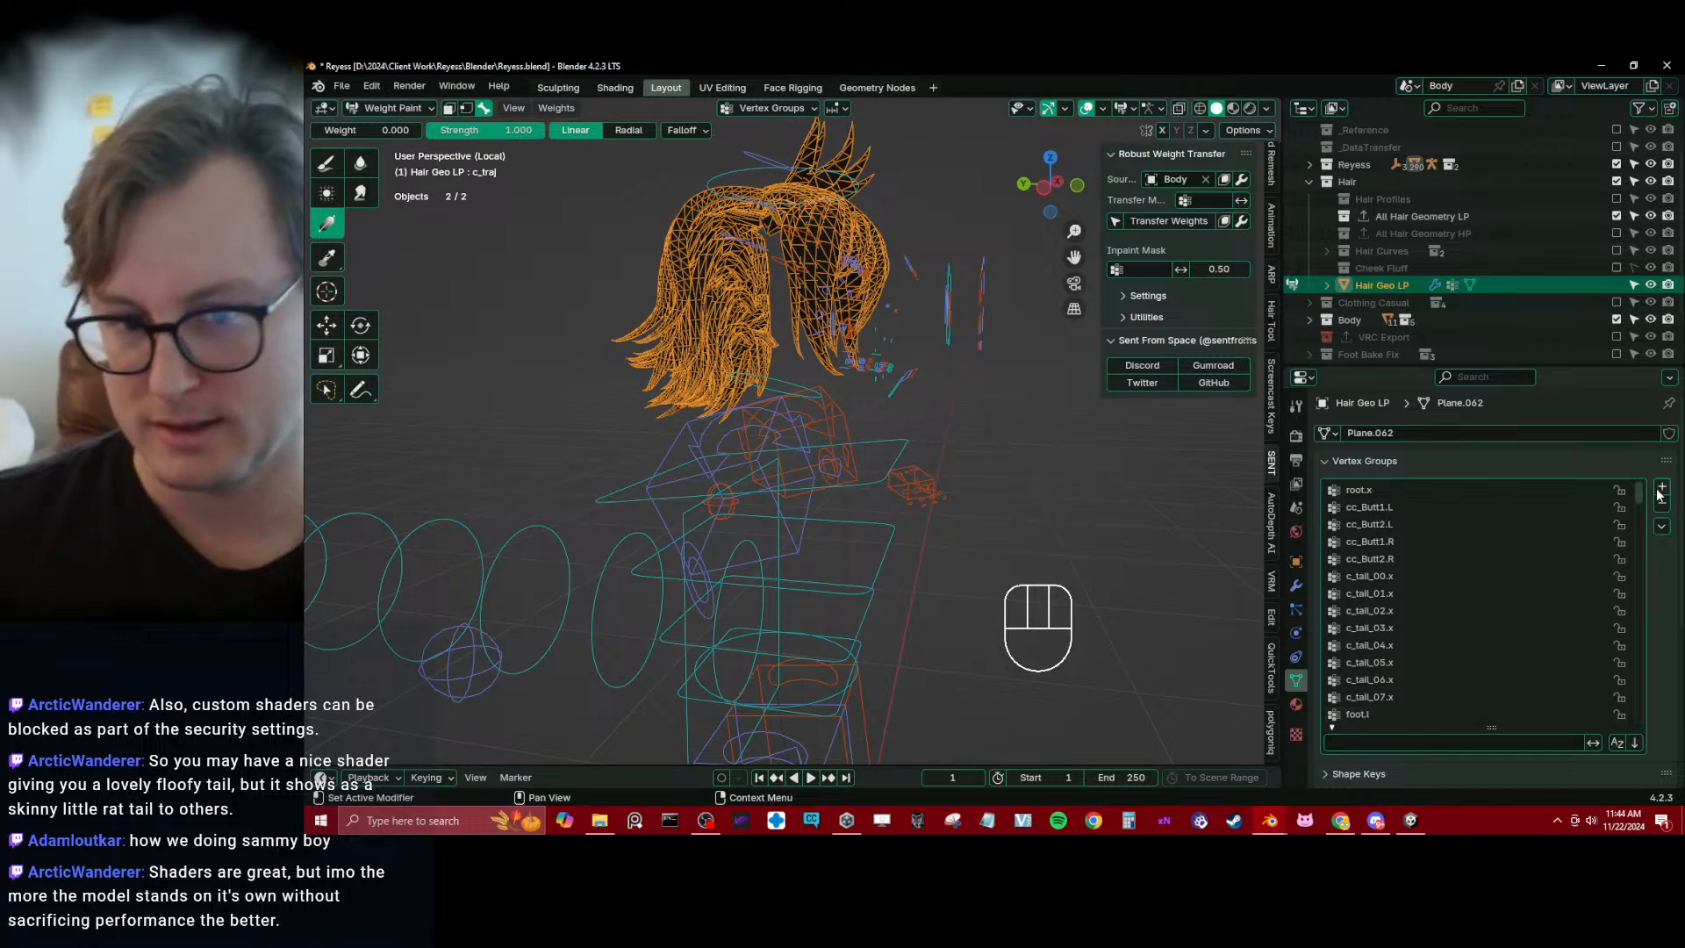
Return Hair Geo LP to Object Mode and save the file
{"action": "key", "text": "Tab"}
{"action": "key", "text": "Tab"}
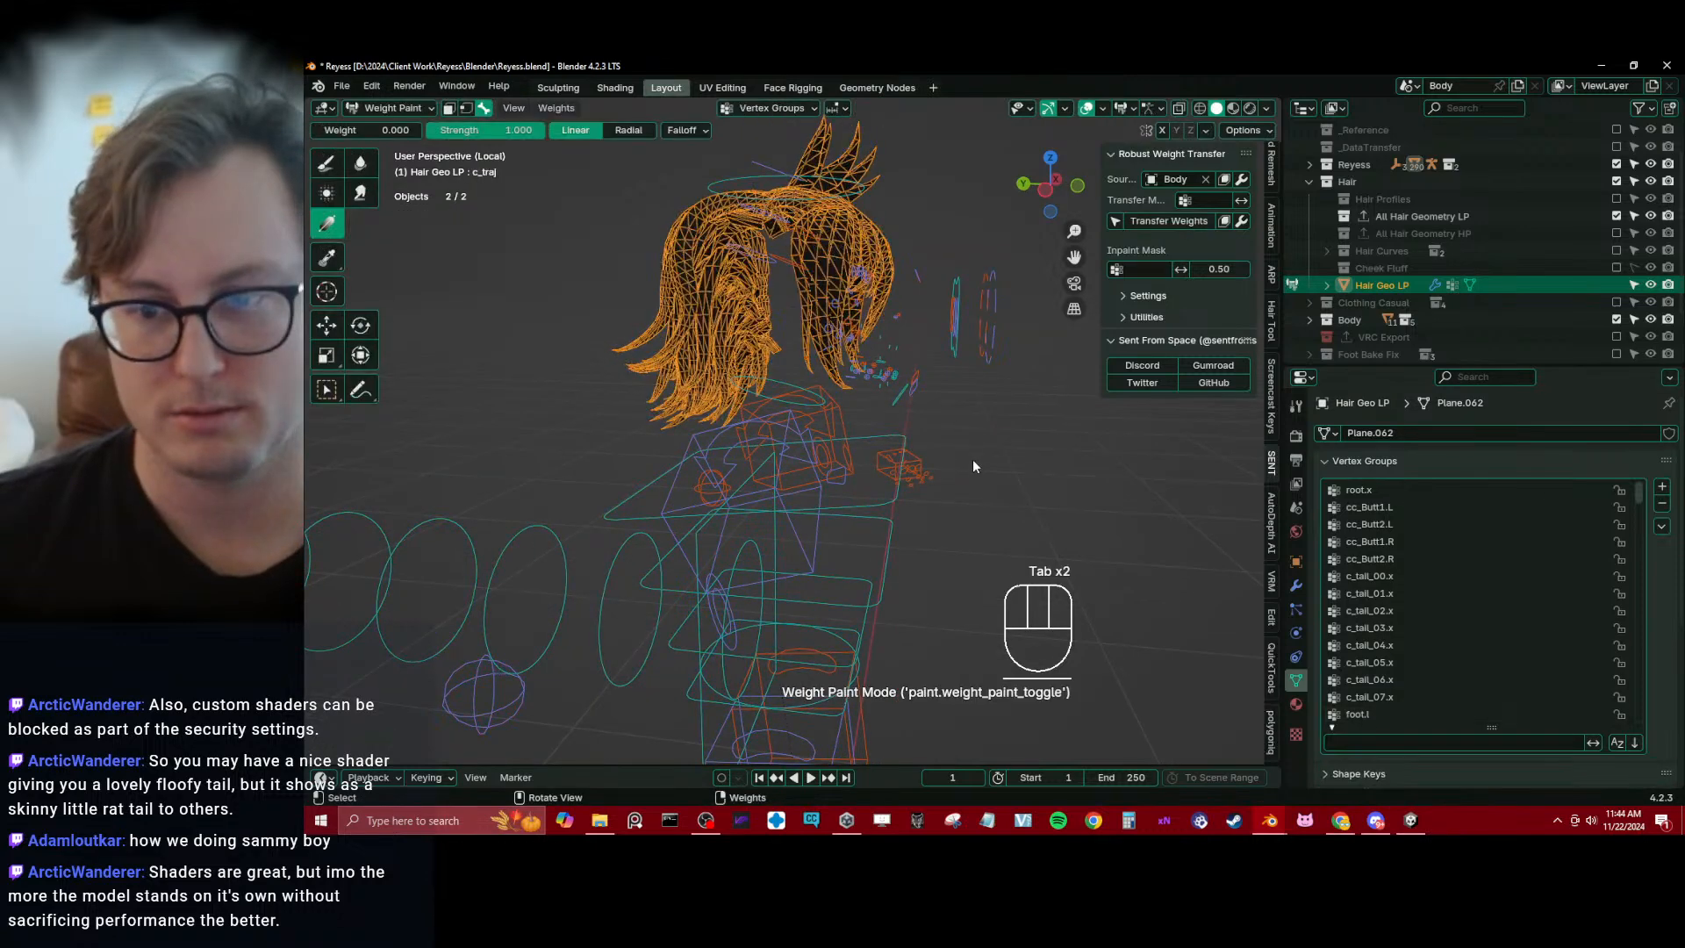
{"action": "key", "text": "ctrl+Tab"}
{"action": "key", "text": "ctrl+s"}
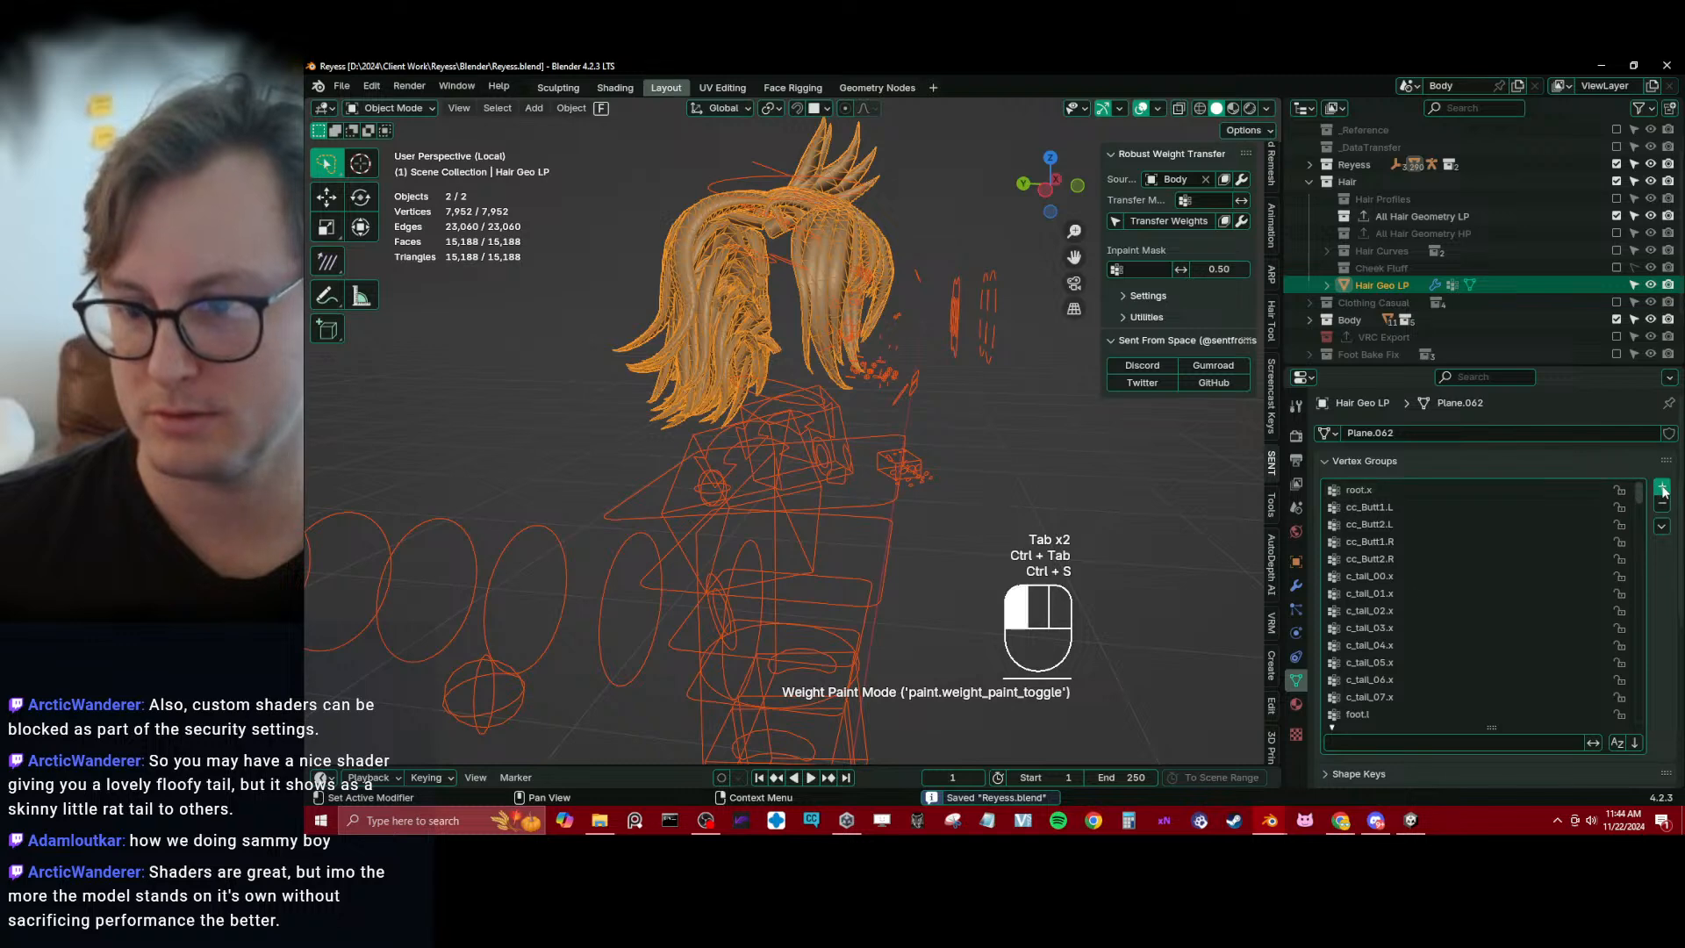
Try adding a vertex group named head.x to Hair Geo LP, and remove it again
{"action": "left_click", "coordinate": [1661, 488]}
{"action": "key", "text": "shift"}
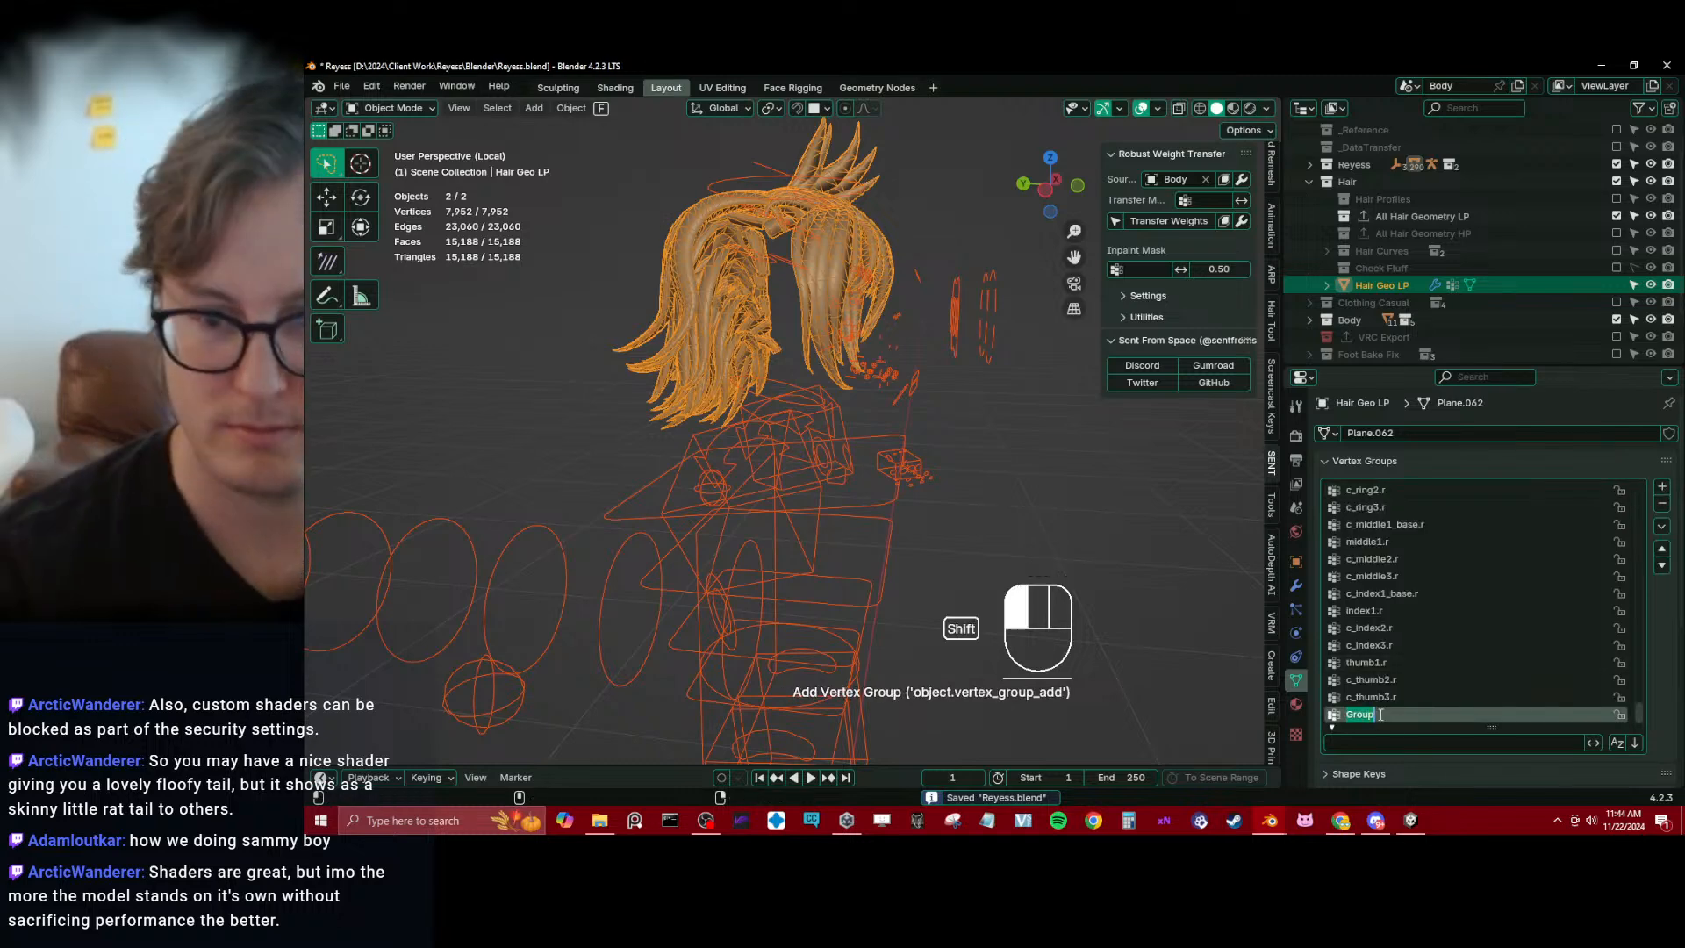
{"action": "key", "text": "Return"}
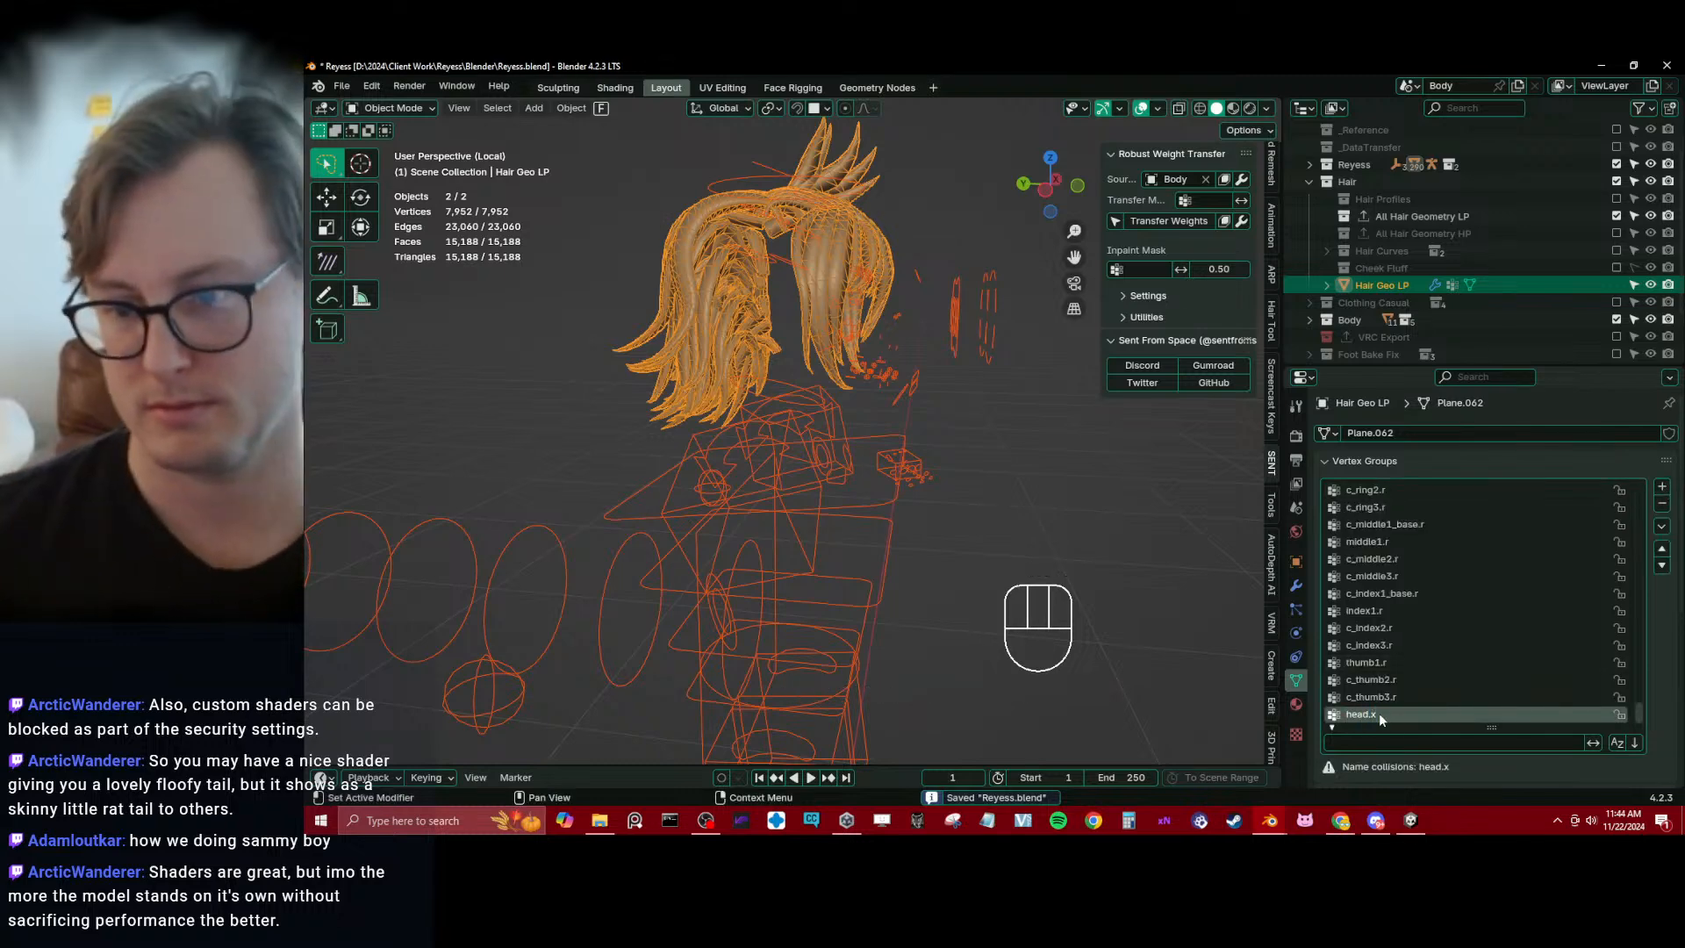
{"action": "left_click", "coordinate": [1662, 504]}
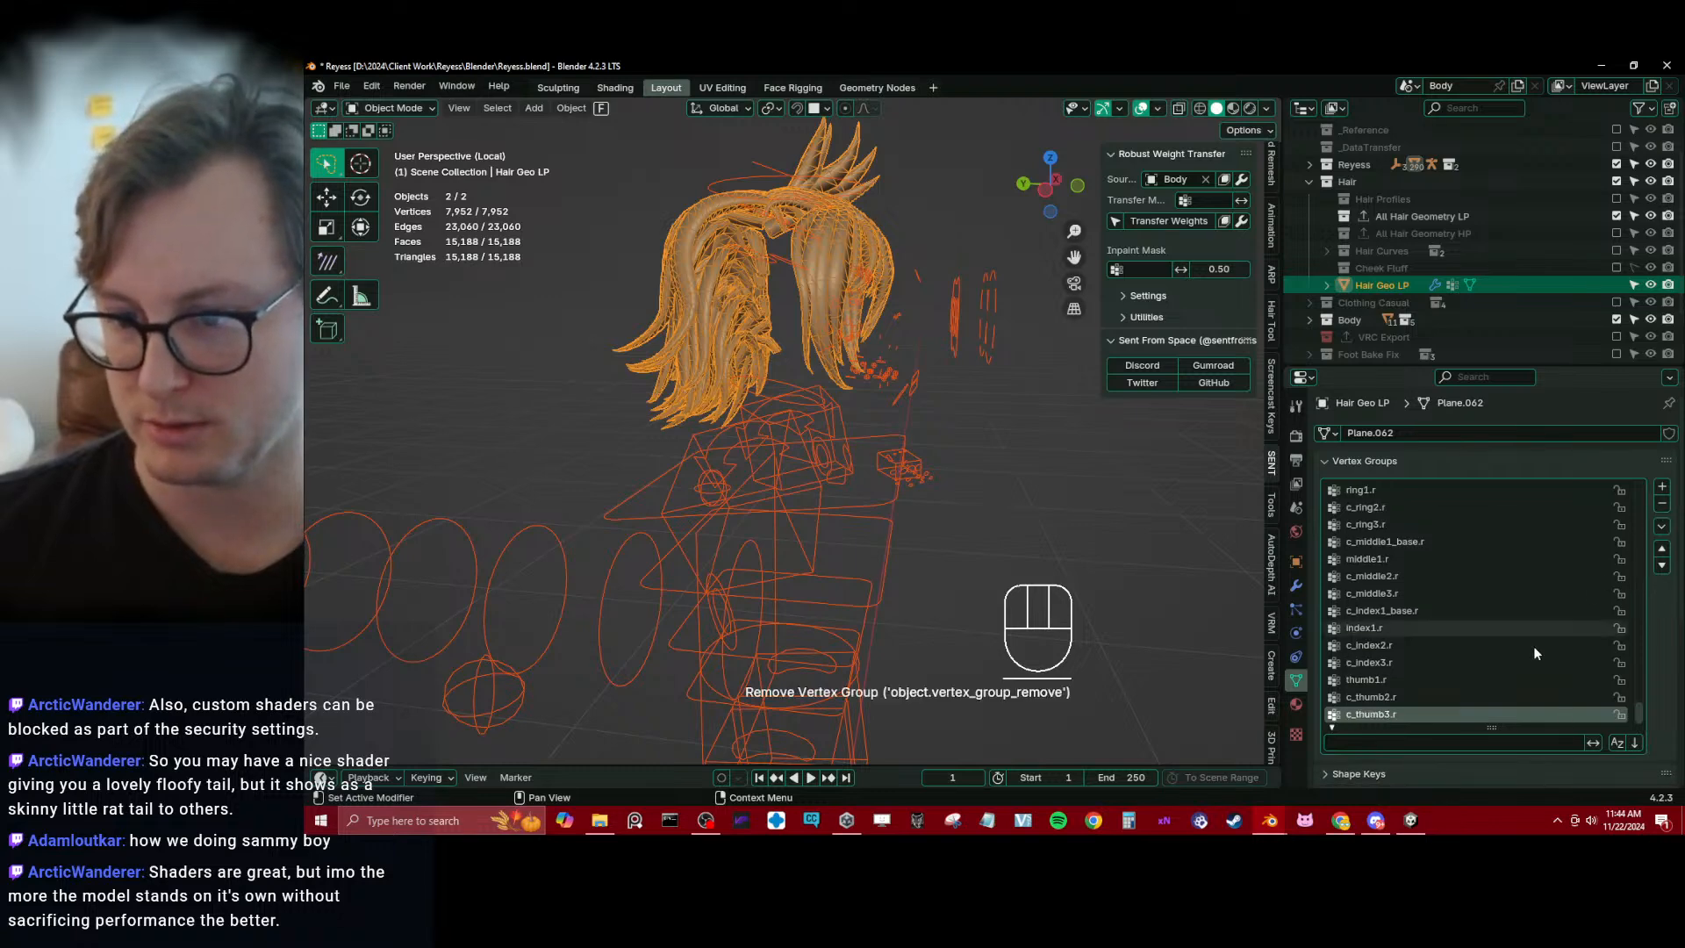
Convert the head.x attribute of Hair Geo LP using Generic mode, Vertex domain and Float data type, and delete that attribute
{"action": "scroll", "coordinate": [1668, 733], "scroll_direction": "down", "scroll_amount": 4}
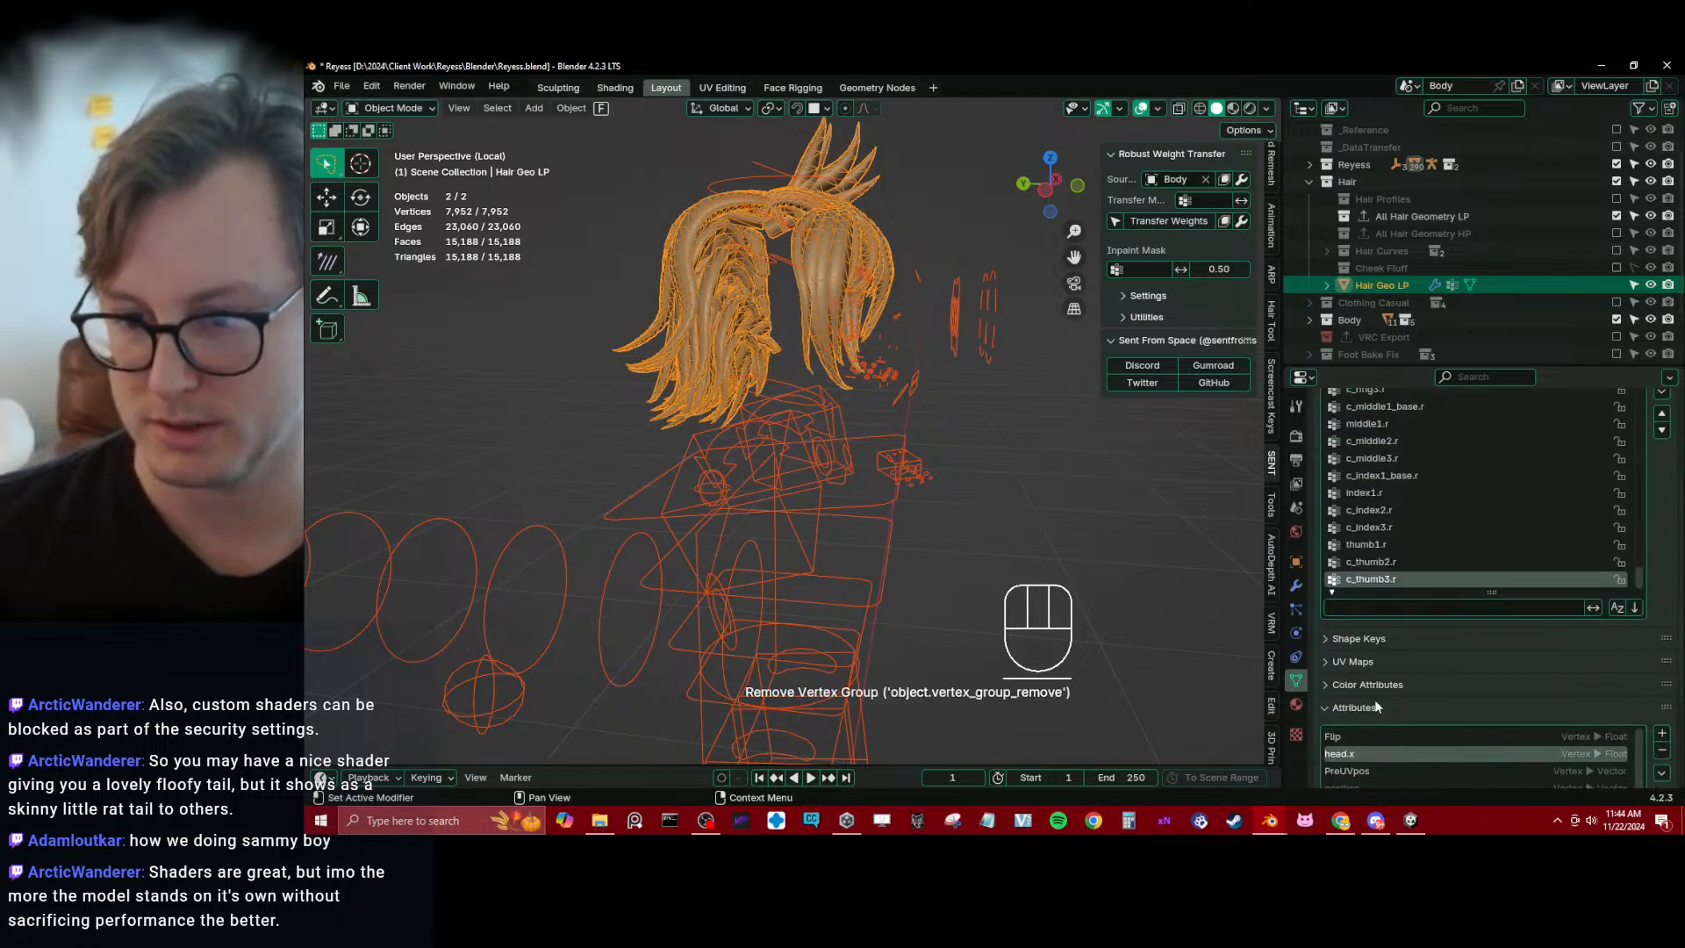
{"action": "scroll", "coordinate": [1375, 707], "scroll_direction": "down", "scroll_amount": 1}
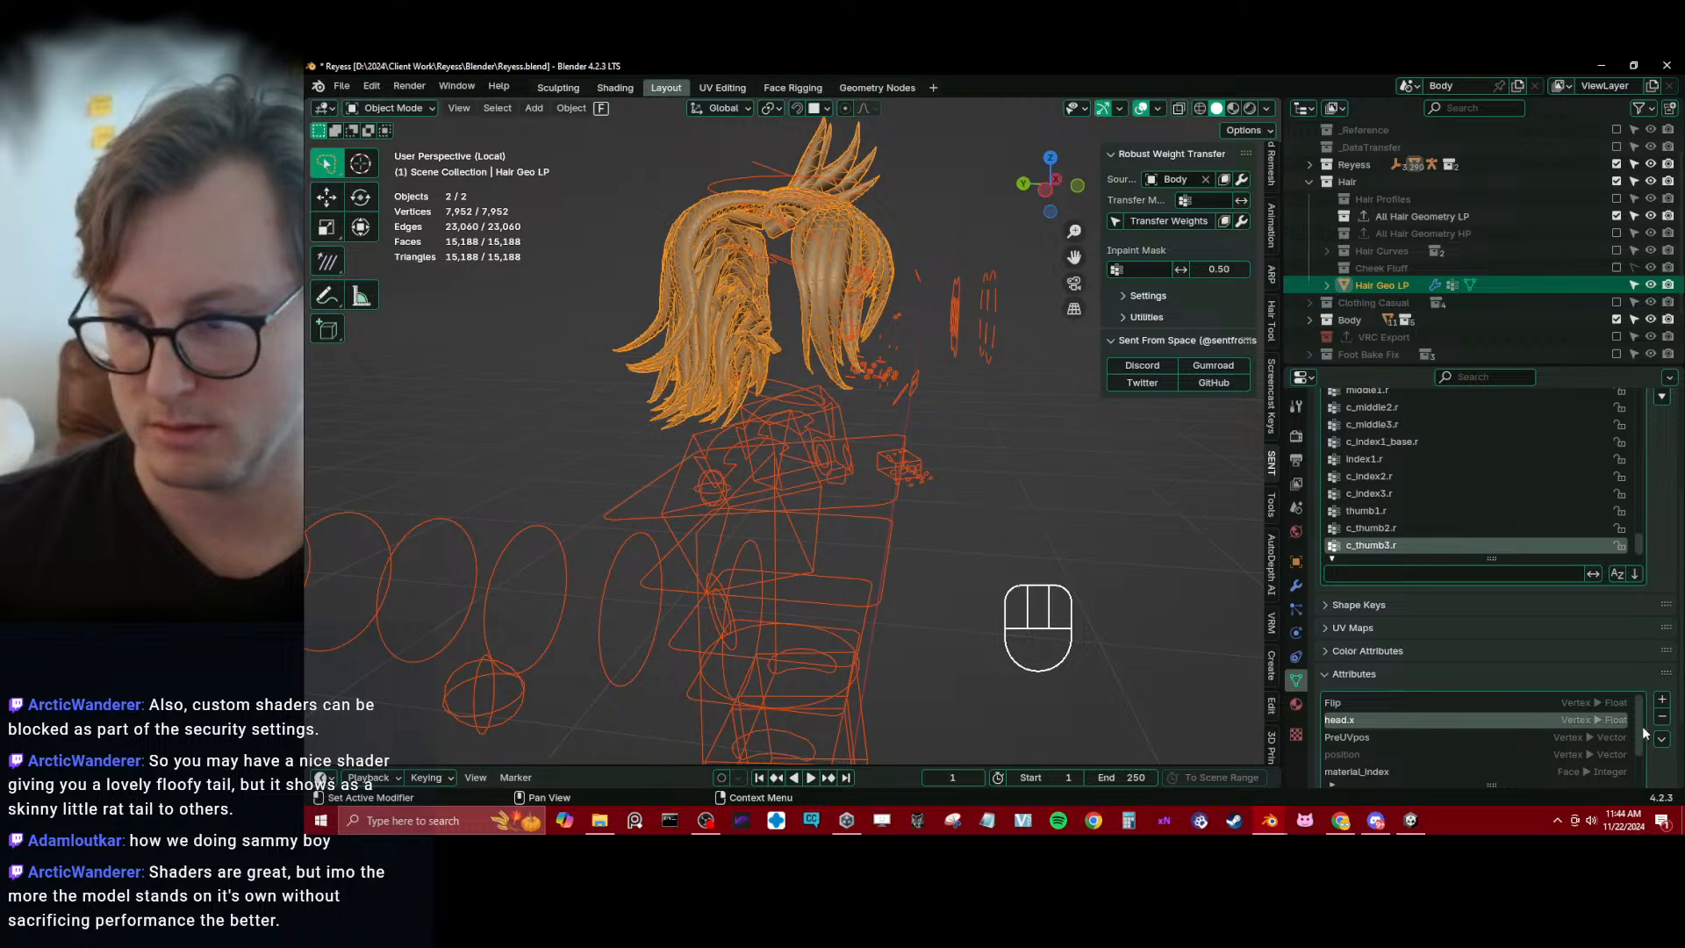
{"action": "key", "text": "ctrl+Tab"}
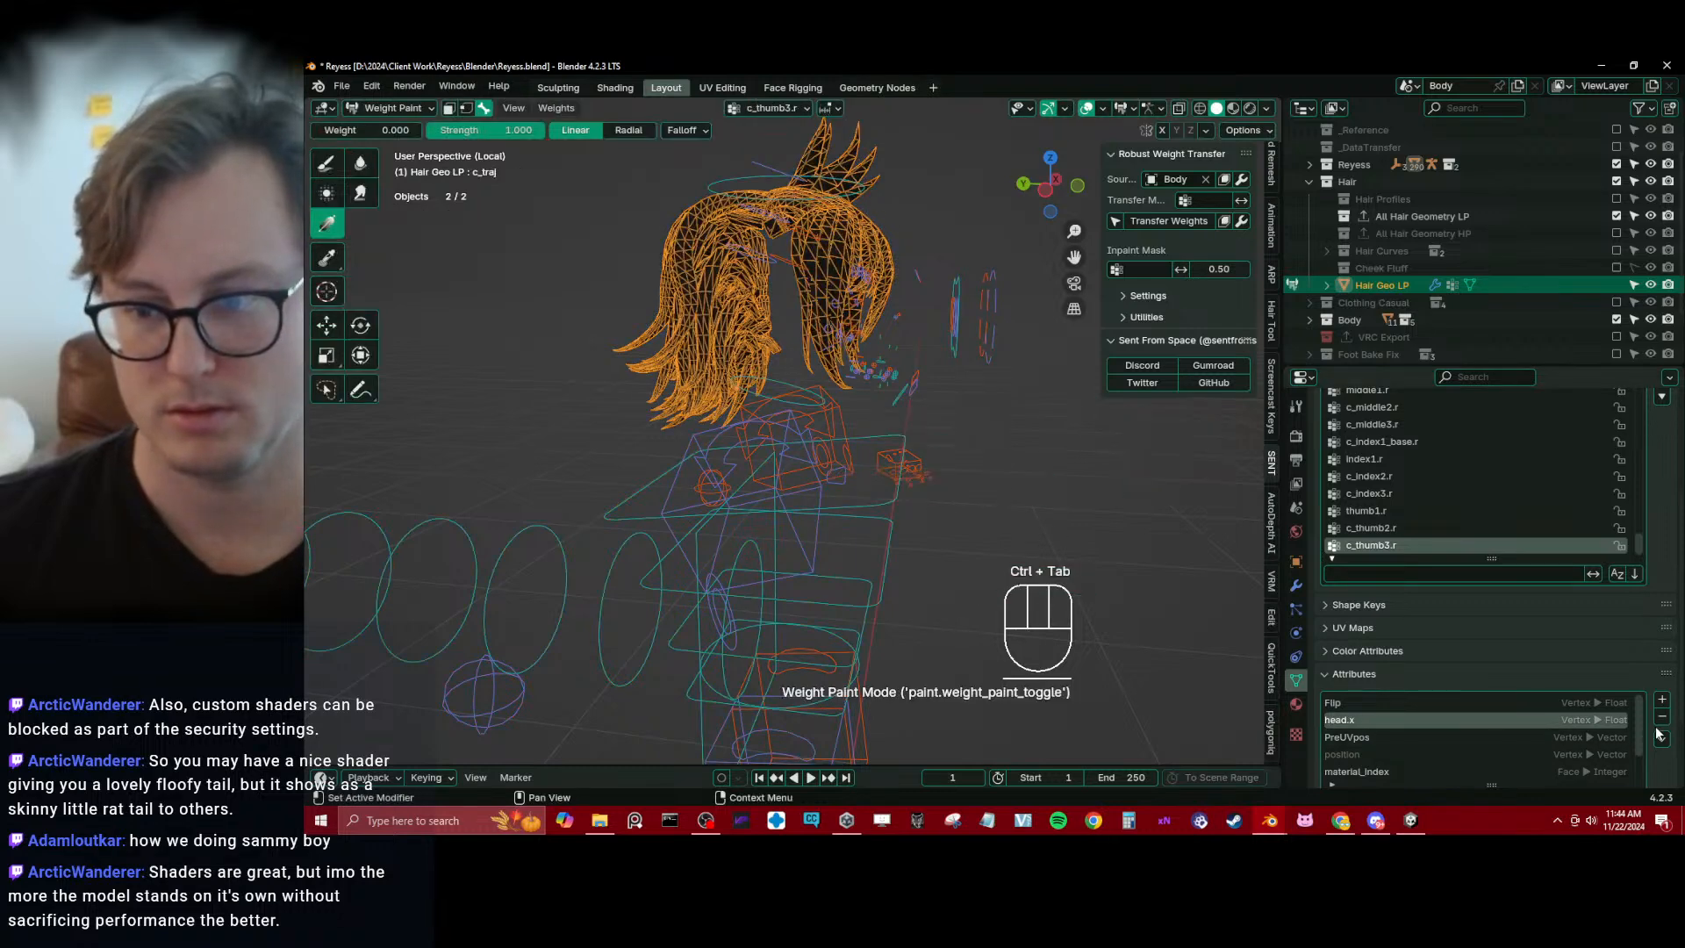
{"action": "key", "text": "ctrl+Tab"}
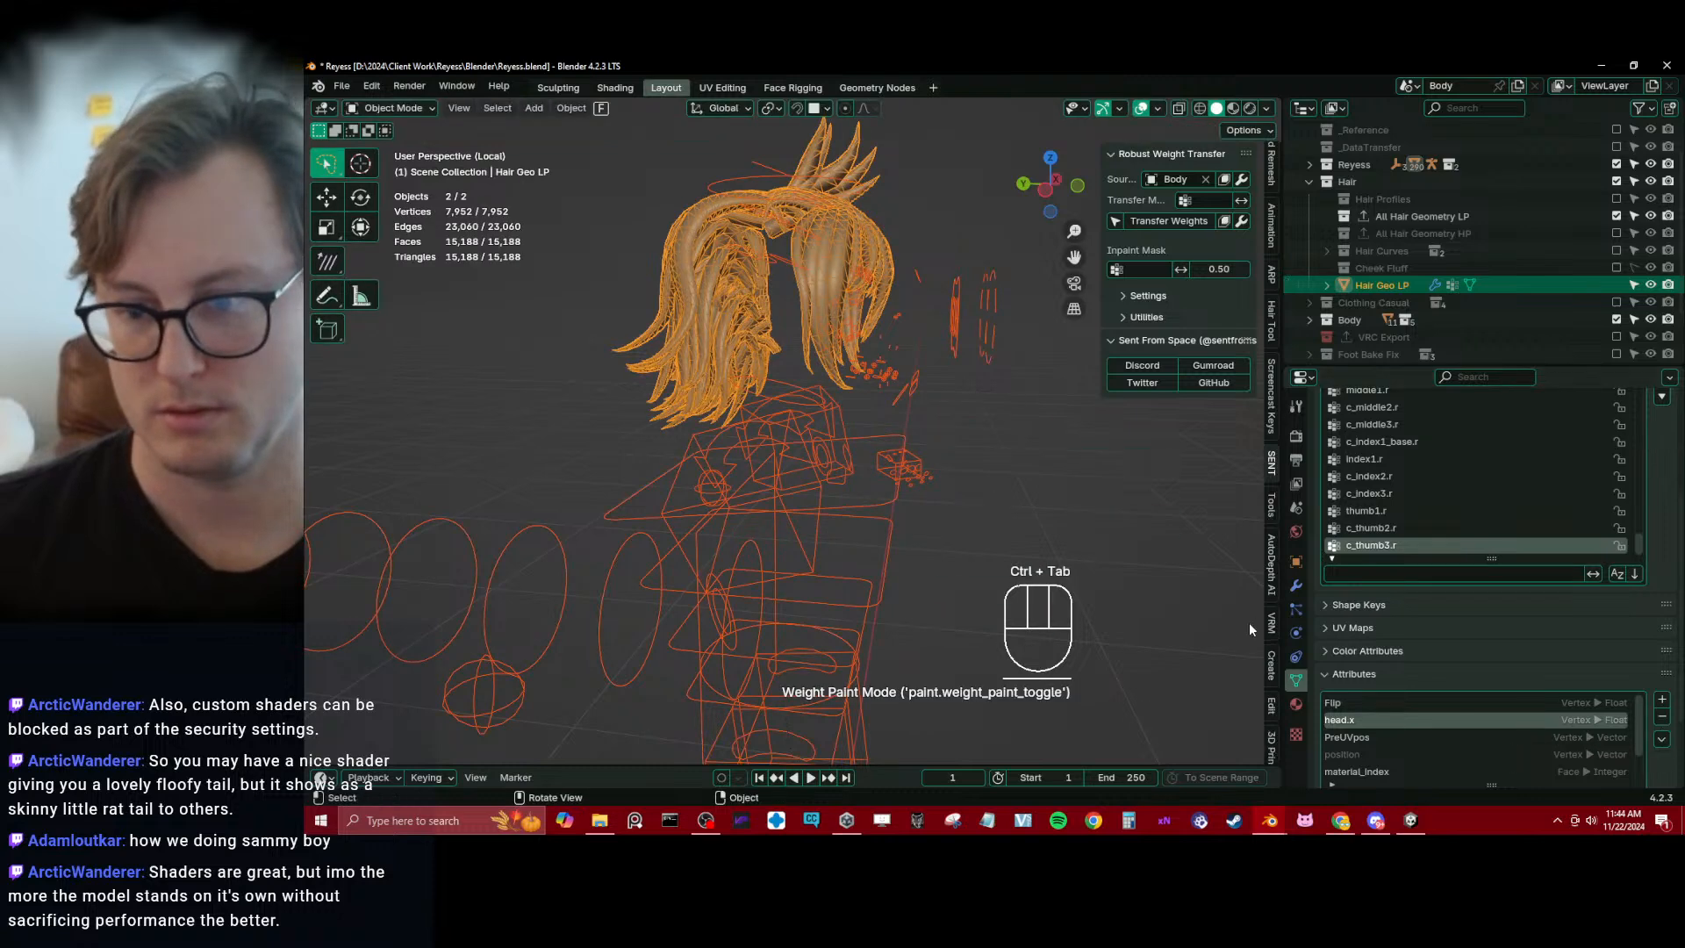
{"action": "key", "text": "ctrl+s"}
{"action": "left_click", "coordinate": [1660, 738]}
{"action": "left_click", "coordinate": [1618, 754]}
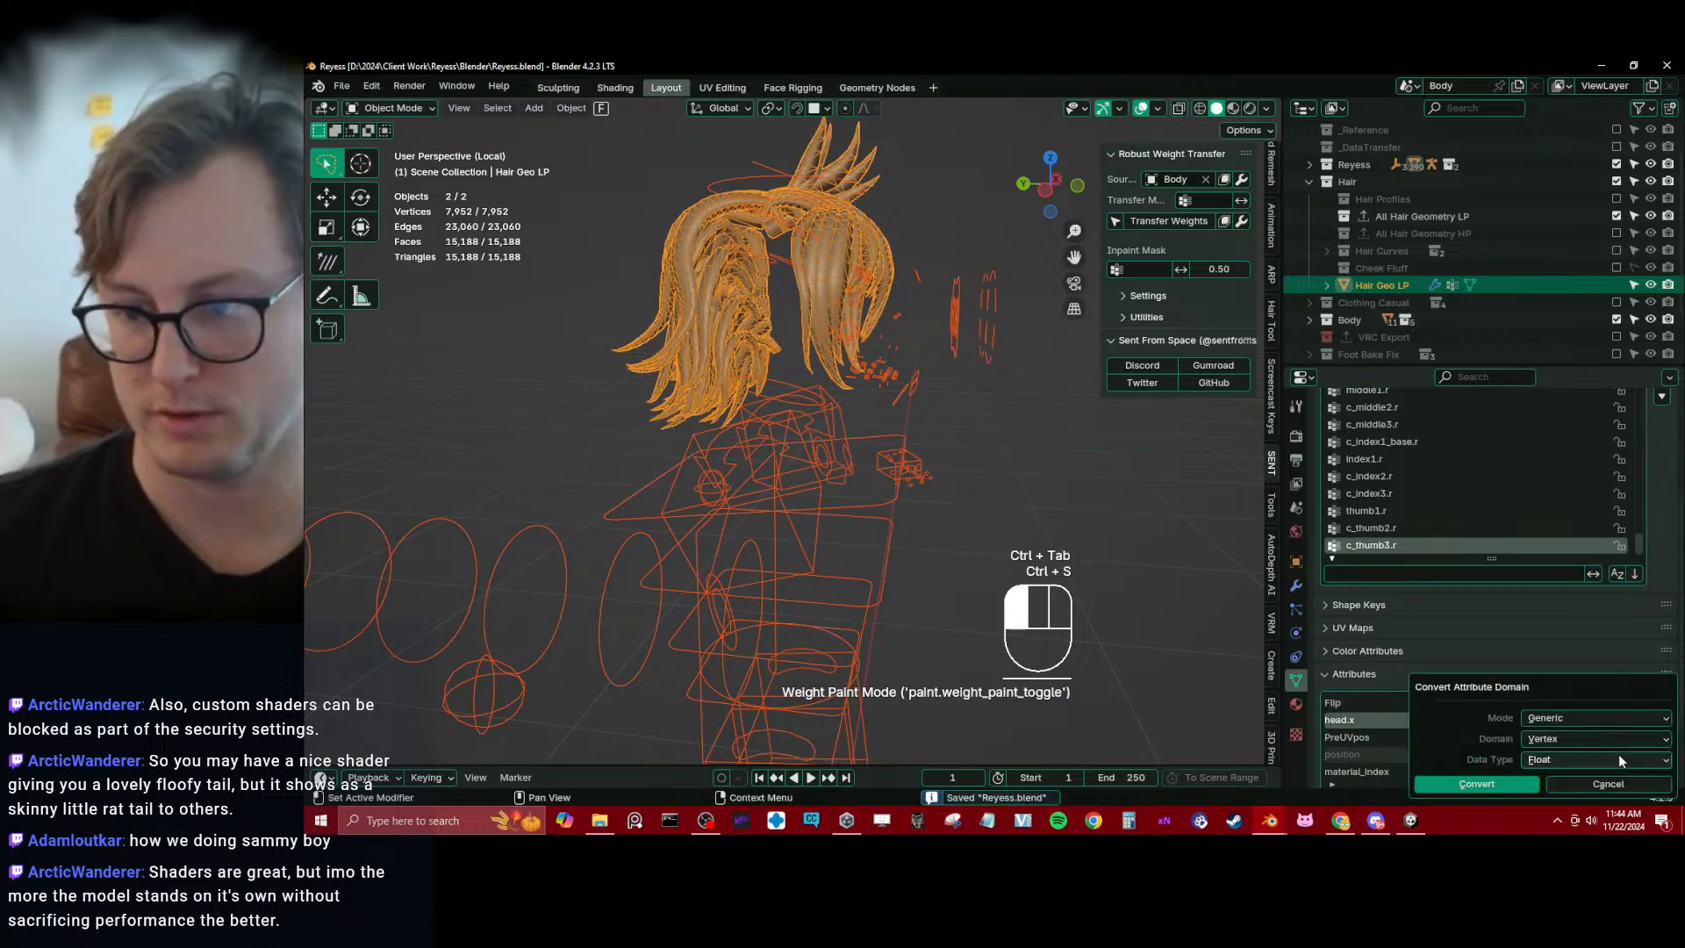
{"action": "left_click", "coordinate": [1498, 782]}
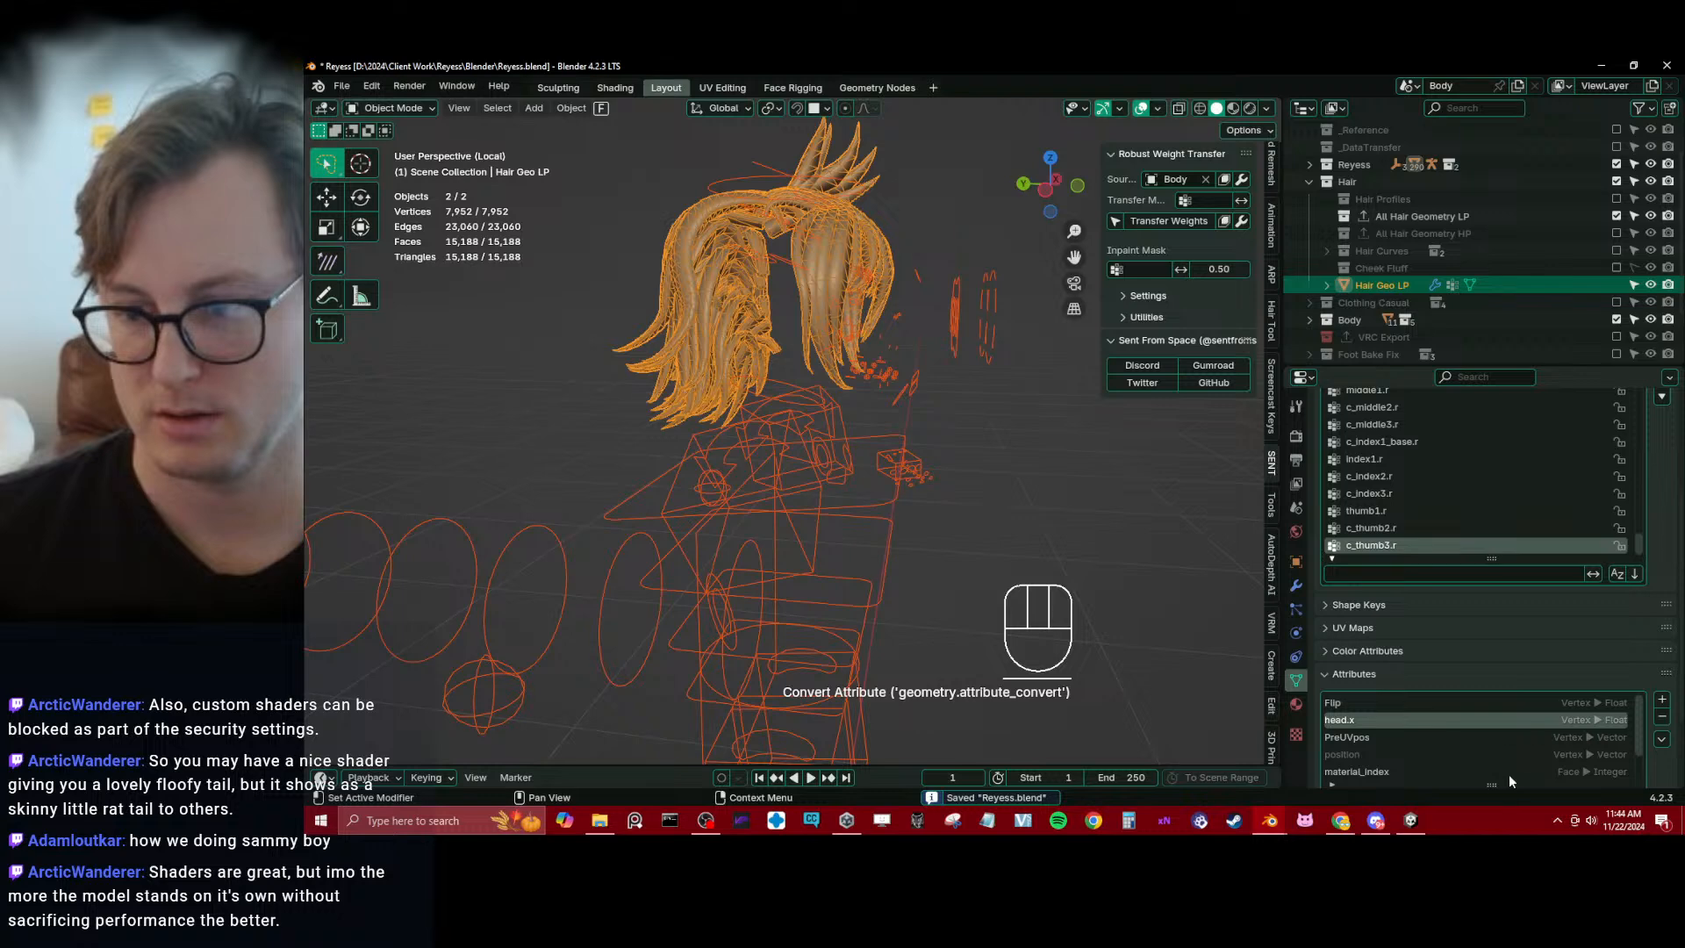
{"action": "left_click", "coordinate": [1661, 720]}
Filter the vertex groups of Hair Geo LP by "head.", clear the filter and save the file
{"action": "left_click", "coordinate": [1392, 572]}
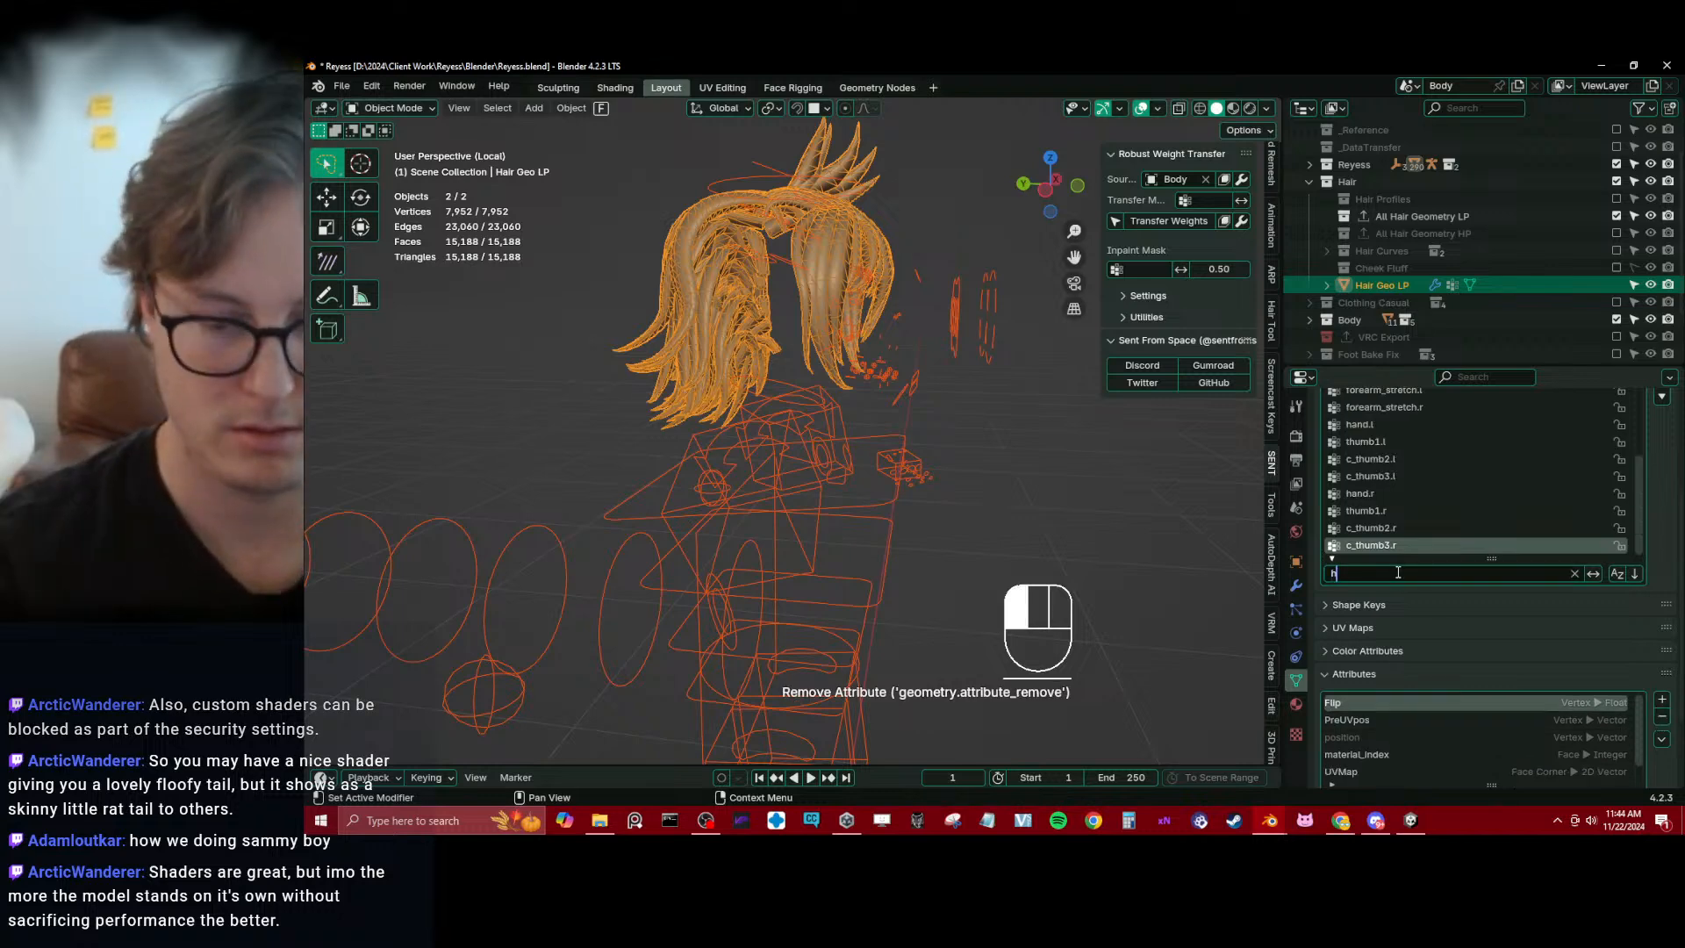
{"action": "type", "text": "head."}
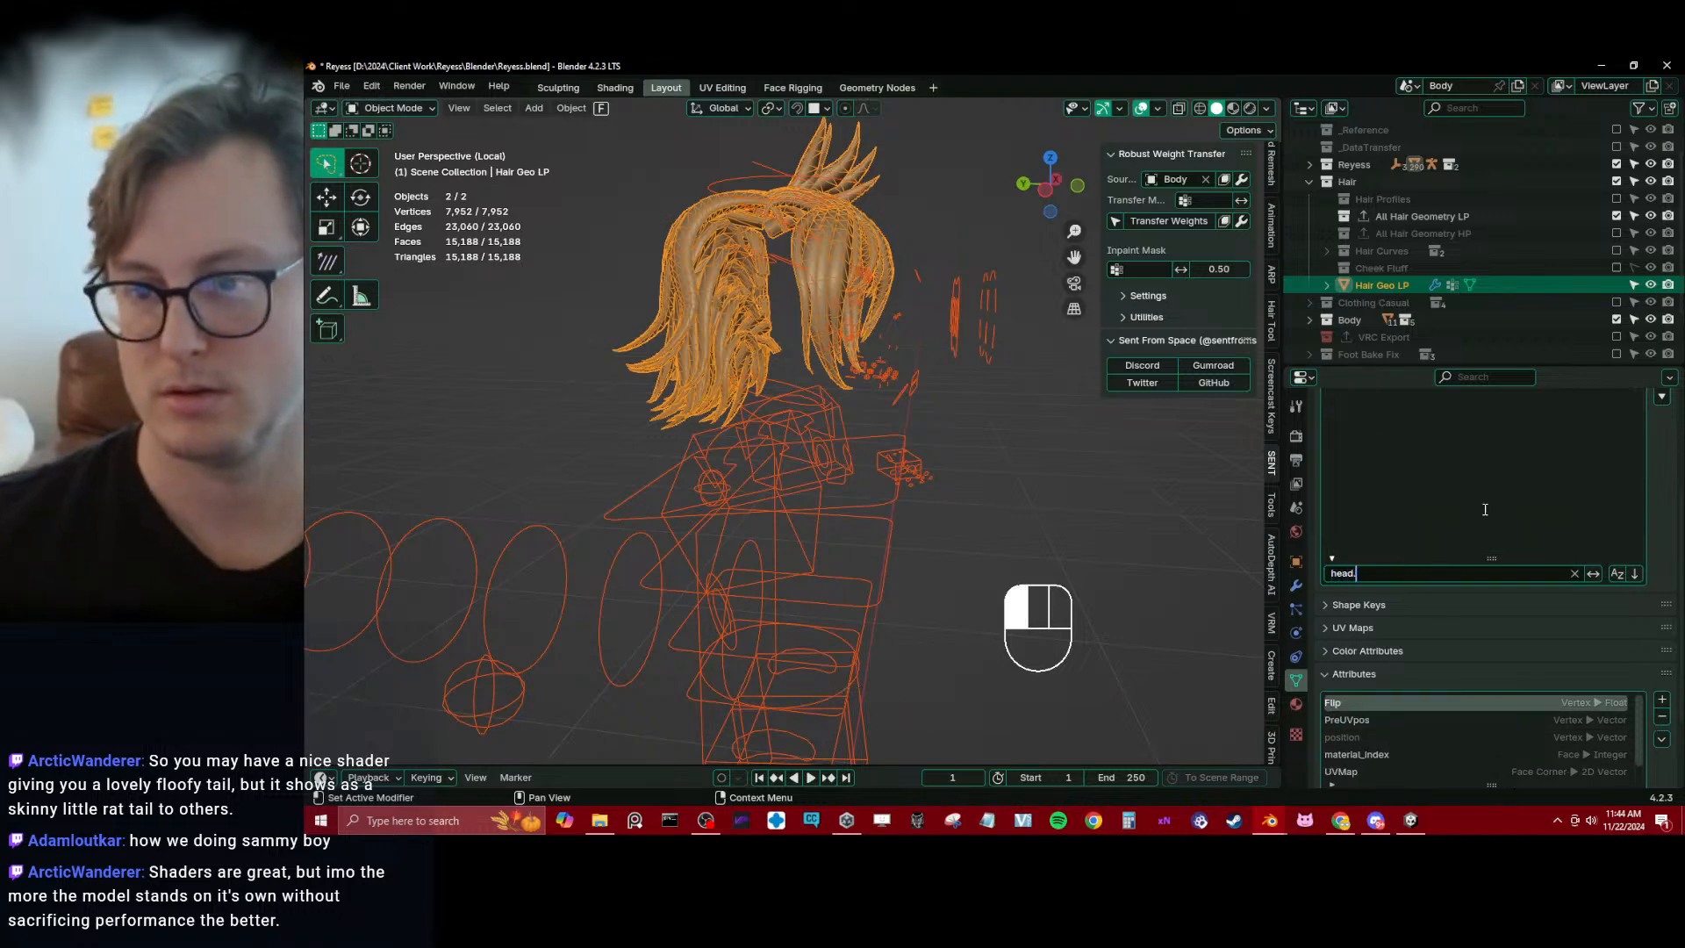
{"action": "scroll", "coordinate": [1512, 507], "scroll_direction": "up", "scroll_amount": 3}
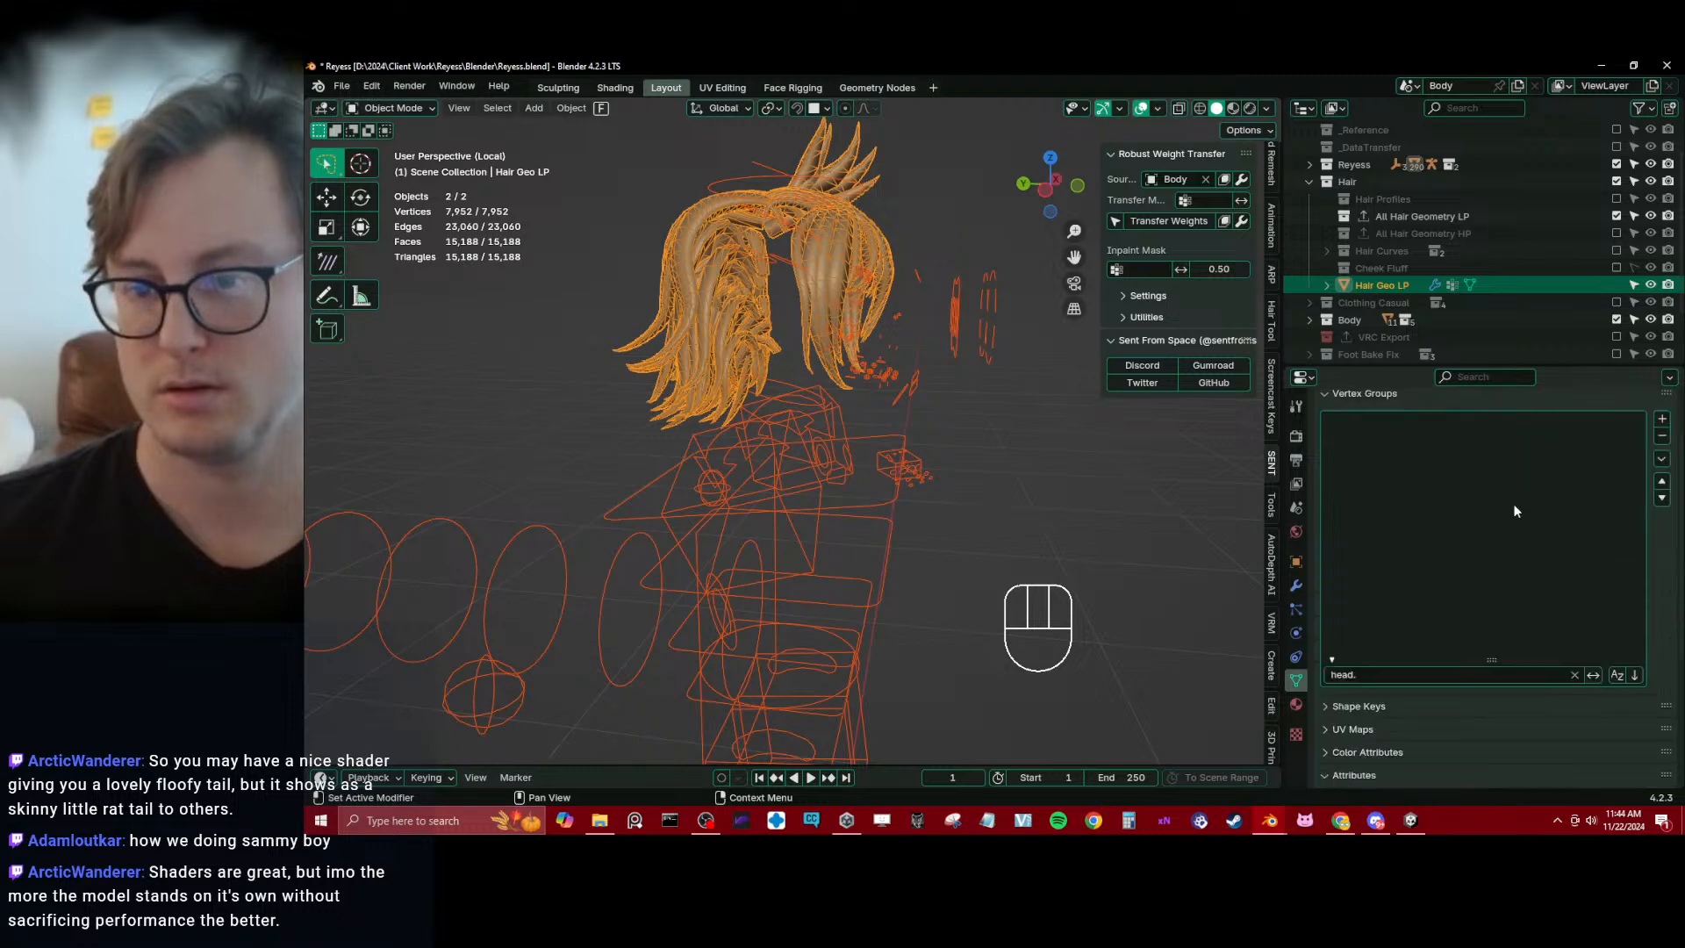
{"action": "left_click", "coordinate": [1576, 675]}
{"action": "middle_click_drag", "start_coordinate": [796, 499], "coordinate": [881, 448]}
{"action": "key", "text": "ctrl+s"}
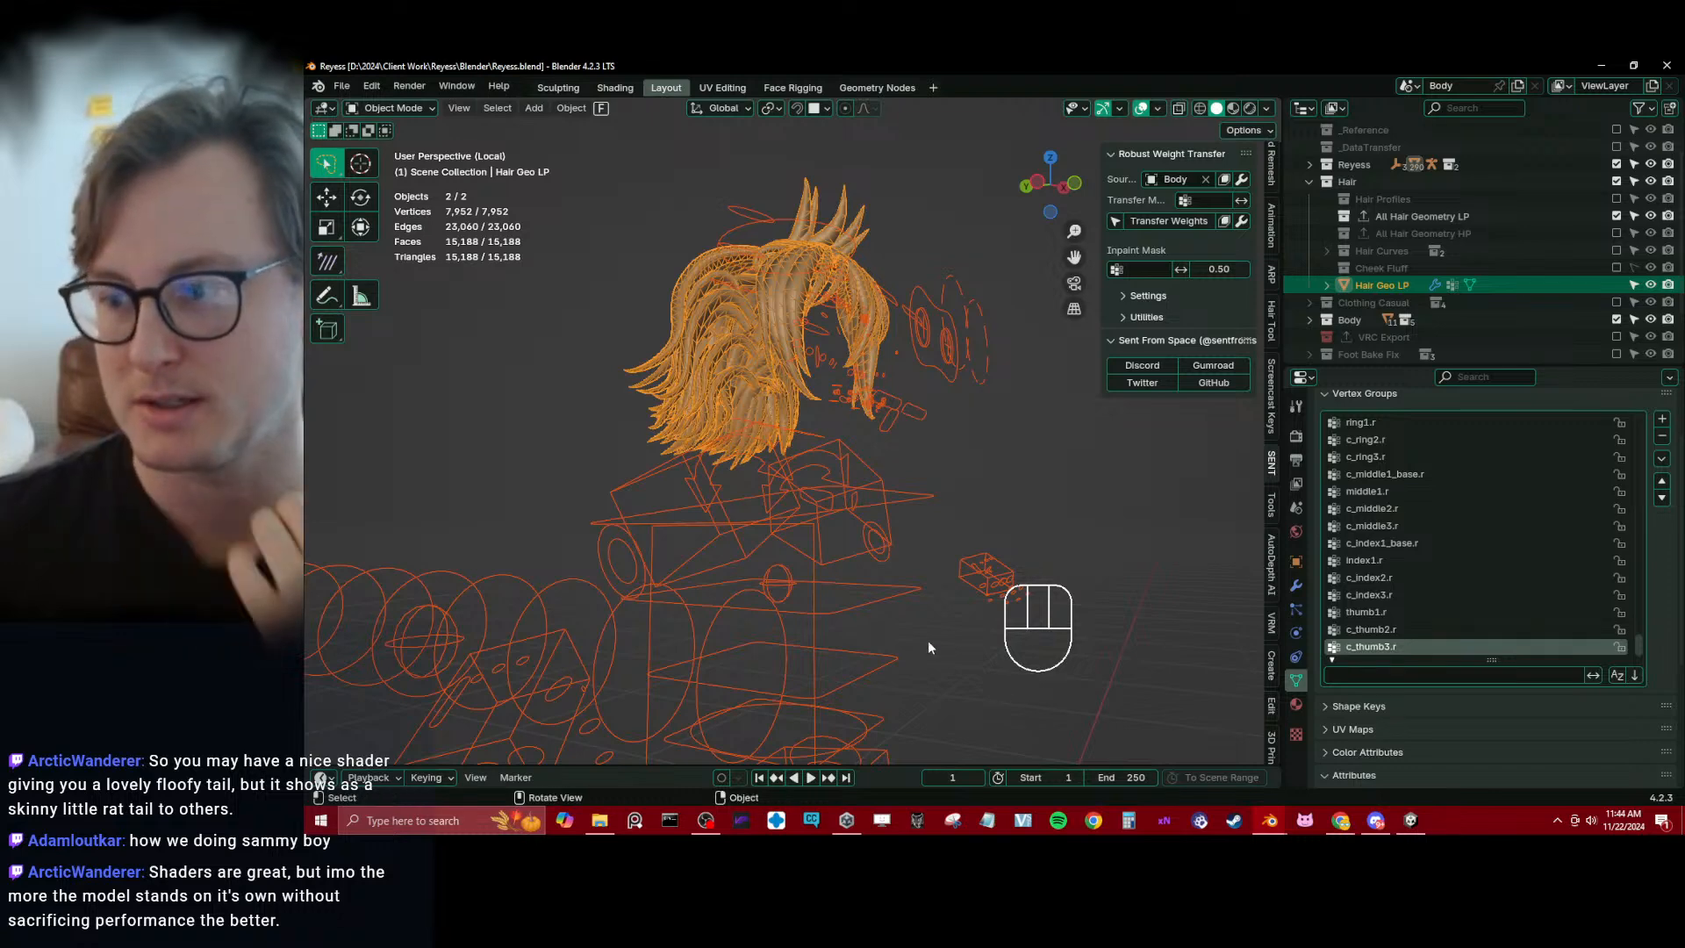
Select Reyess_rig together with Hair Geo LP as the active object, and enter Weight Paint mode on the hair
{"action": "middle_click_drag", "start_coordinate": [812, 444], "coordinate": [914, 408]}
{"action": "left_click", "coordinate": [914, 408]}
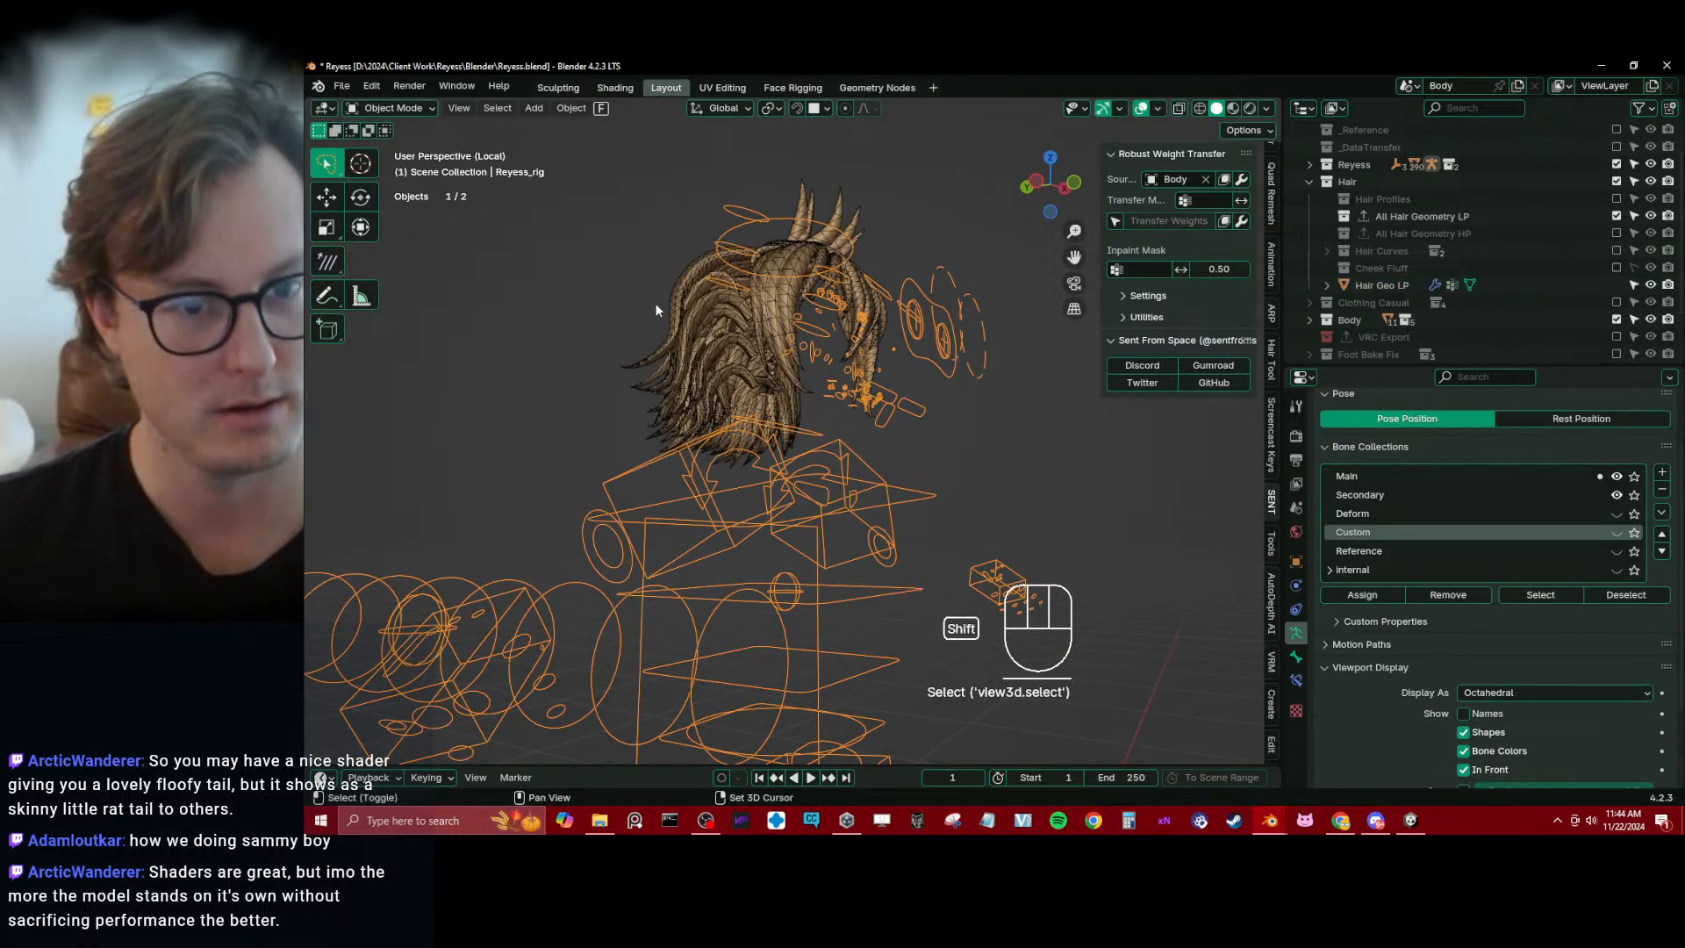
{"action": "left_click", "coordinate": [738, 331]}
{"action": "key", "text": "ctrl+Tab"}
{"action": "left_click", "coordinate": [625, 276]}
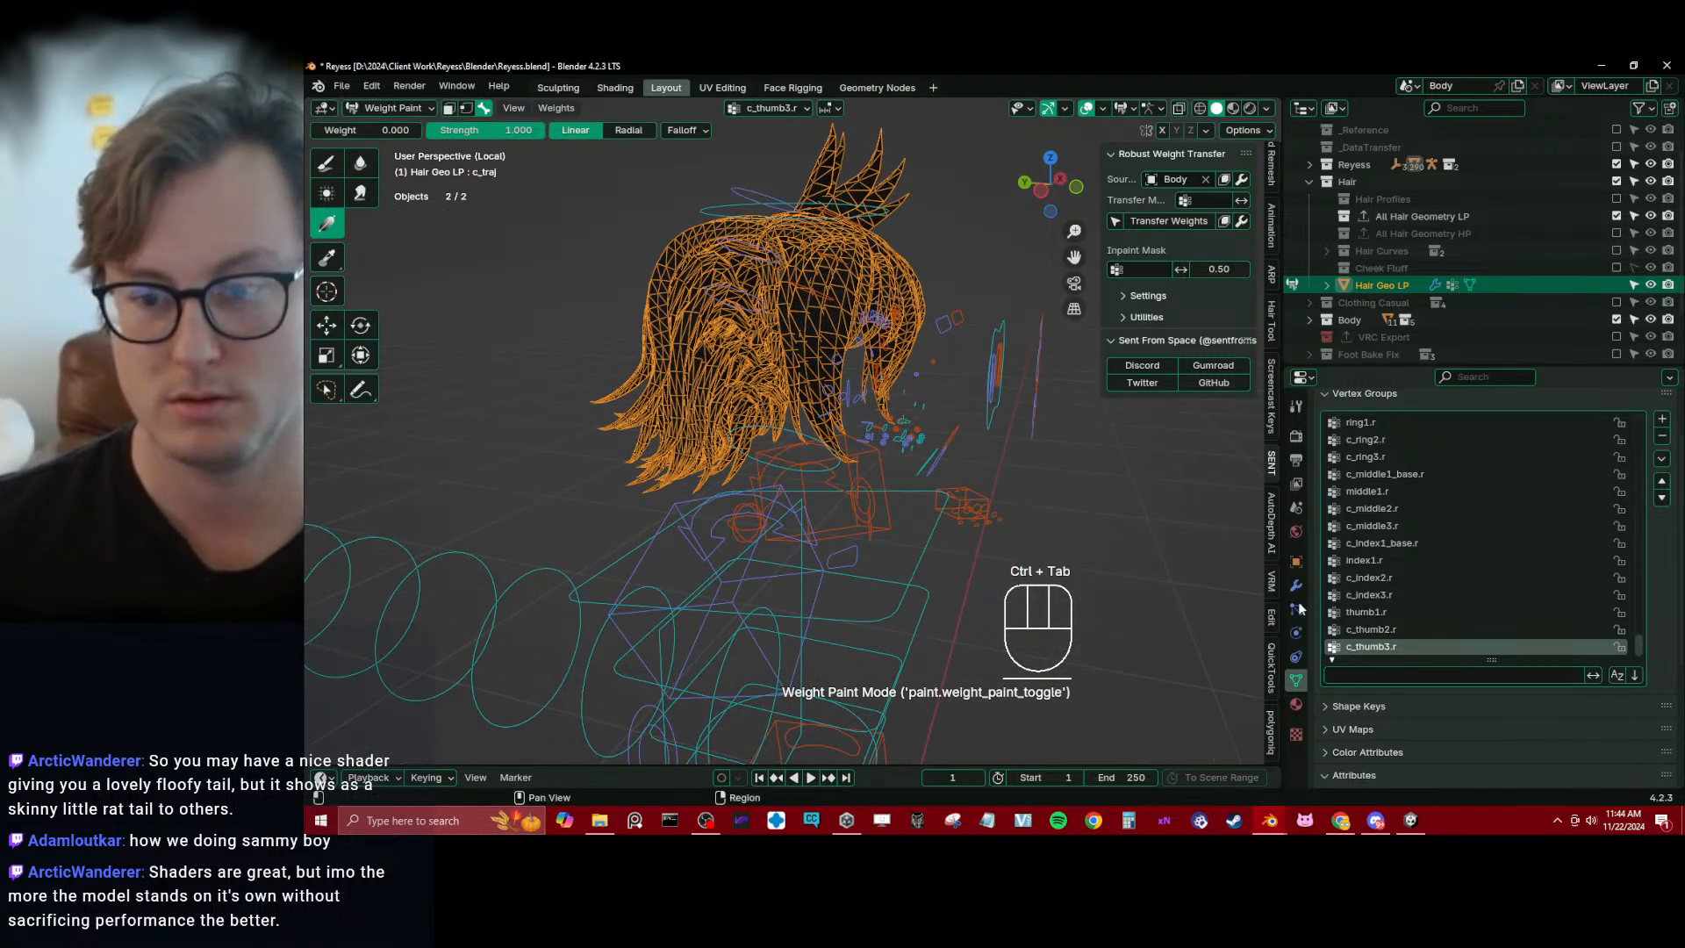
Add a new vertex group to Hair Geo LP and name it head.x
{"action": "left_click", "coordinate": [1661, 420]}
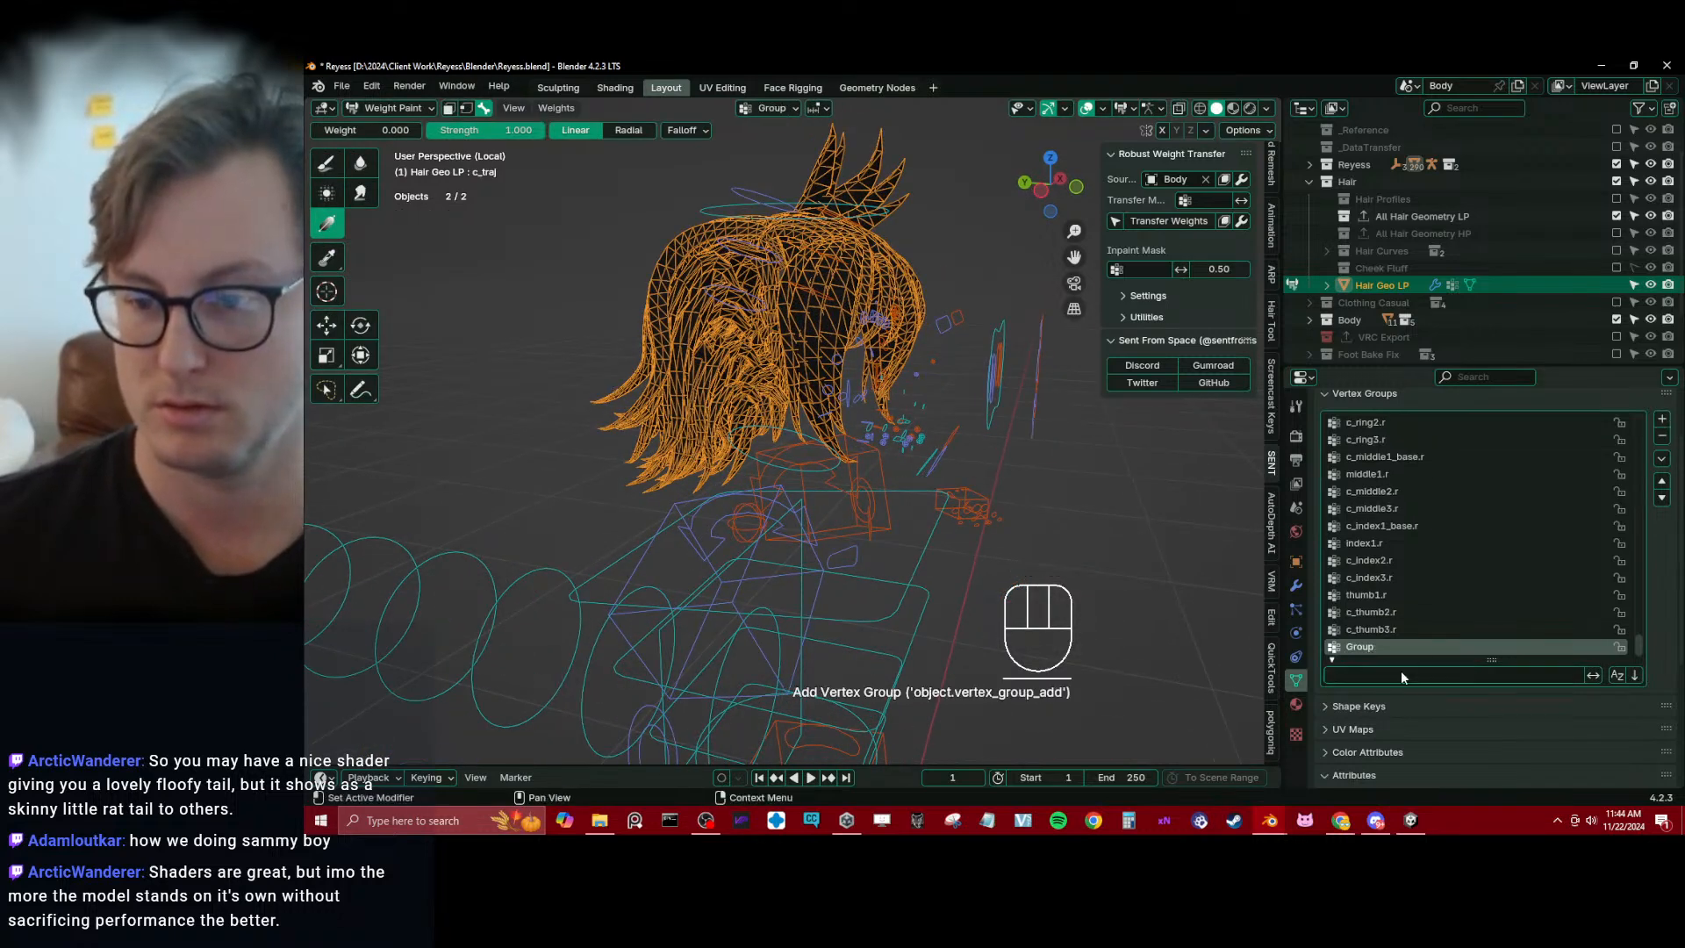
{"action": "left_click", "coordinate": [1395, 673]}
{"action": "double_click", "coordinate": [1381, 650]}
{"action": "type", "text": "head.x"}
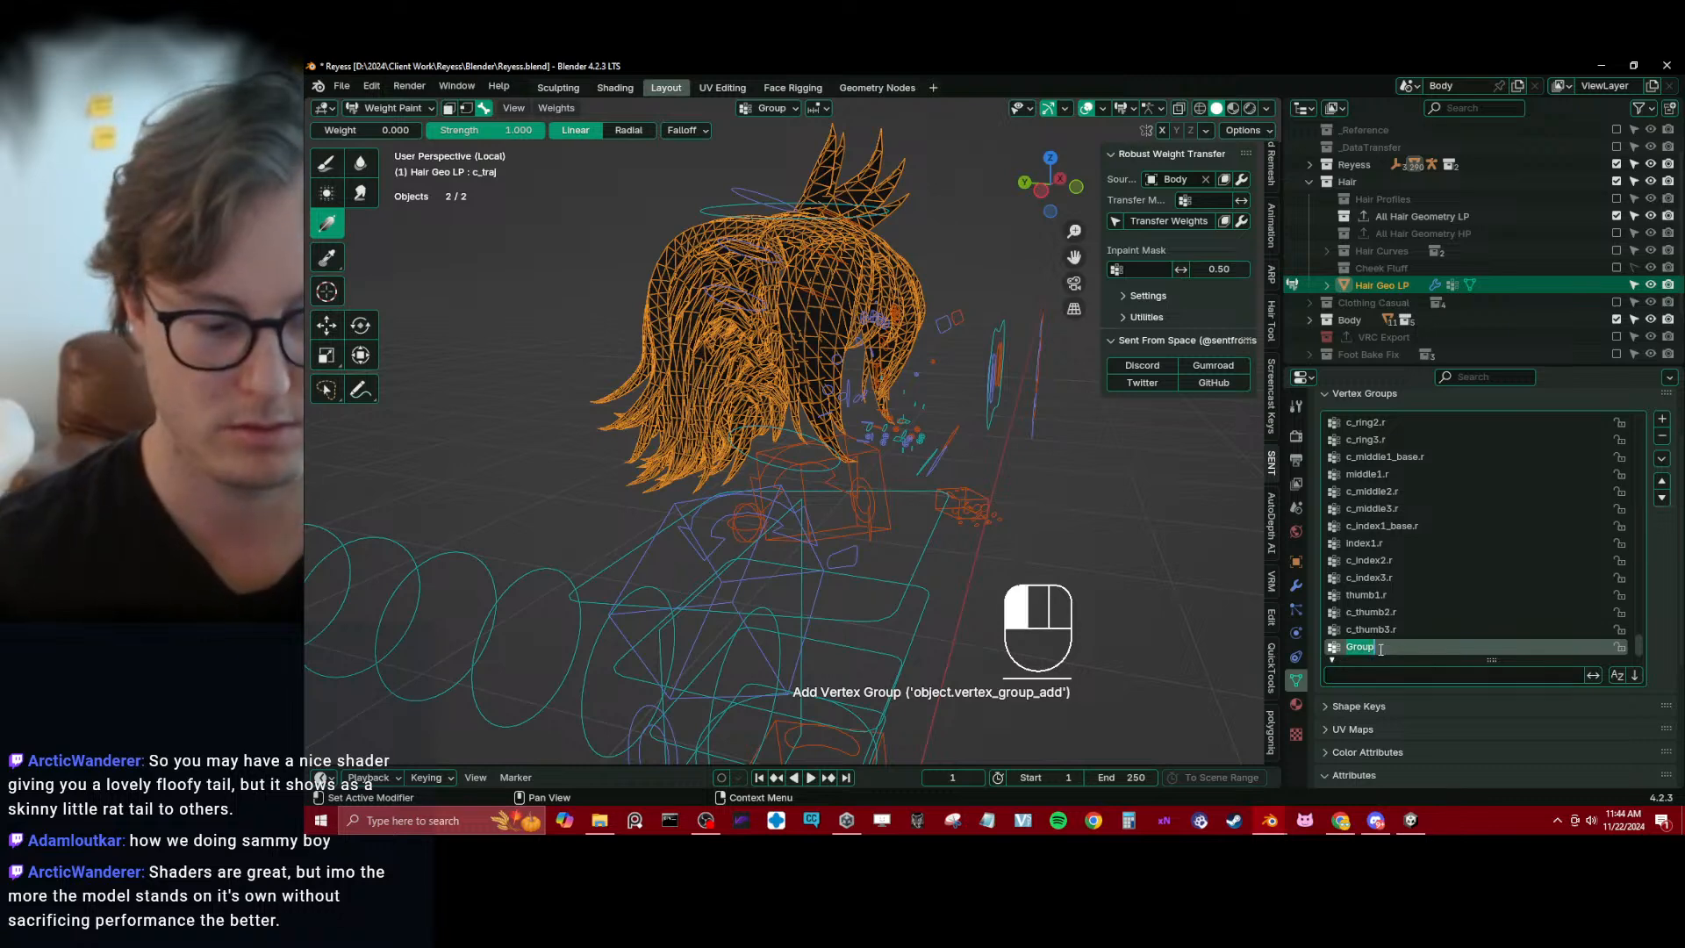
{"action": "key", "text": "Return"}
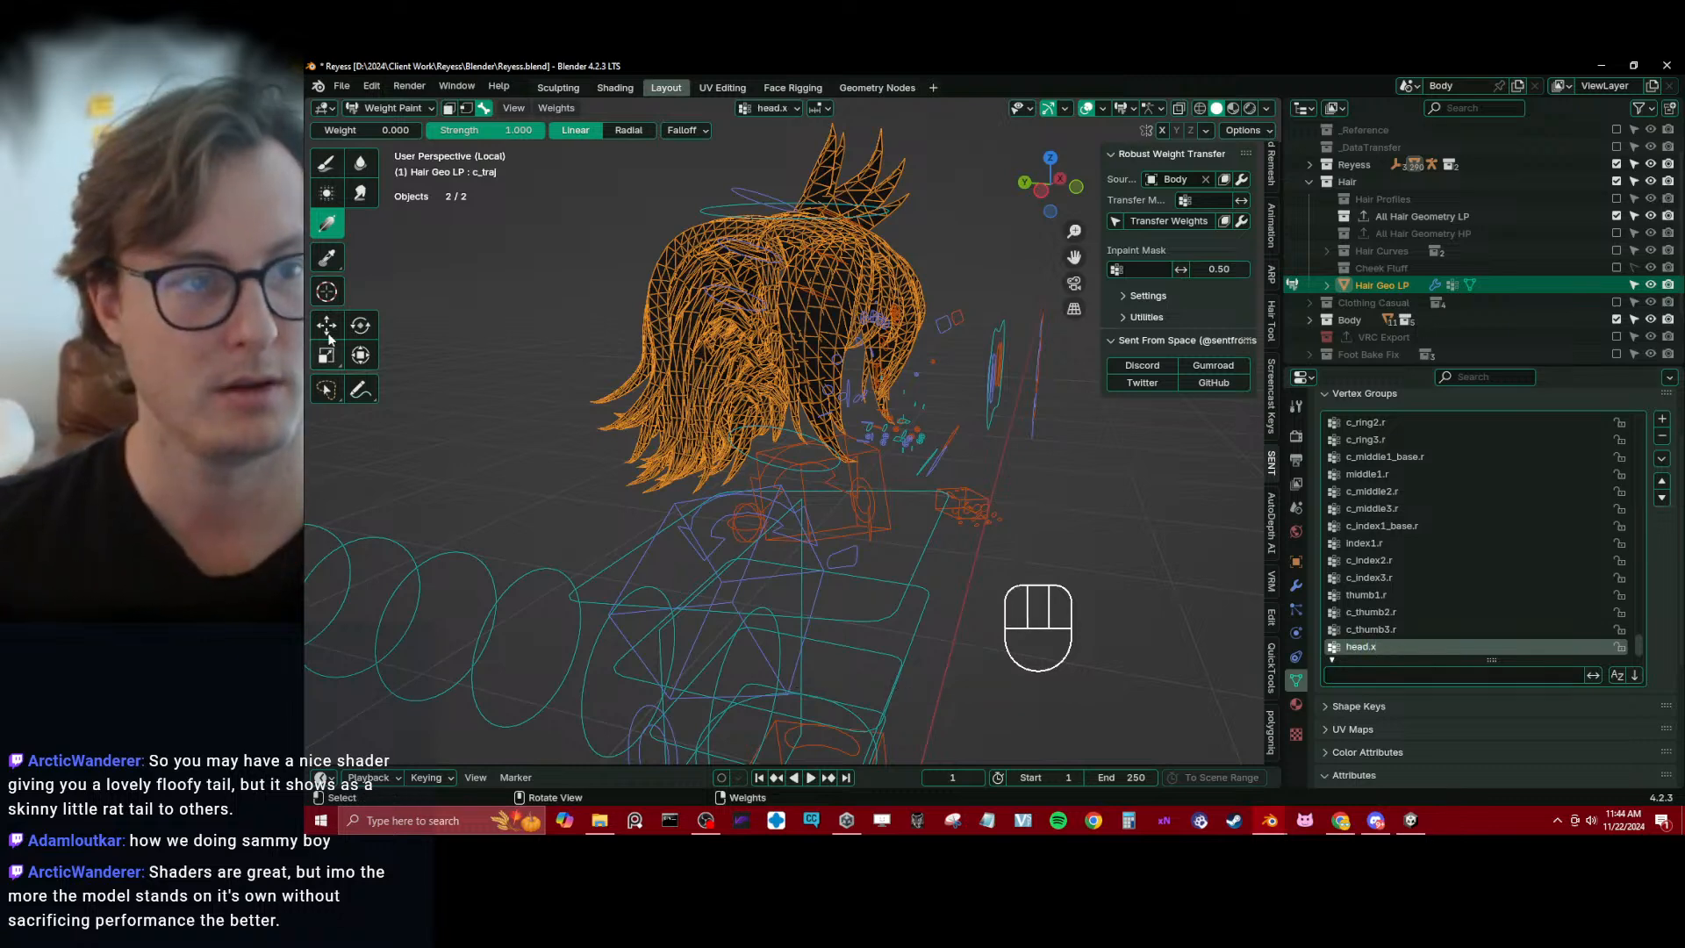
Fill the whole hair mesh with weight 1.000 in the head.x group using the linear Gradient tool, and leave Weight Paint mode
{"action": "left_click_drag", "start_coordinate": [377, 133], "coordinate": [421, 139]}
{"action": "left_click_drag", "start_coordinate": [581, 305], "coordinate": [554, 302]}
{"action": "key", "text": "ctrl+Tab"}
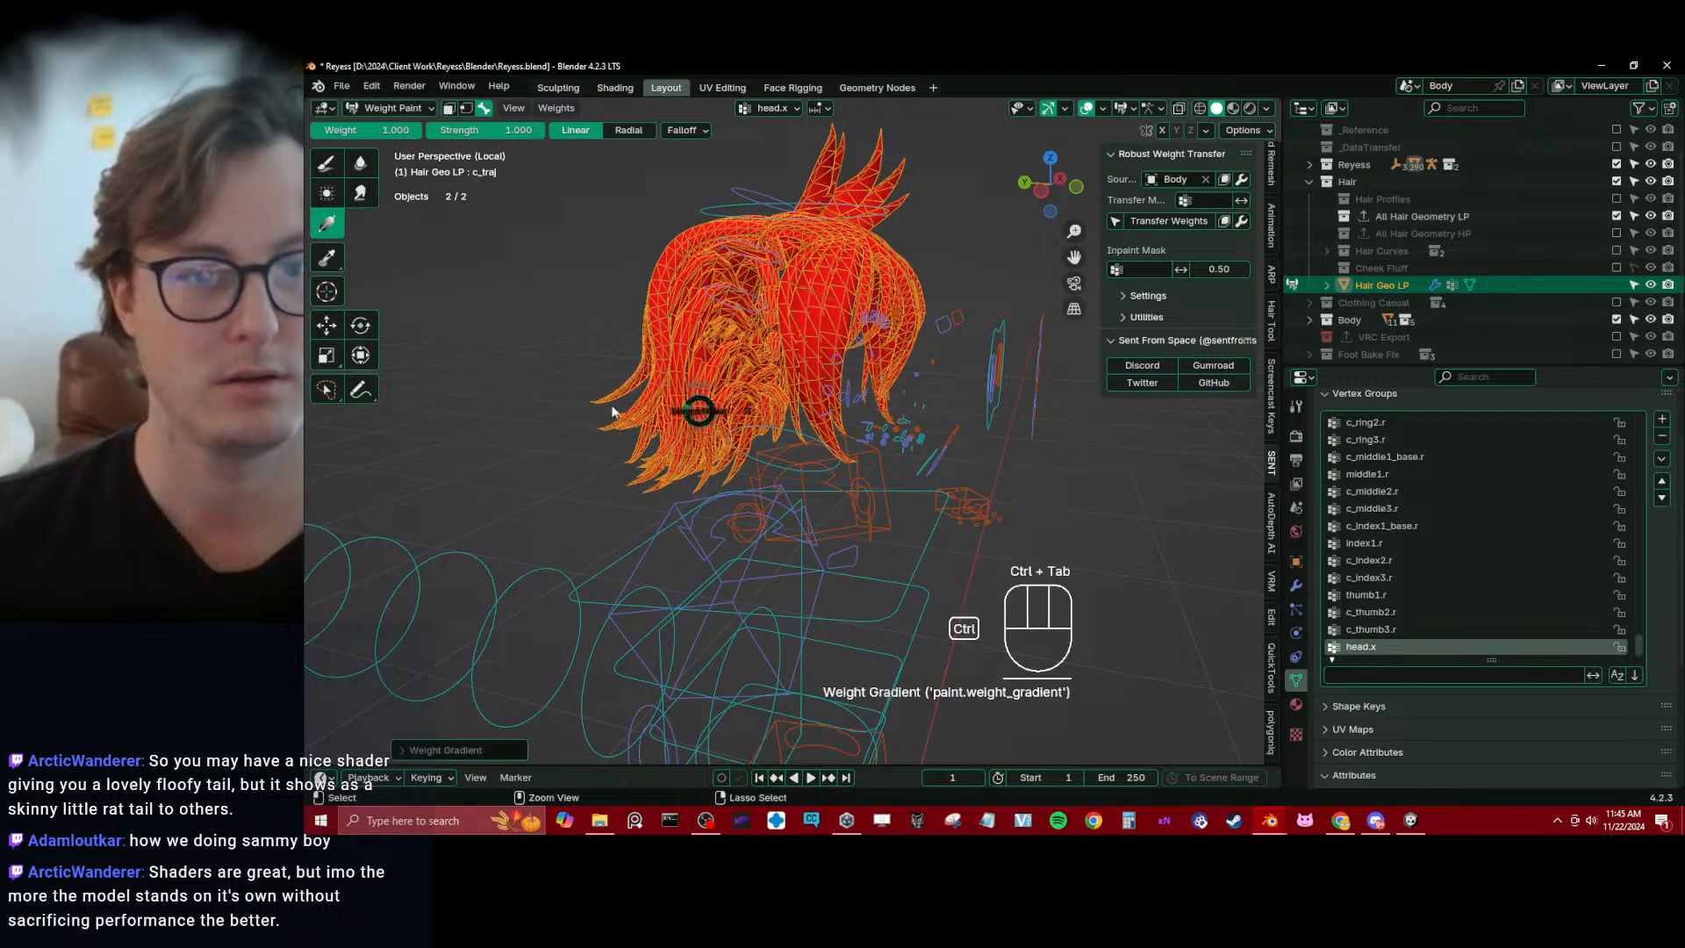
Exit local view to bring back the full avatar and save the file
{"action": "key", "text": "z"}
{"action": "left_click", "coordinate": [858, 449]}
{"action": "middle_click_drag", "start_coordinate": [858, 450], "coordinate": [732, 440]}
{"action": "key", "text": "ctrl+s"}
{"action": "key", "text": "slash"}
{"action": "key", "text": "ctrl+s"}
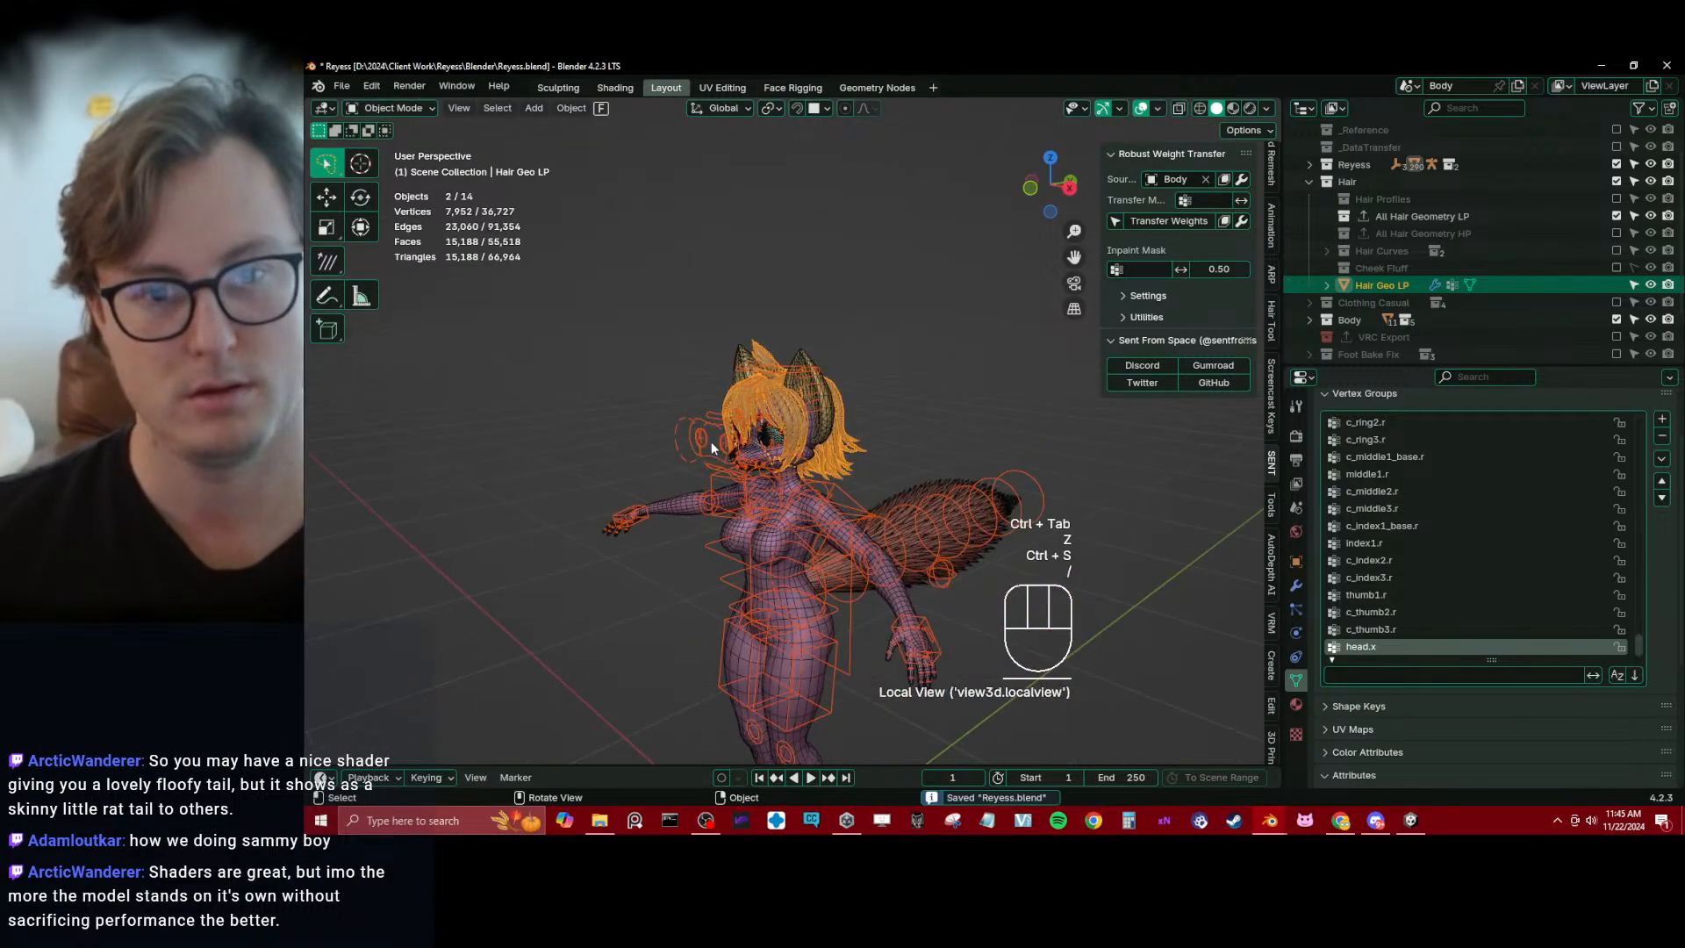
{"action": "scroll", "coordinate": [681, 446], "scroll_direction": "up", "scroll_amount": 3}
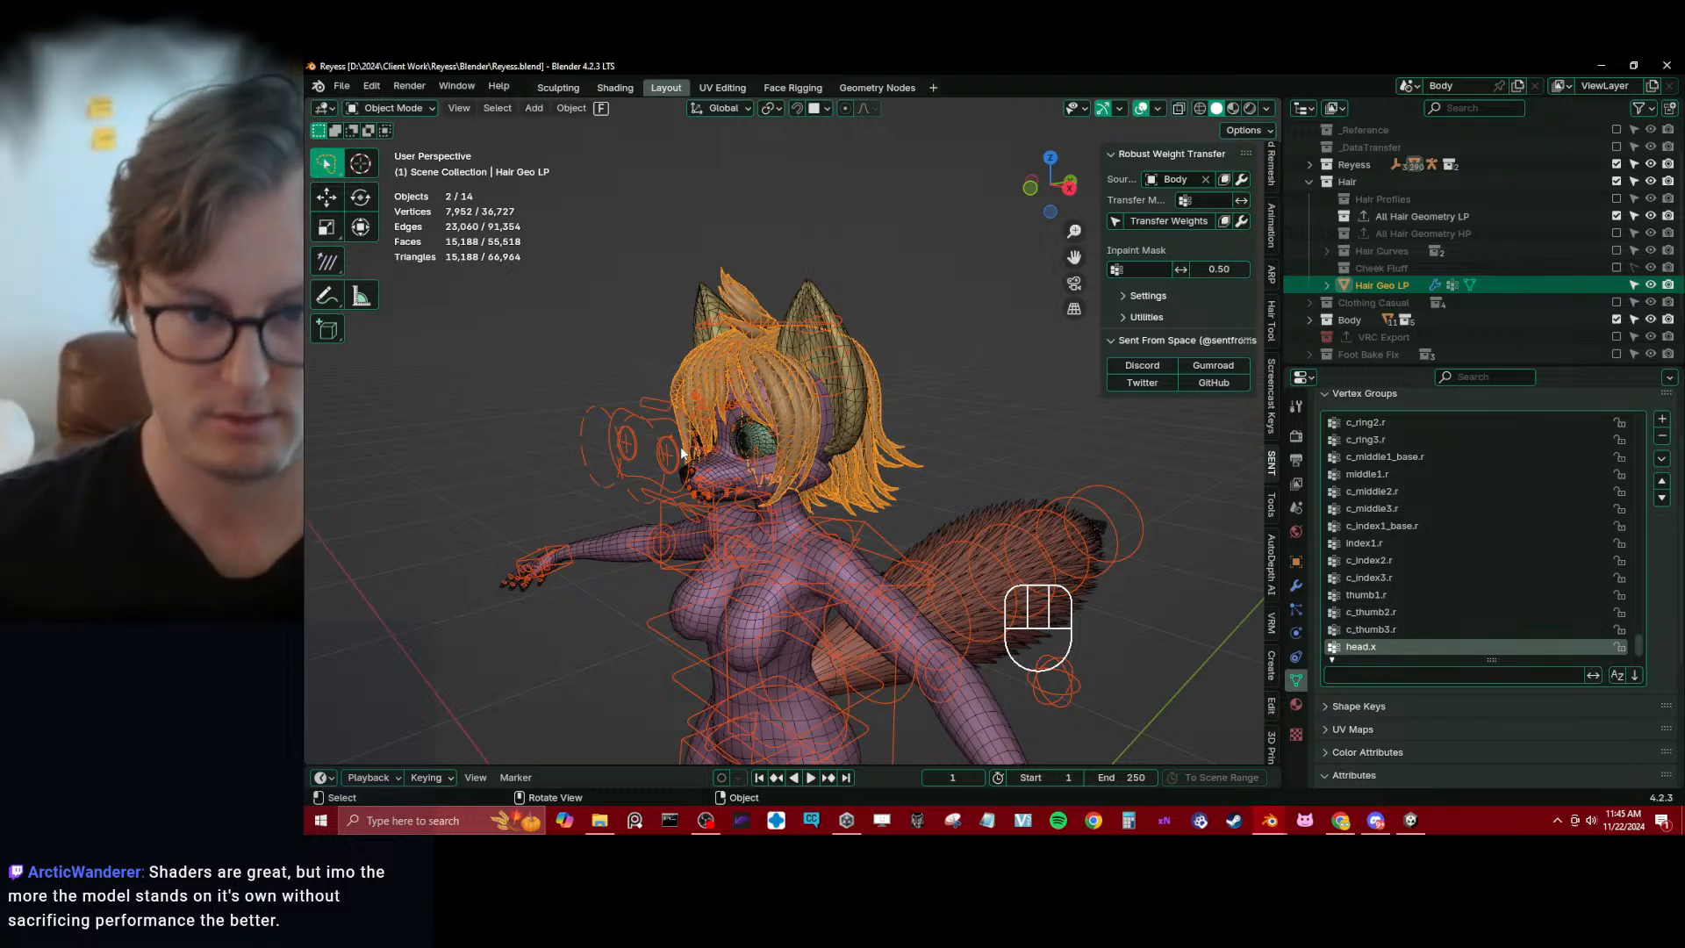
{"action": "scroll", "coordinate": [754, 379], "scroll_direction": "up", "scroll_amount": 3}
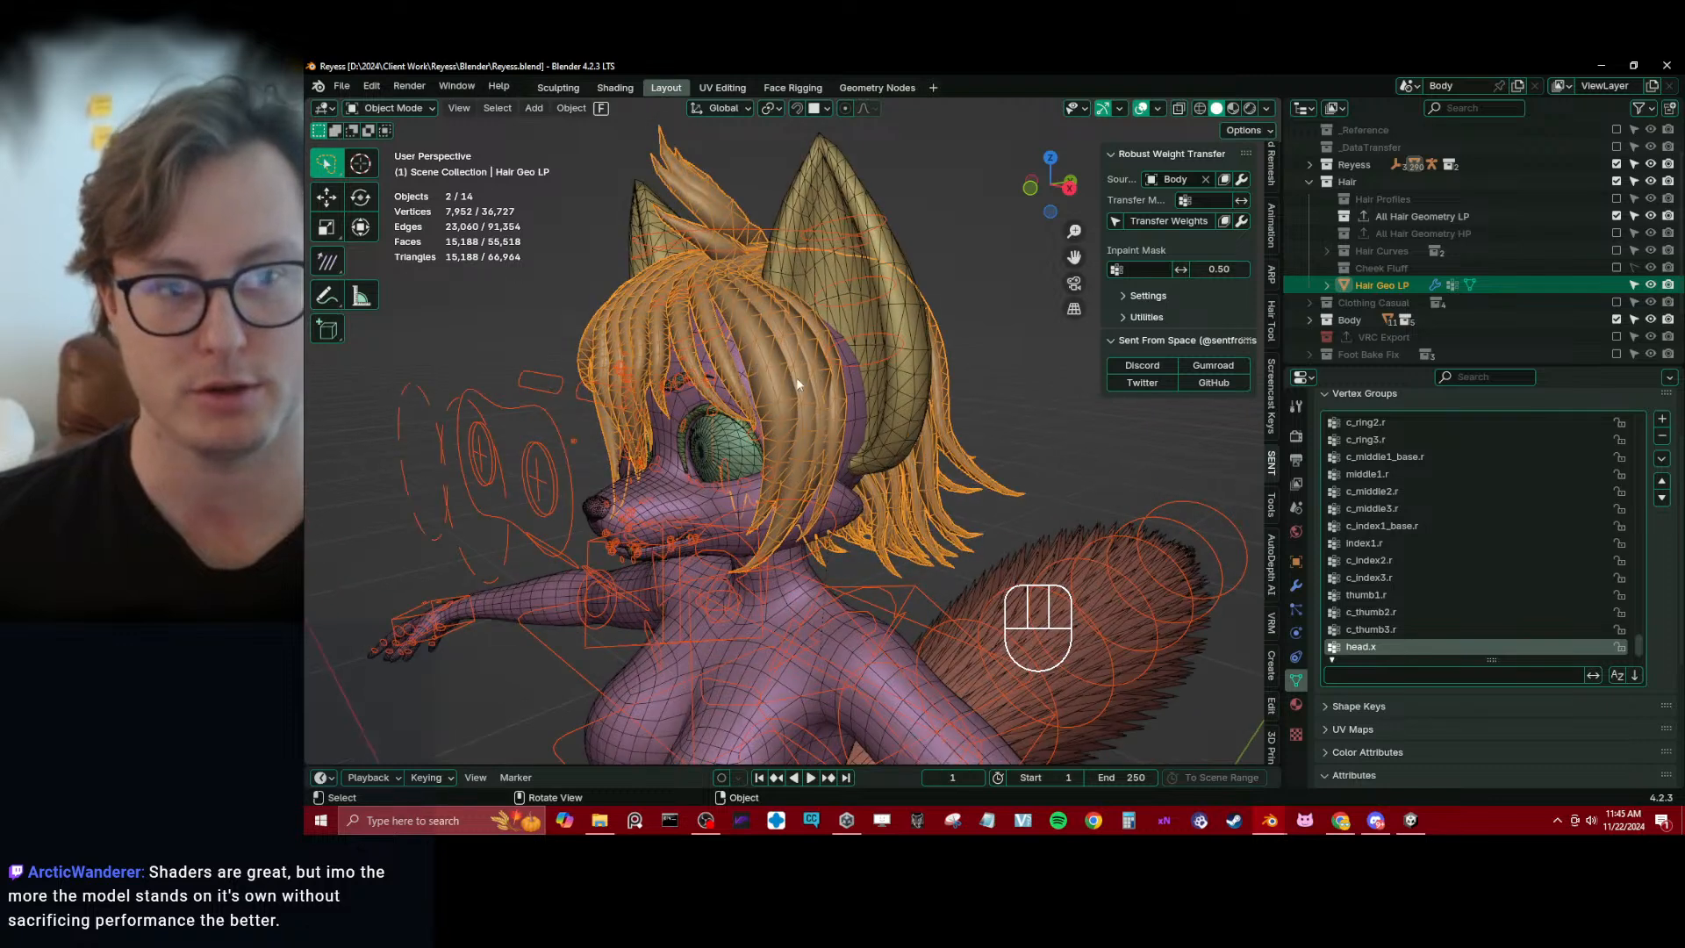
{"action": "key", "text": "ctrl+s"}
Test-rotate the c_head.x bone of Reyess_rig about the global X axis in Pose Mode, cancel the rotation and return to Object Mode
{"action": "middle_click_drag", "start_coordinate": [829, 386], "coordinate": [790, 370]}
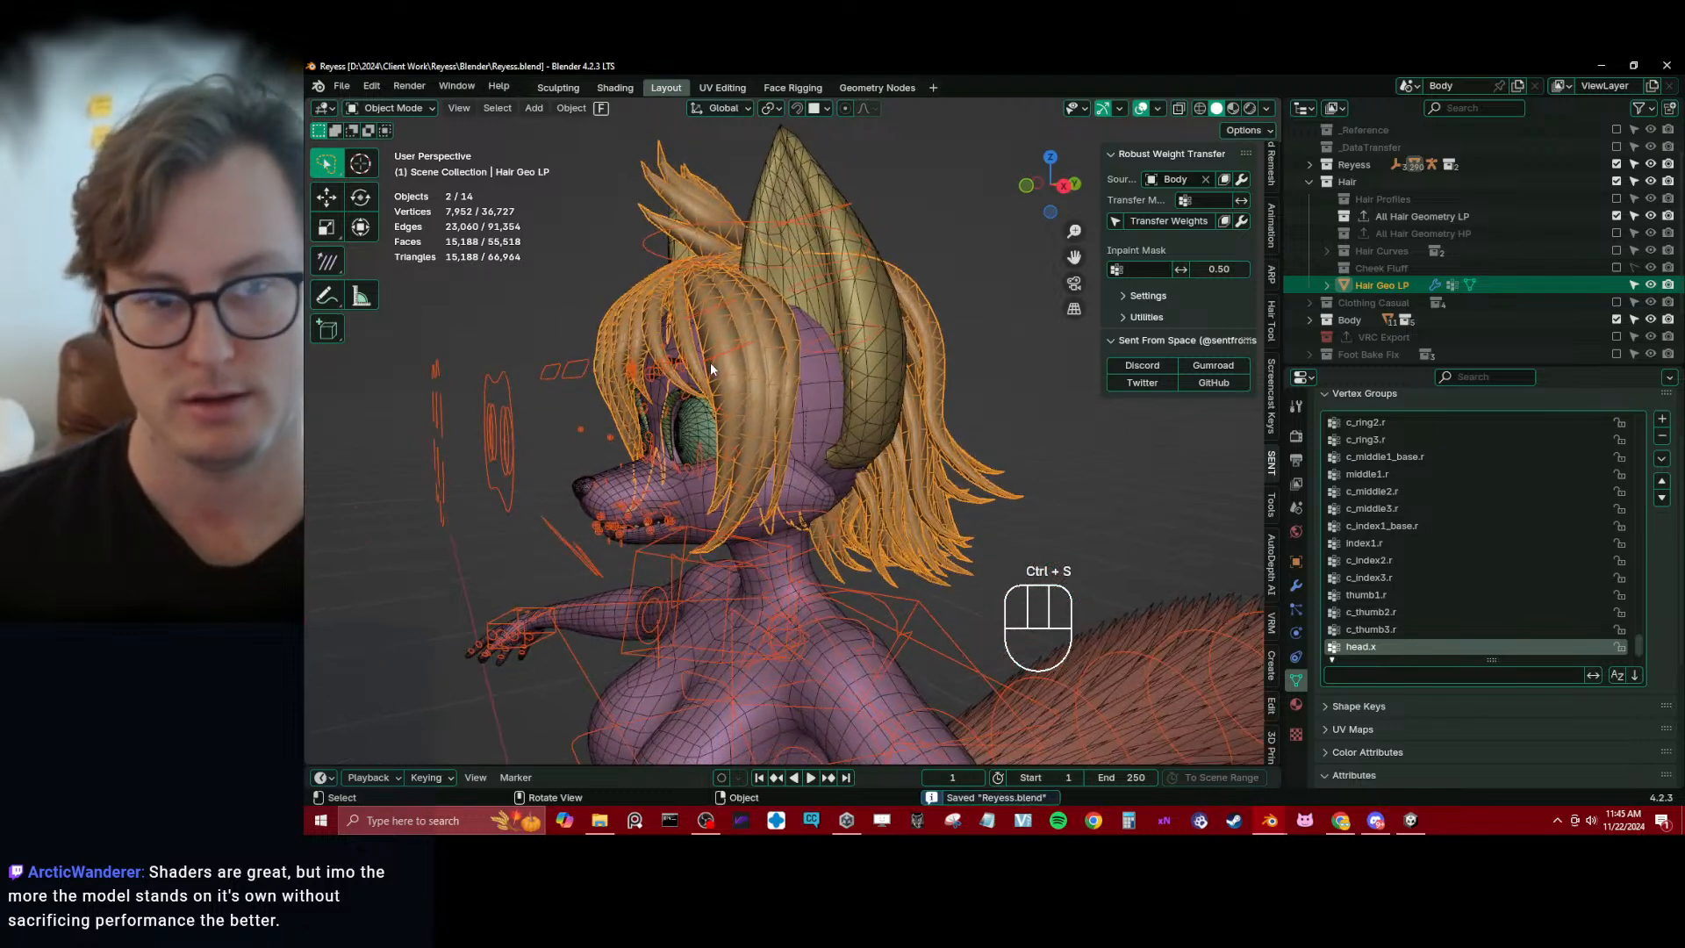
{"action": "left_click", "coordinate": [582, 367]}
{"action": "key", "text": "ctrl+Tab"}
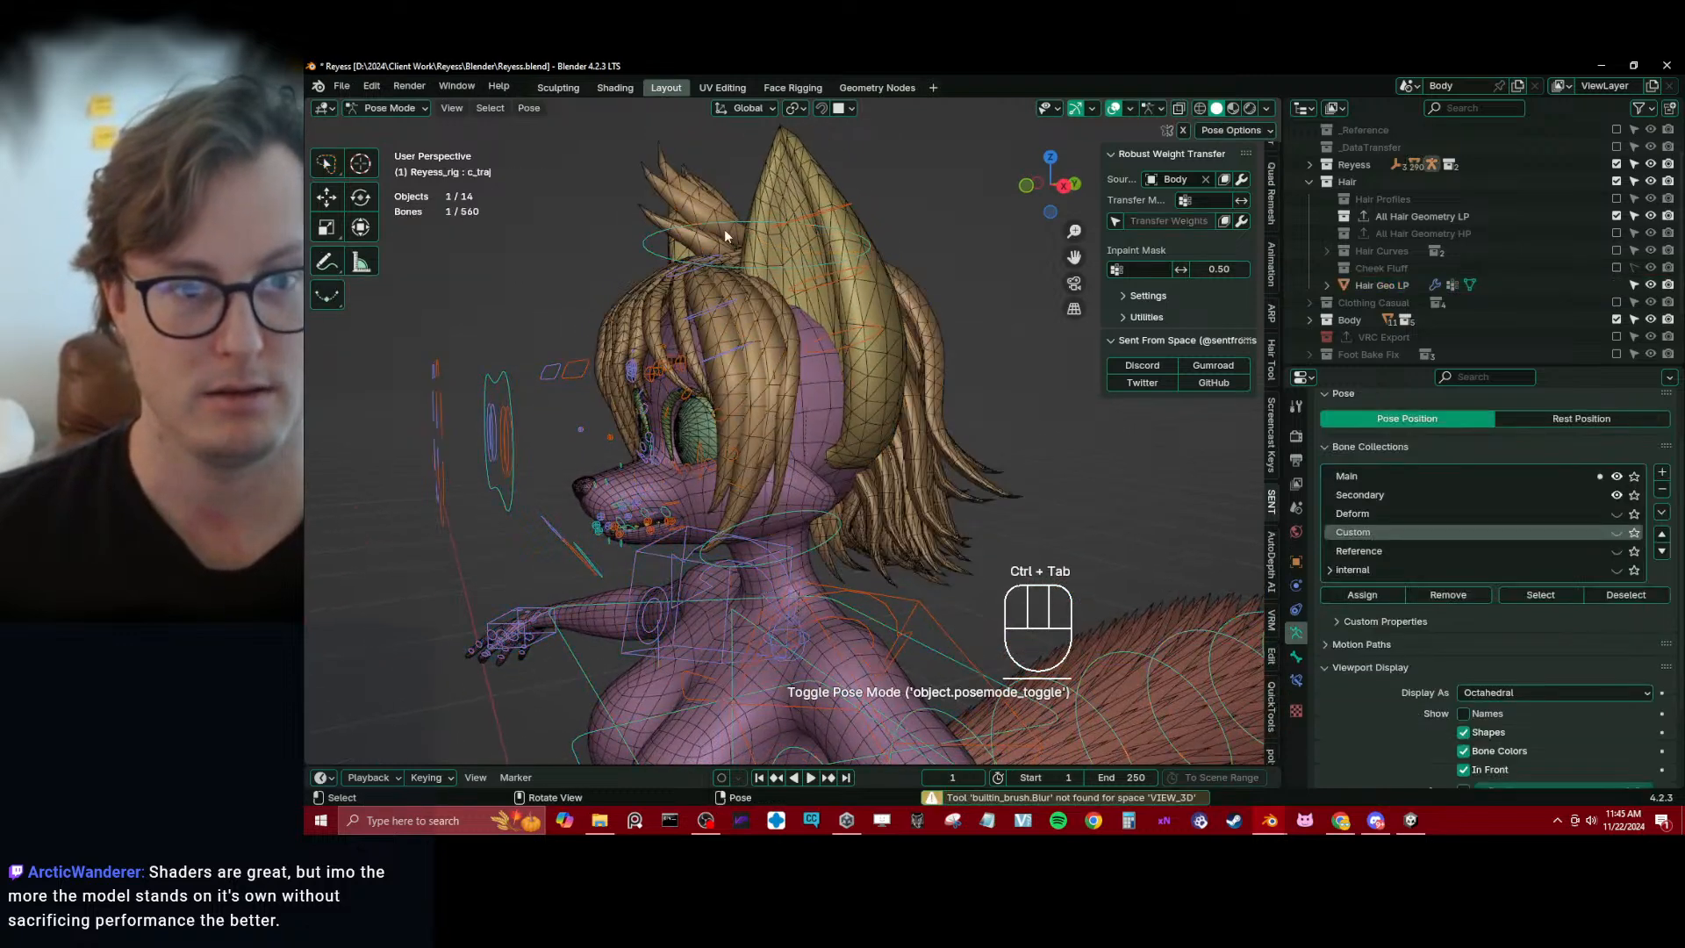
{"action": "left_click", "coordinate": [724, 223]}
{"action": "key", "text": "r"}
{"action": "key", "text": "x"}
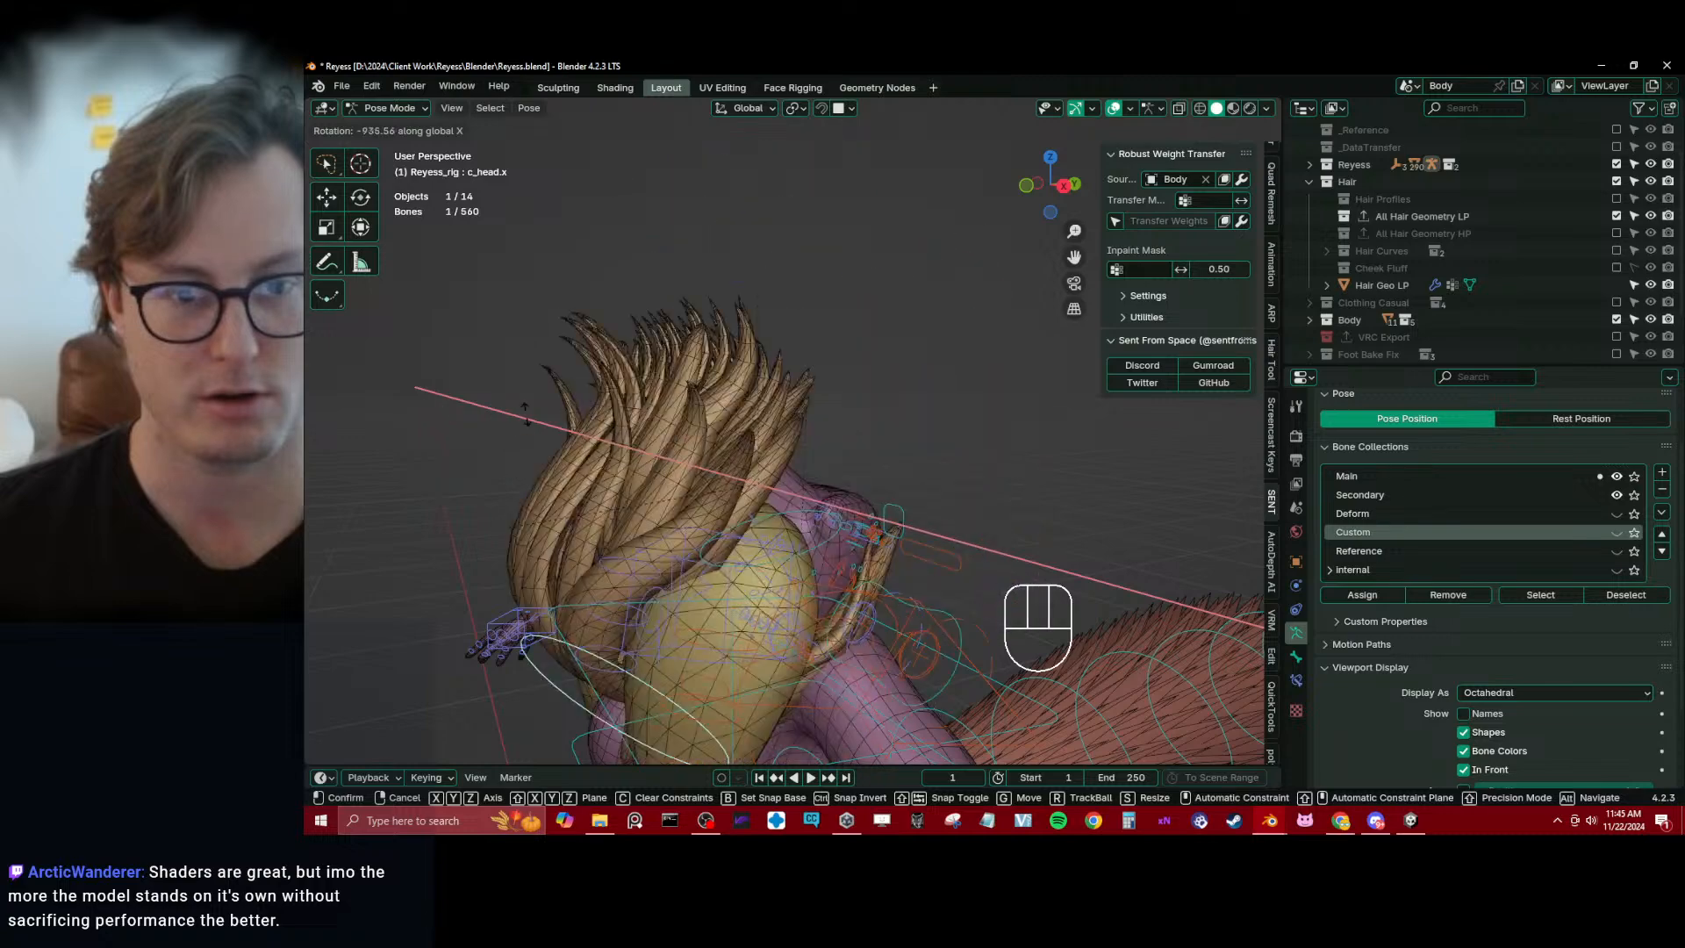
{"action": "right_click", "coordinate": [904, 525]}
{"action": "key", "text": "ctrl+Tab"}
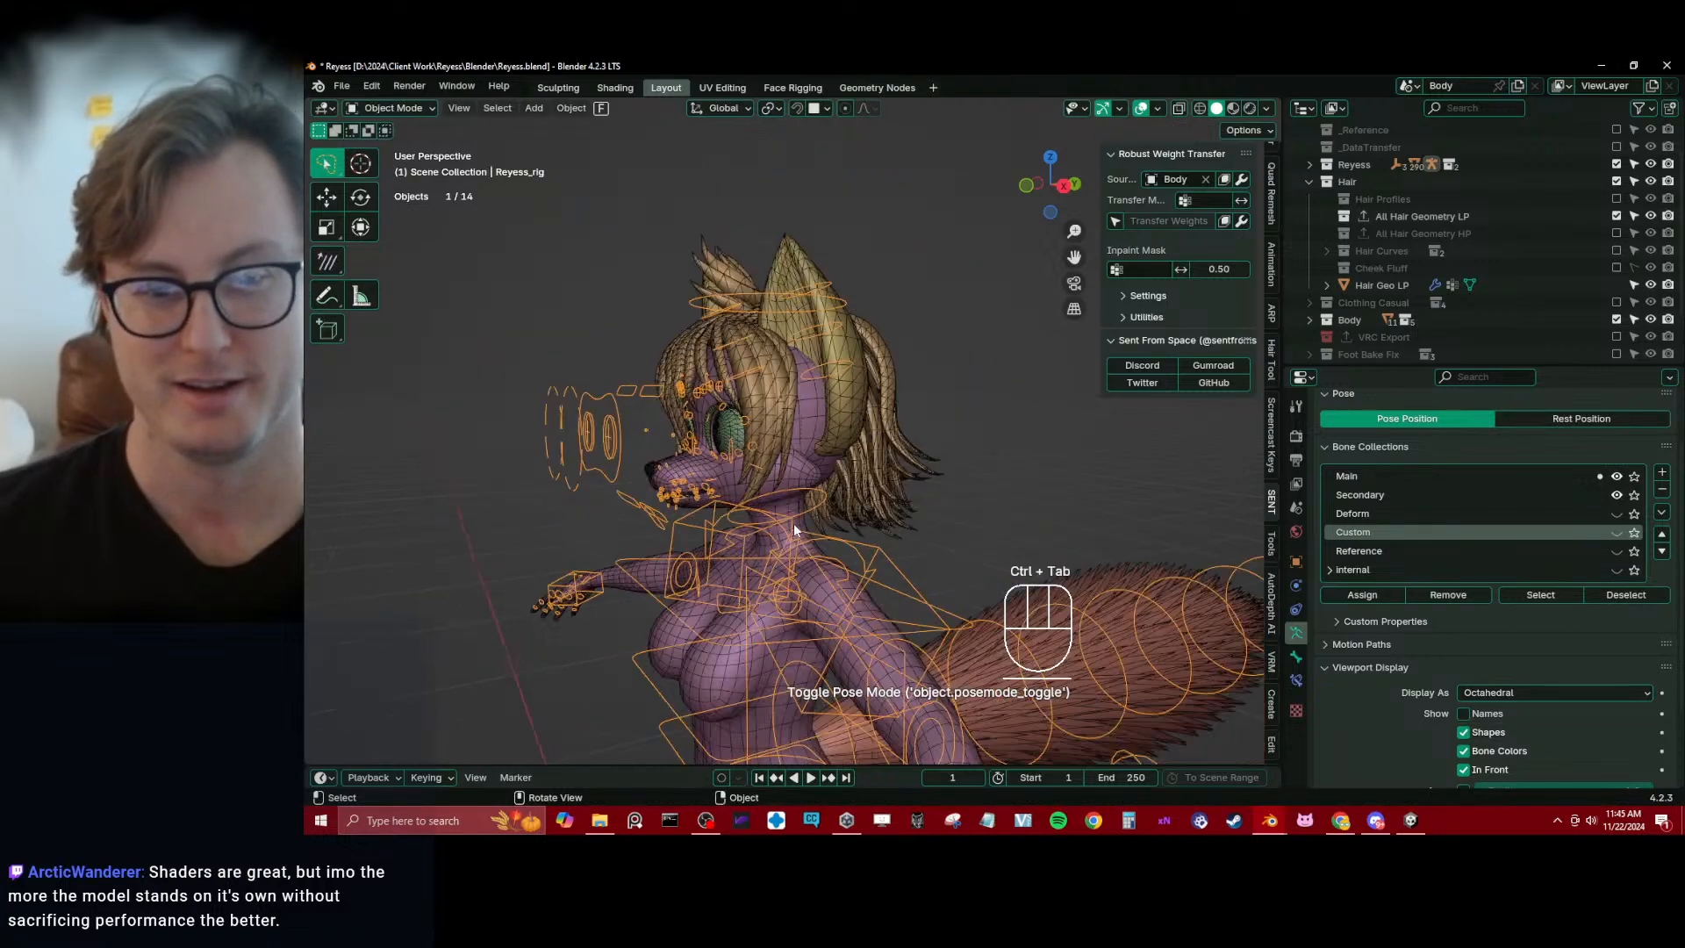
Turn off the Triangulate modifier's viewport display on Hair Geo LP, copy that setting to all selected objects, and save the file
{"action": "key", "text": "ctrl+s"}
{"action": "key", "text": "a"}
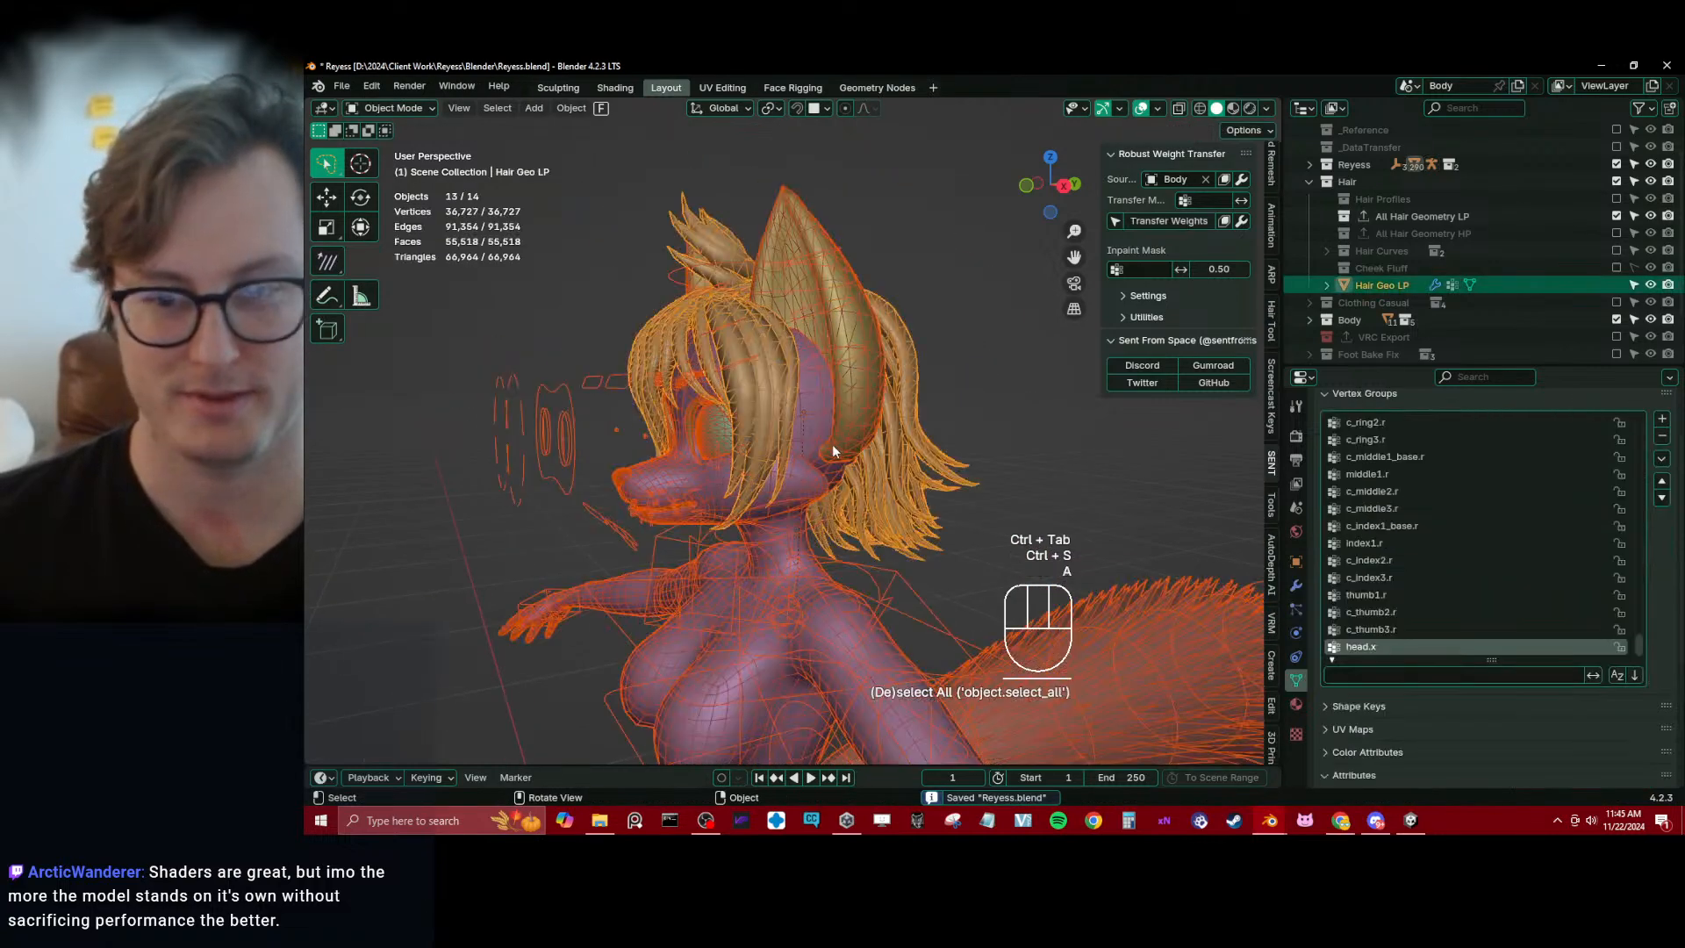
{"action": "left_click", "coordinate": [1296, 585]}
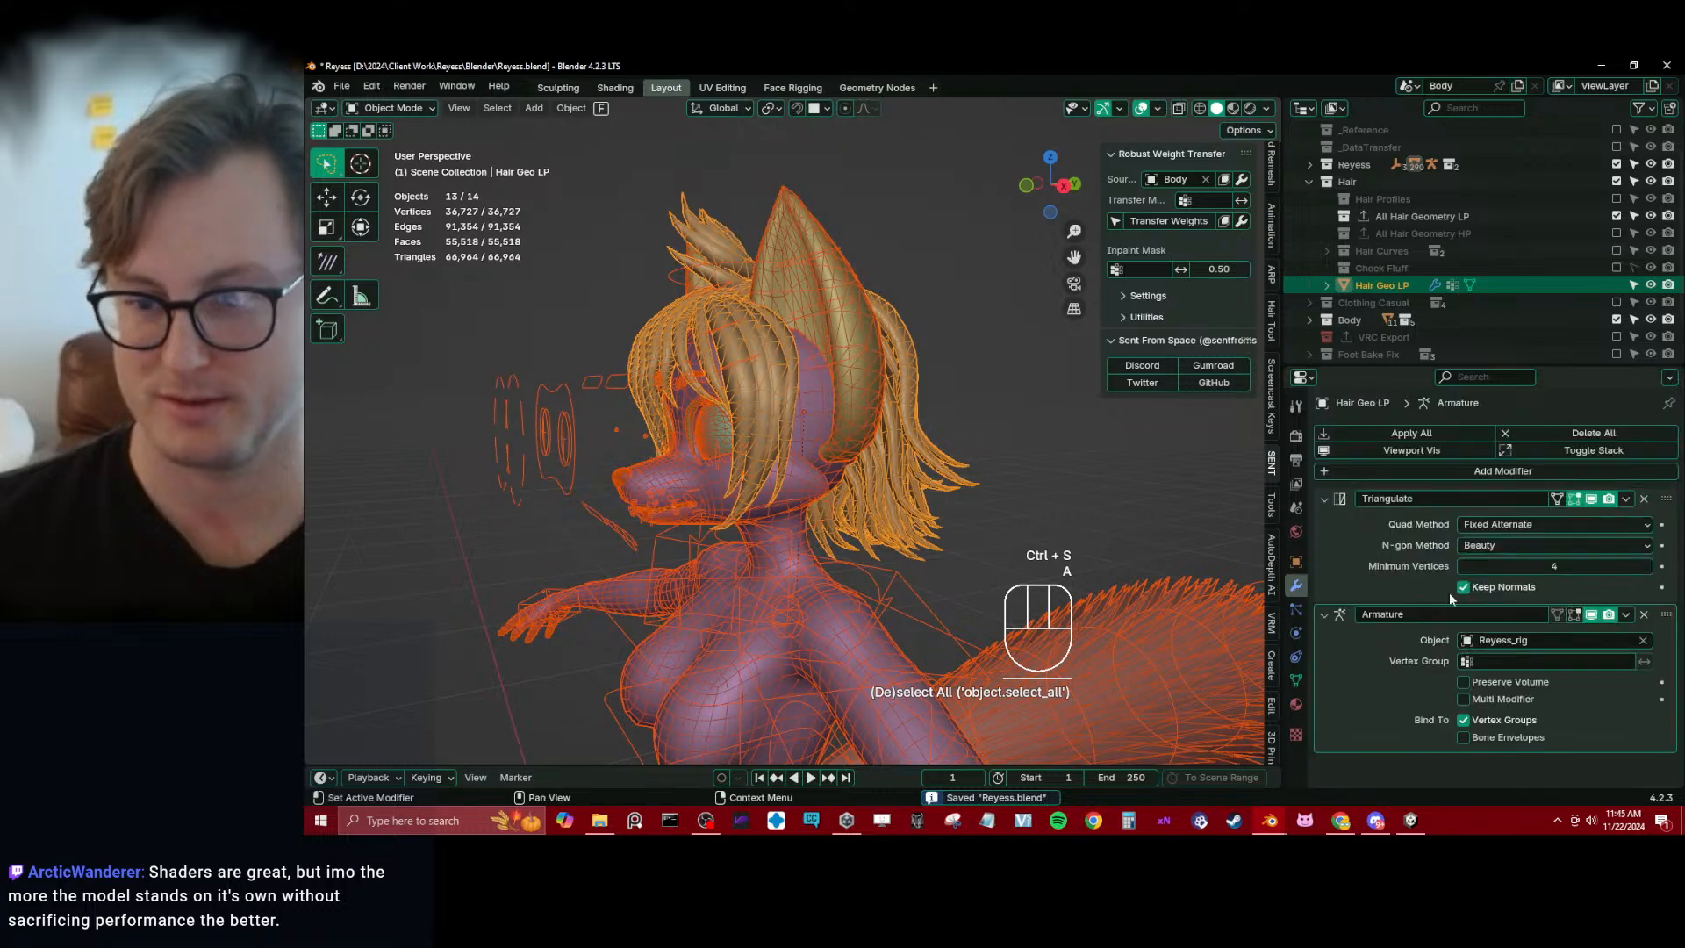
{"action": "right_click", "coordinate": [1587, 502]}
{"action": "left_click", "coordinate": [1518, 586]}
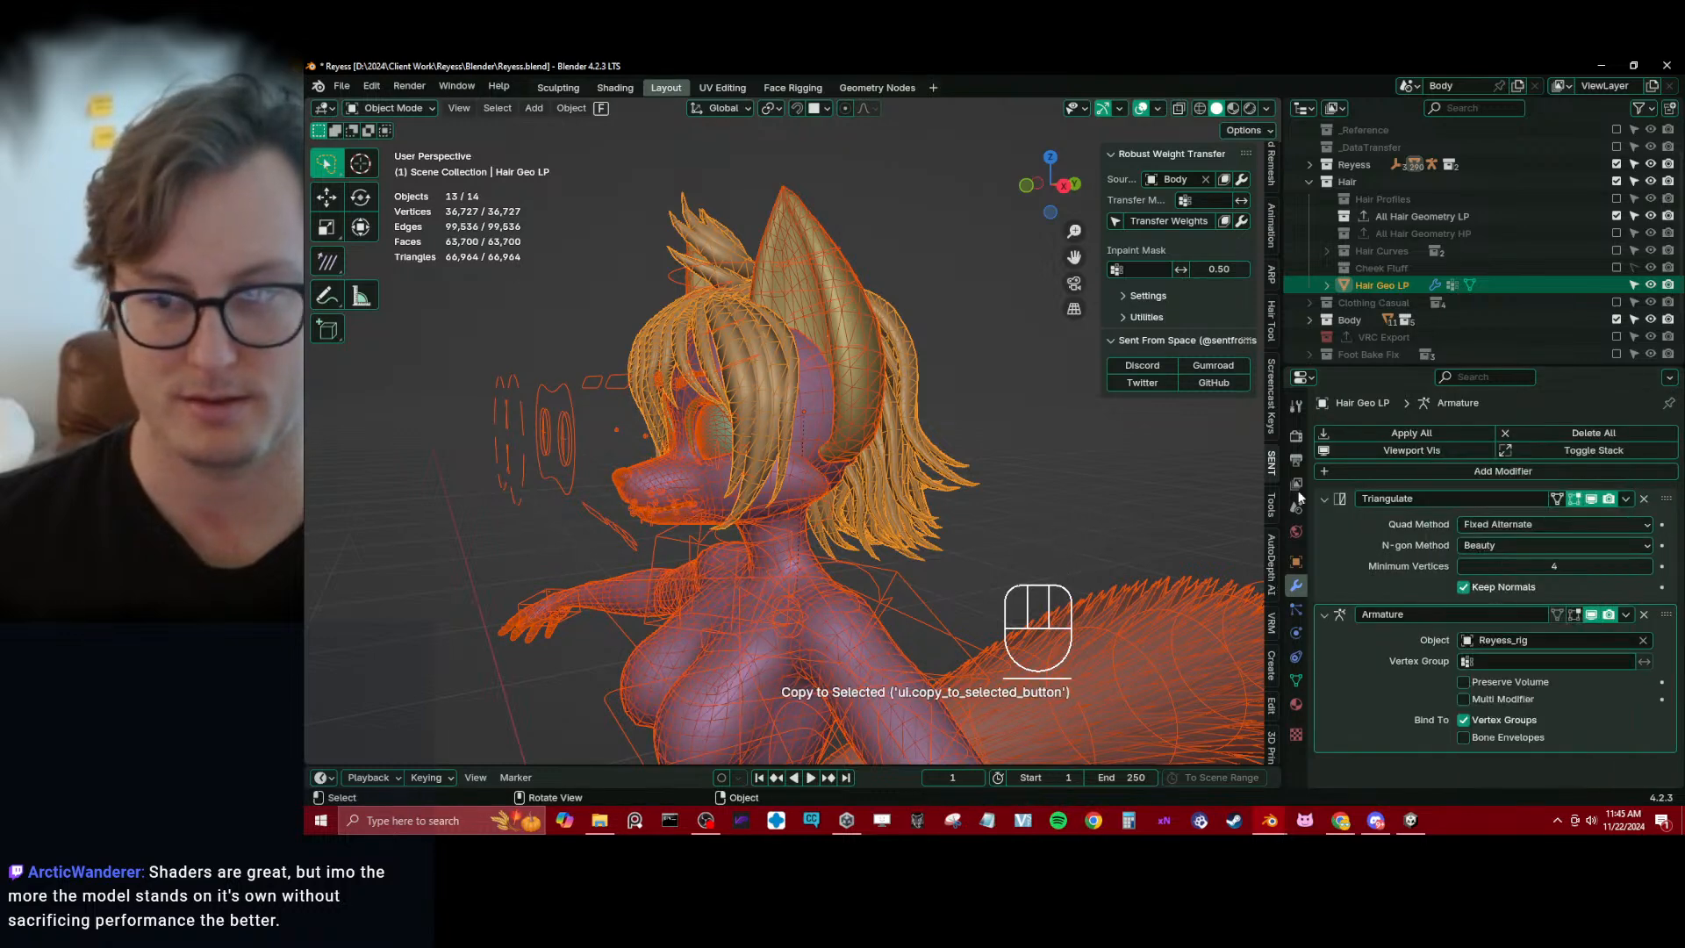
{"action": "left_click", "coordinate": [1591, 498]}
{"action": "right_click", "coordinate": [1588, 495]}
{"action": "left_click", "coordinate": [1587, 494]}
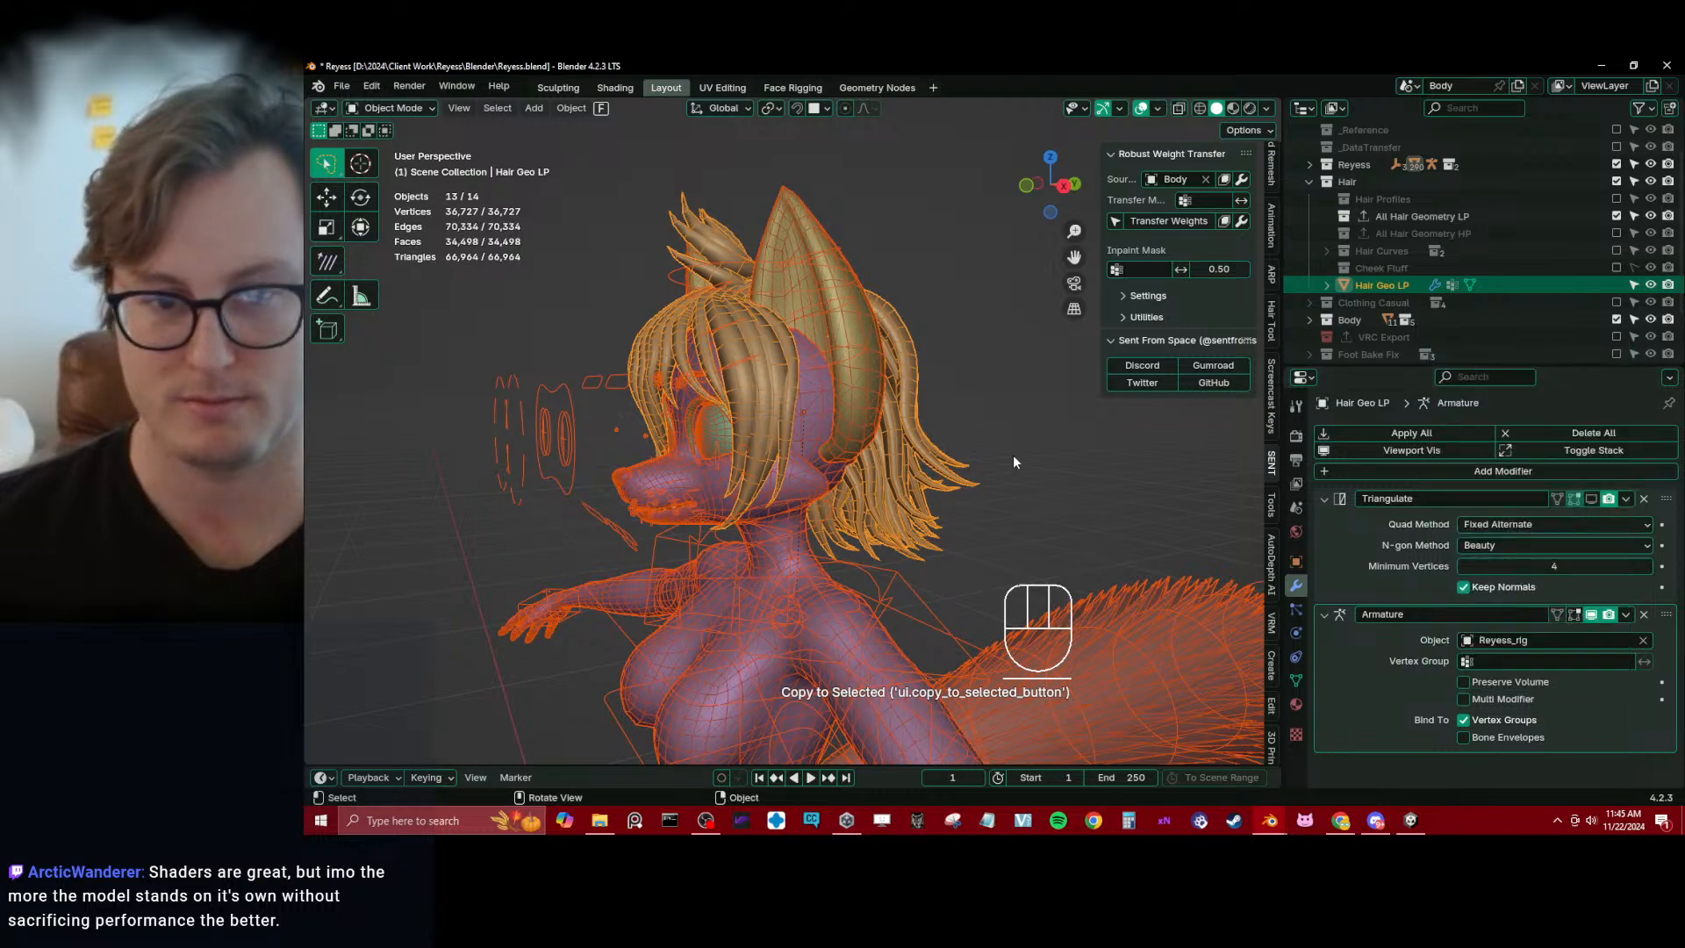
{"action": "left_click", "coordinate": [904, 645]}
{"action": "middle_click_drag", "start_coordinate": [904, 645], "coordinate": [837, 506]}
{"action": "key", "text": "ctrl+s"}
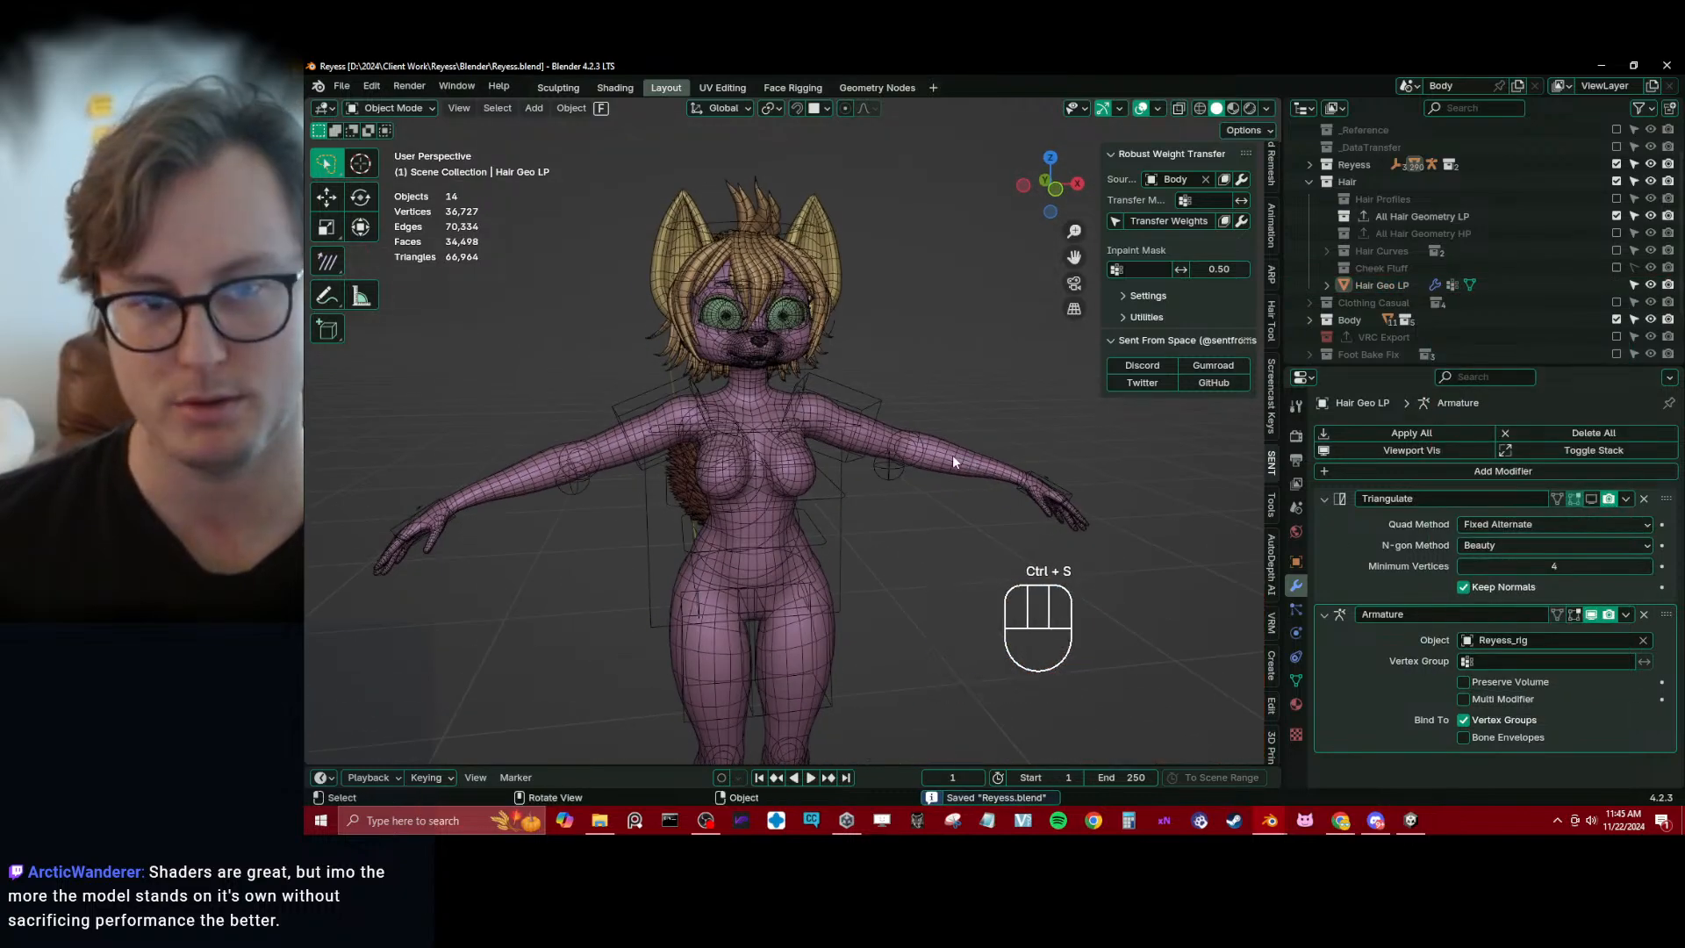
Select every visible object of the avatar from a front view and save the file
{"action": "middle_click_drag", "start_coordinate": [953, 461], "coordinate": [960, 471]}
{"action": "key", "text": "a"}
{"action": "key", "text": "q"}
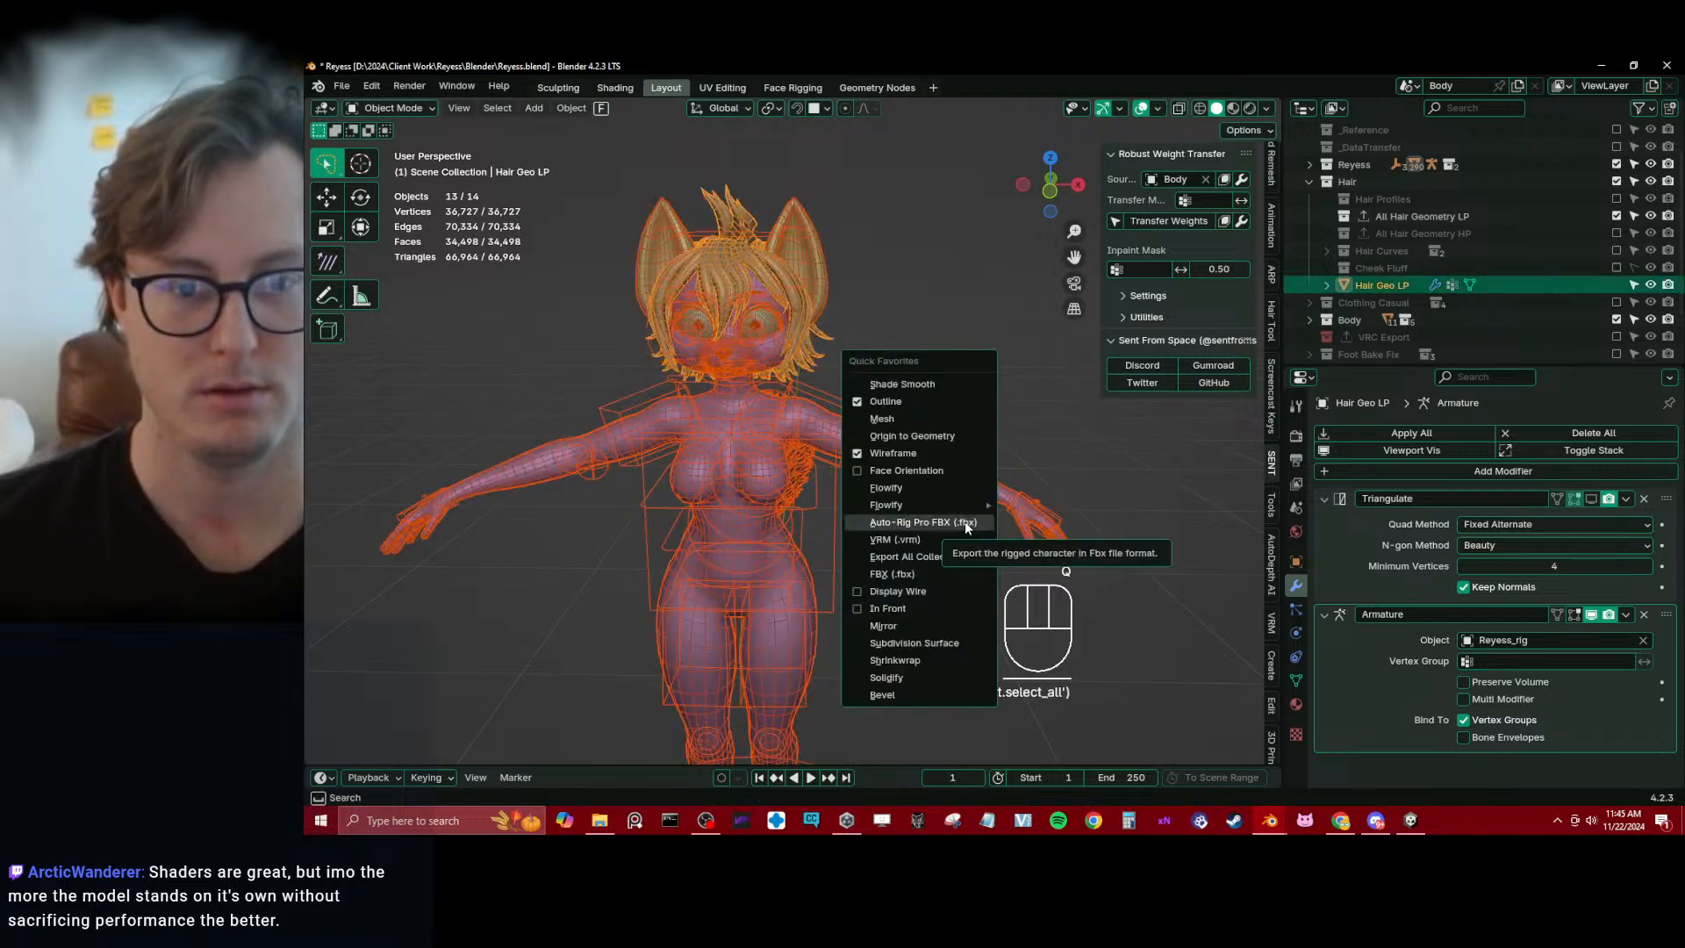
{"action": "key", "text": "ctrl+s"}
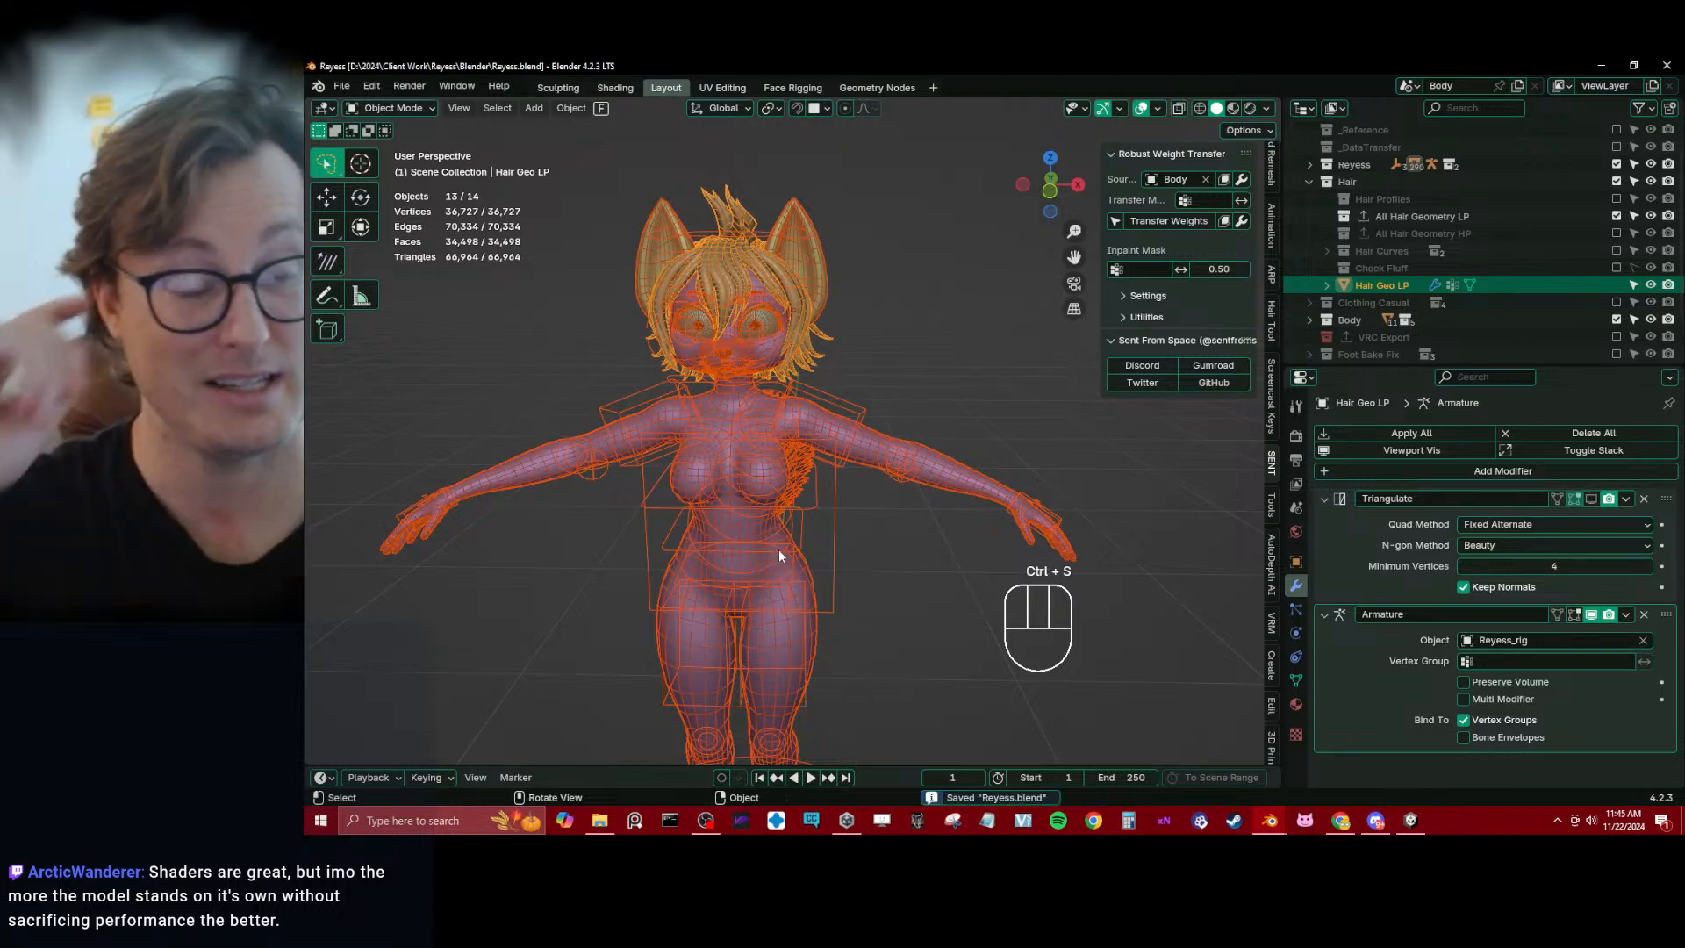
Examine the avatar's head and hair mesh density in wireframe display, and return to solid shading
{"action": "mouse_move", "coordinate": [778, 549]}
{"action": "middle_mouse_down"}
{"action": "mouse_move", "coordinate": [751, 461]}
{"action": "mouse_move", "coordinate": [725, 502]}
{"action": "mouse_move", "coordinate": [655, 407]}
{"action": "mouse_move", "coordinate": [783, 451]}
{"action": "mouse_move", "coordinate": [608, 389]}
{"action": "mouse_move", "coordinate": [776, 435]}
{"action": "mouse_move", "coordinate": [788, 497]}
{"action": "mouse_move", "coordinate": [691, 360]}
{"action": "mouse_move", "coordinate": [784, 561]}
{"action": "middle_mouse_up"}
{"action": "key", "text": "shift+z"}
{"action": "middle_click_drag", "start_coordinate": [783, 561], "coordinate": [779, 504], "text": "ctrl"}
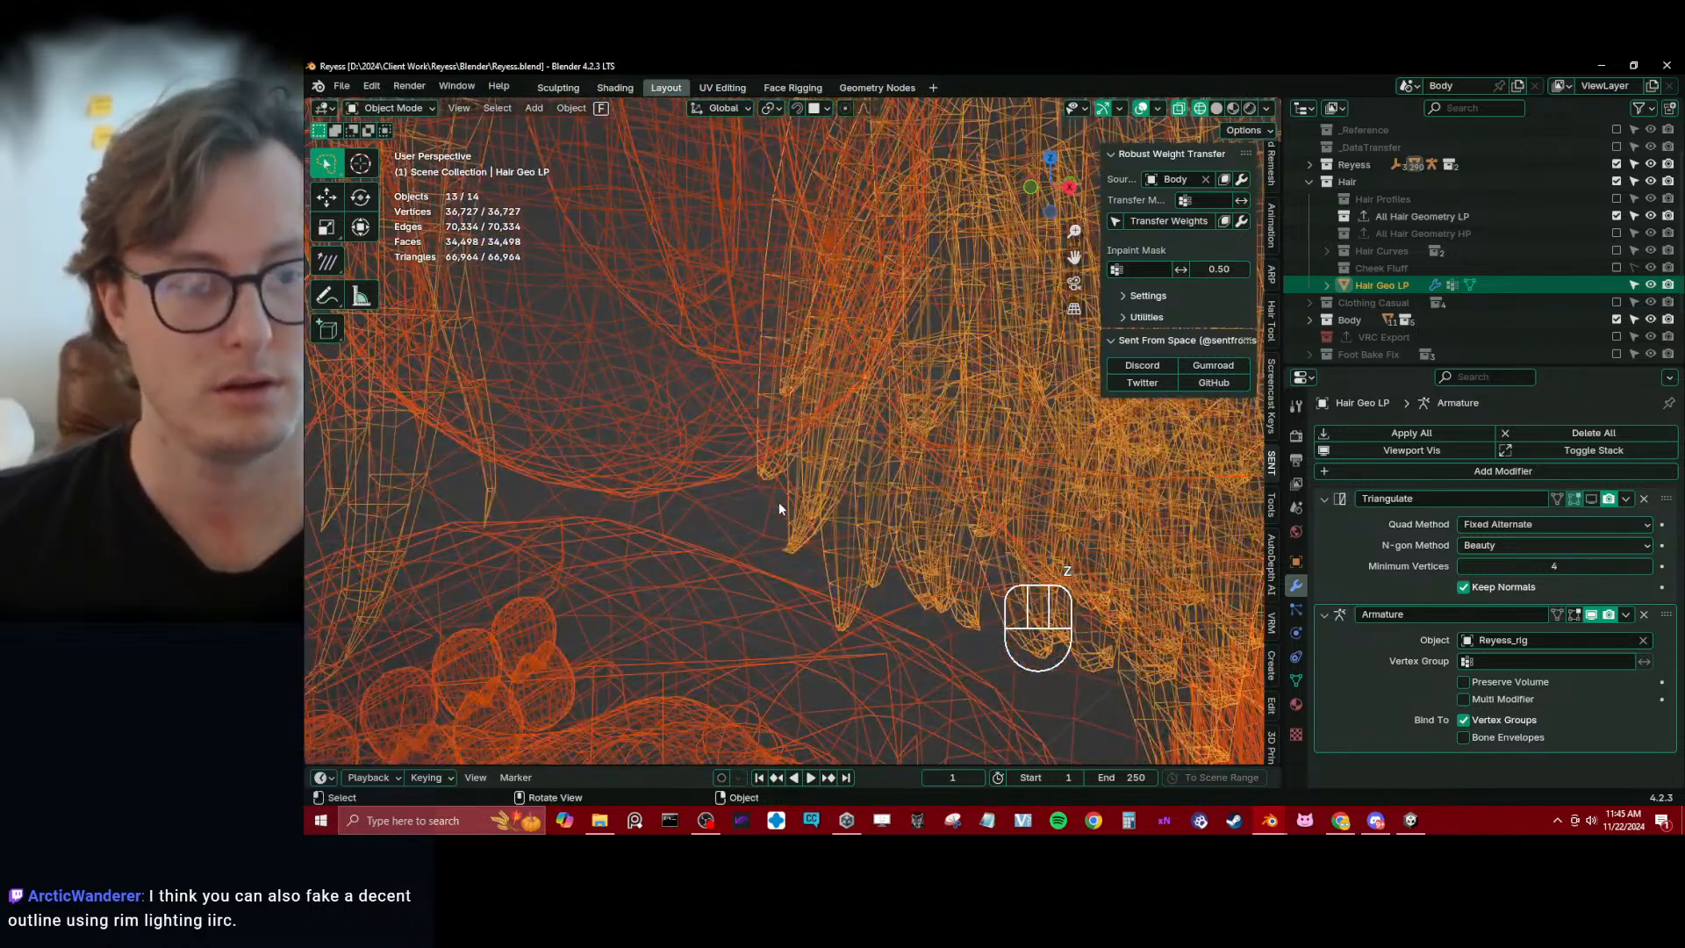
{"action": "scroll", "coordinate": [778, 504], "scroll_direction": "down", "scroll_amount": 5}
{"action": "key", "text": "shift+z"}
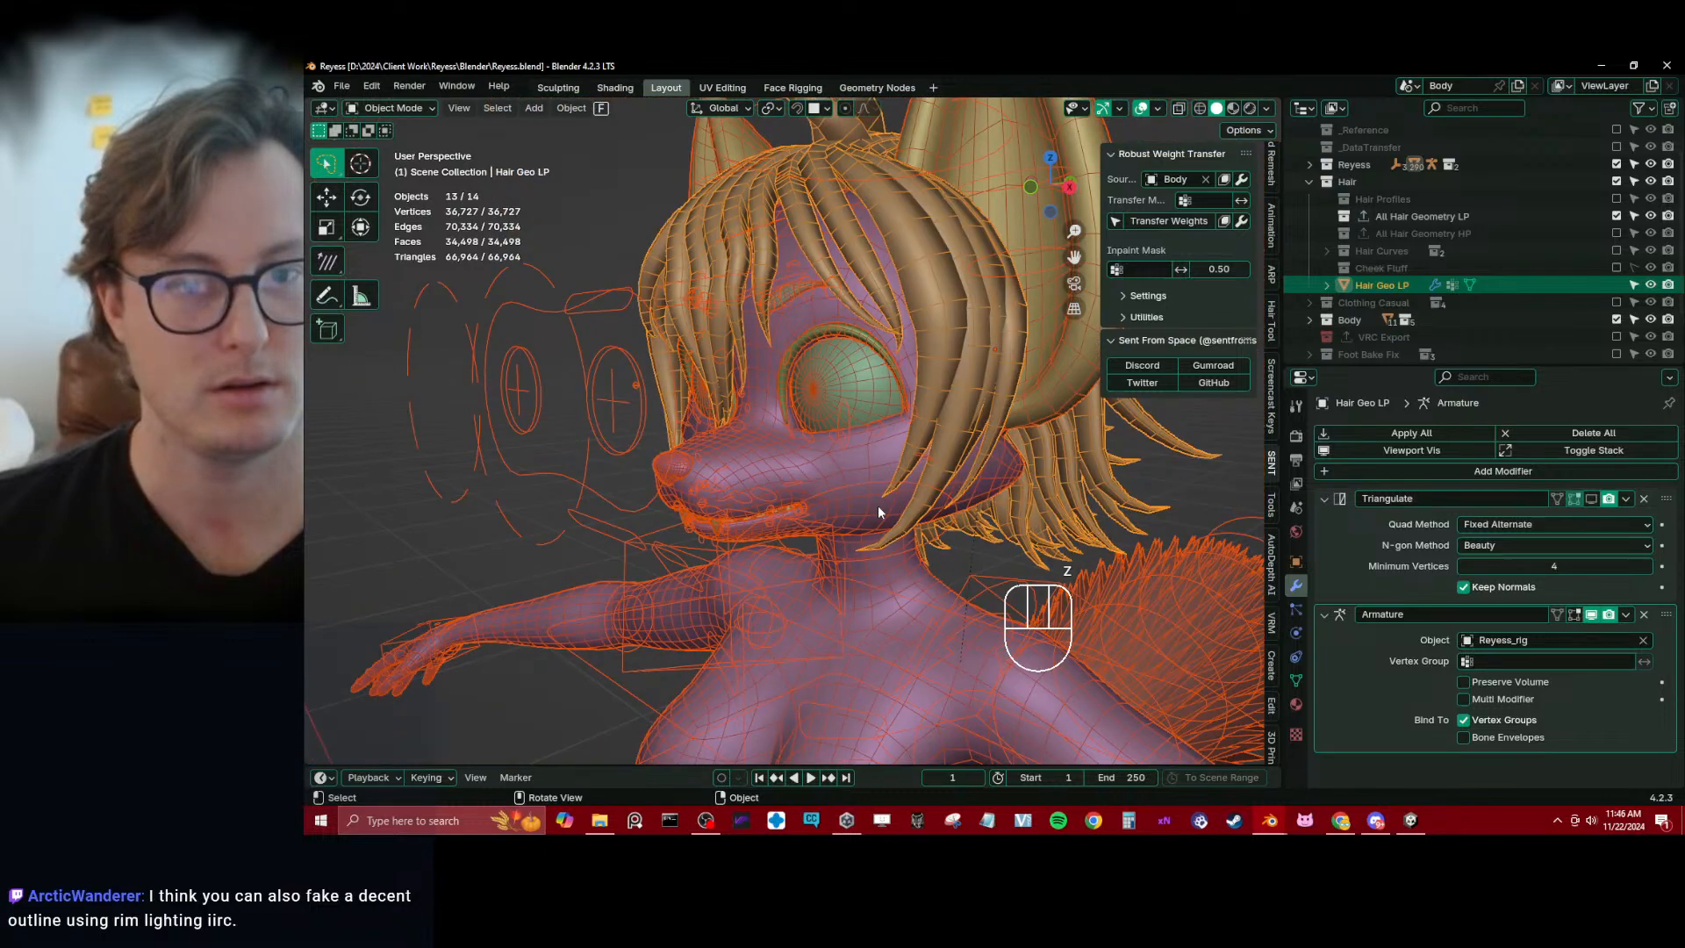
Isolate Hair Geo LP in local view, examine the strand roots on its inner side, and return to the full avatar
{"action": "middle_click_drag", "start_coordinate": [877, 506], "coordinate": [752, 564]}
{"action": "left_click", "coordinate": [761, 478]}
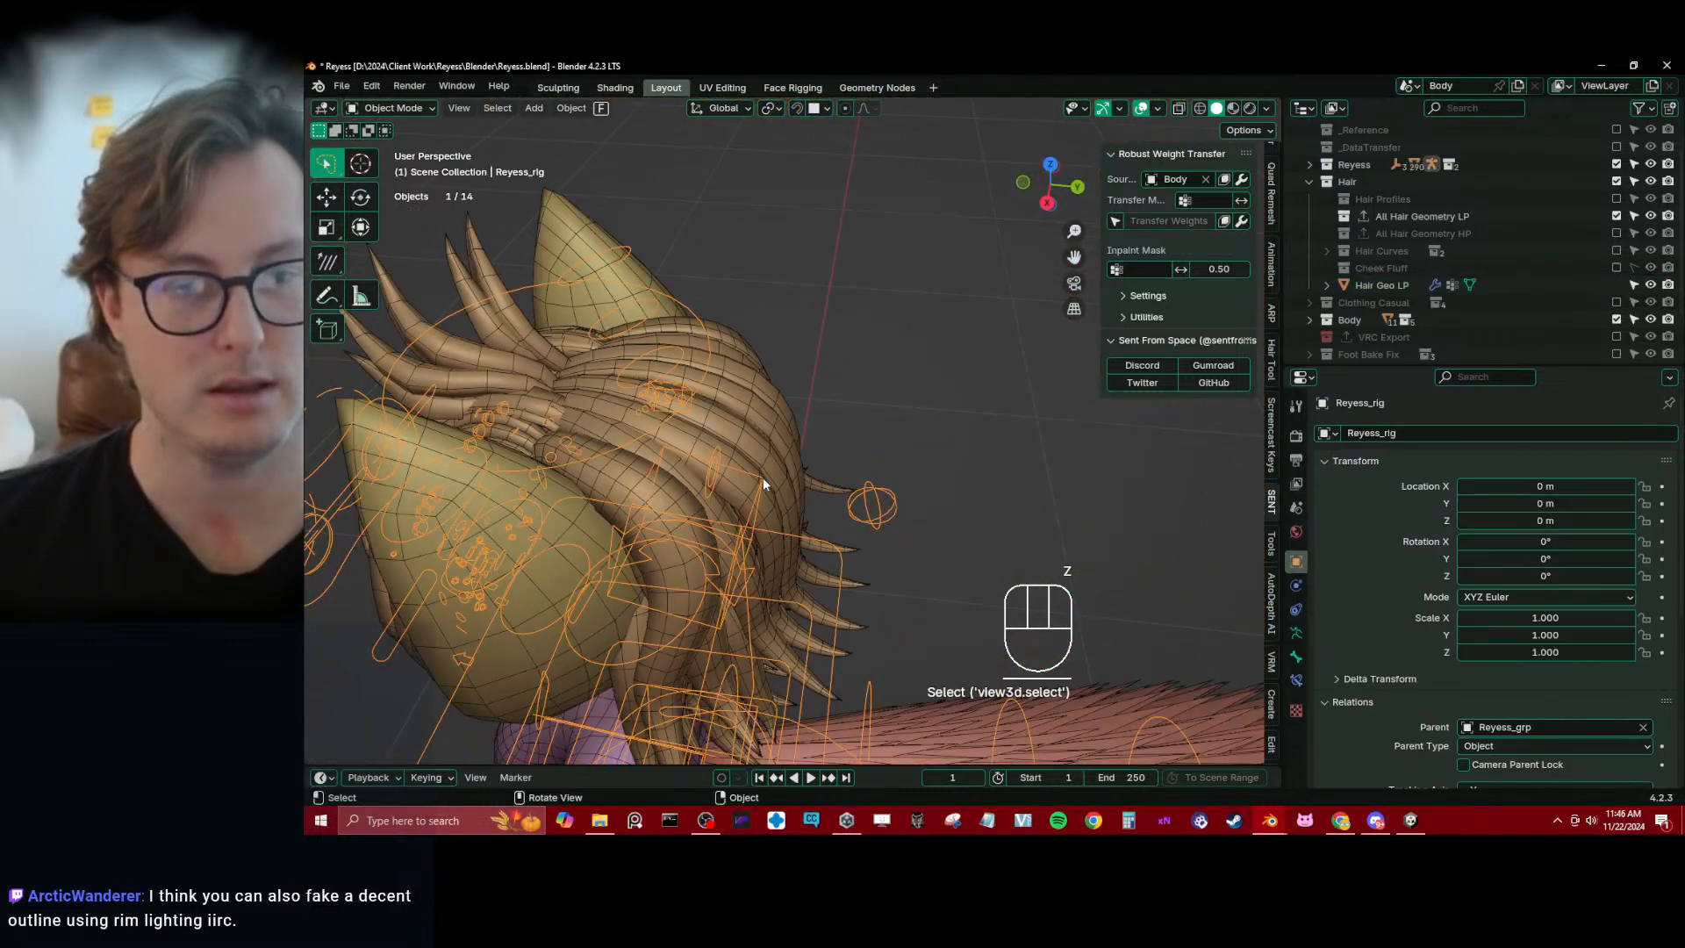
{"action": "left_click", "coordinate": [771, 451]}
{"action": "key", "text": "slash"}
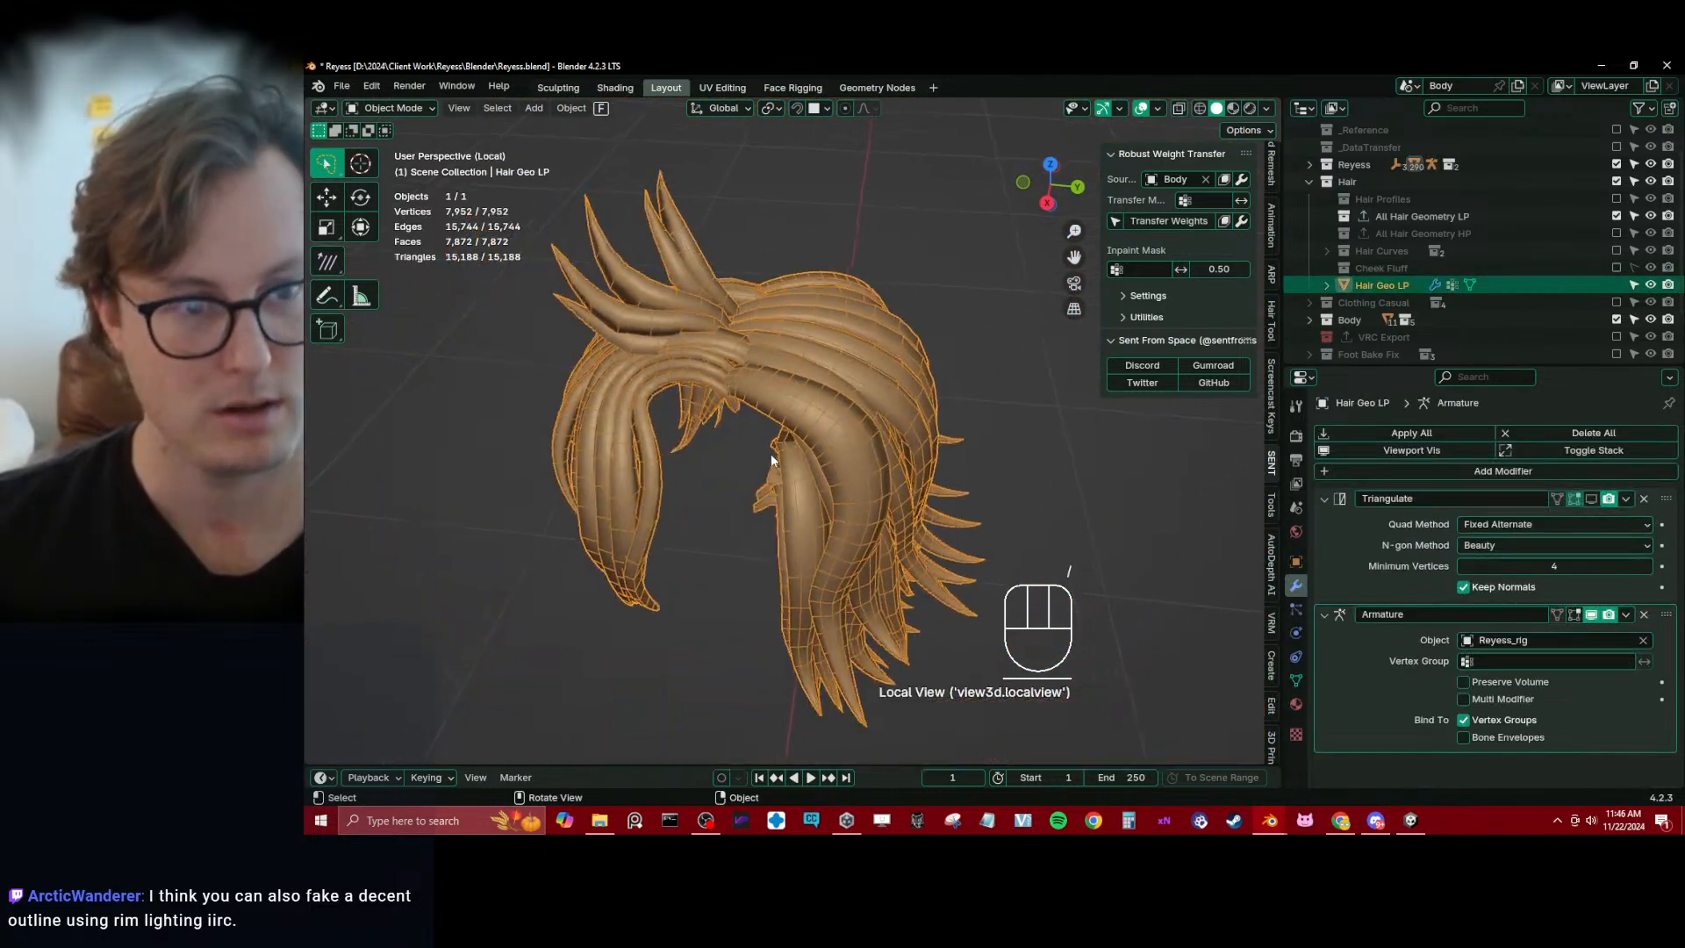
{"action": "left_click", "coordinate": [682, 656]}
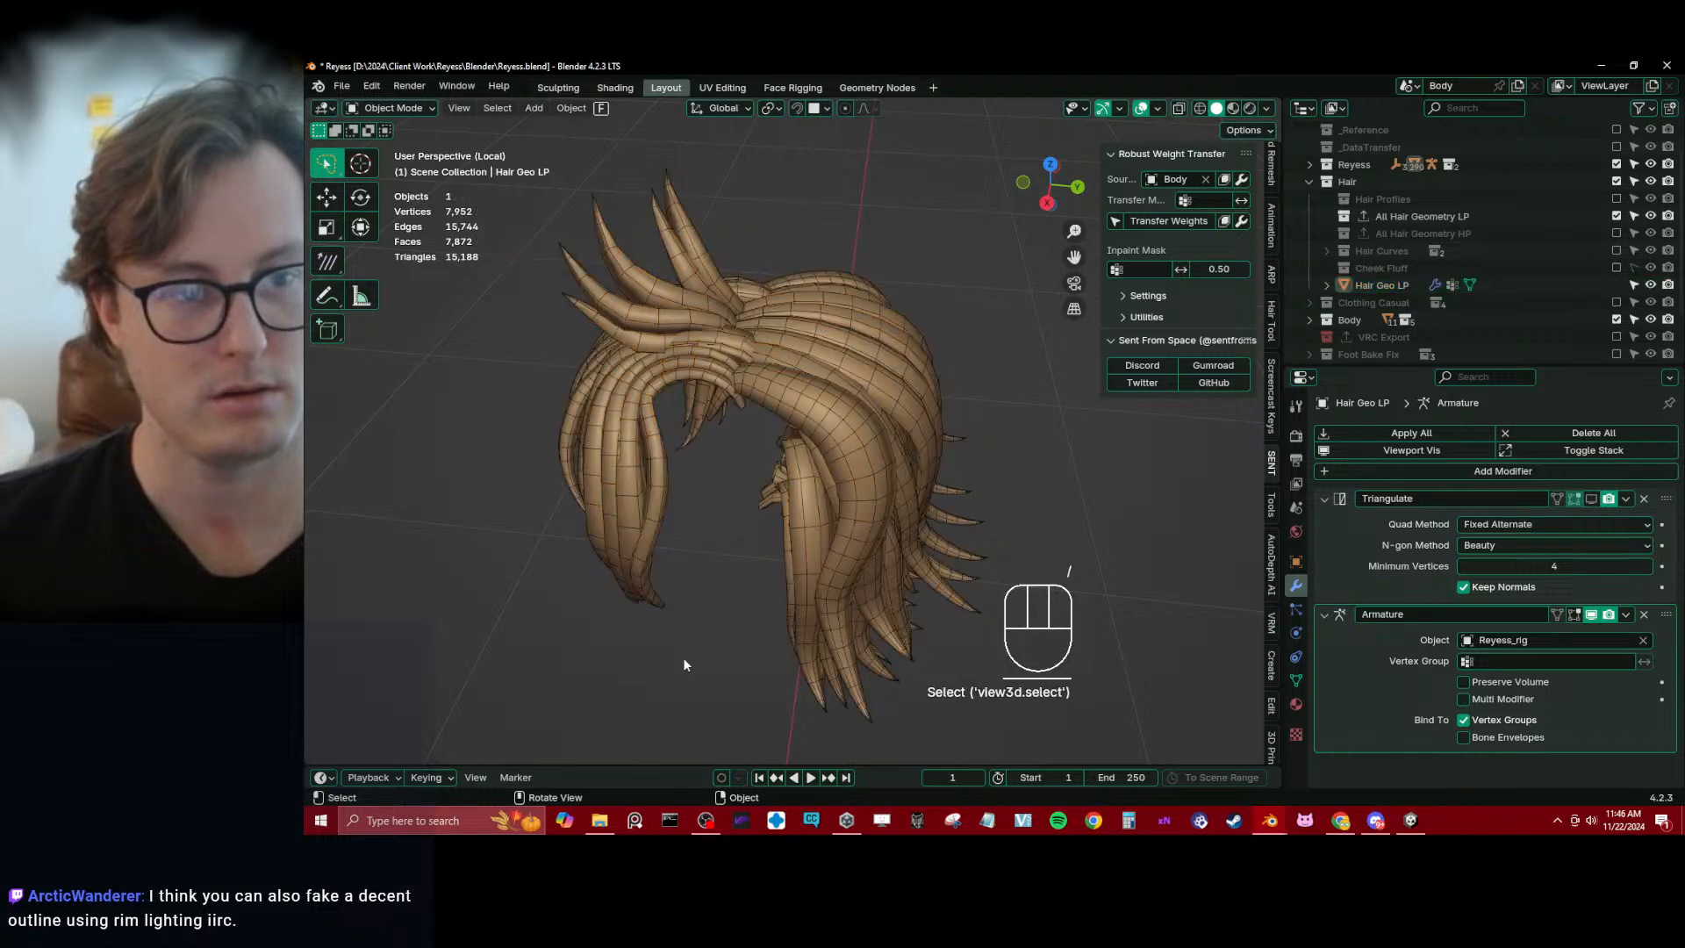
{"action": "left_click", "coordinate": [811, 413]}
{"action": "middle_click_drag", "start_coordinate": [811, 413], "coordinate": [904, 367]}
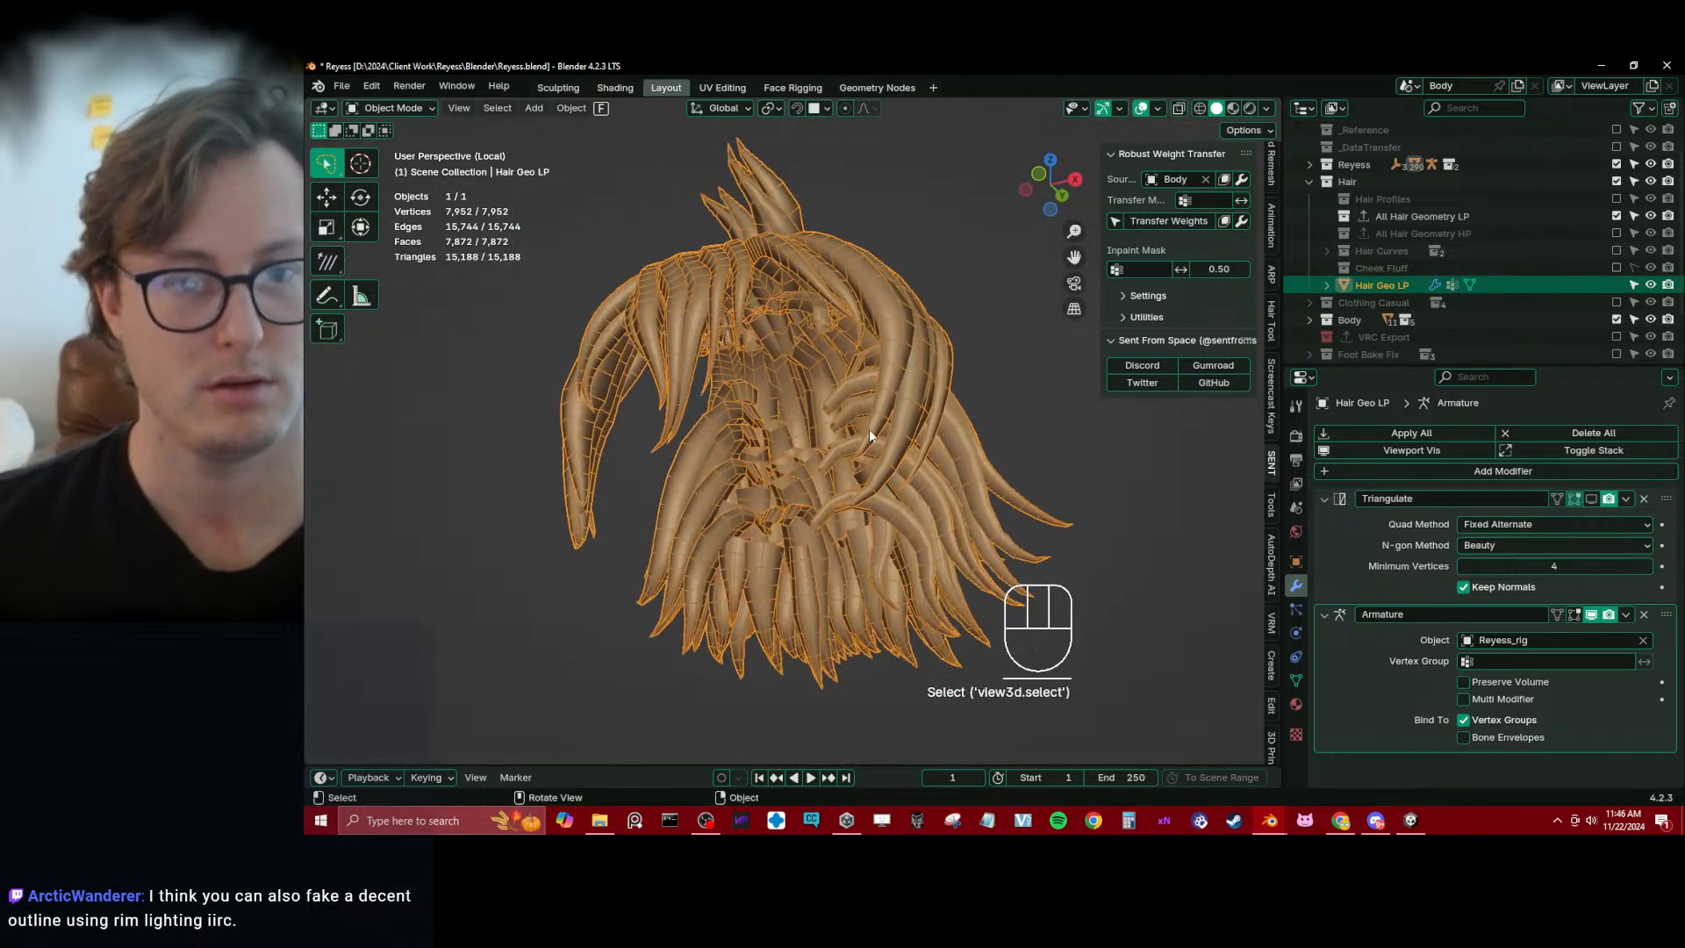
{"action": "middle_click_drag", "start_coordinate": [855, 423], "coordinate": [776, 435]}
{"action": "key", "text": "slash"}
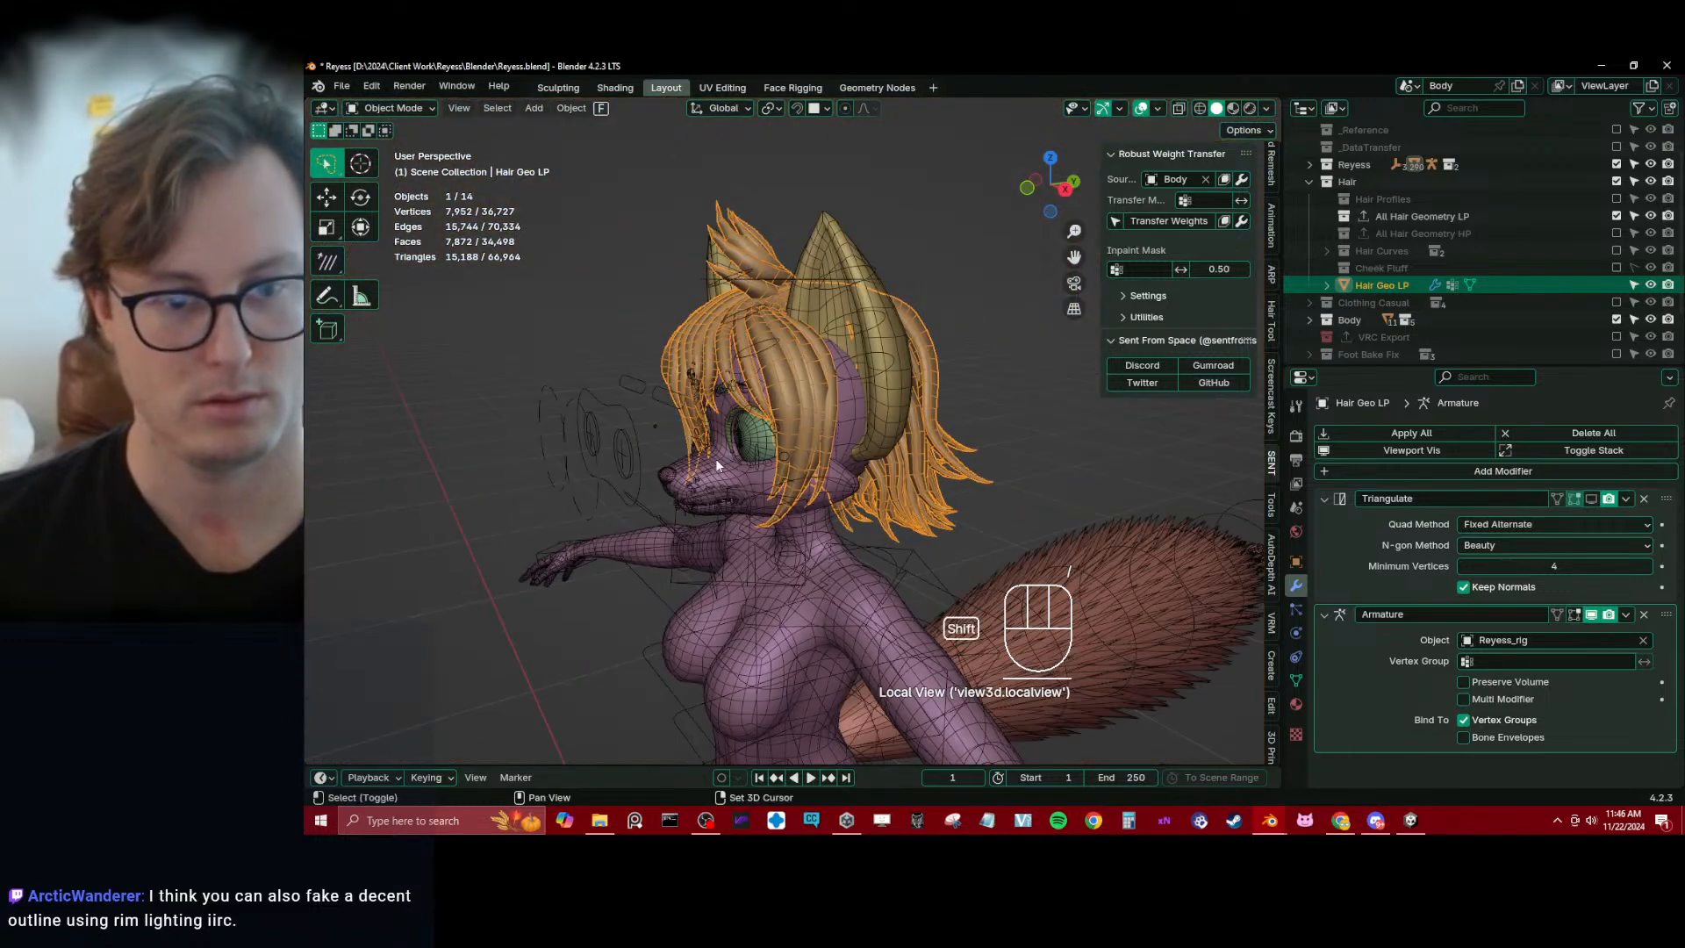
Isolate Hair Geo LP together with Body in local view and enter Edit Mode on the hair beneath the head
{"action": "left_click", "coordinate": [714, 458], "text": "shift"}
{"action": "key", "text": "slash"}
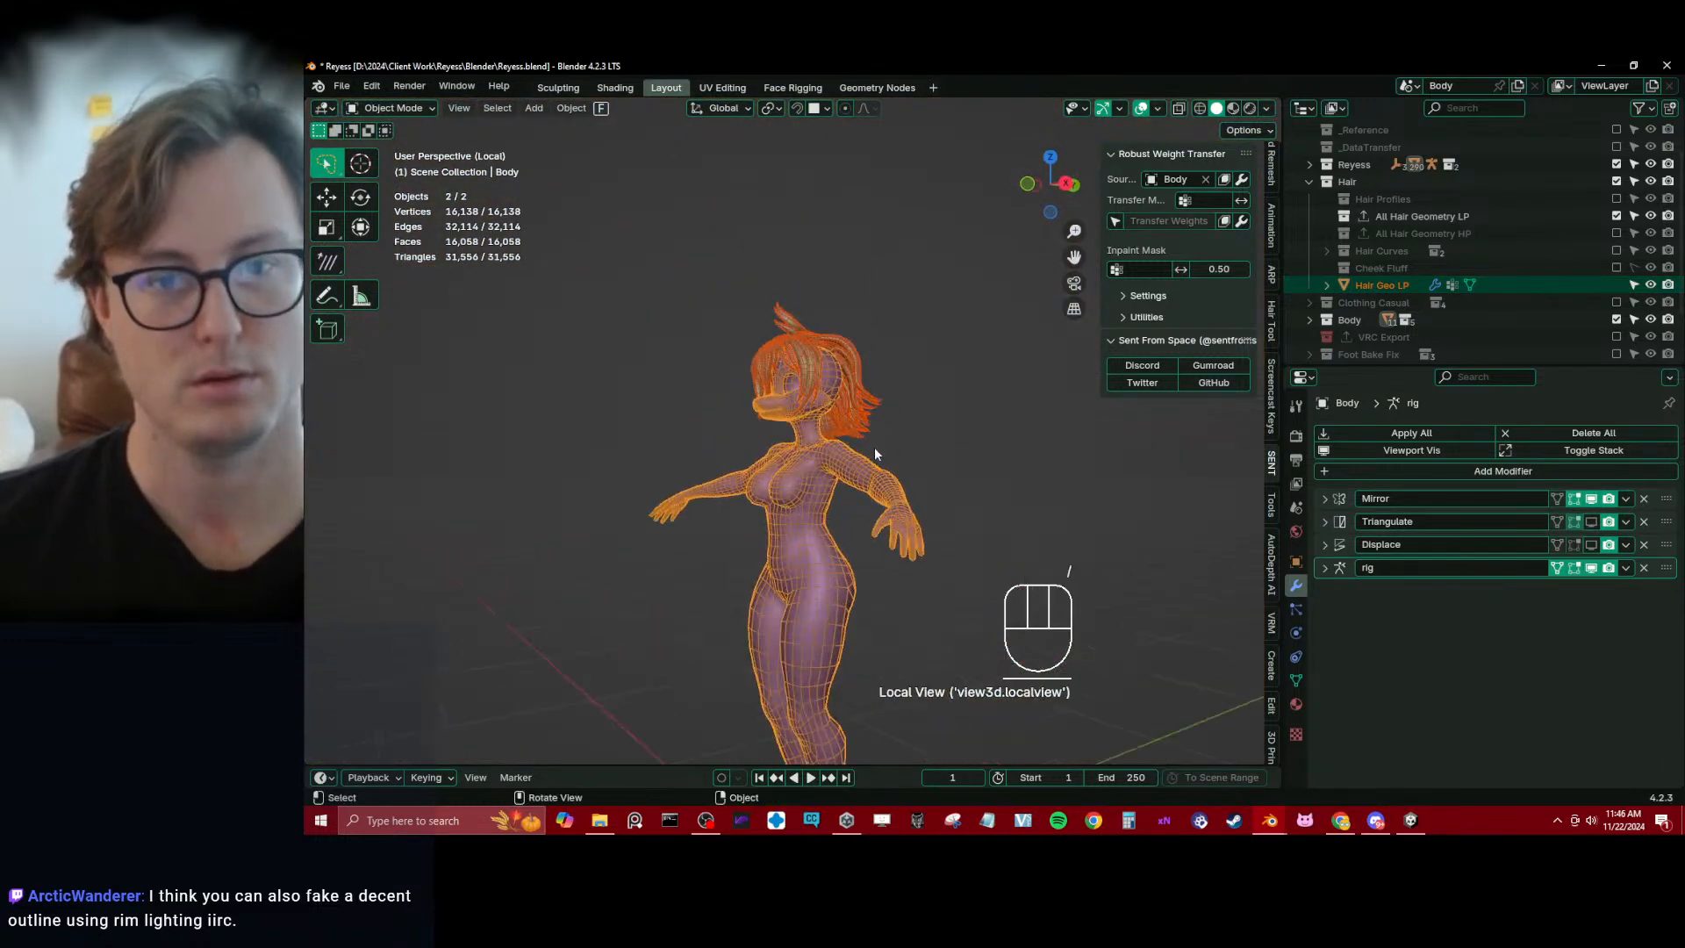
{"action": "left_click", "coordinate": [896, 402]}
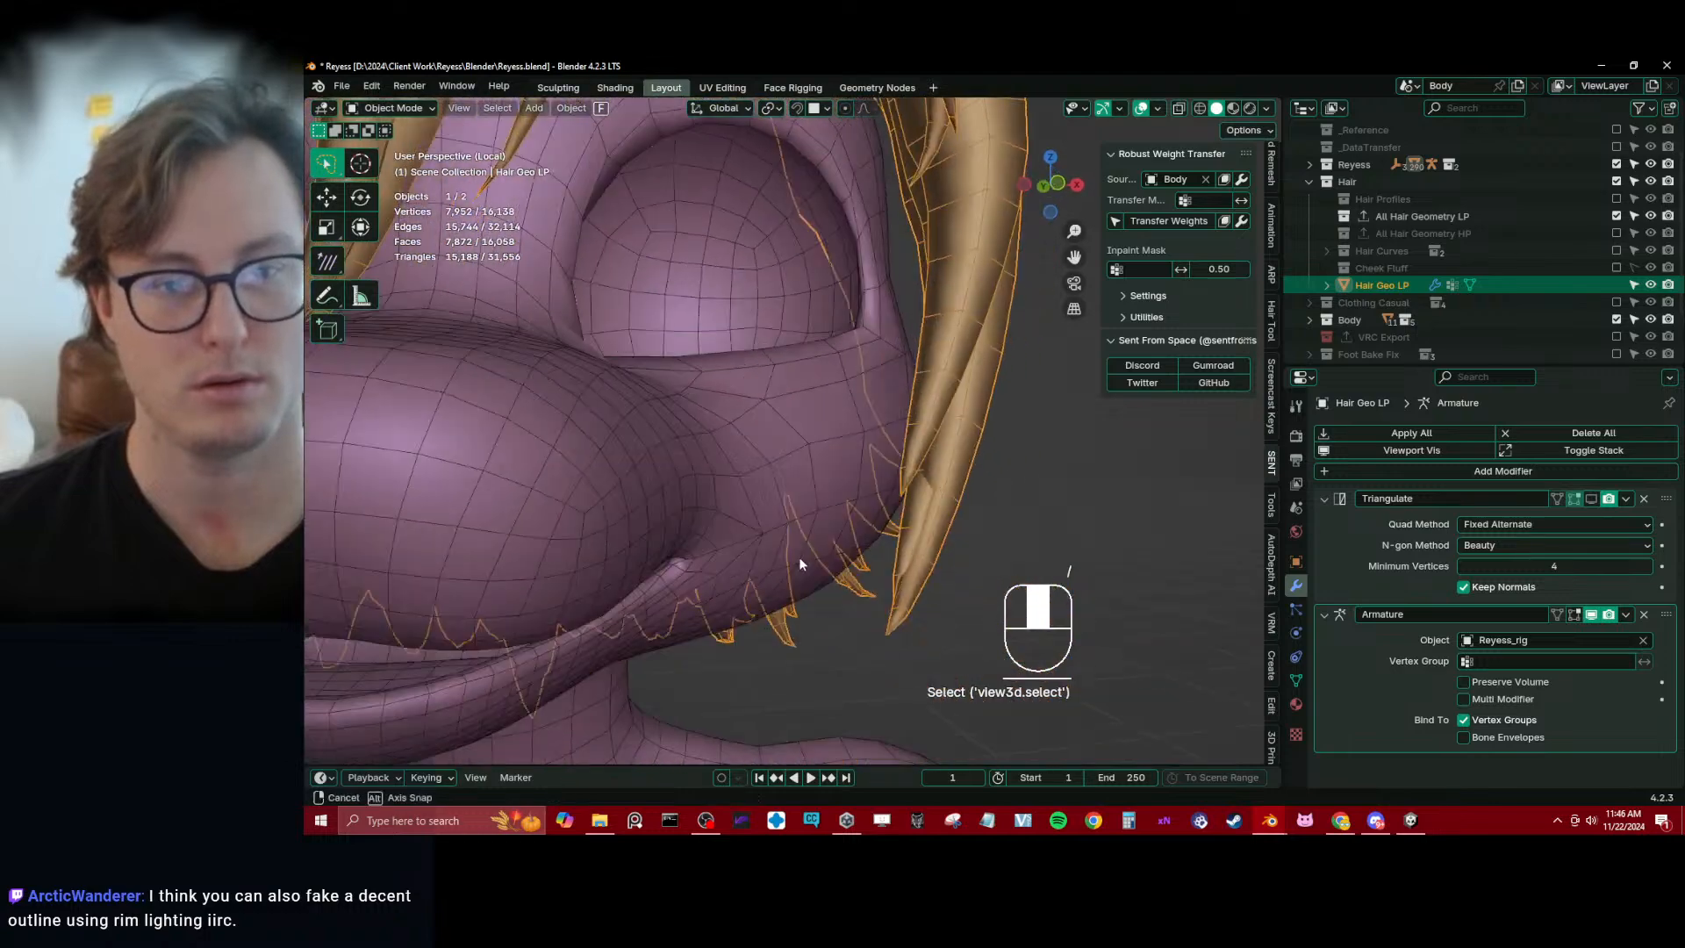
{"action": "scroll", "coordinate": [687, 503], "scroll_direction": "up", "scroll_amount": 3}
{"action": "middle_click_drag", "start_coordinate": [800, 564], "coordinate": [925, 512]}
{"action": "scroll", "coordinate": [565, 459], "scroll_direction": "up", "scroll_amount": 3}
{"action": "middle_click_drag", "start_coordinate": [772, 456], "coordinate": [878, 482], "text": "shift"}
{"action": "key", "text": "Tab"}
{"action": "middle_click_drag", "start_coordinate": [877, 482], "coordinate": [667, 389], "text": "shift"}
Delete the hidden root sections of the two central inner strands by edge-loop selecting their open ends and growing the selection
{"action": "left_click", "coordinate": [675, 432]}
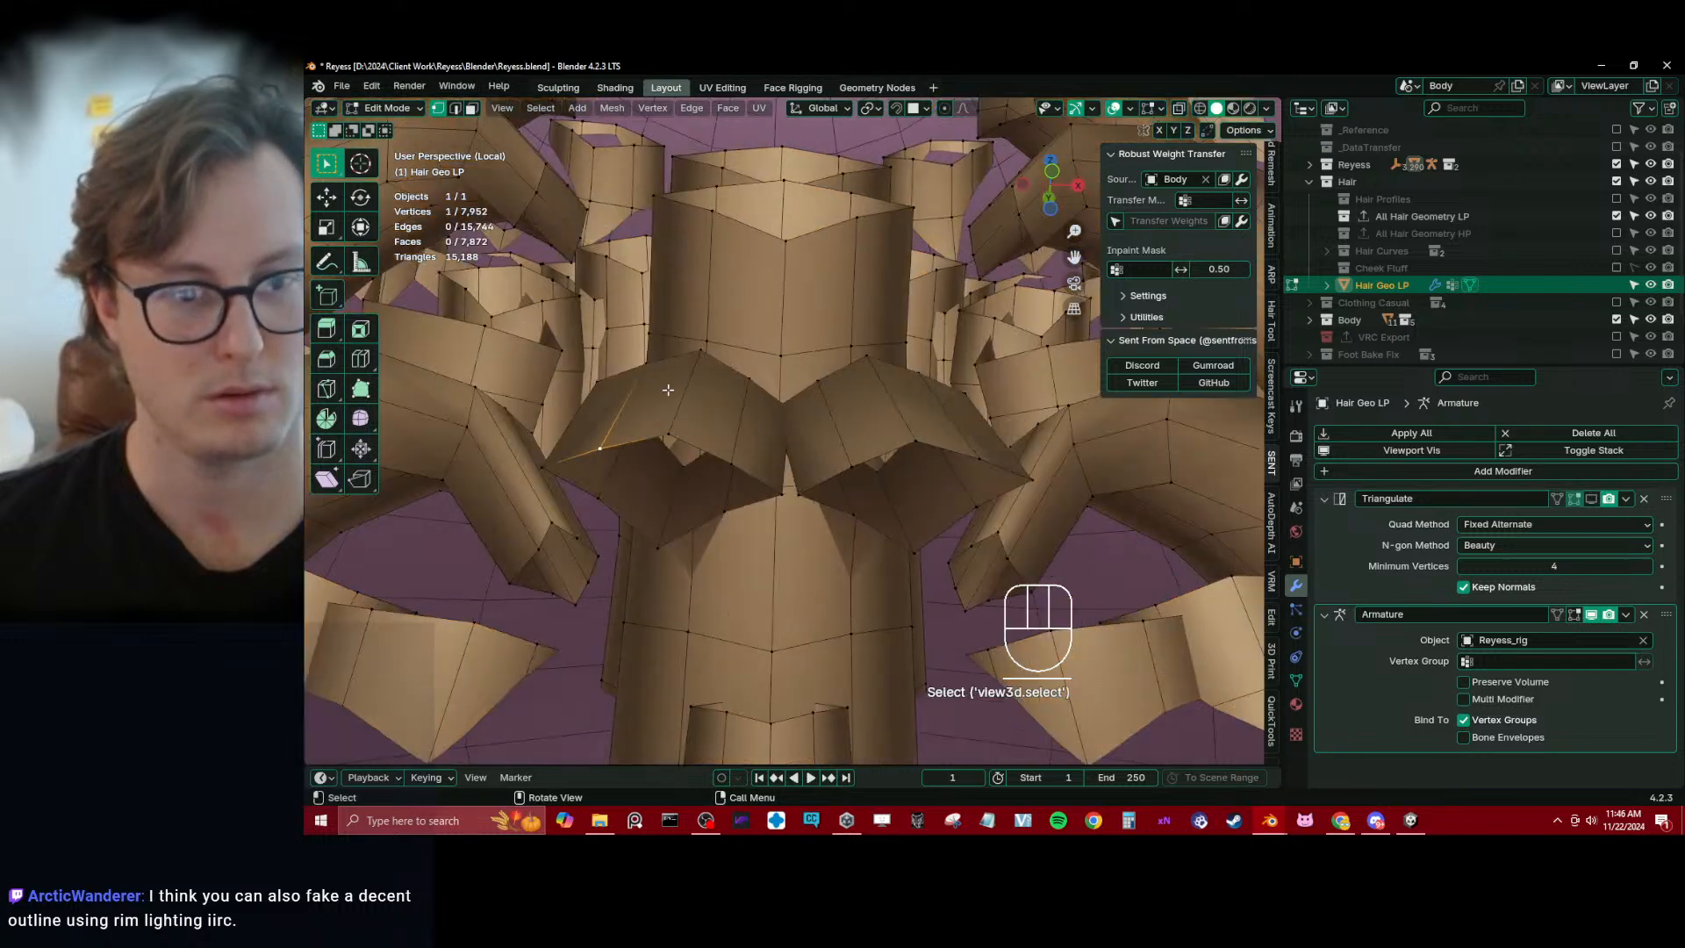
{"action": "left_click", "coordinate": [455, 107]}
{"action": "left_click", "coordinate": [678, 437], "text": "alt+shift"}
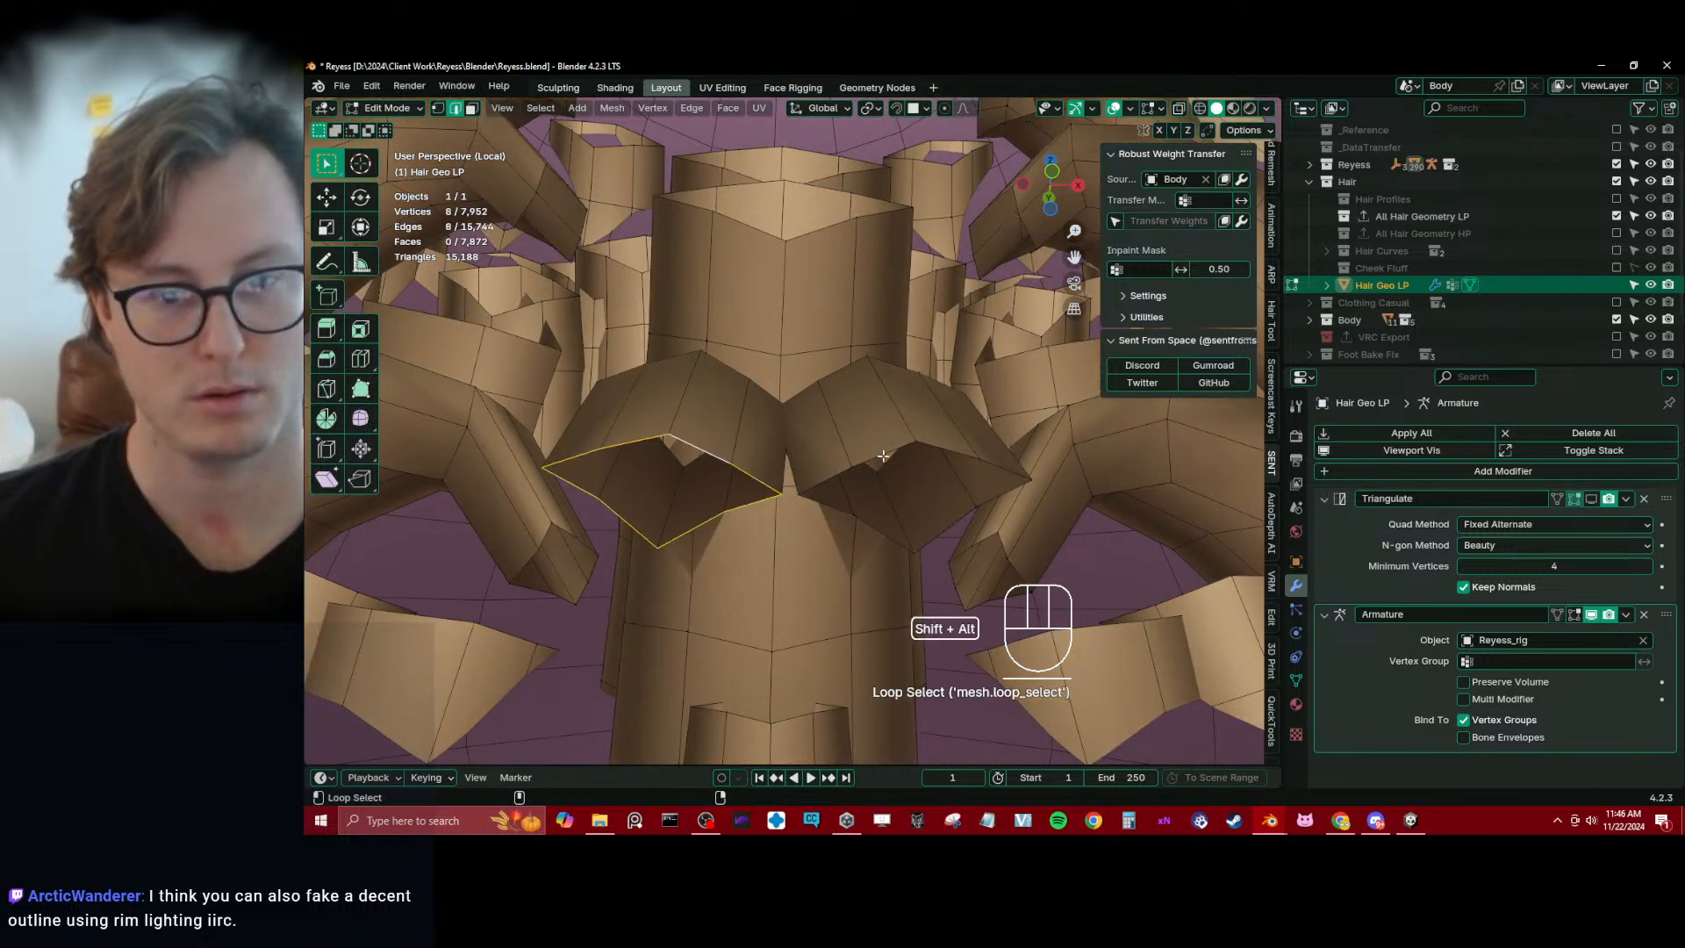
{"action": "middle_click_drag", "start_coordinate": [794, 593], "coordinate": [816, 487]}
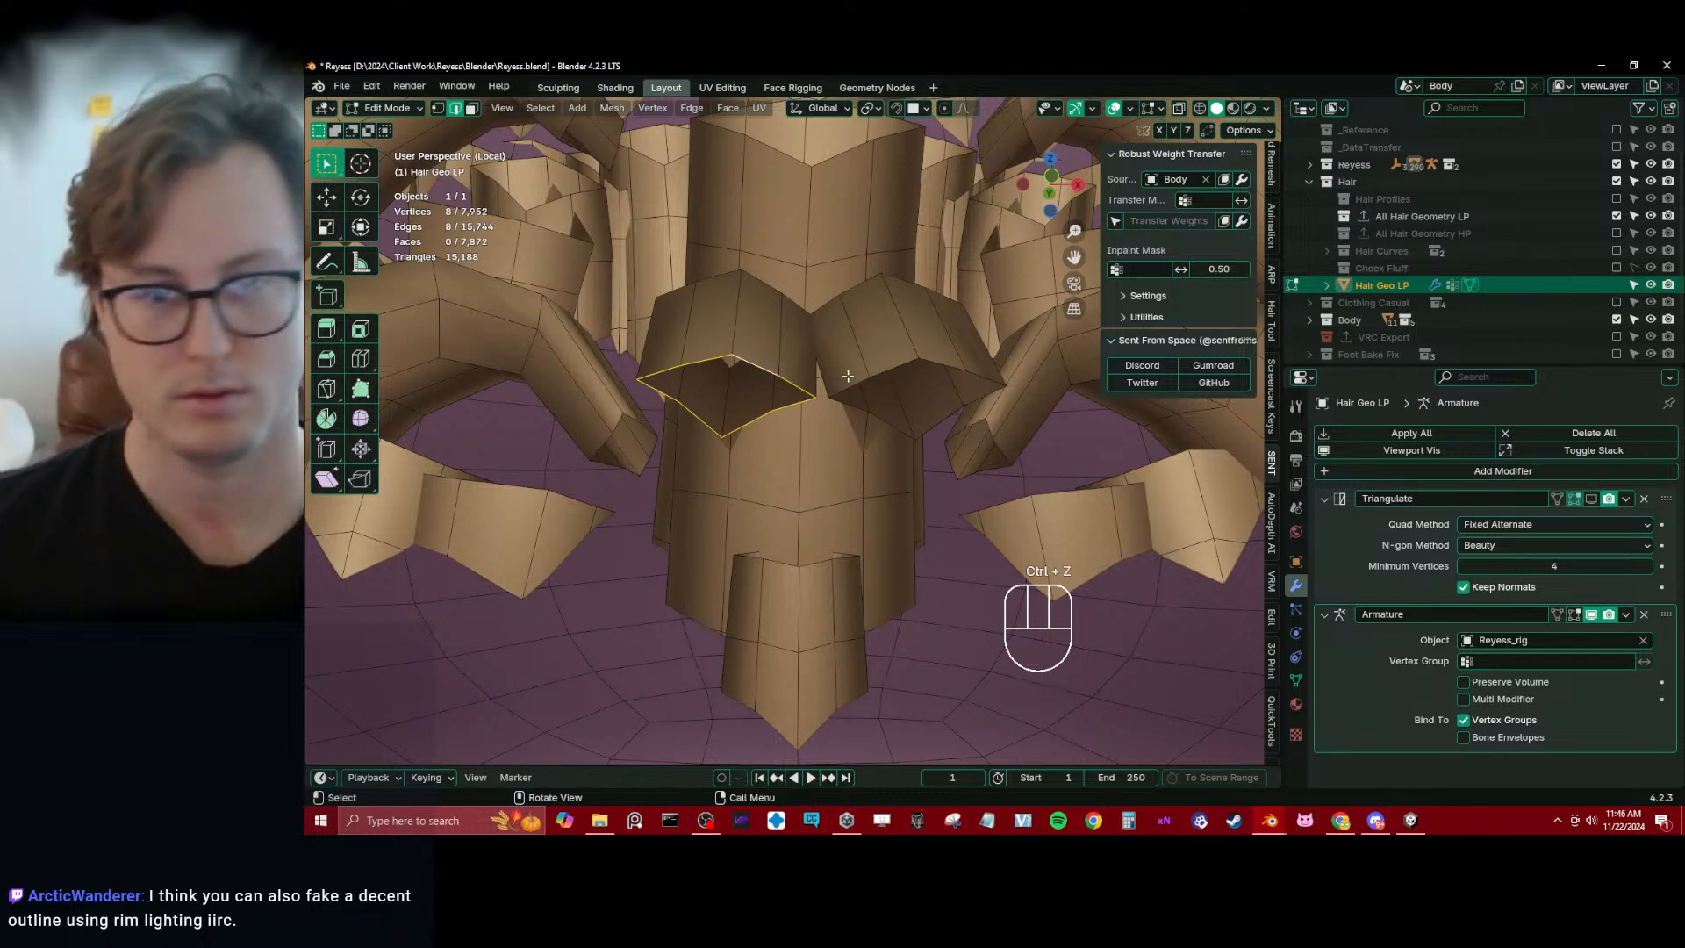
{"action": "left_click", "coordinate": [891, 370], "text": "alt+shift"}
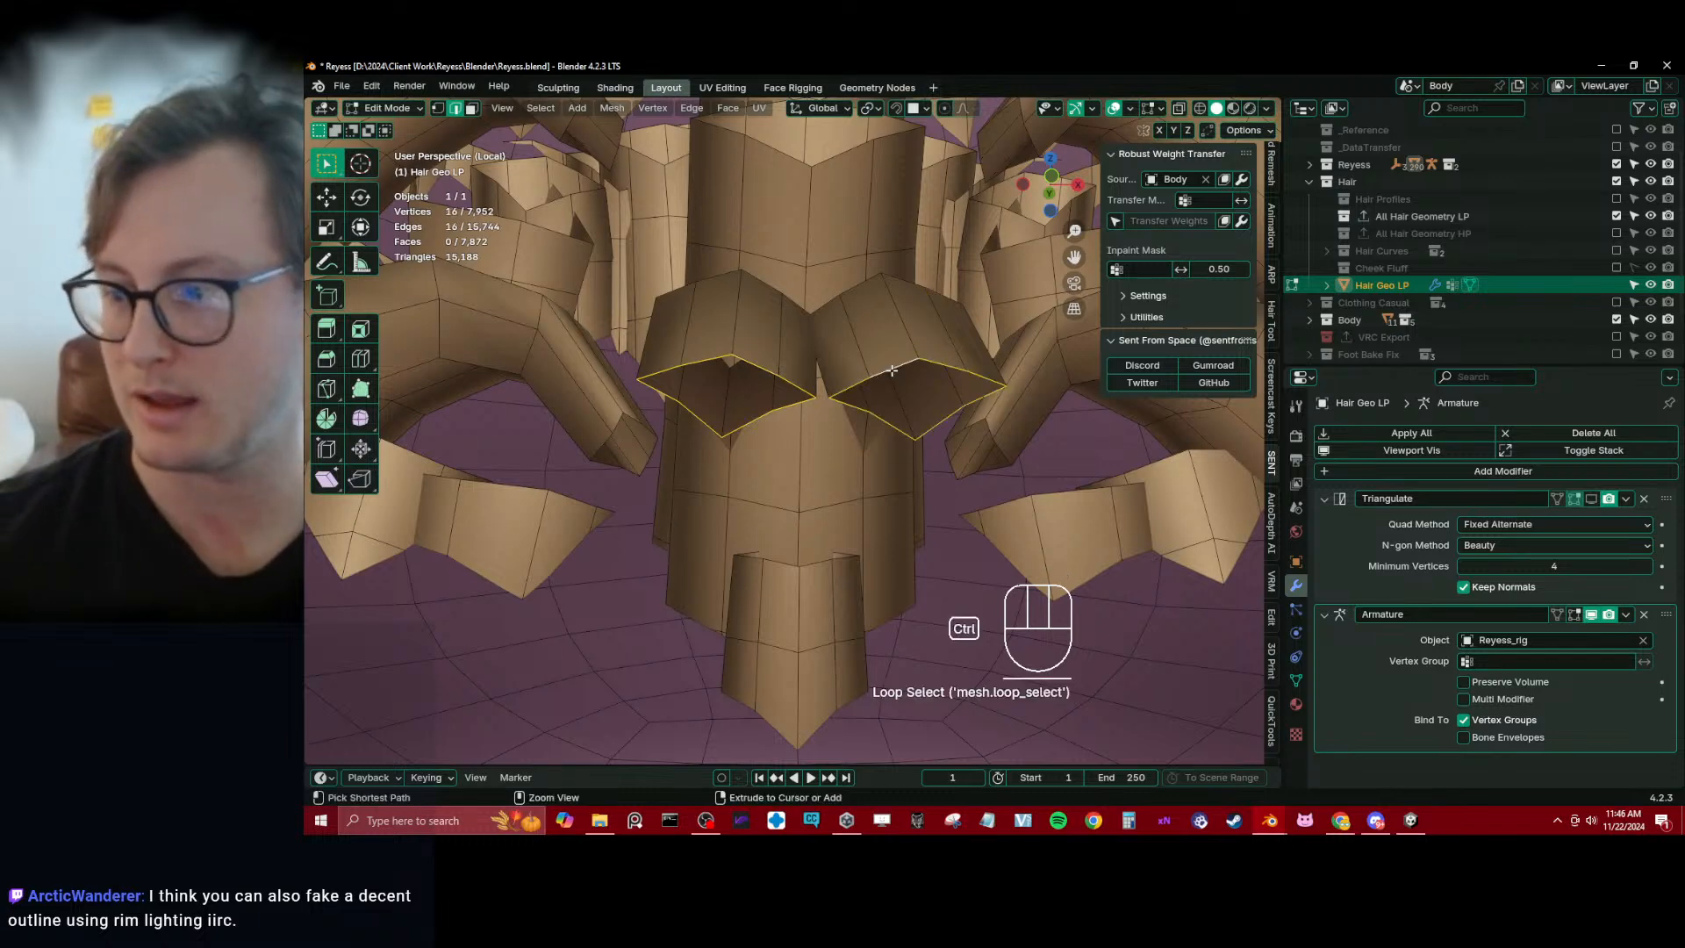
{"action": "key", "text": "ctrl+KP_Add"}
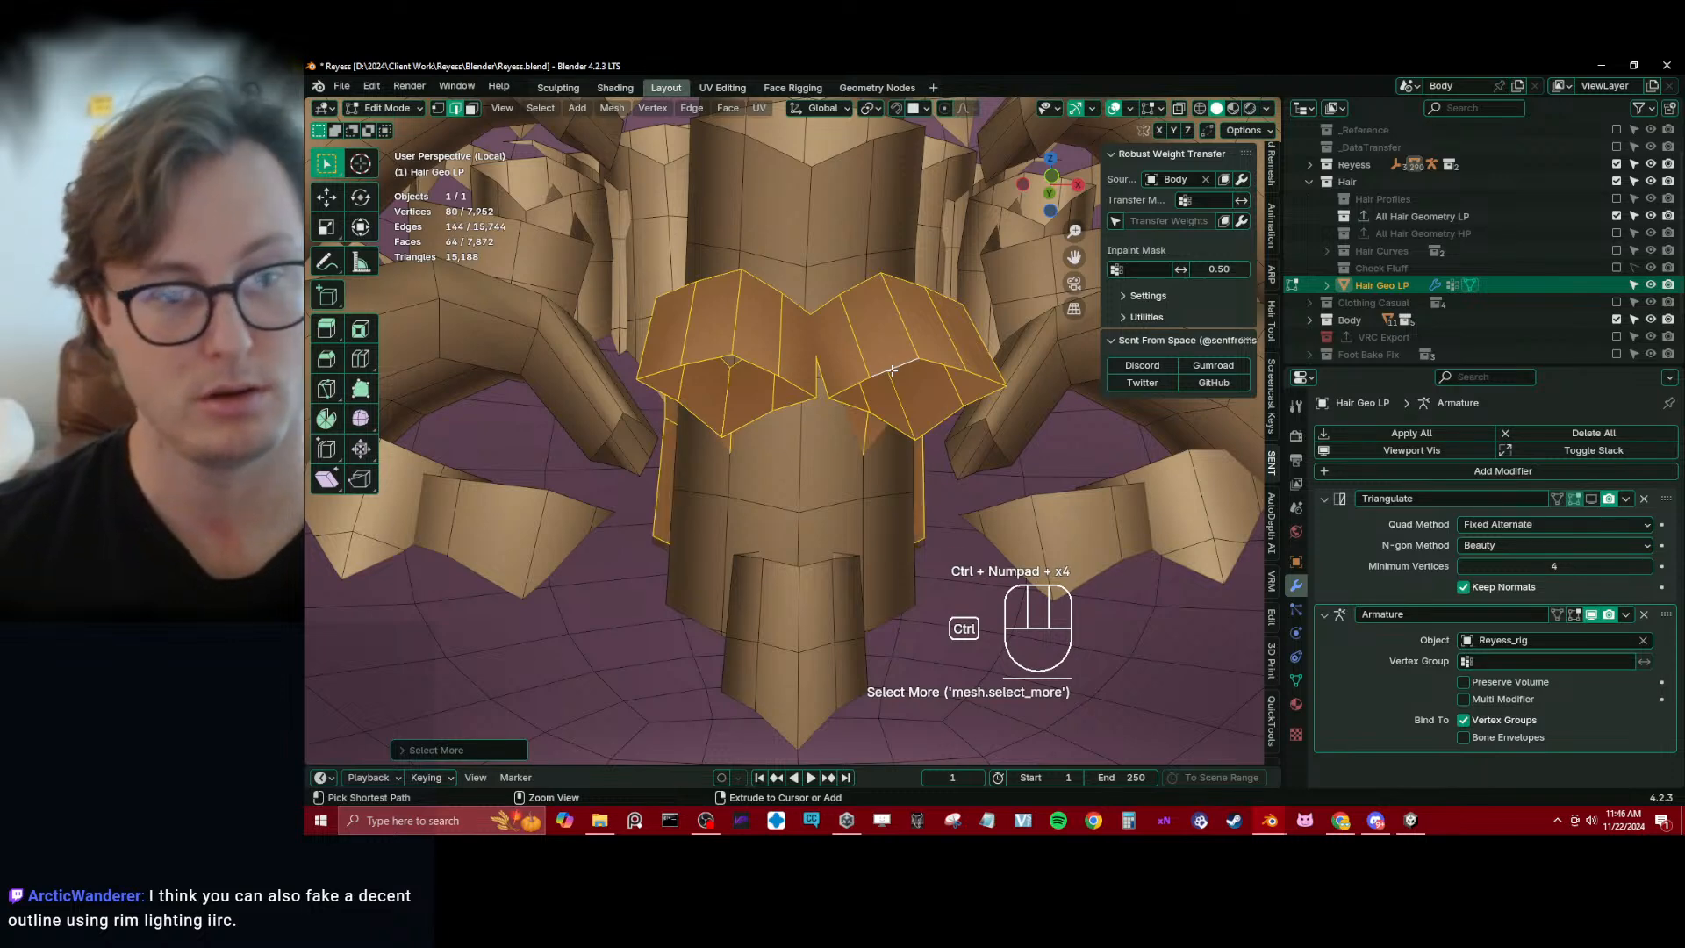
{"action": "key", "text": "ctrl+z"}
{"action": "key", "text": "x"}
{"action": "key", "text": "ctrl+z"}
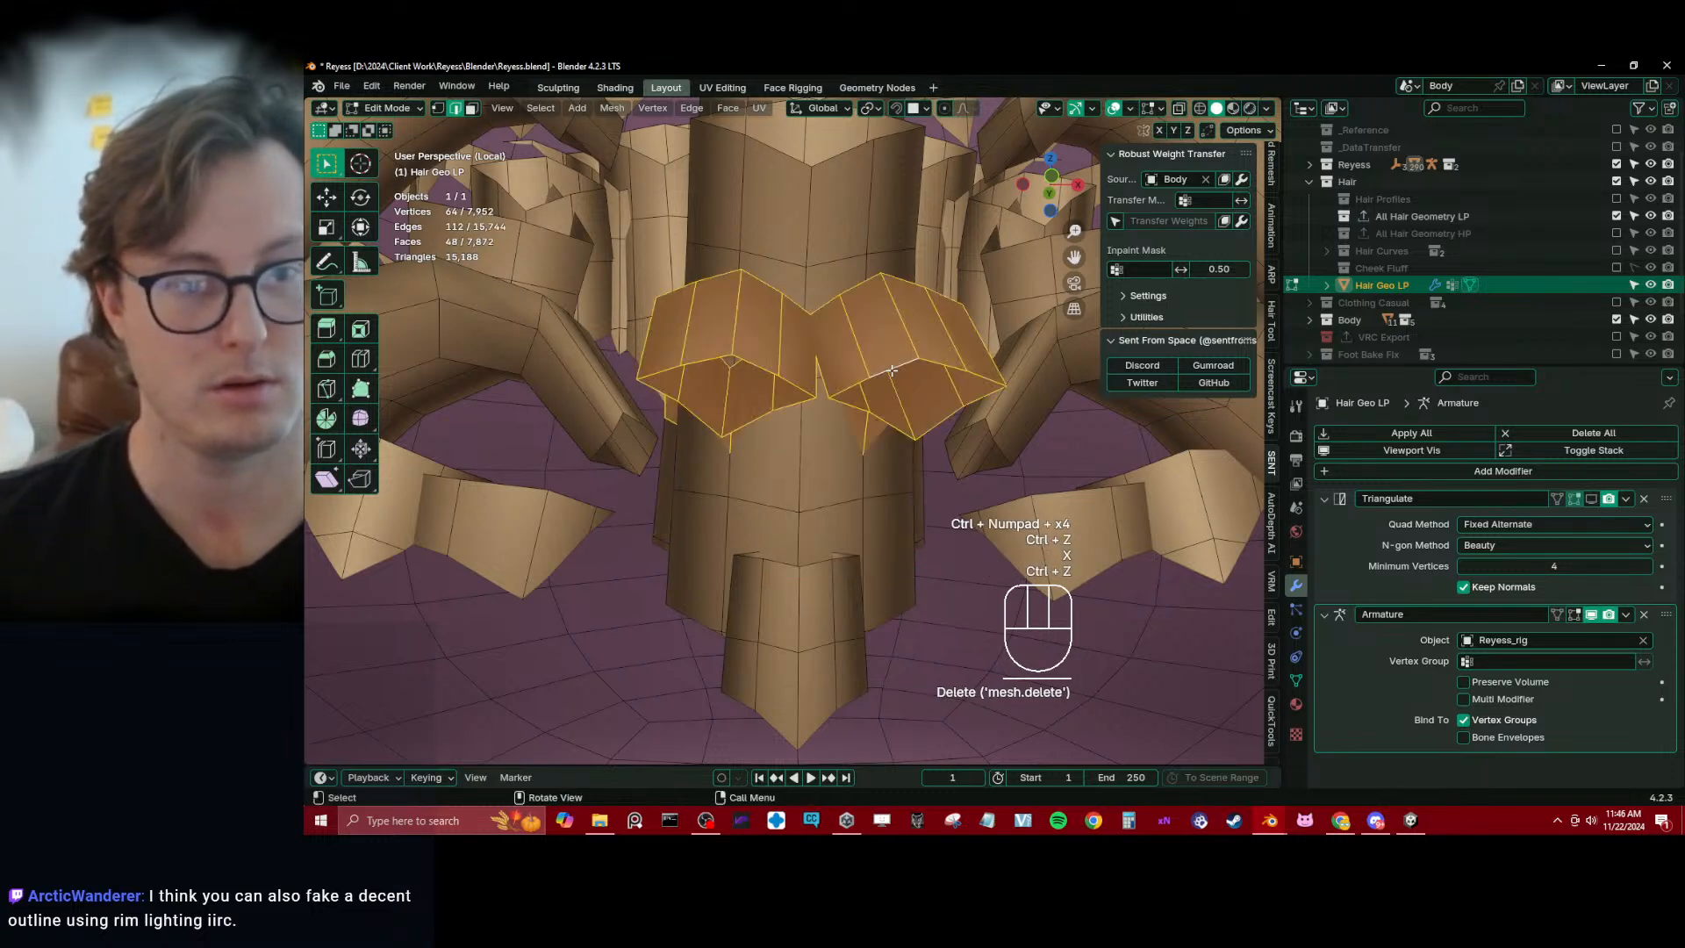
{"action": "key", "text": "x"}
{"action": "middle_click_drag", "start_coordinate": [892, 370], "coordinate": [723, 239]}
Delete the root section of the exposed wide central strand, growing its open-end edge loop three times
{"action": "left_click", "coordinate": [773, 213], "text": "alt+shift"}
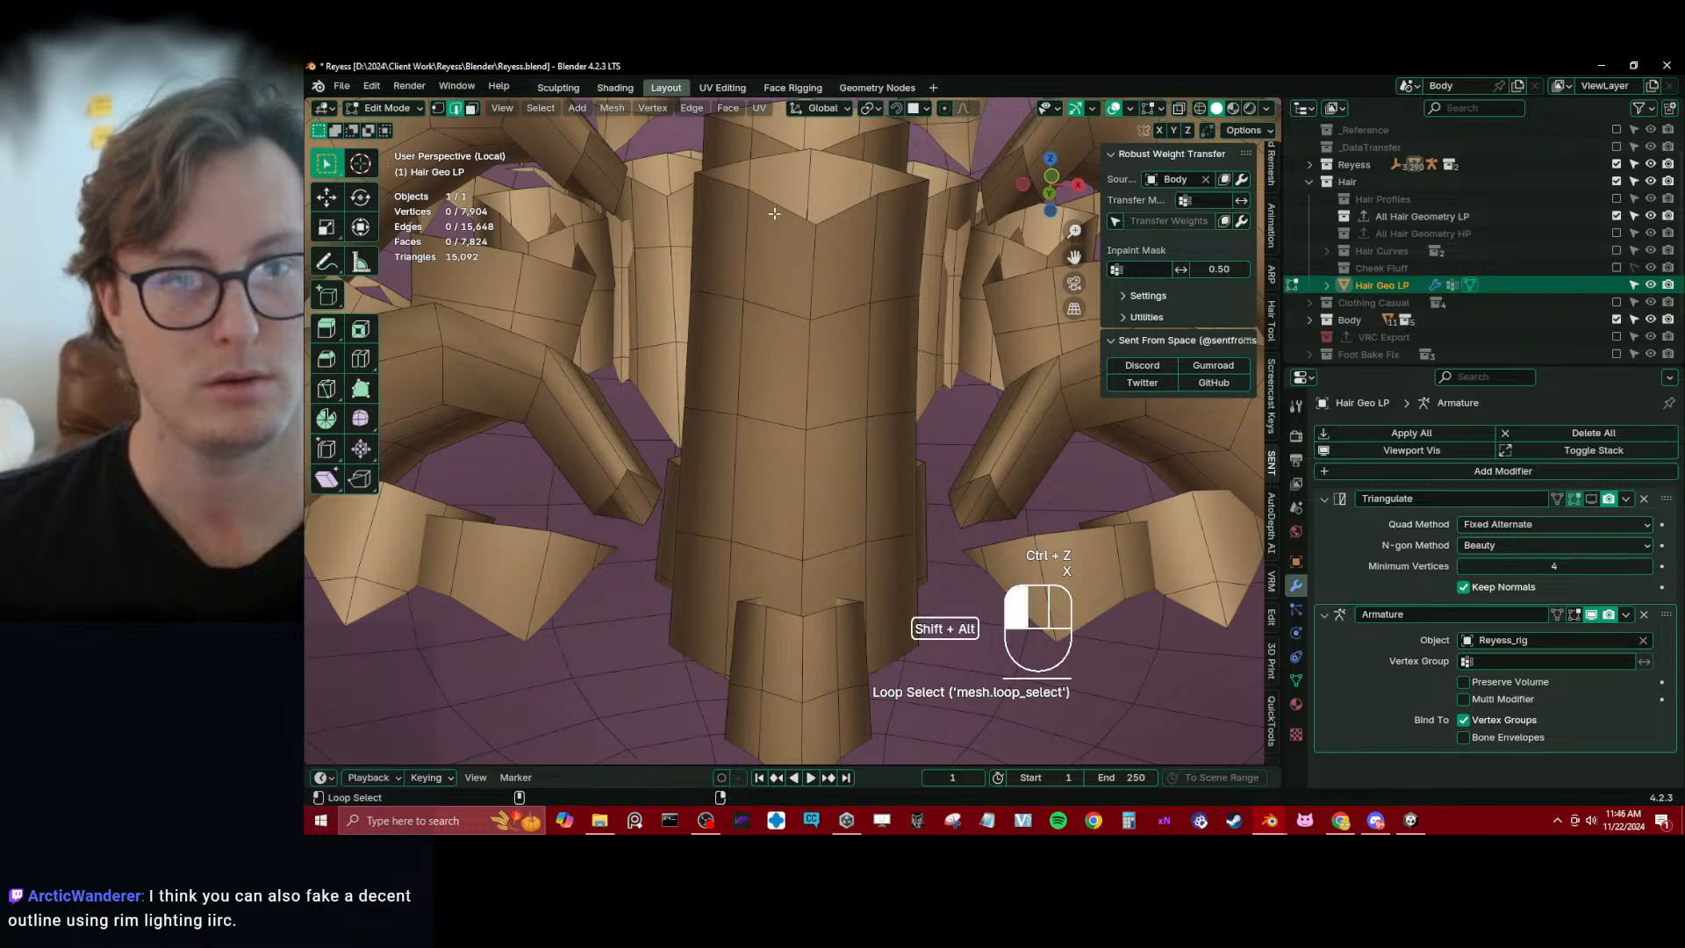
{"action": "key", "text": "ctrl+KP_Add"}
{"action": "key", "text": "ctrl+KP_Add"}
{"action": "key", "text": "ctrl+KP_Add"}
{"action": "key", "text": "x"}
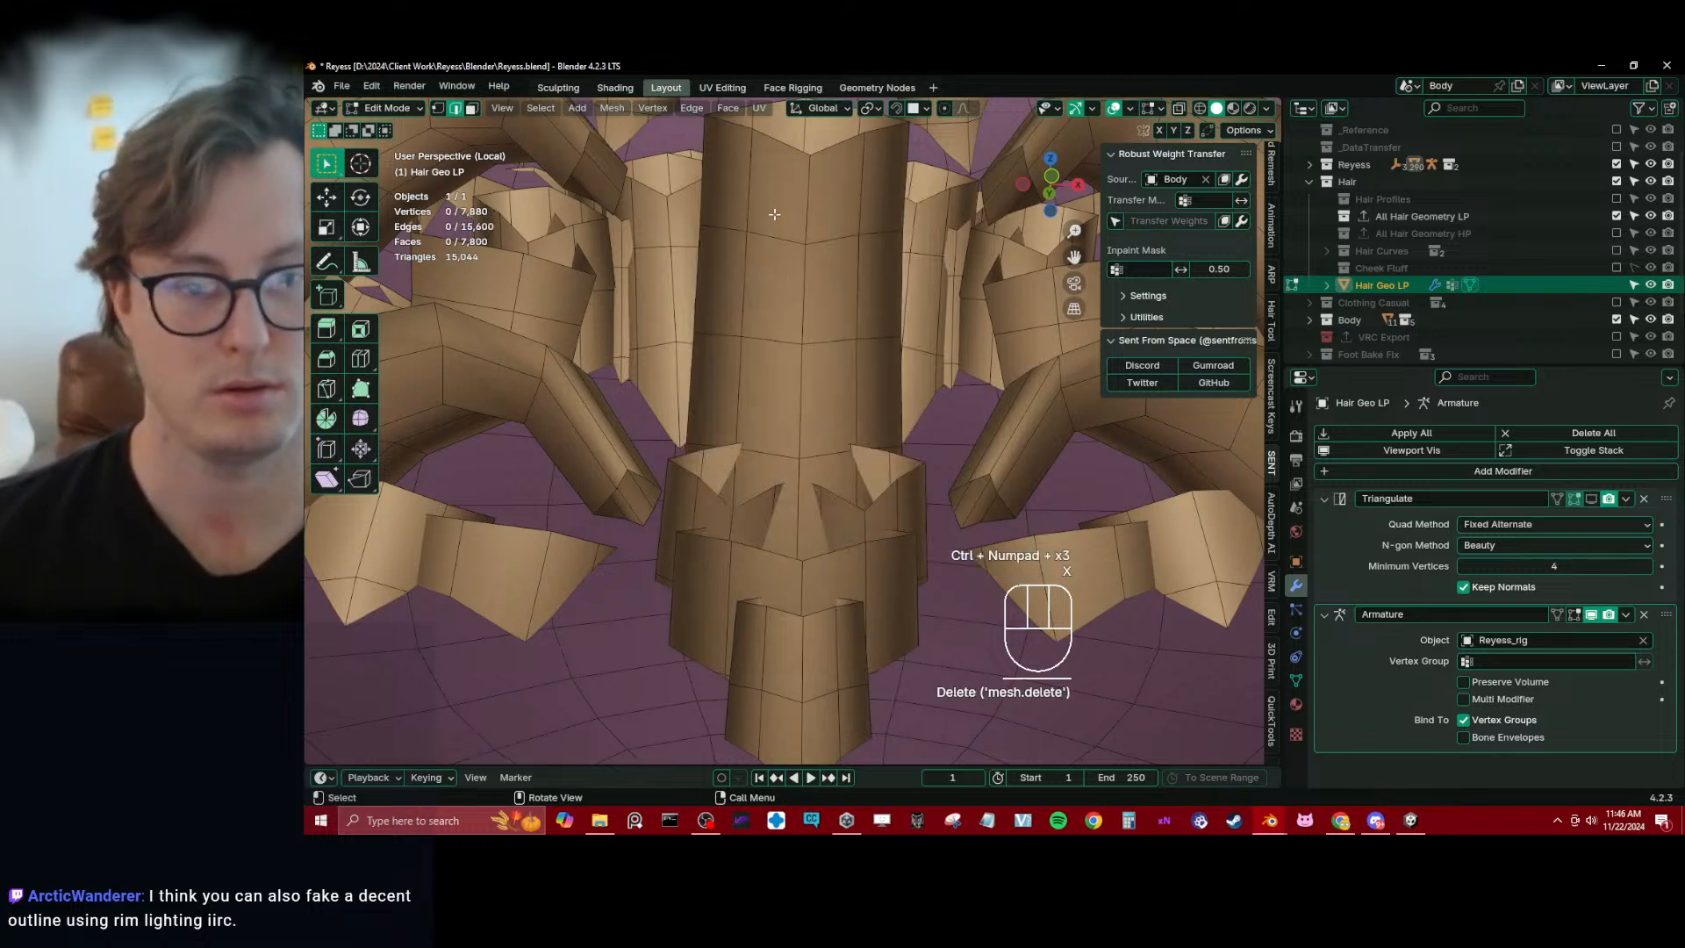
Delete the root section of the next central strand behind it, growing its open-end edge loop three times
{"action": "left_click", "coordinate": [790, 185], "text": "alt+shift"}
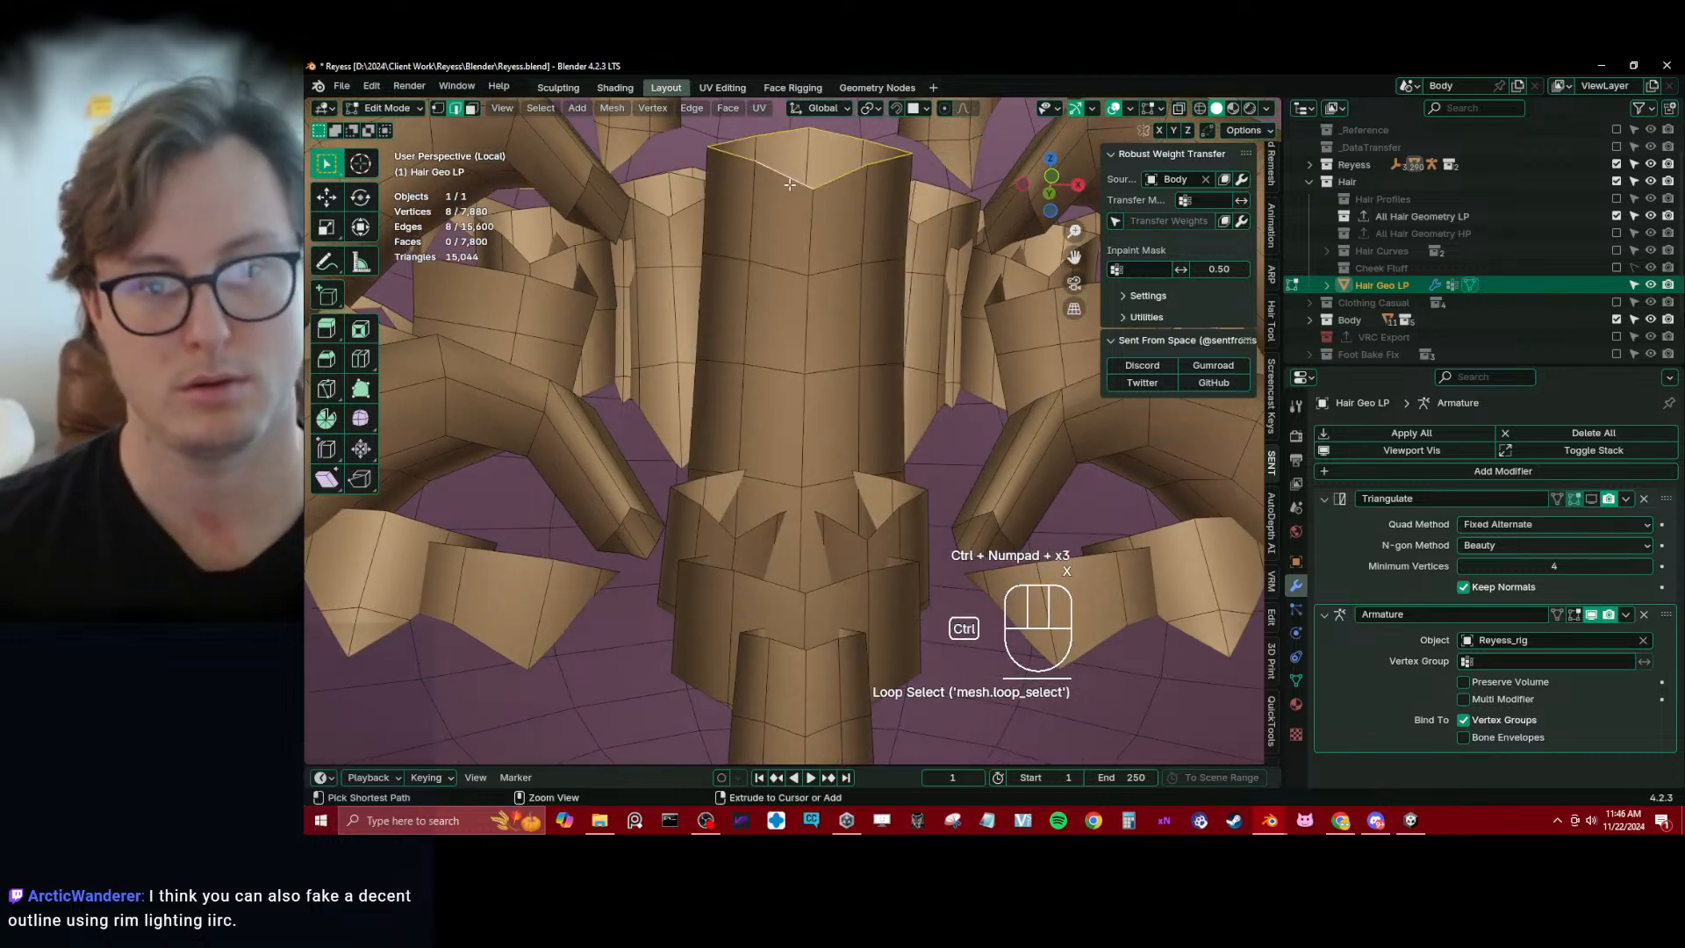
{"action": "key", "text": "ctrl+KP_Add"}
{"action": "key", "text": "ctrl+KP_Add"}
{"action": "key", "text": "ctrl+KP_Add"}
{"action": "key", "text": "x"}
Select the open-end loops of the middle strand and its two neighbours, grow the selection once and delete those faces
{"action": "middle_click_drag", "start_coordinate": [789, 184], "coordinate": [772, 310], "text": "shift"}
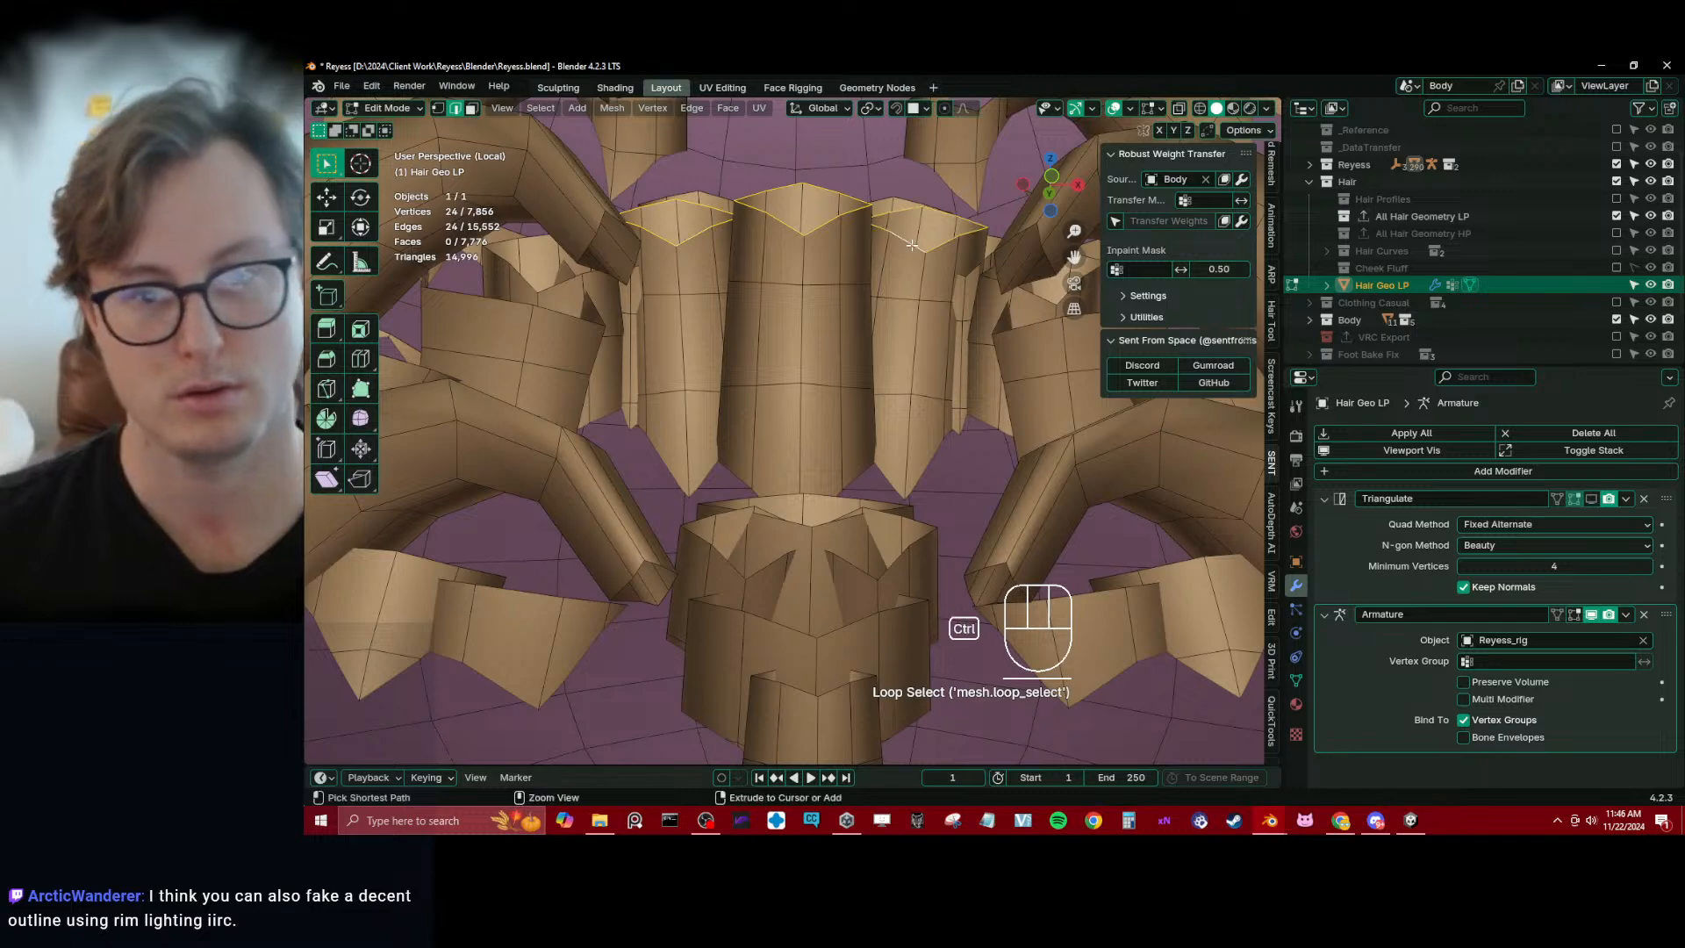
{"action": "key", "text": "ctrl+KP_Add"}
{"action": "key", "text": "ctrl+KP_Add"}
{"action": "key", "text": "ctrl+z"}
{"action": "key", "text": "x"}
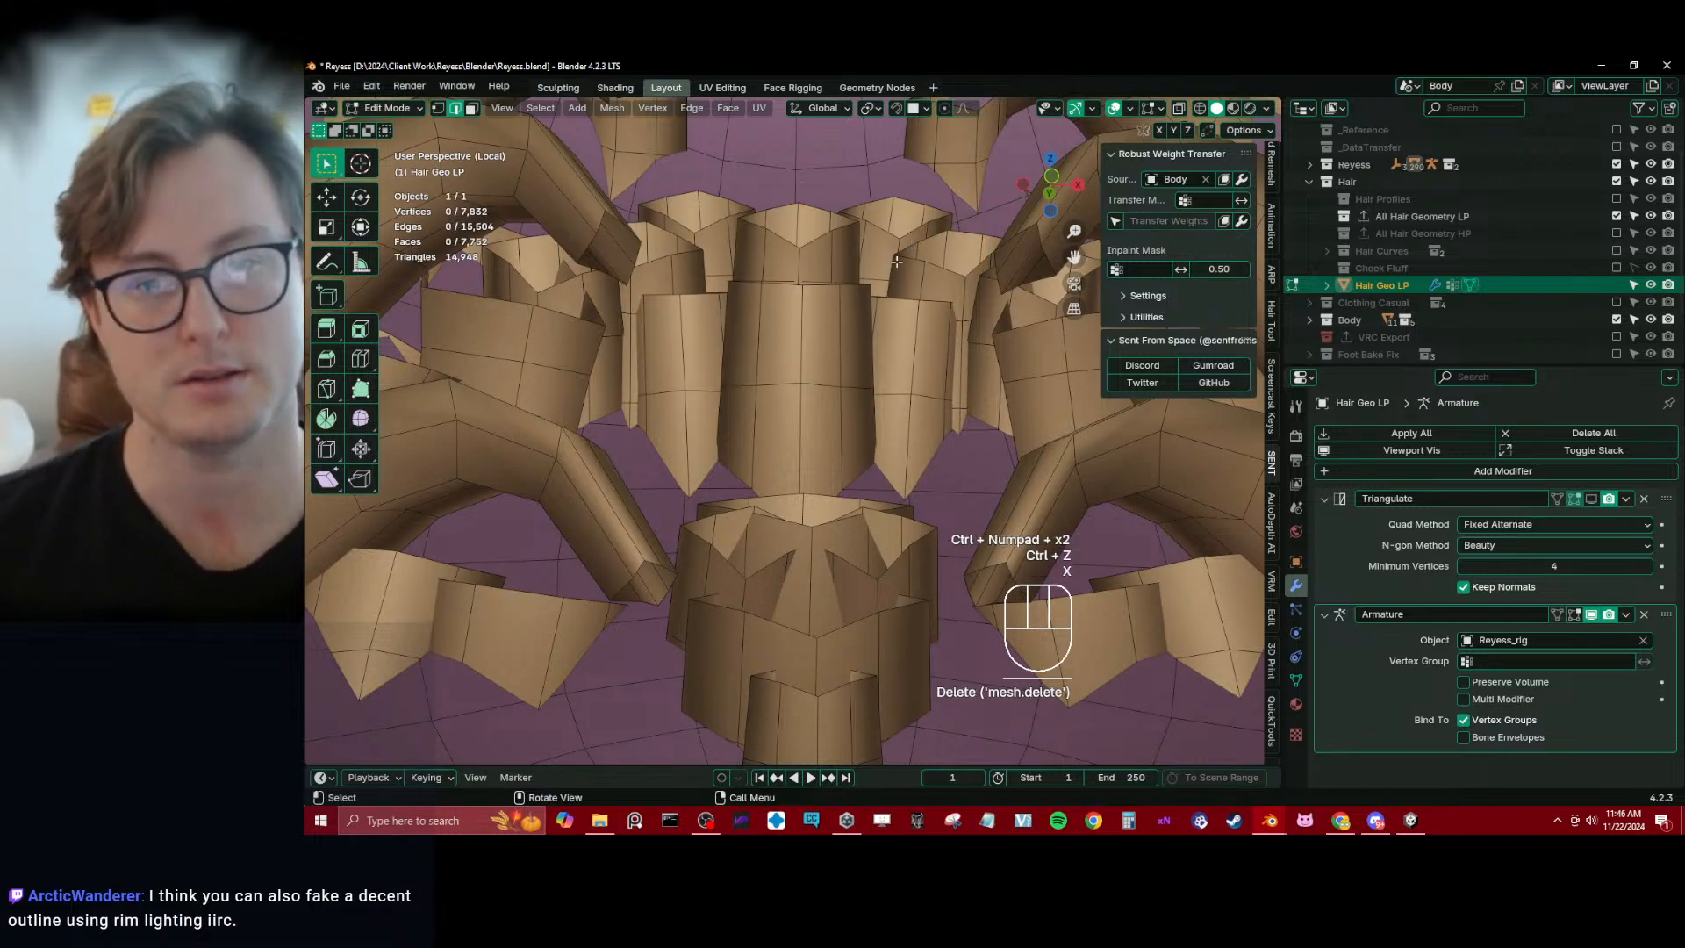
Delete the inner ends of the four curved side strands, two per side, growing their end loops three times
{"action": "middle_click_drag", "start_coordinate": [895, 261], "coordinate": [760, 565]}
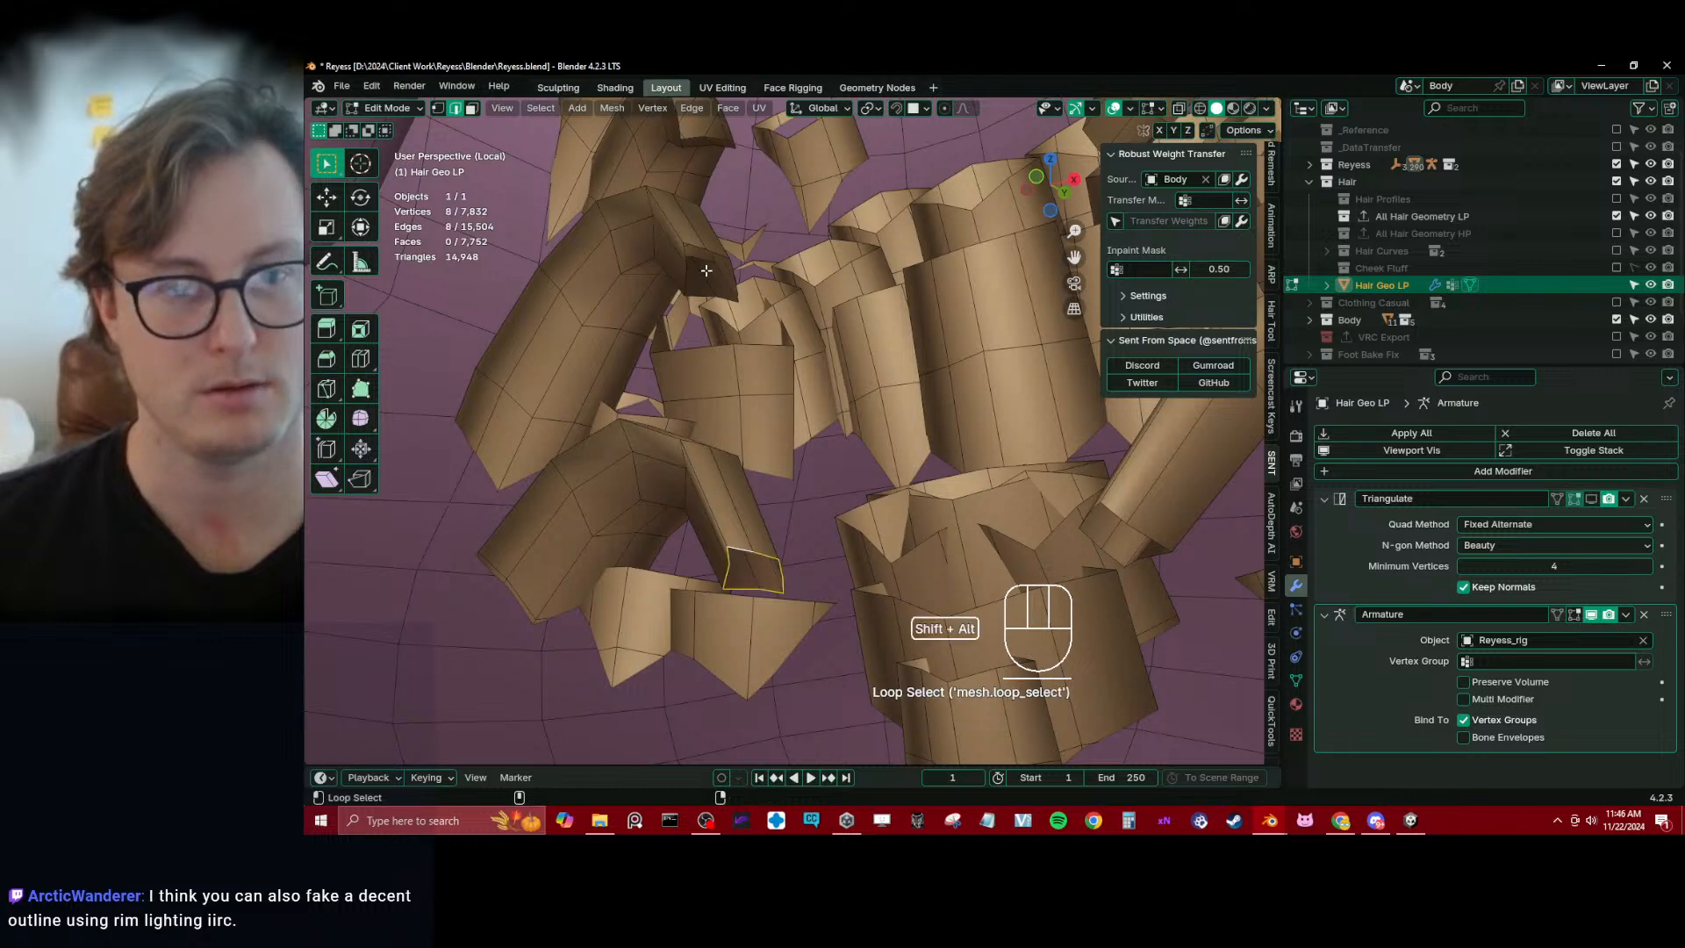
{"action": "left_click", "coordinate": [695, 243], "text": "alt+shift"}
{"action": "middle_click_drag", "start_coordinate": [695, 243], "coordinate": [1076, 565]}
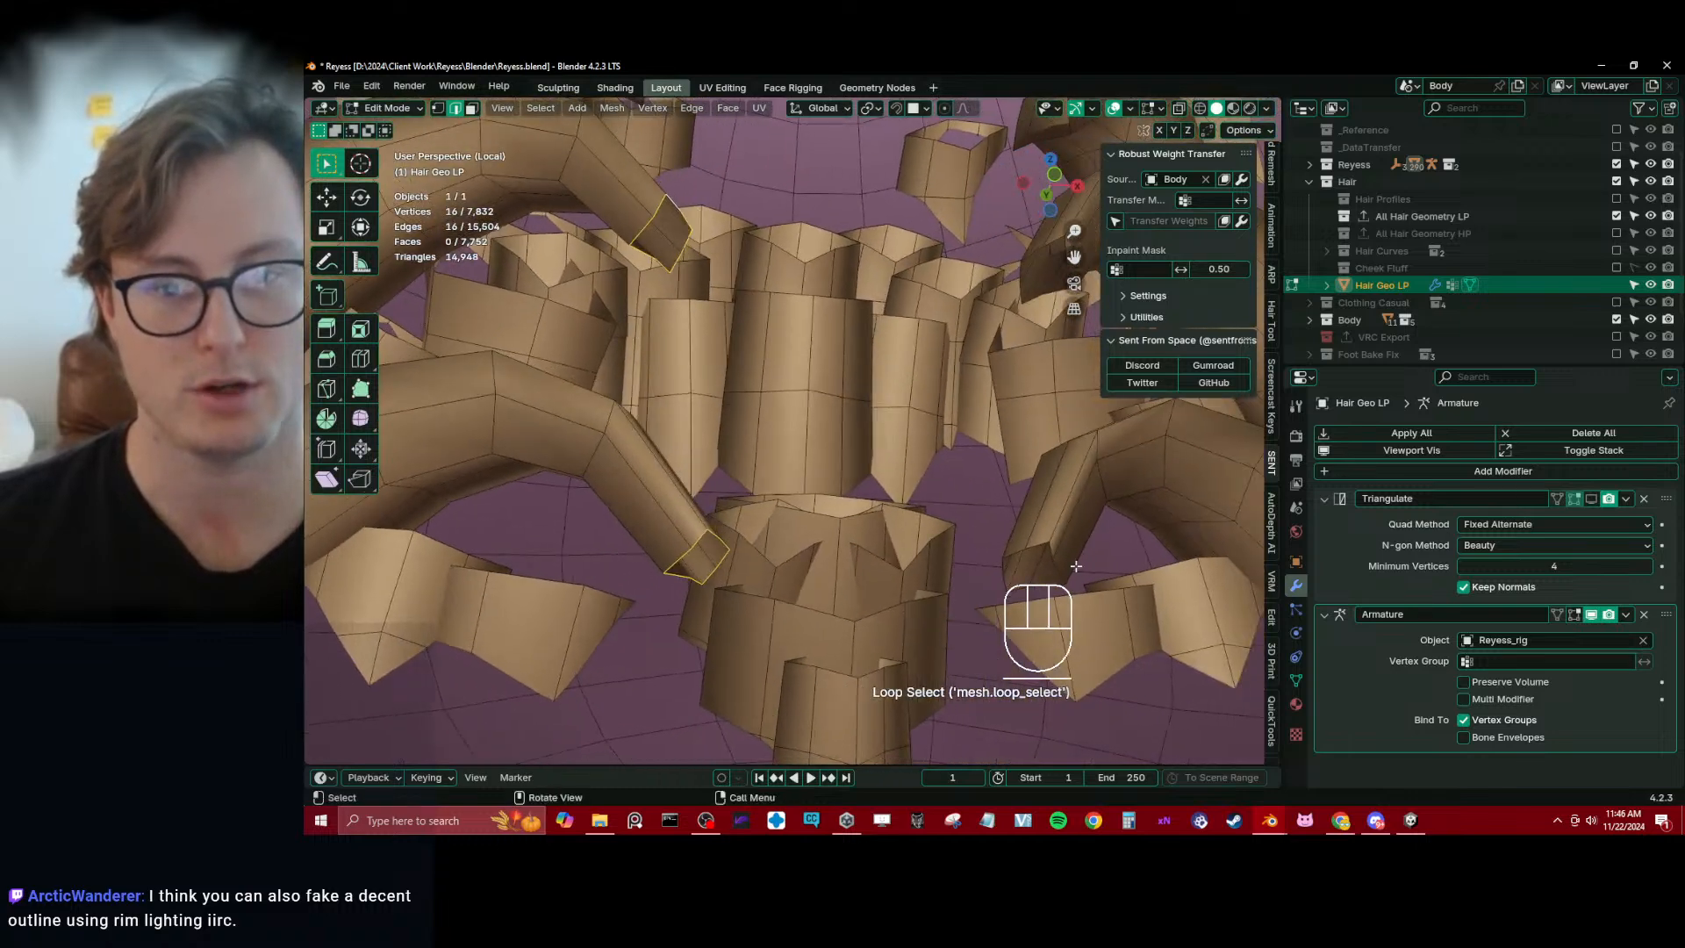
{"action": "middle_click_drag", "start_coordinate": [980, 516], "coordinate": [1080, 340]}
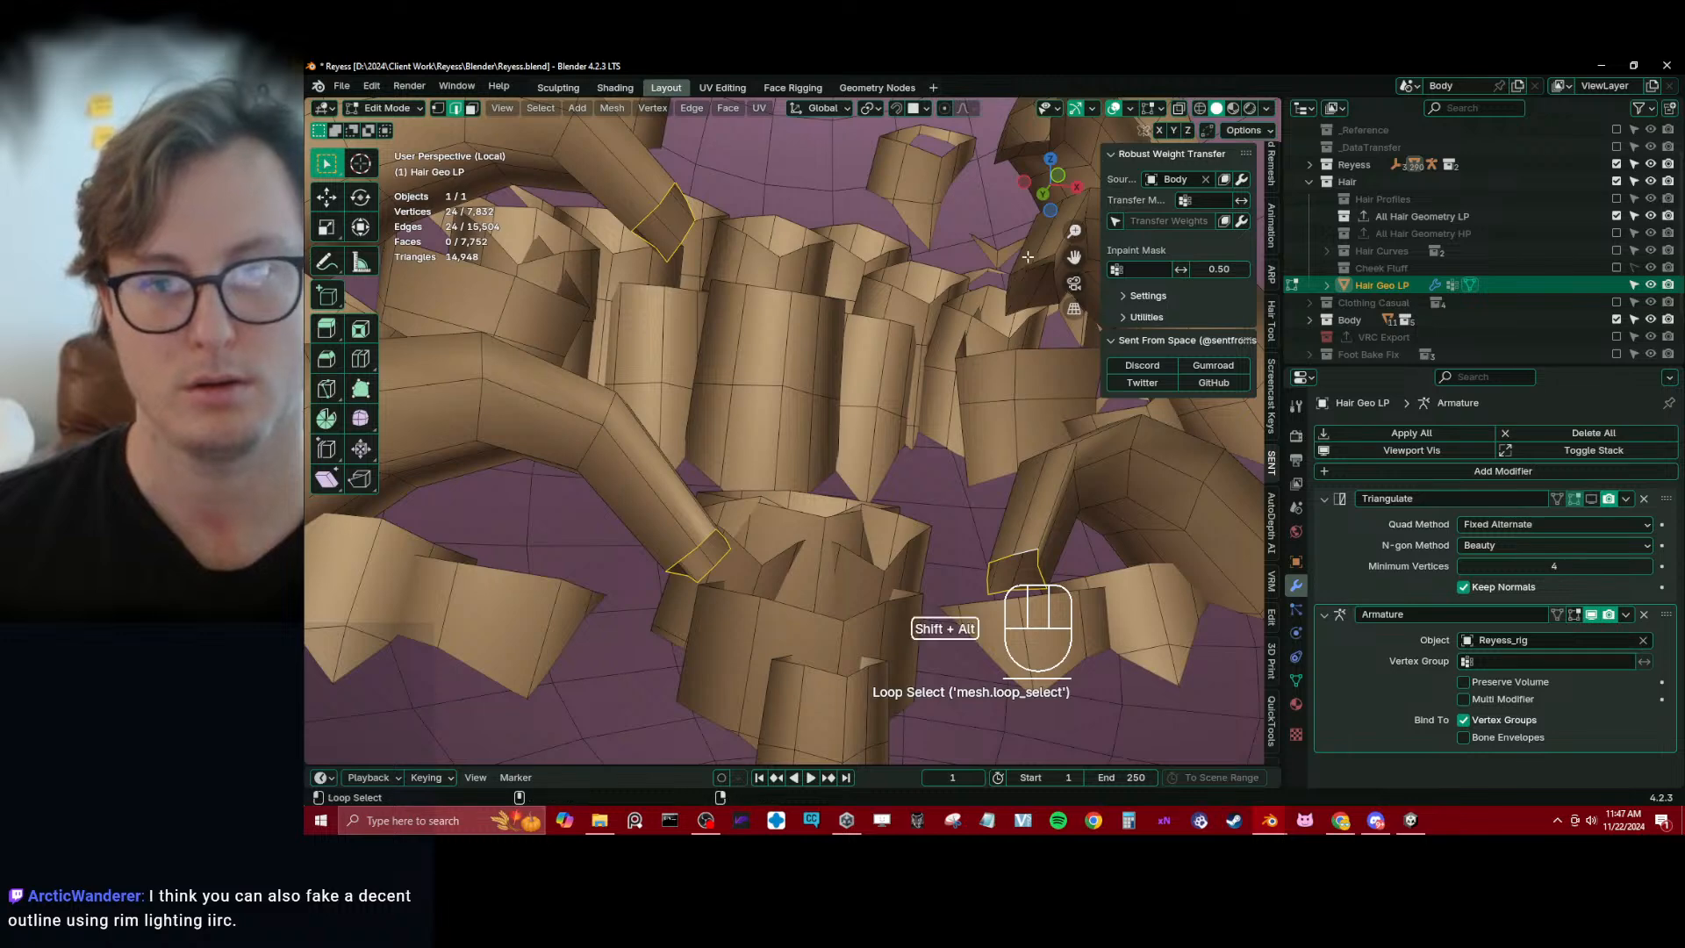
{"action": "key", "text": "ctrl+KP_Add"}
{"action": "key", "text": "ctrl+KP_Add"}
{"action": "key", "text": "ctrl+KP_Add"}
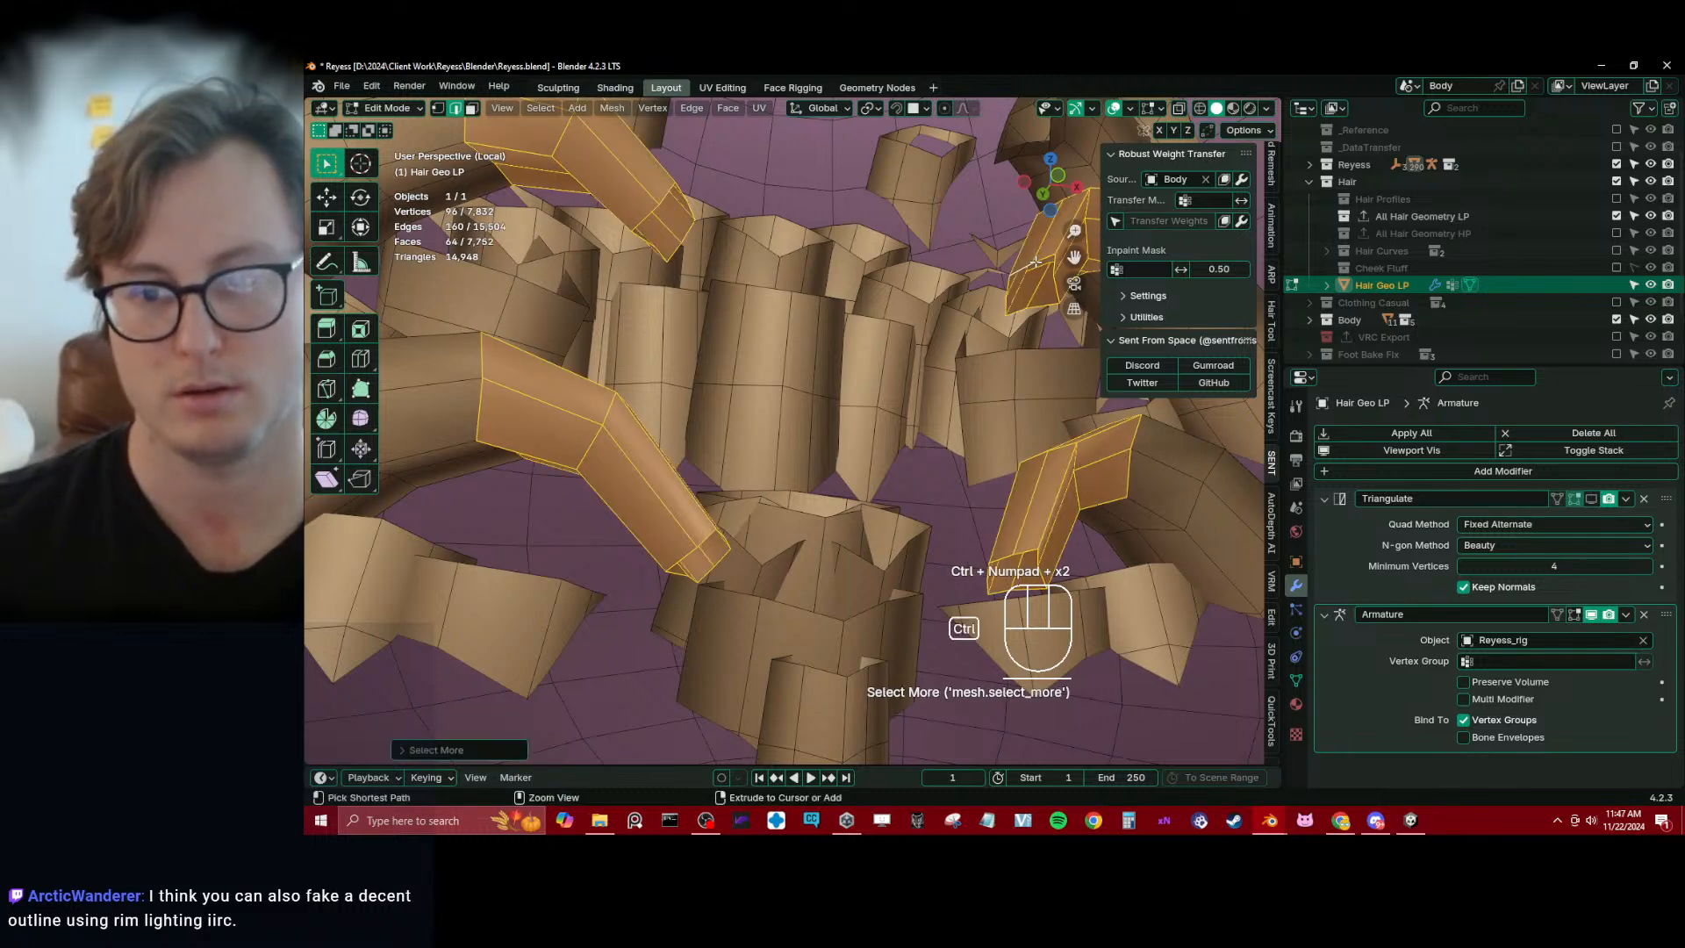
{"action": "key", "text": "x"}
{"action": "left_click", "coordinate": [1035, 261]}
Select the end loops of the remaining curved strands on both sides of the head, grow the selection twice and delete it
{"action": "middle_click_drag", "start_coordinate": [931, 372], "coordinate": [748, 300]}
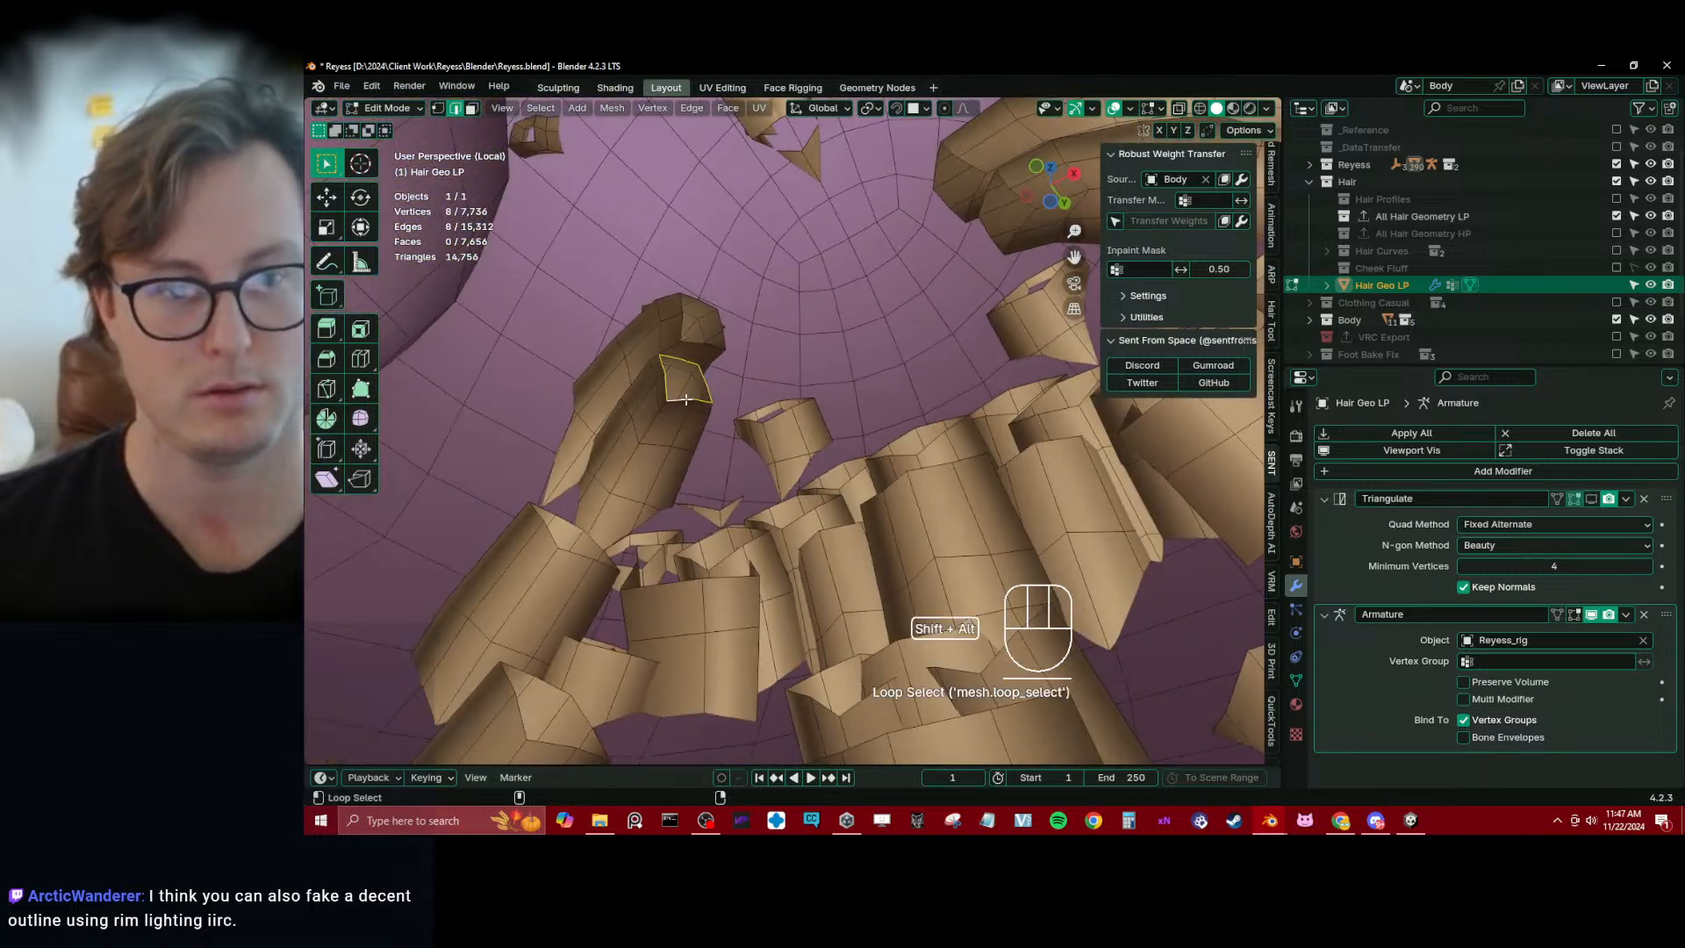
{"action": "middle_click_drag", "start_coordinate": [715, 362], "coordinate": [948, 333]}
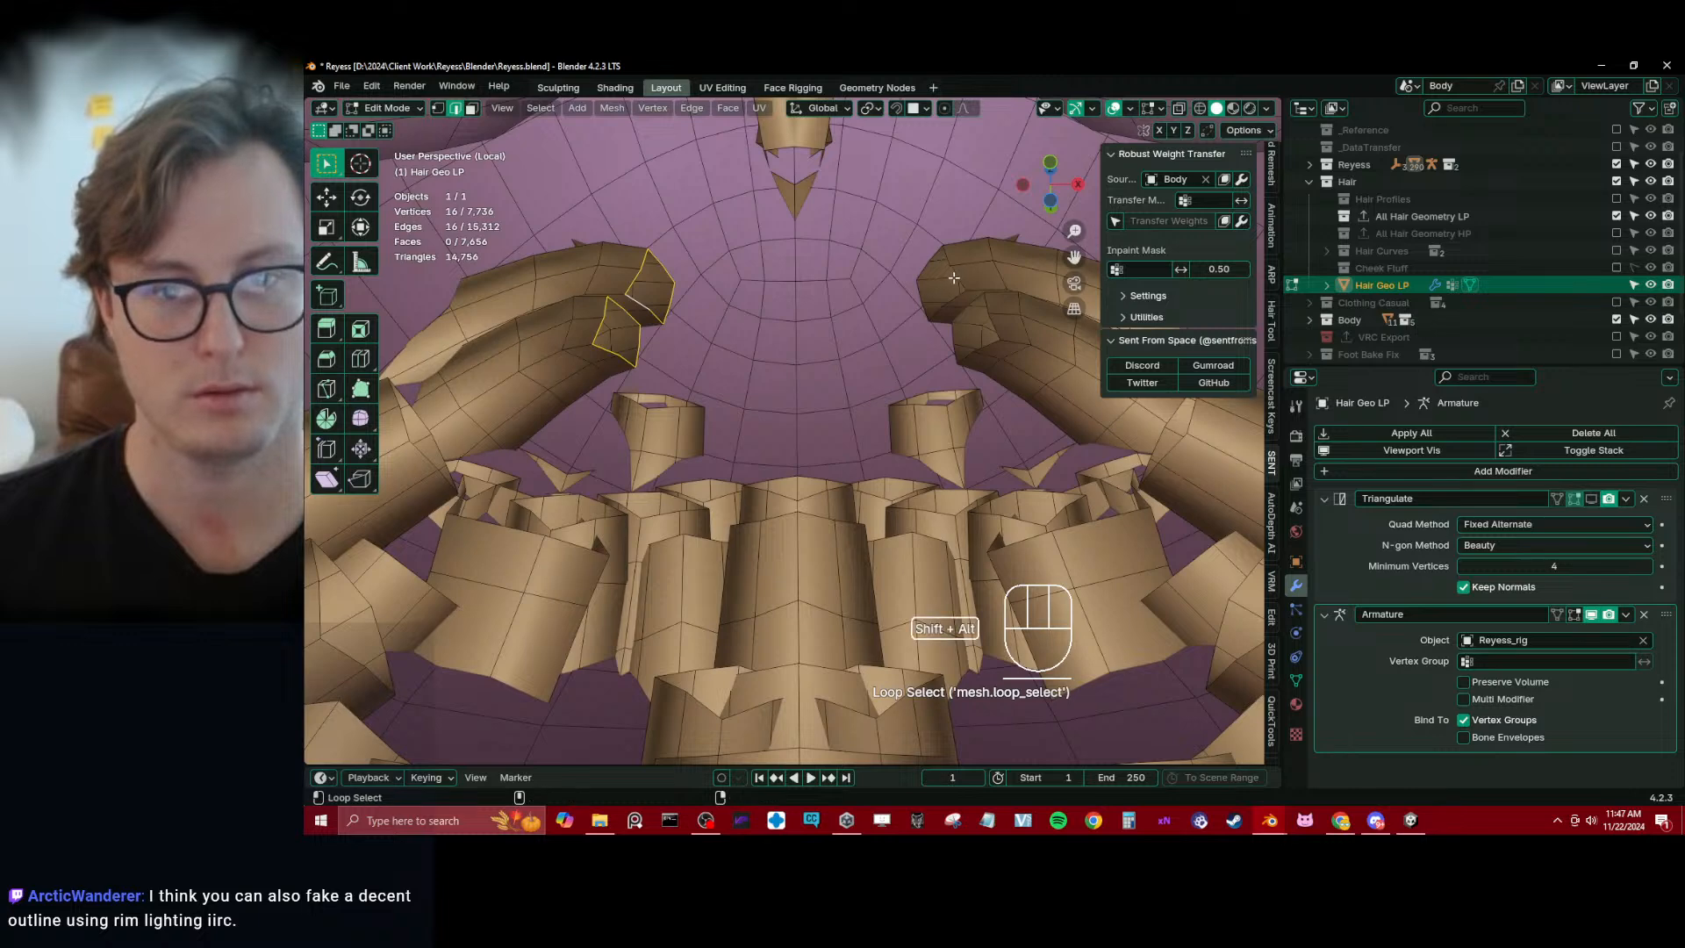
{"action": "key", "text": "ctrl+KP_Add"}
{"action": "key", "text": "ctrl+KP_Add"}
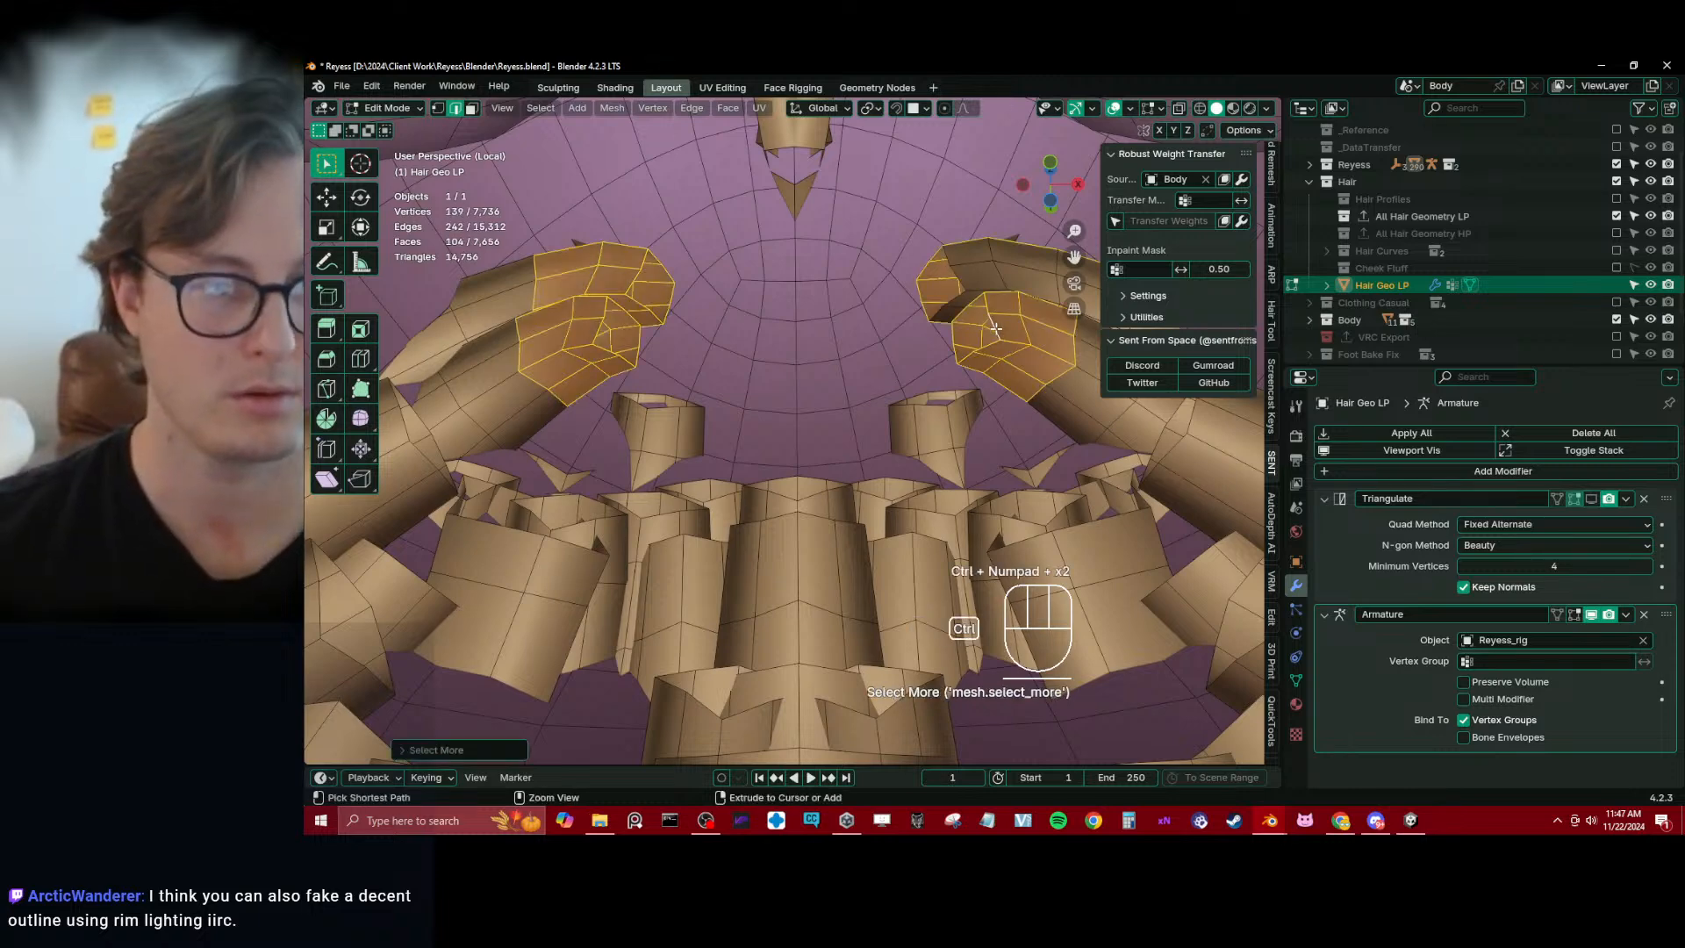
{"action": "key", "text": "x"}
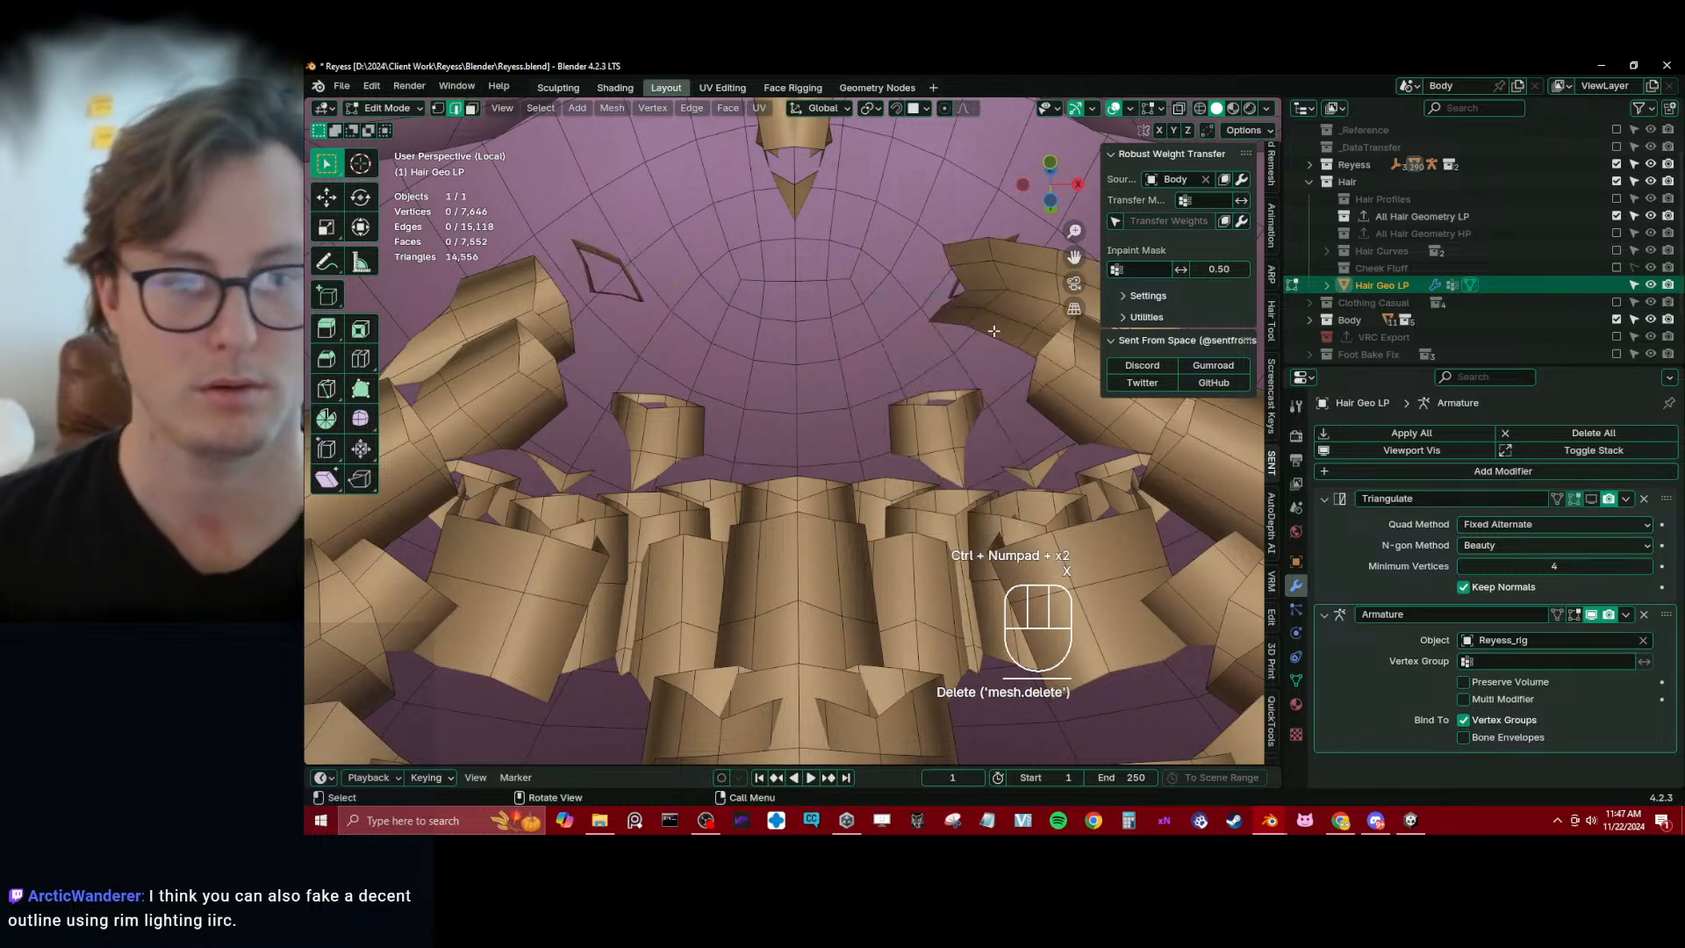
Delete the open-end row of faces from the remaining side strands, growing their end-loop selection once
{"action": "middle_click_drag", "start_coordinate": [781, 448], "coordinate": [663, 507]}
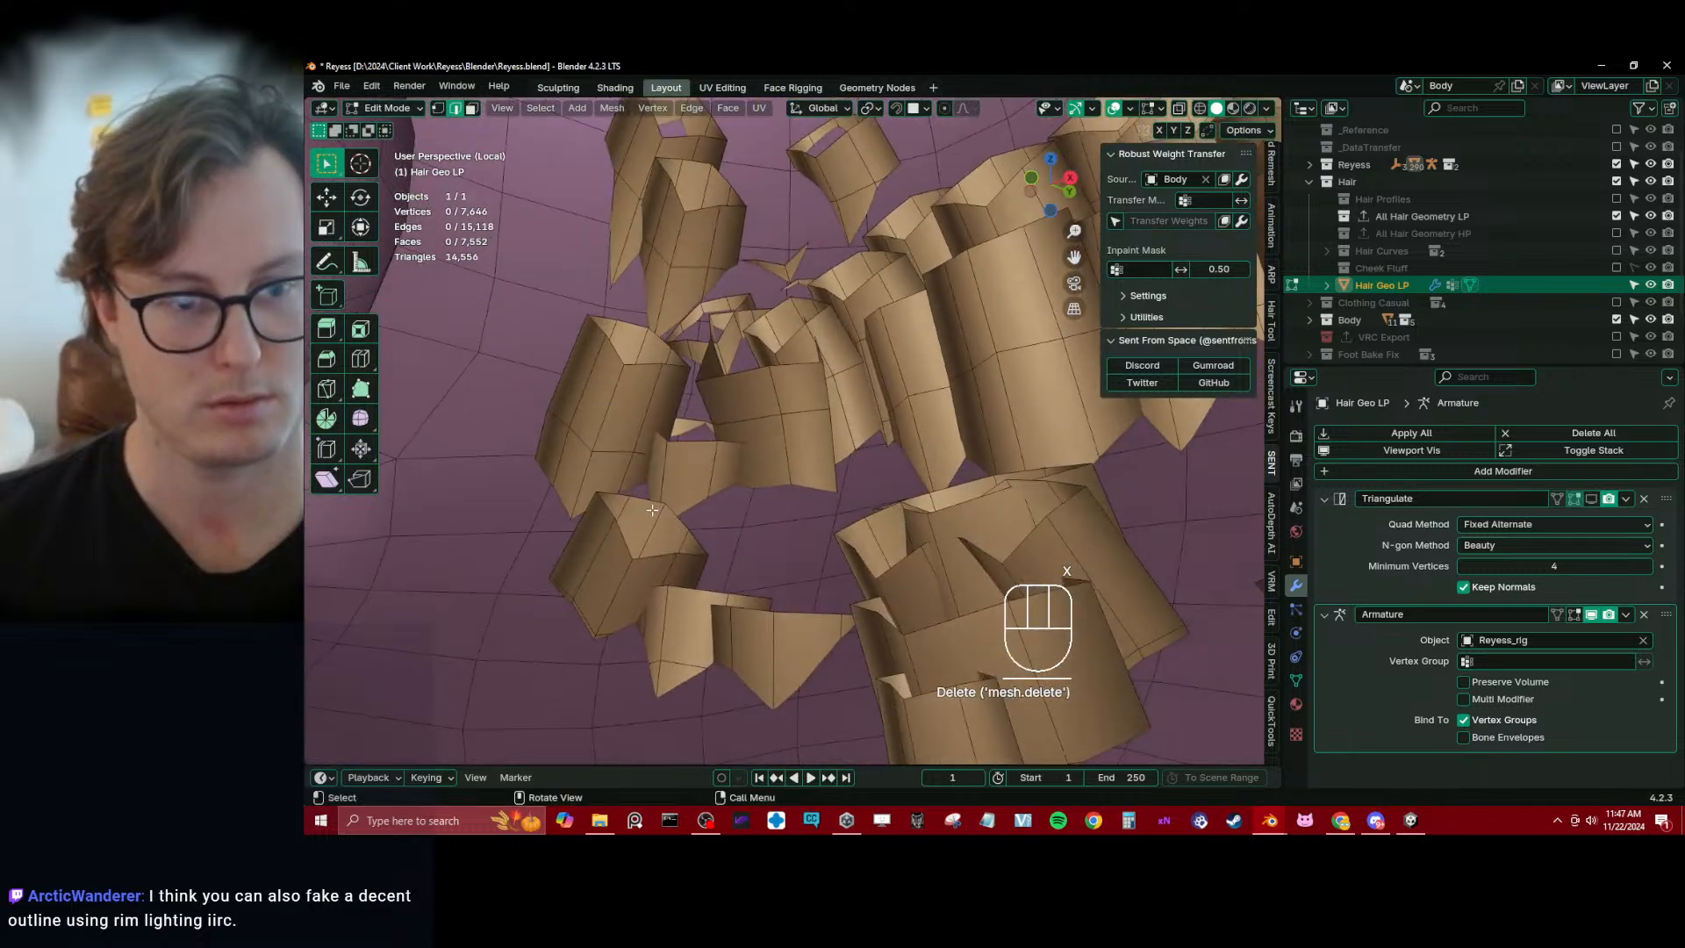
{"action": "left_click", "coordinate": [637, 366], "text": "alt+shift"}
{"action": "middle_click_drag", "start_coordinate": [637, 366], "coordinate": [965, 436]}
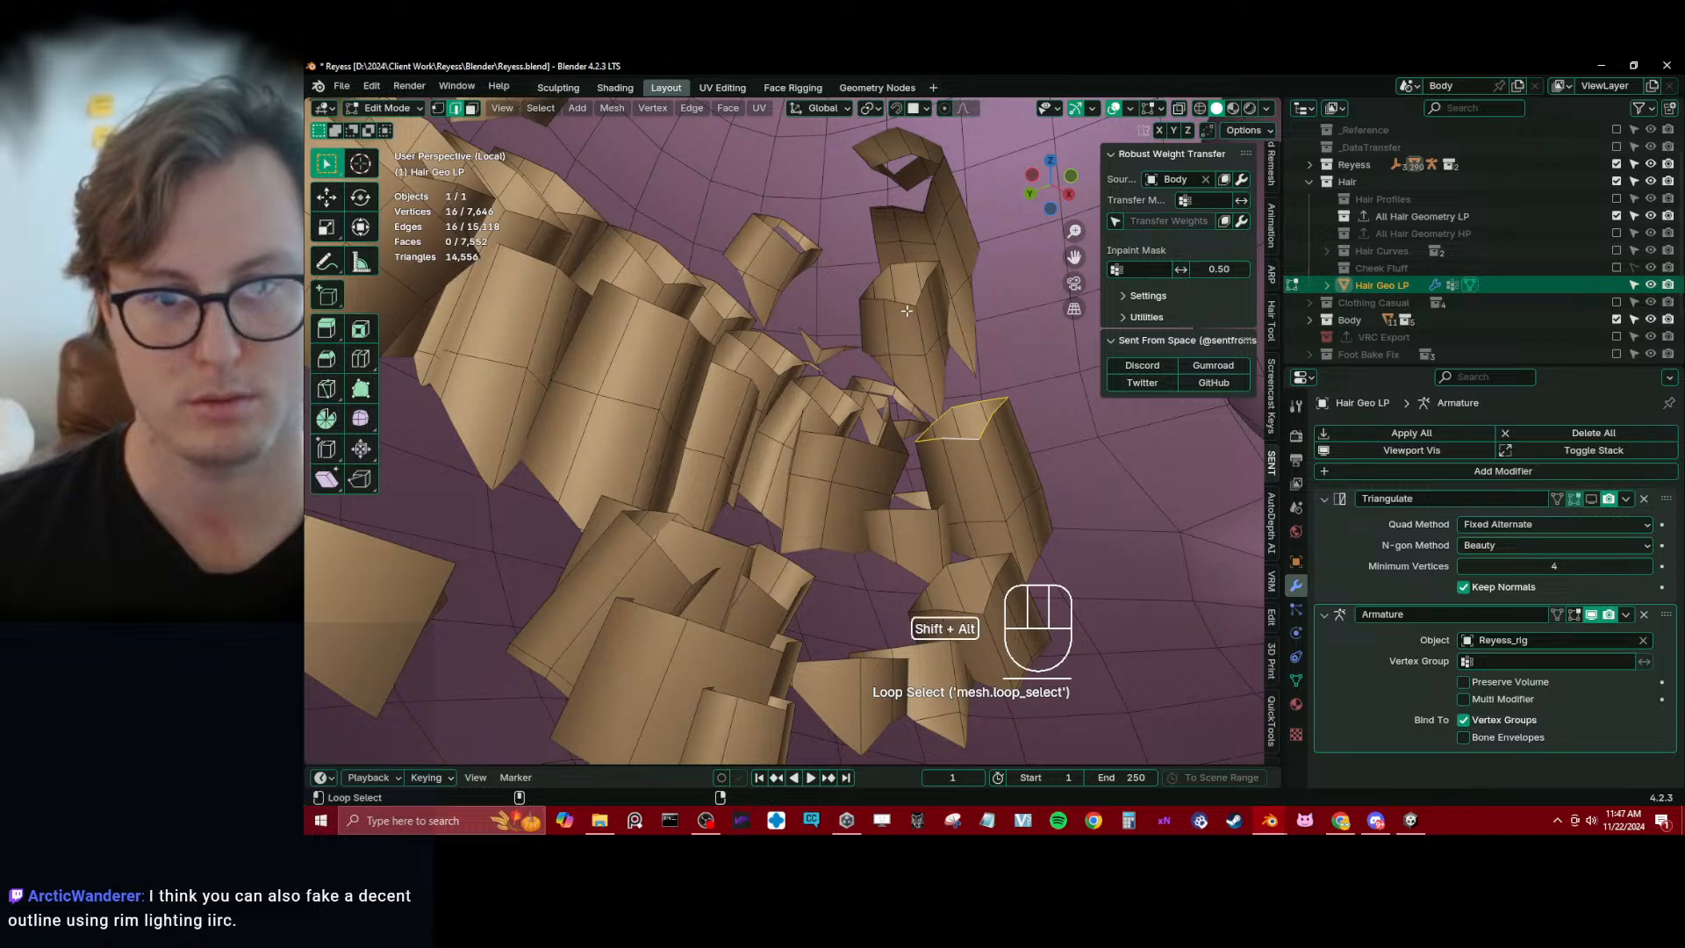
{"action": "left_click", "coordinate": [906, 310], "text": "alt+shift"}
{"action": "middle_click_drag", "start_coordinate": [906, 311], "coordinate": [555, 277]}
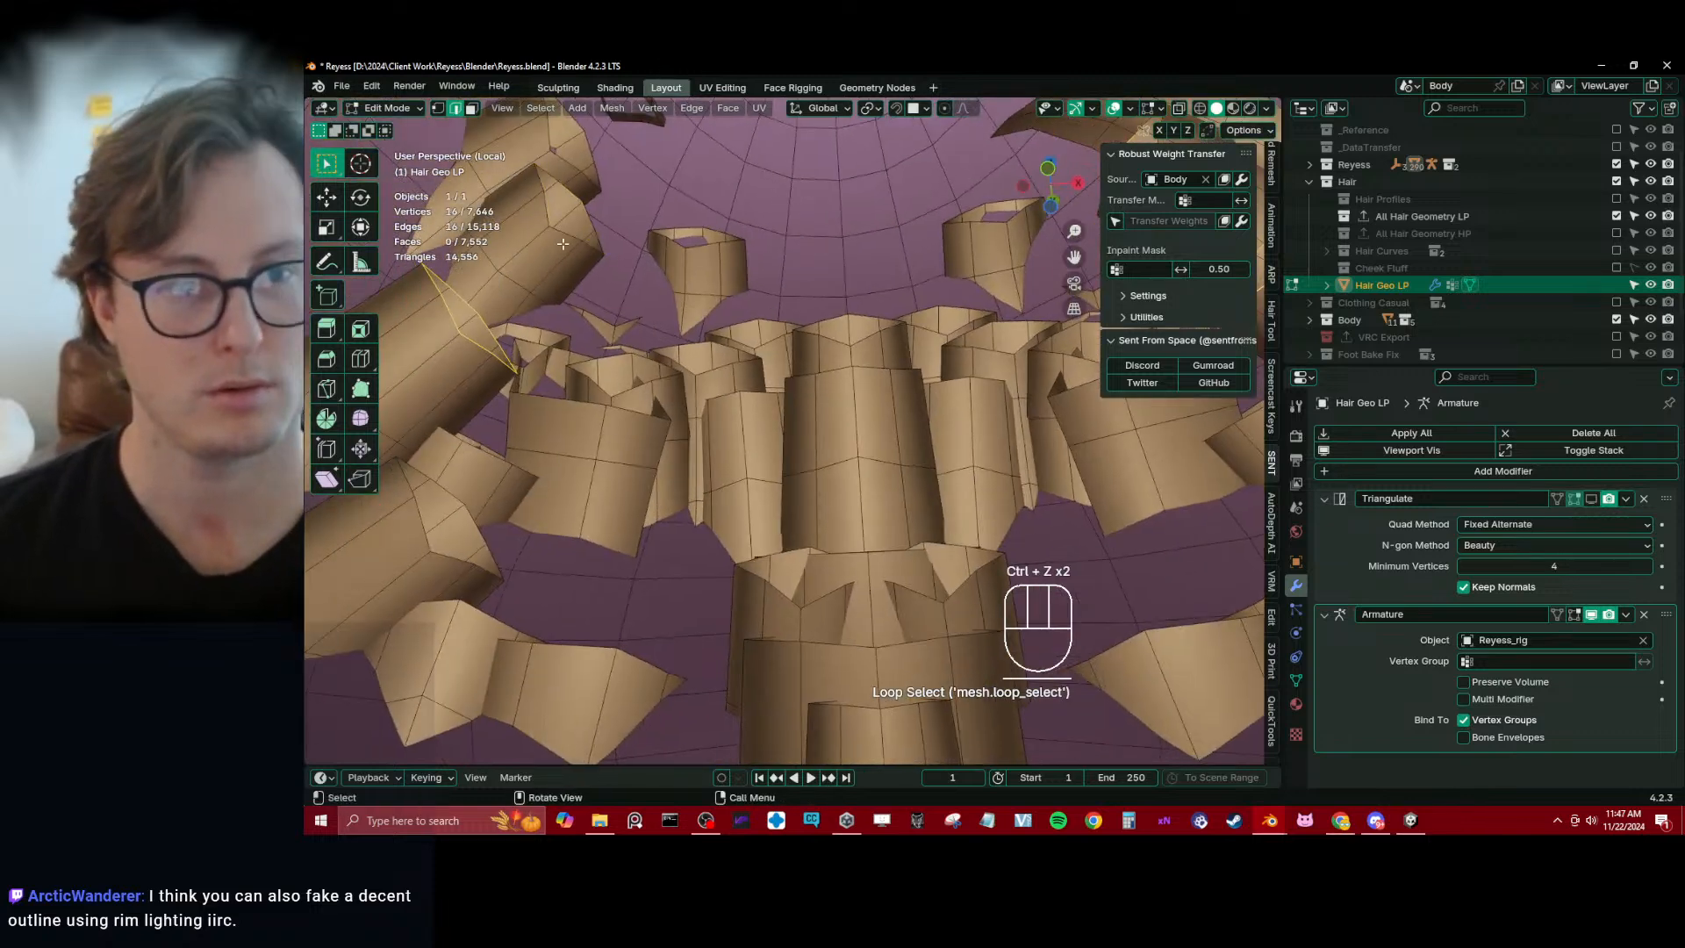
{"action": "key", "text": "ctrl+KP_Add"}
{"action": "key", "text": "x"}
{"action": "left_click", "coordinate": [602, 335]}
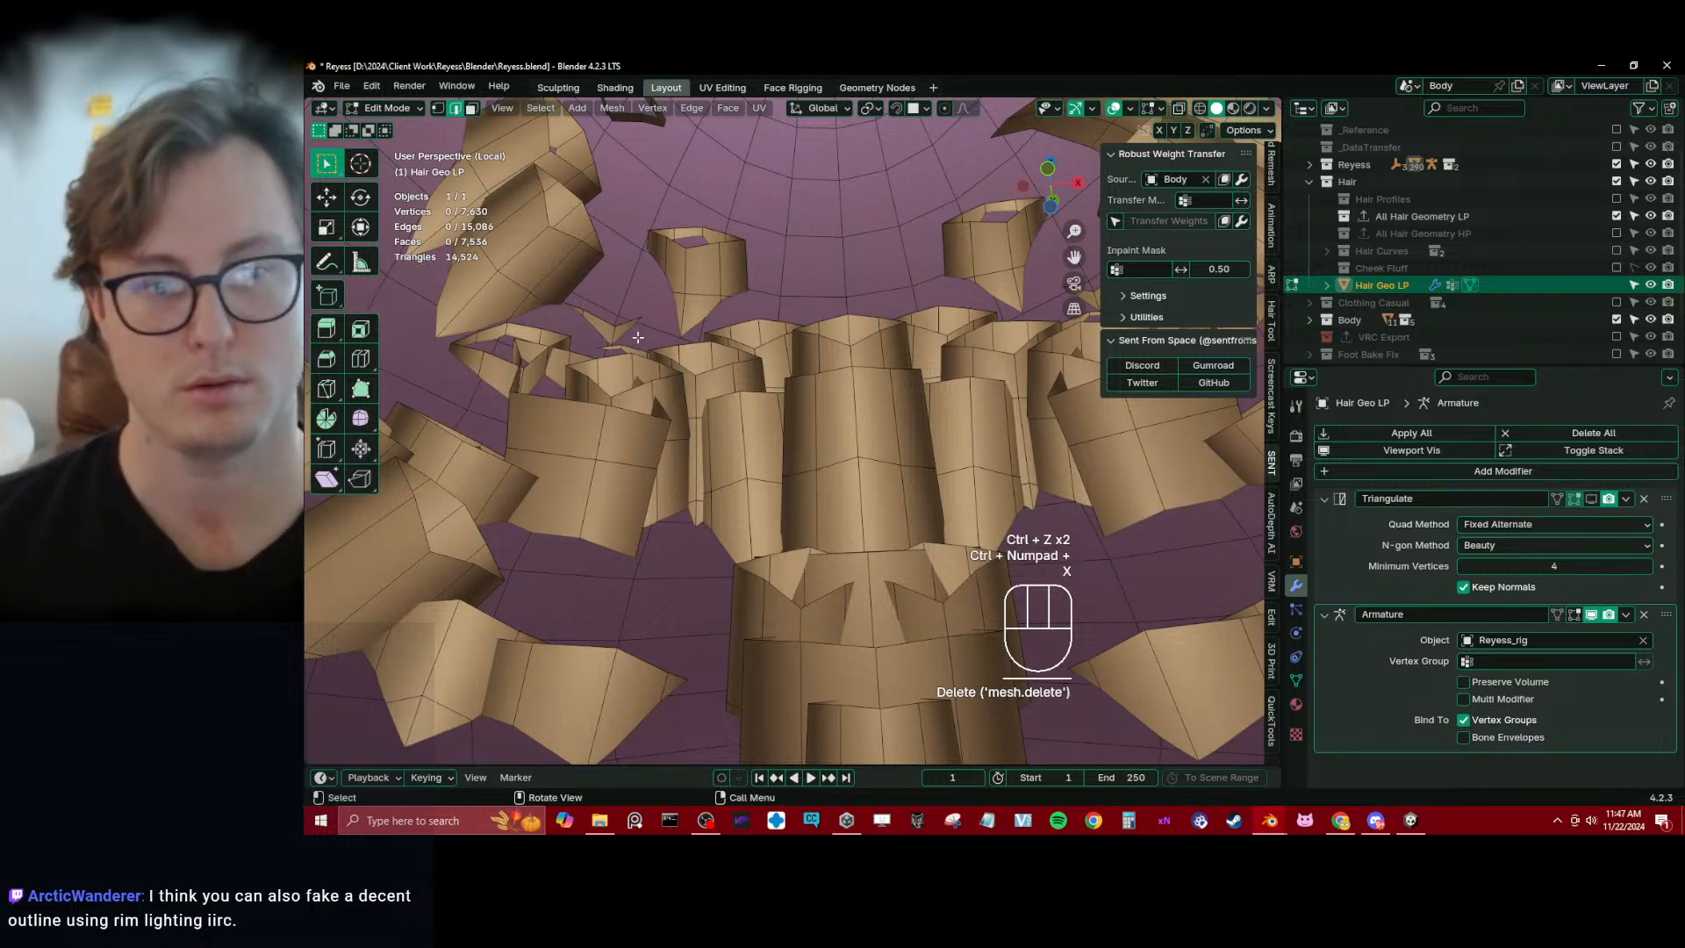
Leave mesh editing on the low-poly hair and exit local view to bring back the whole avatar
{"action": "middle_click_drag", "start_coordinate": [603, 335], "coordinate": [762, 481]}
{"action": "key", "text": "Tab"}
{"action": "scroll", "coordinate": [781, 386], "scroll_direction": "down", "scroll_amount": 5}
{"action": "left_click", "coordinate": [588, 500]}
{"action": "key", "text": "slash"}
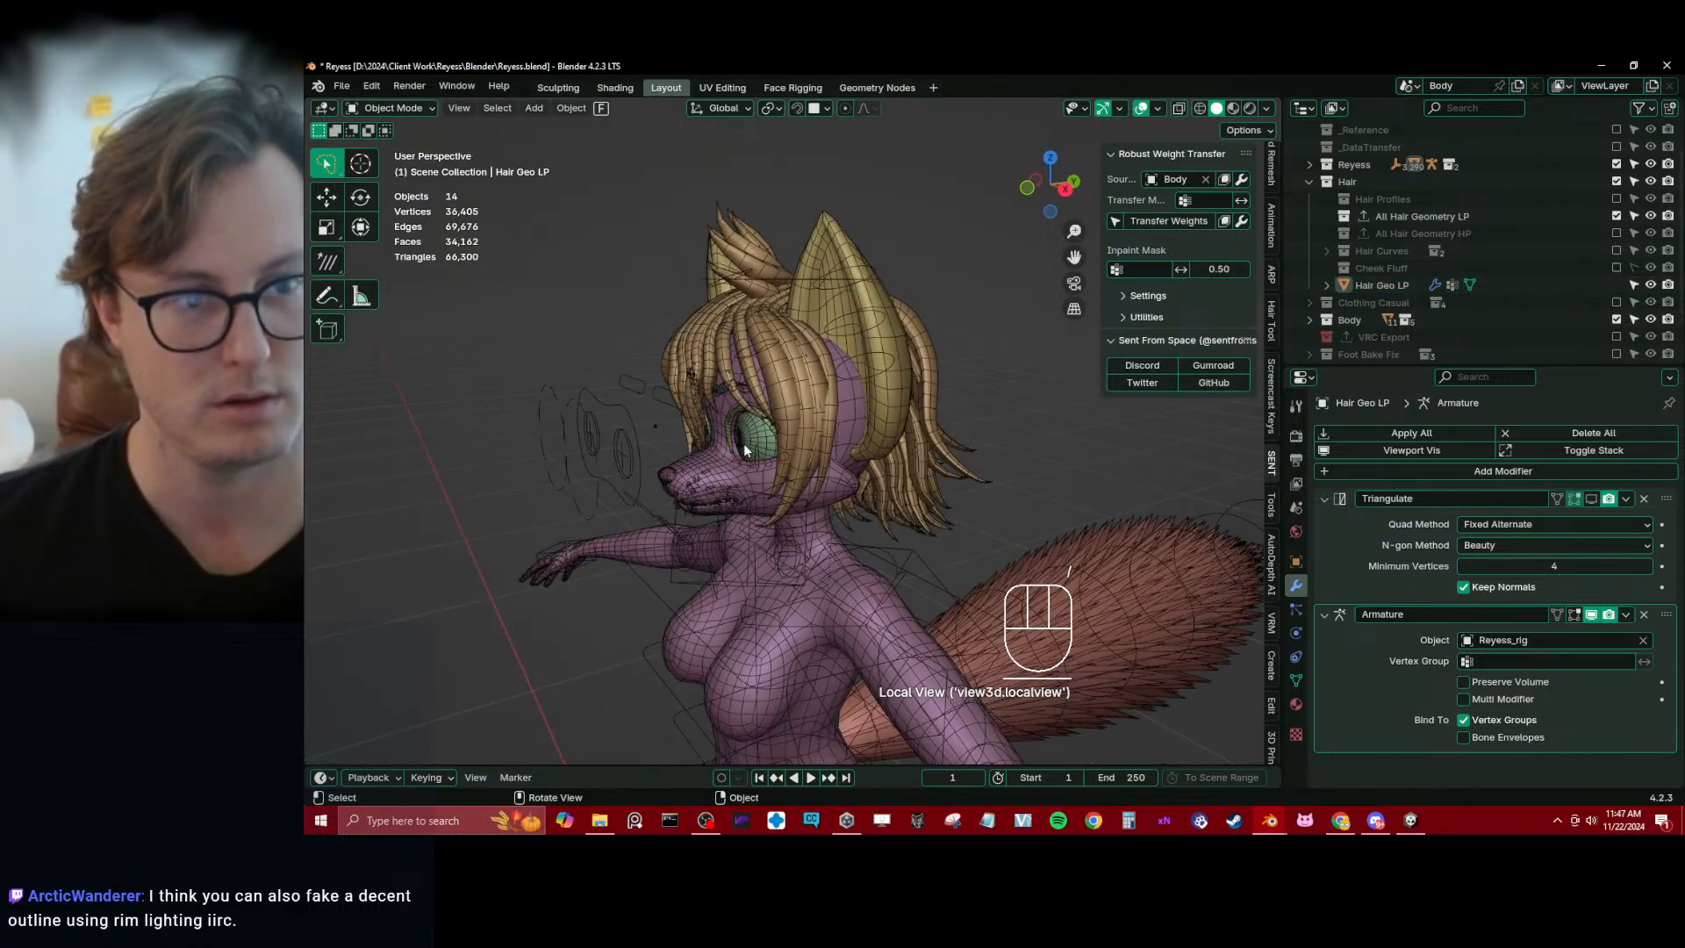
Select the eyebrow mesh and collapse its Displace and Armature modifiers
{"action": "scroll", "coordinate": [865, 445], "scroll_direction": "up", "scroll_amount": 8}
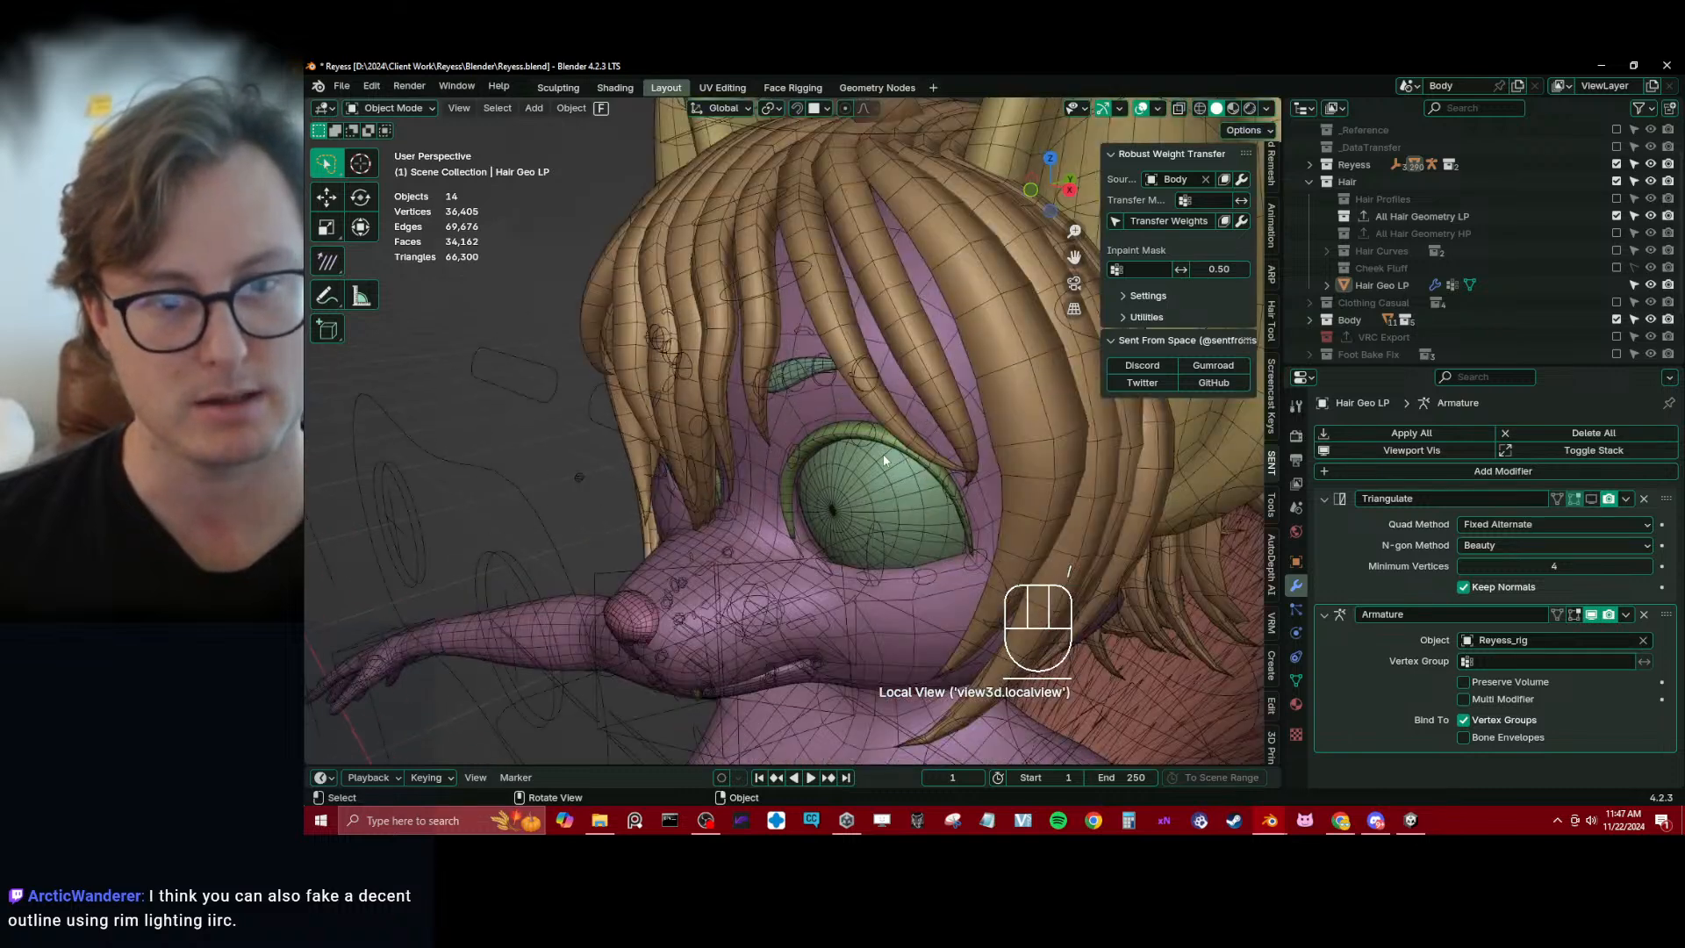
{"action": "key", "text": "z"}
{"action": "left_click", "coordinate": [587, 470]}
{"action": "key", "text": "z"}
{"action": "left_click", "coordinate": [812, 370]}
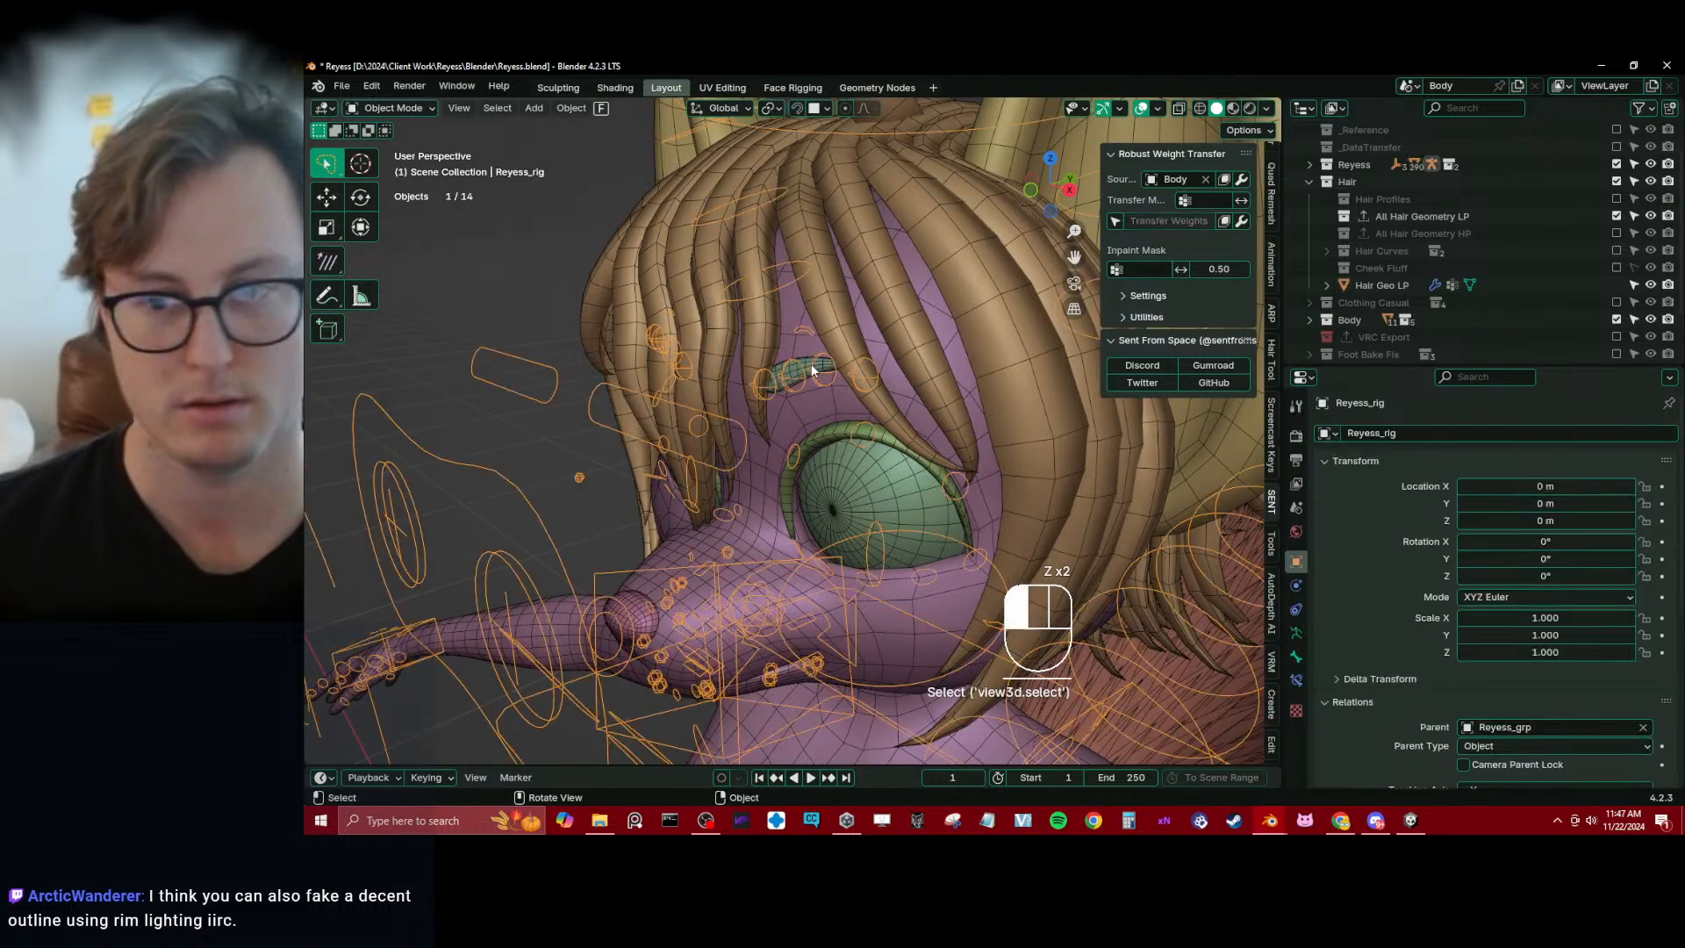
{"action": "left_click", "coordinate": [1323, 545]}
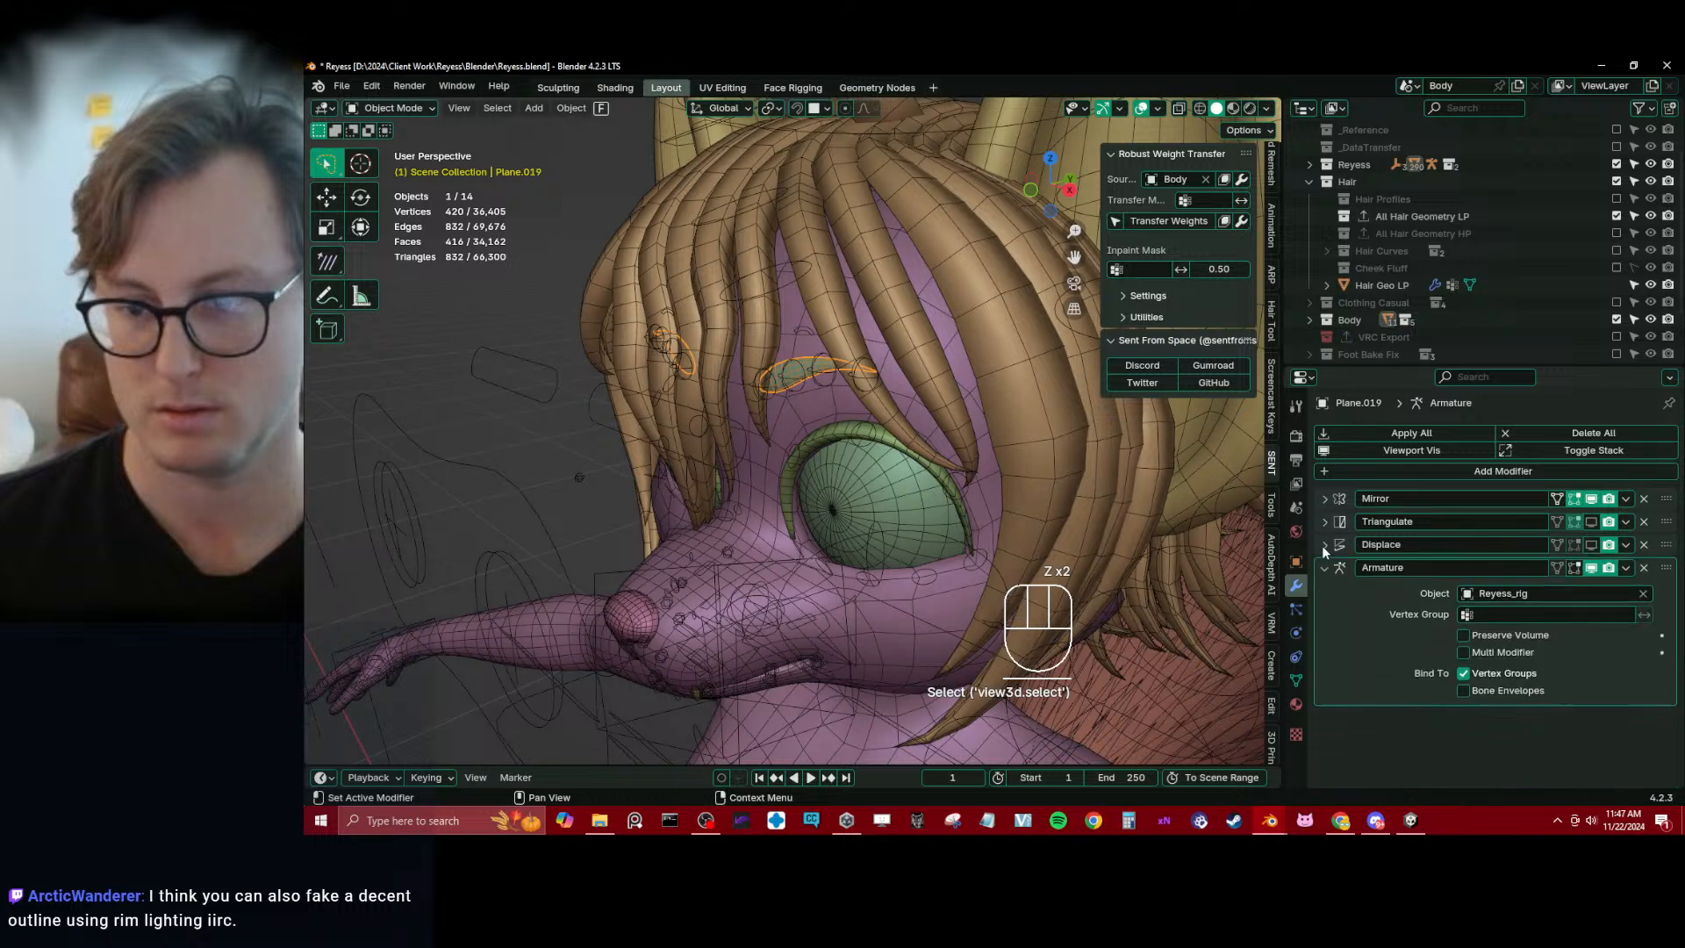
{"action": "left_click", "coordinate": [1323, 568]}
Select the eye sphere and collapse its Mirror, Displace and Armature modifiers
{"action": "middle_click_drag", "start_coordinate": [891, 533], "coordinate": [876, 435]}
{"action": "left_click", "coordinate": [874, 404]}
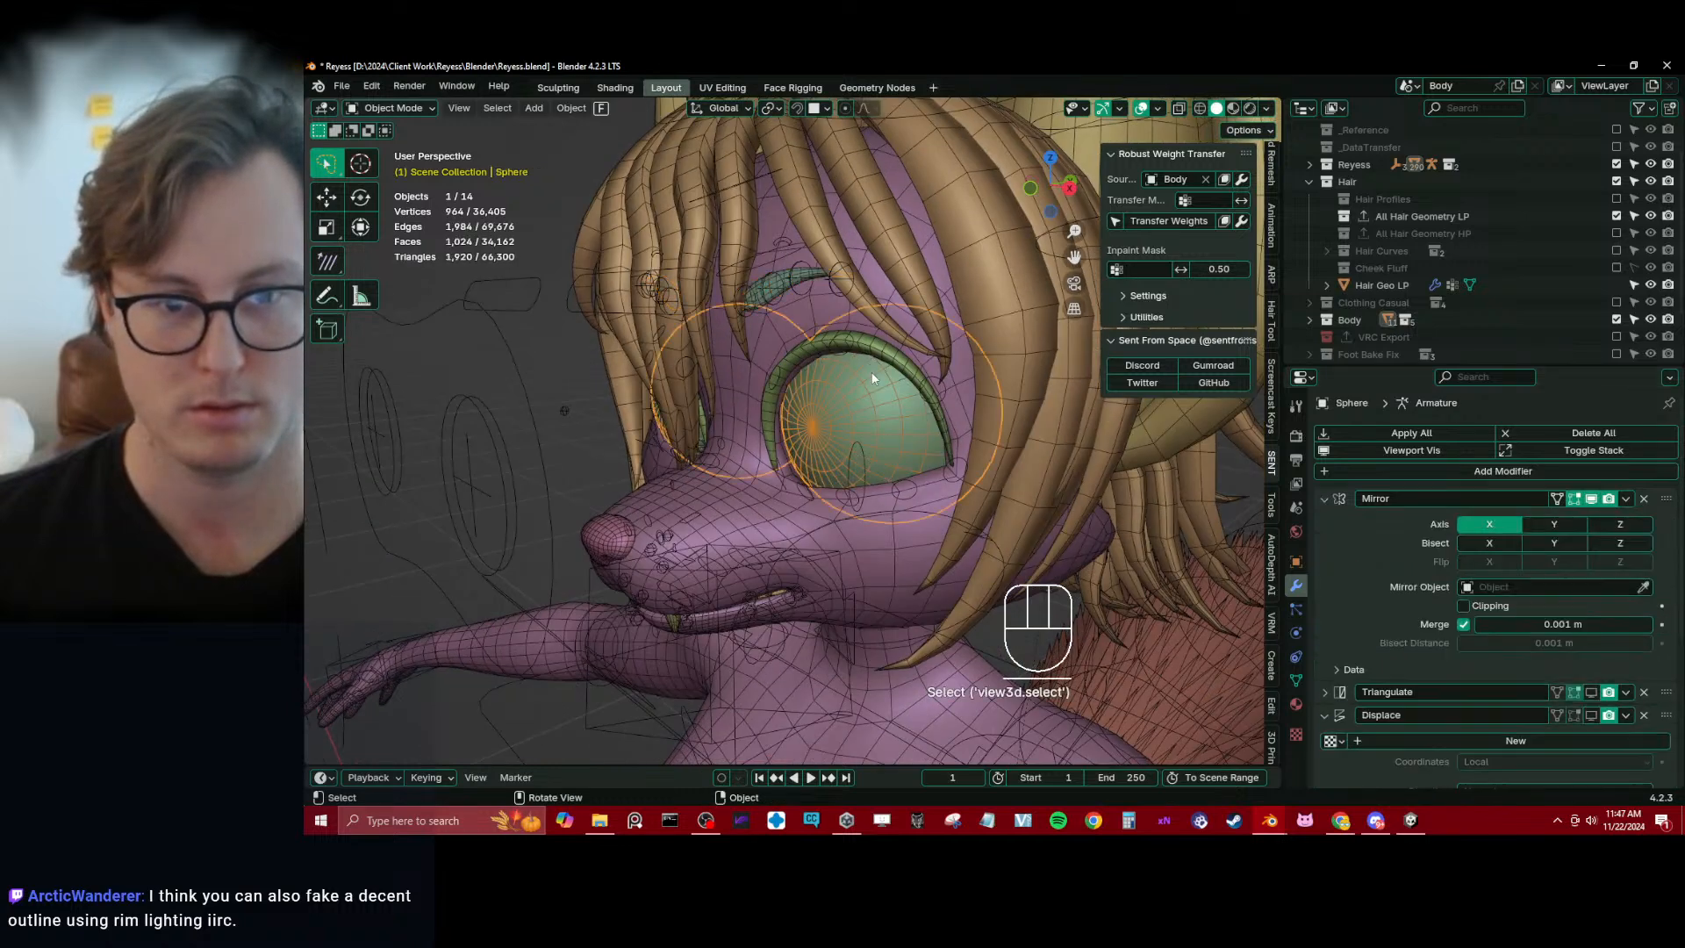
{"action": "left_click", "coordinate": [1324, 498]}
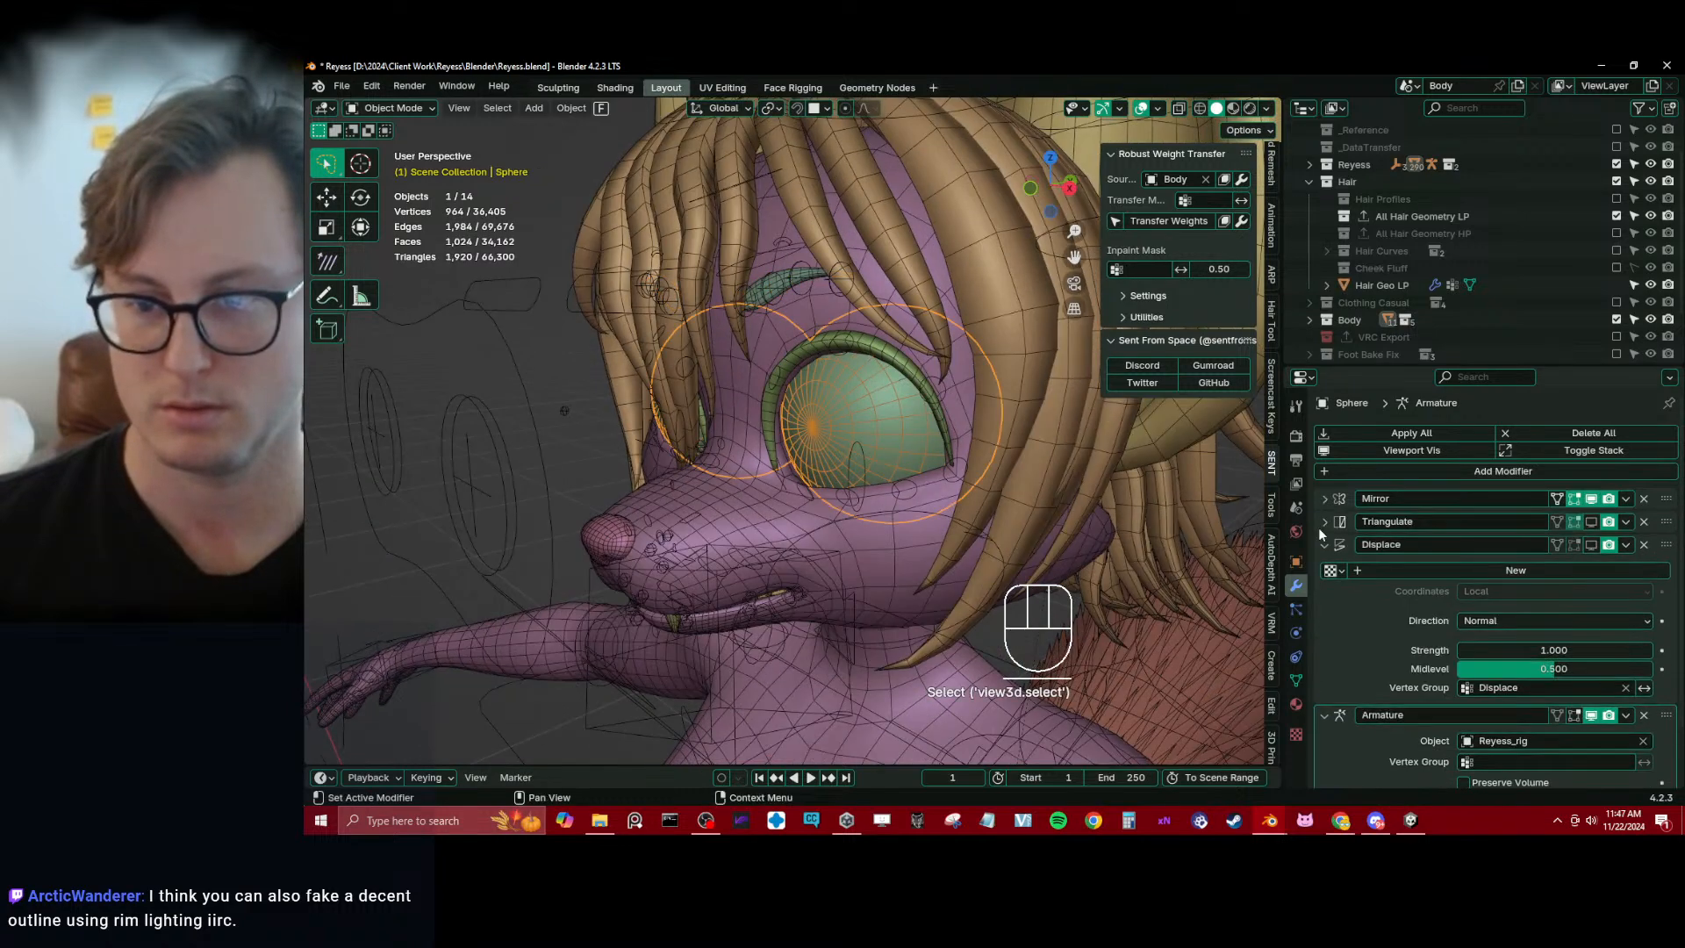
{"action": "left_click", "coordinate": [1322, 545]}
{"action": "left_click", "coordinate": [1323, 568]}
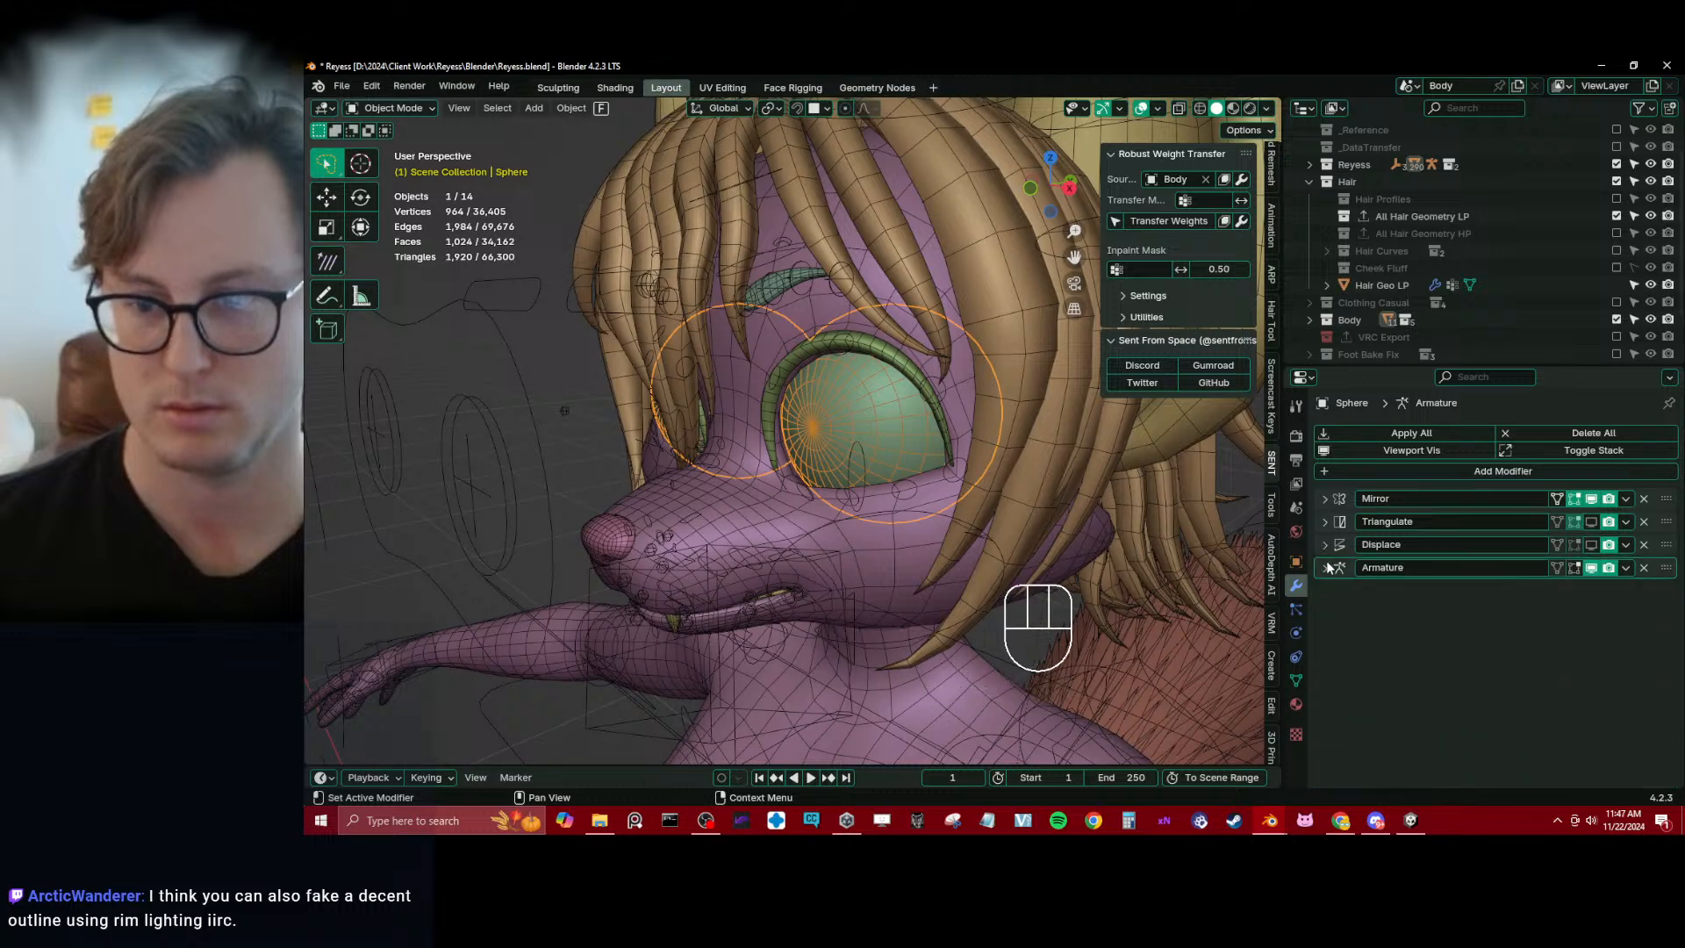
Select the nose mesh and collapse its Displace and Armature modifiers
{"action": "middle_click_drag", "start_coordinate": [895, 482], "coordinate": [707, 507]}
{"action": "left_click", "coordinate": [666, 480]}
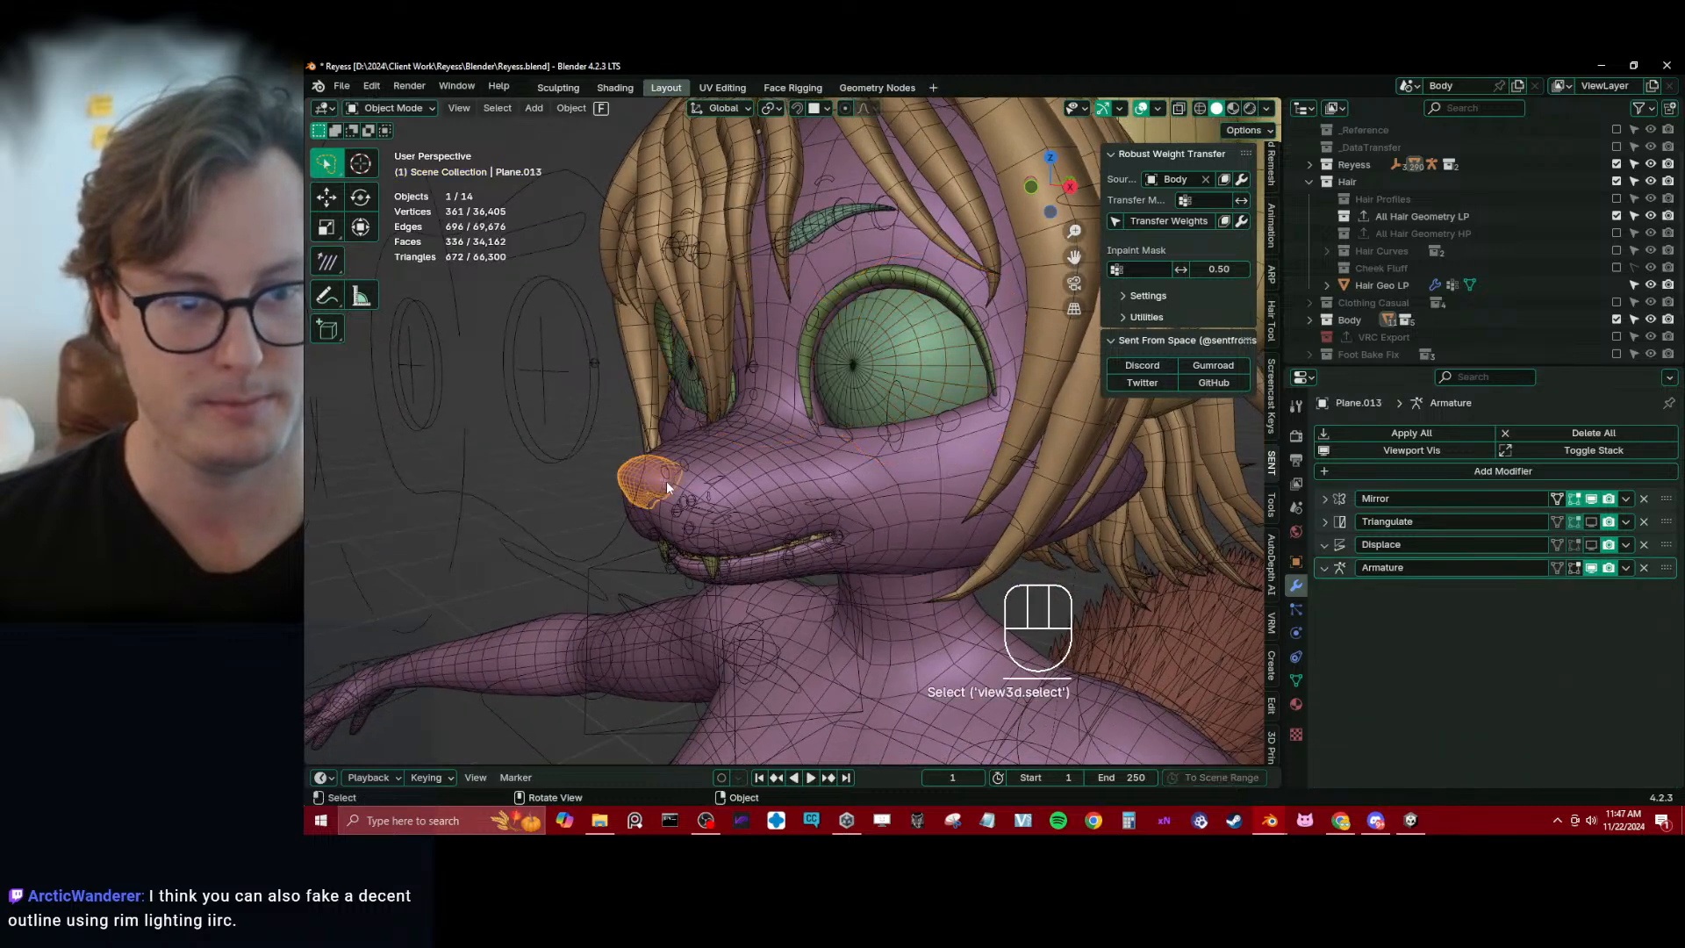
{"action": "left_click", "coordinate": [1325, 544]}
{"action": "left_click", "coordinate": [1326, 568]}
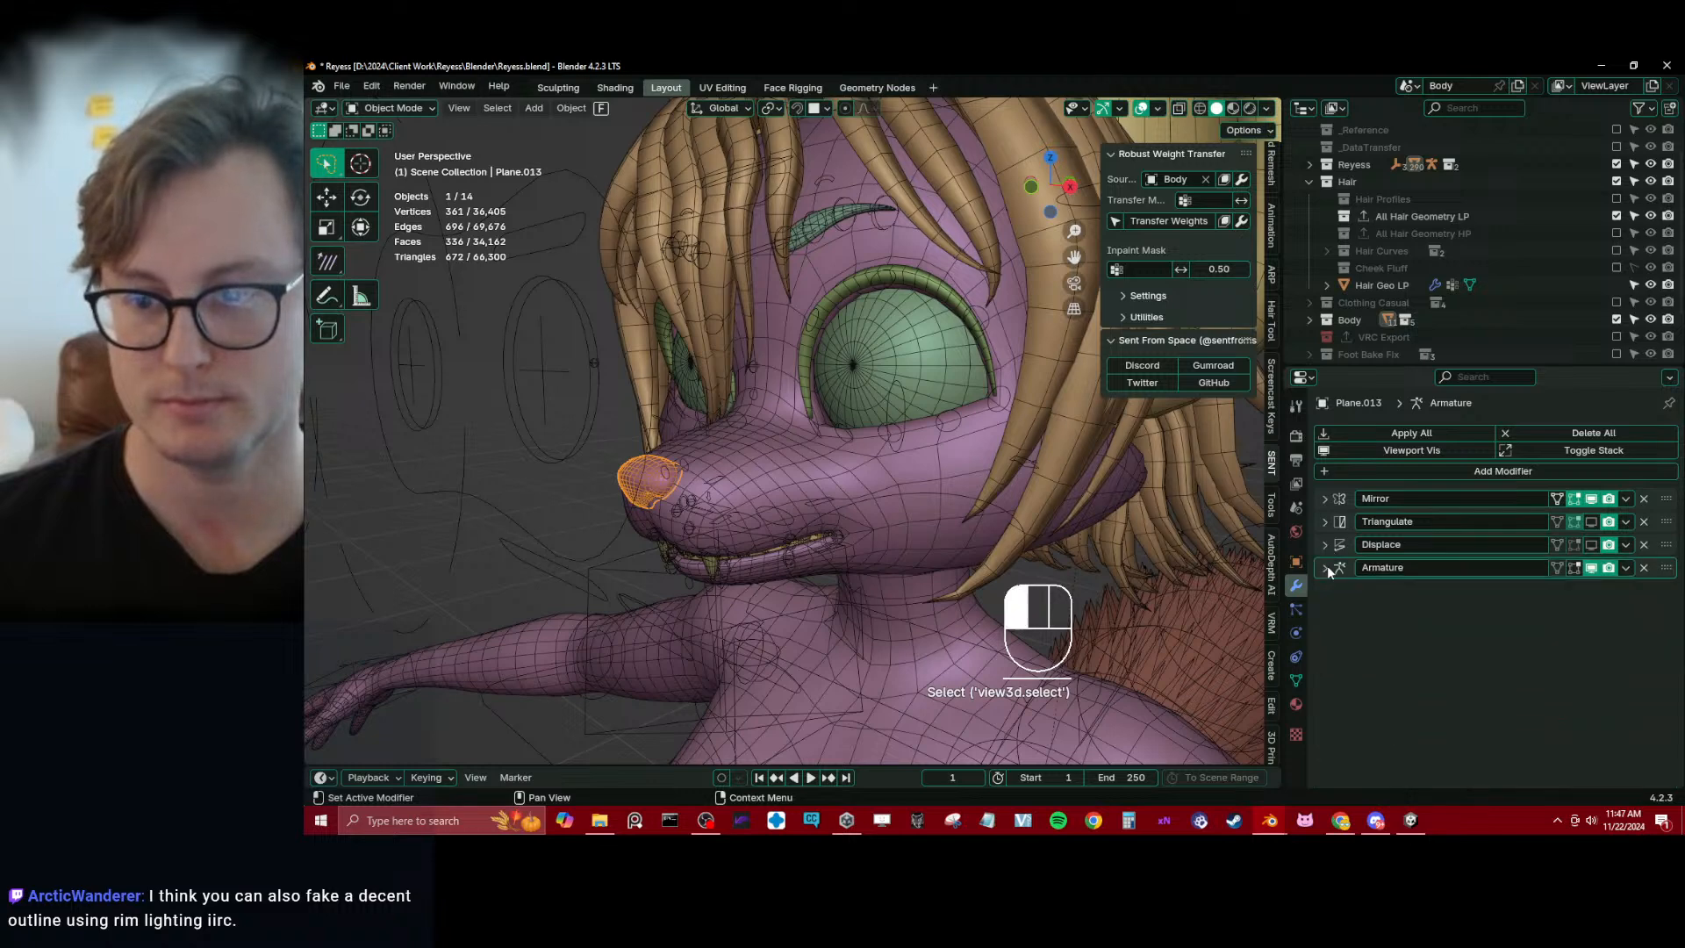
{"action": "middle_click_drag", "start_coordinate": [761, 476], "coordinate": [800, 461]}
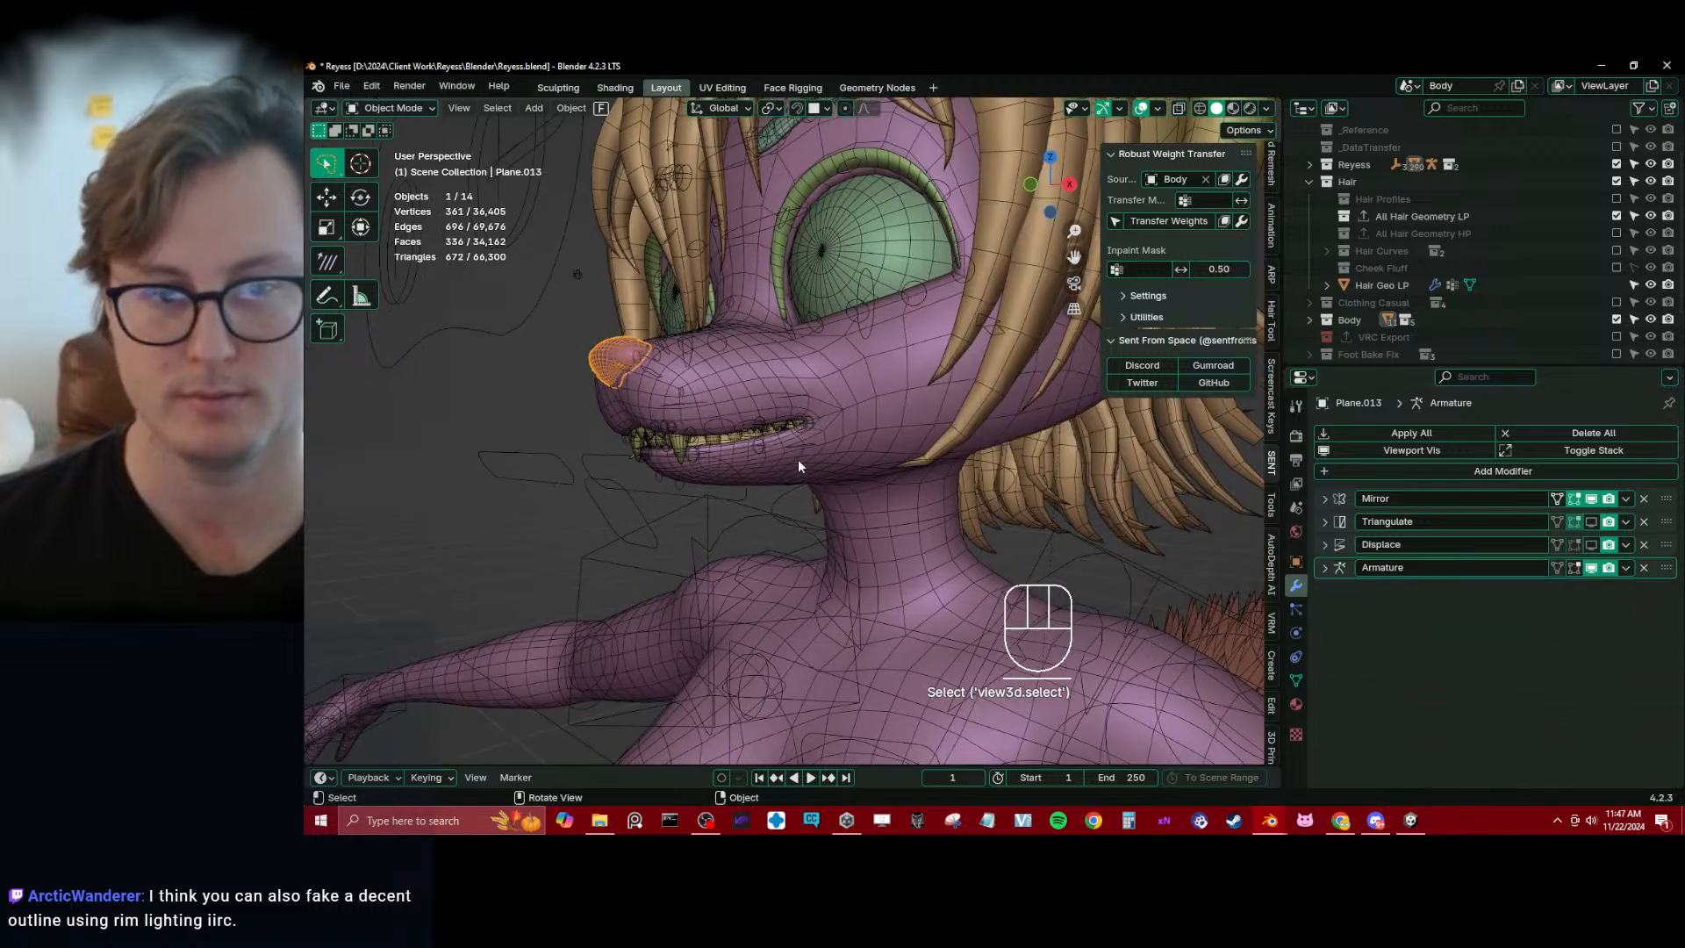
Hide the body and check the geometry statistics of the top and bottom teeth, individually and together
{"action": "left_click", "coordinate": [683, 445]}
{"action": "key", "text": "h"}
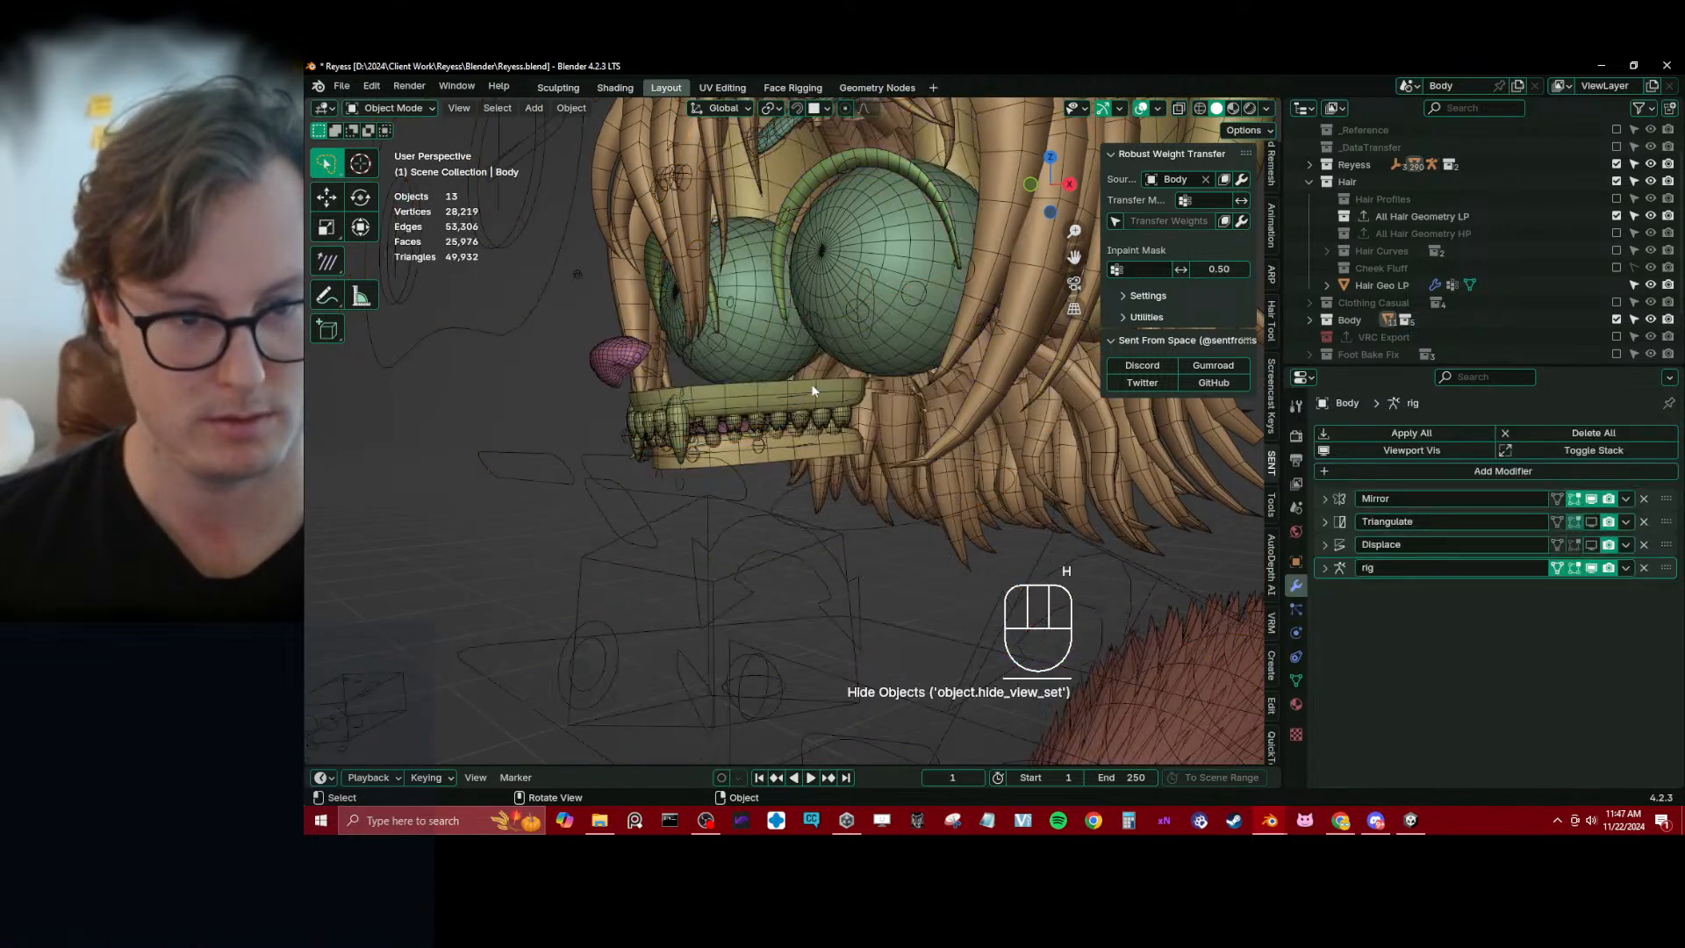
{"action": "left_click", "coordinate": [774, 420]}
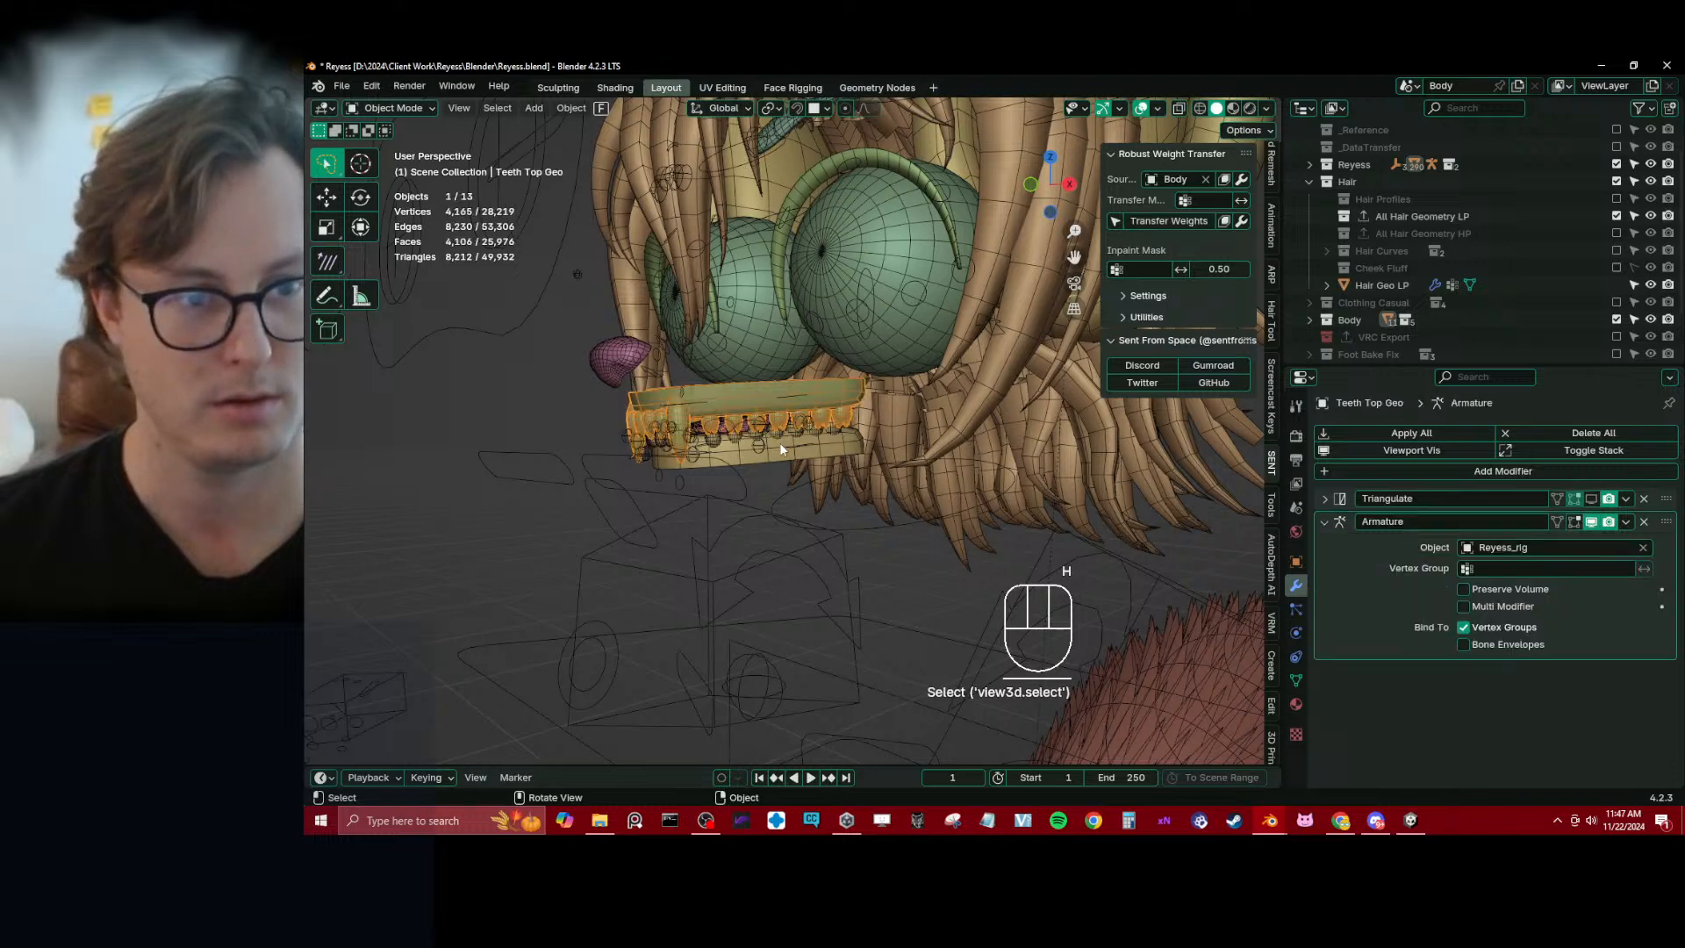
{"action": "left_click", "coordinate": [745, 456]}
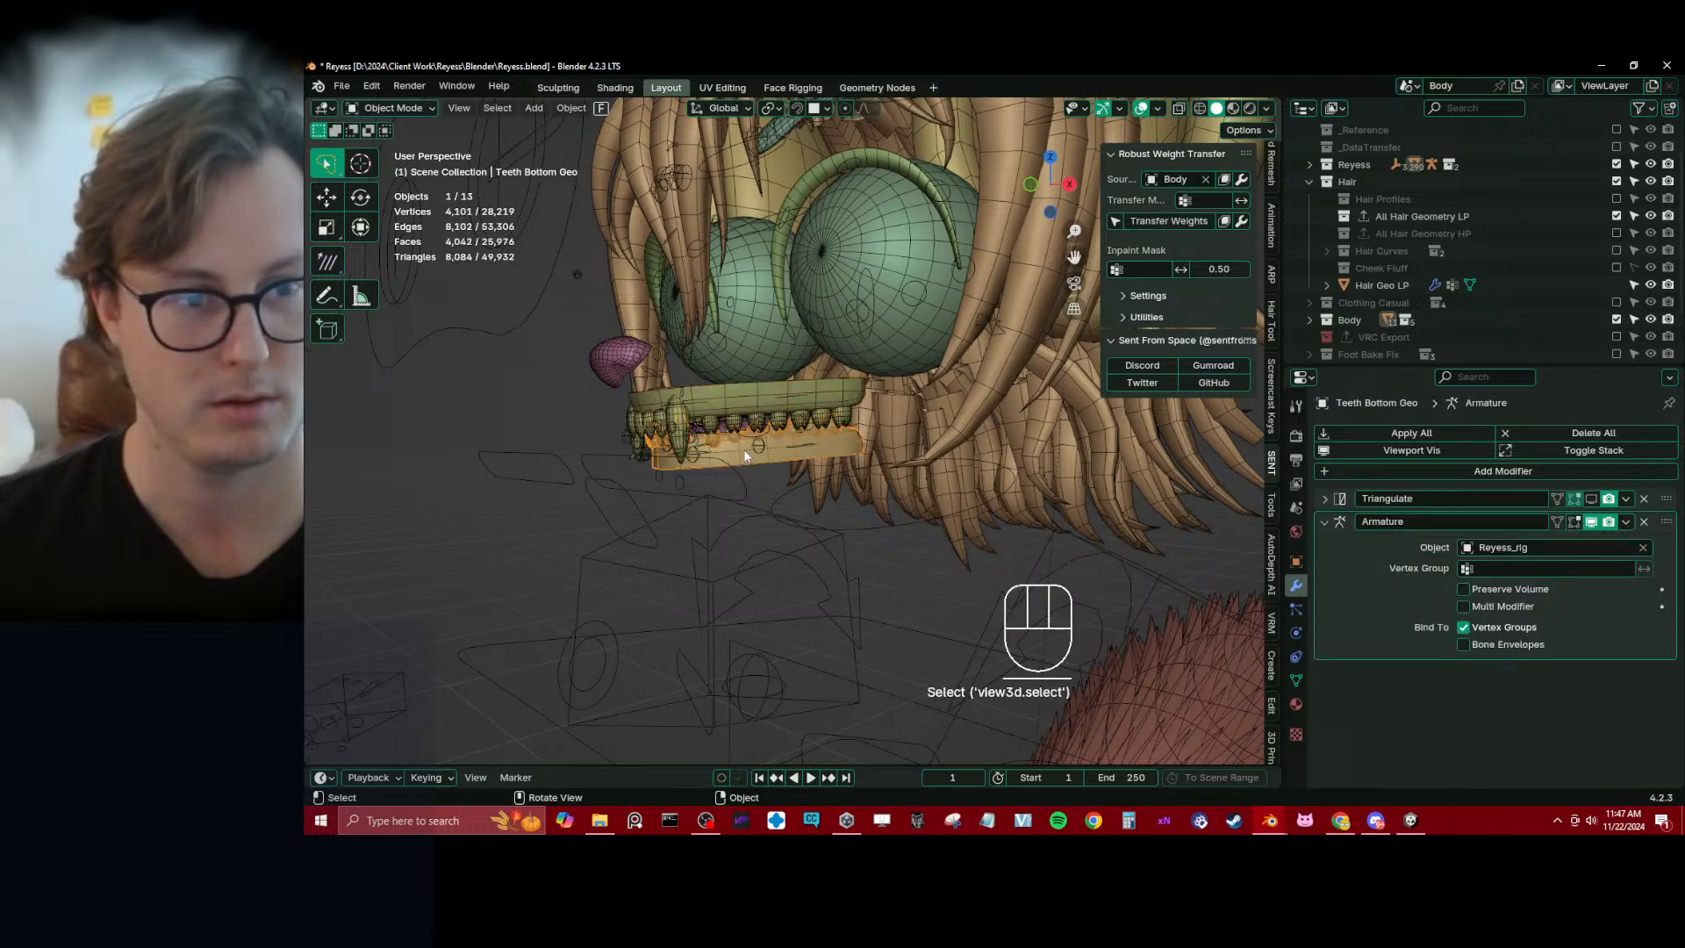
{"action": "left_click", "coordinate": [802, 394]}
{"action": "left_click", "coordinate": [814, 403]}
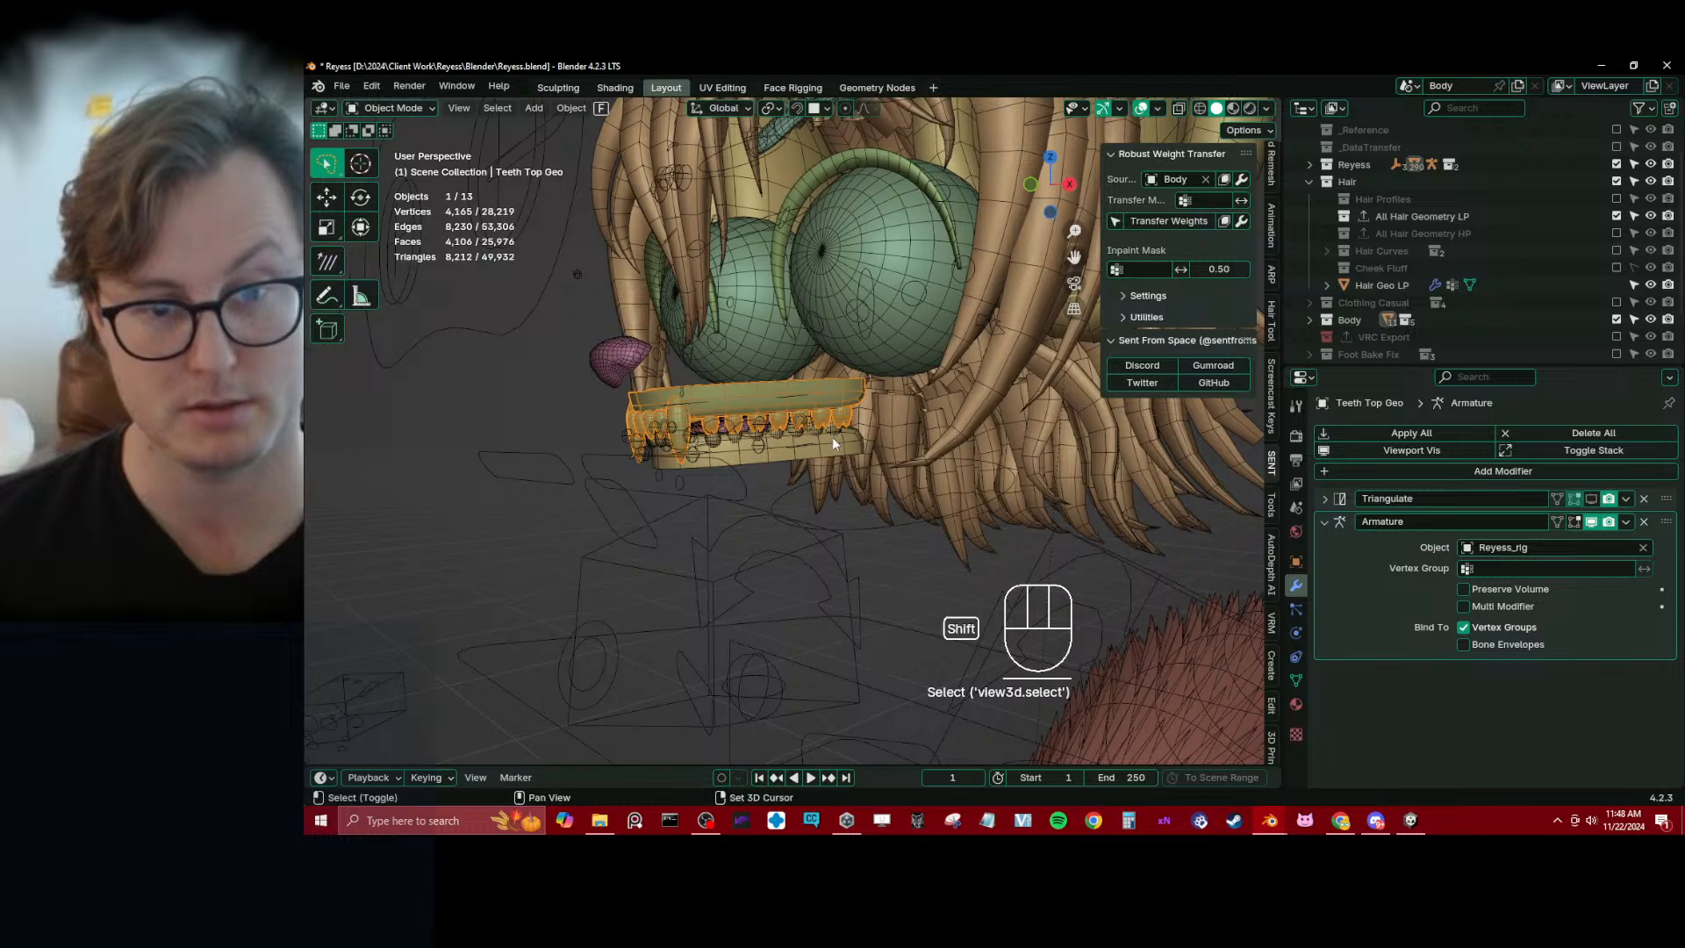
{"action": "left_click", "coordinate": [832, 437], "text": "shift"}
Examine the low-poly hair from behind, below and inside while the body is hidden
{"action": "scroll", "coordinate": [719, 557], "scroll_direction": "down", "scroll_amount": 6}
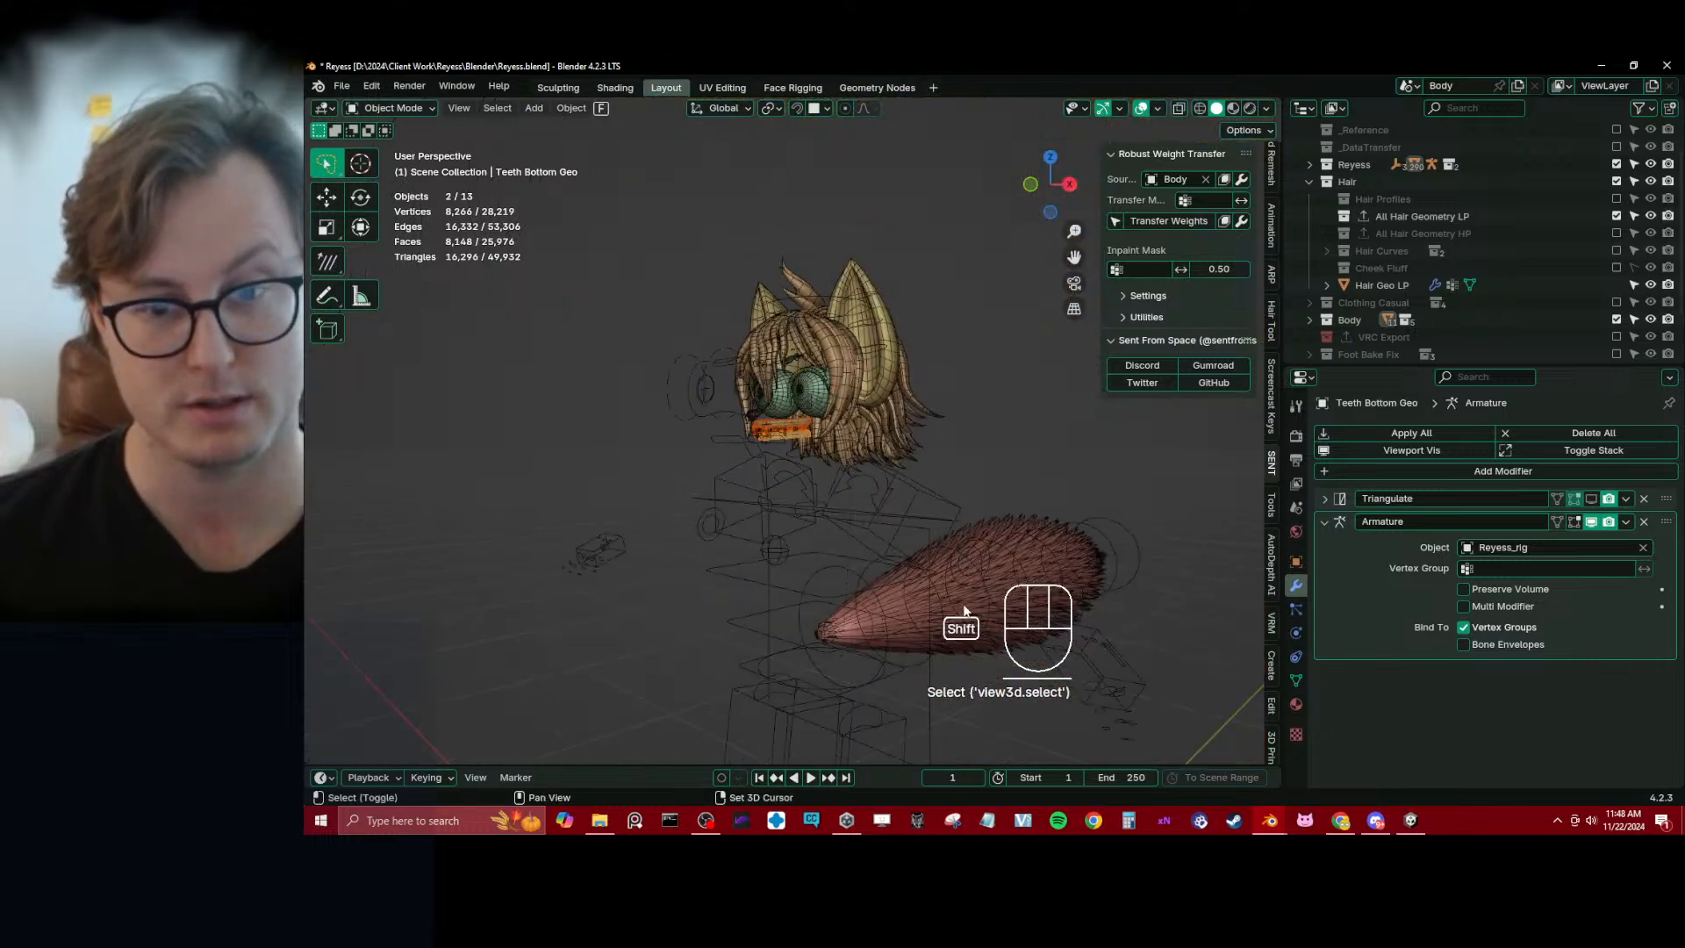
{"action": "middle_click_drag", "start_coordinate": [963, 608], "coordinate": [868, 478], "text": "shift"}
{"action": "middle_click_drag", "start_coordinate": [868, 479], "coordinate": [858, 428], "text": "shift"}
{"action": "scroll", "coordinate": [775, 384], "scroll_direction": "up", "scroll_amount": 10}
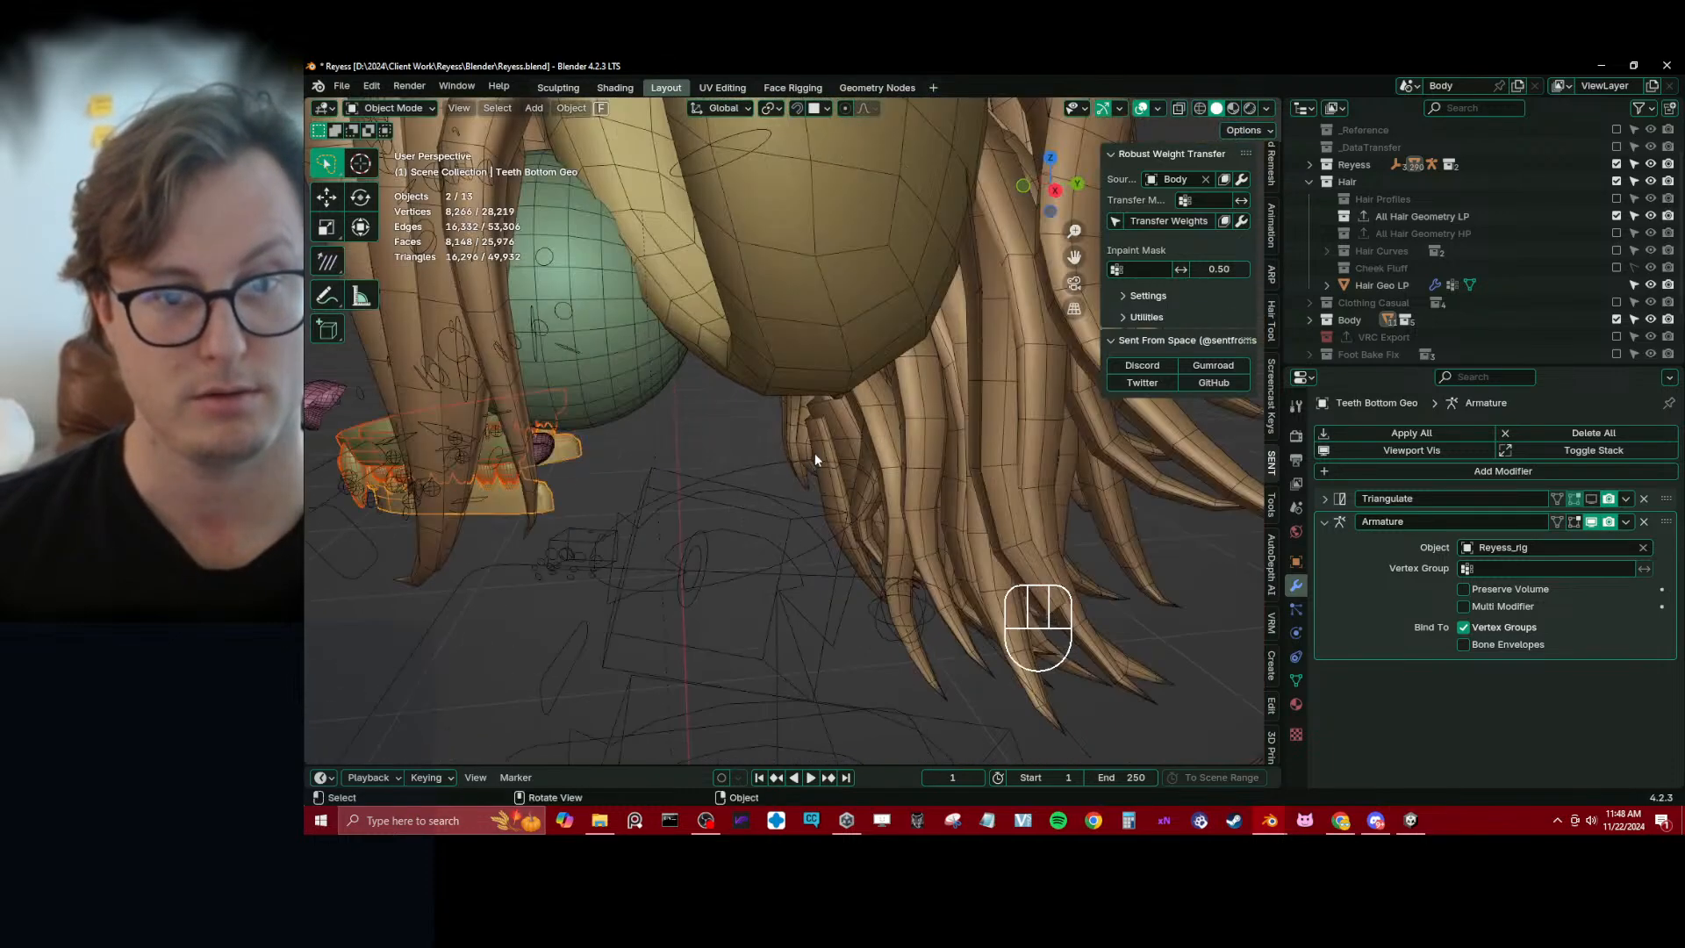
{"action": "left_click", "coordinate": [734, 419]}
{"action": "scroll", "coordinate": [728, 418], "scroll_direction": "down", "scroll_amount": 5}
{"action": "middle_click_drag", "start_coordinate": [725, 421], "coordinate": [948, 399]}
{"action": "scroll", "coordinate": [947, 401], "scroll_direction": "up", "scroll_amount": 3}
{"action": "mouse_move", "coordinate": [759, 512]}
{"action": "middle_mouse_down"}
{"action": "mouse_move", "coordinate": [855, 499]}
{"action": "mouse_move", "coordinate": [1031, 514]}
{"action": "mouse_move", "coordinate": [966, 523]}
{"action": "middle_mouse_up"}
{"action": "key", "text": "z"}
{"action": "mouse_move", "coordinate": [816, 523]}
{"action": "middle_mouse_down", "text": "shift"}
{"action": "mouse_move", "coordinate": [778, 429]}
{"action": "mouse_move", "coordinate": [744, 422]}
{"action": "middle_mouse_up", "text": "shift"}
{"action": "key", "text": "z"}
{"action": "middle_click_drag", "start_coordinate": [958, 486], "coordinate": [776, 404]}
{"action": "scroll", "coordinate": [757, 468], "scroll_direction": "down", "scroll_amount": 2}
{"action": "scroll", "coordinate": [791, 414], "scroll_direction": "down", "scroll_amount": 3}
Show the hidden body again, clear the selection and save the Reyess.blend file
{"action": "key", "text": "alt+h"}
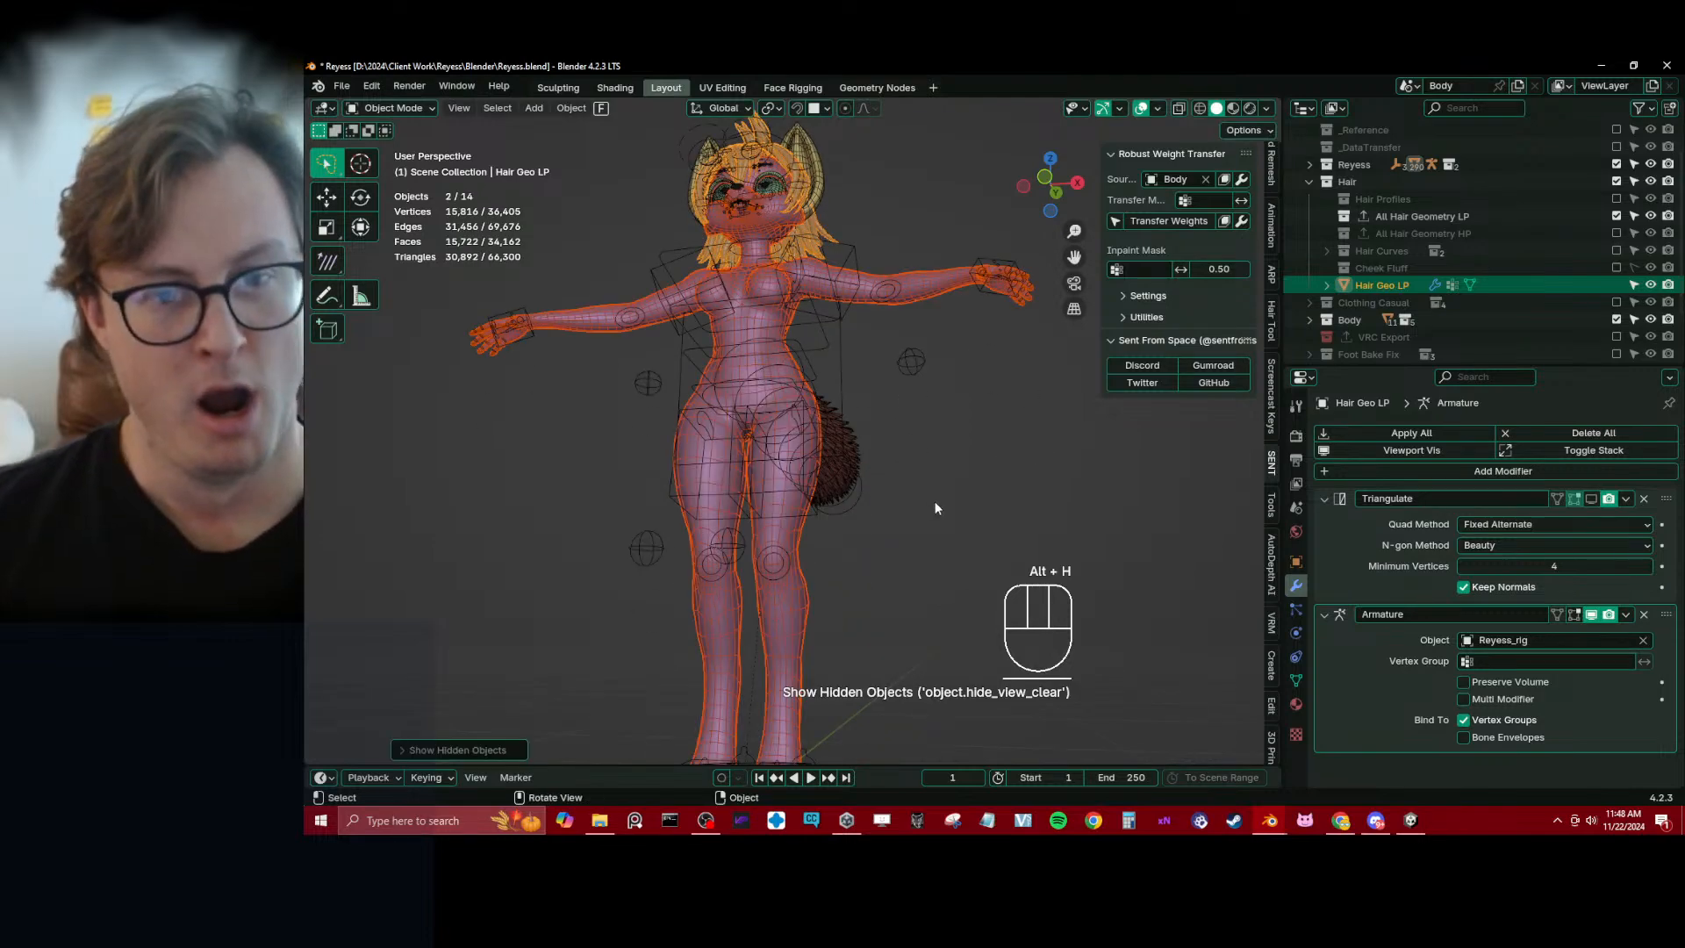
{"action": "left_click", "coordinate": [913, 485], "text": "ctrl"}
{"action": "key", "text": "ctrl+s"}
{"action": "scroll", "coordinate": [869, 449], "scroll_direction": "up", "scroll_amount": 6}
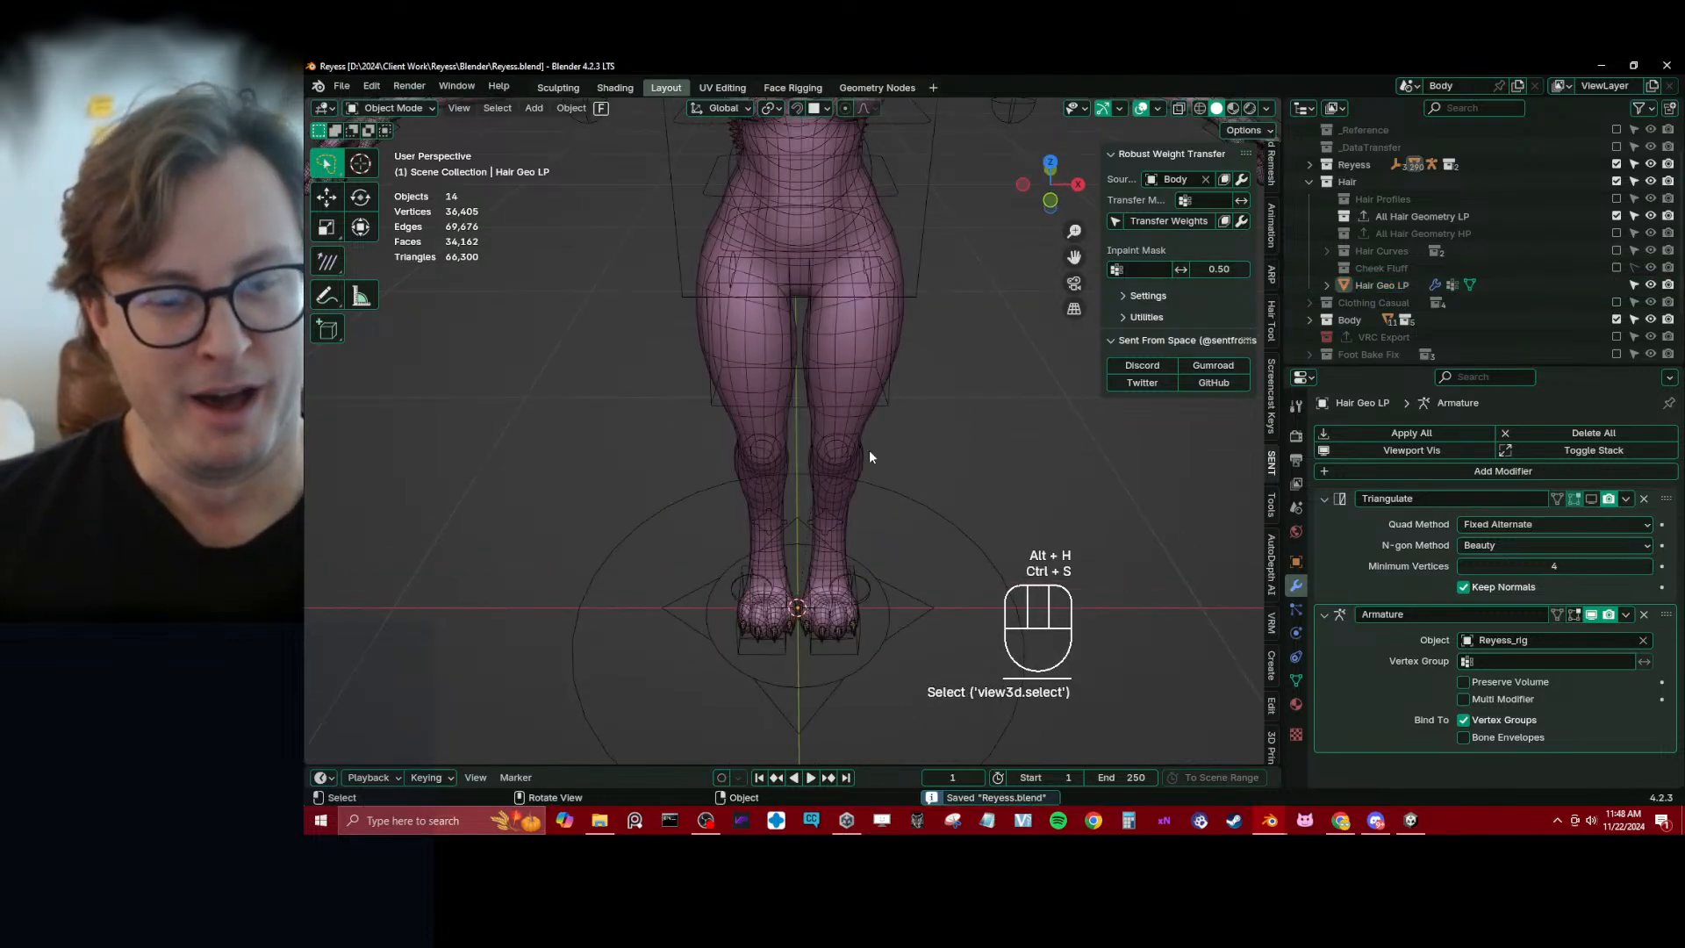
{"action": "middle_click_drag", "start_coordinate": [776, 439], "coordinate": [844, 514], "text": "shift"}
{"action": "scroll", "coordinate": [844, 513], "scroll_direction": "down", "scroll_amount": 6}
{"action": "key", "text": "ctrl+s"}
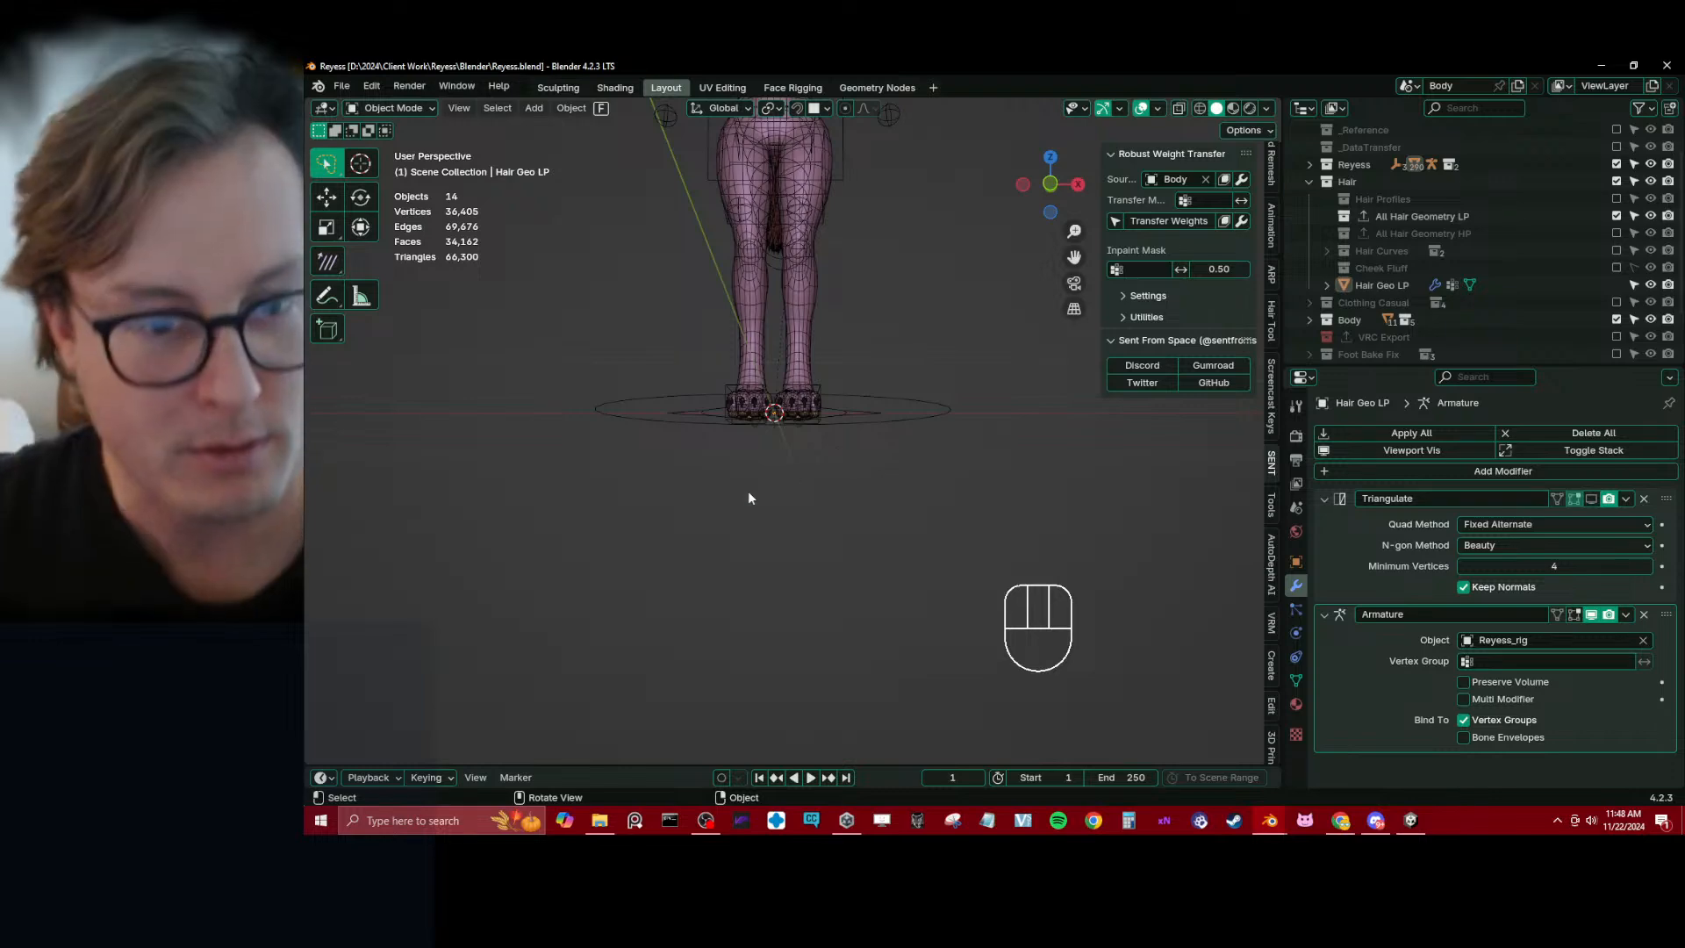
Hide the body and isolate the top and bottom teeth meshes in local view
{"action": "scroll", "coordinate": [747, 491], "scroll_direction": "down", "scroll_amount": 6}
{"action": "middle_click_drag", "start_coordinate": [840, 314], "coordinate": [822, 322]}
{"action": "middle_click_drag", "start_coordinate": [822, 321], "coordinate": [790, 421], "text": "shift"}
{"action": "scroll", "coordinate": [850, 396], "scroll_direction": "up", "scroll_amount": 10}
{"action": "left_click", "coordinate": [772, 407]}
{"action": "key", "text": "h"}
{"action": "scroll", "coordinate": [737, 388], "scroll_direction": "up", "scroll_amount": 6}
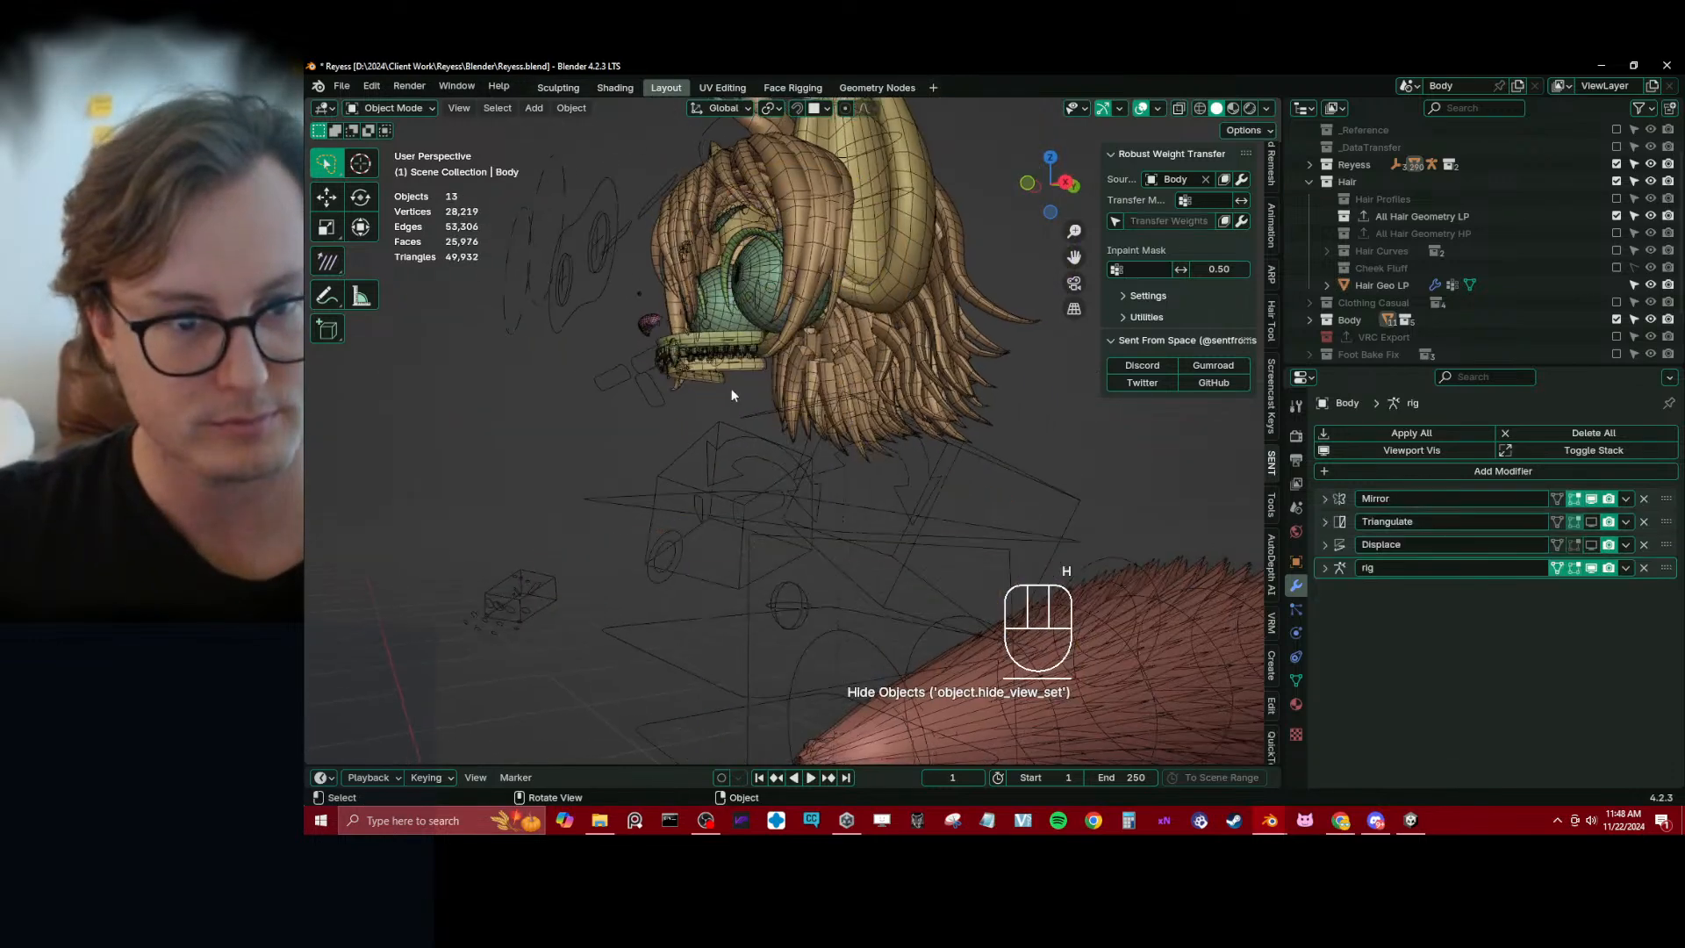
{"action": "left_click", "coordinate": [809, 361]}
{"action": "left_click", "coordinate": [859, 399], "text": "shift"}
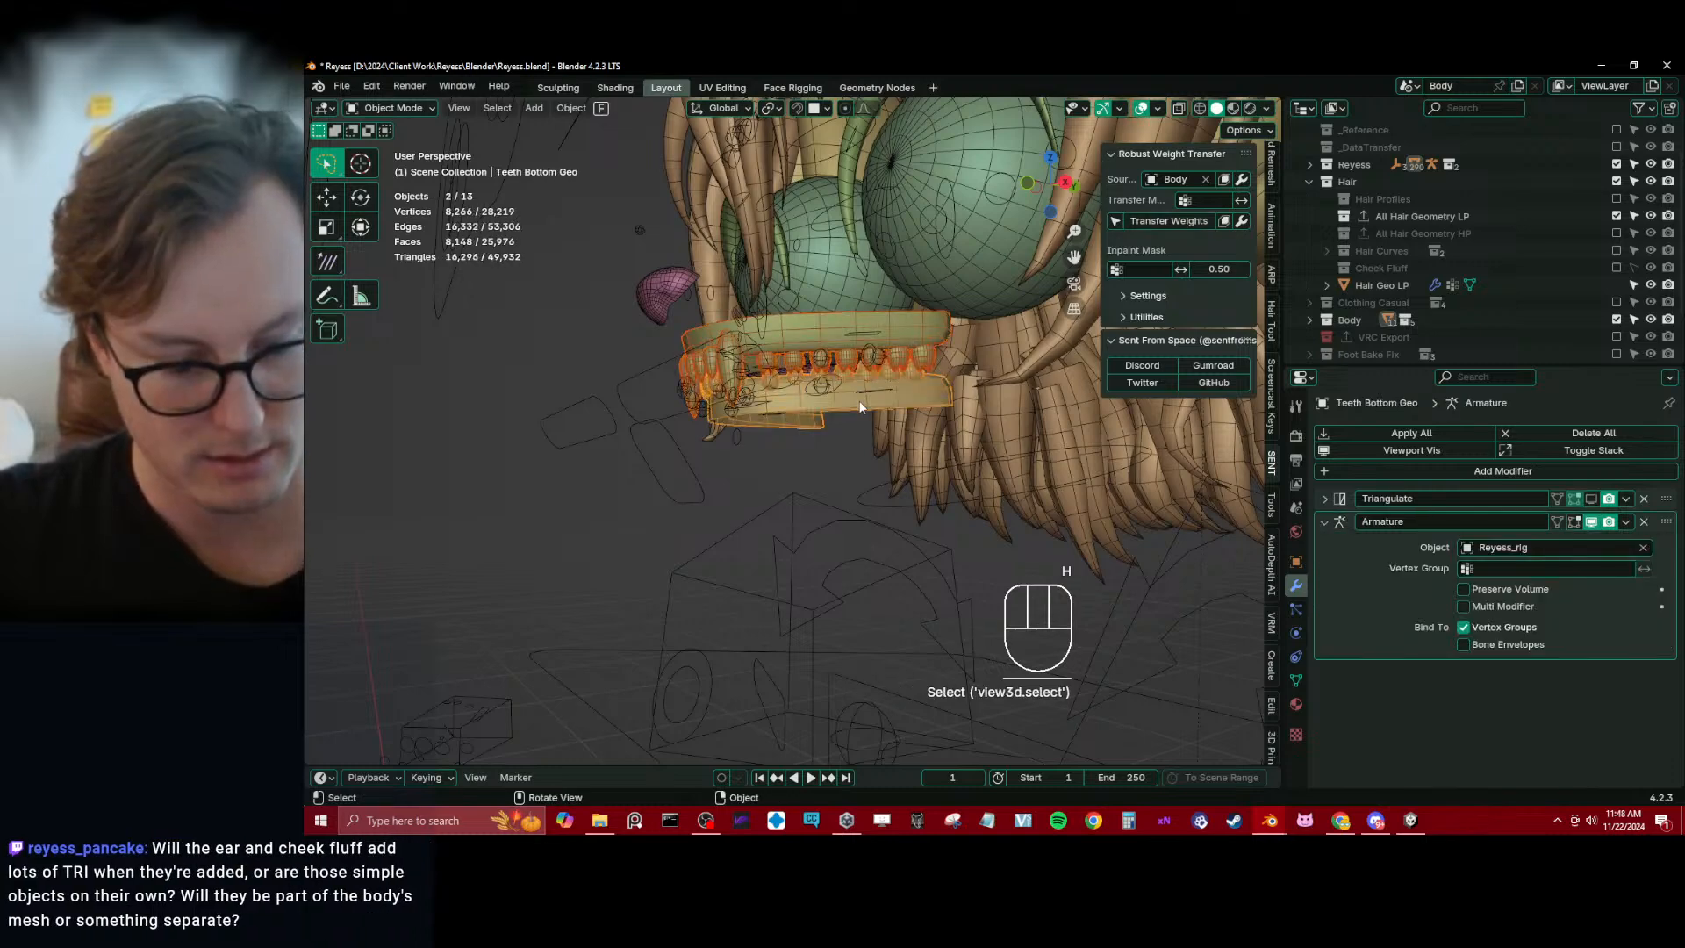
{"action": "key", "text": "slash"}
Edit the top teeth mesh in vertex selection mode and select its rearmost tooth as linked geometry
{"action": "left_click", "coordinate": [877, 407]}
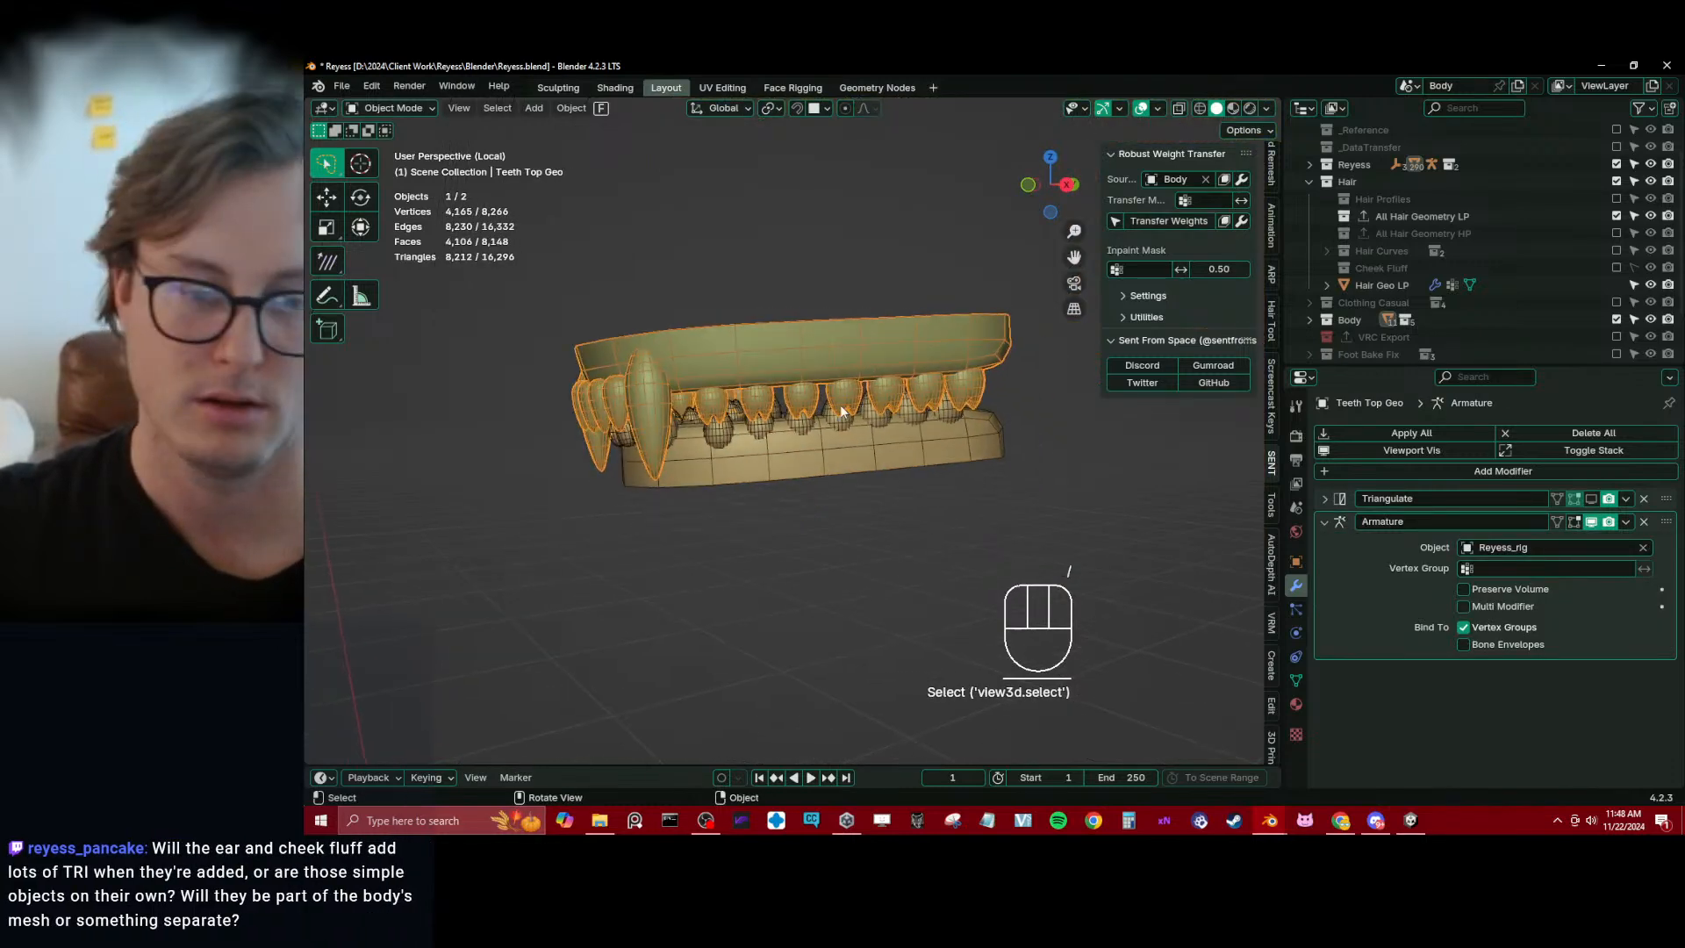
{"action": "key", "text": "Tab"}
{"action": "left_click", "coordinate": [709, 376]}
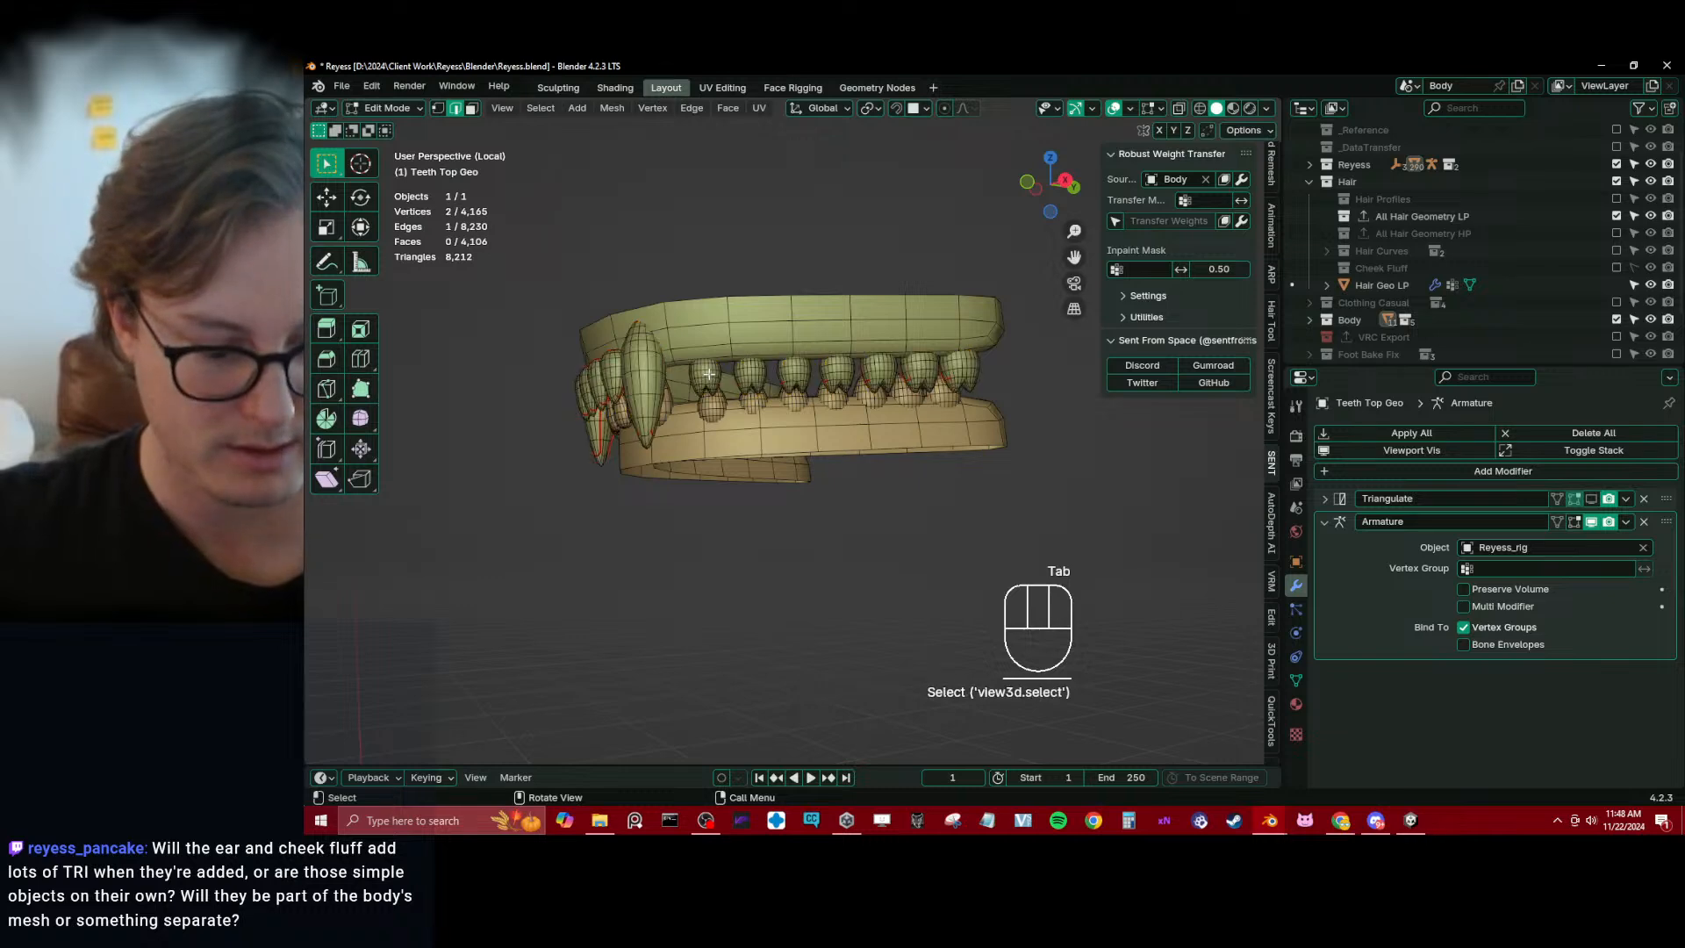
{"action": "key", "text": "l"}
{"action": "key", "text": "l"}
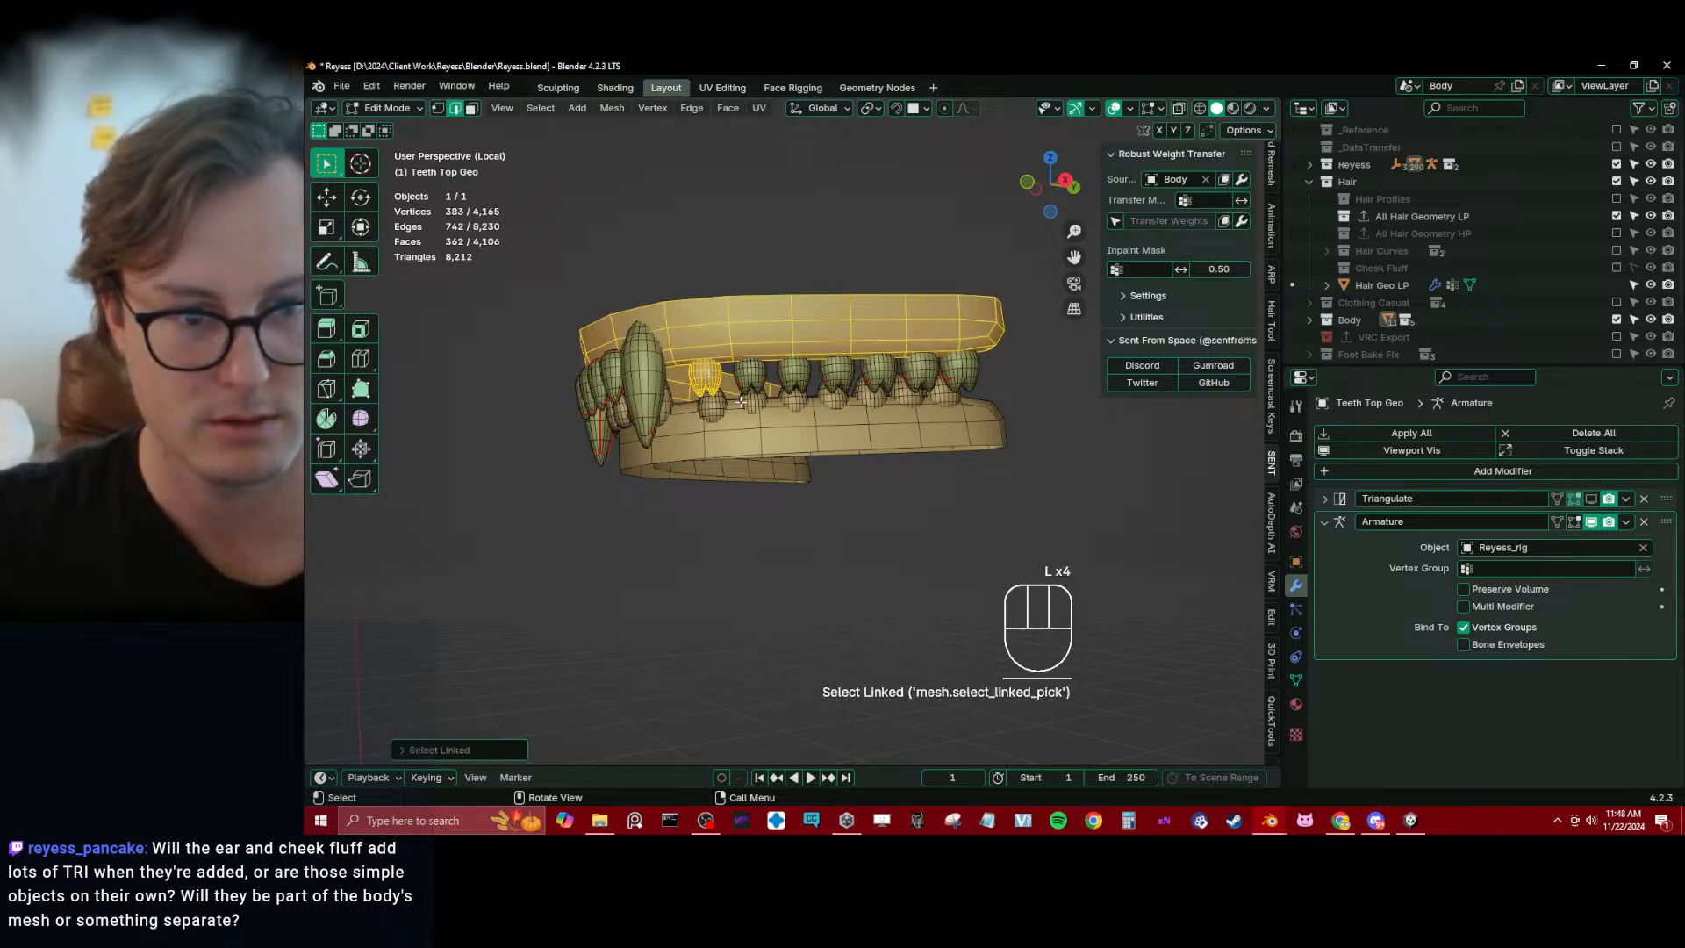
{"action": "left_click", "coordinate": [716, 333]}
{"action": "middle_click_drag", "start_coordinate": [716, 333], "coordinate": [733, 386]}
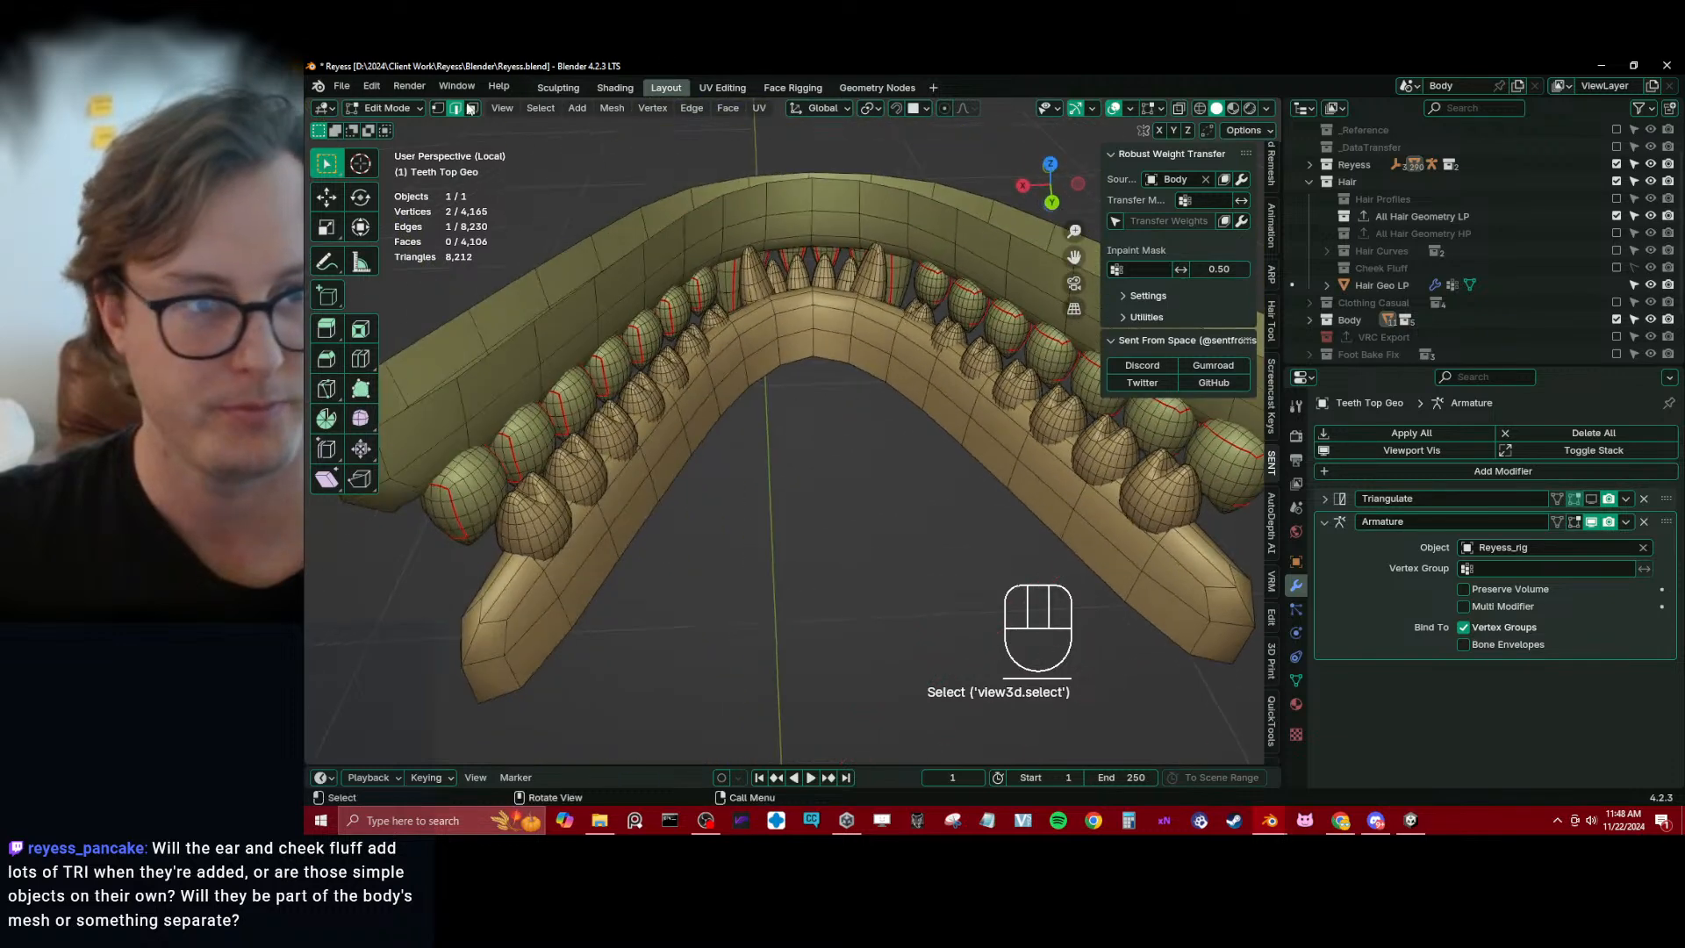
{"action": "left_click", "coordinate": [439, 107]}
{"action": "key", "text": "l"}
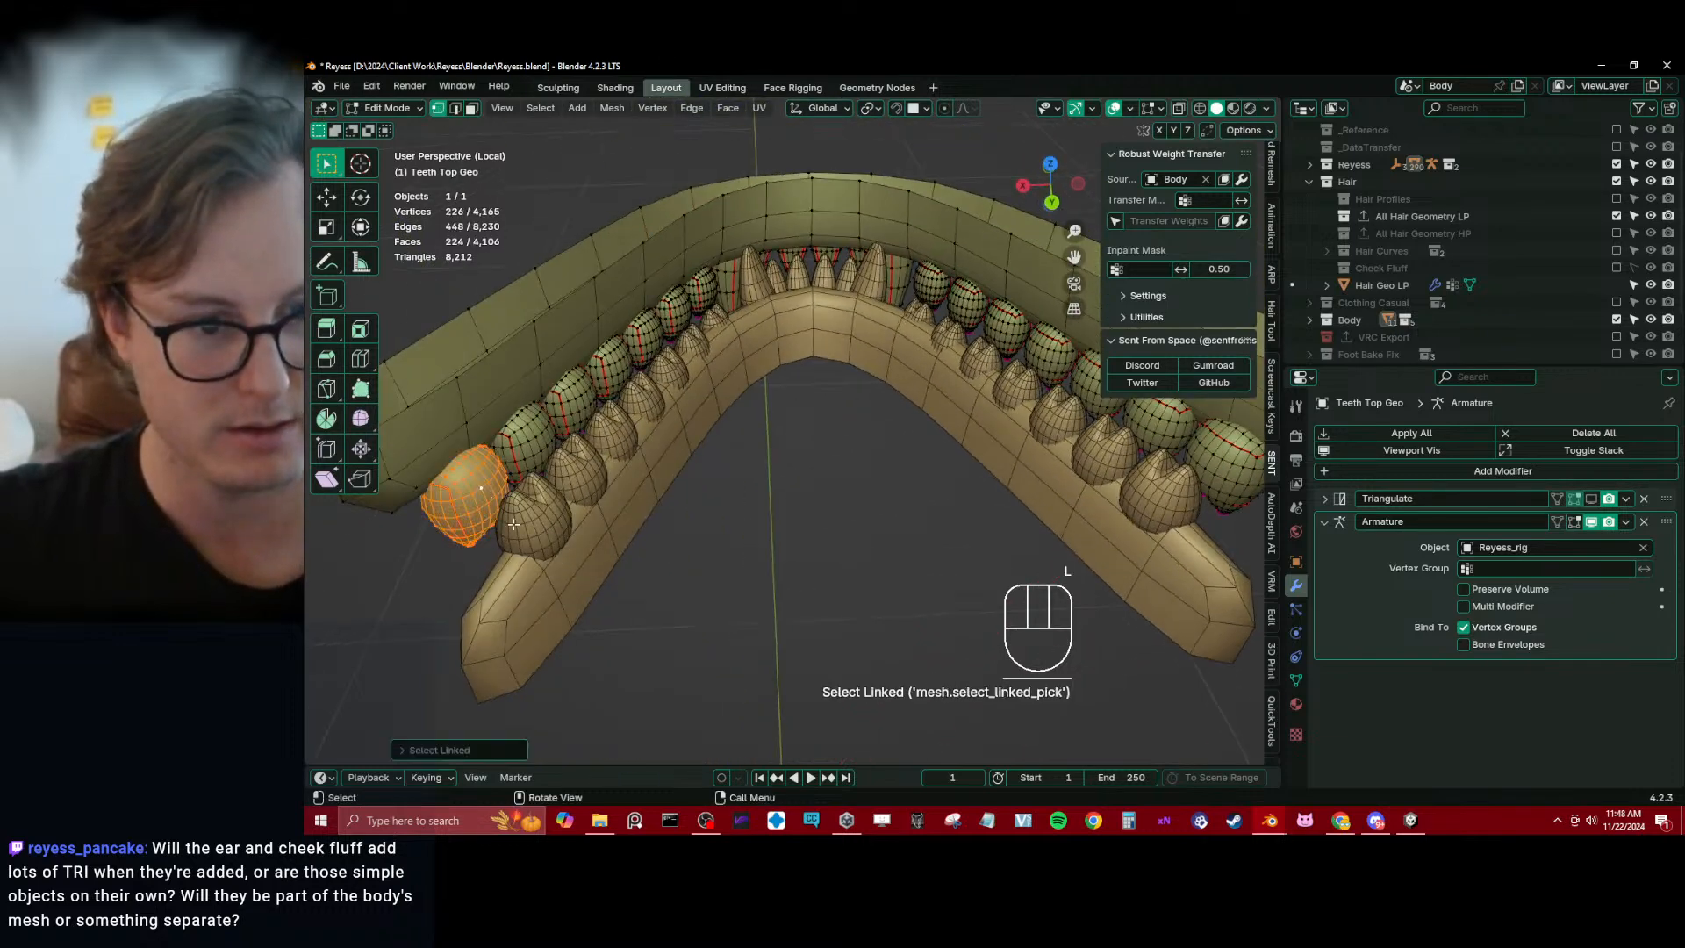
{"action": "key", "text": "Tab"}
In the bottom teeth mesh, select the fourteen side teeth as linked geometry, separate them into their own object and select it
{"action": "left_click", "coordinate": [629, 497]}
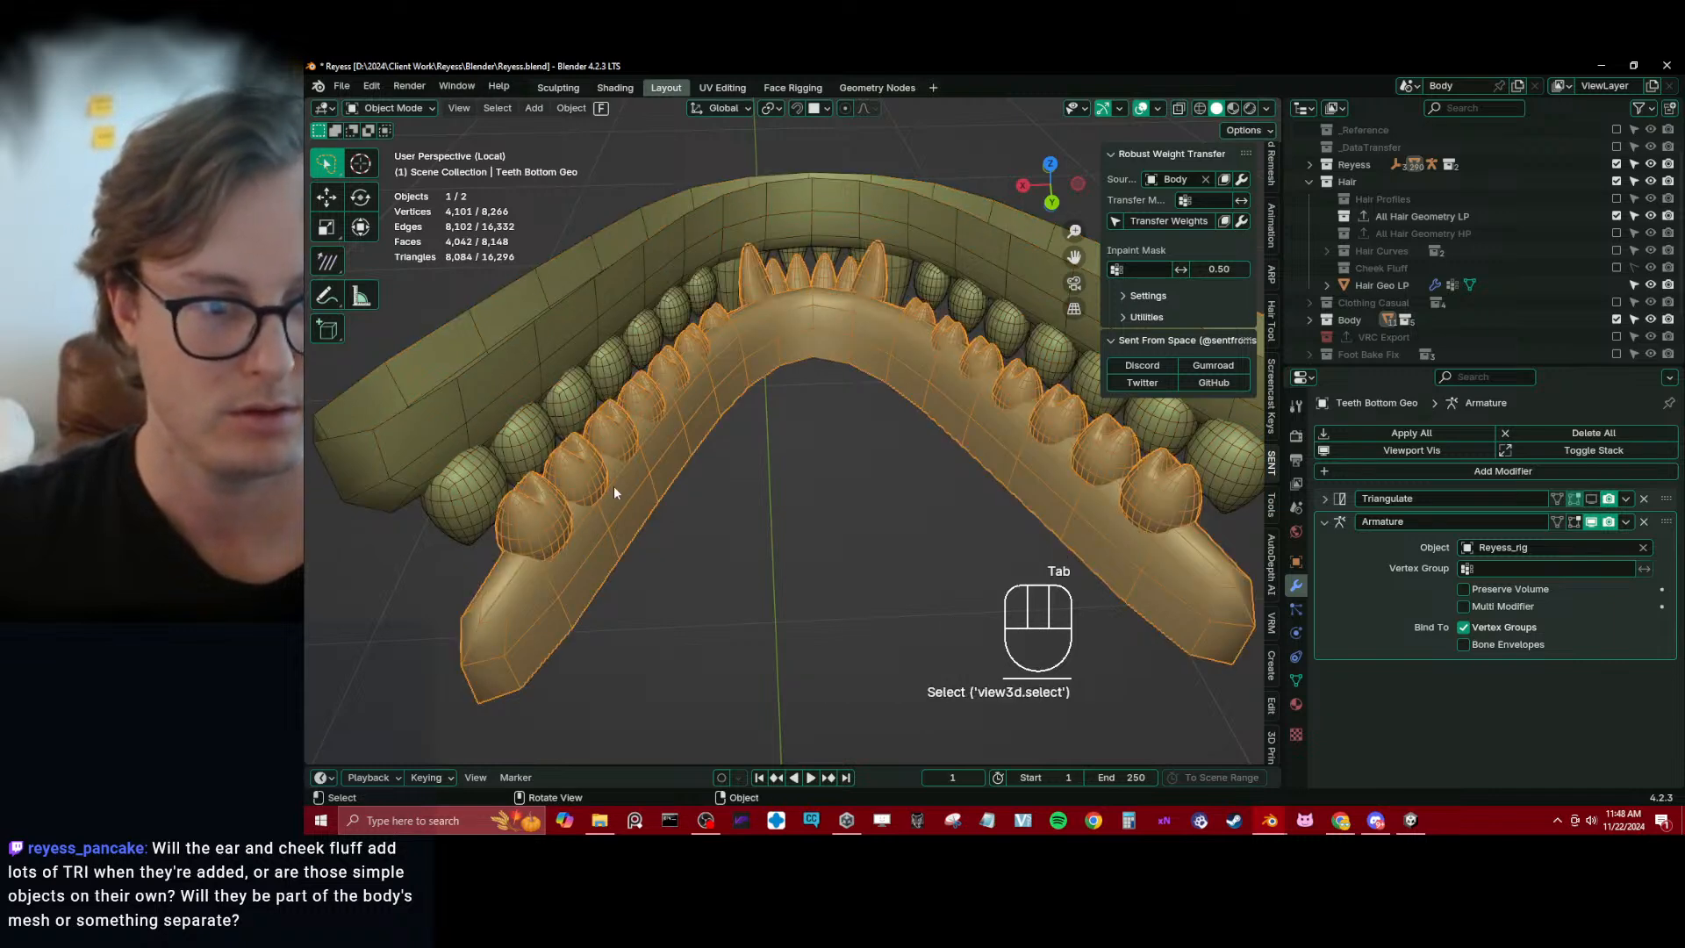
{"action": "key", "text": "Tab"}
{"action": "left_click", "coordinate": [522, 513]}
{"action": "key", "text": "l"}
{"action": "key", "text": "l"}
{"action": "key", "text": "l"}
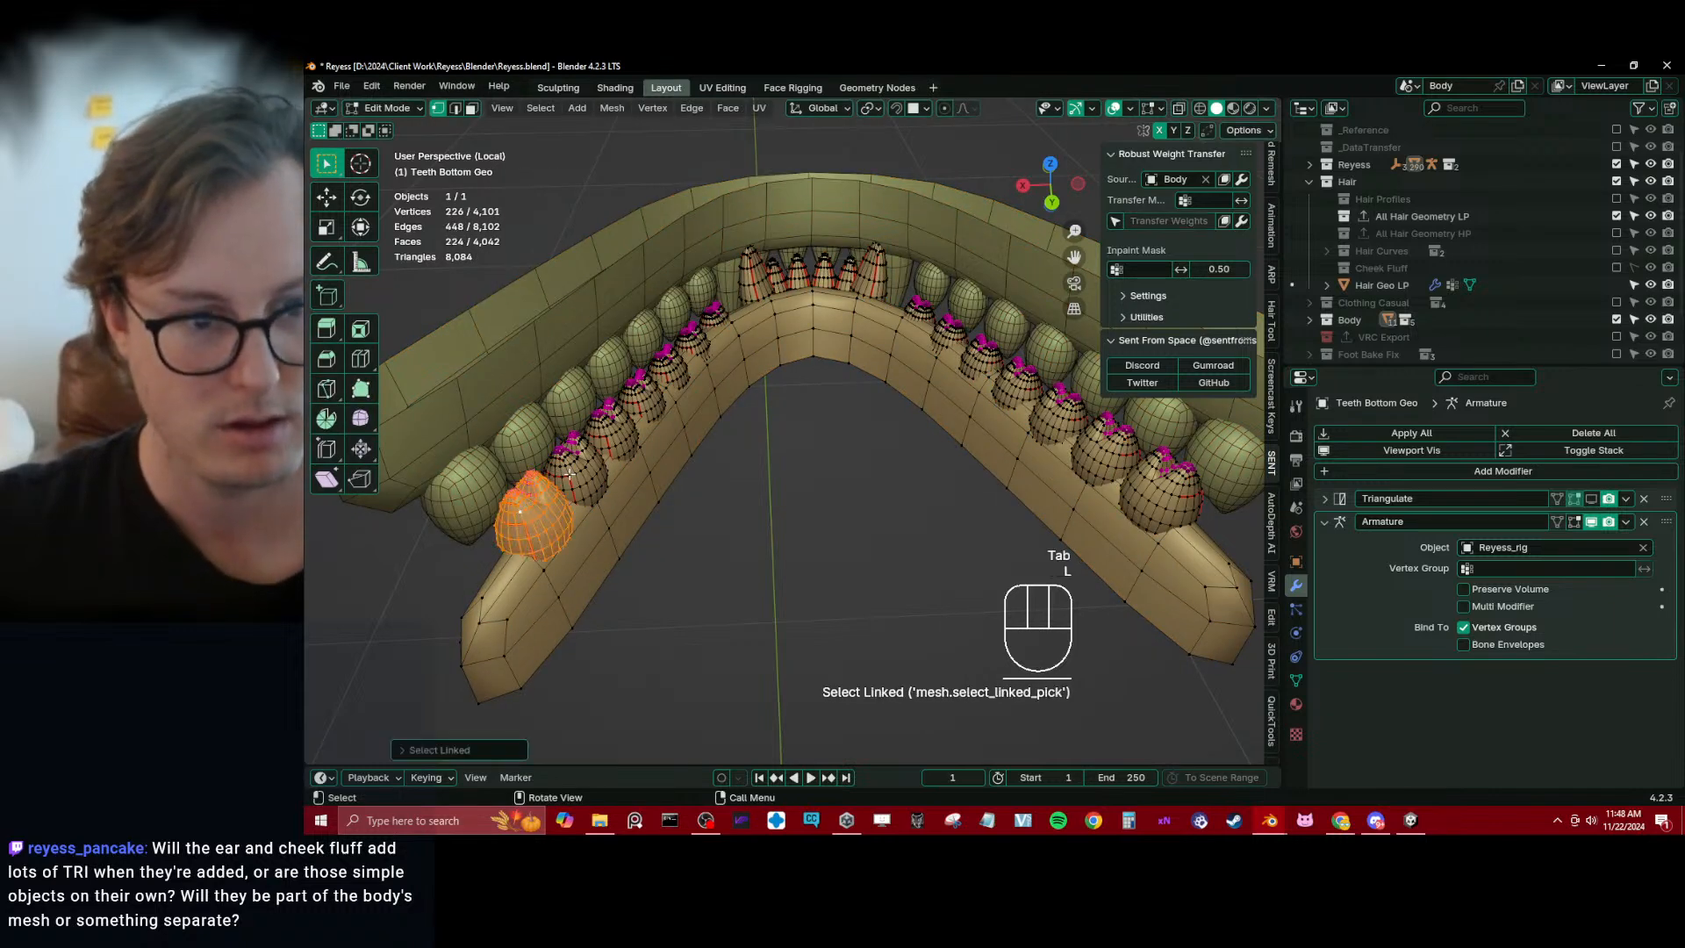
{"action": "key", "text": "l"}
{"action": "key", "text": "l"}
{"action": "key", "text": "l"}
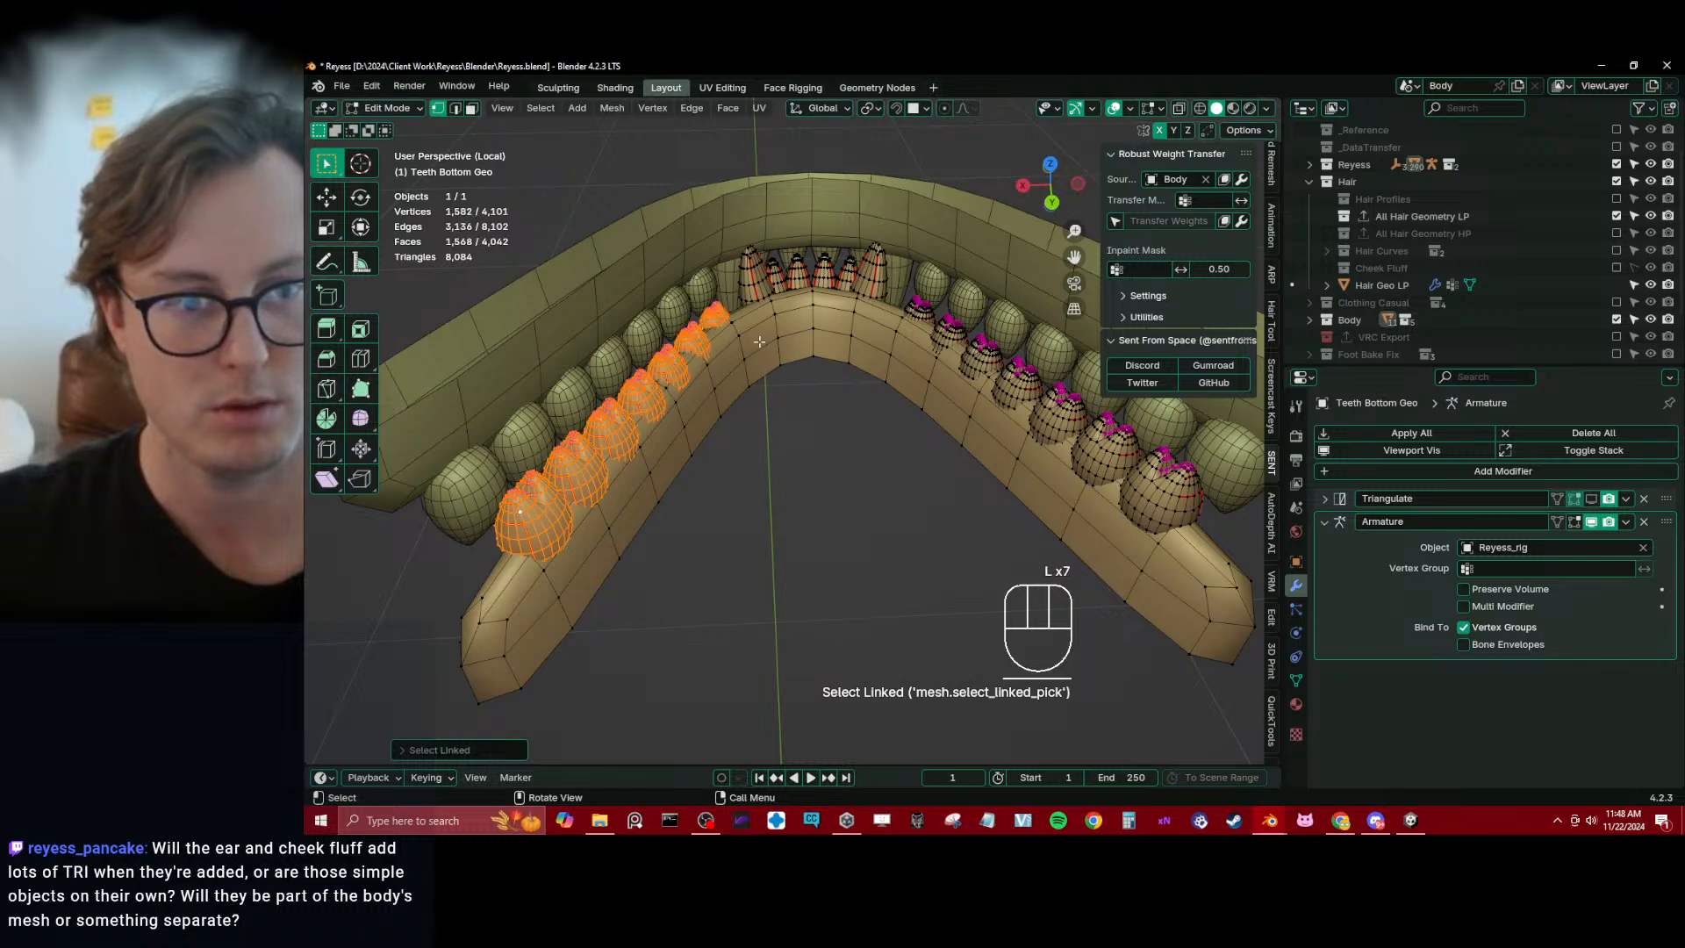
{"action": "middle_click_drag", "start_coordinate": [760, 341], "coordinate": [879, 334]}
{"action": "key", "text": "l"}
{"action": "key", "text": "l"}
{"action": "key", "text": "l"}
{"action": "key", "text": "l"}
{"action": "key", "text": "l"}
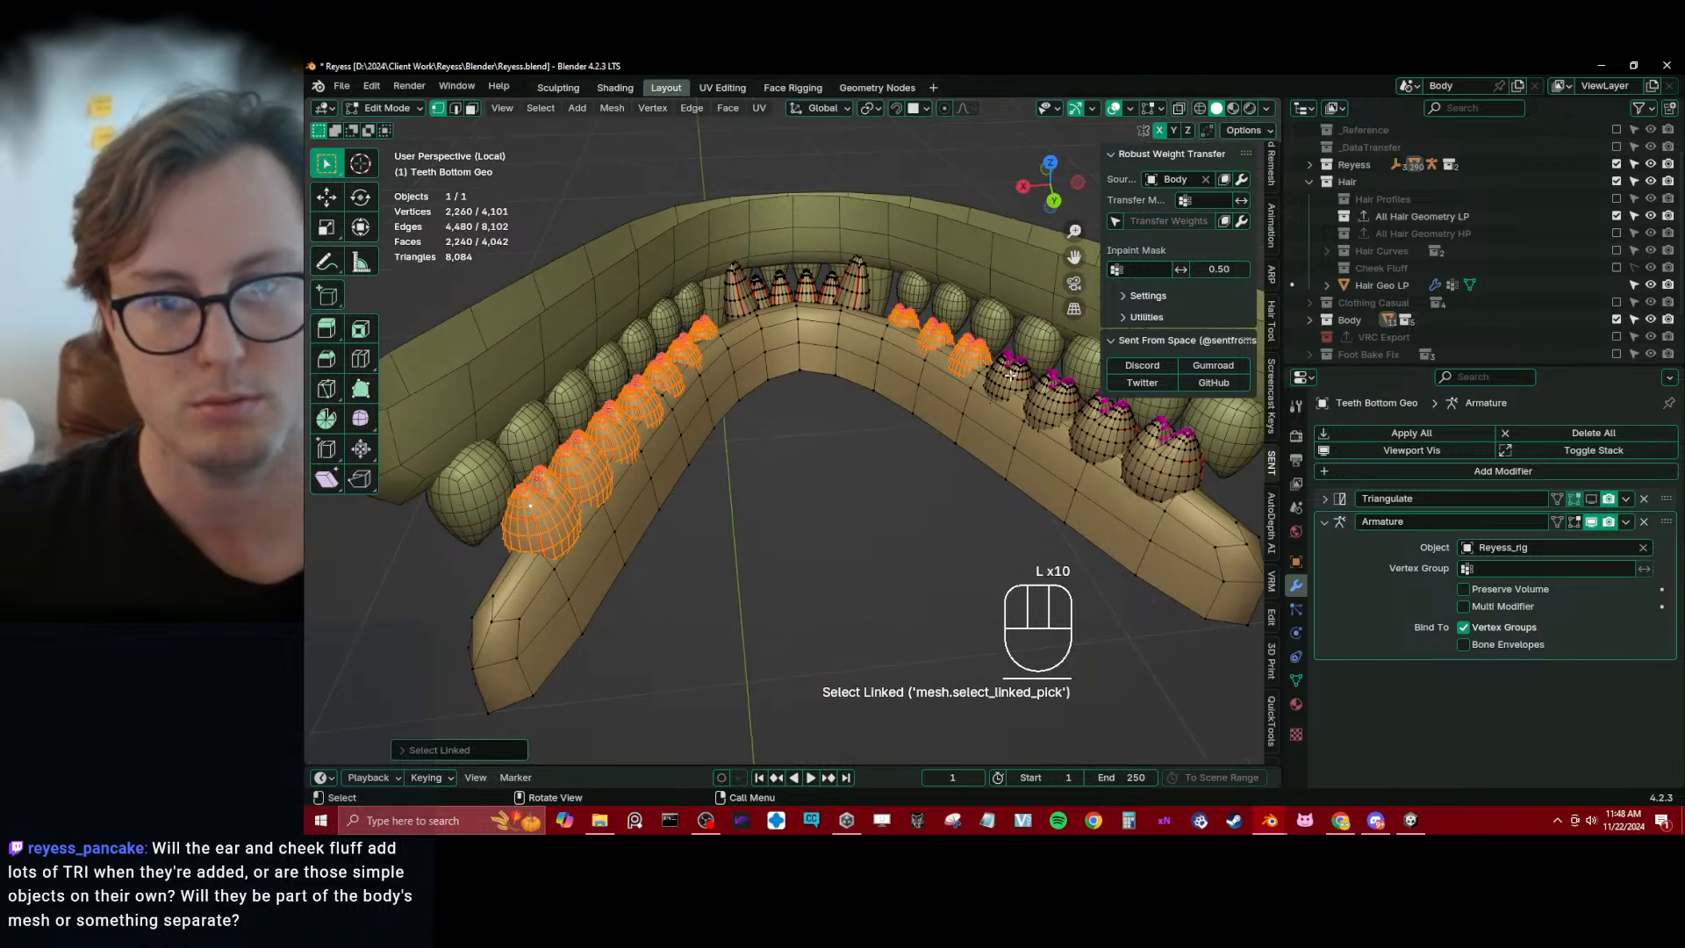
{"action": "key", "text": "p"}
{"action": "left_click", "coordinate": [960, 450]}
{"action": "key", "text": "Tab"}
{"action": "left_click", "coordinate": [1156, 460]}
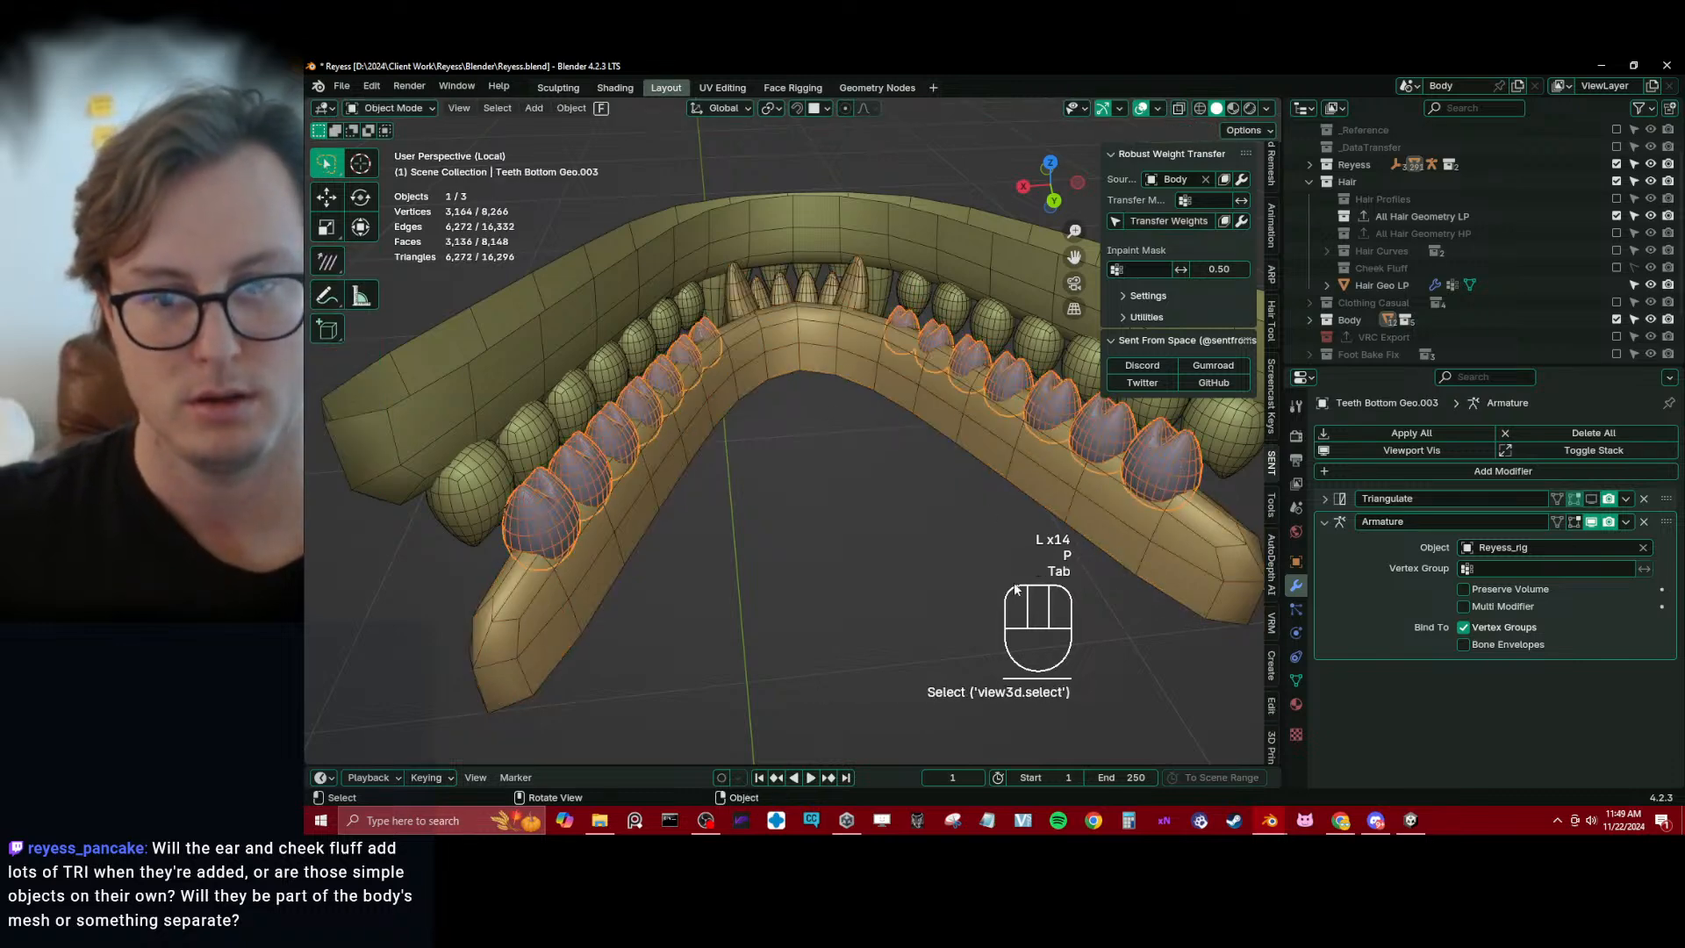
Add a Multiresolution modifier to the separated bottom side teeth, unsubdivide them once and apply the modifier
{"action": "key", "text": "q"}
{"action": "left_click", "coordinate": [1488, 472]}
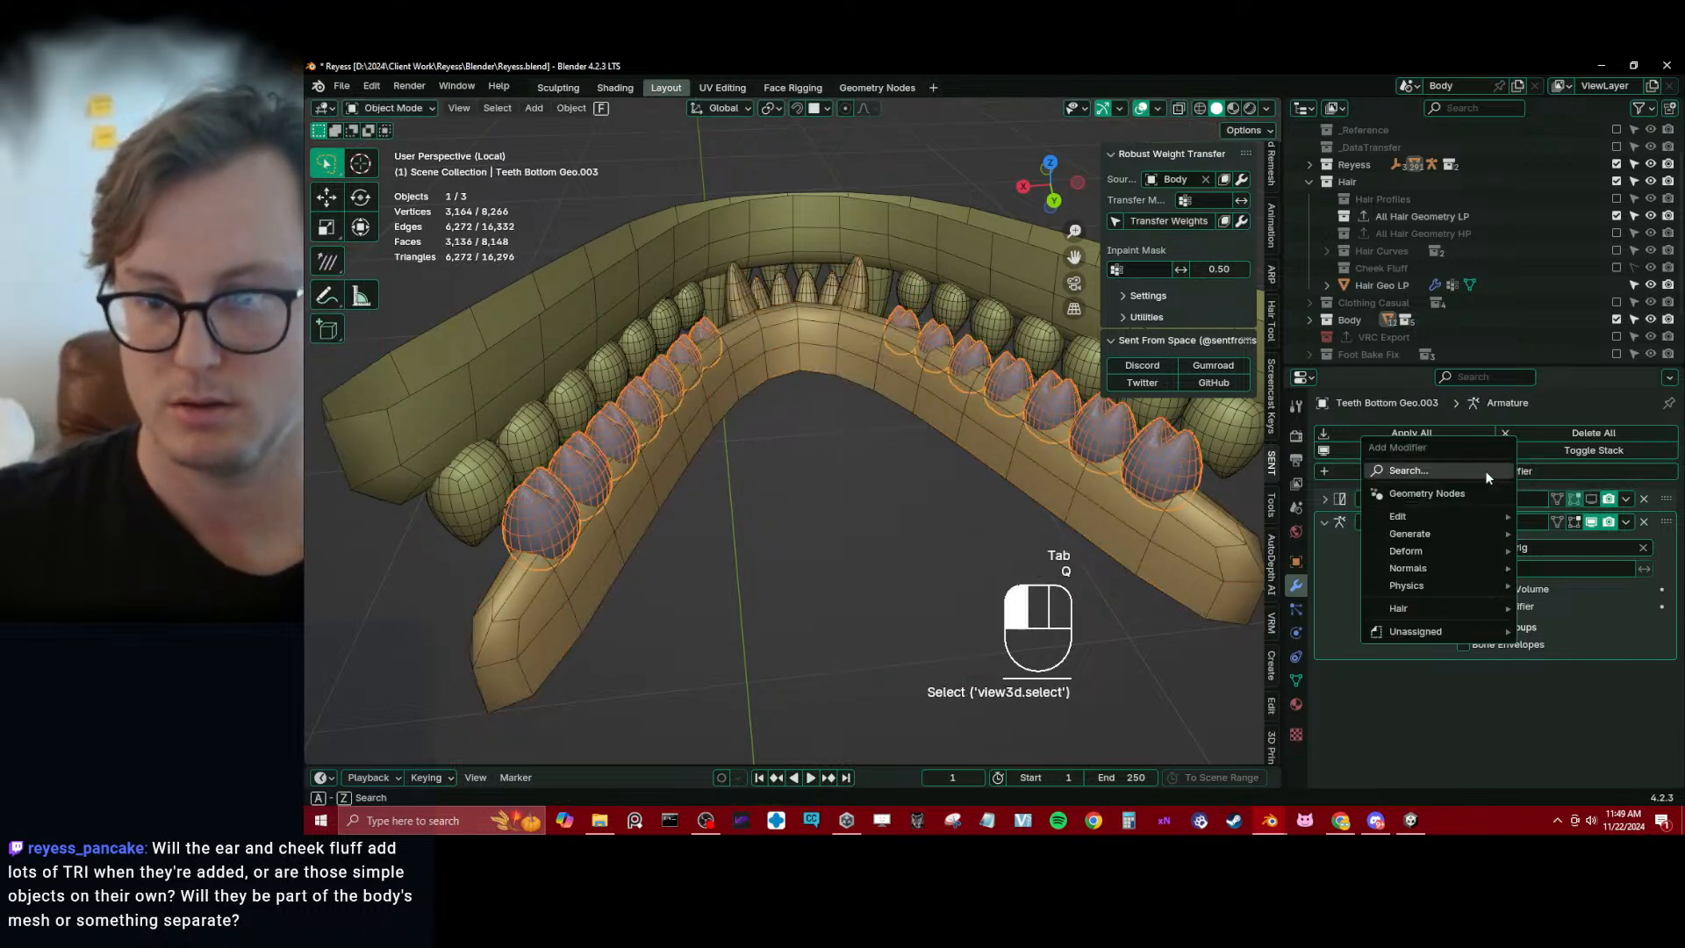
{"action": "mouse_move", "coordinate": [1420, 539]}
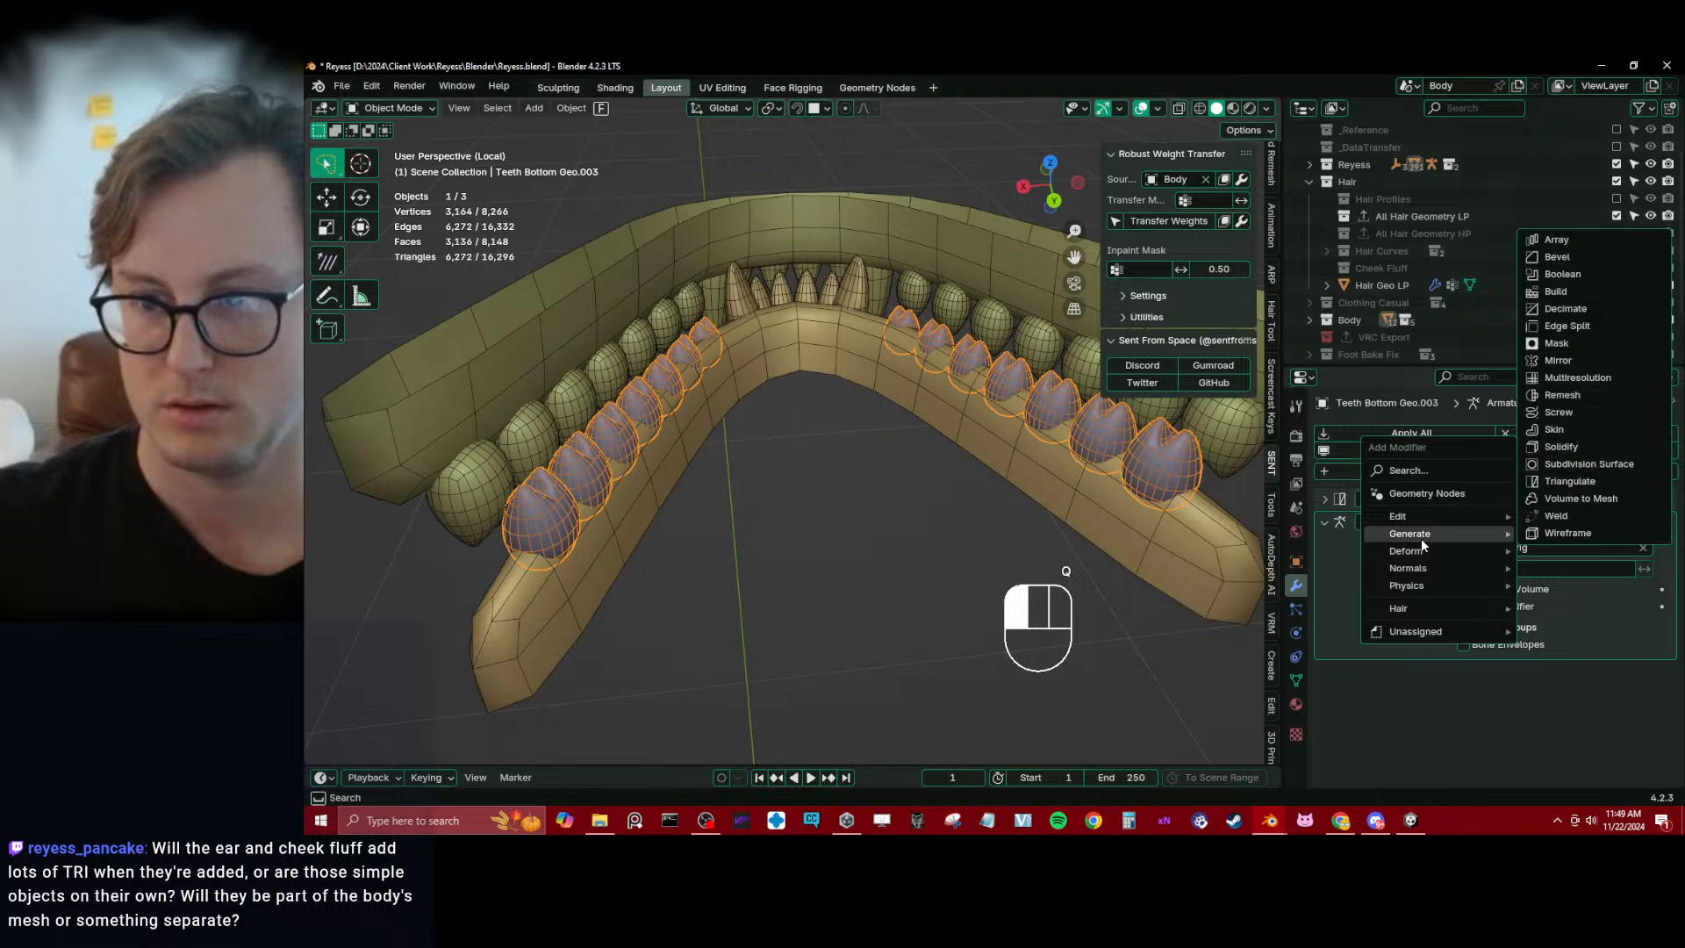
{"action": "left_click", "coordinate": [1582, 377]}
{"action": "left_click", "coordinate": [1495, 699]}
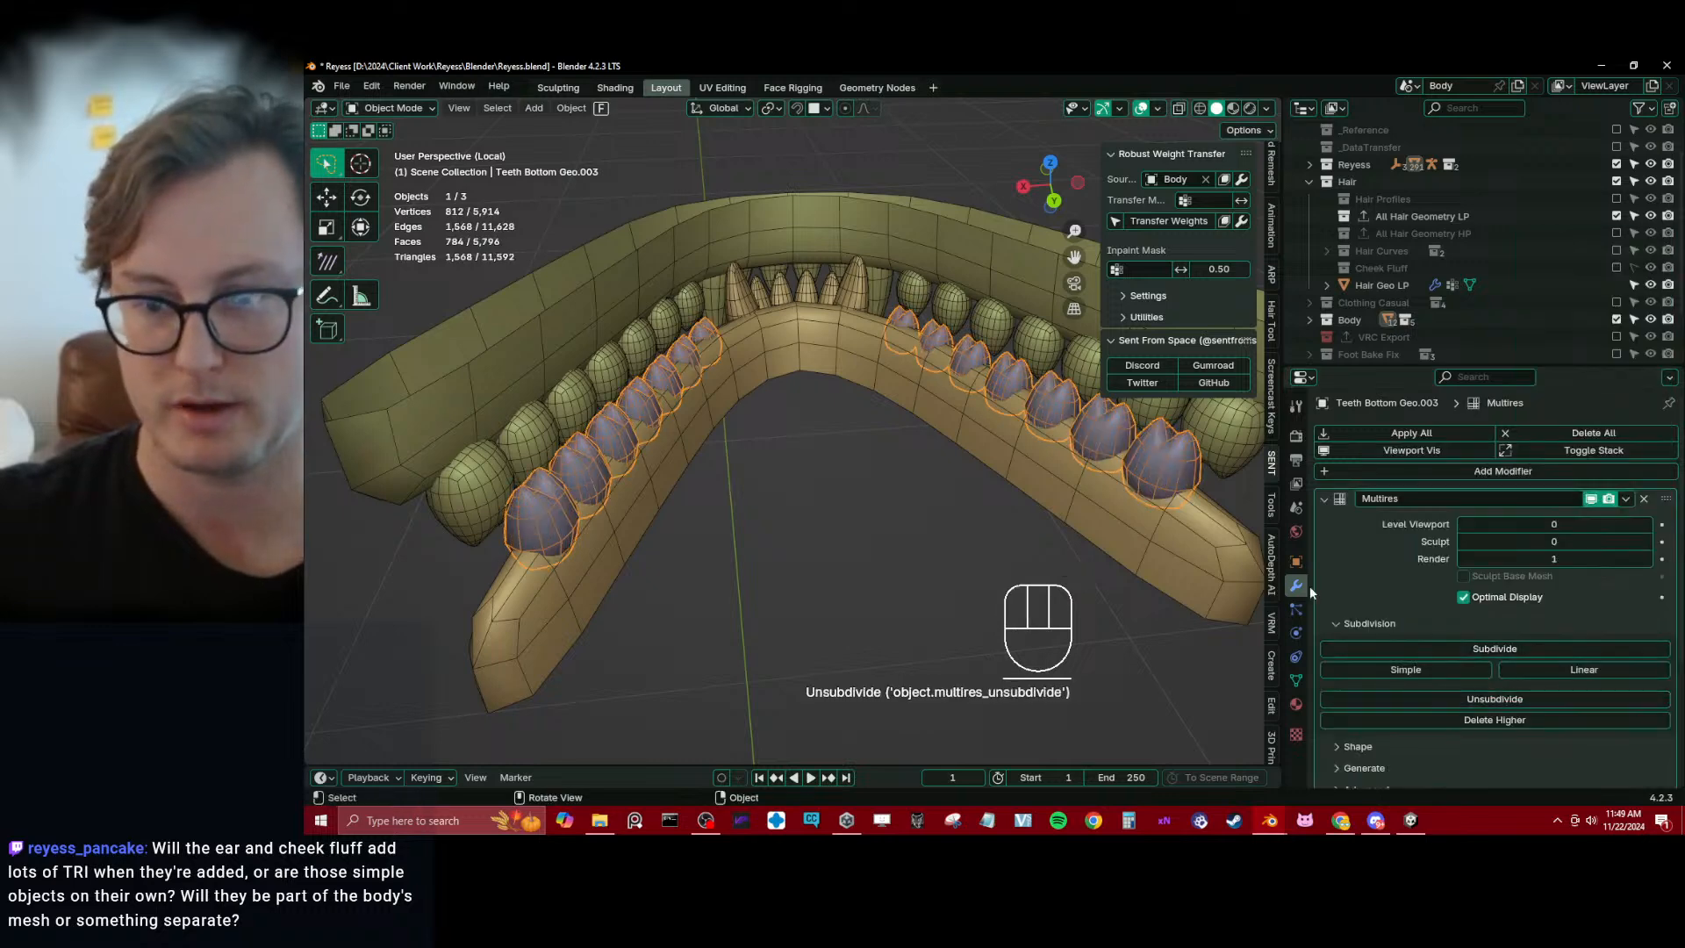
{"action": "left_click", "coordinate": [1629, 499]}
{"action": "left_click", "coordinate": [1498, 526]}
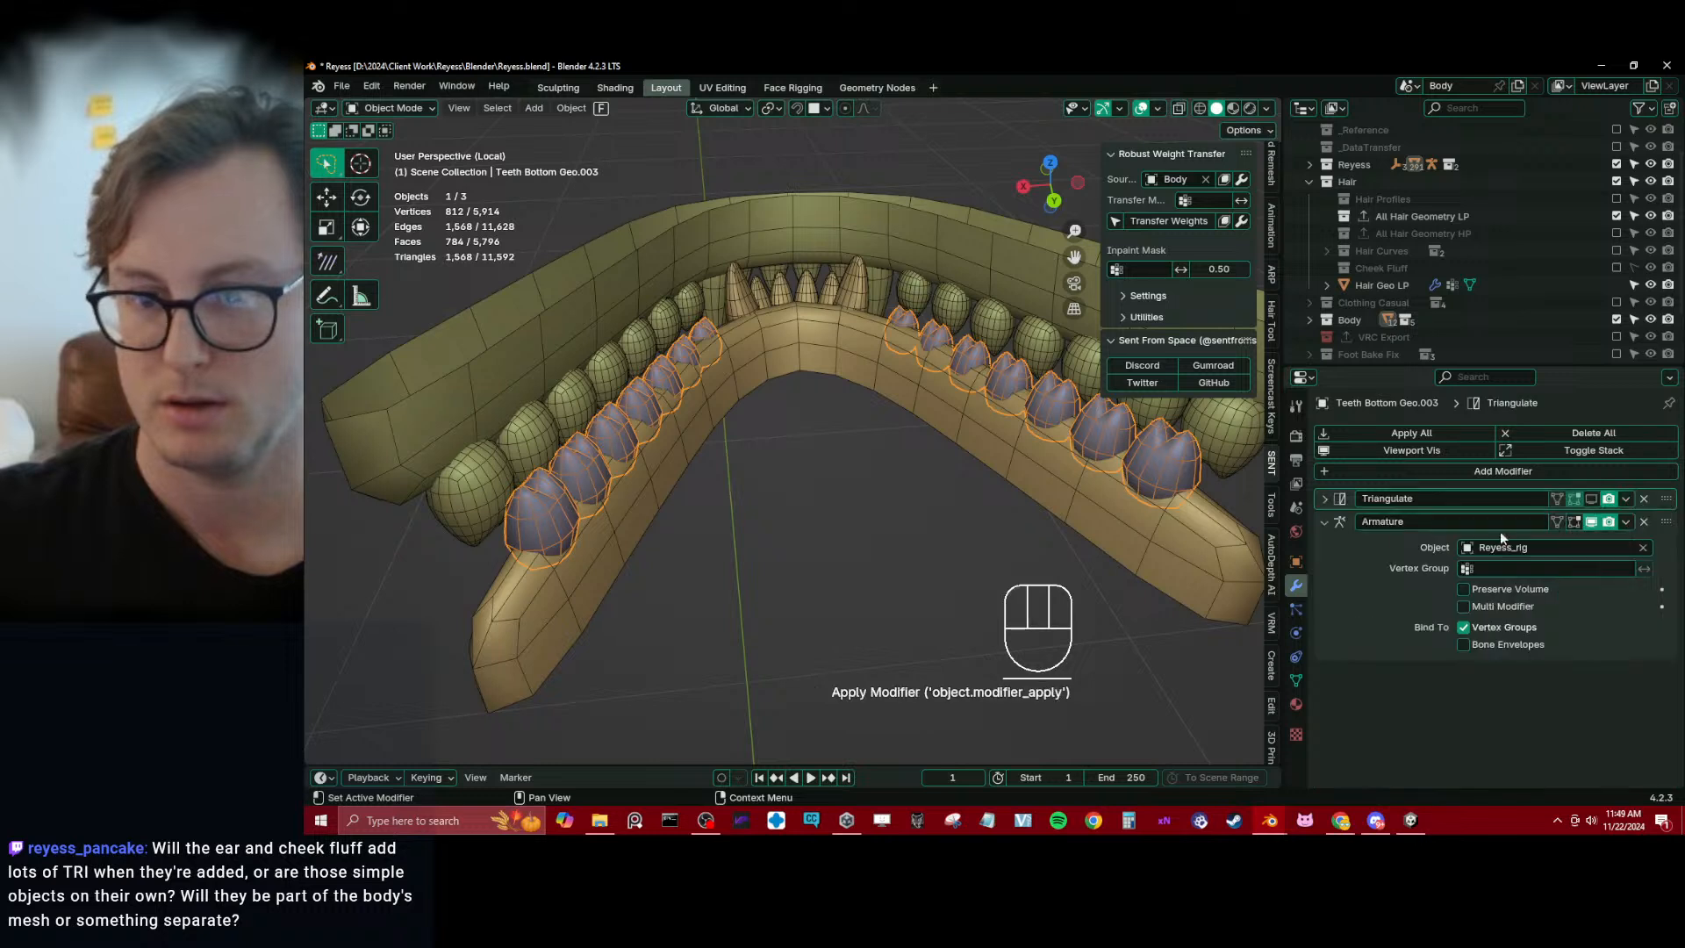
Set the bottom gums mesh as the Robust Weight Transfer source and transfer its weights to the separated side teeth
{"action": "left_click", "coordinate": [1207, 179]}
{"action": "left_click", "coordinate": [1207, 179]}
{"action": "left_click", "coordinate": [1214, 521]}
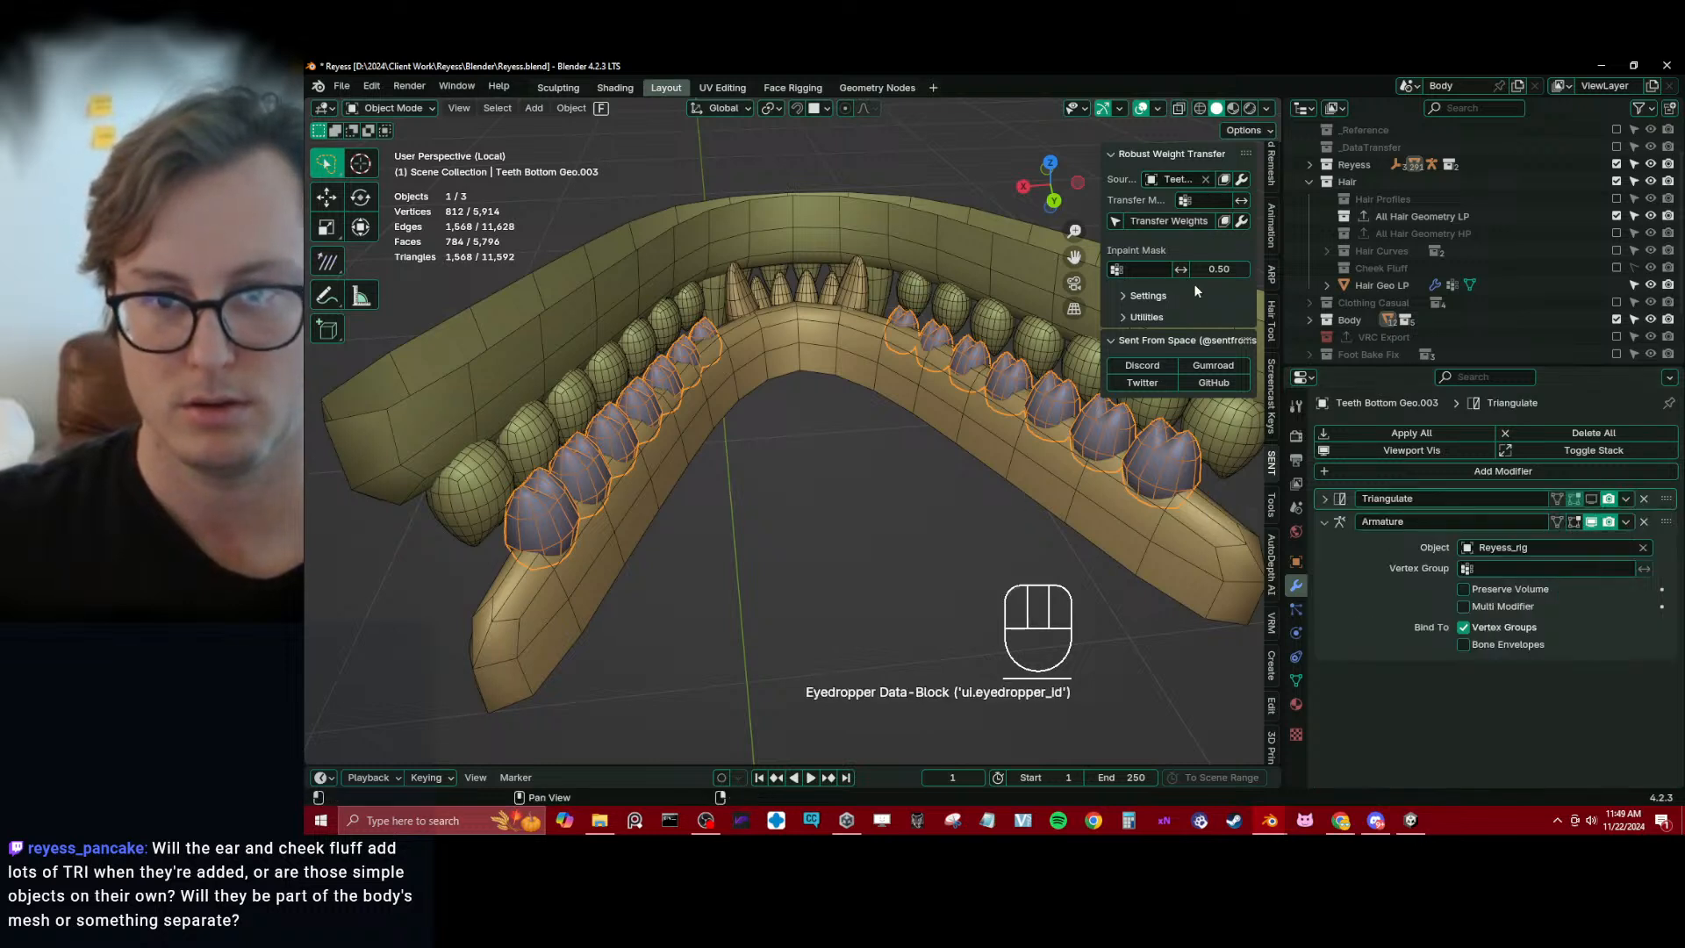
{"action": "left_click", "coordinate": [1165, 223]}
Join the bottom side teeth back into the Teeth Bottom Geo mesh and save the file
{"action": "left_click", "coordinate": [1166, 536], "text": "shift"}
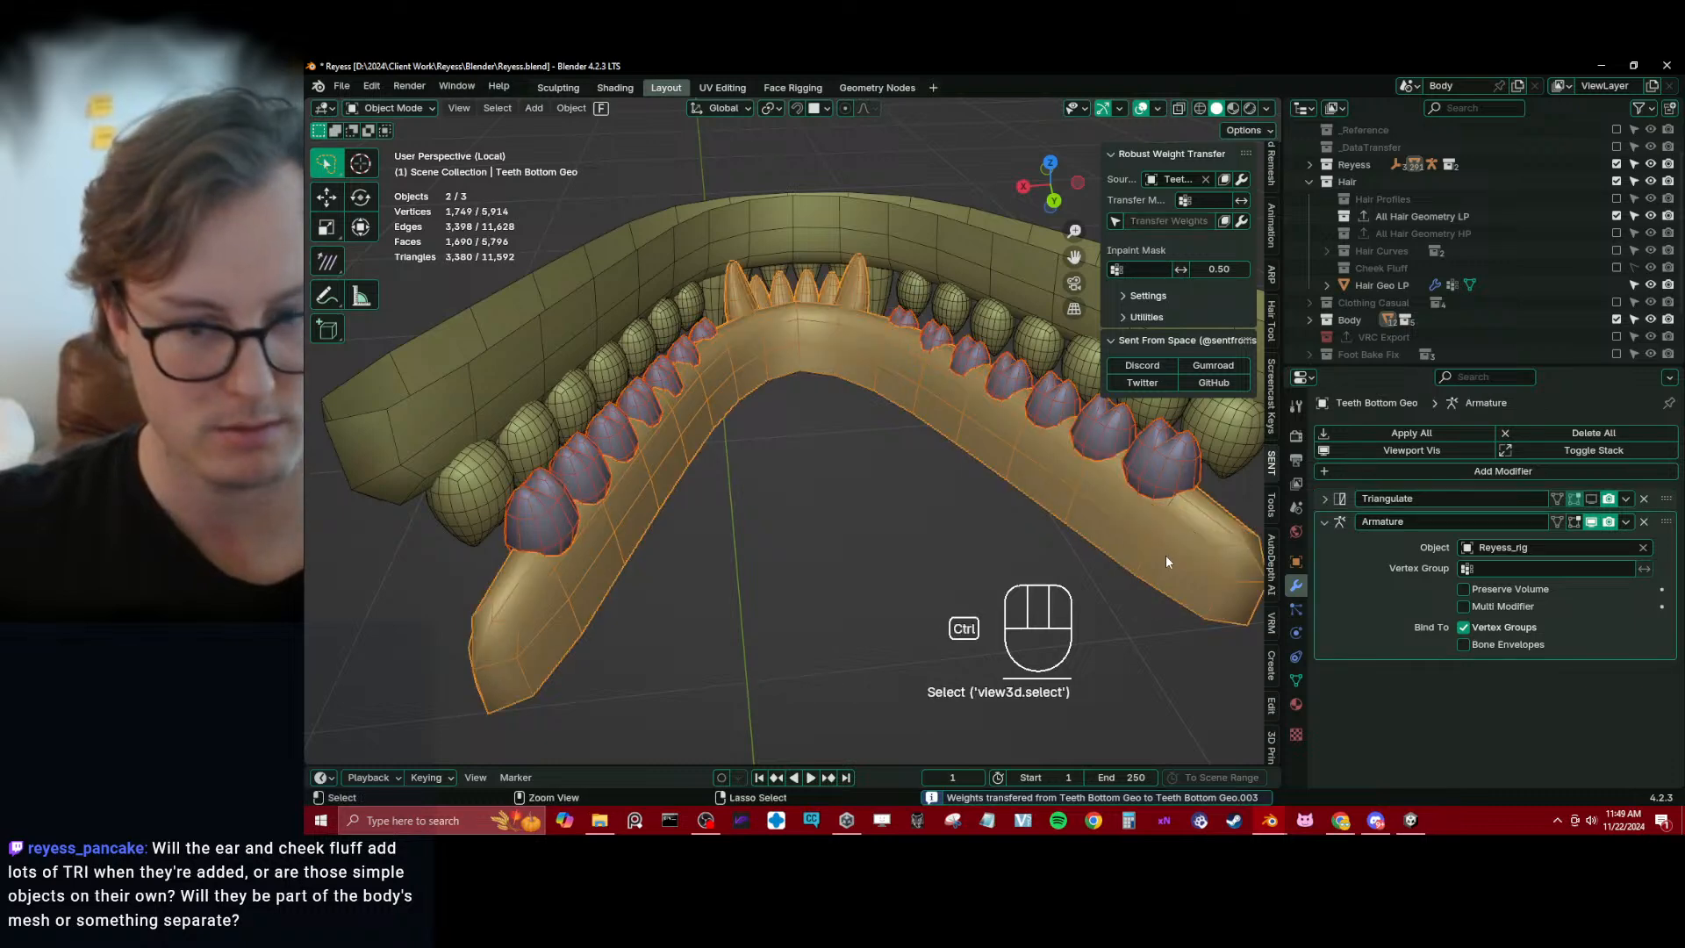
{"action": "key", "text": "ctrl+j"}
{"action": "key", "text": "ctrl+s"}
In the top teeth mesh, select the fourteen side teeth as linked geometry, separate them into their own object and select it
{"action": "left_click", "coordinate": [1009, 281]}
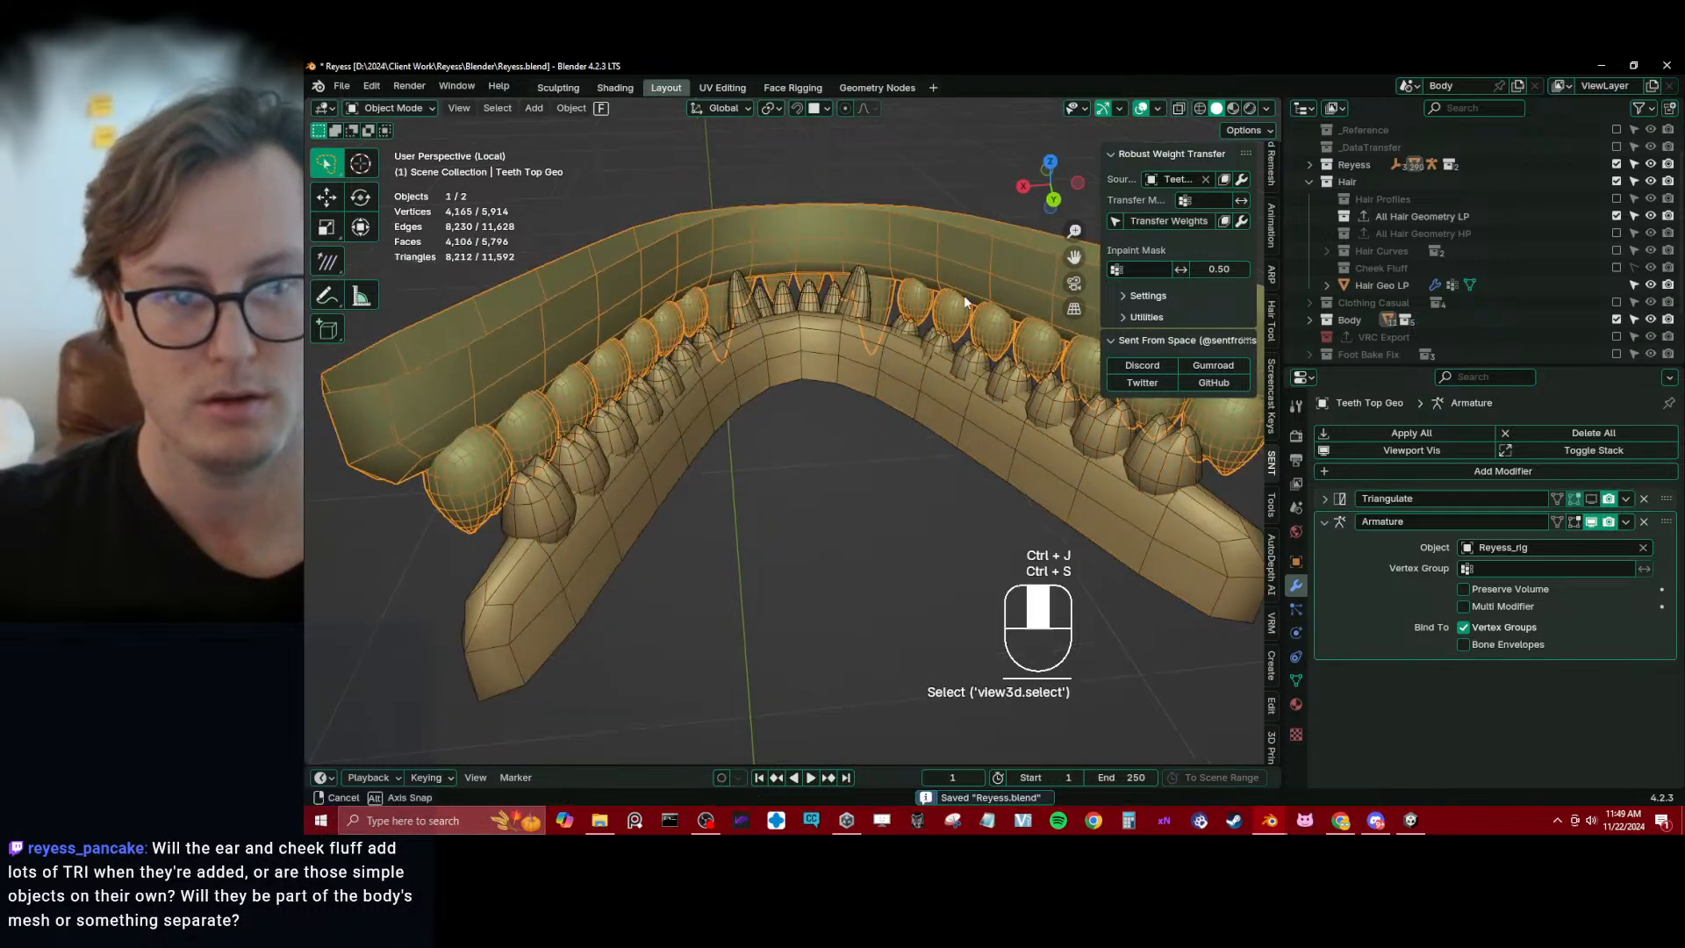
{"action": "key", "text": "Tab"}
{"action": "left_click", "coordinate": [475, 474]}
{"action": "key", "text": "l"}
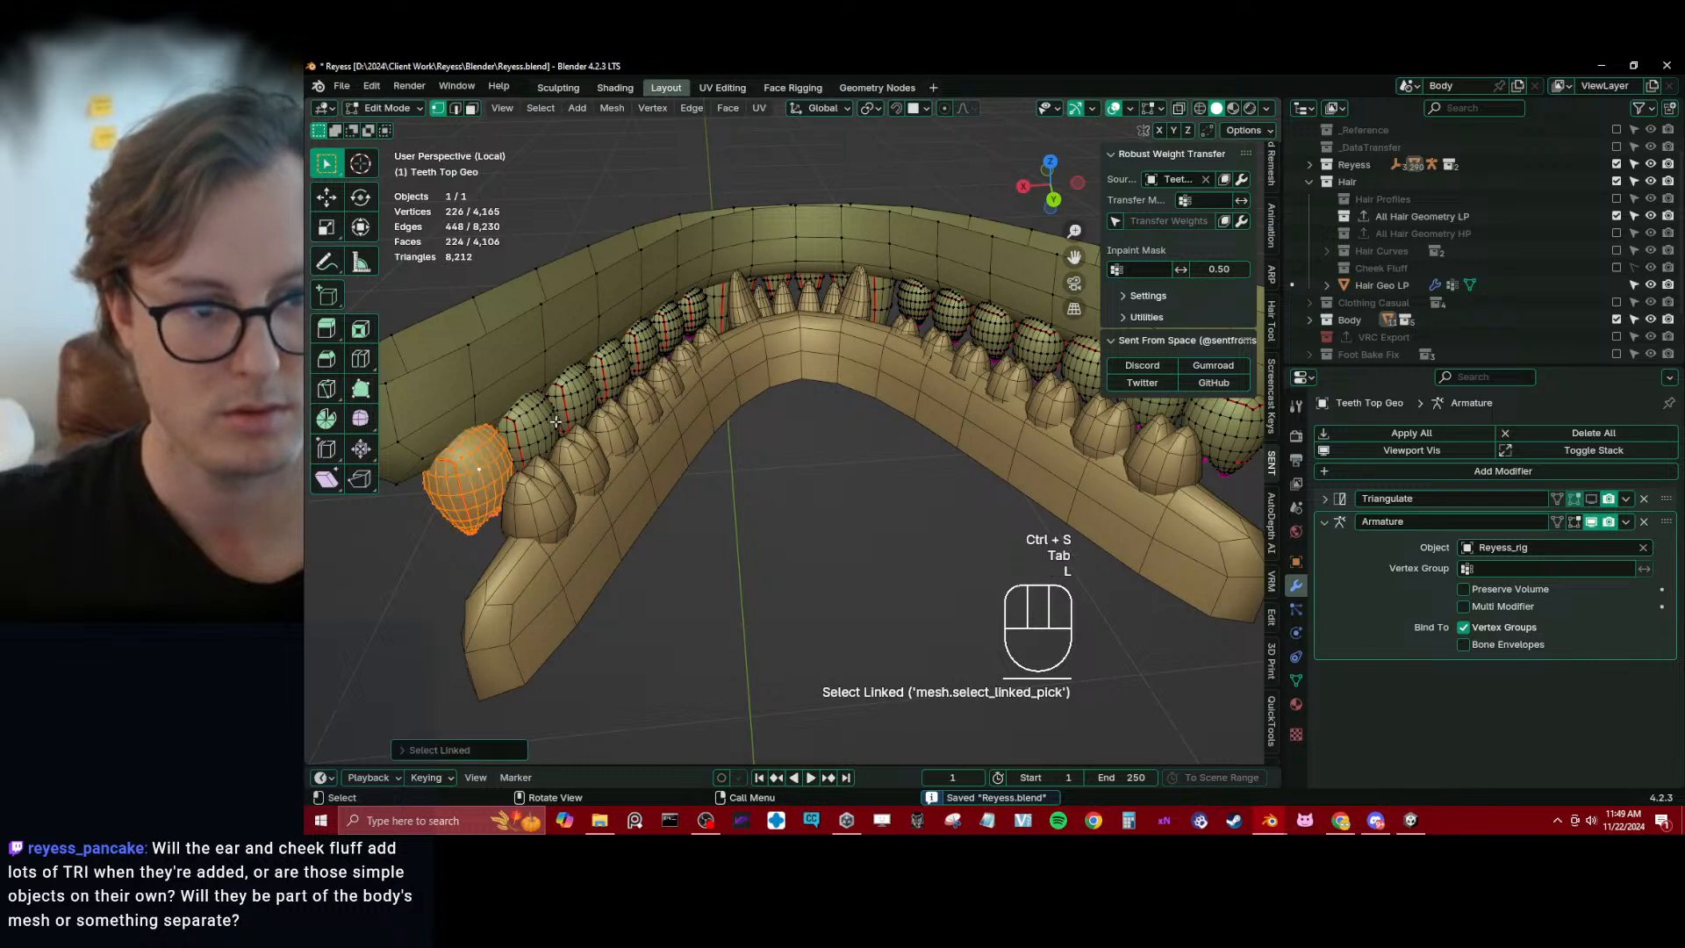
{"action": "key", "text": "l"}
{"action": "key", "text": "l"}
{"action": "key", "text": "l"}
{"action": "key", "text": "l"}
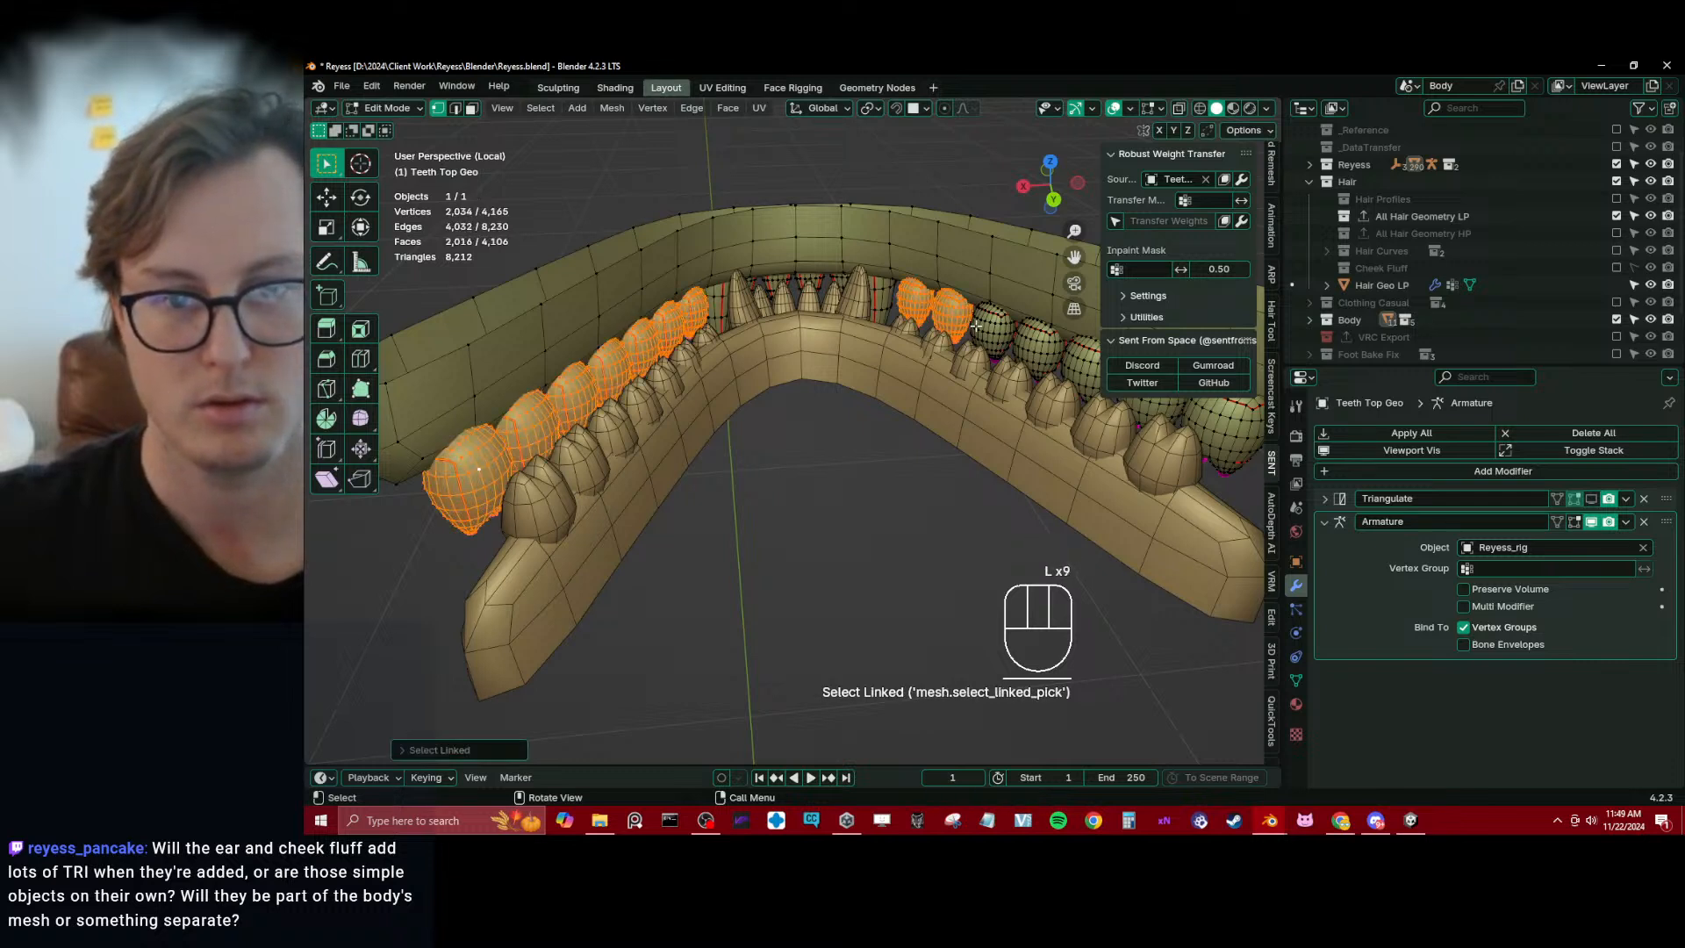
{"action": "key", "text": "l"}
{"action": "key", "text": "l"}
{"action": "key", "text": "l"}
{"action": "scroll", "coordinate": [1076, 461], "scroll_direction": "down", "scroll_amount": 3}
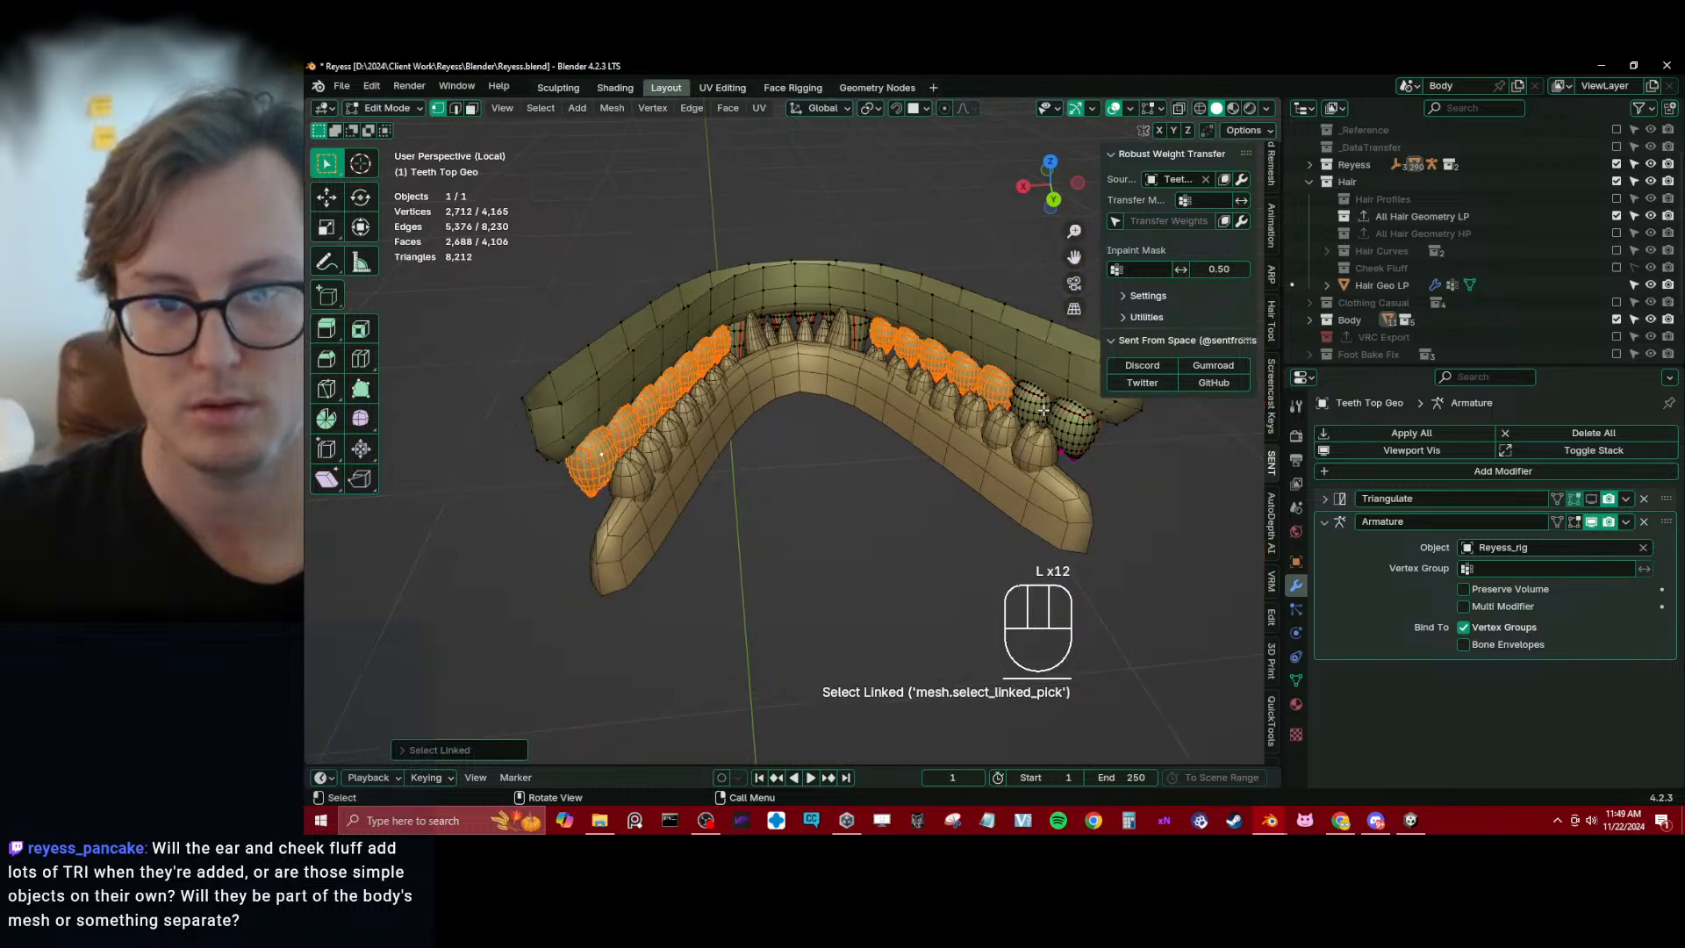
{"action": "key", "text": "l"}
{"action": "key", "text": "l"}
{"action": "key", "text": "p"}
{"action": "left_click", "coordinate": [1032, 445]}
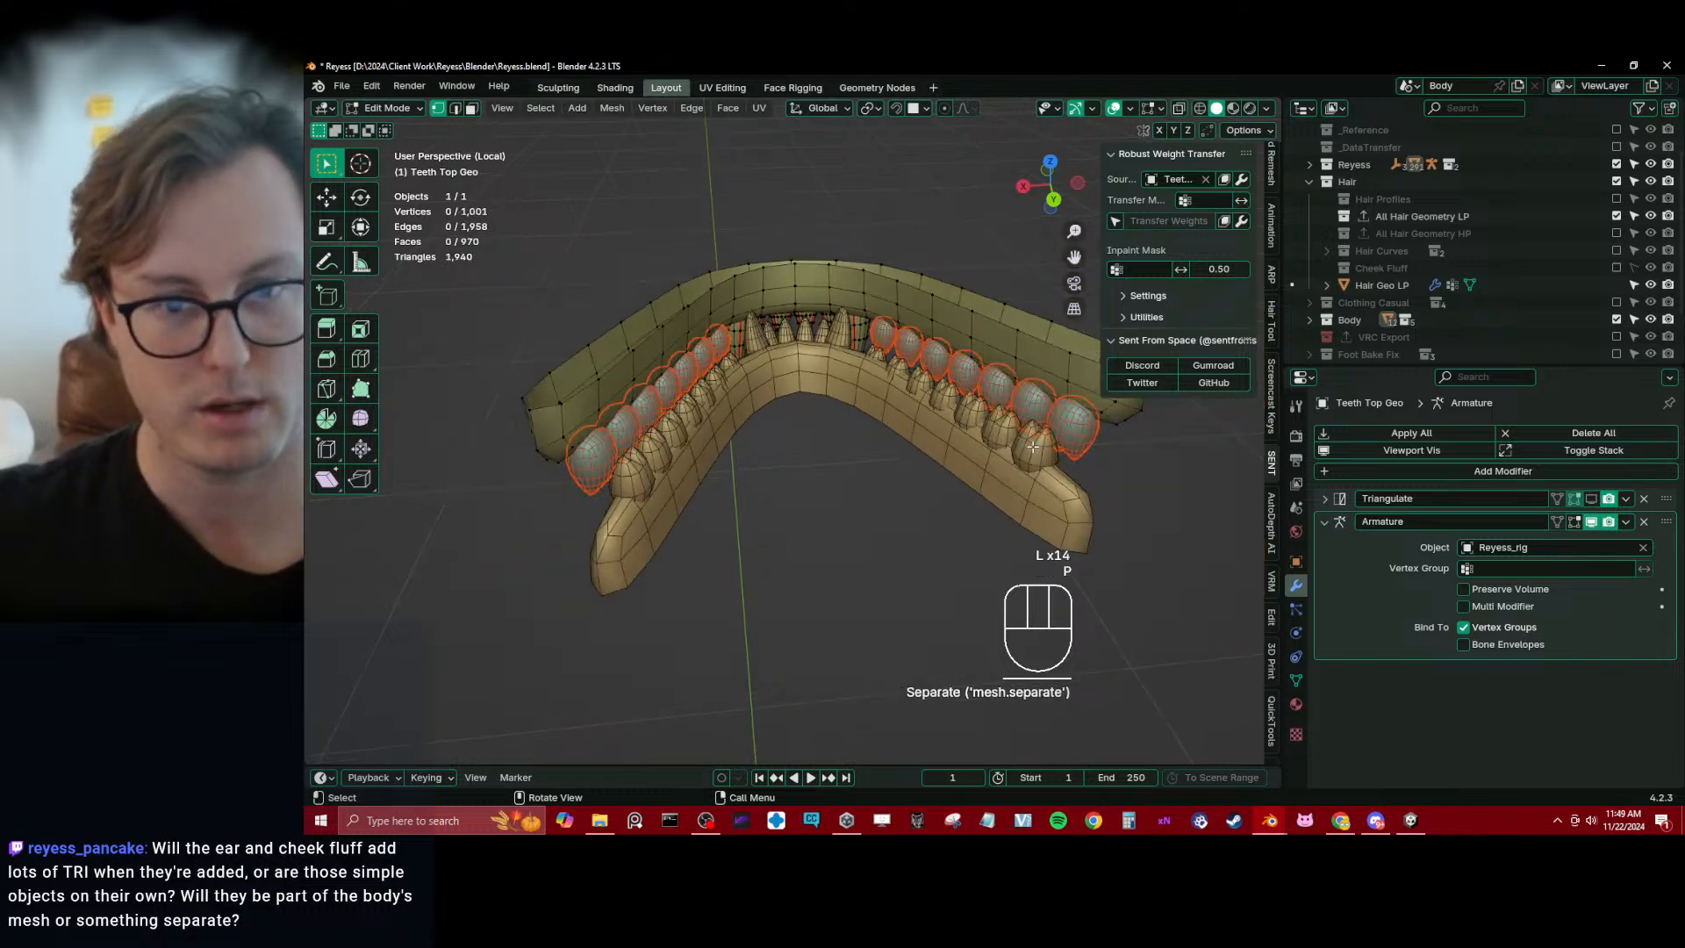
{"action": "key", "text": "Tab"}
{"action": "left_click", "coordinate": [1031, 439]}
Add a Multiresolution modifier to the separated top side teeth, unsubdivide them once and apply the modifier
{"action": "left_click", "coordinate": [1491, 471]}
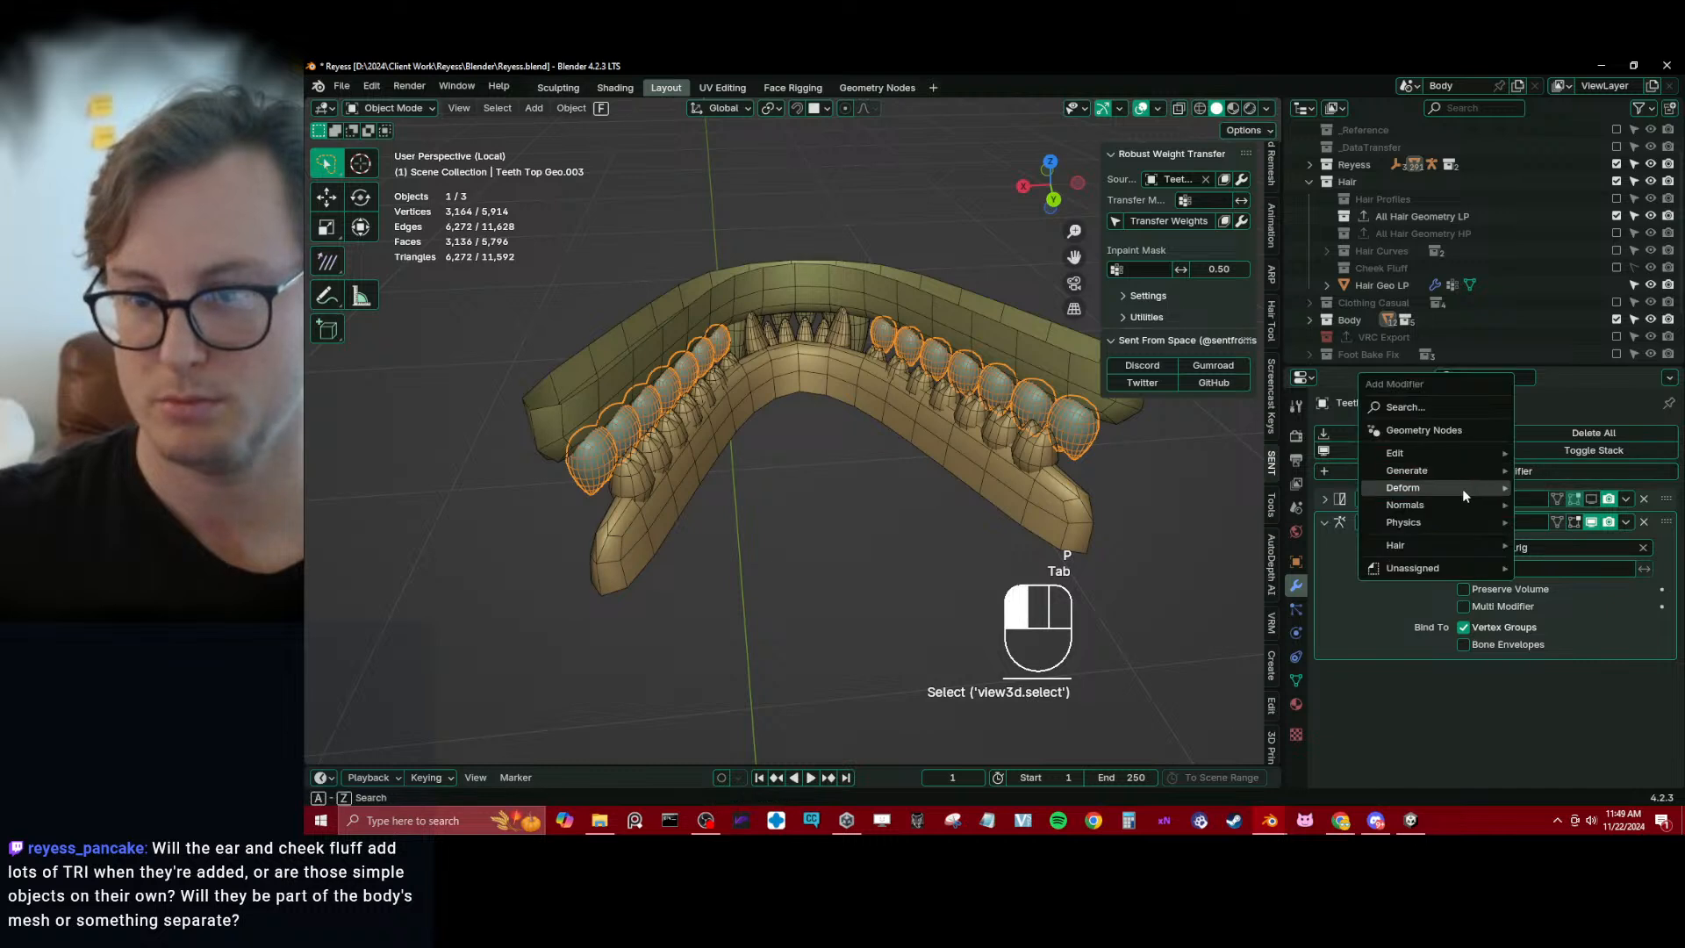
{"action": "mouse_move", "coordinate": [1446, 472]}
{"action": "left_click", "coordinate": [1570, 607]}
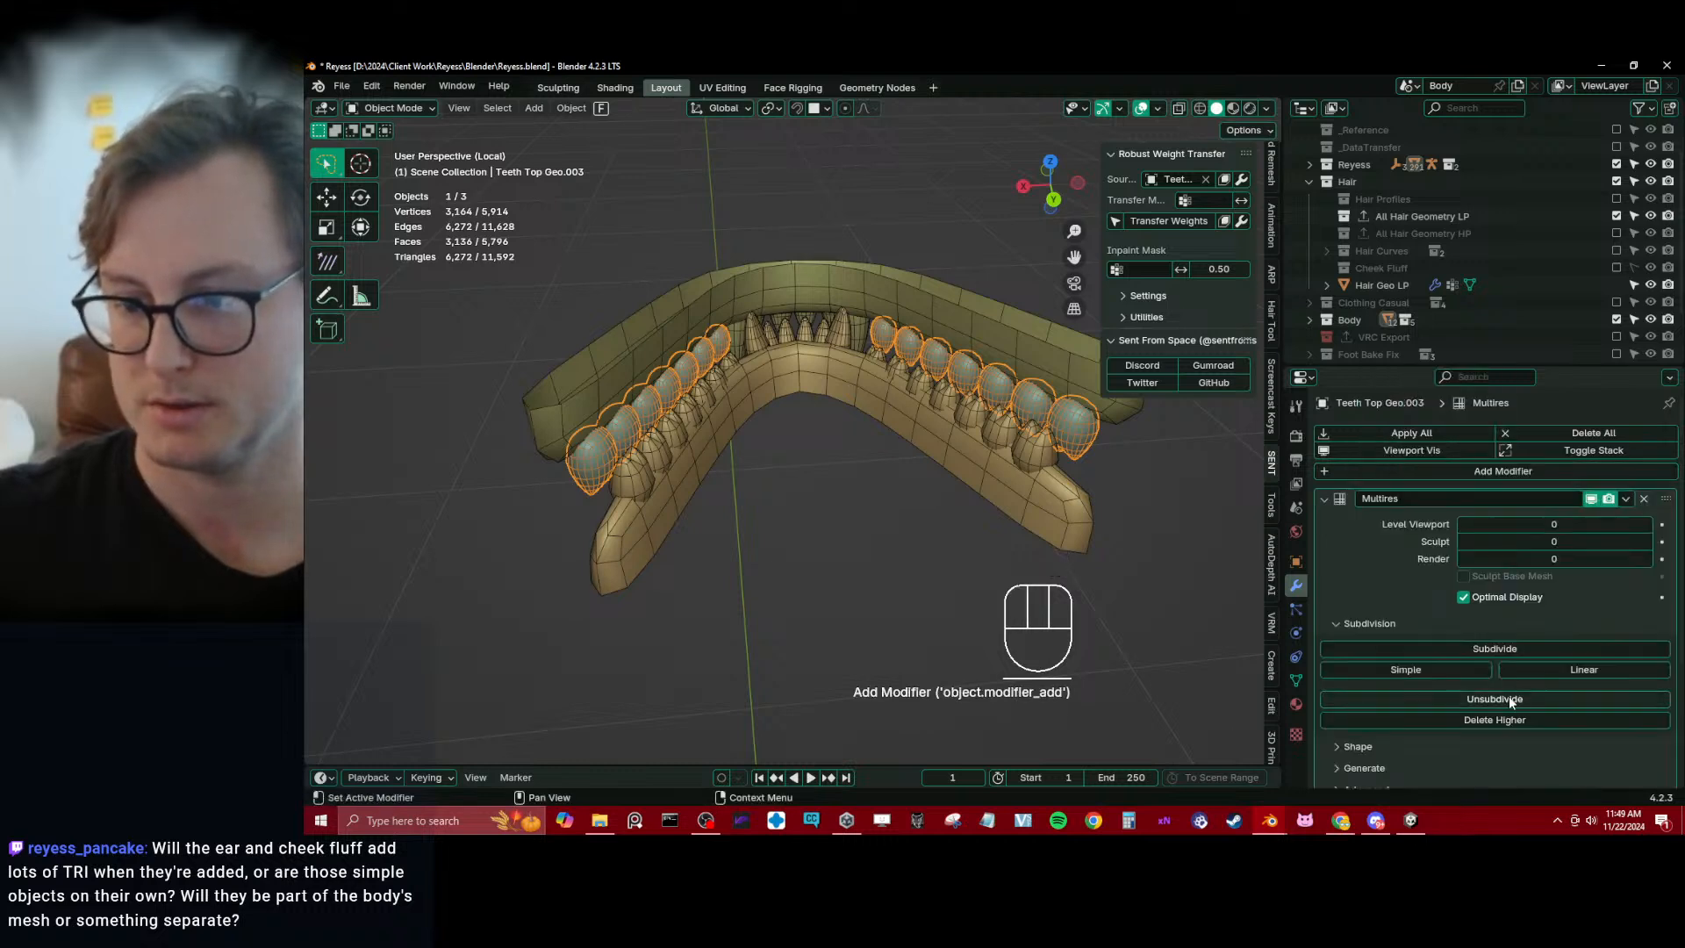
{"action": "left_click", "coordinate": [1508, 699]}
{"action": "left_click", "coordinate": [1623, 498]}
{"action": "left_click", "coordinate": [1529, 517]}
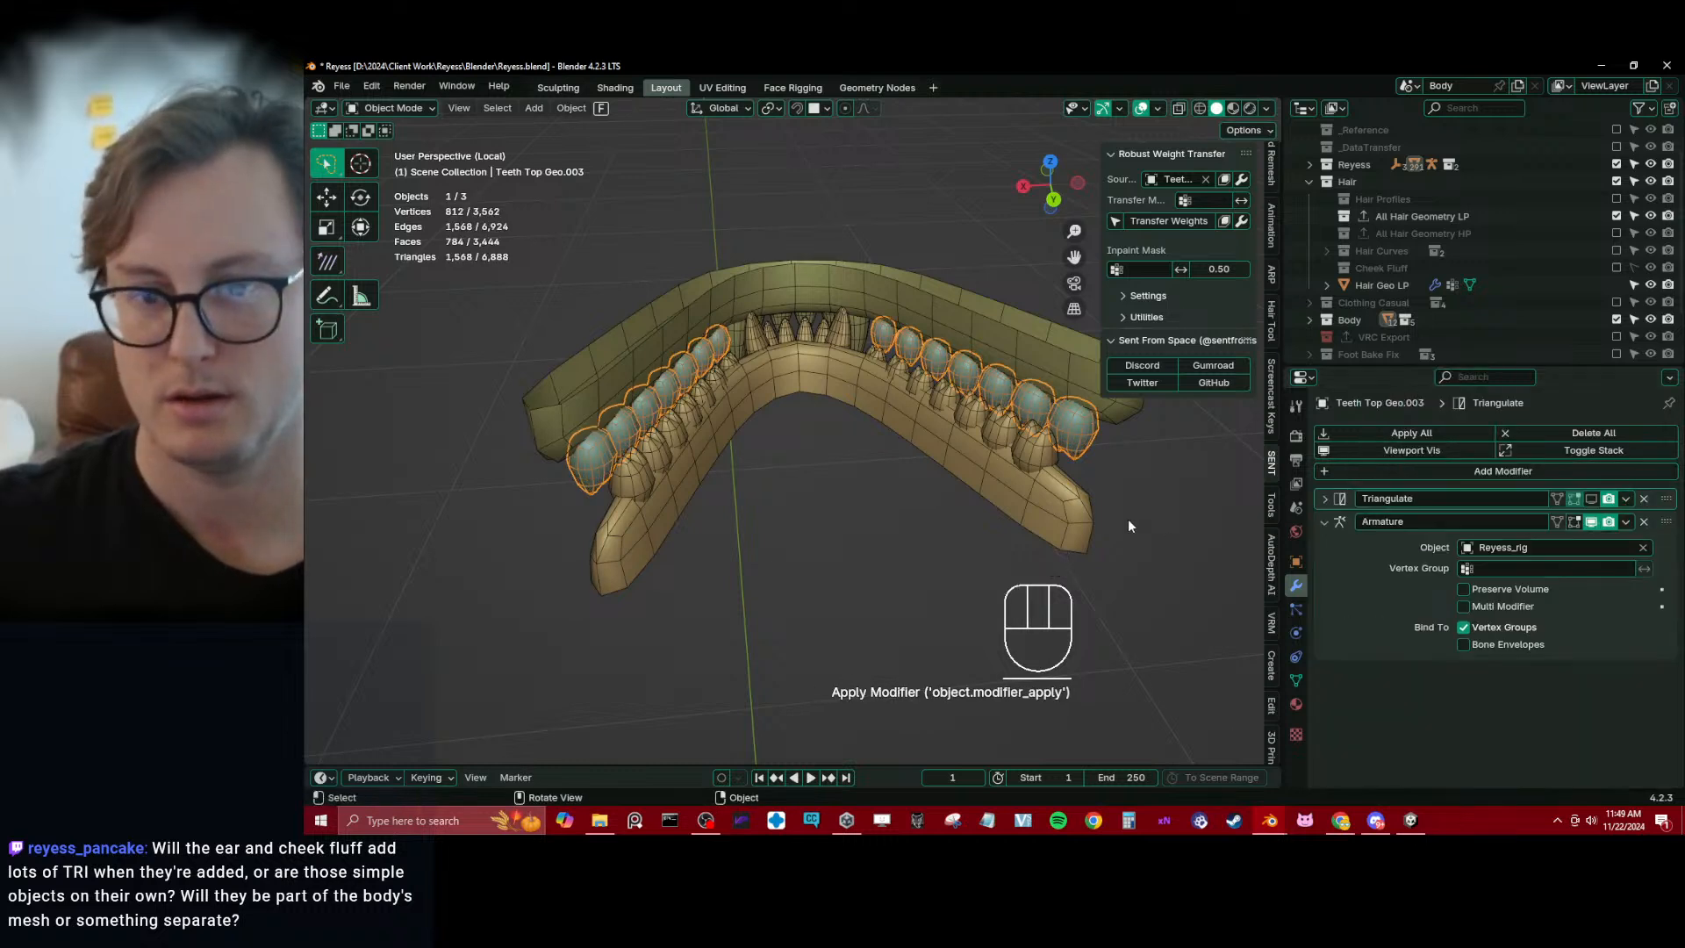
Set the top gums mesh as the Robust Weight Transfer source and transfer its weights to the separated top side teeth
{"action": "left_click", "coordinate": [1207, 177]}
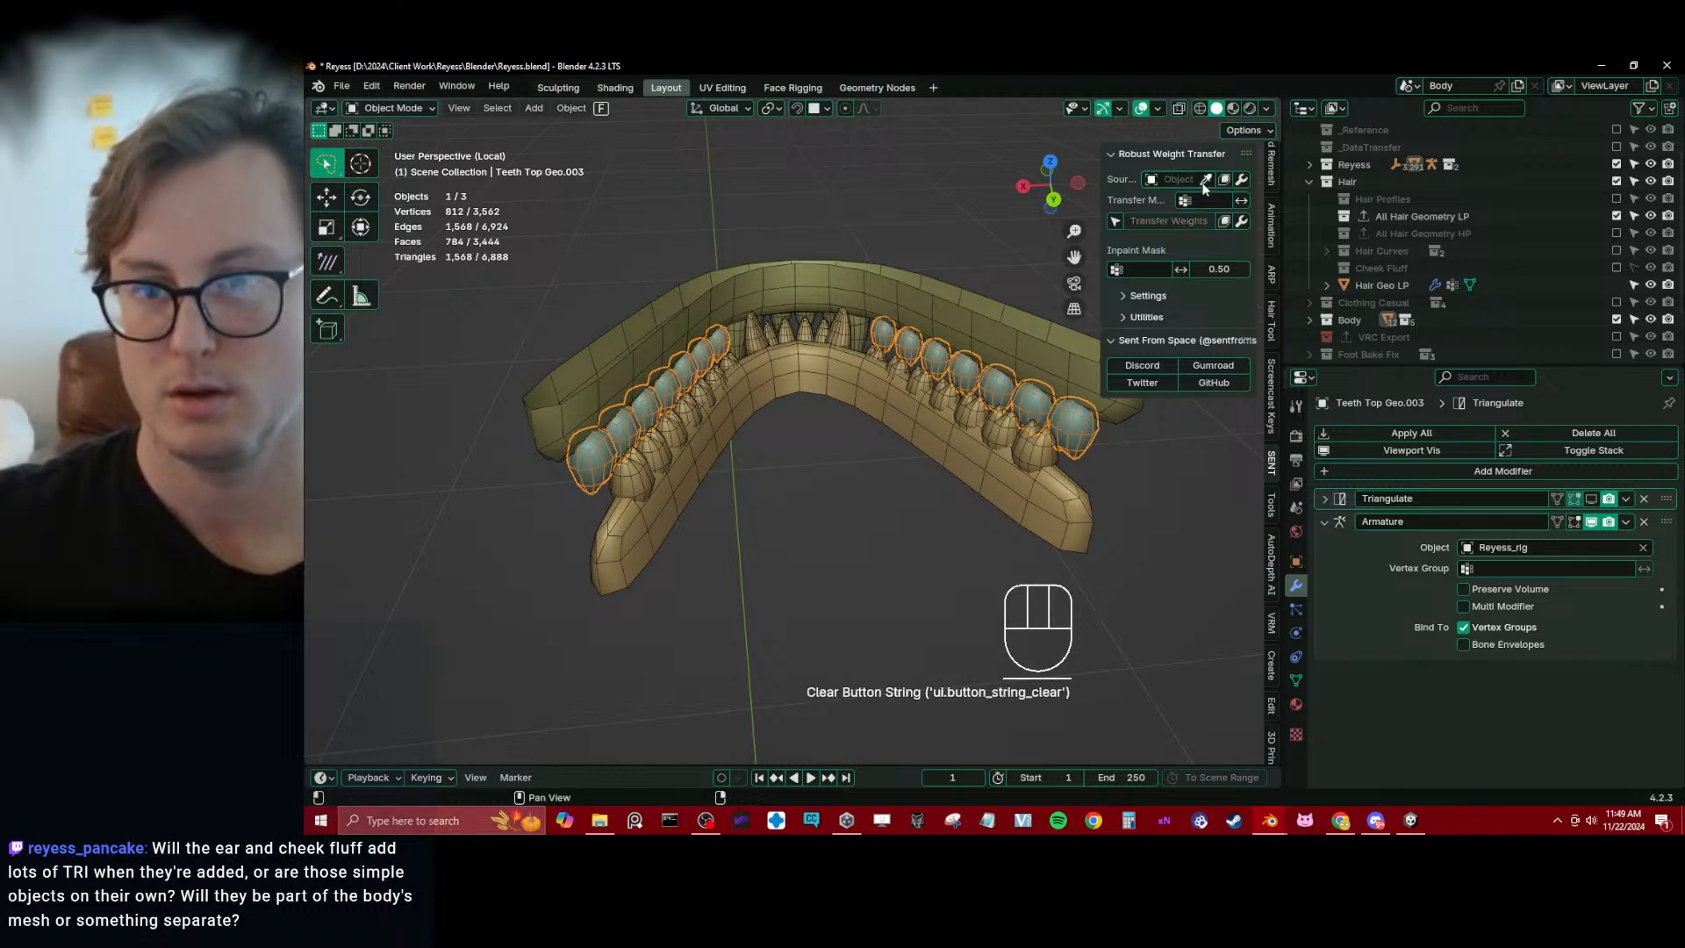
{"action": "left_click", "coordinate": [1207, 178]}
{"action": "left_click", "coordinate": [994, 315]}
{"action": "left_click", "coordinate": [1168, 221]}
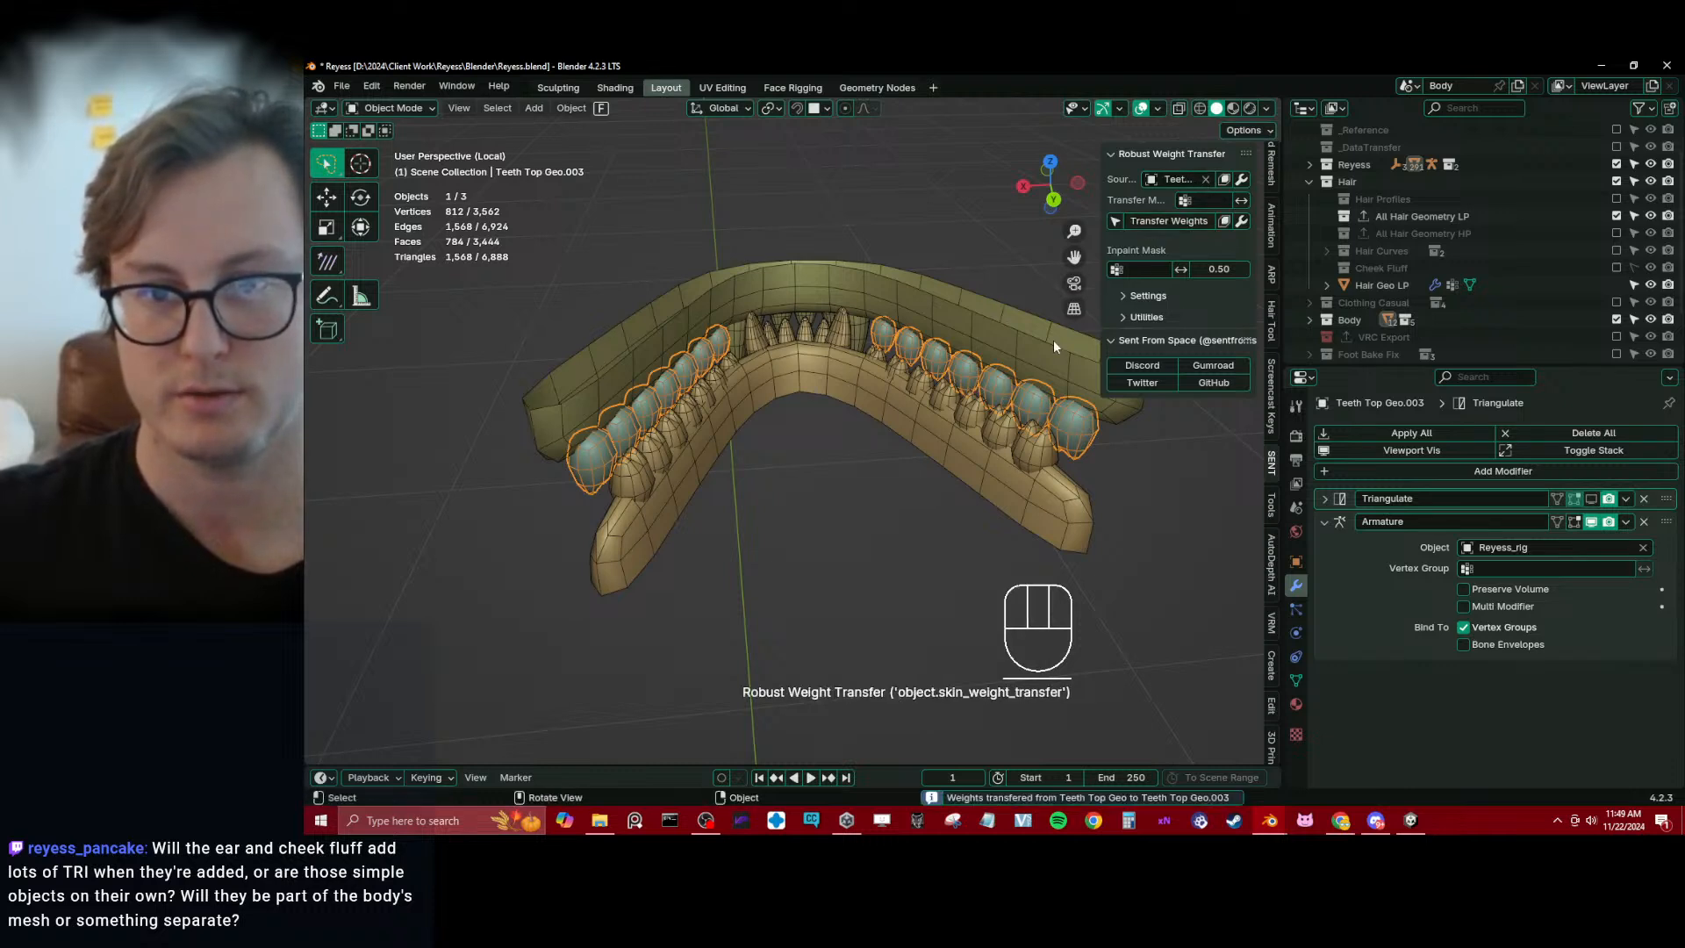
Join the top side teeth back into the Teeth Top Geo mesh and save the file
{"action": "left_click", "coordinate": [985, 413], "text": "shift"}
{"action": "key", "text": "ctrl+j"}
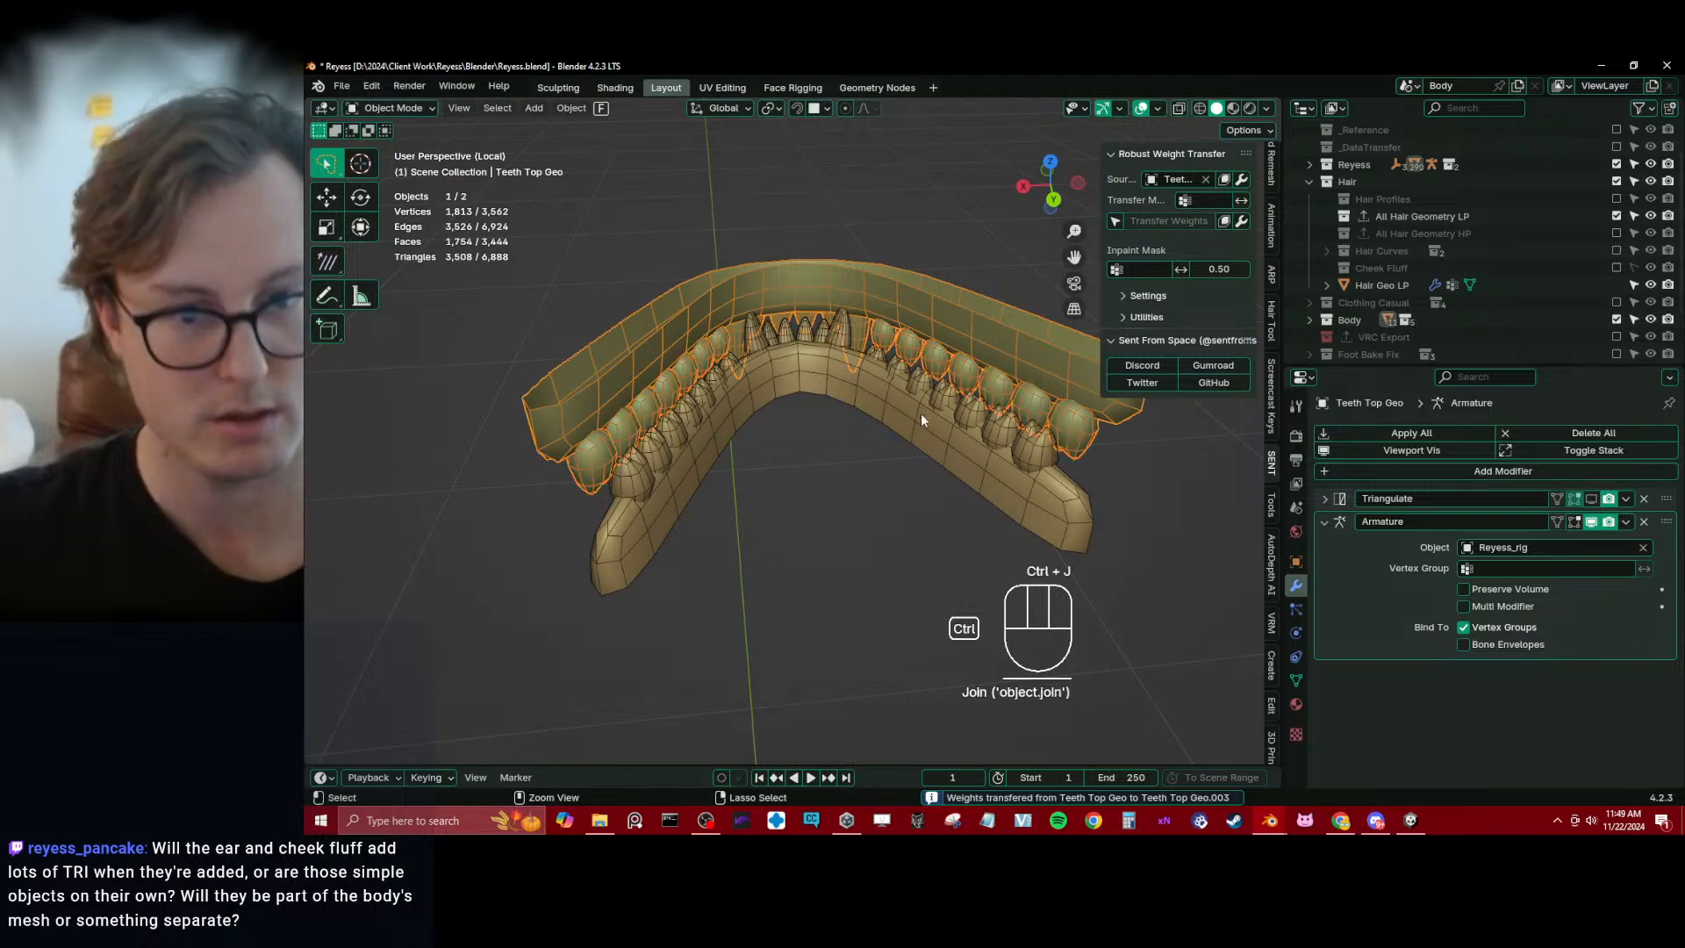
{"action": "middle_click_drag", "start_coordinate": [920, 413], "coordinate": [842, 478]}
{"action": "key", "text": "ctrl+s"}
Leave local view, show the hidden body again, clear the selection and save the file
{"action": "key", "text": "/"}
{"action": "scroll", "coordinate": [842, 478], "scroll_direction": "up", "scroll_amount": 4}
{"action": "scroll", "coordinate": [842, 477], "scroll_direction": "down", "scroll_amount": 5}
{"action": "key", "text": "alt+h"}
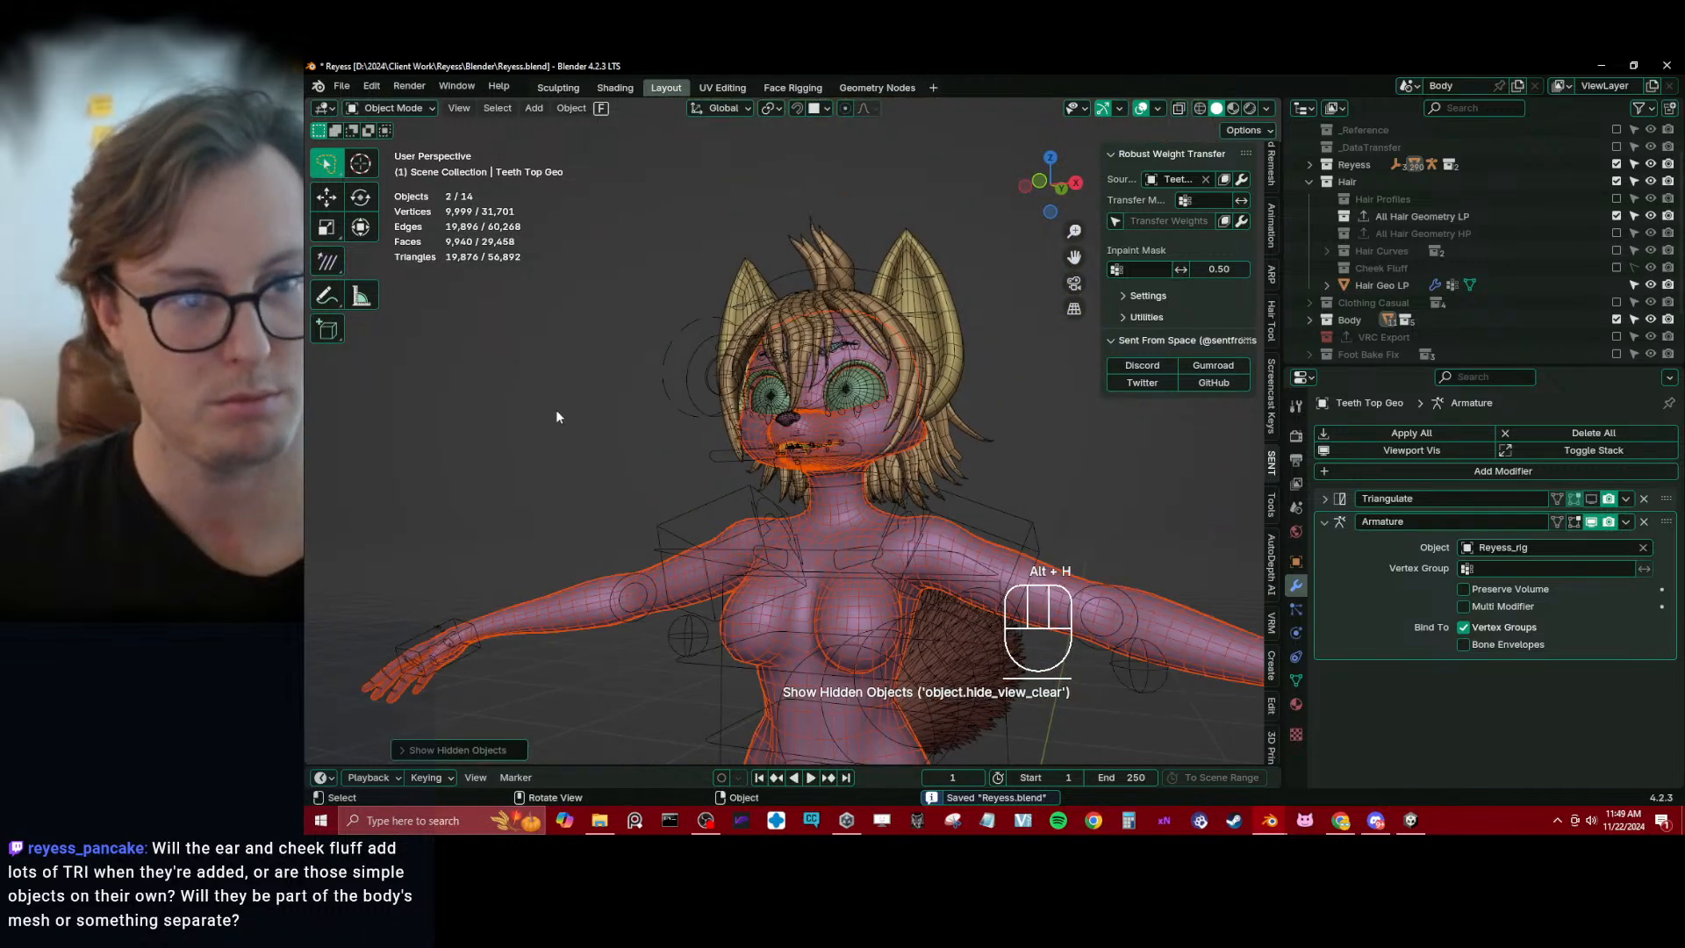
{"action": "left_click", "coordinate": [734, 491], "text": "shift"}
{"action": "middle_click_drag", "start_coordinate": [734, 491], "coordinate": [653, 388]}
{"action": "key", "text": "ctrl+s"}
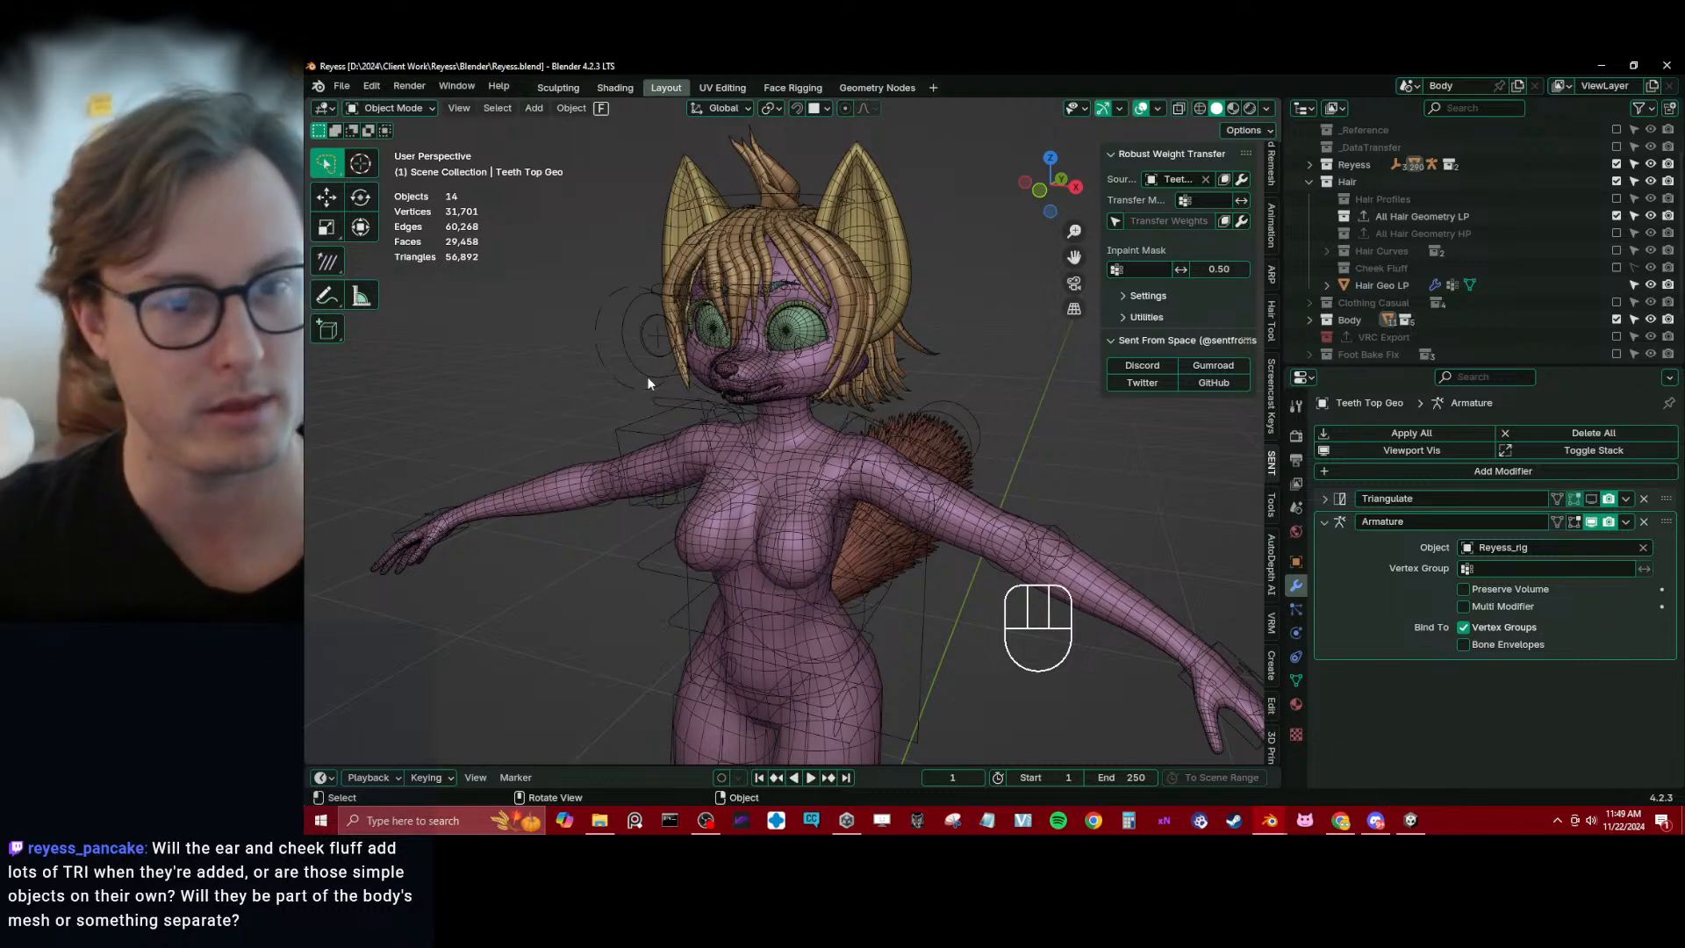
Select the tail mesh and examine its fur geometry and the avatar's body from several angles
{"action": "middle_click_drag", "start_coordinate": [756, 370], "coordinate": [855, 434]}
{"action": "left_click", "coordinate": [818, 456]}
{"action": "scroll", "coordinate": [839, 454], "scroll_direction": "up", "scroll_amount": 6}
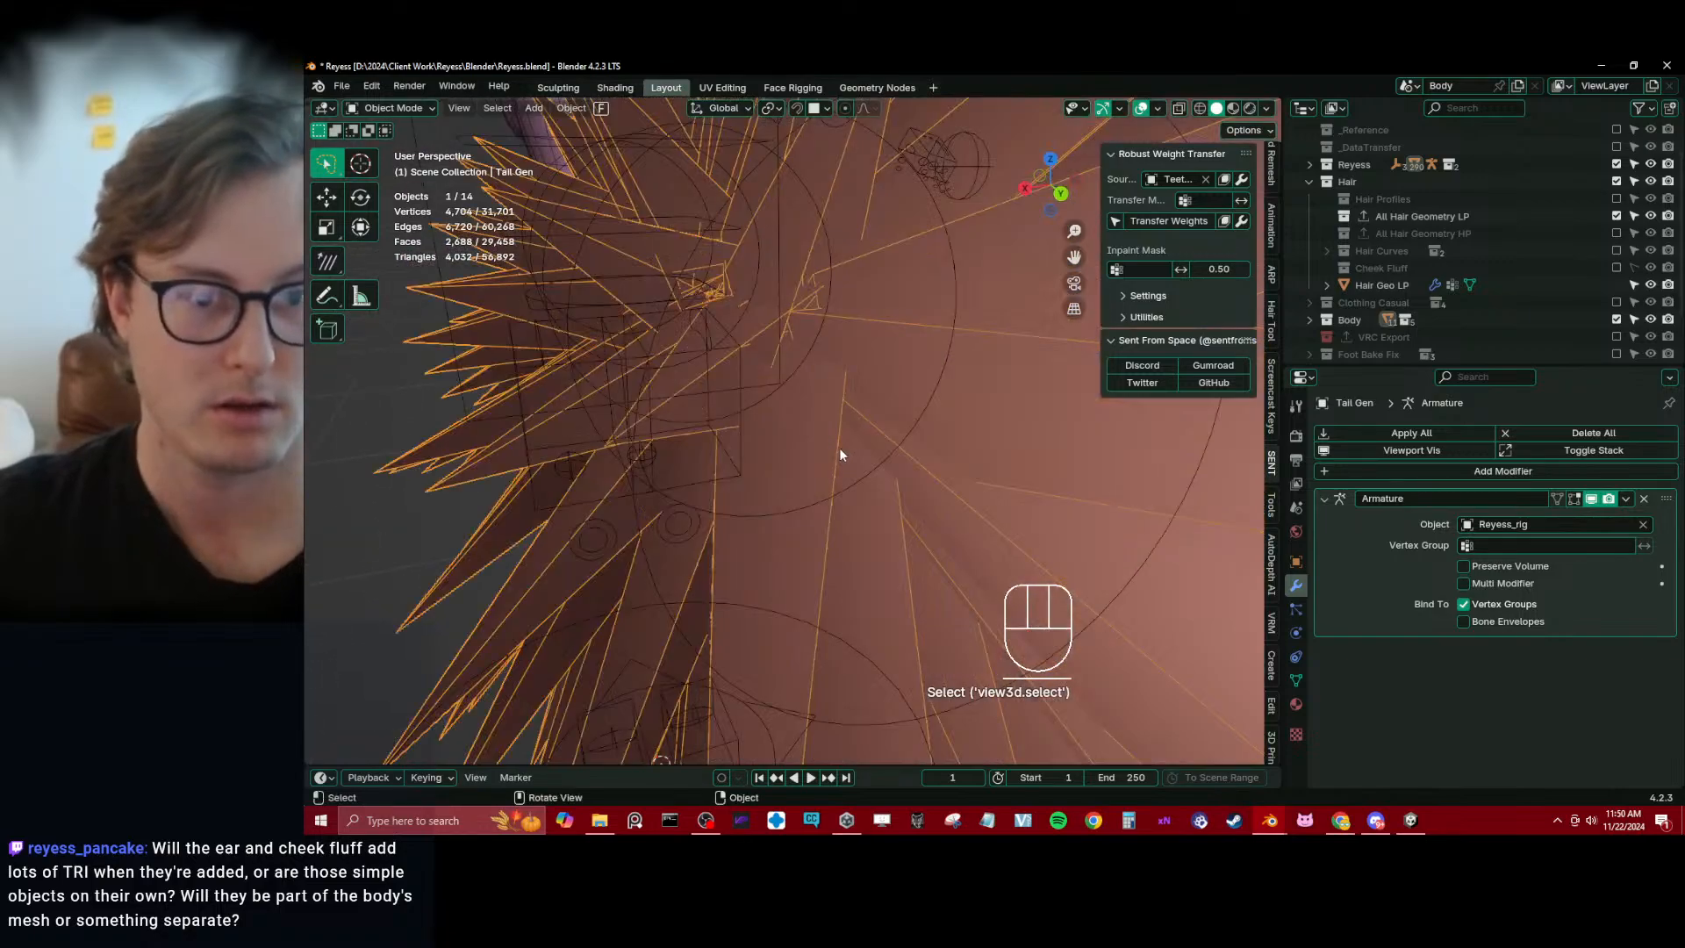
{"action": "scroll", "coordinate": [839, 451], "scroll_direction": "down", "scroll_amount": 8}
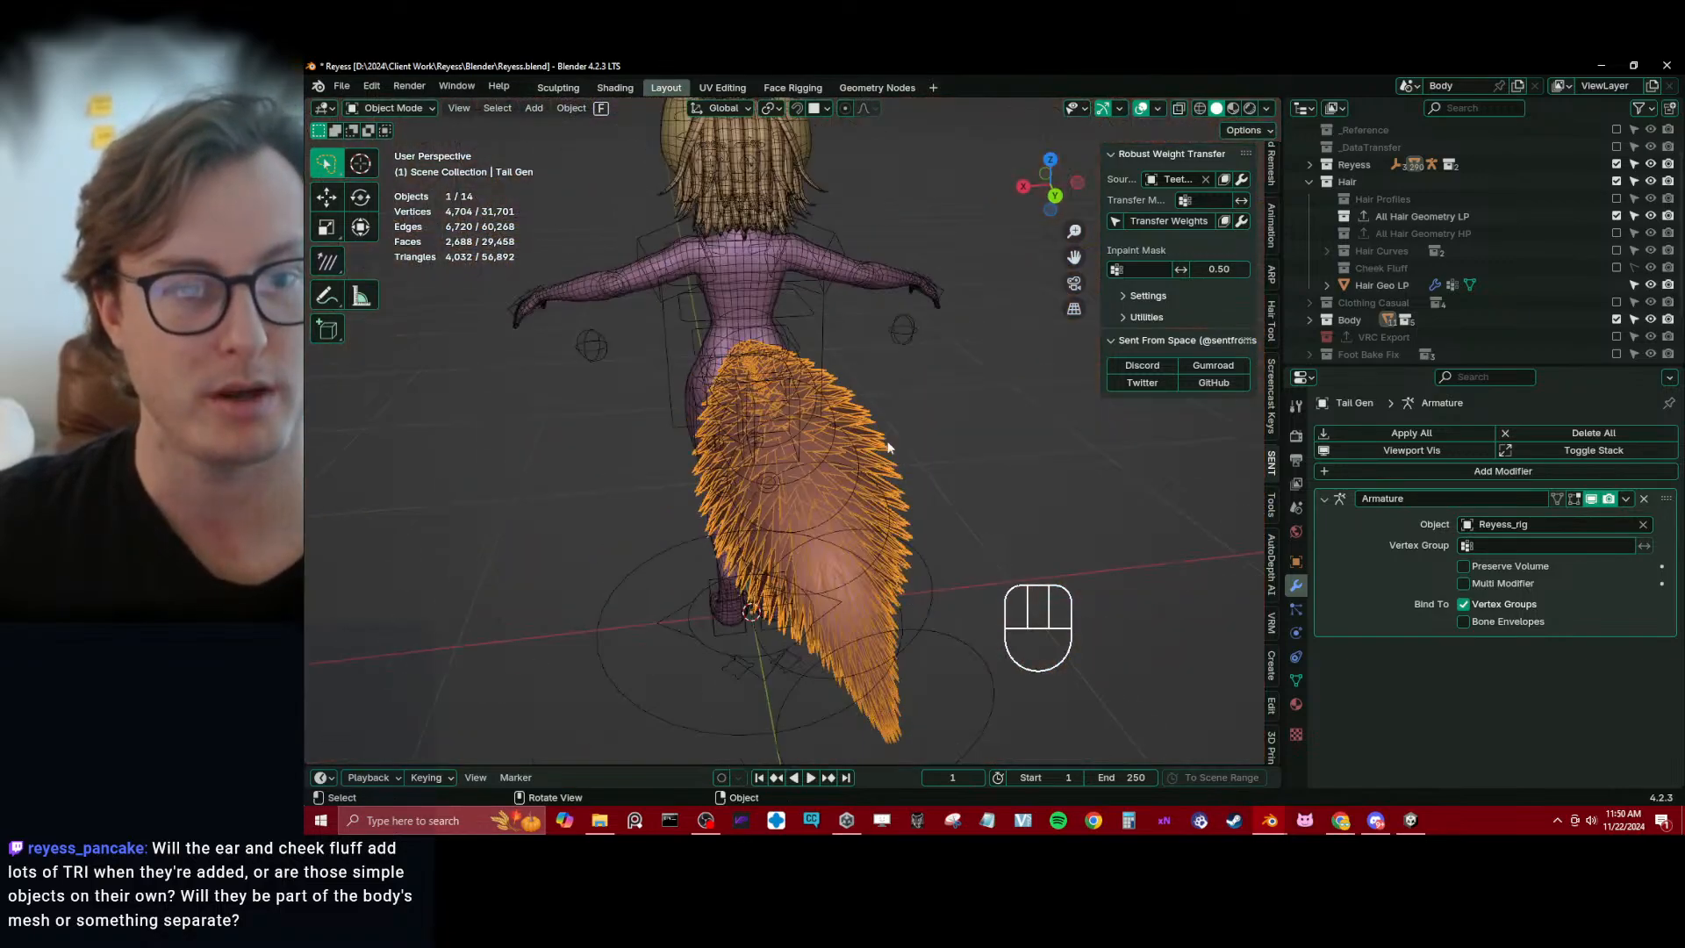
{"action": "middle_click_drag", "start_coordinate": [753, 457], "coordinate": [800, 434]}
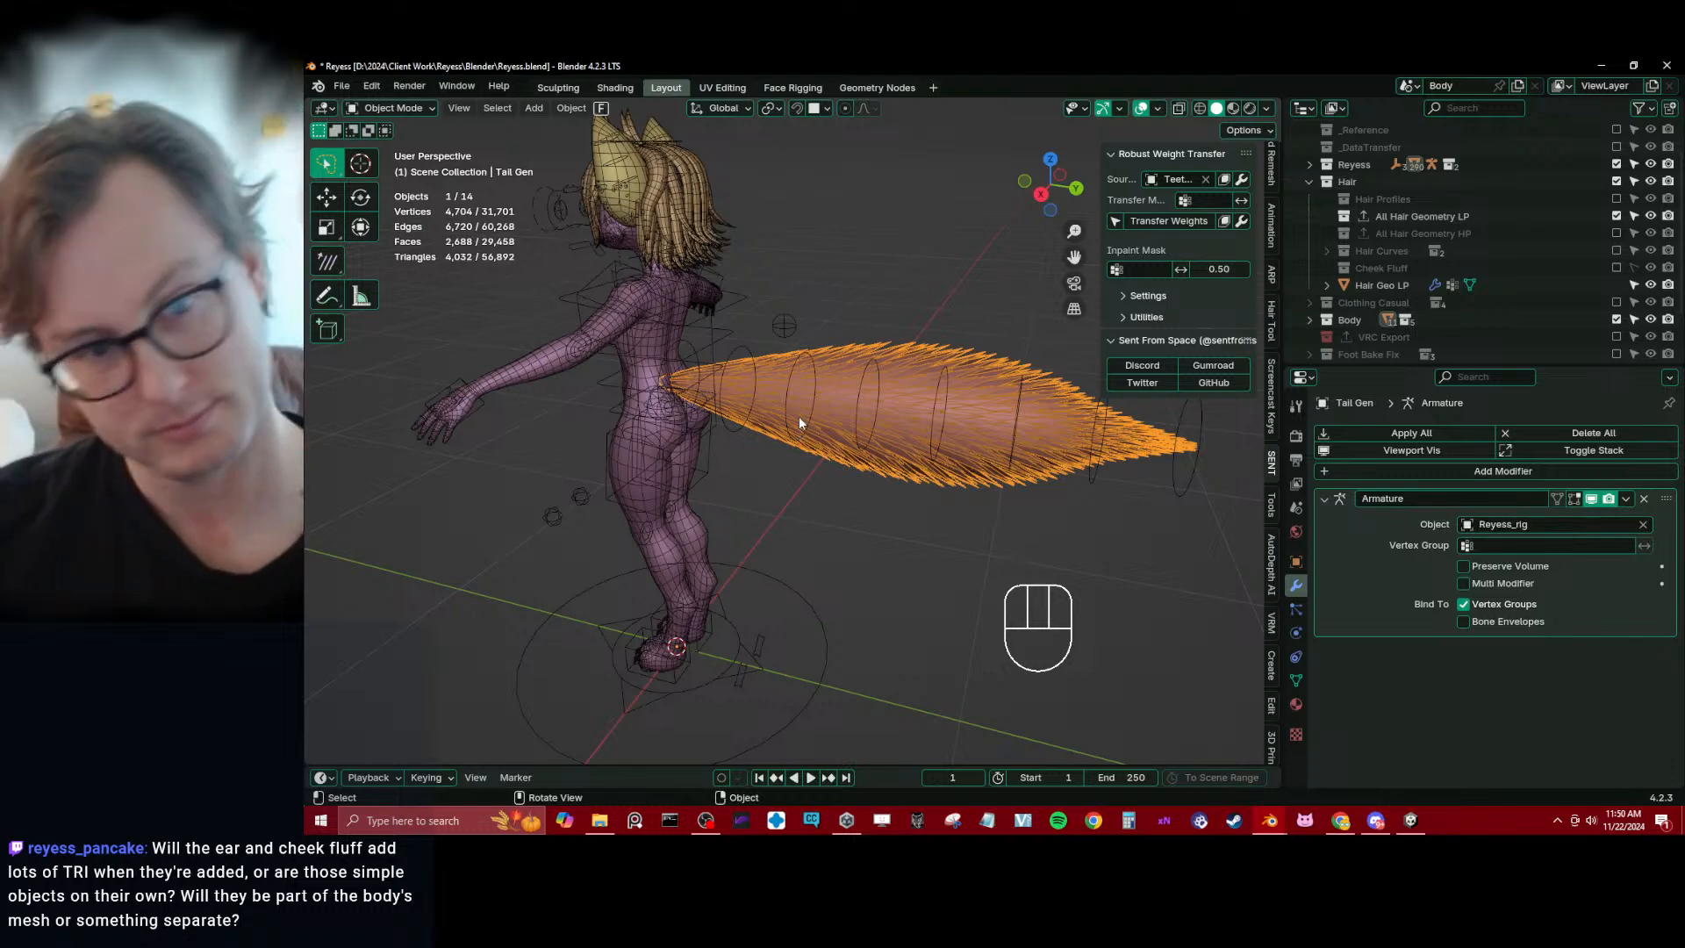
{"action": "middle_click_drag", "start_coordinate": [755, 448], "coordinate": [801, 489]}
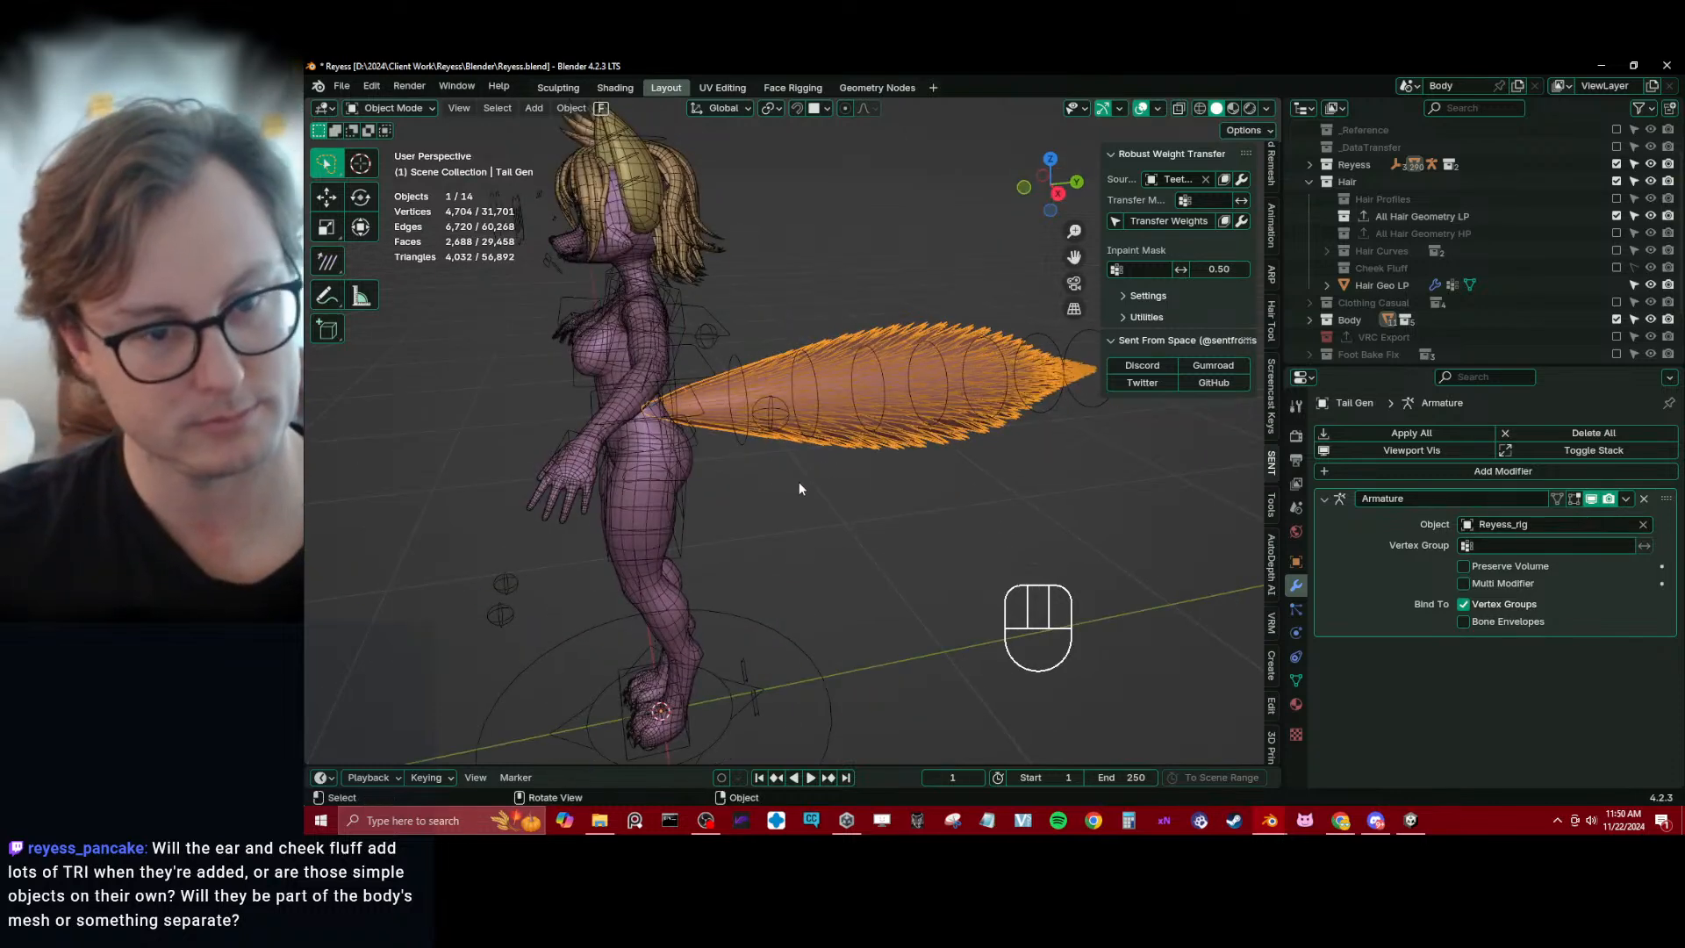
{"action": "middle_click_drag", "start_coordinate": [609, 586], "coordinate": [794, 351], "text": "shift"}
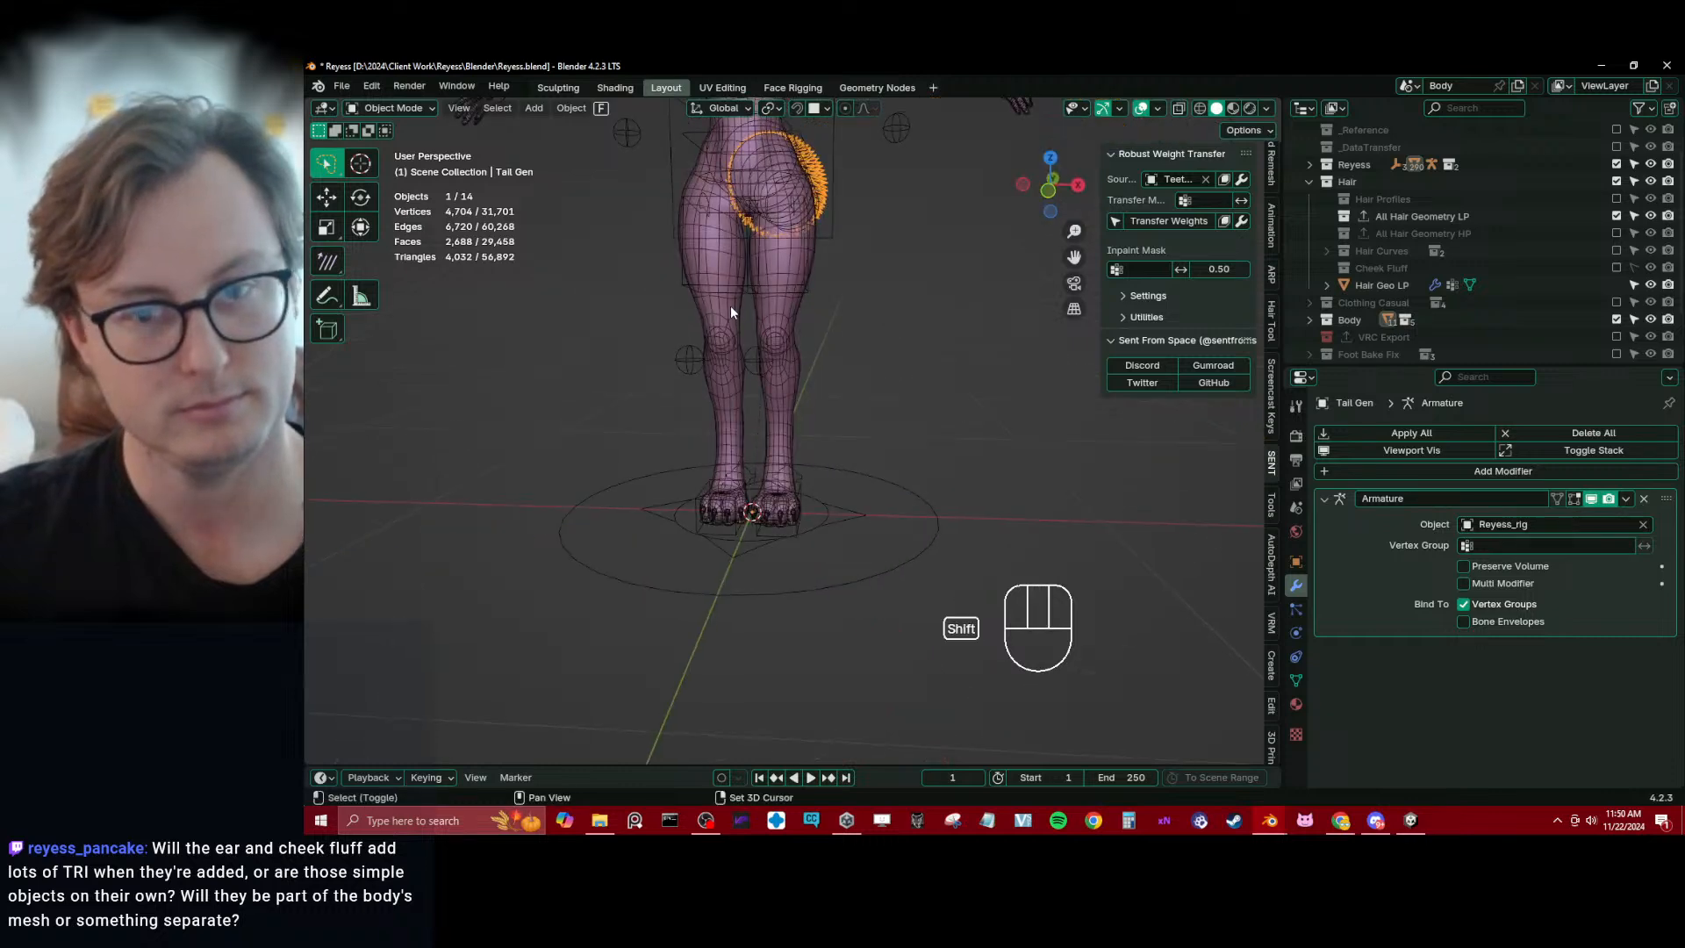
{"action": "middle_click_drag", "start_coordinate": [730, 305], "coordinate": [751, 416], "text": "shift"}
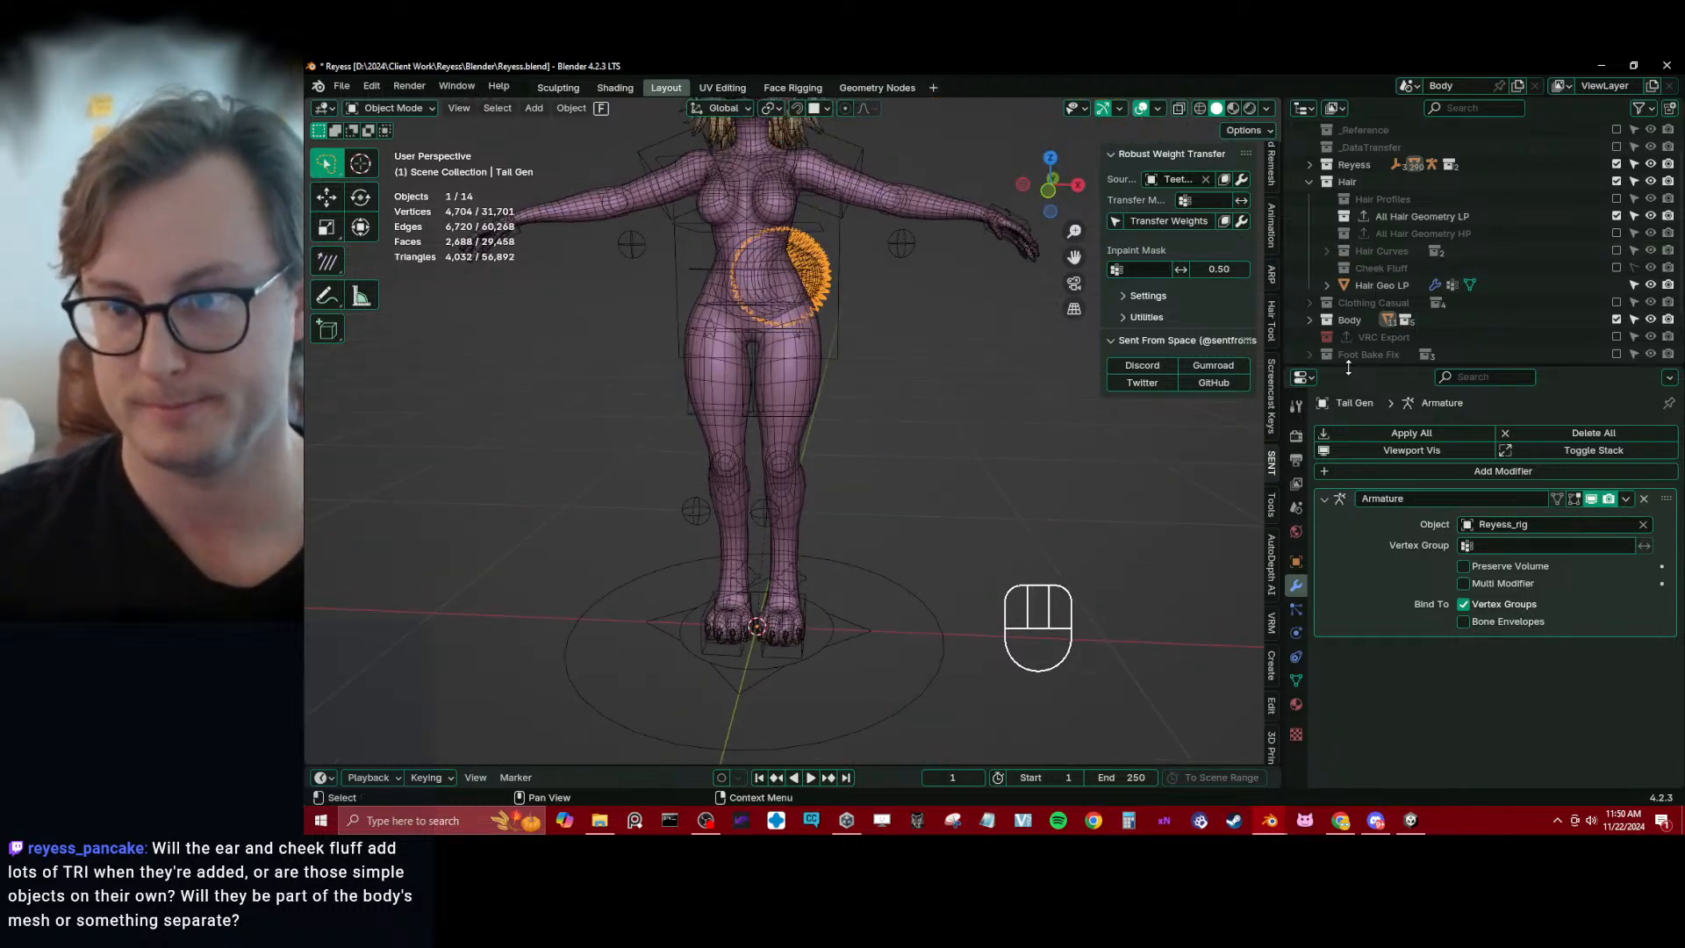
Enlarge the outliner and collapse the Hair collection
{"action": "left_click_drag", "start_coordinate": [1348, 368], "coordinate": [1351, 484]}
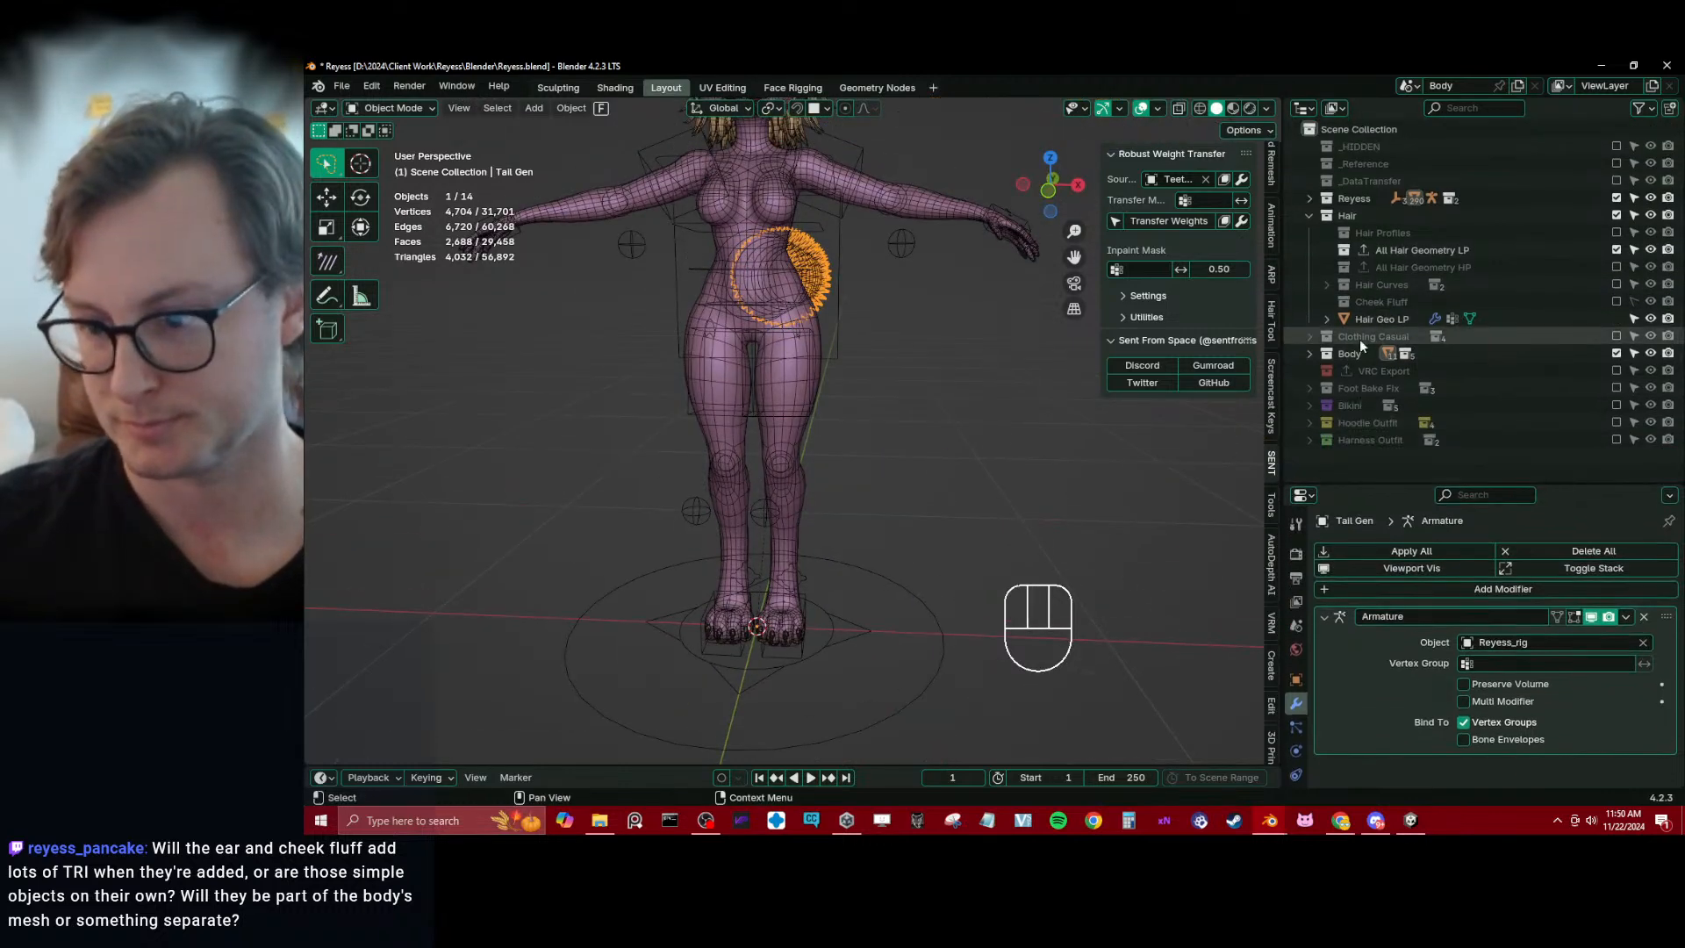
{"action": "left_click", "coordinate": [1307, 215]}
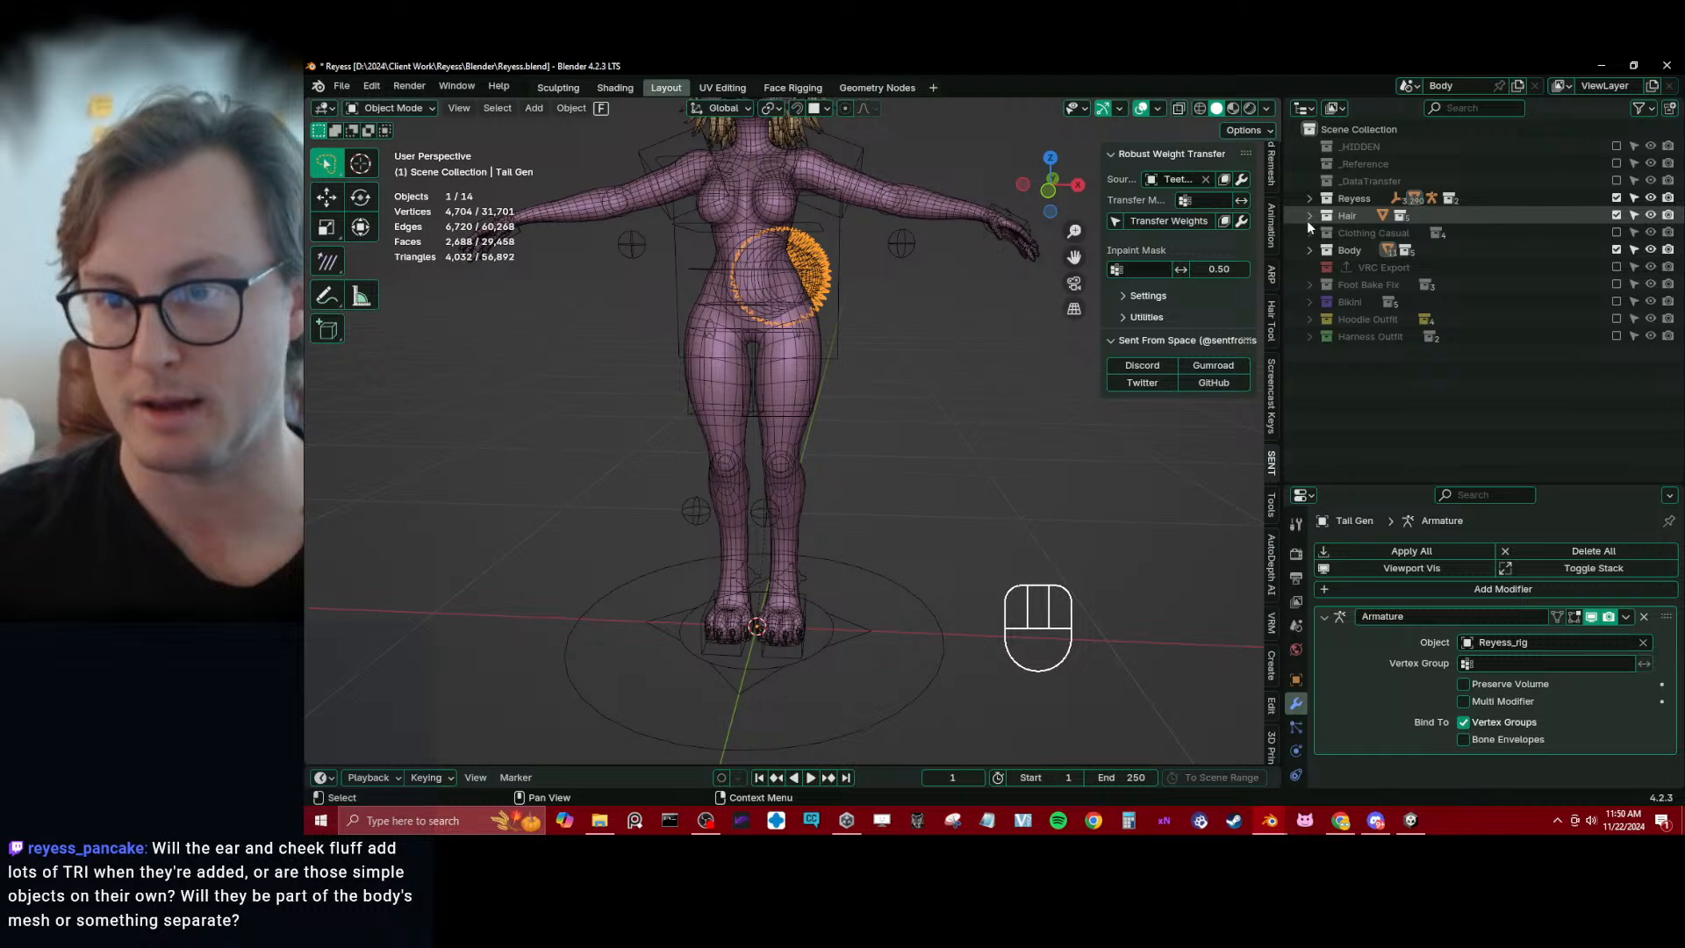
Try deleting the VRC Export collection, and undo the deletion
{"action": "left_click", "coordinate": [1374, 267]}
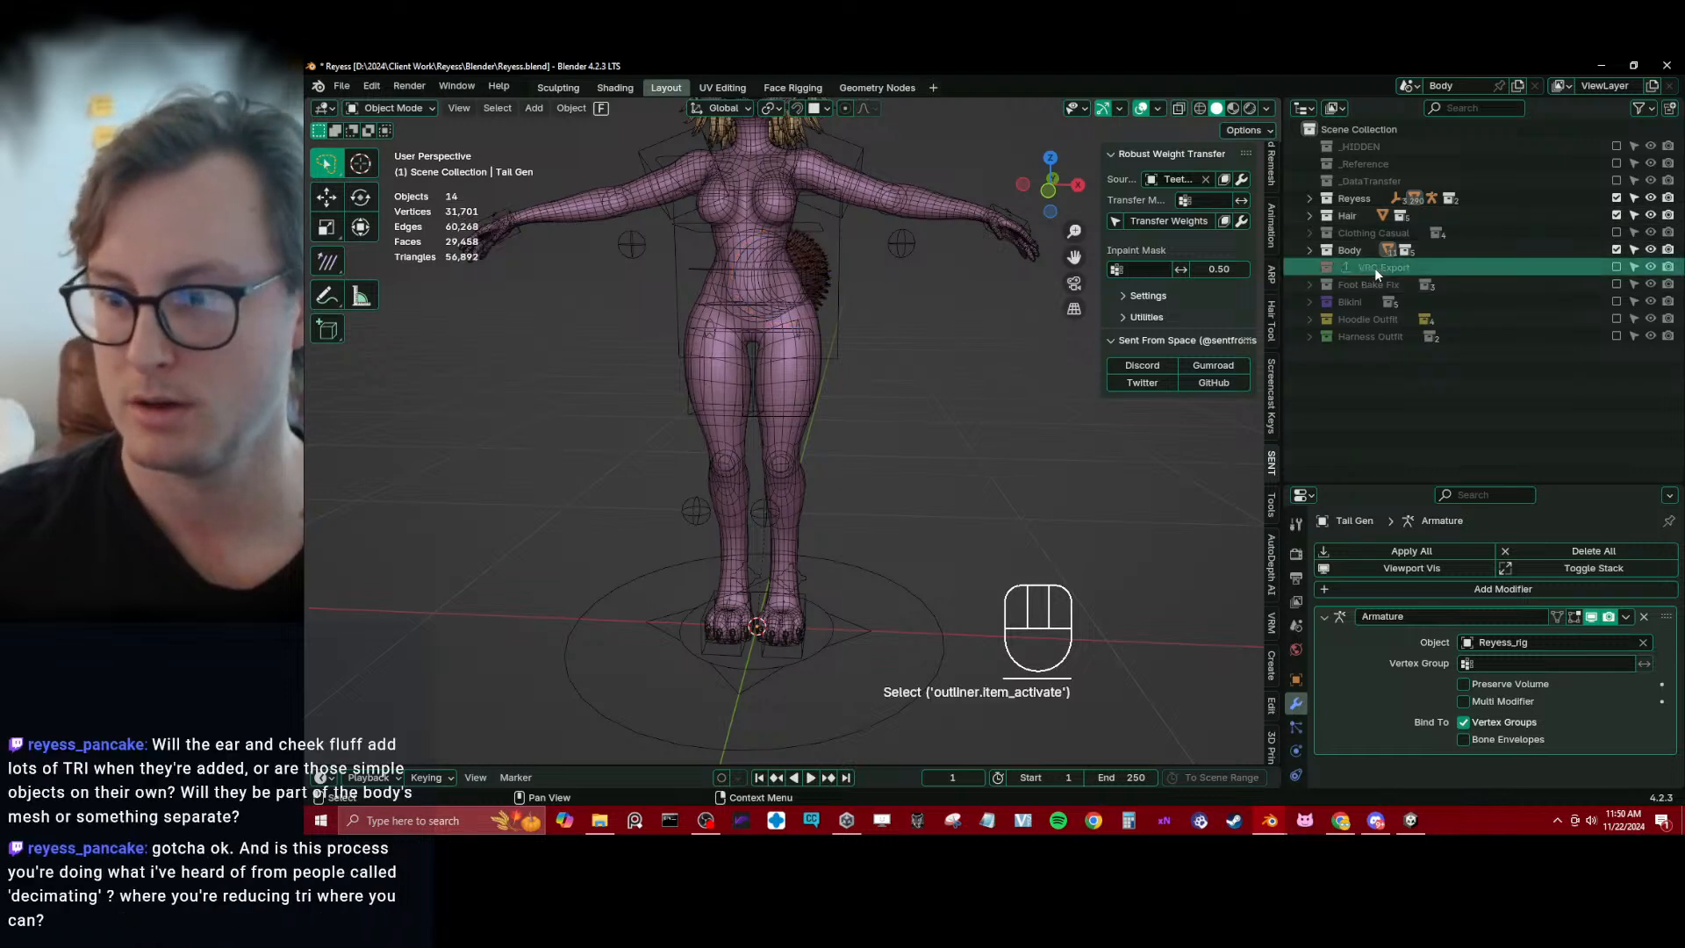
{"action": "right_click", "coordinate": [1374, 267]}
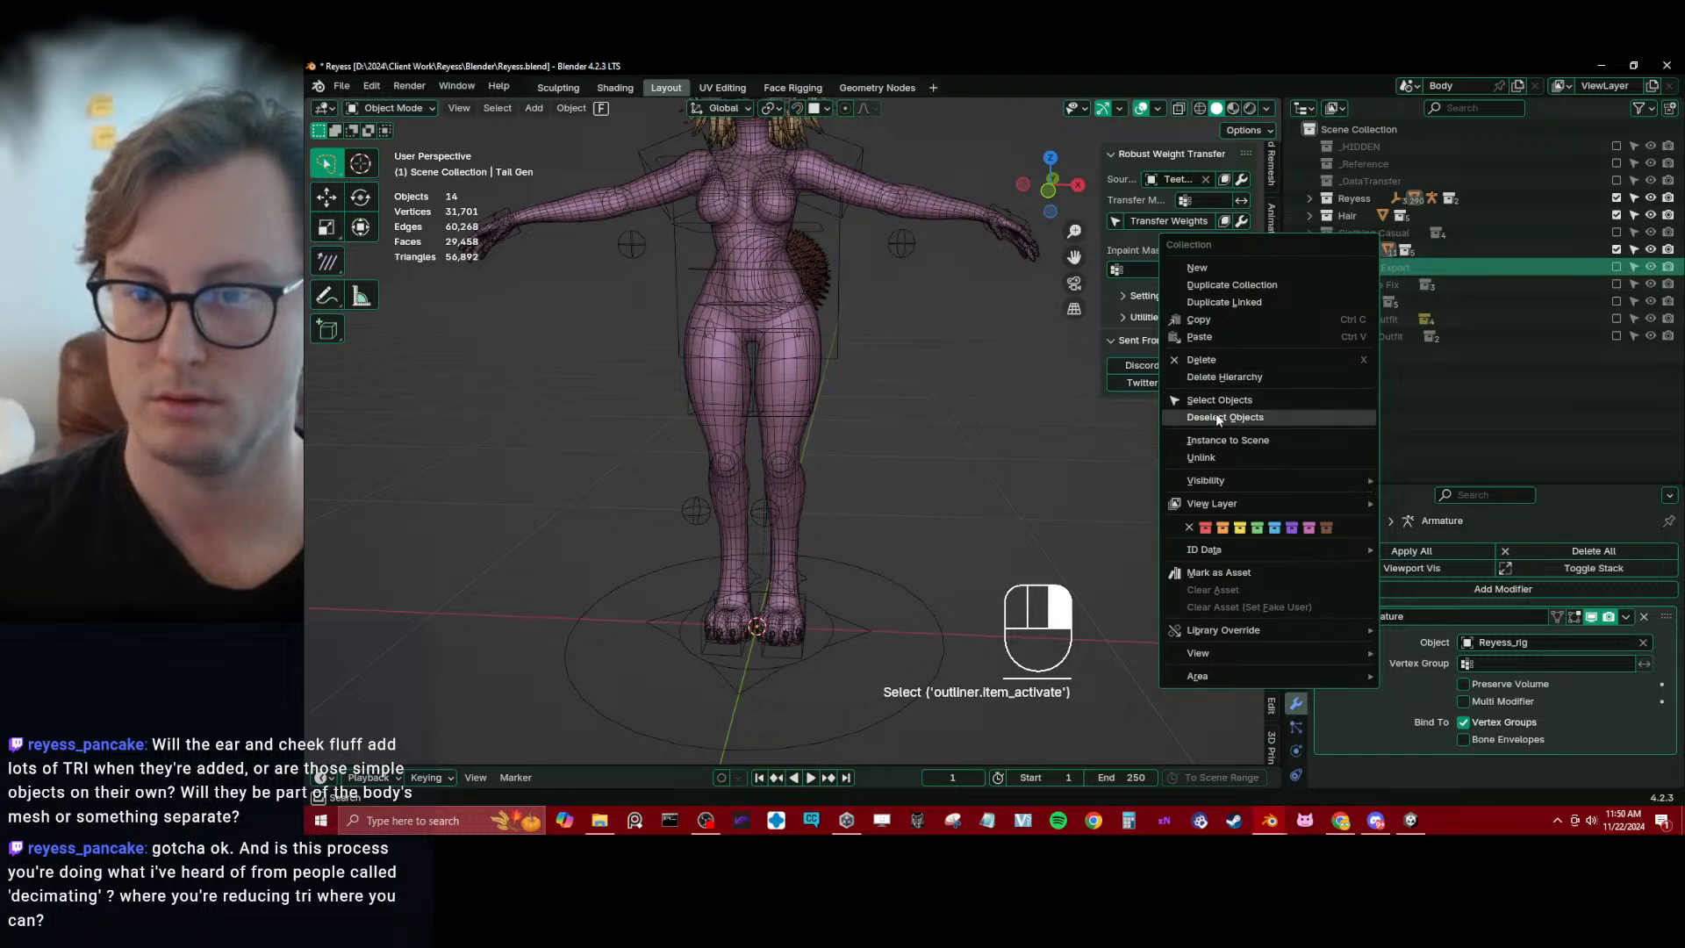
{"action": "left_click", "coordinate": [1202, 359]}
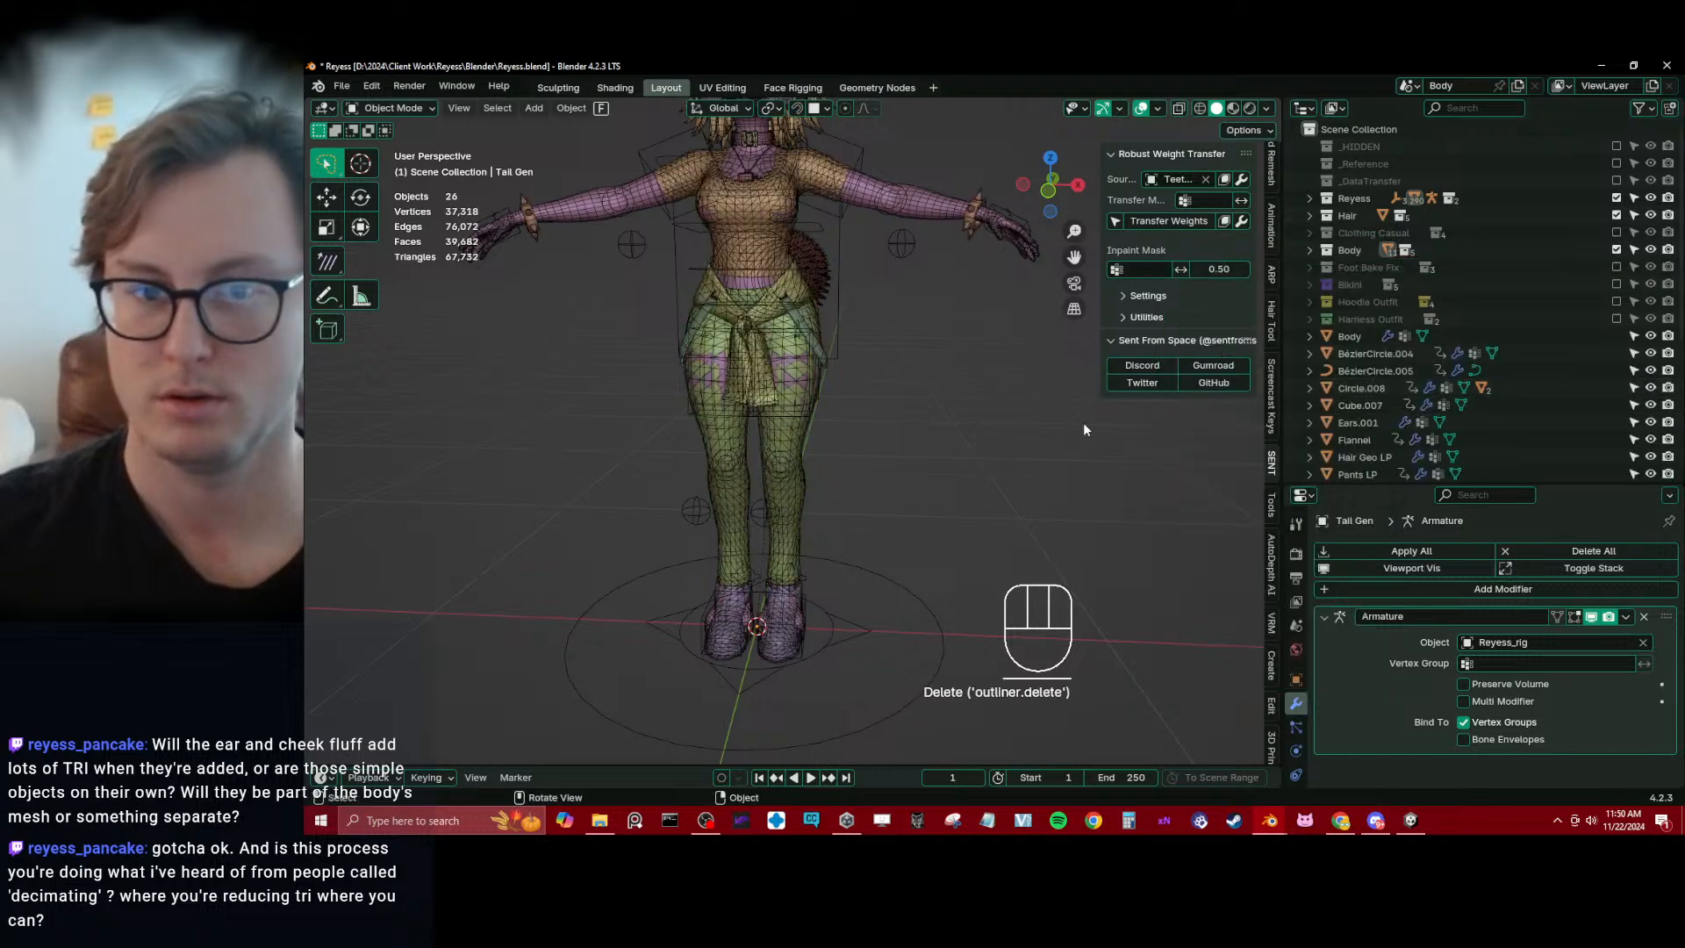
{"action": "key", "text": "ctrl+z"}
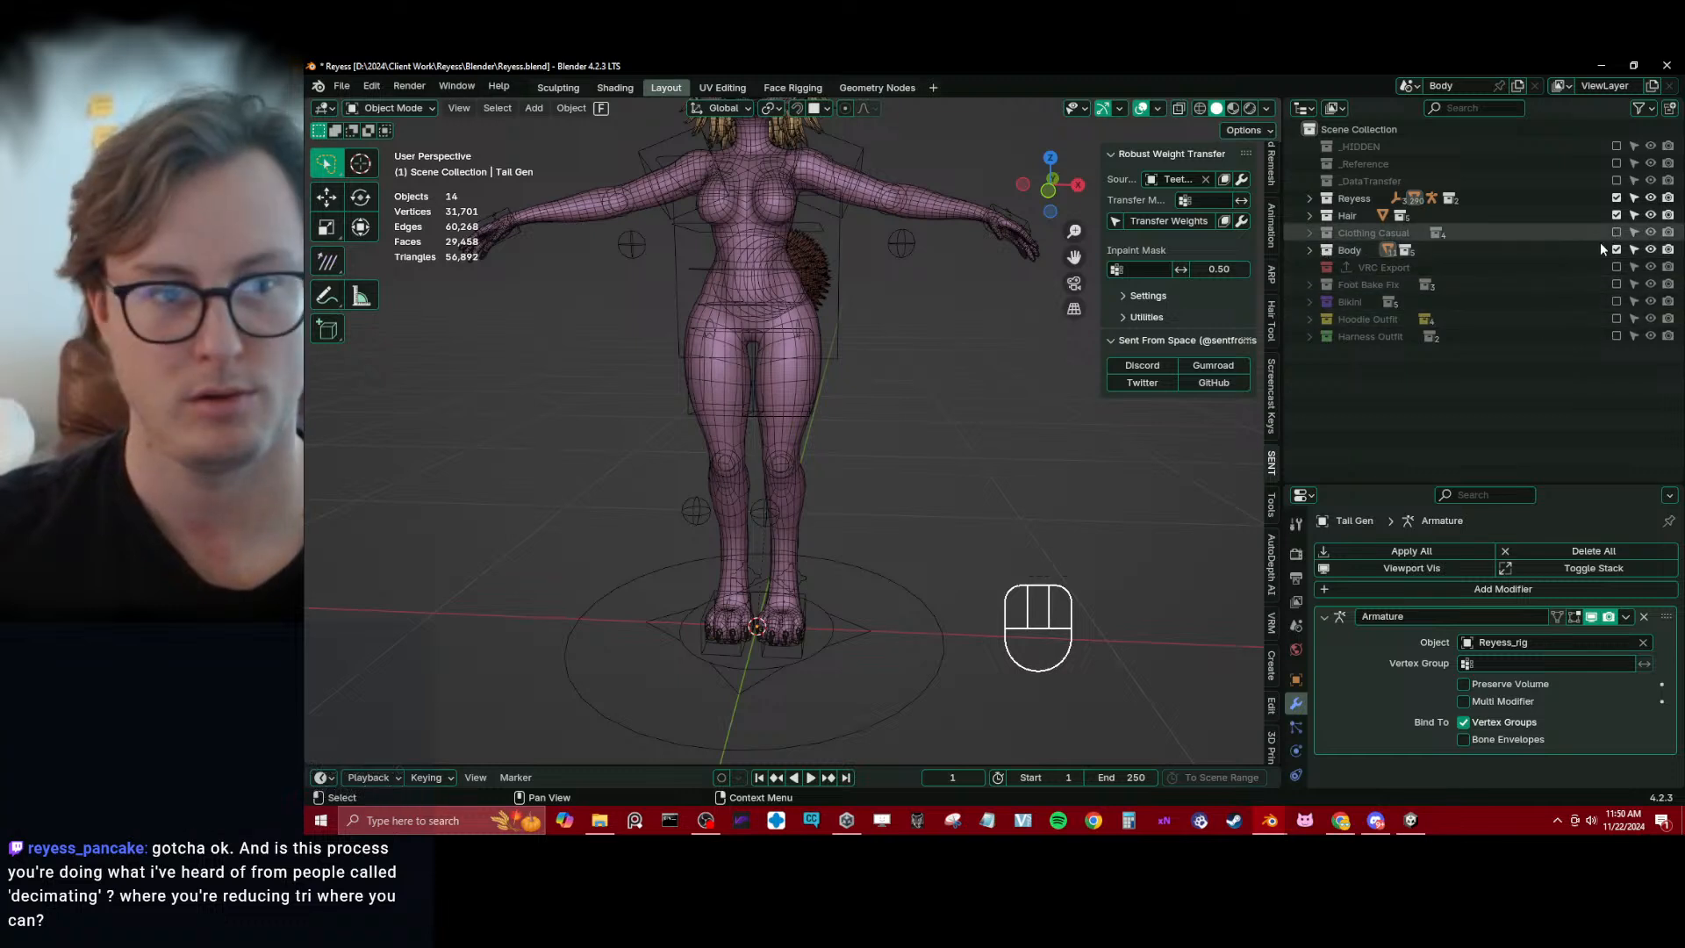
Enable and expand the Clothing Casual collection, exclude its Clothing HP subcollection and save the file
{"action": "middle_click_drag", "start_coordinate": [971, 425], "coordinate": [869, 432]}
{"action": "left_click", "coordinate": [1309, 233]}
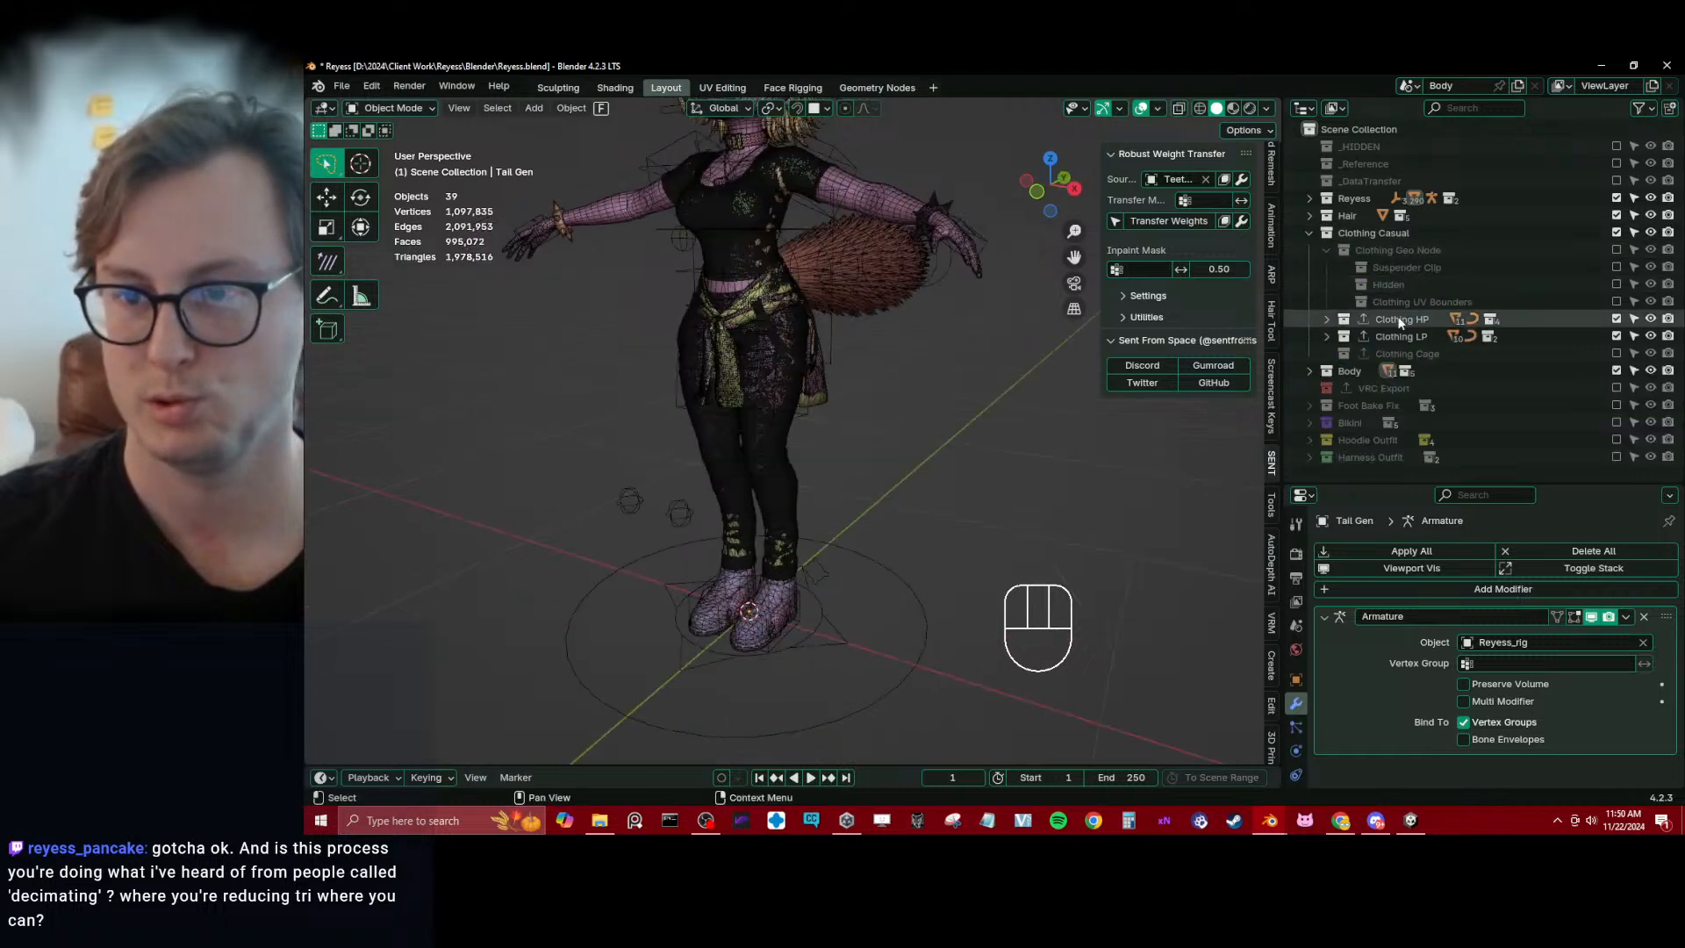
{"action": "left_click", "coordinate": [1615, 319]}
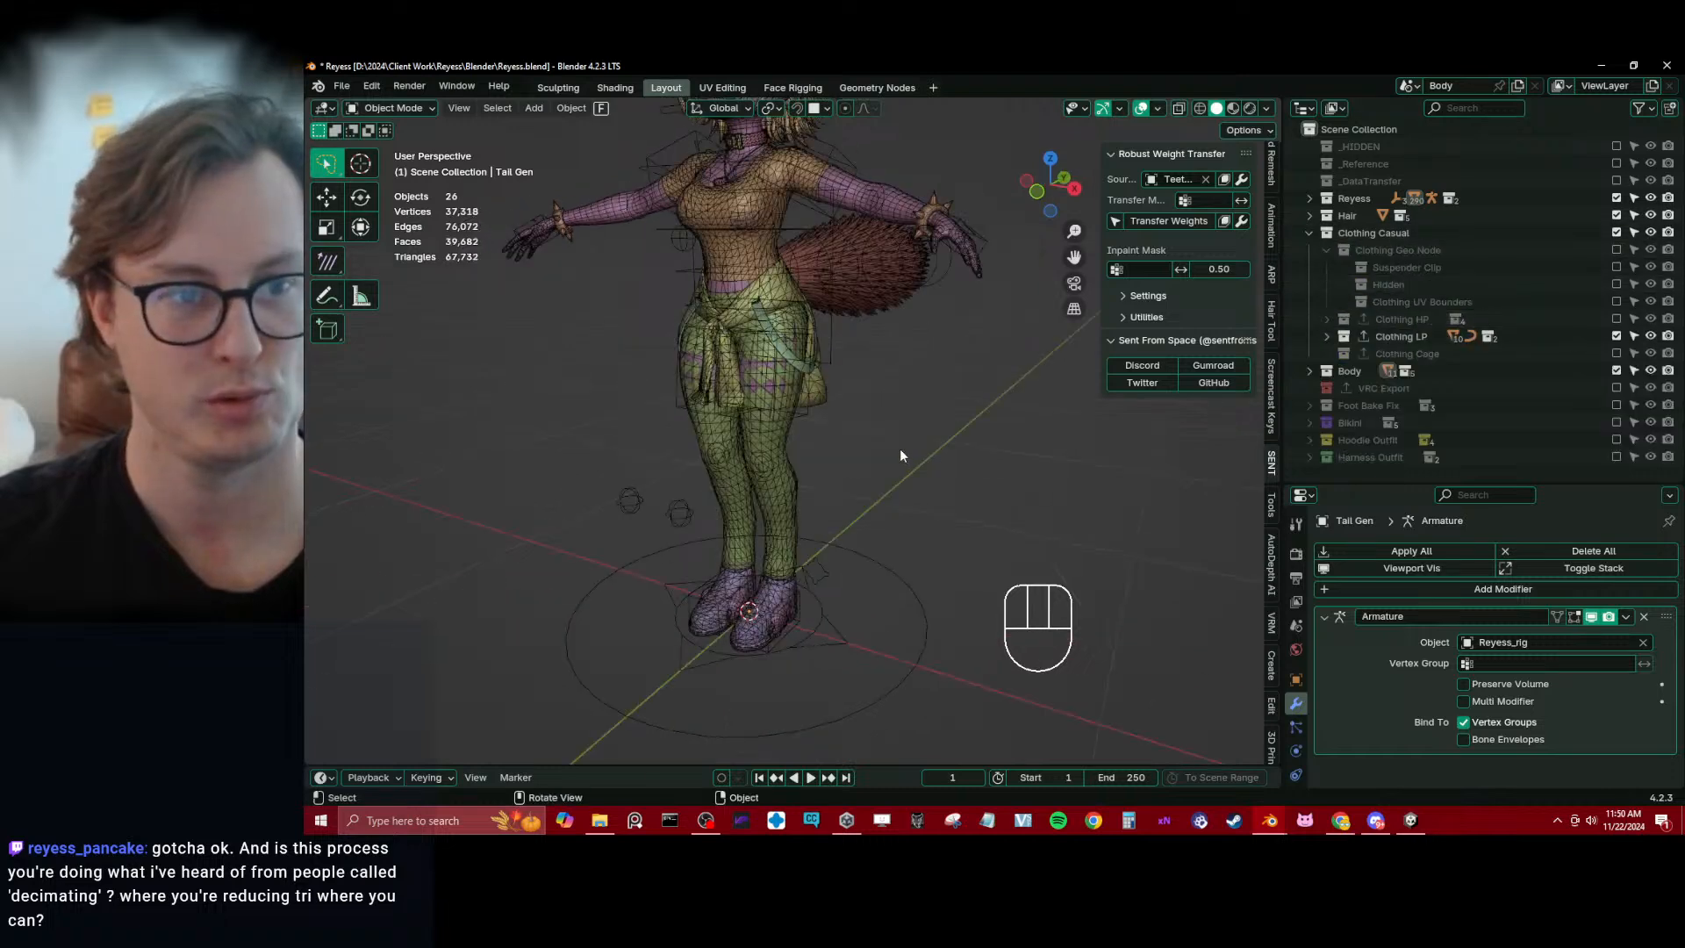
{"action": "middle_click_drag", "start_coordinate": [898, 449], "coordinate": [720, 413]}
{"action": "key", "text": "ctrl+s"}
Inspect the avatar in its low-poly clothing, save the file again and exclude the Clothing Casual collection
{"action": "scroll", "coordinate": [777, 468], "scroll_direction": "up", "scroll_amount": 4}
{"action": "scroll", "coordinate": [761, 423], "scroll_direction": "up", "scroll_amount": 3}
{"action": "scroll", "coordinate": [803, 442], "scroll_direction": "down", "scroll_amount": 4}
{"action": "scroll", "coordinate": [692, 497], "scroll_direction": "down", "scroll_amount": 2}
{"action": "key", "text": "ctrl+s"}
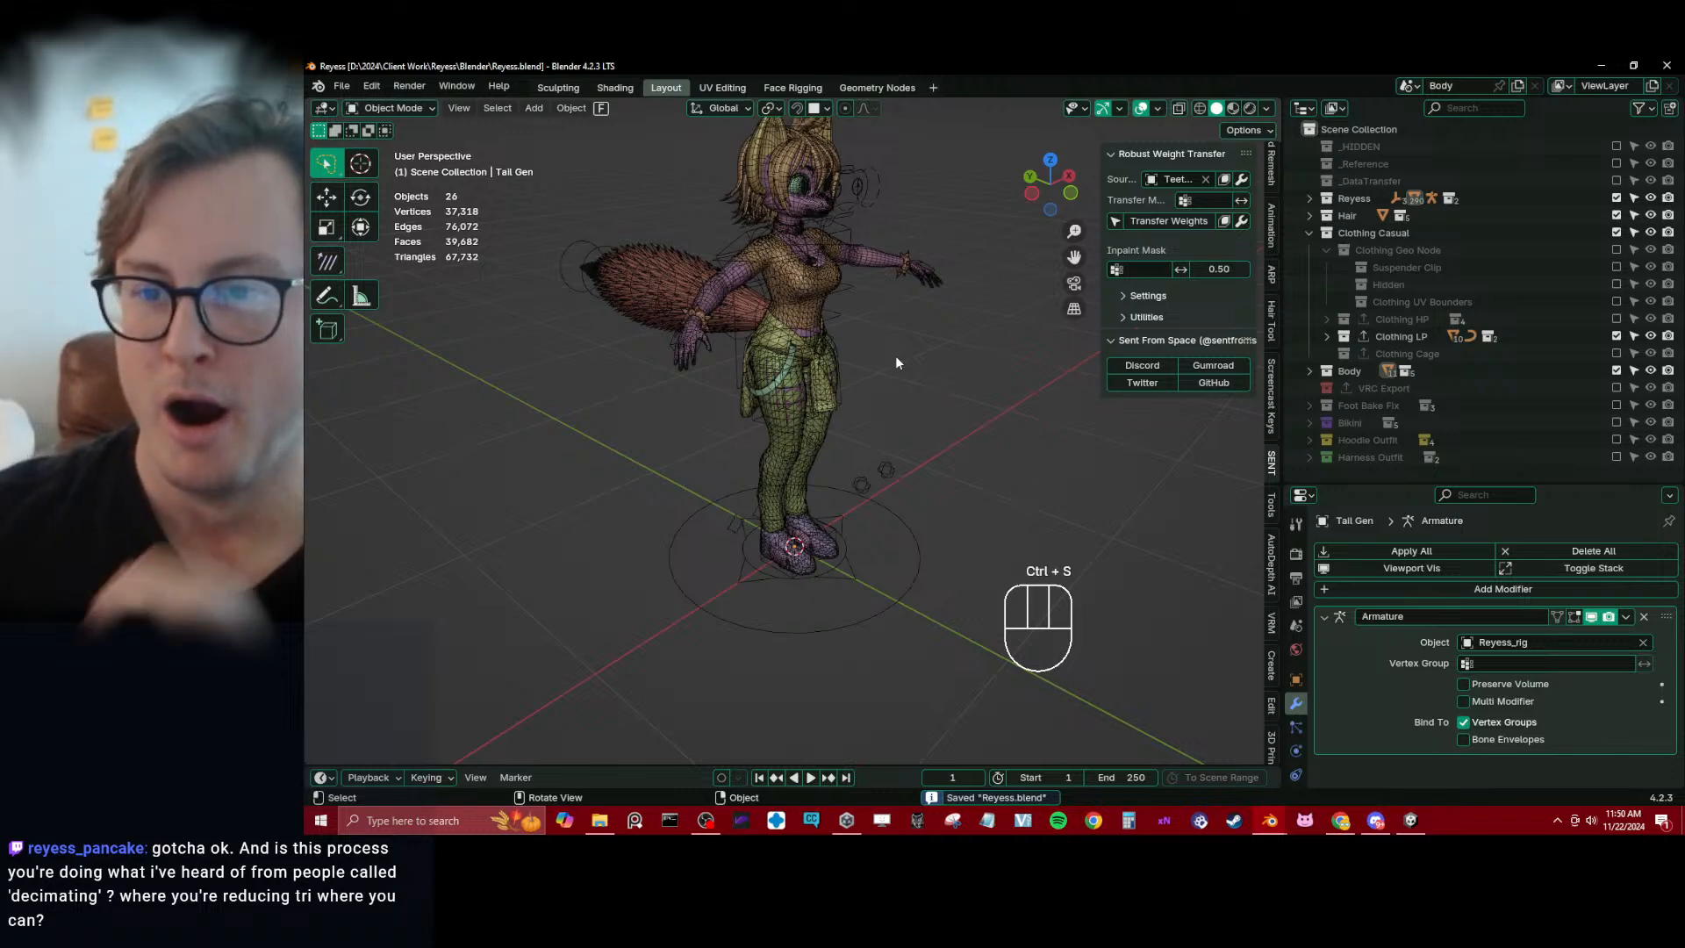
{"action": "left_click", "coordinate": [1616, 232]}
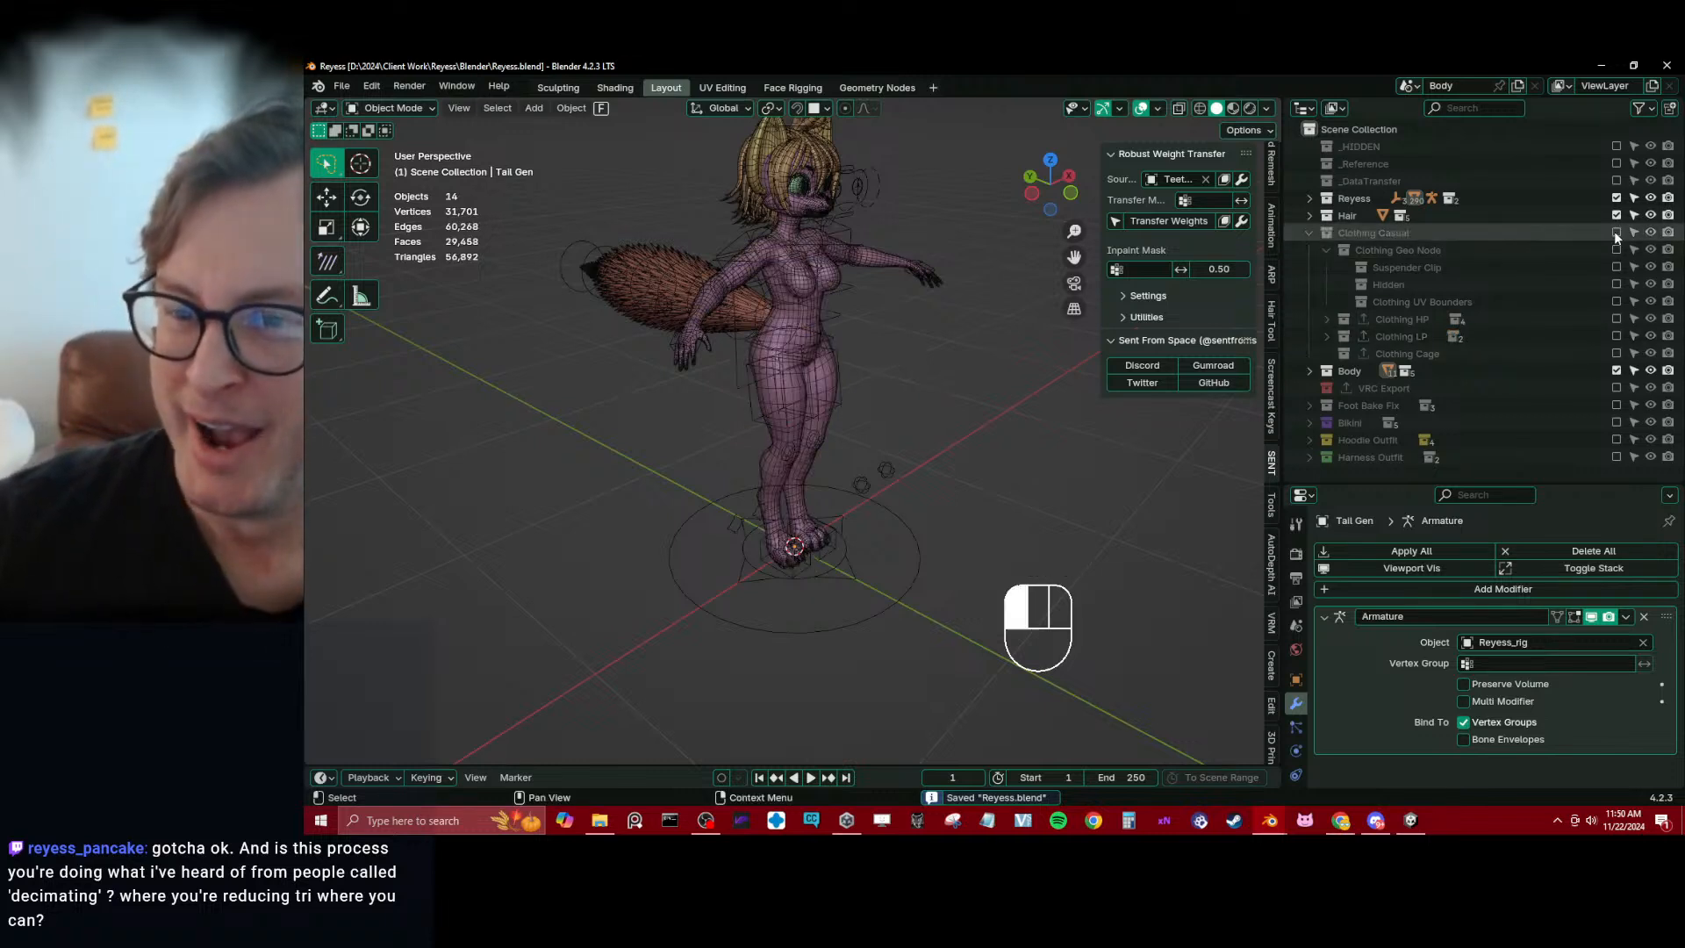
Collapse Clothing Casual, enable the Bikini collection and switch its active subcollection from Bikini HP to Bikini LP
{"action": "left_click", "coordinate": [1307, 233]}
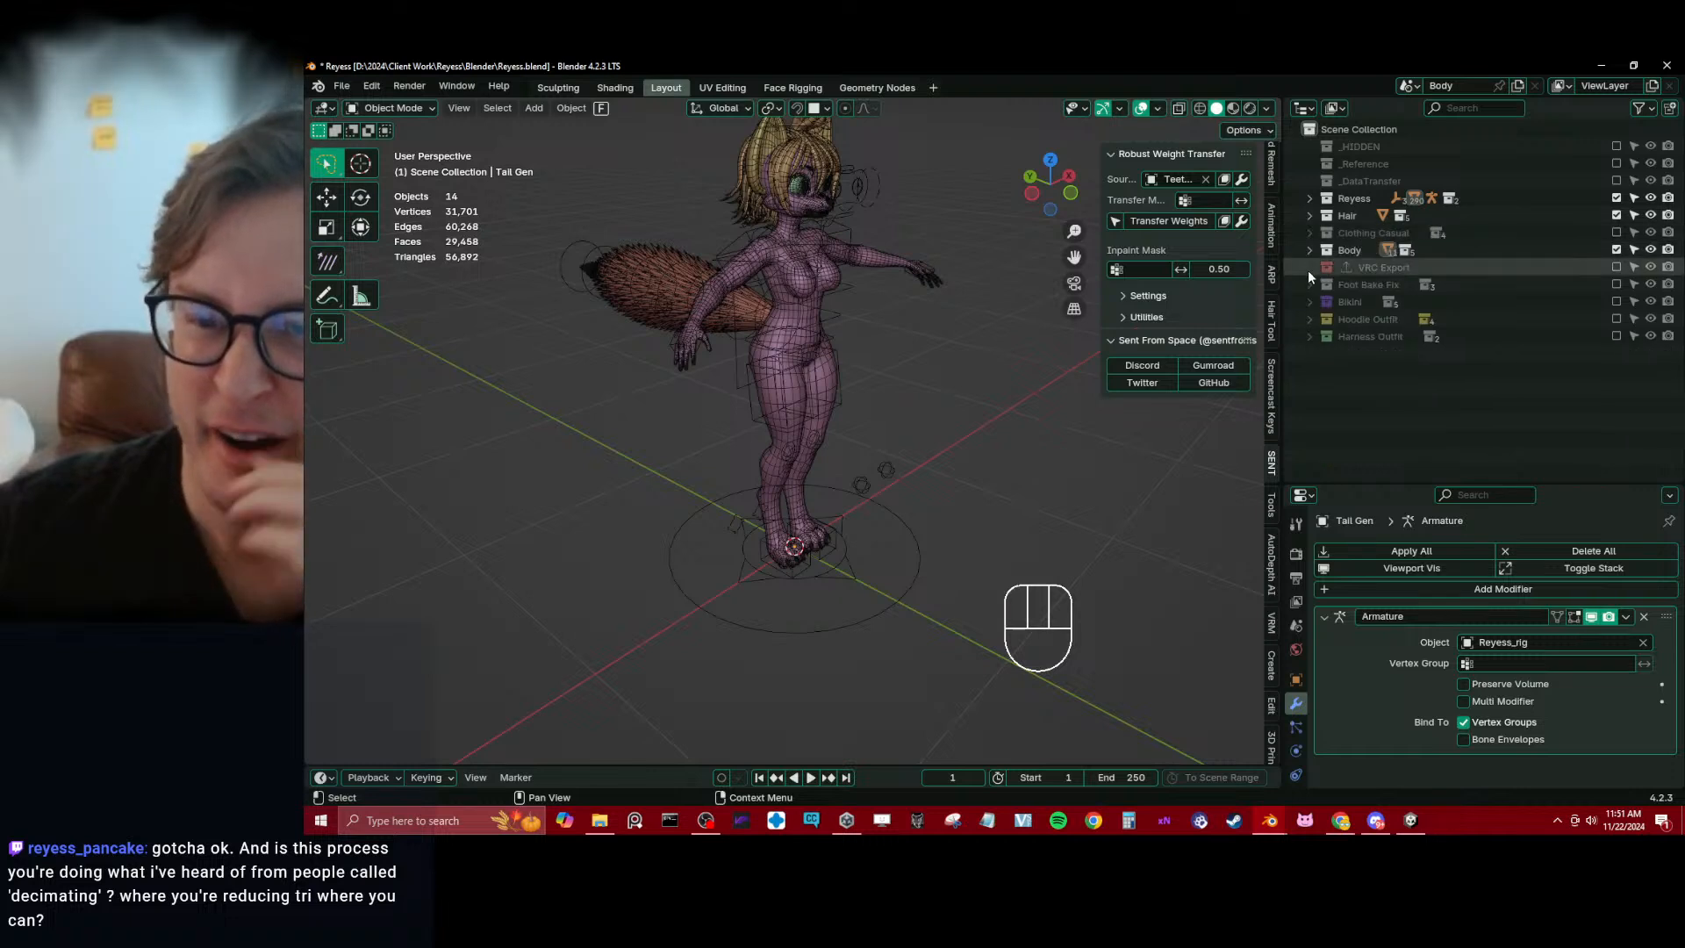
{"action": "left_click", "coordinate": [1615, 302]}
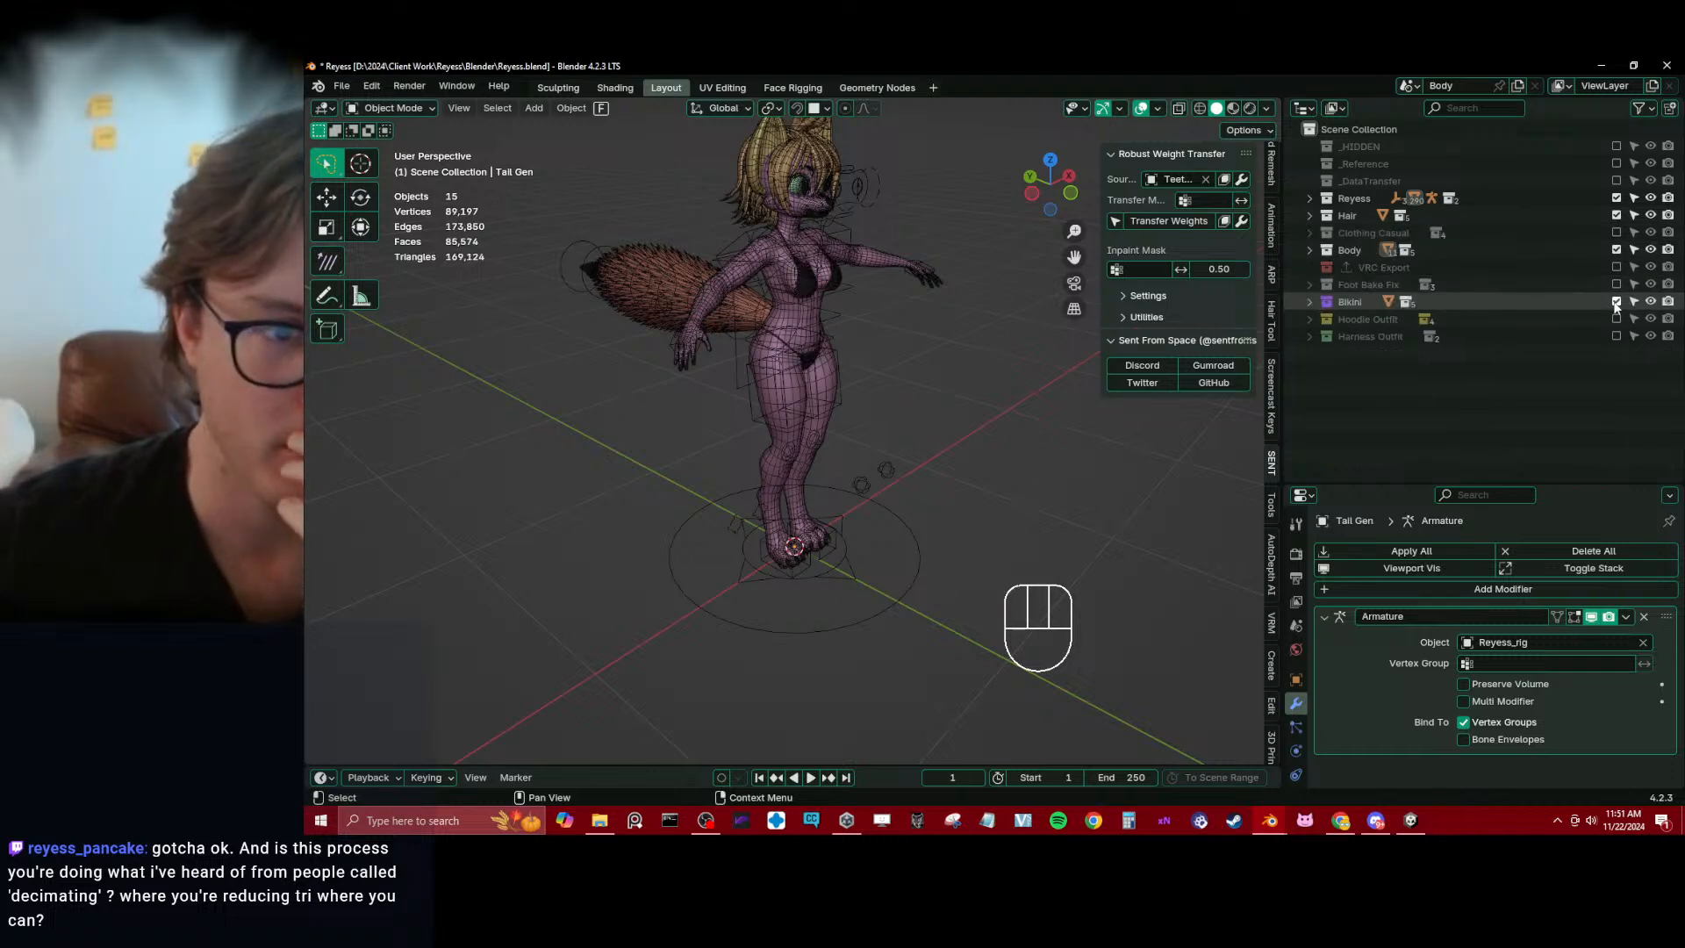
{"action": "left_click", "coordinate": [1307, 302]}
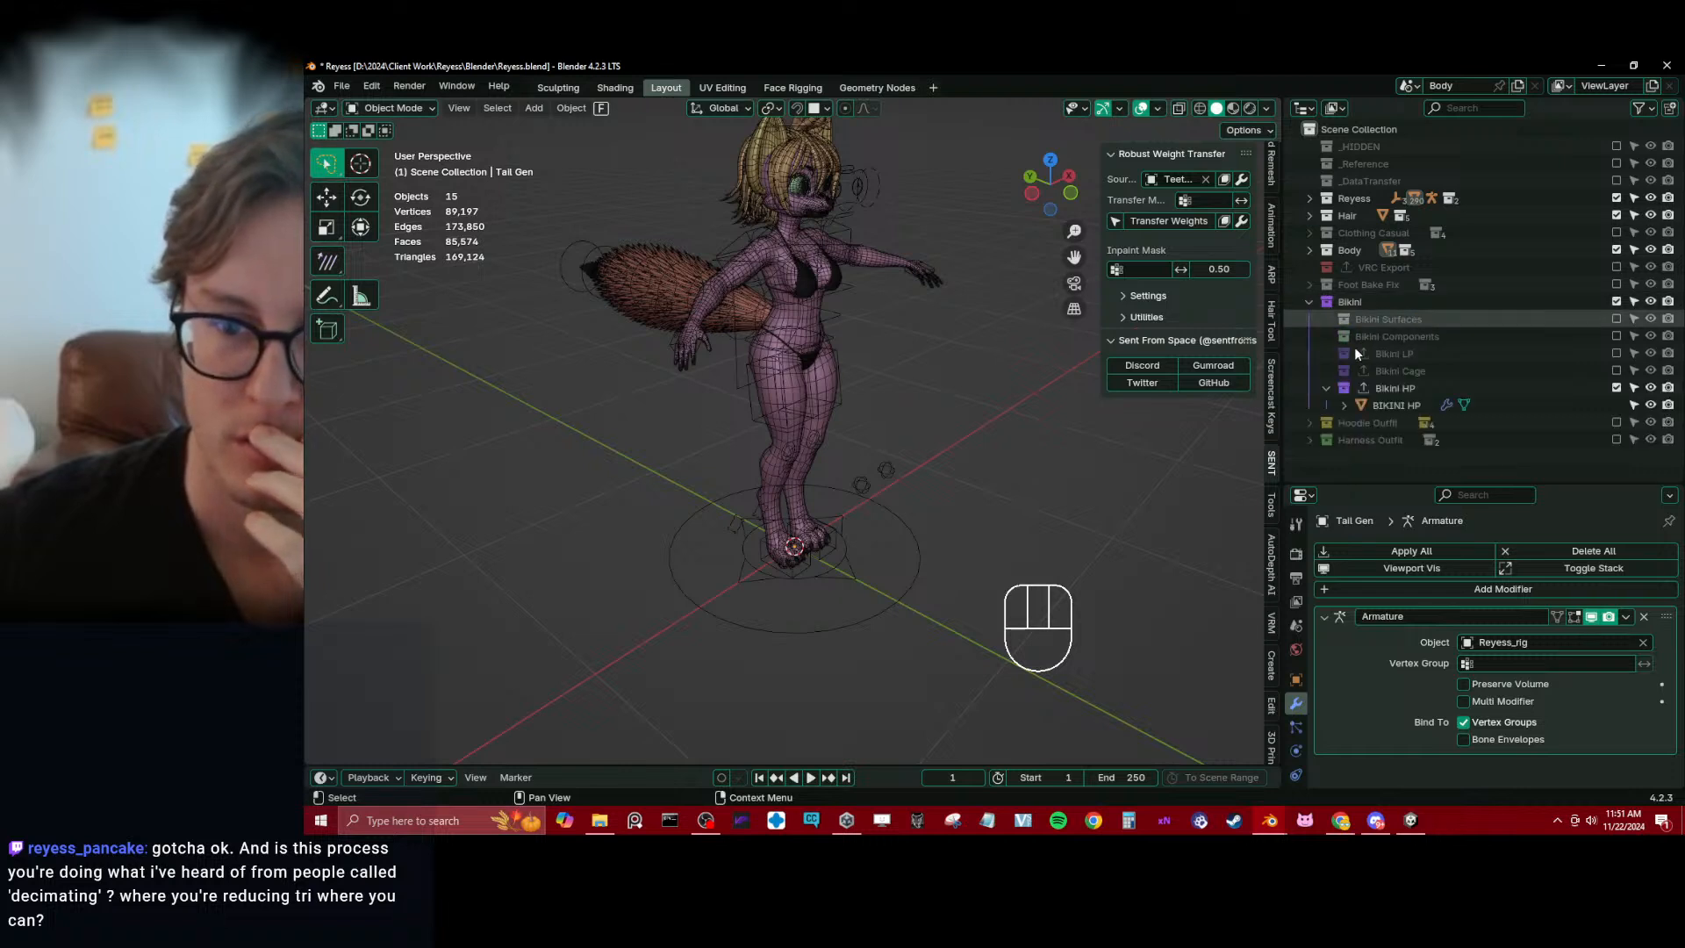
{"action": "left_click", "coordinate": [1615, 353]}
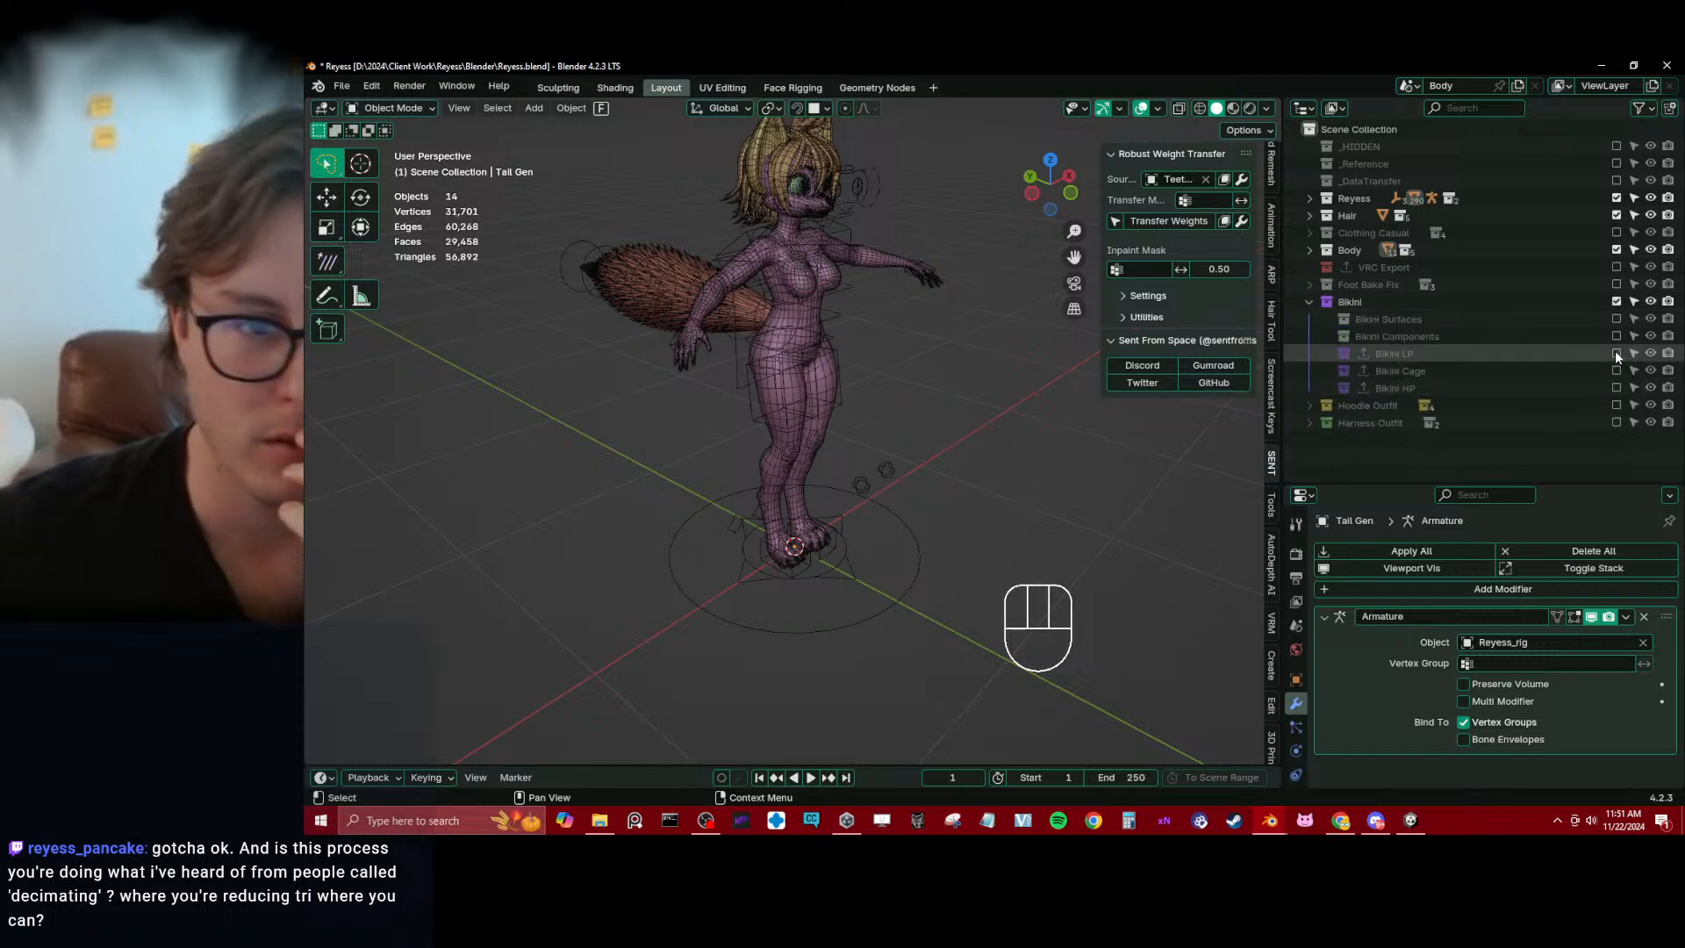
{"action": "left_click", "coordinate": [1615, 353]}
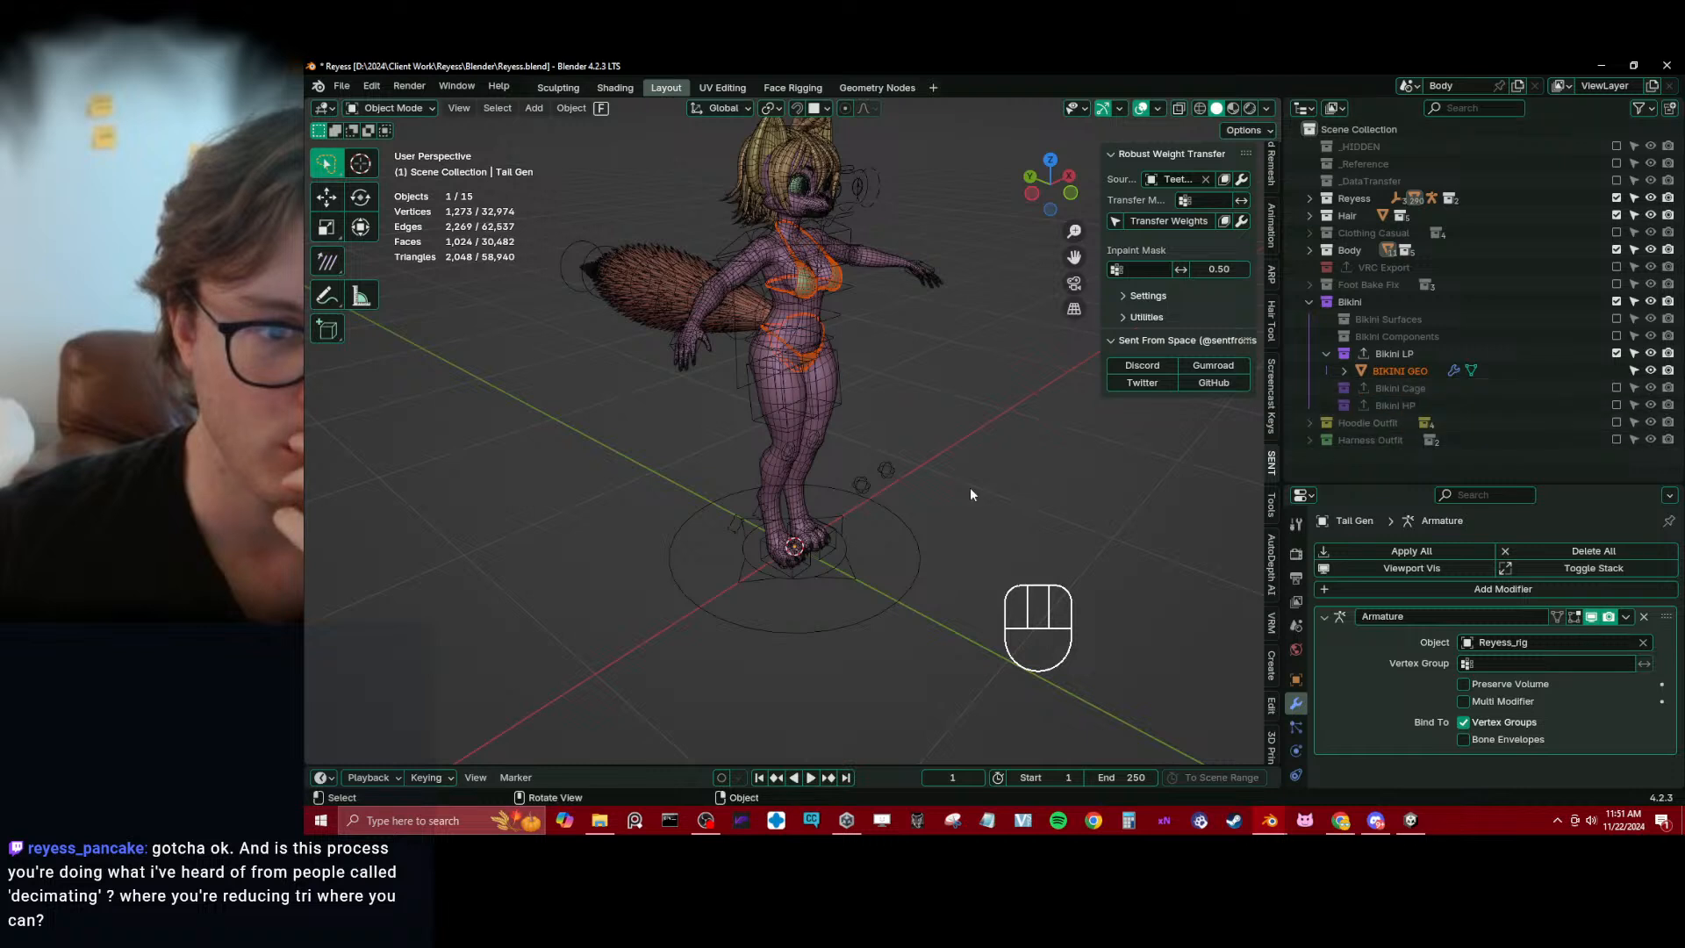
{"action": "left_click", "coordinate": [969, 463]}
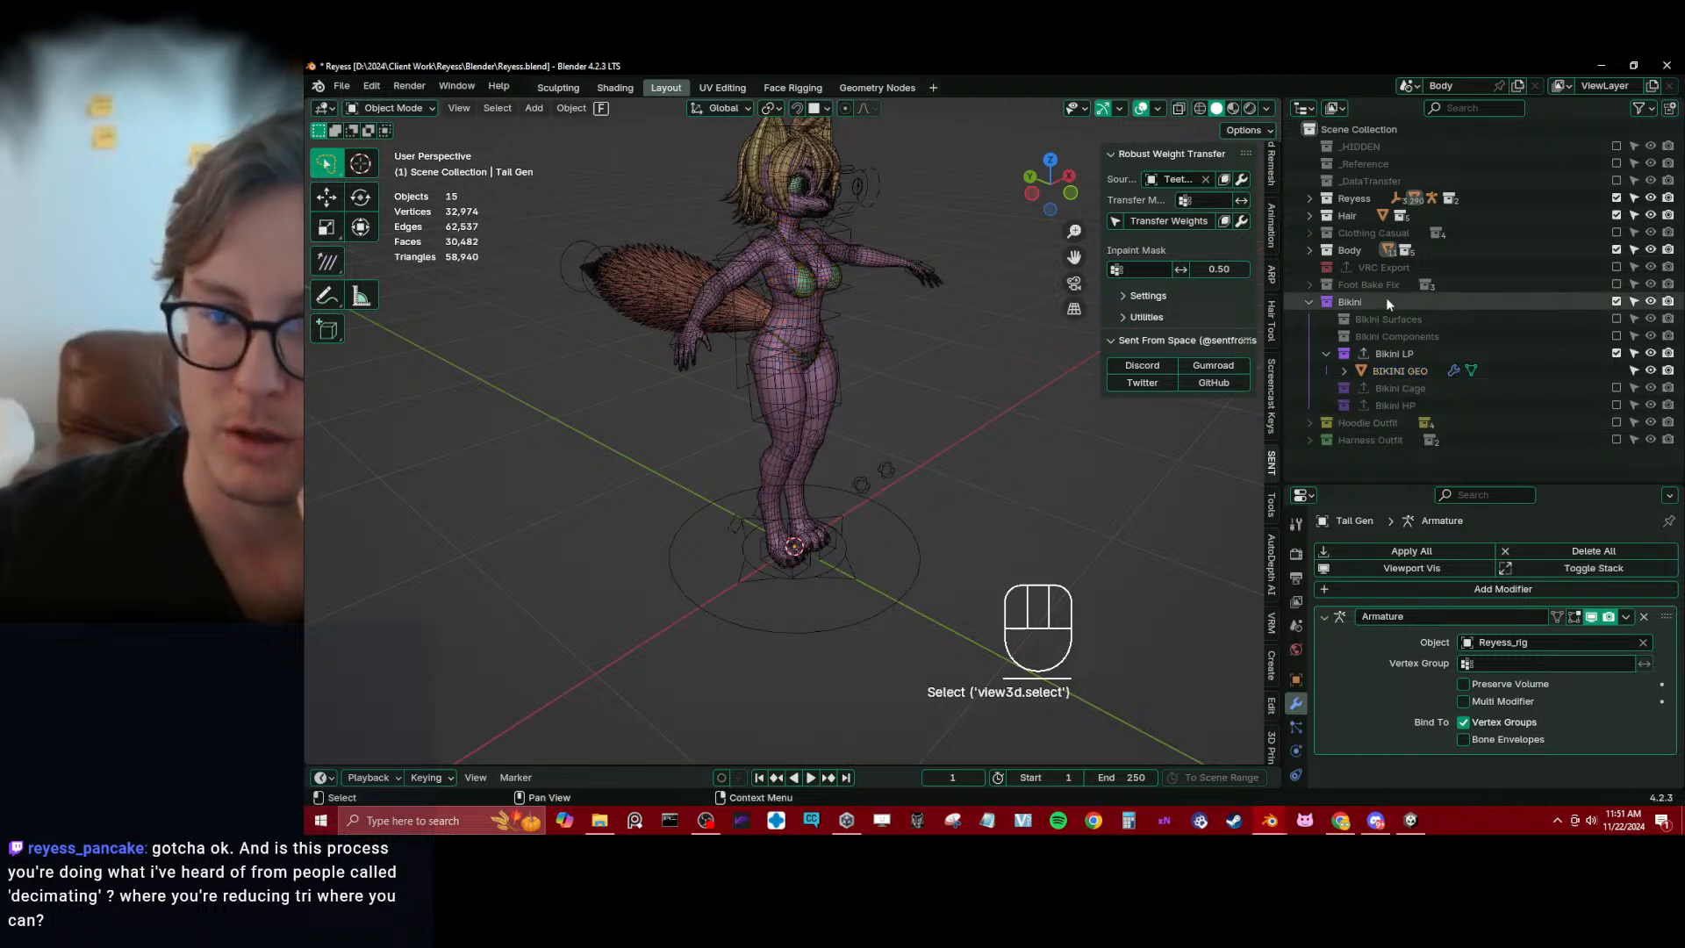
{"action": "left_click", "coordinate": [1308, 302]}
Briefly show the Clothing Casual collection with the low-poly bikini, and exclude both collections
{"action": "left_click", "coordinate": [1617, 232]}
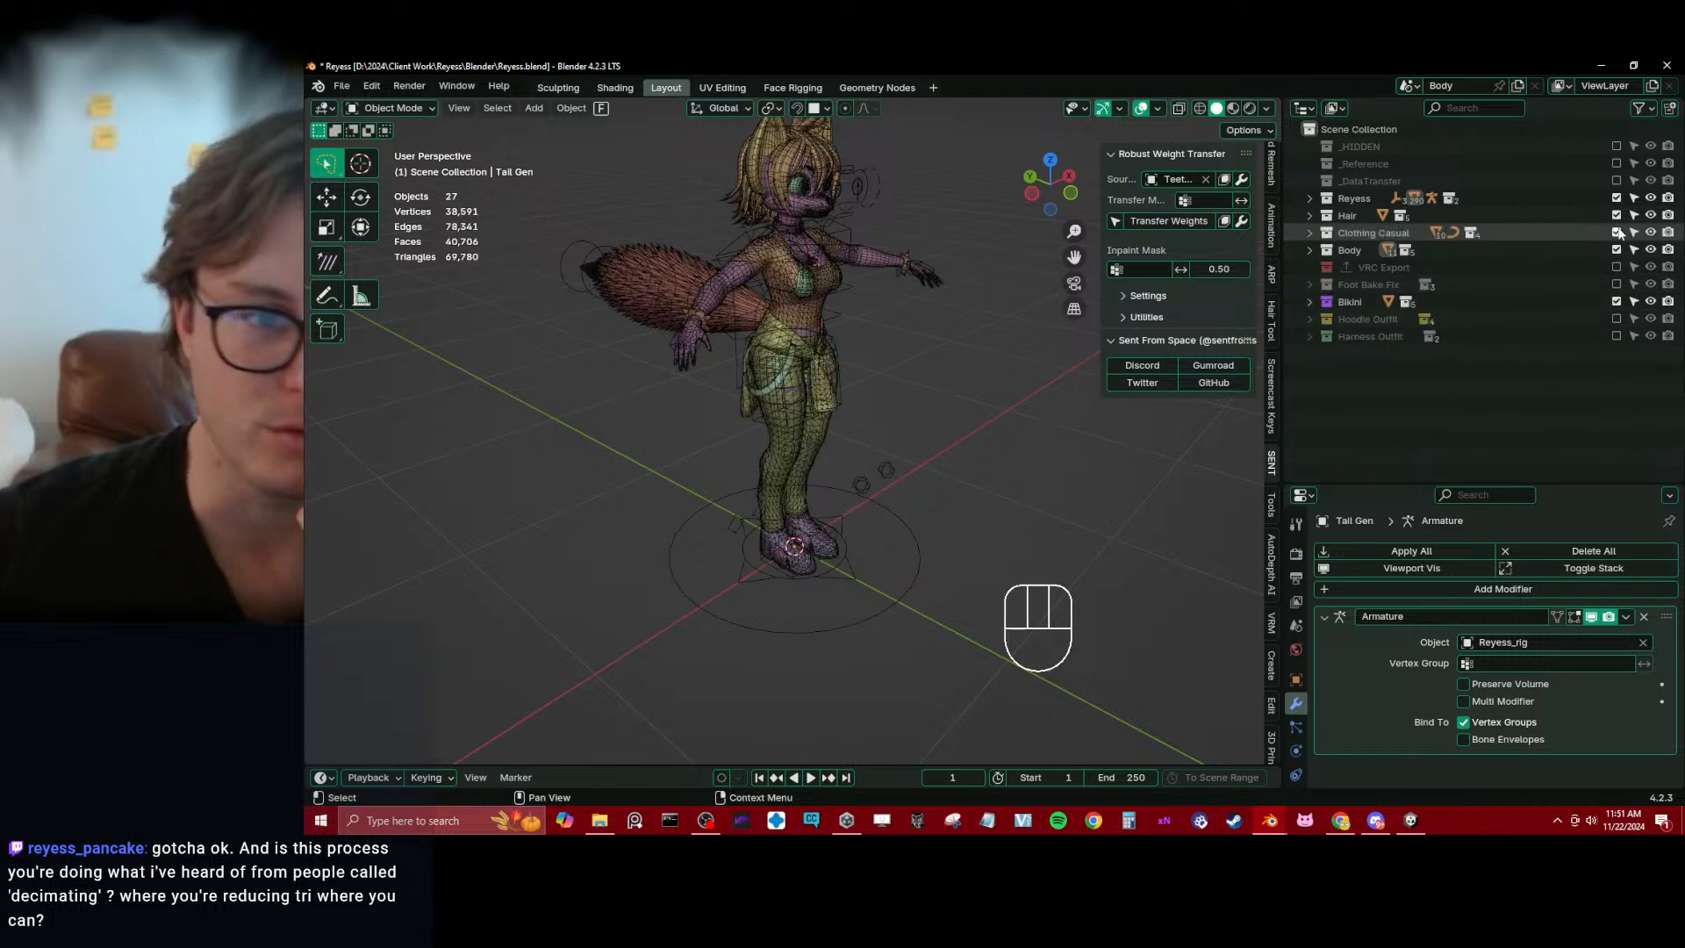
{"action": "left_click", "coordinate": [1617, 233]}
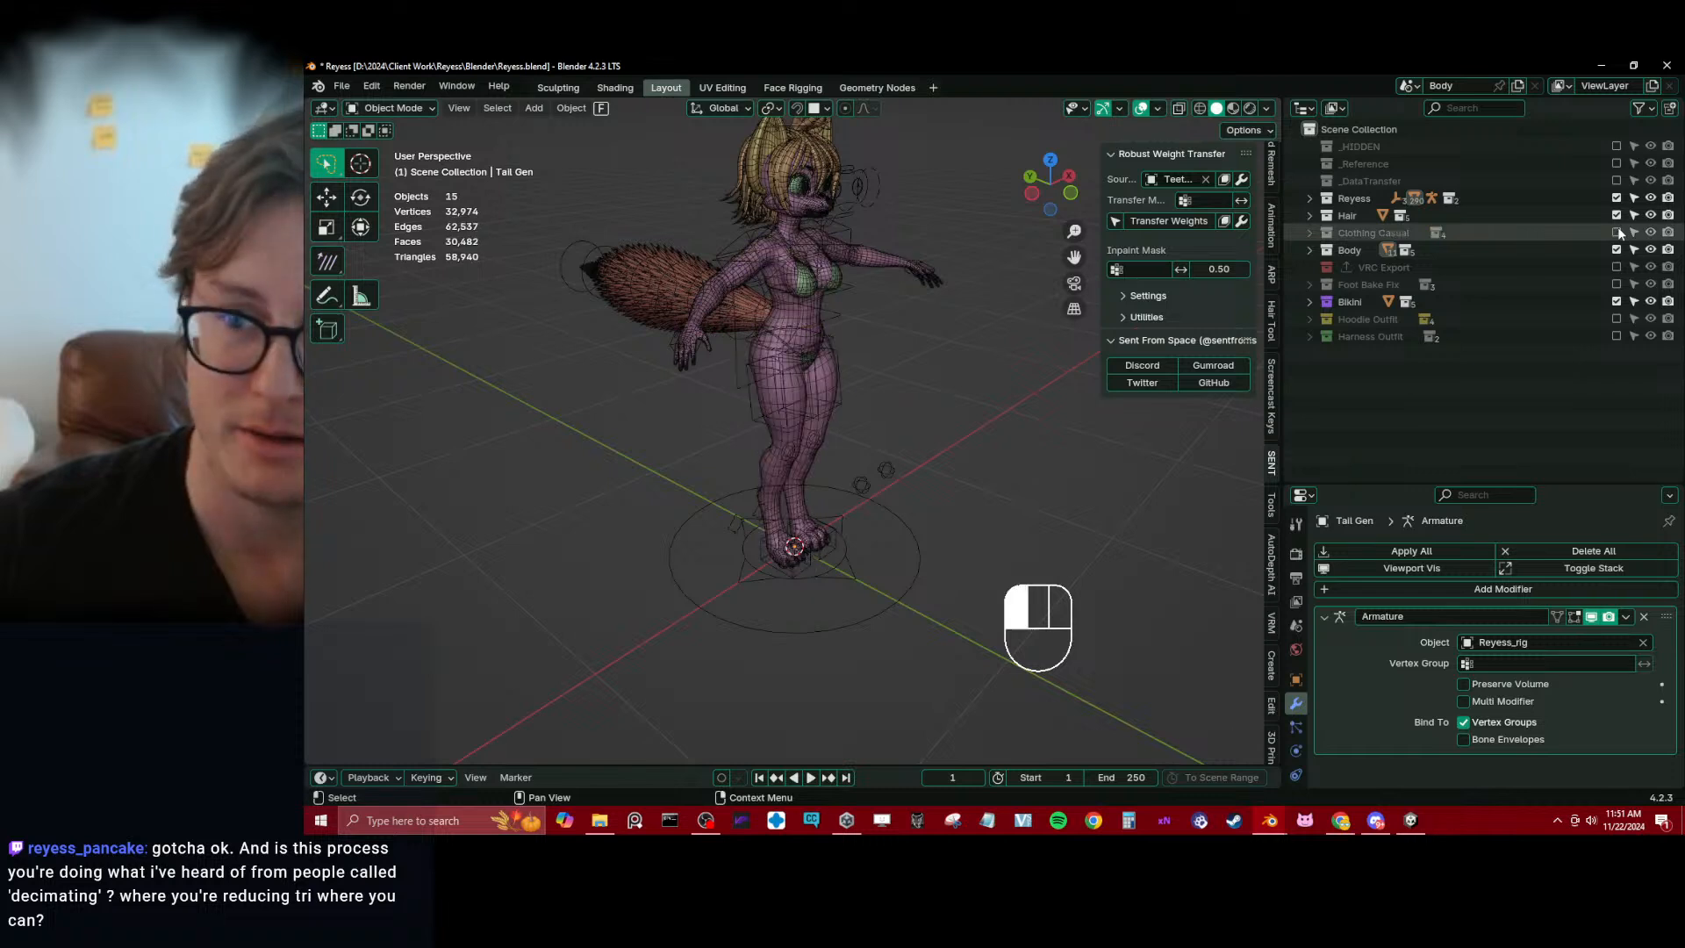
{"action": "left_click", "coordinate": [1615, 301]}
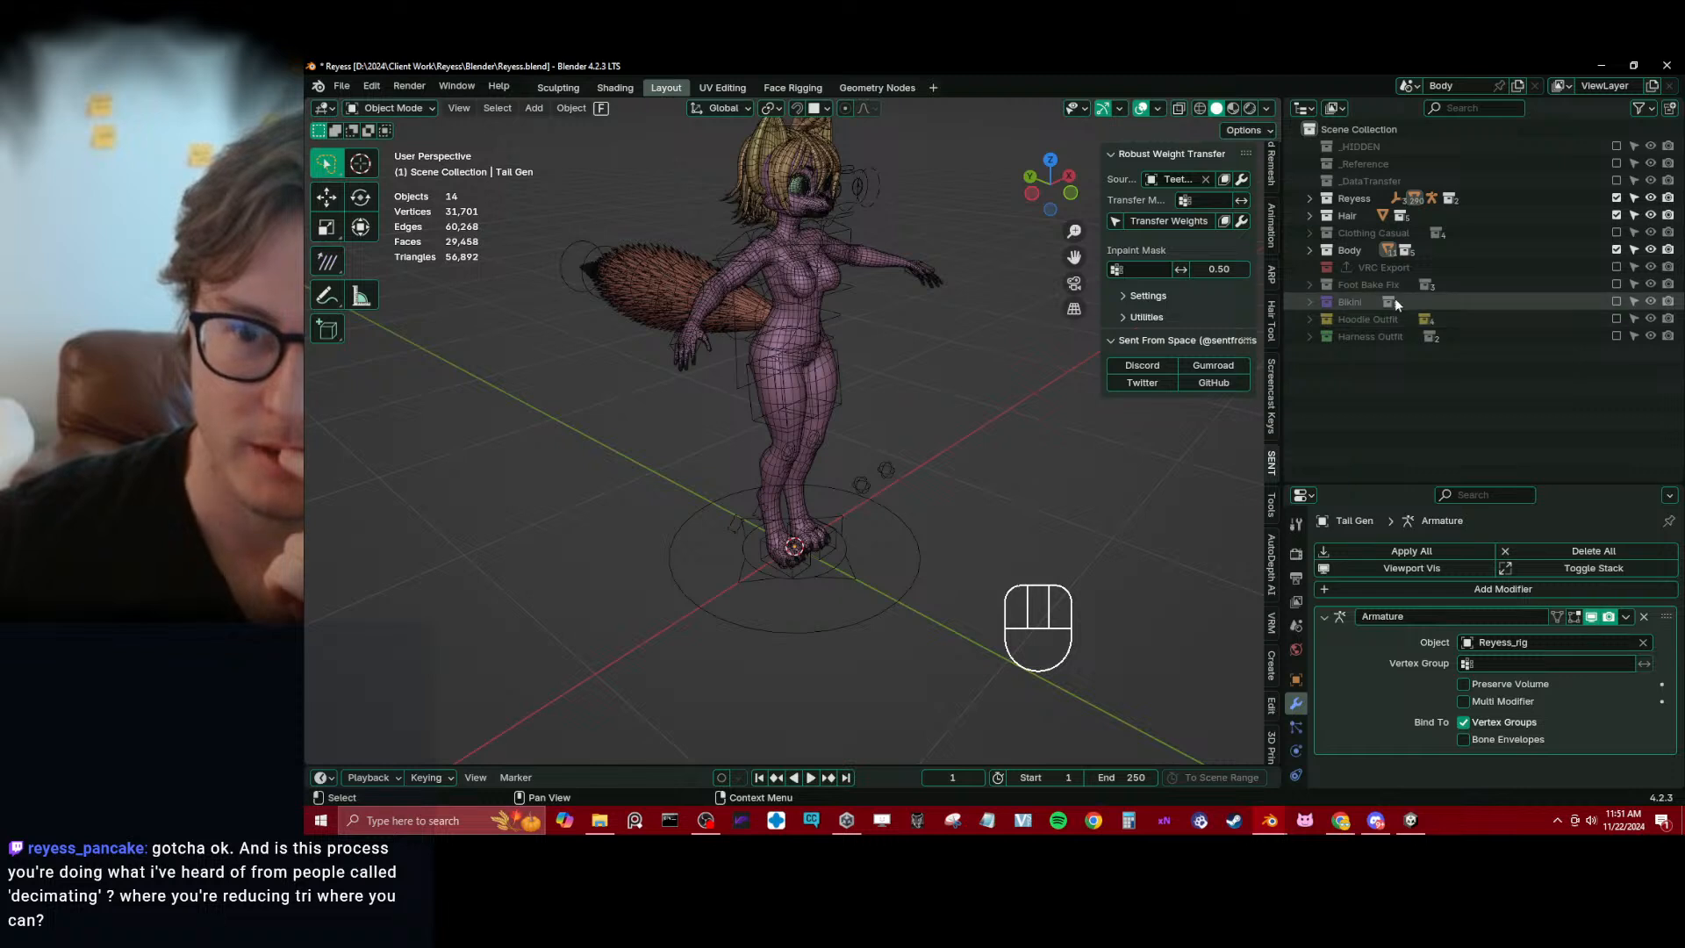
Expand the Hoodie Outfit collection, enable it to check the low-poly hoodie on the avatar, and exclude it again
{"action": "left_click", "coordinate": [1309, 320]}
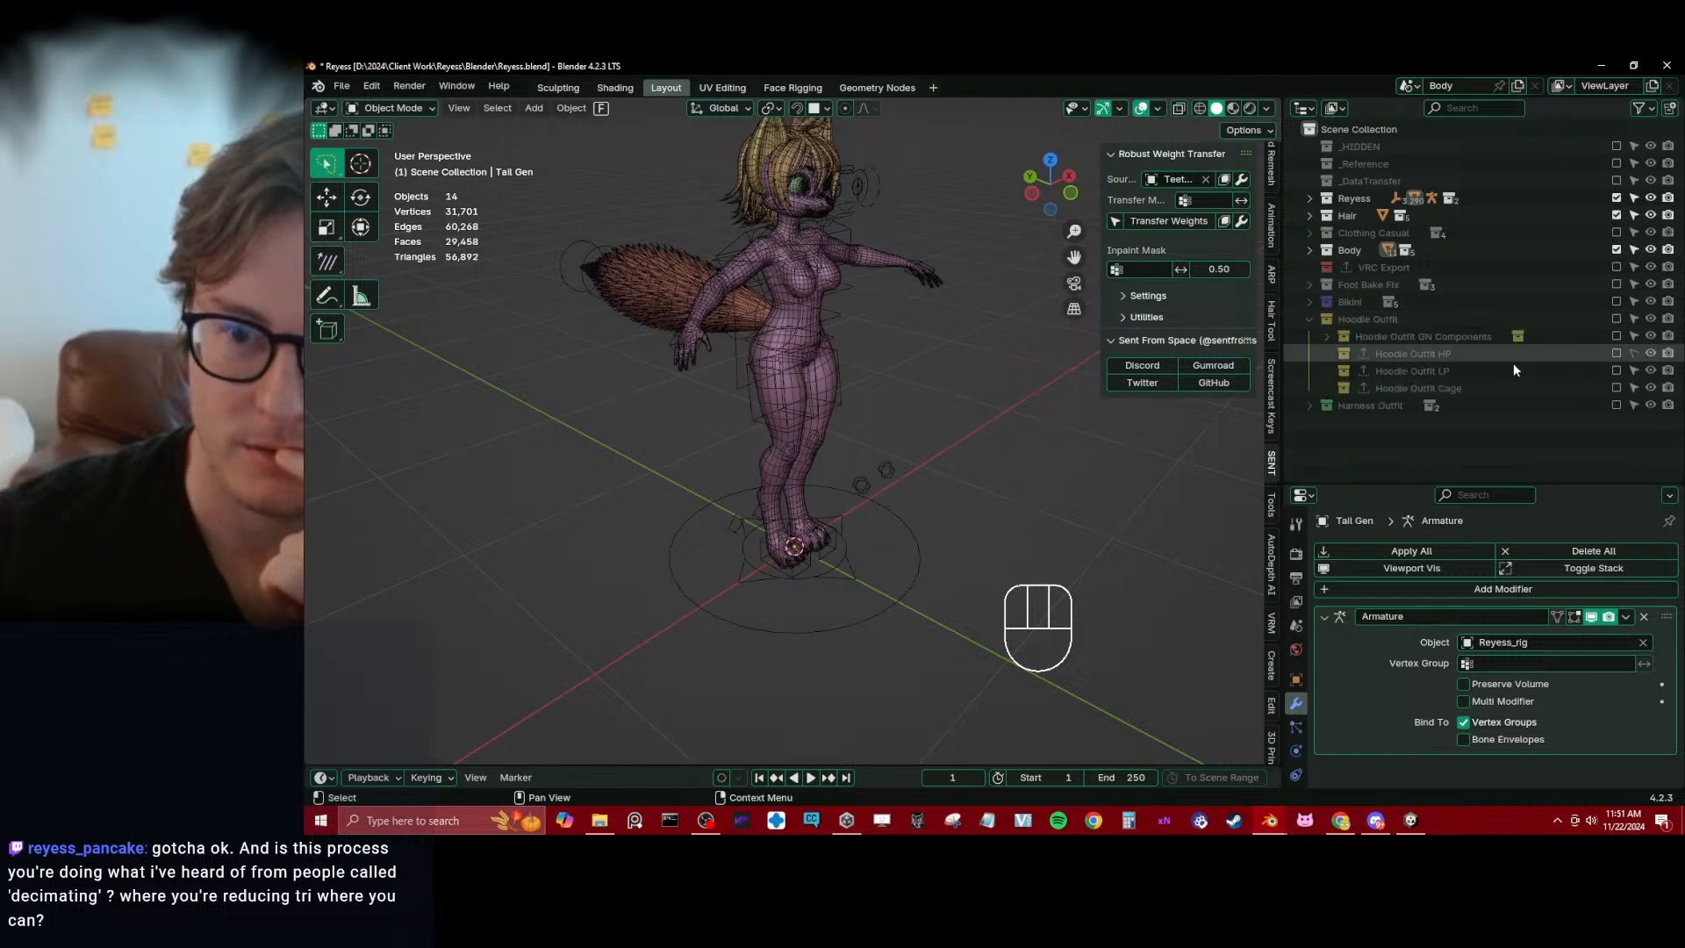
{"action": "left_click", "coordinate": [1616, 318]}
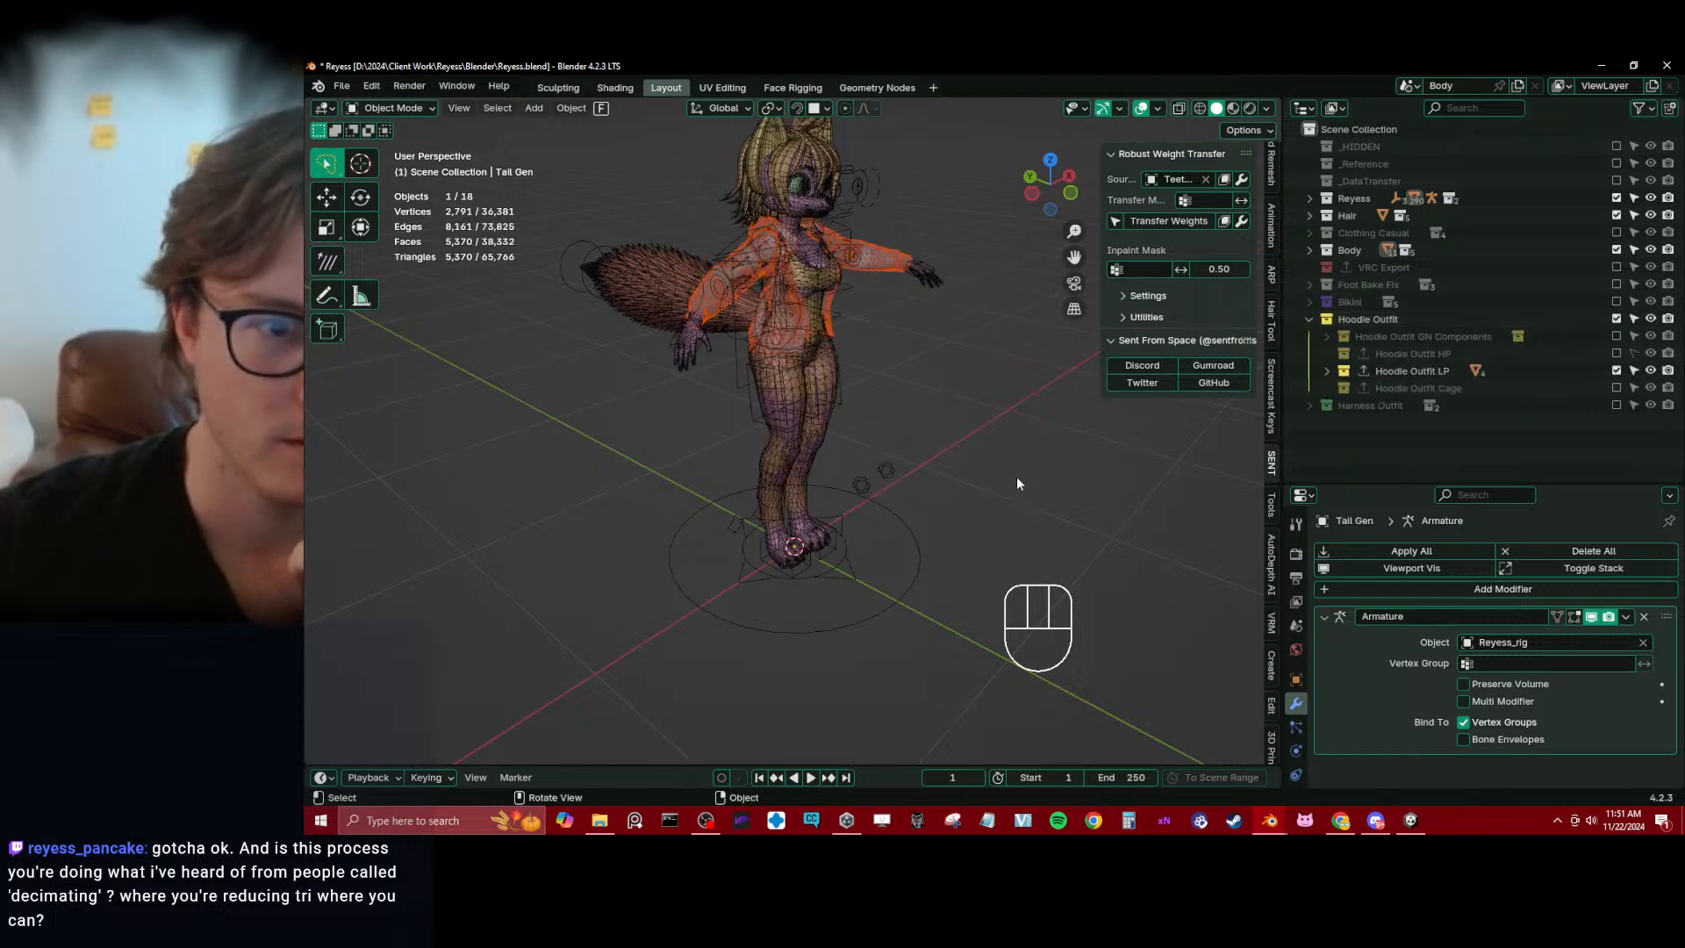
{"action": "left_click", "coordinate": [1017, 479]}
{"action": "left_click", "coordinate": [1616, 318]}
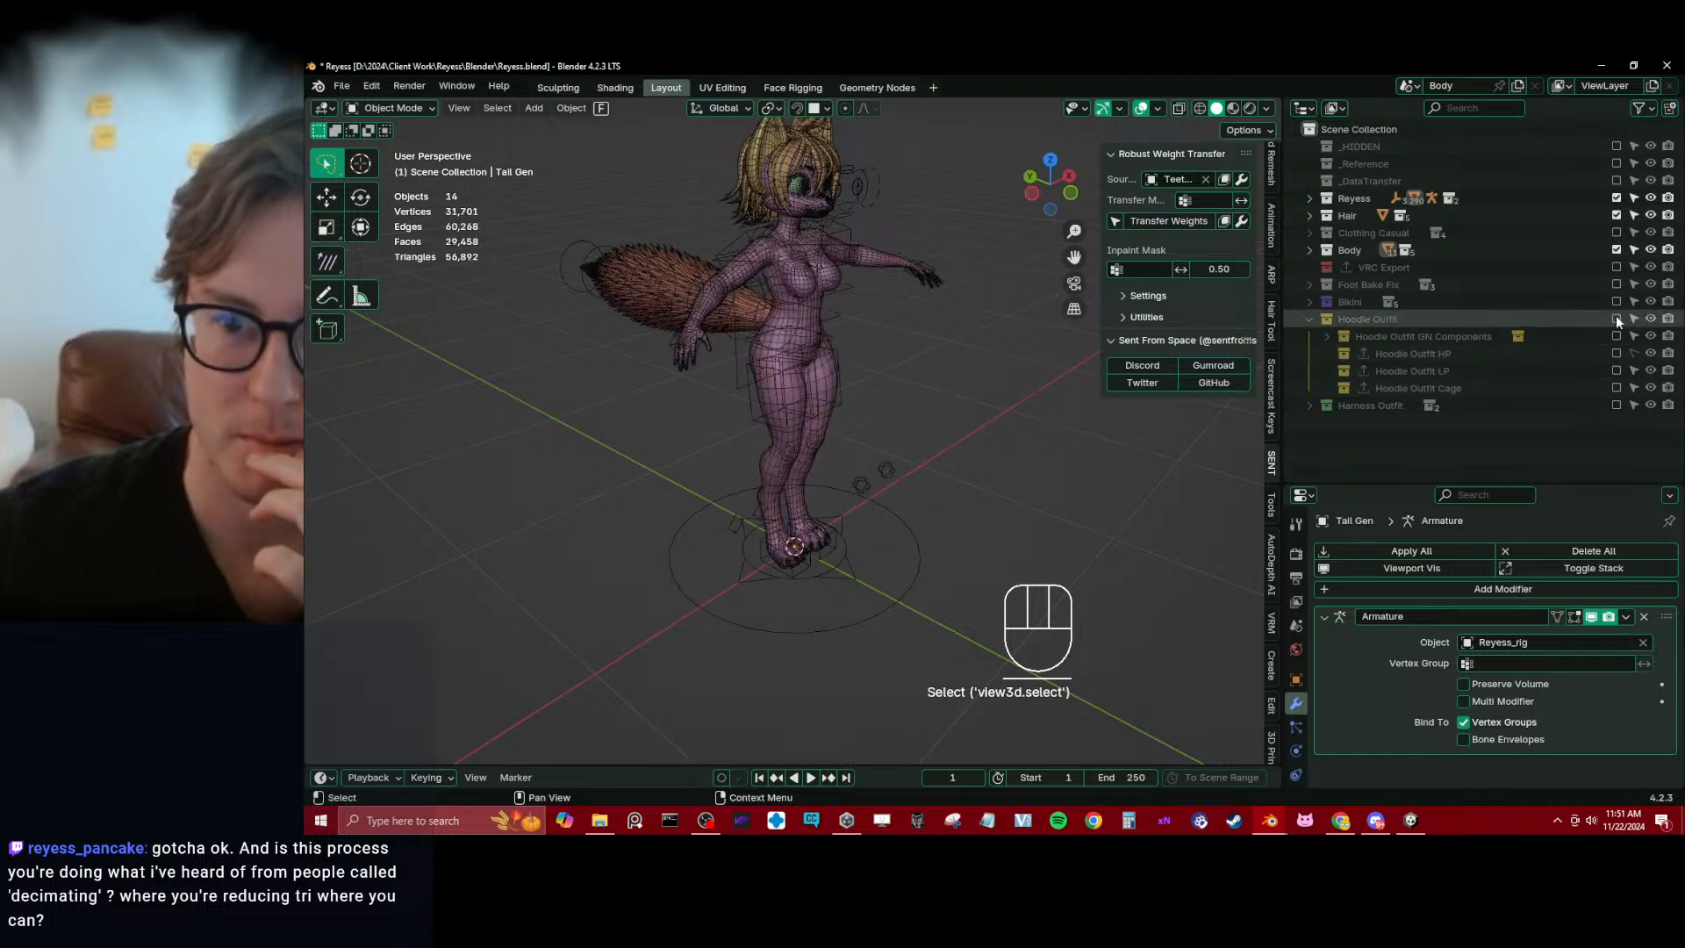
Enable and expand the Harness Outfit collection, and exclude its components subcollection while keeping Harness Outfit LP active
{"action": "left_click", "coordinate": [1617, 404]}
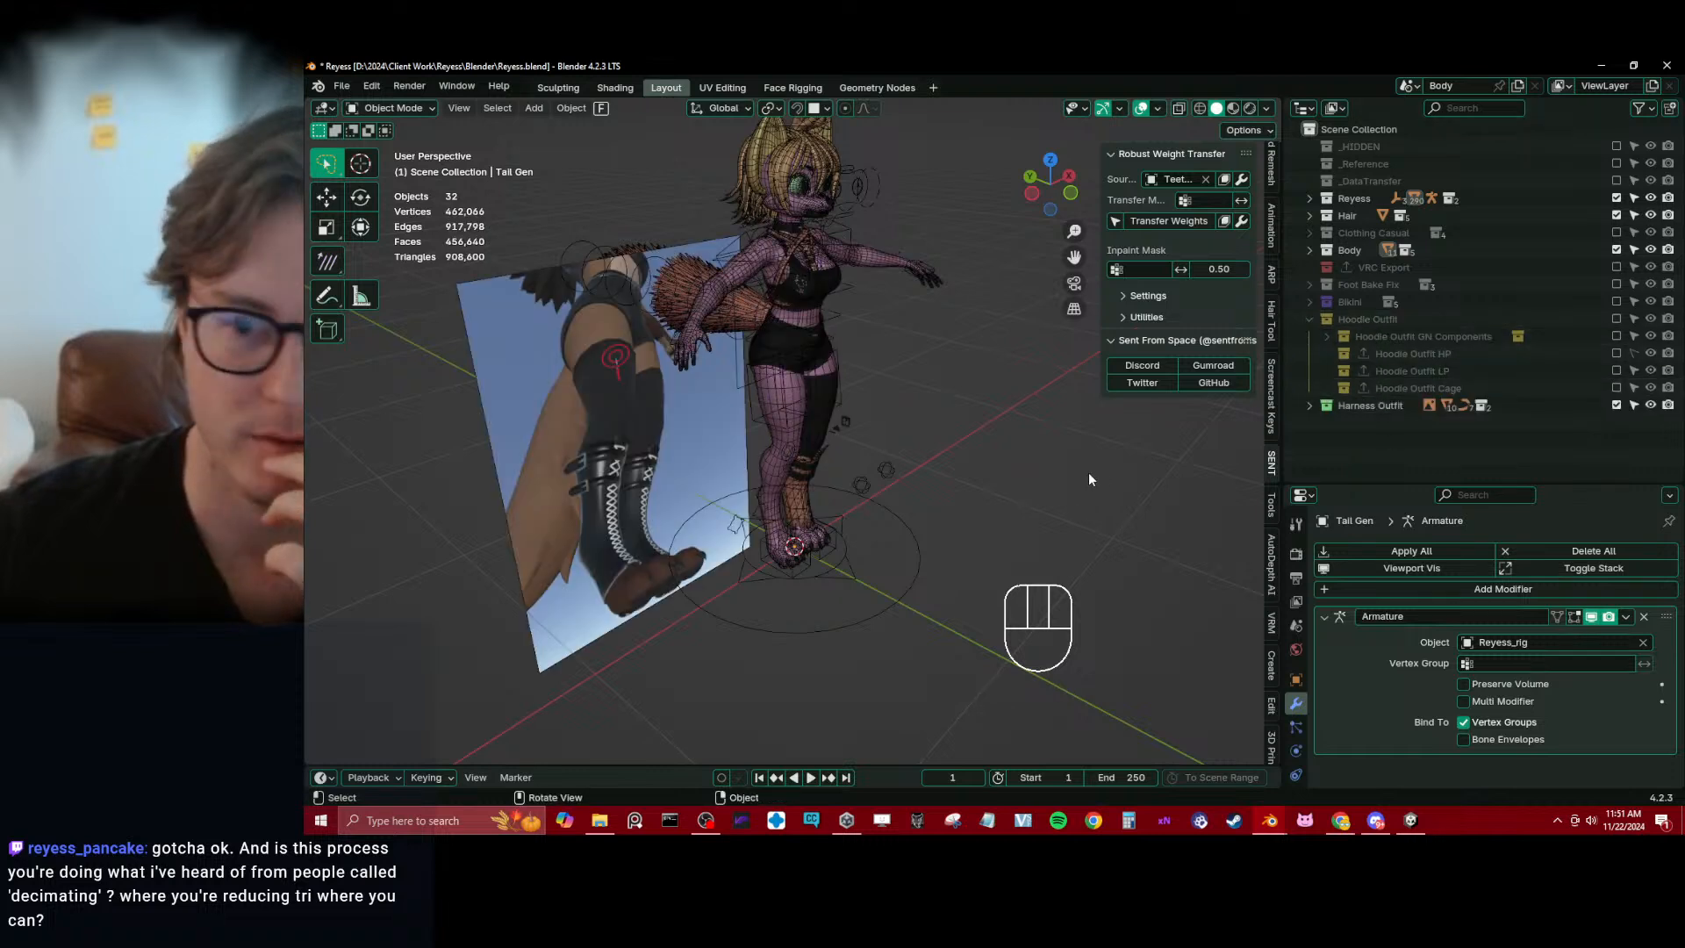
{"action": "left_click", "coordinate": [1309, 404]}
{"action": "scroll", "coordinate": [1313, 400], "scroll_direction": "down", "scroll_amount": 1}
{"action": "left_click", "coordinate": [1327, 389]}
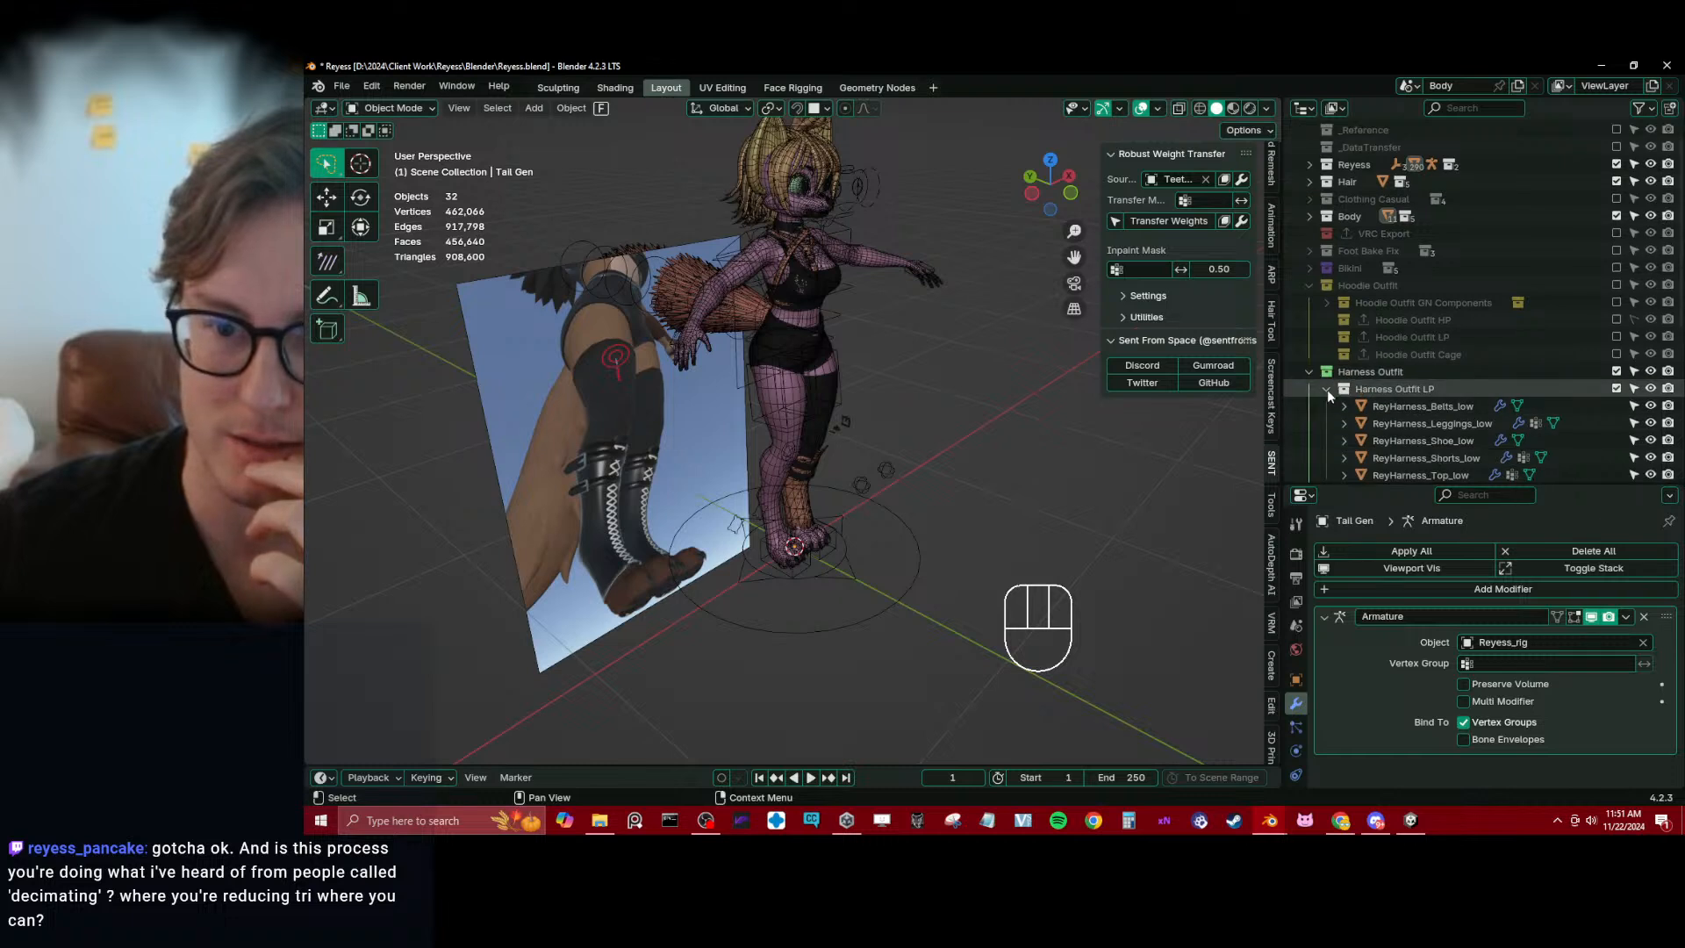
{"action": "left_click", "coordinate": [1326, 389]}
{"action": "scroll", "coordinate": [1330, 403], "scroll_direction": "up", "scroll_amount": 1}
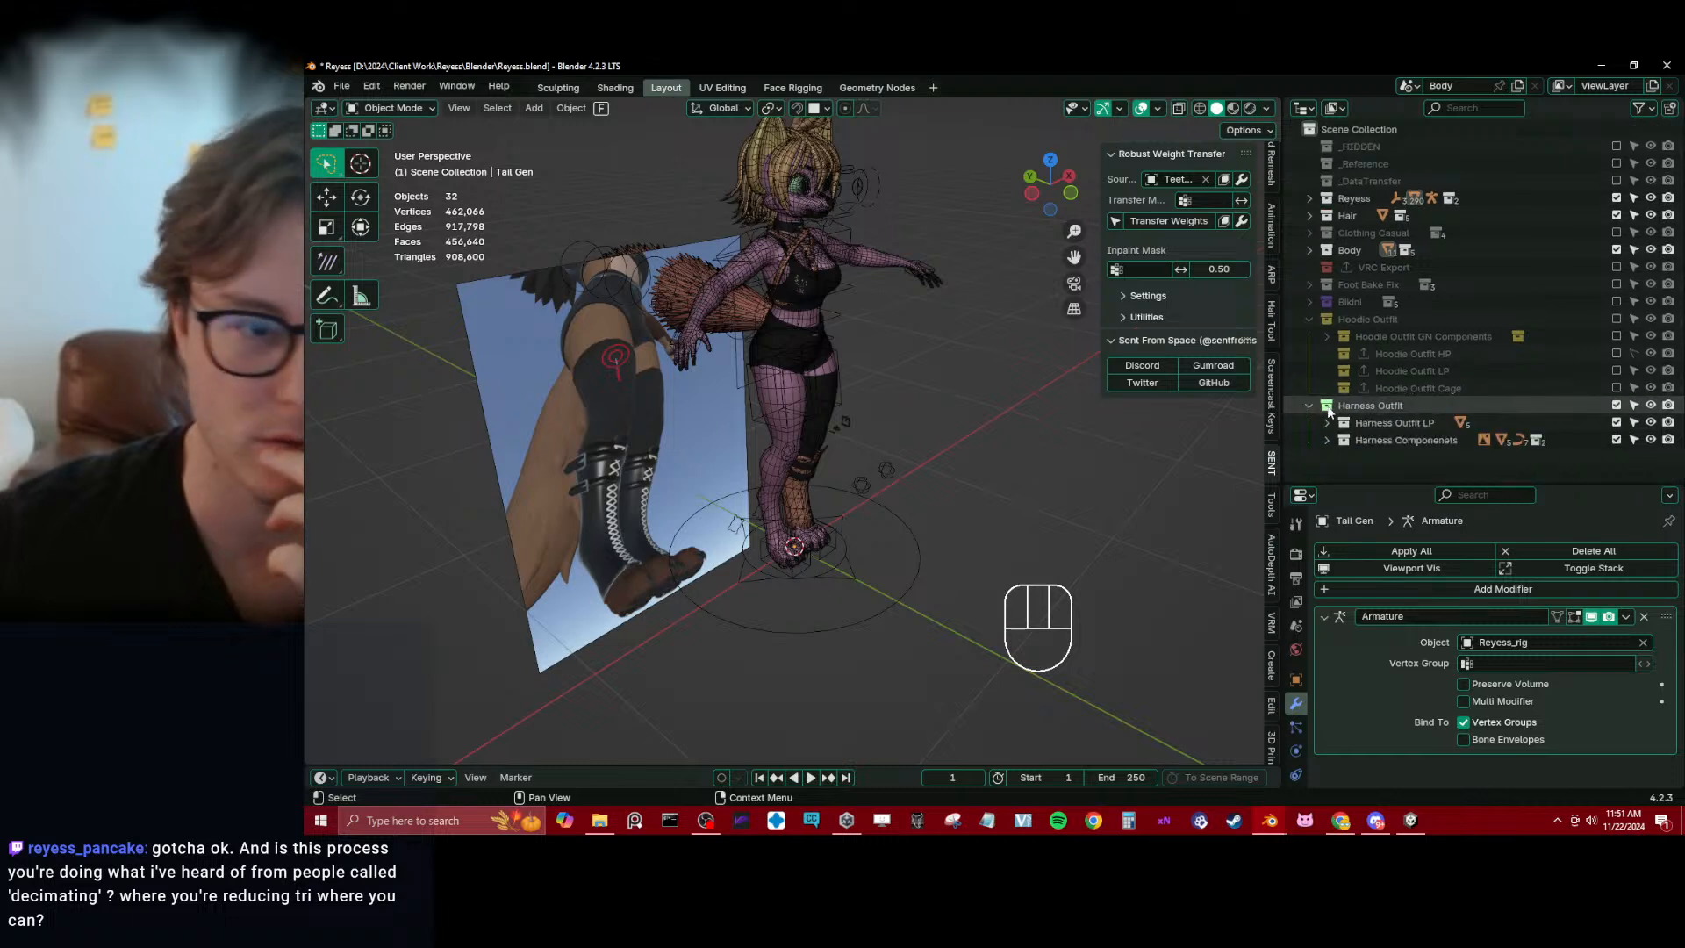
{"action": "left_click", "coordinate": [1616, 440]}
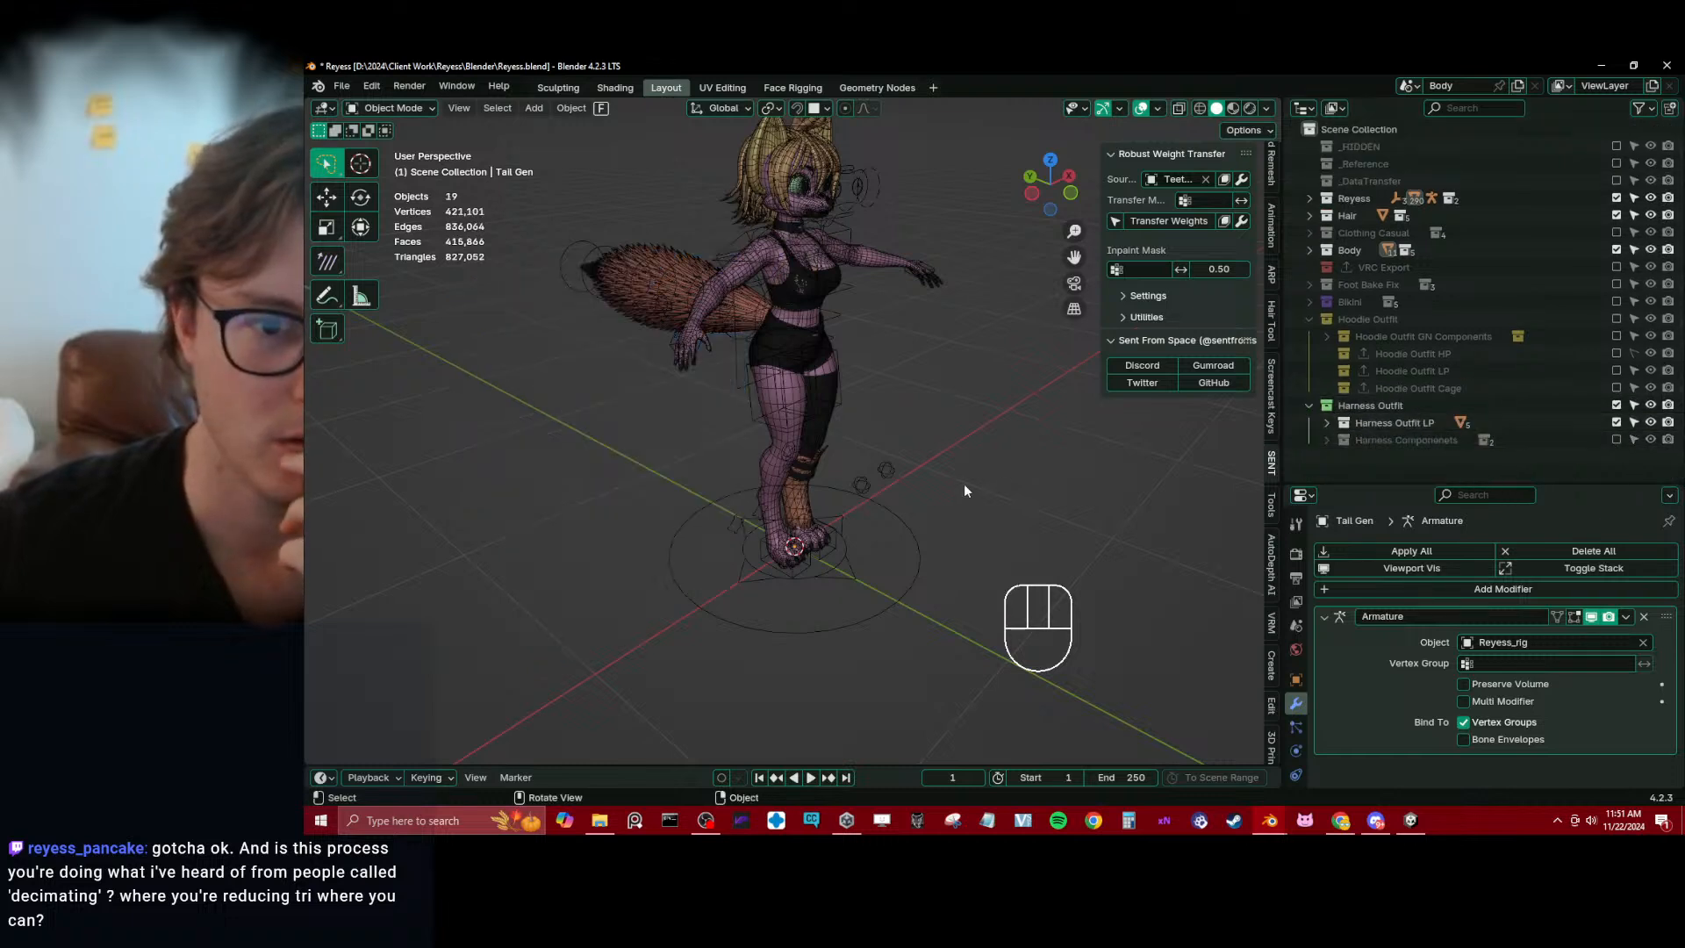
Exclude the Harness Outfit collection and save the file
{"action": "left_click", "coordinate": [1617, 404]}
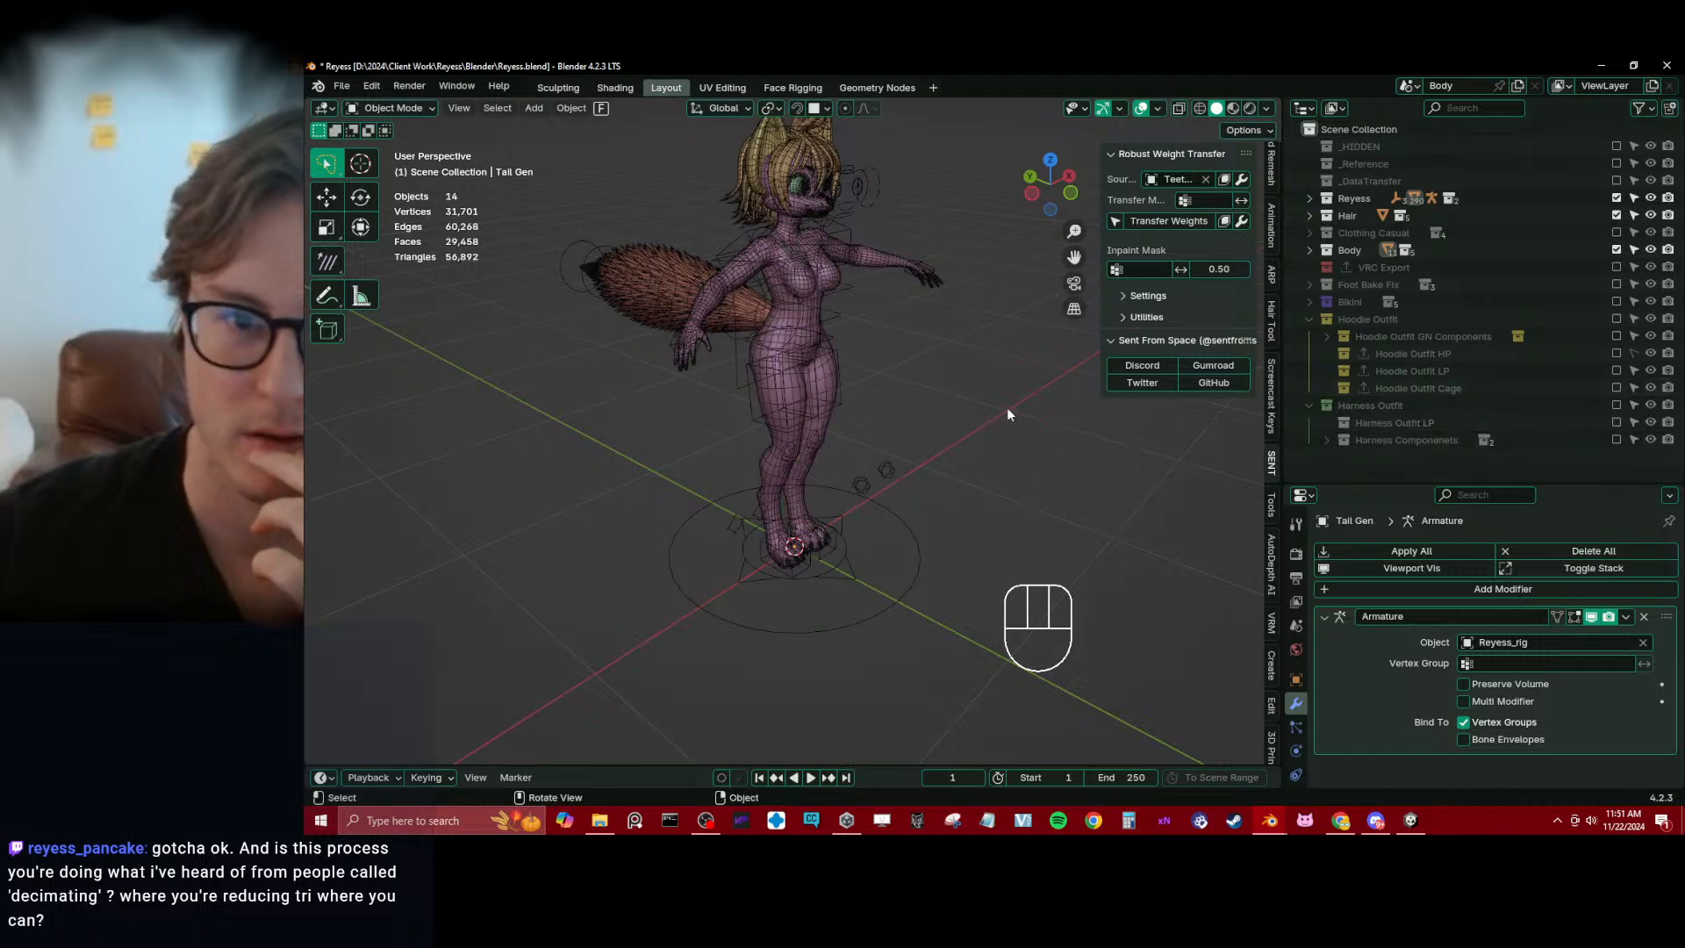
{"action": "mouse_move", "coordinate": [999, 414]}
{"action": "middle_mouse_down"}
{"action": "mouse_move", "coordinate": [907, 376]}
{"action": "mouse_move", "coordinate": [970, 421]}
{"action": "middle_mouse_up"}
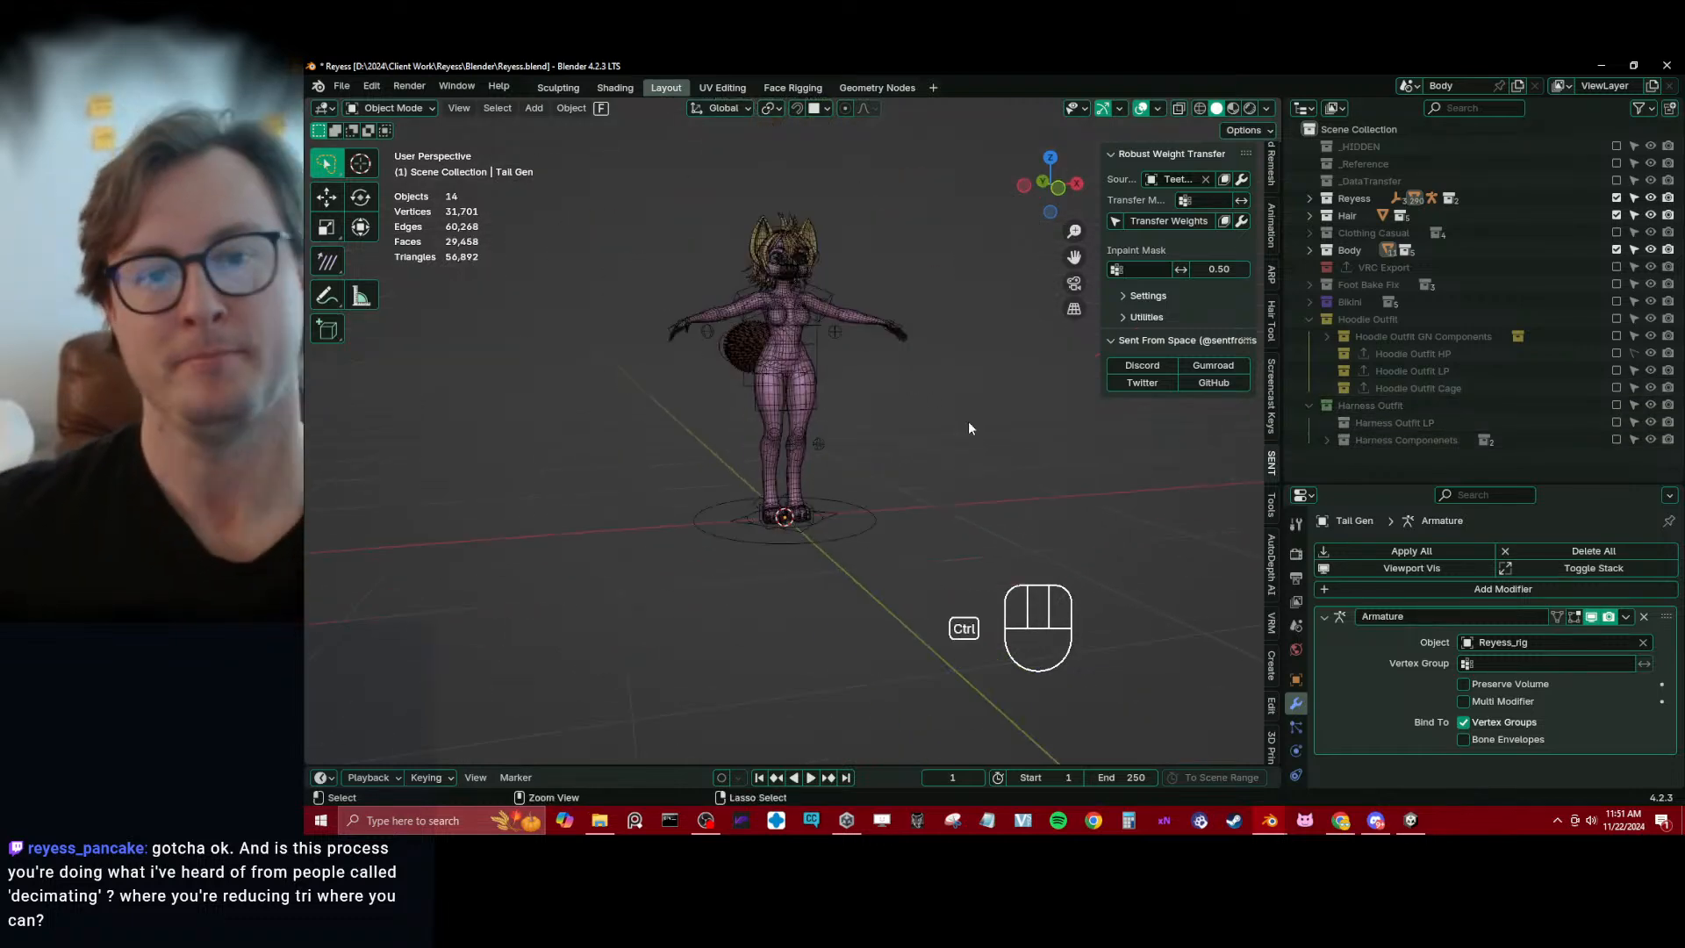
{"action": "key", "text": "ctrl+s"}
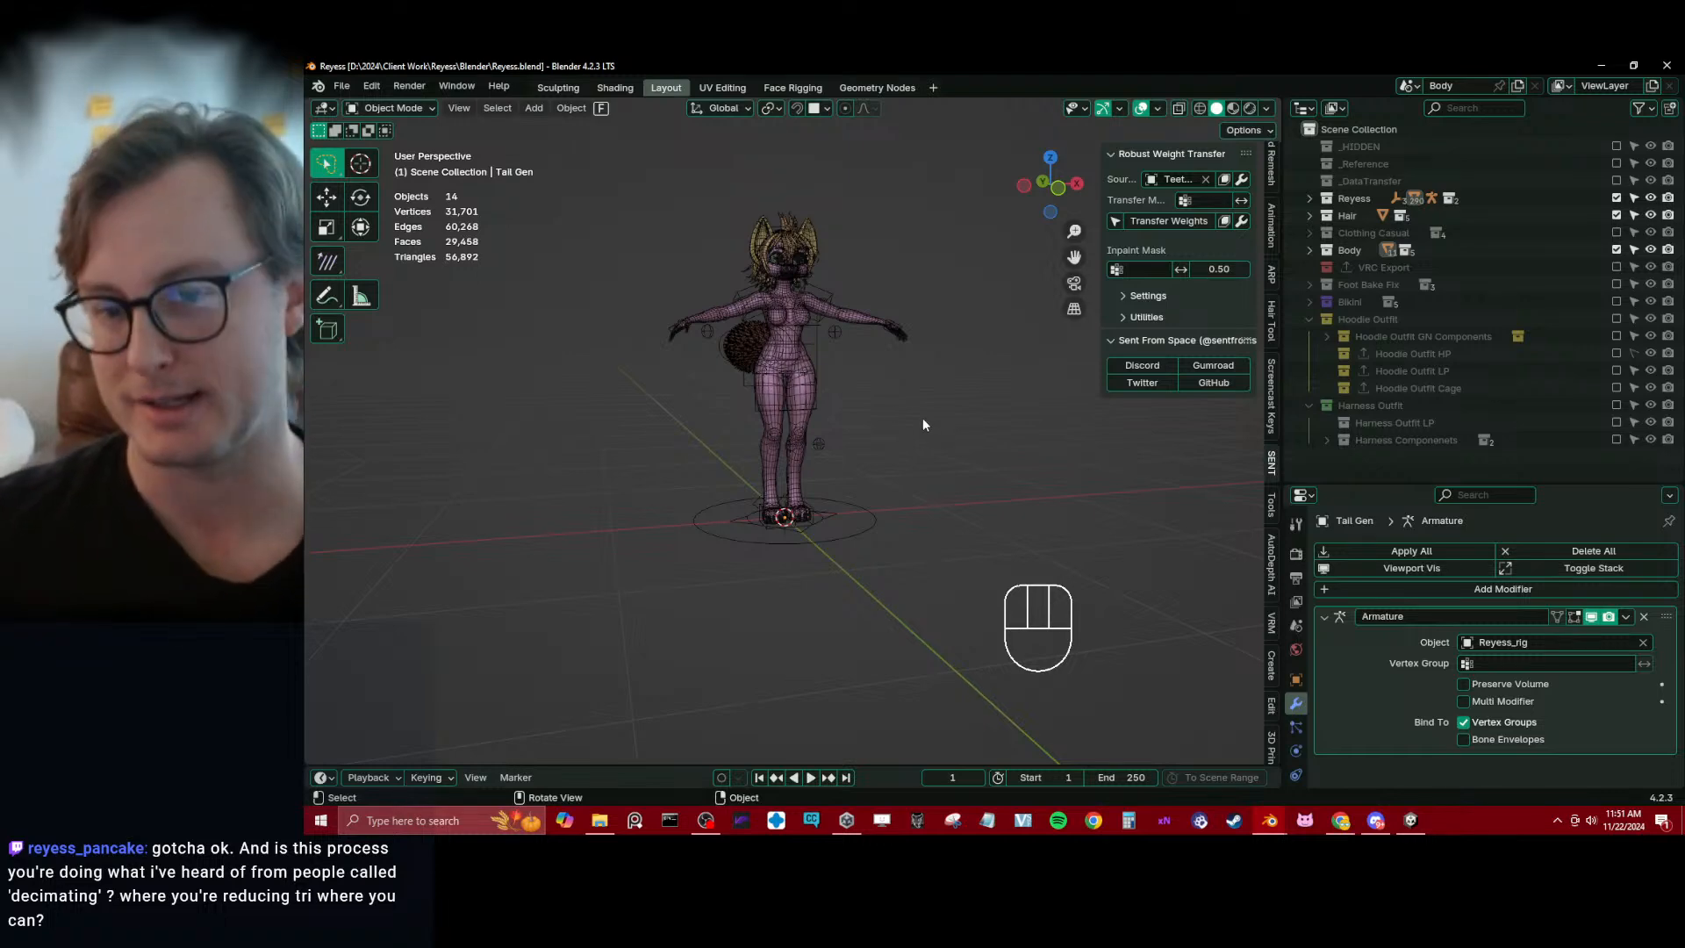
Examine the wireframe of the avatar's body and head up close from several angles
{"action": "middle_click_drag", "start_coordinate": [923, 419], "coordinate": [755, 454]}
{"action": "scroll", "coordinate": [799, 450], "scroll_direction": "up", "scroll_amount": 4}
{"action": "scroll", "coordinate": [756, 456], "scroll_direction": "up", "scroll_amount": 5}
{"action": "middle_click_drag", "start_coordinate": [774, 570], "coordinate": [858, 400]}
{"action": "scroll", "coordinate": [807, 438], "scroll_direction": "up", "scroll_amount": 4}
{"action": "scroll", "coordinate": [856, 363], "scroll_direction": "down", "scroll_amount": 5}
{"action": "scroll", "coordinate": [861, 400], "scroll_direction": "down", "scroll_amount": 4}
{"action": "middle_click_drag", "start_coordinate": [863, 175], "coordinate": [772, 421], "text": "shift"}
{"action": "middle_click_drag", "start_coordinate": [772, 421], "coordinate": [704, 308], "text": "shift"}
{"action": "scroll", "coordinate": [775, 549], "scroll_direction": "up", "scroll_amount": 6}
Select the Hair Geo LP mesh and examine the topology of its hair spikes from several angles
{"action": "left_click", "coordinate": [944, 443]}
{"action": "scroll", "coordinate": [707, 507], "scroll_direction": "up", "scroll_amount": 3}
{"action": "scroll", "coordinate": [764, 516], "scroll_direction": "down", "scroll_amount": 4}
{"action": "scroll", "coordinate": [805, 519], "scroll_direction": "up", "scroll_amount": 1}
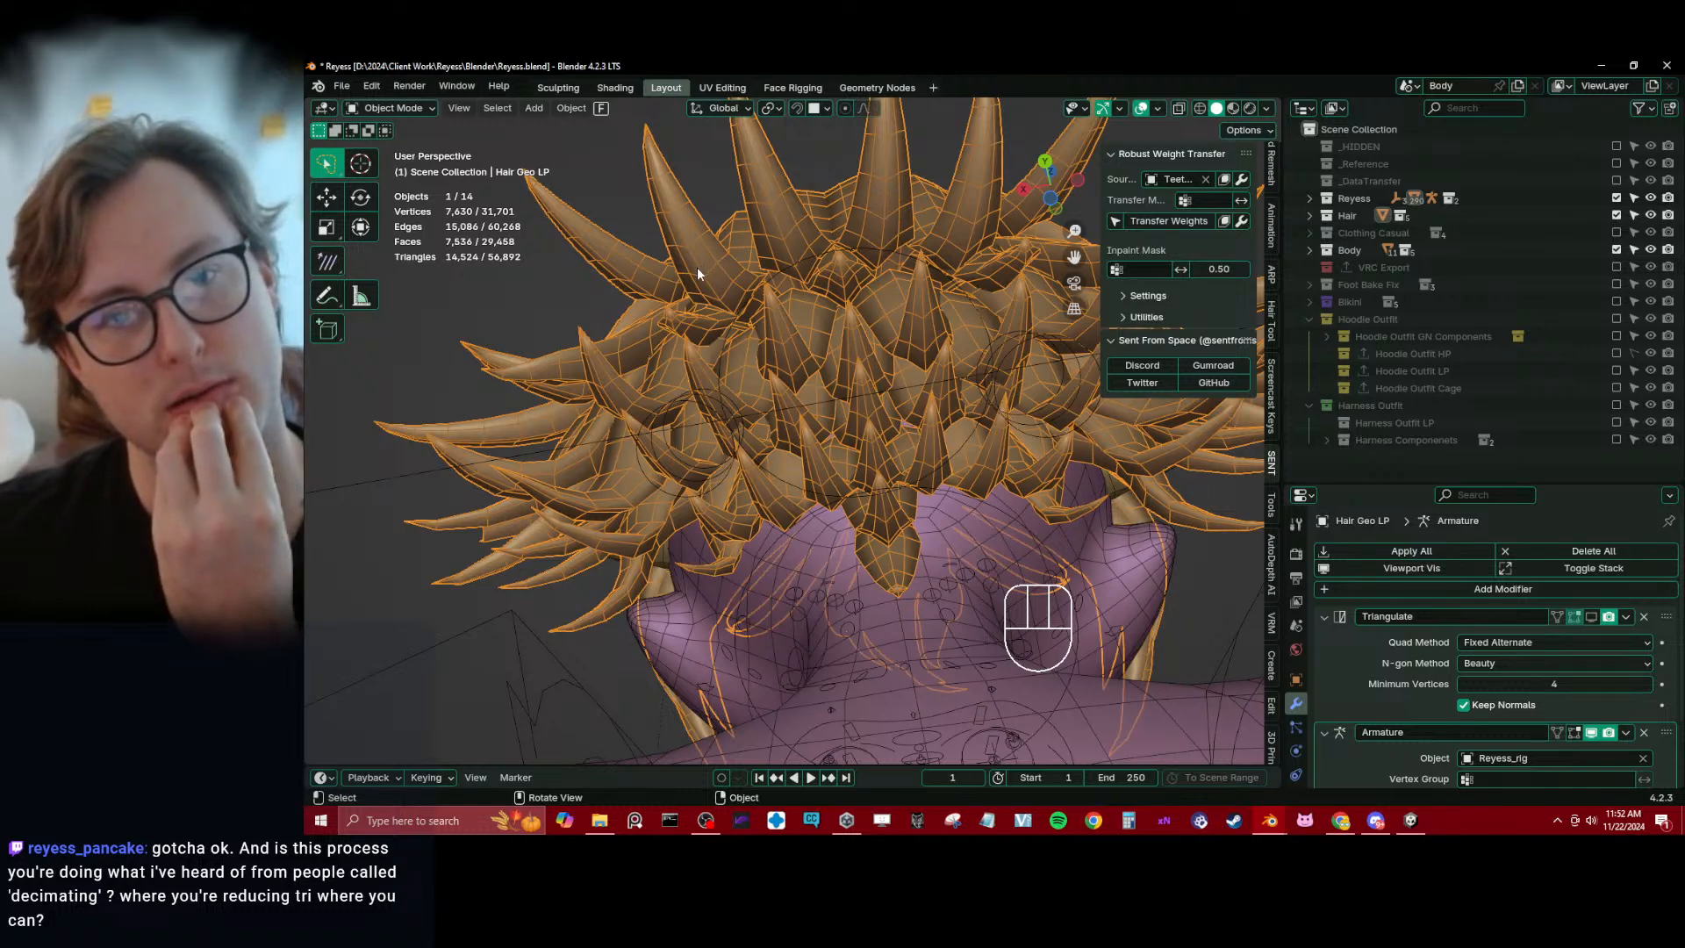
{"action": "middle_click_drag", "start_coordinate": [699, 272], "coordinate": [806, 406]}
{"action": "scroll", "coordinate": [808, 408], "scroll_direction": "up", "scroll_amount": 4}
{"action": "scroll", "coordinate": [808, 408], "scroll_direction": "down", "scroll_amount": 4}
{"action": "middle_click_drag", "start_coordinate": [714, 379], "coordinate": [813, 230]}
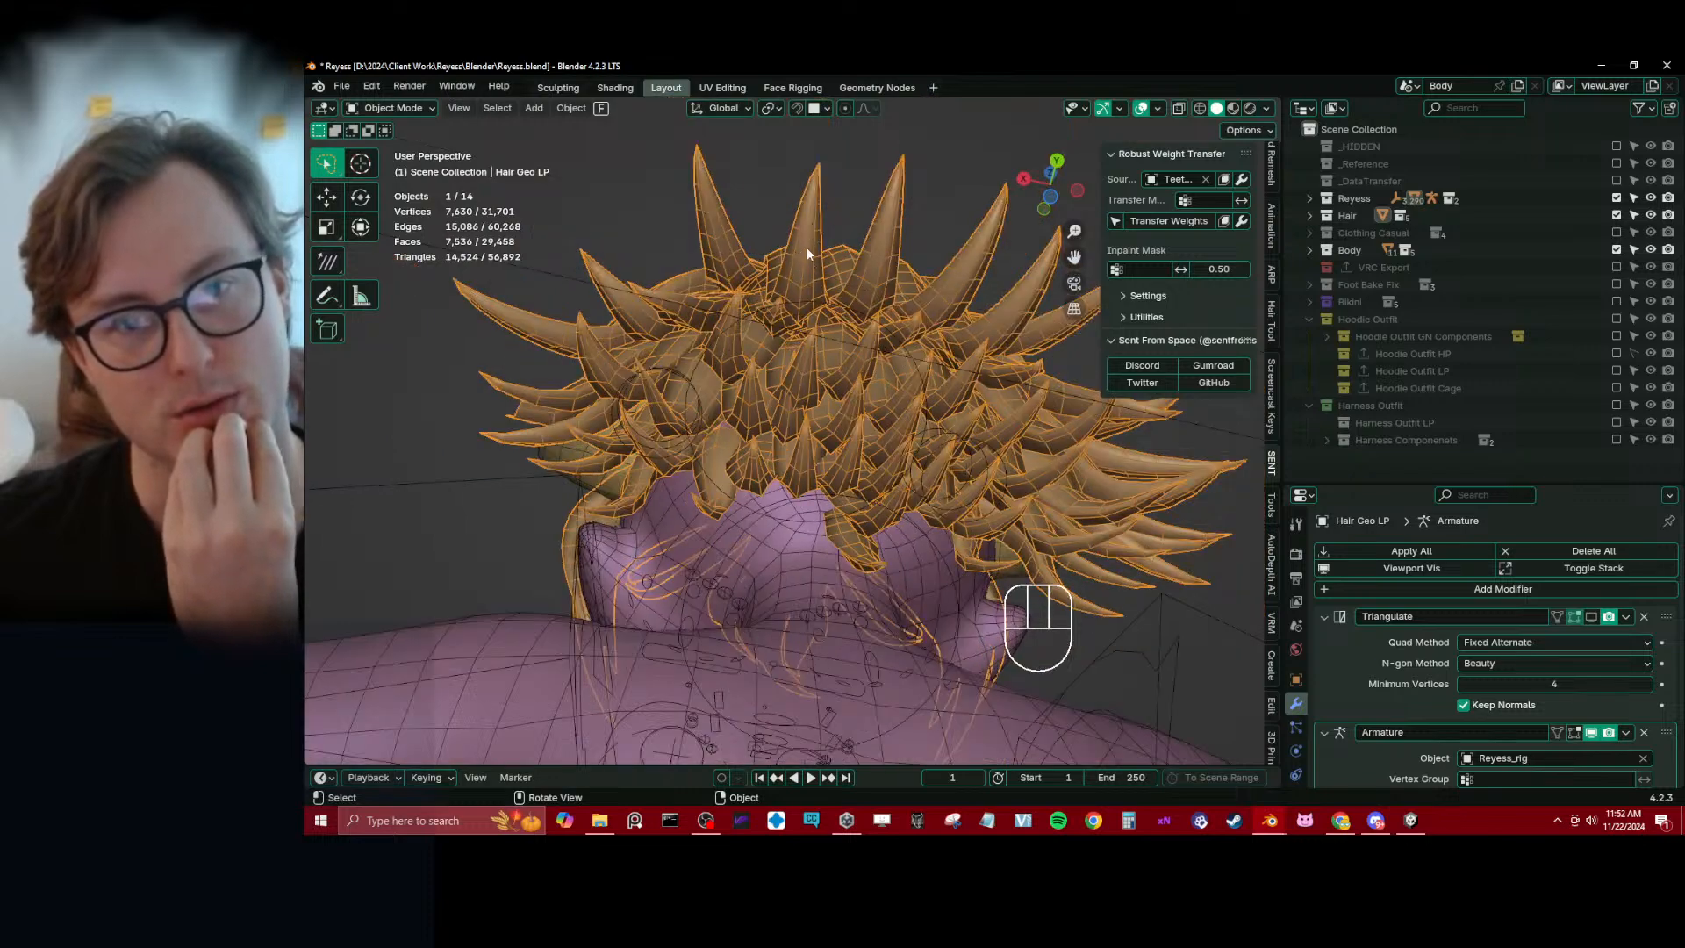
{"action": "middle_click_drag", "start_coordinate": [804, 256], "coordinate": [894, 405]}
{"action": "scroll", "coordinate": [804, 315], "scroll_direction": "down", "scroll_amount": 5}
Reselect the Hair Geo LP mesh and save the file with the whole avatar in view
{"action": "left_click", "coordinate": [945, 414]}
{"action": "left_click", "coordinate": [876, 372]}
{"action": "scroll", "coordinate": [875, 372], "scroll_direction": "down", "scroll_amount": 5}
{"action": "key", "text": "ctrl+s"}
{"action": "middle_click_drag", "start_coordinate": [846, 513], "coordinate": [844, 516]}
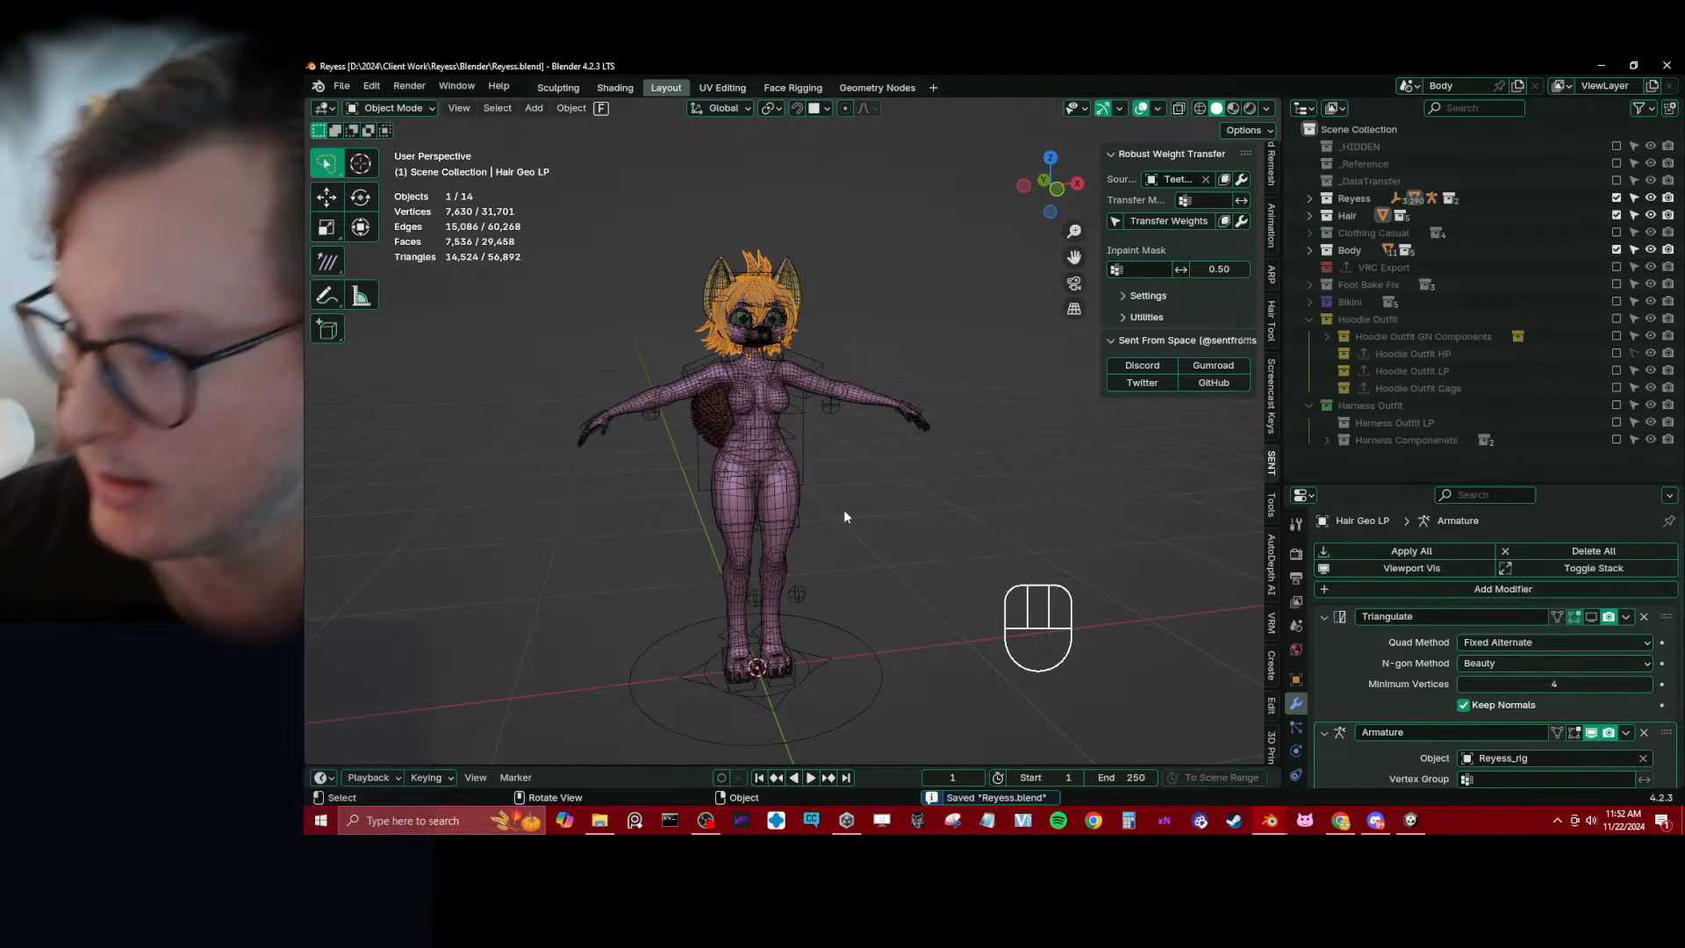